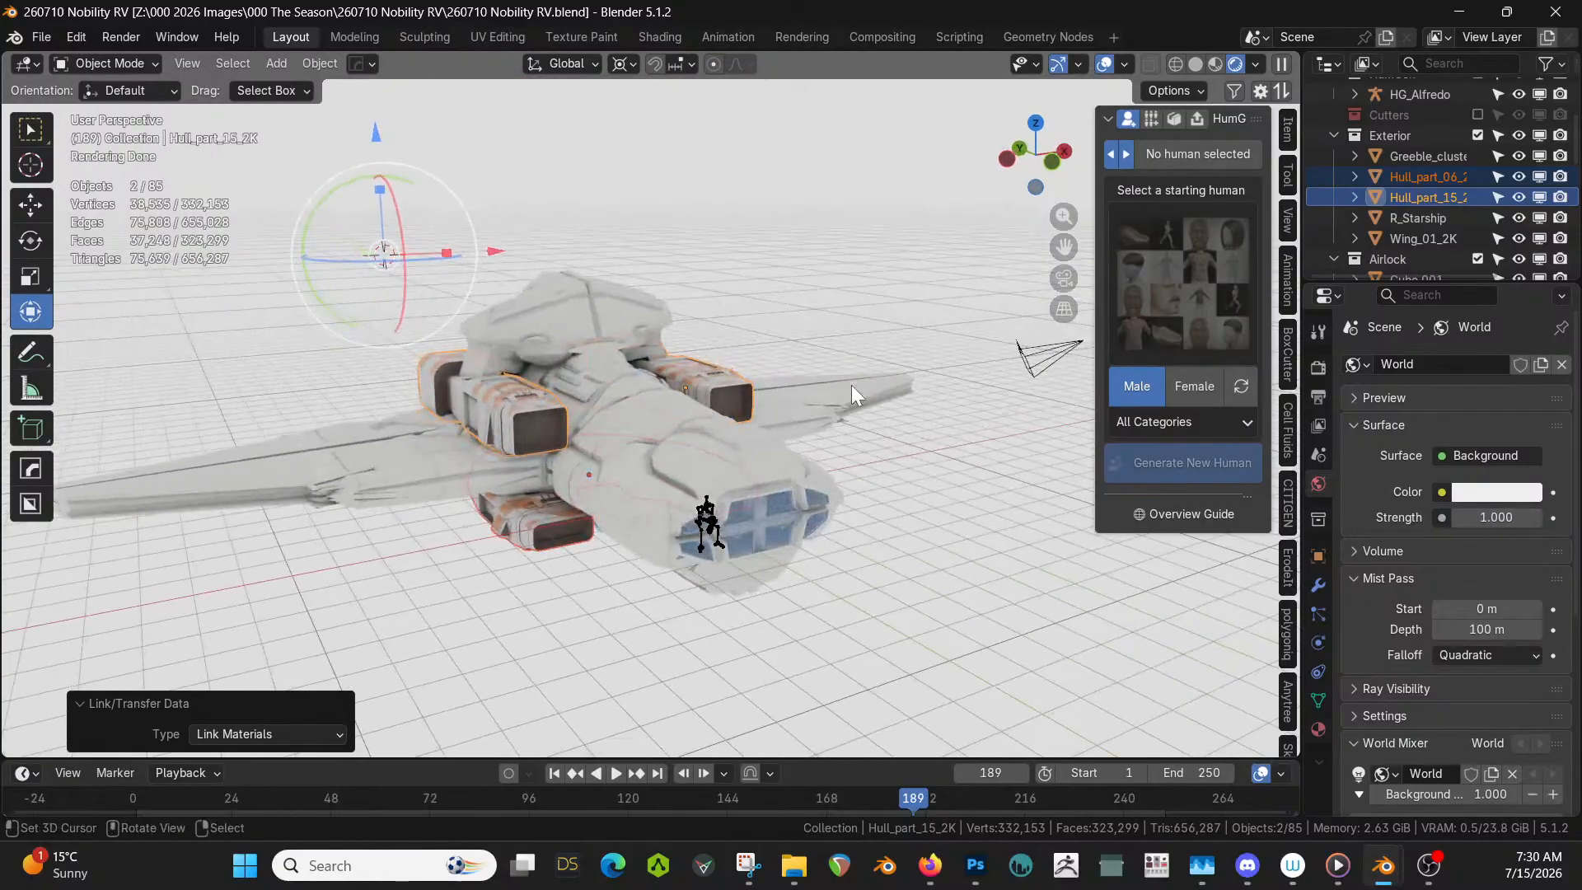
- Link the materials of the engine hull part Hull_part_15_2K to the wings, Wing_01_2K
left_click(852, 388)
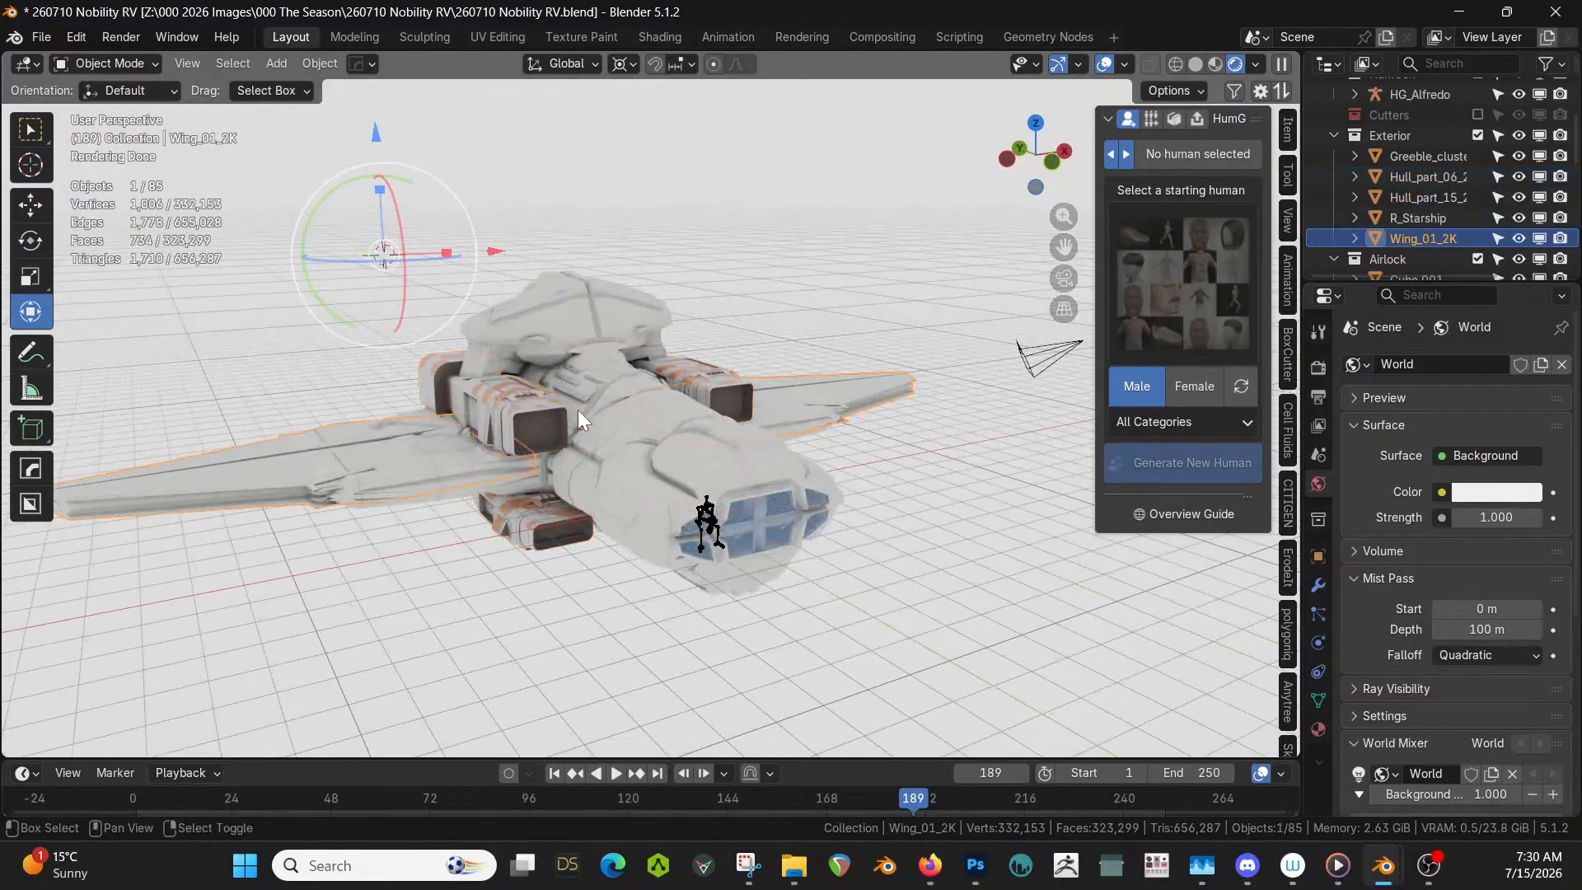
left_click(483, 392, "shift")
key("ctrl+l")
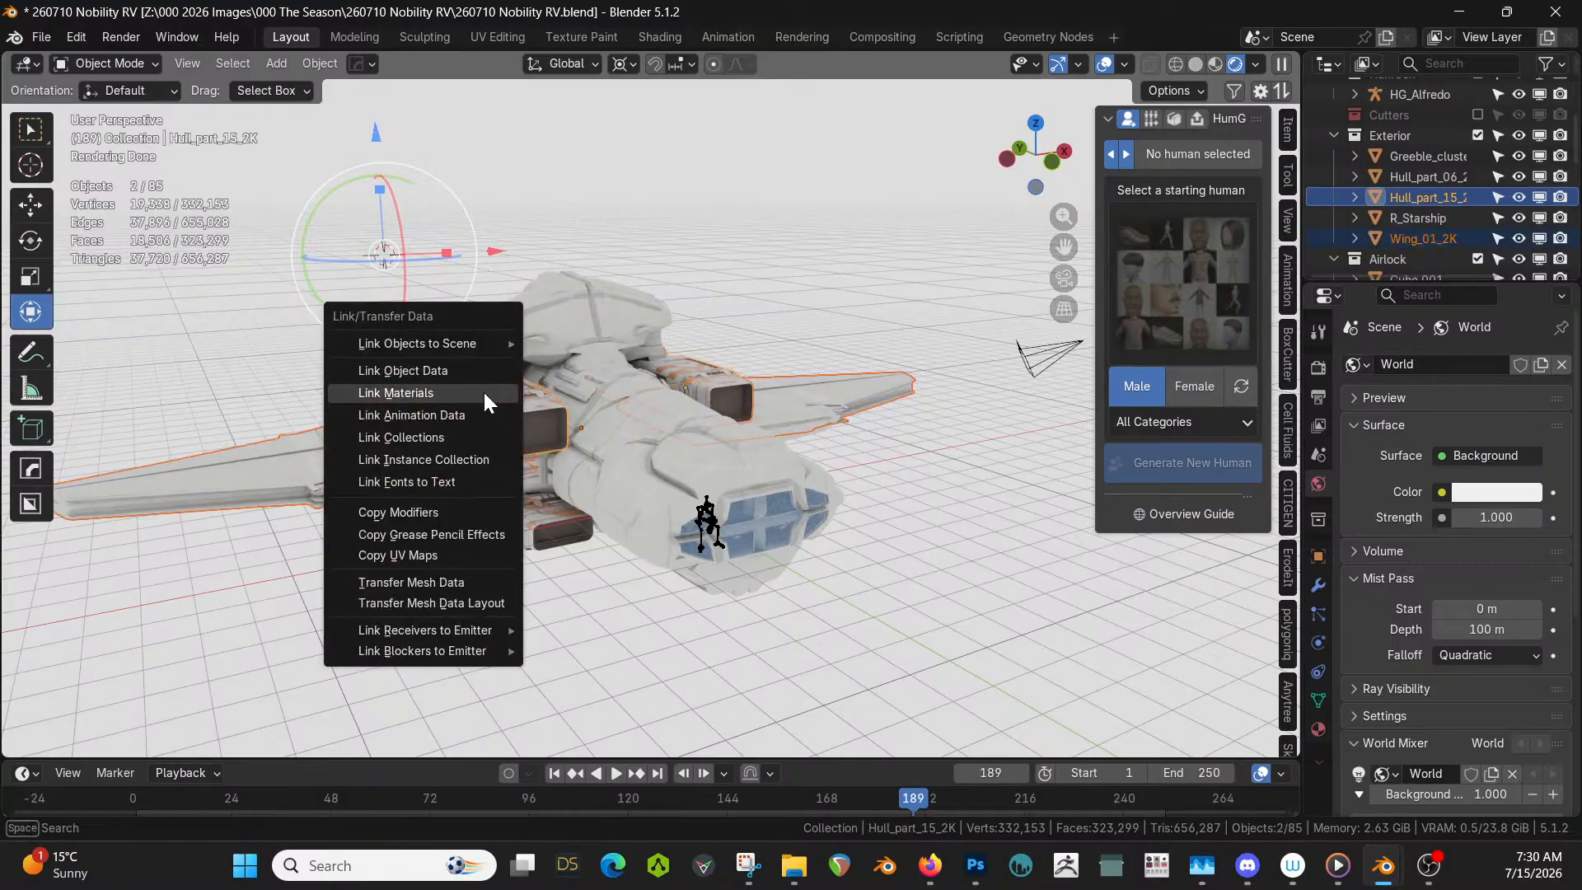
left_click(483, 393)
mouse_move(490, 387)
middle_mouse_down()
mouse_move(512, 359)
mouse_move(472, 260)
mouse_move(497, 374)
mouse_move(498, 359)
middle_mouse_up()
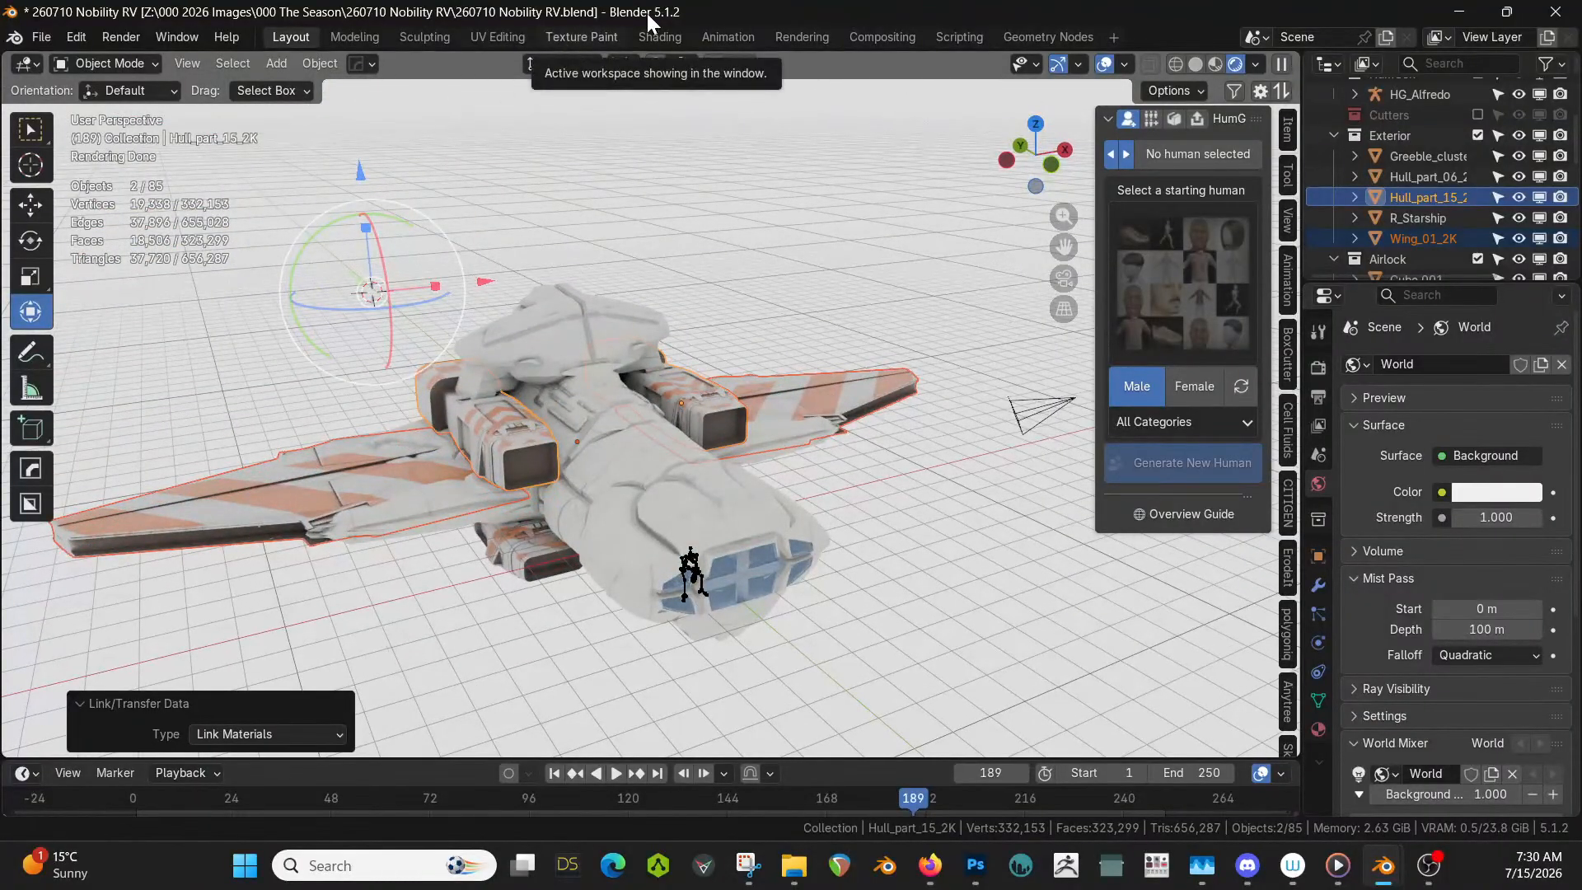
- In the Shading workspace with rendered preview, change the Chevron Colour of the Distressed Hull Texture with Chevrons material to blue
left_click(659, 35)
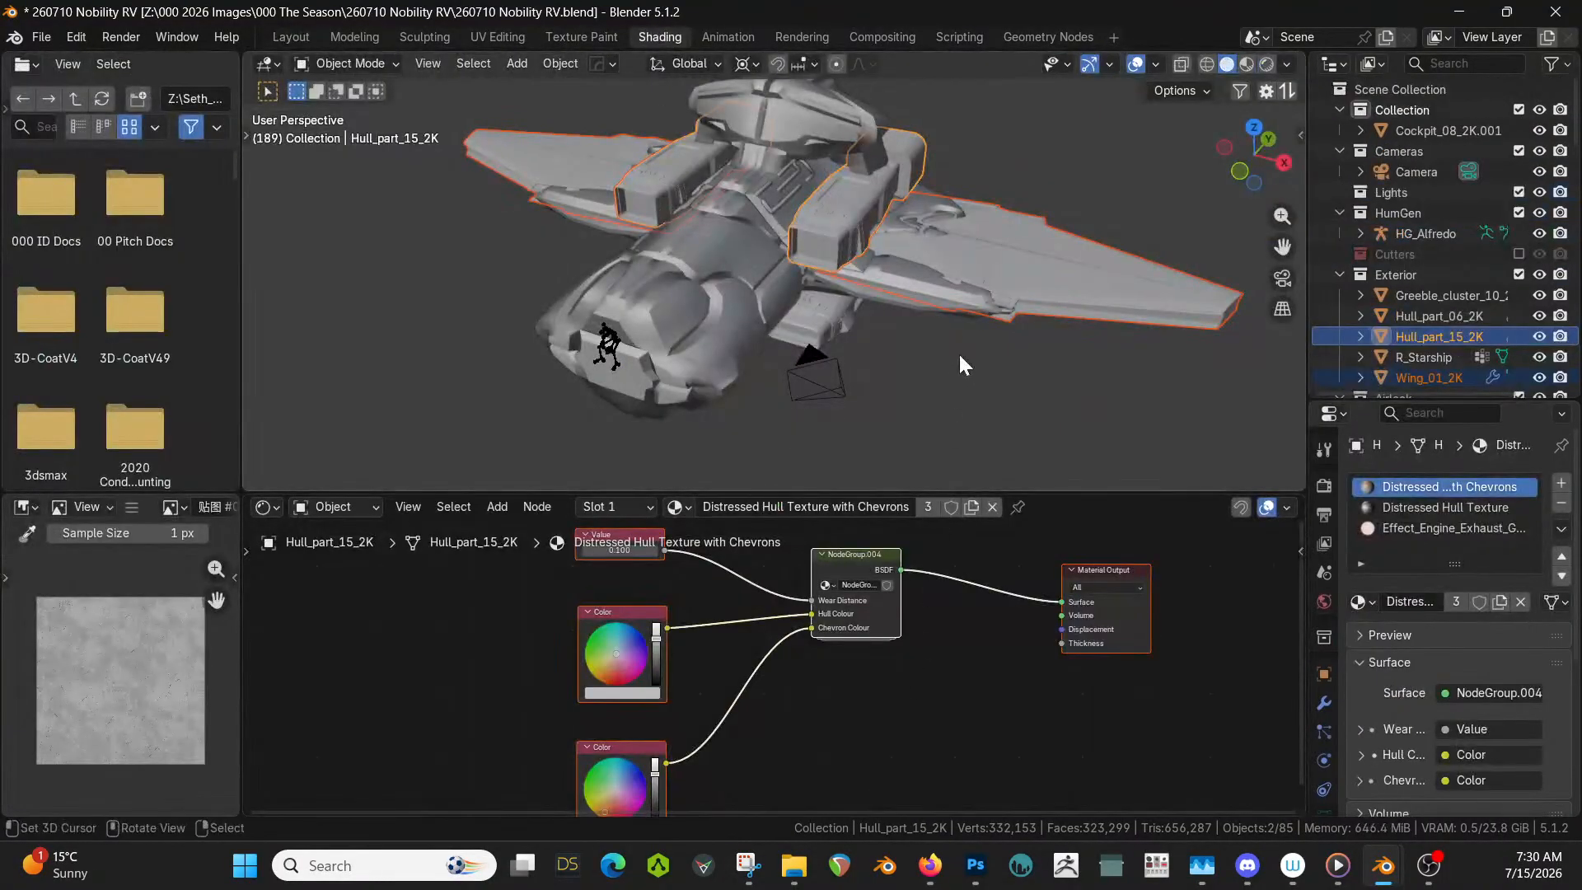
key("z")
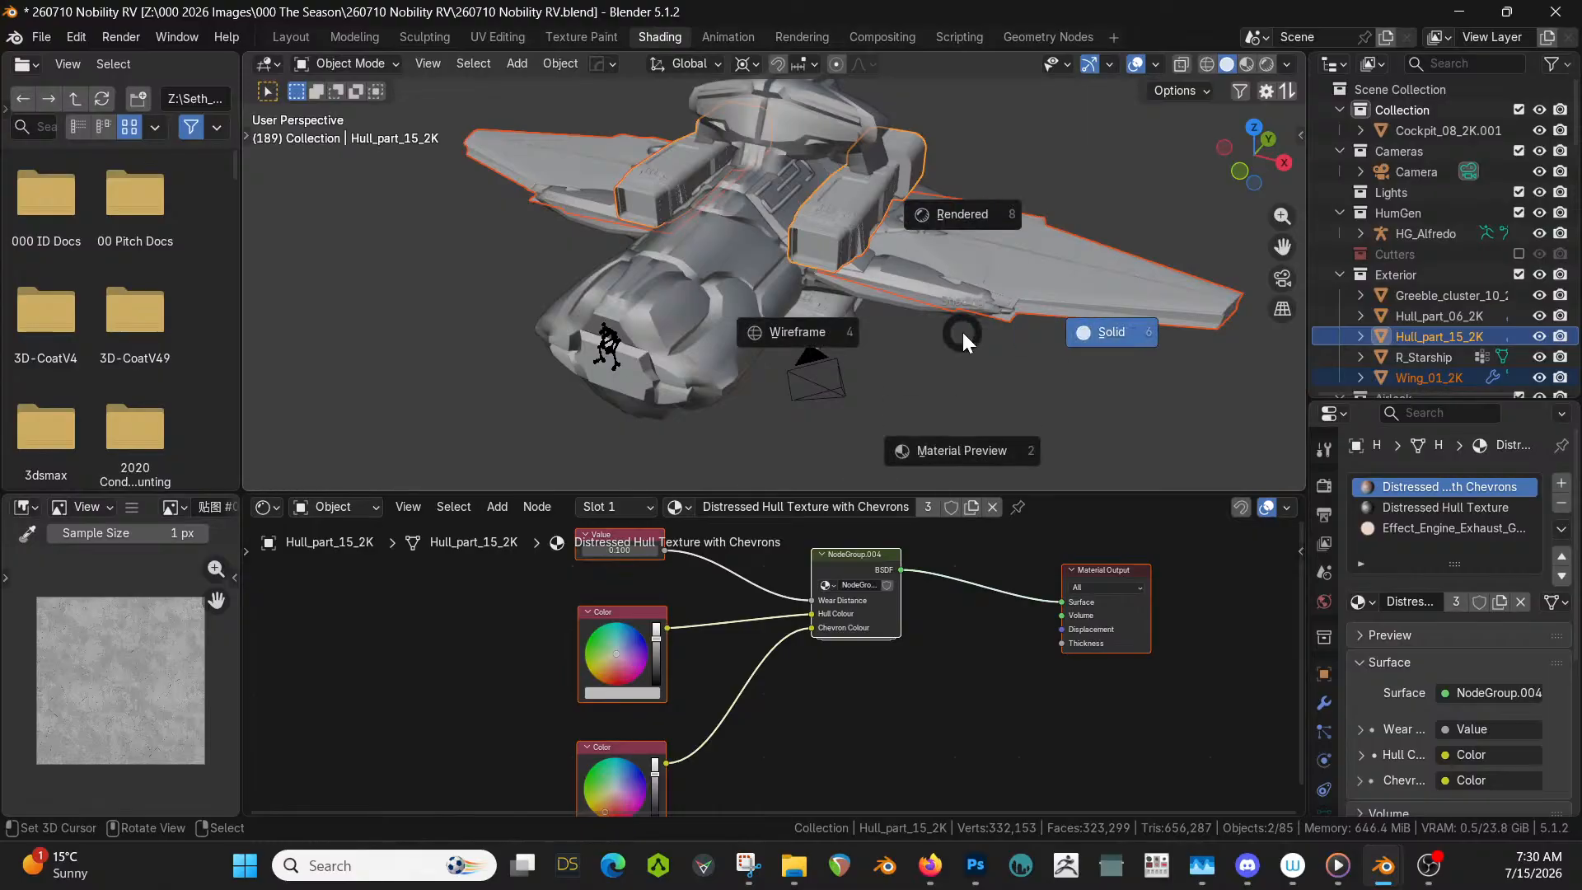
key("8")
scroll(779, 674, "down", 1)
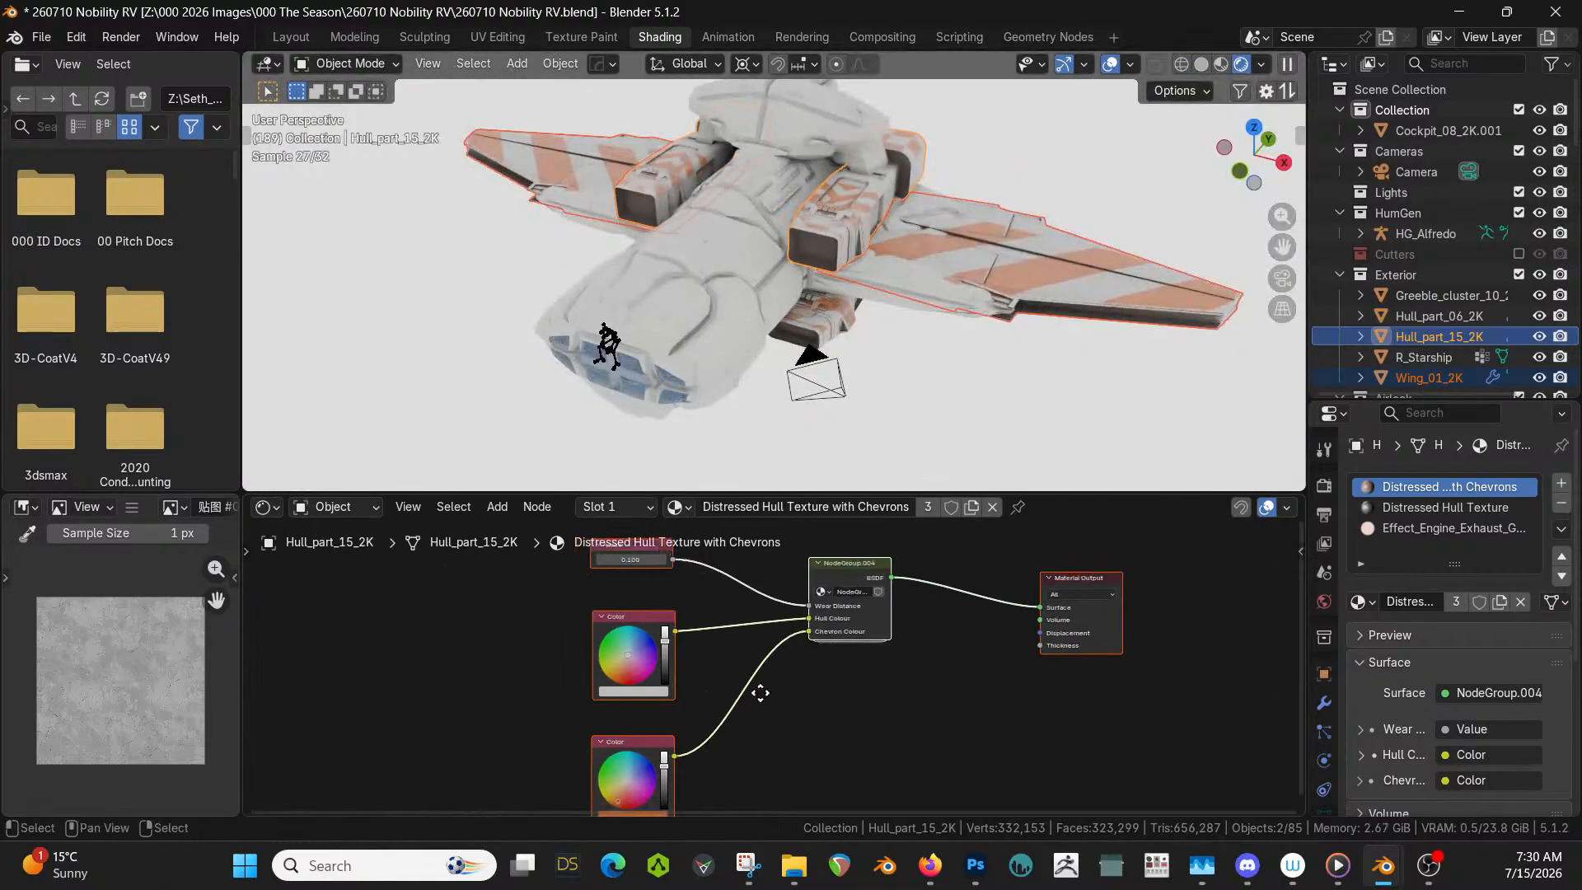
middle_click_drag(759, 693, 768, 628)
left_click(652, 749)
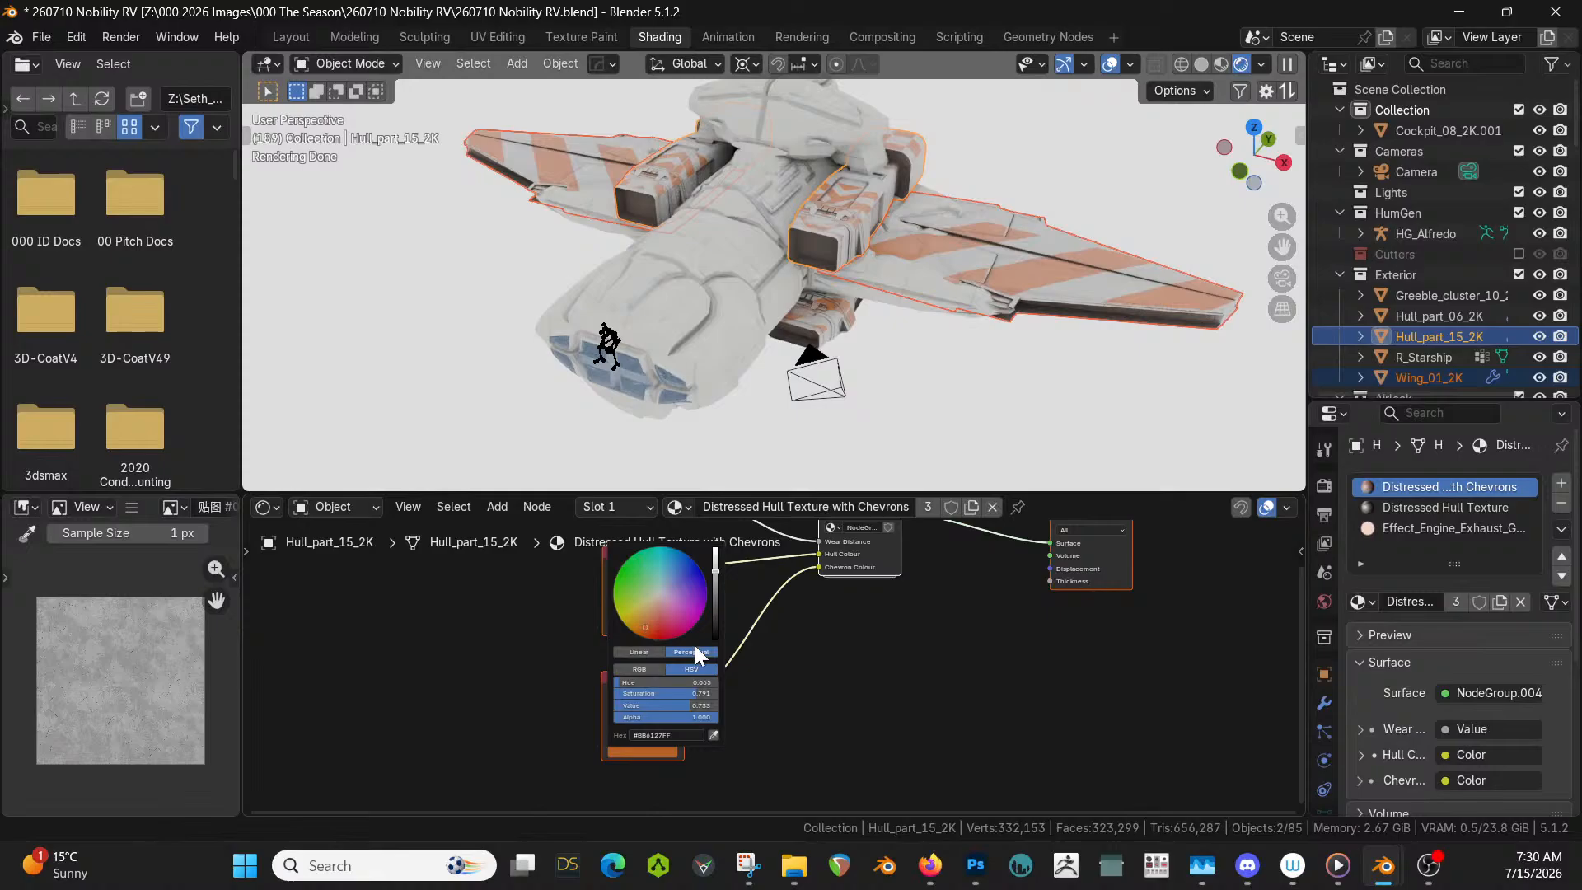
left_click(681, 581)
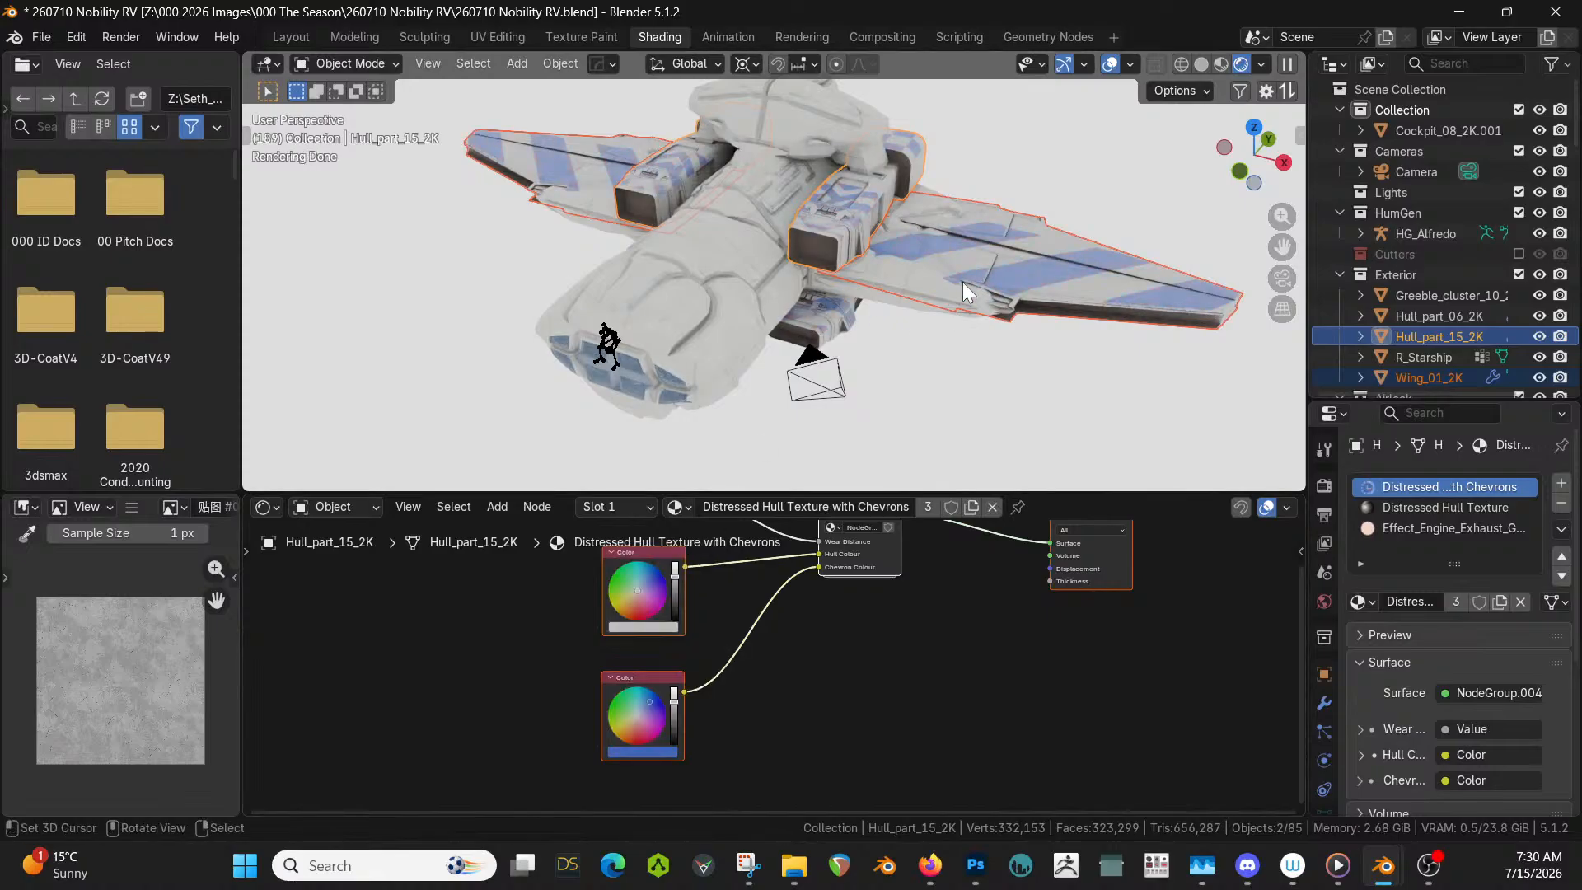
middle_click_drag(982, 328, 1135, 318)
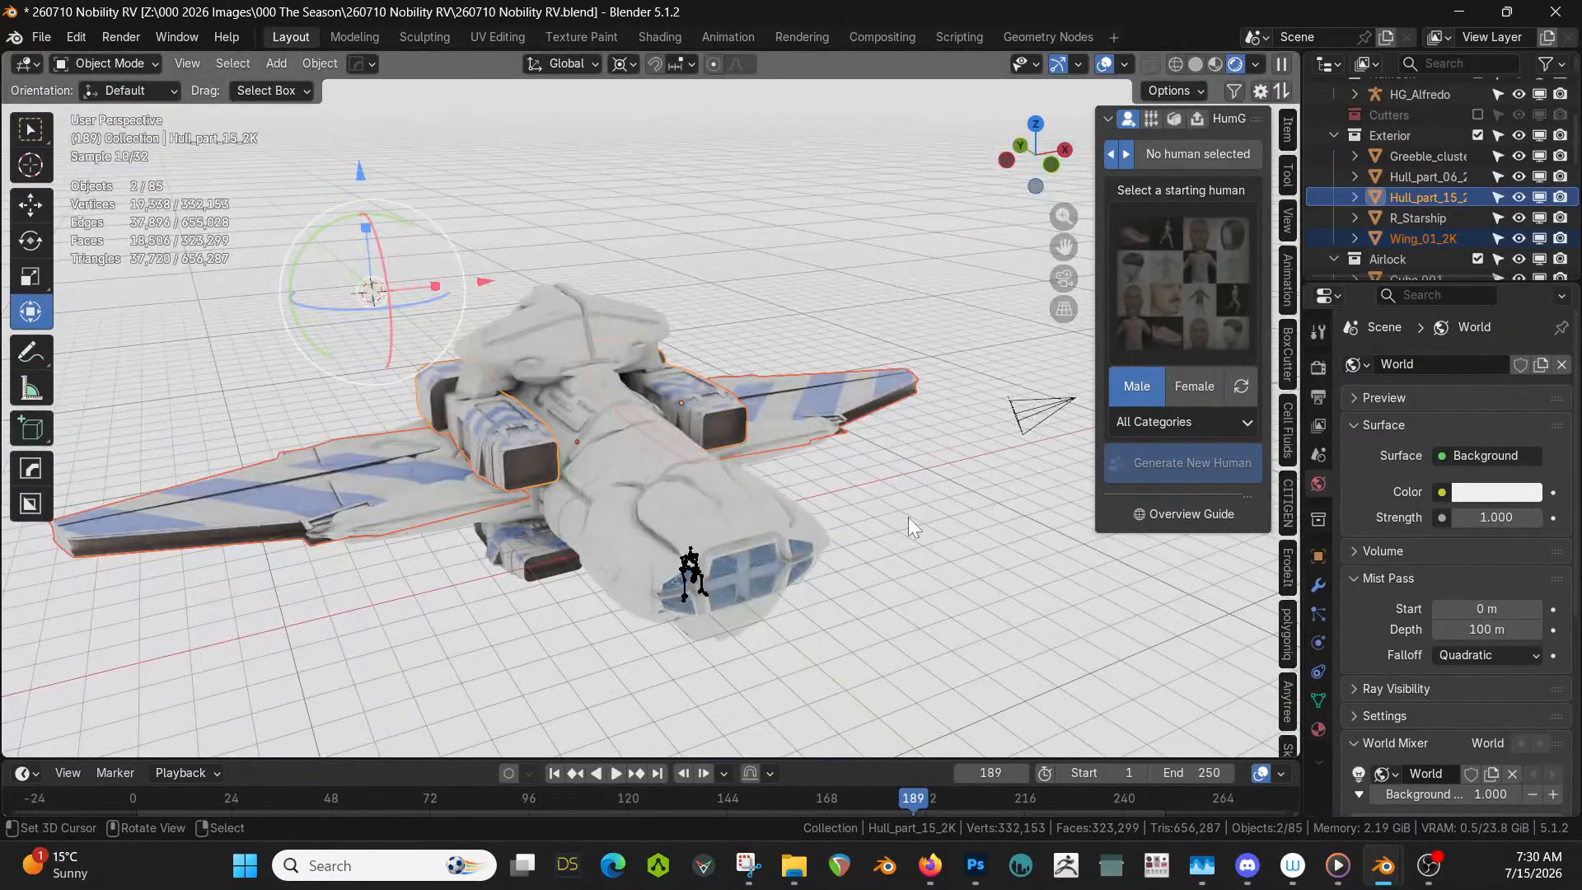
- Deselect the ship parts in the Layout workspace and save the file
left_click(908, 518)
middle_click_drag(926, 541, 873, 552)
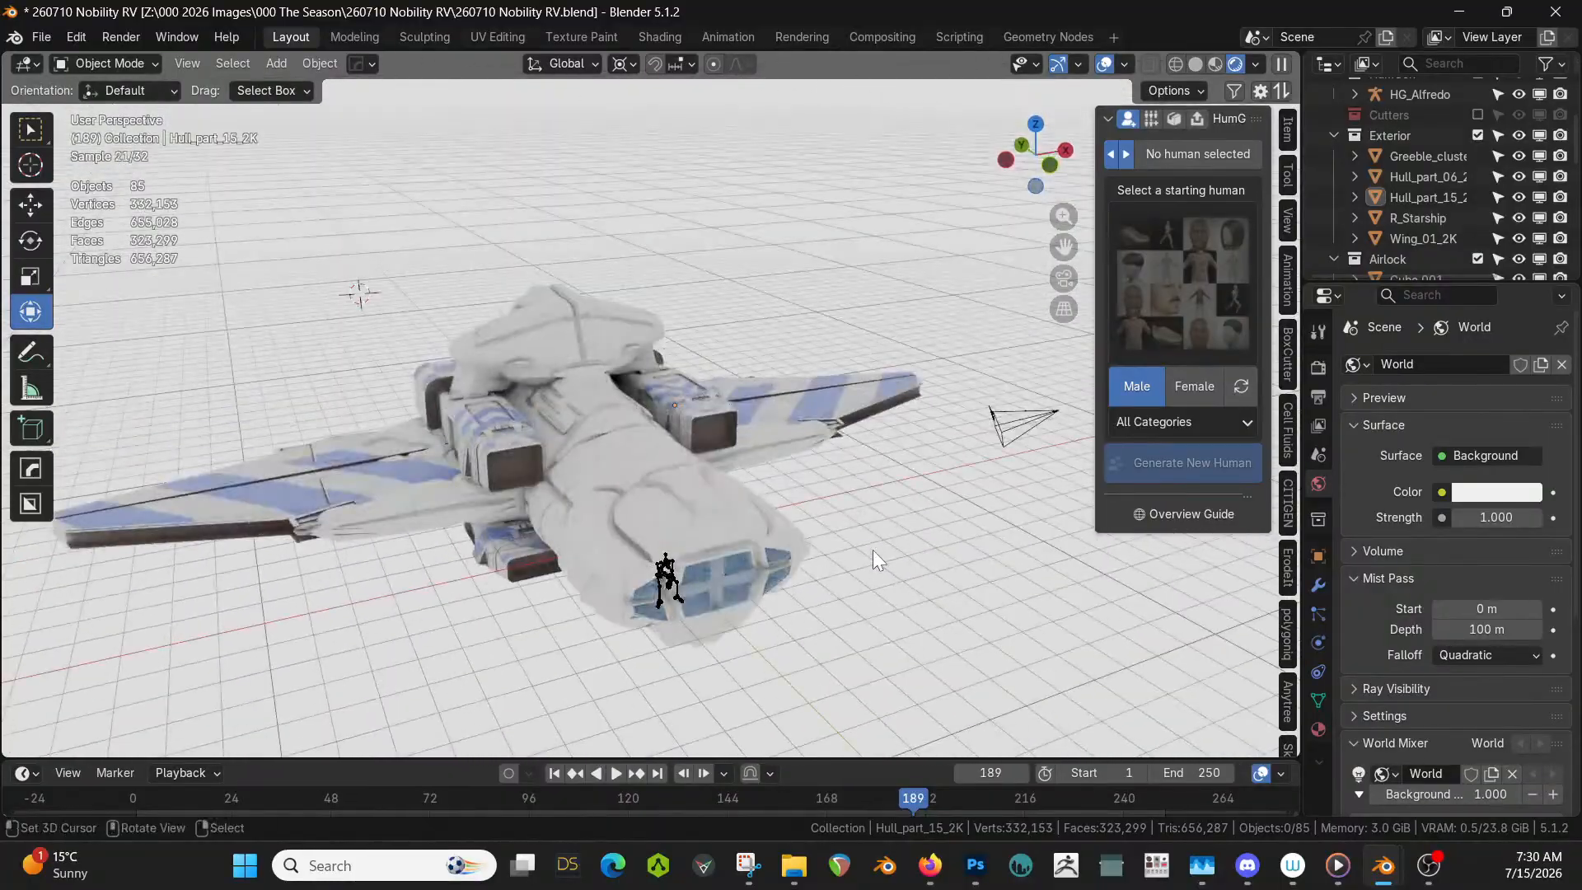
key("ctrl+s")
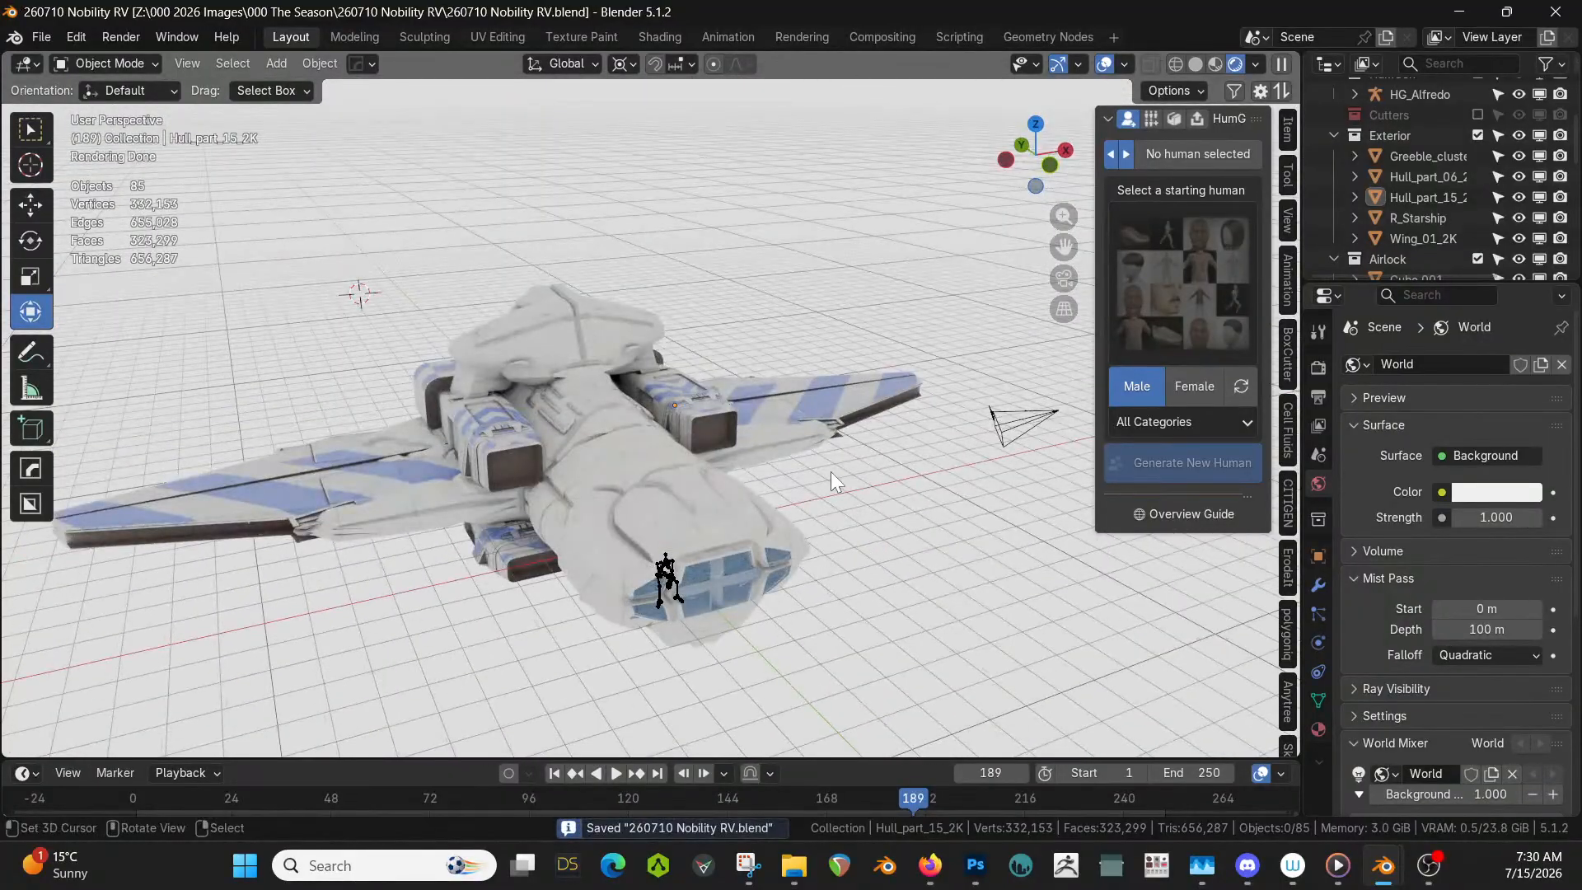
- Exclude the Exterior collection from the view layer and set the viewport shading to Solid
left_click(1476, 132)
scroll(513, 448, "up", 3)
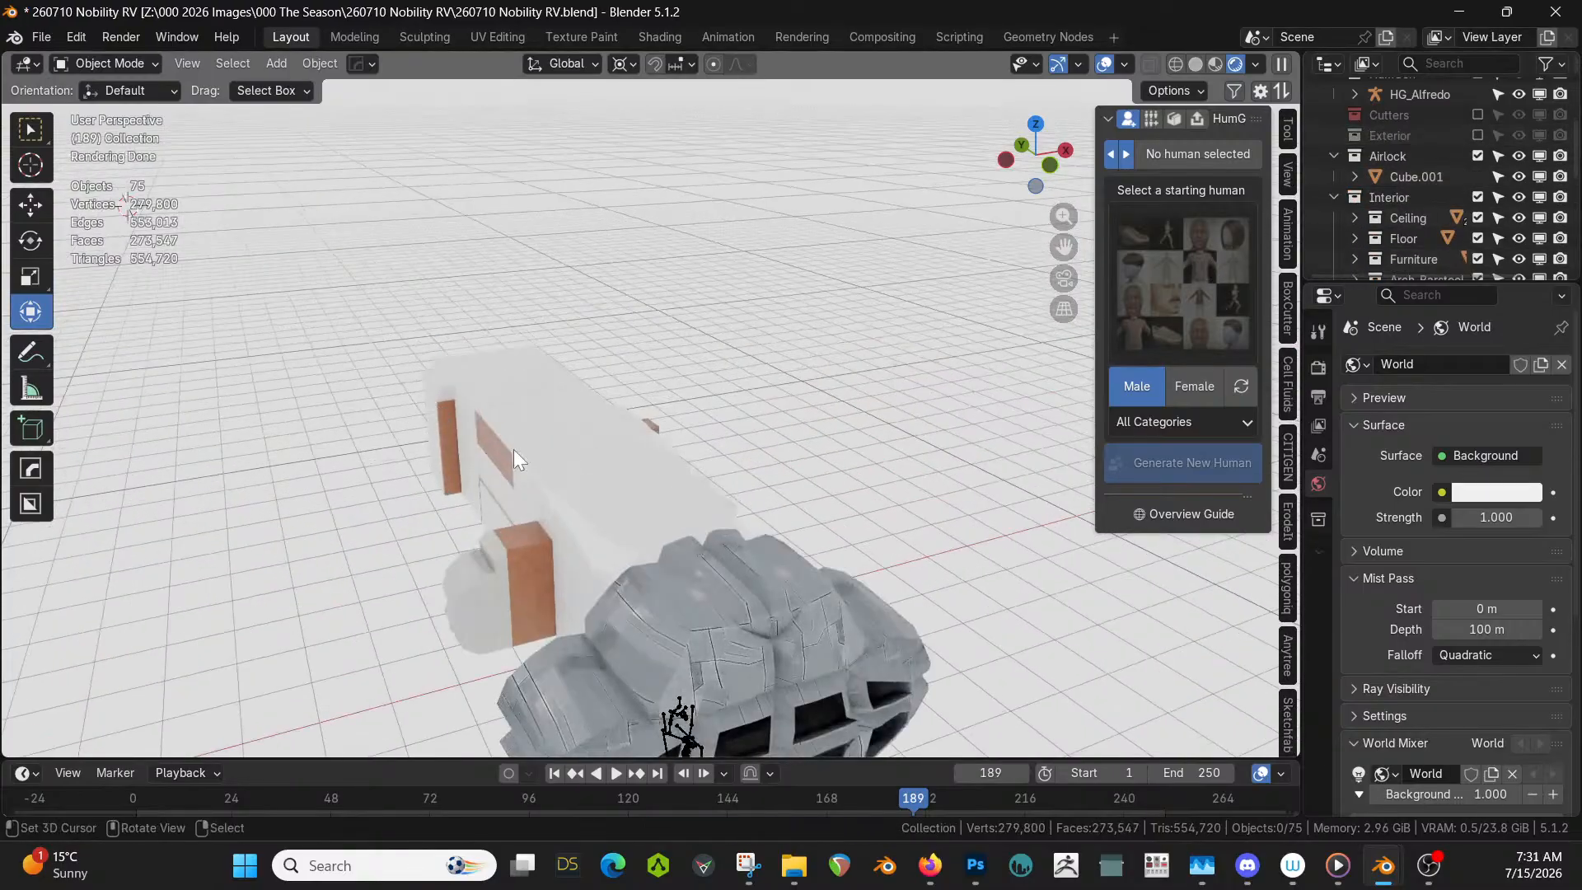
key("z")
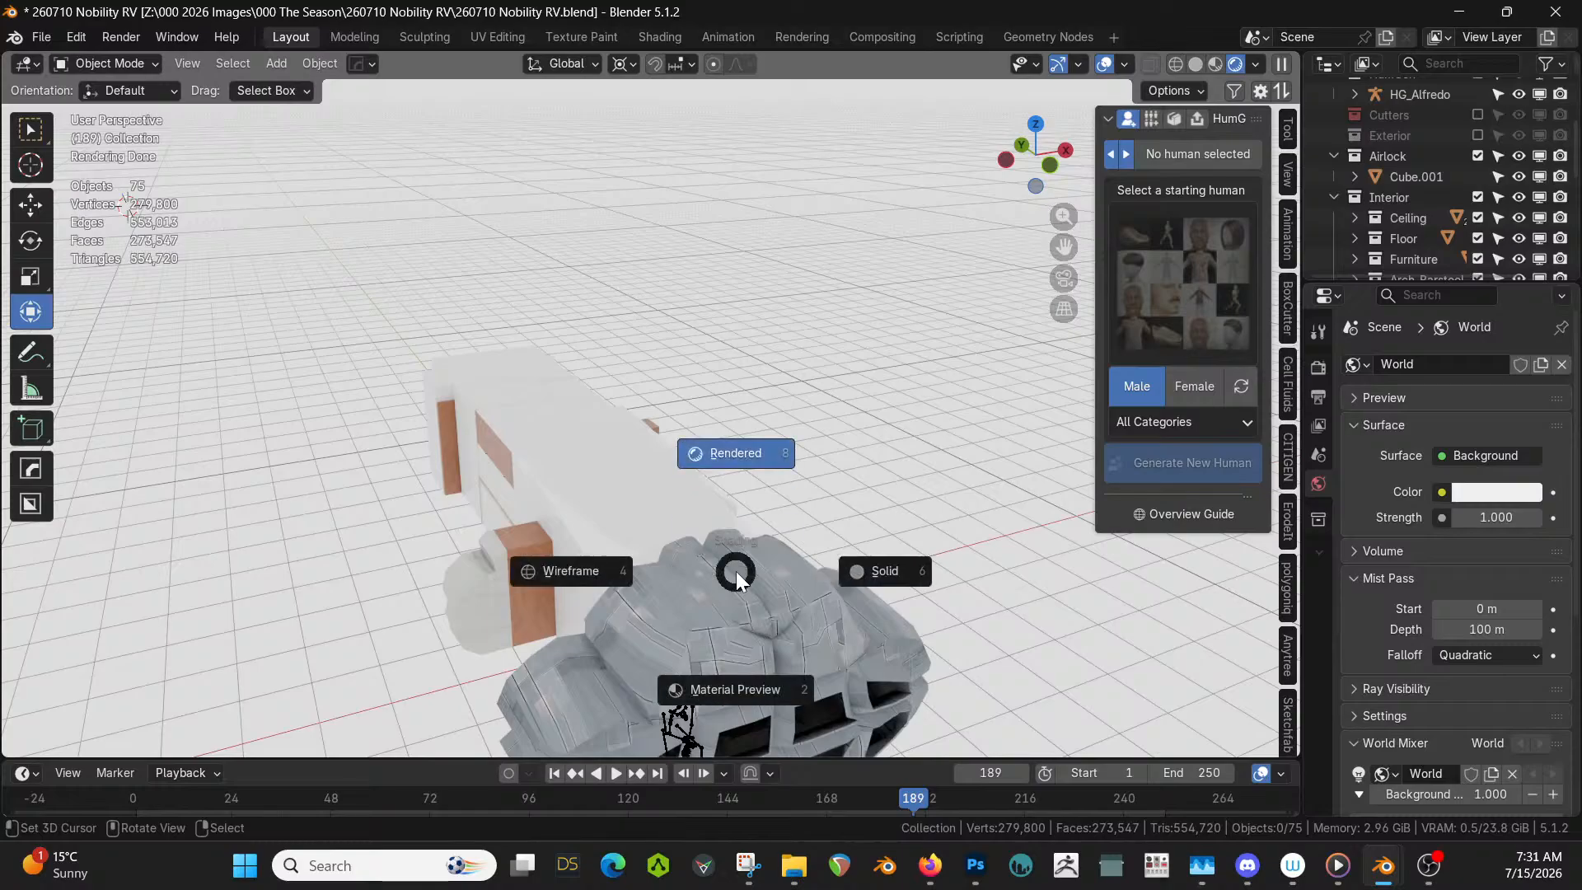
key("6")
- Isolate the ceiling panel Walls.001 in Local View, examine its mesh in Edit Mode, and return to the full scene
middle_click_drag(625, 533, 589, 516)
left_click(620, 518)
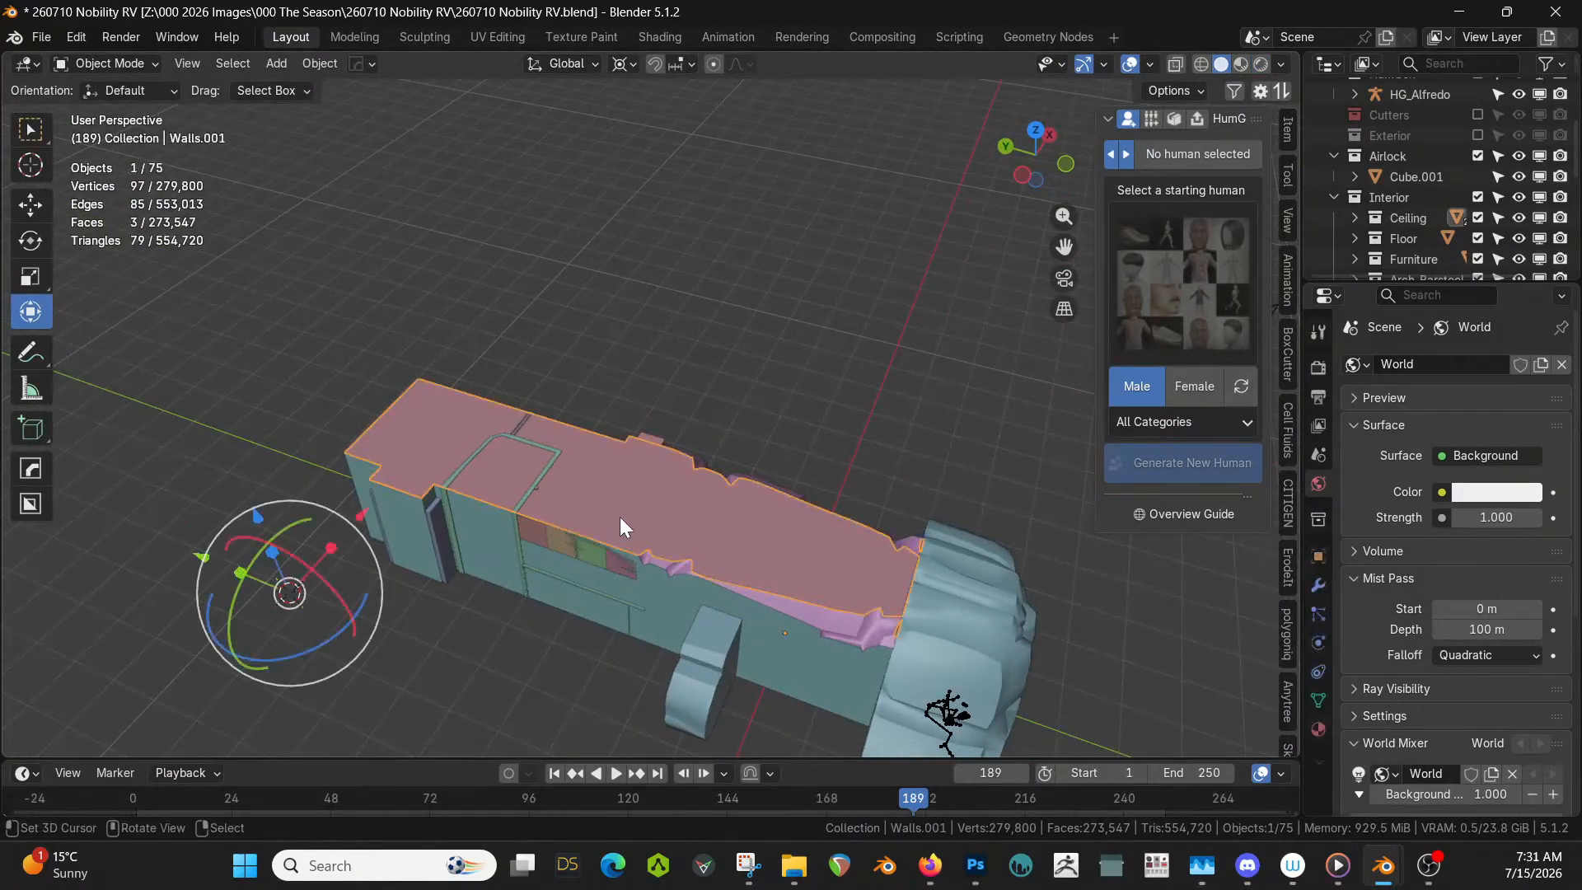
key("KP_Divide")
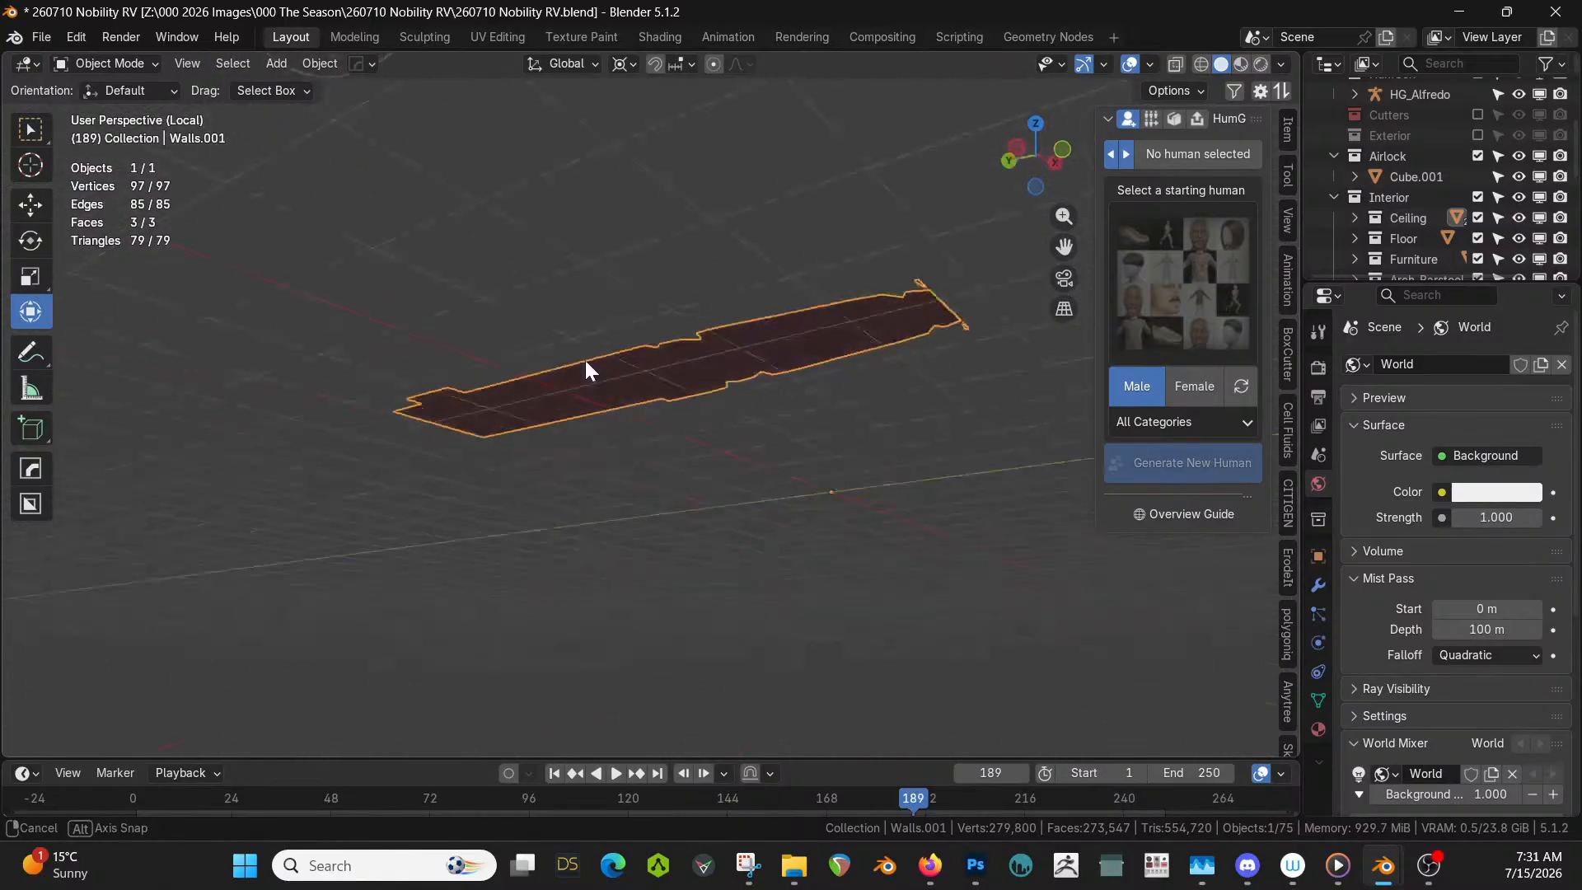
key("Tab")
middle_click_drag(735, 530, 813, 474)
key("Tab")
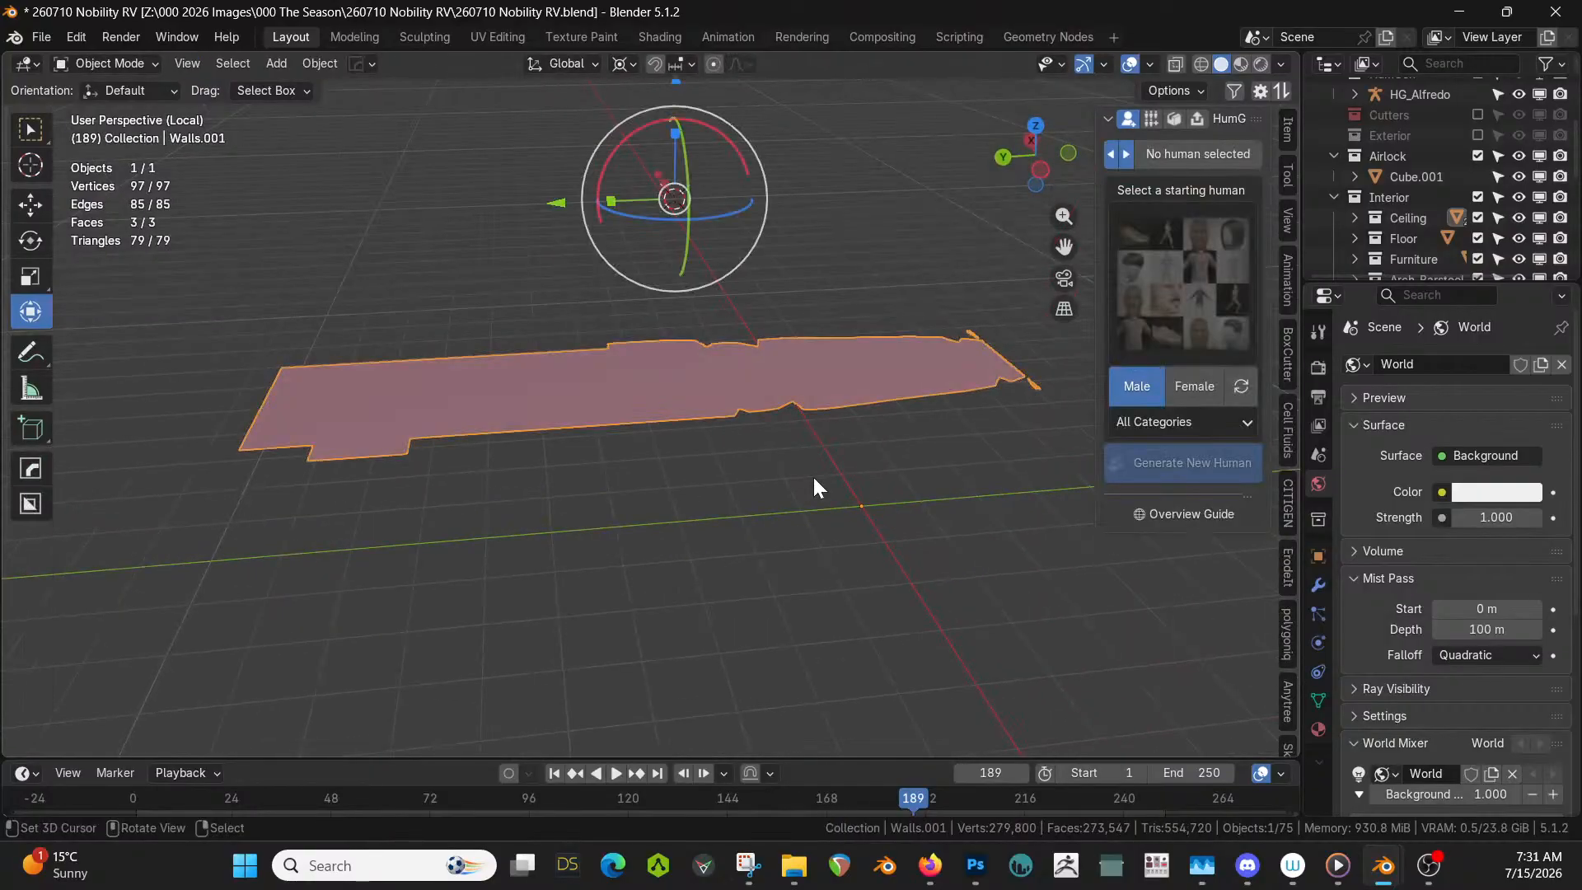
key("KP_Divide")
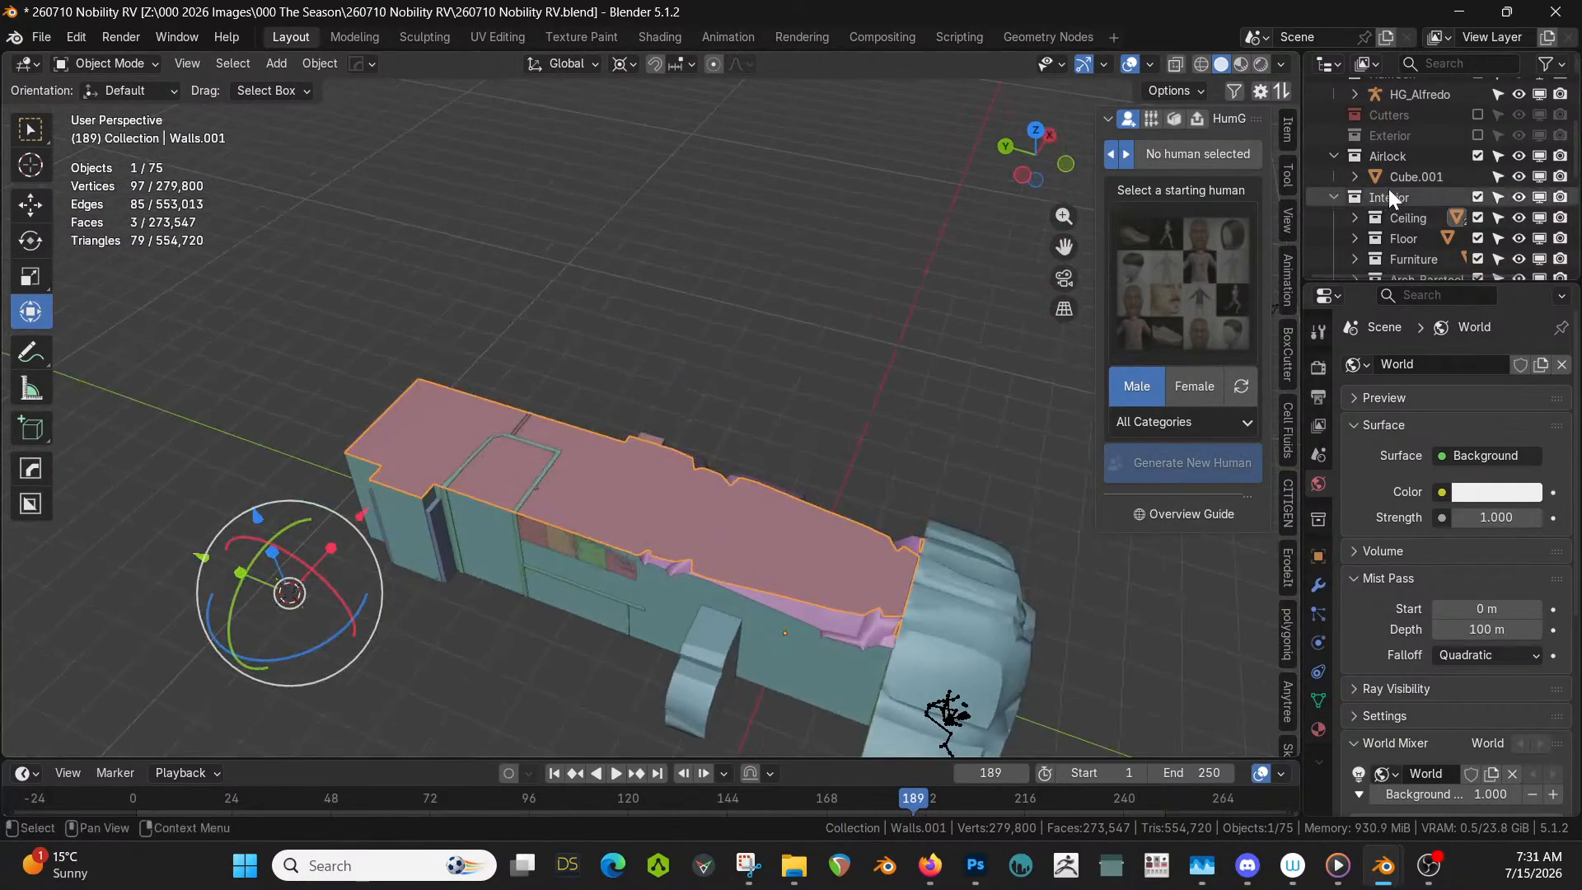
- Exclude the Ceiling collection from the view layer and look at the interior layout in Top view
key("KP_Decimal")
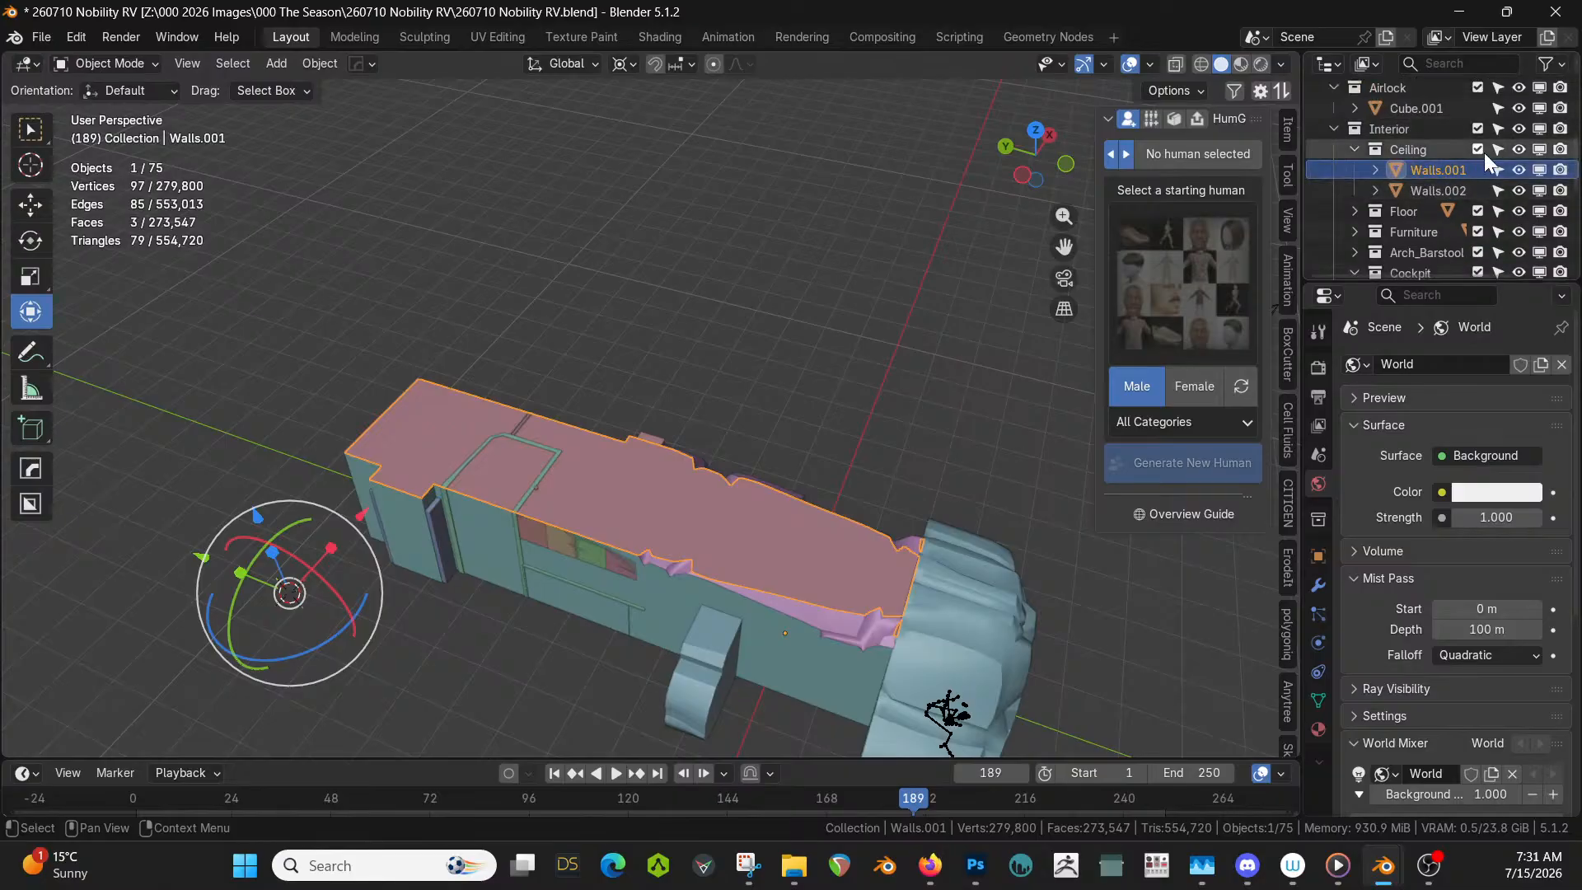
left_click(1478, 150)
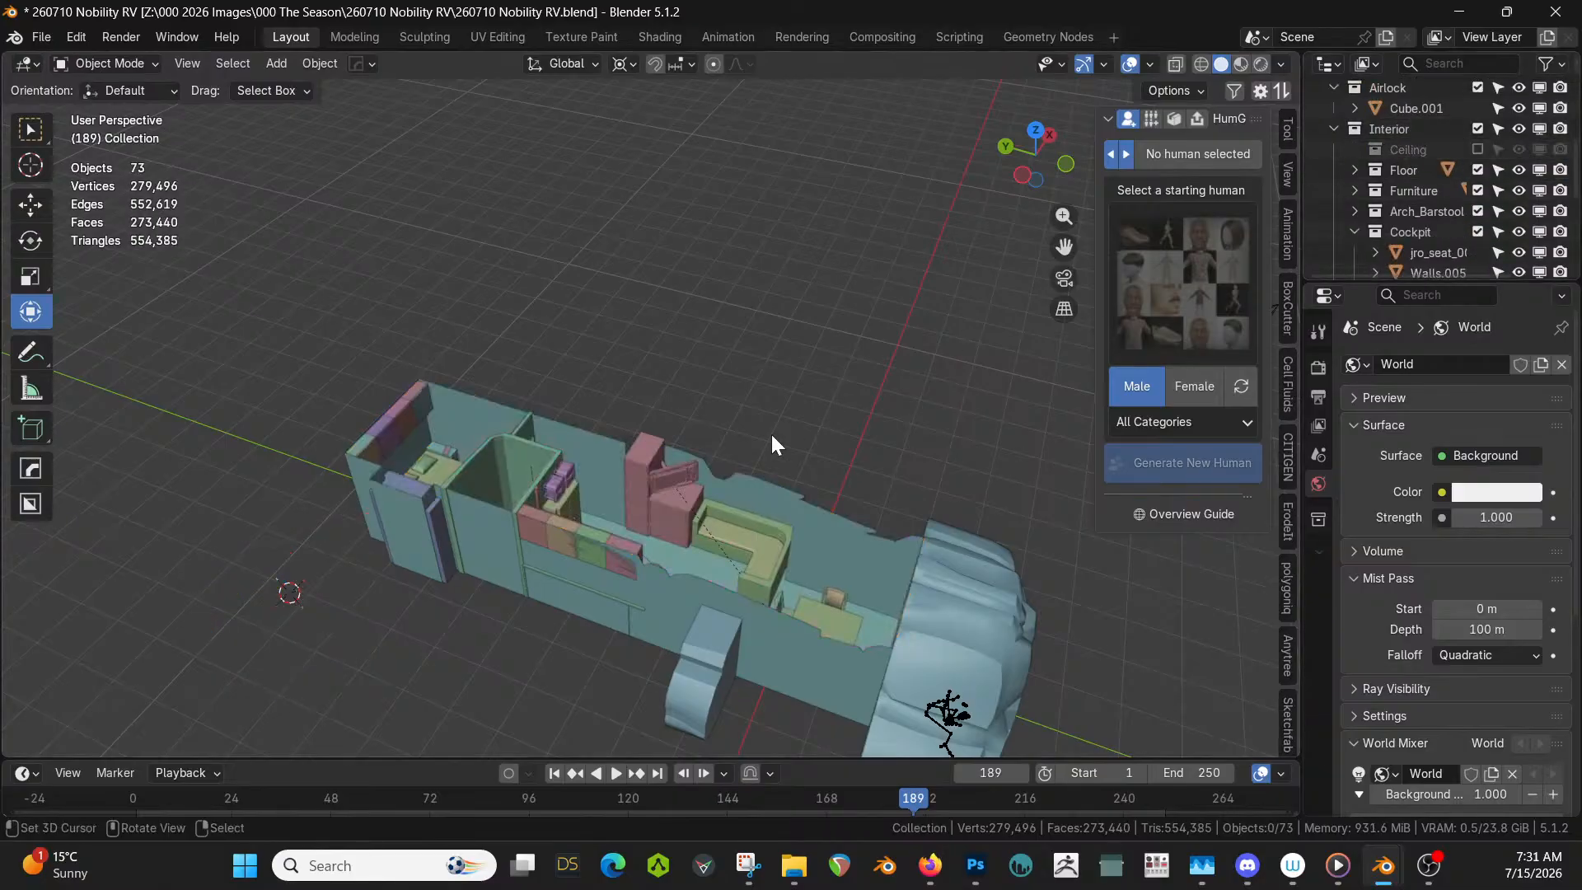
middle_click_drag(770, 432, 760, 379)
key("KP_7")
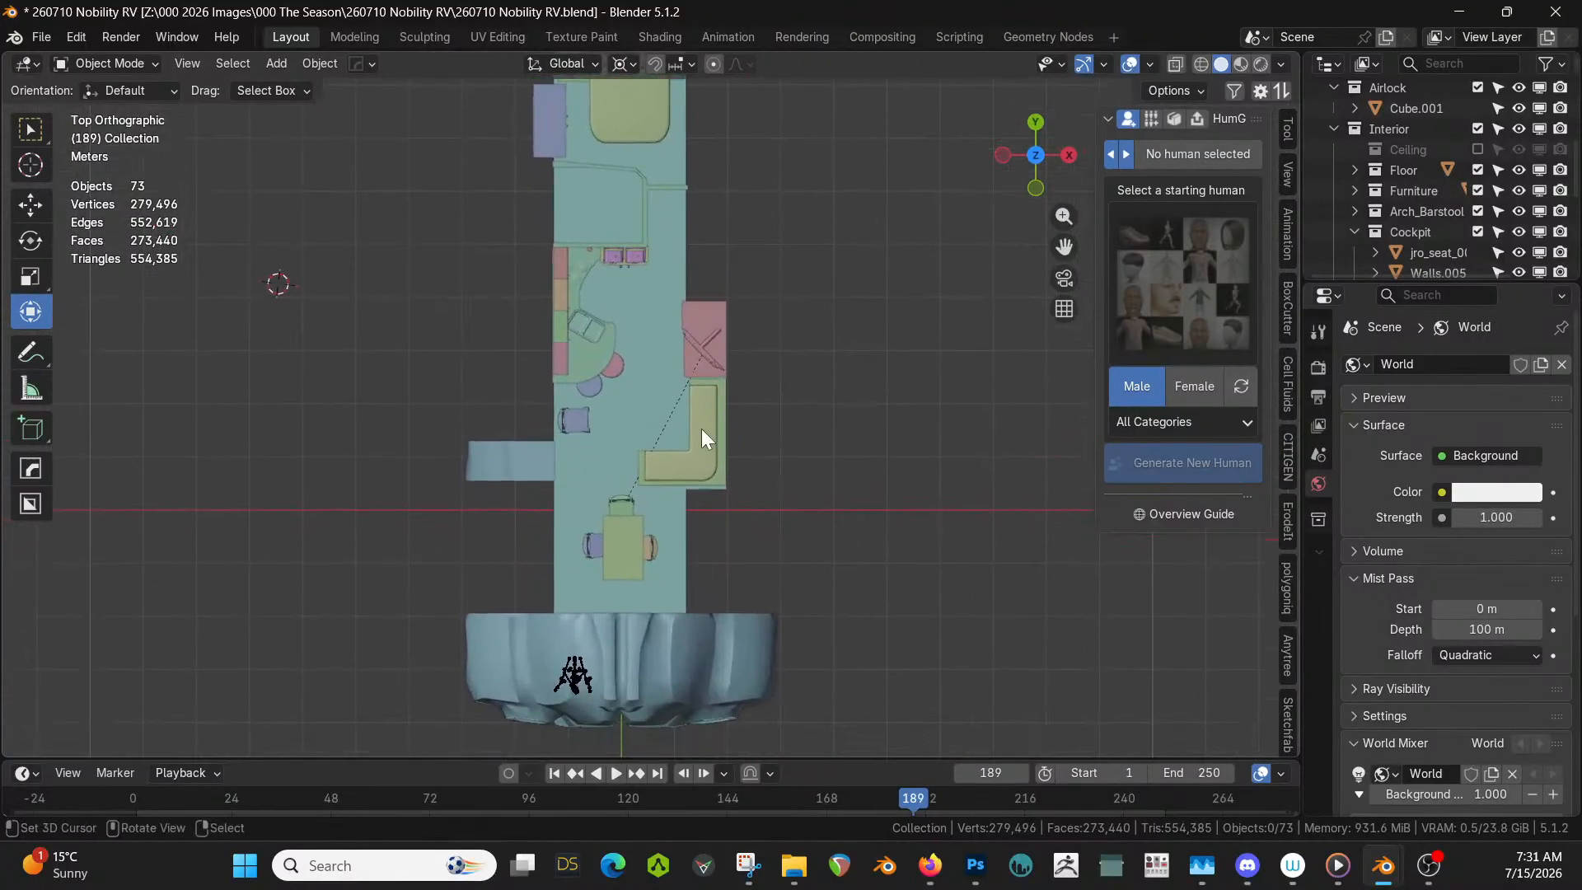
- Select the dining table with its three chairs and move them about -0.07 m along the global X axis
scroll(696, 437, "up", 3)
middle_click_drag(685, 482, 717, 371, "shift")
left_click(617, 554)
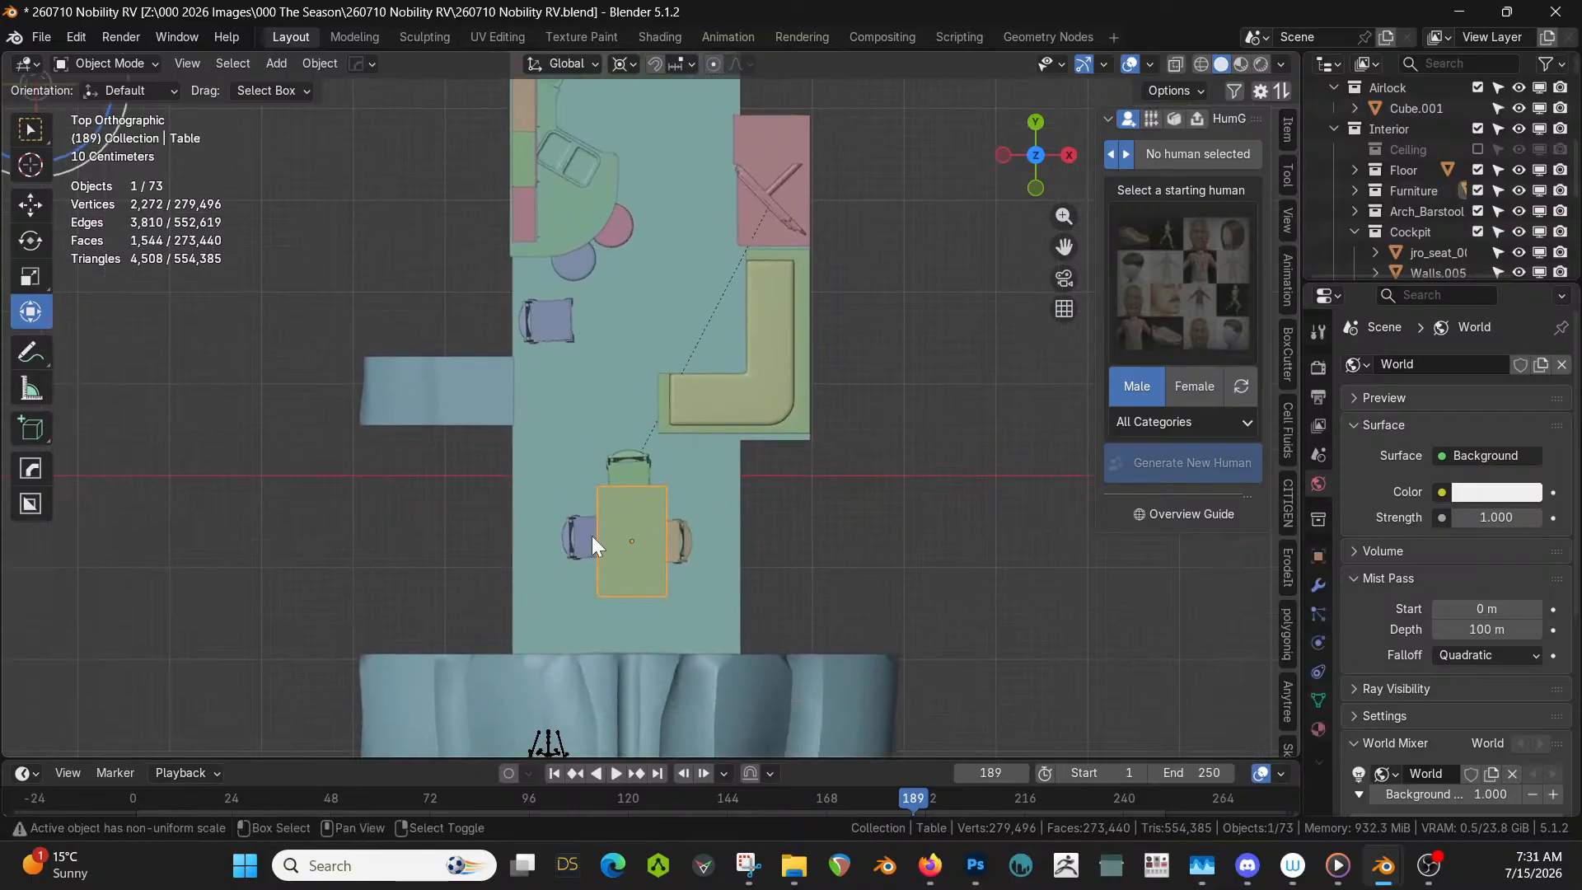
left_click(591, 535, "shift")
left_click(615, 467, "shift")
left_click(677, 544, "shift")
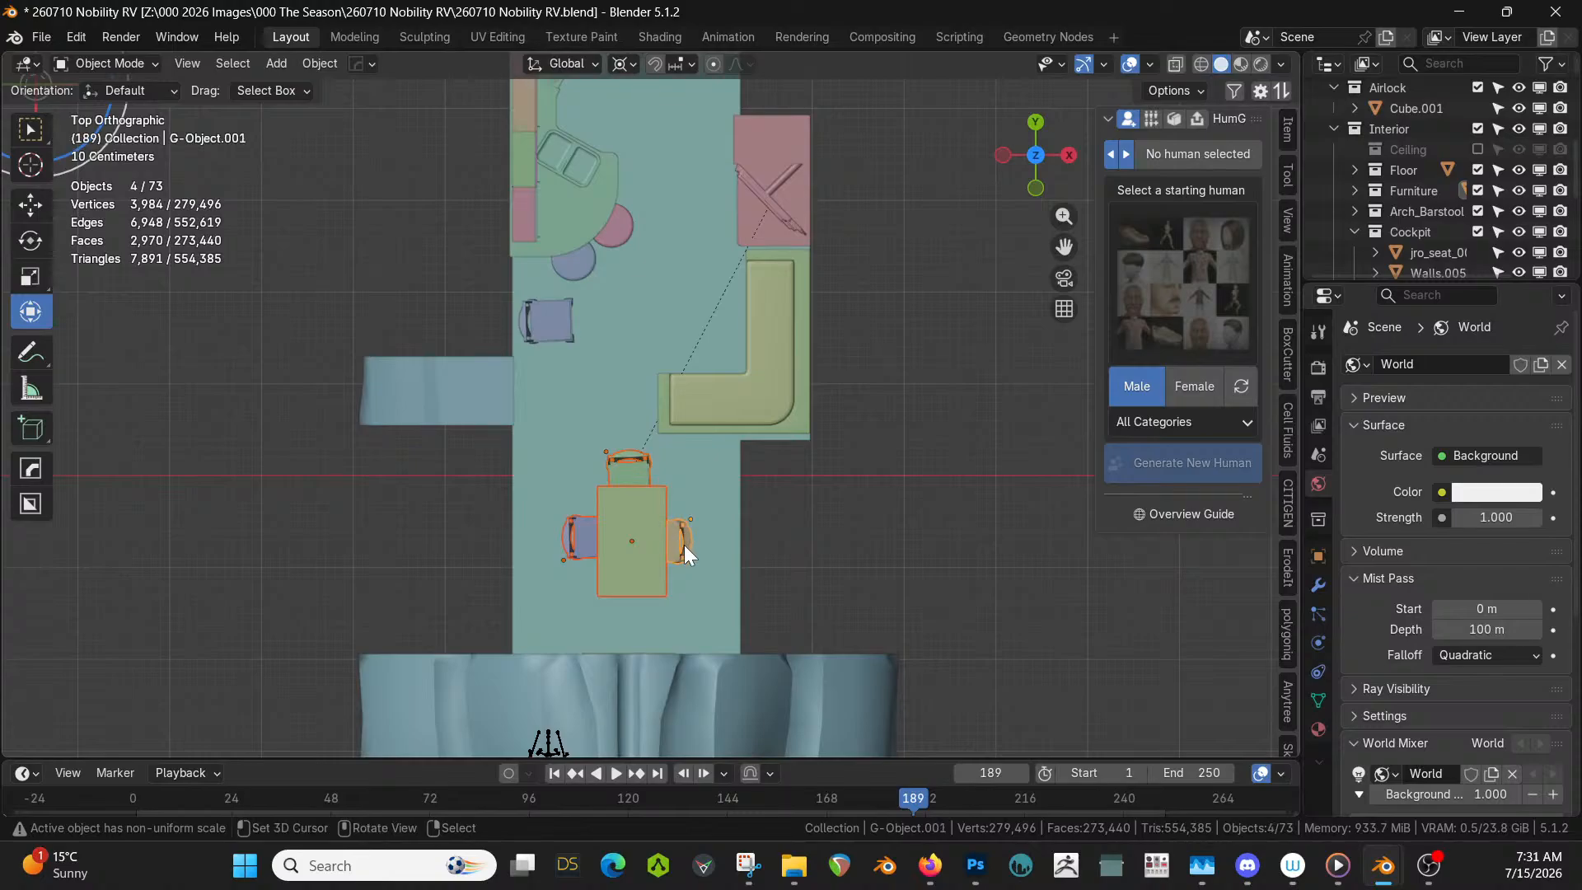
key("g")
key("x")
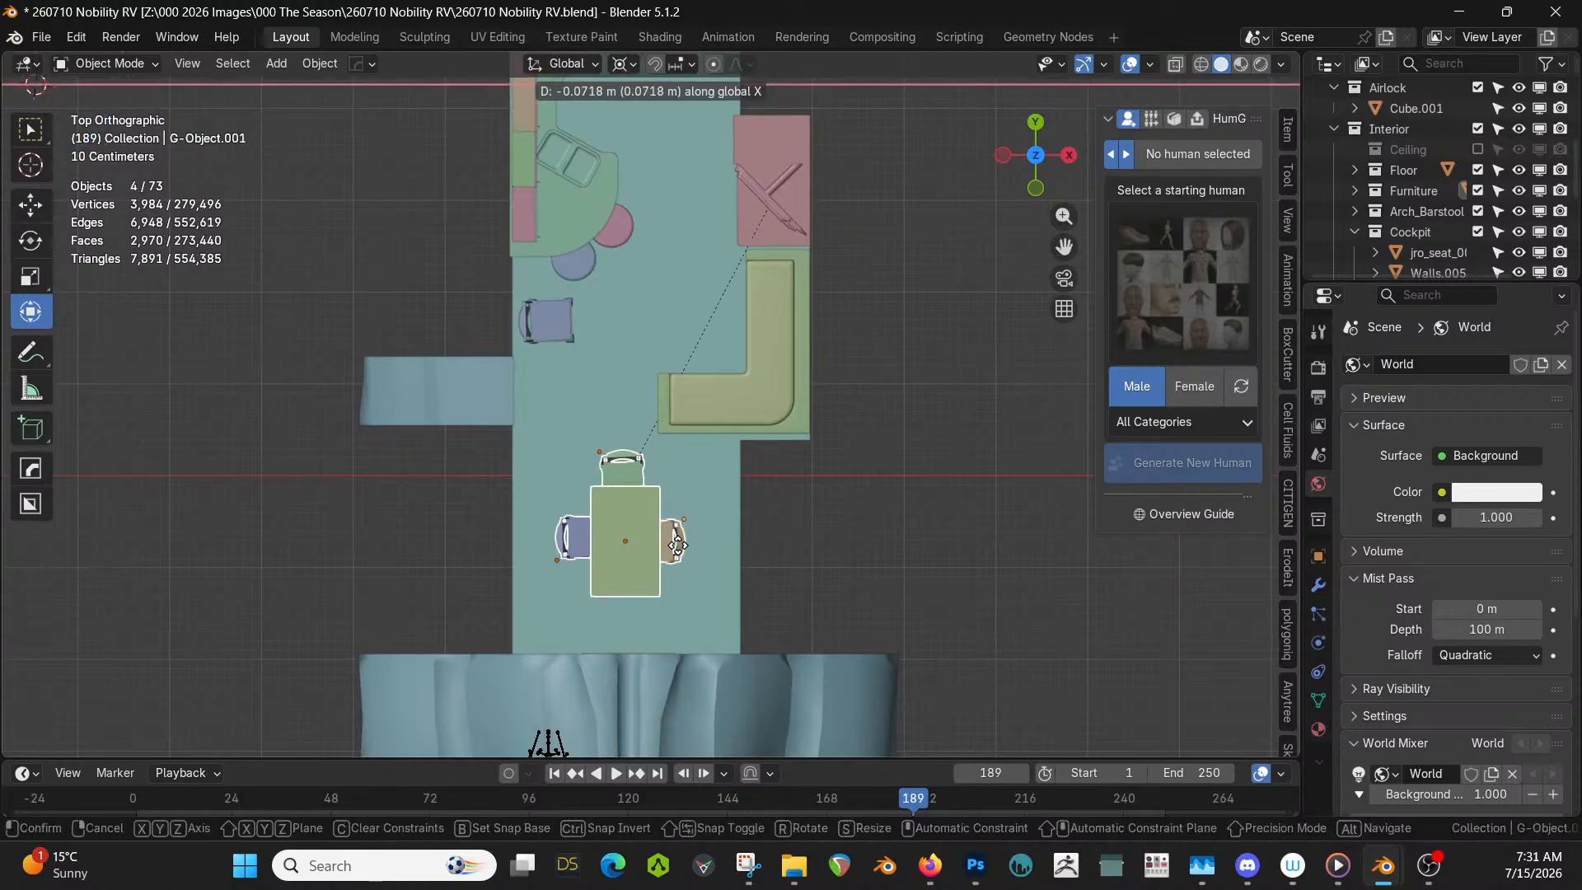
left_click(678, 544)
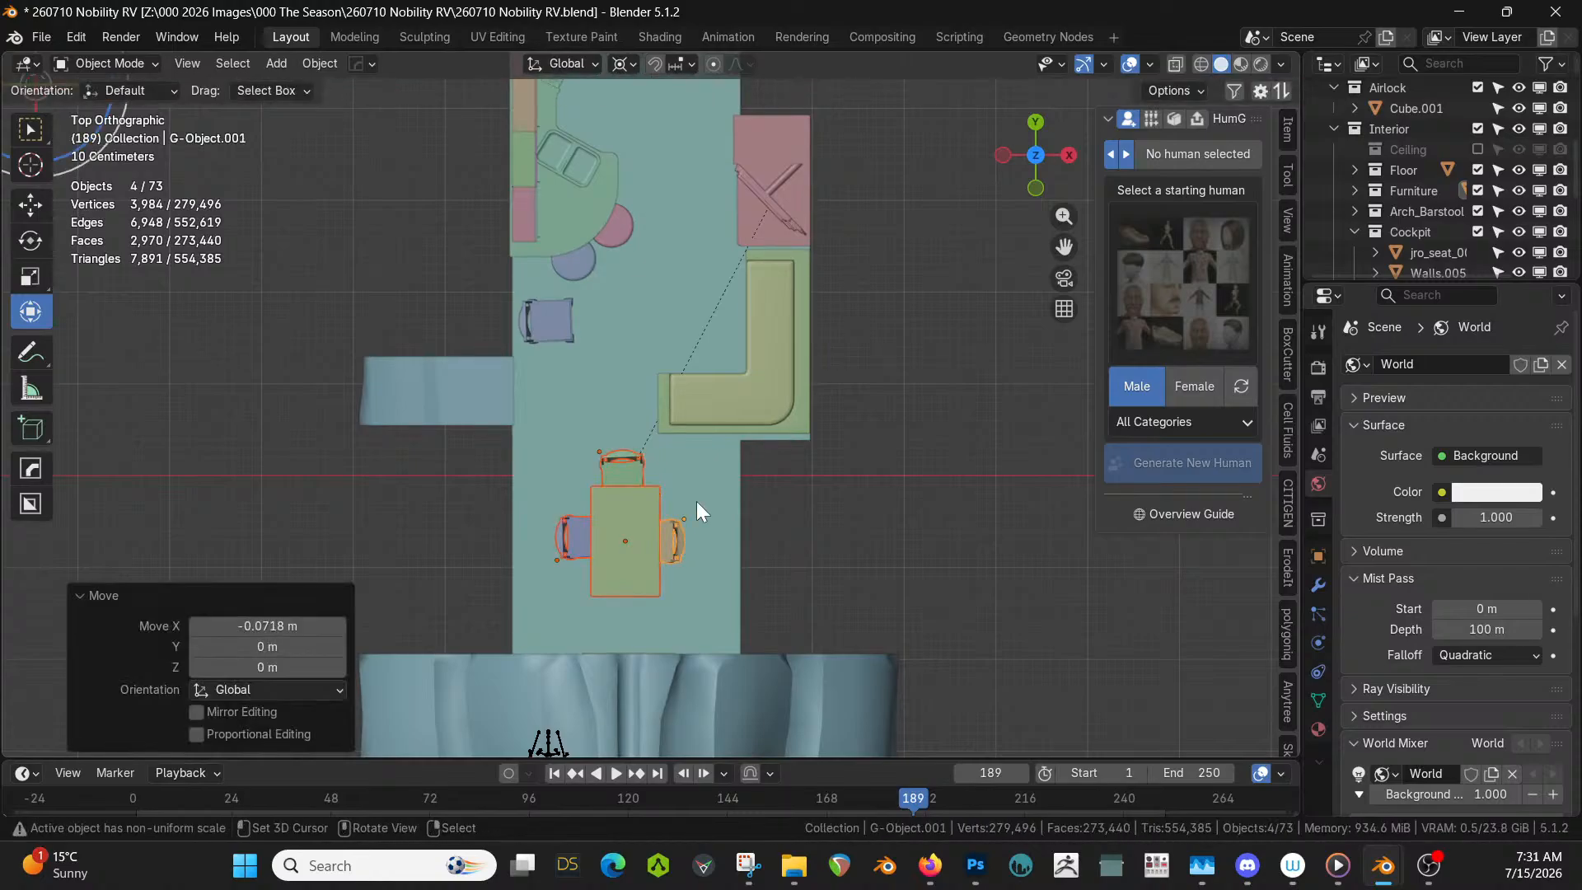
- Re-enable the Ceiling collection and open the ceiling panel Walls.001 in Edit Mode
middle_click_drag(696, 501, 809, 570)
scroll(809, 526, "down", 2)
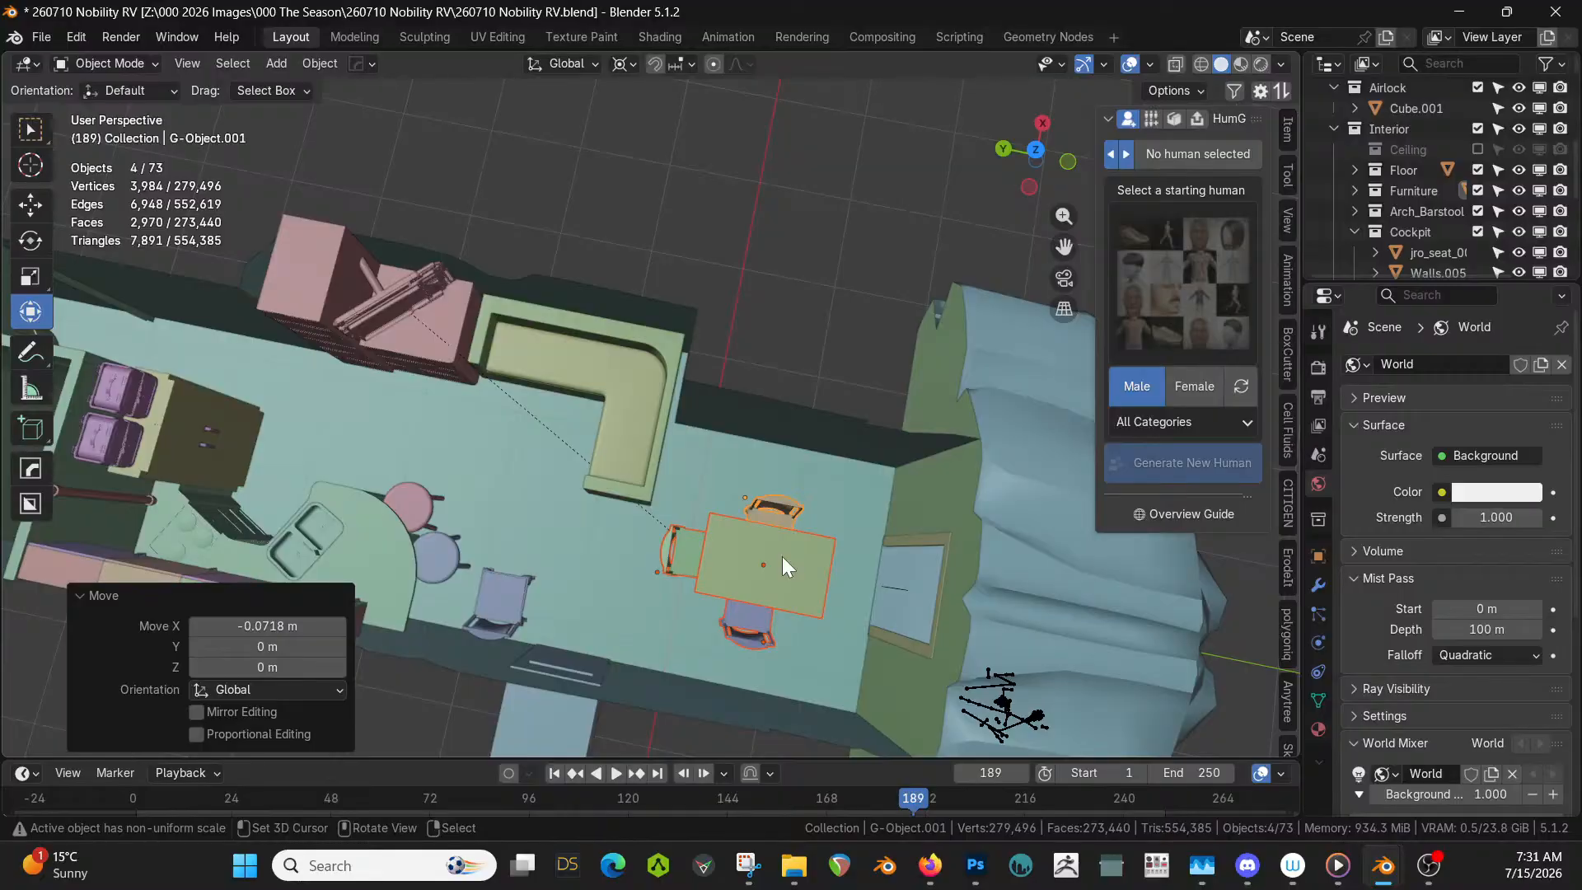
scroll(783, 556, "down", 3)
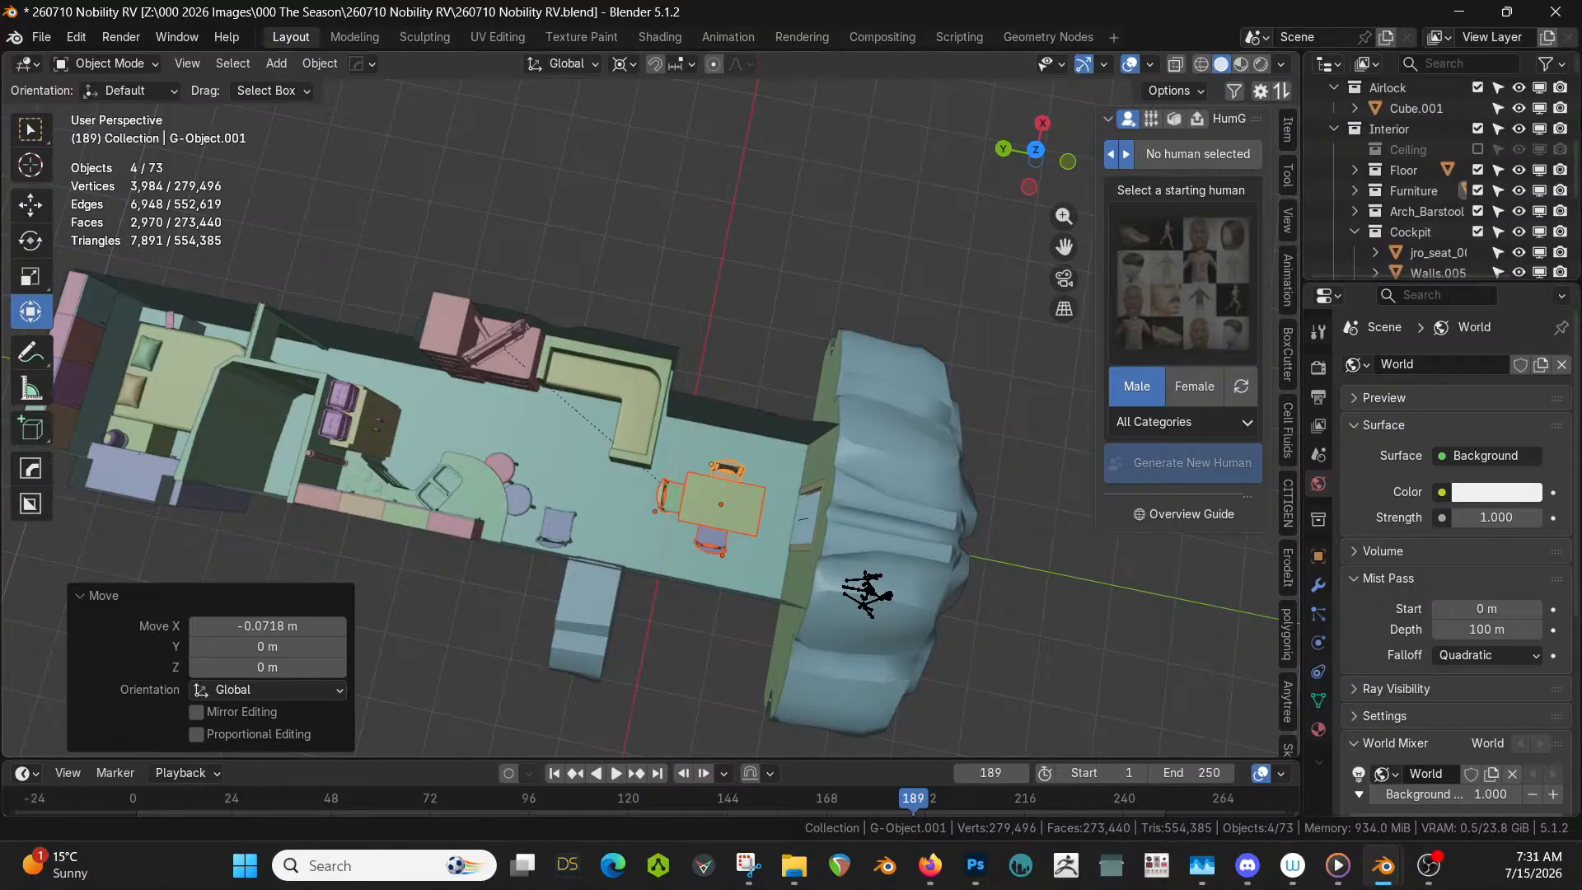
left_click(1477, 151)
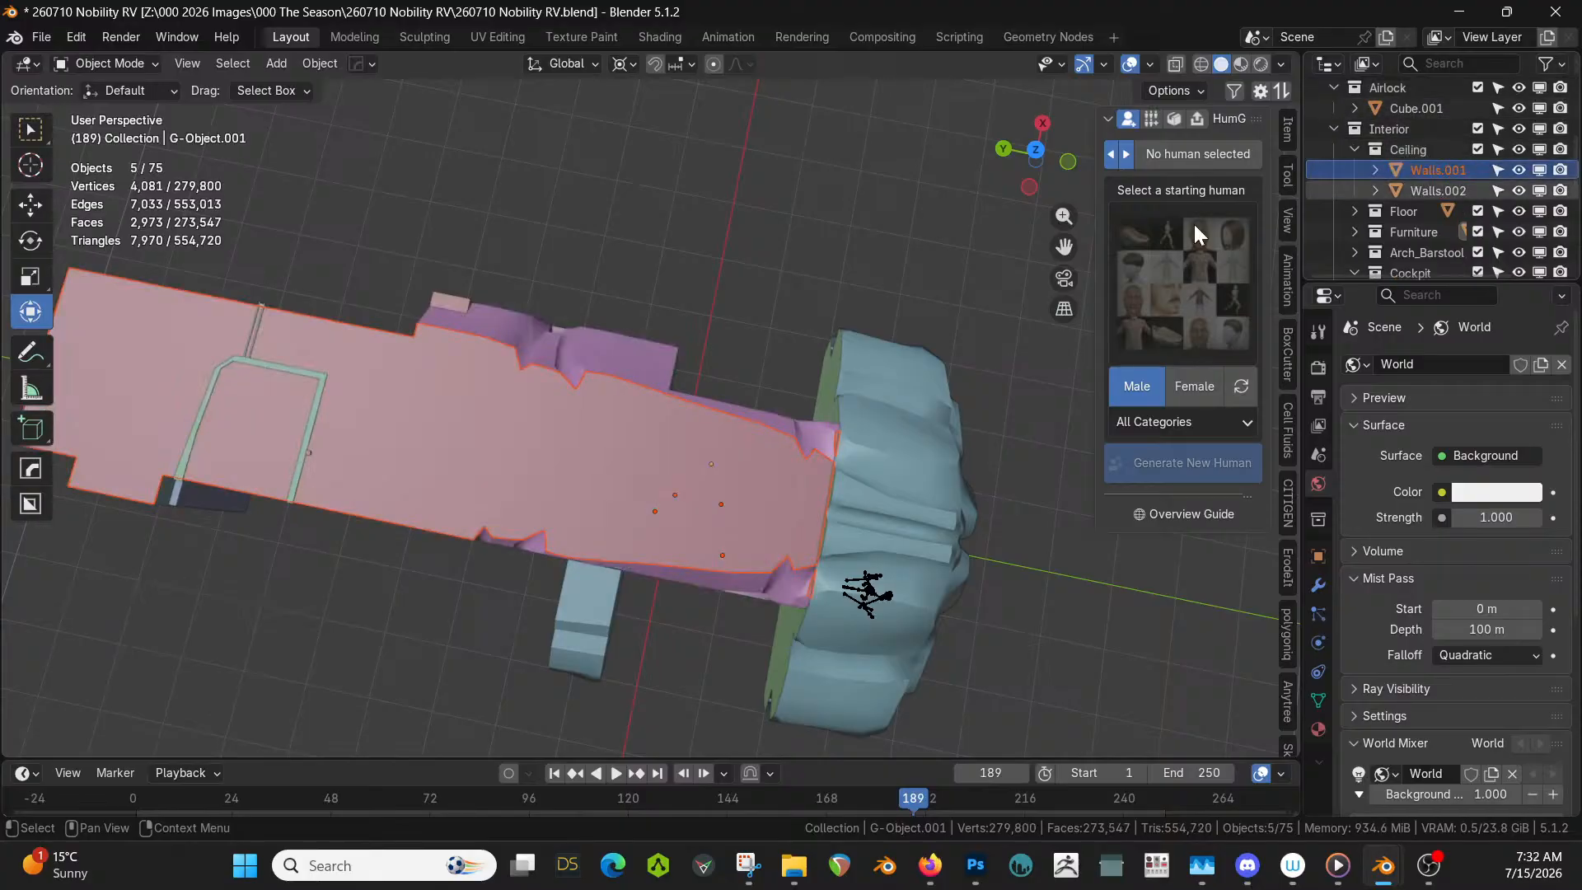
left_click(598, 508)
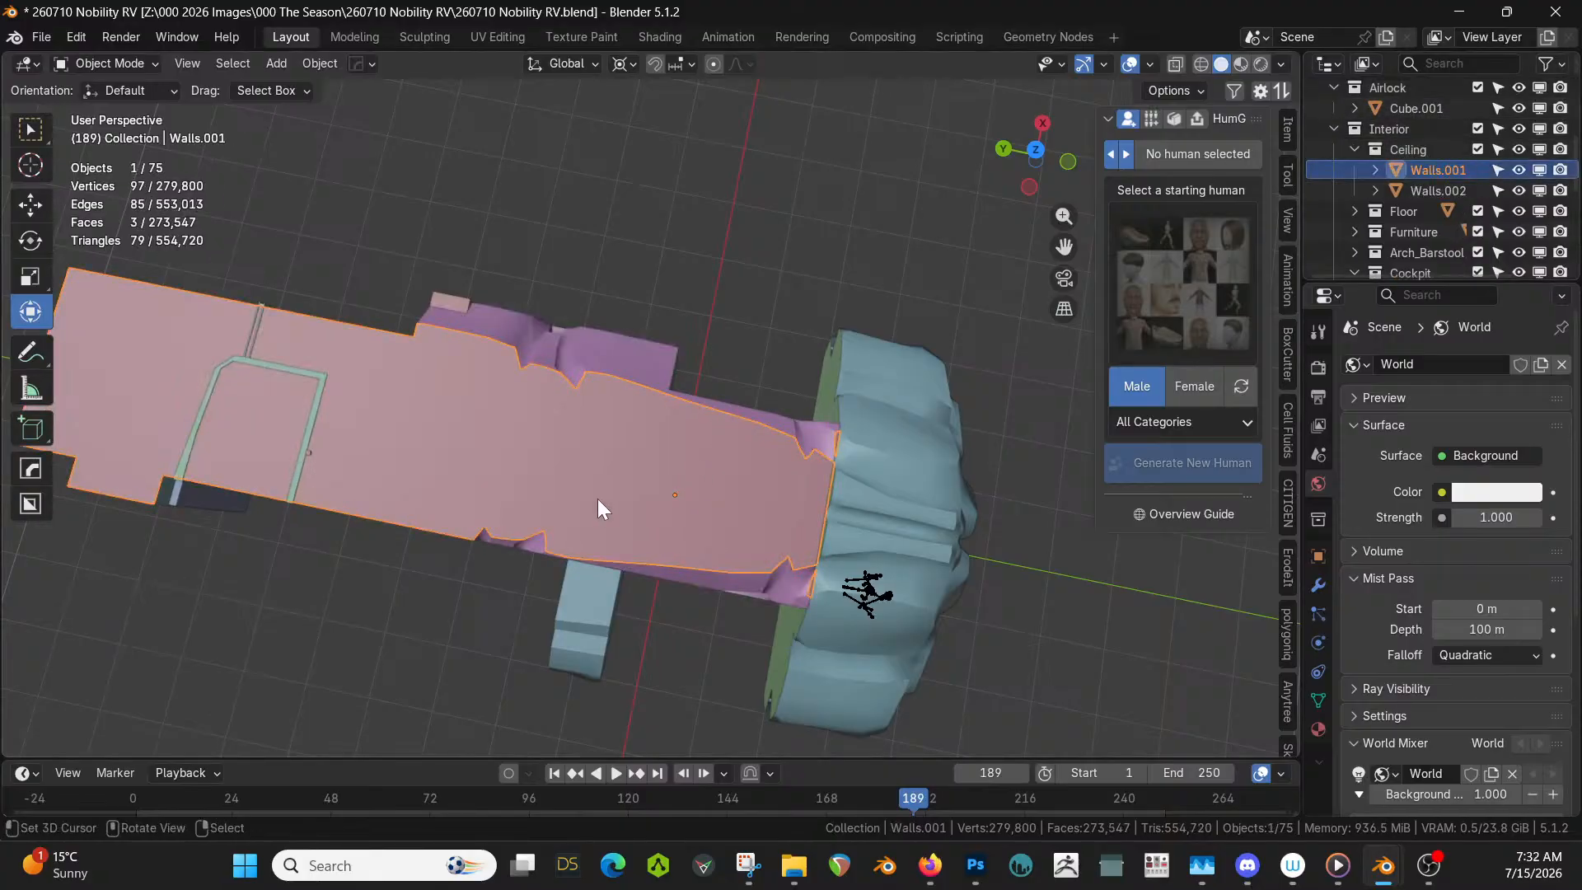
left_click(739, 507)
key("Tab")
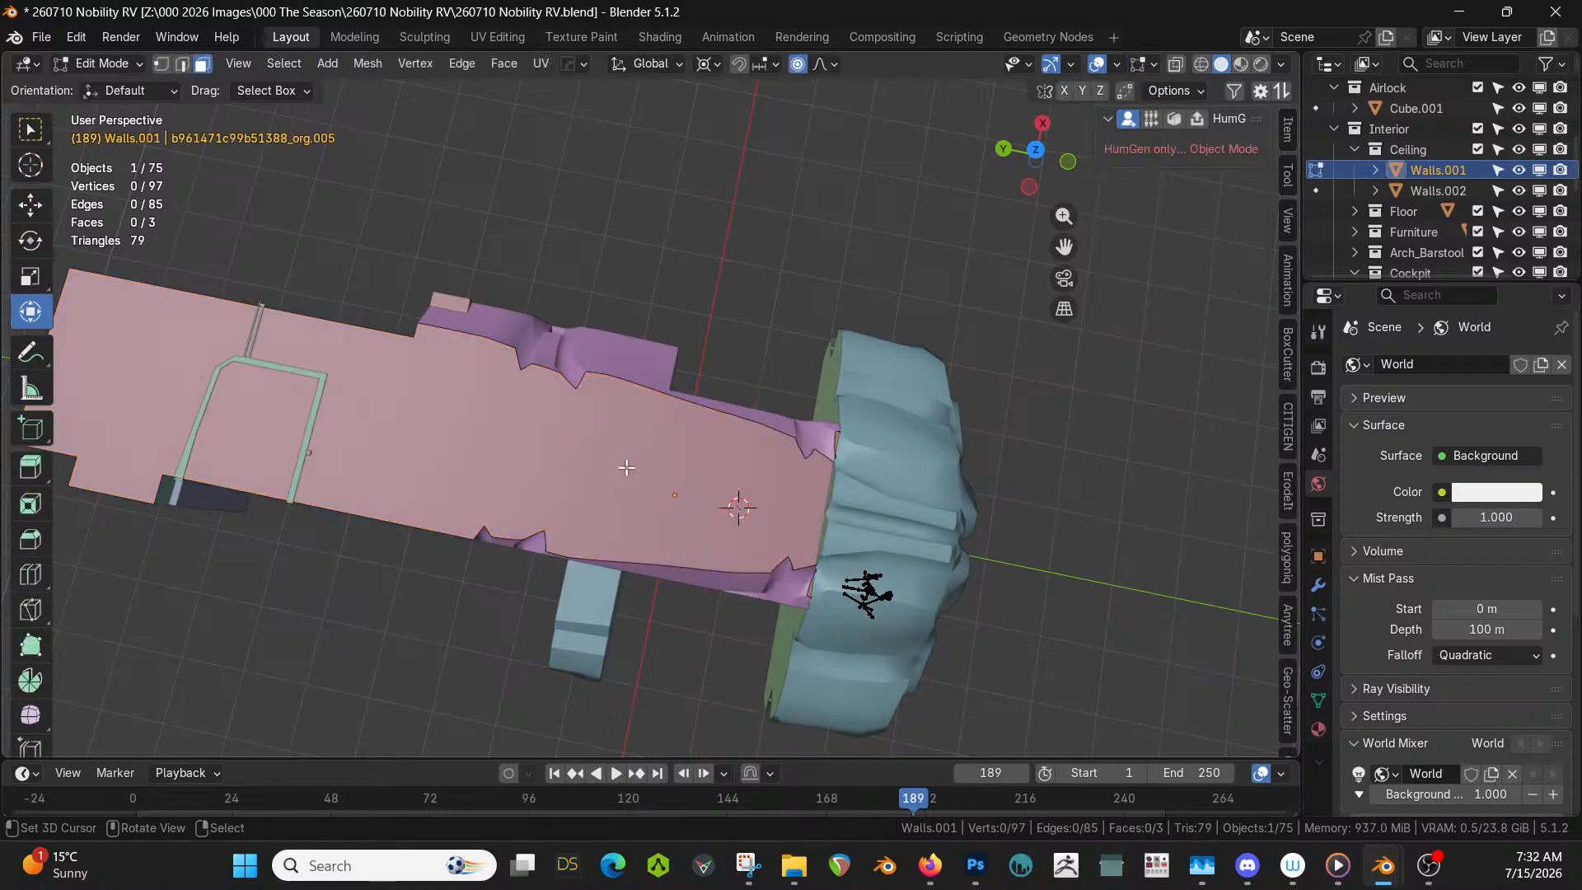
- Select the large face of the ceiling panel, try an inset on it, and isolate the panel in Local View
right_click(587, 447)
key("i")
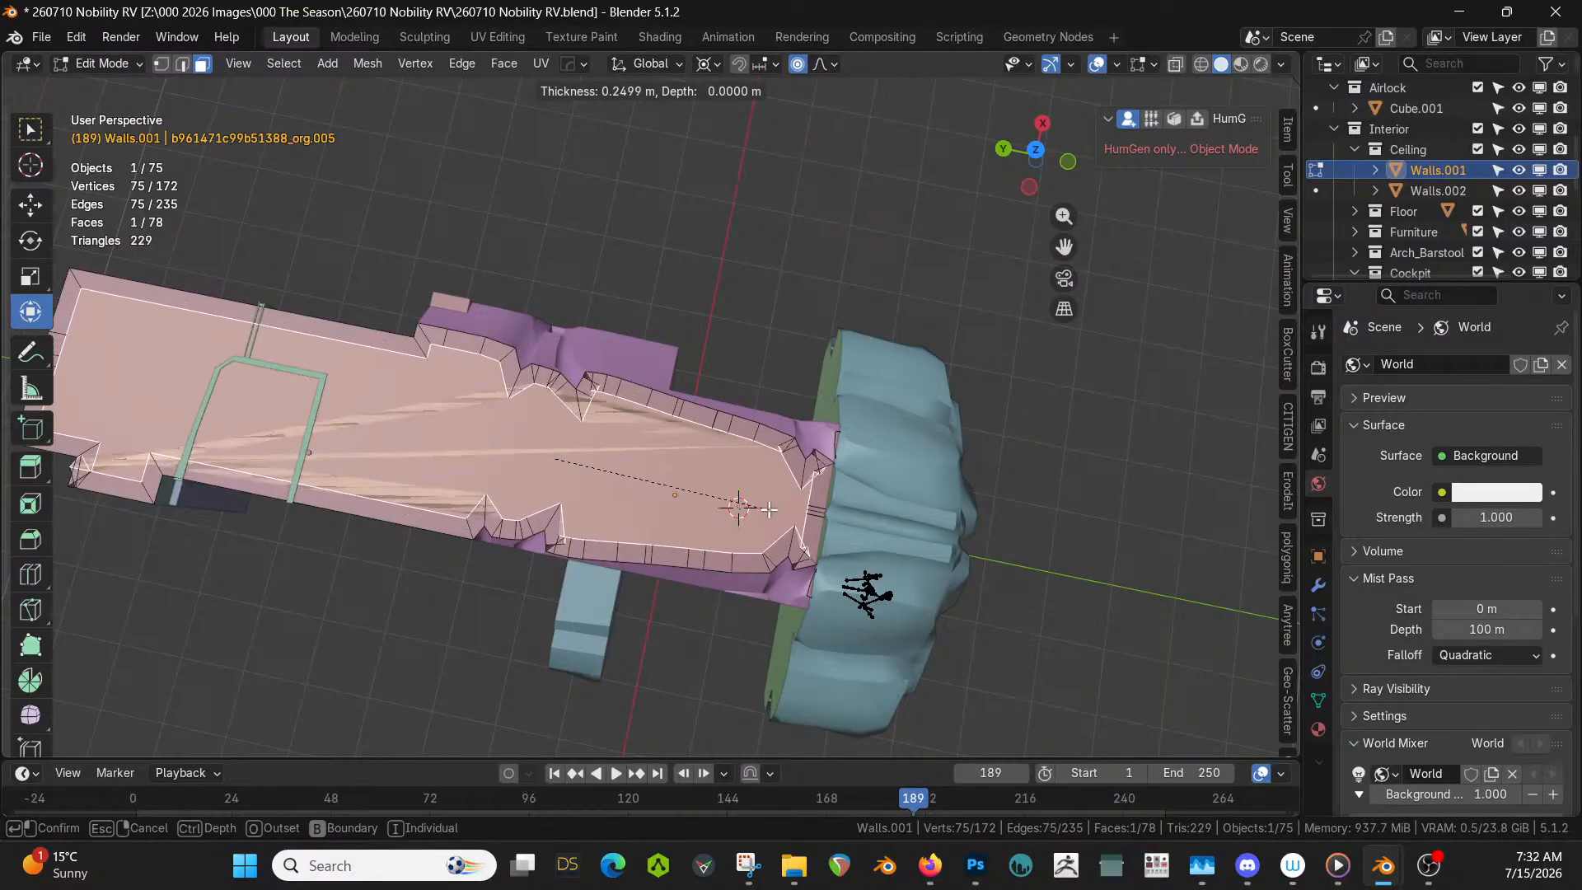
key("Escape")
middle_click_drag(767, 507, 883, 456)
key("KP_Divide")
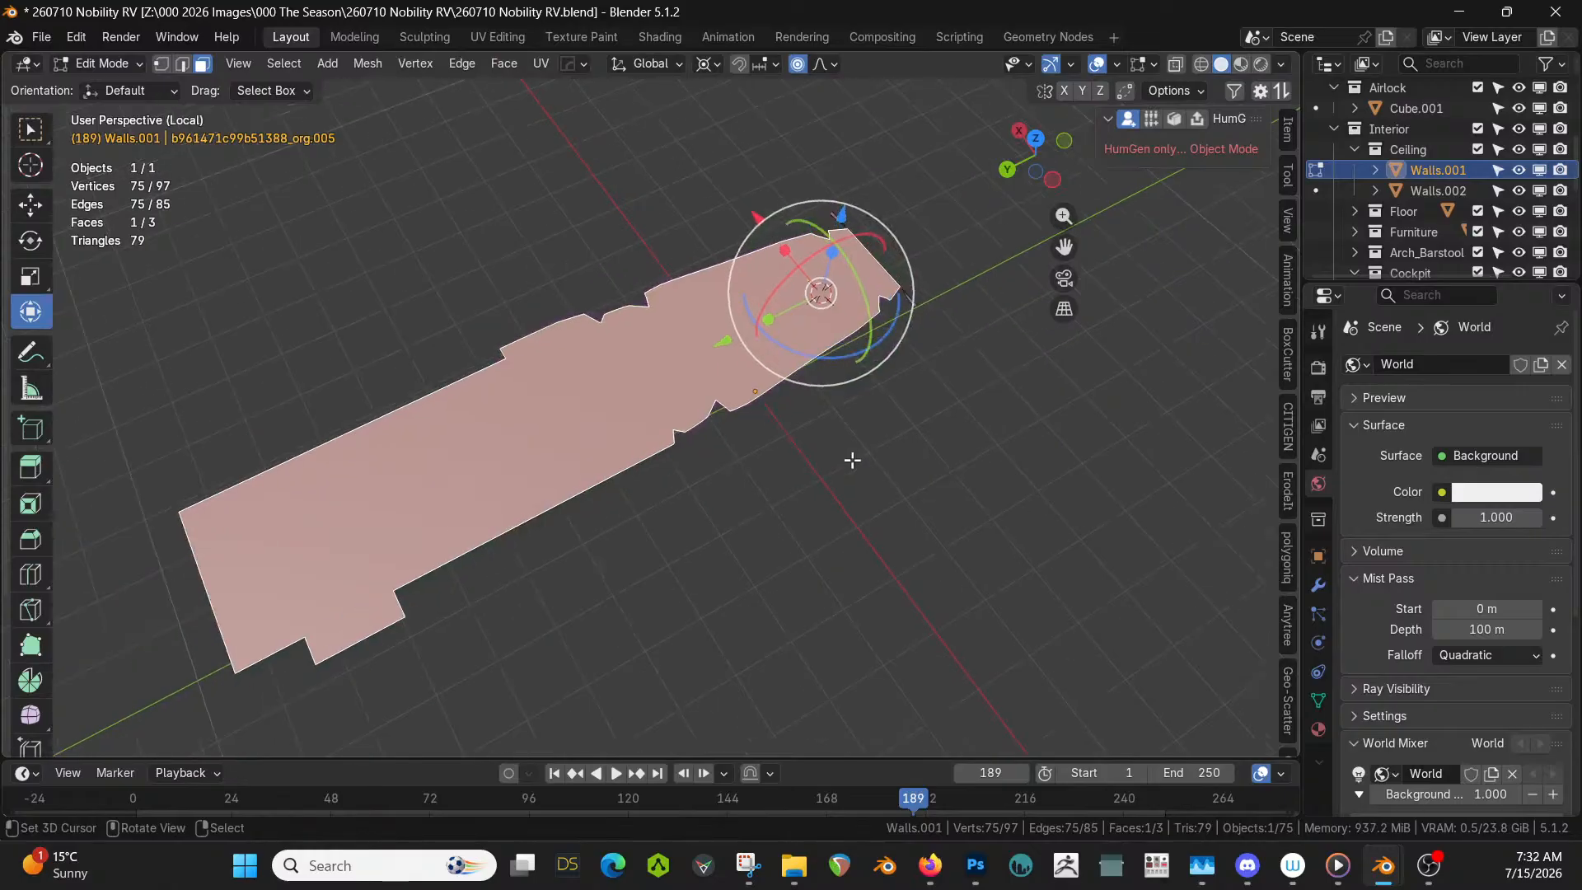
key("Tab")
key("Tab")
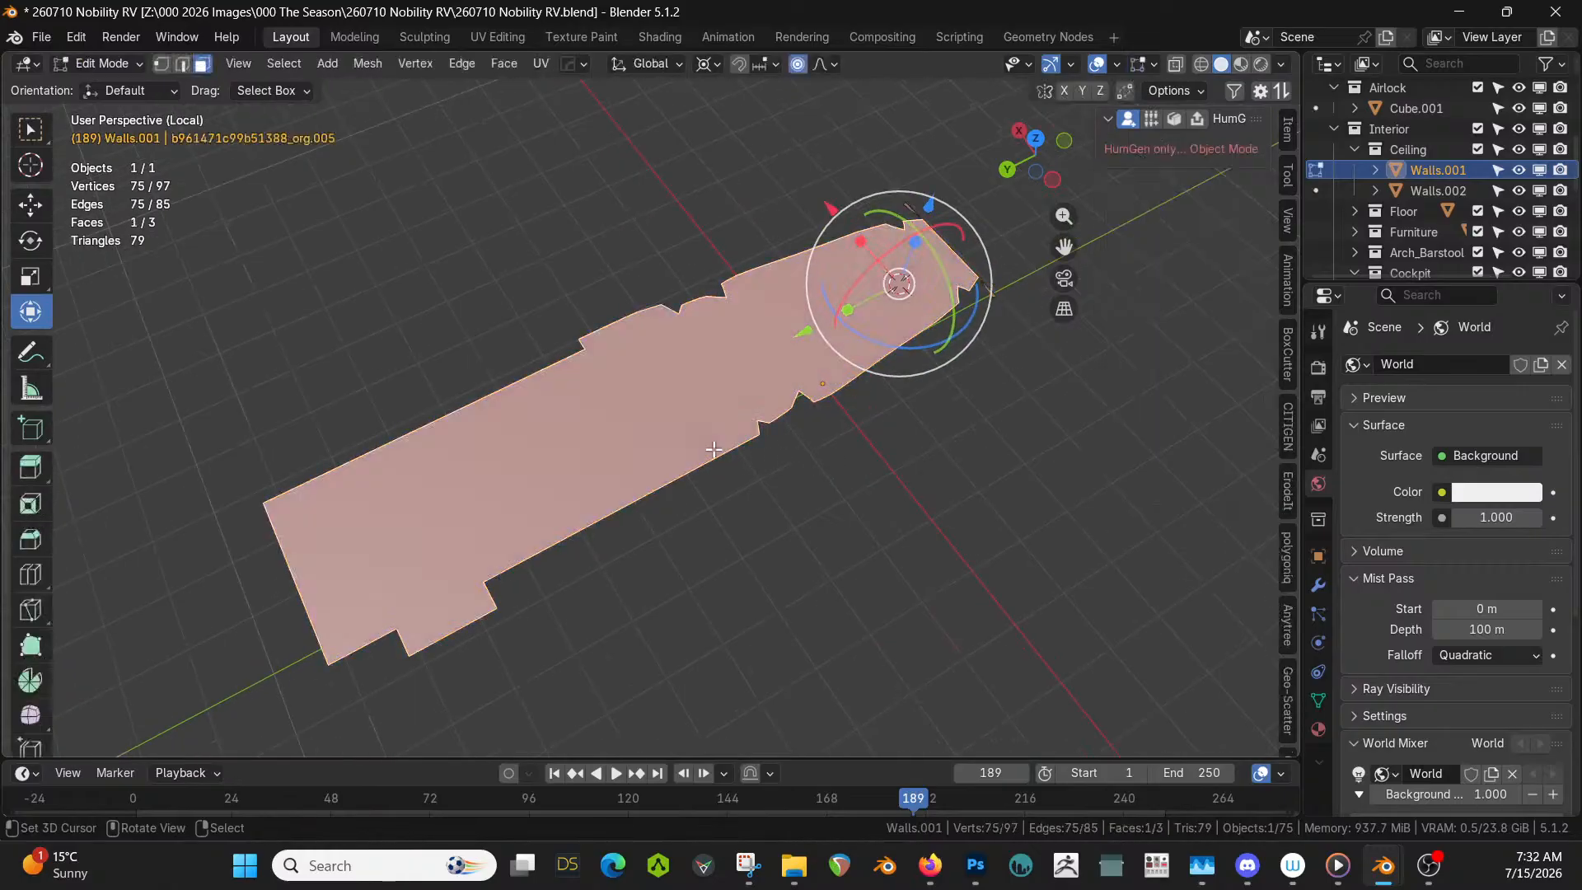
- Inset the large ceiling face with zero thickness
key("i")
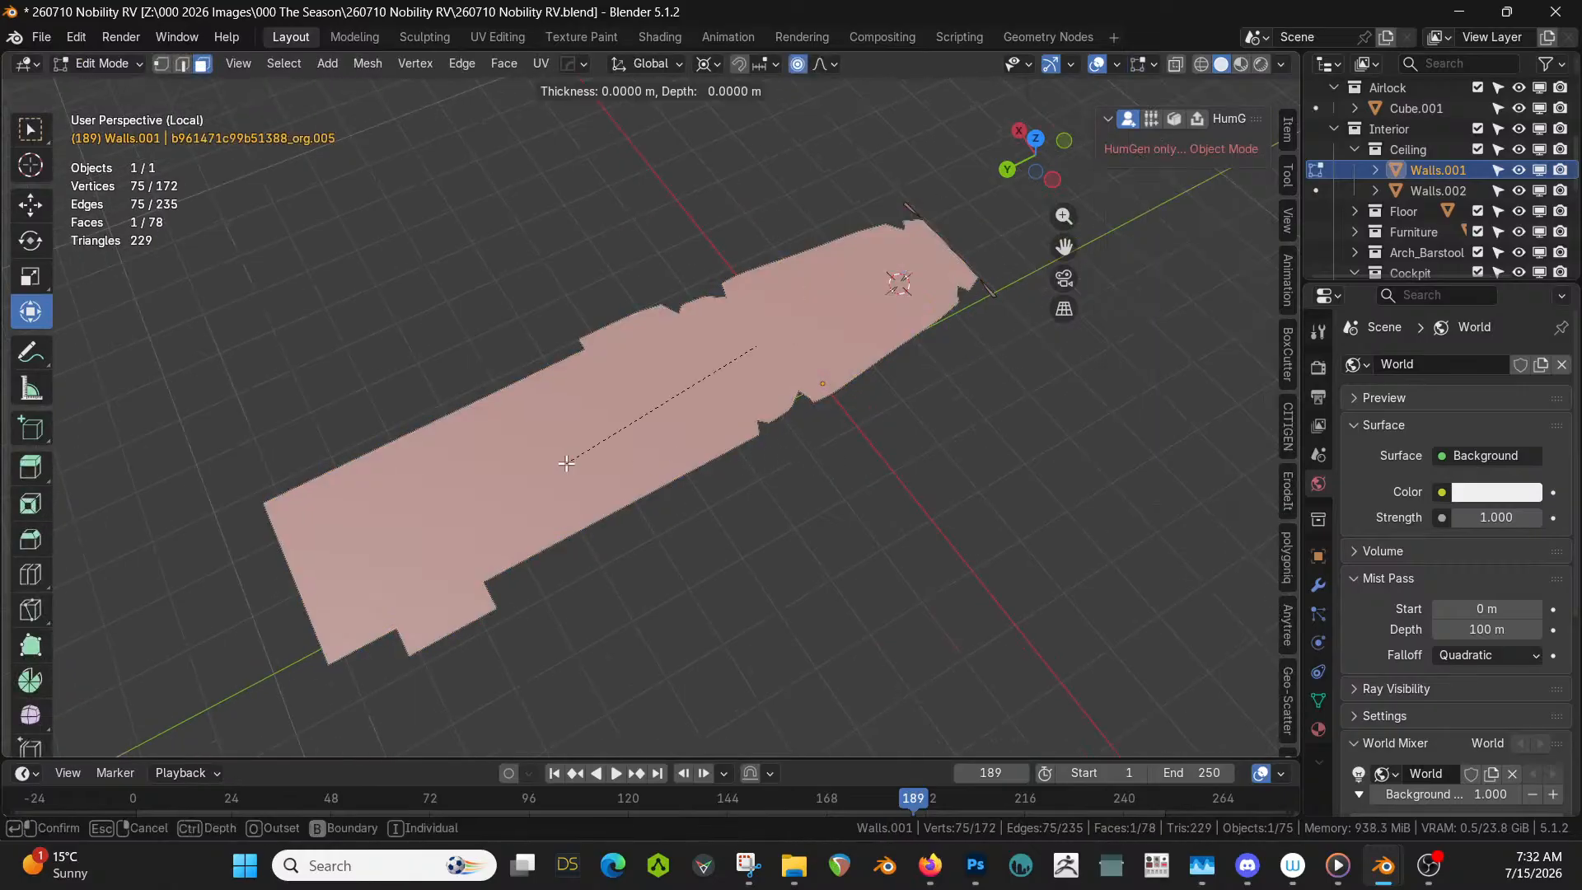
left_click(566, 463)
- Try offsetting the large ceiling face with Shrink/Fatten, undo it, and abandon a scale of the face
key("alt+s")
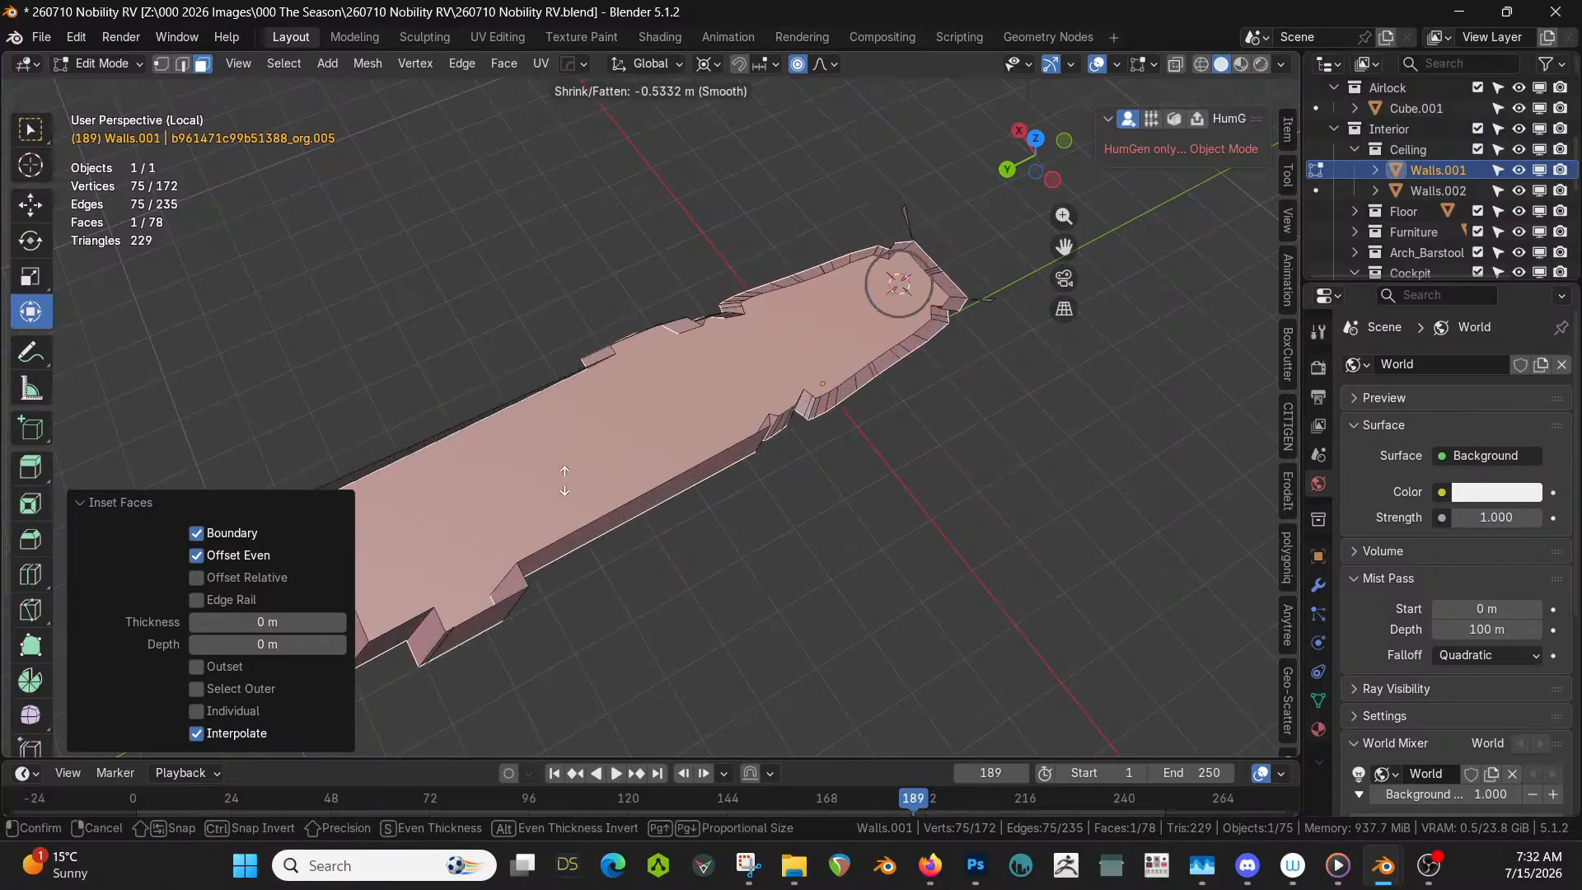
right_click(575, 488)
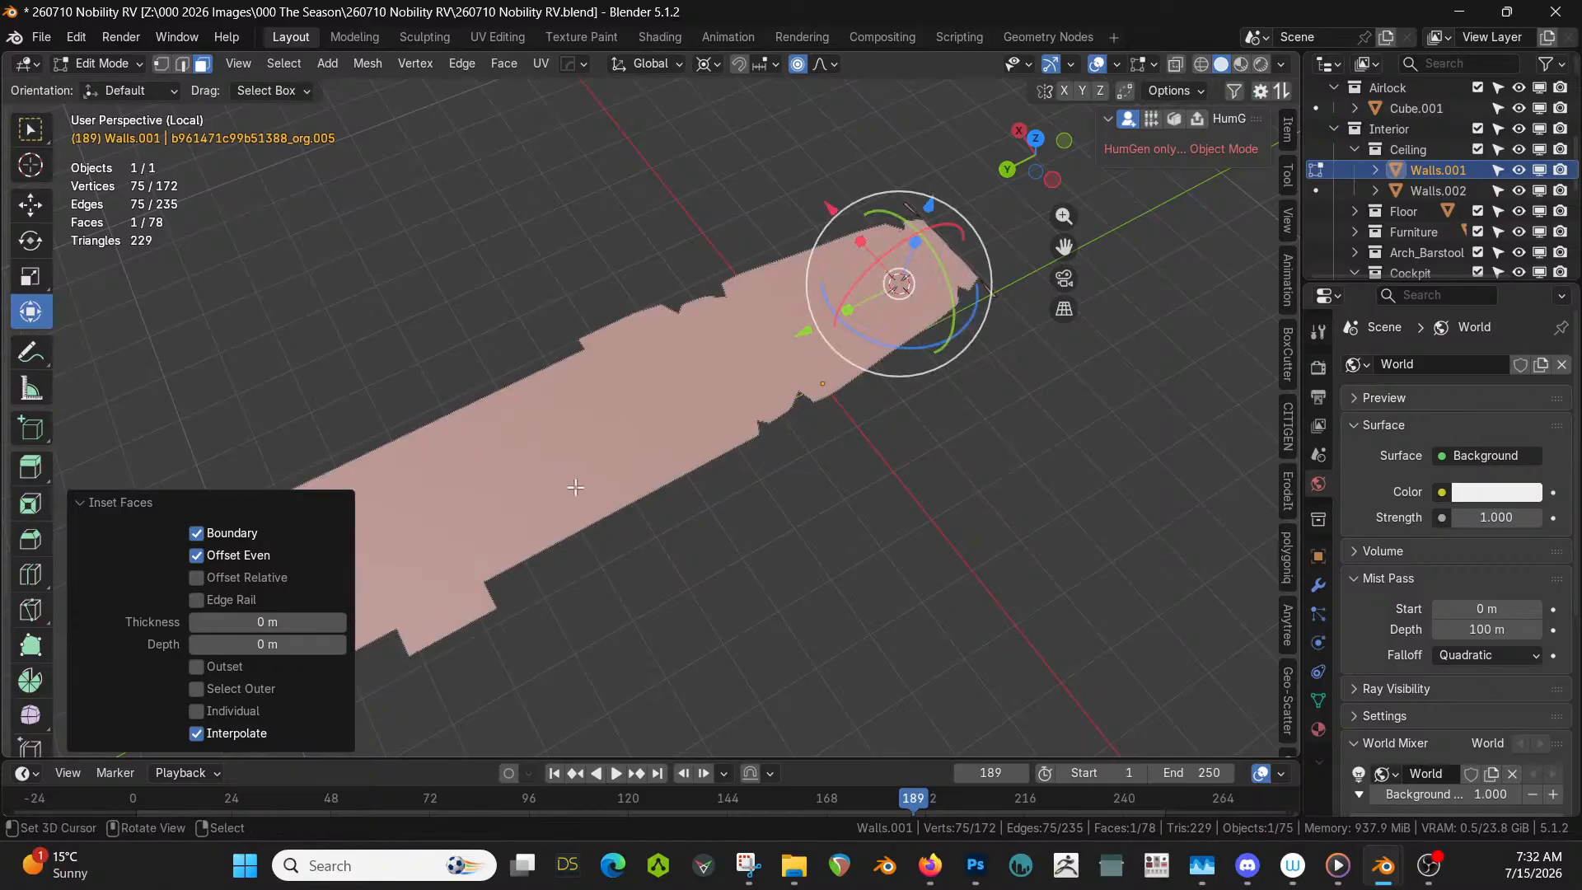
key("alt+s")
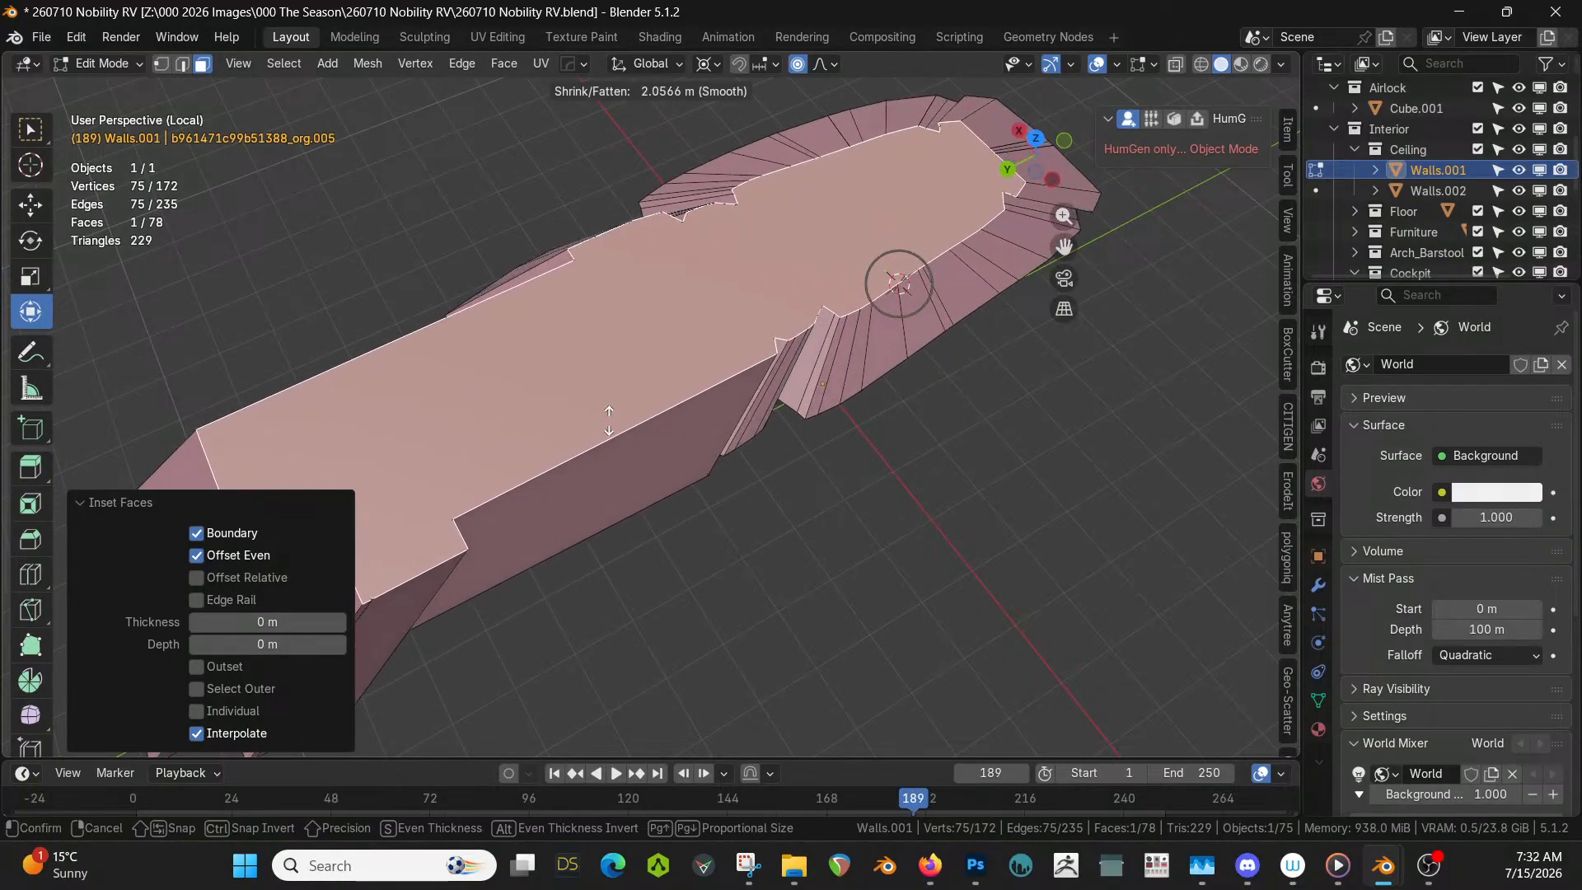
left_click(613, 339)
middle_click_drag(612, 340, 688, 404)
key("ctrl+z")
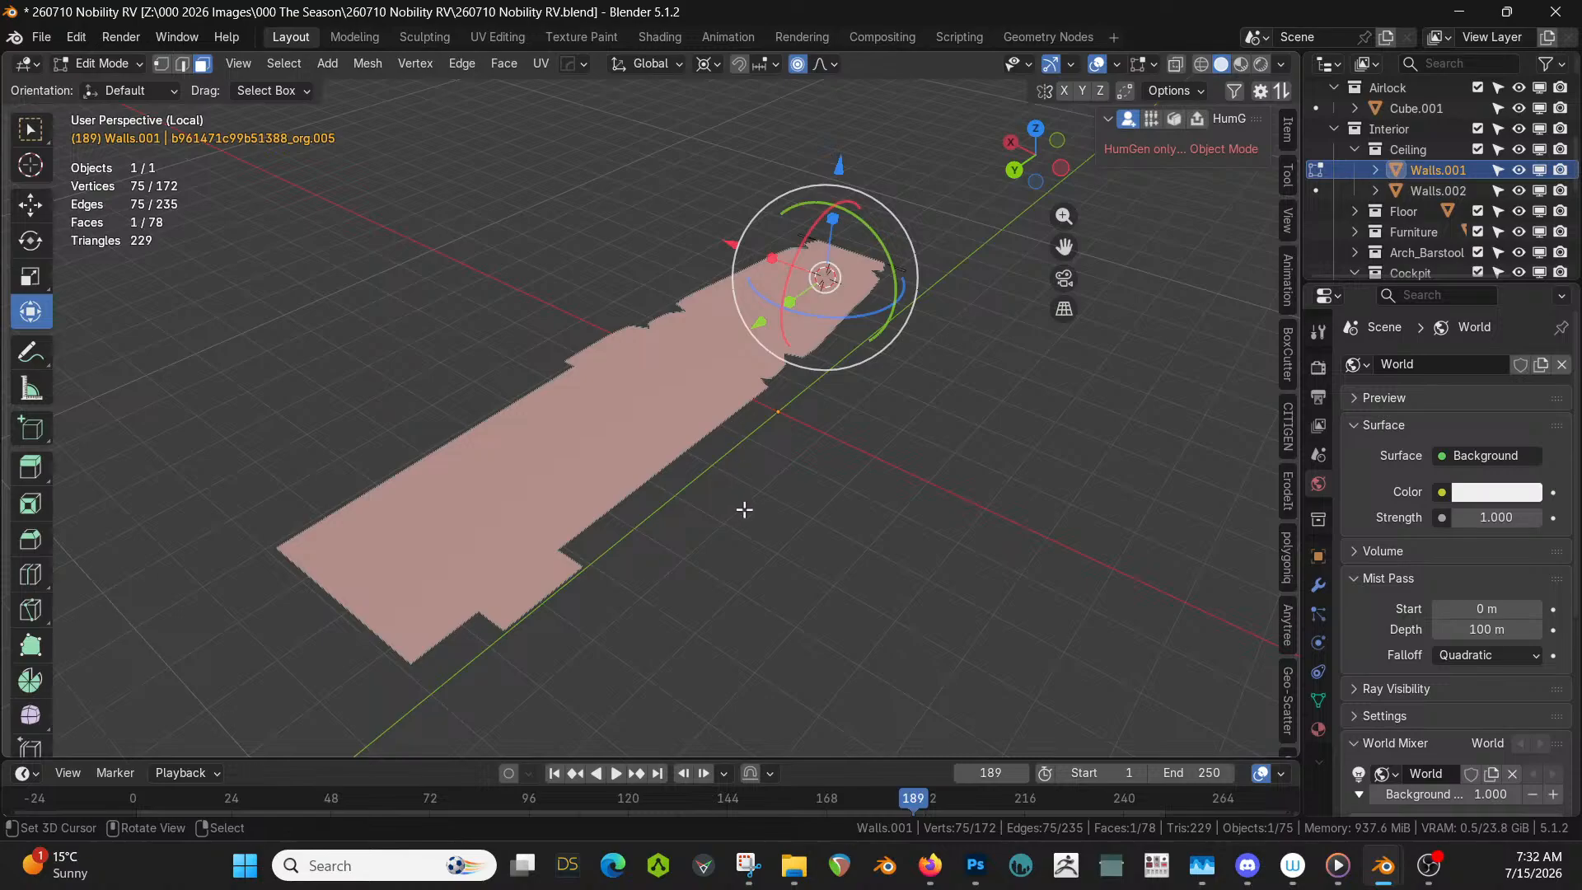
key("s")
key("Escape")
- Inset the large ceiling face by about 0.046 m and check the resulting border in Object Mode
key("i")
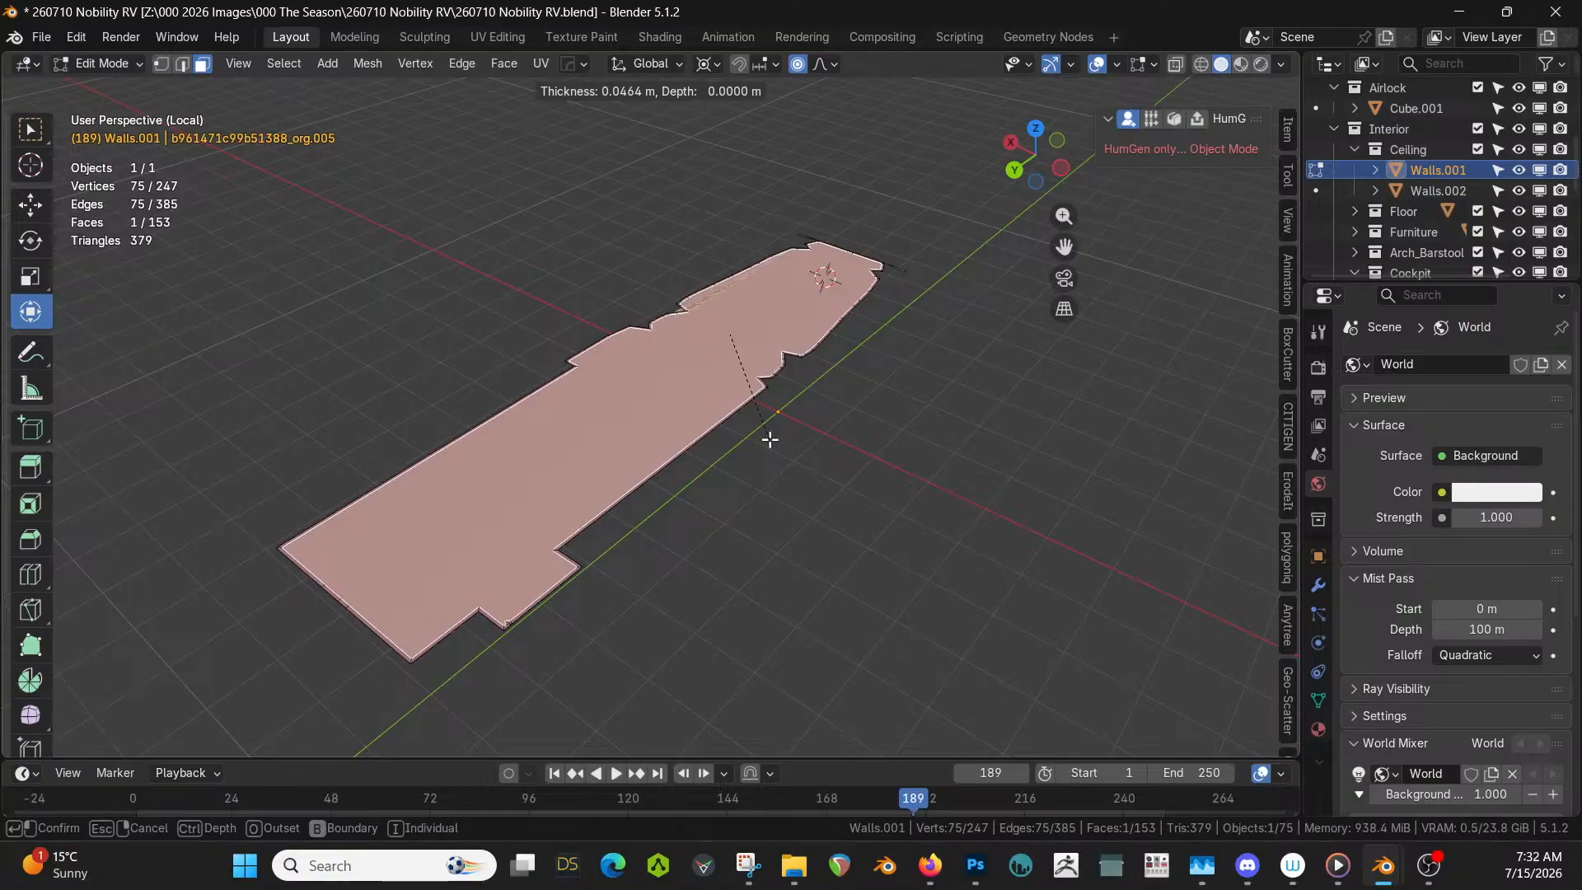
left_click(770, 439)
scroll(751, 439, "up", 3)
middle_click_drag(750, 439, 468, 544)
key("Tab")
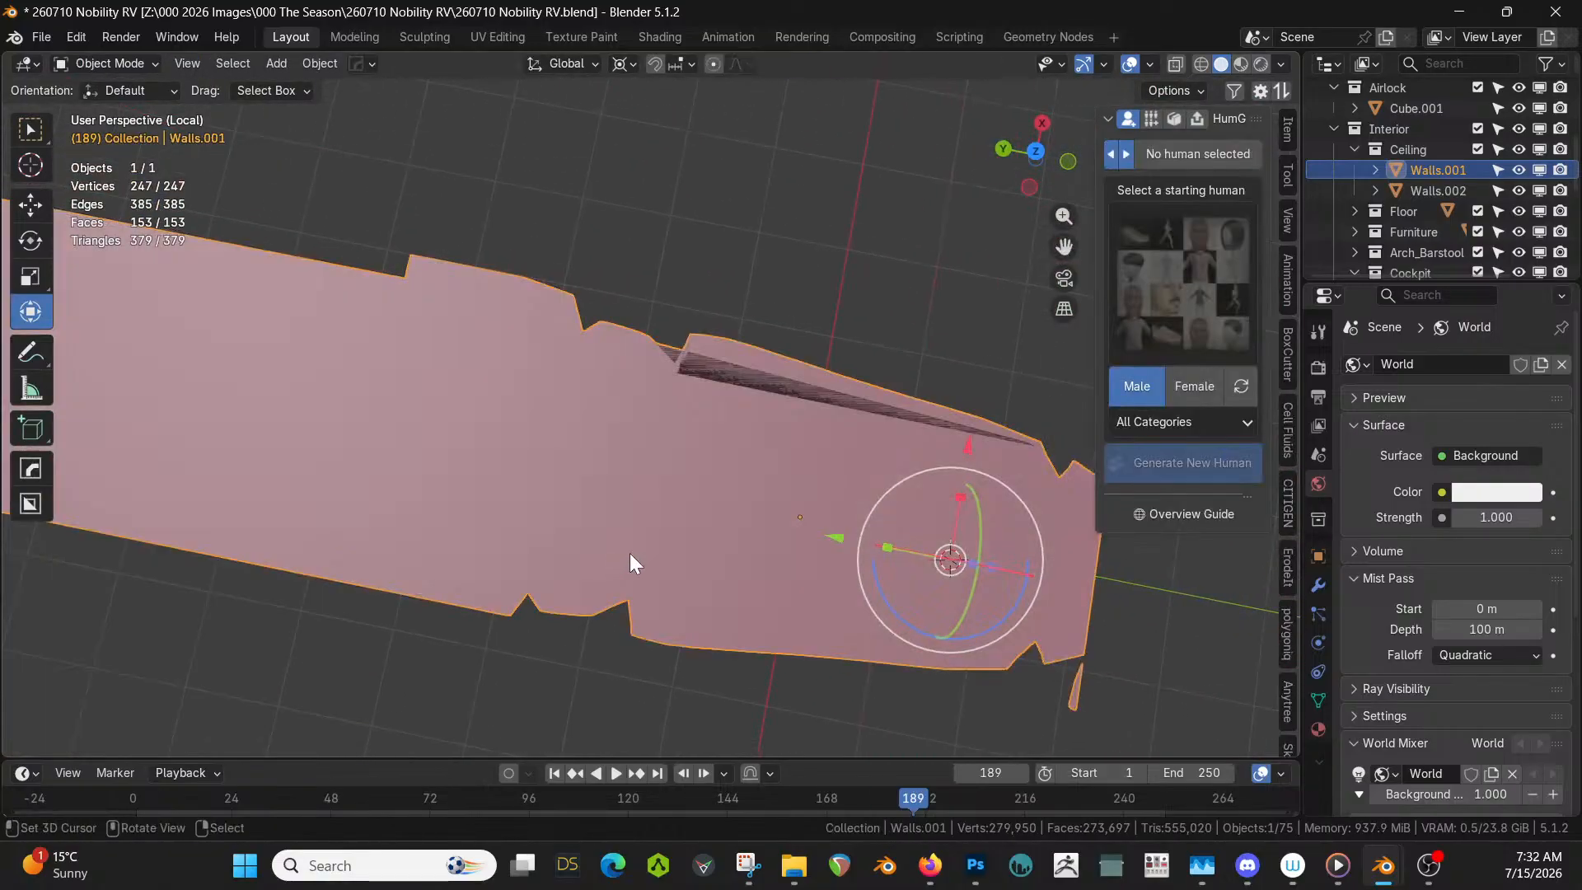
scroll(630, 553, "up", 3)
- Merge at center the two close inner-border vertices causing the long shading streak near the notch at the panel's narrow end
key("Tab")
key("1")
scroll(727, 469, "up", 1)
middle_click_drag(711, 474, 313, 501, "shift")
scroll(1014, 540, "up", 2)
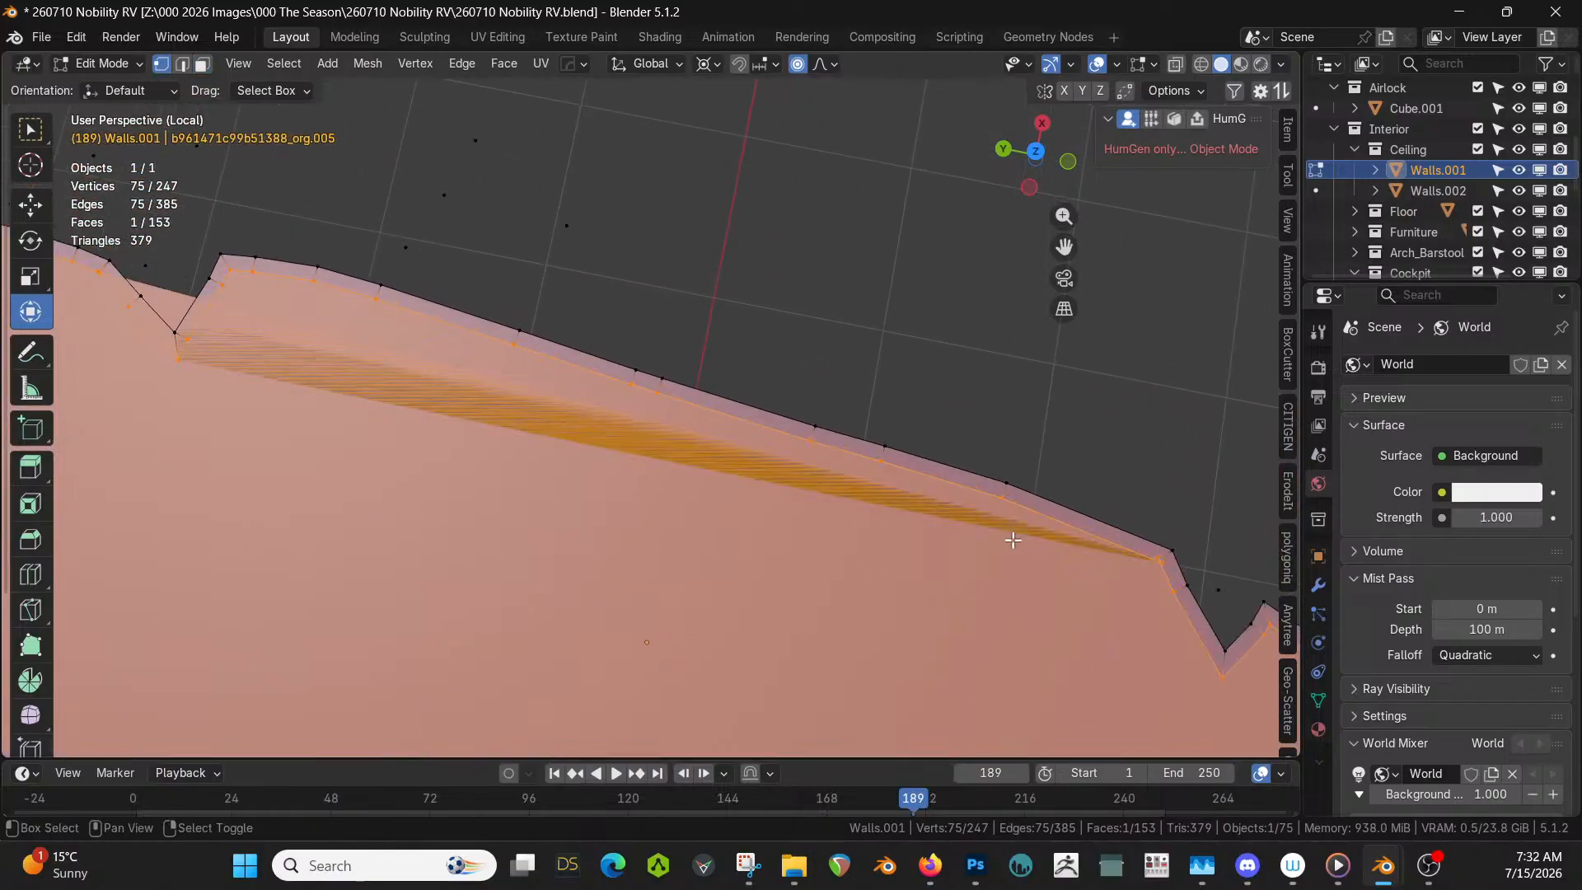
middle_click_drag(1105, 569, 595, 442, "shift")
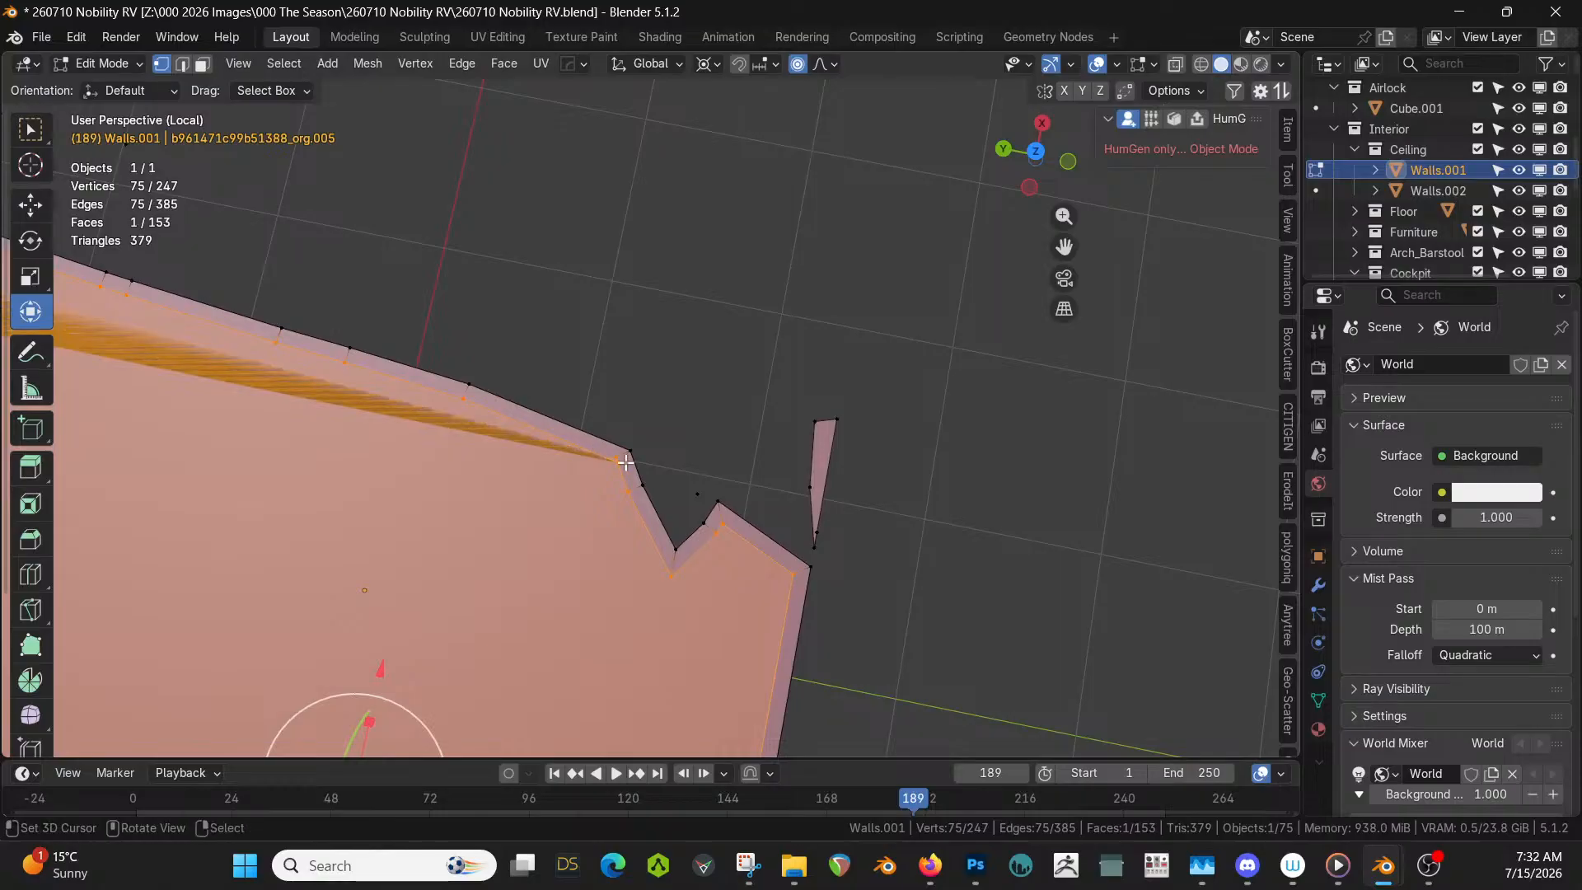
right_click(678, 313)
key("c")
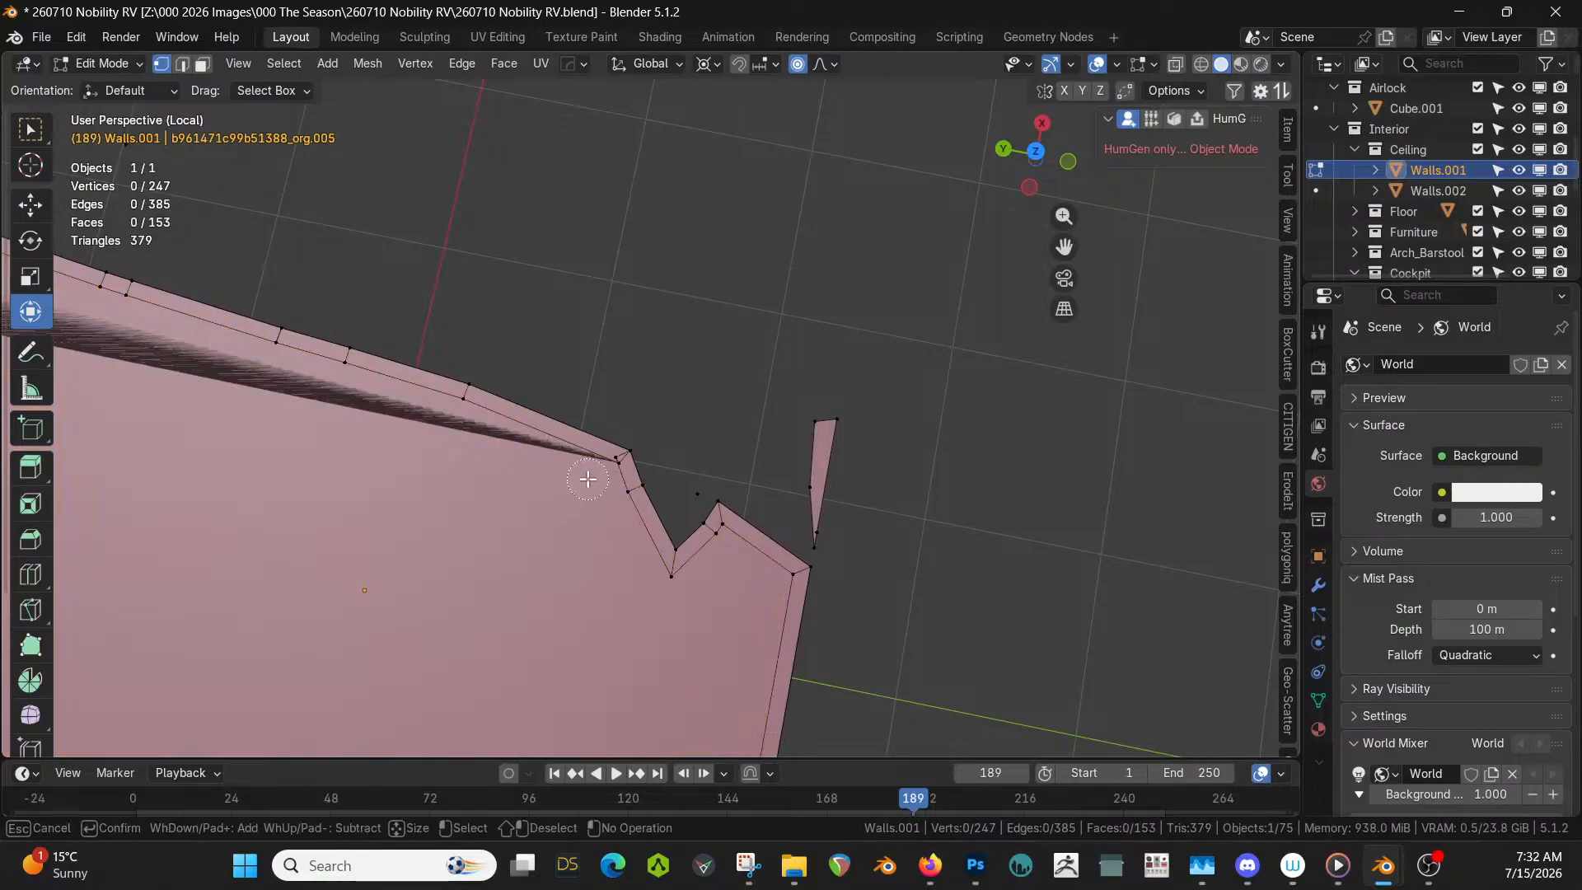
left_click(607, 467)
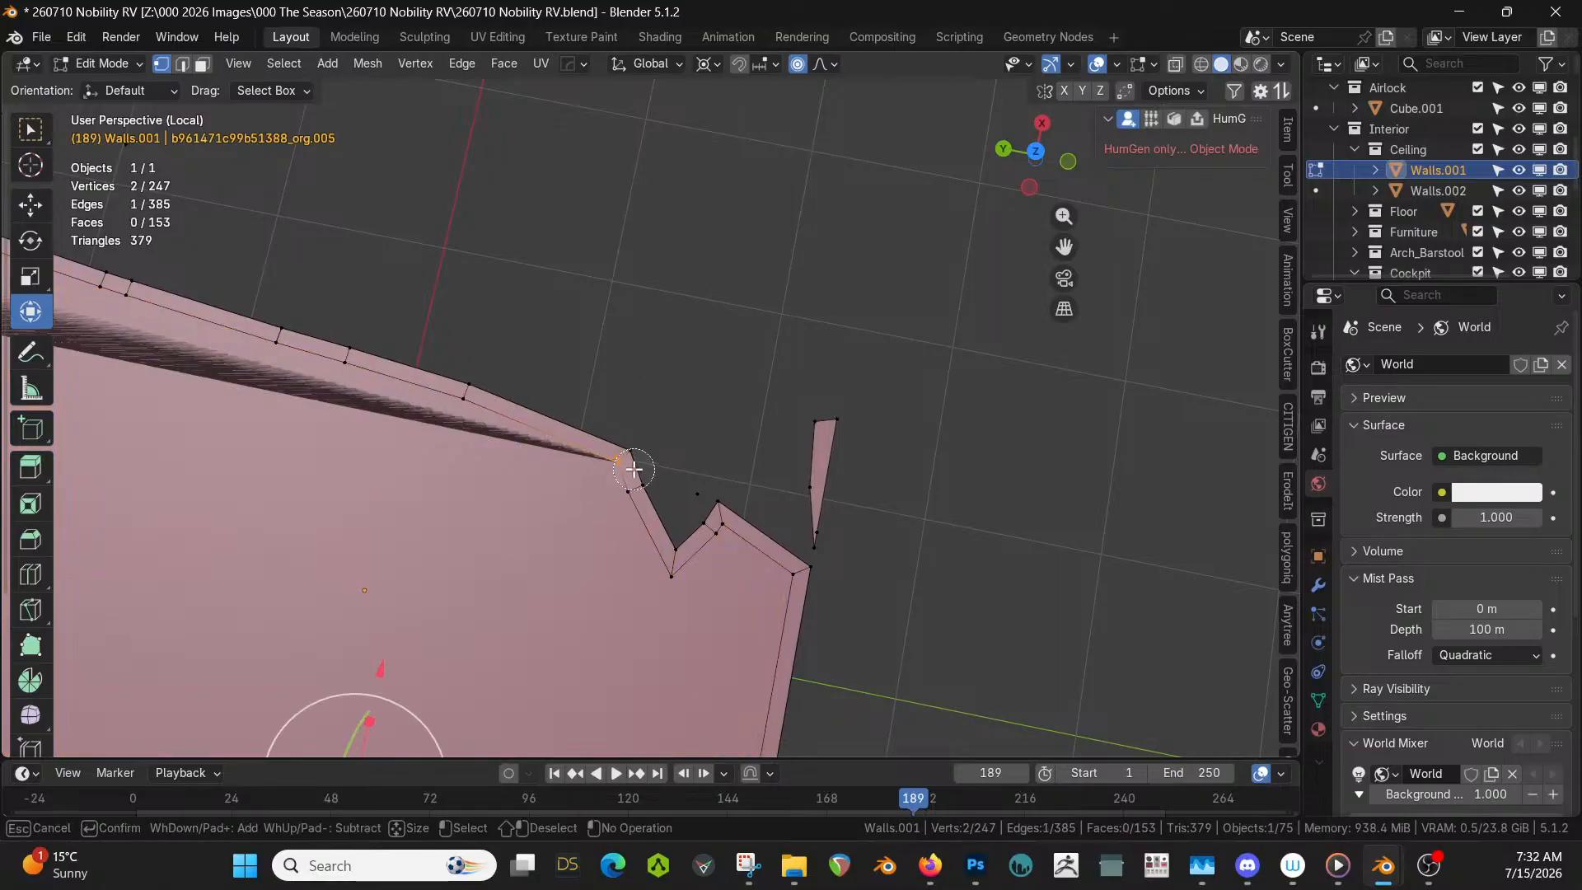
right_click(633, 468)
key("m")
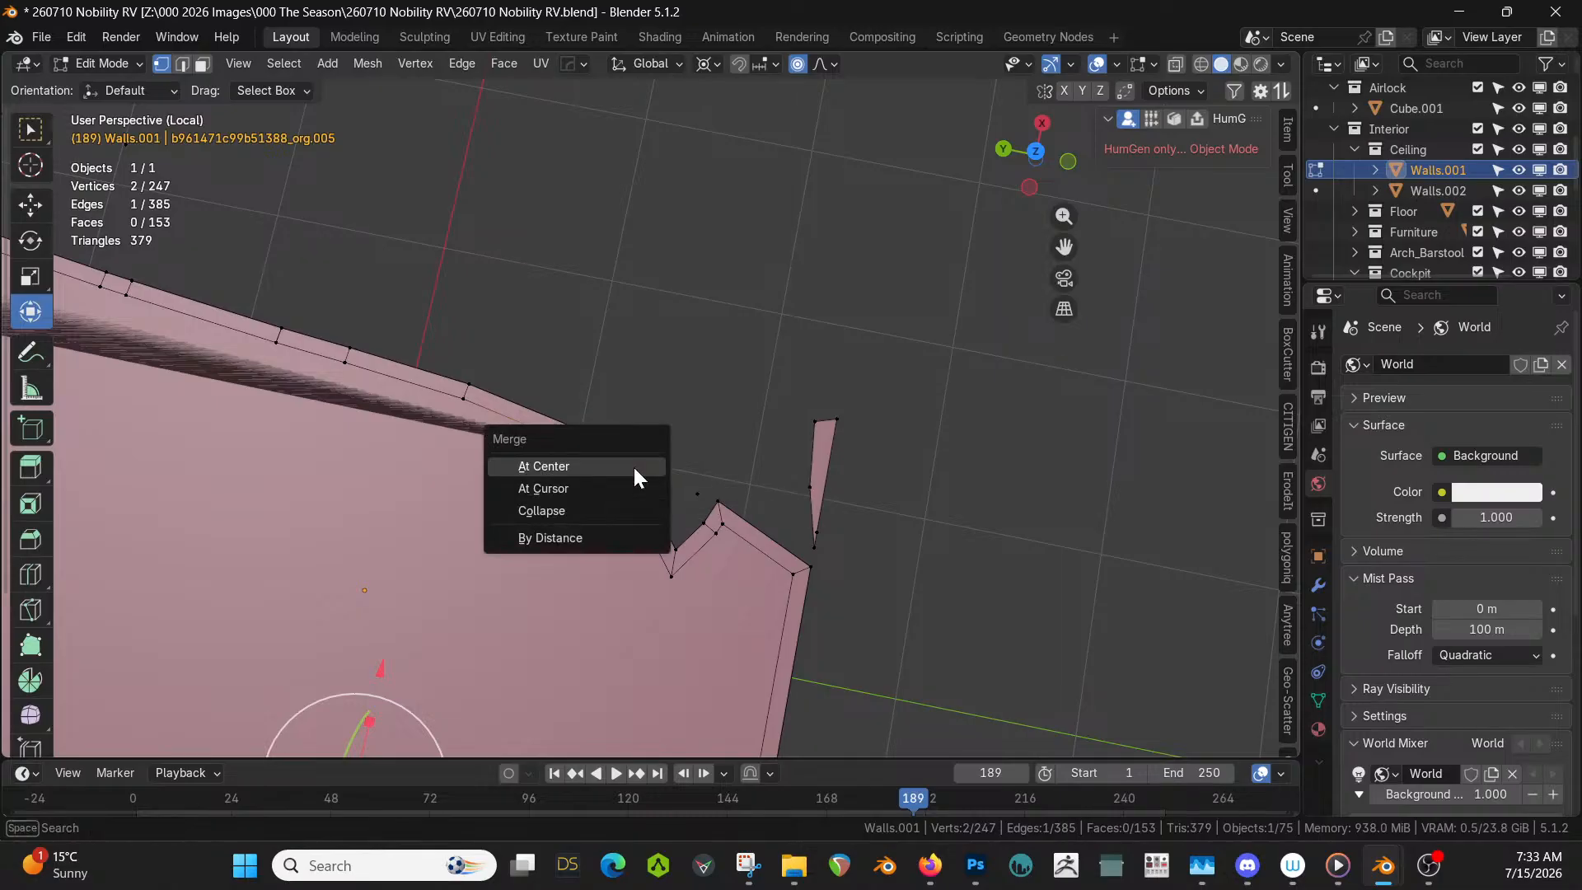
left_click(633, 465)
- Merge at center the three vertices forming the small spike in the inner border at the panel's wide end
middle_click_drag(769, 559, 811, 313, "shift")
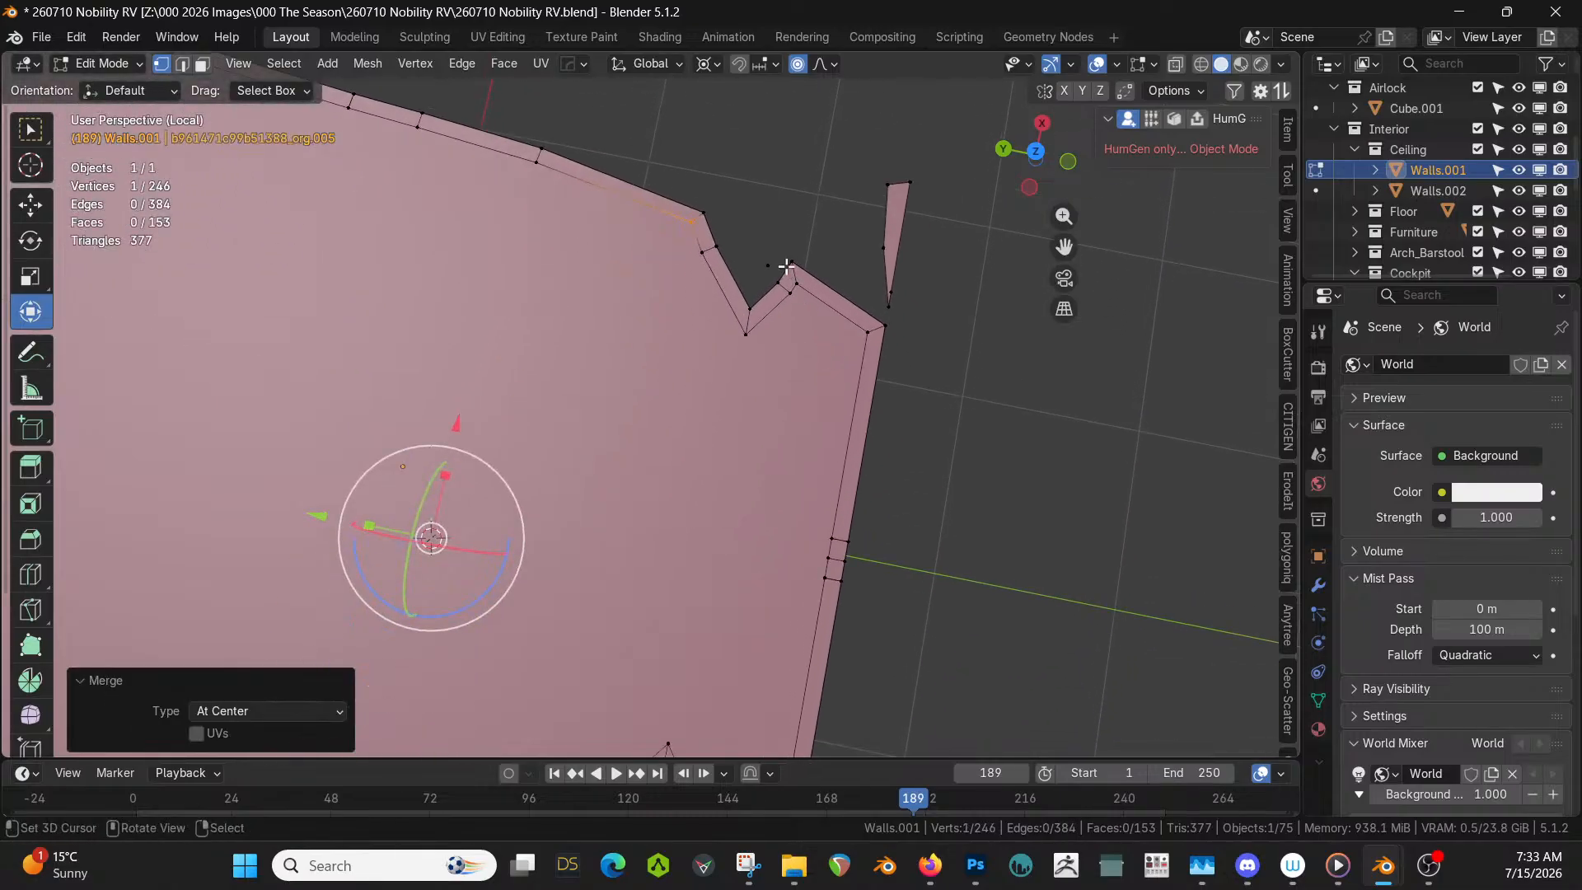
middle_click_drag(767, 255, 665, 488, "shift")
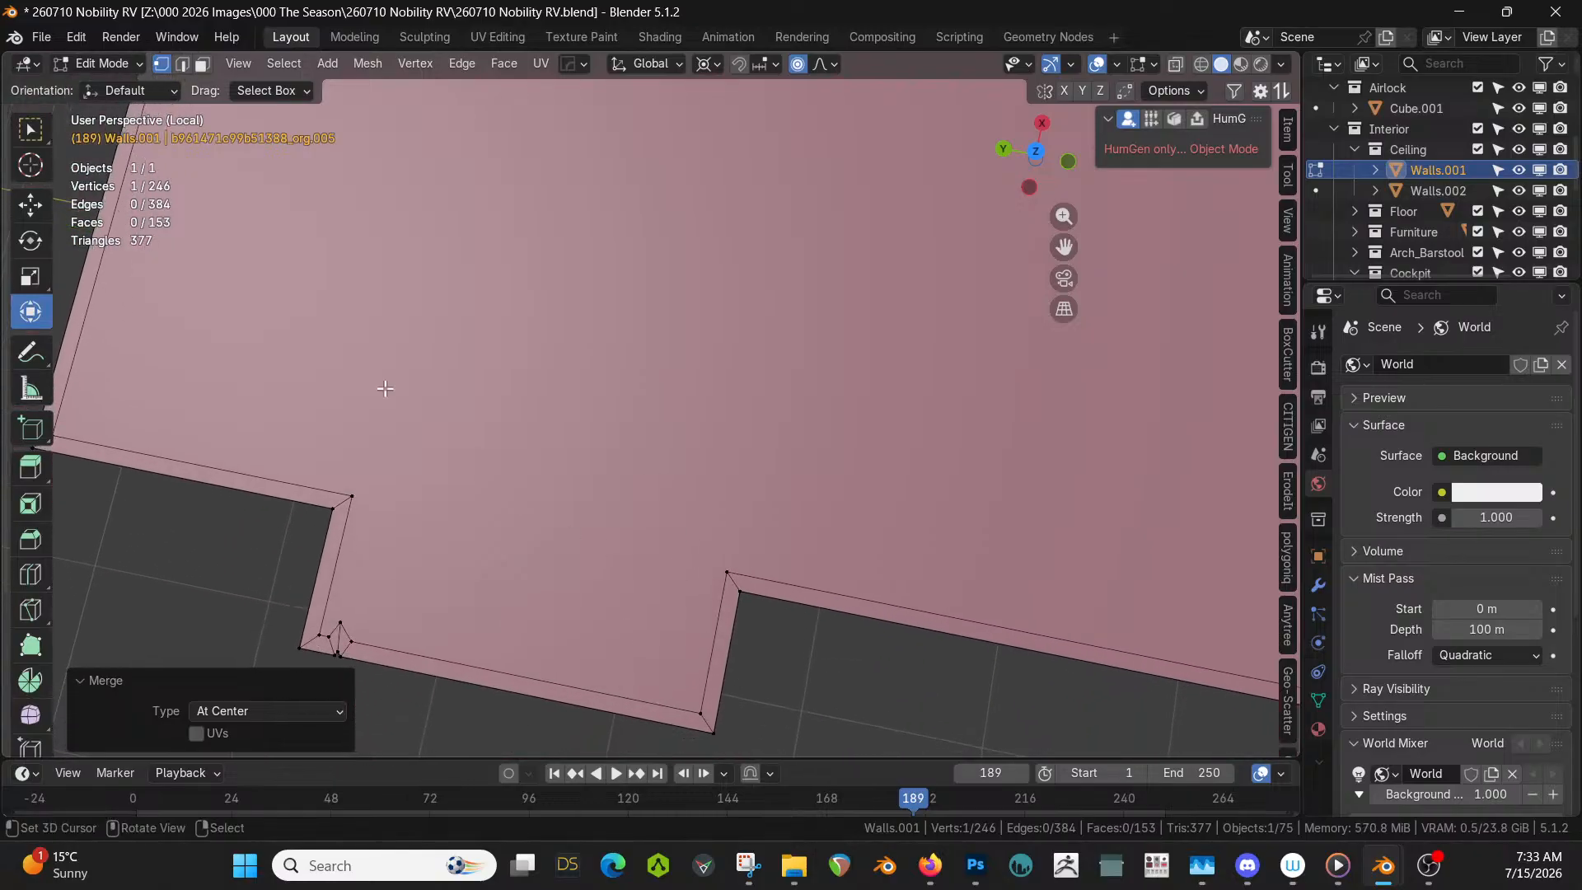
scroll(626, 522, "up", 2)
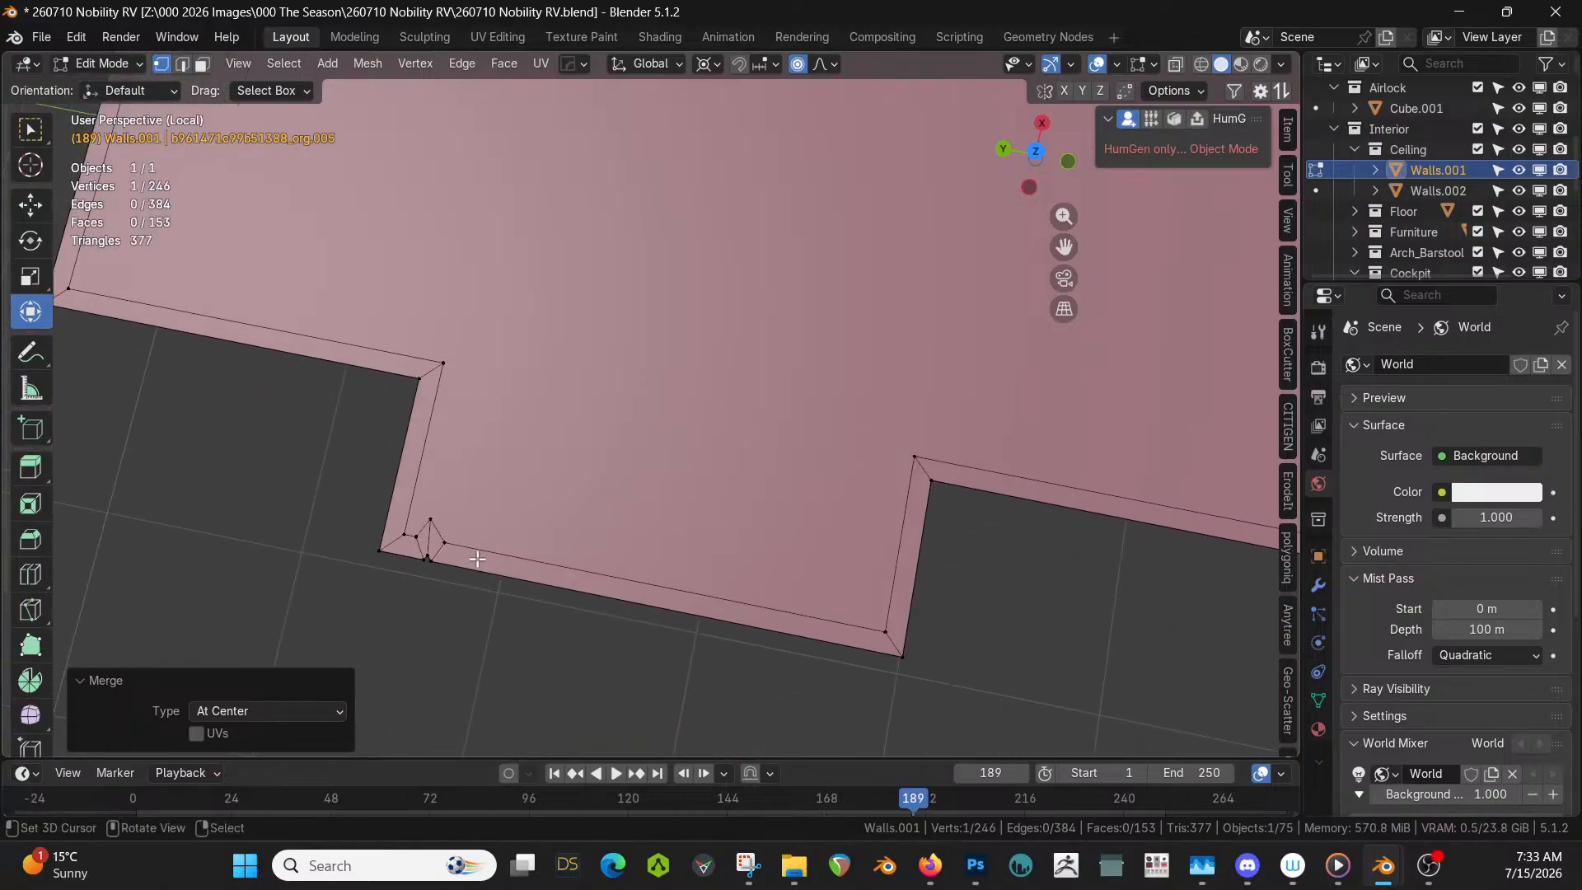
scroll(477, 559, "up", 1)
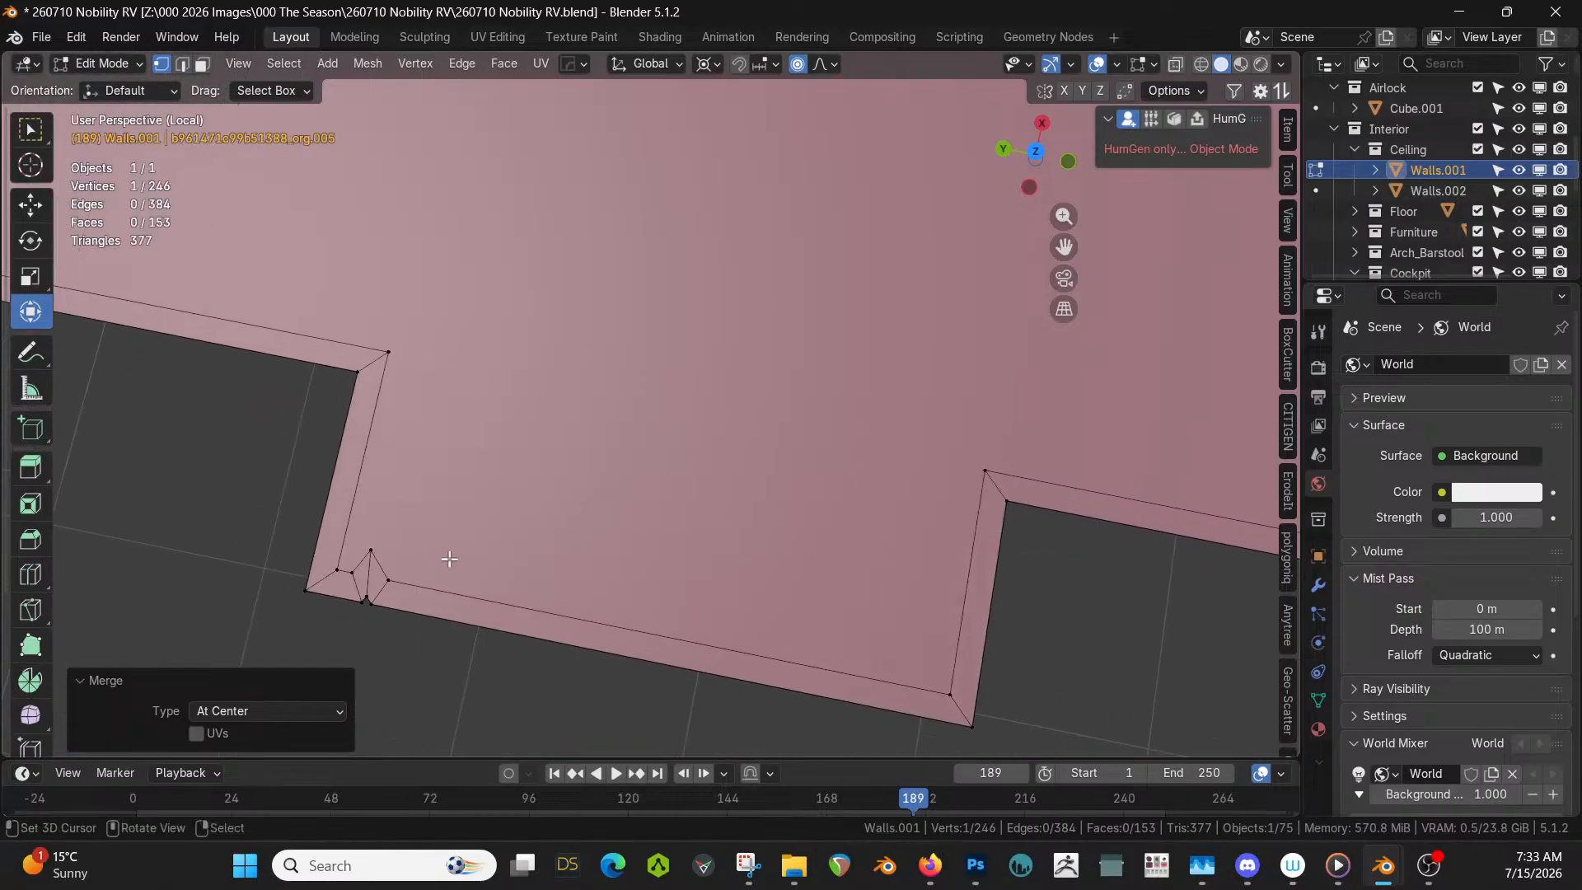
left_click(388, 580)
left_click(353, 574, "shift")
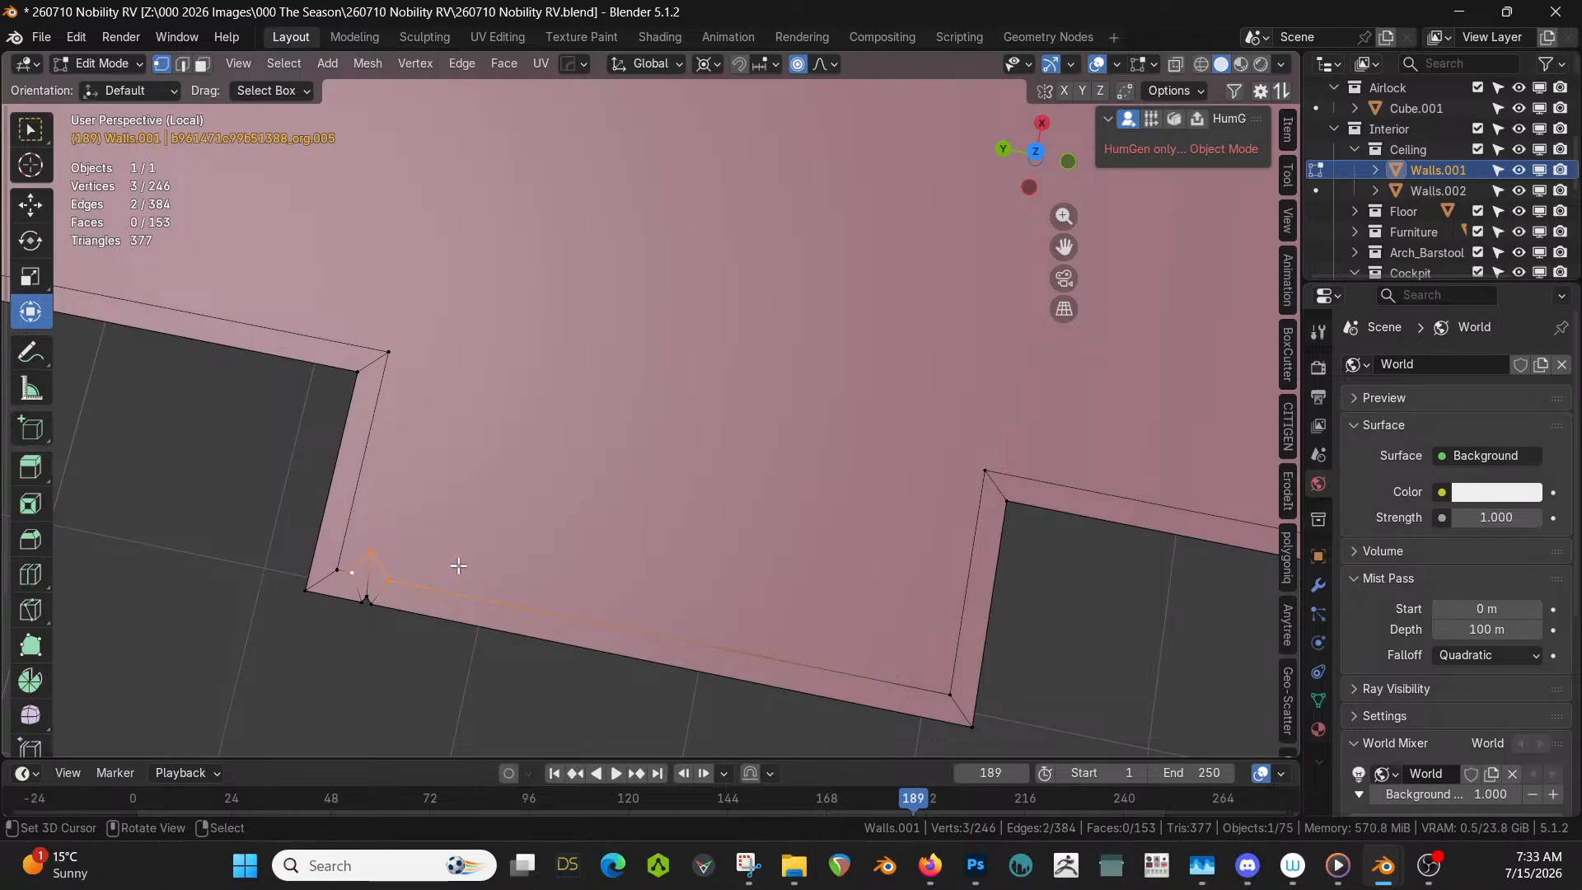
key("m")
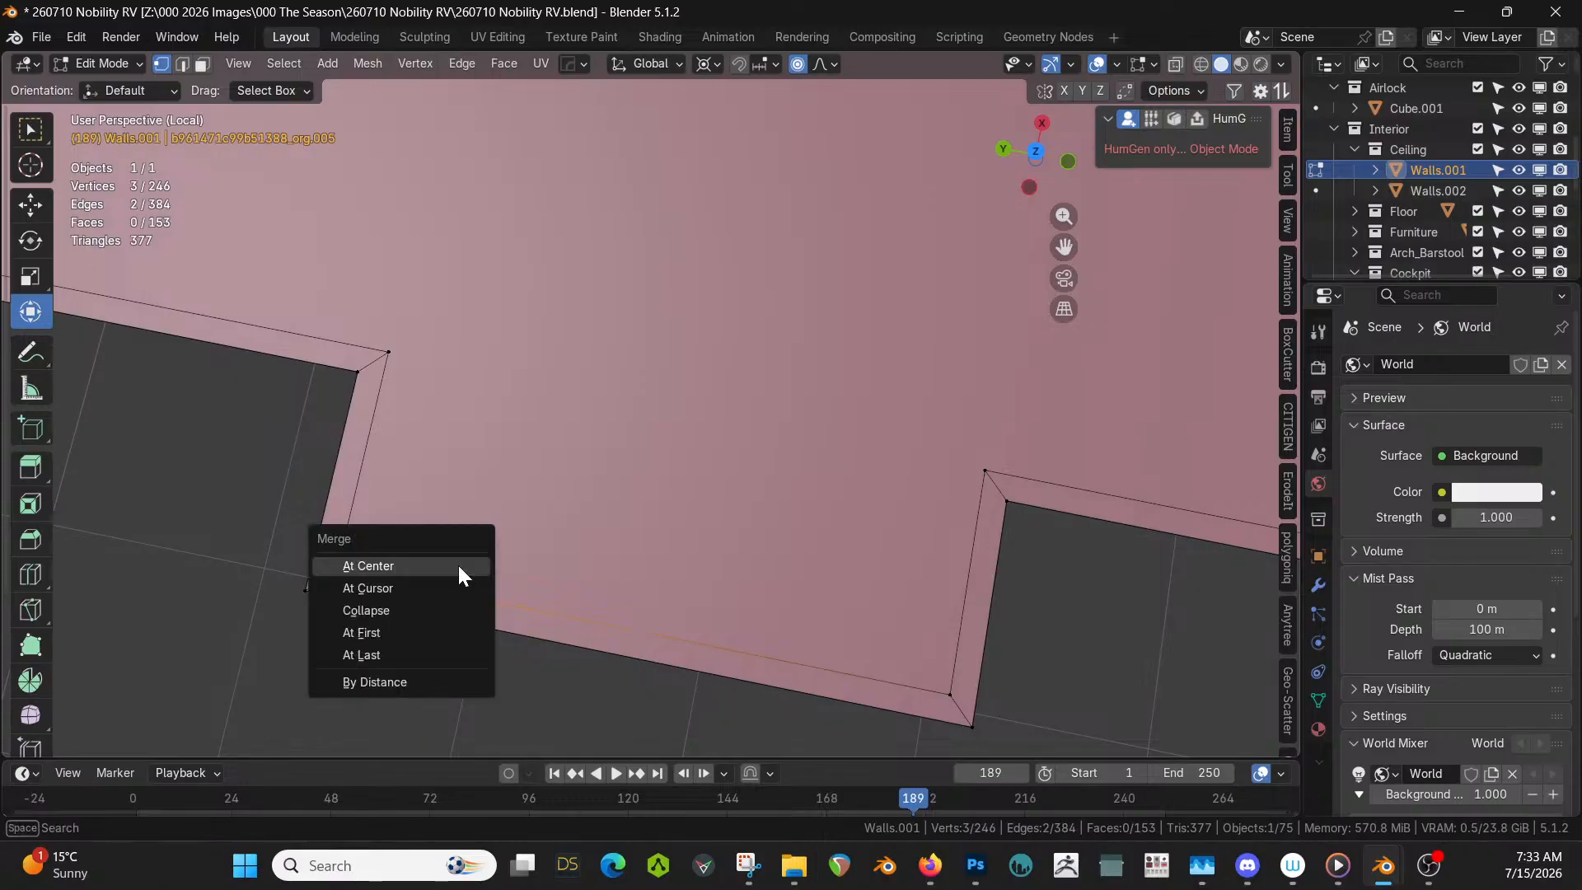
left_click(443, 567)
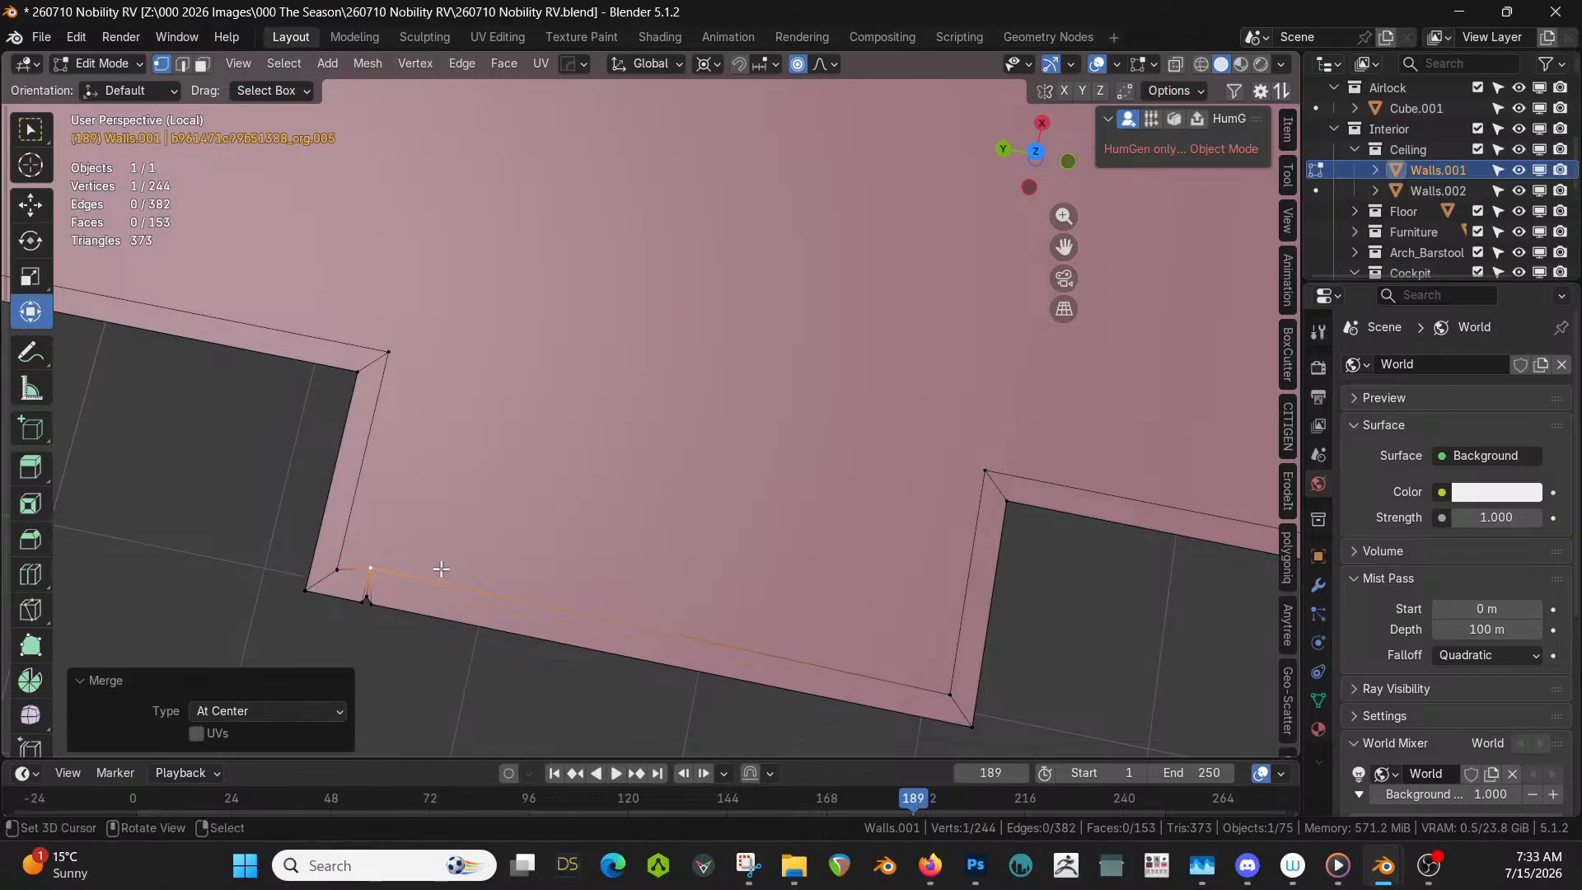
- Try dissolving the single vertex left from the spike beside the inner border corner, and undo it
middle_click_drag(427, 572, 706, 558, "shift")
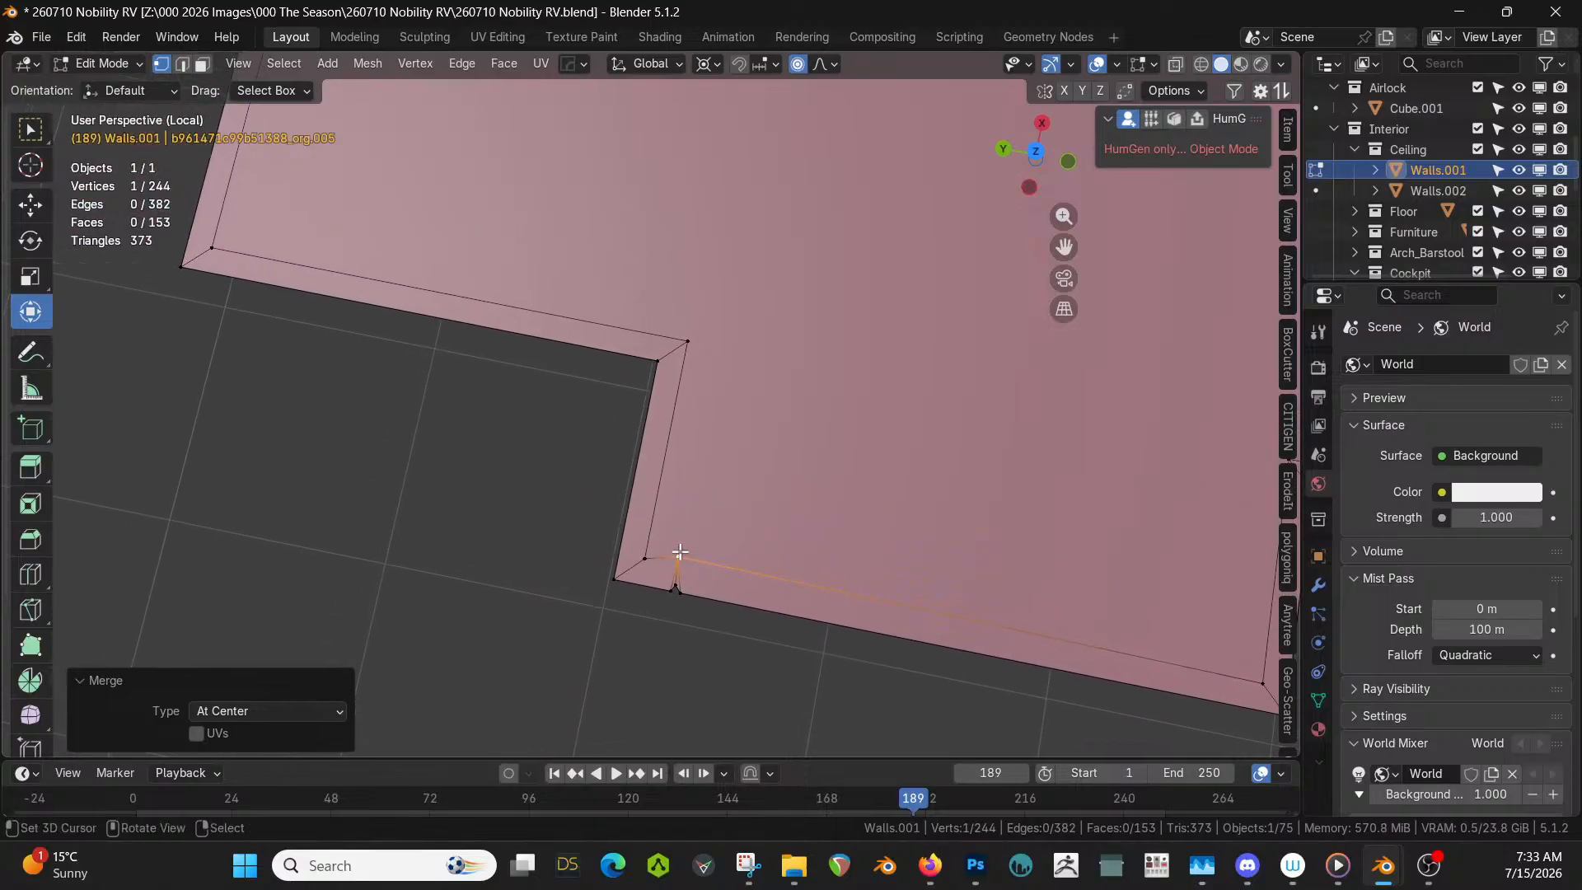
key("ctrl+x")
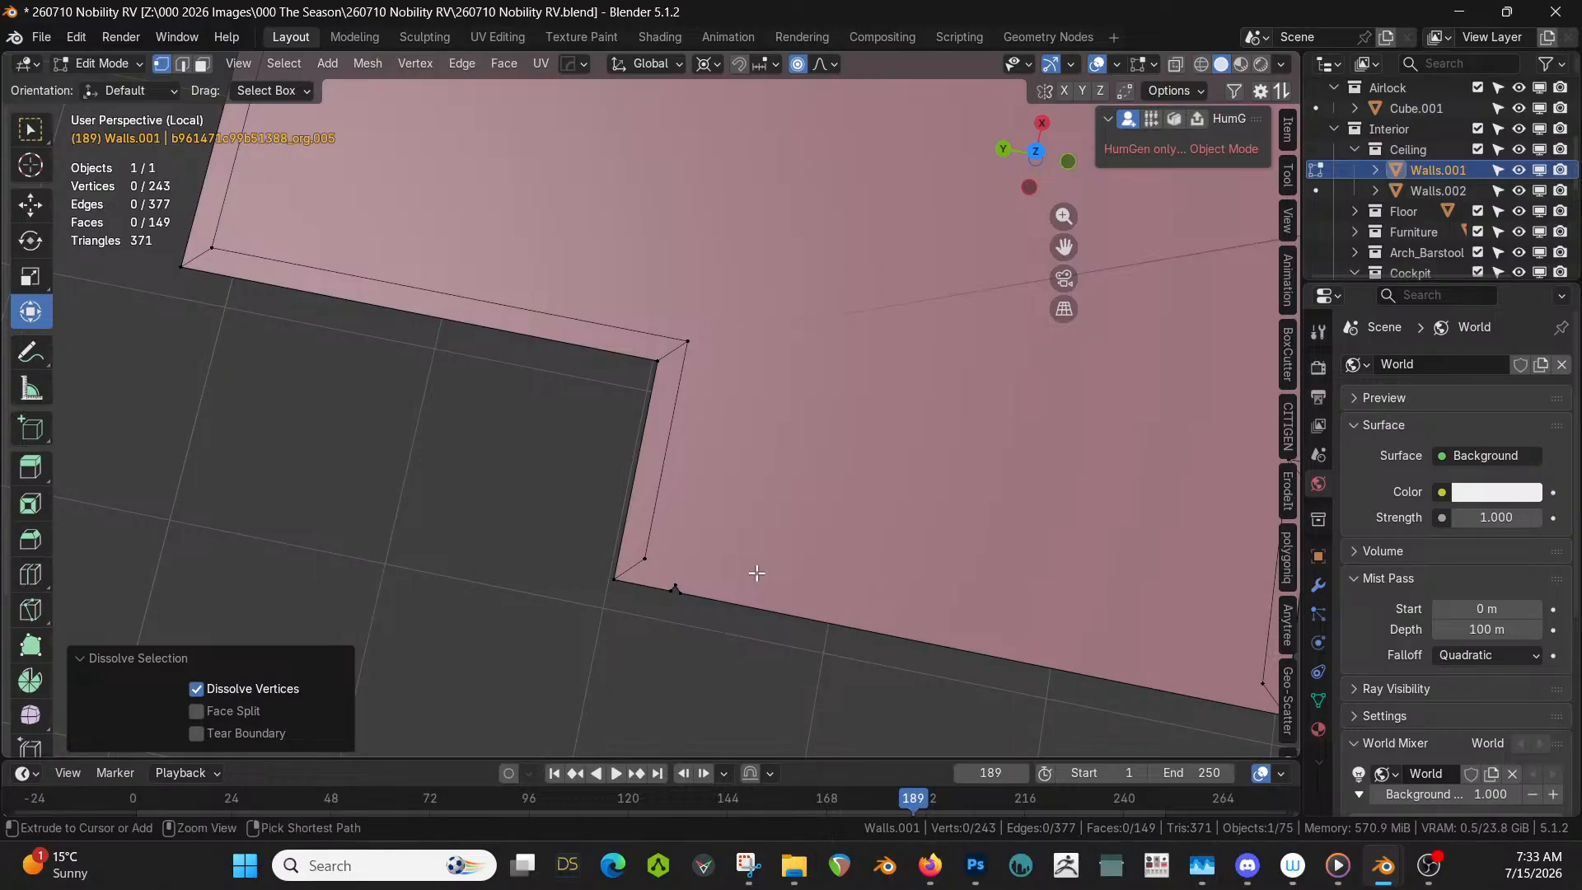
key("ctrl+z")
- Merge the leftover spike vertex into the adjacent inner border corner vertex, using At Last
middle_click_drag(756, 572, 634, 589, "shift")
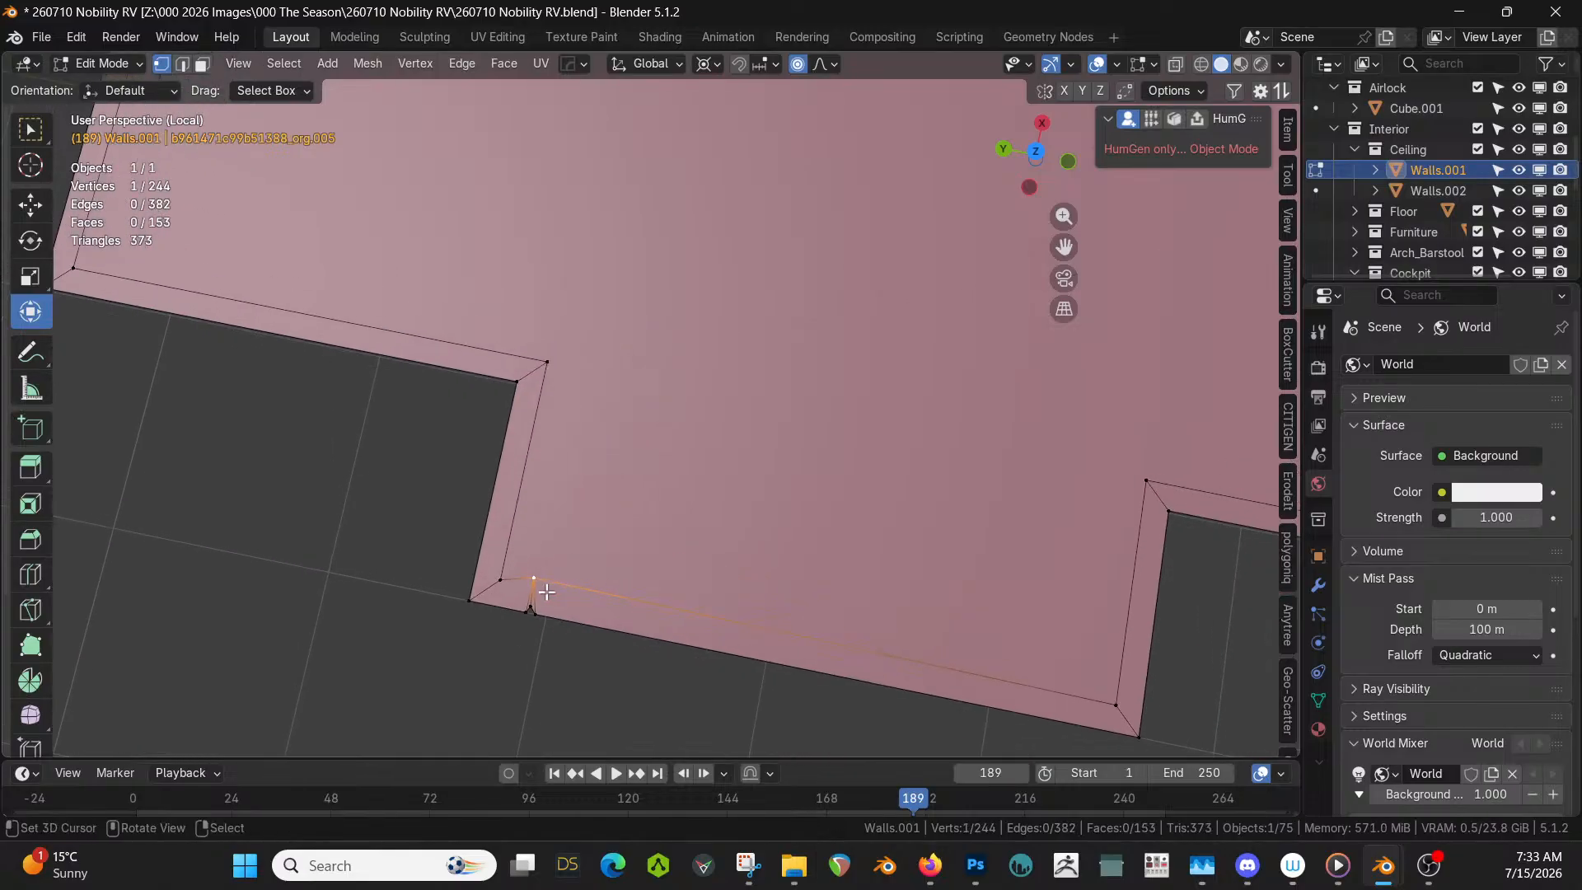
left_click(550, 587, "shift")
key("m")
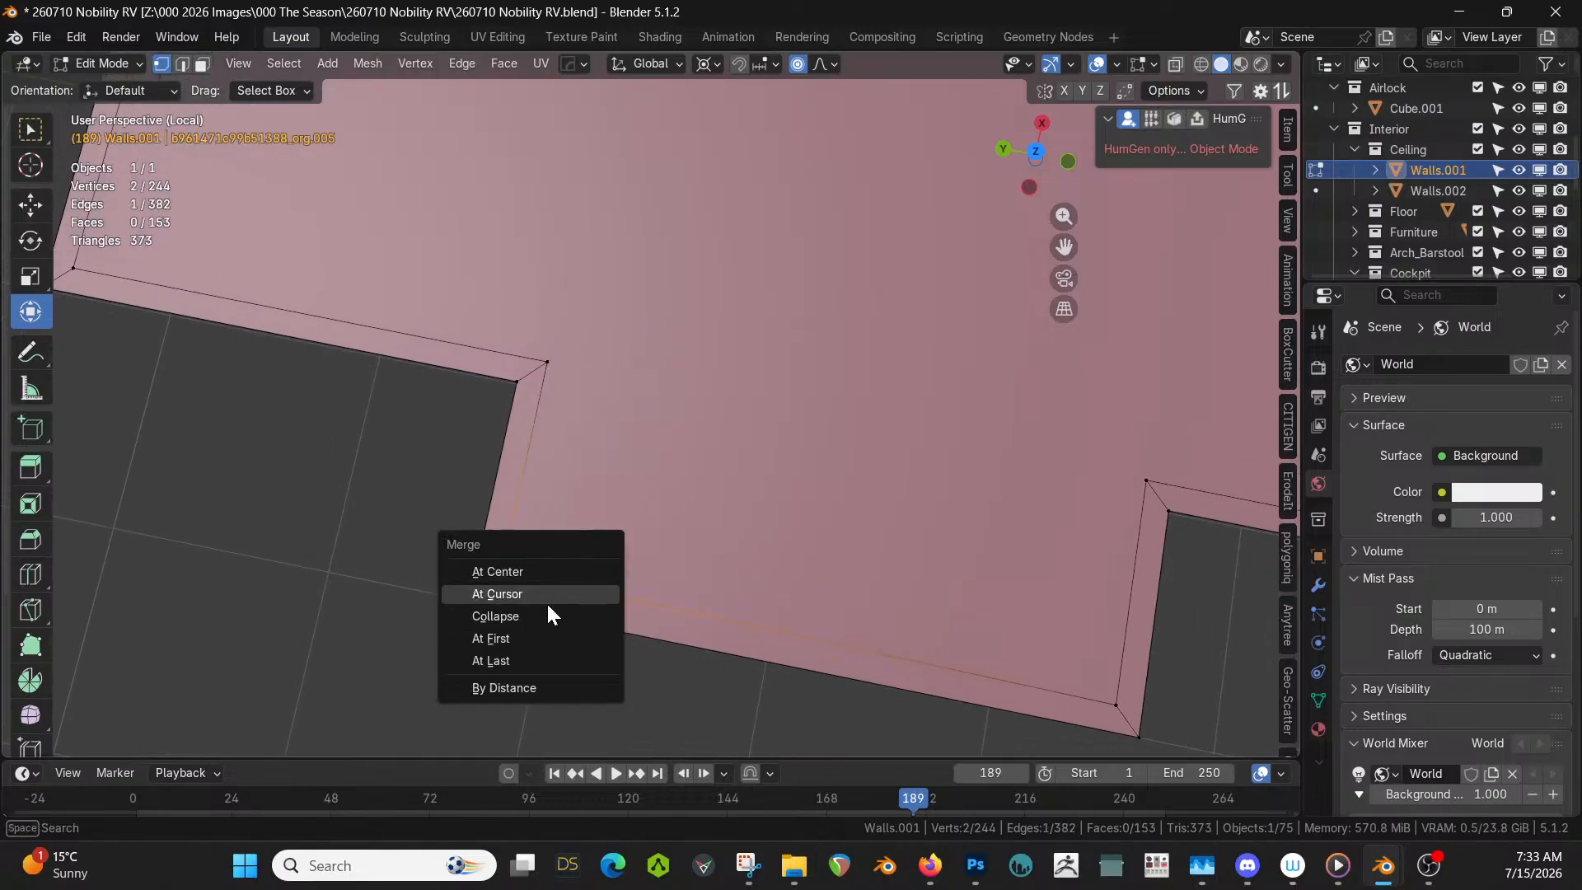
left_click(512, 658)
- Merge at center the two close inner-border vertices on the bump between the two mid-panel notches
middle_click_drag(646, 460, 247, 473, "shift")
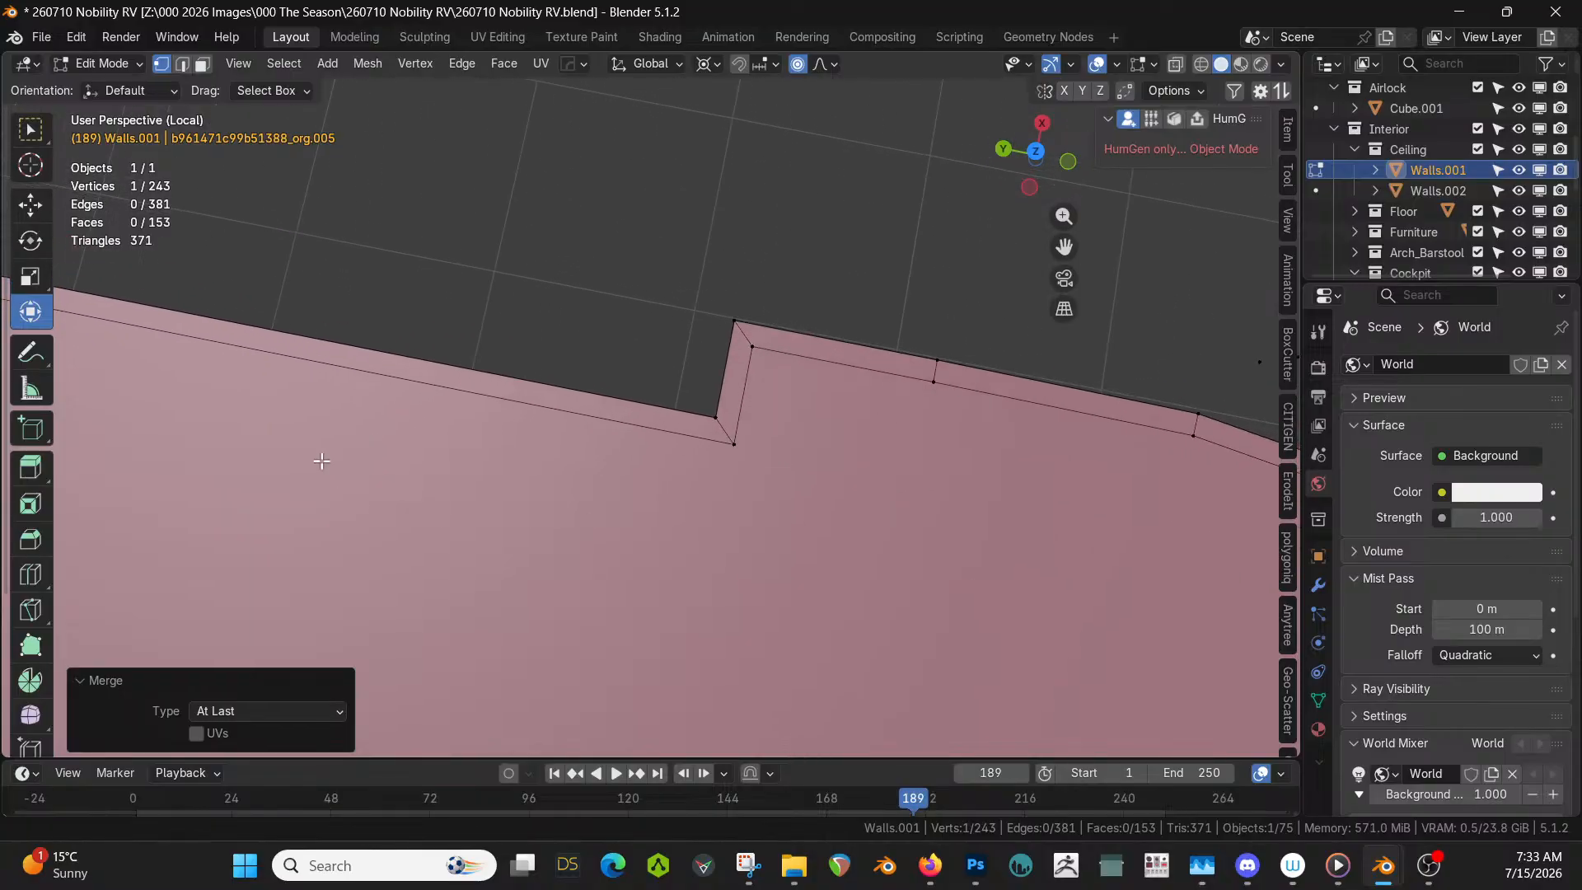
scroll(766, 417, "down", 7)
scroll(773, 436, "up", 3)
middle_click_drag(773, 436, 562, 482, "shift")
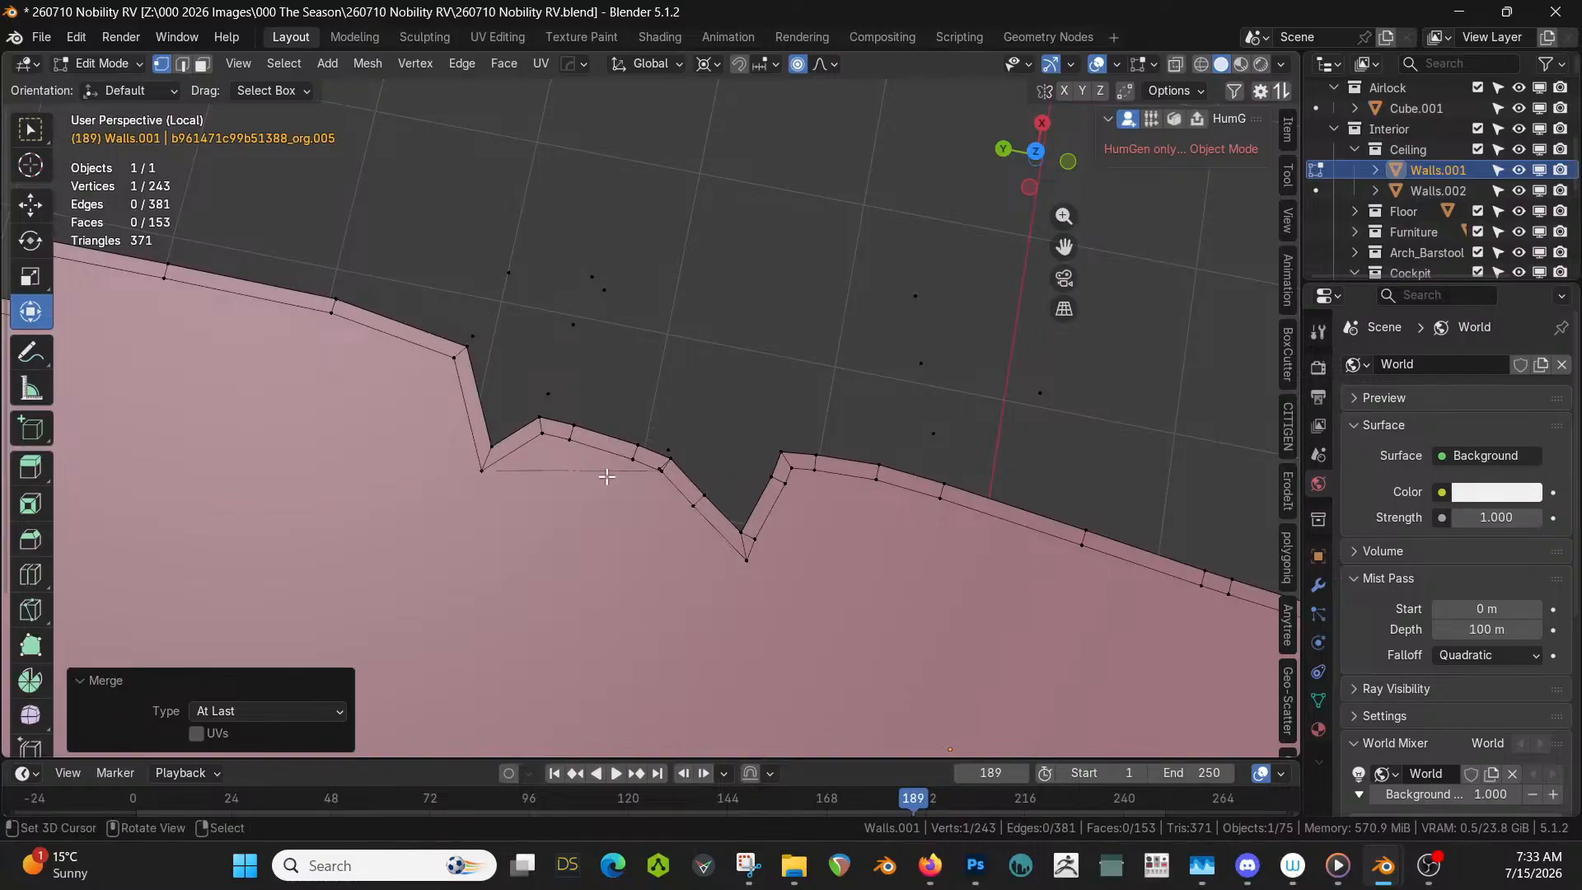
scroll(616, 476, "up", 2)
scroll(748, 557, "up", 2)
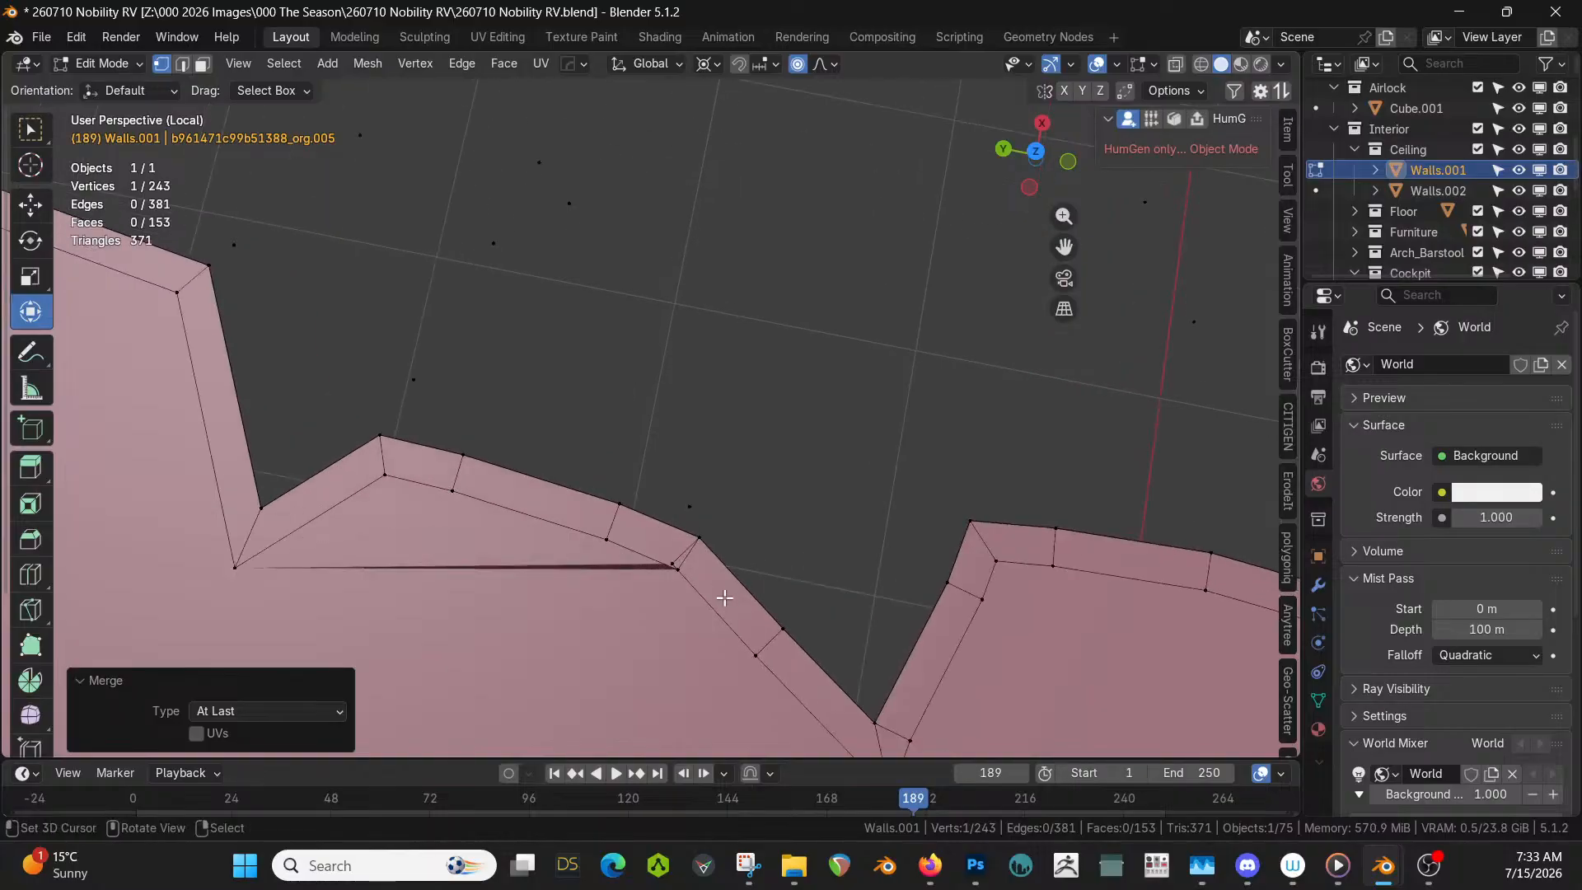
left_click(671, 557)
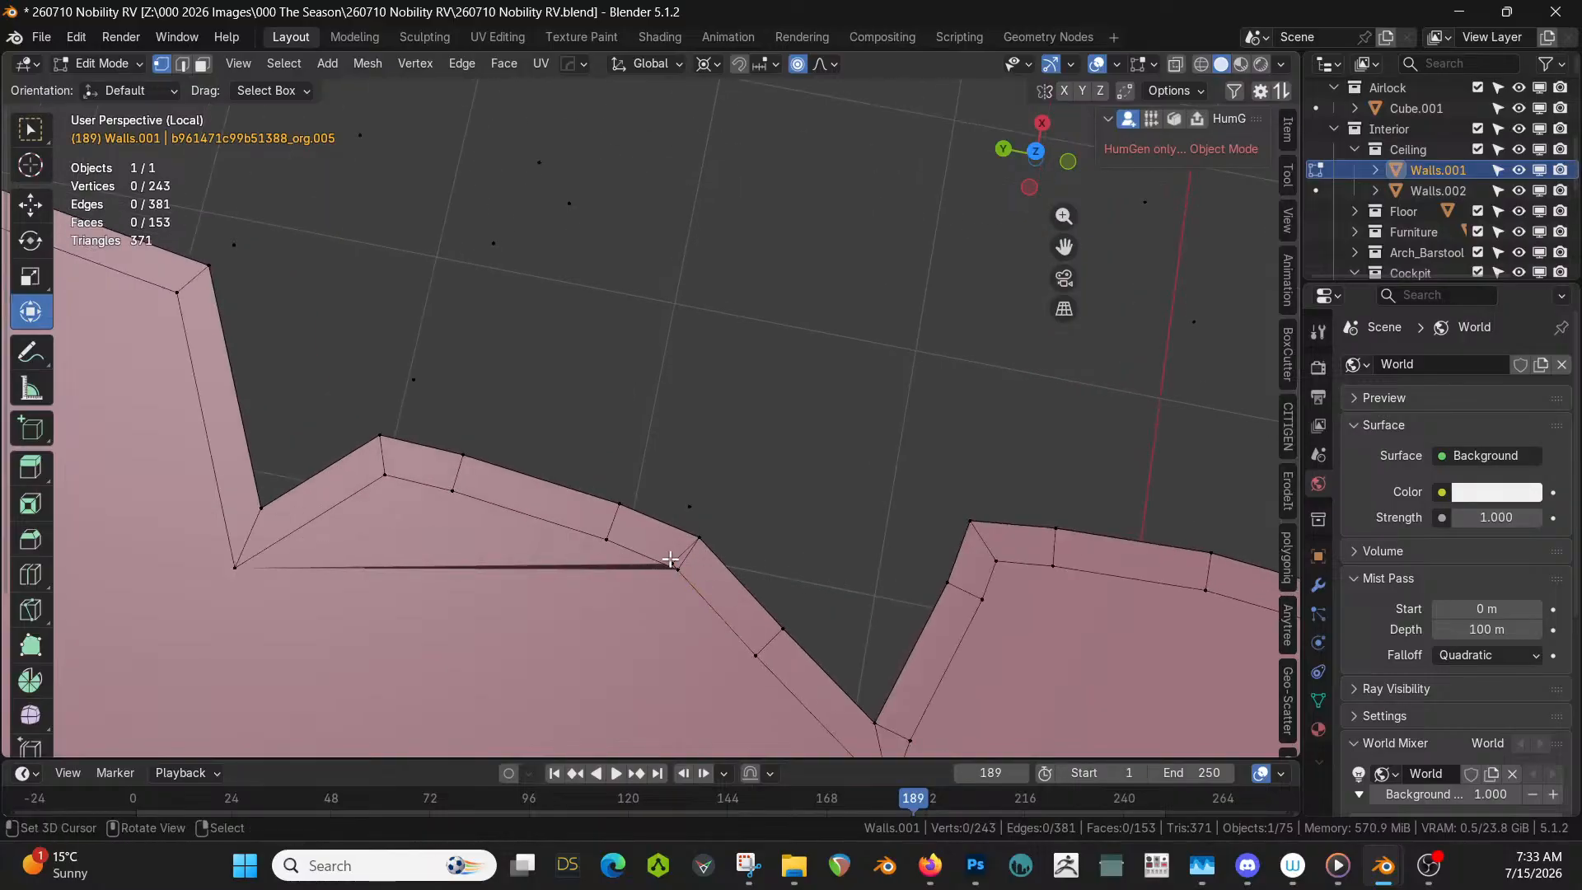
key("c")
left_click(671, 575)
key("Escape")
key("m")
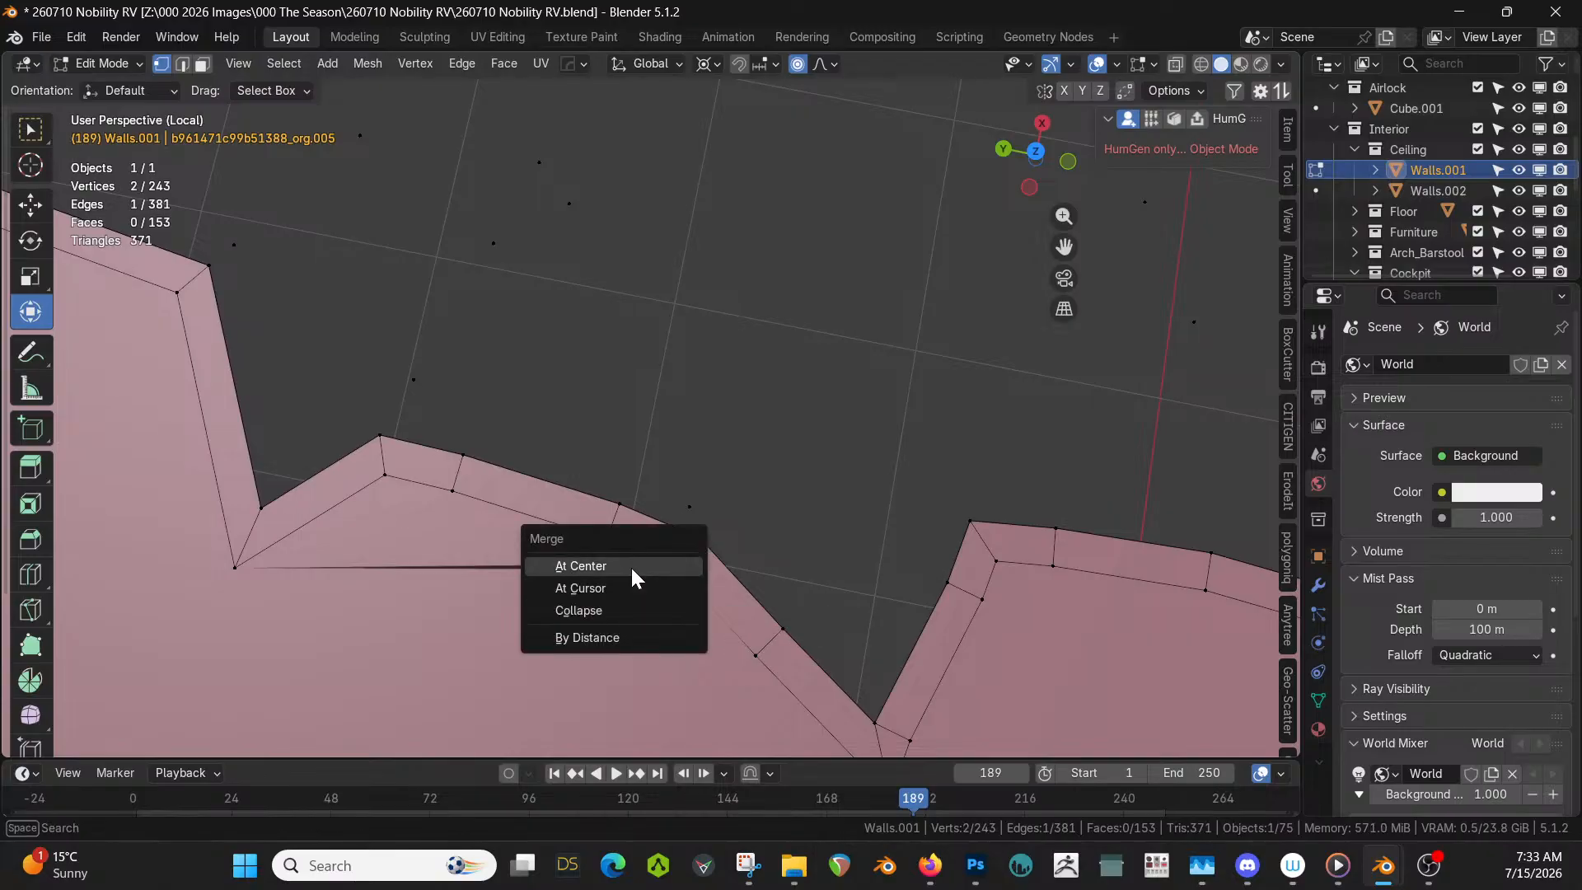
left_click(631, 565)
- Select the ceiling panel's large inner face and inset it by about 0.056 m to form a second border
middle_click_drag(699, 565, 717, 364, "shift")
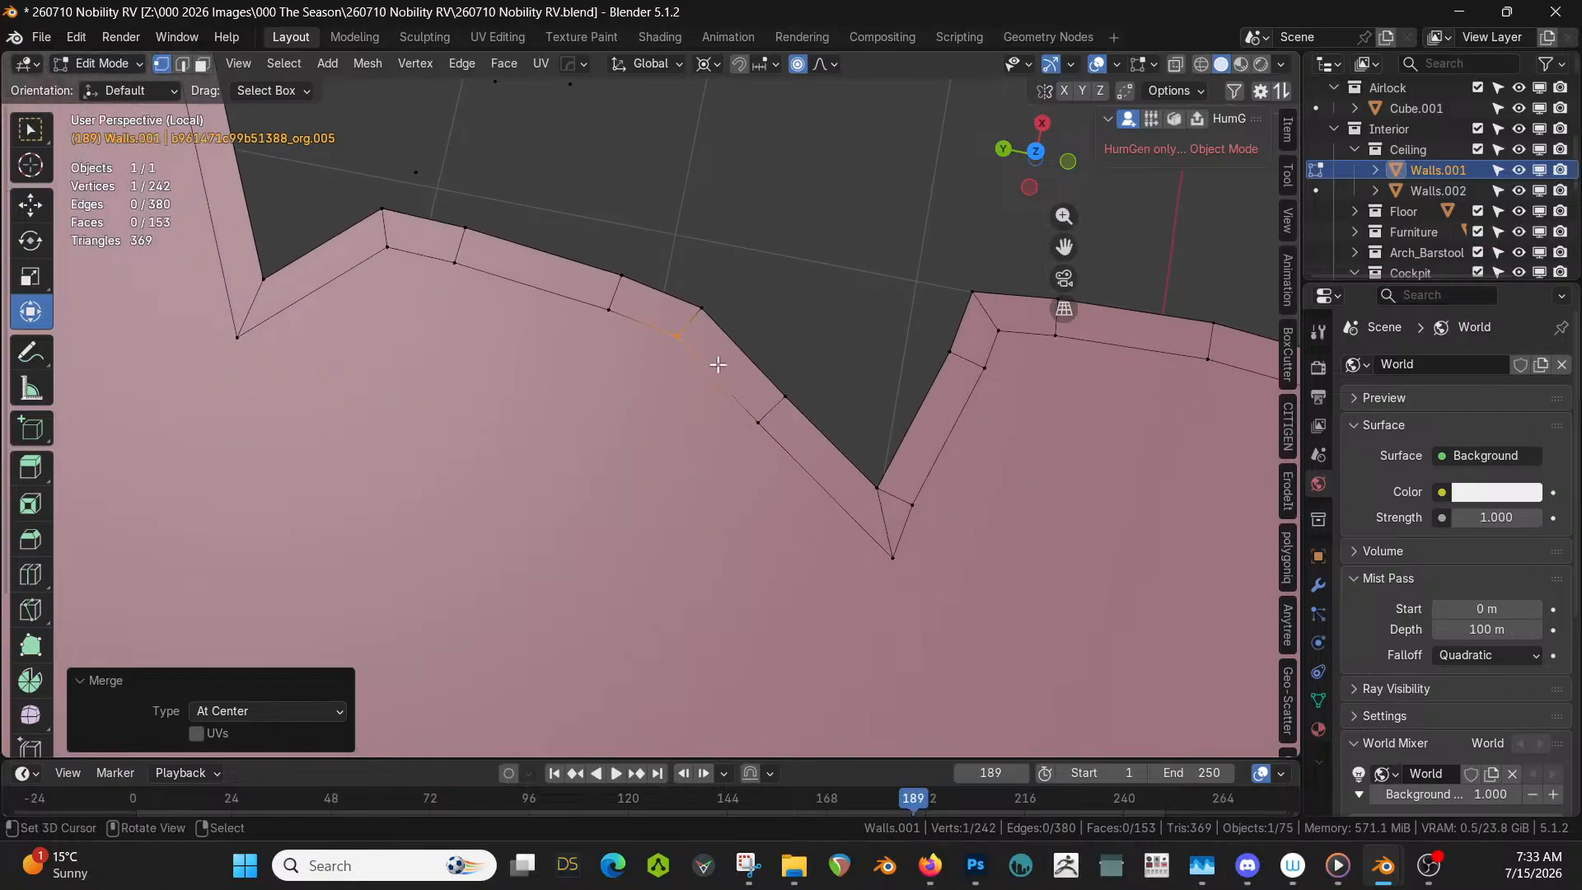
scroll(735, 384, "down", 3)
scroll(892, 585, "down", 2)
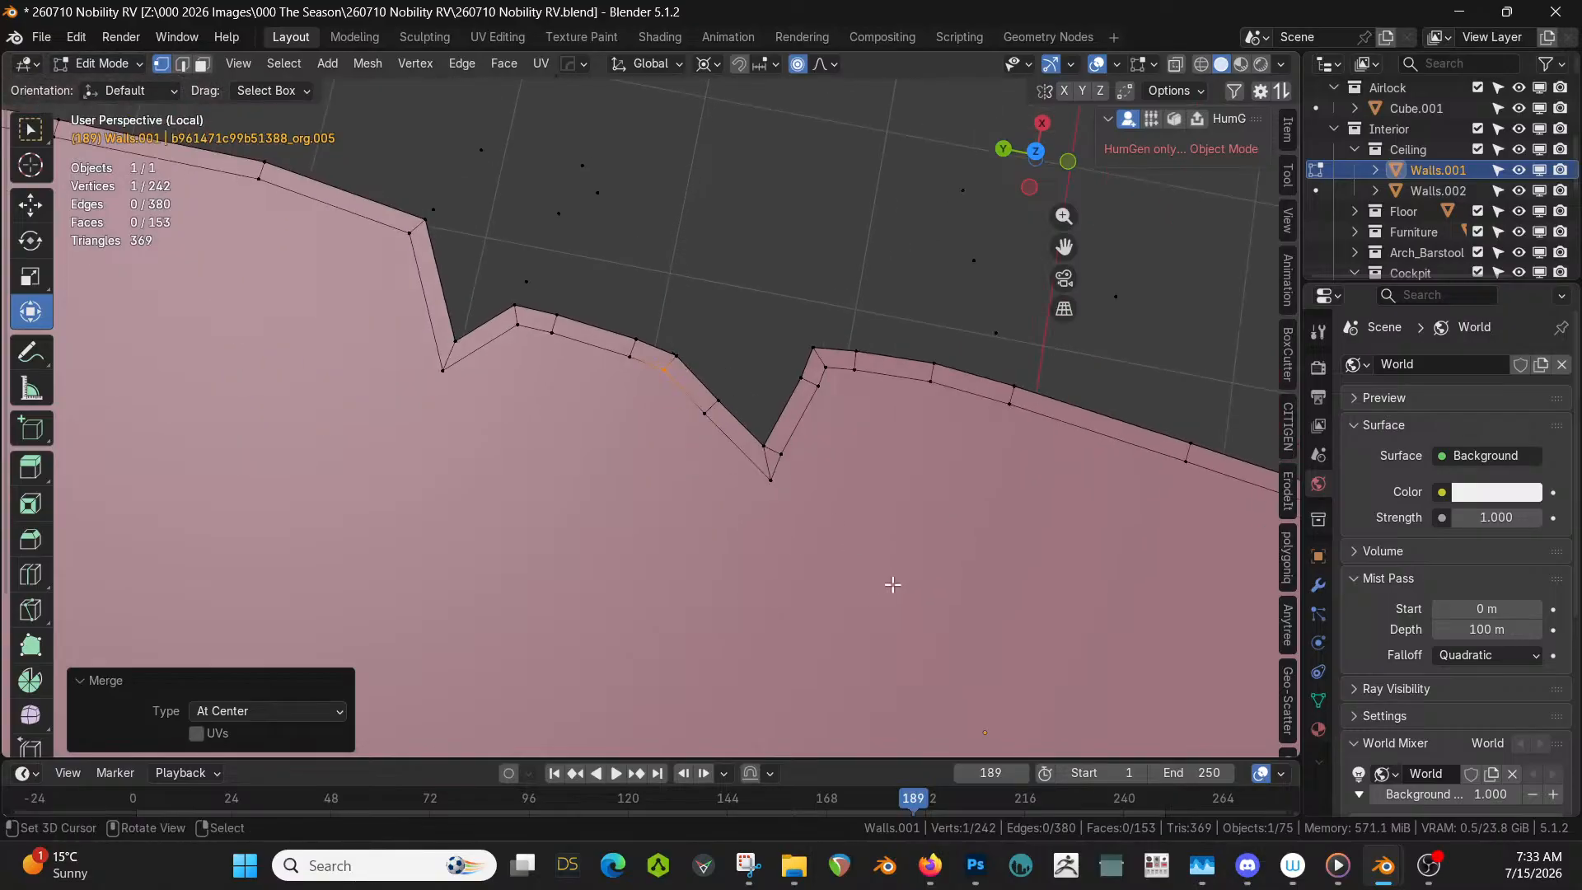
key("3")
left_click(890, 565)
scroll(898, 557, "down", 4)
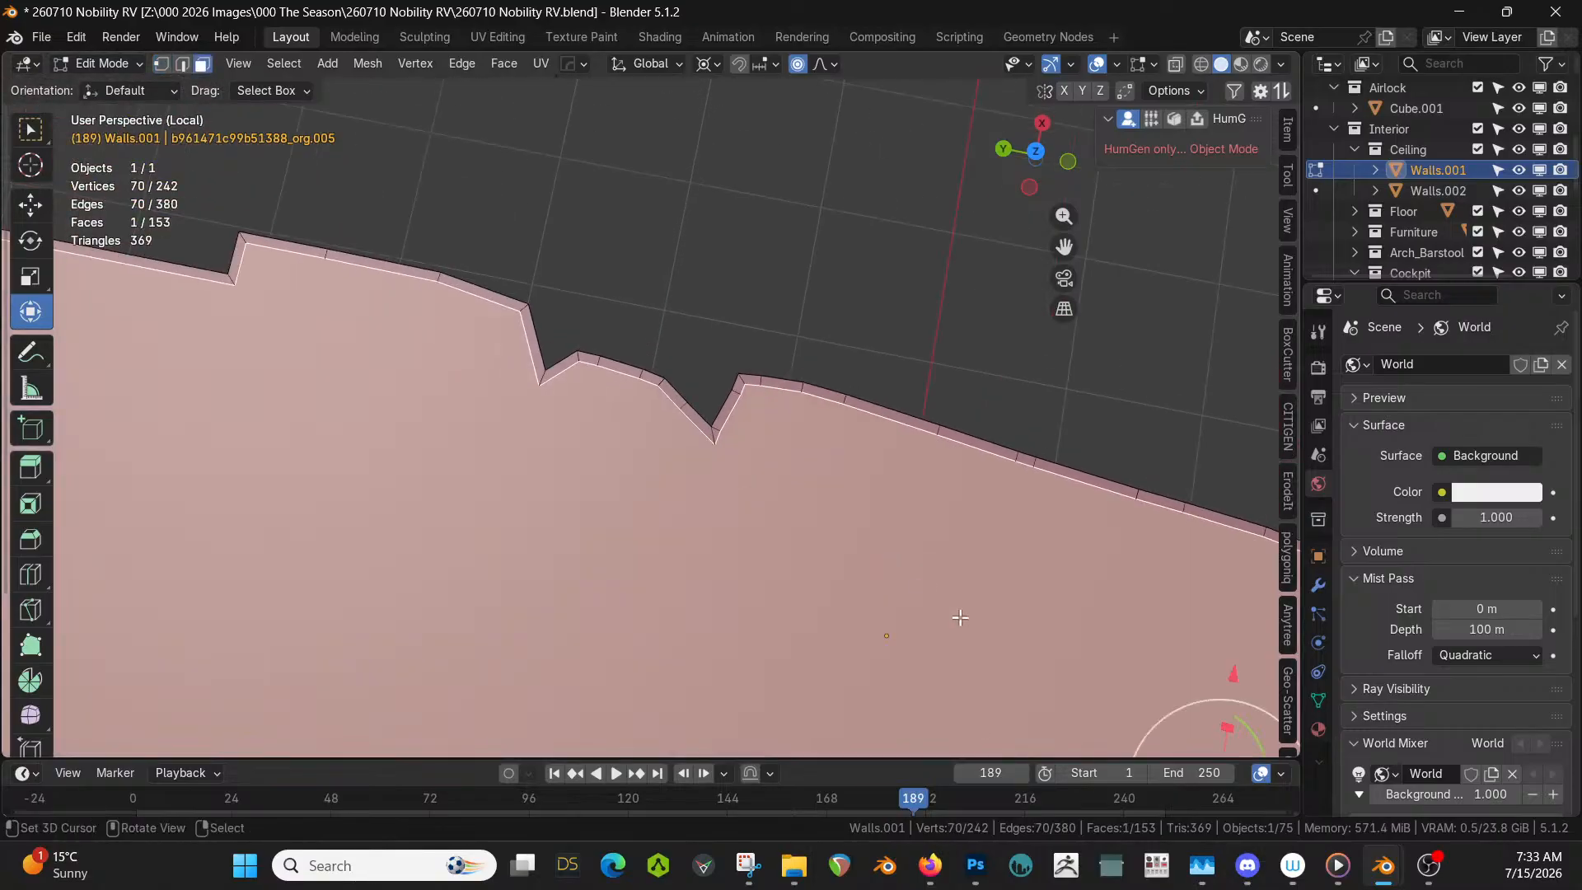
middle_click_drag(907, 546, 903, 425, "shift")
key("i")
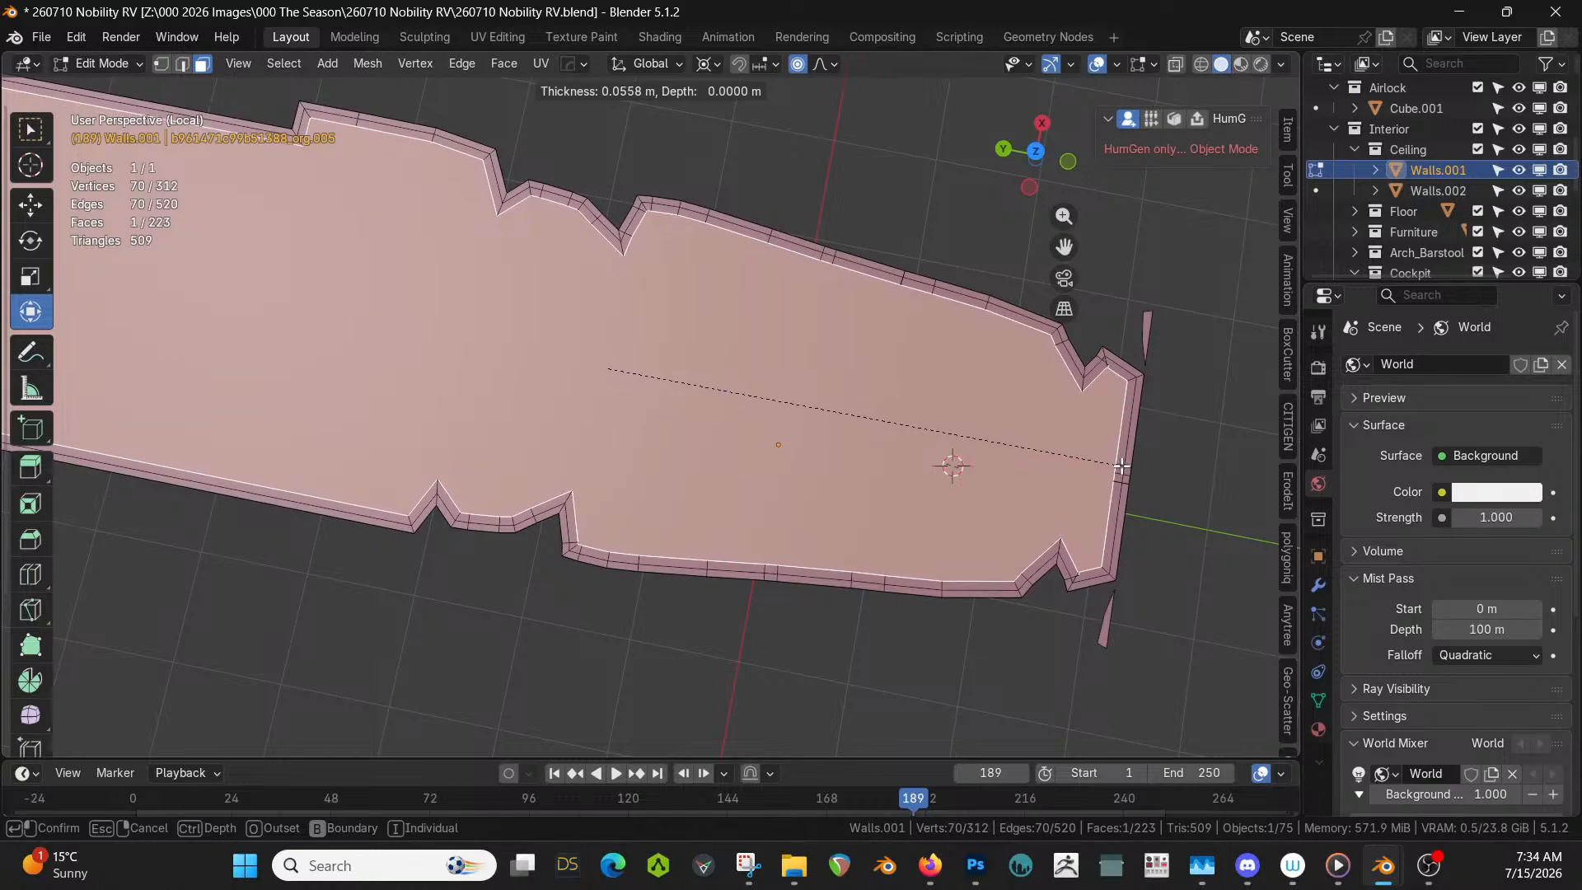
left_click(1121, 466)
- Merge at center the two close innermost-border vertices beside the notch on the +X side of the panel's narrow end
scroll(942, 472, "up", 5)
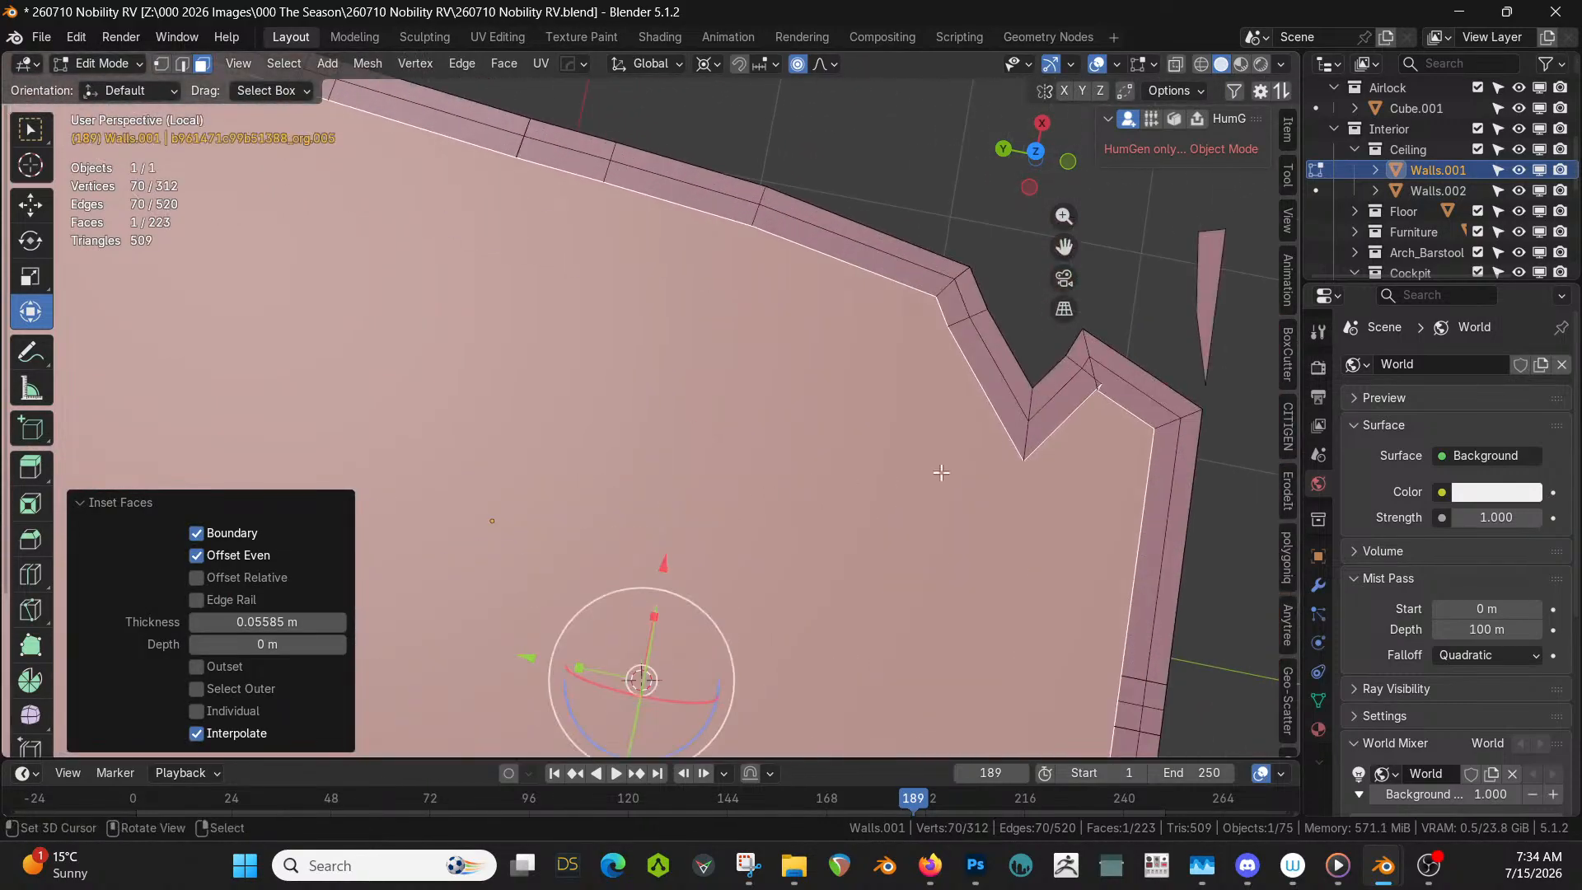
key("1")
scroll(993, 440, "down", 4)
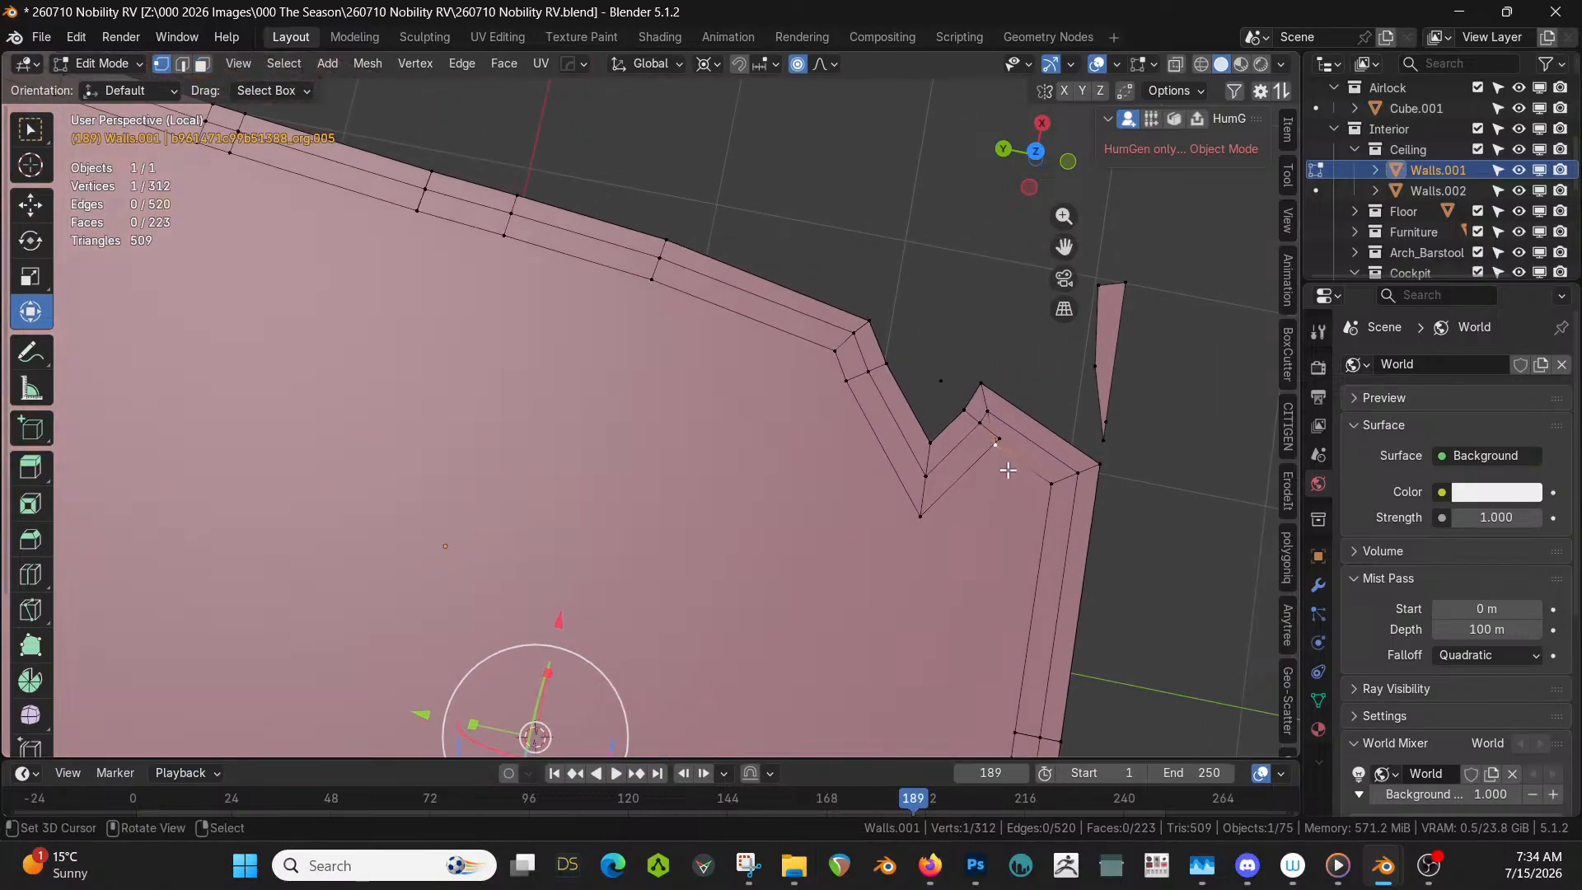
left_click(1001, 434)
left_click(1000, 437, "shift")
key("m")
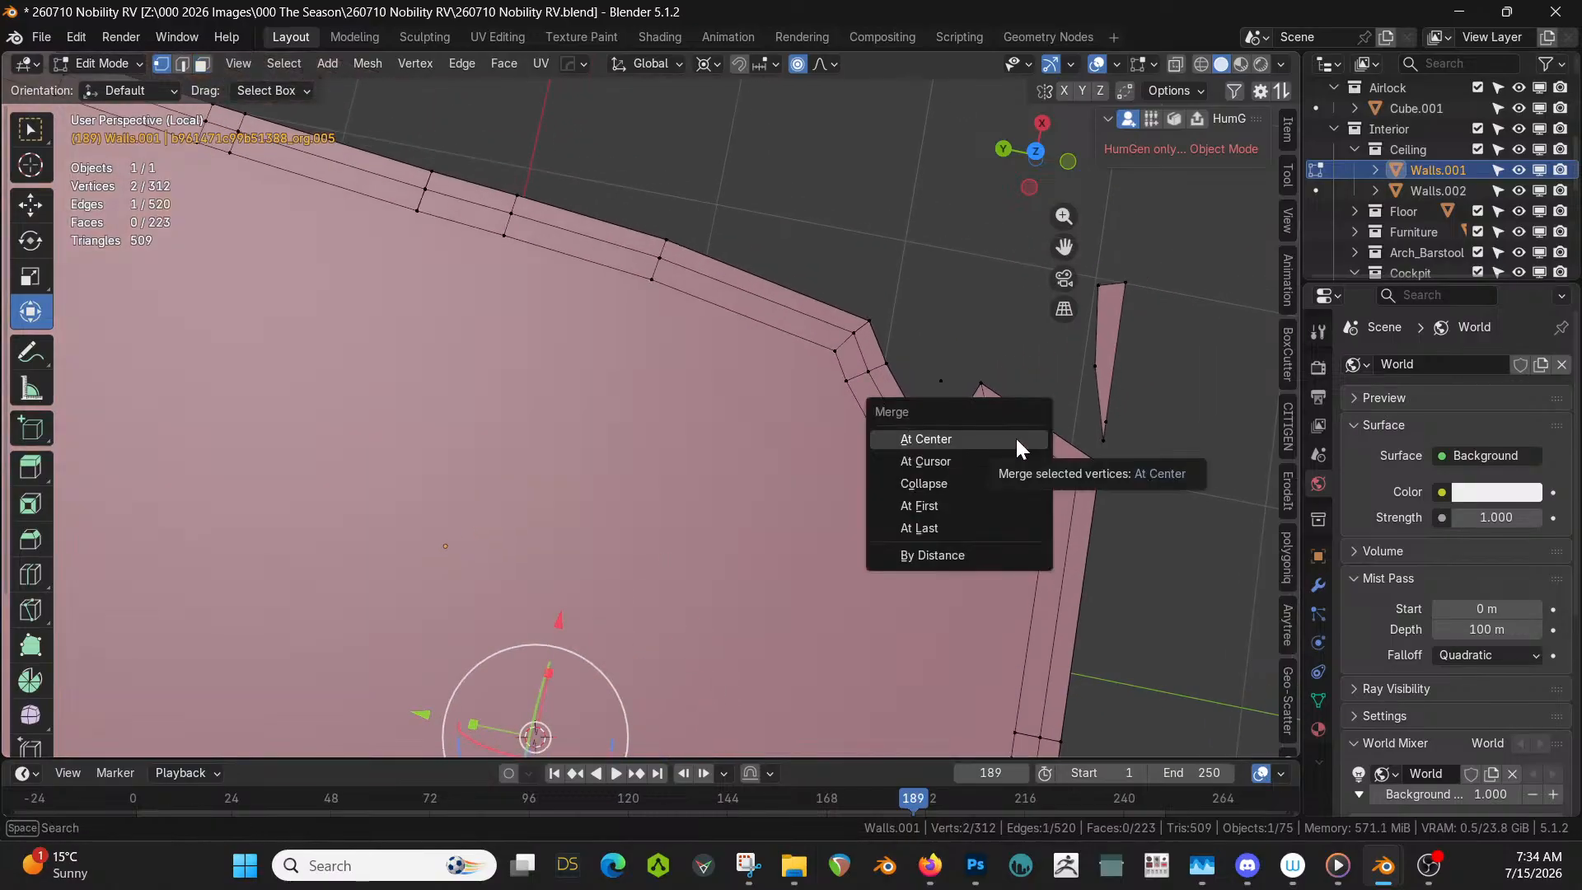
left_click(1016, 437)
- Merge at center the crossed innermost-border vertices beside the opposite notch, on the -X side of the narrow end
middle_click_drag(1025, 451, 1084, 216, "shift")
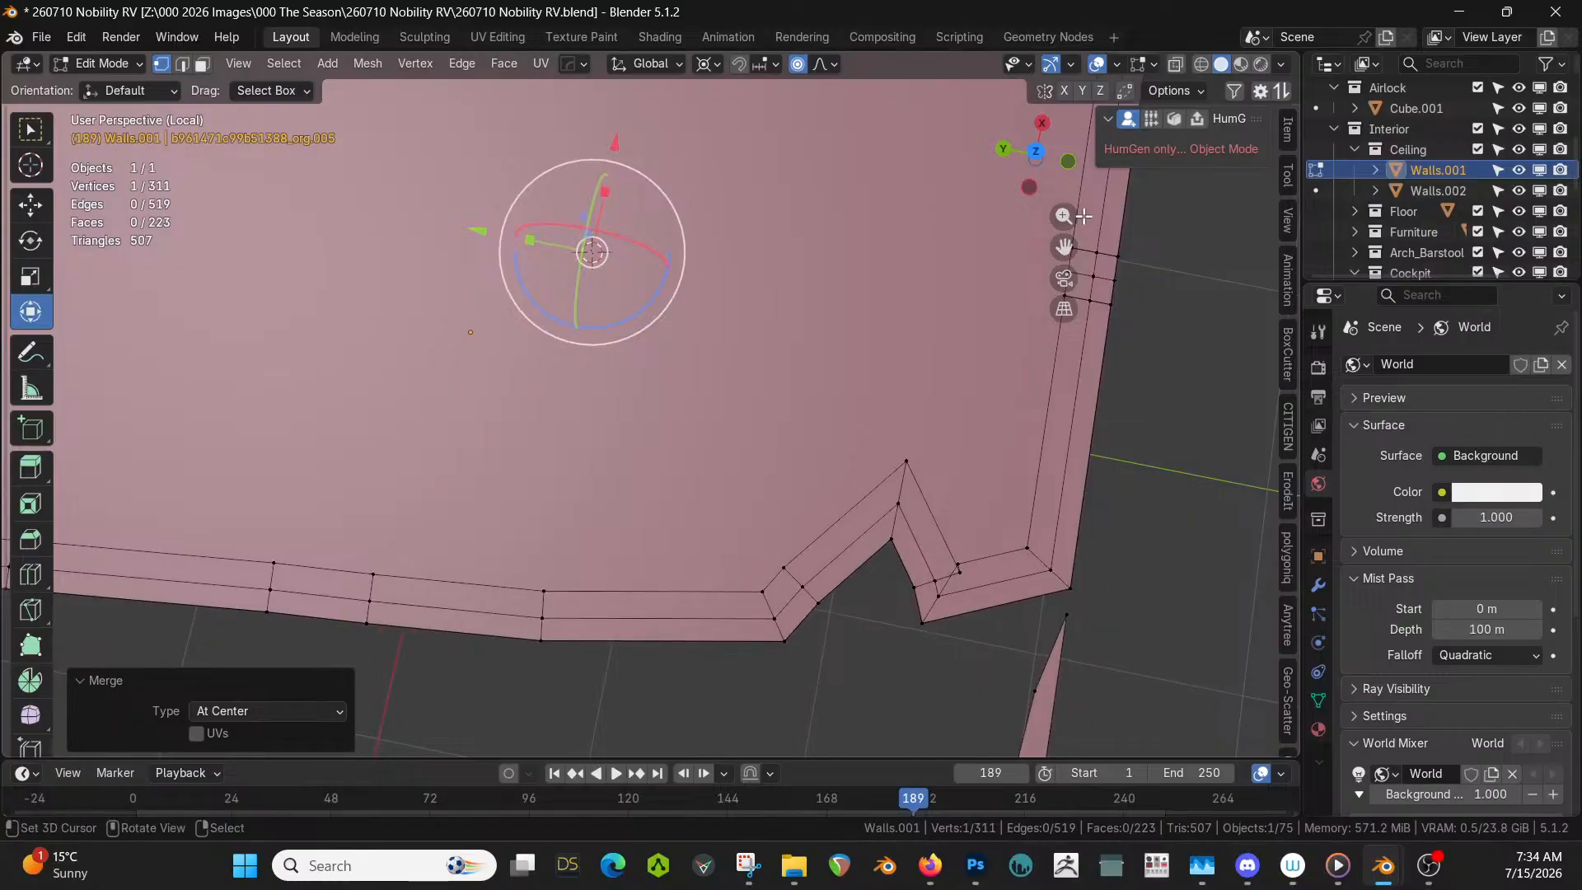
left_click(957, 568, "shift")
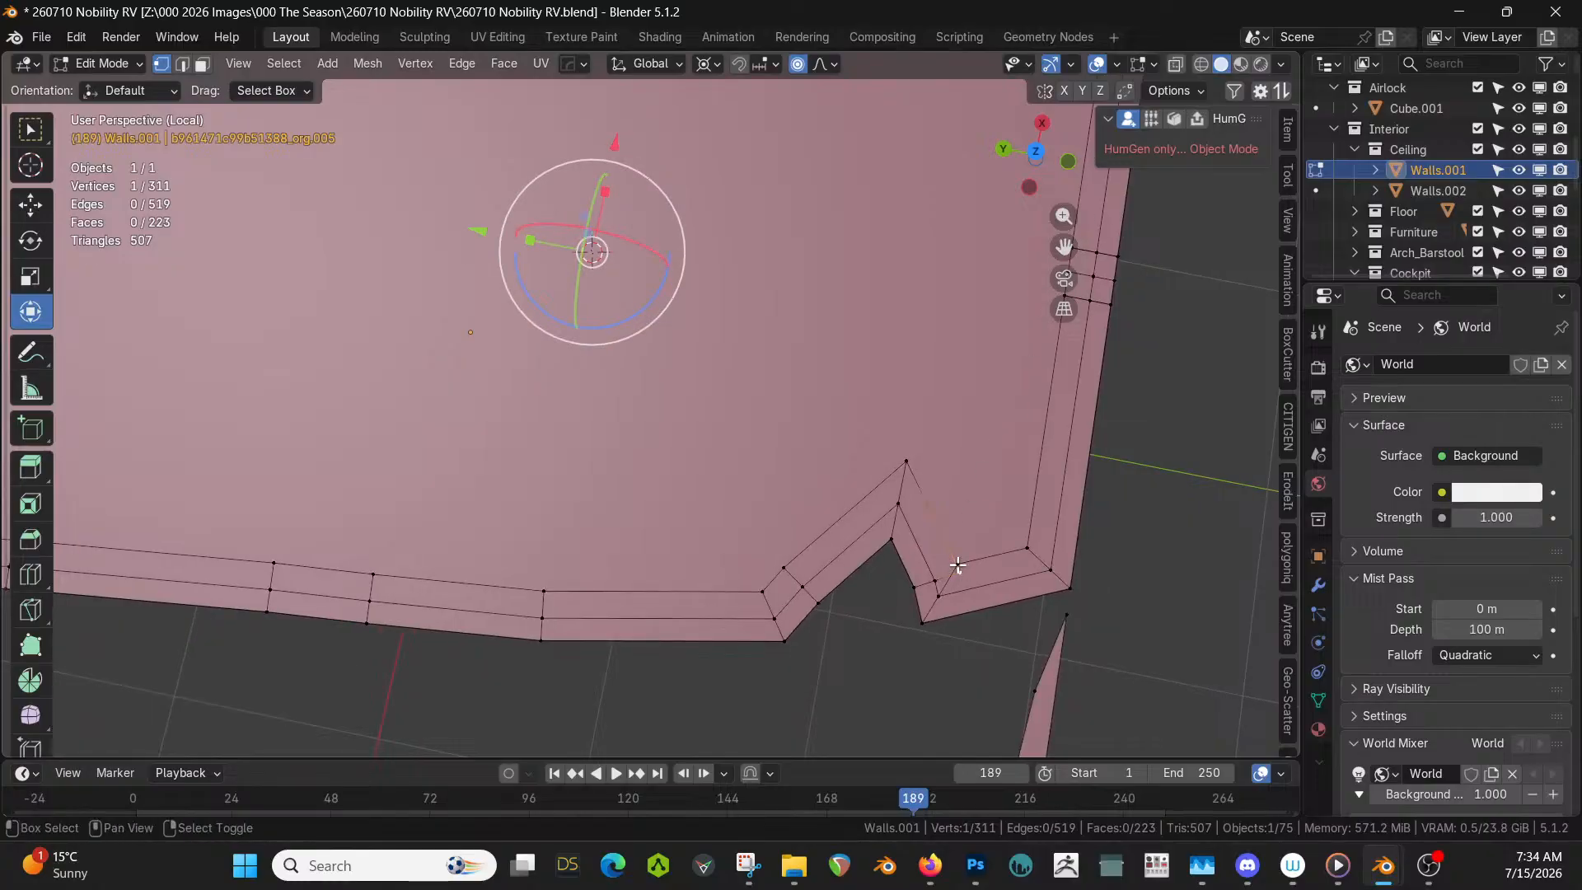
key("m")
left_click(1003, 549)
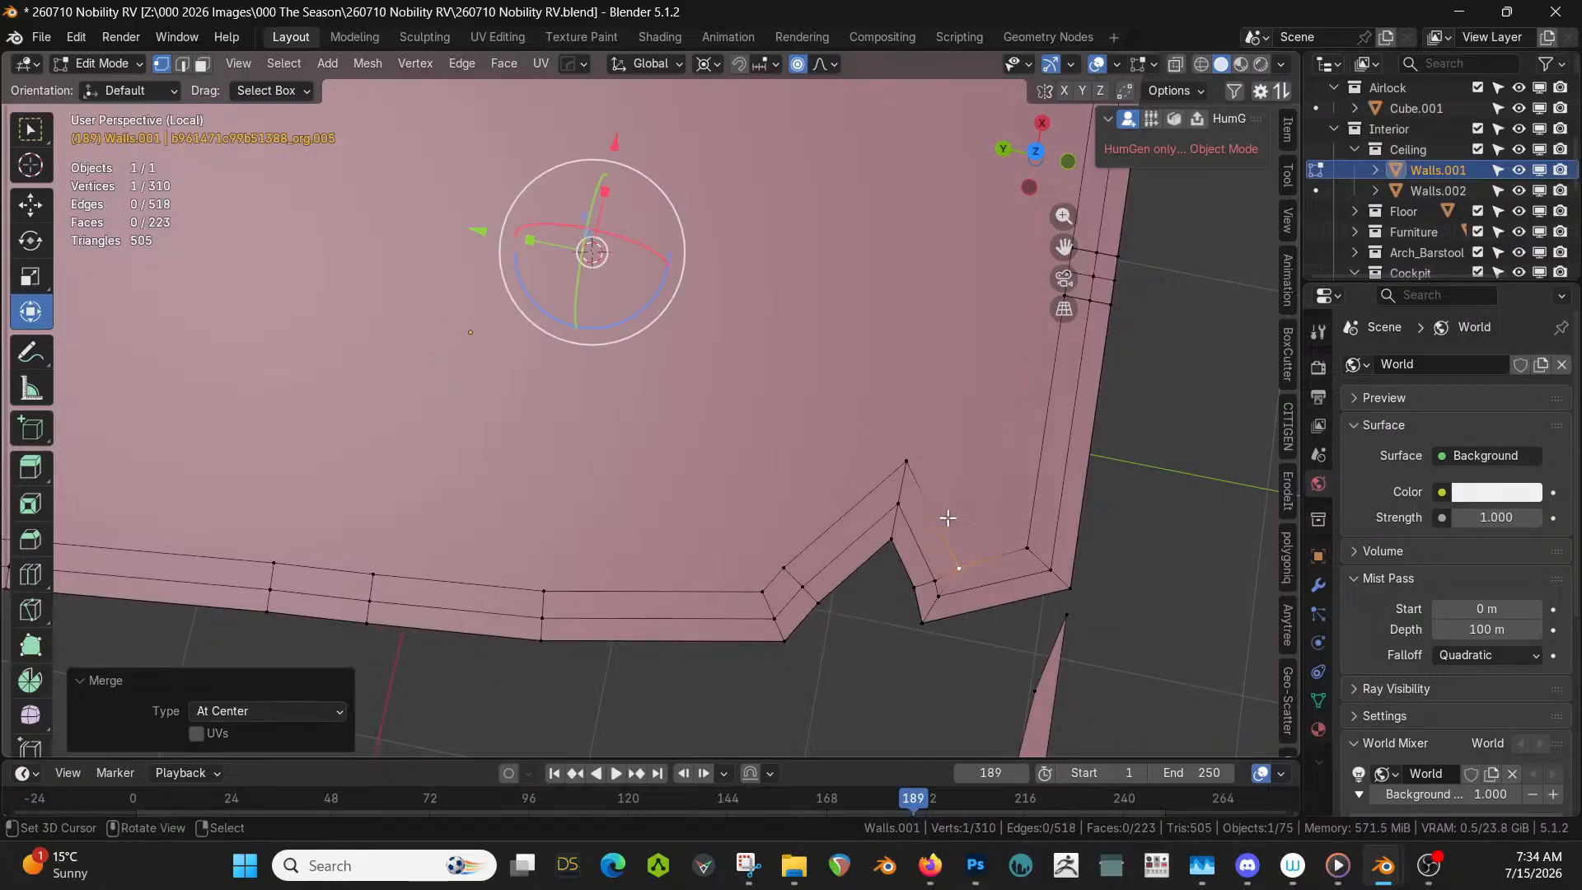
- Merge the three clustered innermost-border vertices at the mid-panel step on the -X side, using At Last
middle_click_drag(948, 518, 212, 502, "shift")
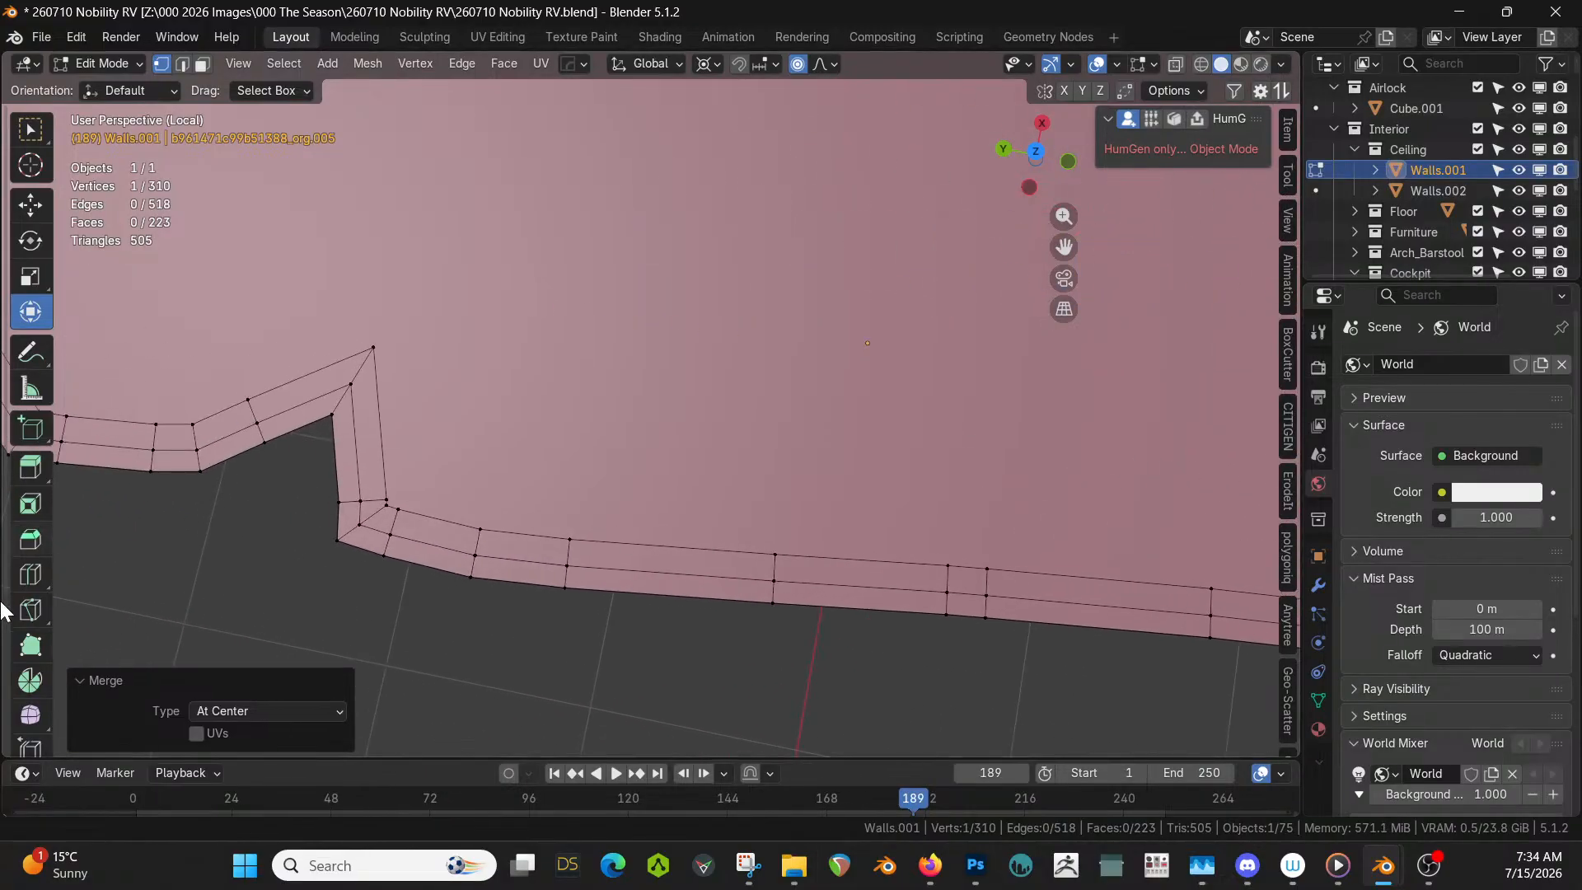
left_click(391, 507, "shift")
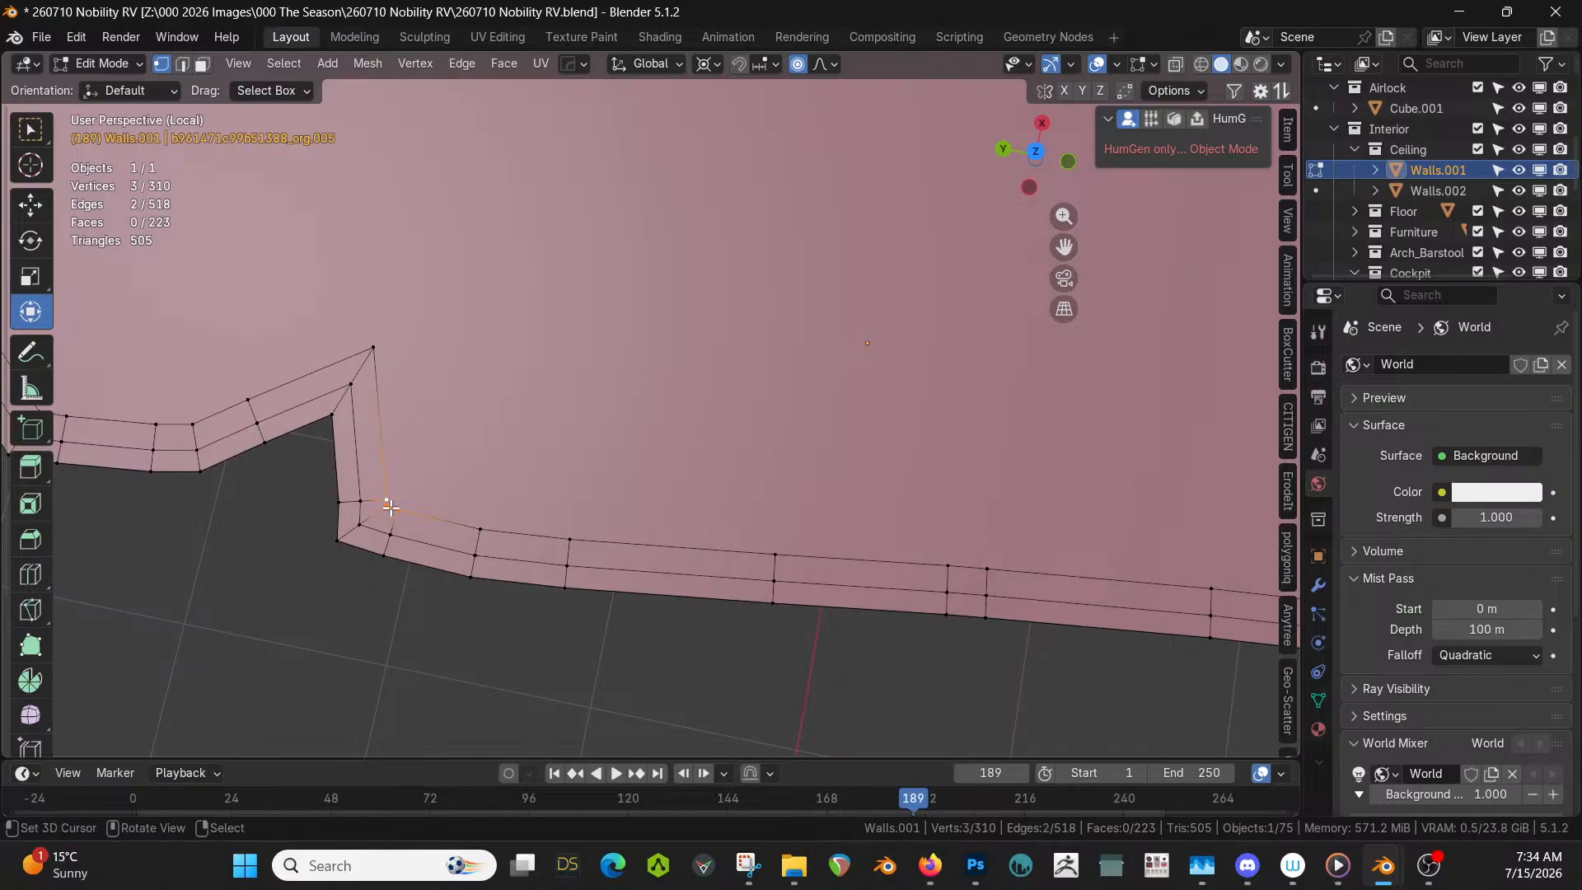
left_click(389, 500)
key("m")
left_click(368, 591)
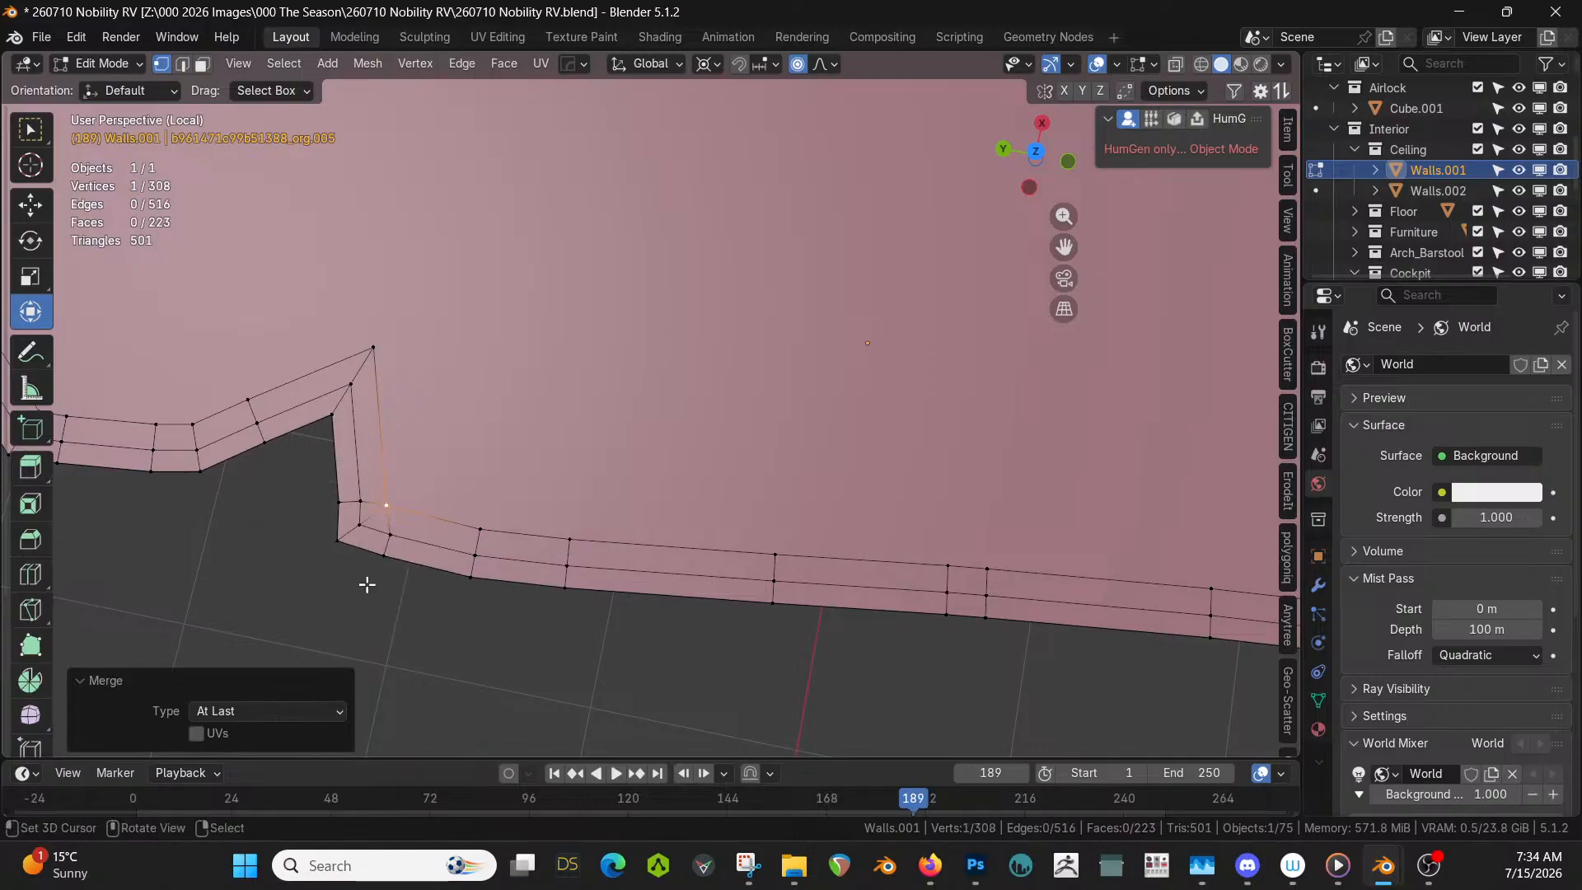
- Select the ceiling panel's large inner face and inset it by about 0.127 m to form a third, wider border
middle_click_drag(453, 311, 83, 672, "shift")
scroll(397, 739, "up", 3)
middle_click_drag(408, 746, 678, 488, "shift")
scroll(501, 543, "up", 3)
middle_click_drag(411, 618, 506, 549, "shift")
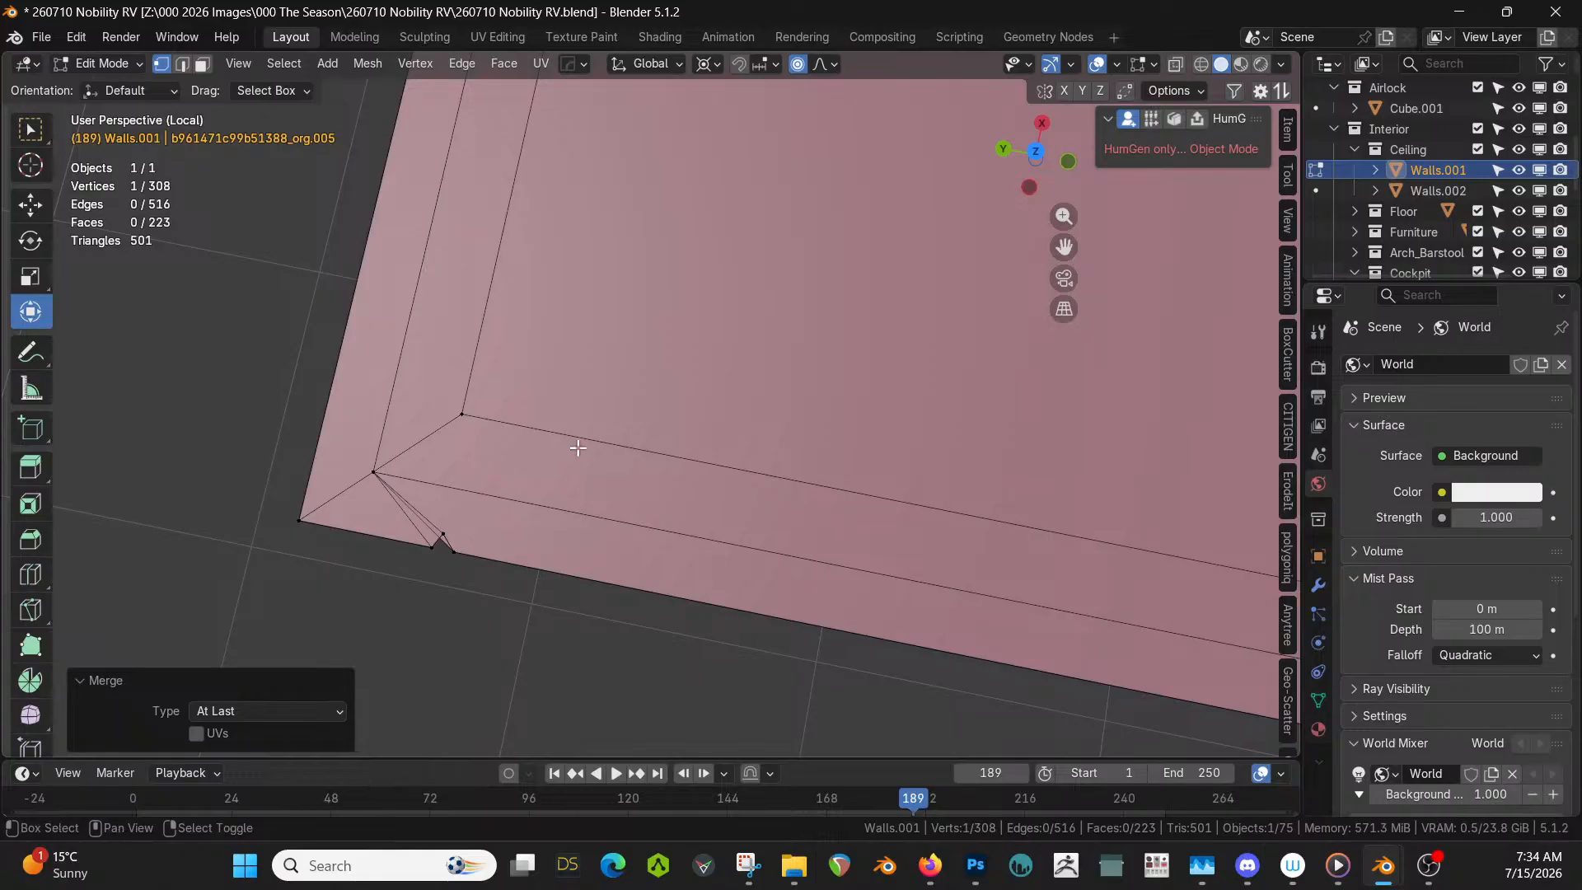
middle_click_drag(576, 449, 666, 733, "shift")
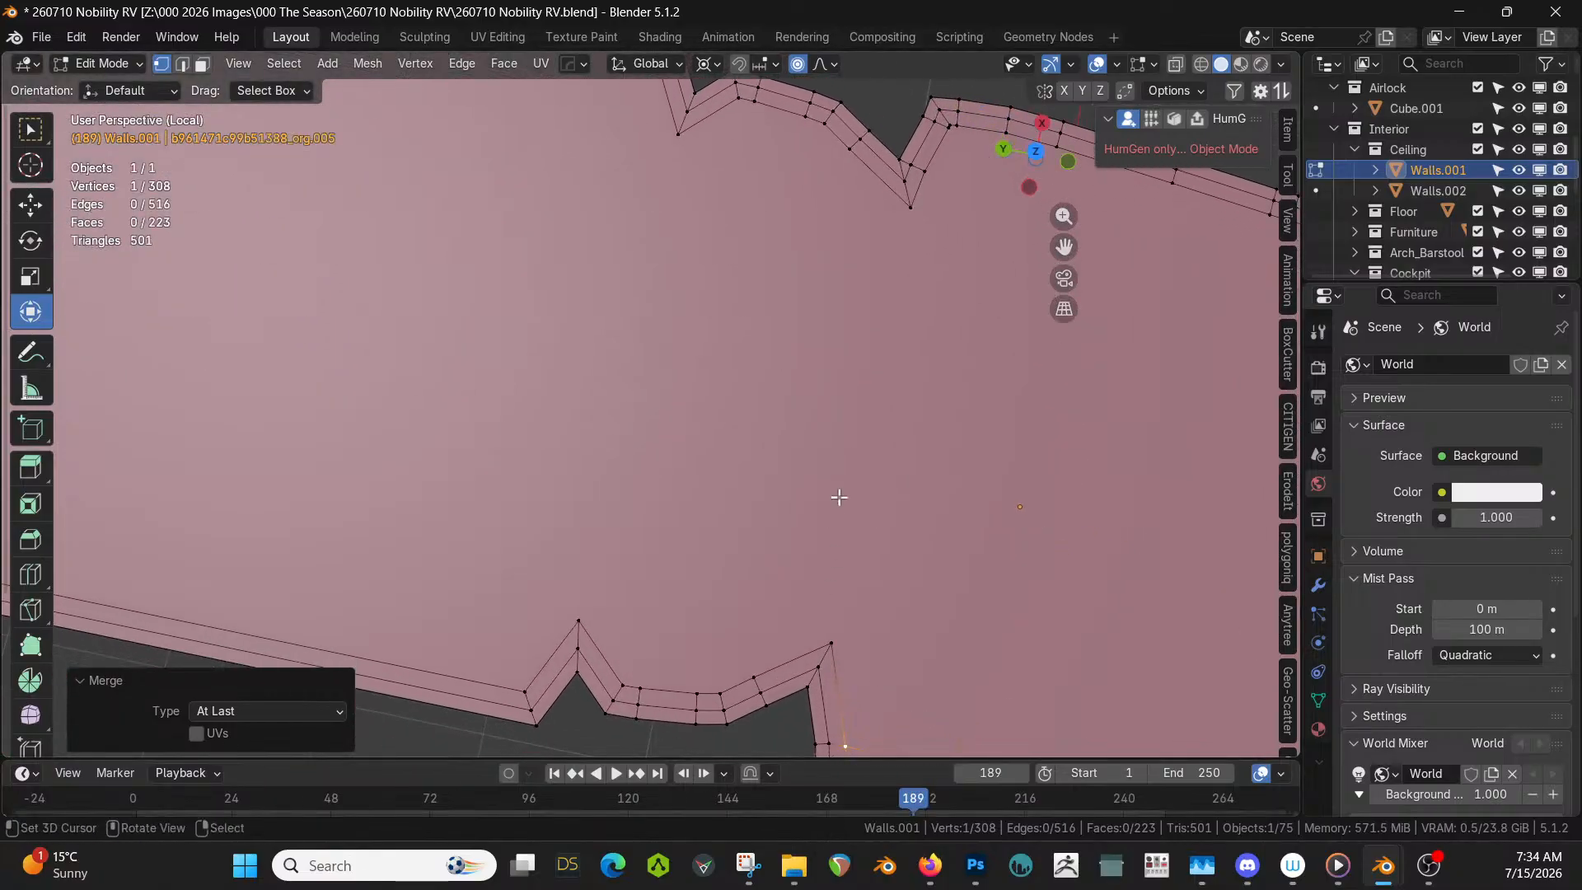
key("3")
left_click(849, 462)
key("i")
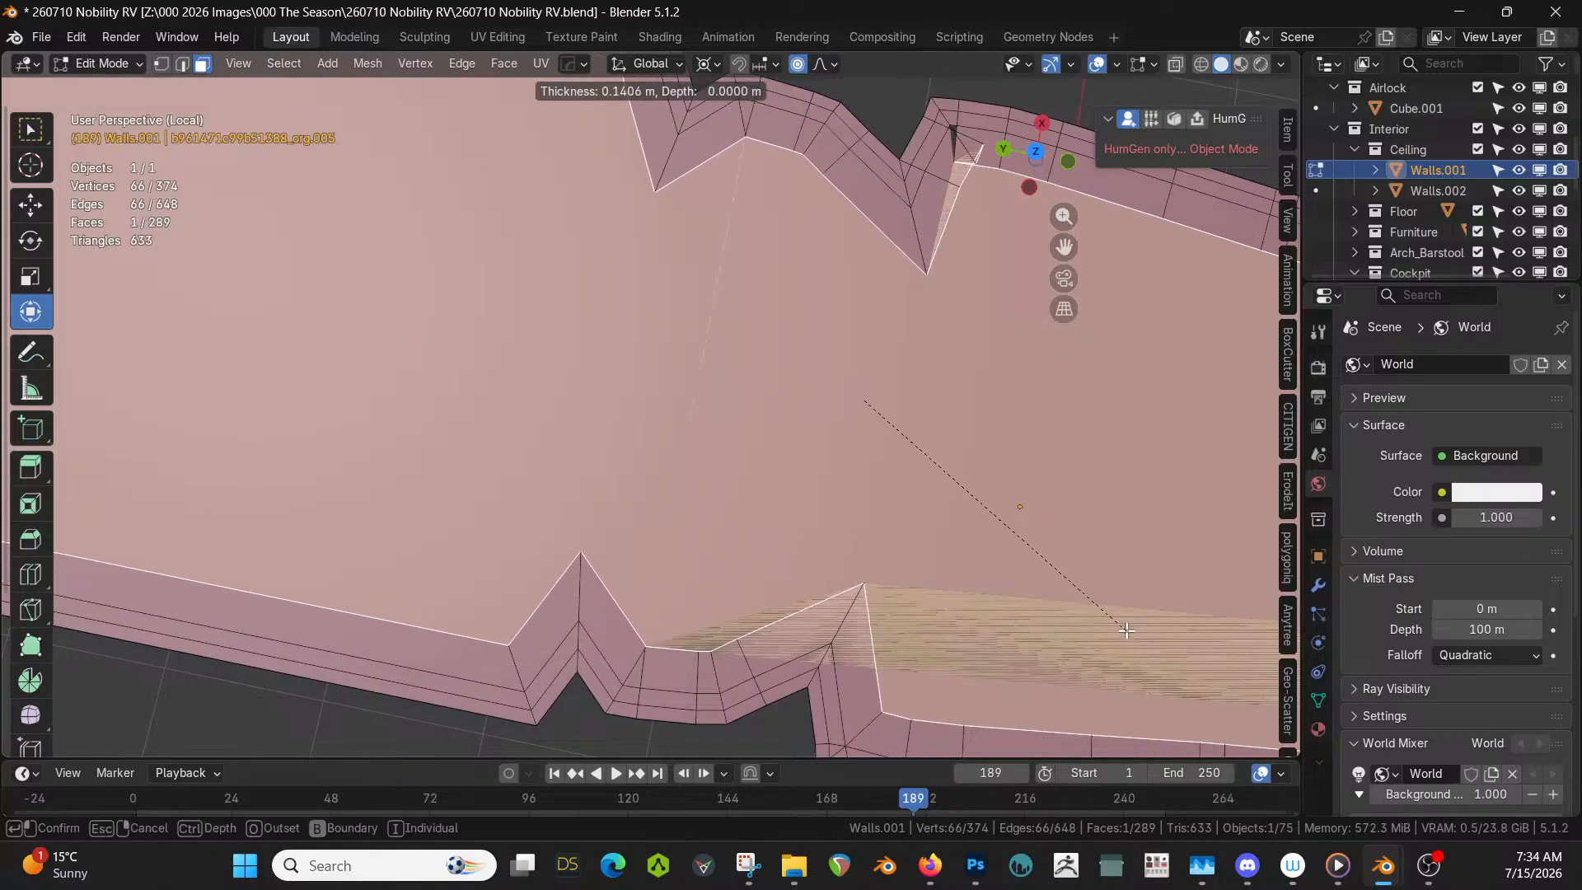
left_click(1125, 639)
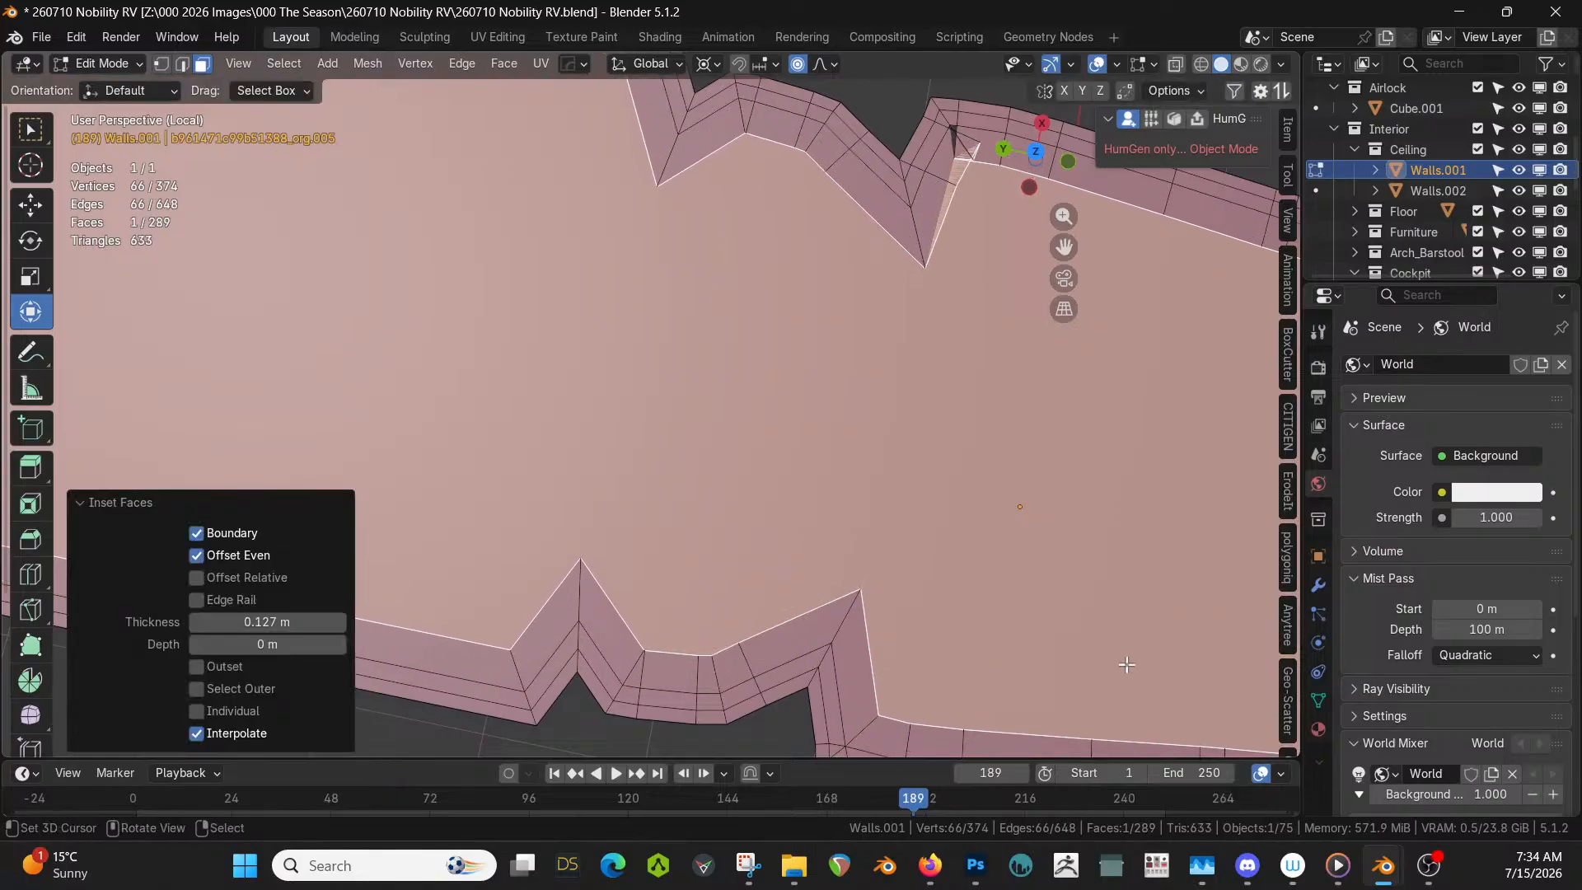
- Merge the three spike vertices of the third border beside the +X mid-panel notch, using At Last
scroll(1154, 721, "down", 2)
middle_click_drag(1154, 720, 875, 734, "shift")
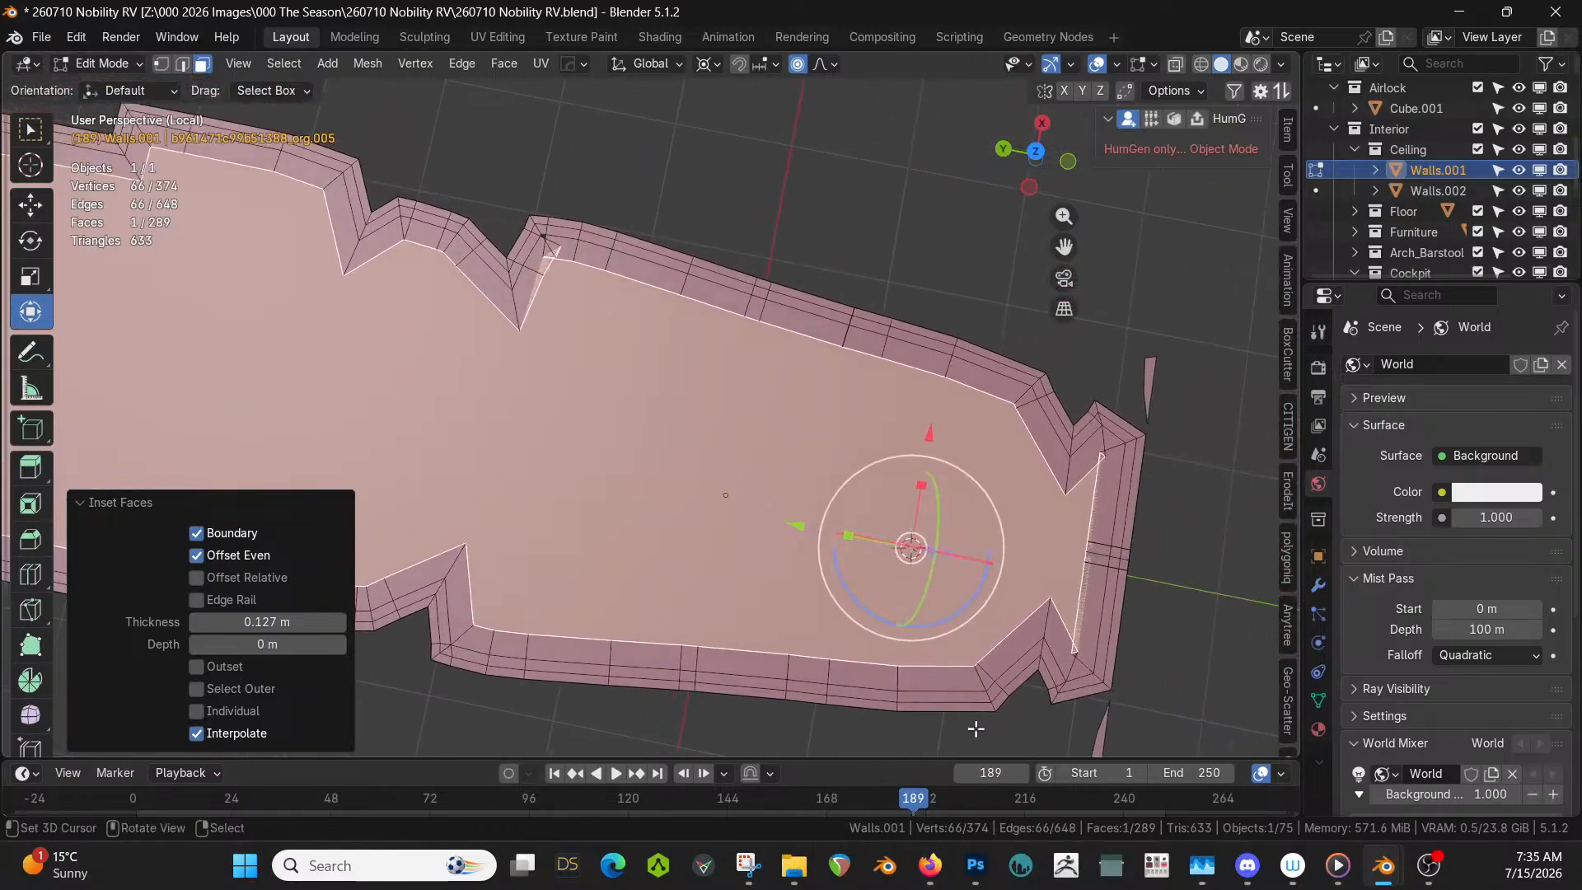
scroll(985, 719, "up", 1)
middle_click_drag(854, 501, 974, 572, "shift")
key("1")
scroll(777, 319, "up", 2)
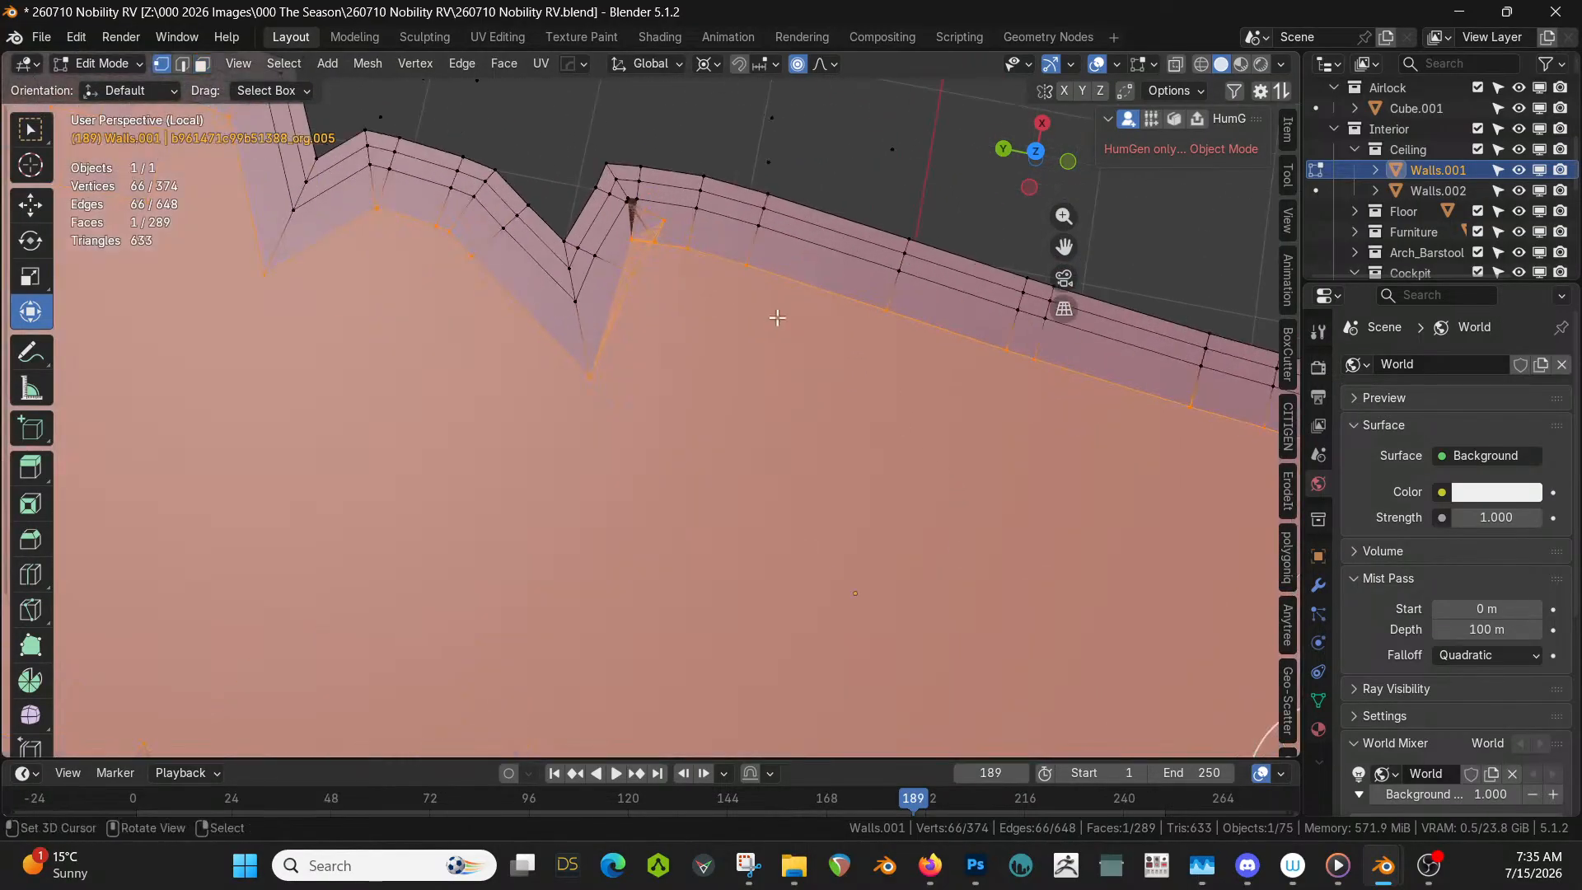
middle_click_drag(650, 311, 666, 364, "shift")
left_click(664, 345)
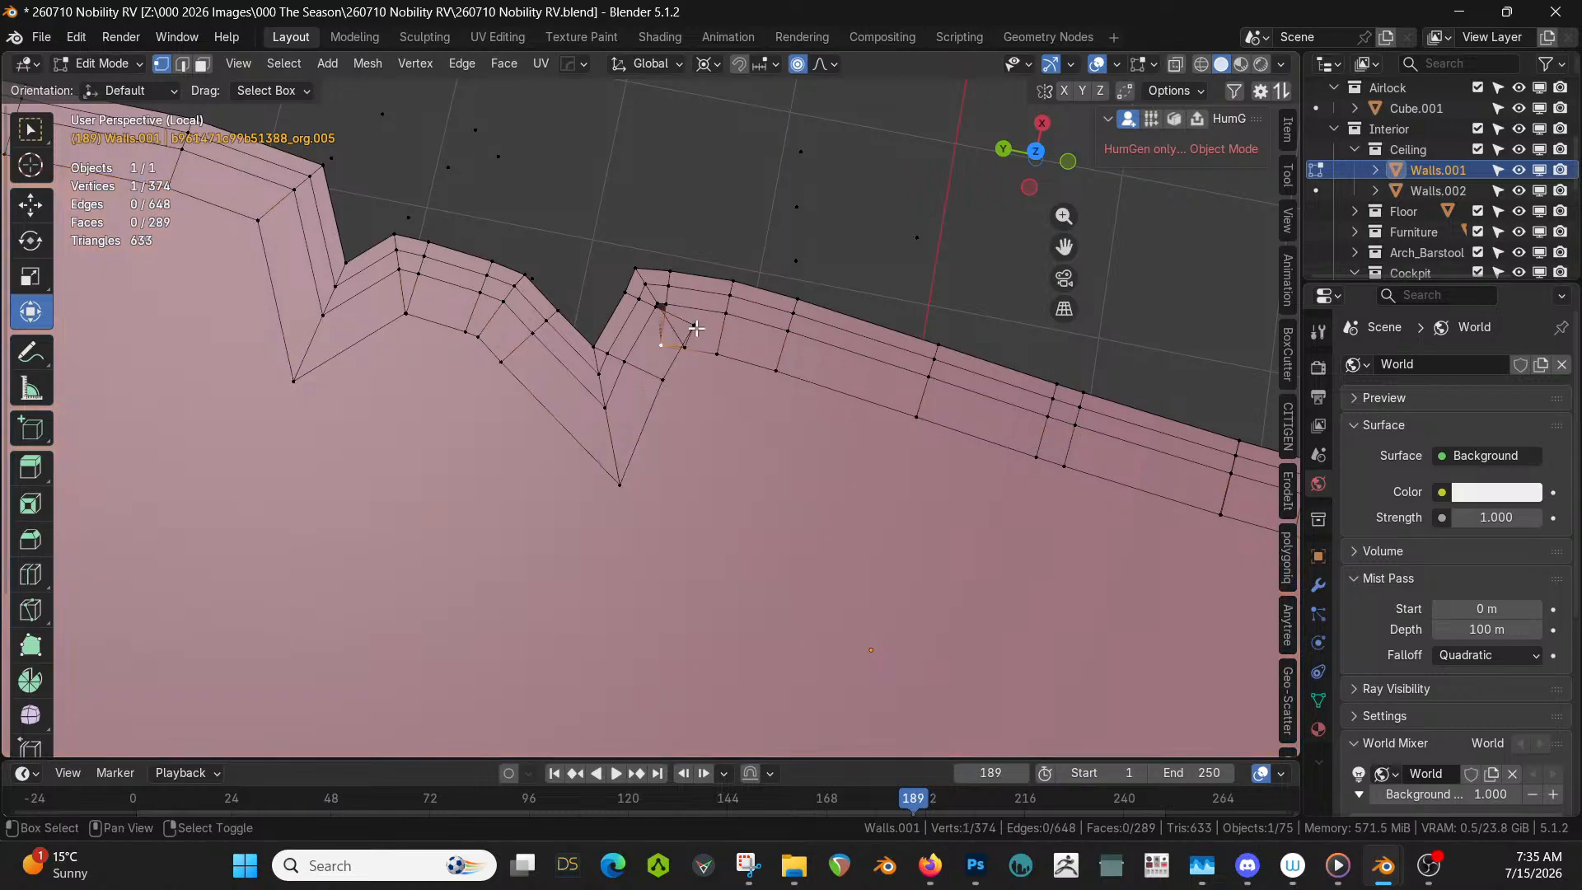
left_click(686, 345, "shift")
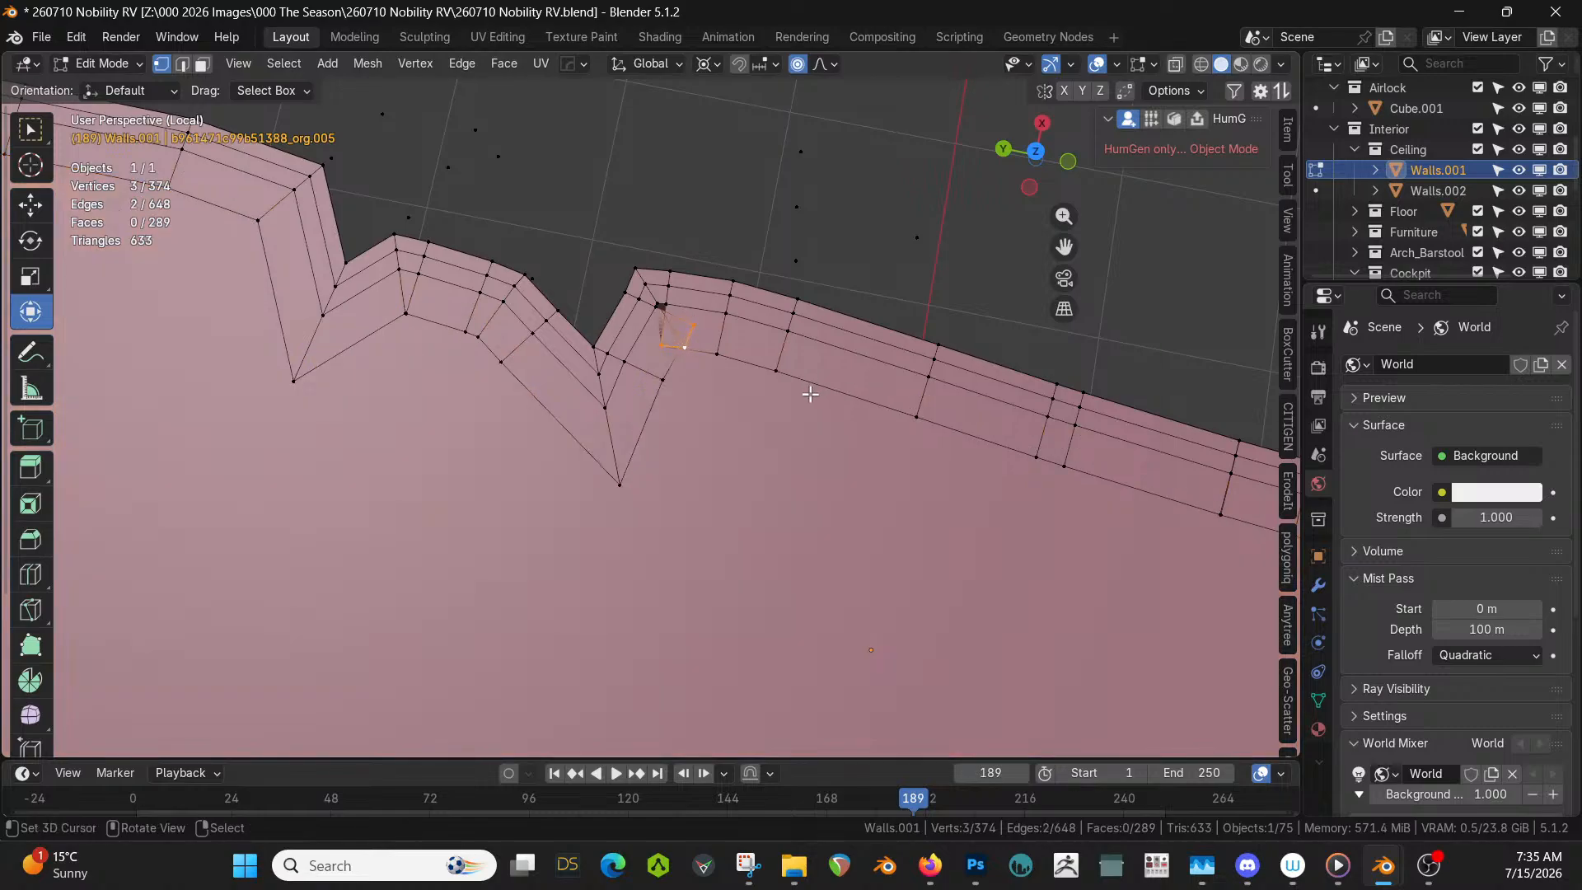
key("m")
left_click(811, 399)
- Merge at center the two overlapping third-border vertices beside the +X notch at the panel's narrow end
middle_click_drag(830, 410, 297, 218, "shift")
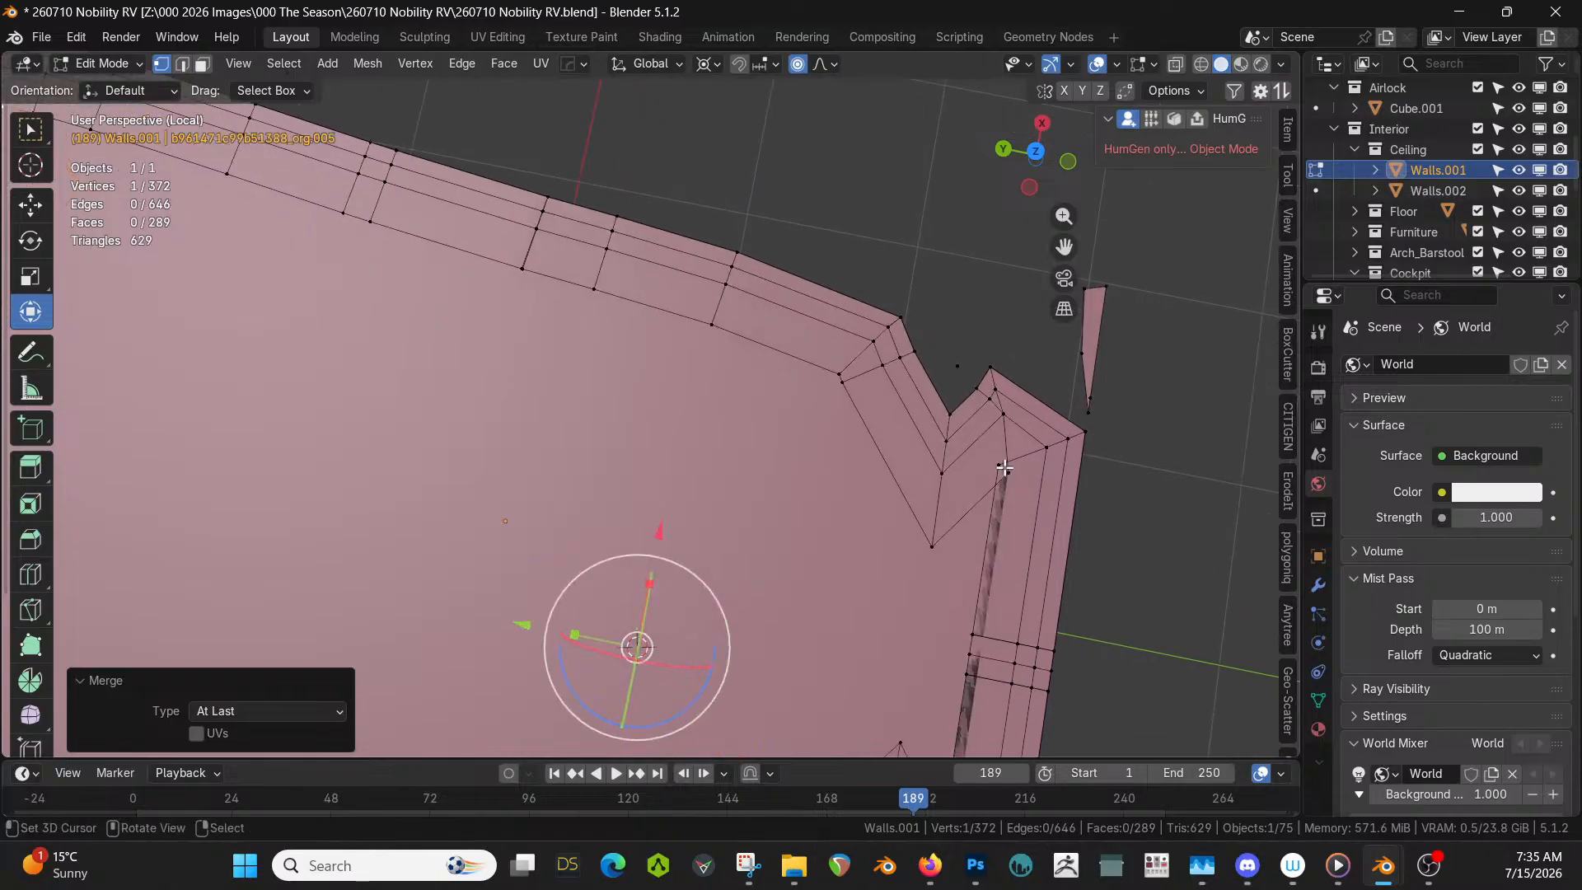
left_click(1004, 467, "shift")
key("m")
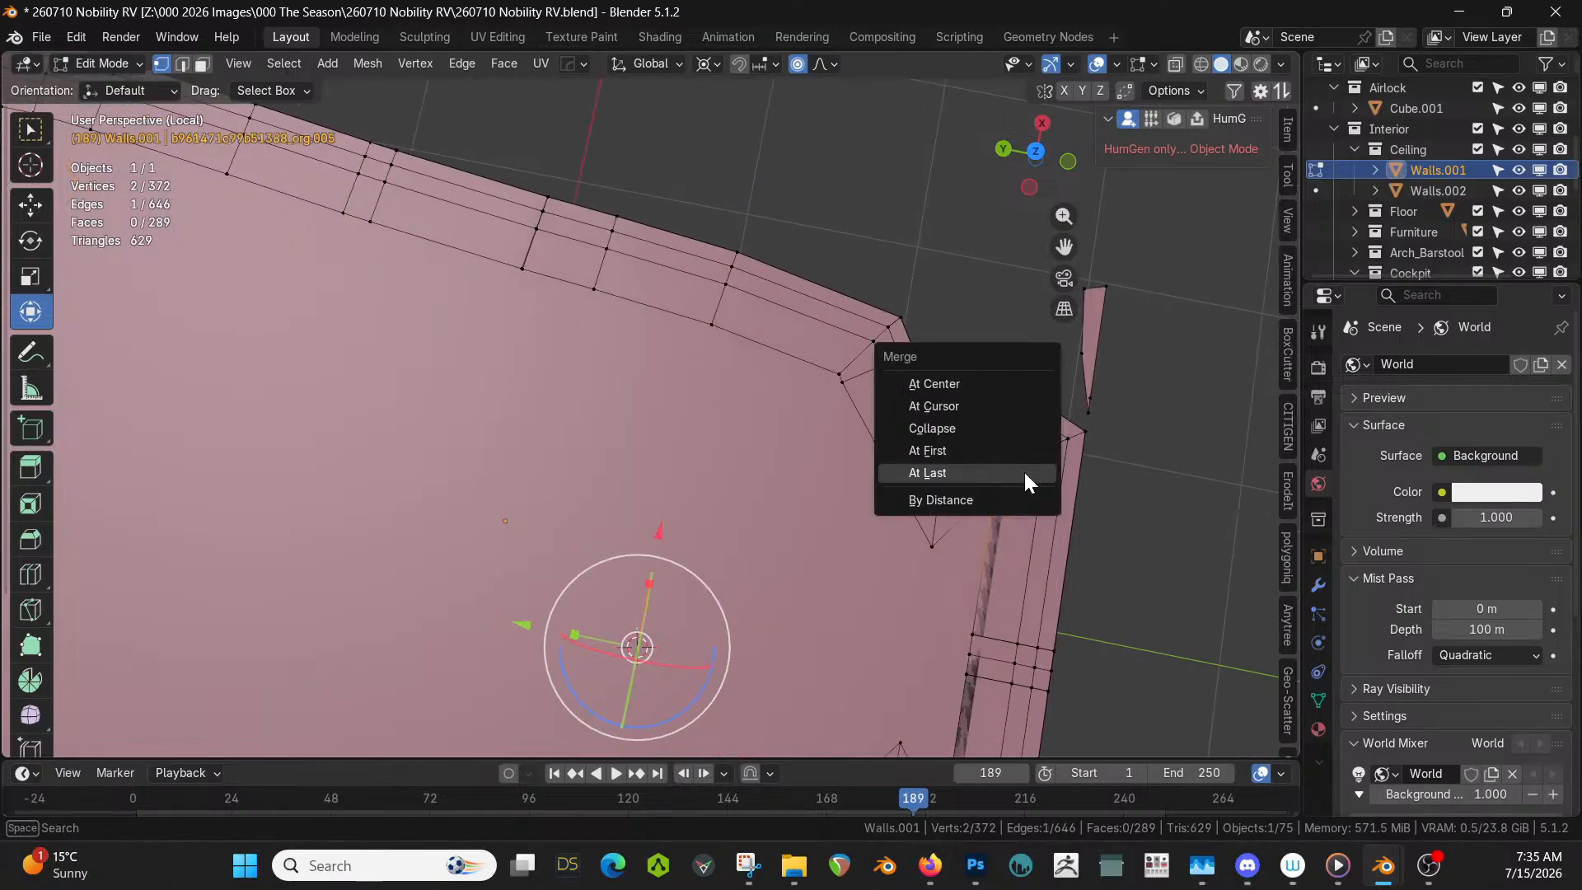
left_click(988, 383)
- Merge at center the two overlapping third-border vertices beside the -X notch at the panel's narrow end
middle_click_drag(1028, 531, 1036, 215, "shift")
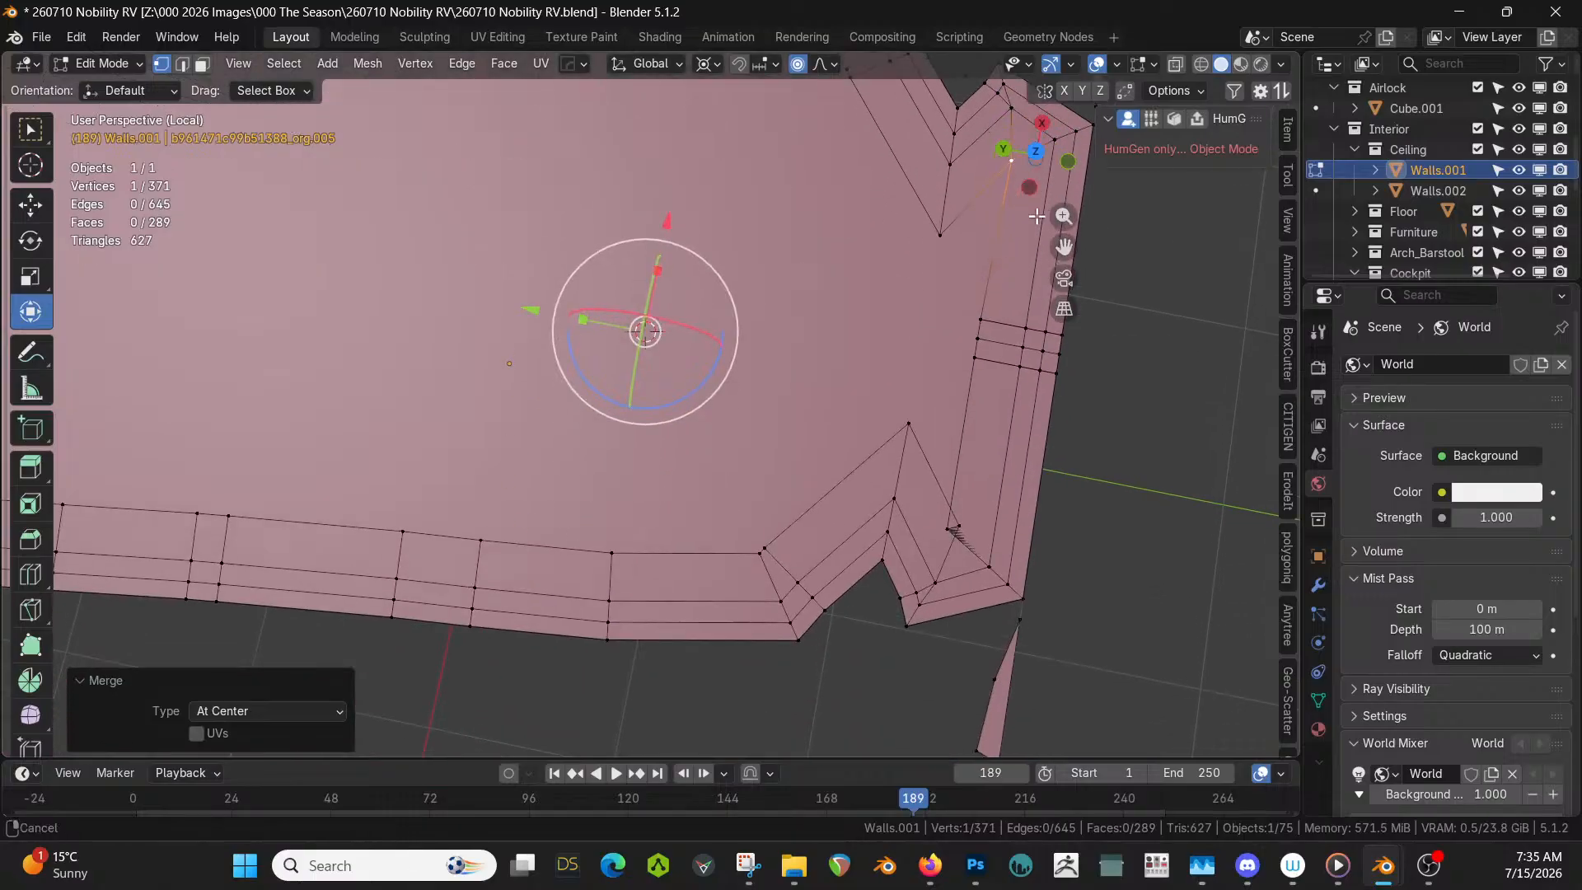
left_click(963, 521, "shift")
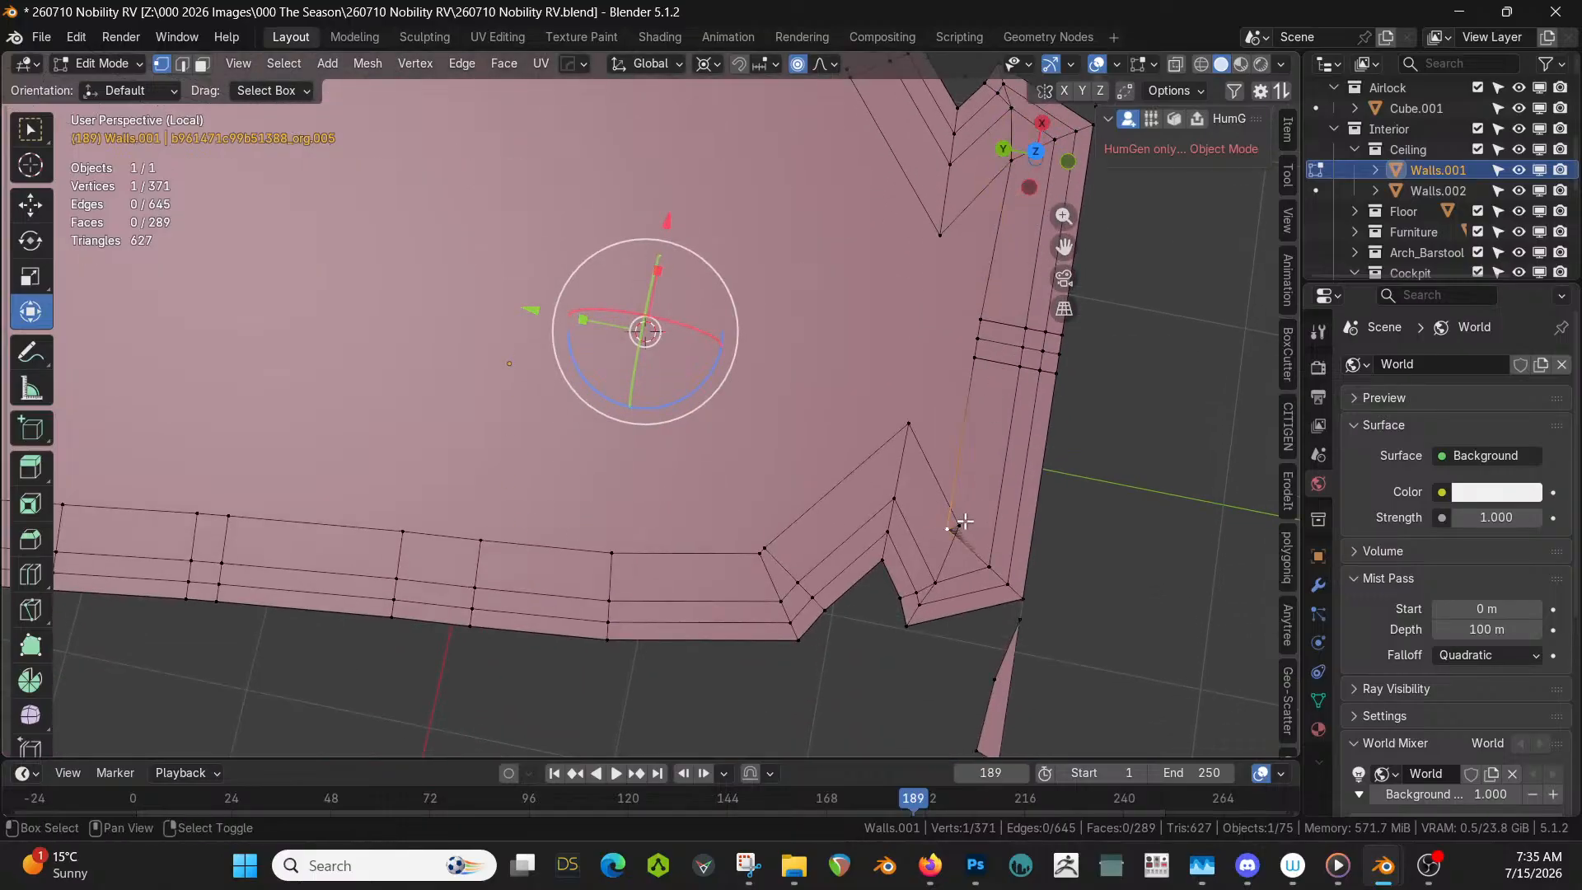
key("m")
left_click(966, 521)
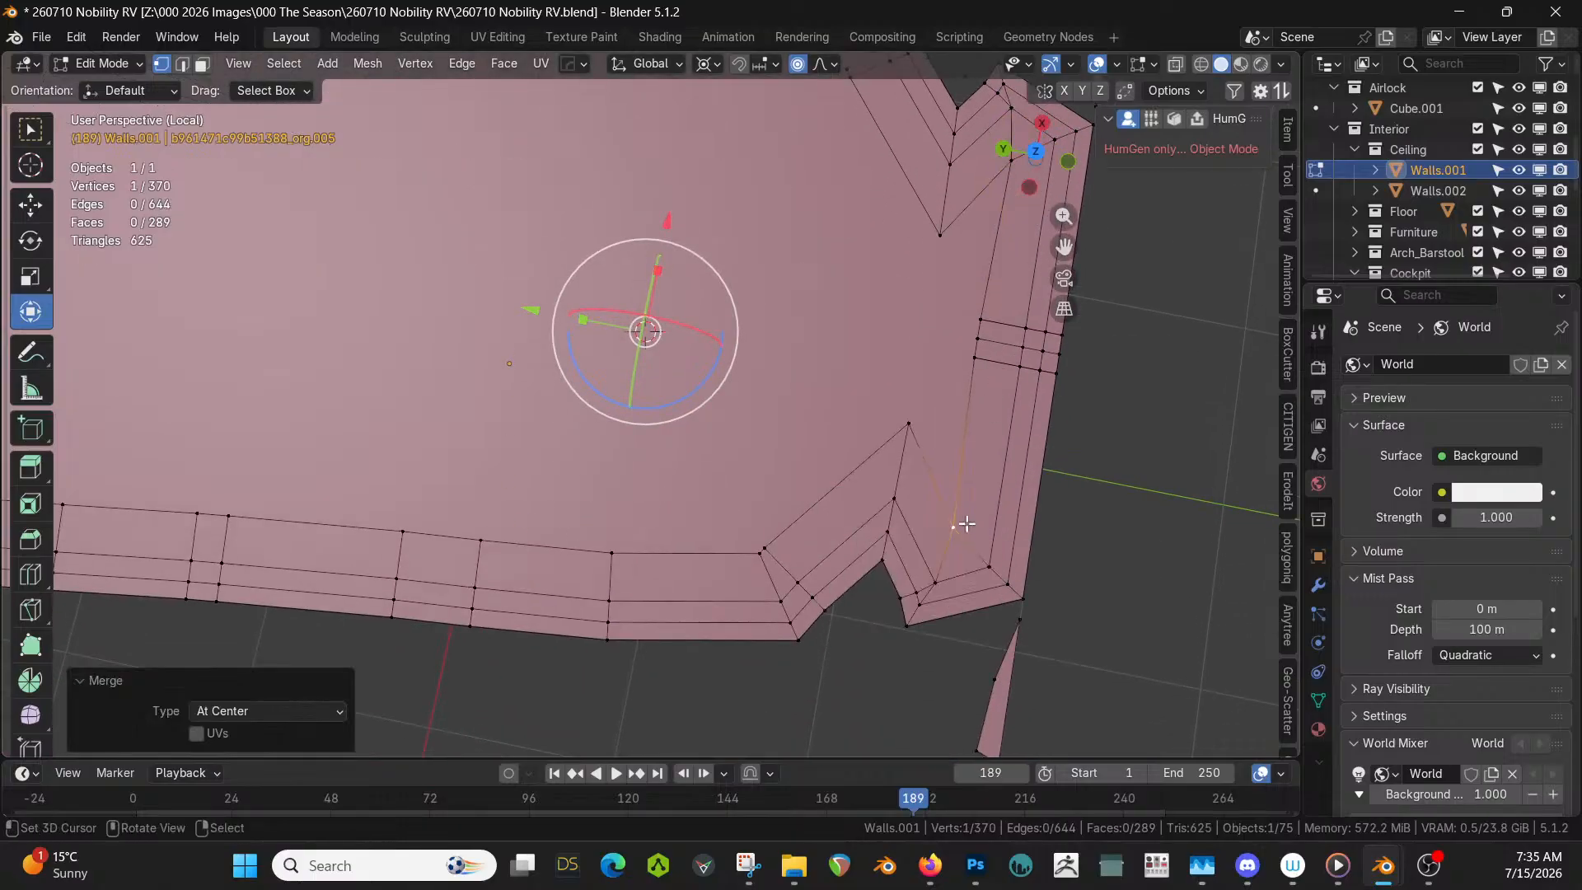
- Merge the two close third-border vertices at the bend just before the -X end notch, using At Last
middle_click_drag(787, 418, 898, 441, "shift")
left_click(997, 580)
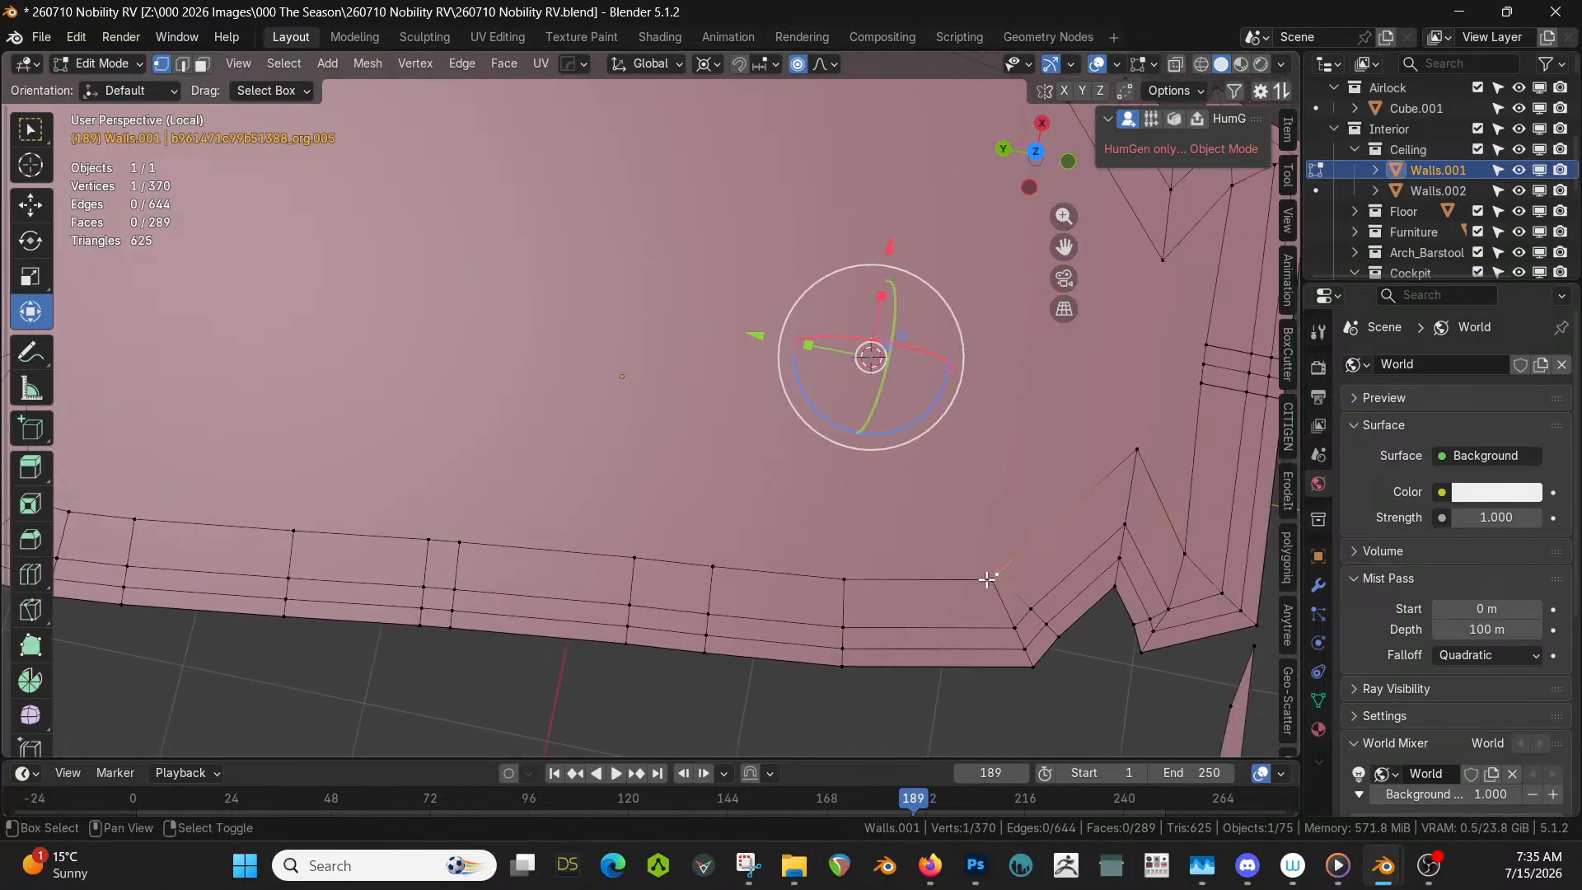
key("m")
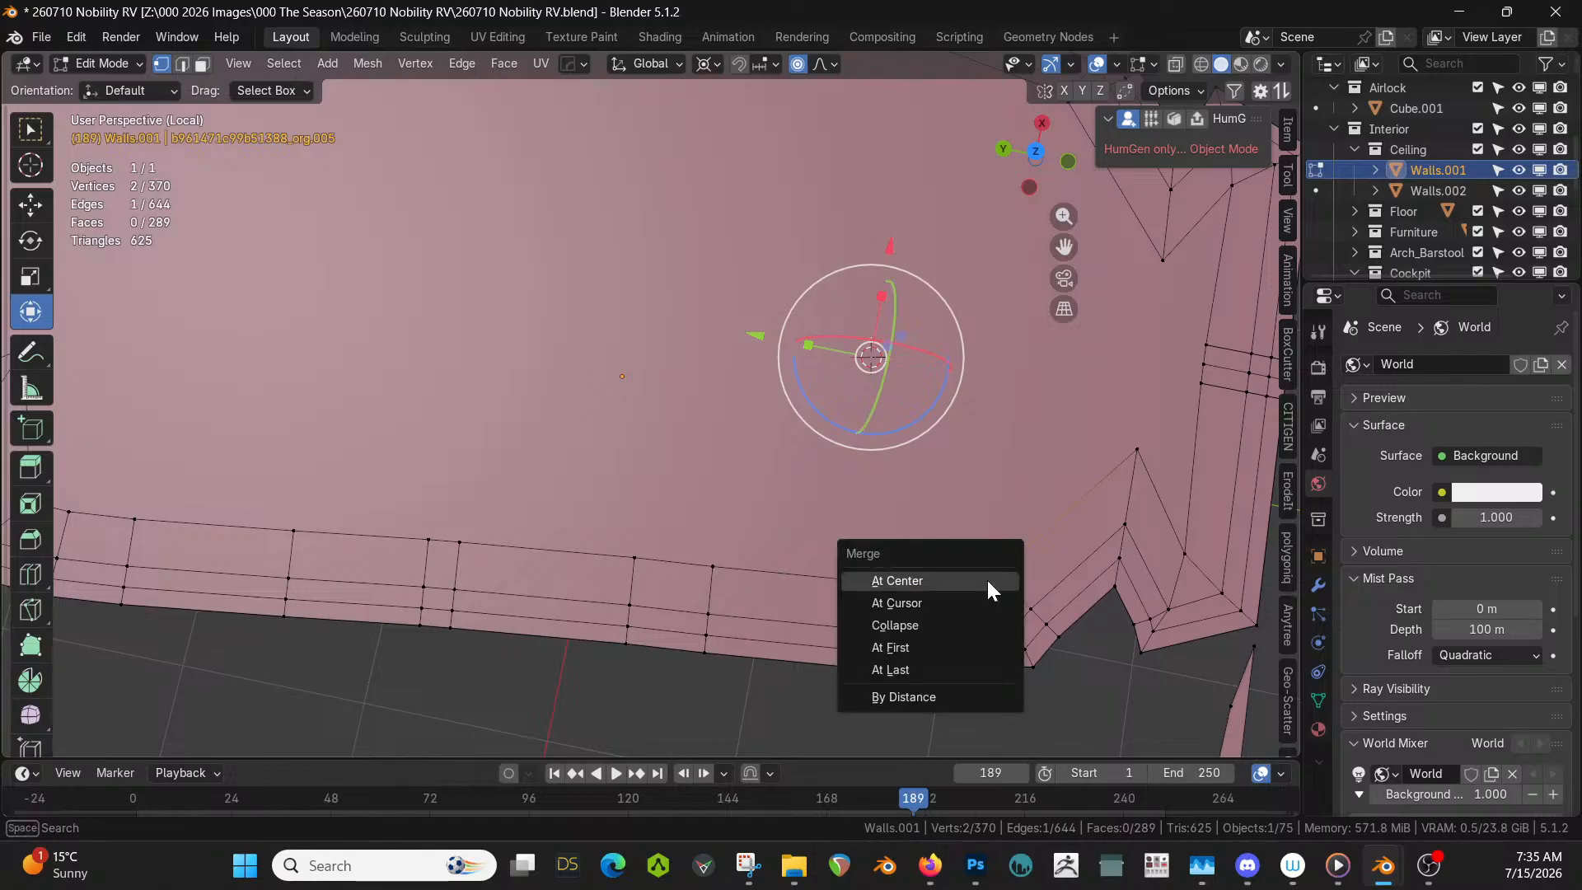
left_click(961, 666)
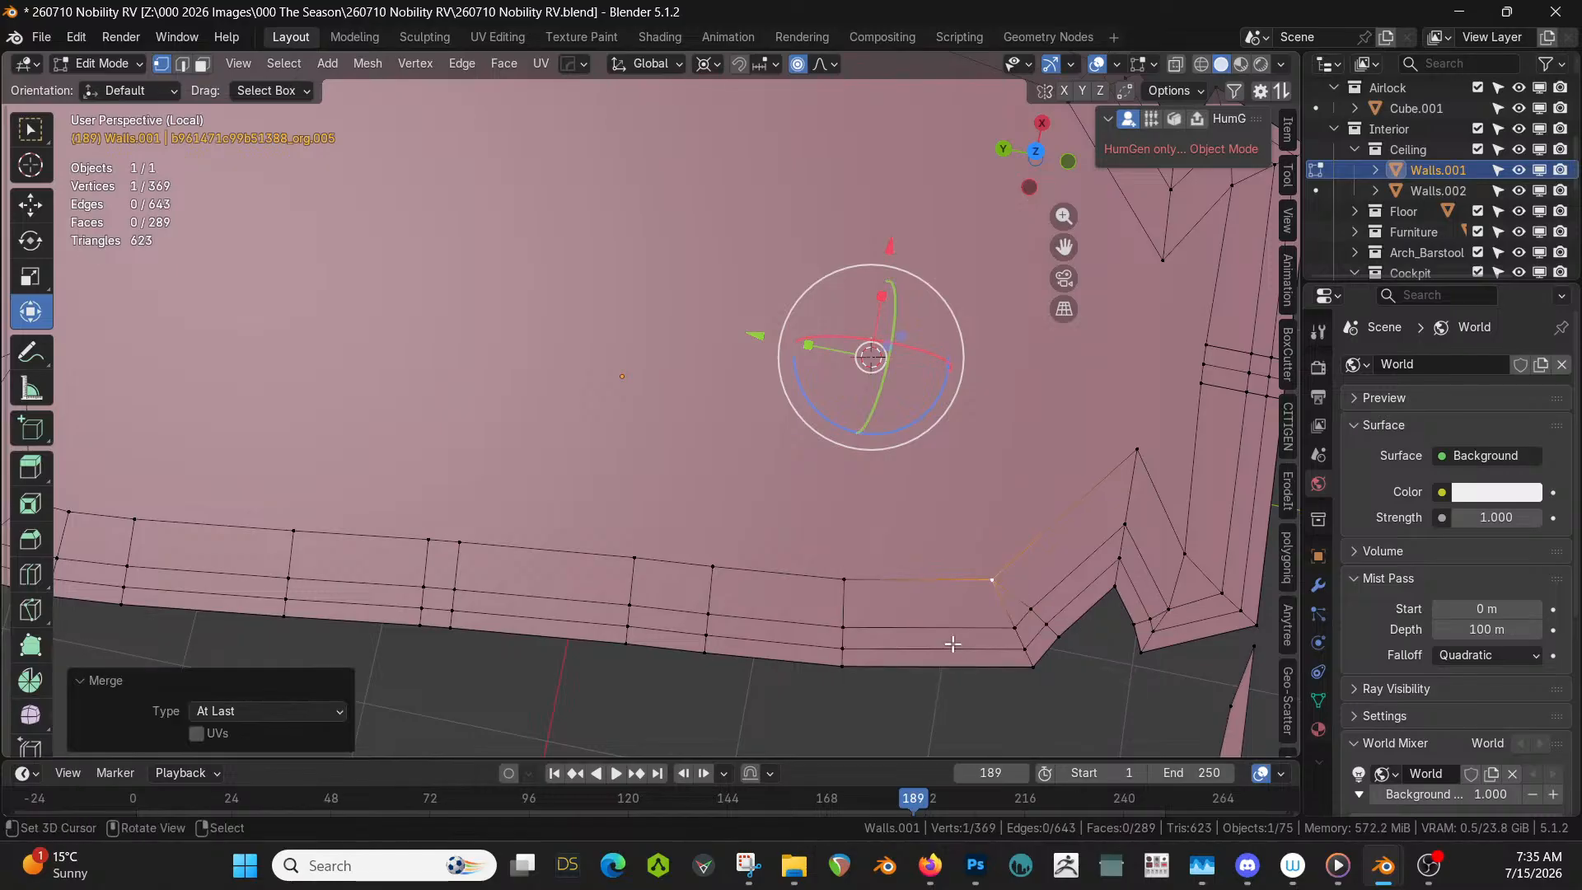
- Exit local view and walk inside the ship to look up at the ceiling panel above the doorway
middle_click_drag(705, 458, 236, 89, "shift")
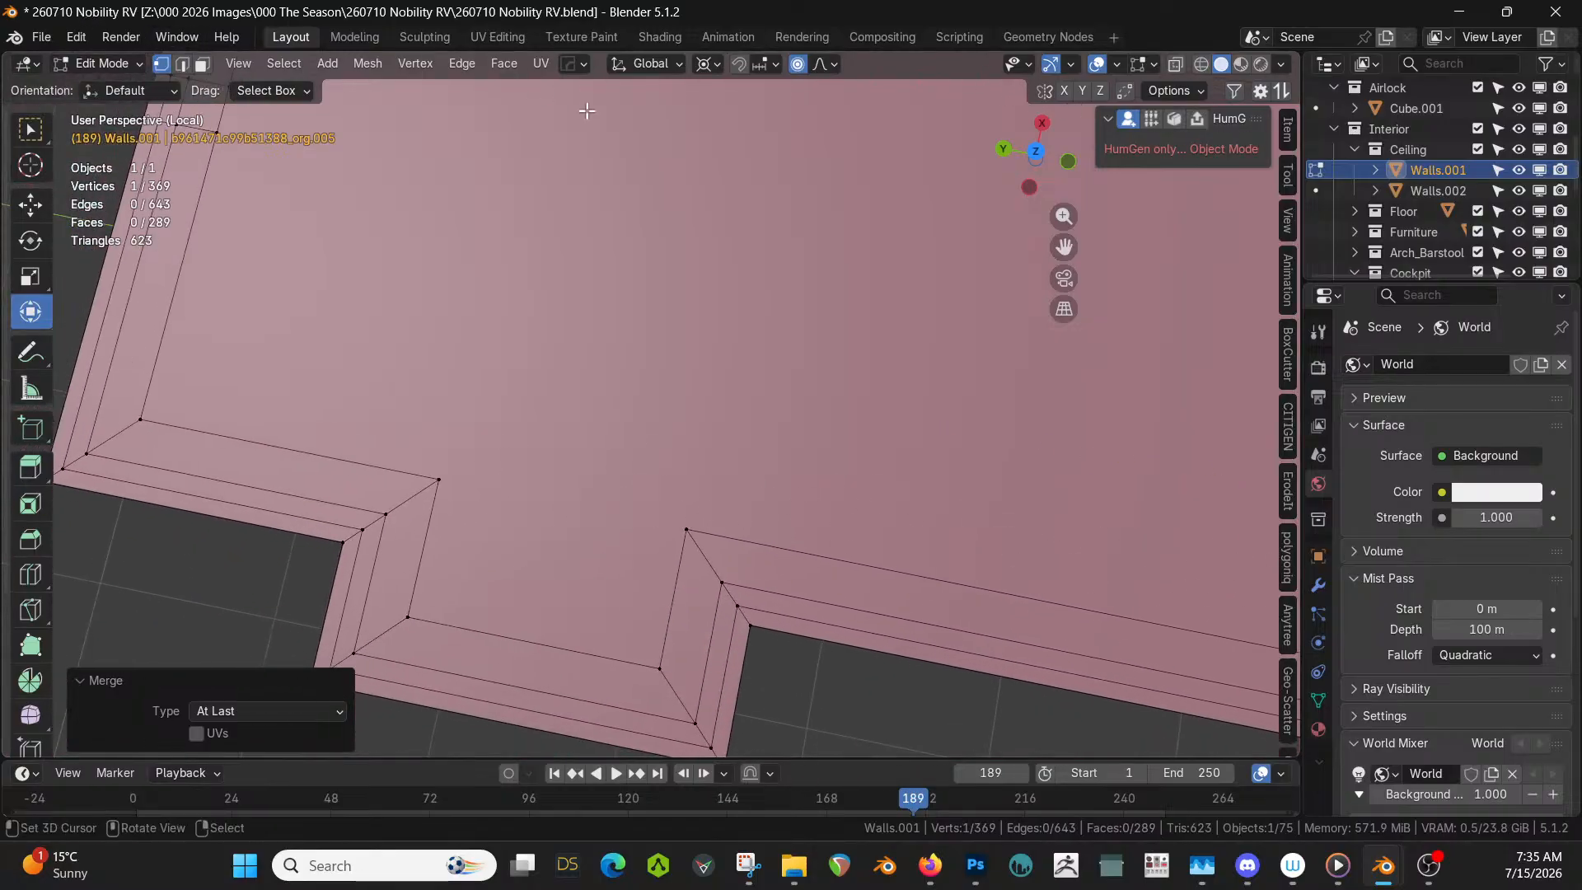
middle_click_drag(839, 434, 354, 438, "shift")
key("KP_Divide")
key("shift+grave")
key("w")
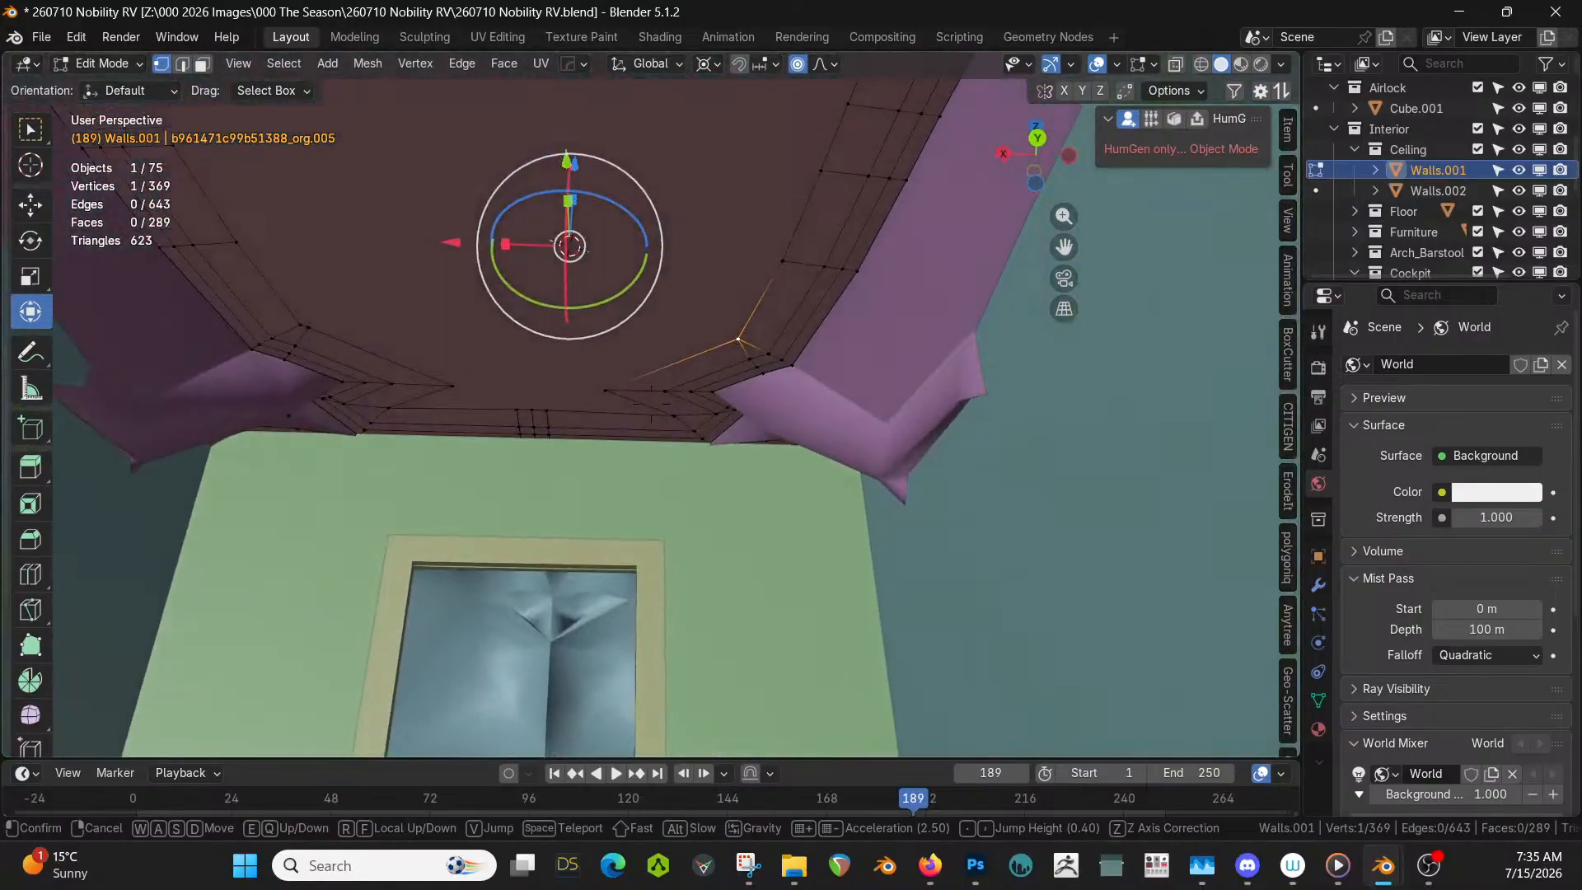
left_click(356, 438)
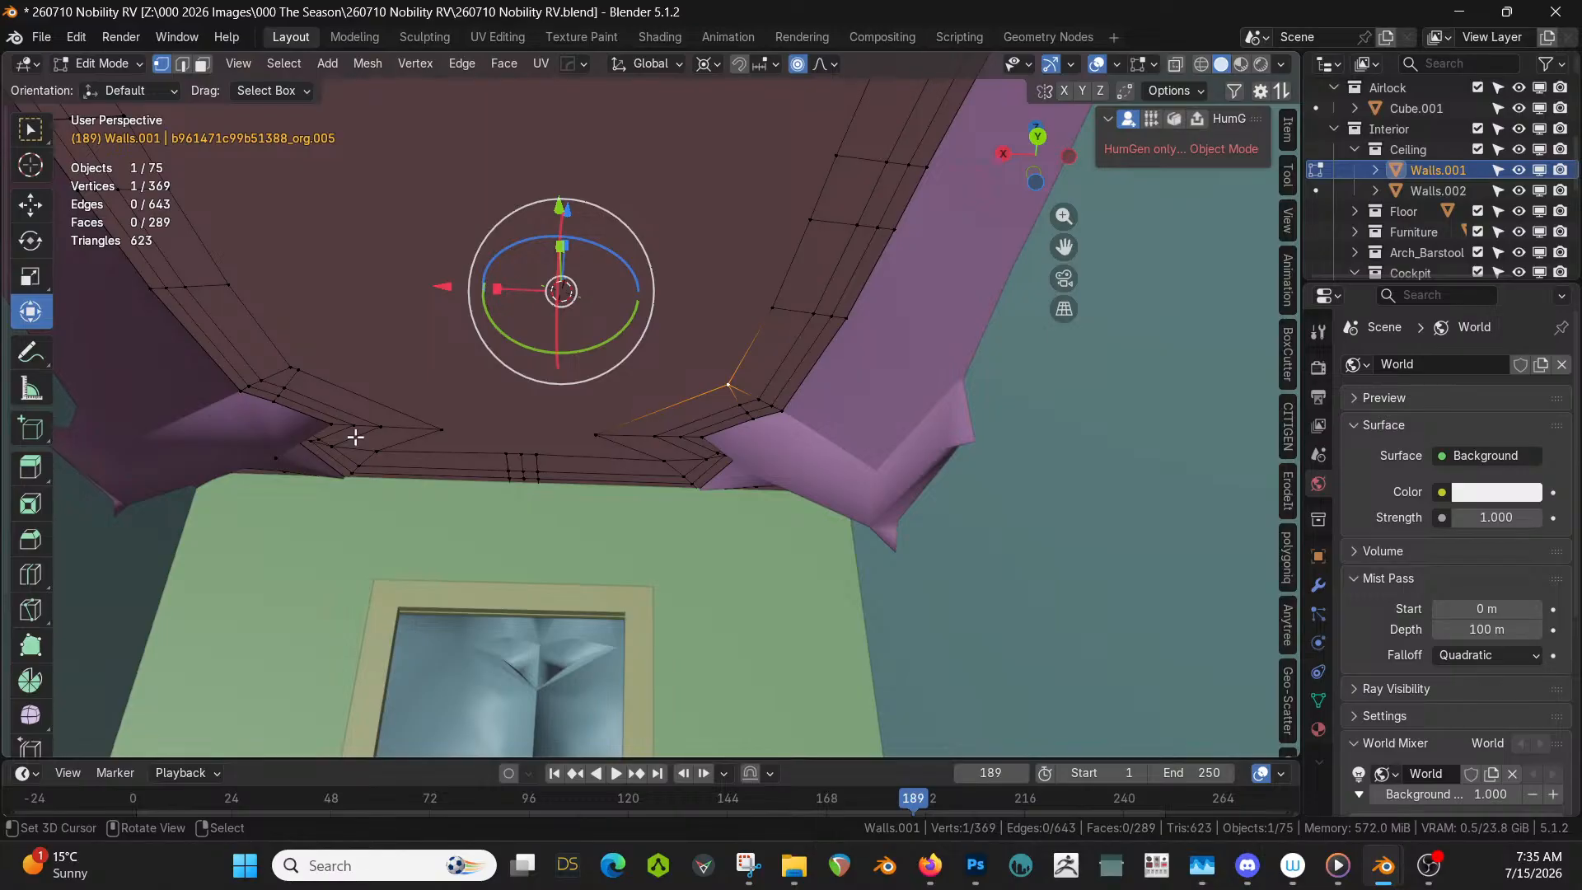
- Select only the ring of faces in the wide third border, excluding the large center face, and extrude it about 0.012 m
key("alt+a")
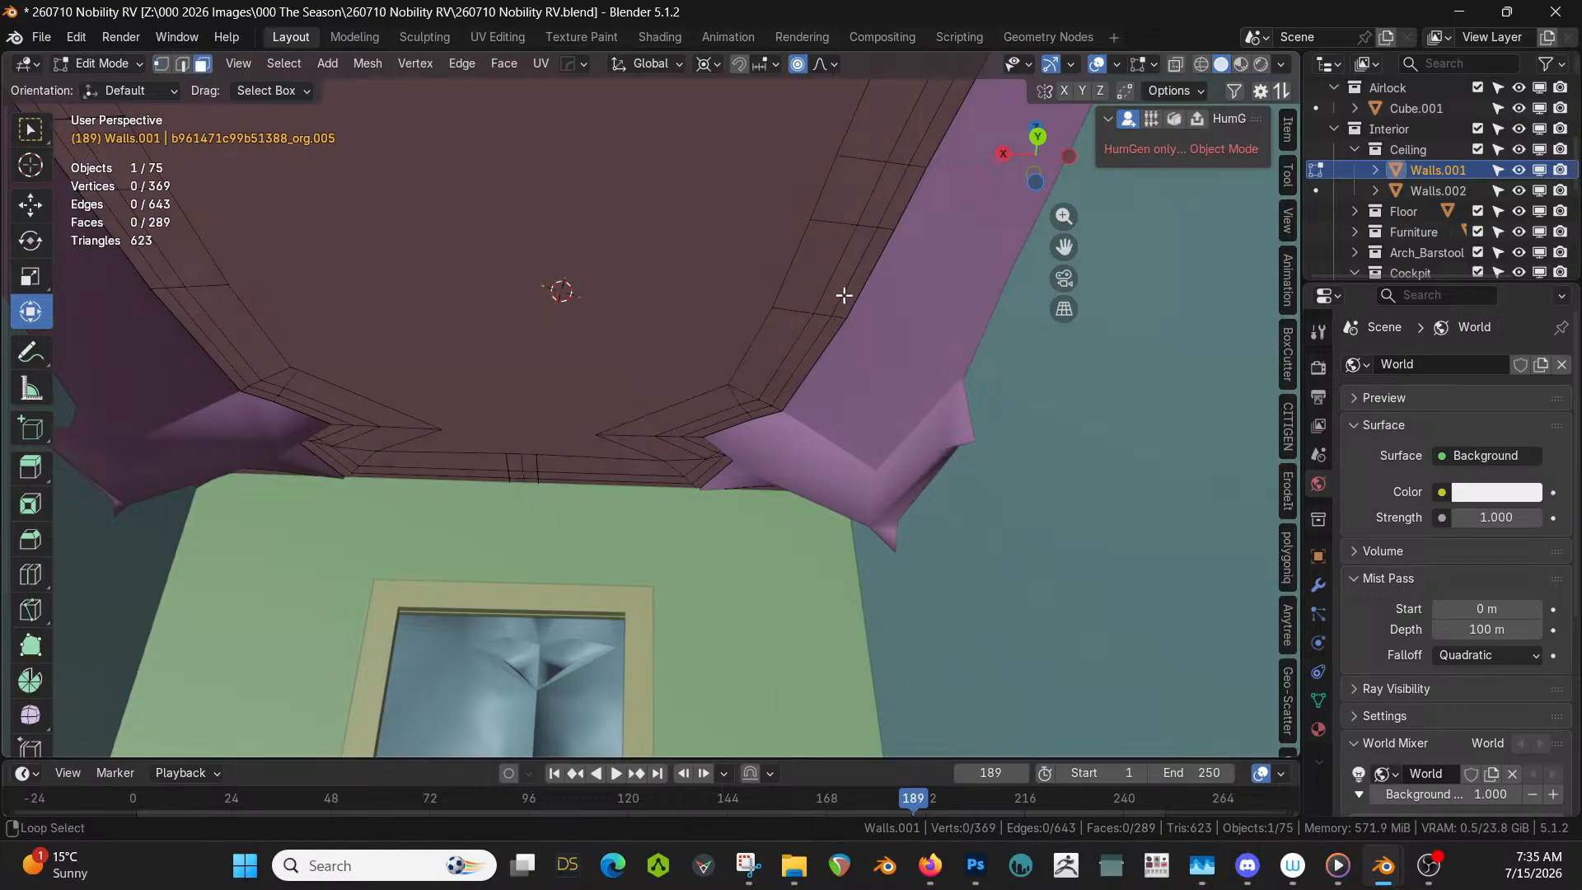
left_click(796, 311, "alt")
key("alt+a")
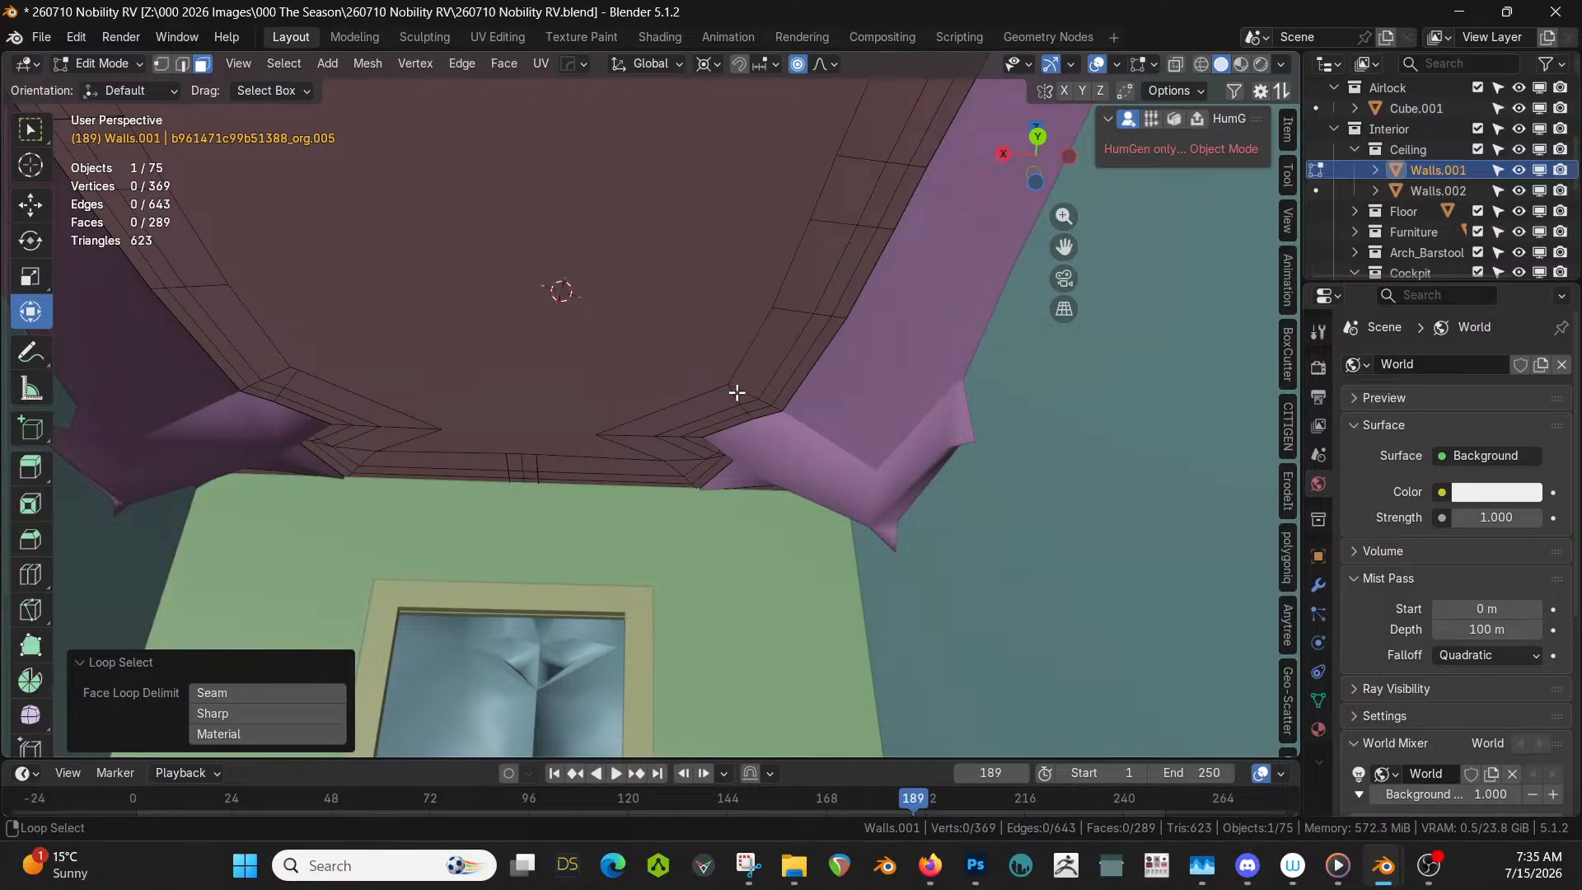
key("ctrl+z")
key("ctrl+KP_Add")
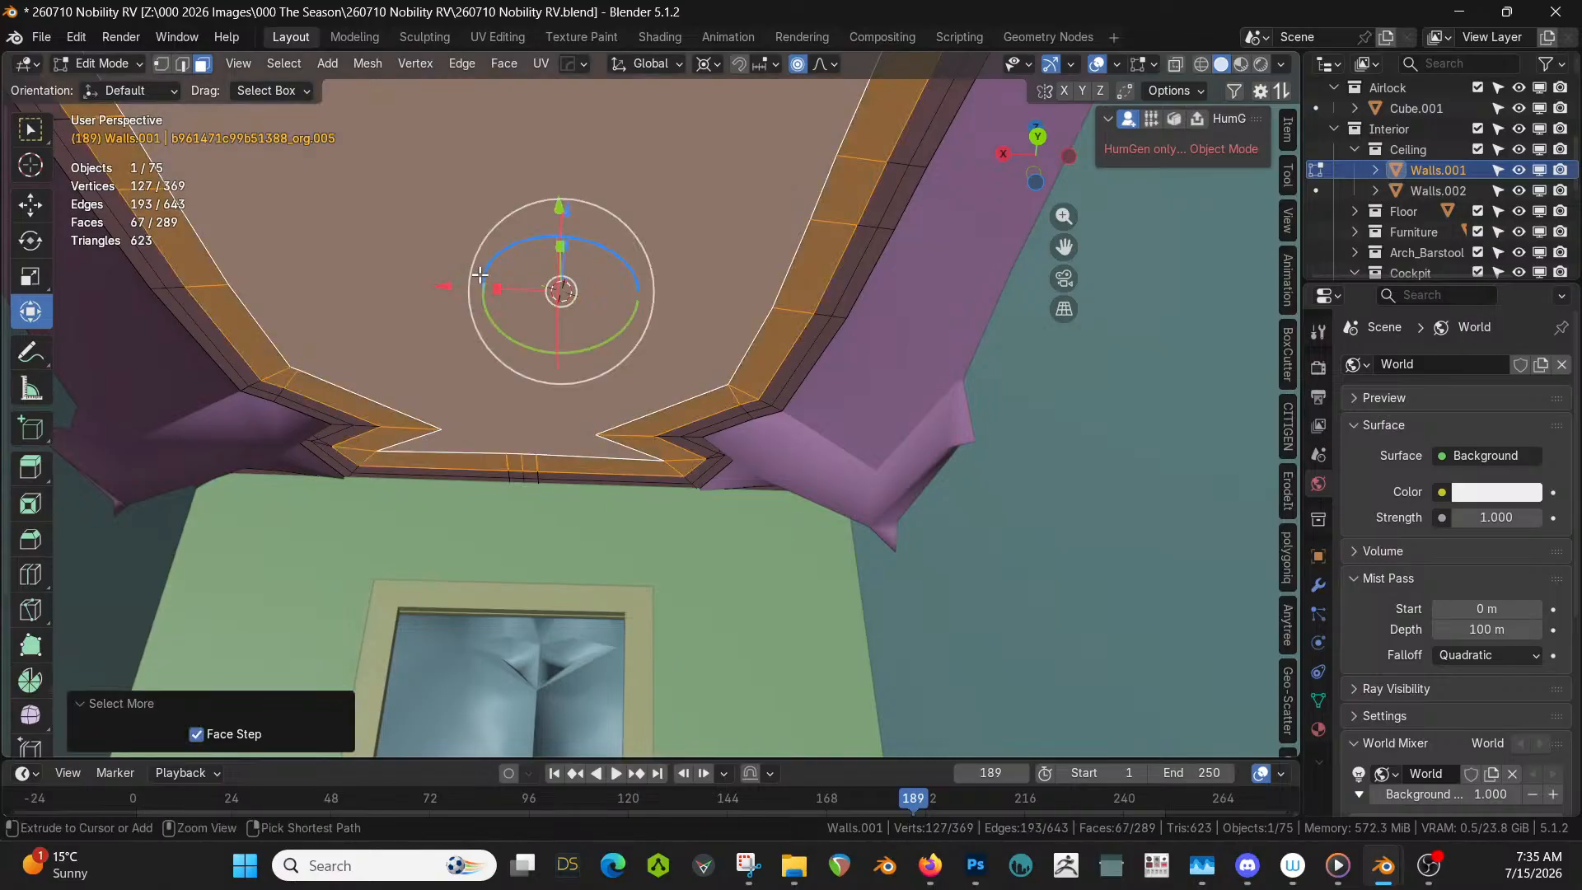
left_click(480, 275, "shift")
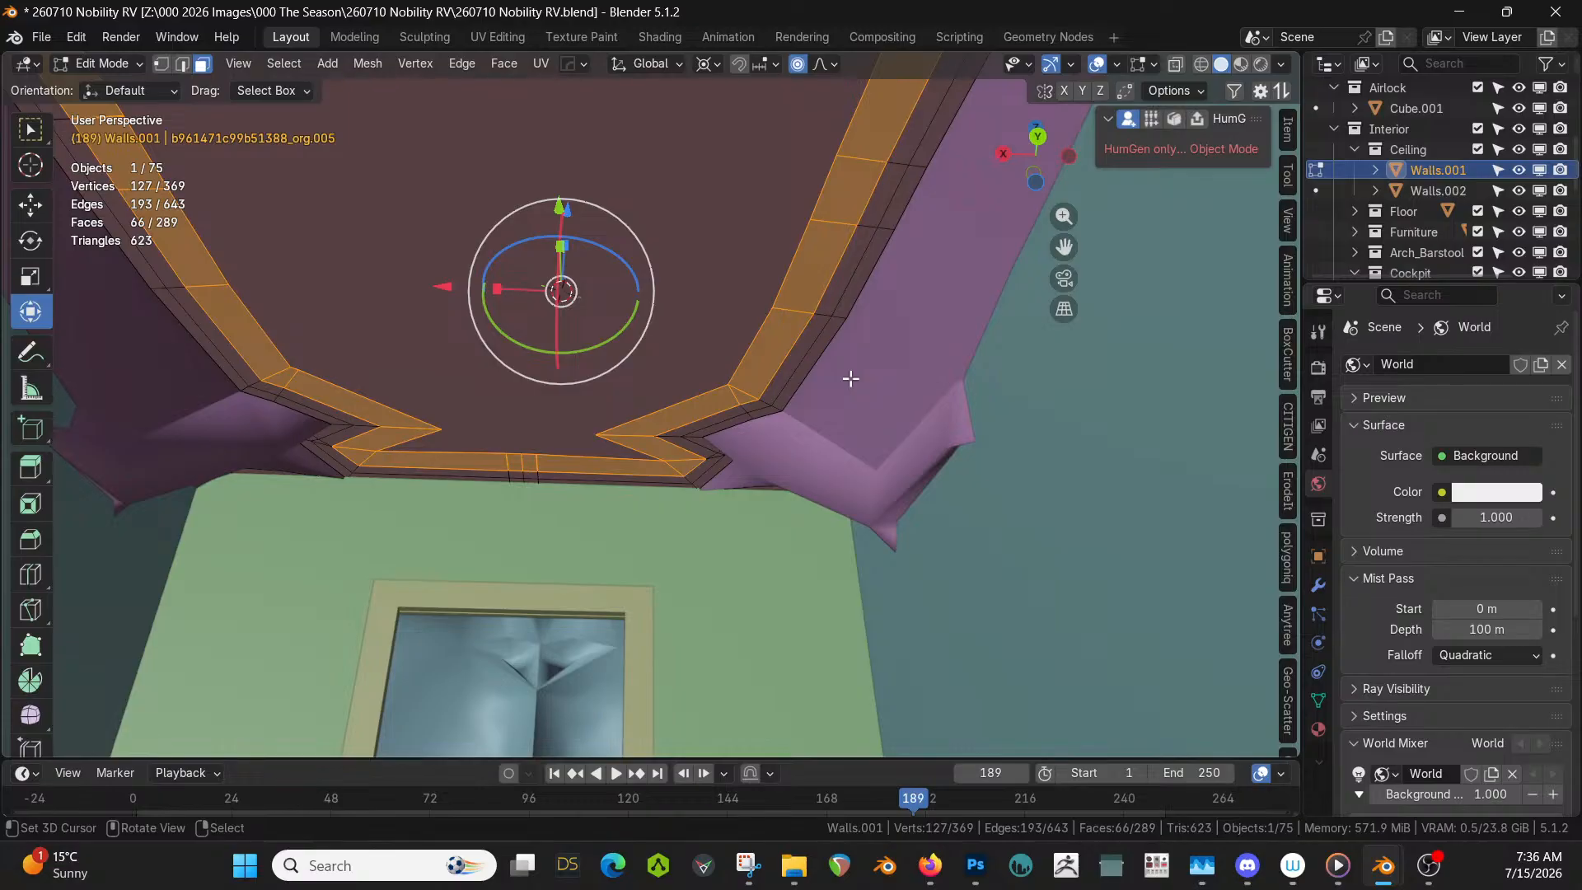
key("e")
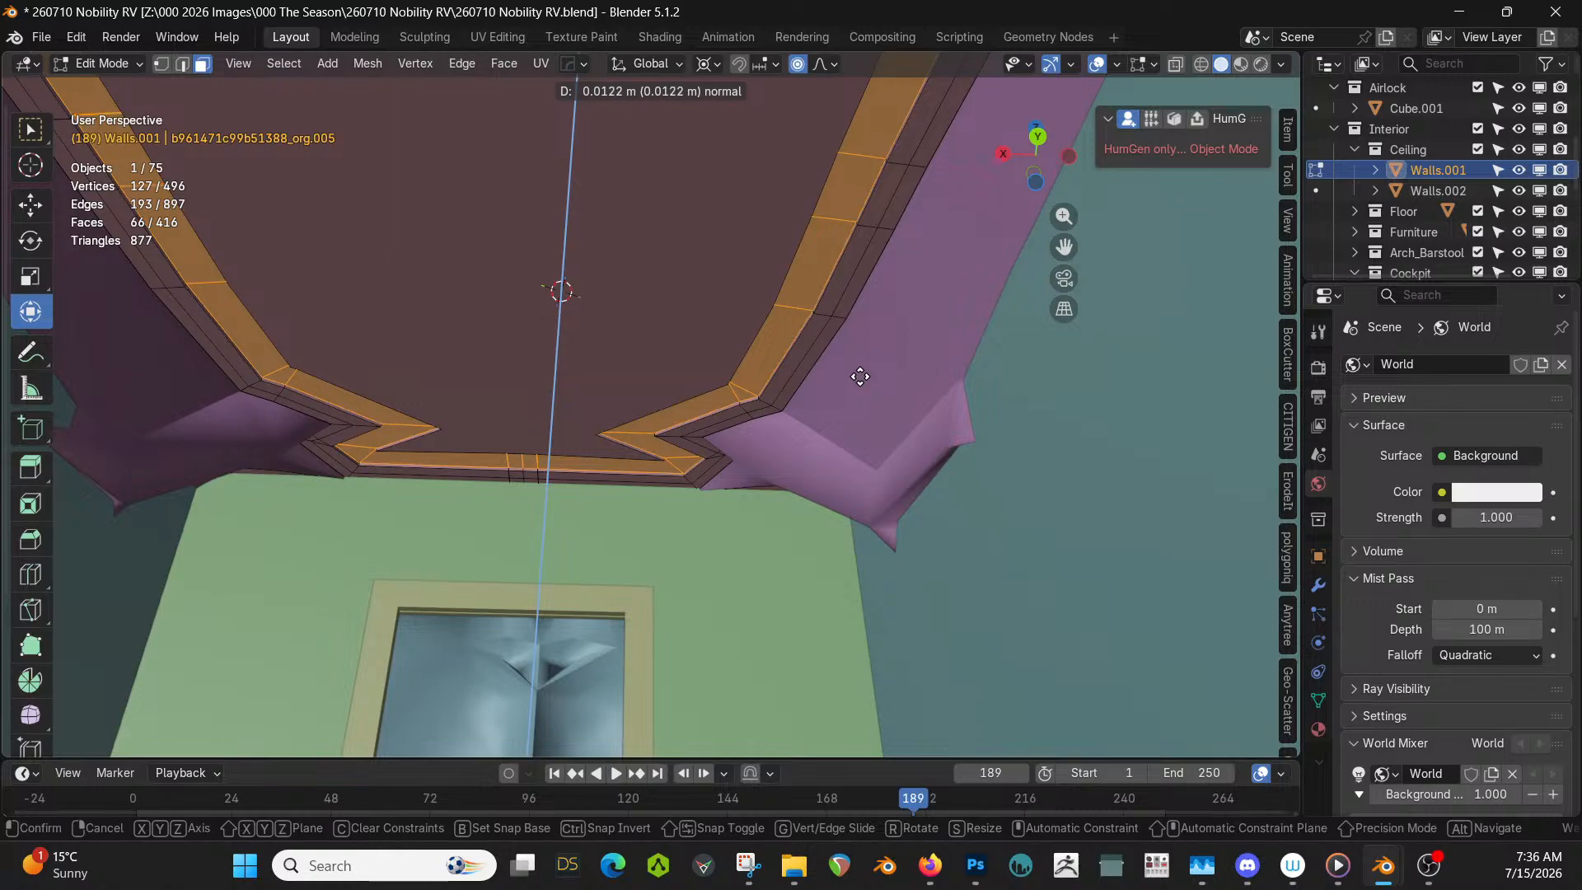
left_click(859, 376)
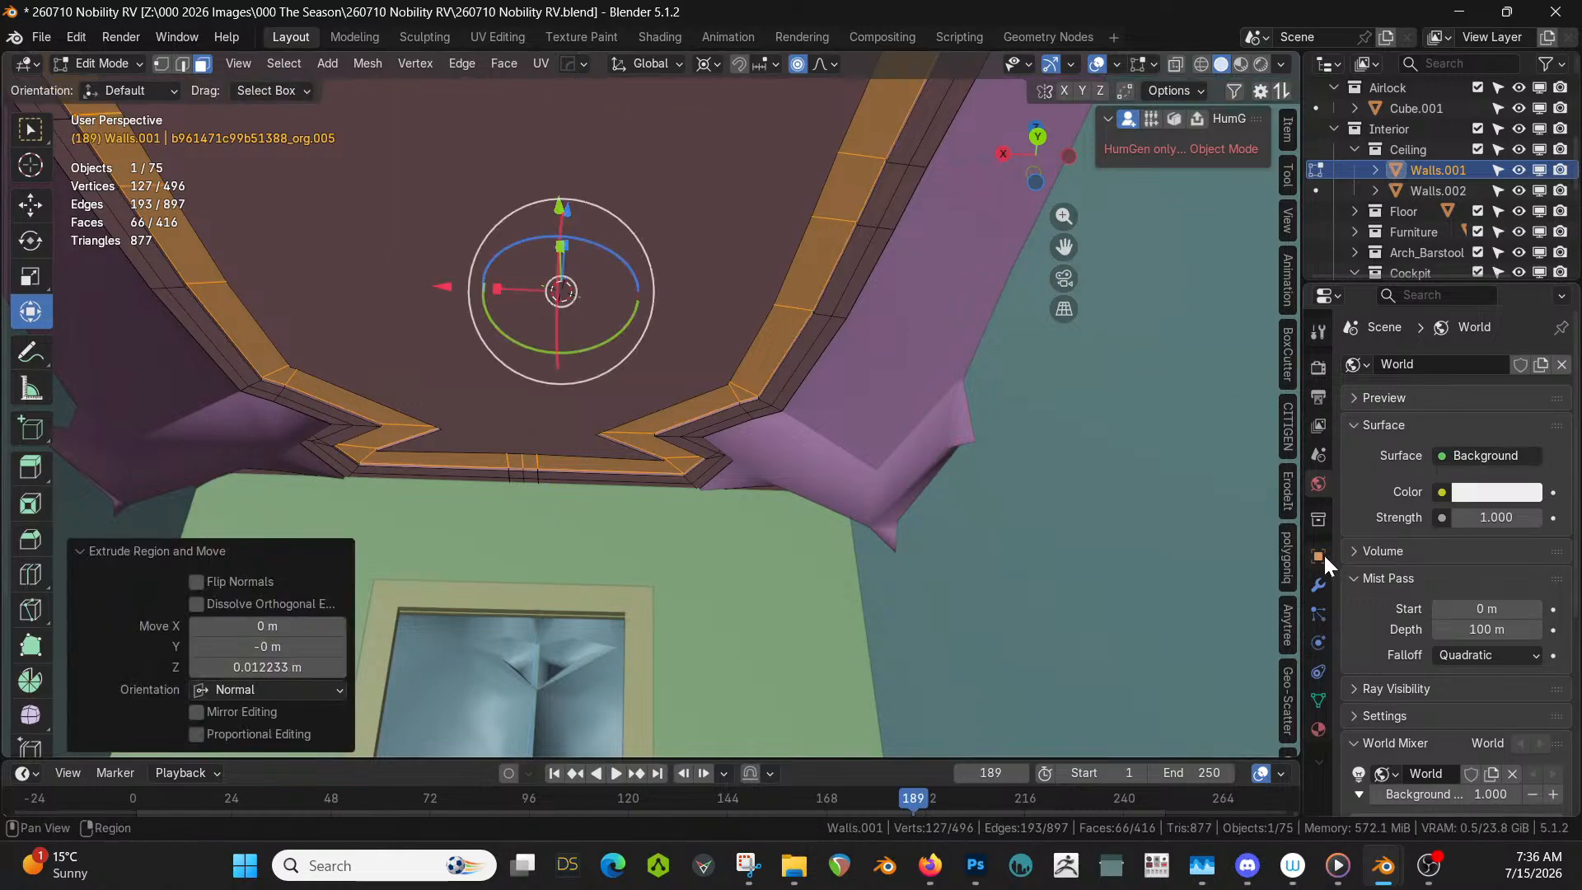
- Add a new material slot to the ceiling and assign the KIT OPS KO-Emissive material sy_white_5_emmisive to the extruded ring faces
left_click(1319, 729)
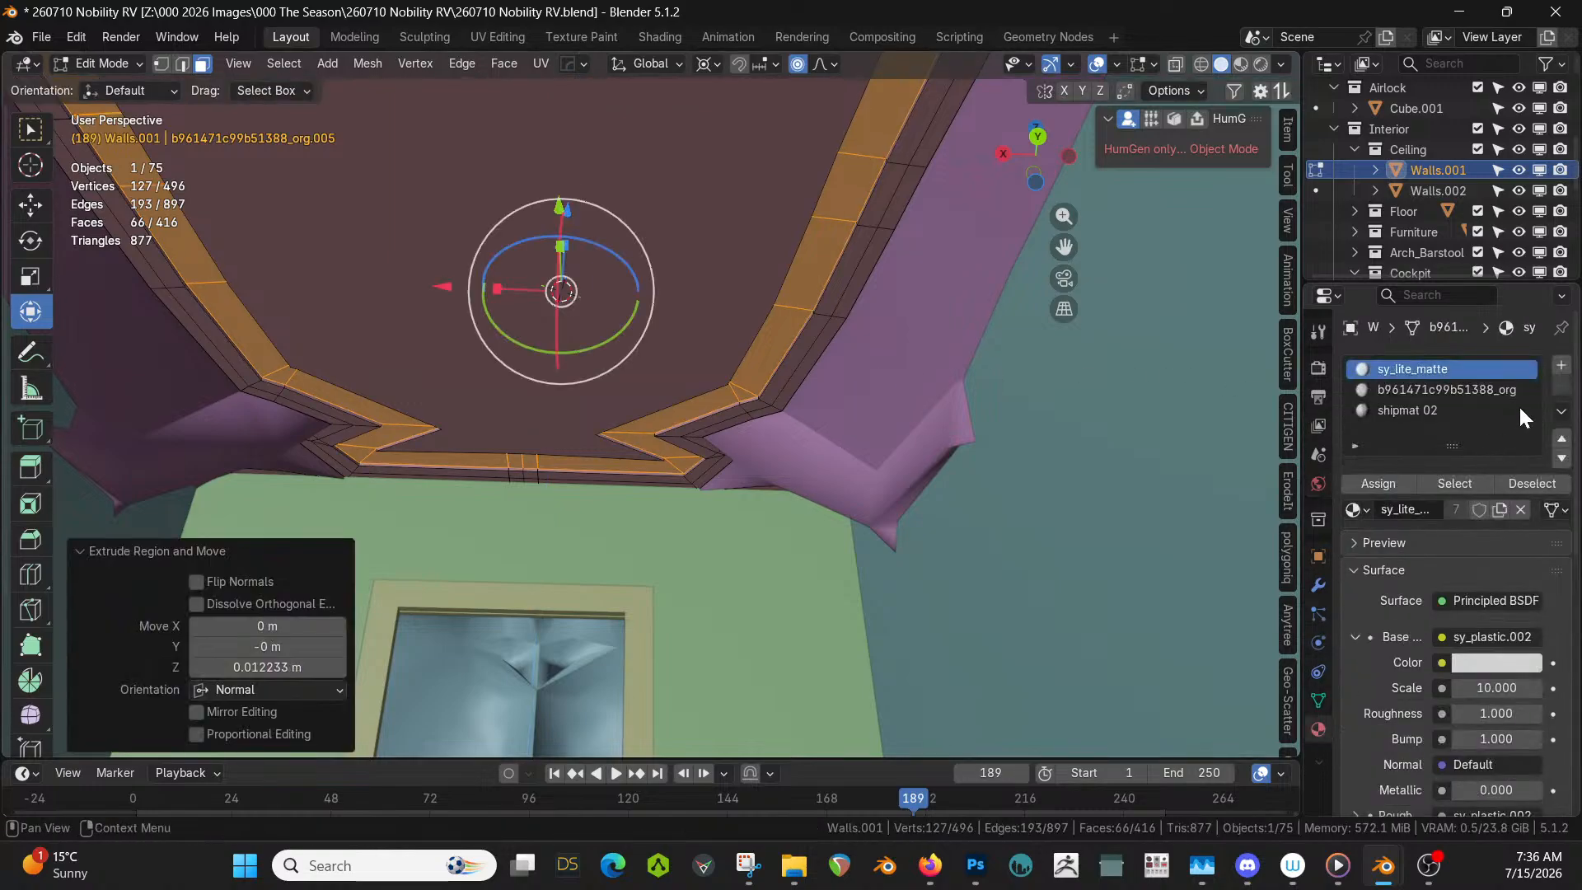
left_click(1562, 367)
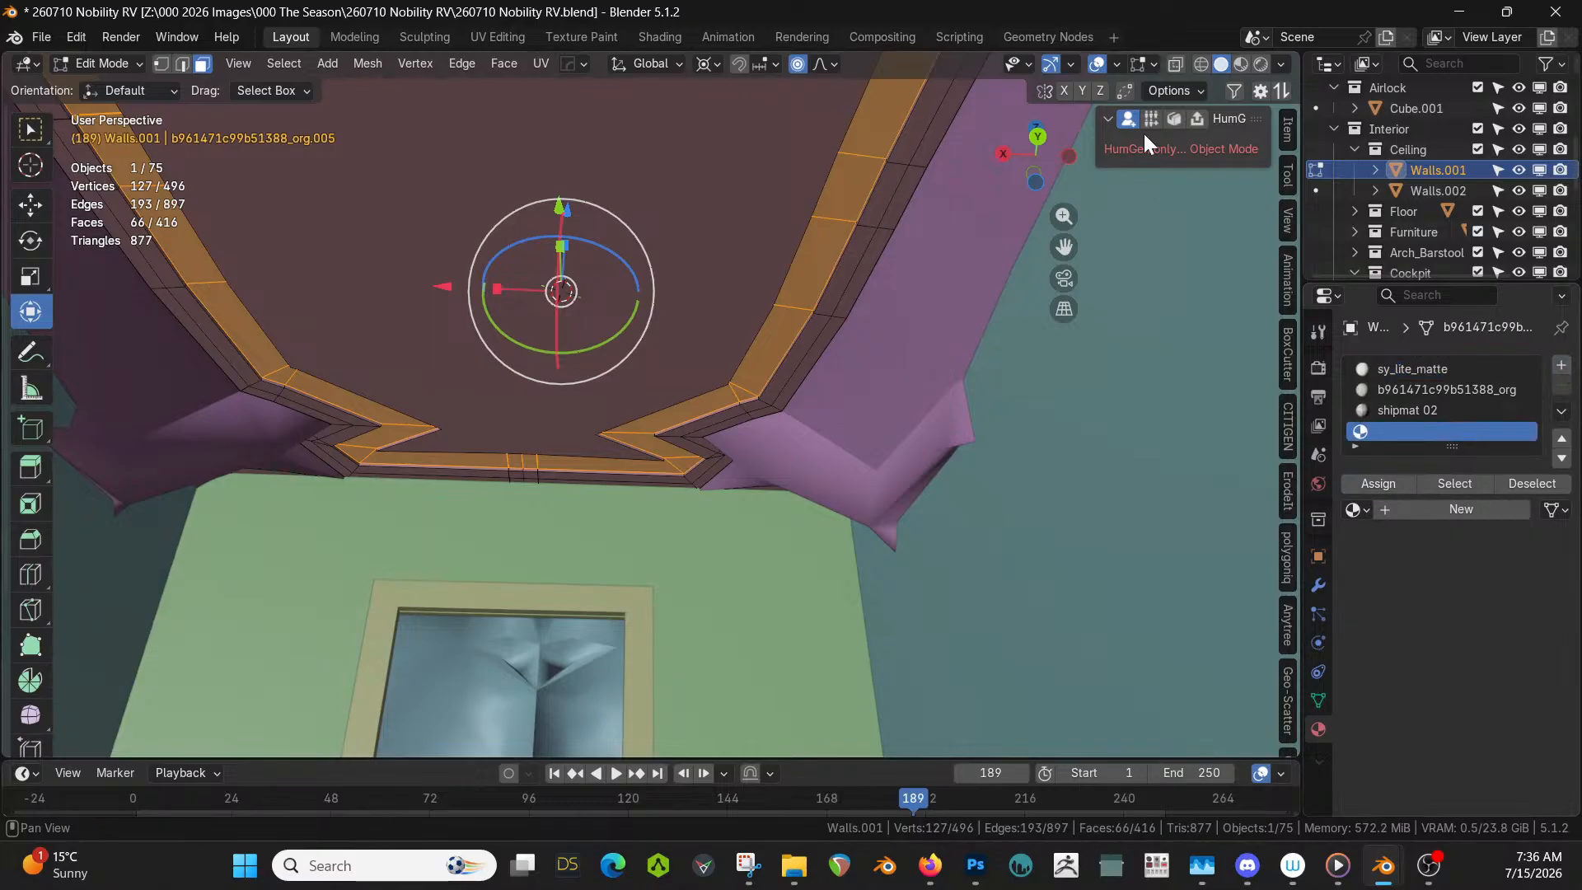
left_click(1240, 86)
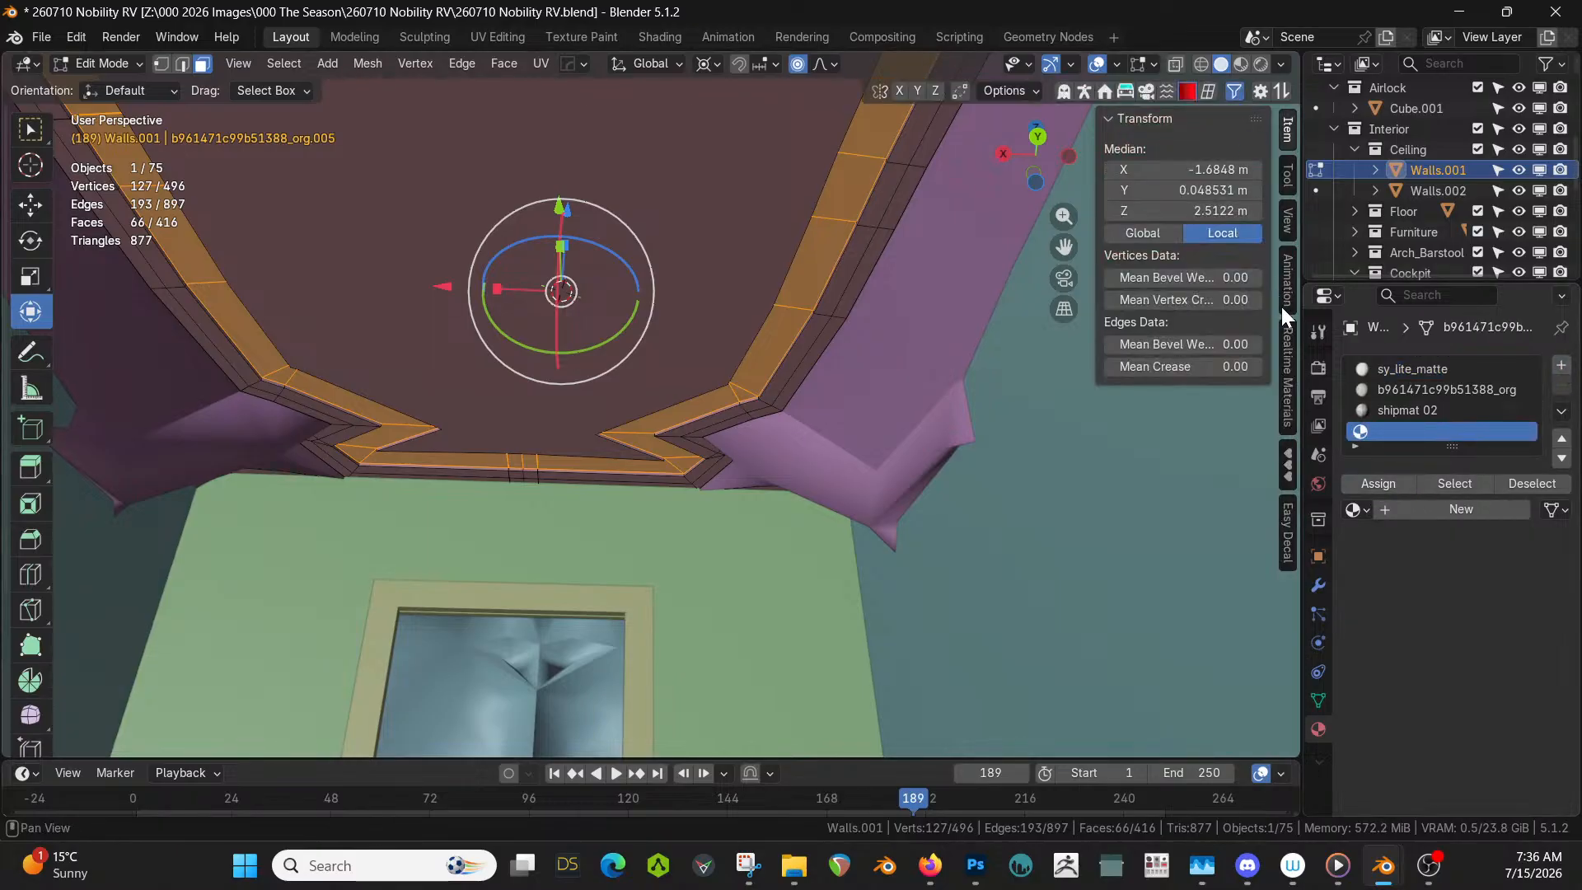
left_click(1290, 464)
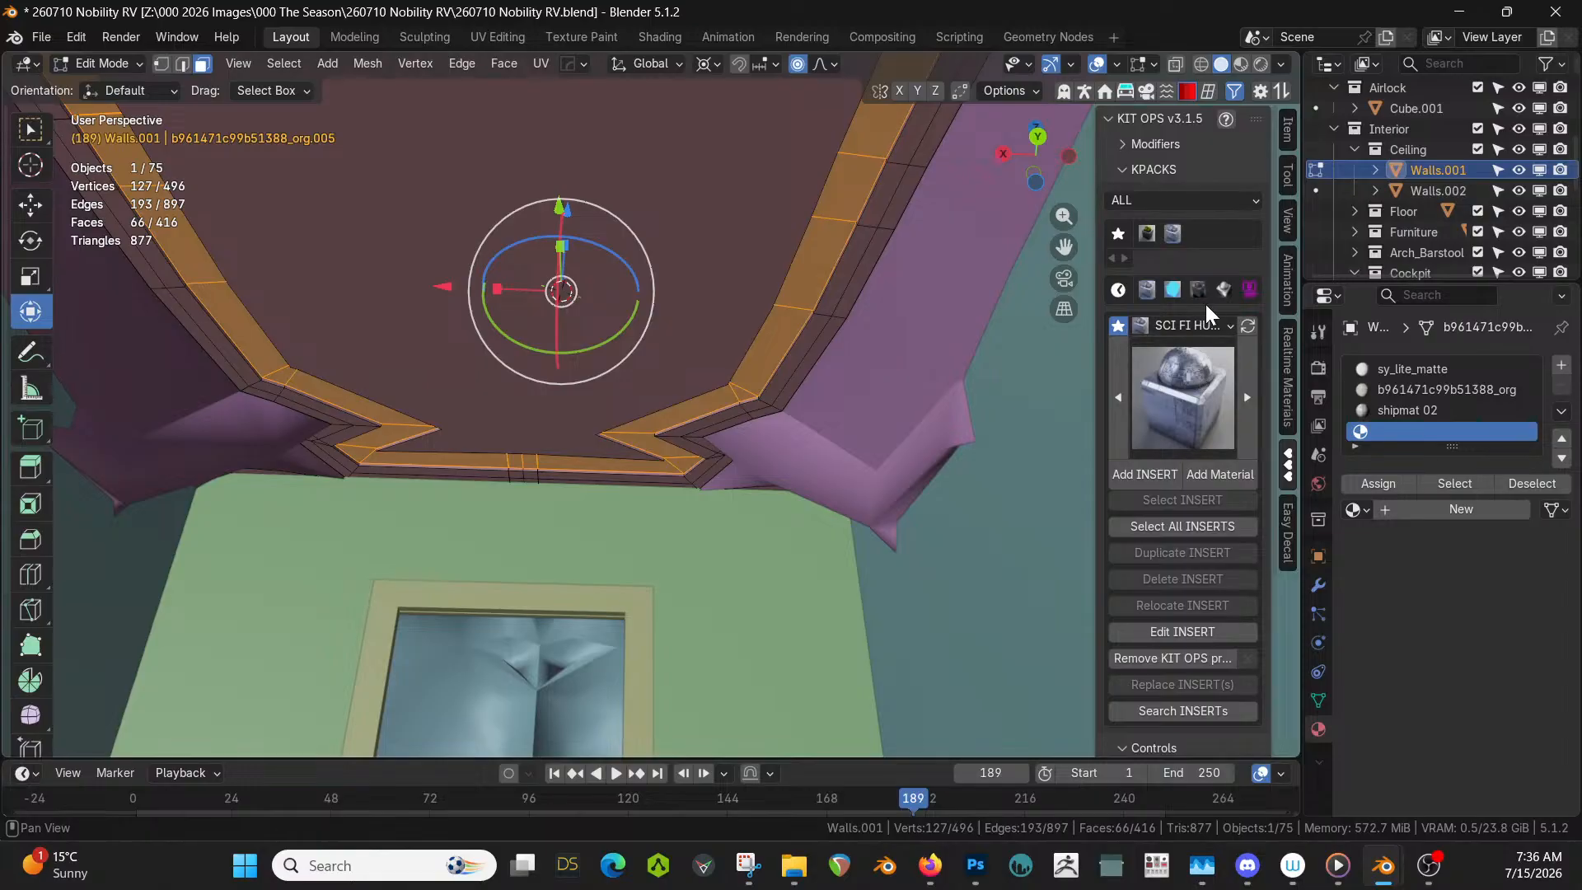
left_click(1180, 293)
left_click(1182, 398)
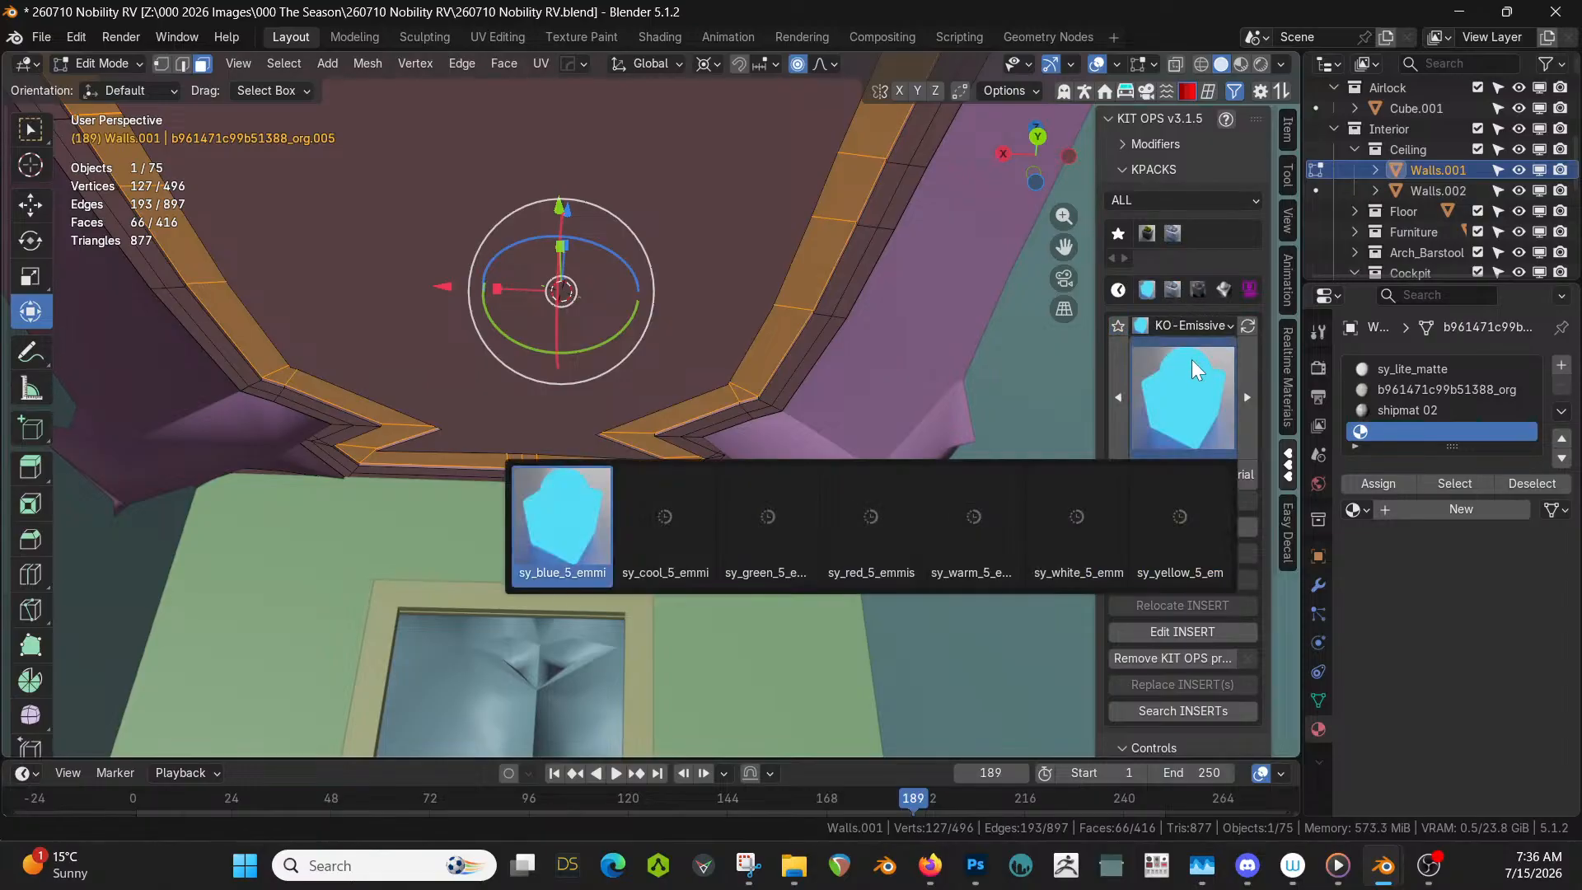
left_click(1083, 529)
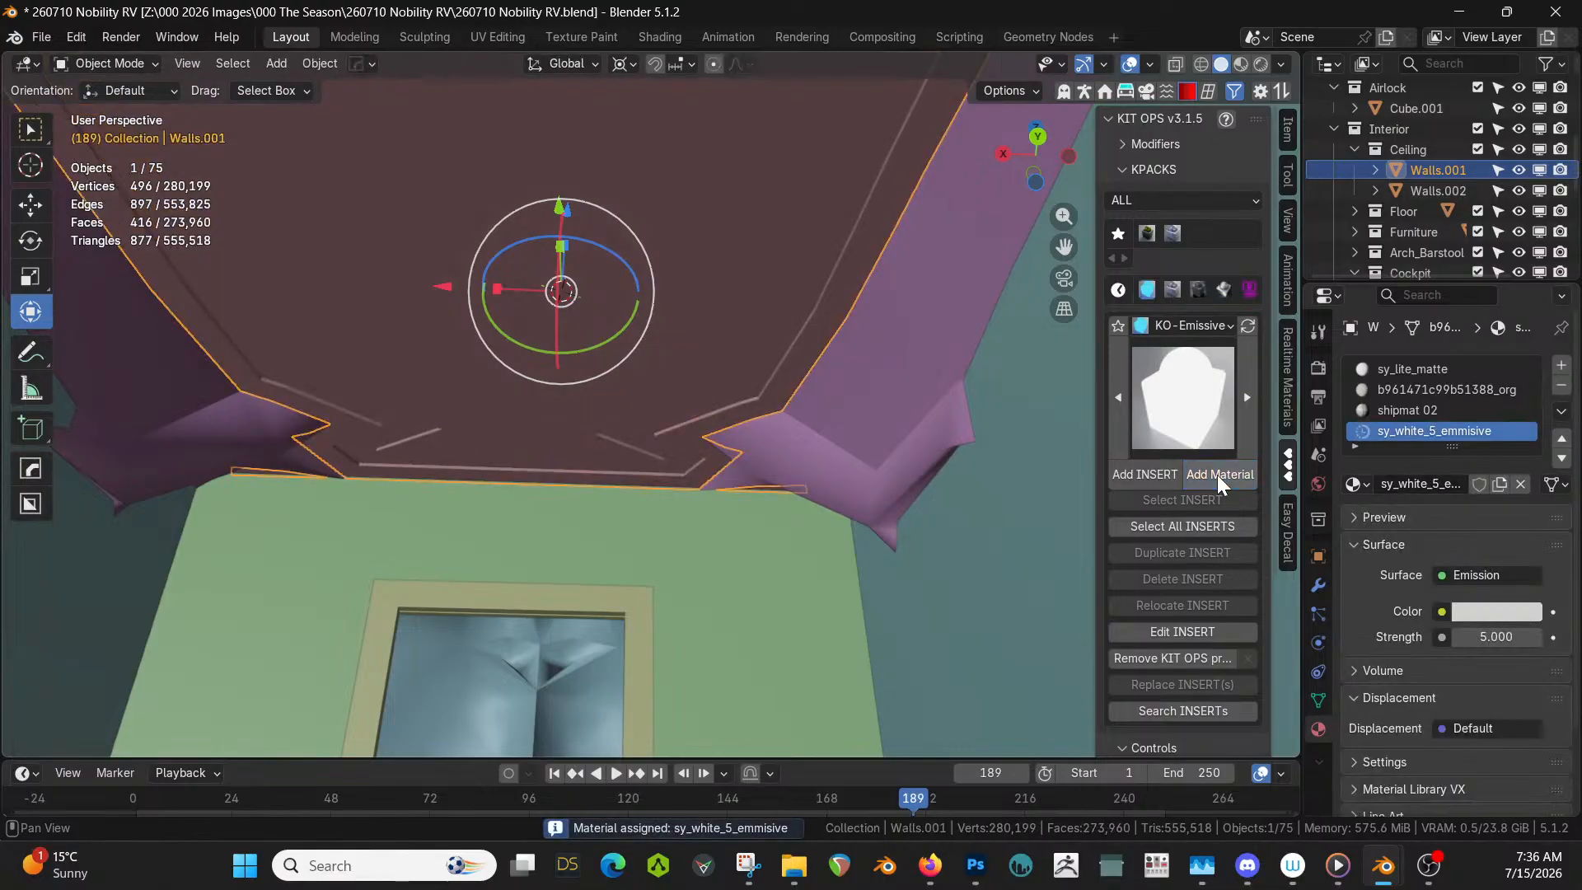
- Switch the viewport to rendered shading and walk backward through the kitchen and lounge to review the glowing ceiling ring
middle_click_drag(668, 336, 565, 195)
scroll(418, 639, "up", 8)
key("z")
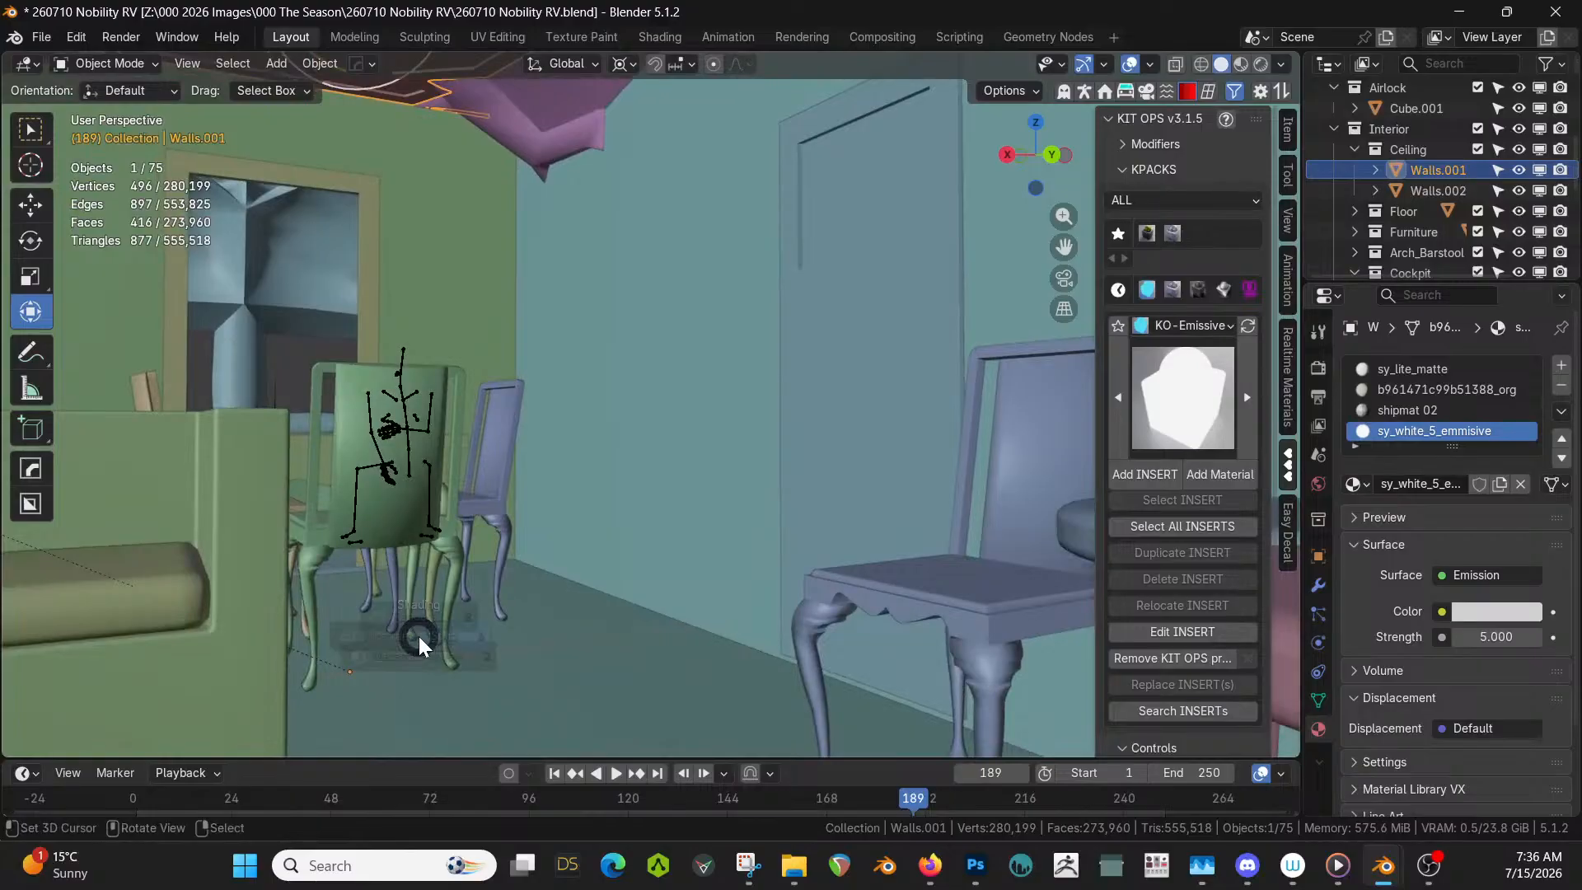
key("8")
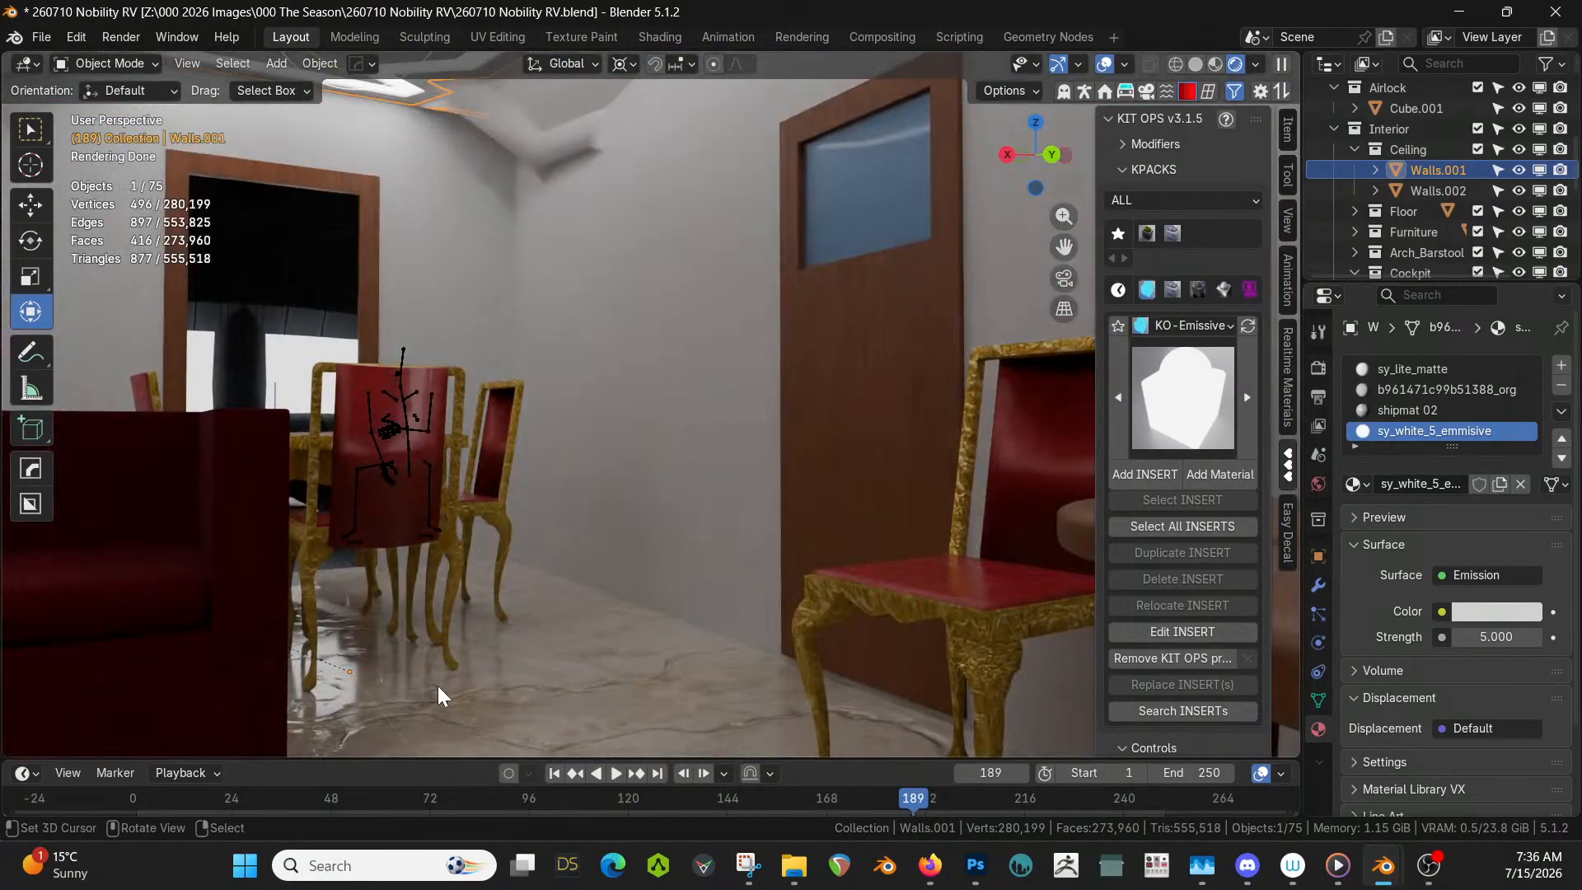
key("shift+grave")
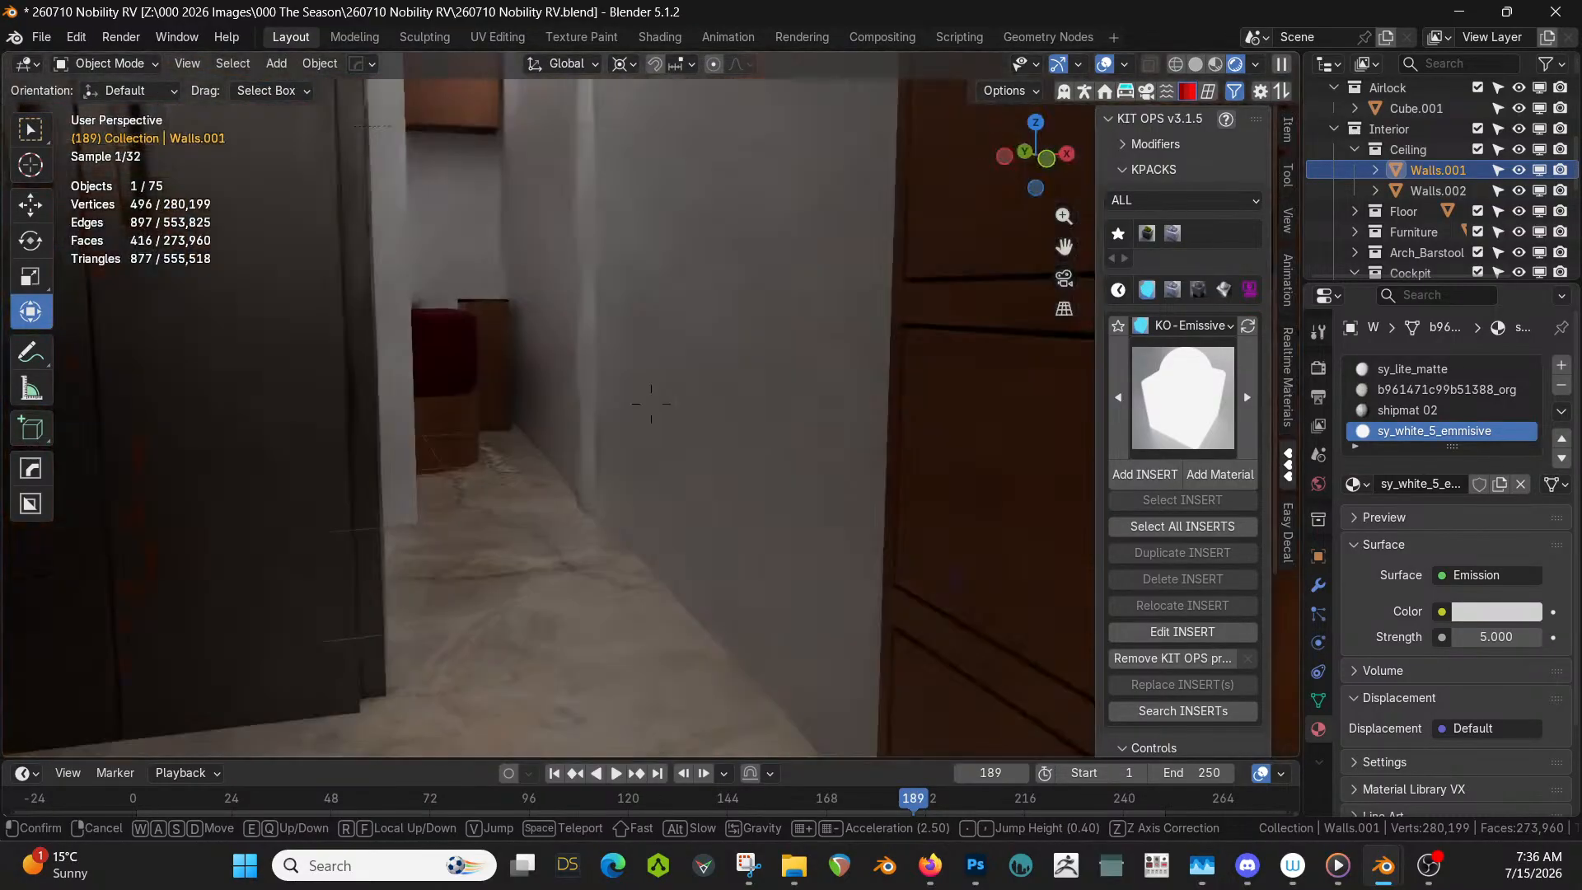
key("s")
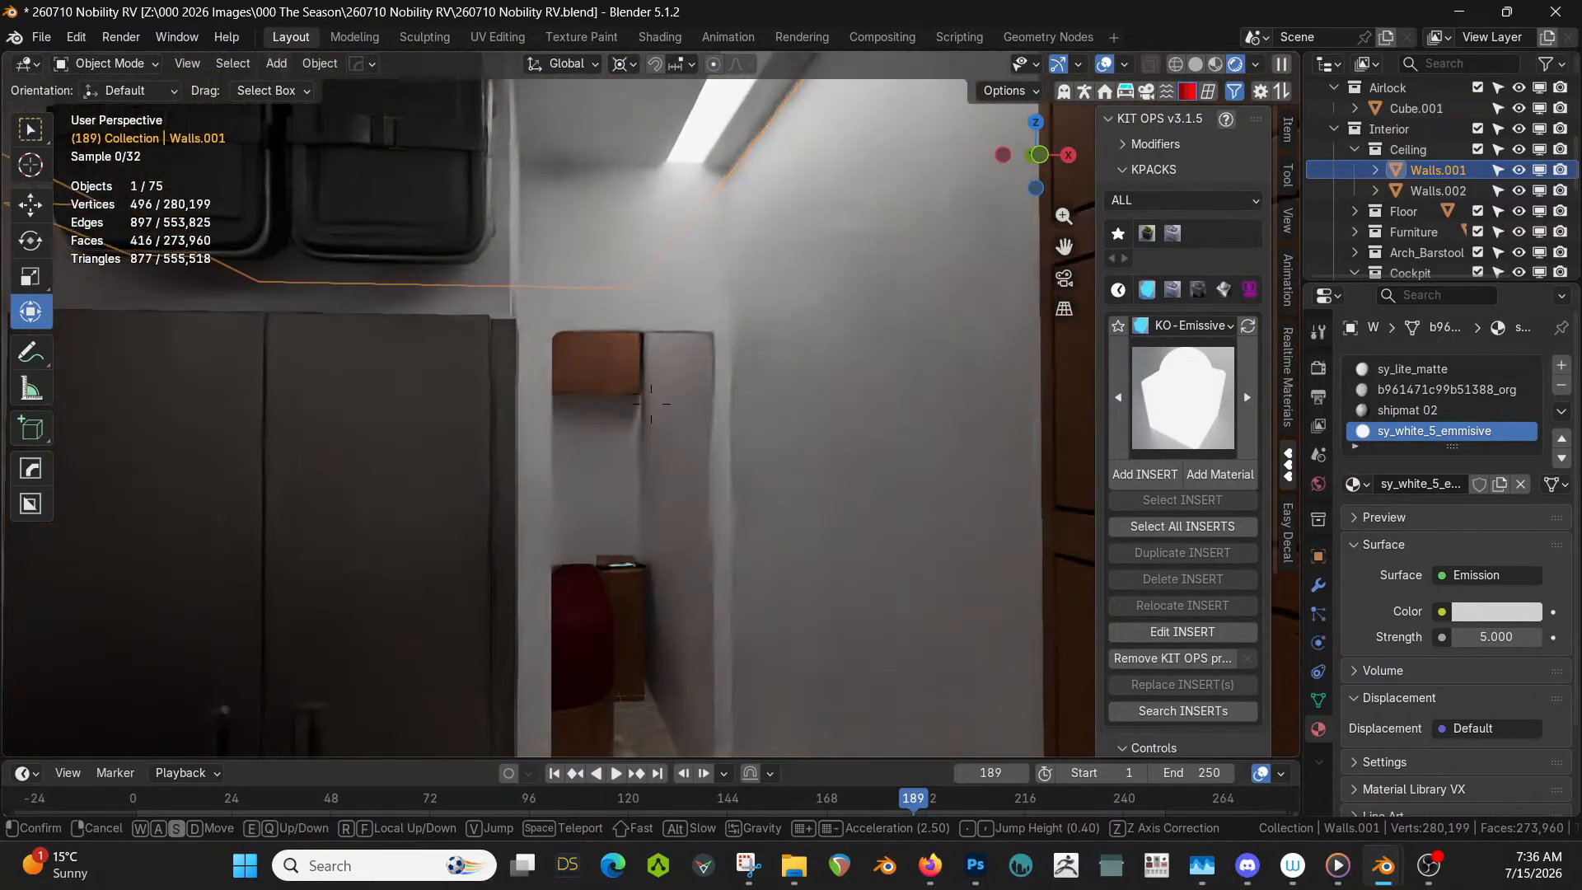
key("s")
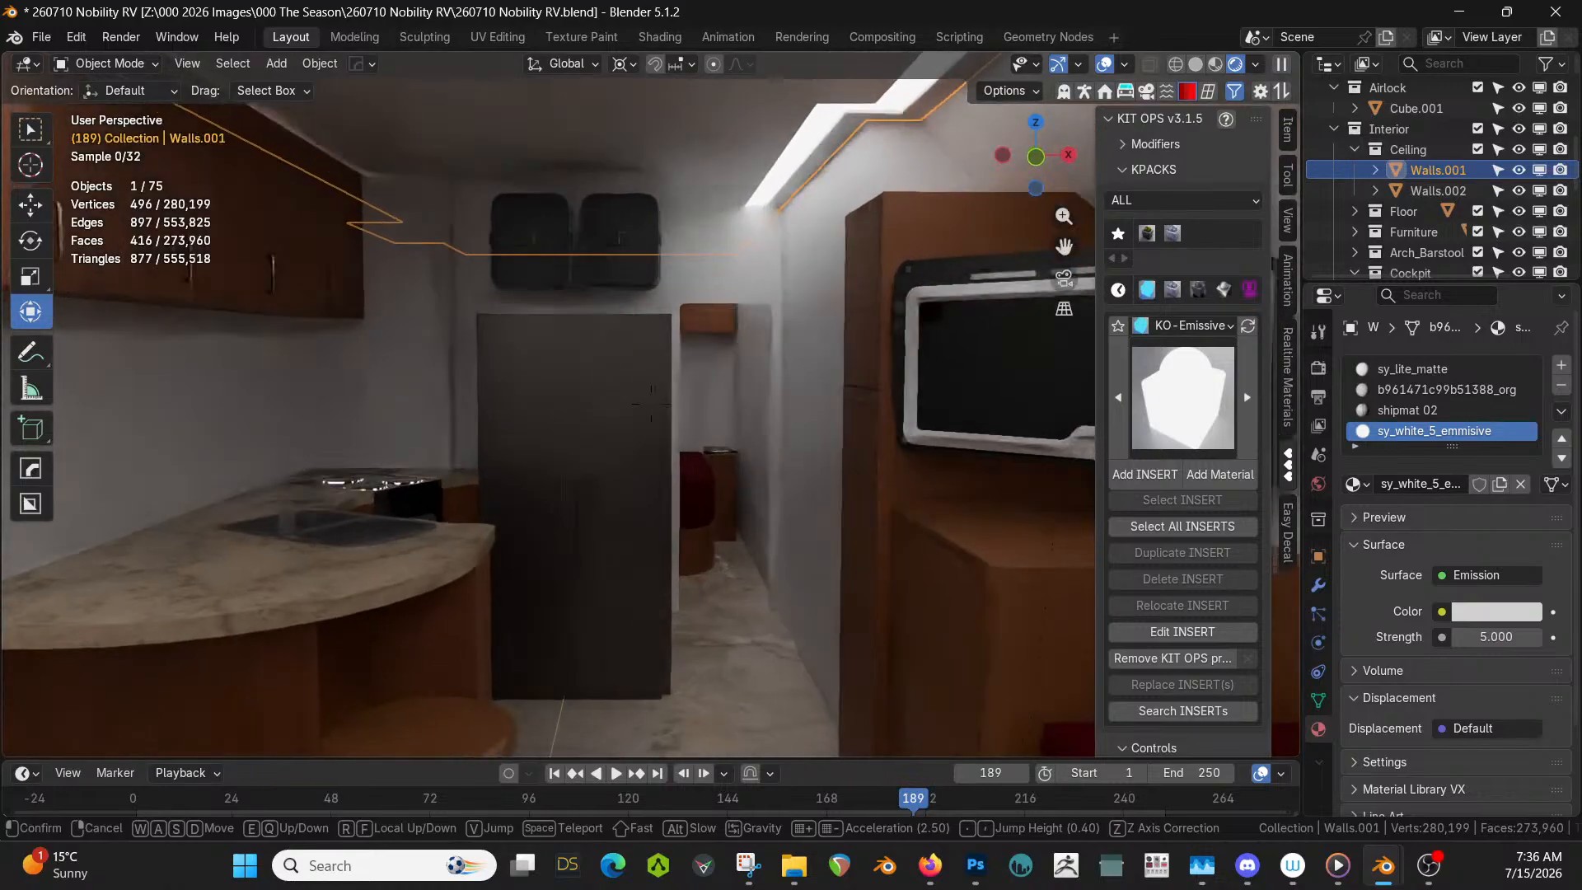
key("s")
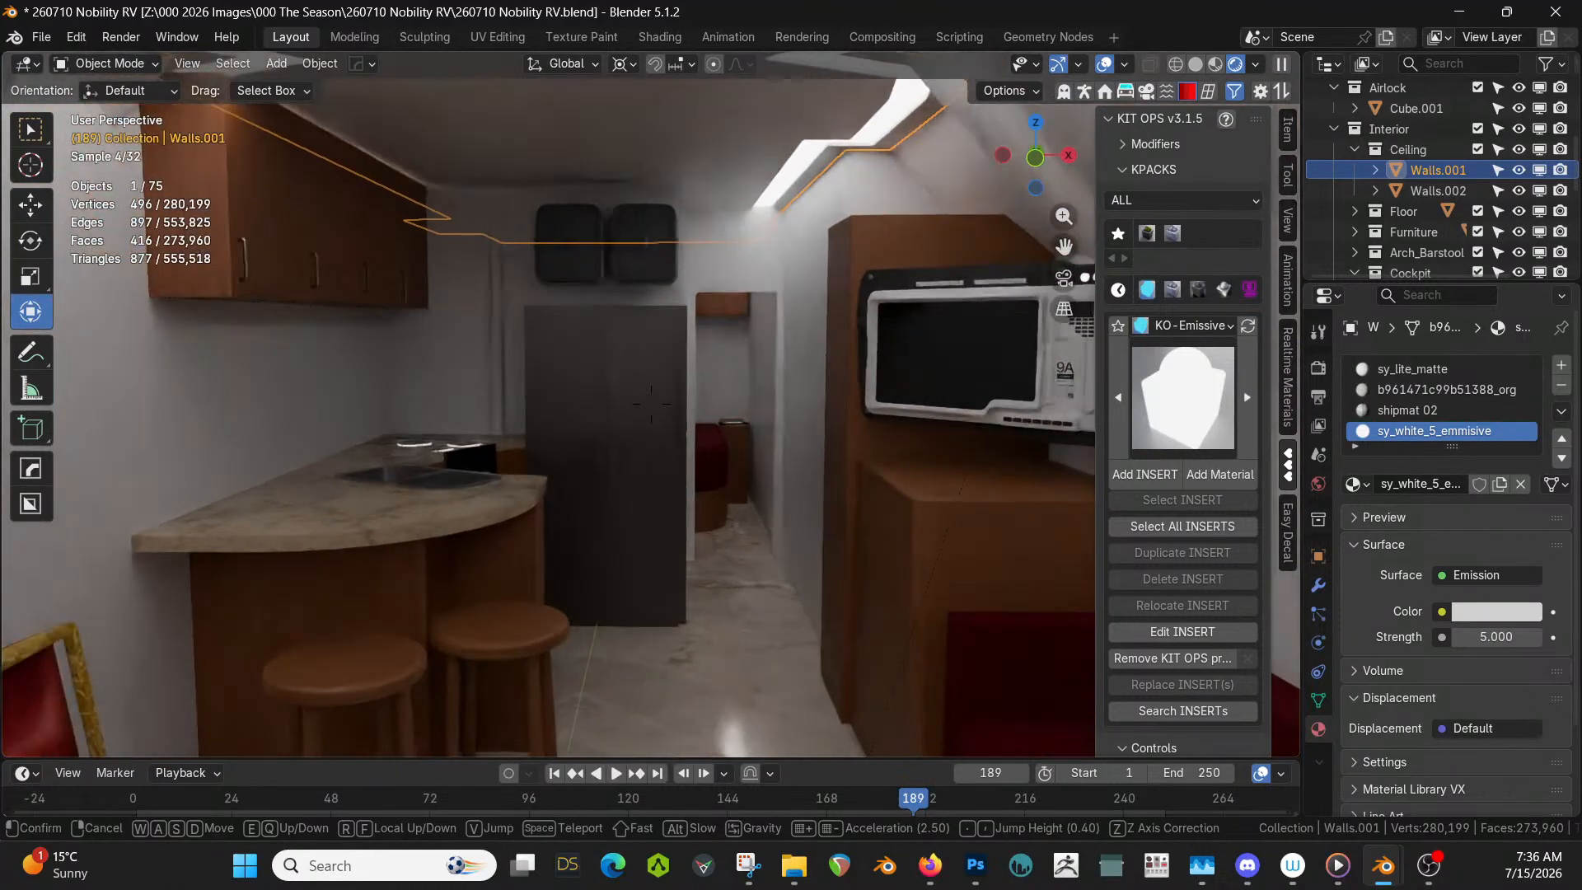
key("s")
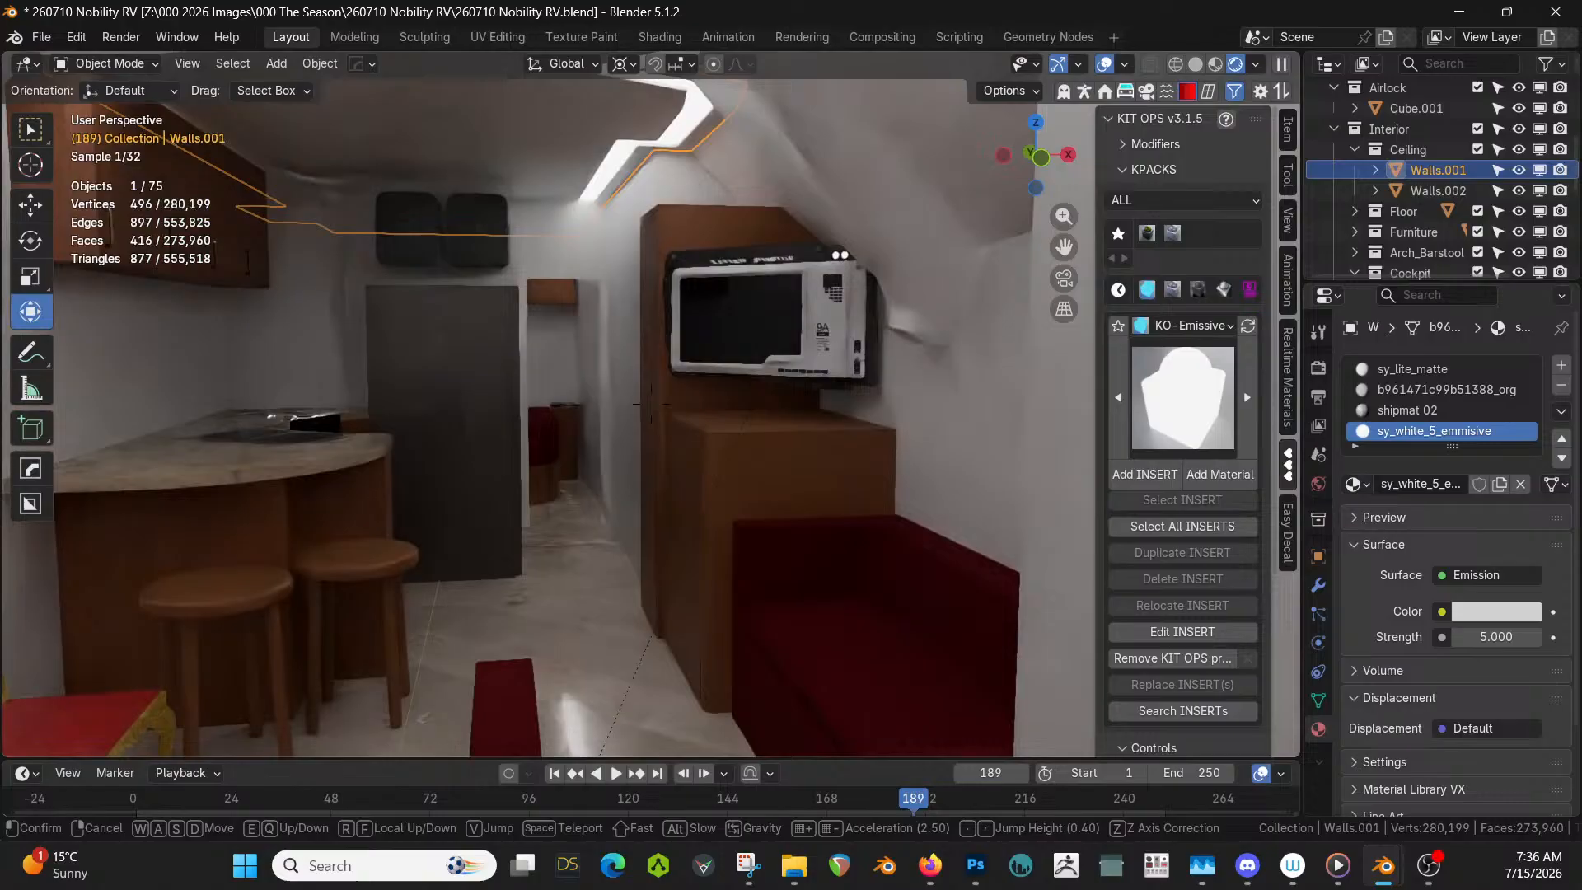
left_click(650, 403)
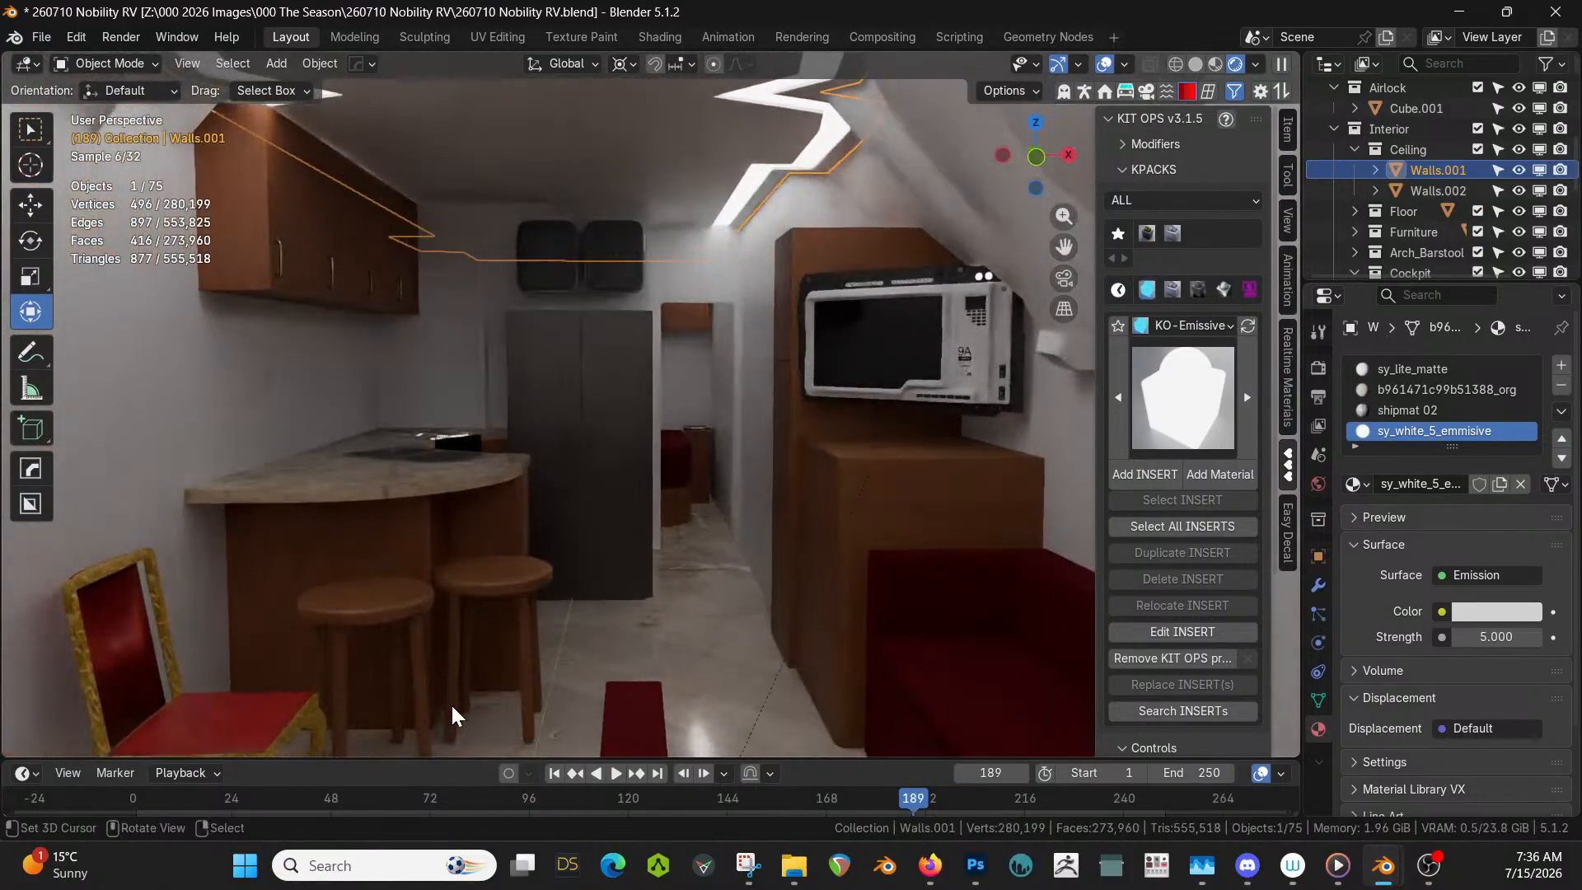
- Return to solid shading in top view, hide the Walls.001 ceiling and make the Ceiling collection active
scroll(566, 671, "down", 10)
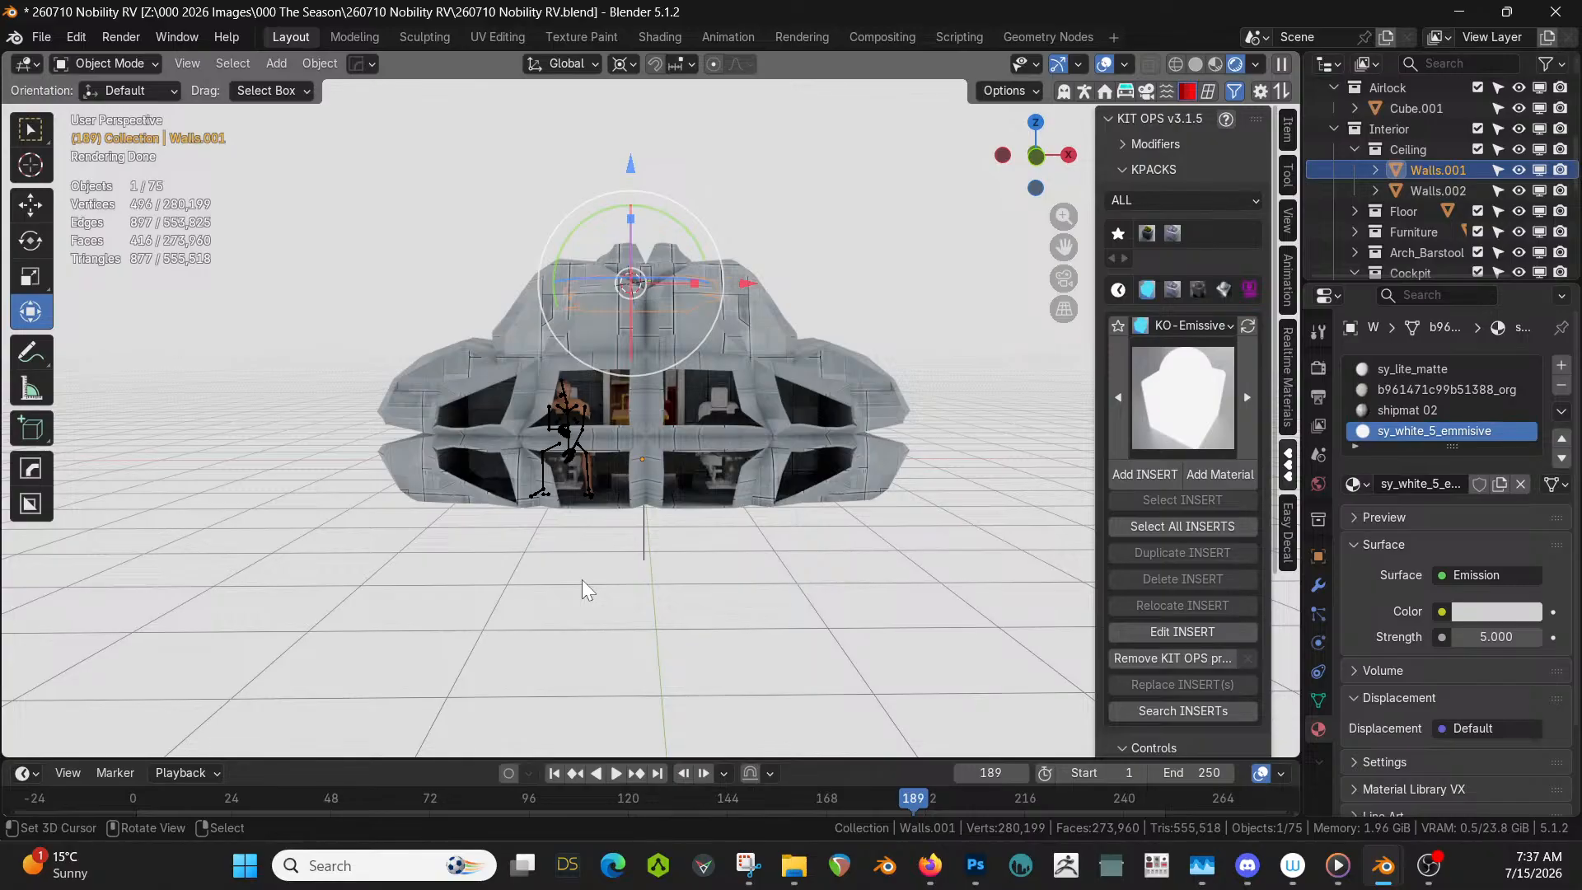
key("z")
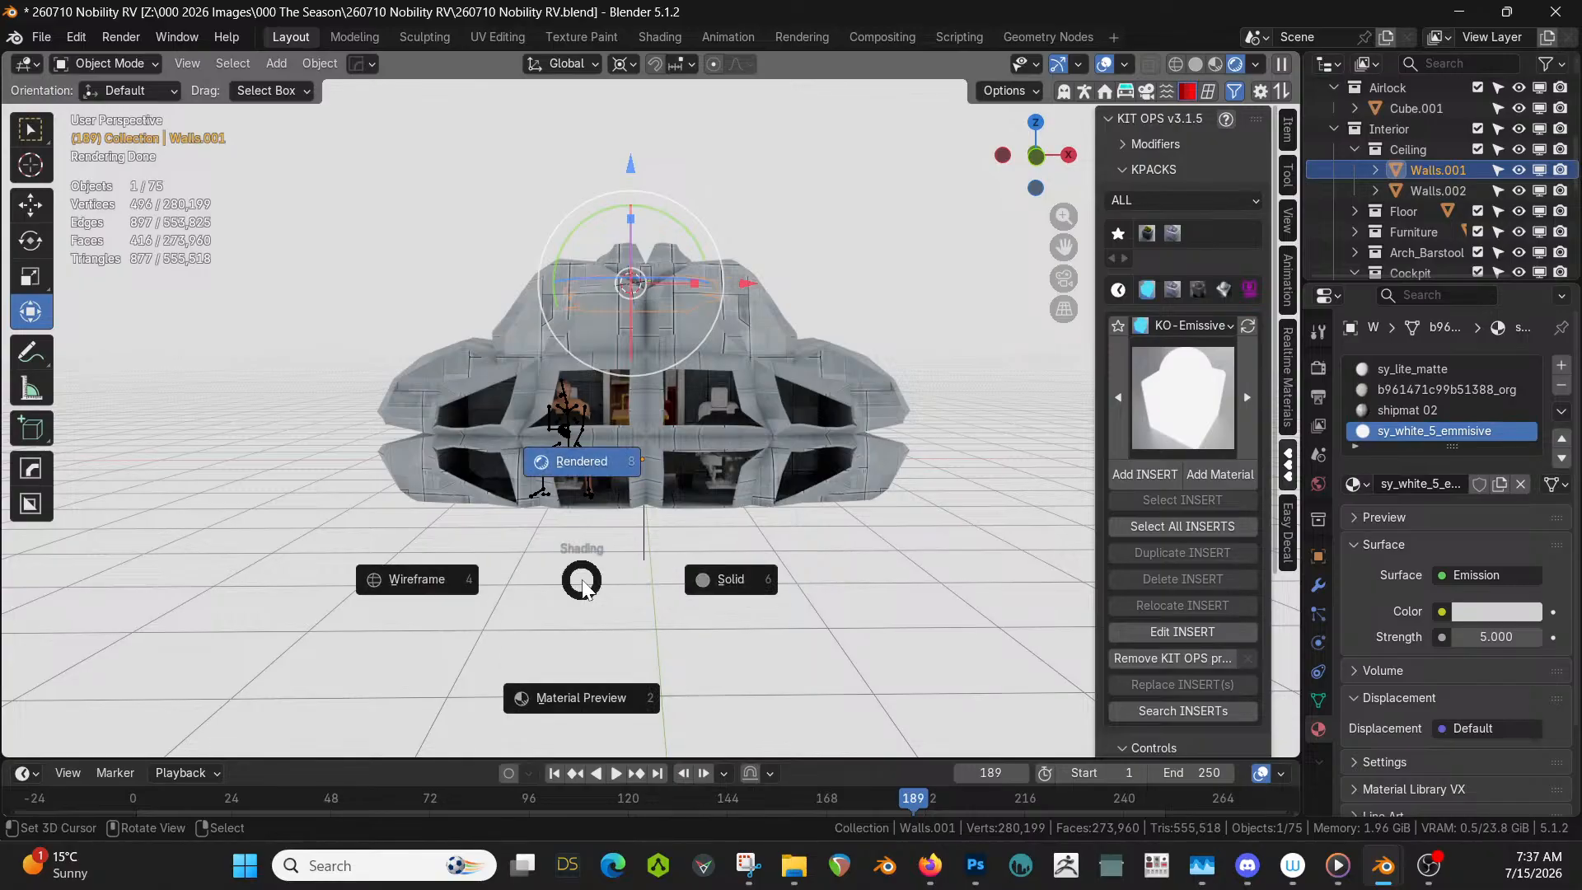
key("6")
key("KP_7")
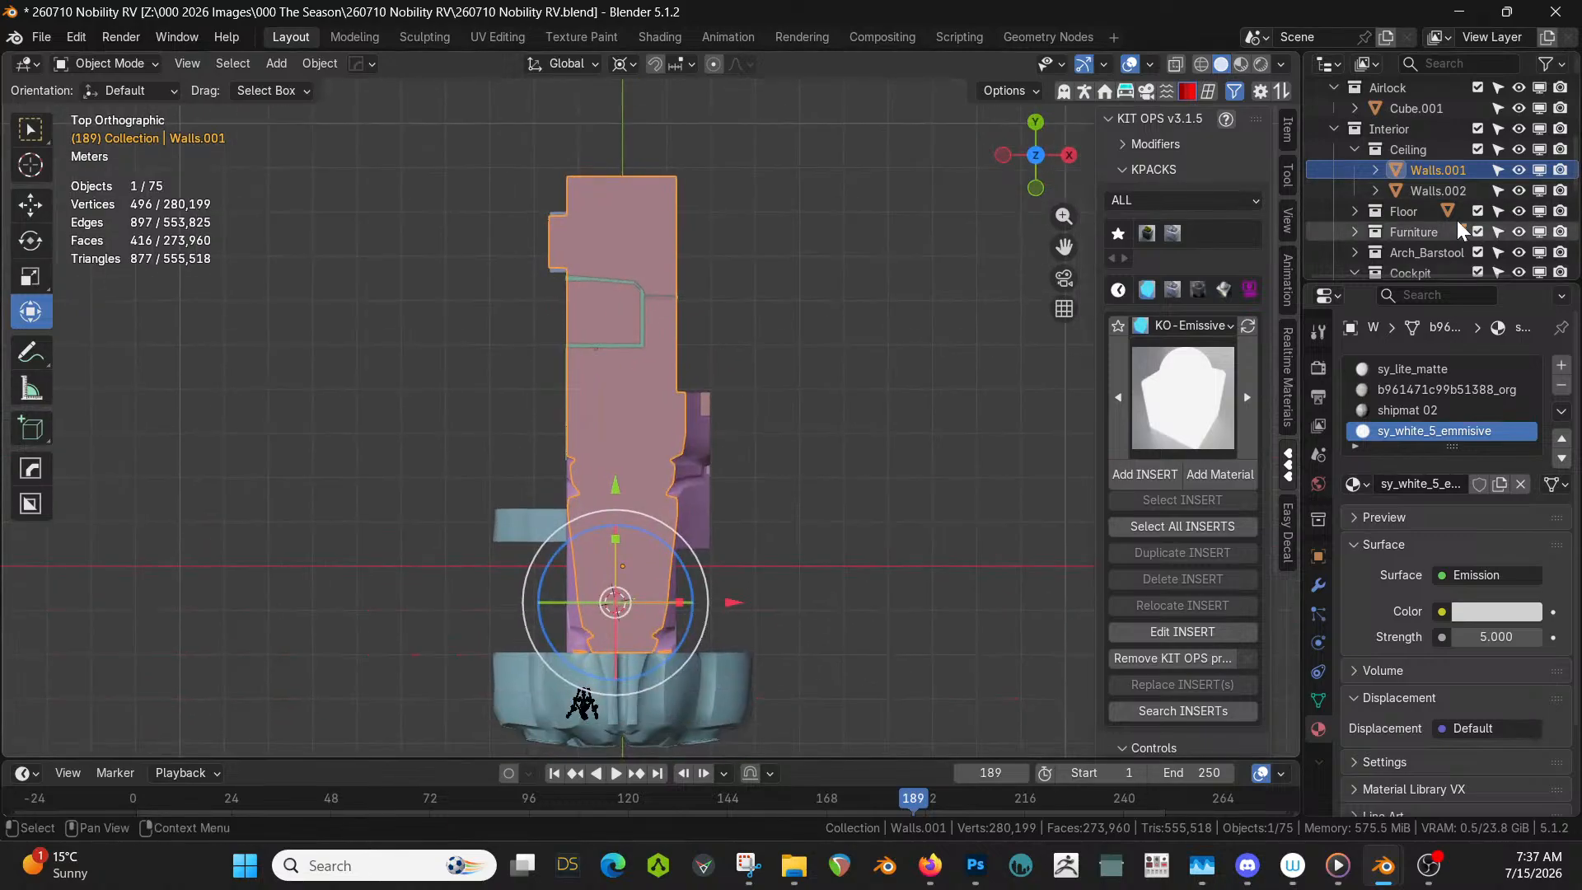
left_click(1520, 170)
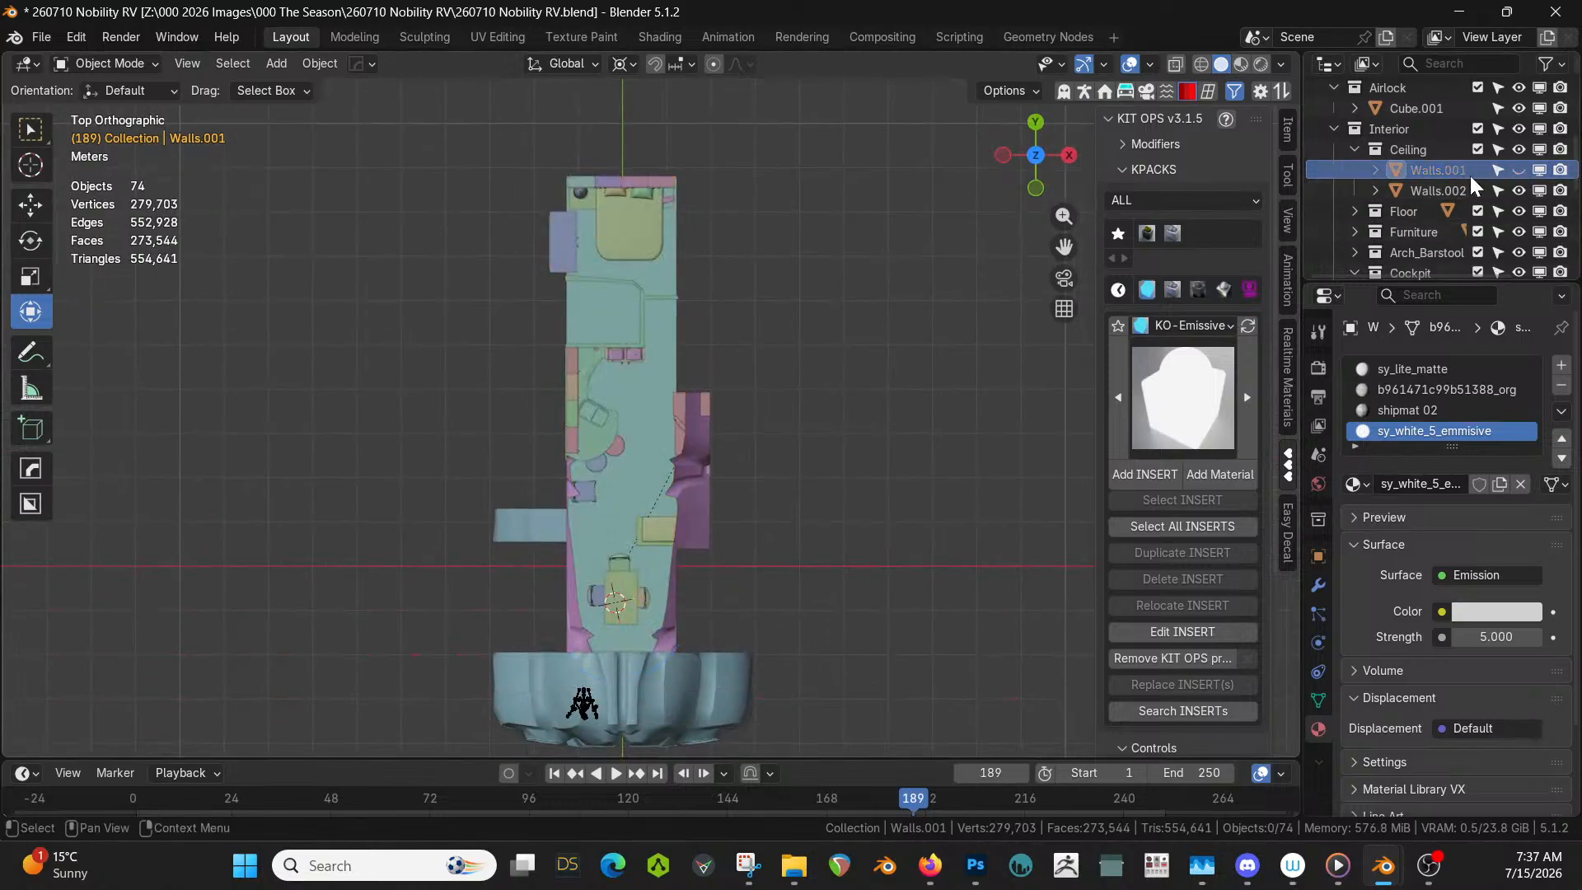
left_click(1411, 149)
middle_click_drag(724, 476, 720, 324, "shift")
scroll(710, 395, "up", 2)
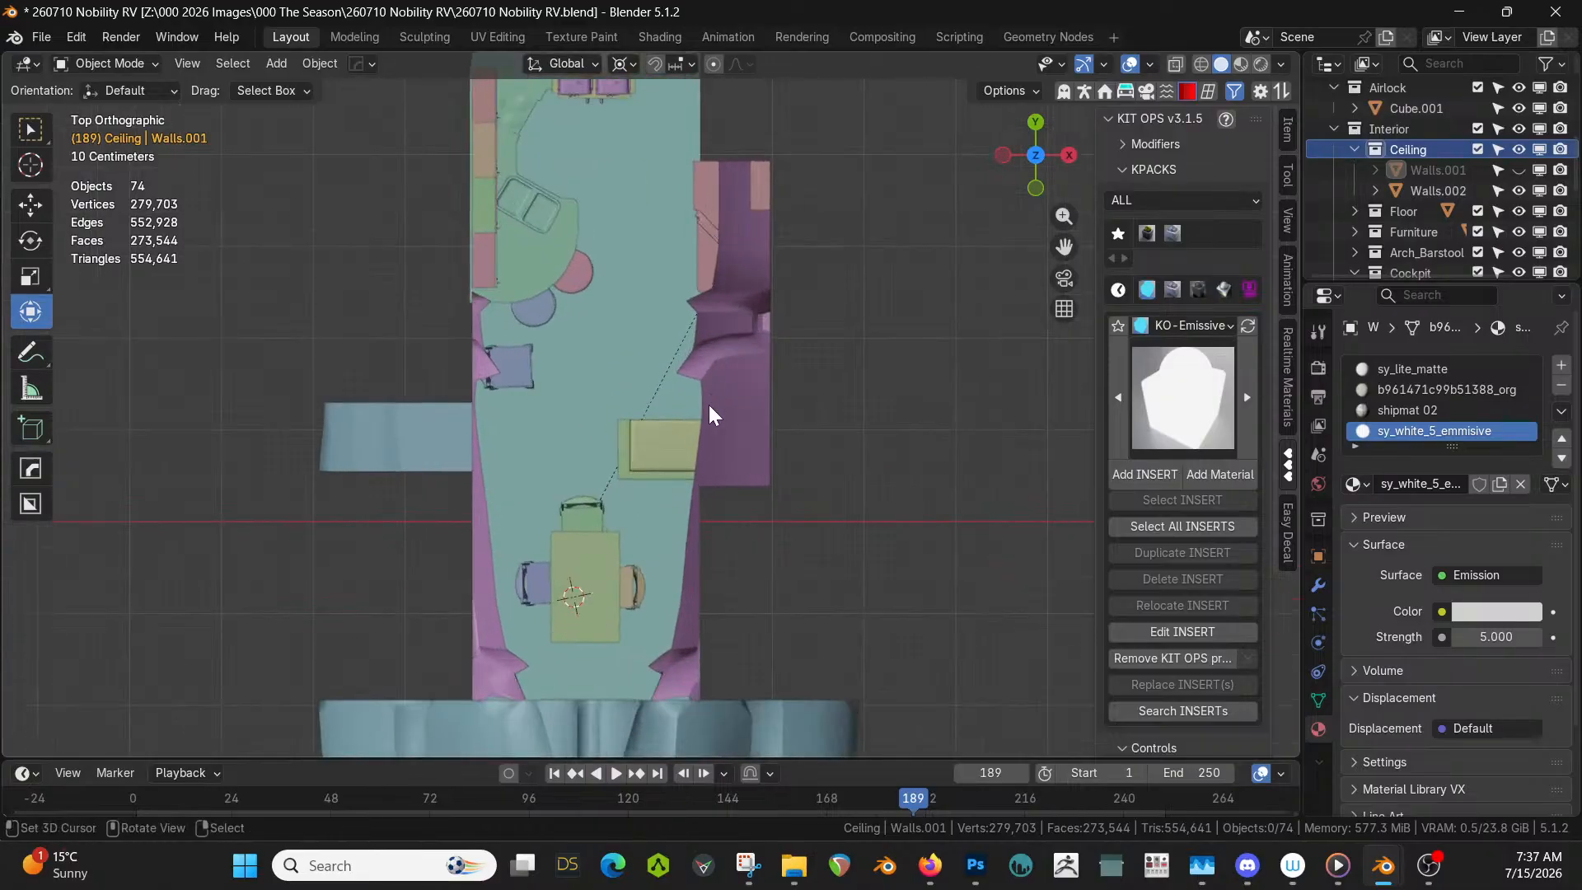
- Unhide and select the Walls.001 ceiling, snap the 3D cursor to the world origin, and hide the ceiling again
left_click(582, 451)
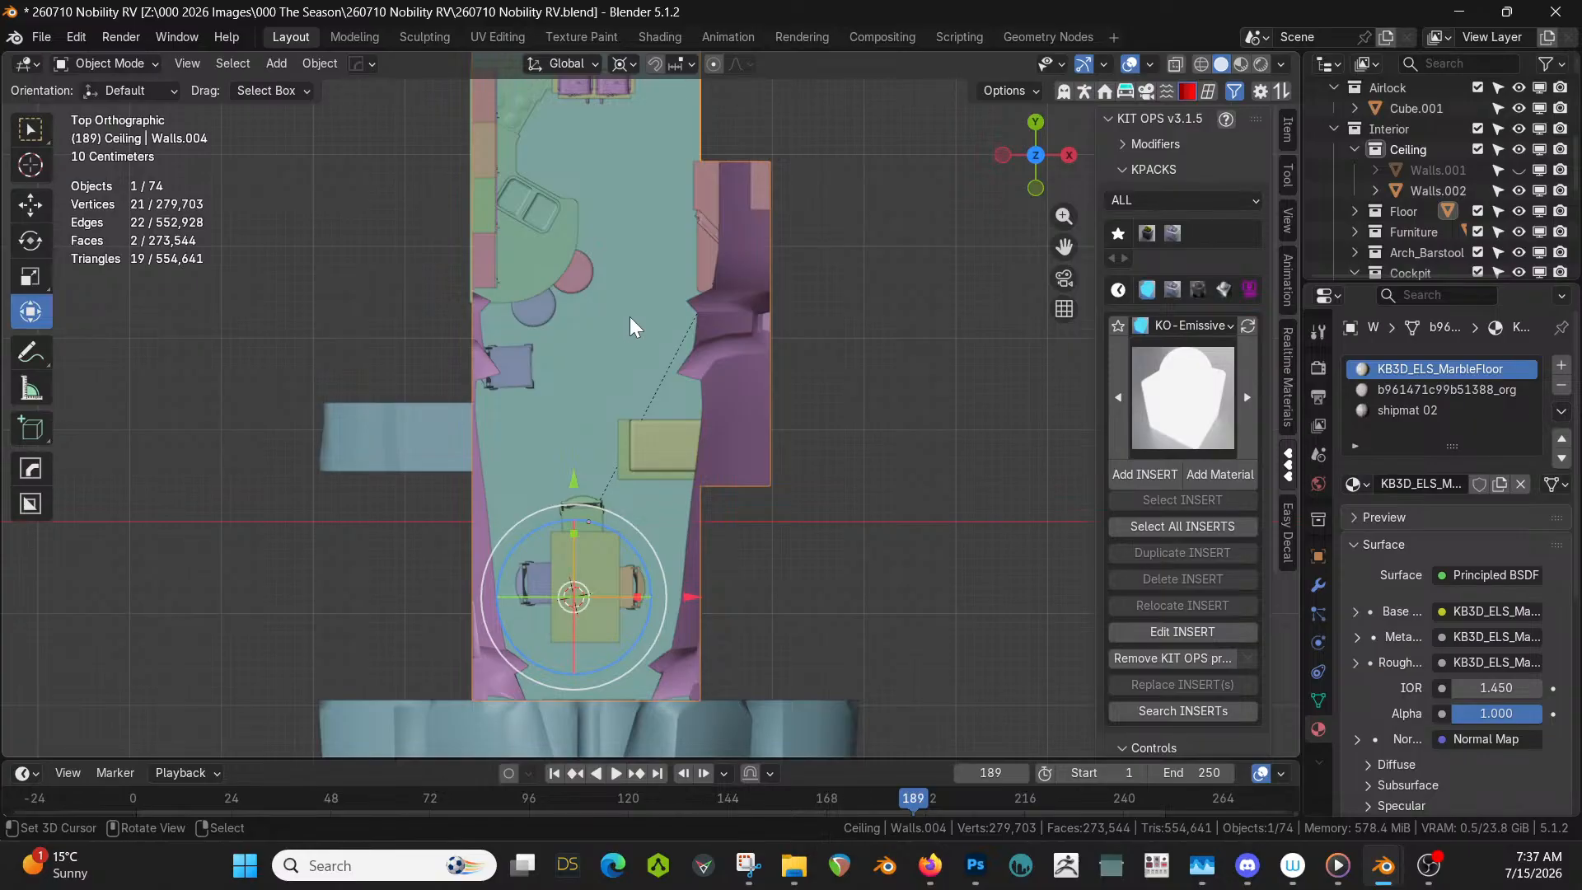
left_click(1515, 170)
left_click(551, 298)
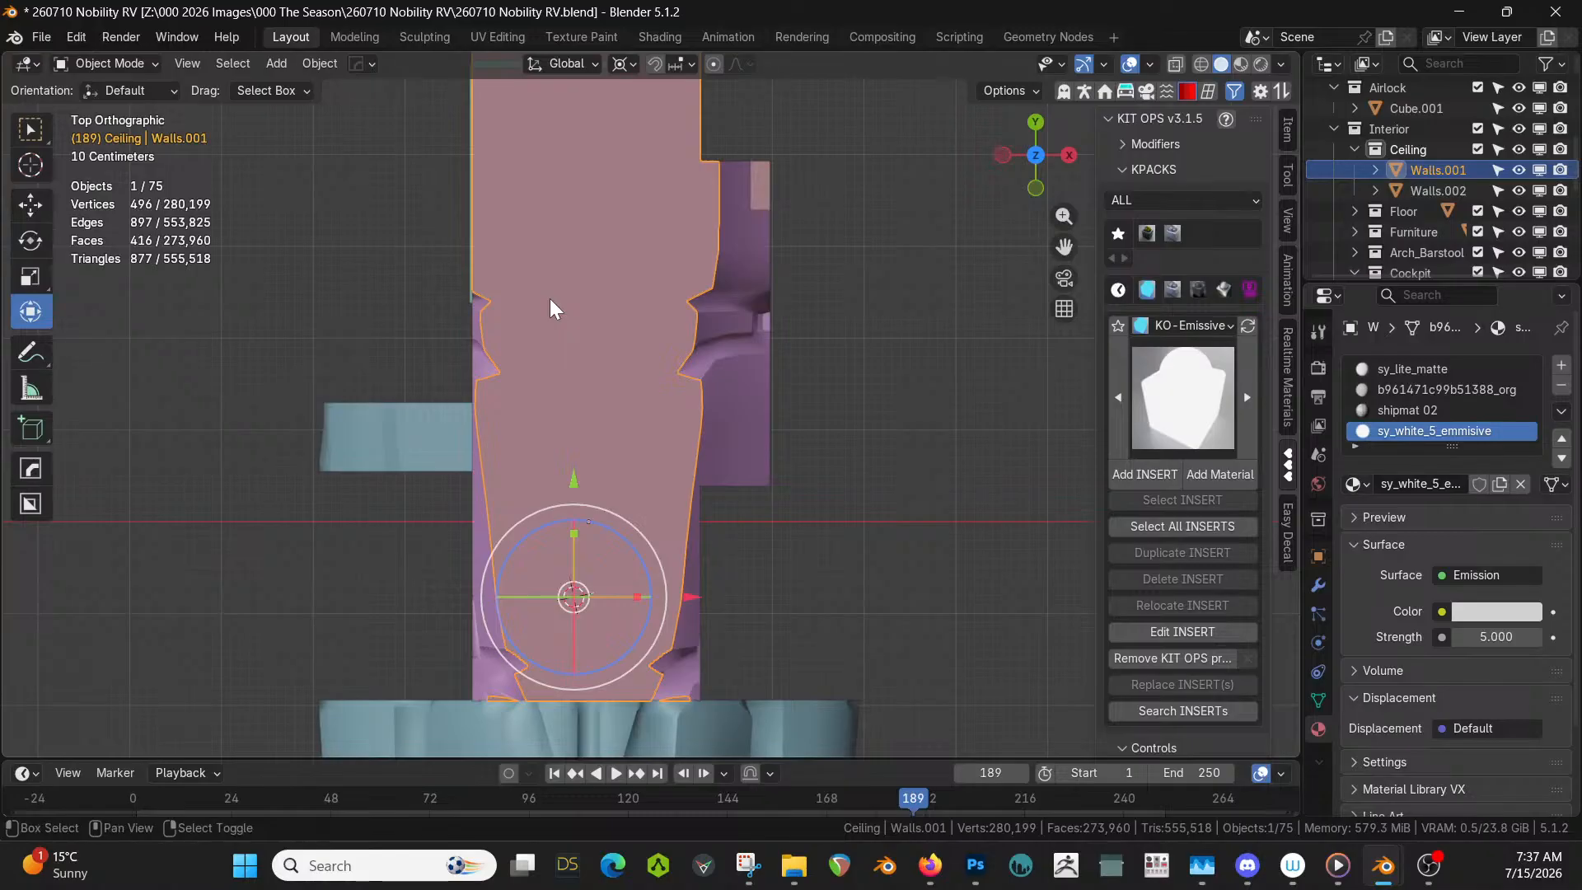
key("shift+s")
key("1")
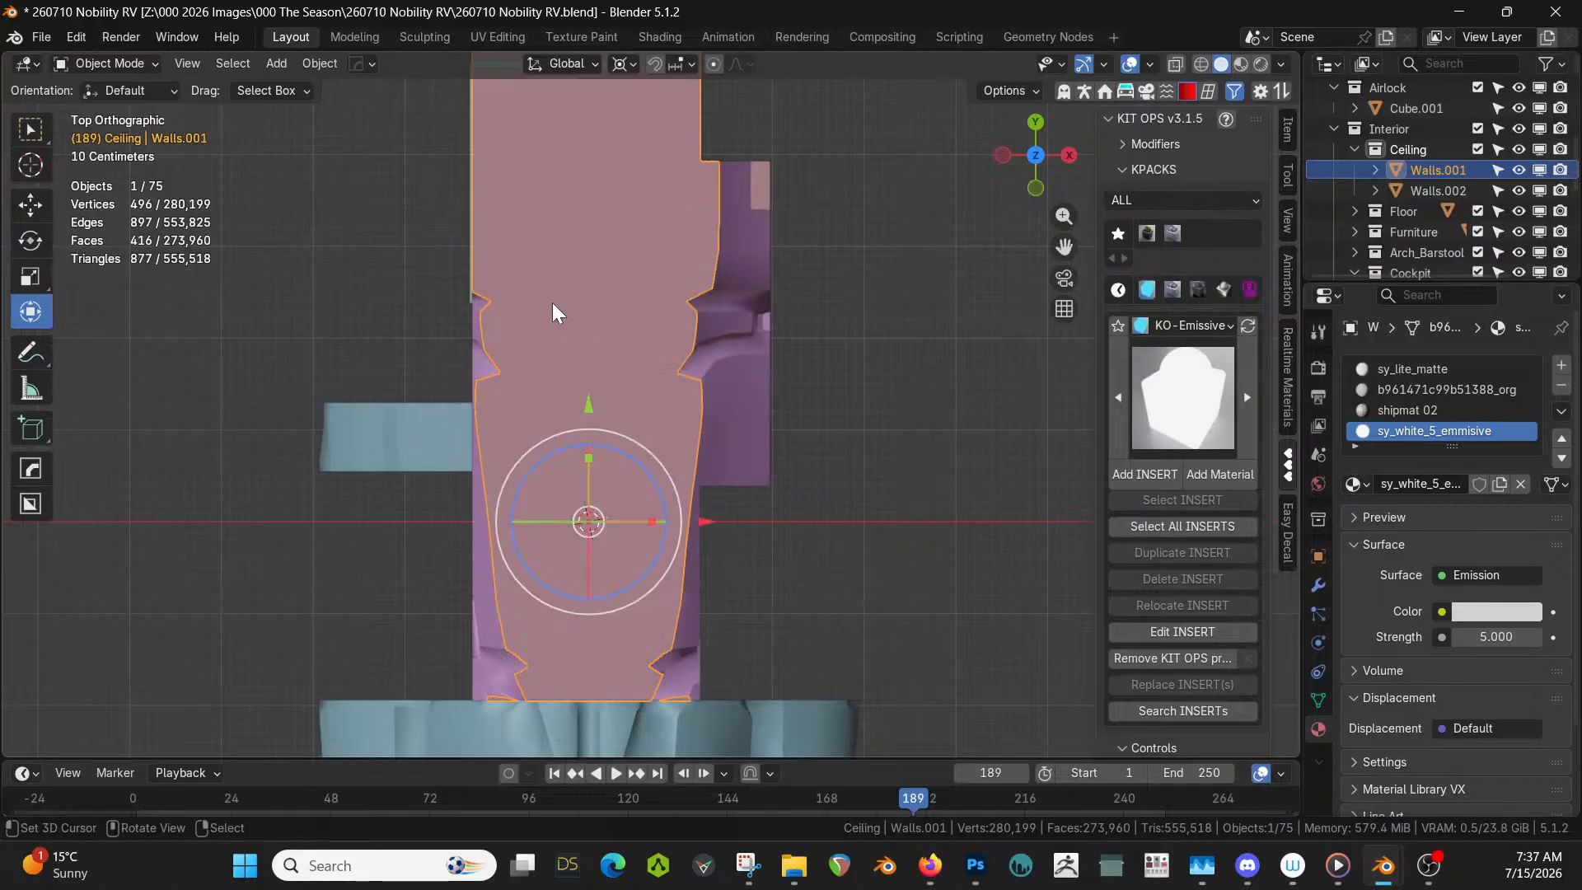
left_click(1516, 171)
- Add a 32-vertex cylinder at the 3D cursor in the Ceiling collection and set its radius to 0.2 m
key("shift+a")
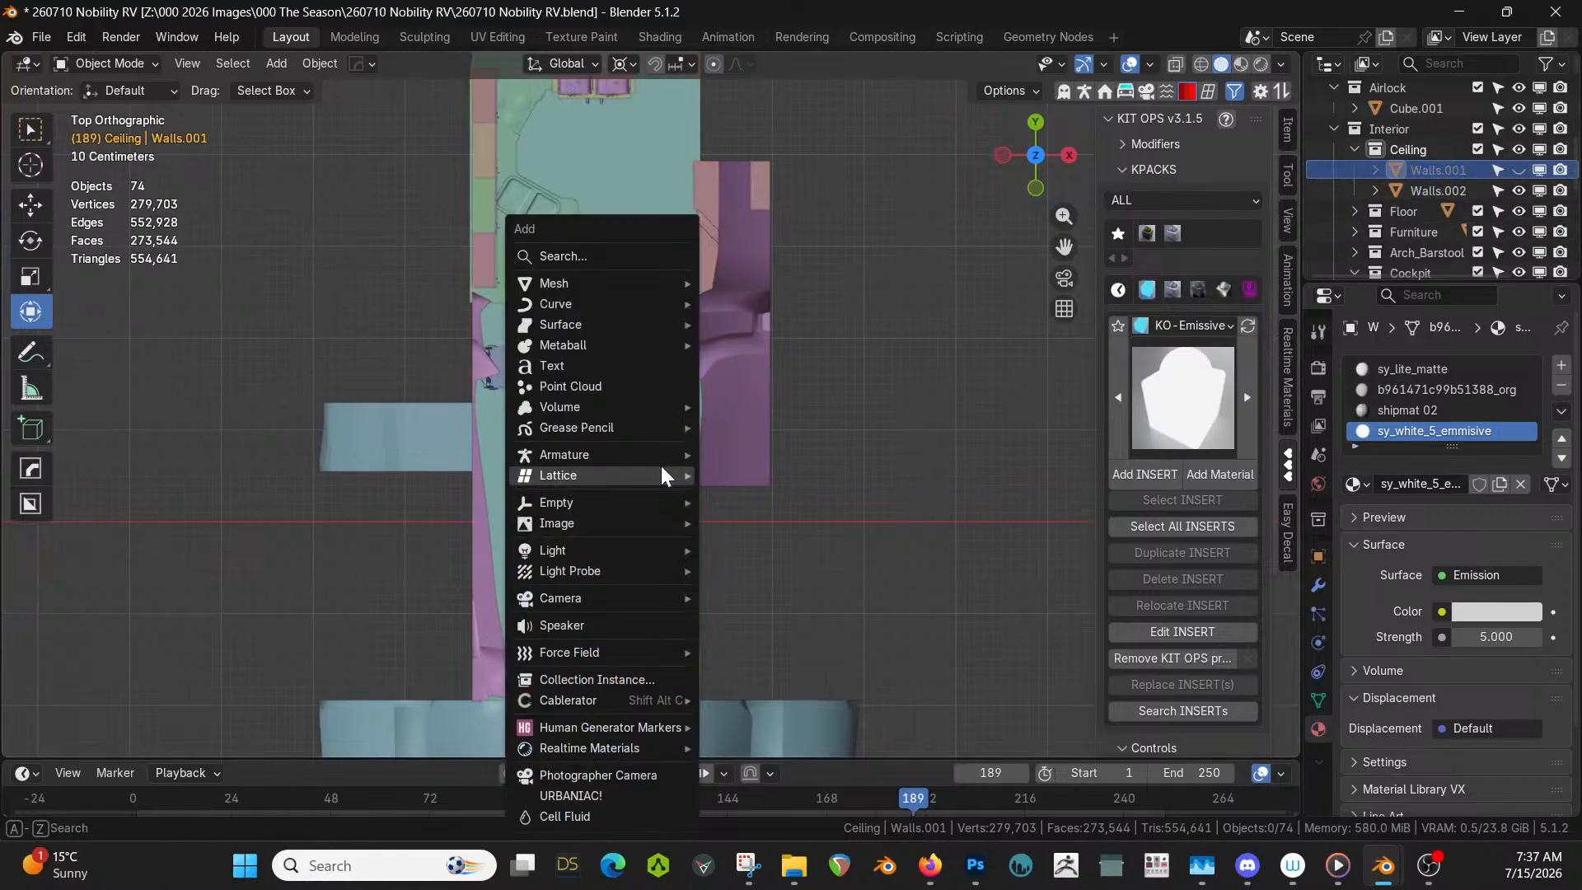
mouse_move(606, 282)
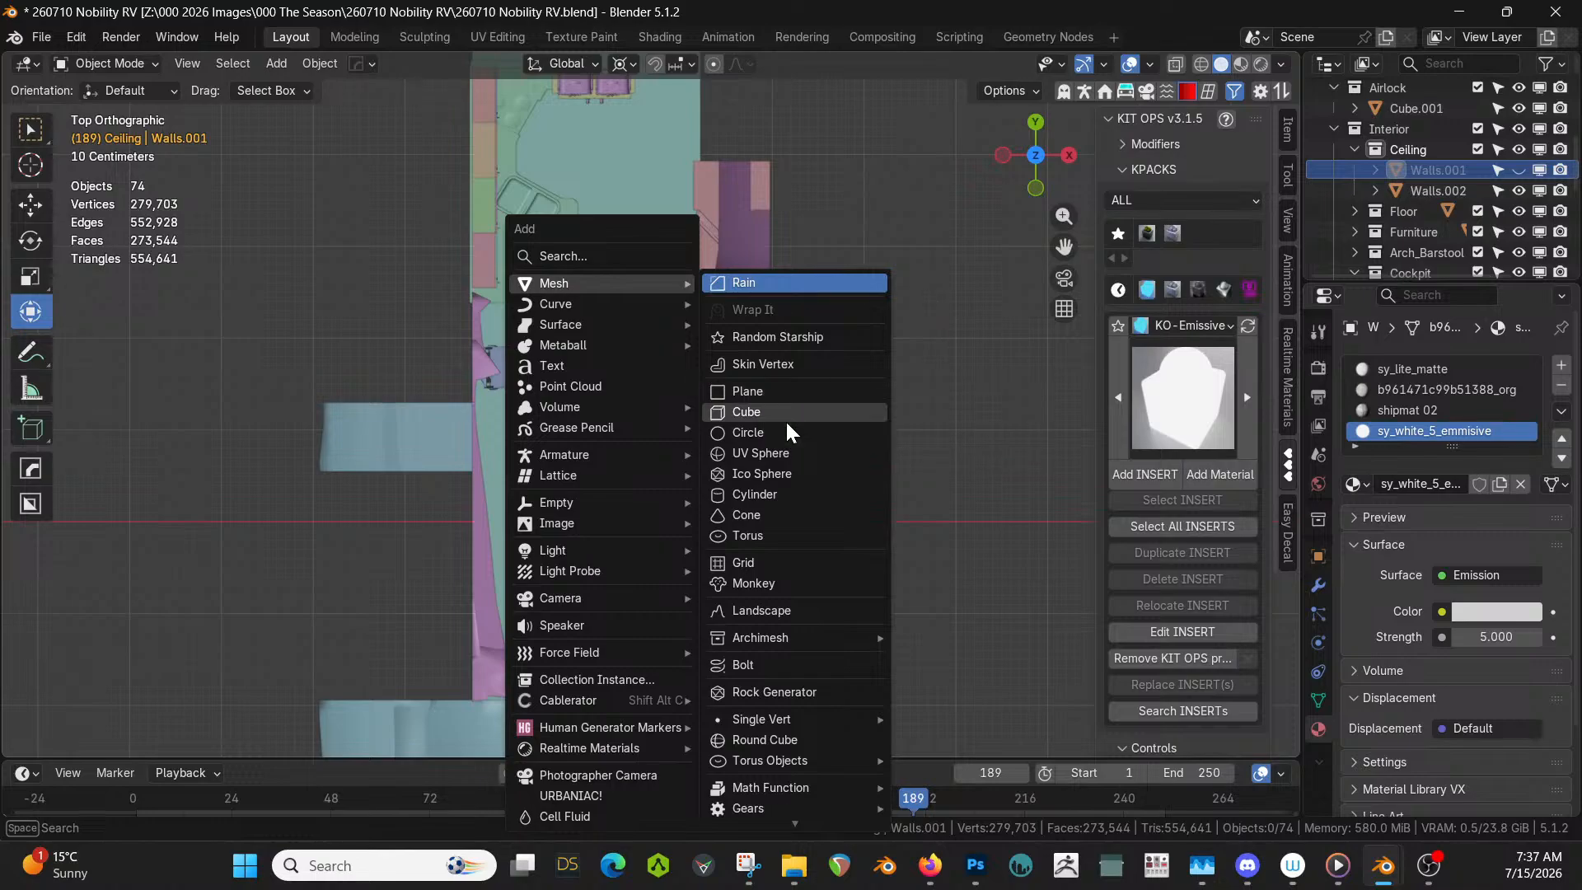
left_click(784, 492)
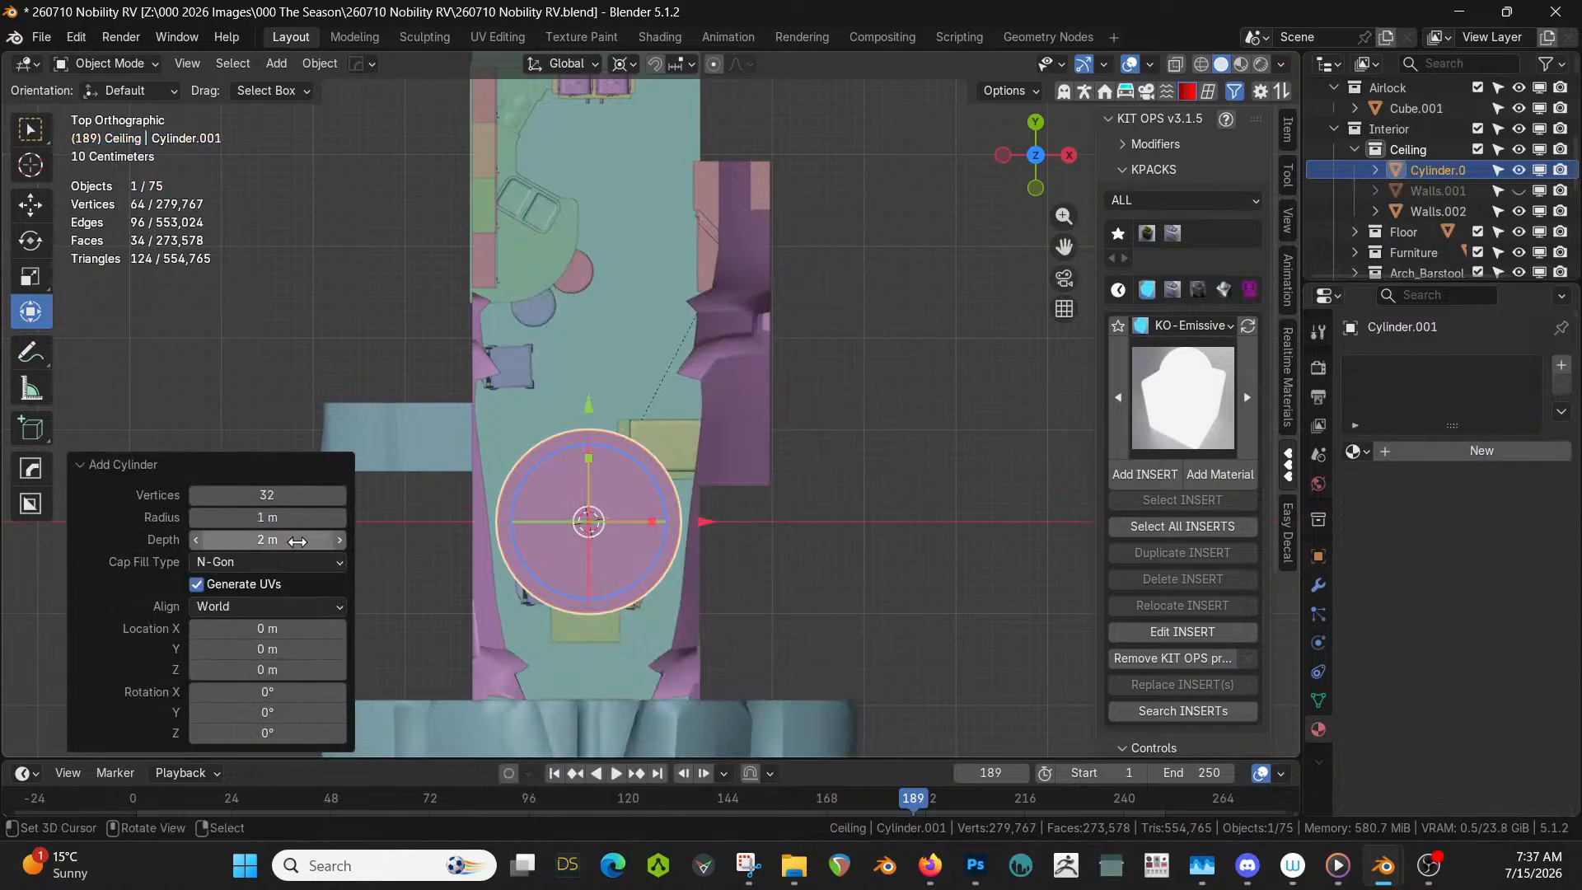
left_click(267, 517)
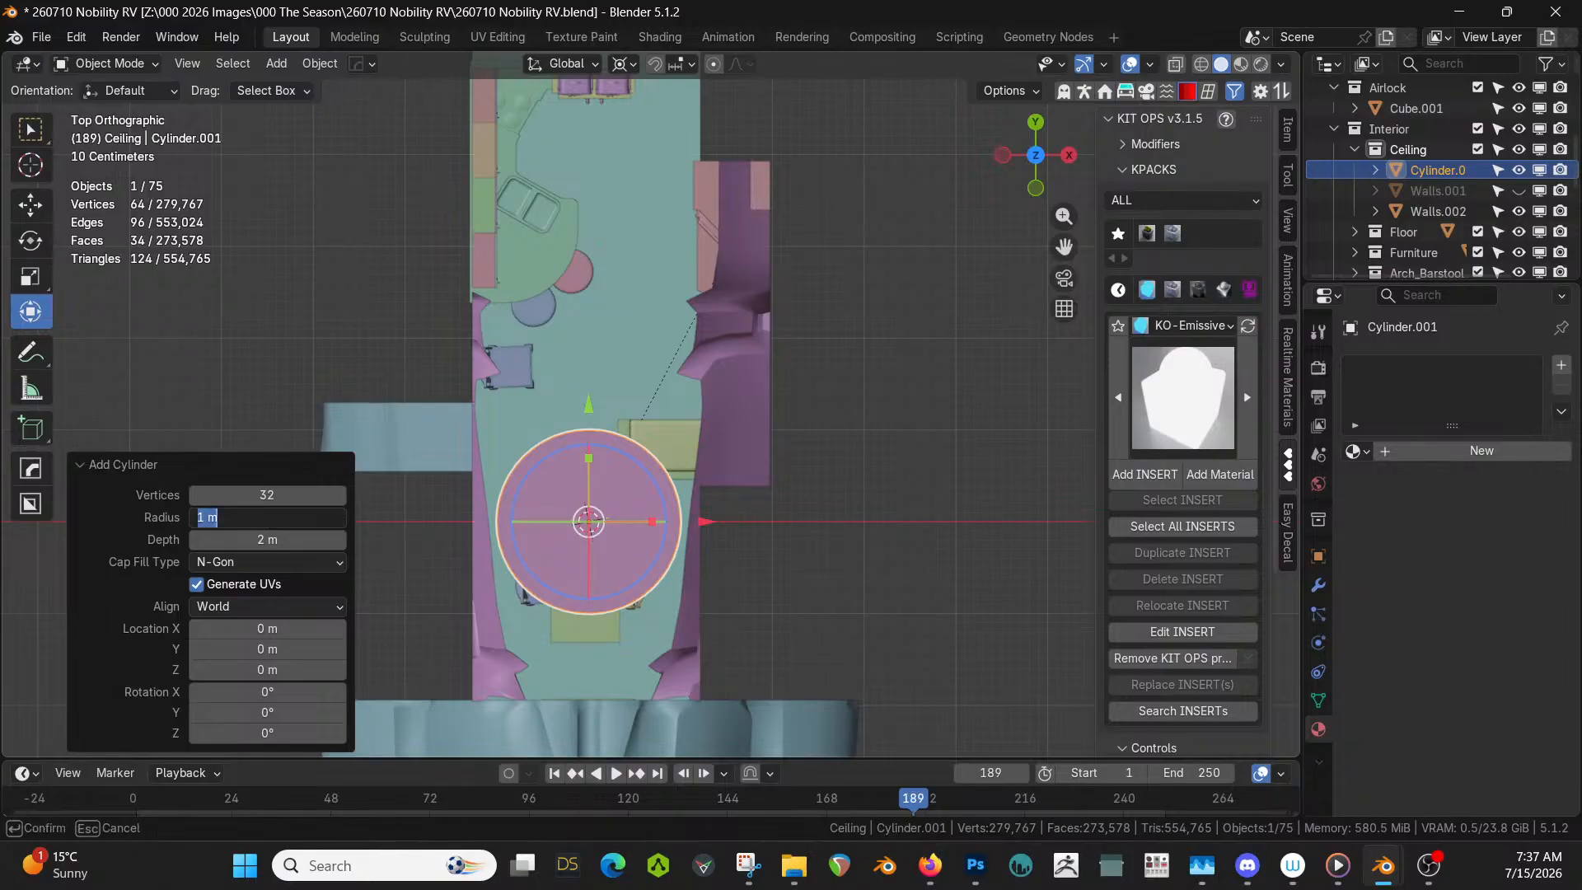
type(".3")
key("Return")
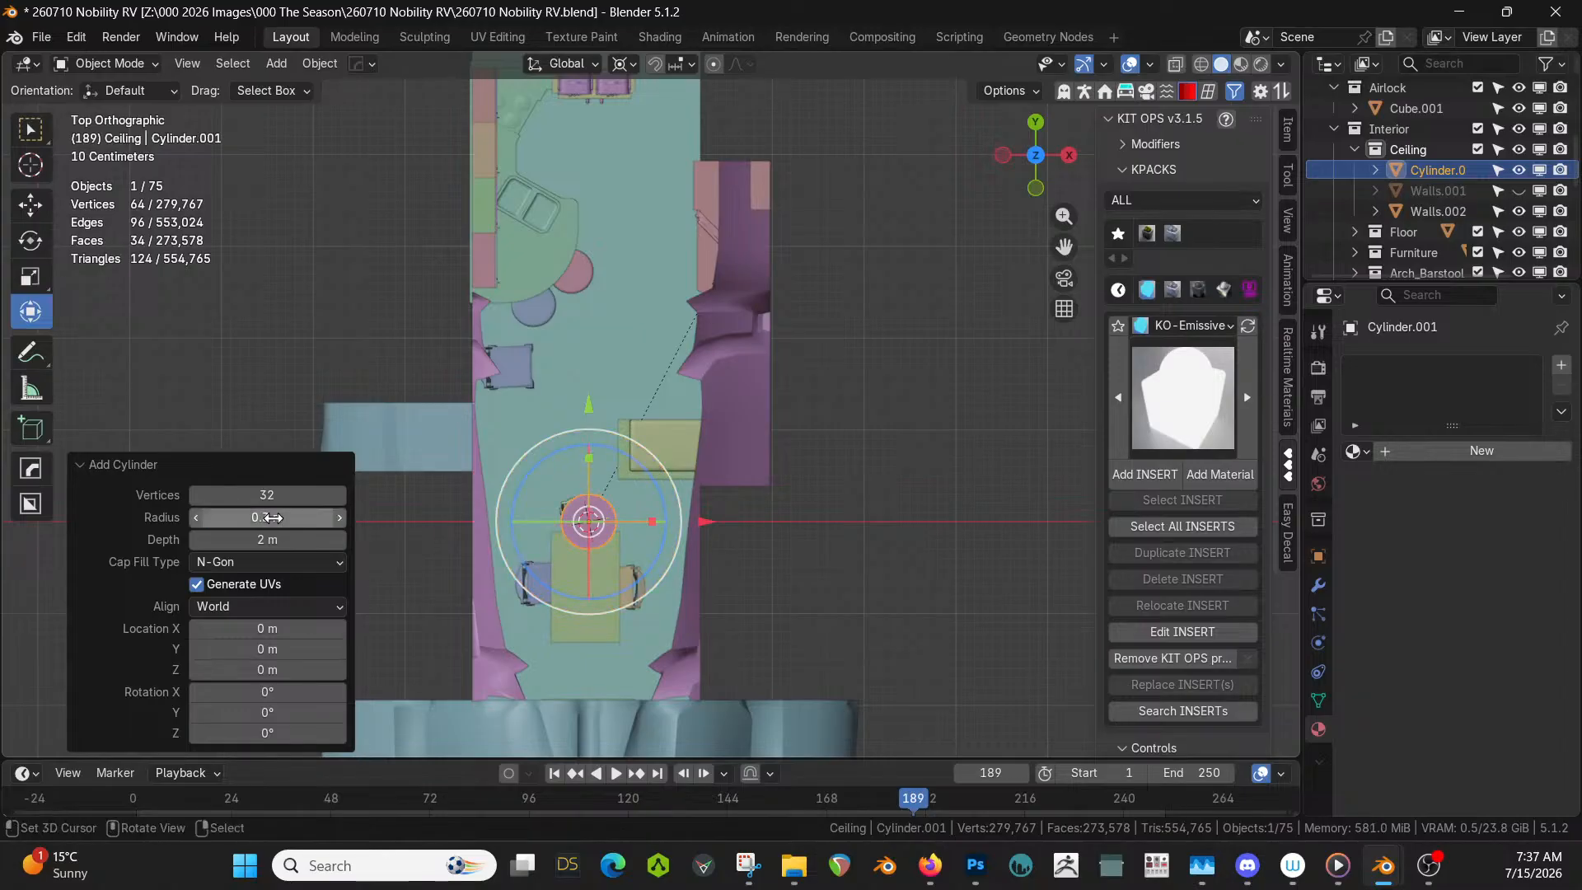
left_click(273, 517)
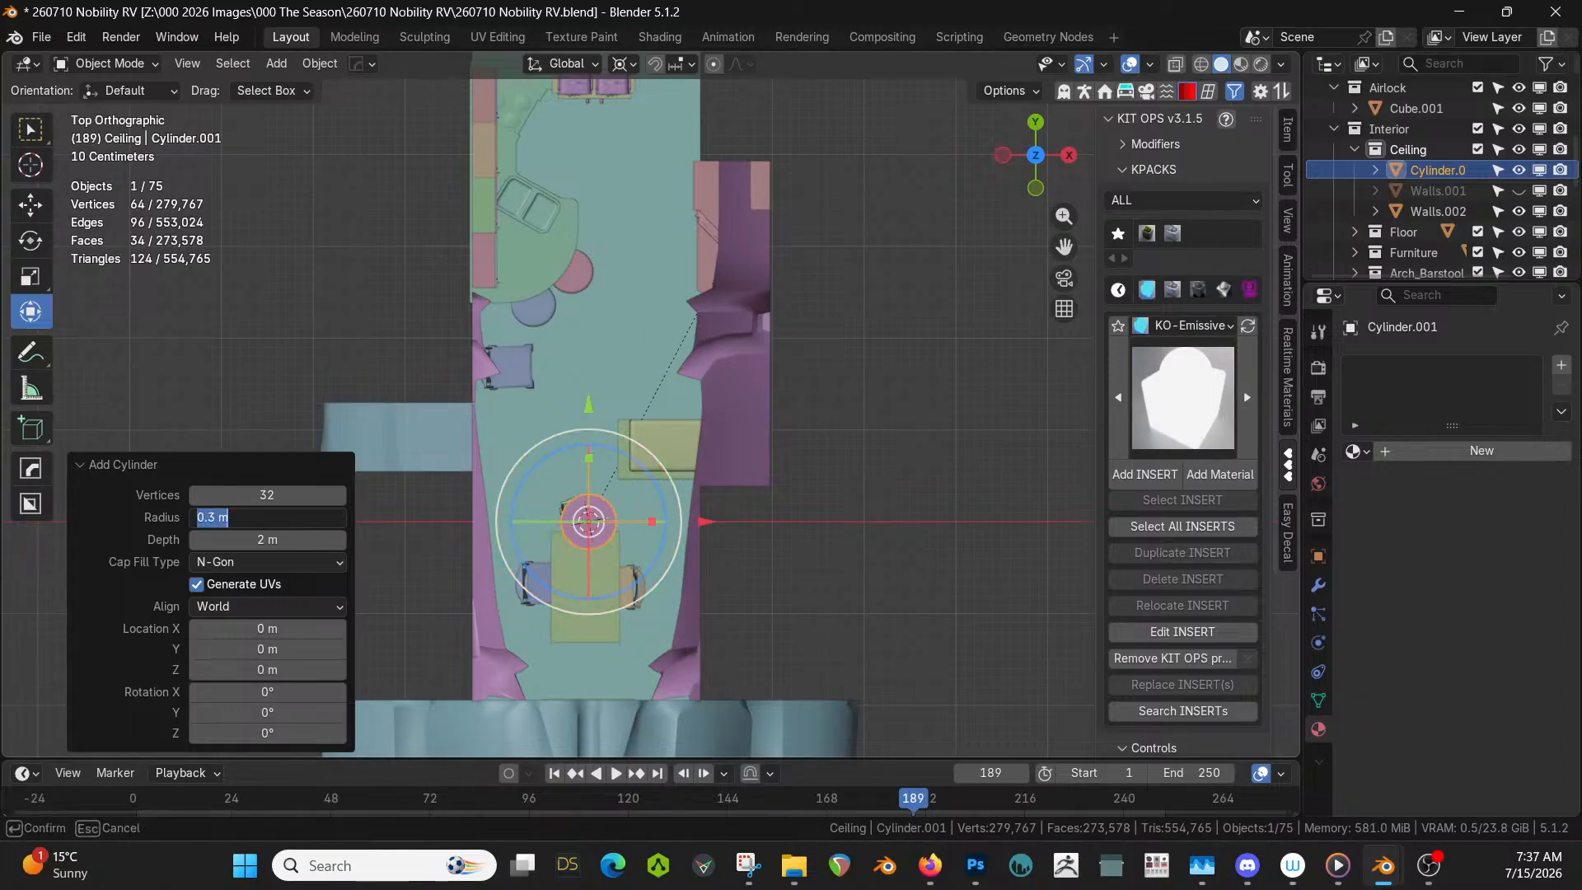
type(".2")
key("Return")
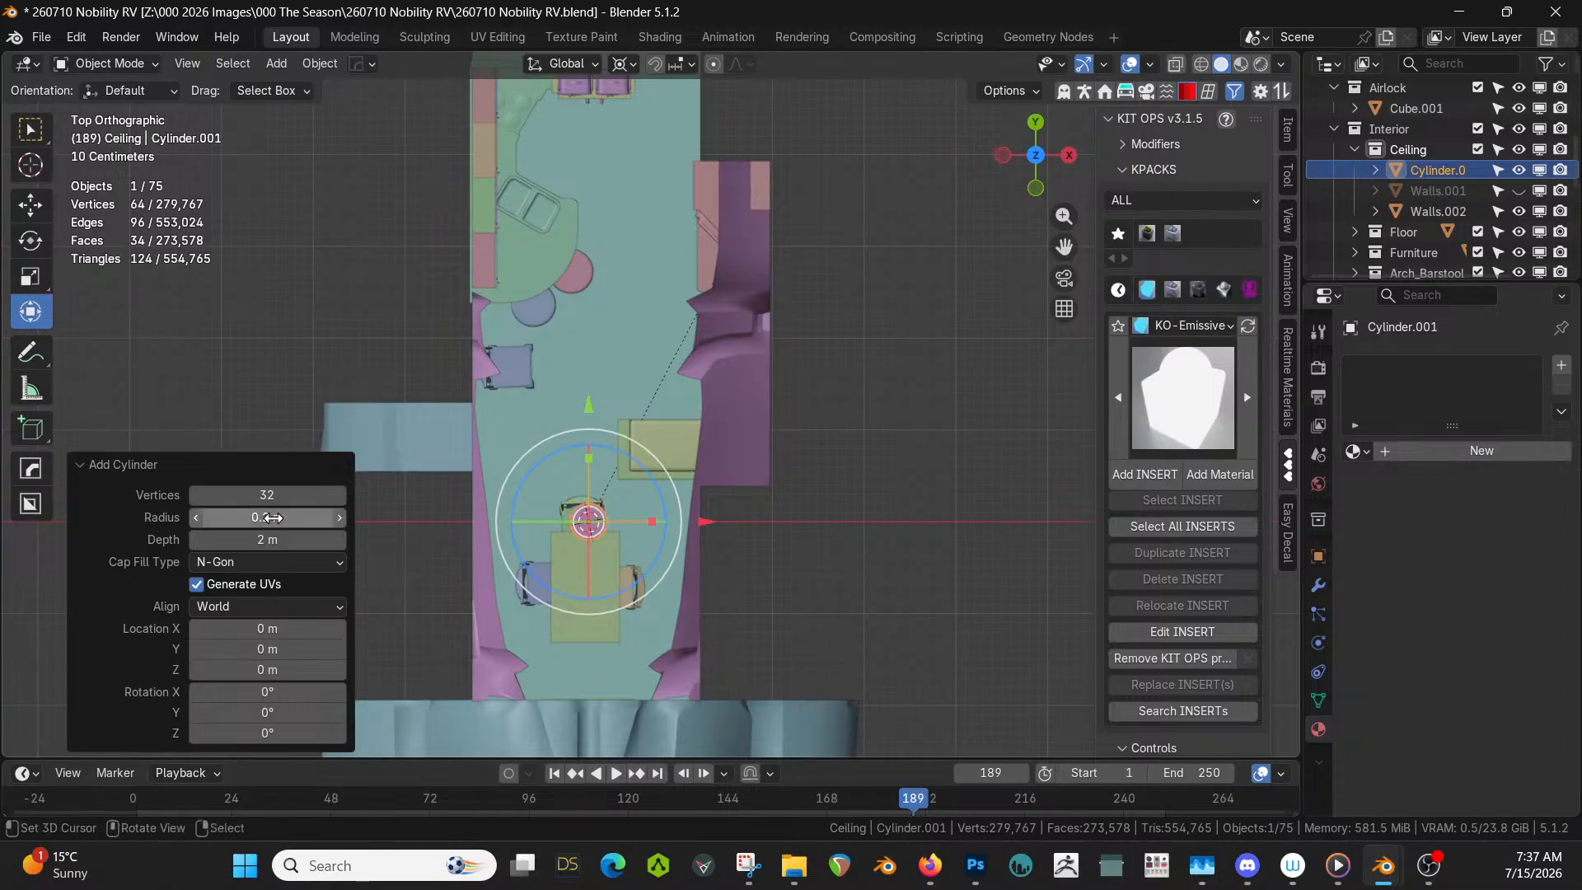
- Set the new cylinder's depth to 0.1 m
left_click(273, 516)
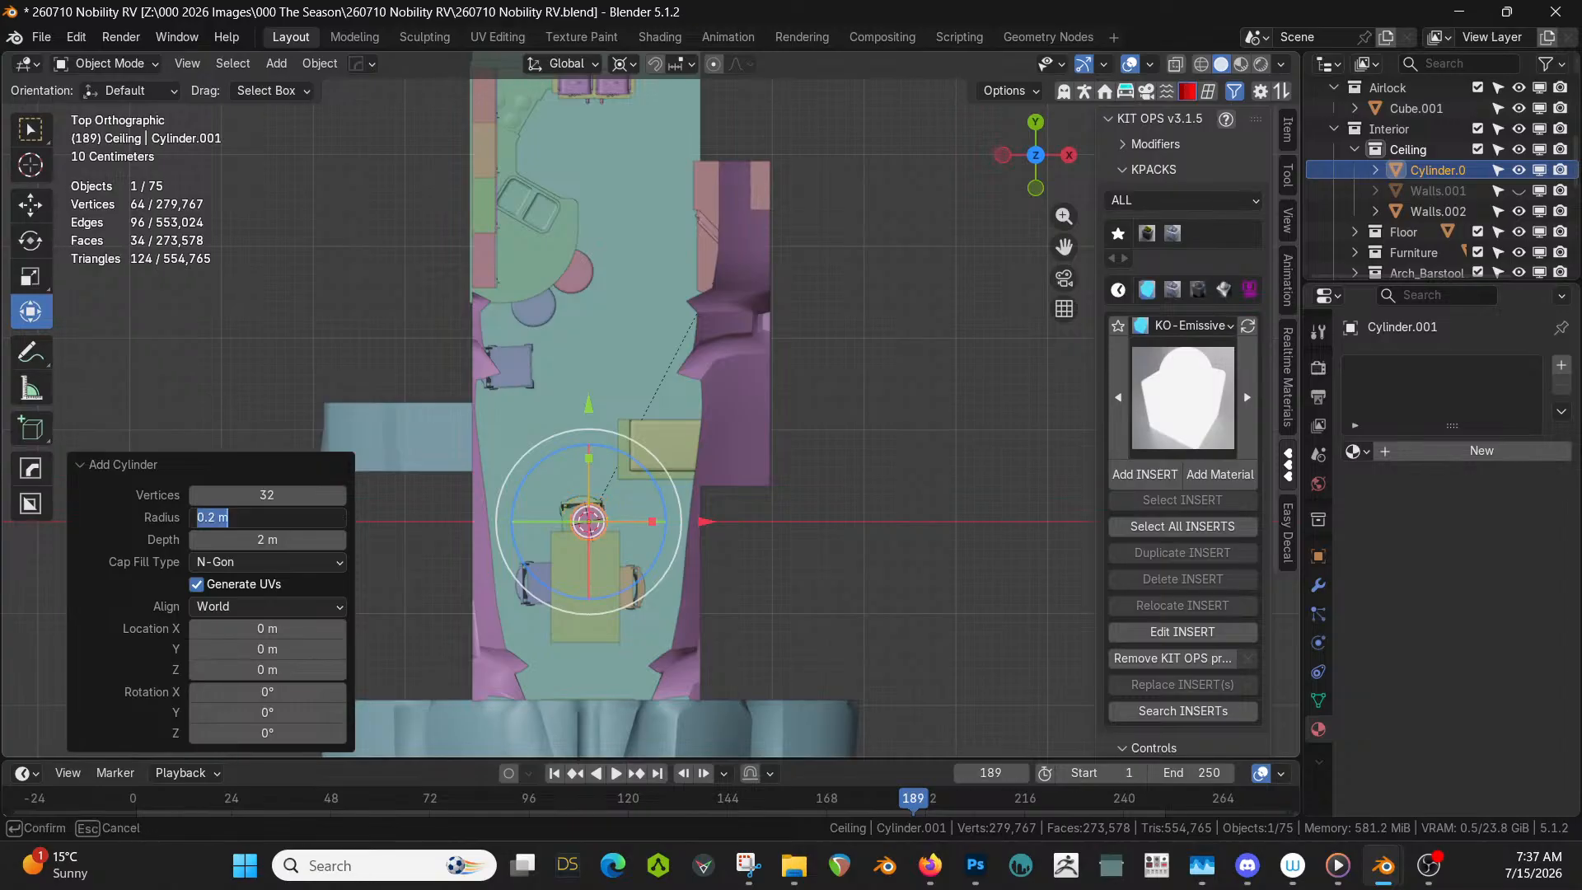
key("Return")
left_click(273, 539)
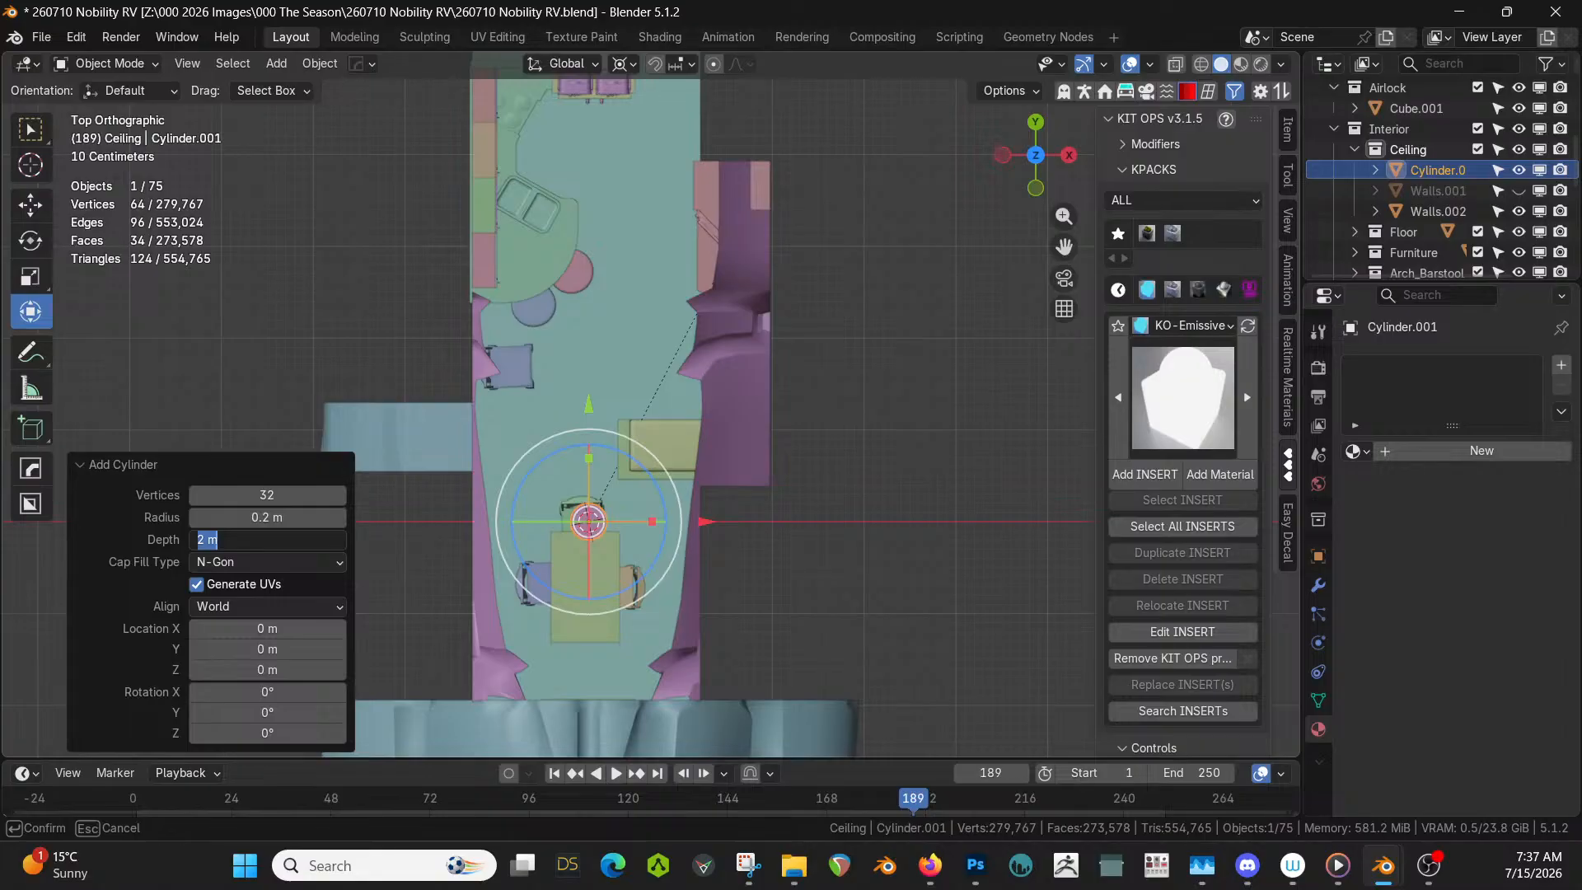
type(".2")
key("Return")
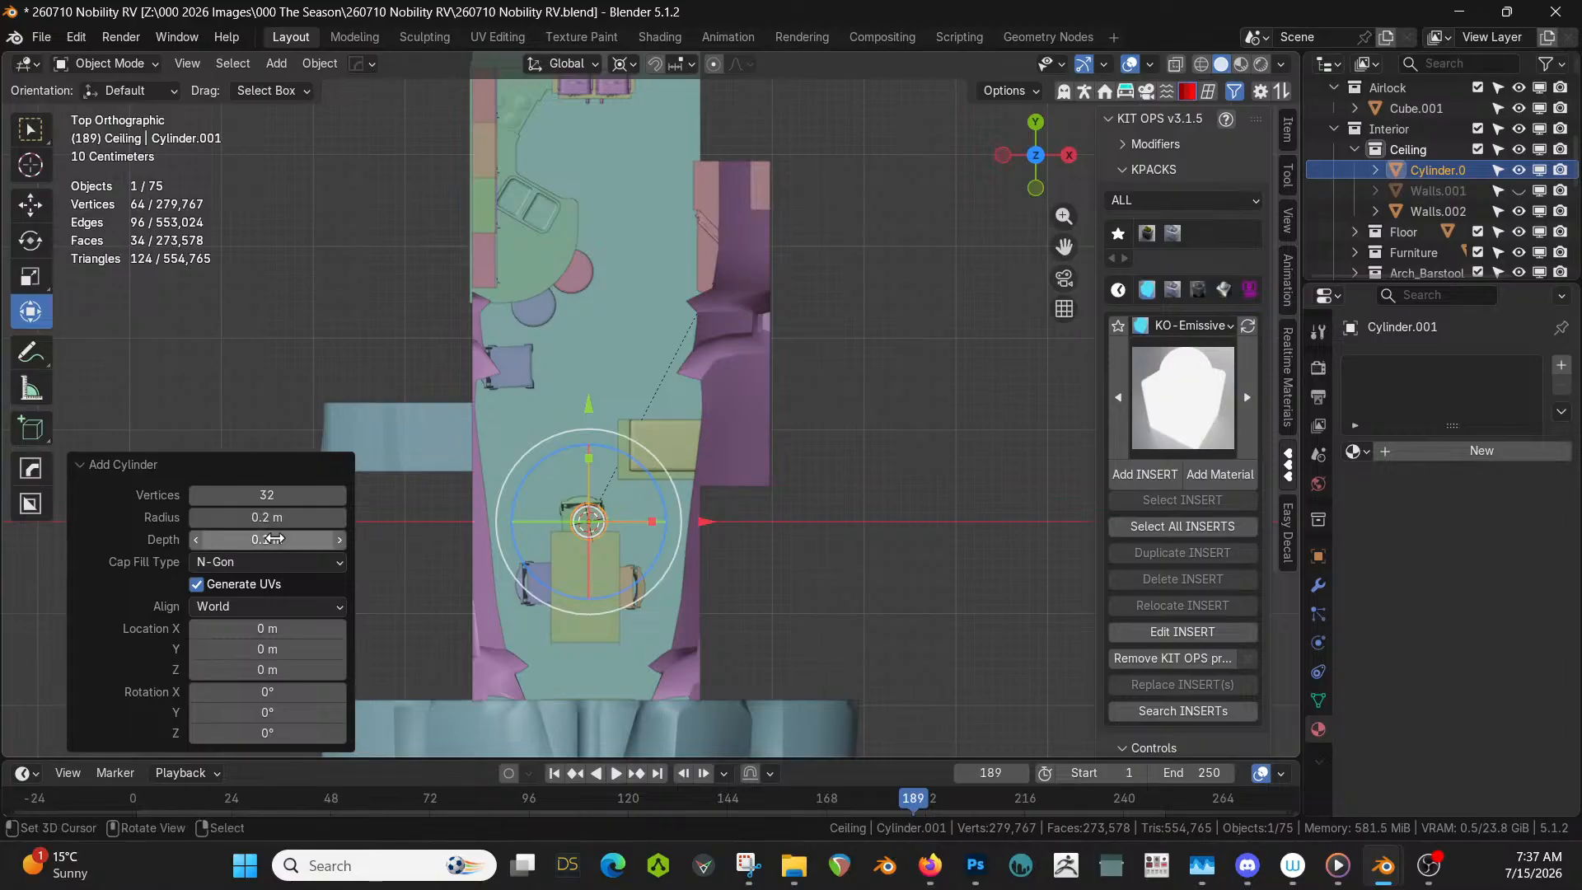
- Raise the cylinder about 2.35 m along the global Z axis toward ceiling height
middle_click_drag(788, 435, 795, 294)
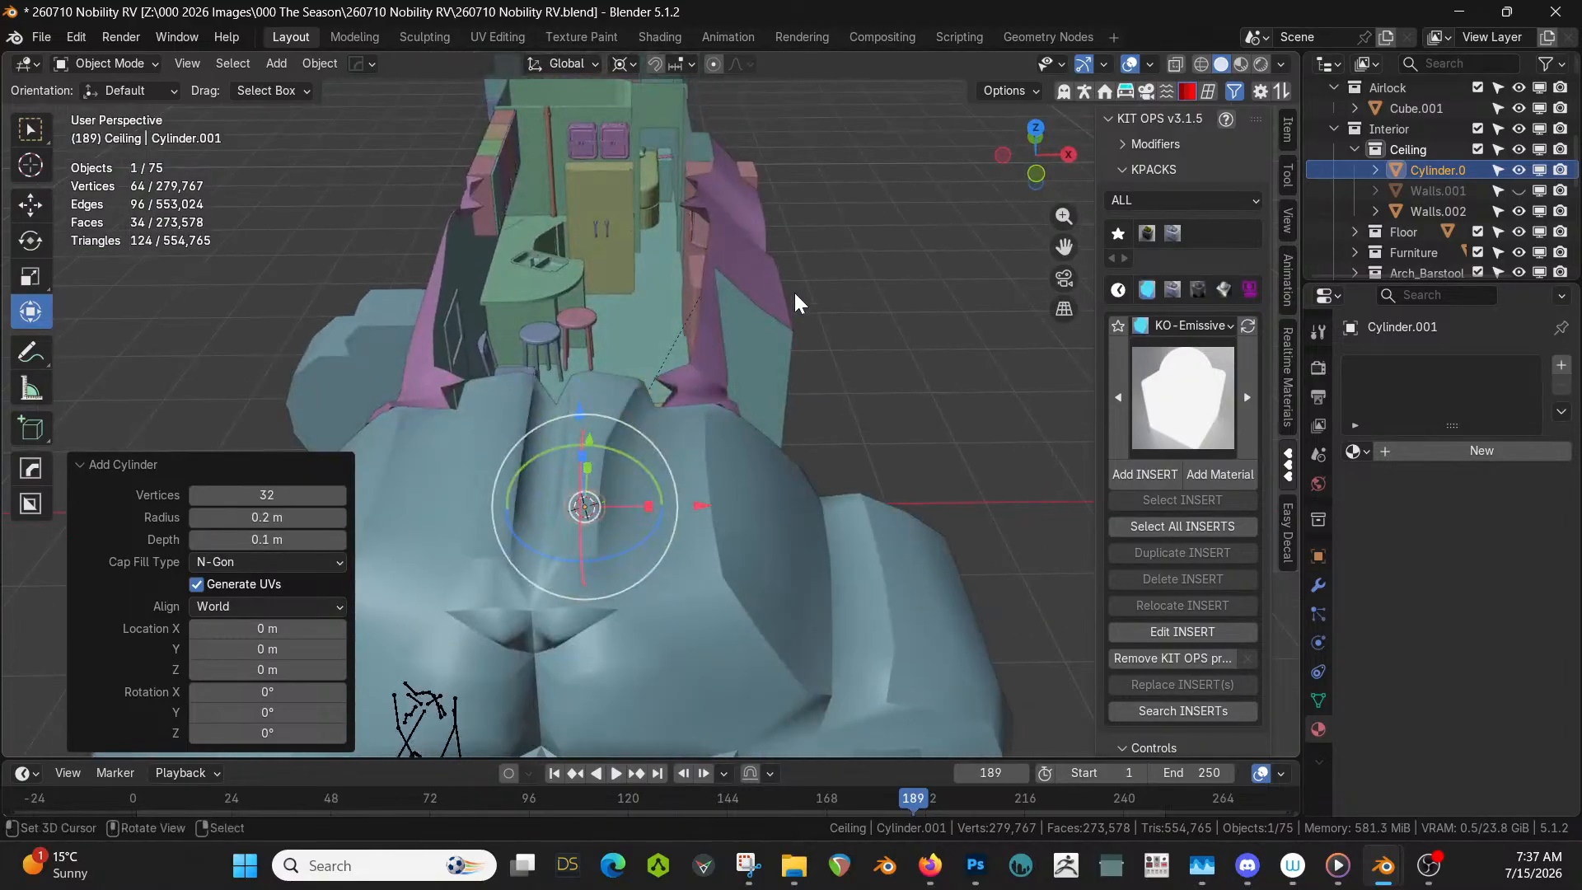
scroll(795, 294, "up", 2)
key("g")
key("z")
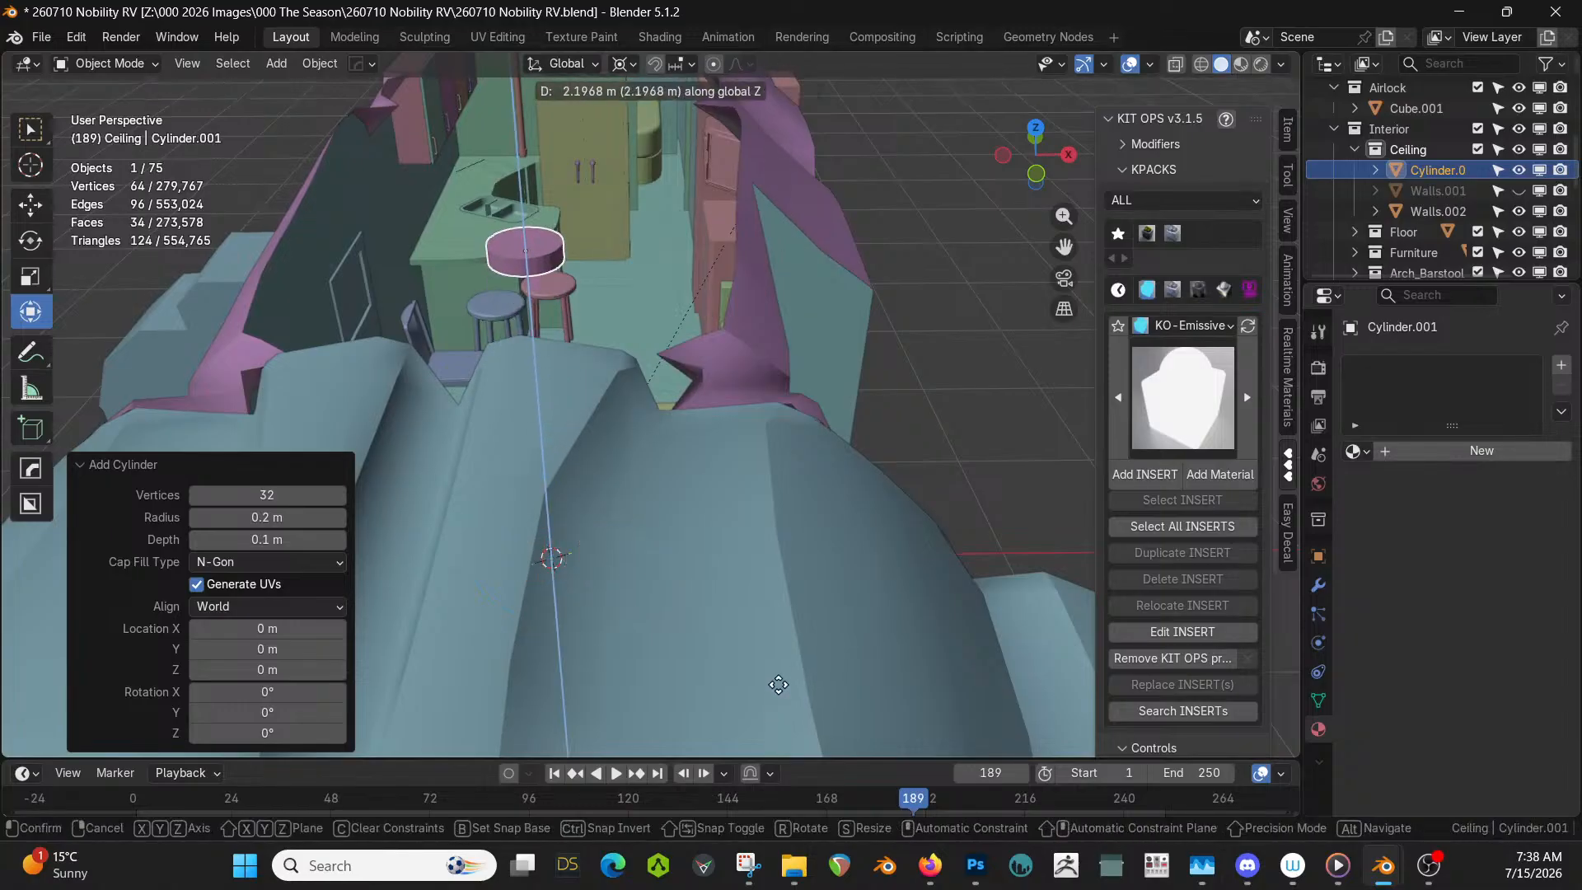
left_click(780, 660)
scroll(616, 201, "up", 1)
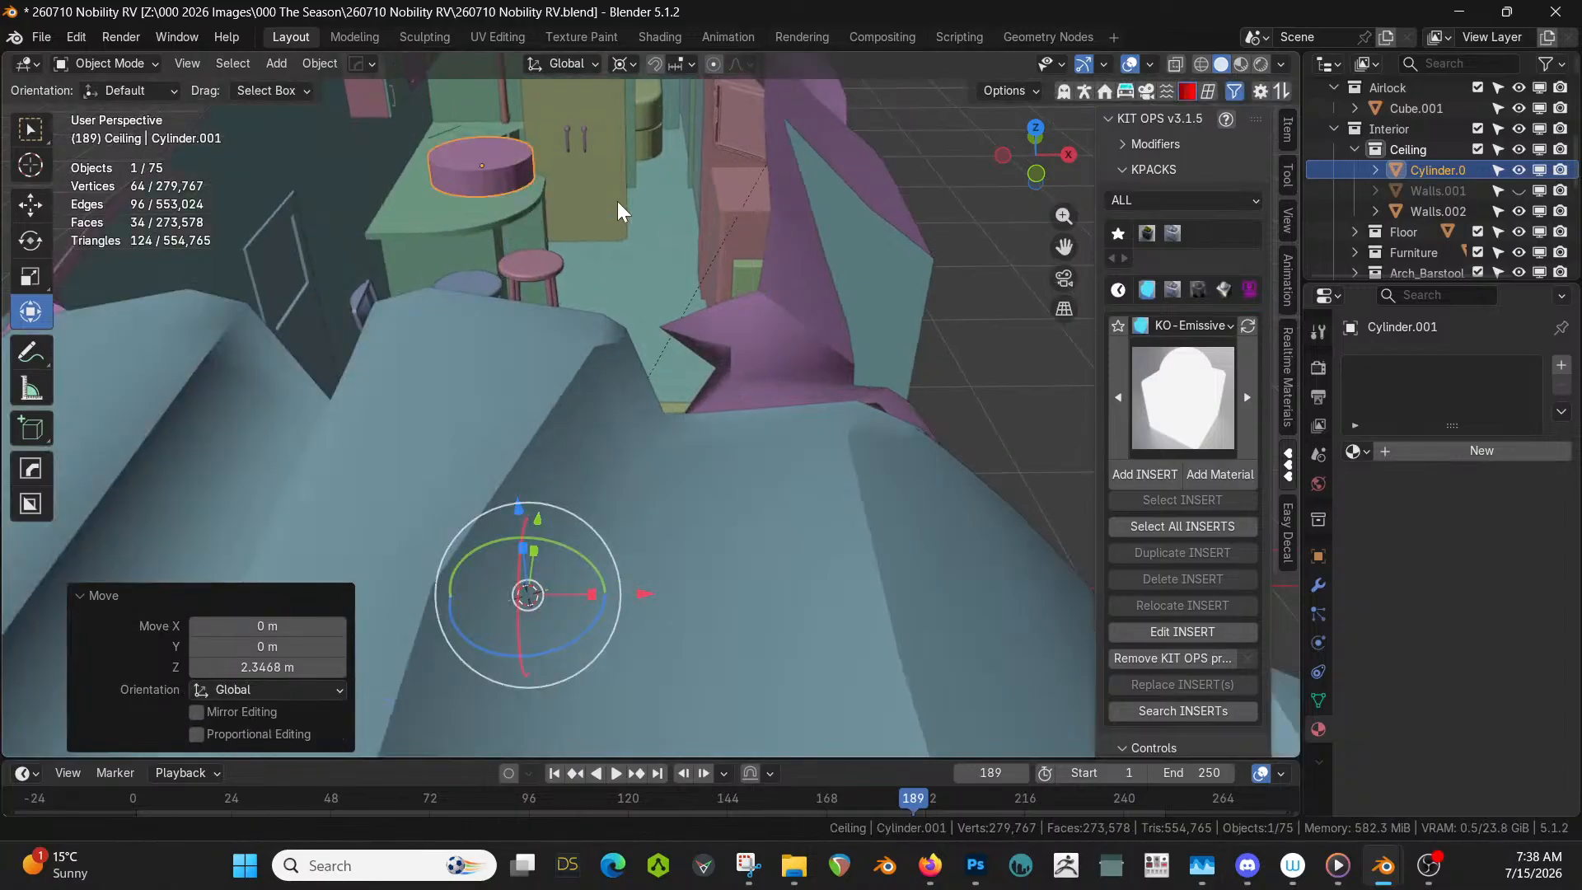
- Isolate the new cylinder and bevel its bottom face's rim about 0.05 m with 8 segments
key("KP_Divide")
middle_click_drag(617, 201, 612, 754)
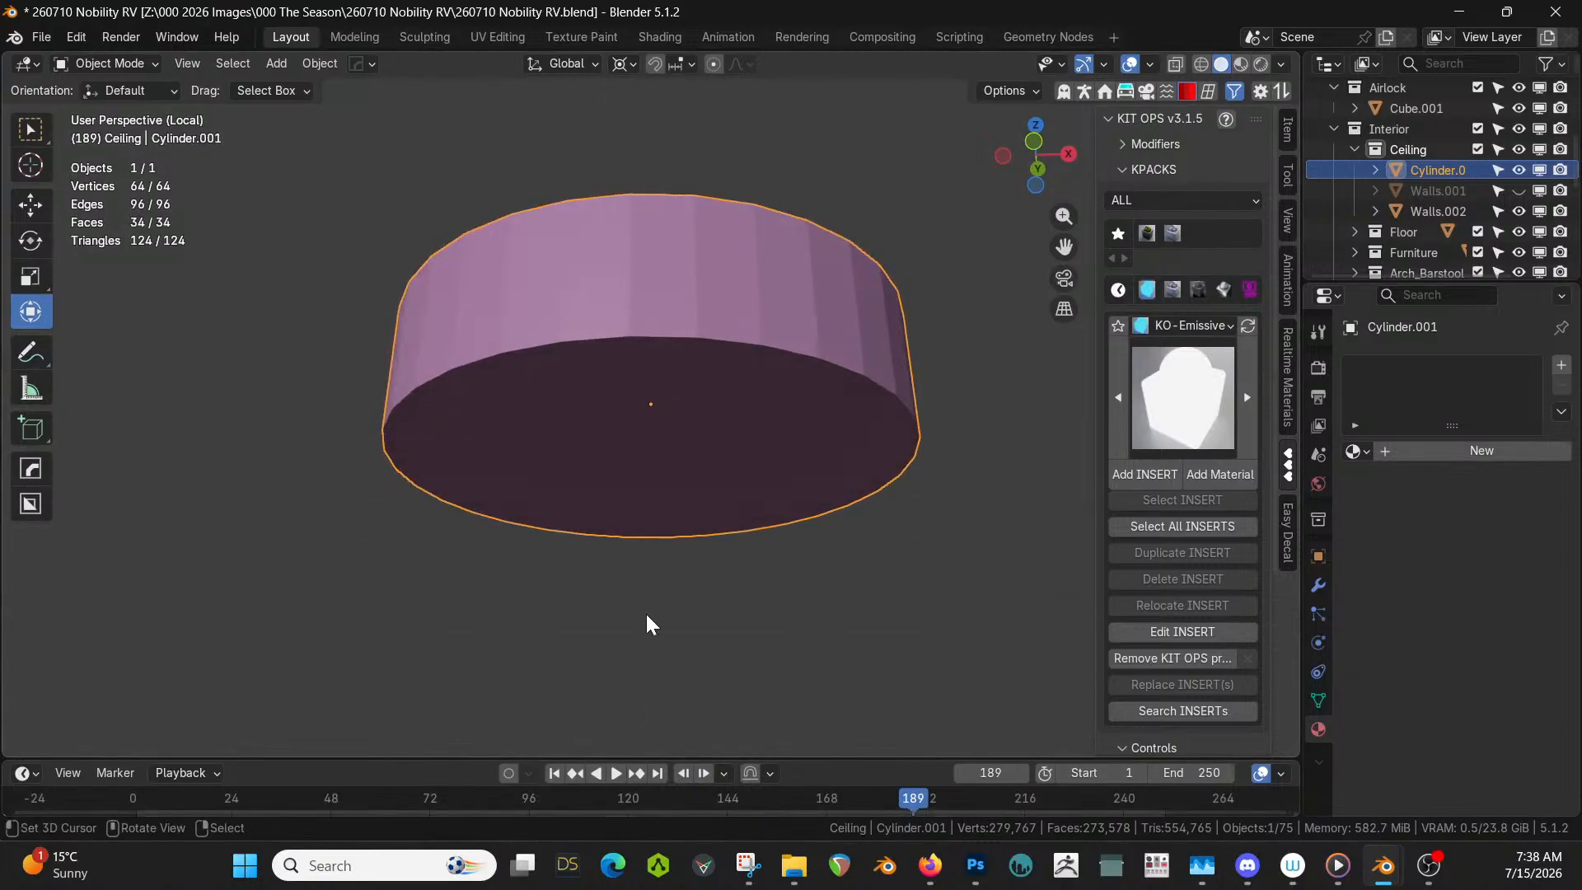
key("Tab")
left_click(671, 464)
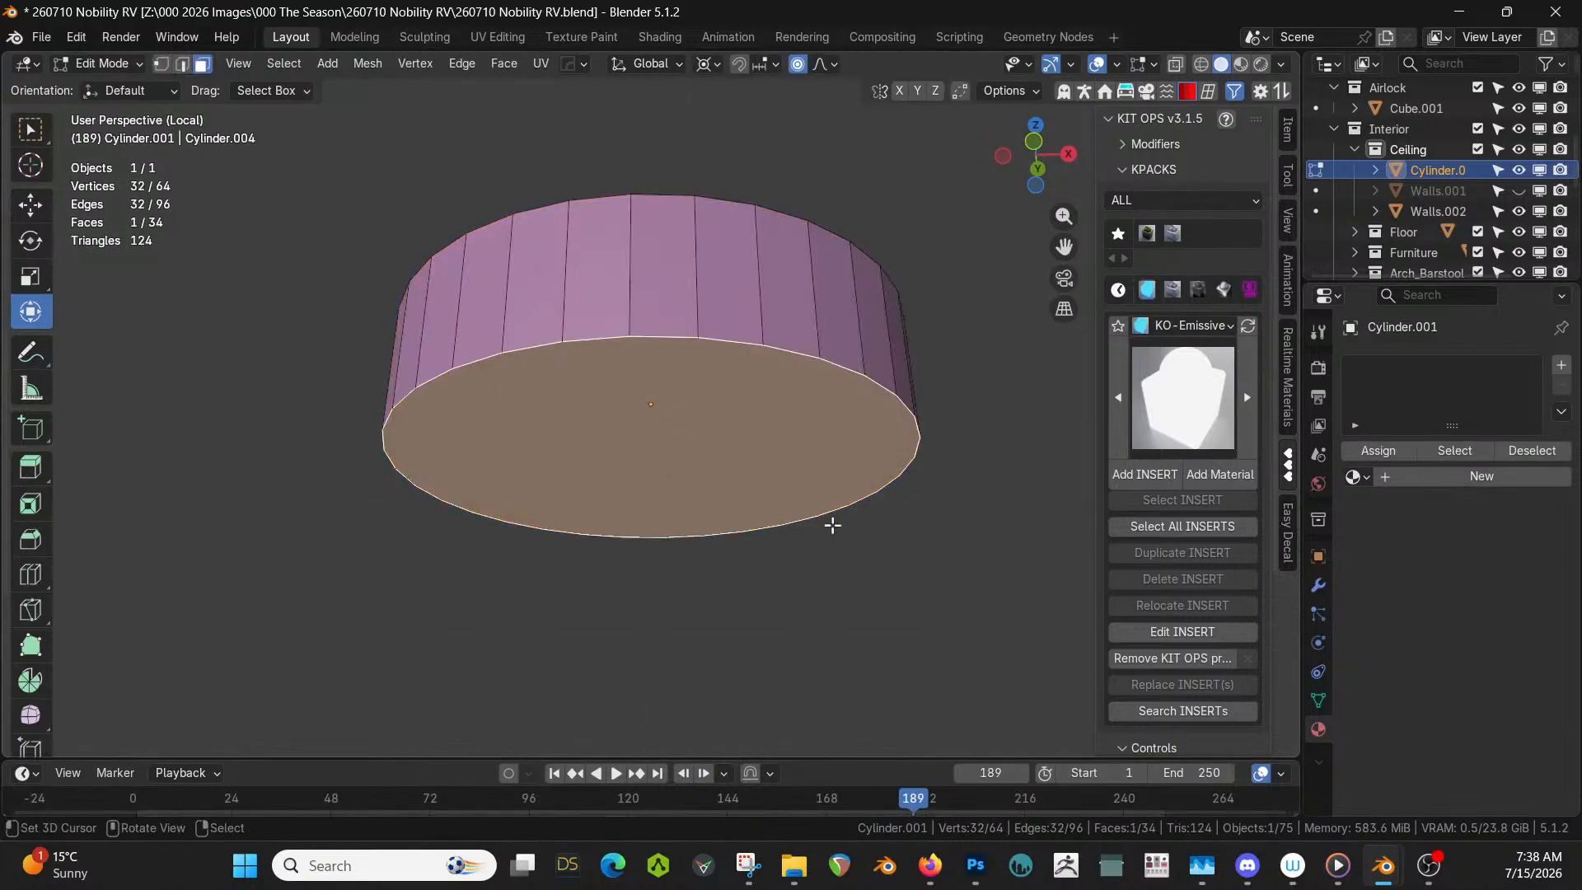
key("ctrl+b")
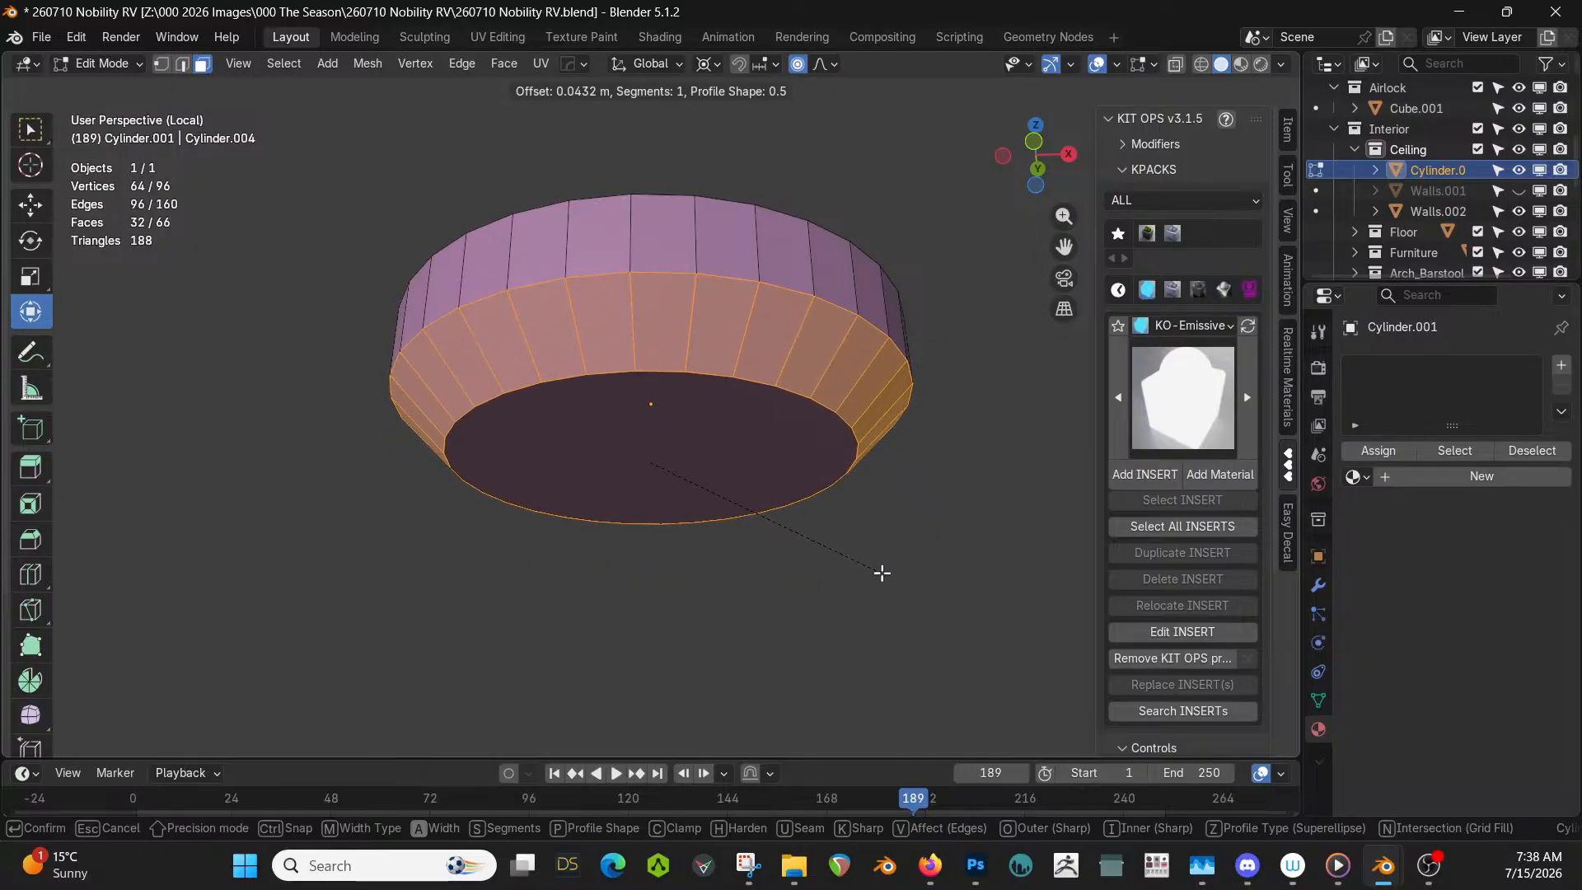
scroll(884, 577, "up", 4)
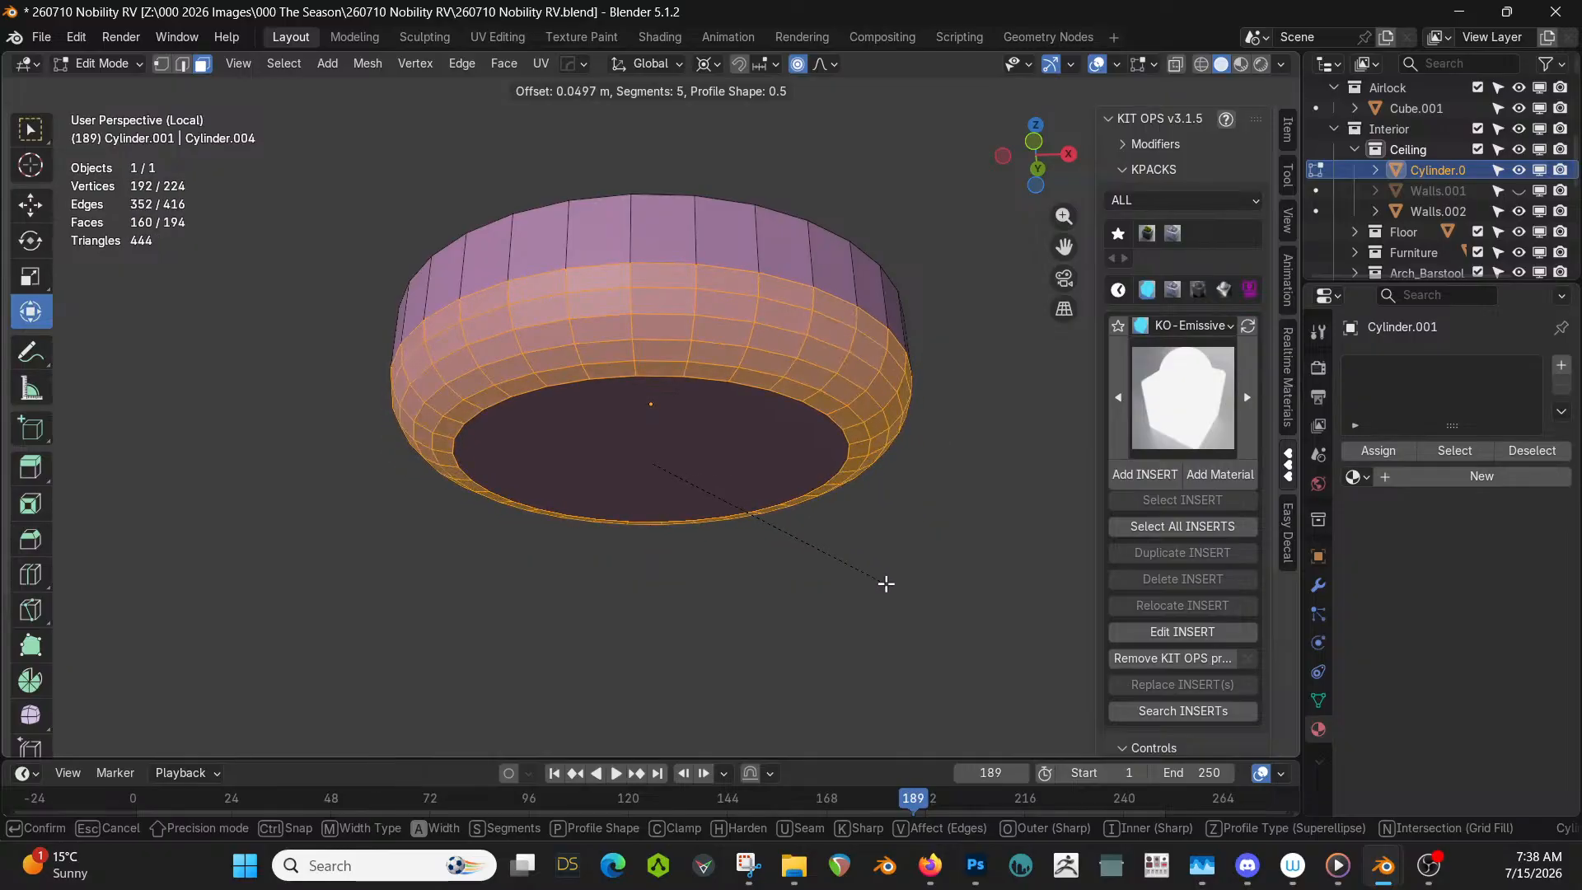
scroll(886, 583, "up", 2)
scroll(886, 583, "up", 1)
left_click(886, 583)
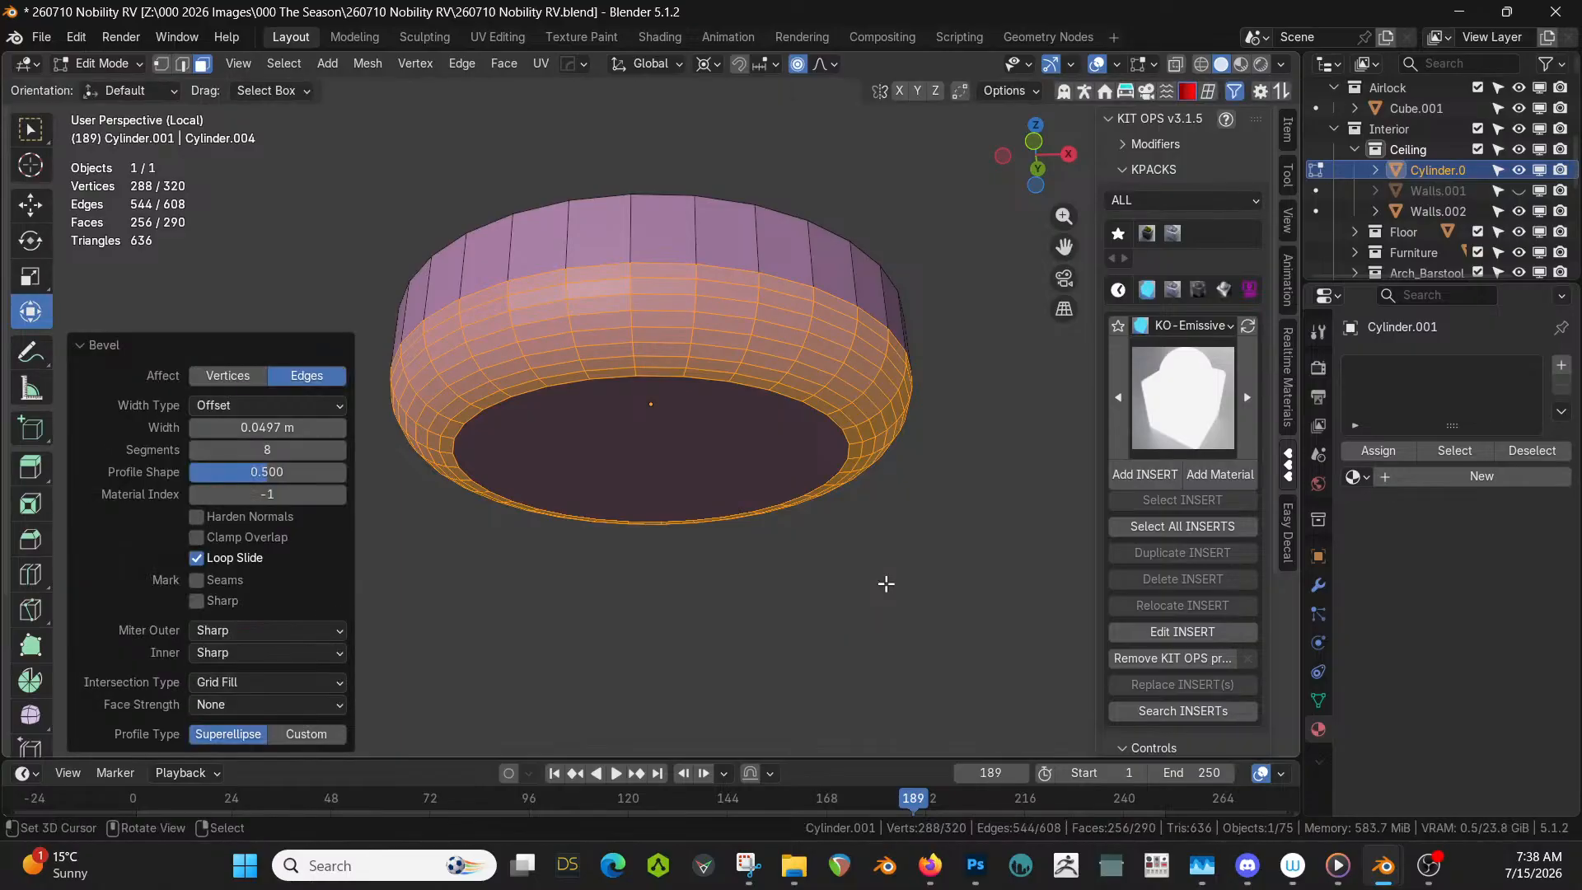
- Extrude the cylinder's bottom face about 0.0057 m inward to recess it, and return to the full scene
left_click(715, 473)
key("e")
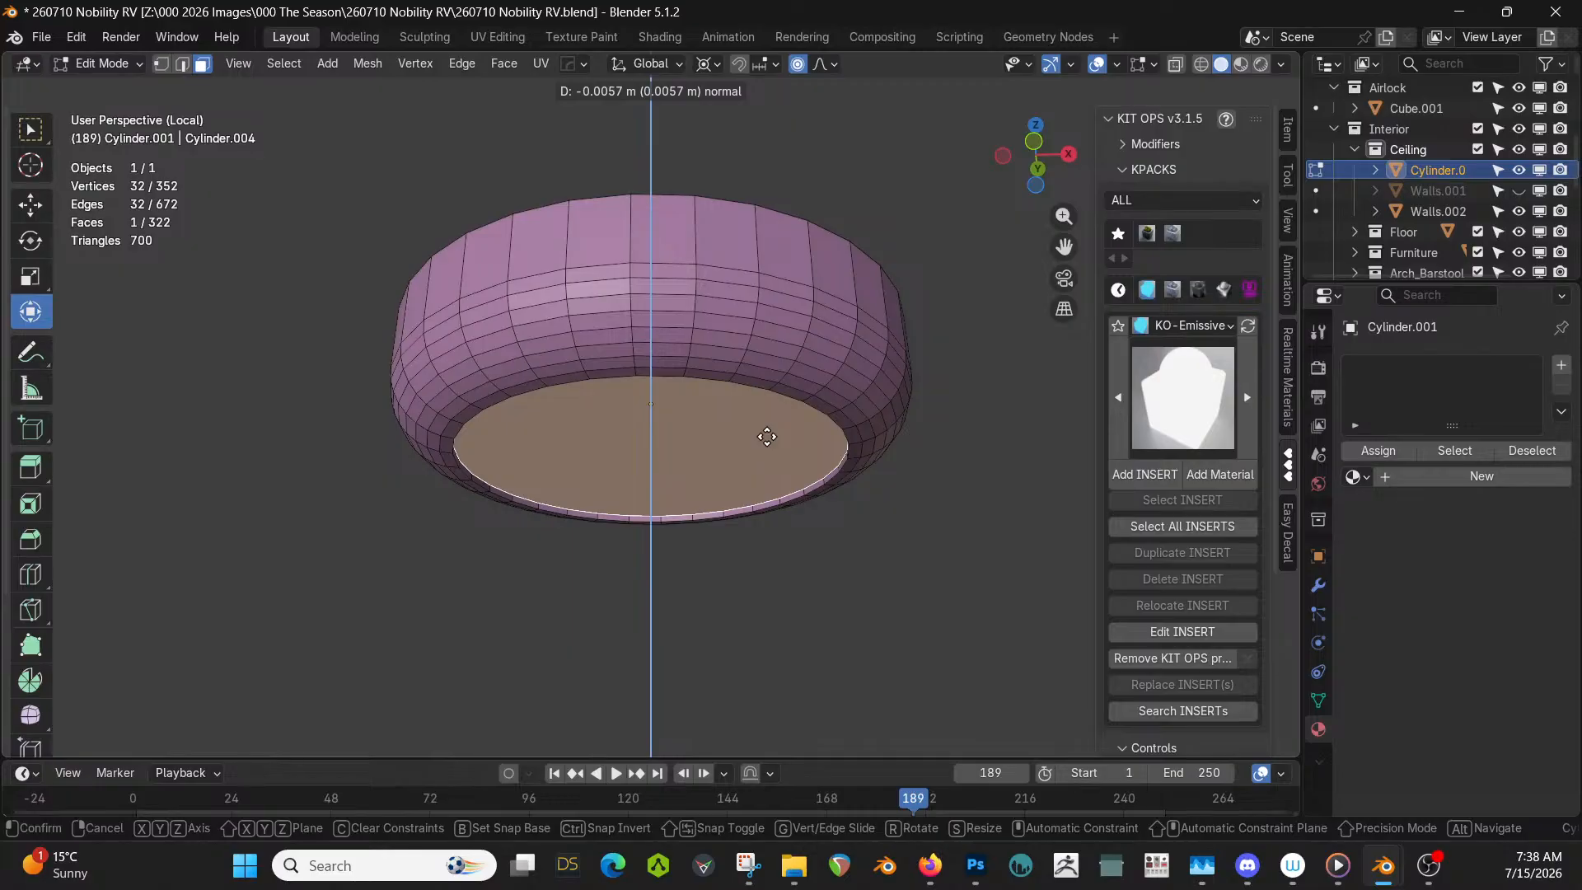
left_click(767, 437)
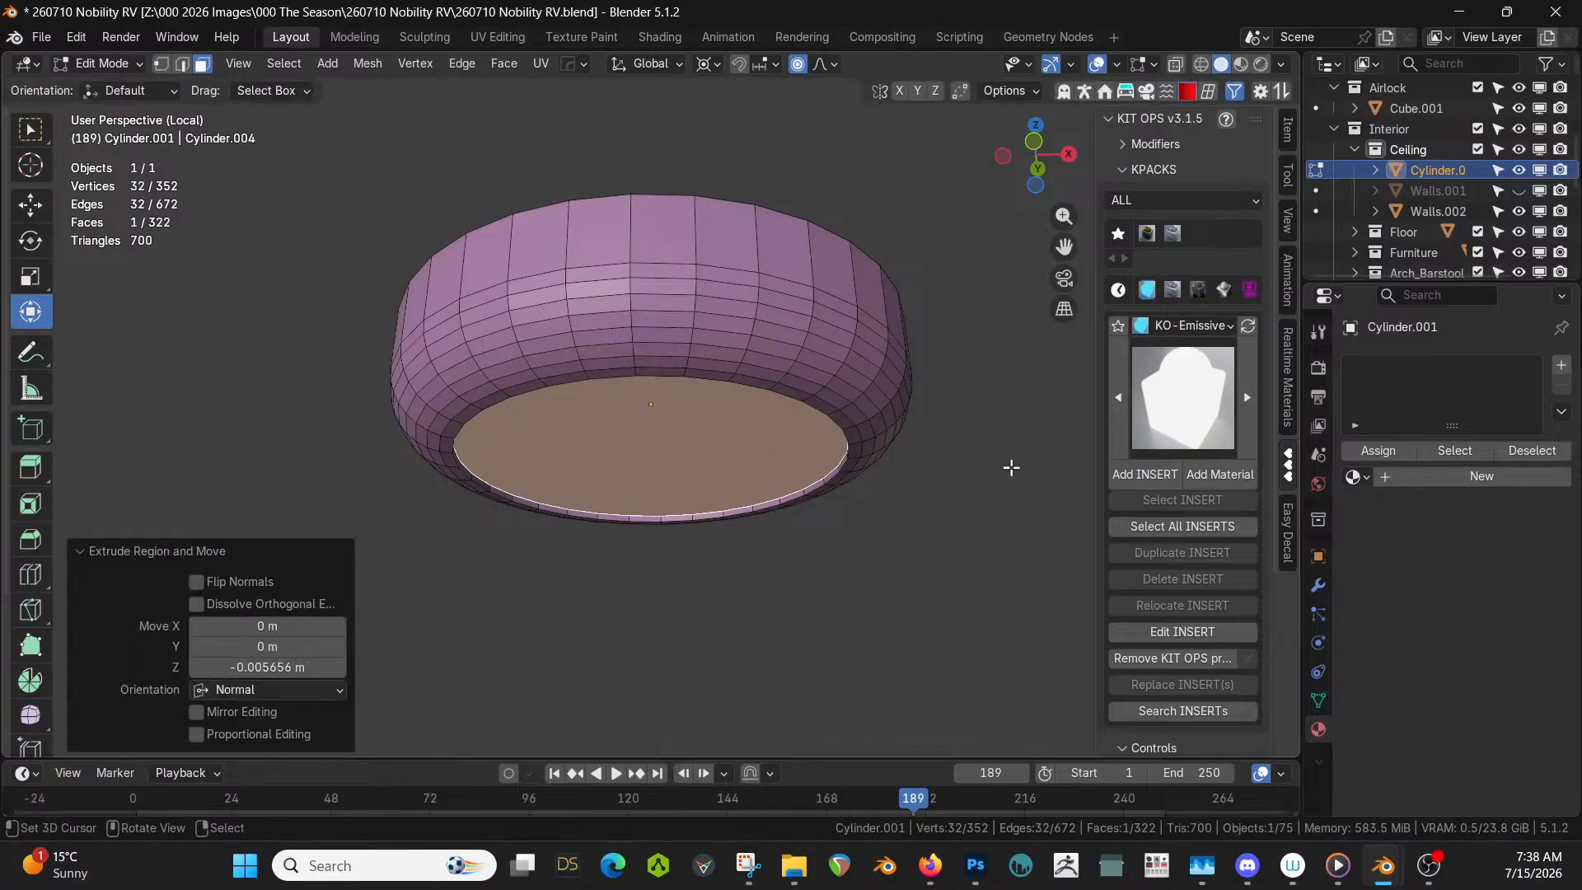
key("Tab")
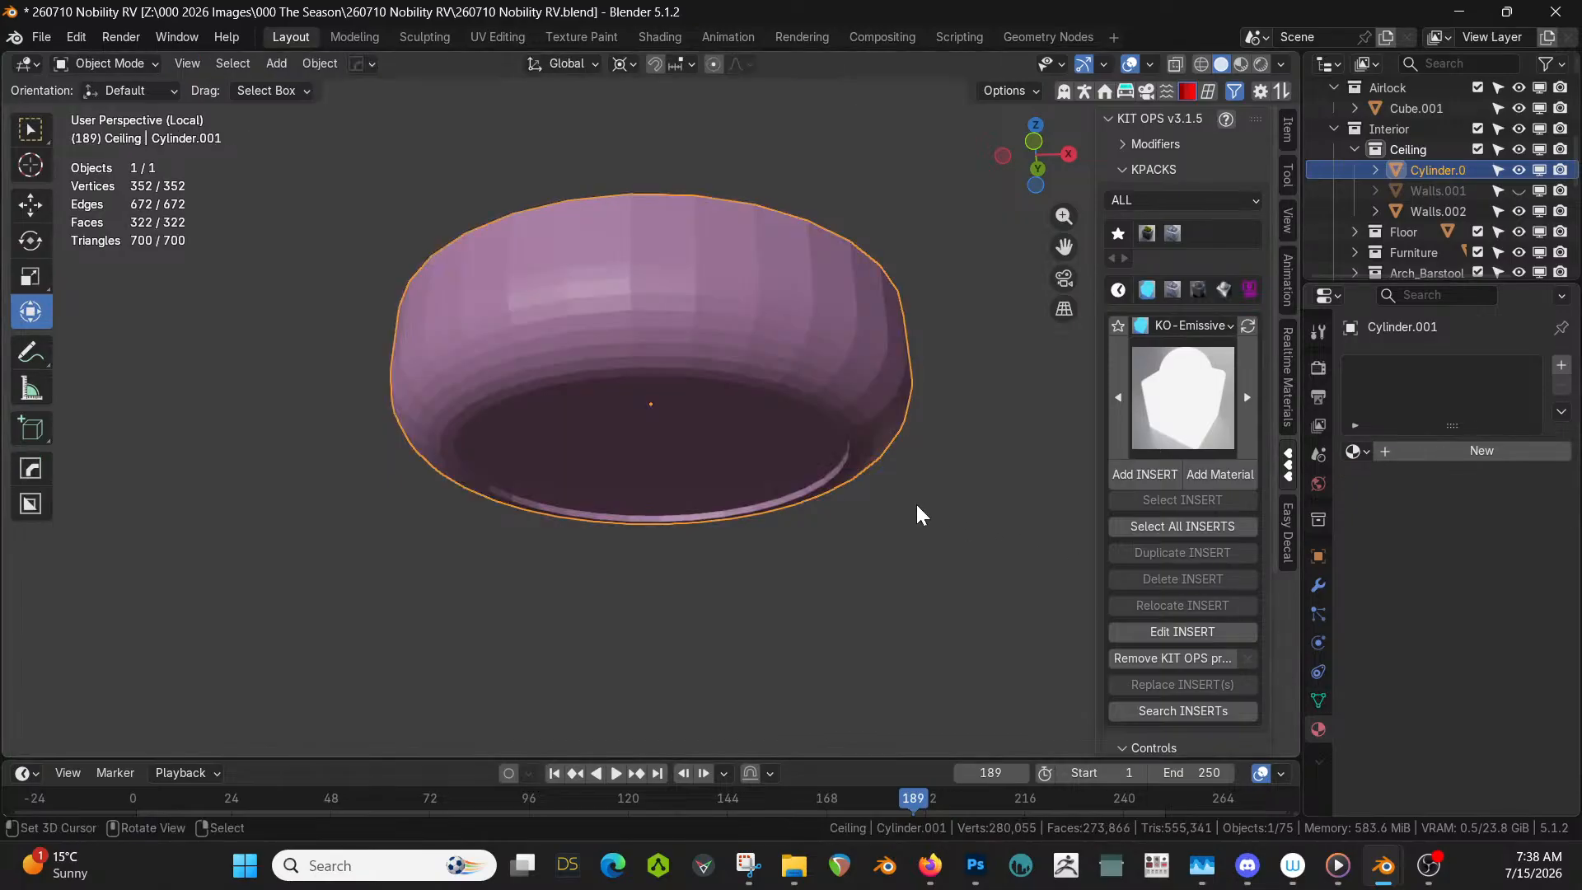
key("slash")
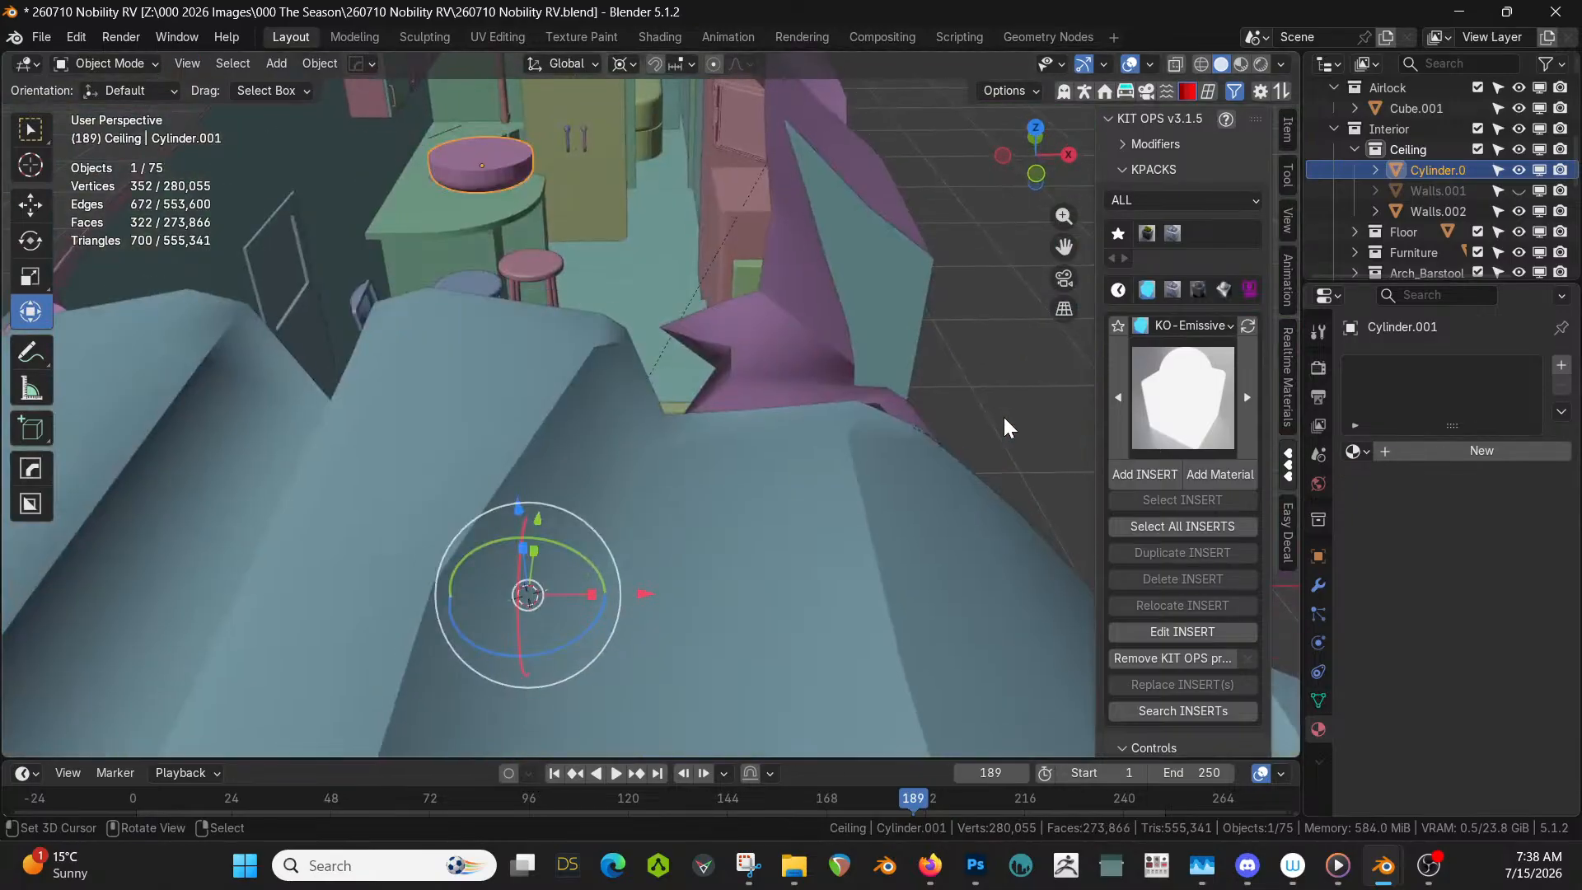
- Unhide and select the Walls.001 ceiling to check its material slots, and hide it again
scroll(1005, 415, "down", 4)
left_click(1519, 190)
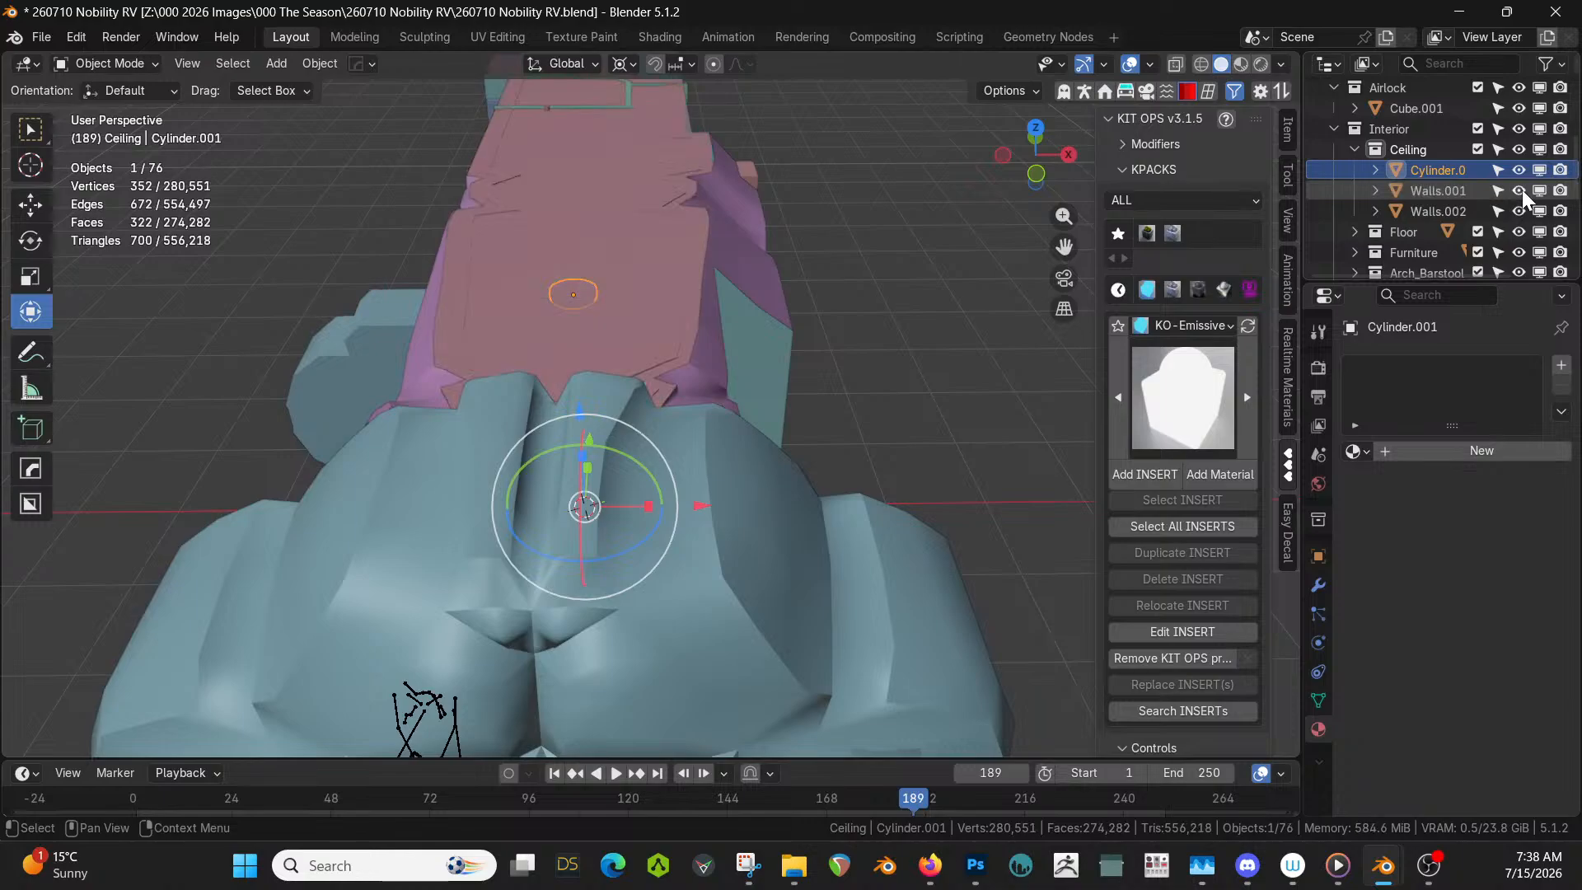
left_click(1452, 190)
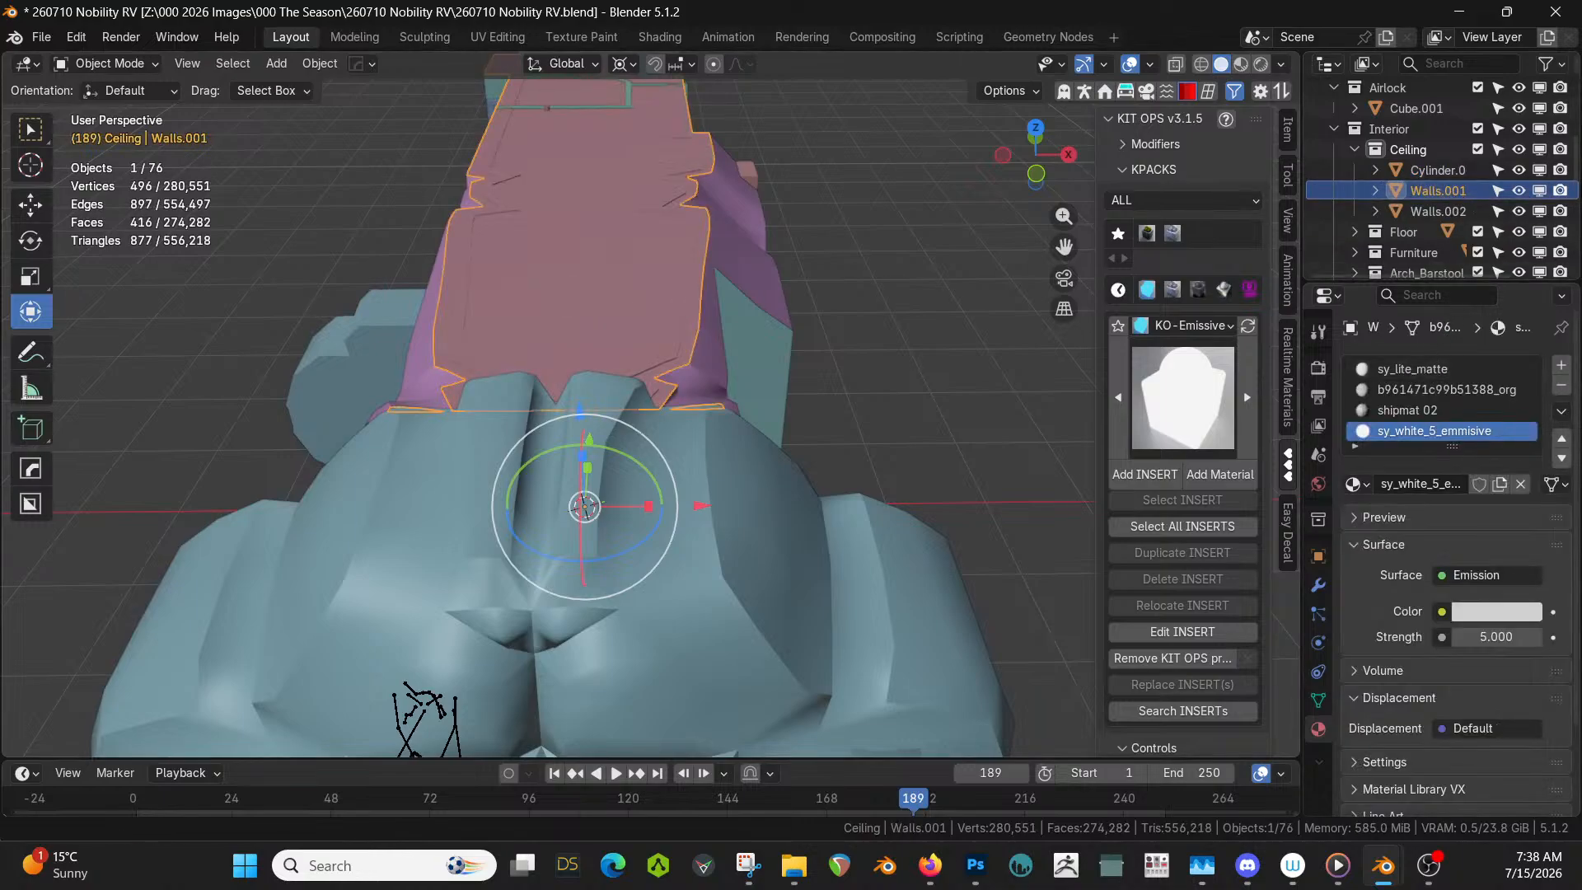
left_click(1519, 190)
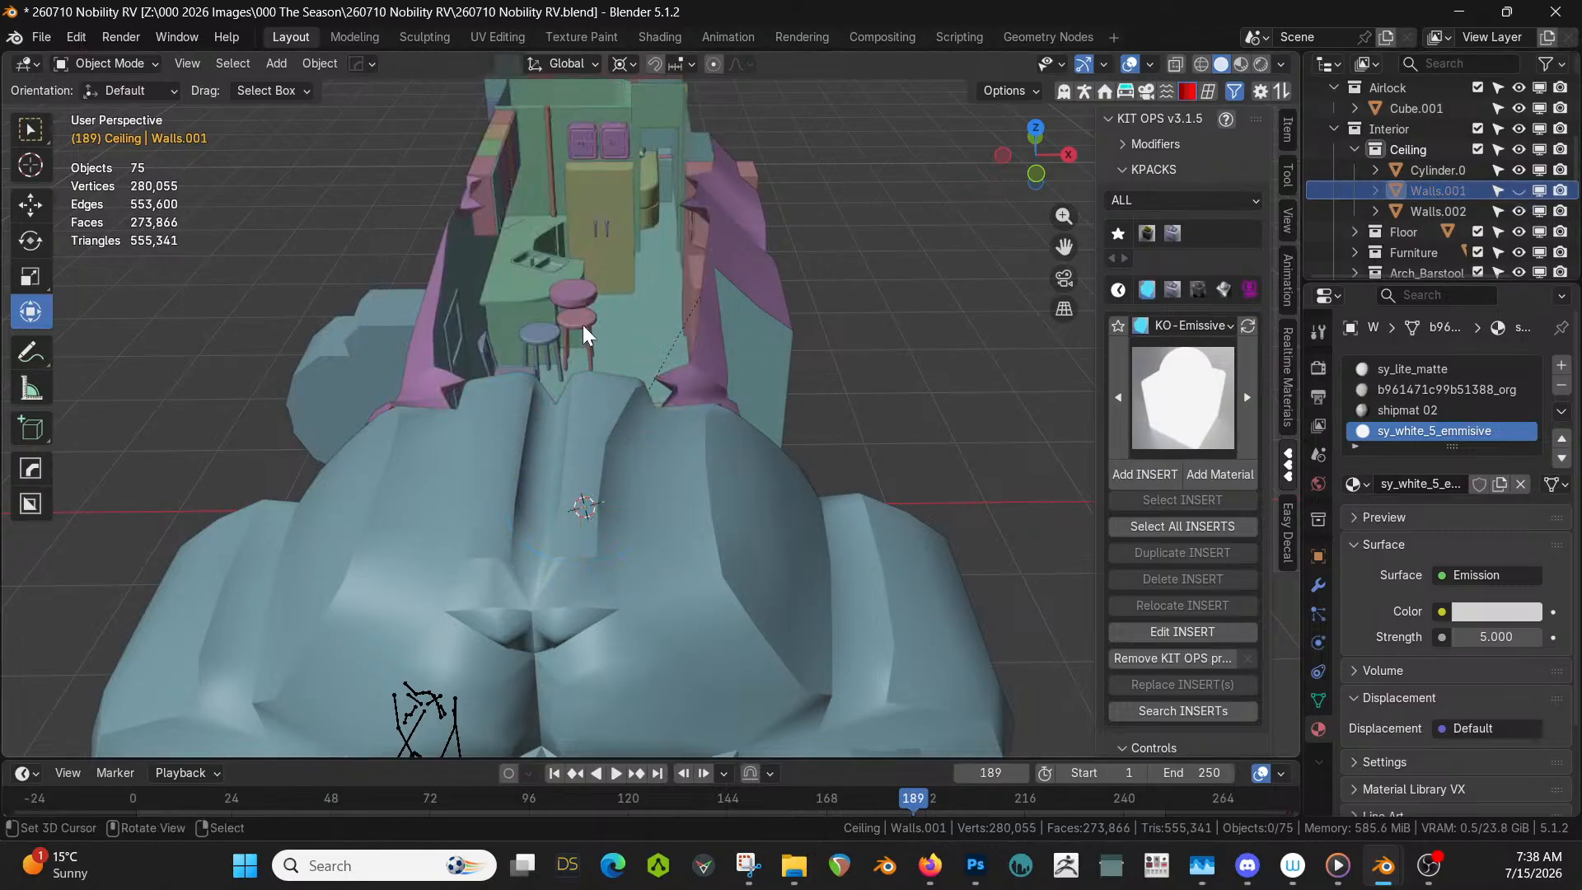
- Select the cylindrical fixture and give it the existing sy_lite_matte material
left_click(564, 295)
left_click(1352, 451)
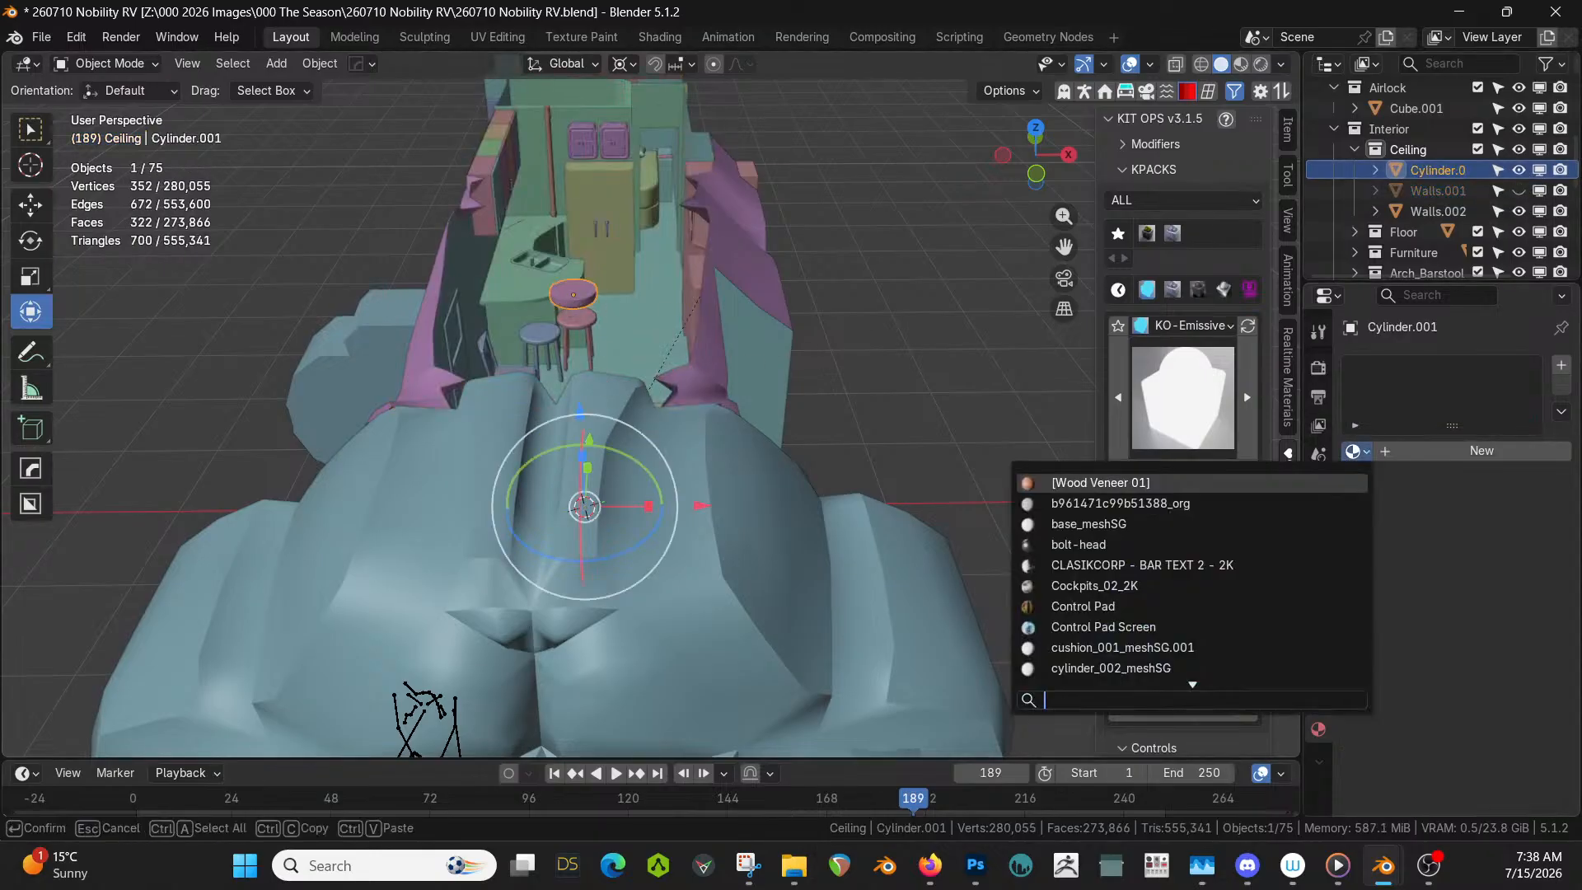
type("lite")
key("Return")
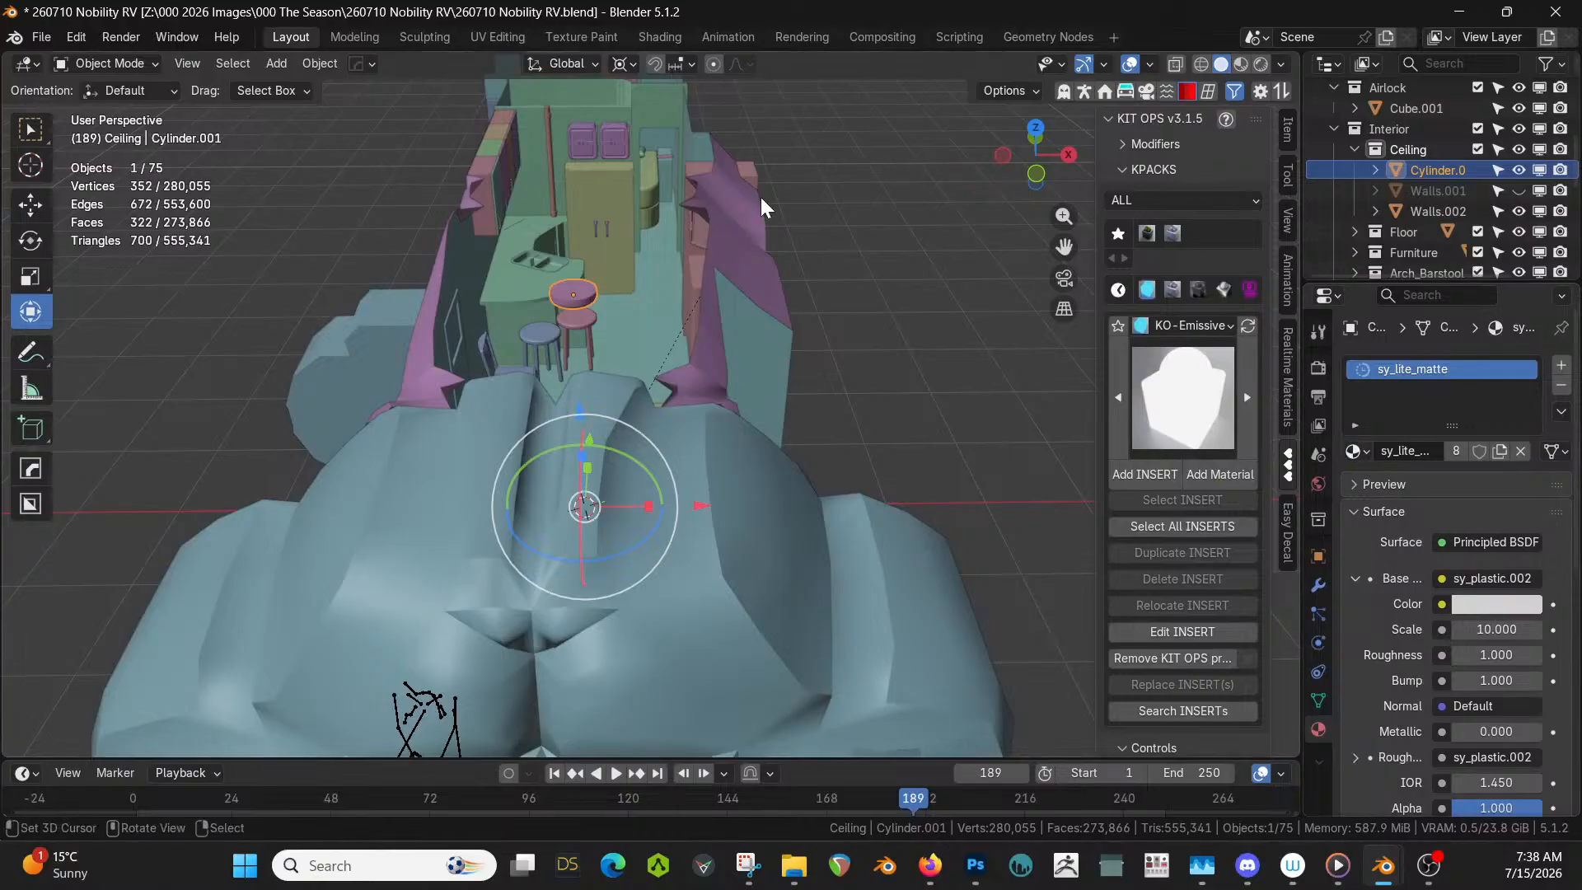
- Assign sy_white_5_emmisive to the fixture's recessed bottom face in a second material slot and make that material a single-user copy
middle_click_drag(756, 205, 763, 72)
scroll(685, 184, "up", 3)
middle_click_drag(685, 185, 712, 282, "shift")
key("Tab")
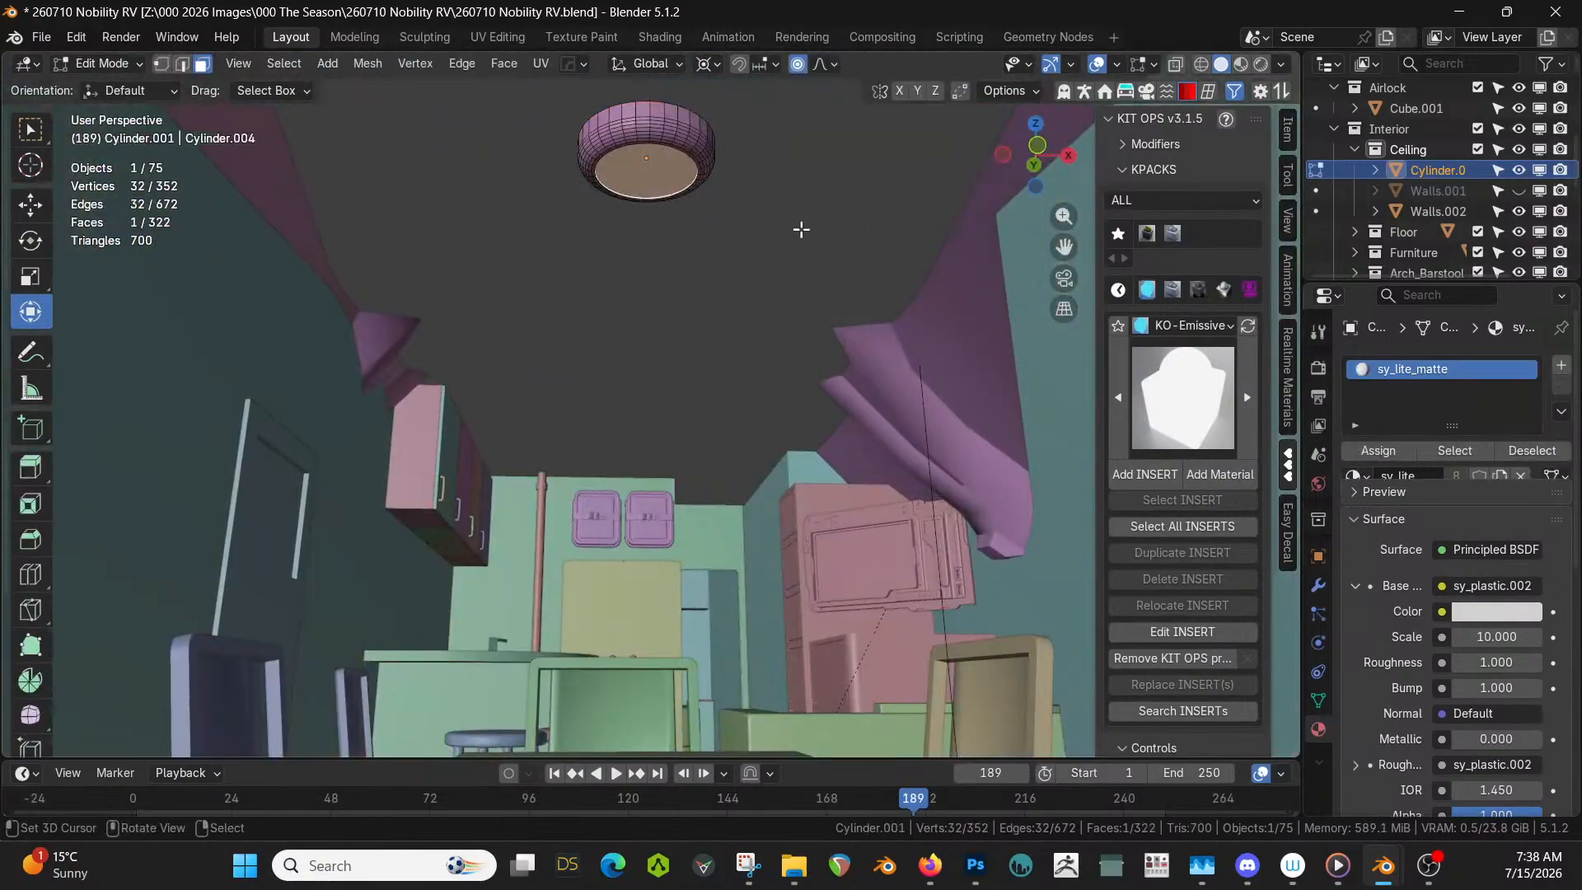
left_click(1562, 365)
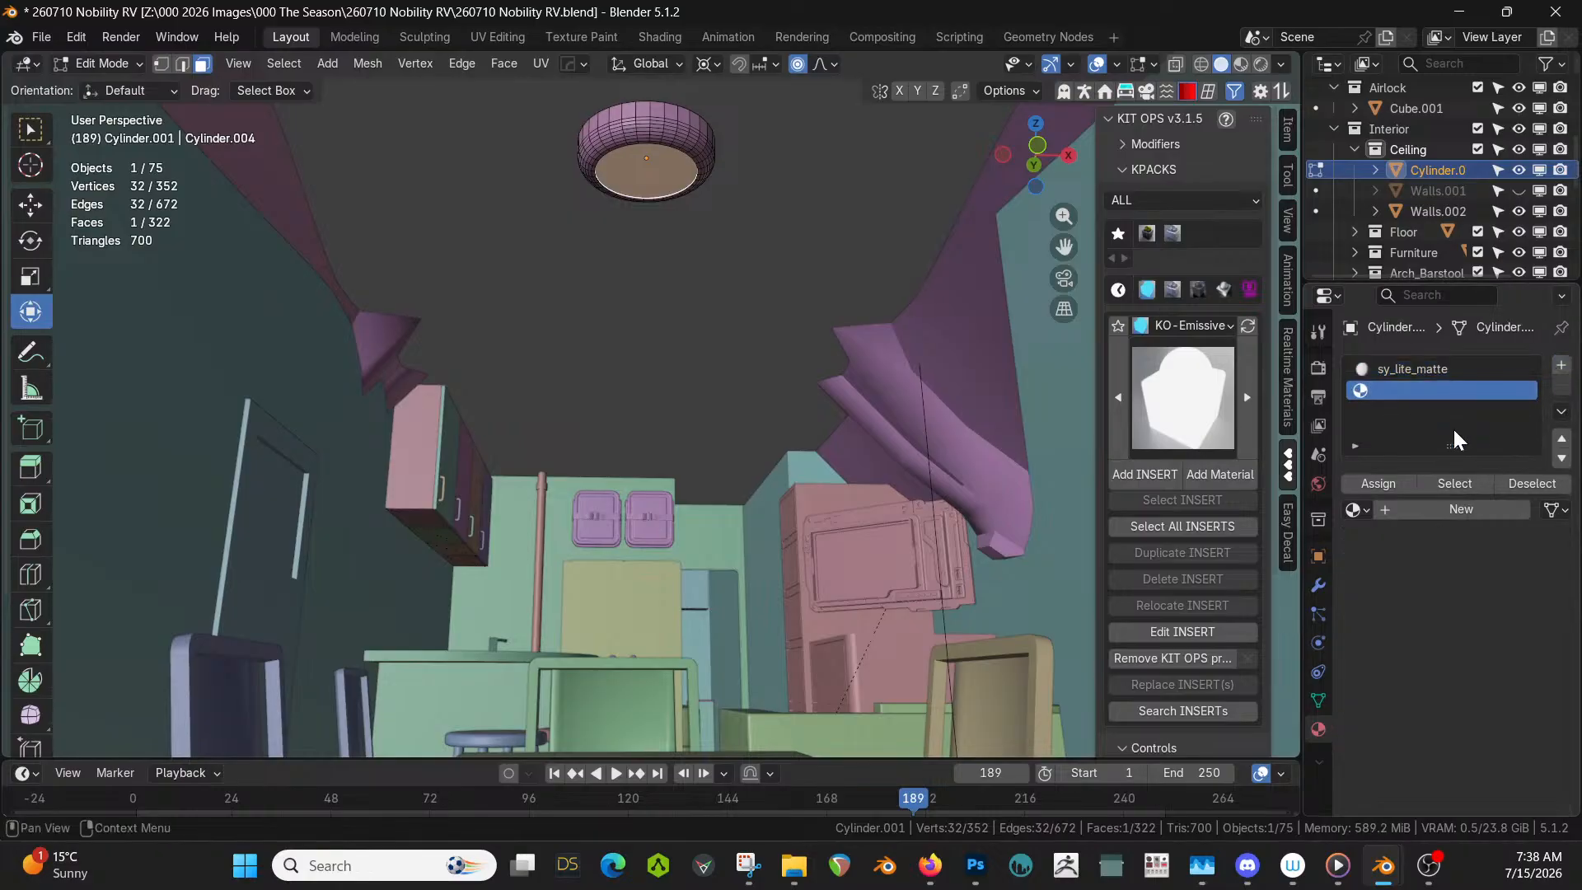
left_click(1357, 509)
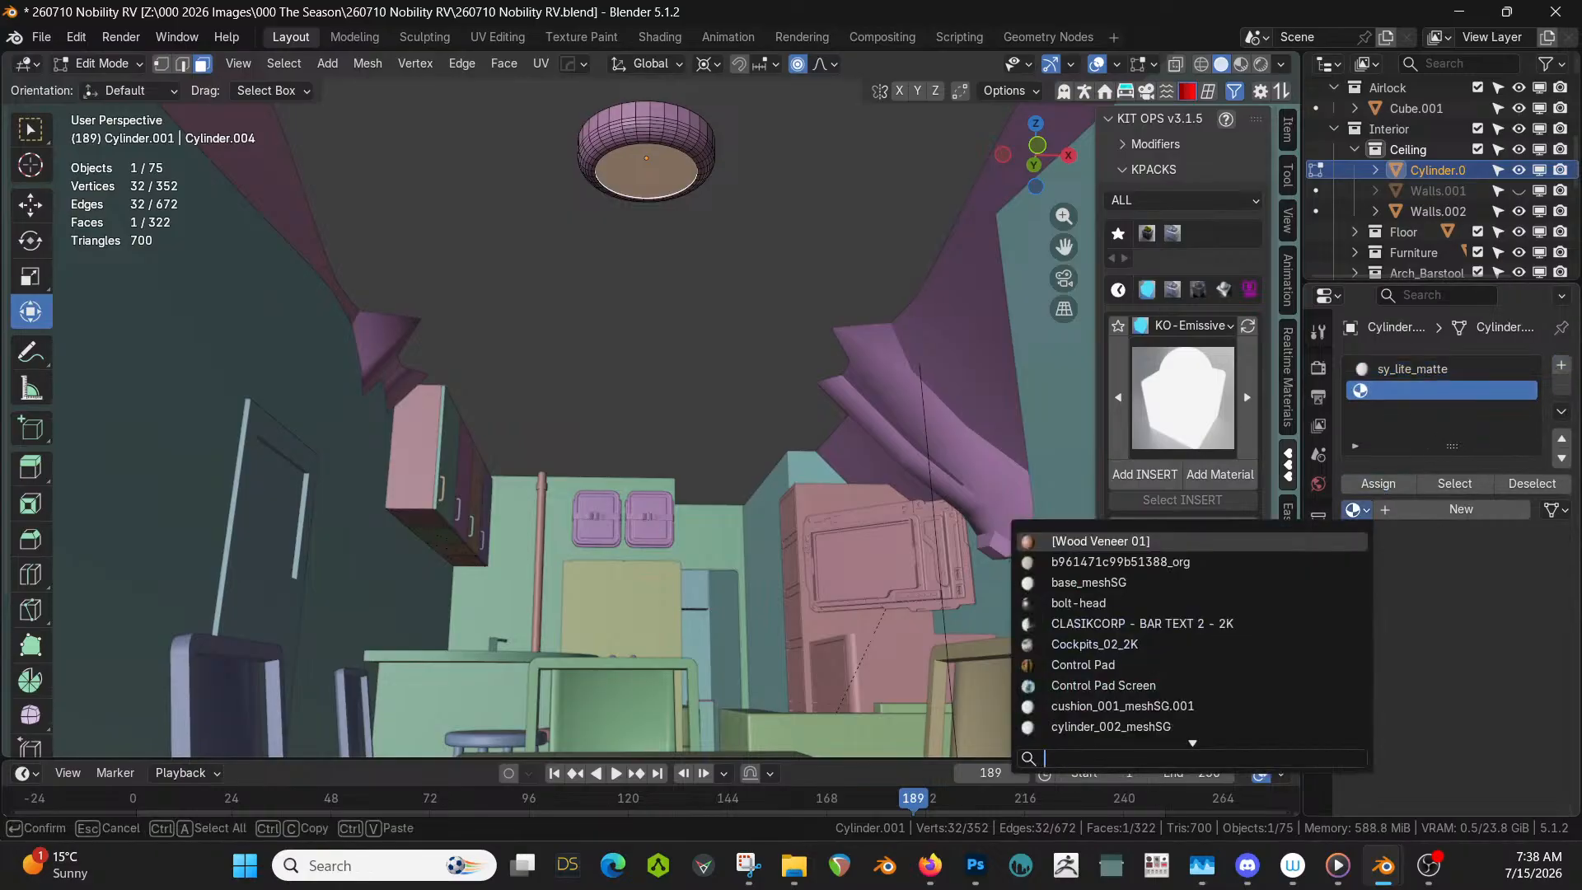
type("white")
key("Return")
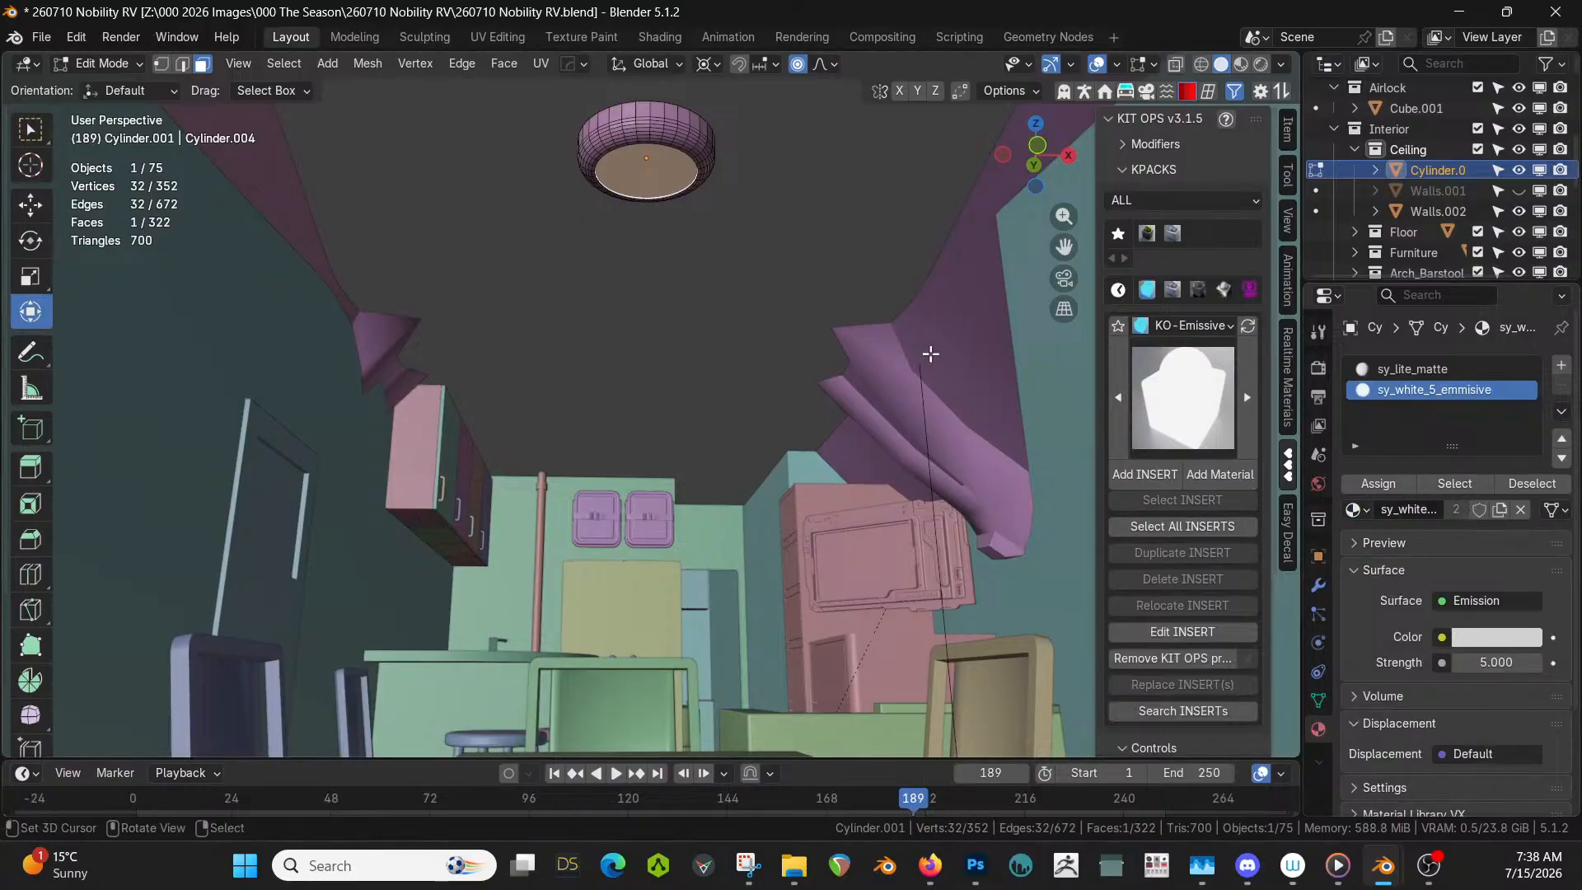
key("Tab")
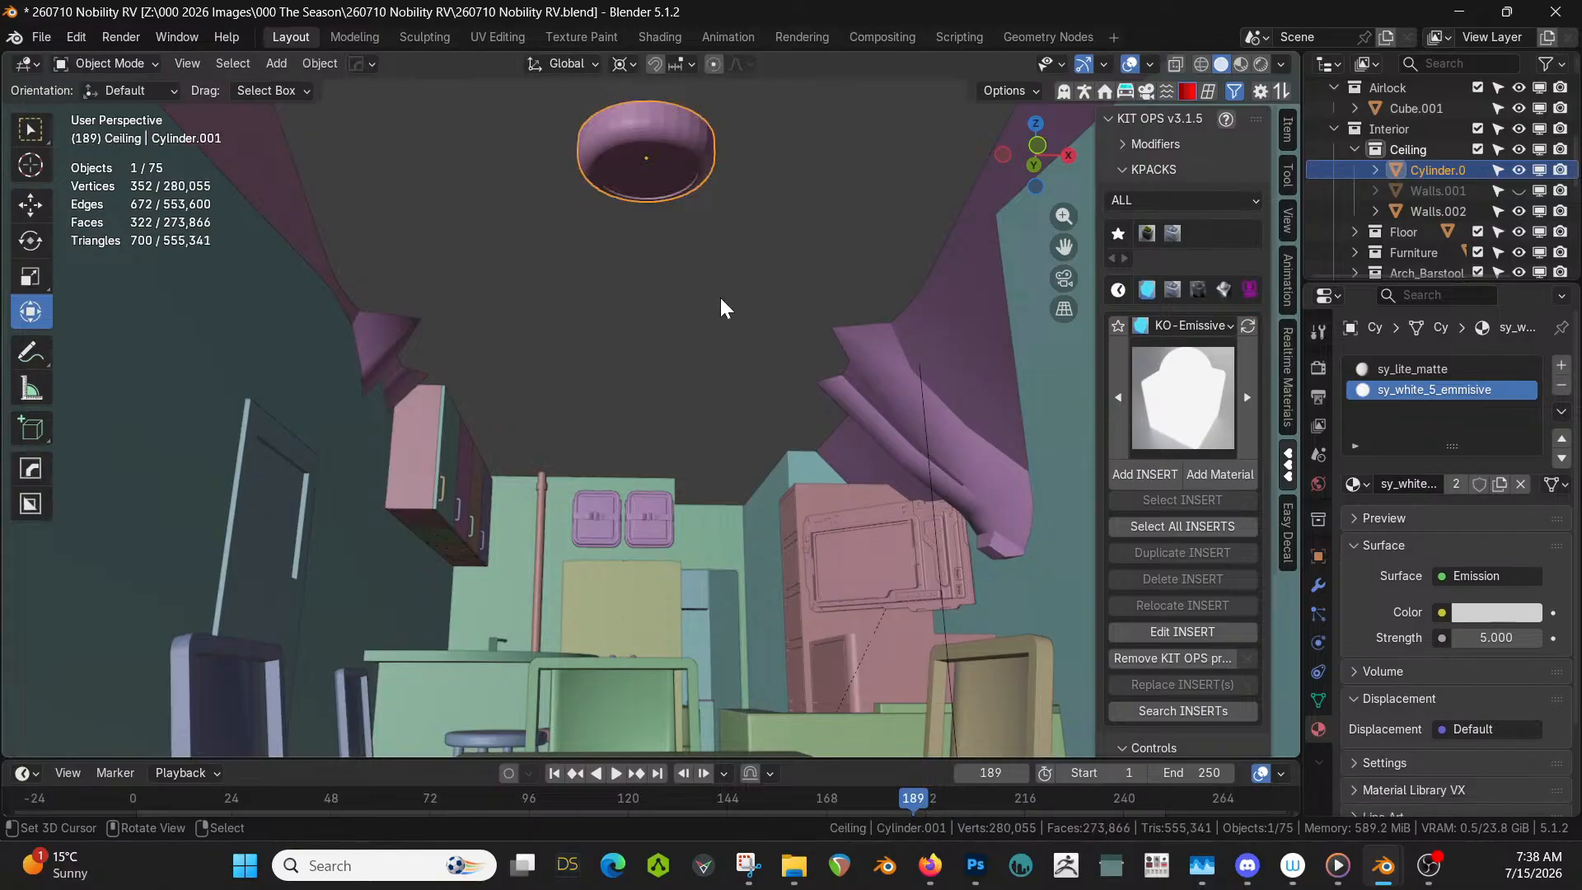
left_click(1500, 484)
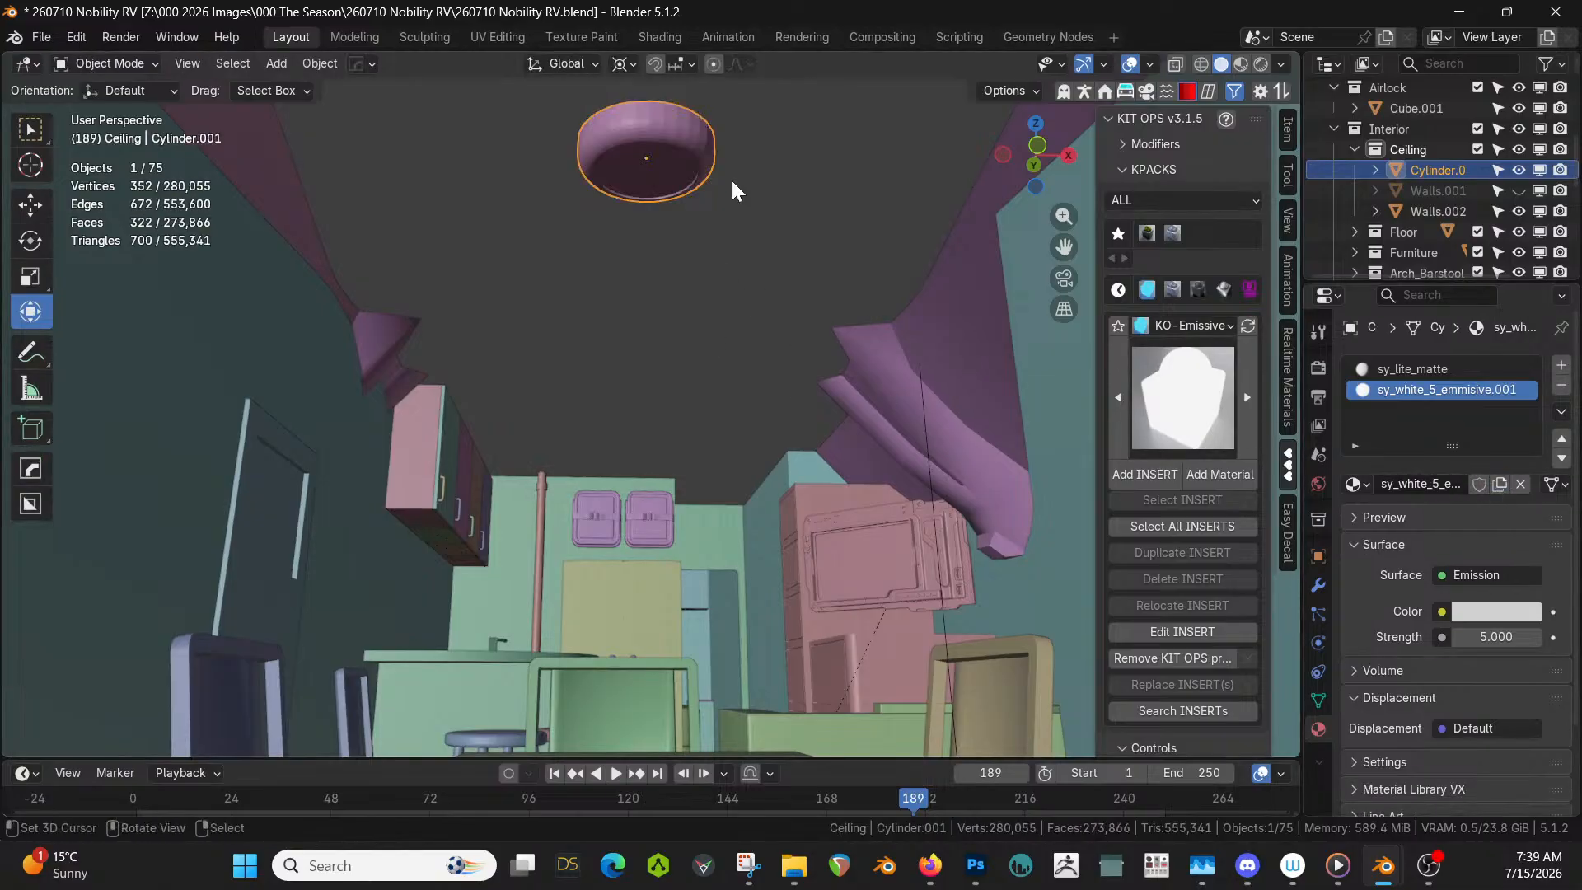
- Unhide the Walls.001 ceiling and raise the fixture about 0.08 m along the global Z axis
key("KP_7")
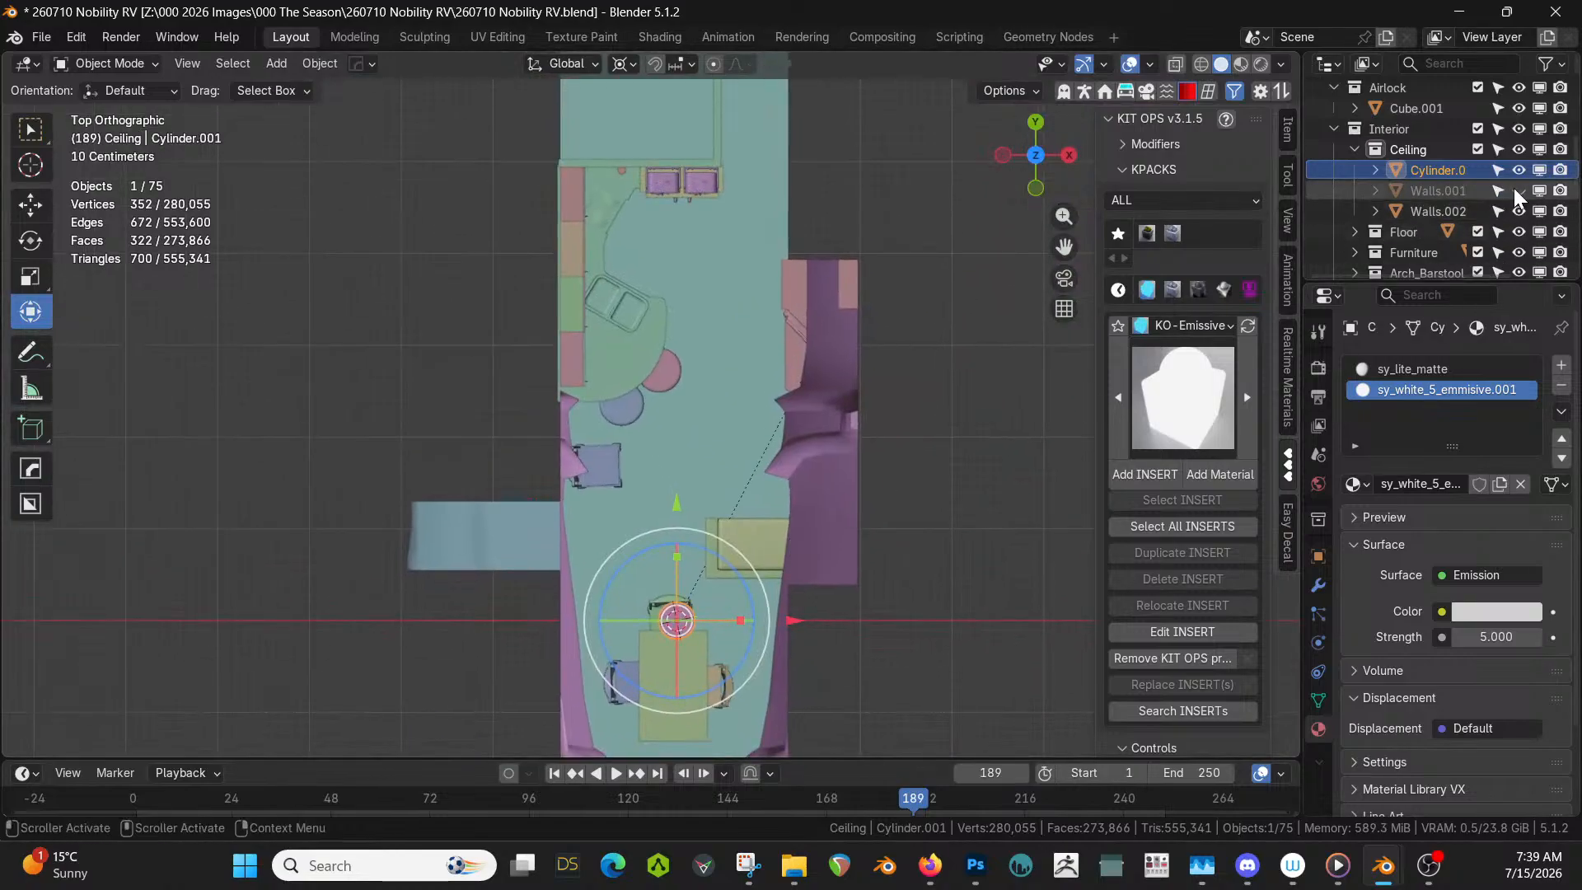
left_click(1517, 190)
middle_click_drag(907, 305, 796, 325)
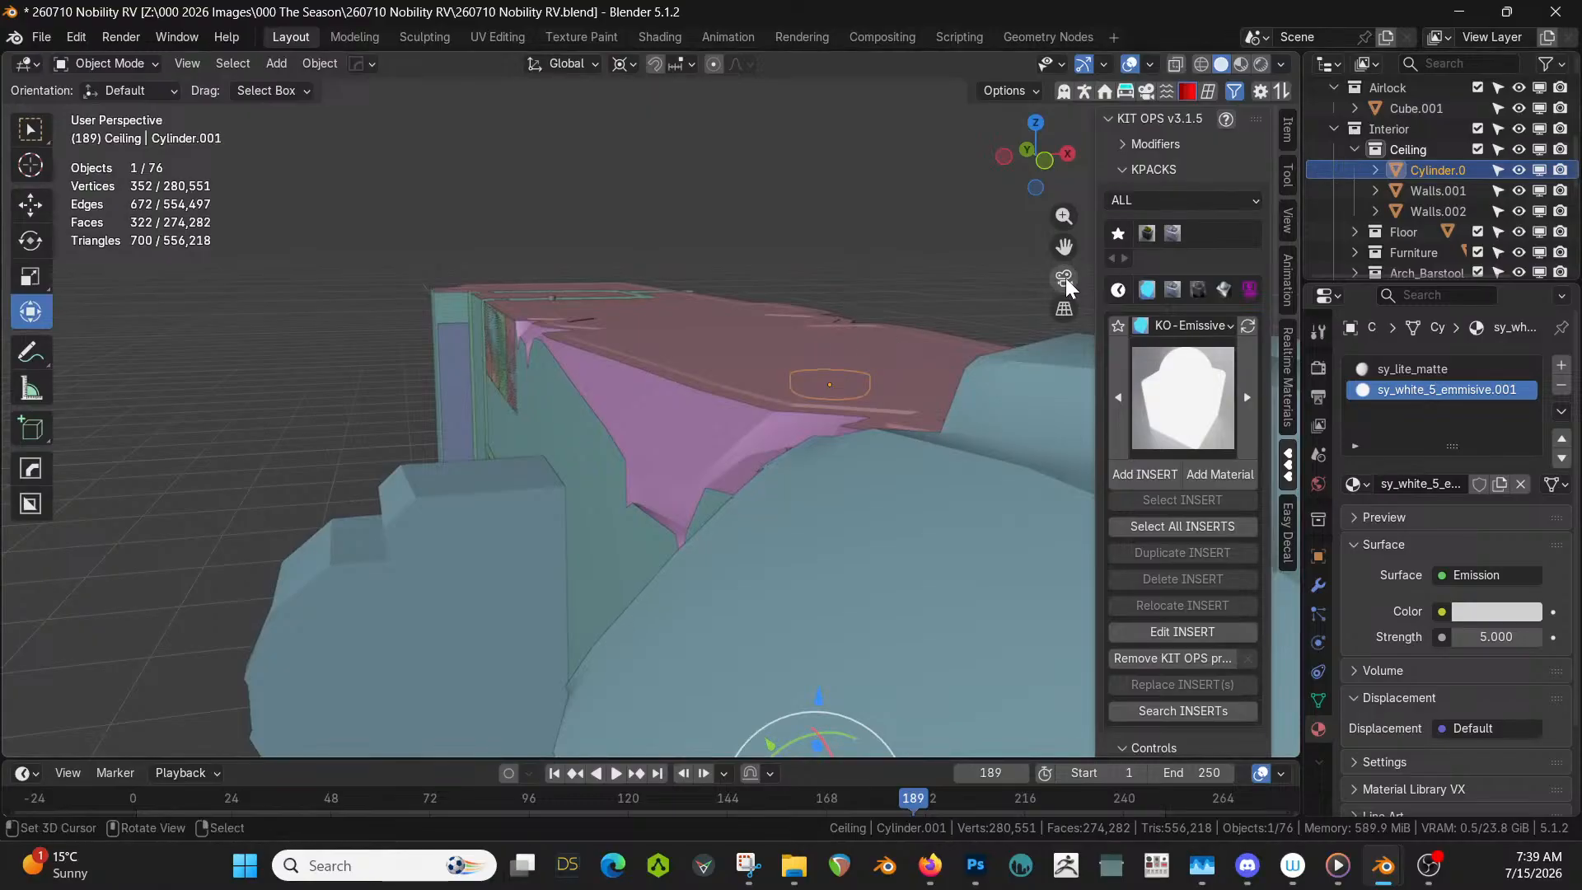
key("g")
key("z")
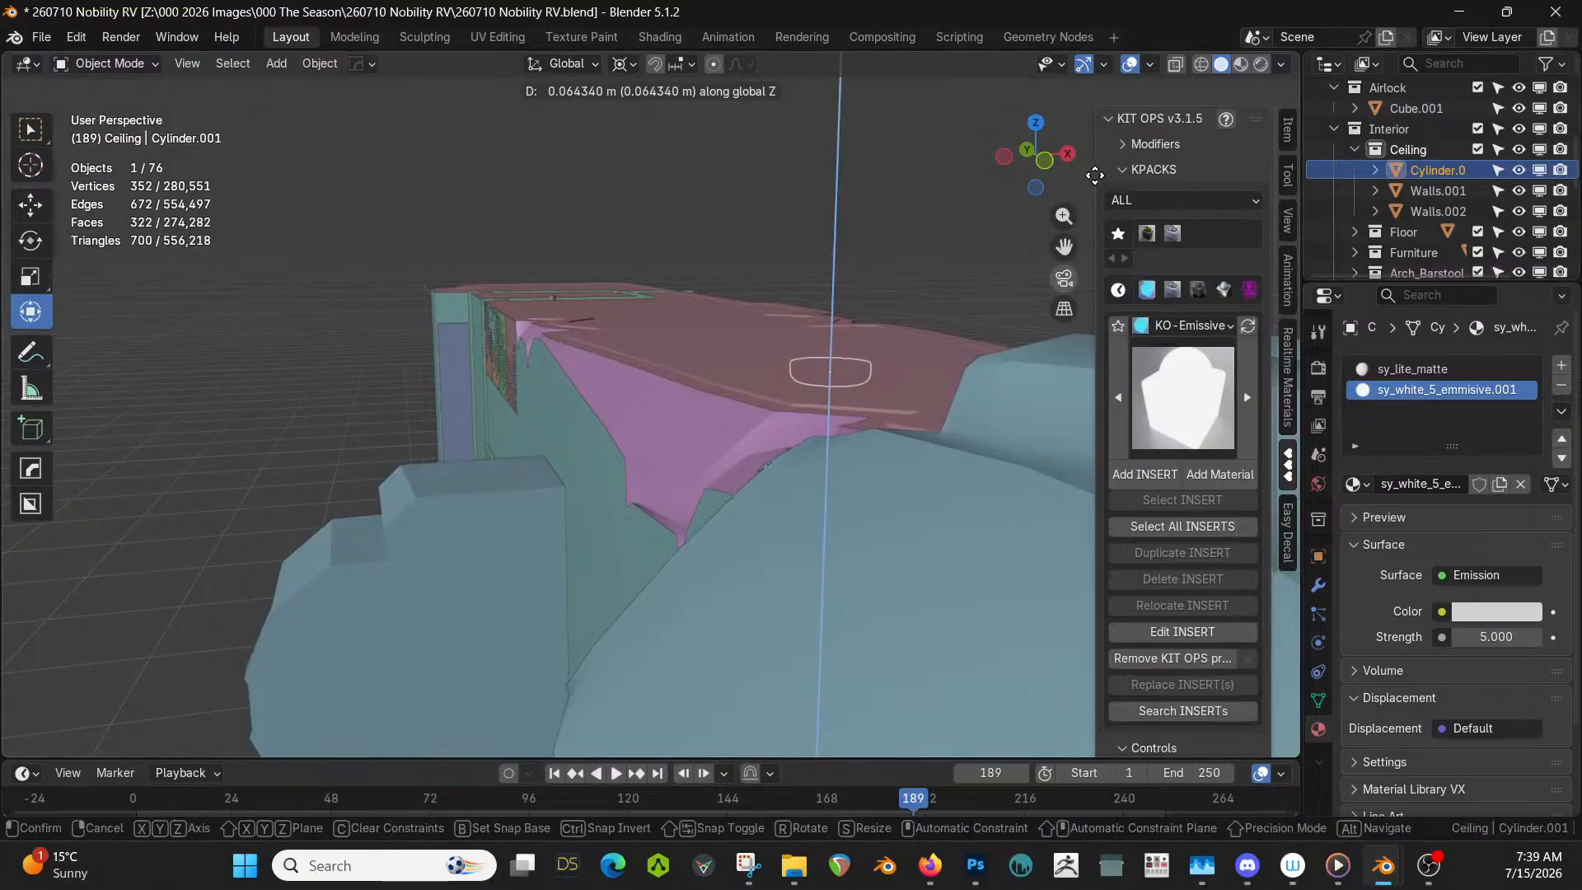
left_click(1105, 145)
- Raise the fixture about 0.02 m more along global Z so its top just pokes through the ceiling
scroll(910, 240, "up", 3)
middle_click_drag(910, 240, 660, 319, "shift")
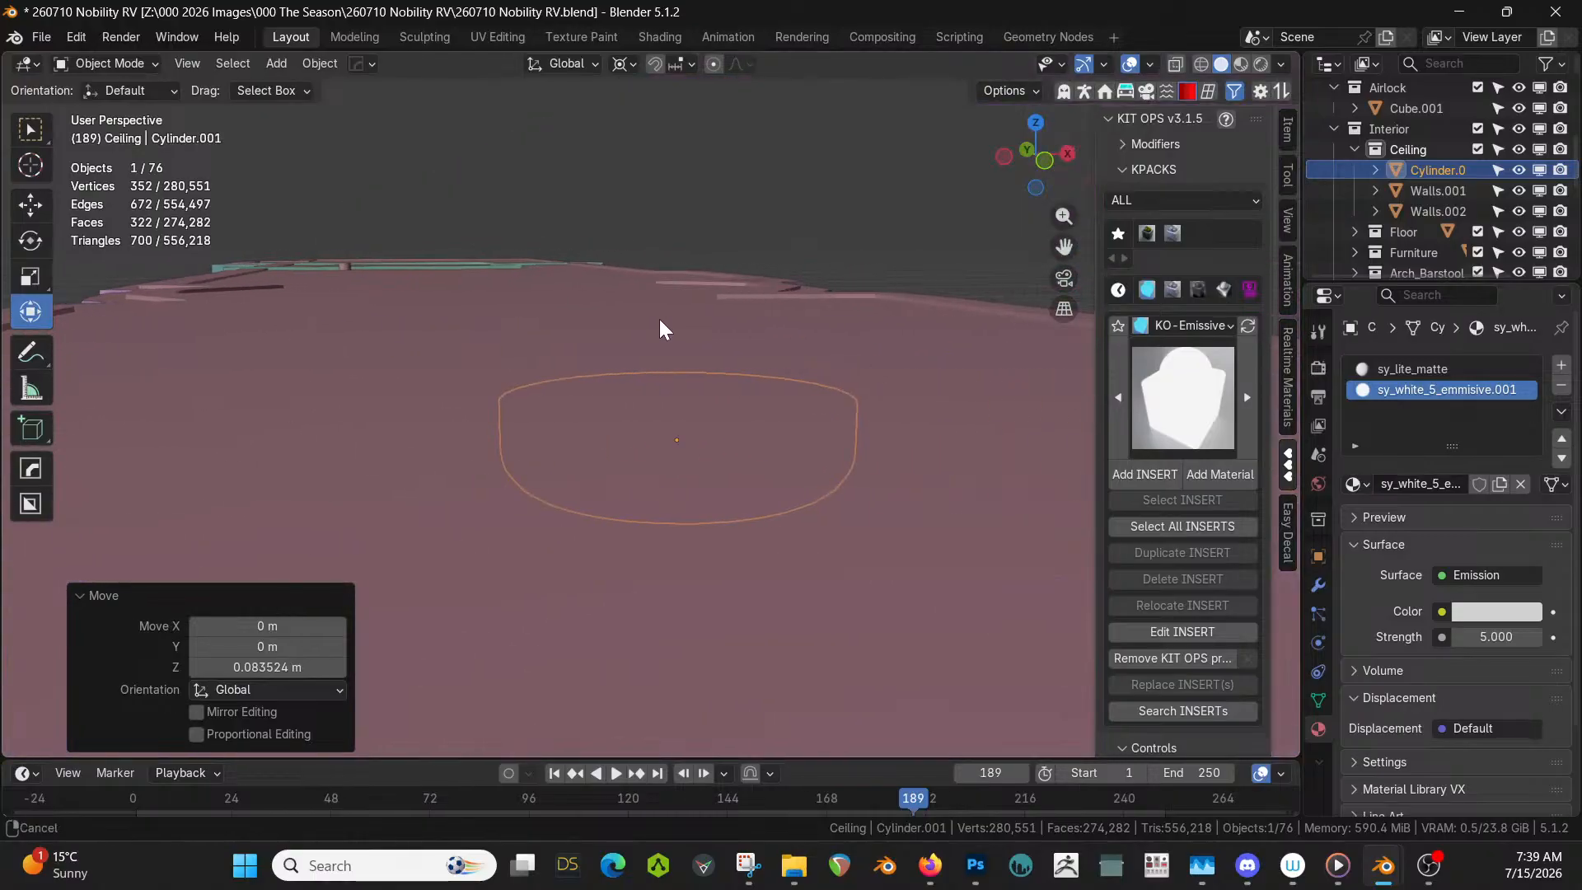
key("g")
key("z")
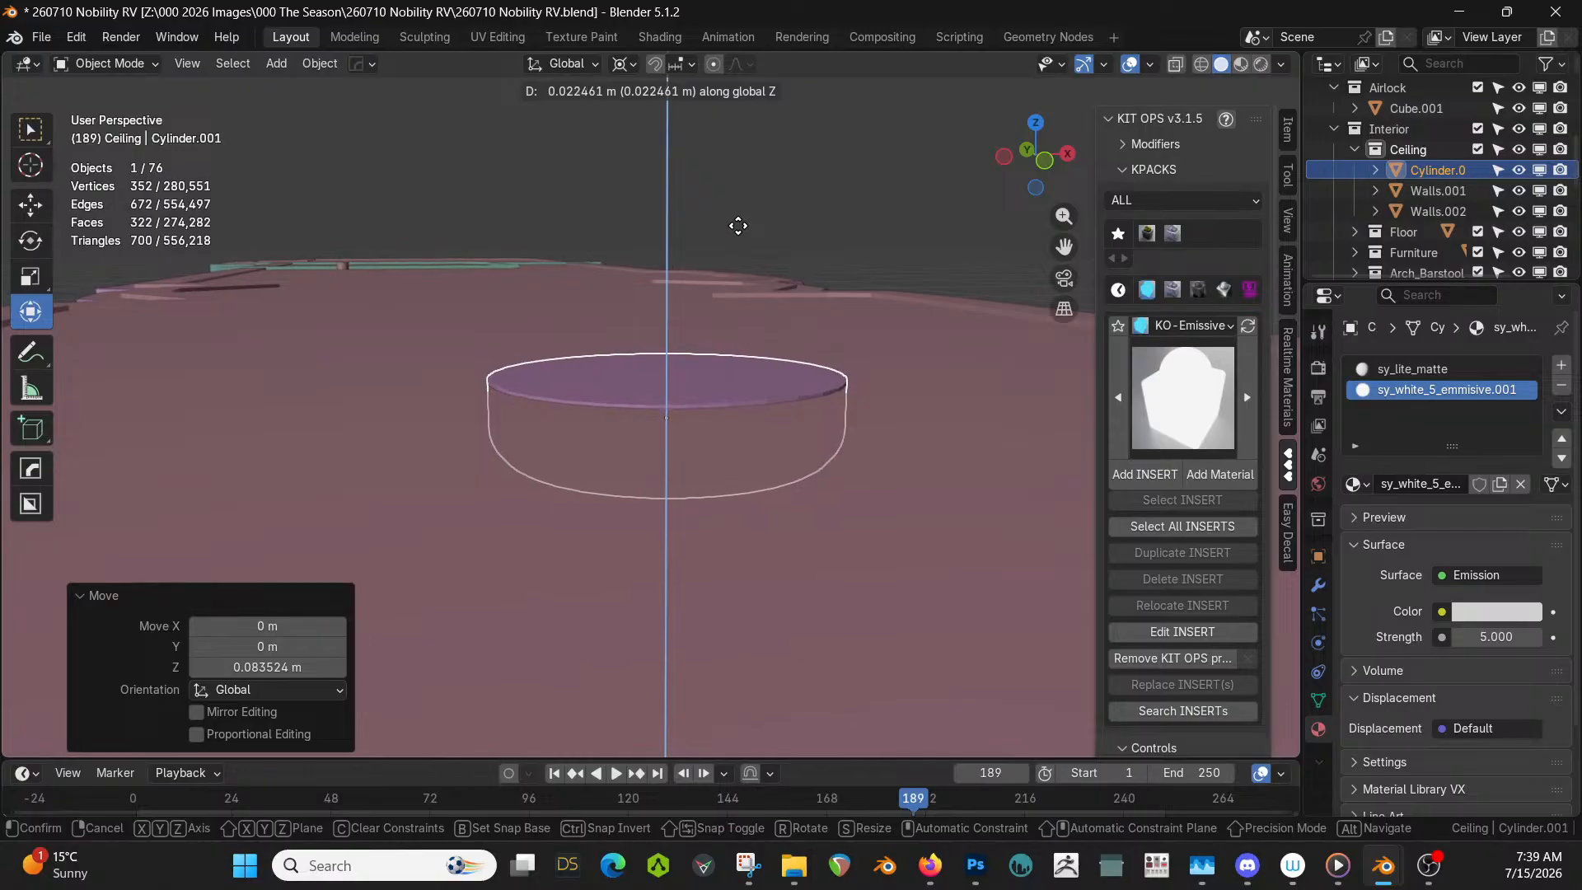
left_click(739, 227)
- Make a linked duplicate of the ceiling light and move it about 3.7 m along the global Y axis
middle_click_drag(749, 329, 742, 372)
scroll(739, 302, "down", 5)
key("KP_7")
scroll(741, 372, "down", 3)
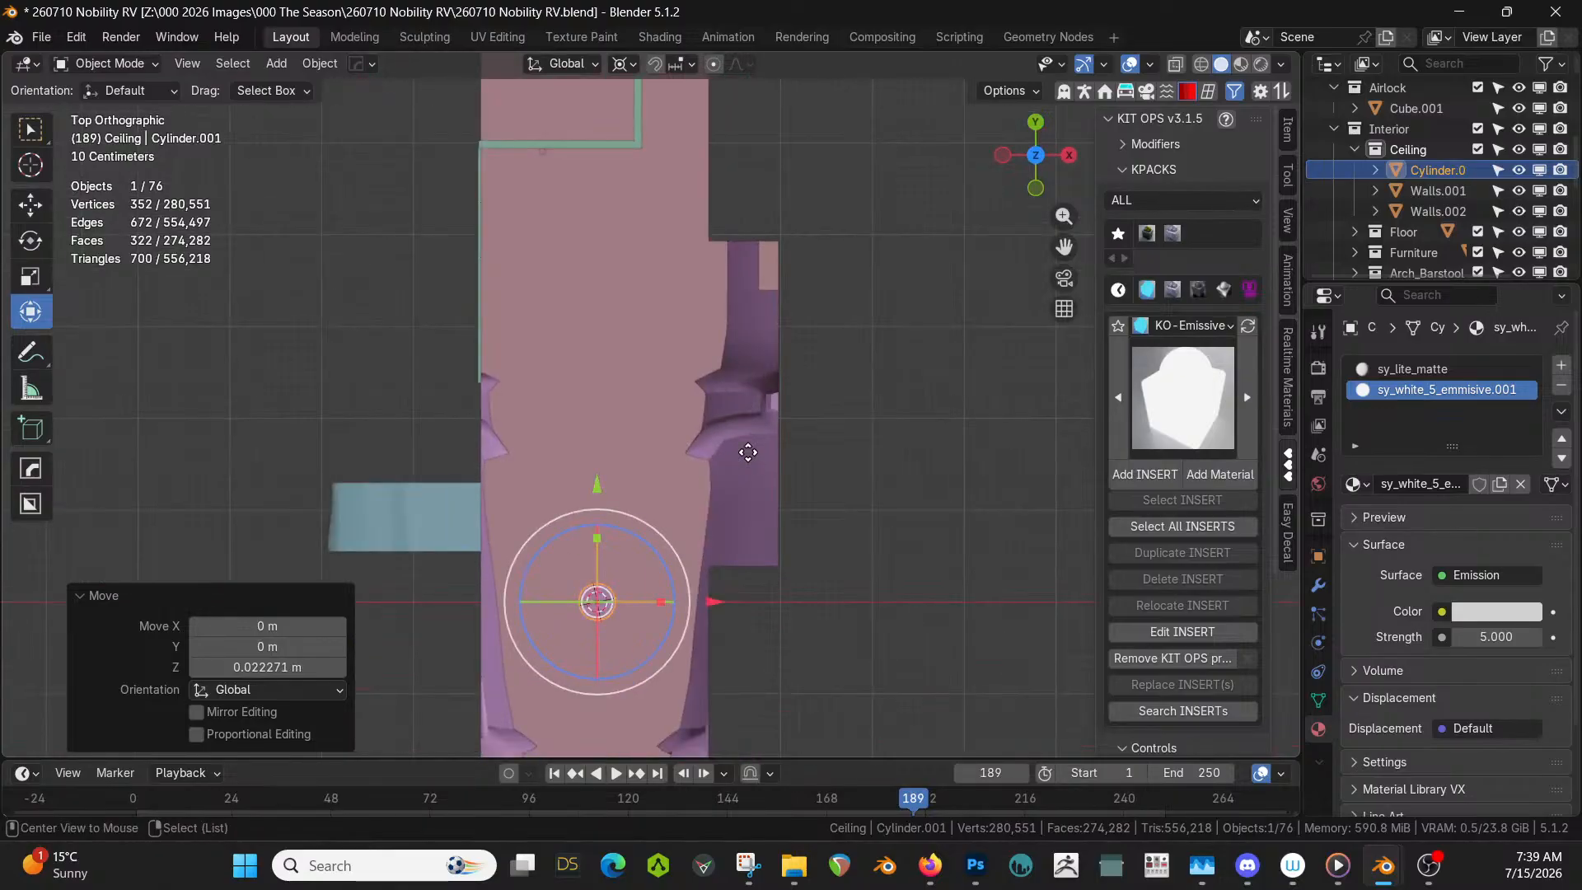
key("alt+d")
key("Escape")
key("g")
key("y")
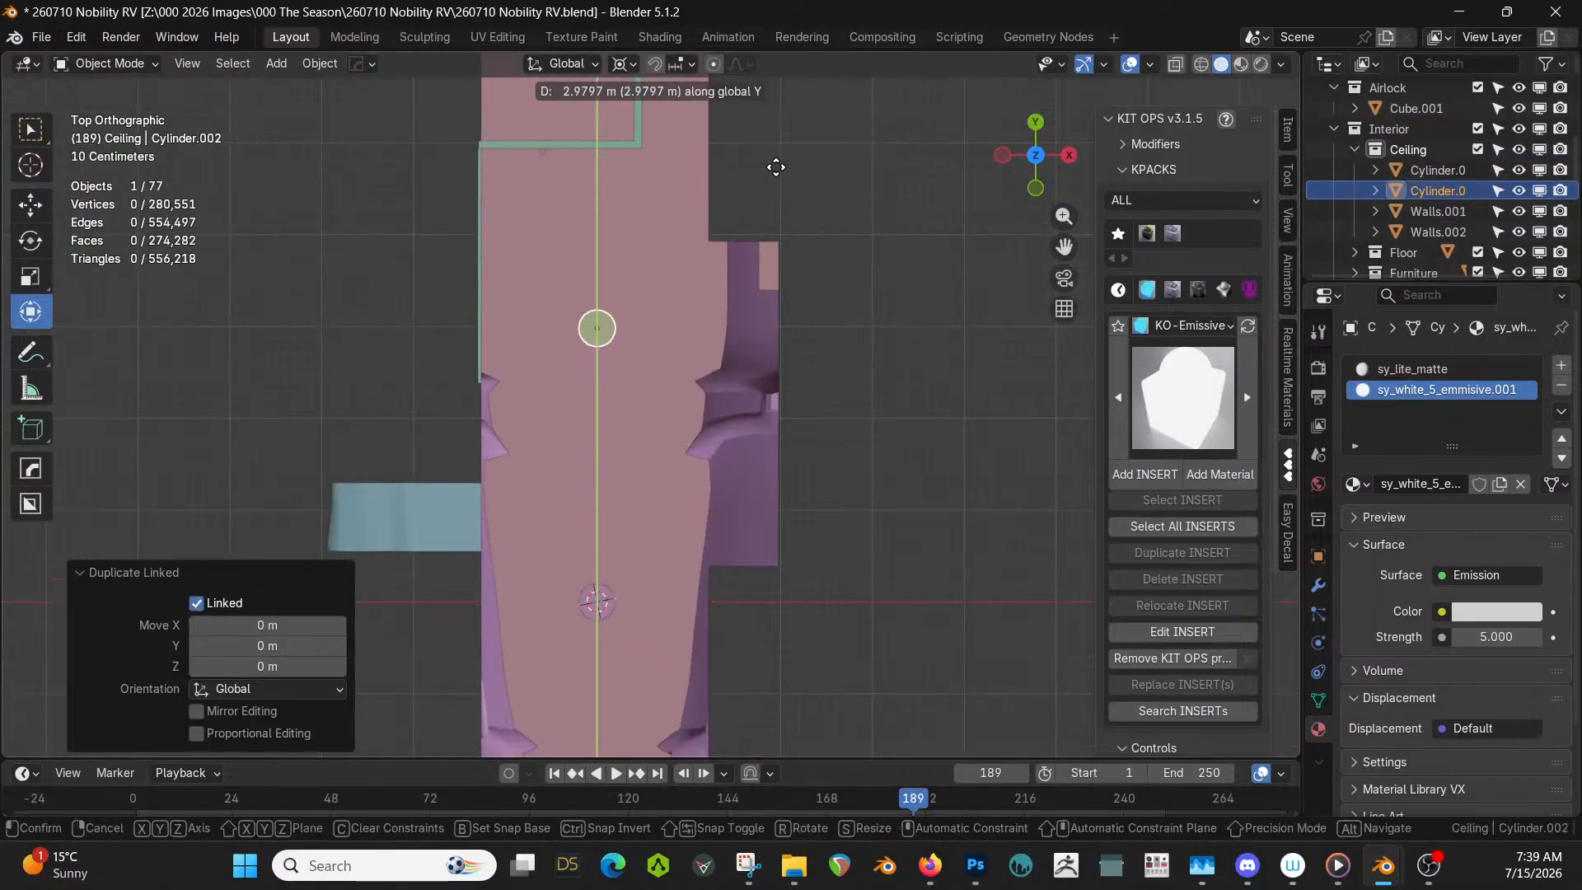
left_click(780, 113)
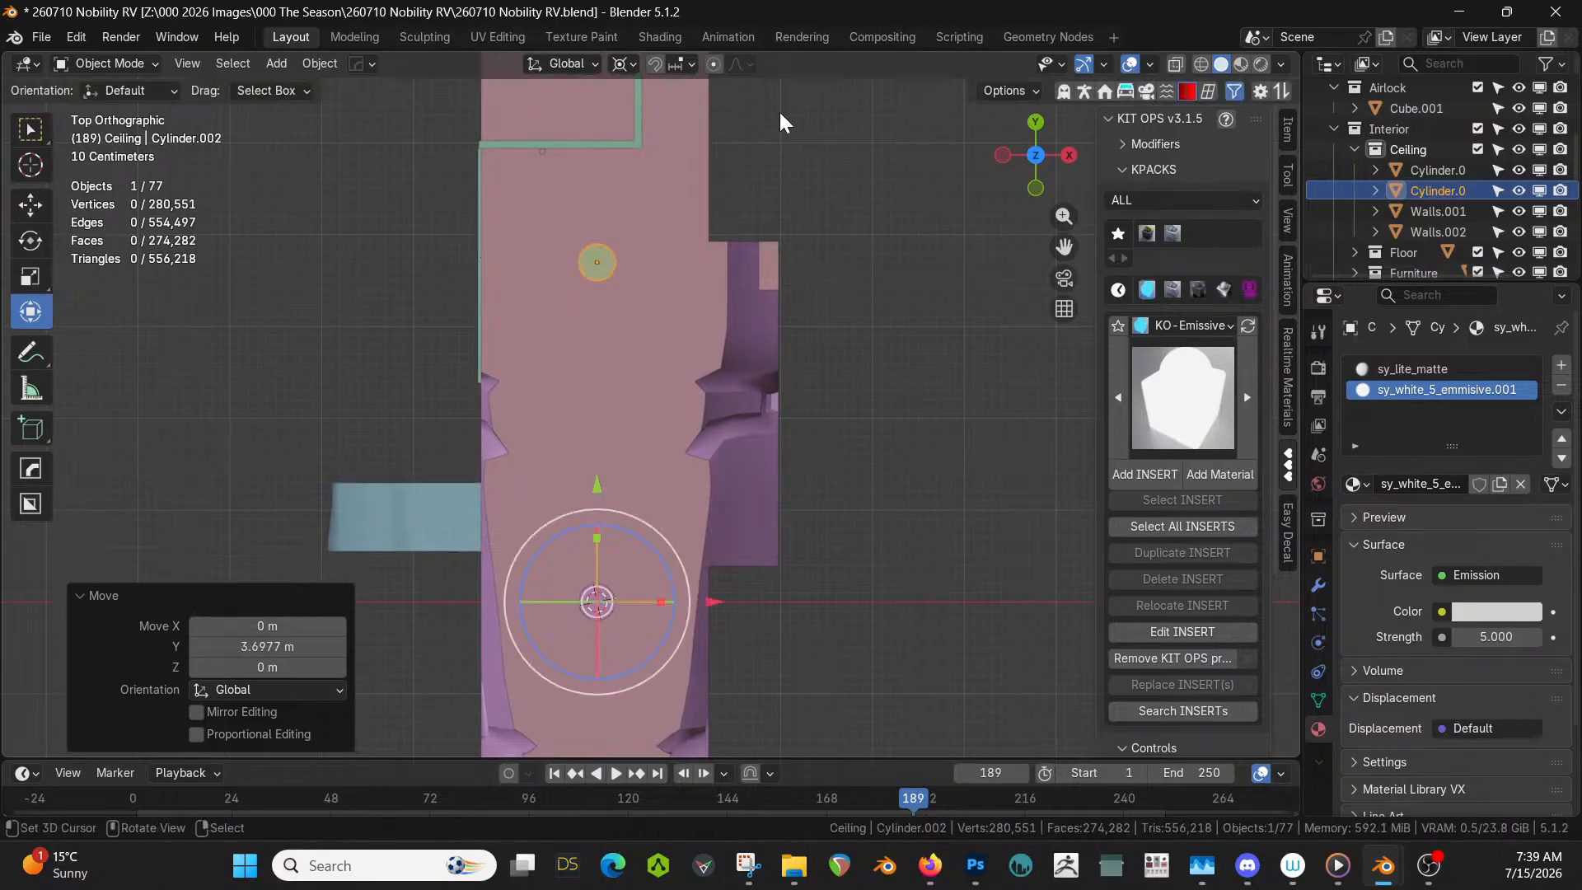
- Make another linked duplicate of the second ceiling light and move it about 3.9 m further along global Y
middle_click_drag(779, 110, 809, 527, "shift")
key("alt+d")
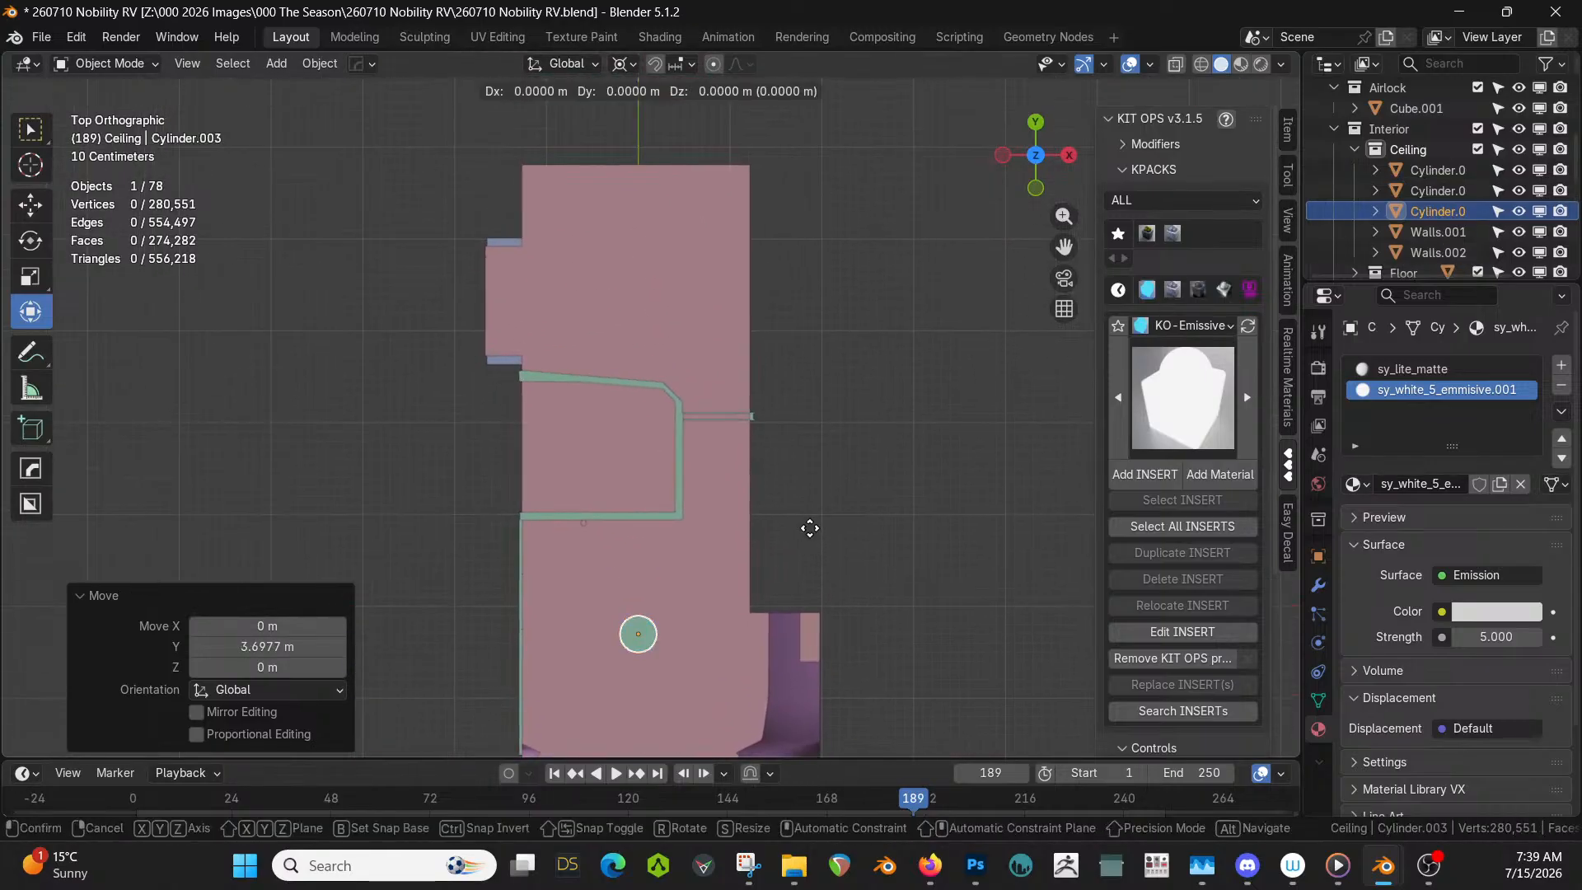
key("Escape")
key("g")
key("y")
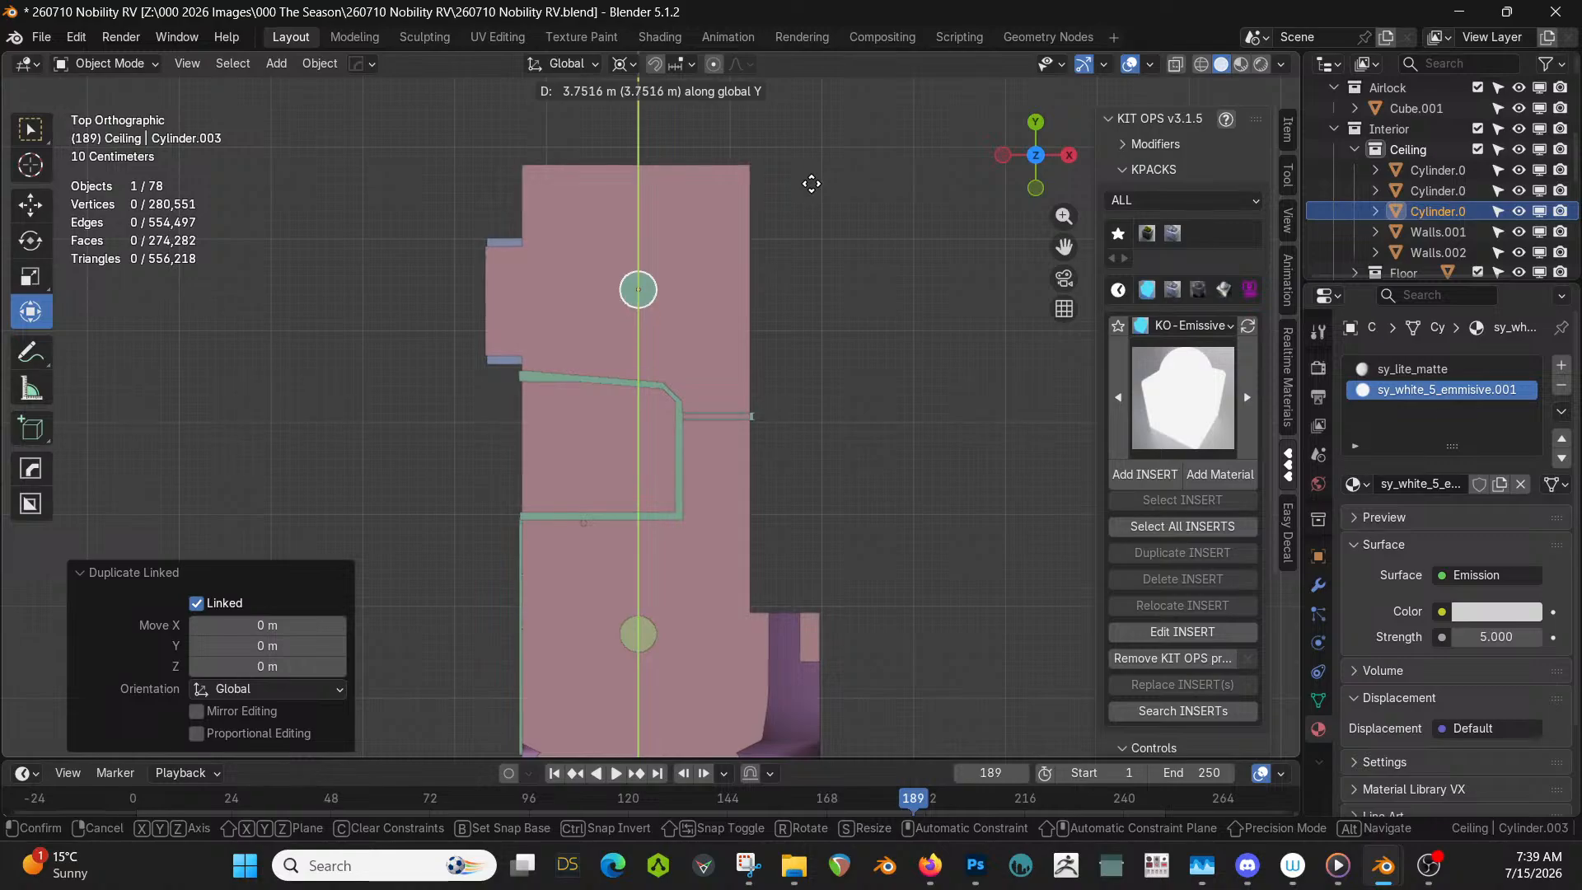
left_click(813, 168)
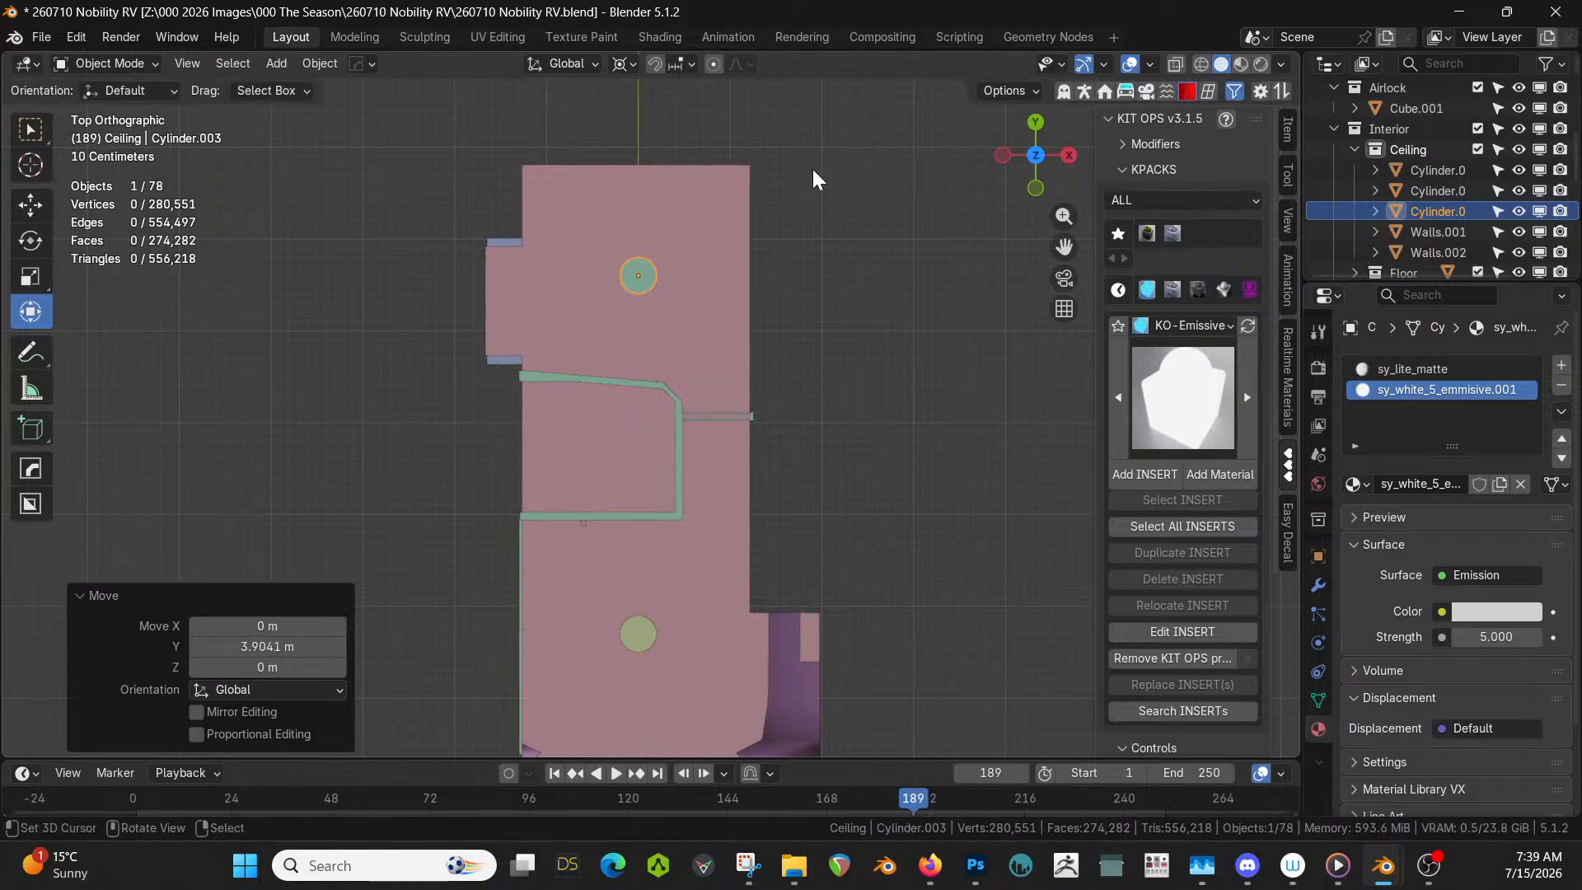
- Switch the viewport to rendered shading and examine the ceiling lights and illumination throughout the interior
middle_click_drag(813, 168, 854, 156)
scroll(854, 155, "up", 3)
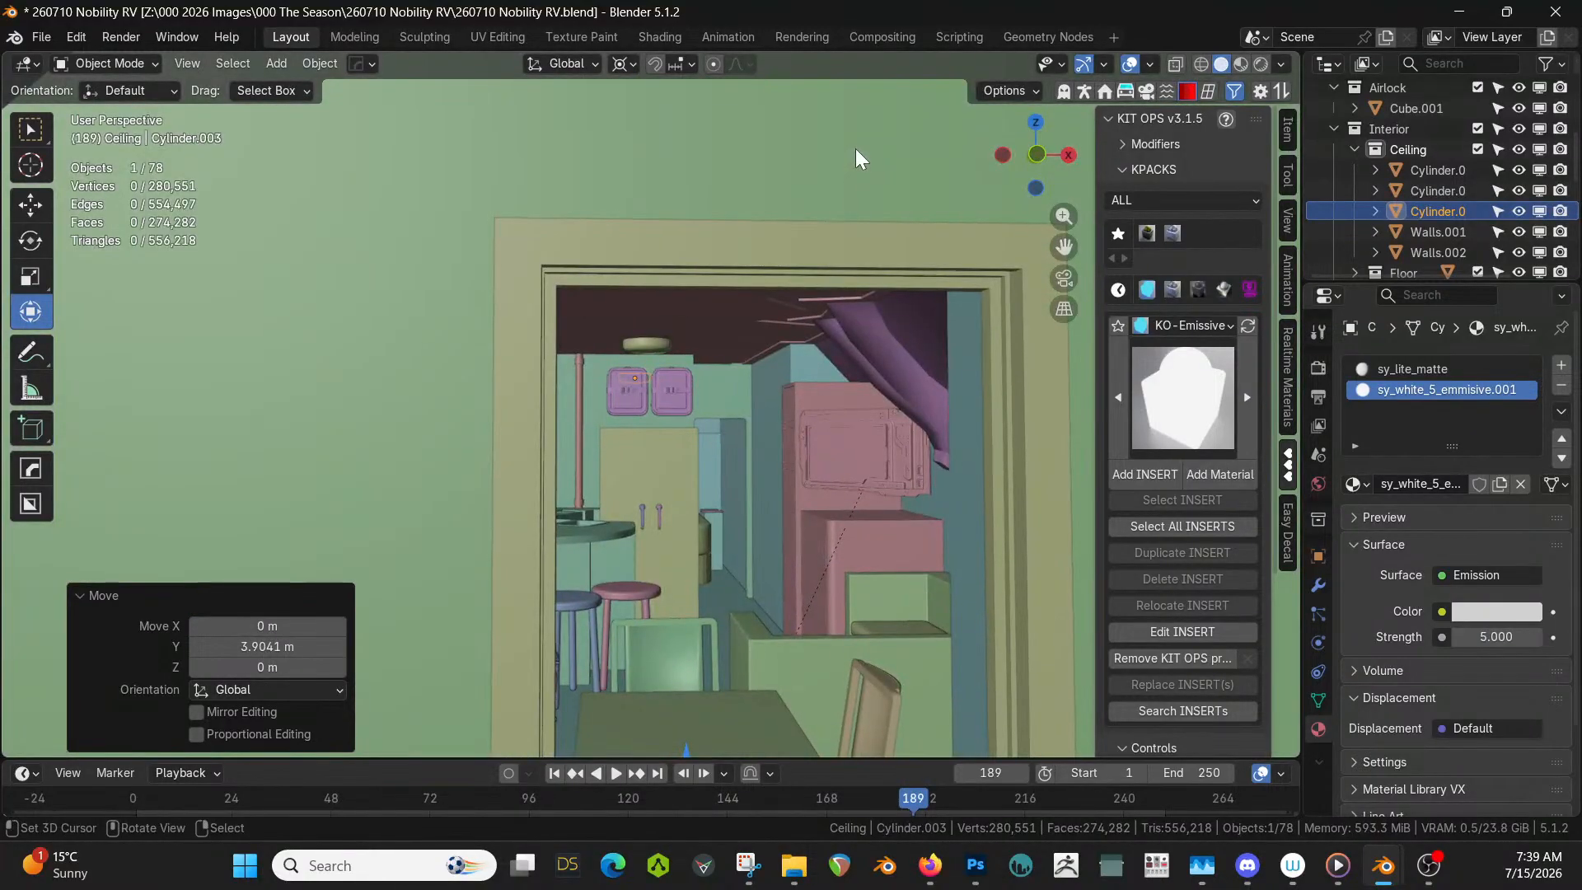
mouse_move(868, 232)
middle_mouse_down("shift")
mouse_move(865, 189)
mouse_move(839, 182)
middle_mouse_up("shift")
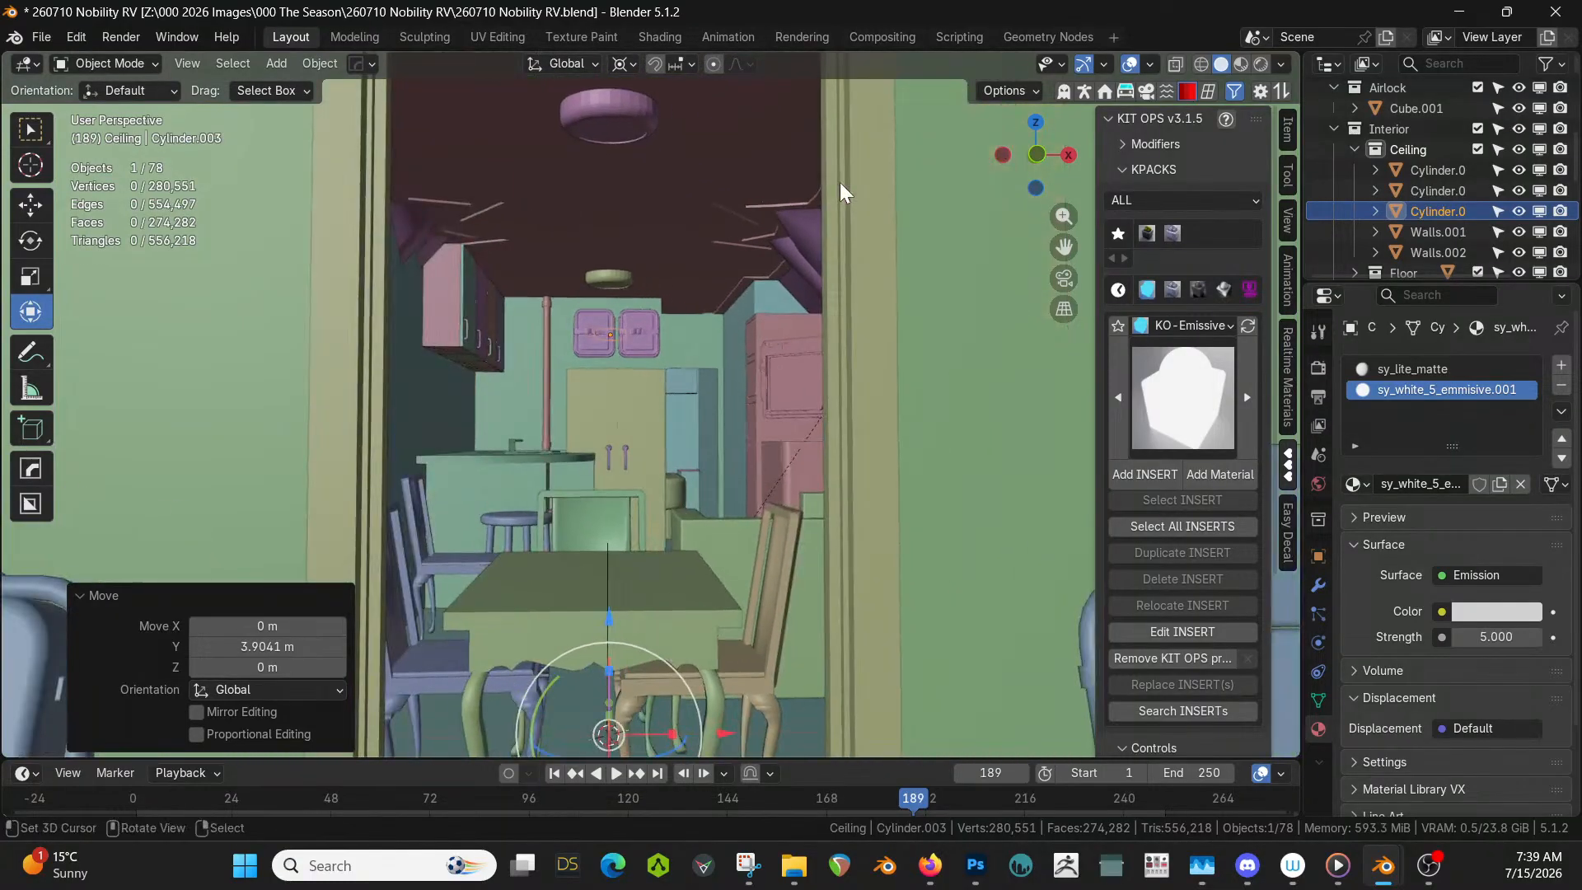
key("z")
key("8")
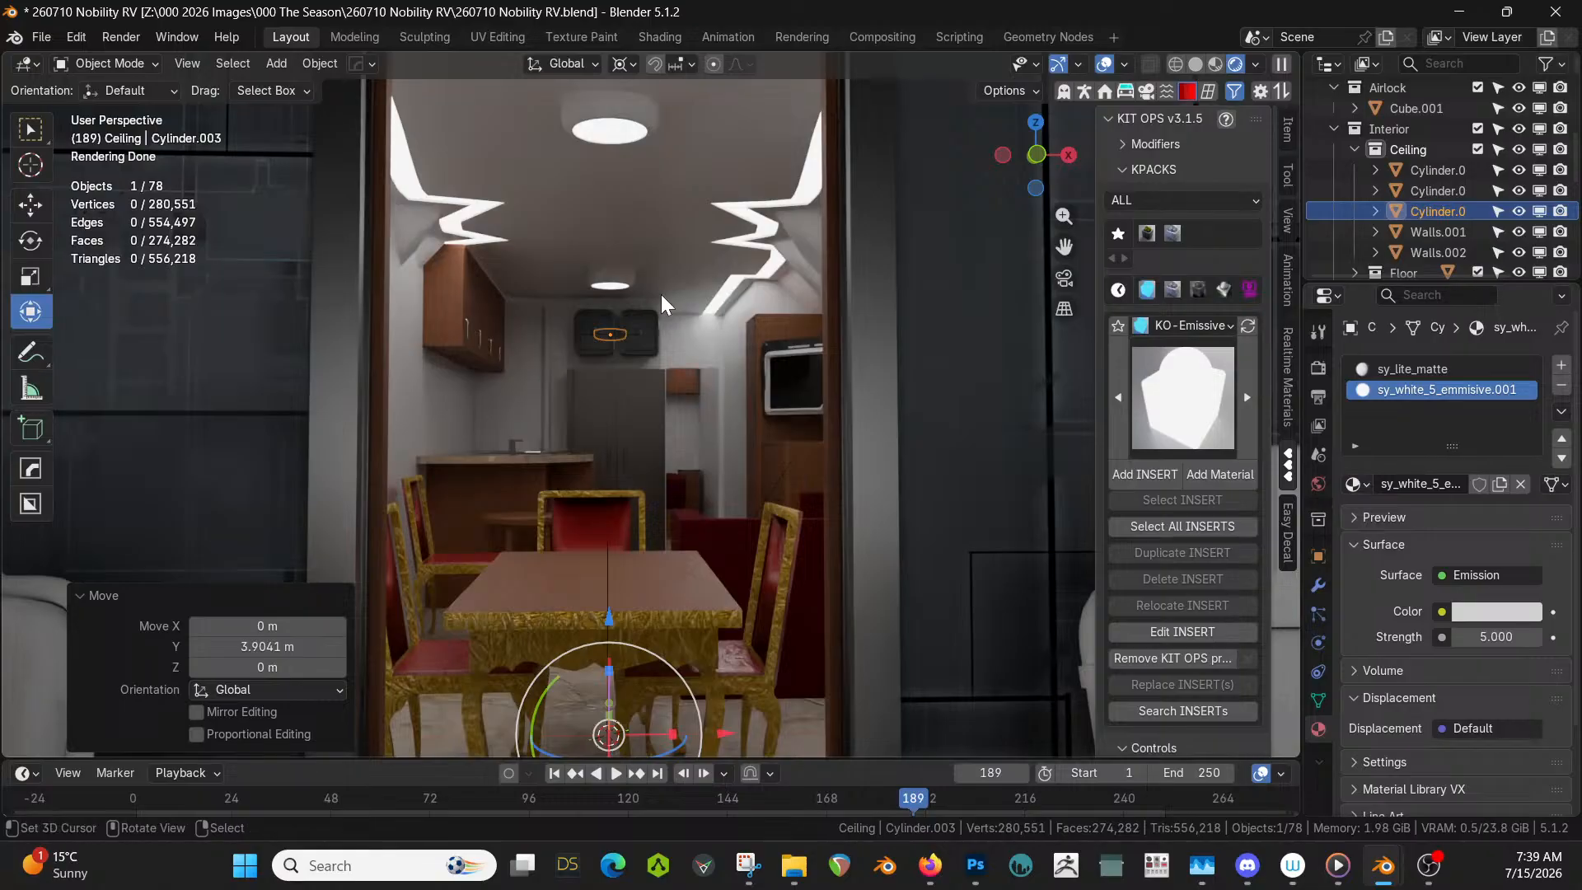
middle_click_drag(661, 294, 615, 234)
scroll(655, 338, "down", 2)
scroll(655, 338, "up", 4)
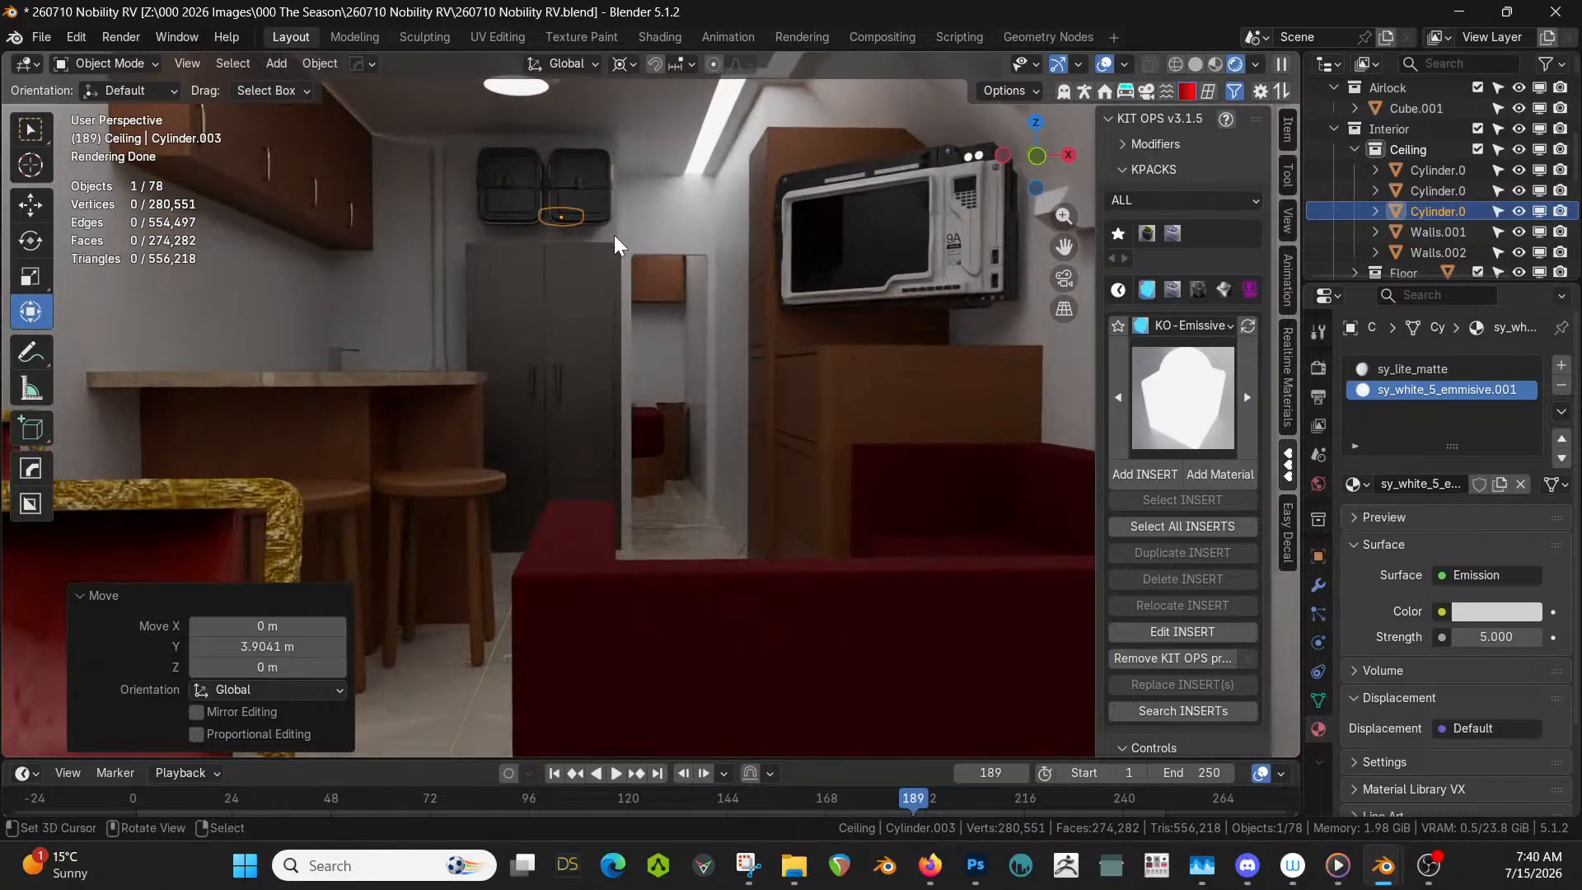
- Save the current project file
key("shift+s")
key("Escape")
key("ctrl+s")
left_click(897, 335)
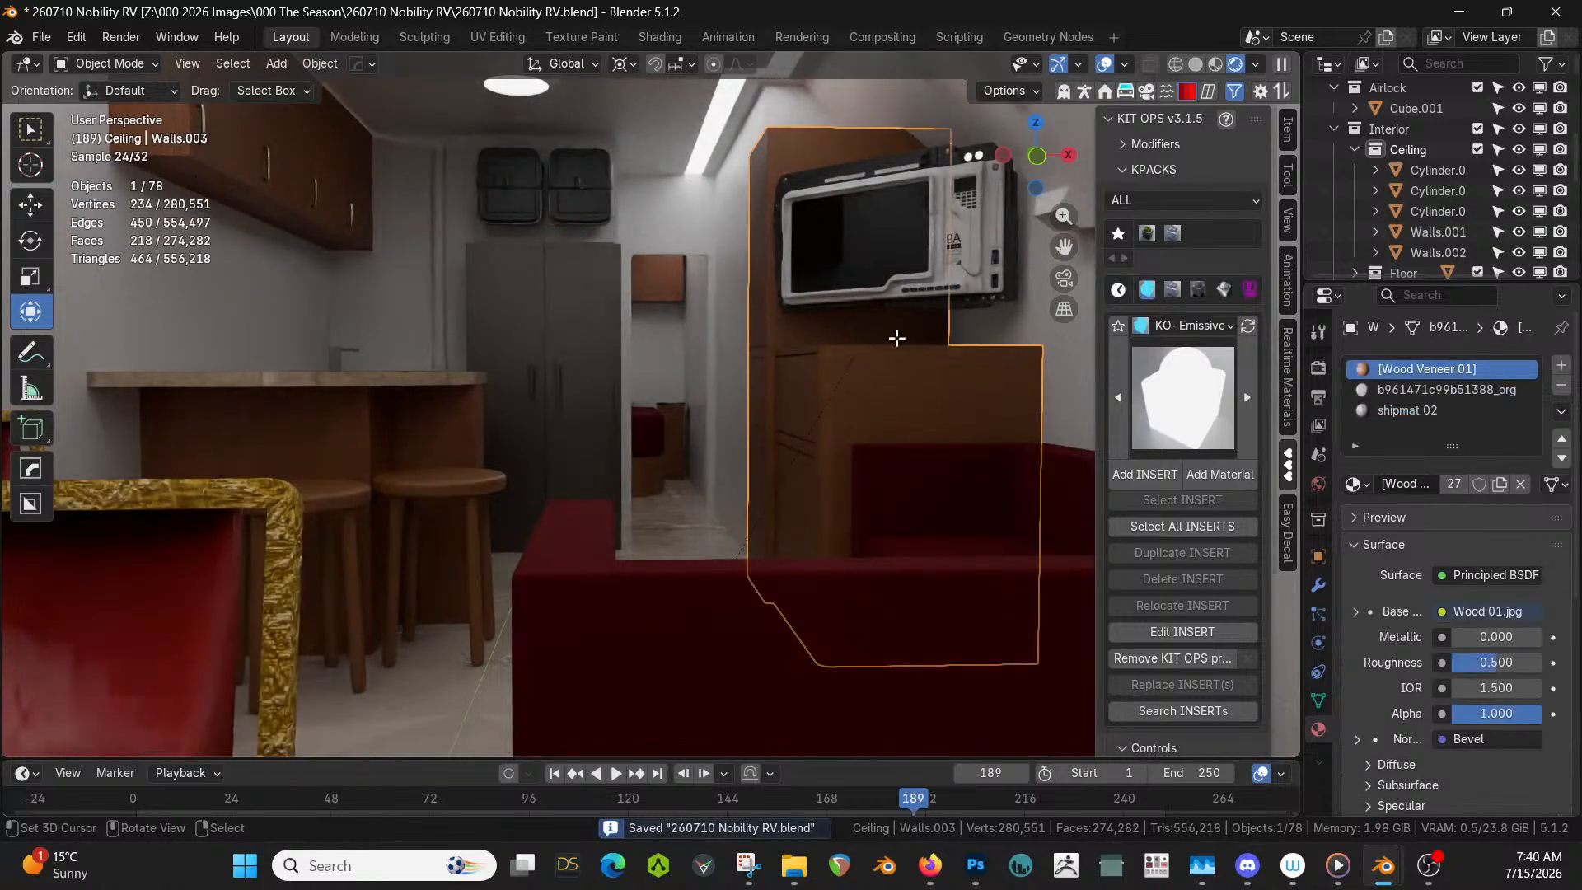
key("Tab")
left_click(660, 37)
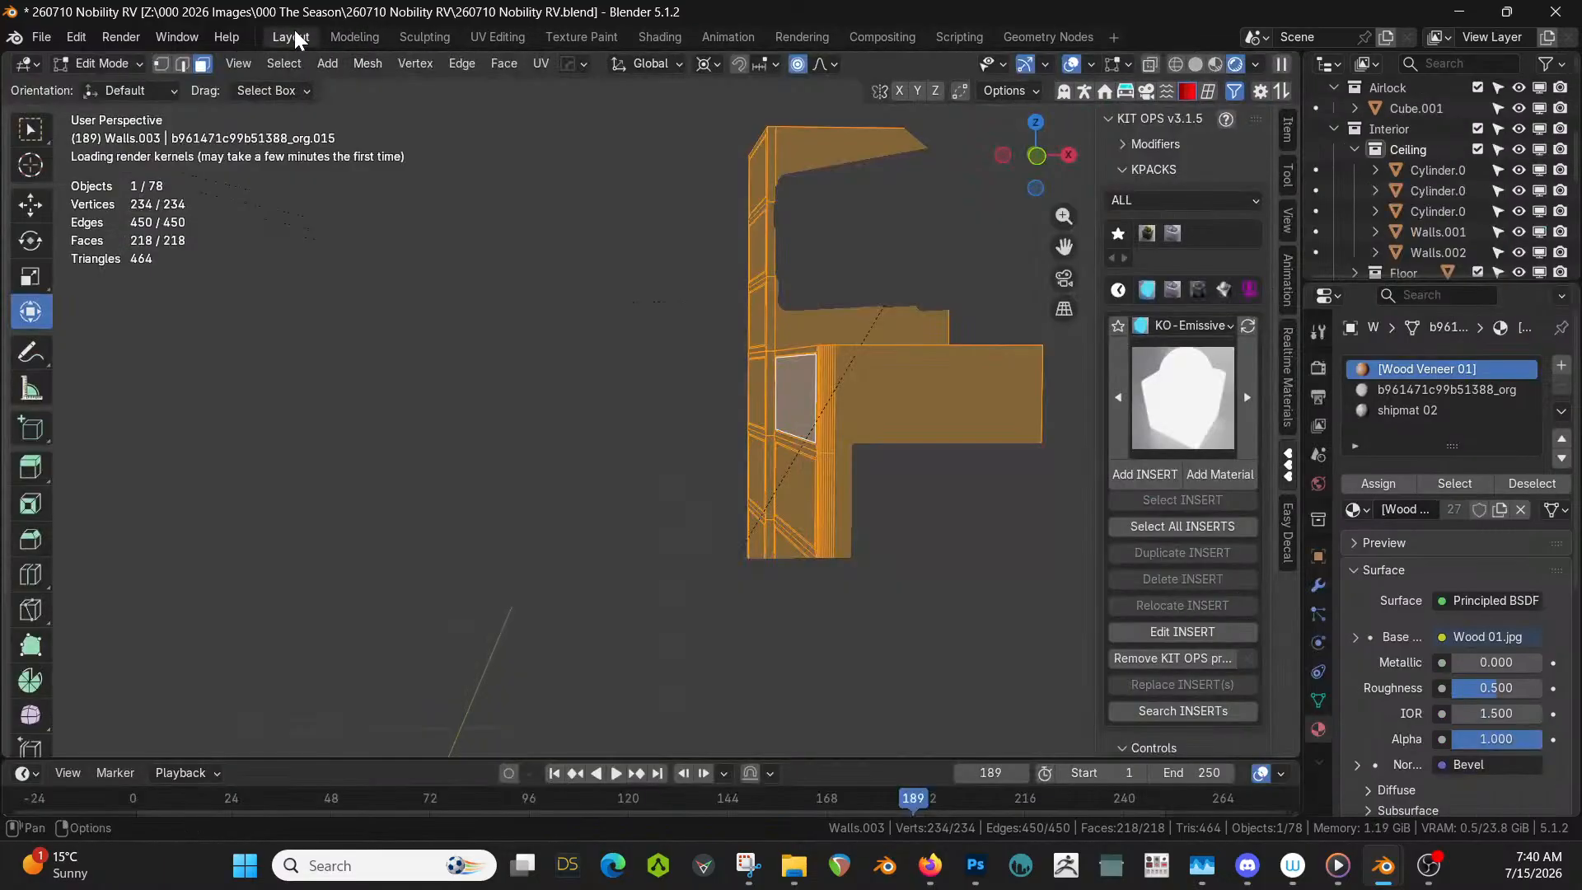
left_click(291, 37)
key("Tab")
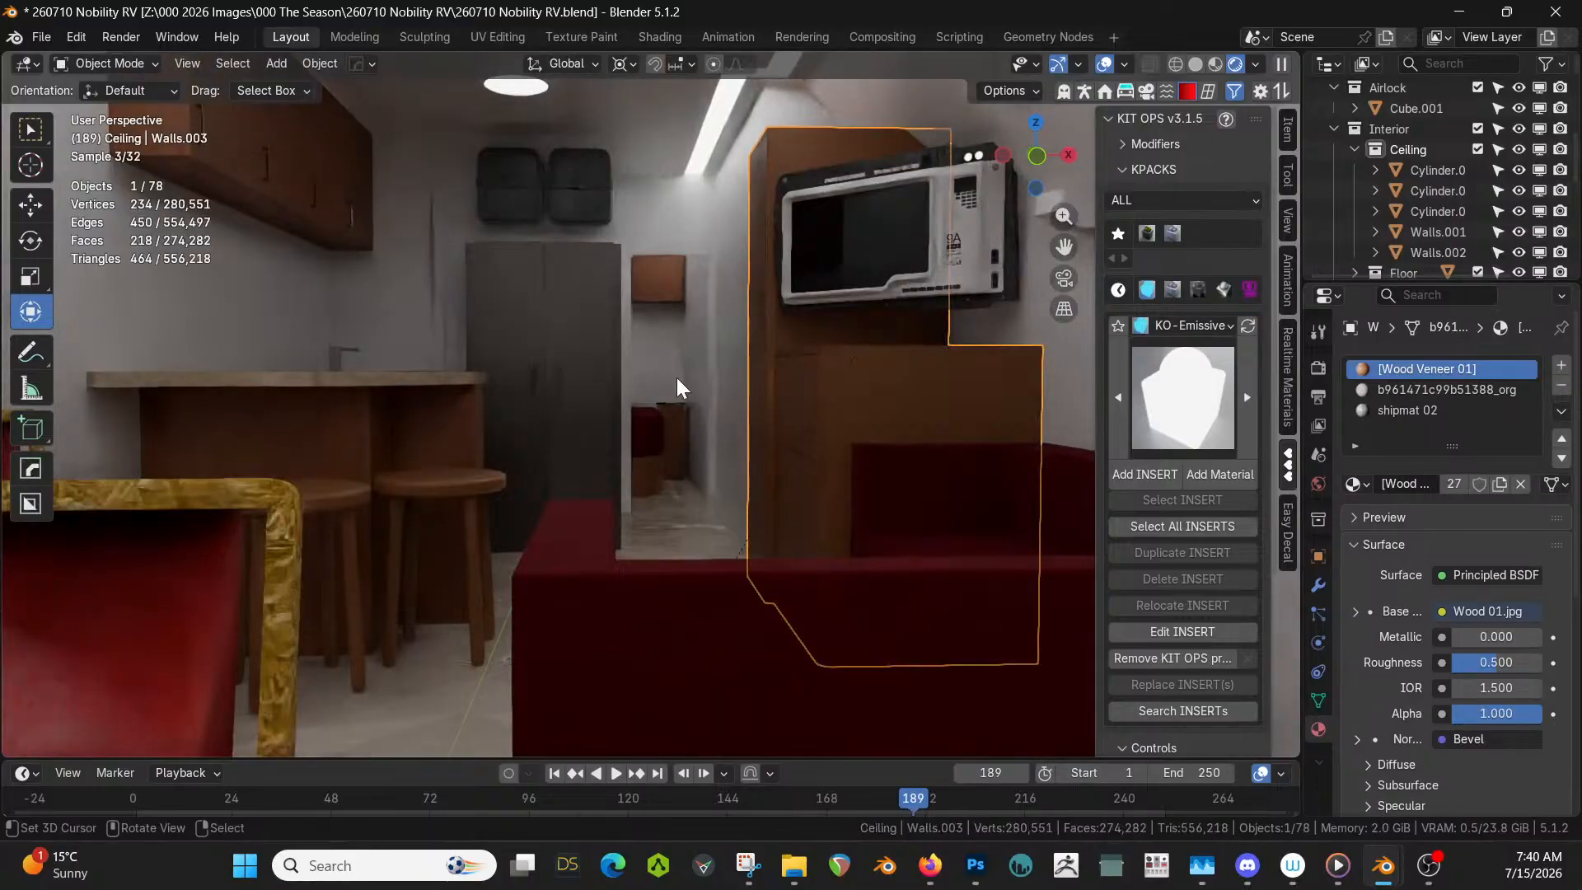
- Walk through the lit interior and out of the ship, and examine the cockpit section from outside in rendered shading
key("shift+grave")
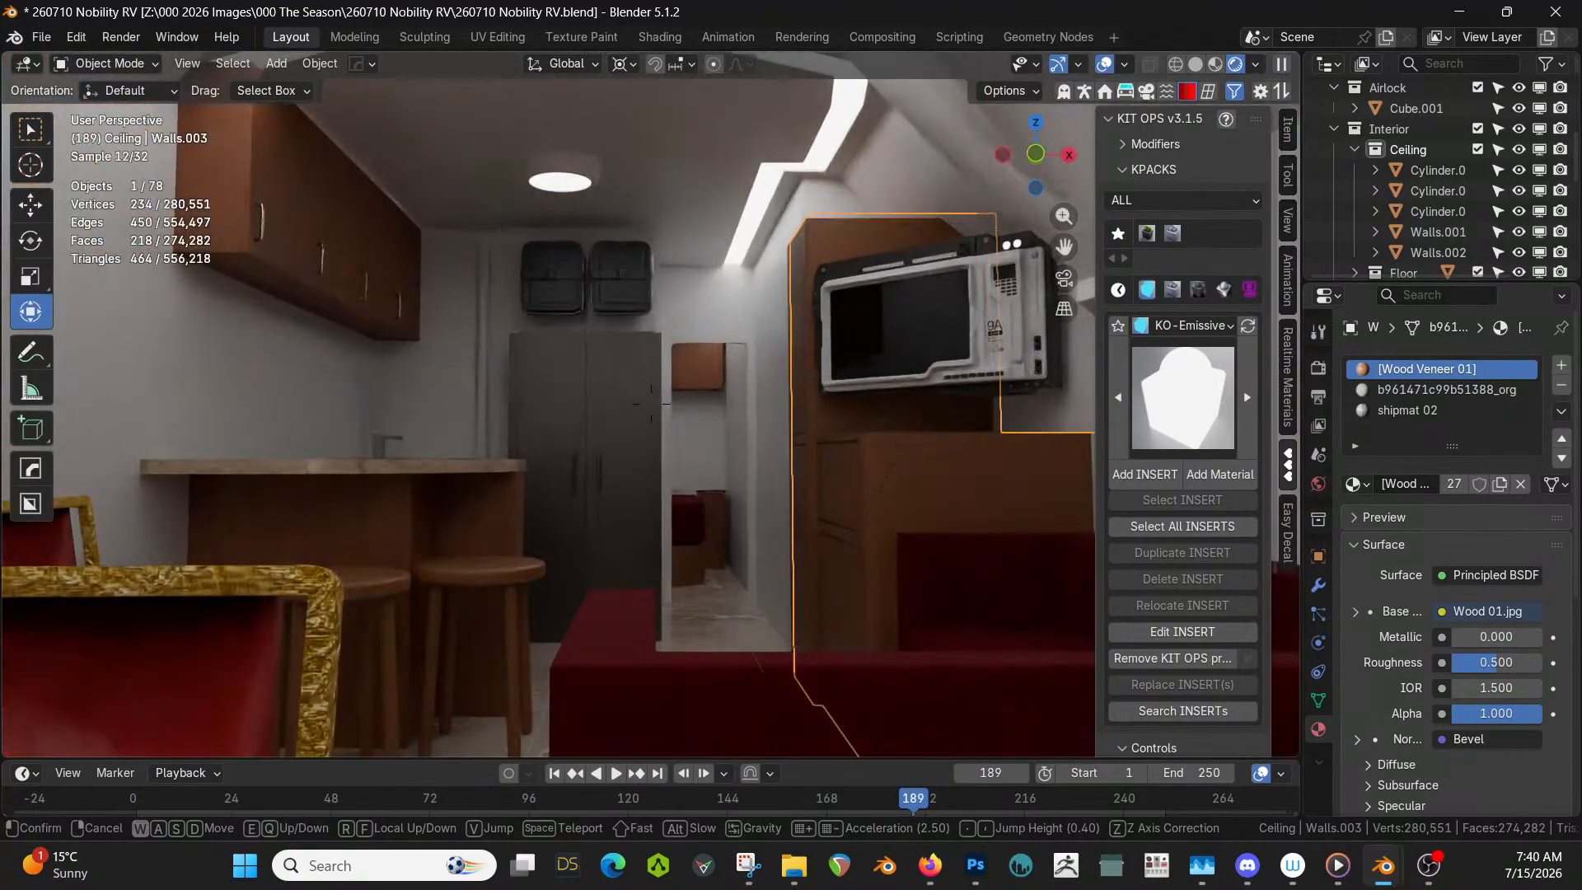
key("w")
key("e")
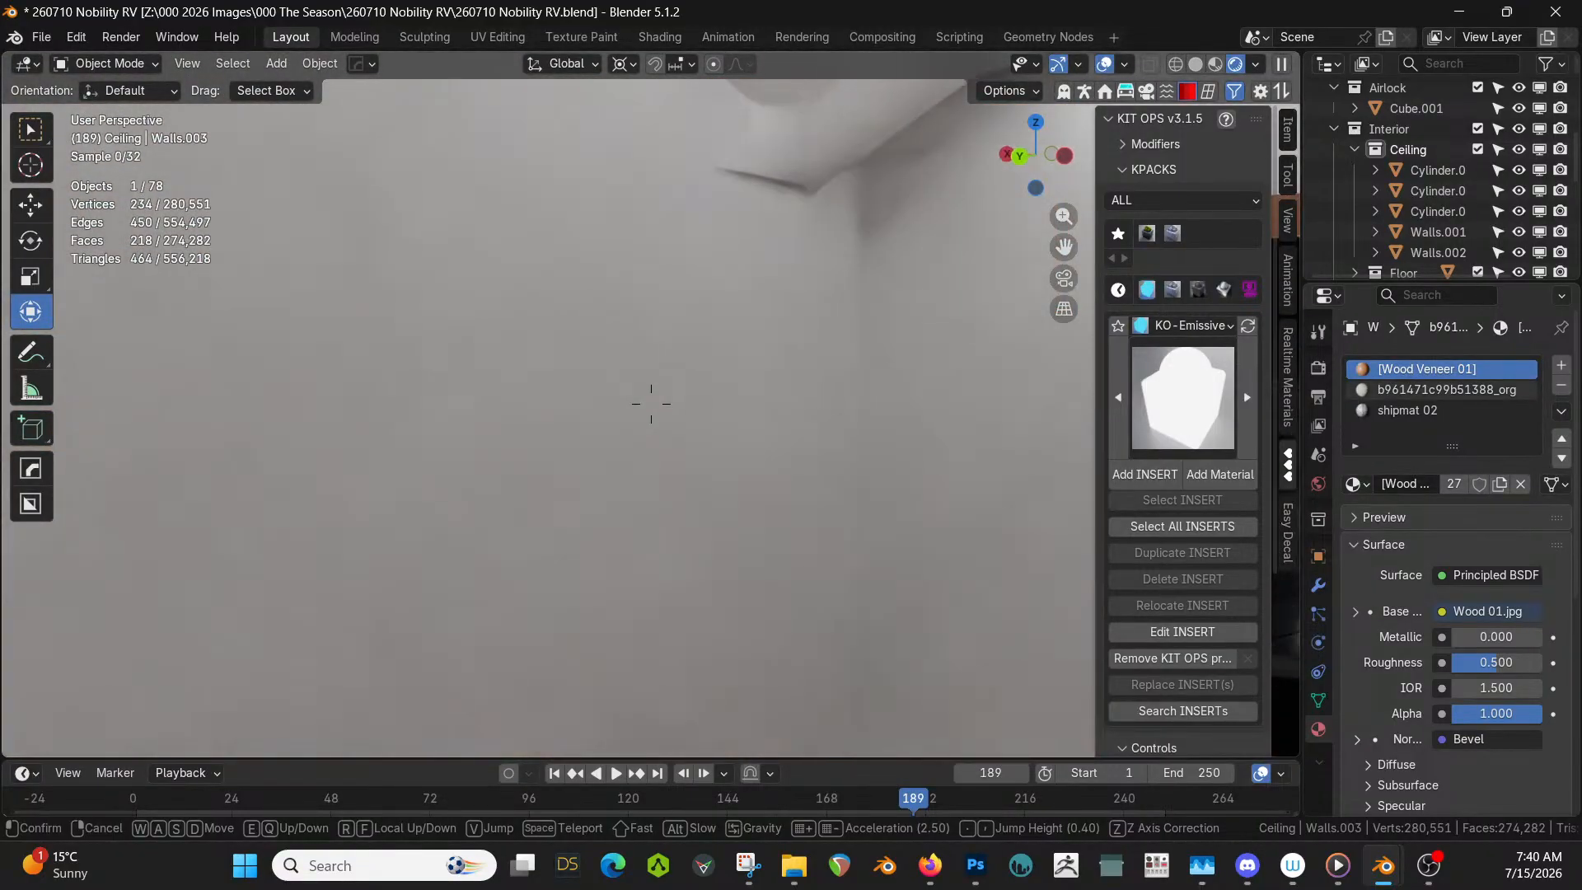
key("e")
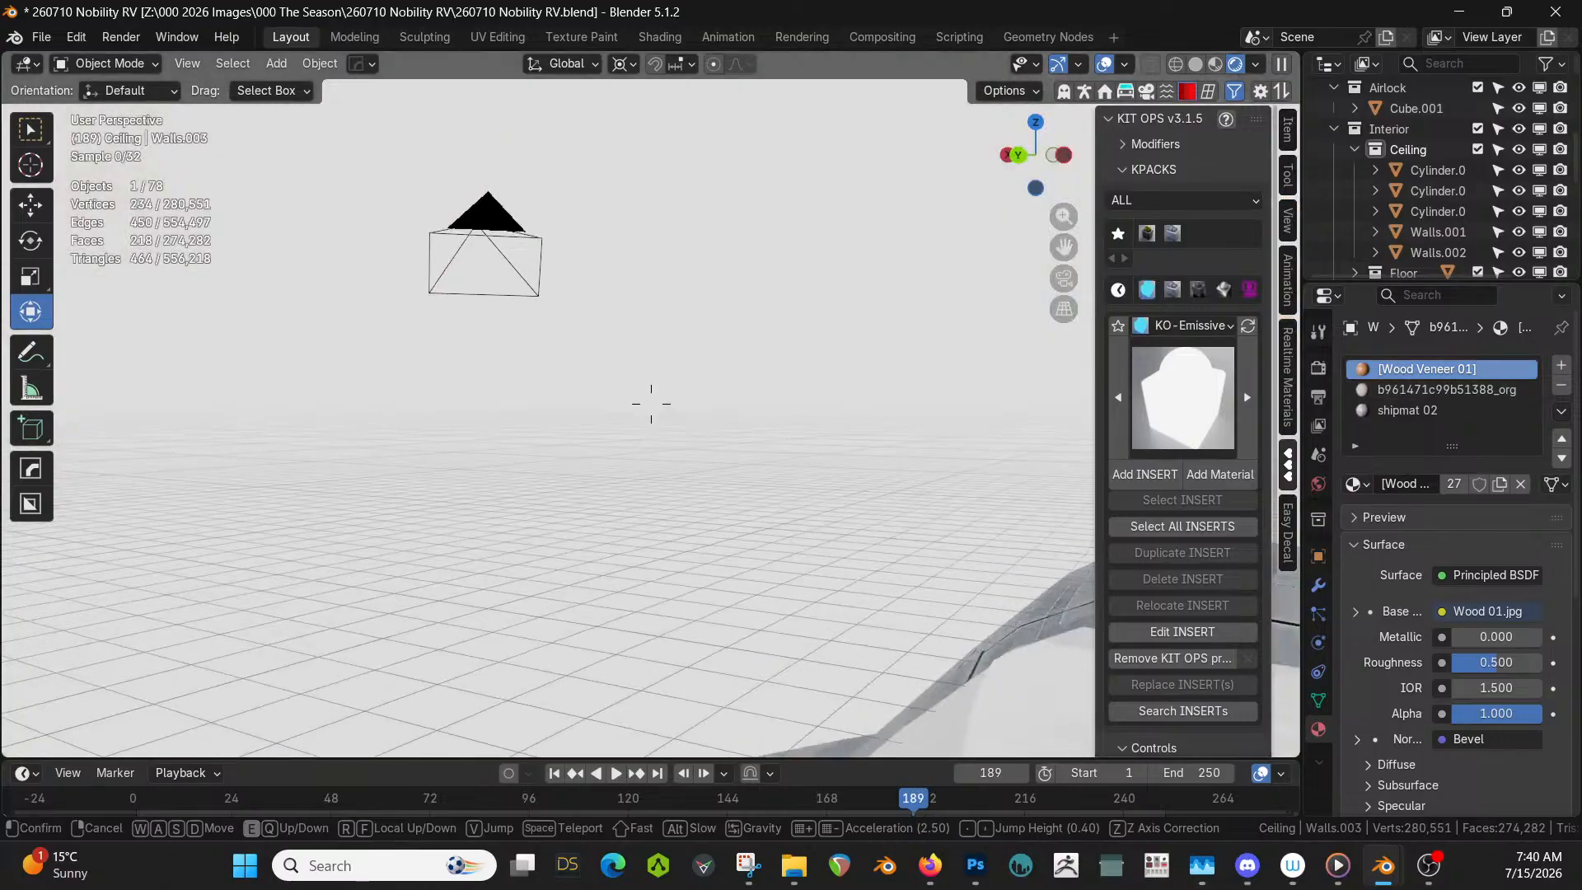
left_click(697, 586)
scroll(698, 594, "down", 5)
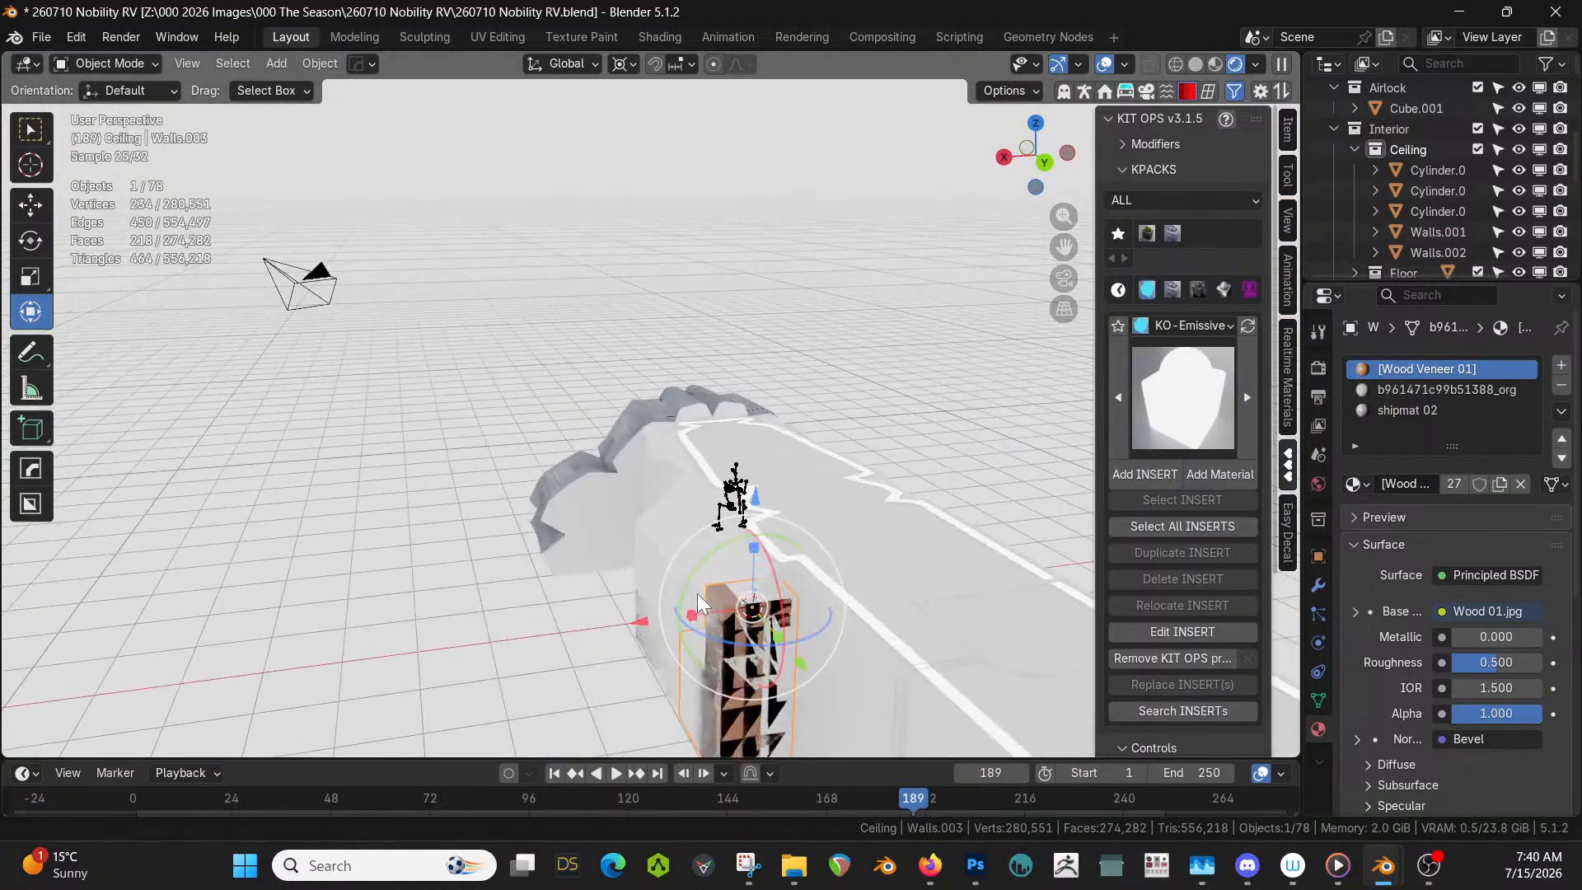
middle_click_drag(698, 594, 765, 610)
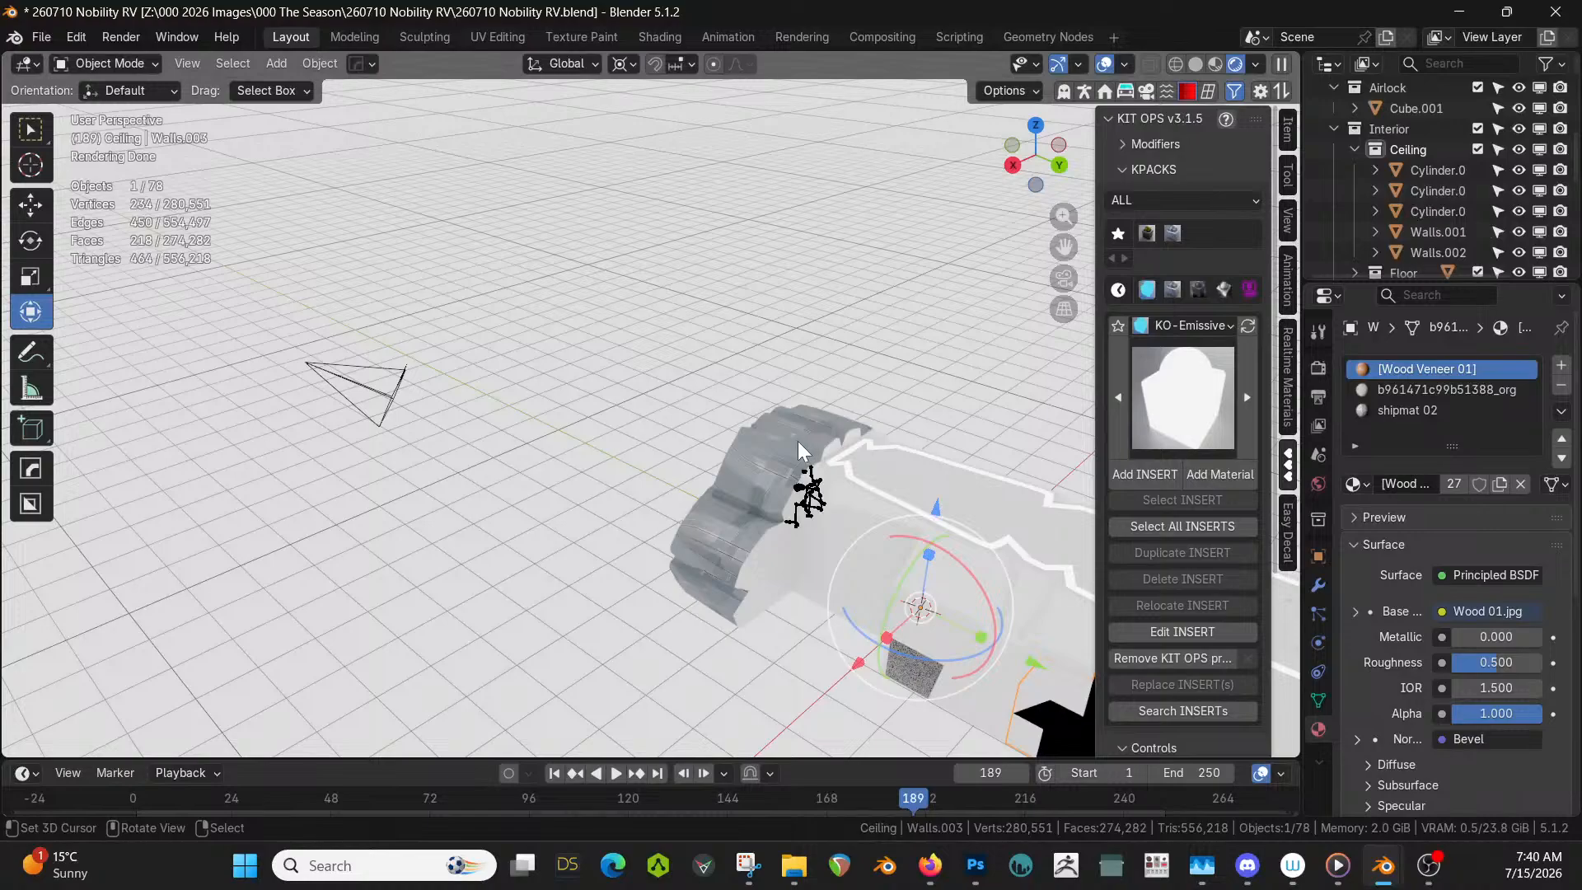
scroll(798, 444, "up", 2)
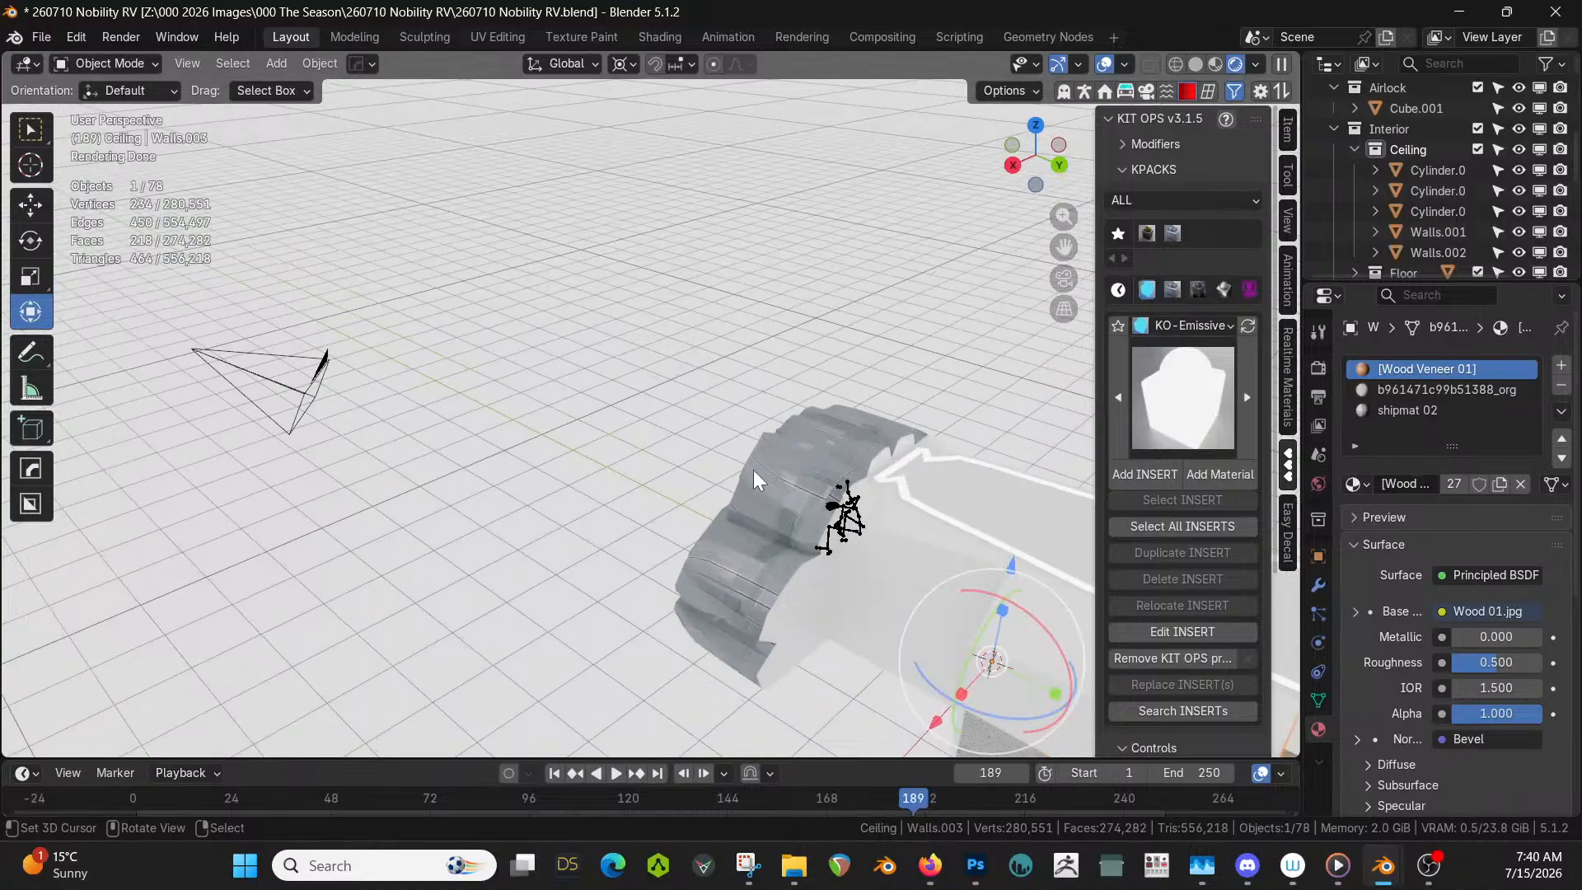
middle_click_drag(753, 470, 210, 412)
scroll(796, 524, "up", 10)
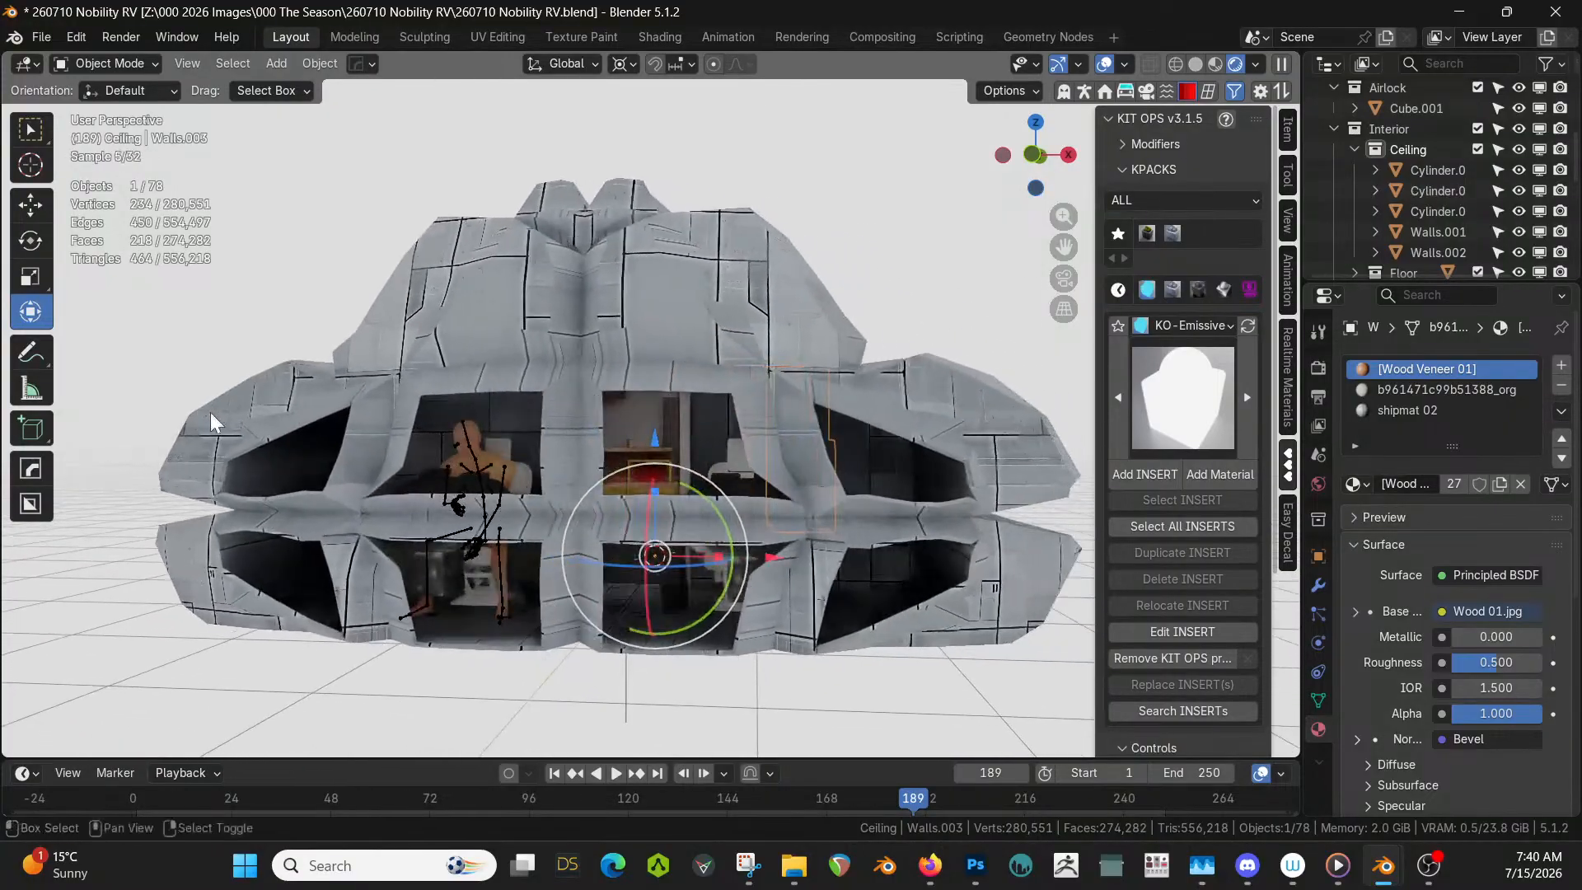
middle_click_drag(594, 503, 551, 493)
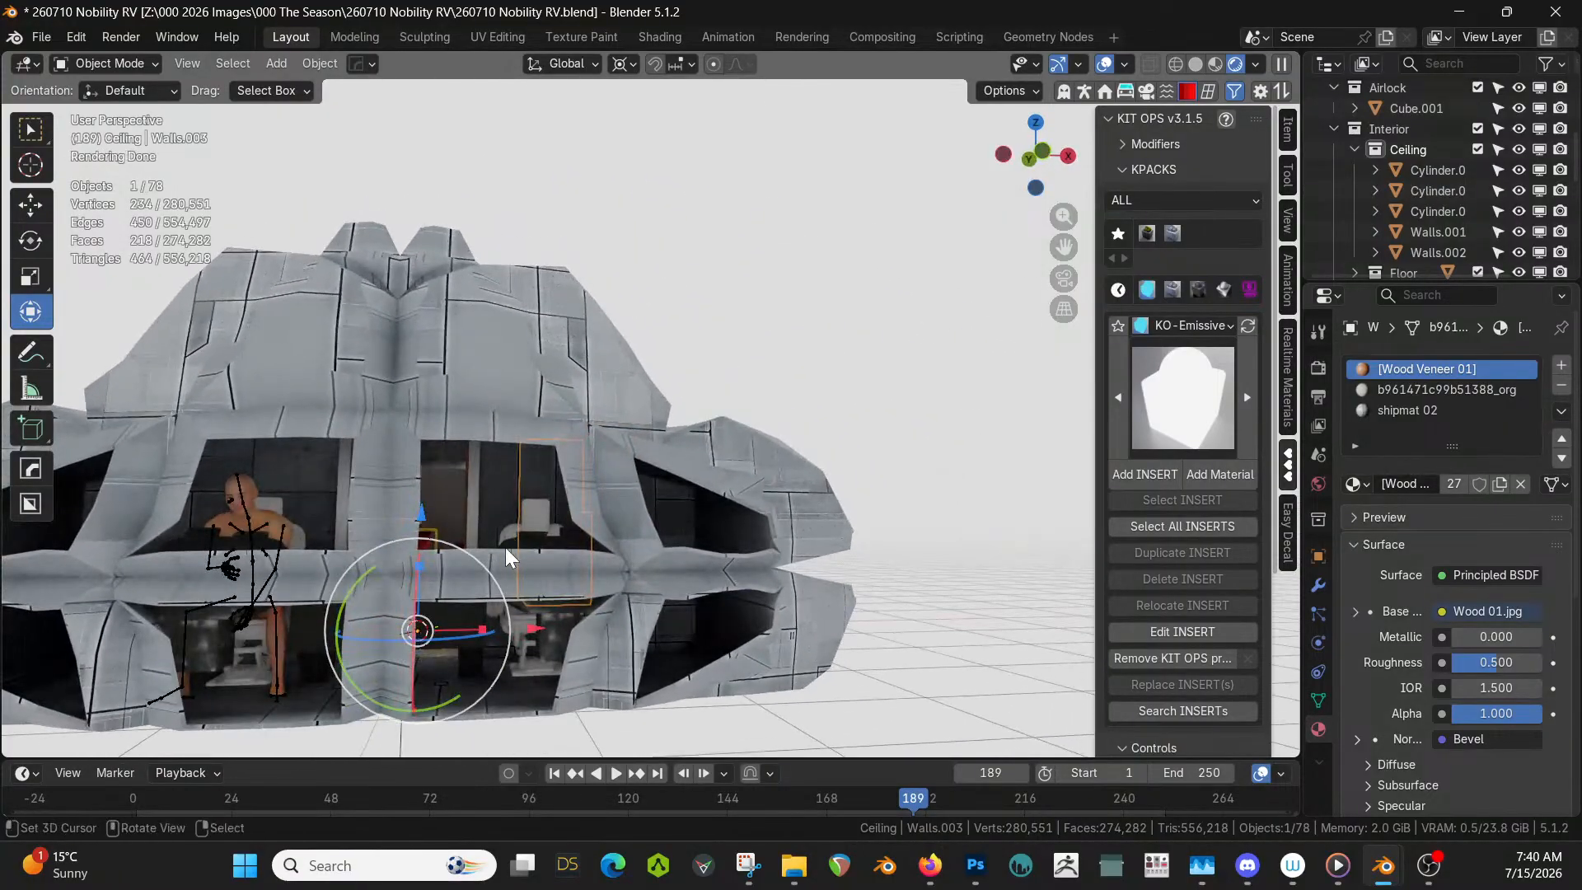
- Return to solid shading, isolate the cockpit shell in local view, and open its mesh for editing at the interior ceiling
key("z")
key("6")
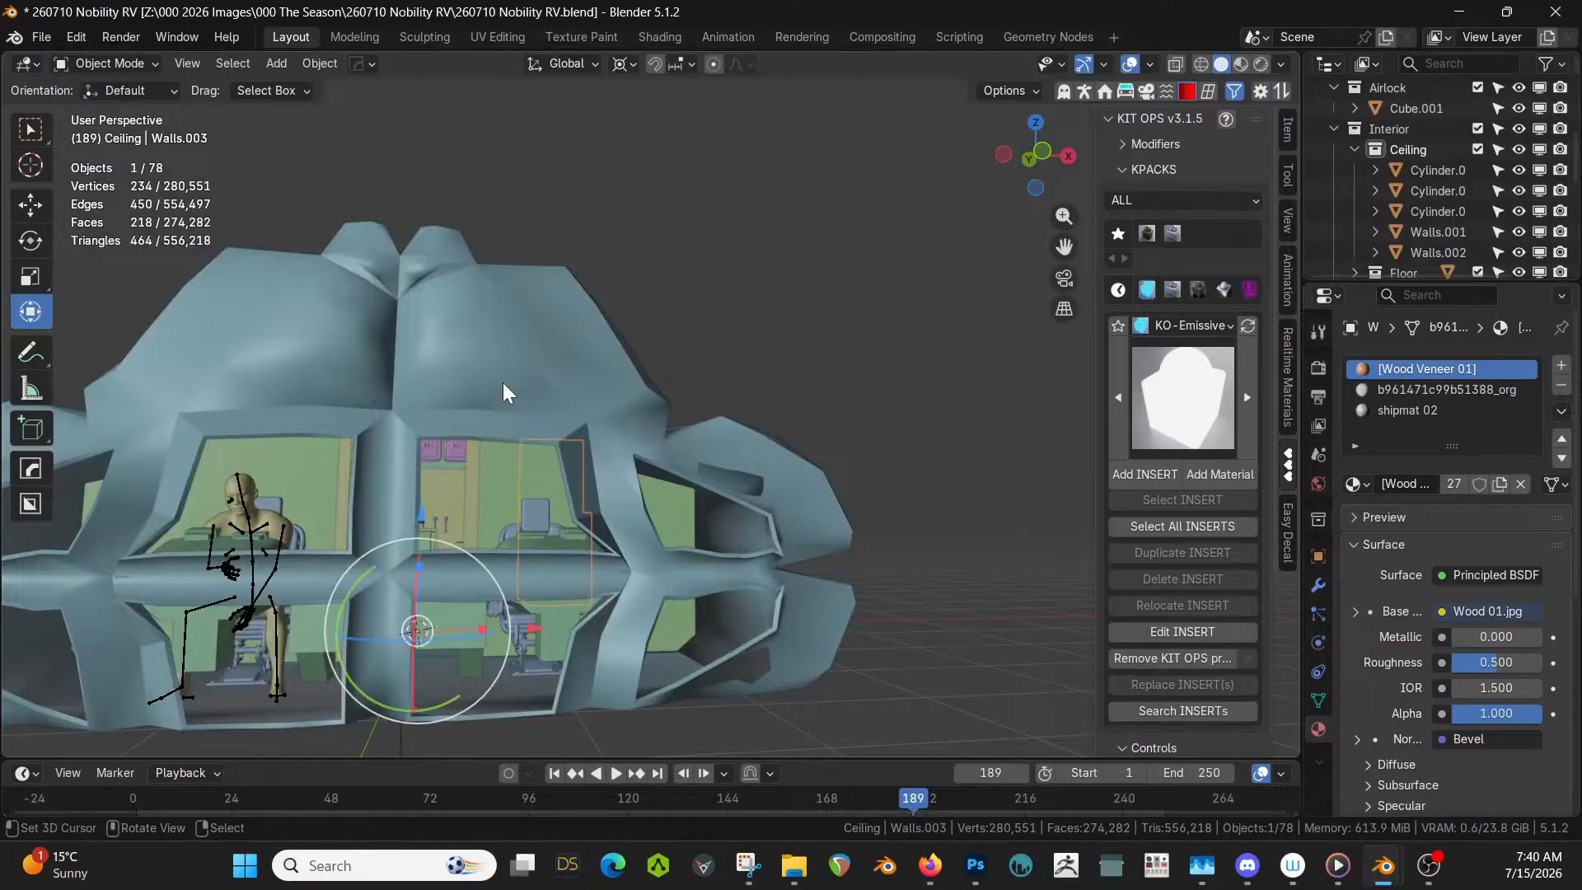
right_click(499, 303)
key("KP_Divide")
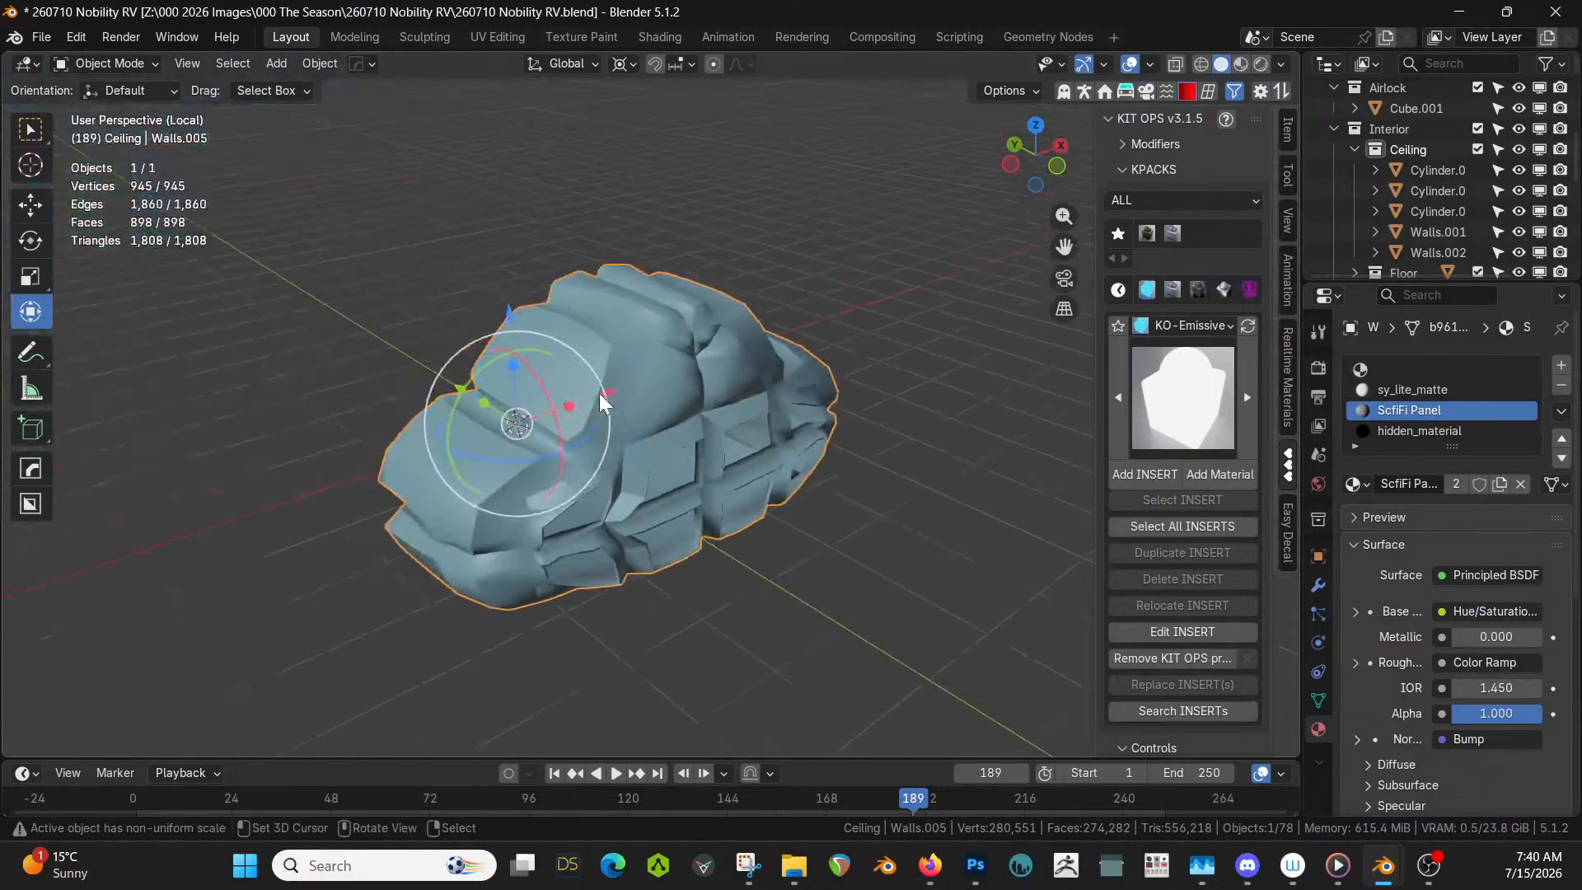
key("Tab")
scroll(600, 393, "up", 3)
middle_click_drag(600, 394, 928, 288)
middle_click_drag(497, 198, 713, 532, "shift")
scroll(687, 436, "up", 2)
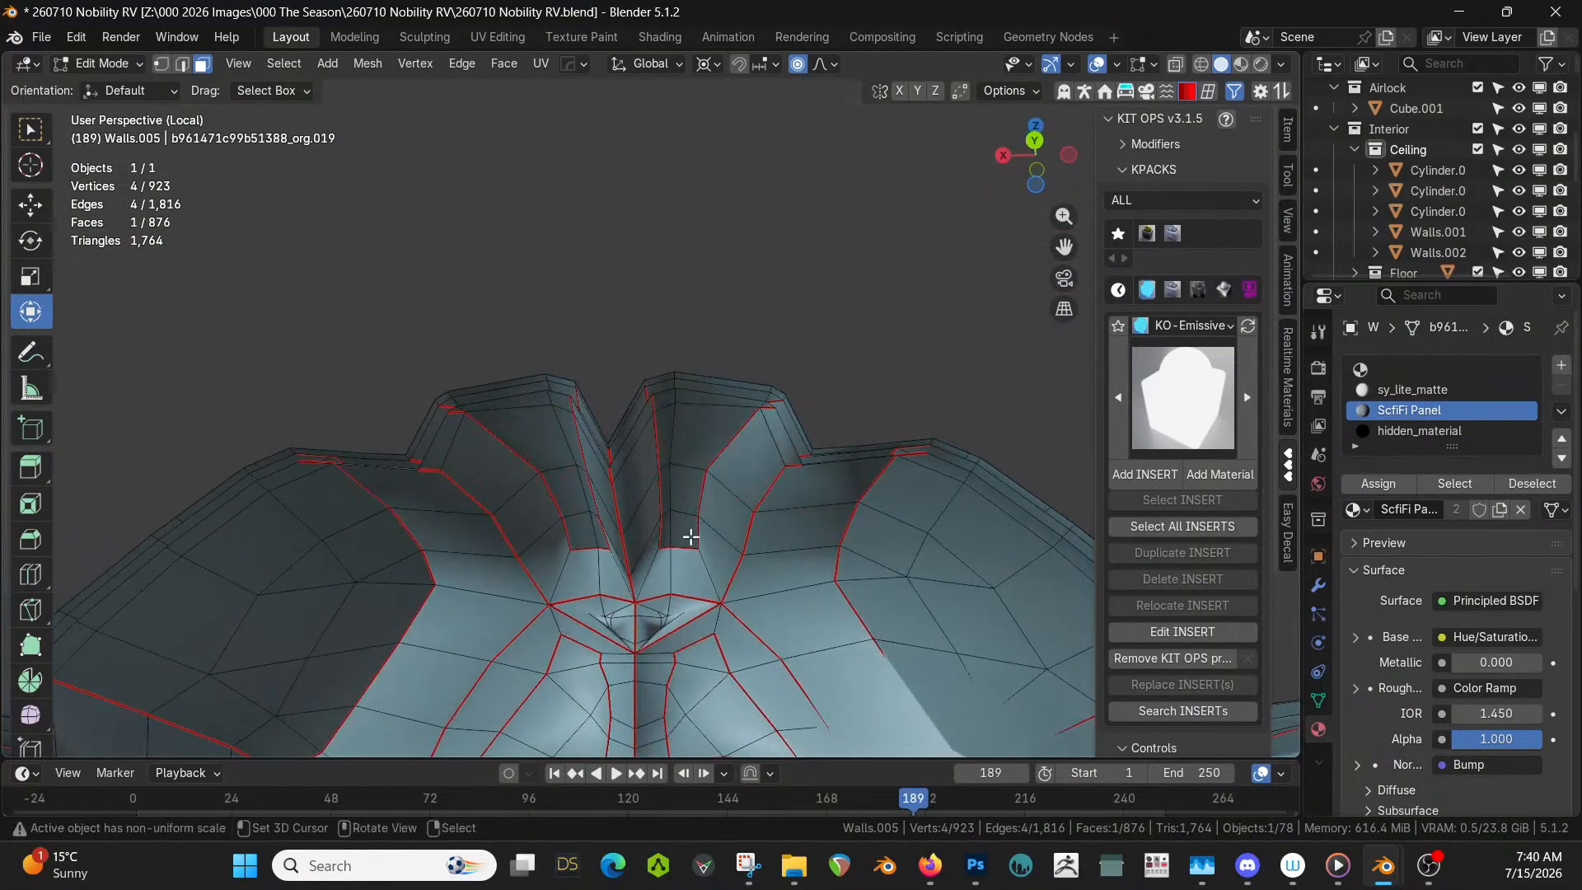
- Inset the four three-face strips between the ribs of the cockpit's interior ceiling by about 0.042 m
left_click(713, 420, "shift")
left_click(687, 486, "shift")
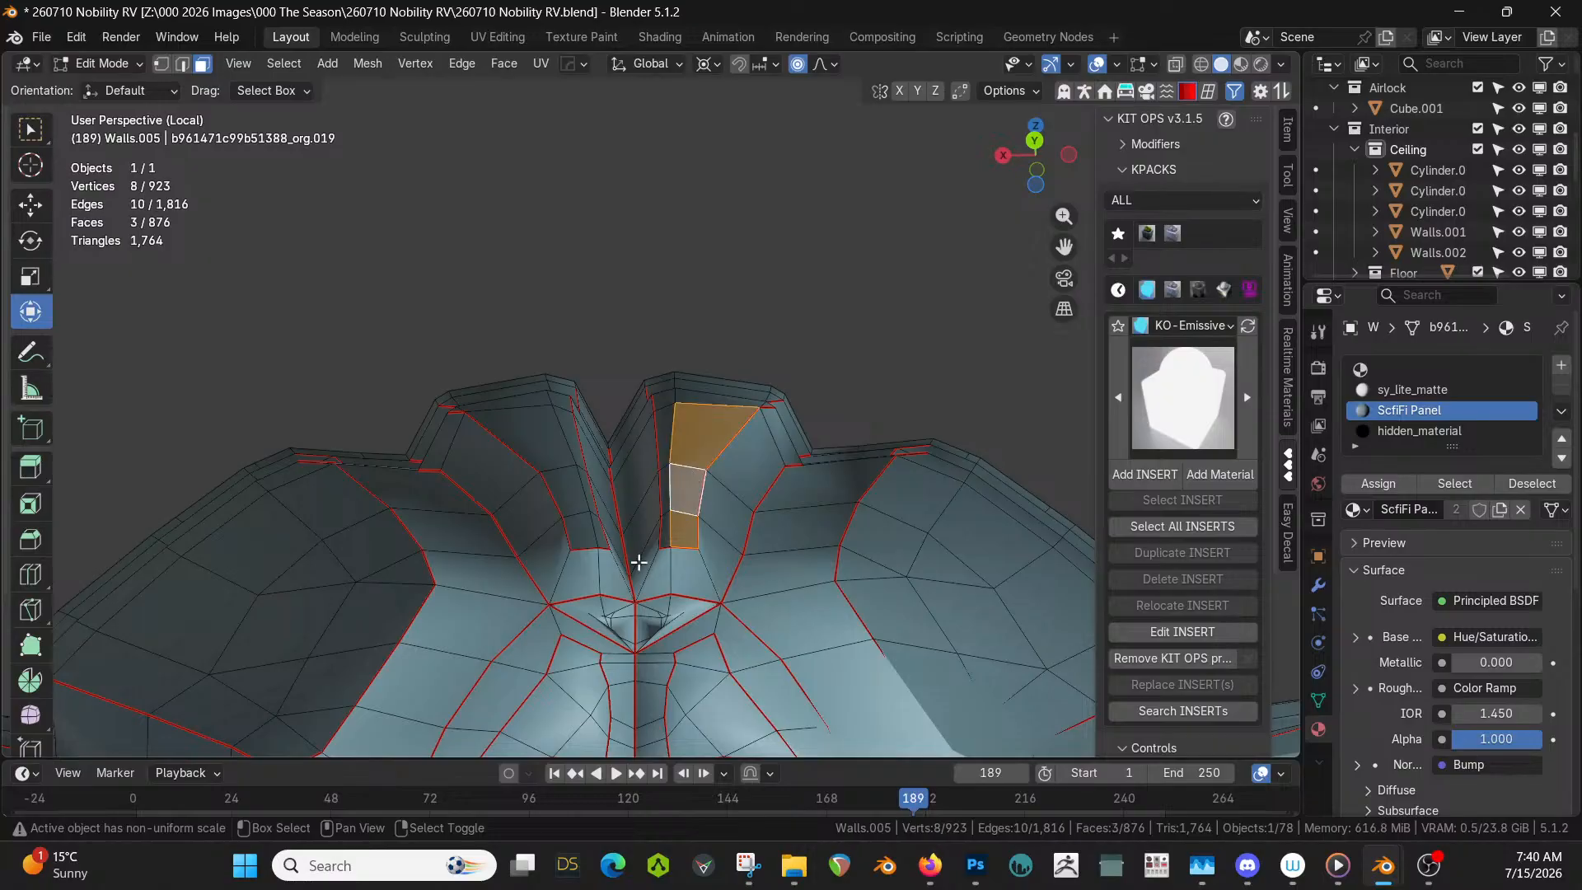
left_click(559, 444, "shift")
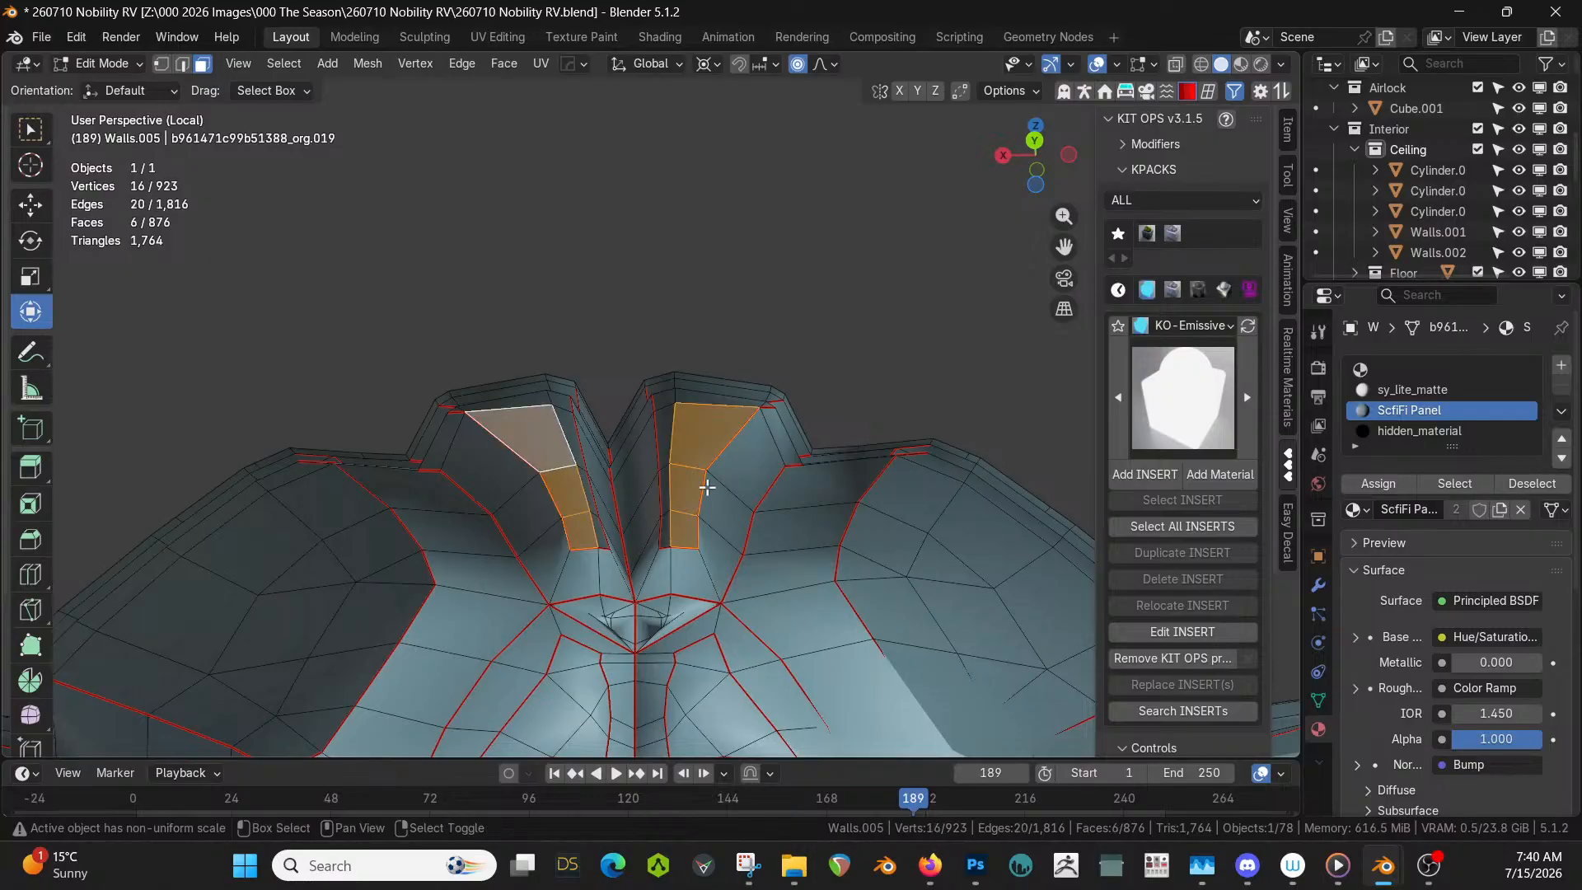
middle_click_drag(709, 487, 599, 409)
left_click(586, 441, "shift")
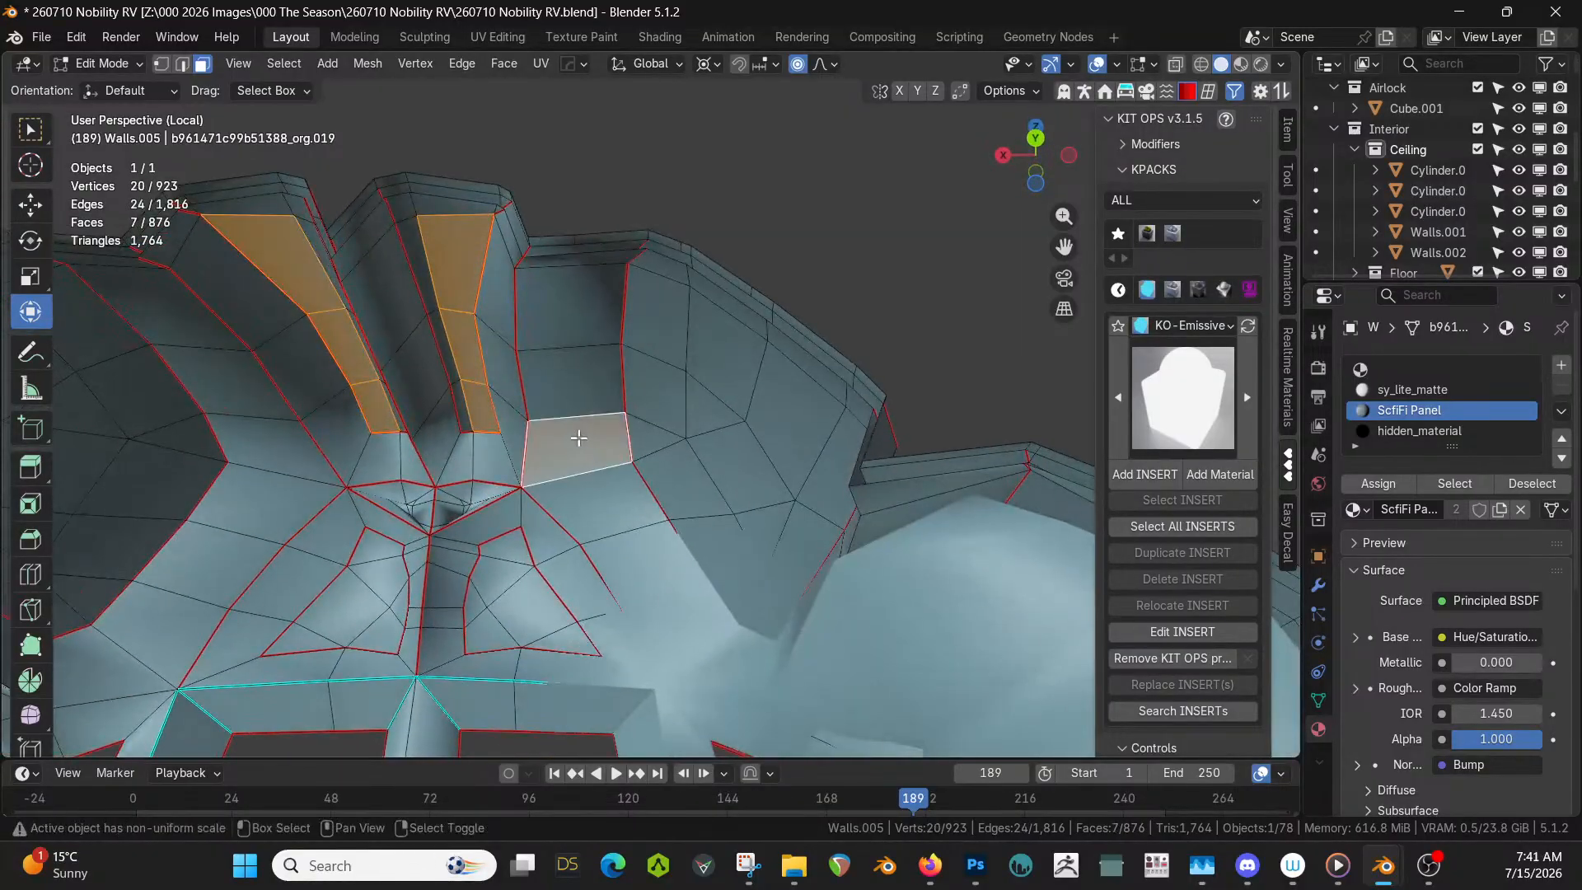
left_click(577, 384, "shift")
left_click(564, 280, "shift")
middle_click_drag(597, 322, 624, 361)
left_click(495, 412, "shift")
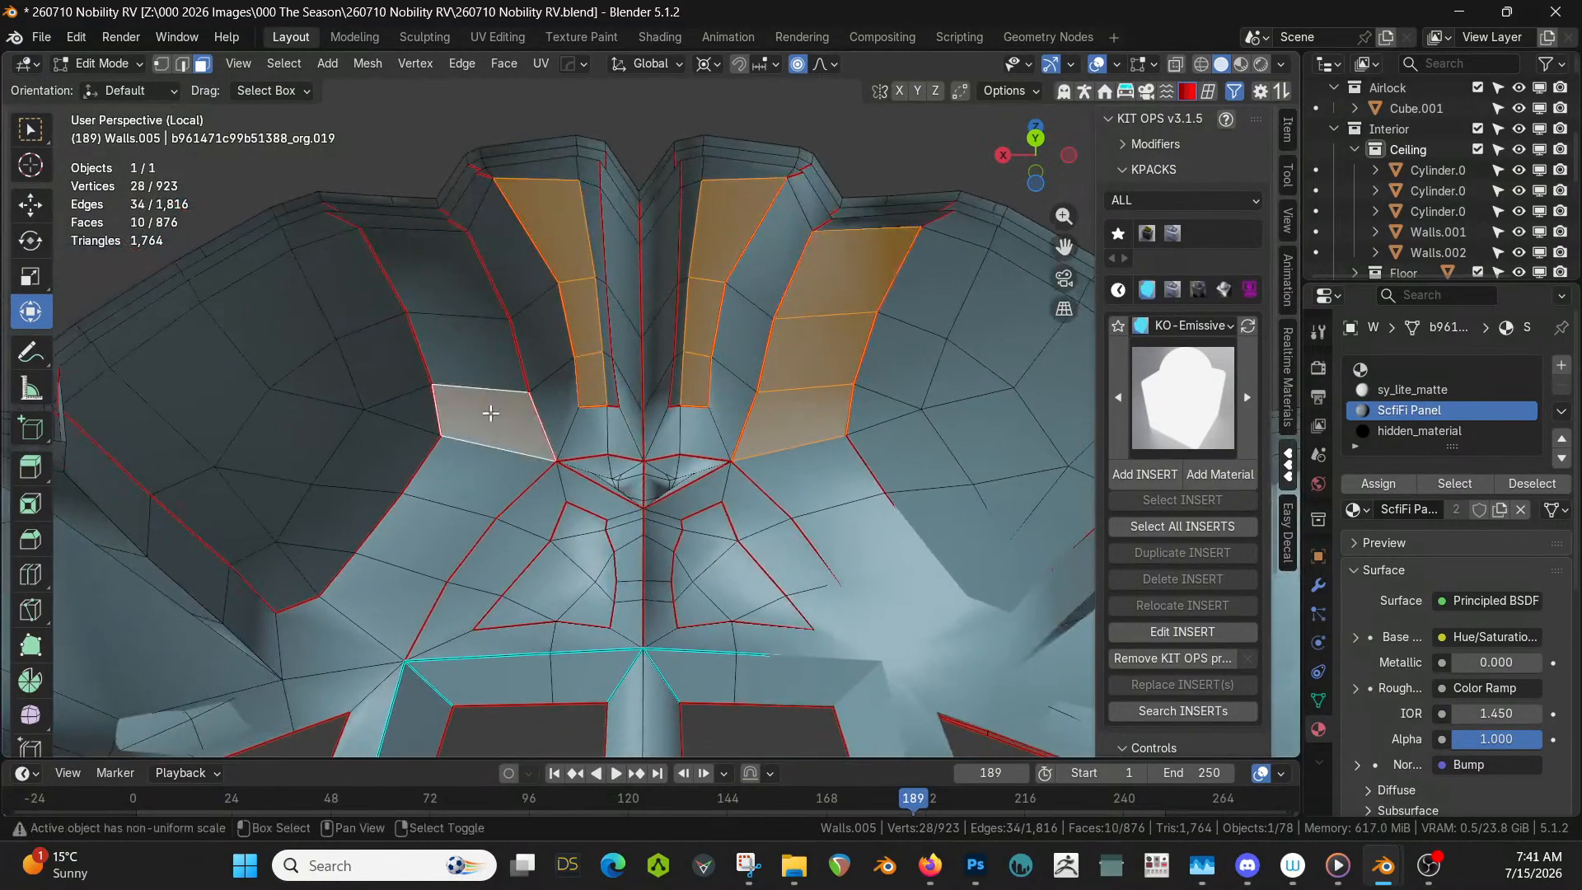
left_click(485, 375, "shift")
left_click(436, 272, "shift")
key("i")
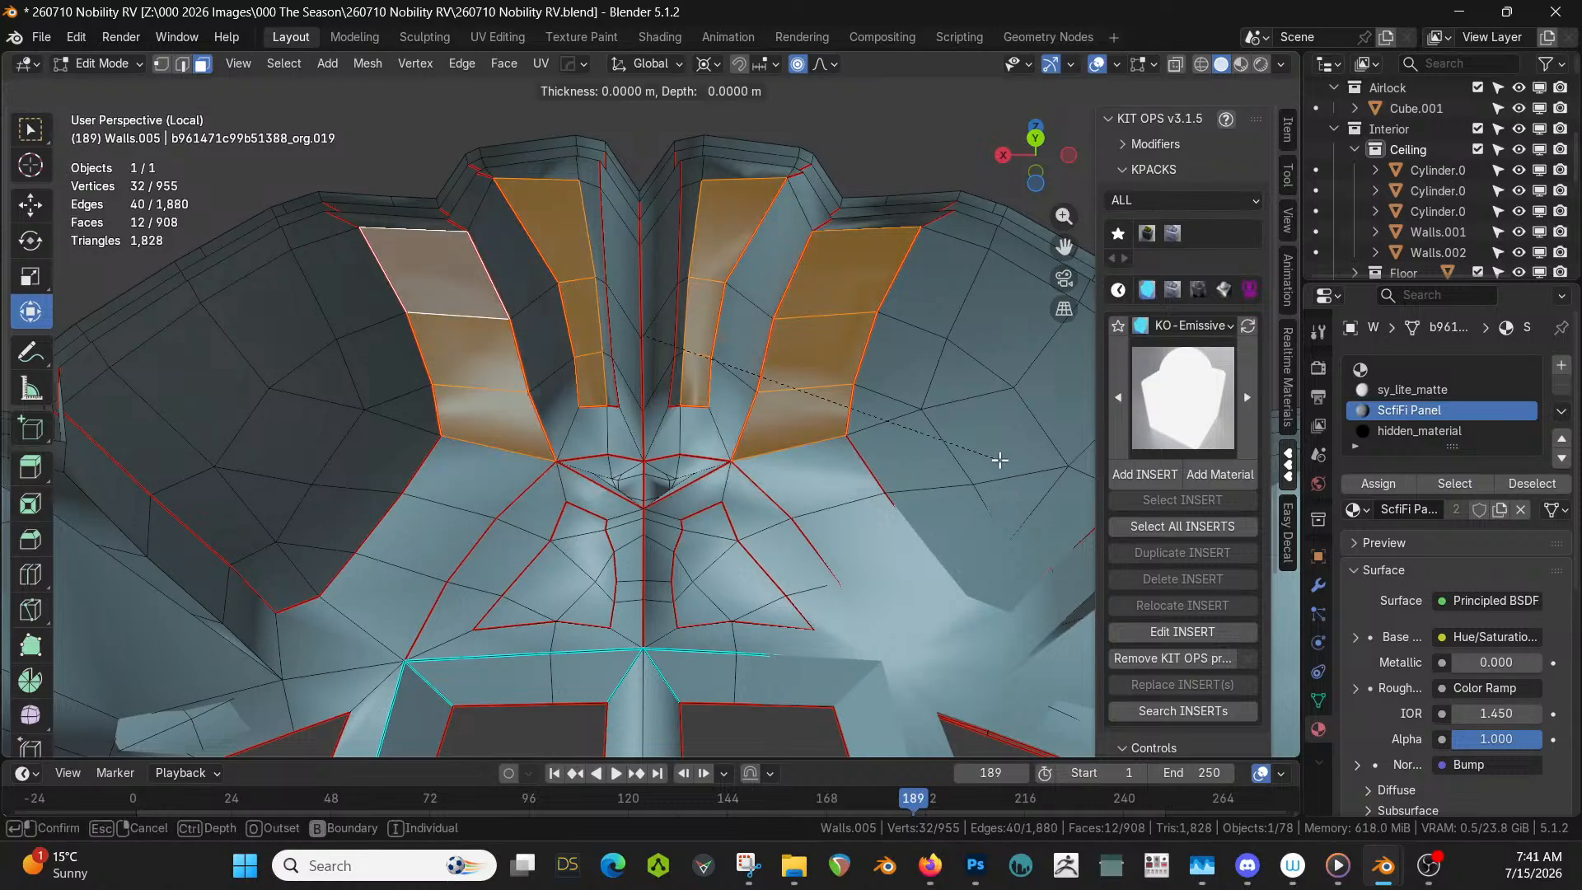
left_click(988, 461)
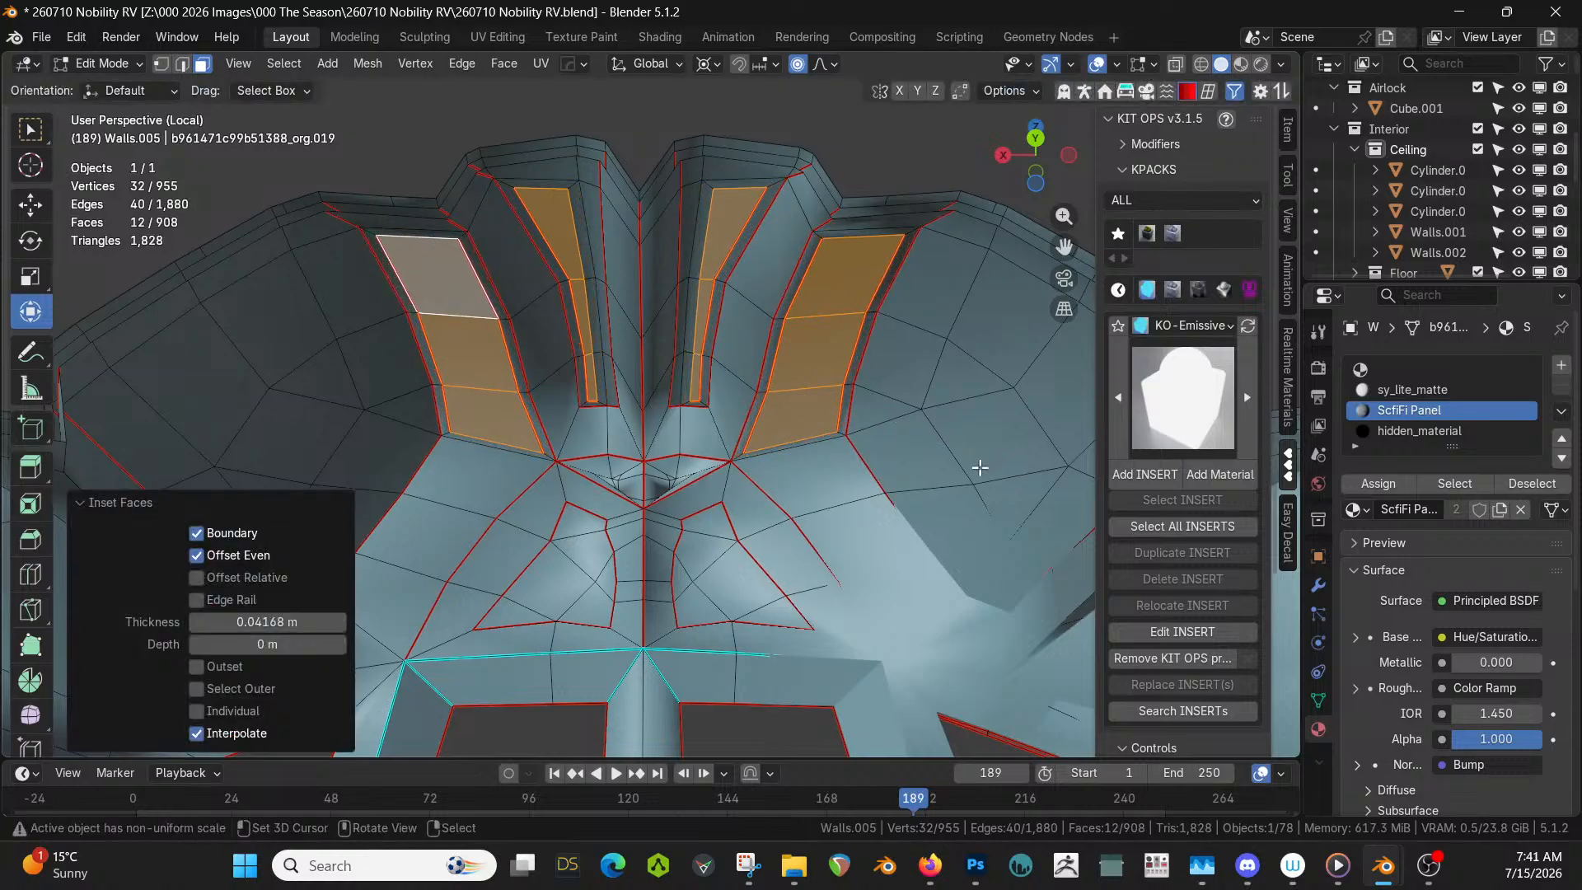
- Extrude the inset ceiling strips about 0.006 m in the negative normal direction to recess them as light panels
middle_click_drag(981, 462, 988, 496)
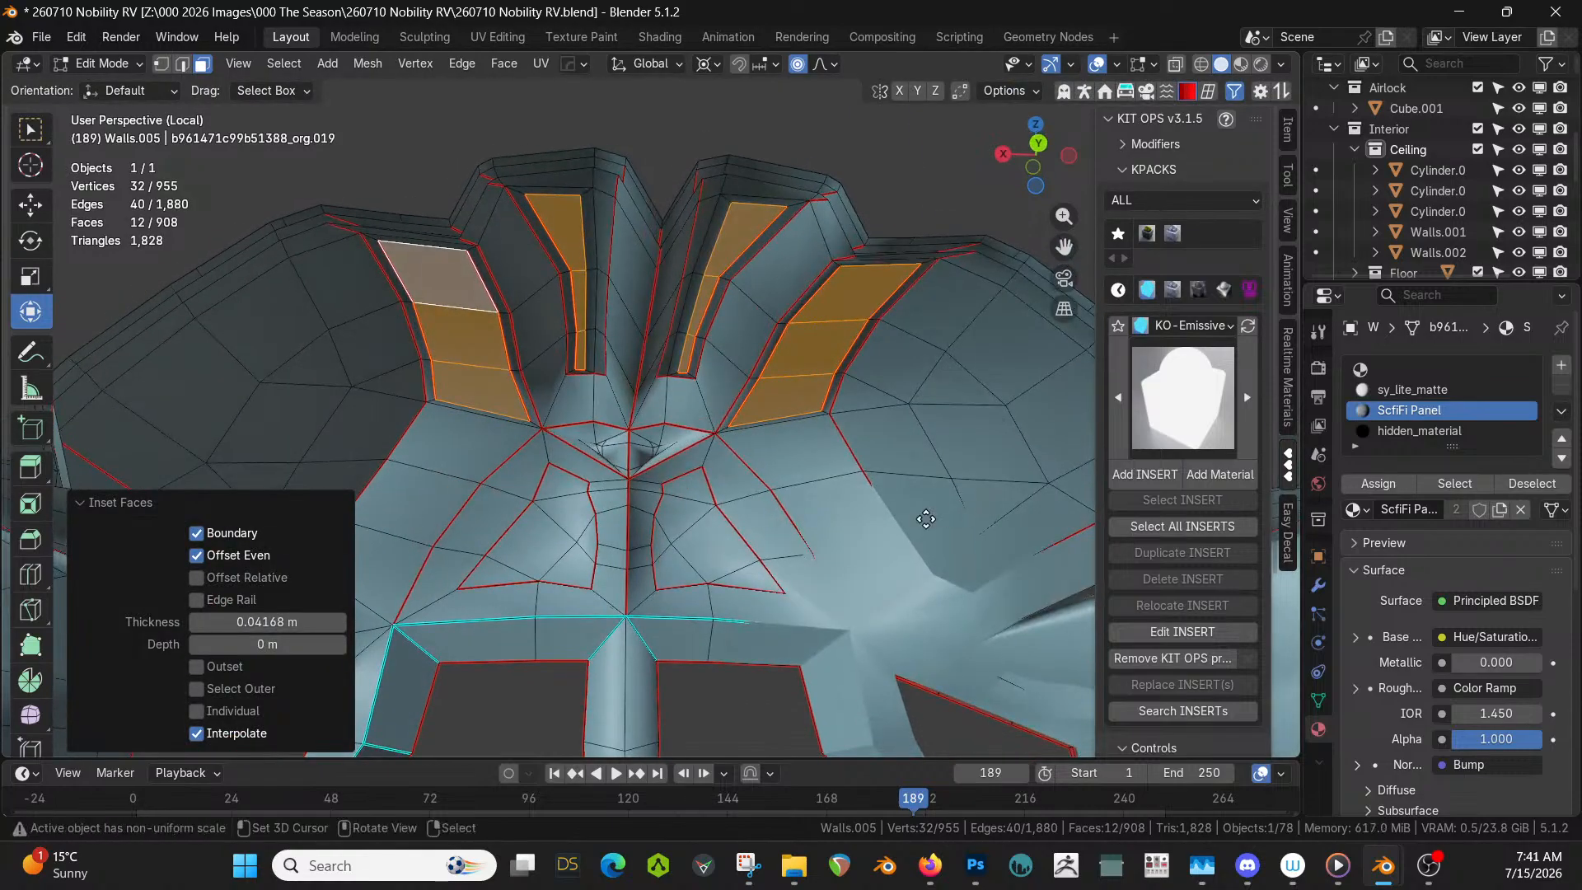
key("e")
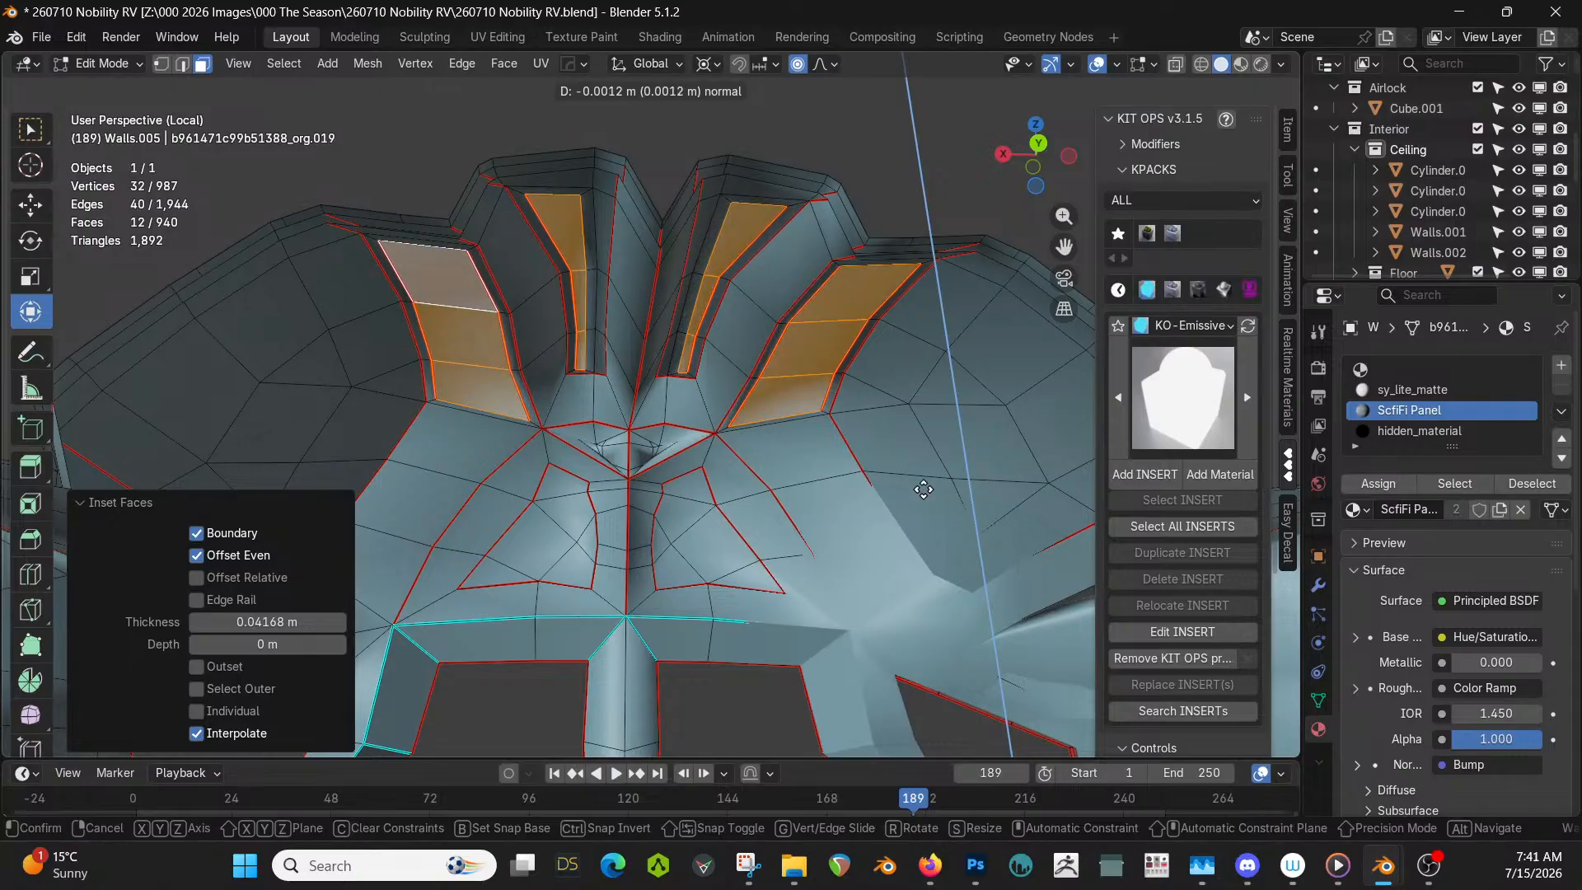
left_click(924, 416)
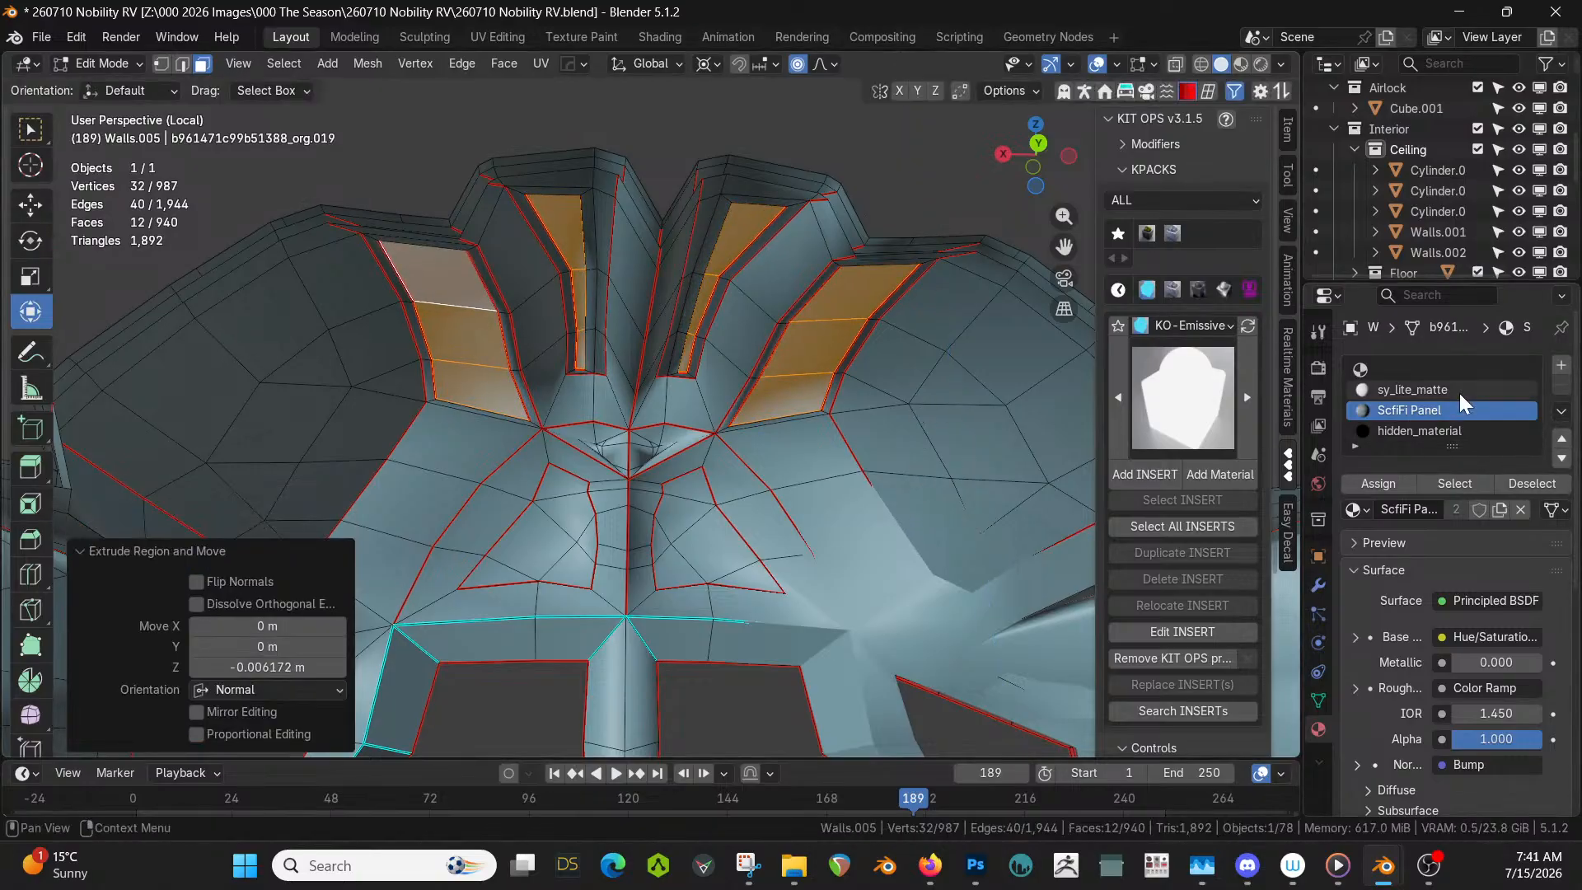
- Assign the existing sy_white_5_emmisive material to the recessed strips in a new slot, and leave mesh editing and local view
left_click(1561, 365)
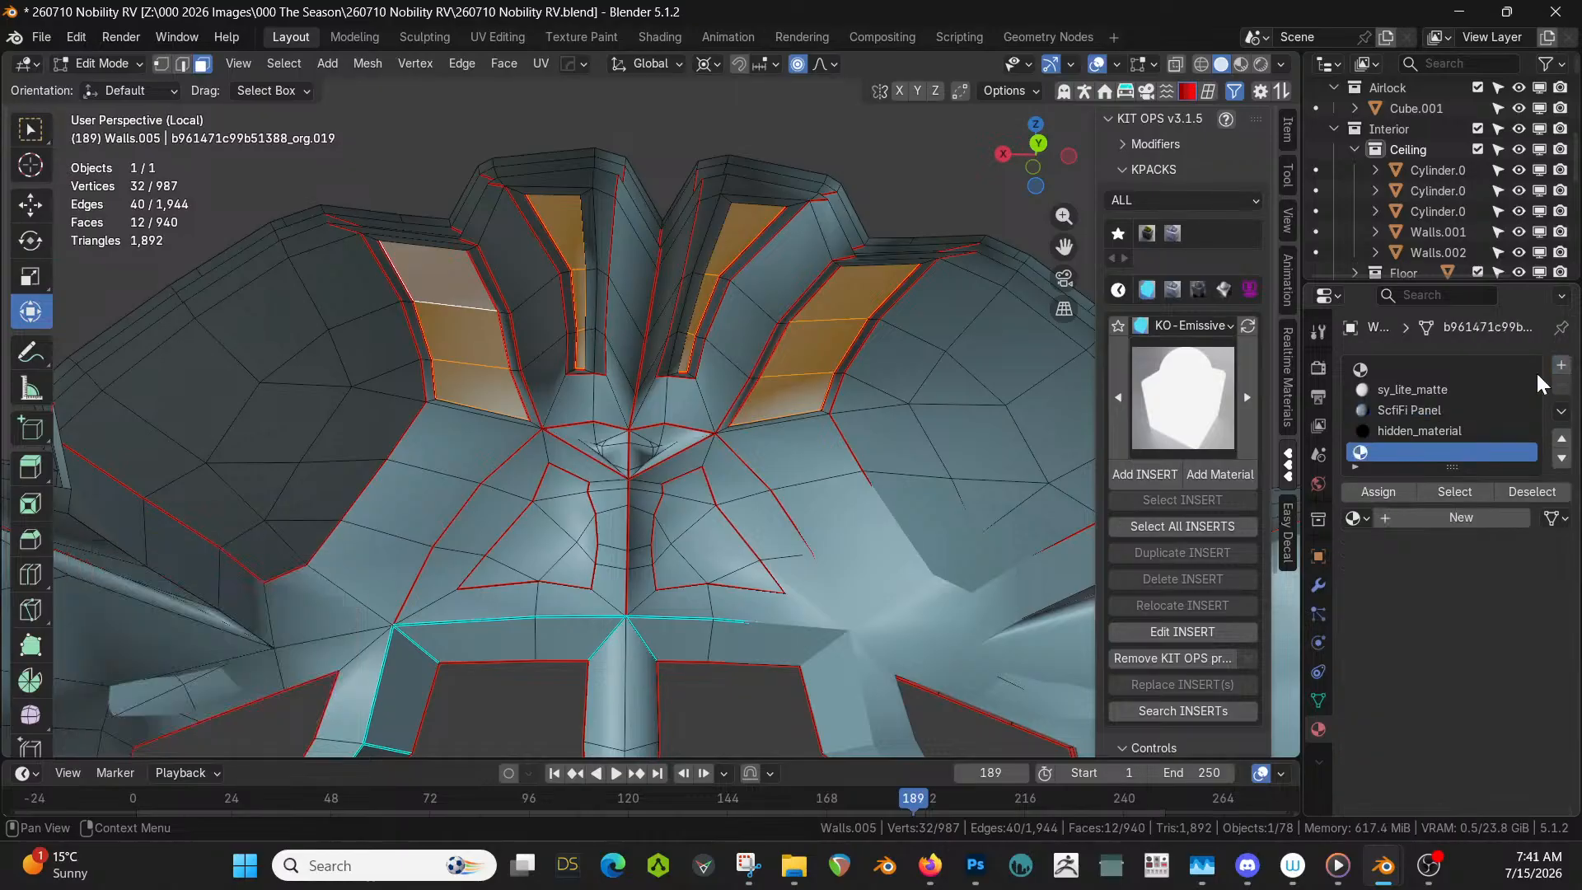
left_click(1370, 515)
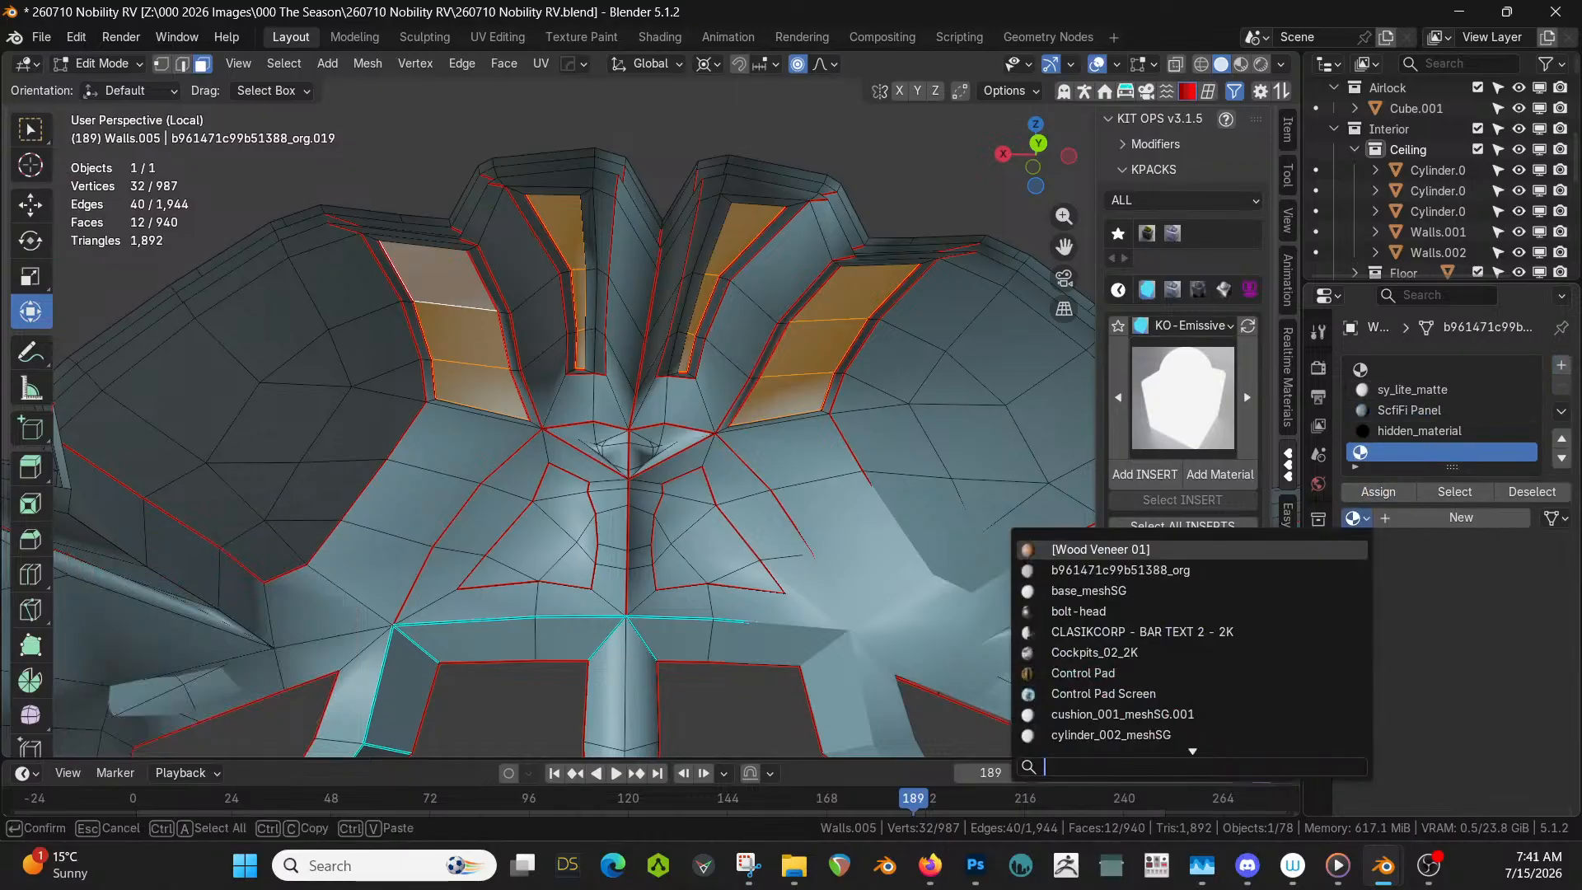
type("white")
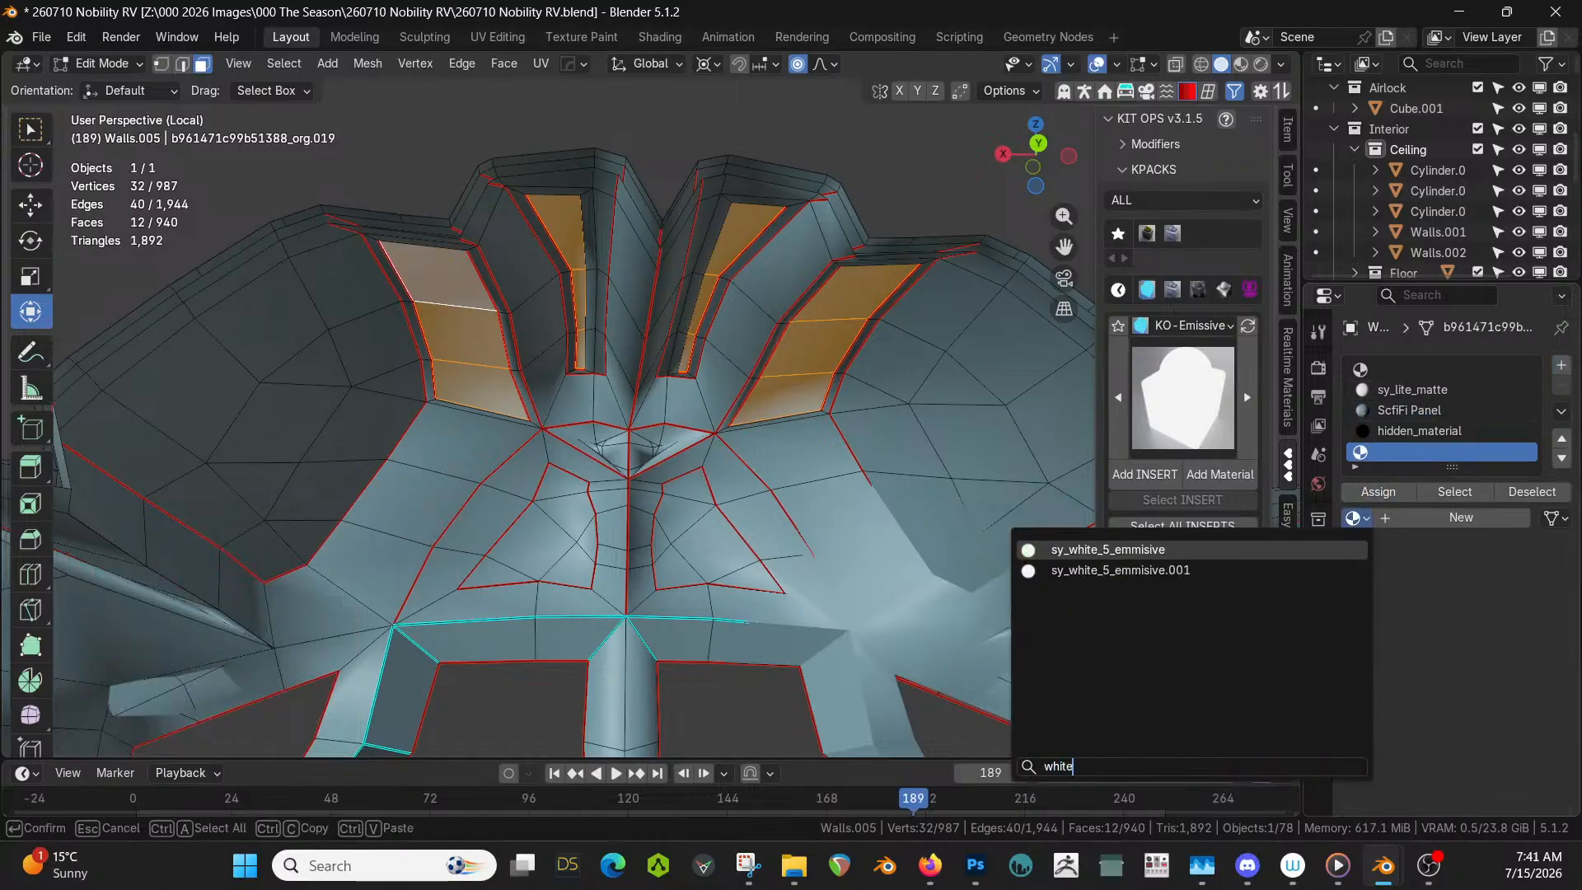
key("Return")
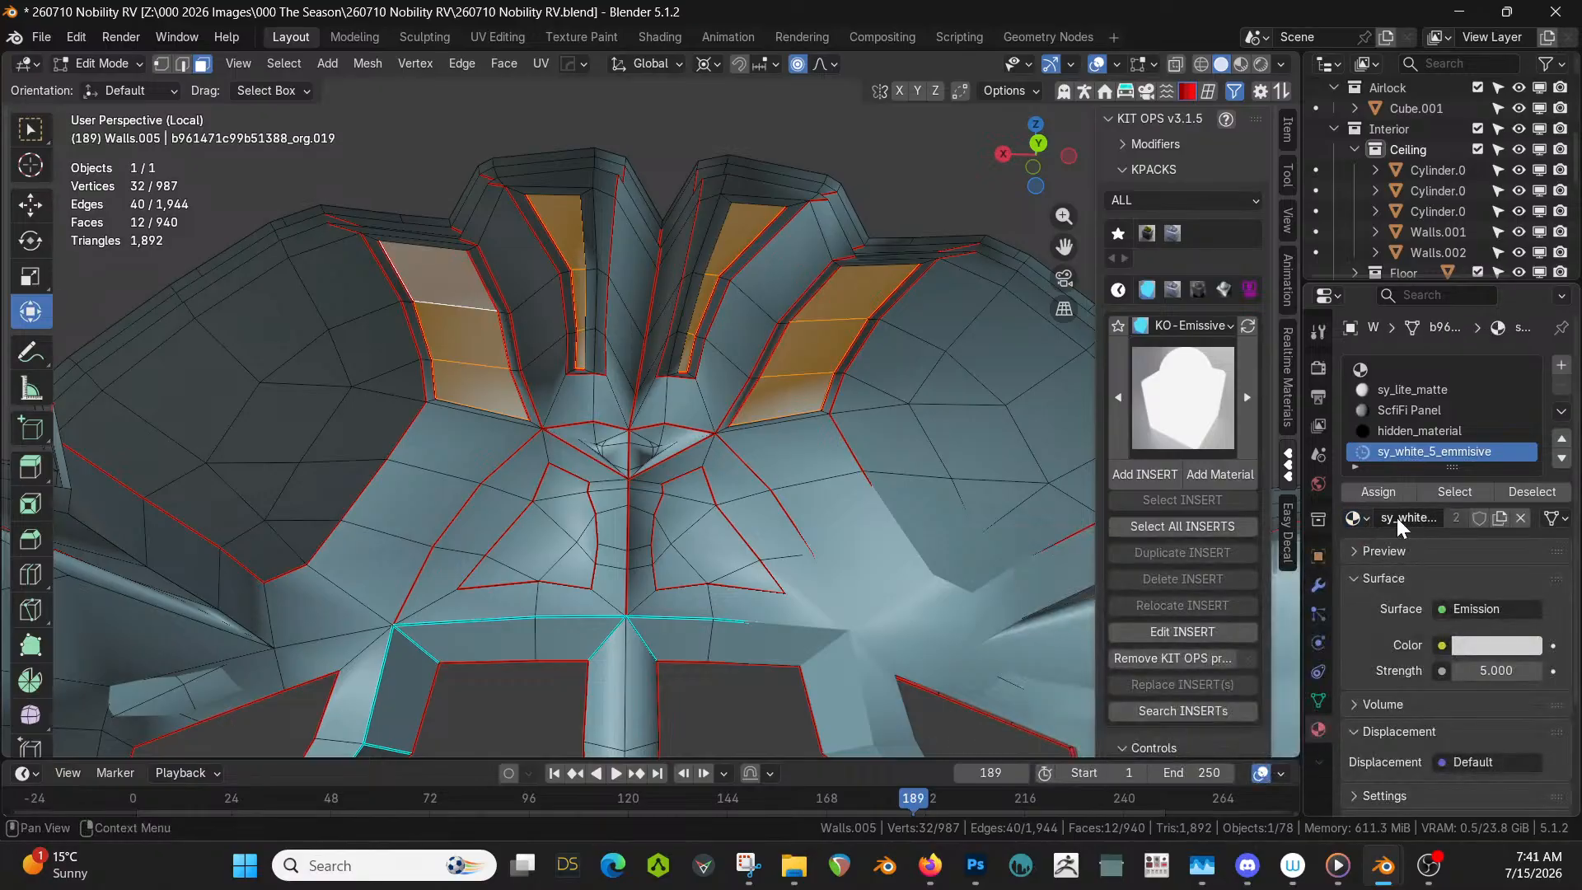
left_click(1393, 485)
key("Tab")
key("KP_Divide")
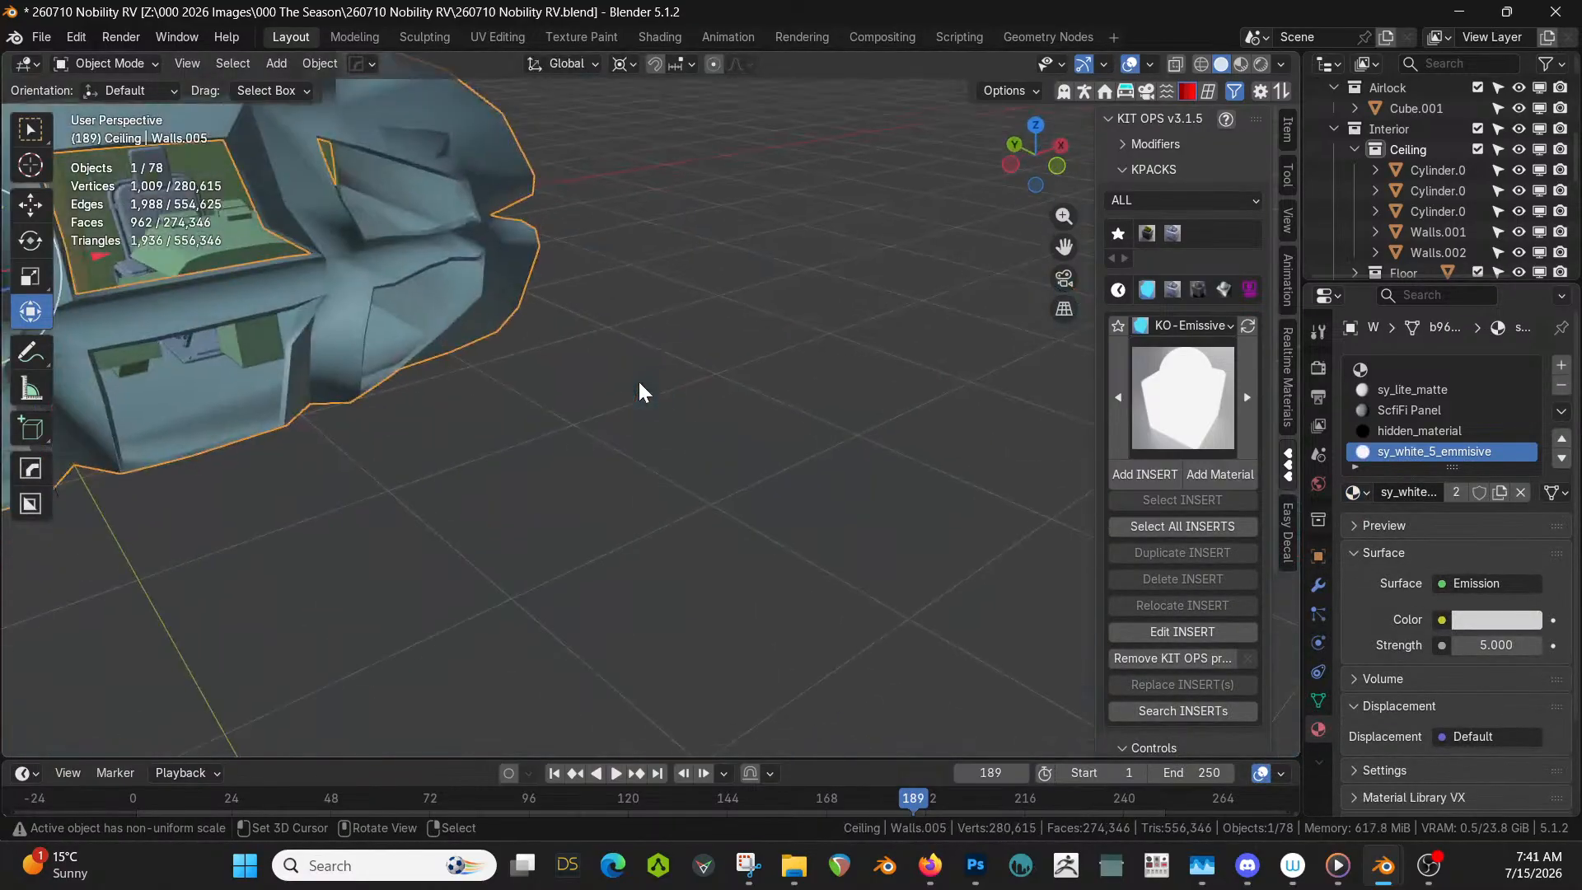
- Show the Exterior collection to check the hull over the cockpit, and hide it again
scroll(1475, 119, "up", 5)
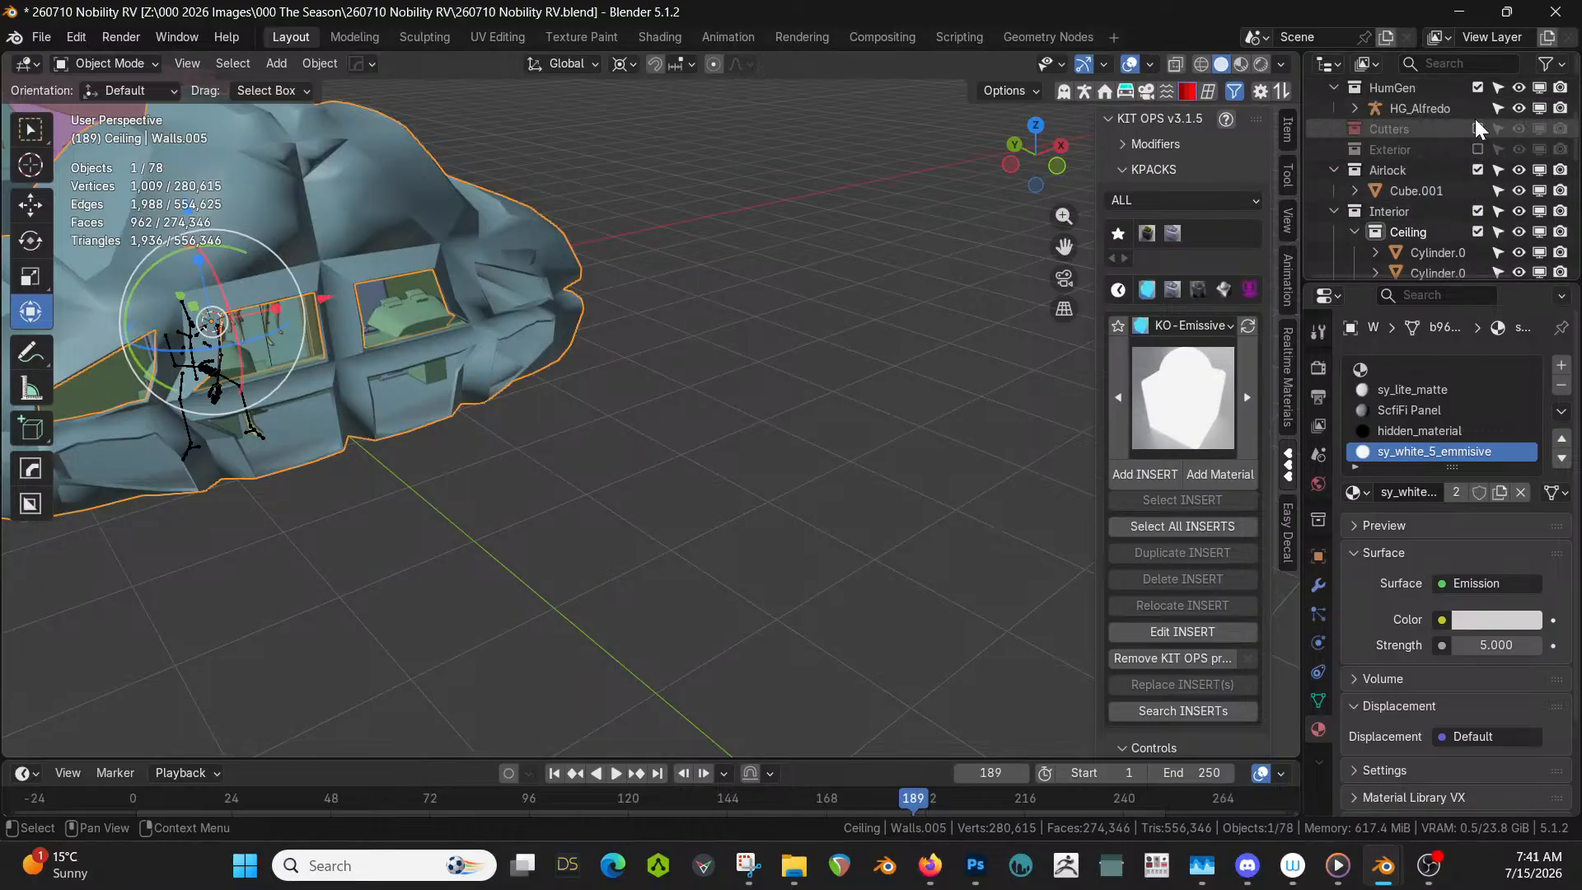
left_click(1478, 149)
middle_click_drag(636, 198, 699, 620)
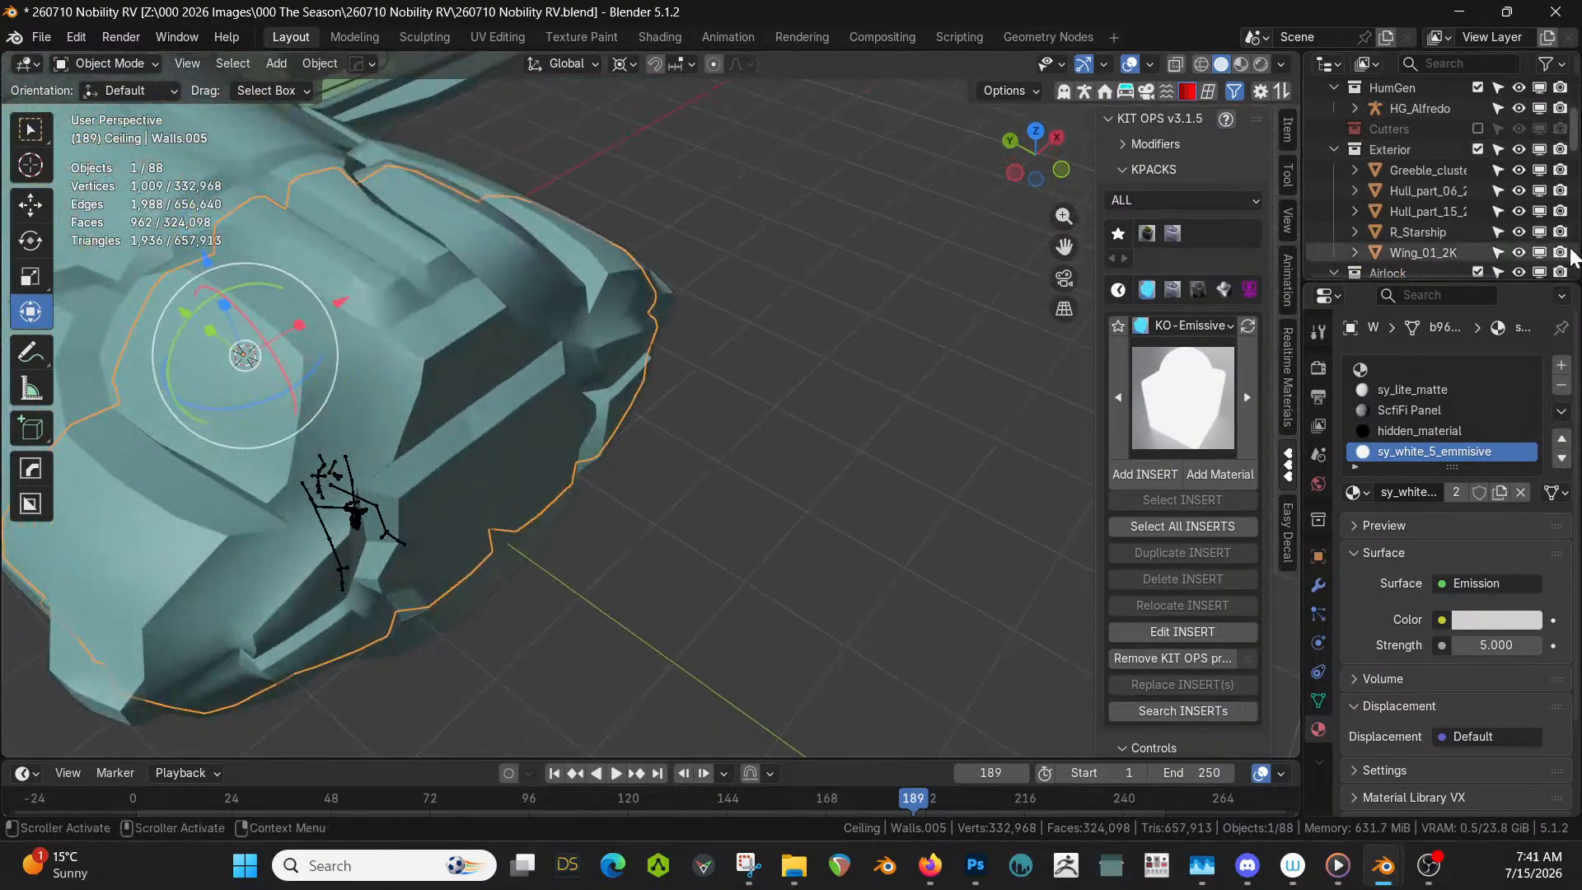
left_click(1478, 149)
- Inspect the cockpit's recessed light strips and interior in rendered shading by walking through the ship from the front windows to the pilot seat
middle_click_drag(907, 346, 627, 372)
key("z")
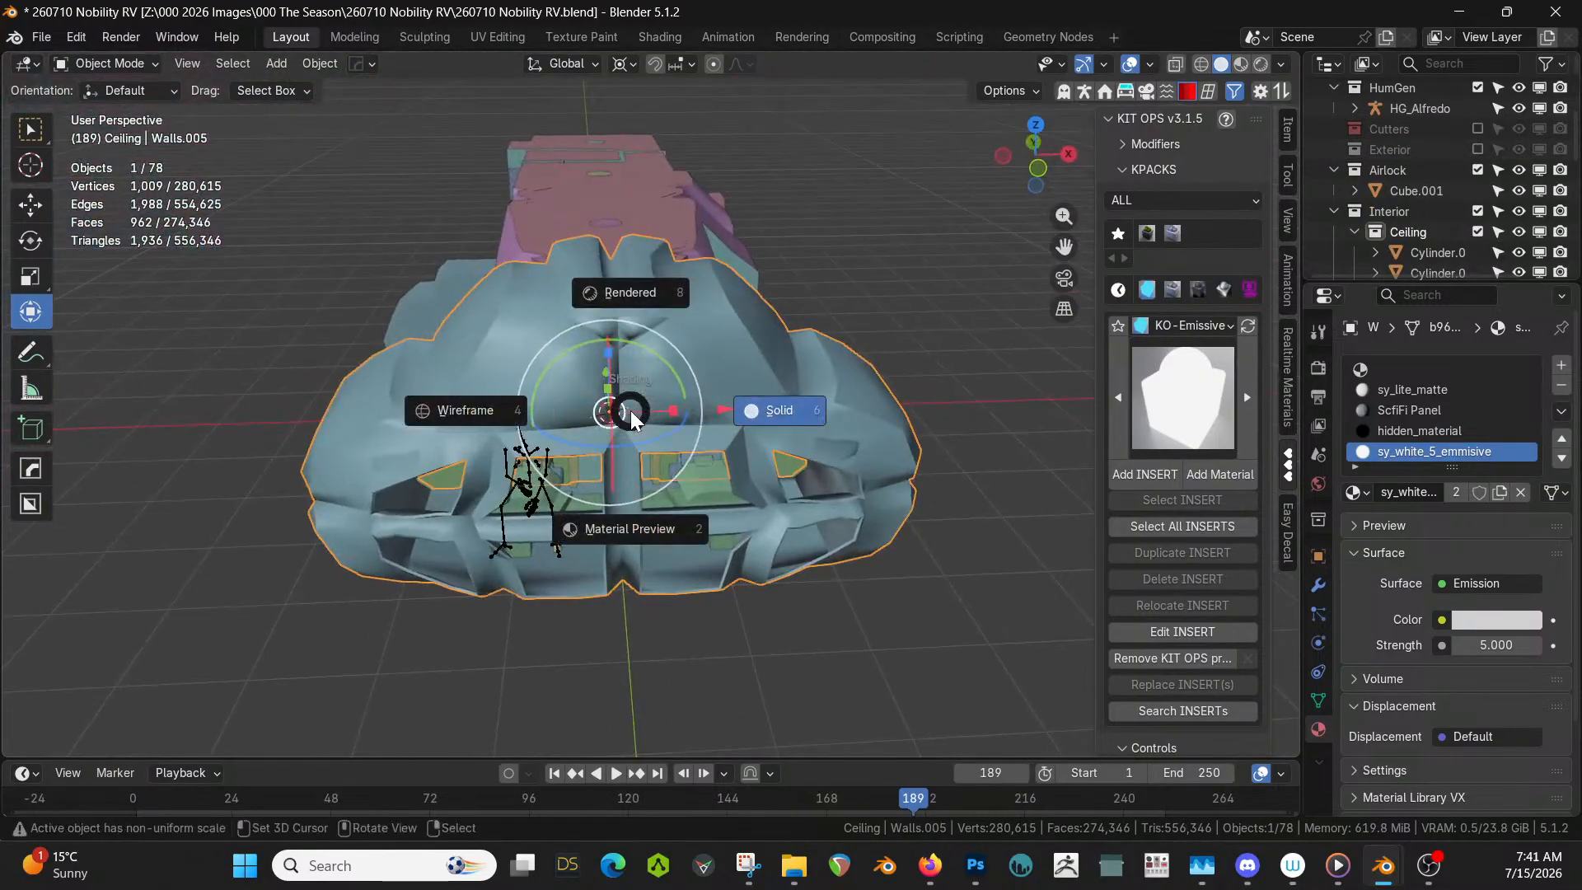
key("r")
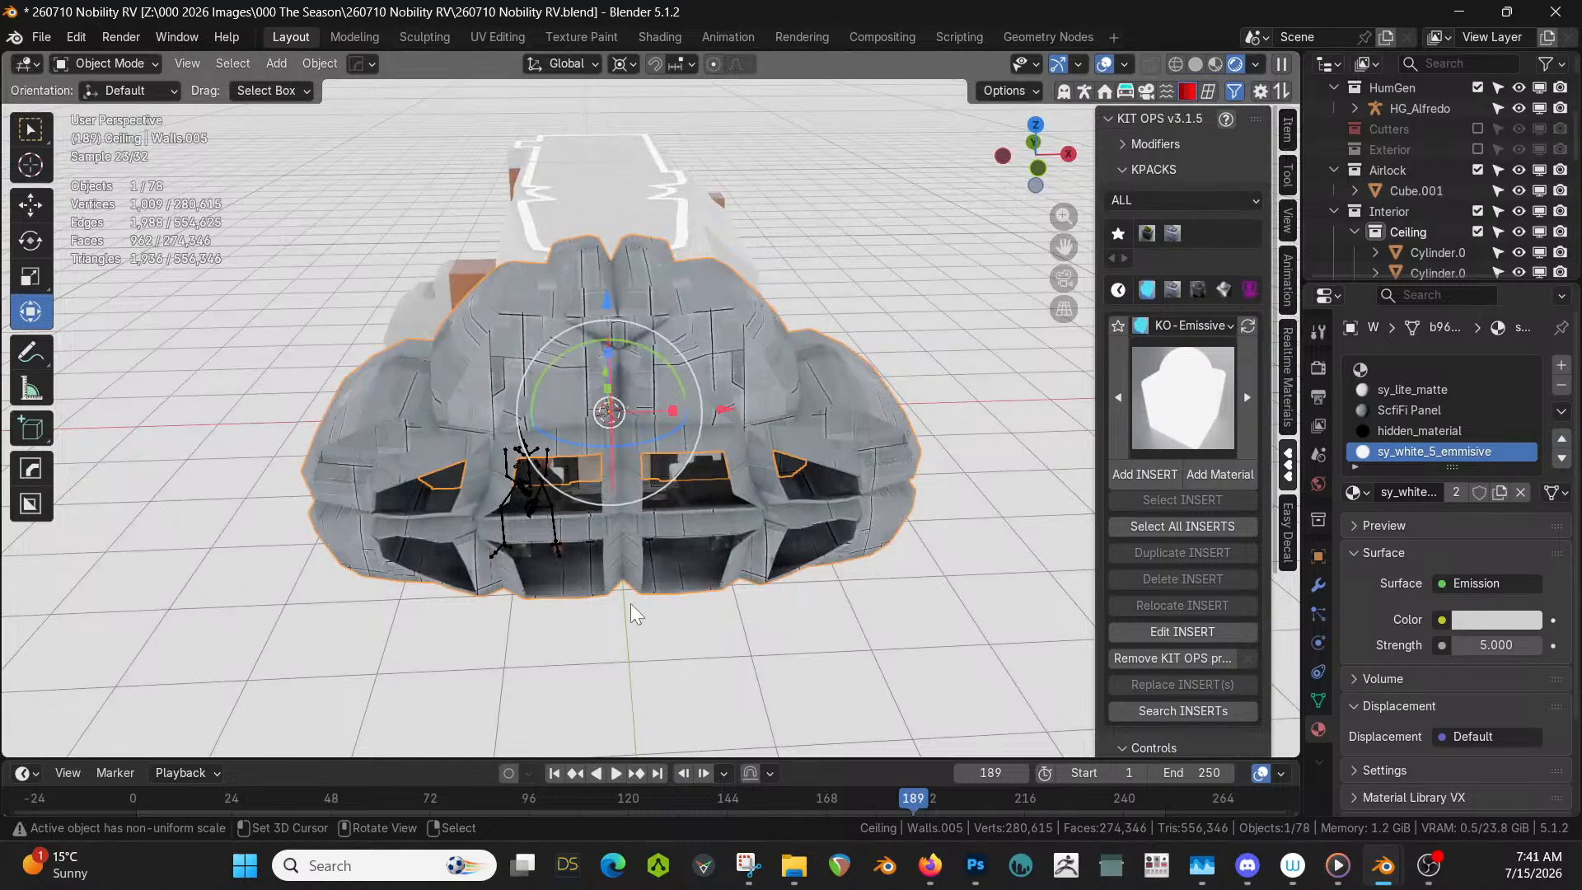
key("shift+grave")
key("w")
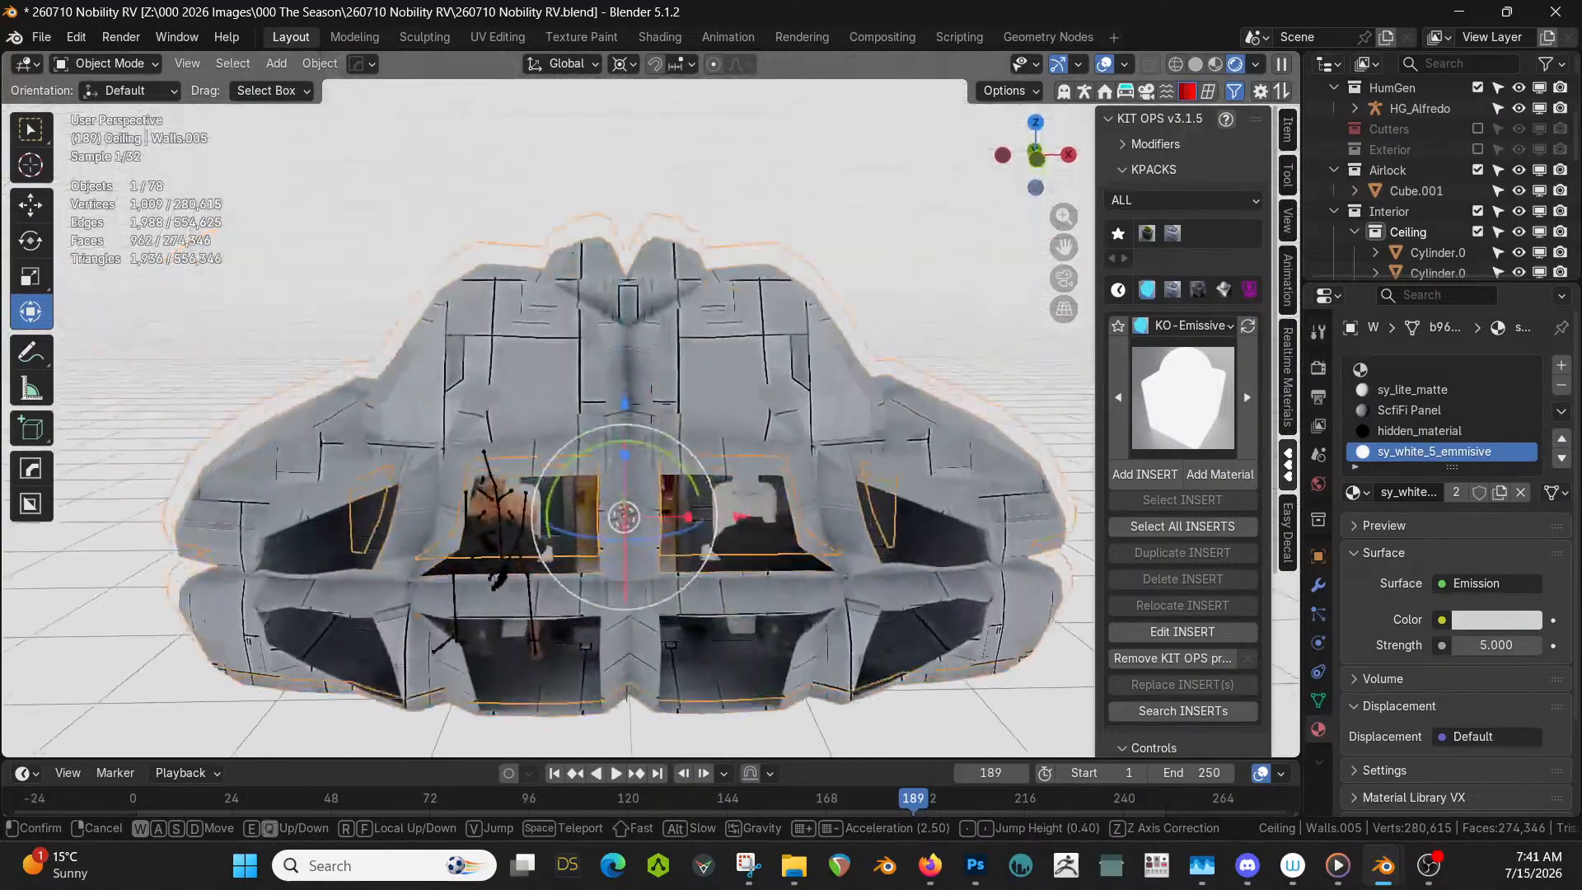
key("w")
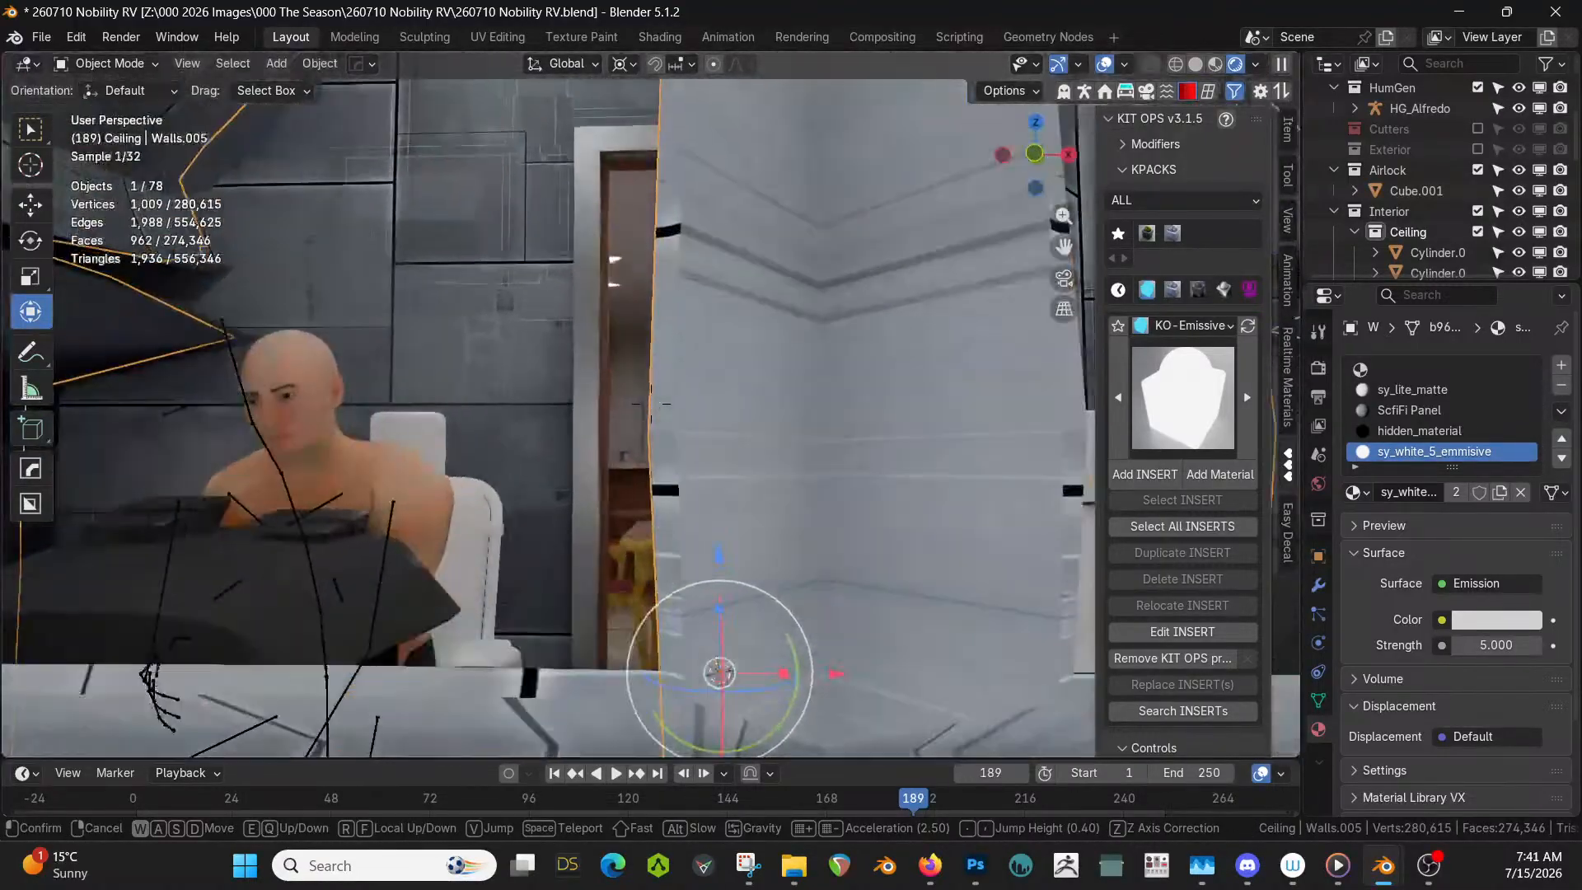
key("w")
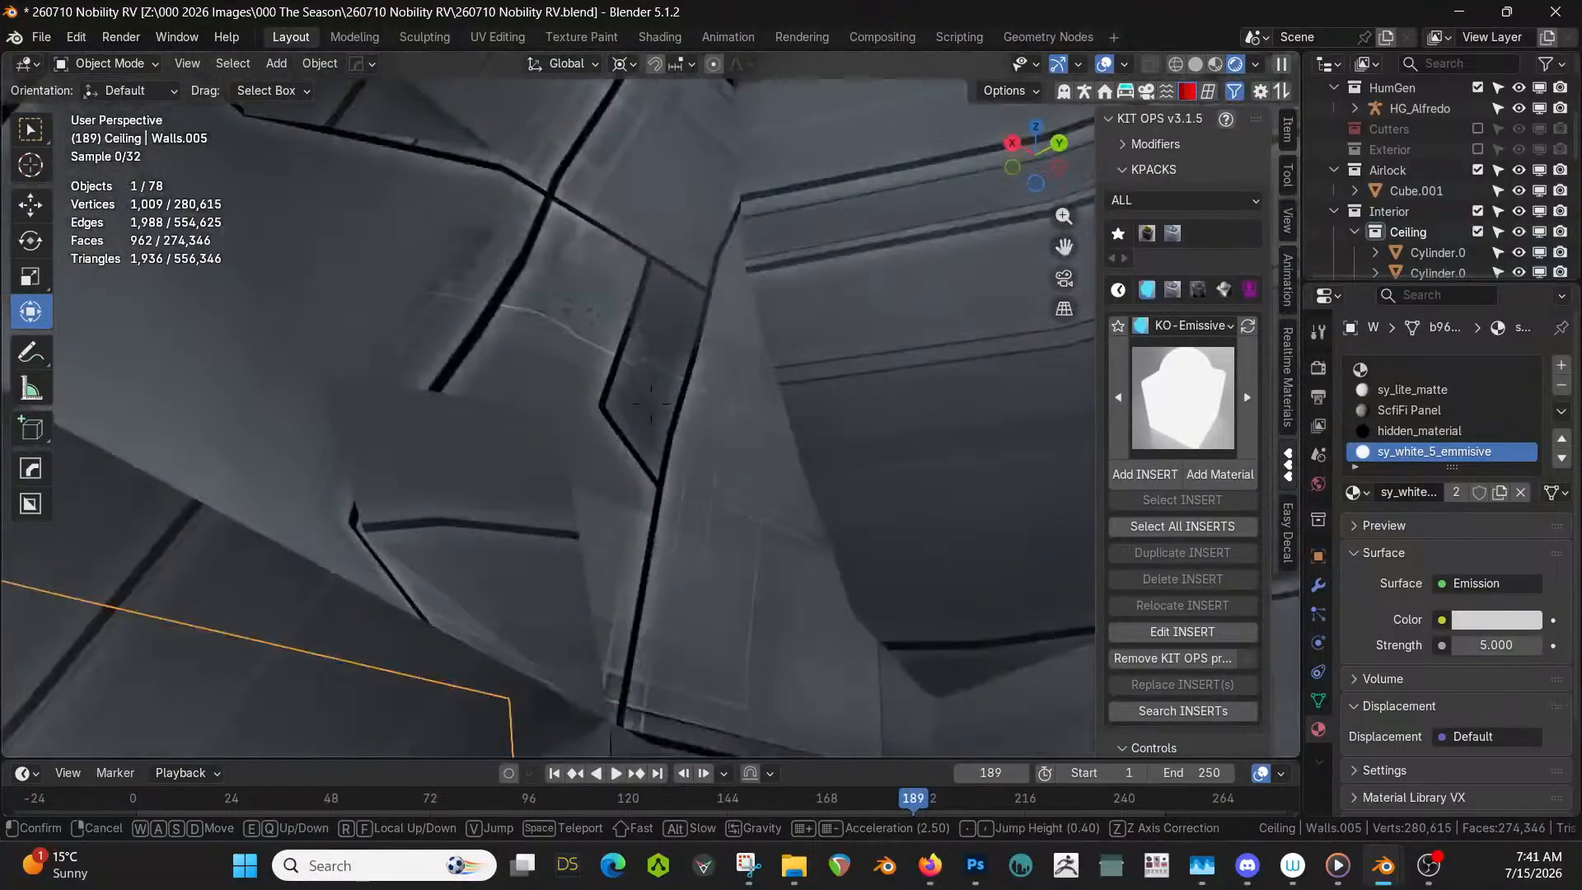
key("w")
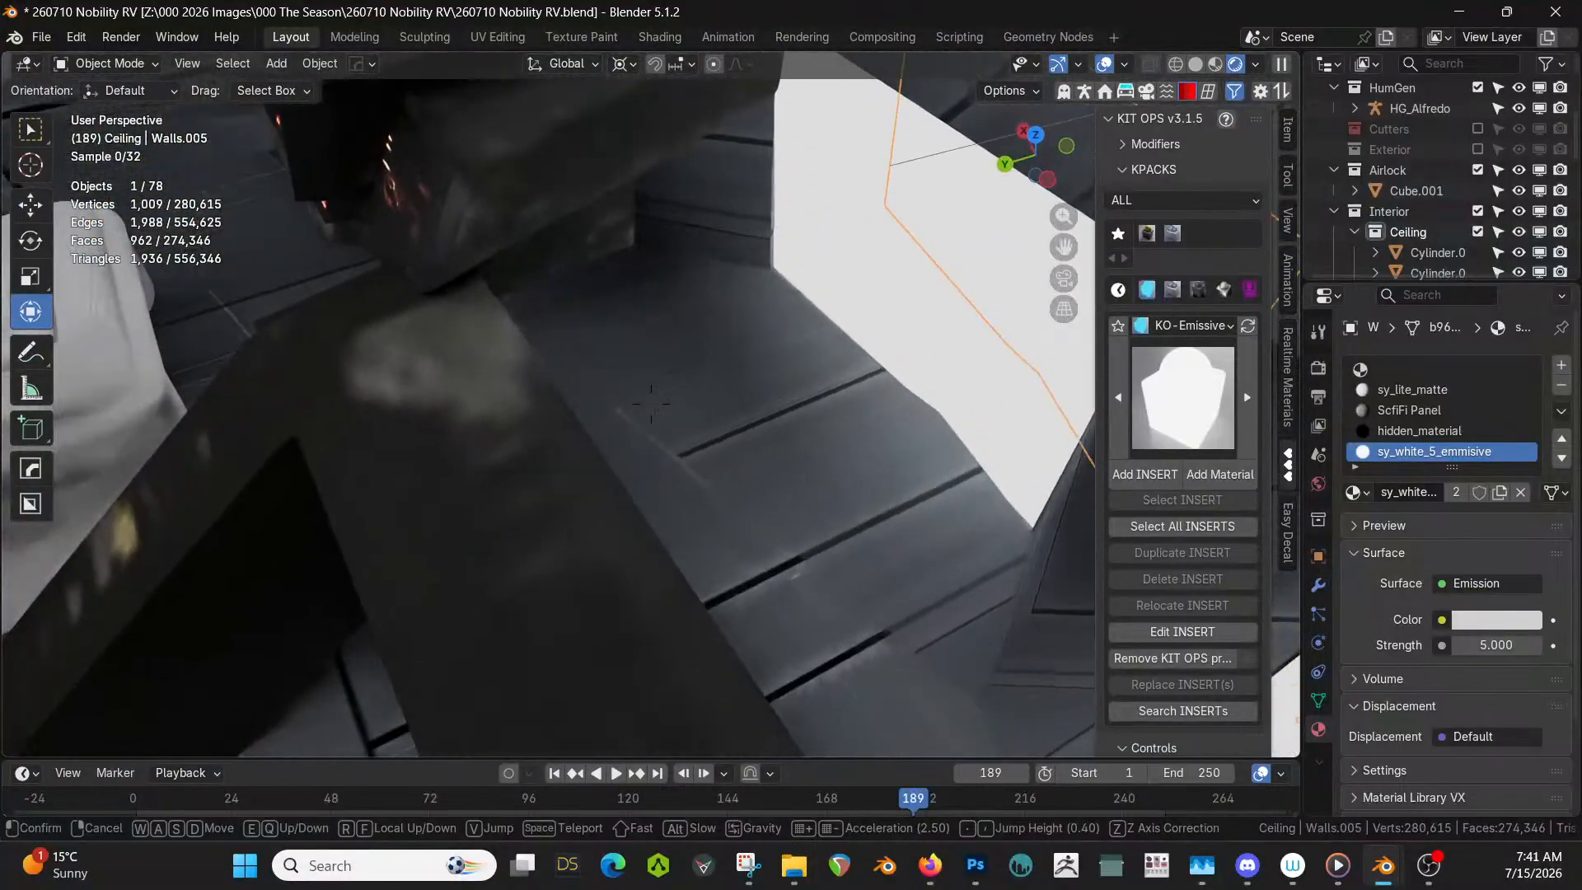
key("w")
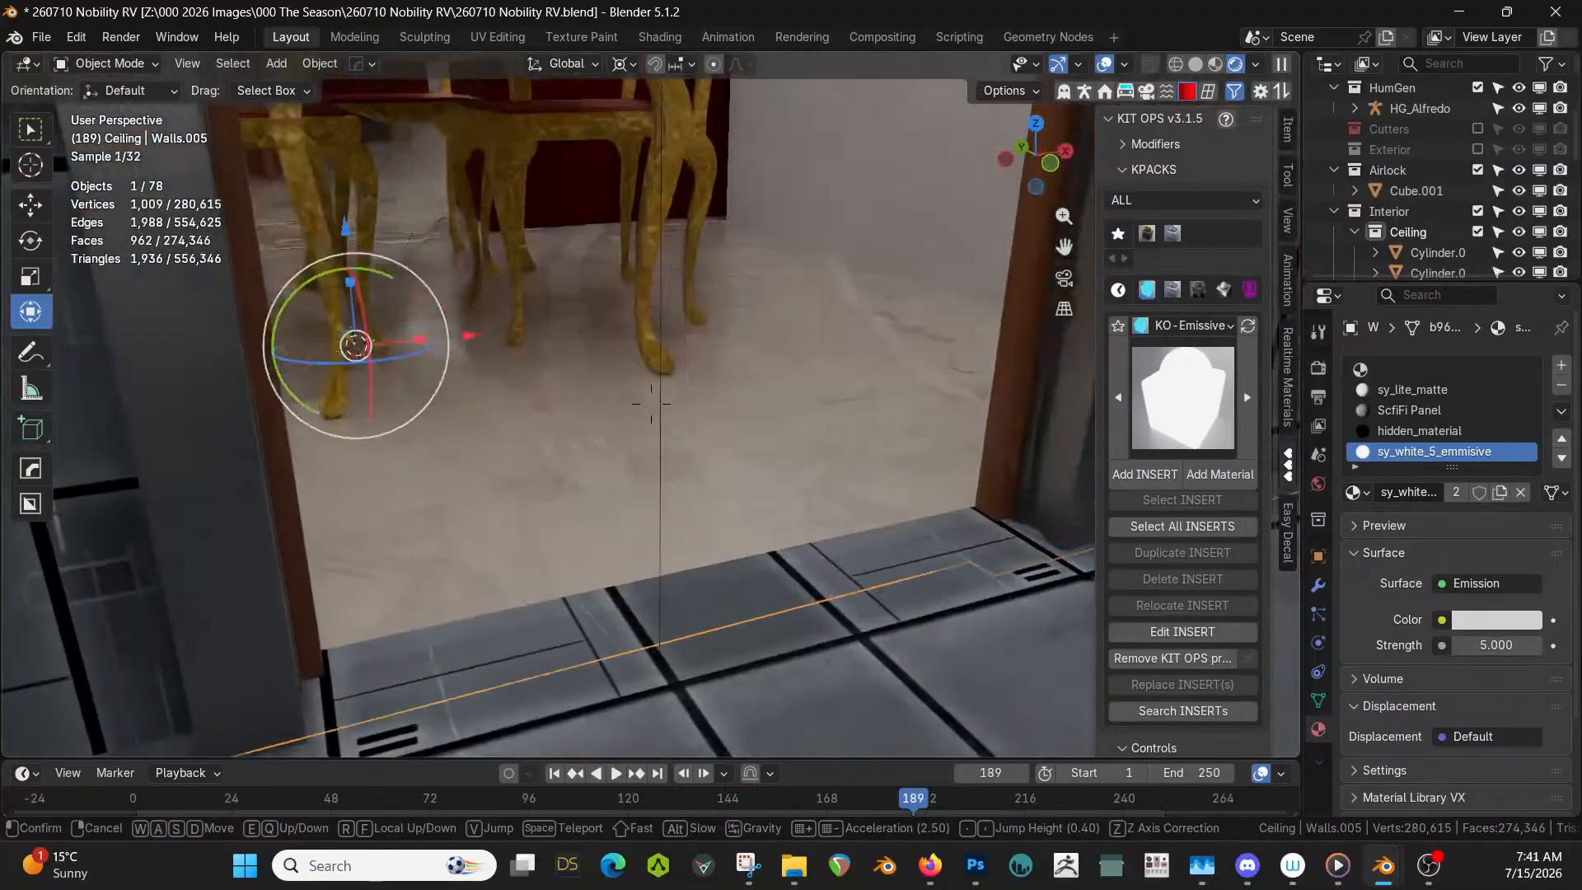
key("w")
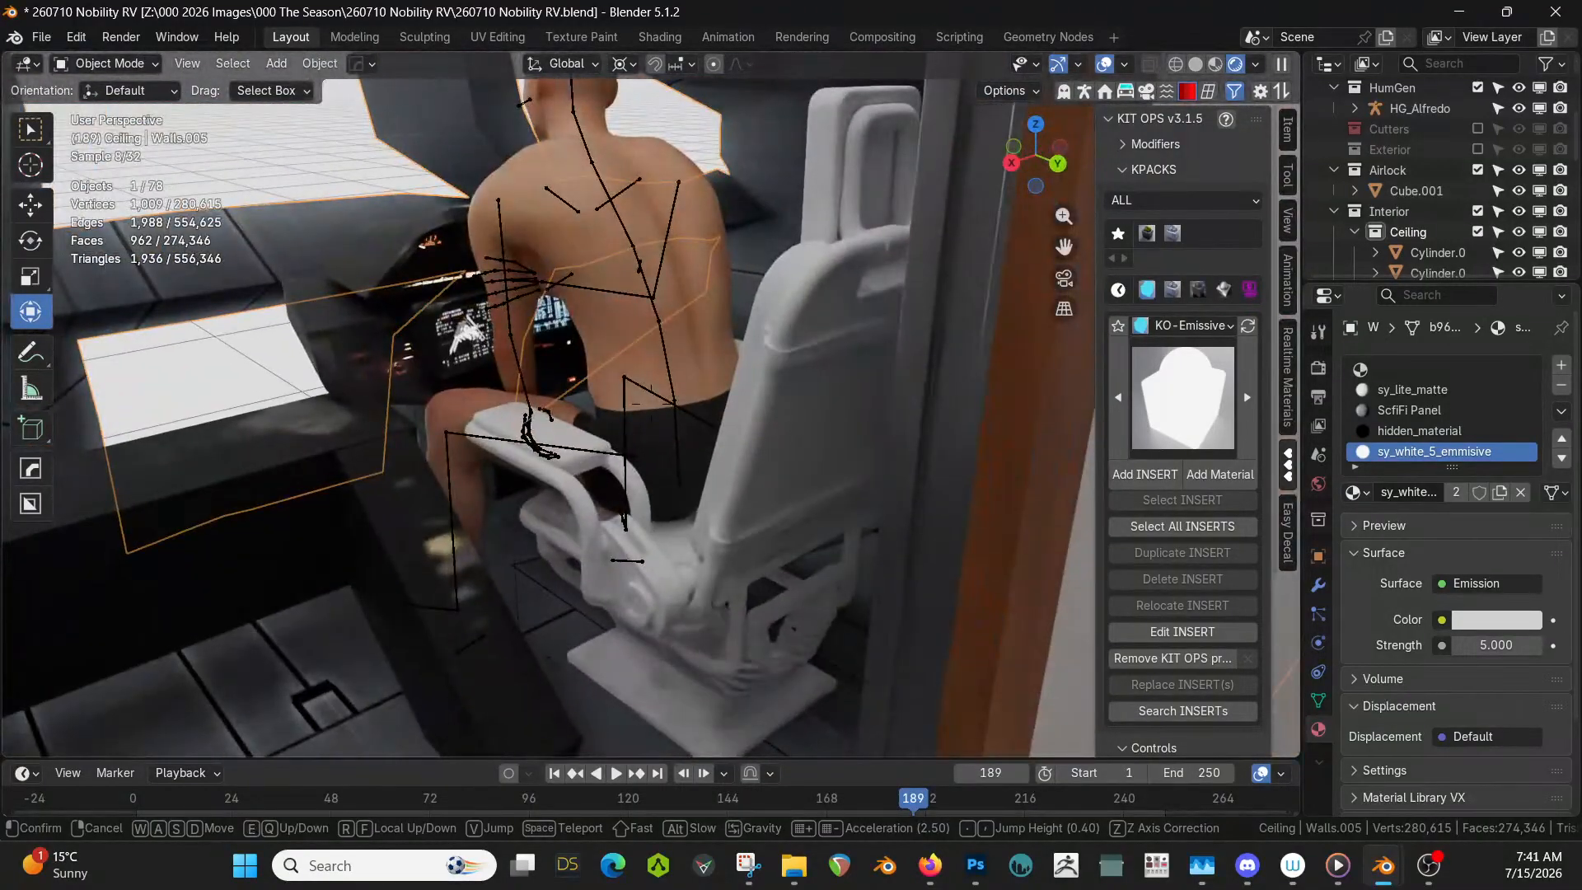
left_click(631, 603)
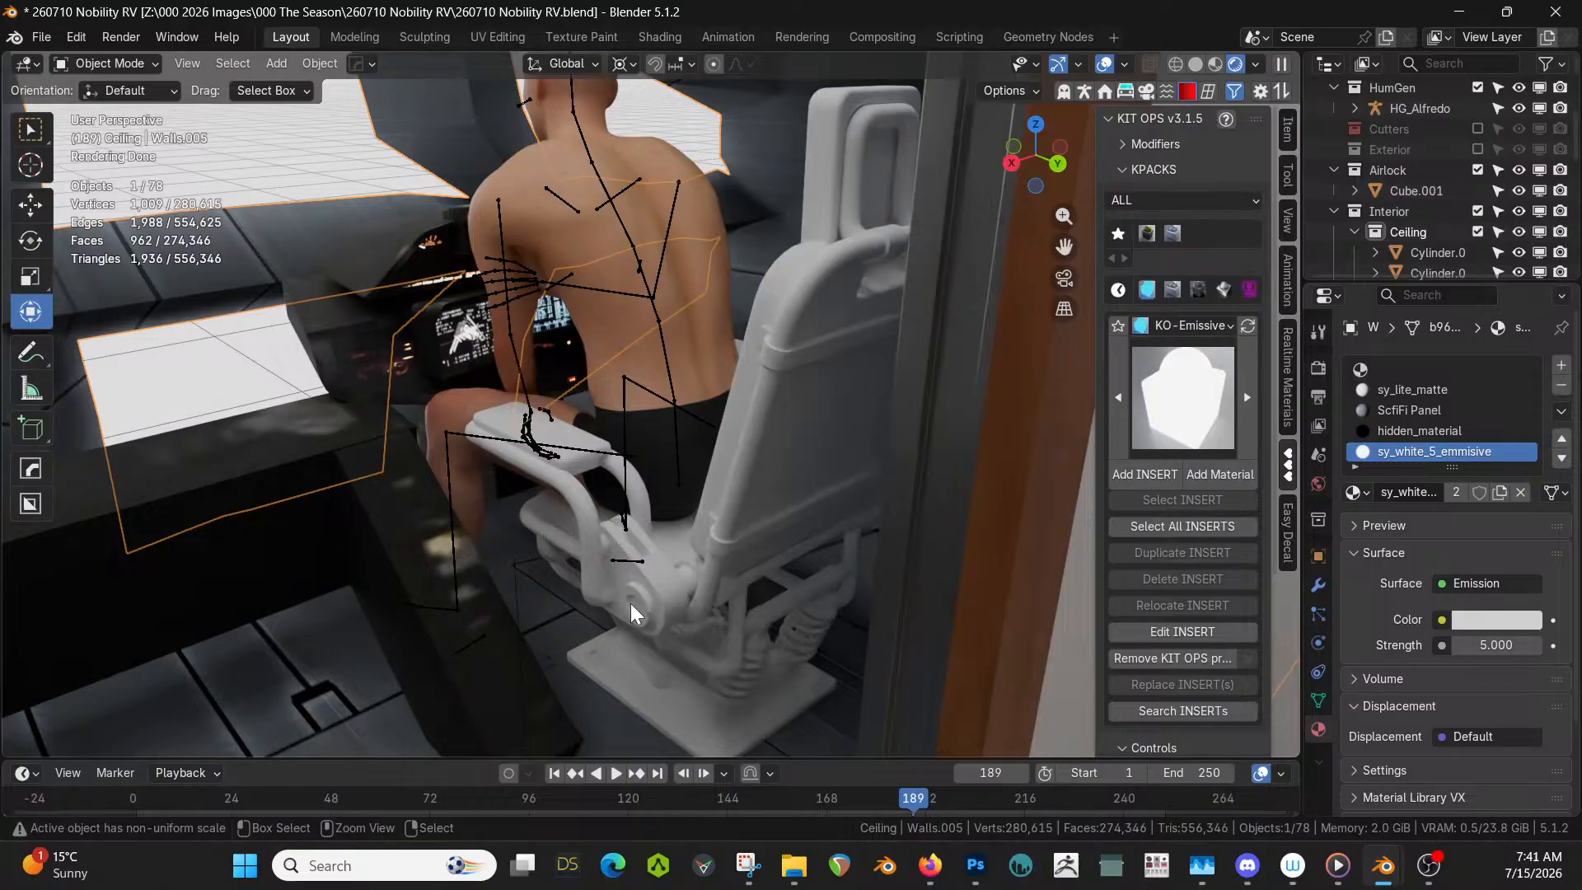
- Save the file and view the whole ship with the Exterior collection shown
key("ctrl+s")
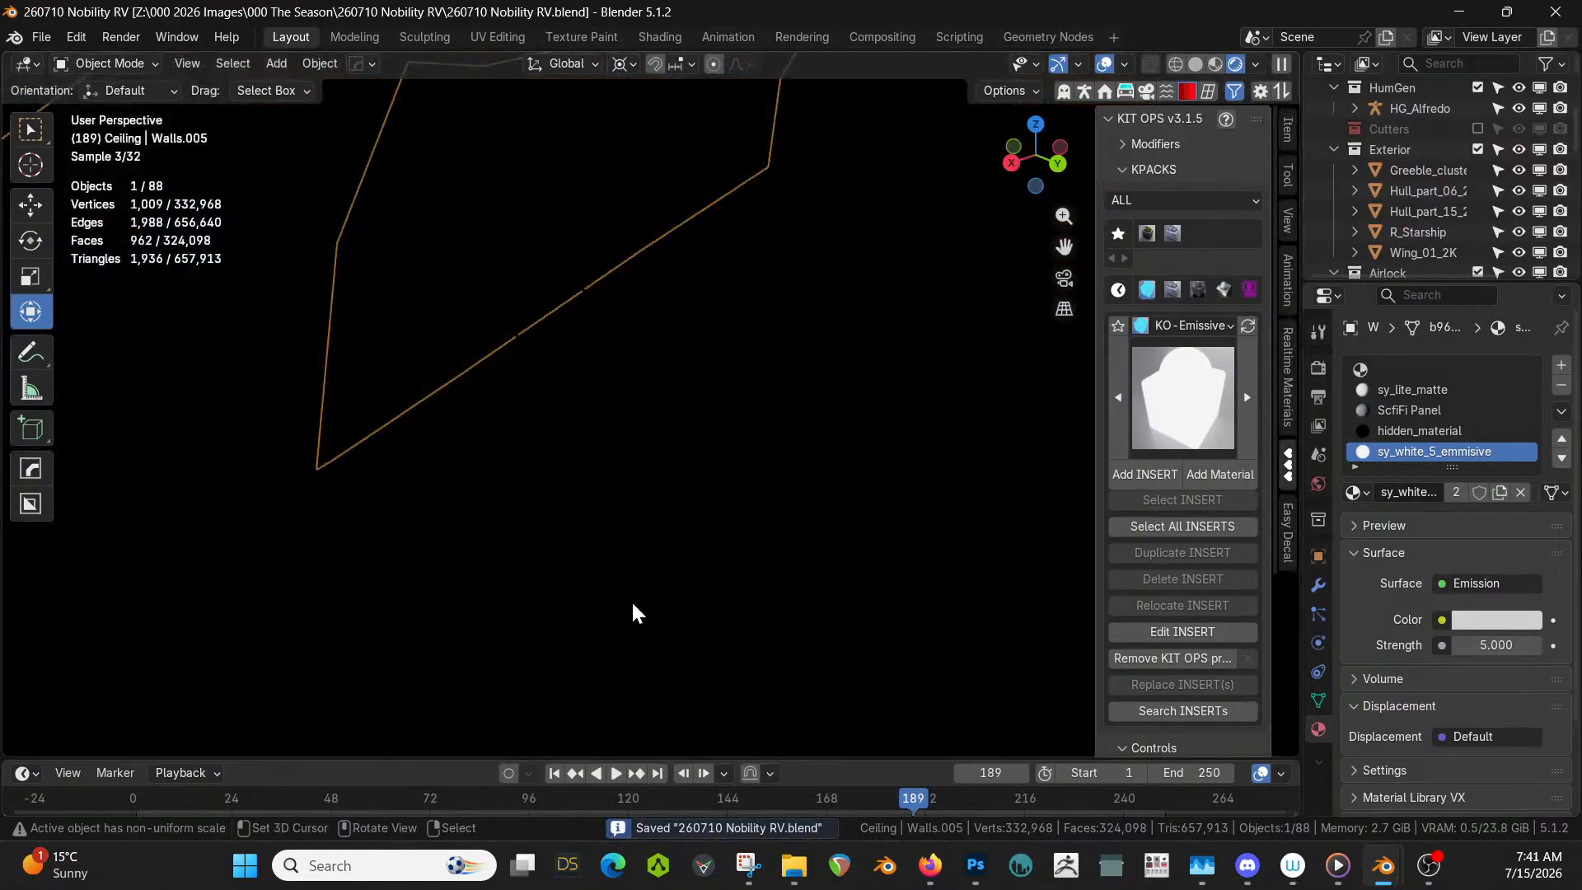
middle_click_drag(633, 606, 685, 295)
left_click(88, 33)
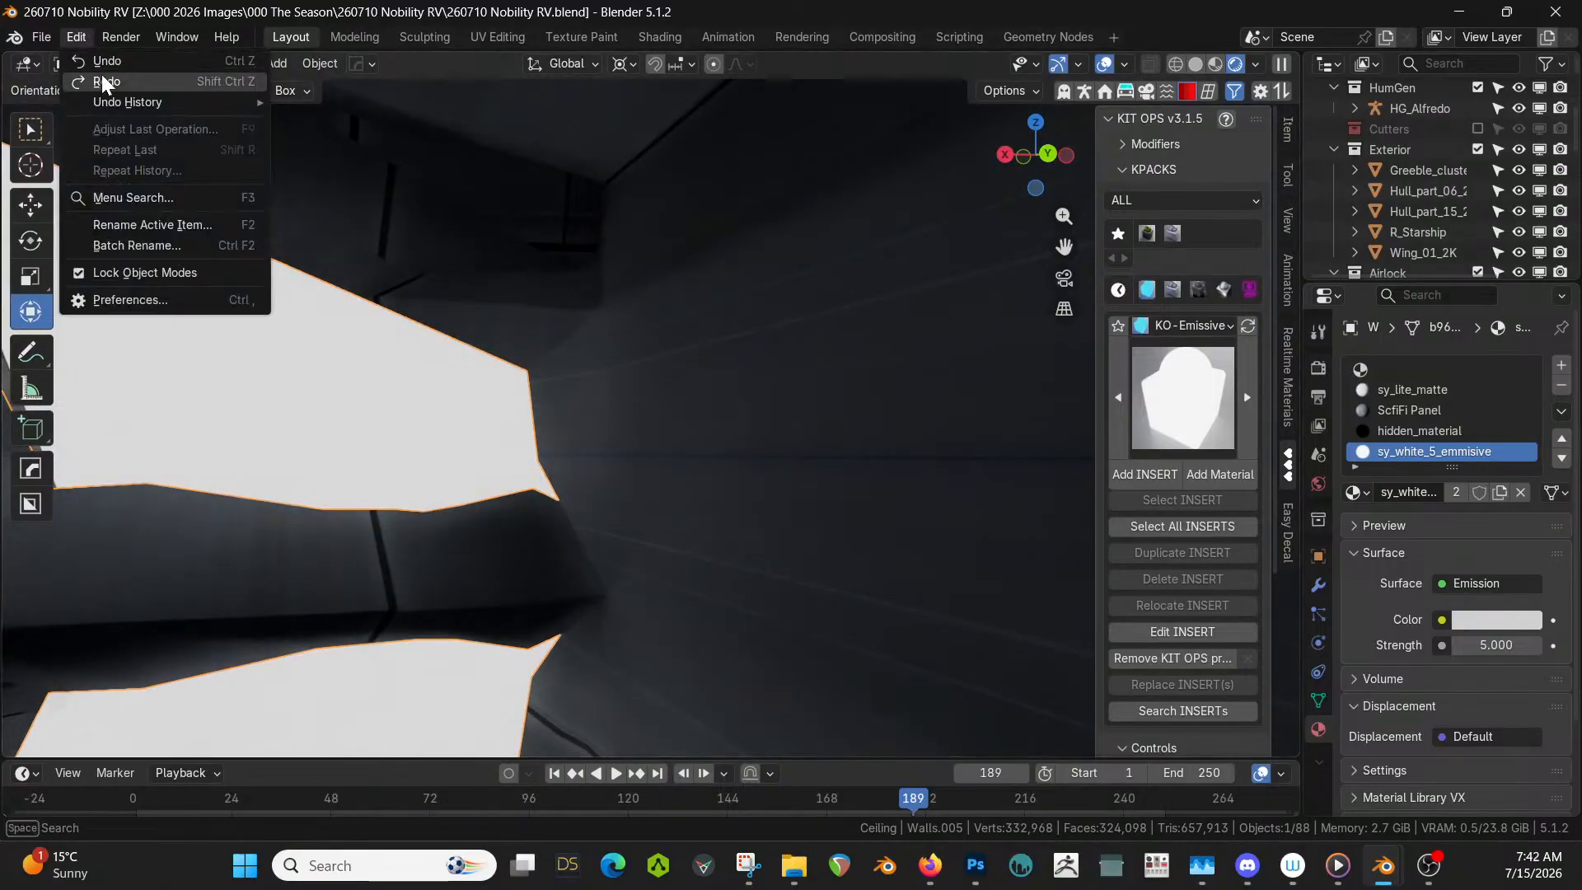
mouse_move(101, 97)
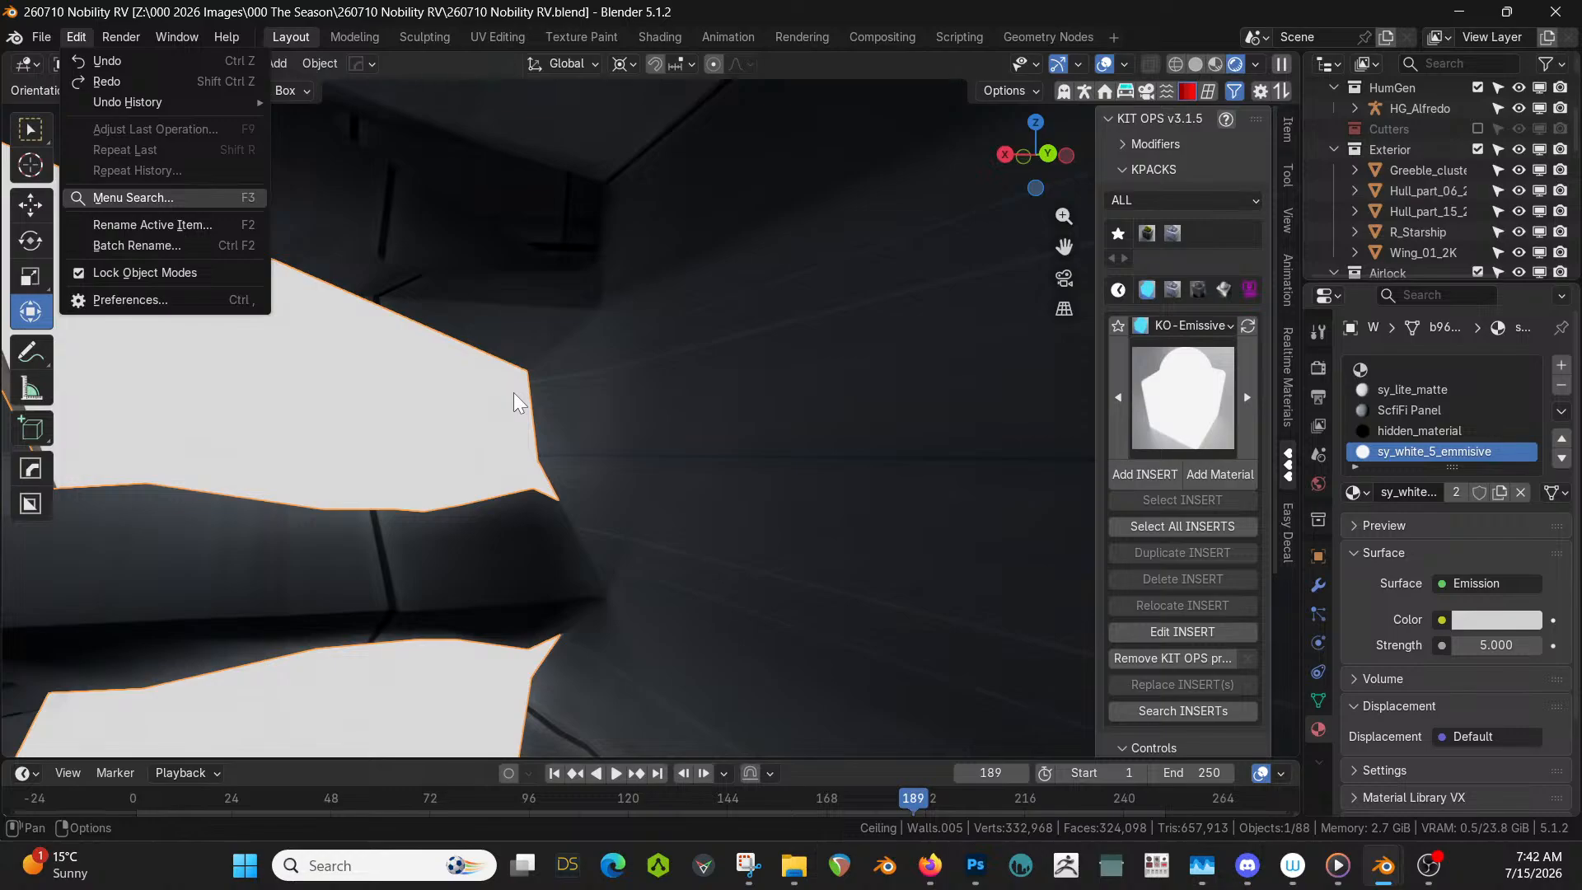
right_click(684, 399, "shift")
scroll(684, 399, "down", 8)
middle_click_drag(724, 417, 795, 476)
scroll(738, 448, "down", 7)
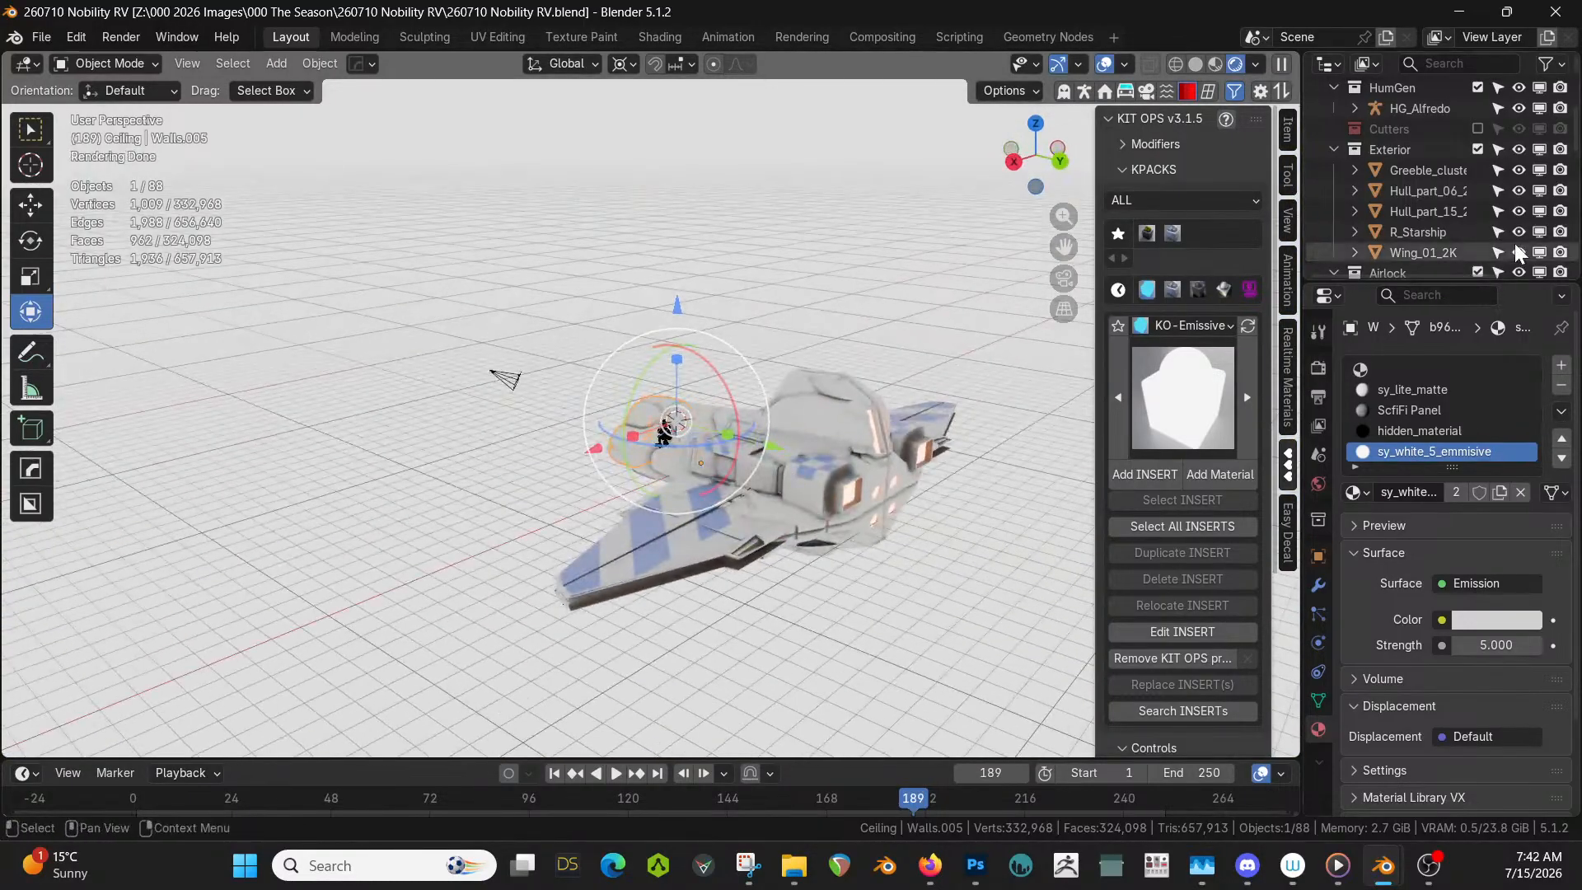
scroll(1497, 234, "down", 3)
scroll(1496, 234, "up", 3)
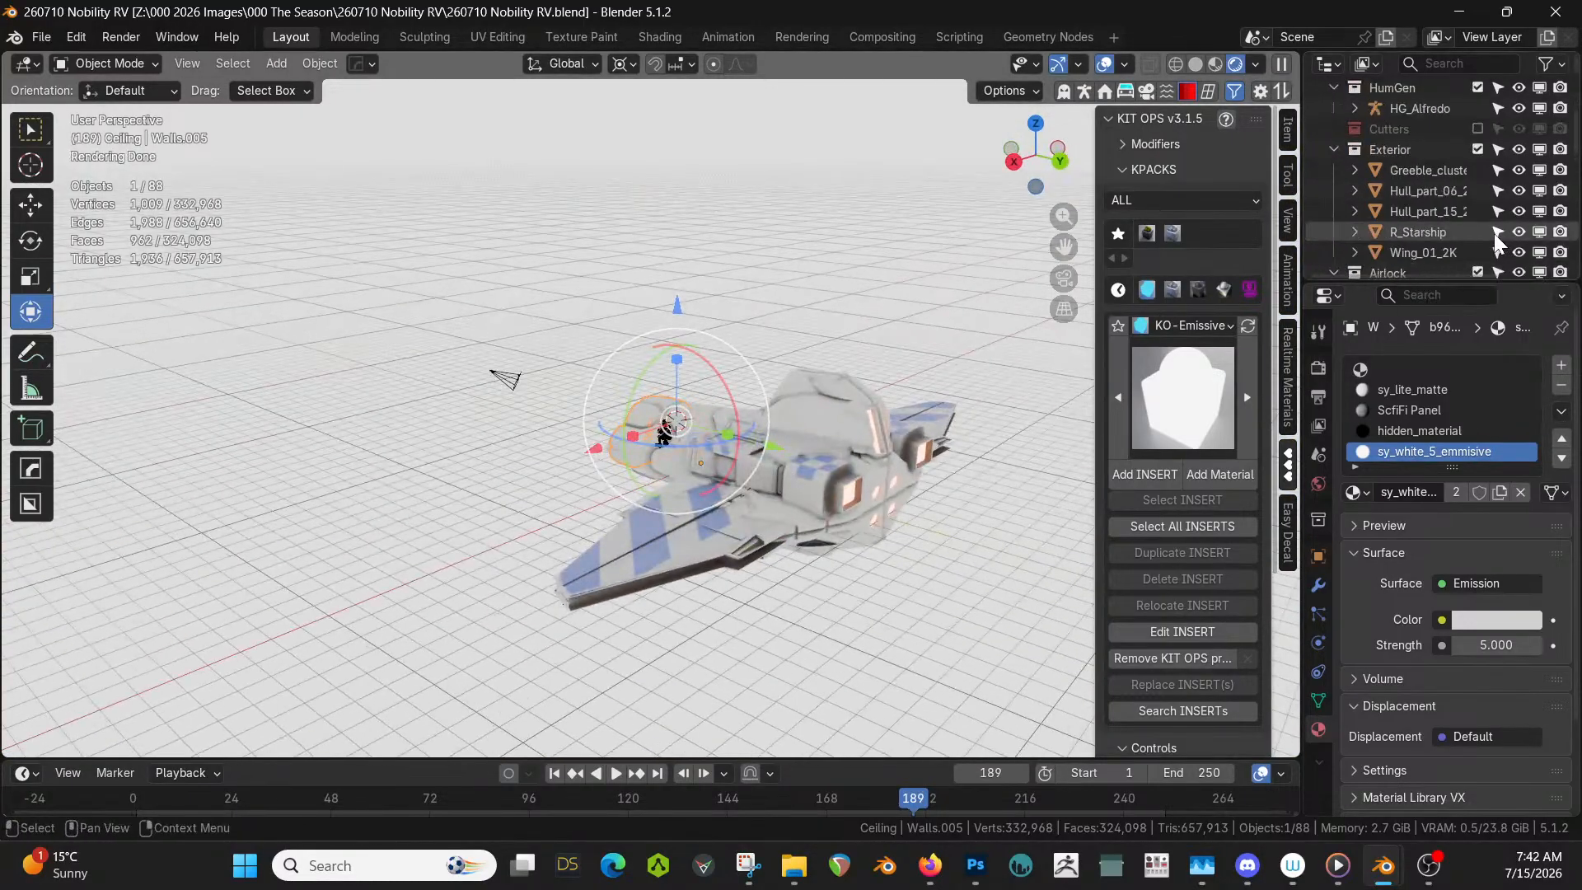
scroll(1495, 234, "down", 8)
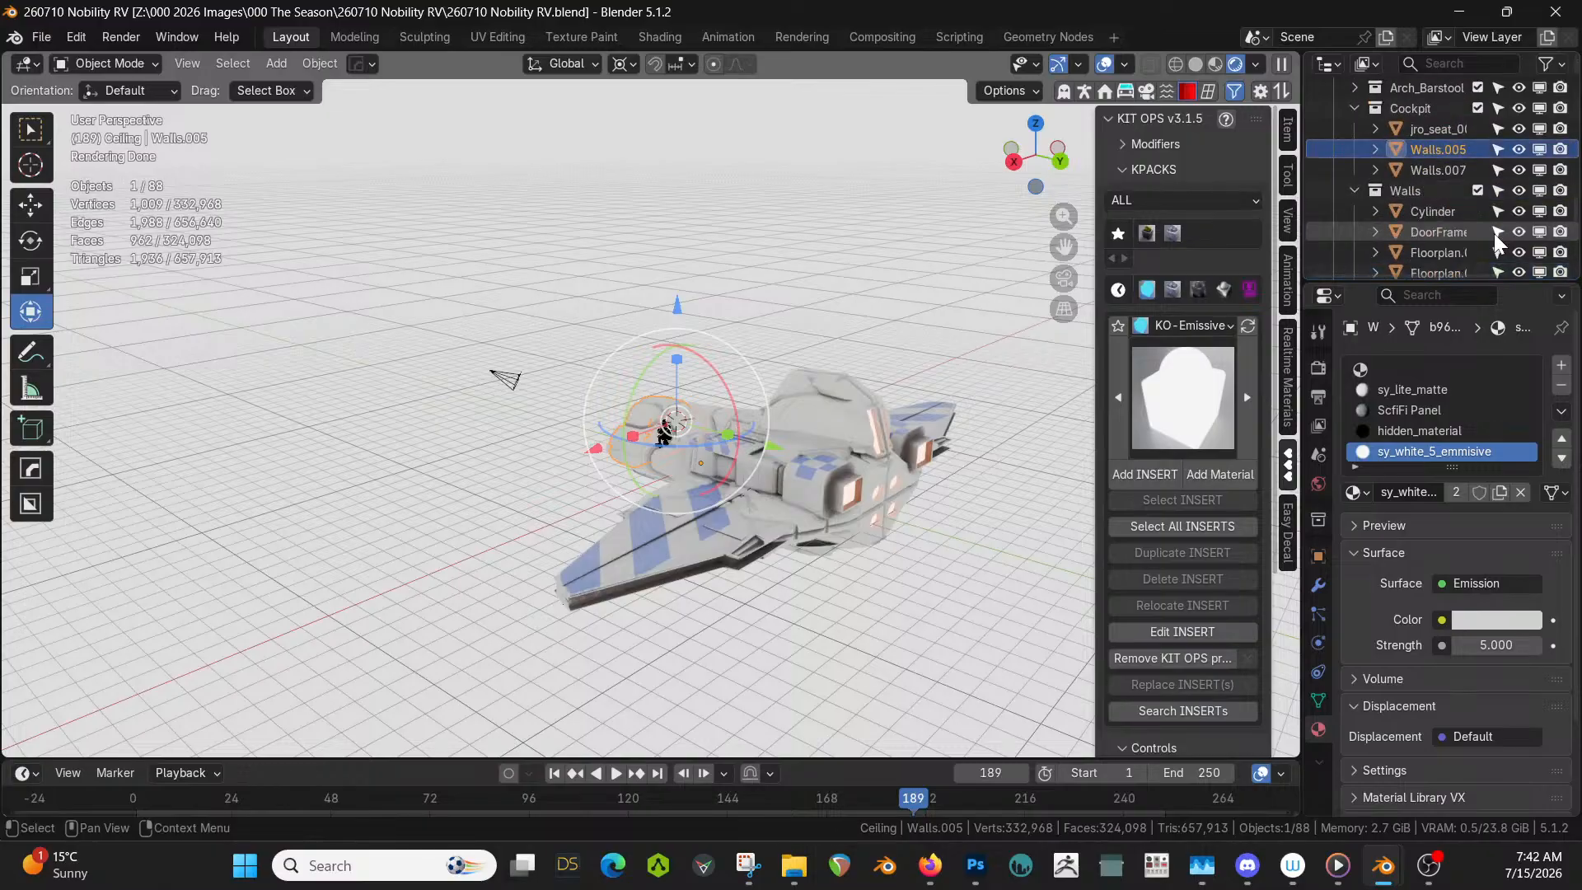
left_click(1402, 104)
right_click(1402, 104)
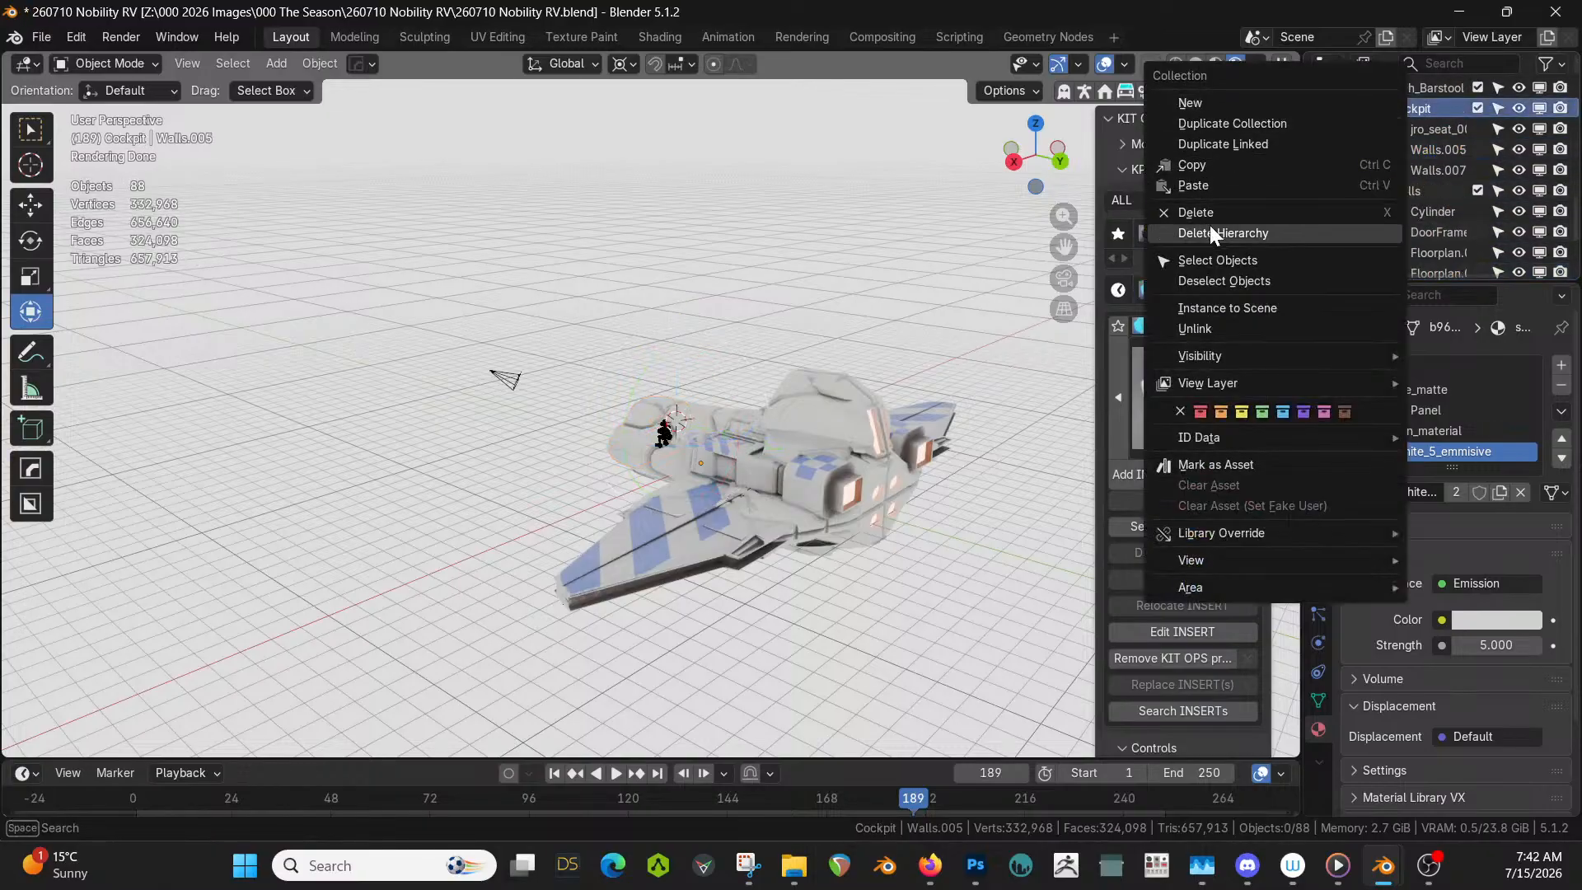
left_click(1254, 234)
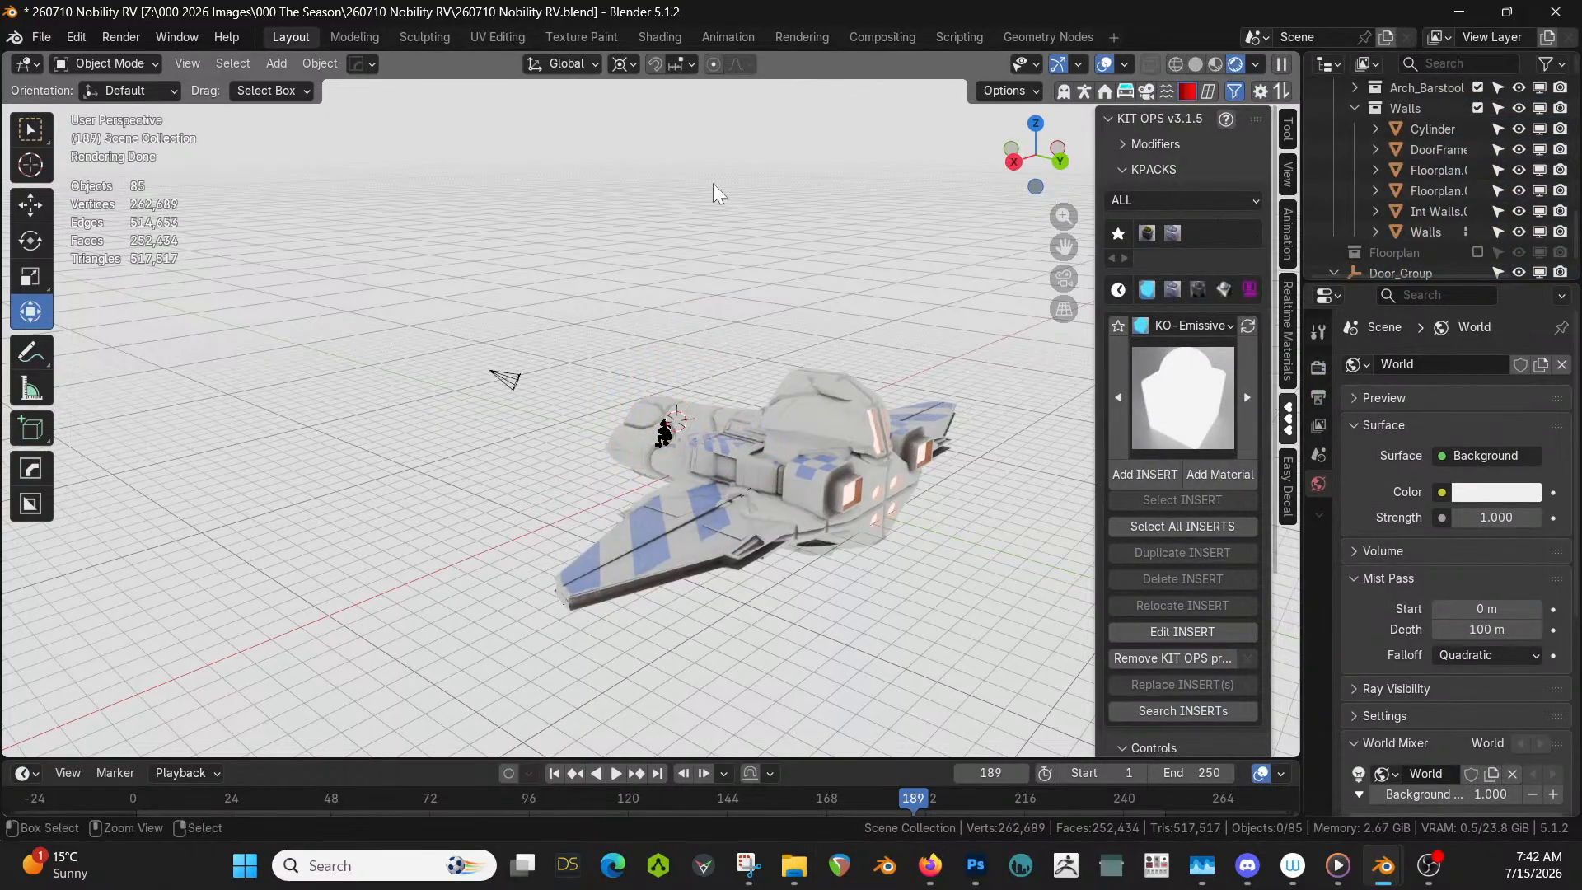
key("ctrl+z")
- Select all objects in the Cockpit collection and isolate them in local view
right_click(1416, 113)
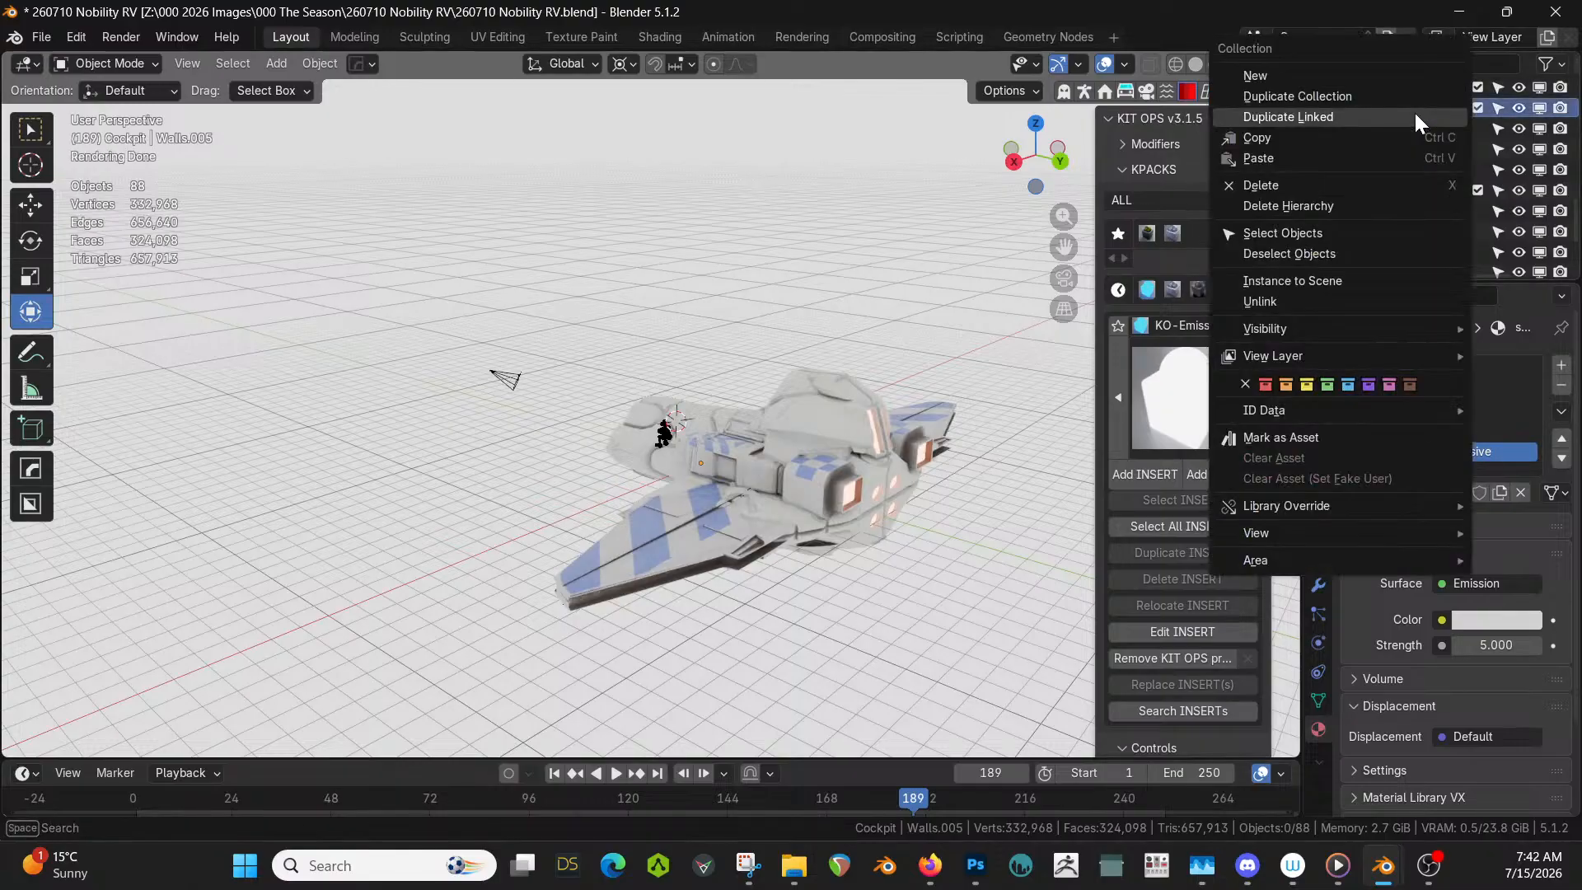
left_click(1299, 231)
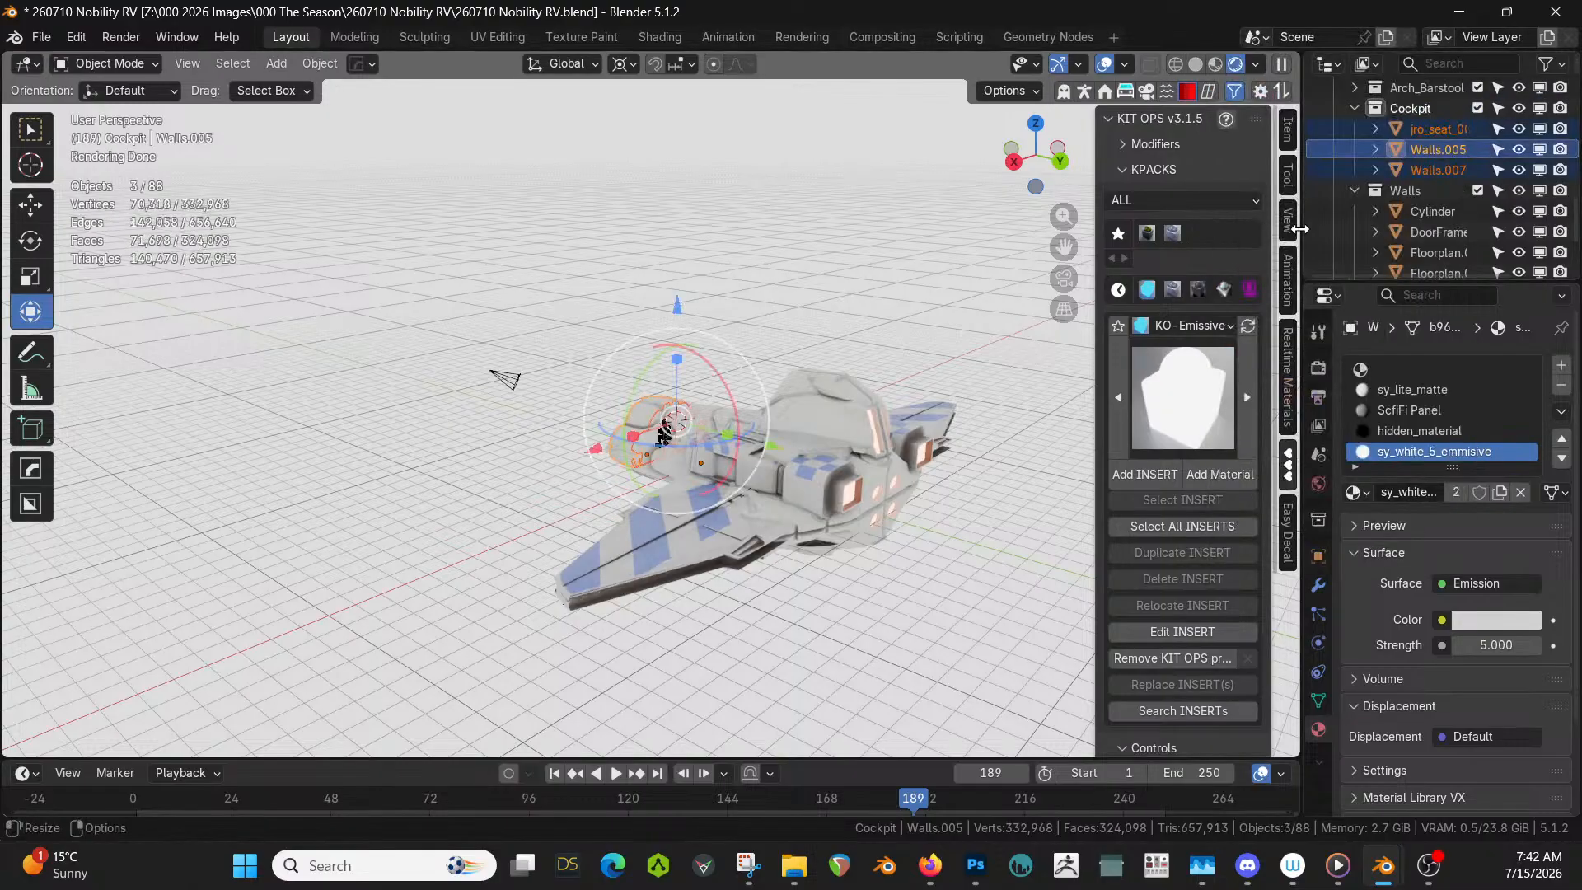
key("KP_Divide")
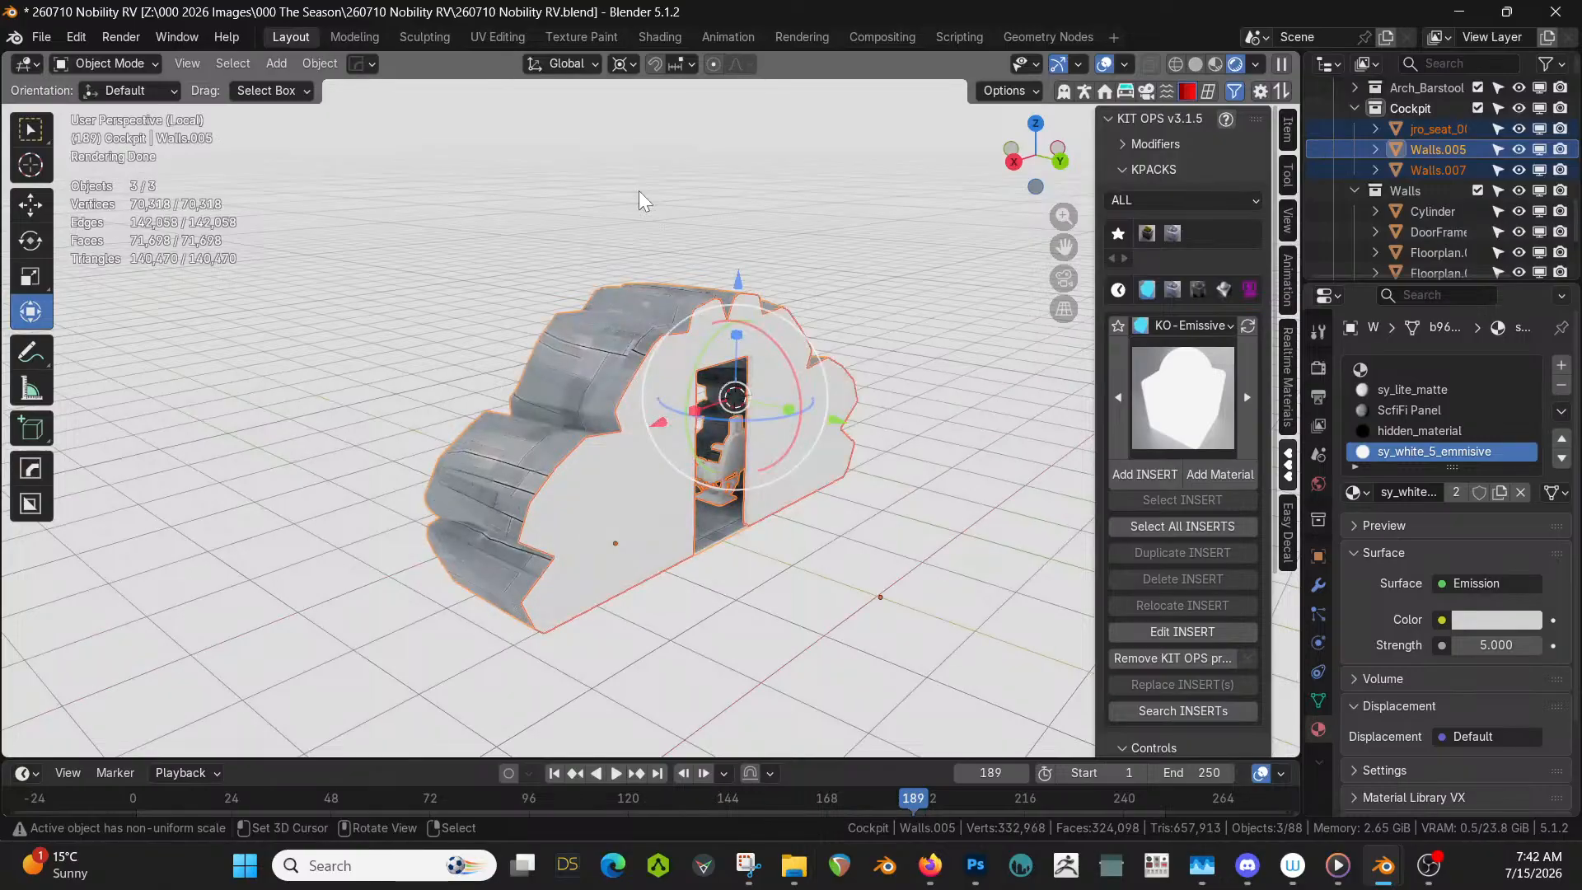
middle_click_drag(640, 190, 520, 264)
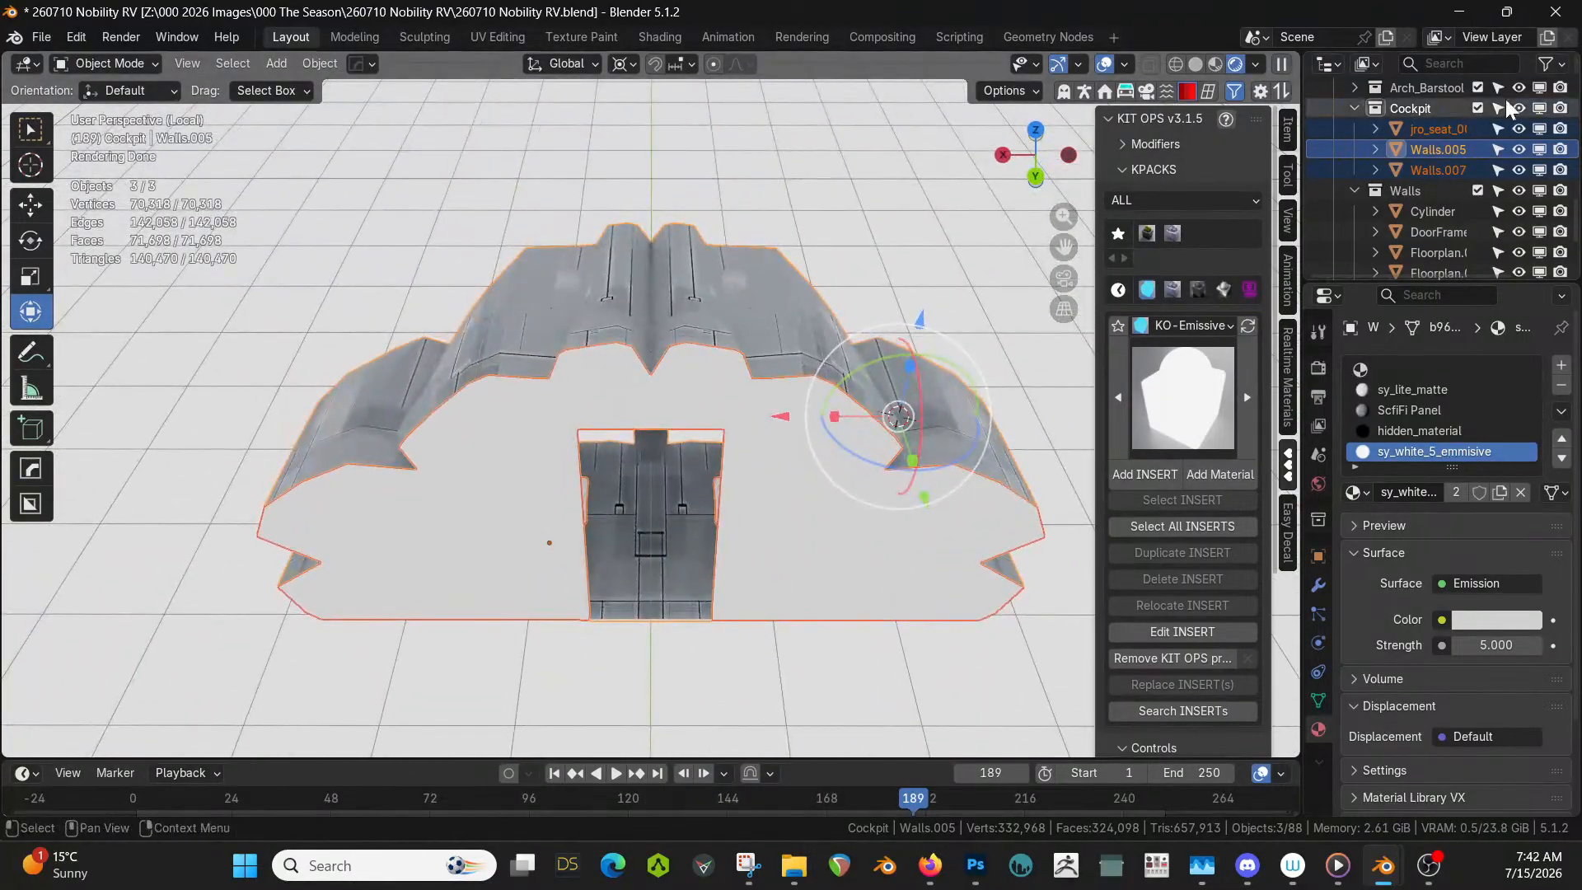
- Hide the Walls.007 object that closes off the cockpit's rear and rename it Cockpit Back Wall
left_click(1520, 149)
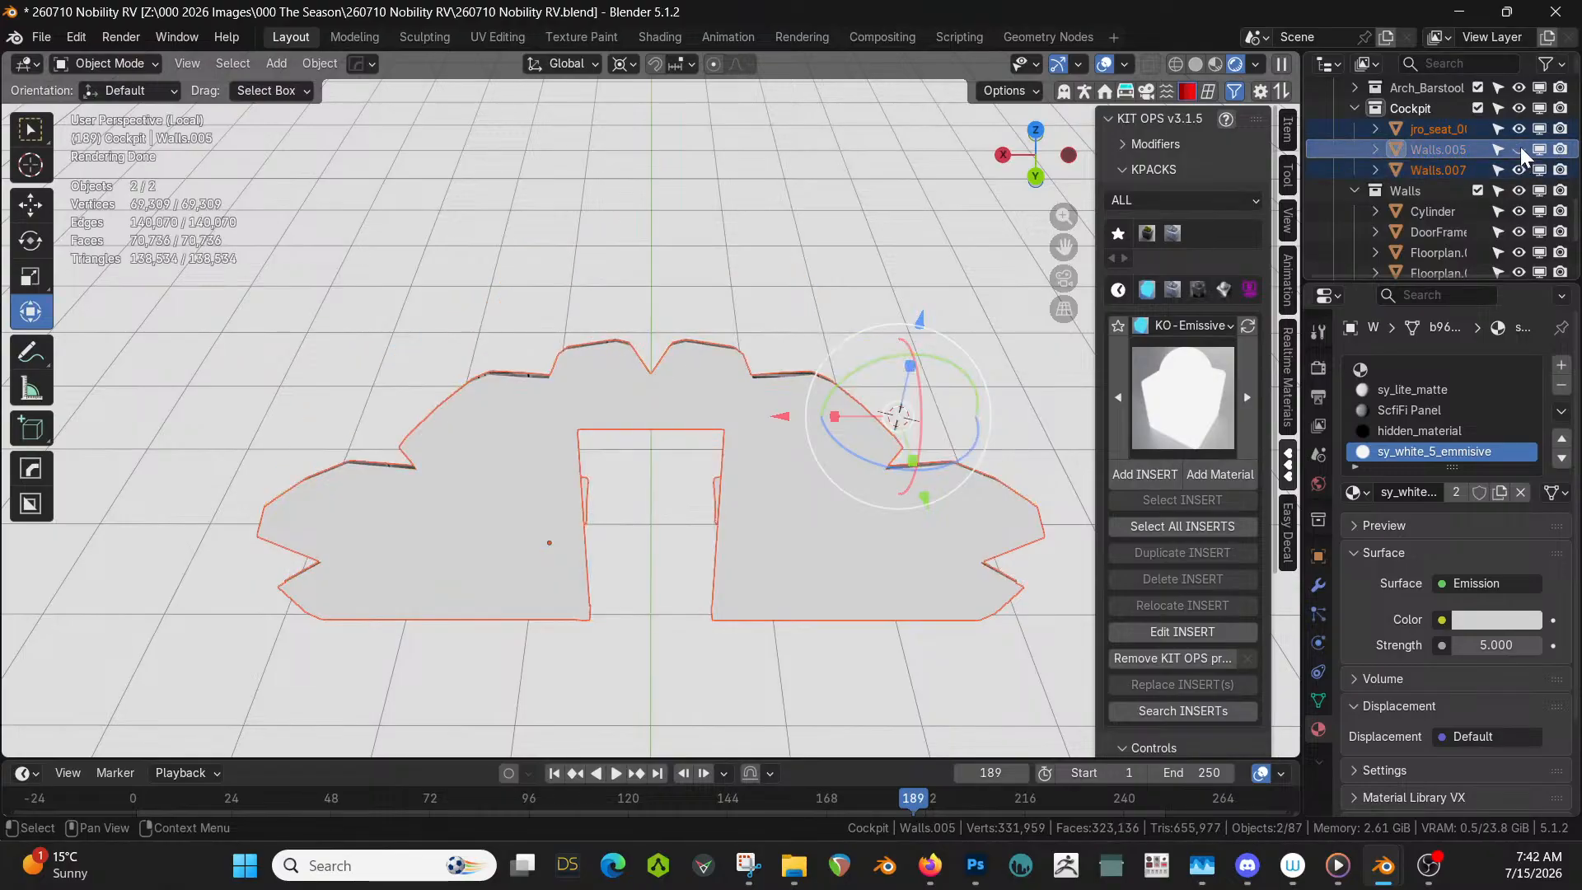
left_click(1520, 149)
left_click(1519, 170)
double_click(1436, 170)
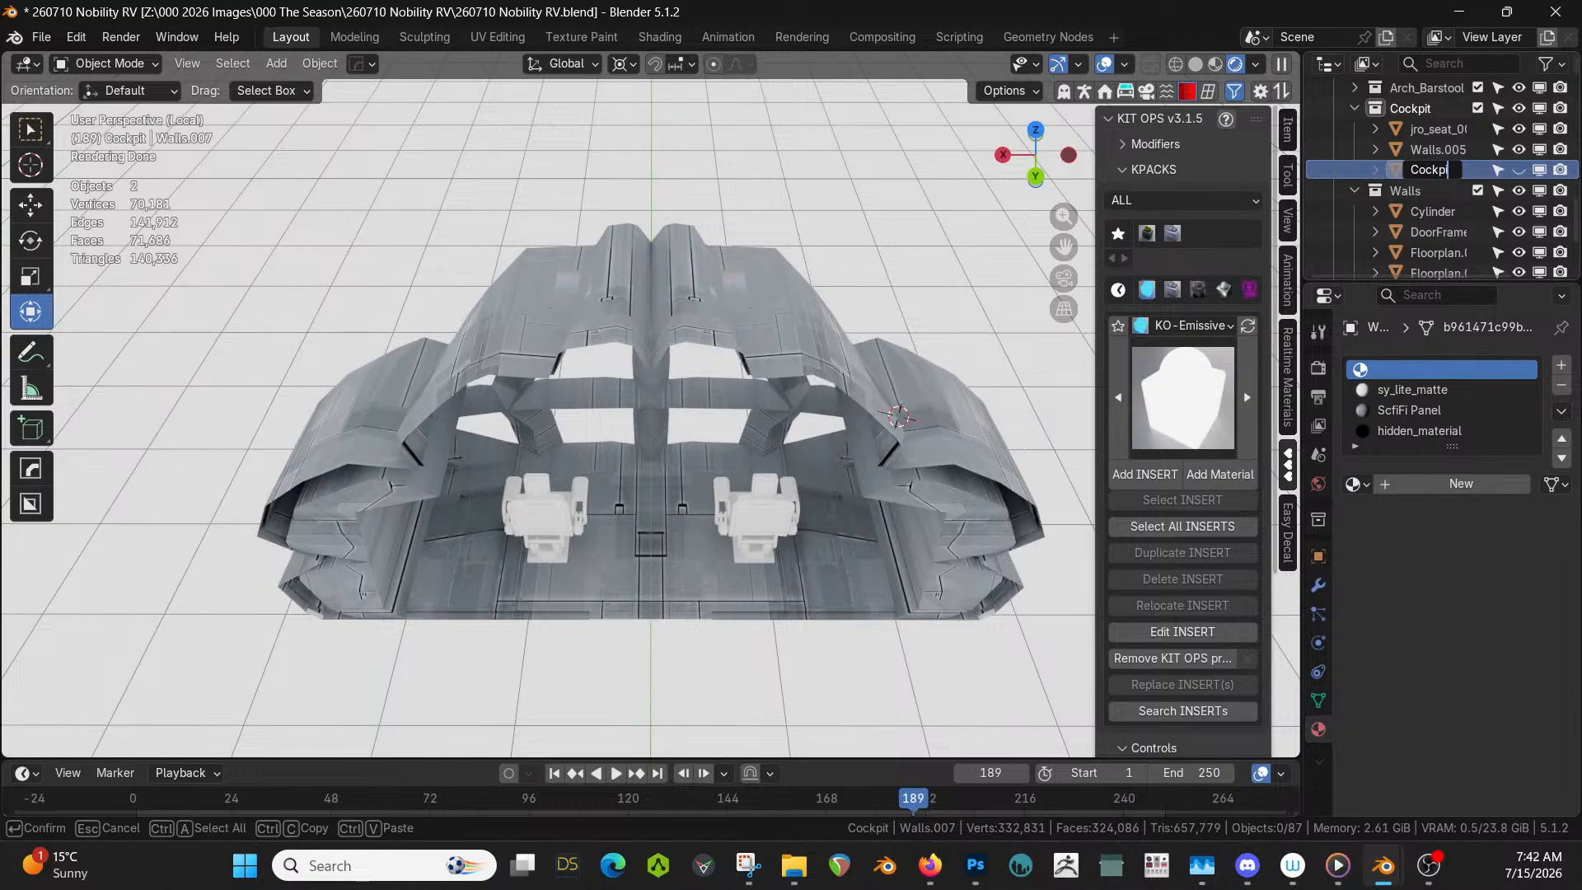
type("all")
key("Return")
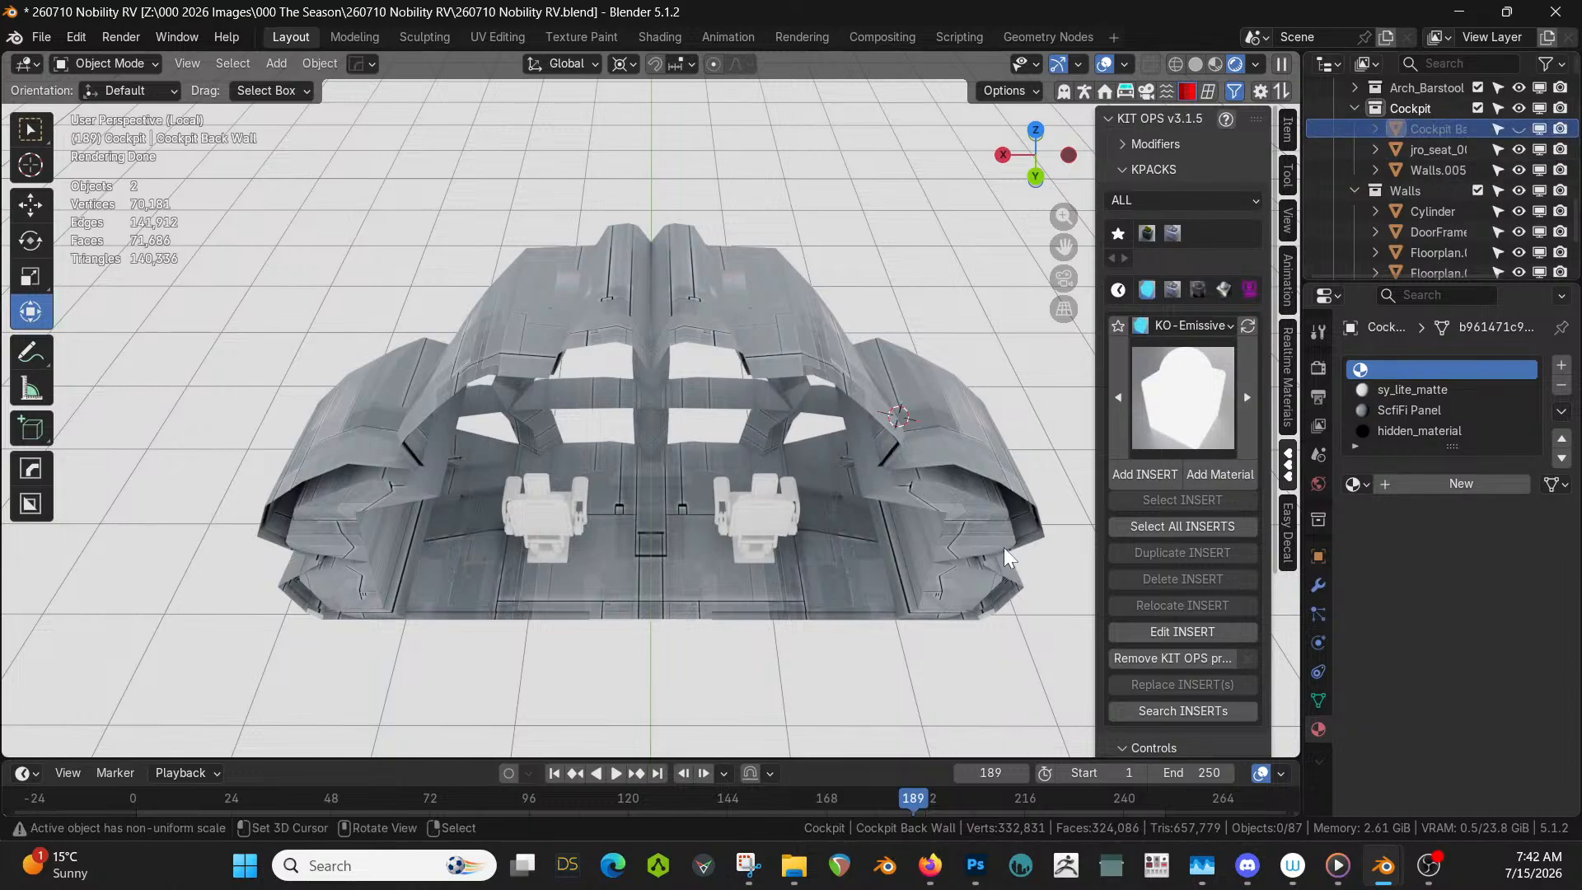
- Unwrap all faces of the cockpit shell Walls.005 with Cube Projection, and leave mesh editing
middle_click_drag(734, 496, 834, 275)
scroll(764, 447, "up", 3)
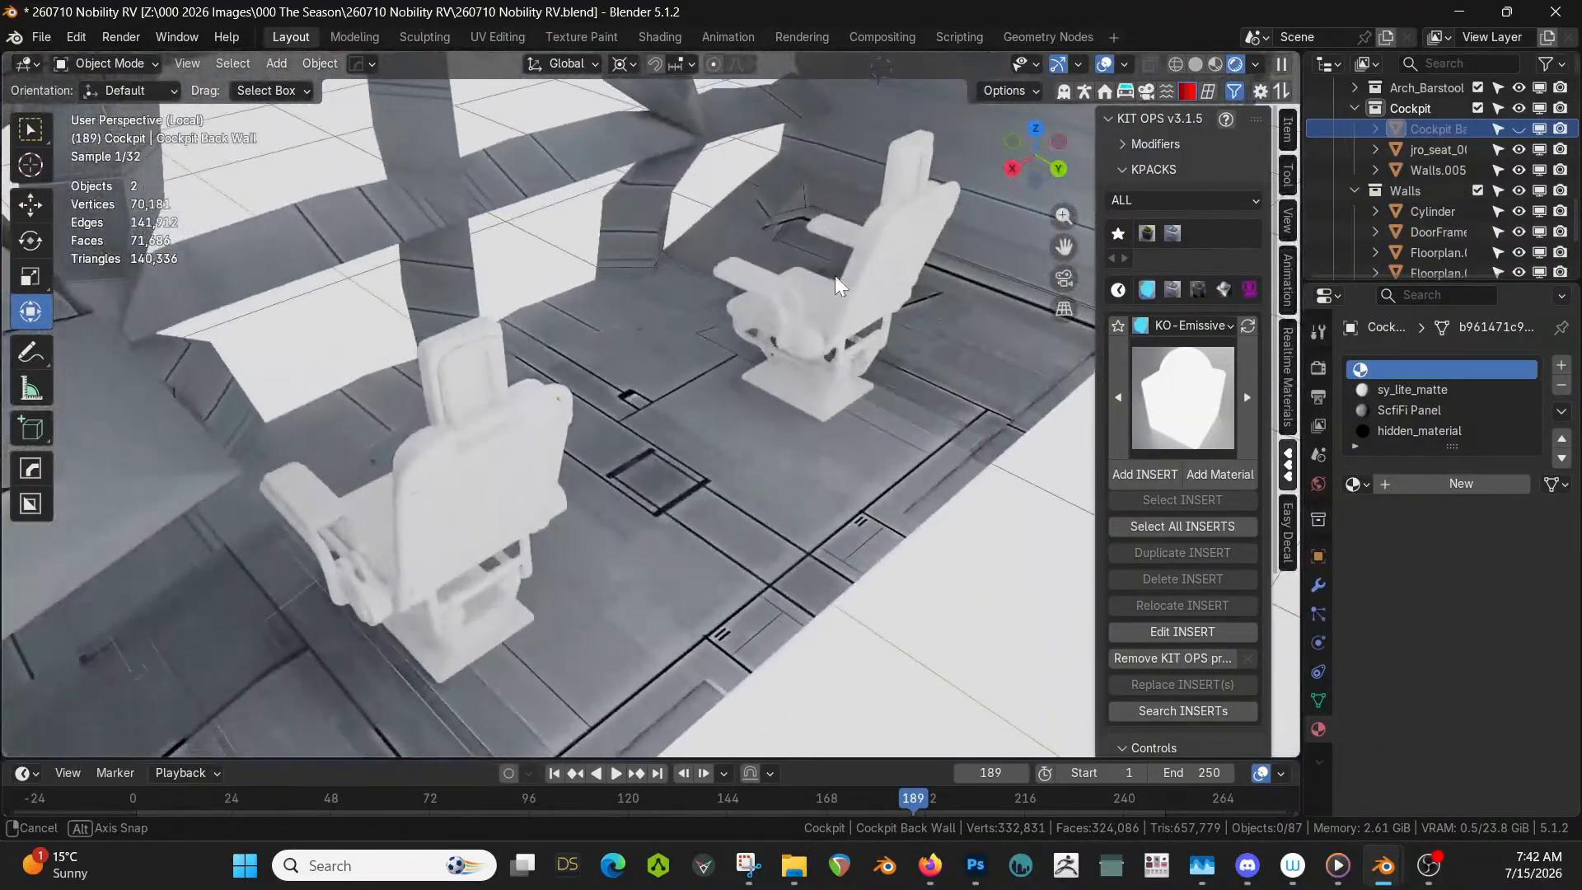
left_click(854, 457)
key("Tab")
key("a")
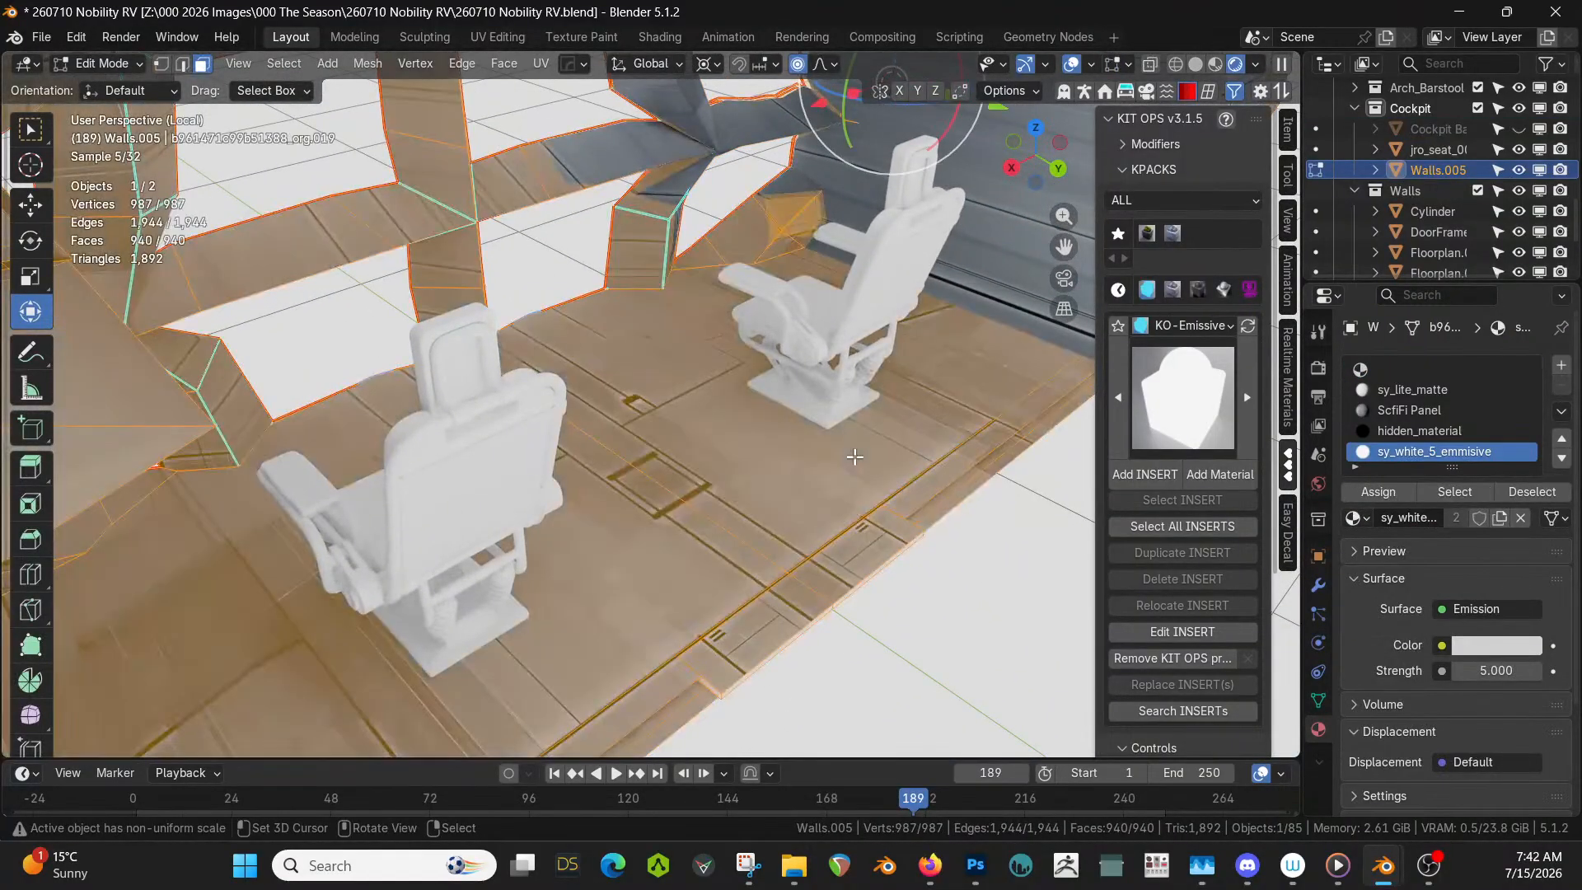
key("u")
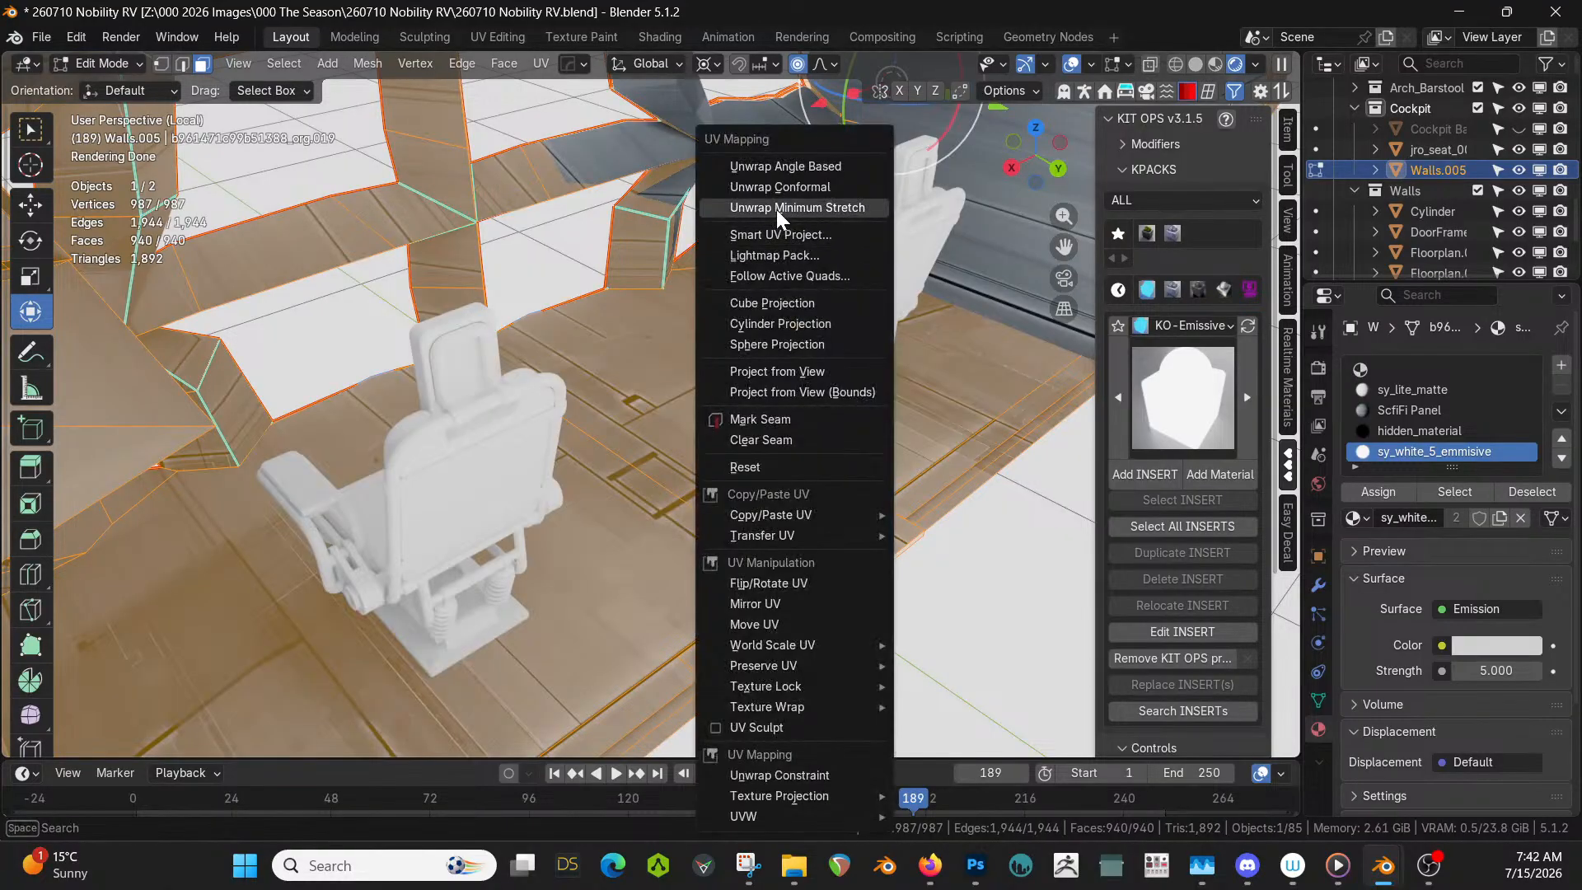
left_click(778, 301)
middle_click_drag(778, 301, 615, 291)
scroll(662, 318, "up", 2)
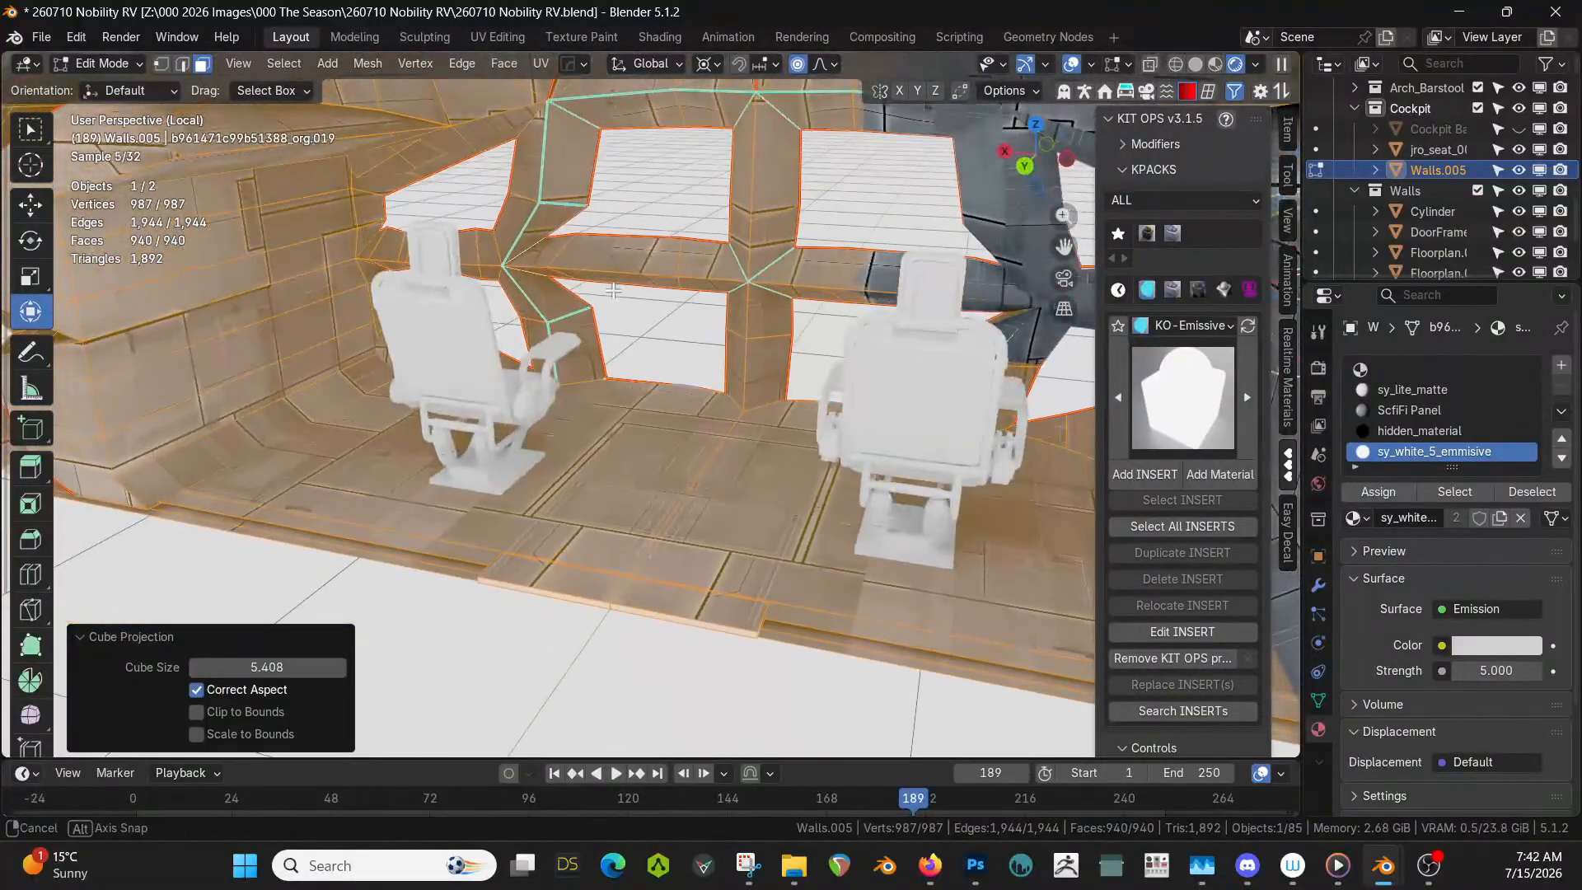
left_click(643, 451)
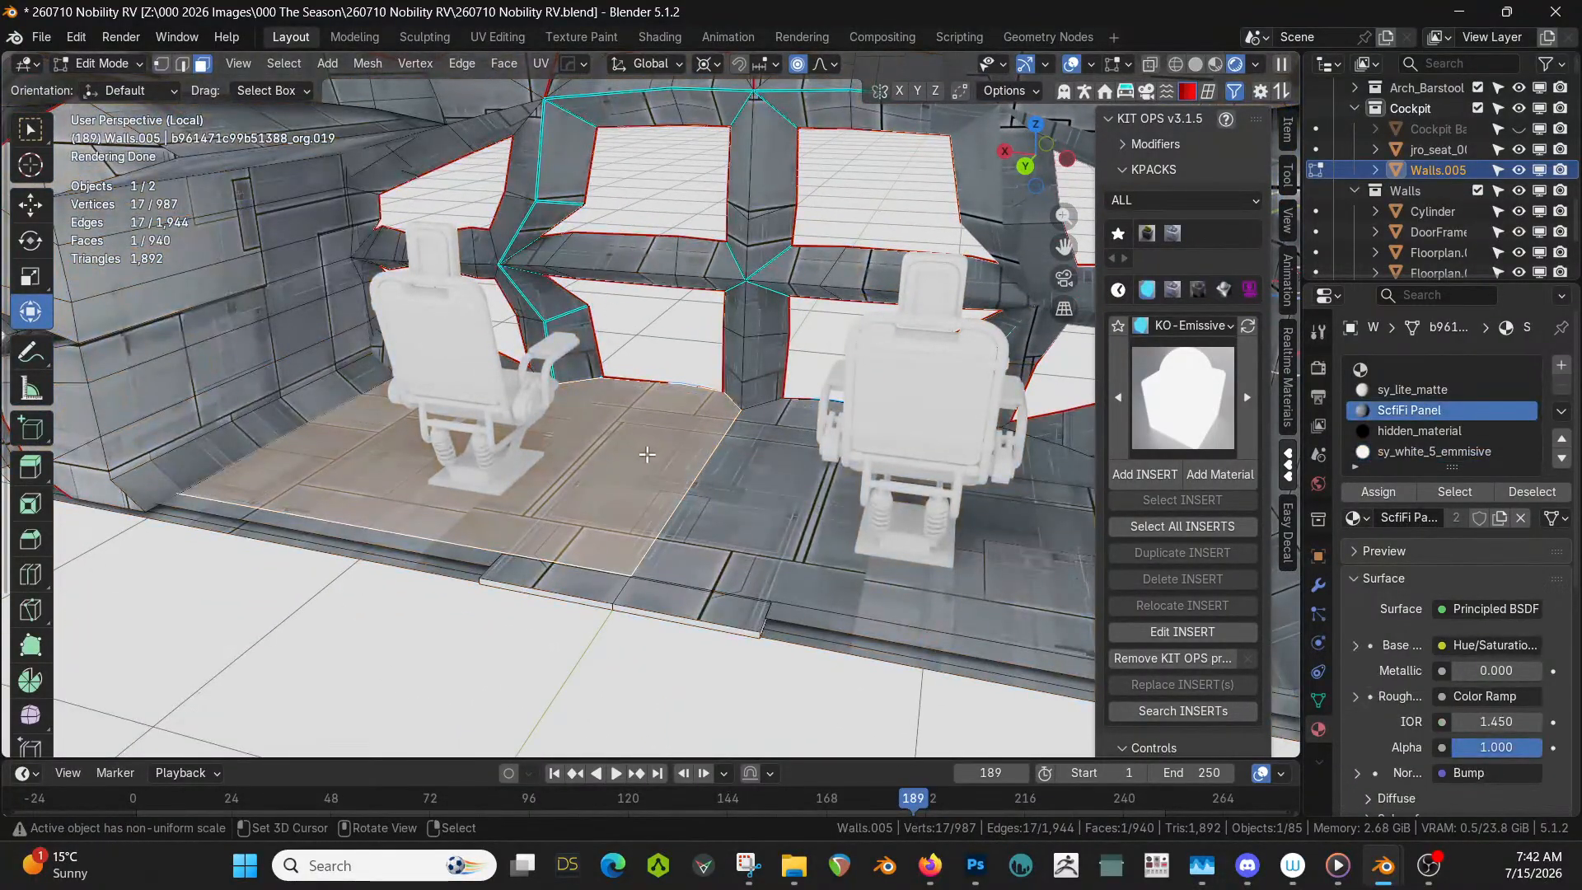
key("Tab")
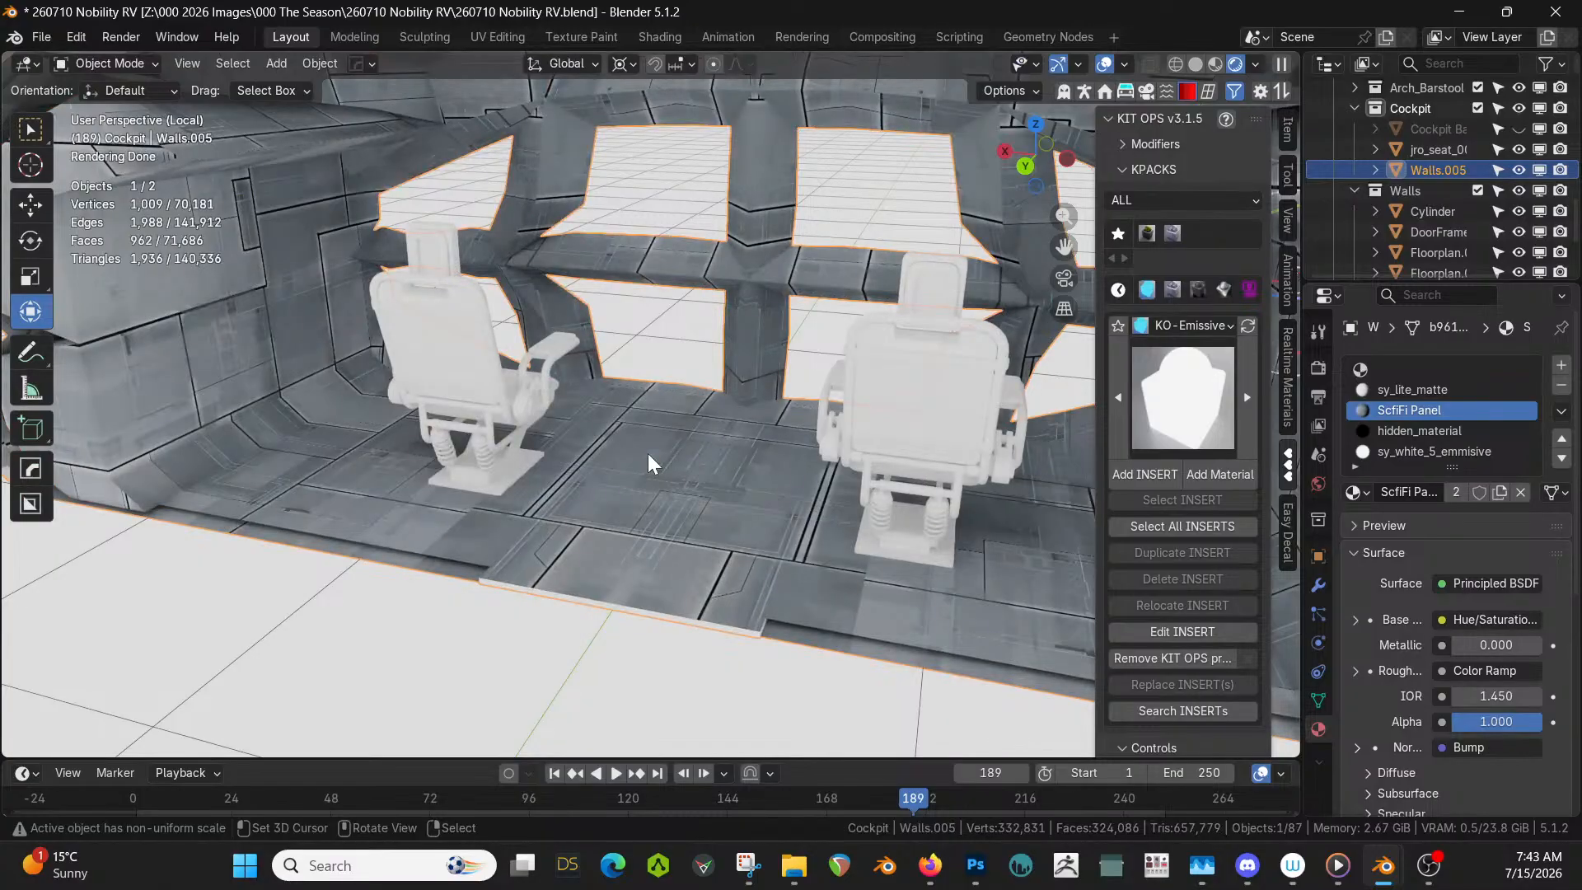
- Open the cockpit seats for mesh editing and isolate them in local view
middle_click_drag(648, 453, 745, 661)
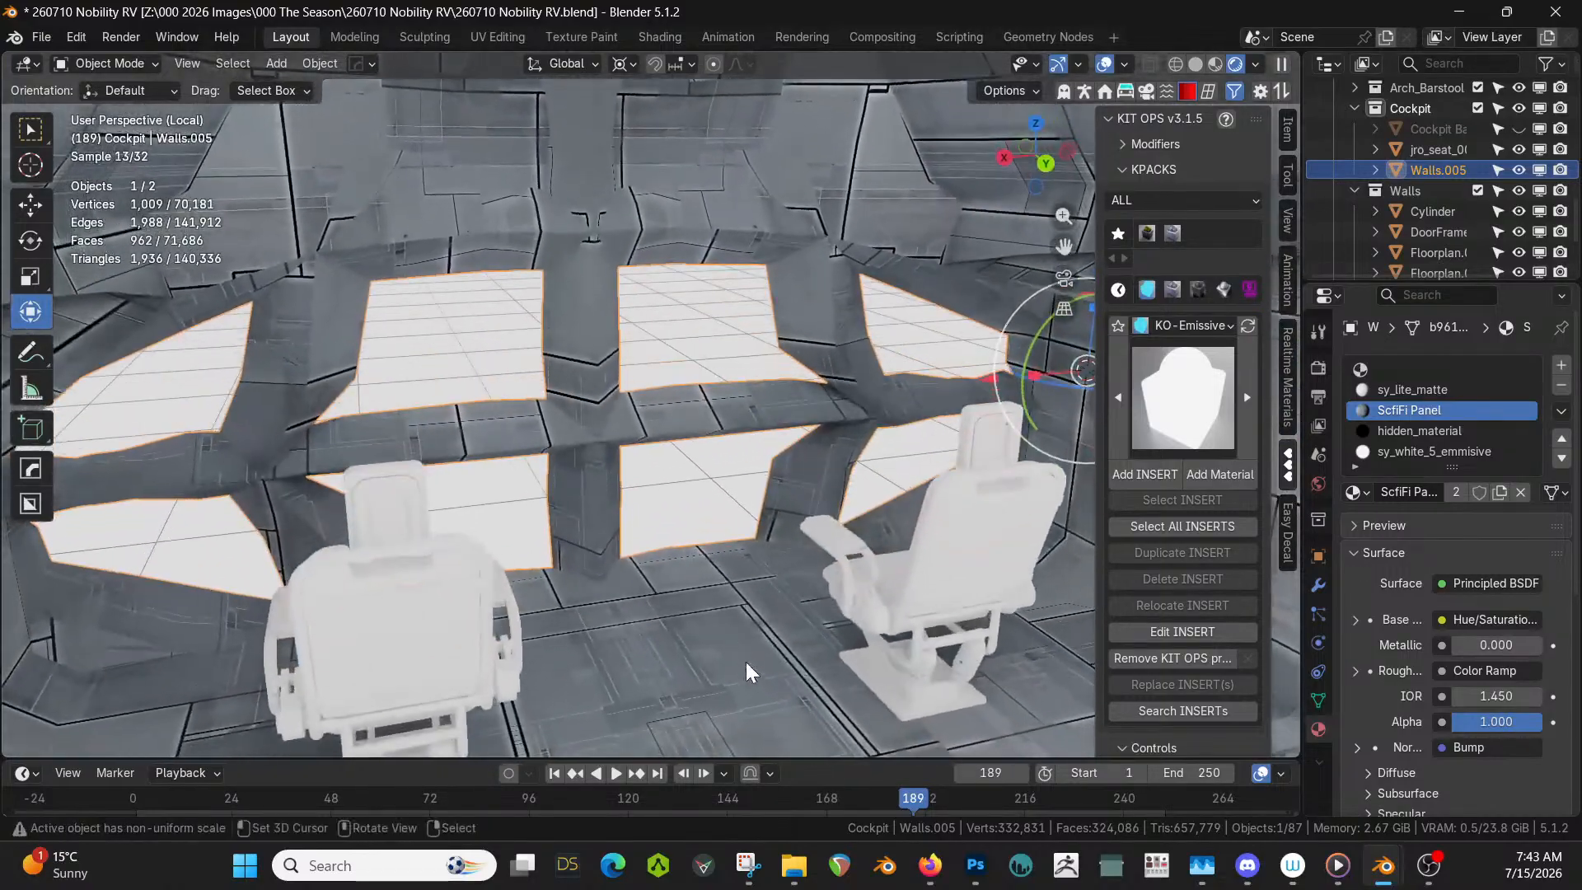
left_click(1002, 527)
middle_click_drag(997, 529, 775, 338)
scroll(773, 371, "up", 2)
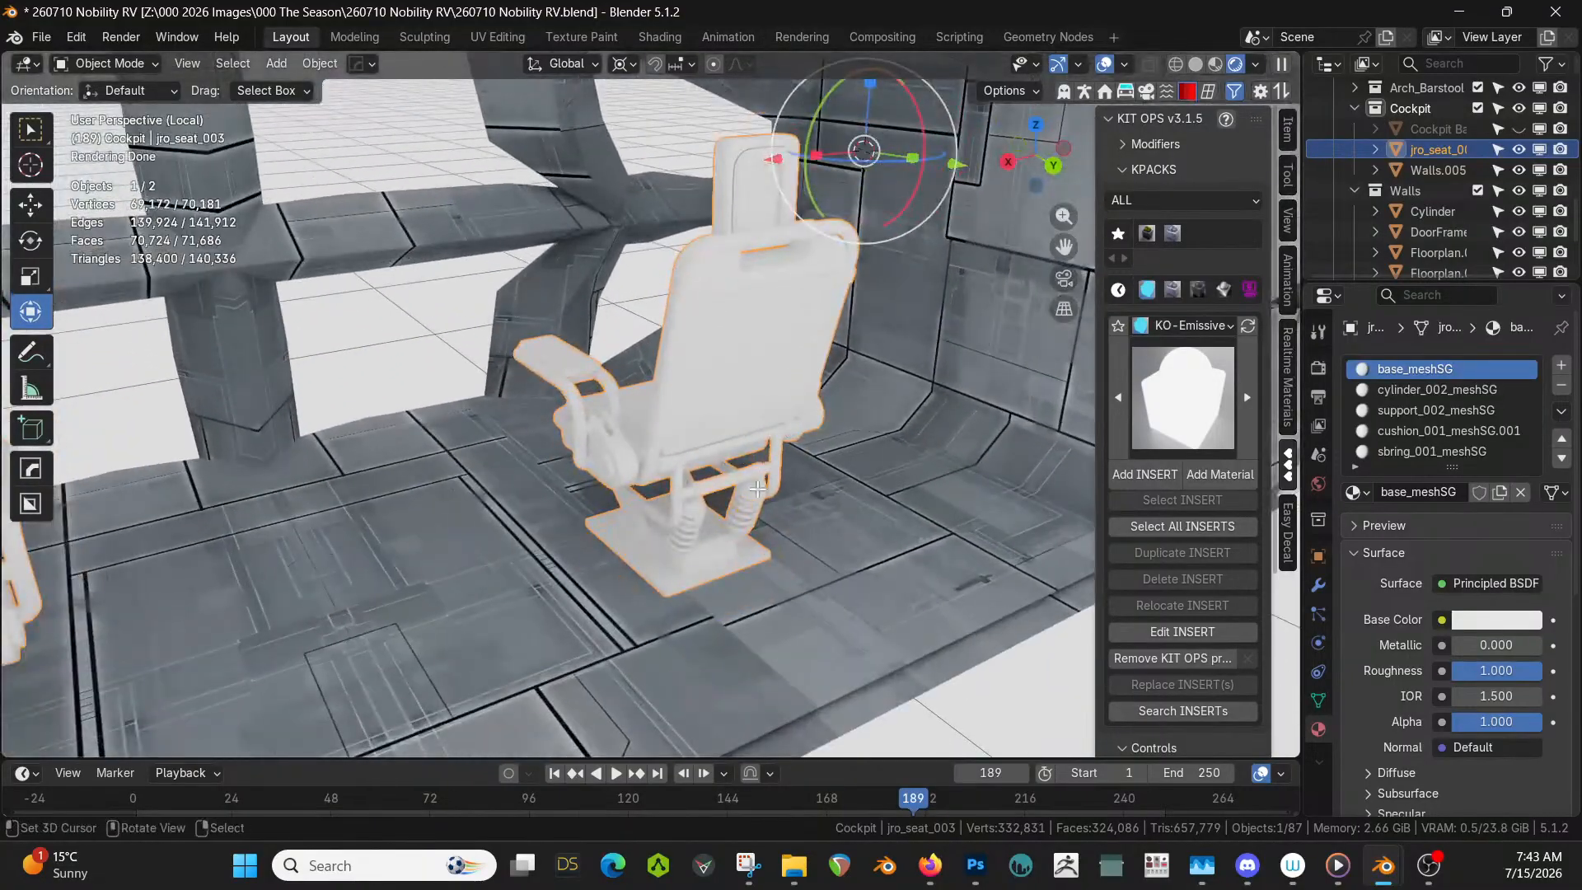
key("Tab")
scroll(636, 562, "down", 4)
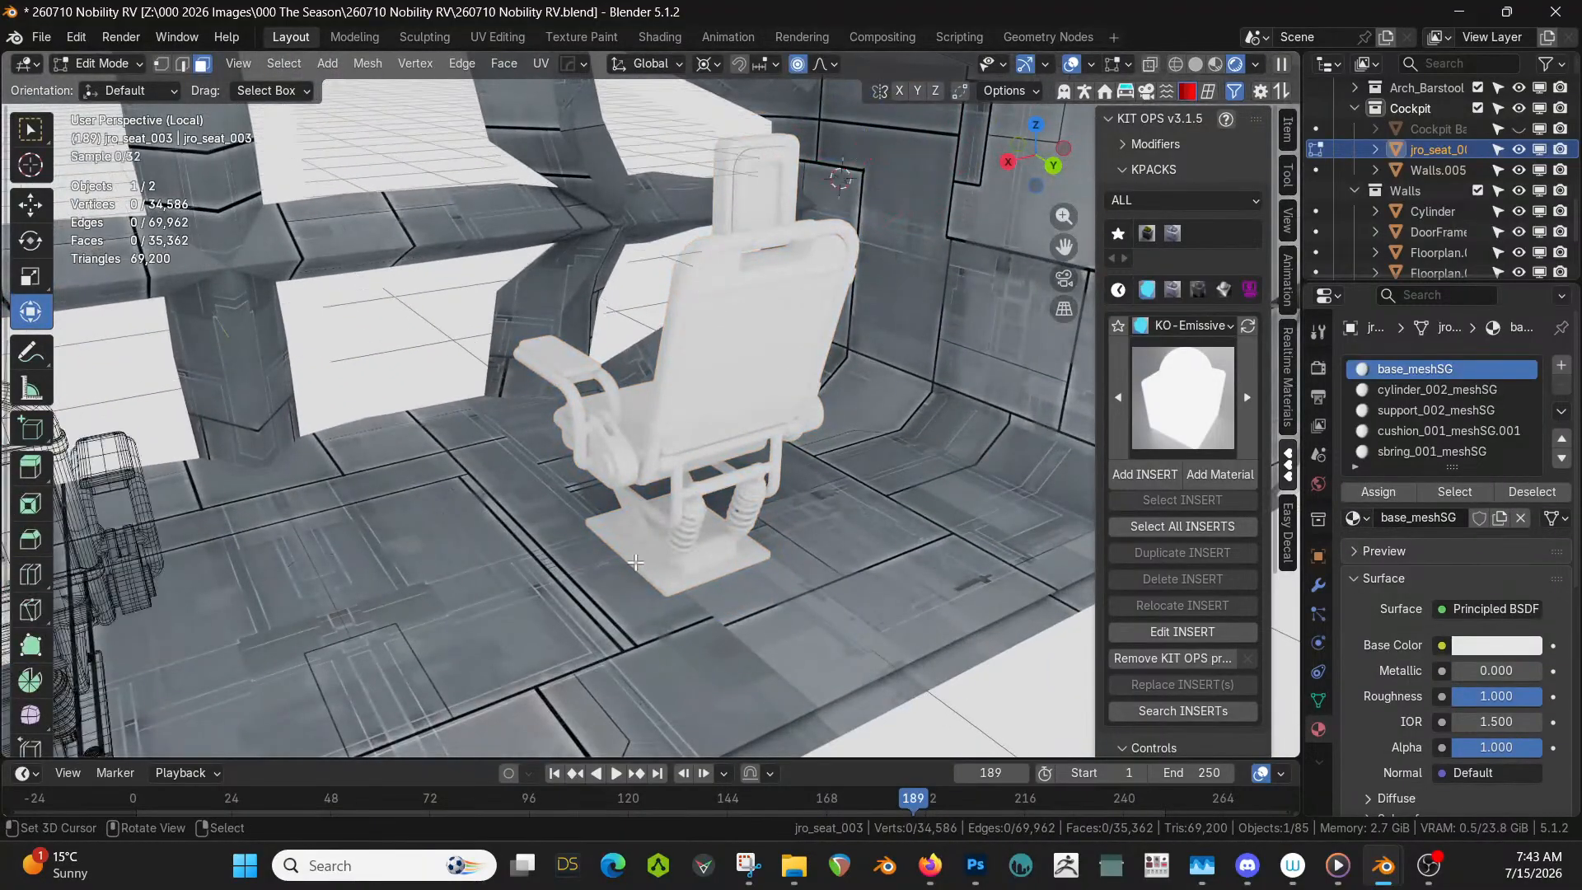
key("KP_Divide")
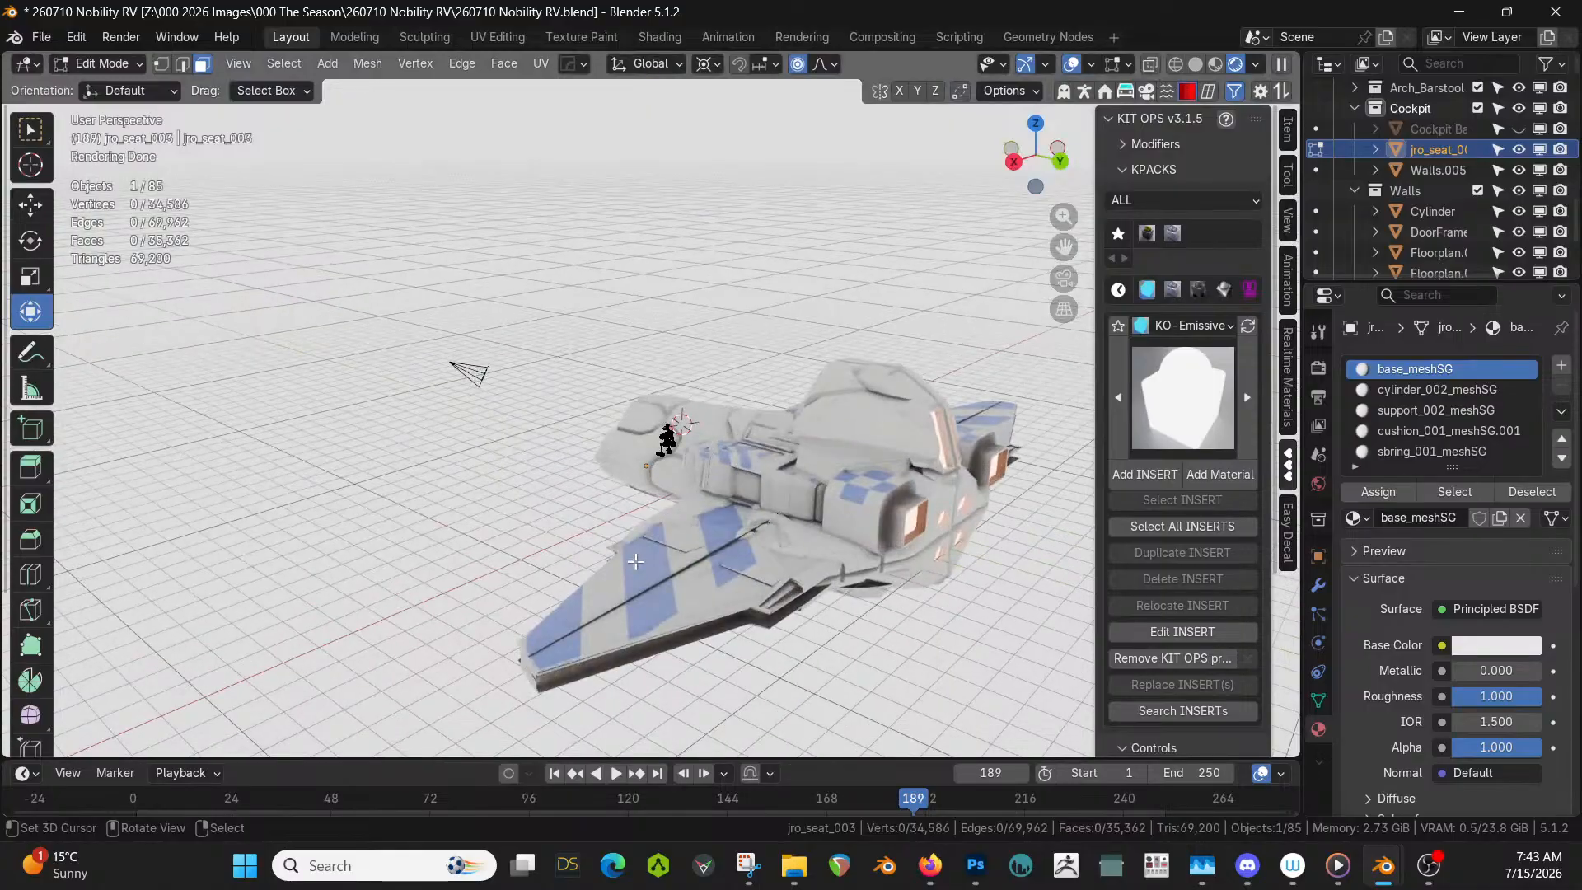
key("KP_Divide")
middle_click_drag(636, 562, 799, 558)
scroll(710, 532, "up", 3)
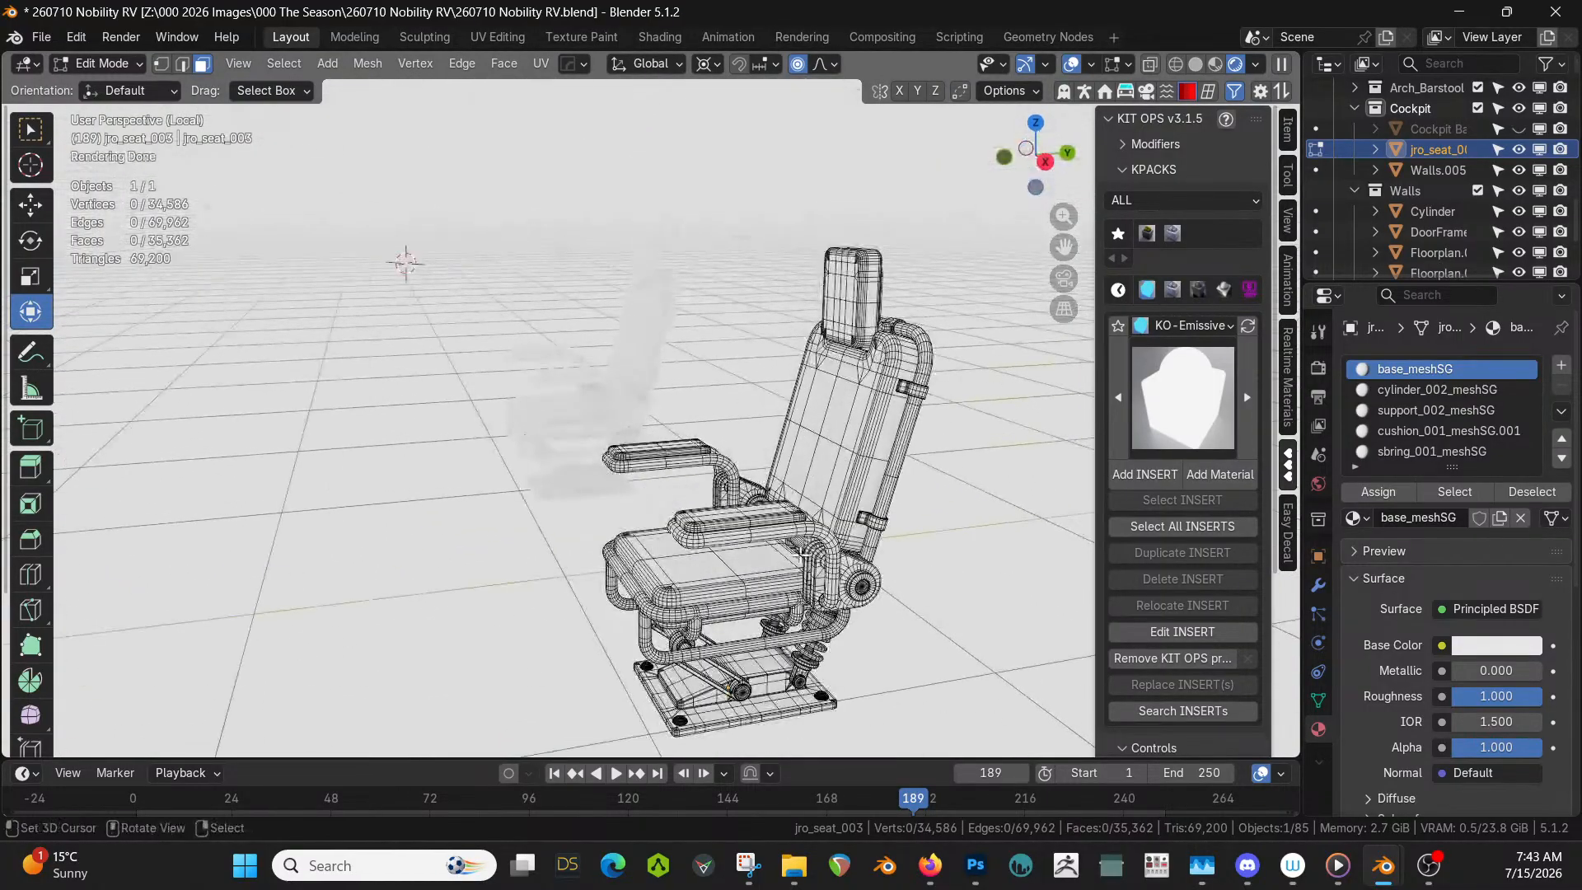
- Select all connected faces of the pilot seat's base plate and leave local view
middle_click_drag(688, 725, 635, 535, "shift")
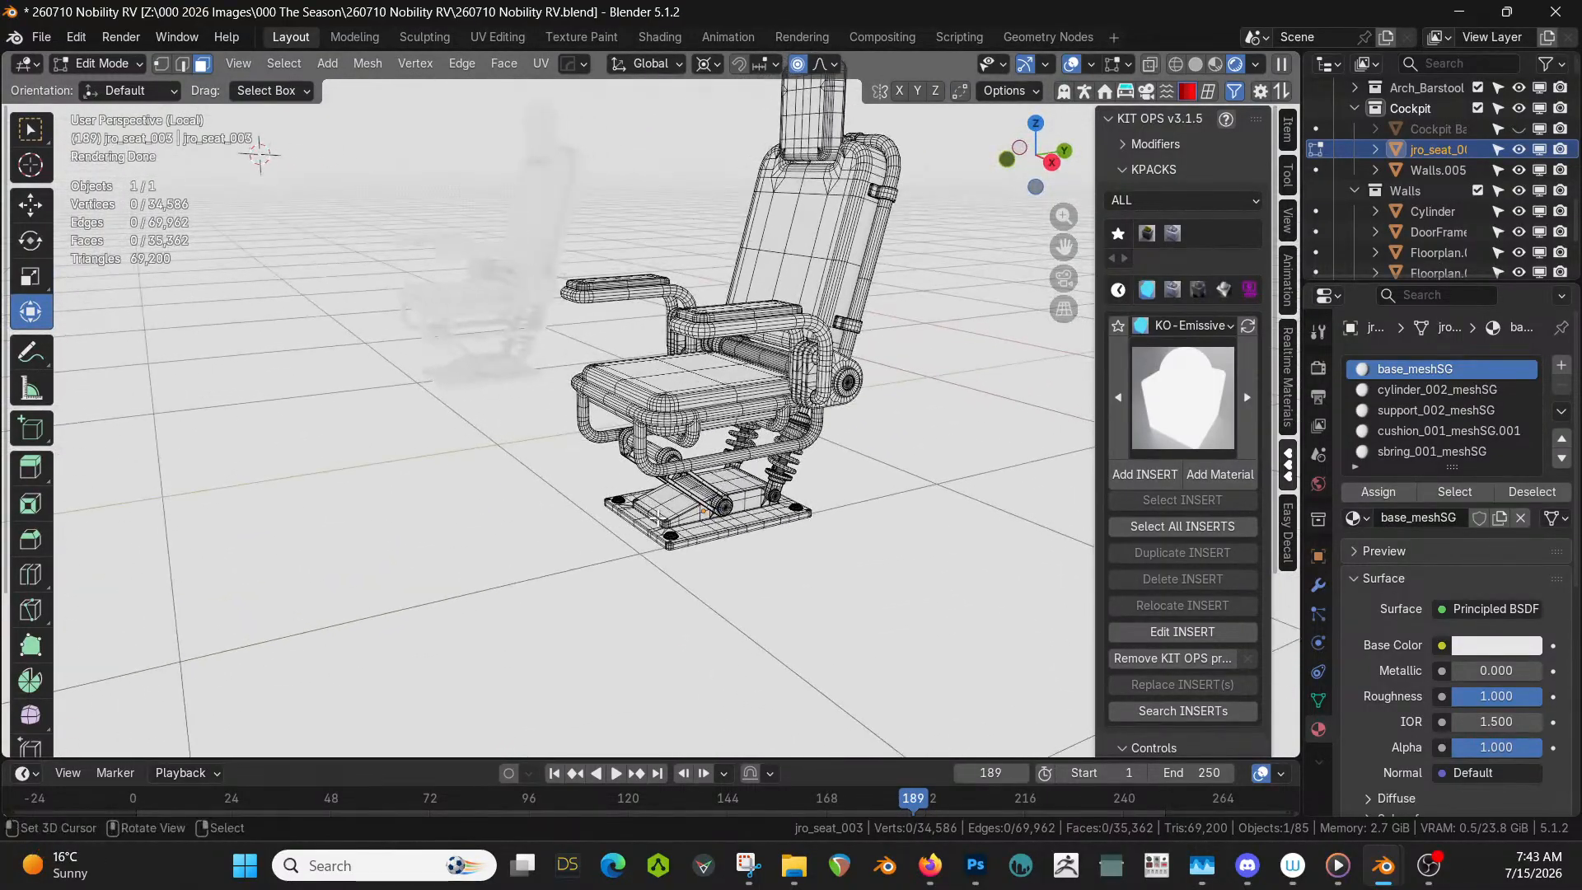
key("l")
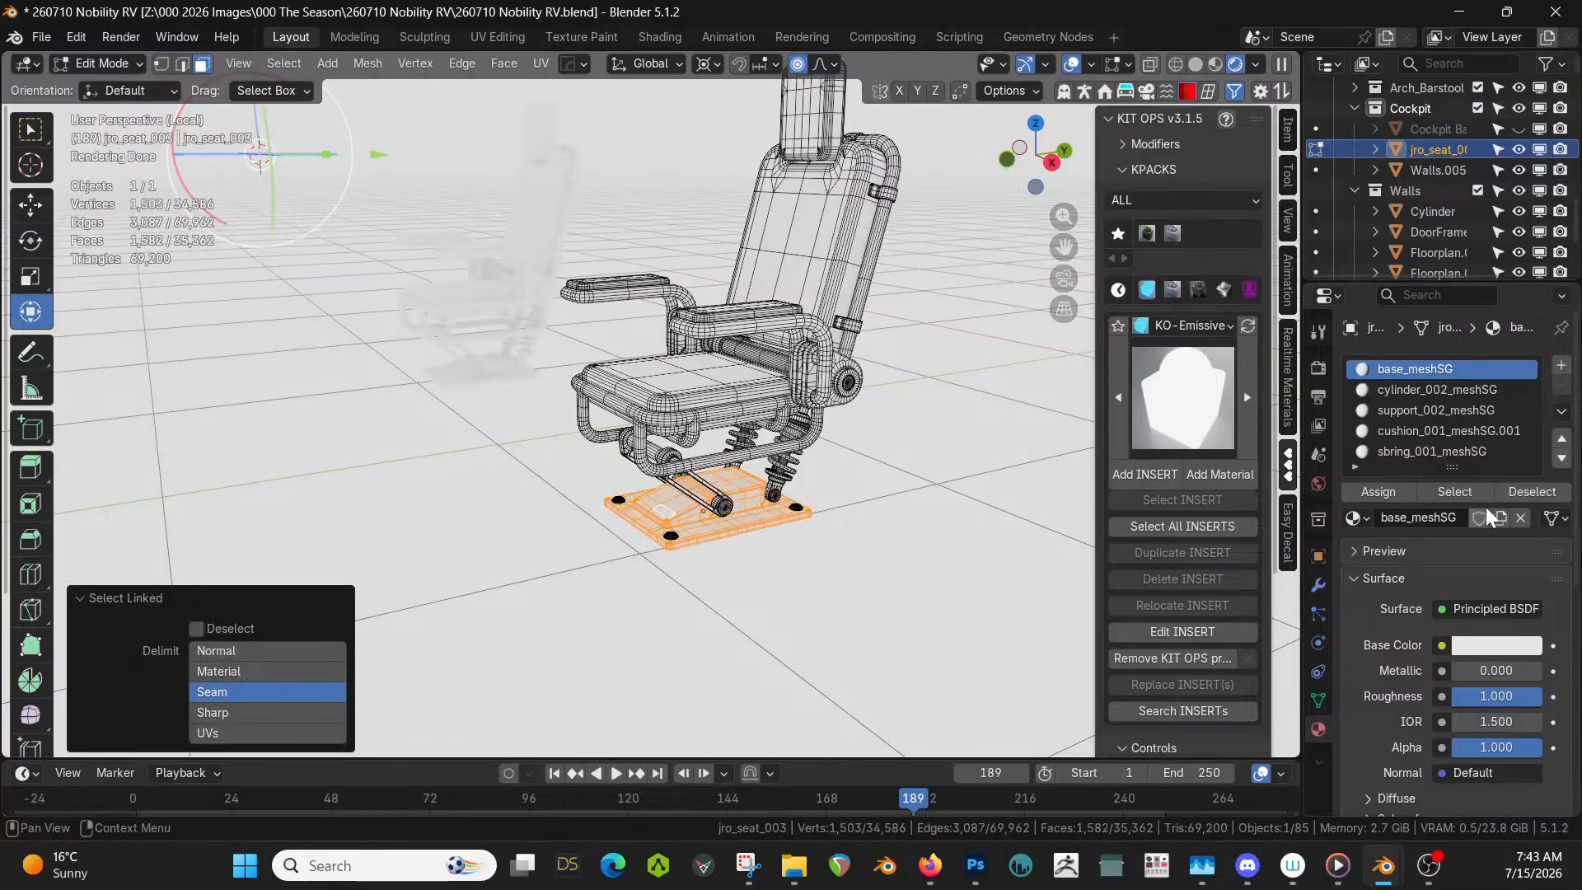
key("KP_Divide")
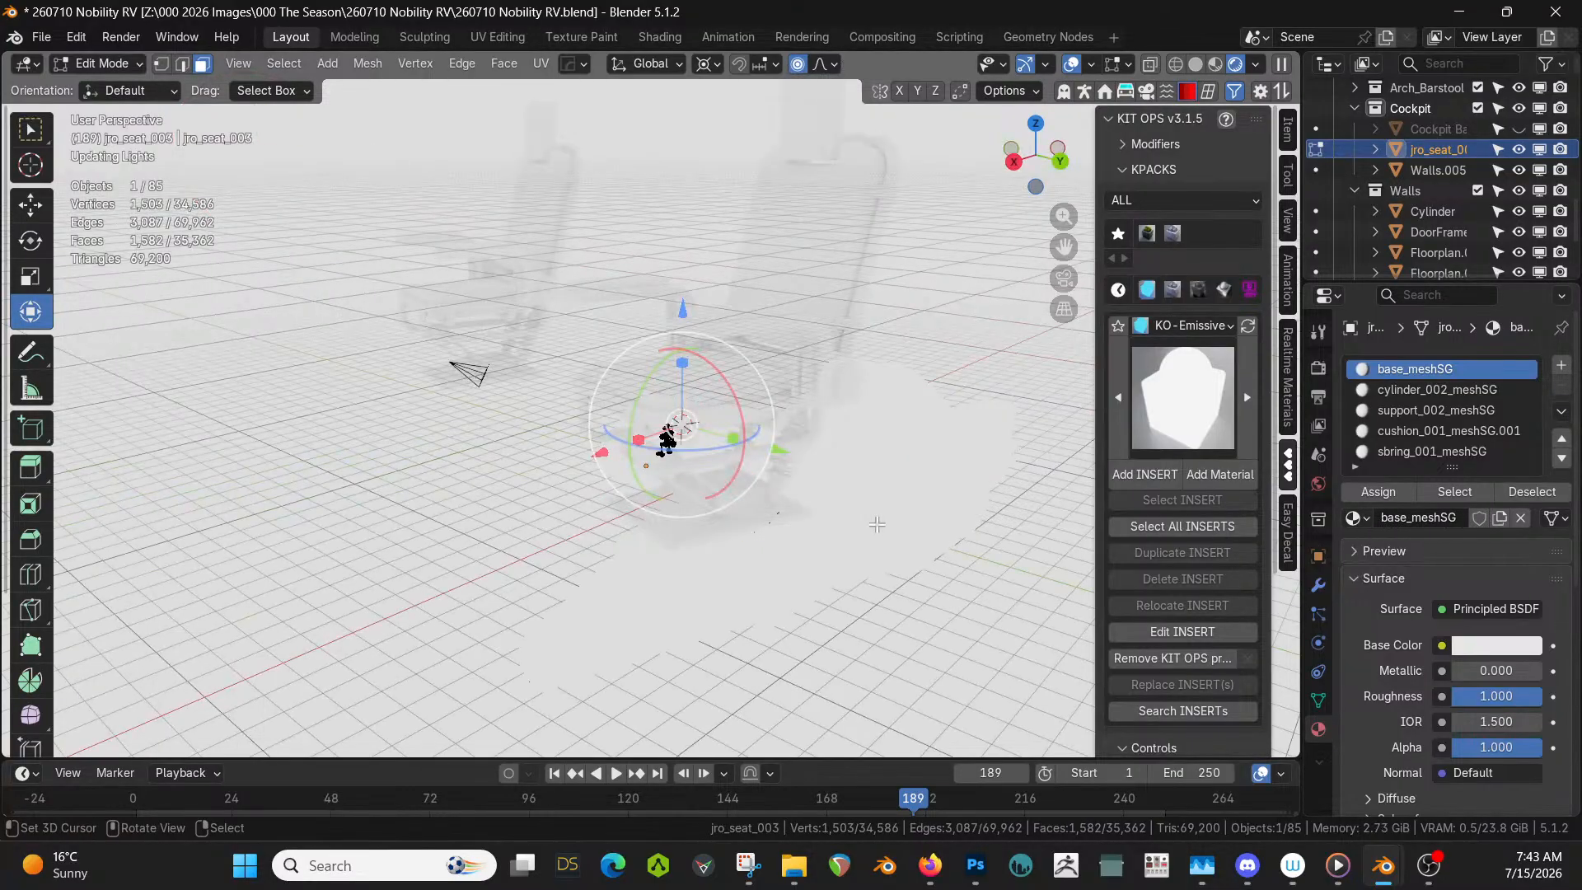
key("KP_Decimal")
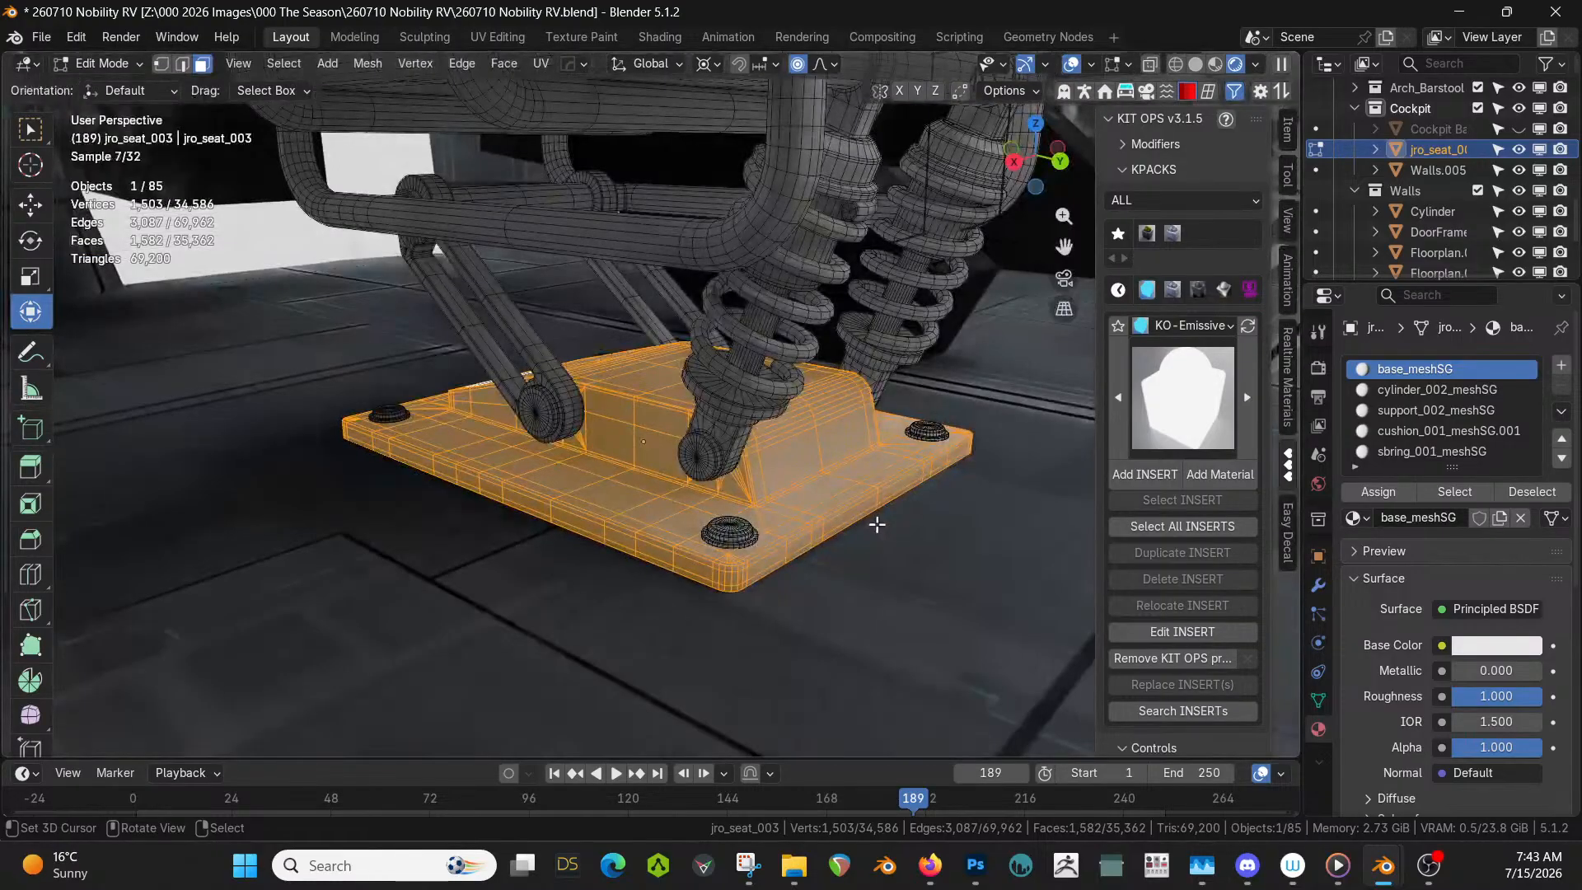
- Replace the seat base plate's base_meshSG material with ScfiFi Panel and leave mesh editing
key("Tab")
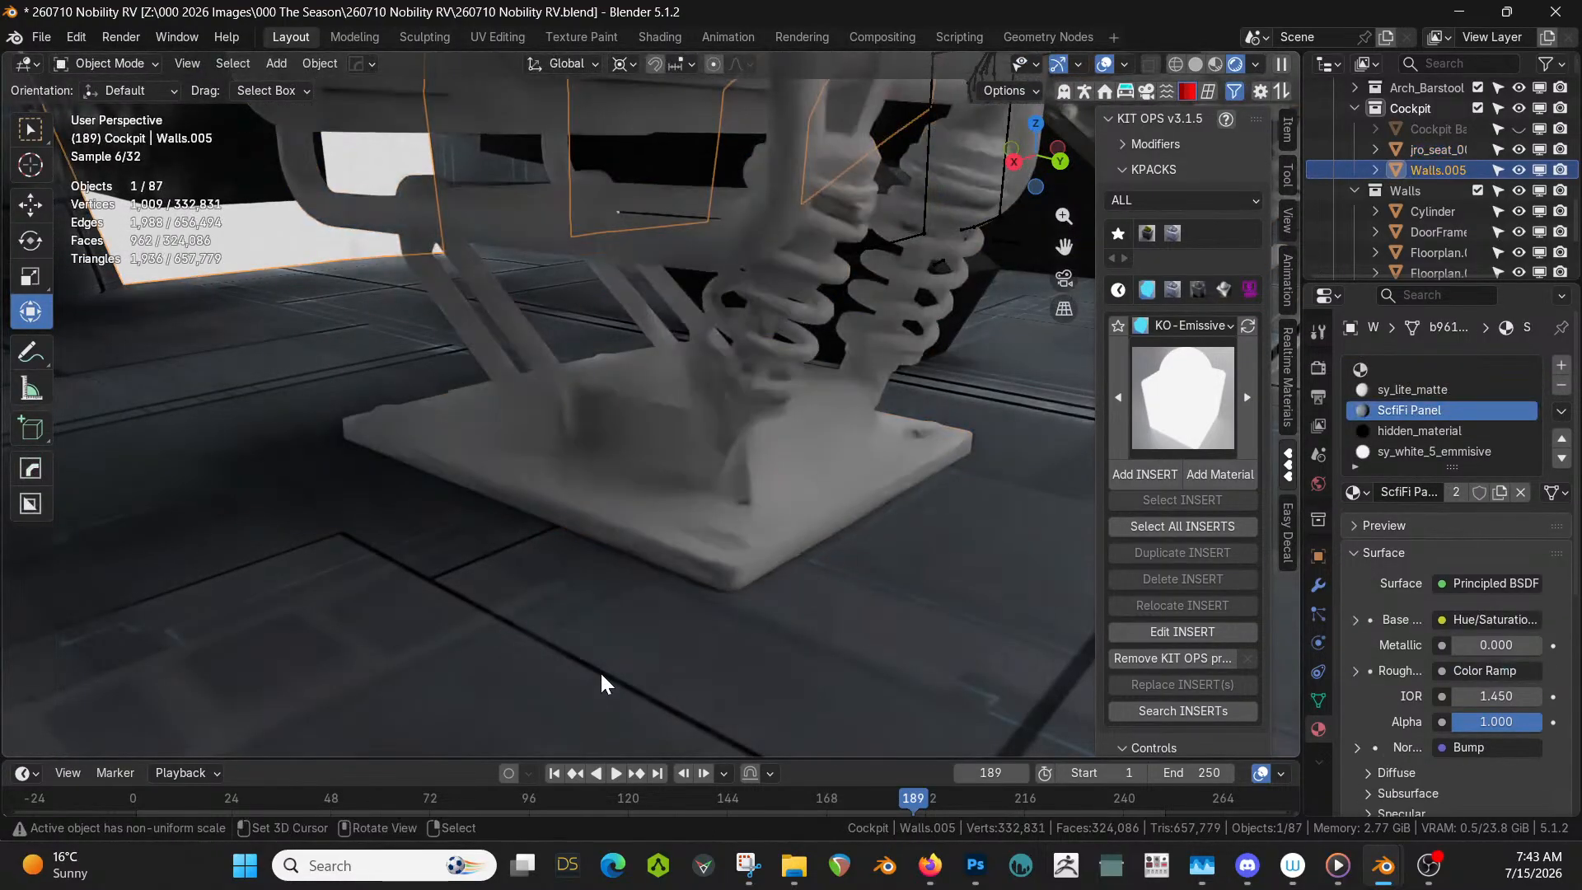
left_click(555, 626)
left_click(649, 654)
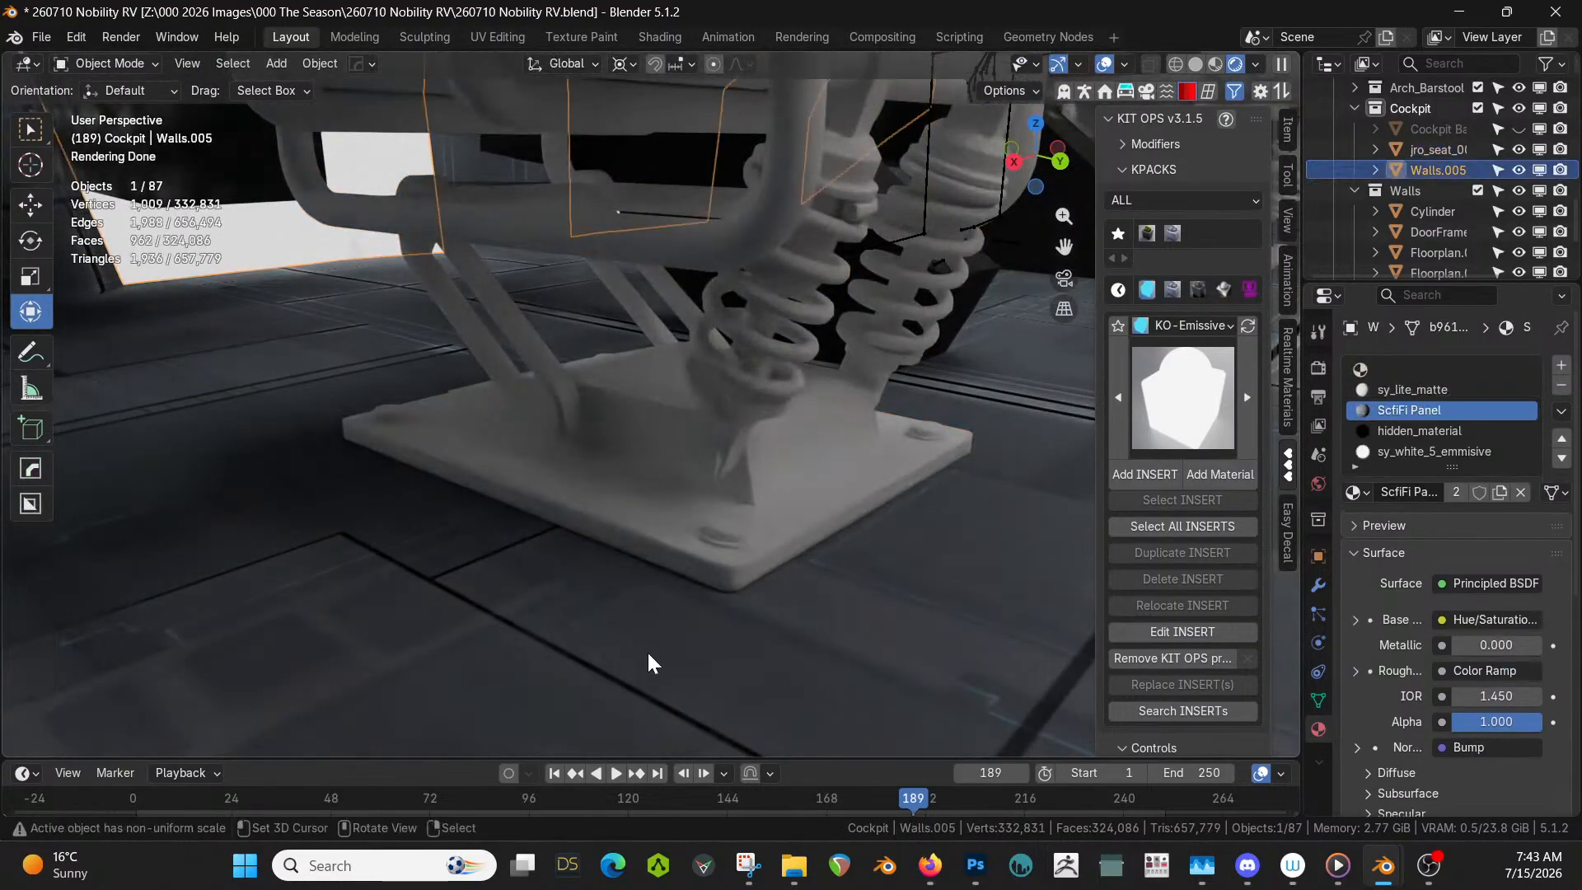
left_click(714, 531)
key("Tab")
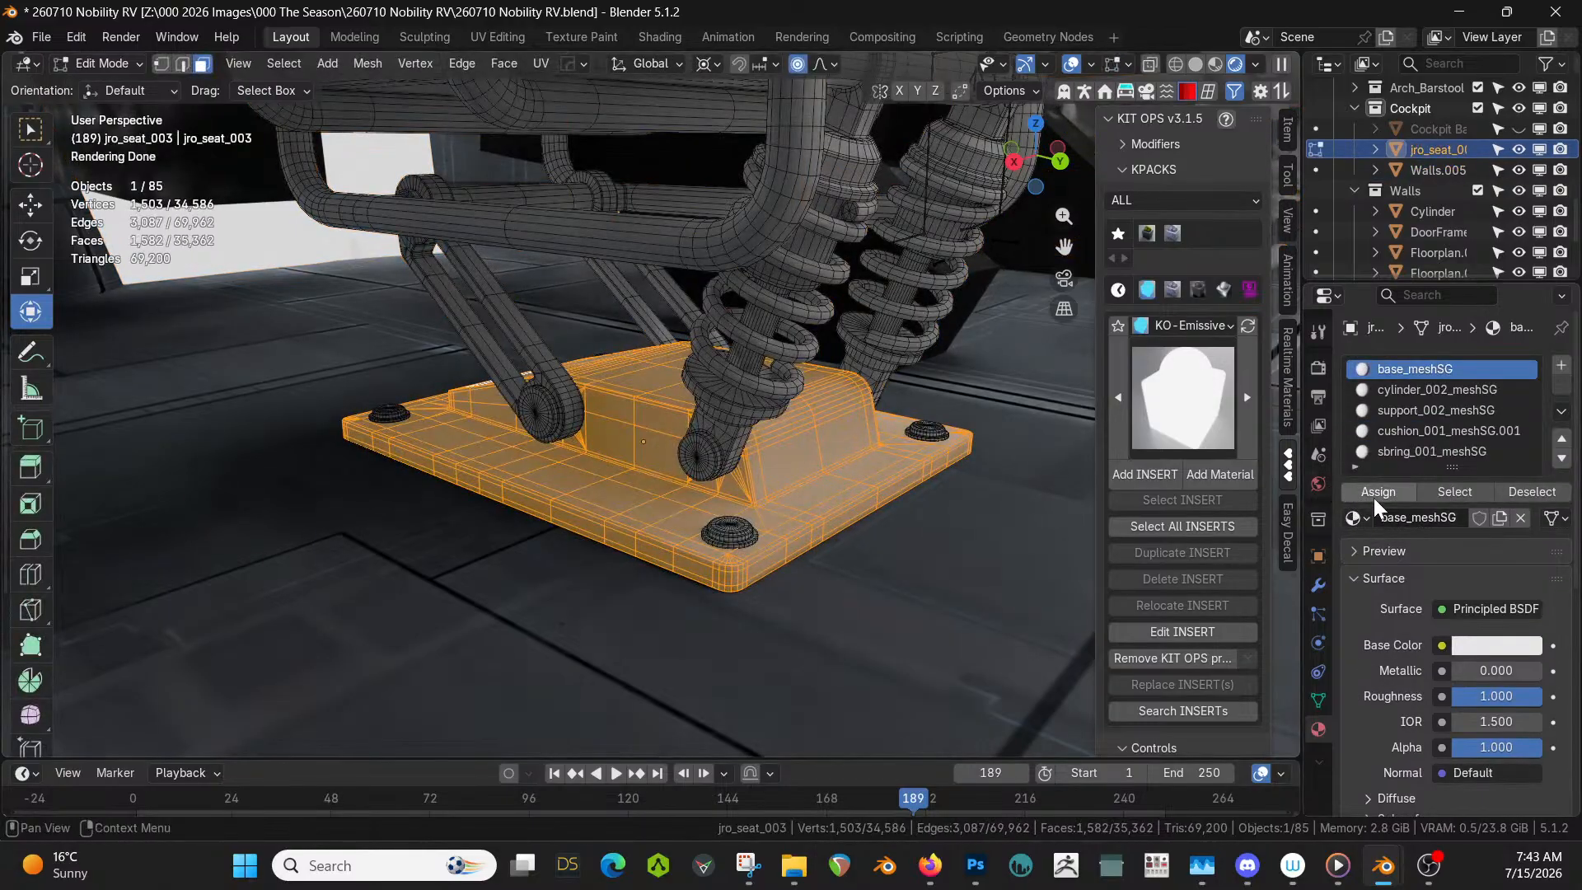
left_click(1355, 518)
type("sci")
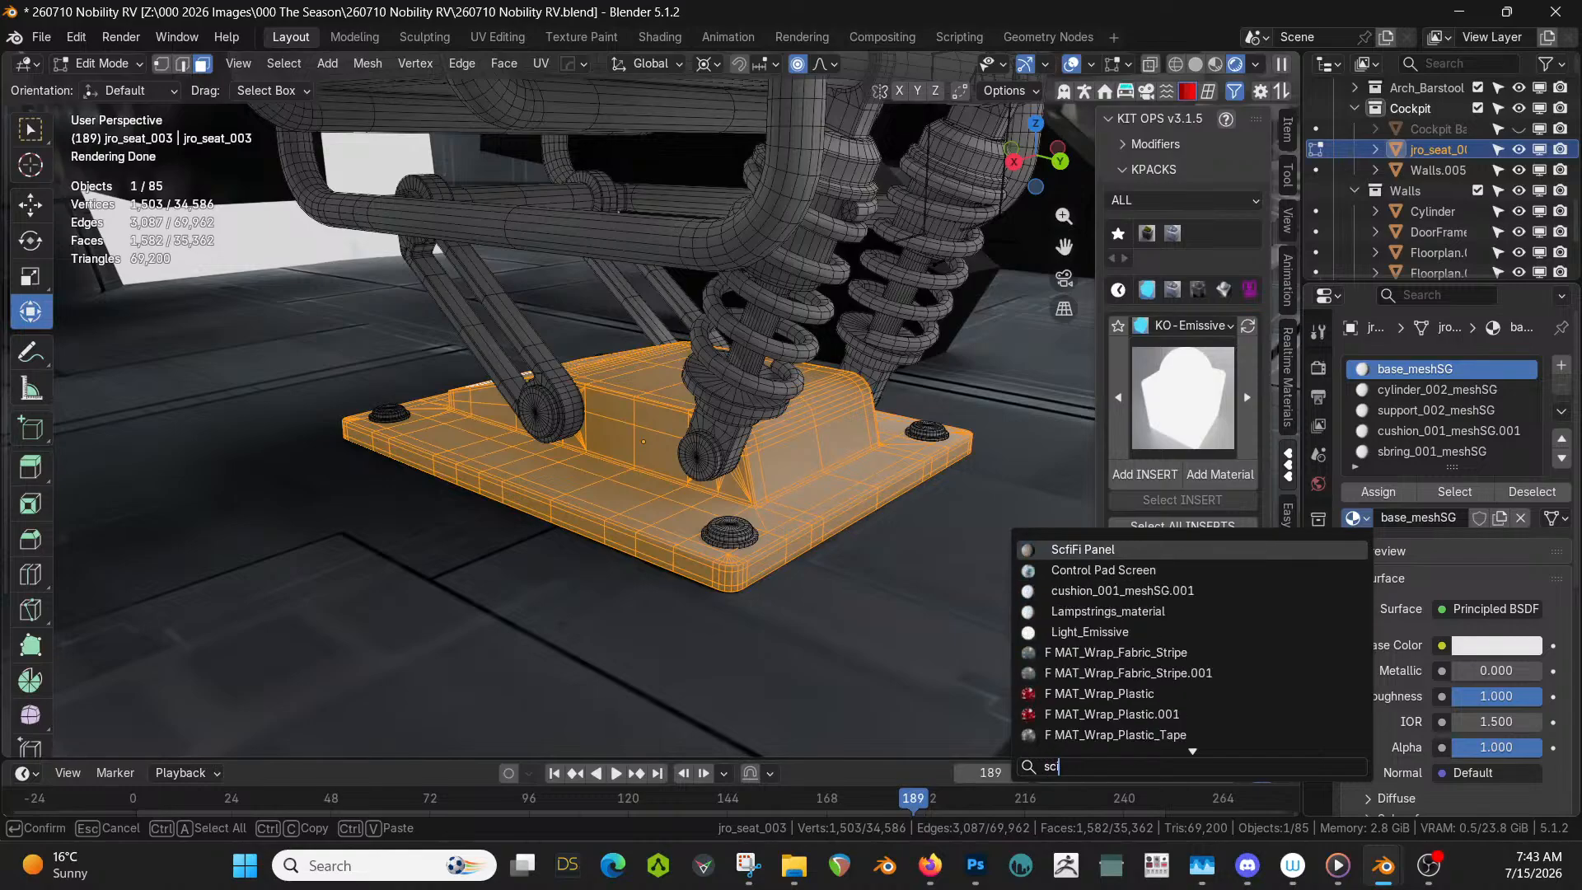
key("Return")
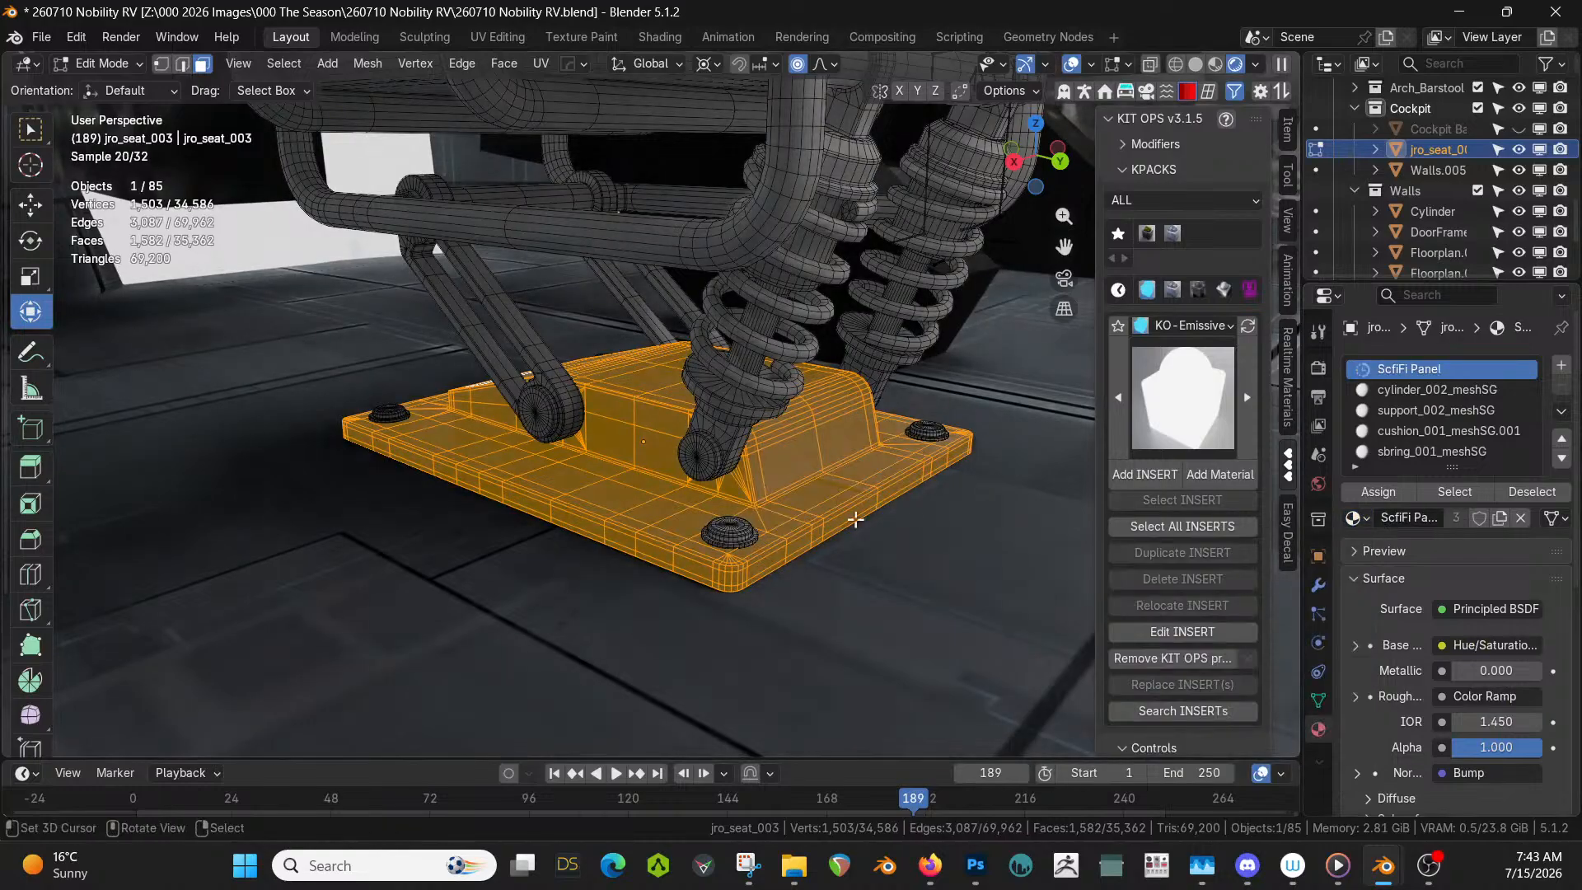
key("Tab")
- Pick a face on the seat's tubular frame to find its material slot and replace cylinder_002_meshSG with sy_steel_mat
middle_click_drag(819, 472, 892, 565)
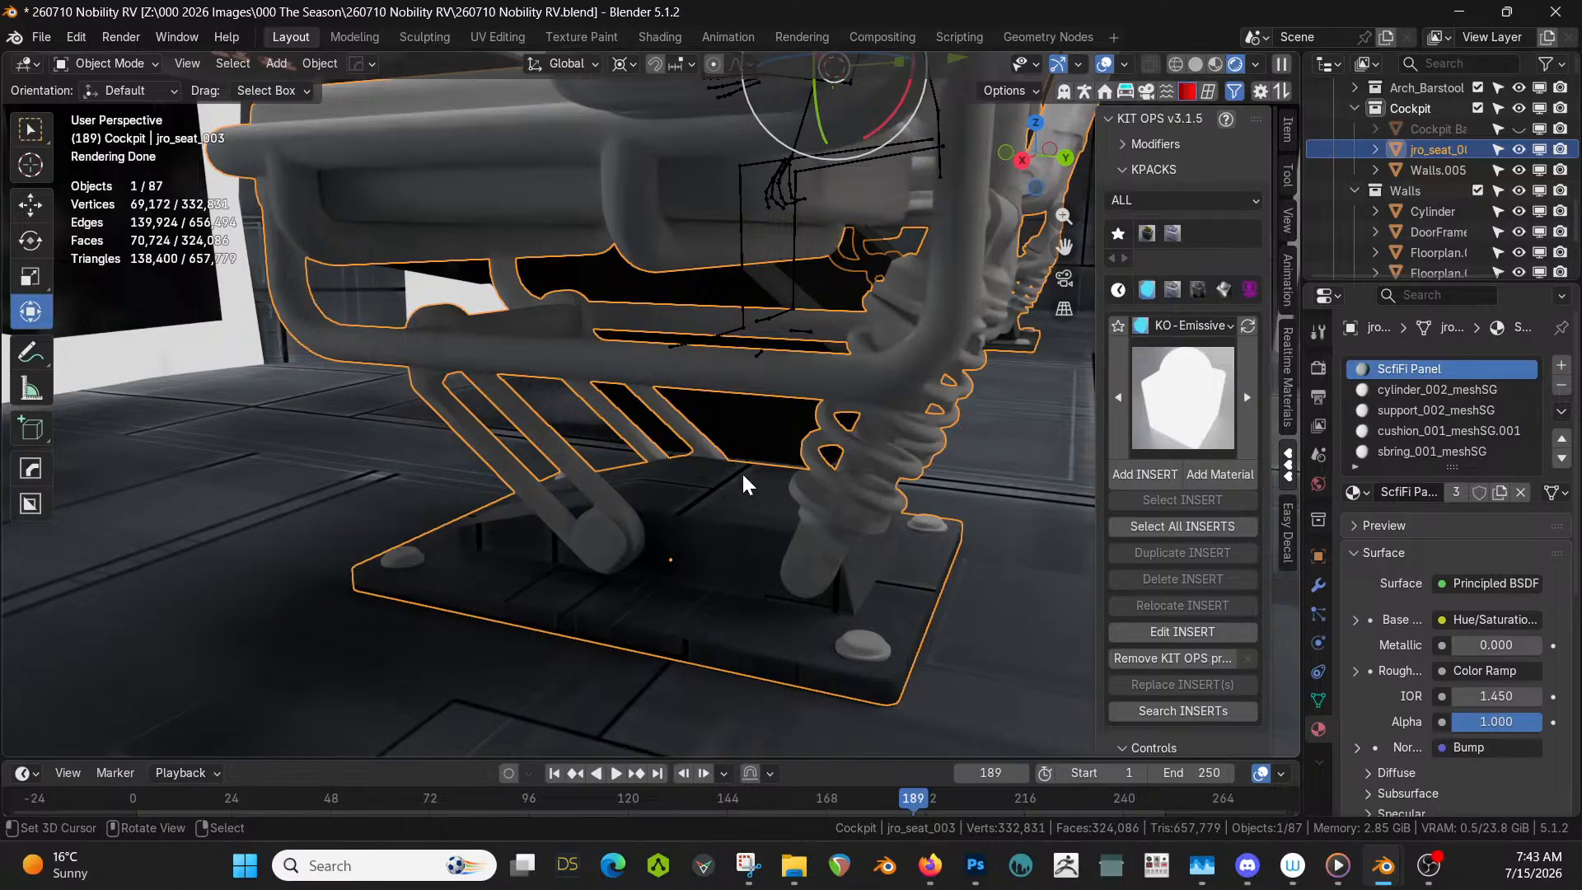
middle_click_drag(743, 476, 658, 549)
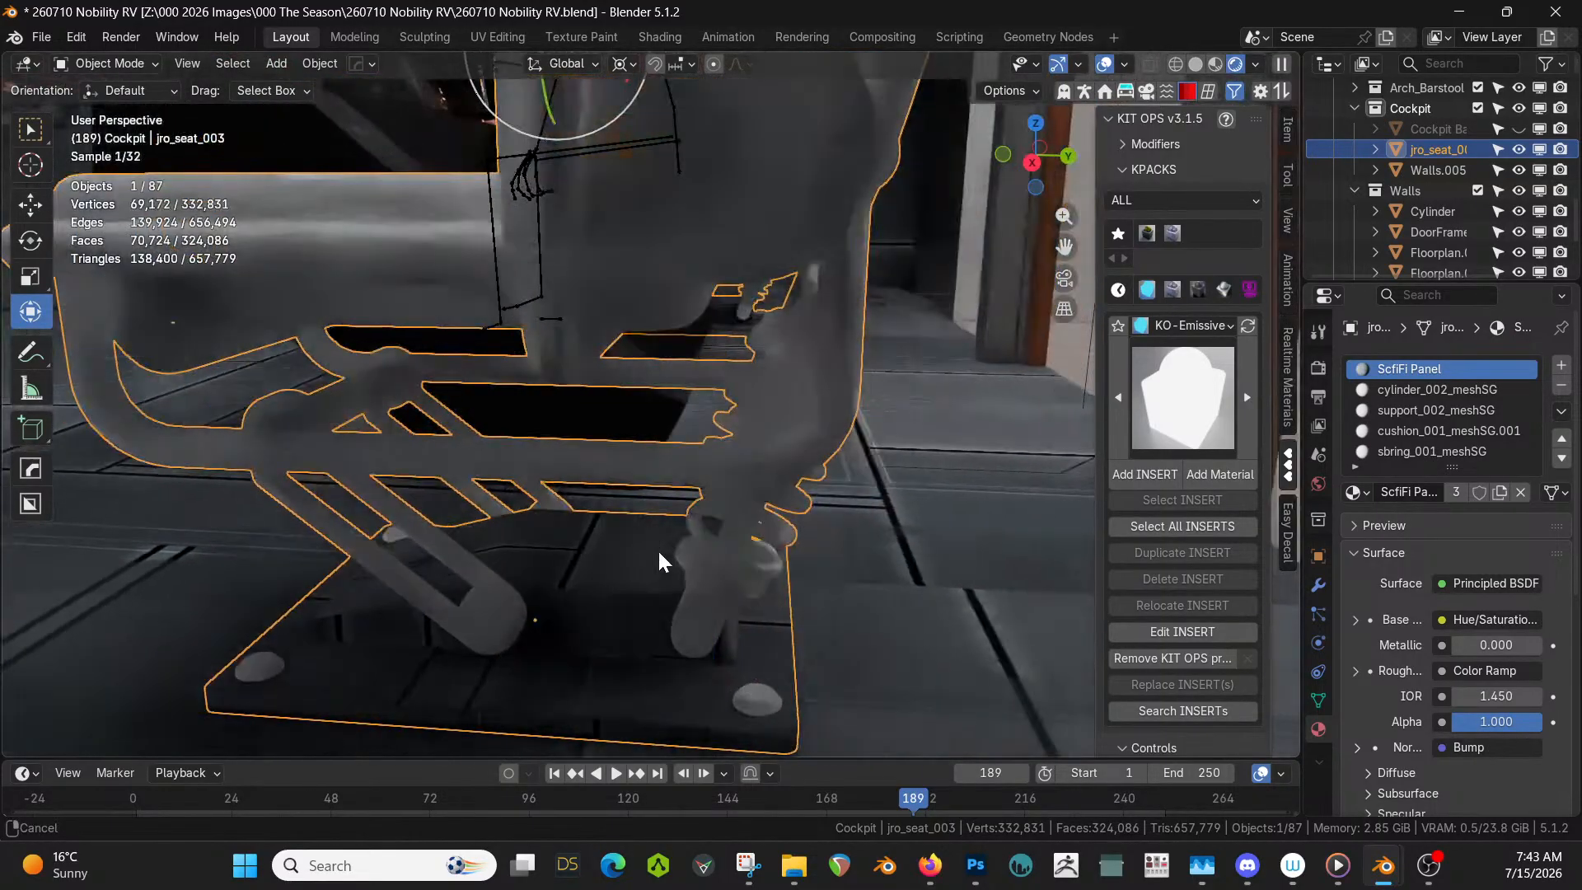
key("Tab")
left_click(601, 472)
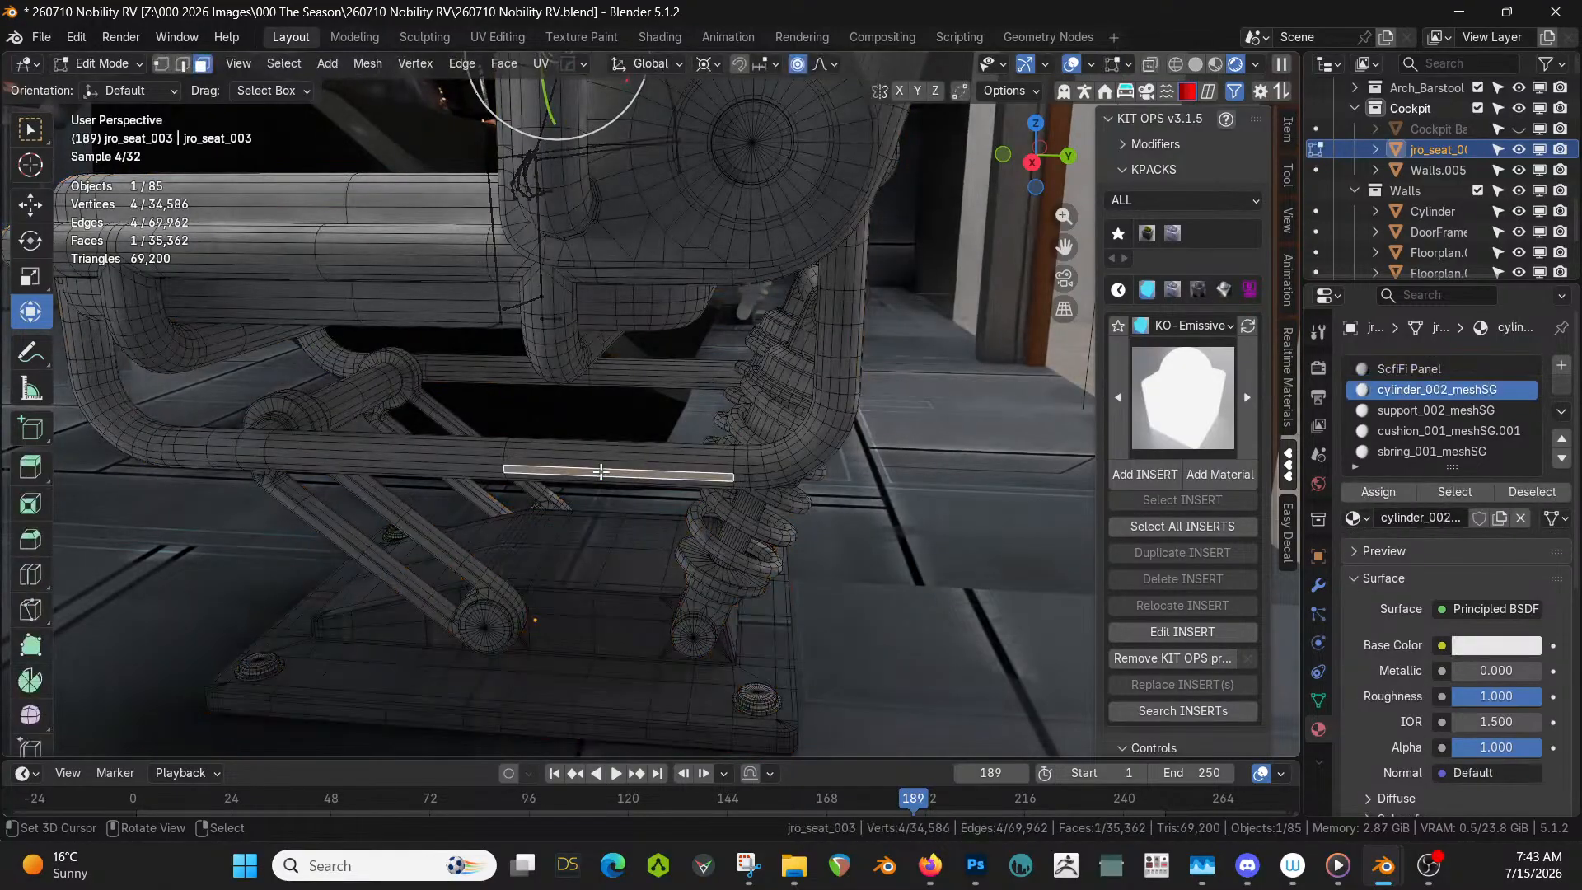
key("Tab")
left_click(1362, 495)
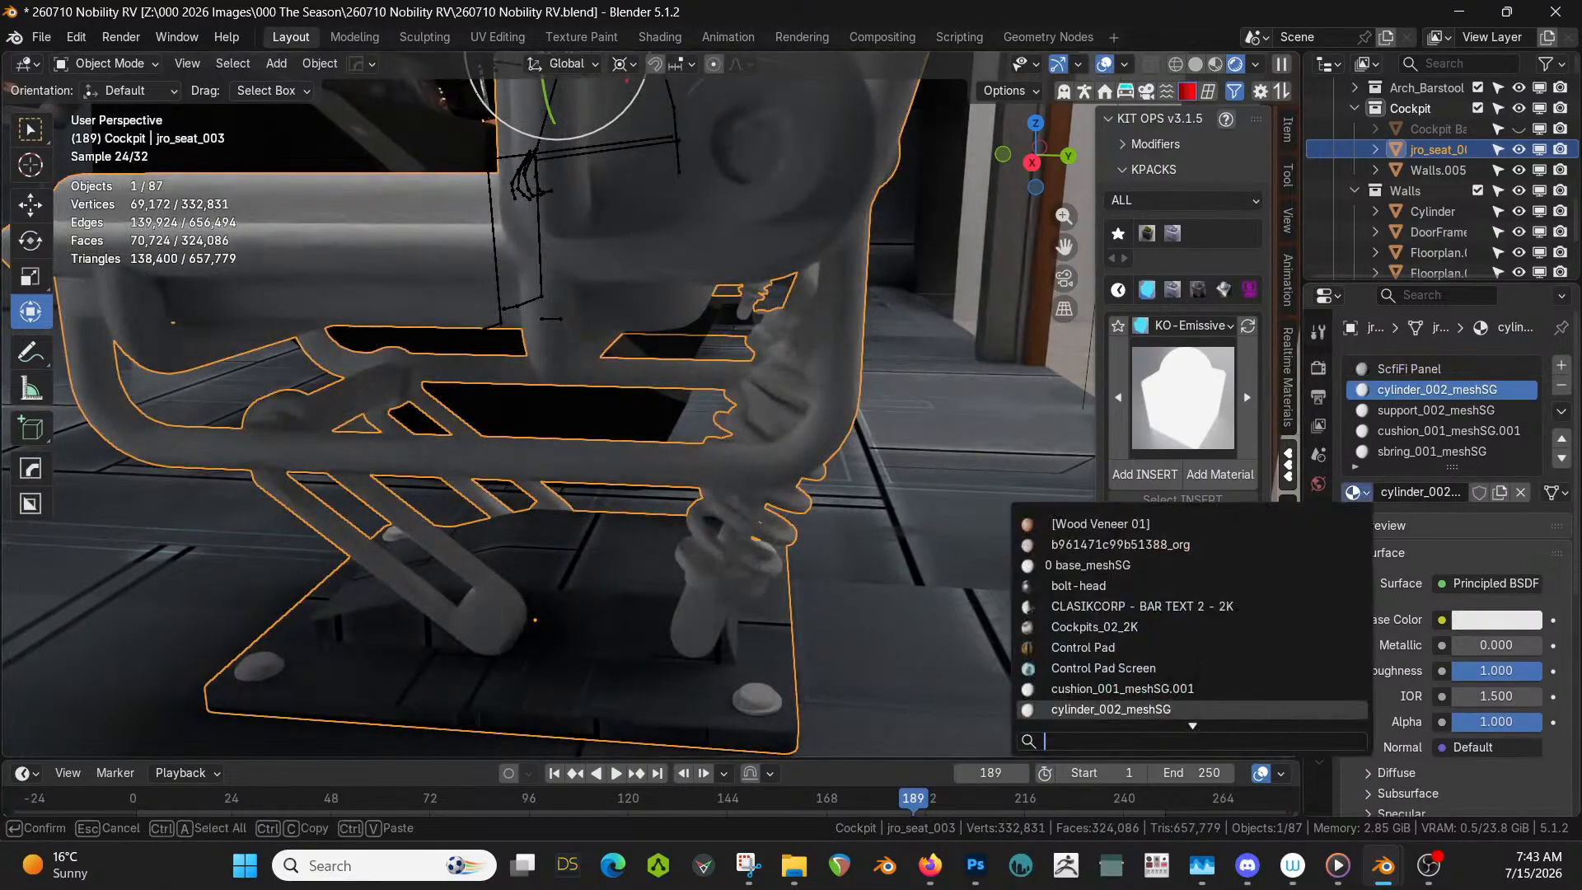
type("steel")
key("Return")
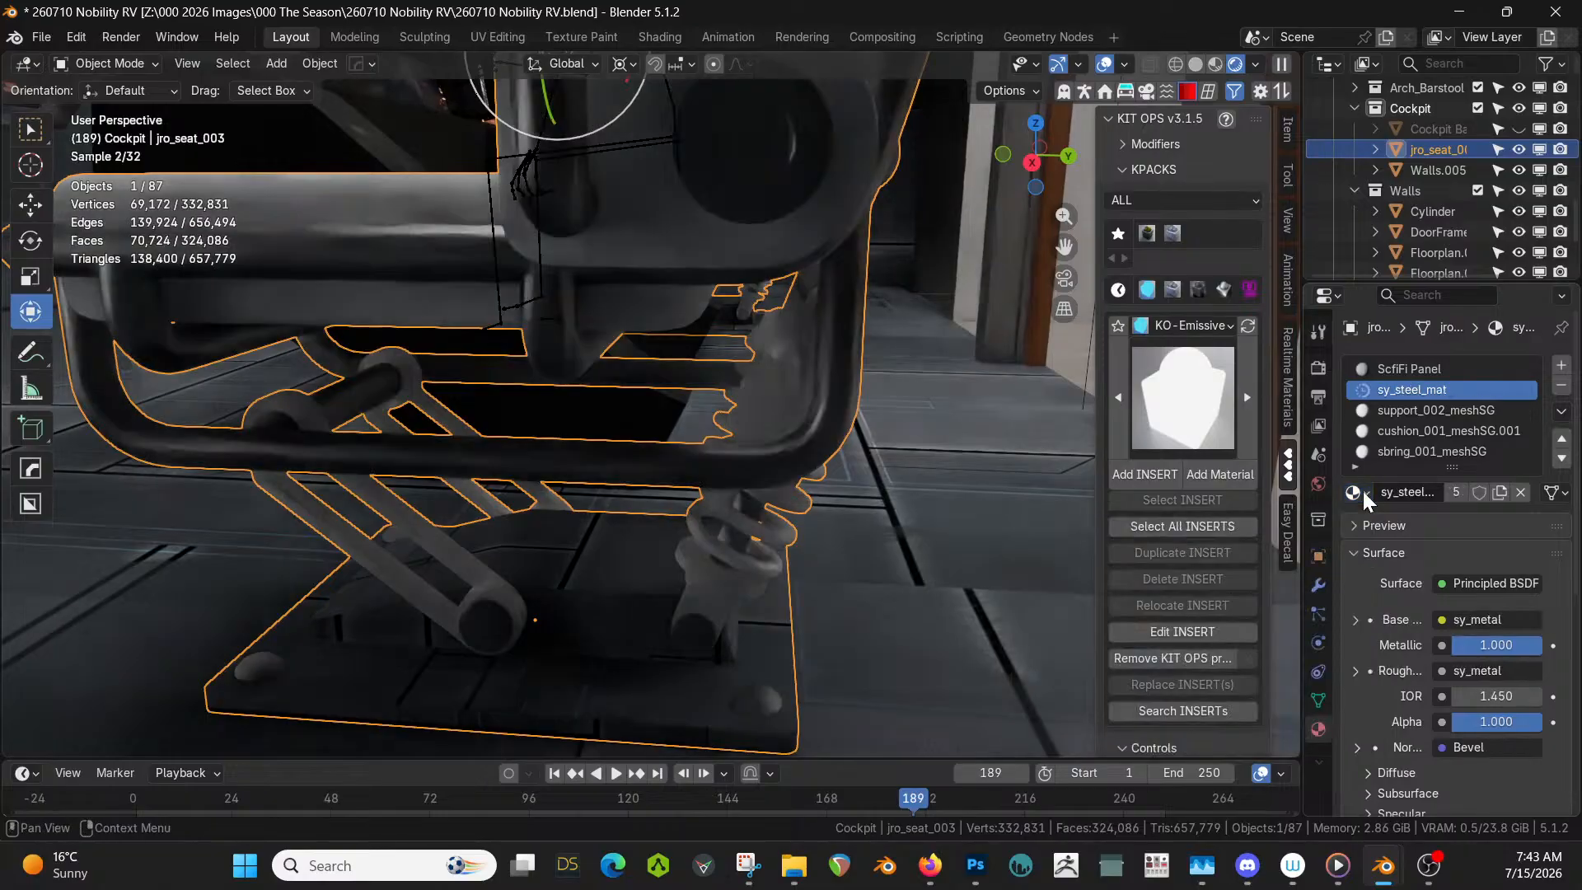
- Pick a face on the seat's lower support arm and replace its support_002_meshSG material with sy_steel_mat
middle_click_drag(882, 389, 1022, 376)
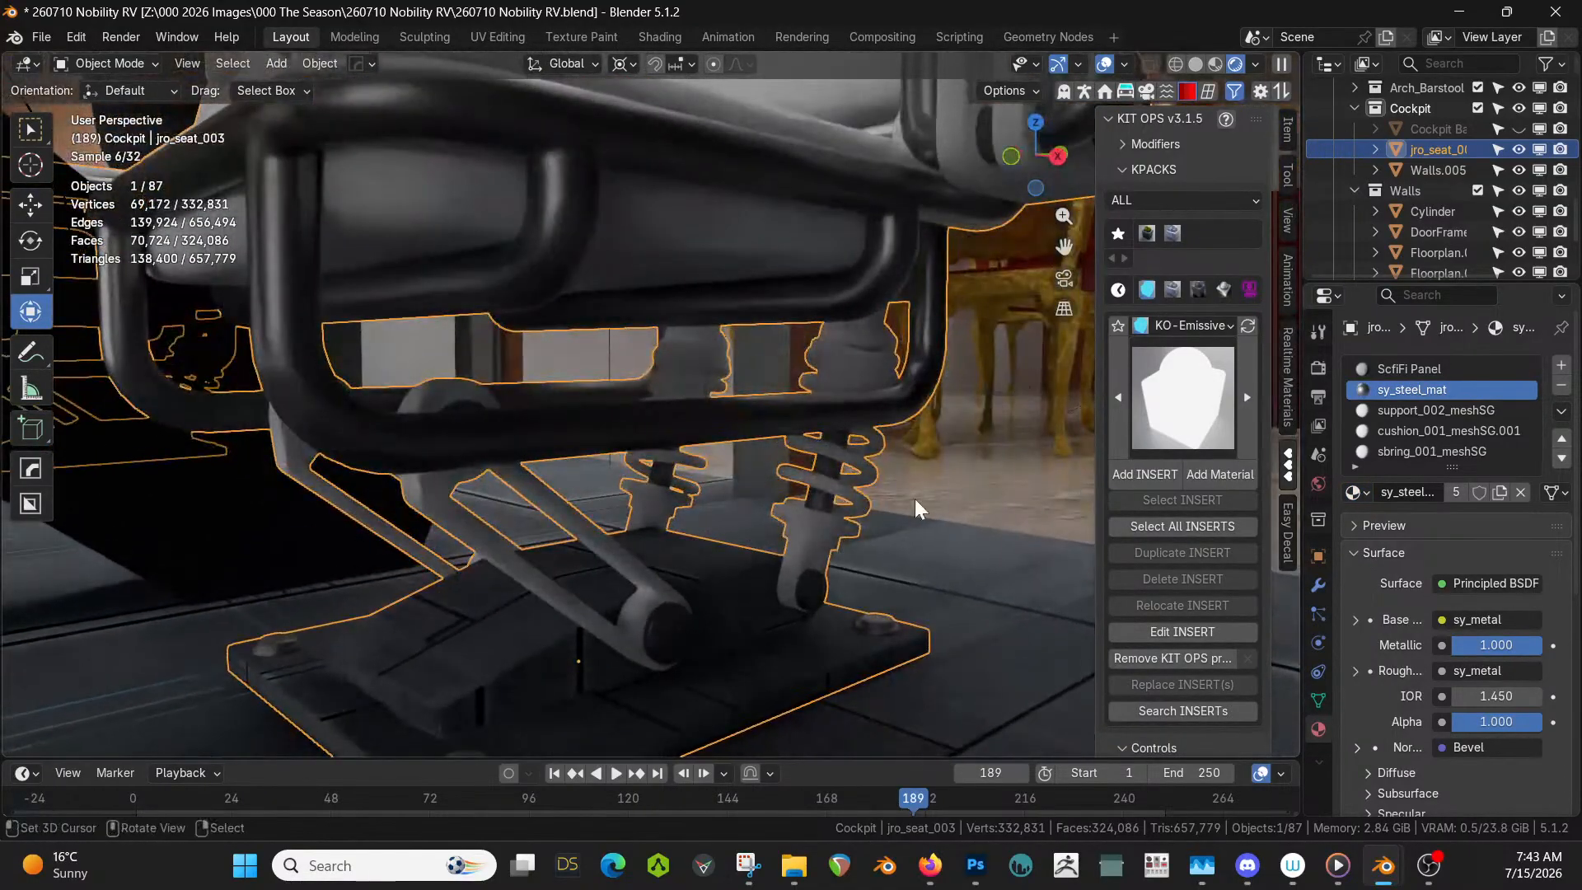
left_click(889, 620)
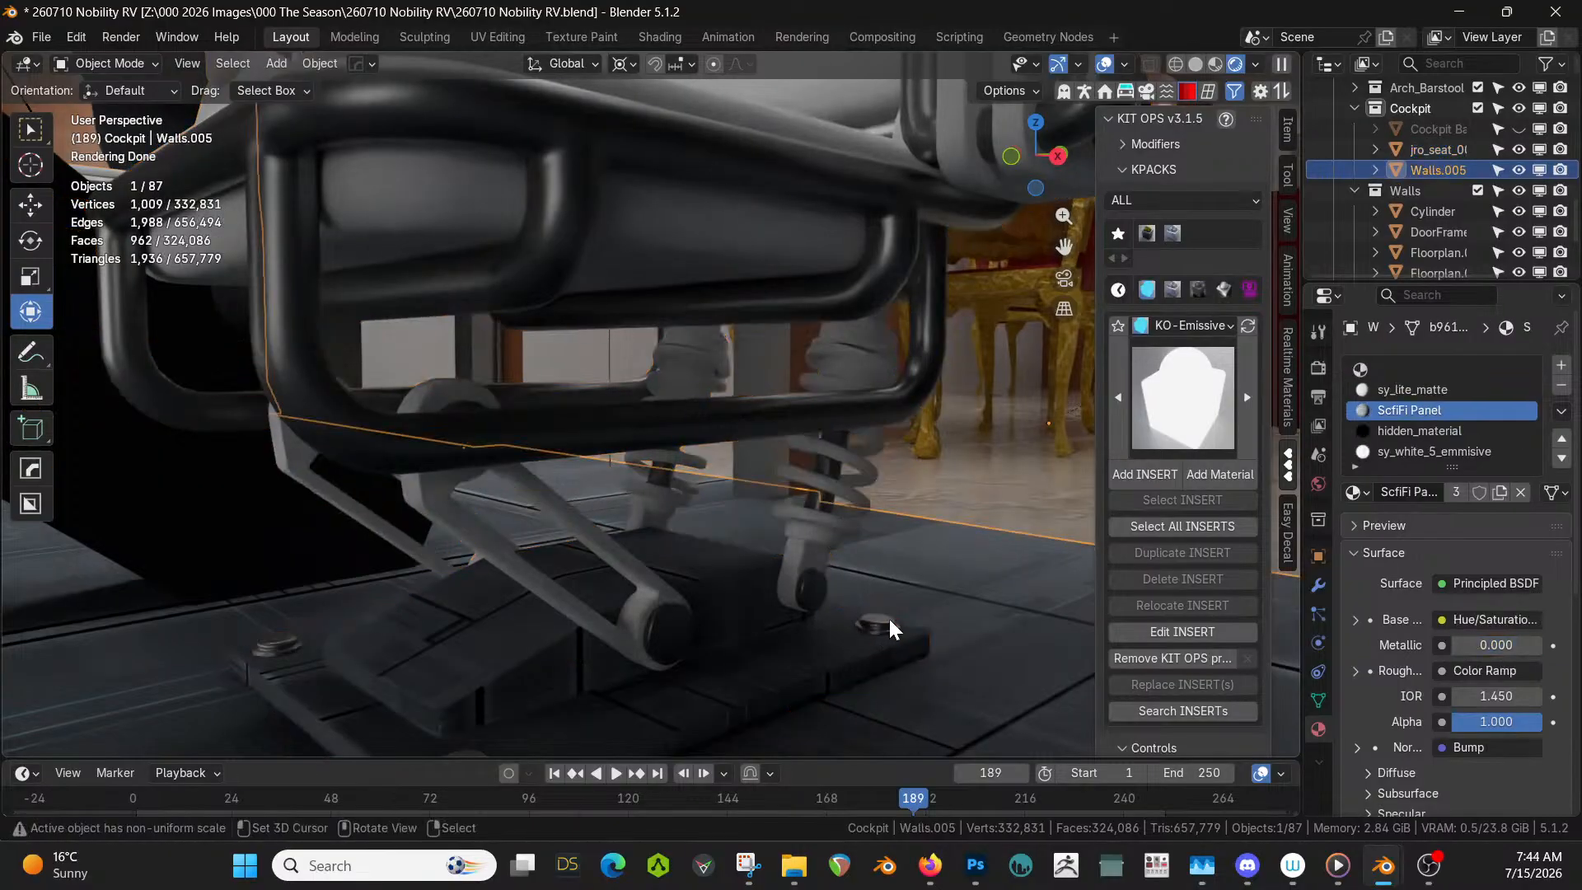
left_click(819, 469)
key("Tab")
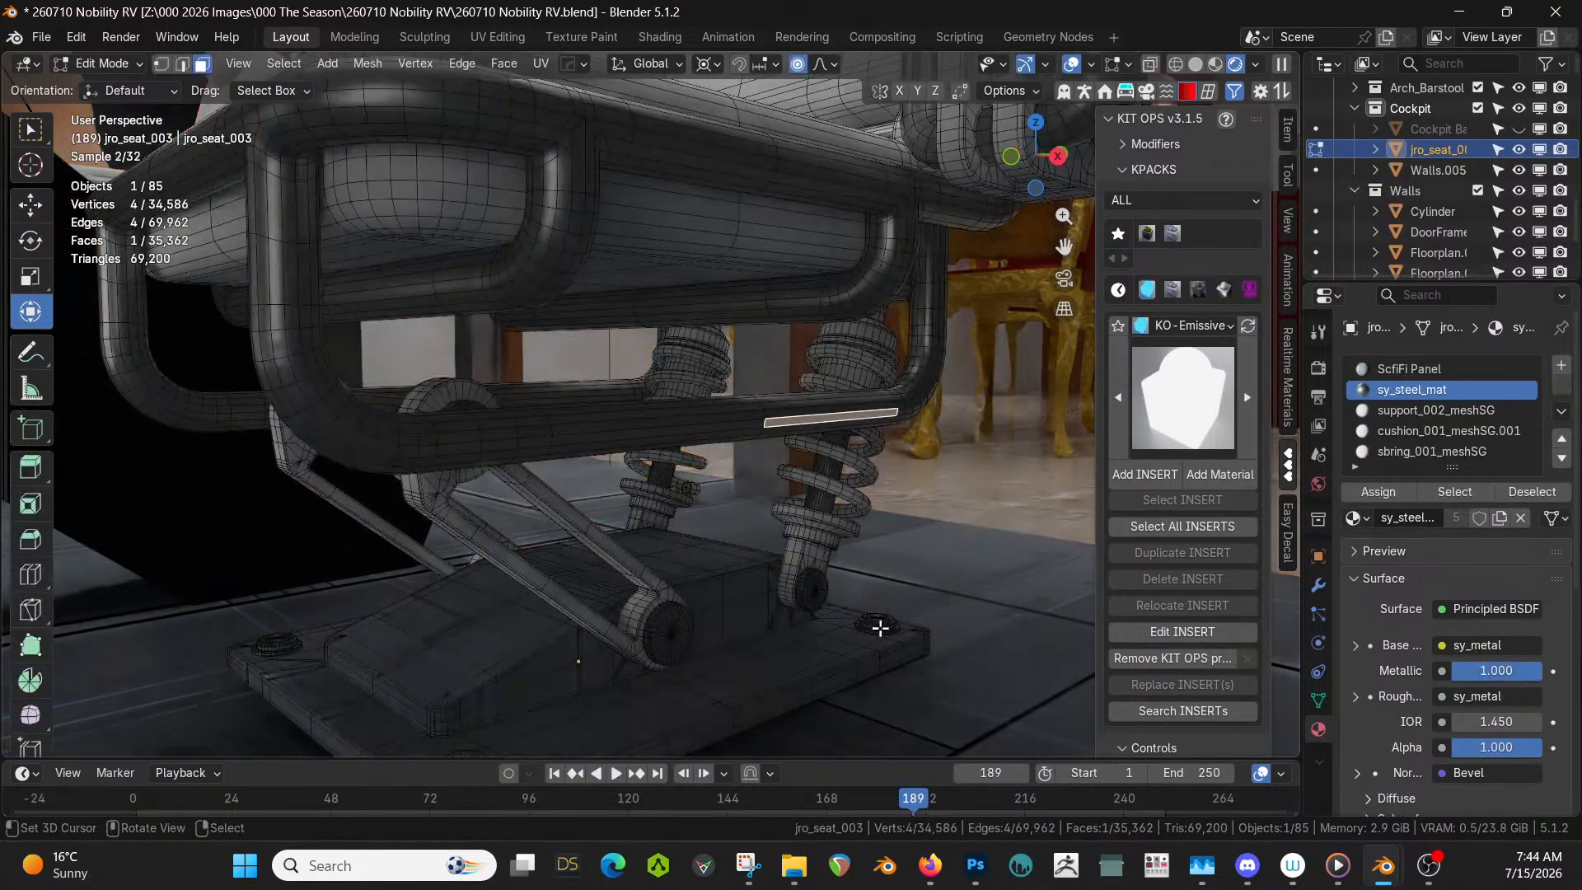
left_click(615, 546)
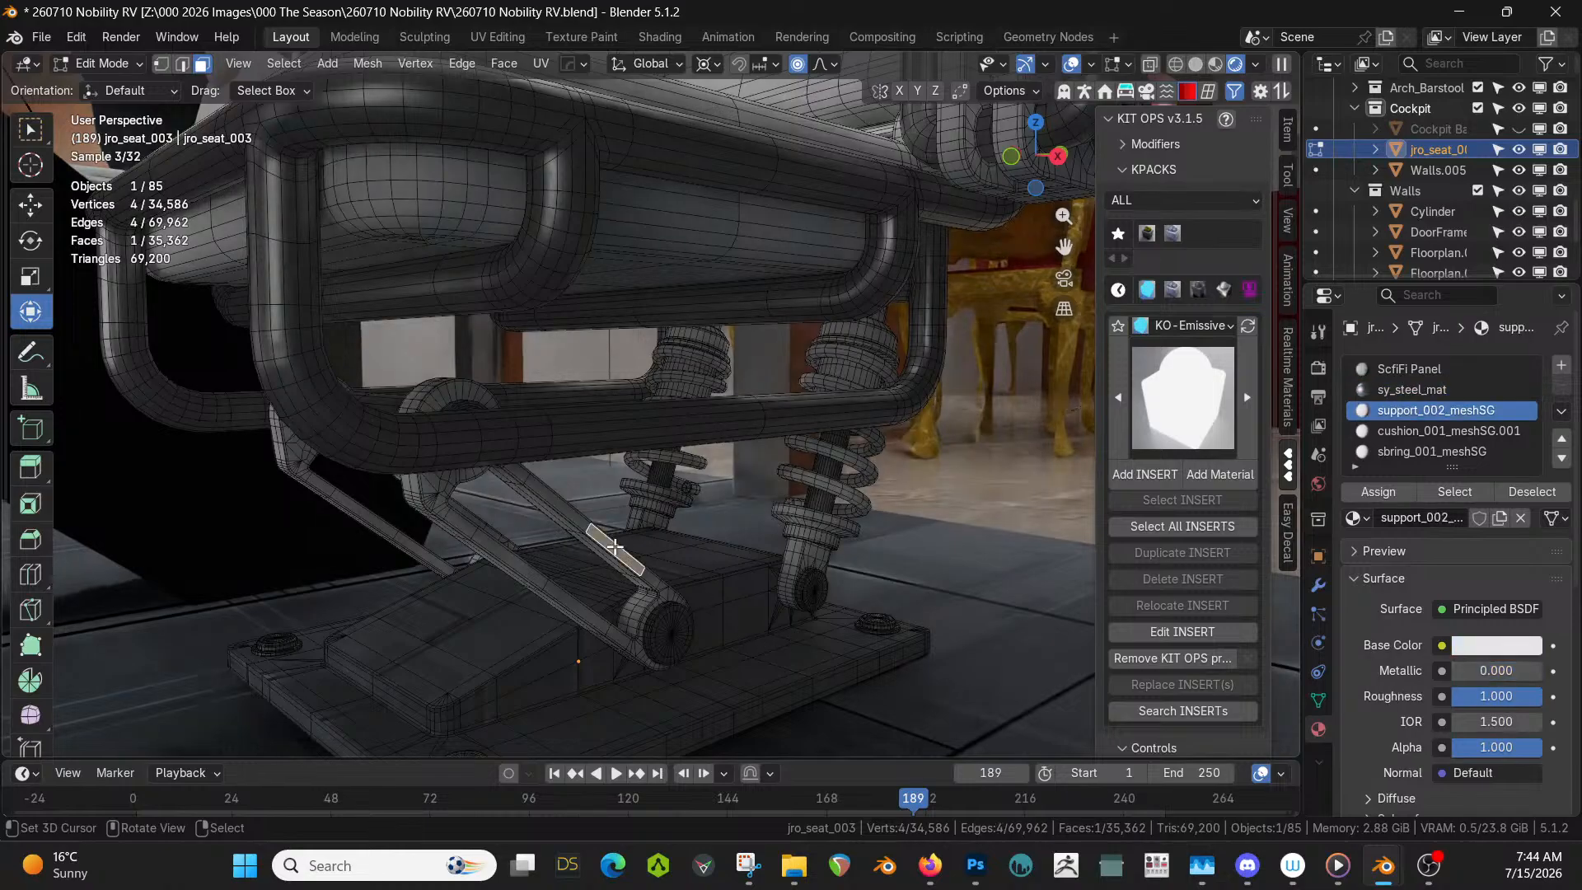
key("Tab")
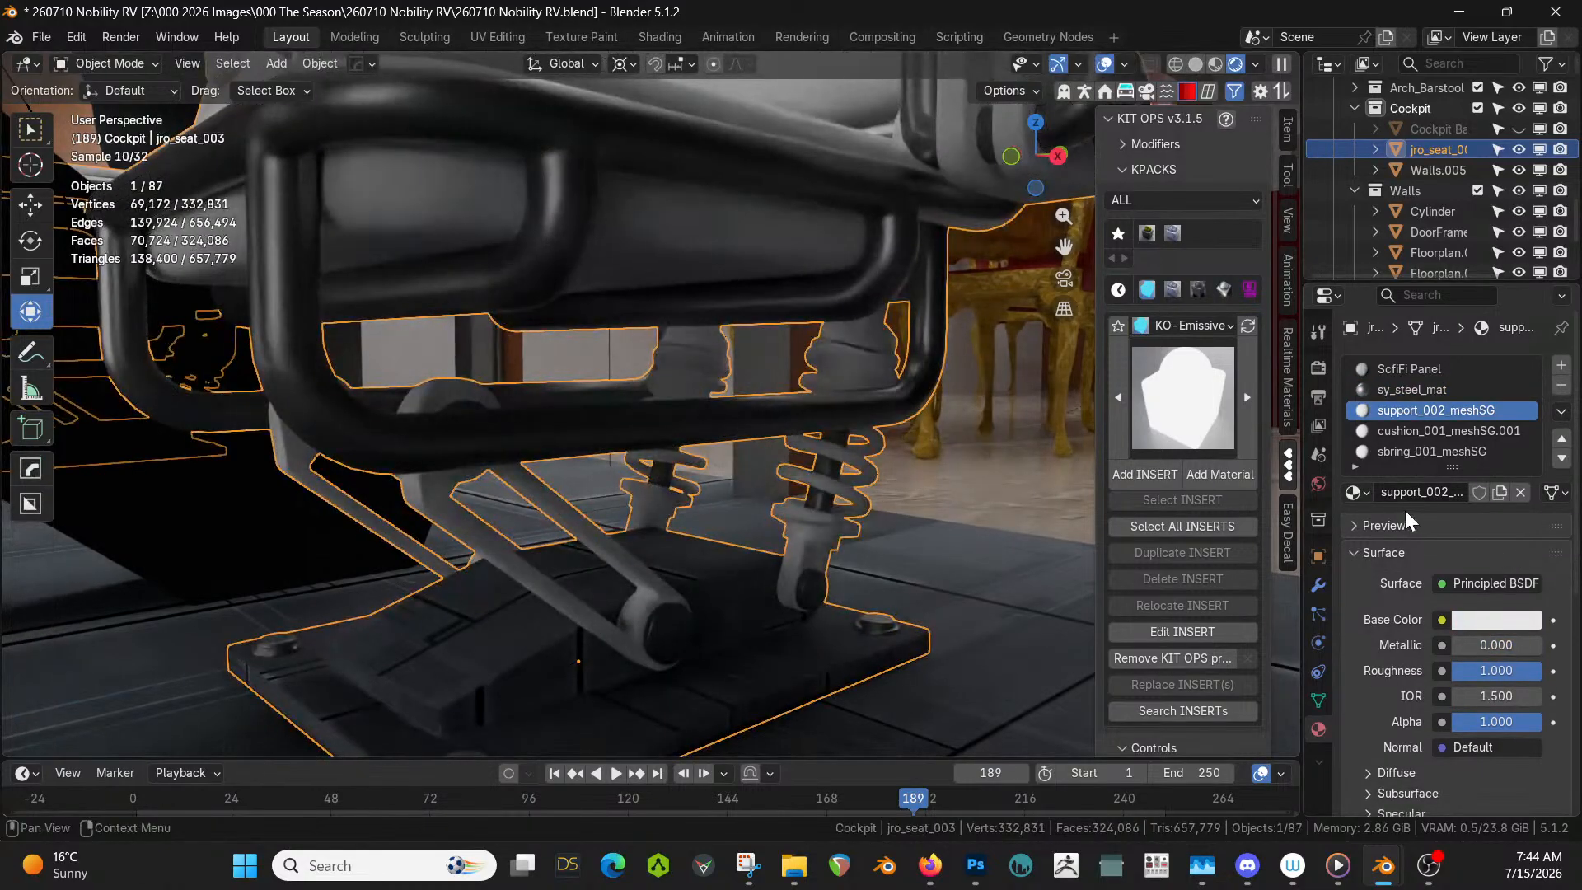
left_click(1356, 493)
type("stee")
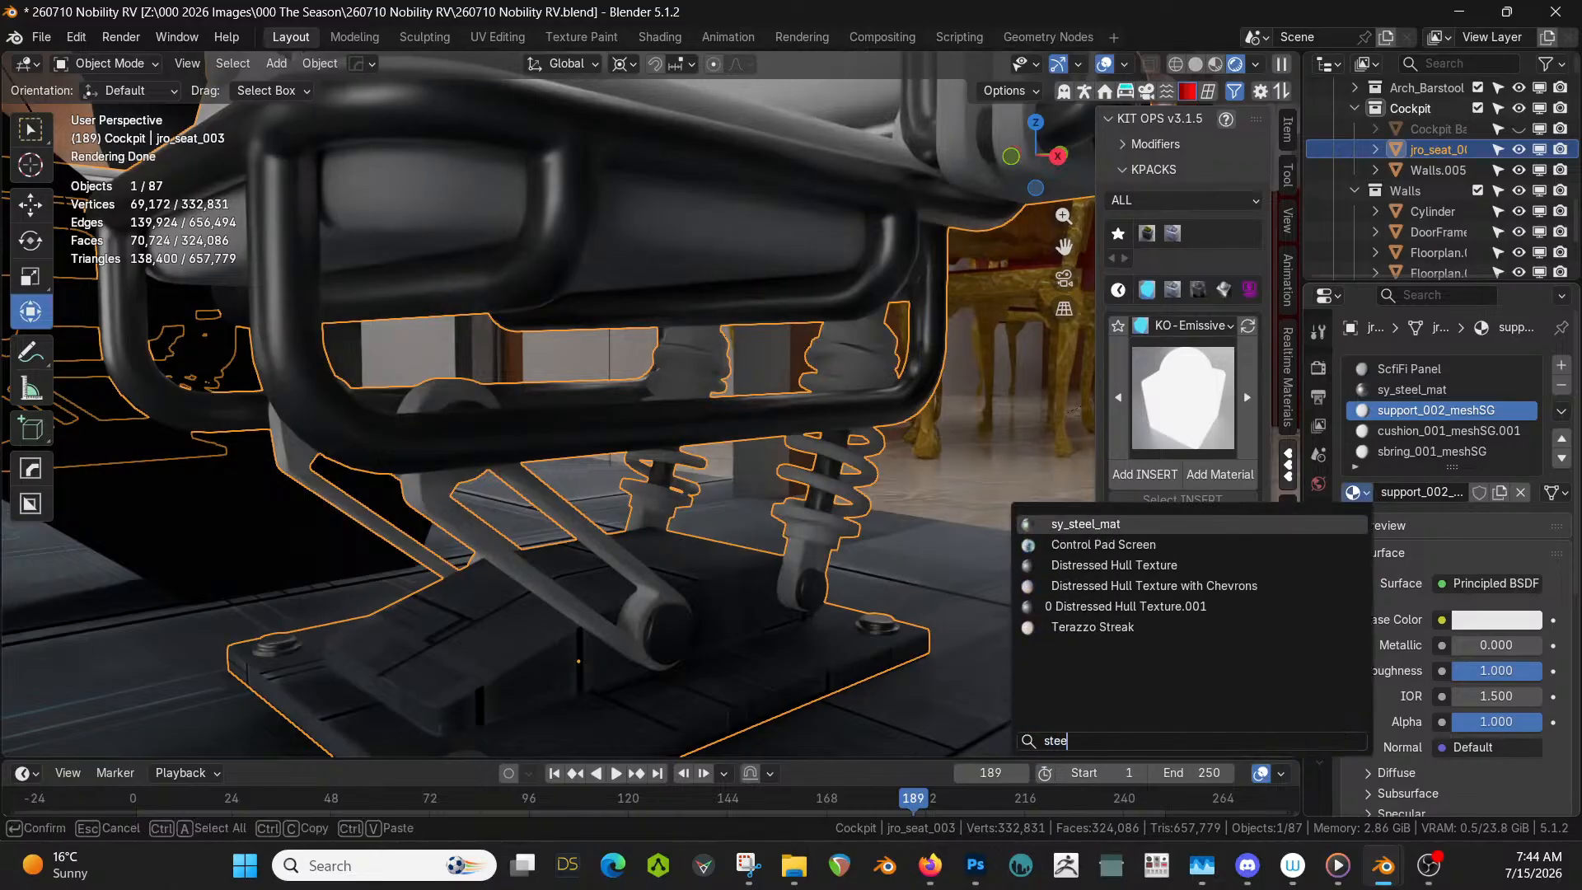
key("Return")
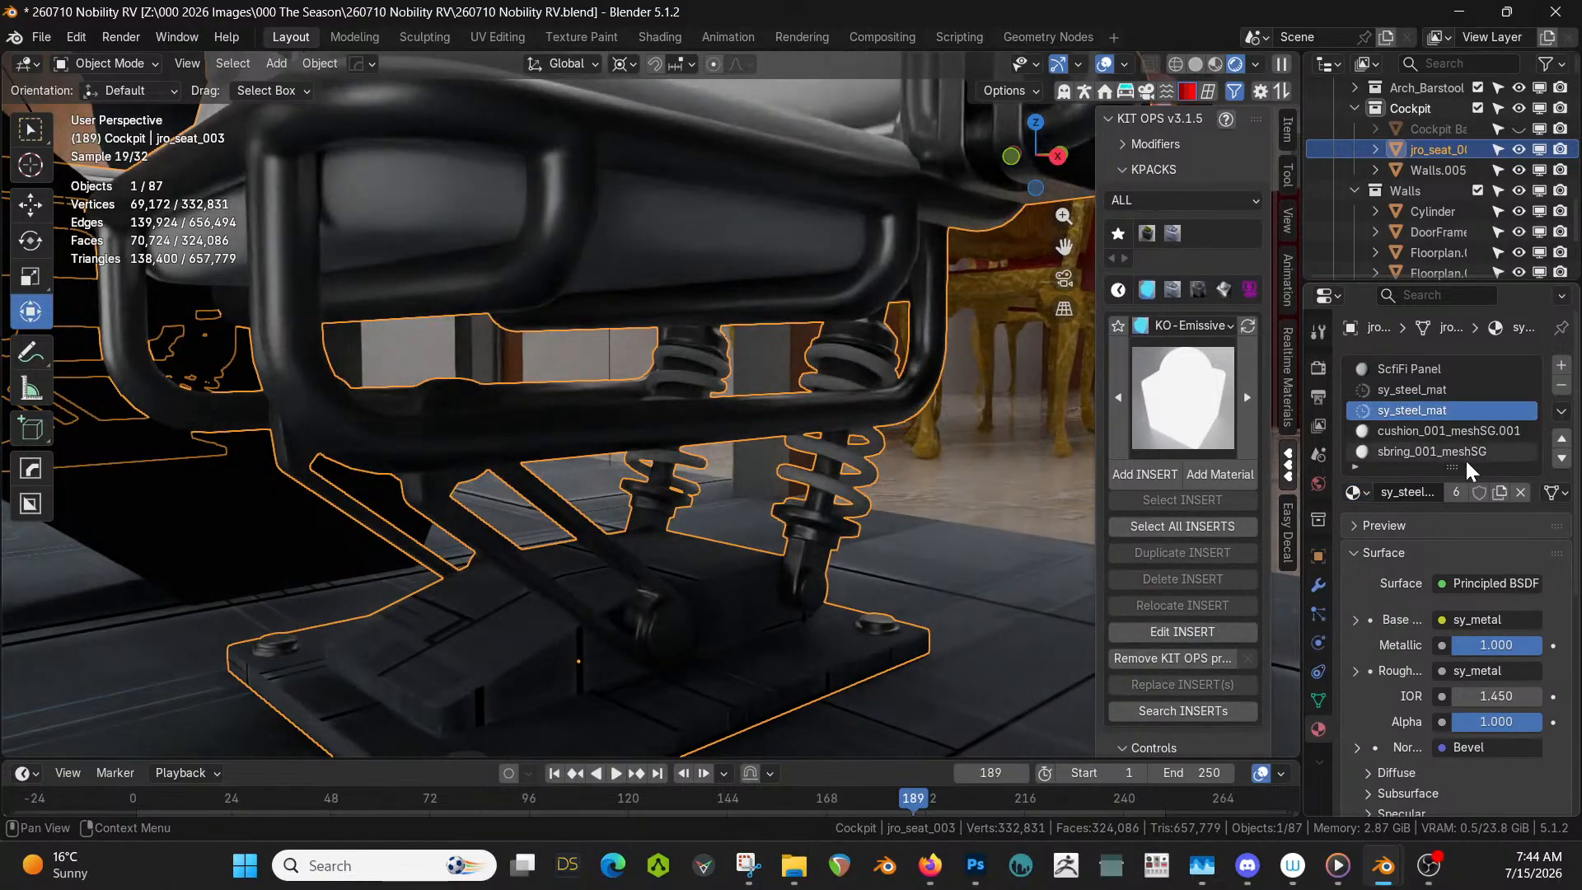
- Replace the sbring_001_meshSG material of the seat's suspension springs with sy_steel_mat
left_click(1439, 452)
left_click(1356, 492)
type("ste")
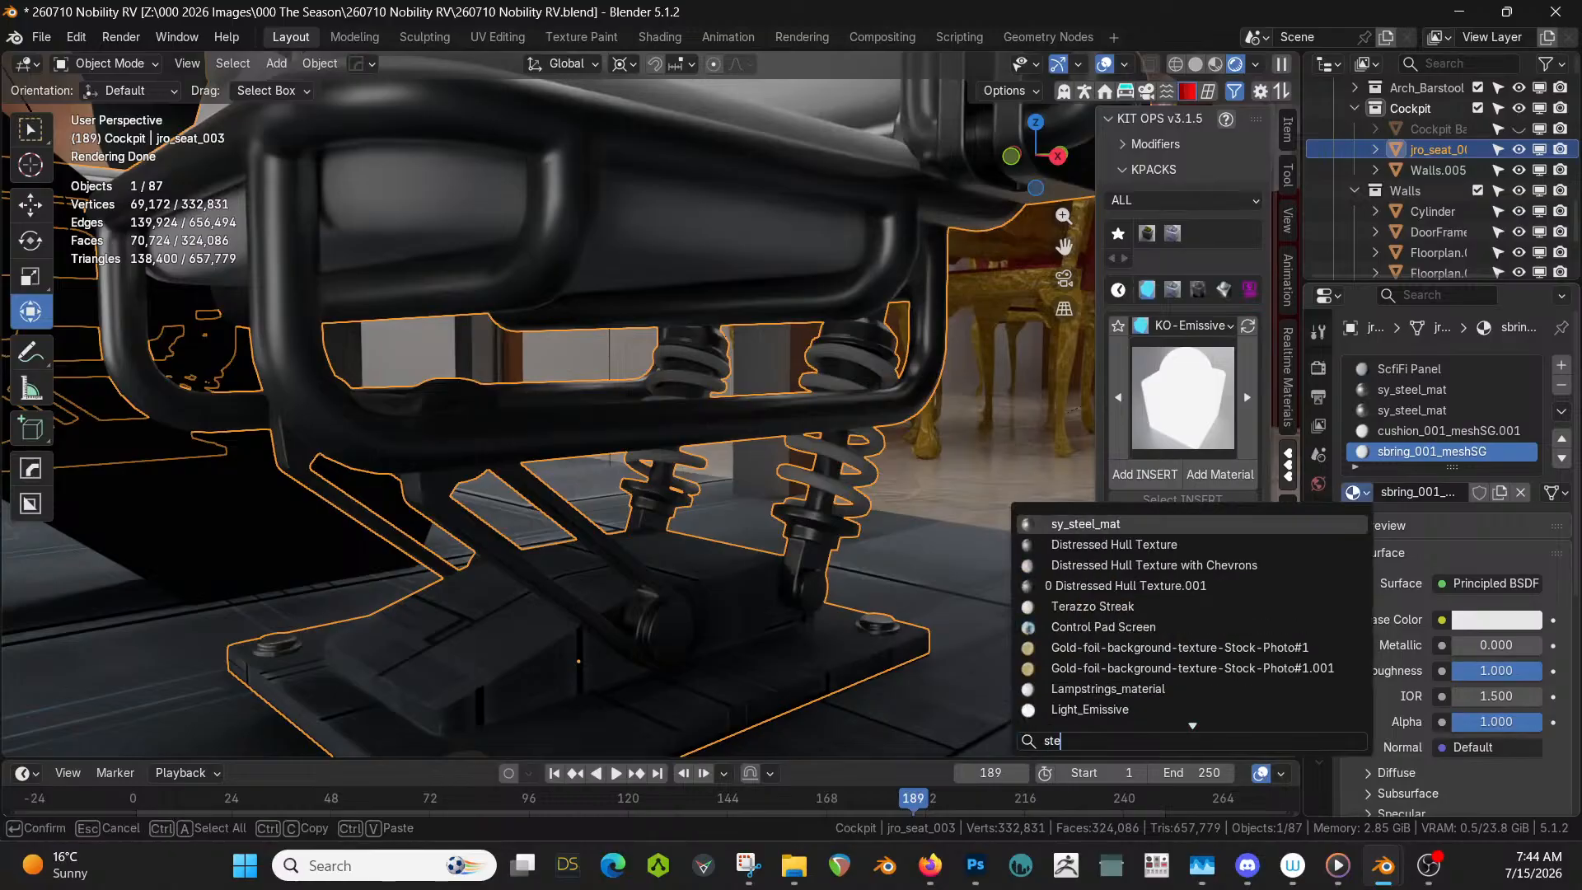
key("Return")
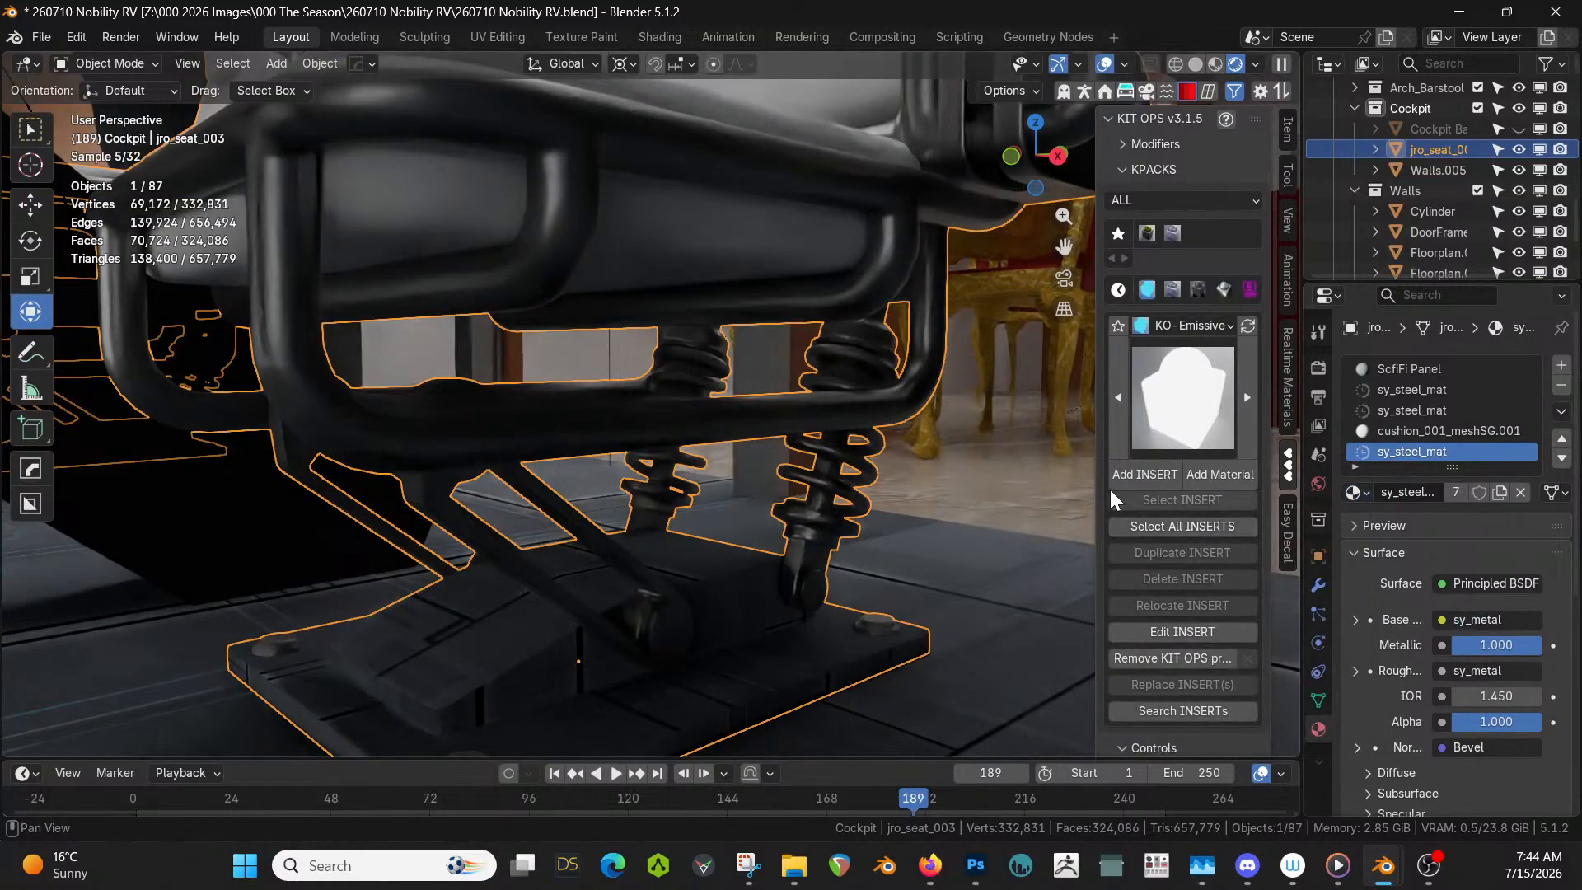
scroll(1422, 412, "down", 1)
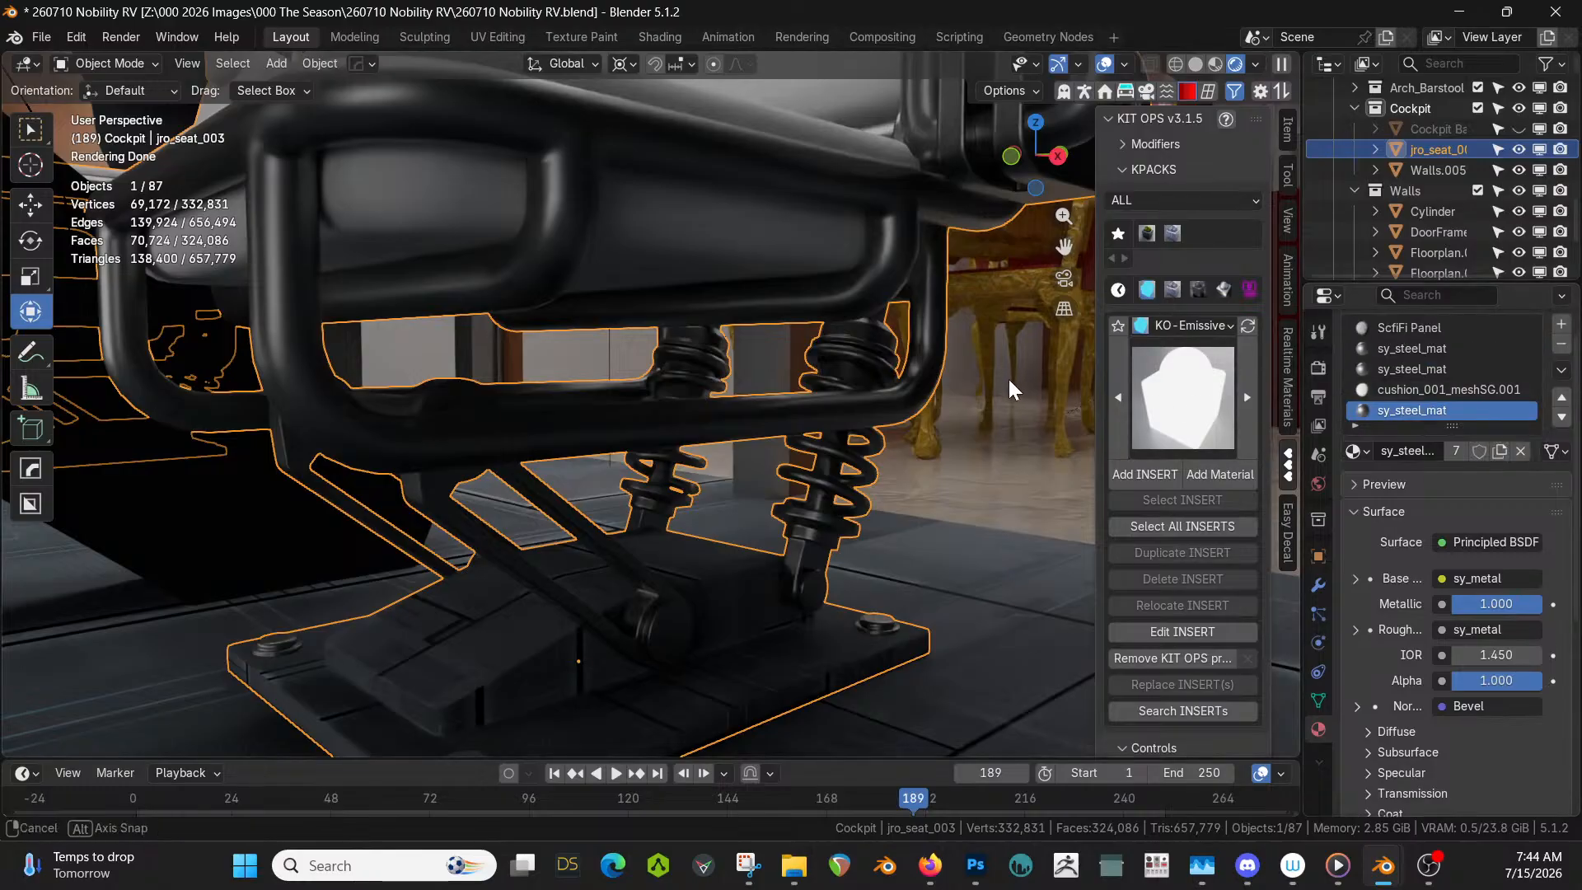
- Replace the seat cushions' cushion_001_meshSG.001 material with Divine_Velvet
middle_click_drag(1009, 379, 872, 545)
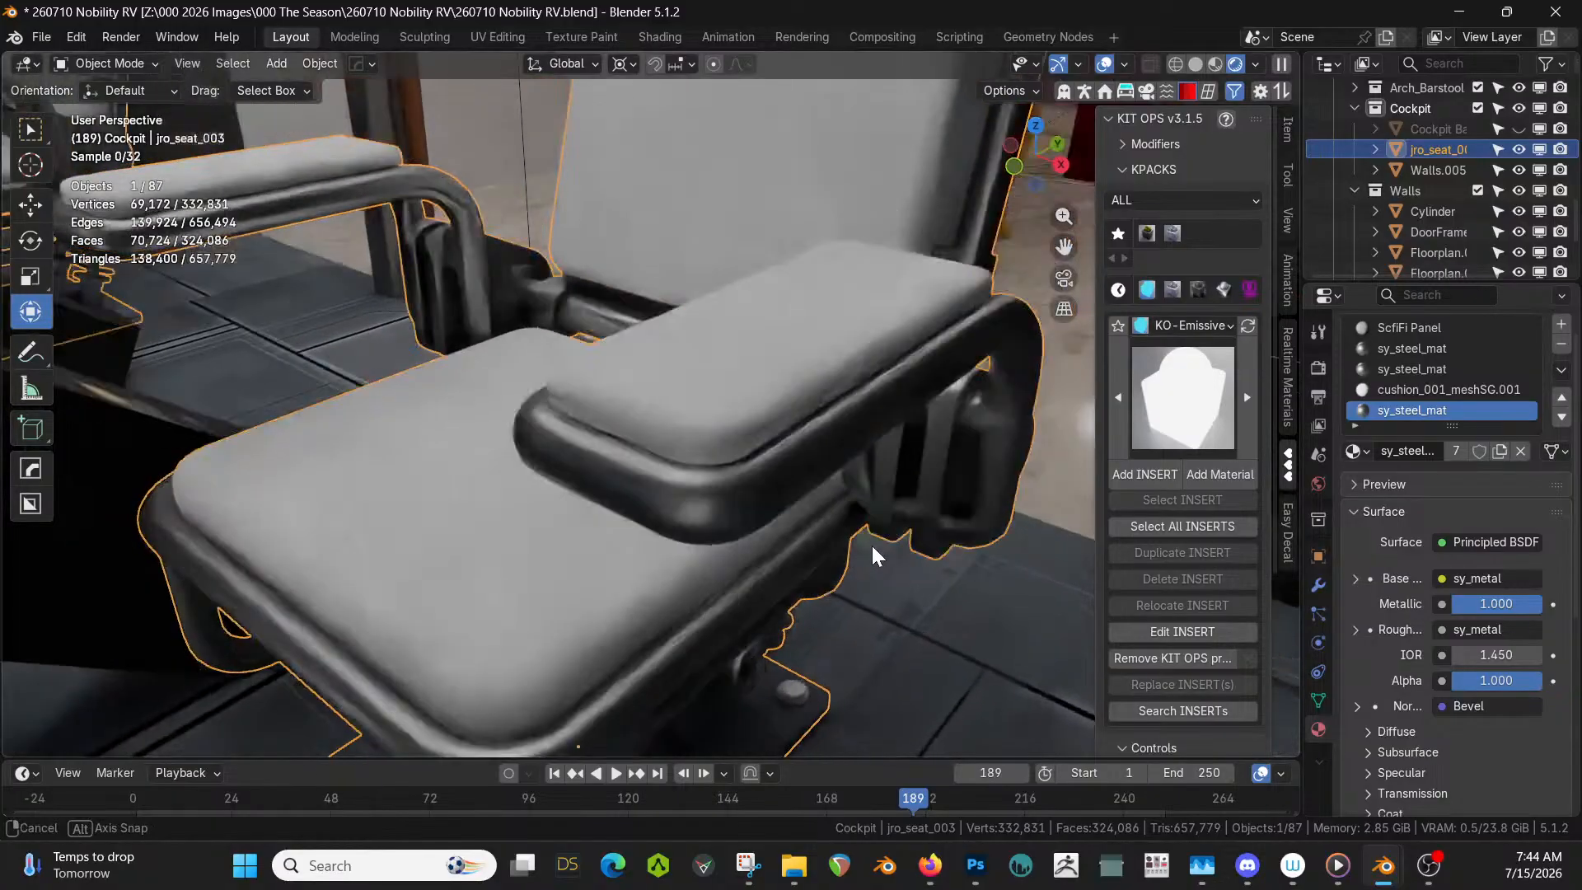
left_click(1402, 391)
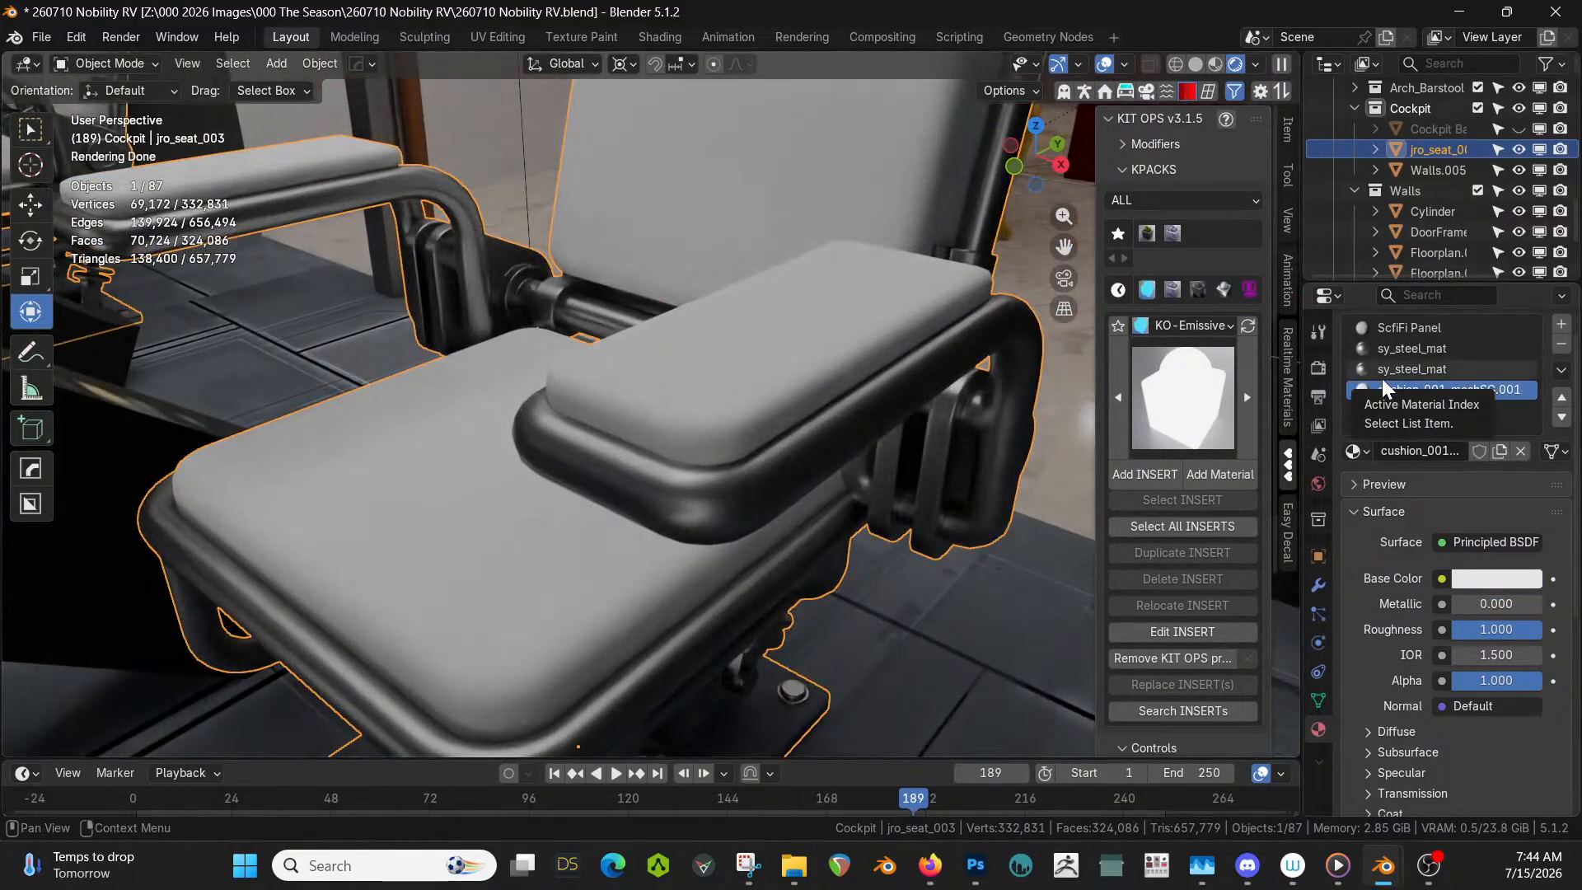
left_click(1371, 455)
type("red")
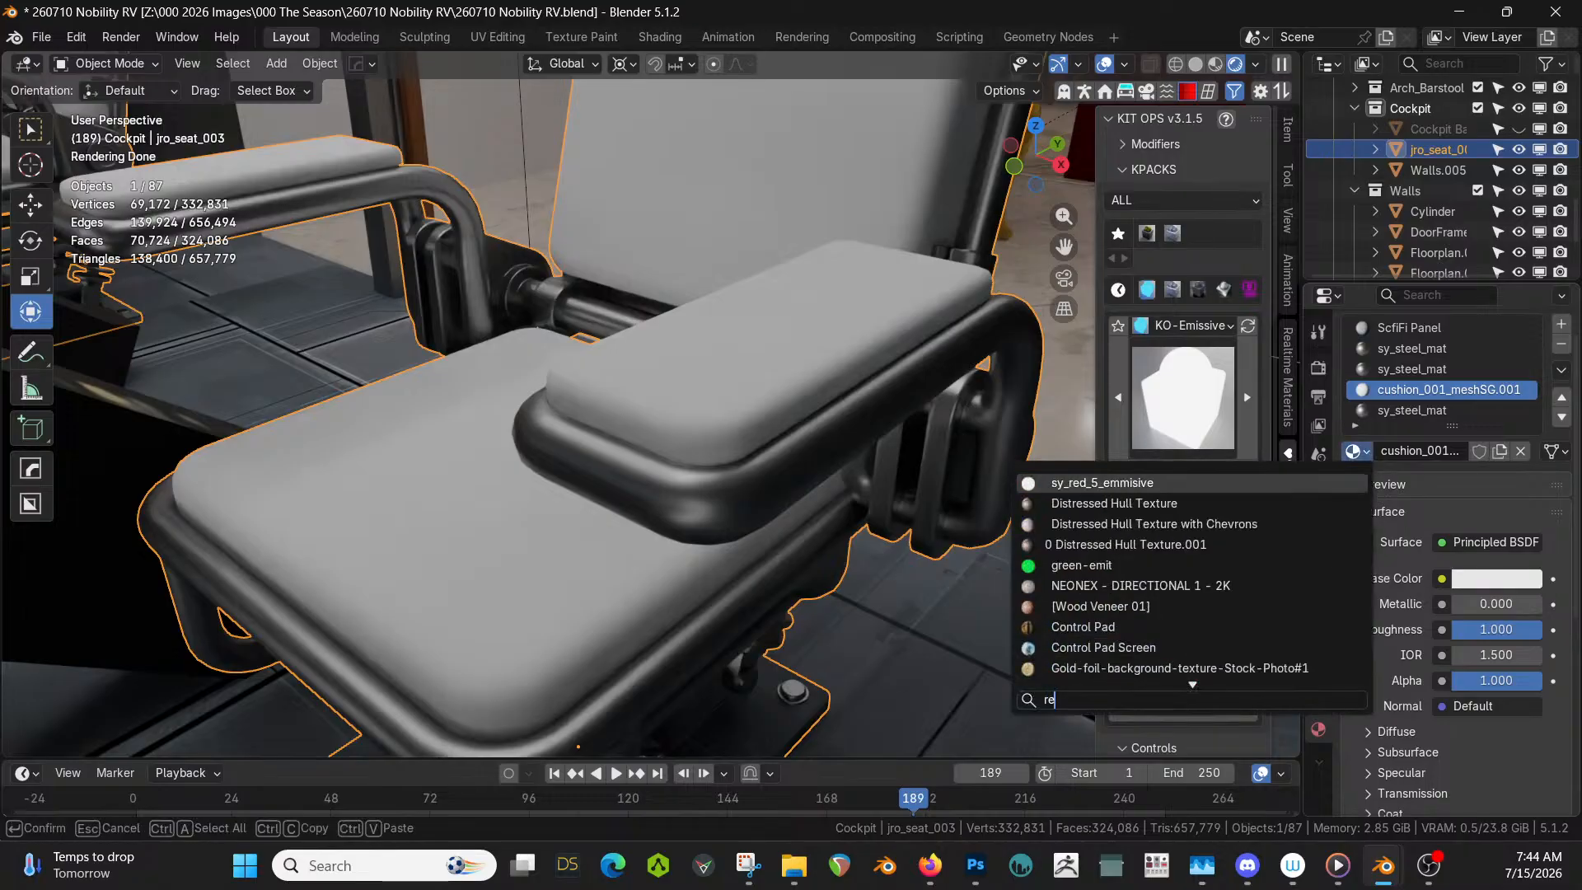
key("BackSpace")
key("BackSpace")
key("BackSpace")
type("vel")
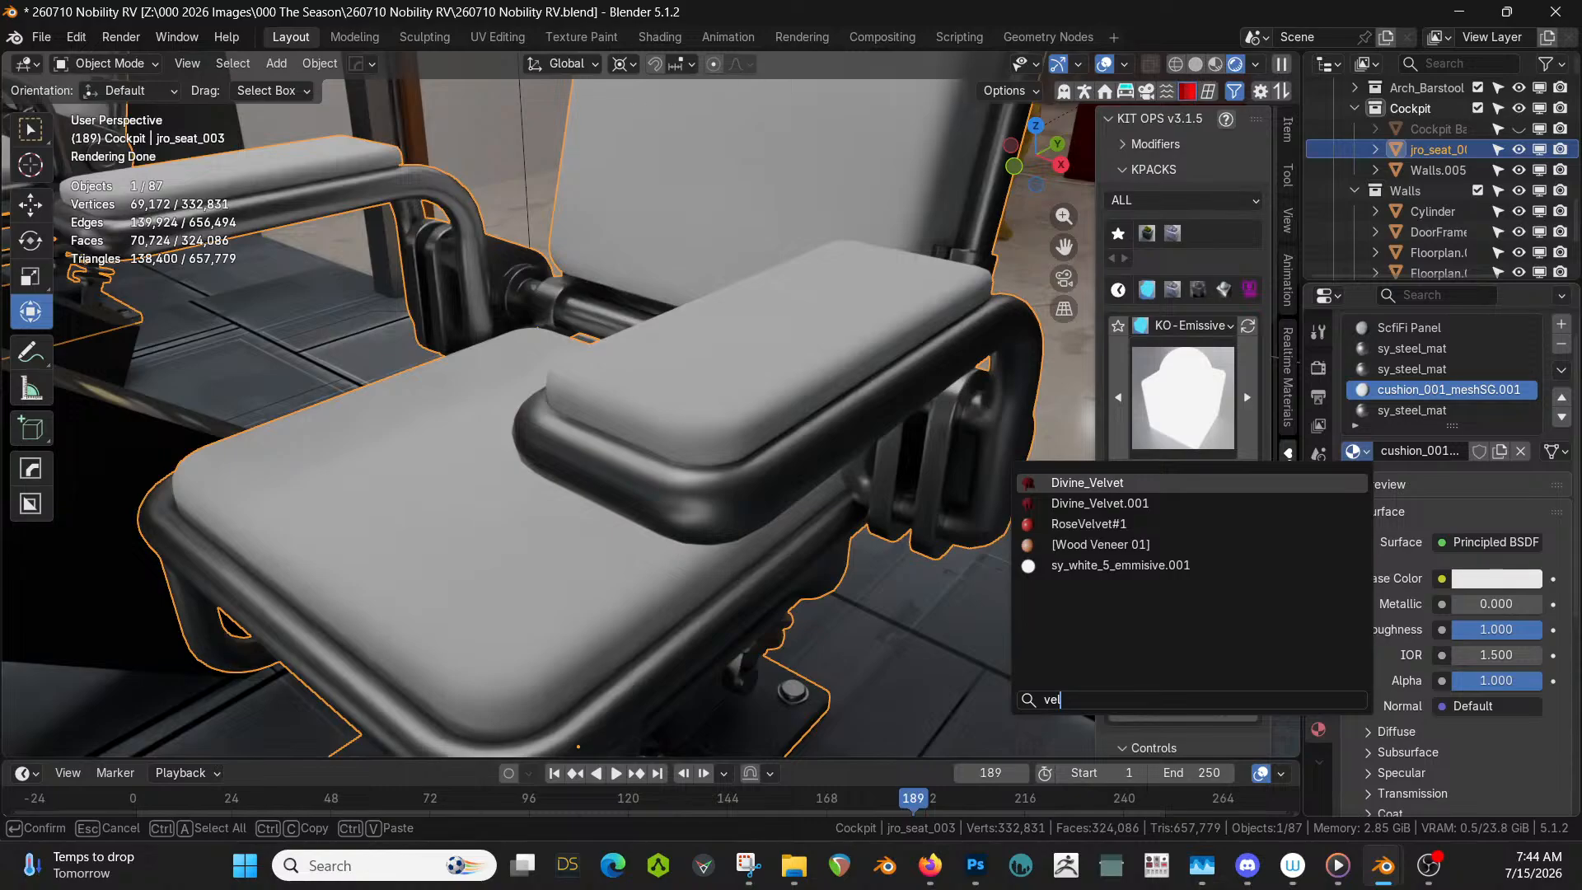
left_click(1072, 482)
- Examine the seats' new materials up close and from the dining area behind the cockpit
scroll(714, 397, "down", 5)
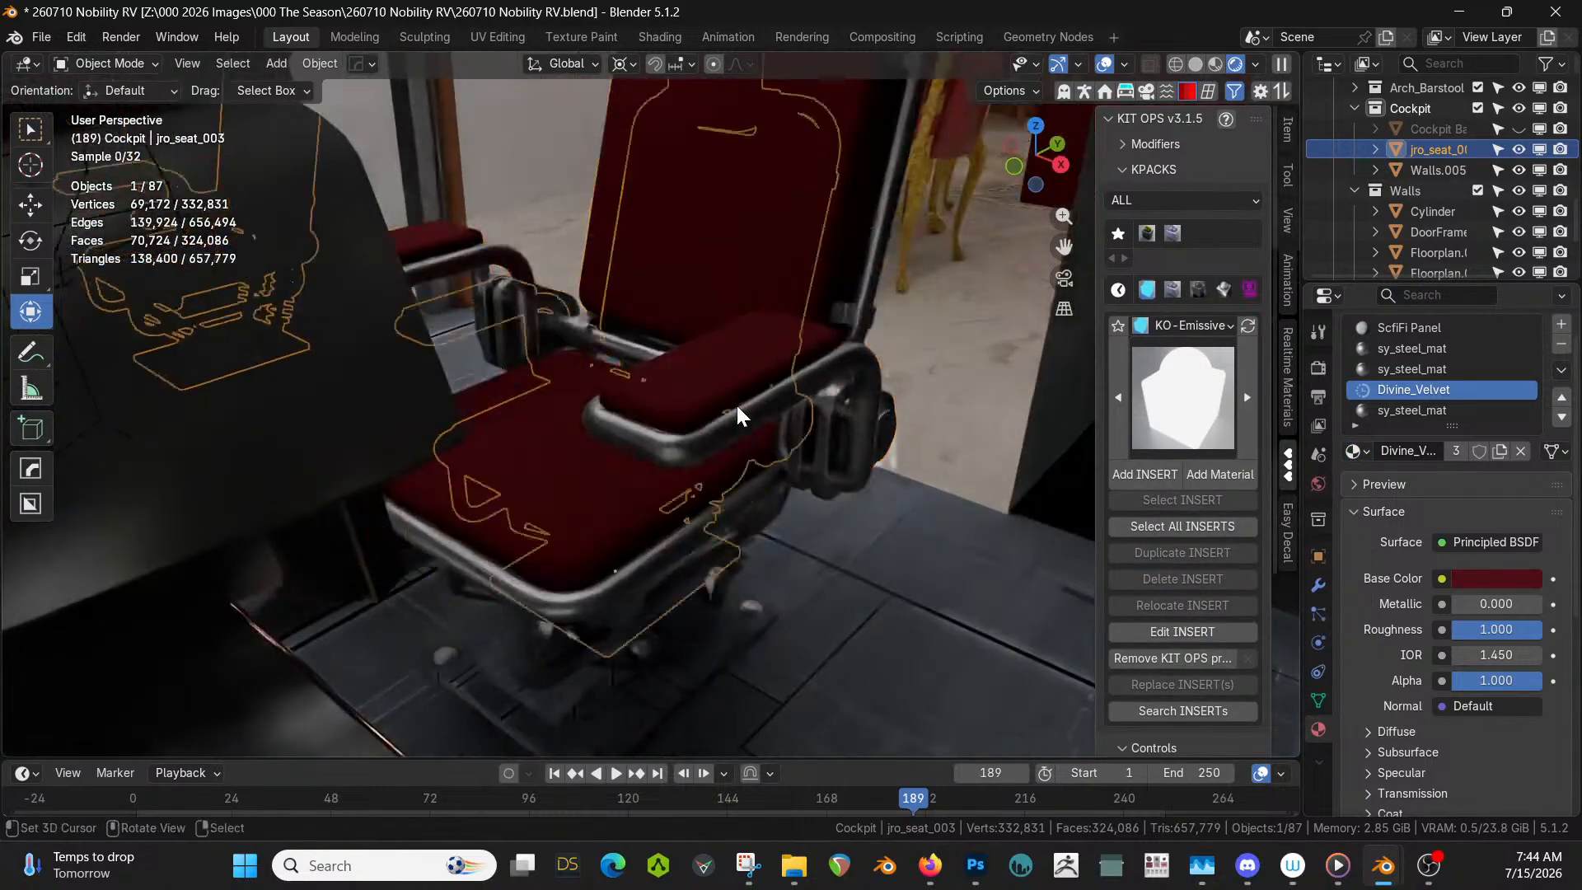
scroll(824, 412, "up", 6)
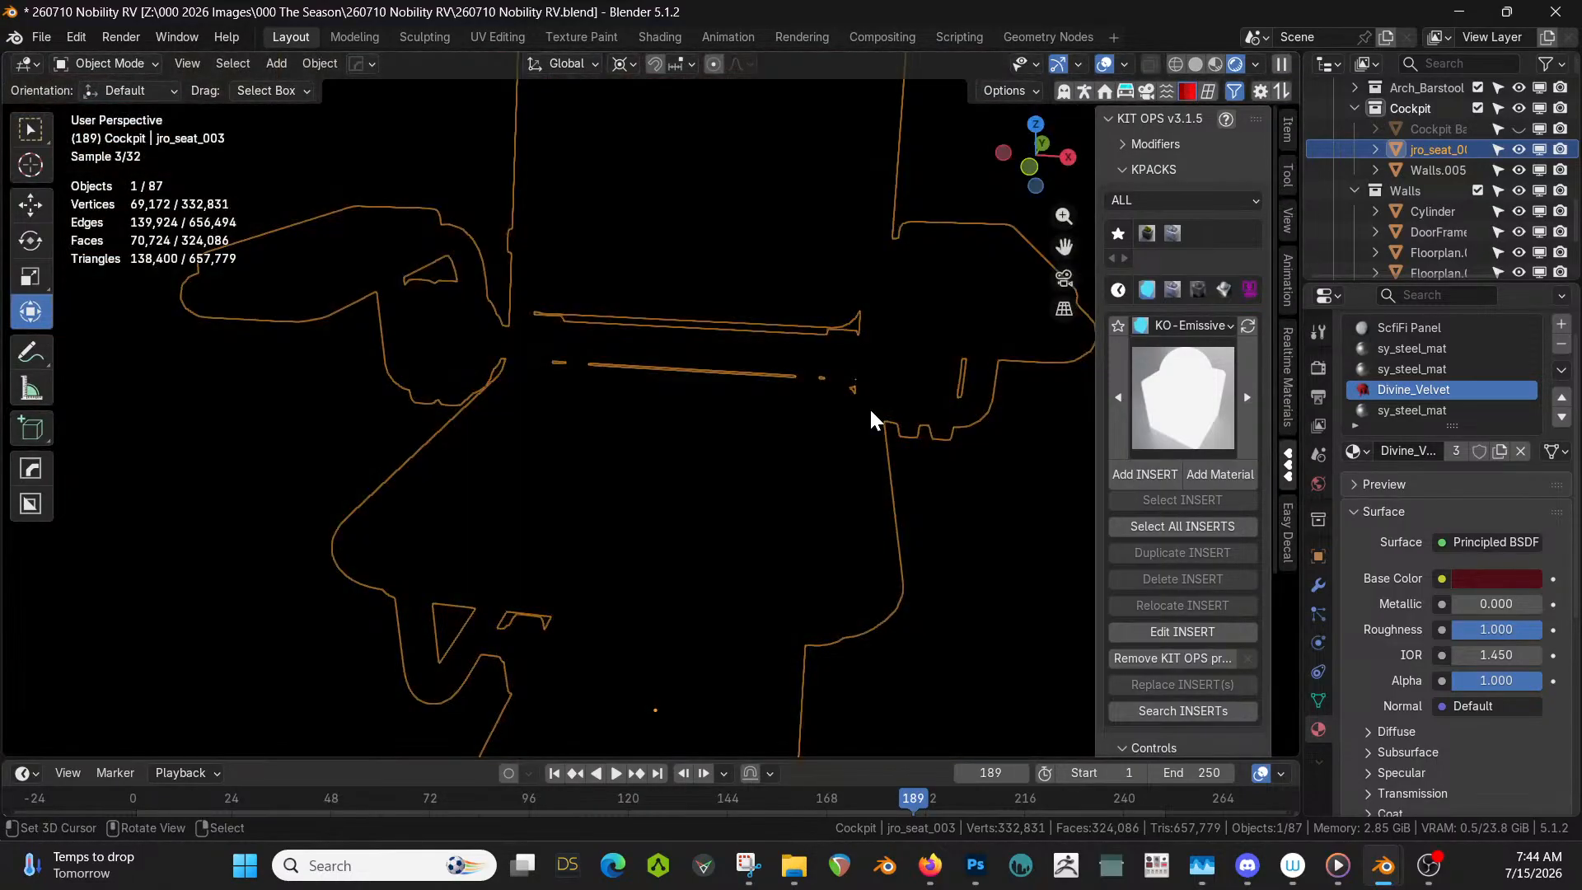
middle_click_drag(868, 407, 824, 523)
scroll(633, 536, "down", 6)
scroll(808, 517, "up", 3)
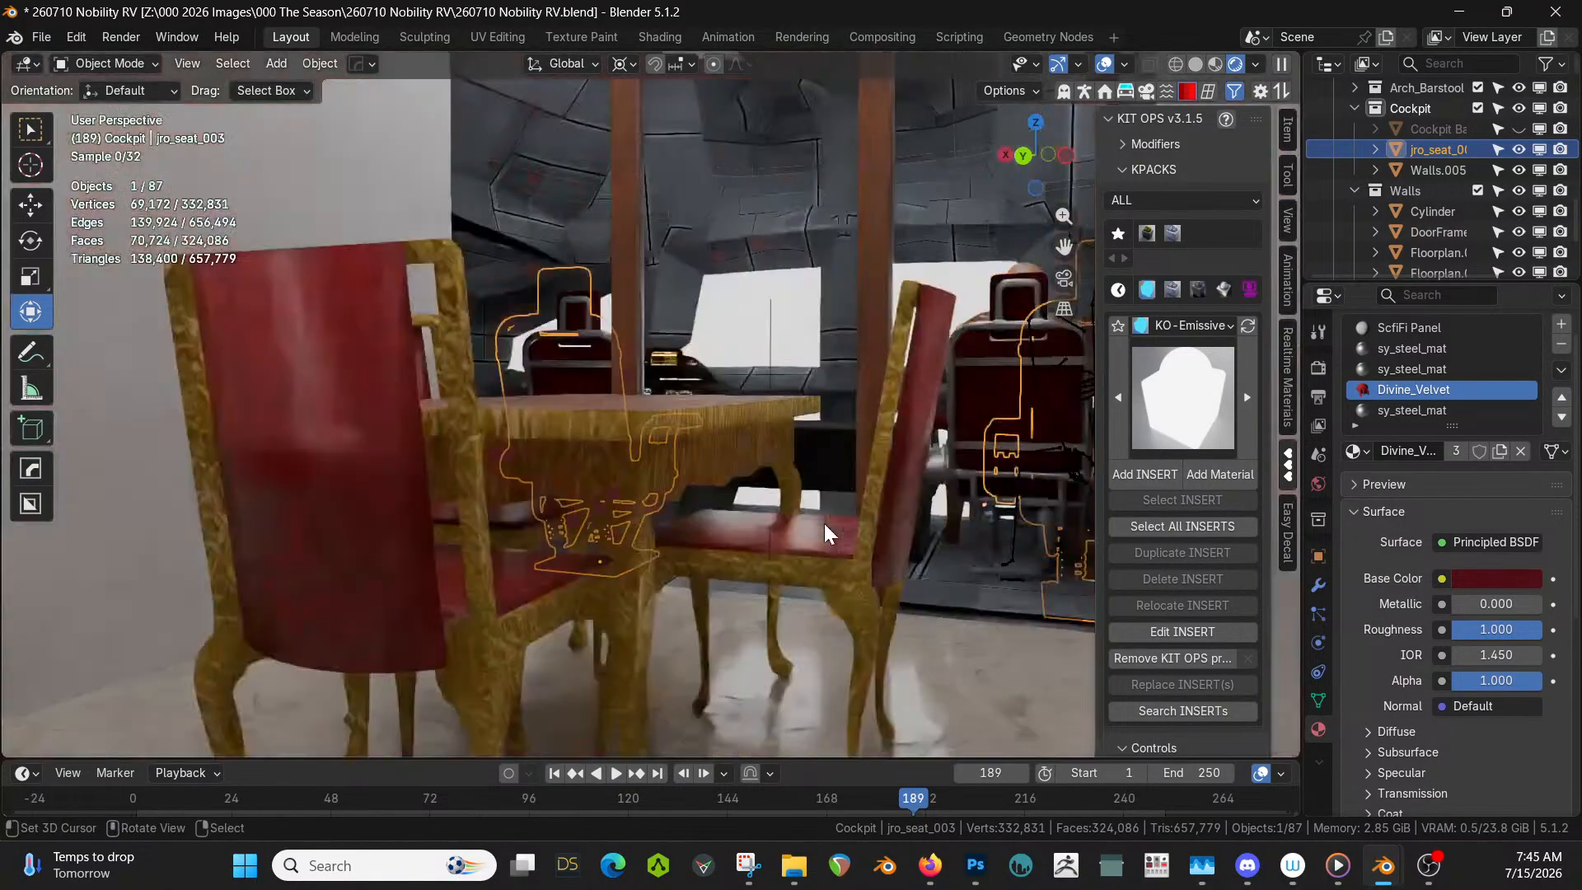
scroll(824, 522, "down", 3)
scroll(824, 523, "up", 4)
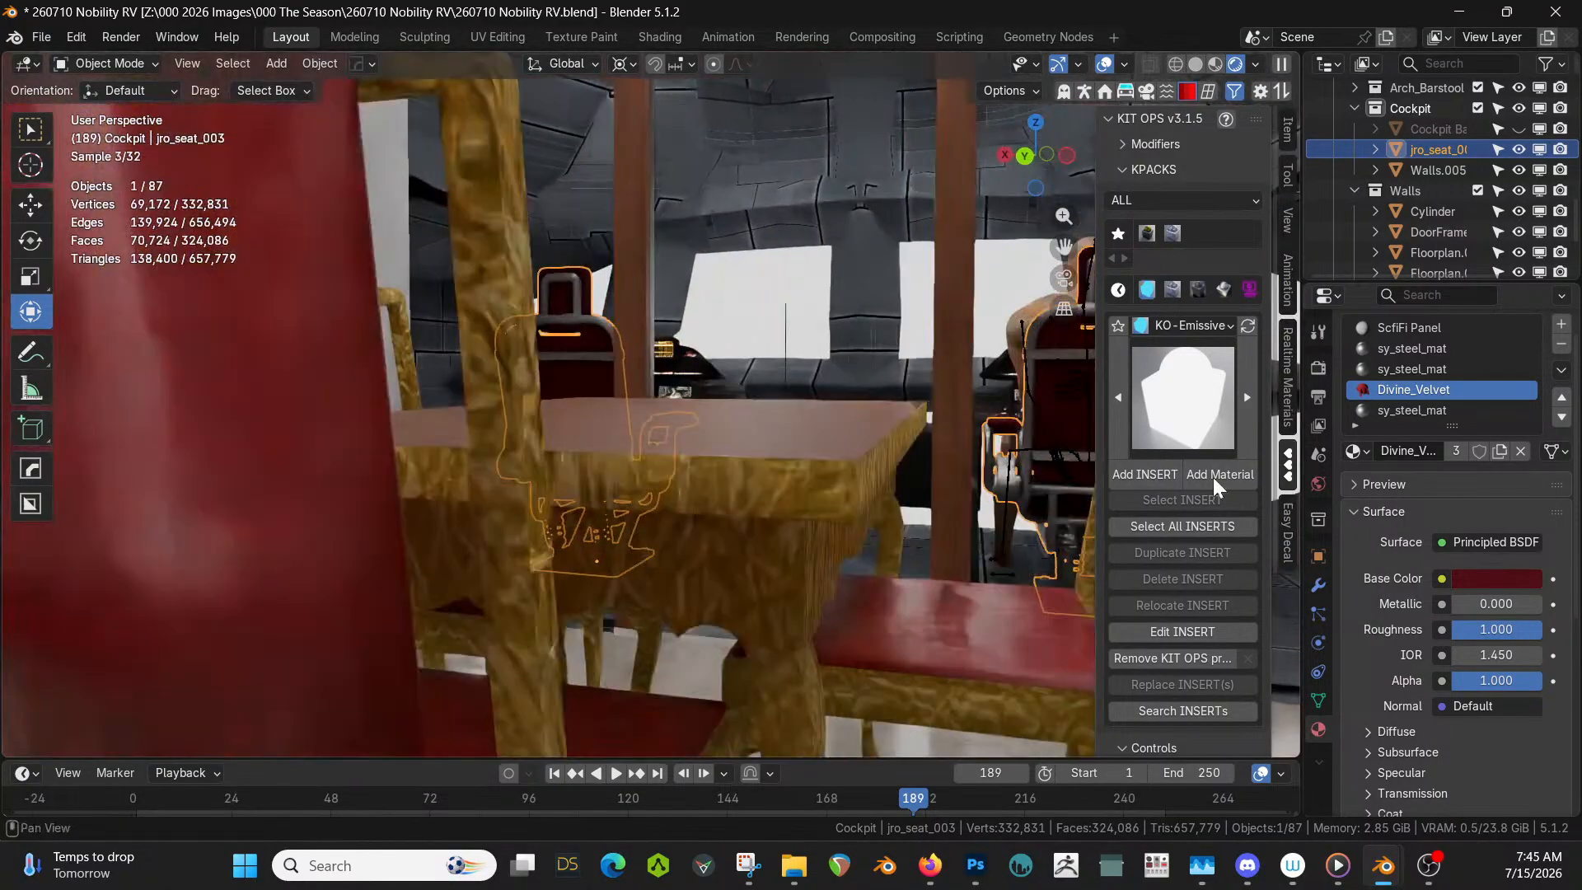
- Unhide the Cockpit Back Wall, select all objects in the Cockpit collection and isolate them in local view
left_click(1519, 129)
middle_click_drag(773, 335, 712, 541)
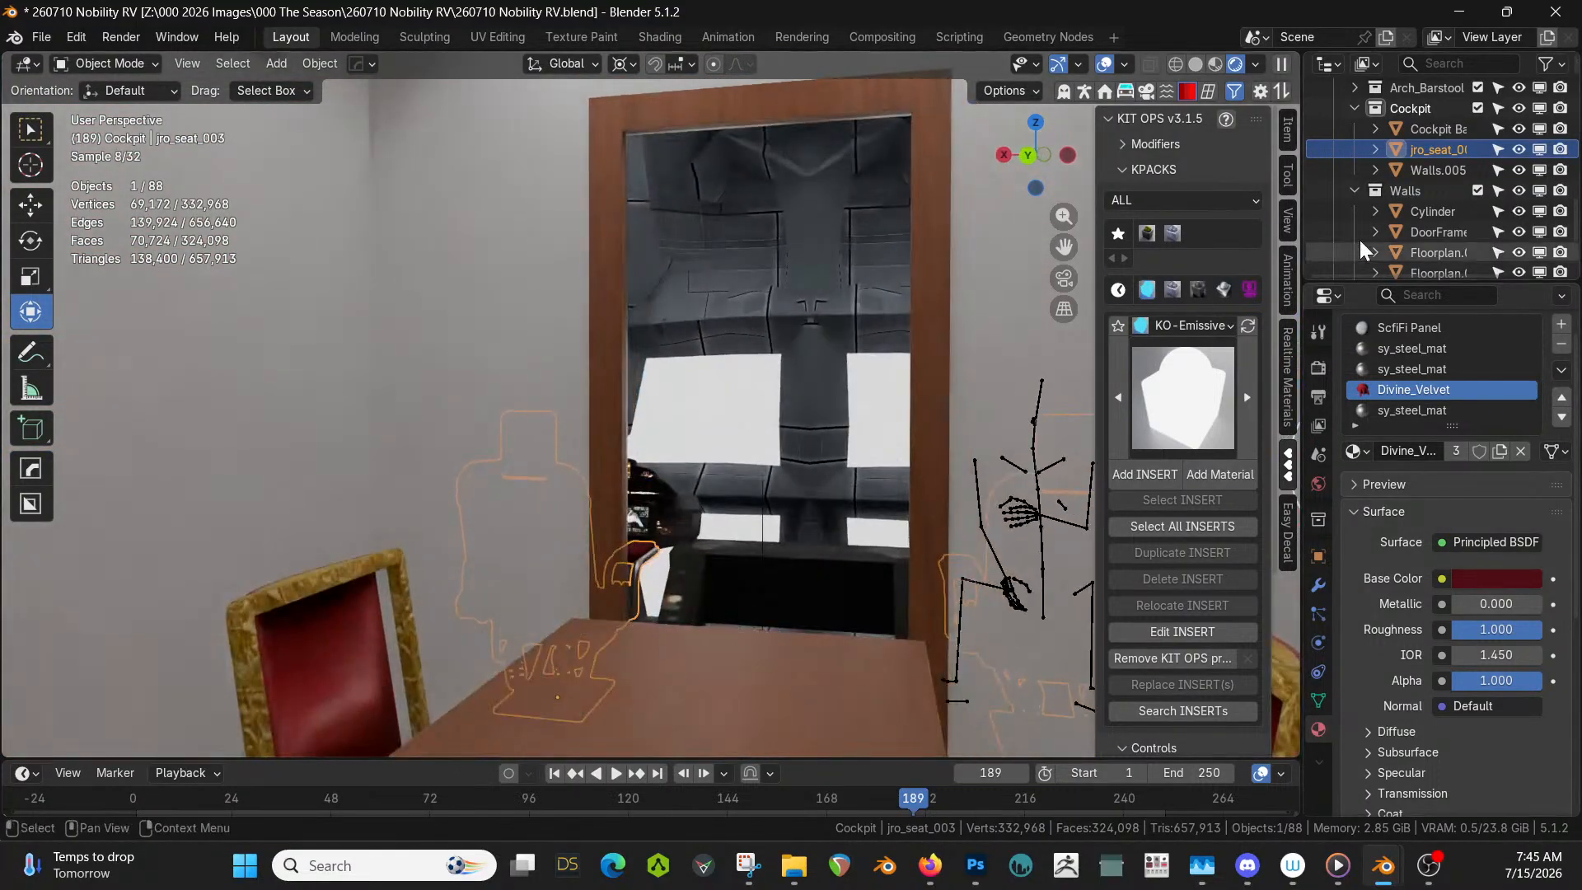
left_click(1411, 107)
right_click(1413, 105)
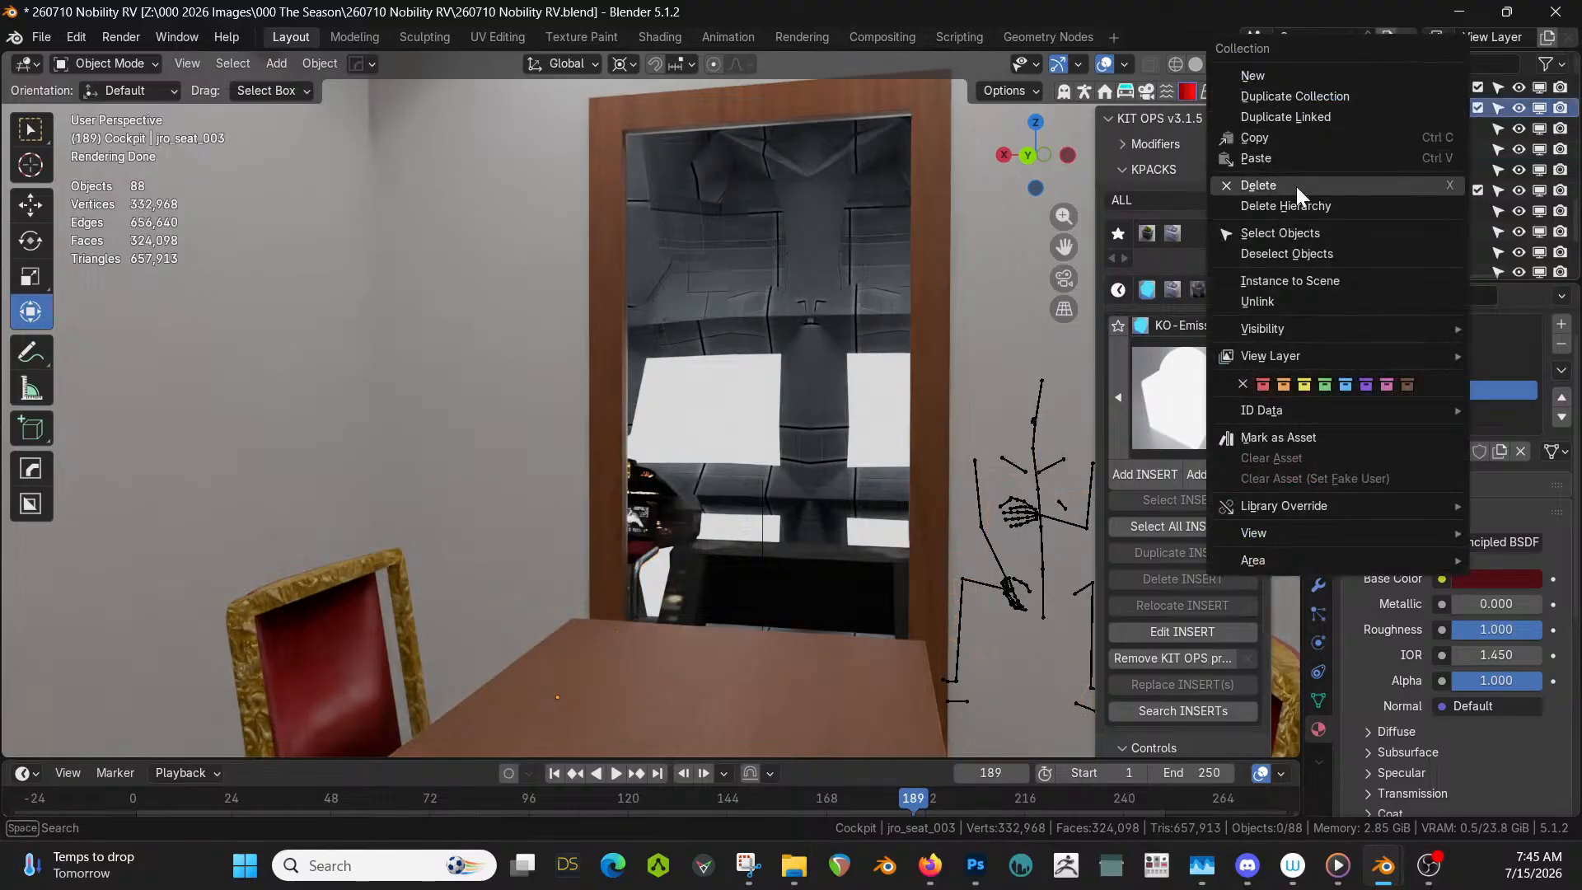
left_click(1294, 234)
key("KP_Divide")
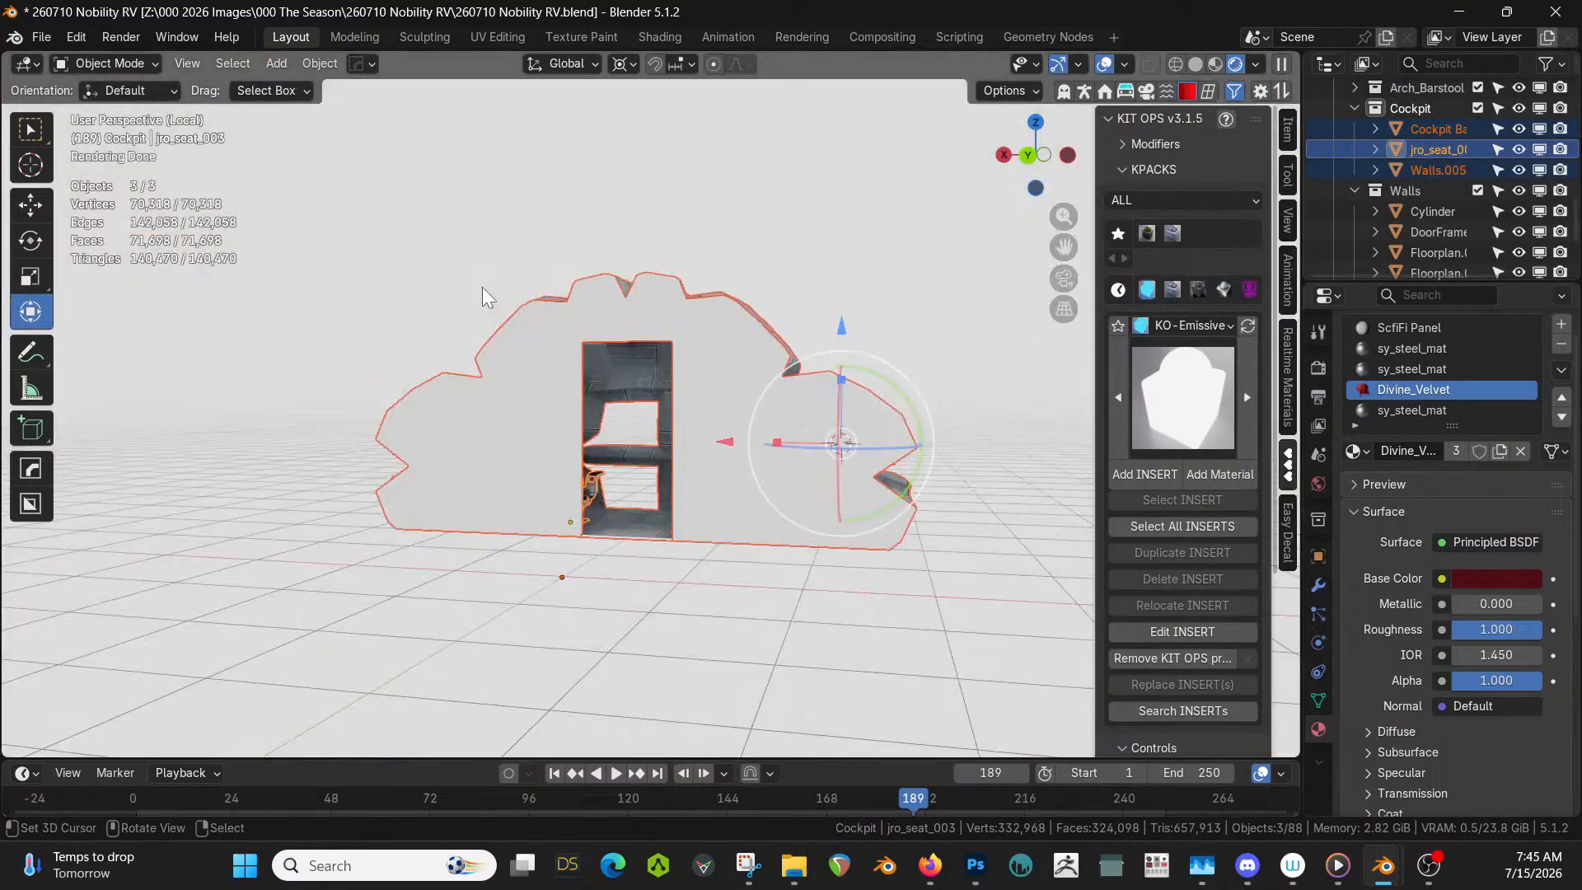
- Select the linked panel faces of the Cockpit Back Wall on their own and remap their UVs with Cube Projection
scroll(556, 255, "up", 10)
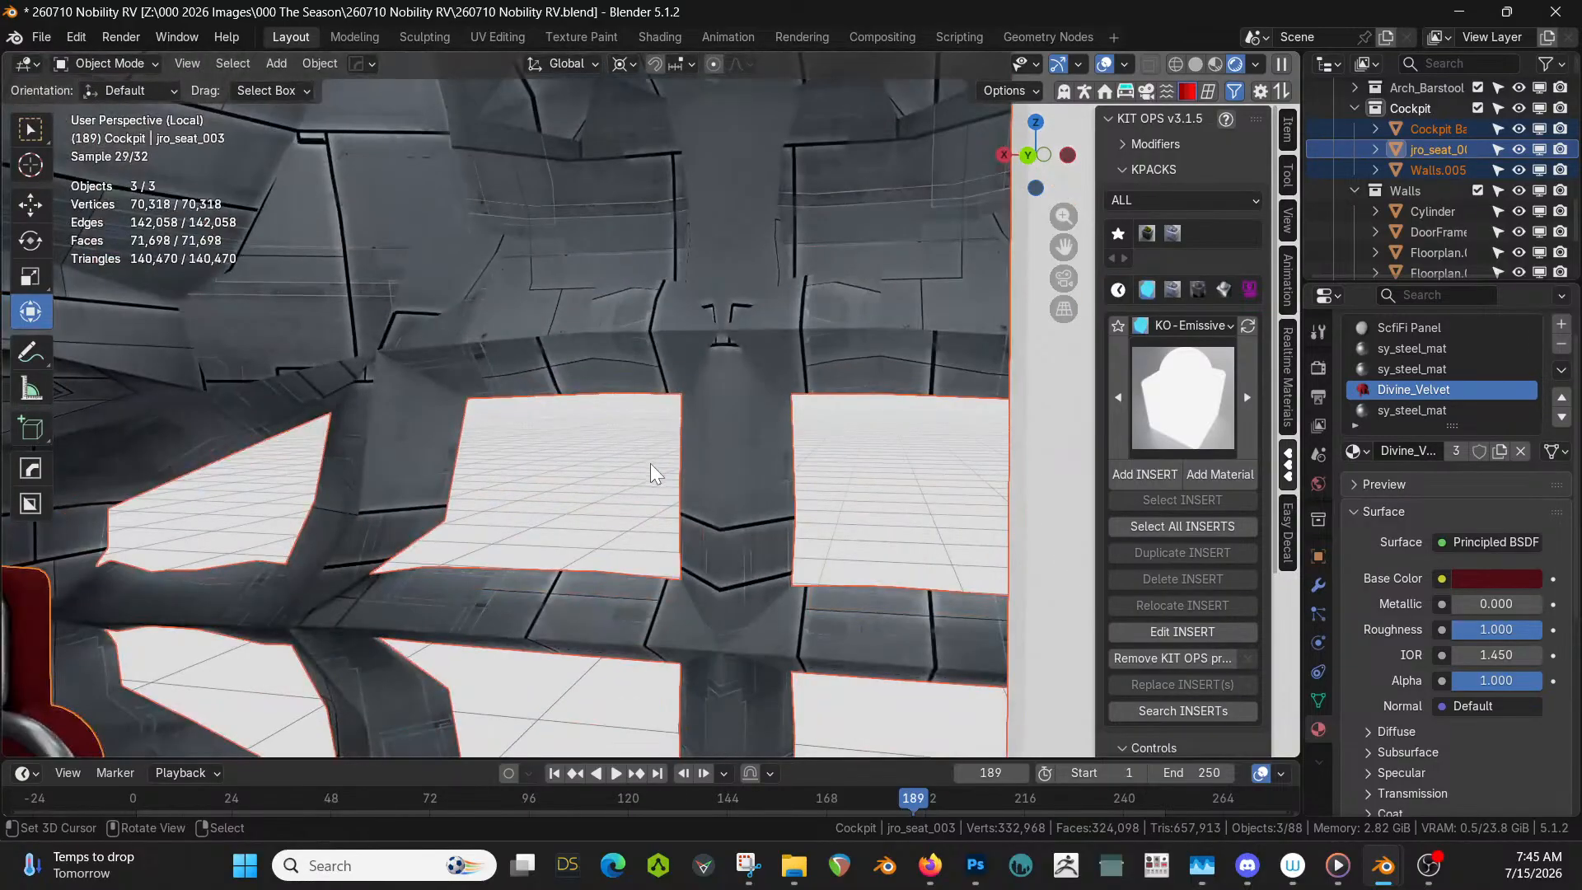
middle_click_drag(591, 476, 214, 413)
middle_click_drag(362, 368, 487, 494)
key("Tab")
left_click(540, 288)
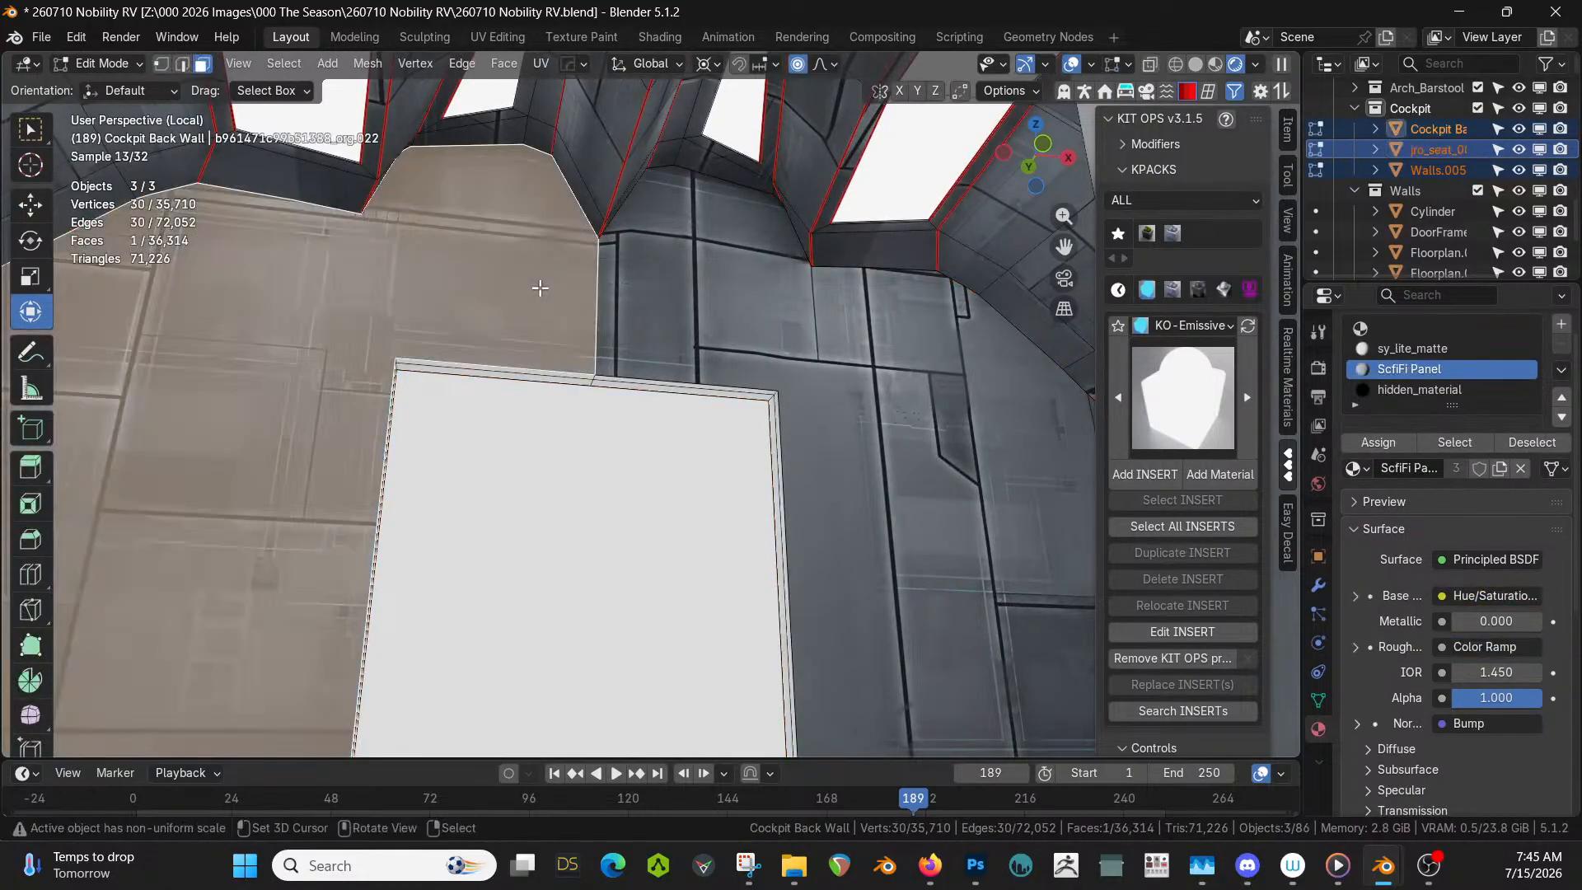
key("ctrl+l")
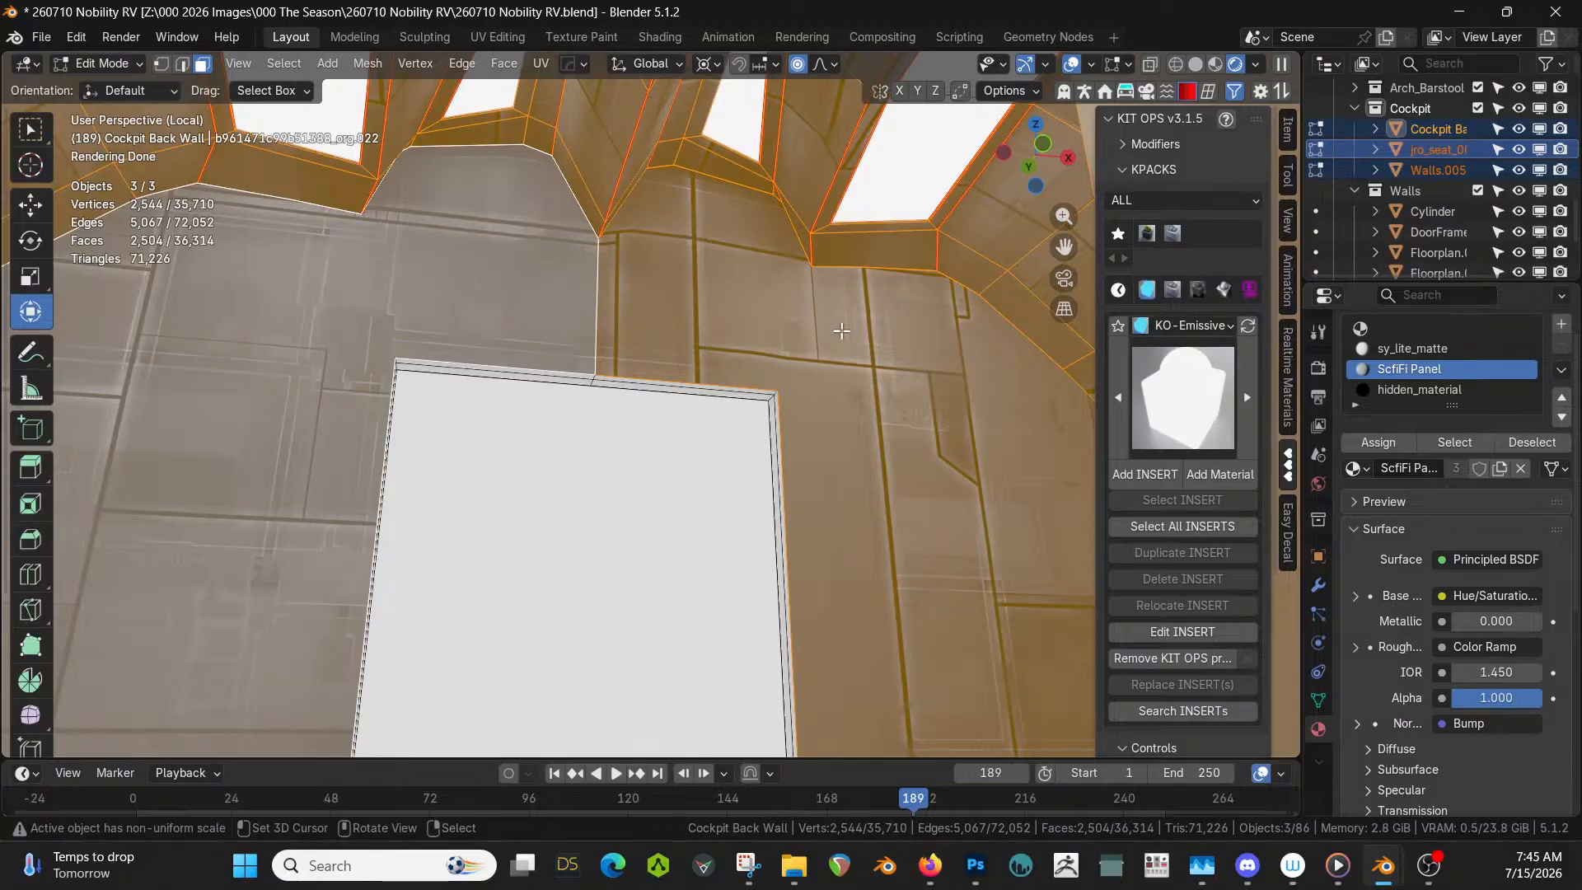
key("Tab")
left_click(701, 318)
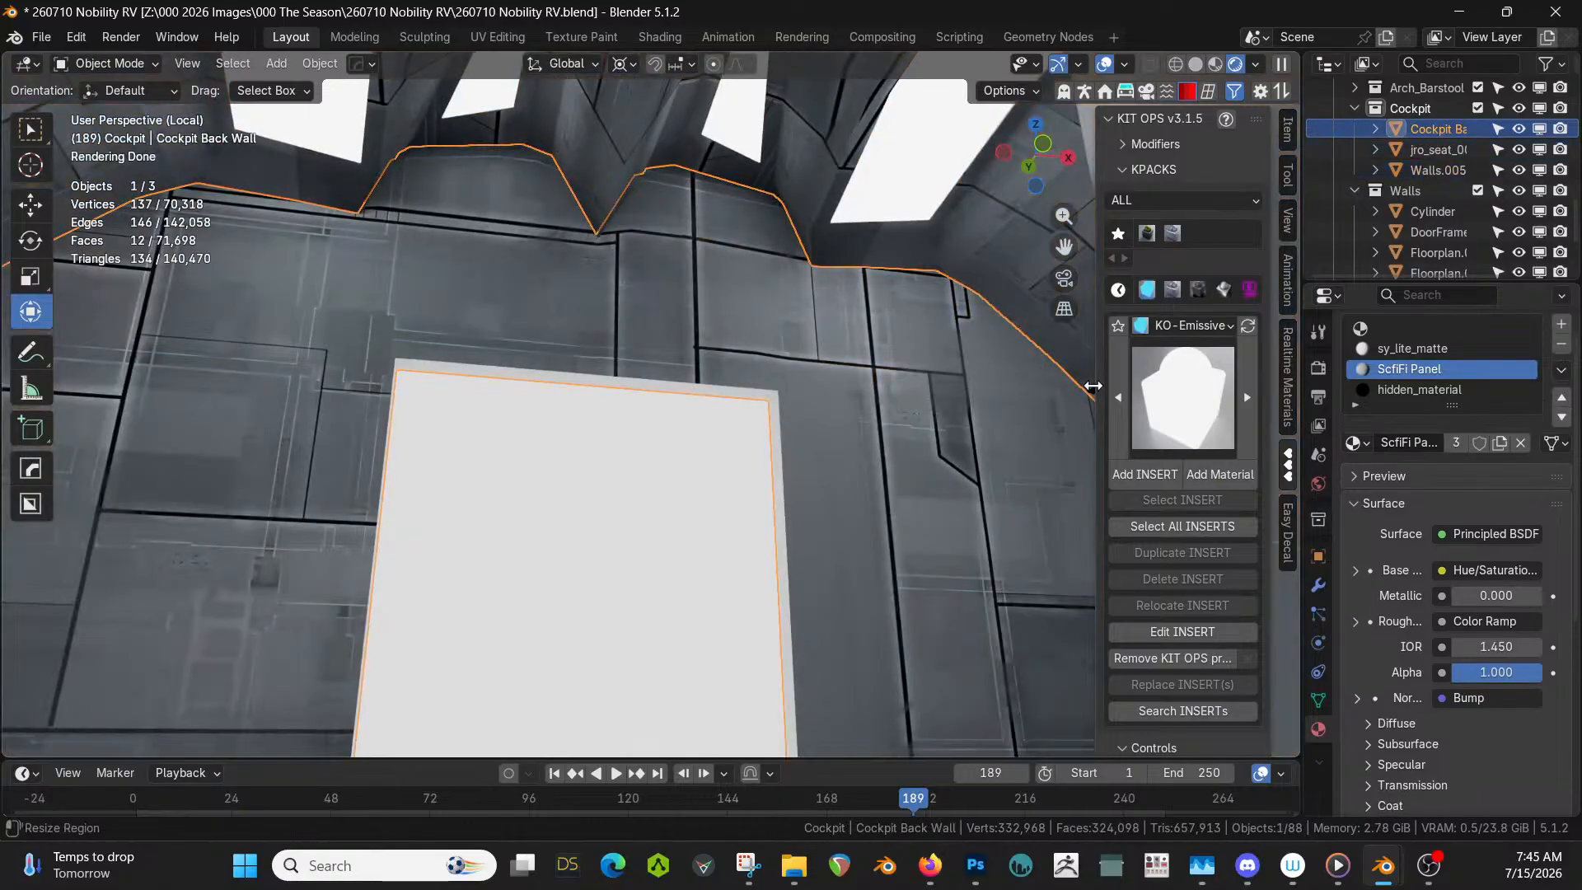
key("Tab")
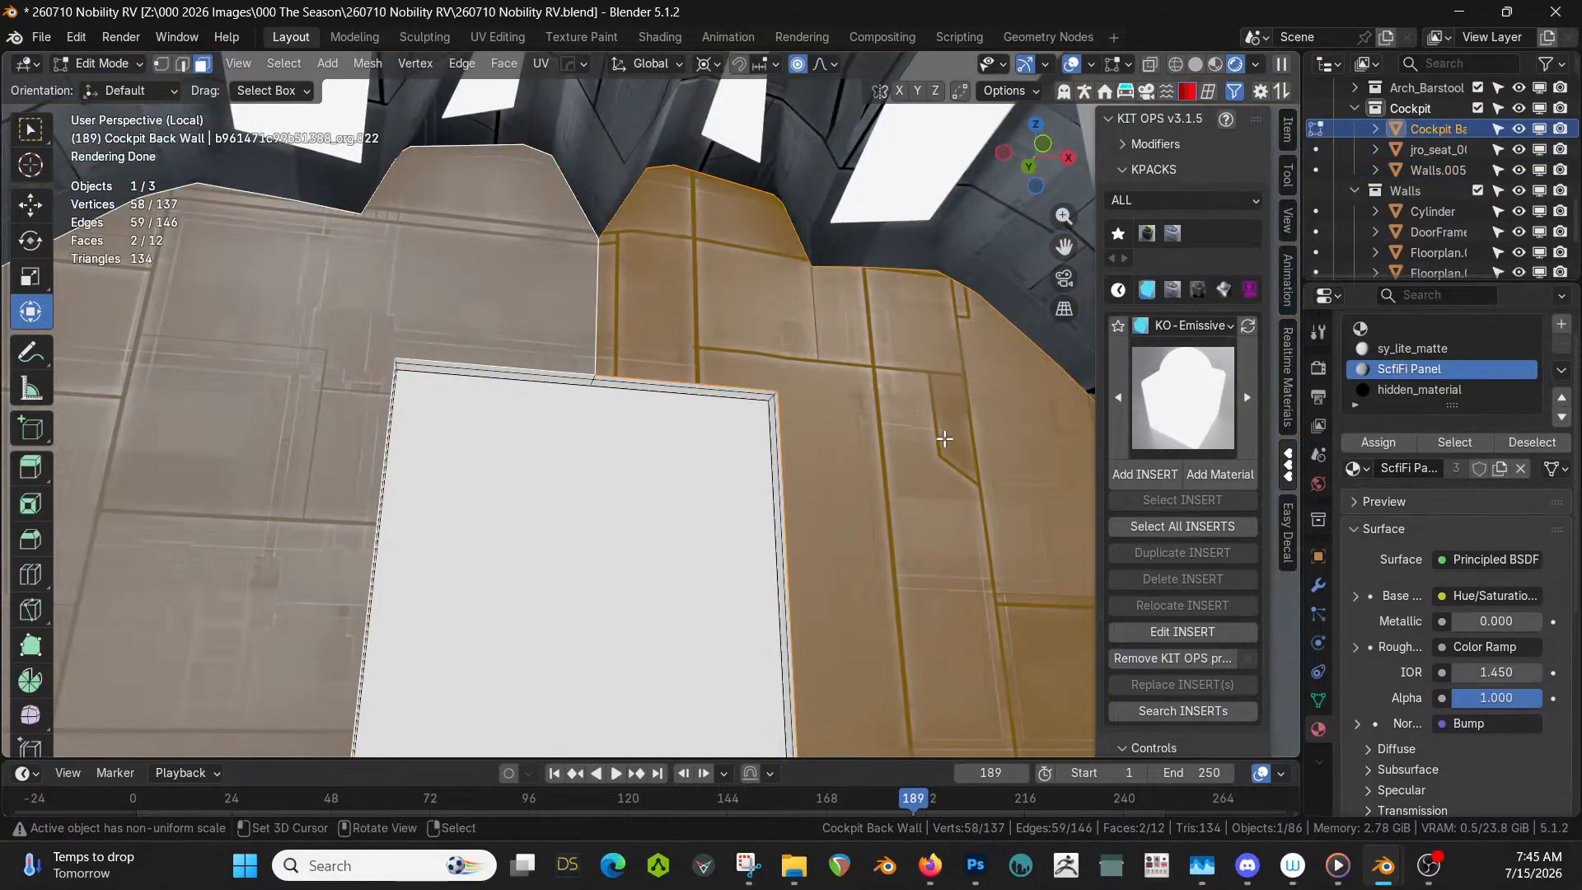
key("u")
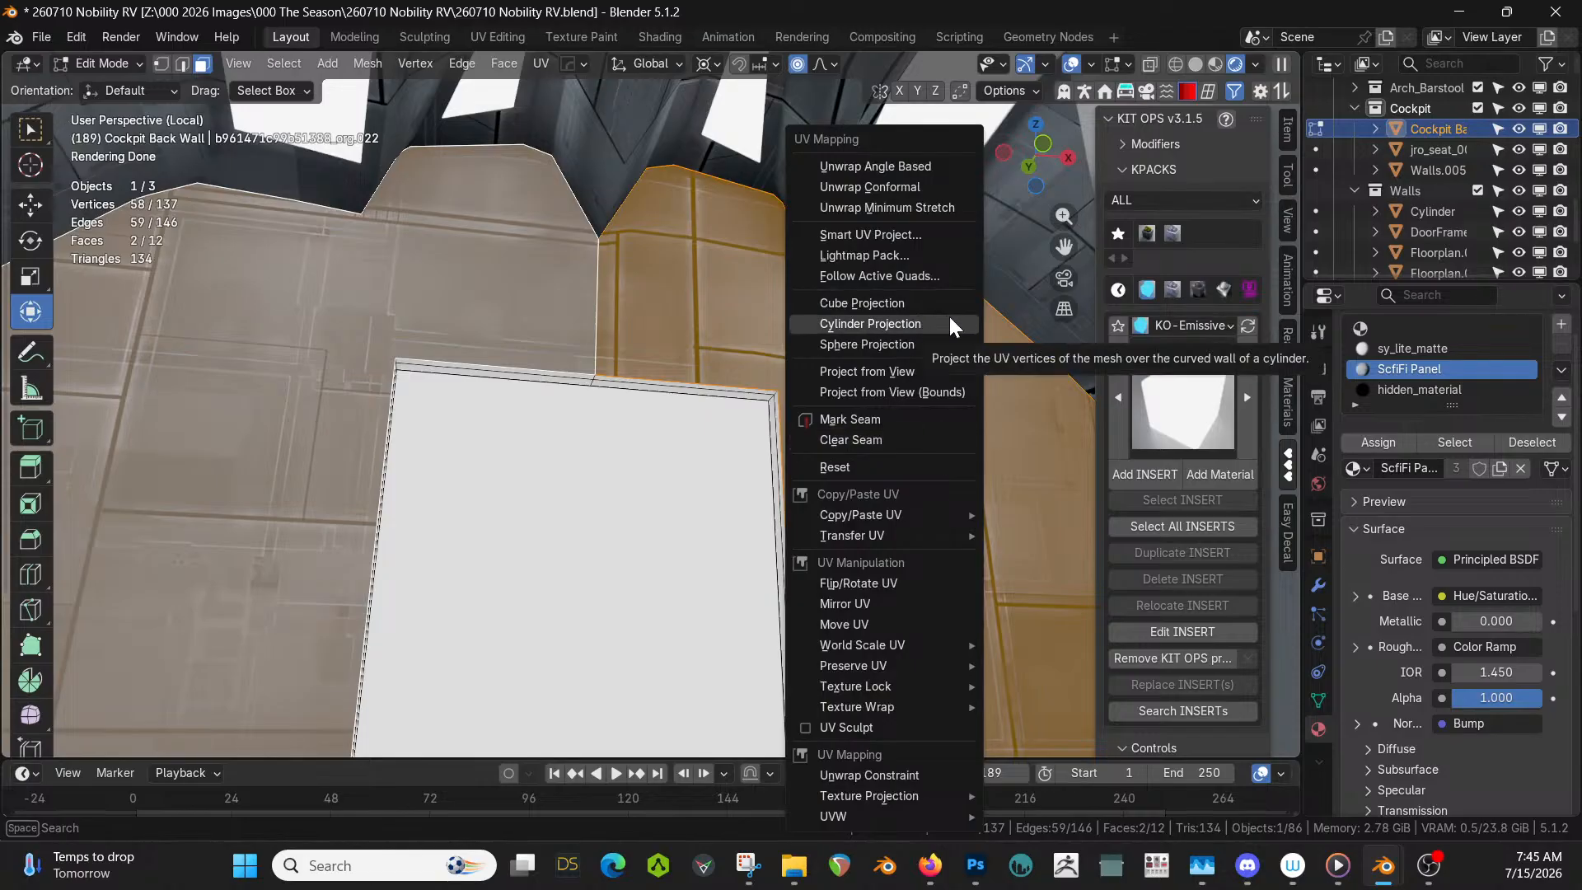
left_click(928, 303)
- Examine the remapped panel texture around the doorway on the Cockpit Back Wall
scroll(848, 470, "up", 10)
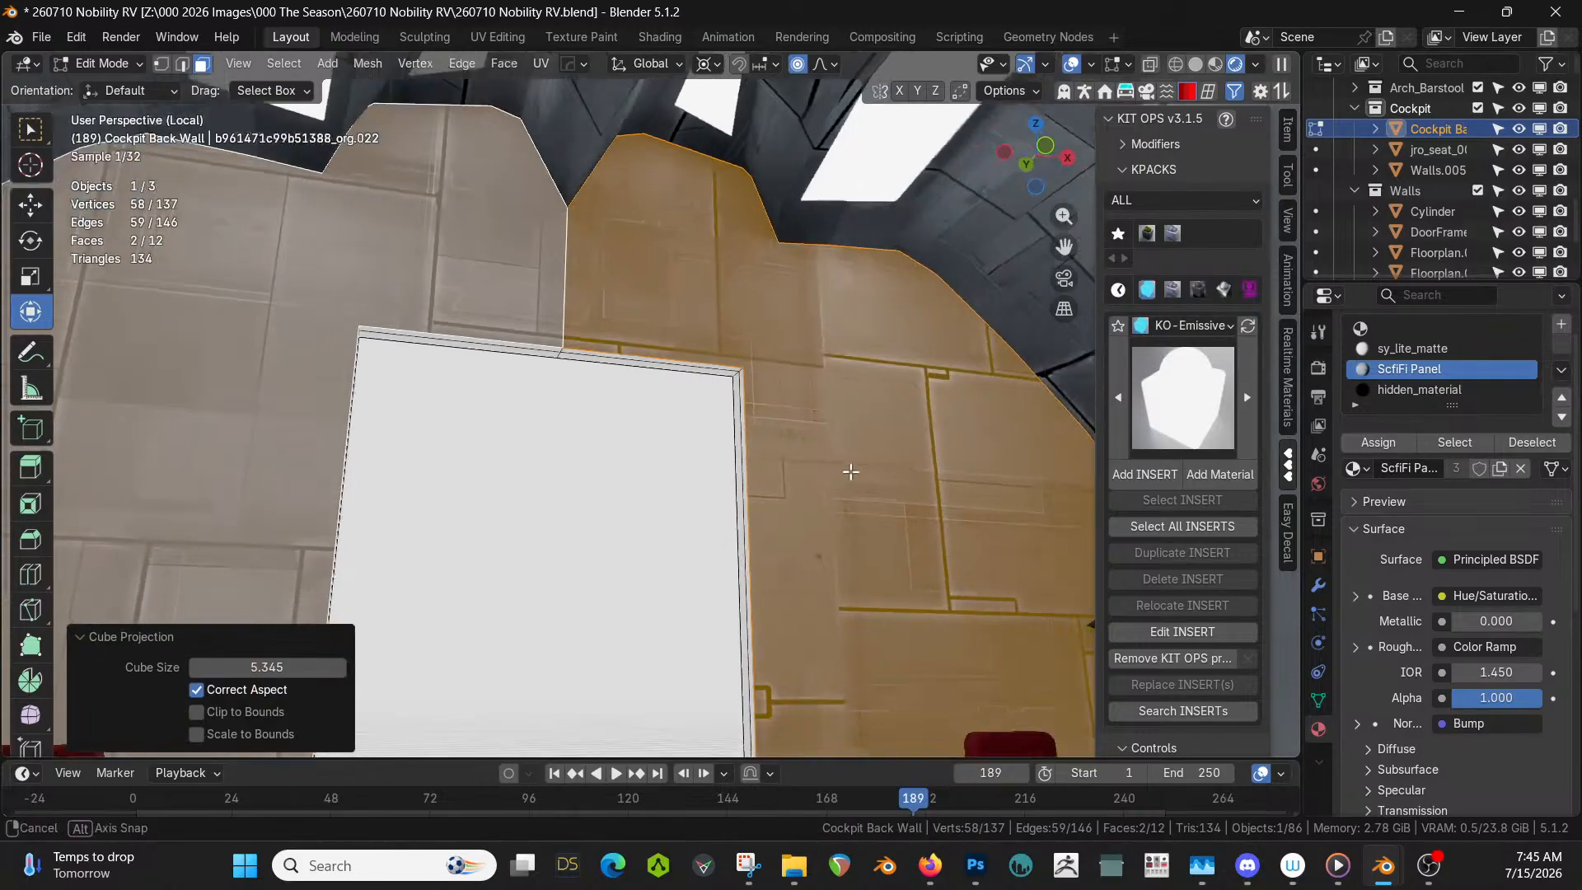
scroll(789, 548, "down", 3)
middle_click_drag(789, 548, 1299, 574, "shift")
middle_click_drag(847, 452, 796, 373)
key("Tab")
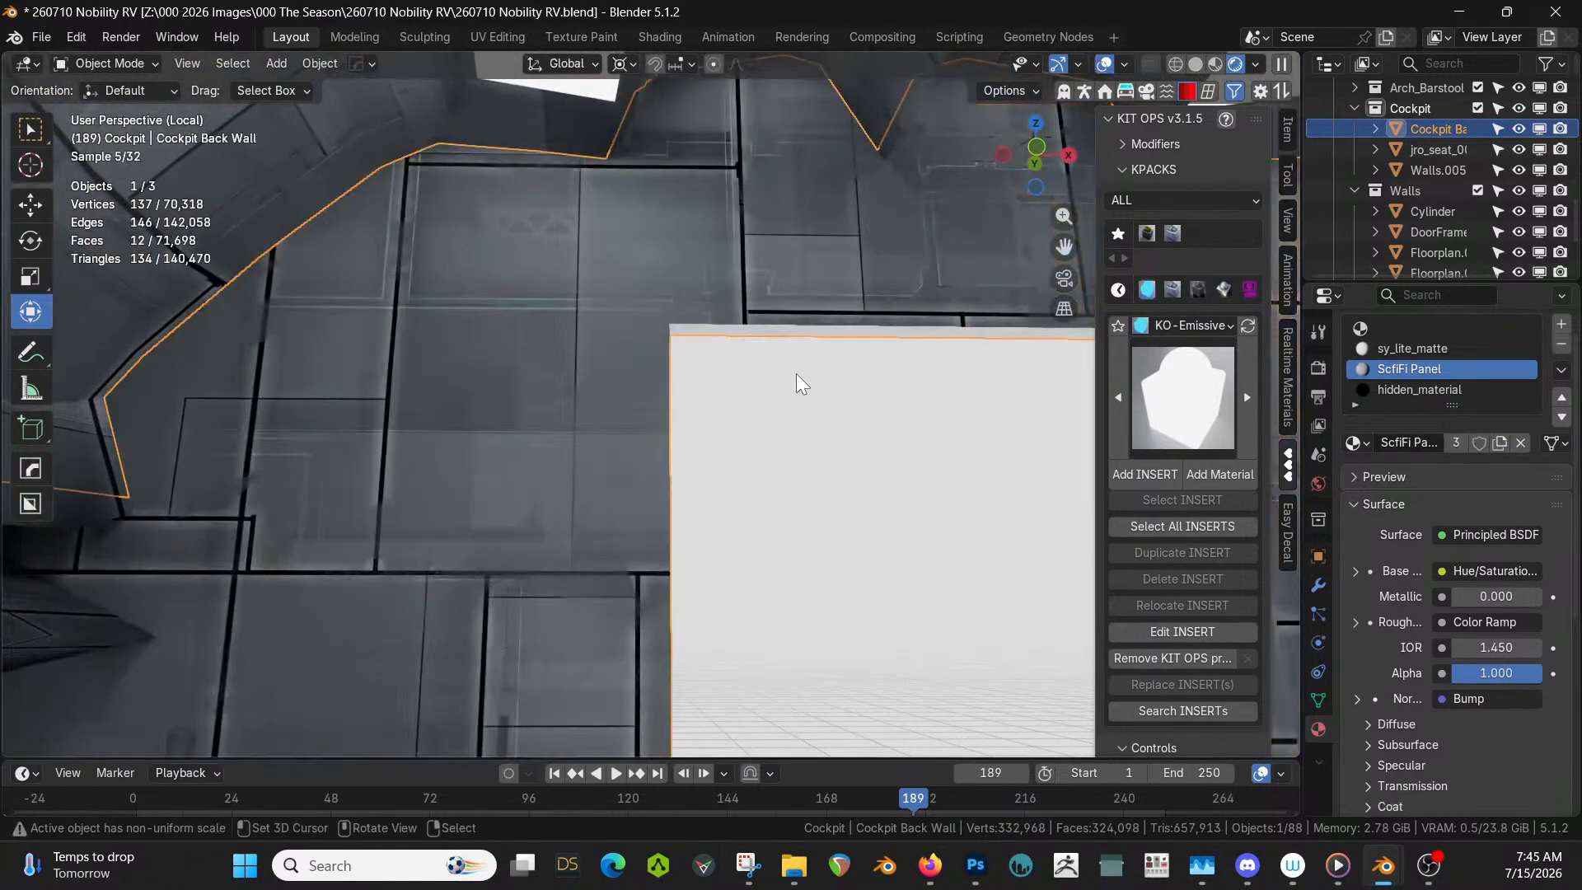
middle_click_drag(450, 435, 435, 464)
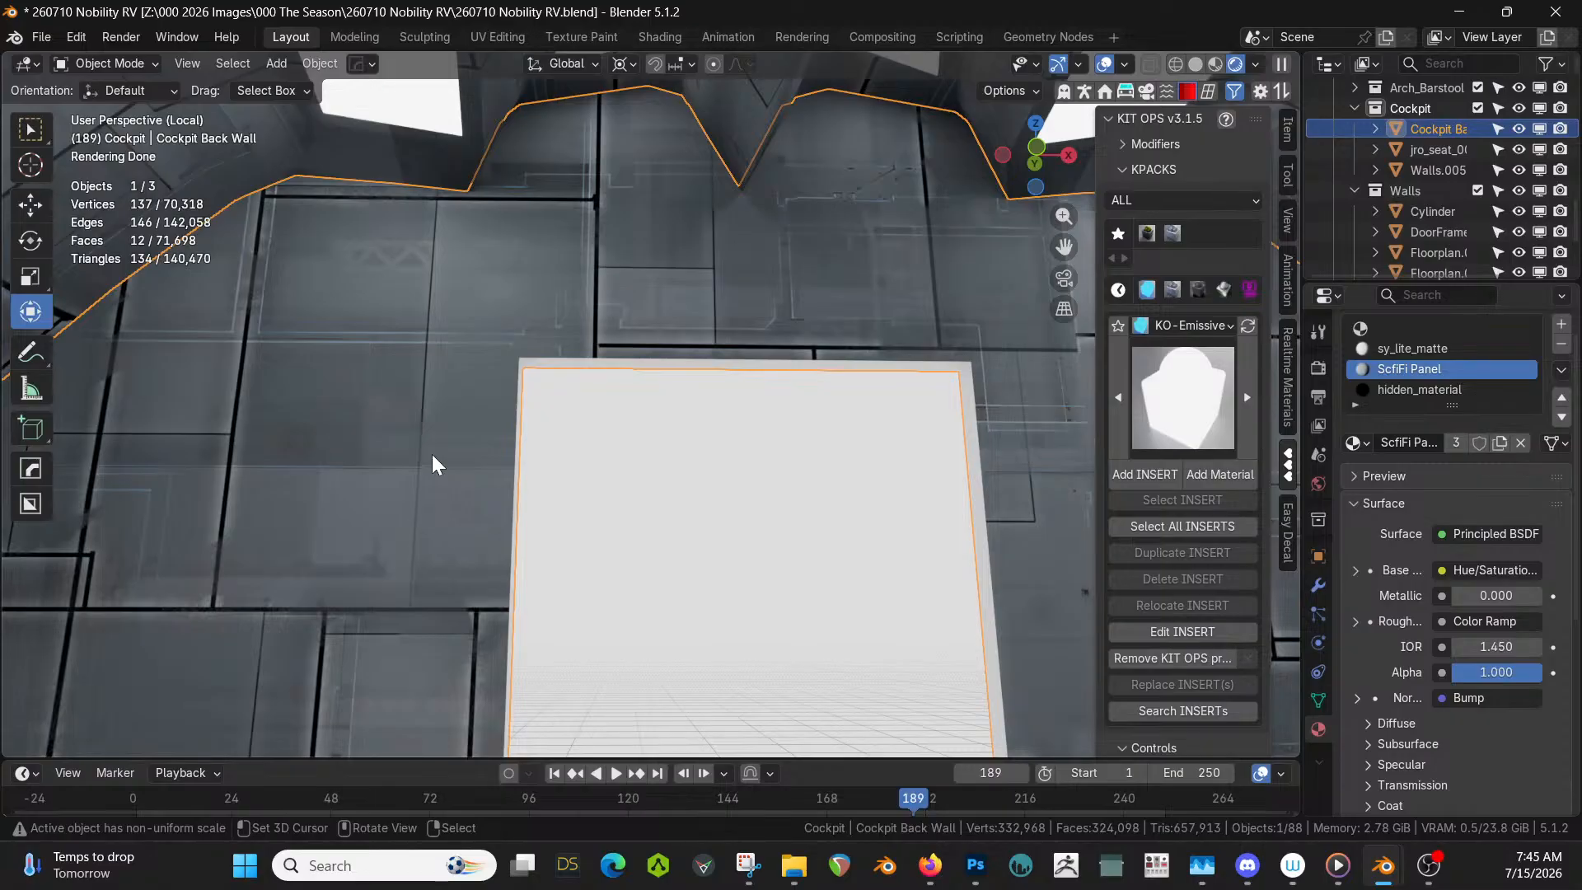
middle_click_drag(746, 135, 700, 487)
scroll(799, 433, "up", 3)
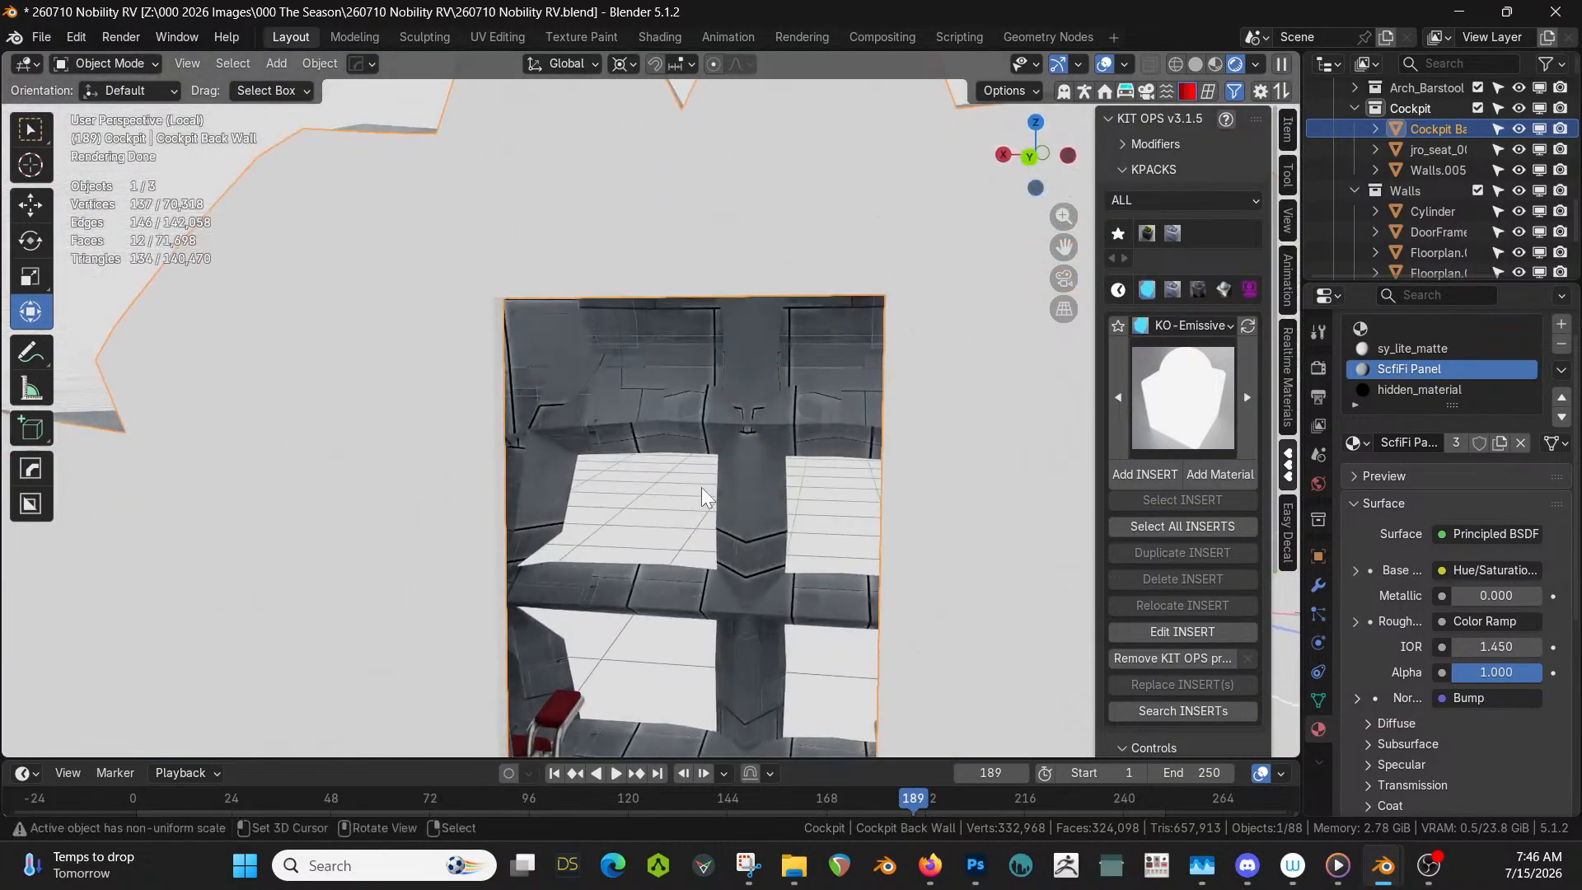
- Leave local view and move the cockpit console Cockpit_08_2K.001 into the Cockpit collection under Interior
key("KP_Divide")
left_click(674, 497)
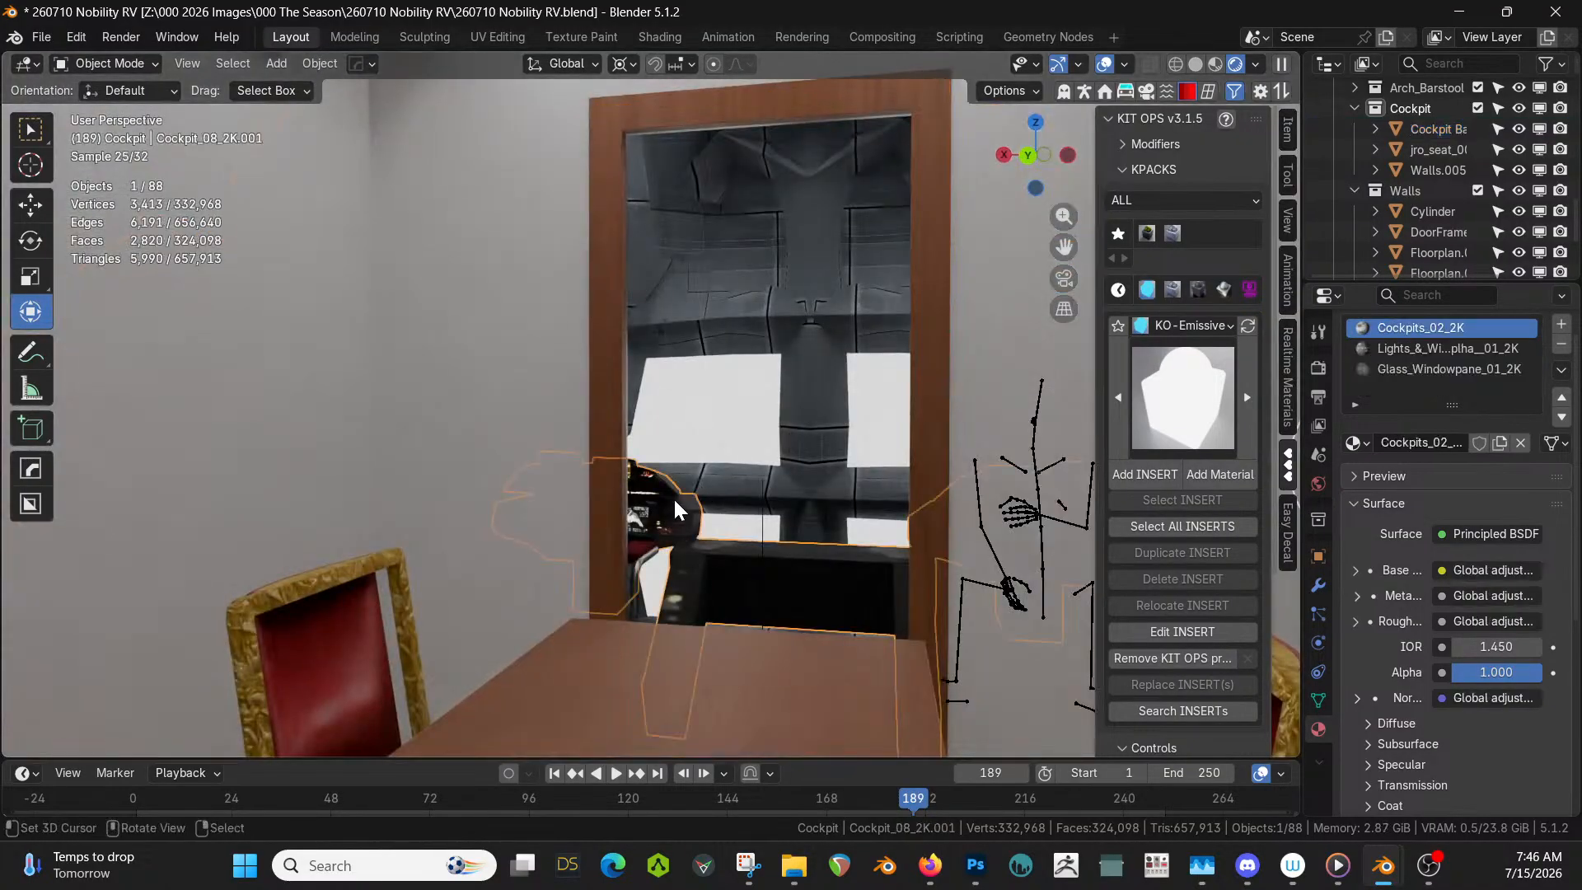
key("m")
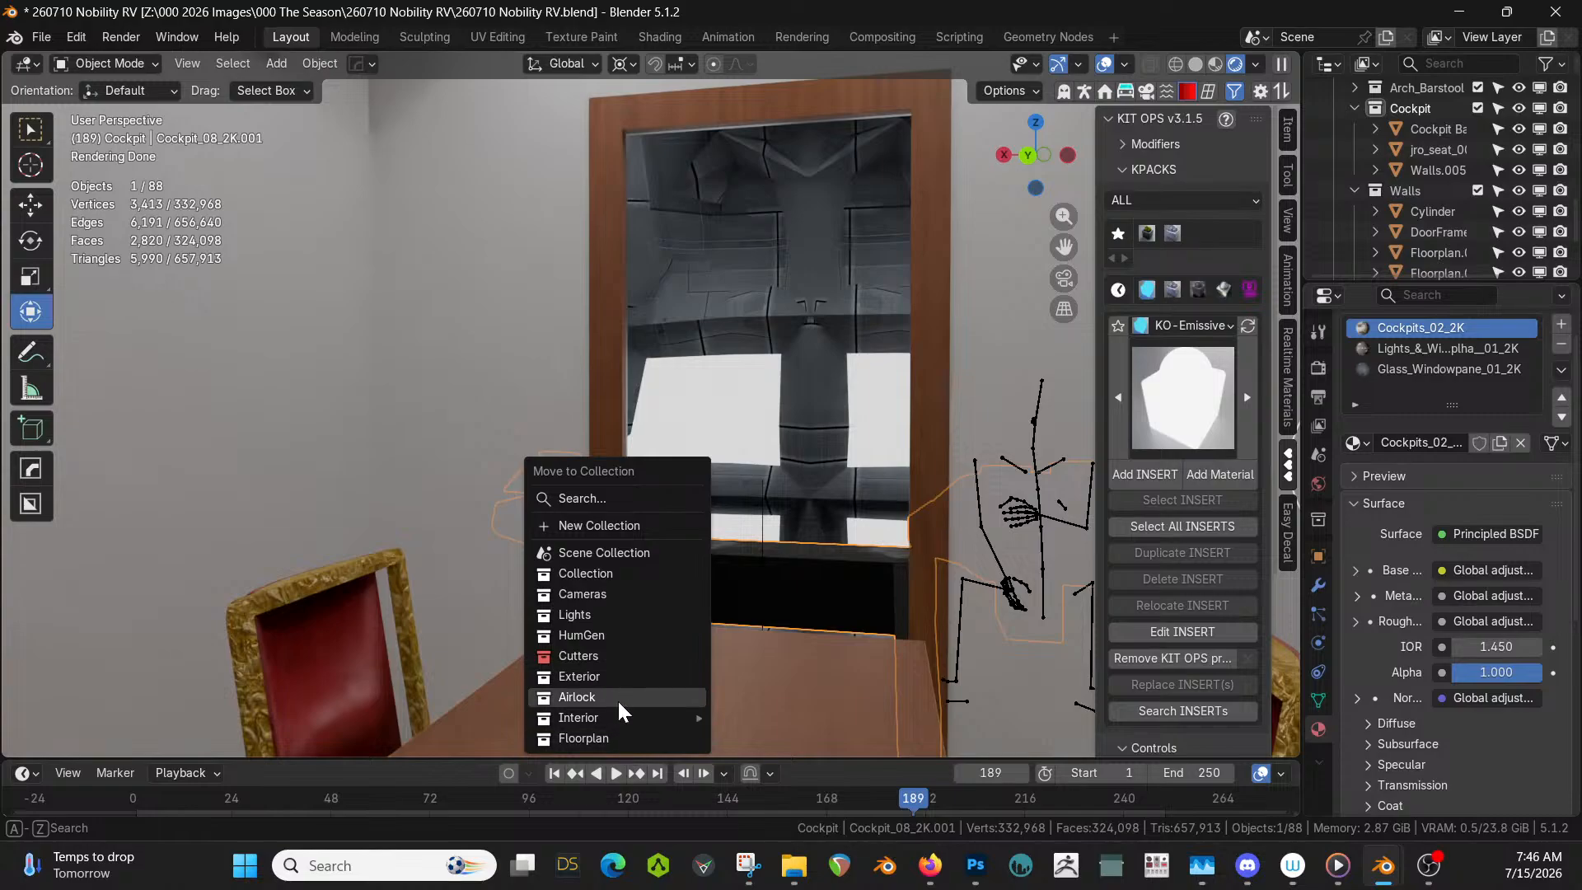
mouse_move(635, 717)
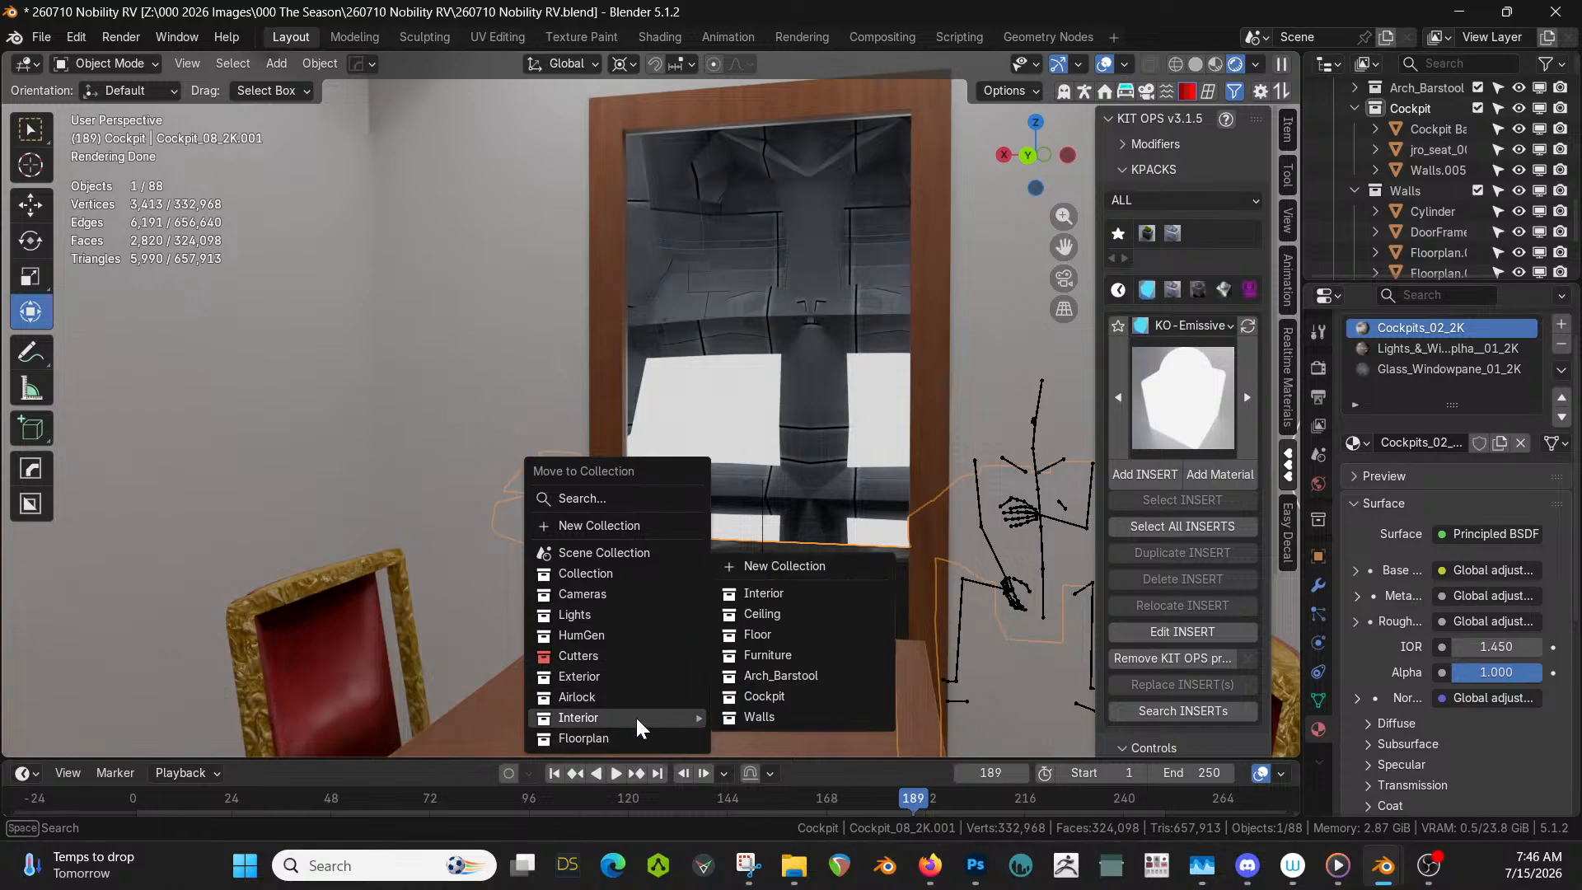
left_click(798, 695)
middle_click_drag(787, 645, 750, 656)
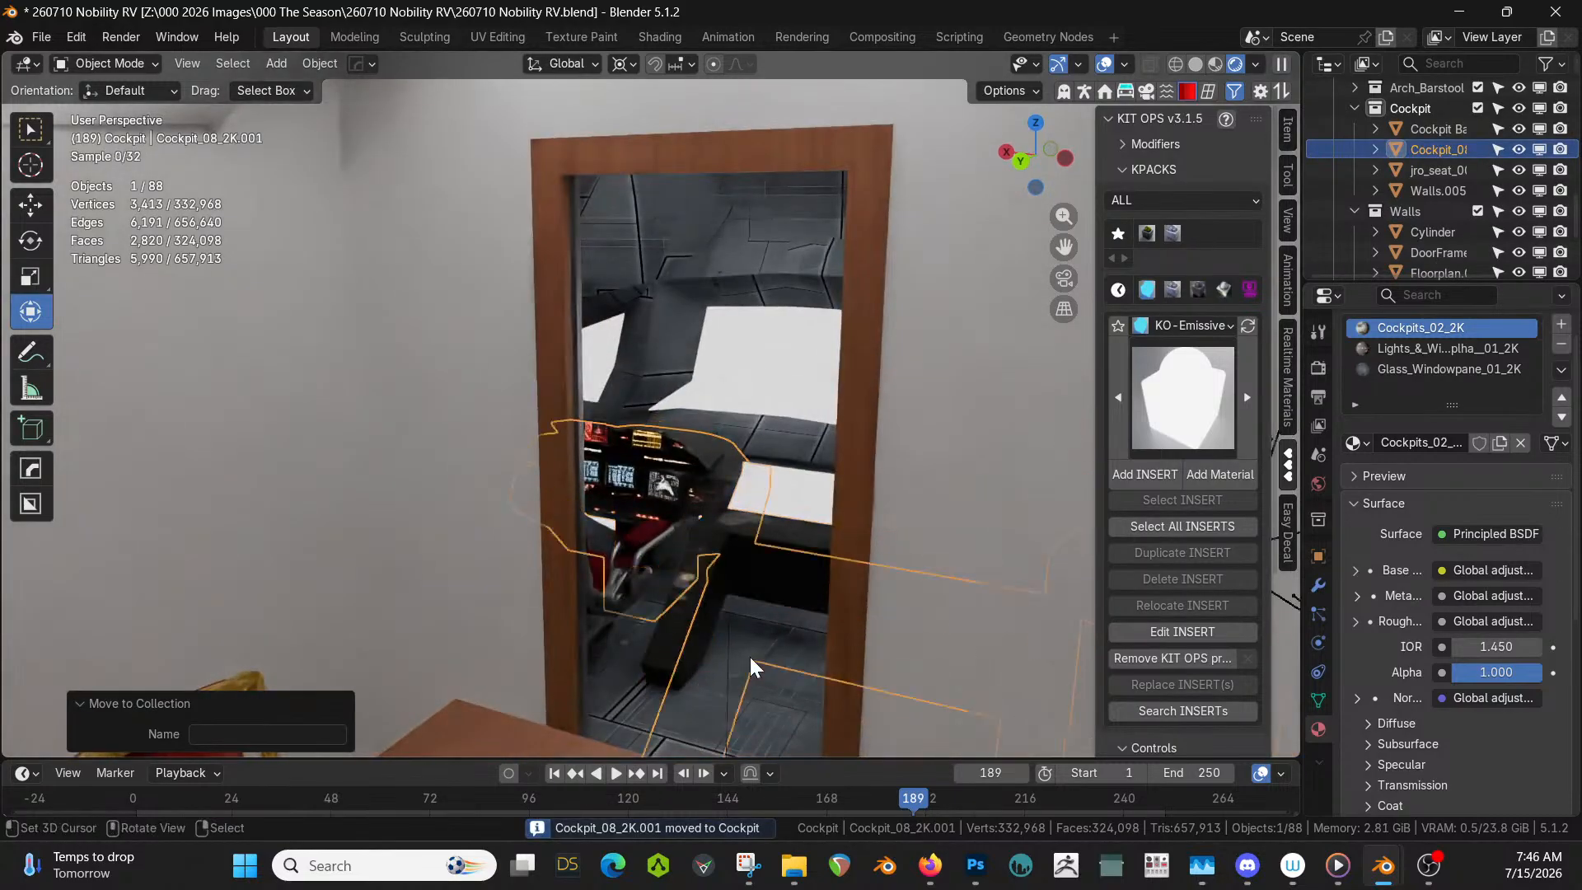
scroll(750, 656, "up", 6)
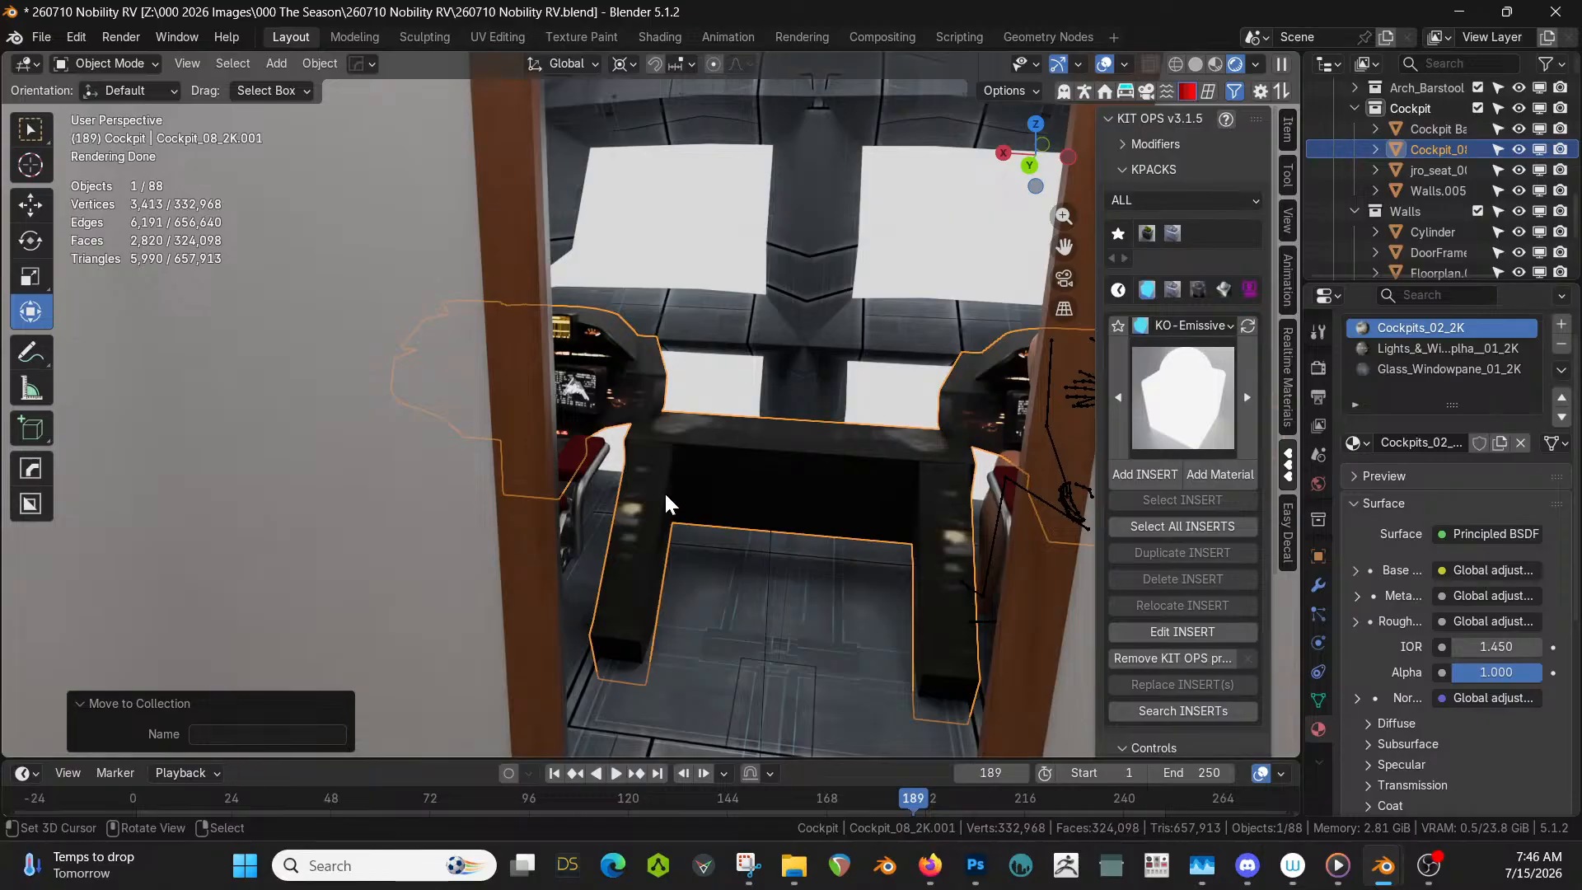
- In Solid shading, isolate all objects of the Cockpit collection in local view and hide the Cockpit Back Wall
key("z")
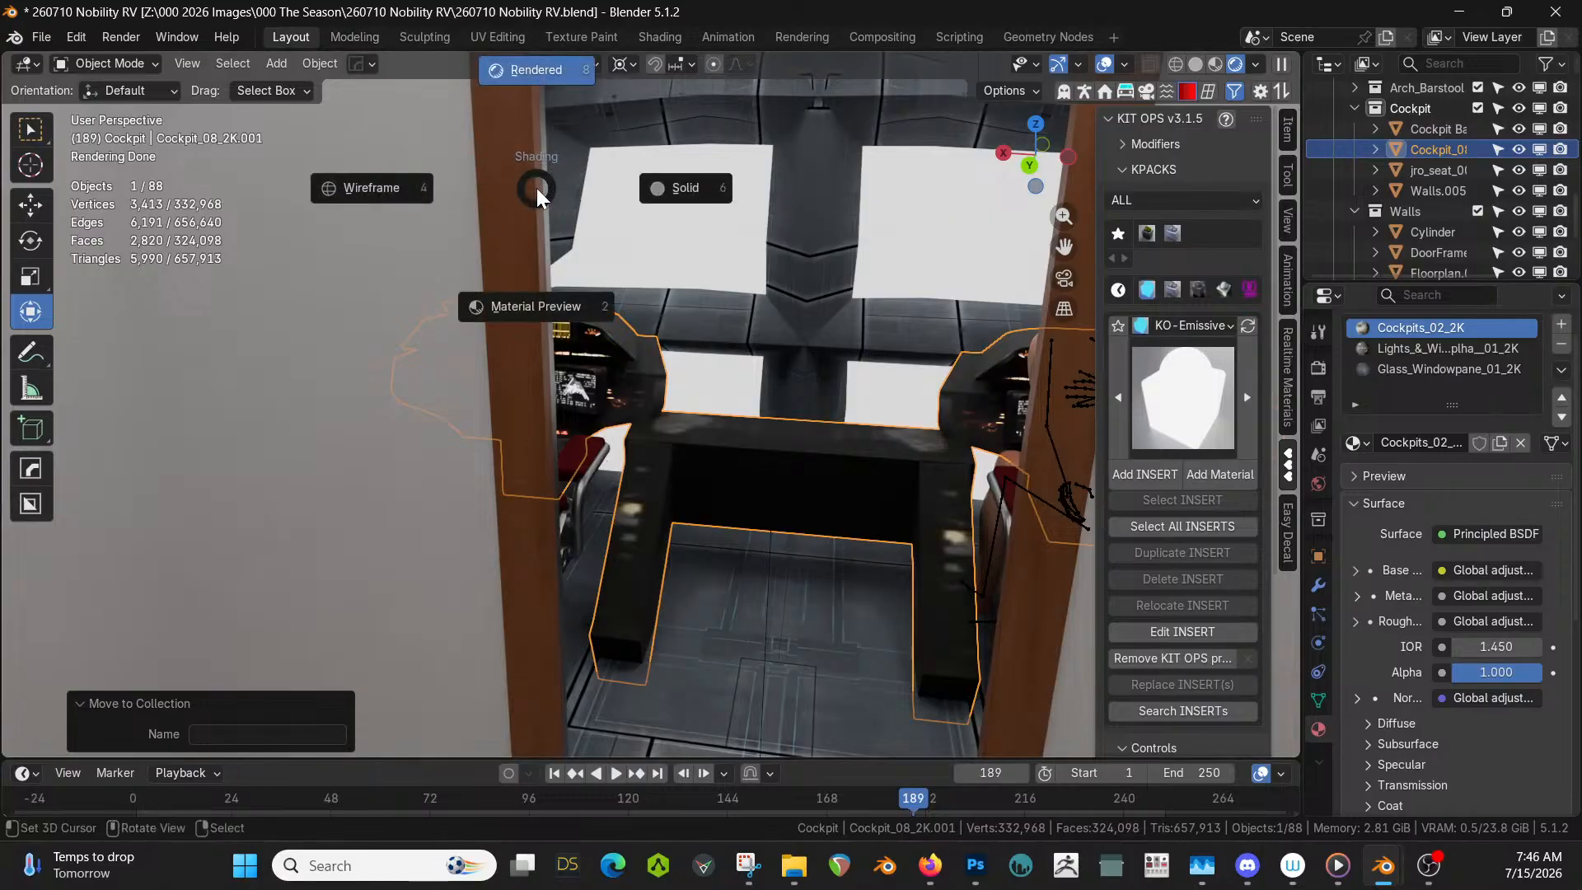
left_click(686, 188)
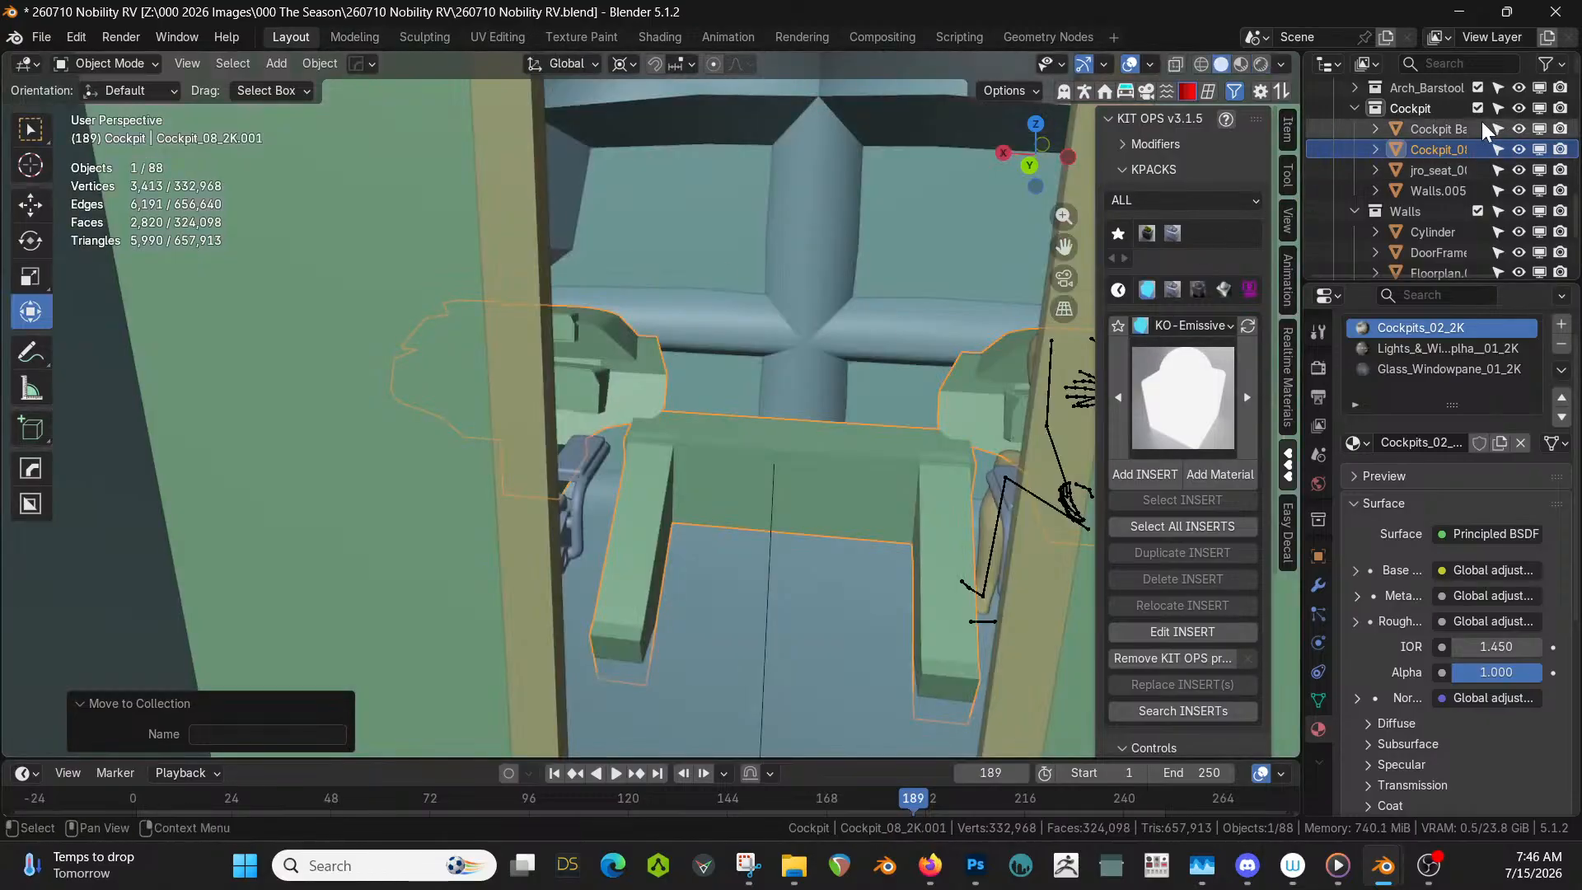
left_click(1425, 111)
right_click(1424, 108)
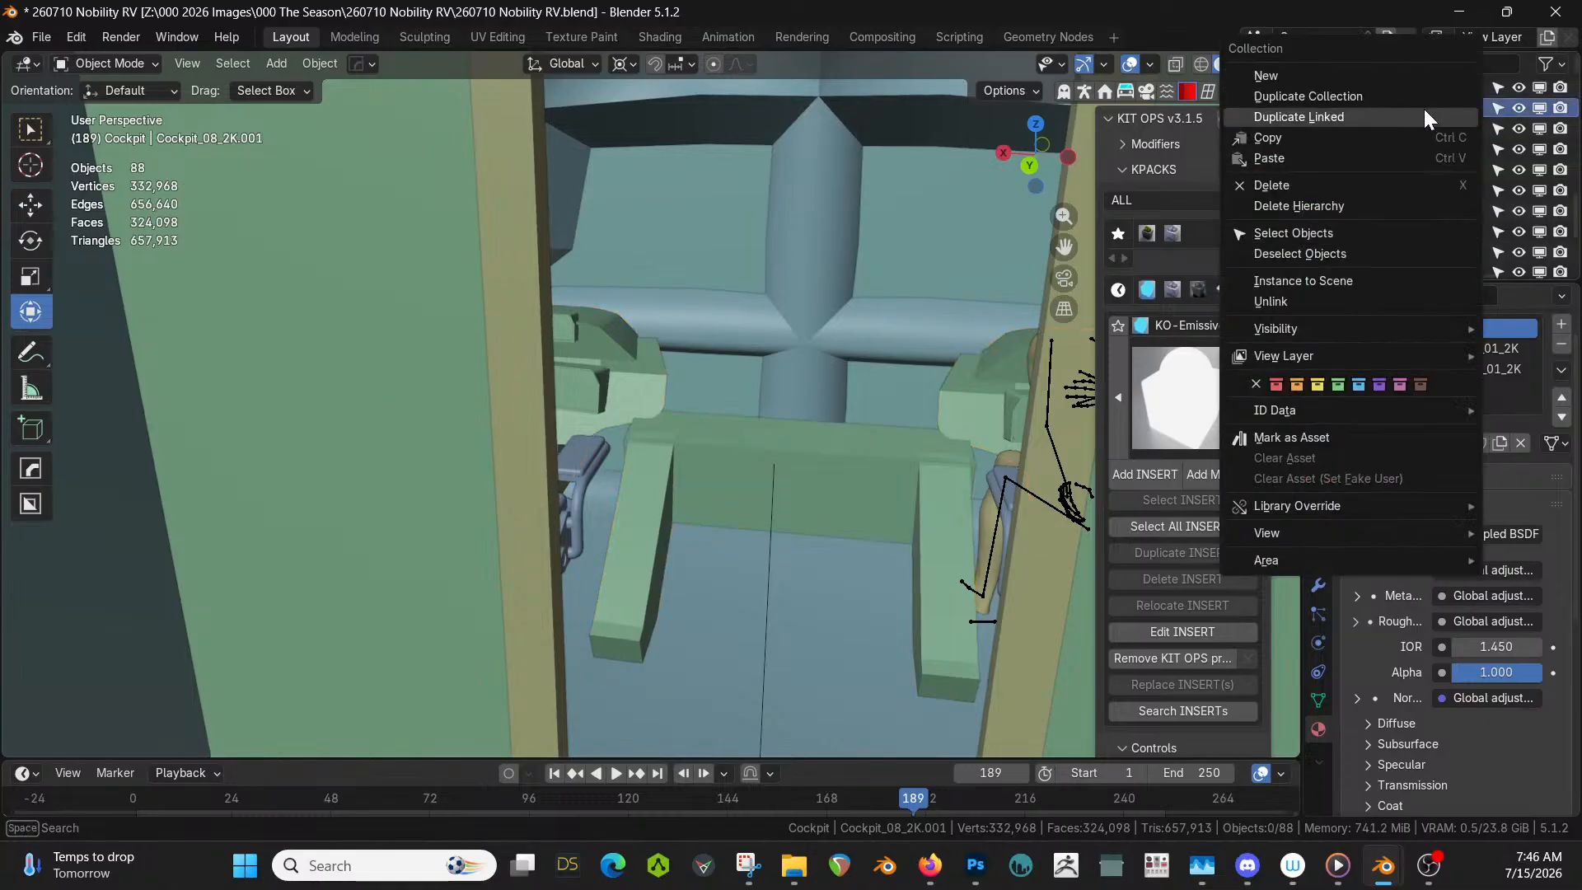
left_click(1322, 234)
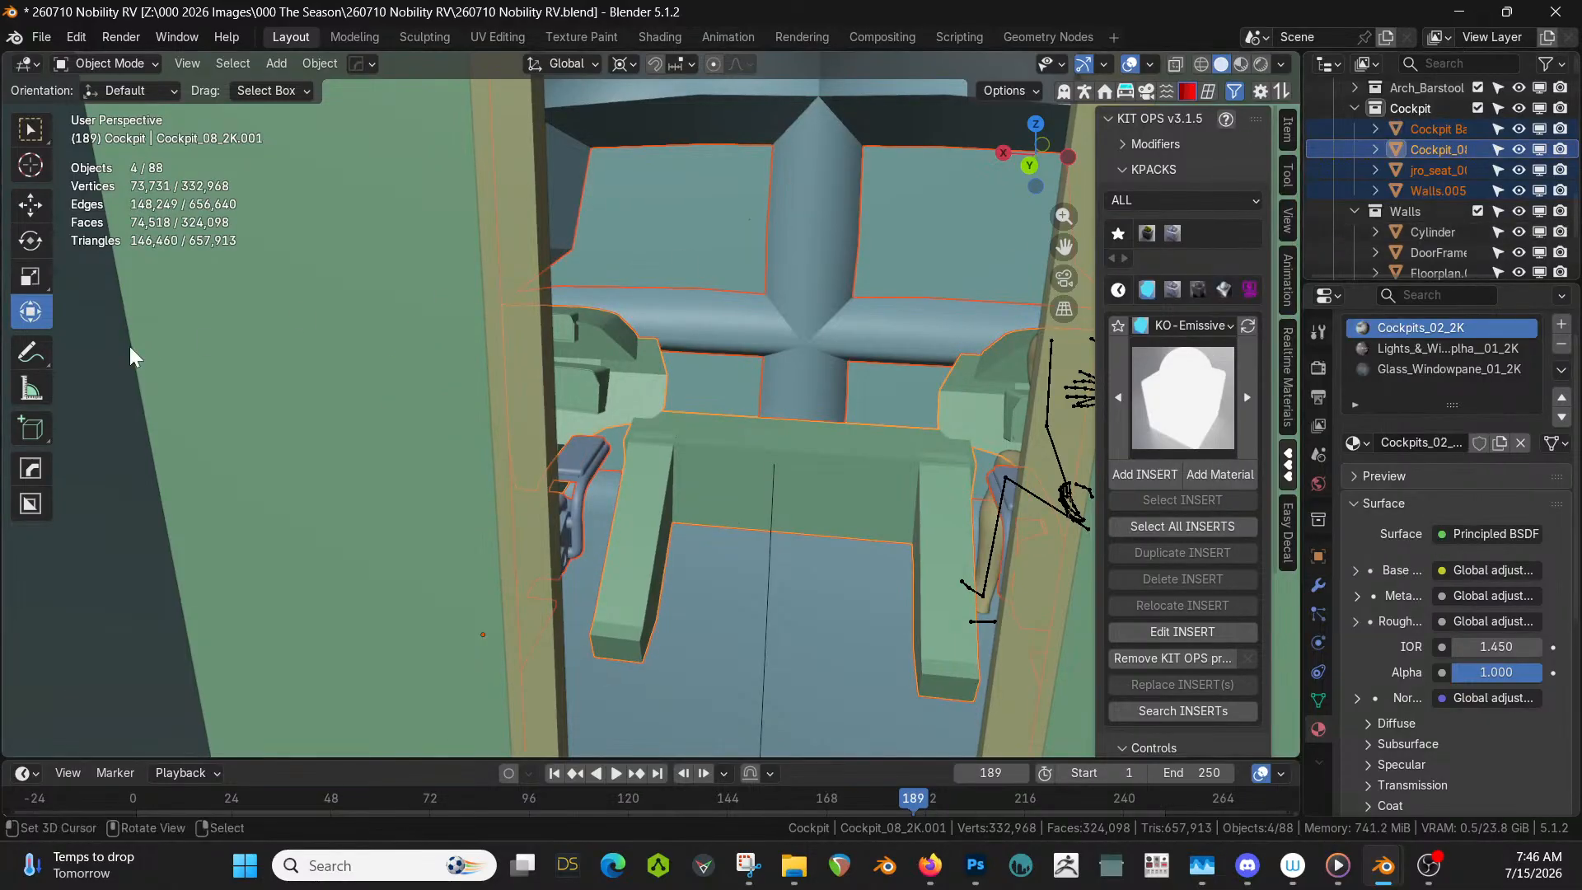
key("KP_Divide")
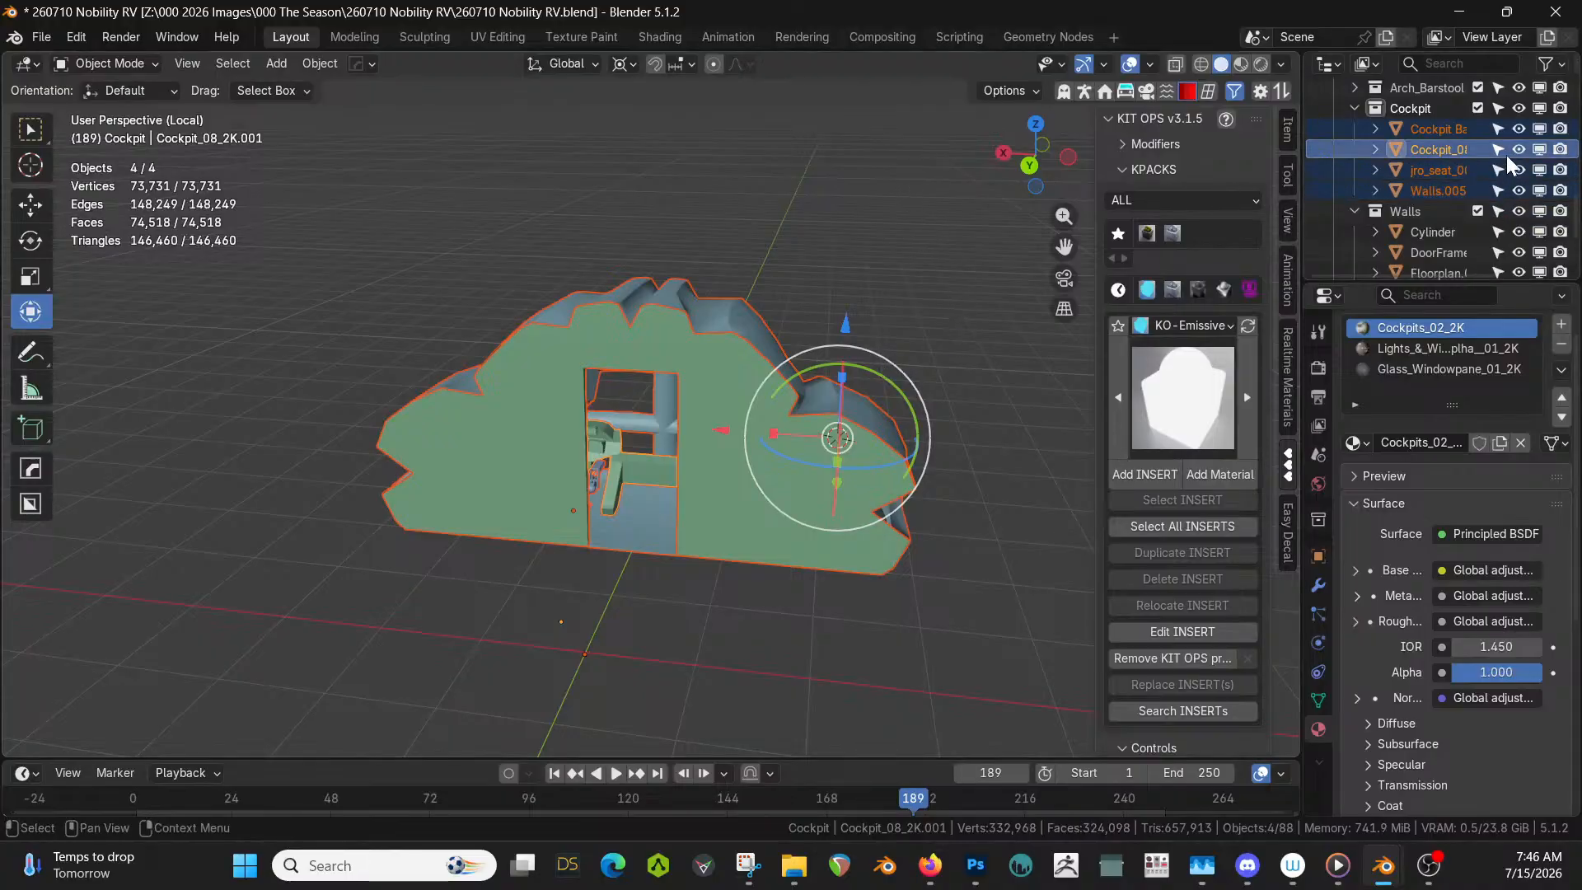
left_click(1519, 129)
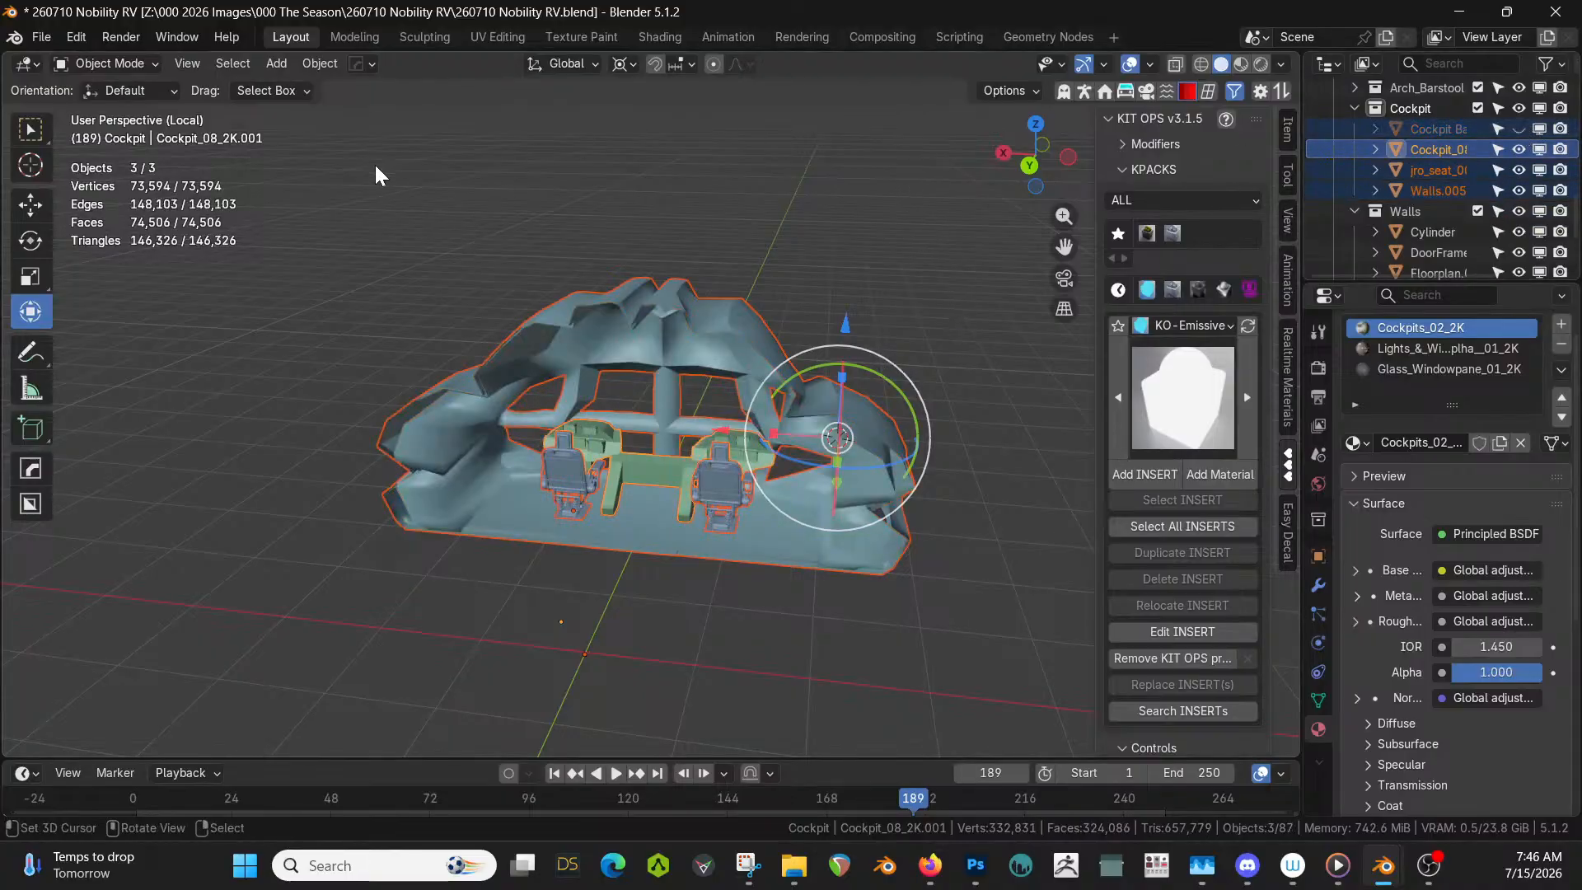
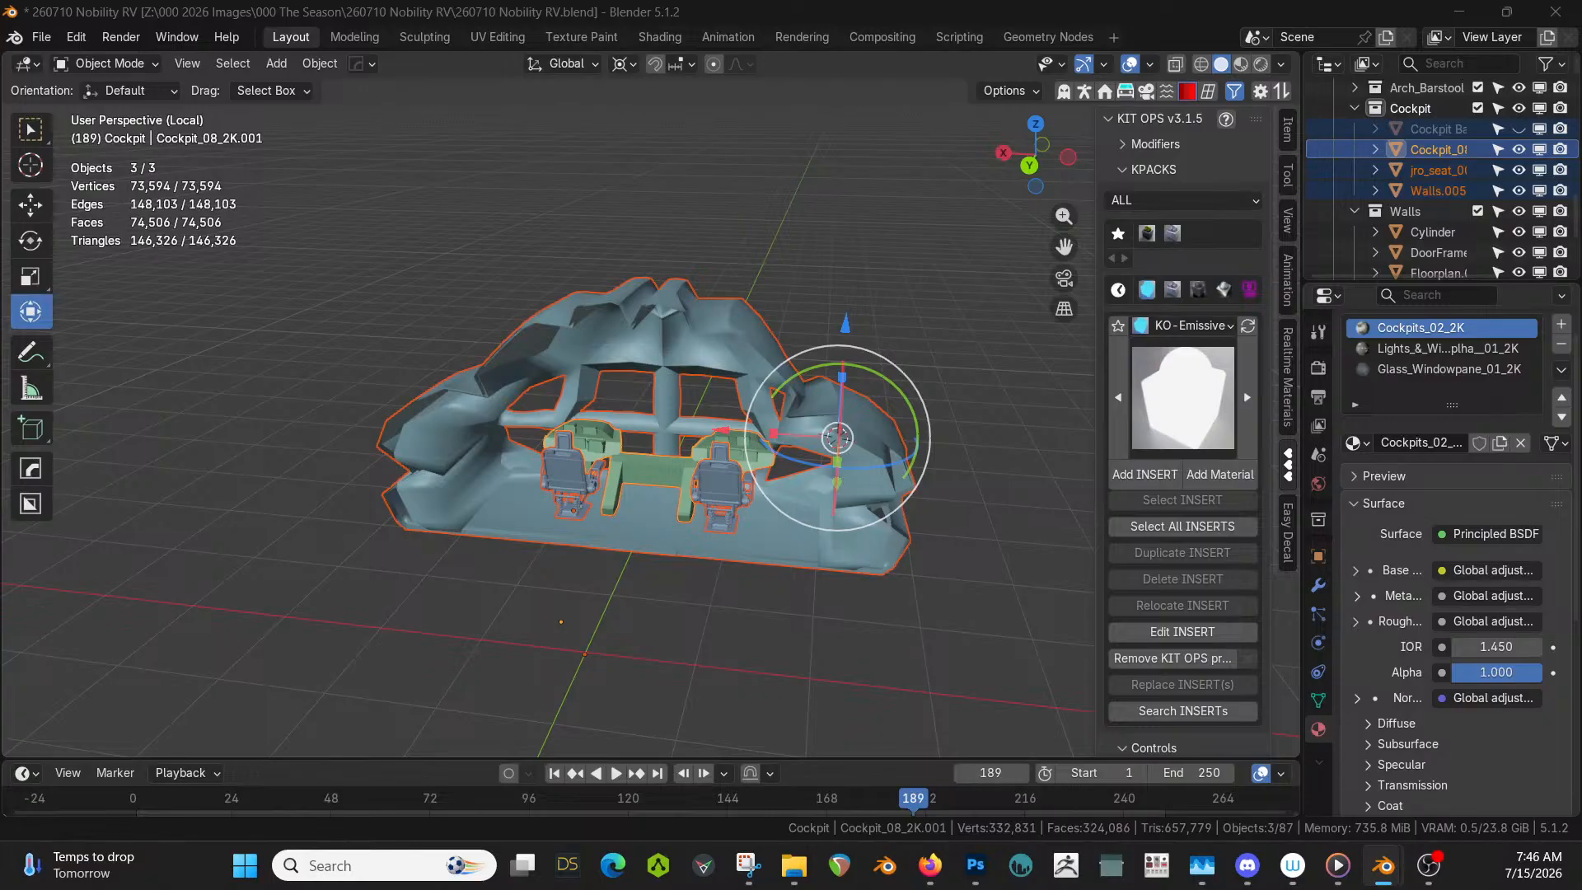
- Place the Bomb Bay Controls asset on the cockpit floor beside the left pilot seat and frame it
left_click_drag(41, 41, 509, 513)
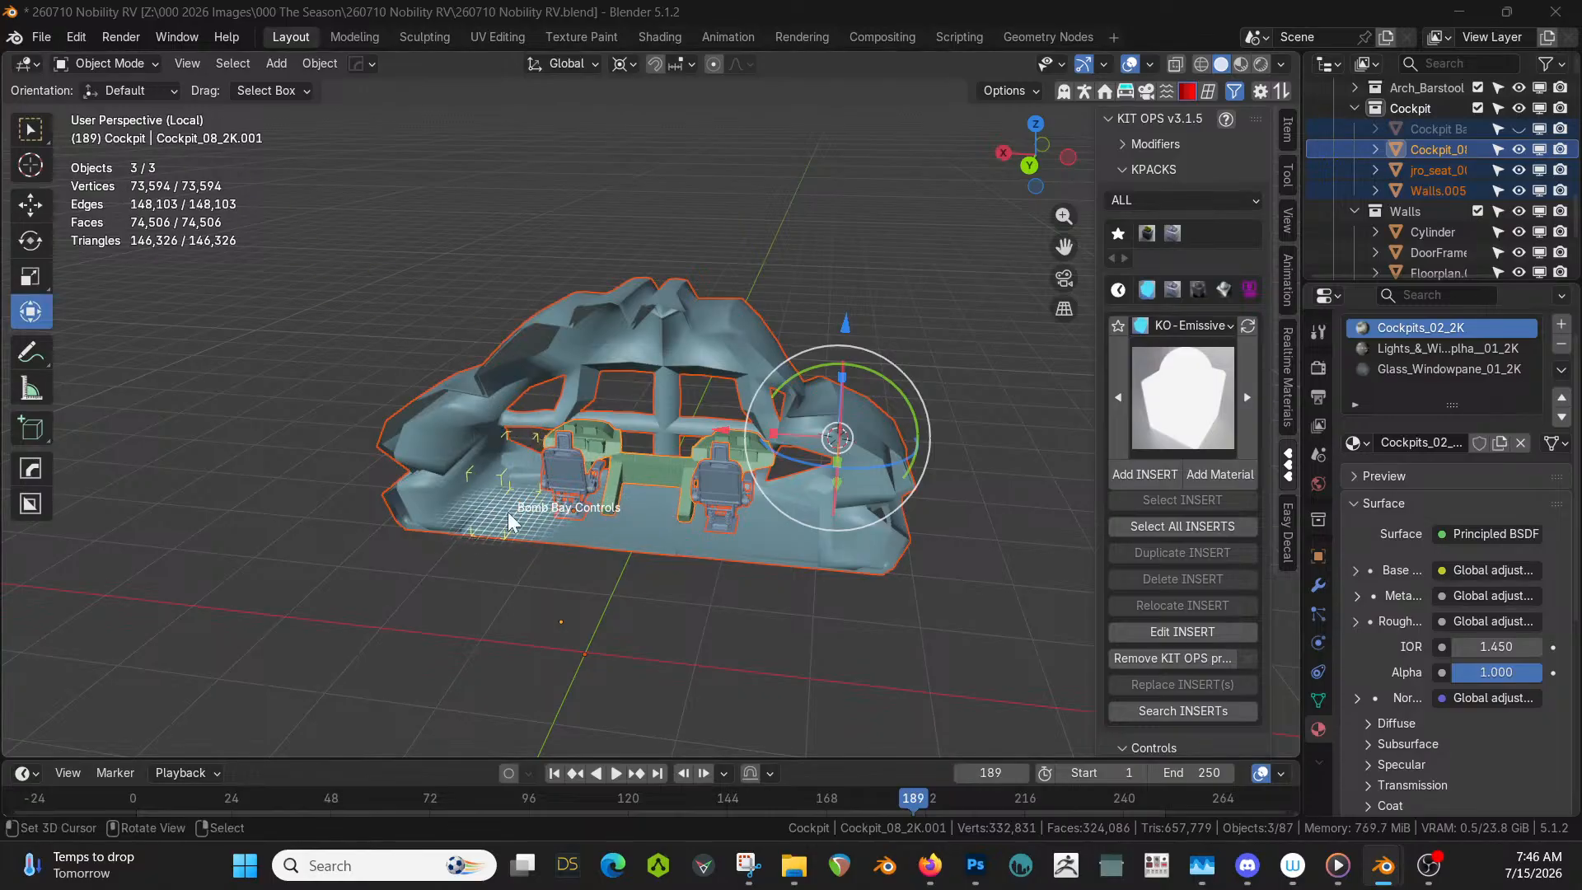
left_click(508, 512)
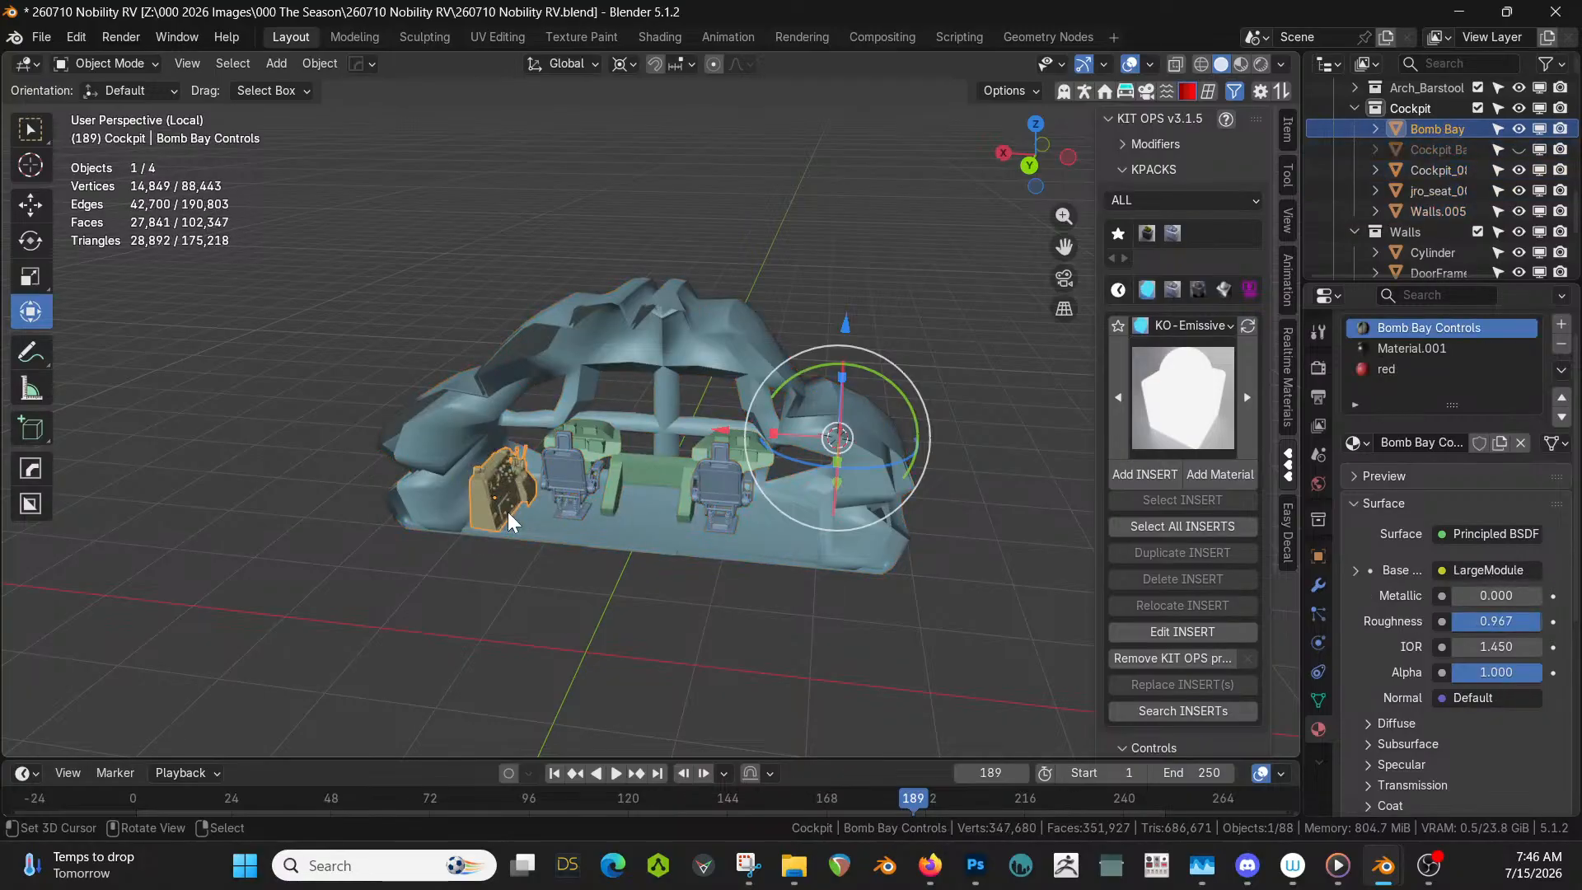
key("KP_Decimal")
middle_click_drag(511, 511, 498, 567)
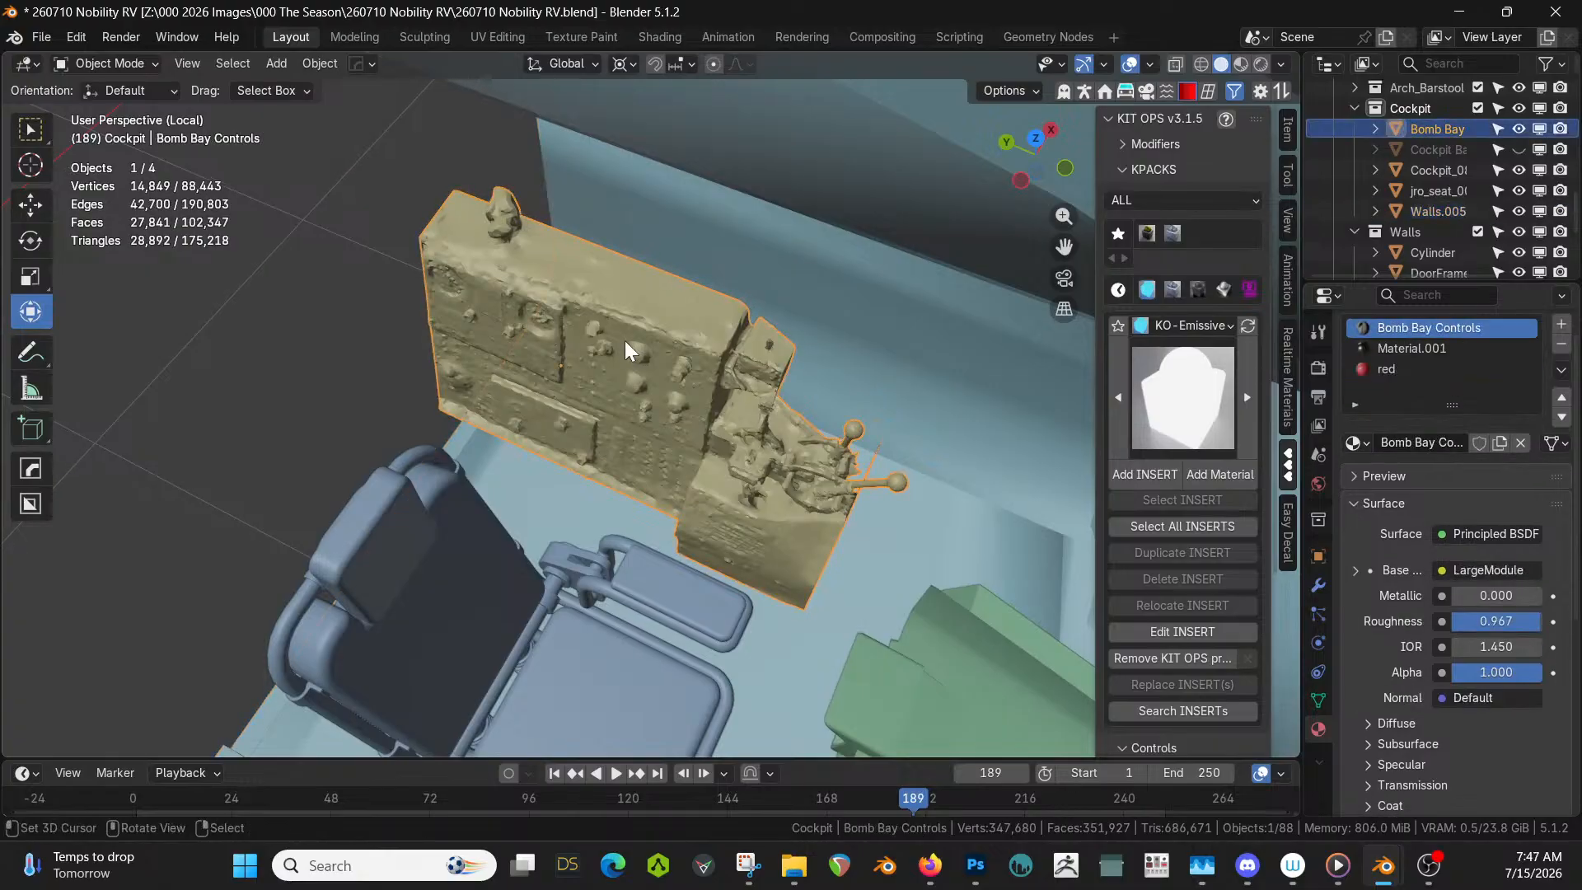
key("r")
key("z")
key("Escape")
- Set the transform pivot to Median Point and rotate the Bomb Bay Controls 90° about the Z axis
left_click(625, 63)
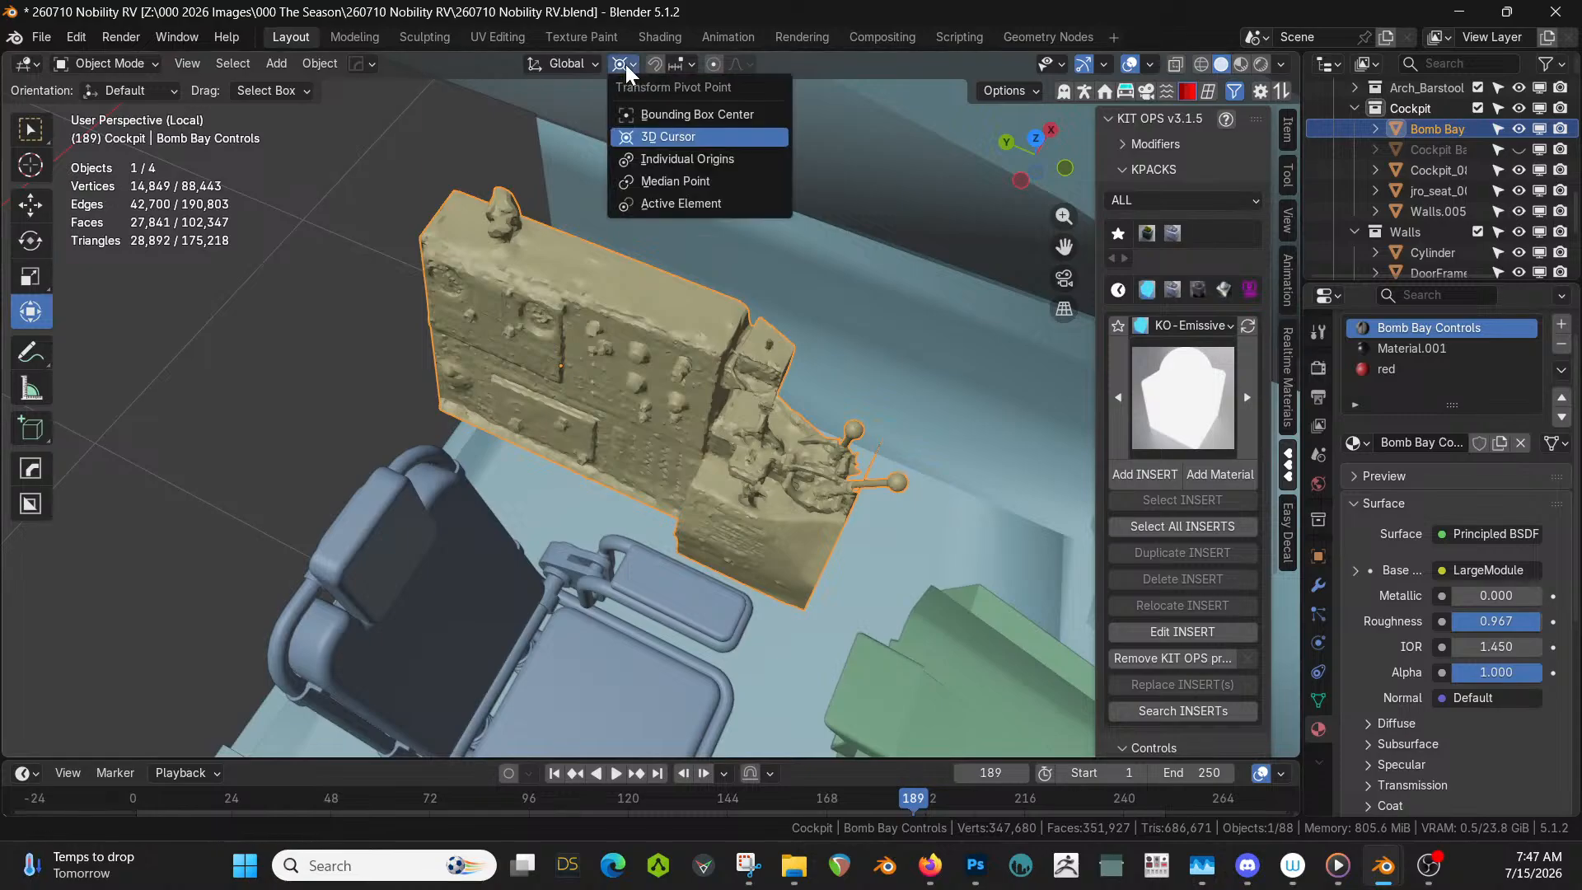
left_click(687, 186)
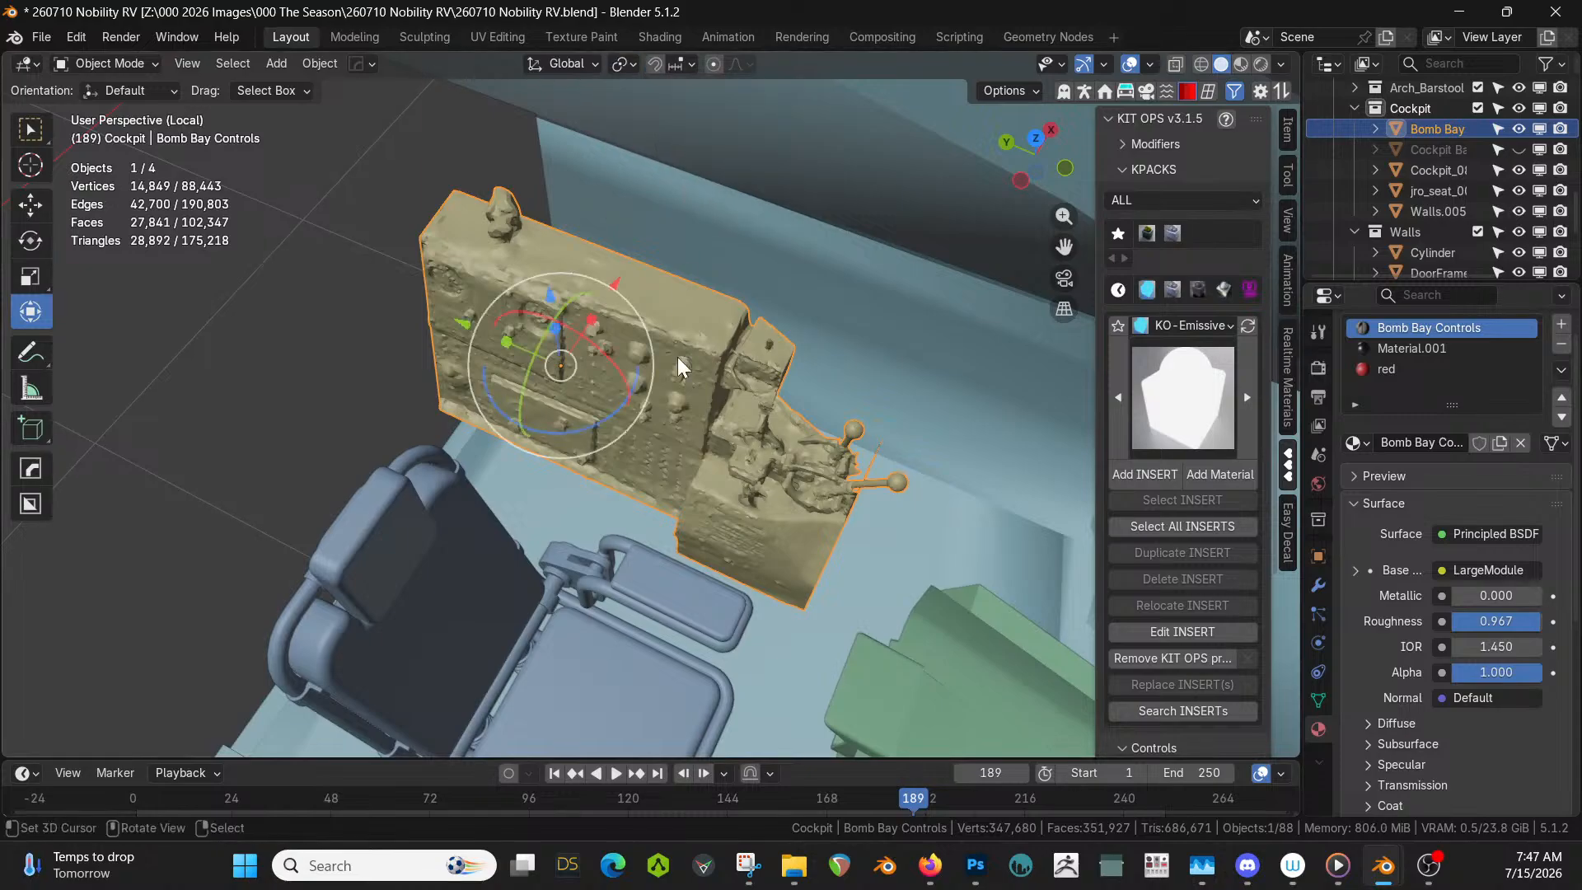
type("rz90")
key("Return")
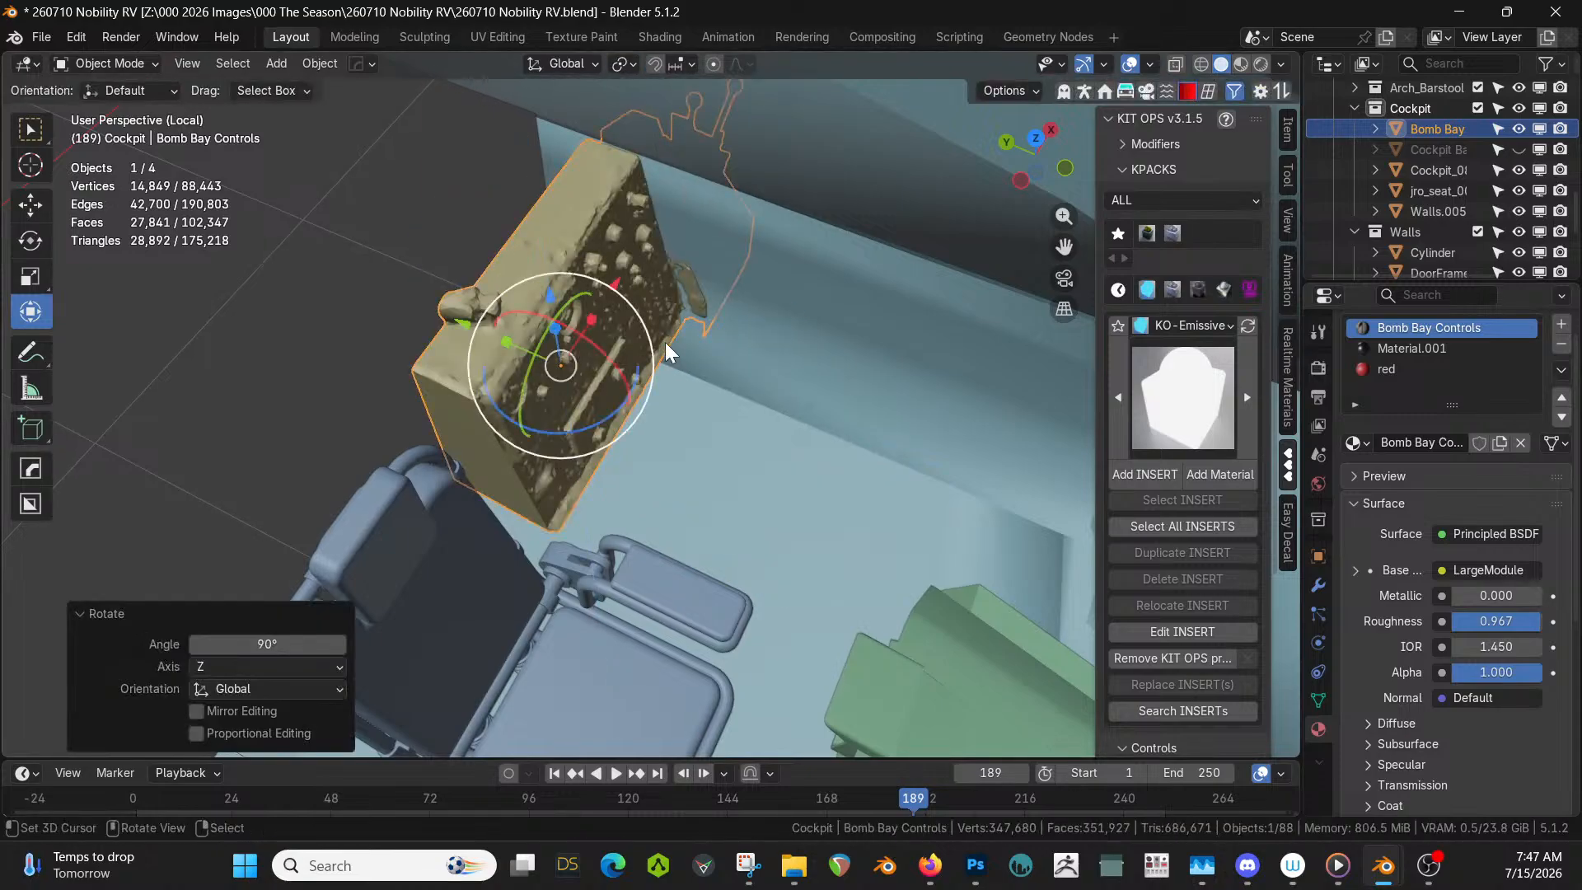
- Move the Bomb Bay Controls about -0.60 m along the X axis, behind the left pilot seat
middle_click_drag(665, 343, 661, 300)
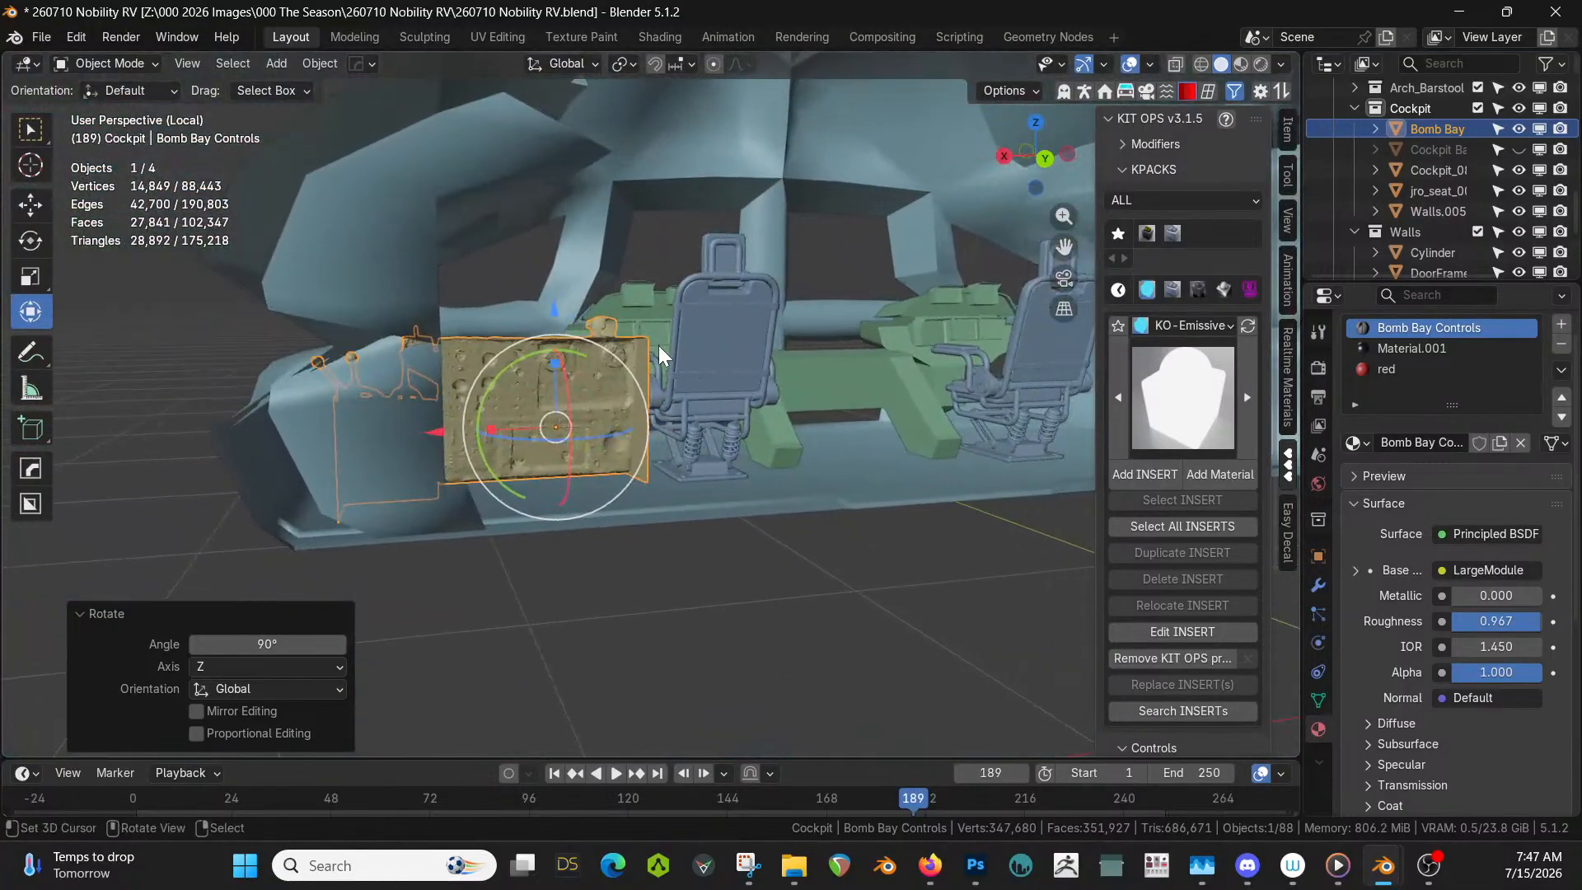
key("g")
key("x")
left_click(780, 348)
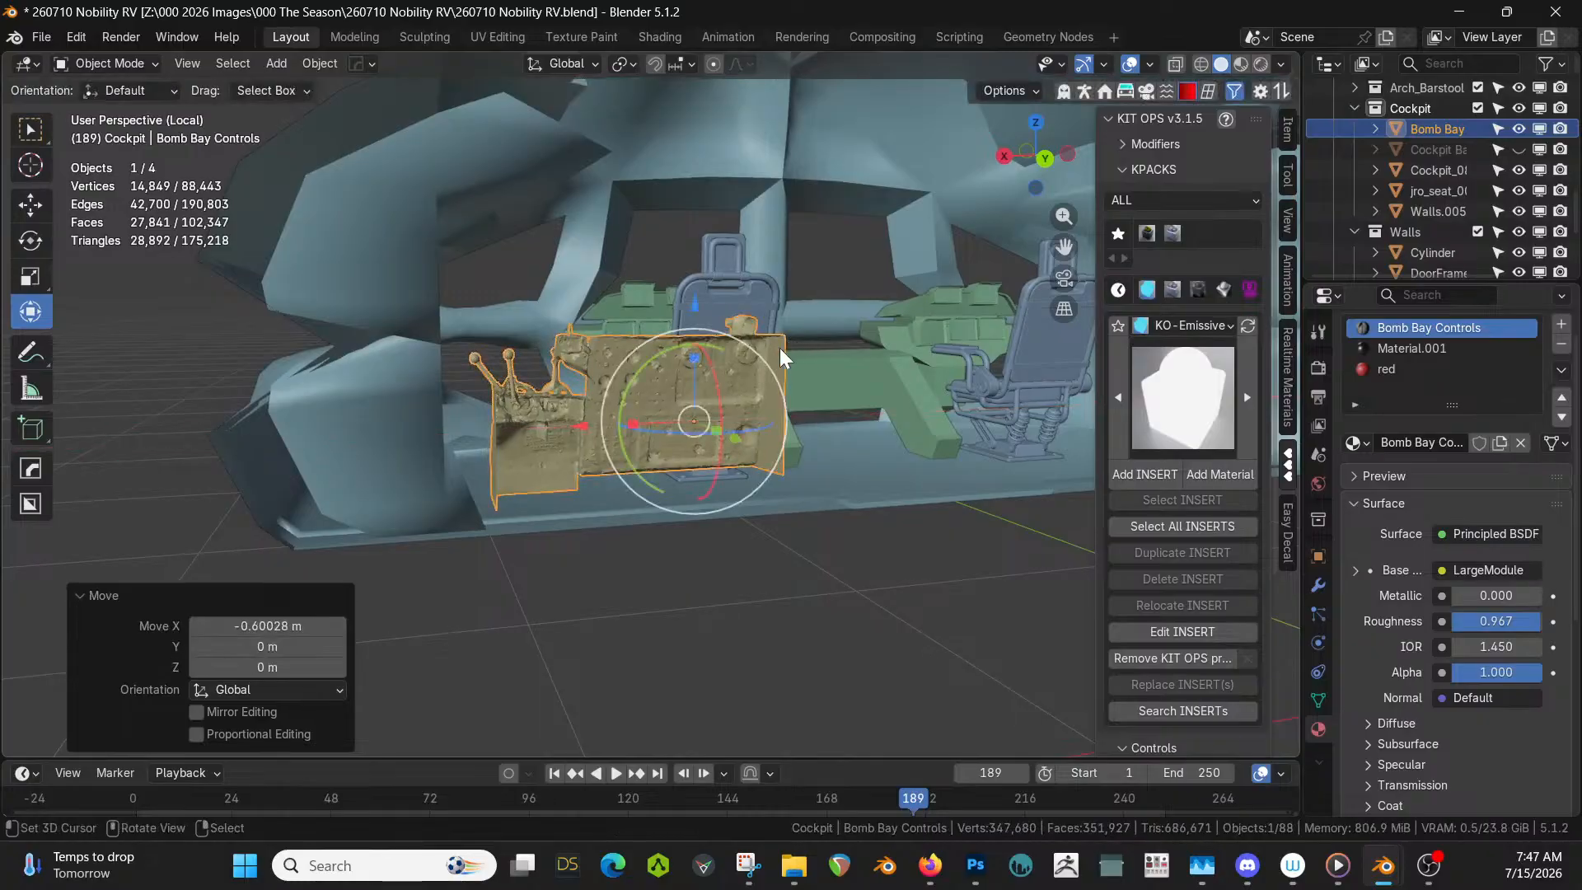
key("g")
key("y")
right_click(785, 249)
- Raise the Bomb Bay Controls about 0.51 m and shift them about -0.20 m along the X axis
key("g")
key("z")
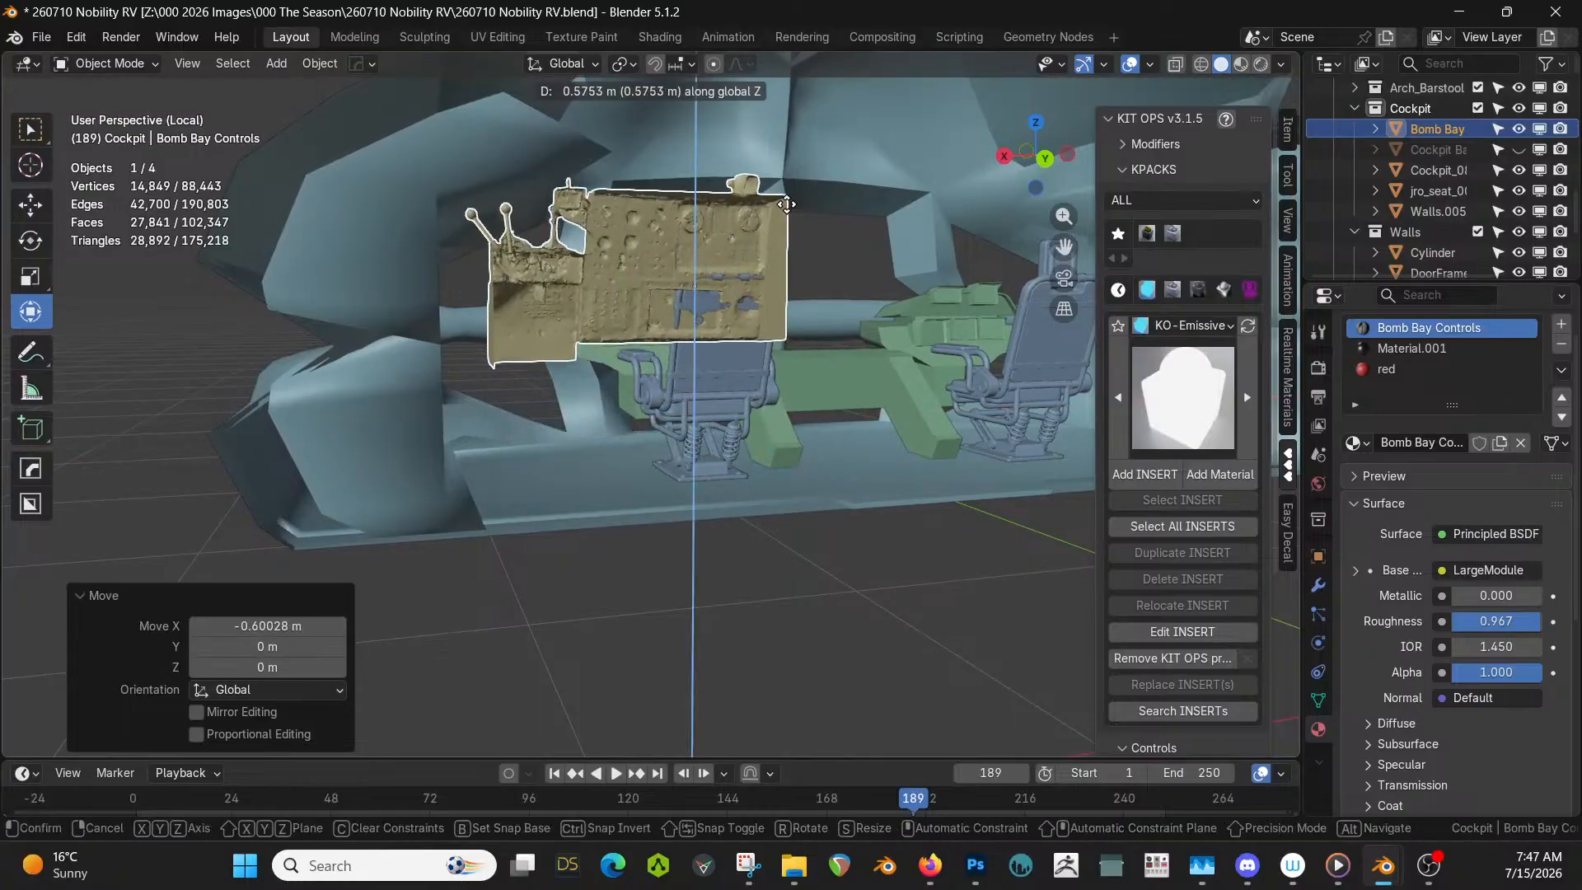
left_click(786, 219)
middle_click_drag(786, 220, 595, 454)
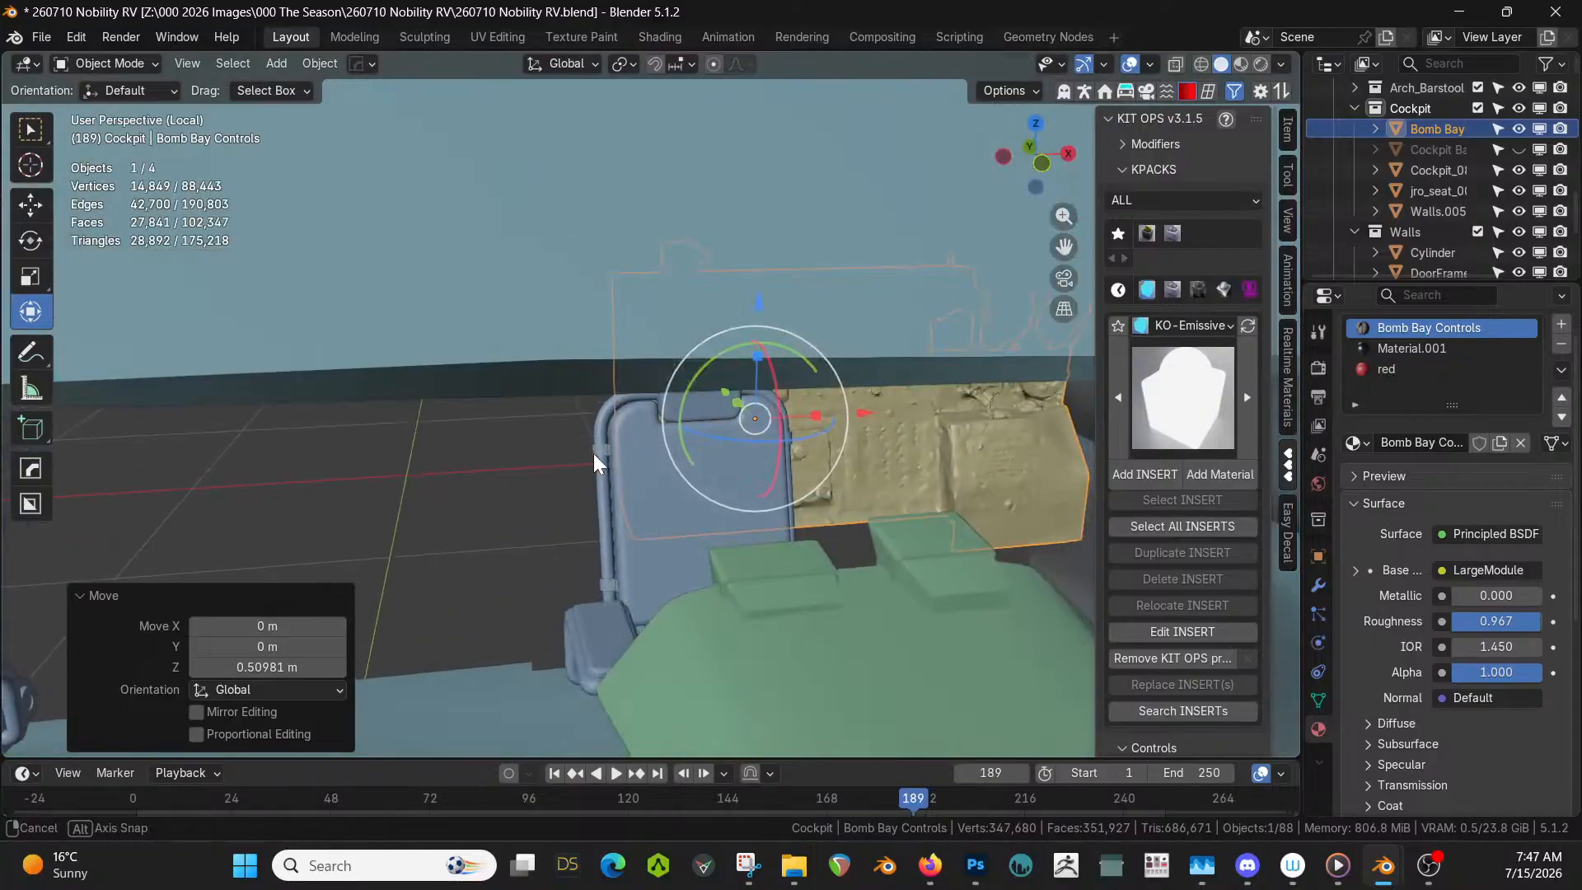
left_click_drag(855, 413, 816, 424)
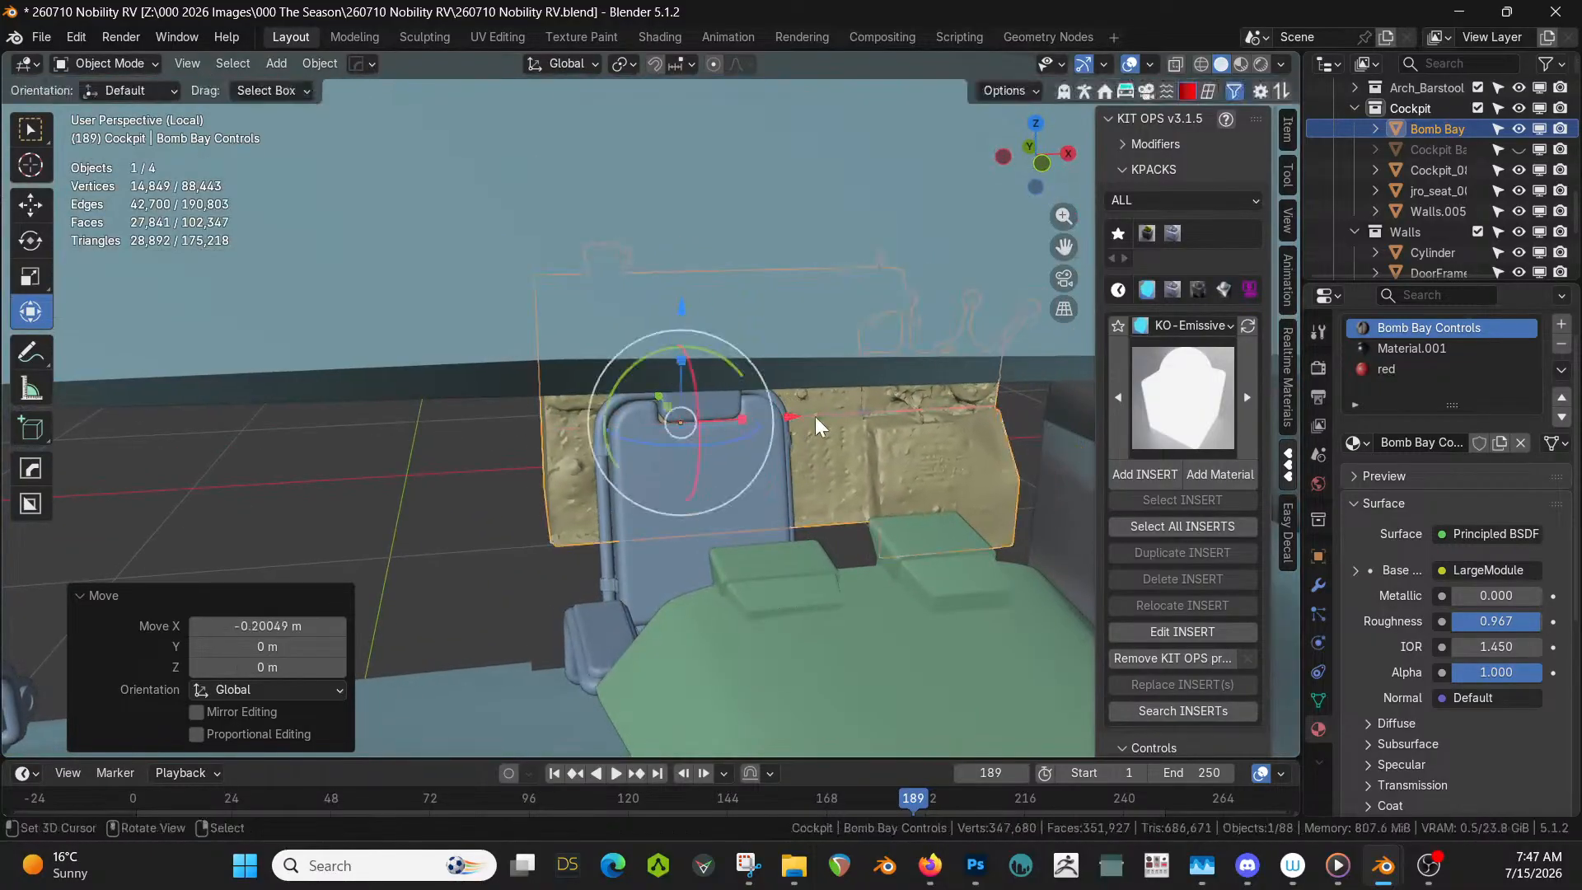
- Unhide the hidden object in the Cockpit collection and move the Bomb Bay Controls about 0.11 m along the global Y axis
left_click(1521, 149)
middle_click_drag(627, 387, 610, 554)
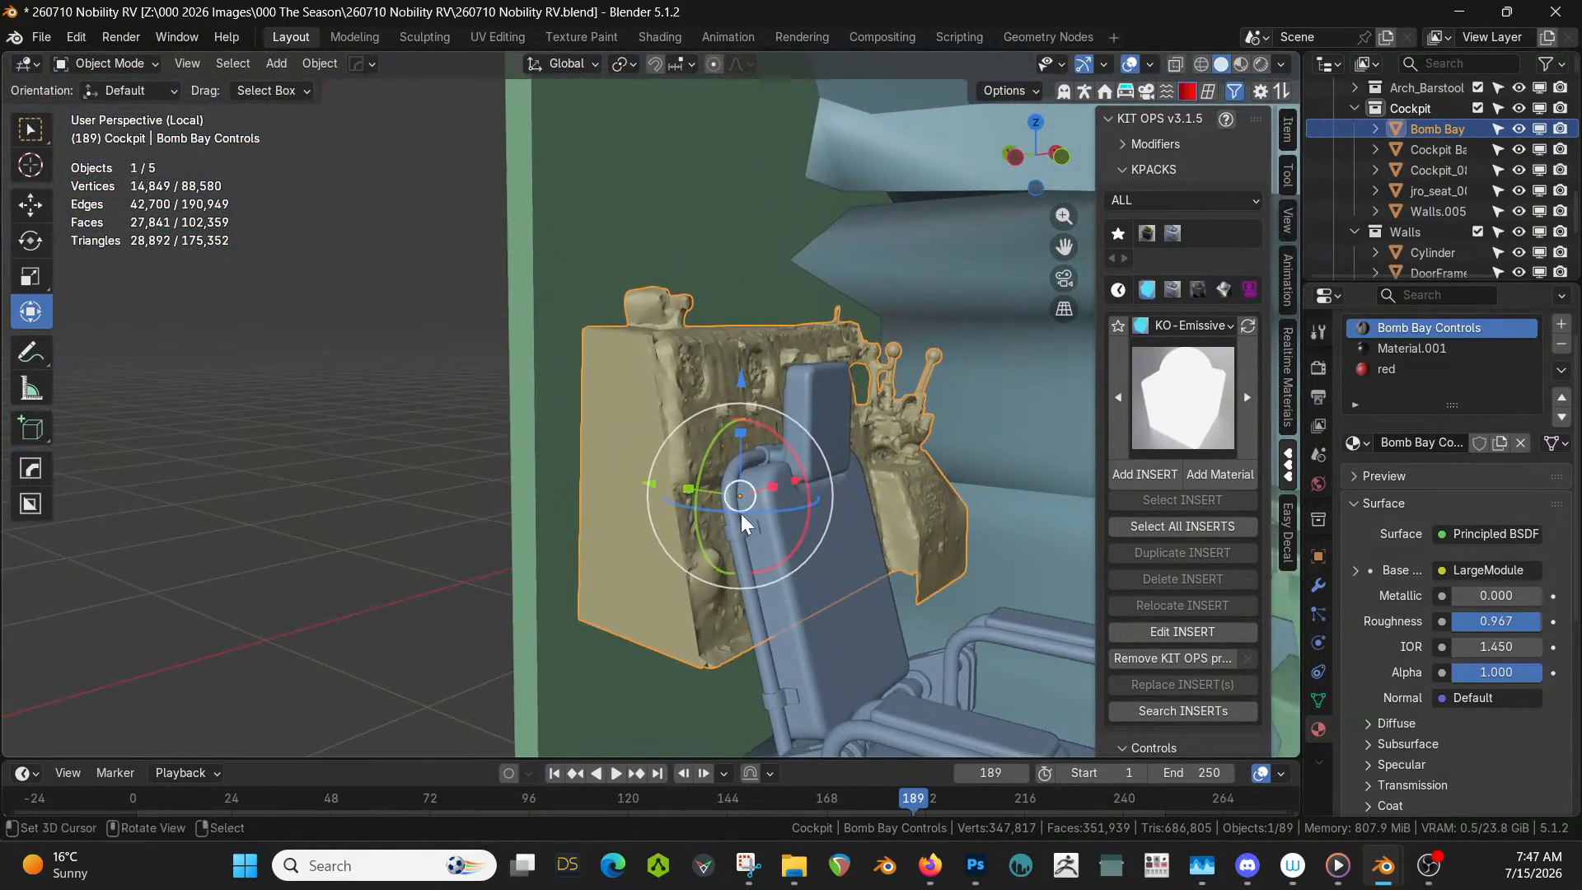
key("g")
key("y")
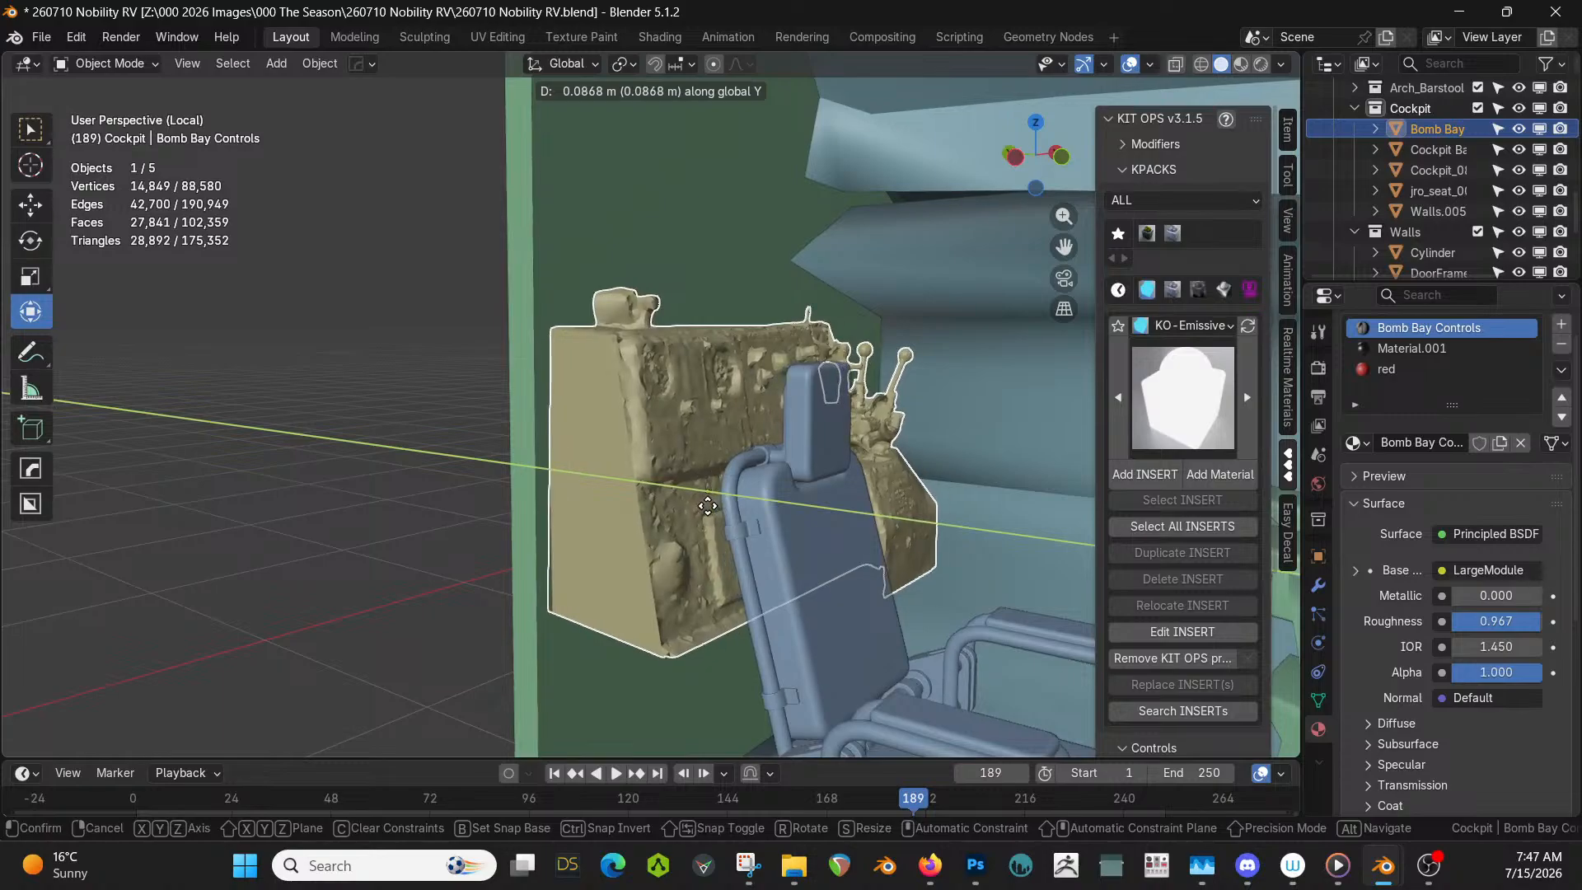
left_click(701, 496)
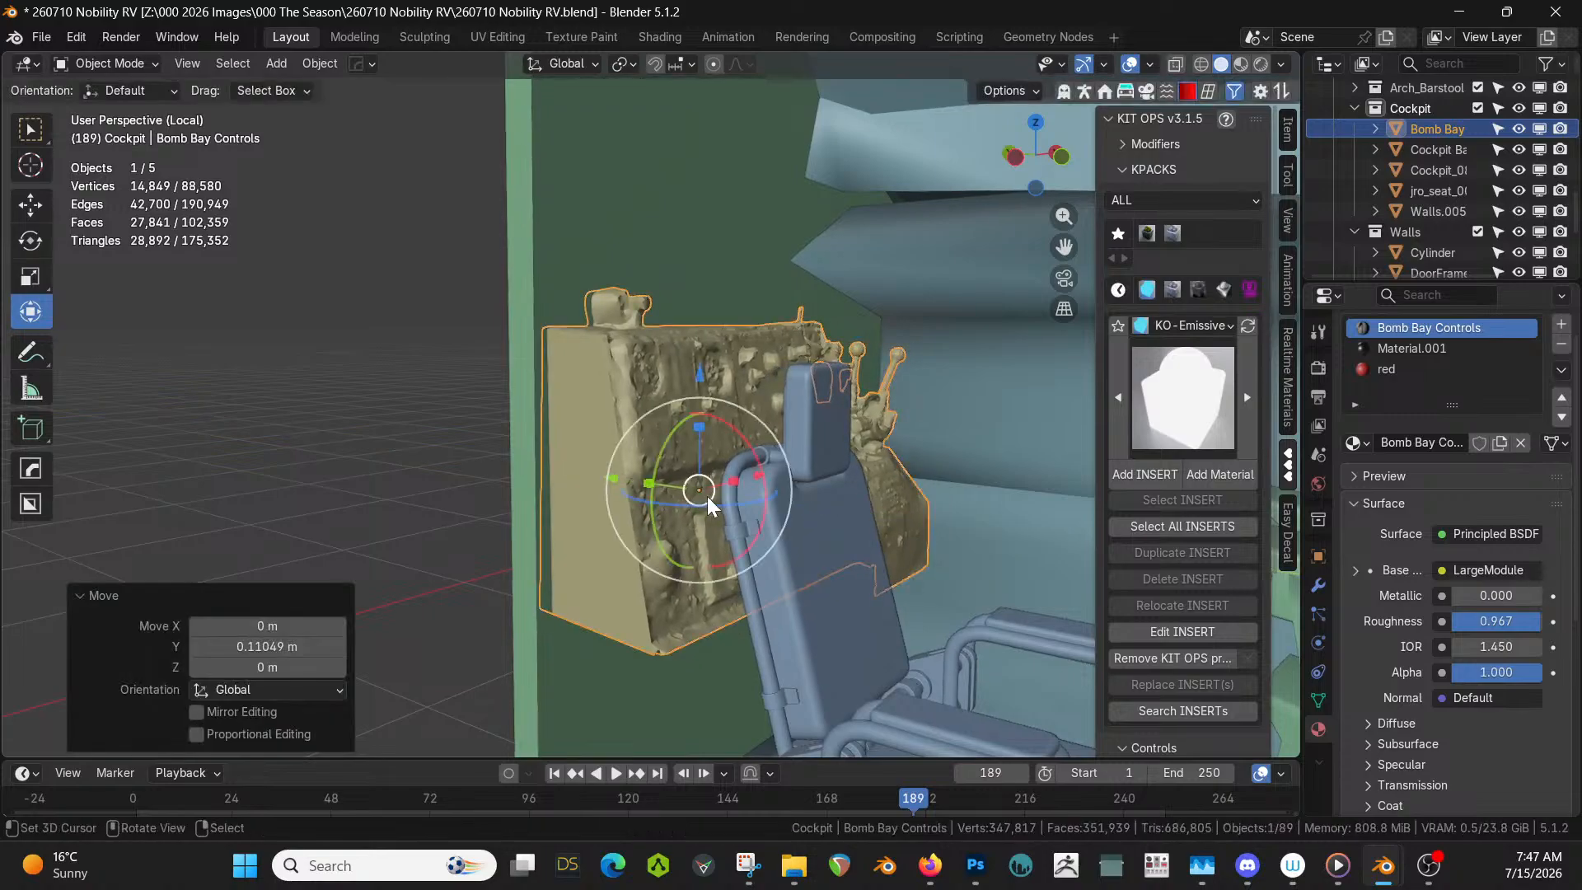
middle_click_drag(707, 496, 452, 590)
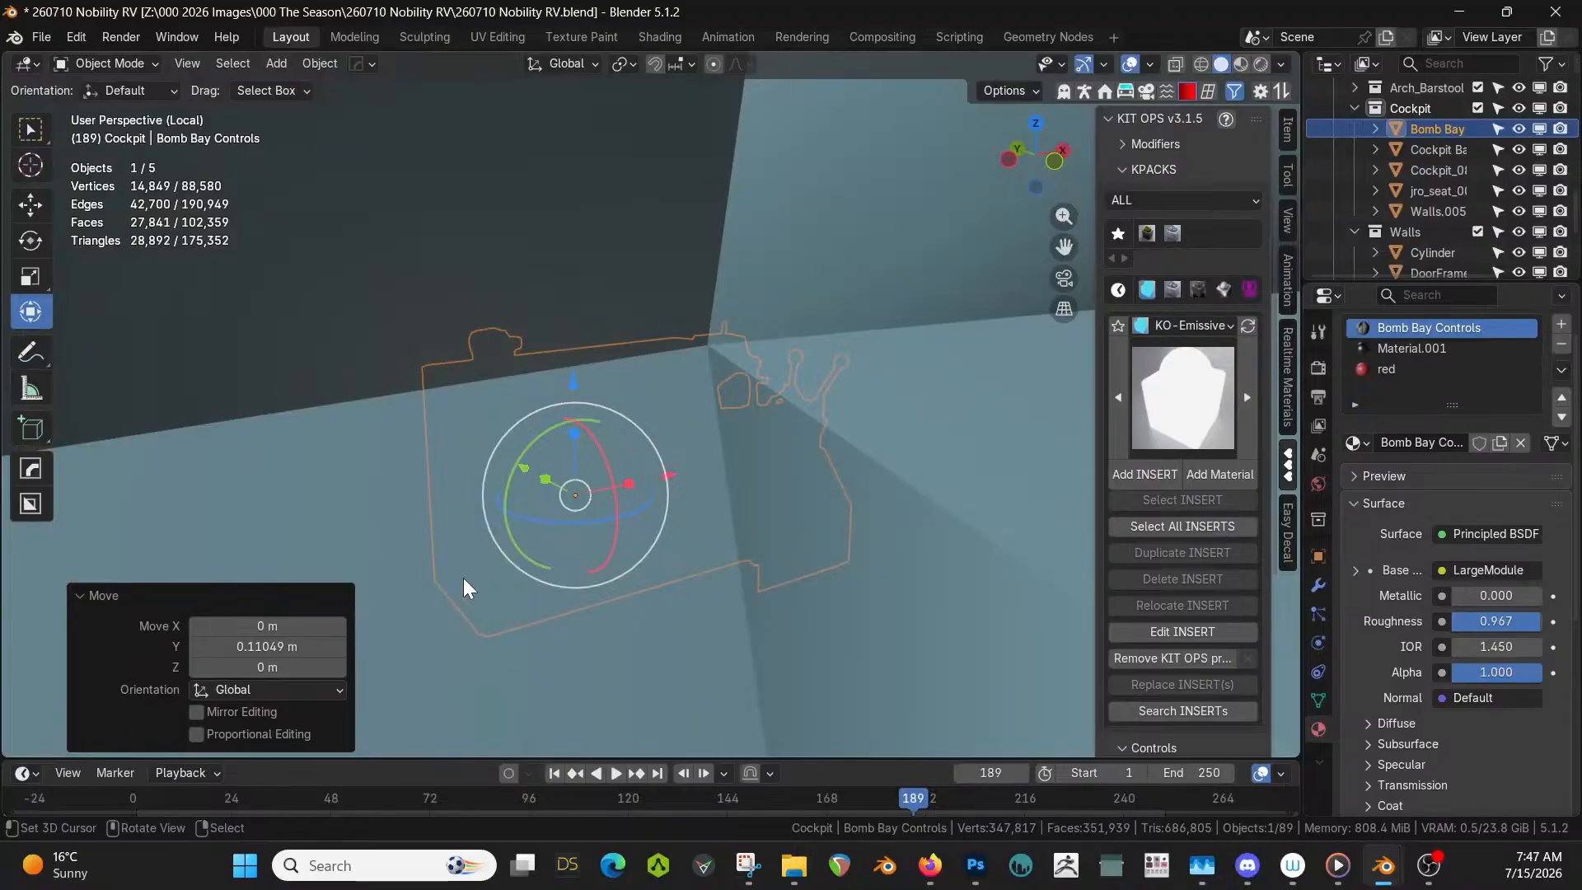
- Isolate the Bomb Bay Controls in Local View, open its mesh for editing and select the large flat end face
key("KP_Divide")
key("KP_Divide")
key("Tab")
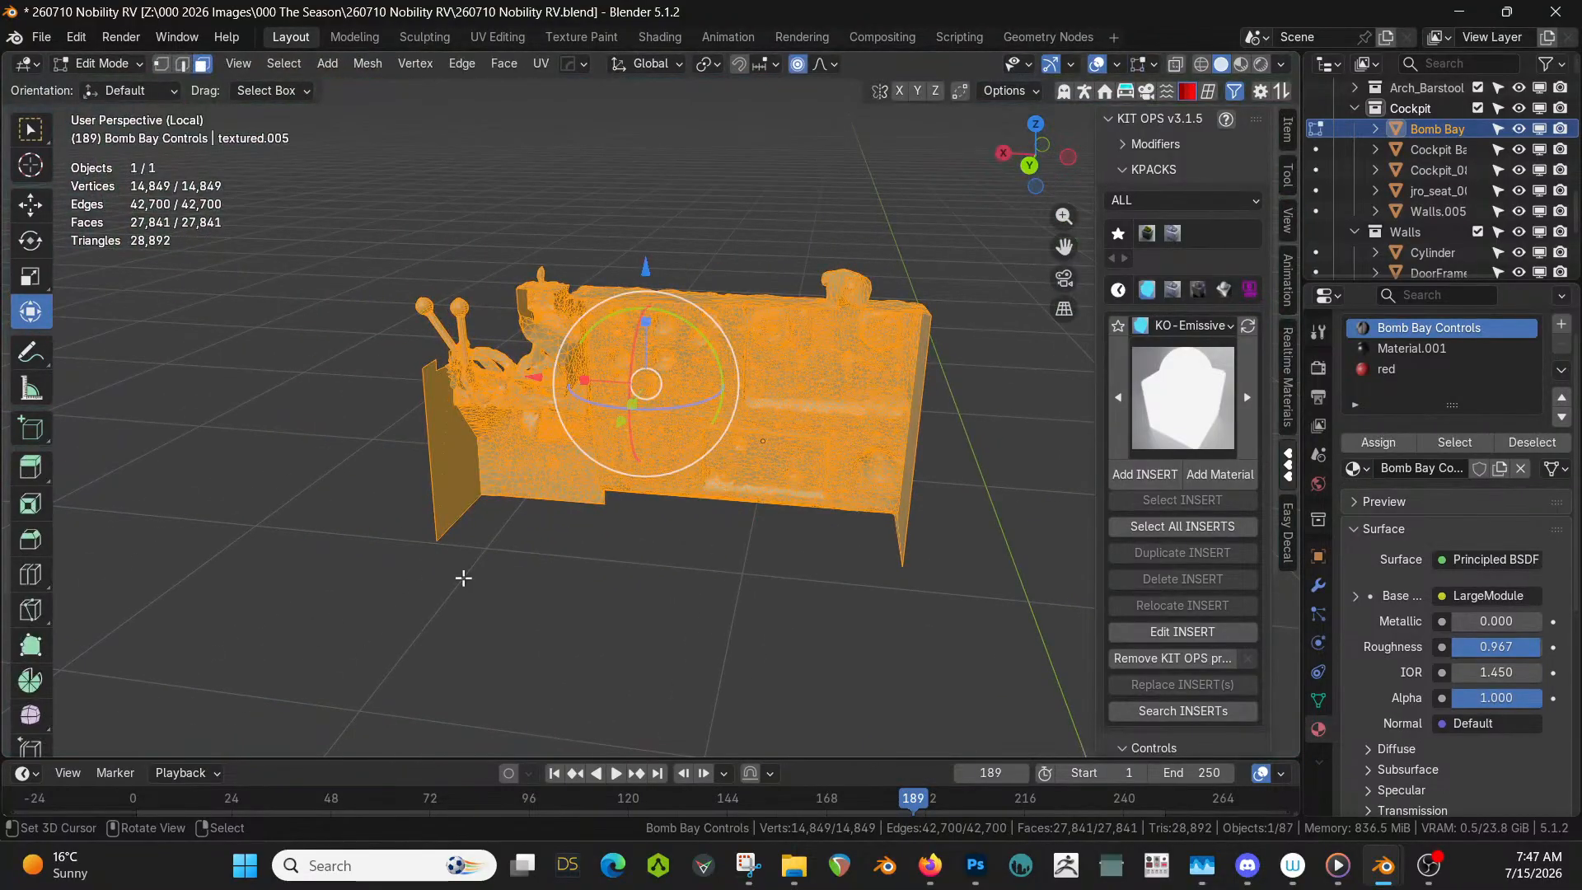
middle_click_drag(459, 577, 570, 416)
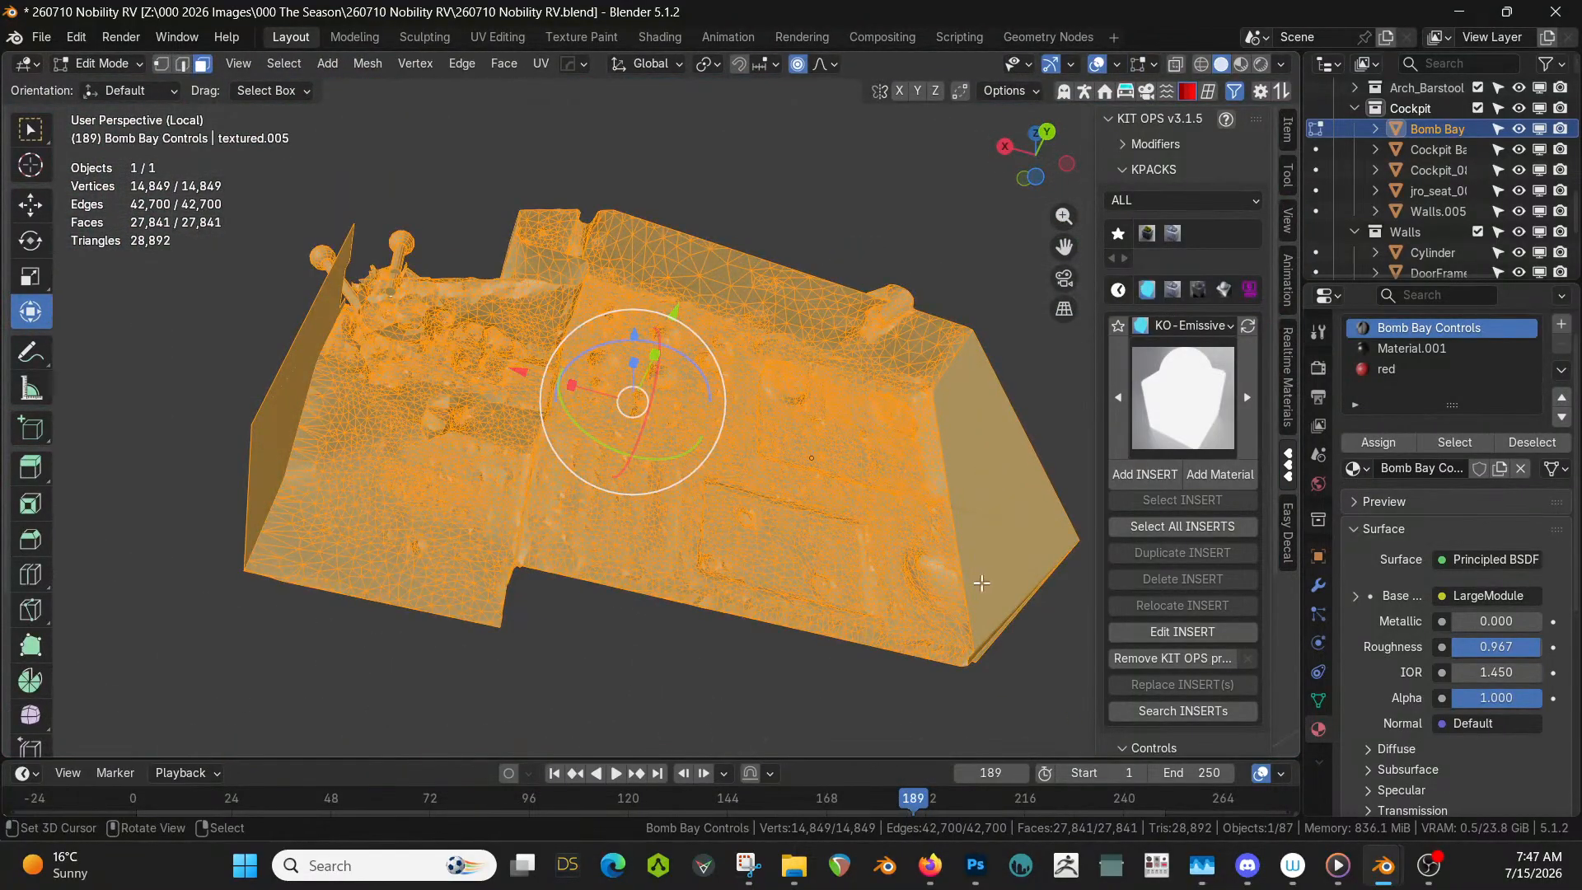
middle_click_drag(982, 583, 1014, 628)
left_click(997, 529)
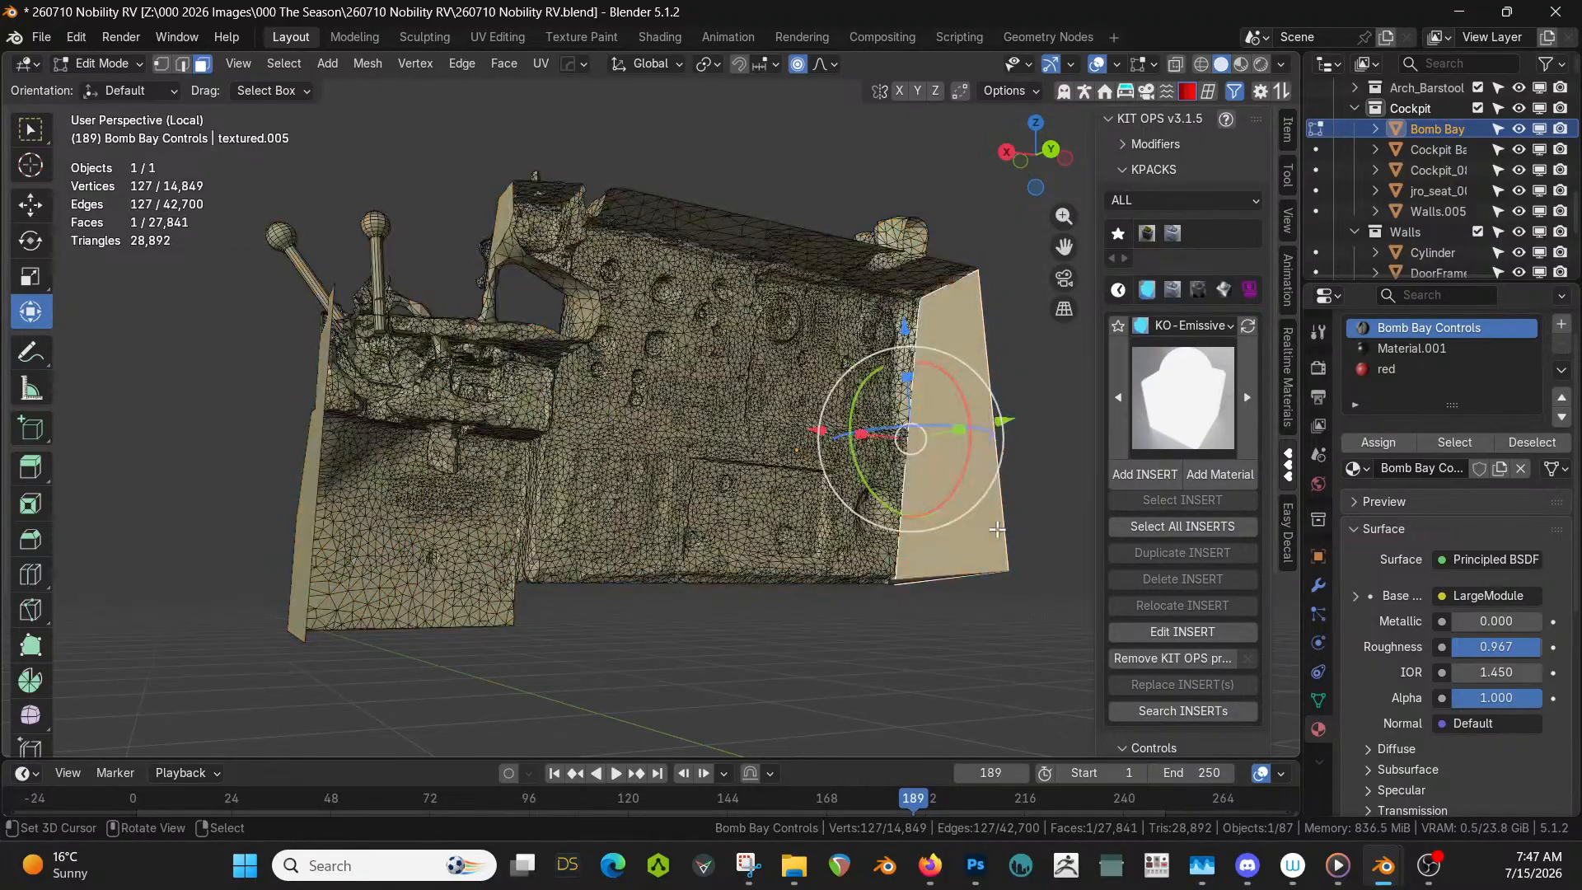
middle_click_drag(1002, 541, 829, 508)
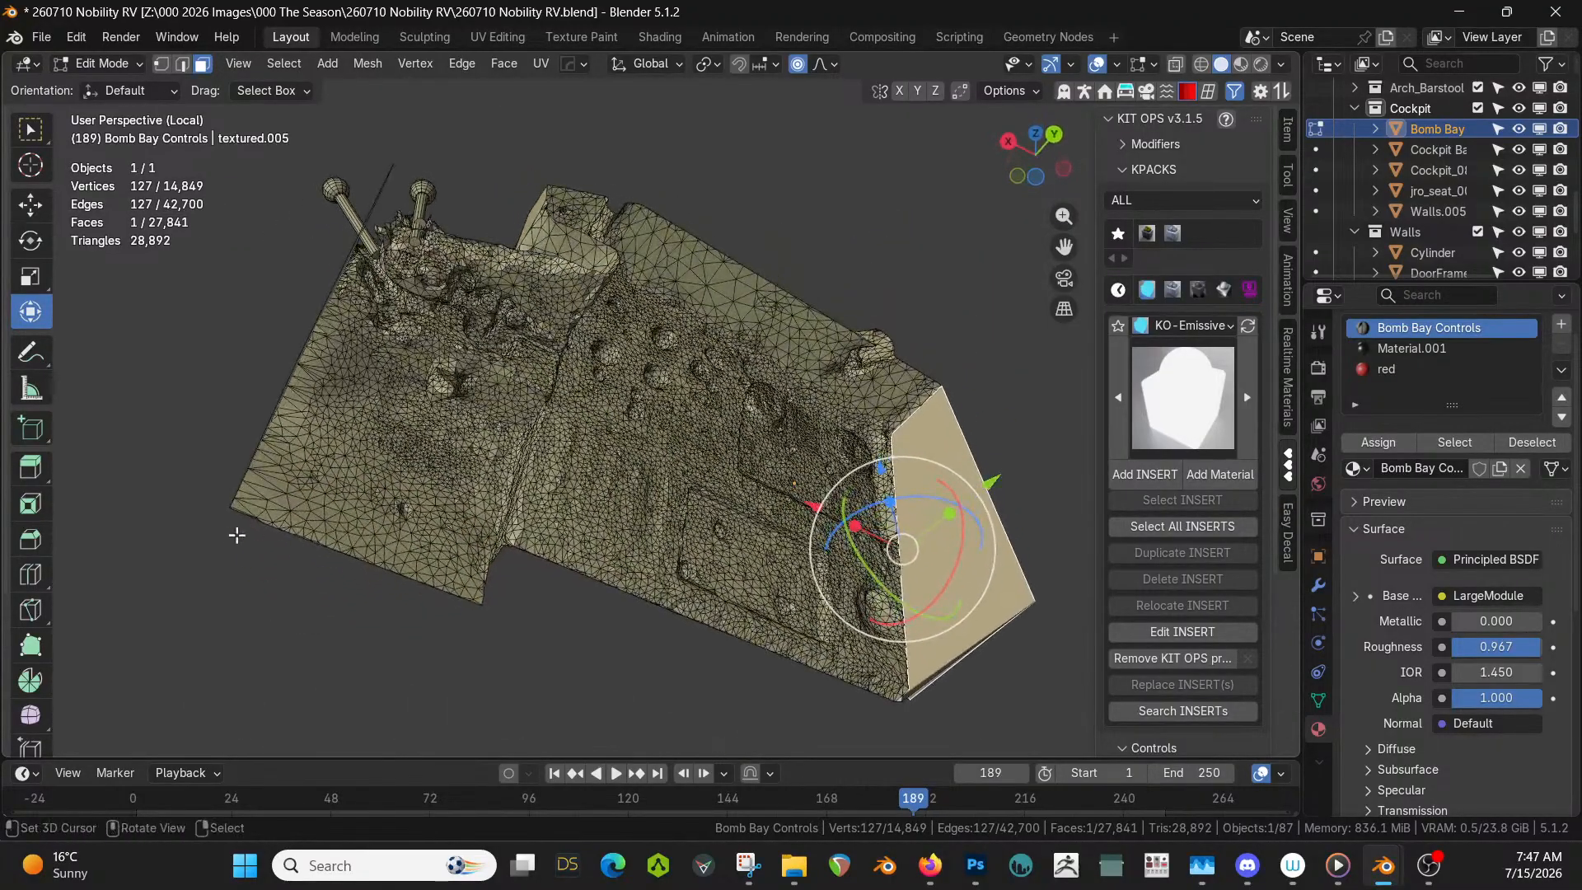
- Try to close the open underside by filling a face between the bottom edges of the two end panels
key("2")
scroll(243, 530, "up", 2)
middle_click_drag(242, 529, 648, 485, "shift")
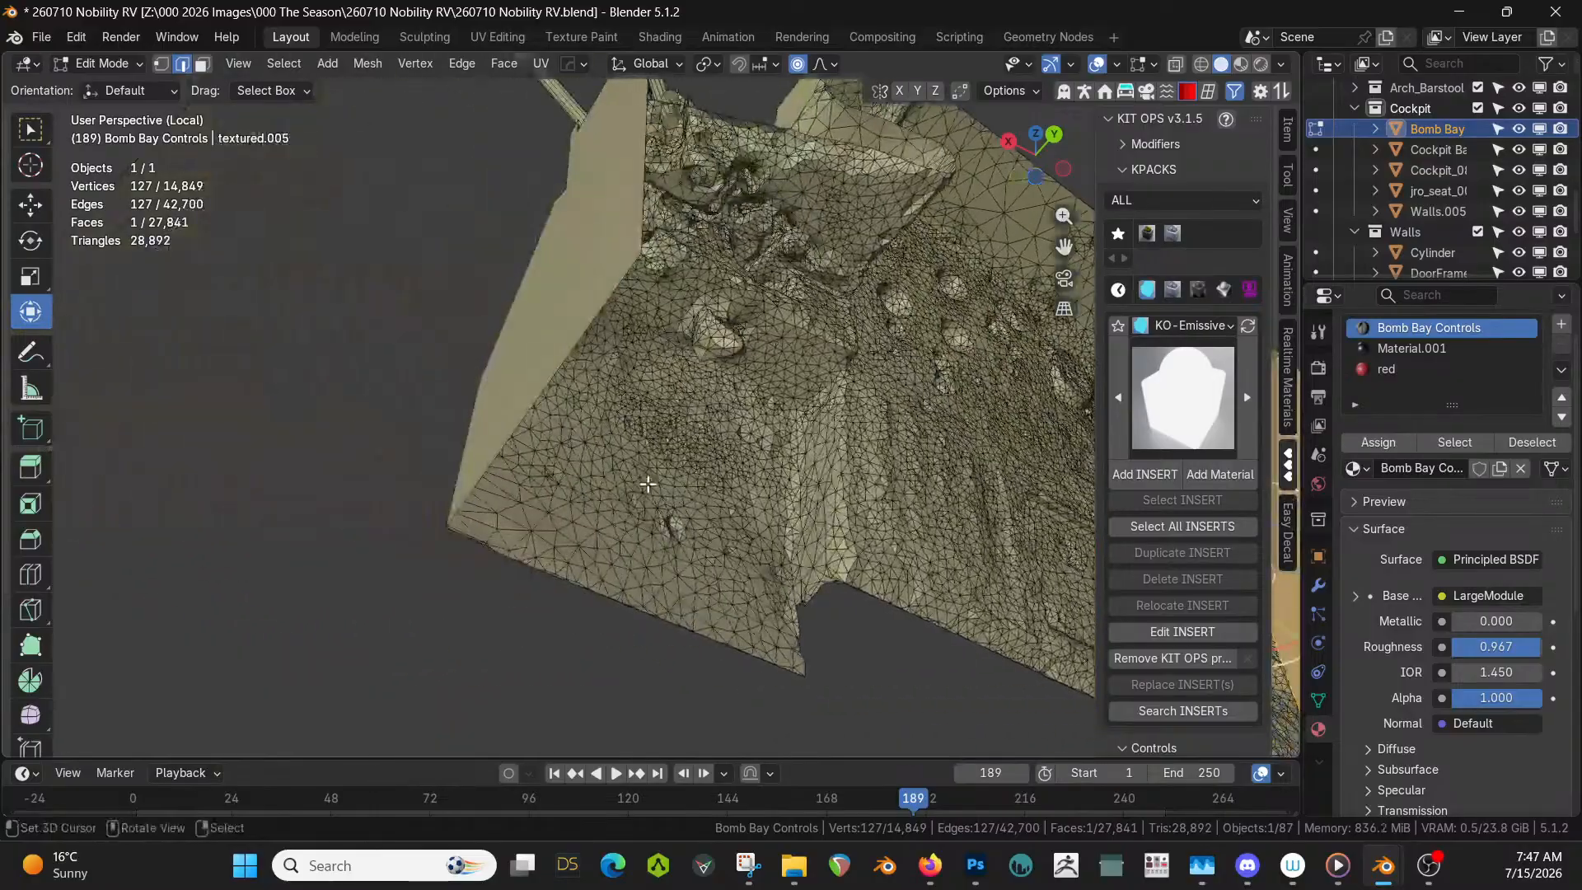
left_click(546, 391, "shift")
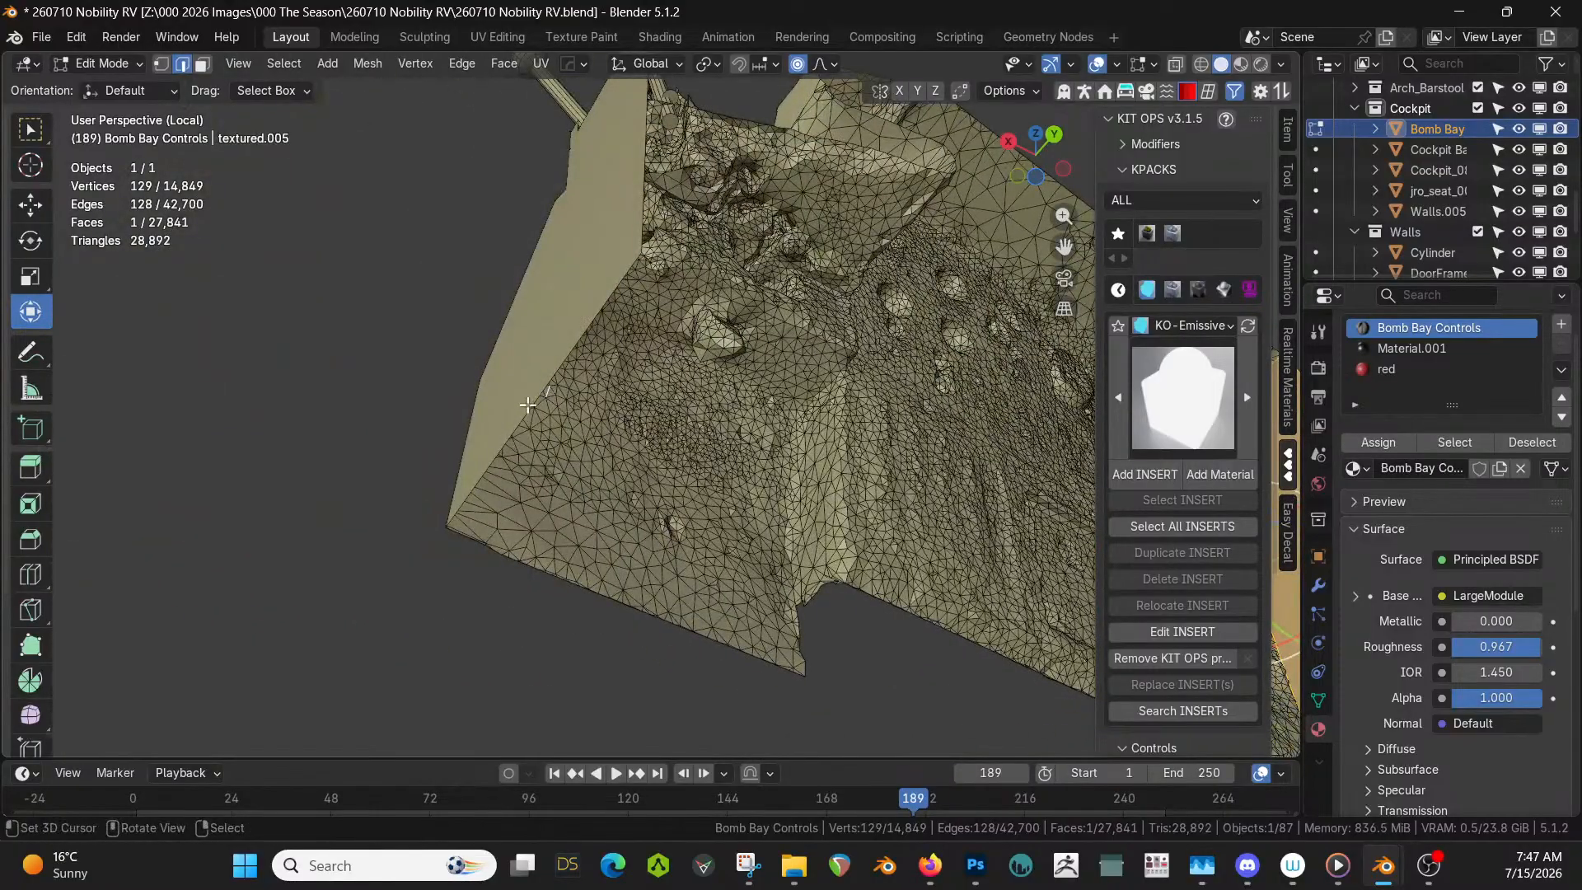
left_click(528, 406)
middle_click_drag(537, 407, 631, 655)
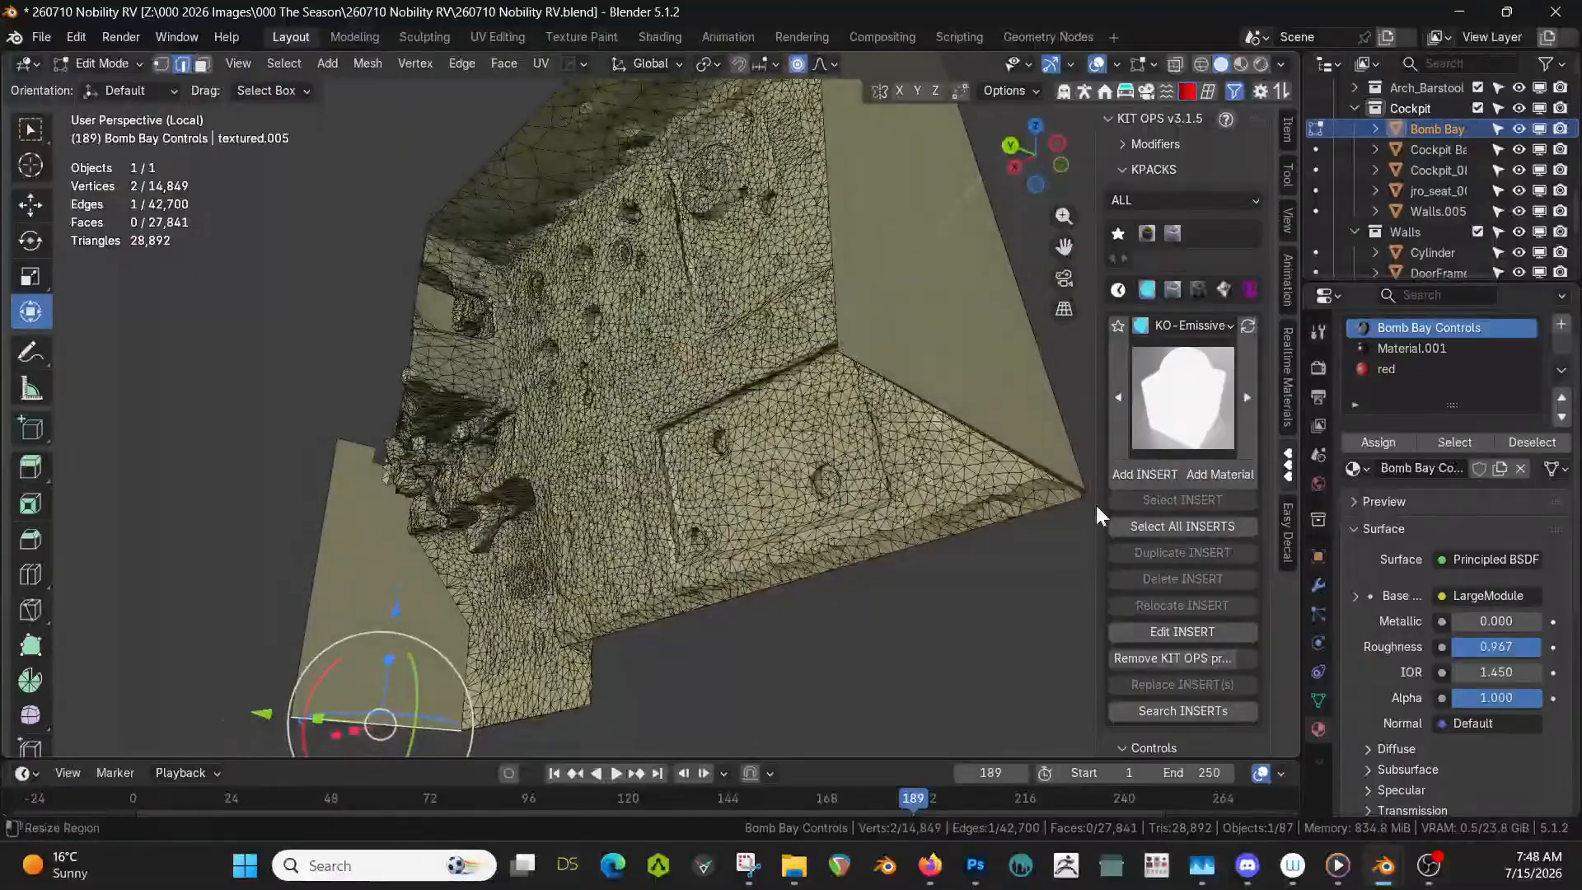
left_click(1046, 468, "shift")
key("f")
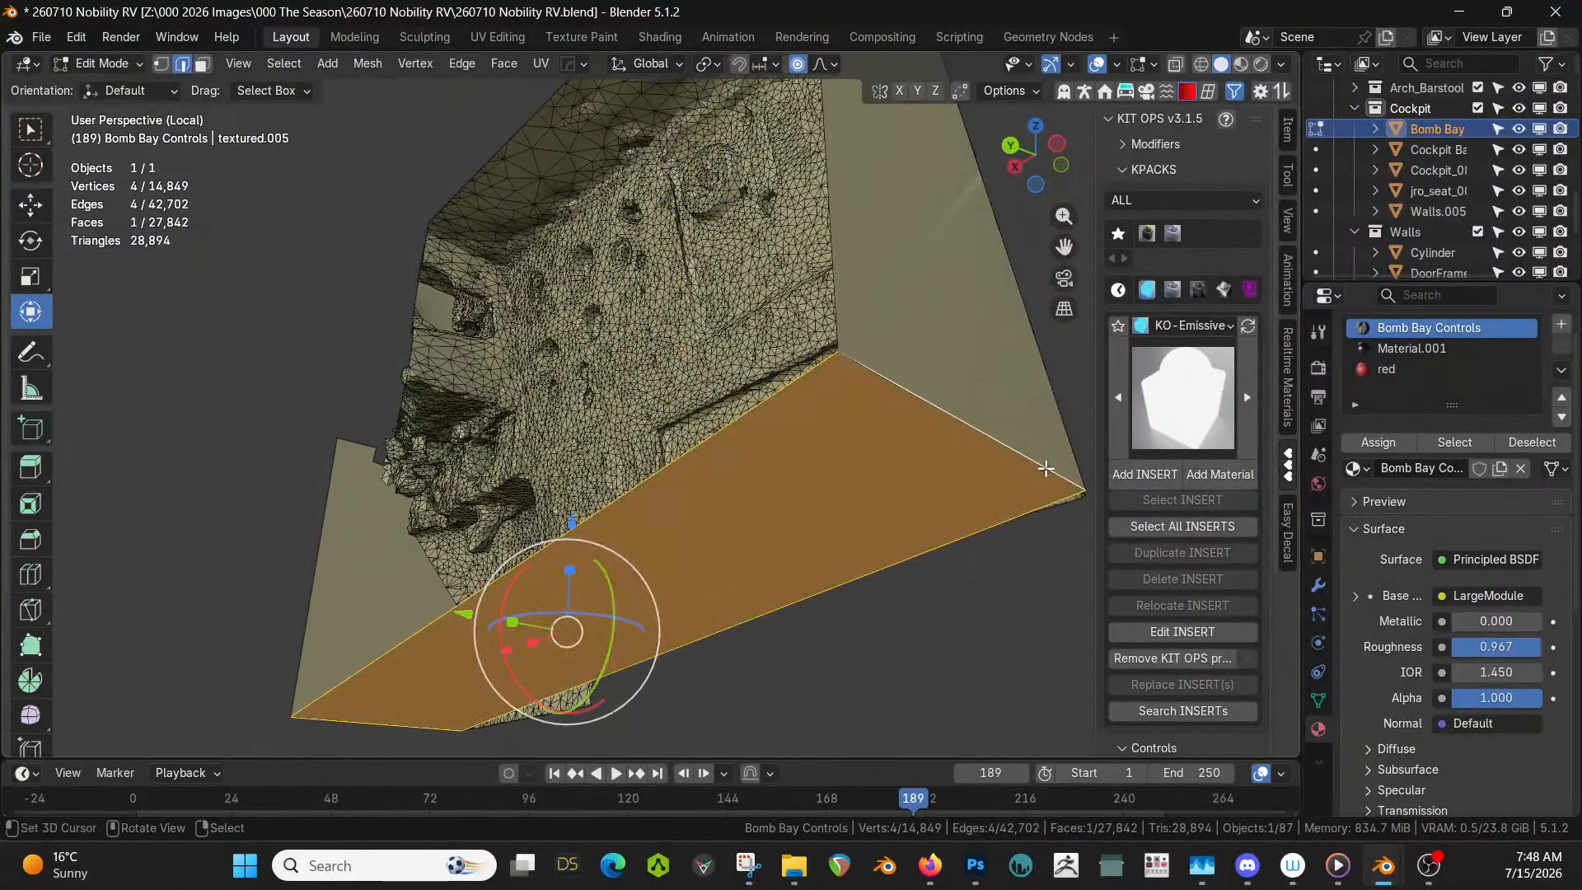
middle_click_drag(1046, 468, 812, 515)
scroll(756, 562, "down", 5)
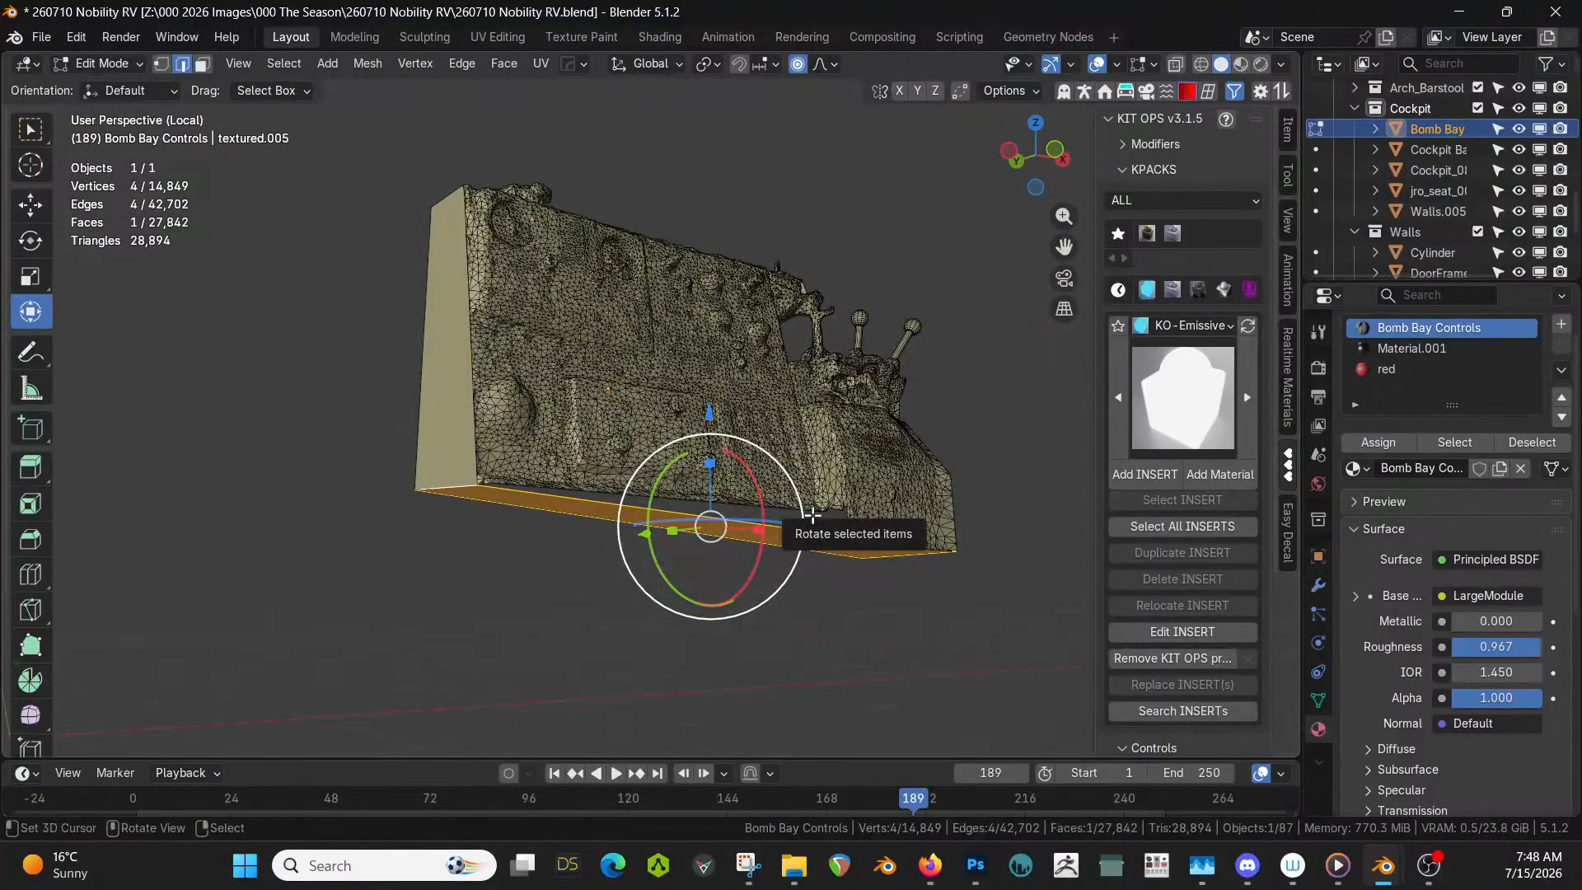
key("ctrl+z")
- Extrude the lever-side end face about -0.39 m along its normal, under the control box
middle_click_drag(816, 515, 687, 517)
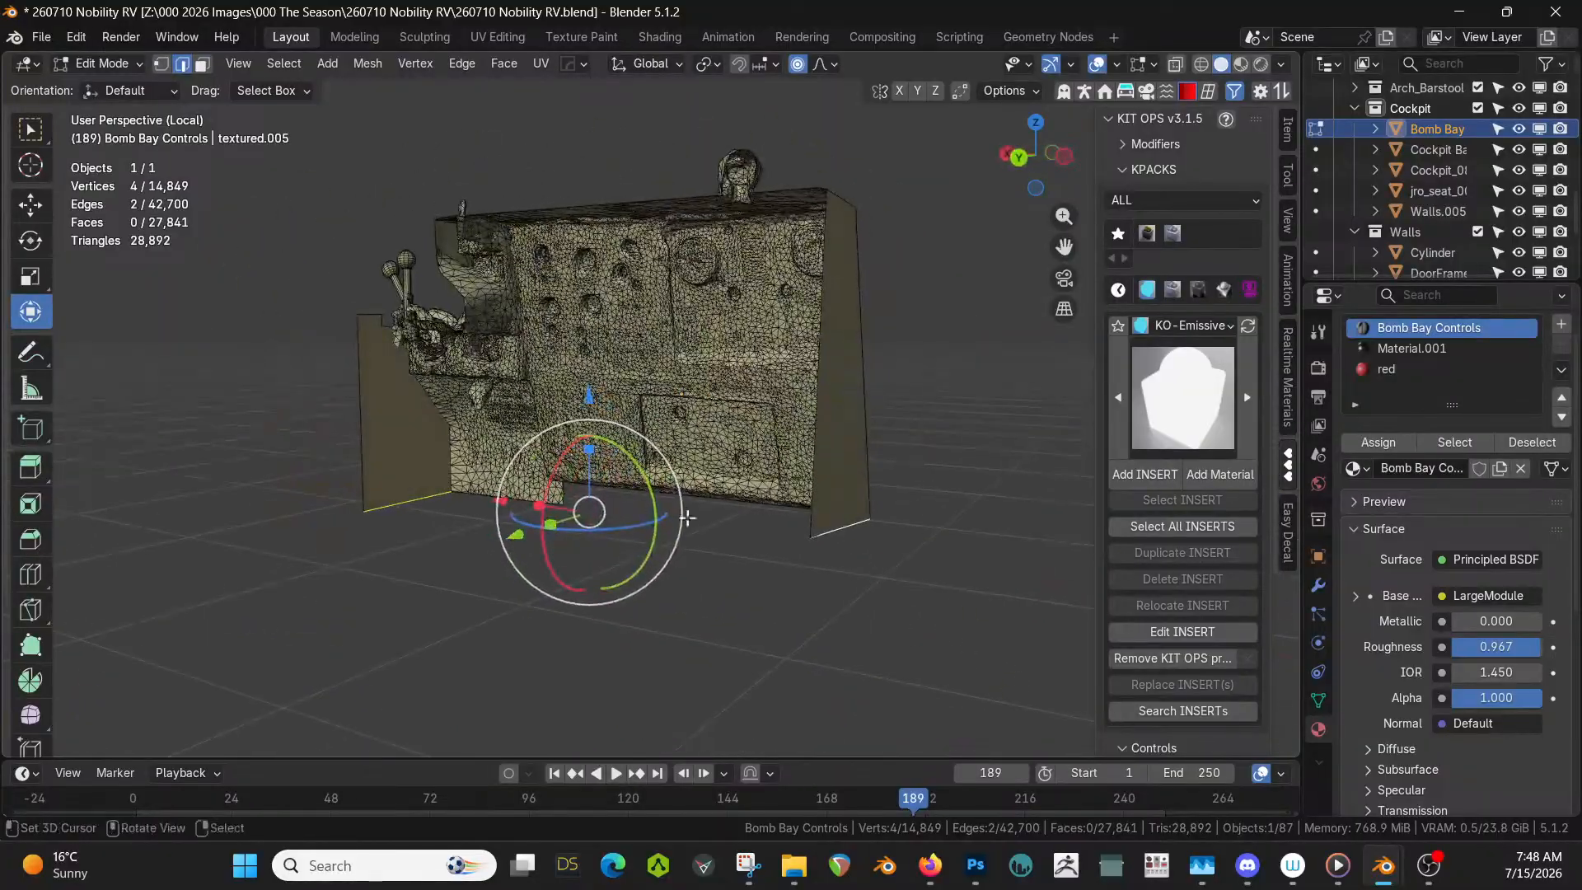
right_click(399, 449)
key("3")
right_click(403, 435)
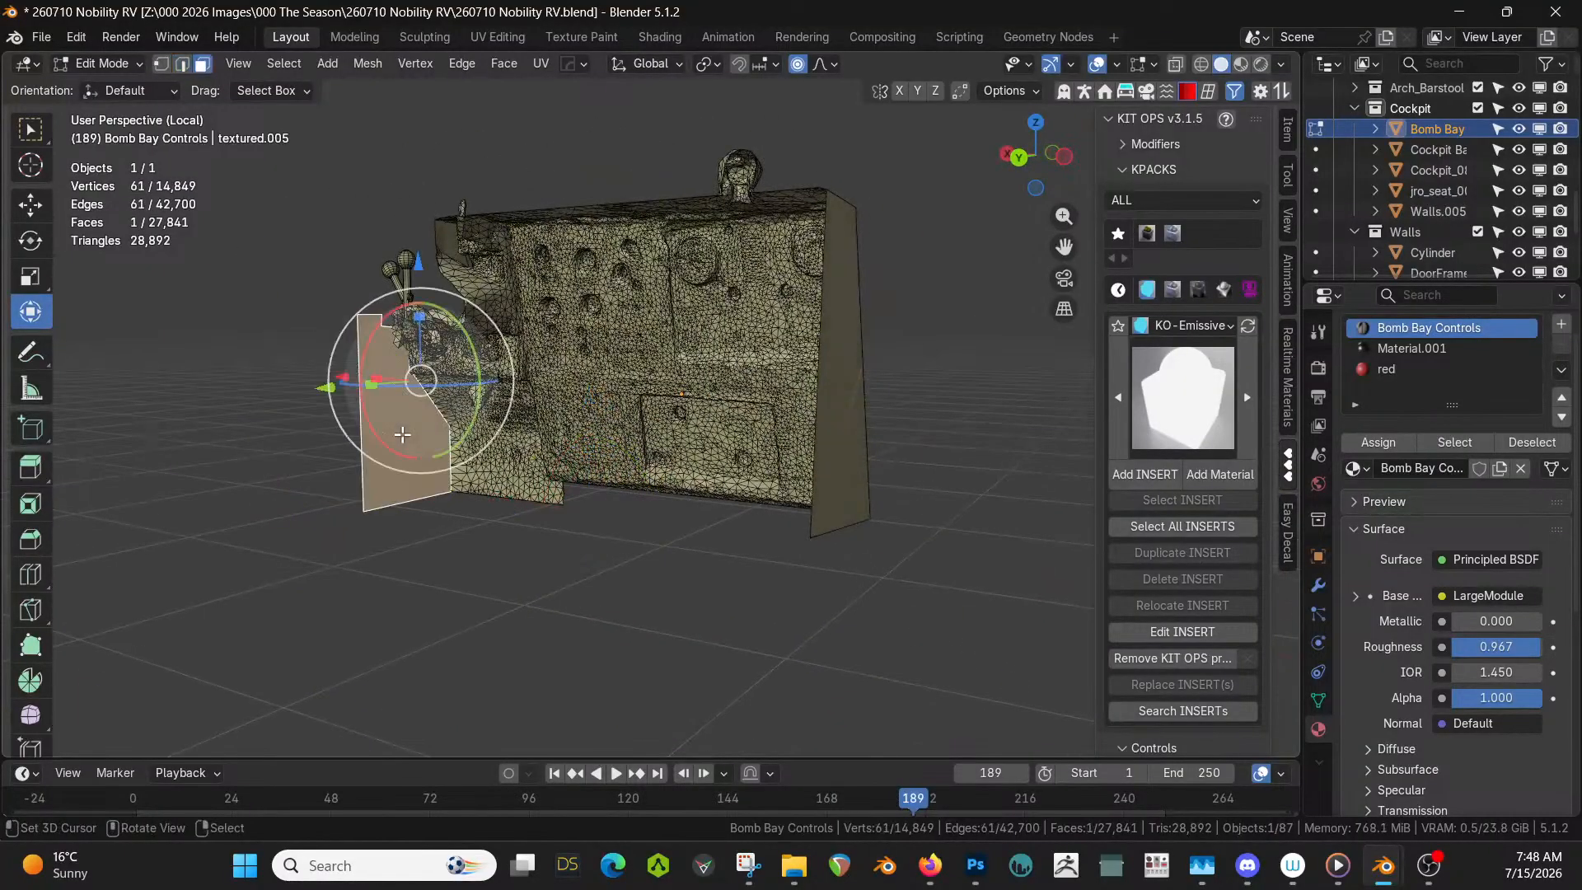
key("e")
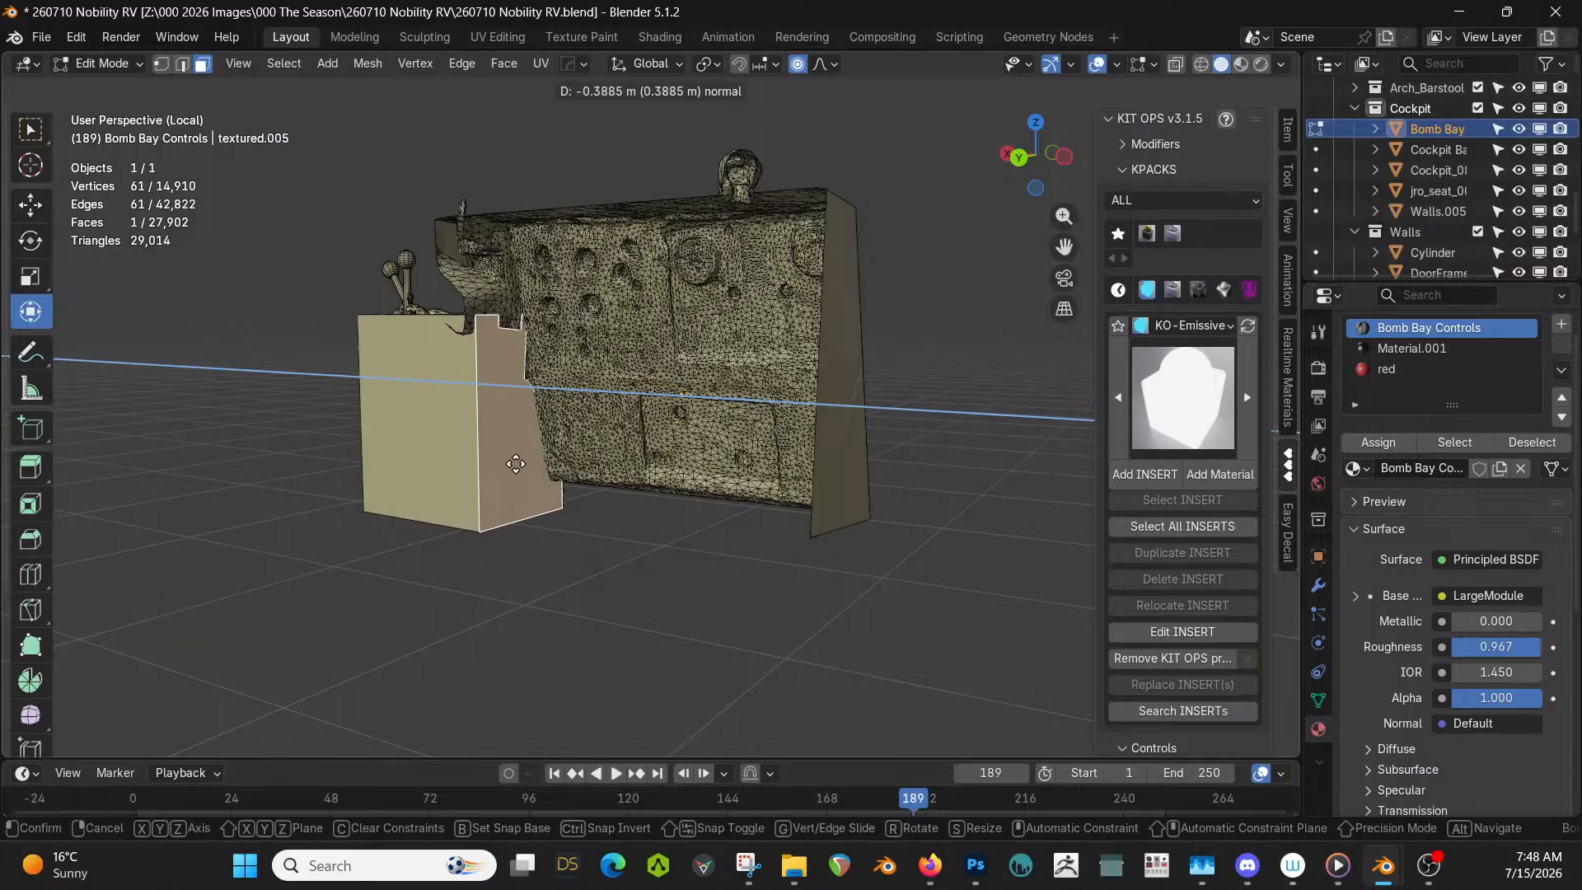
left_click(516, 464)
mouse_move(516, 464)
middle_mouse_down()
mouse_move(286, 544)
mouse_move(141, 532)
mouse_move(96, 497)
mouse_move(92, 462)
mouse_move(527, 463)
middle_mouse_up()
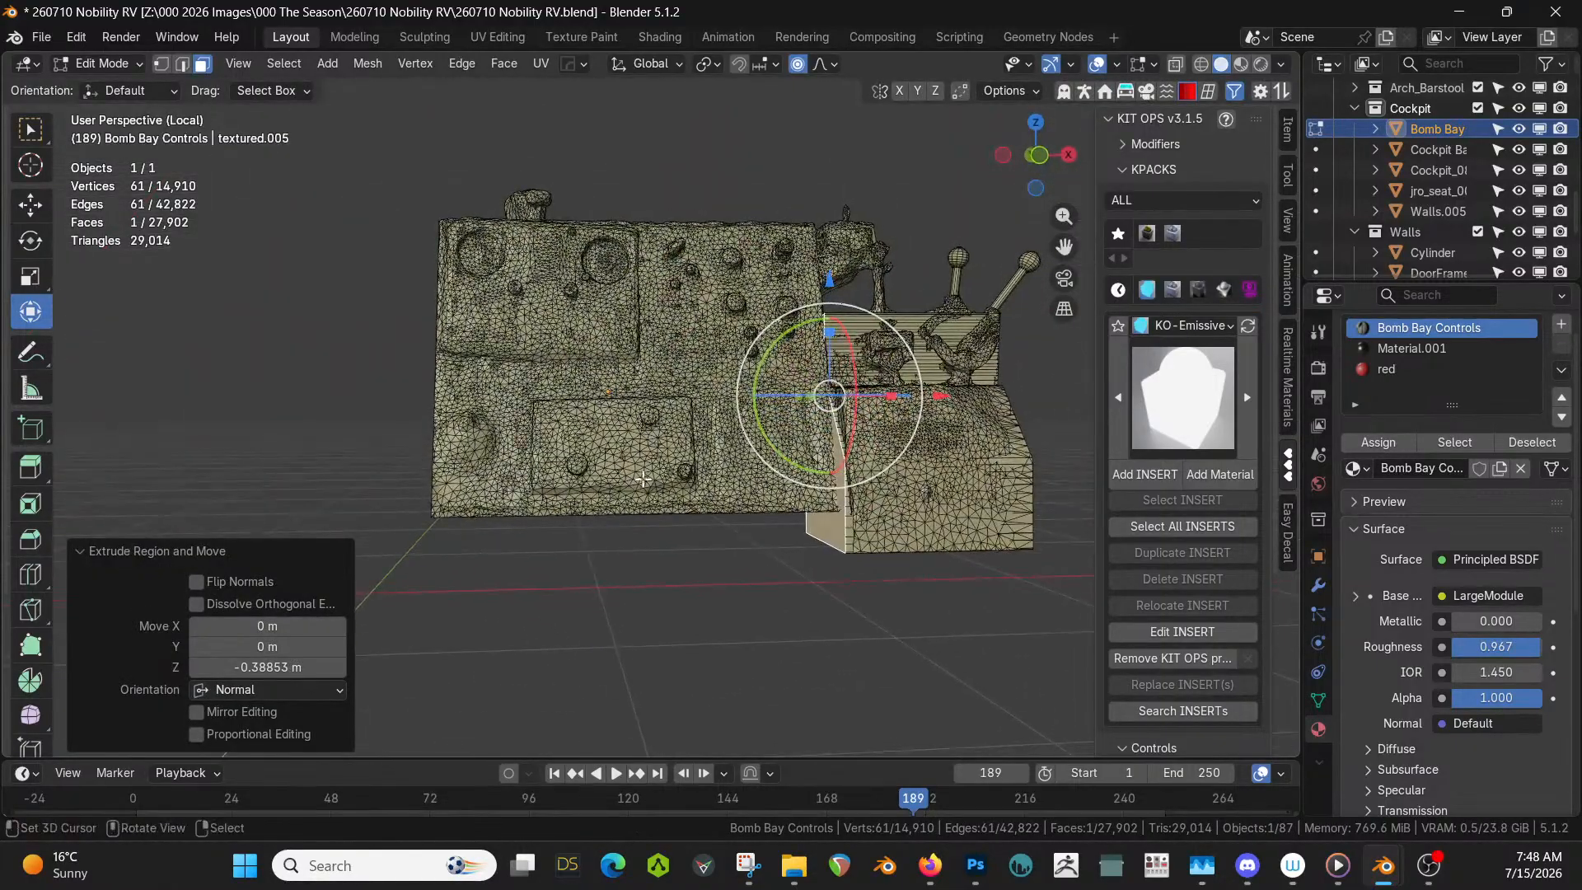
- Examine the Bomb Bay Controls in Rendered shading and undo the extrusion of the lever-side end face
key("Tab")
key("z")
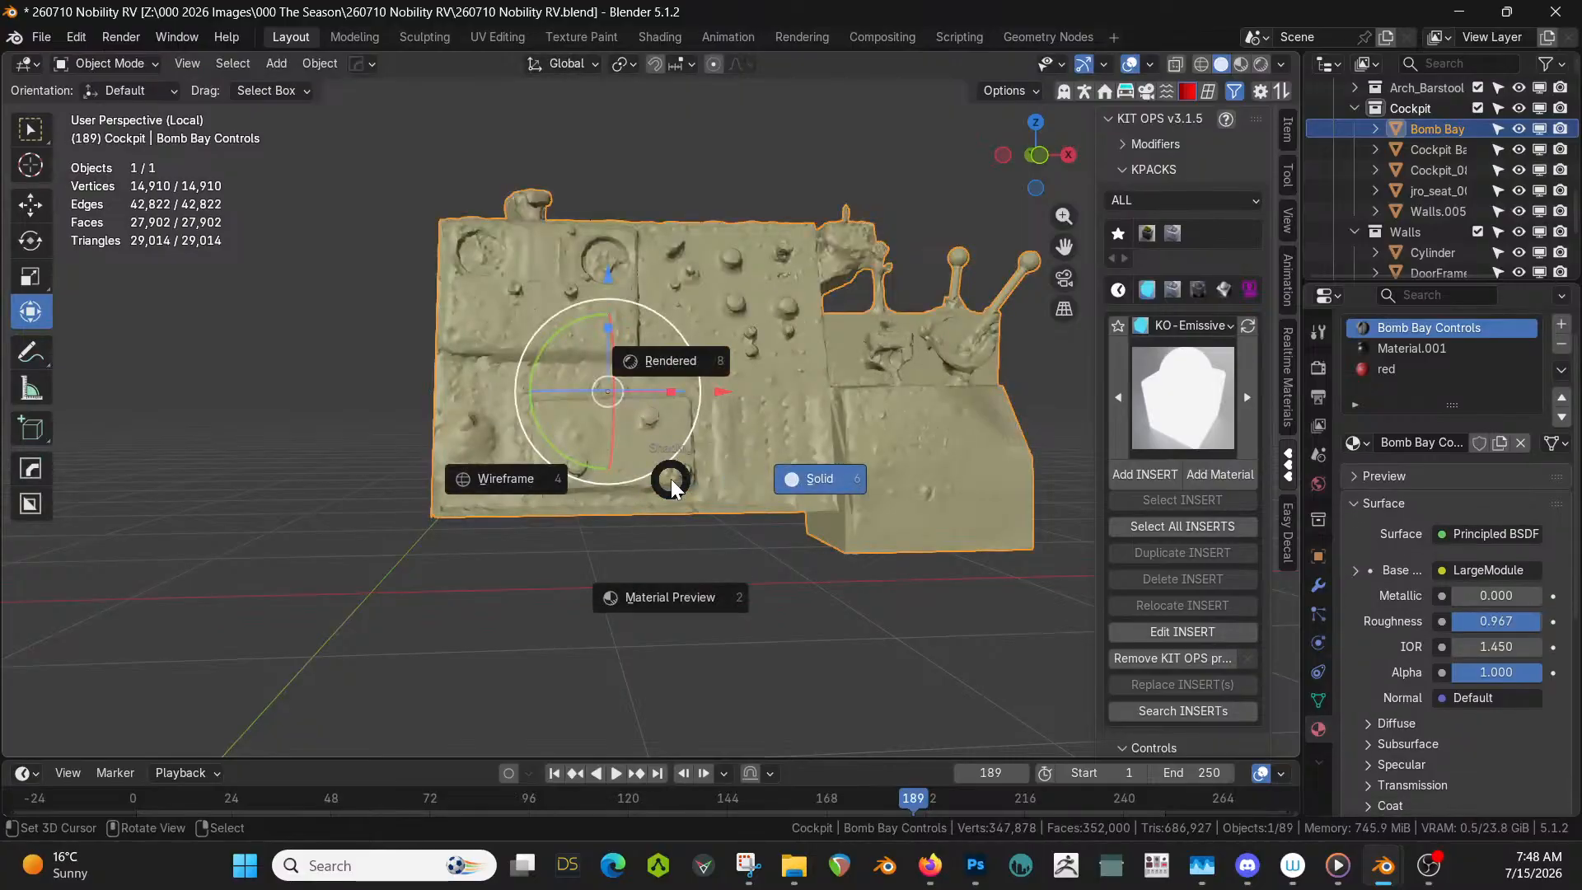
key("8")
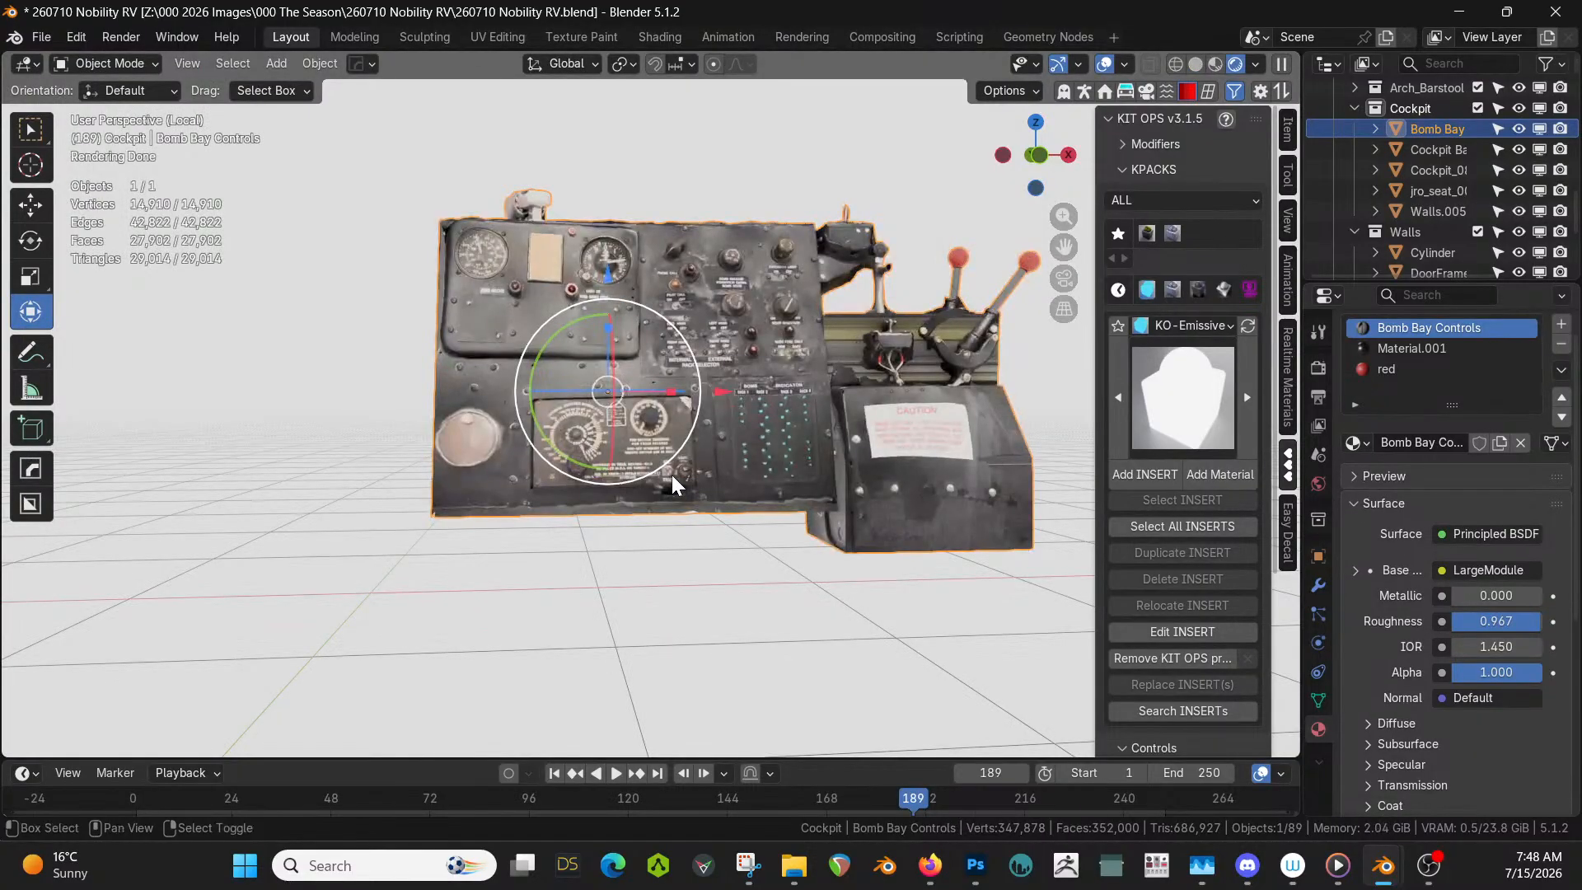
middle_click_drag(889, 399, 642, 482, "shift")
key("ctrl+z")
key("ctrl+z")
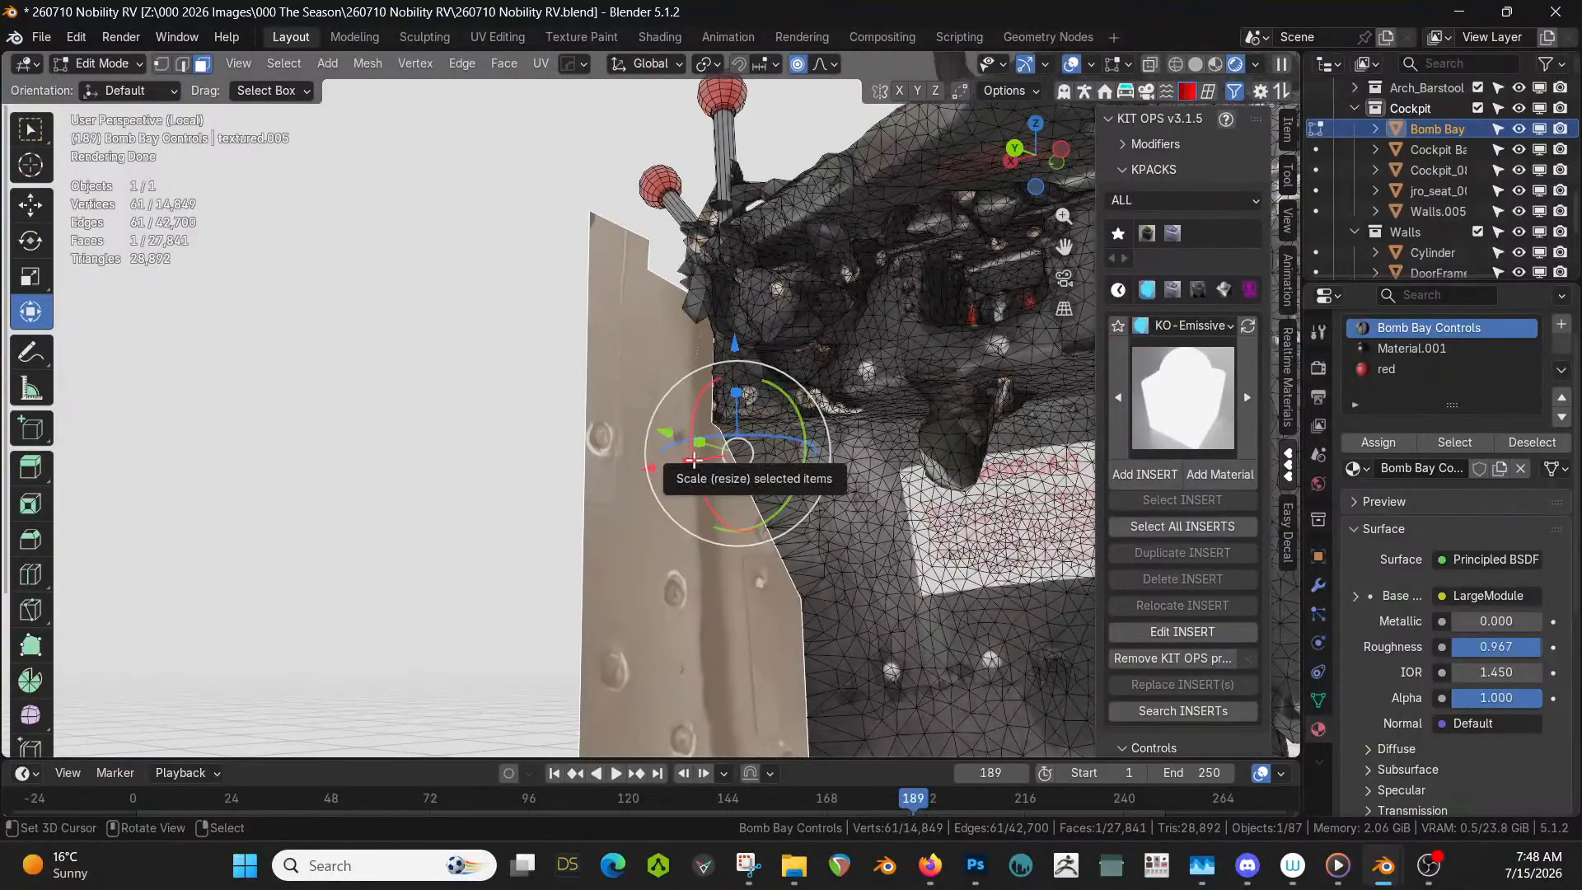
- Cut the lever-side end face with the Knife tool, starting from its notched inner edge
key("k")
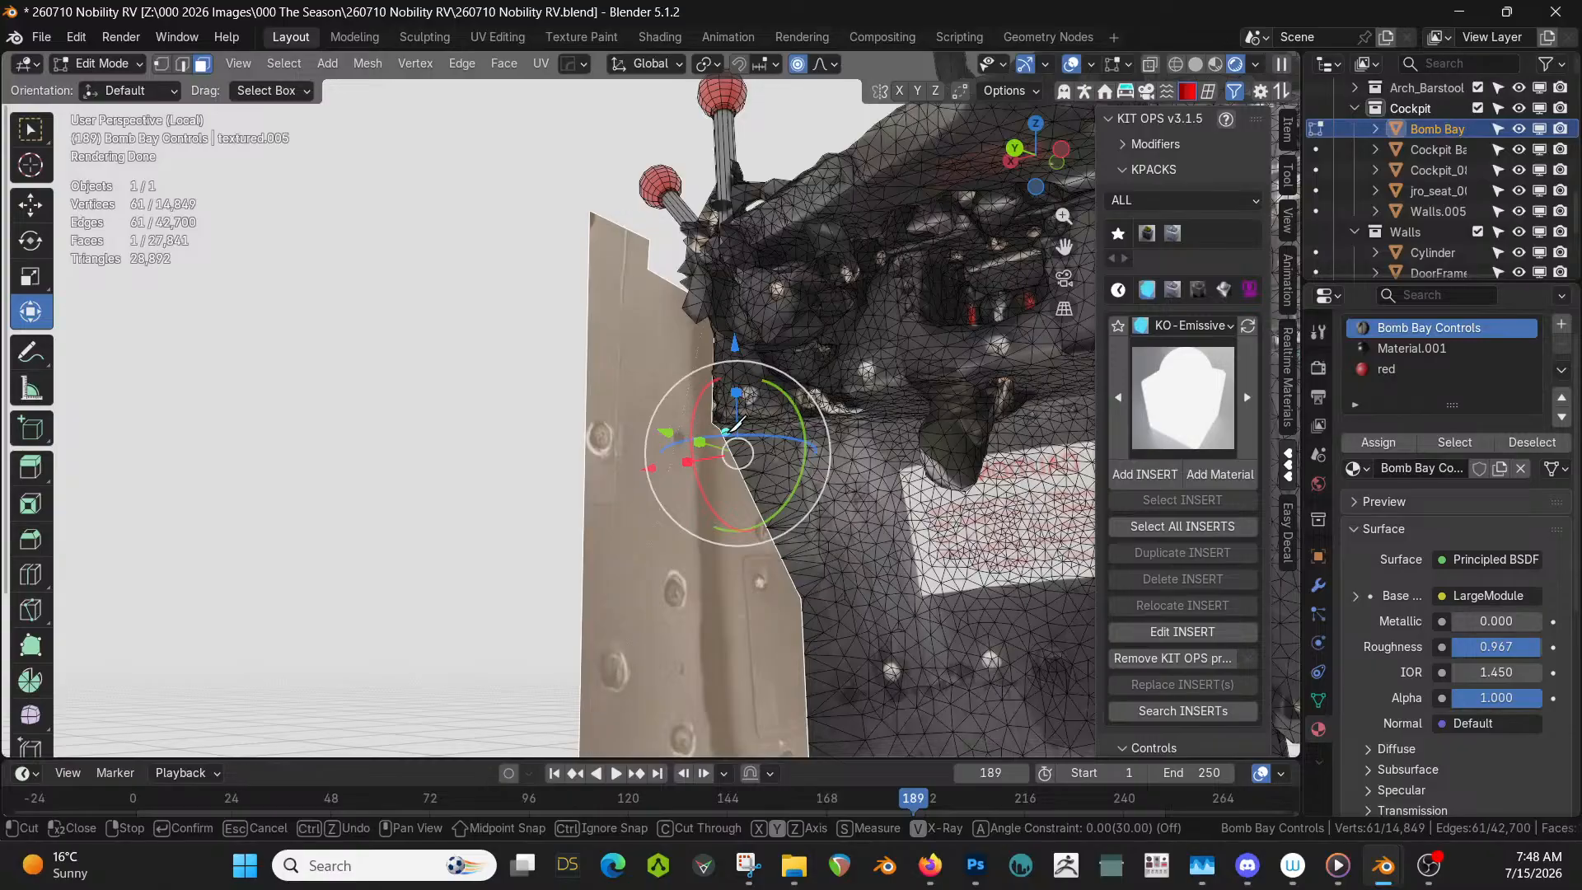
- Knife-cut the side panel straight across along the Y axis, from the console body's edge to the panel's outer edge
left_click(715, 421)
key("y")
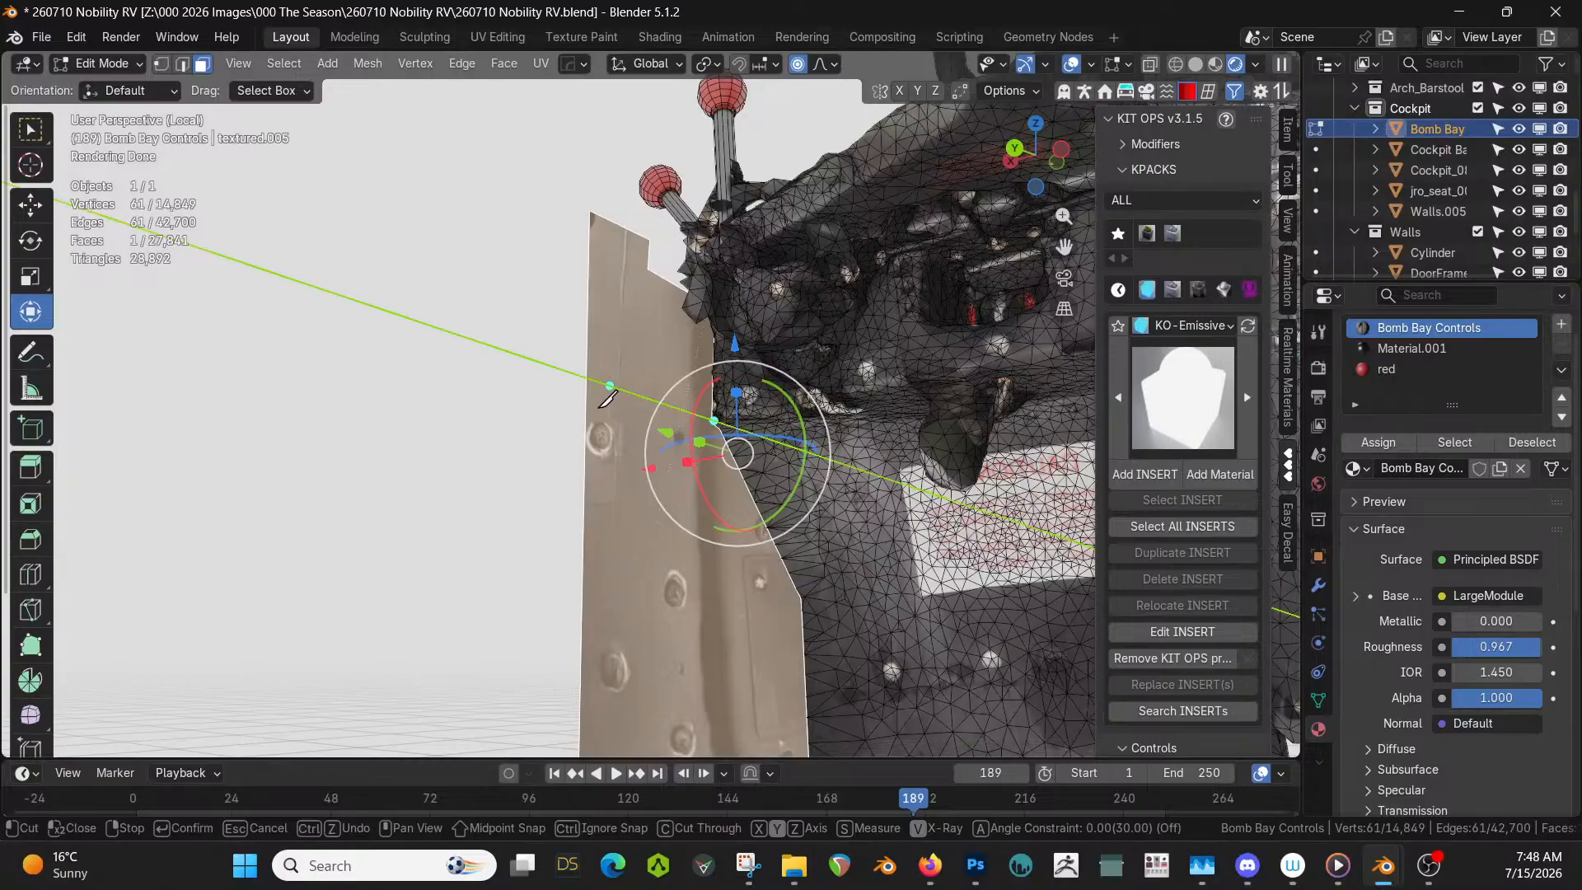
left_click(609, 385)
key("Return")
- Extrude the lower side panel face about 0.372 m along its normal to form a solid block
mouse_move(696, 503)
middle_mouse_down()
mouse_move(708, 521)
mouse_move(671, 518)
middle_mouse_up()
key("e")
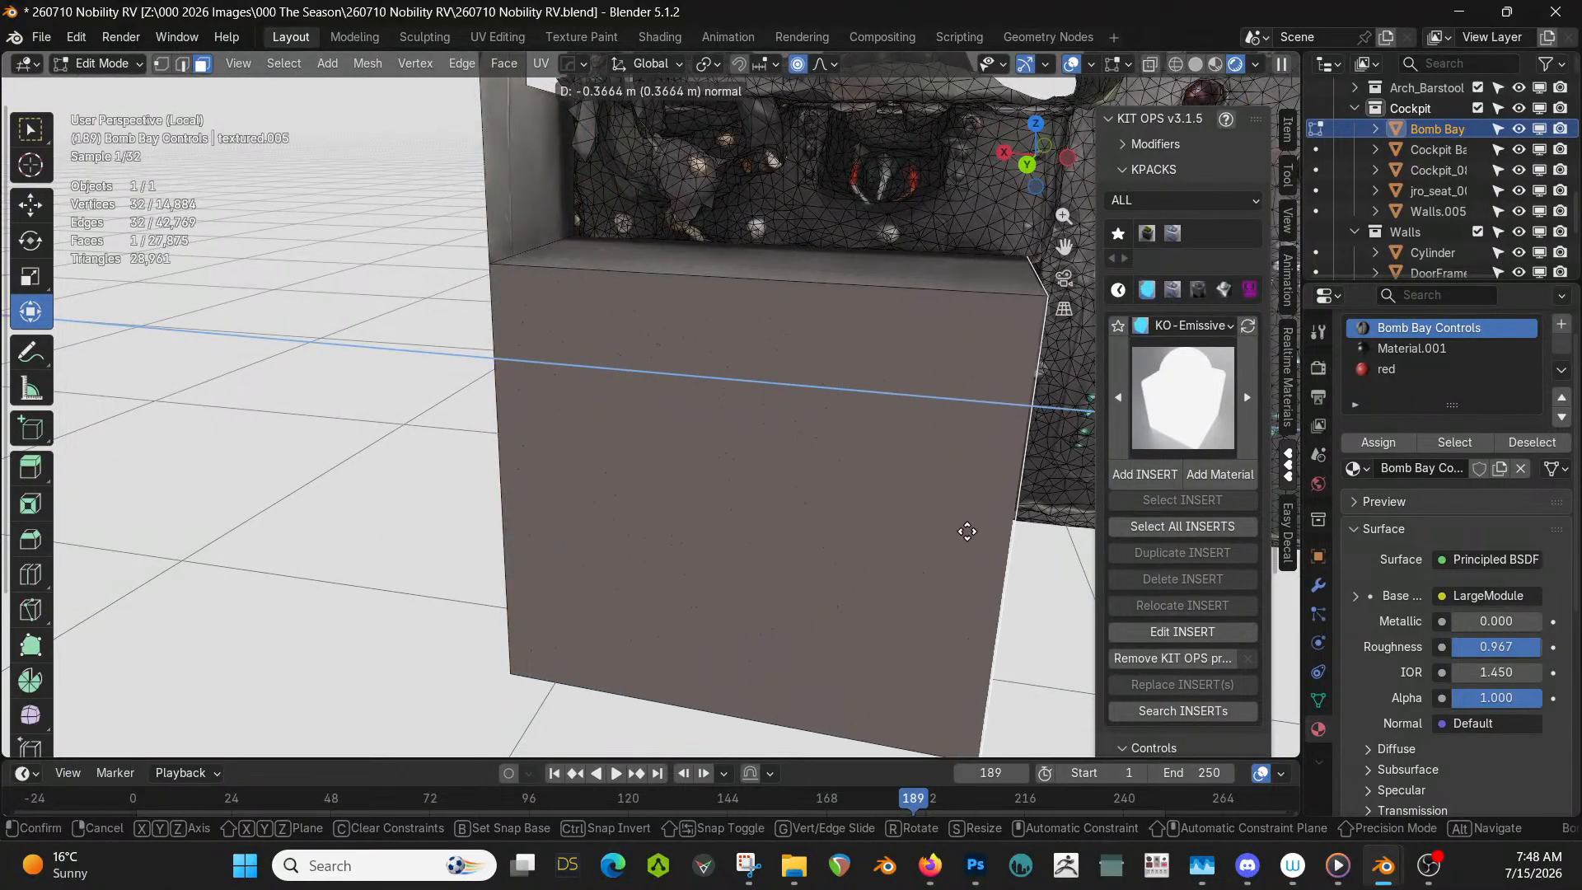
left_click(971, 539)
middle_click_drag(812, 500, 683, 412)
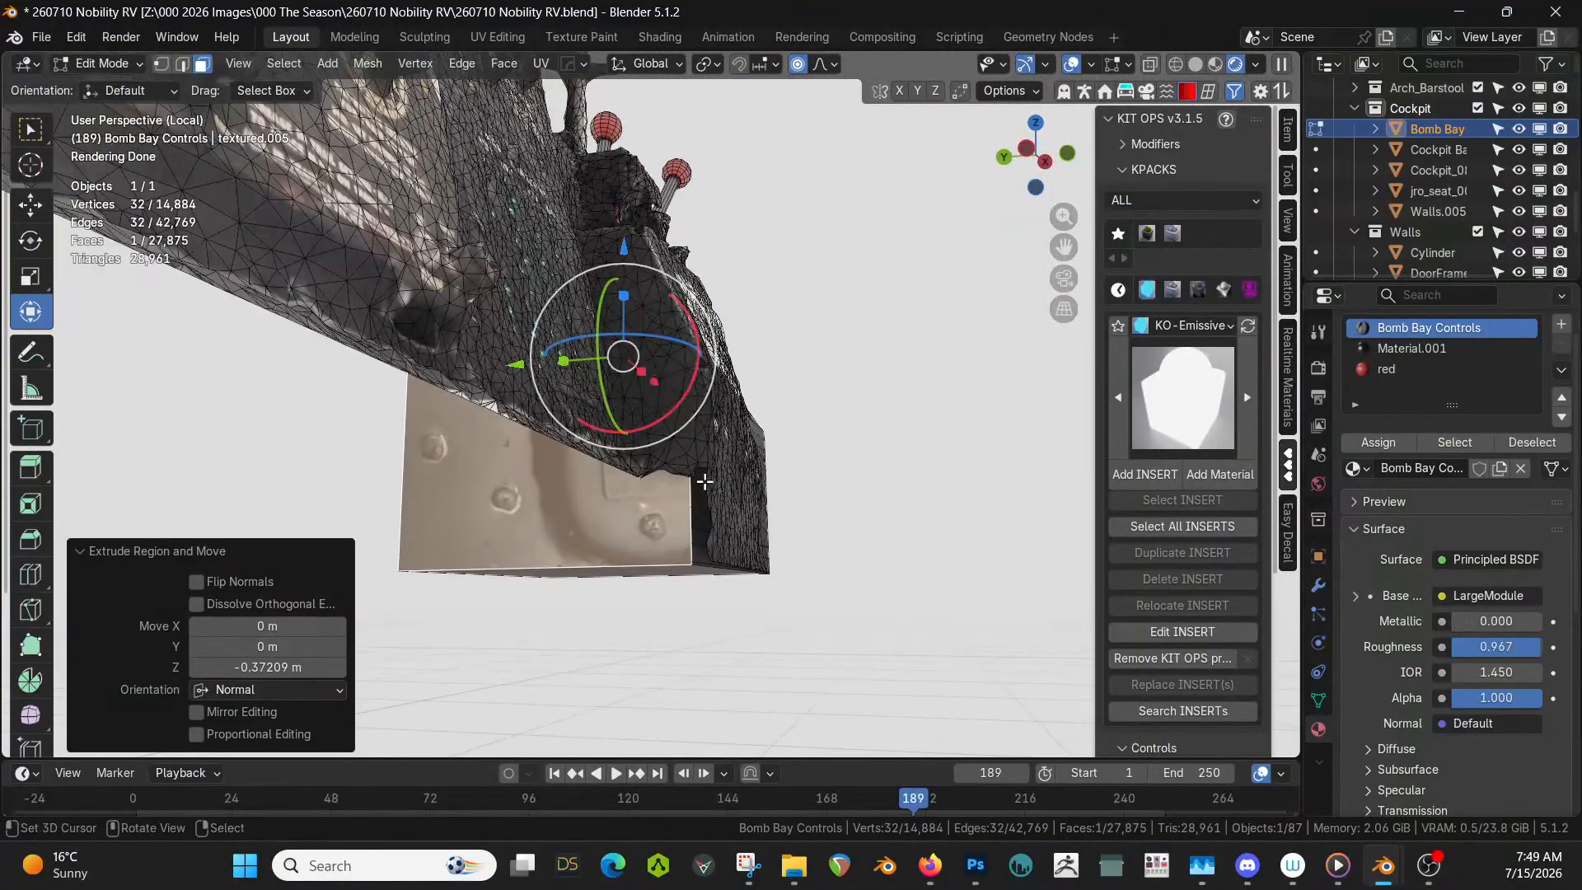
- Select the block's outer vertical edge in edge mode and display the viewport in solid shading
key("2")
left_click(407, 504)
scroll(462, 499, "up", 1)
middle_click_drag(473, 505, 603, 509)
key("z")
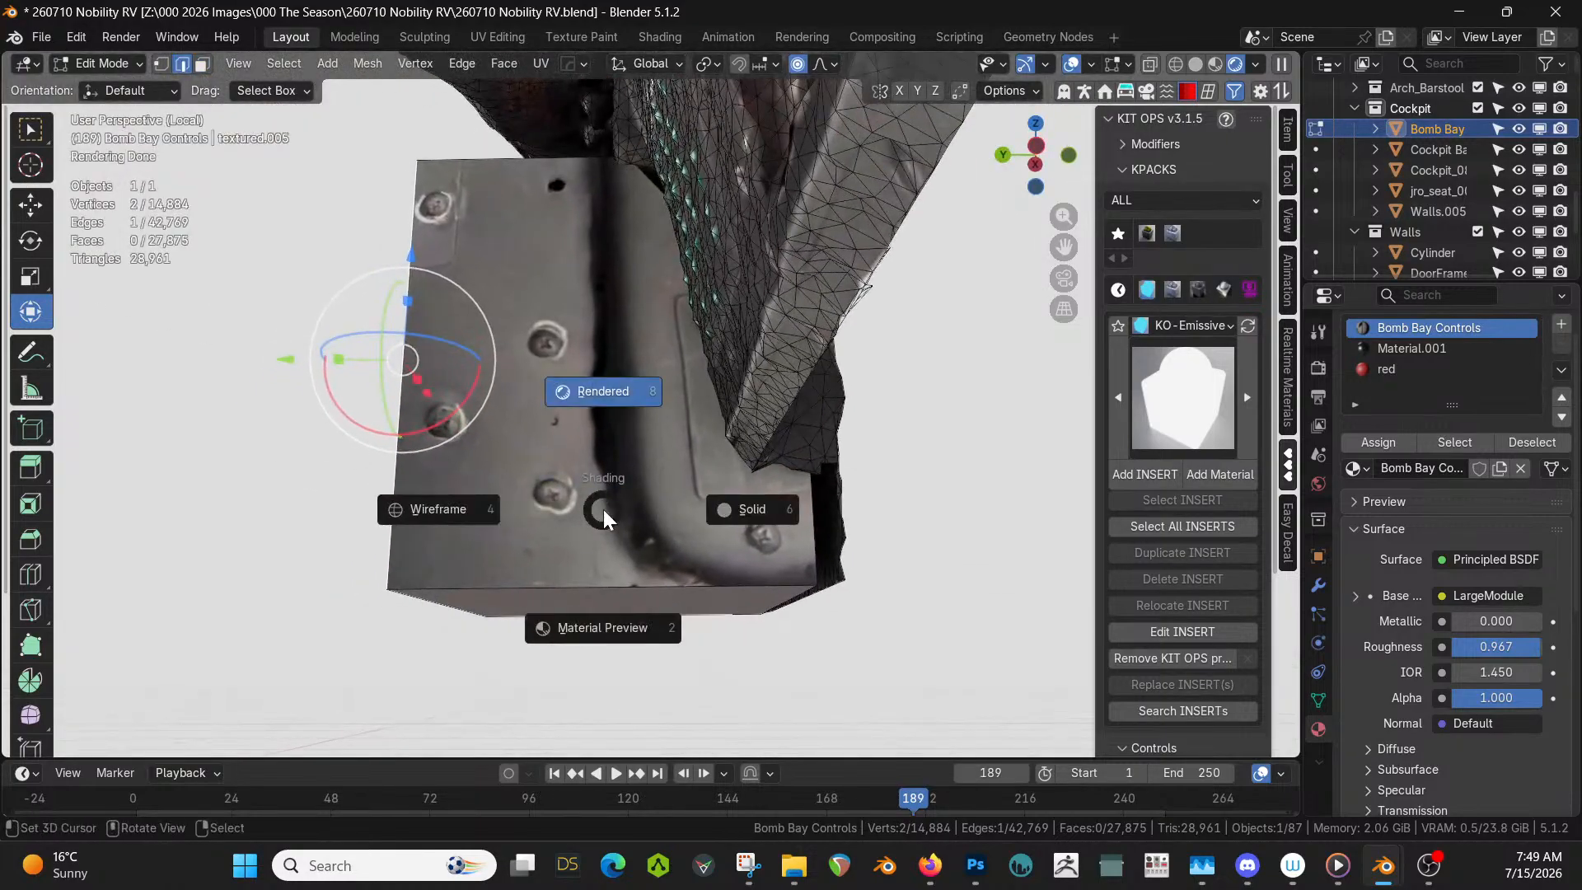
key("s")
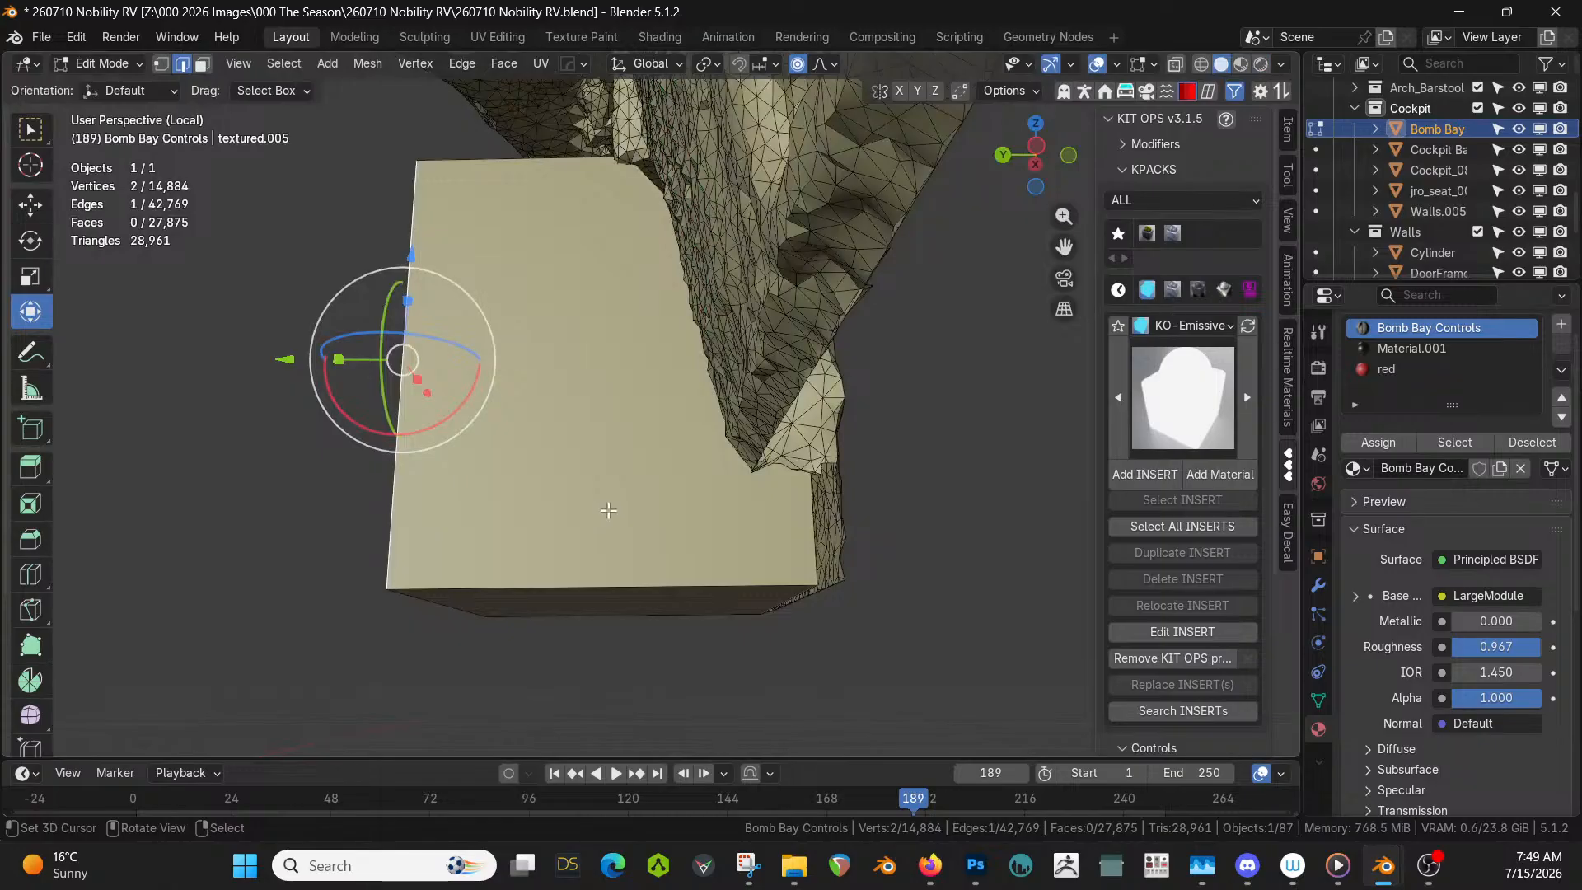
- Try to knife-cut the block's side face horizontally along Y, from its outer vertical edge to the console corner
key("k")
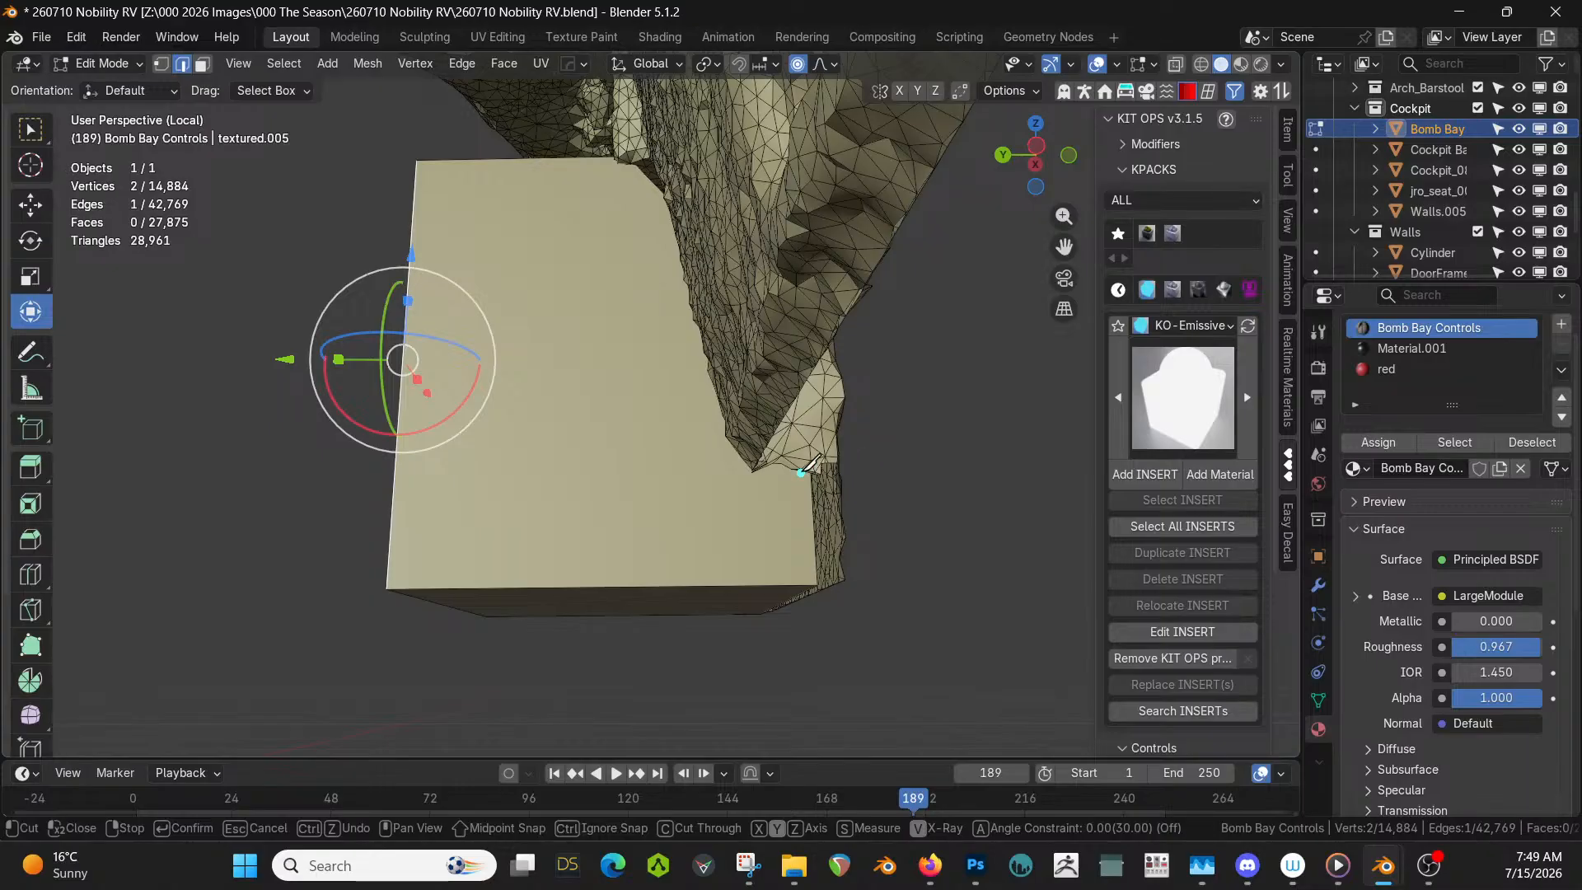
left_click(395, 471)
key("y")
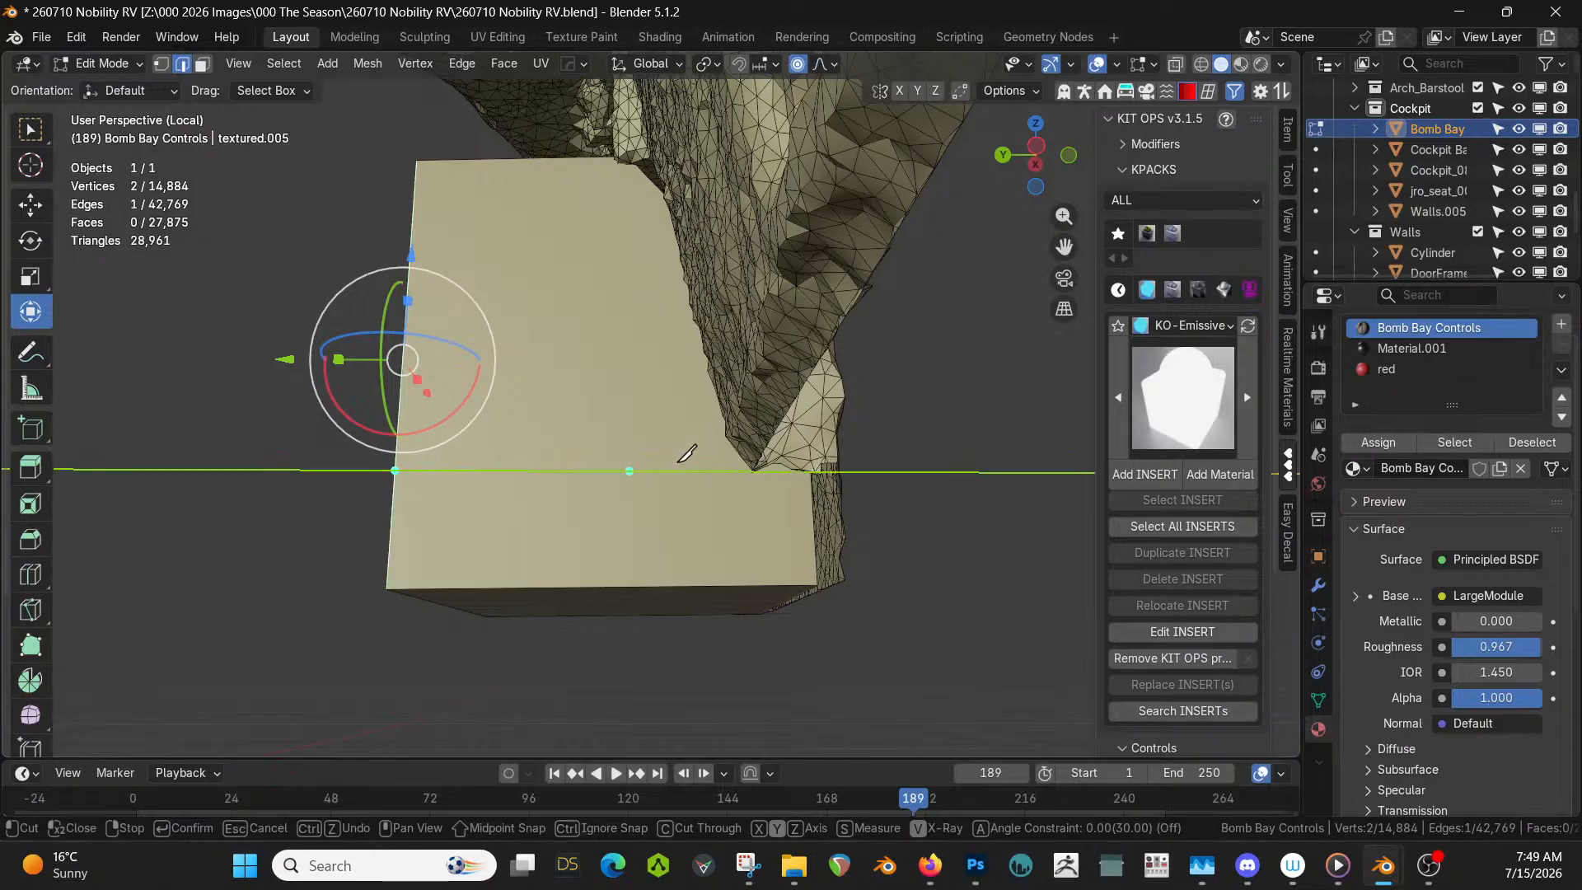
left_click(814, 467)
key("Return")
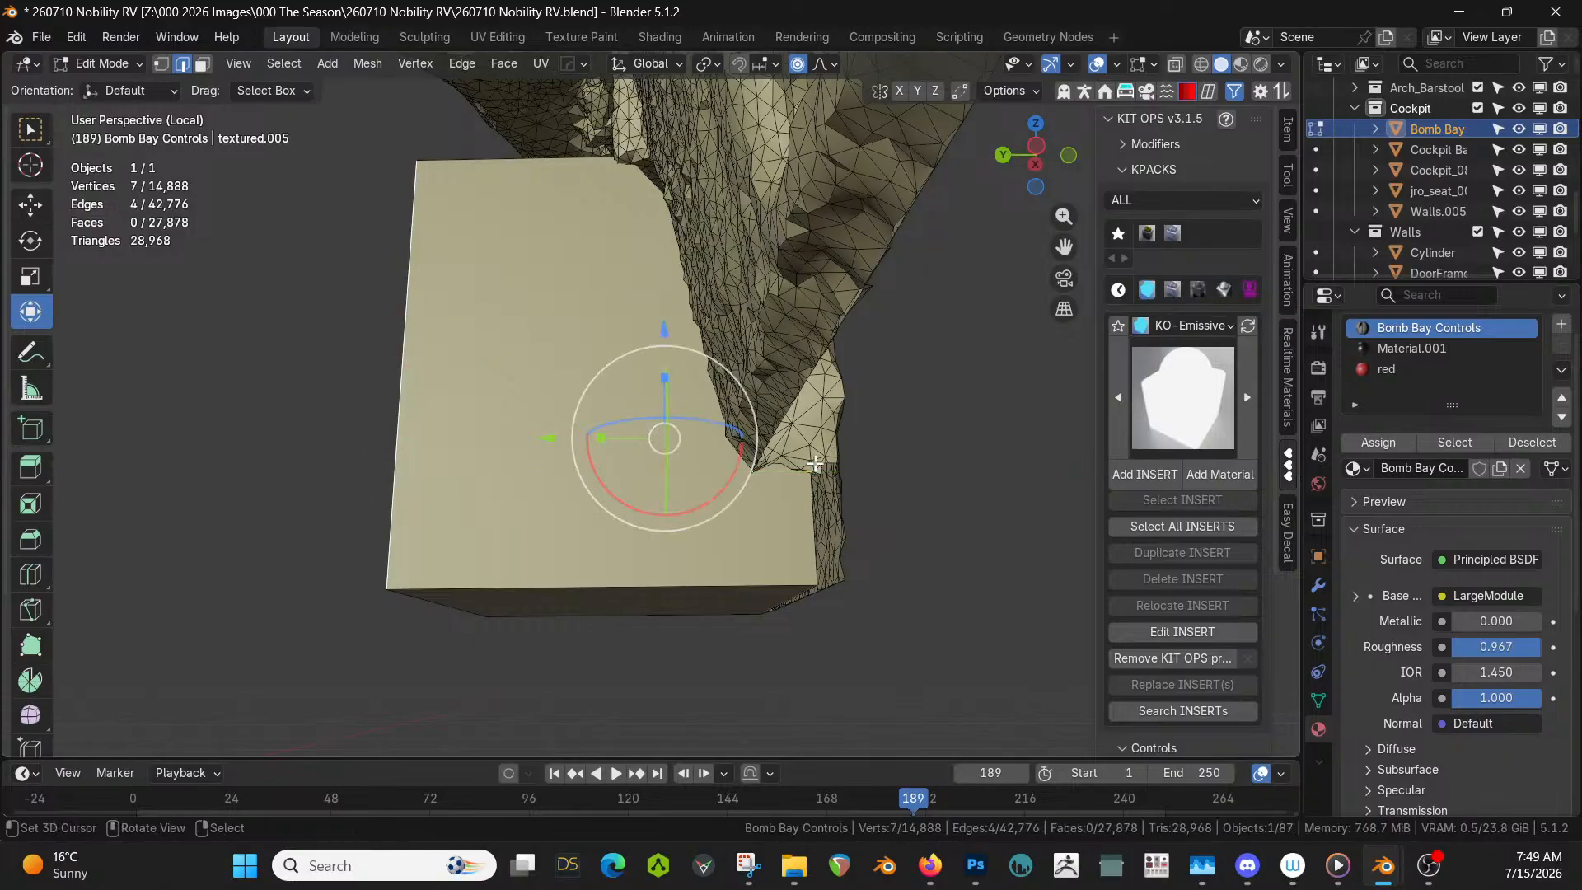
- Try another horizontal knife cut from the console corner back to the block's outer edge, and undo it
scroll(817, 471, "up", 3)
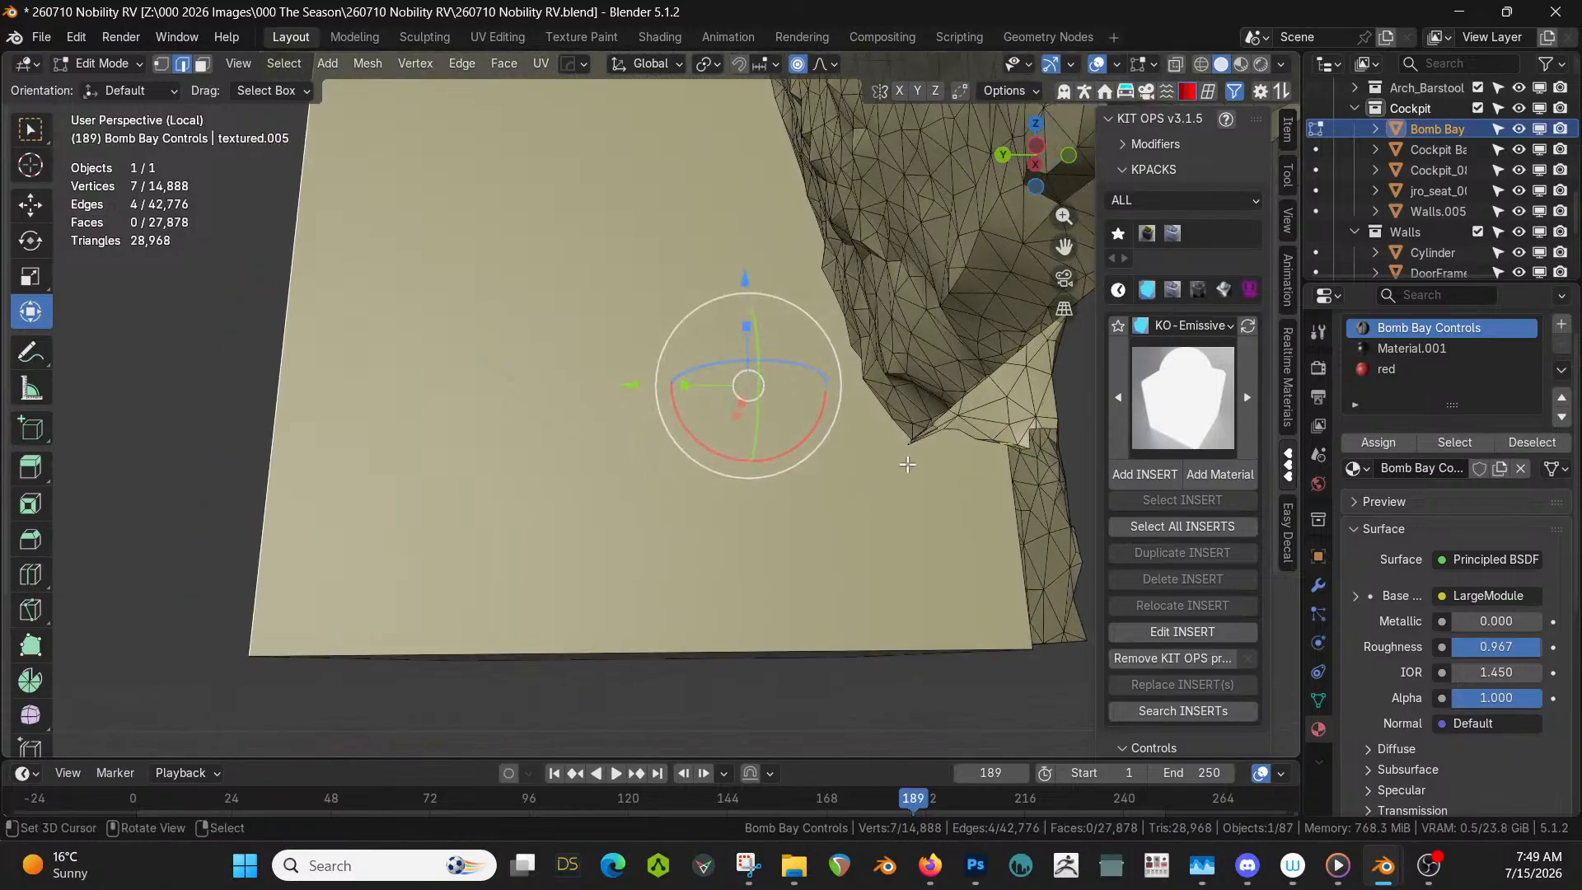
key("k")
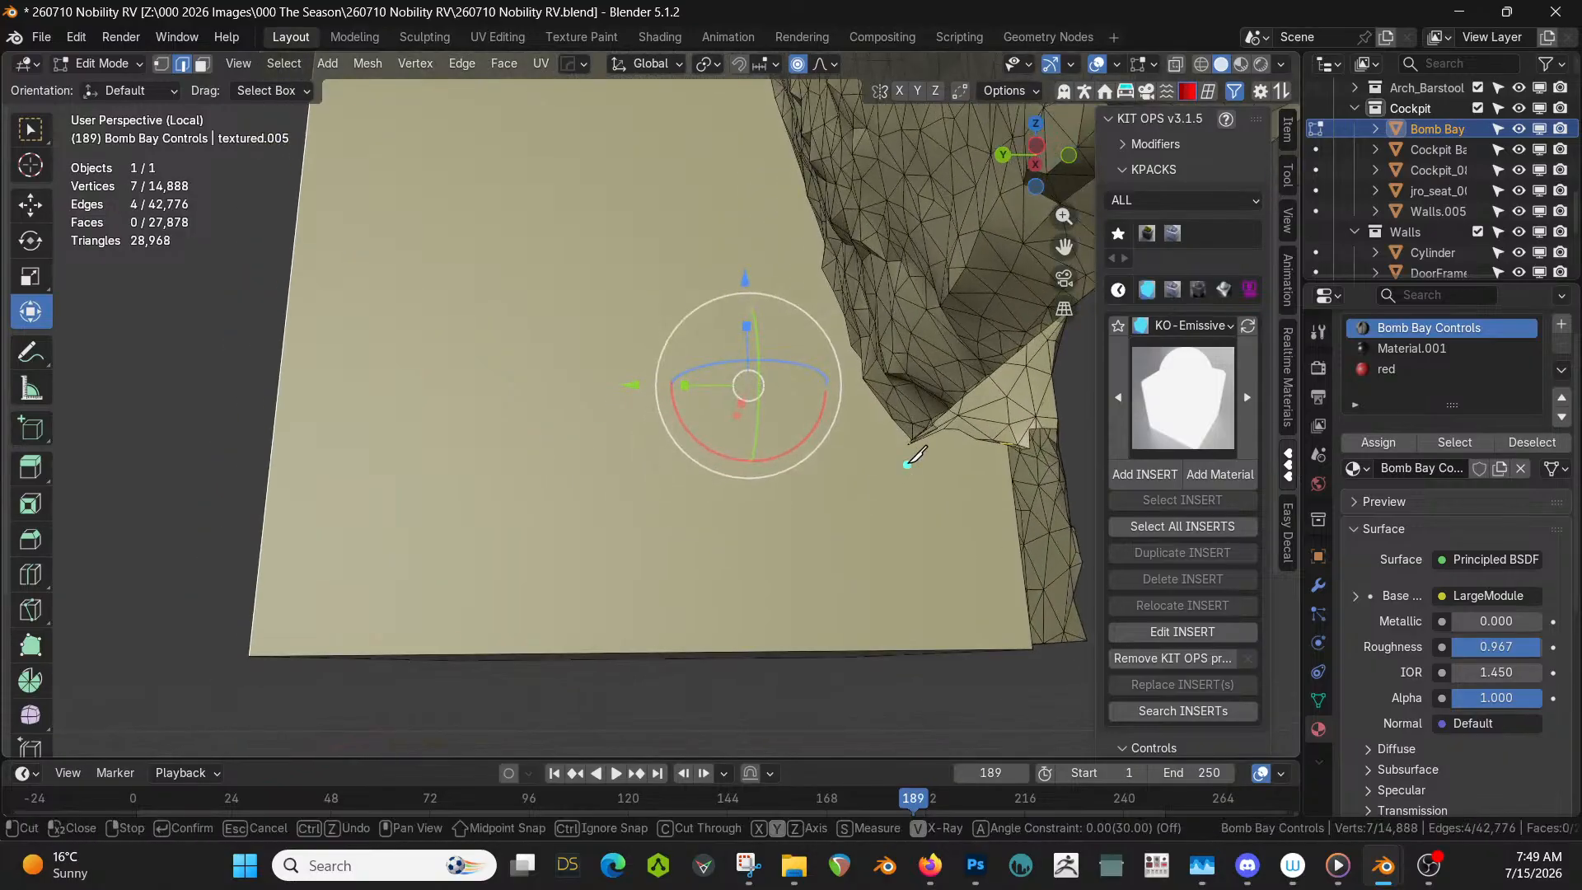
left_click(1007, 444)
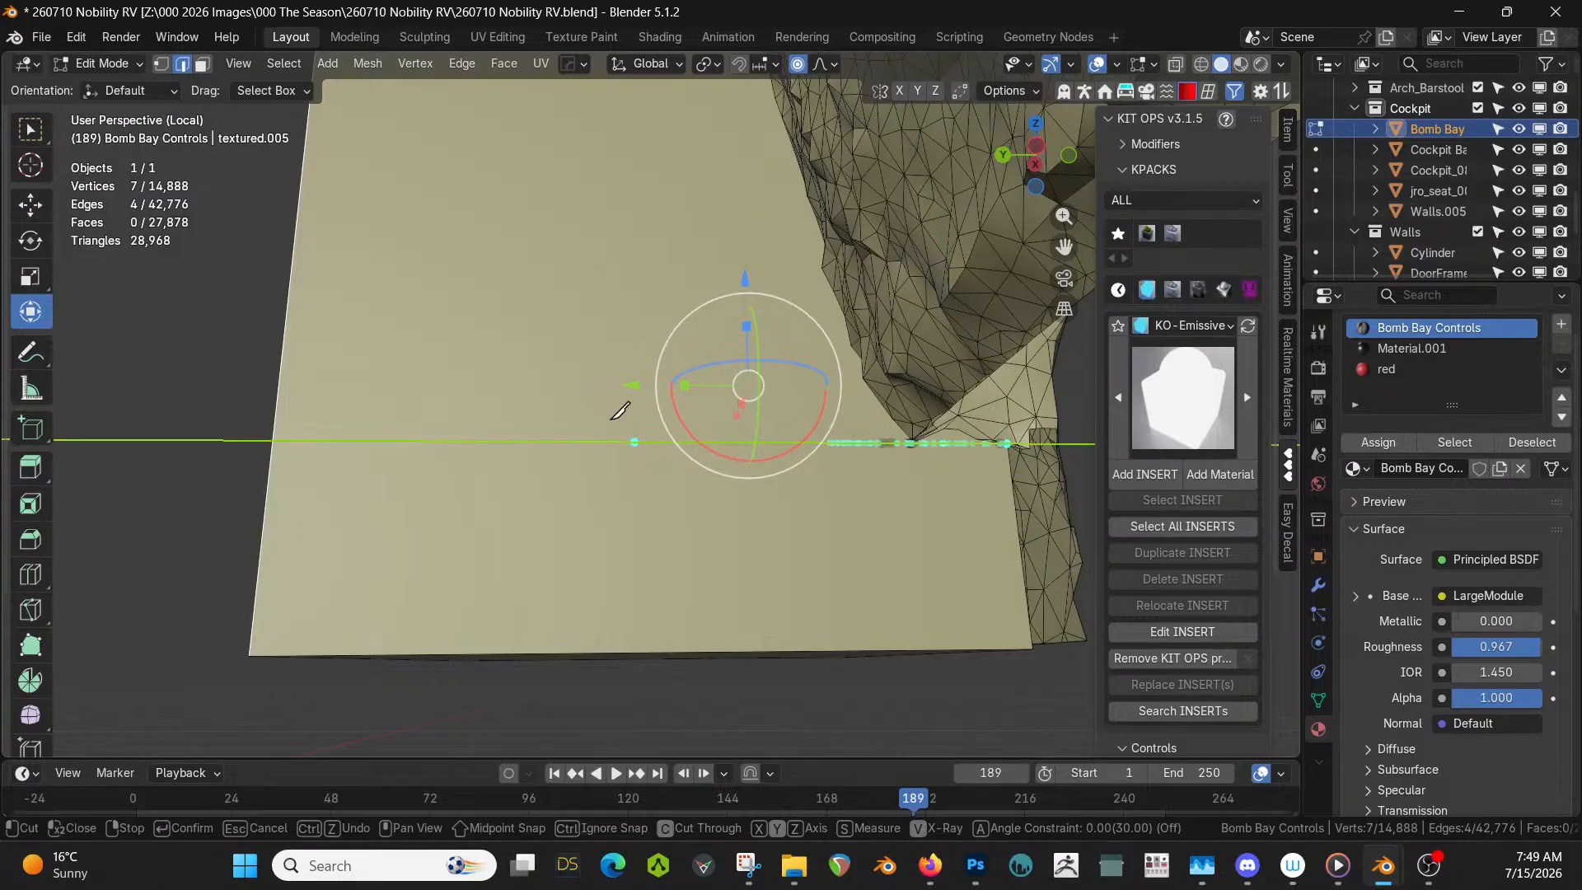
left_click(278, 373)
key("Return")
middle_click_drag(325, 407, 708, 551)
scroll(707, 550, "down", 3)
key("ctrl+z")
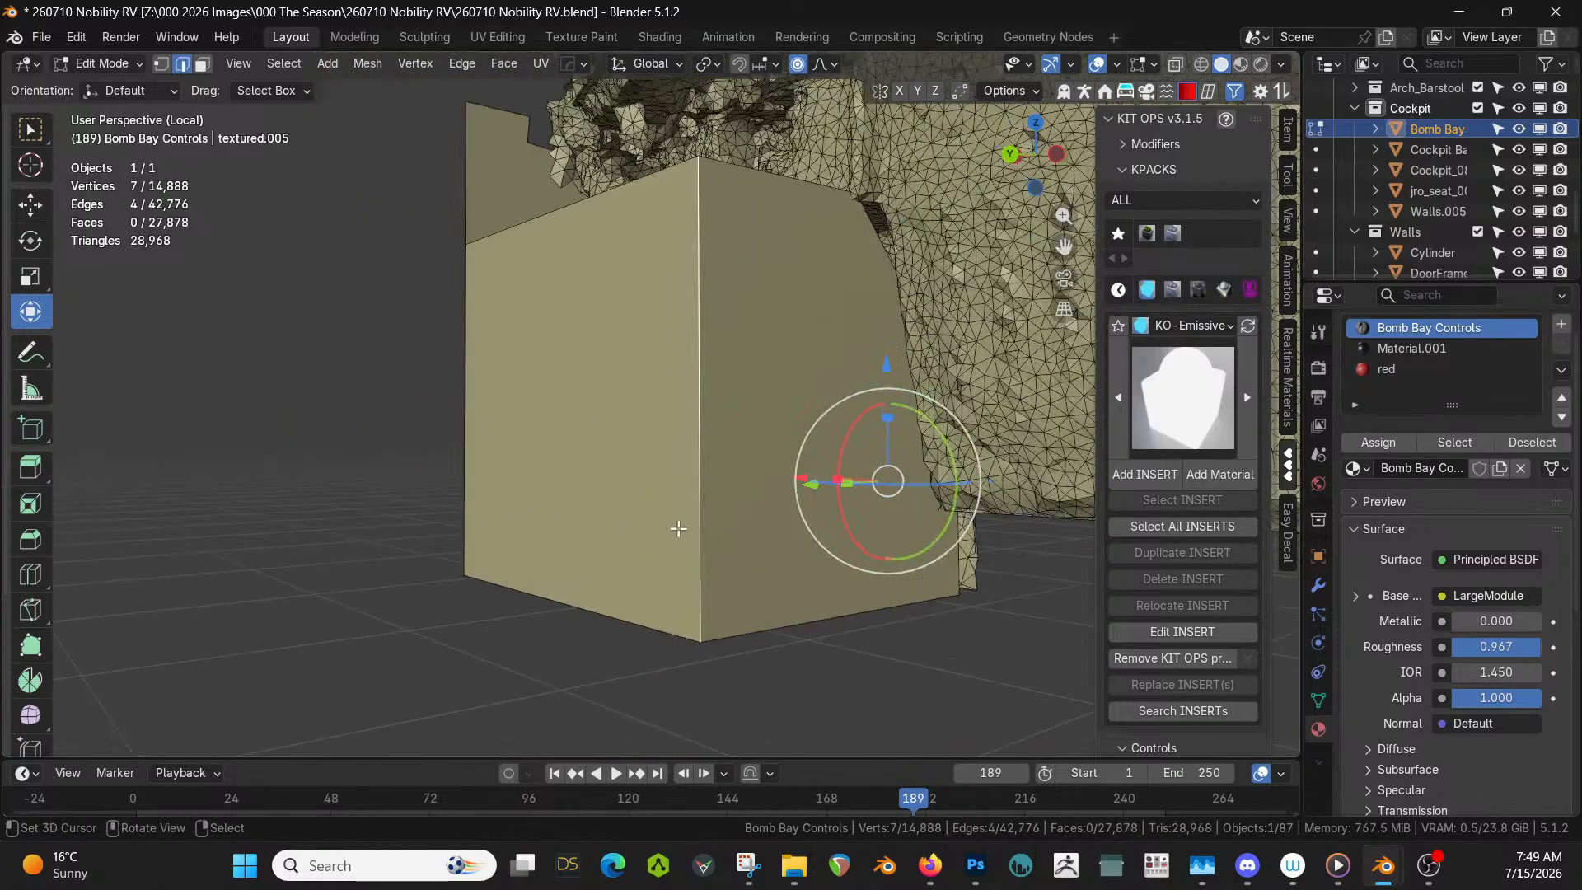
- Add one loop cut across the lower part of the block's end face, slid to a factor of about 0.536
left_click(678, 518)
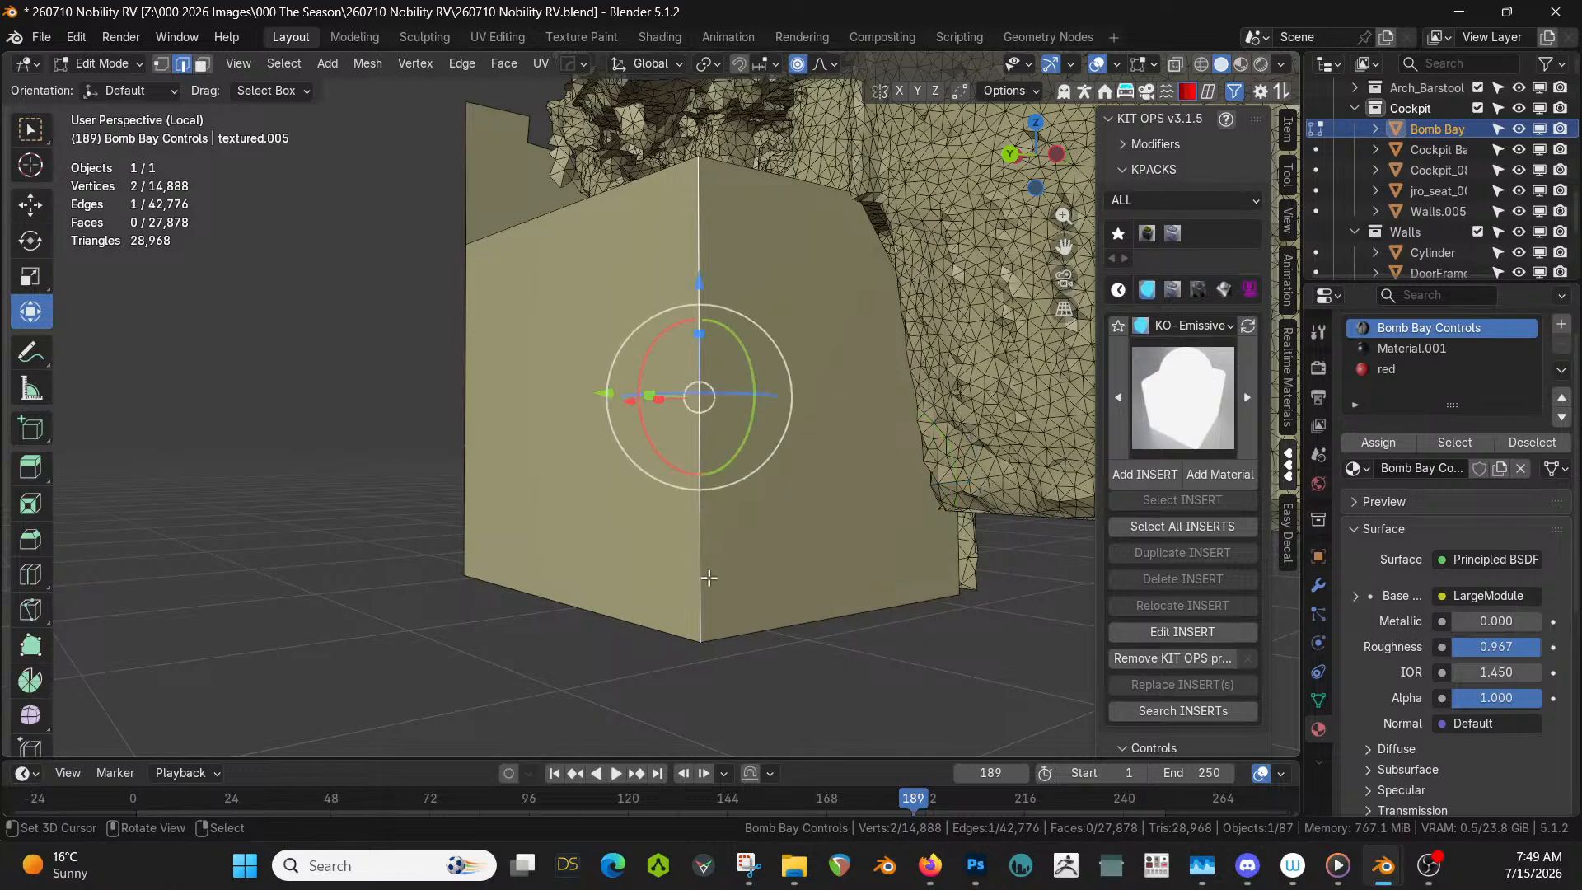
key("ctrl+r")
left_click(706, 586)
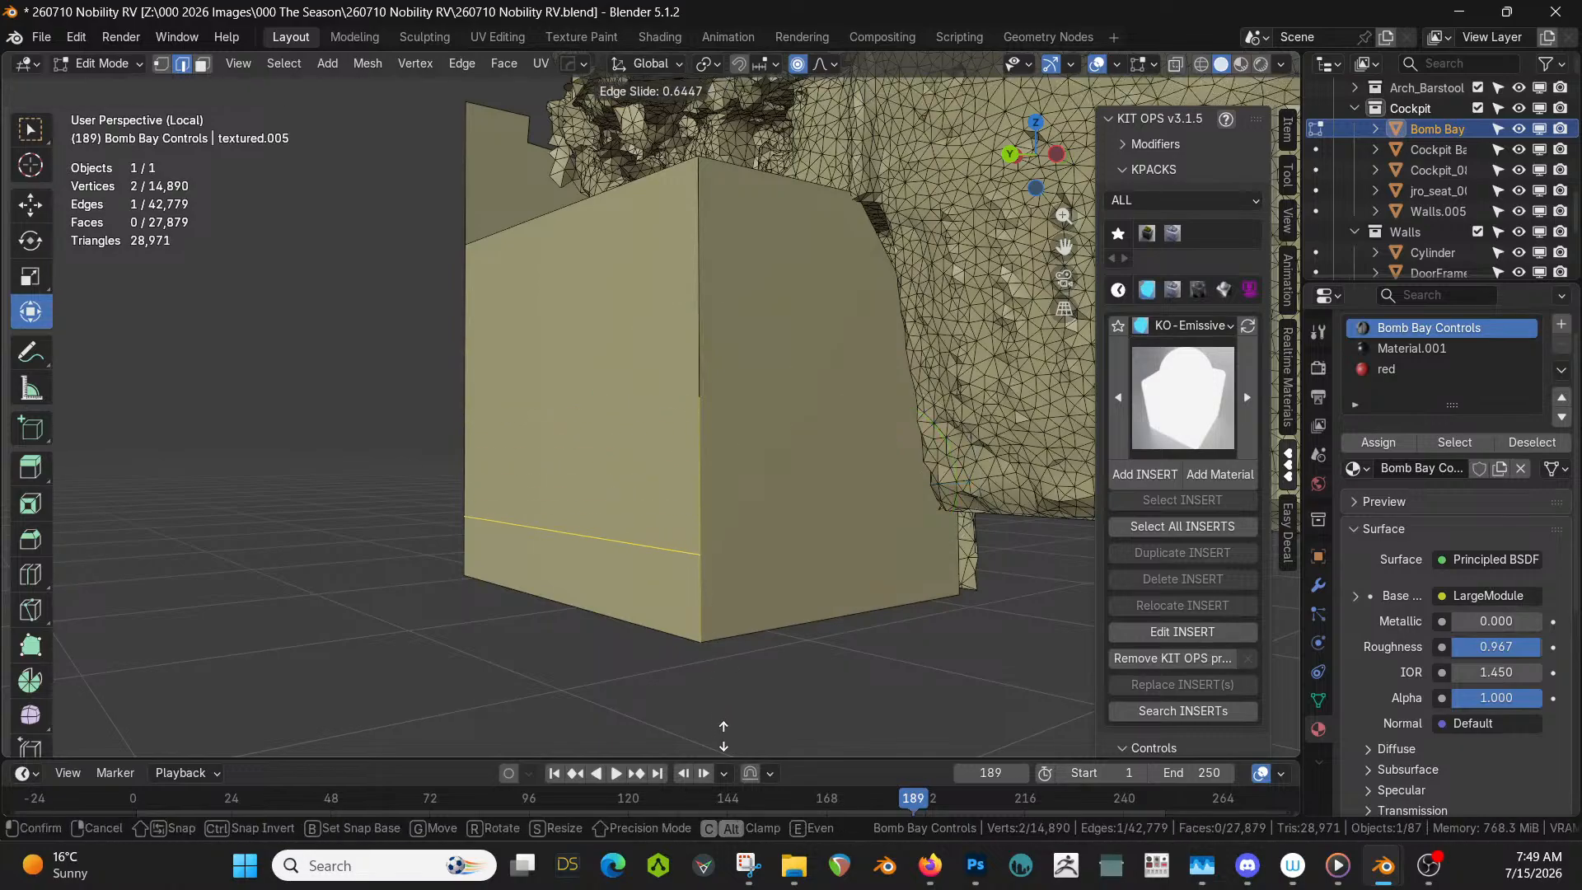
left_click(734, 710)
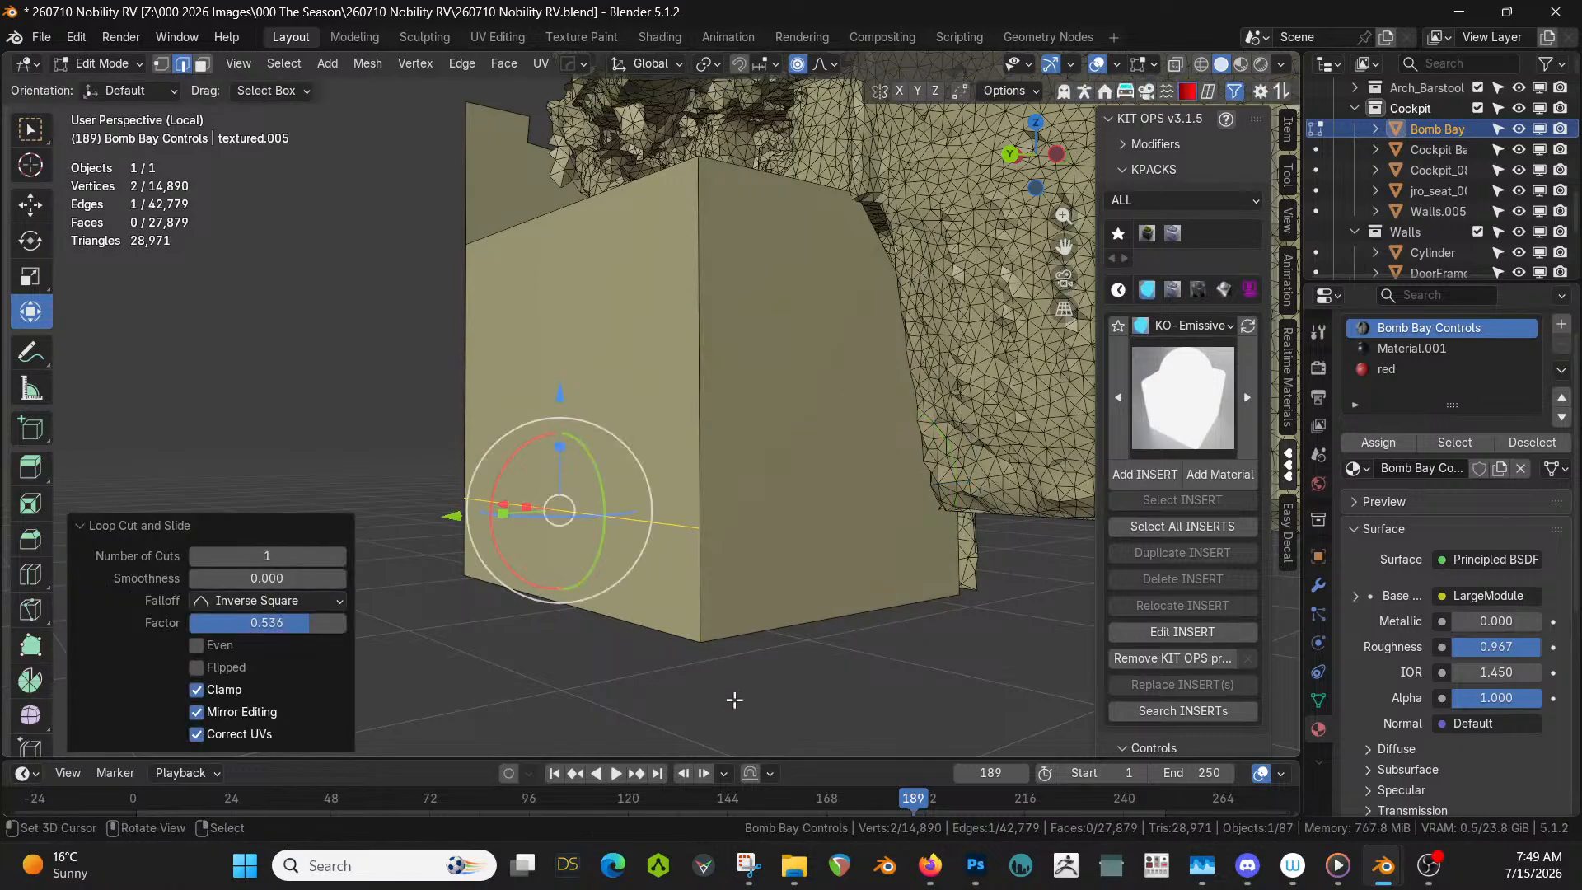
- Continue the cut around the block's side with a level knife cut from the loop cut's corner vertex to the far edge
key("1")
scroll(720, 608, "up", 1)
middle_click_drag(720, 607, 700, 594)
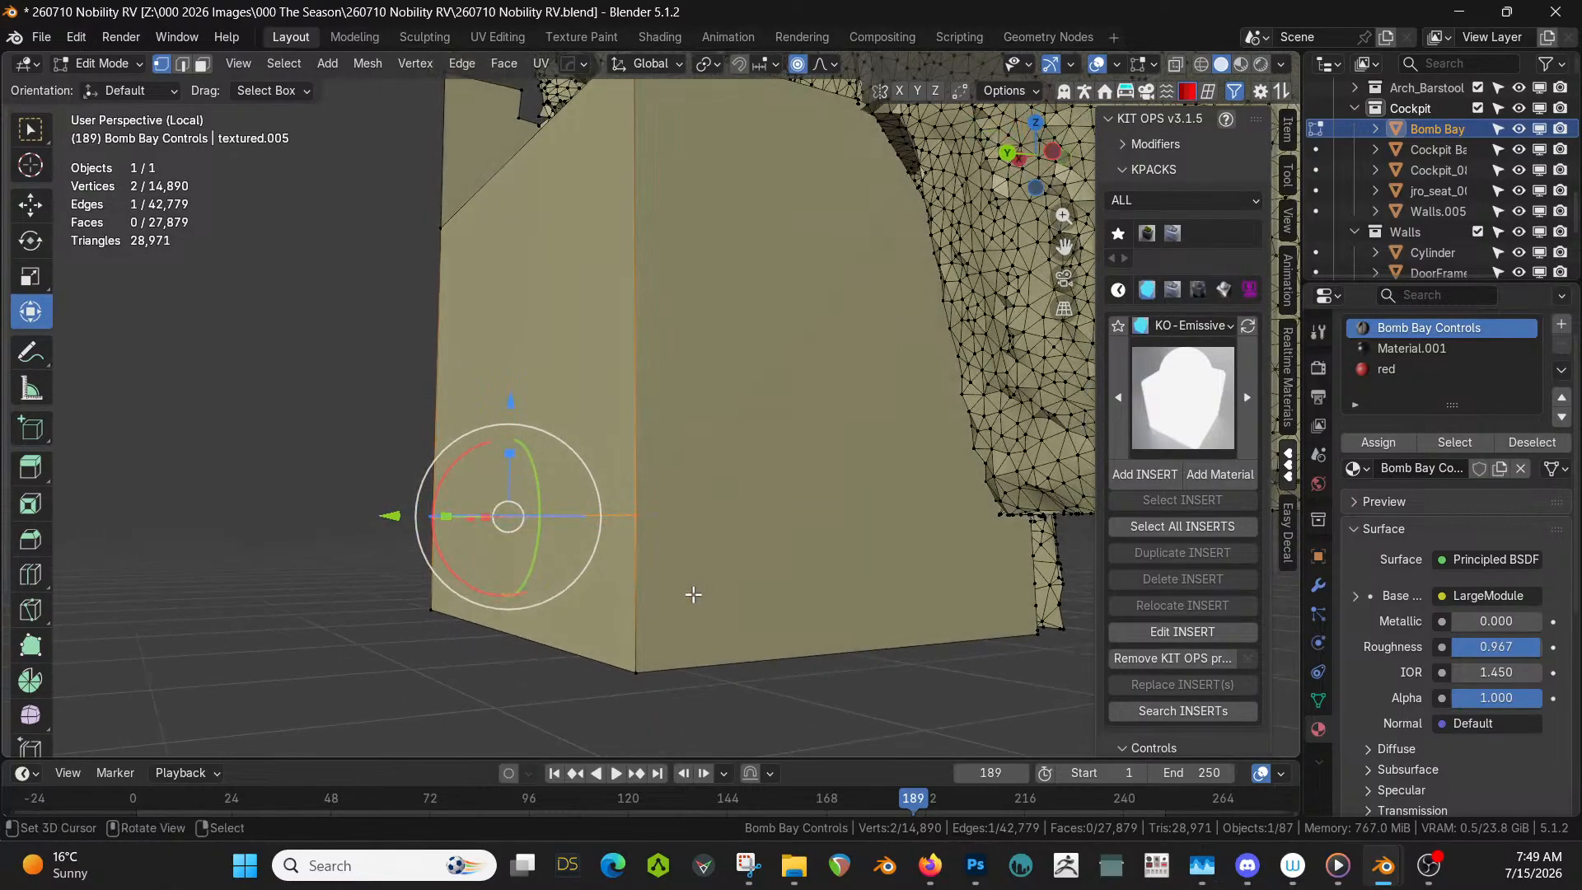
key("k")
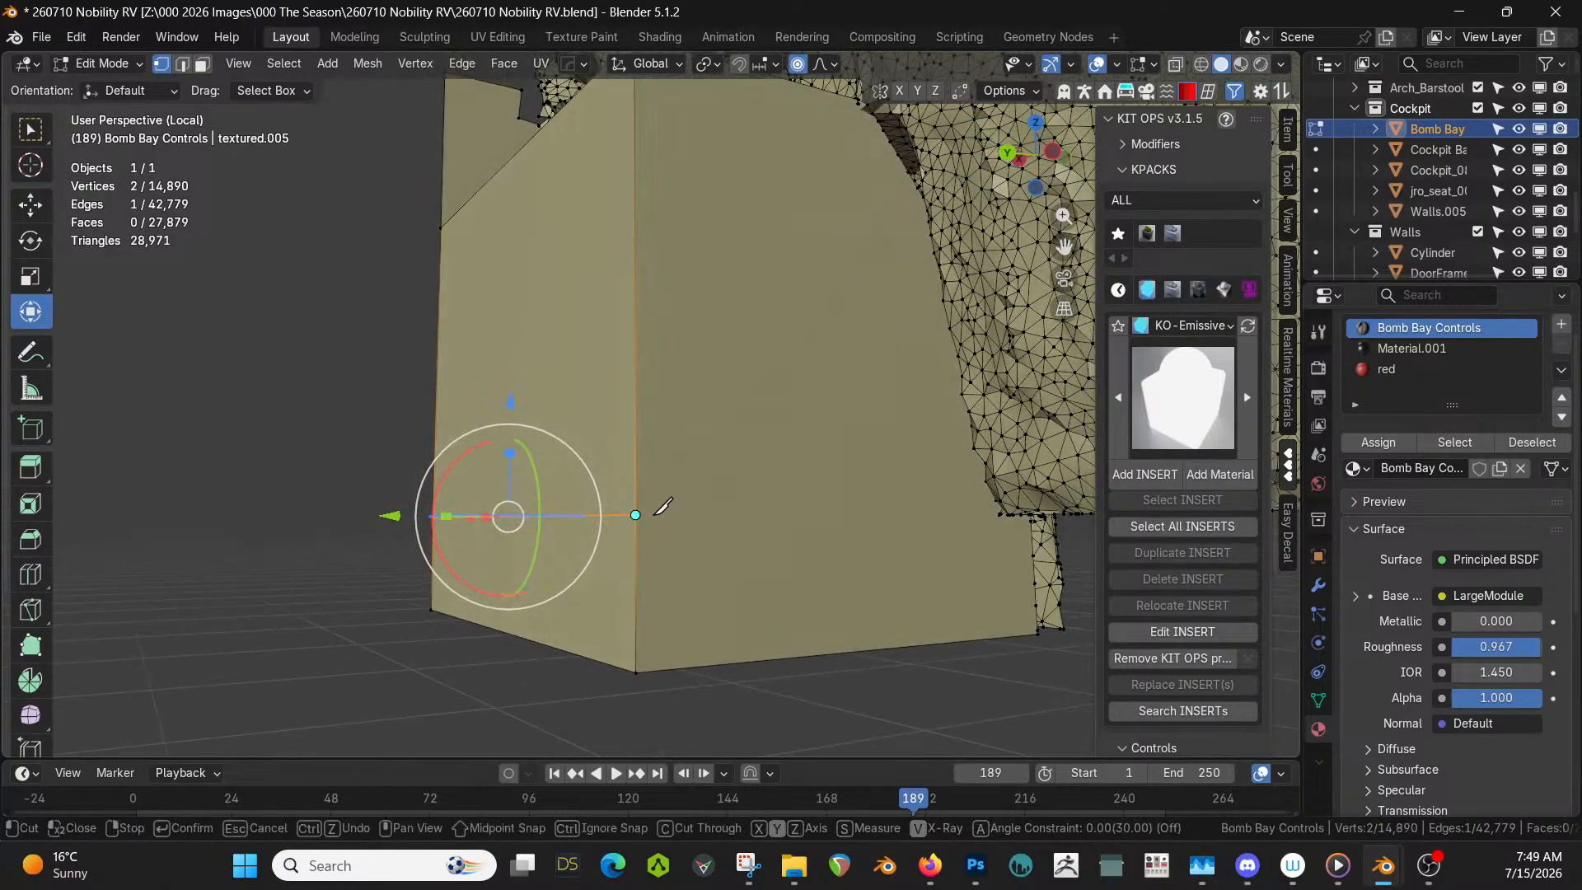
left_click(657, 511)
key("x")
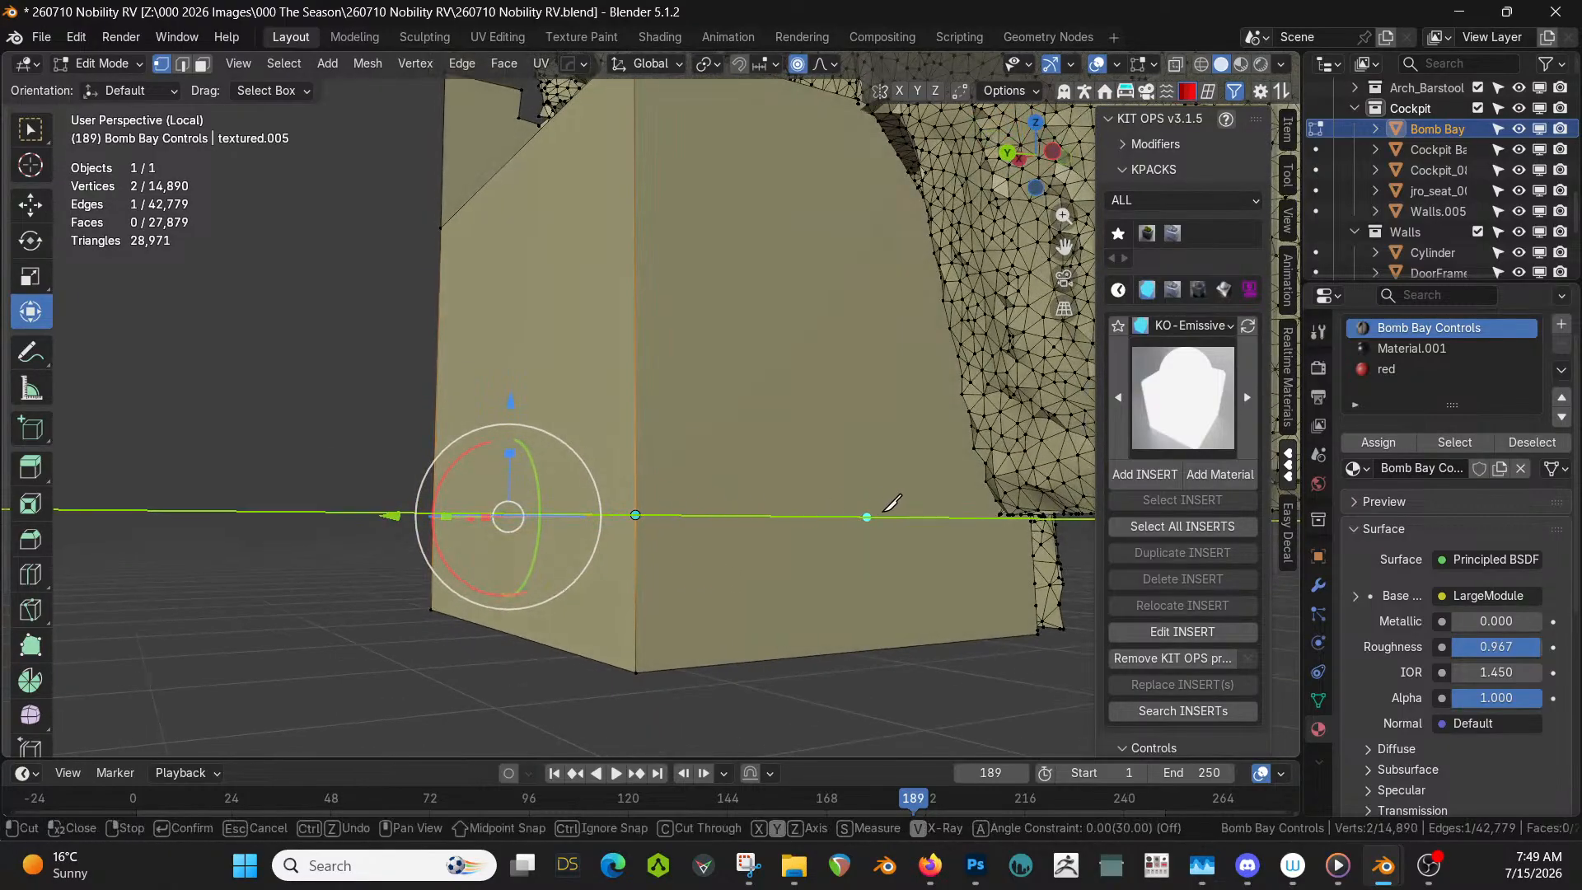
left_click(1035, 516)
key("Return")
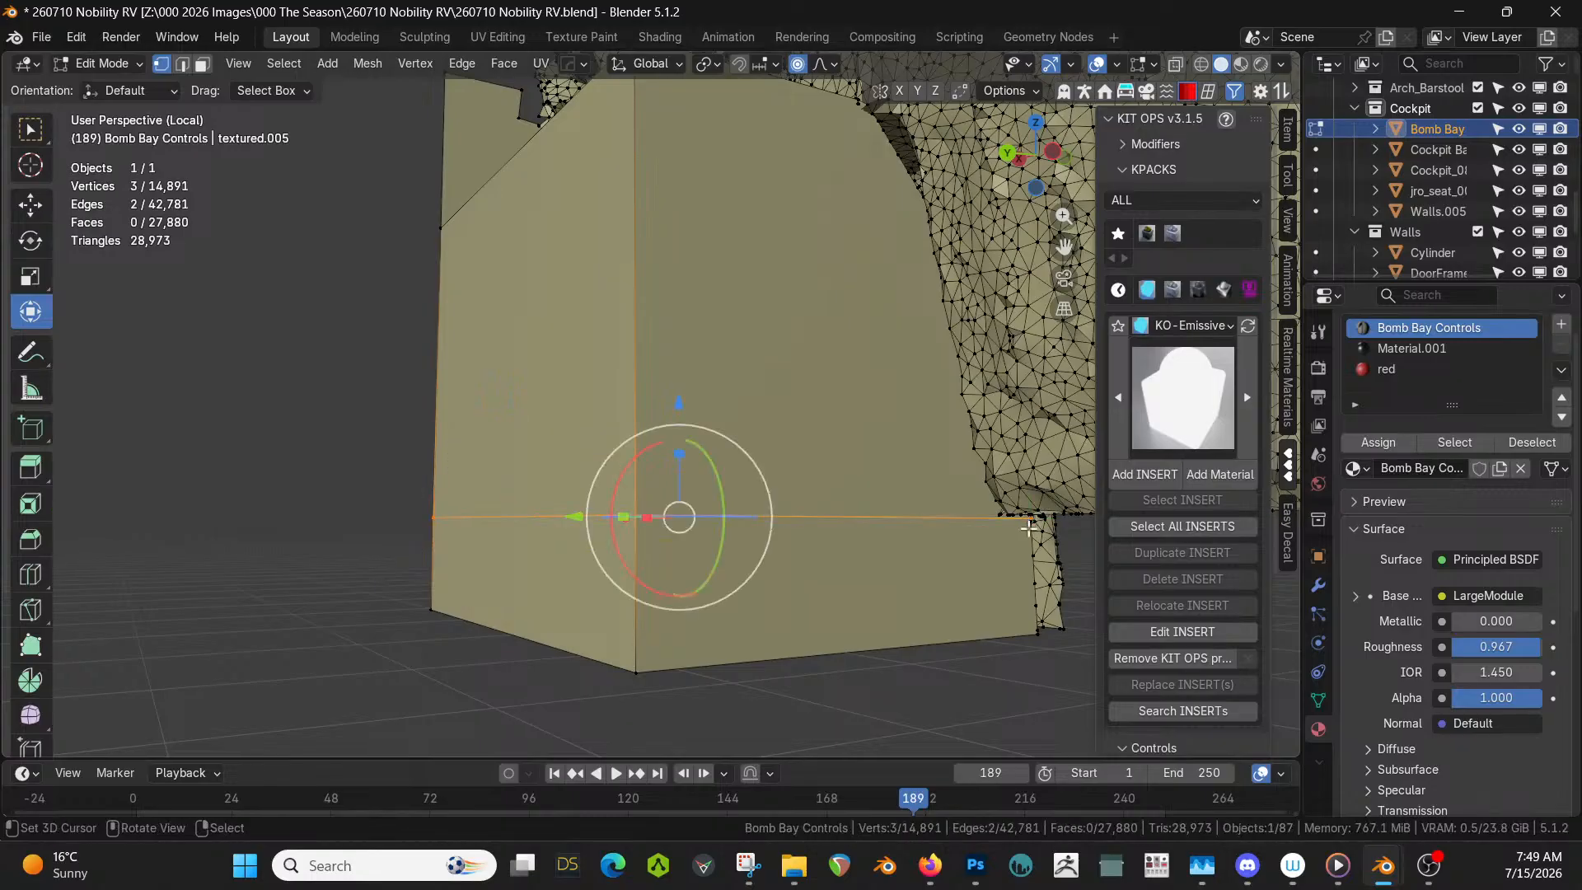
- Select the block's lower inner face and extrude it about 0.826 m along the console's underside to form a base
key("alt+a")
key("3")
right_click(887, 559)
scroll(887, 564, "down", 4)
middle_click_drag(887, 566, 519, 579)
middle_click_drag(519, 579, 950, 577, "shift")
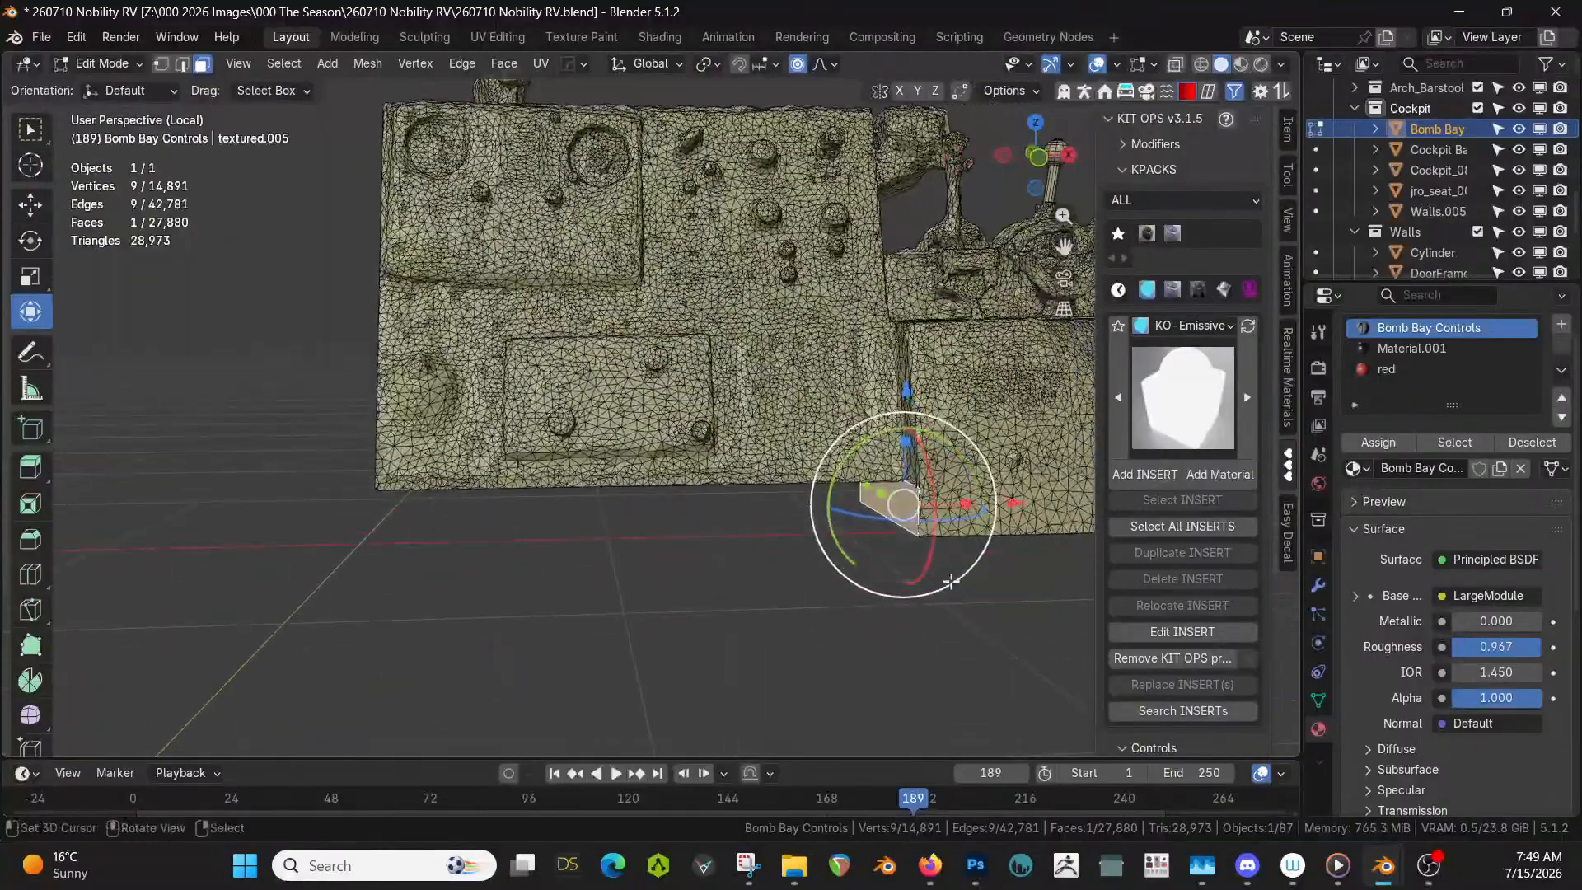
key("e")
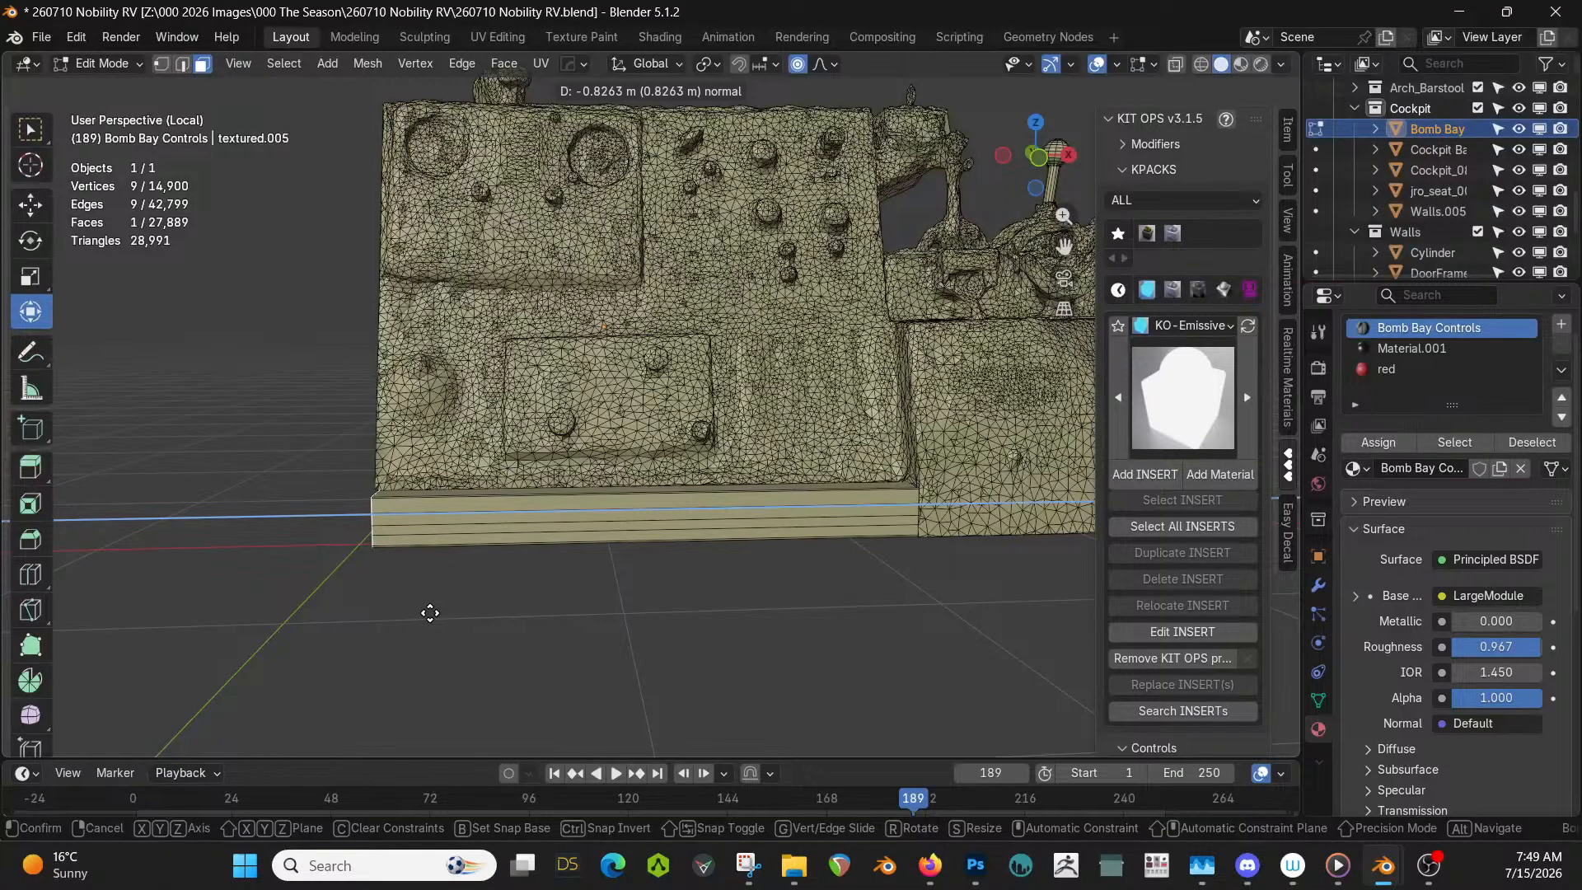
left_click(430, 614)
- Grow the selection to the whole extruded base strip and unwrap it with Cube Projection
middle_click_drag(430, 613, 614, 657)
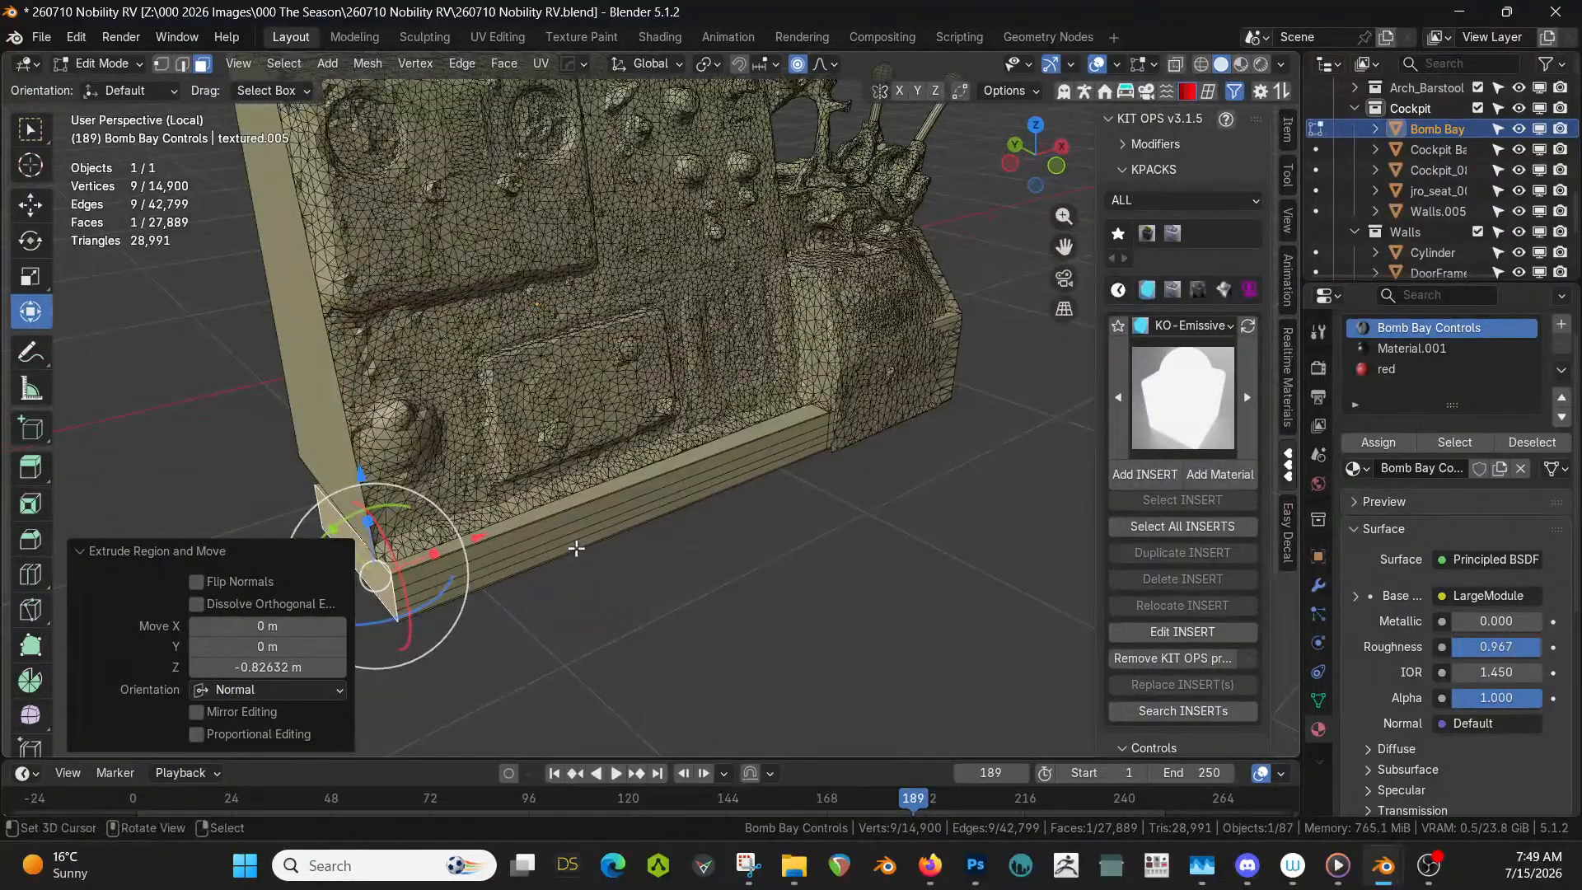
key("ctrl+KP_Add")
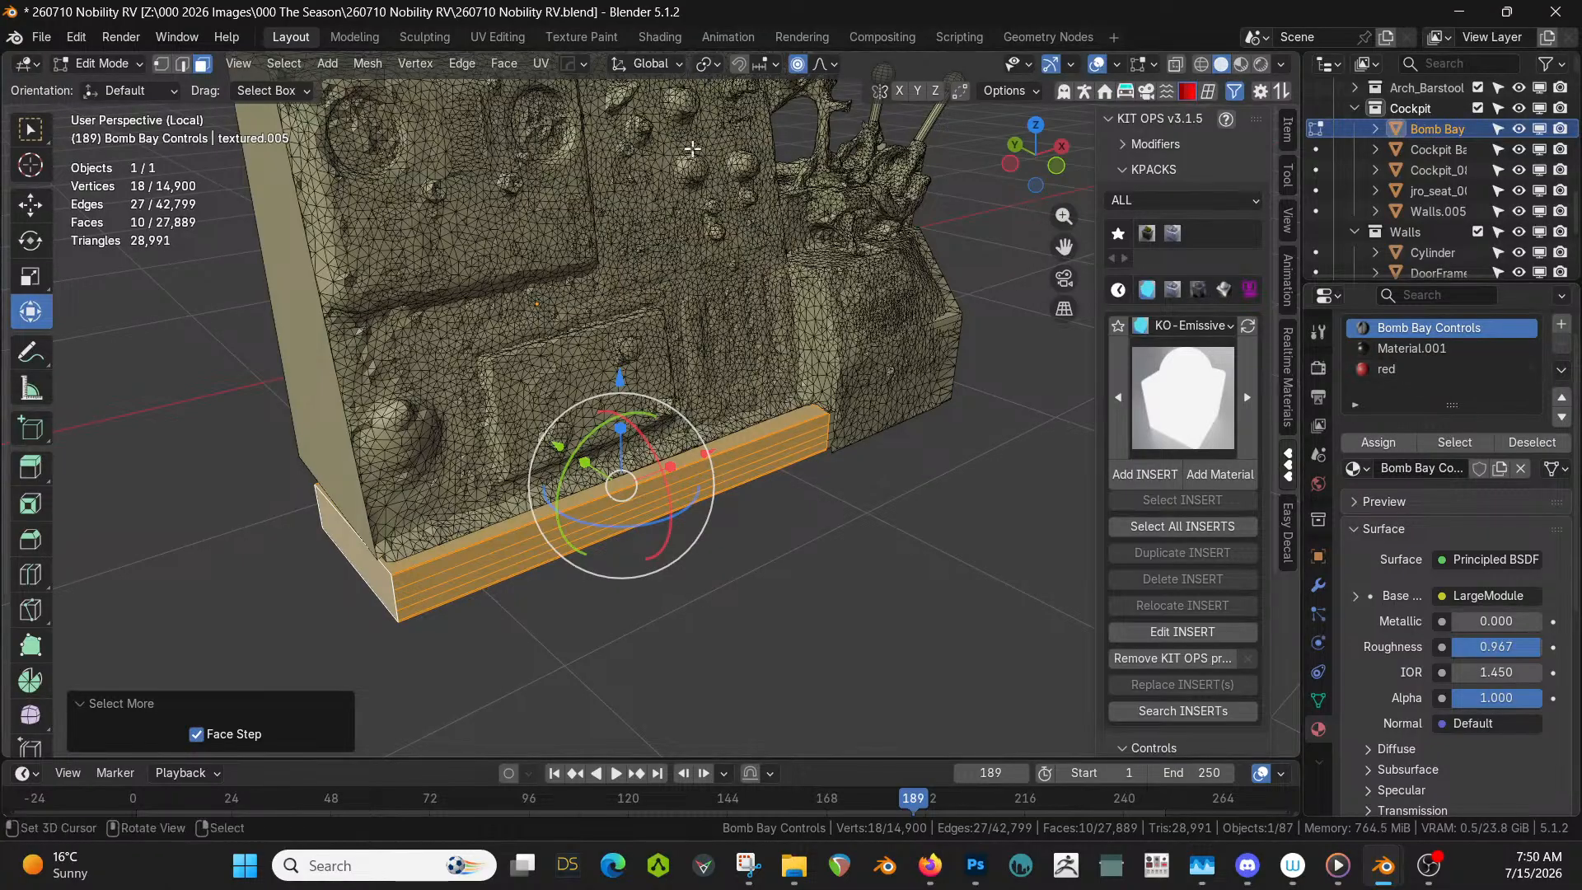
key("u")
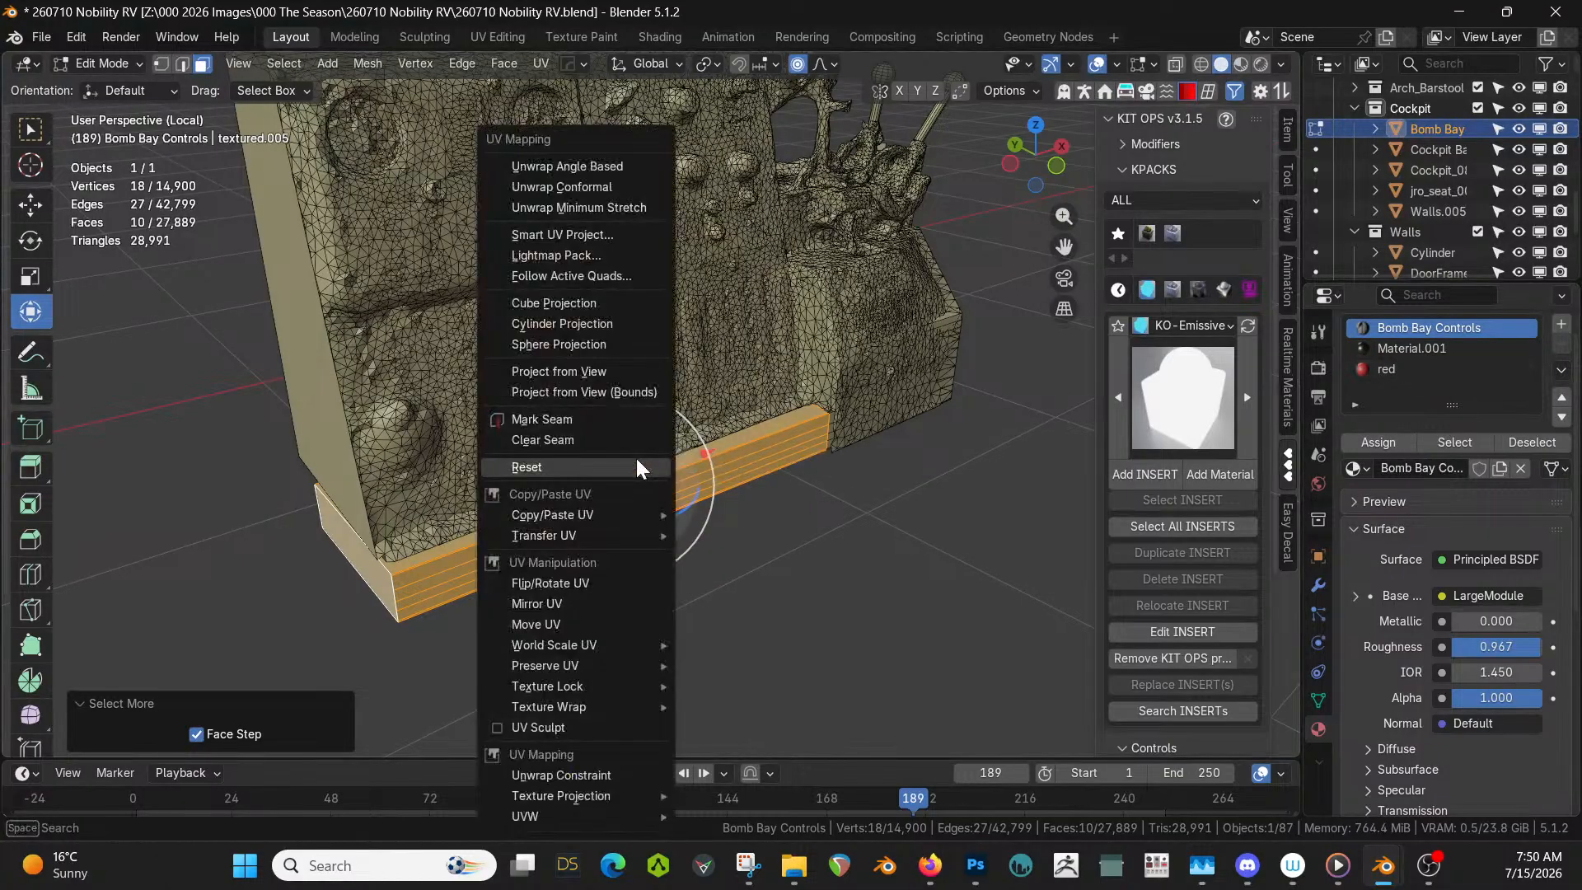
left_click(592, 302)
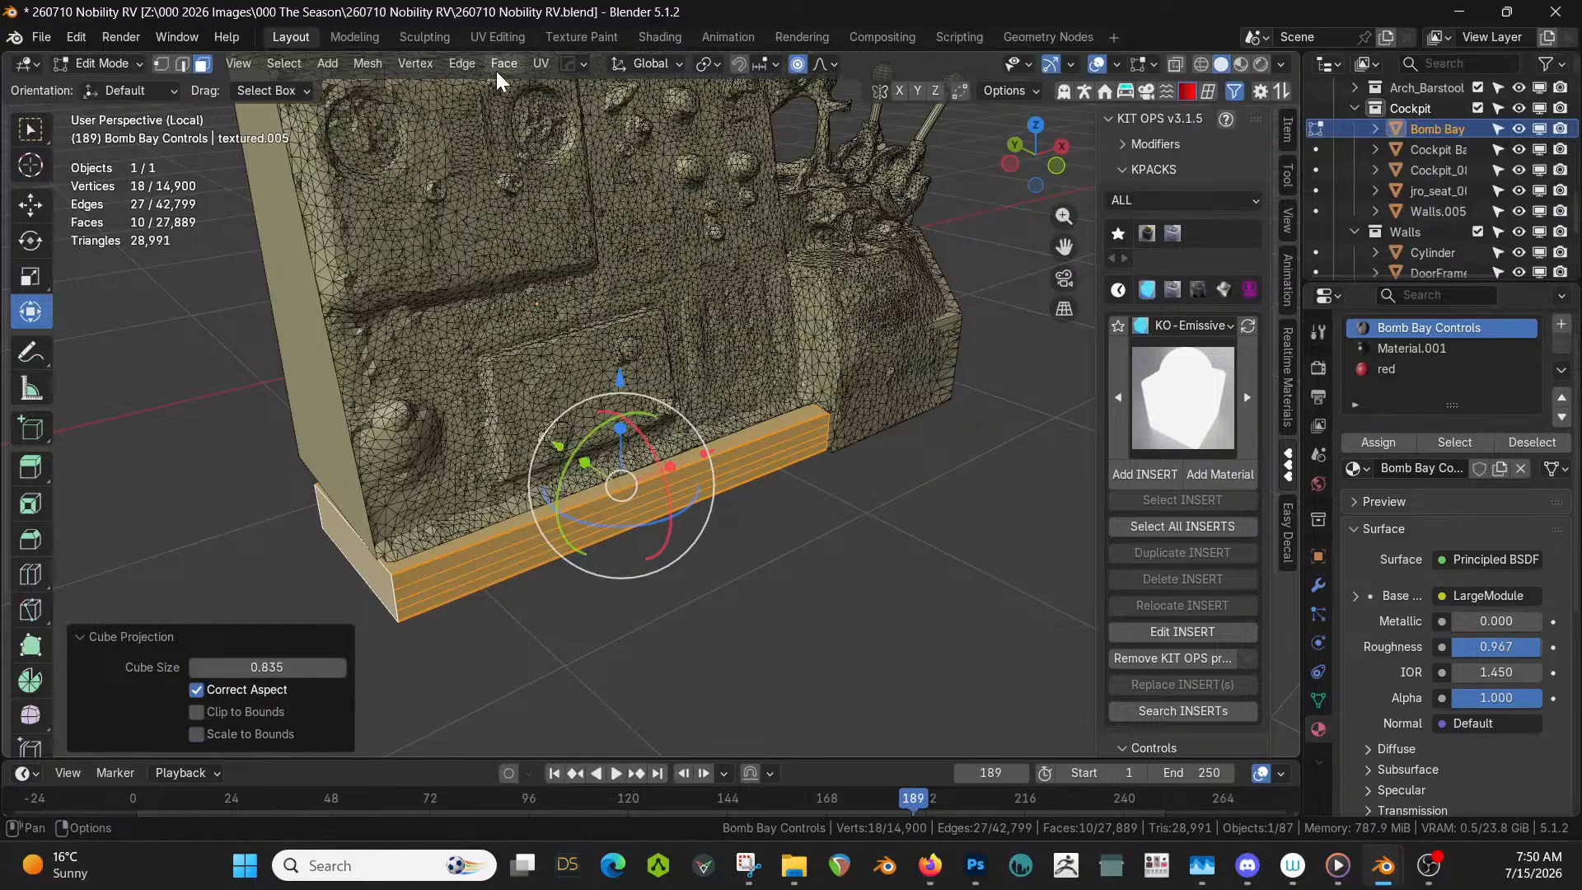
- In the UV Editing workspace, select all the base's UVs and scale them down to about 0.15
left_click(483, 34)
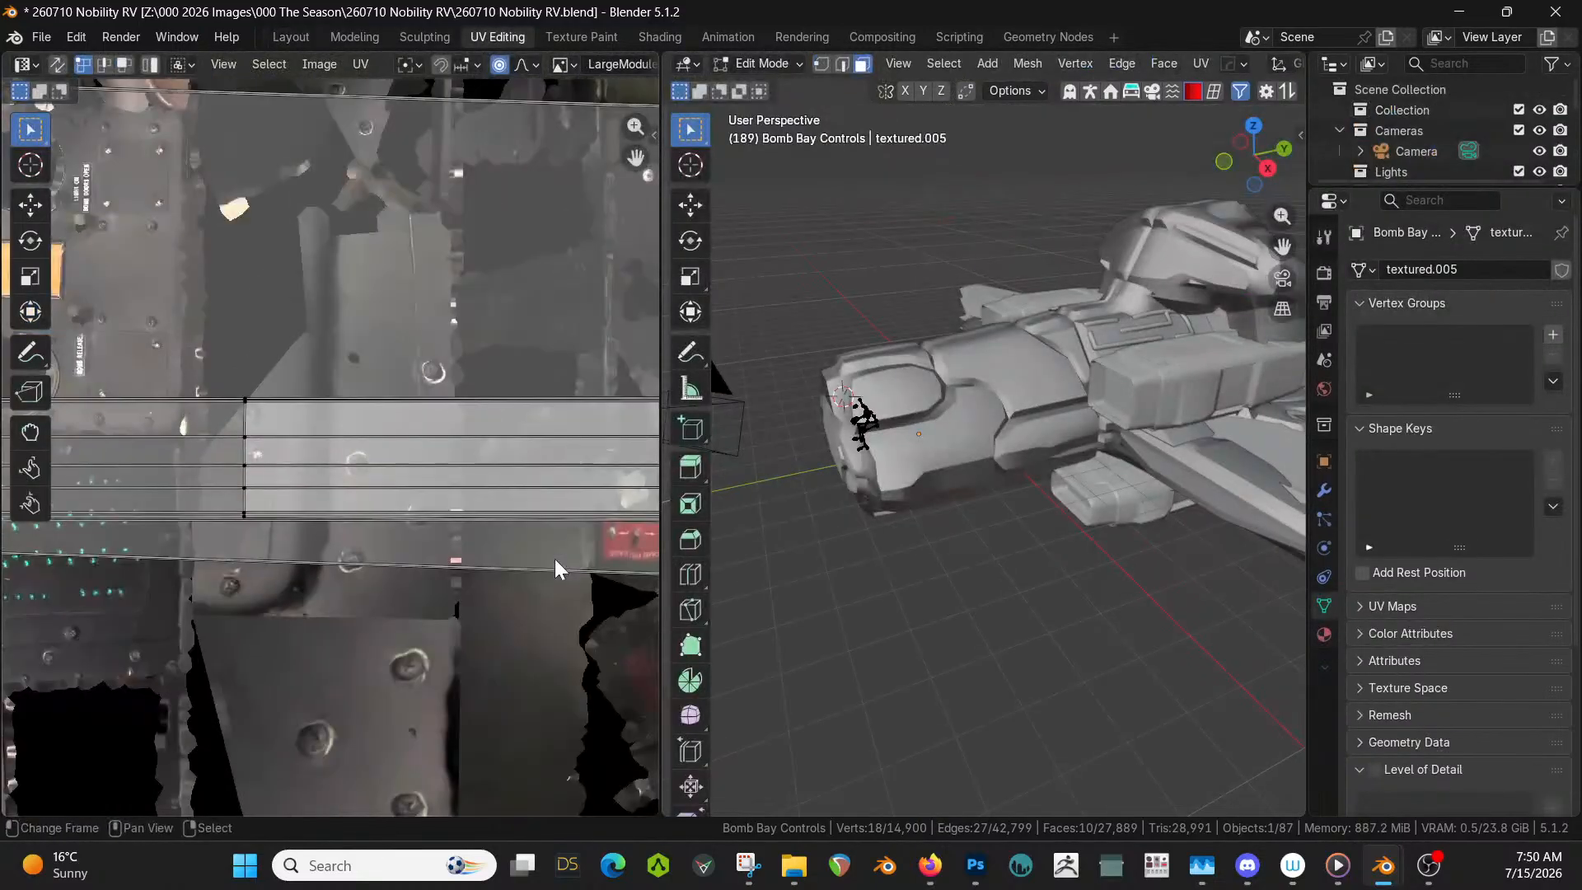
key("a")
scroll(486, 504, "up", 2)
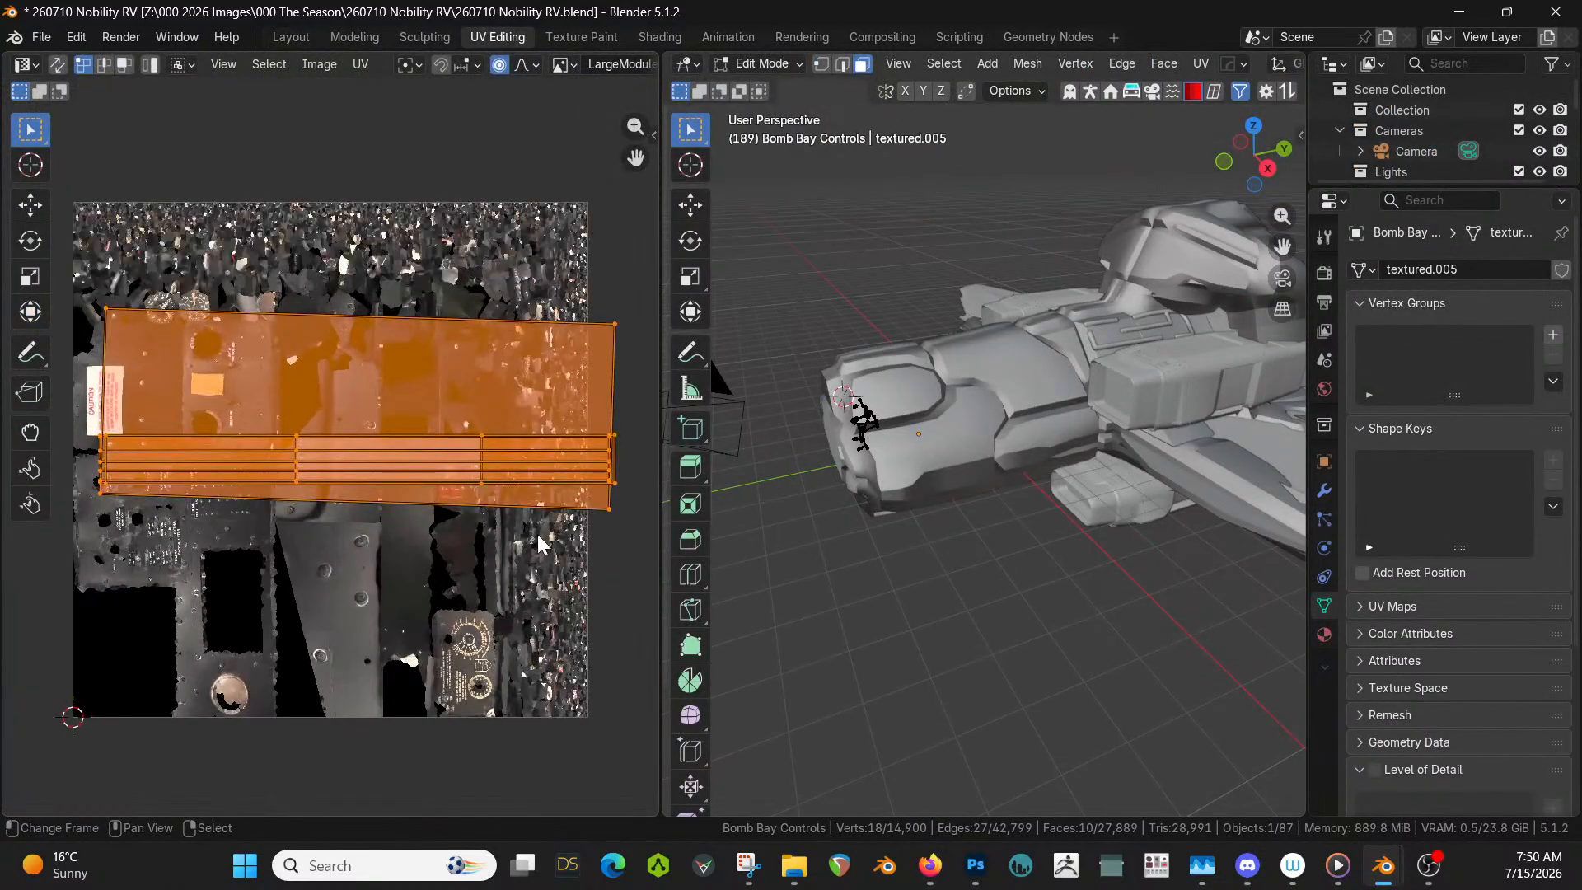
key("s")
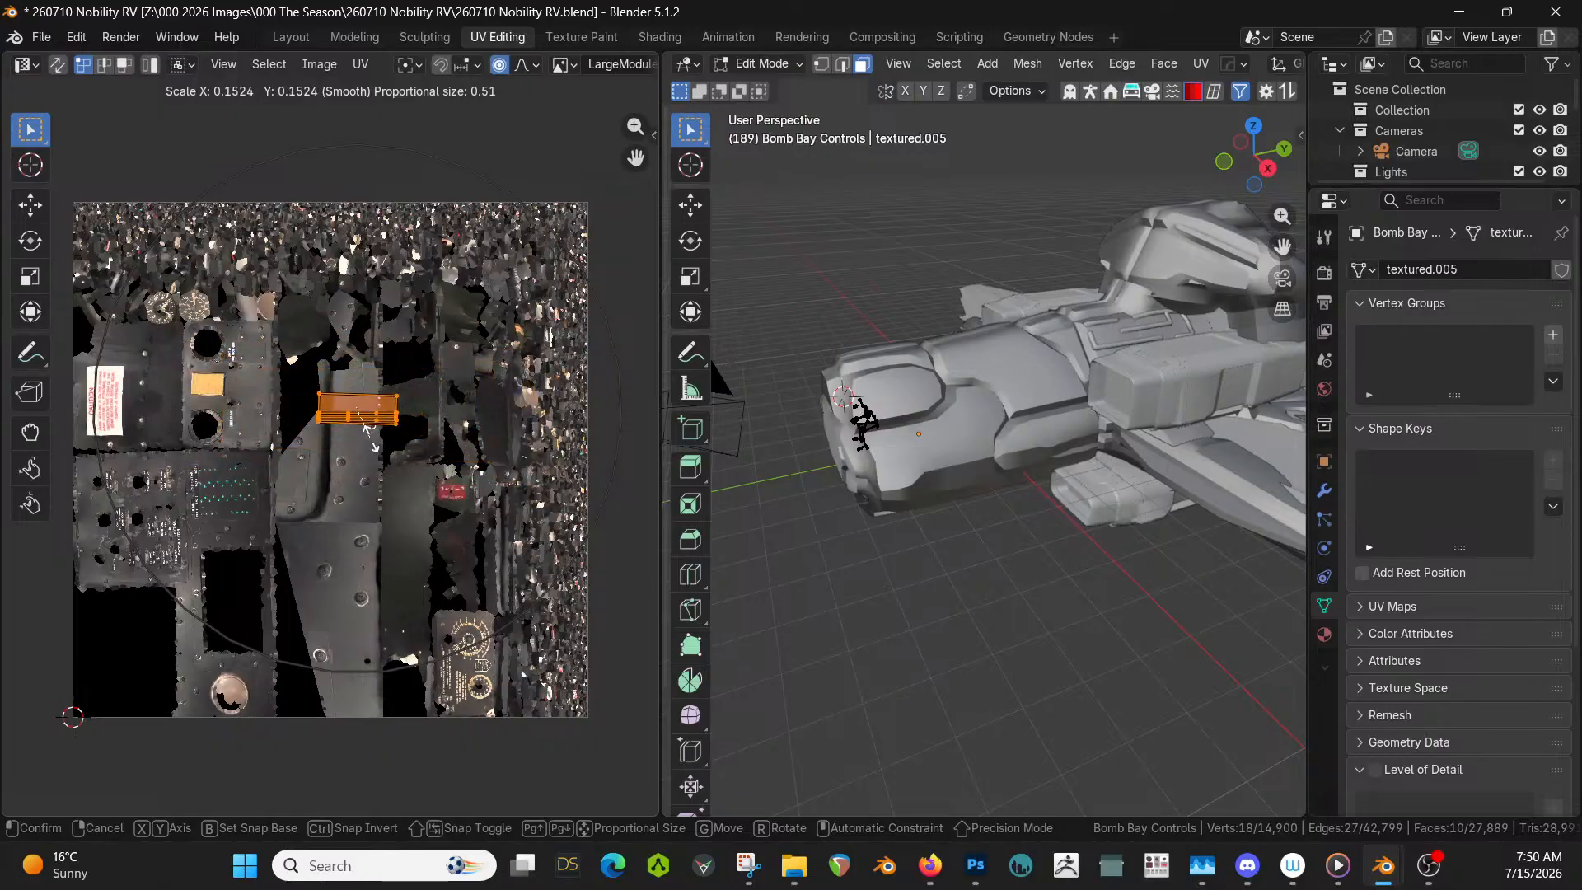
left_click(373, 436)
- Rotate the base's UVs about 87 degrees and move them onto the plain dark strip of the texture
key("r")
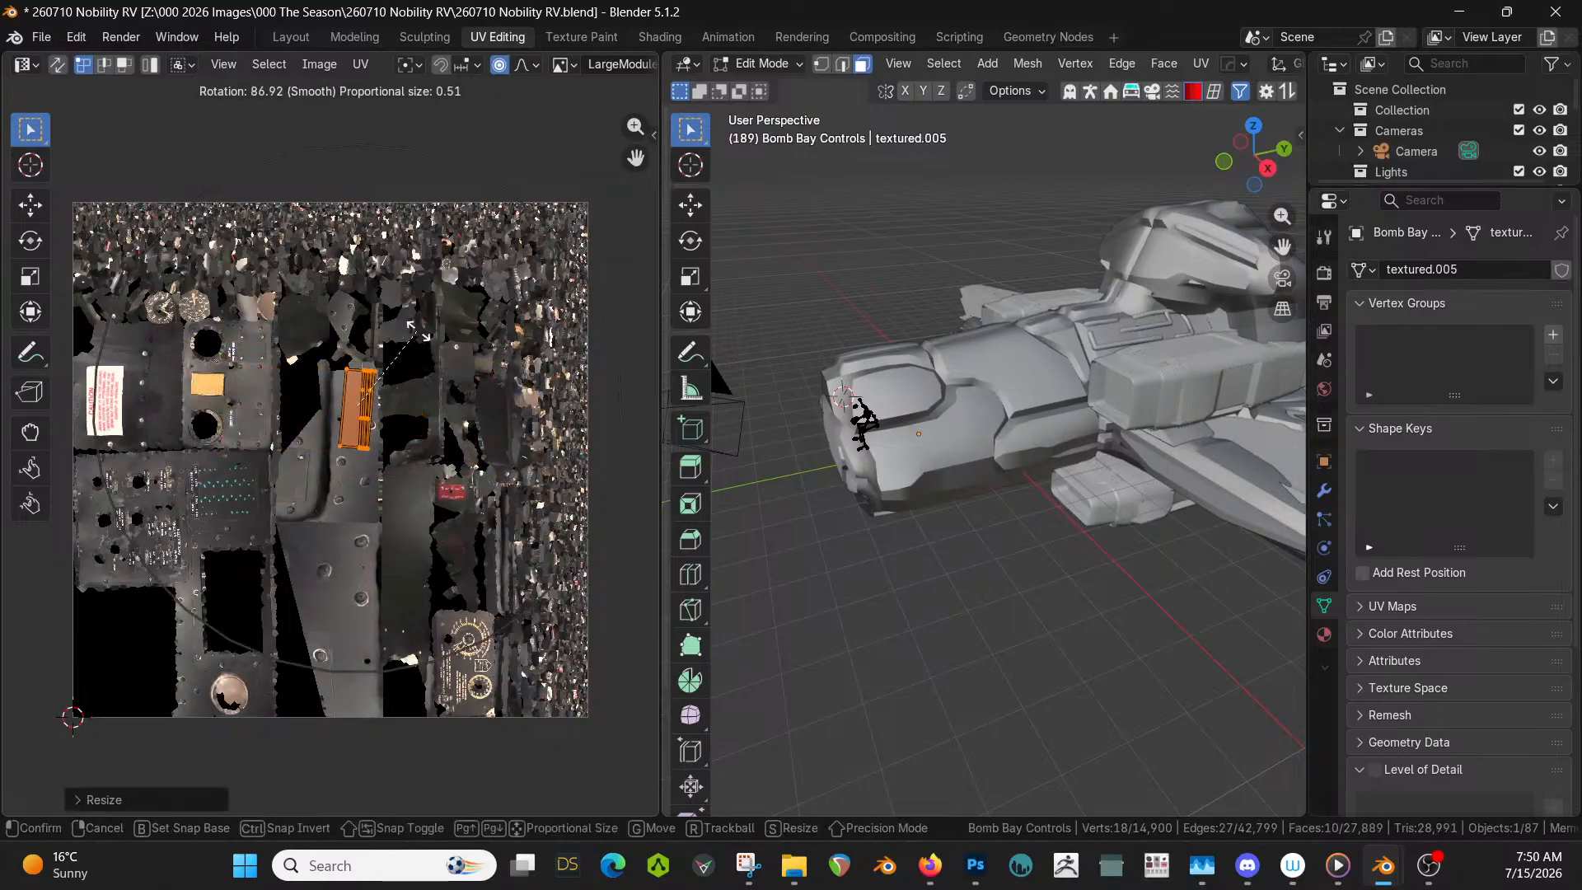
left_click(418, 333)
key("g")
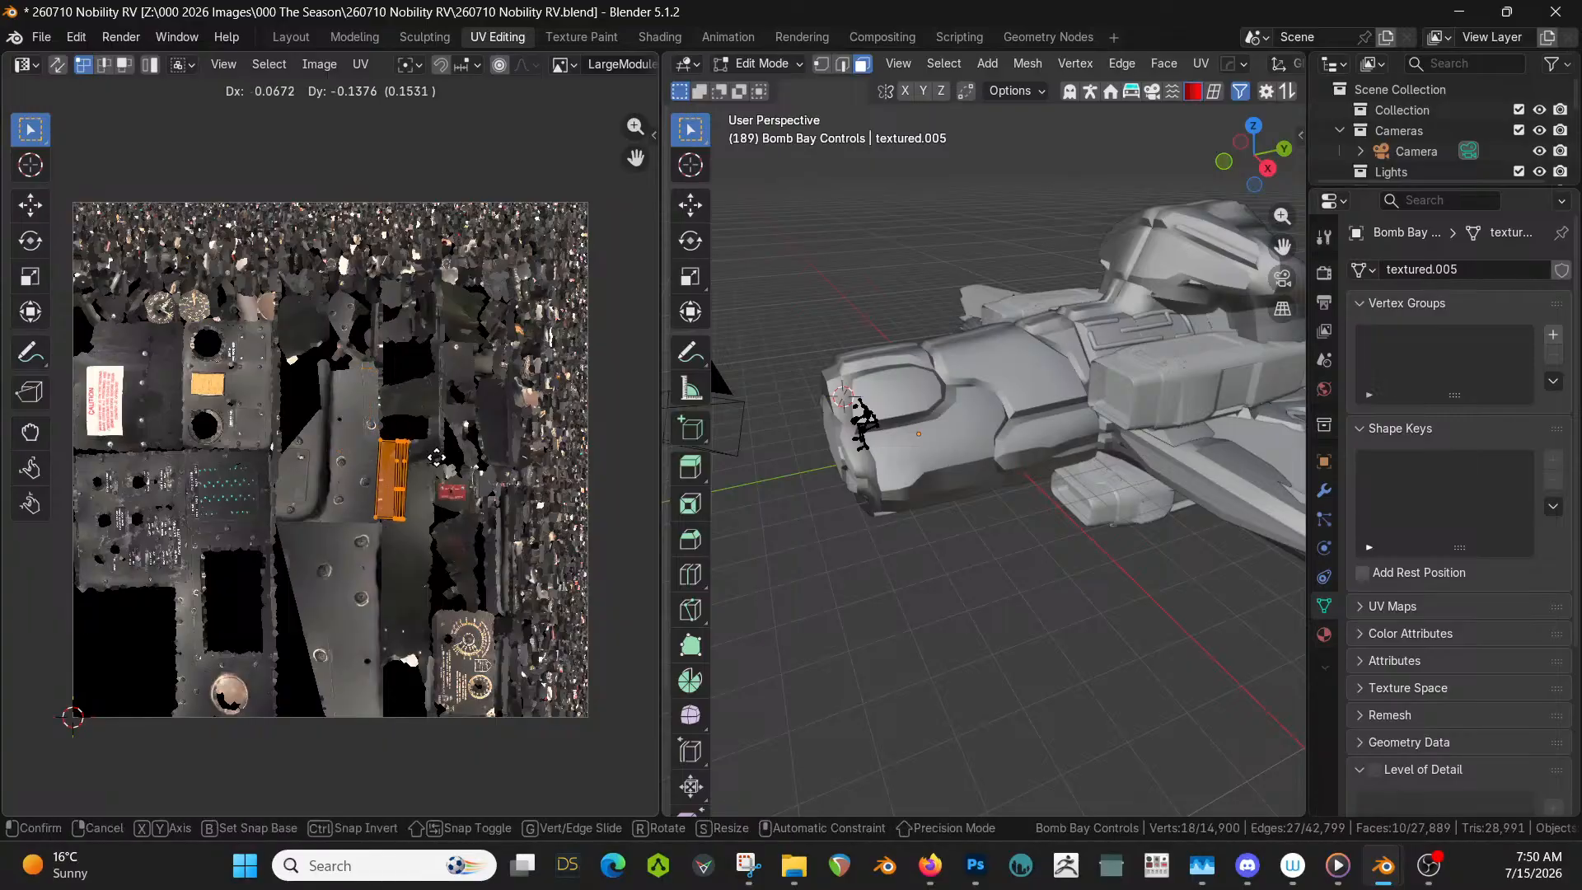
left_click(444, 536)
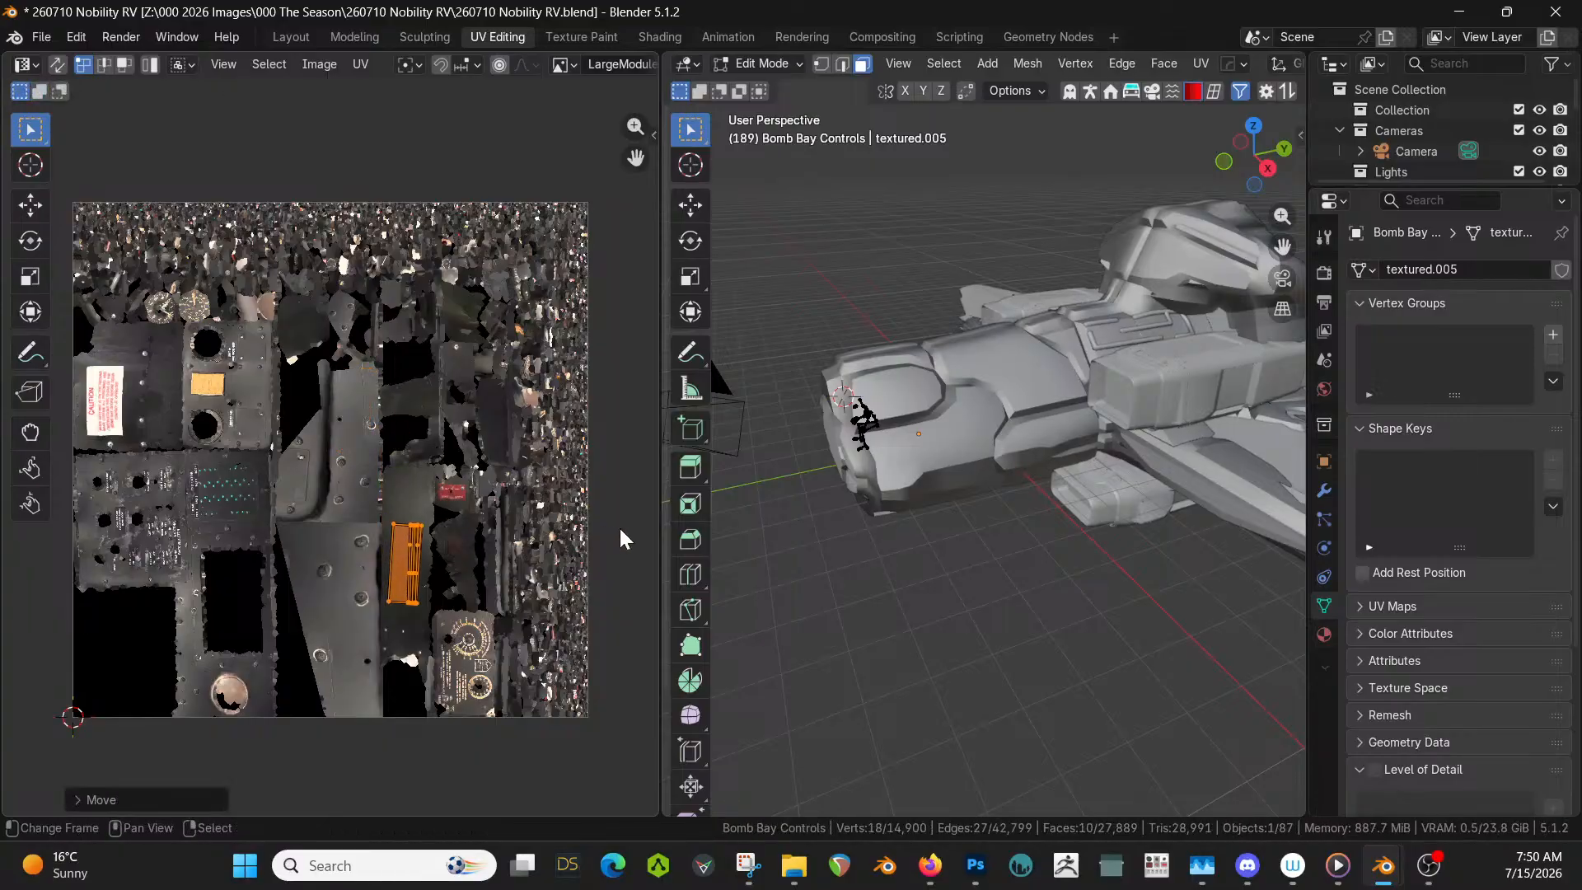
- Leave mesh editing, isolate the Bomb Bay Controls object in local view, and show it in rendered shading
key("Tab")
key("KP_Divide")
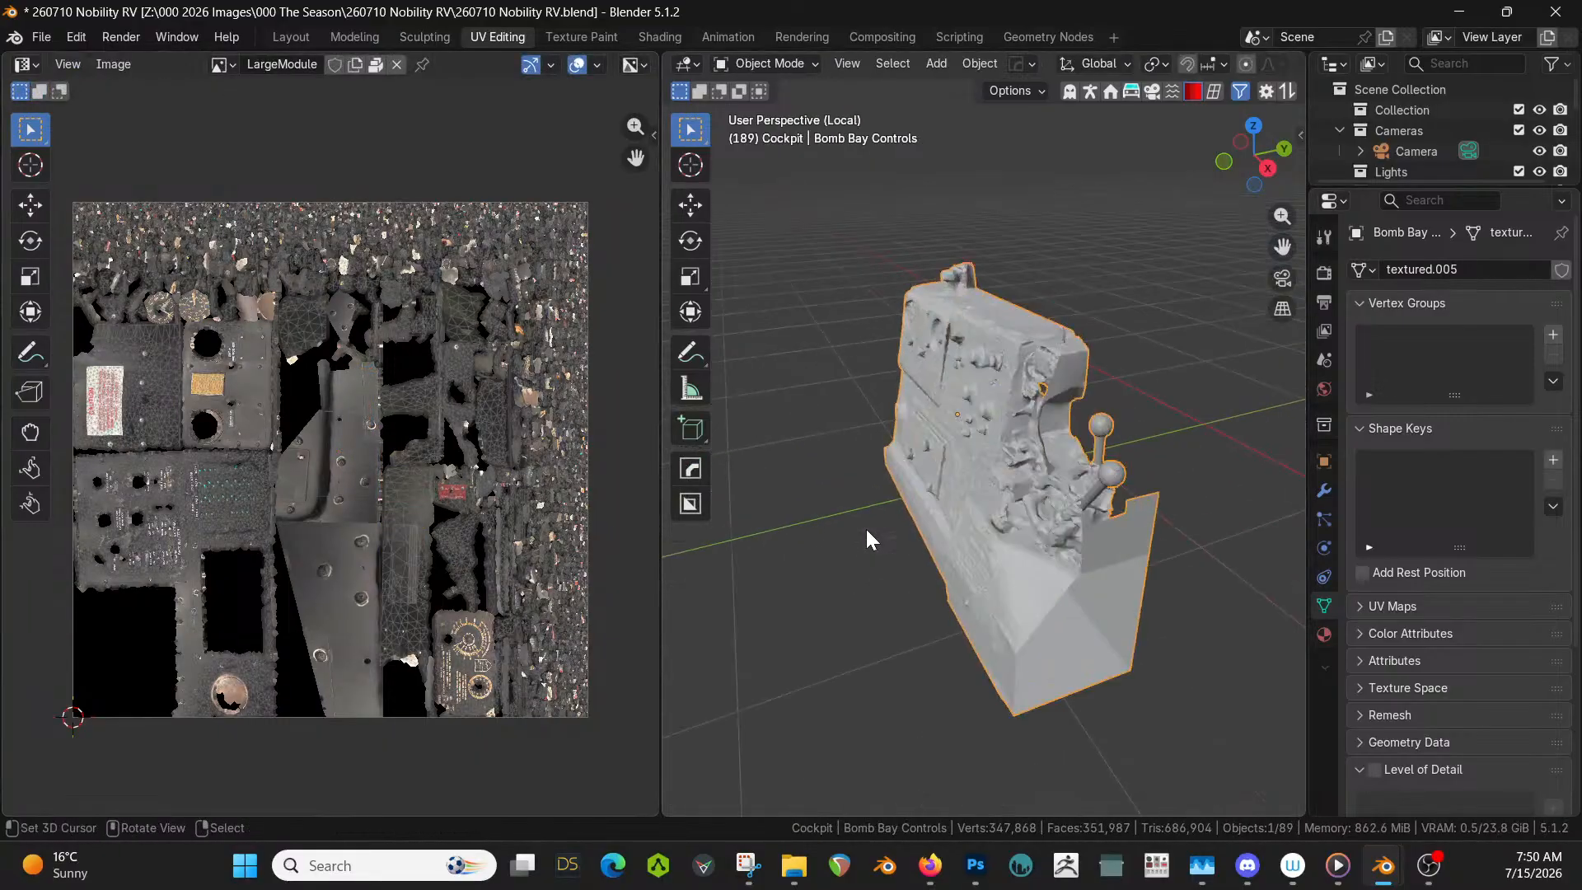
mouse_move(931, 528)
middle_mouse_down()
mouse_move(1053, 436)
mouse_move(927, 453)
mouse_move(1069, 507)
mouse_move(962, 556)
mouse_move(890, 528)
mouse_move(1210, 526)
mouse_move(1284, 502)
mouse_move(1283, 458)
mouse_move(1144, 482)
mouse_move(1051, 610)
mouse_move(1160, 602)
middle_mouse_up()
key("z")
key("8")
scroll(1111, 600, "up", 2)
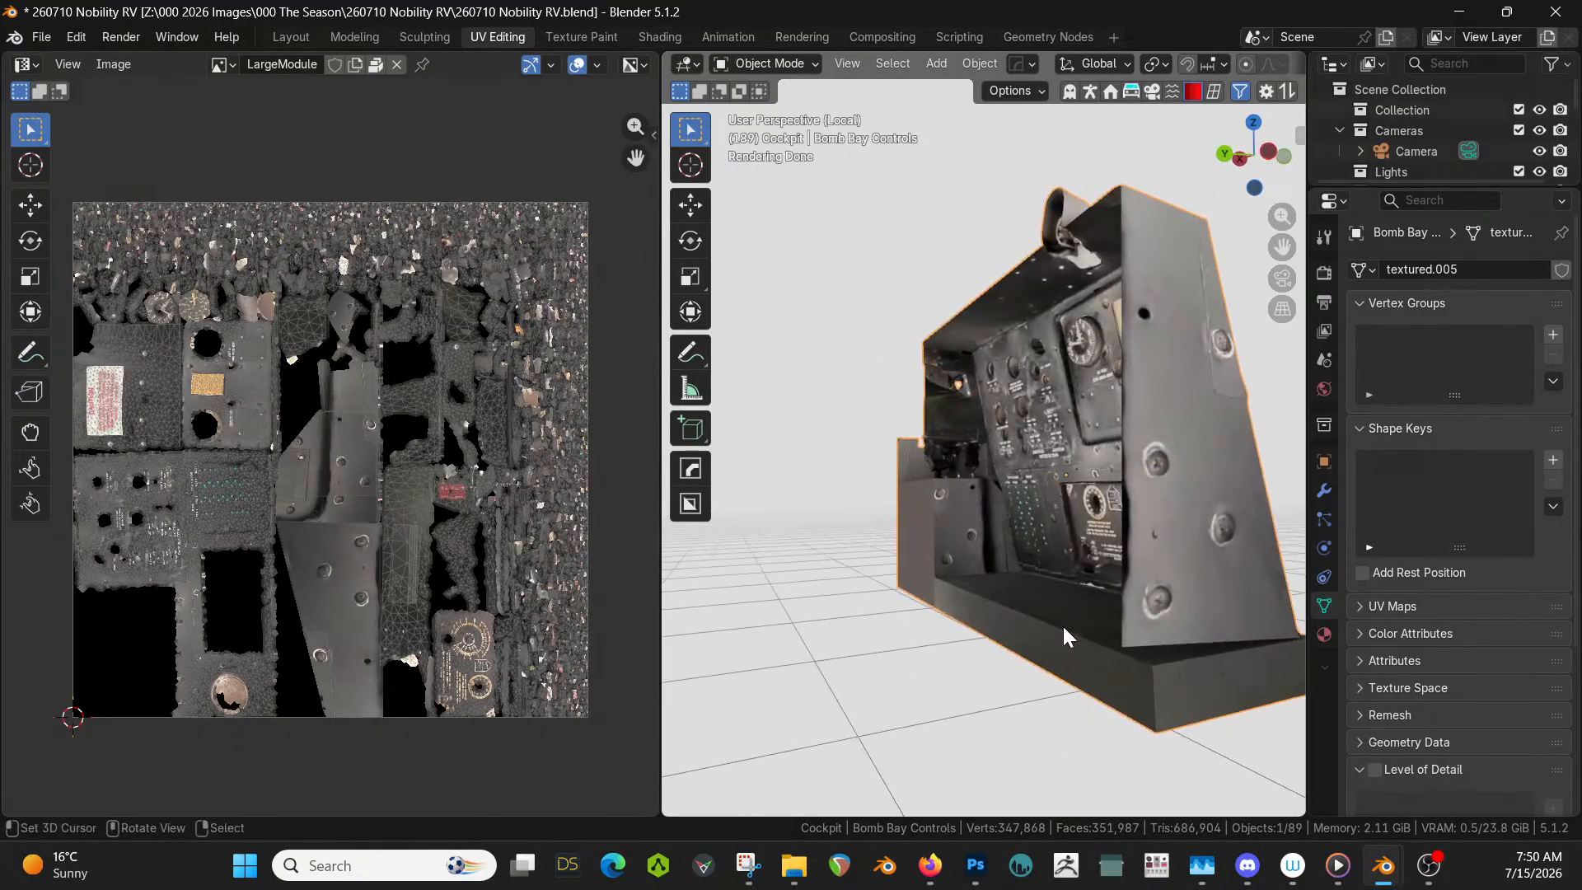
- Edit the console mesh to raise the front top edge of the base slightly along Z, and return to Object Mode
key("Tab")
key("2")
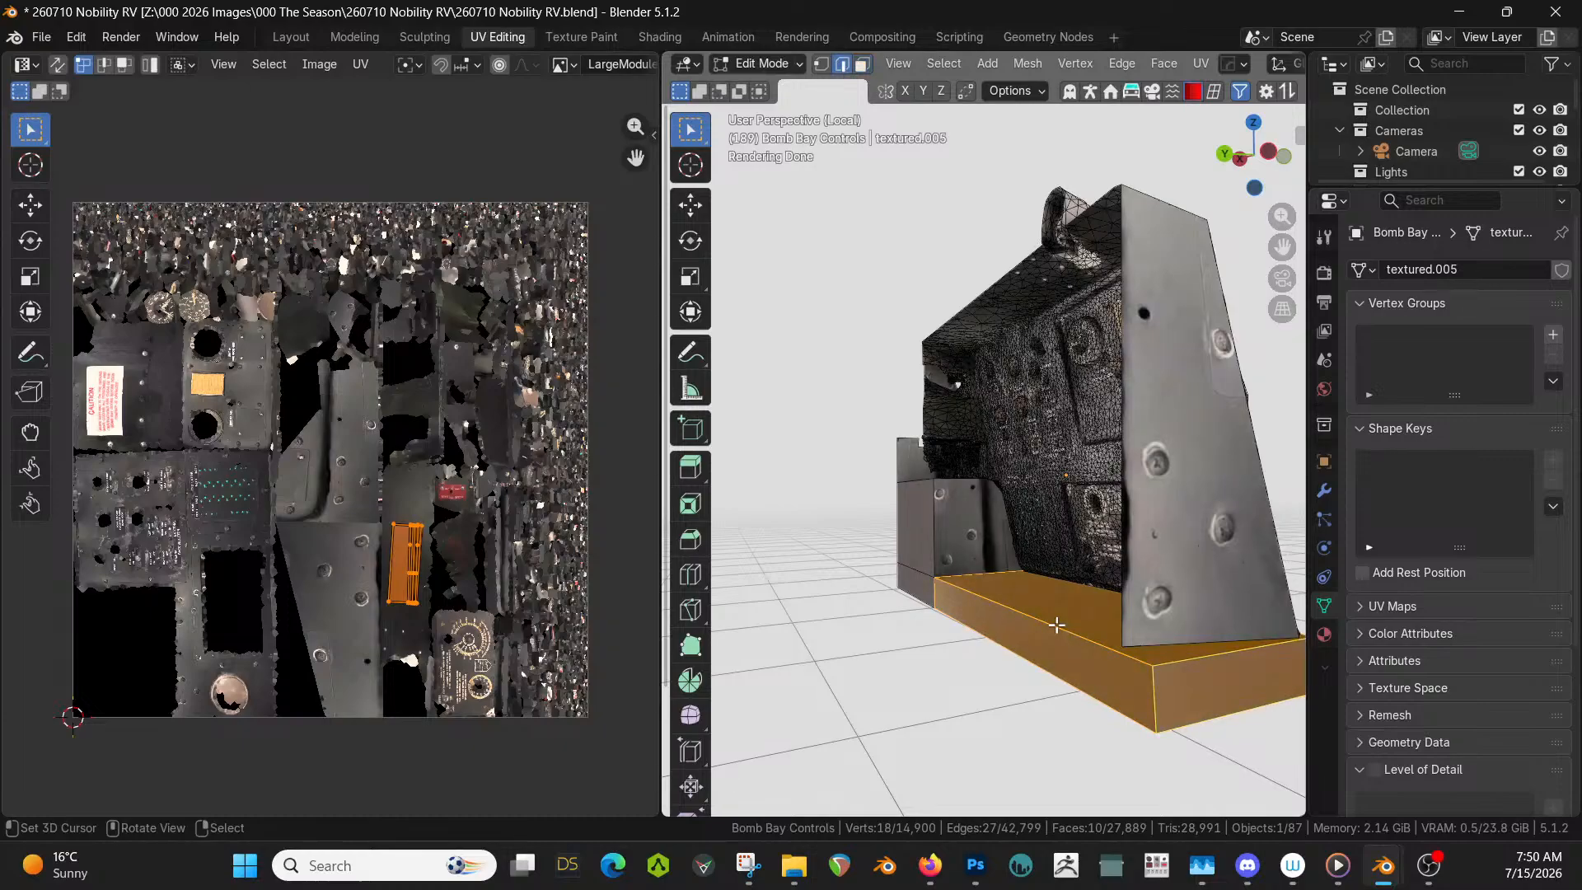
left_click(1062, 638)
key("g")
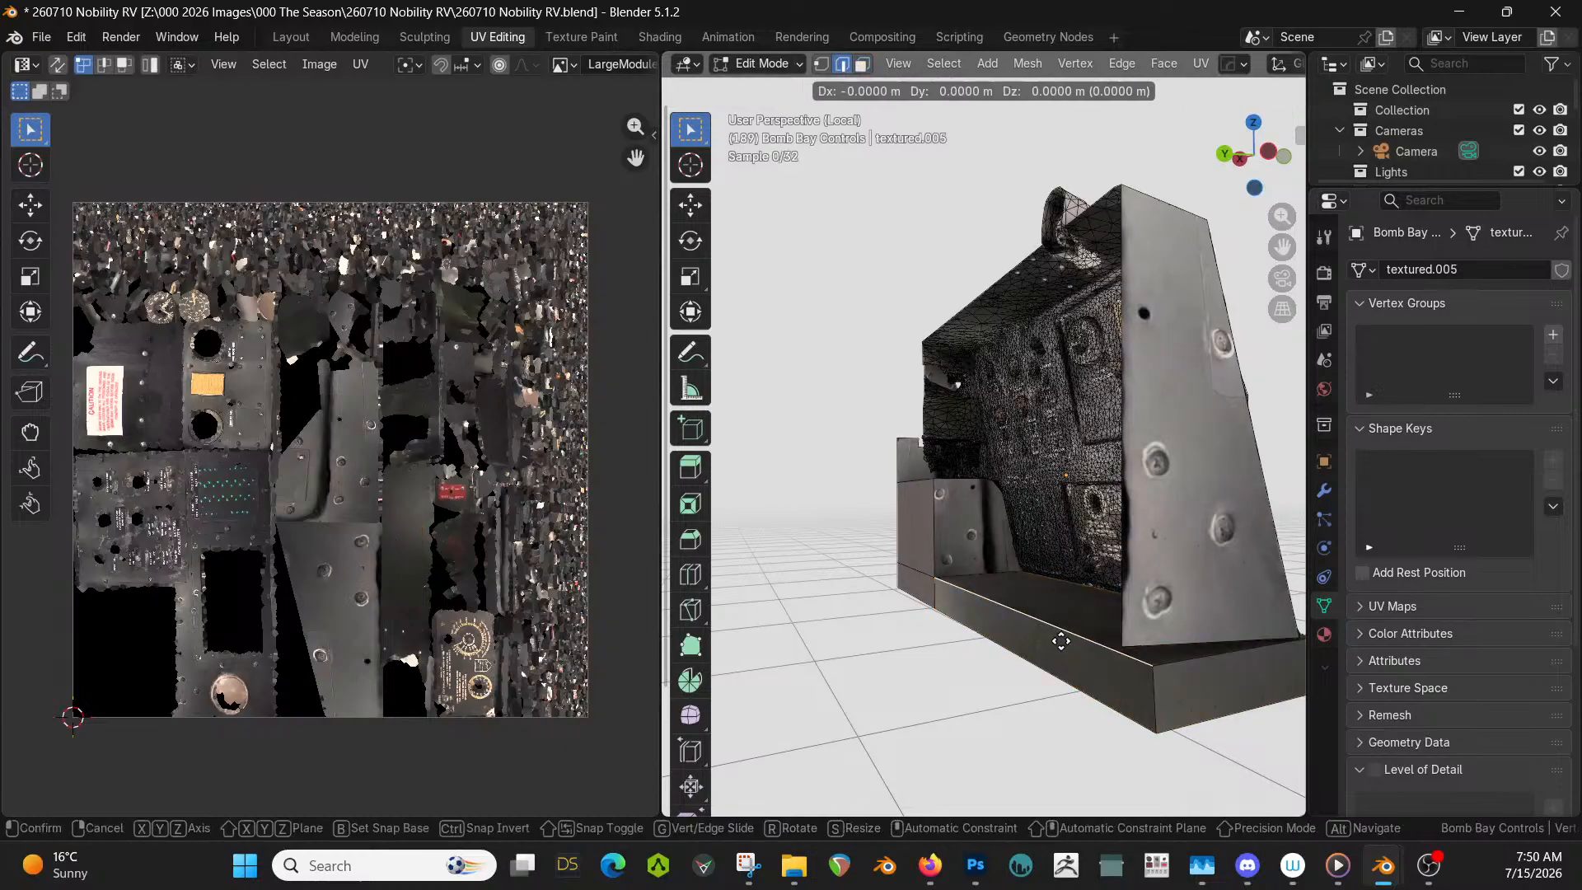
key("z")
left_click(1073, 623)
key("Tab")
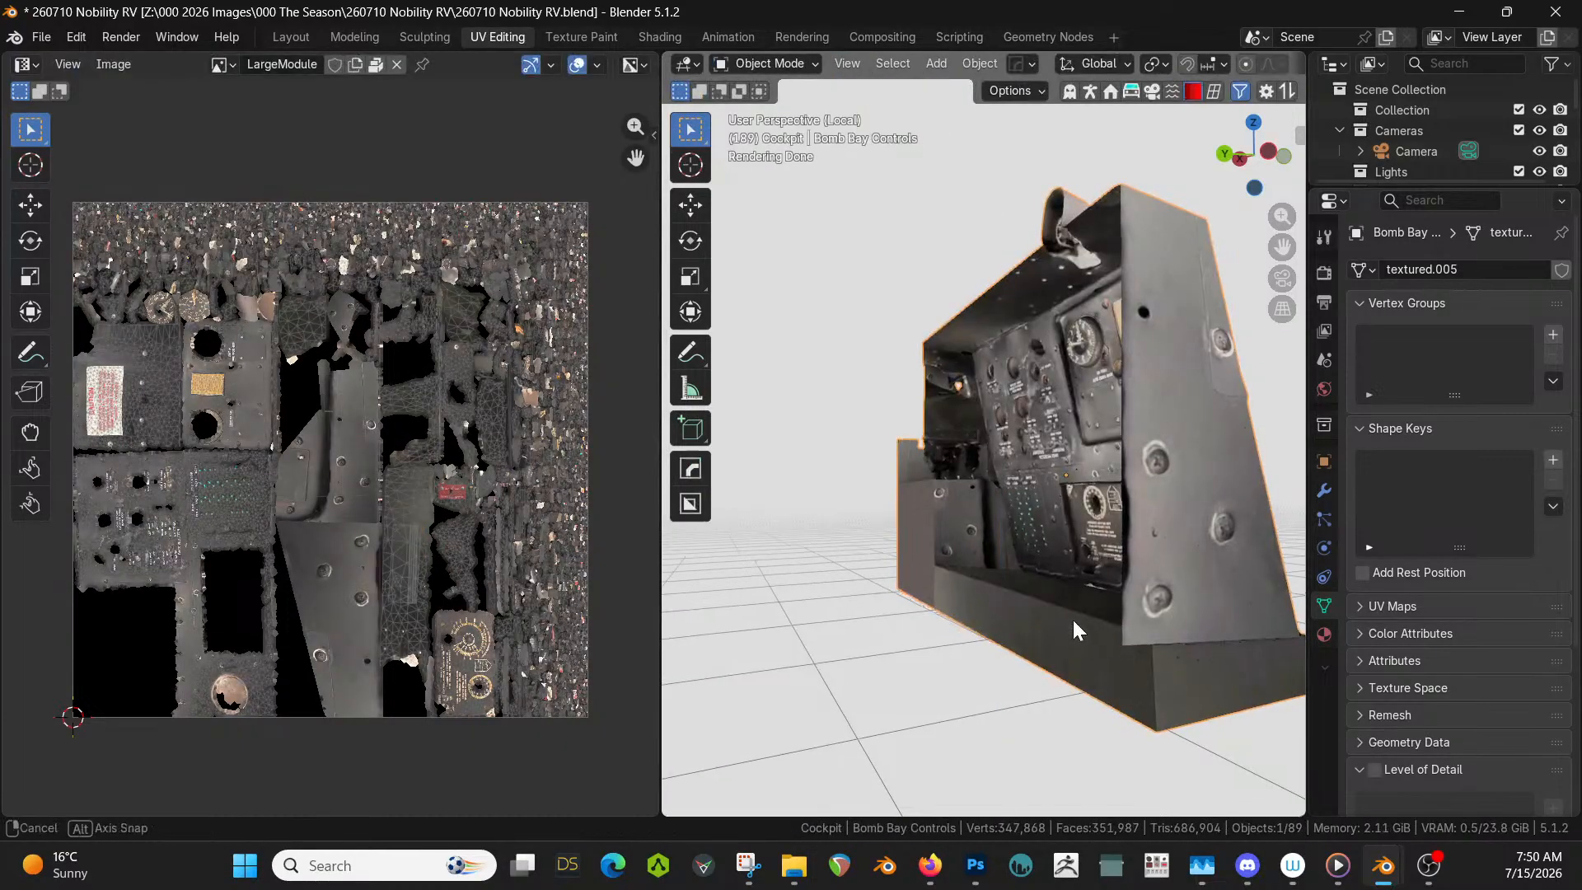
middle_click_drag(1071, 617, 785, 633)
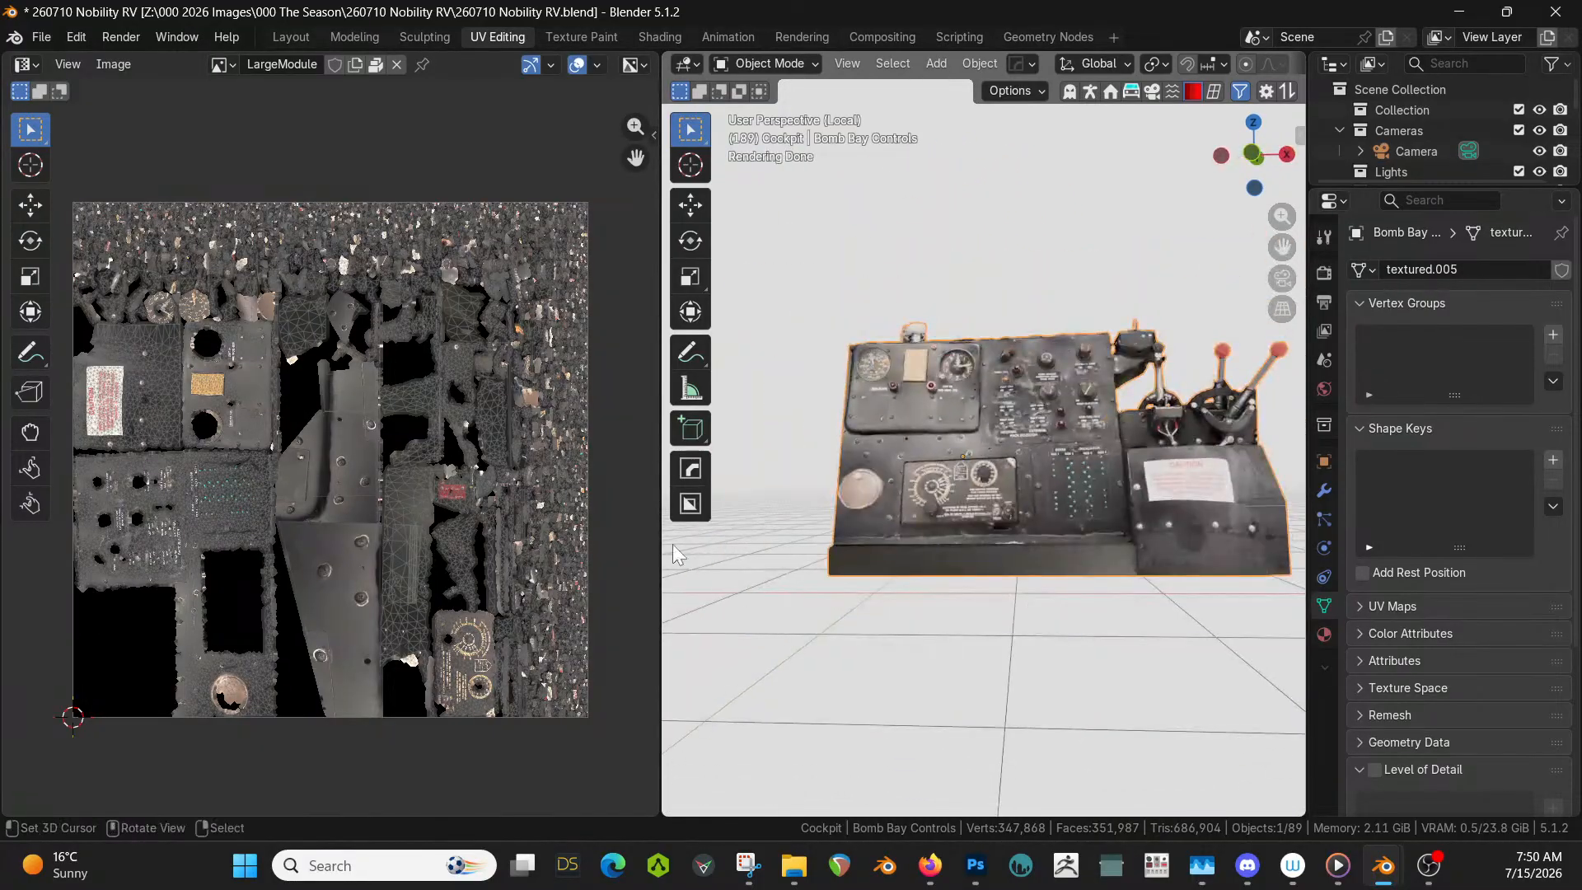
- Return to the Layout workspace, leave local view and frame the Bomb Bay Controls inside the cockpit
left_click(290, 38)
scroll(941, 417, "down", 4)
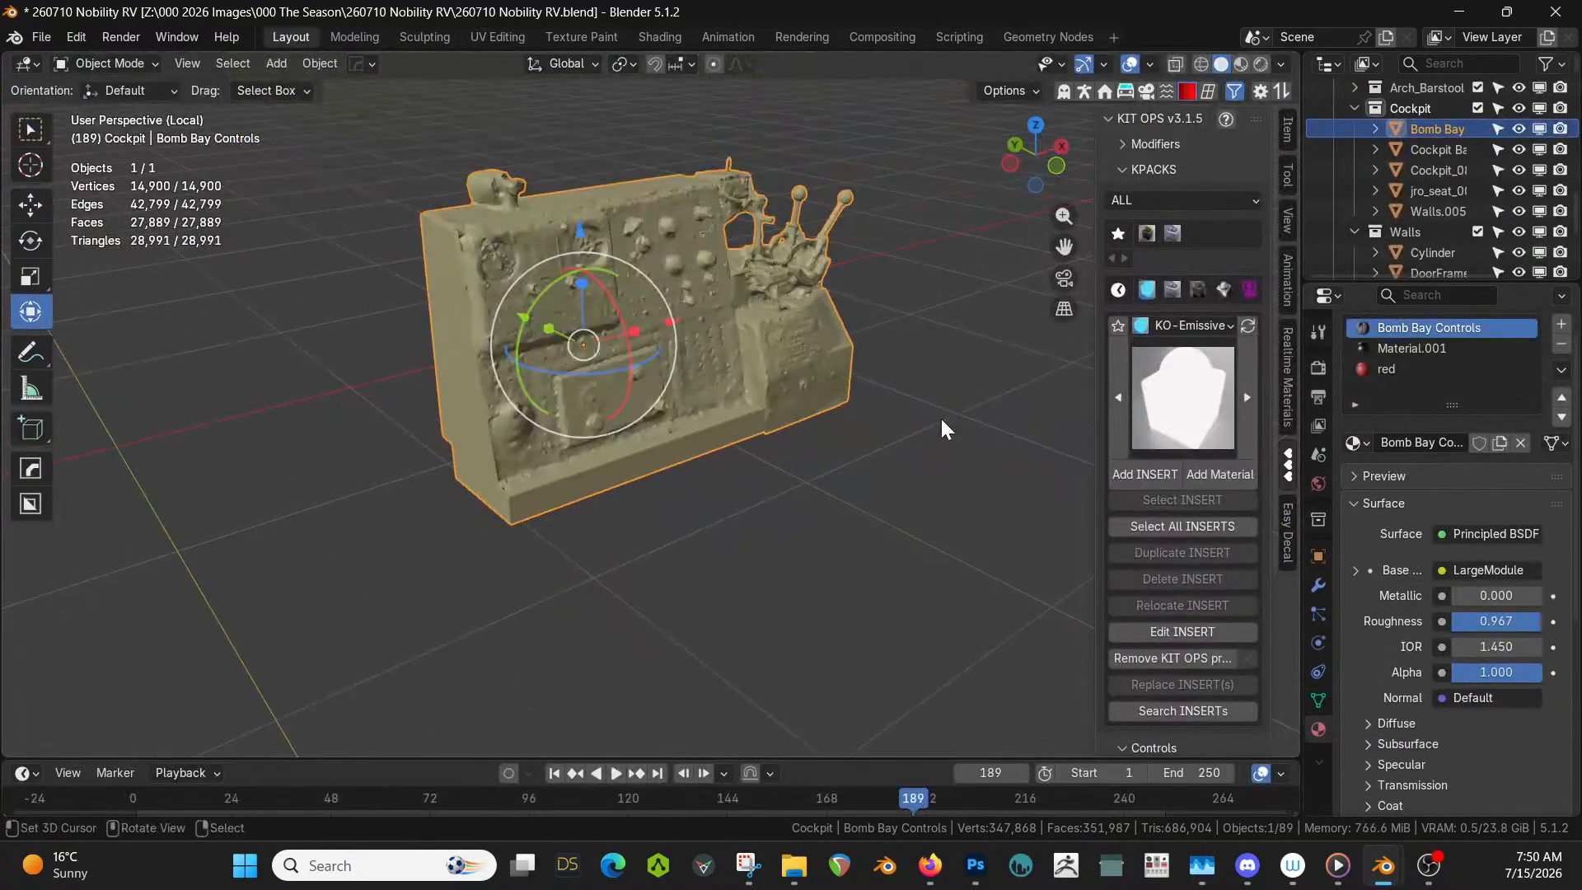
key("KP_Divide")
middle_click_drag(941, 418, 986, 427)
scroll(840, 399, "up", 4)
scroll(842, 402, "down", 2)
scroll(844, 403, "up", 3)
scroll(1009, 459, "down", 2)
scroll(1009, 459, "up", 1)
scroll(1009, 458, "up", 2)
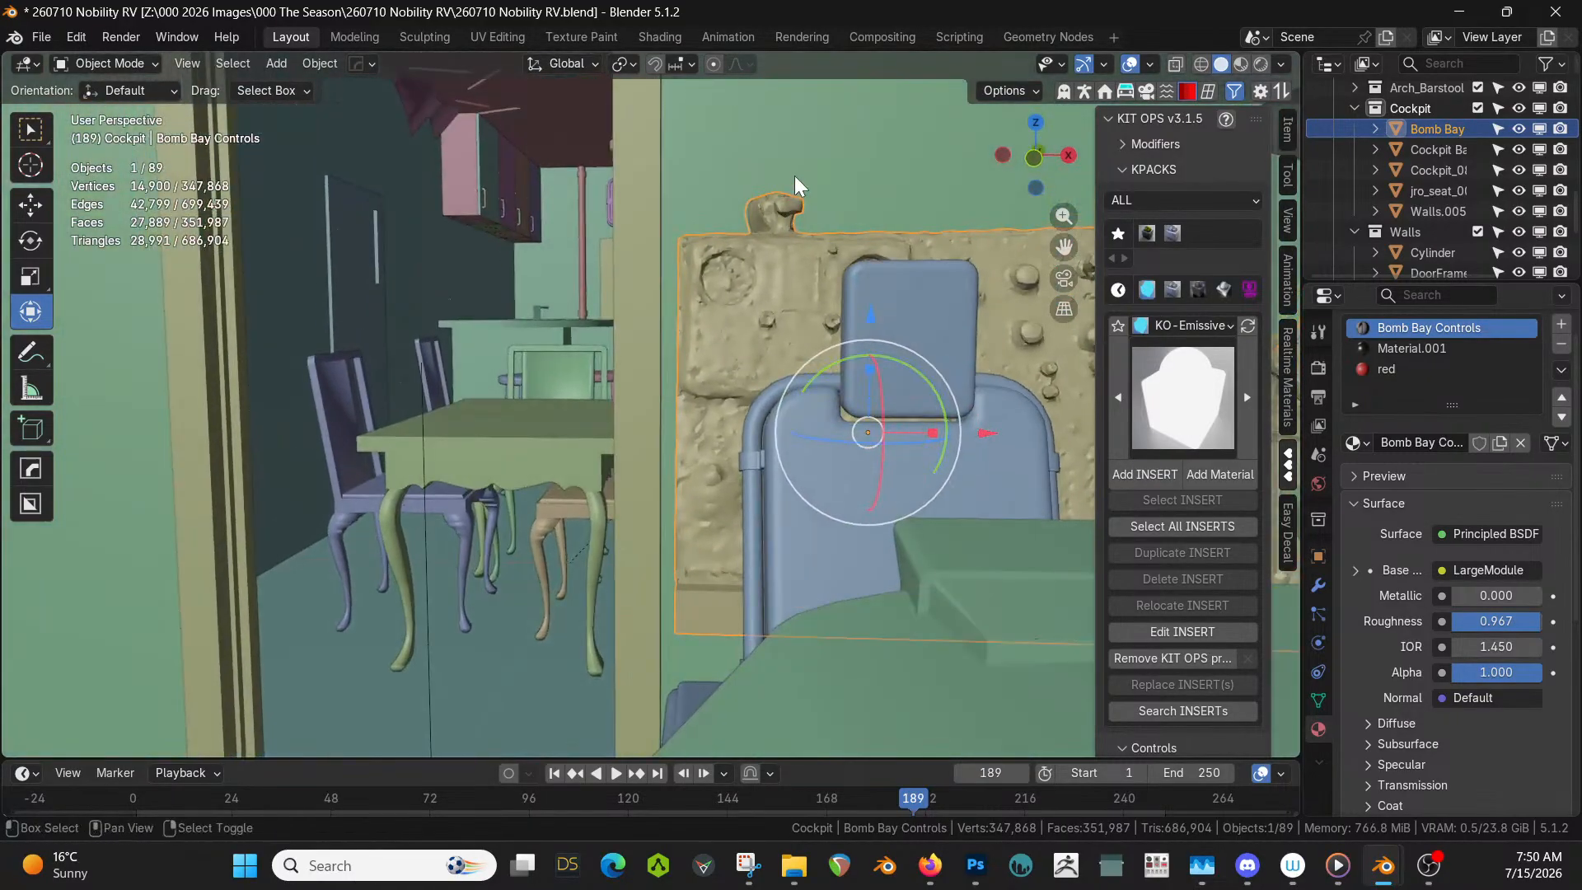
- Mirror the Bomb Bay Controls across the Cockpit Back Wall with a mirror modifier on the wall's local Y axis
left_click(814, 147, "shift")
key("alt+x")
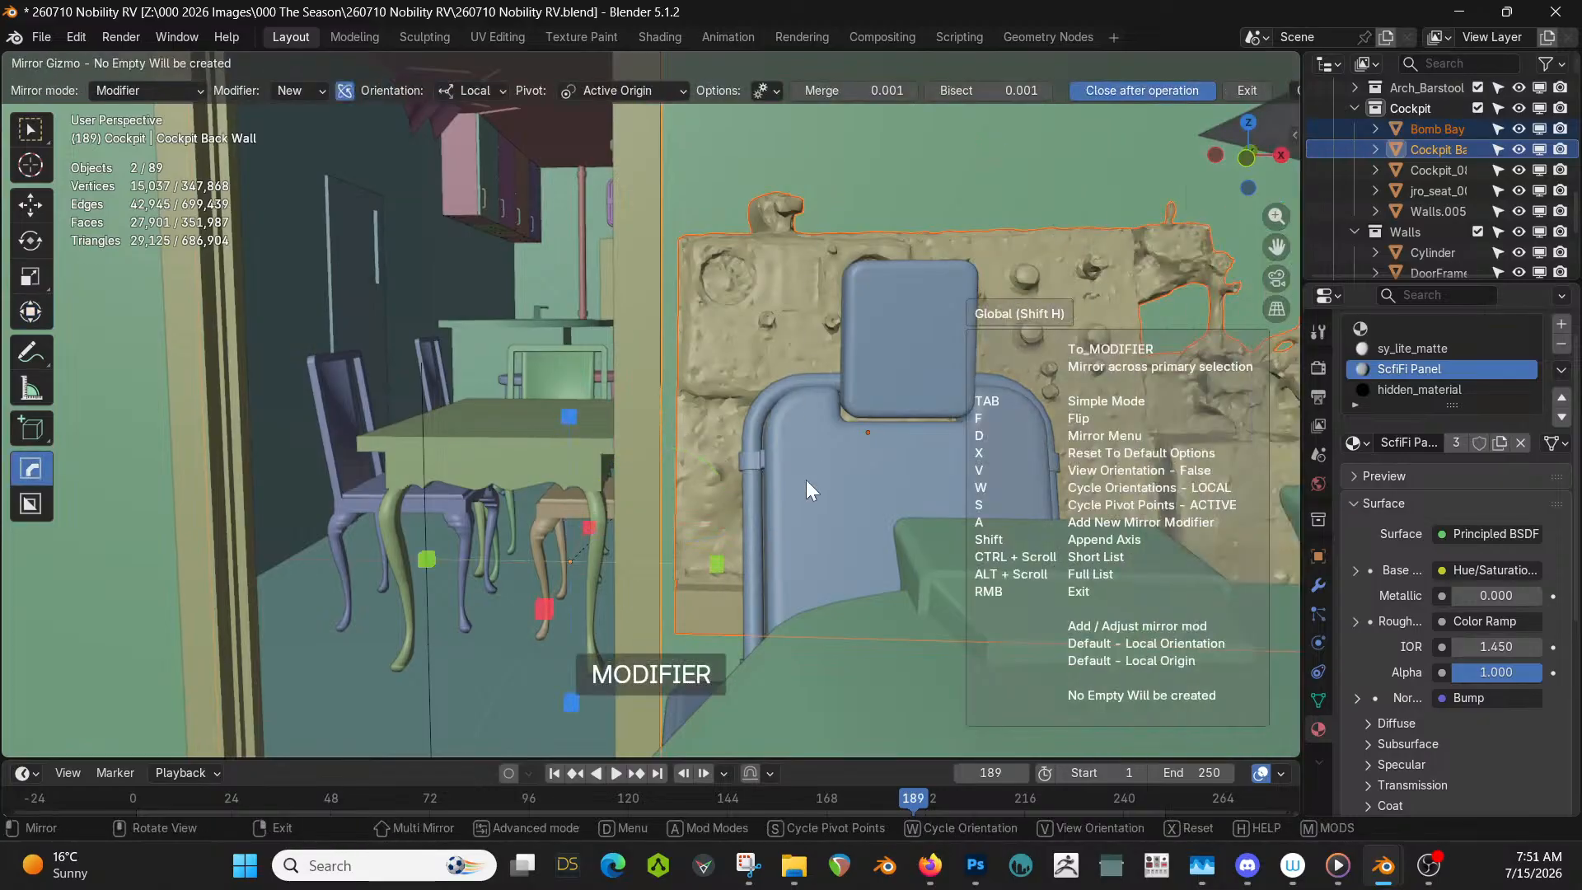
left_click(718, 563)
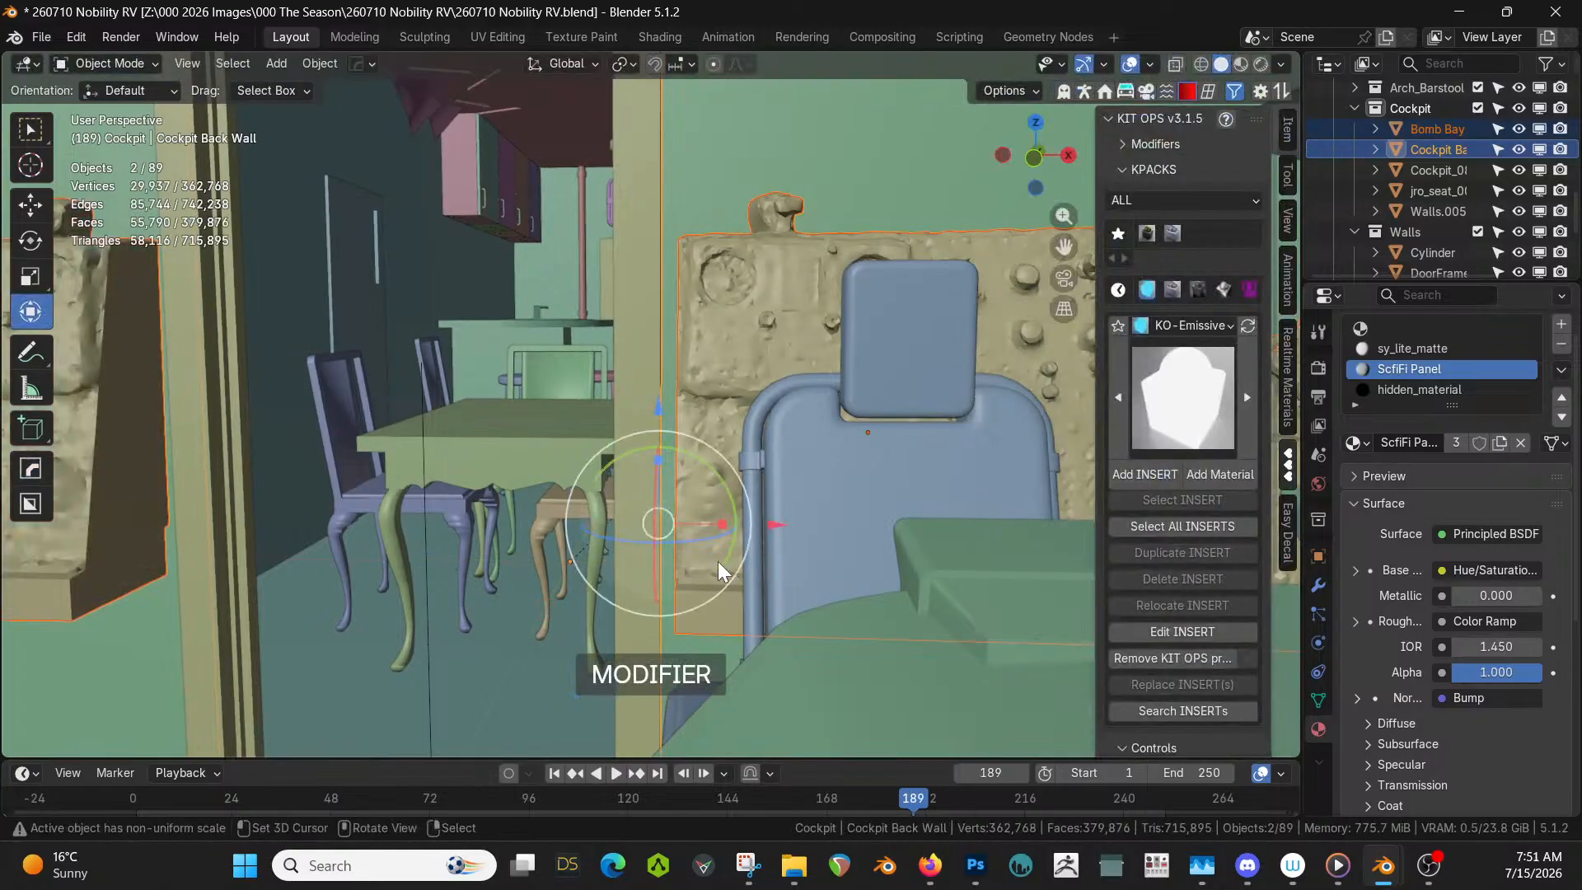
- Show the RV's cockpit windows from outside in rendered shading, deselect everything and save the file
scroll(718, 561, "down", 2)
mouse_move(725, 558)
middle_mouse_down()
mouse_move(819, 610)
mouse_move(798, 581)
mouse_move(849, 572)
mouse_move(774, 537)
middle_mouse_up()
scroll(819, 609, "down", 3)
key("z")
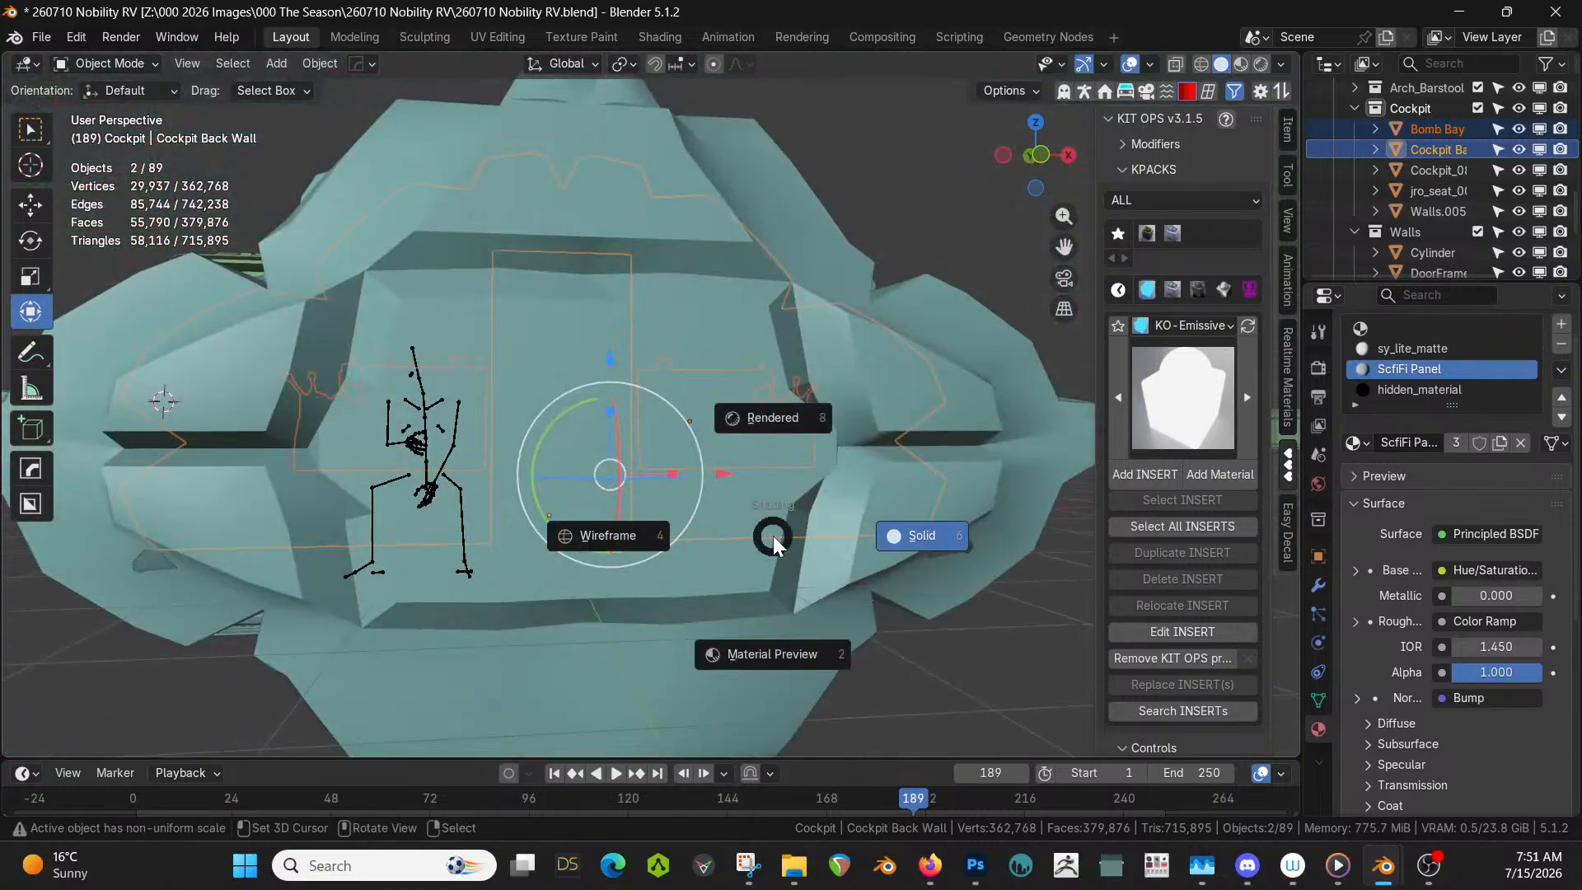
key("8")
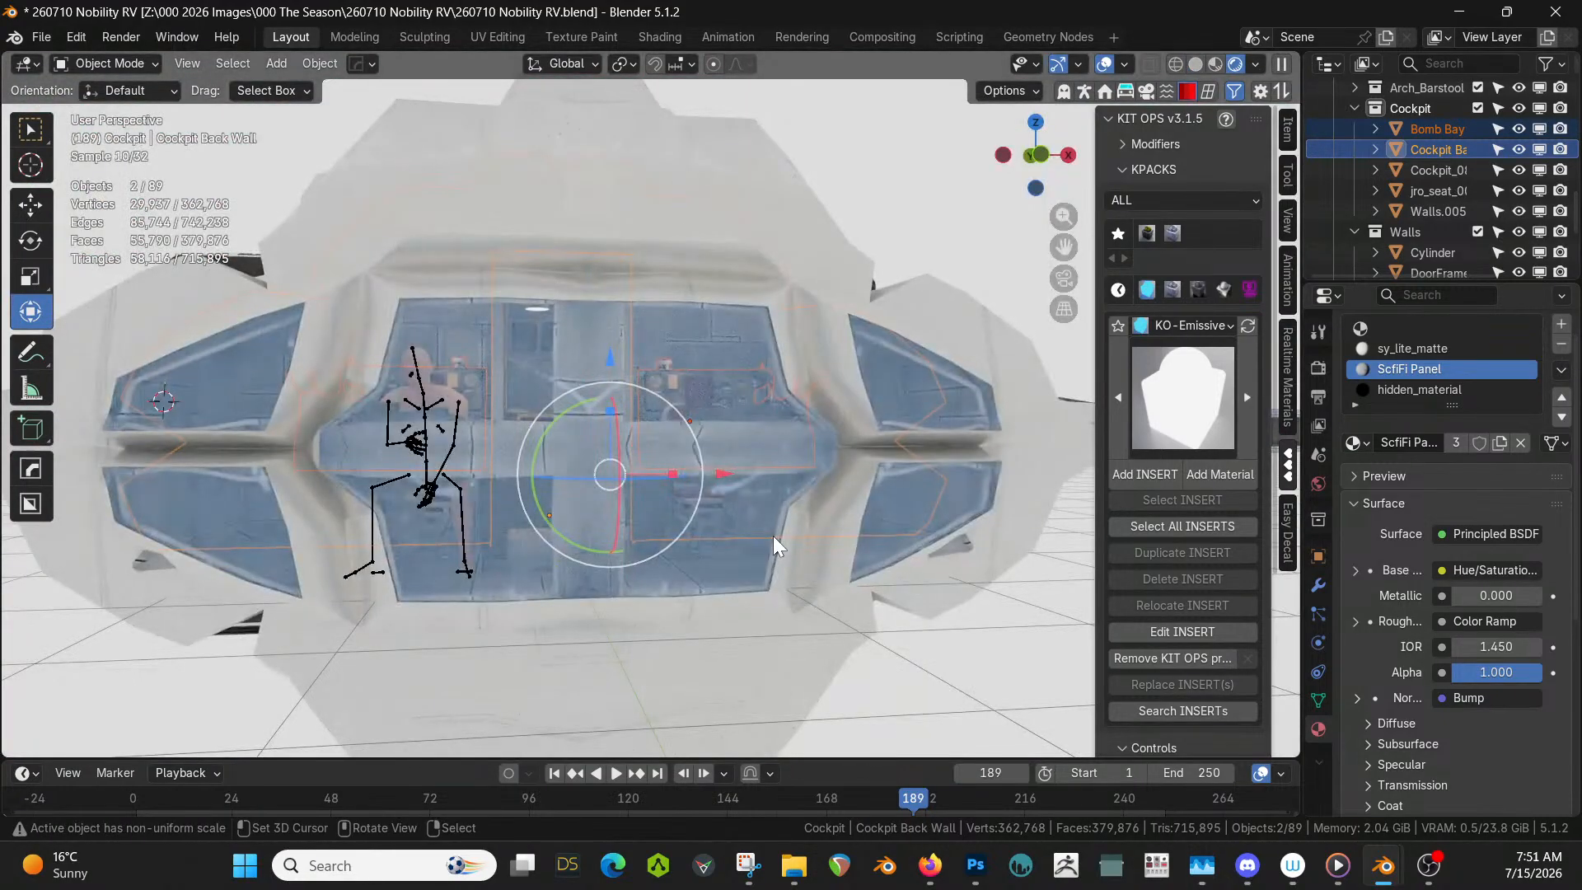
left_click(970, 681)
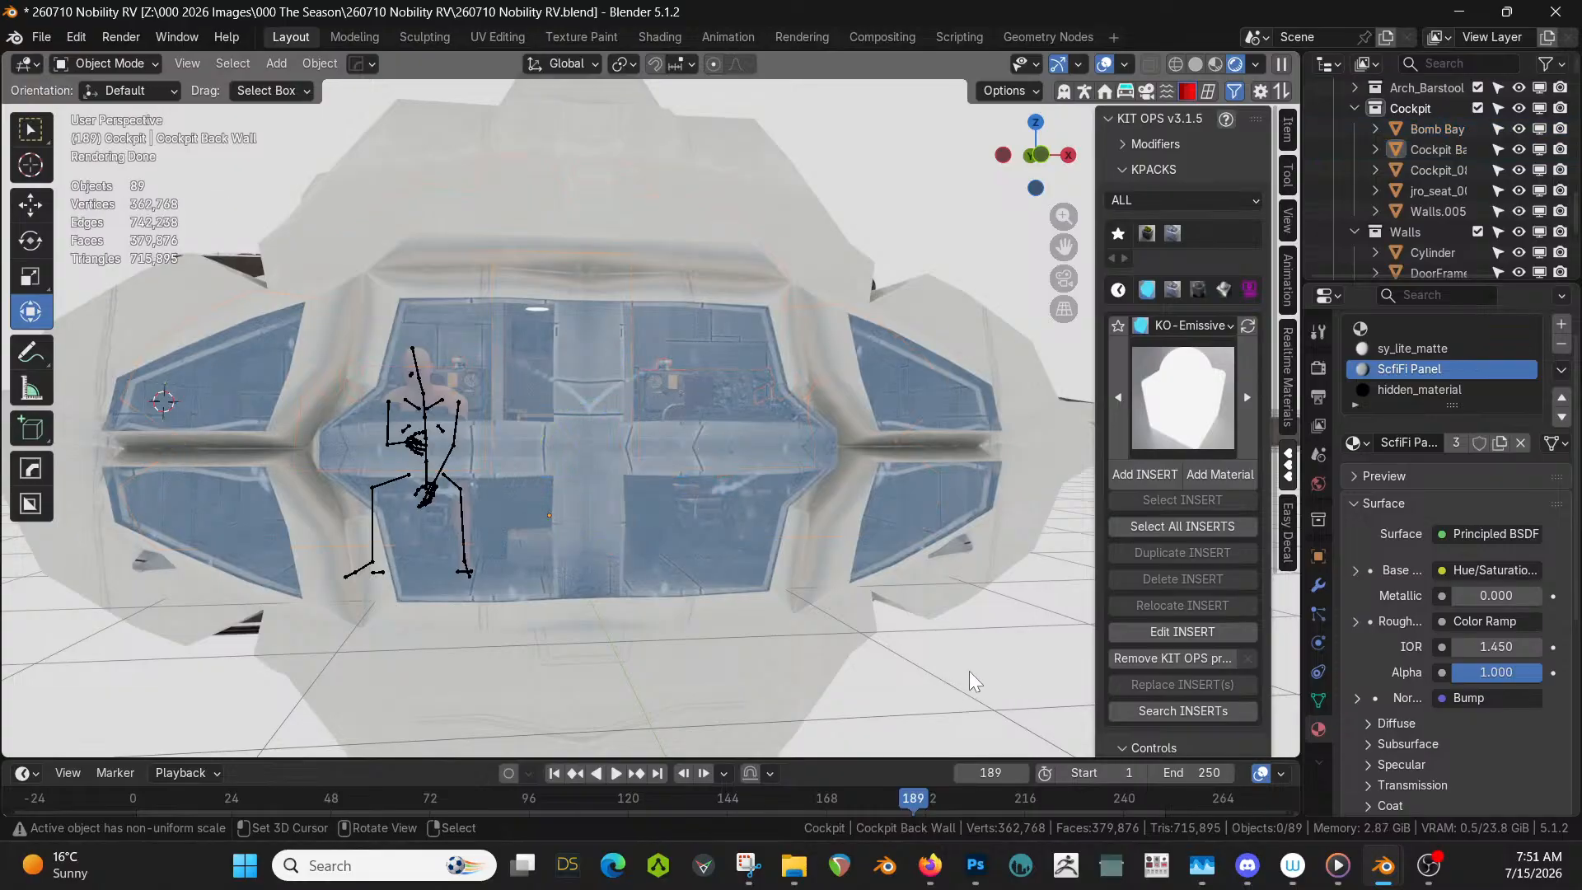
mouse_move(767, 437)
middle_mouse_down()
mouse_move(709, 437)
mouse_move(707, 453)
mouse_move(780, 454)
middle_mouse_up()
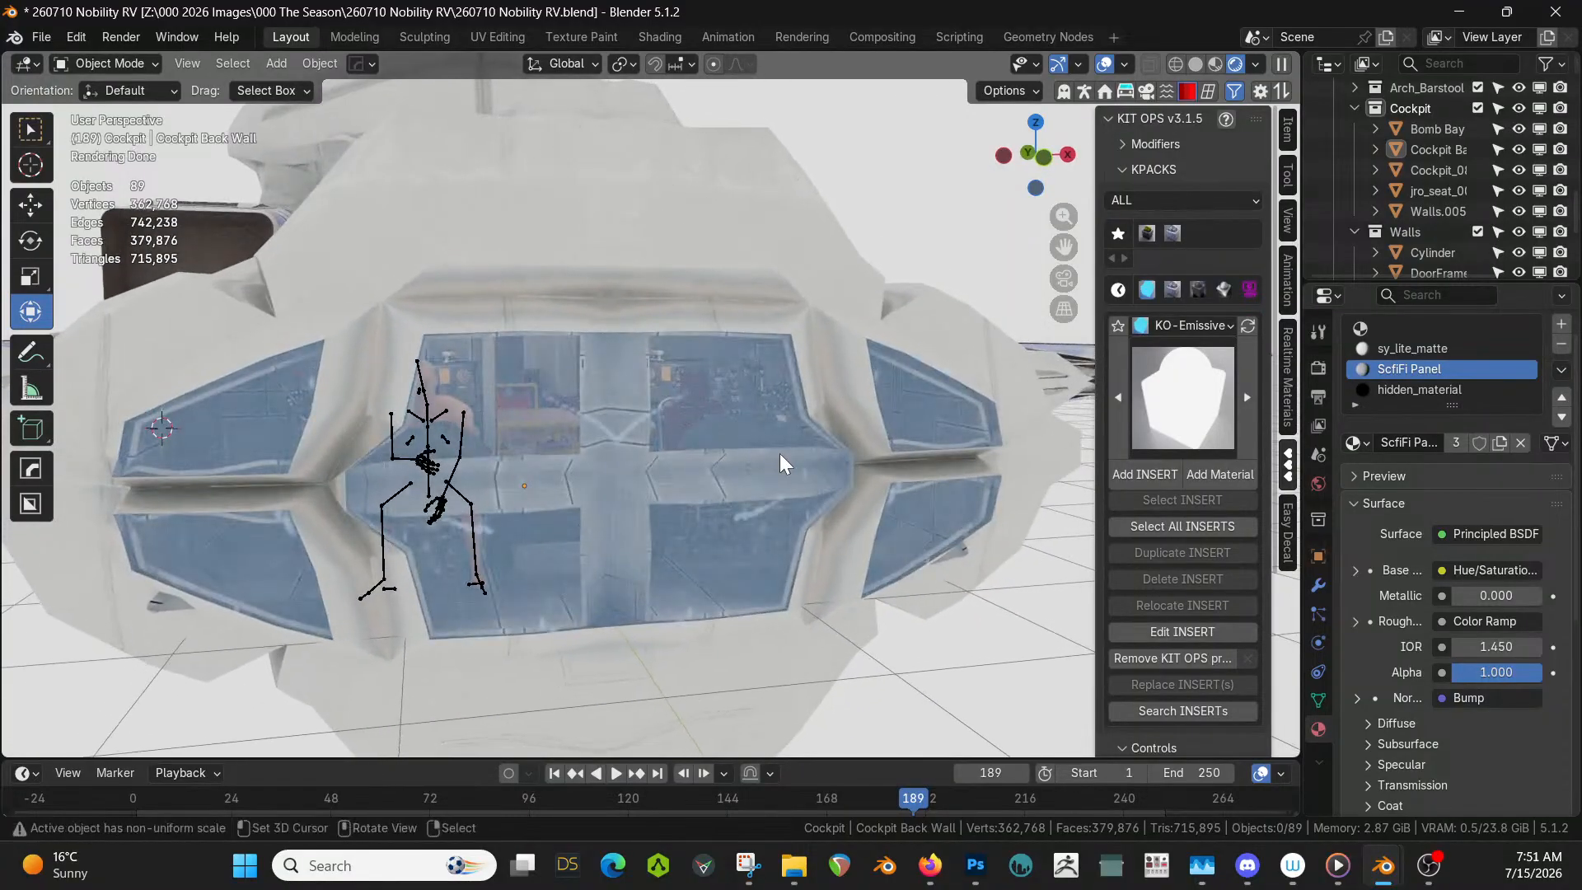
key("ctrl+s")
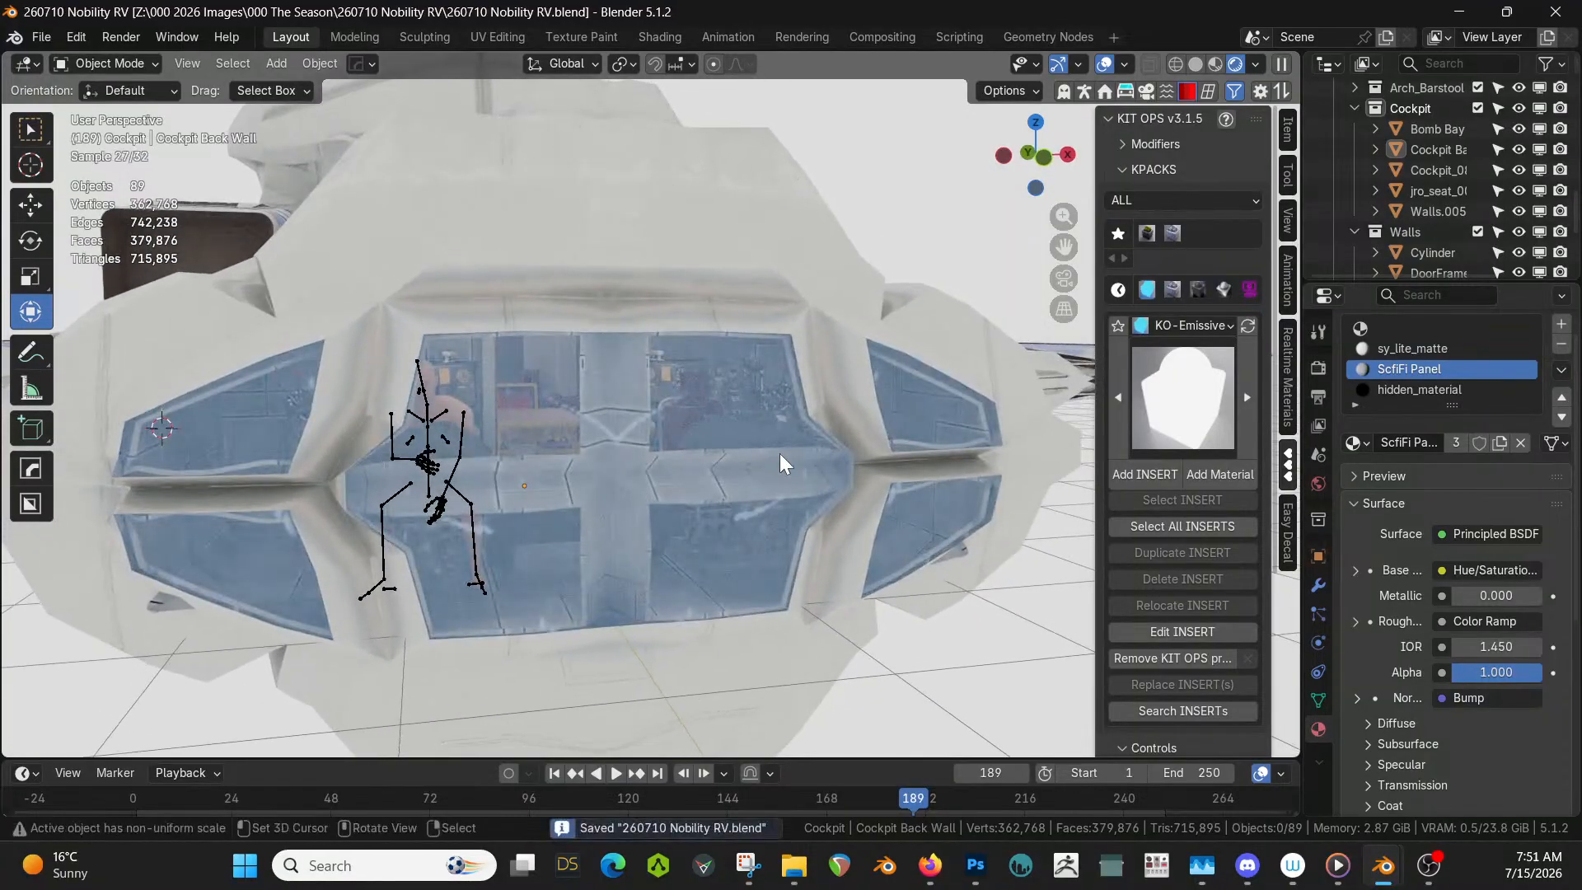
- Select all objects of the Cockpit collection and isolate them in local view
left_click(713, 384)
left_click(713, 384)
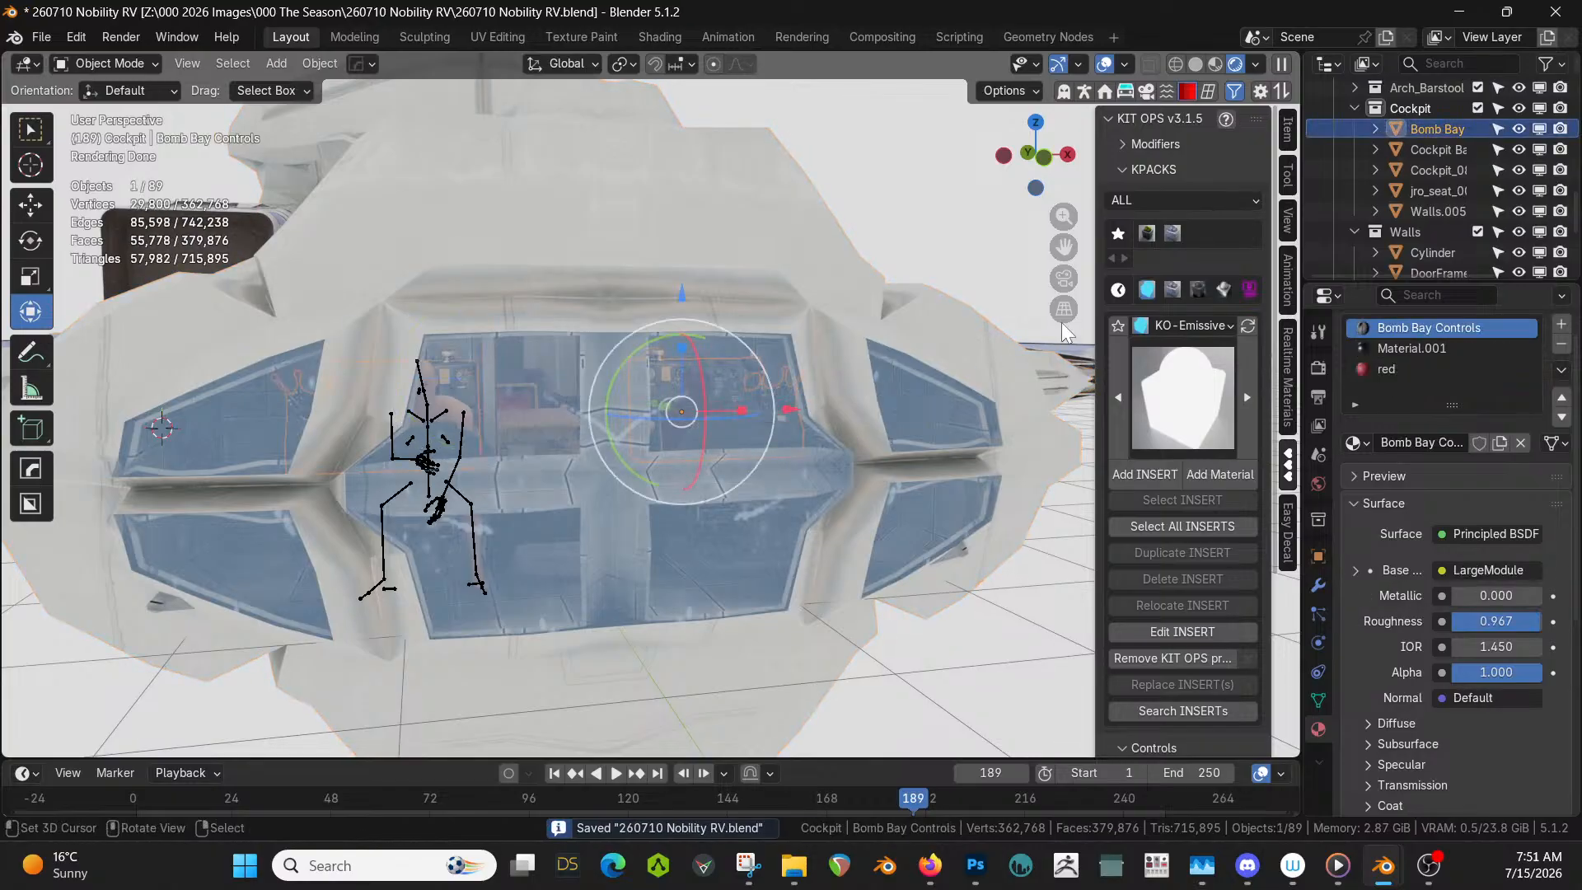
right_click(1418, 108)
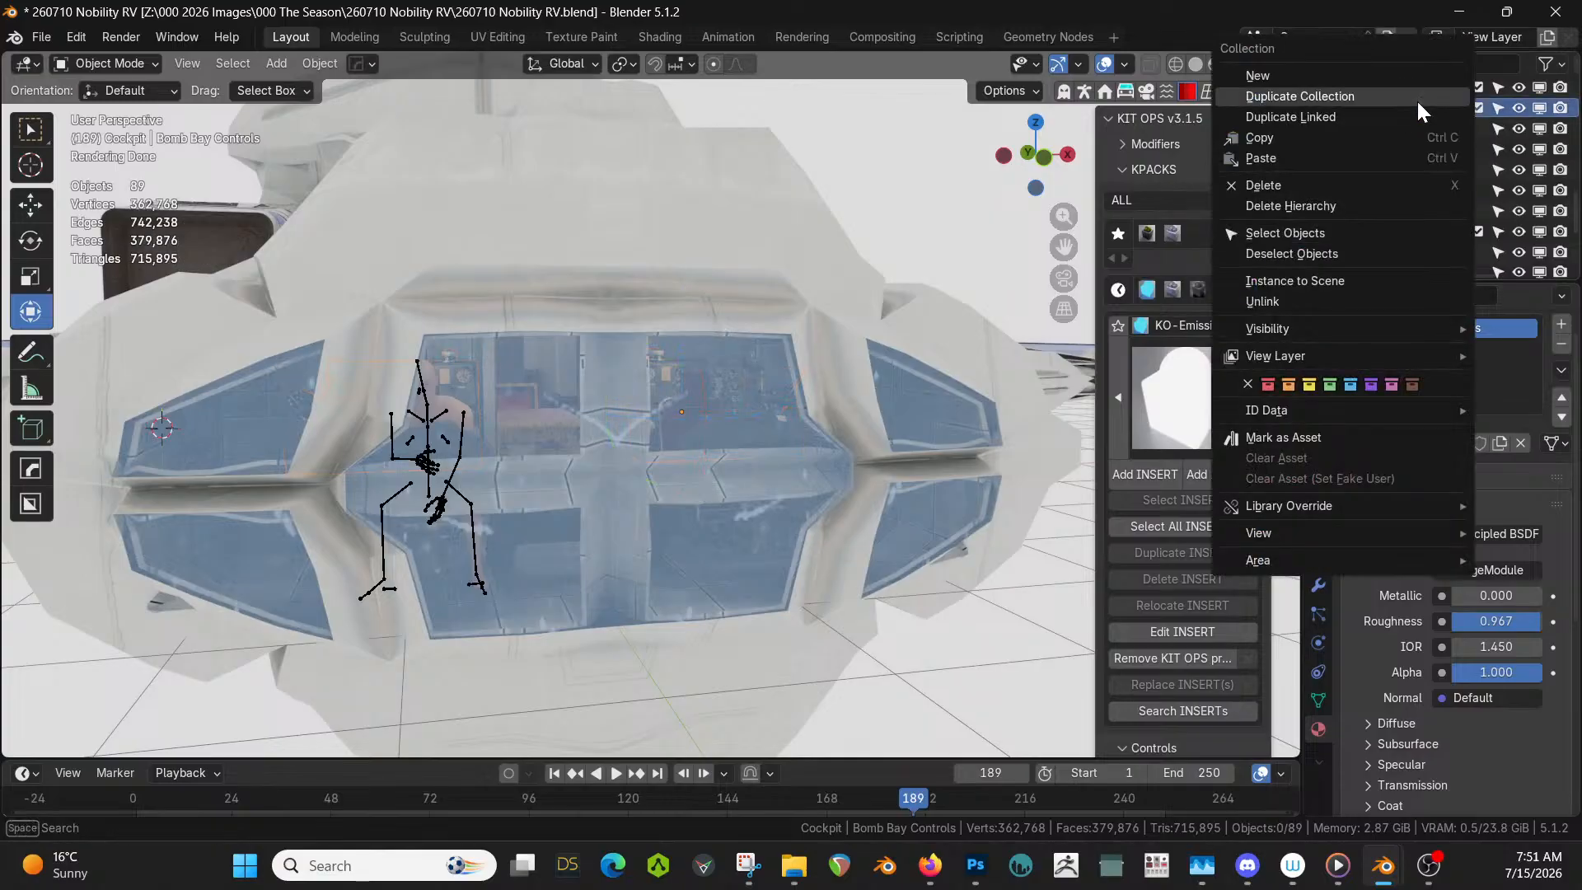
left_click(1450, 237)
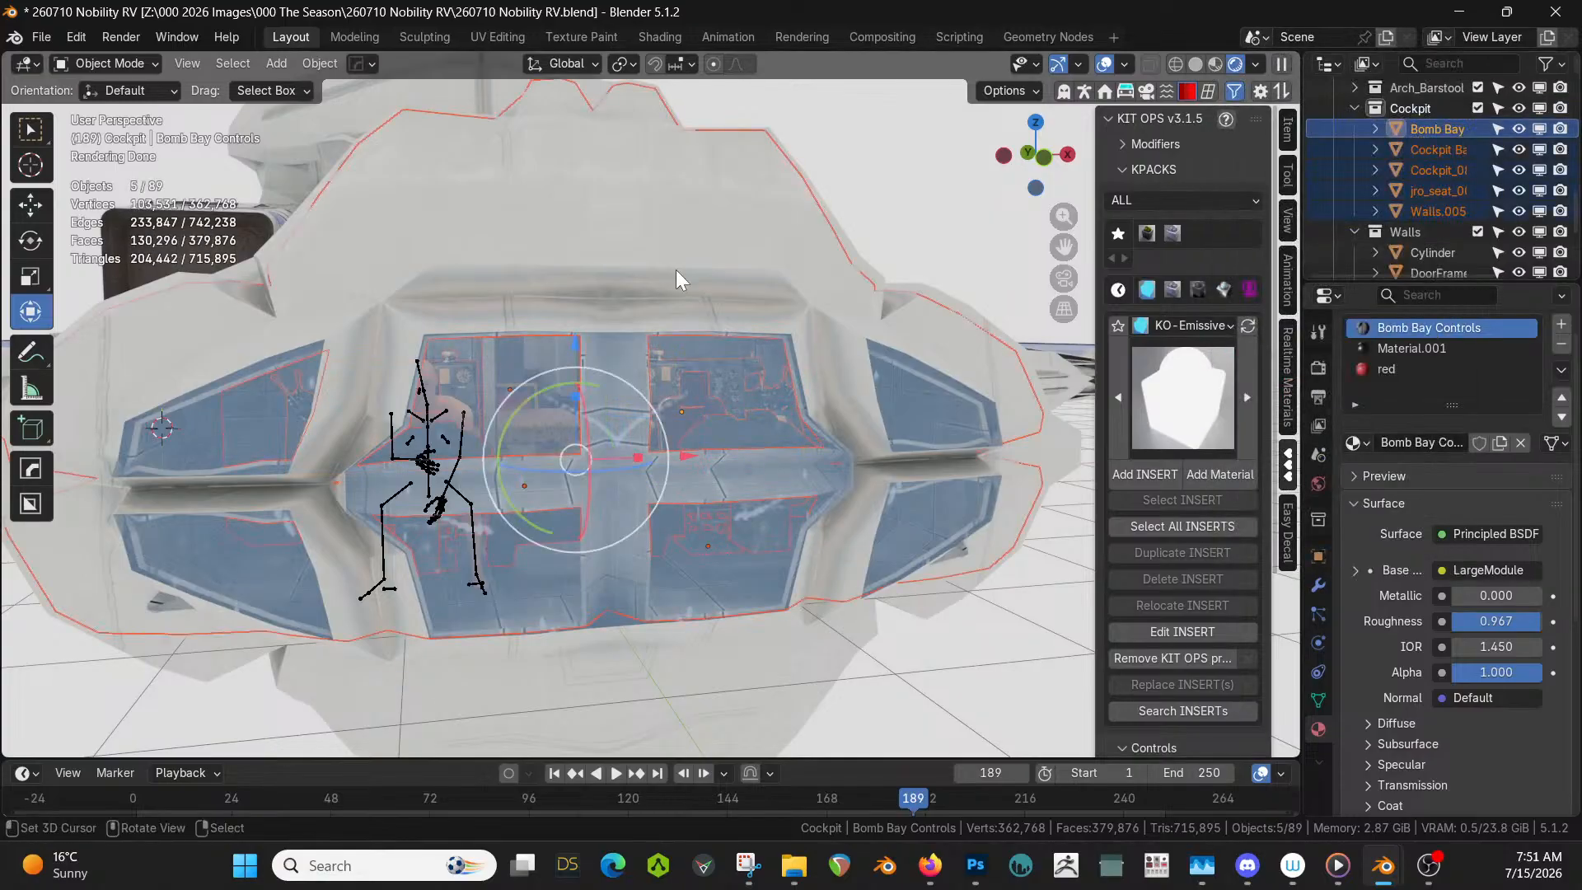
key("KP_Divide")
middle_click_drag(676, 269, 645, 258)
scroll(644, 259, "up", 3)
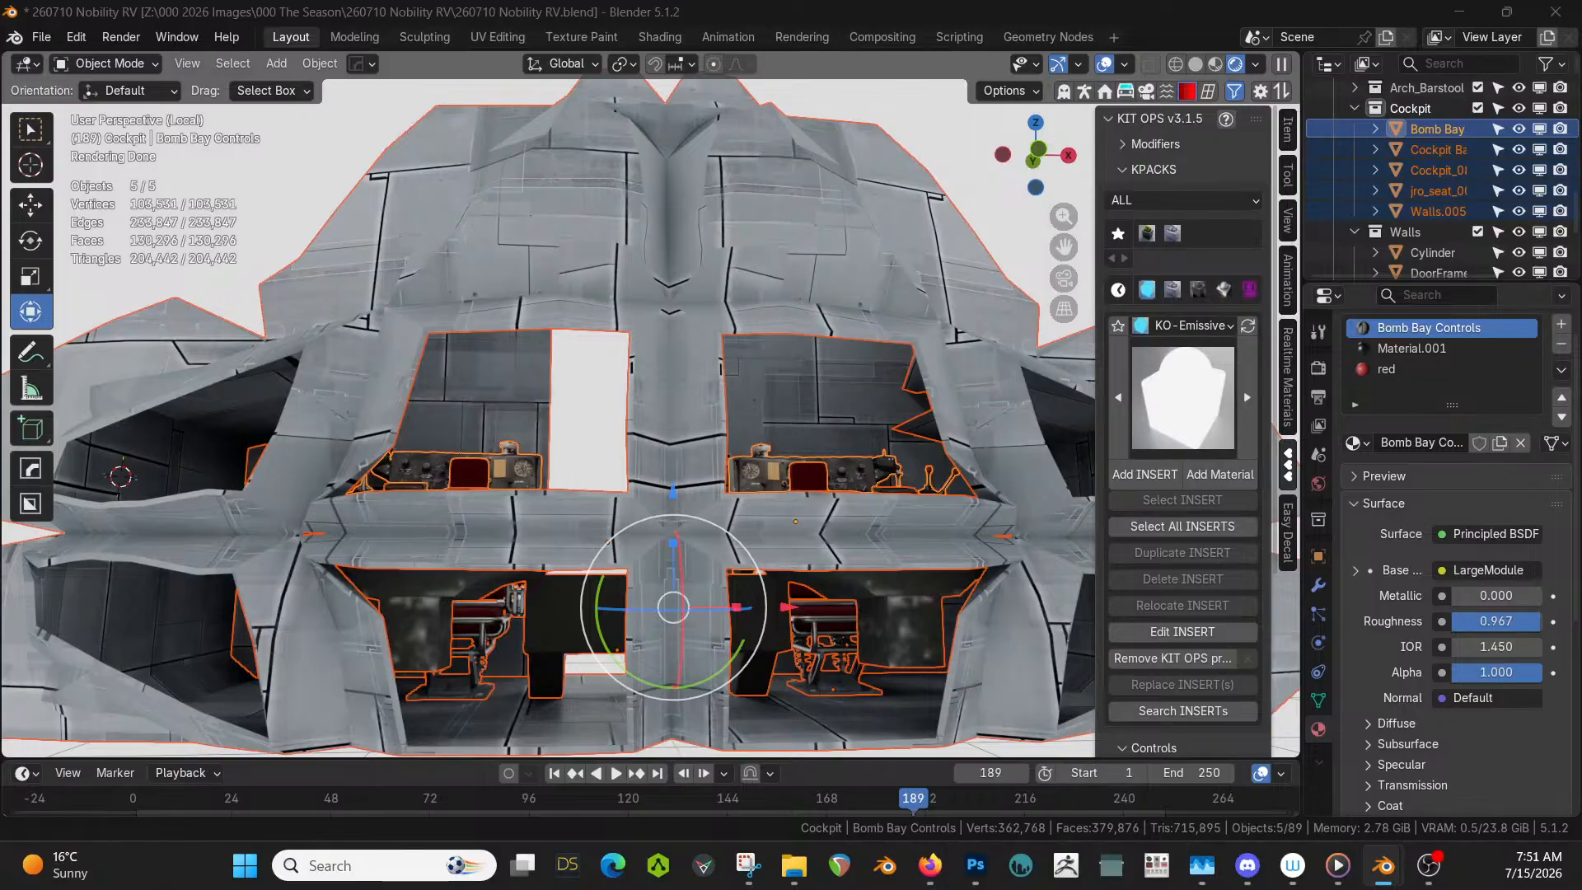
- Bring the Gauge Console into the cockpit above one of the Bomb Bay Controls, and view it closely in solid shading
left_click_drag(531, 205, 486, 403)
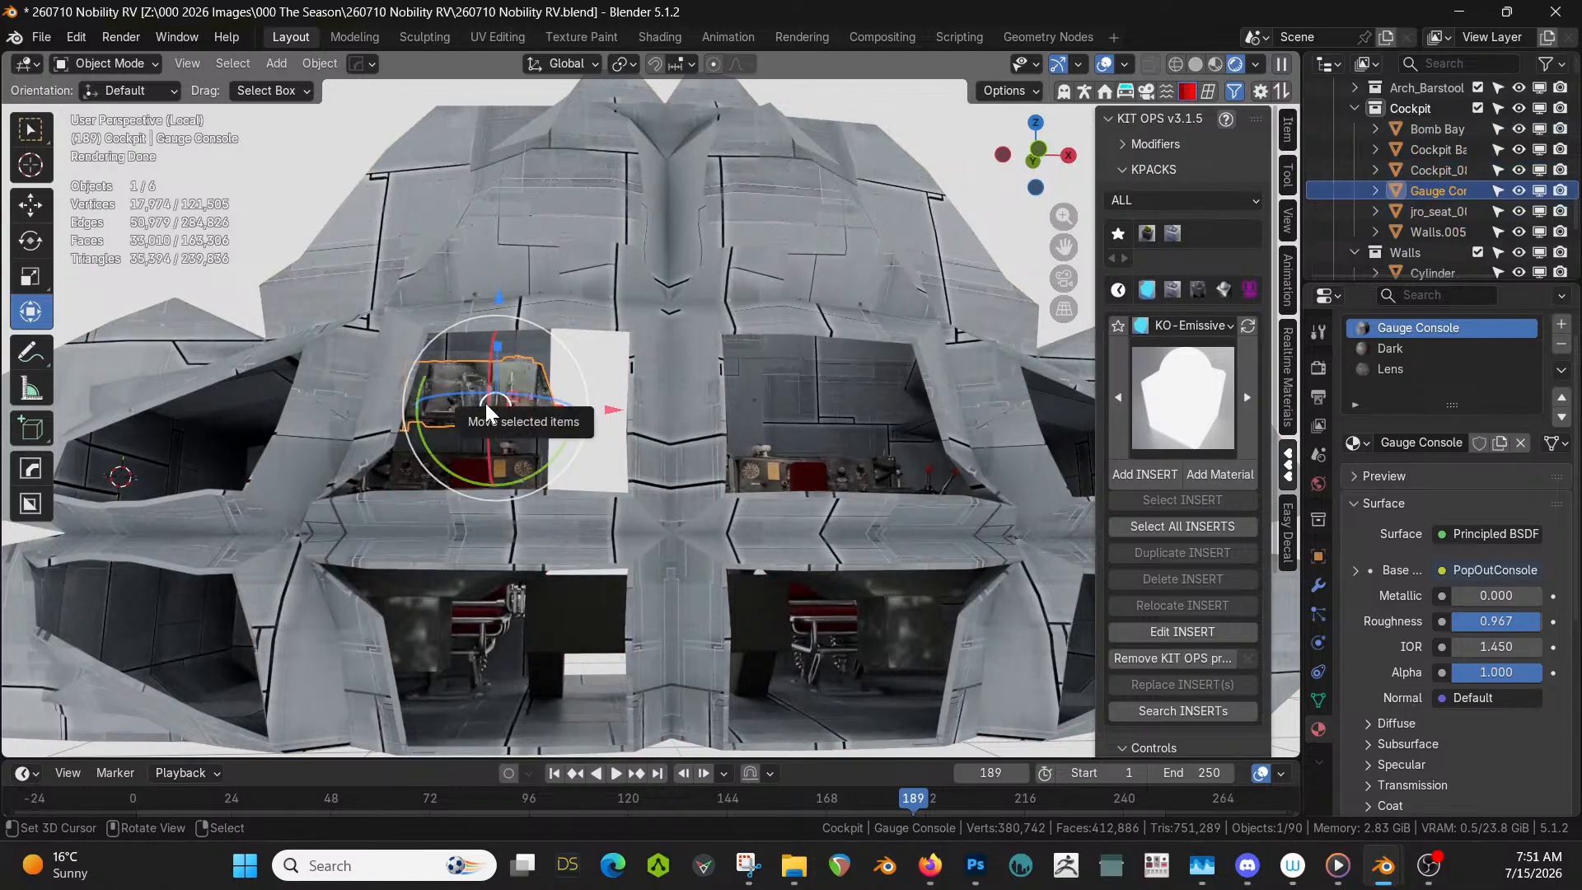
key("z")
left_click(512, 415)
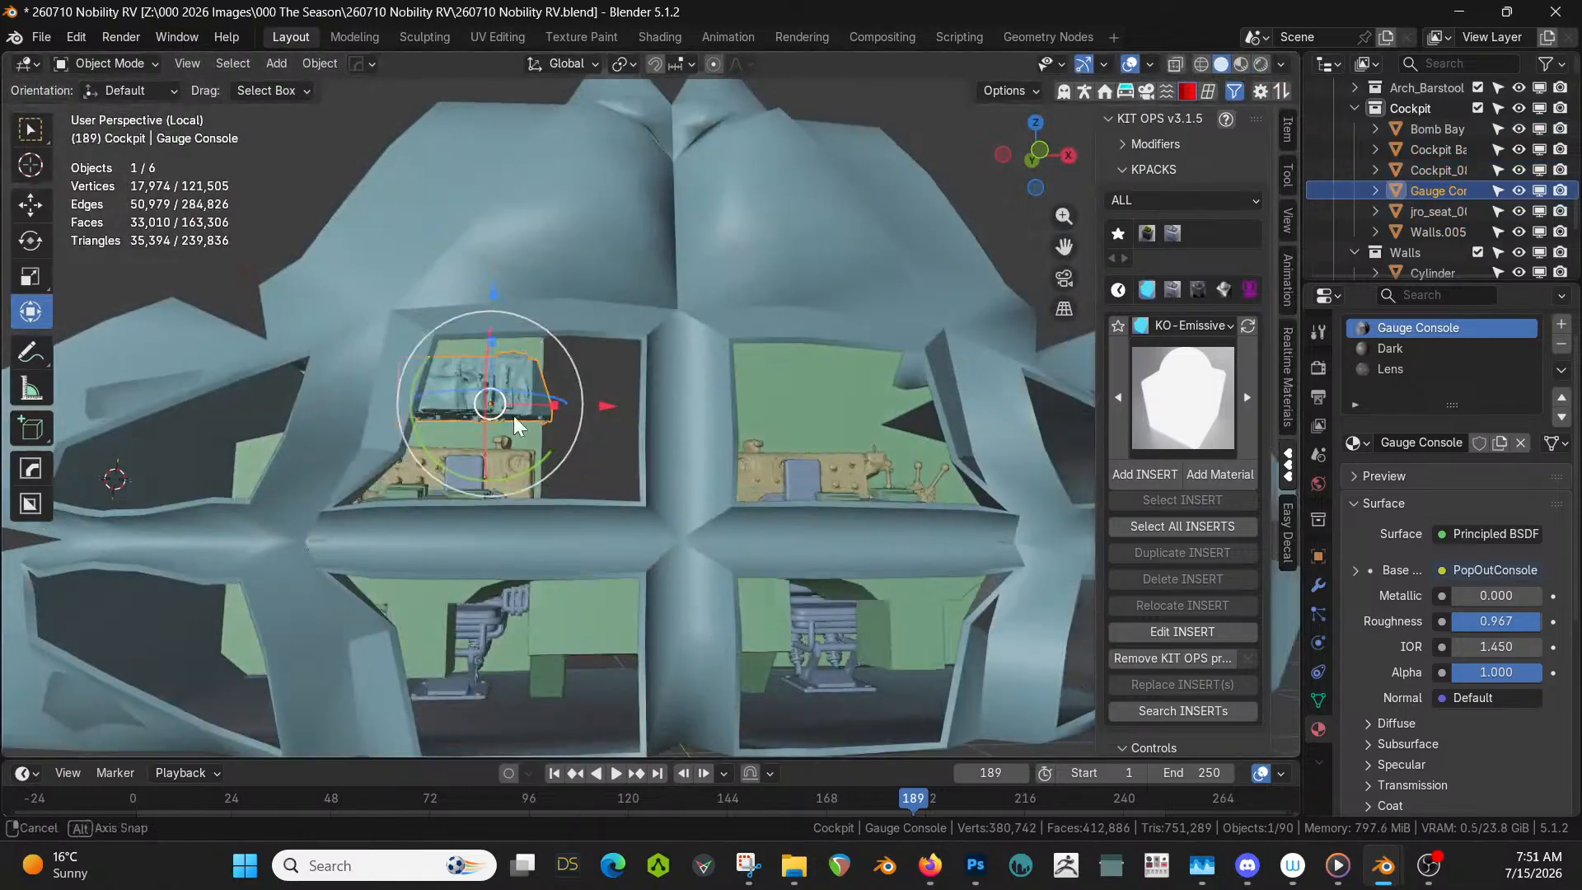
middle_click_drag(513, 415, 853, 482)
scroll(562, 384, "up", 4)
scroll(853, 515, "up", 4)
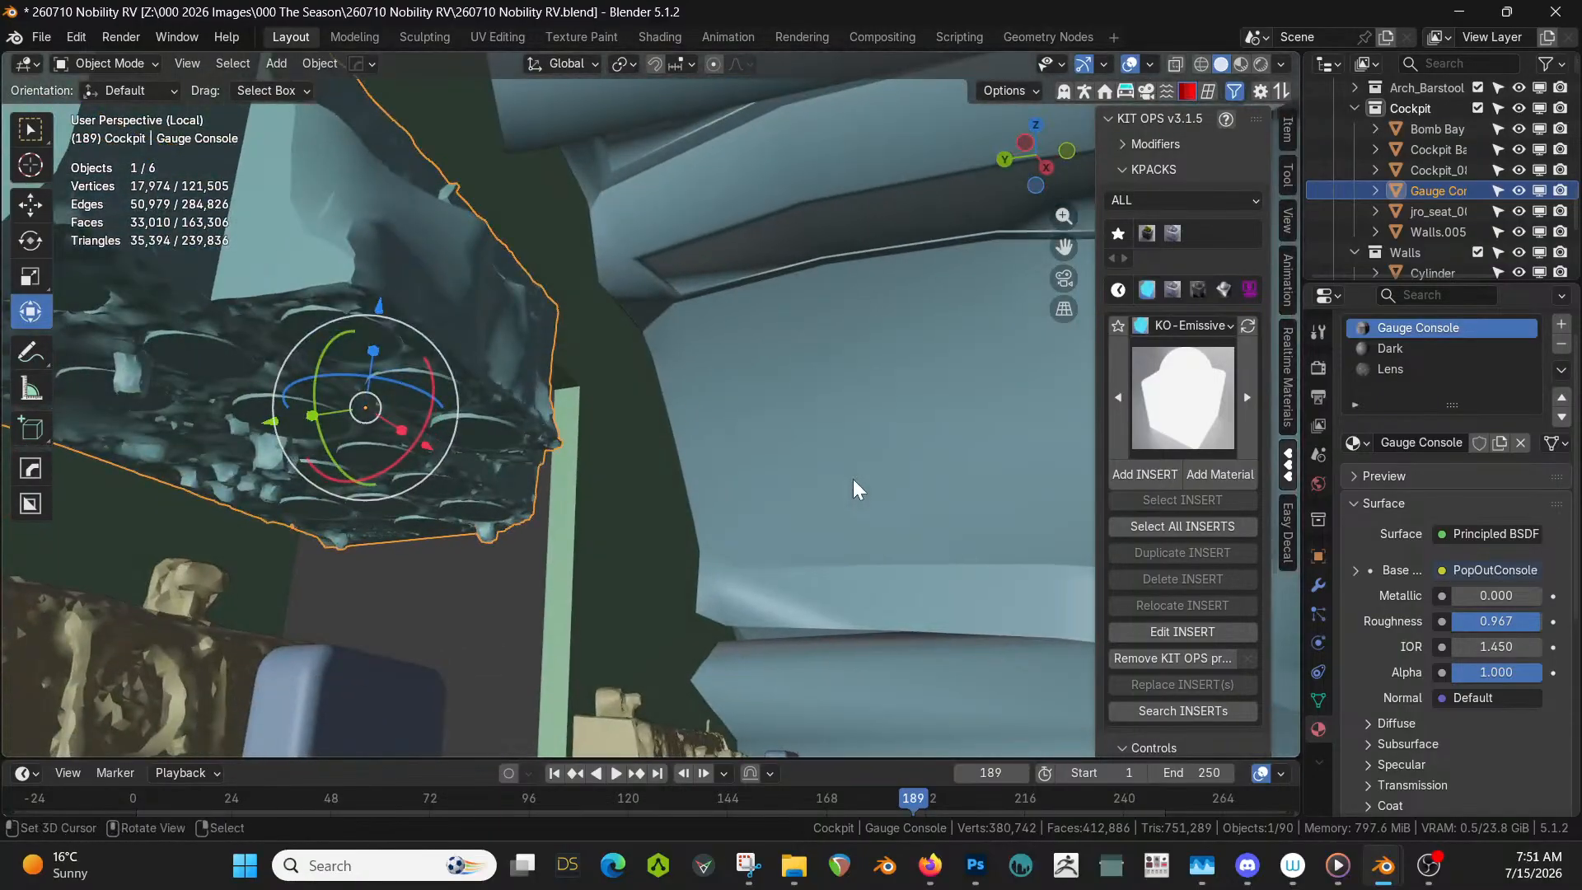
- Rotate the Gauge Console -90 degrees about the global X axis
type("rx")
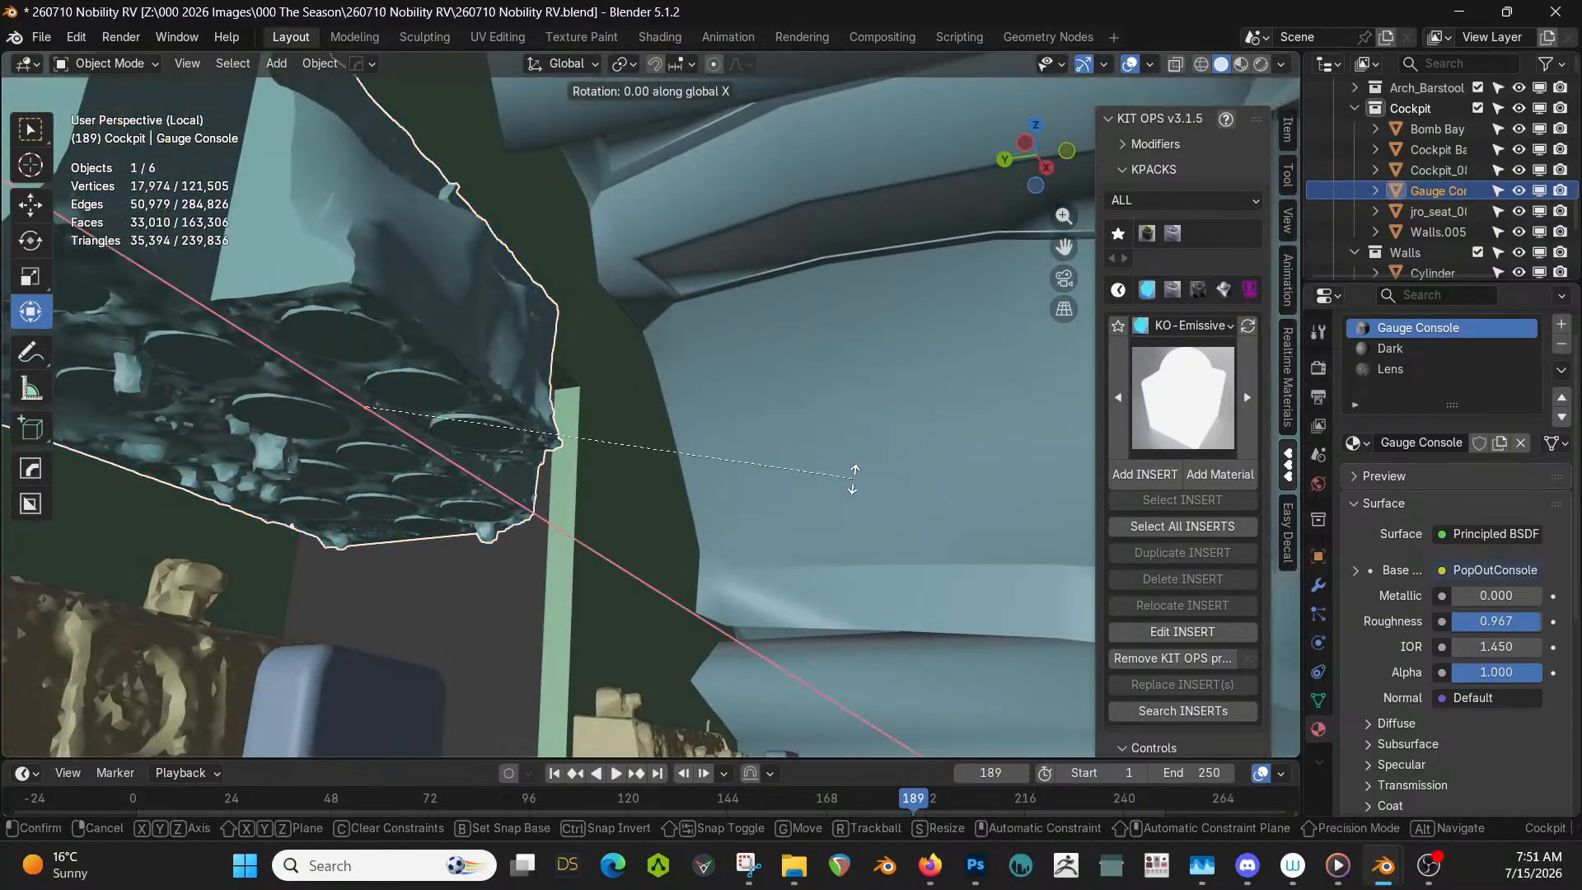
type("-90")
key("Return")
mouse_move(854, 481)
middle_mouse_down()
mouse_move(701, 580)
mouse_move(568, 593)
middle_mouse_up()
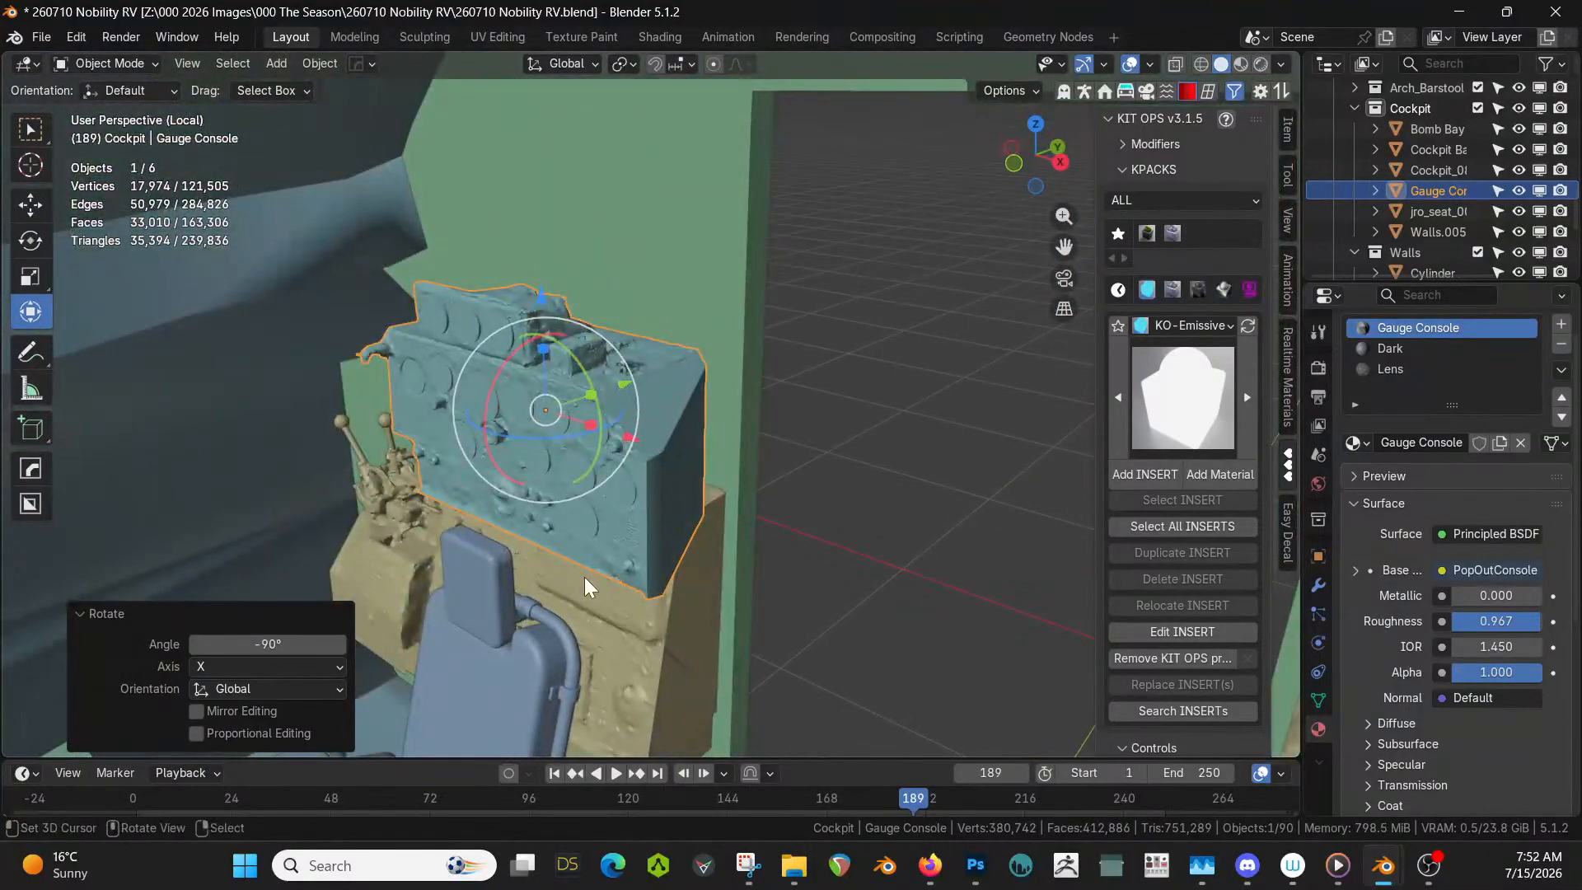
- Position the Gauge Console against the back wall by moving it about 0.16 m in Y, 0.36 m in Z and -0.20 m in X
key("g")
key("y")
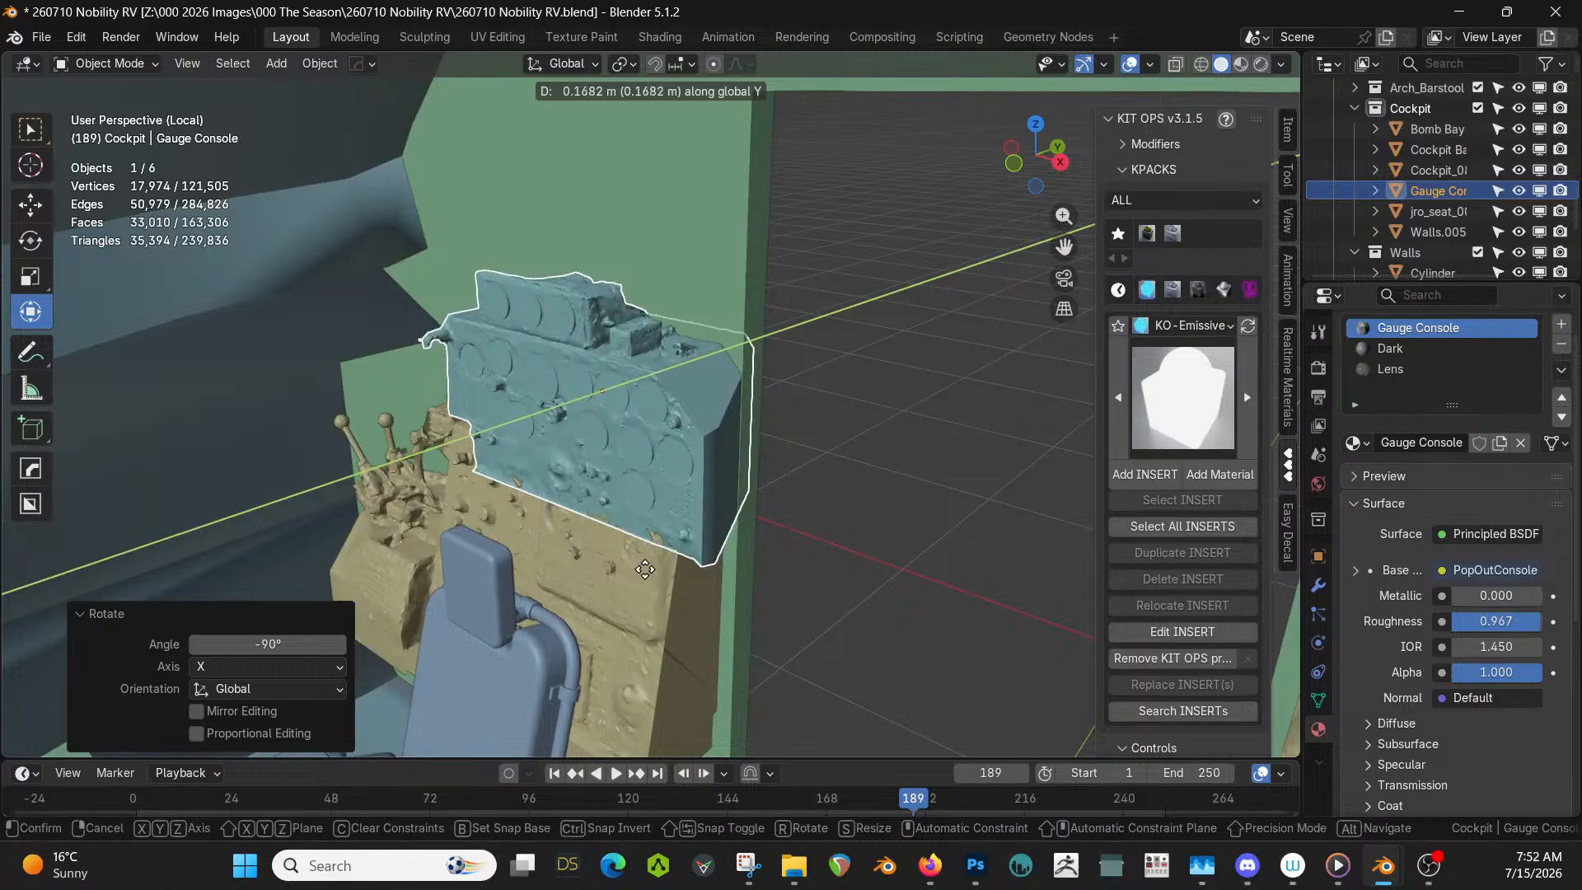
left_click(646, 569)
key("g")
key("z")
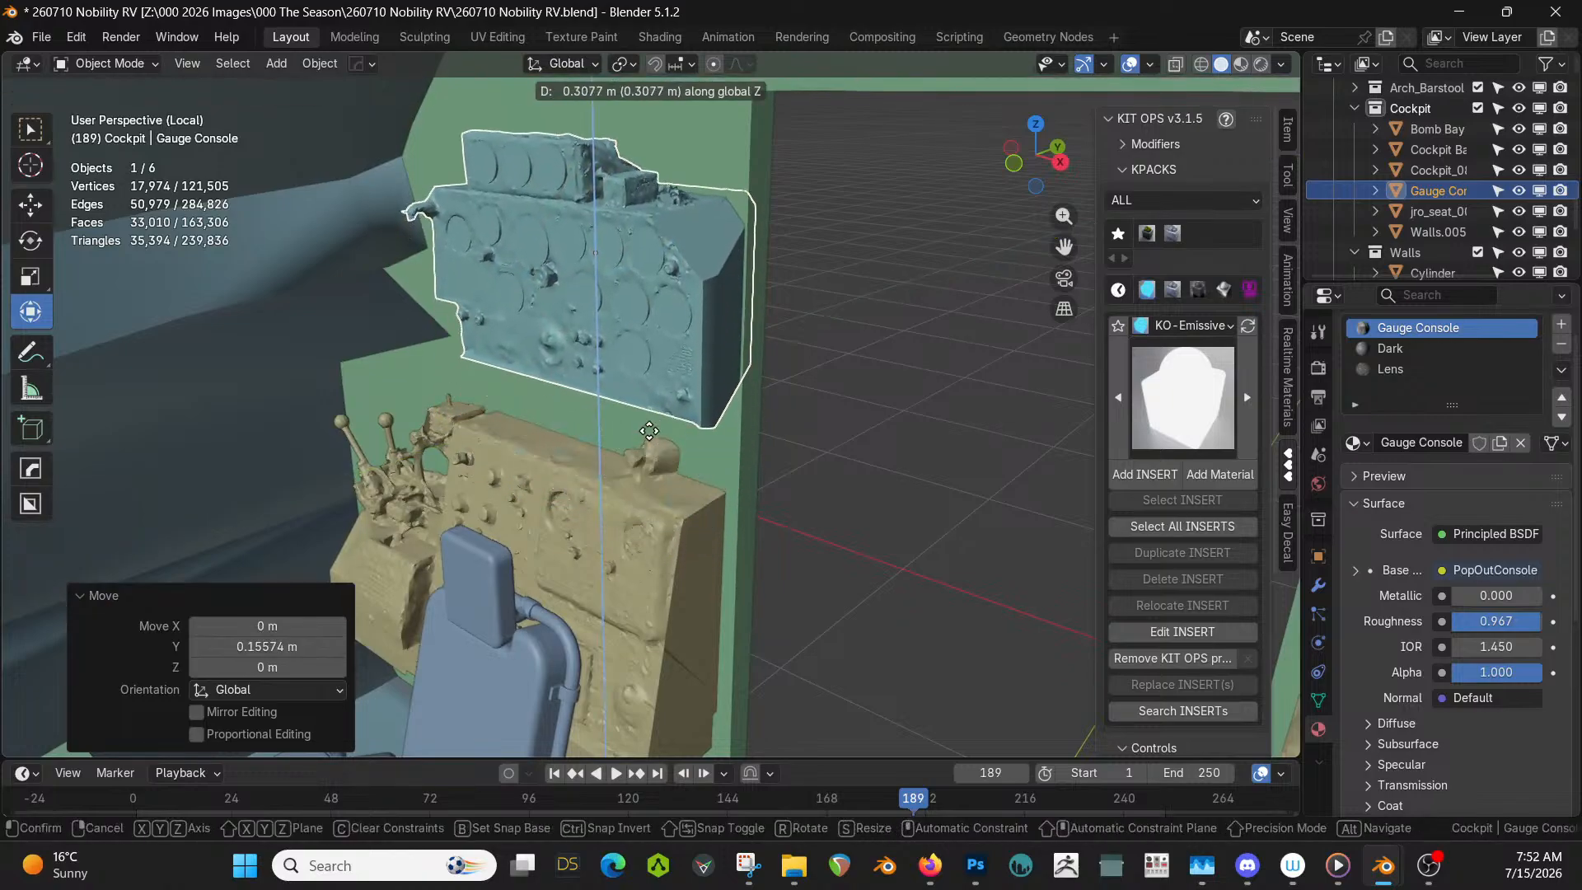
left_click(656, 407)
middle_click_drag(656, 407, 901, 390)
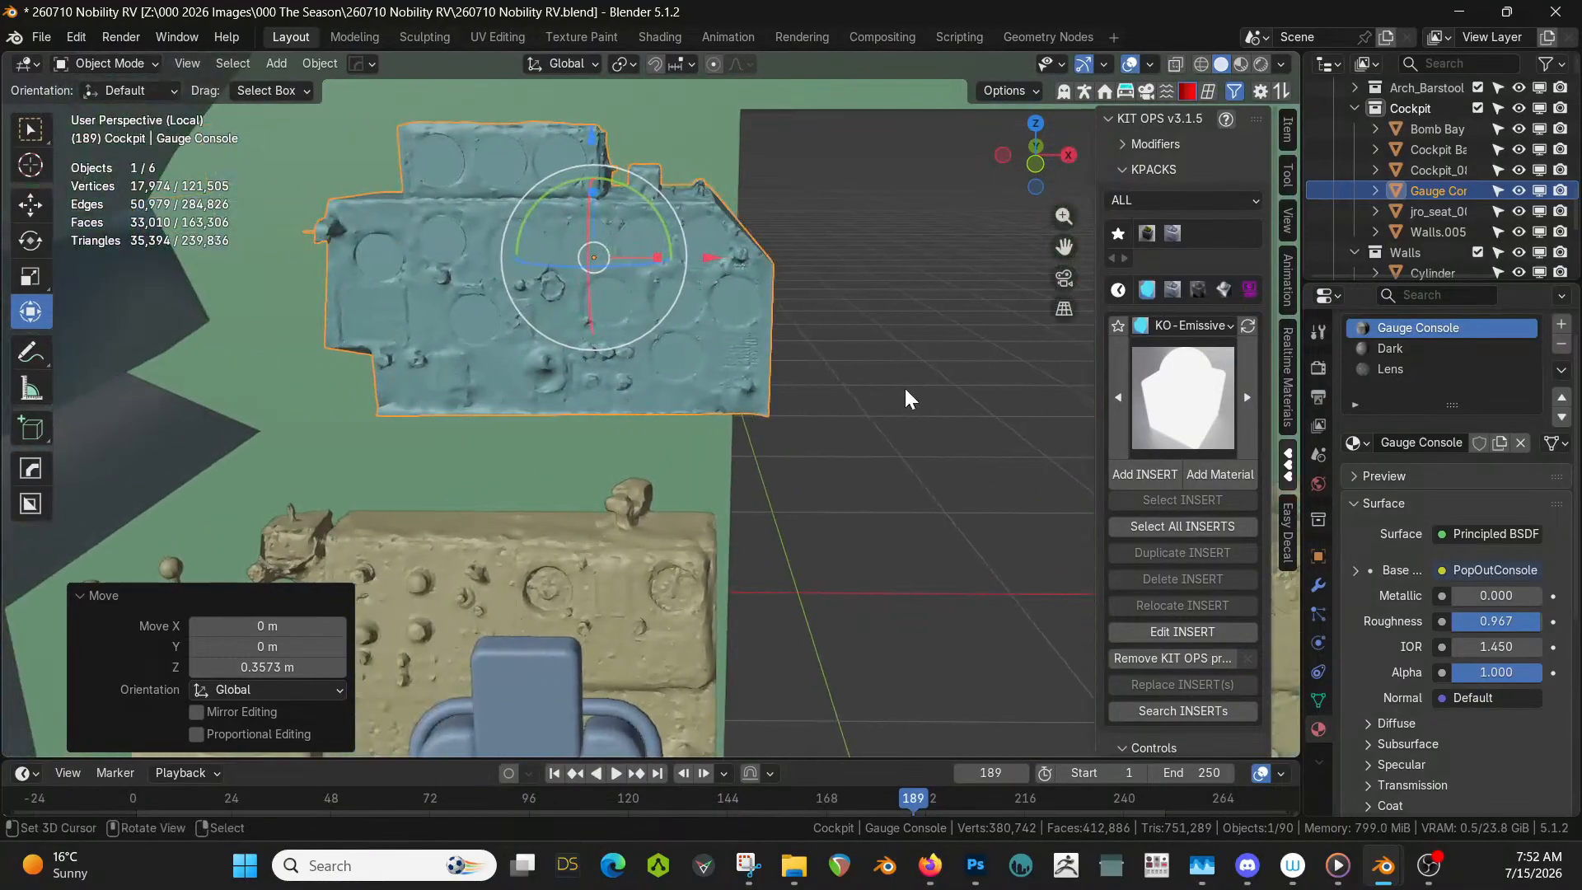
key("g")
key("x")
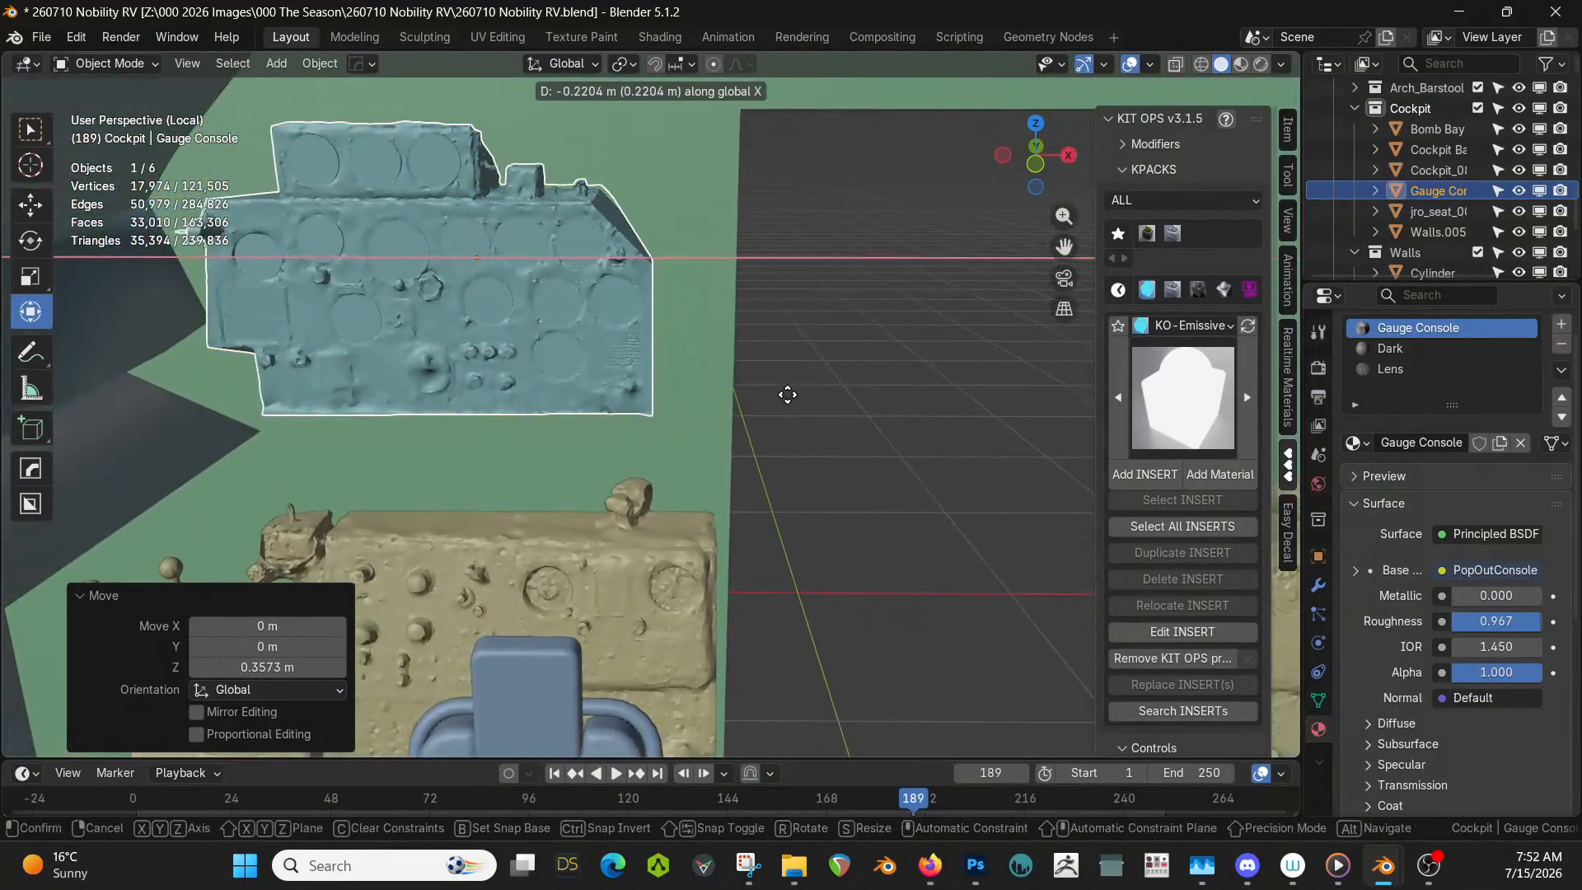
left_click(793, 390)
- Mirror the Gauge Console across the Cockpit Back Wall to the other side of the doorway, using the wall's local Y axis
scroll(828, 392, "down", 2)
middle_click_drag(804, 394, 612, 395, "shift")
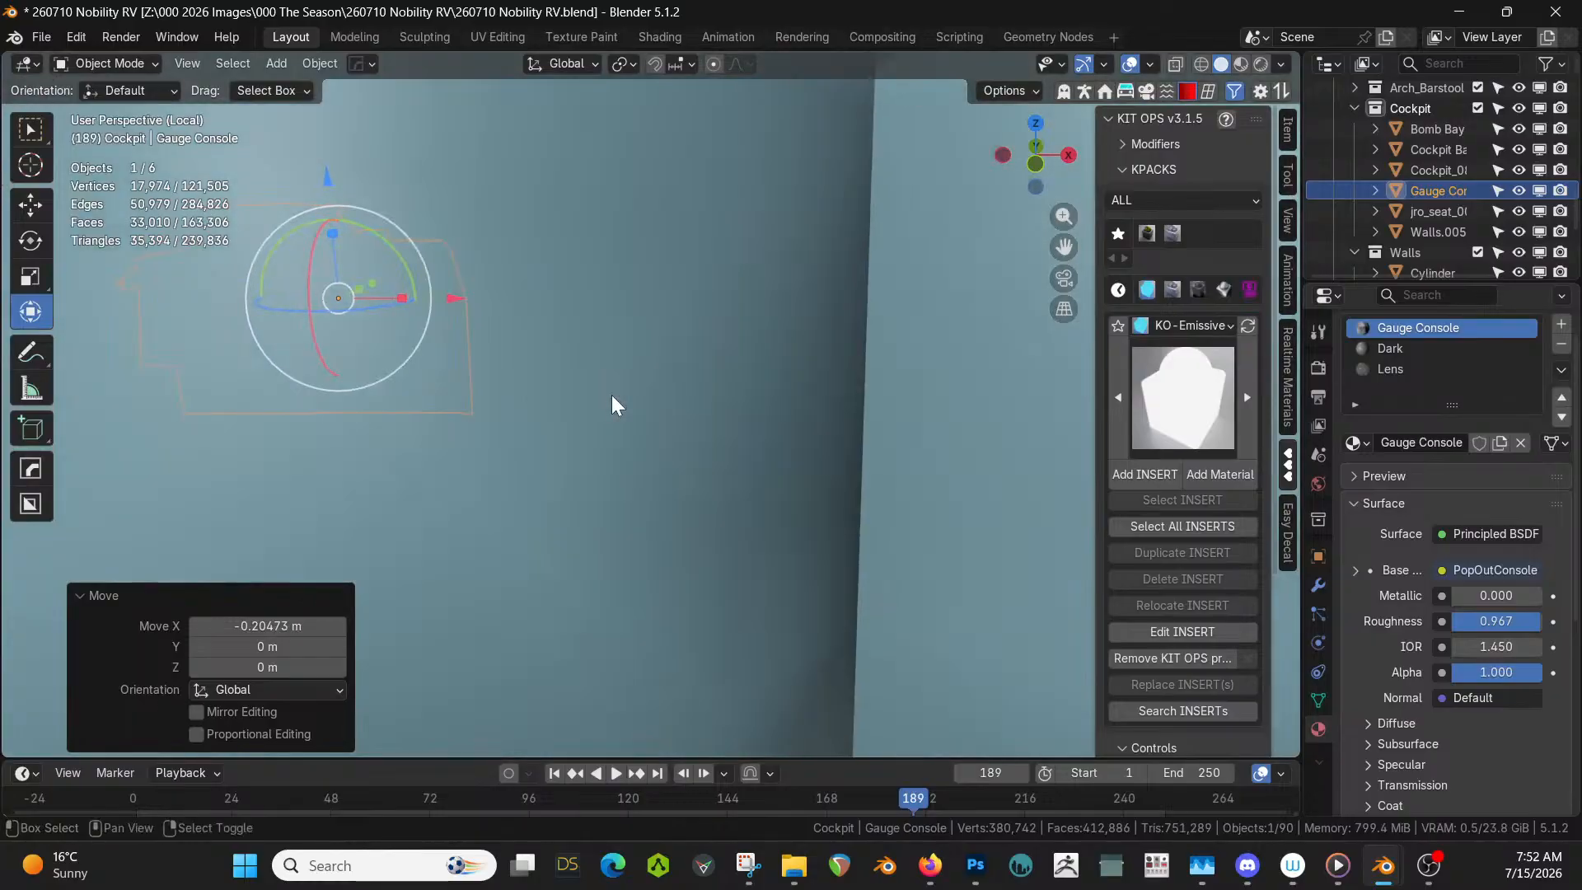
scroll(612, 394, "down", 2)
middle_click_drag(714, 384, 747, 382)
scroll(747, 383, "up", 4)
scroll(856, 392, "down", 2)
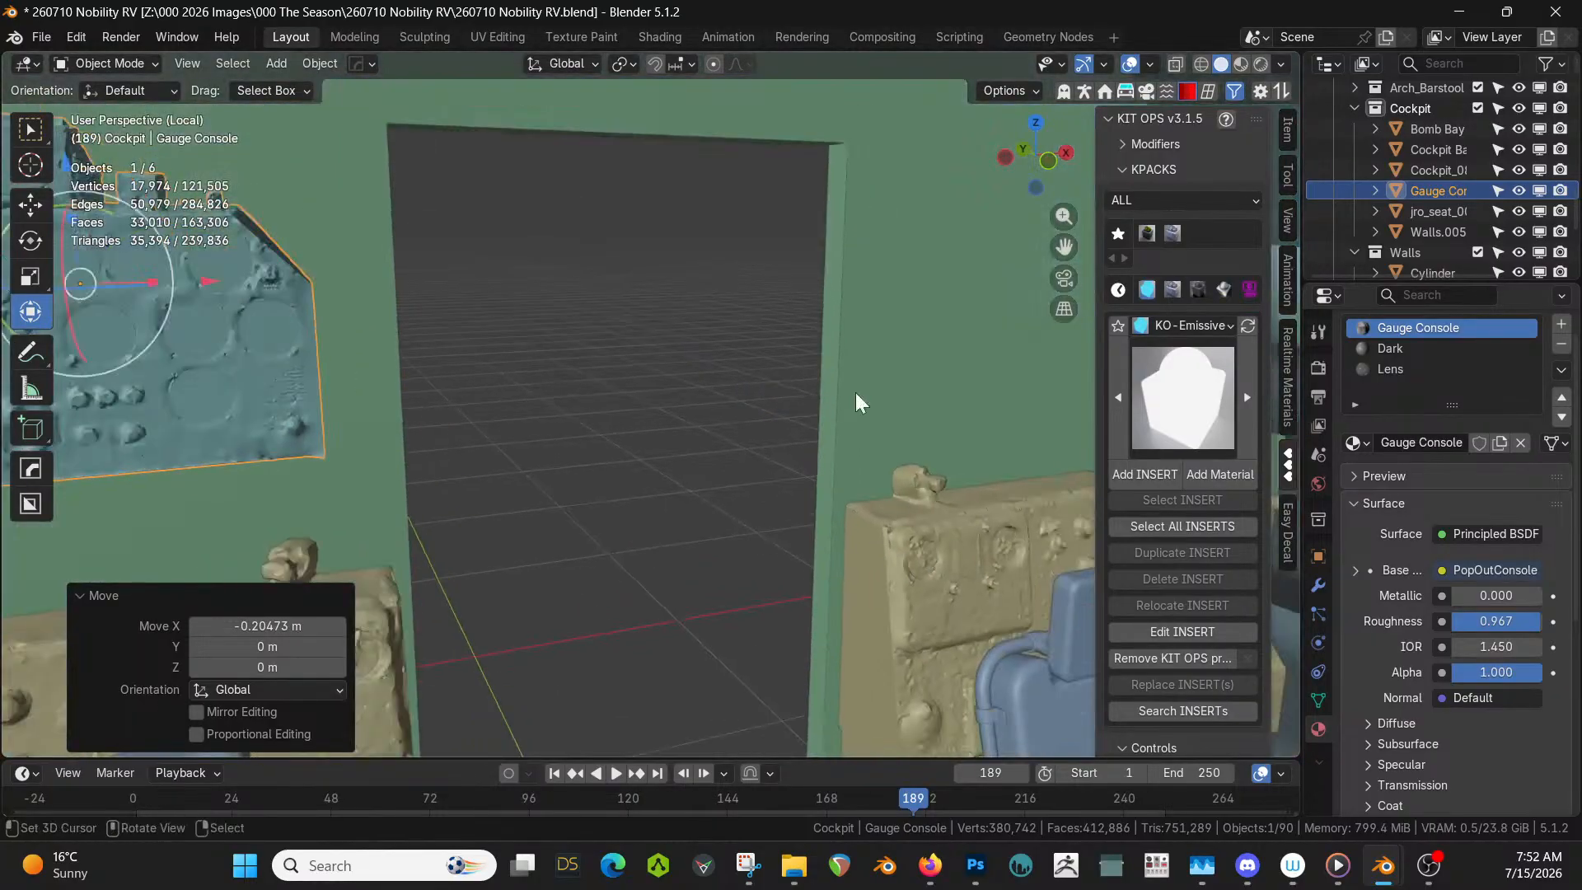
left_click(927, 390, "shift")
key("alt+x")
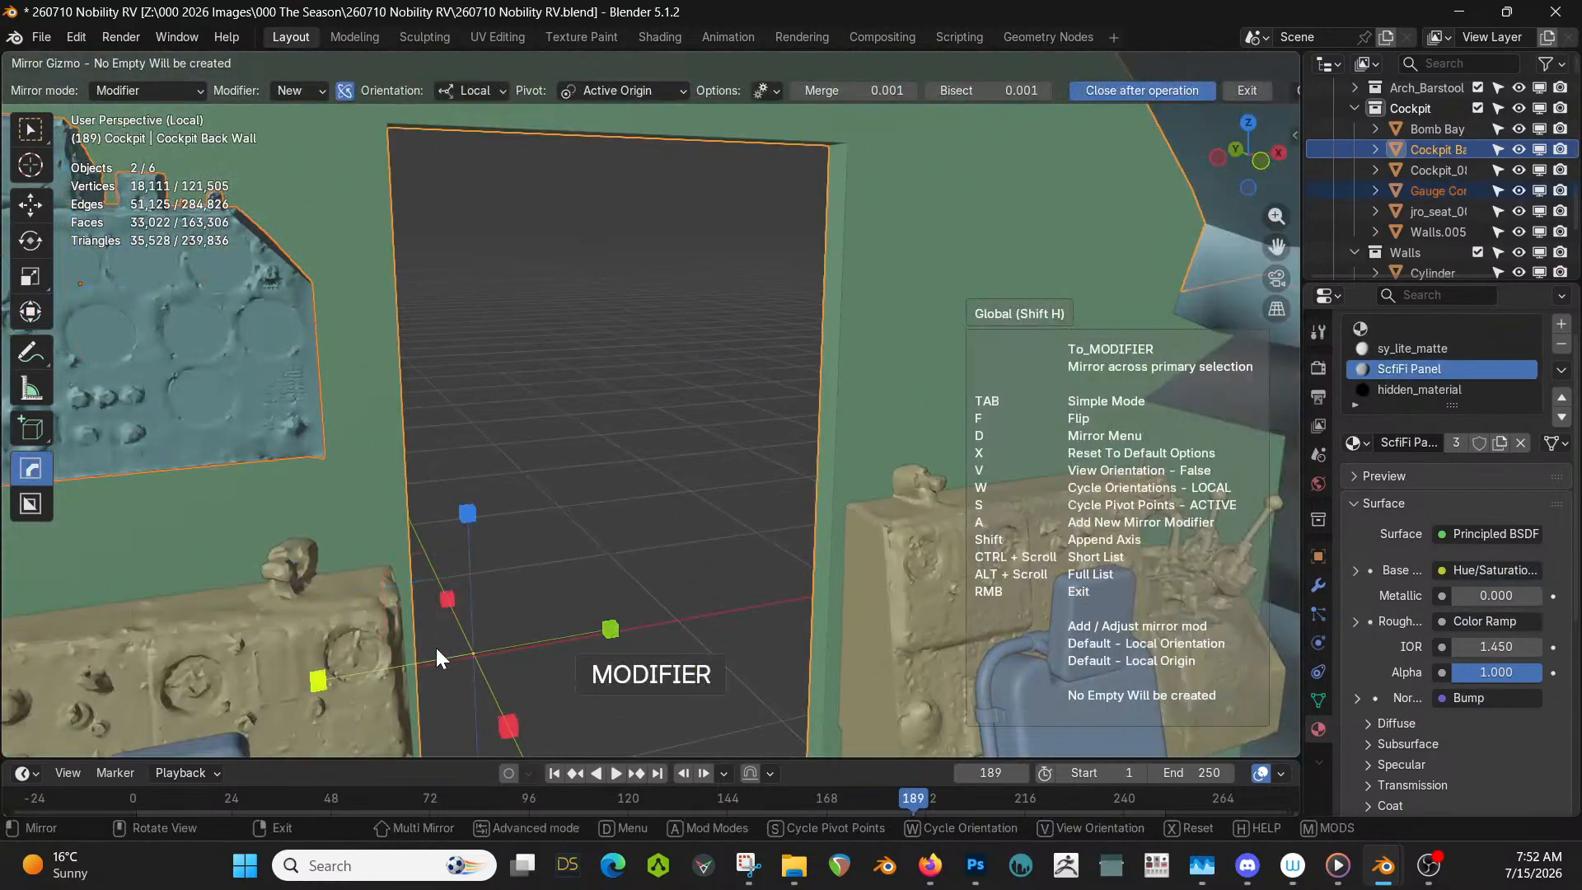
left_click(320, 679)
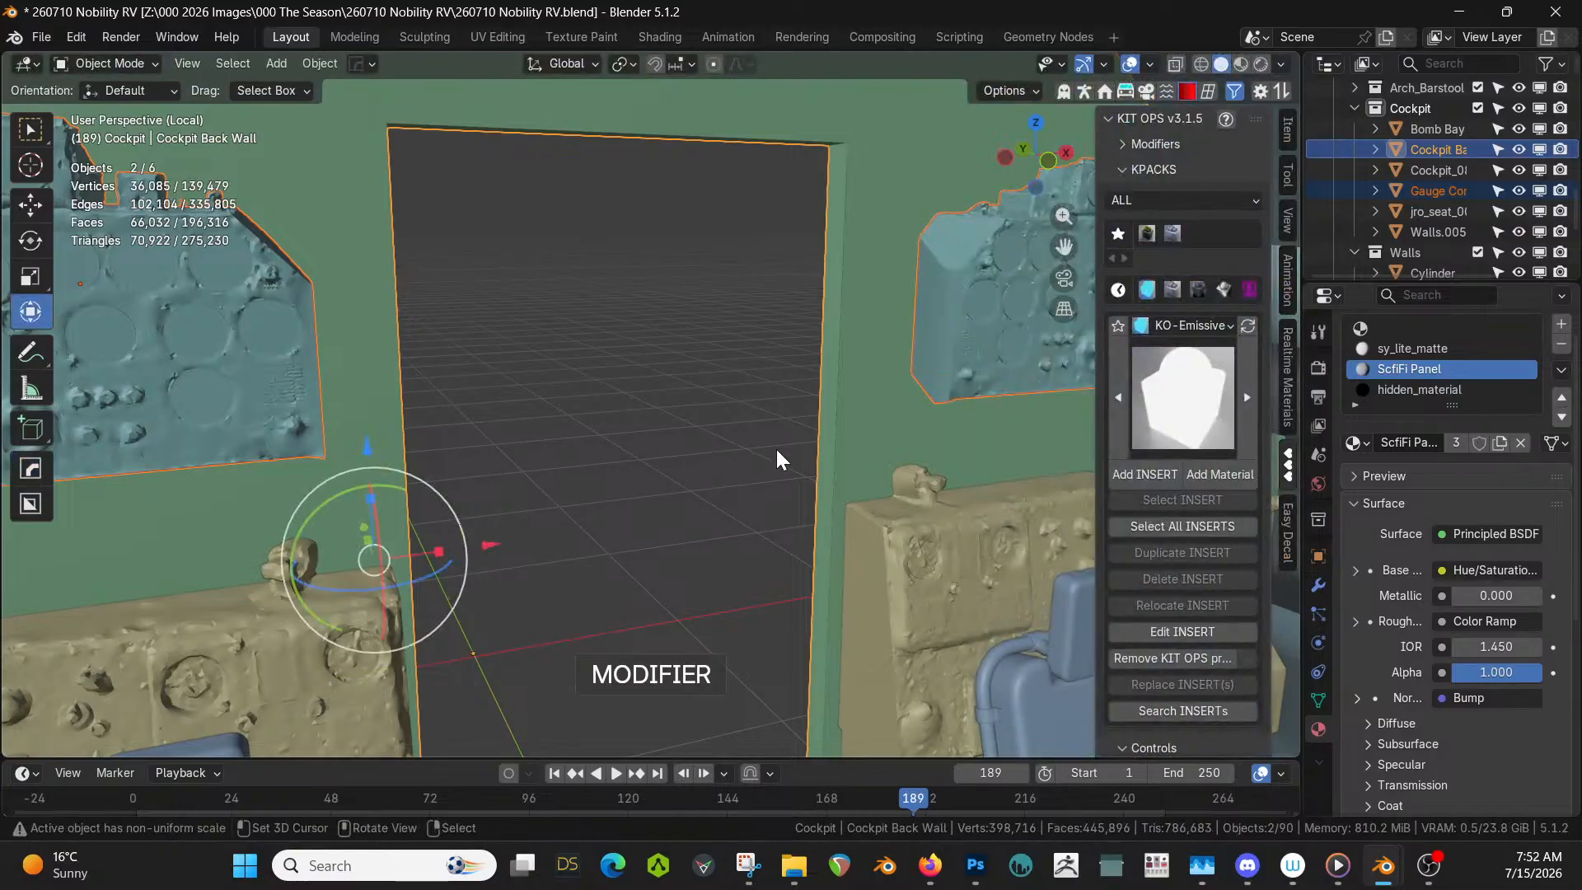
- Show the isolated cockpit in rendered shading and frame both gauge consoles through the front windows
middle_click_drag(775, 447, 759, 387)
scroll(798, 421, "down", 7)
key("z")
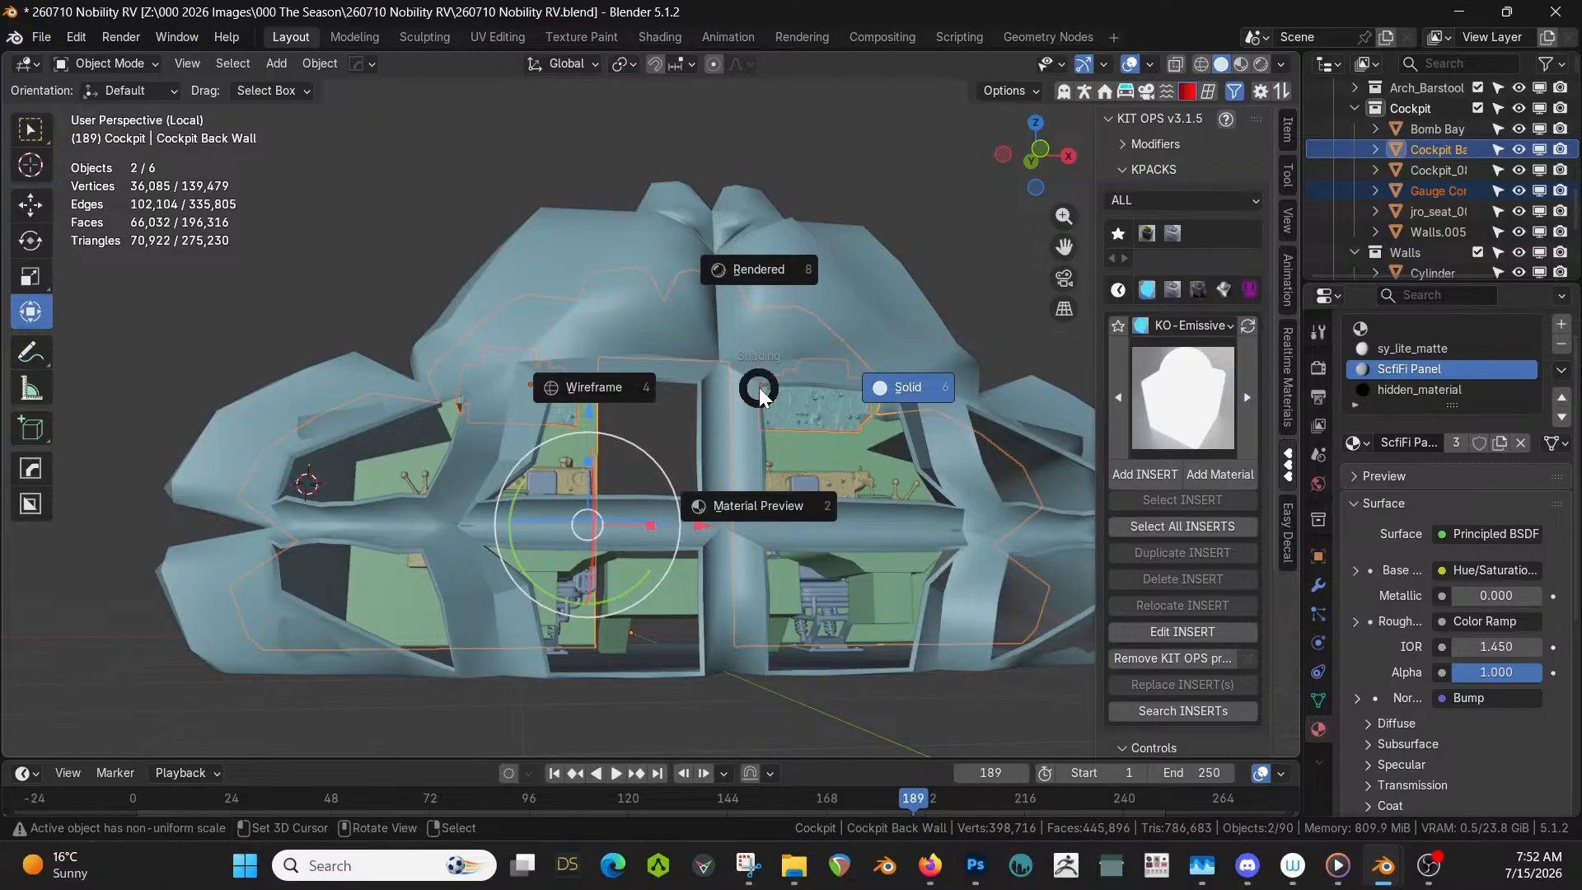
key("8")
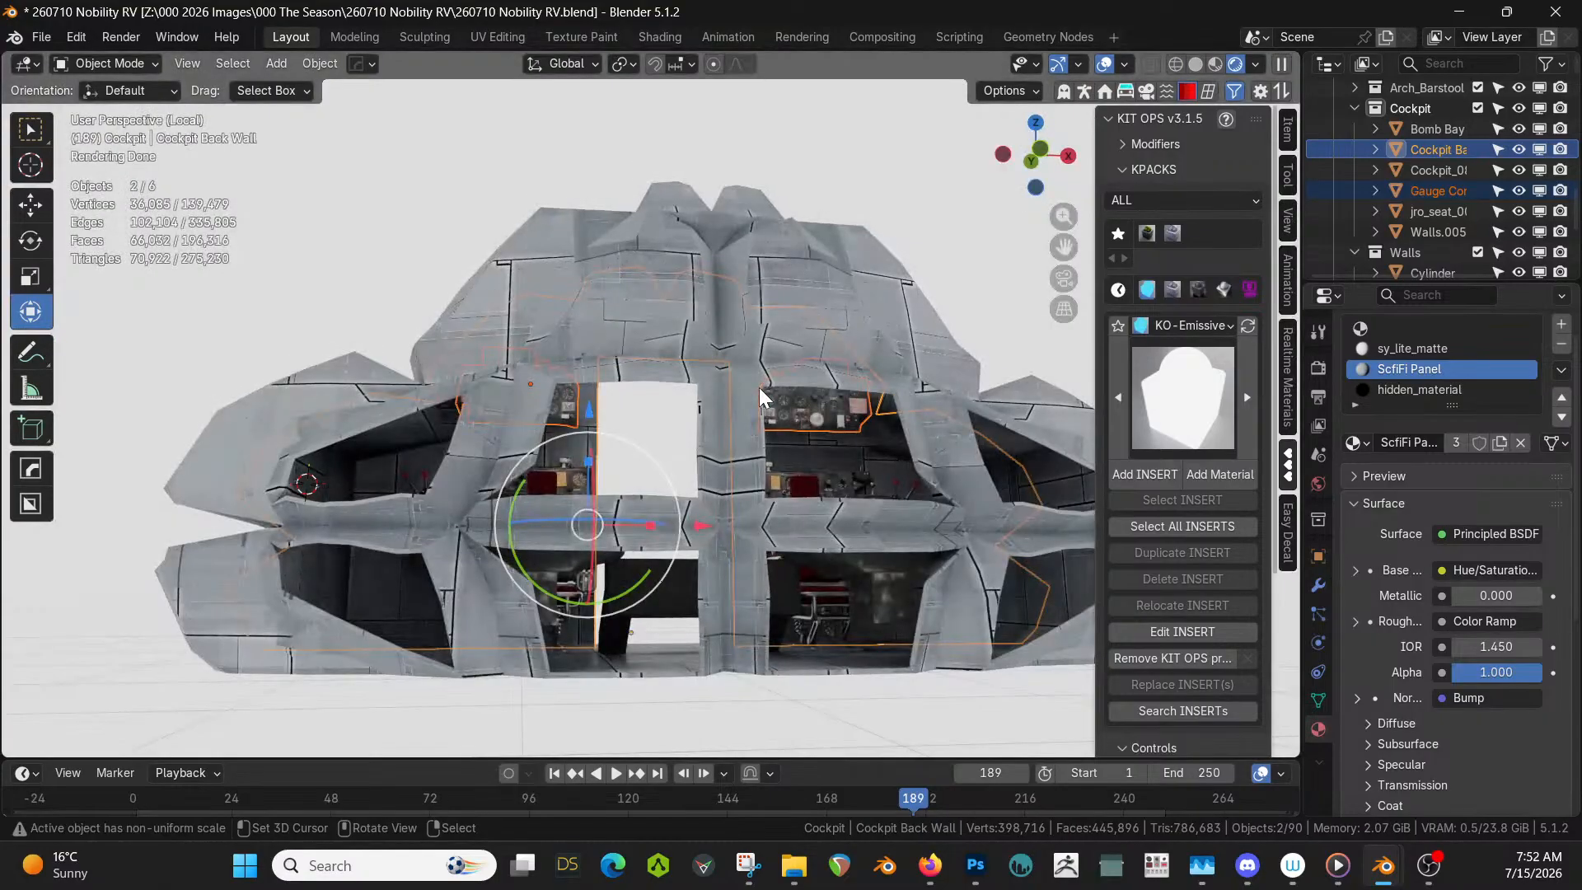
scroll(759, 387, "up", 5)
mouse_move(759, 387)
middle_mouse_down()
mouse_move(715, 372)
mouse_move(732, 382)
middle_mouse_up()
- Lower the Gauge Console about 0.24 m along Z so it sits just above the Bomb Bay Controls
left_click(531, 417)
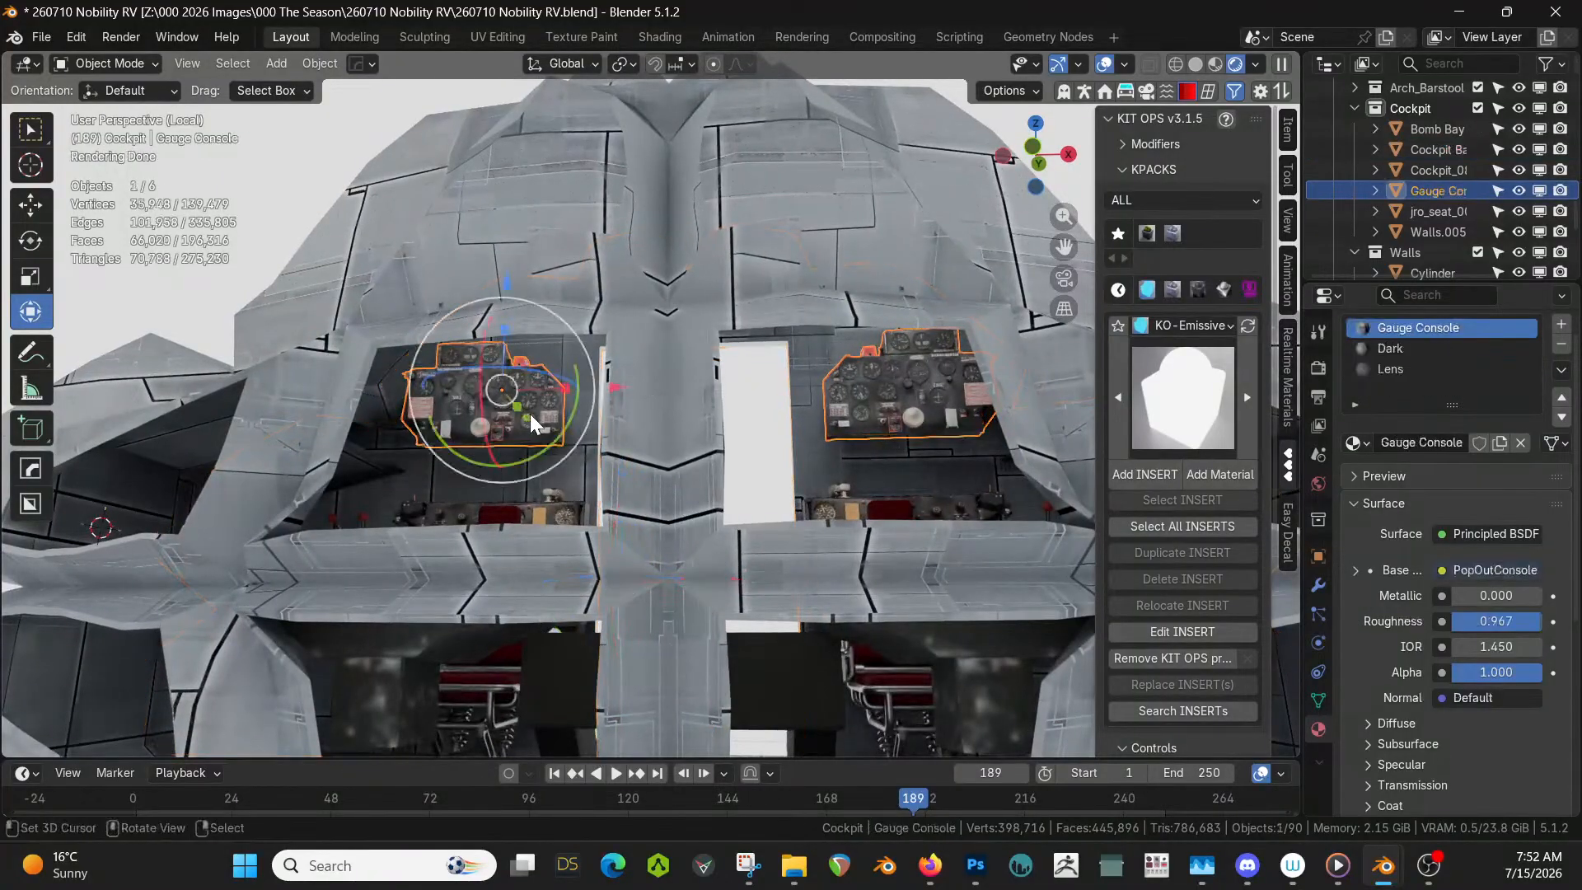
key("g")
key("z")
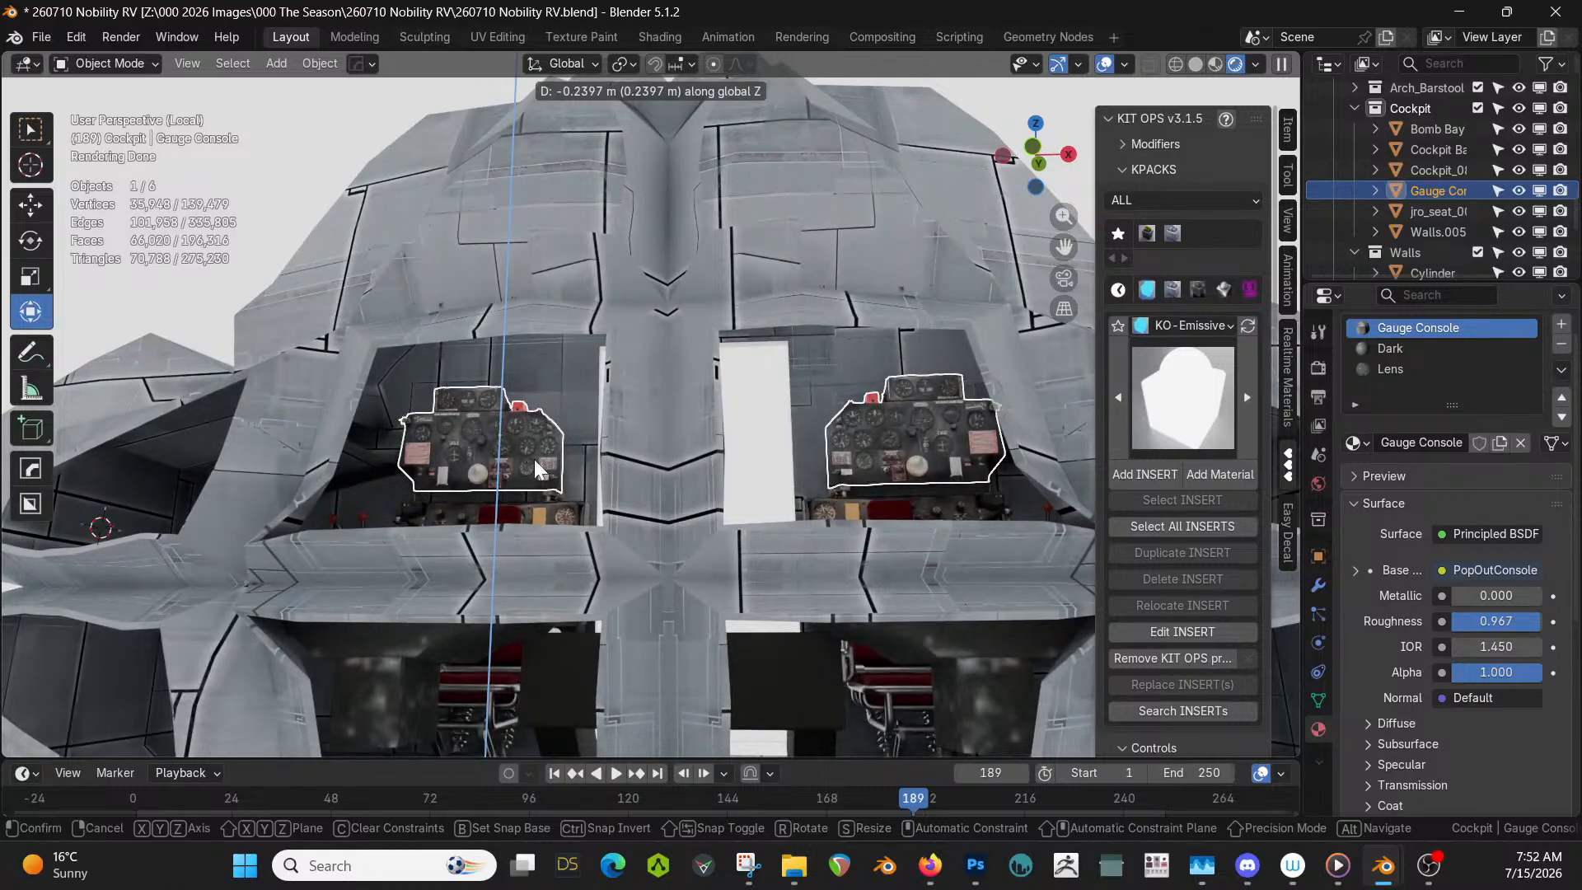
left_click(534, 459)
middle_click_drag(536, 458, 1130, 498)
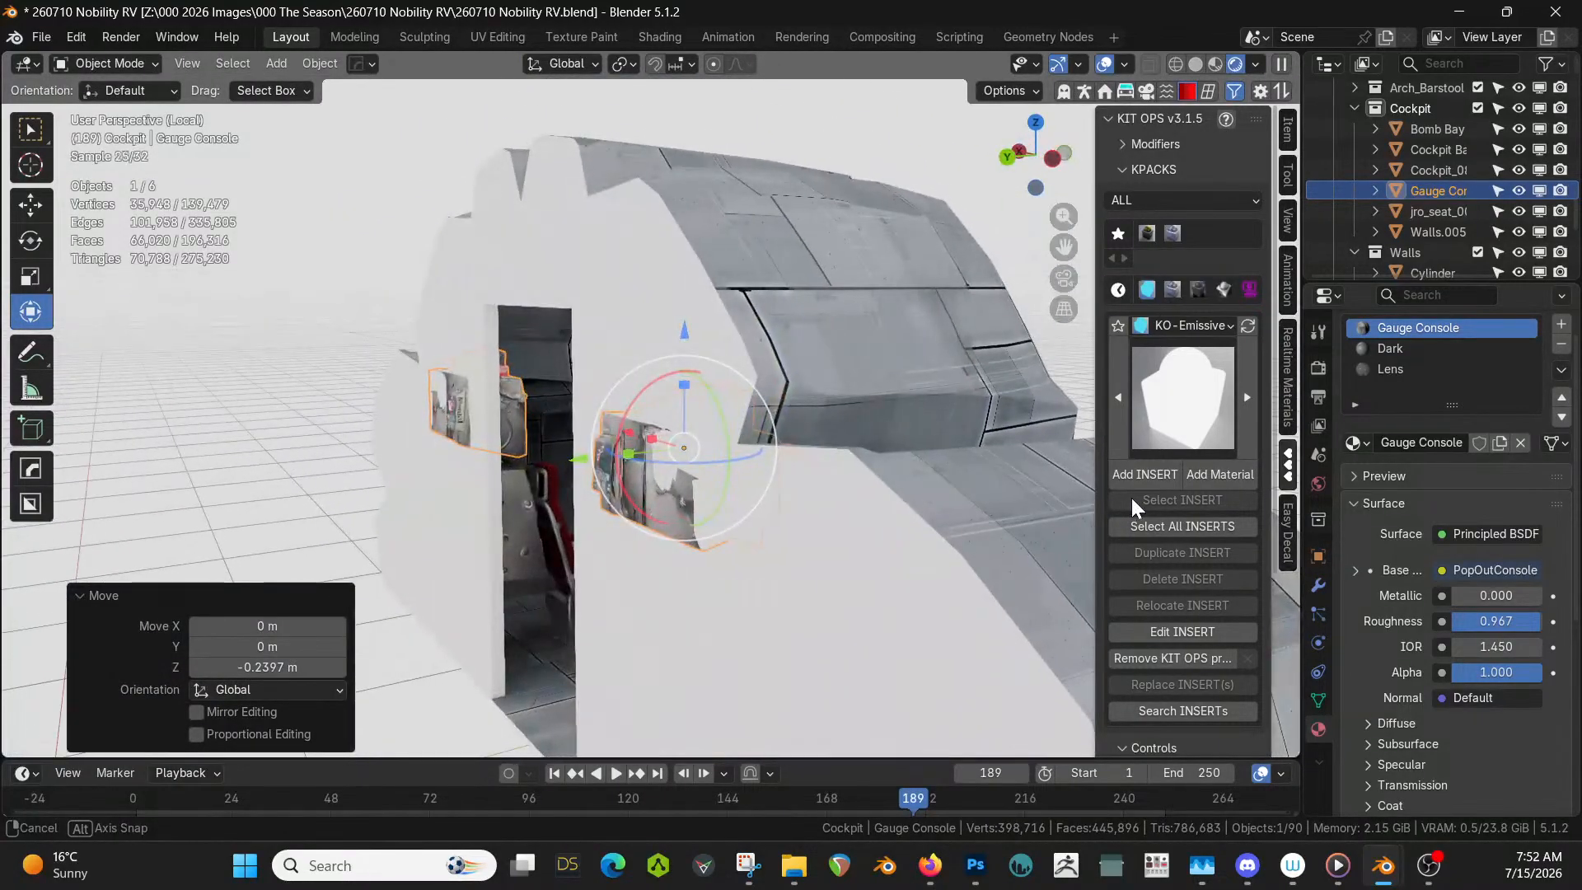
- Isolate the Gauge Console in local view and frame both consoles in top orthographic view
scroll(1065, 511, "up", 3)
middle_click_drag(857, 511, 834, 584)
key("KP_Divide")
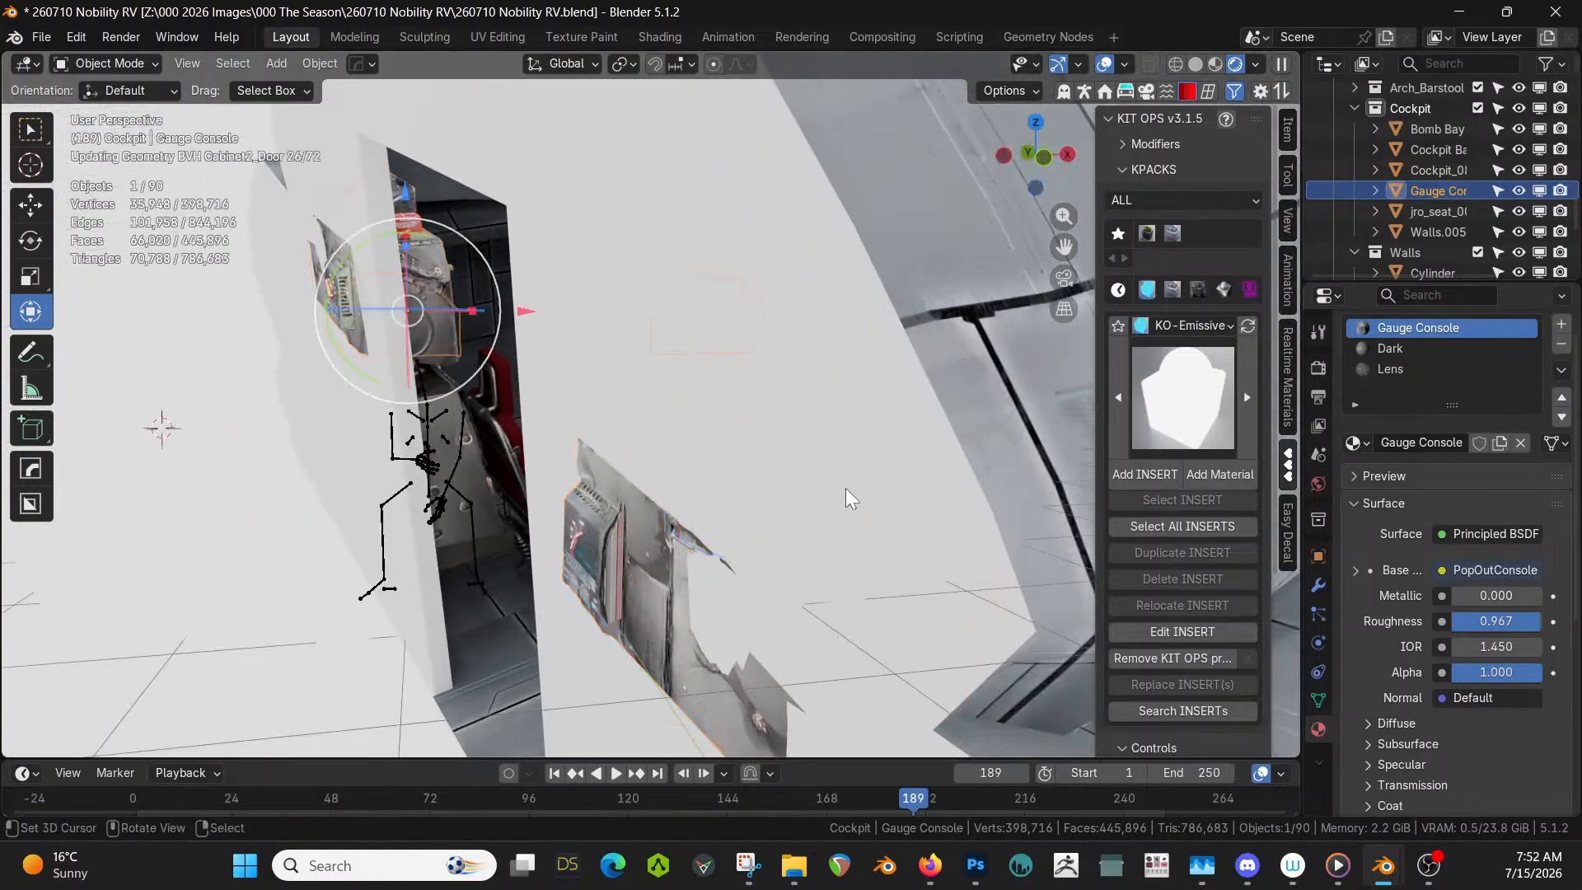
key("KP_Divide")
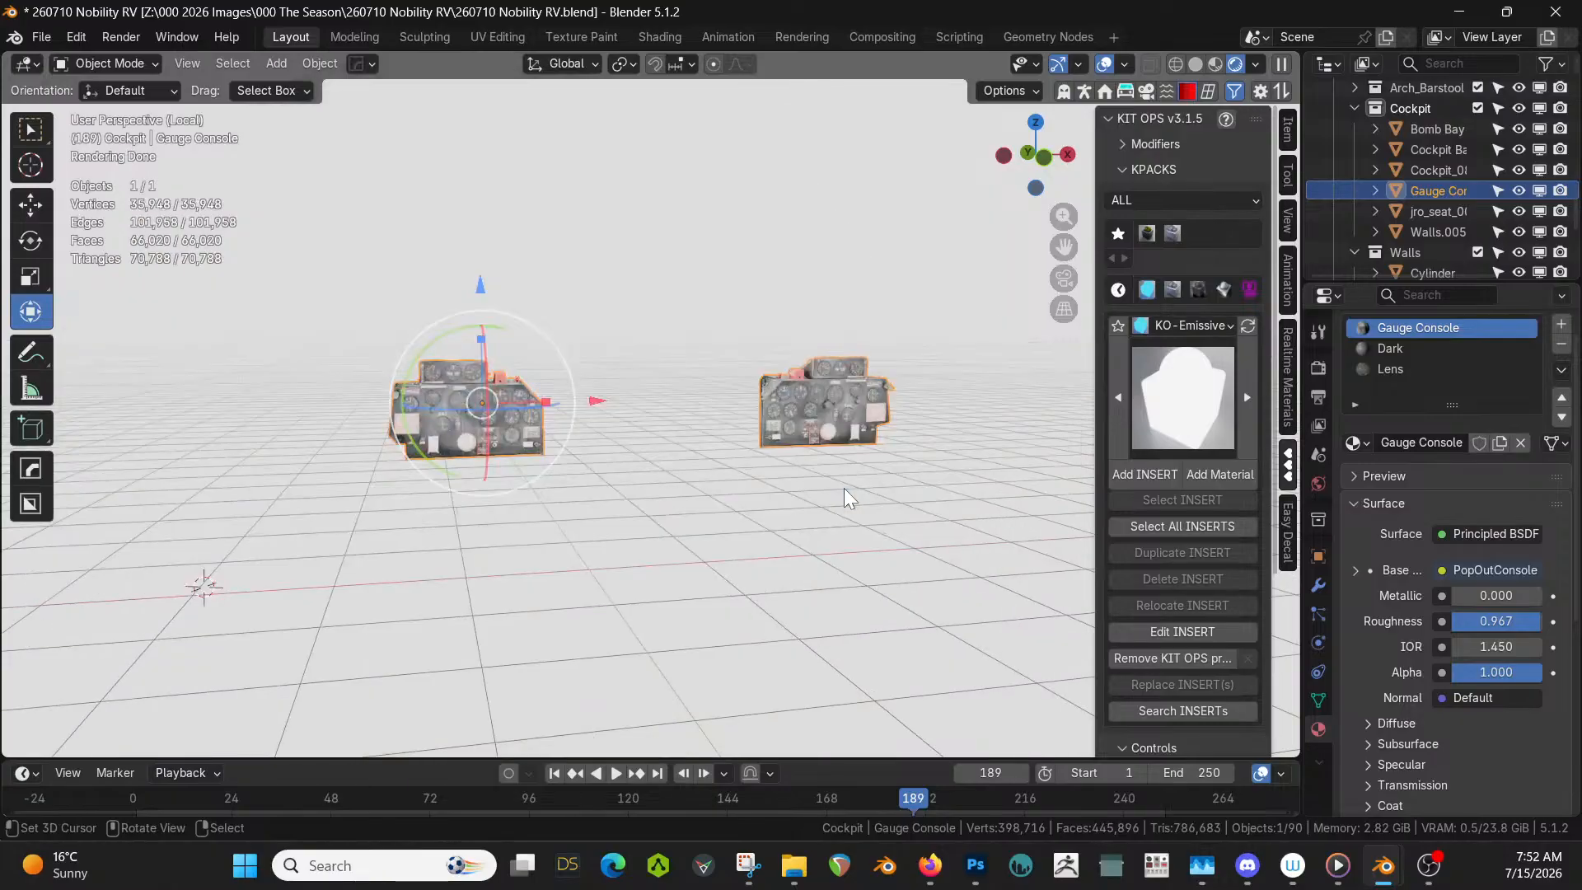
middle_click_drag(844, 488, 935, 627)
key("KP_7")
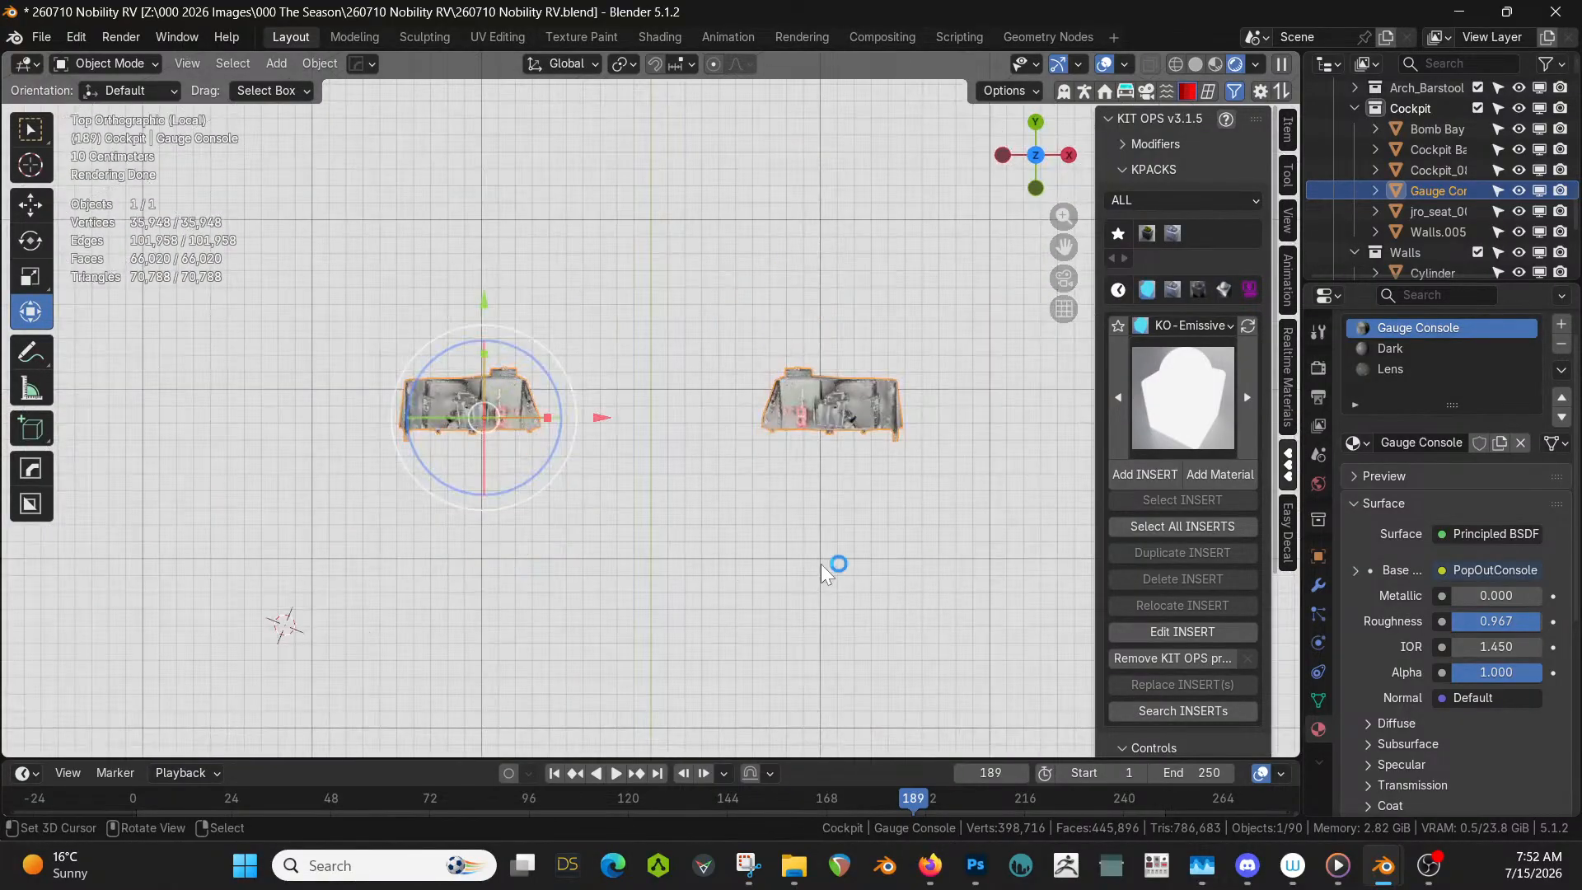
scroll(716, 506, "up", 4)
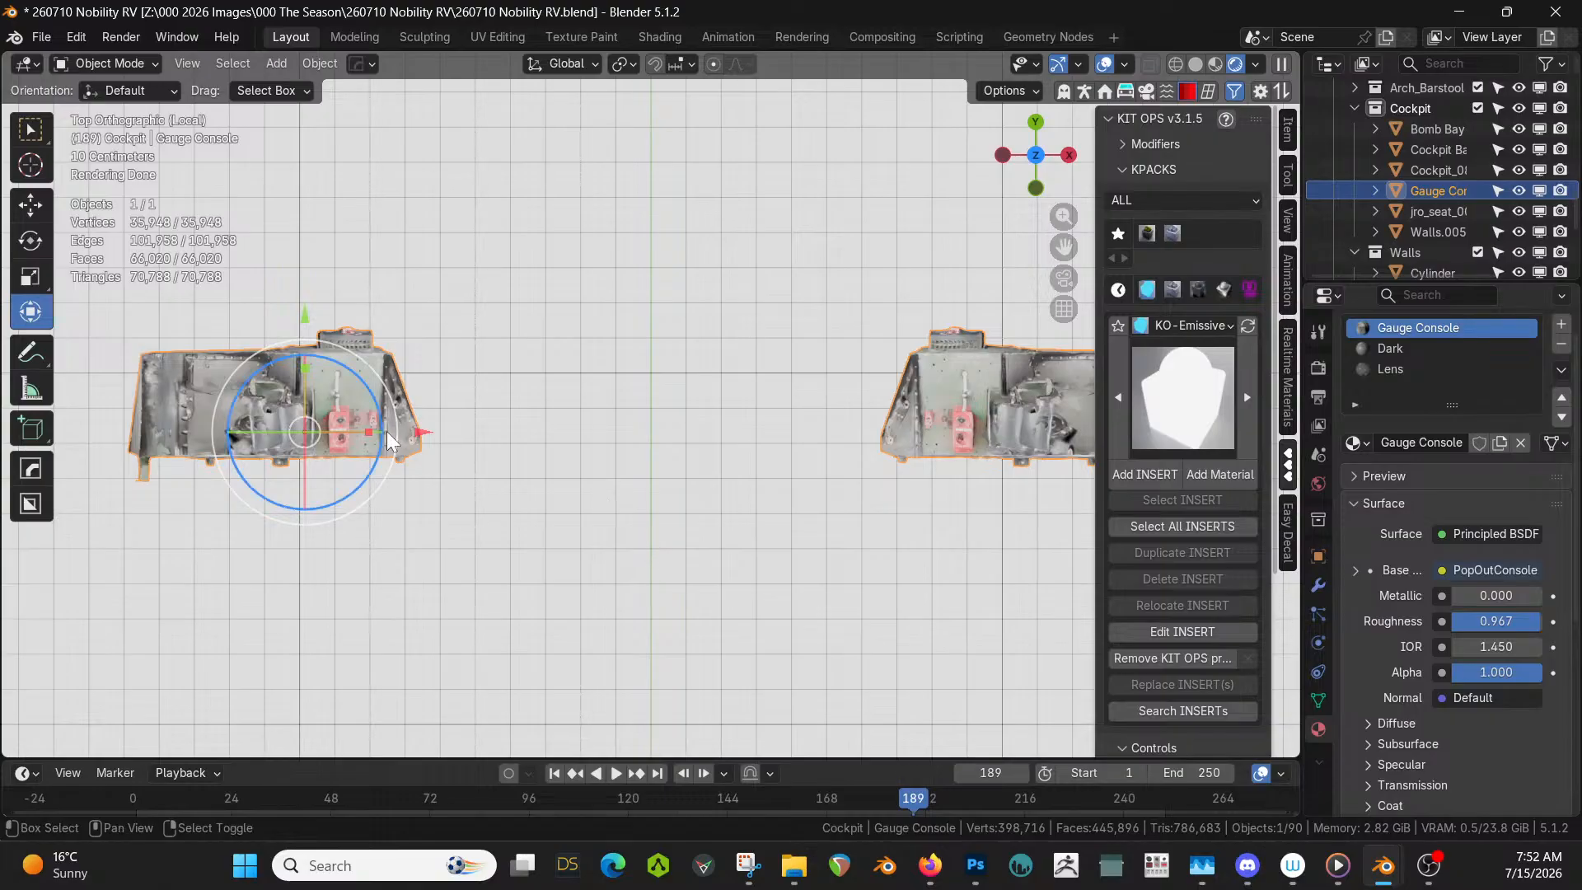
- Add a 2 m cube and move it about 1.03 m in X and 2.33 m in Y so it overlaps the console's rear
key("shift+a")
mouse_move(298, 283)
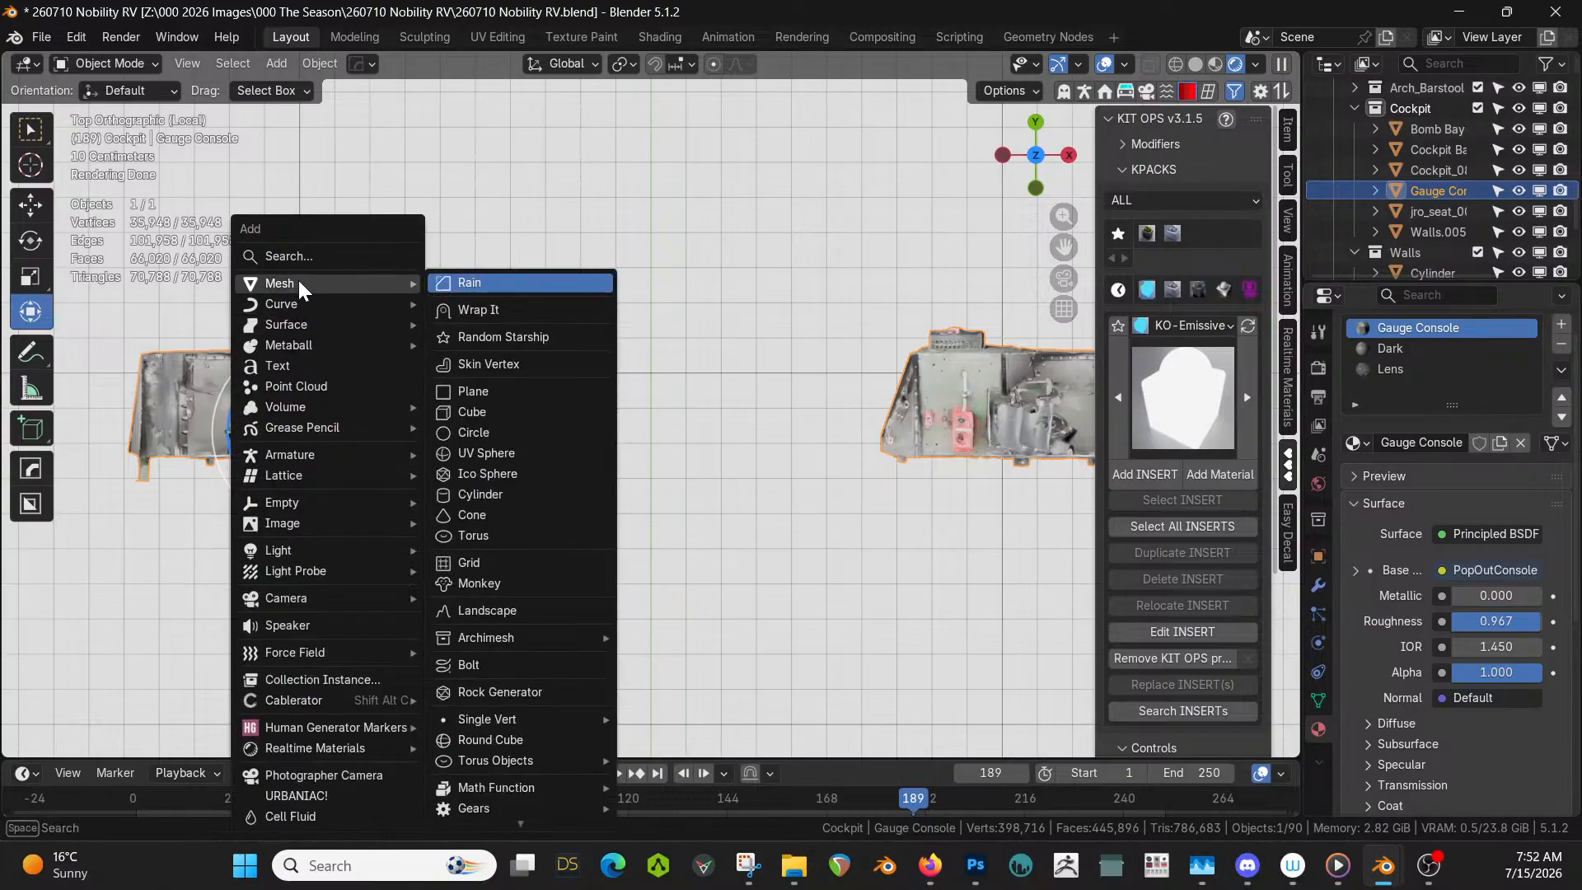
left_click(531, 412)
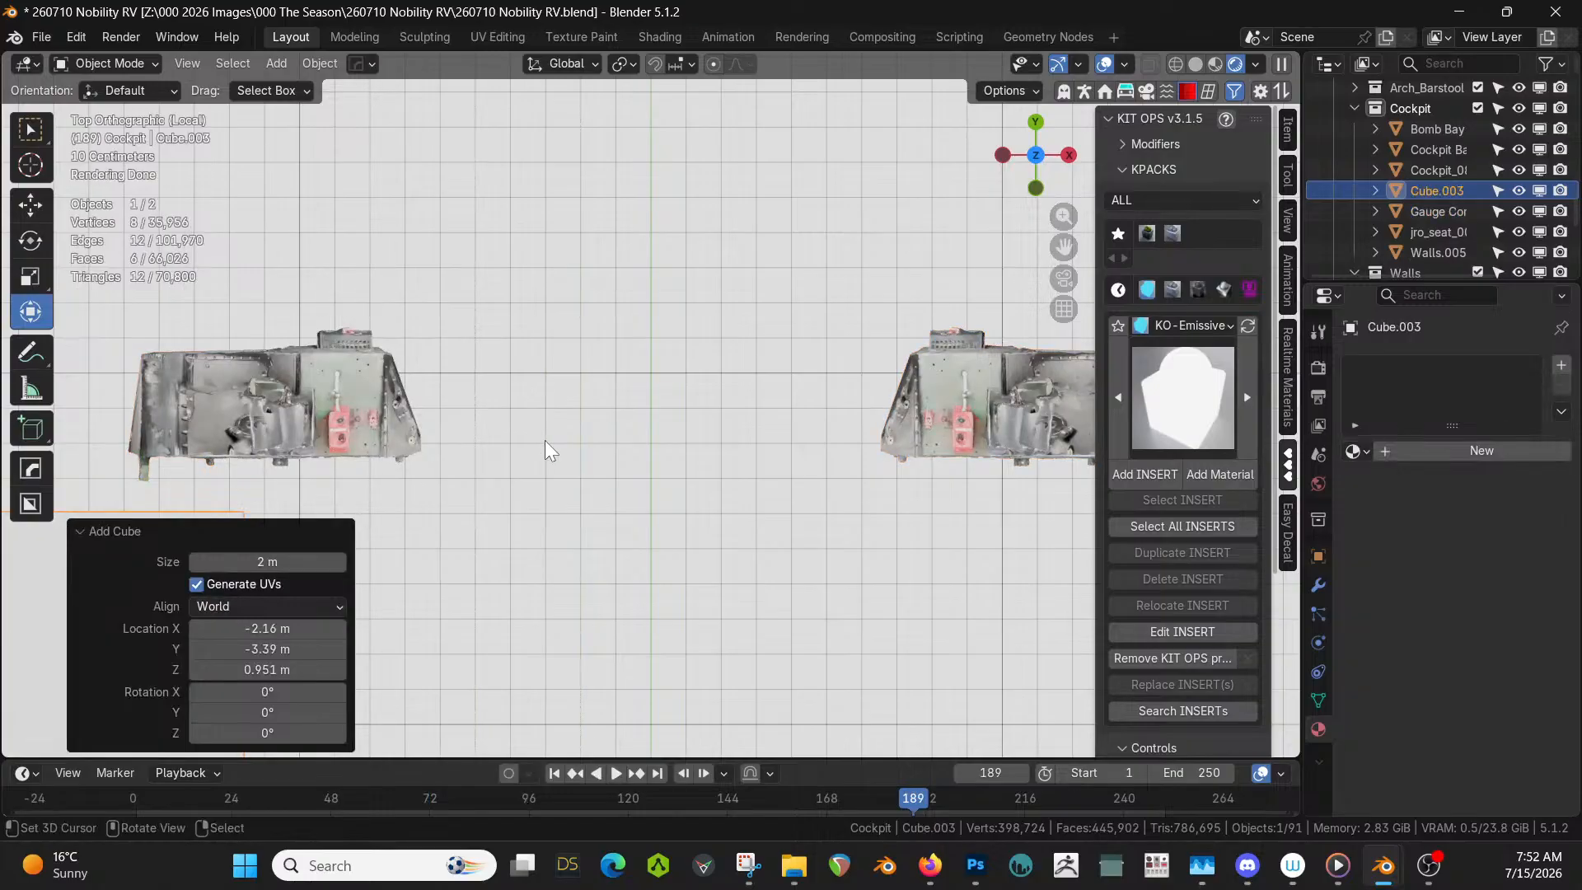
scroll(560, 453, "down", 6)
key("g")
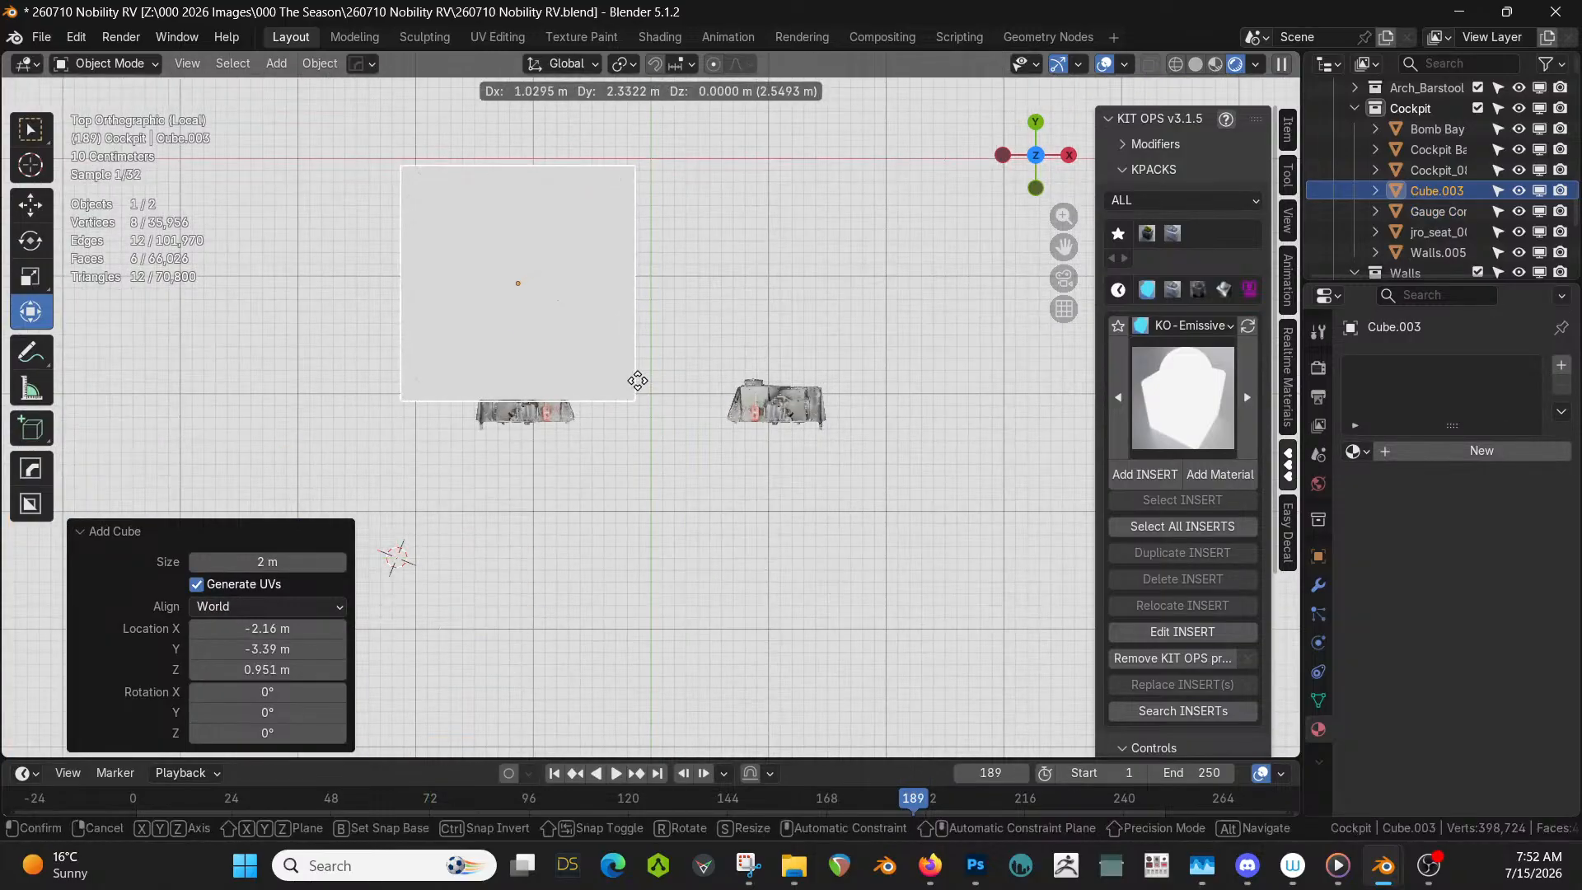
left_click(637, 385)
- Cut the cube out of the Gauge Console with a Difference boolean and apply the Boolean modifier
middle_click_drag(637, 385, 670, 306)
left_click(501, 450, "shift")
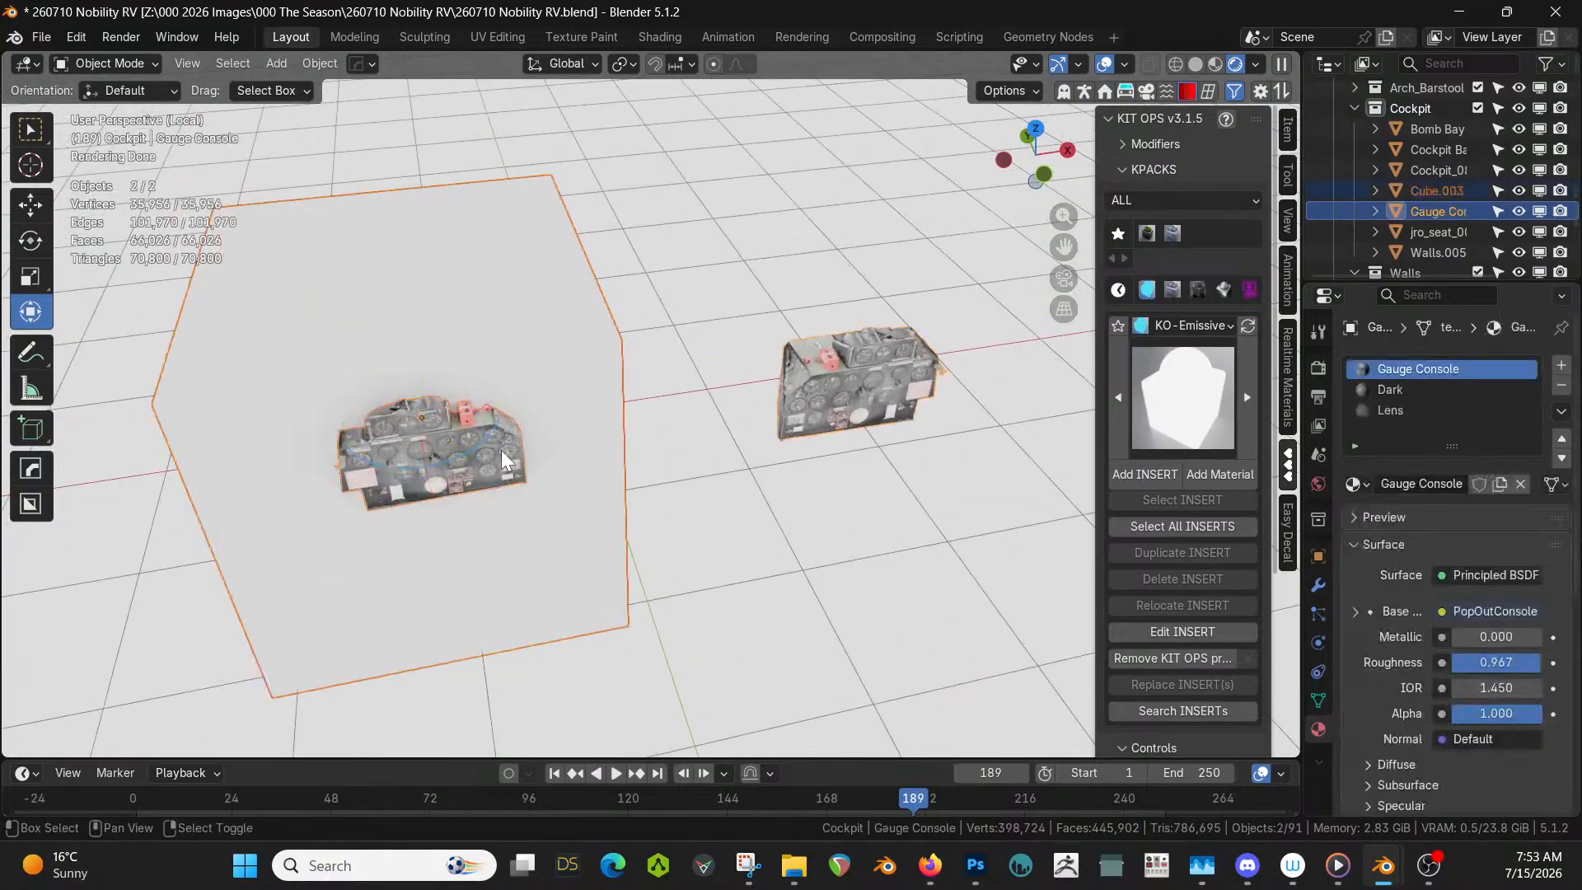
key("ctrl+KP_Subtract")
scroll(501, 450, "up", 1)
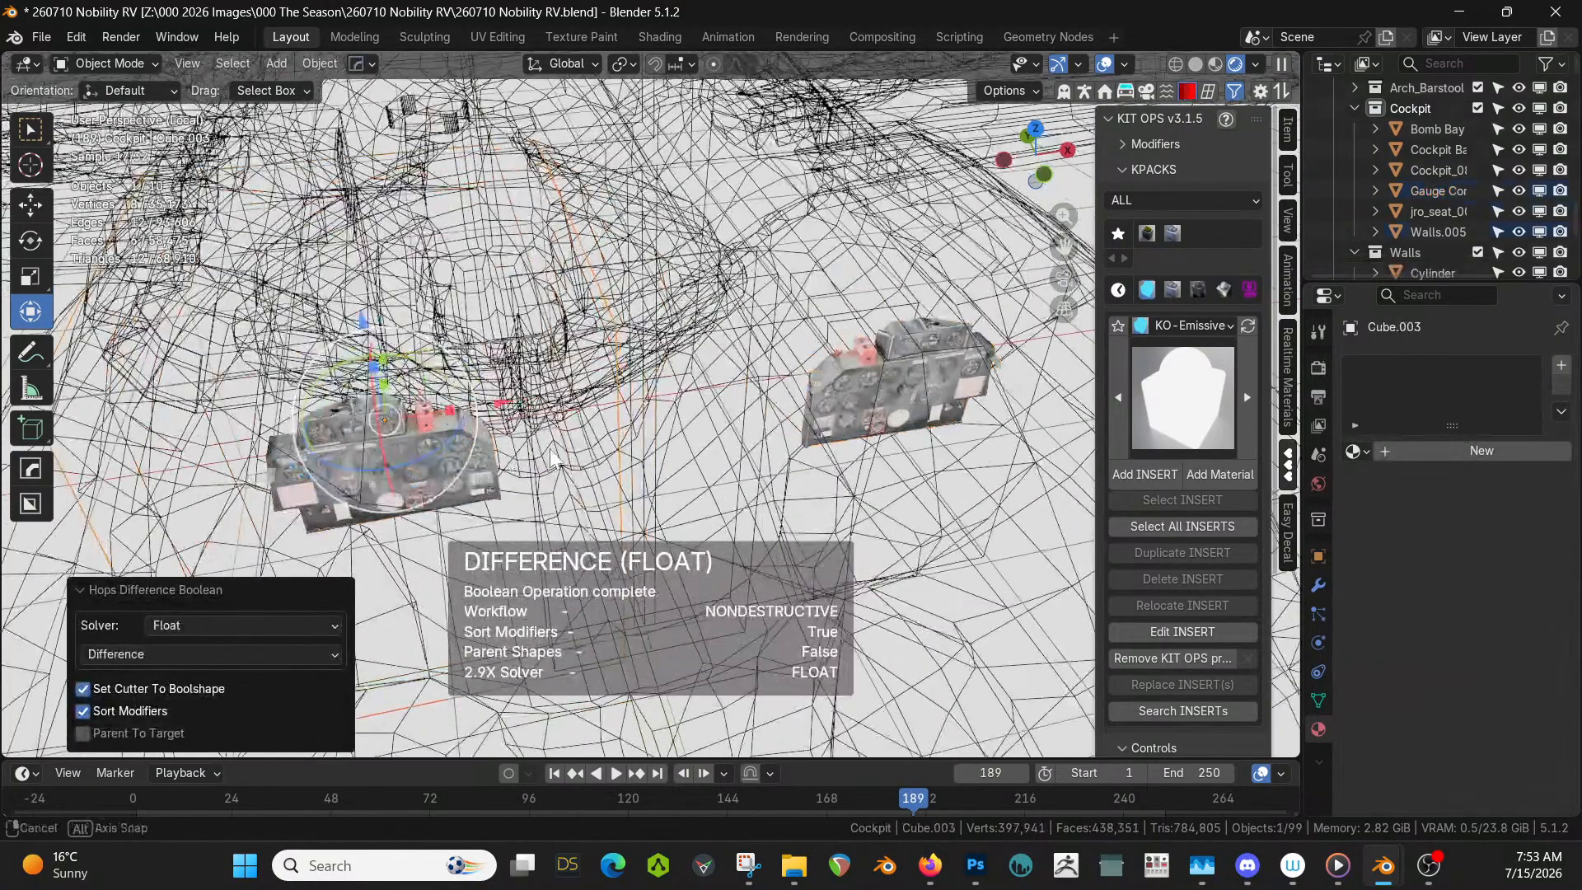
middle_click_drag(501, 450, 593, 534)
left_click(555, 531)
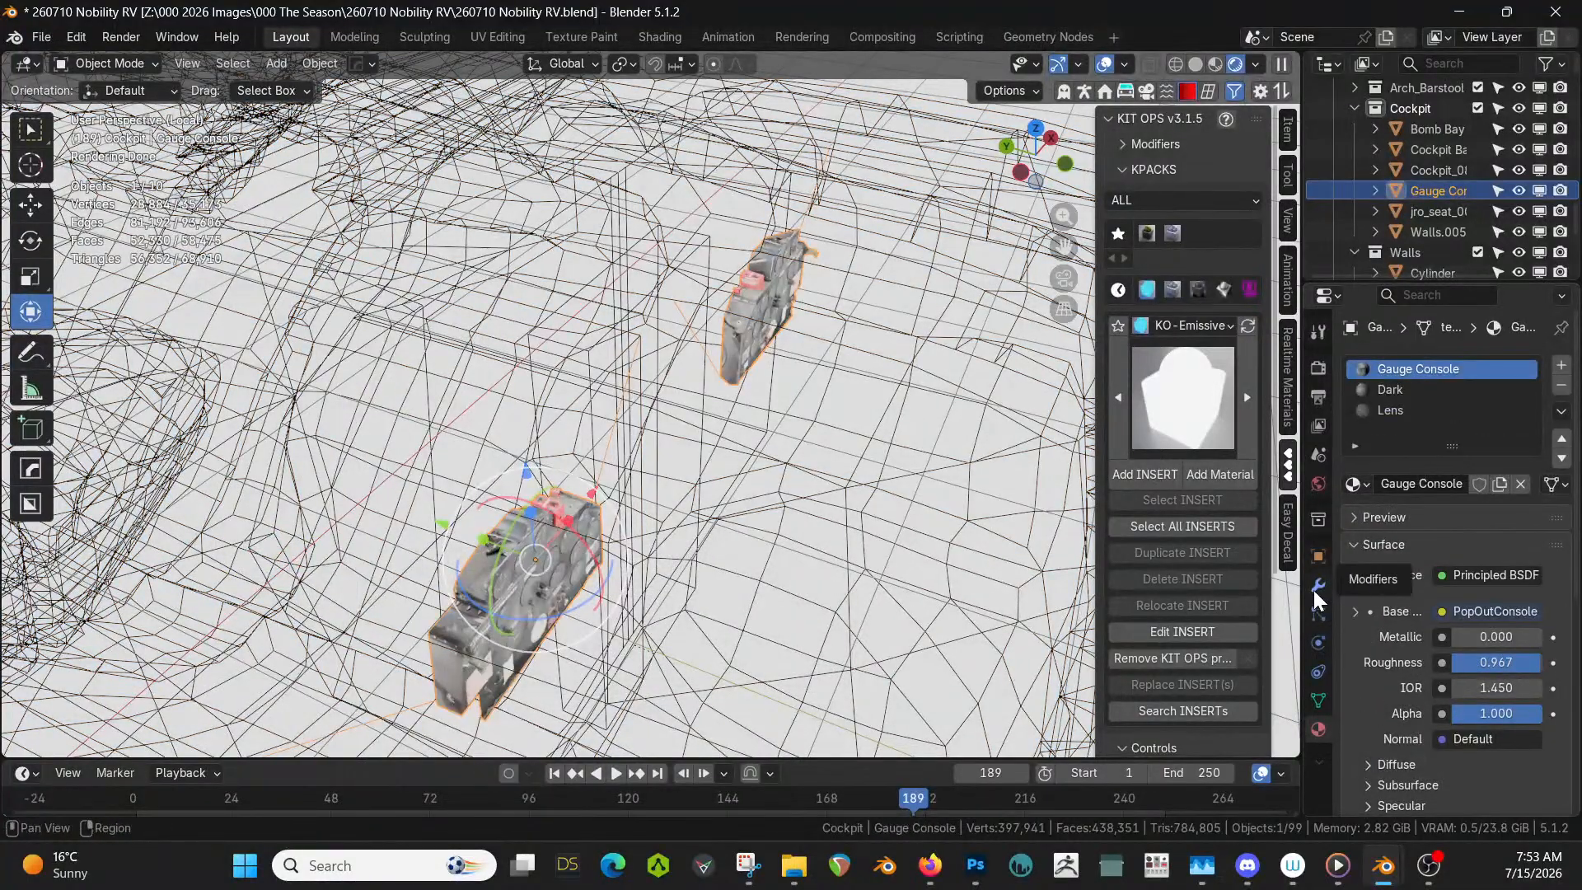
left_click(1317, 587)
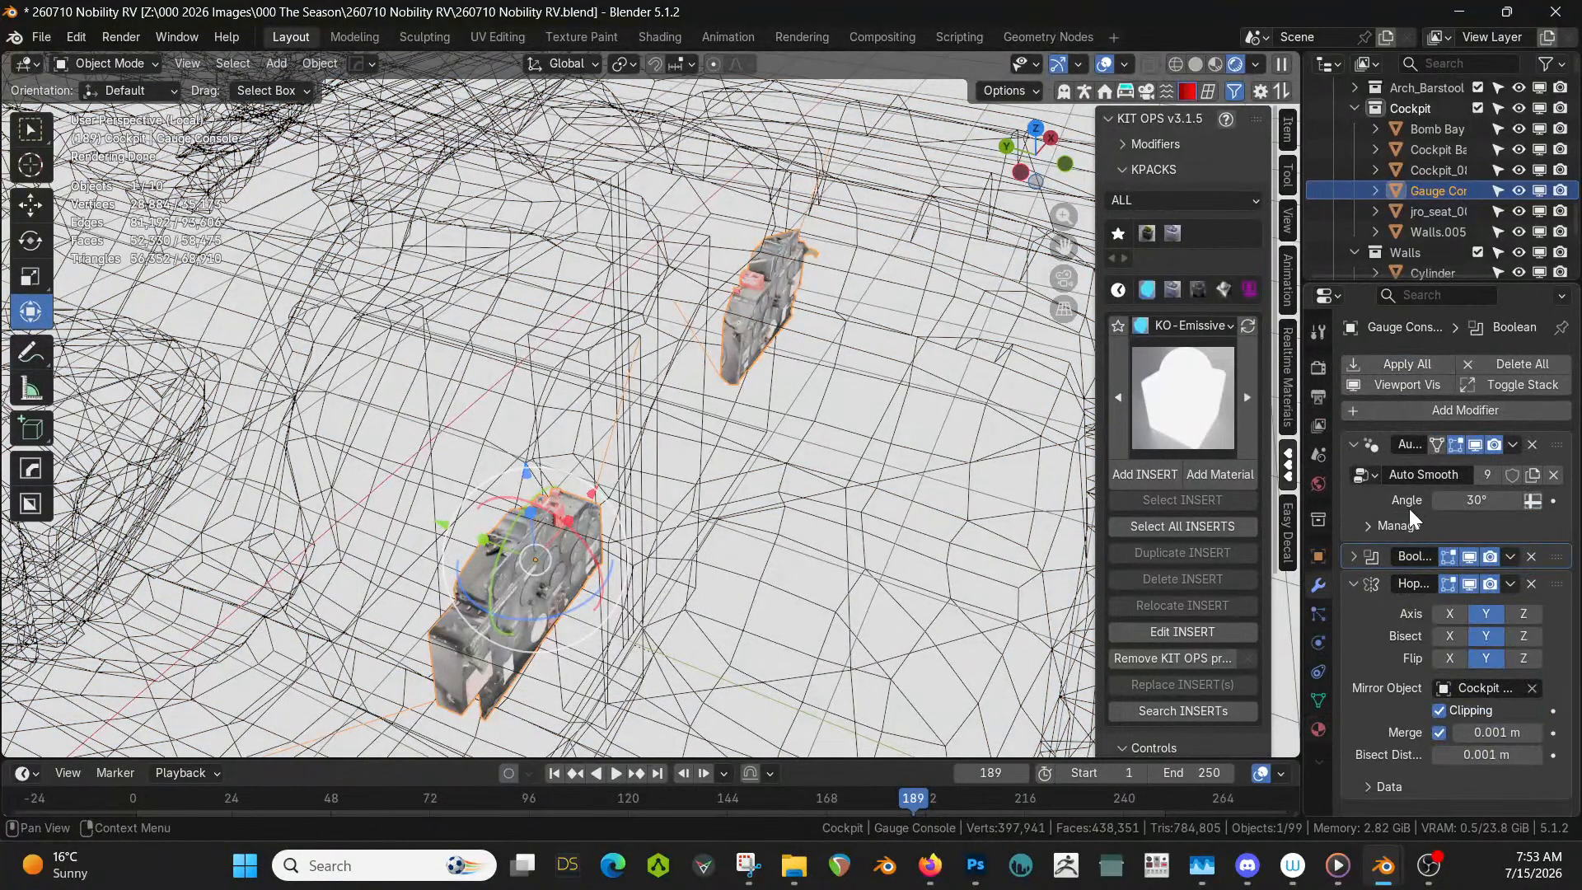
key("ctrl+a")
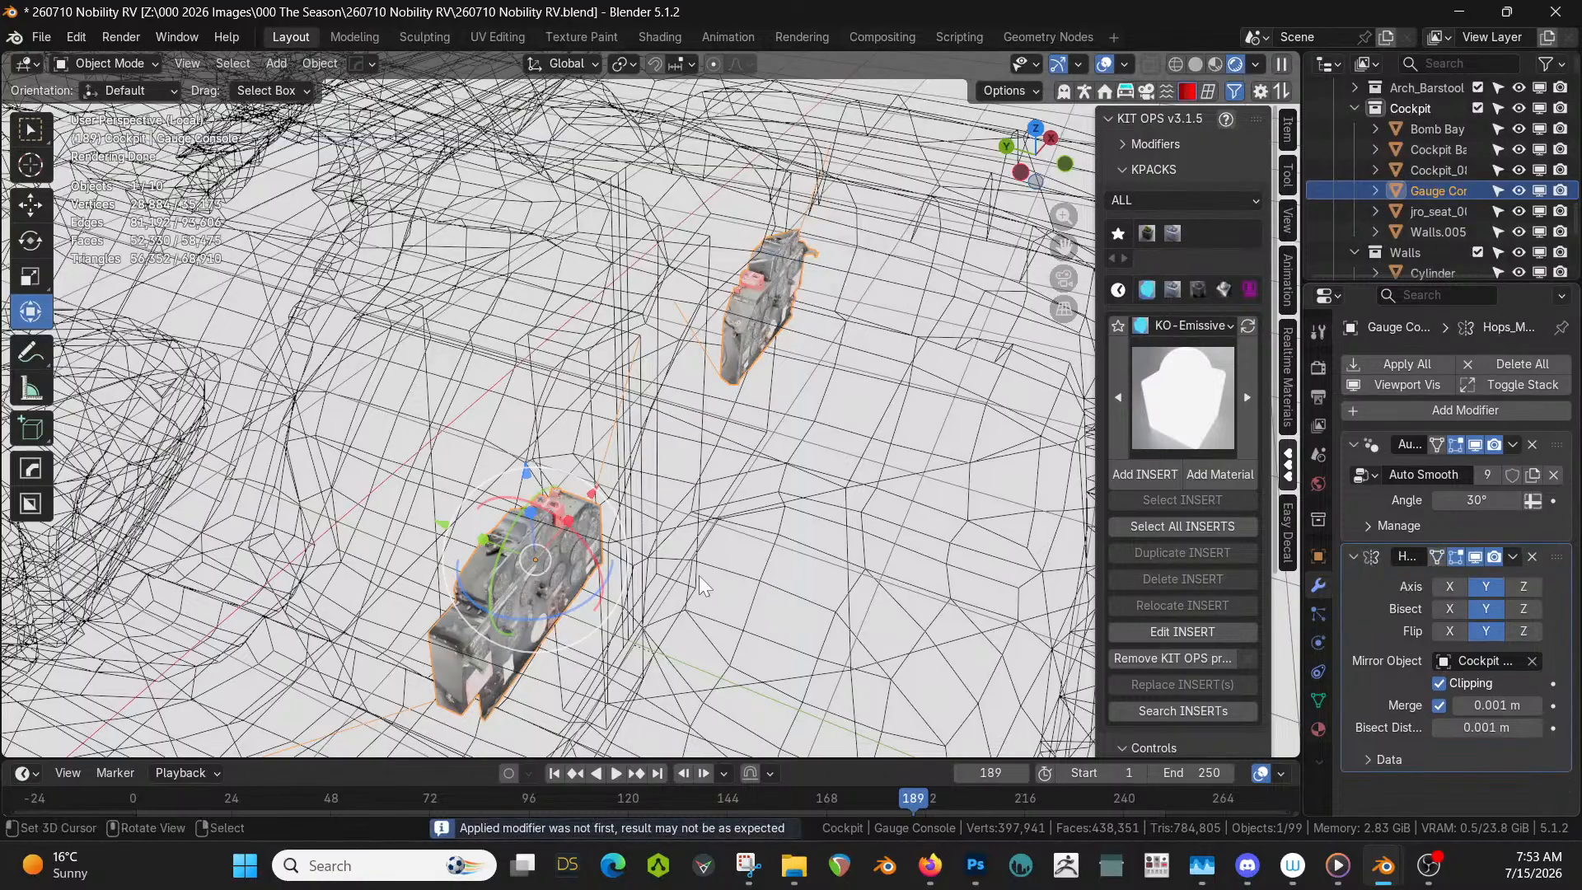
- Exclude the Cutters collection from the view layer
scroll(1505, 166, "down", 5)
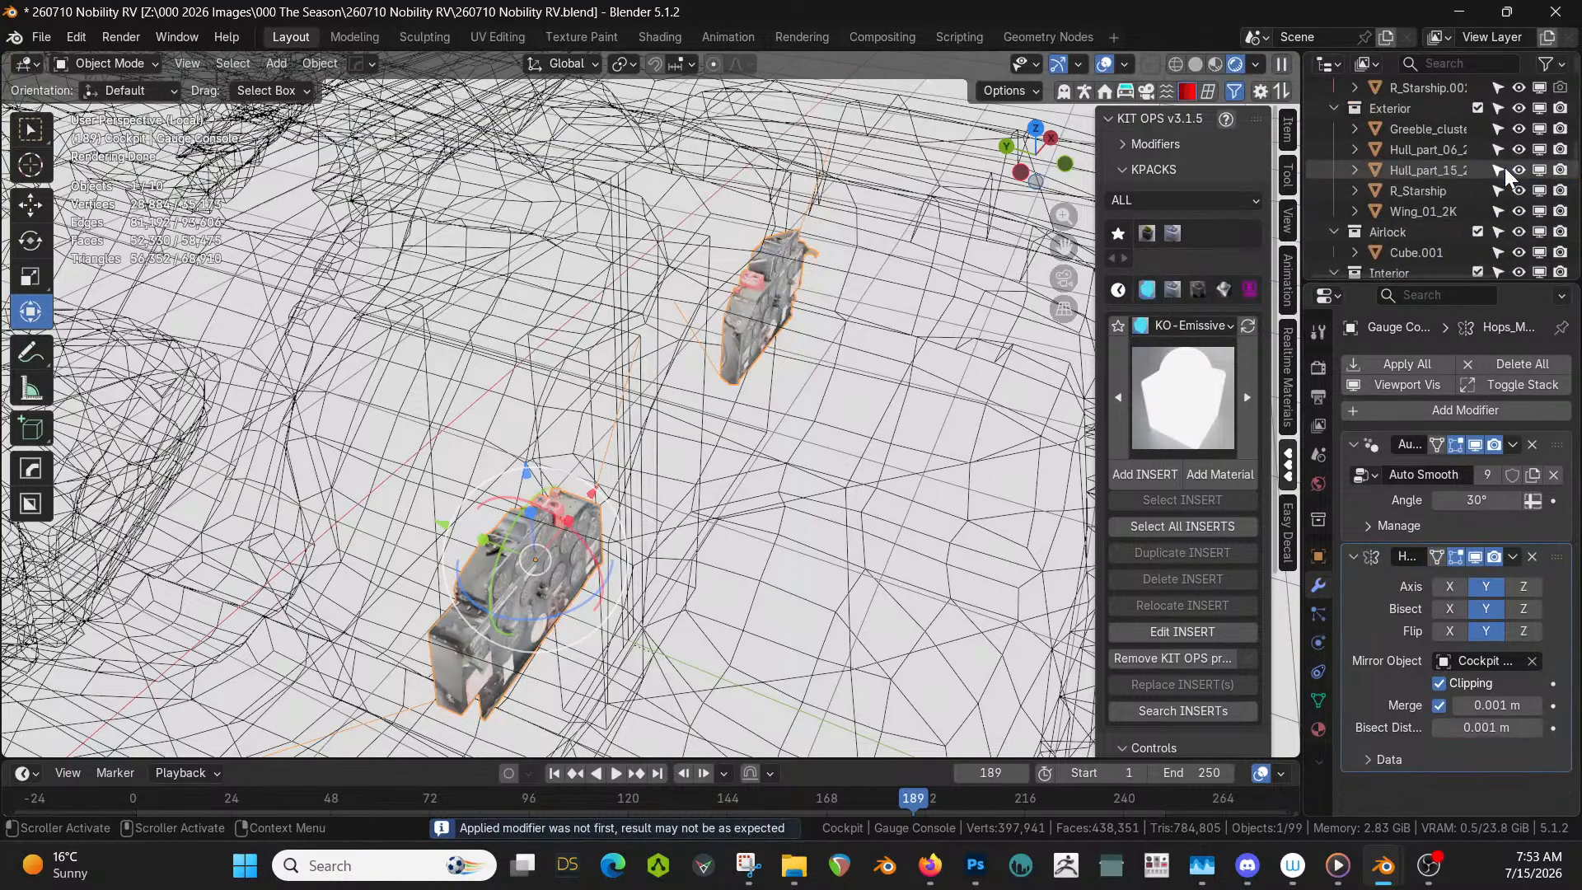
scroll(1505, 167, "up", 5)
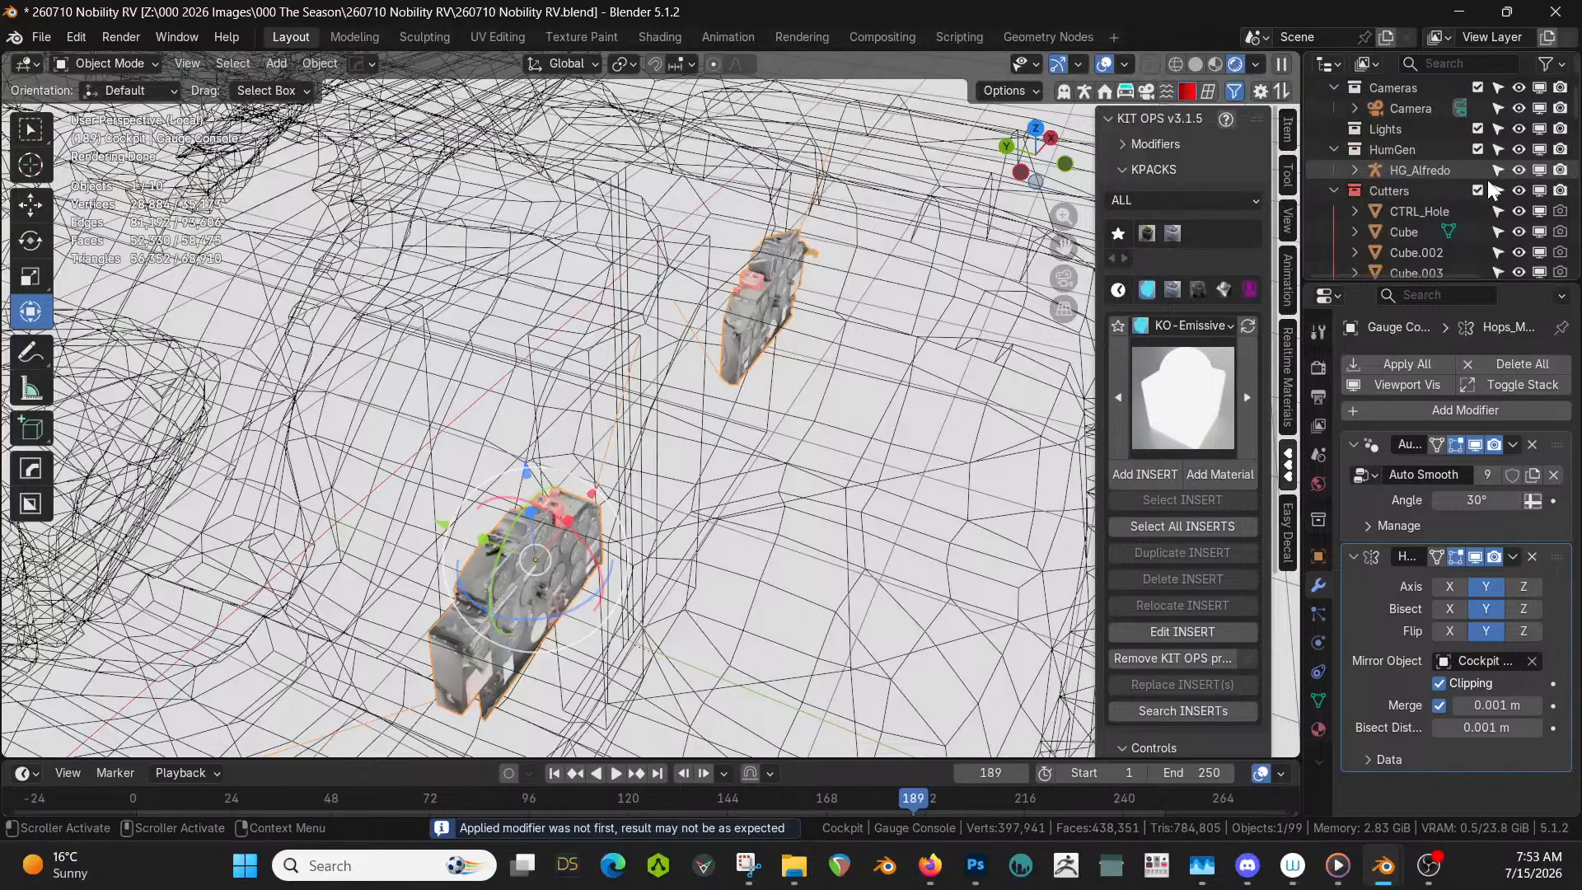
left_click(1475, 190)
- Delete the two stray vertices sticking out from the Gauge Console mesh, working in solid shading
middle_click_drag(380, 334, 348, 324)
key("Tab")
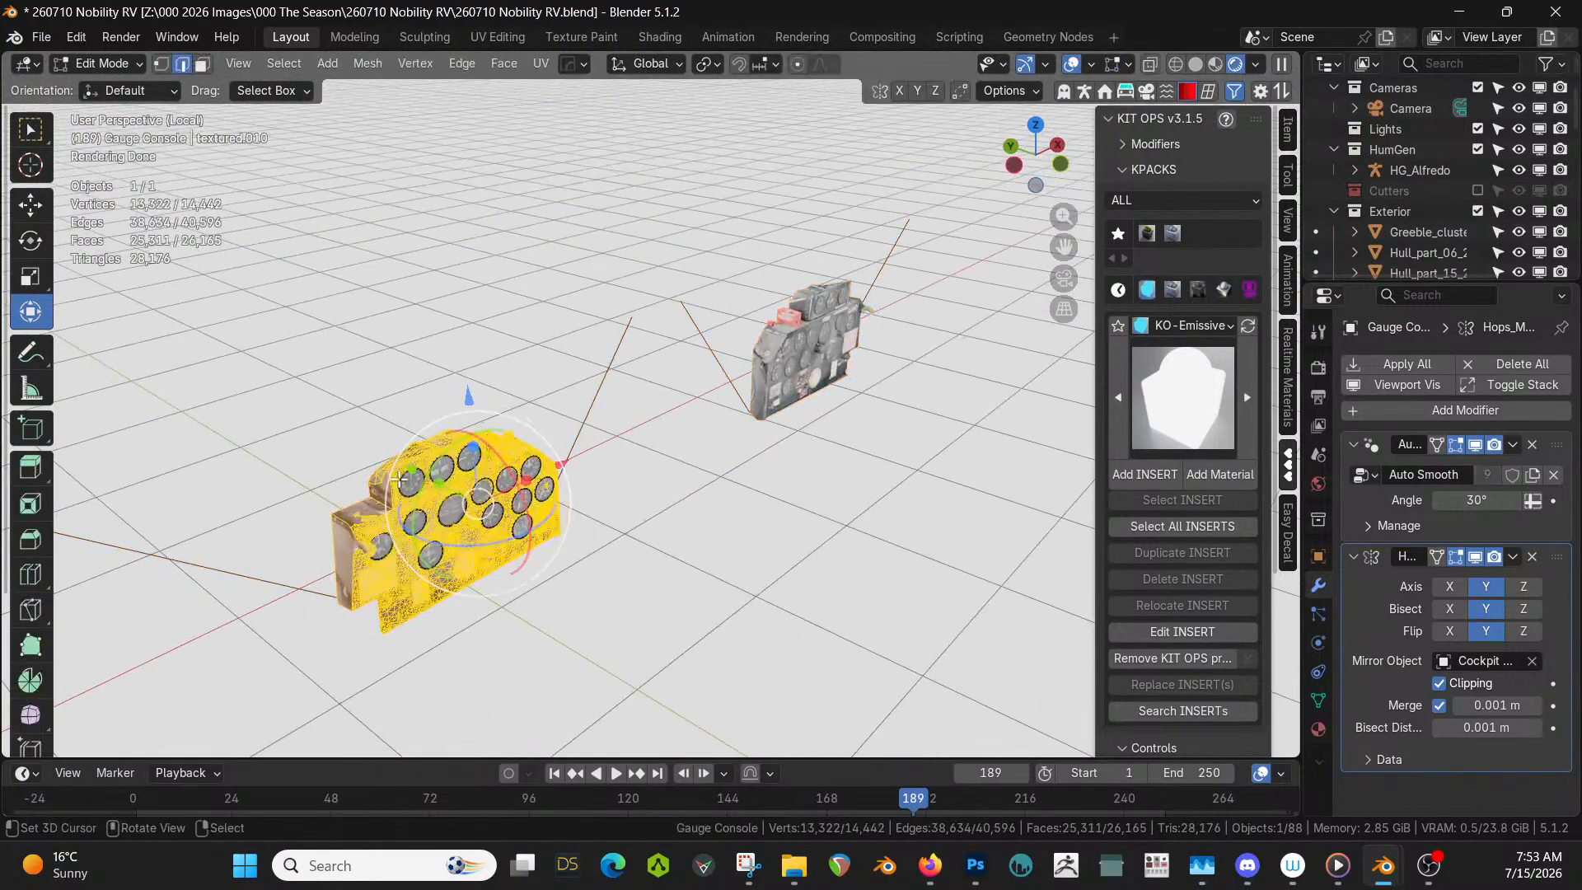
key("z")
key("6")
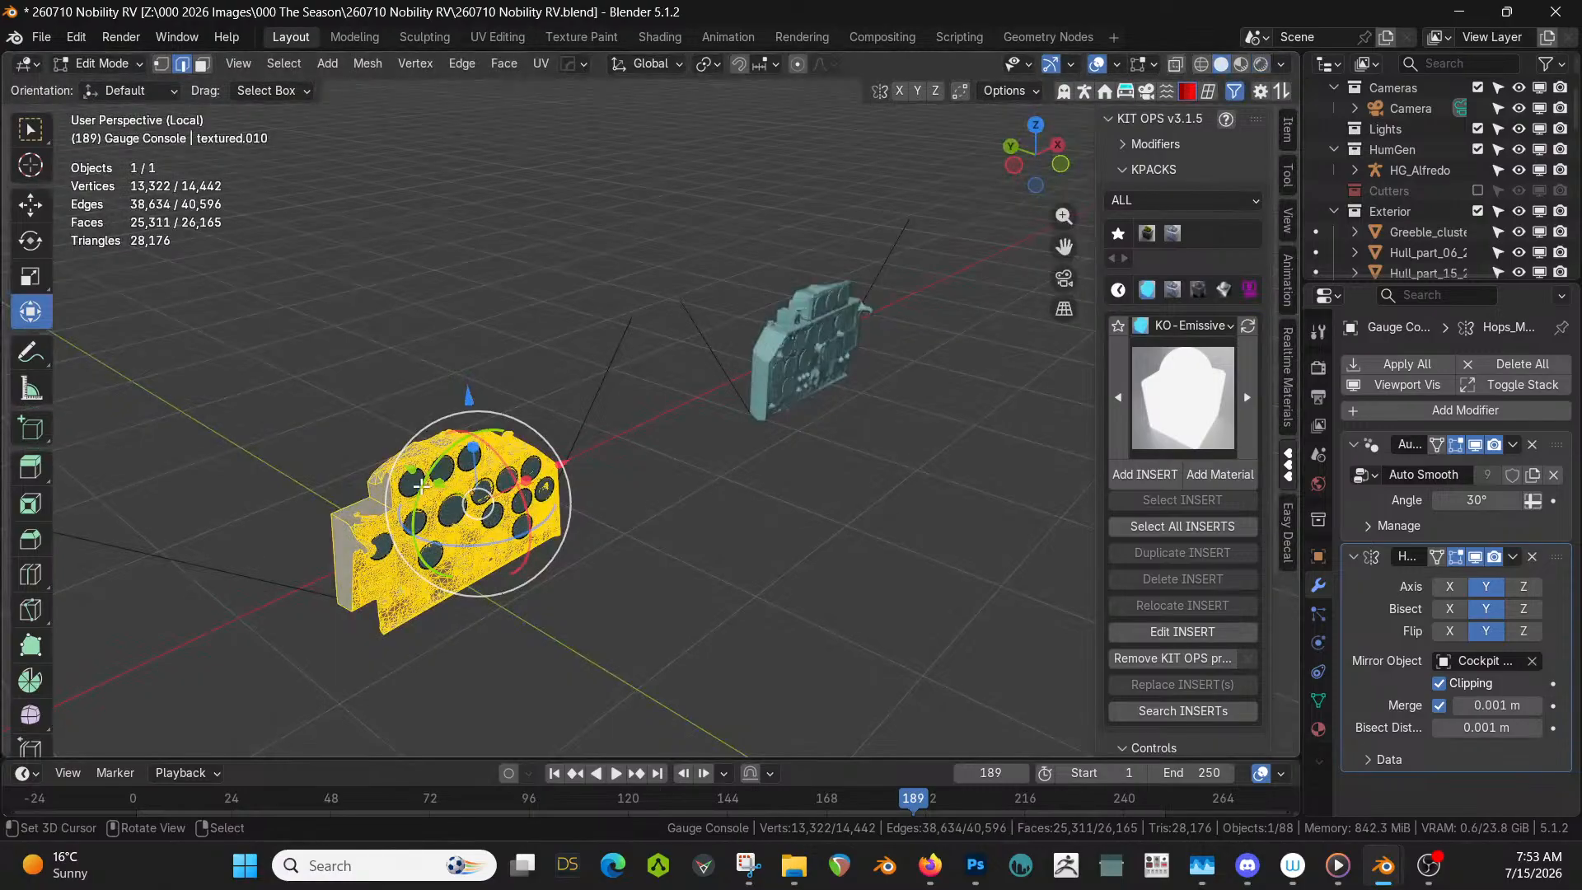
middle_click_drag(492, 512, 669, 546)
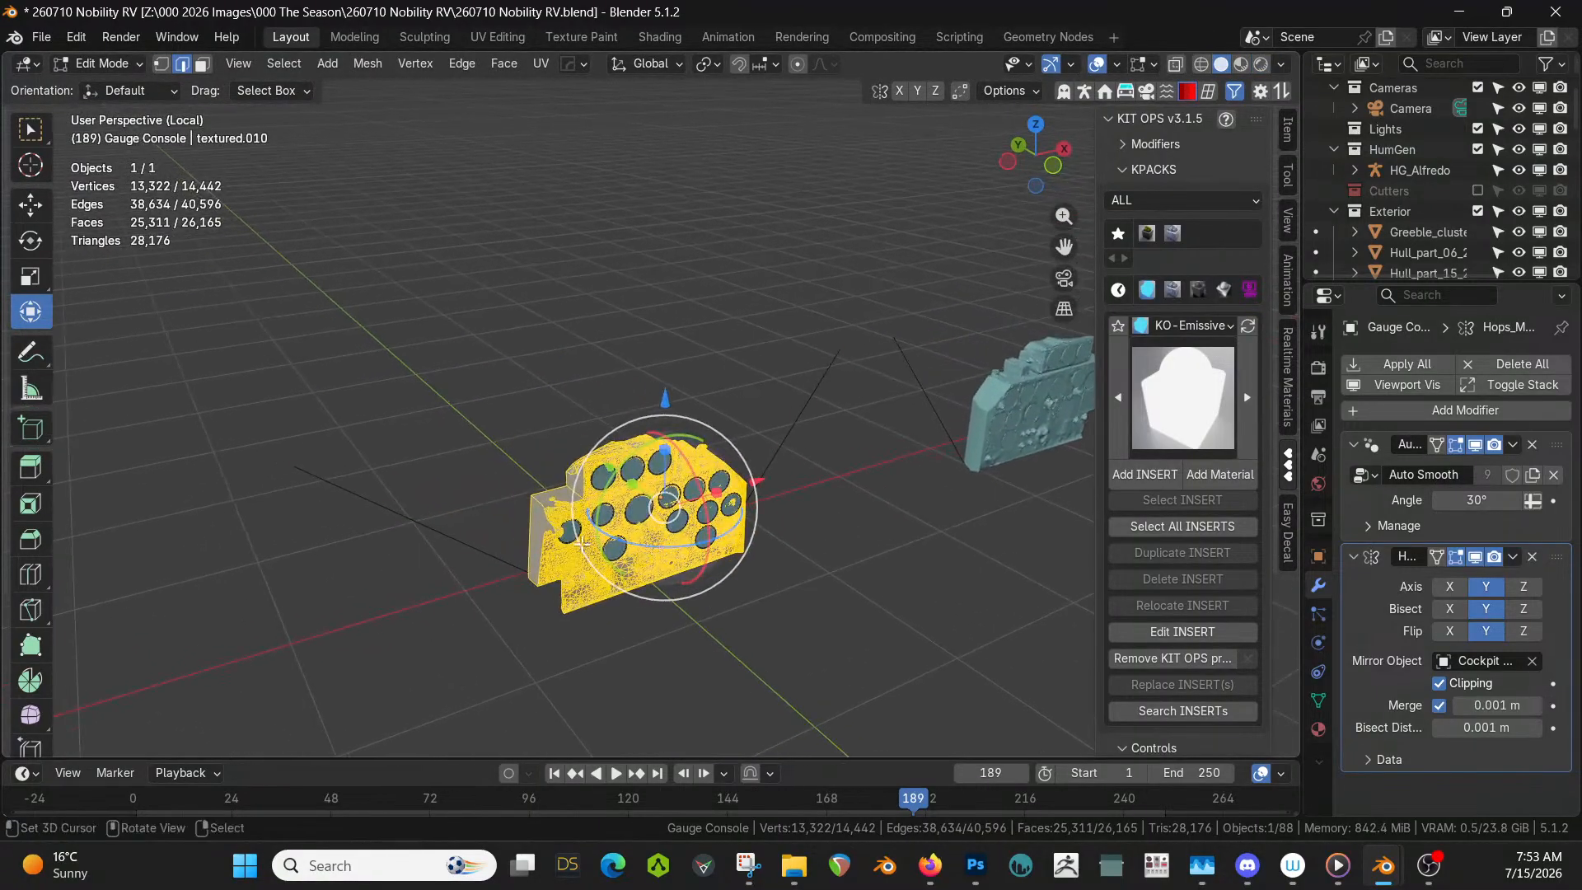
key("1")
left_click(306, 464)
left_click(838, 366, "shift")
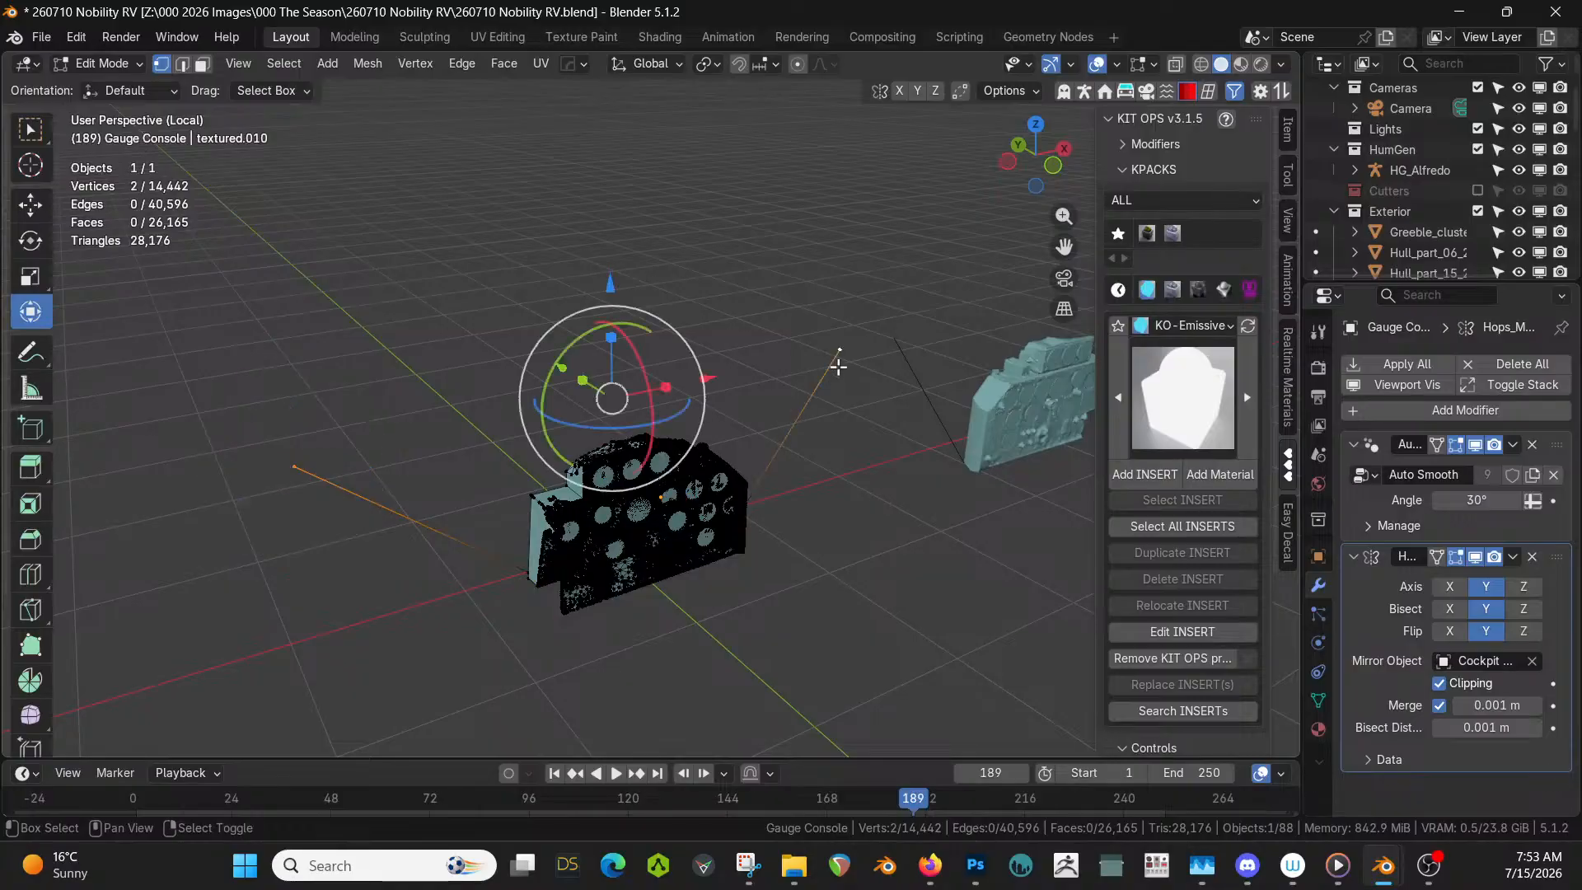
key("x")
left_click(837, 365)
key("Tab")
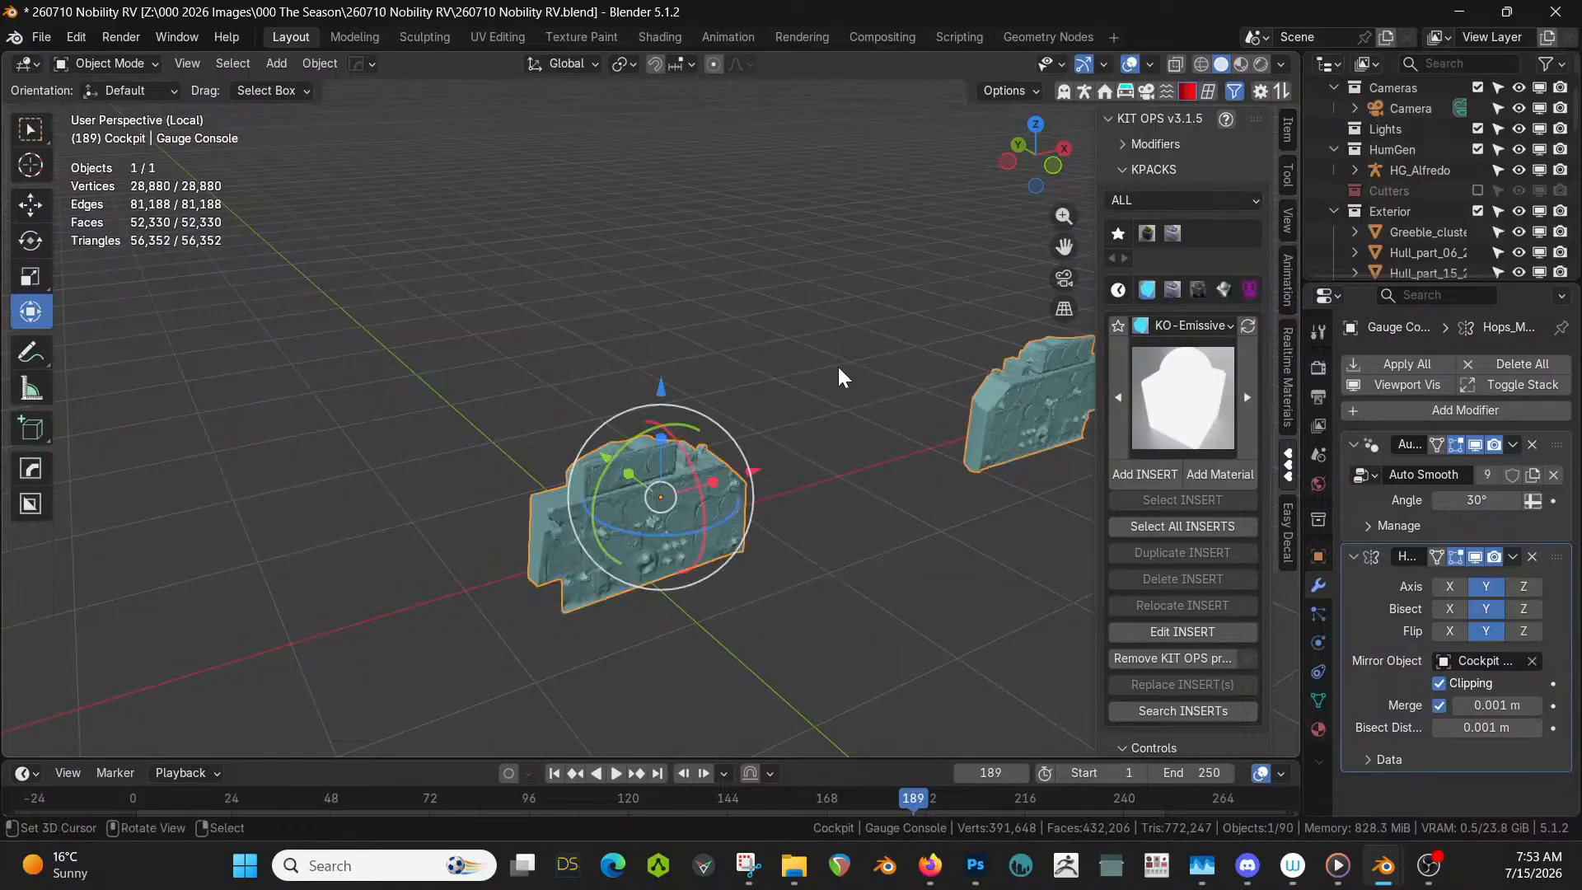
- Leave local view and move the Gauge Console about 0.099 m along Y against the cockpit's back wall
key("slash")
scroll(838, 354, "up", 5)
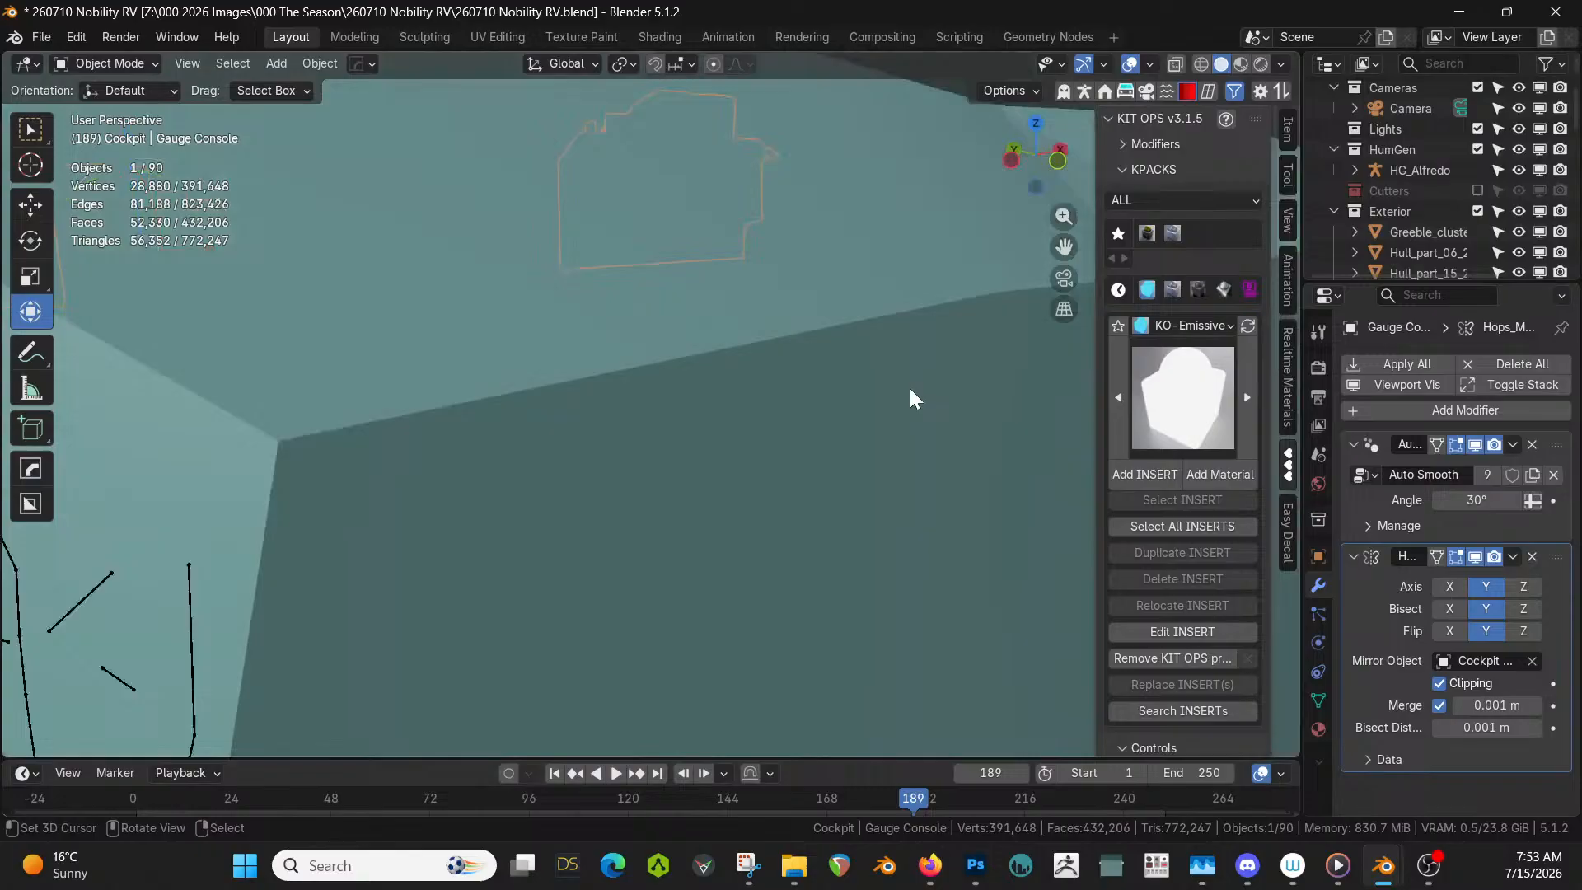
scroll(910, 388, "up", 1)
middle_click_drag(910, 388, 1237, 457, "shift")
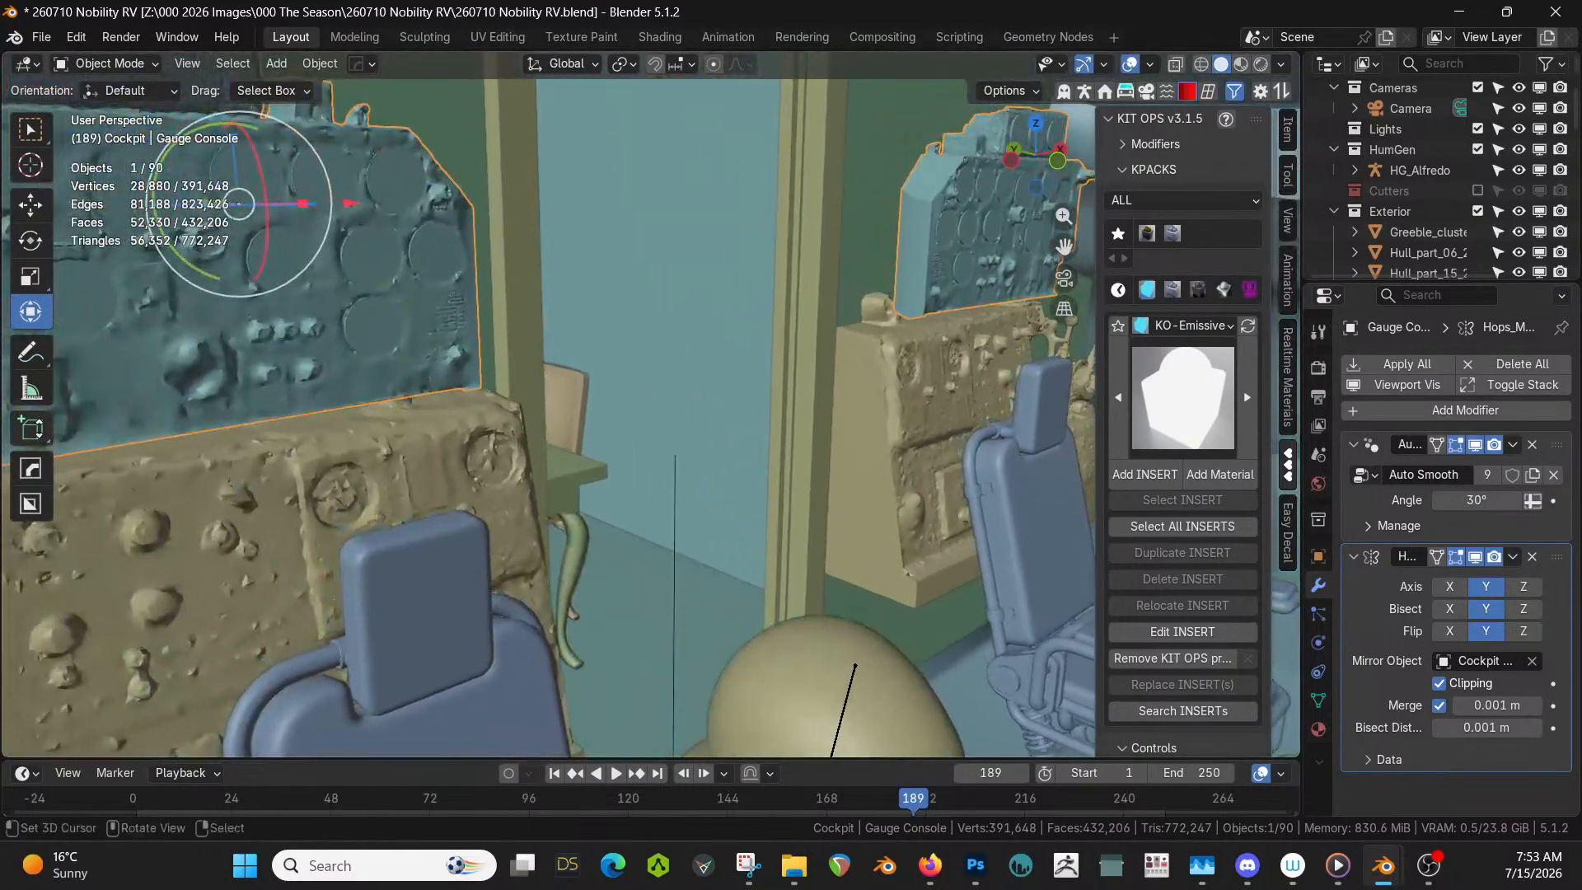
middle_click_drag(266, 418, 383, 497)
scroll(408, 411, "up", 3)
scroll(377, 504, "down", 2)
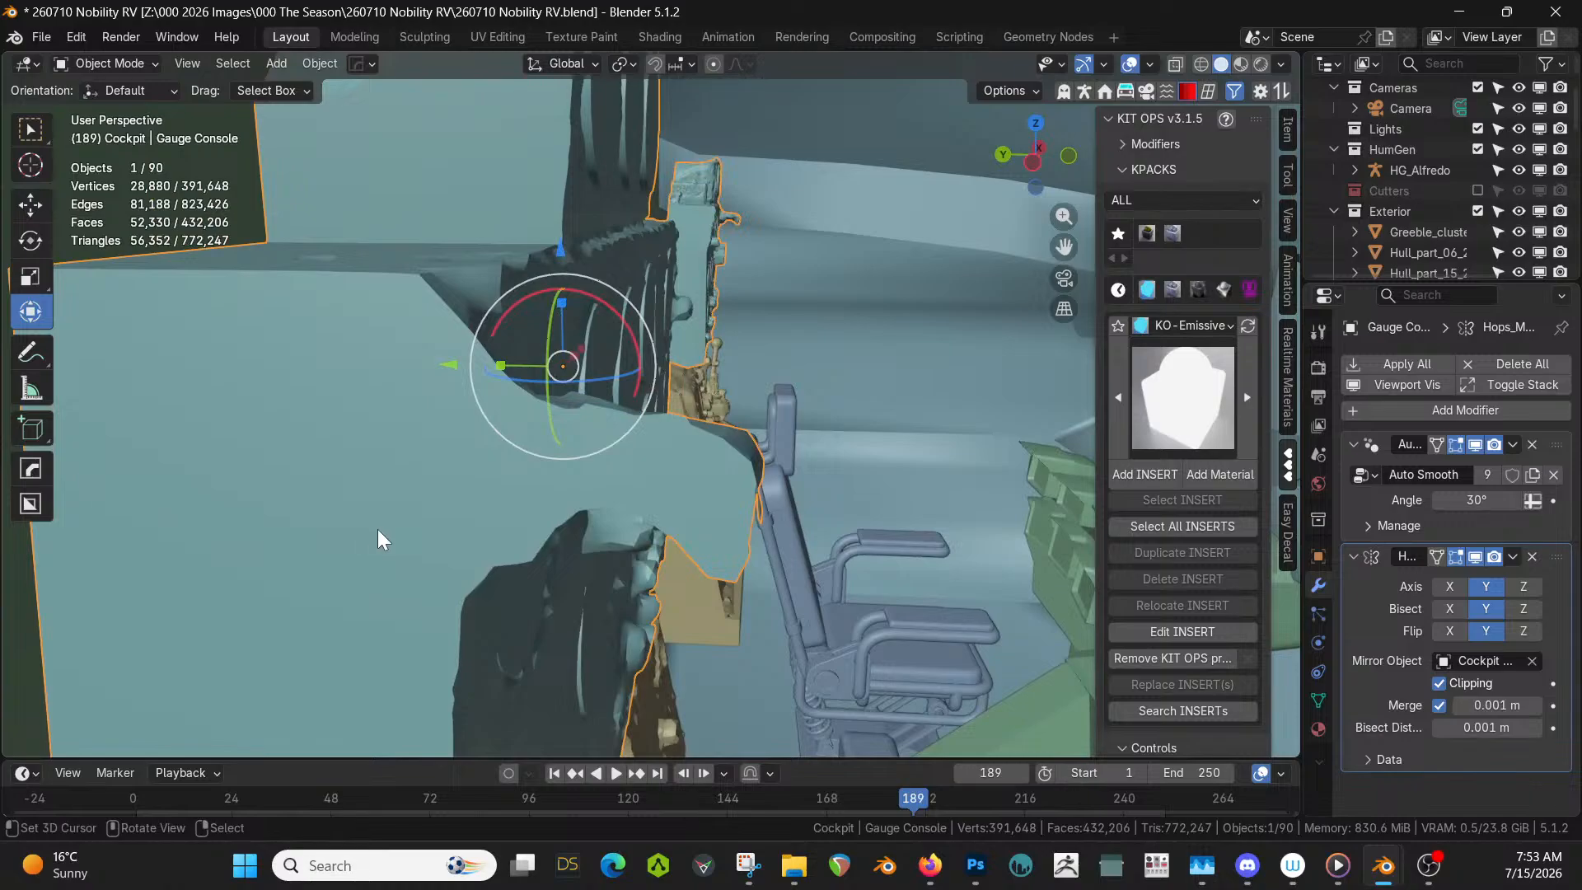
key("g")
key("y")
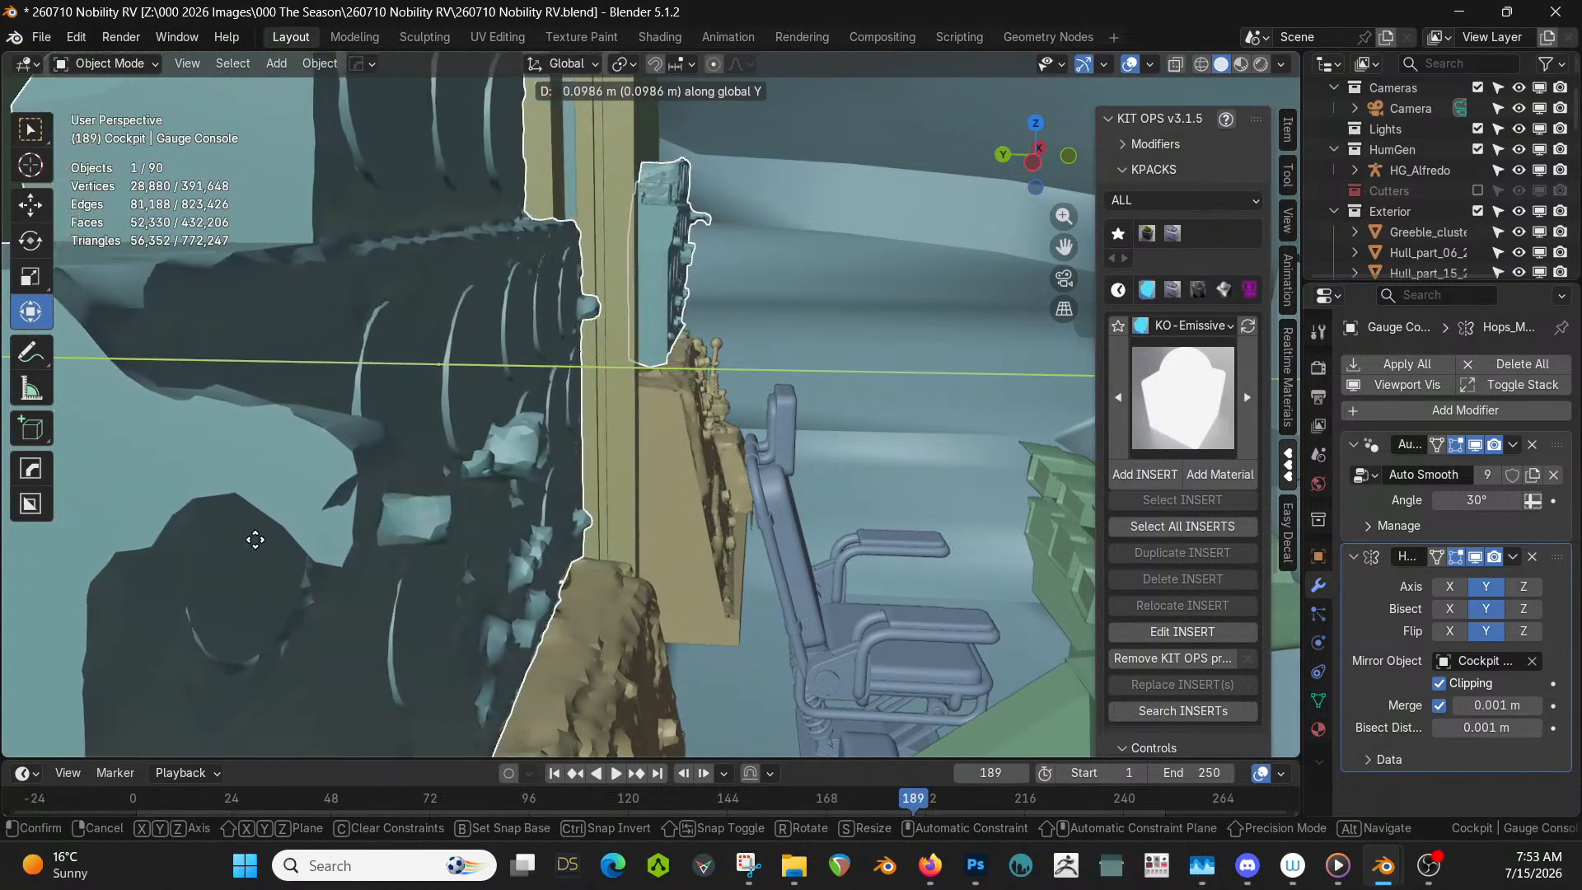
left_click(254, 539)
- Raise the Gauge Console about 0.07 m along Z above the Bomb Bay Controls and save the file
middle_click_drag(280, 537, 334, 551)
scroll(386, 537, "down", 4)
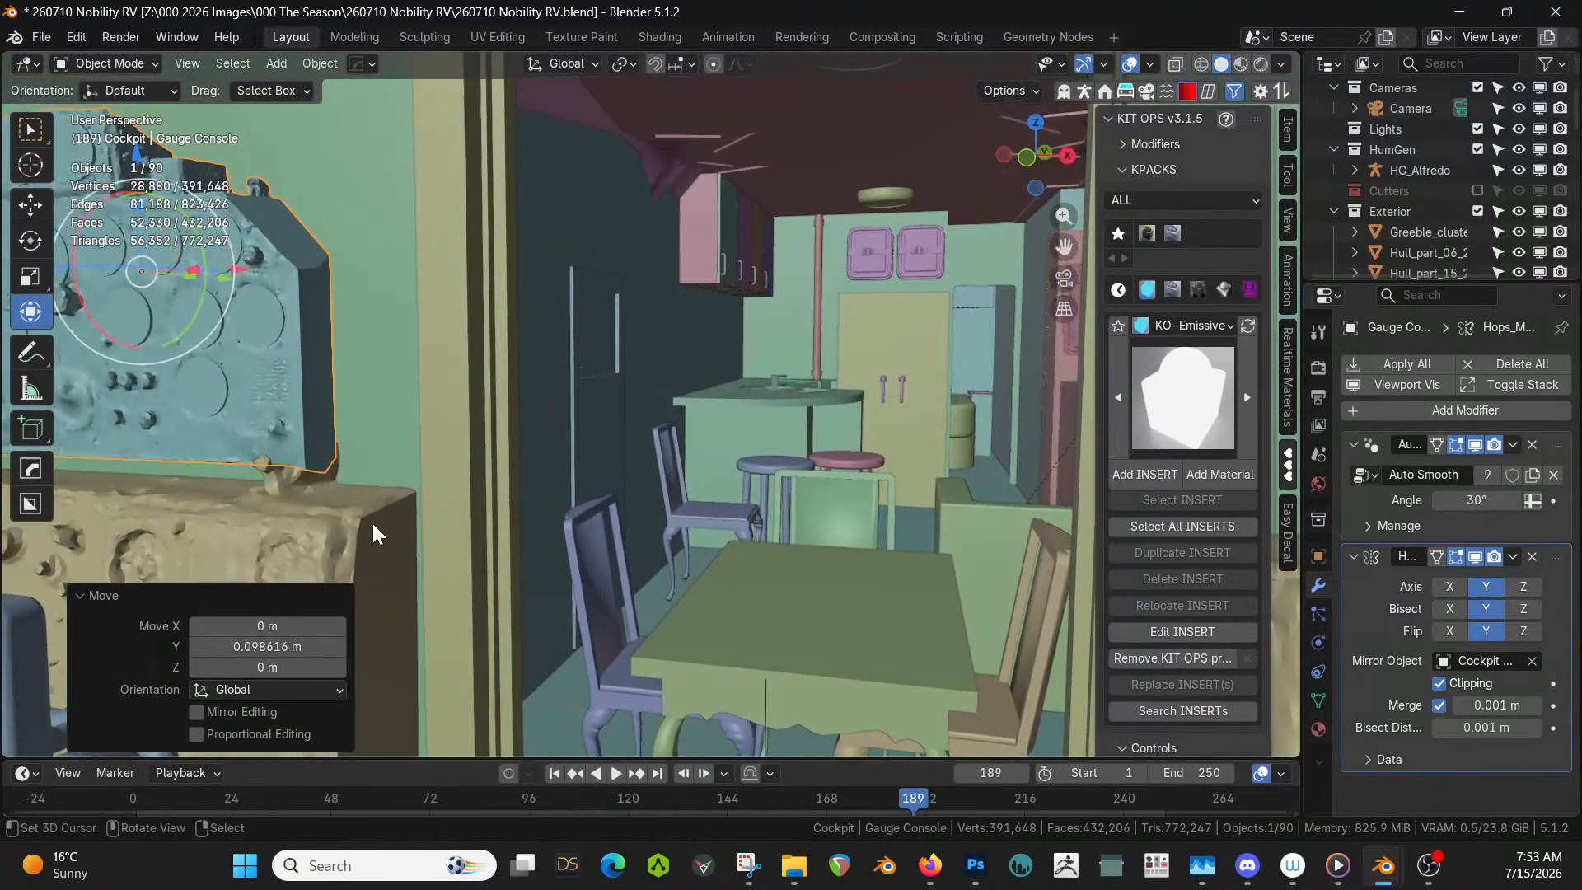
key("g")
key("z")
left_click(382, 478)
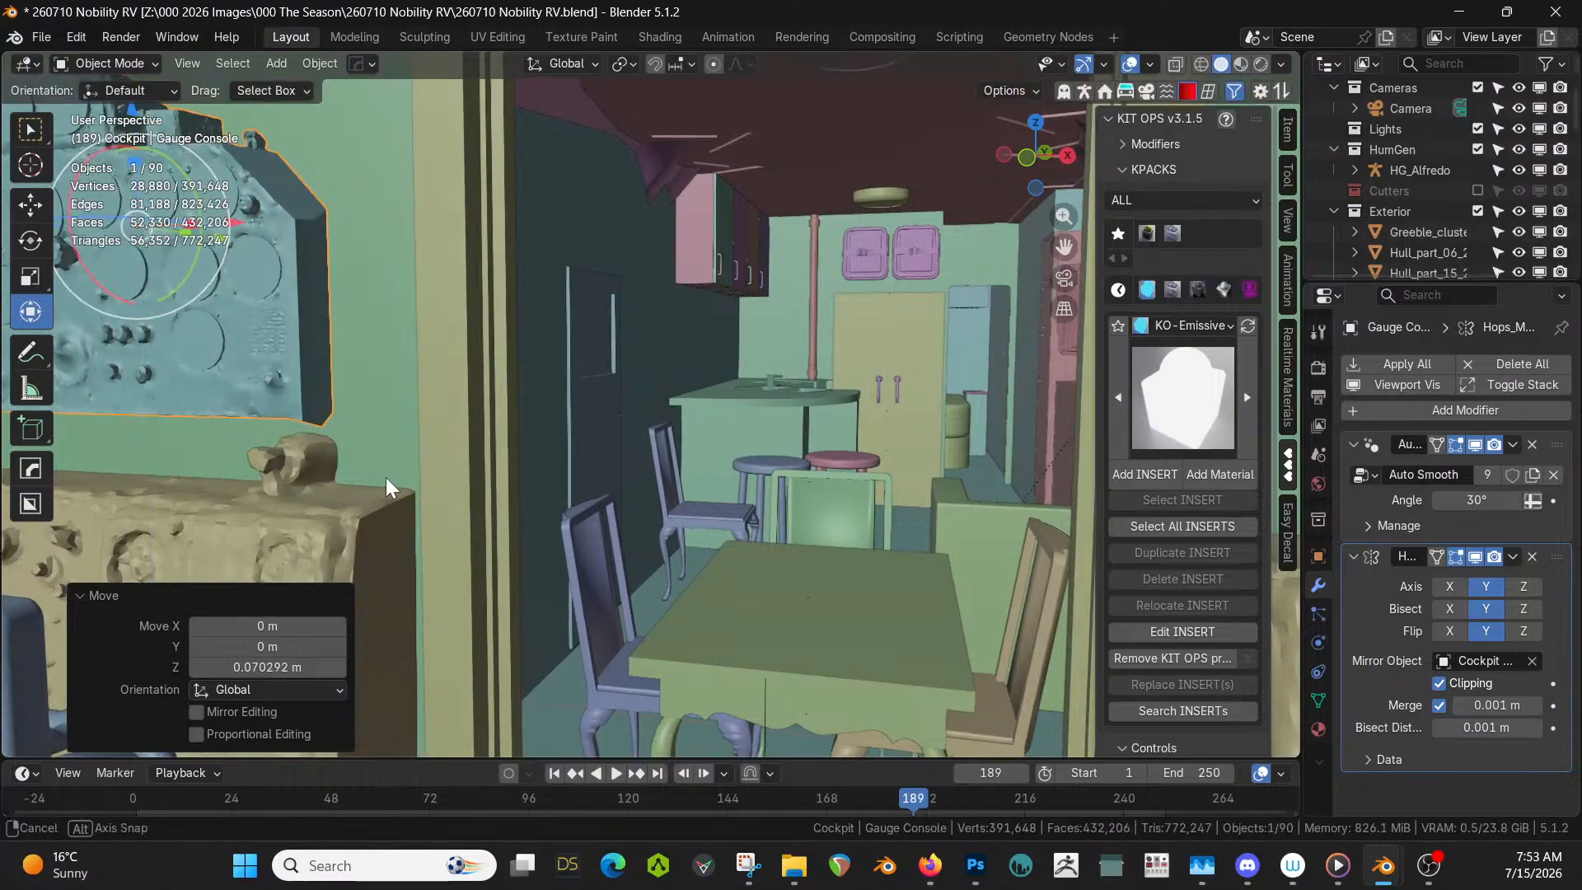
middle_click_drag(386, 477, 345, 491)
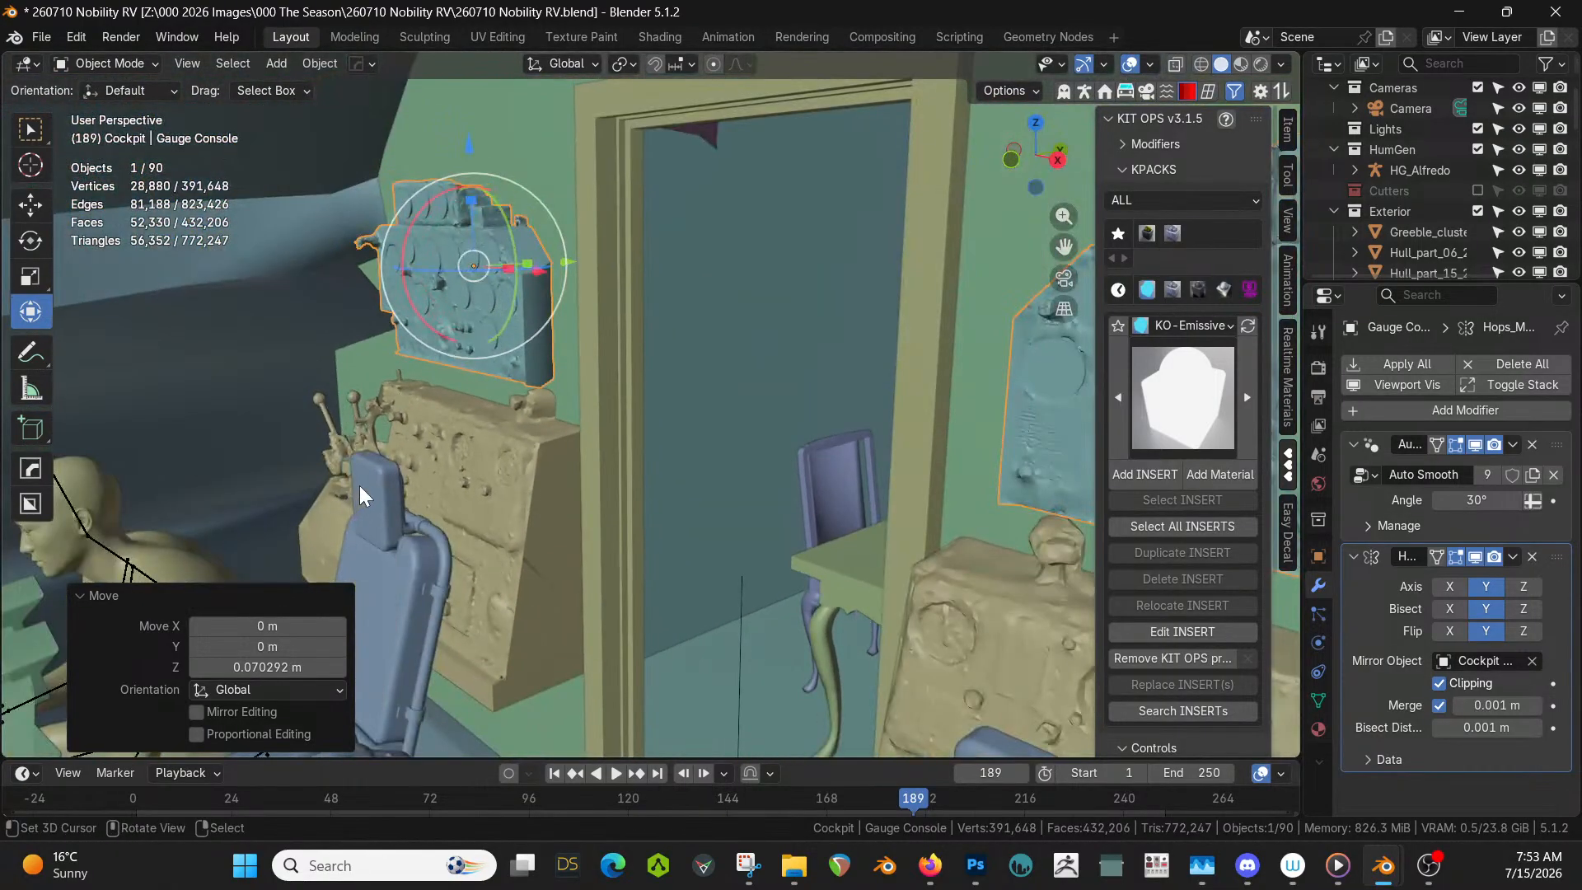
key("ctrl+s")
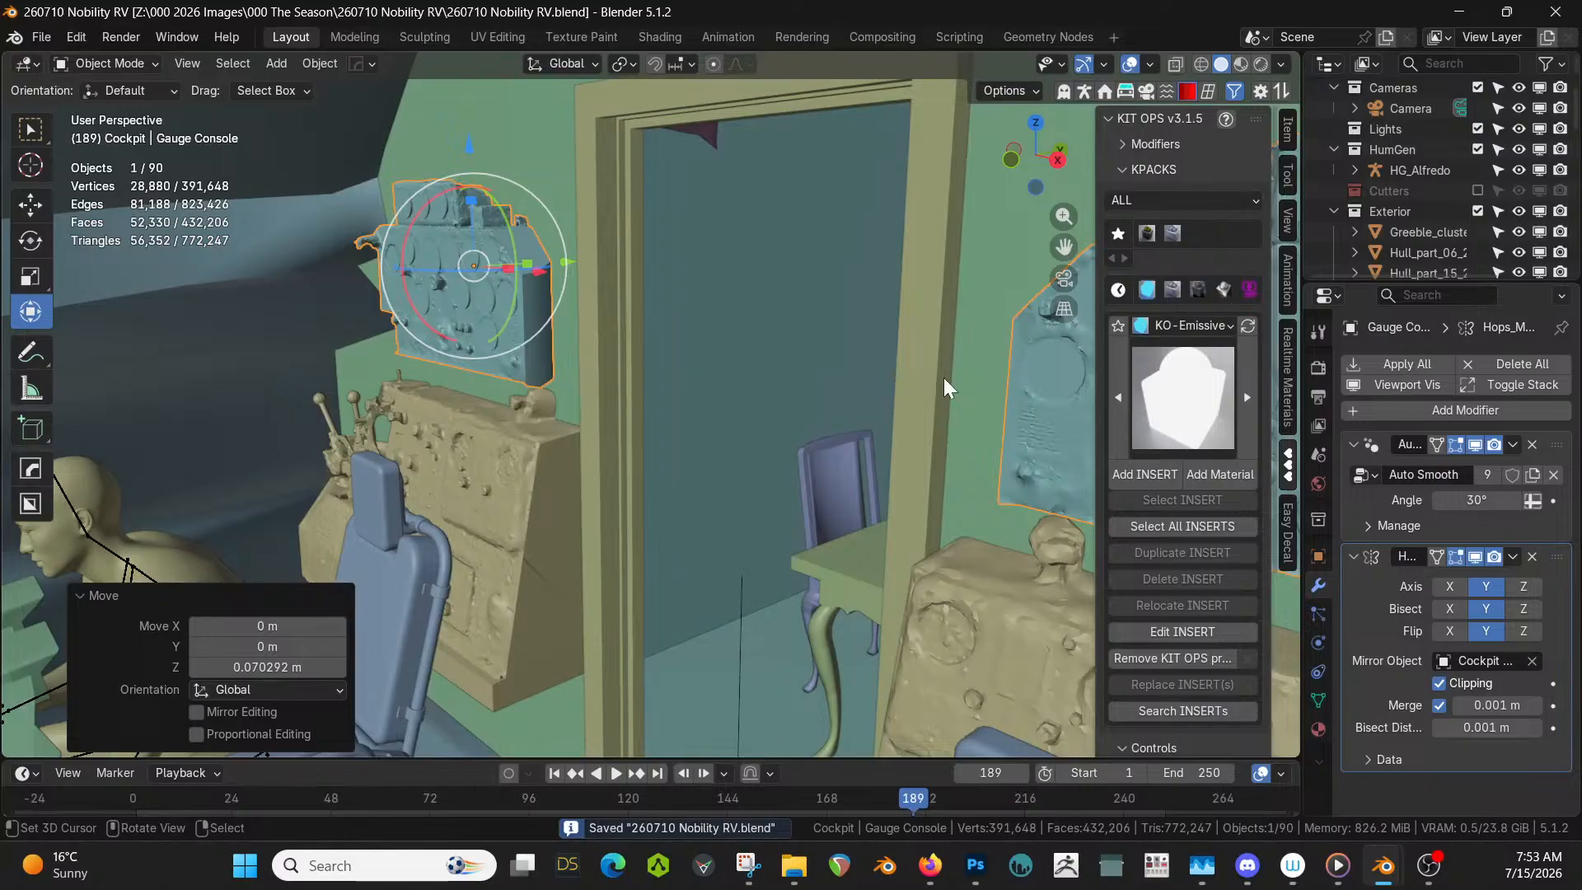
- Place the Green Brake Console asset on the floor between the seats and reorient it from cleared rotation by 180° about Z and 90° about X
middle_click_drag(943, 378, 730, 370)
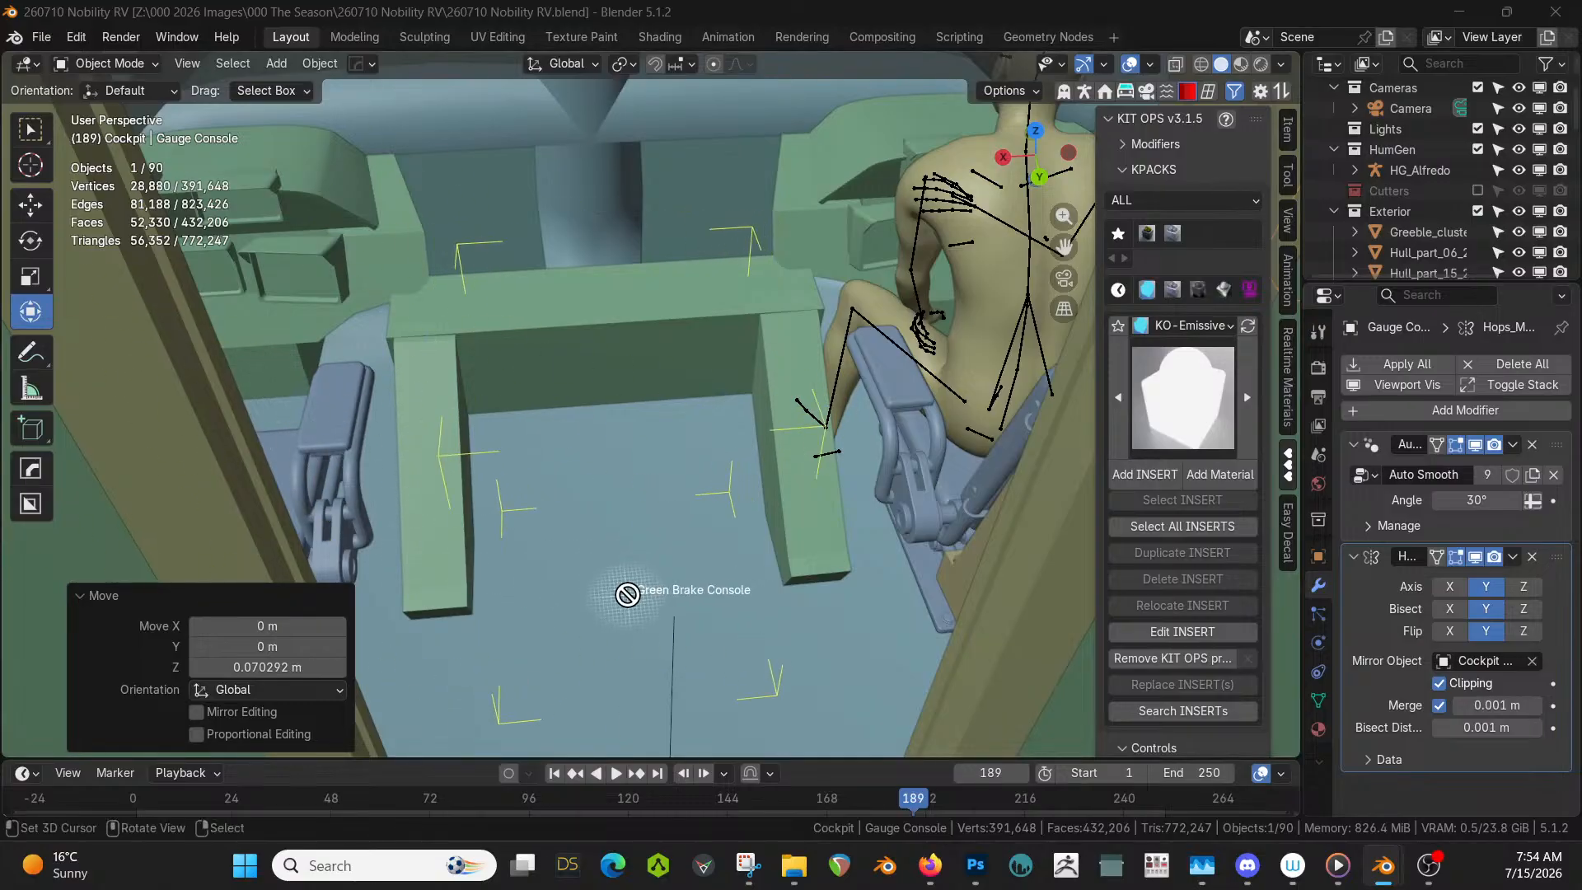
left_click(628, 604)
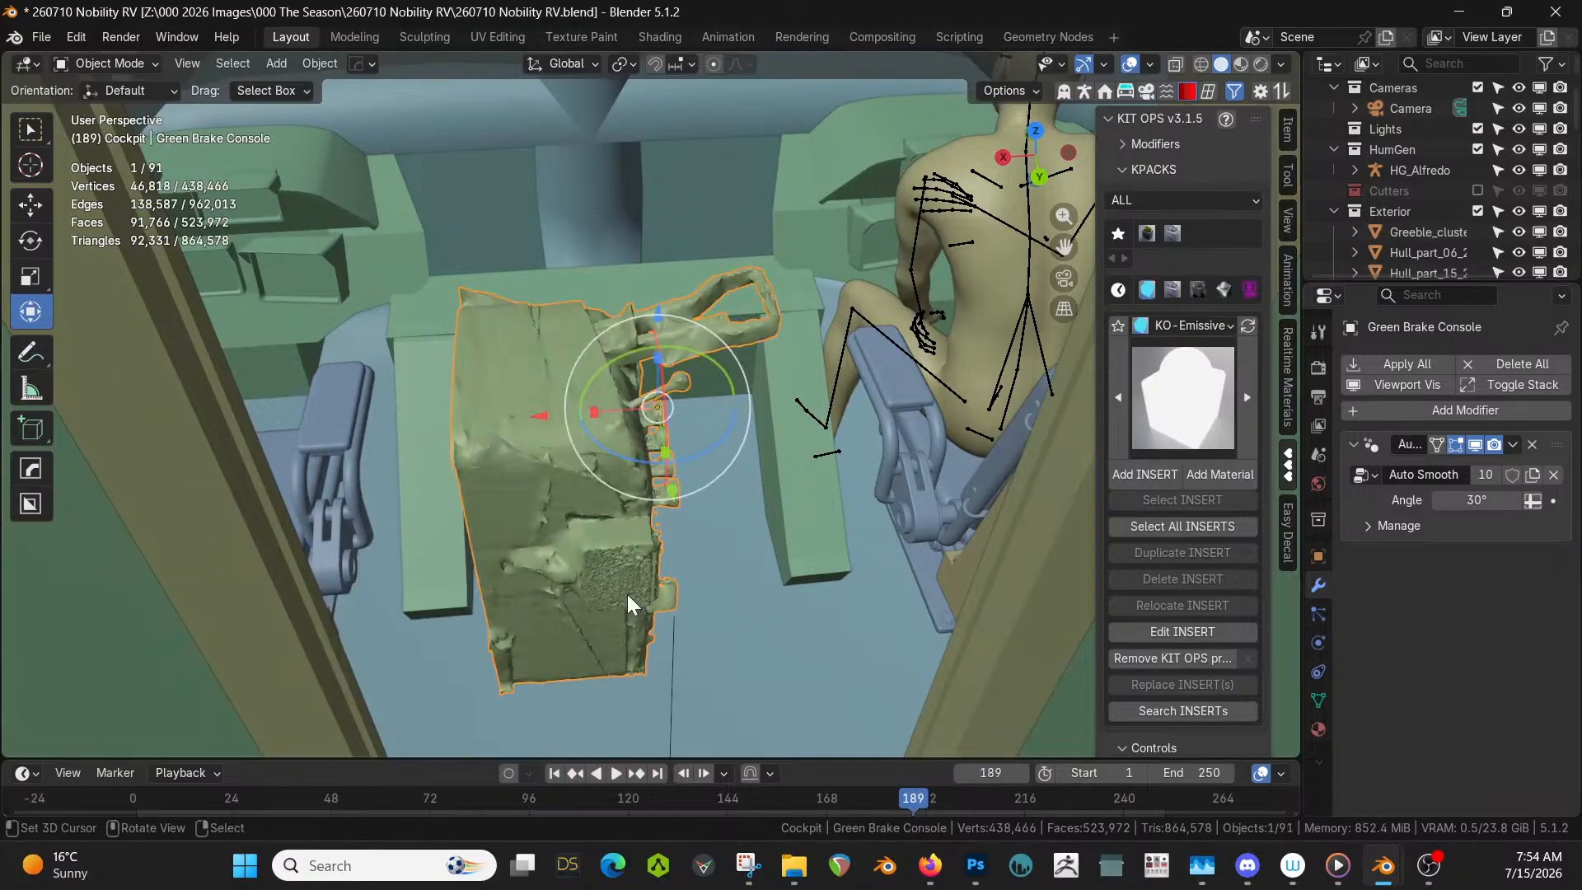
key("alt+r")
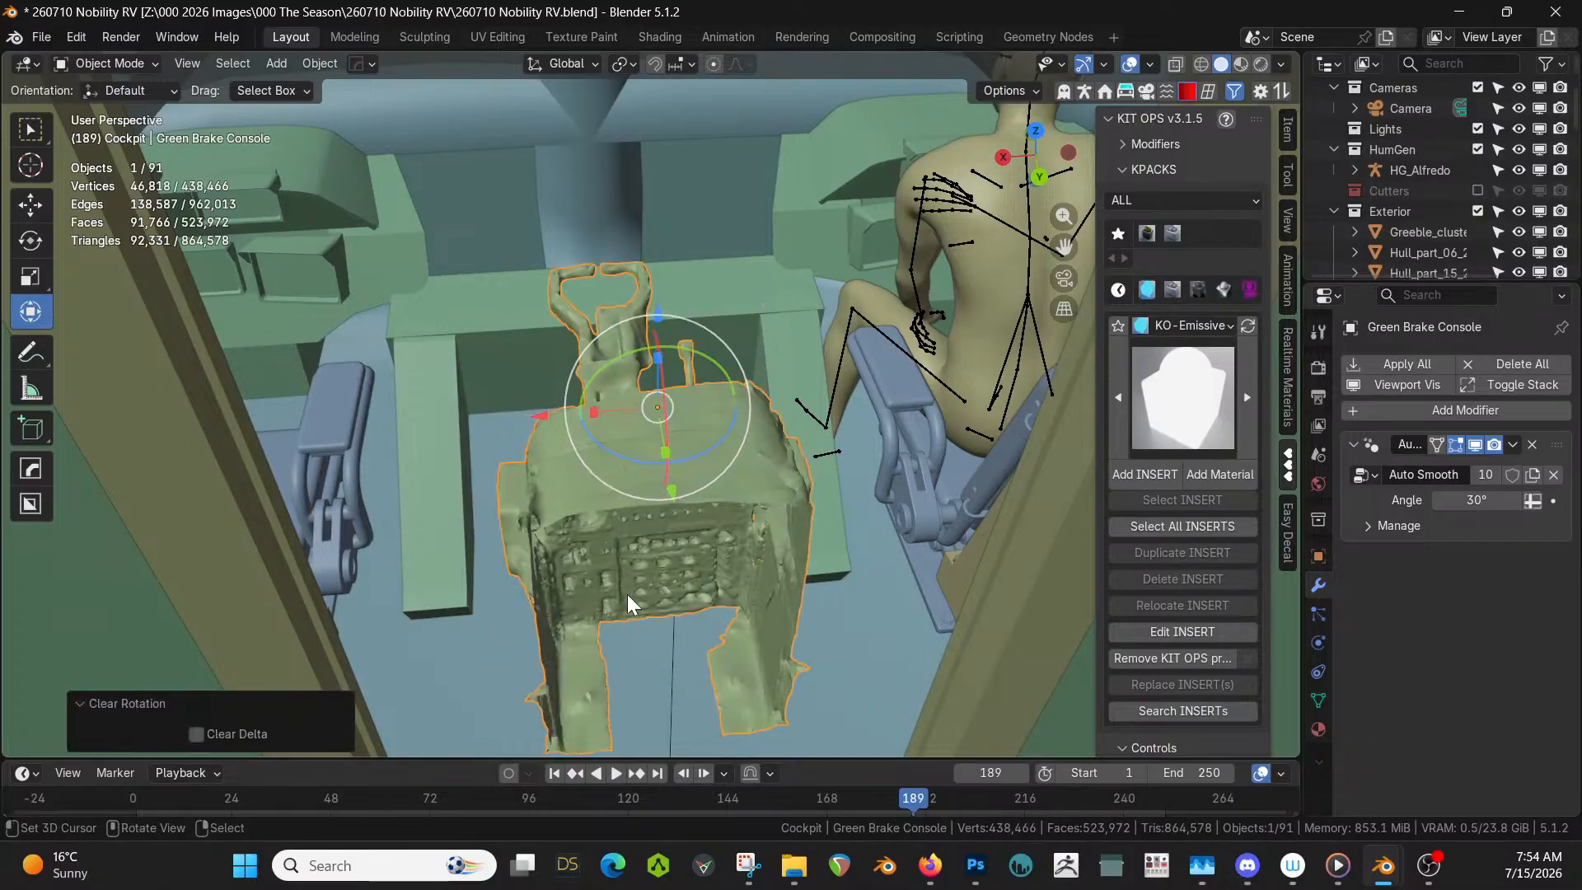
type("rz180")
key("Return")
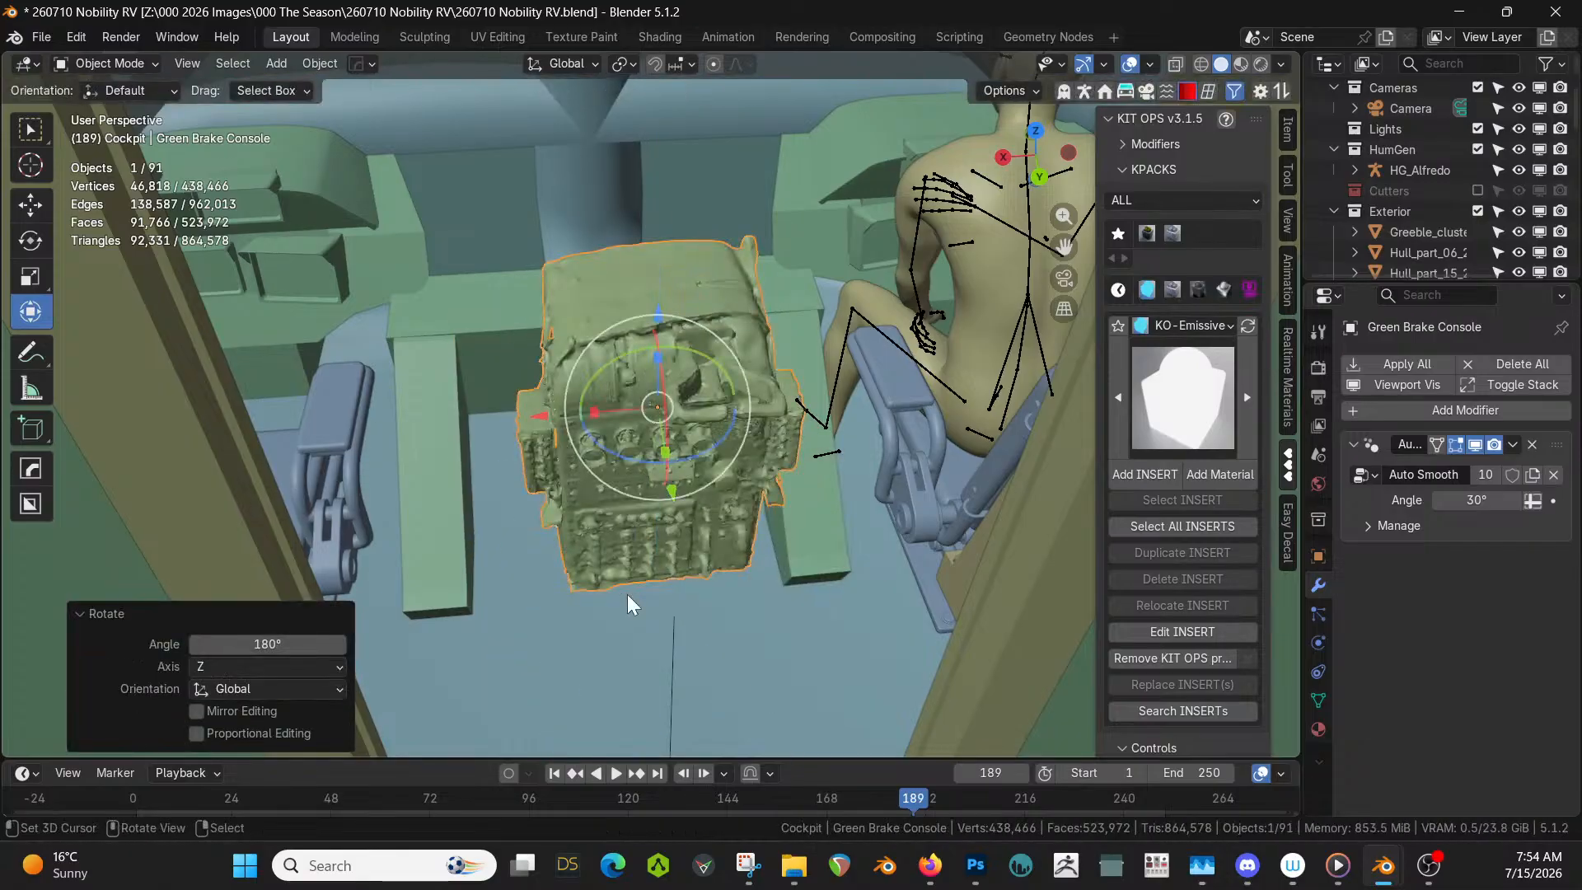
type("rx90")
key("Return")
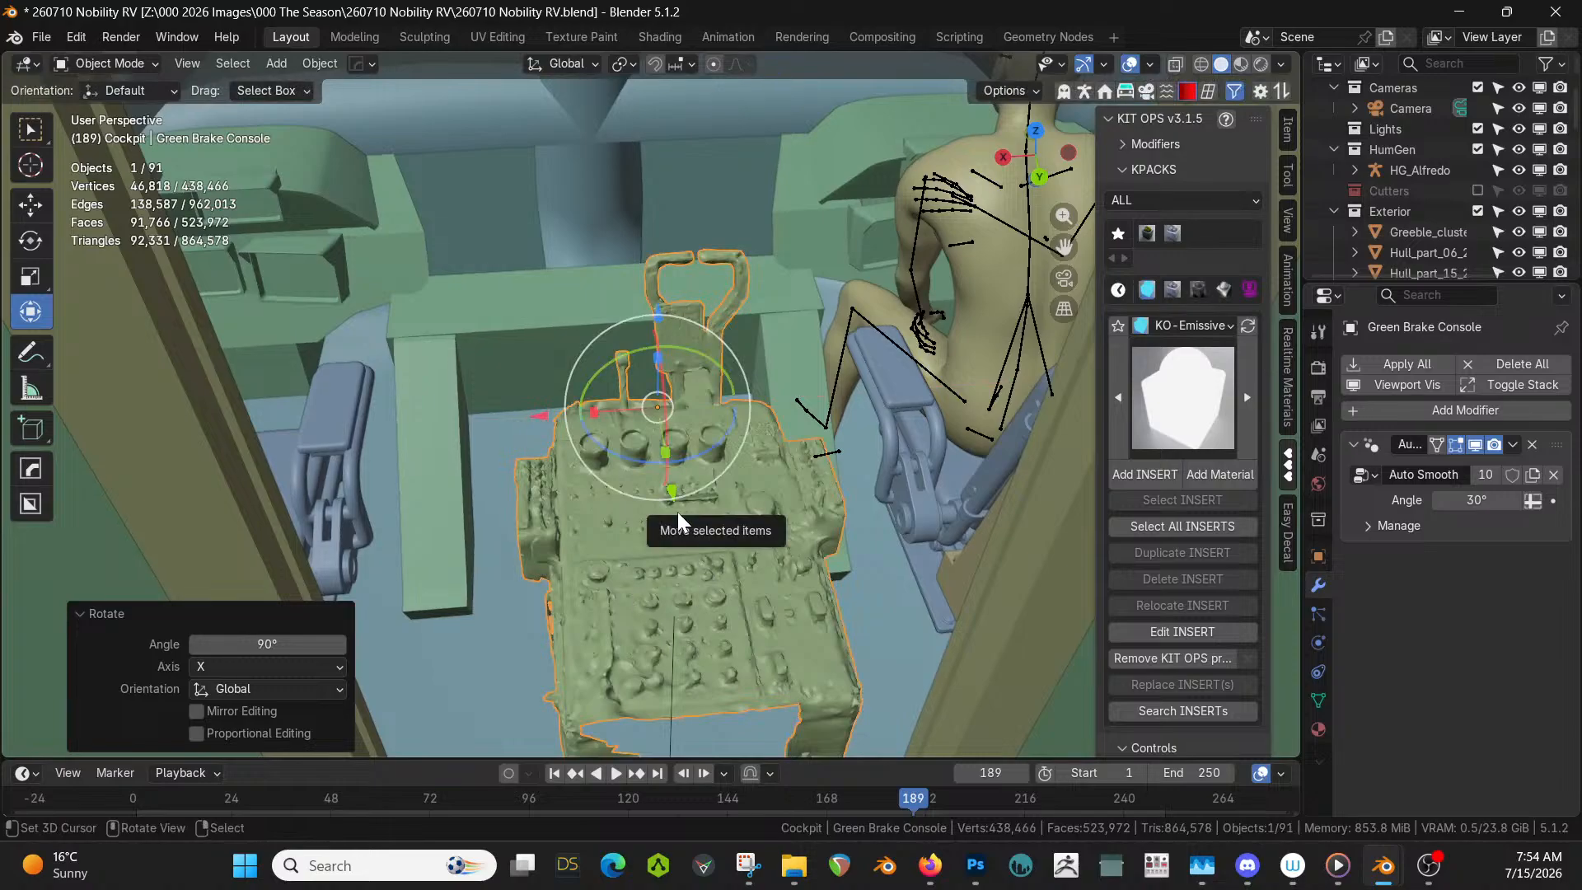
- Shift the Green Brake Console about 0.10 m along X and rotate it 180° about Z
key("g")
key("x")
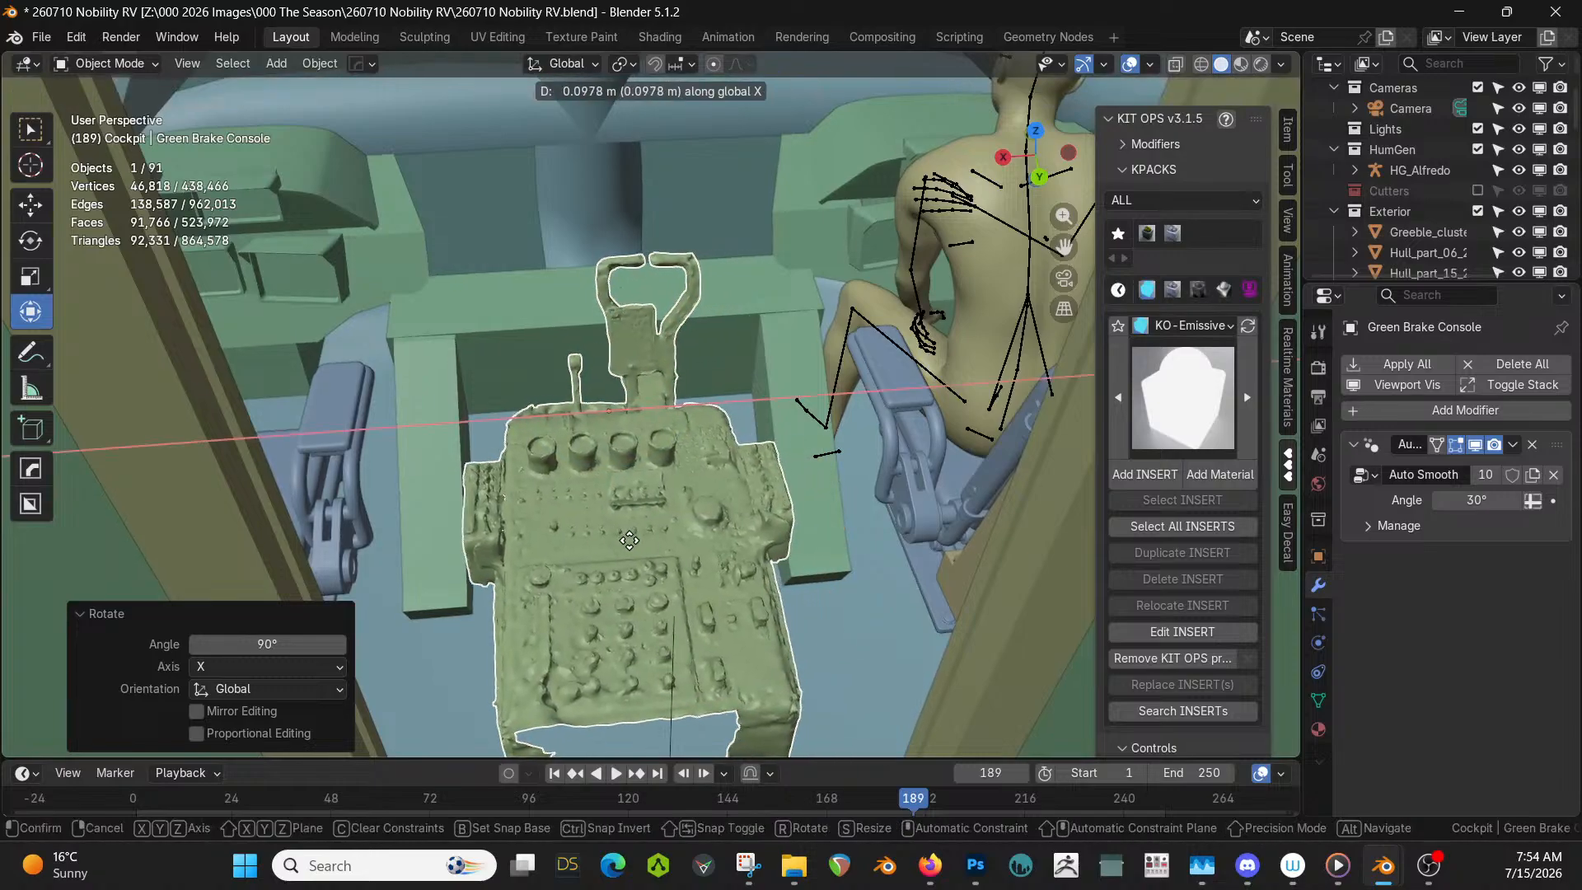
left_click(636, 534)
middle_click_drag(636, 534, 788, 387)
type("rz180")
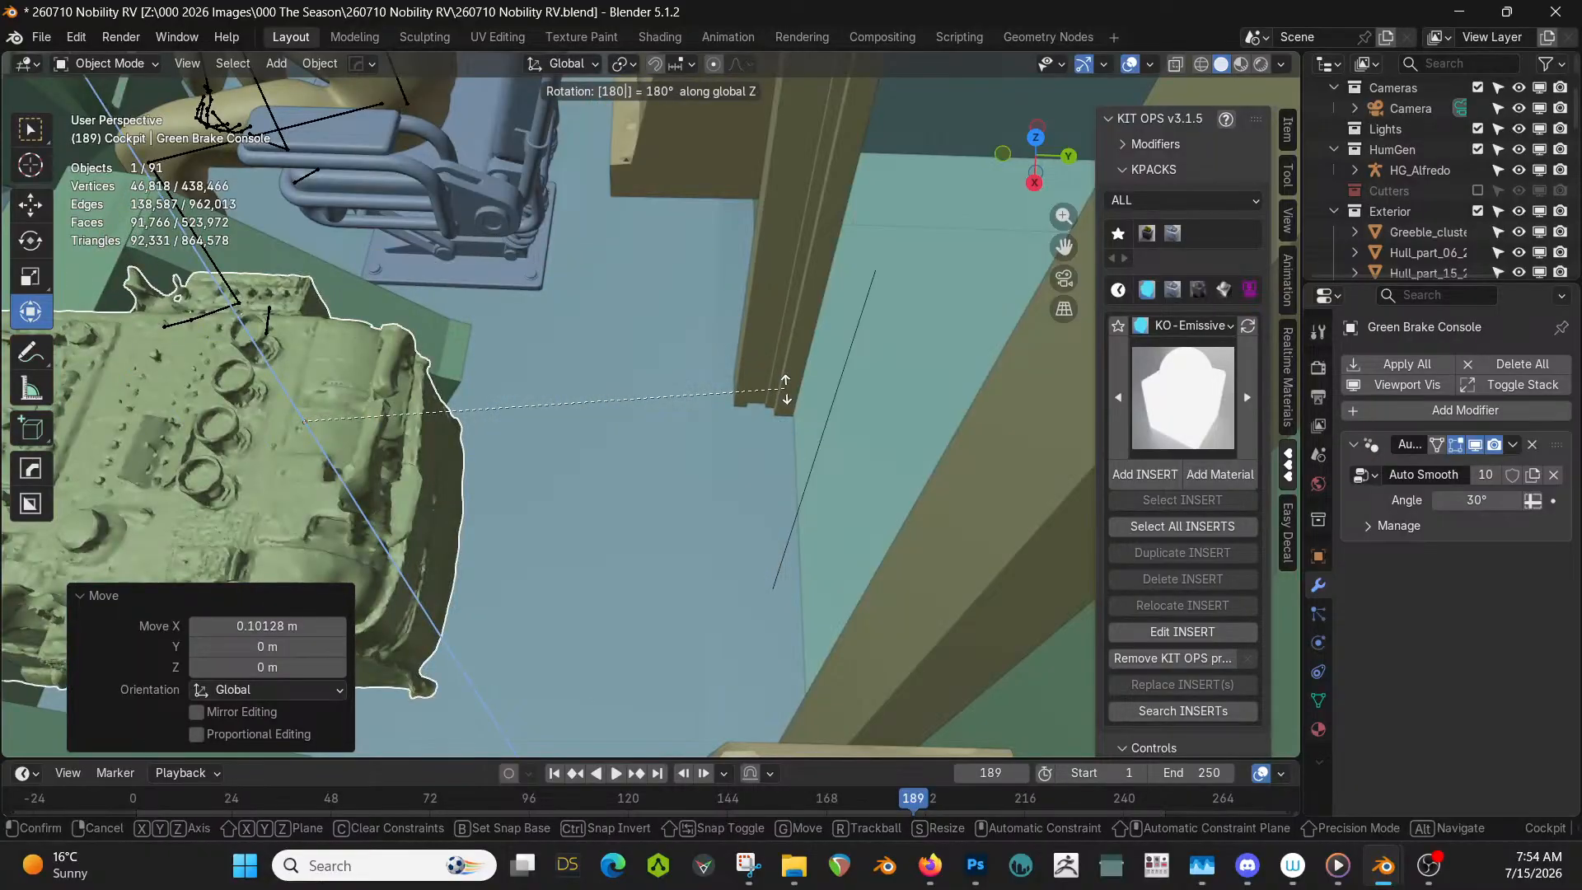
key("Return")
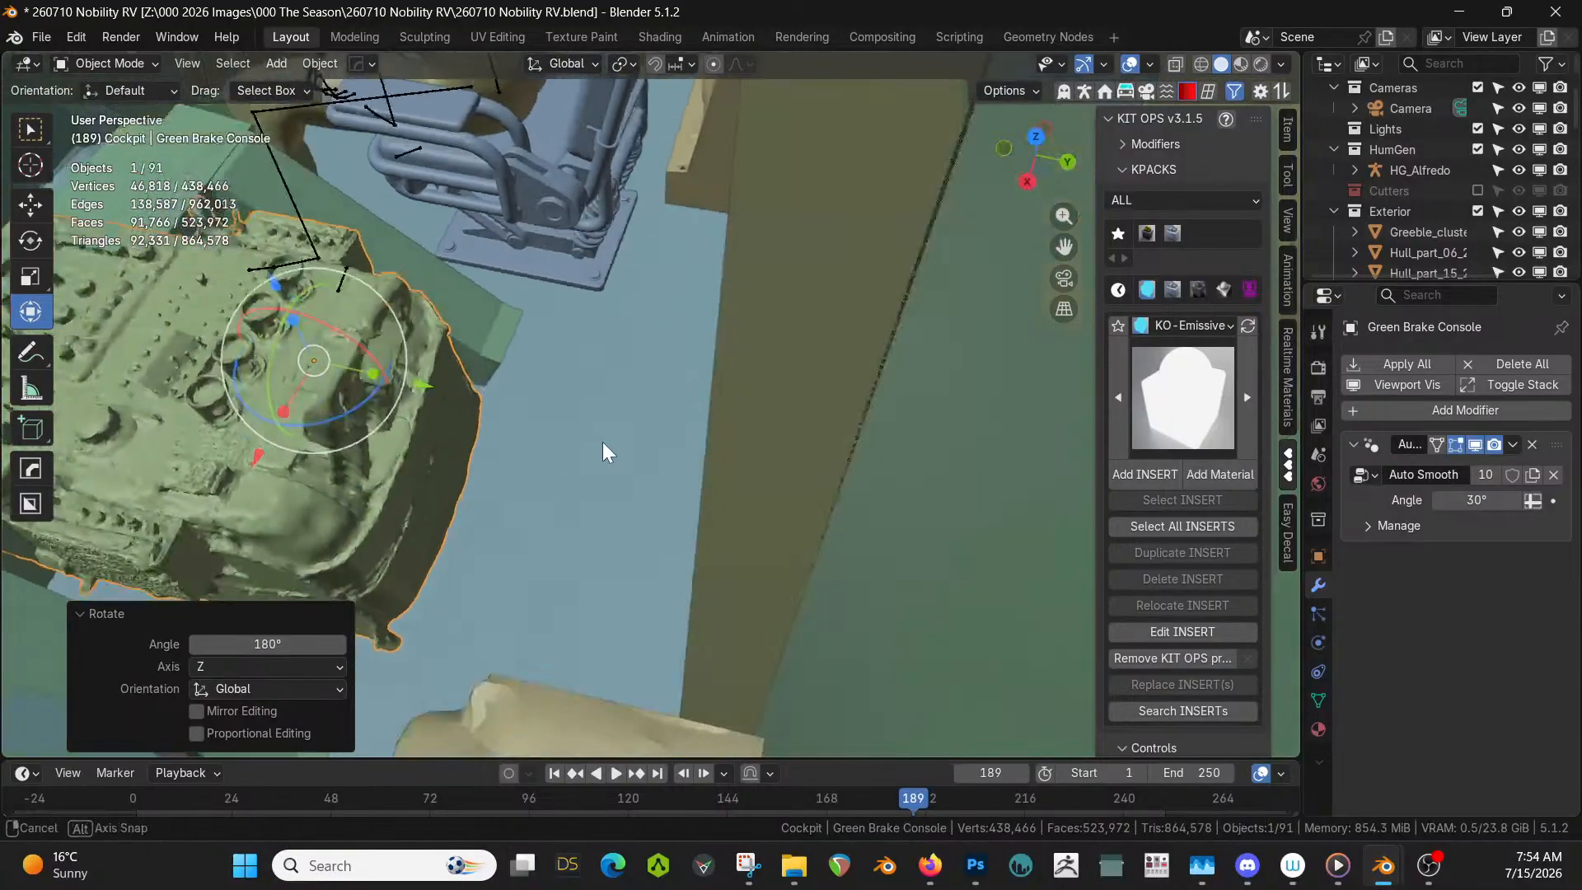
- Lower the Green Brake Console about 0.273 m along Z toward the cockpit floor
middle_click_drag(603, 453, 474, 343)
key("g")
key("z")
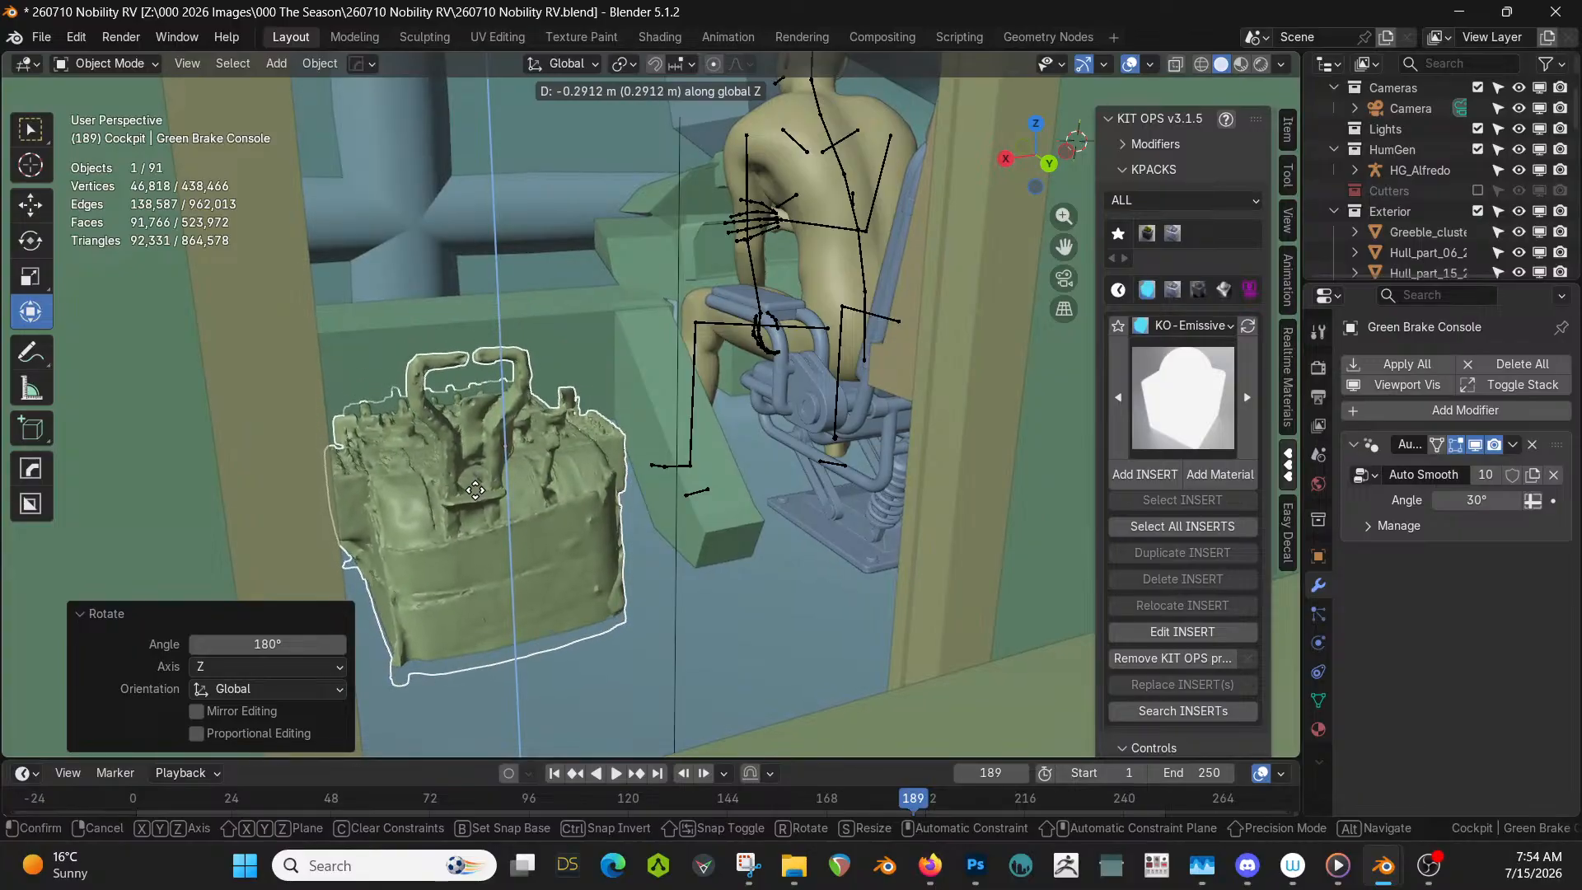
left_click(482, 486)
- Scale the Green Brake Console uniformly by about 1.719 and shift it about -0.056 m along X between the side frames
middle_click_drag(482, 484, 438, 625)
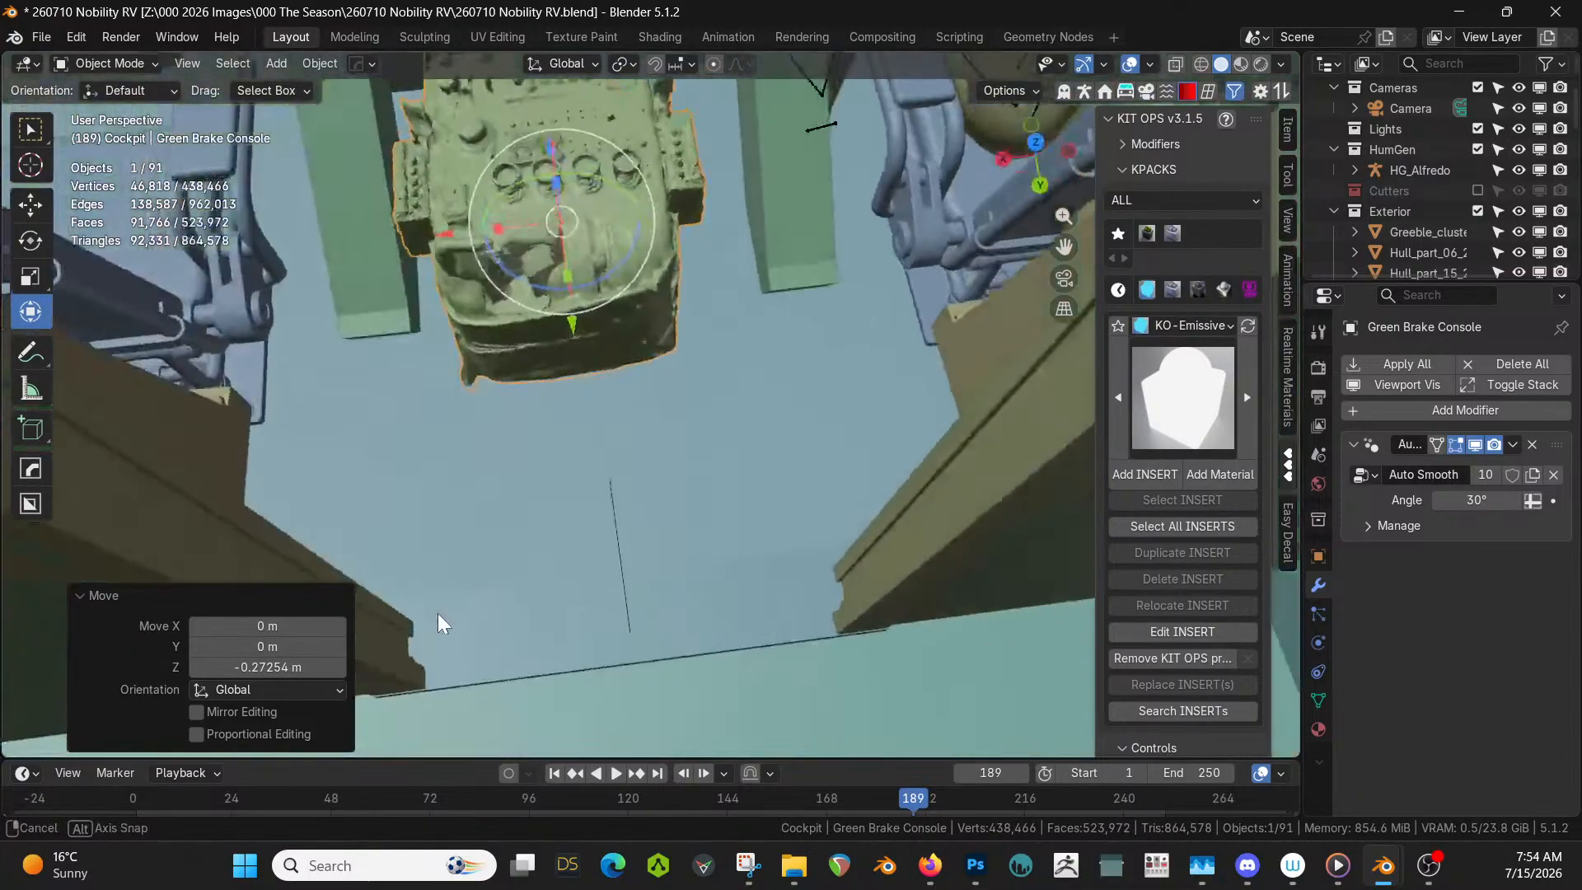
middle_click_drag(643, 413, 651, 82)
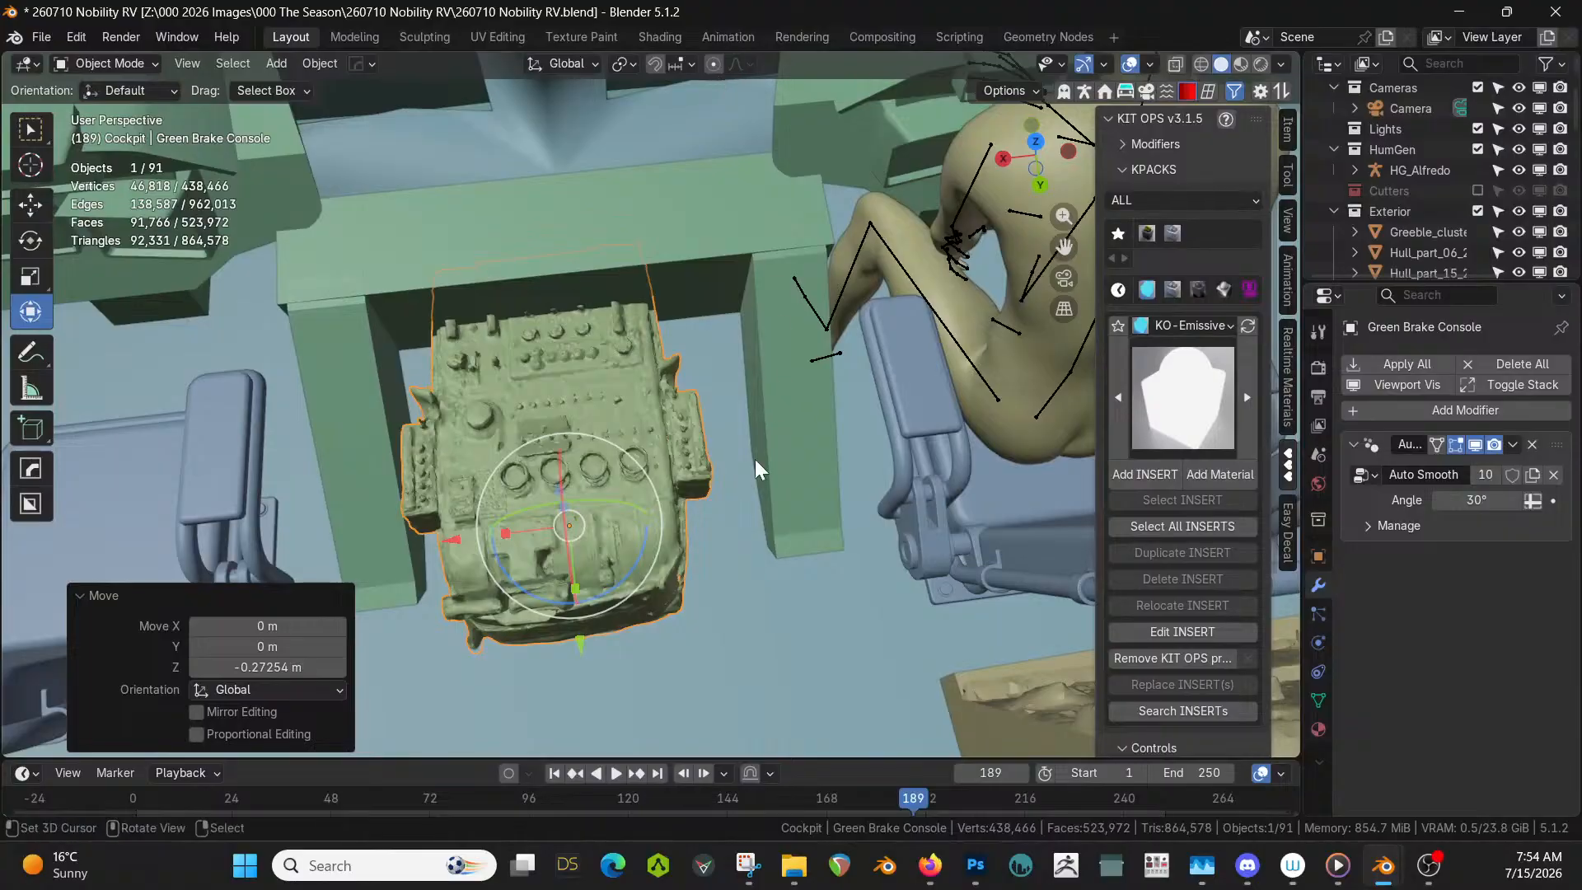
key("s")
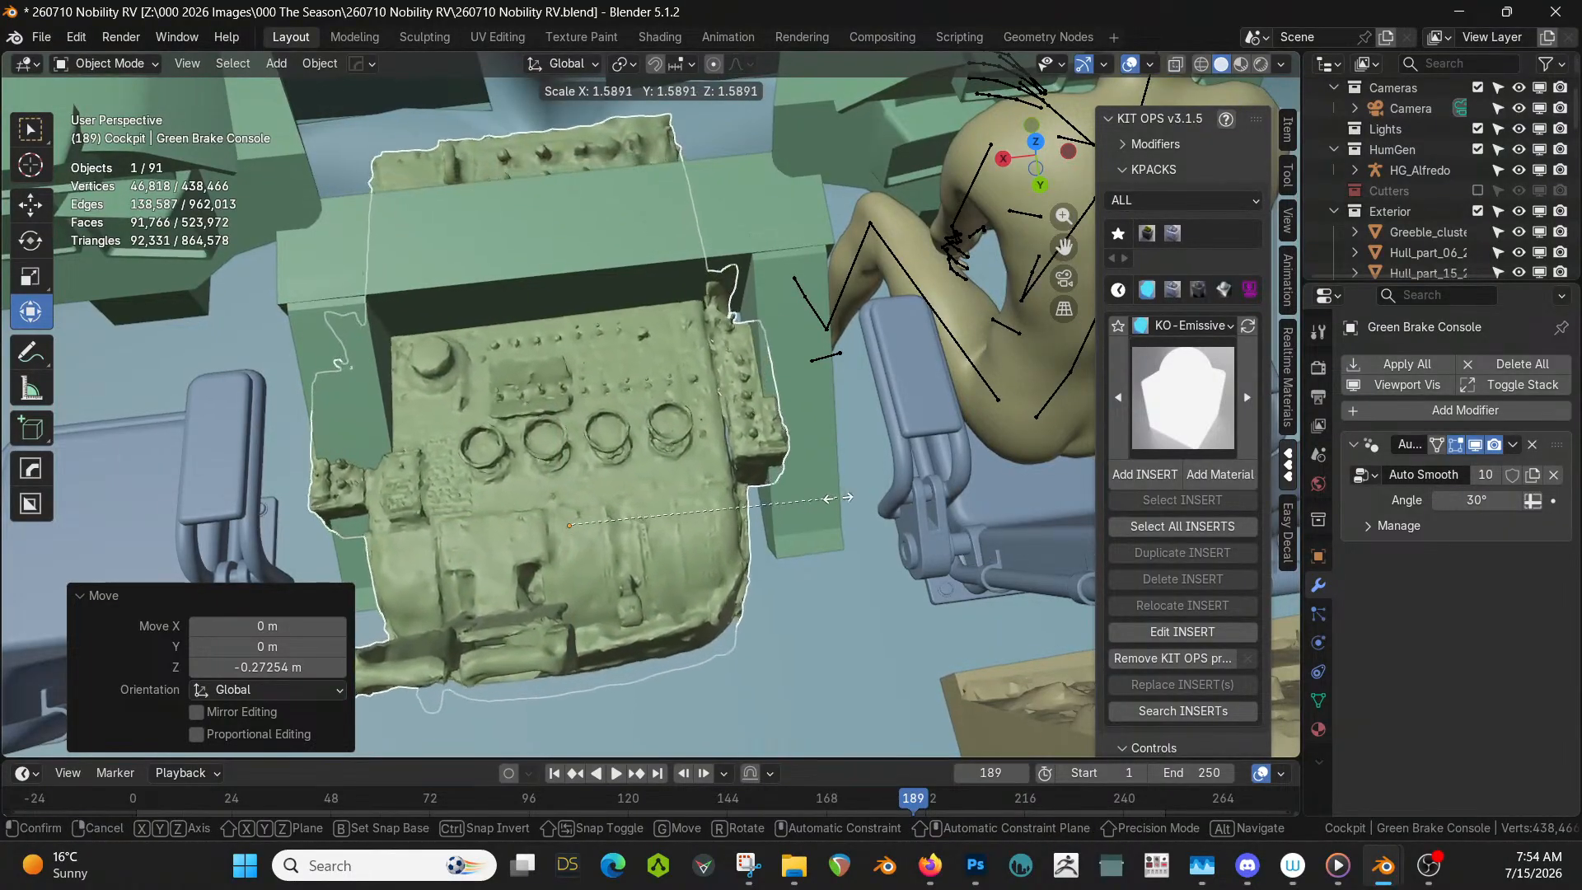
left_click(862, 506)
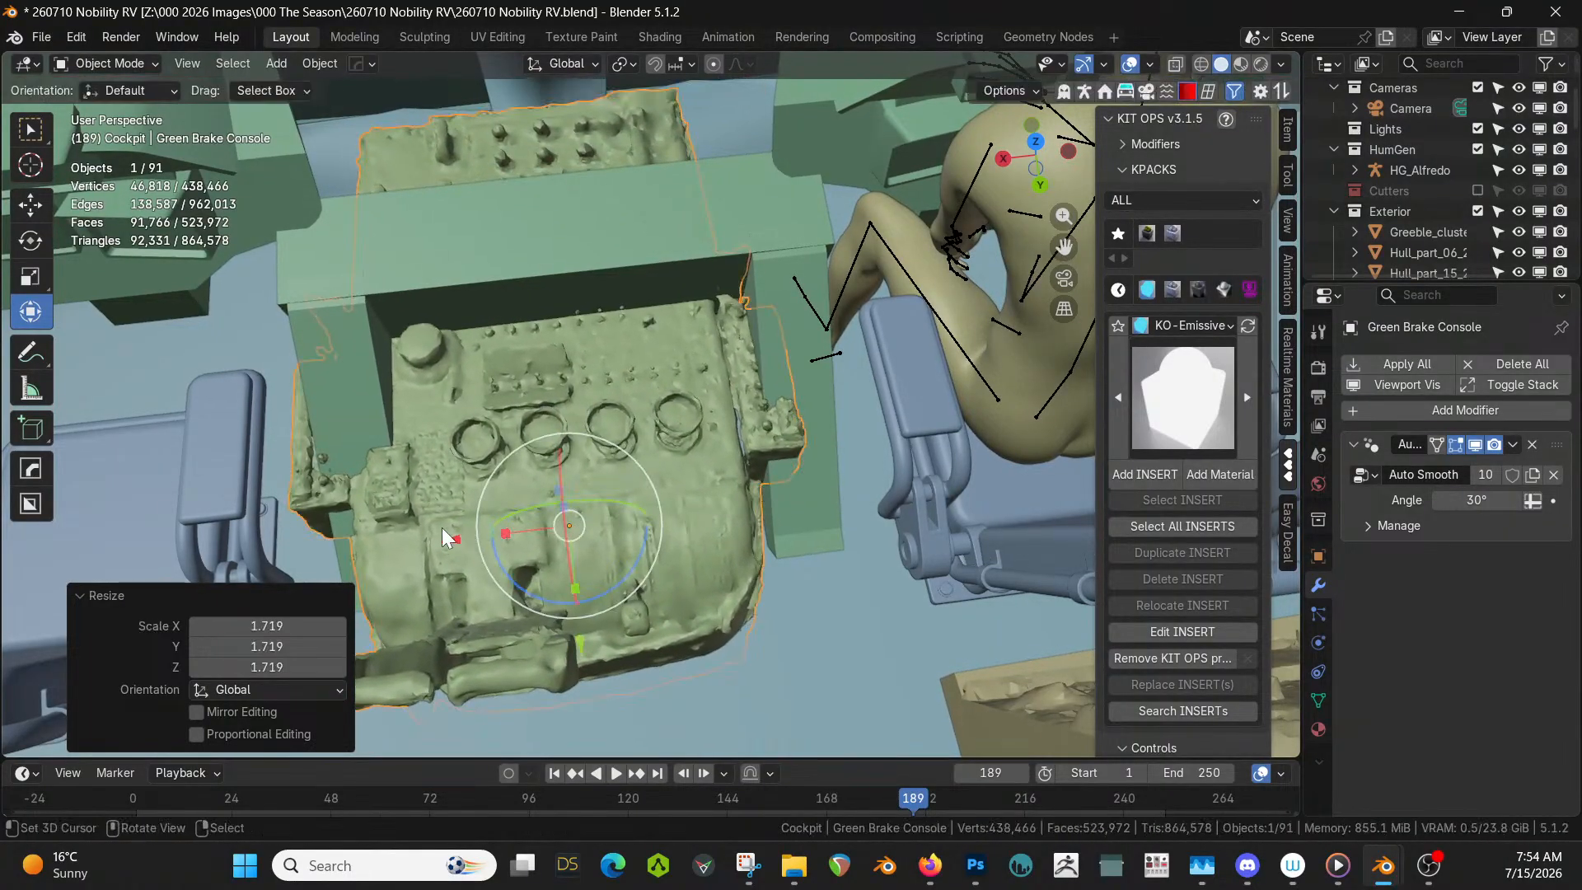
left_click_drag(445, 531, 487, 552)
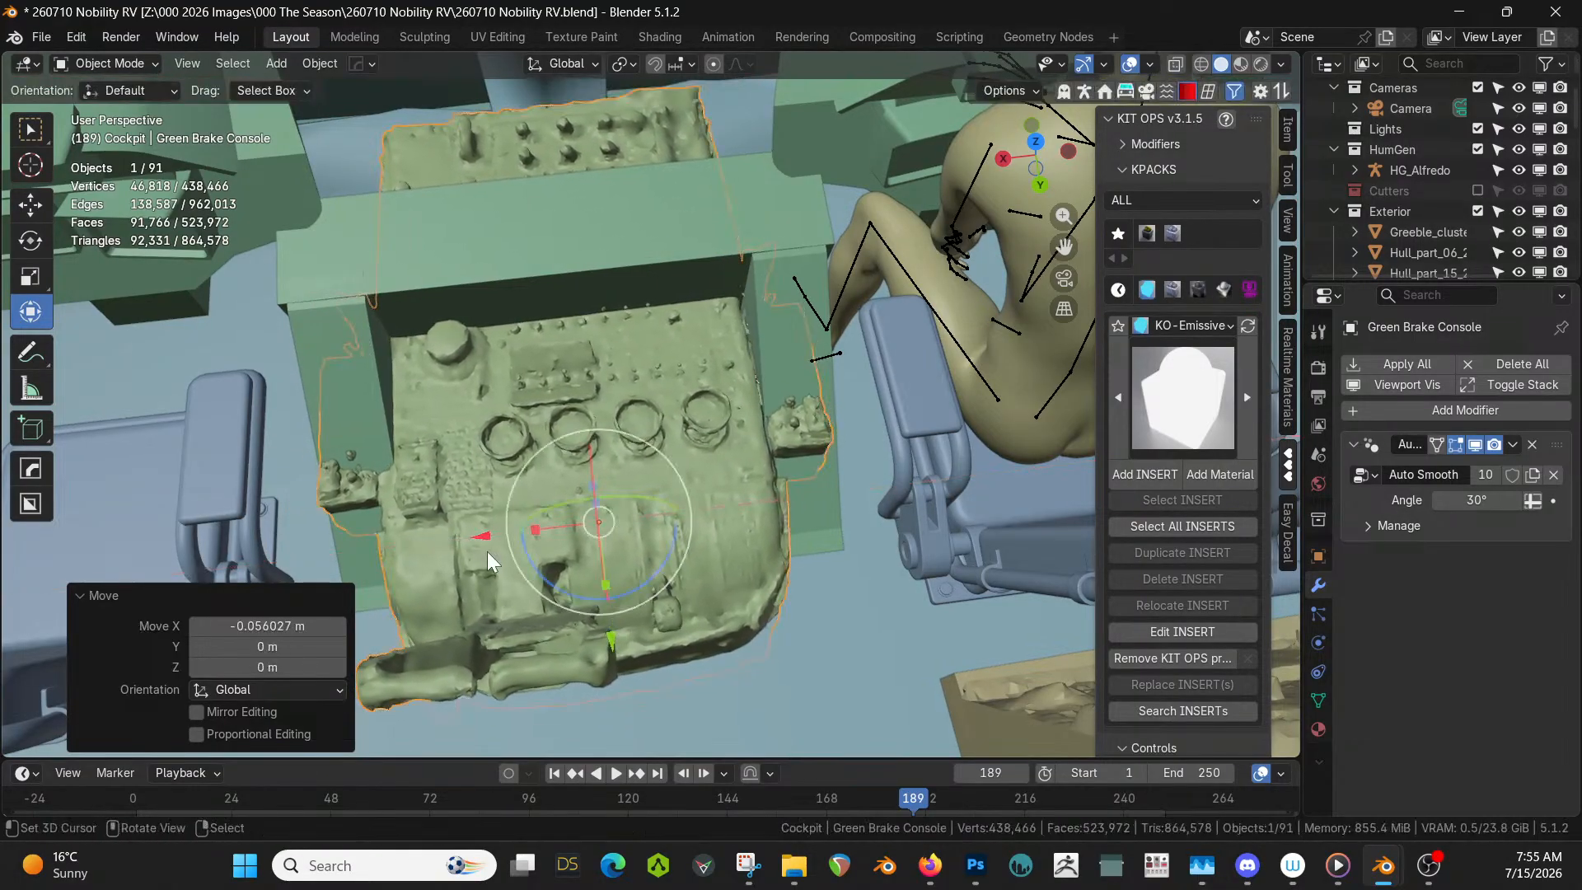
- Move the Green Brake Console about 0.257 m along Y, and shift it back about 0.349 m toward the front crossbar
middle_click_drag(488, 552, 793, 478)
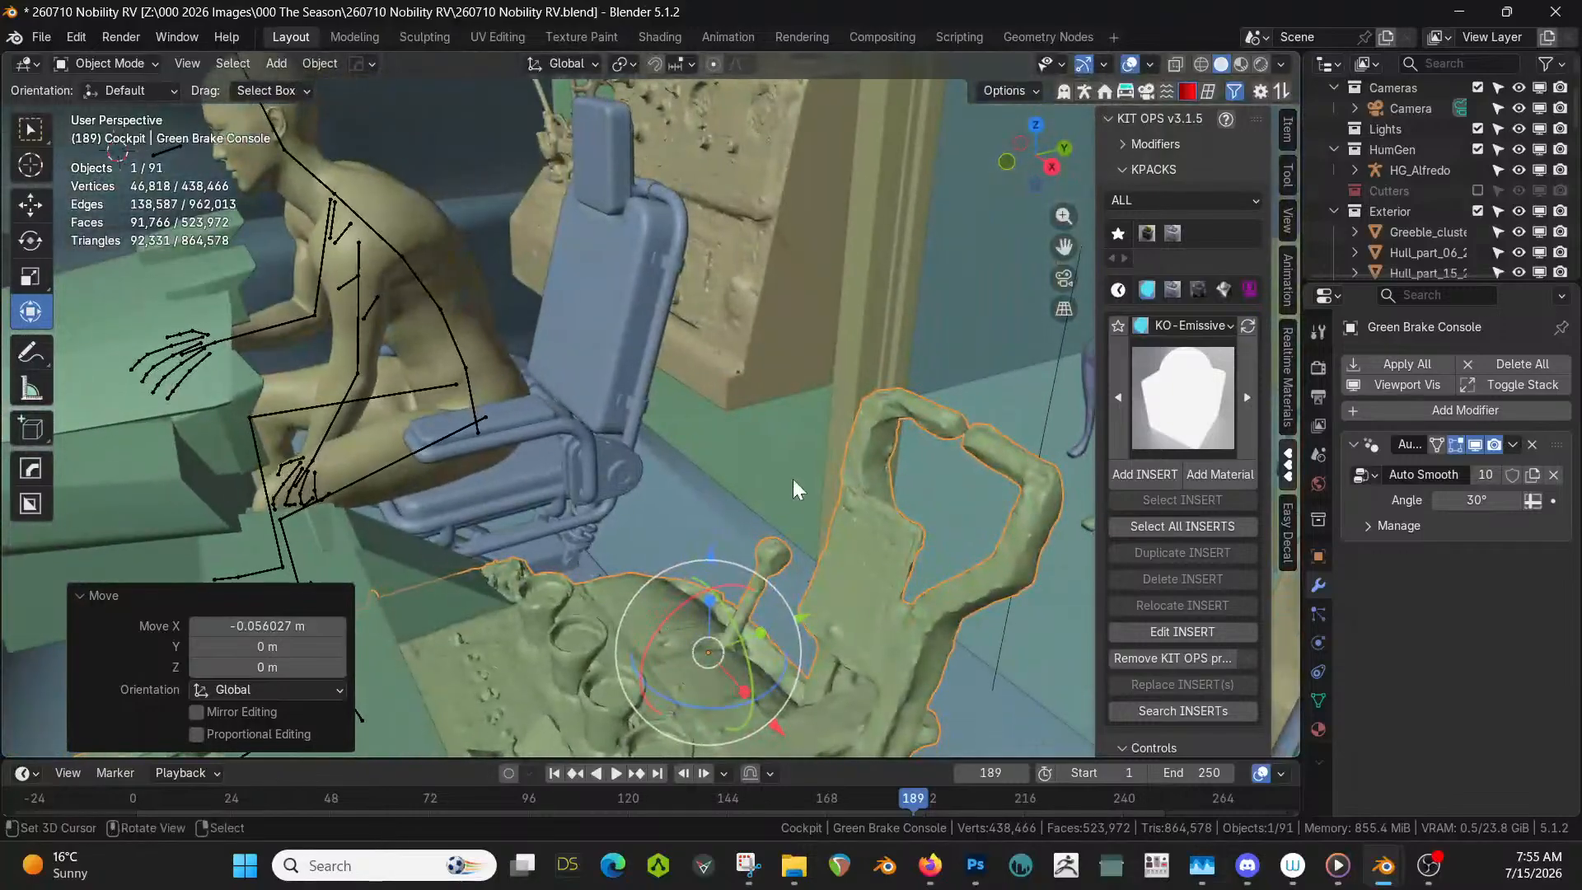
key("g")
key("y")
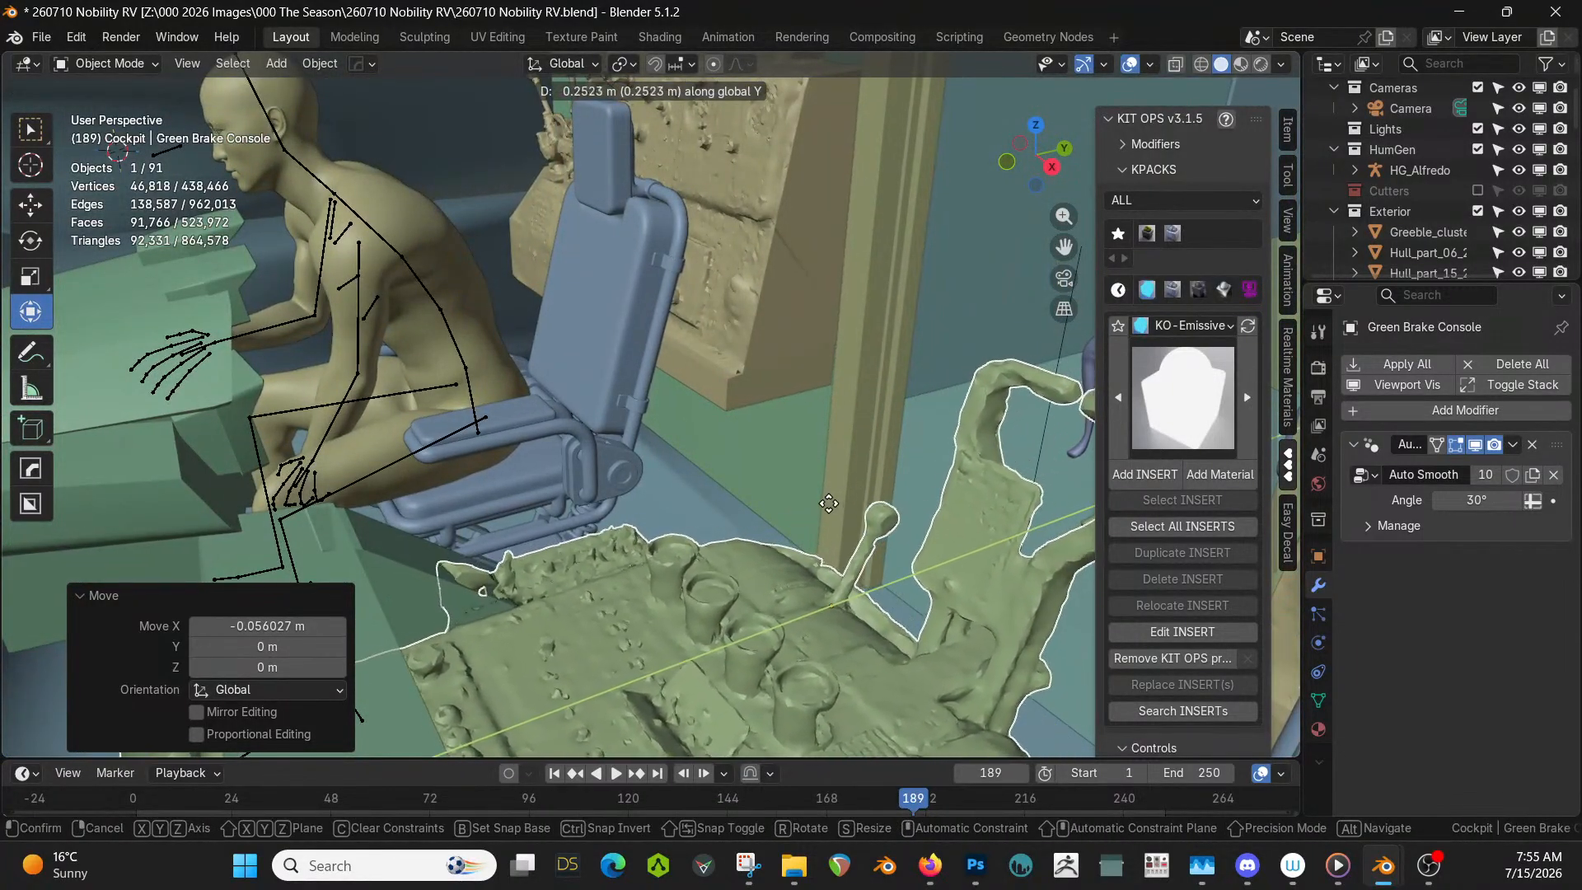
left_click(834, 502)
middle_click_drag(833, 502, 741, 482)
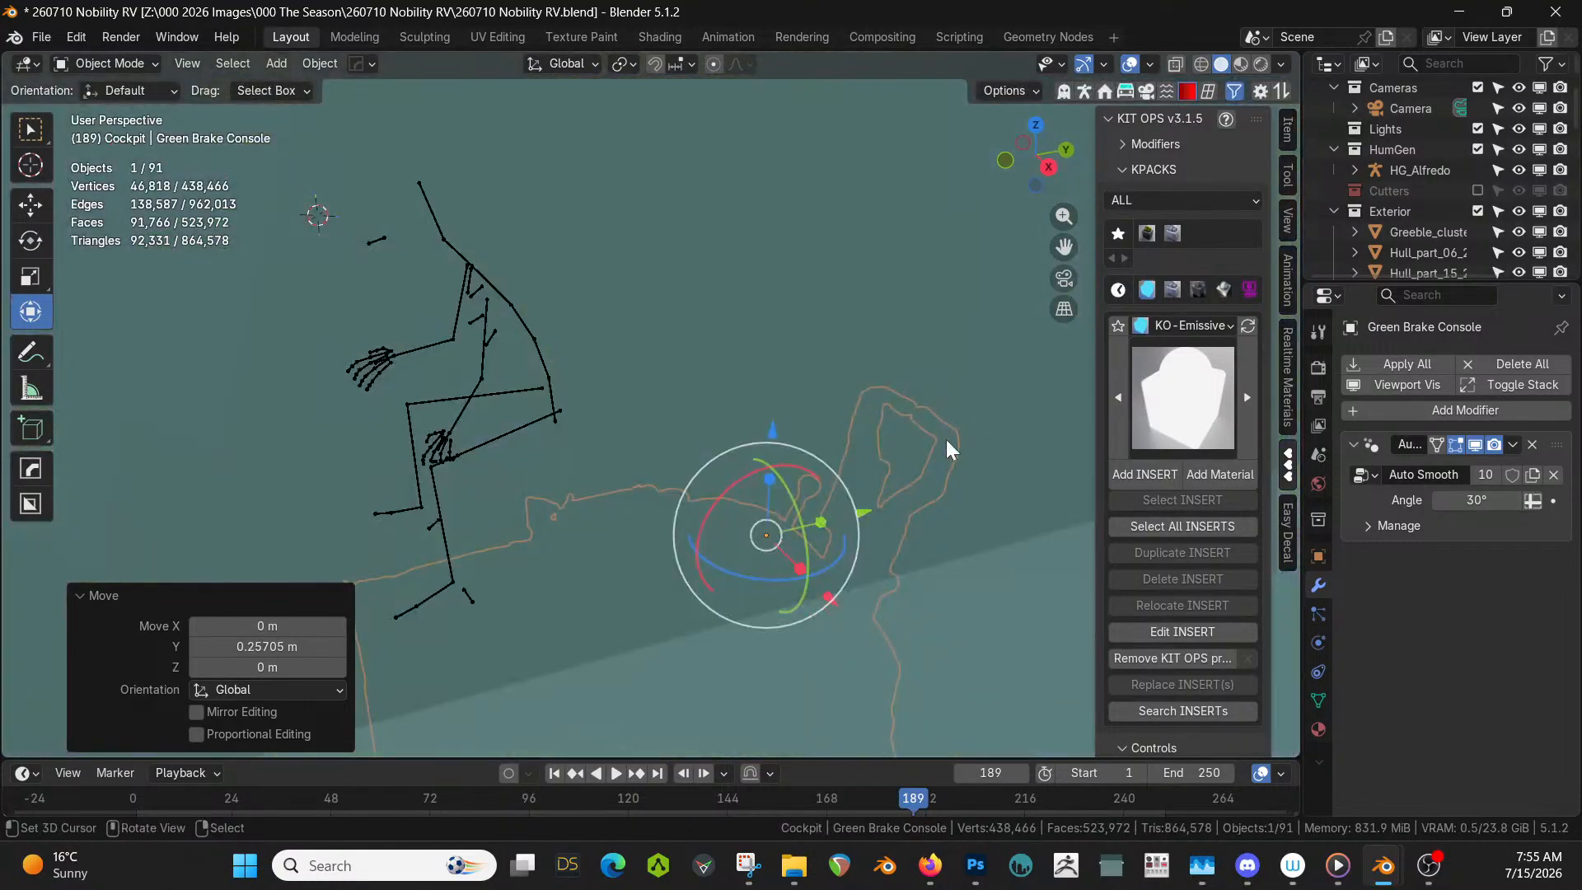
middle_click_drag(946, 439, 813, 410)
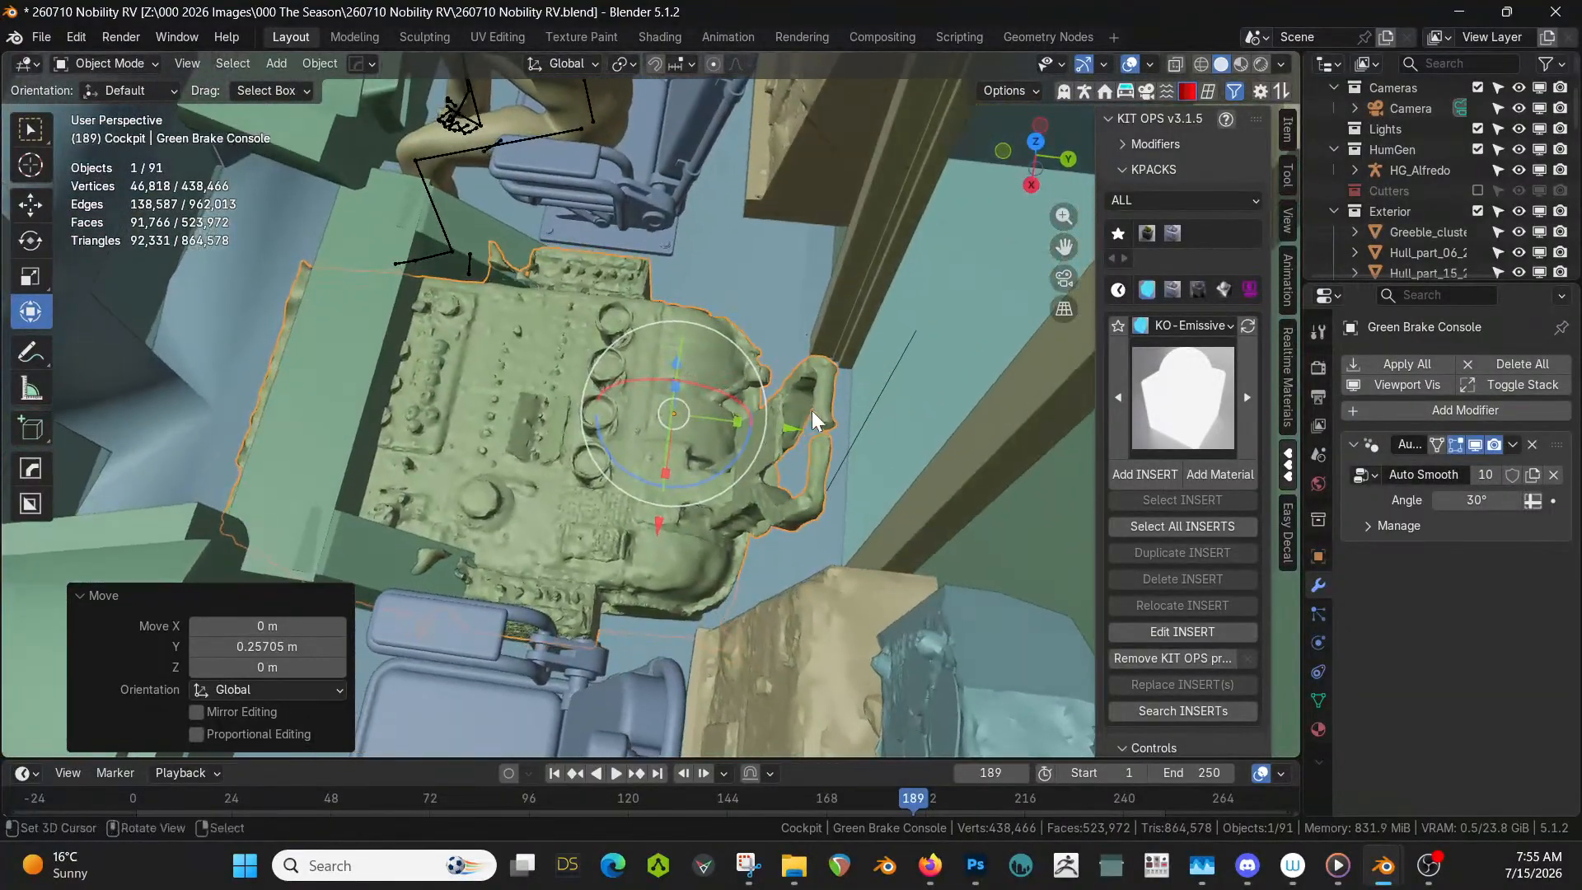
left_click_drag(763, 430, 627, 410)
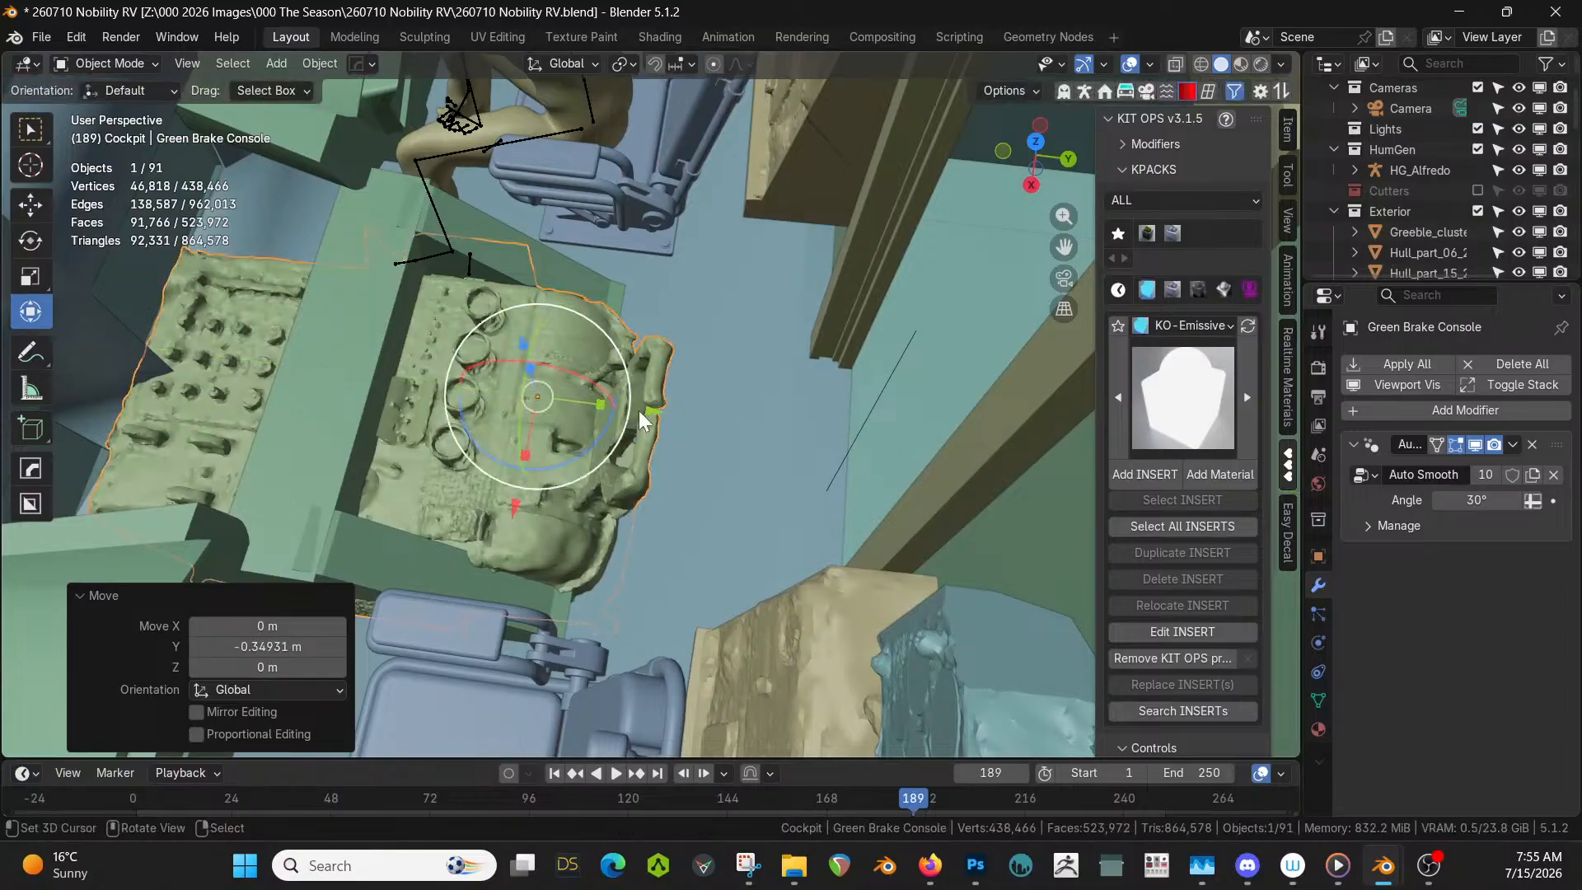
- Inspect the Green Brake Console in Rendered shading and return the viewport to Solid shading
mouse_move(627, 410)
middle_mouse_down()
mouse_move(669, 390)
mouse_move(675, 335)
mouse_move(422, 339)
mouse_move(428, 322)
middle_mouse_up()
key("z")
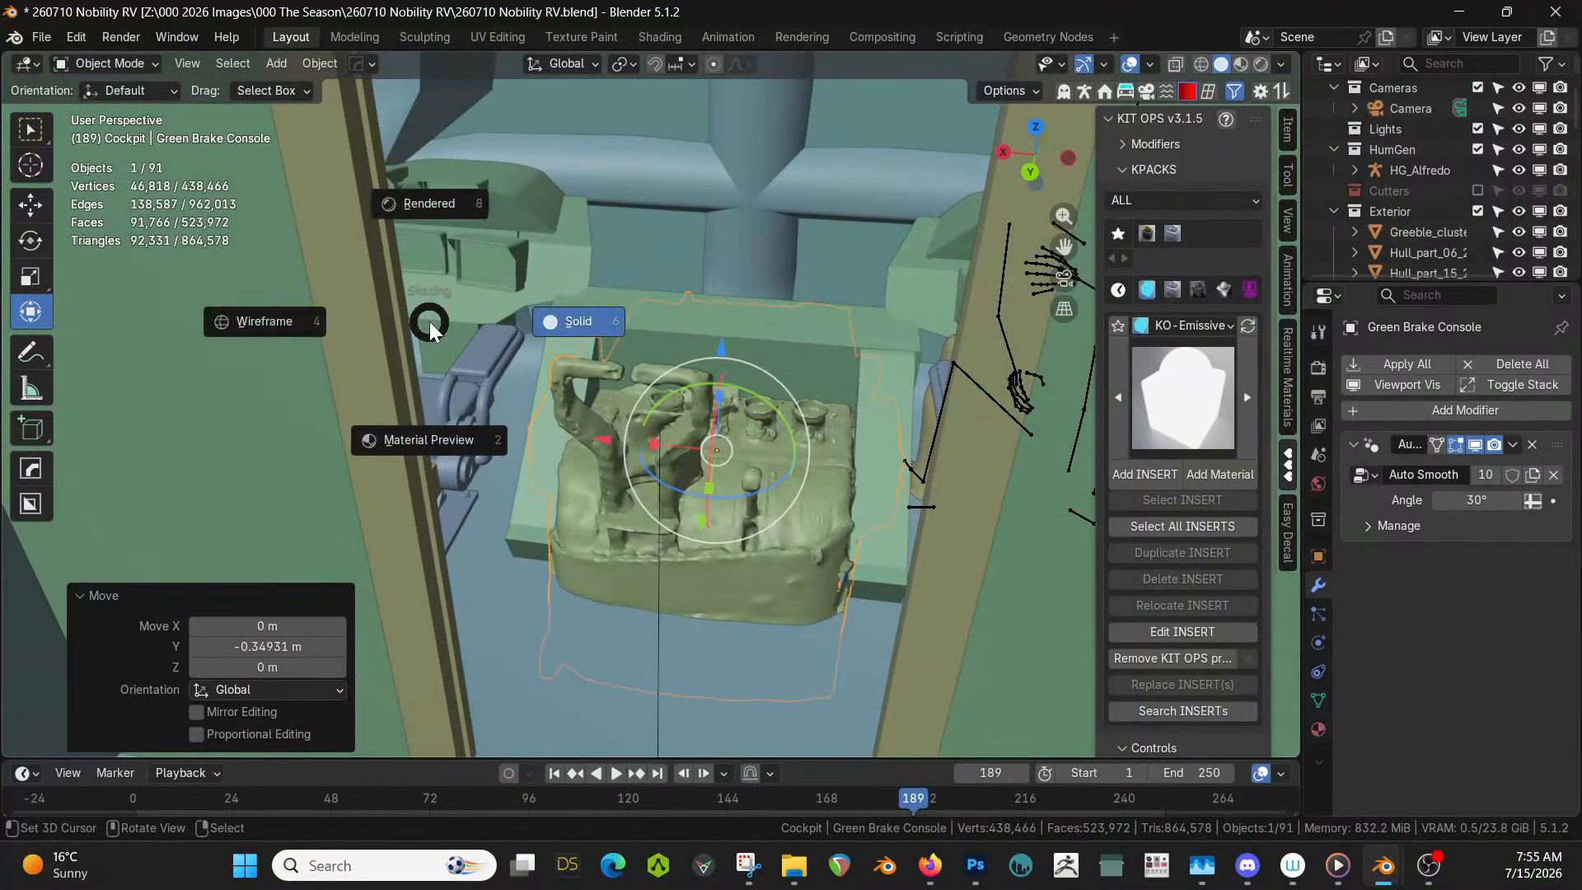
key("8")
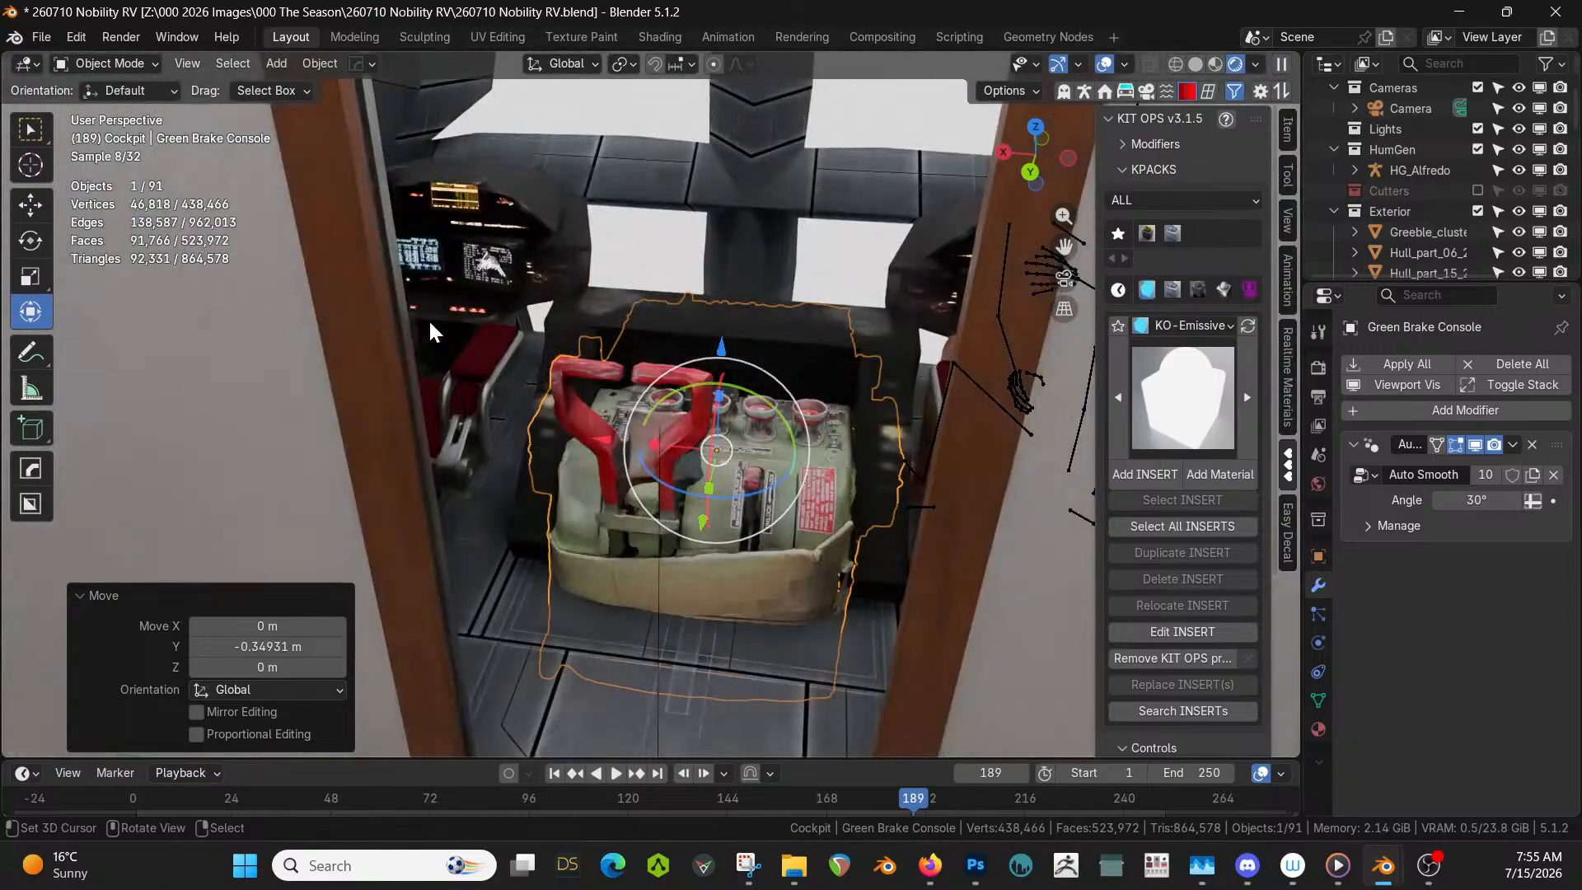
middle_click_drag(741, 321, 814, 367)
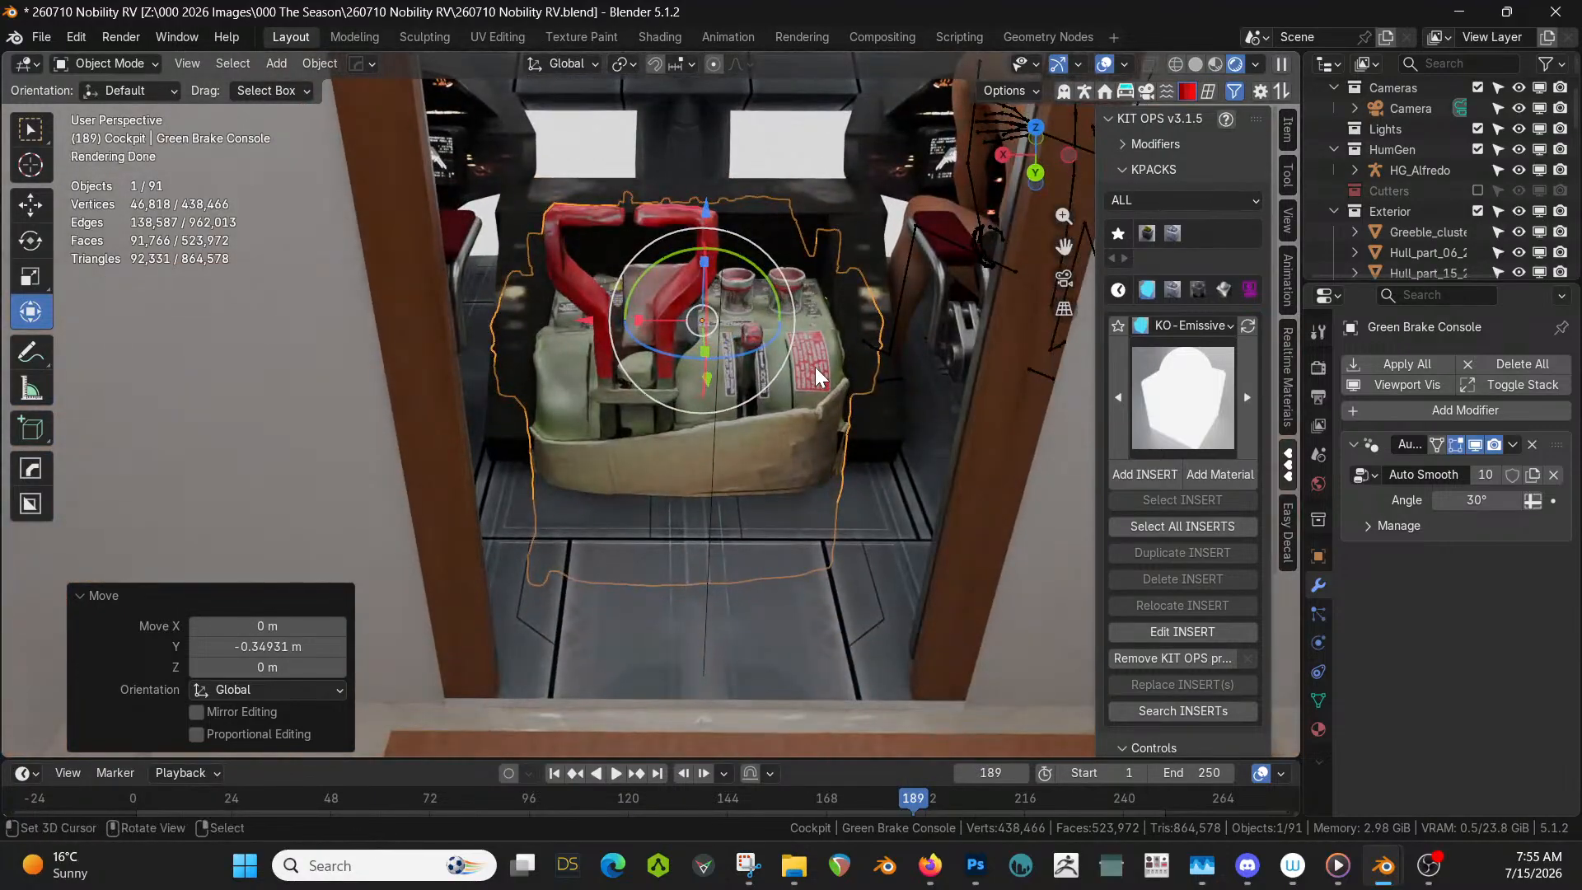
key("z")
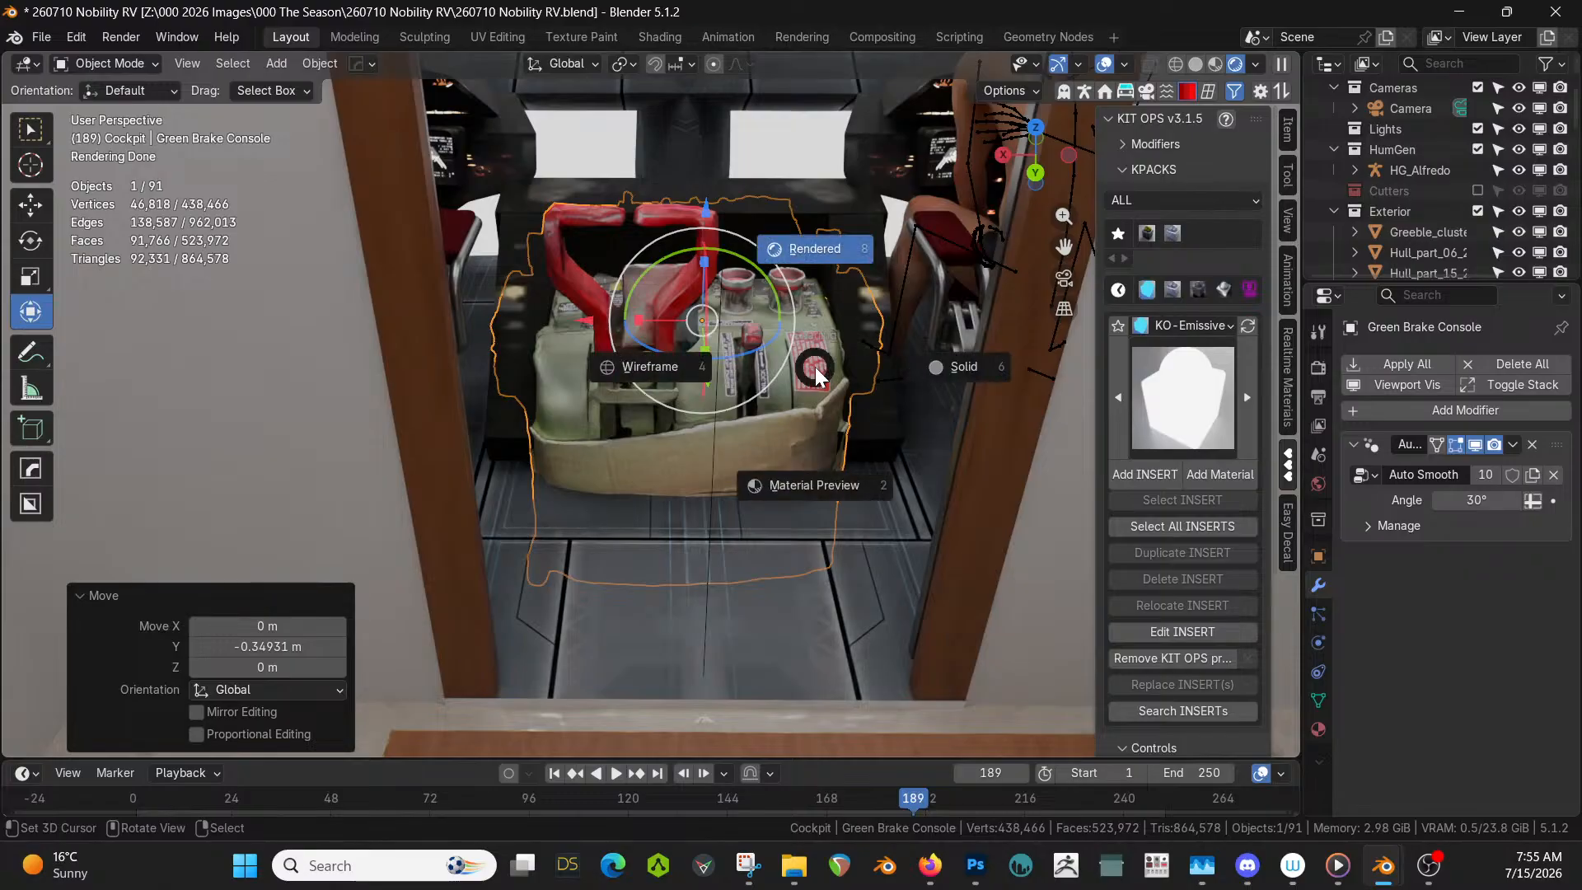
left_click(872, 420)
- Extrude the end faces of the mirrored cockpit frame legs beside the brake console by about 0.192 m
middle_click_drag(872, 421, 699, 433)
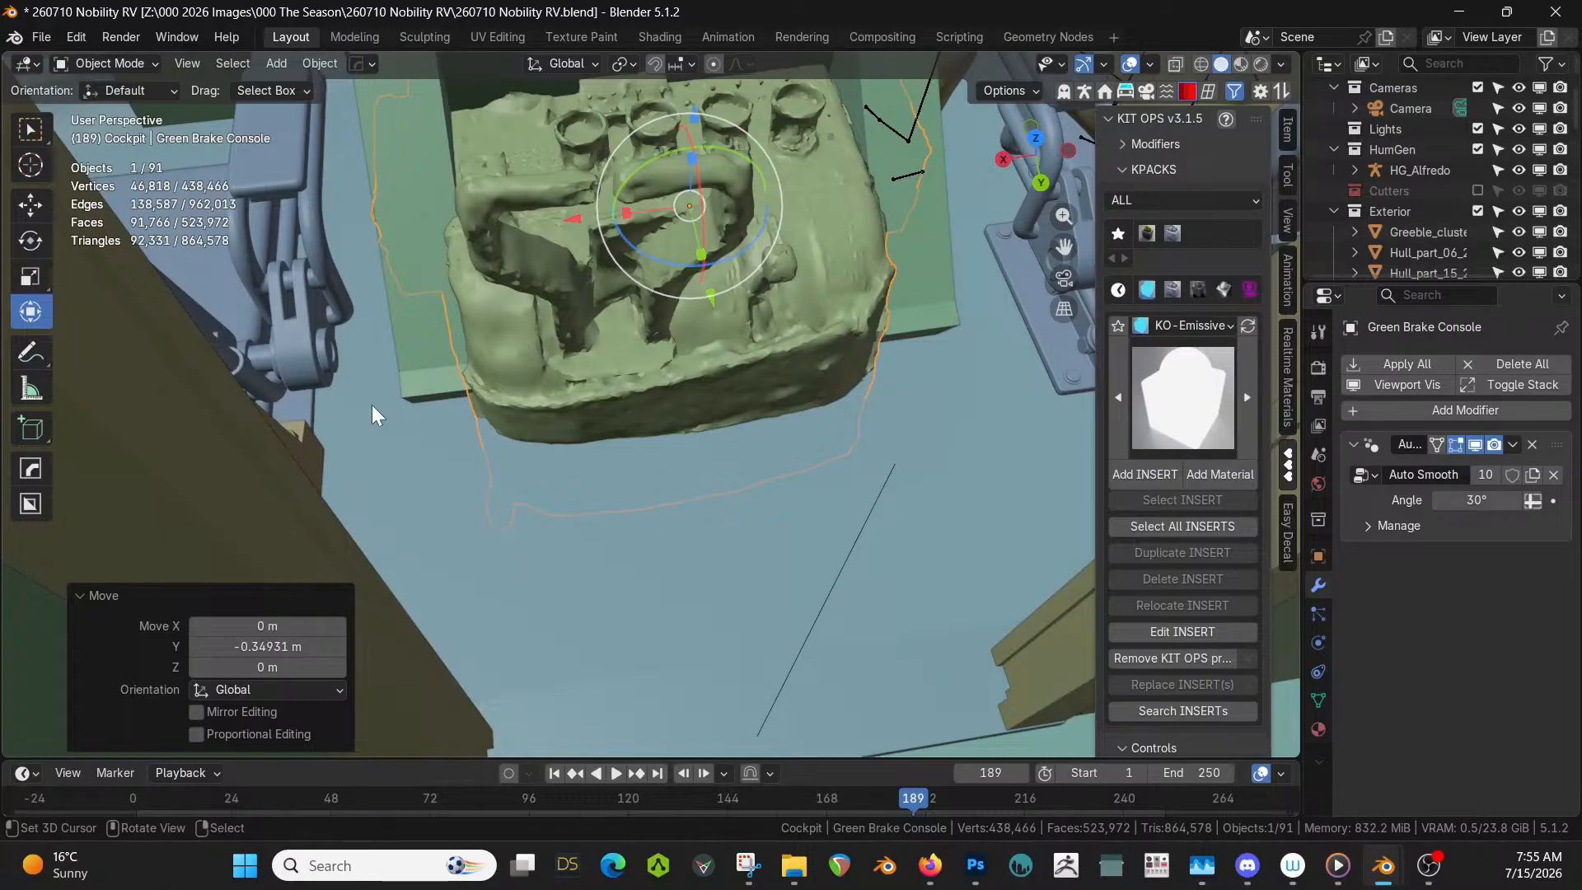
left_click(437, 369)
key("Tab")
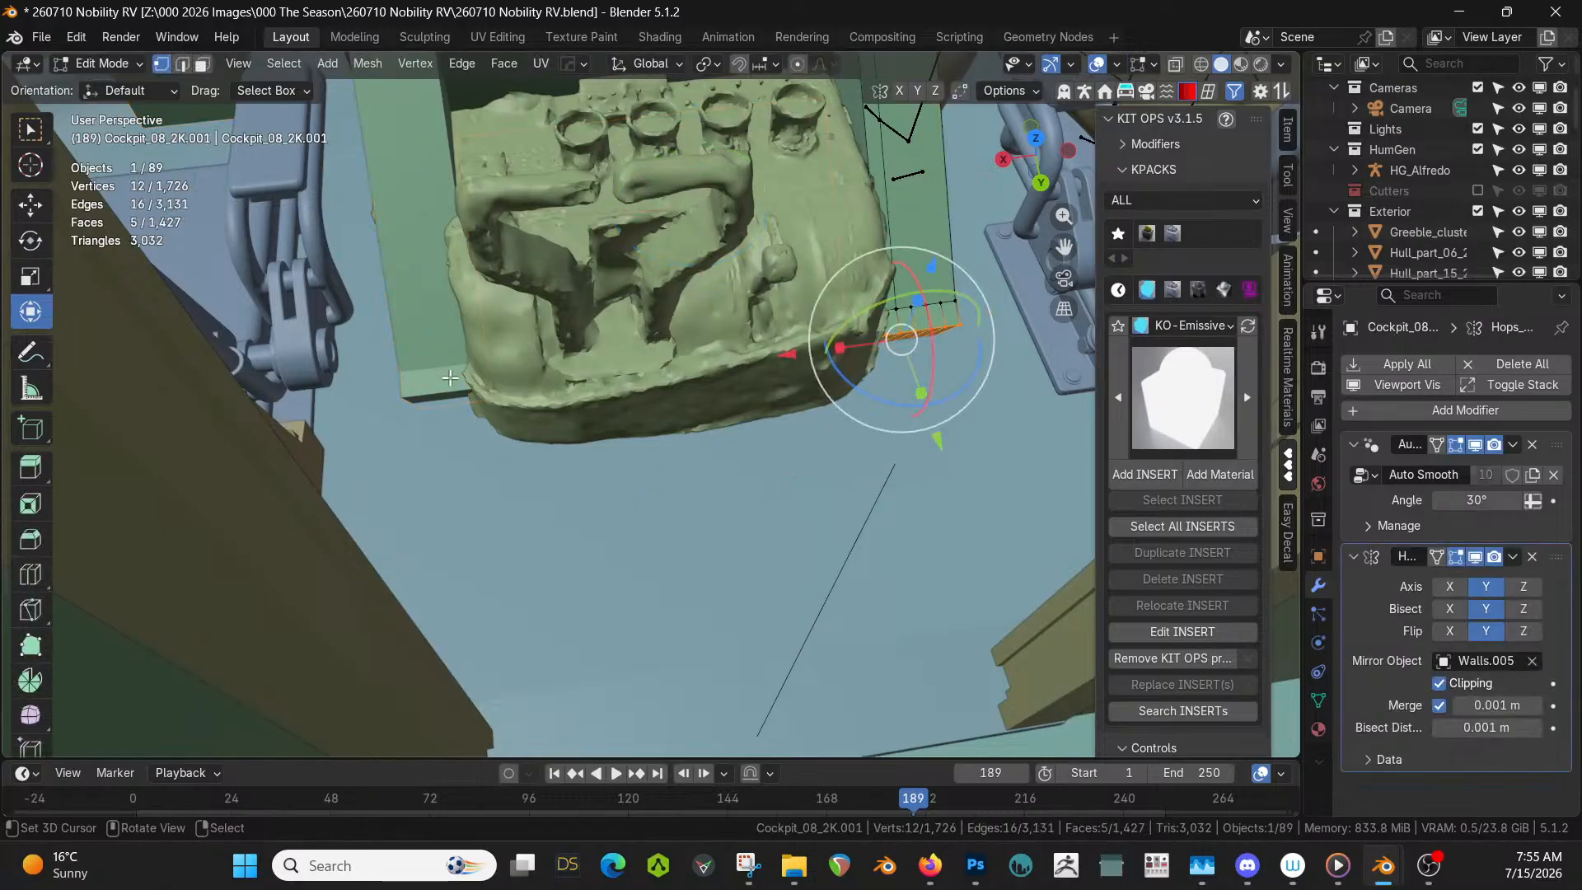
key("e")
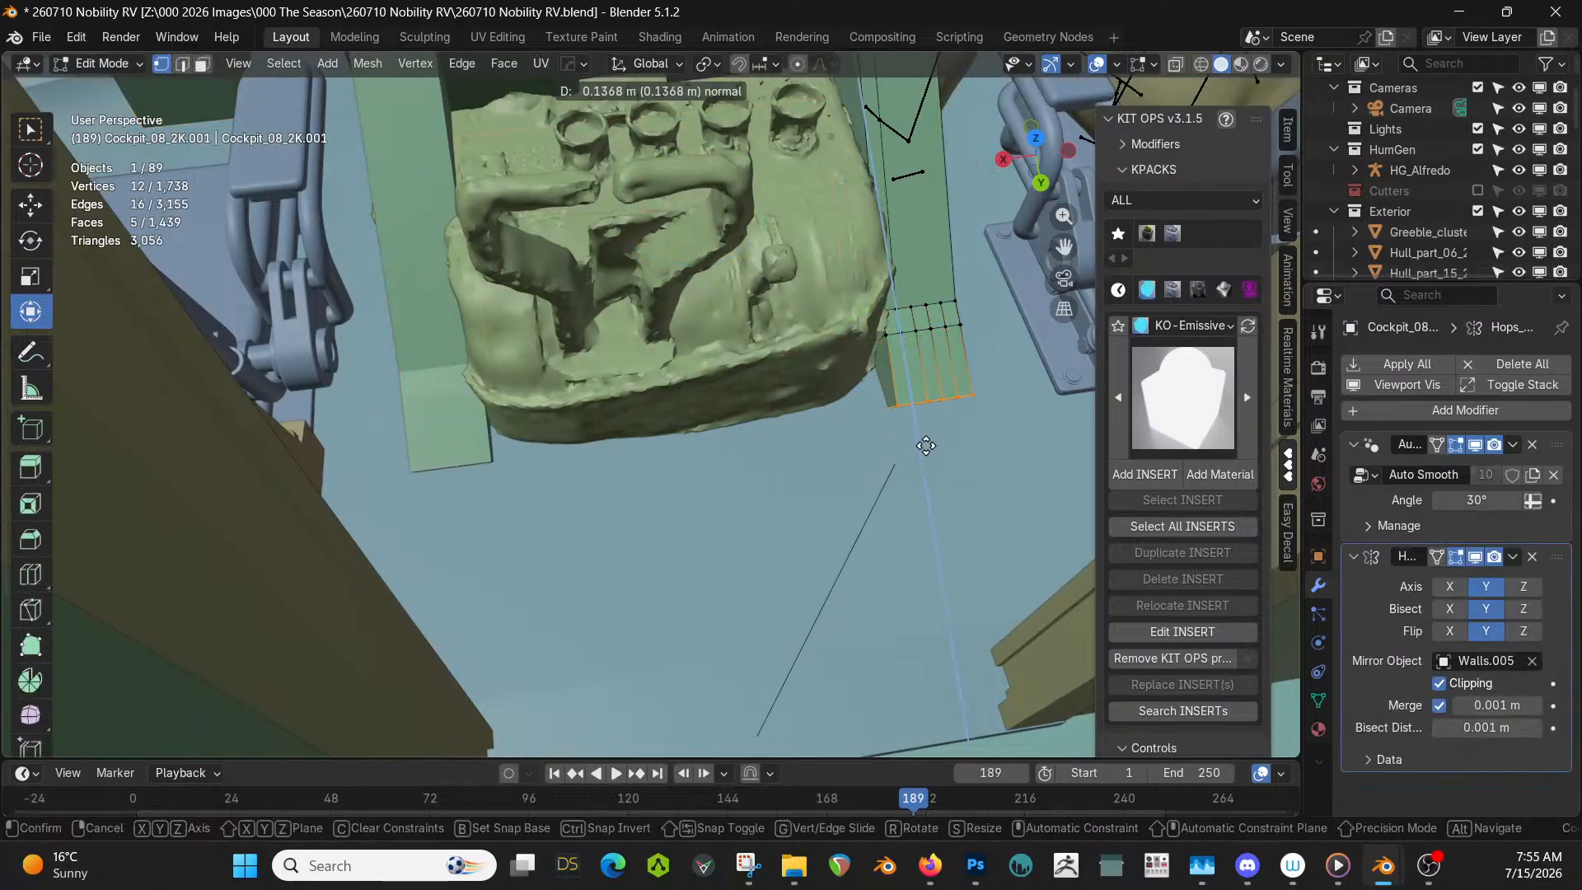
left_click(933, 472)
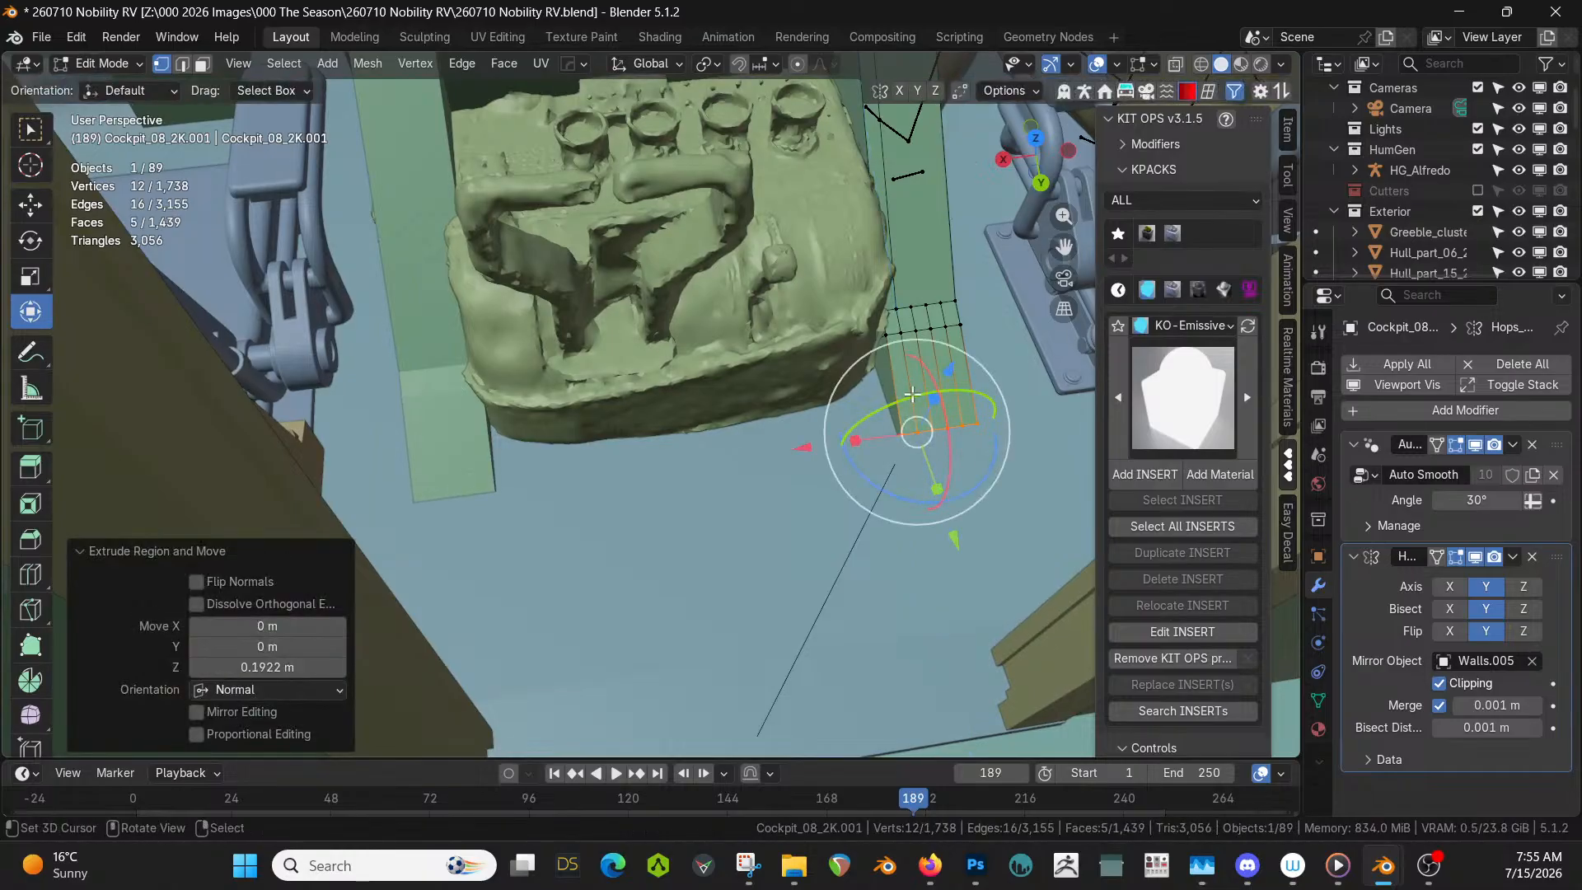
- Extrude the five top faces of the newly extended frame leg and raise them about 0.256 m along Z
key("3")
left_click(911, 379)
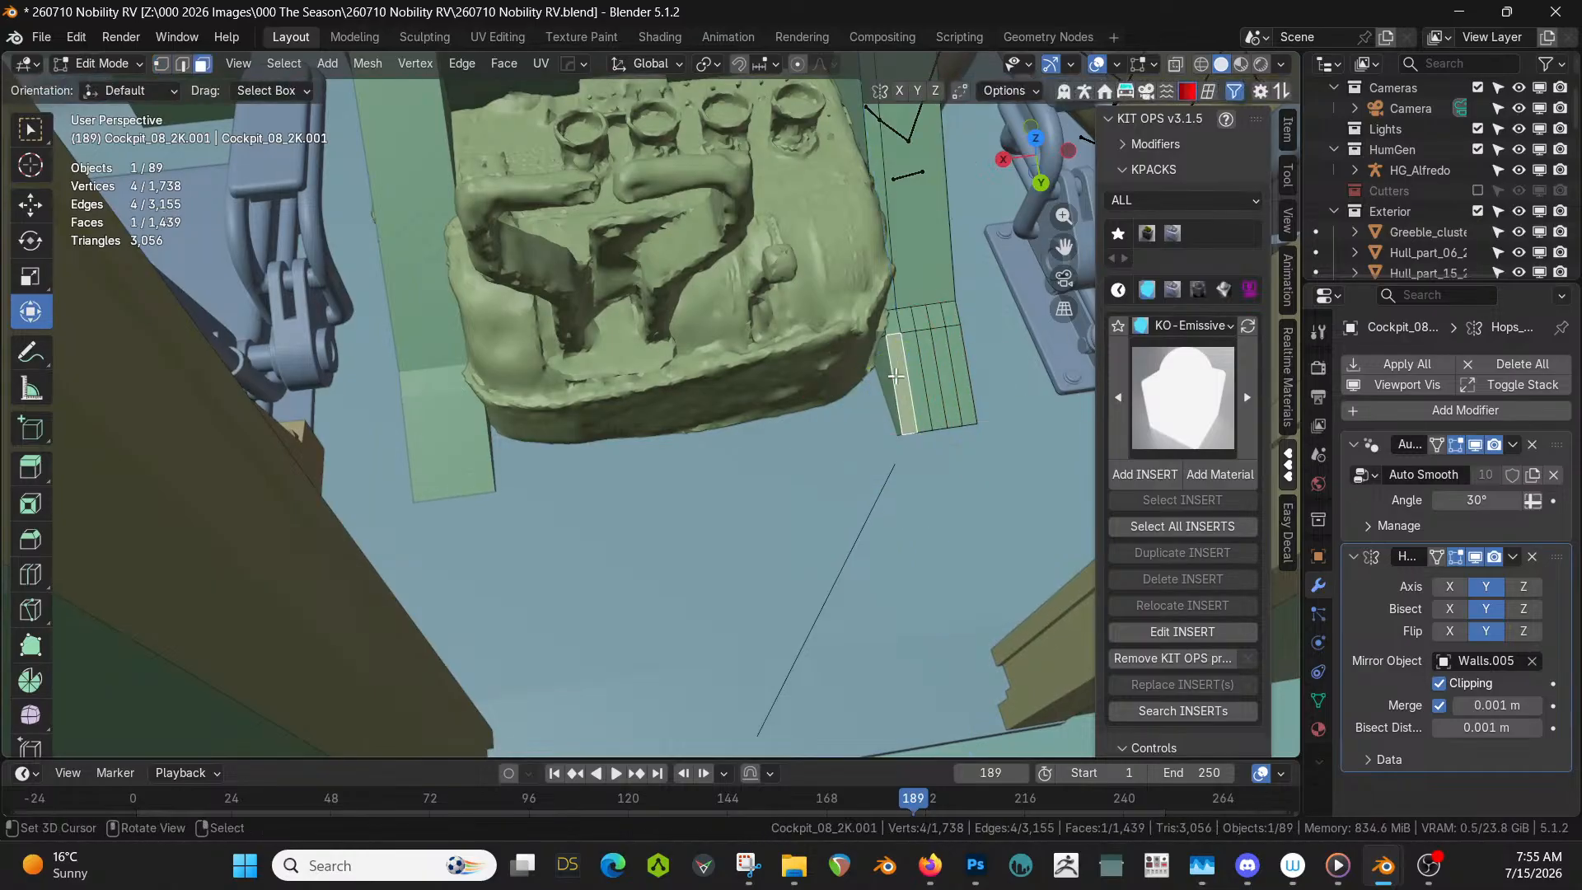
left_click(955, 380, "ctrl")
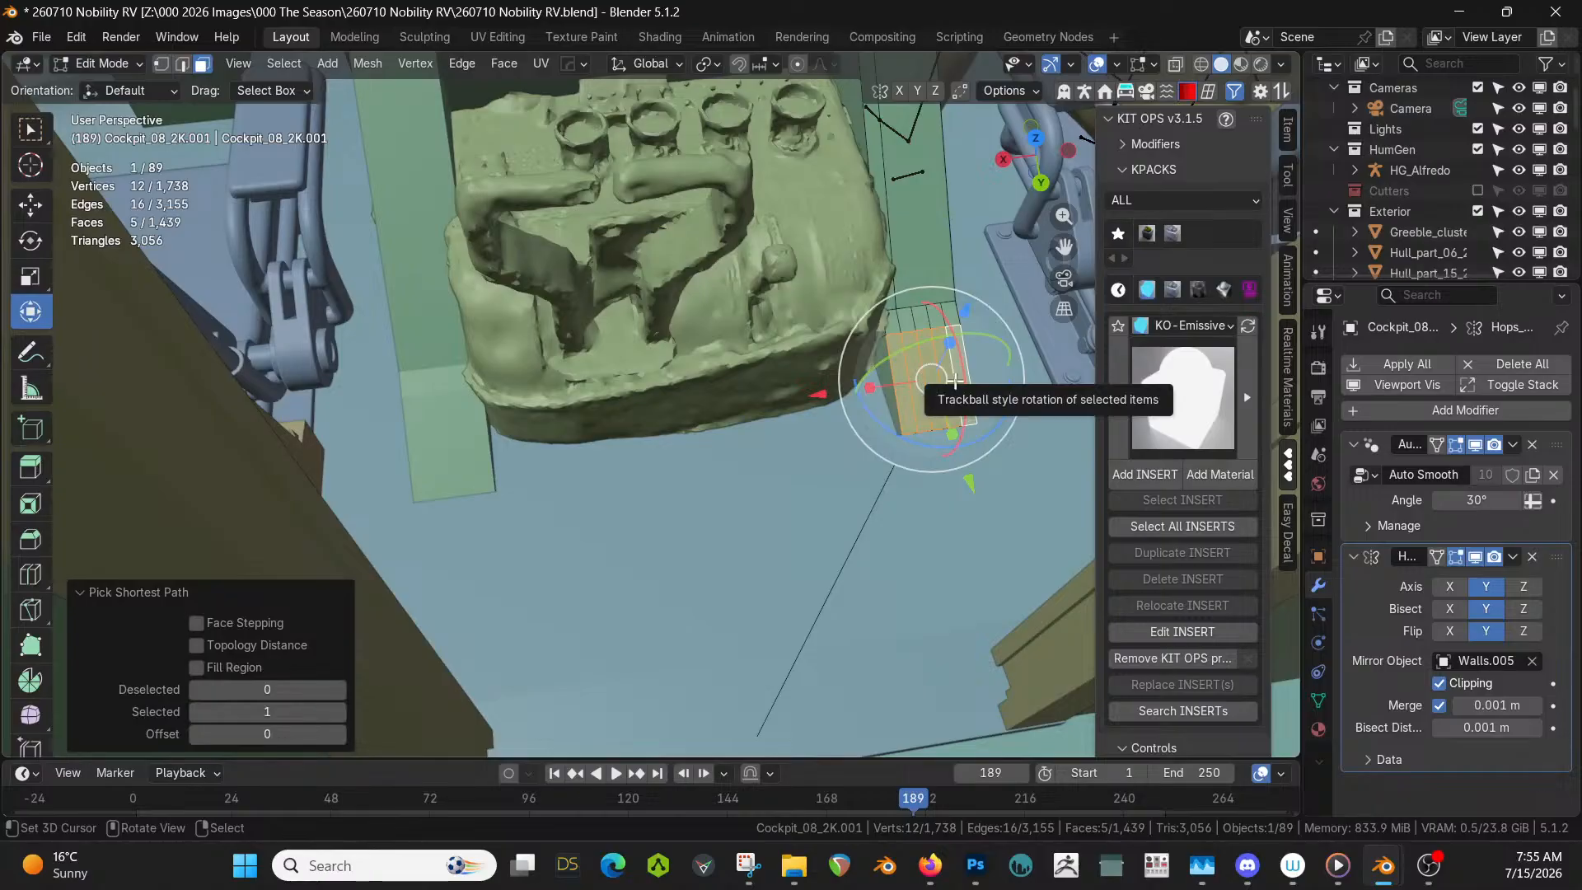
key("e")
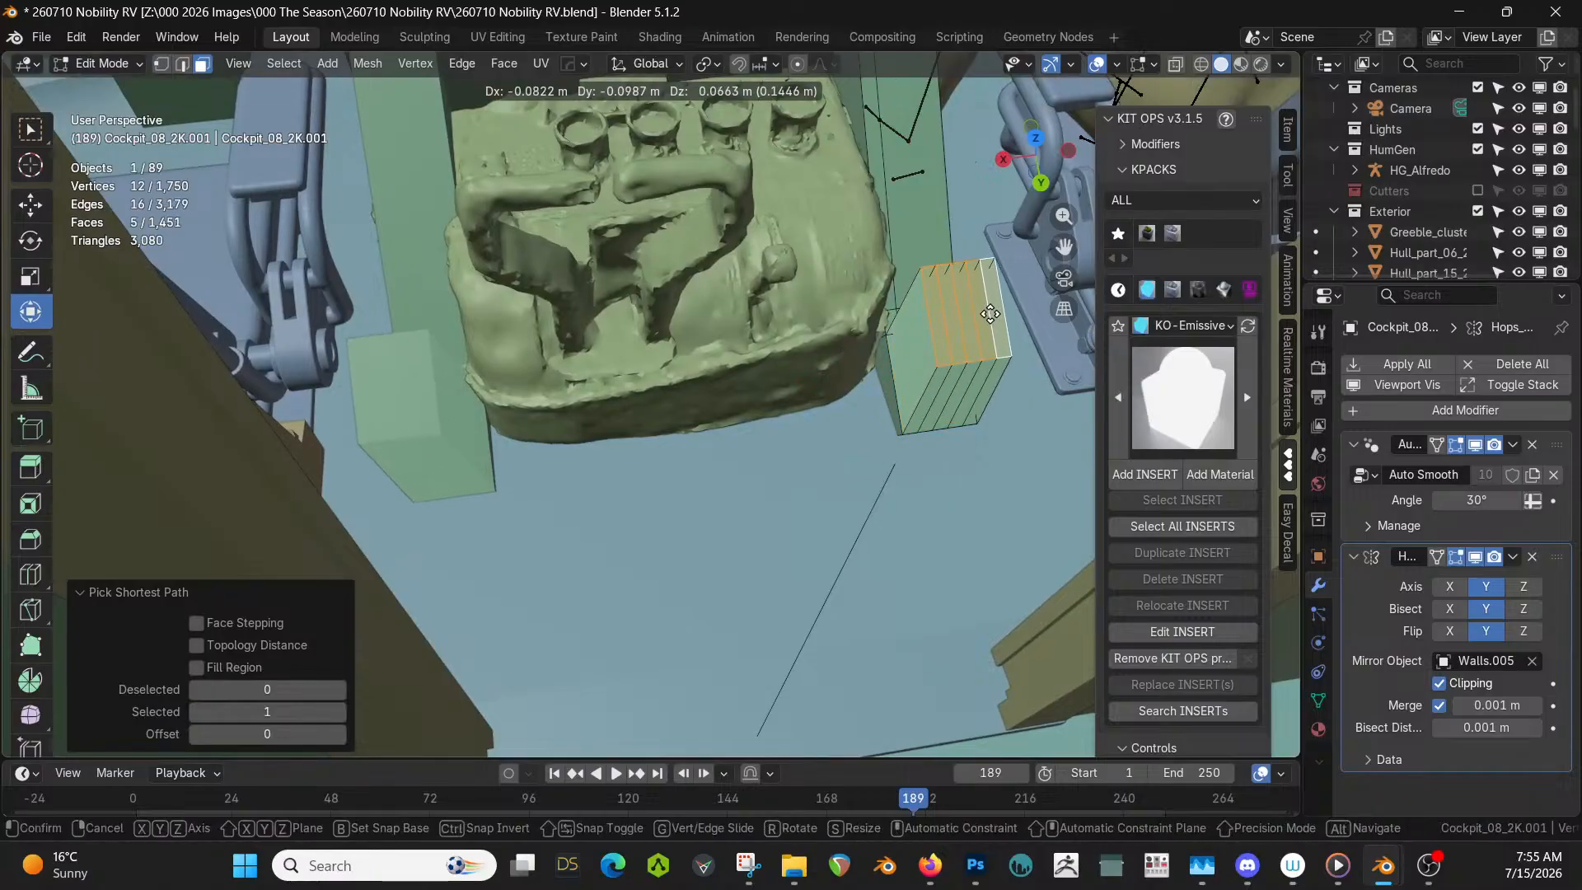
right_click(964, 362)
middle_click_drag(963, 359, 990, 414)
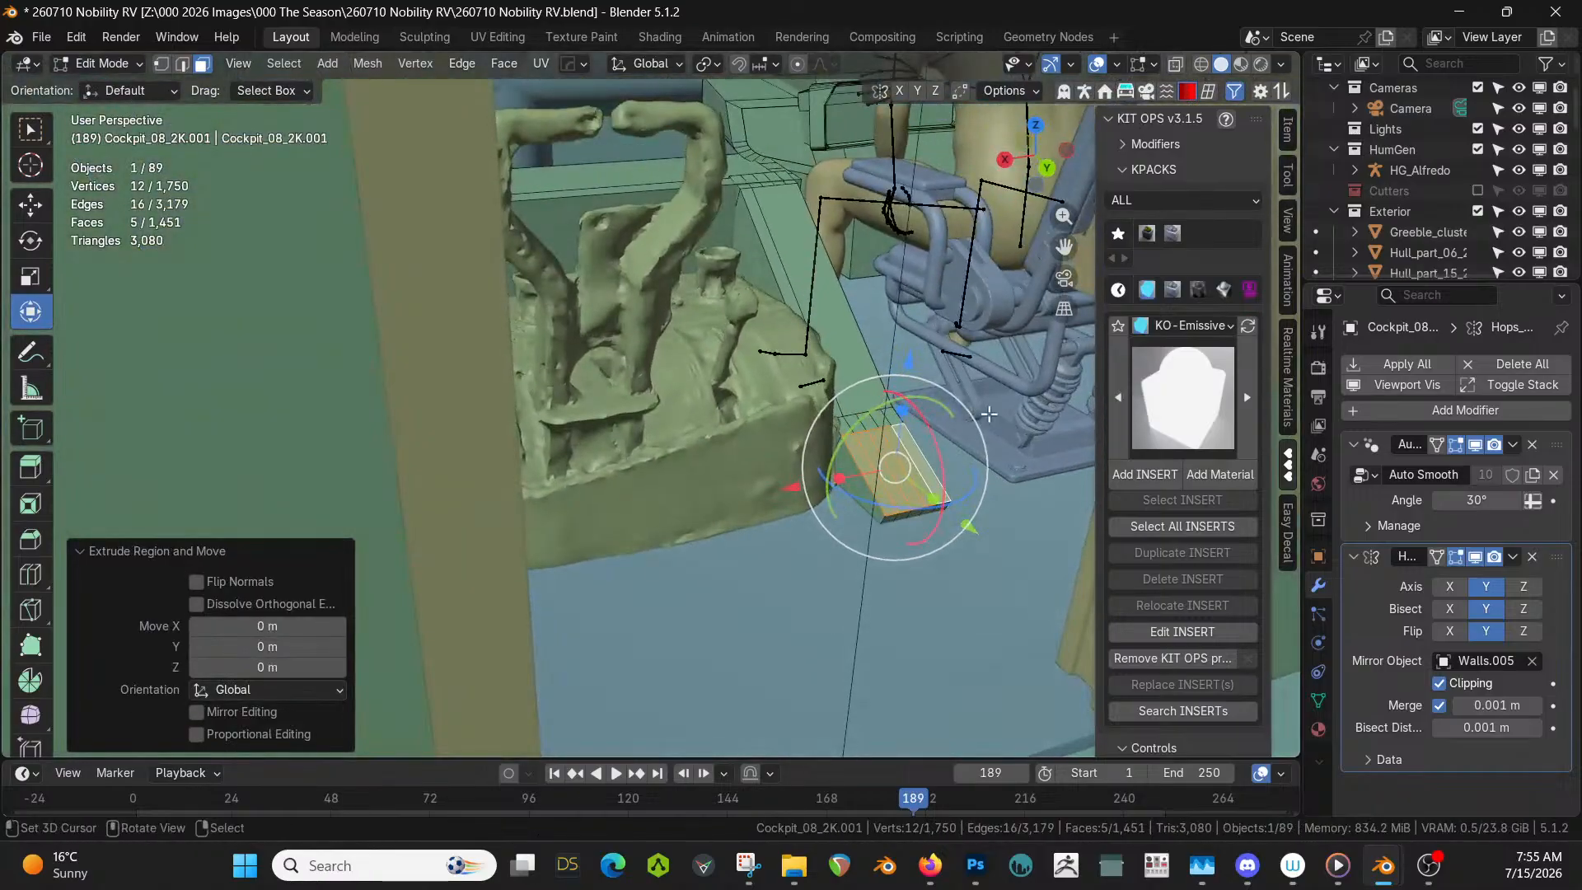
key("g")
key("z")
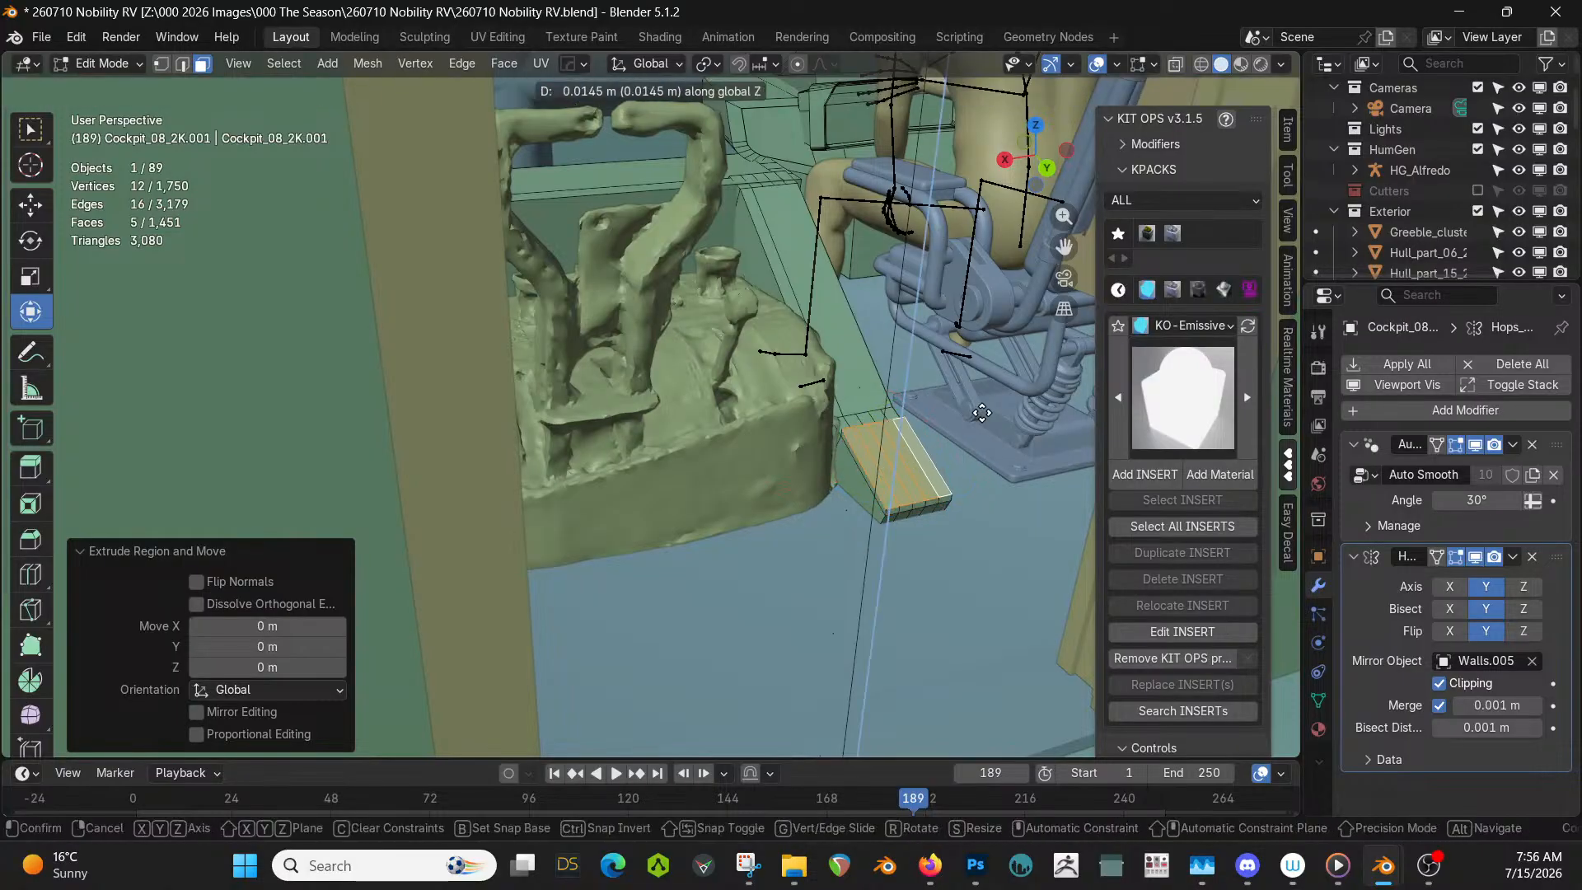
left_click(960, 388)
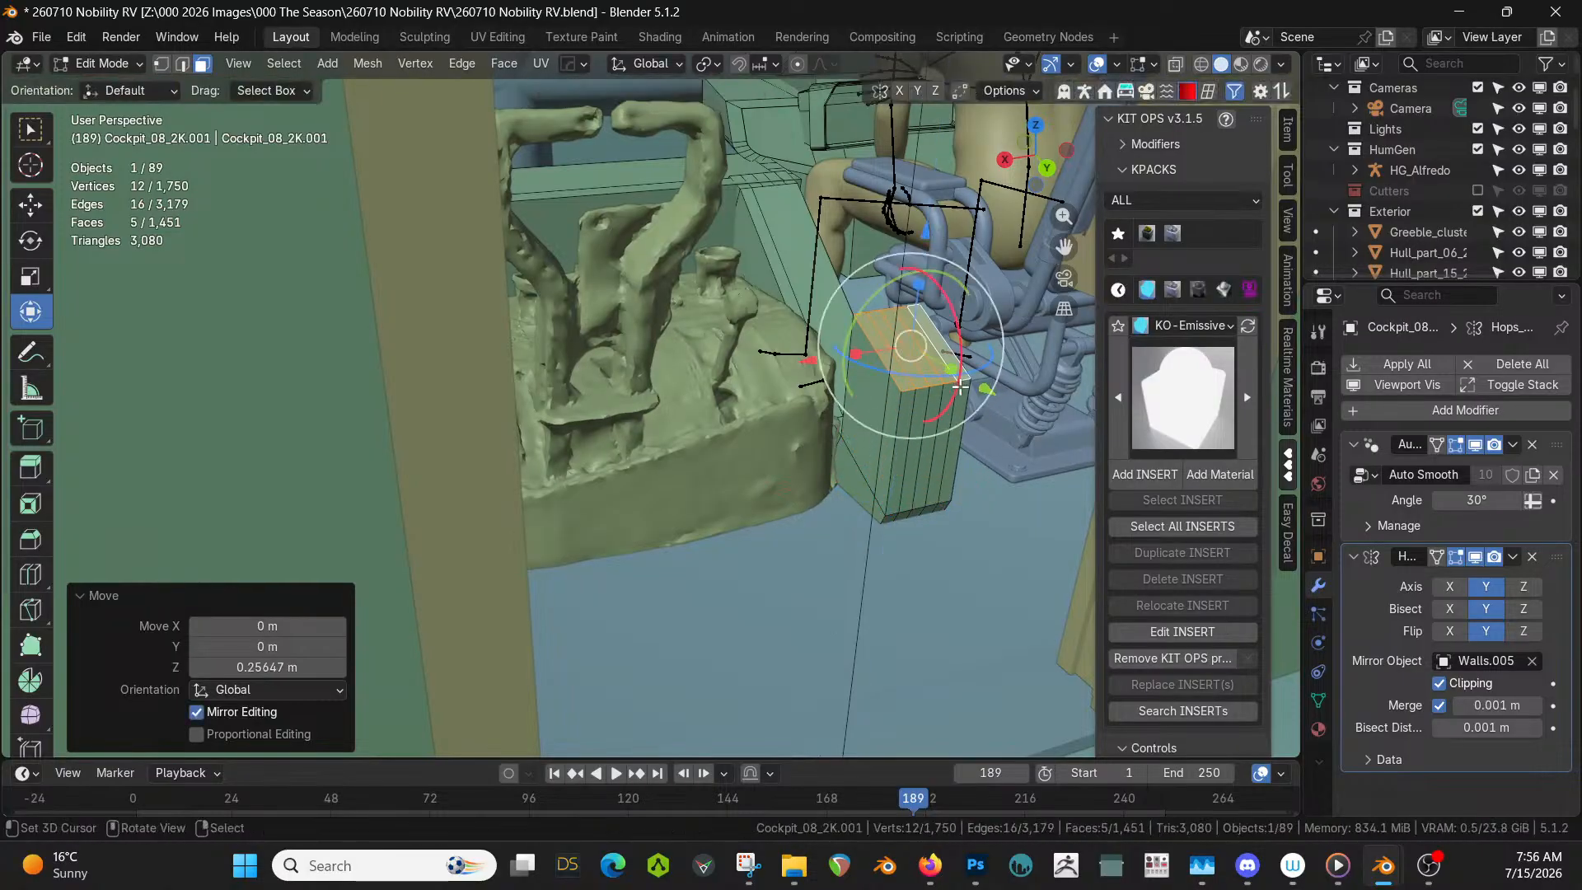
- Extrude the raised block's inner side face about 0.198 m toward the middle, behind the brake console
right_click(869, 396)
middle_click_drag(869, 396, 820, 458)
key("e")
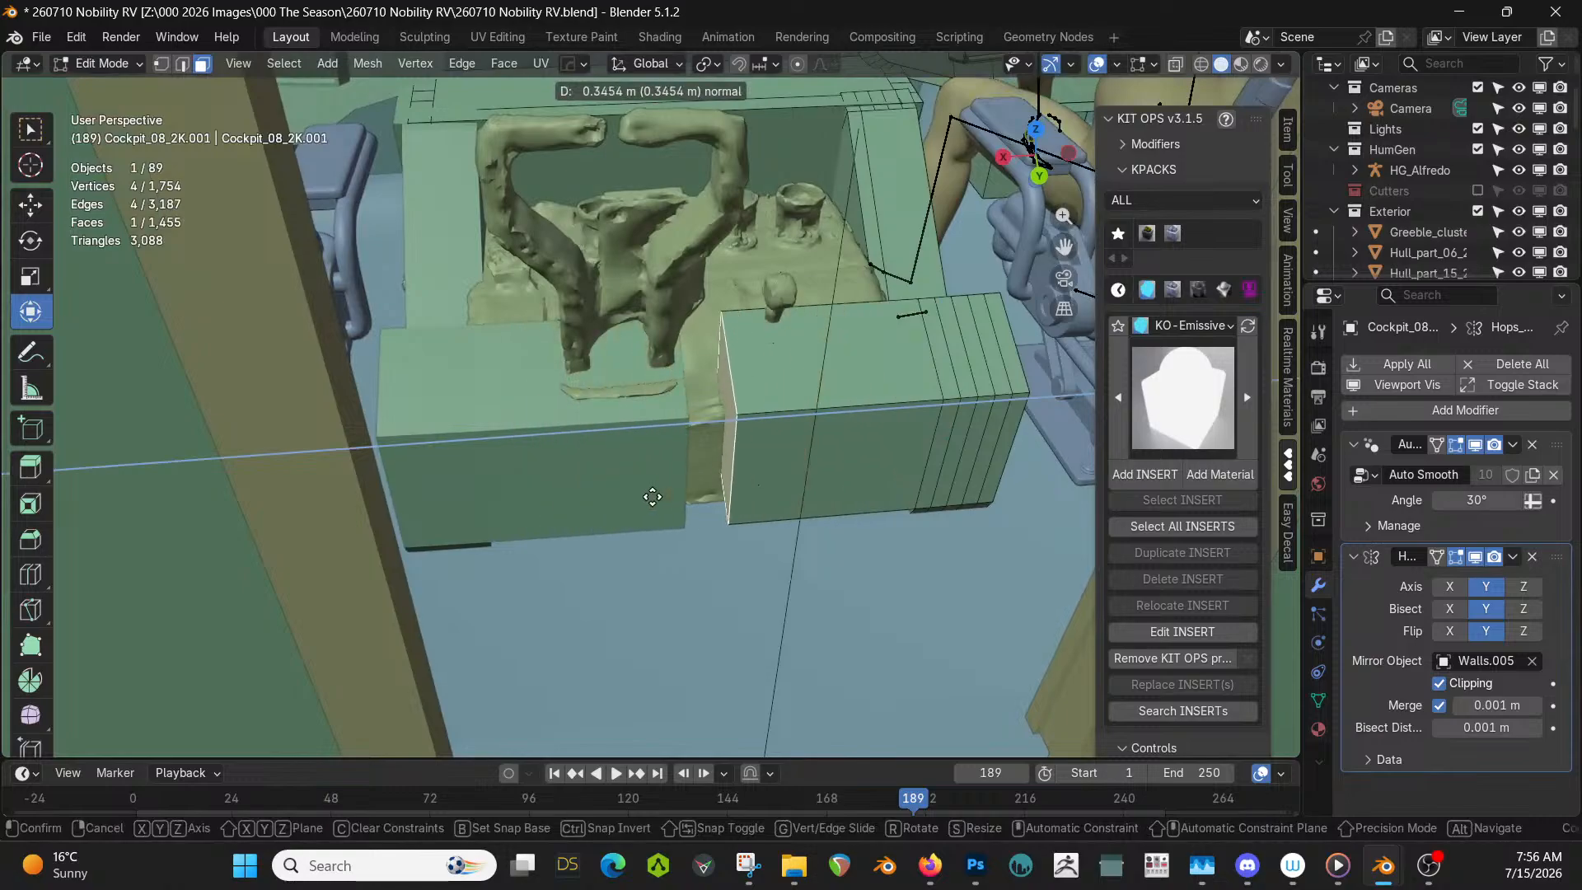
left_click(743, 502)
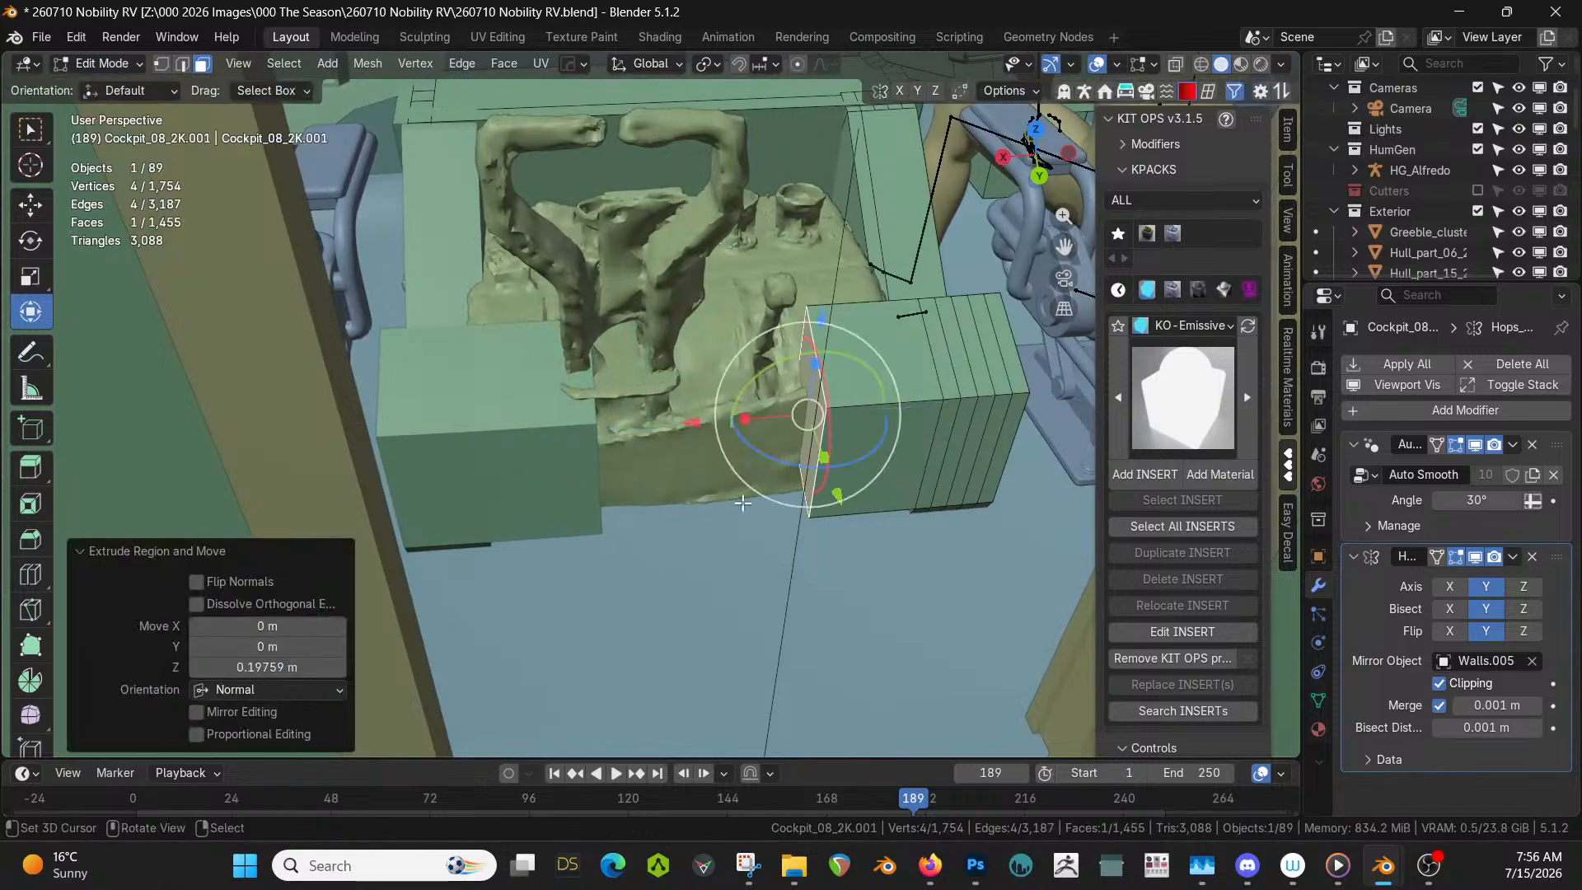
- In top view, leave mesh editing and hide the Exterior collection and Walls.005 to expose the cockpit interior
key("KP_7")
scroll(745, 500, "up", 6)
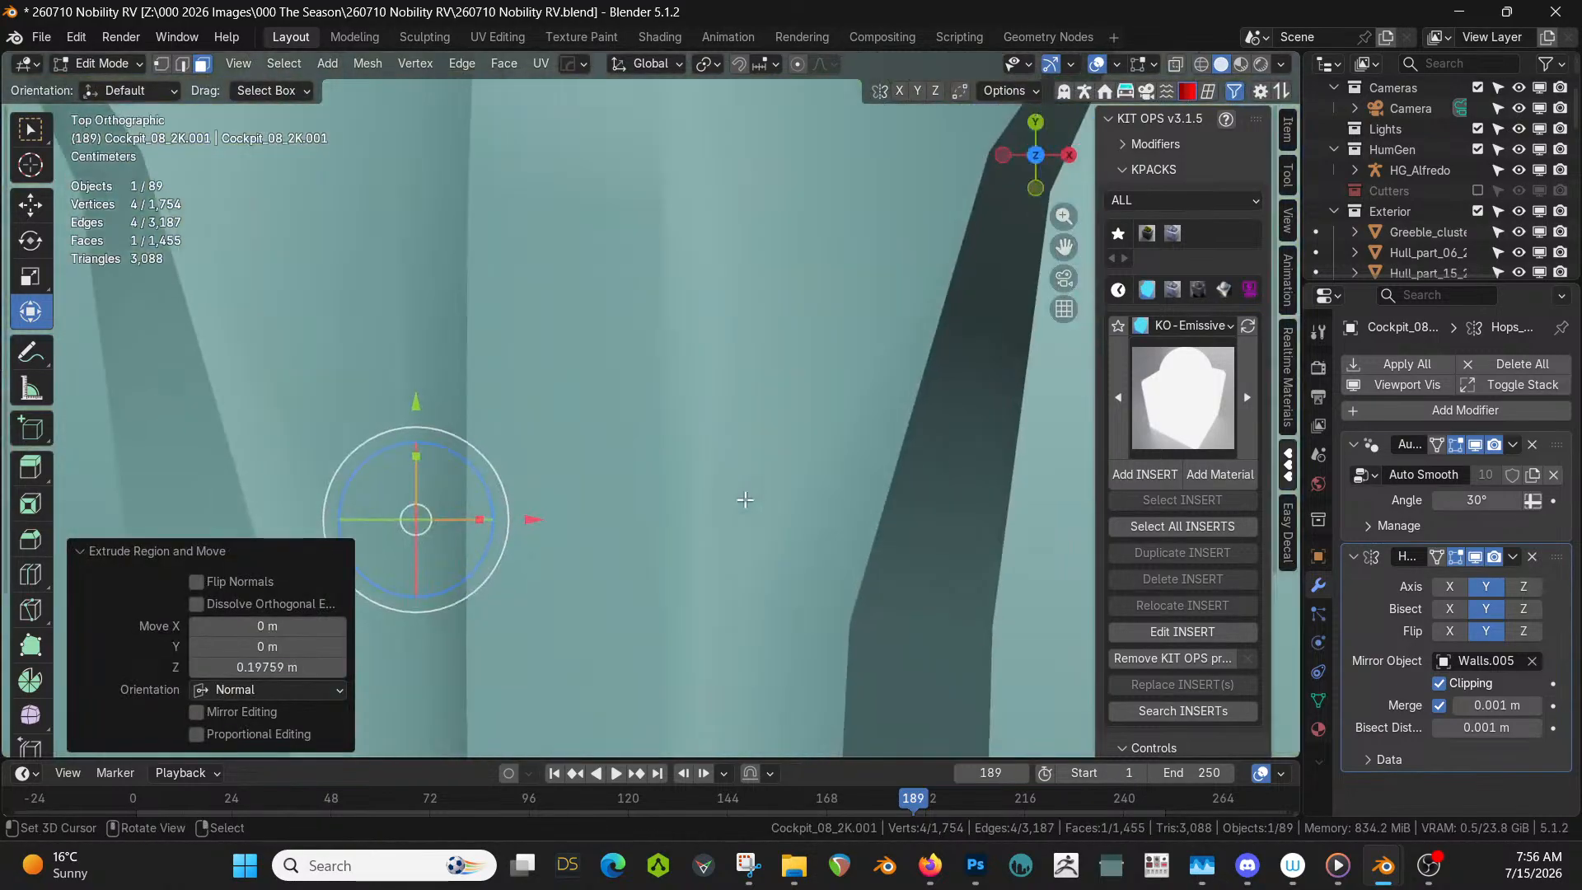
scroll(746, 499, "down", 6)
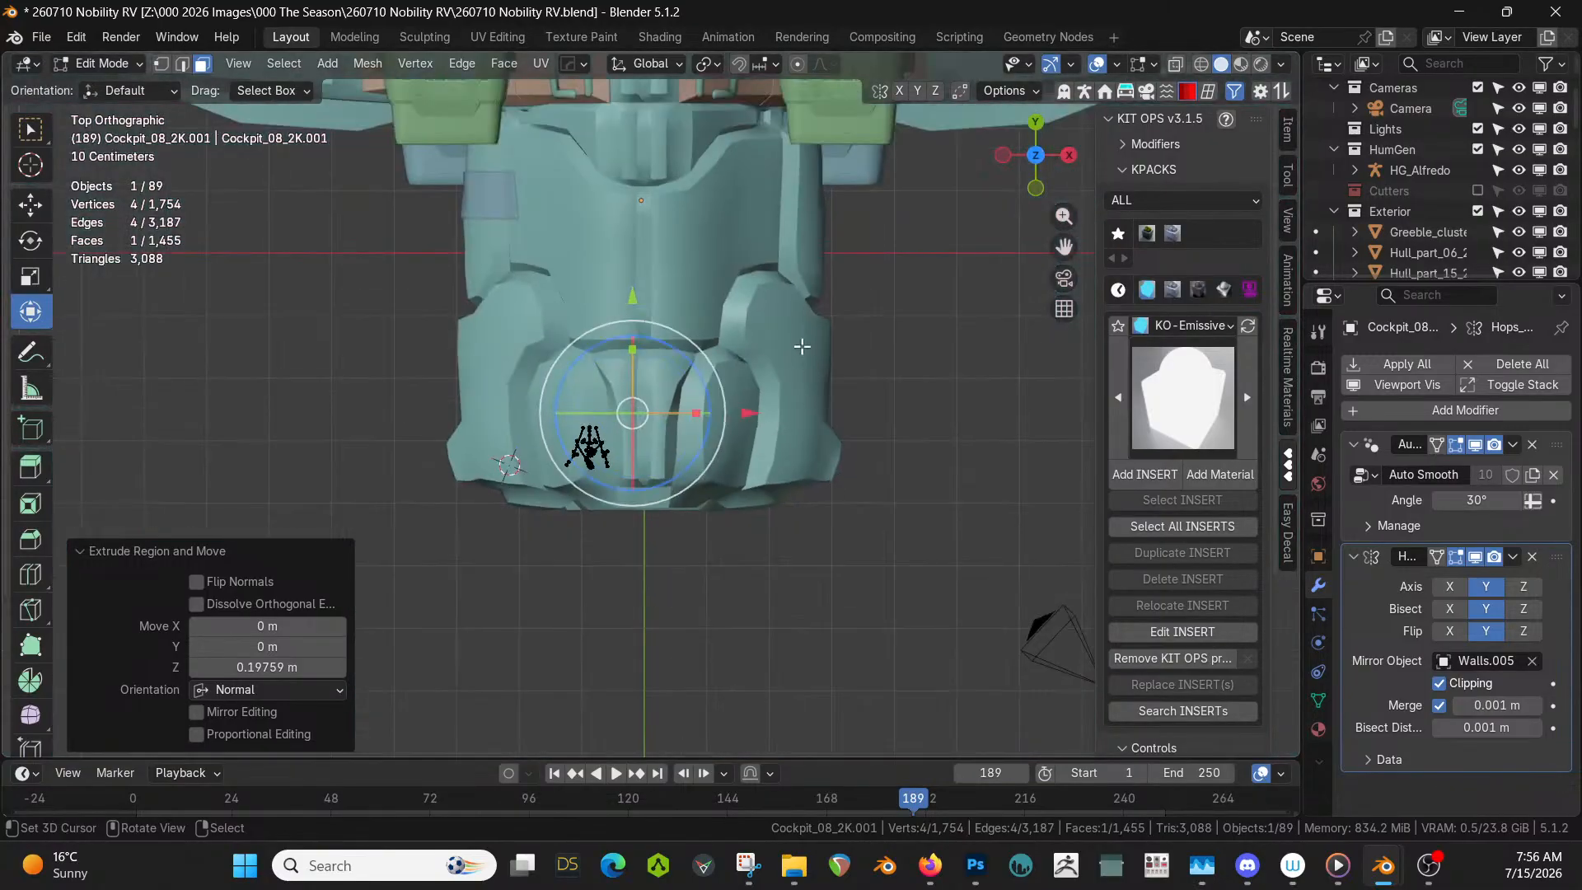
key("alt+a")
key("Tab")
left_click(785, 351)
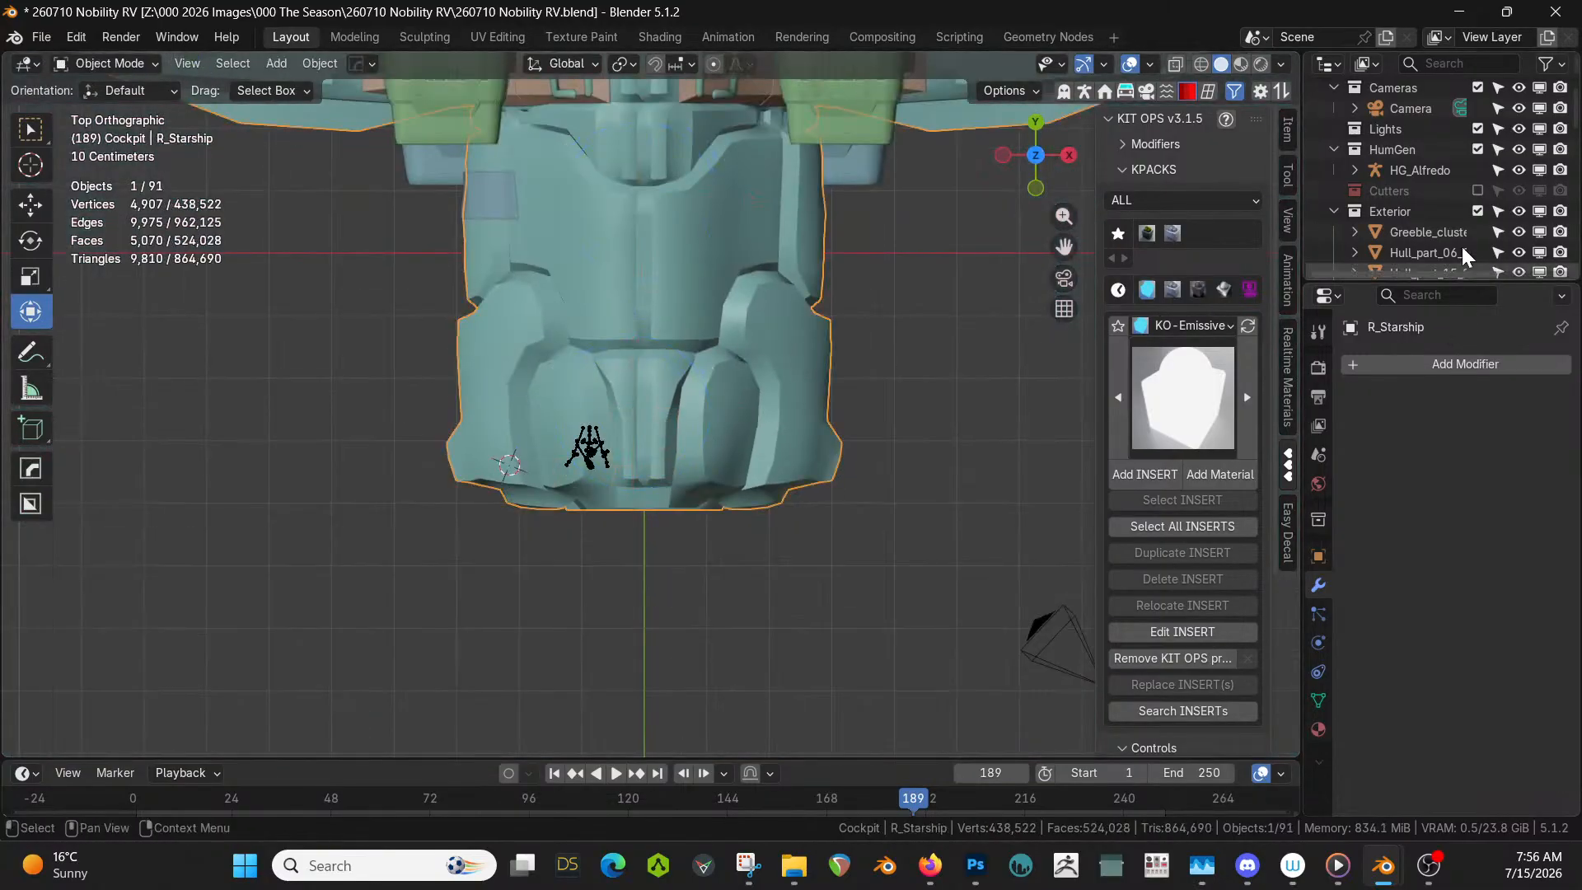
scroll(1471, 154, "down", 3)
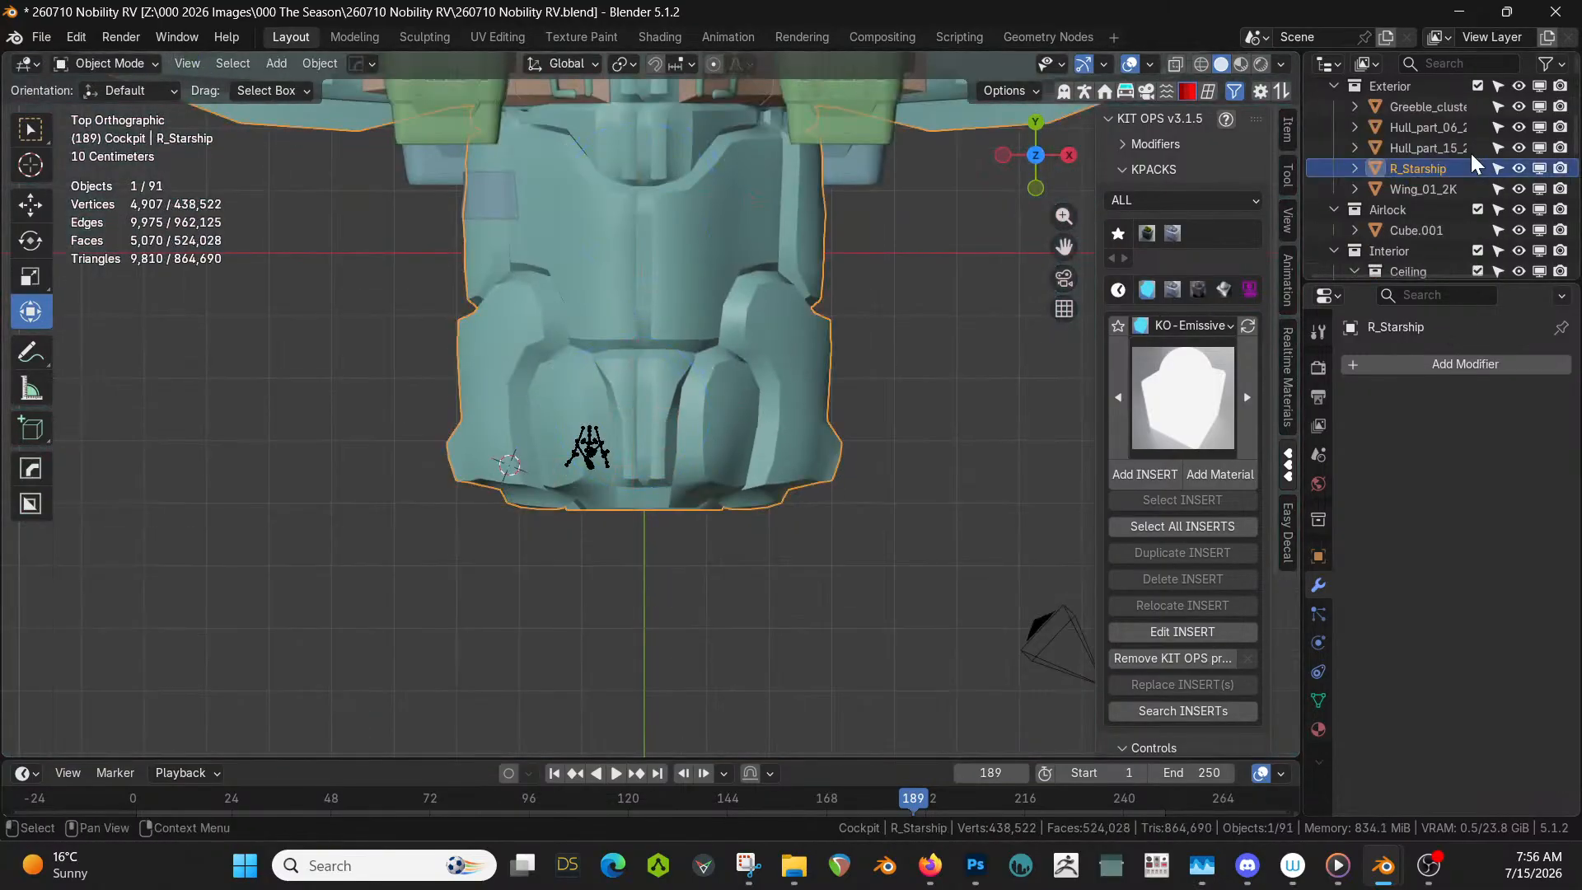
left_click(1478, 86)
left_click(770, 407)
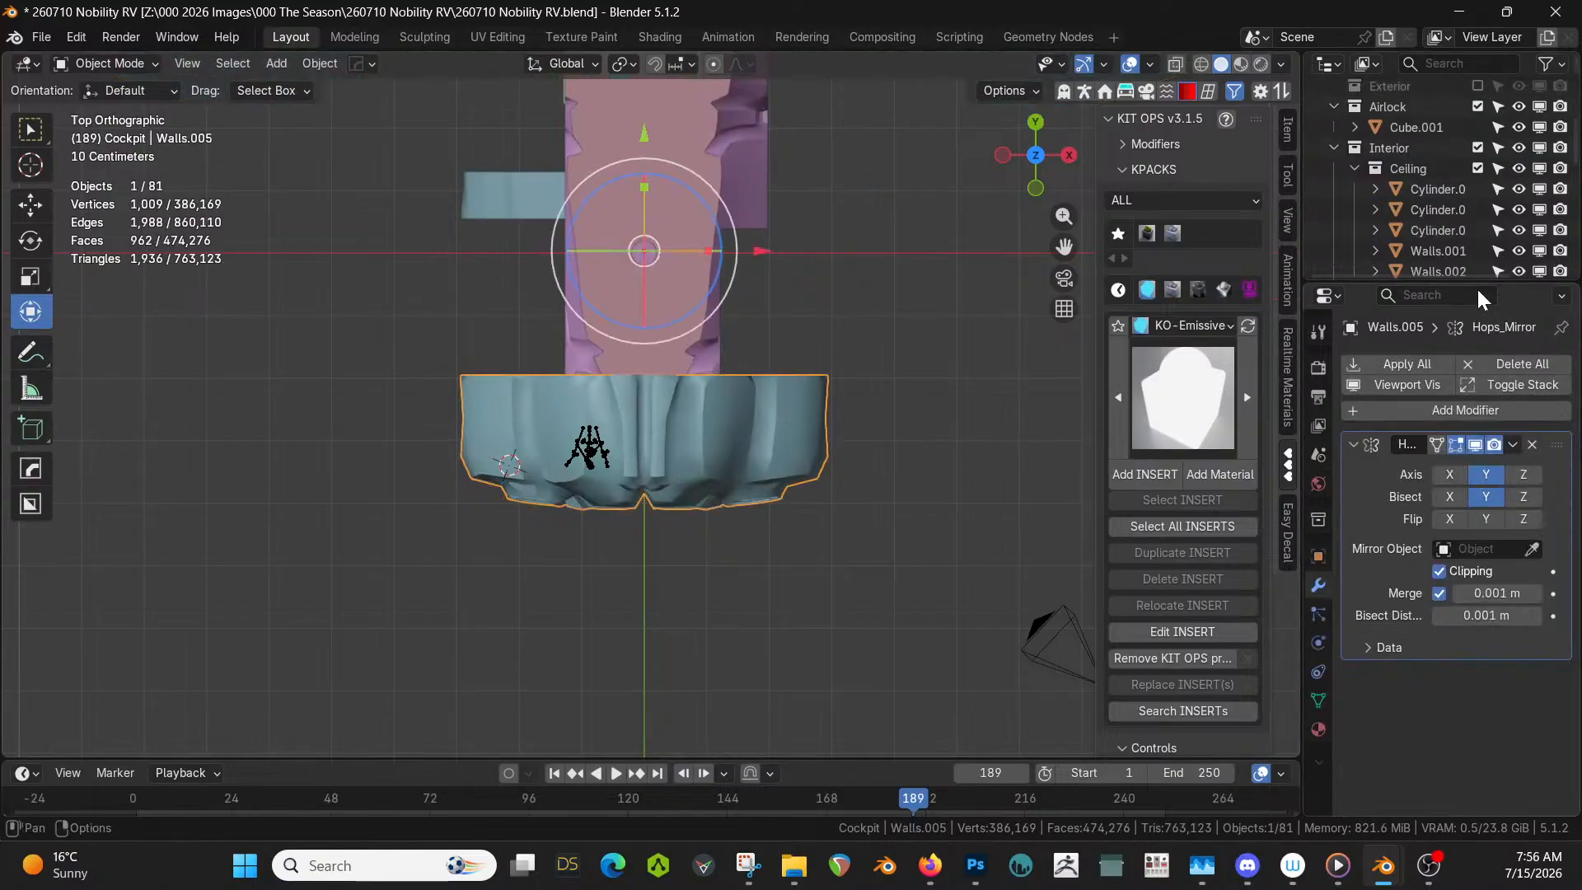
scroll(1492, 198, "down", 3)
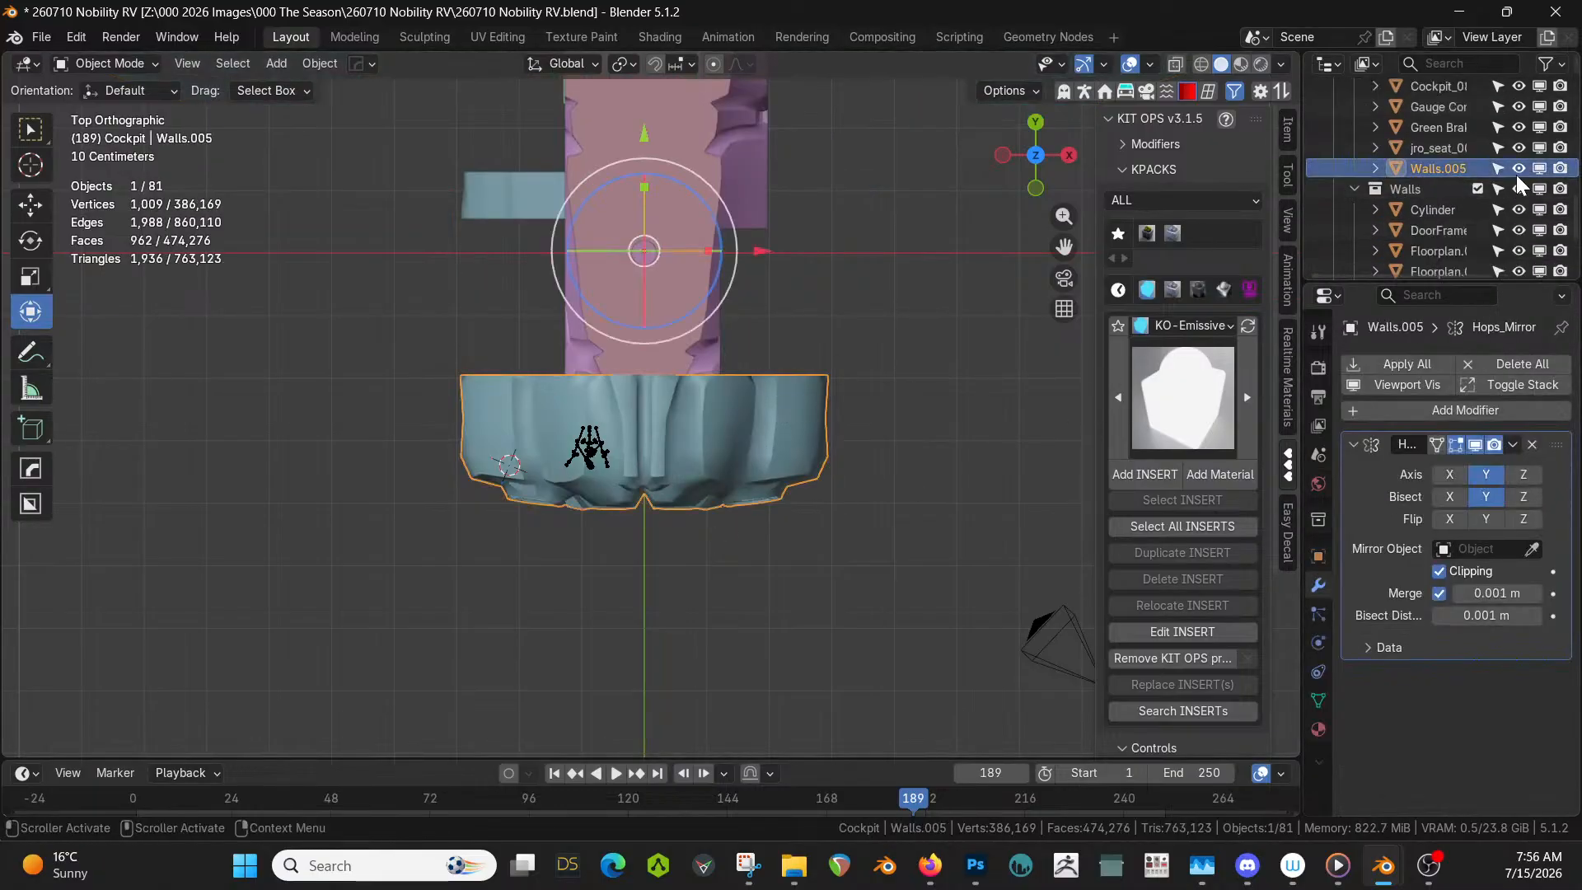
left_click(1519, 168)
scroll(900, 478, "up", 5)
scroll(849, 514, "up", 2)
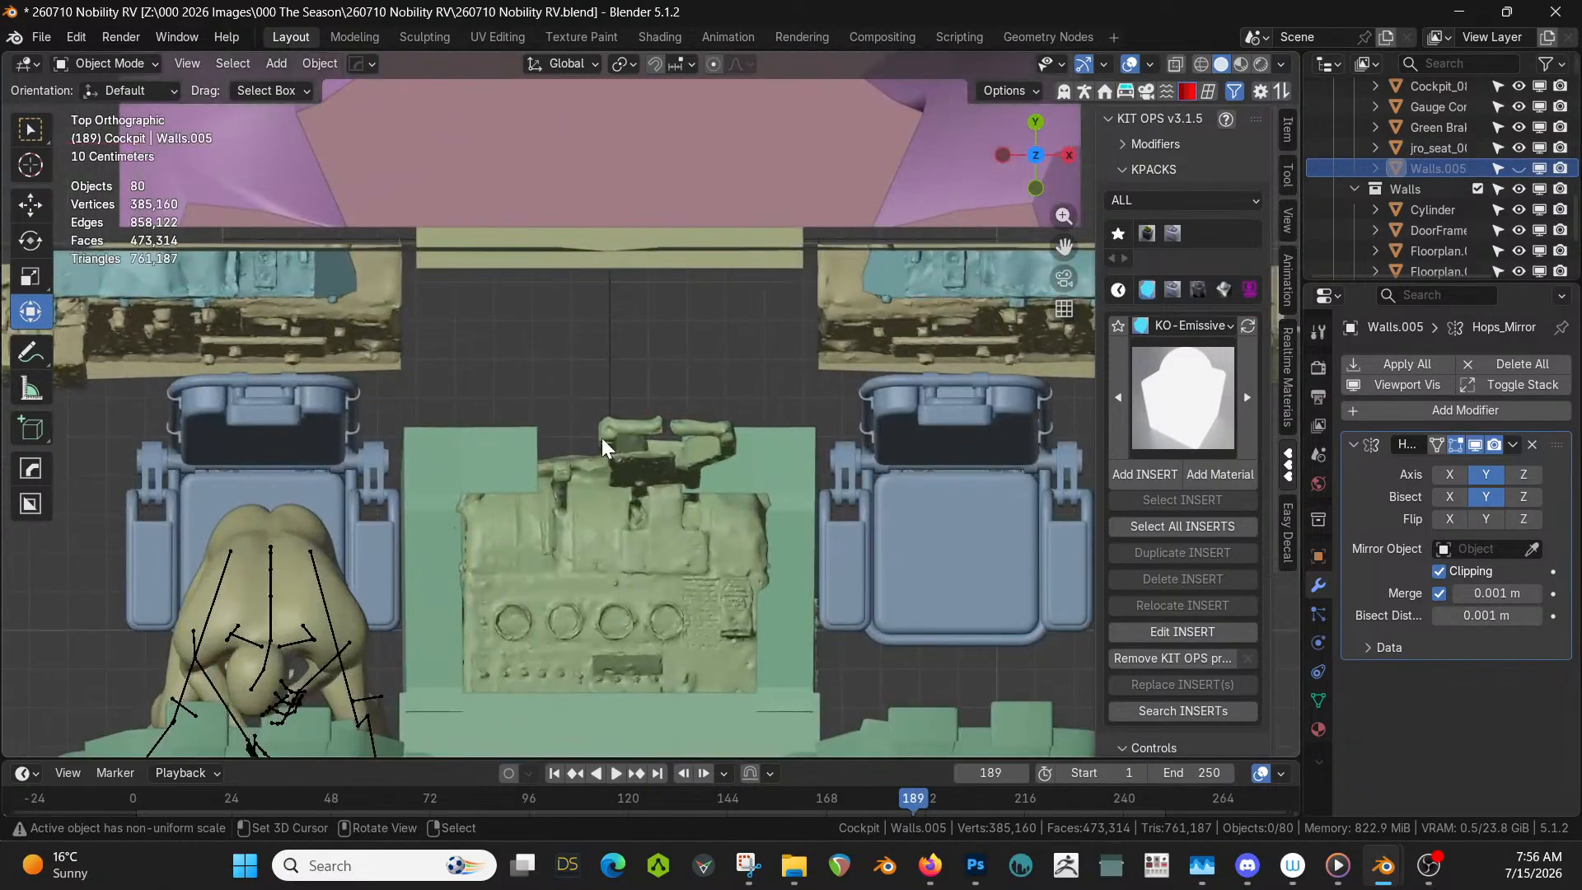
- Move the inner end face of the cockpit frame's block behind the brake console about 0.077 m along Y
left_click(482, 450)
key("Tab")
middle_click_drag(532, 463, 523, 399)
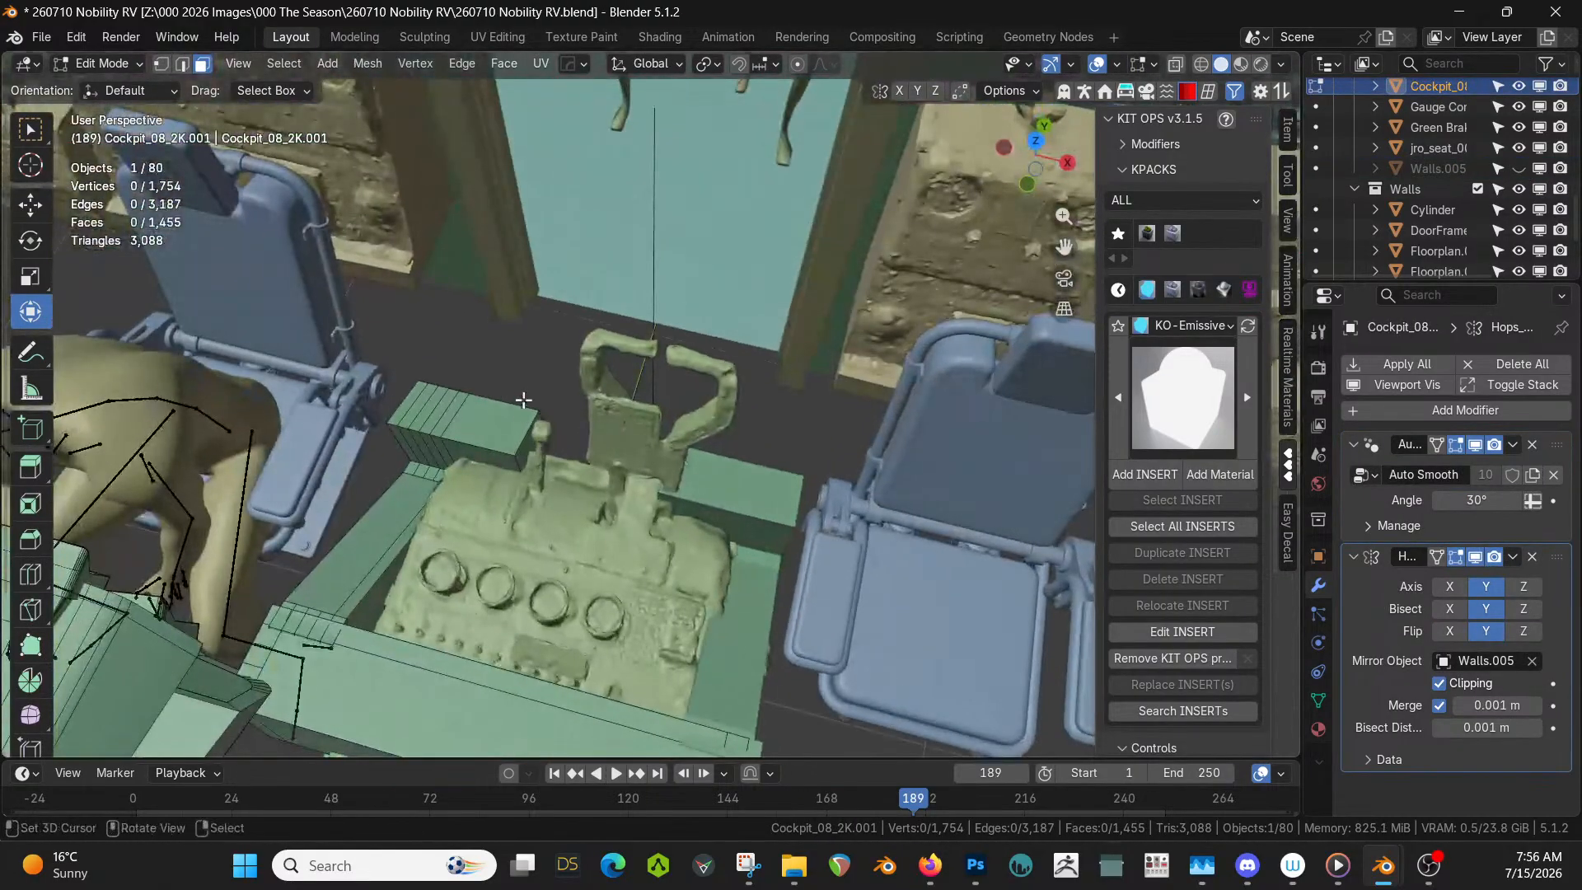
left_click(531, 448)
key("KP_7")
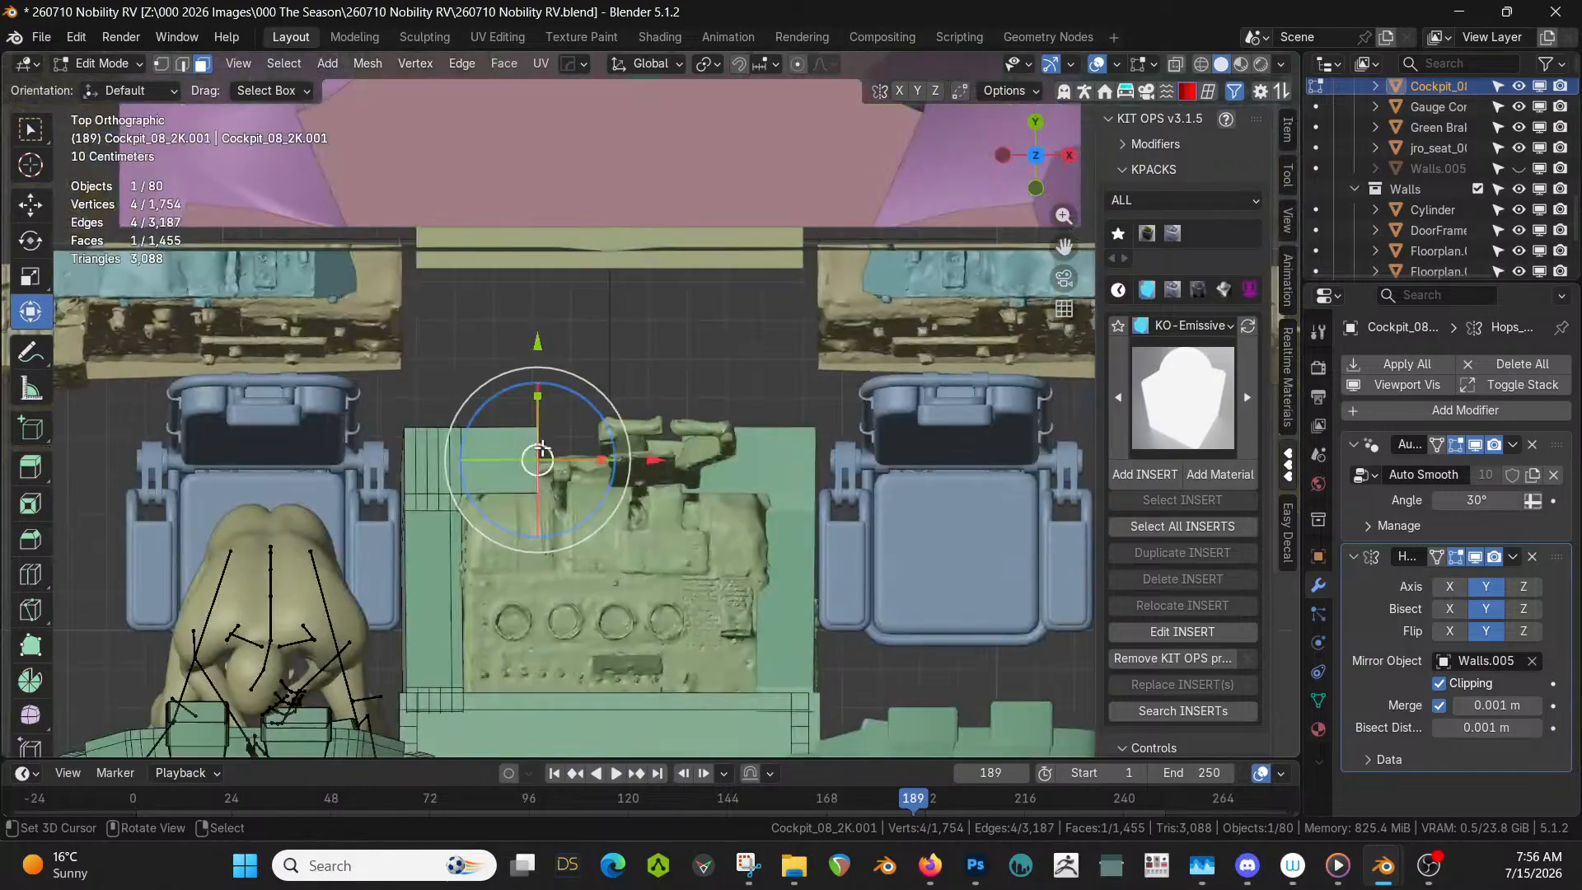
key("g")
key("y")
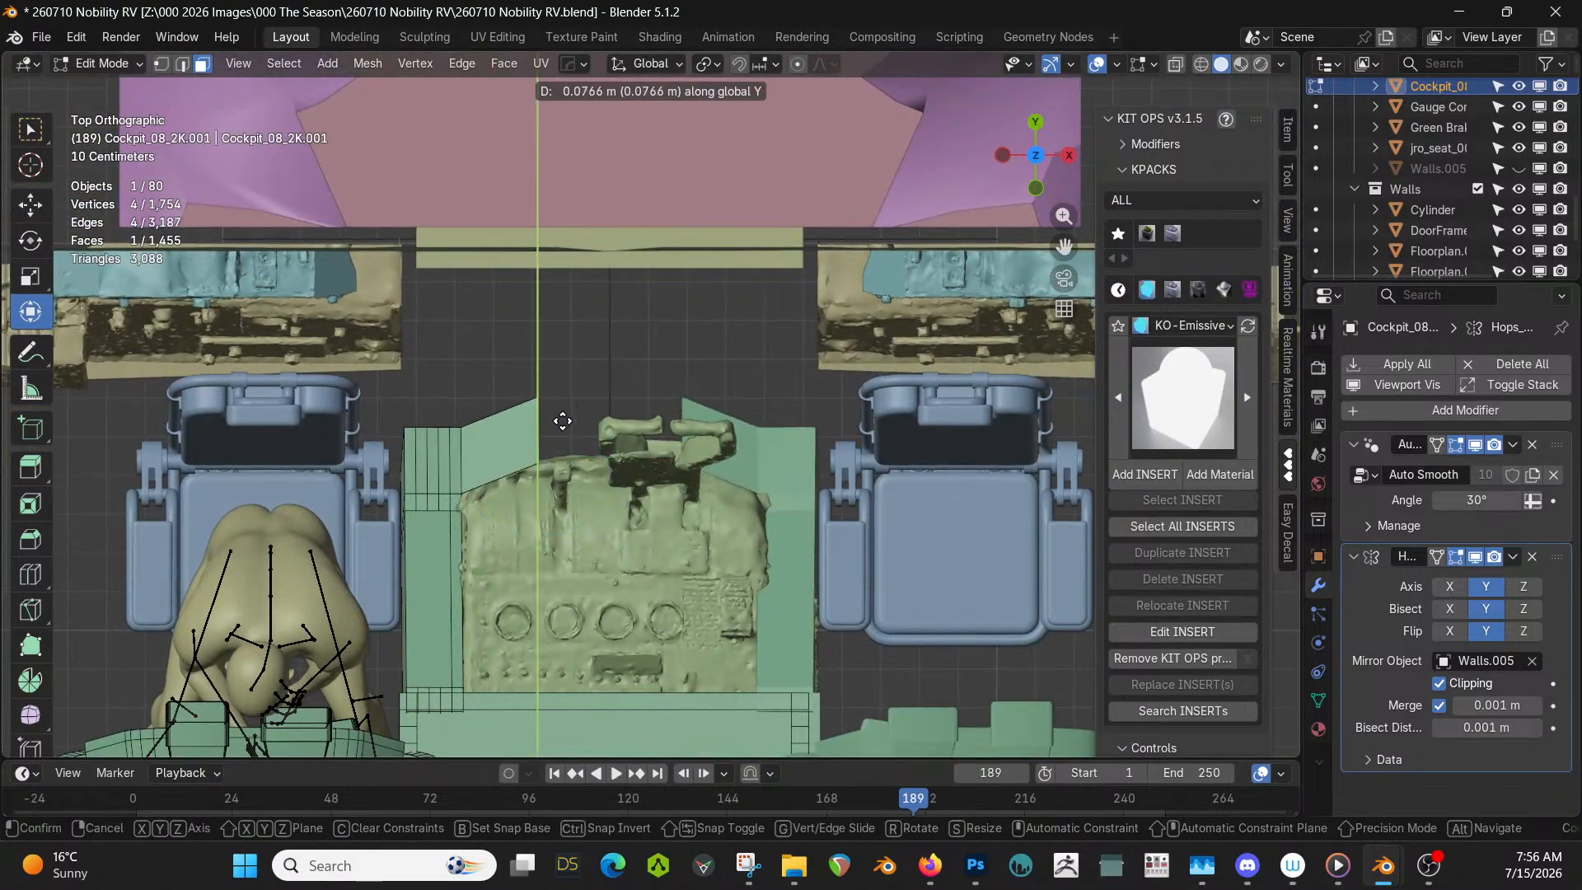
left_click(567, 419)
- Extrude that end face to the center line so it meets its mirrored half behind the brake console
key("e")
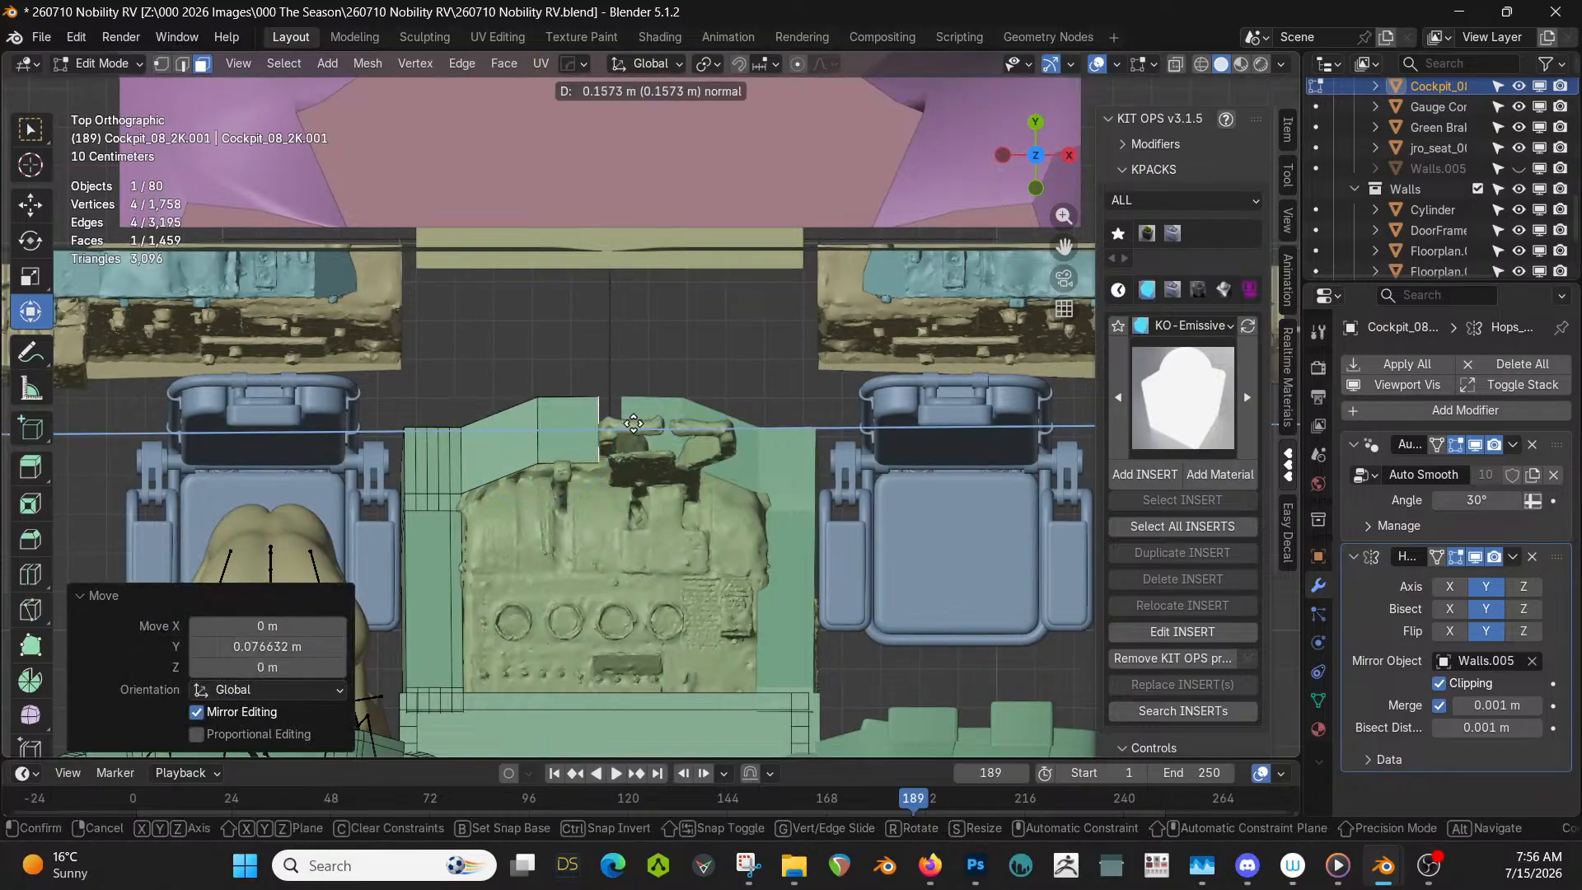
left_click(661, 423)
key("Tab")
middle_click_drag(666, 431, 879, 357)
key("Tab")
middle_click_drag(530, 552, 713, 581)
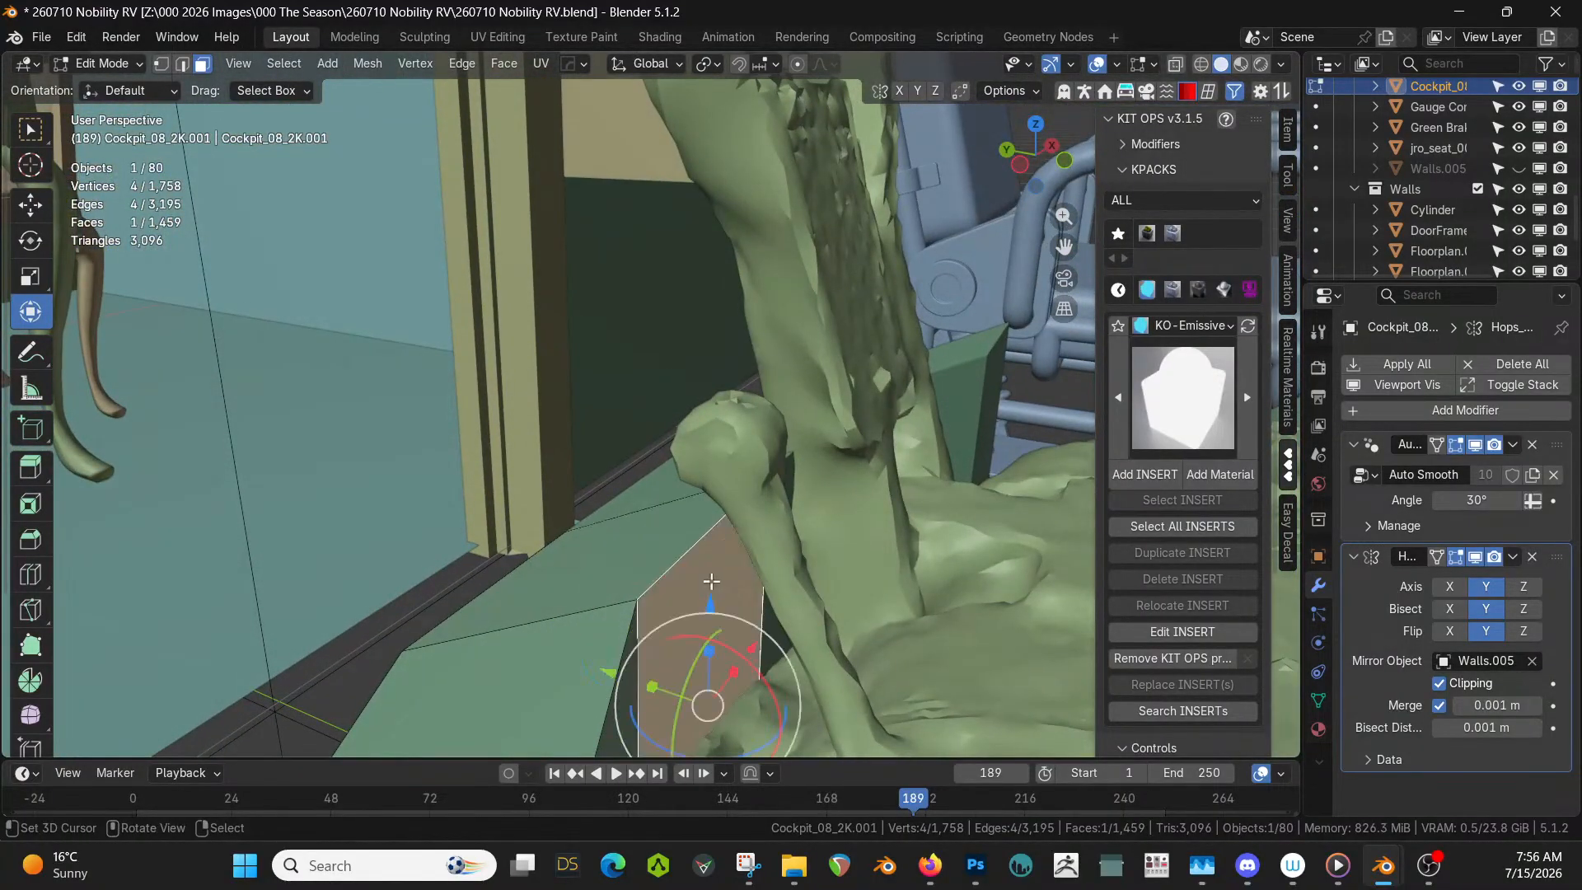
- Move the center end face and adjoining top face of the rear section about 0.037 m along Y, away from the brake console
key("e")
right_click(655, 584)
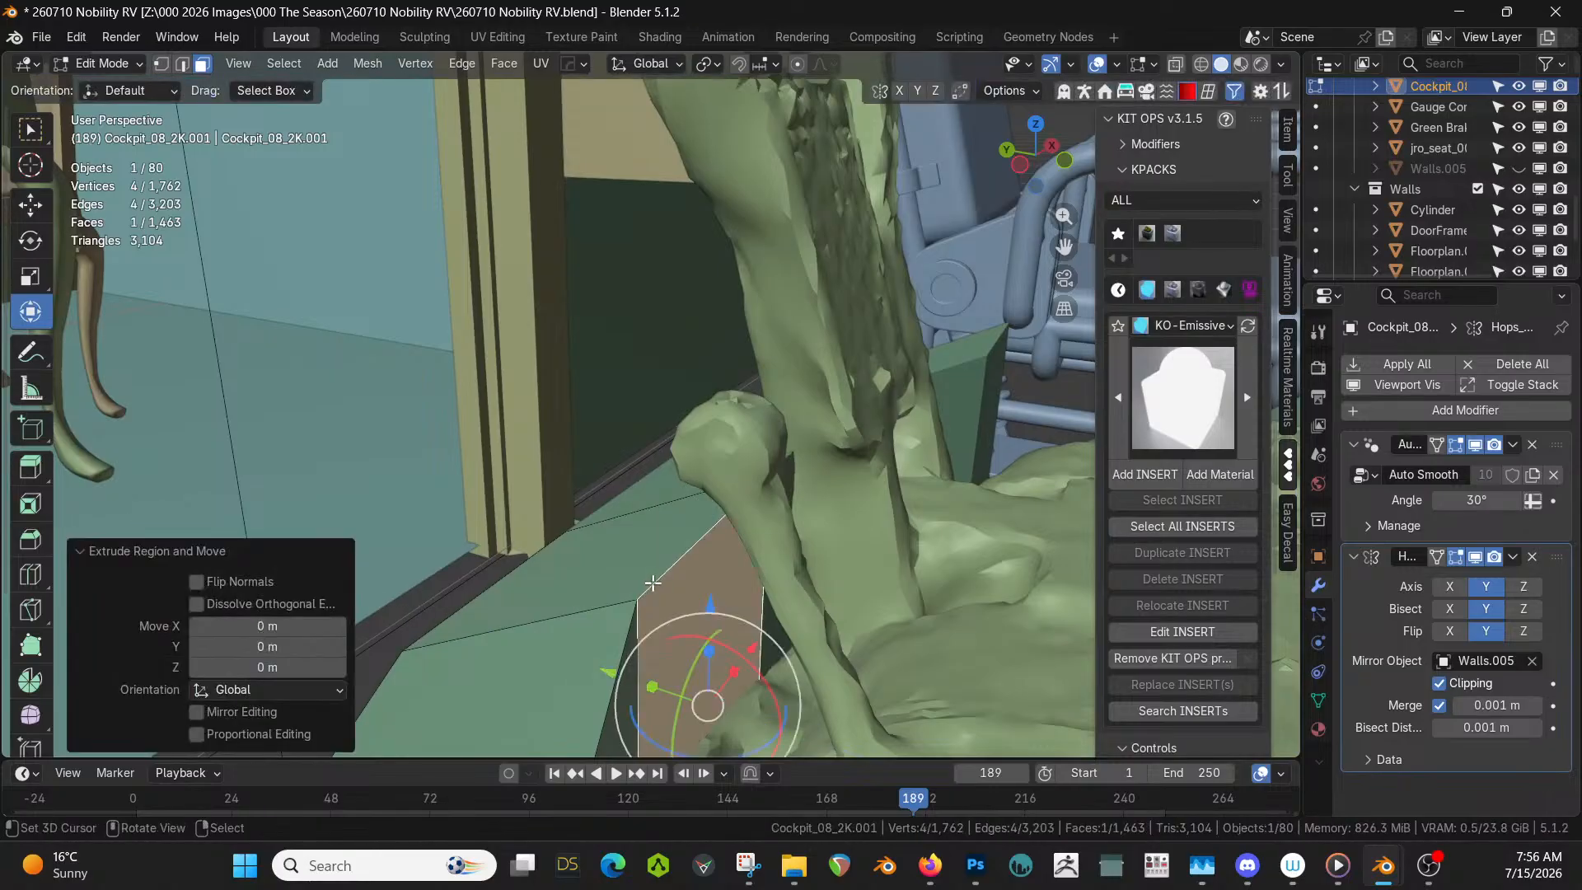
middle_click_drag(657, 583, 818, 561)
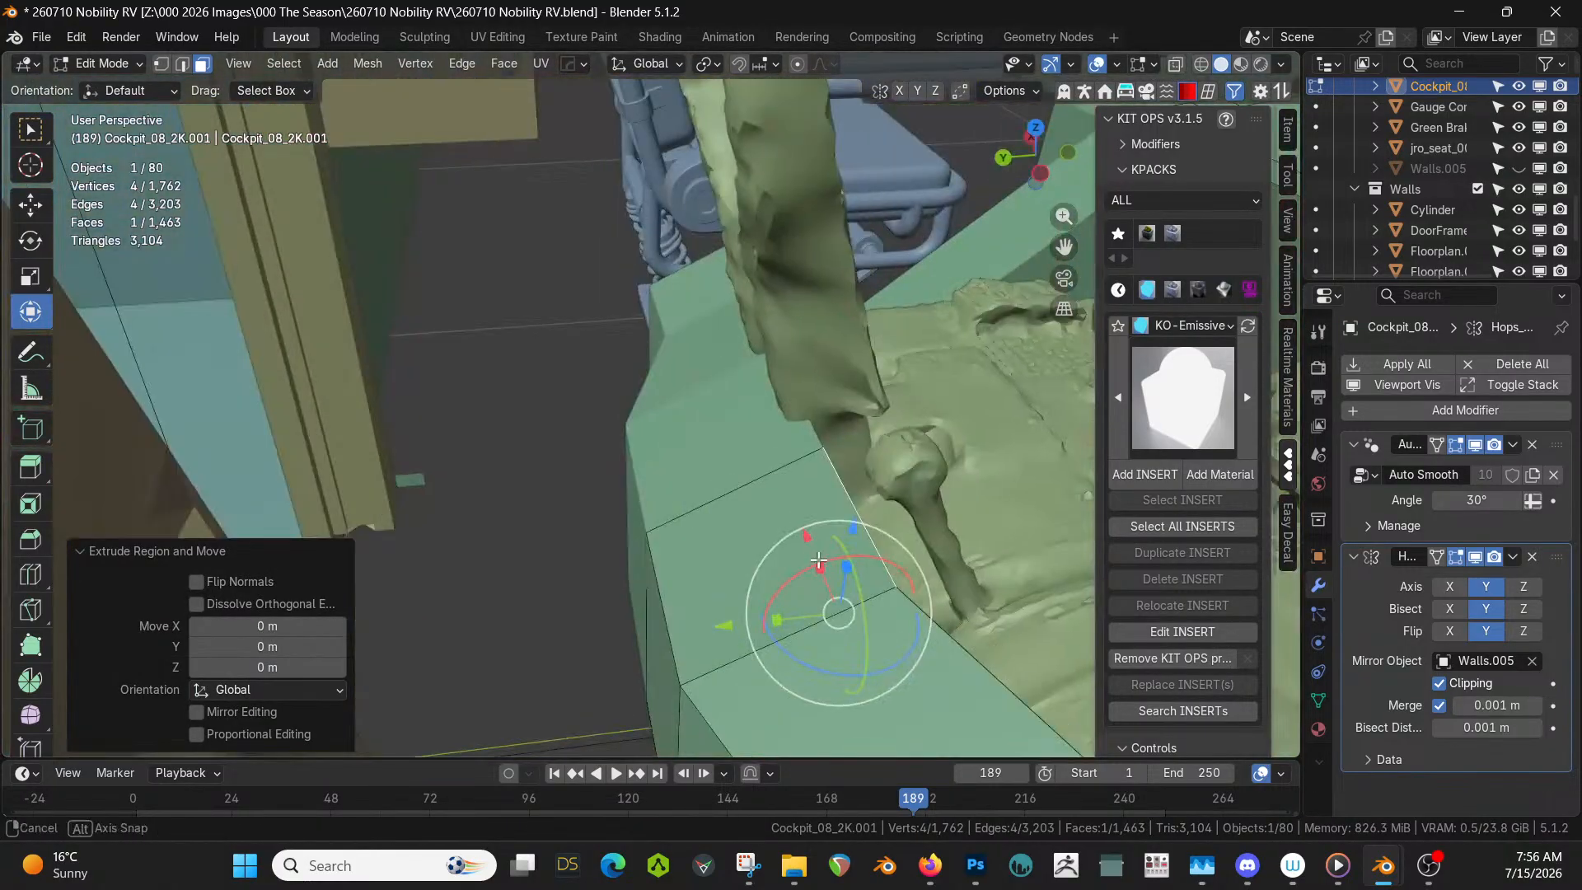
left_click(759, 480, "shift")
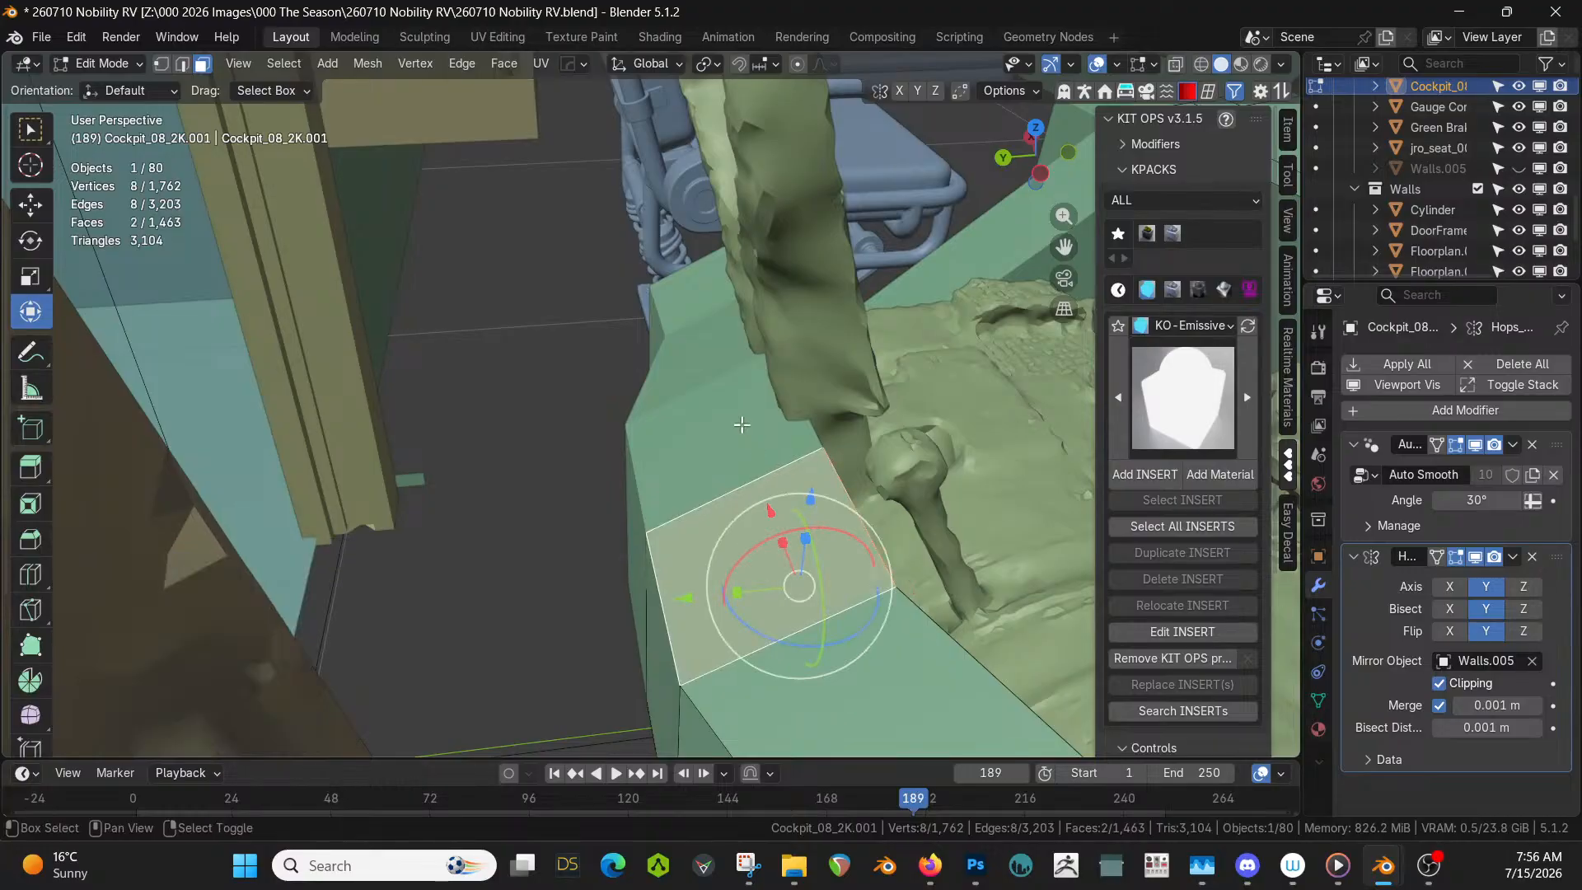
key("g")
key("y")
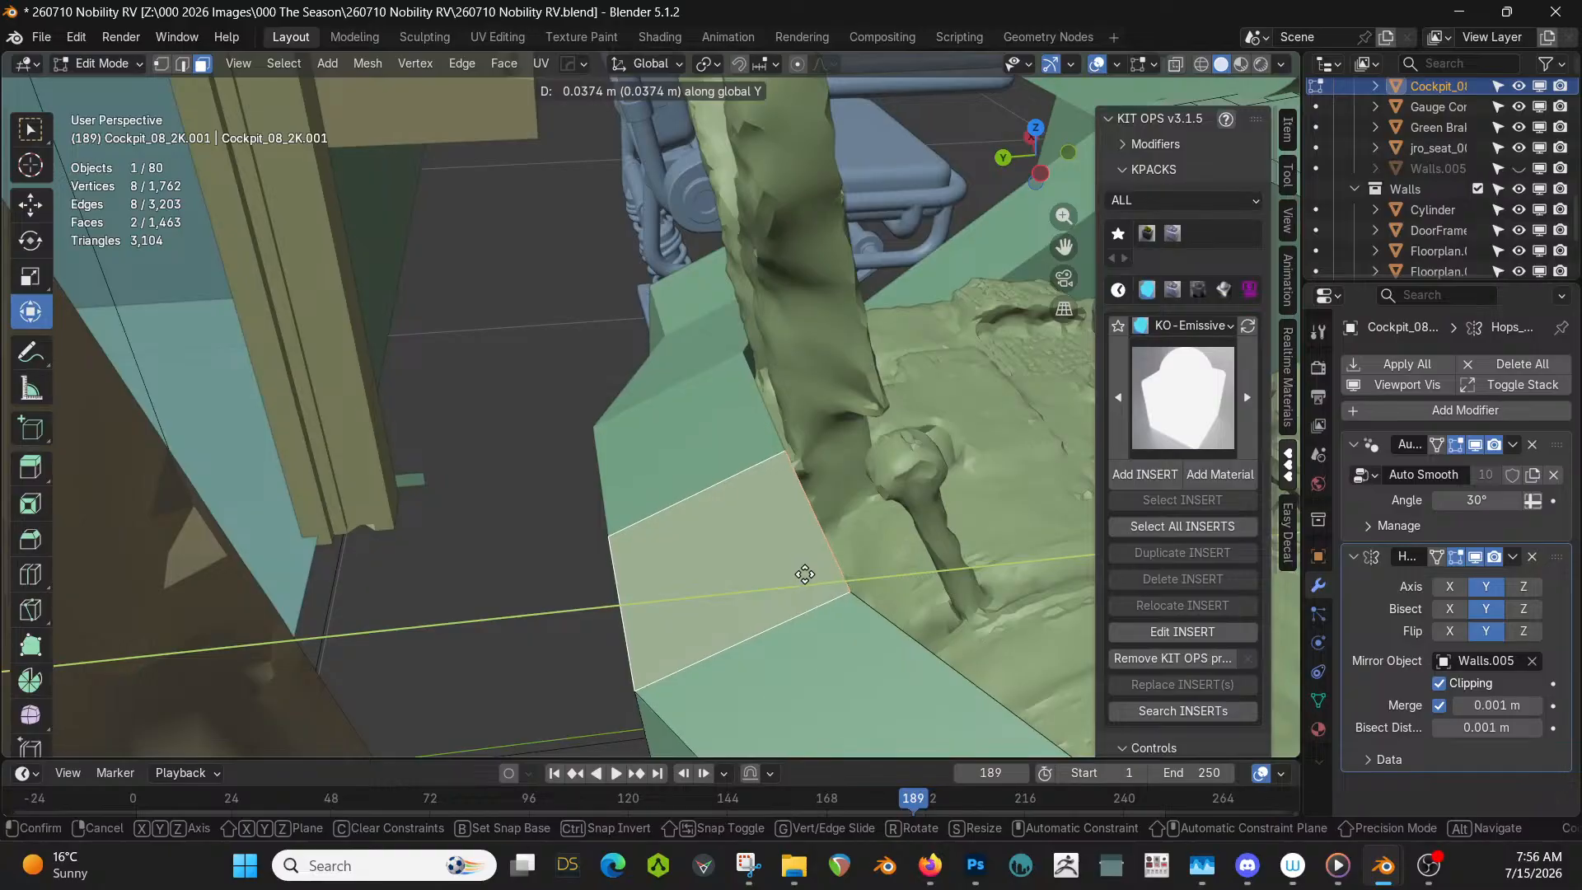
left_click(803, 571)
middle_click_drag(803, 571, 913, 560)
key("Tab")
scroll(650, 555, "down", 4)
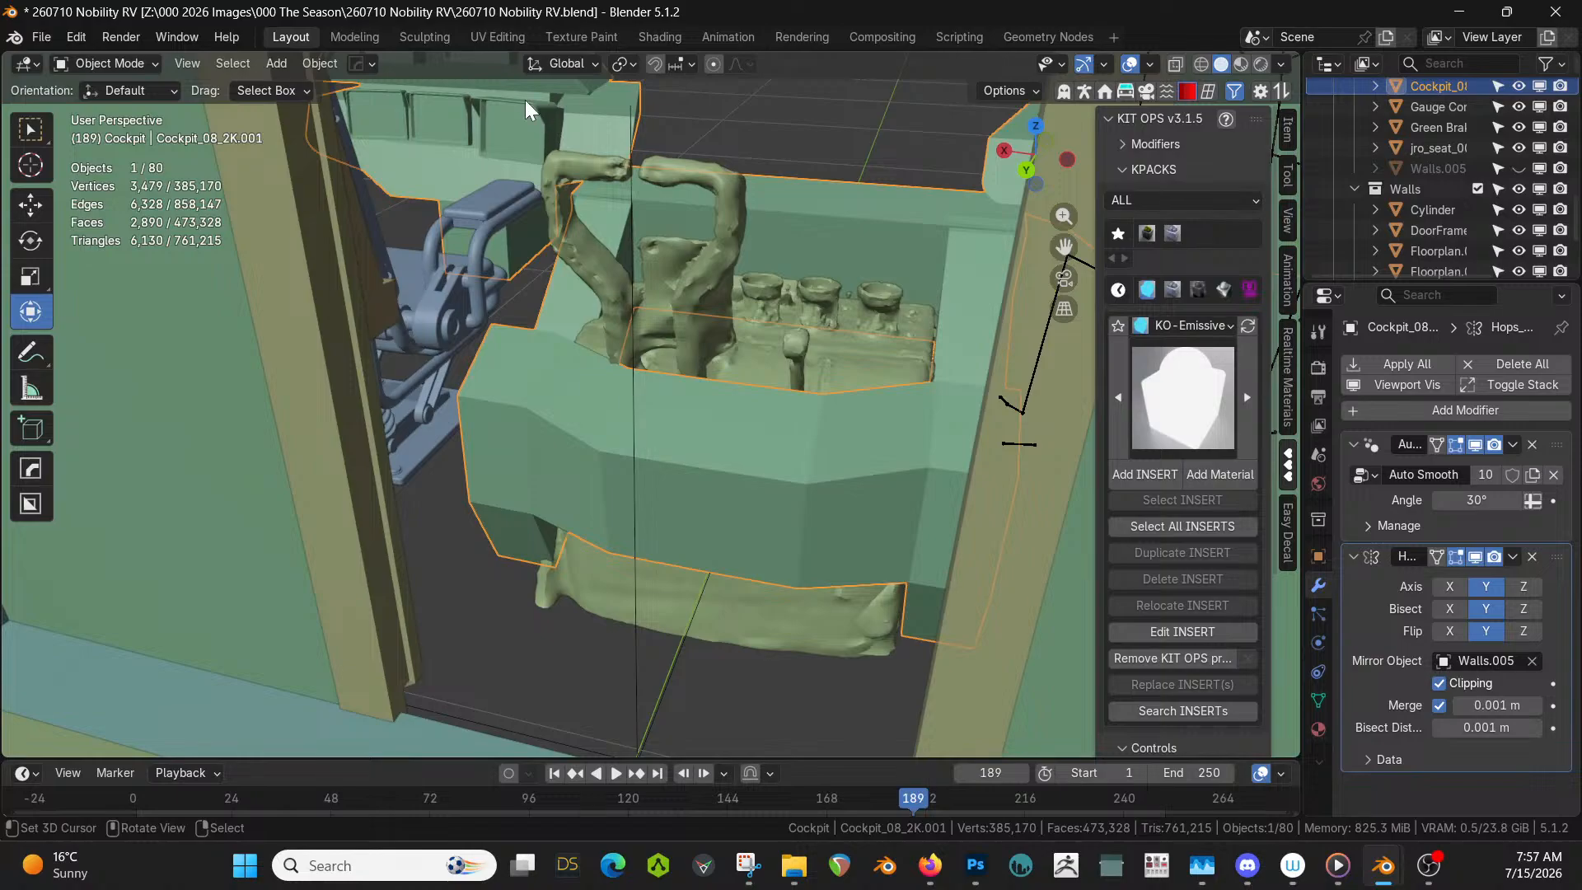
- Switch to the UV Editing workspace and isolate the cockpit frame in local view with mesh editing active
left_click(499, 39)
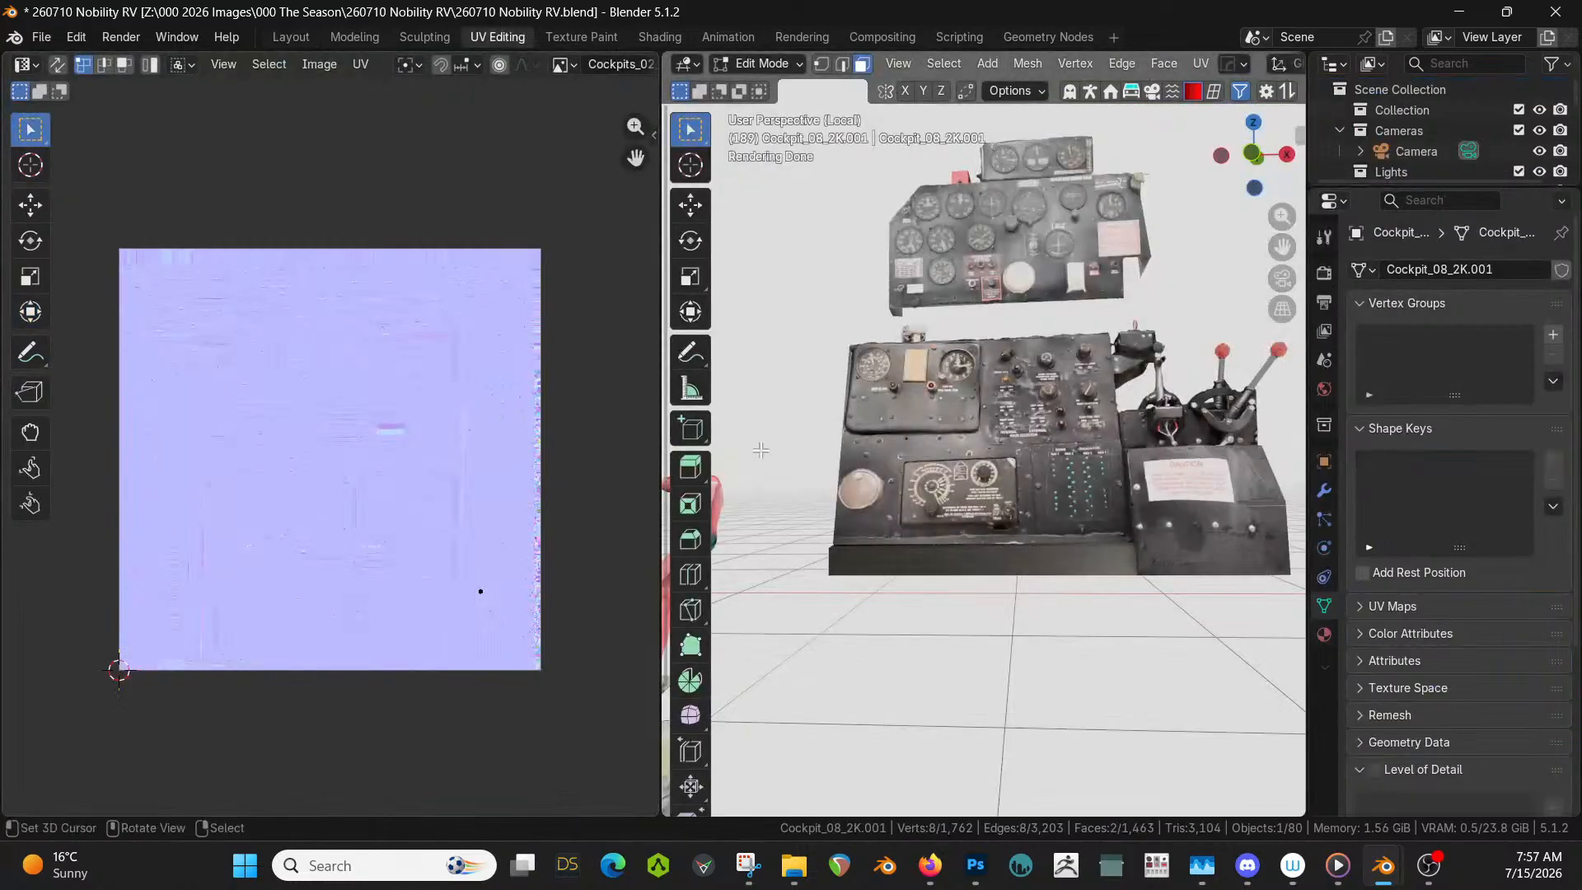
key("KP_Divide")
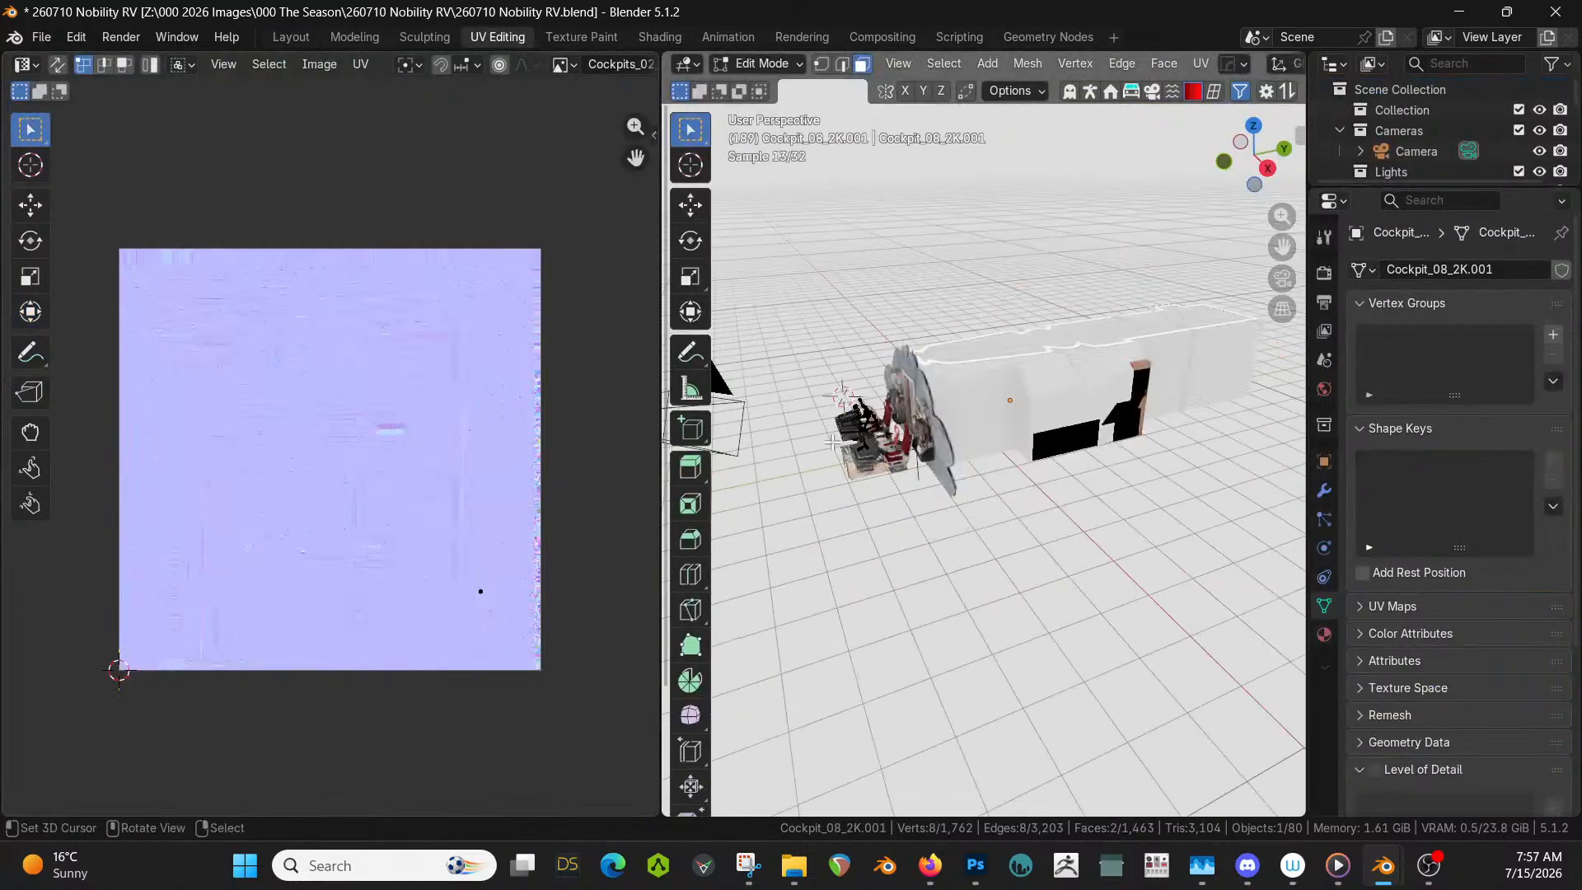
key("KP_Divide")
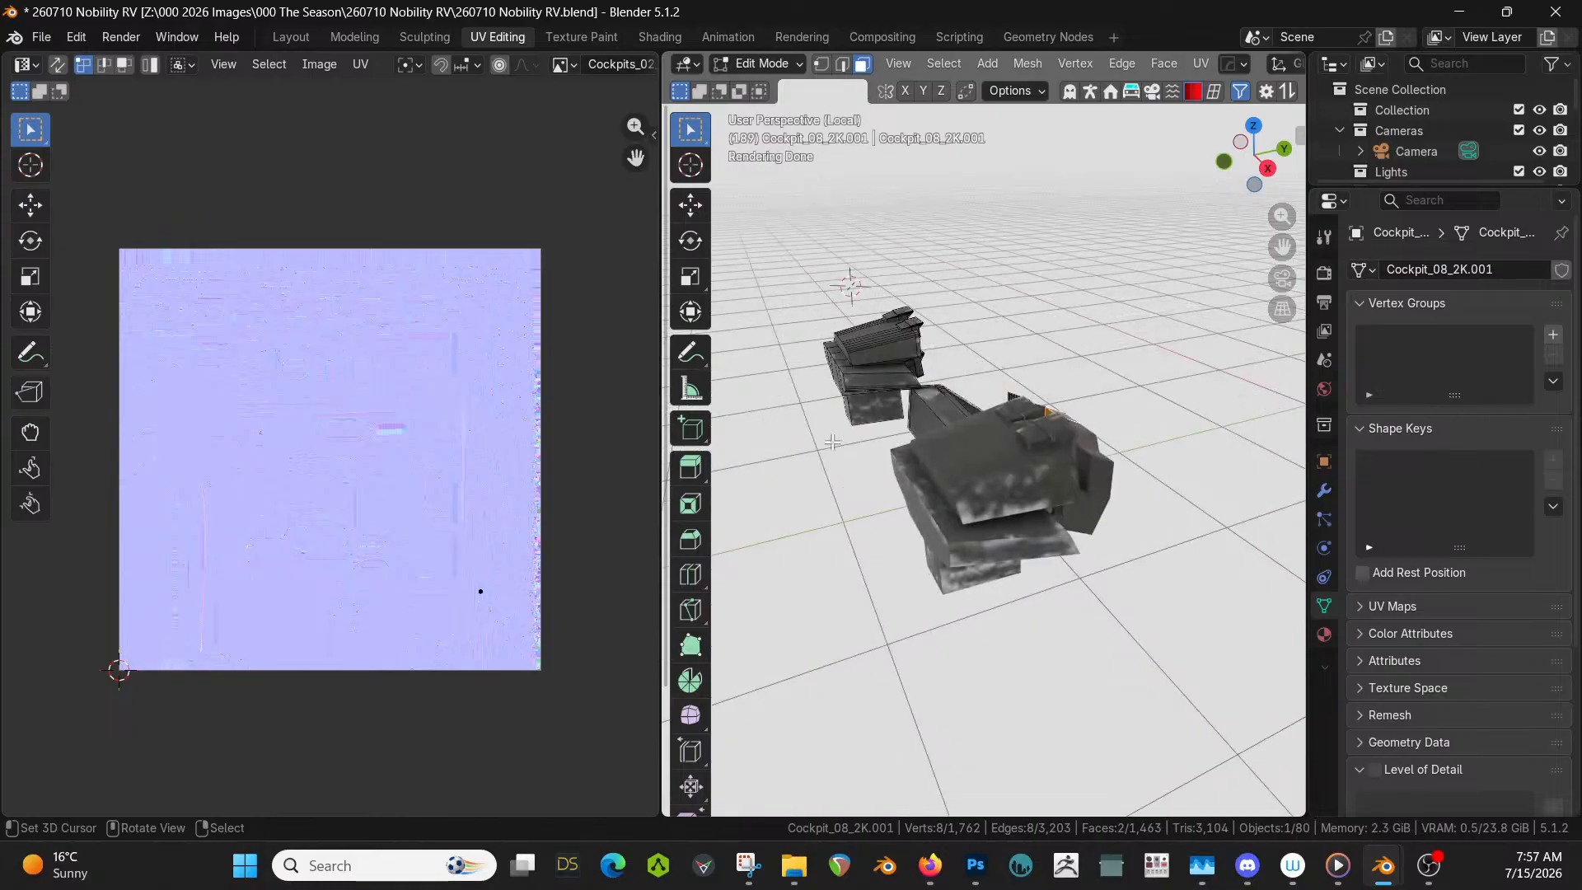
middle_click_drag(832, 442, 828, 454)
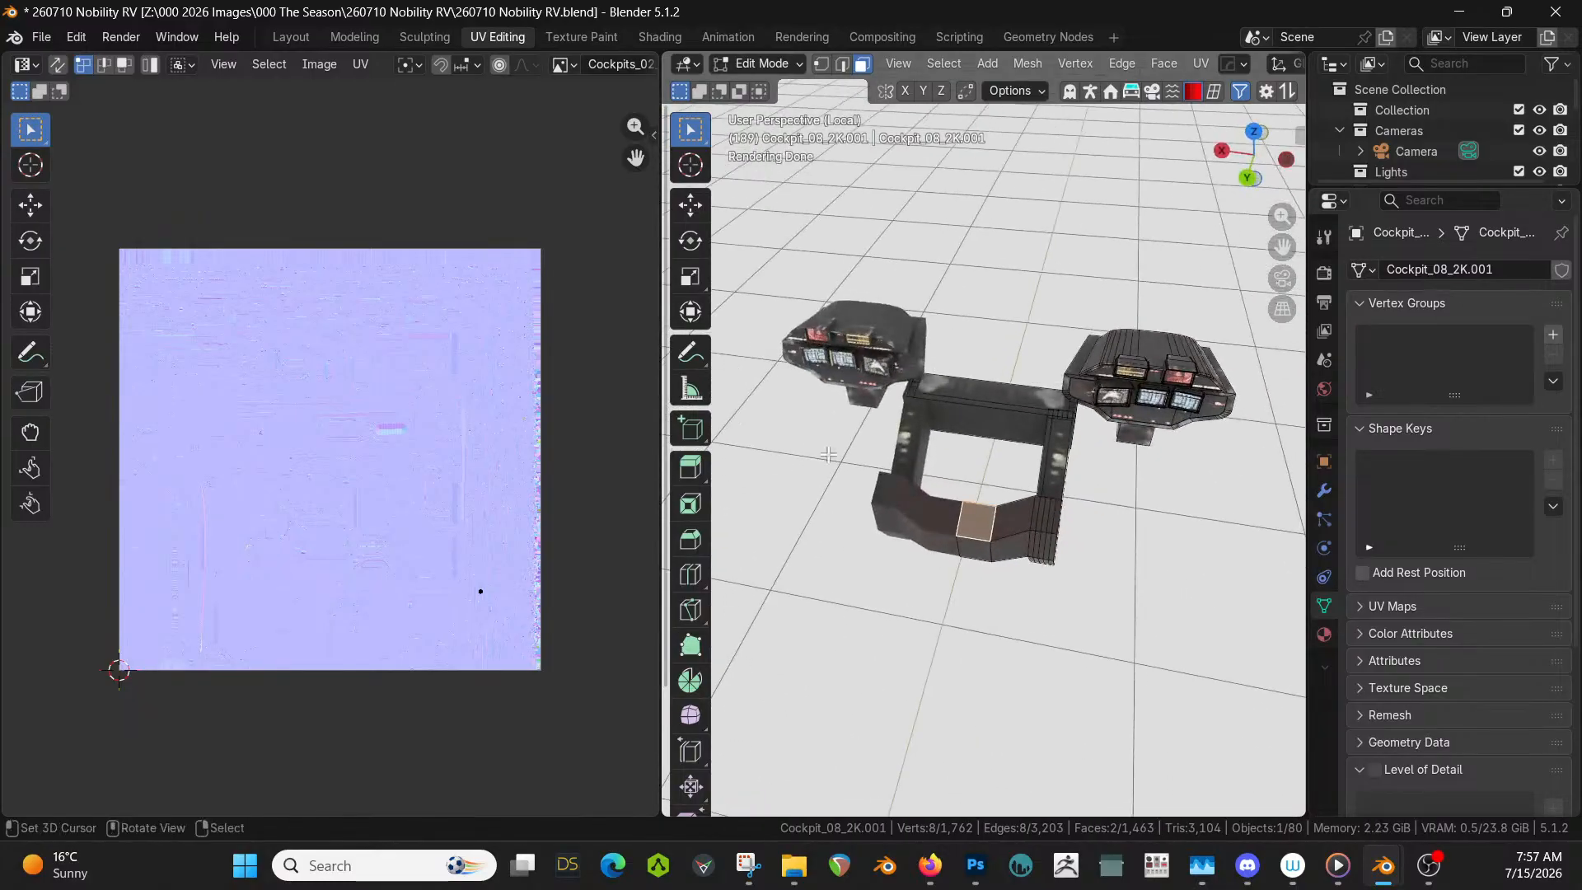
key("Tab")
scroll(947, 541, "up", 2)
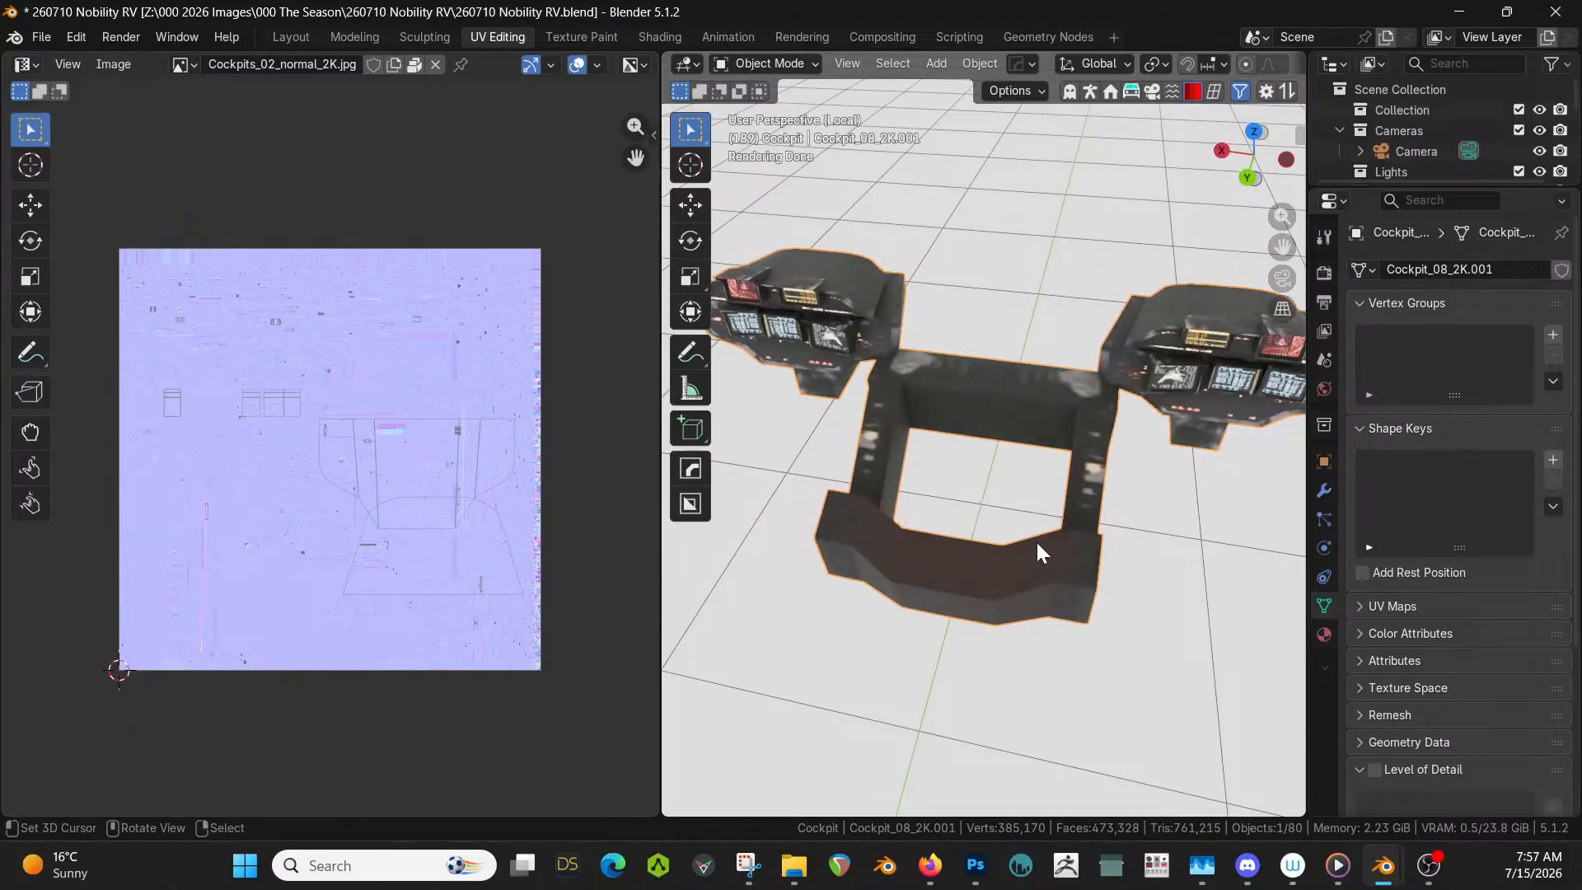
key("Tab")
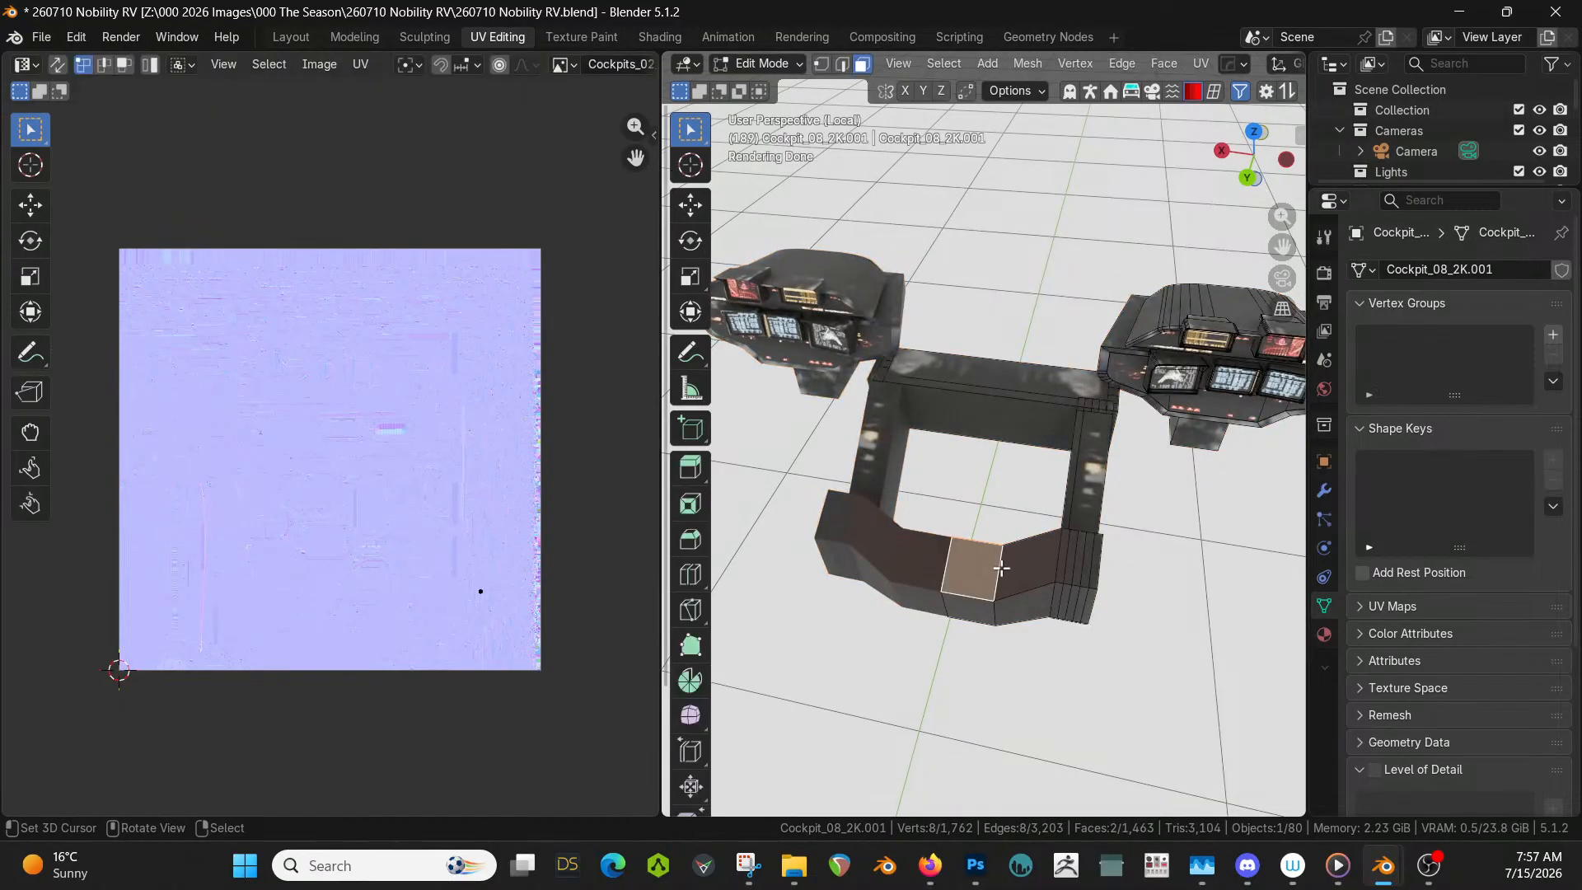
- Select all faces of the new rear section and its corner leg behind the brake console, leaving the older frame unselected
left_click(973, 603, "ctrl")
key("ctrl+KP_Add")
key("ctrl+KP_Add")
key("ctrl+KP_Add")
key("ctrl+KP_Add")
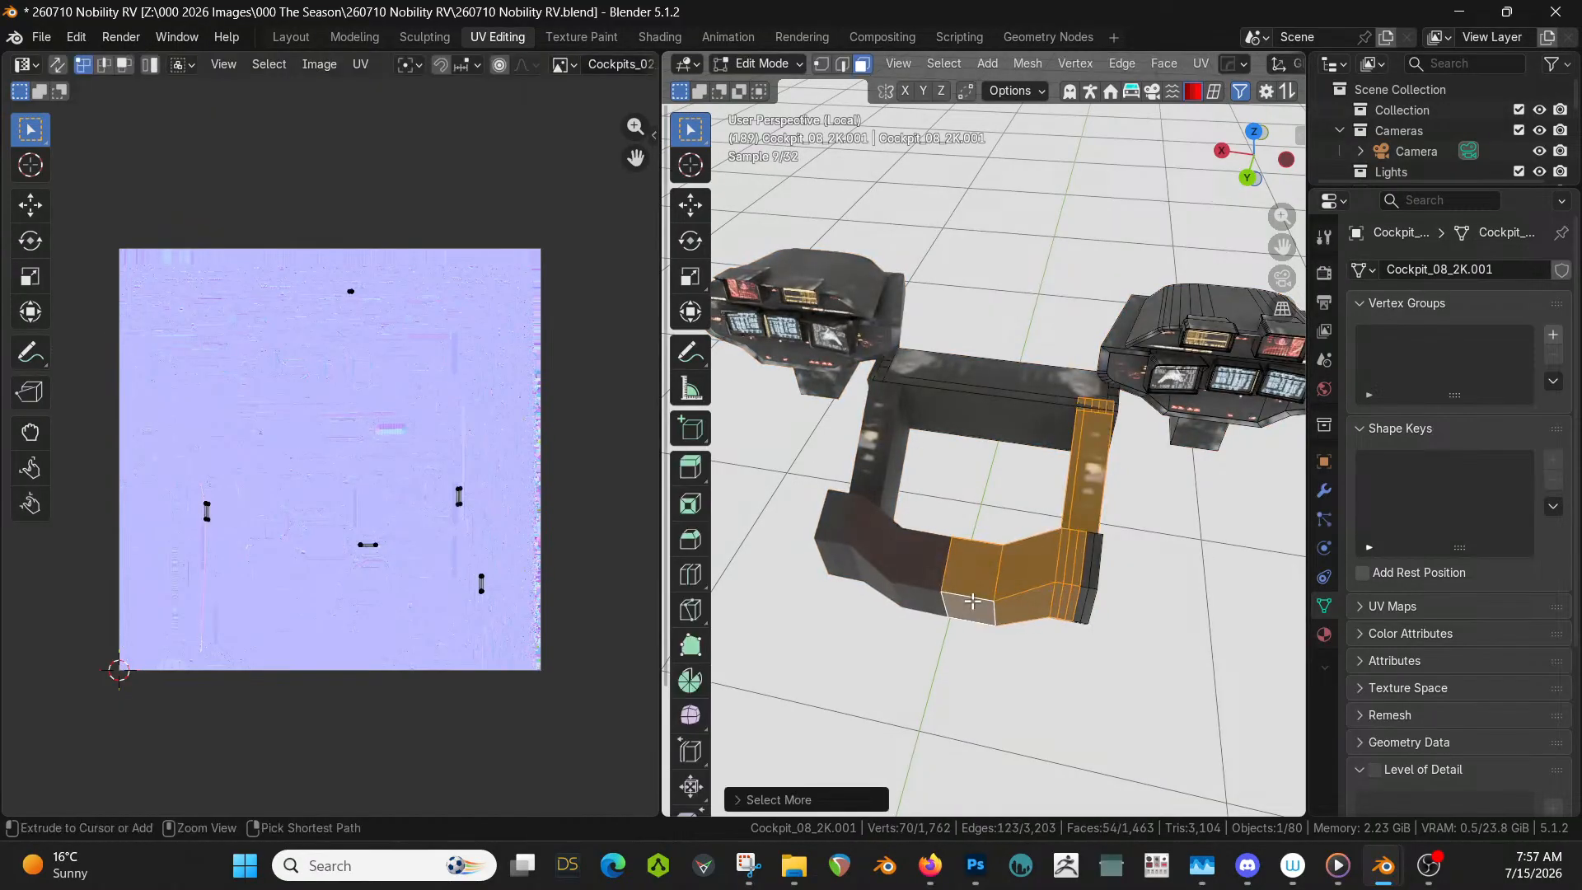
key("ctrl+KP_Subtract")
key("ctrl+KP_Subtract")
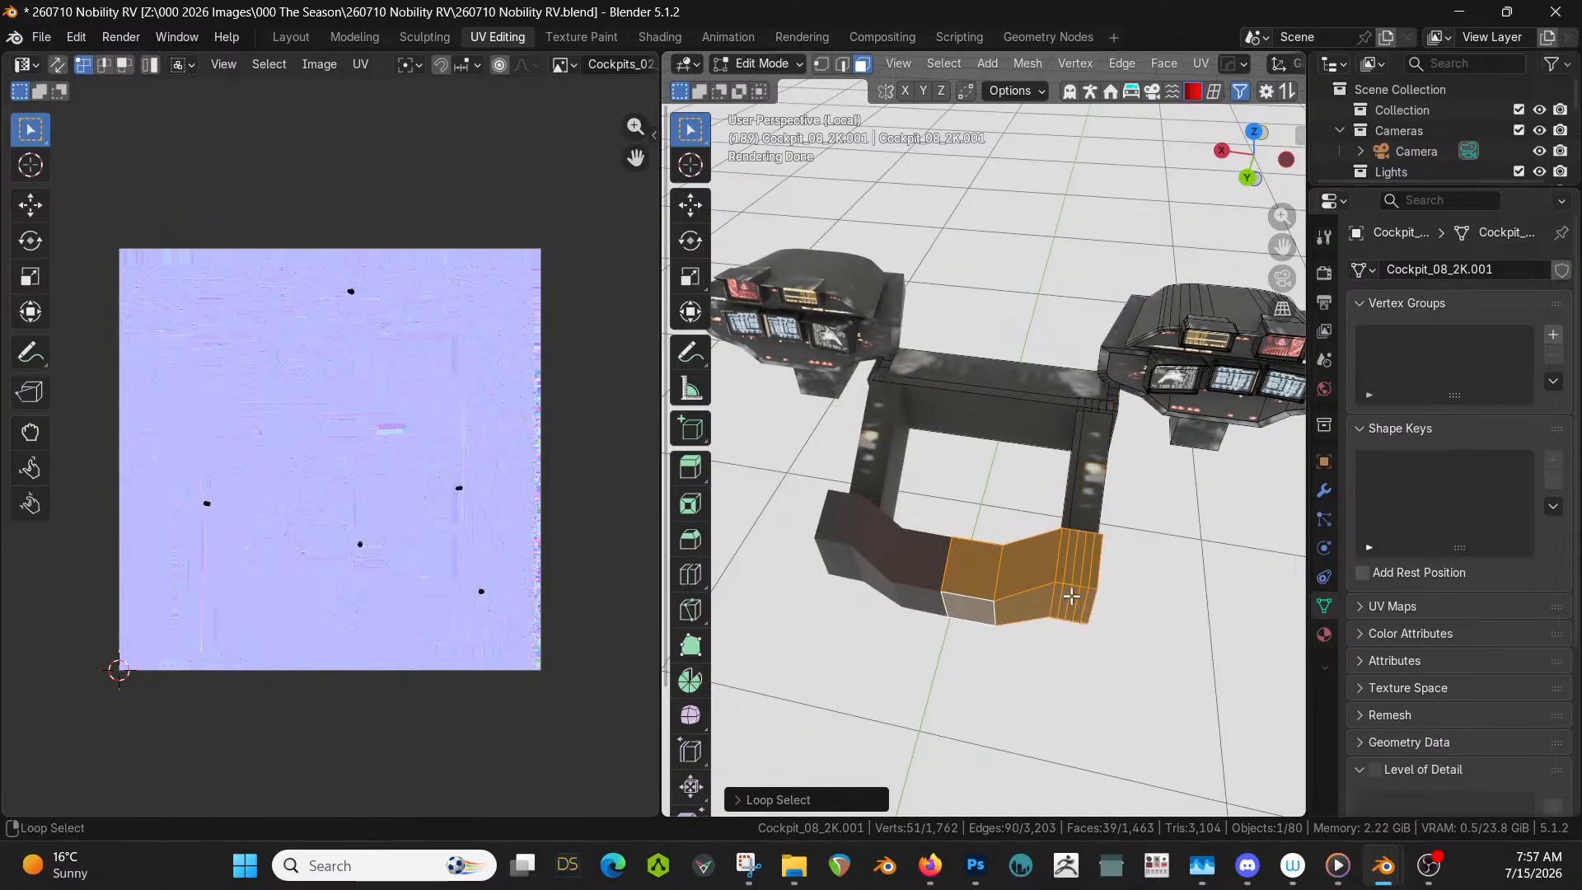
middle_click_drag(1072, 595, 1025, 493)
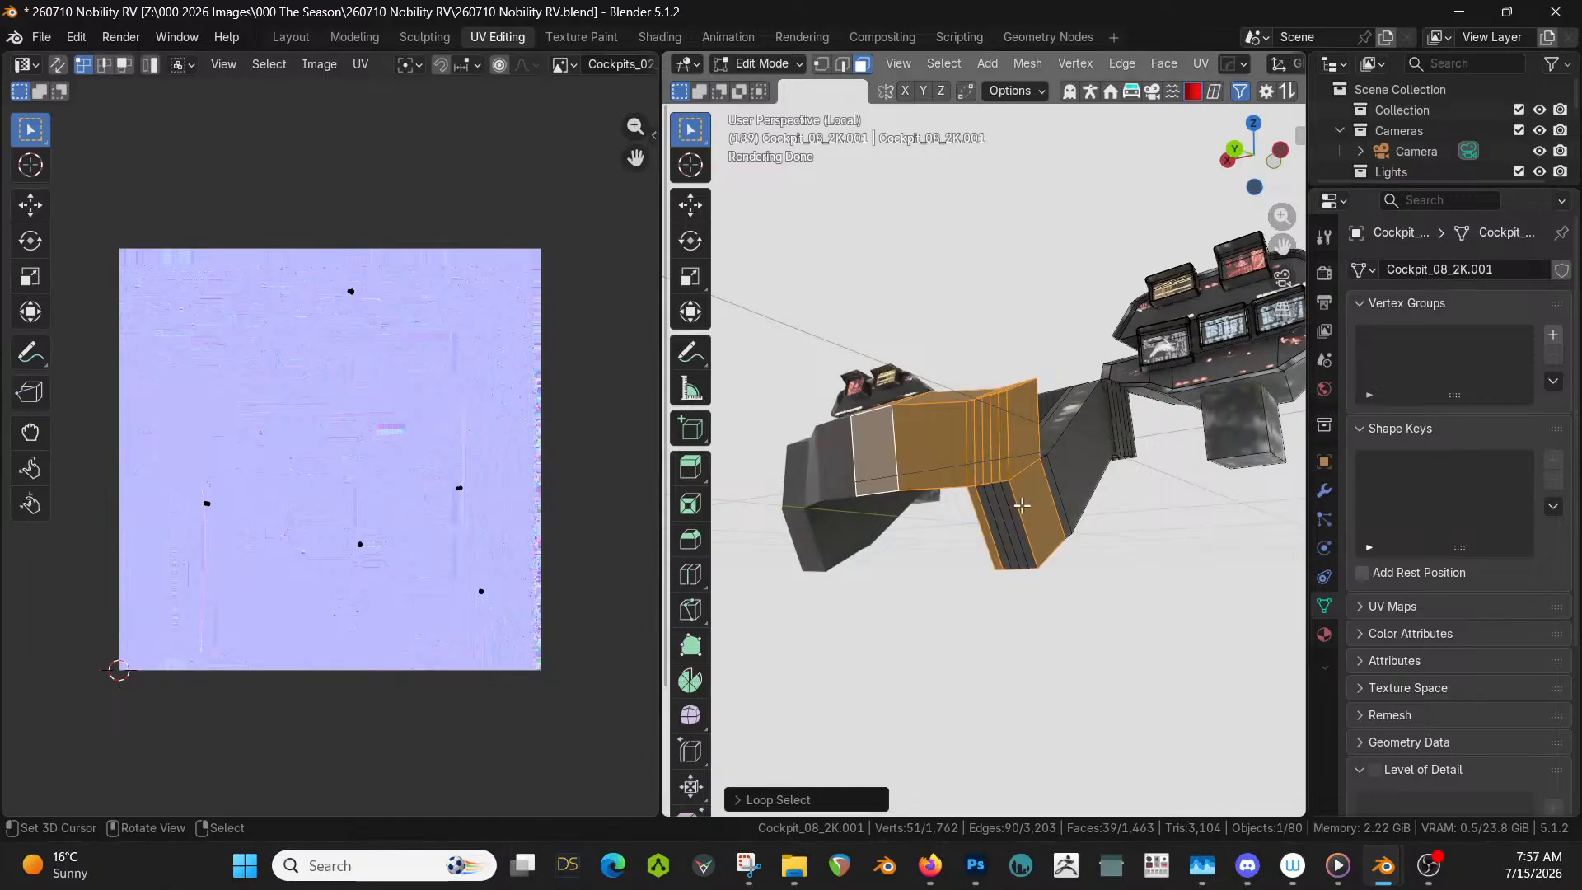
key("c")
left_click_drag(1016, 516, 1008, 523)
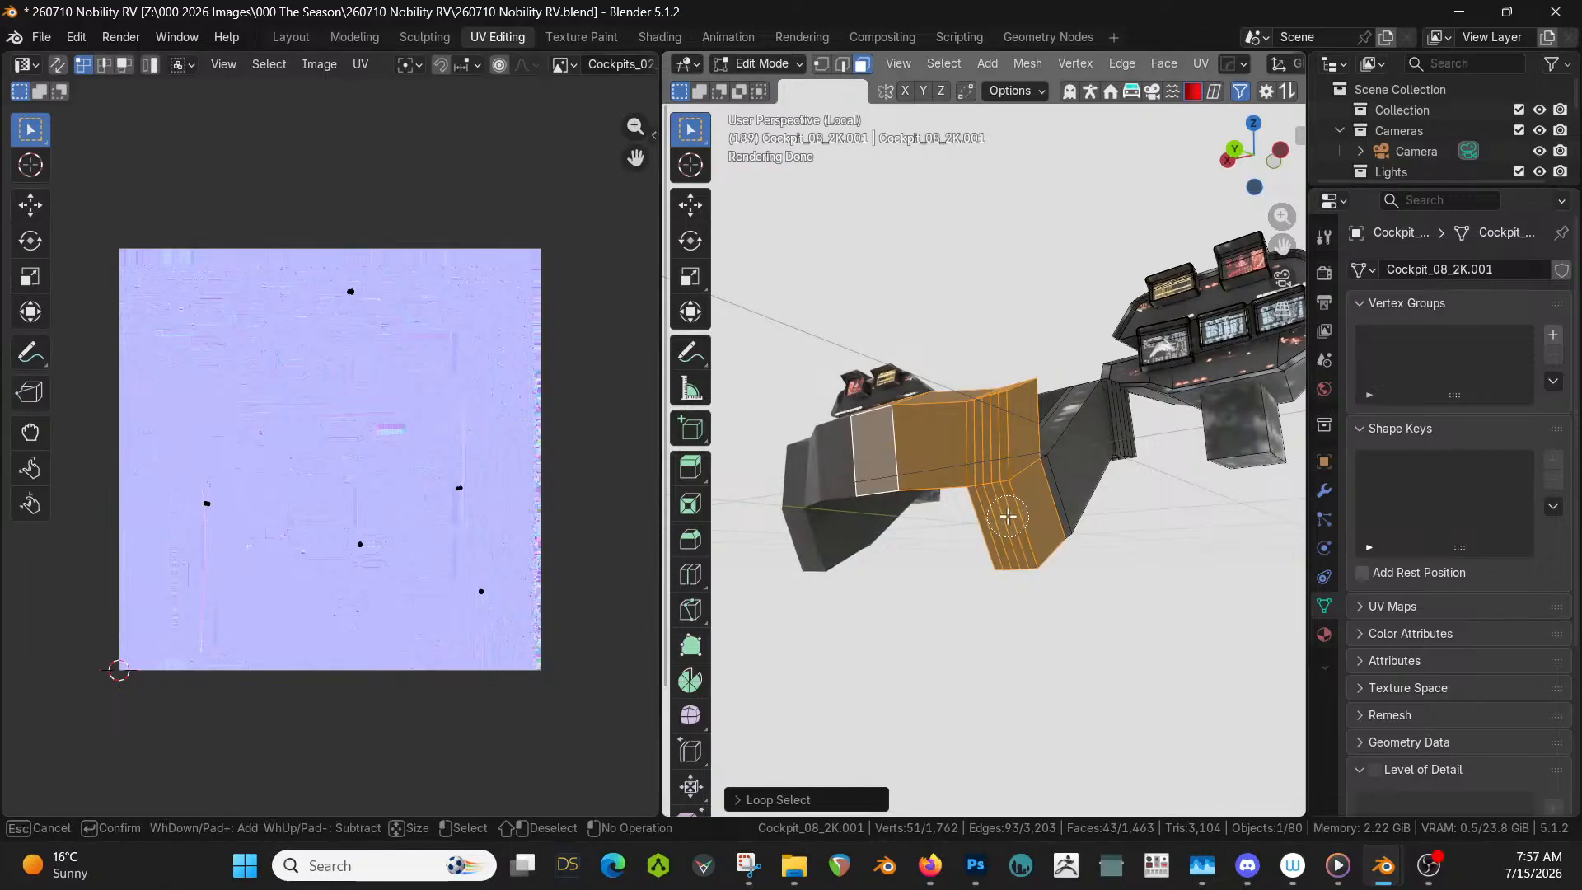
key("Escape")
- Unwrap the selected faces with Cube Projection and display Cockpits_02_color_2K.jpg behind the UVs
key("u")
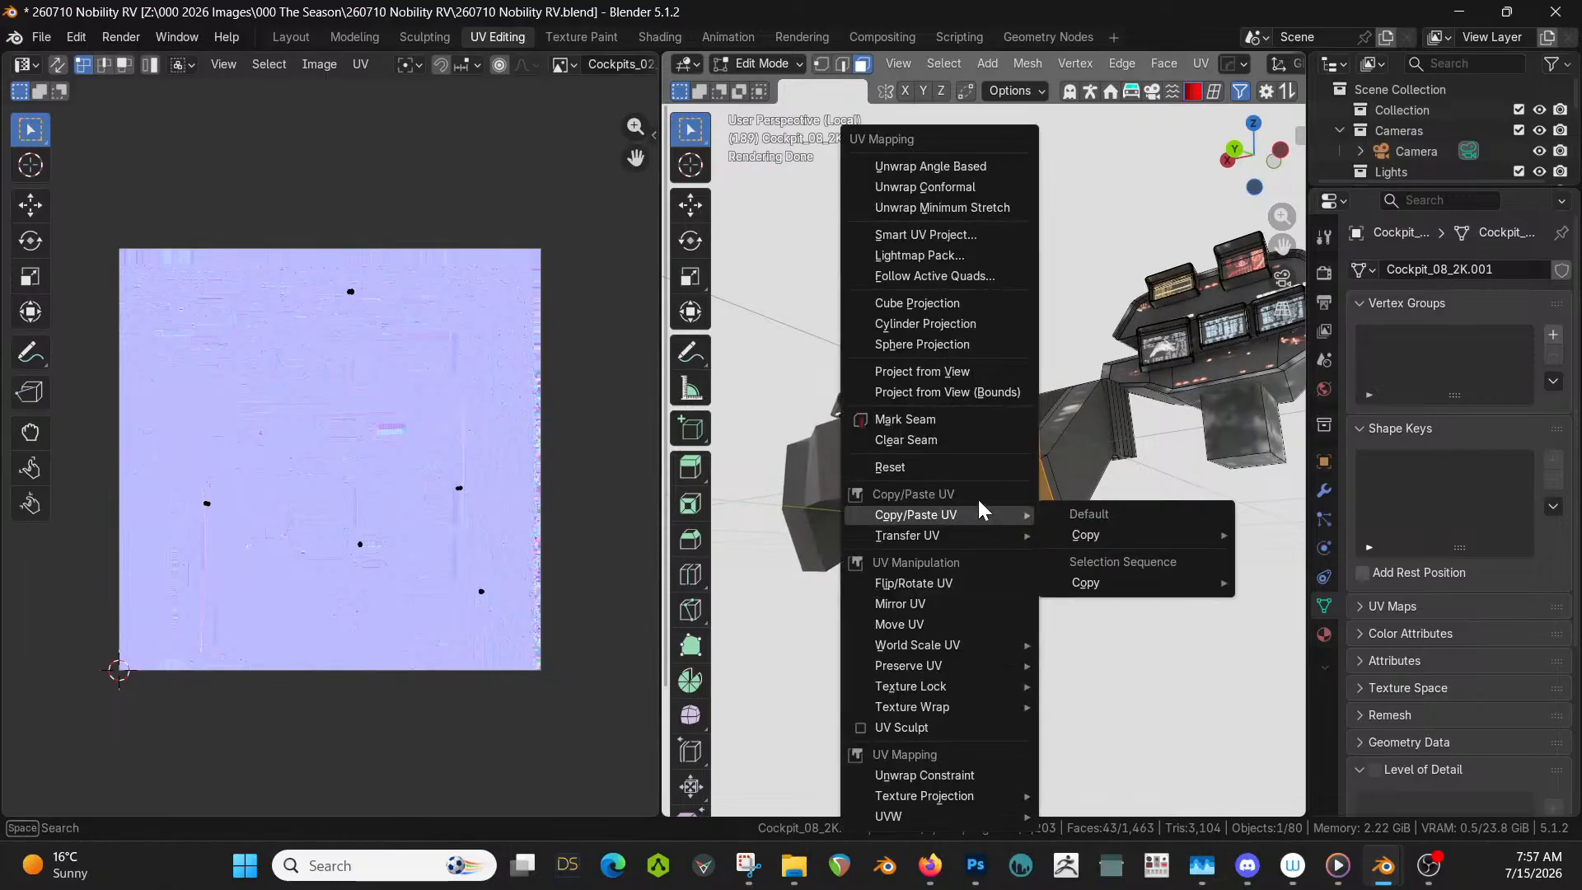
left_click(942, 304)
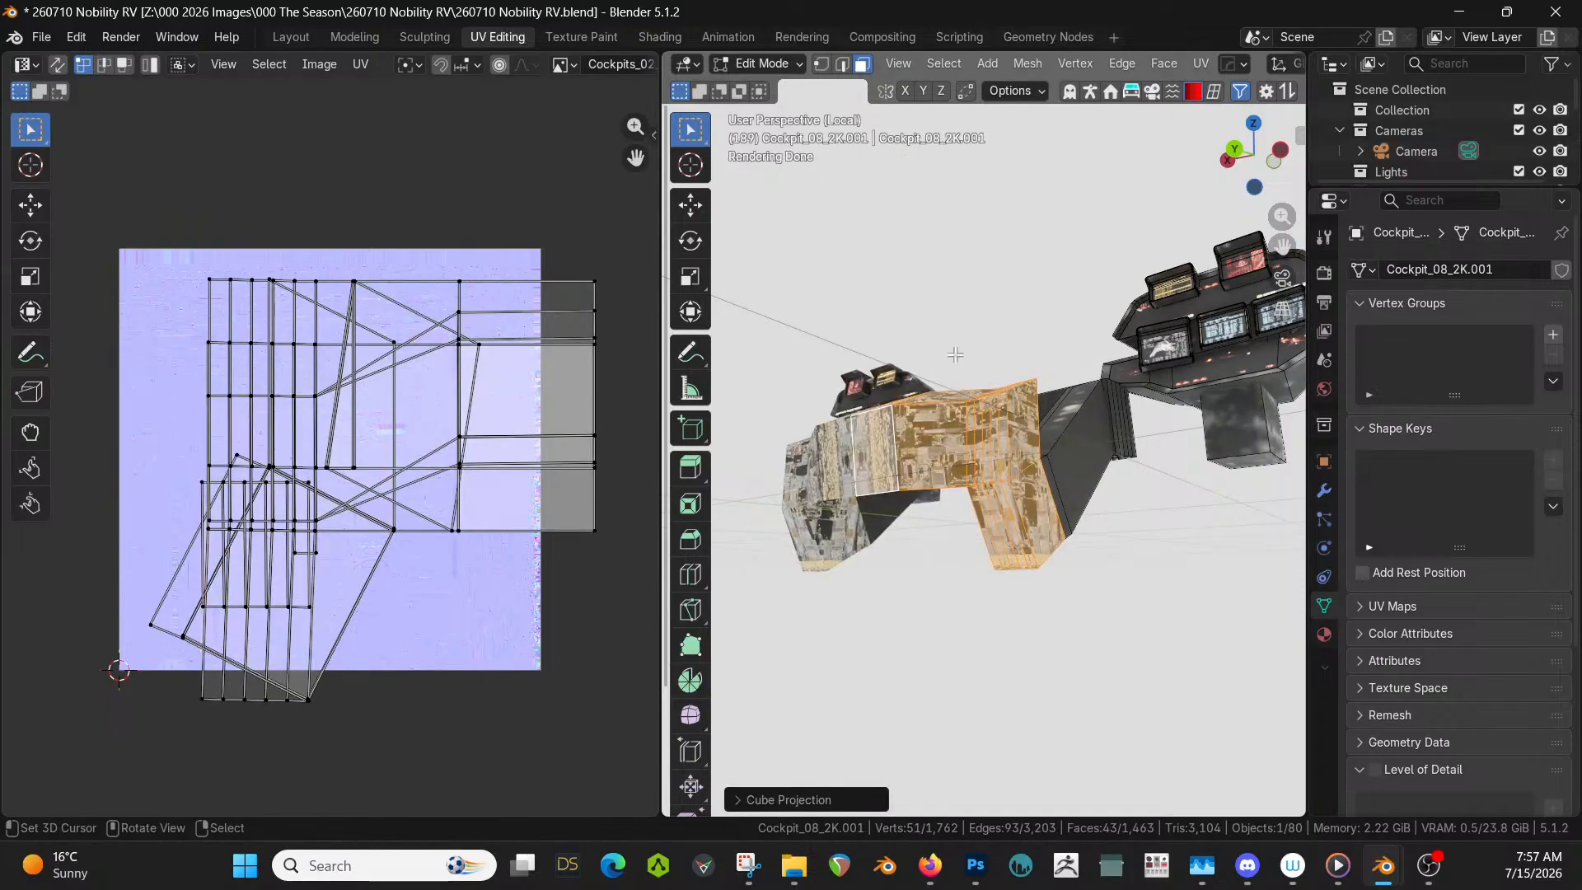
middle_click_drag(941, 305, 990, 394)
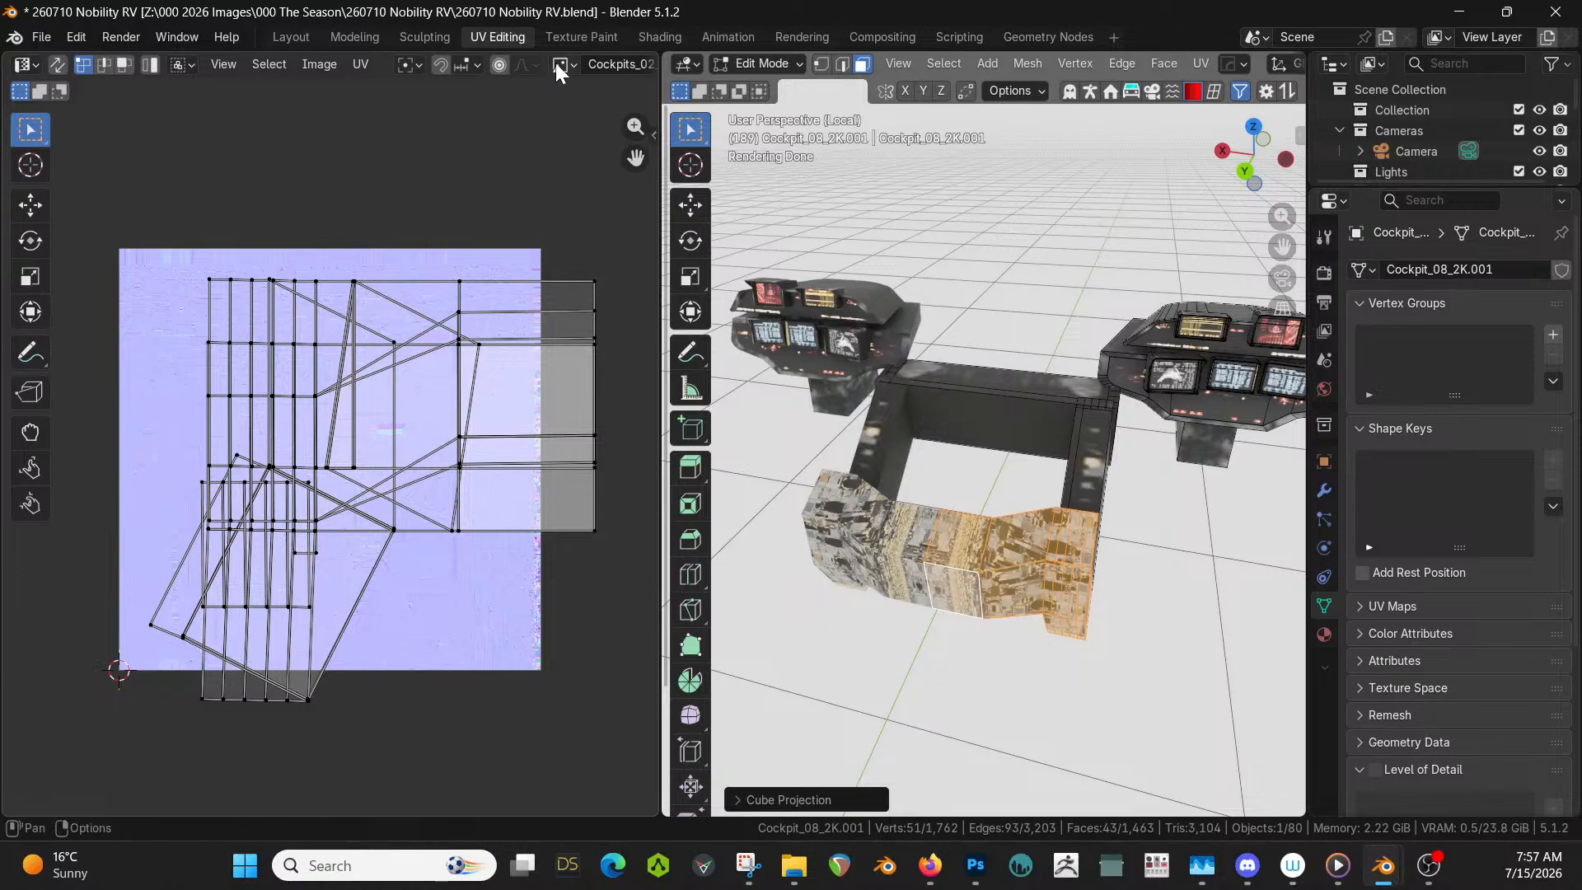
left_click(577, 65)
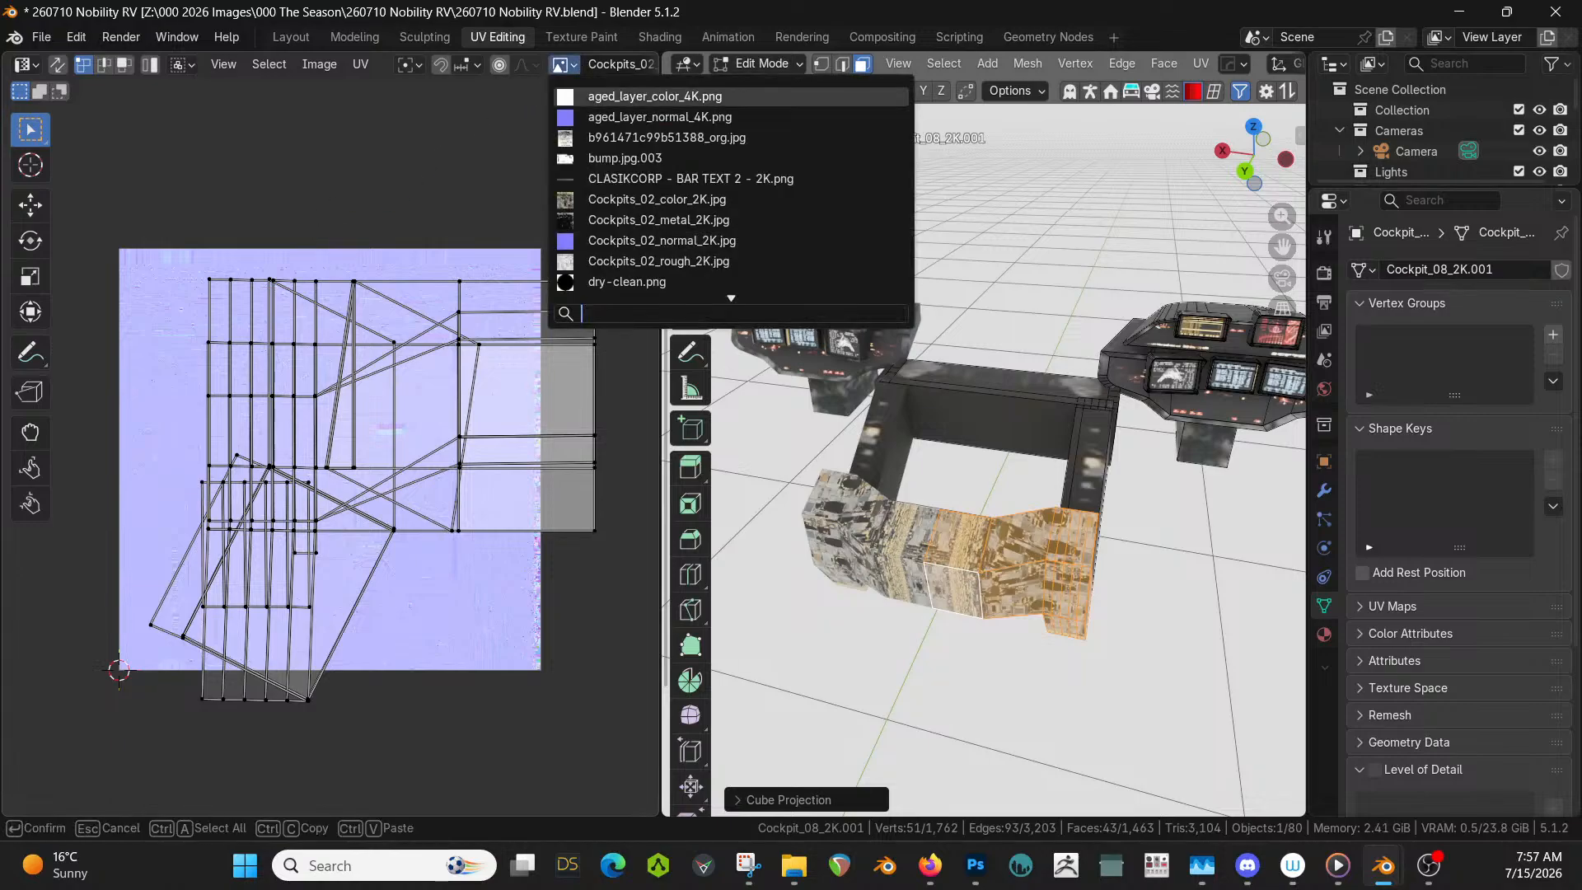
left_click(643, 198)
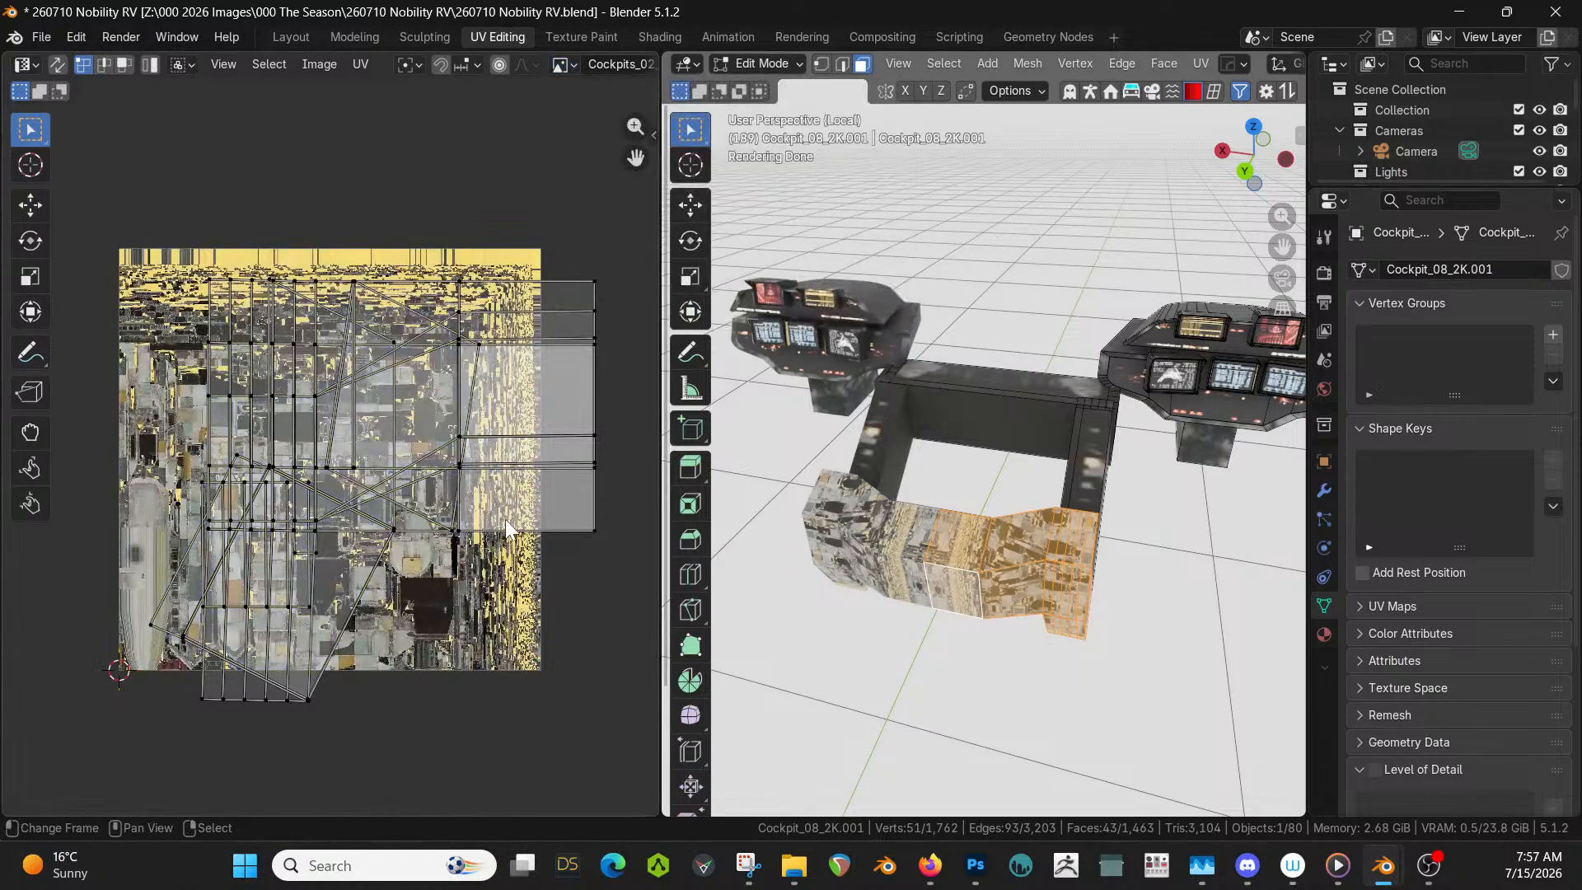
- Shrink all the projected UVs to a small cluster and move them onto a dark patch in the texture's lower right area
key("a")
key("s")
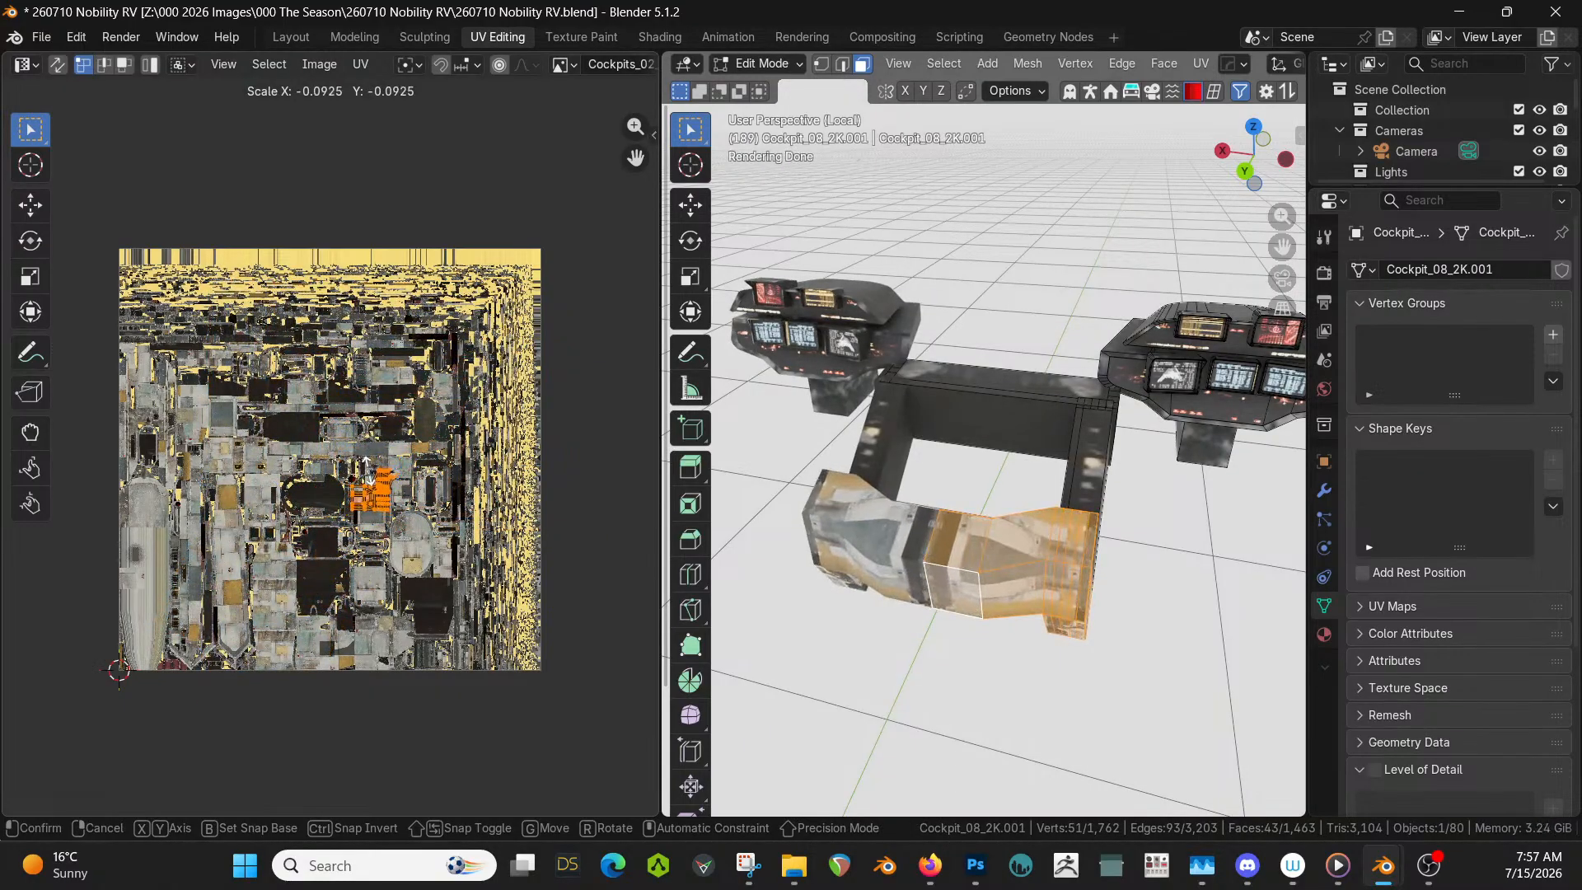
left_click(406, 483)
scroll(405, 483, "up", 3)
key("g")
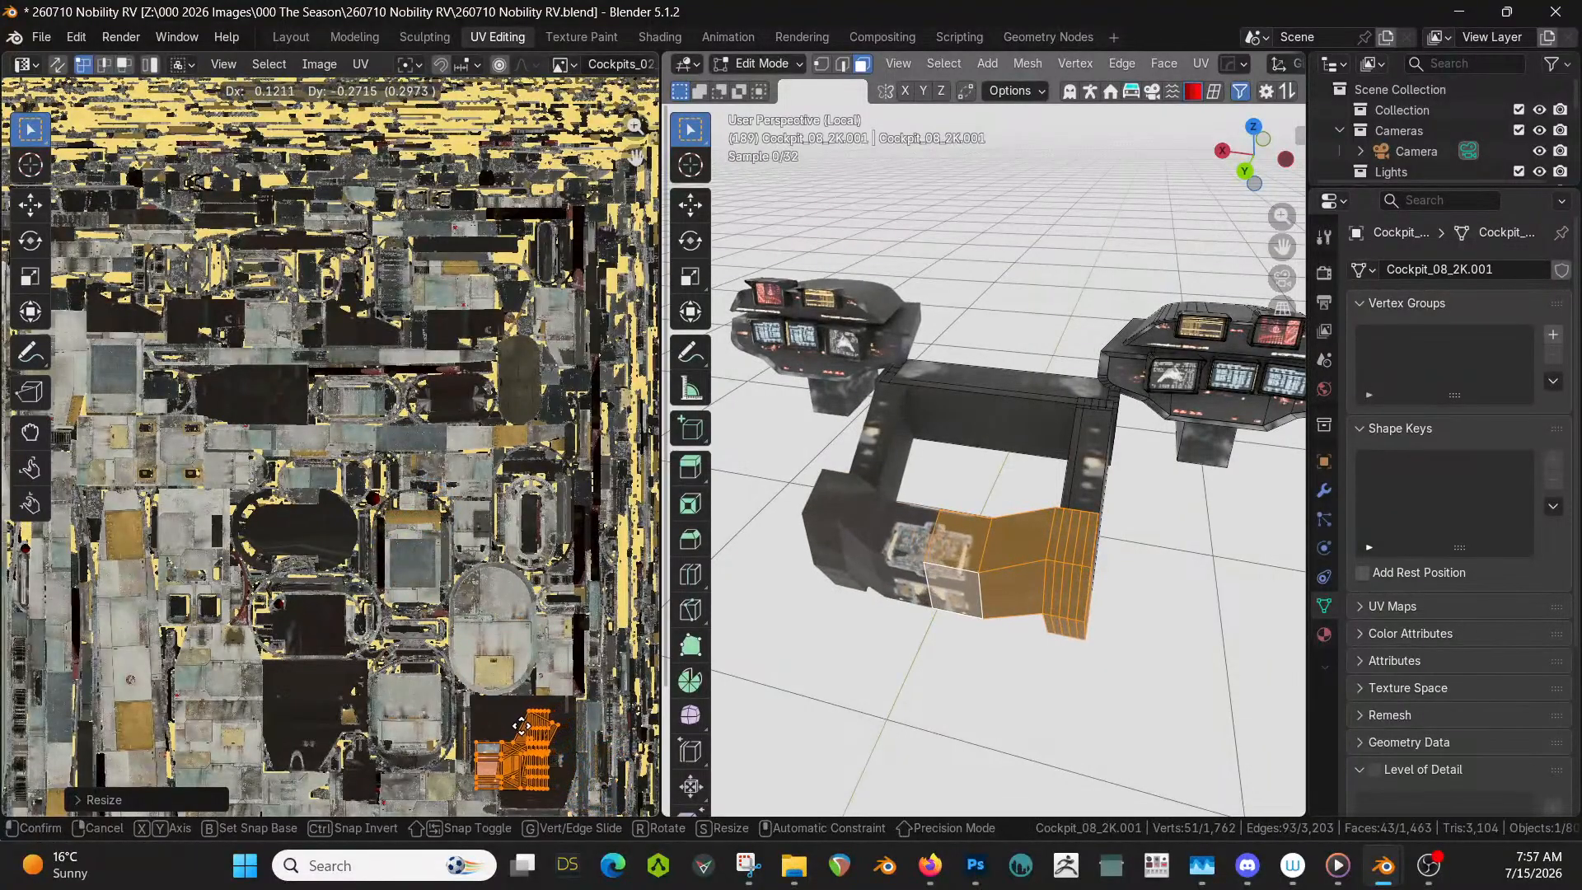
left_click(531, 729)
- Enlarge the UV cluster more than threefold, then leave mesh editing and local view to check the texture in the full cockpit
key("s")
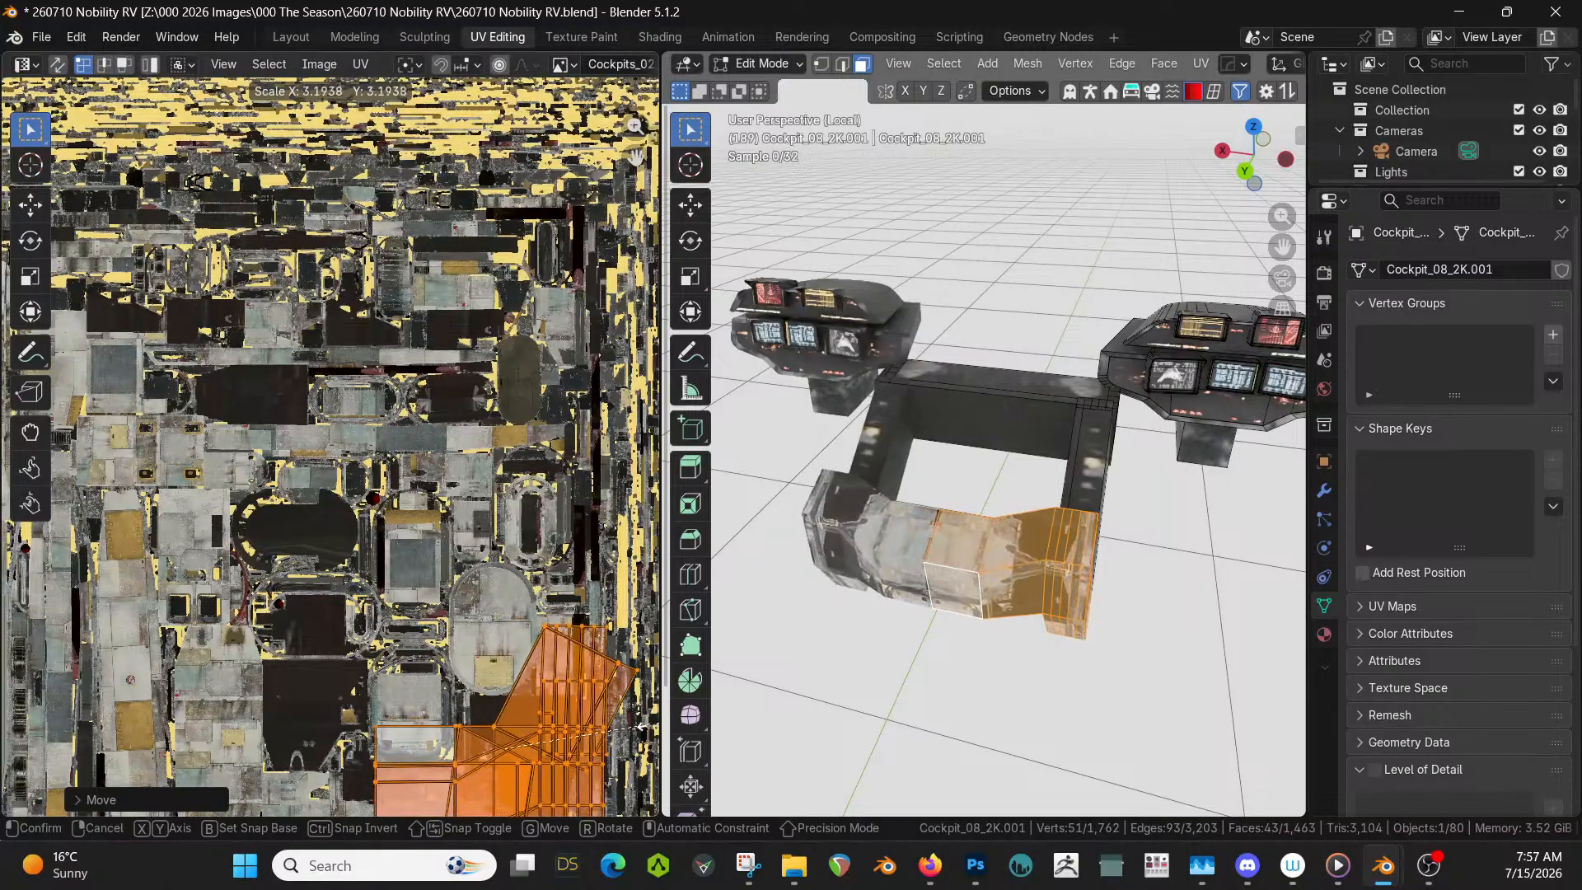
left_click(27, 729)
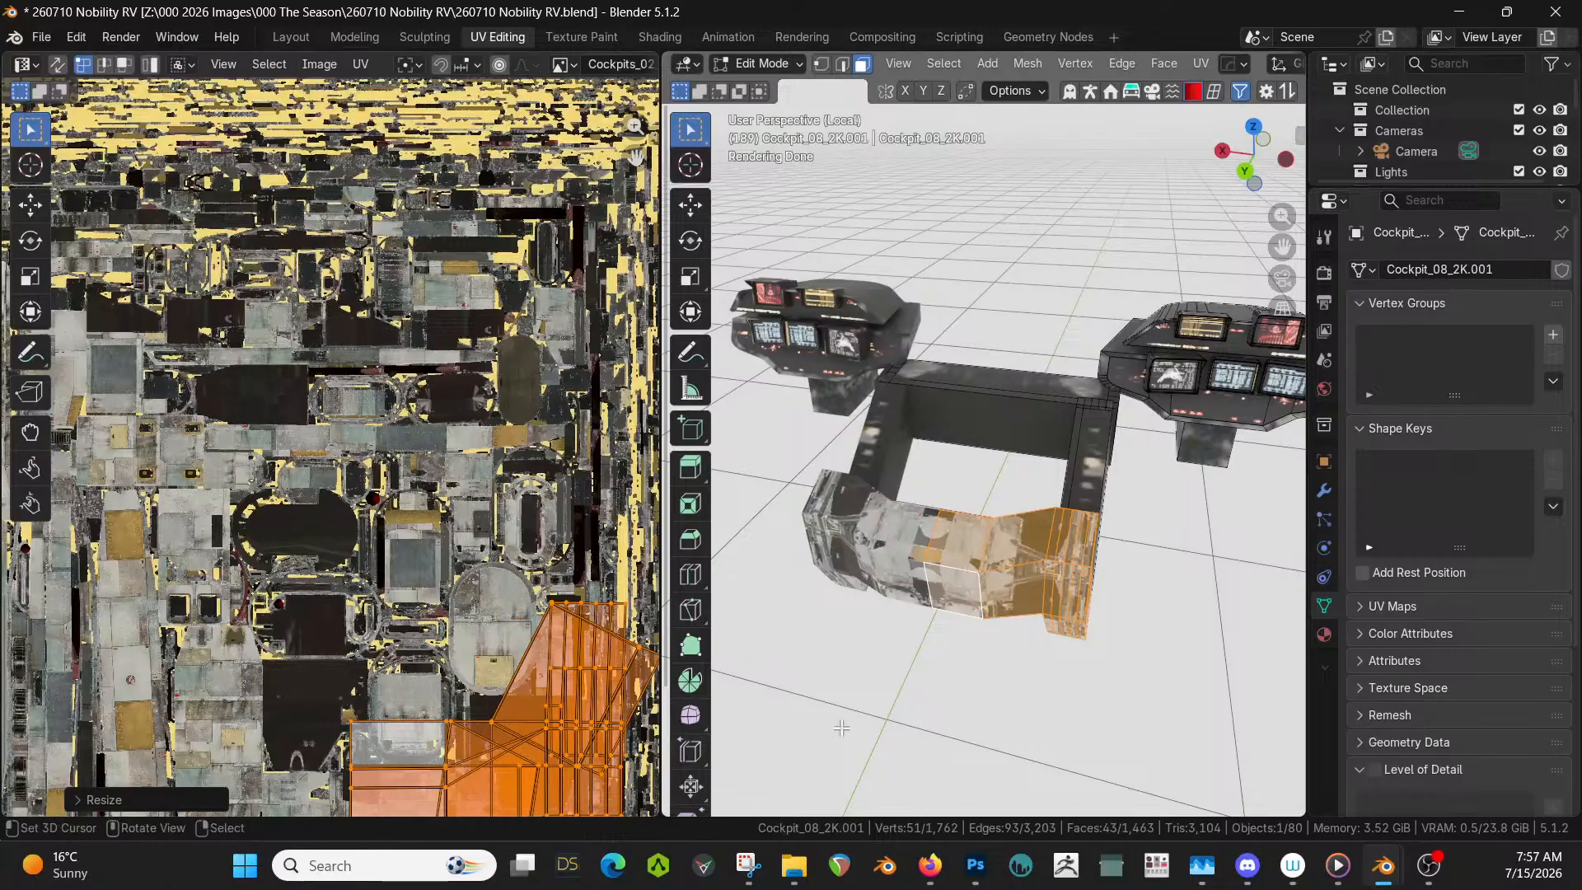
middle_click_drag(836, 722, 1017, 684)
key("Tab")
key("KP_Divide")
scroll(917, 720, "up", 3)
scroll(1046, 690, "up", 6)
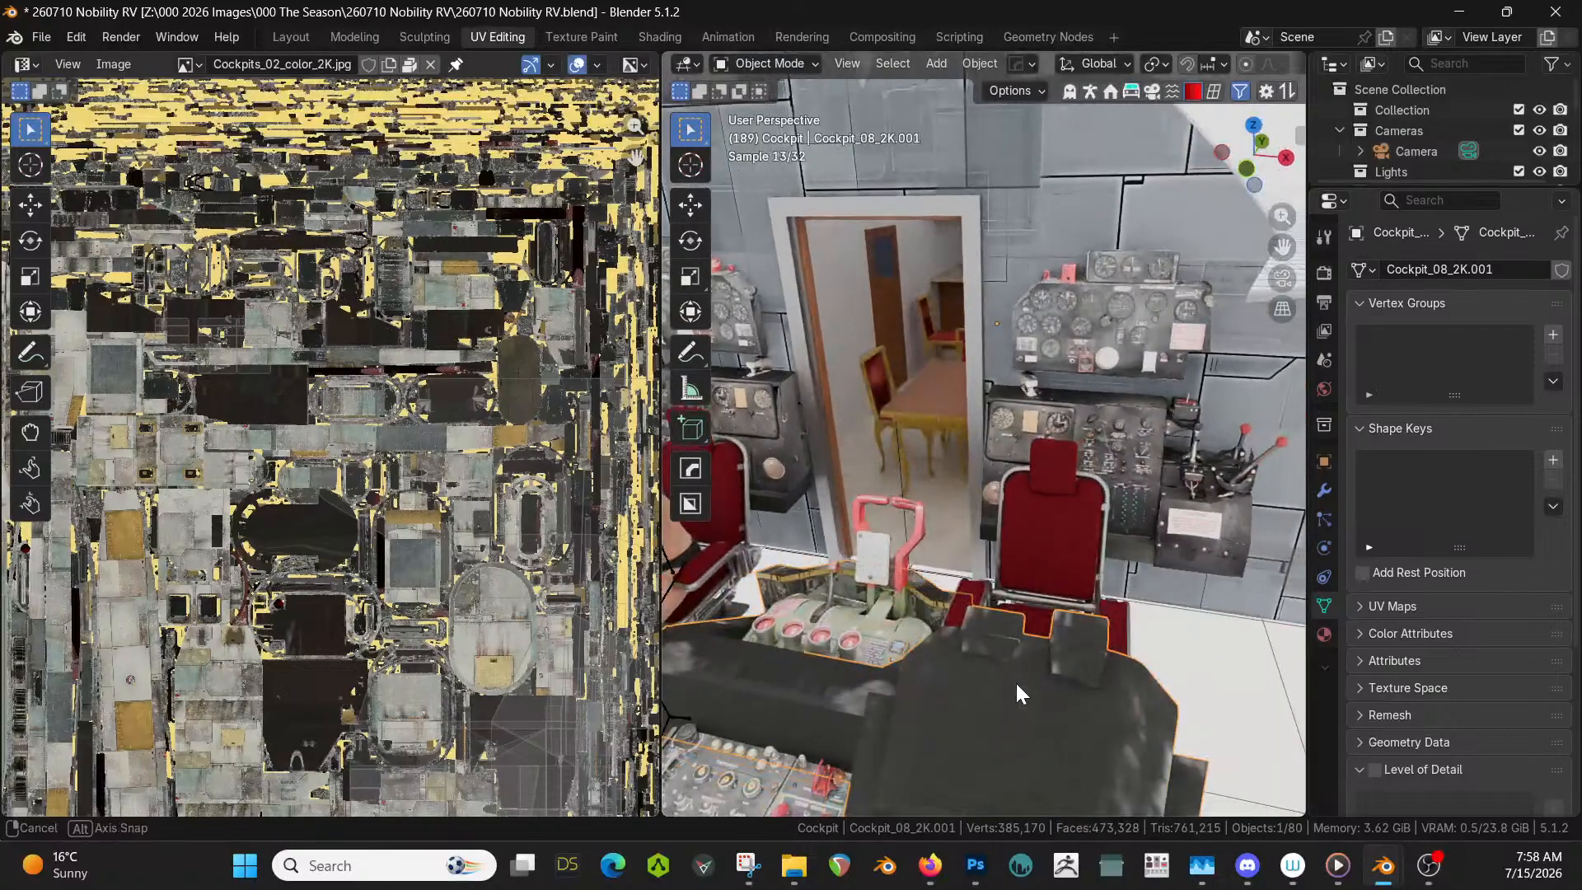
- Return to the Layout workspace, save the file and unhide Walls.005
left_click(291, 38)
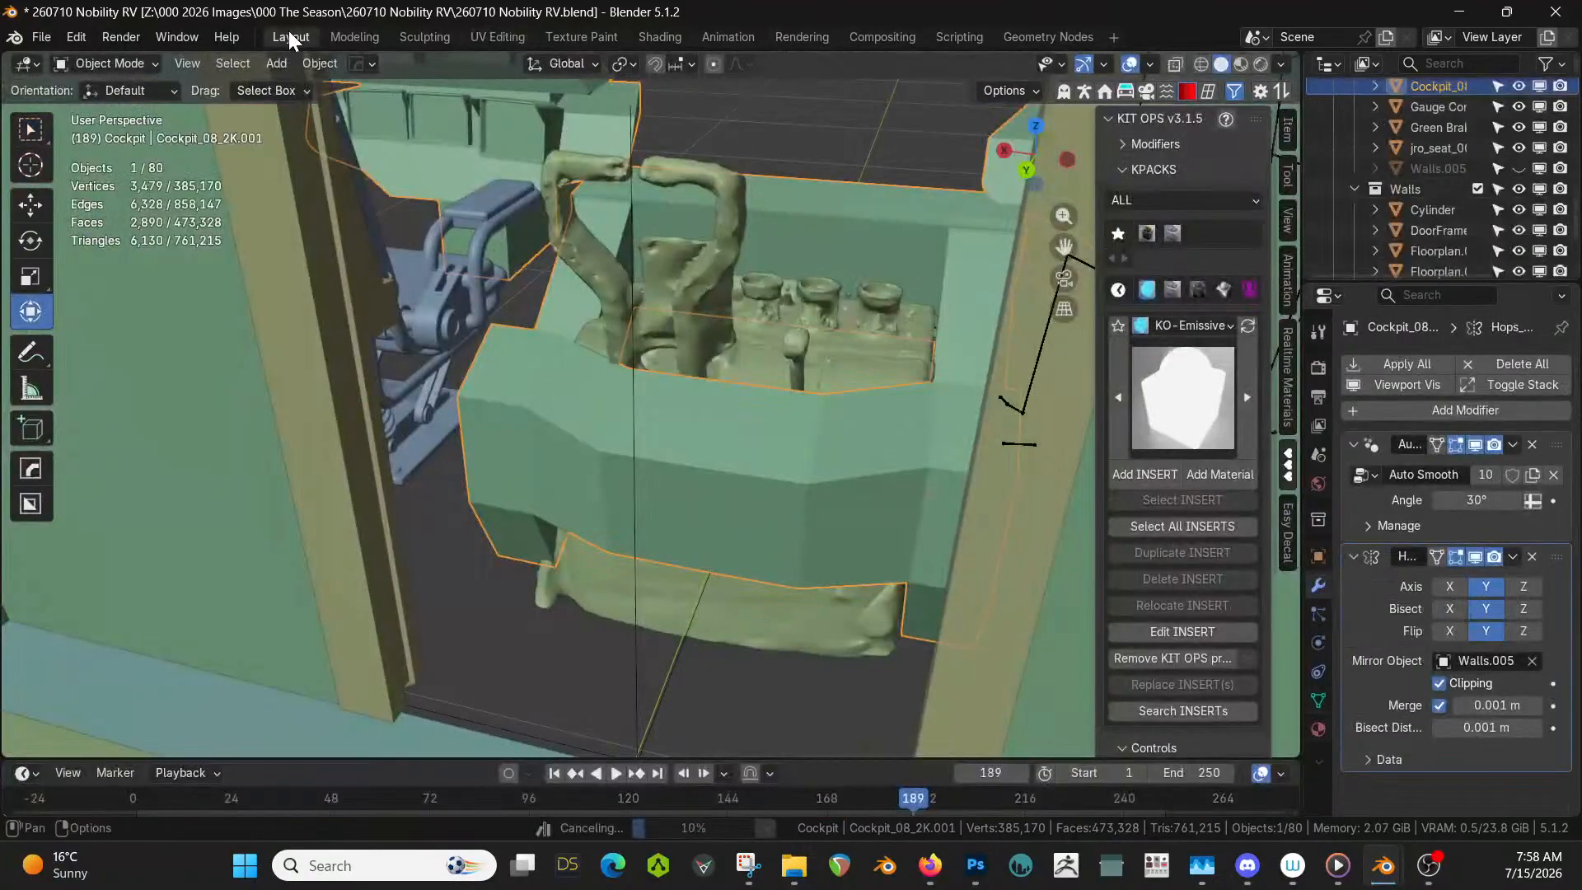
key("ctrl+s")
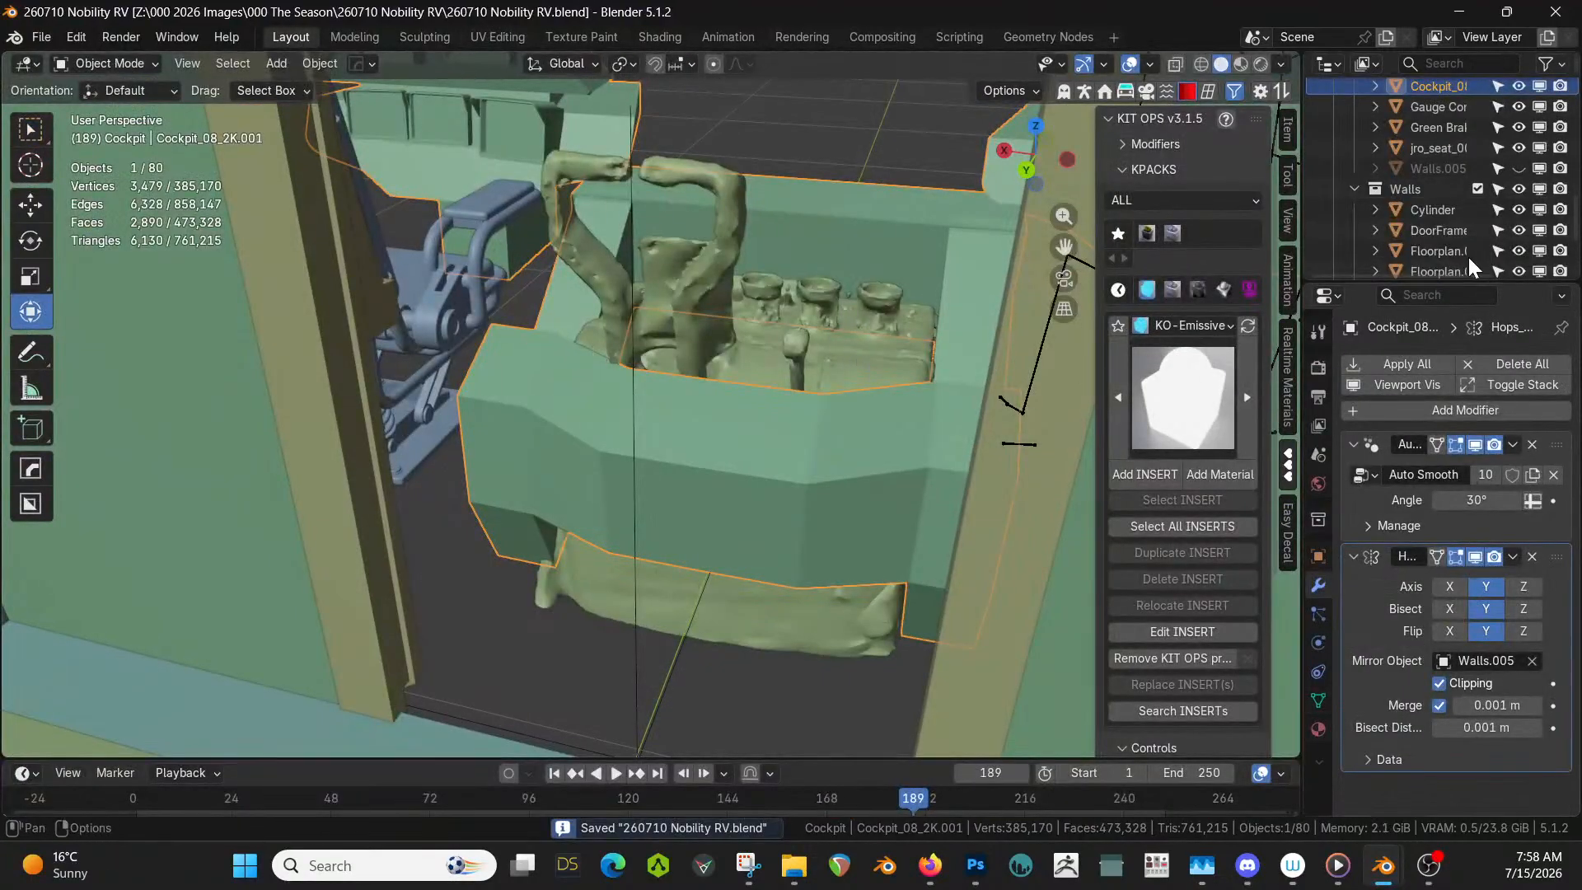
left_click(1521, 163)
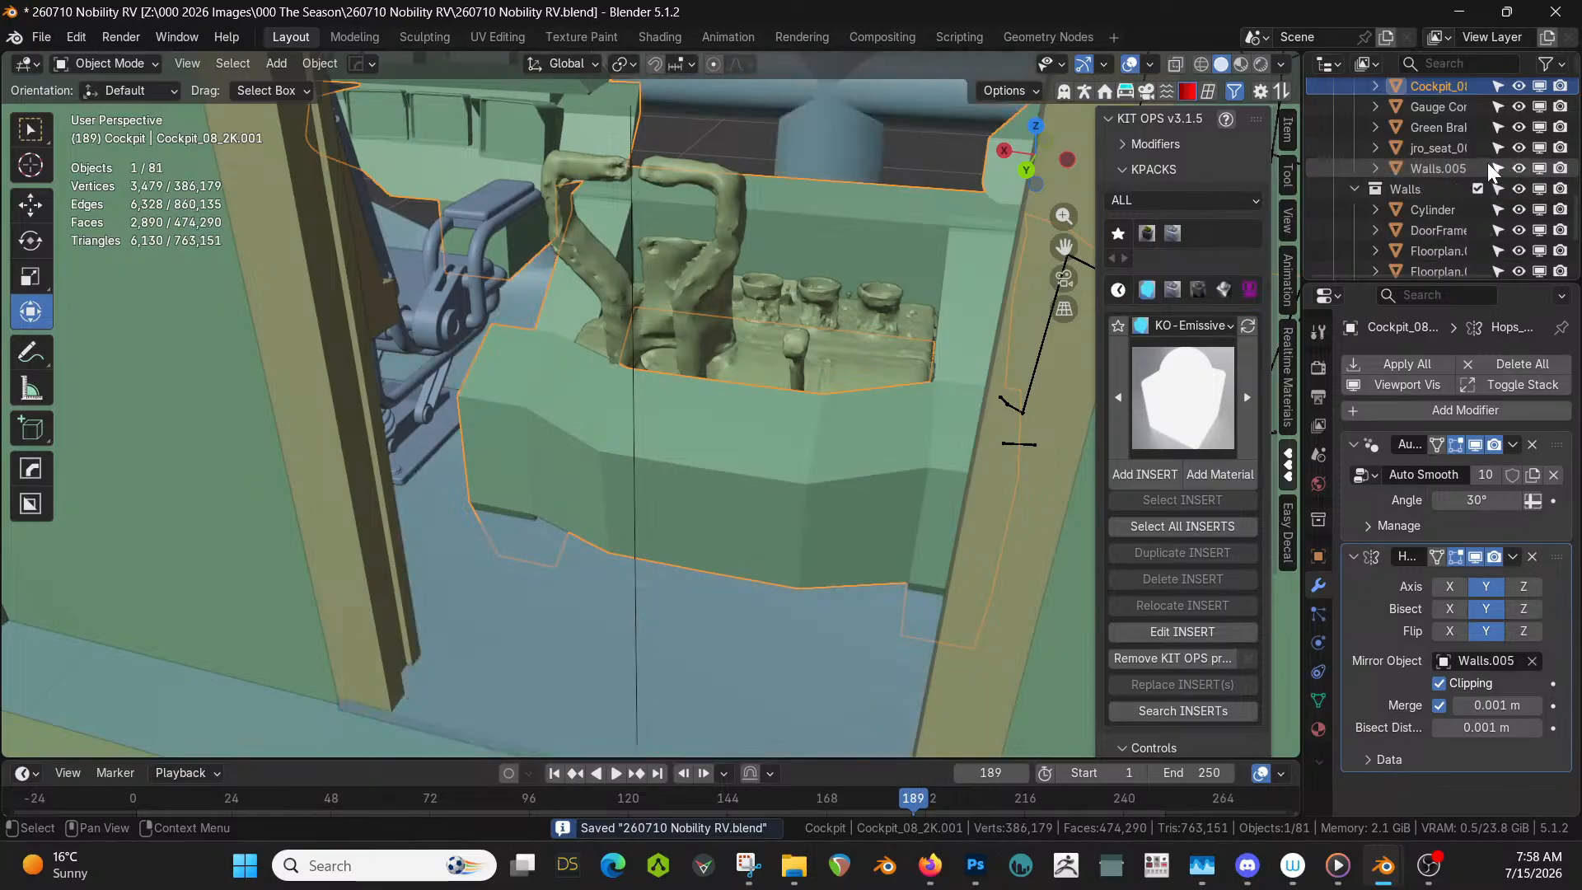
scroll(764, 304, "down", 5)
middle_click_drag(733, 336, 773, 347)
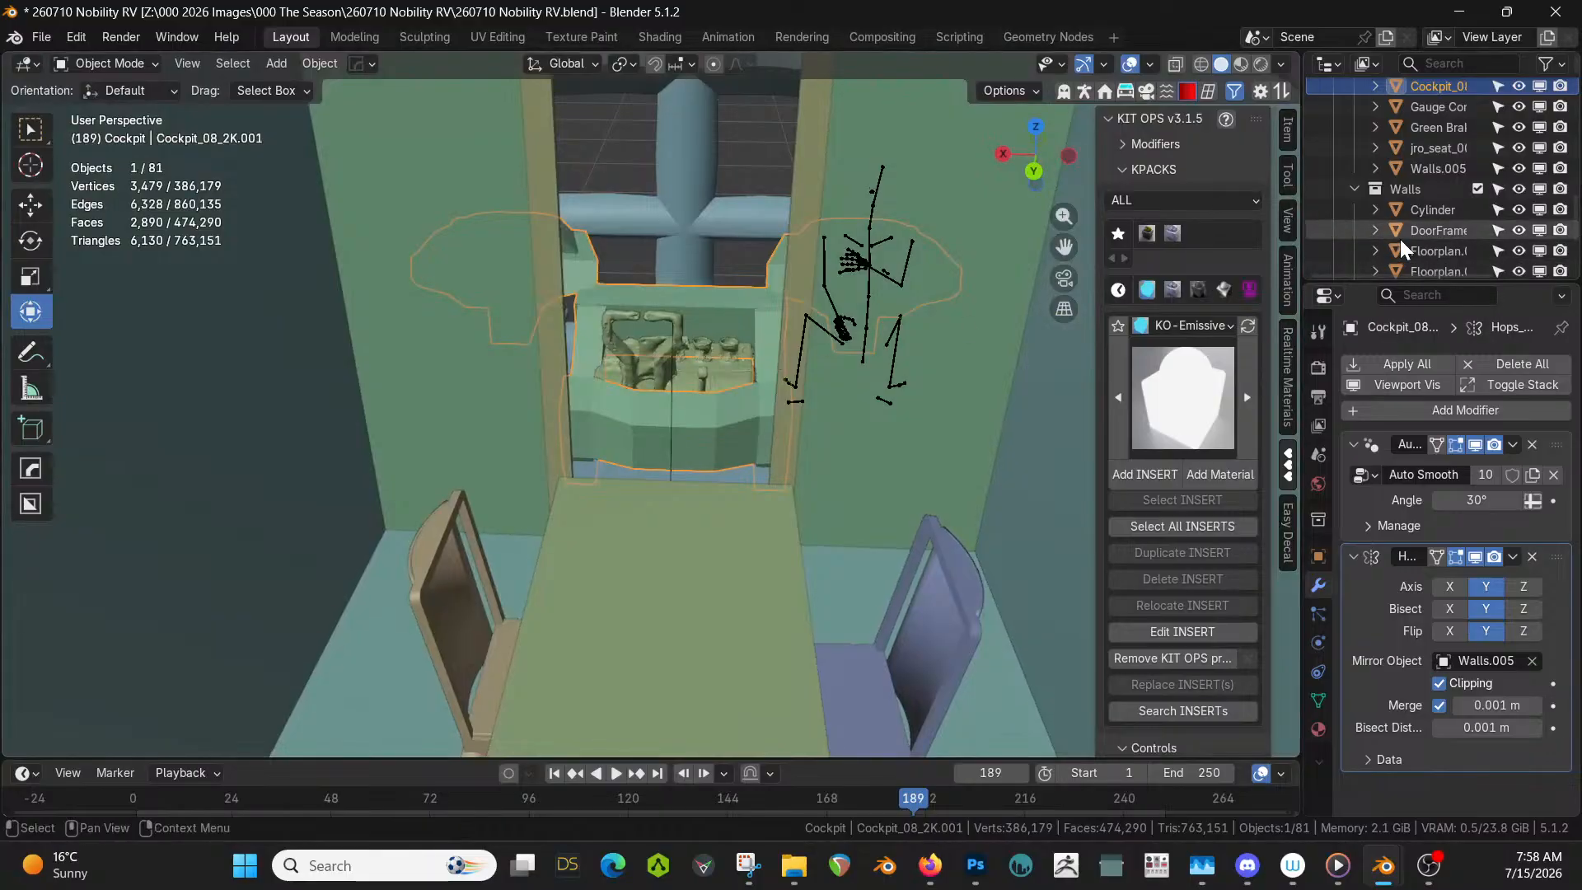
scroll(1401, 247, "up", 3)
scroll(675, 397, "down", 5)
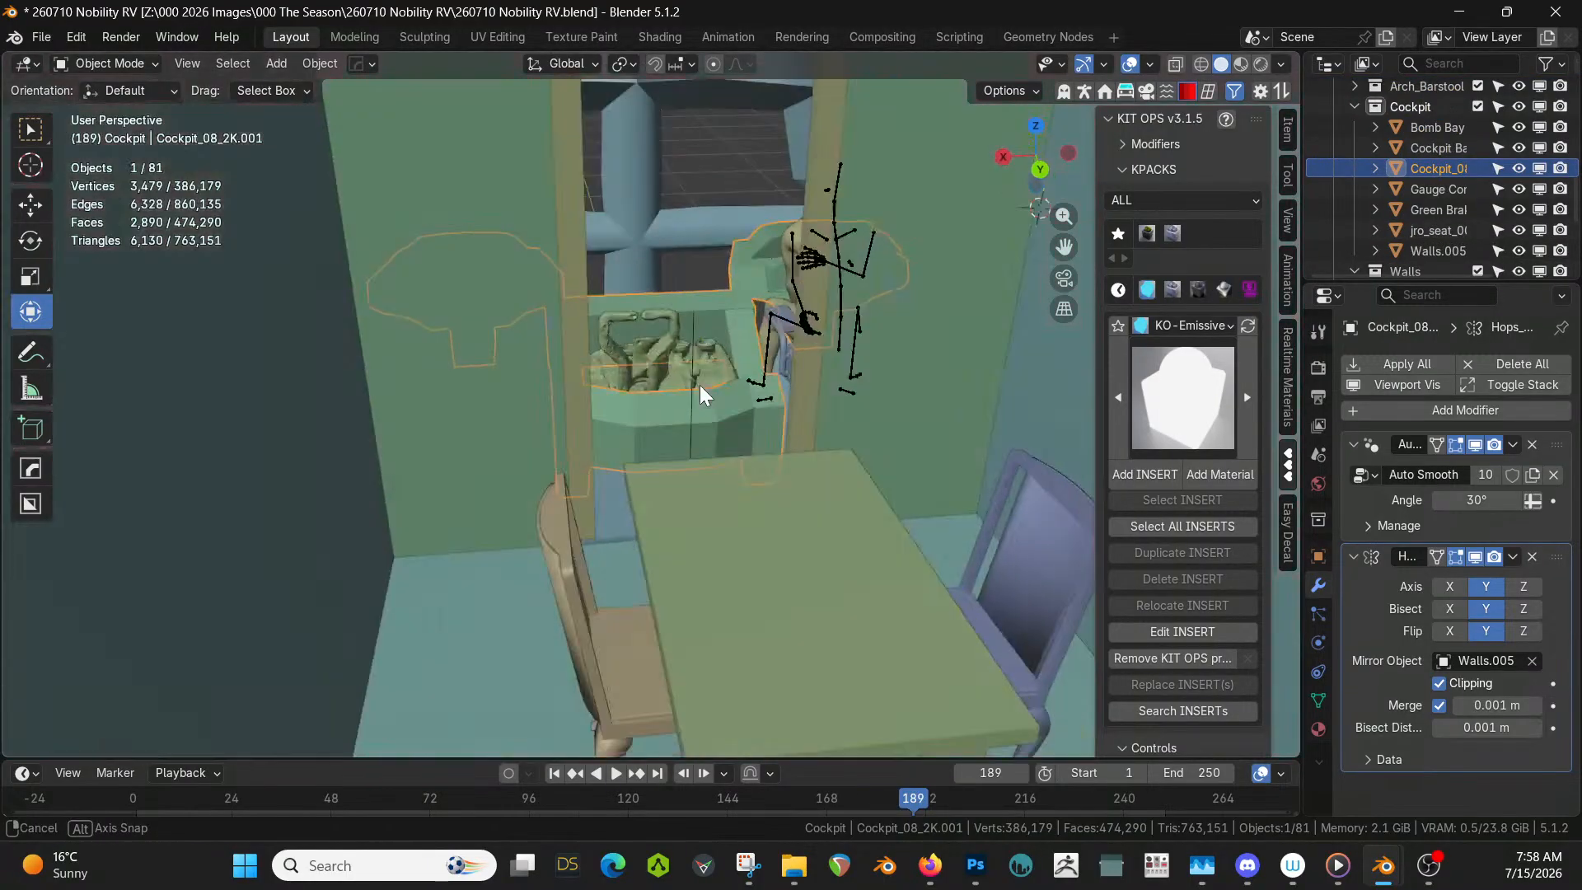
- Switch the viewport to rendered shading and walk through the dining area and cockpit to inspect the textured interior
key("z")
key("8")
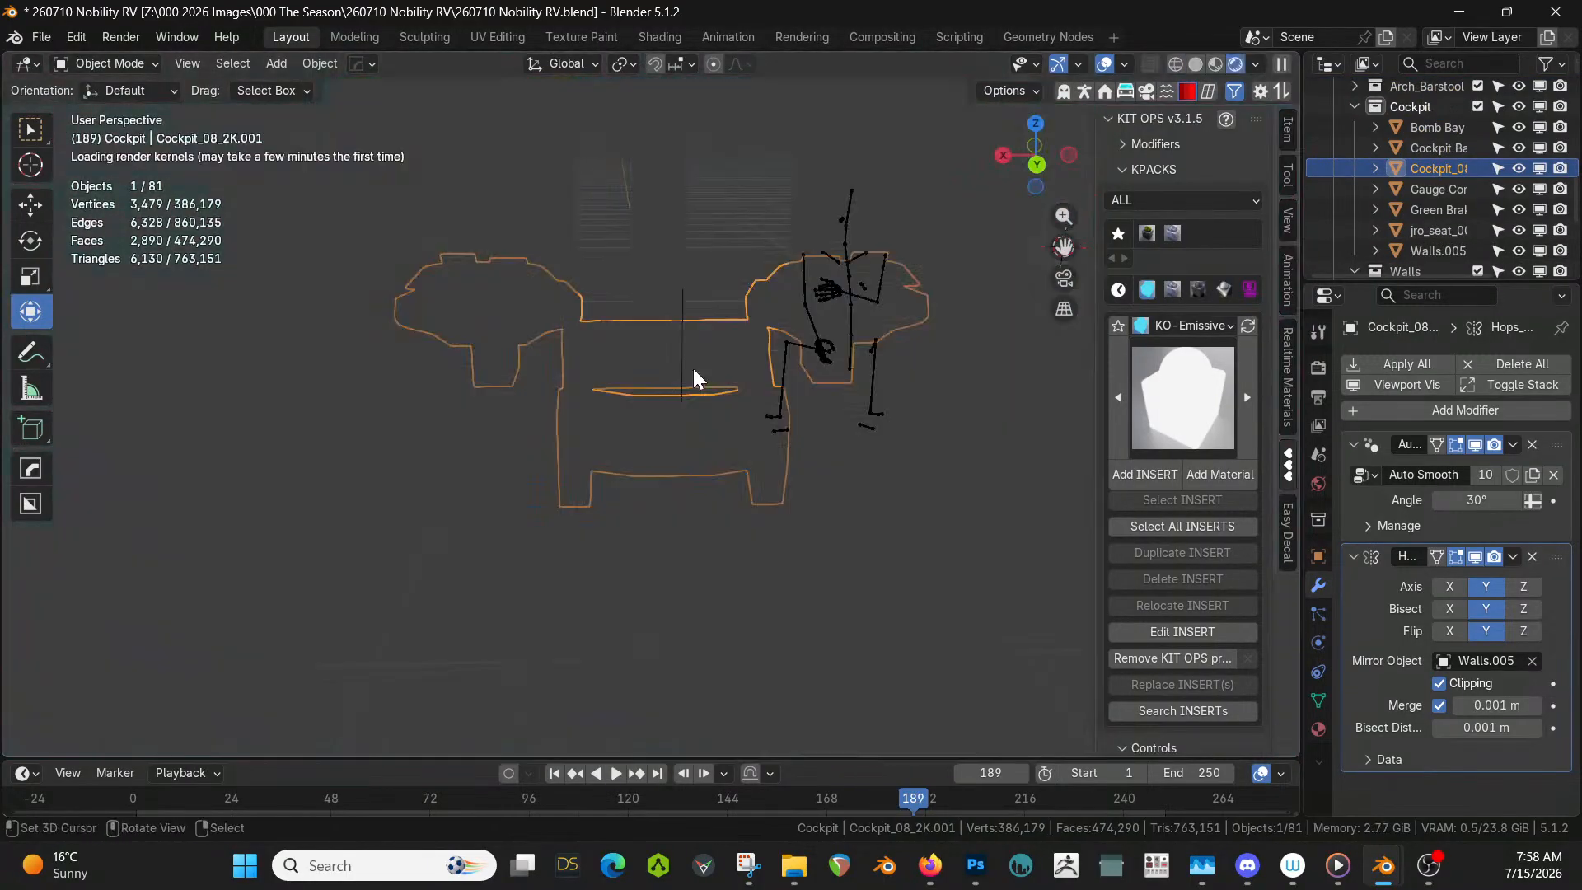
key("shift+grave")
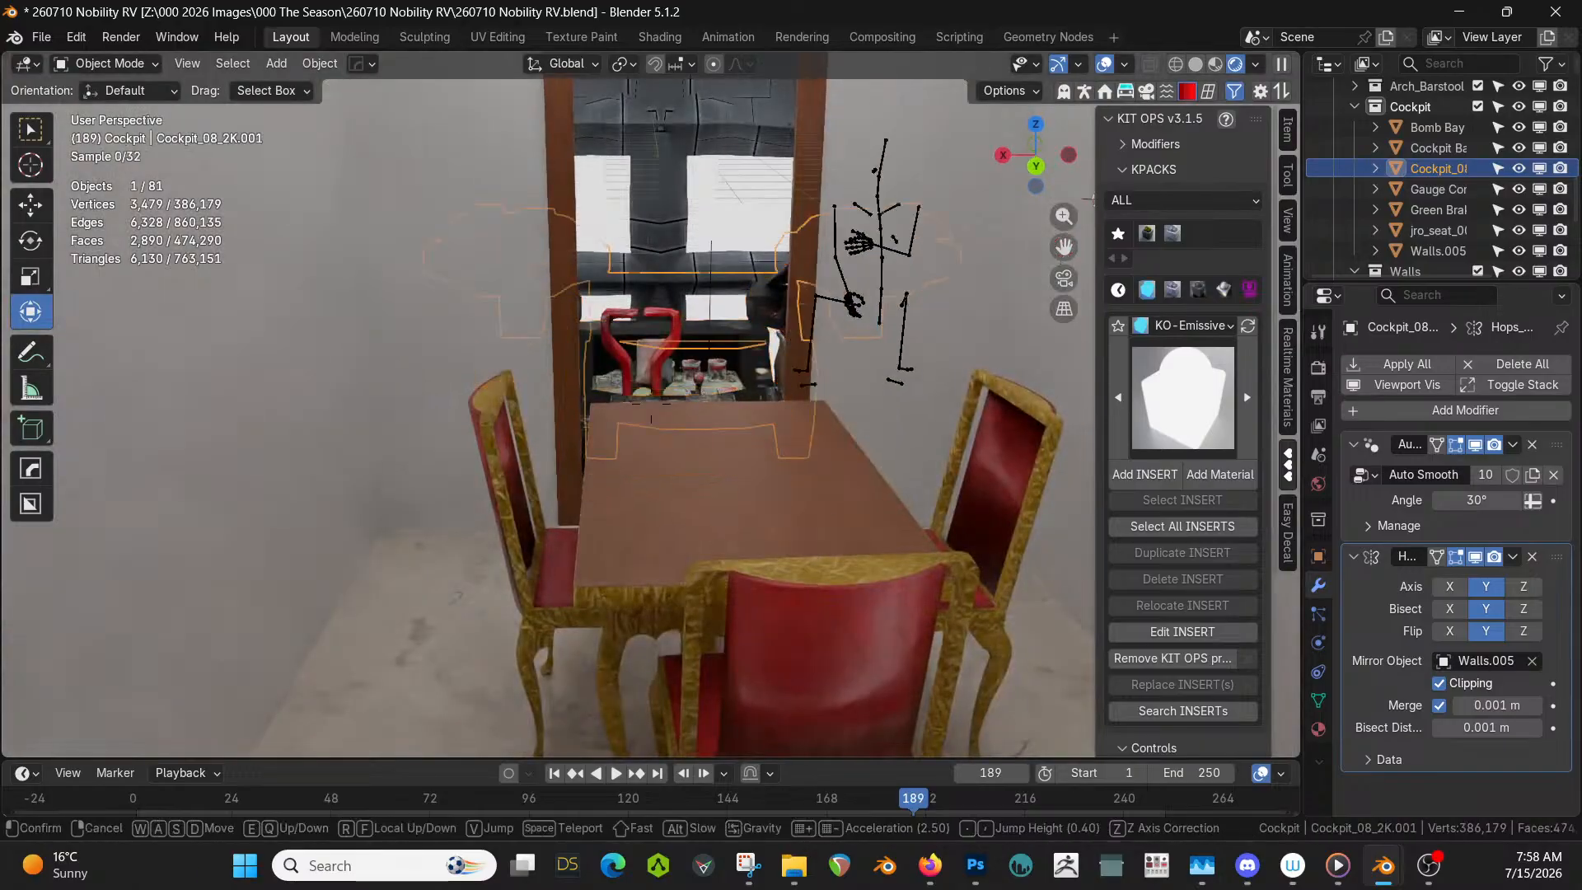
key("w")
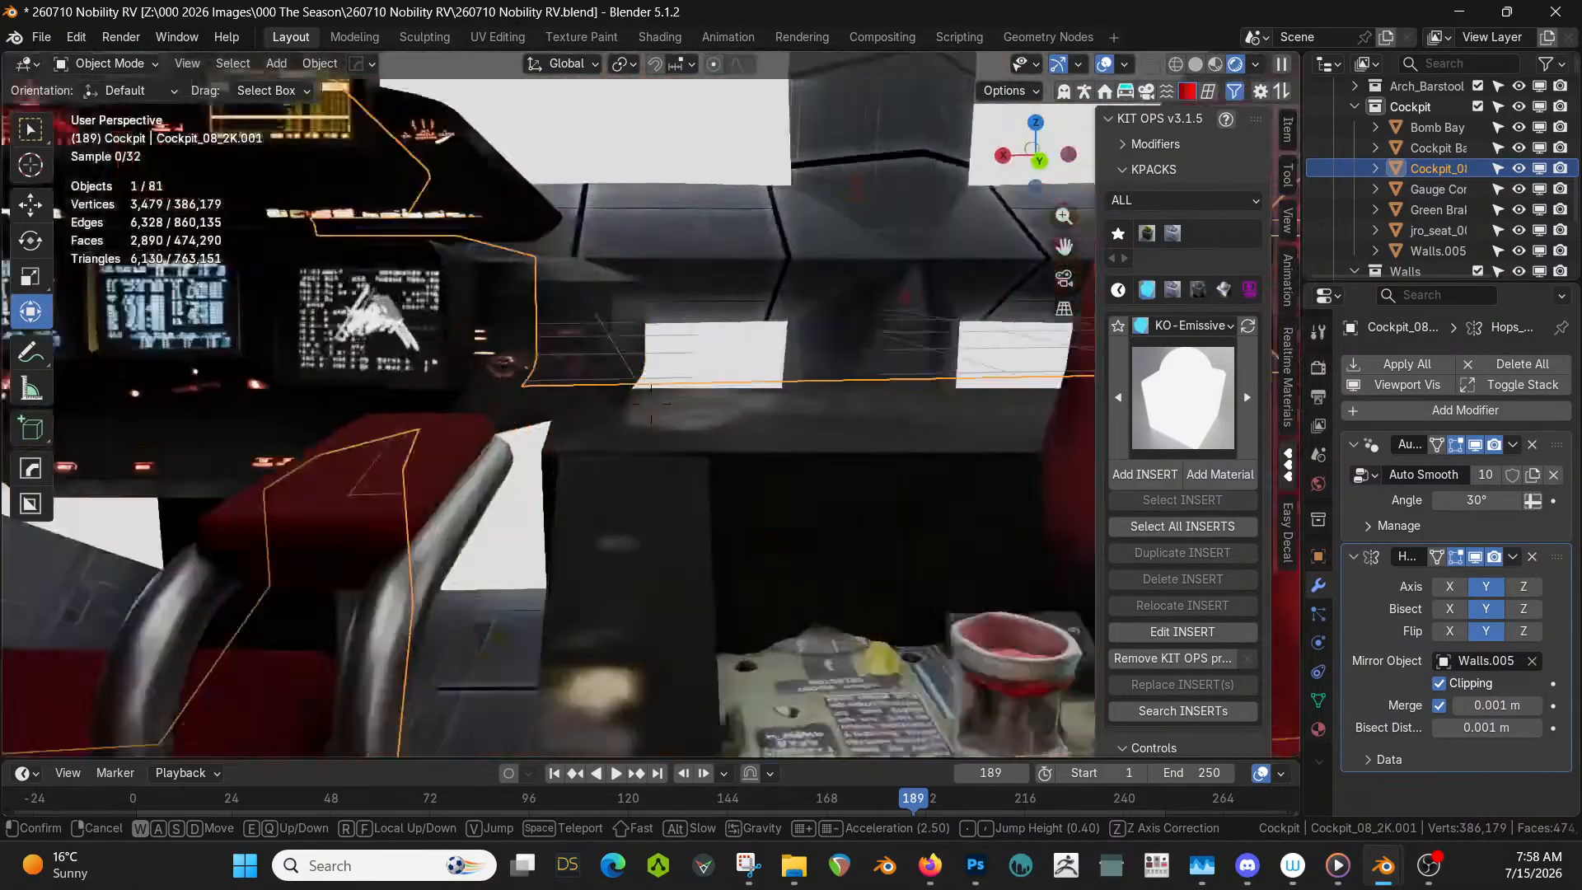
key("s")
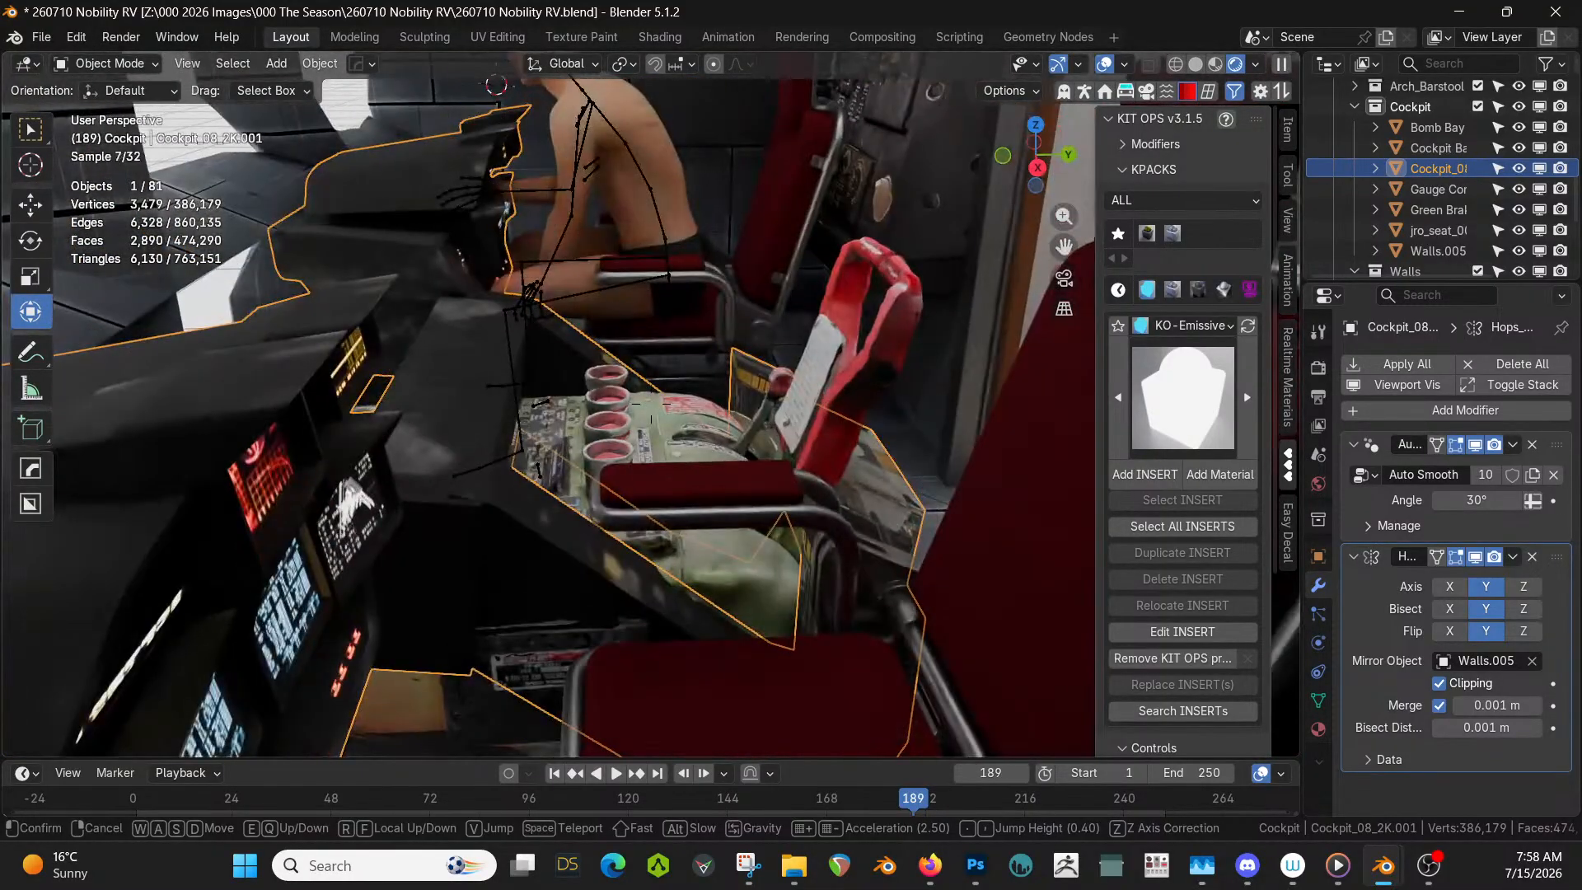
key("e")
key("w")
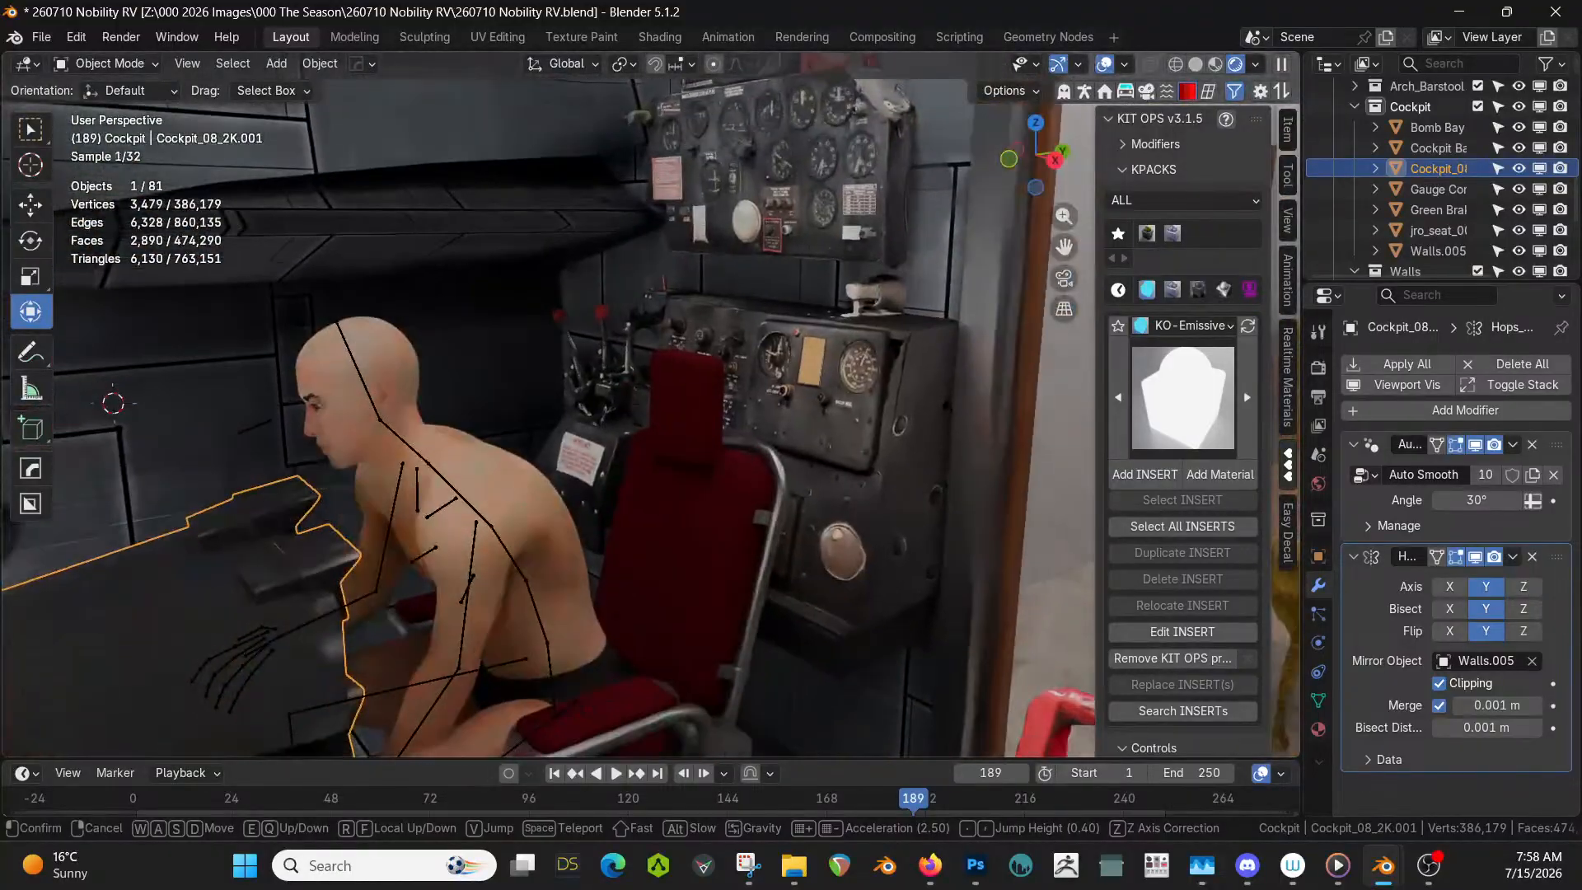
key("a")
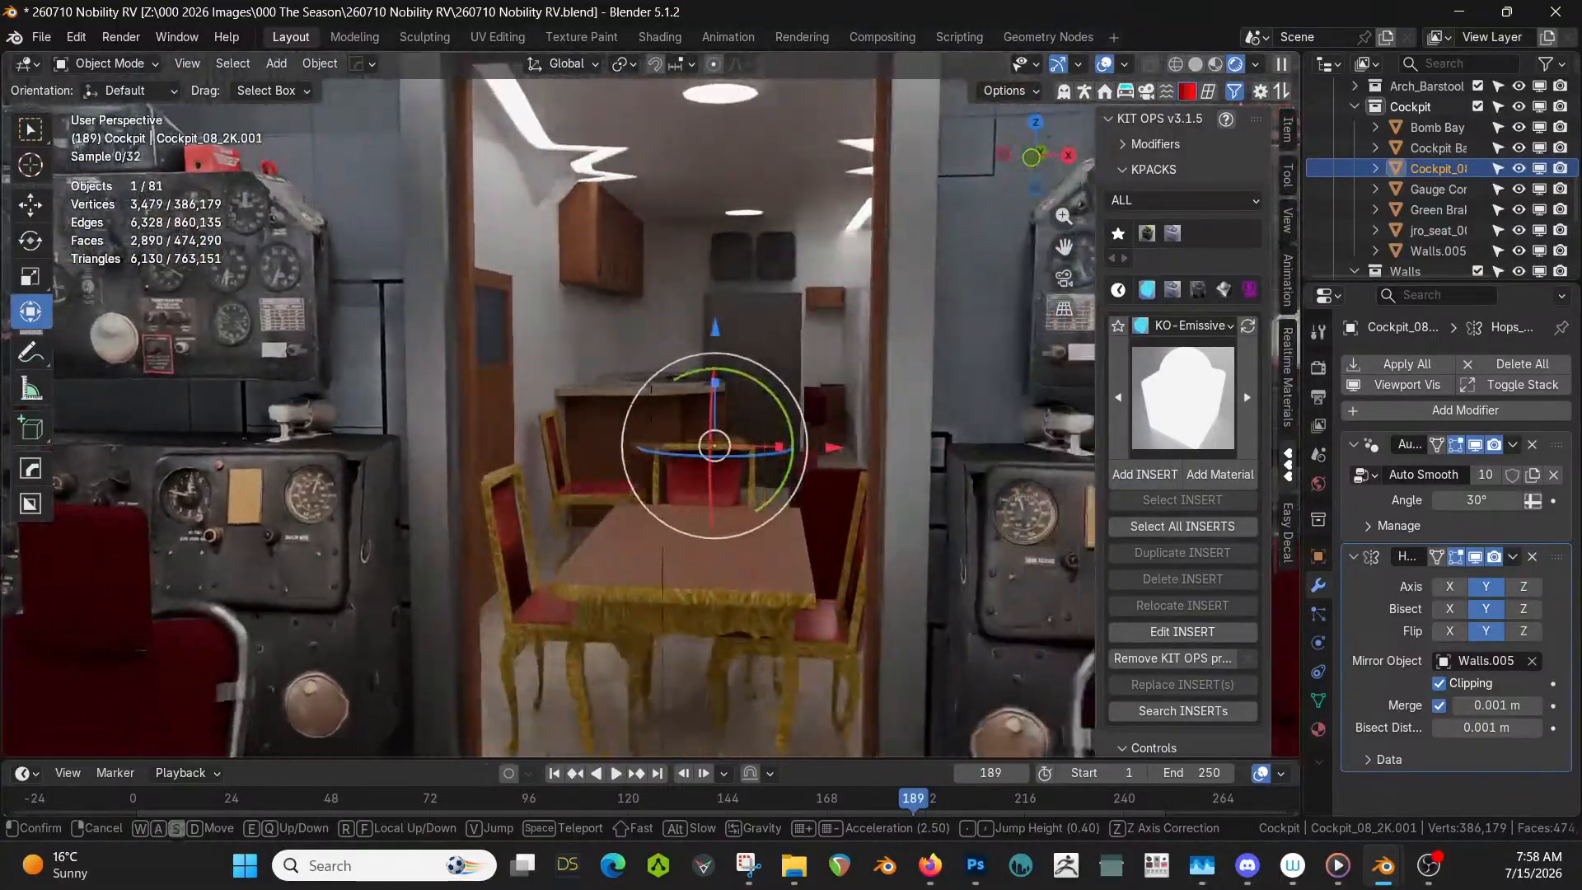
key("s")
key("q")
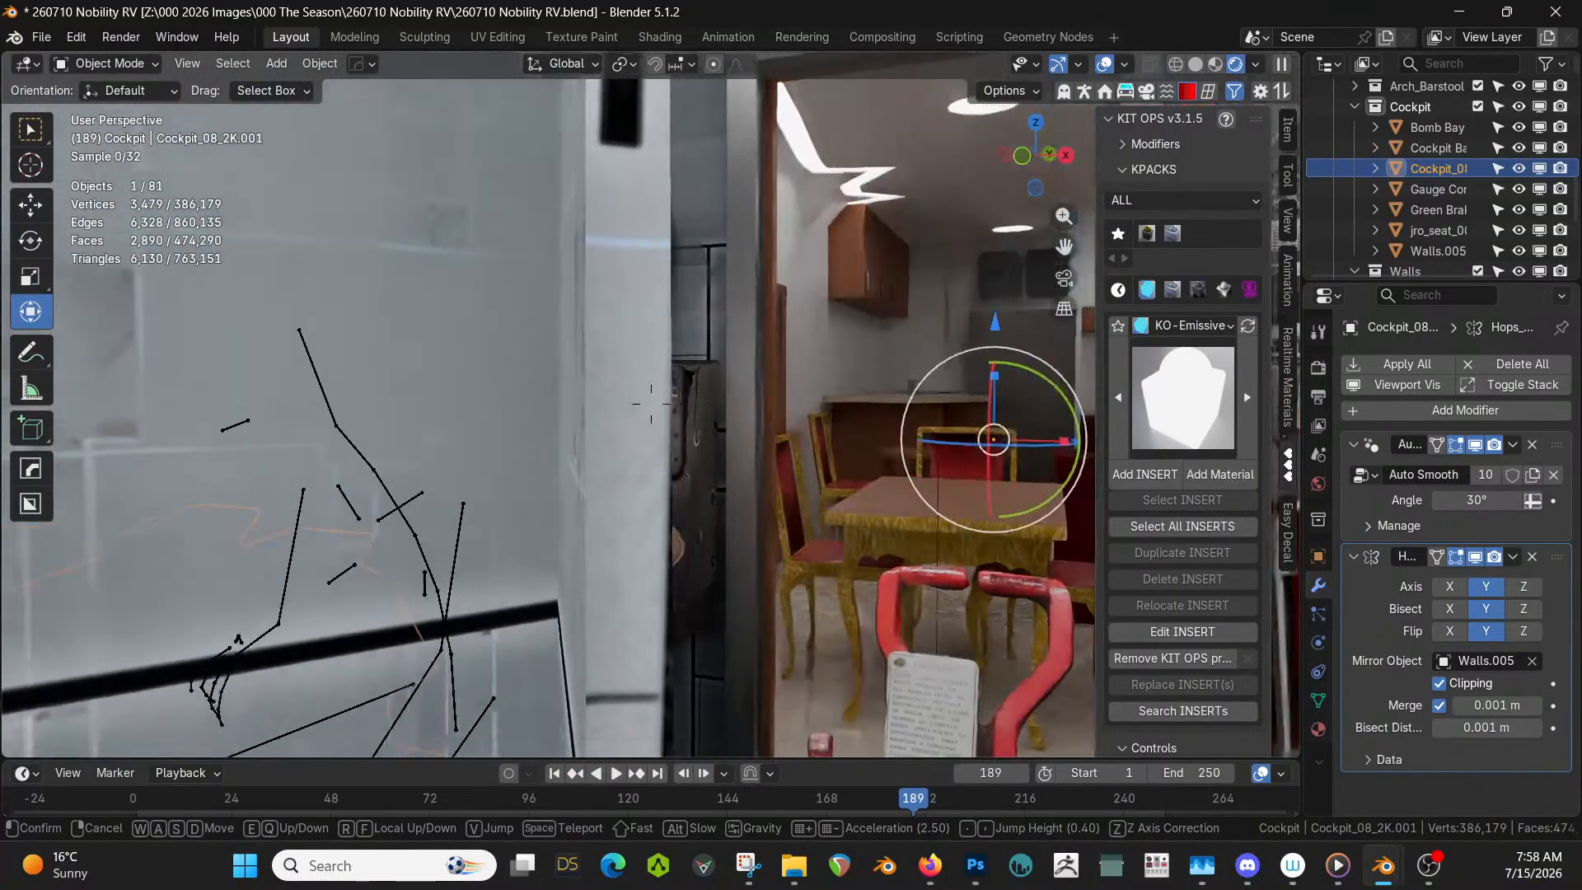
key("Escape")
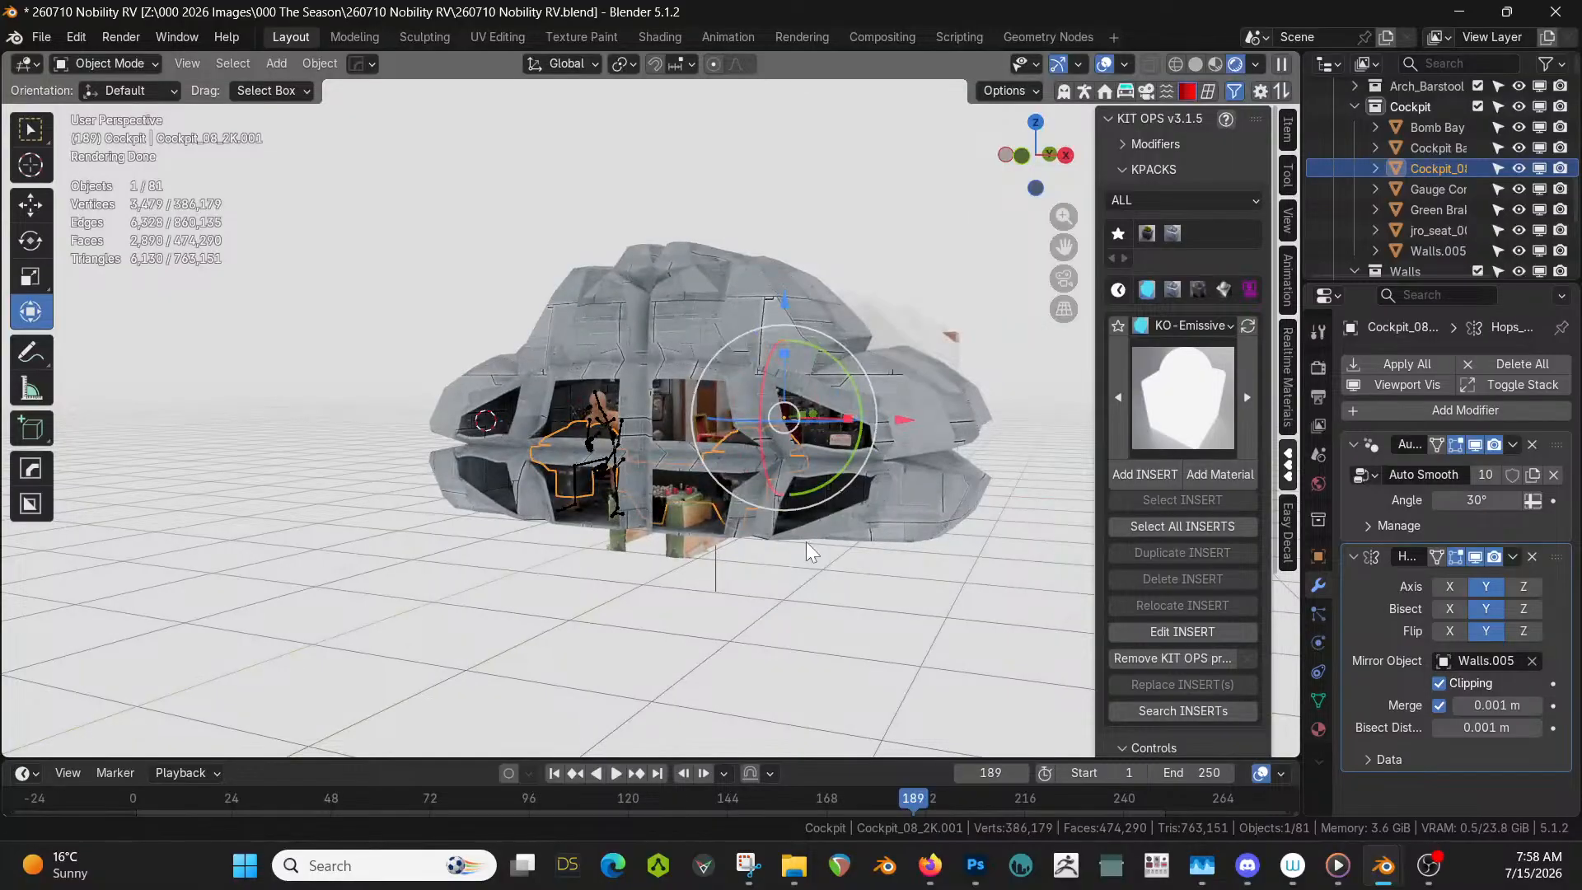
- Enable the Exterior collection so the starship hull surrounds the cockpit
middle_click_drag(806, 541, 802, 470)
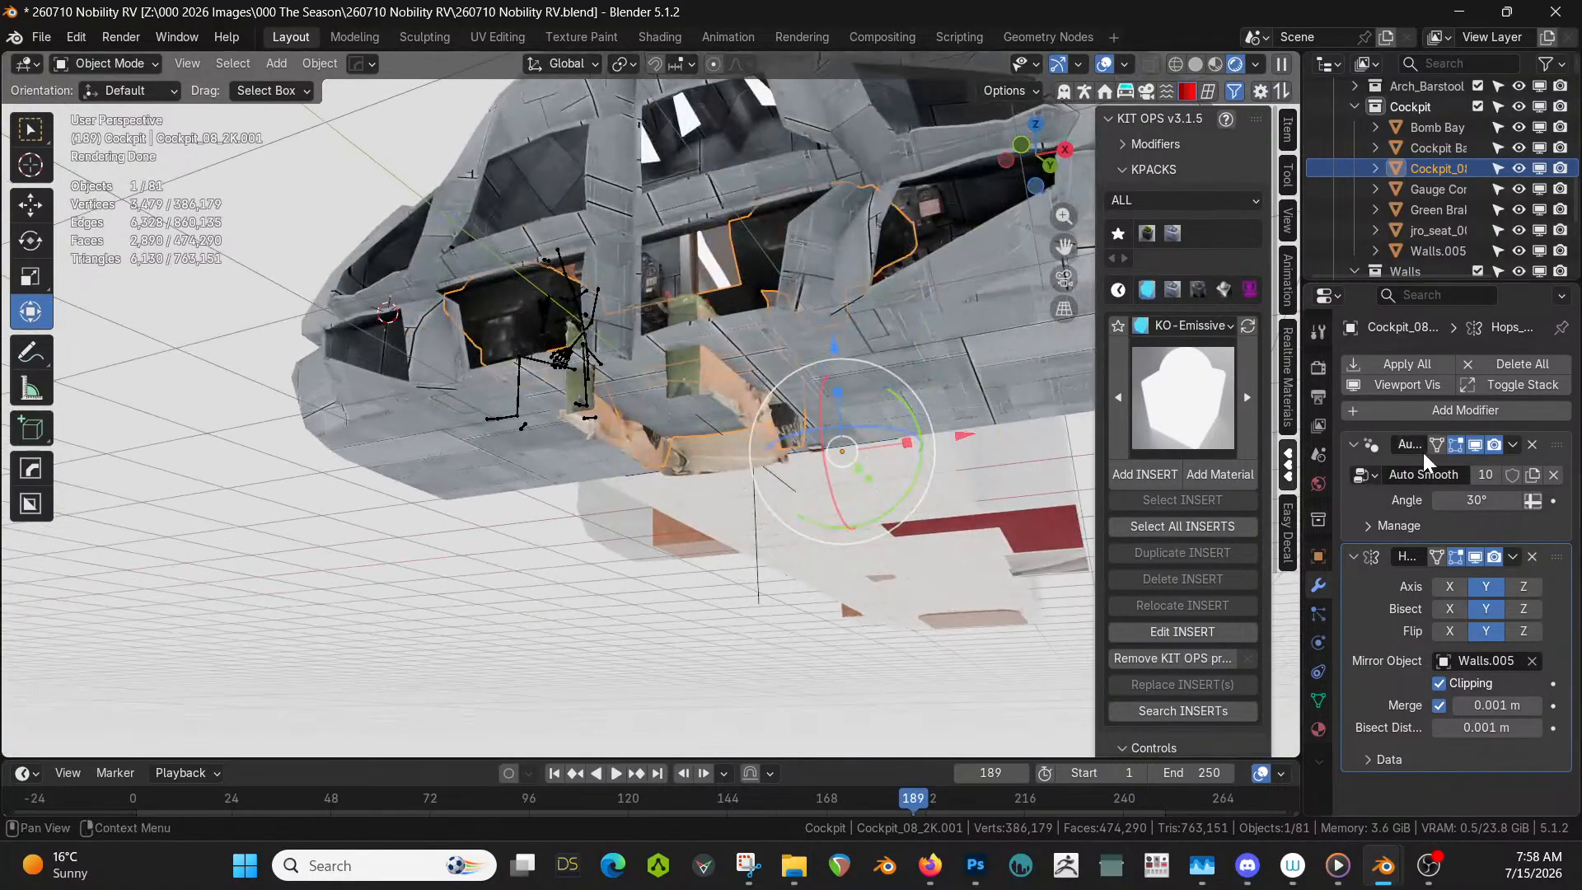
scroll(1458, 178, "up", 8)
scroll(1472, 159, "up", 4)
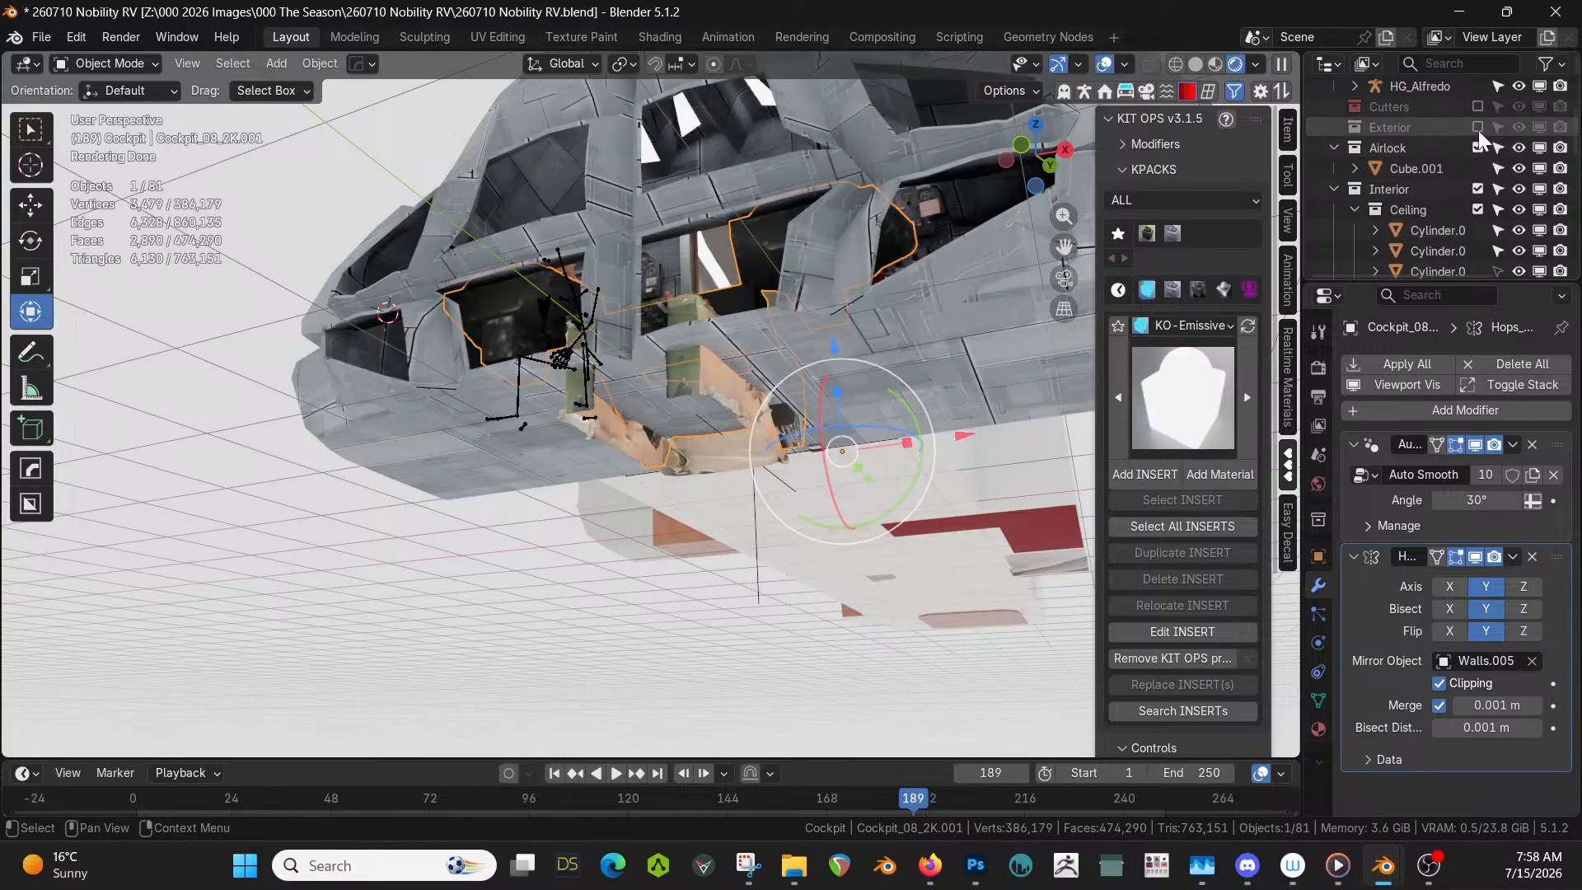
left_click(1479, 130)
scroll(818, 445, "down", 2)
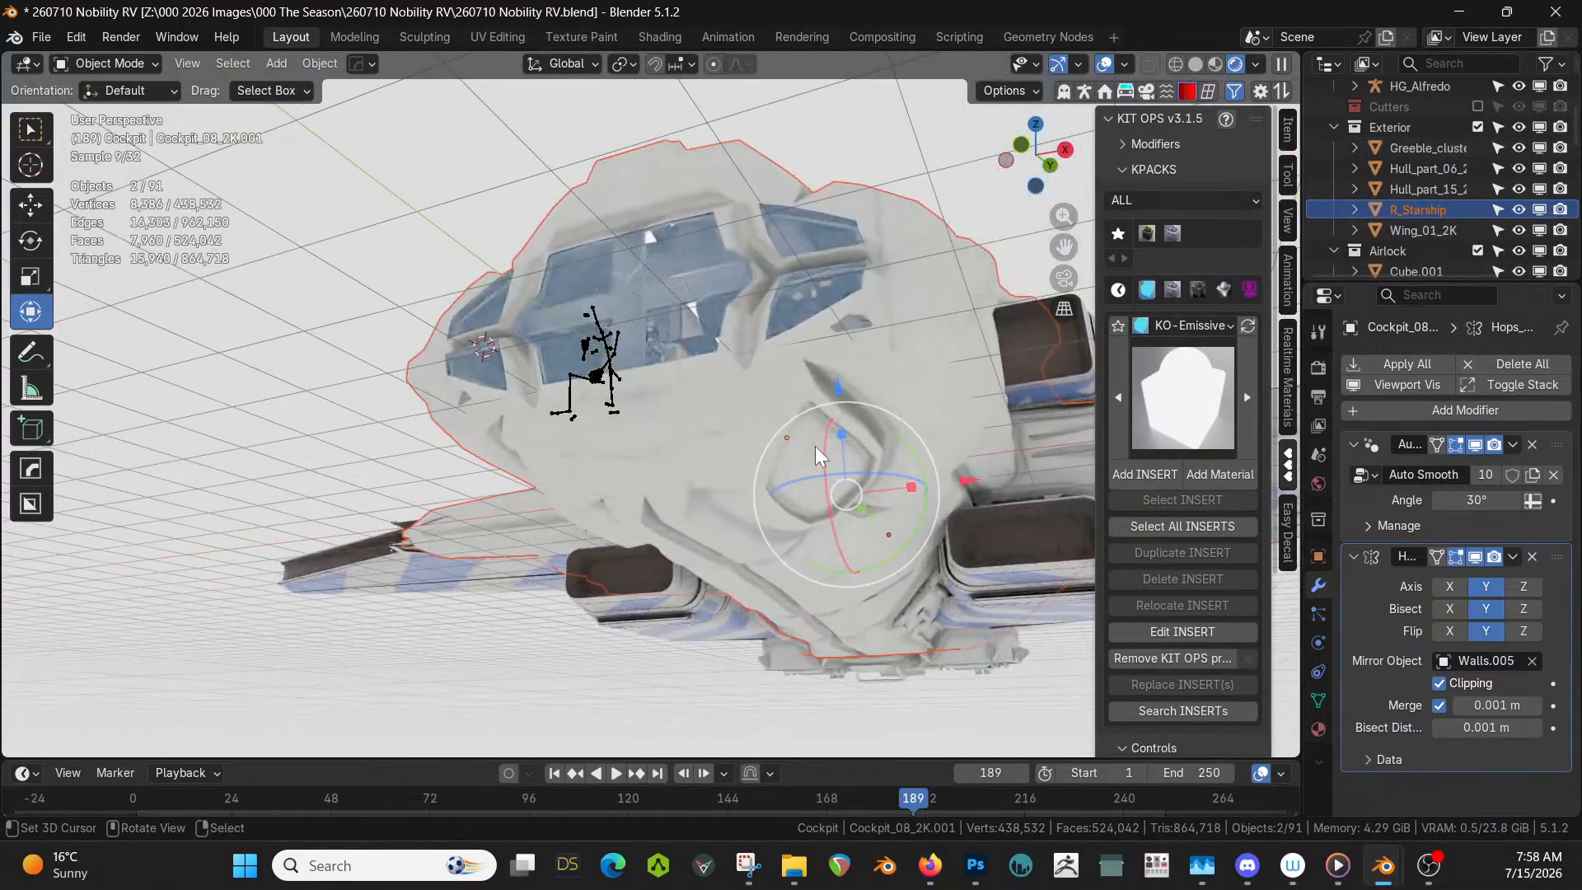
left_click_drag(816, 449, 842, 461)
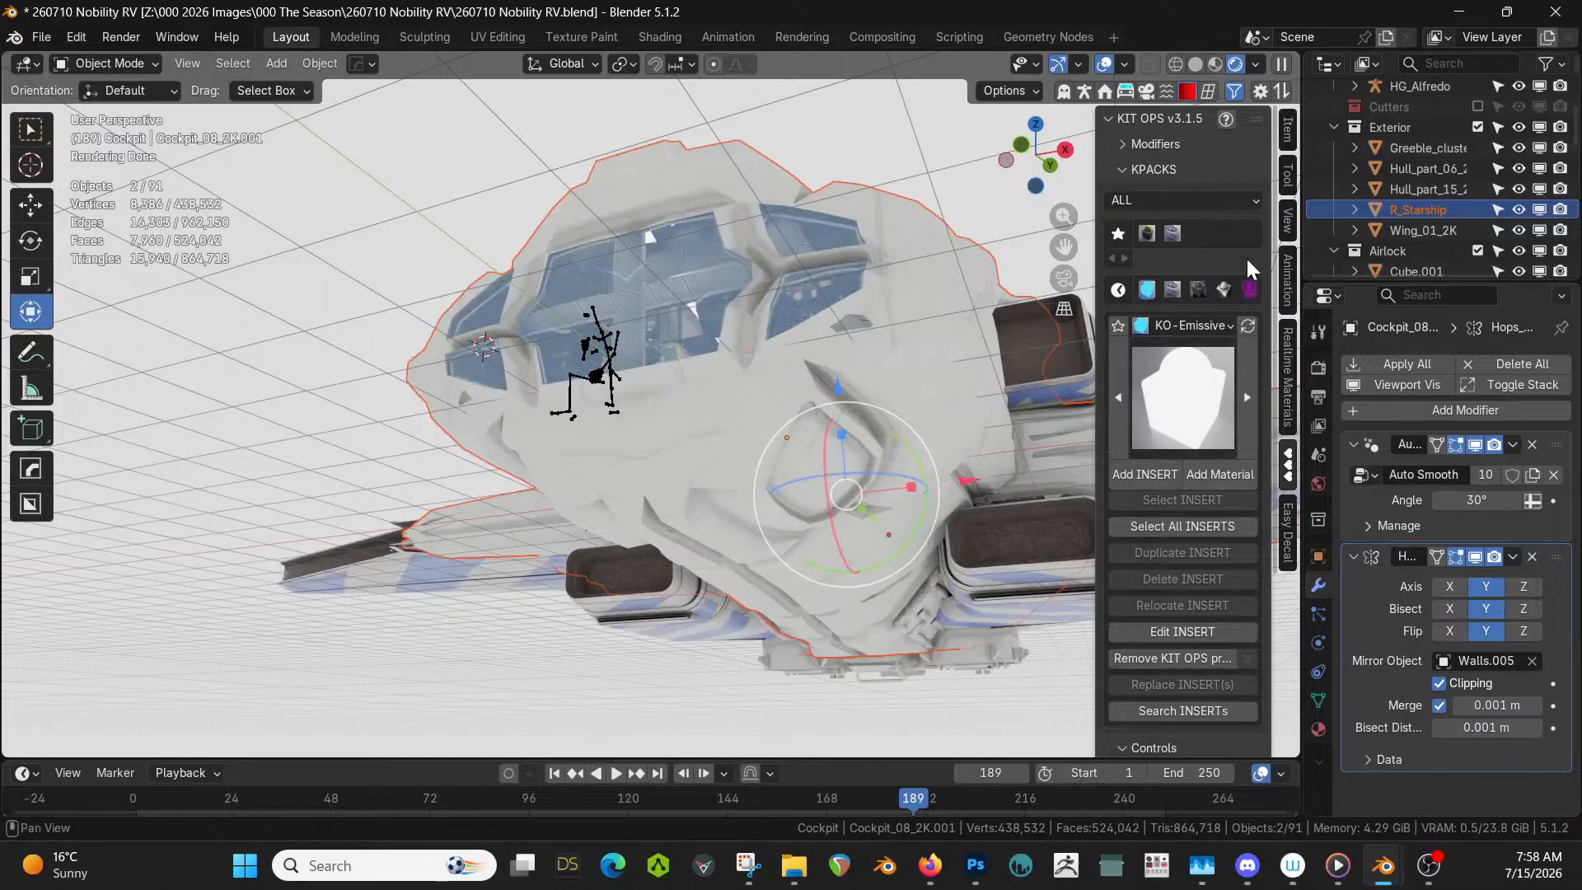
- Collapse the Airlock and Interior collections and nest both inside the Exterior collection
left_click(1335, 249)
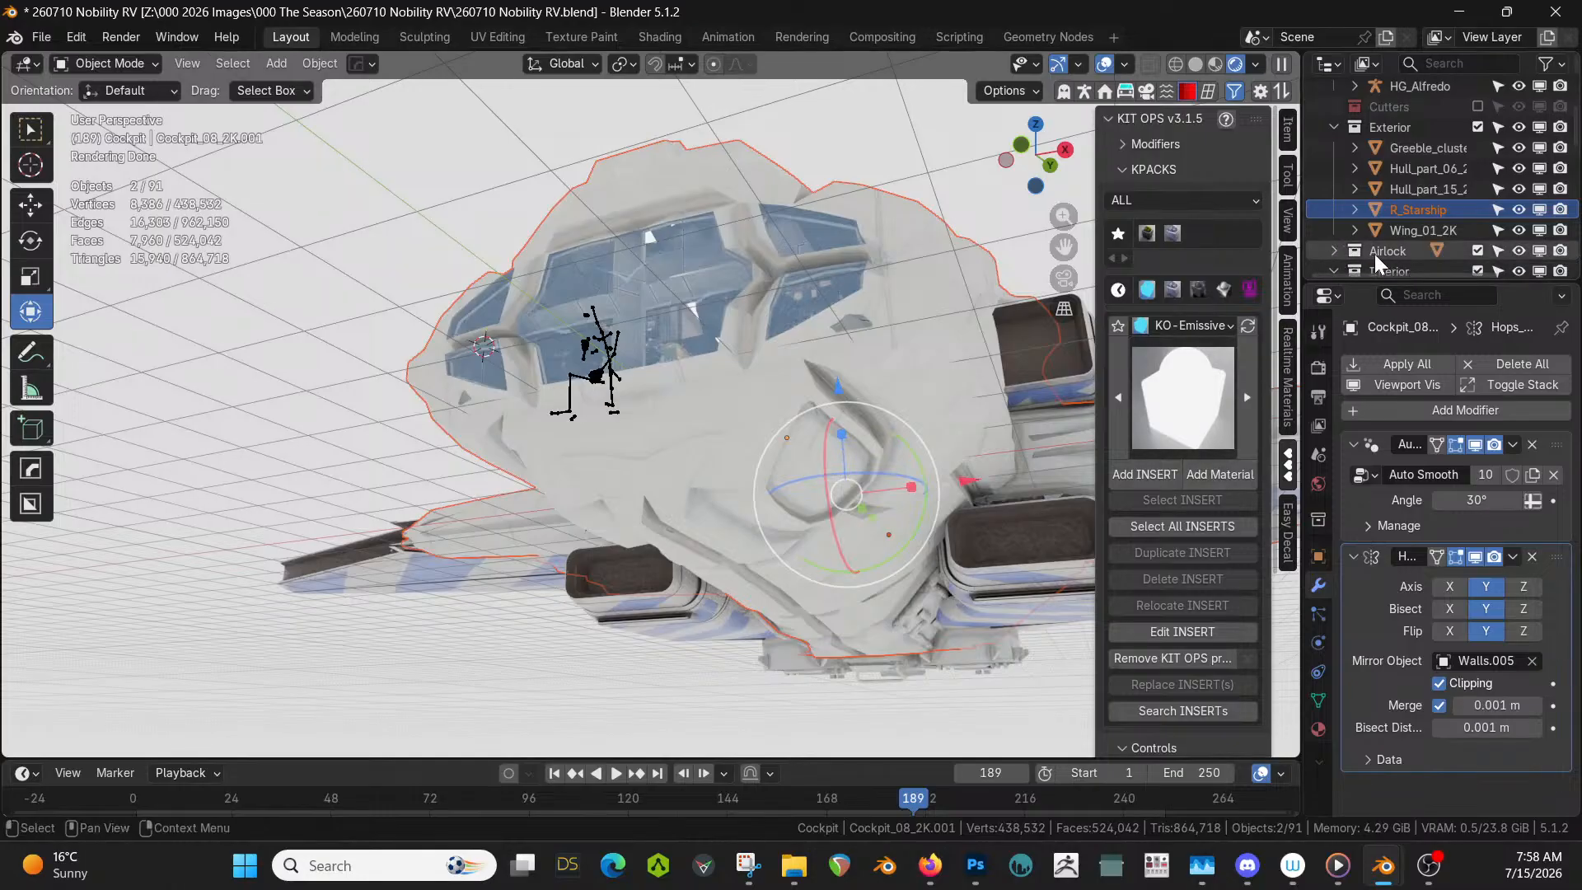
left_click_drag(1375, 252, 1395, 140)
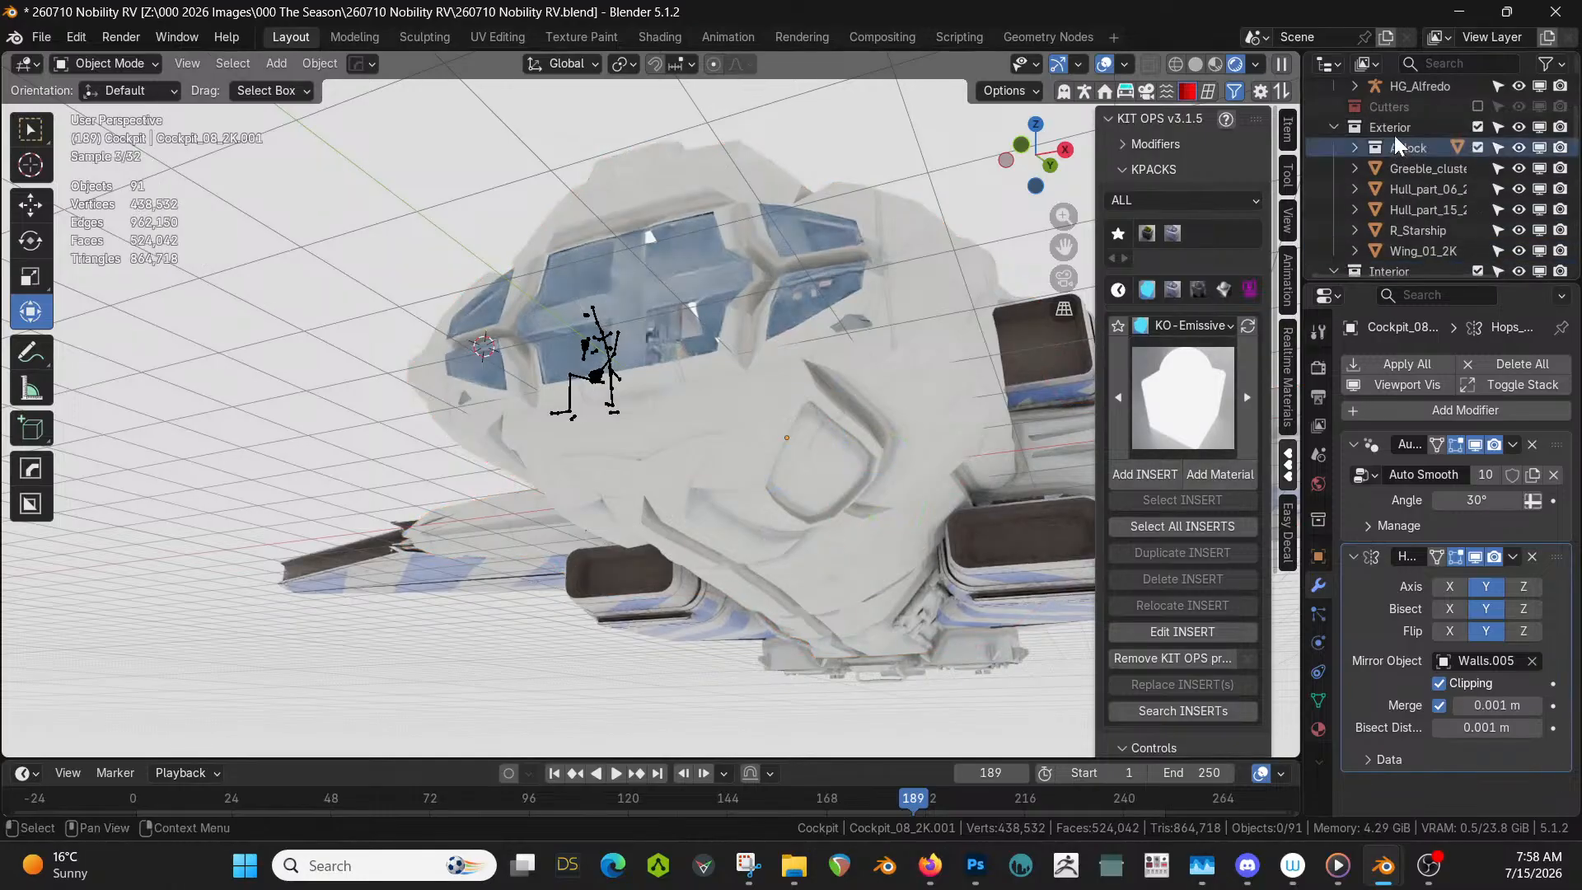
scroll(1394, 137, "down", 3)
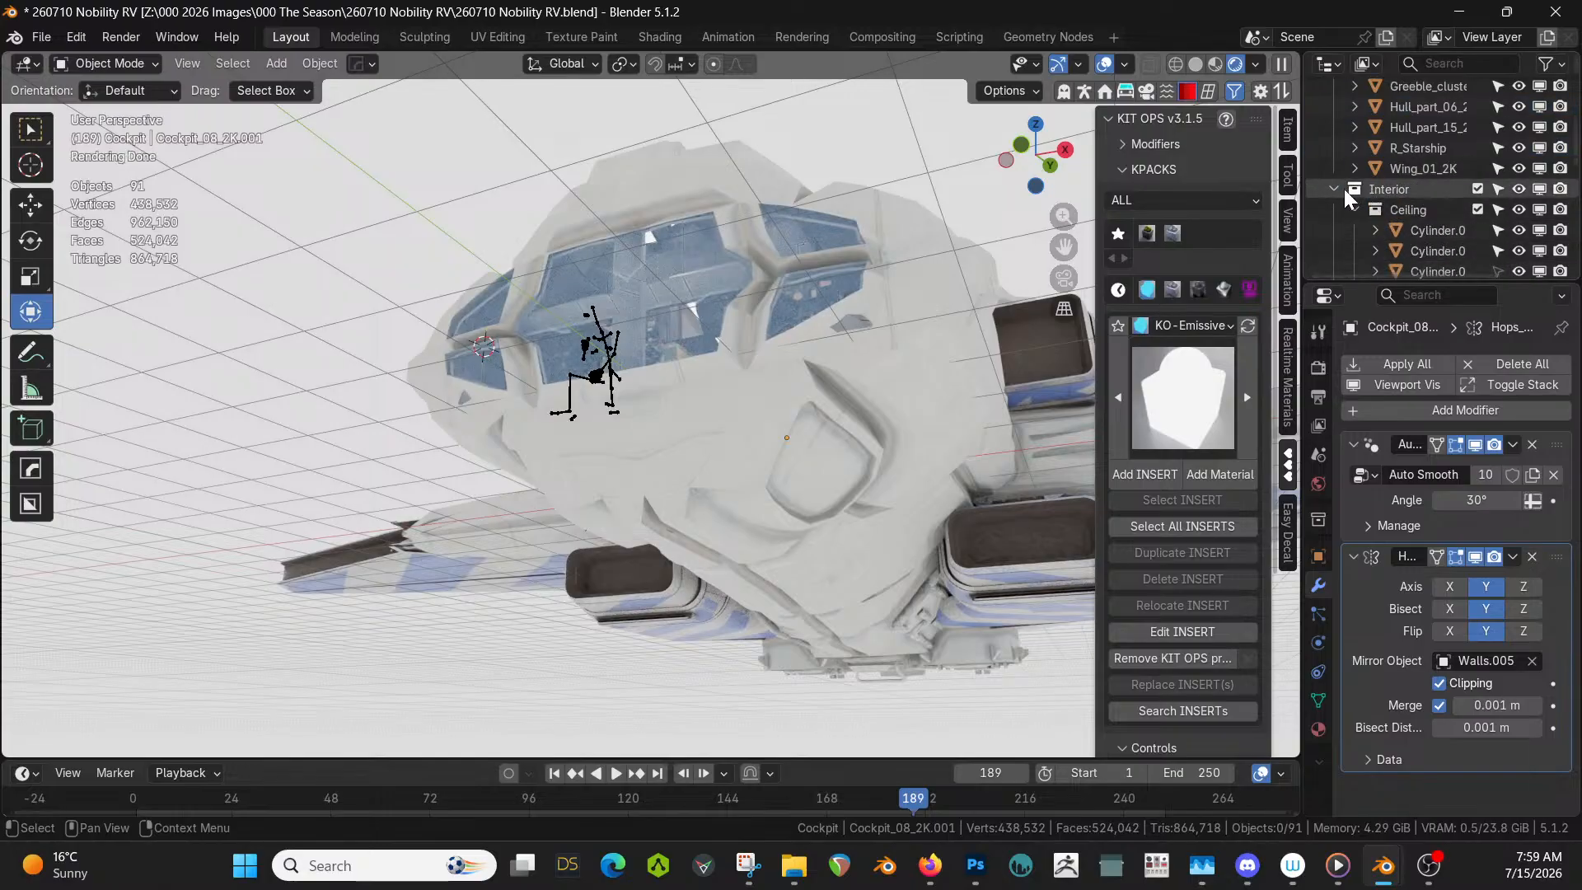
left_click(1335, 189)
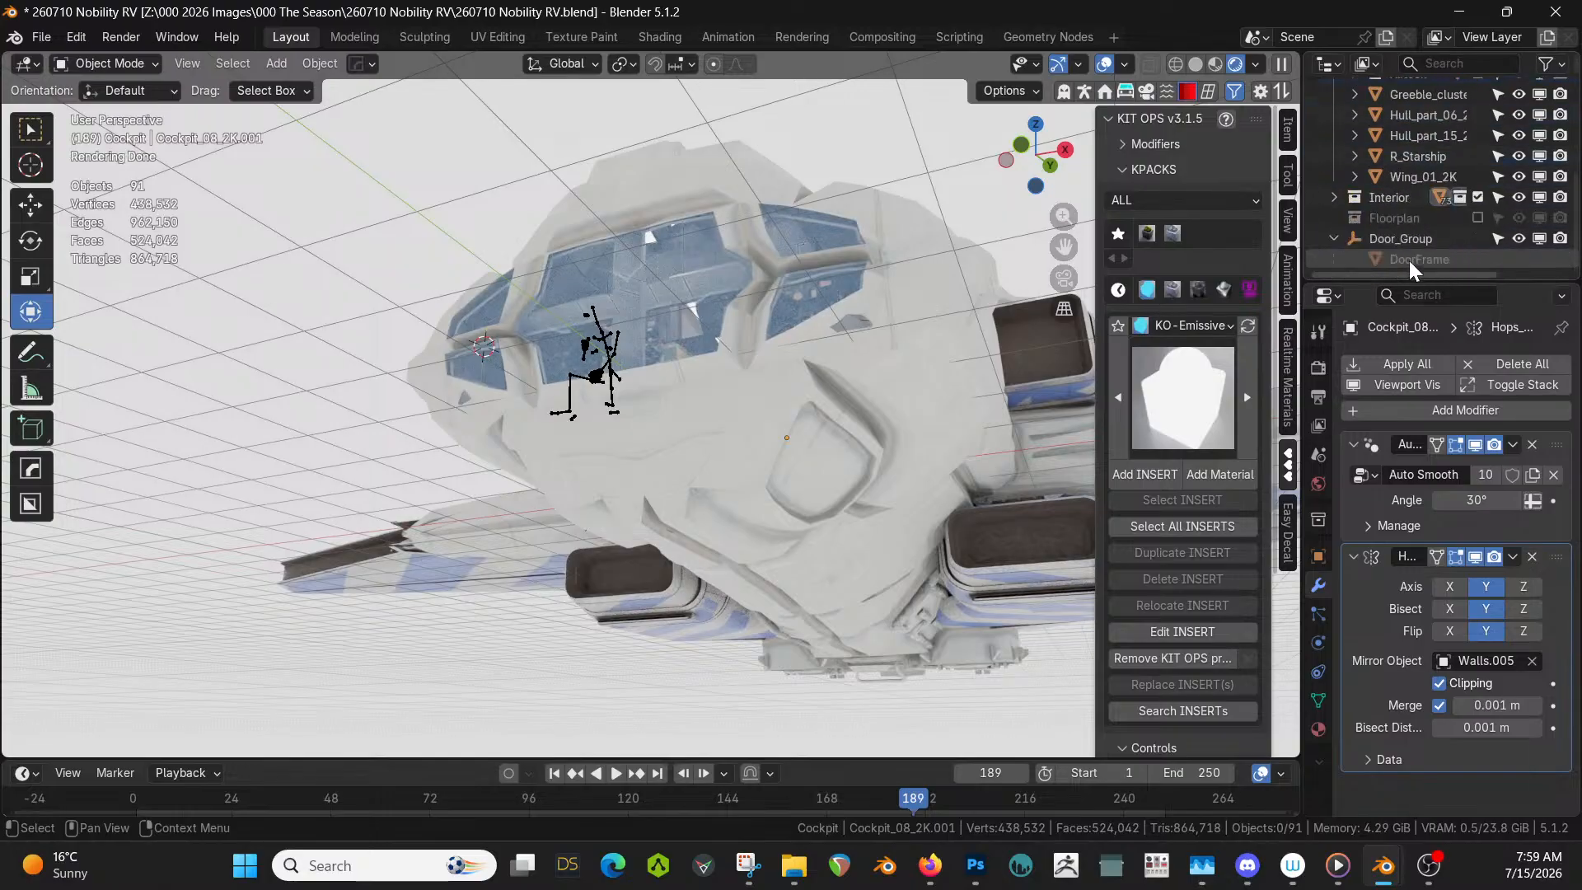
left_click_drag(1384, 200, 1419, 179)
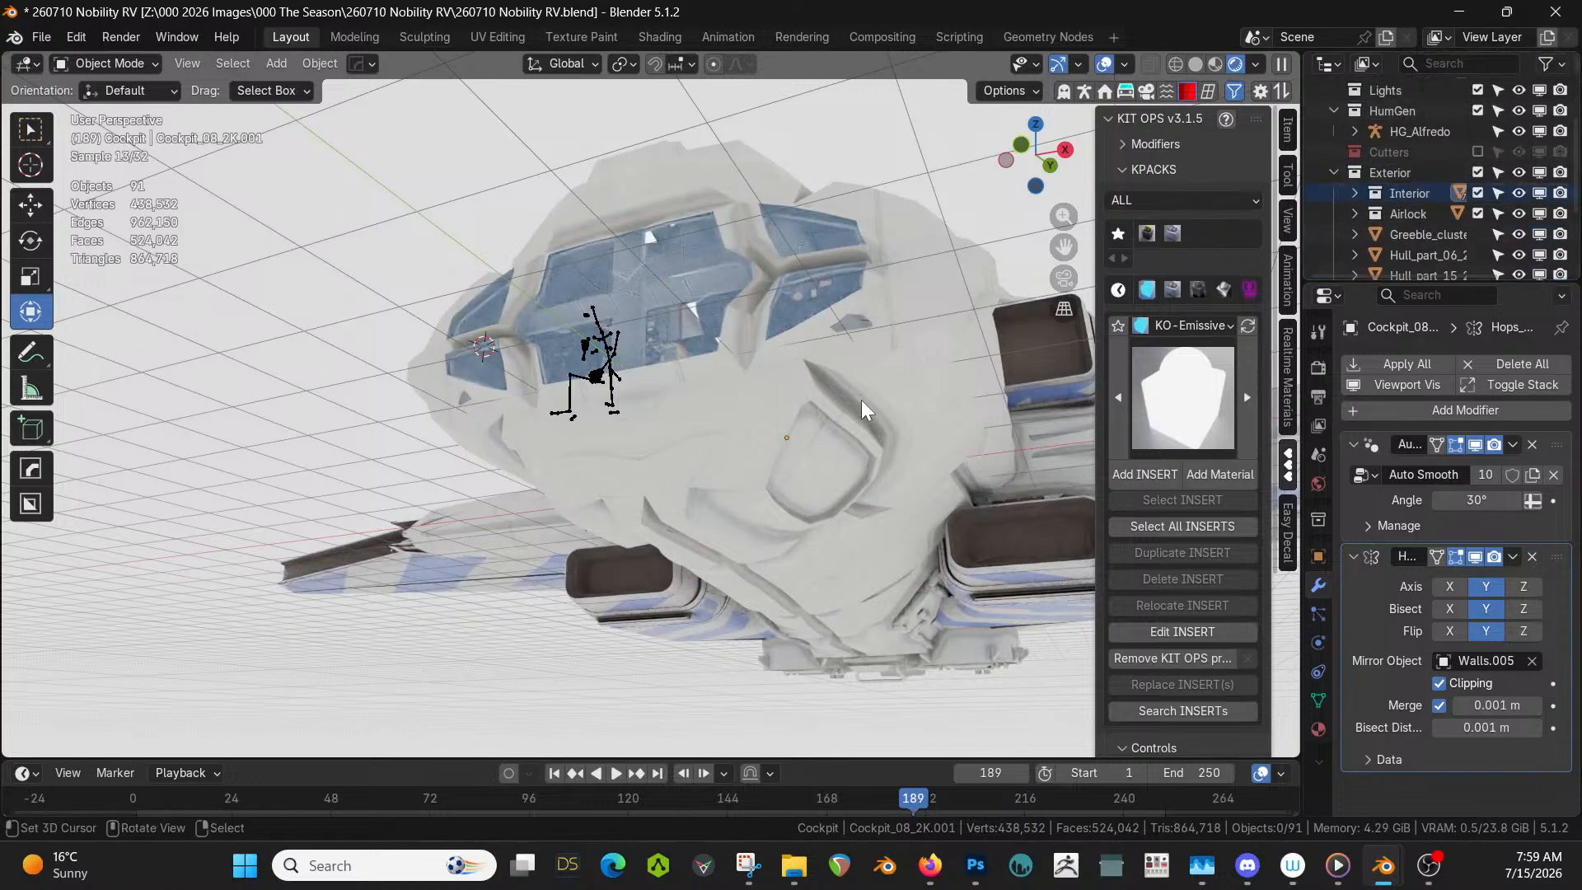
- Toggle the Exterior collection off and on to test the nested visibility, and save the file
left_click(1477, 178)
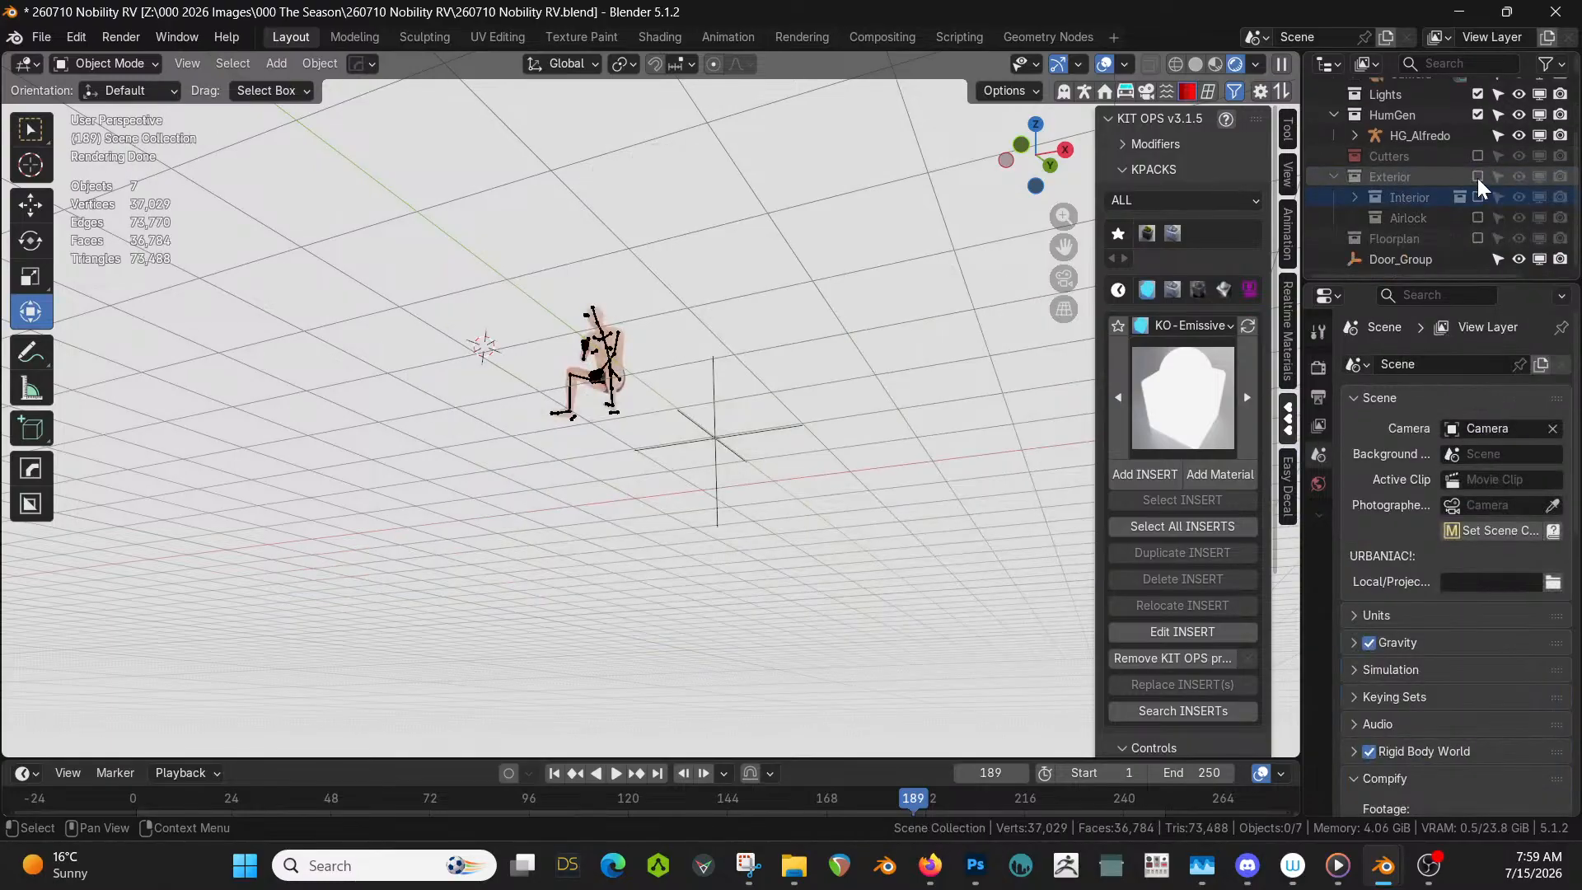
left_click(1477, 178)
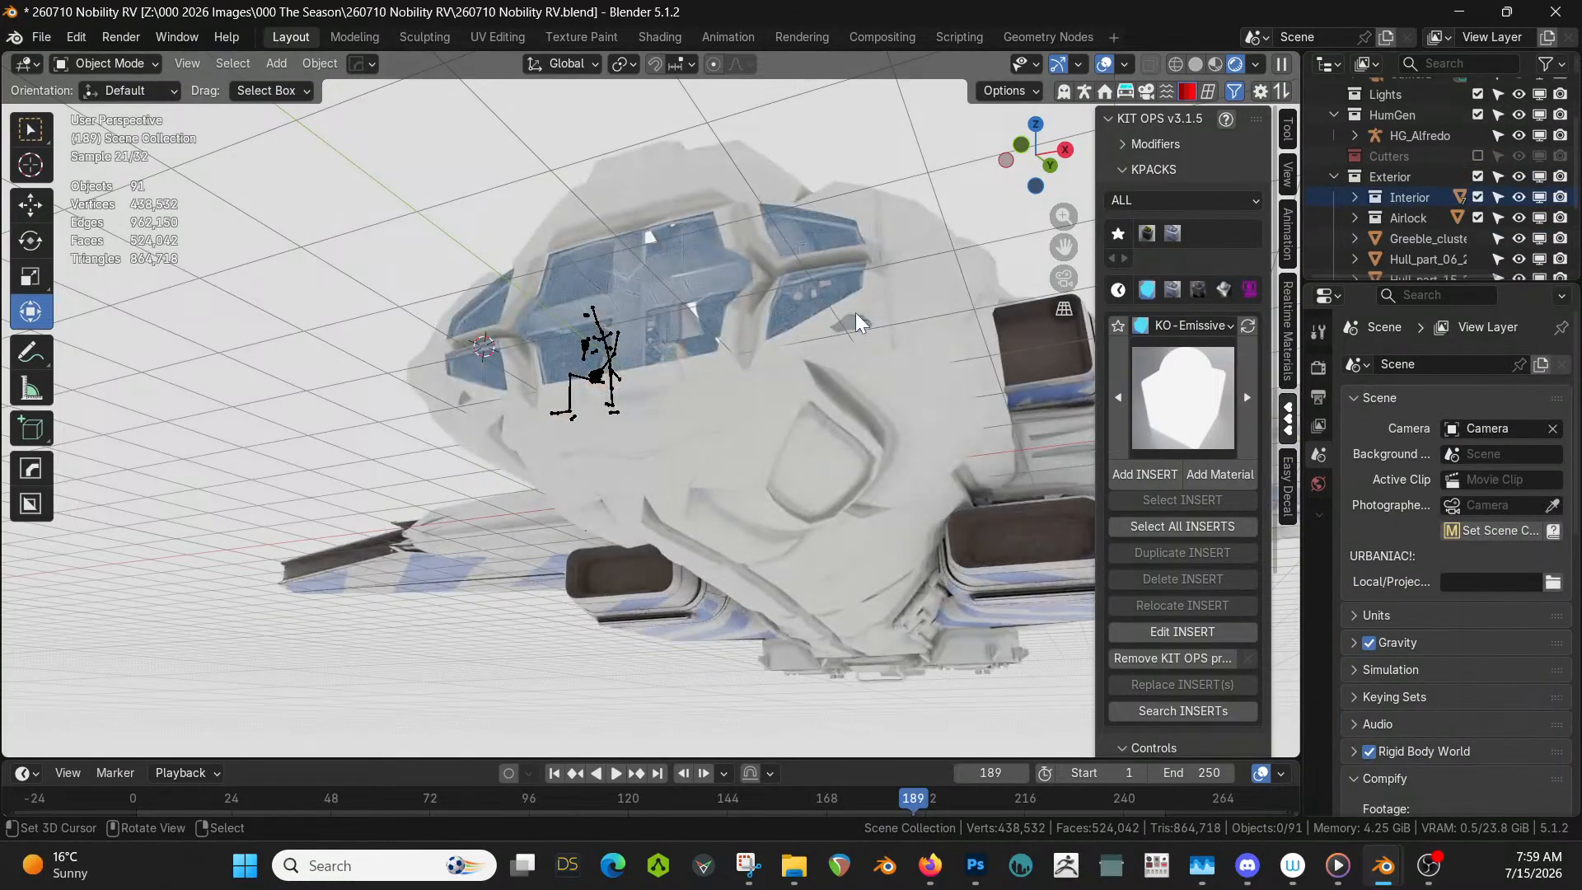
key("ctrl+s")
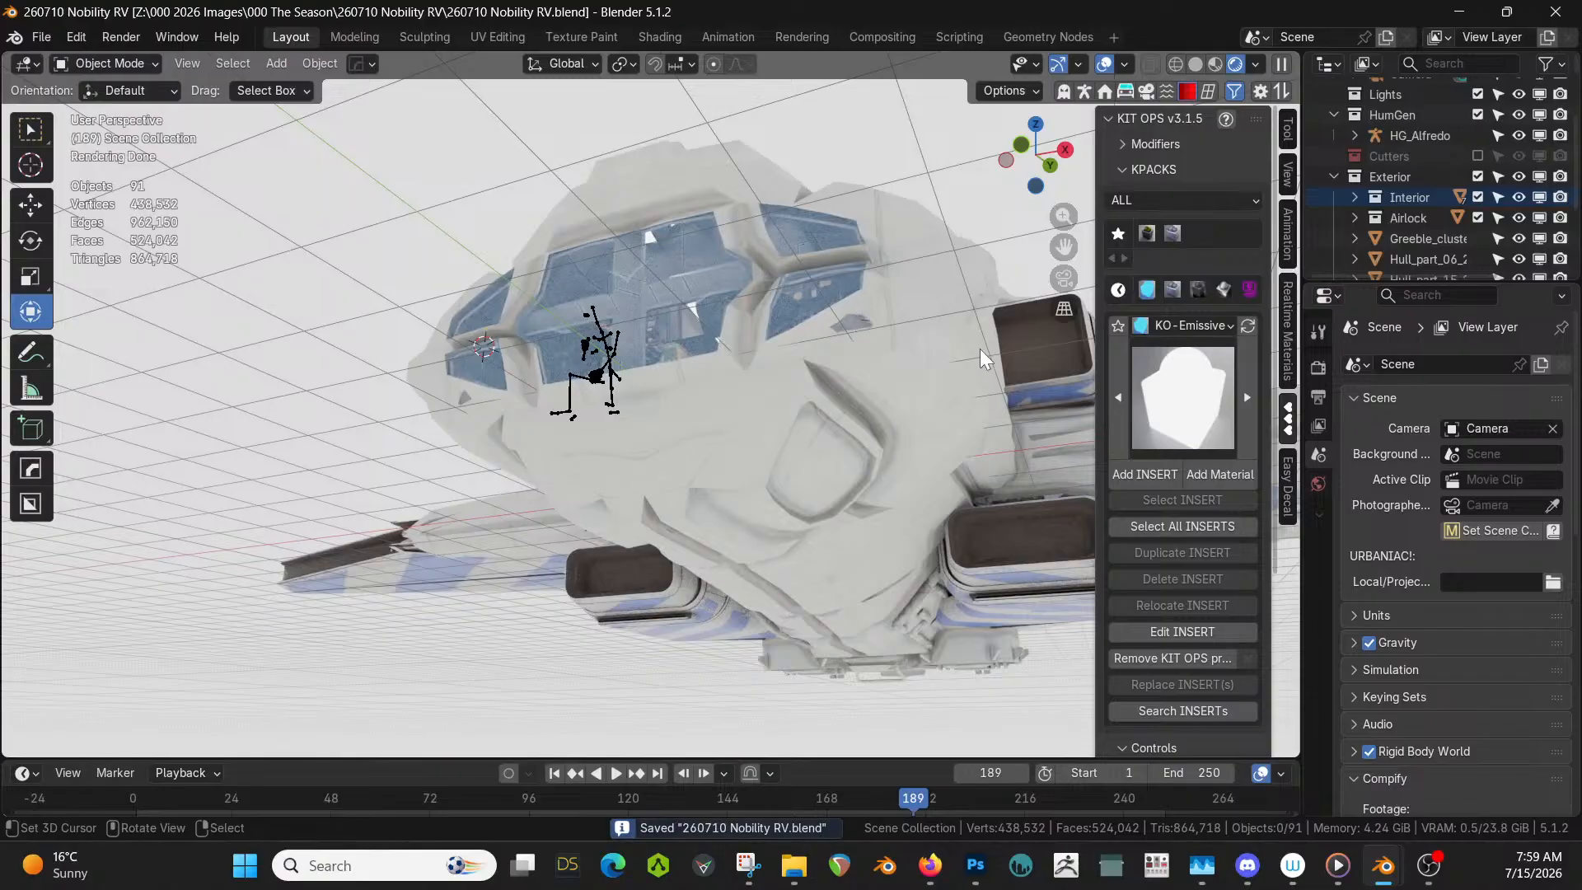
- In mesh editing of R_Starship, select the seam-bounded inset panels on both sides of the lower nose
middle_click_drag(855, 314, 823, 502)
middle_click_drag(979, 468, 726, 511, "shift")
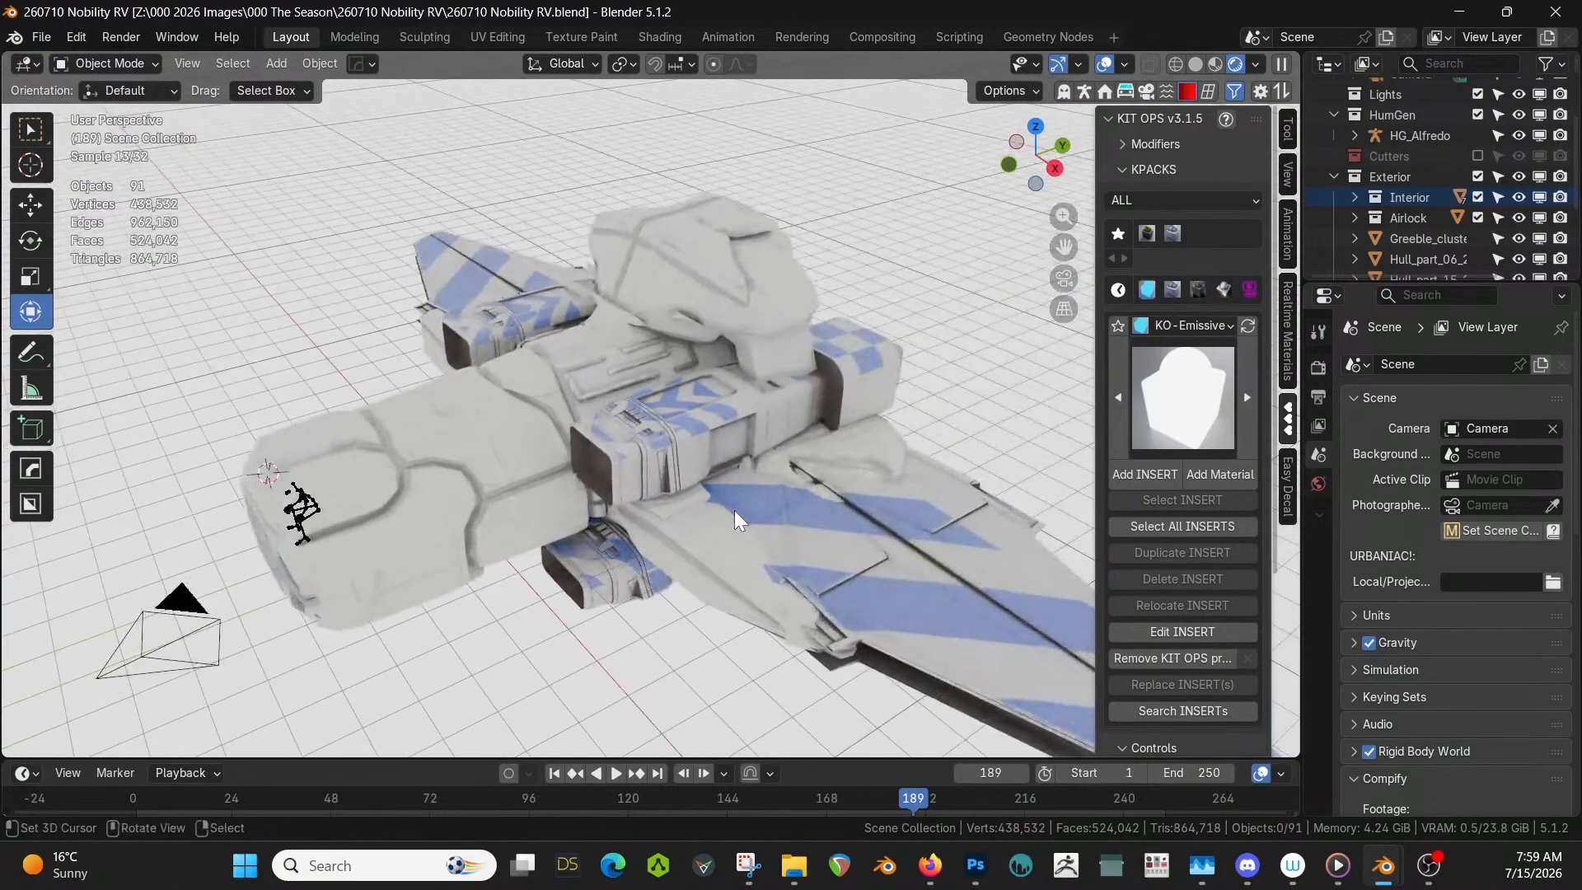
middle_click_drag(843, 503, 914, 404)
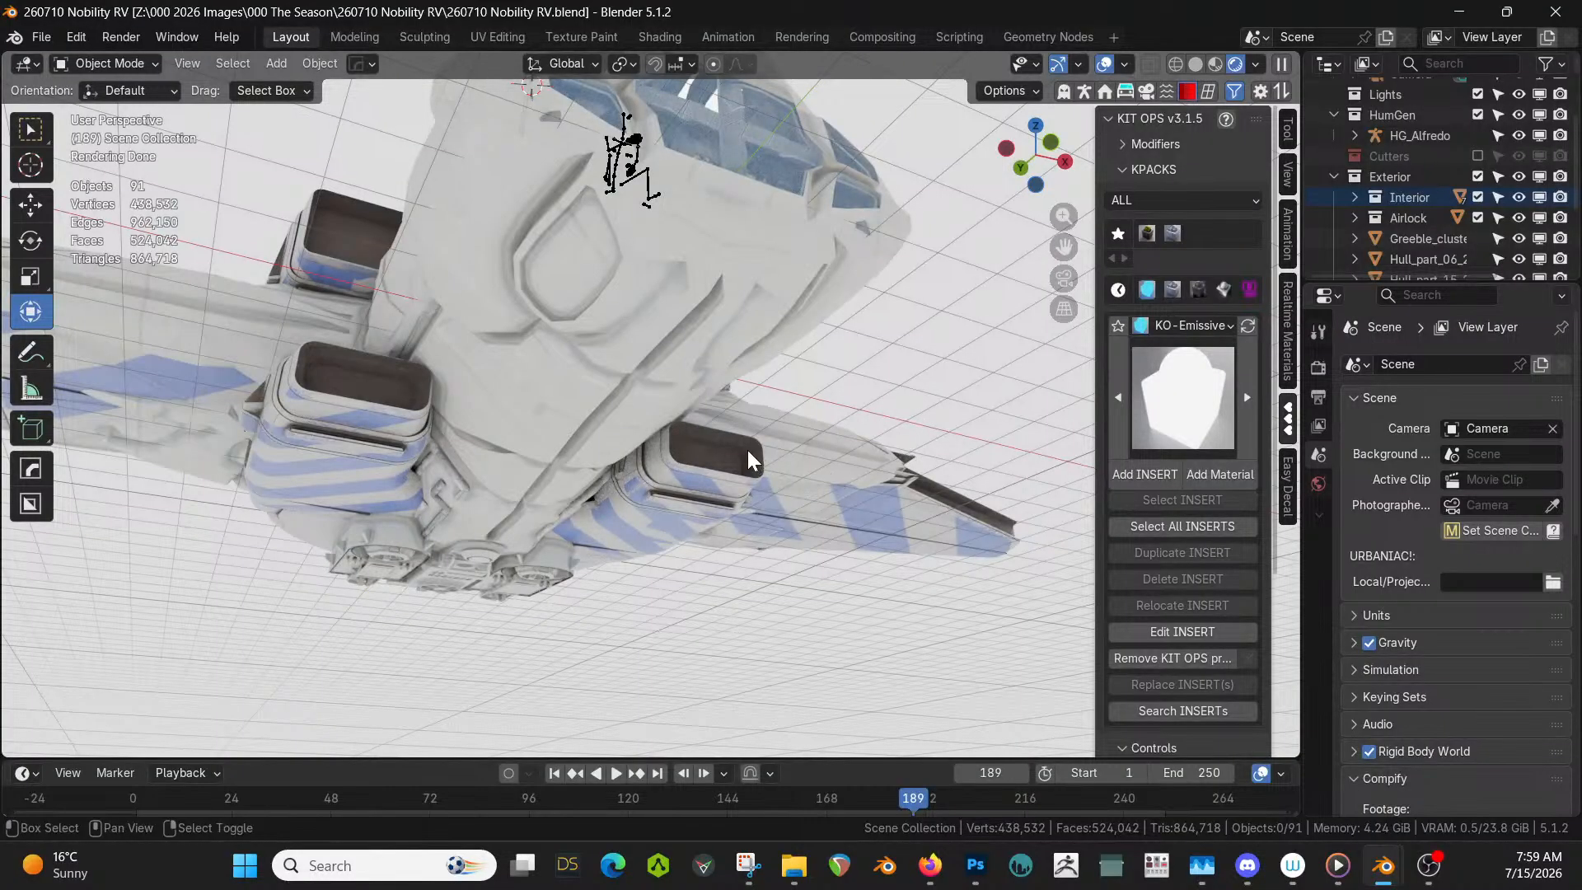
middle_click_drag(749, 452, 730, 393)
left_click(735, 385)
key("Tab")
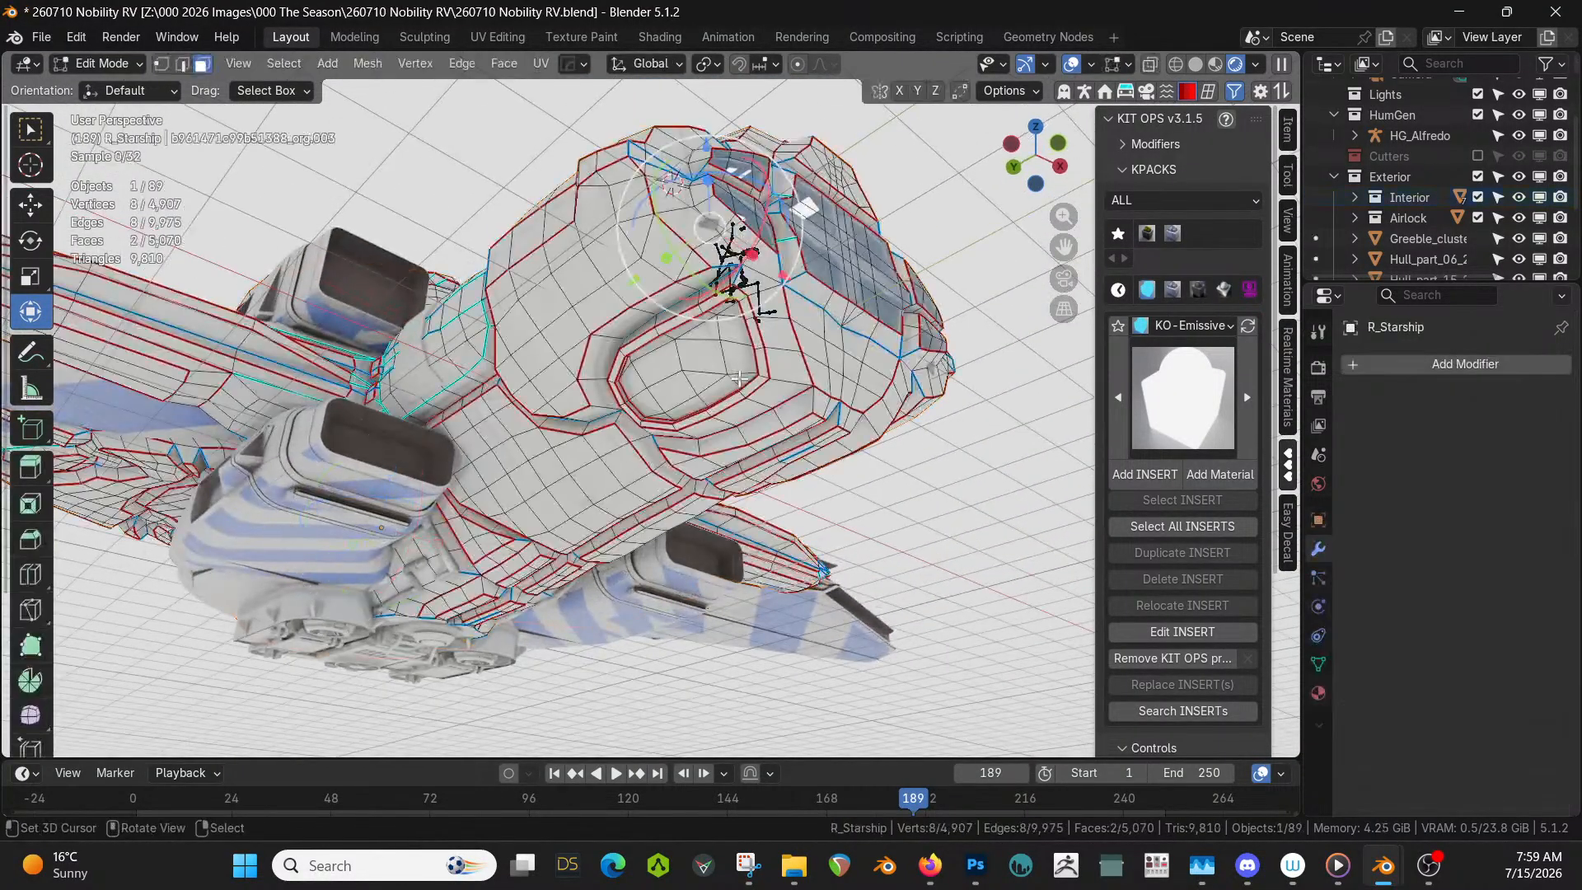
left_click(721, 372)
key("ctrl+l")
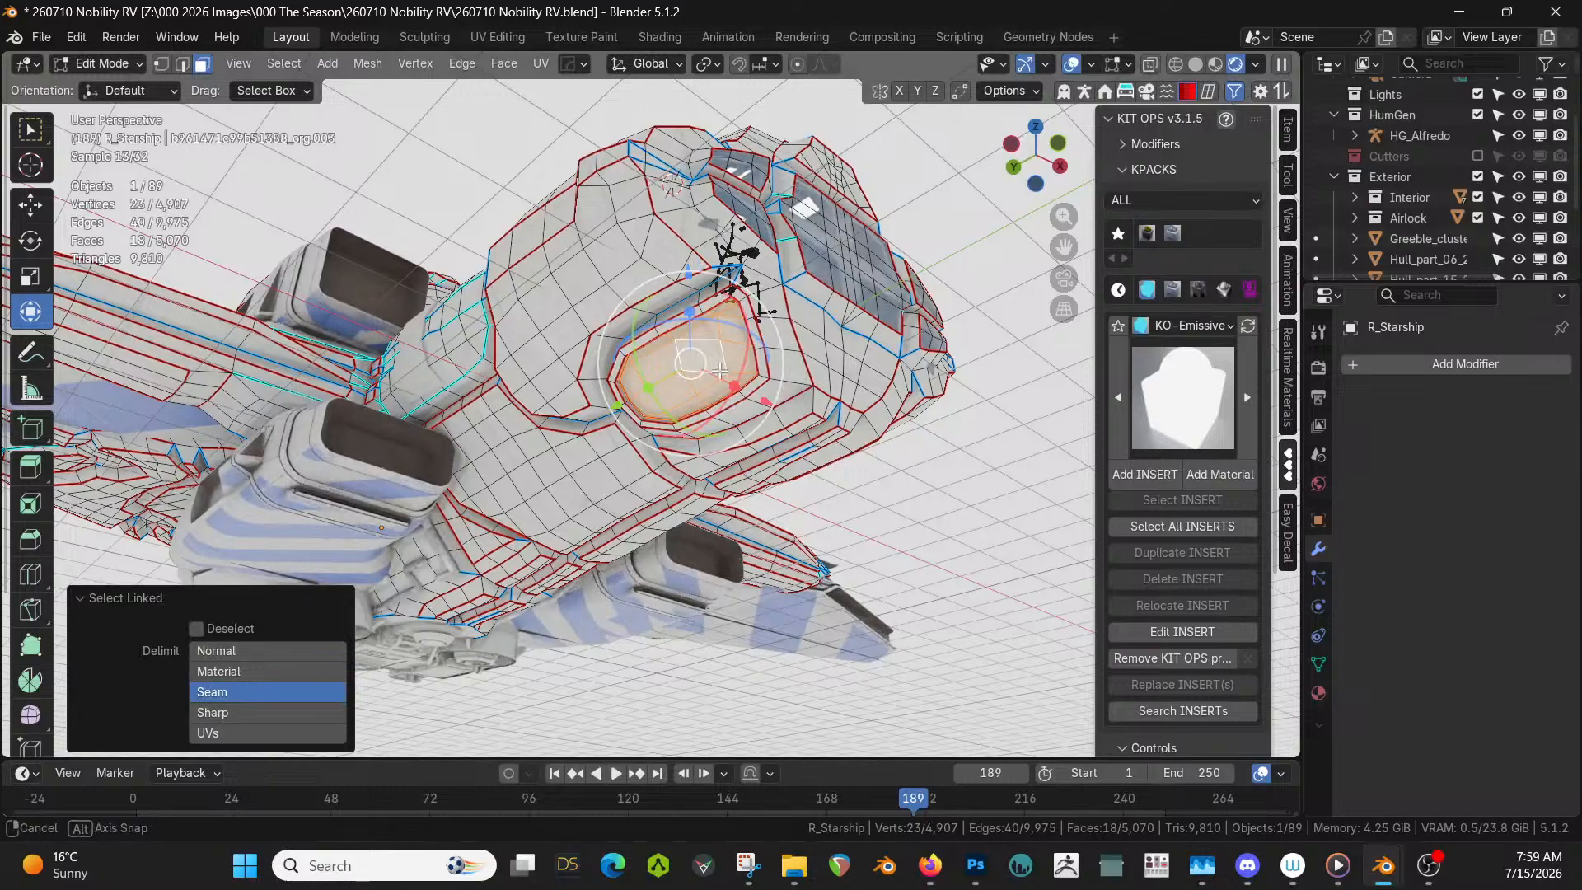
middle_click_drag(722, 372, 389, 507)
key("l")
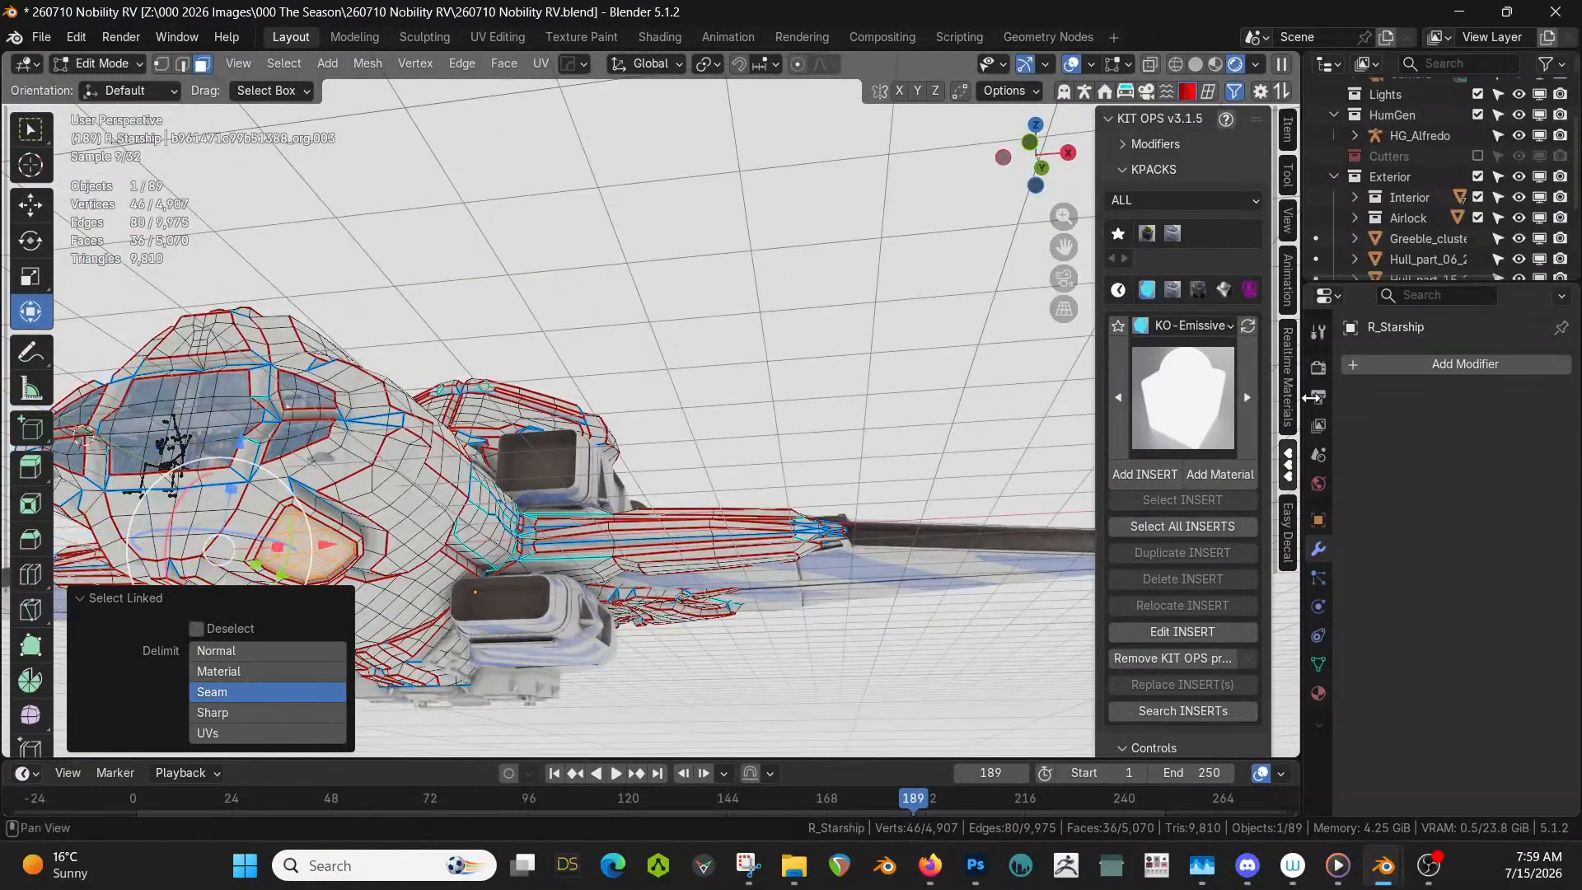
- Add a material slot to R_Starship and fill it with Distressed Hull Texture with Chevrons
left_click(1321, 690)
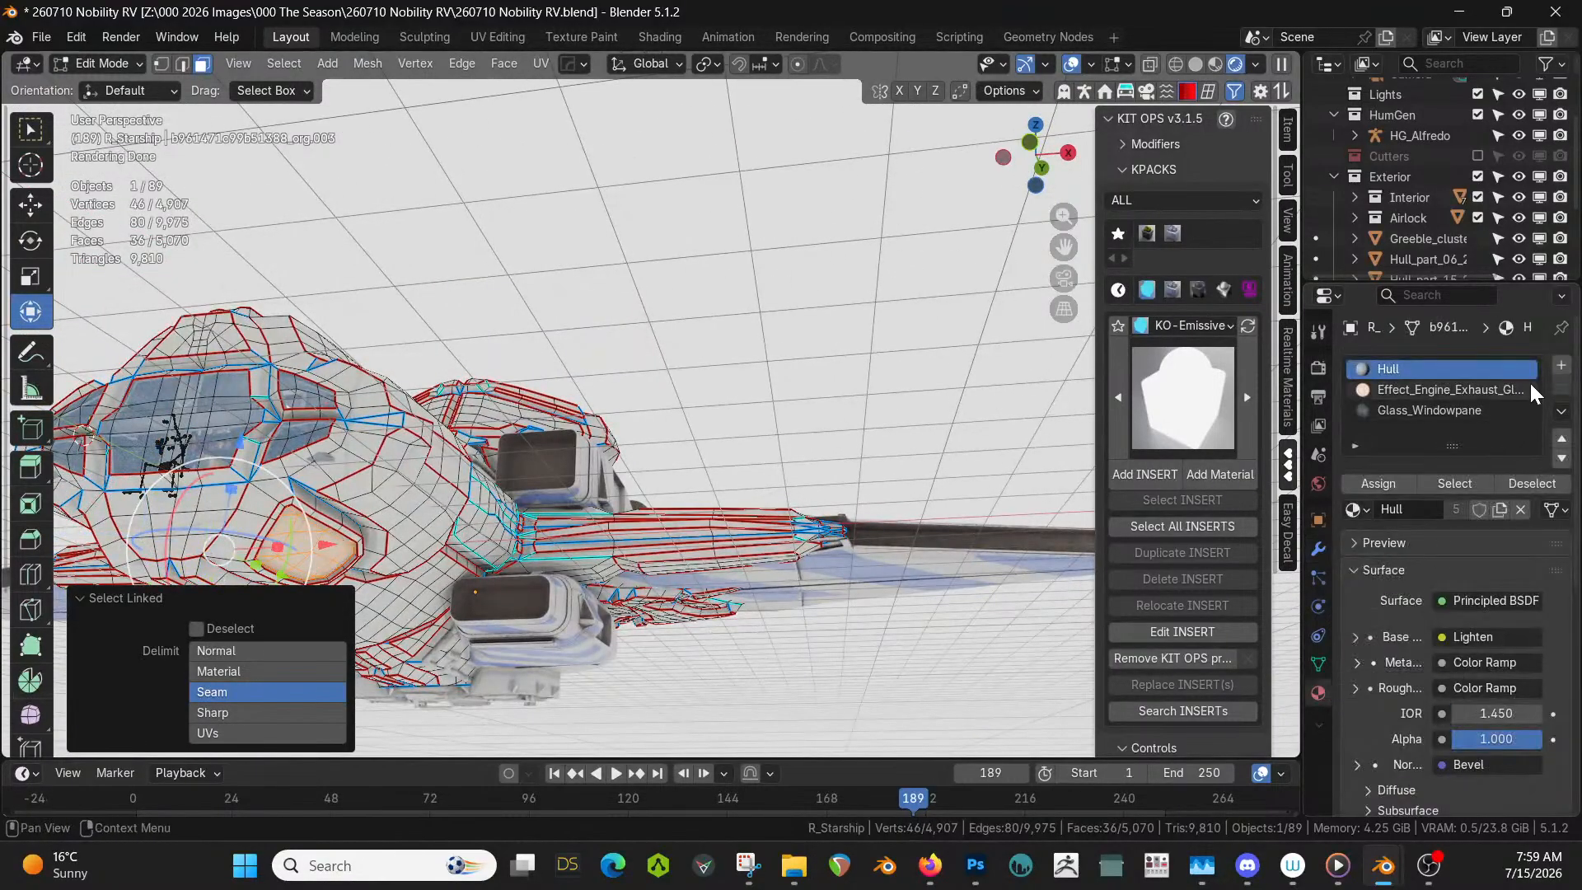
left_click(1562, 366)
left_click(1356, 509)
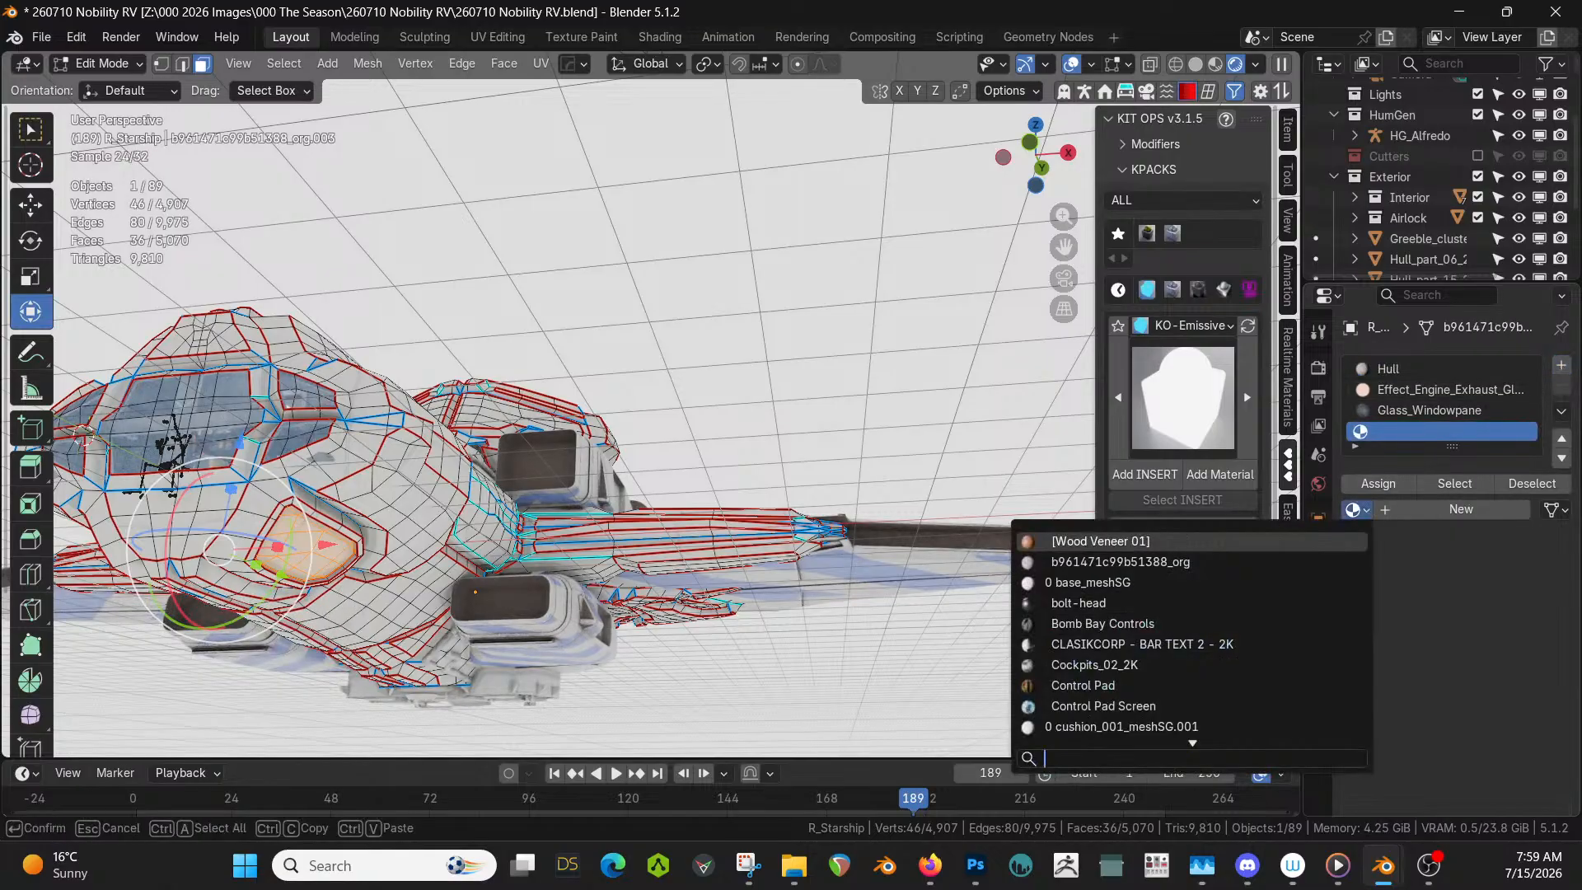
type("chev")
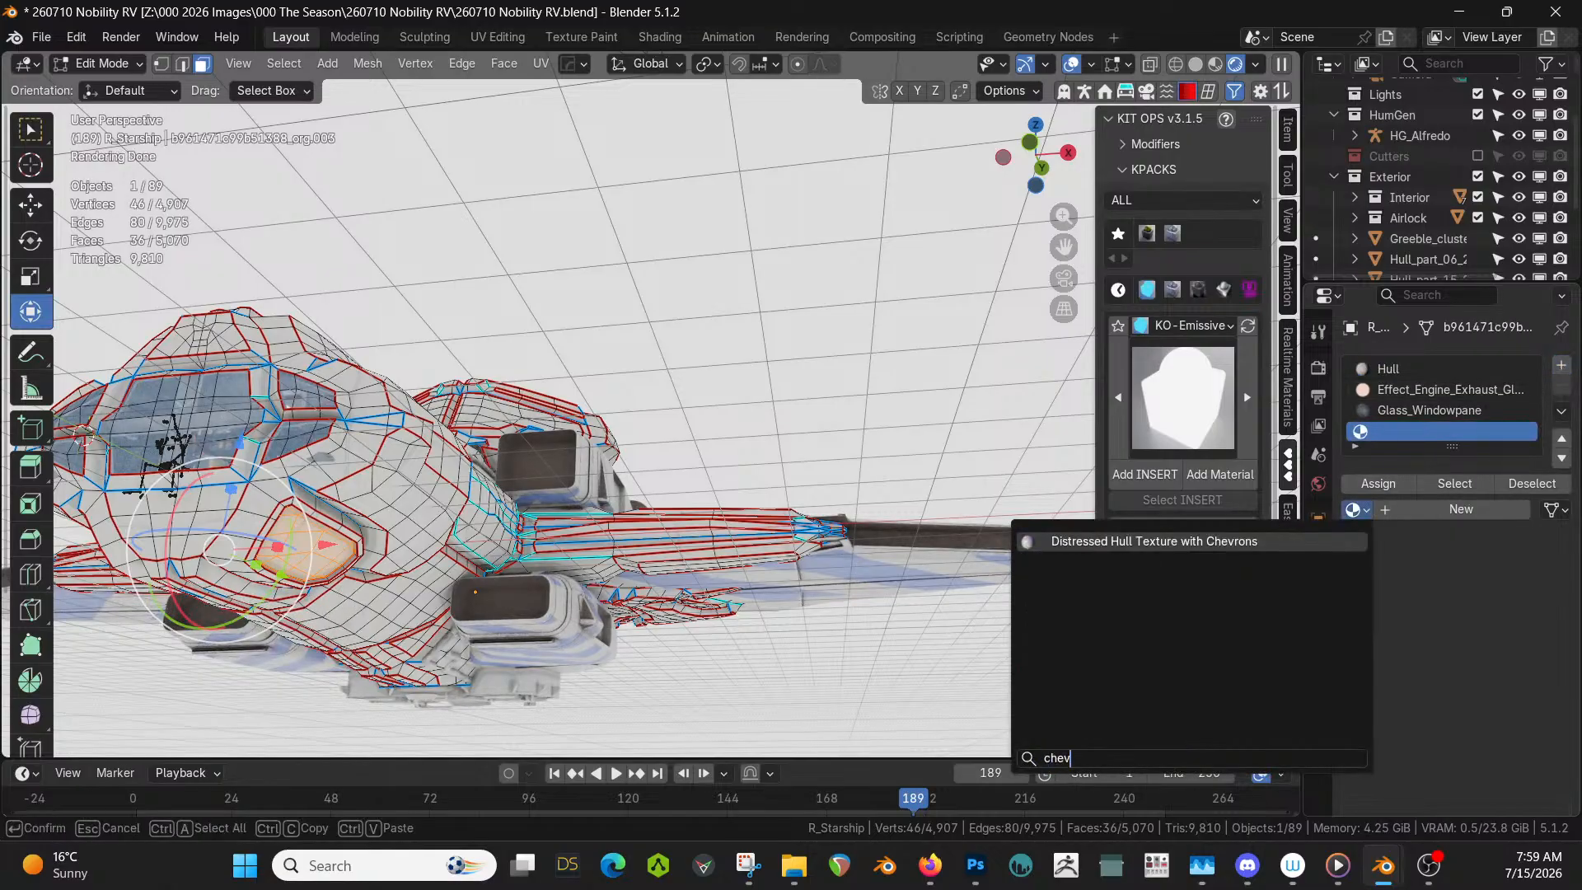
key("Return")
- In the UV Editing workspace, assign the chevron material to the selected nose panels, then leave mesh editing to inspect the hull
middle_click_drag(457, 169, 622, 268)
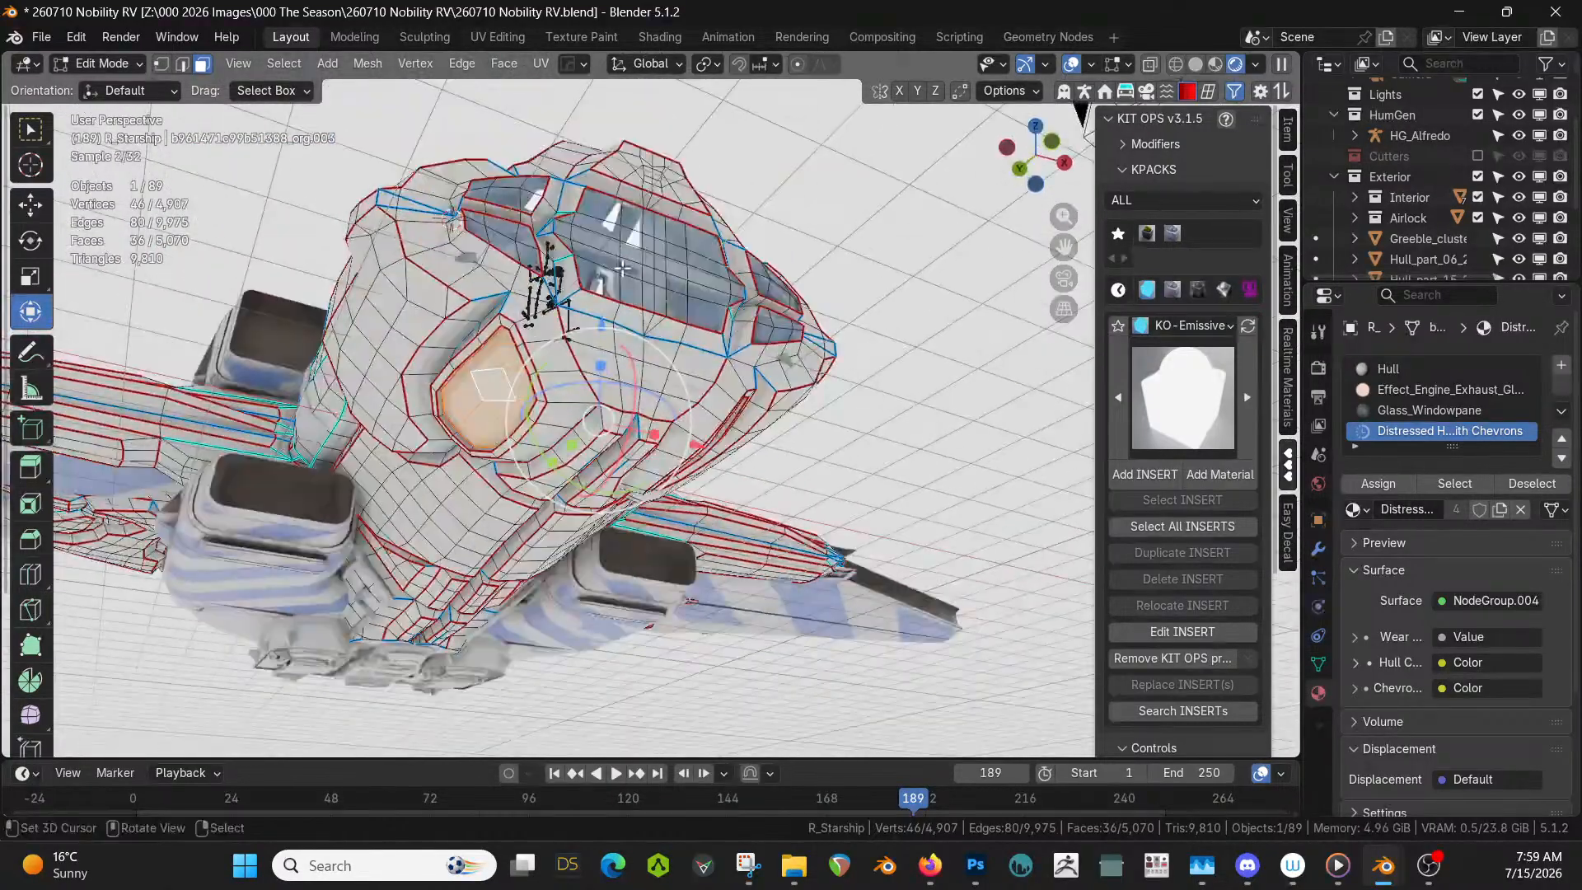
left_click(541, 64)
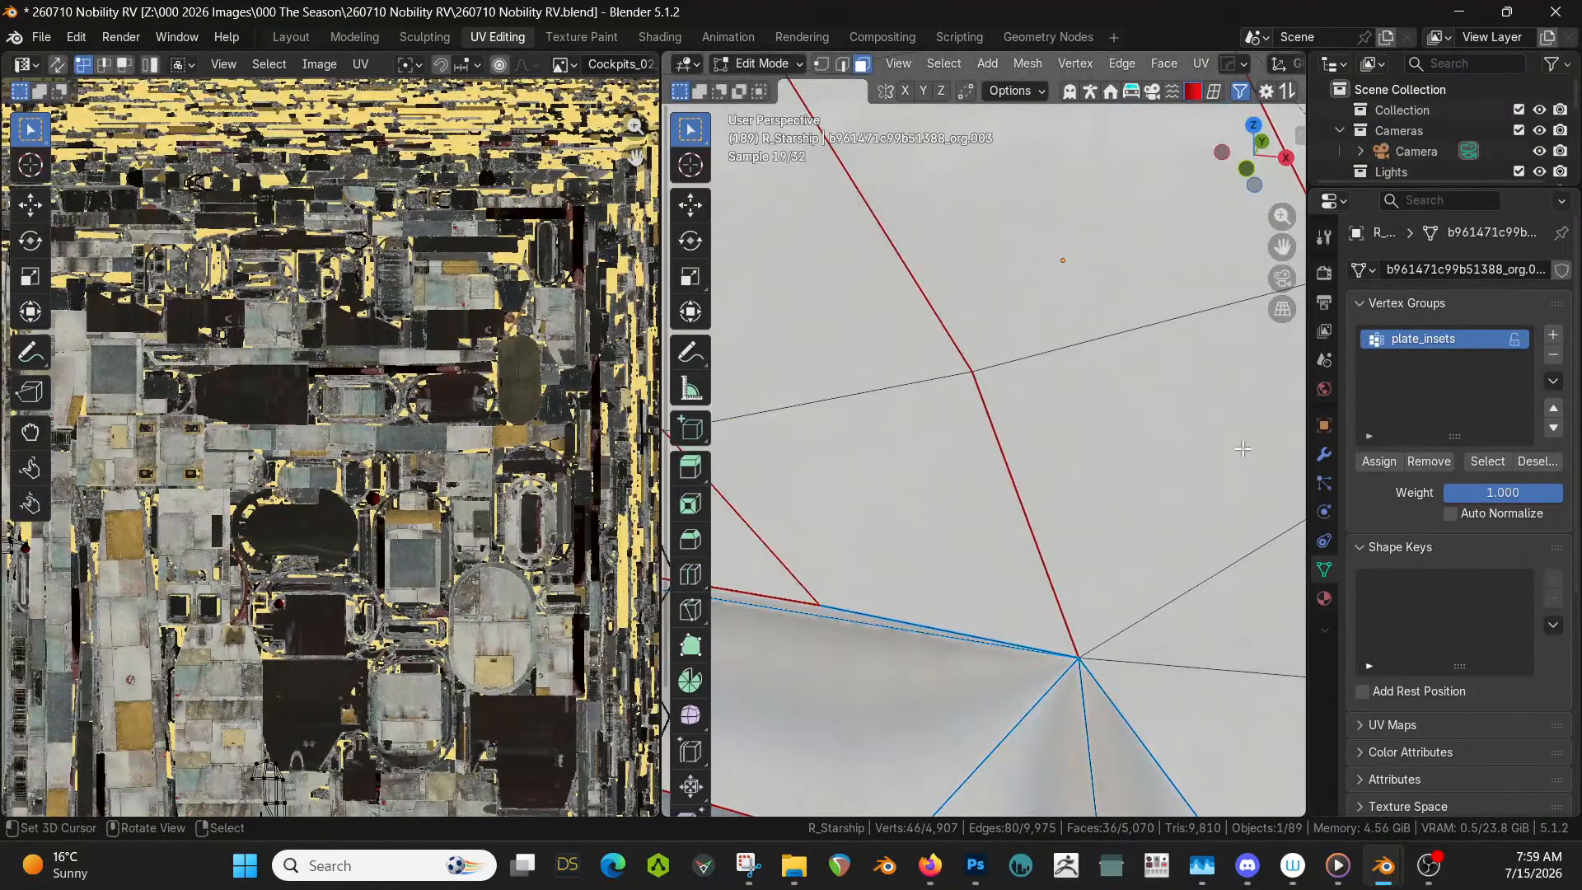
scroll(1242, 448, "down", 10)
middle_click_drag(1030, 445, 1121, 338)
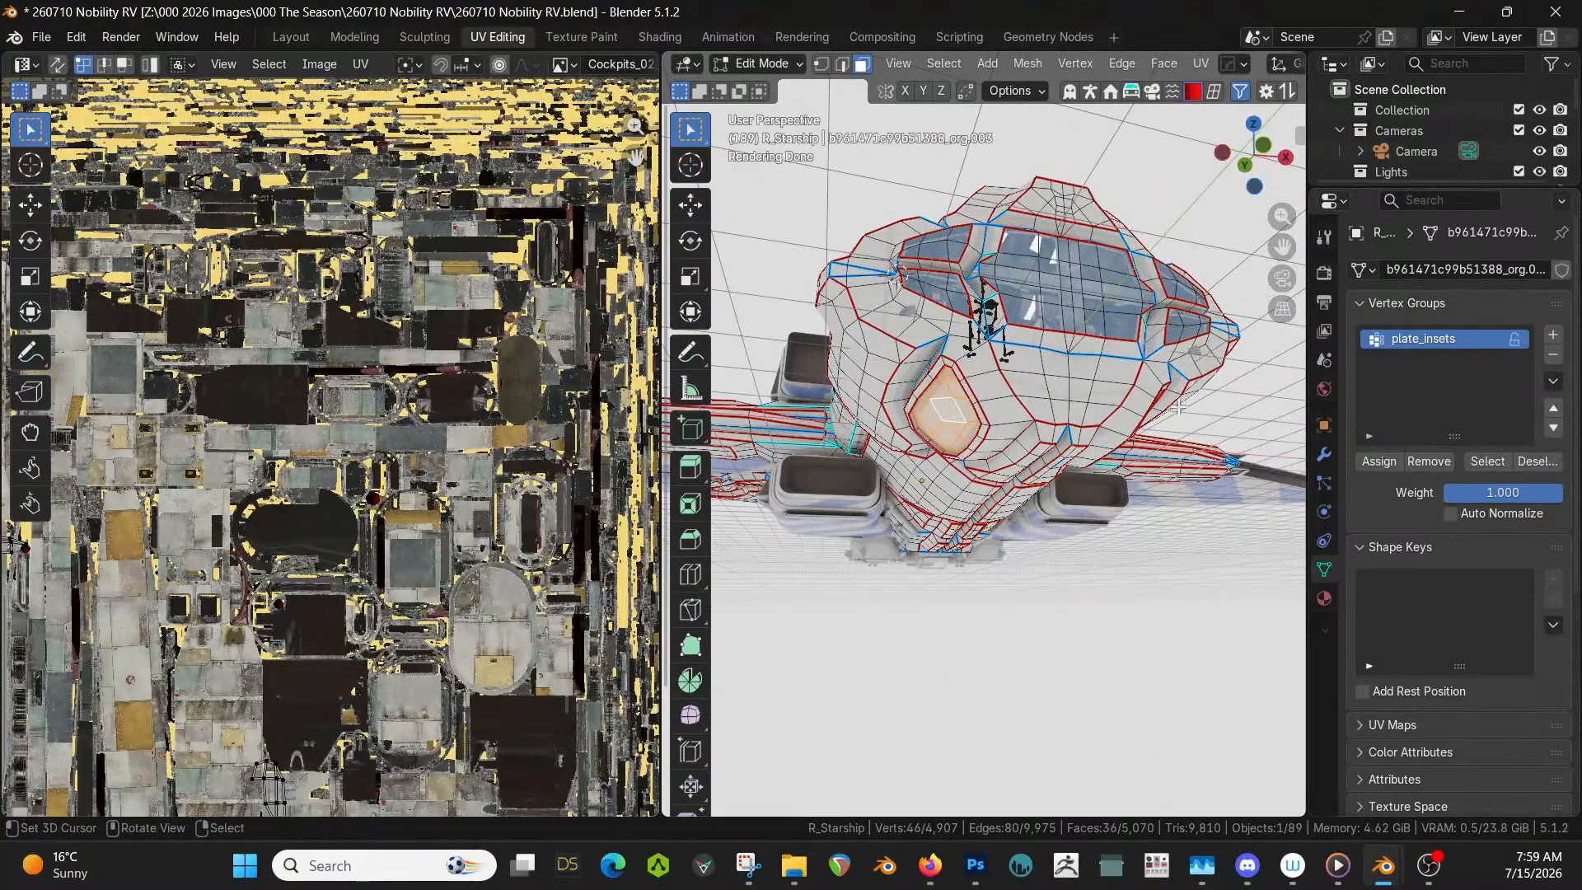
left_click(1325, 600)
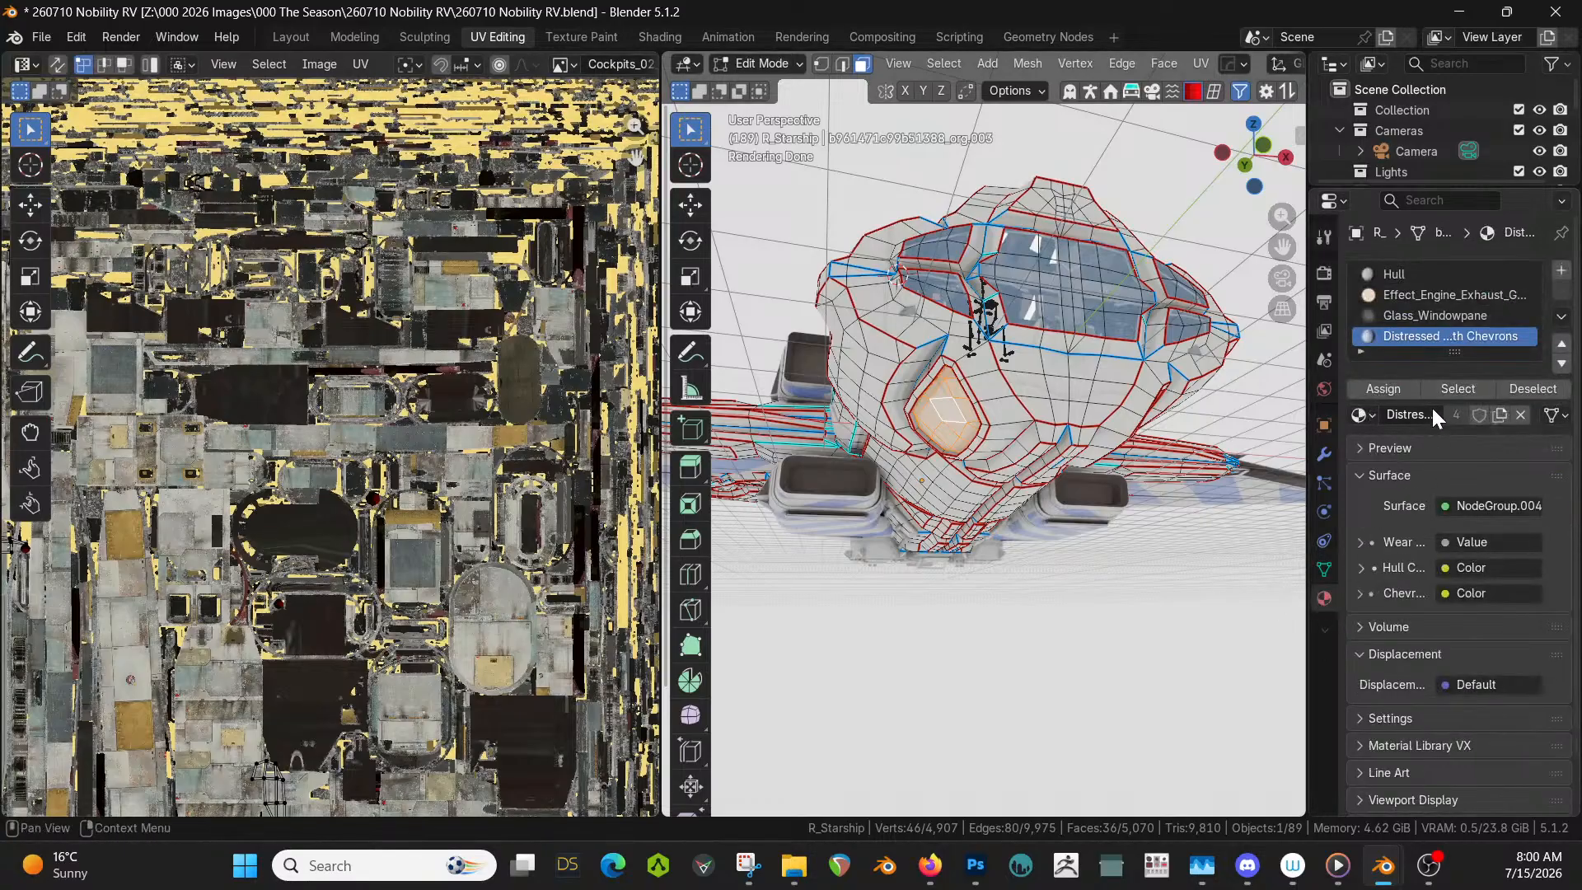
left_click(1391, 393)
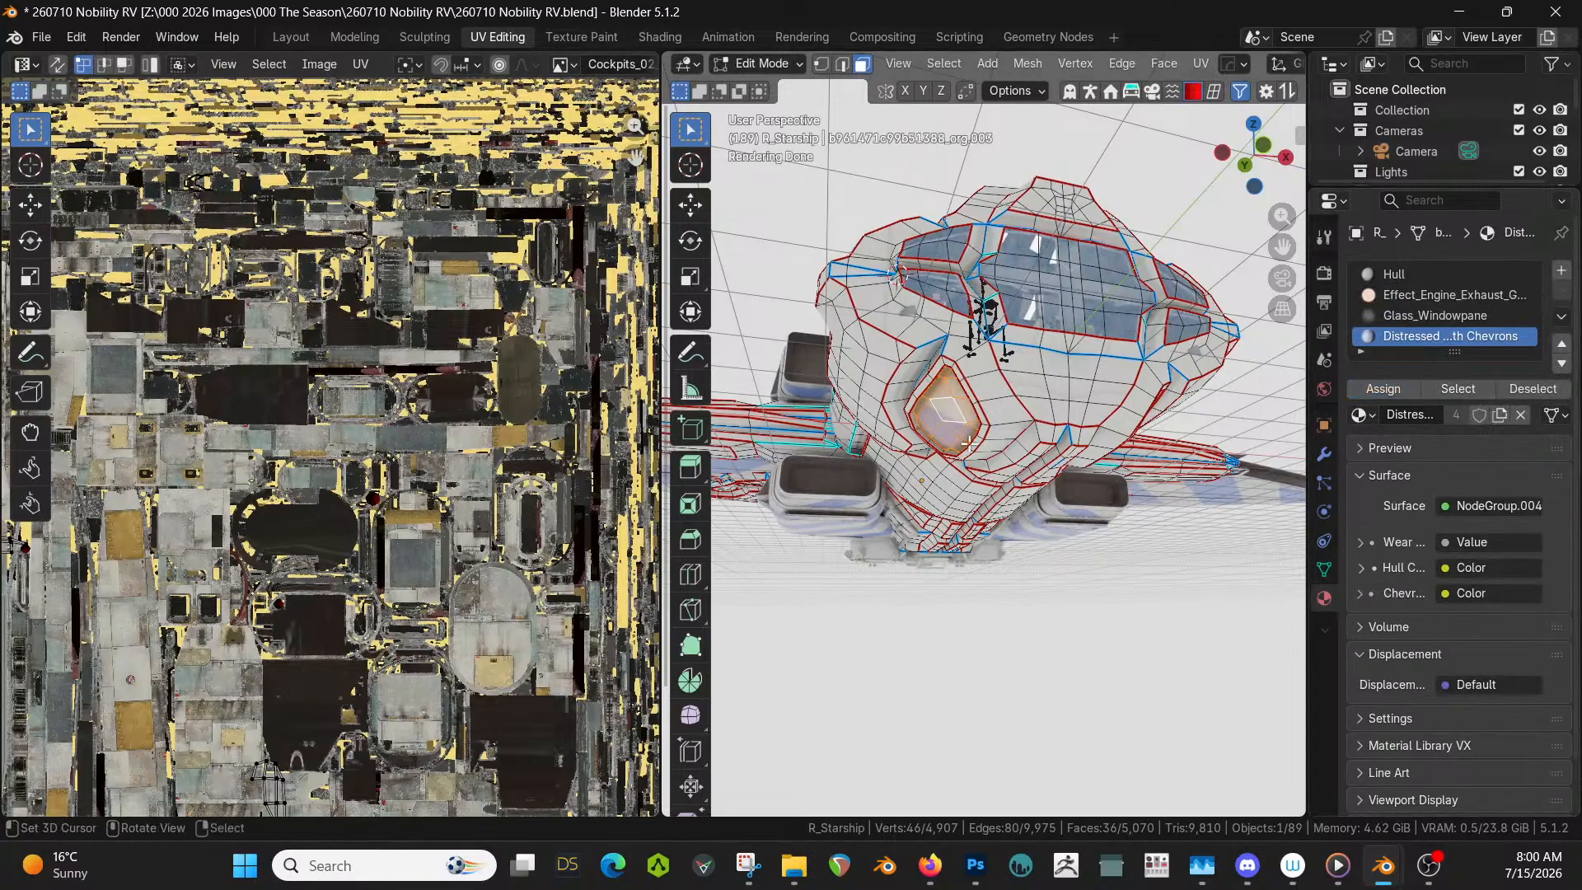
middle_click_drag(857, 458, 933, 502)
key("Tab")
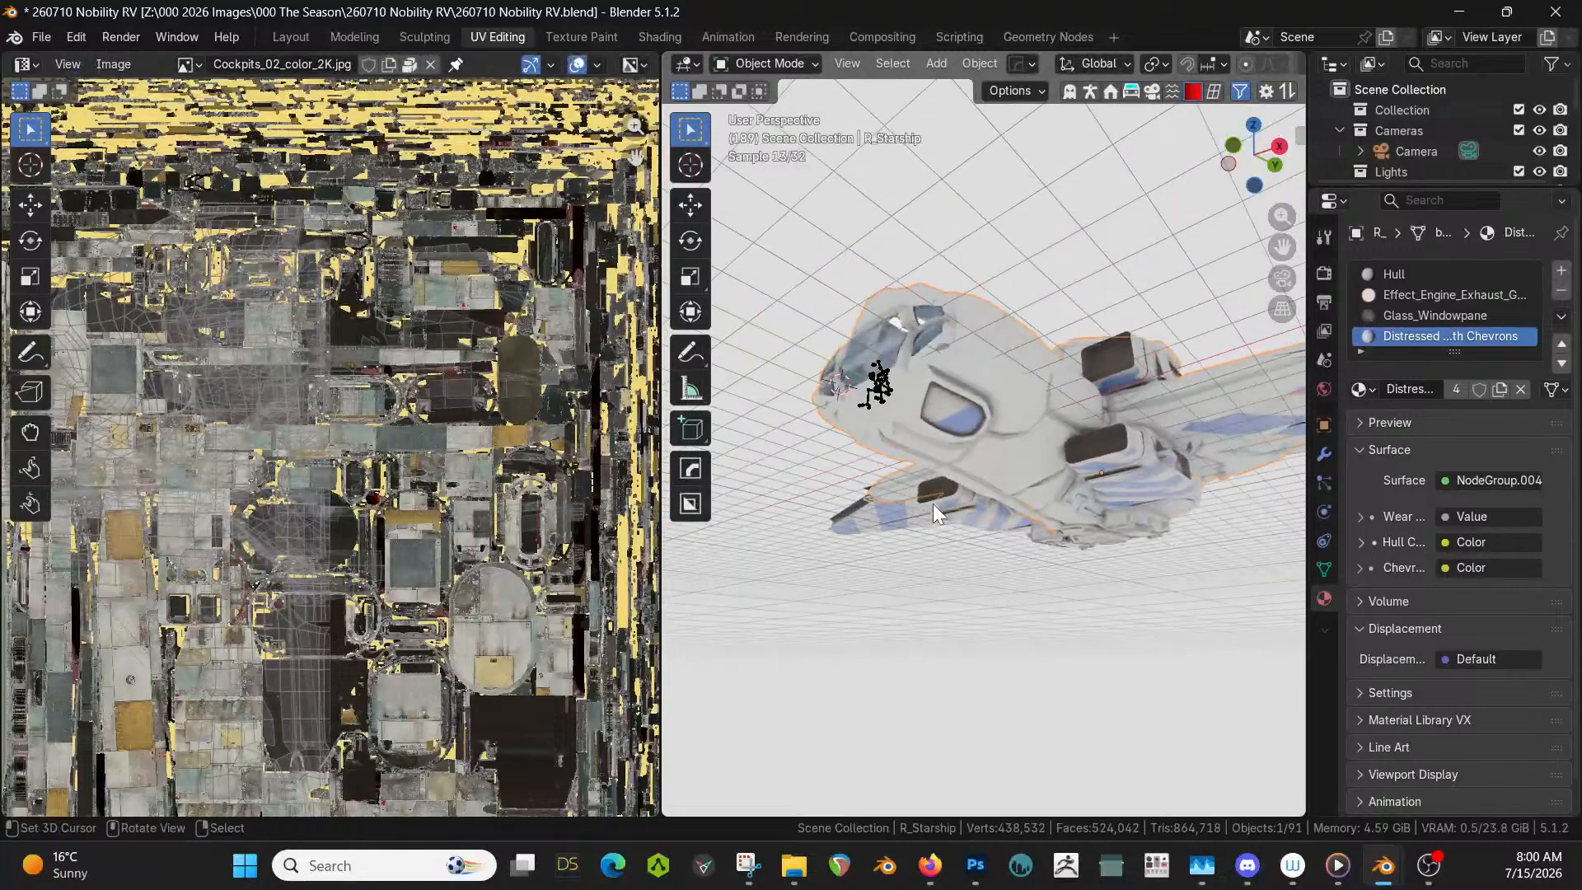
middle_click_drag(1172, 536, 1140, 602)
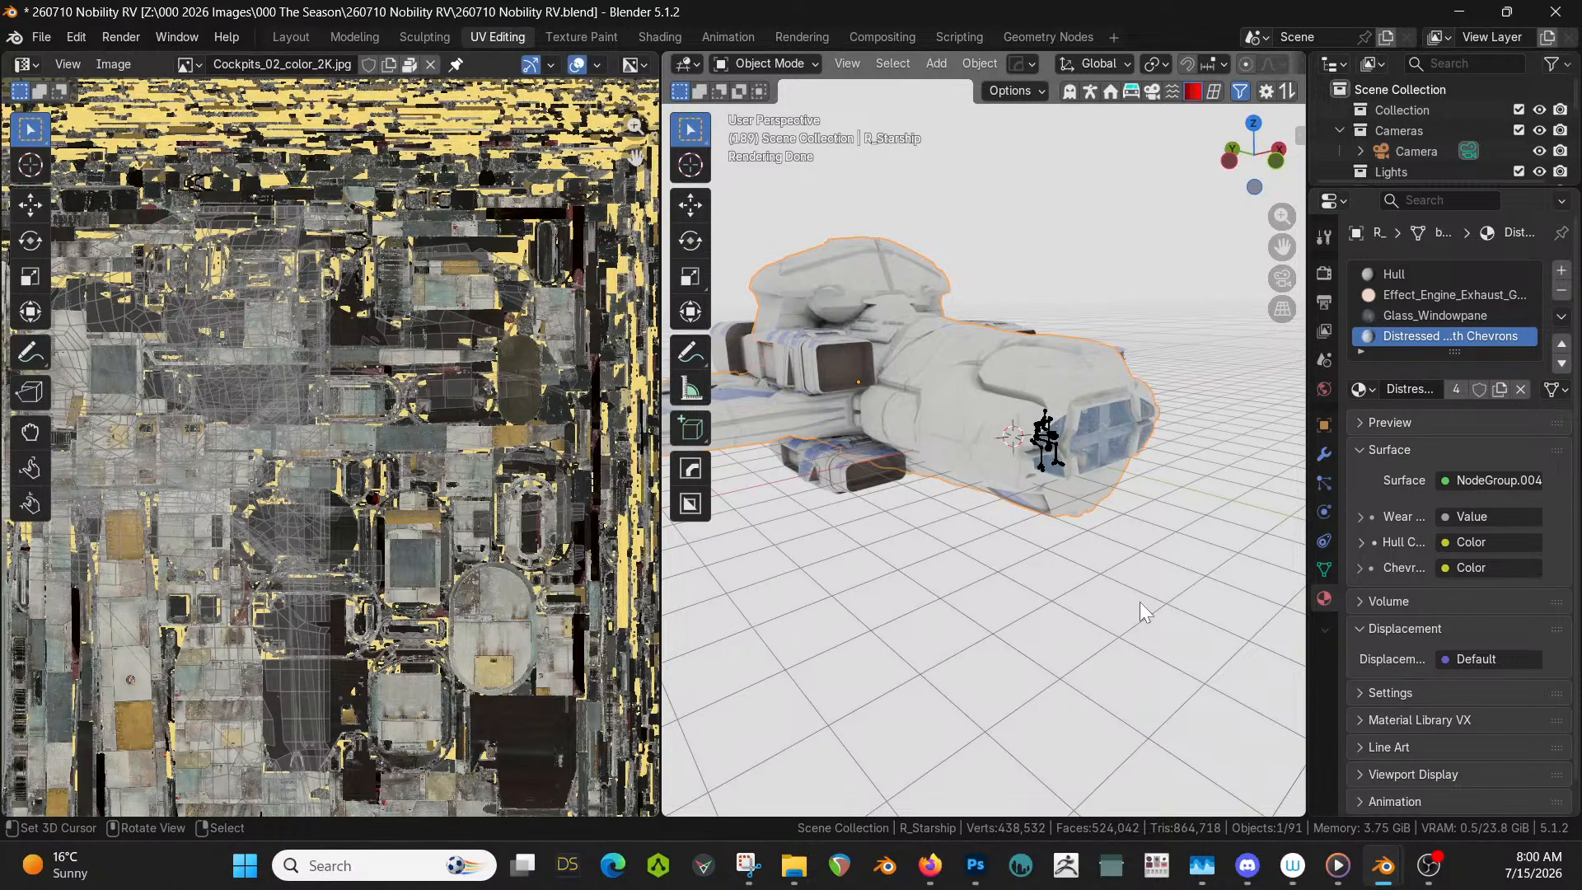
- Return to the Layout workspace and enter mesh editing of R_Starship
left_click(293, 37)
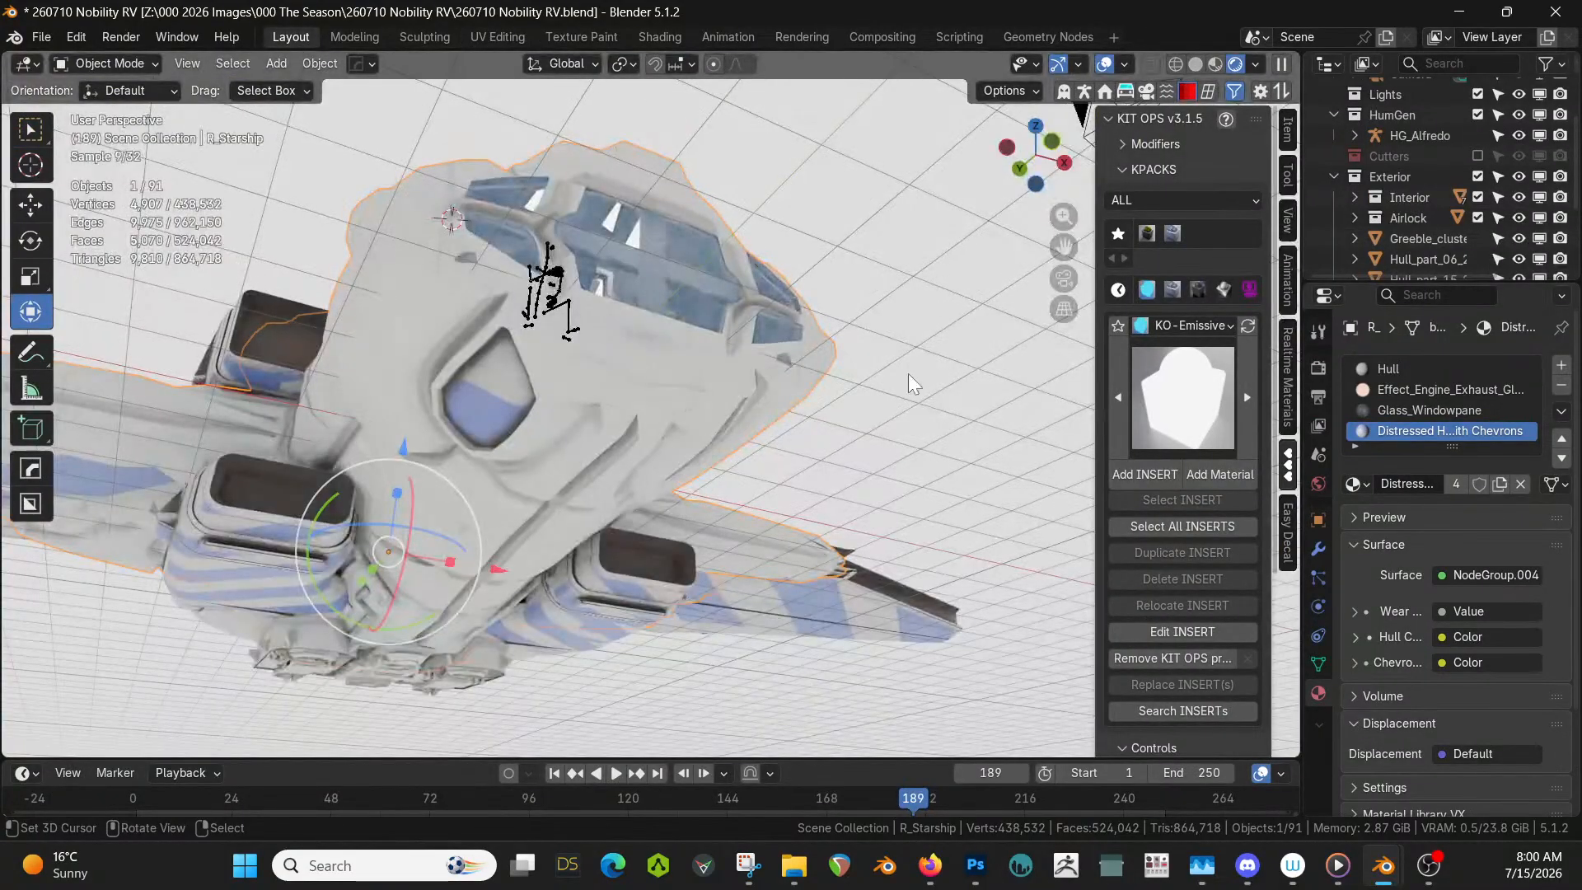
middle_click_drag(909, 373, 561, 512)
key("Tab")
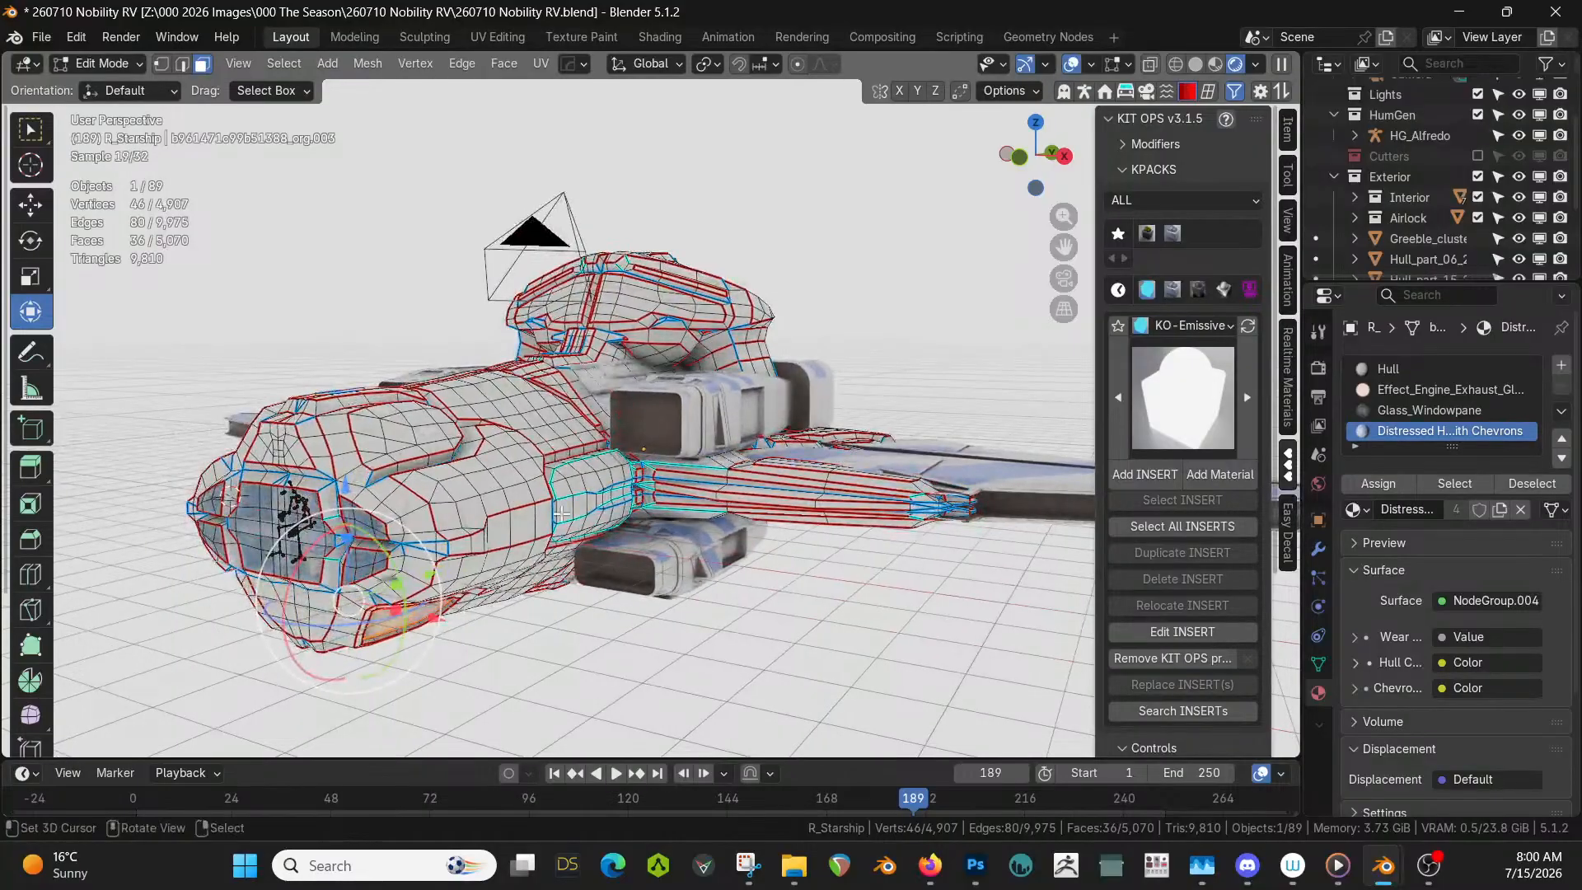
- Try to select the seam-bounded hull panel along the side of the fuselage behind the nose
left_click(495, 532)
key("l")
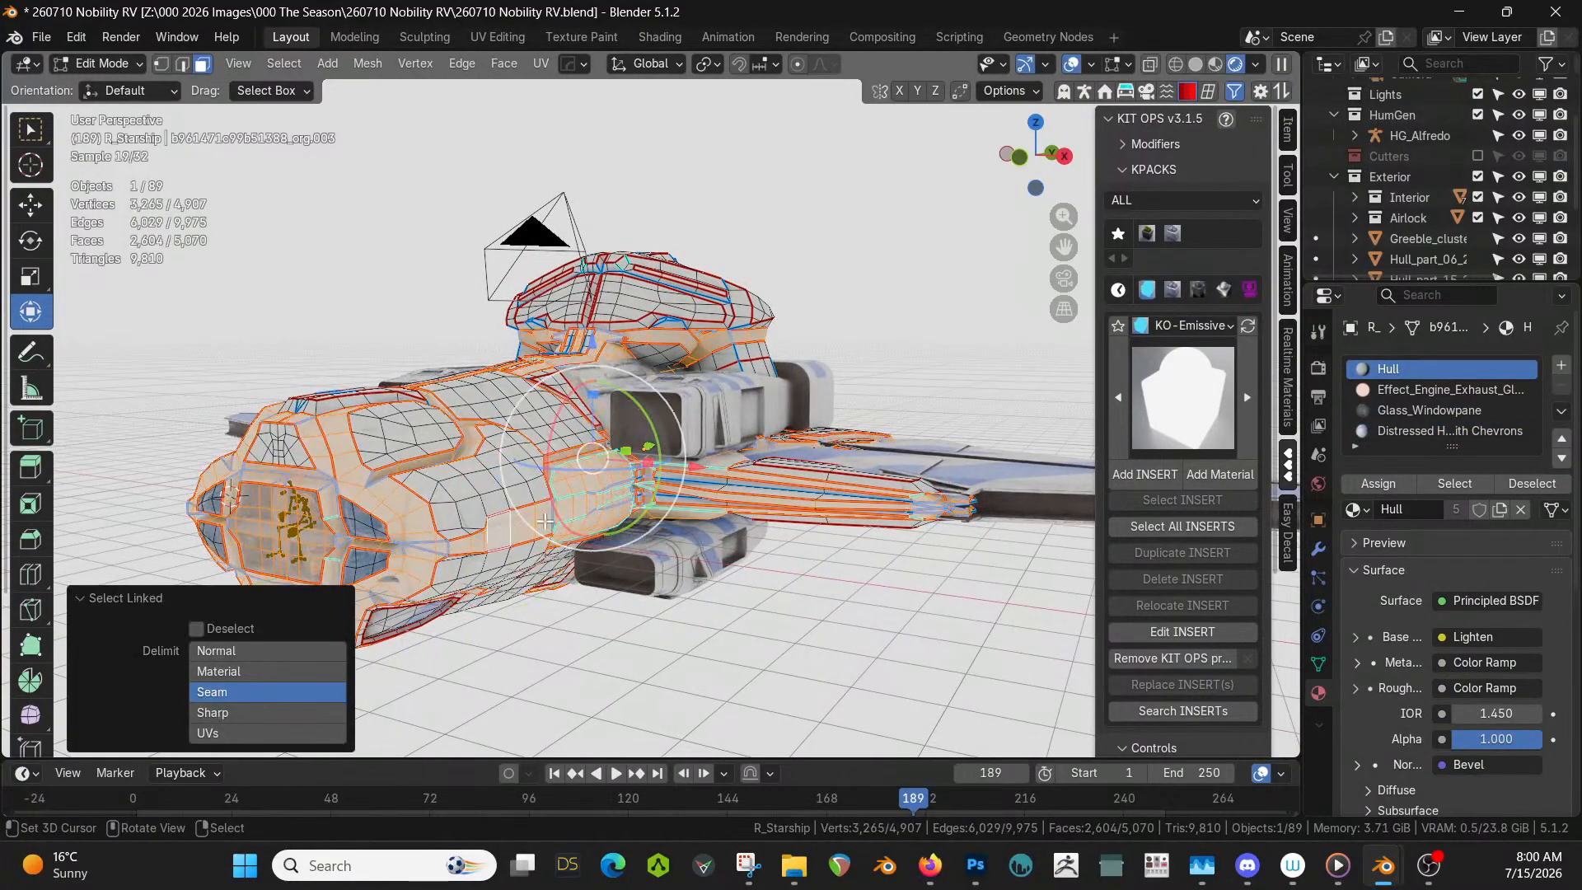
key("ctrl+z")
middle_click_drag(519, 521, 736, 506)
scroll(604, 533, "up", 2)
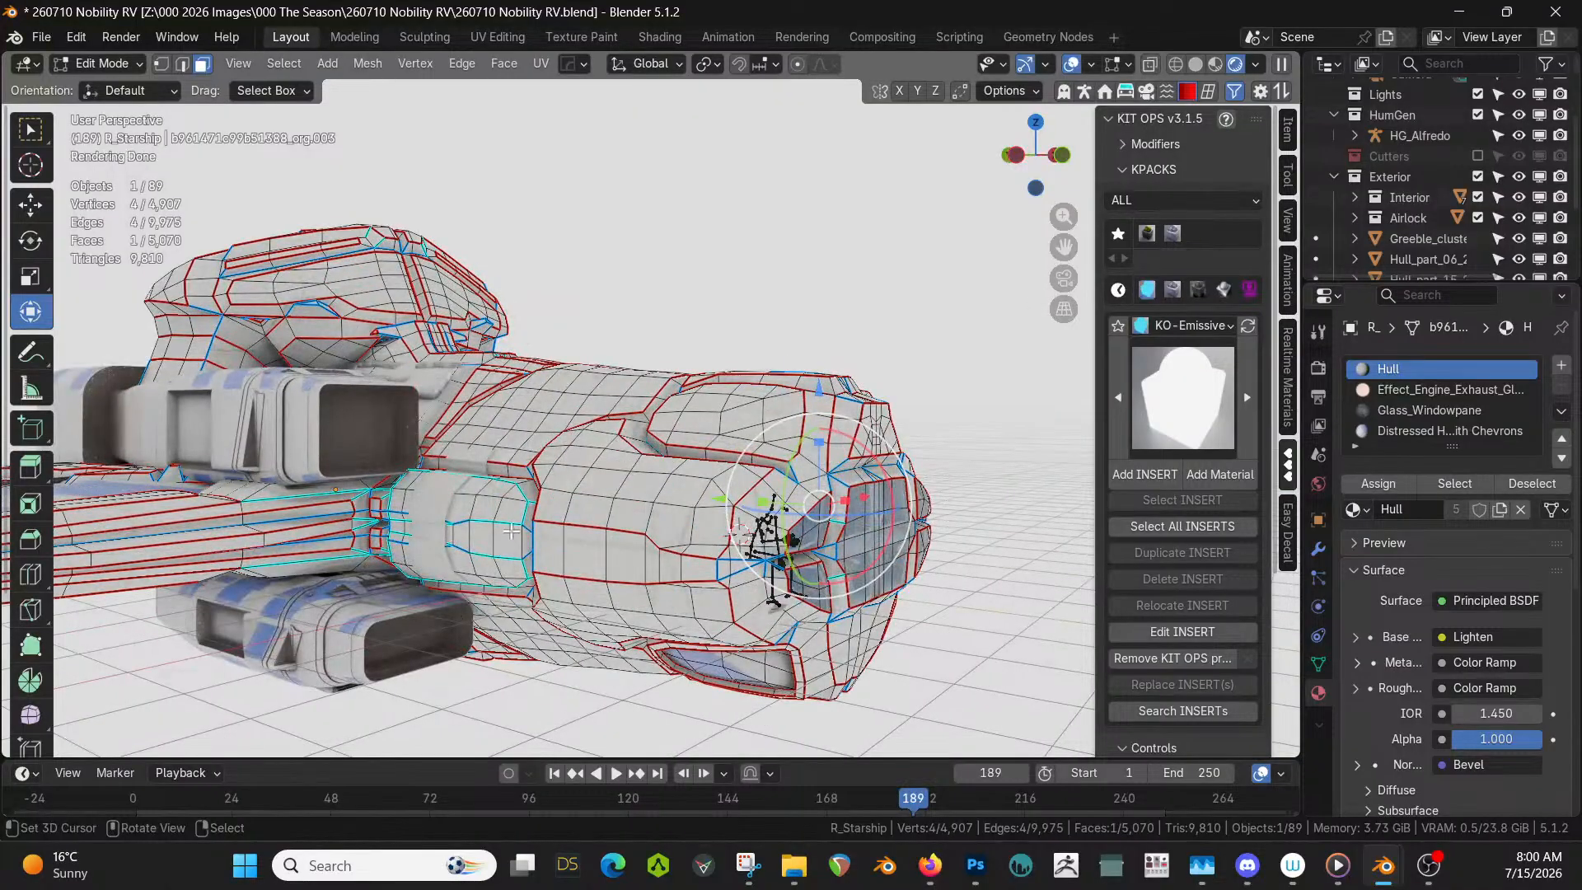
key("l")
key("ctrl+z")
- Select the small seam-bounded belly panel between the lower engine intakes, expand the selection once, and assign Distressed Hull Texture with Chevrons
left_click(550, 524)
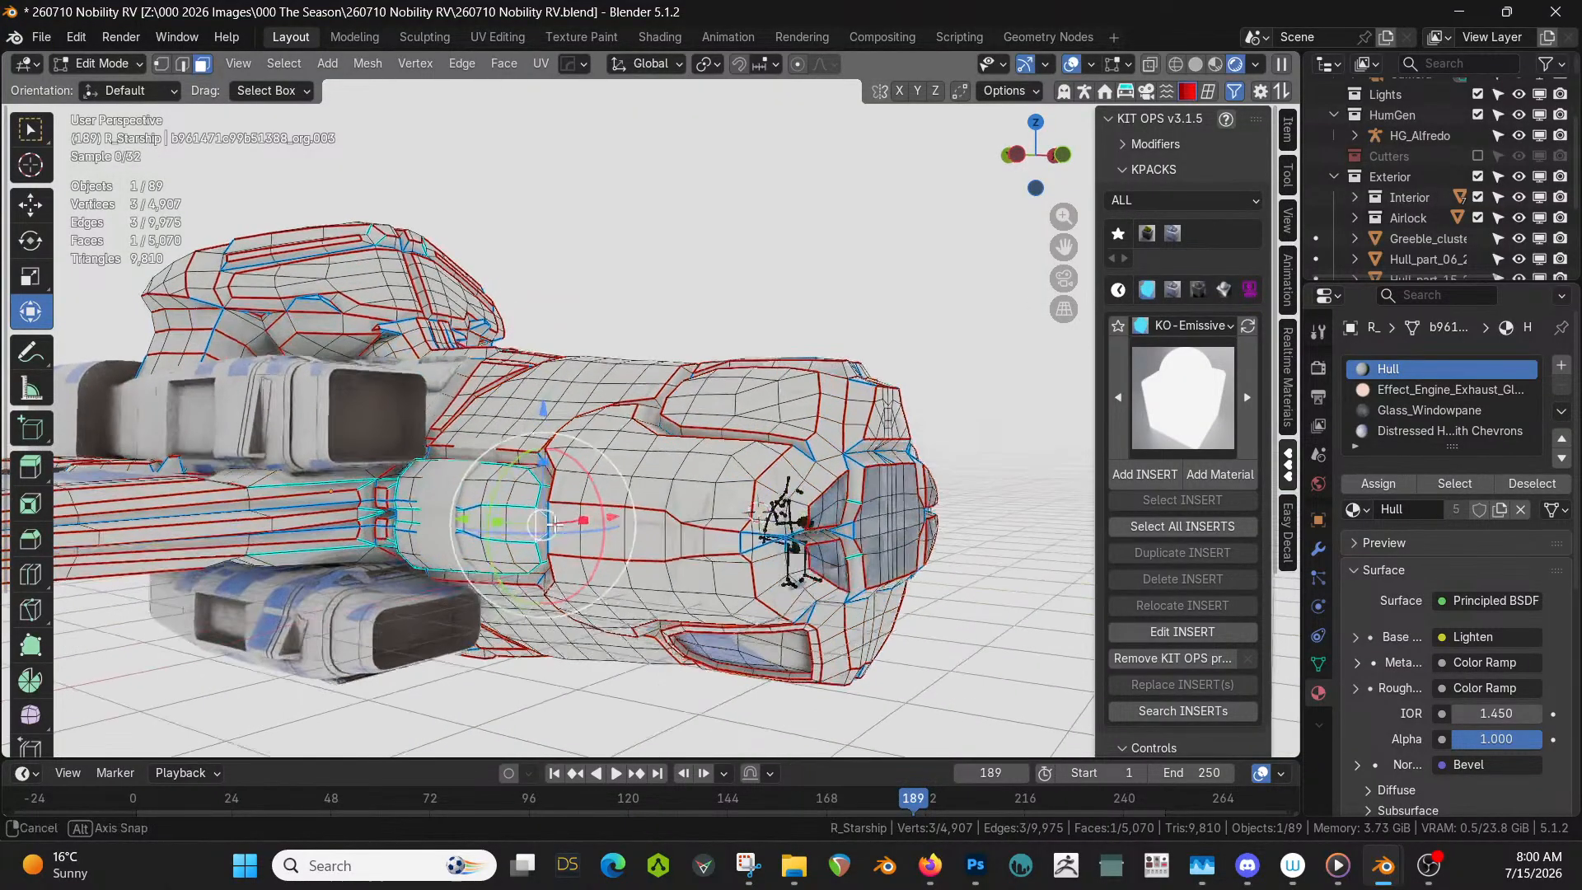
mouse_move(551, 524)
middle_mouse_down()
mouse_move(582, 402)
mouse_move(520, 416)
mouse_move(519, 521)
middle_mouse_up()
key("l")
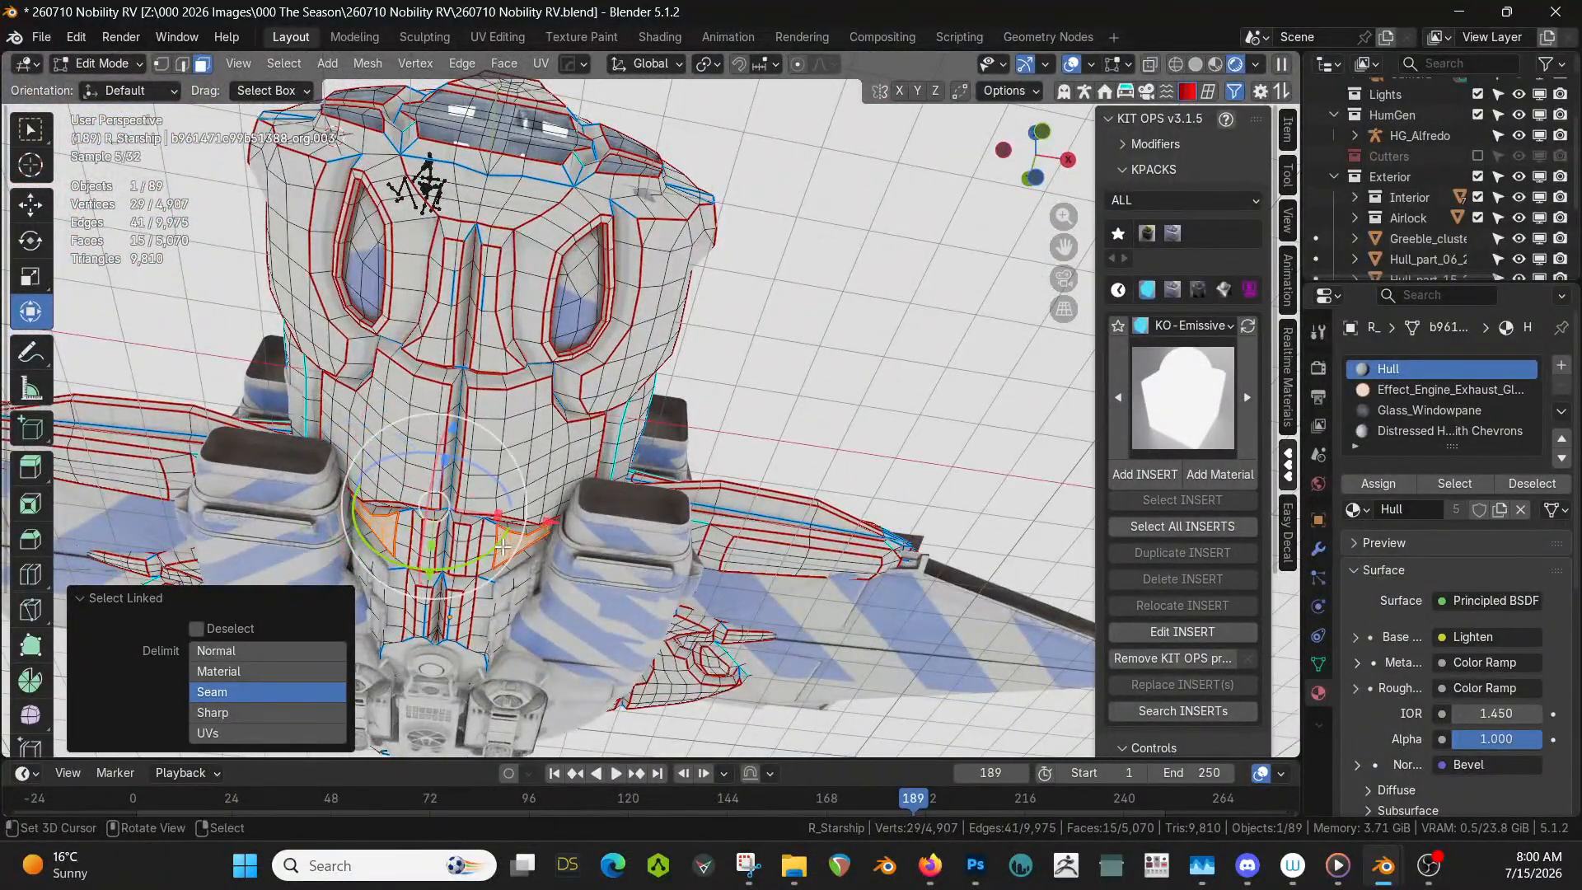
key("ctrl+KP_Add")
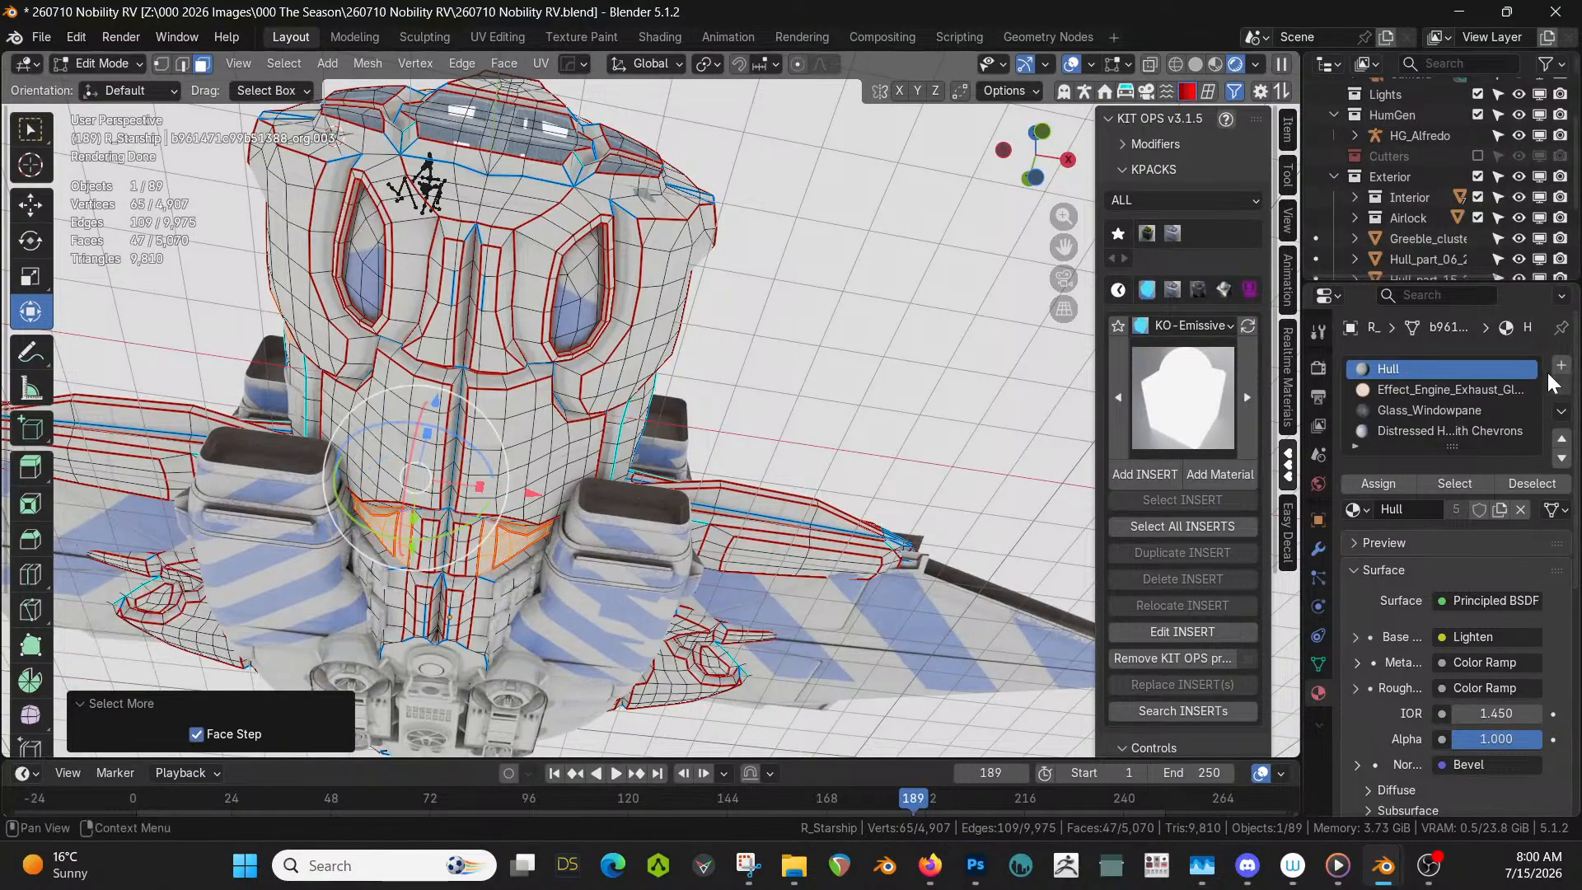
left_click(1479, 432)
left_click(1388, 483)
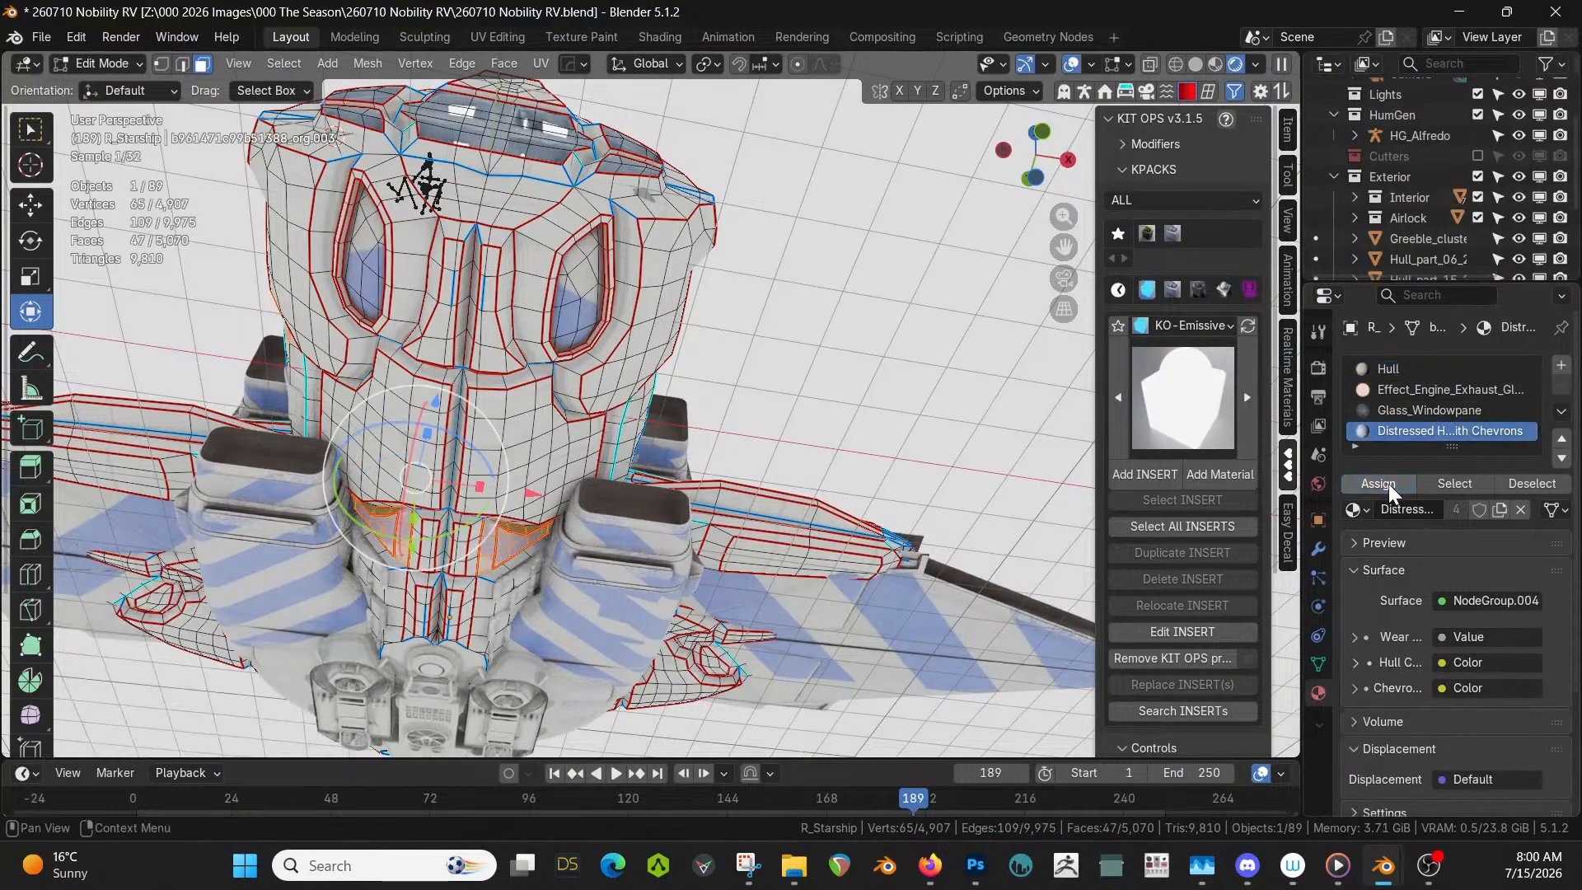
key("Tab")
middle_click_drag(793, 428, 929, 399)
mouse_move(821, 434)
middle_mouse_down()
mouse_move(833, 413)
mouse_move(838, 449)
middle_mouse_up()
- Select the larger seam-bounded belly panel ahead of it, expand the selection once, assign the chevron material, and save the file
key("Tab")
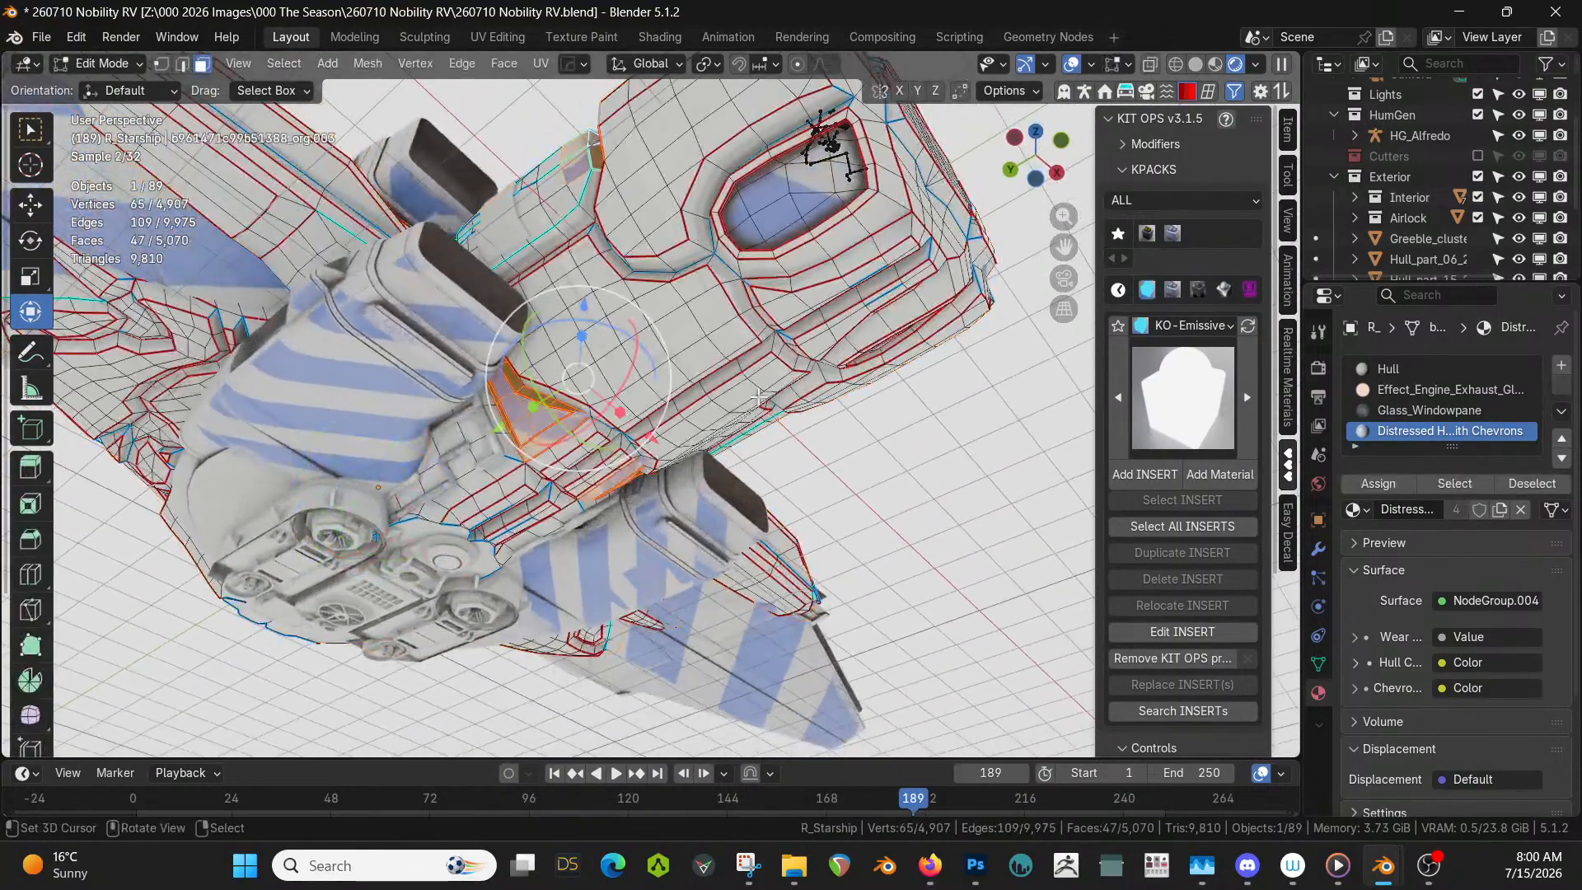
left_click(706, 362)
key("ctrl+l")
key("ctrl+KP_Add")
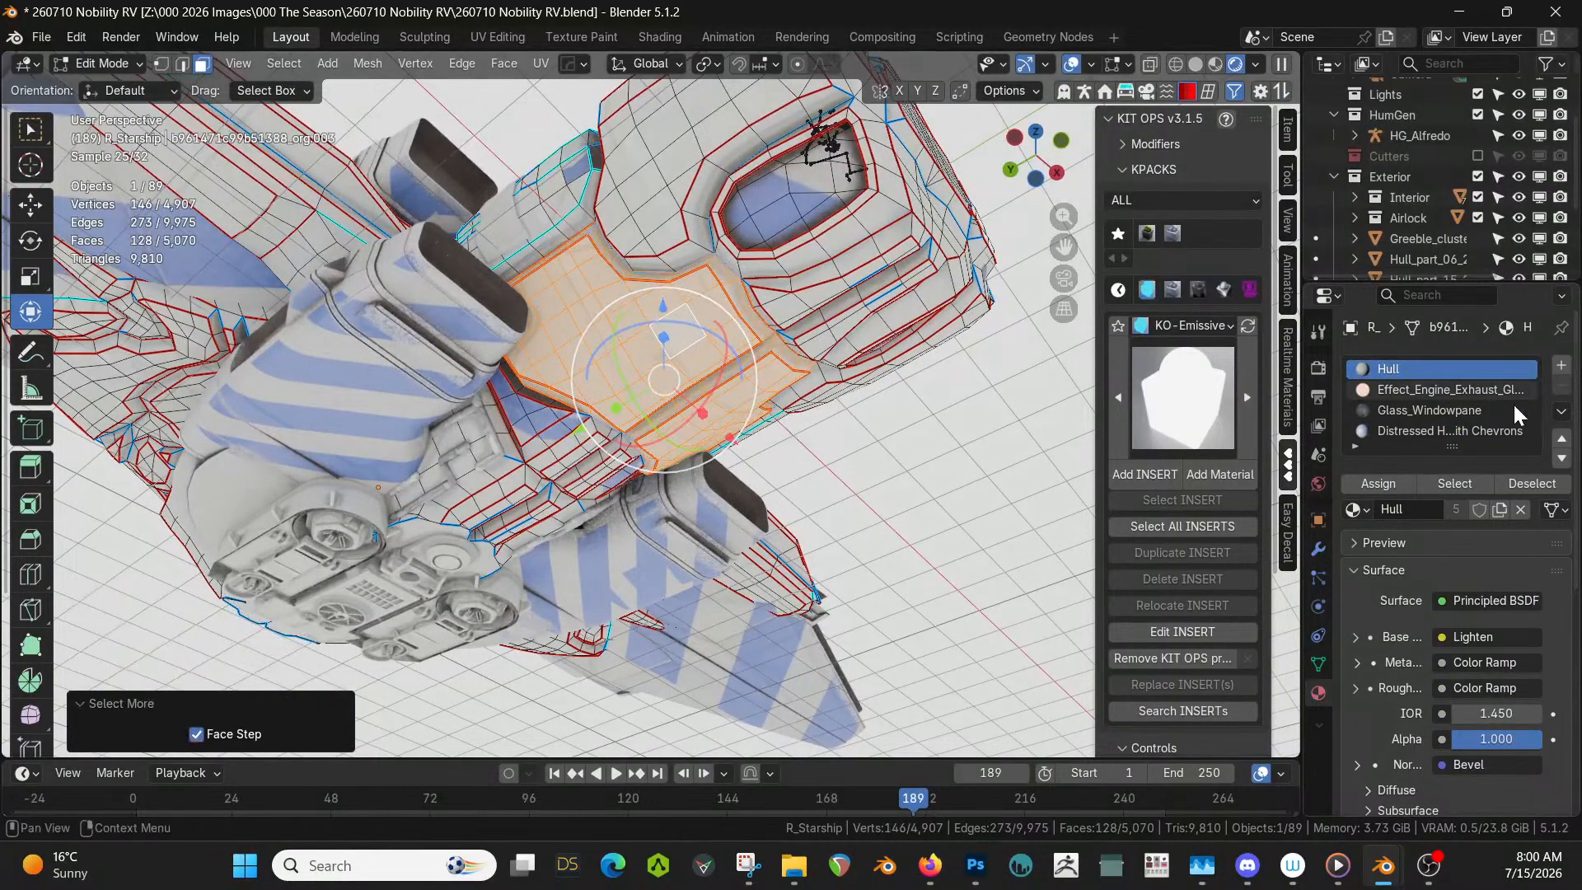
left_click(1477, 432)
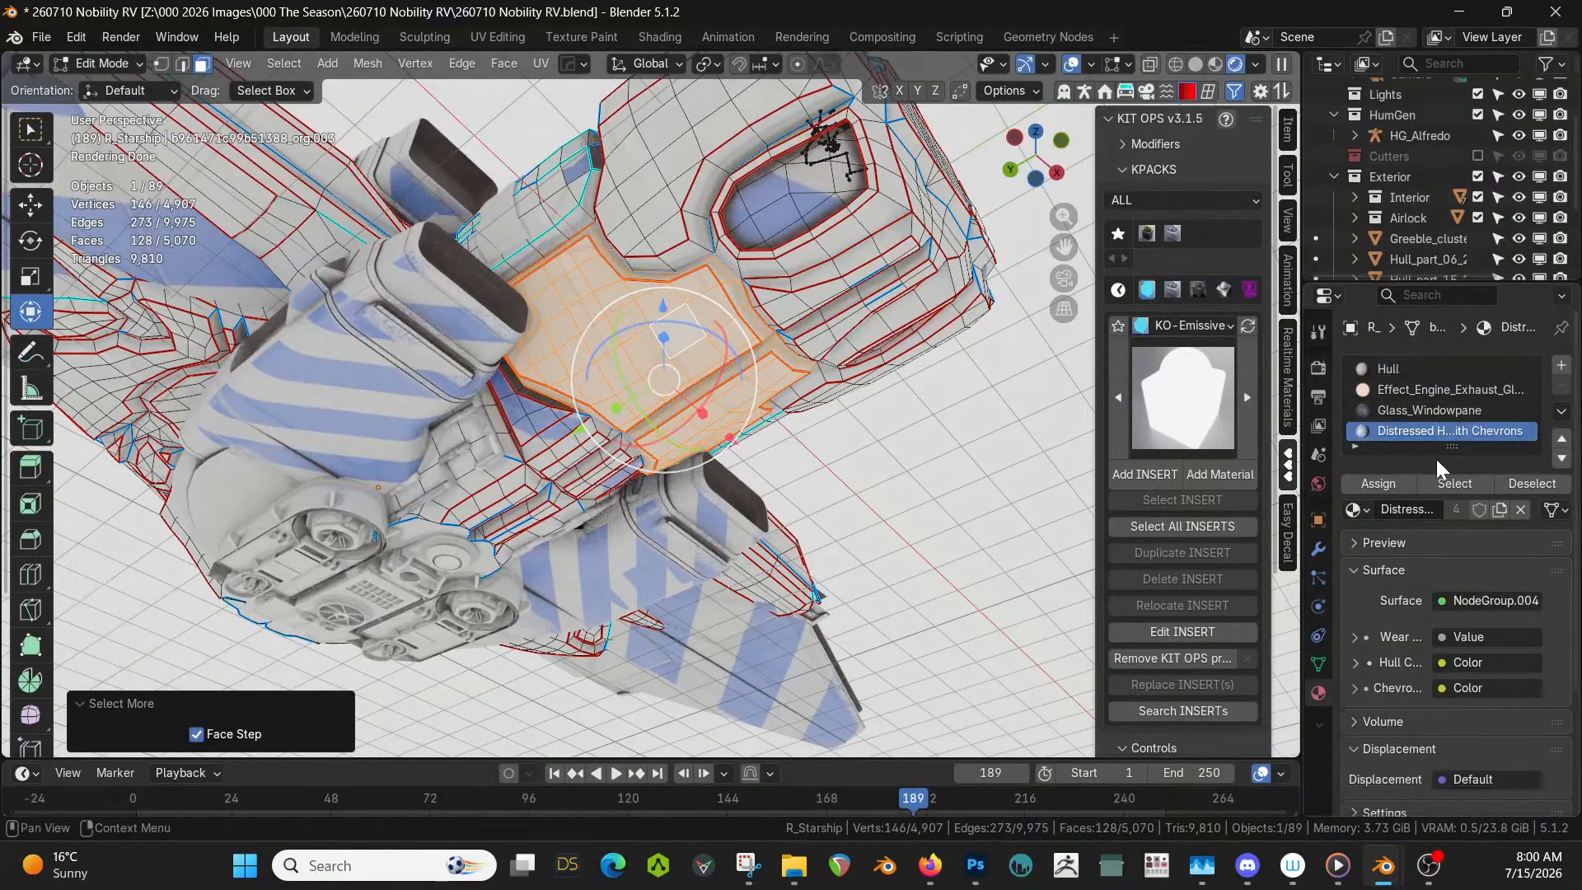
left_click(1400, 487)
key("Tab")
middle_click_drag(956, 482, 883, 687)
key("ctrl+s")
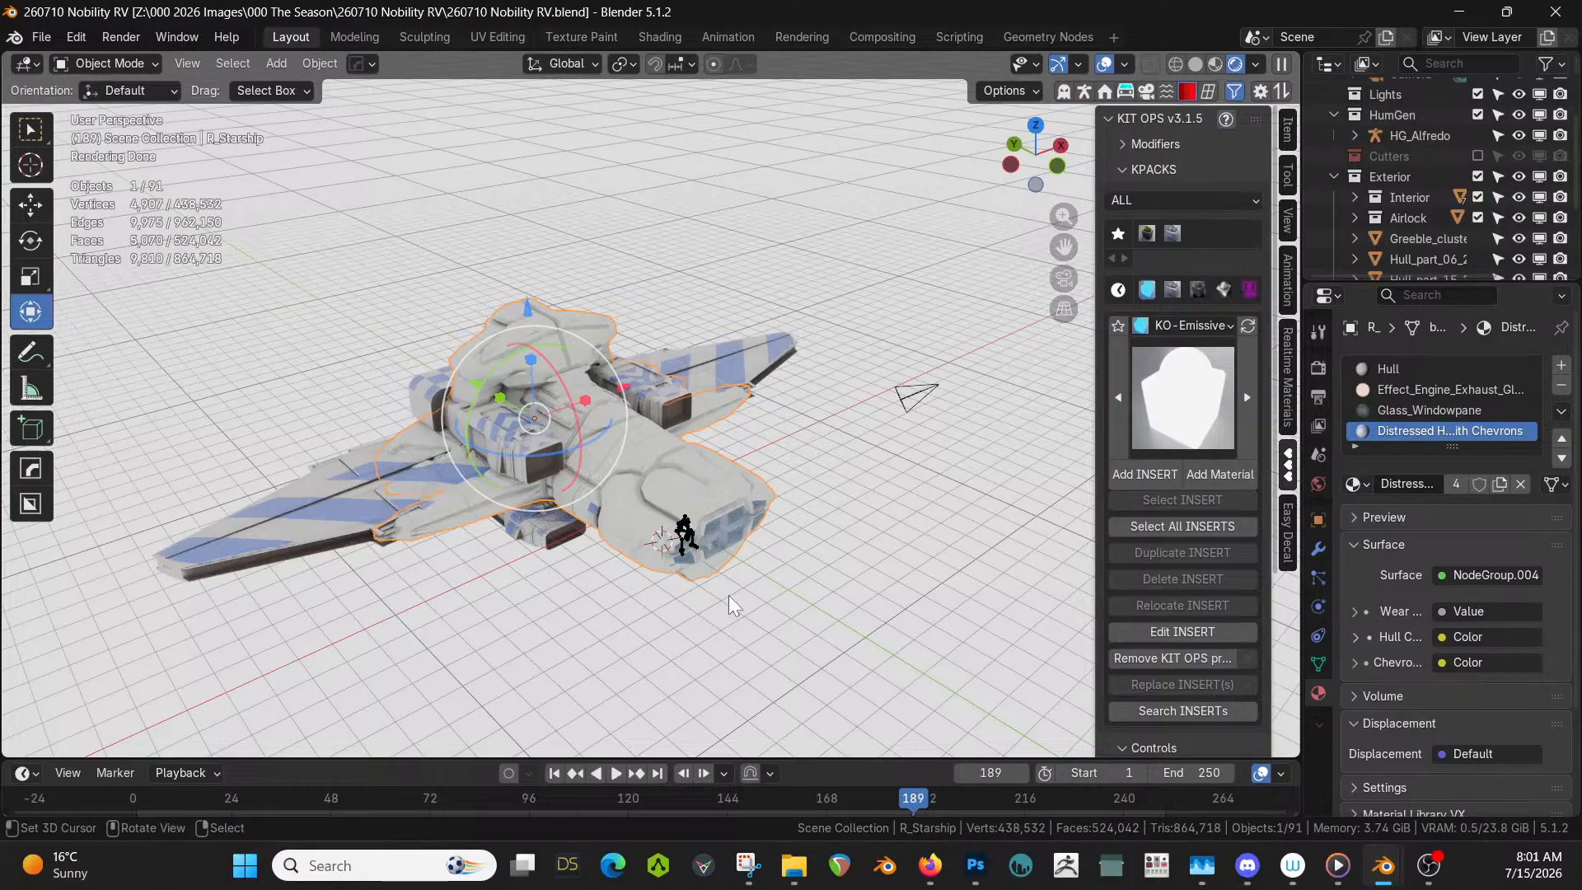
- Switch the viewport to solid shading and save the project under the new name 260715 Nobility RV in Cenote.blend
scroll(738, 584, "down", 1)
scroll(739, 585, "down", 3)
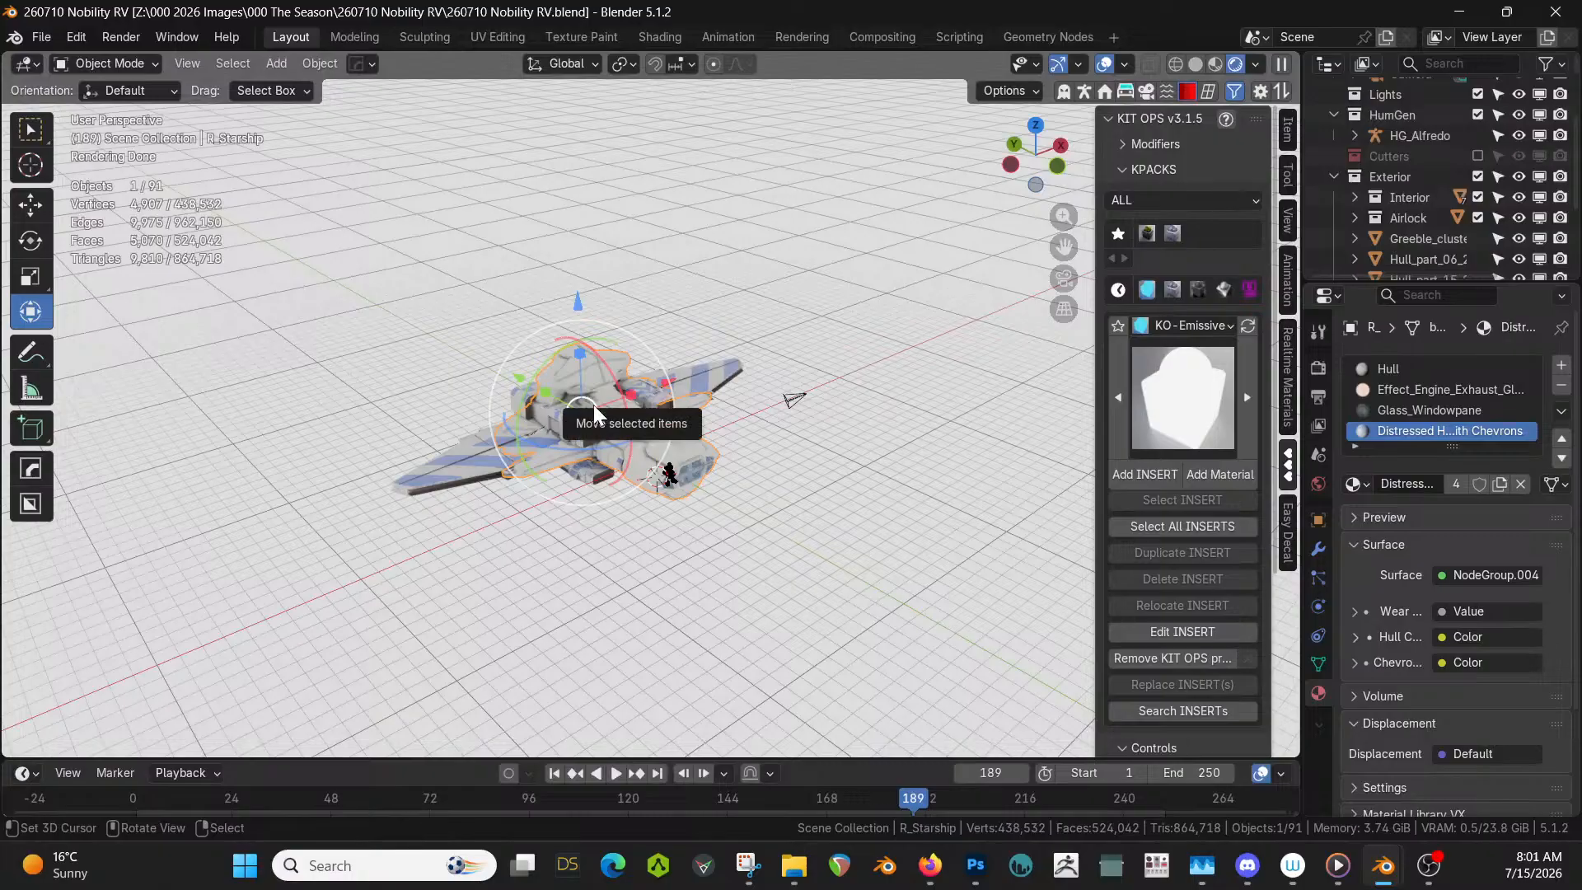
key("z")
key("6")
key("ctrl+s")
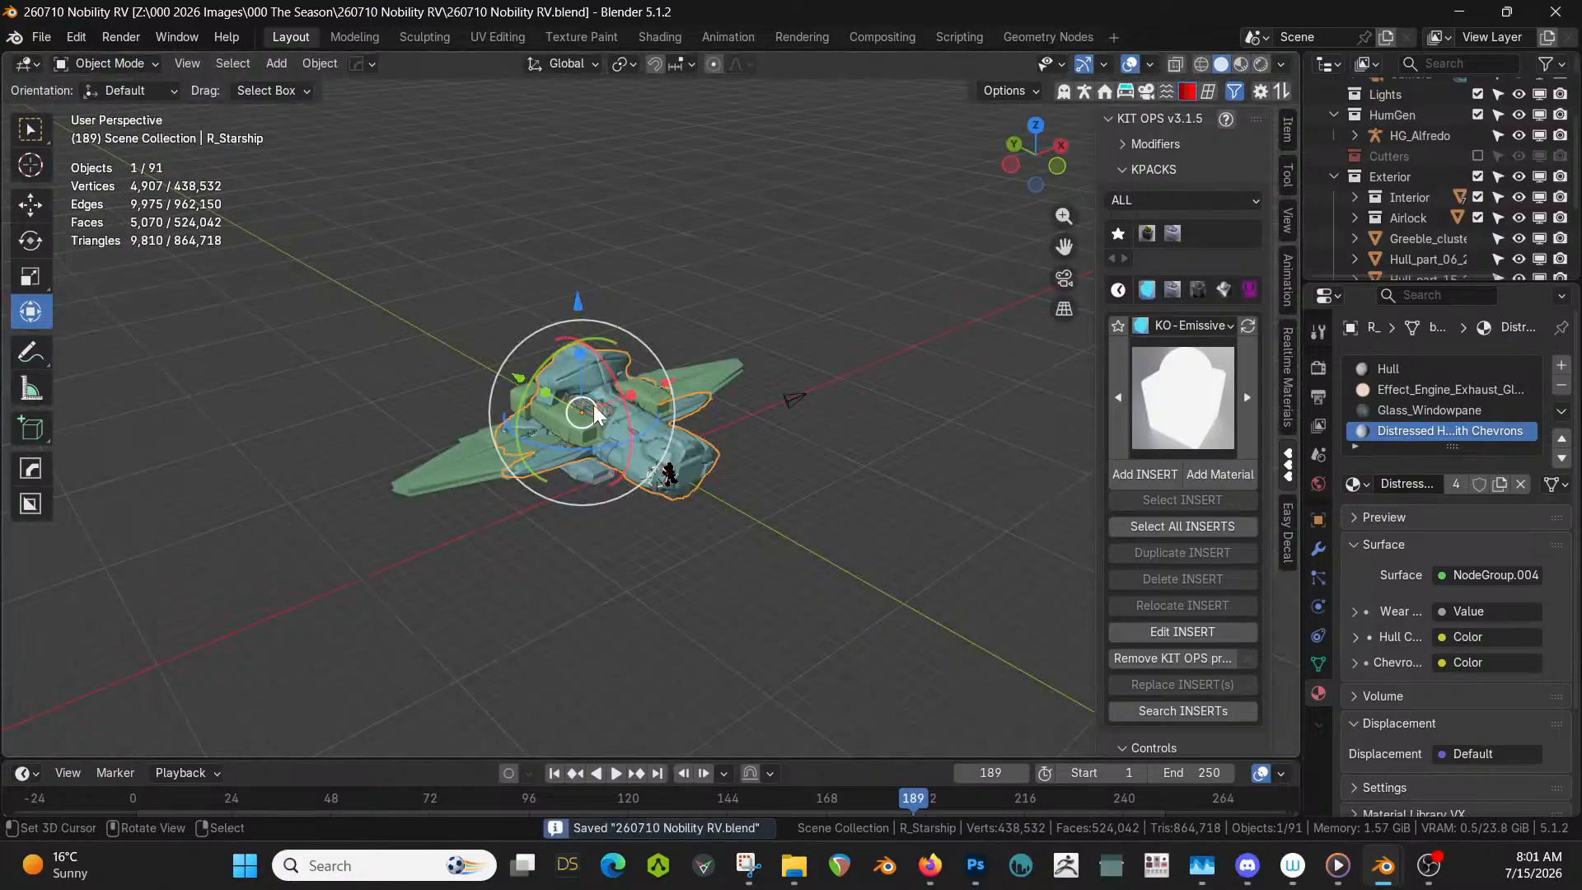
left_click(47, 26)
left_click(91, 189)
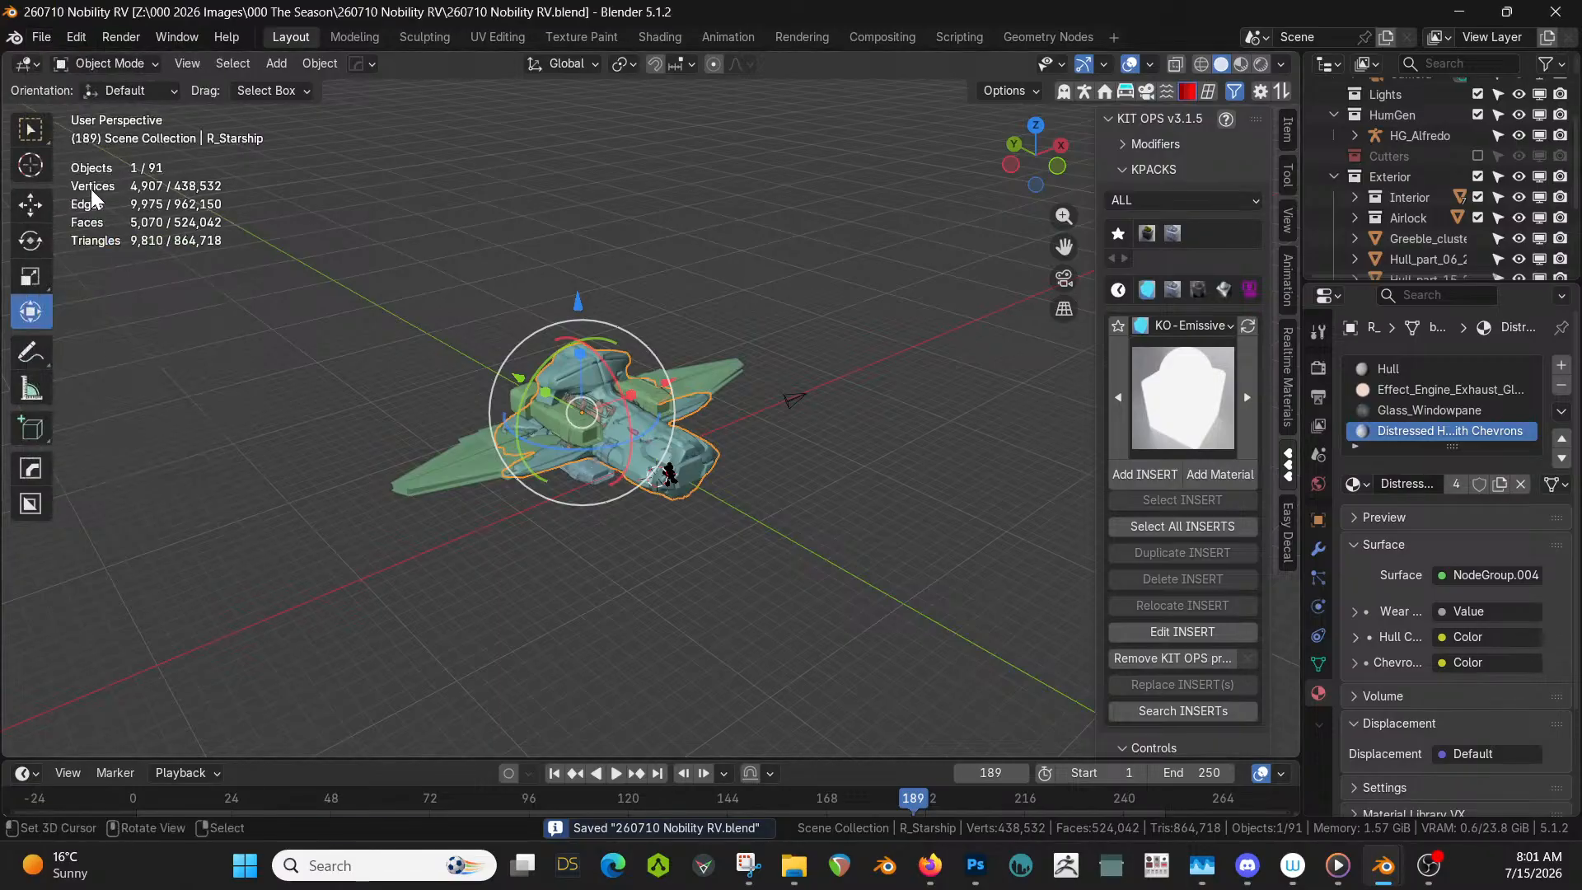
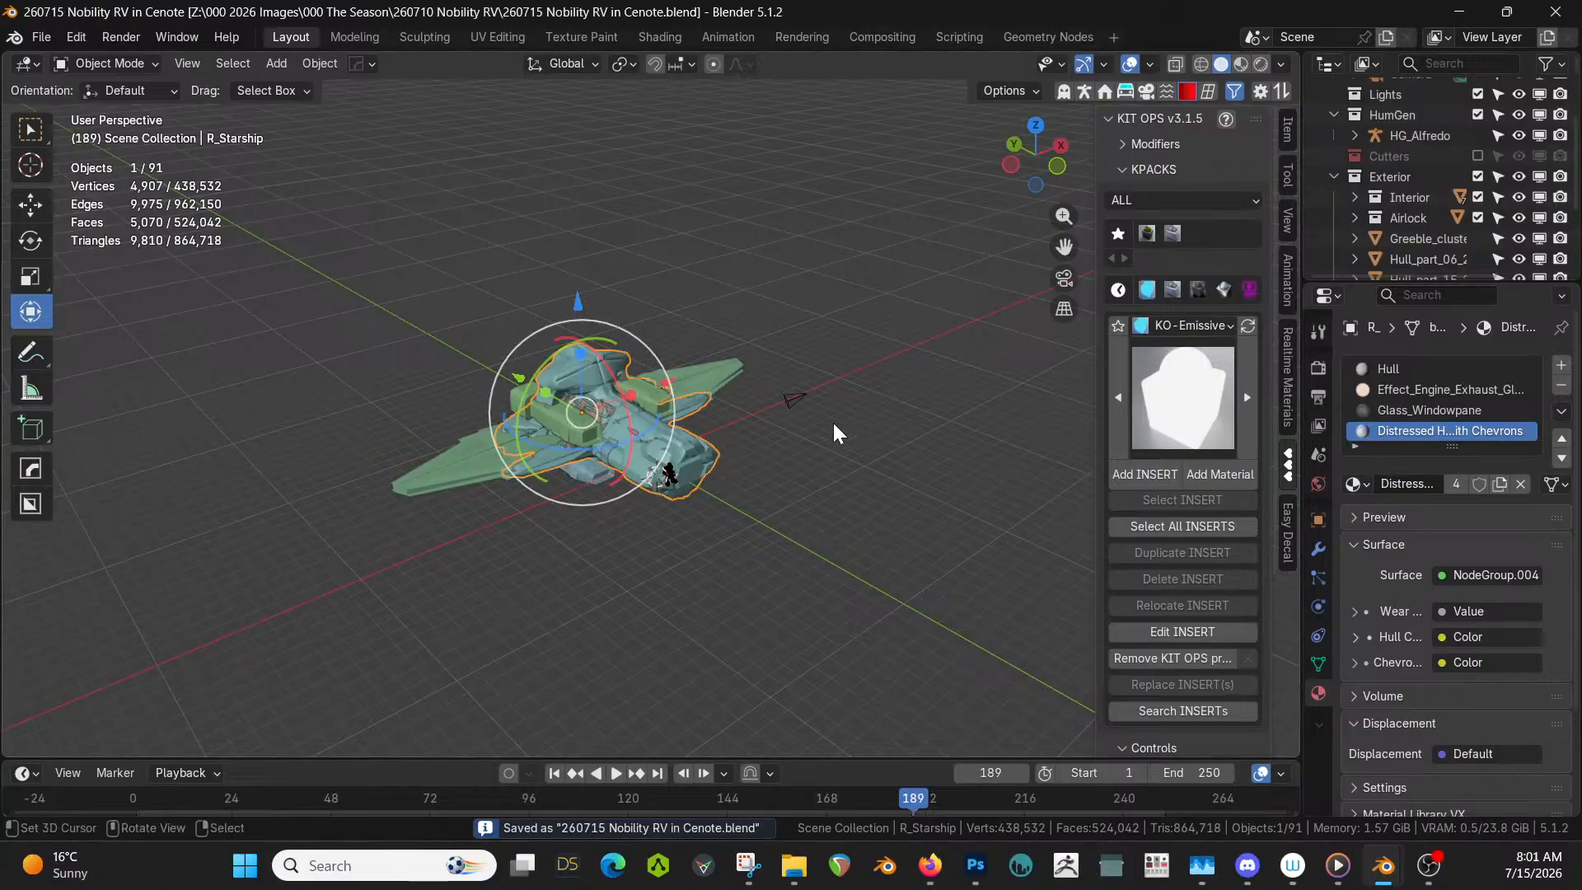
- Collapse the Exterior collection in the outliner and deselect the starship
middle_click_drag(833, 423, 816, 461)
scroll(819, 472, "up", 3)
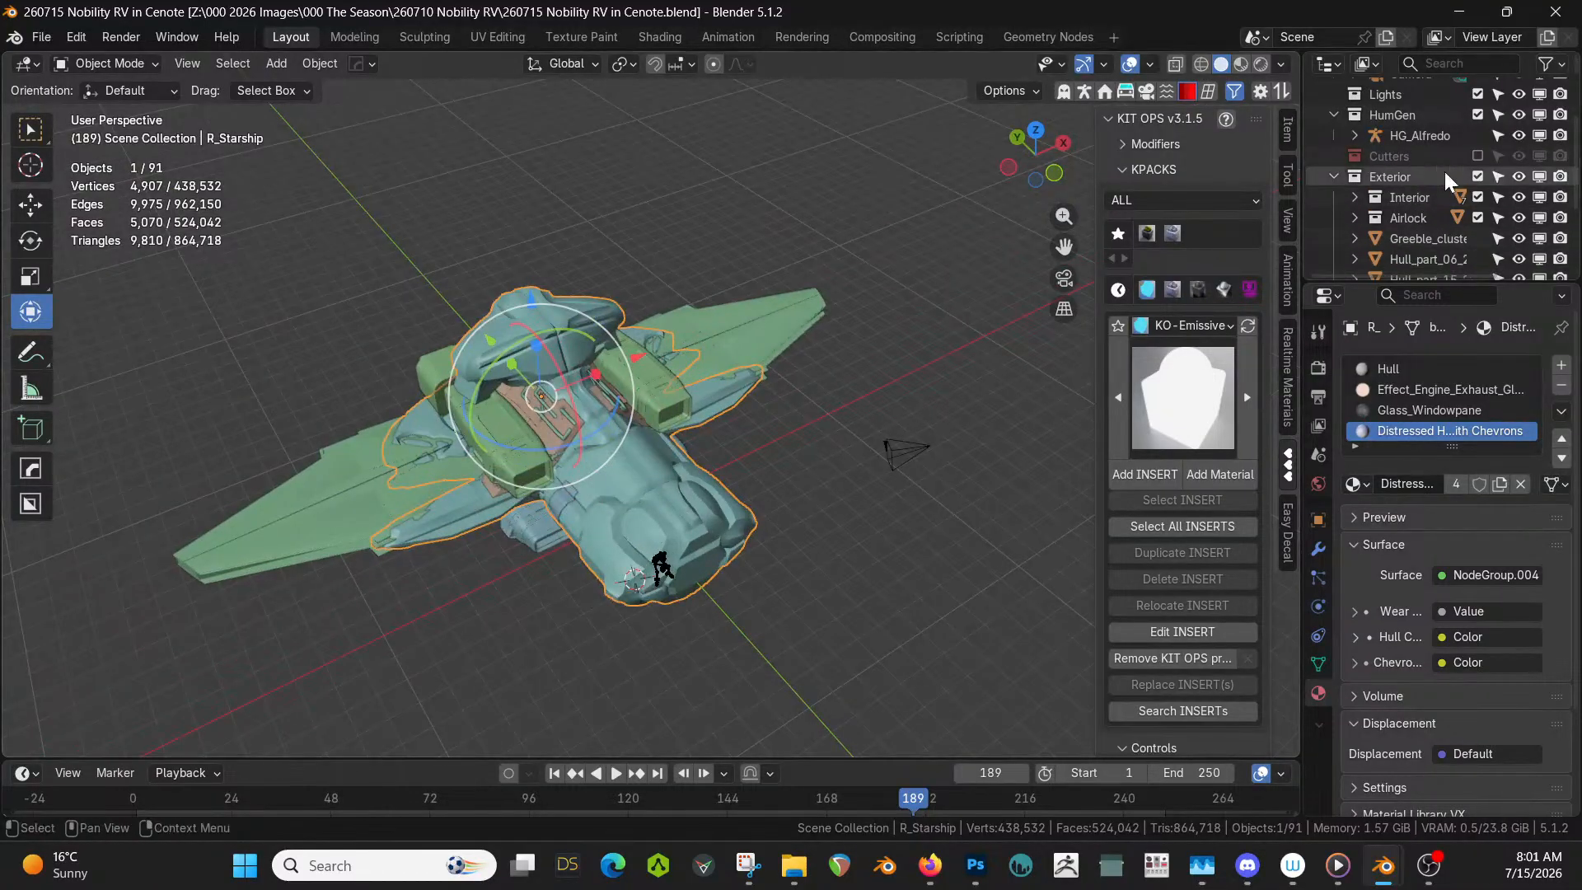
left_click(1334, 176)
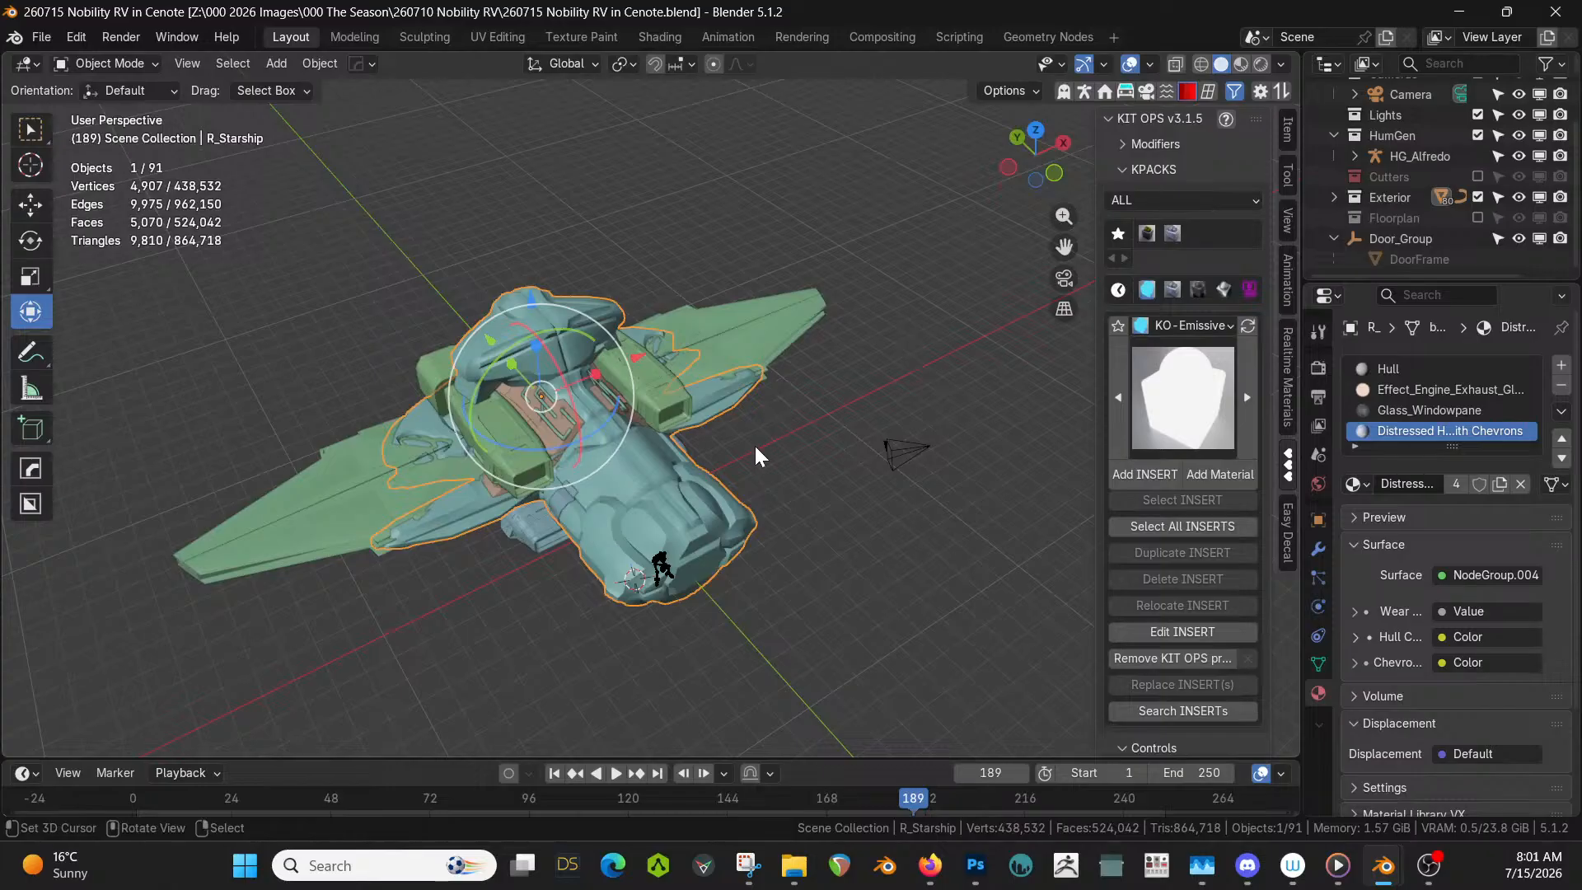
middle_click_drag(755, 447, 851, 359)
left_click(828, 412)
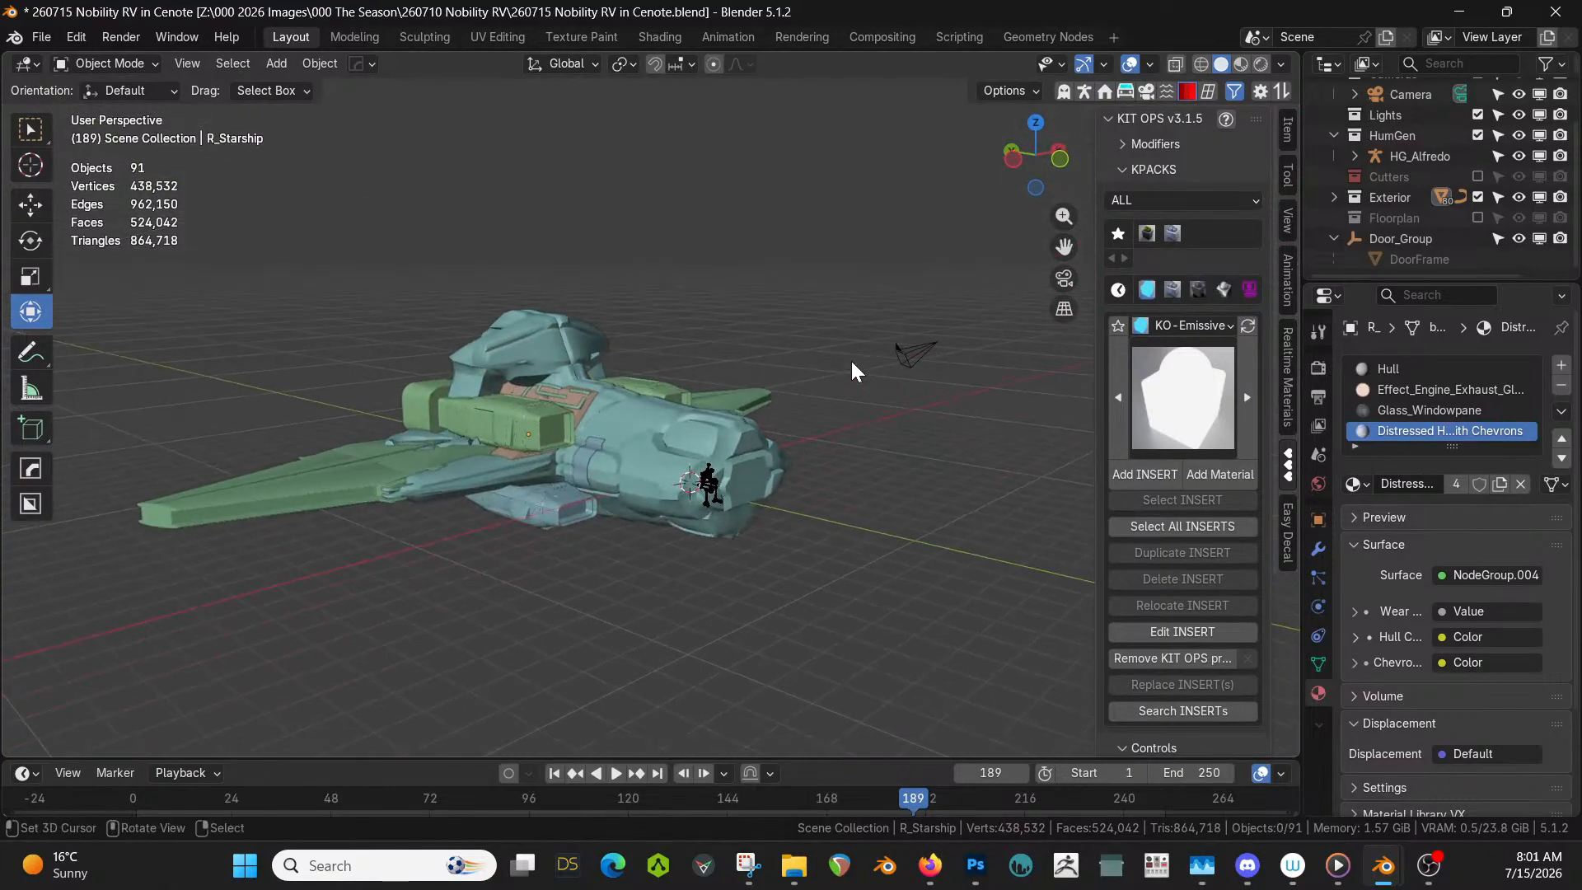
- Add a UV sphere at the 3D cursor and scale it by 25 so it encloses the ship
key("shift+a")
mouse_move(814, 280)
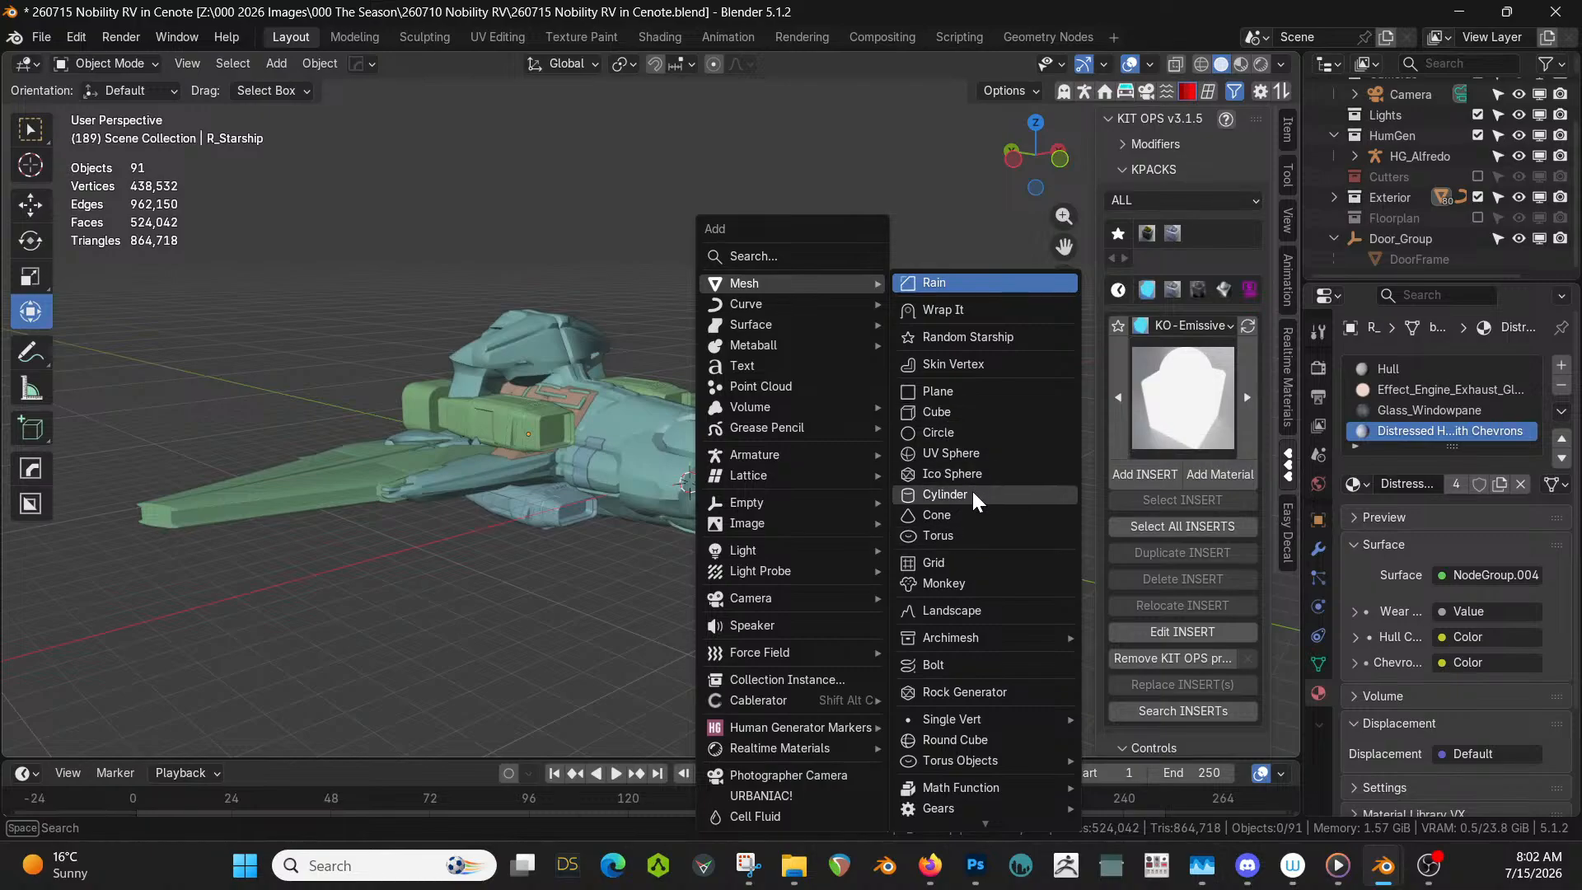
left_click(951, 454)
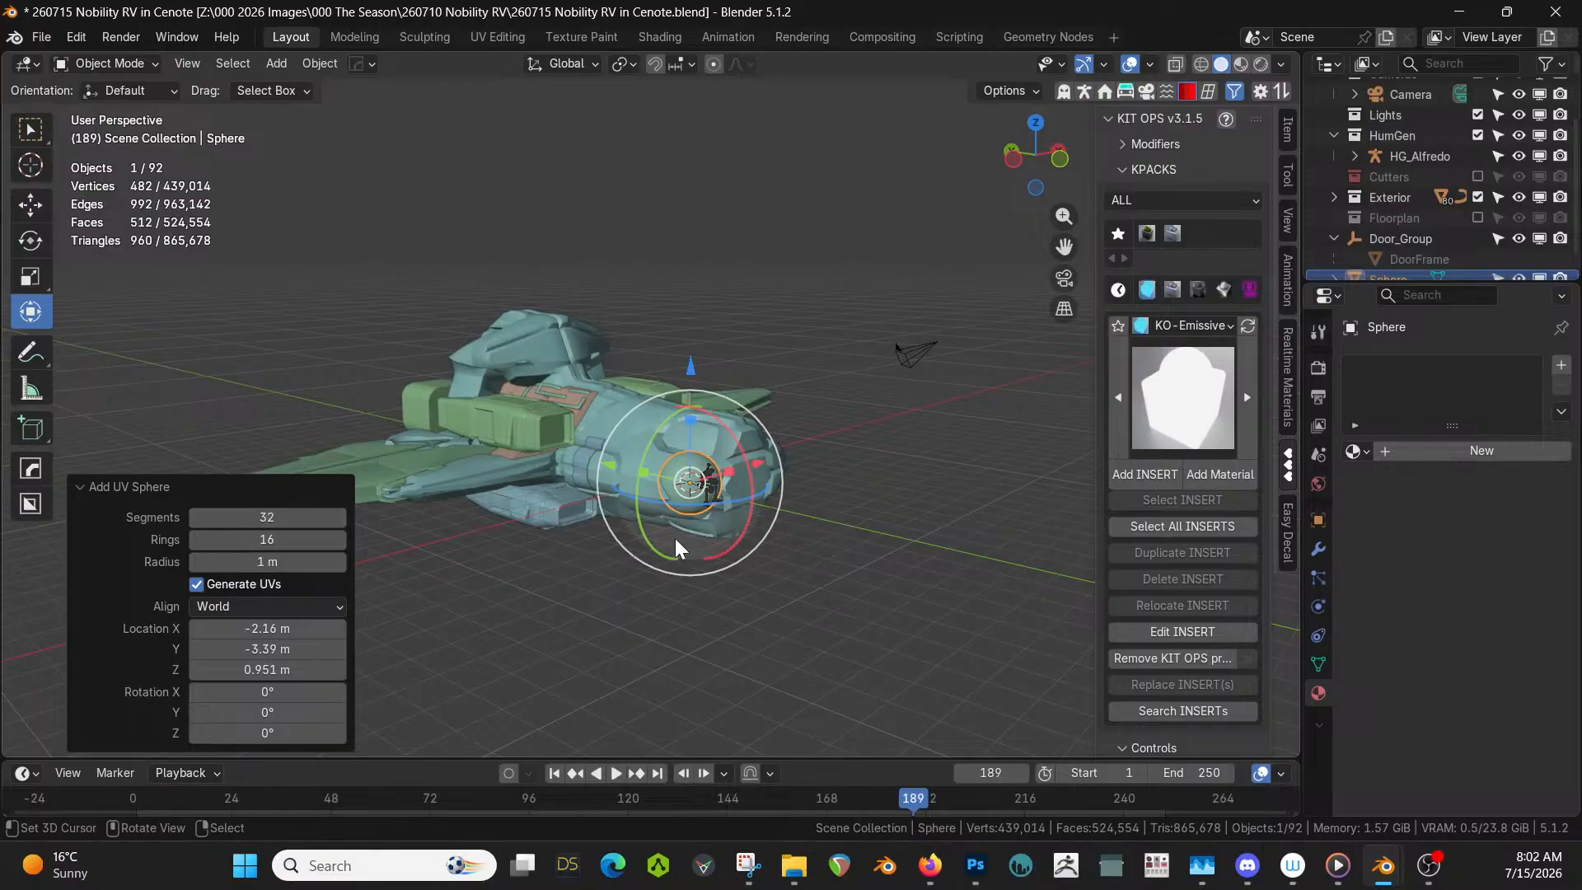
type("s25")
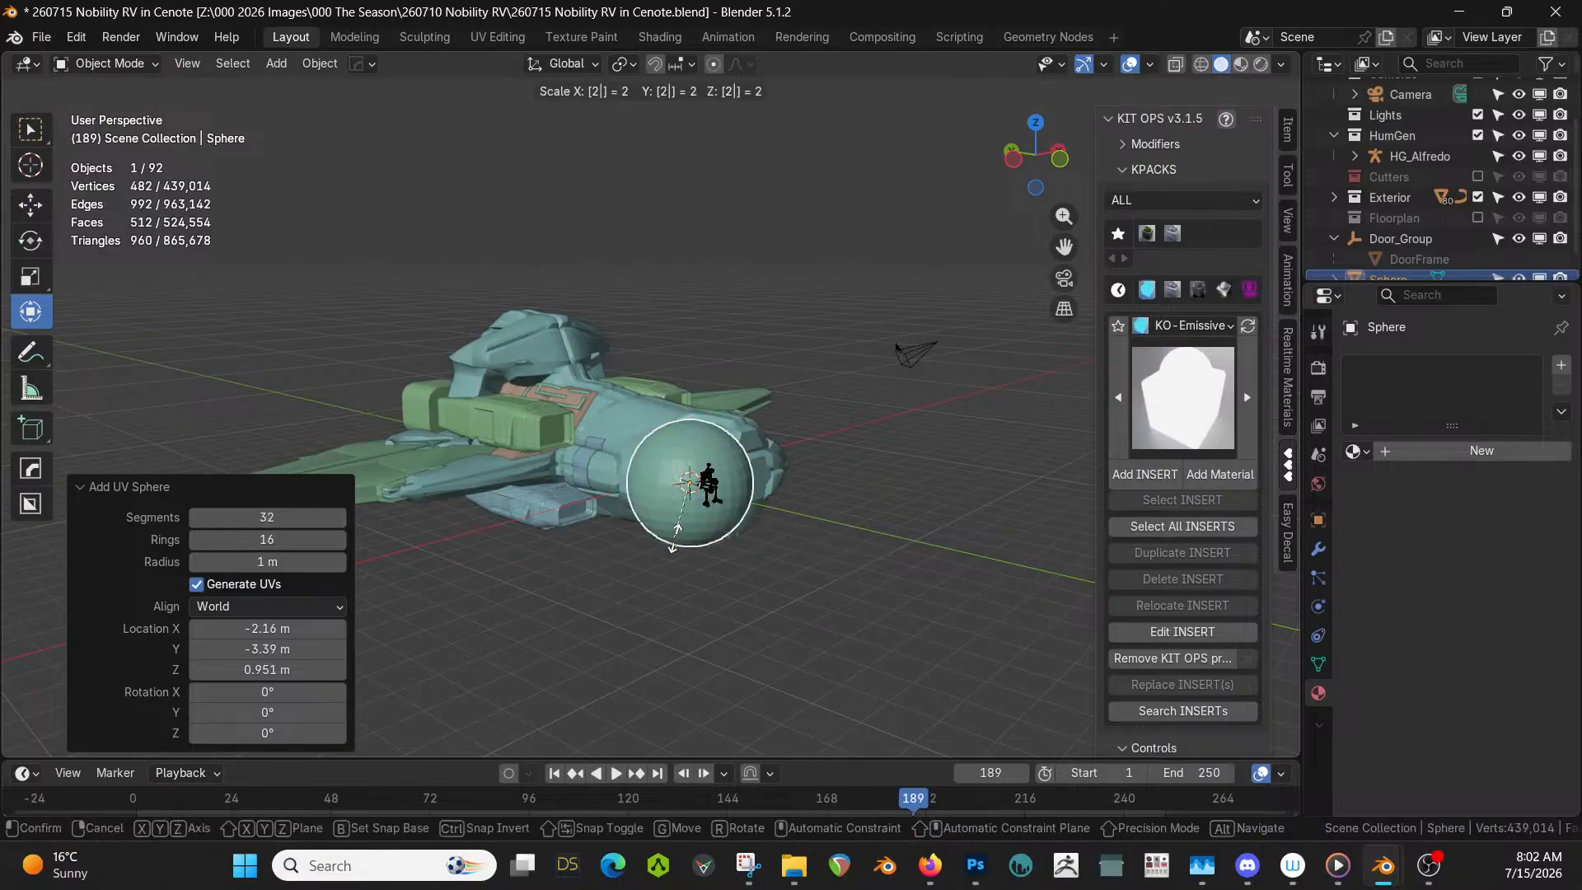
key("Return")
scroll(675, 537, "down", 8)
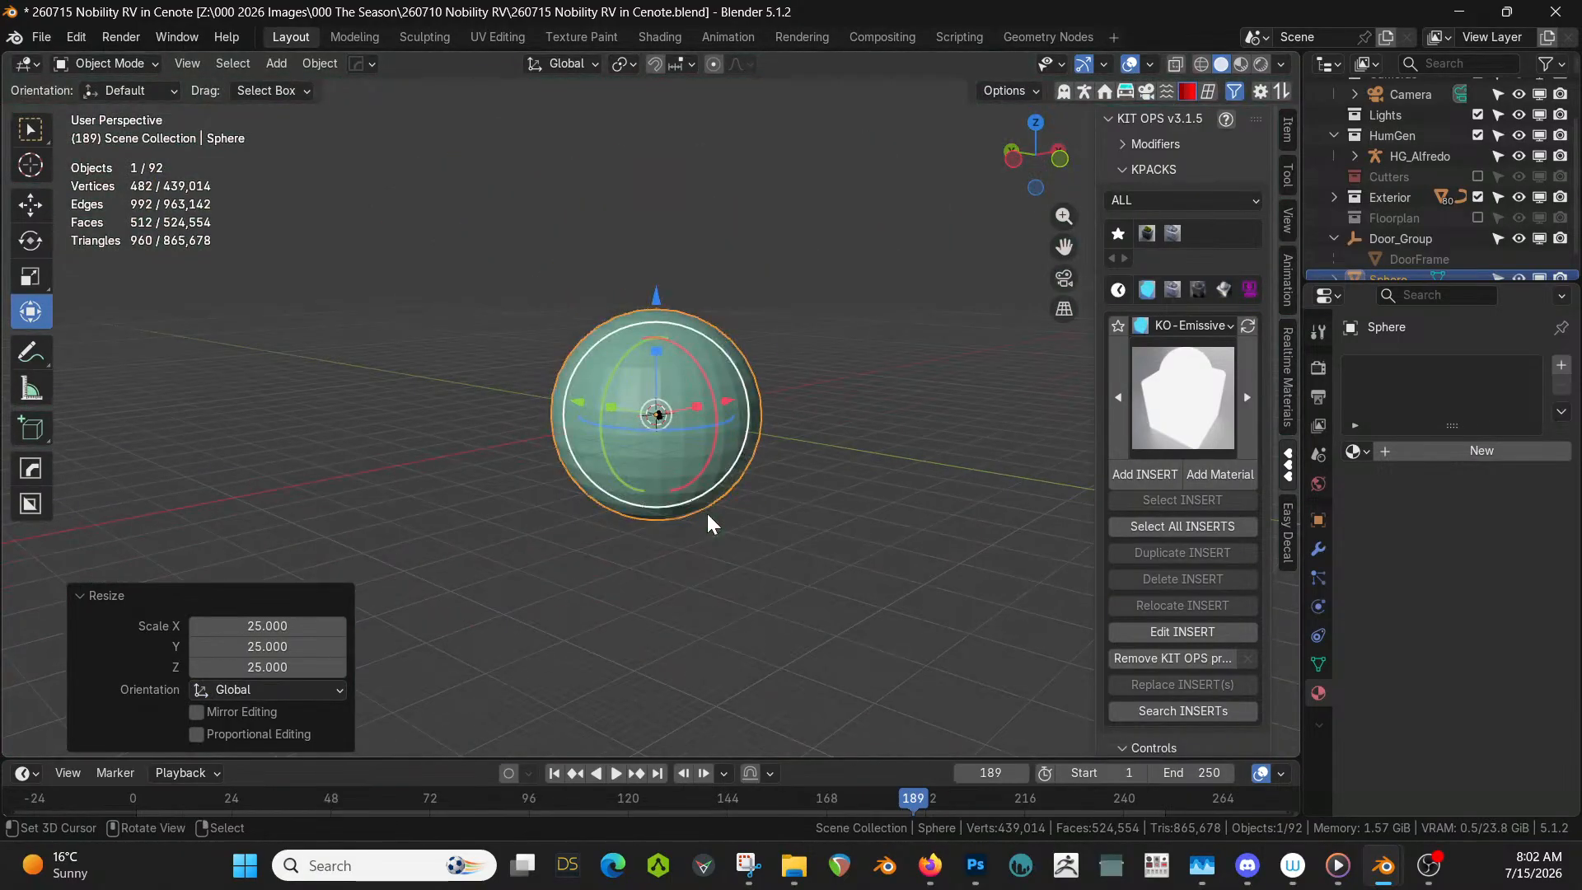
scroll(851, 586, "up", 2)
middle_click_drag(779, 570, 765, 428)
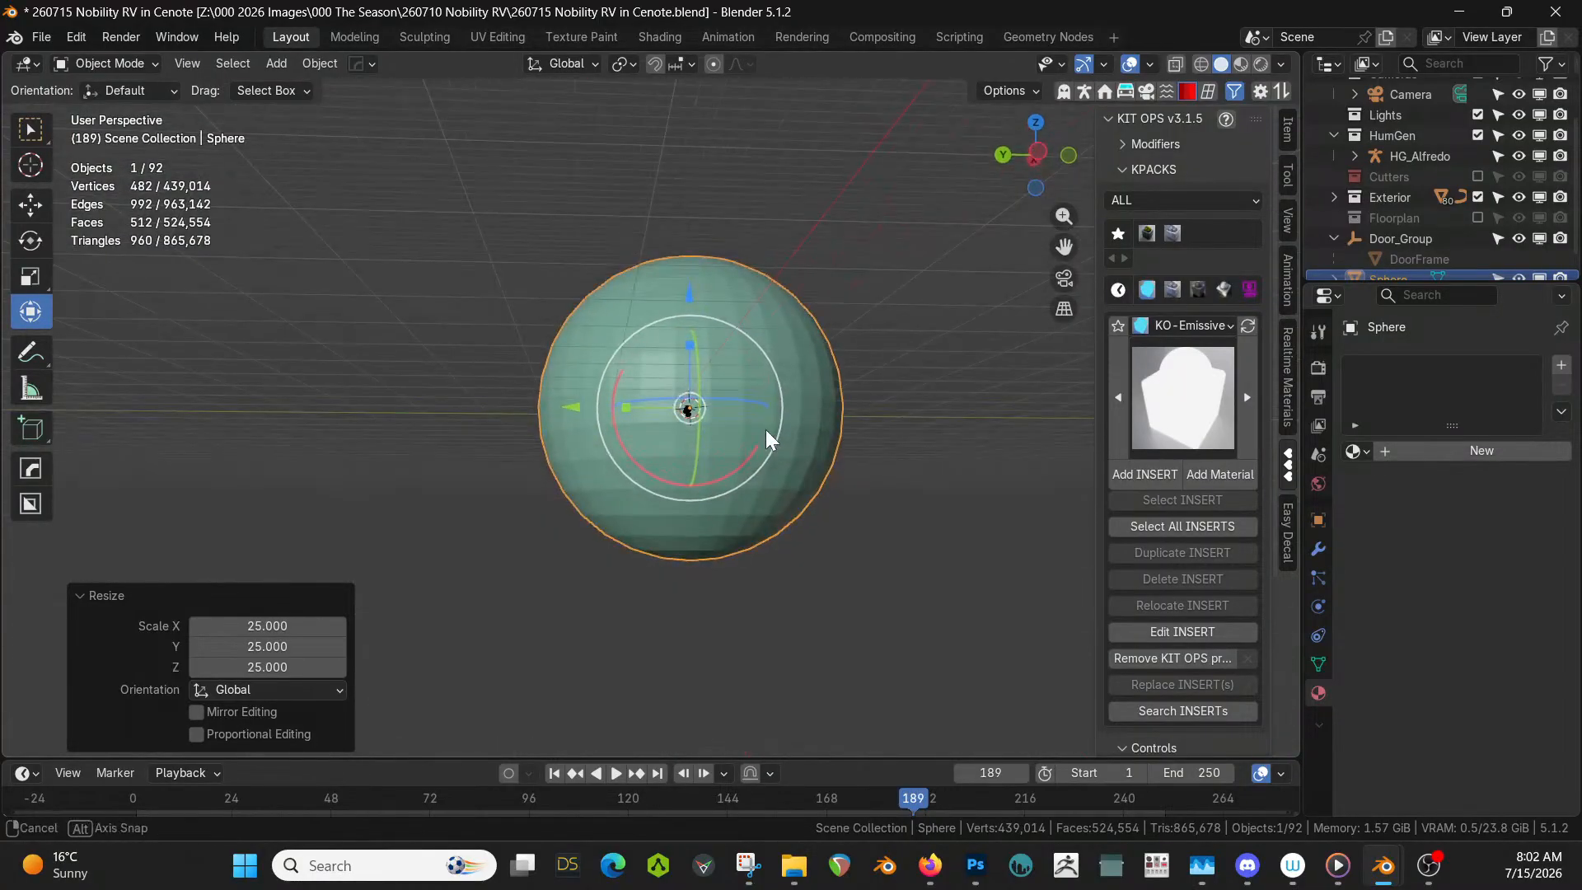
key("s")
key("y")
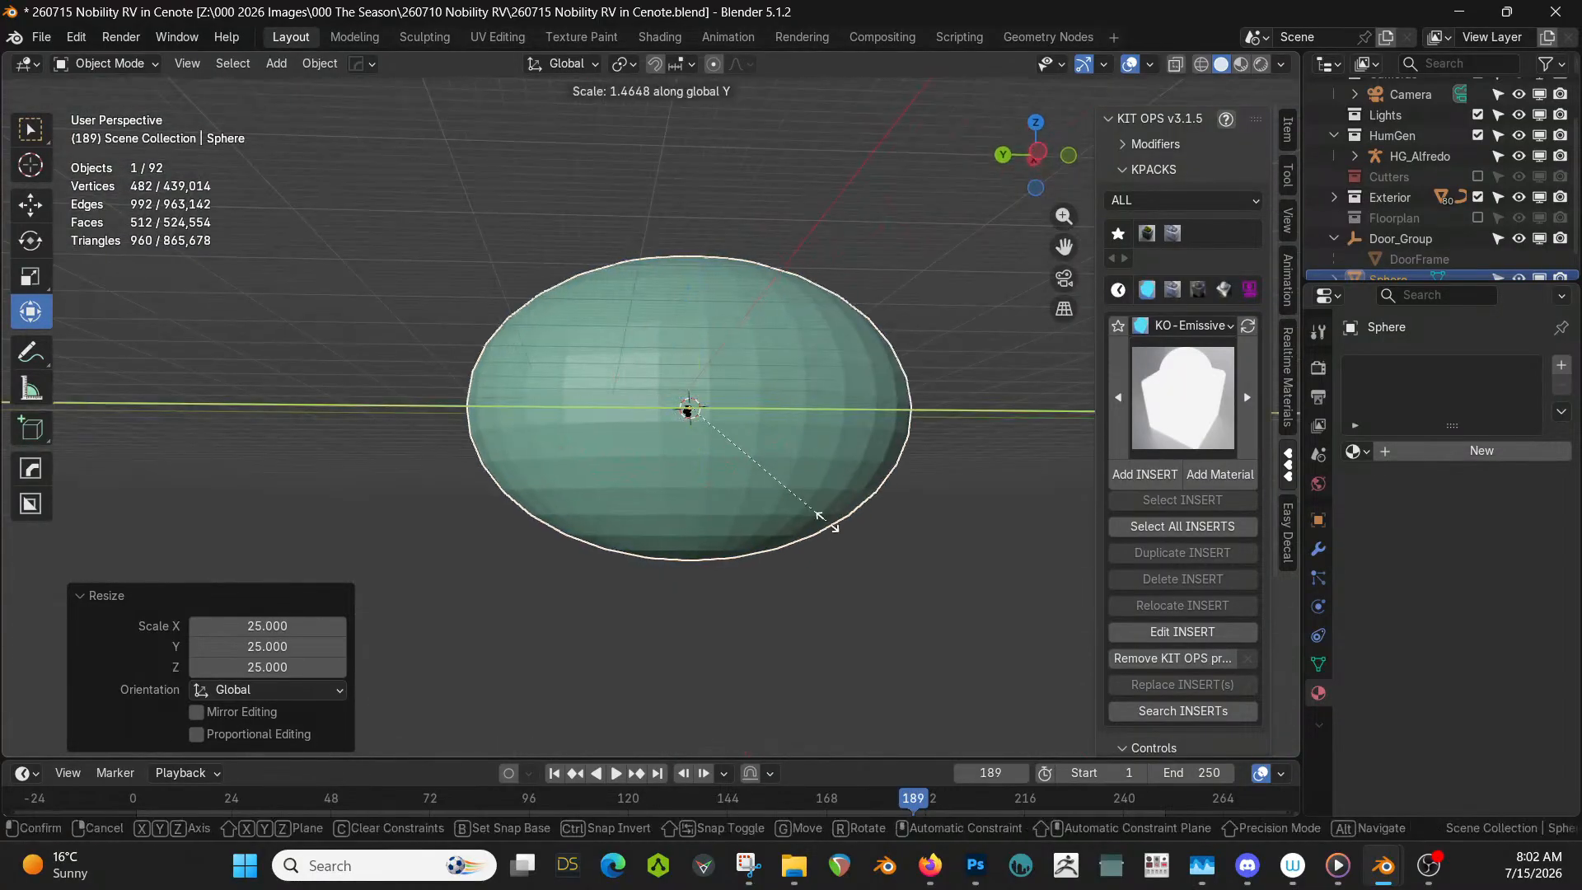
key("Escape")
- Stretch the sphere along Z by about 1.65 and move it down about 26 m
key("s")
key("z")
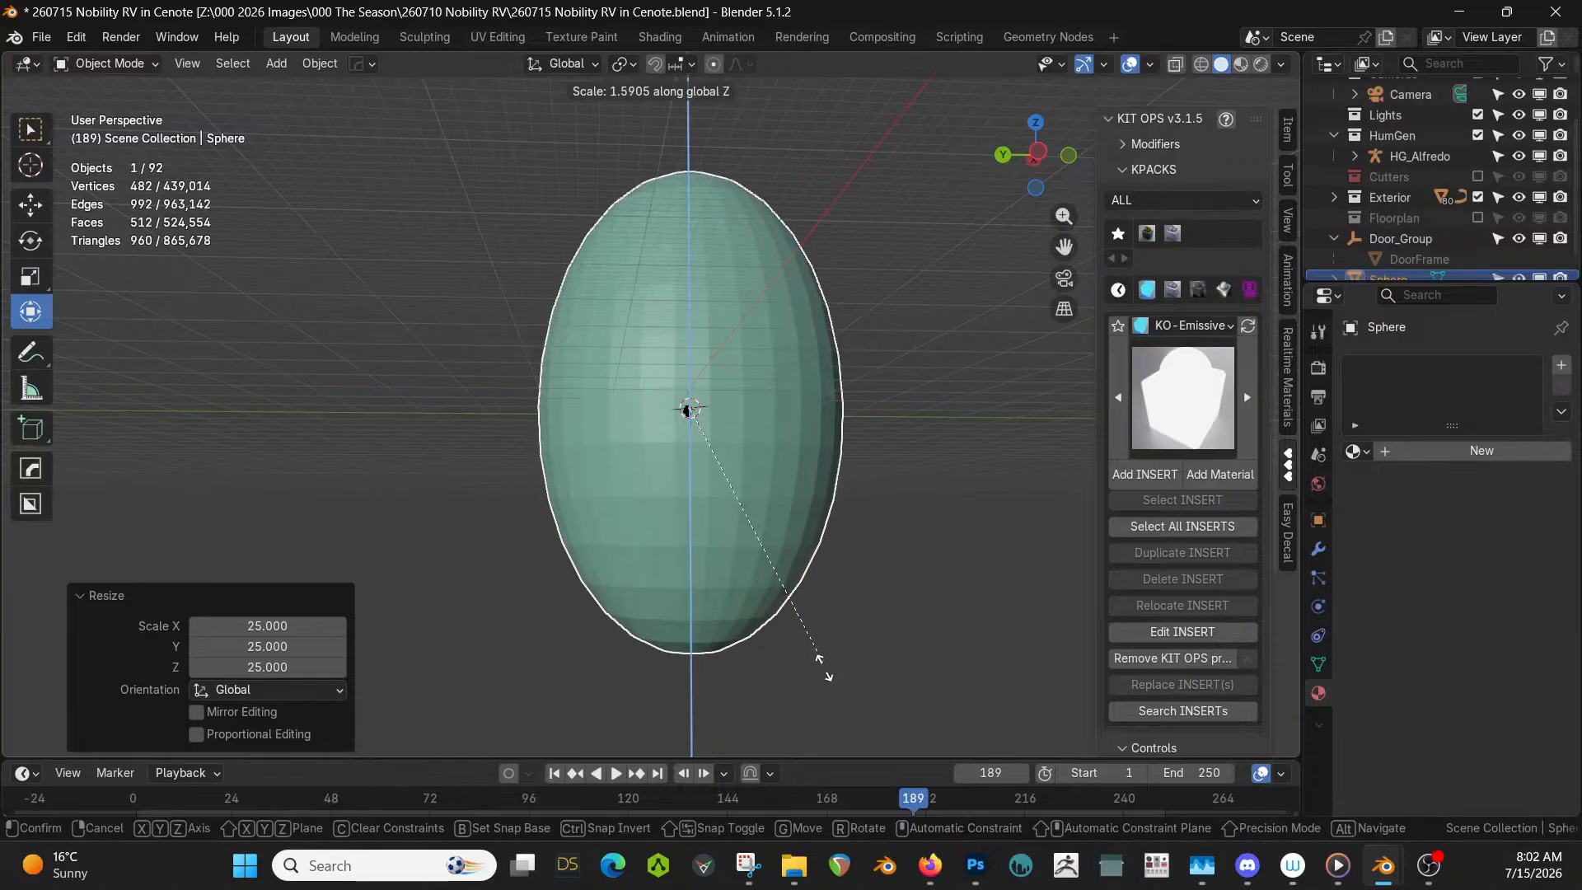
left_click(823, 672)
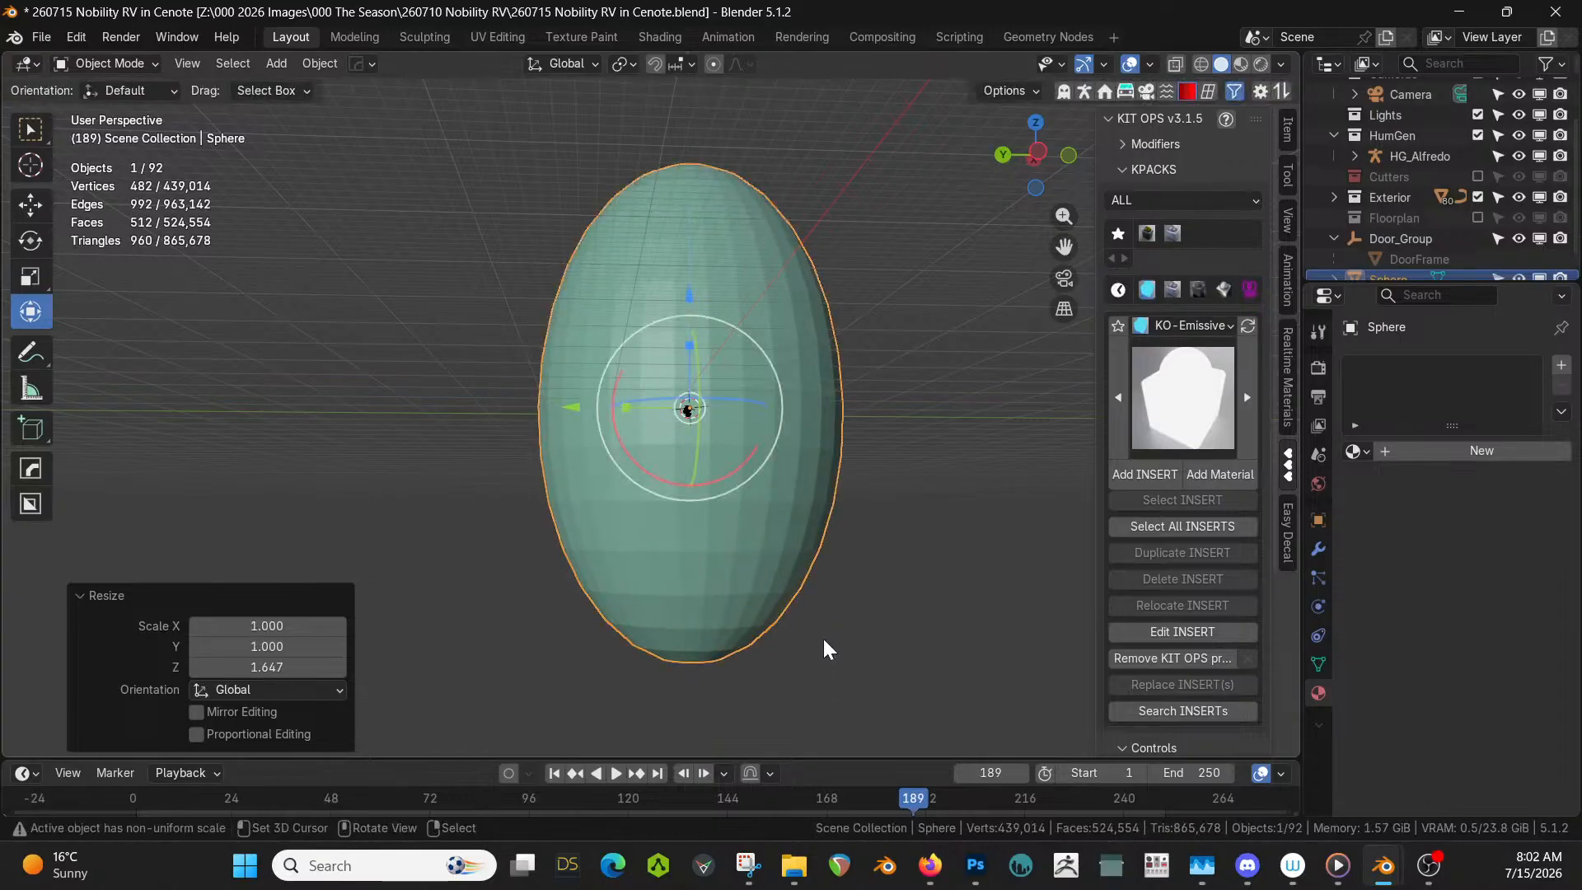
key("g")
key("z")
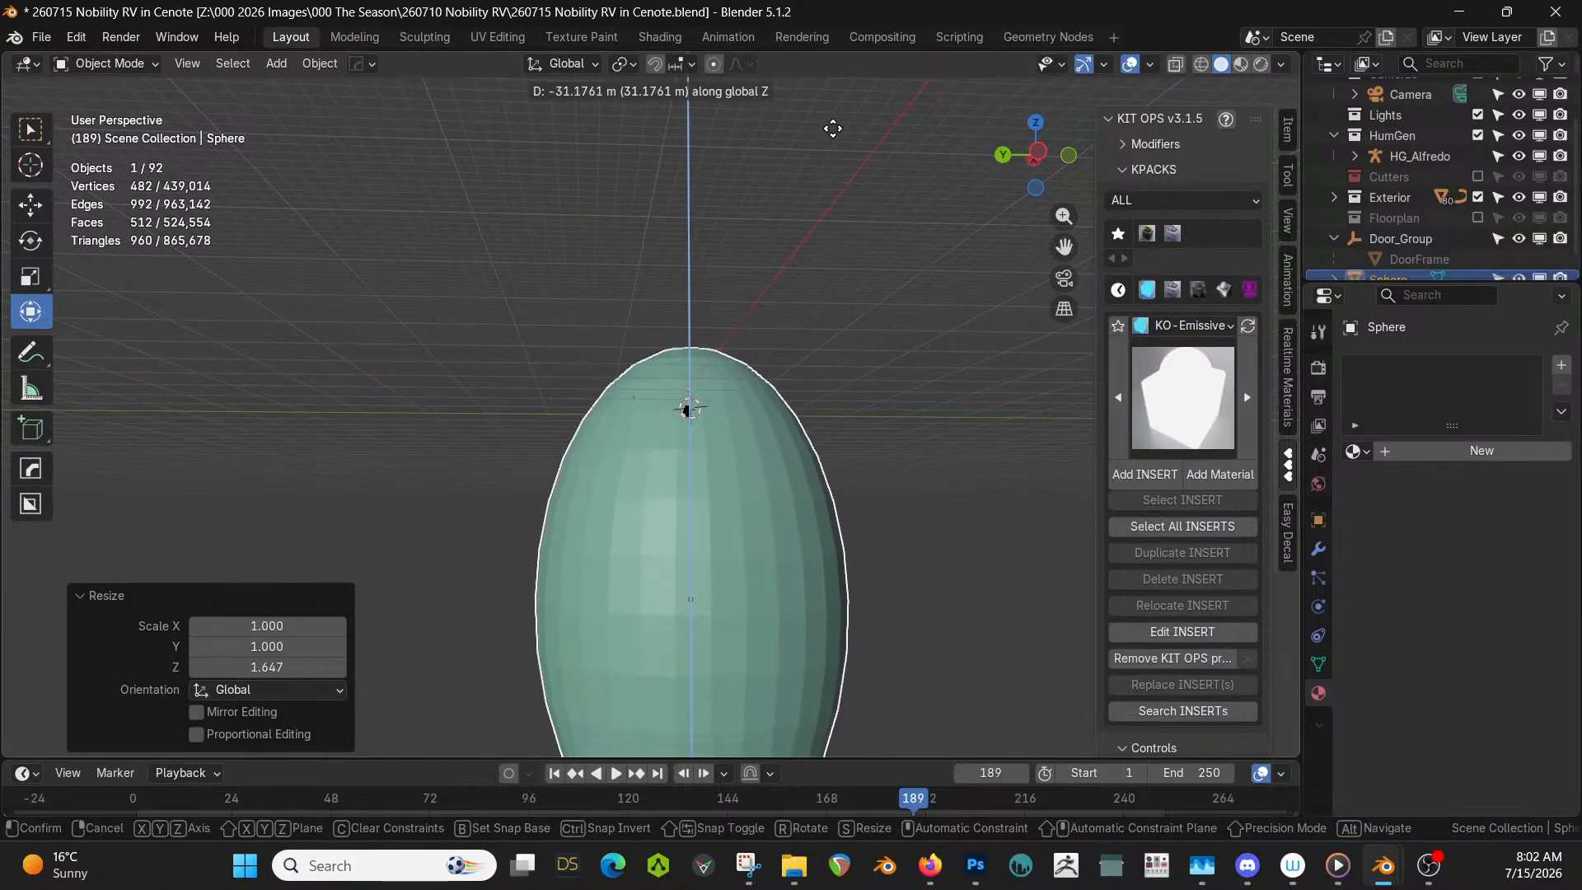
left_click(842, 95)
- Scale the stretched sphere up uniformly by about 1.29 and save the file
middle_click_drag(843, 92, 854, 470)
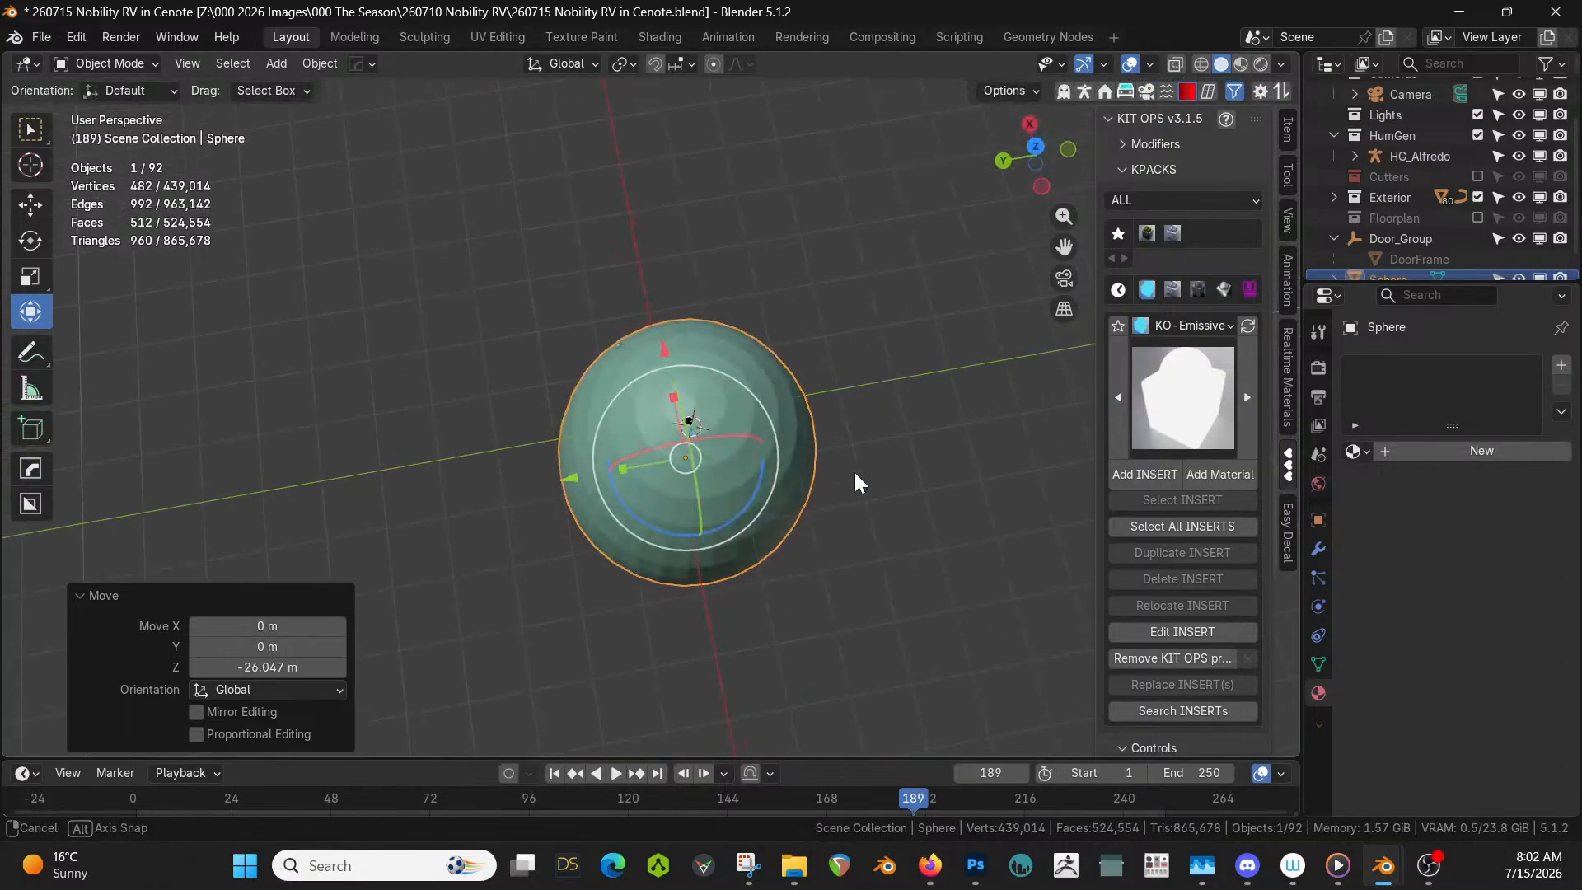
key("s")
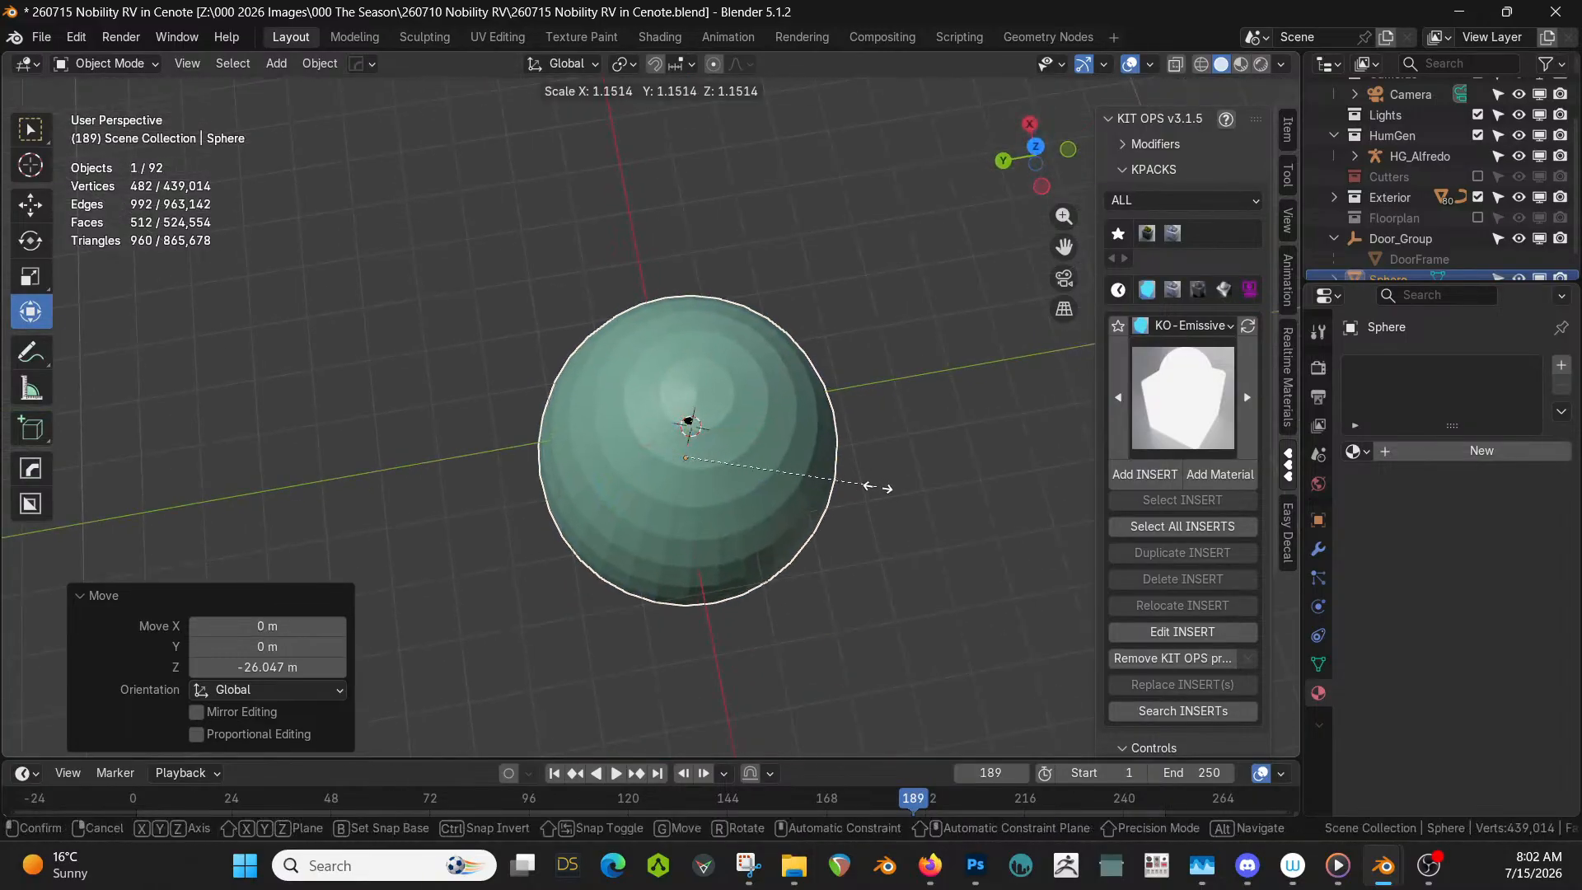
left_click(907, 482)
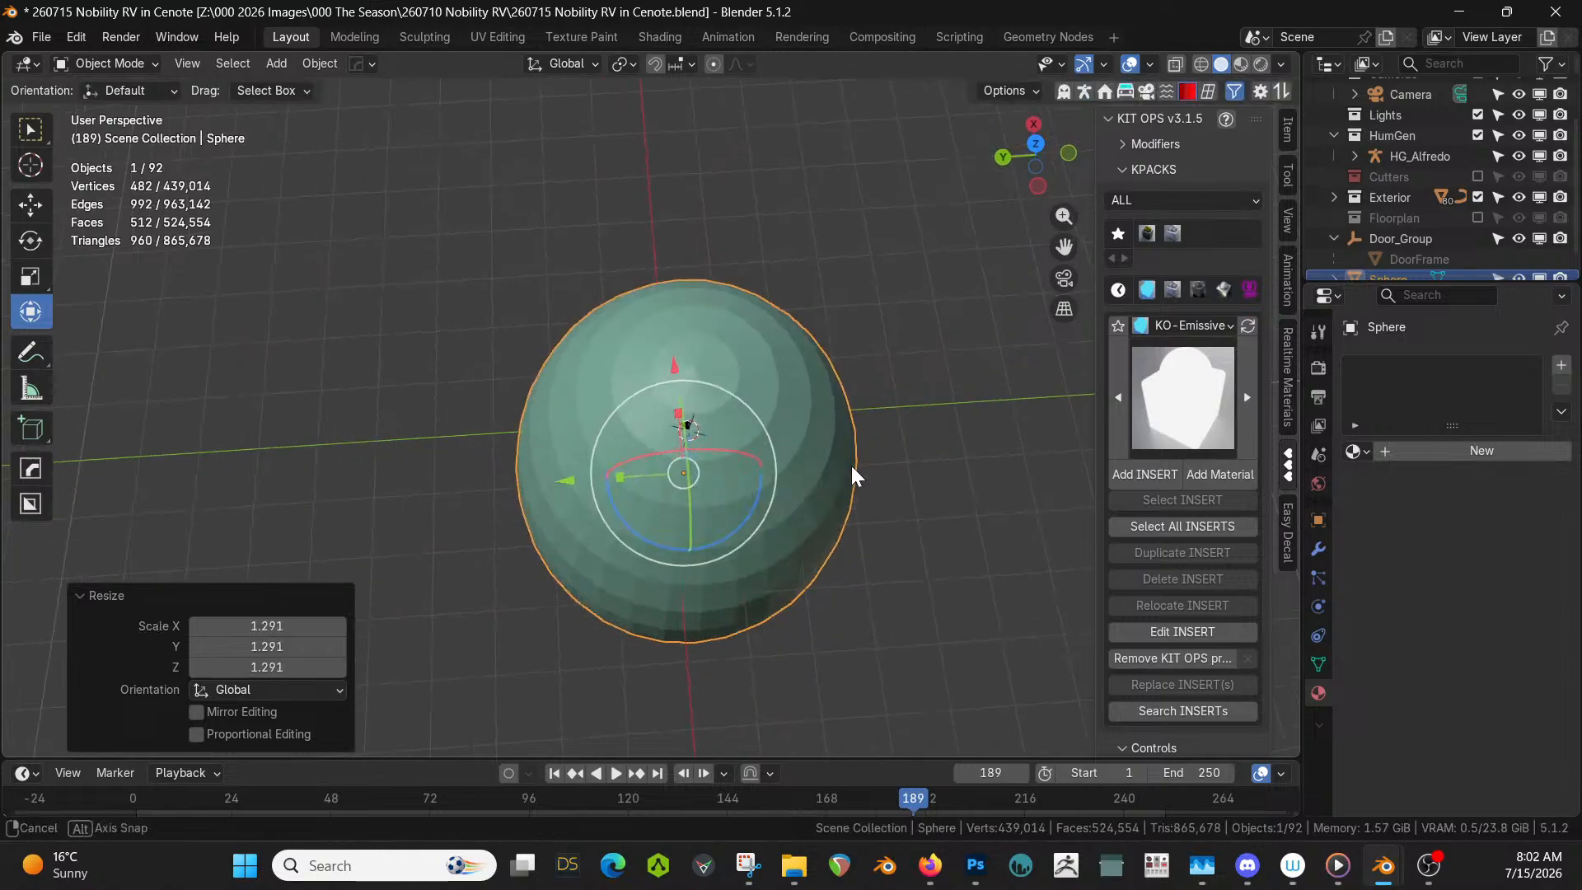
middle_click_drag(852, 466, 820, 303)
key("ctrl+s")
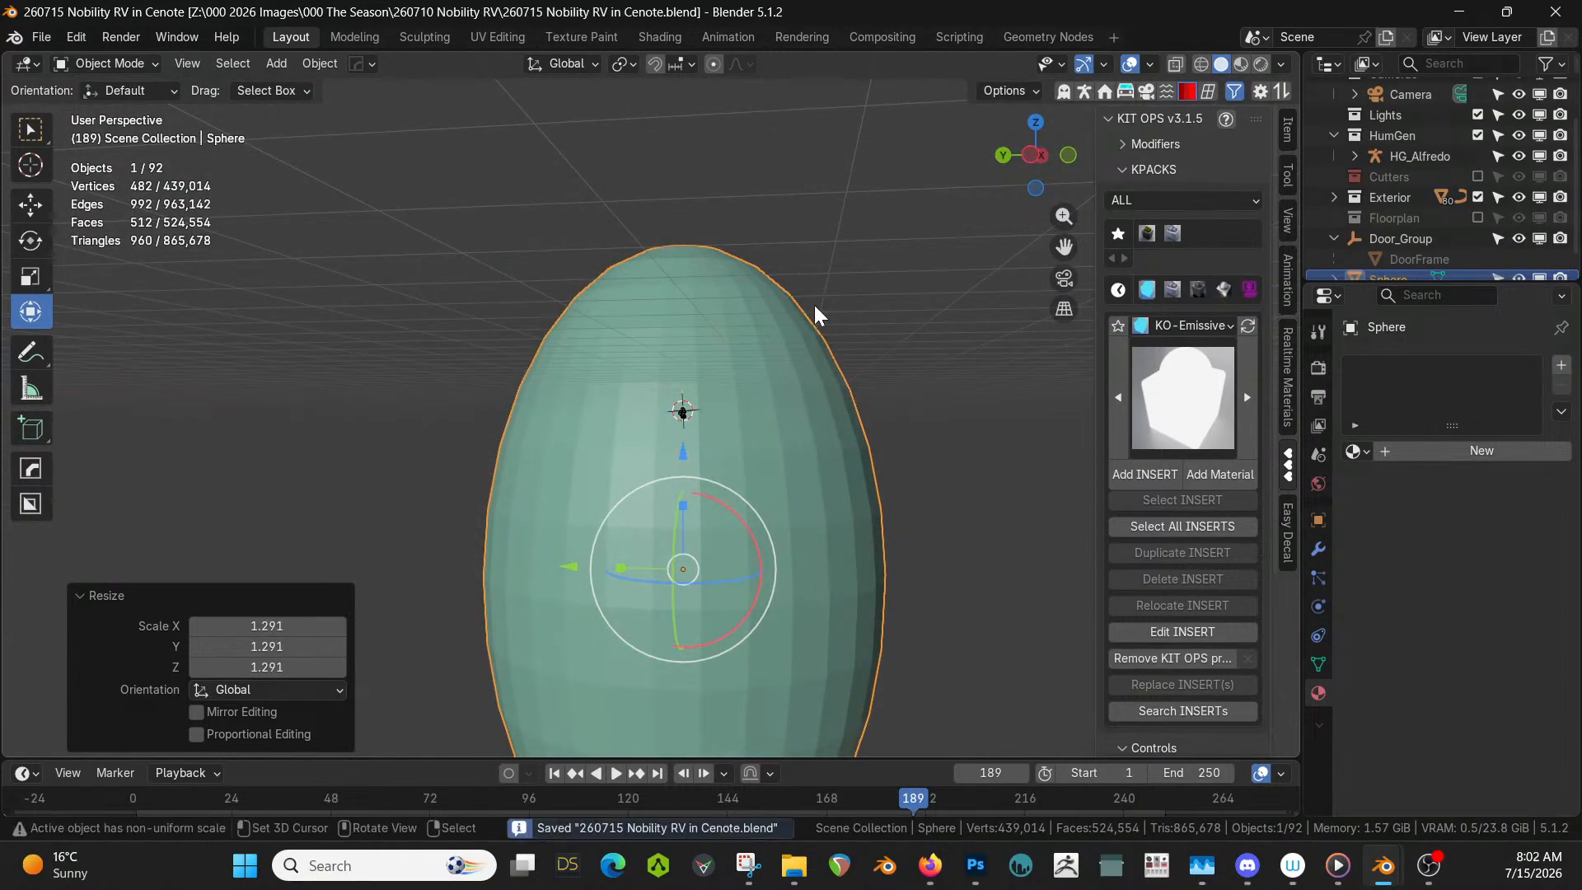
key("shift+a")
mouse_move(814, 304)
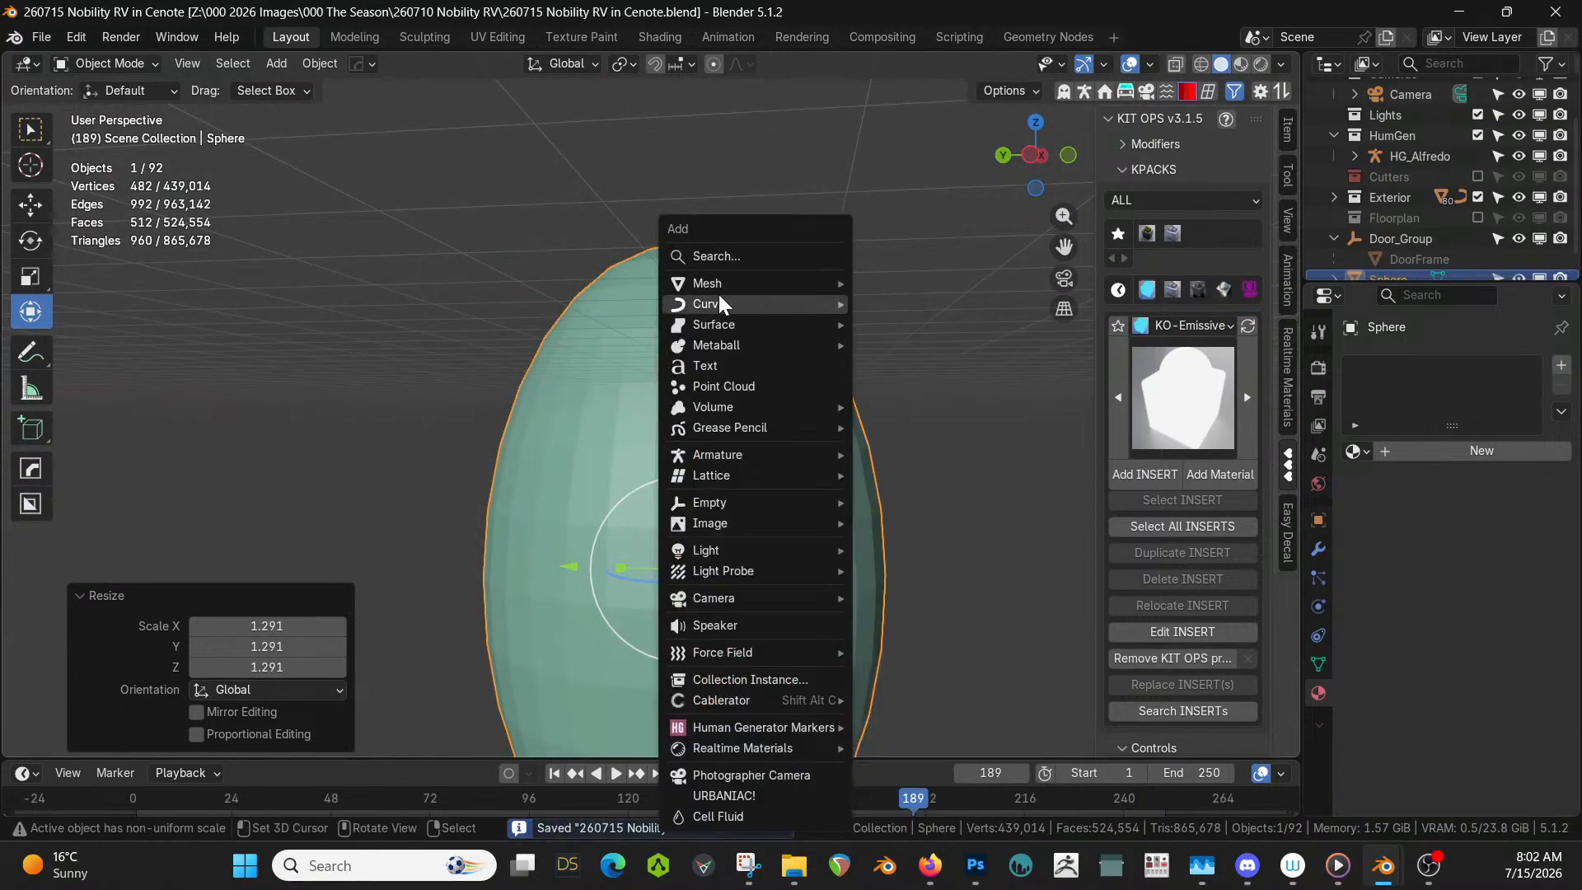
key("Escape")
- Apply the sphere's rotation and scale
key("ctrl+a")
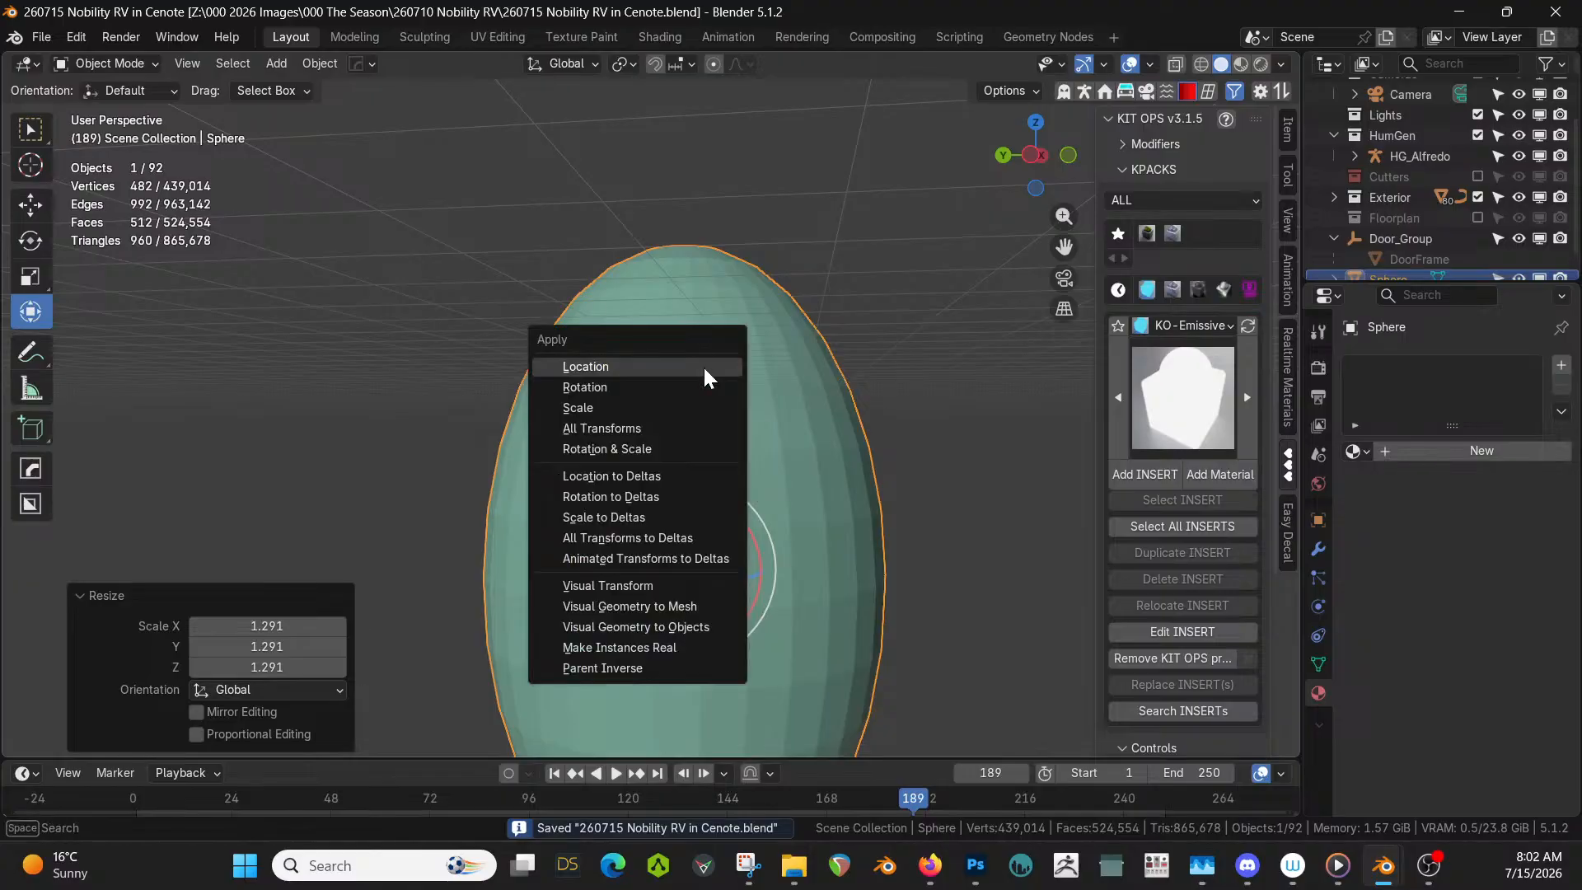
left_click(621, 449)
middle_click_drag(750, 401, 829, 537)
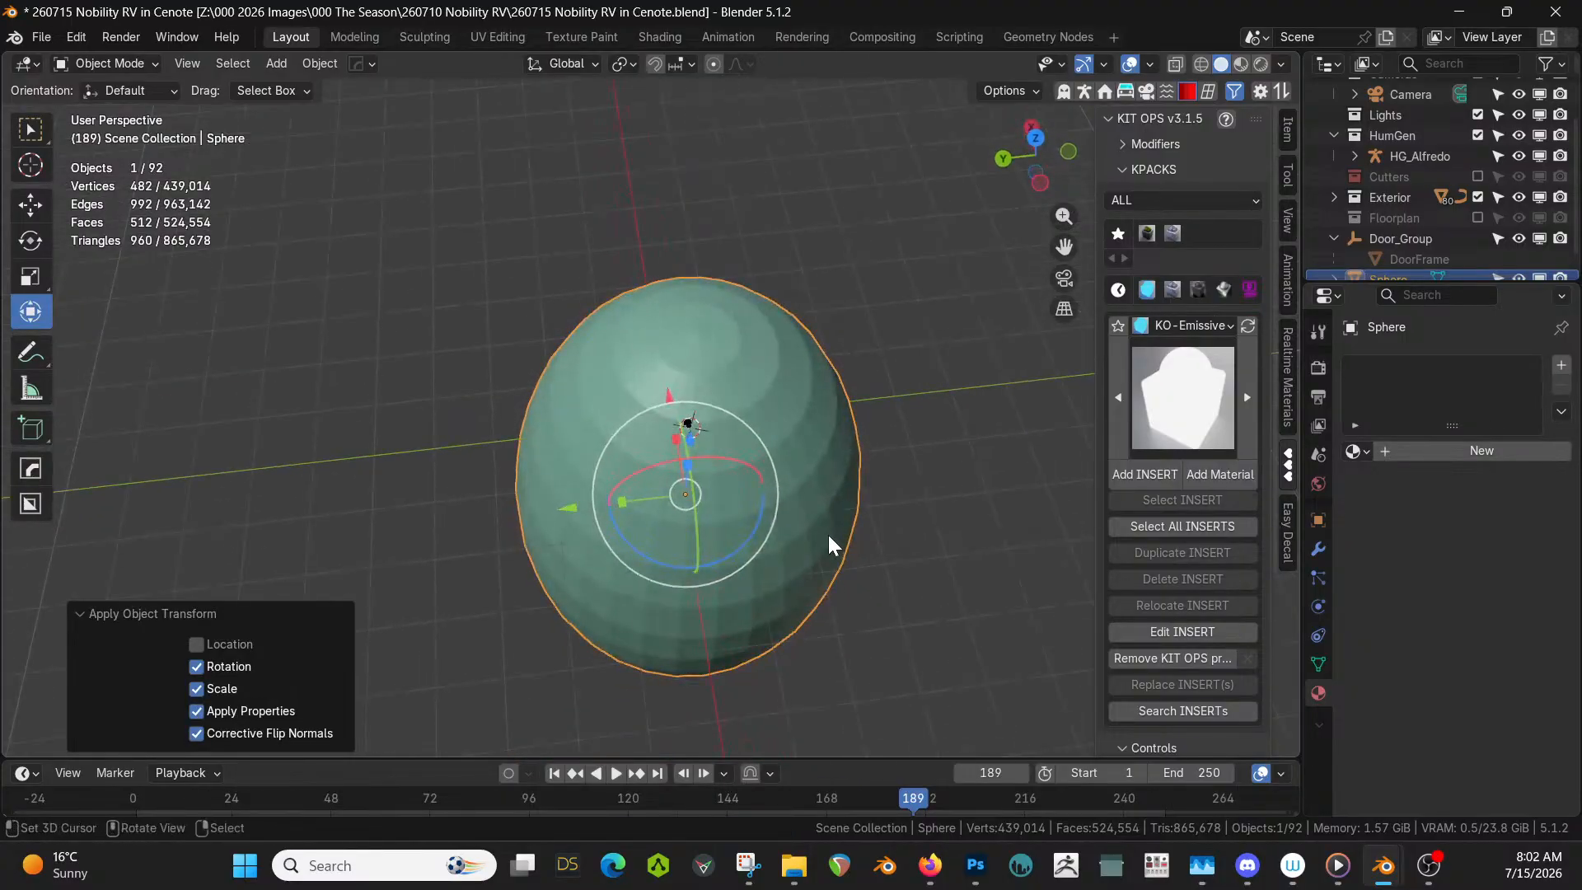
- Select the stretched sphere's top pole, grow the selection four times and delete those faces to open a round hole
key("Tab")
key("1")
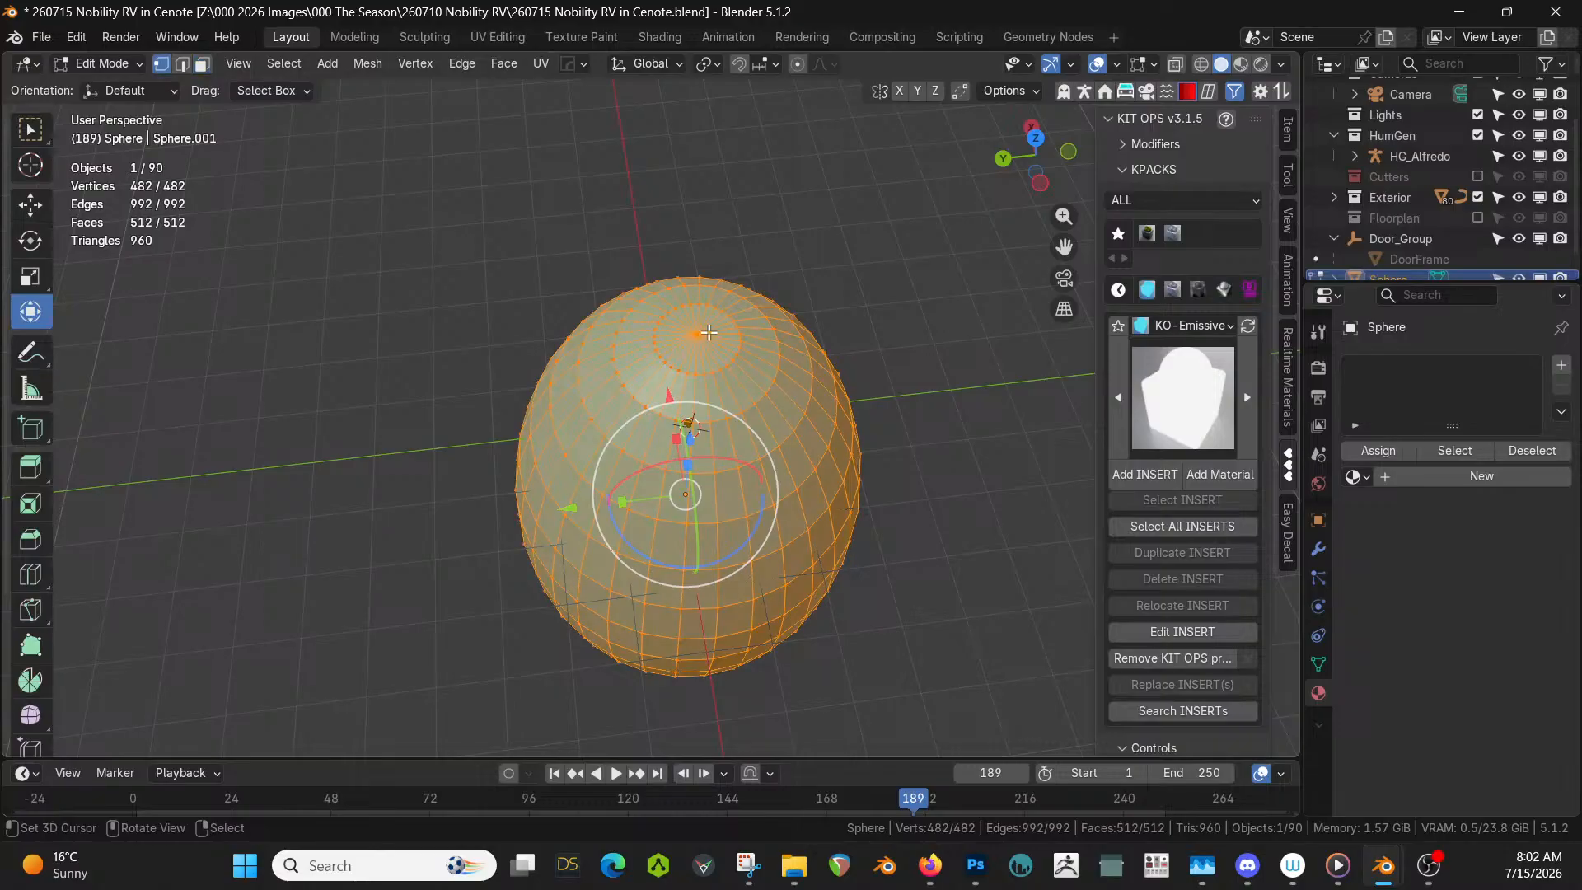
left_click(713, 330)
key("ctrl+KP_Add")
key("ctrl+KP_Add")
key("ctrl+KP_Add")
key("ctrl+KP_Add")
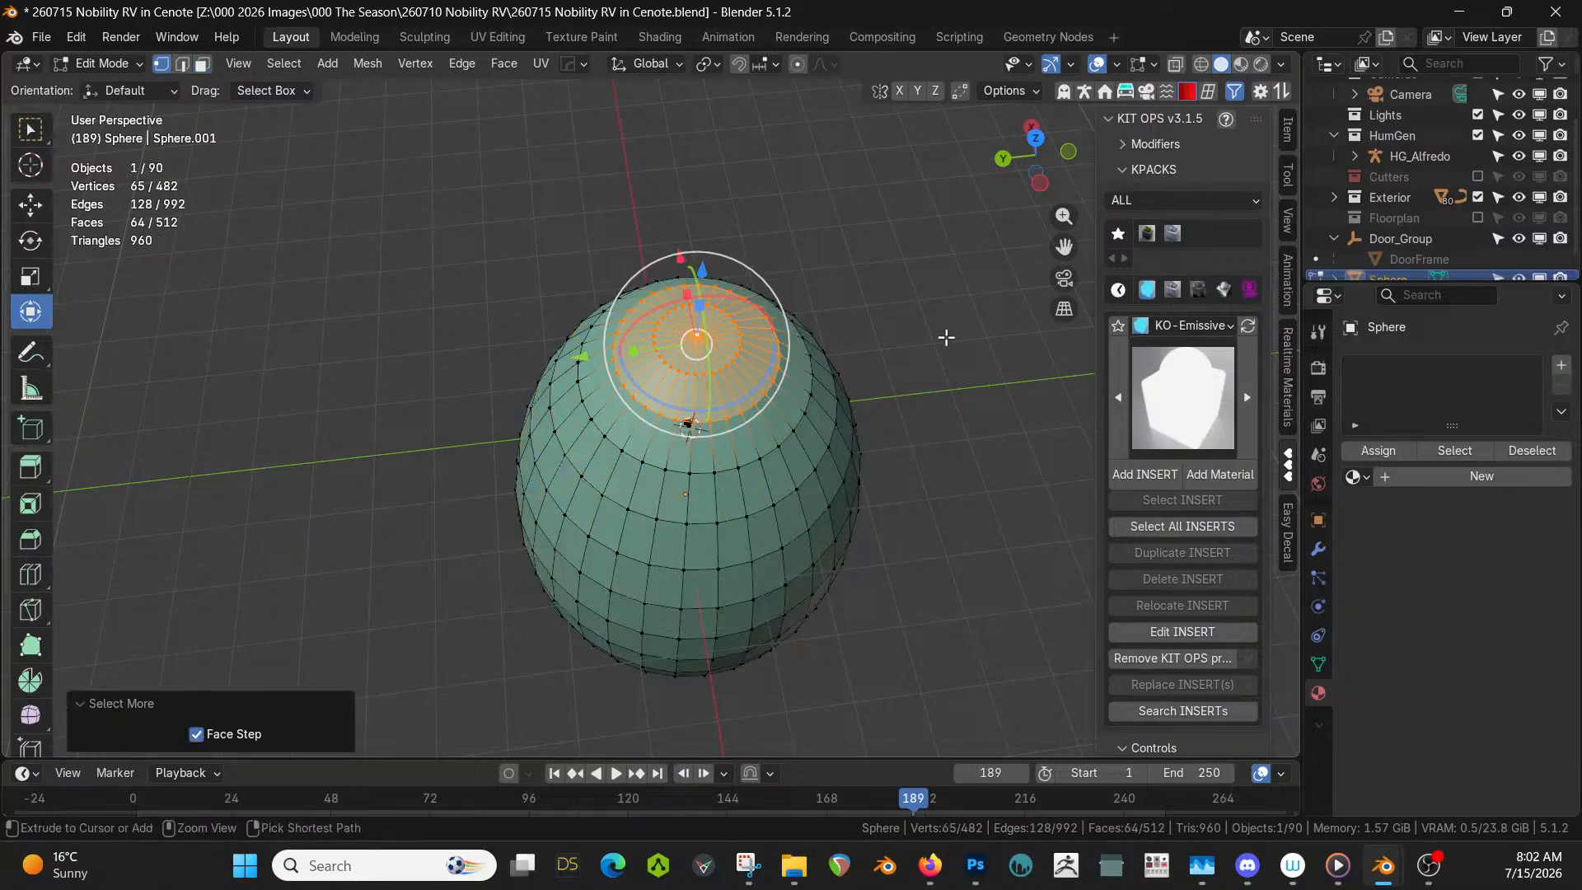
key("x")
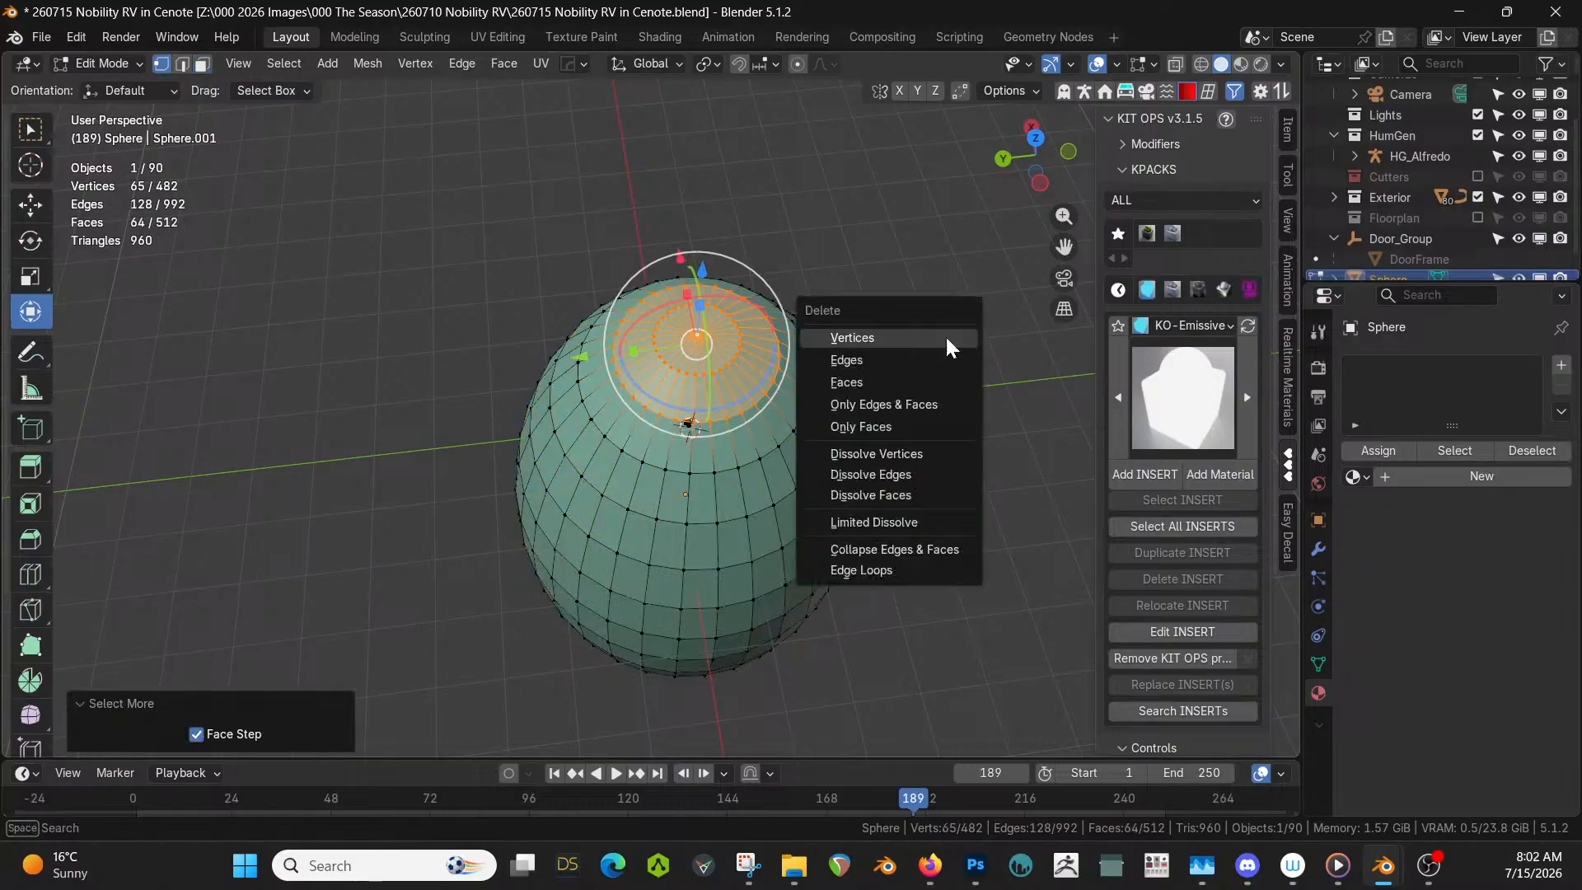
left_click(913, 379)
- Try widening the opened sphere by about 1.865 in X and Y while keeping its height
middle_click_drag(848, 403, 742, 537)
scroll(739, 438, "down", 3)
key("Tab")
key("s")
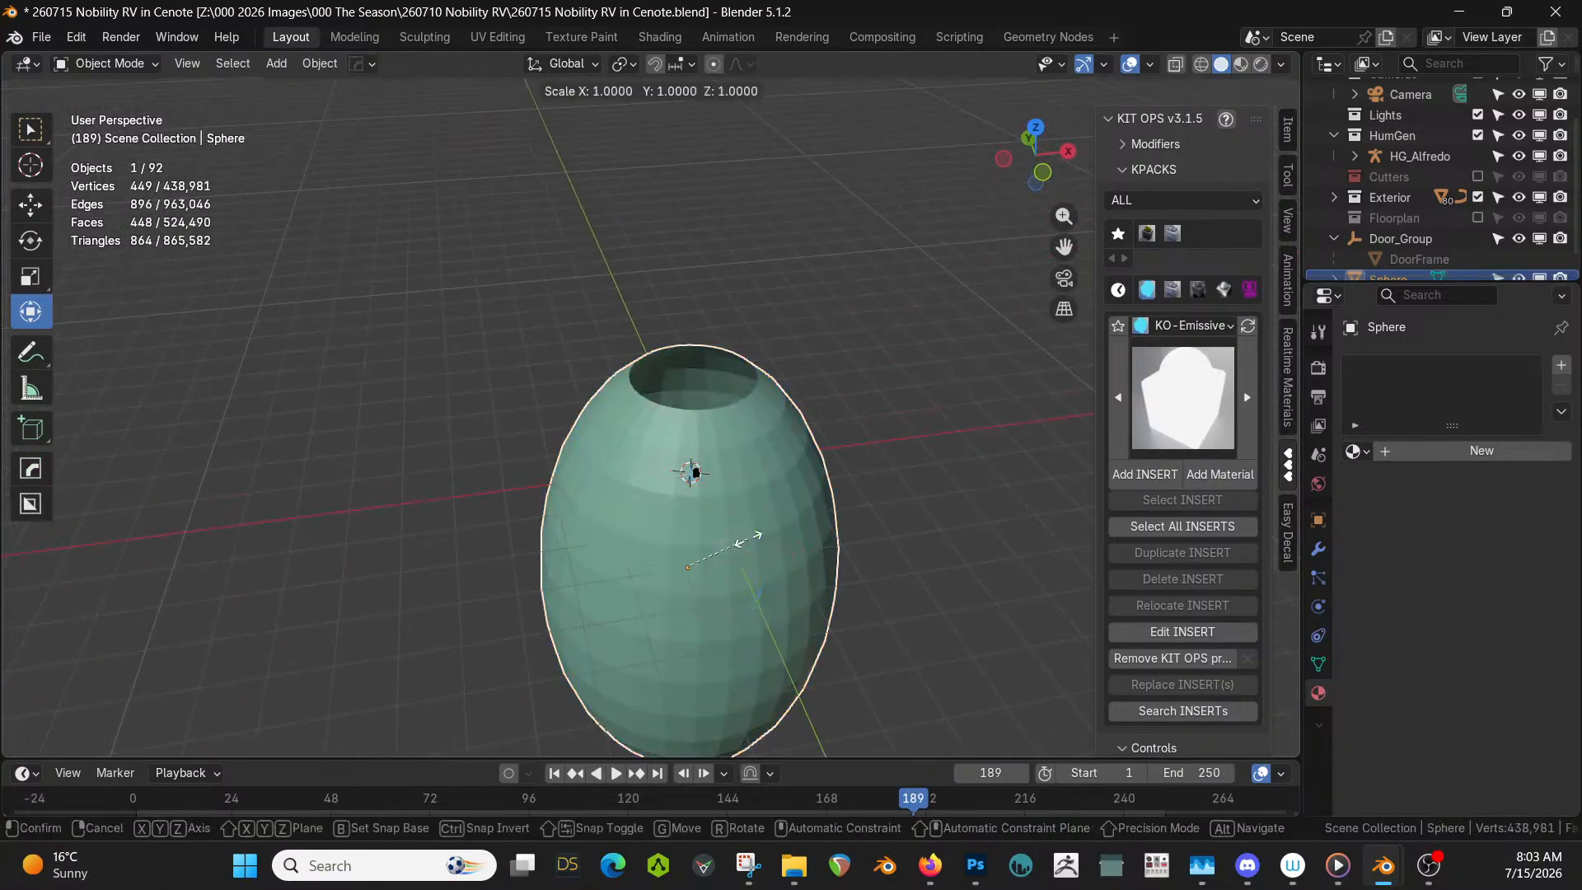
key("shift+z")
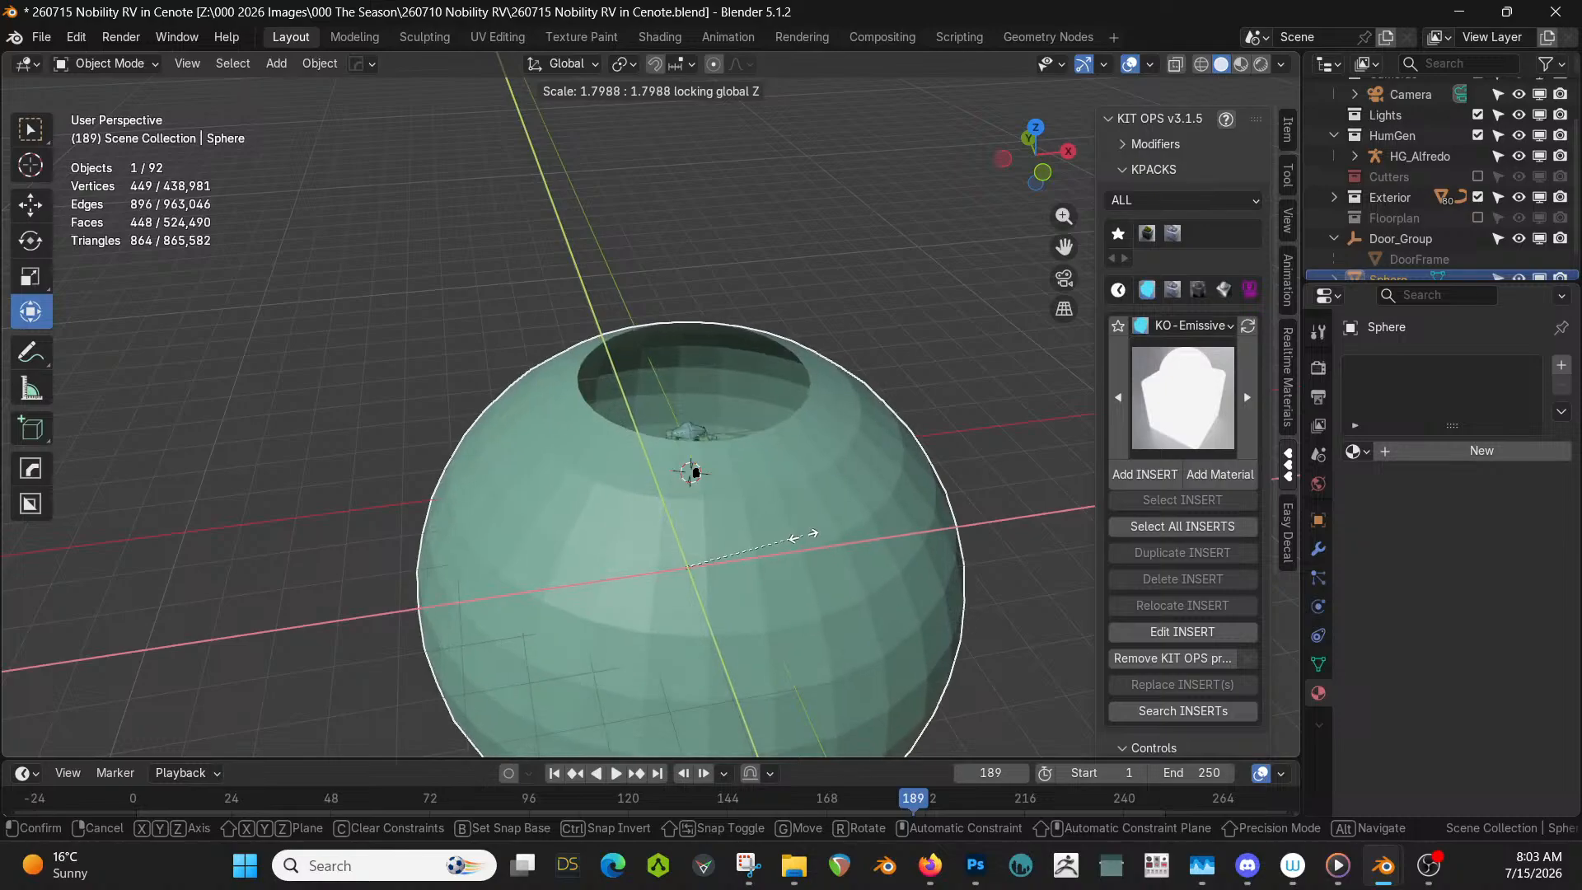
left_click(809, 541)
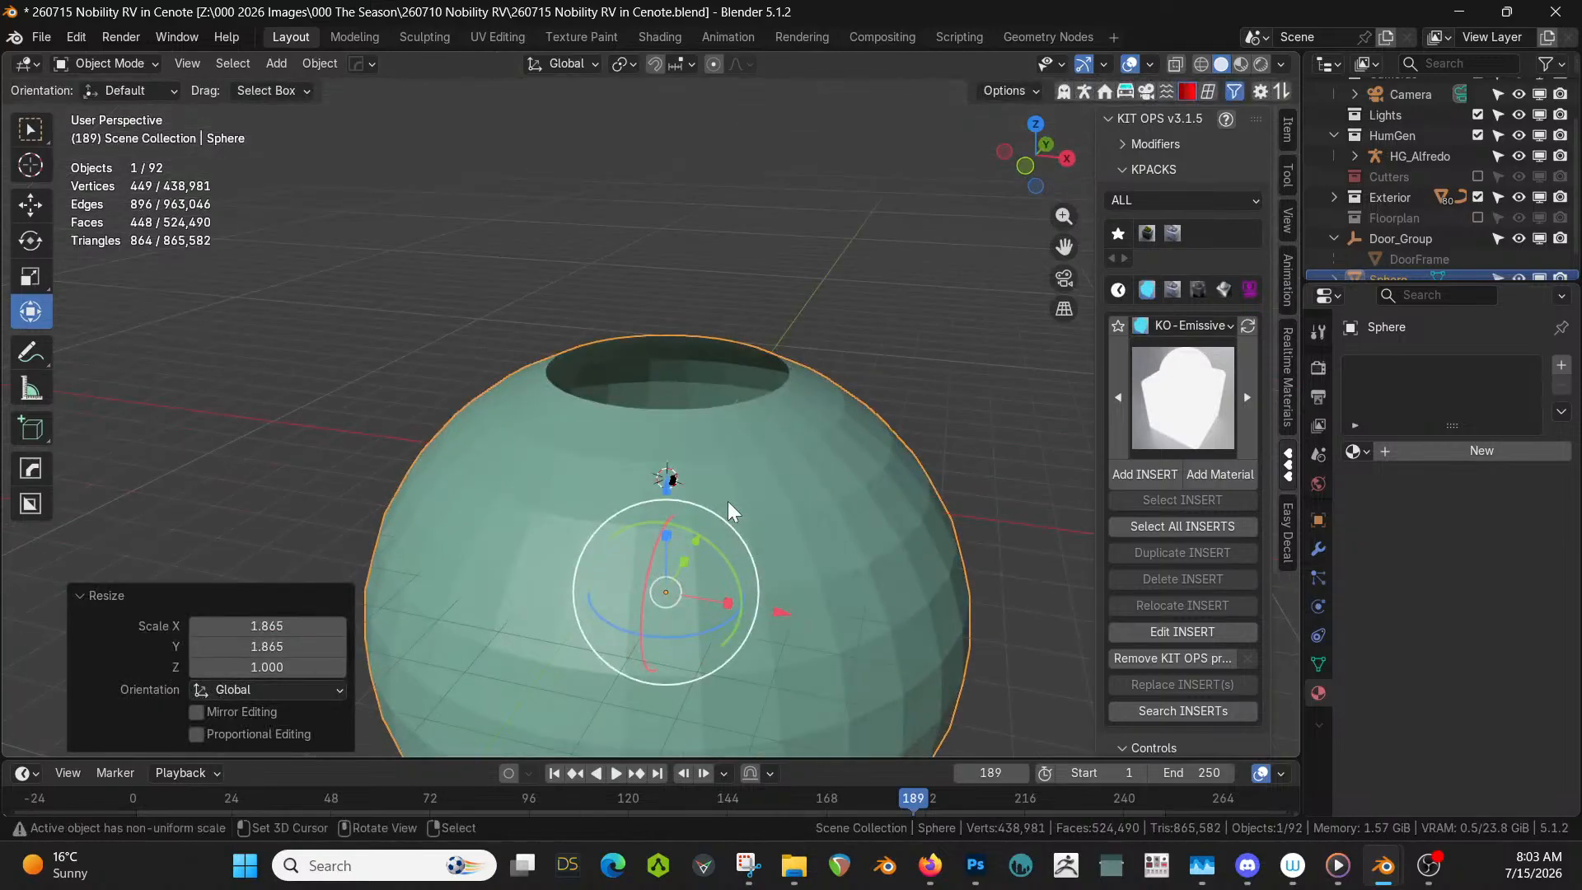
- Try stretching all objects along Z by about 1.83, and undo the trial scaling
key("a")
key("s")
key("z")
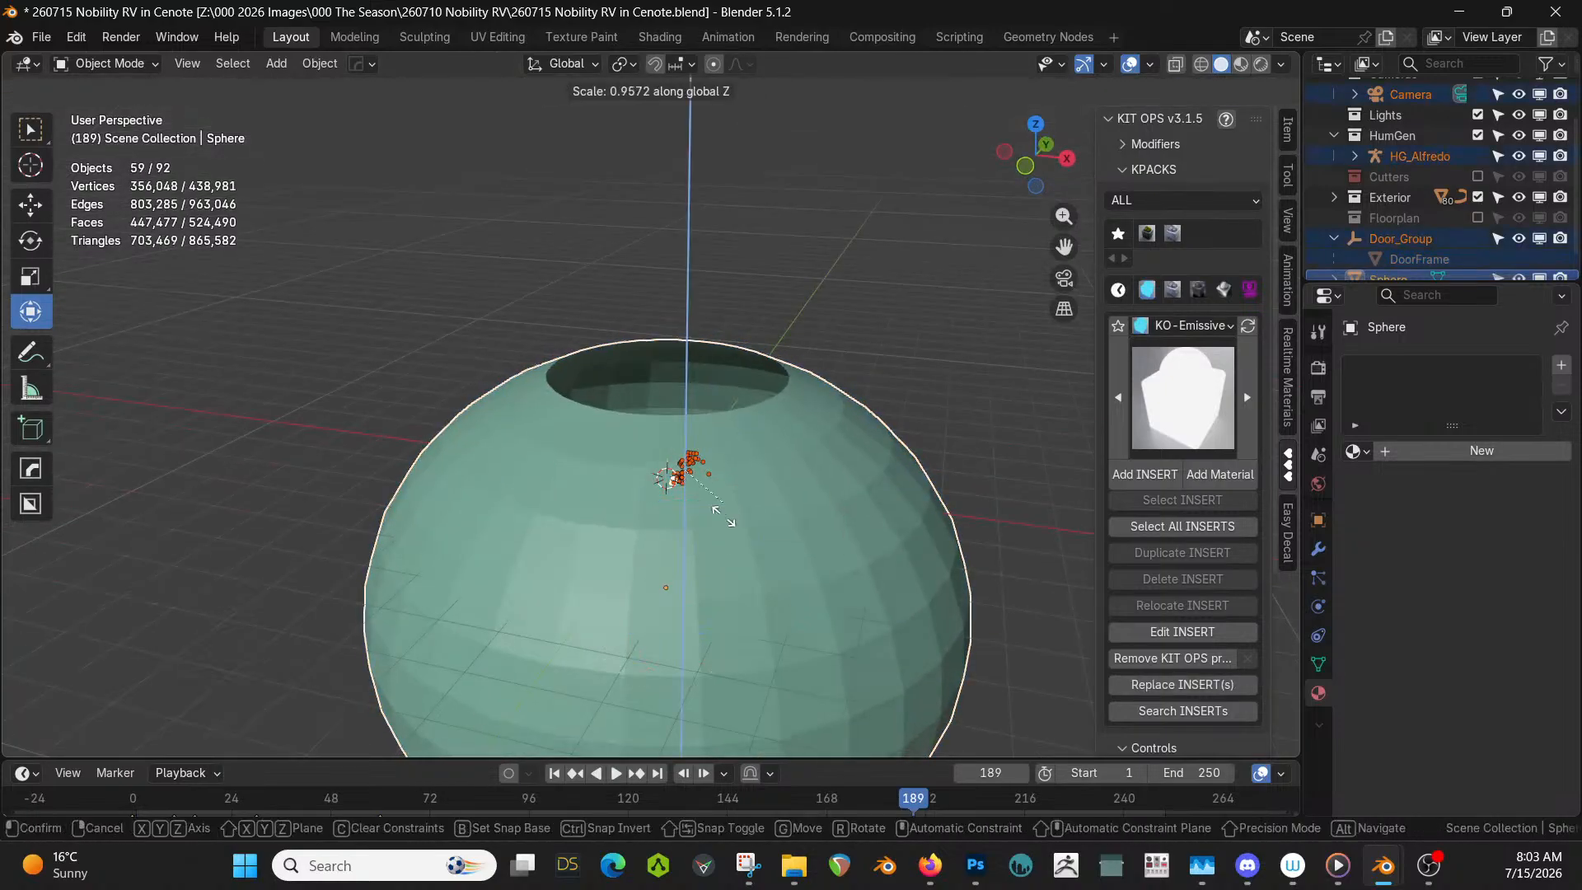
left_click(737, 551)
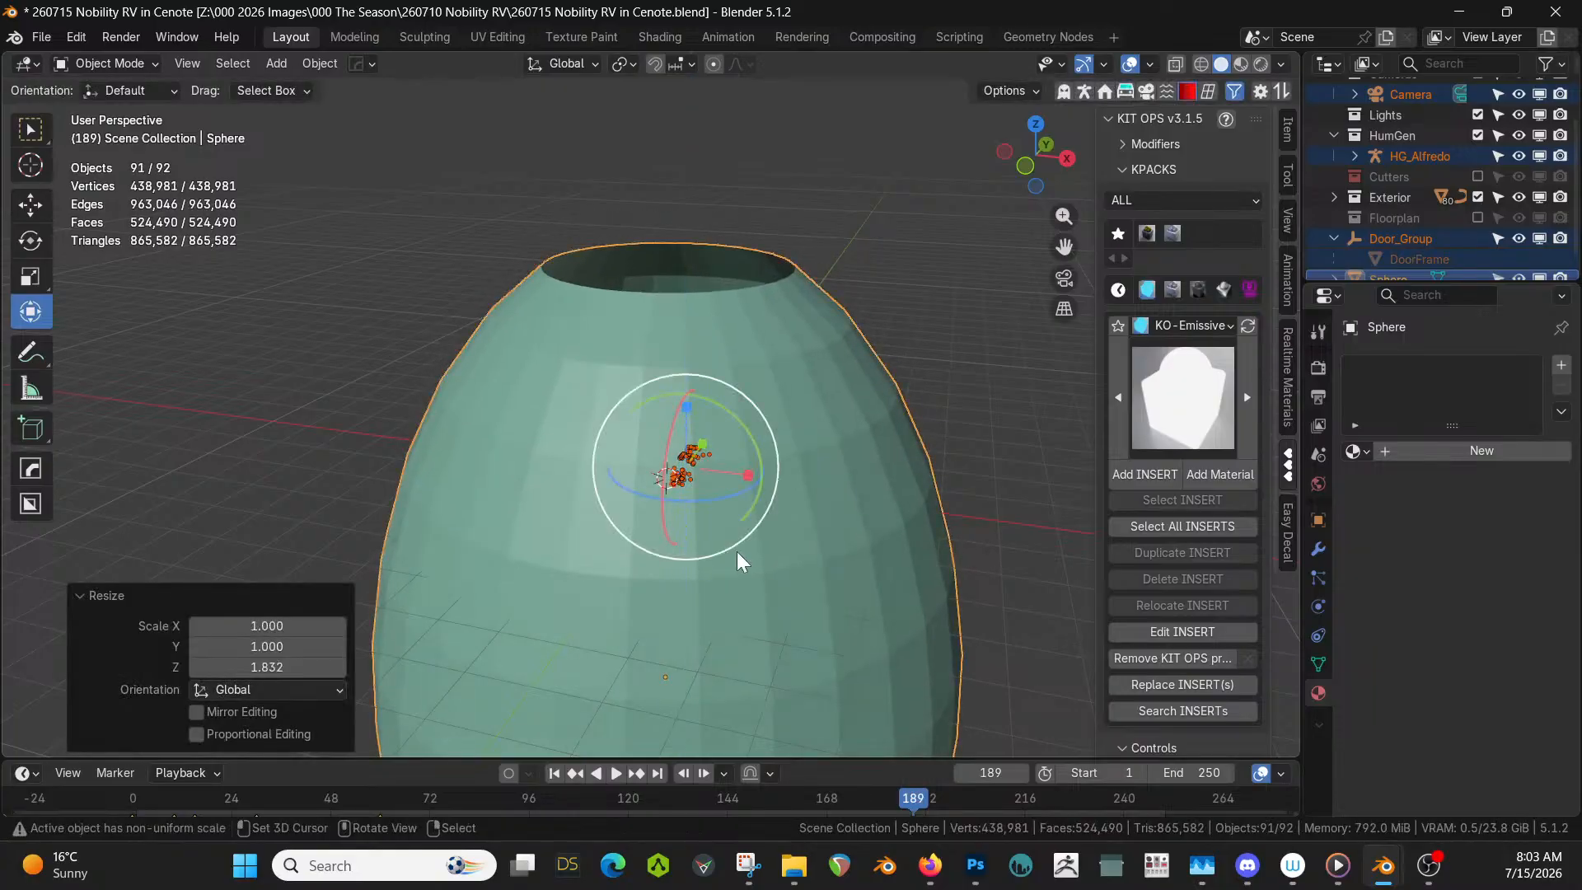
key("g")
key("z")
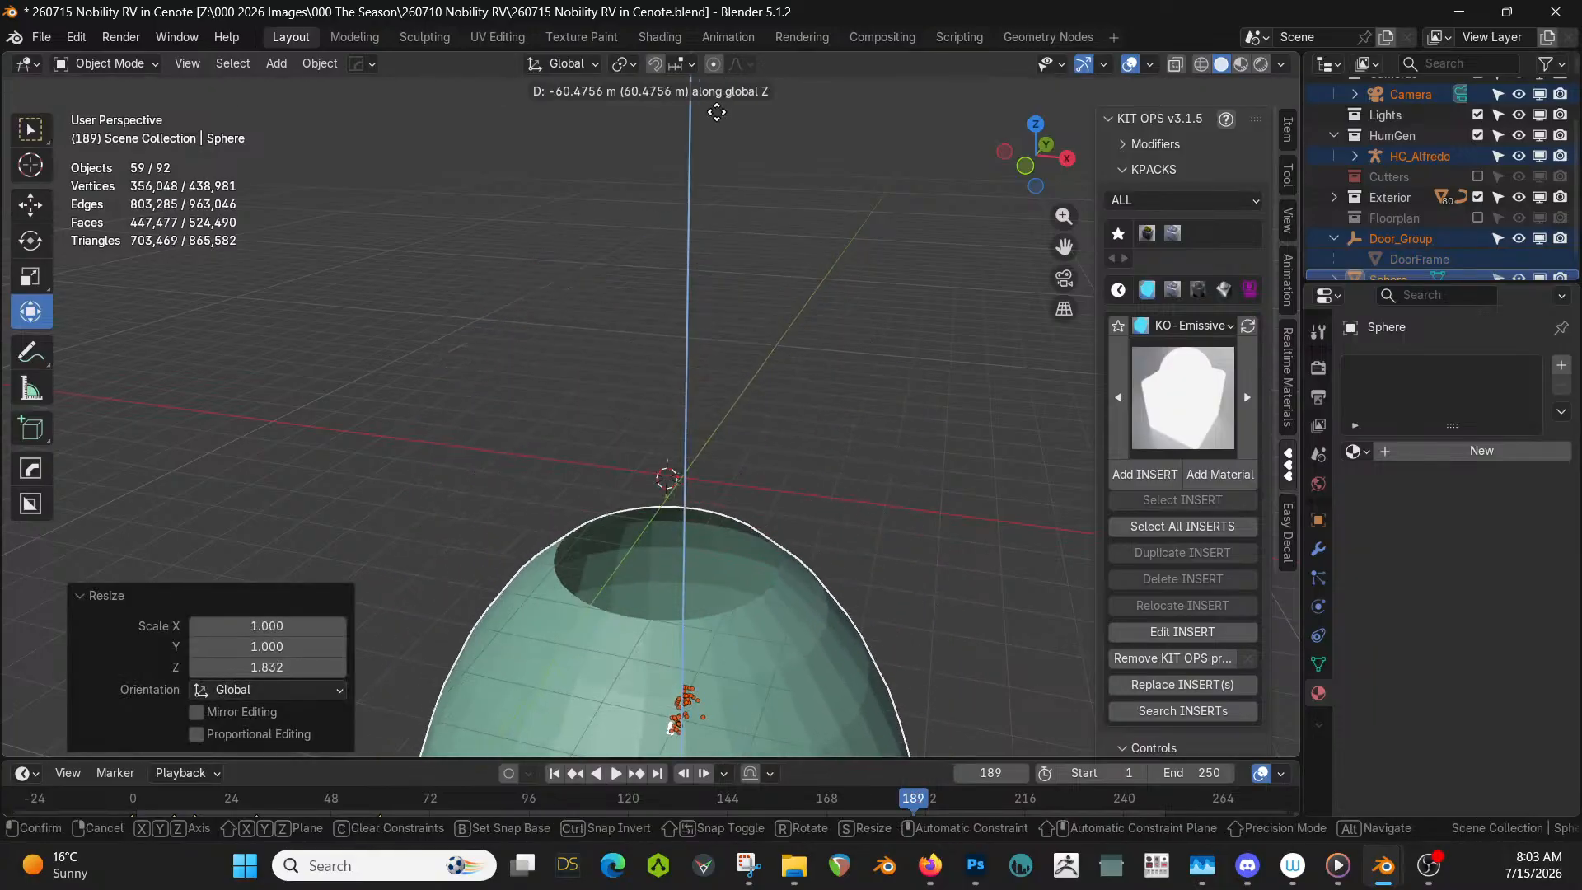
right_click(704, 688)
middle_click_drag(709, 560, 743, 701)
key("ctrl+z")
key("ctrl+z")
- Scale the whole opened sphere up uniformly by about 1.48
key("Tab")
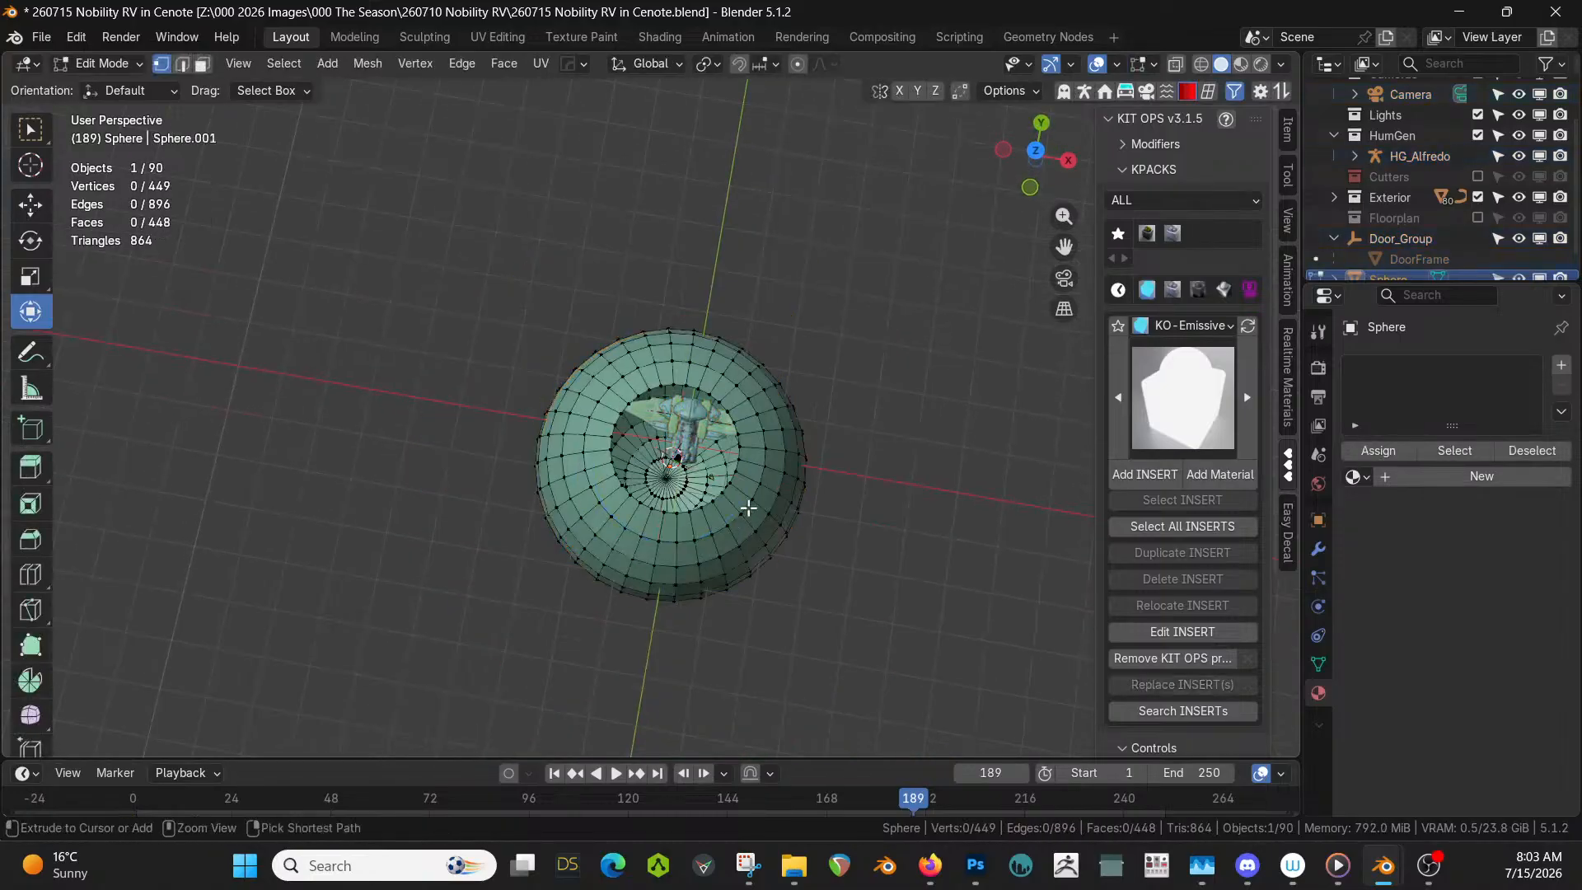
middle_click_drag(756, 498, 769, 439)
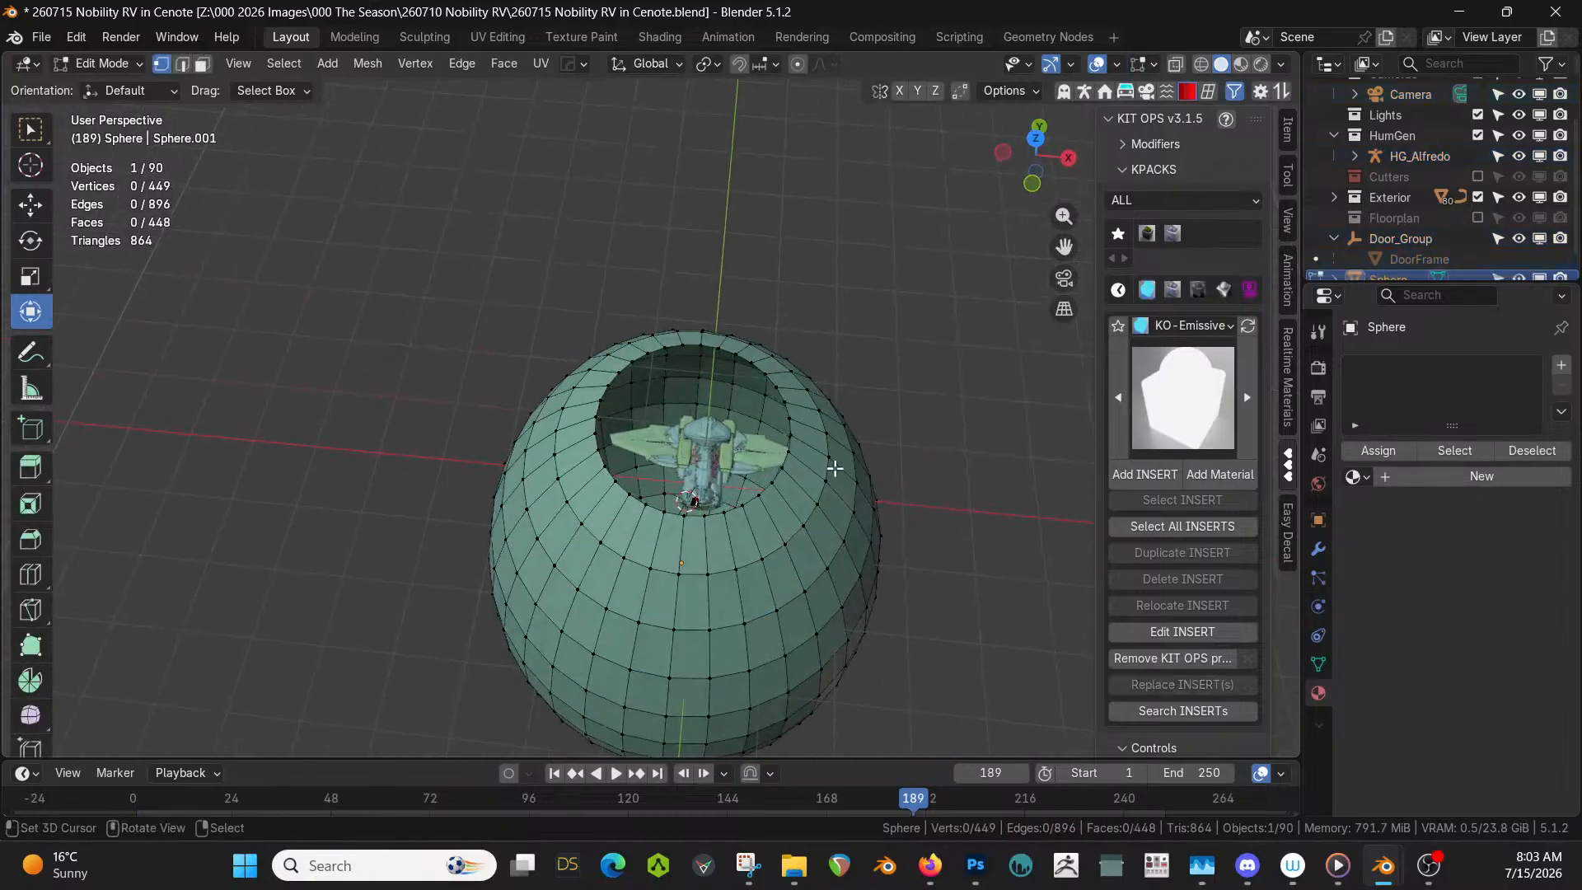
key("ctrl+l")
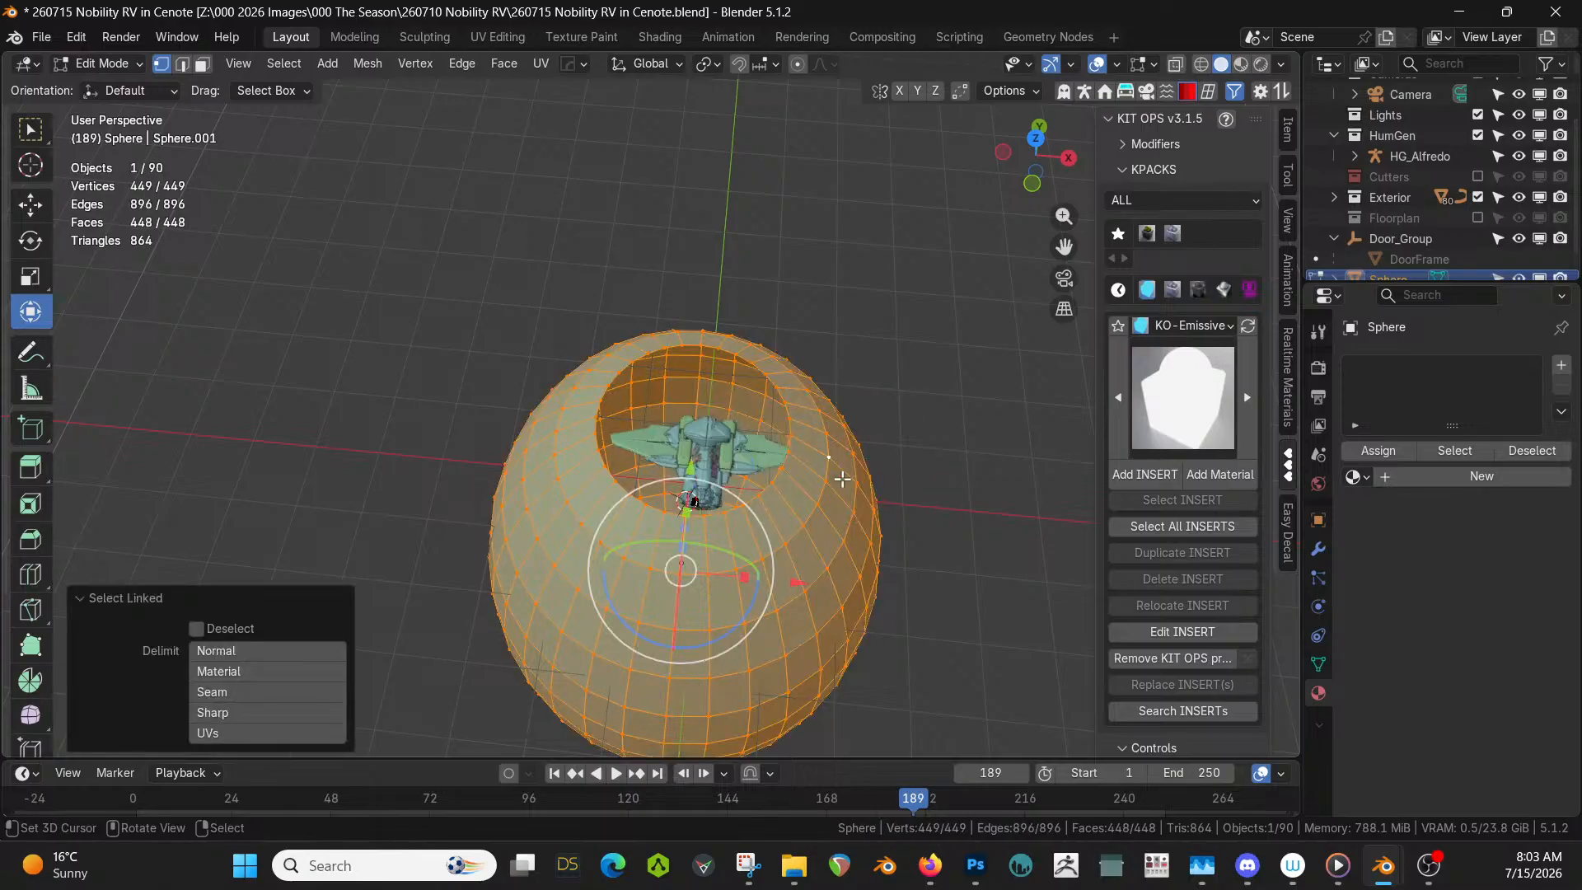
key("Tab")
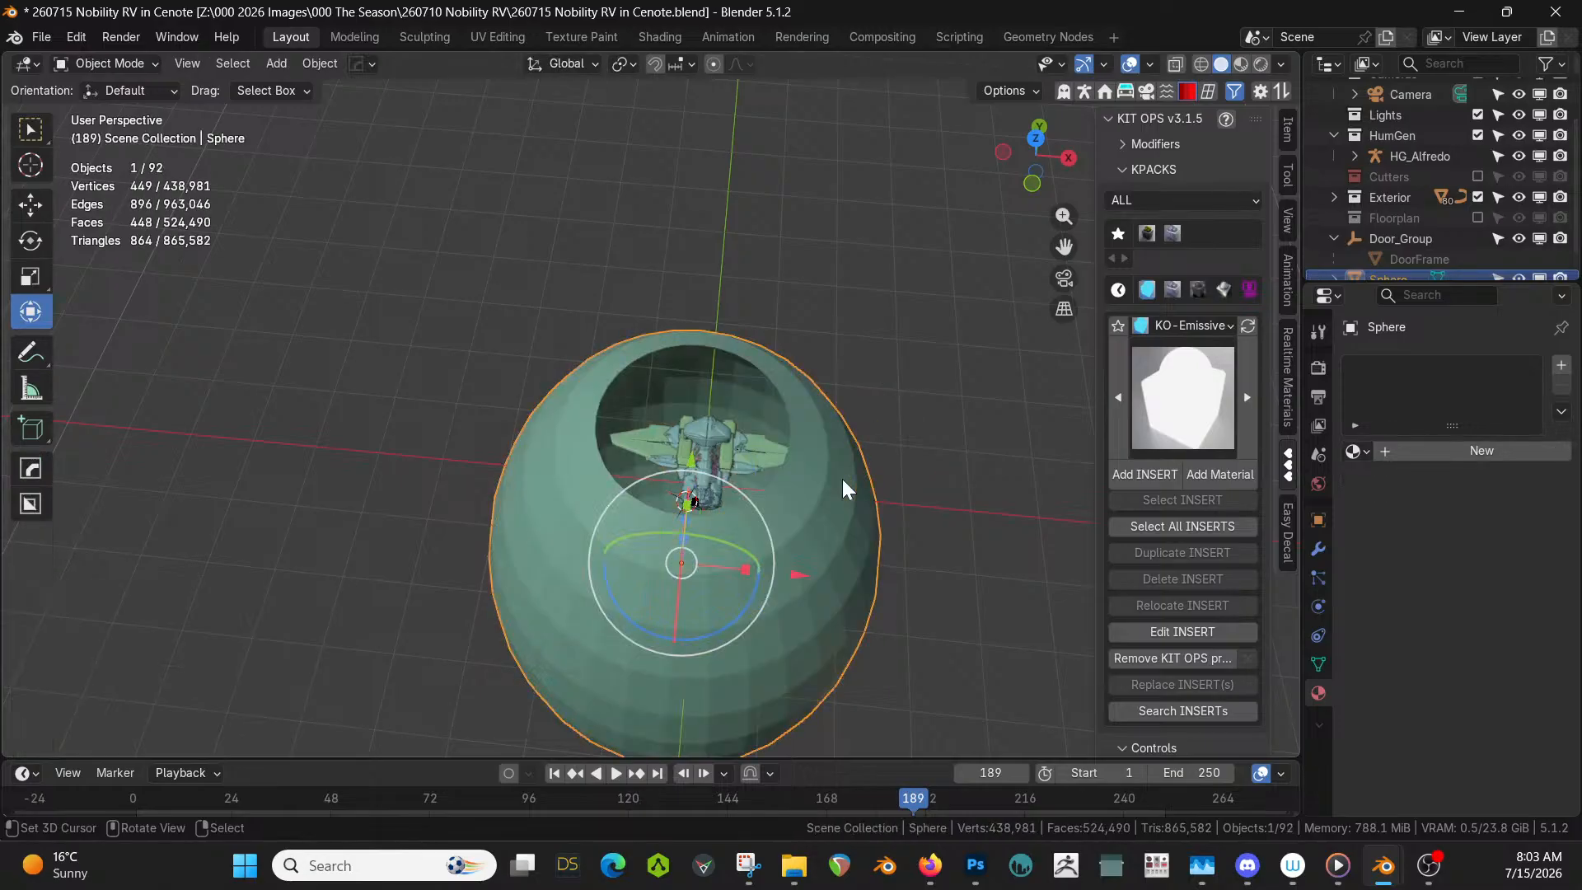
key("s")
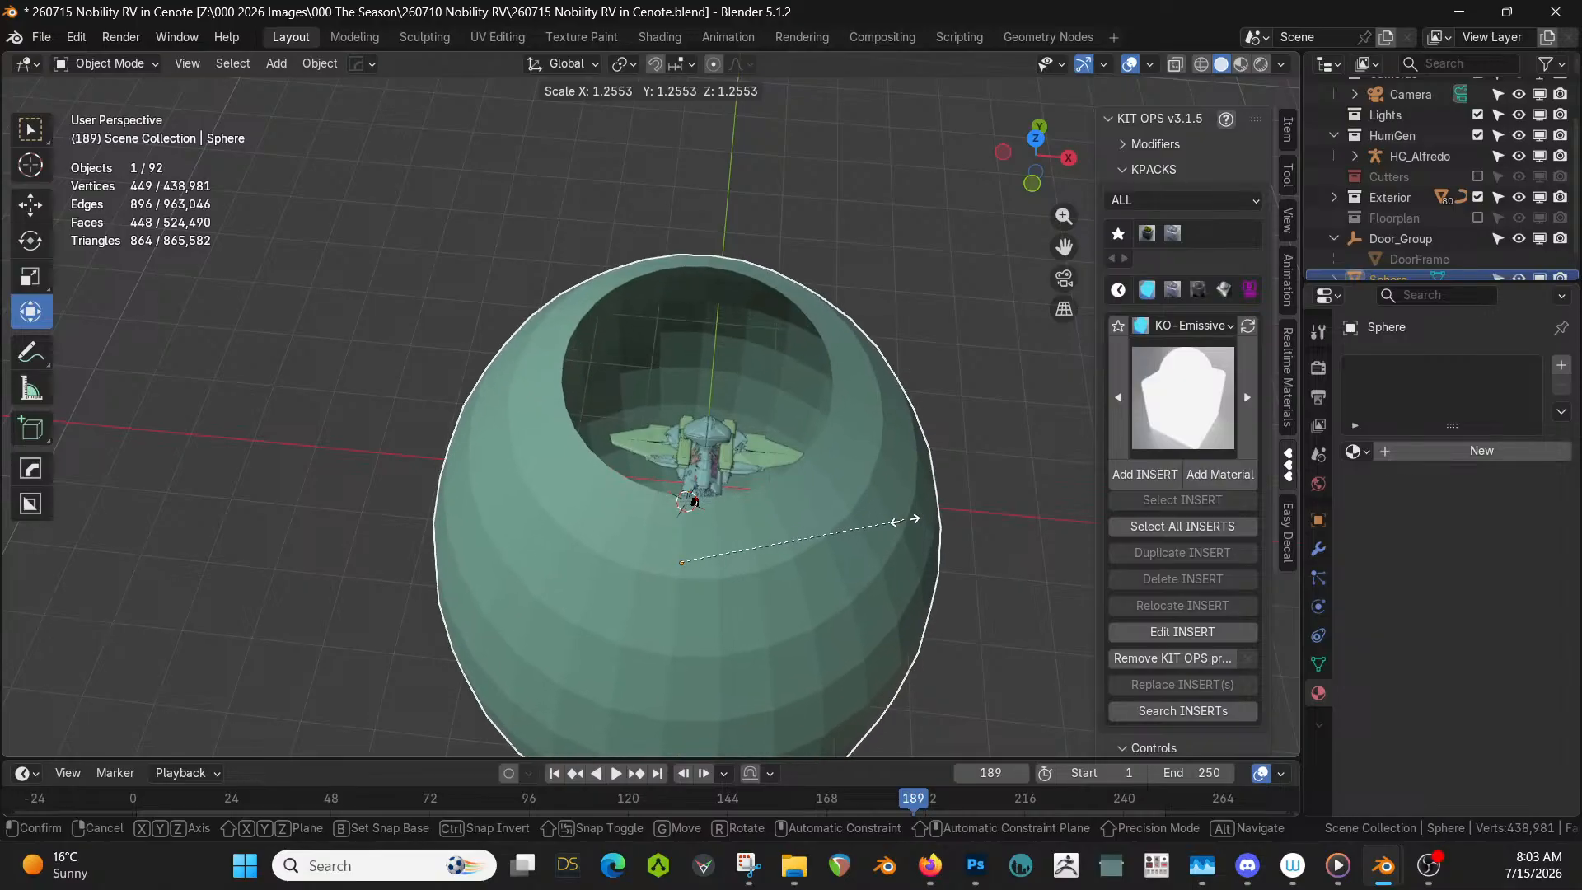
left_click(948, 519)
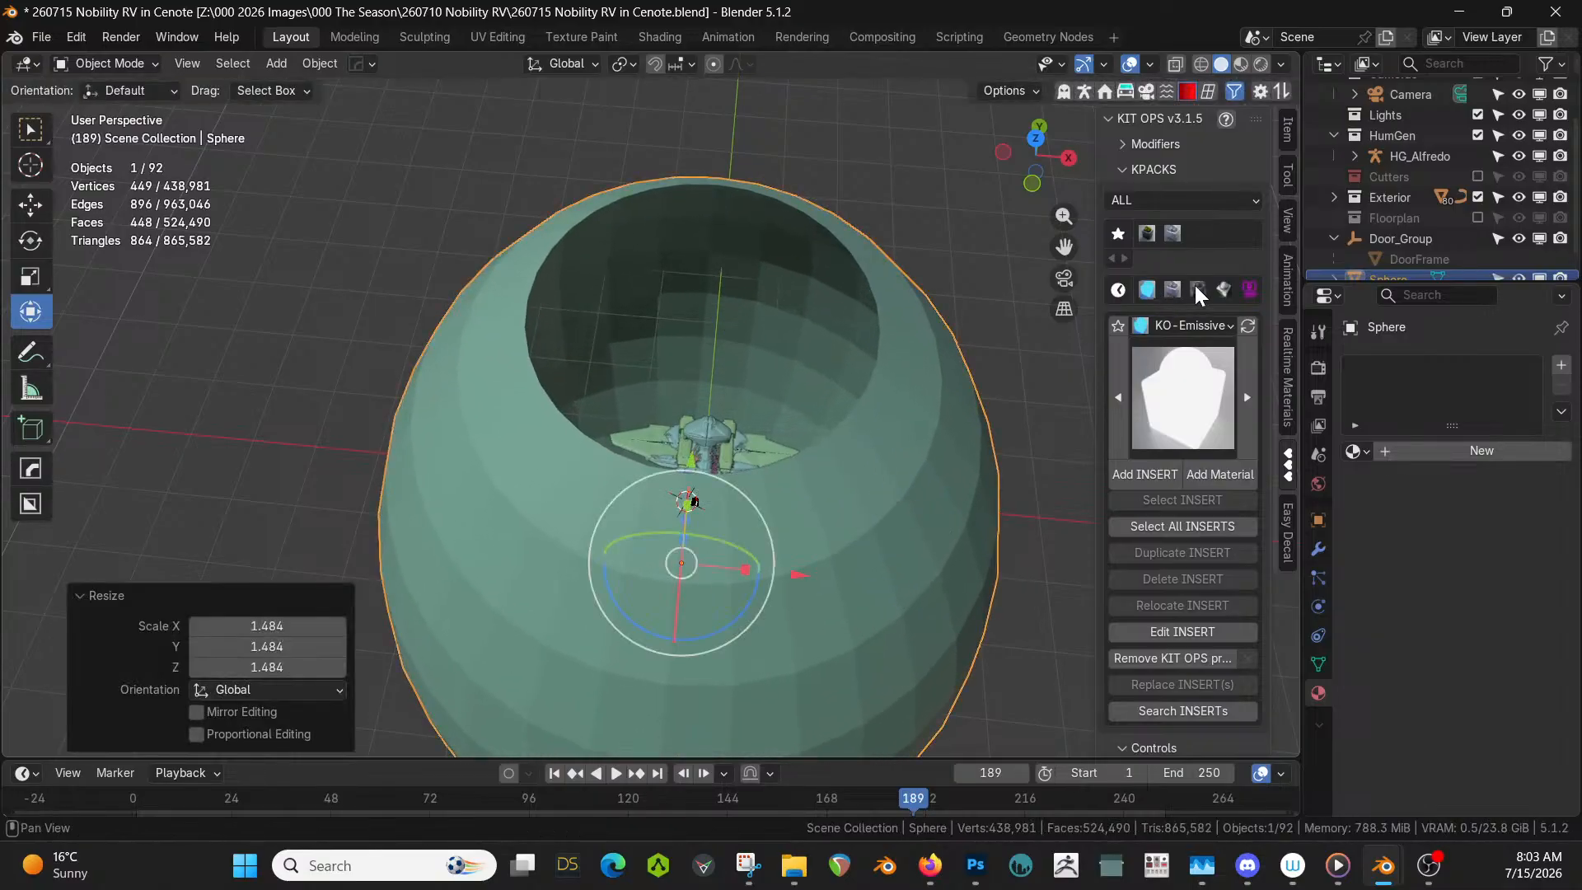
left_click(1497, 196)
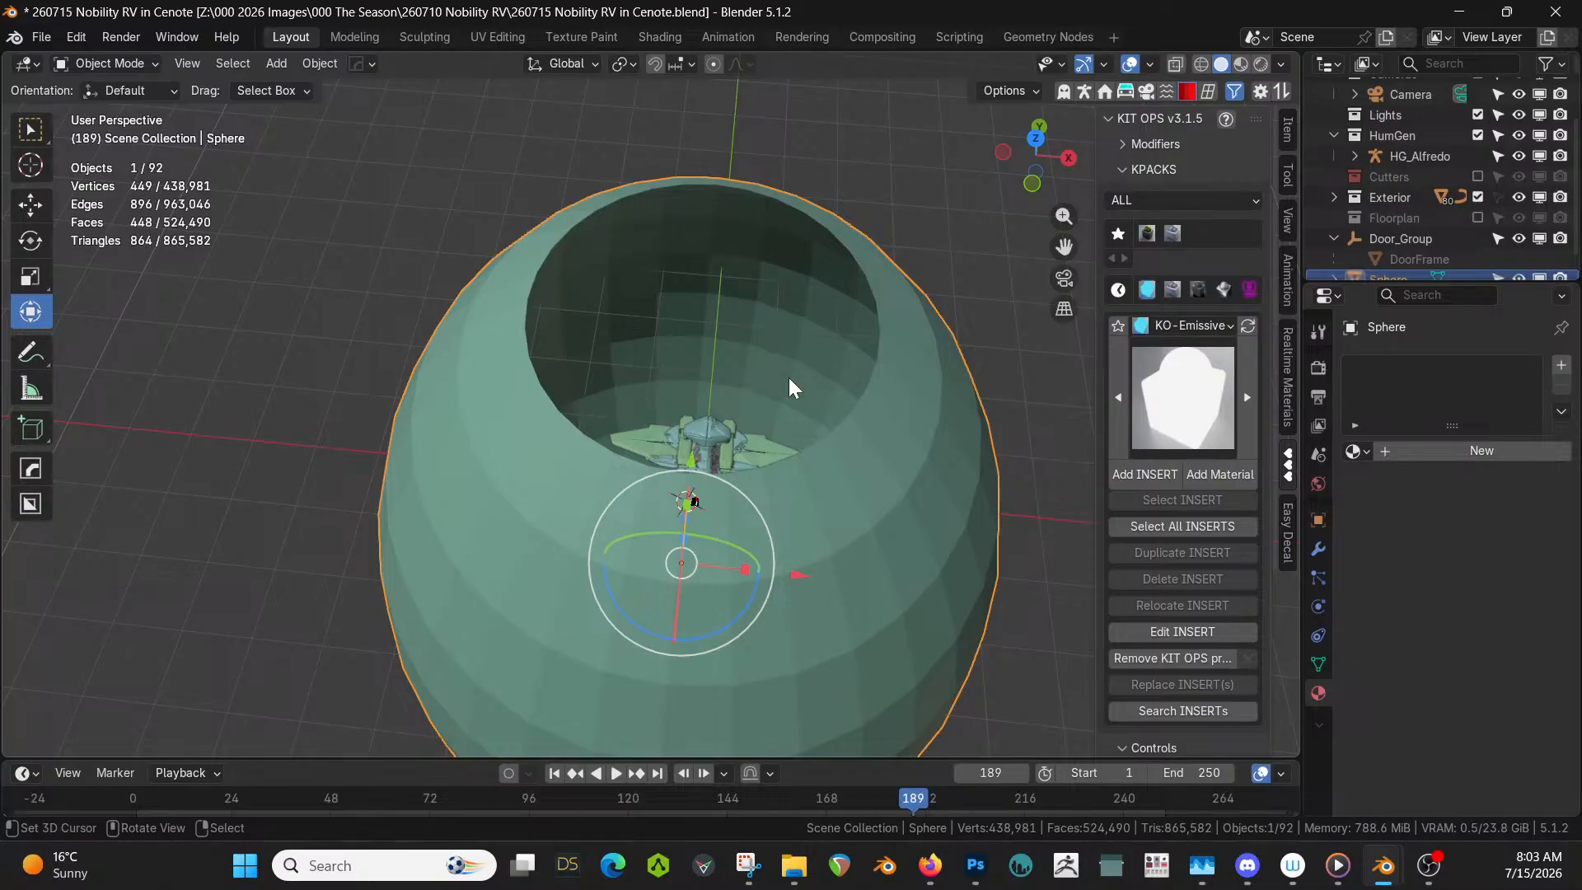
- Move the enlarged sphere down about 33 m along Z around the ship
key("g")
key("z")
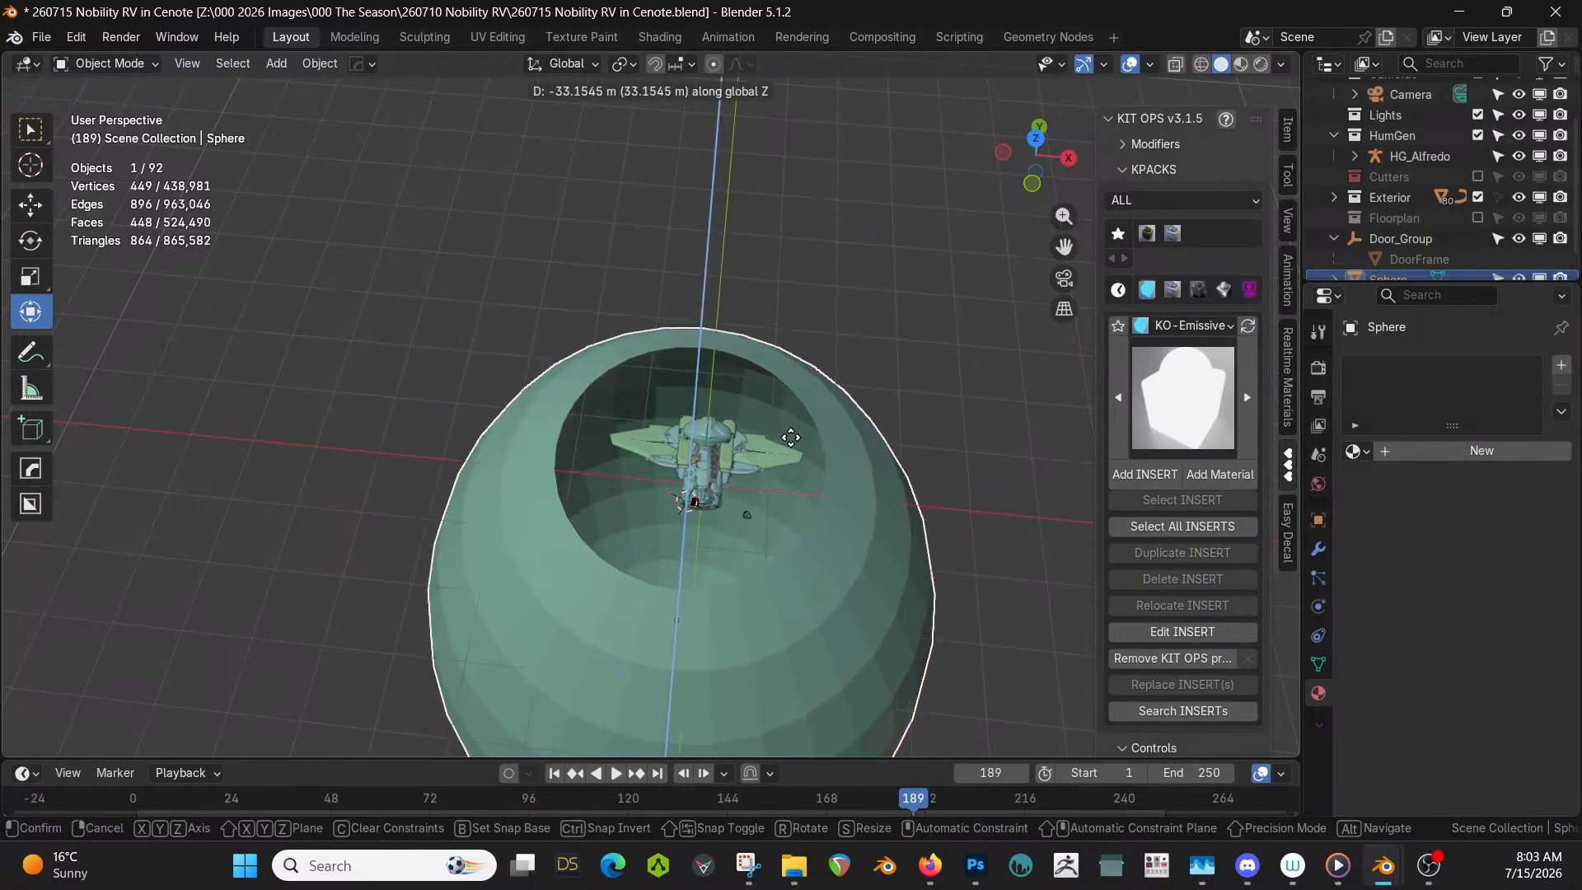
left_click(790, 437)
- Raise the sphere about 53 m along Z and scale it up uniformly by about 1.23
middle_click_drag(746, 457, 611, 492)
key("KP_7")
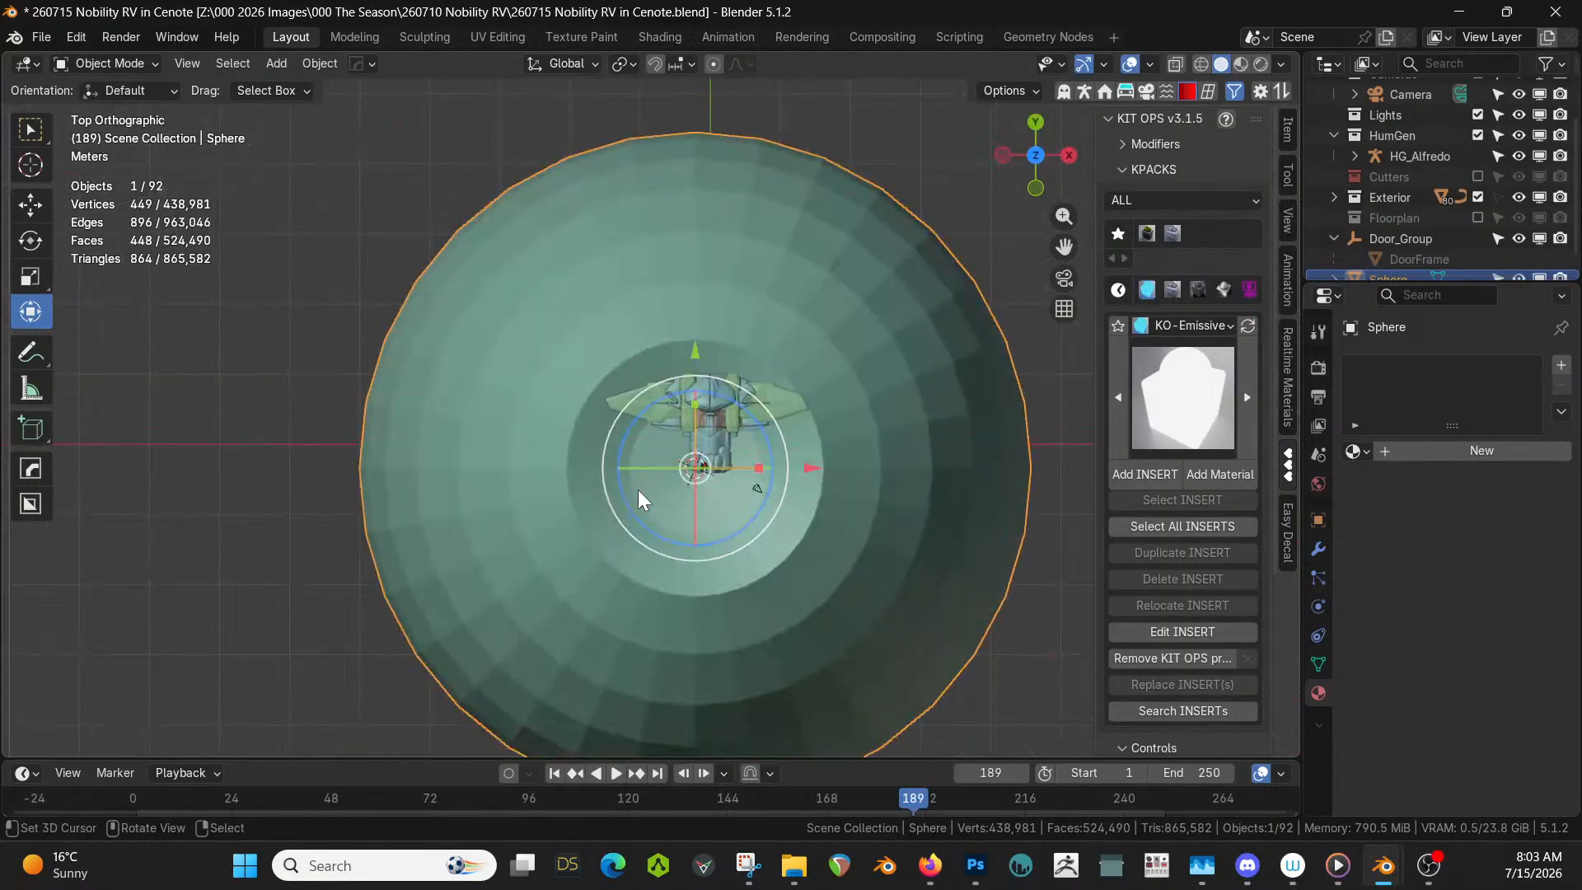
key("g")
key("z")
left_click(715, 527)
middle_click_drag(716, 528, 718, 407)
scroll(725, 428, "down", 2)
key("s")
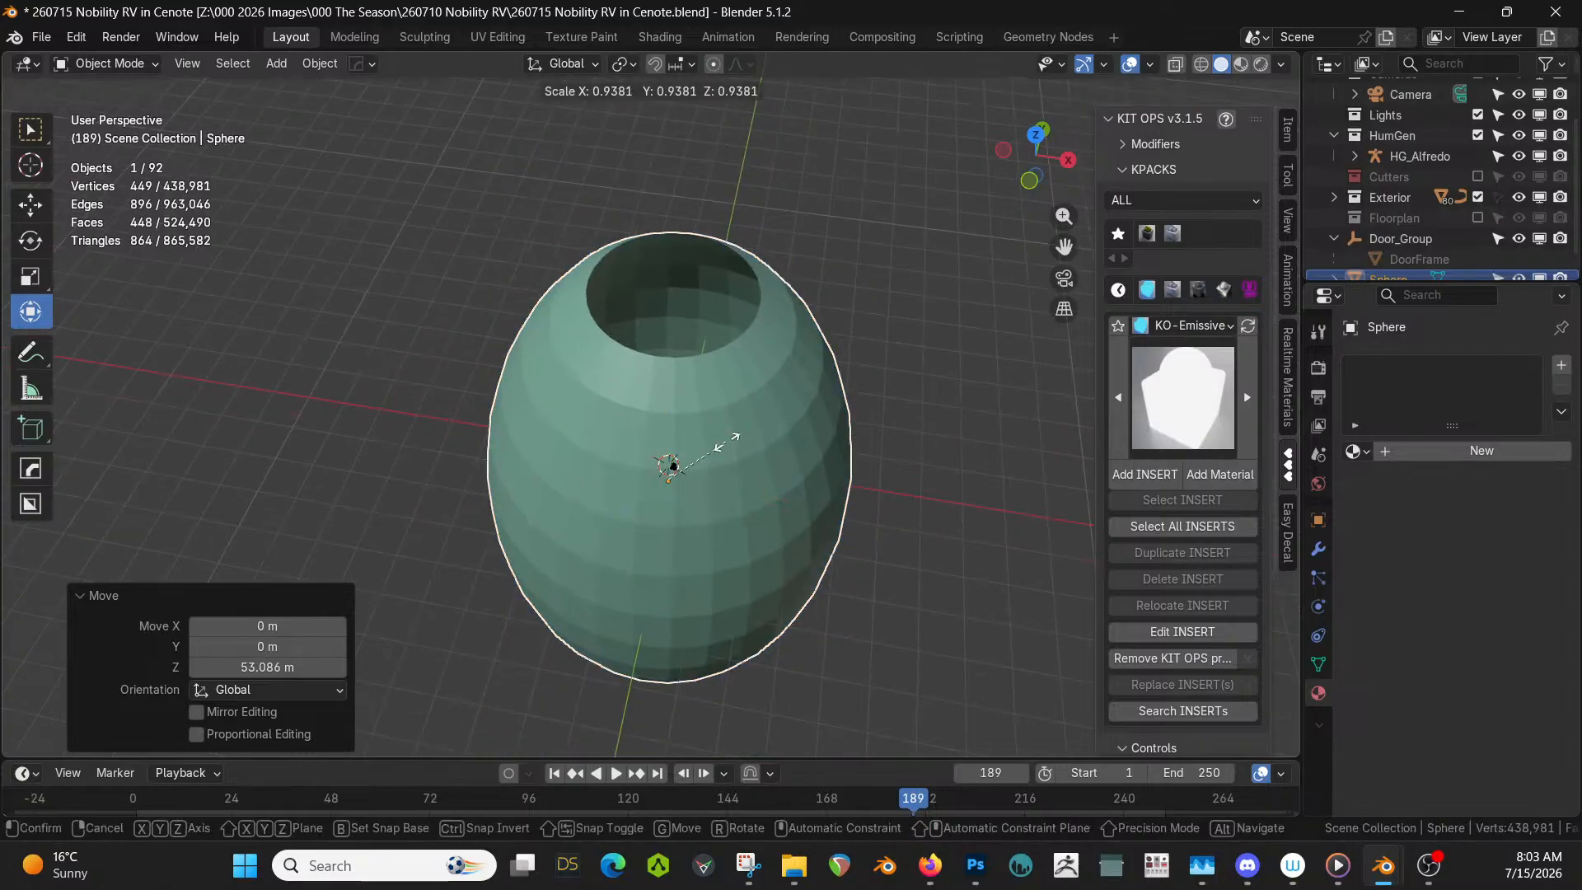
left_click(757, 454)
- Move the sphere down about 76 m along Z and apply its rotation and scale
key("g")
key("z")
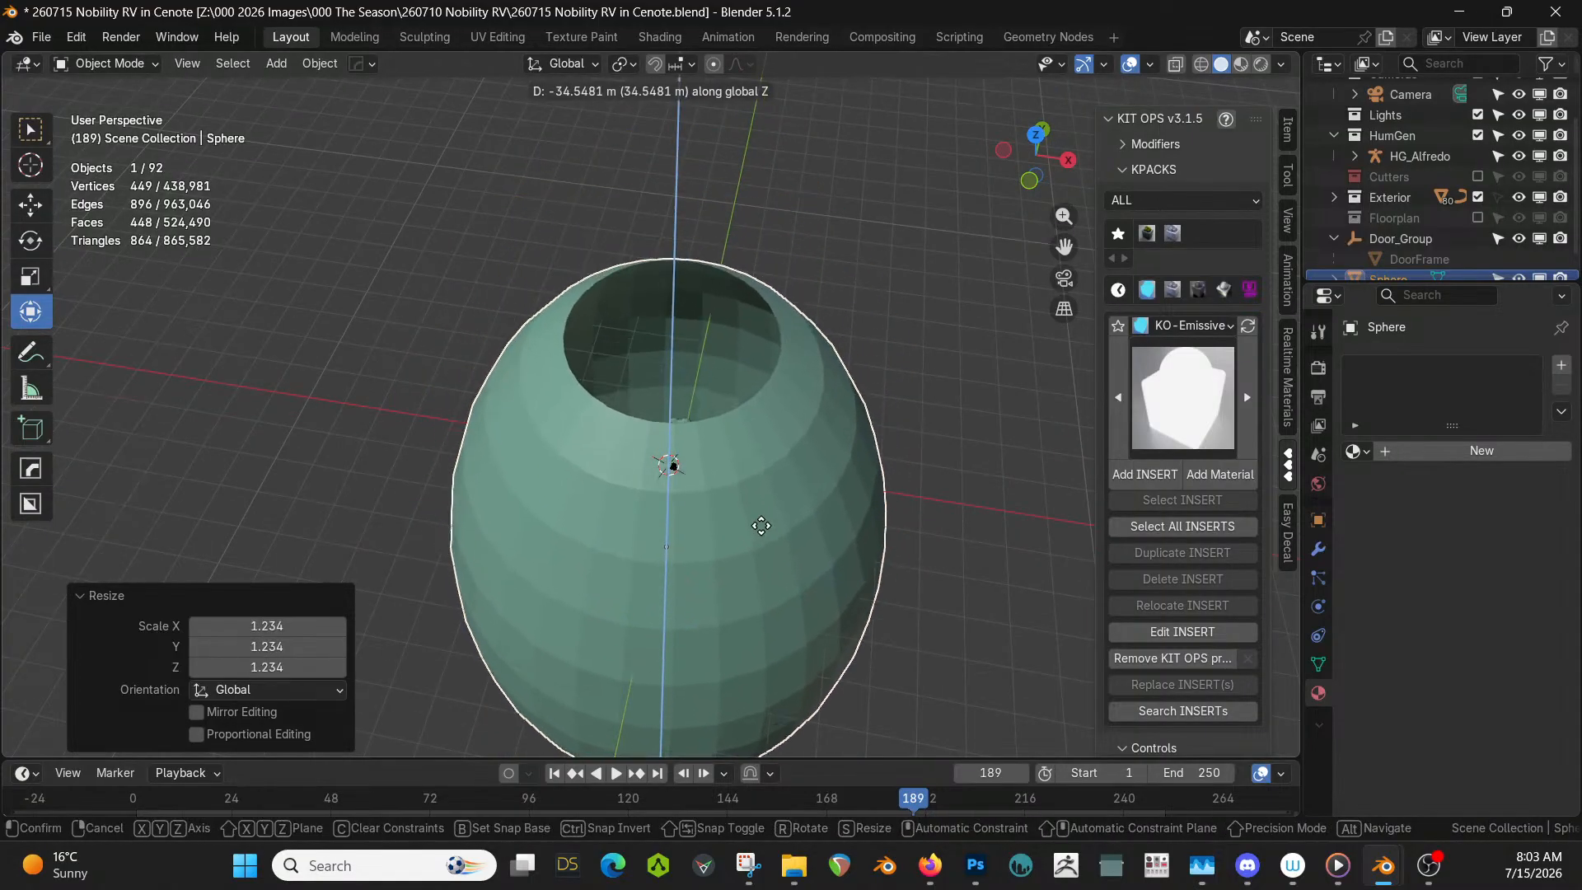
left_click(750, 592)
key("KP_7")
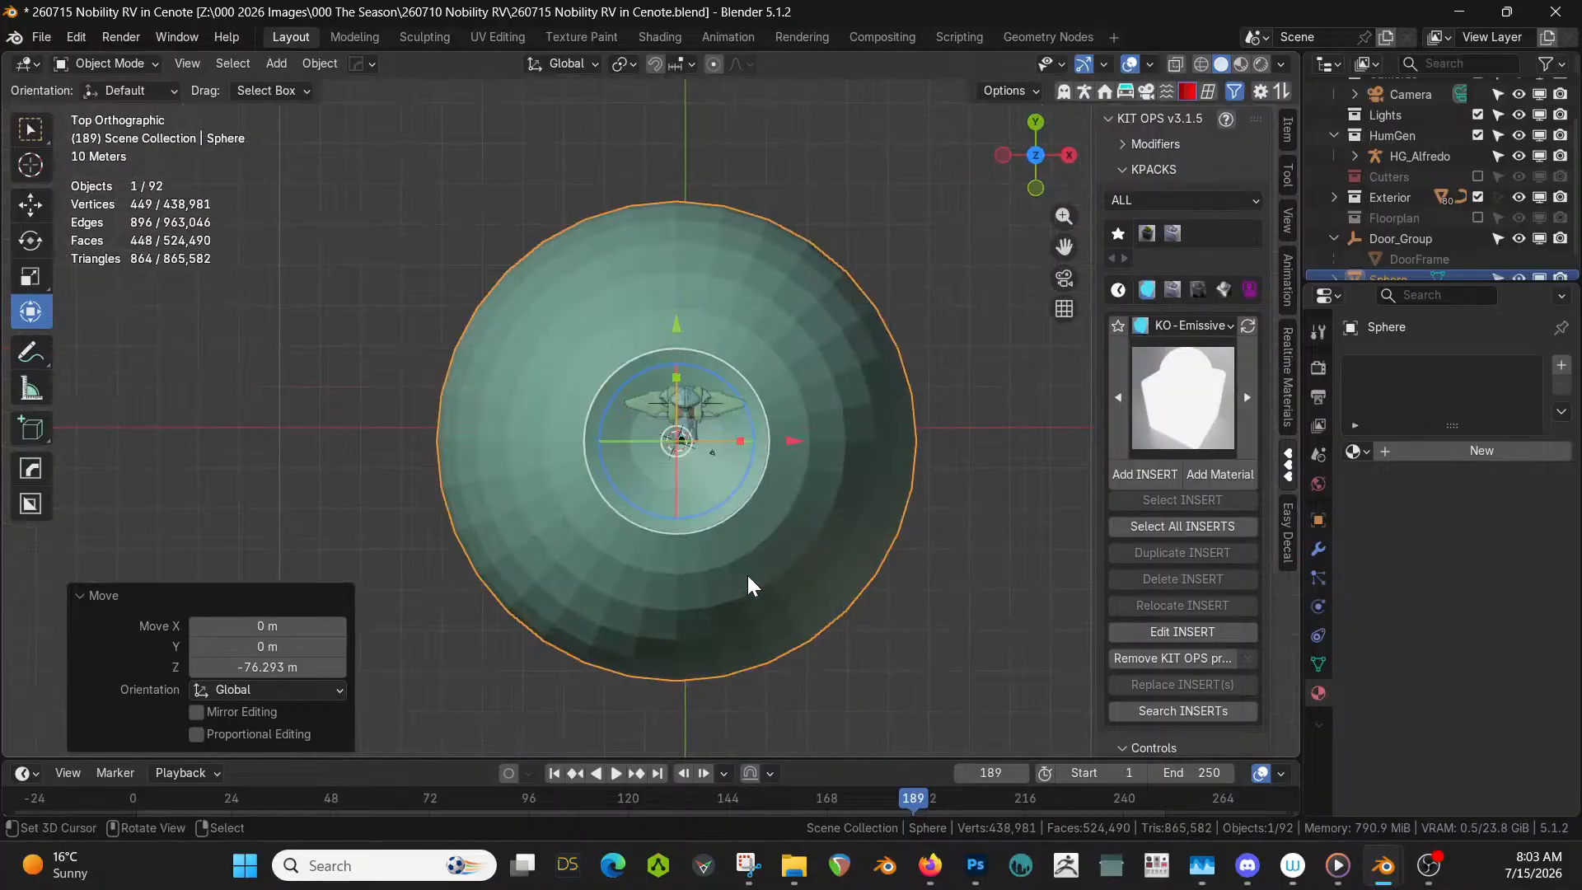
scroll(746, 566, "up", 2)
middle_click_drag(743, 551, 709, 502)
key("ctrl+a")
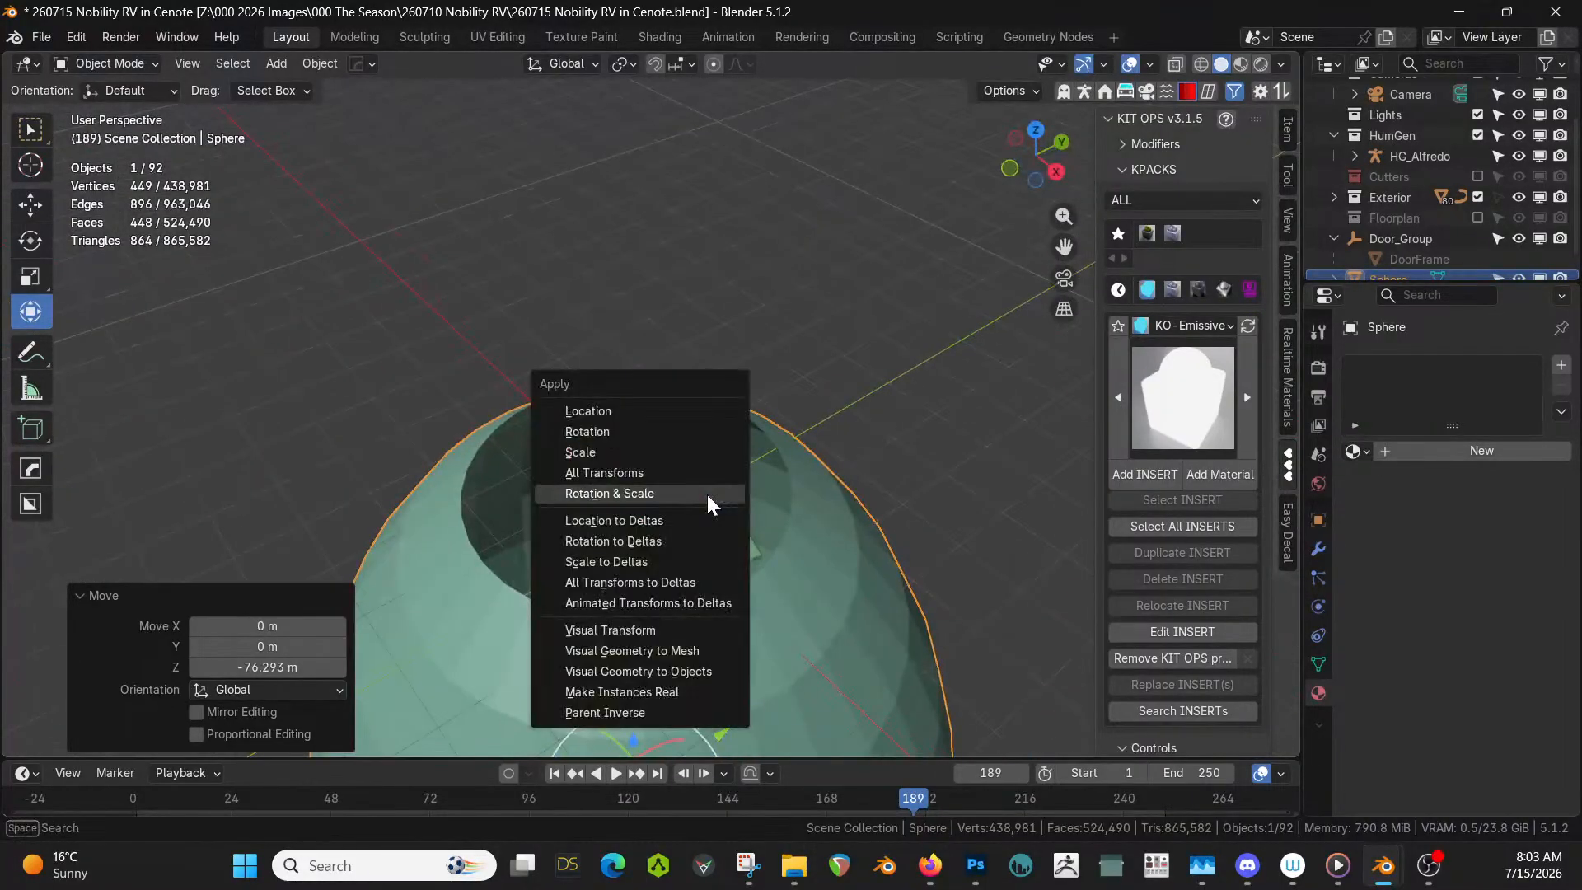
left_click(708, 495)
- Extrude the edge loop around the sphere's opening and scale it outward by about 8.69 to form a broad ground disc
key("Tab")
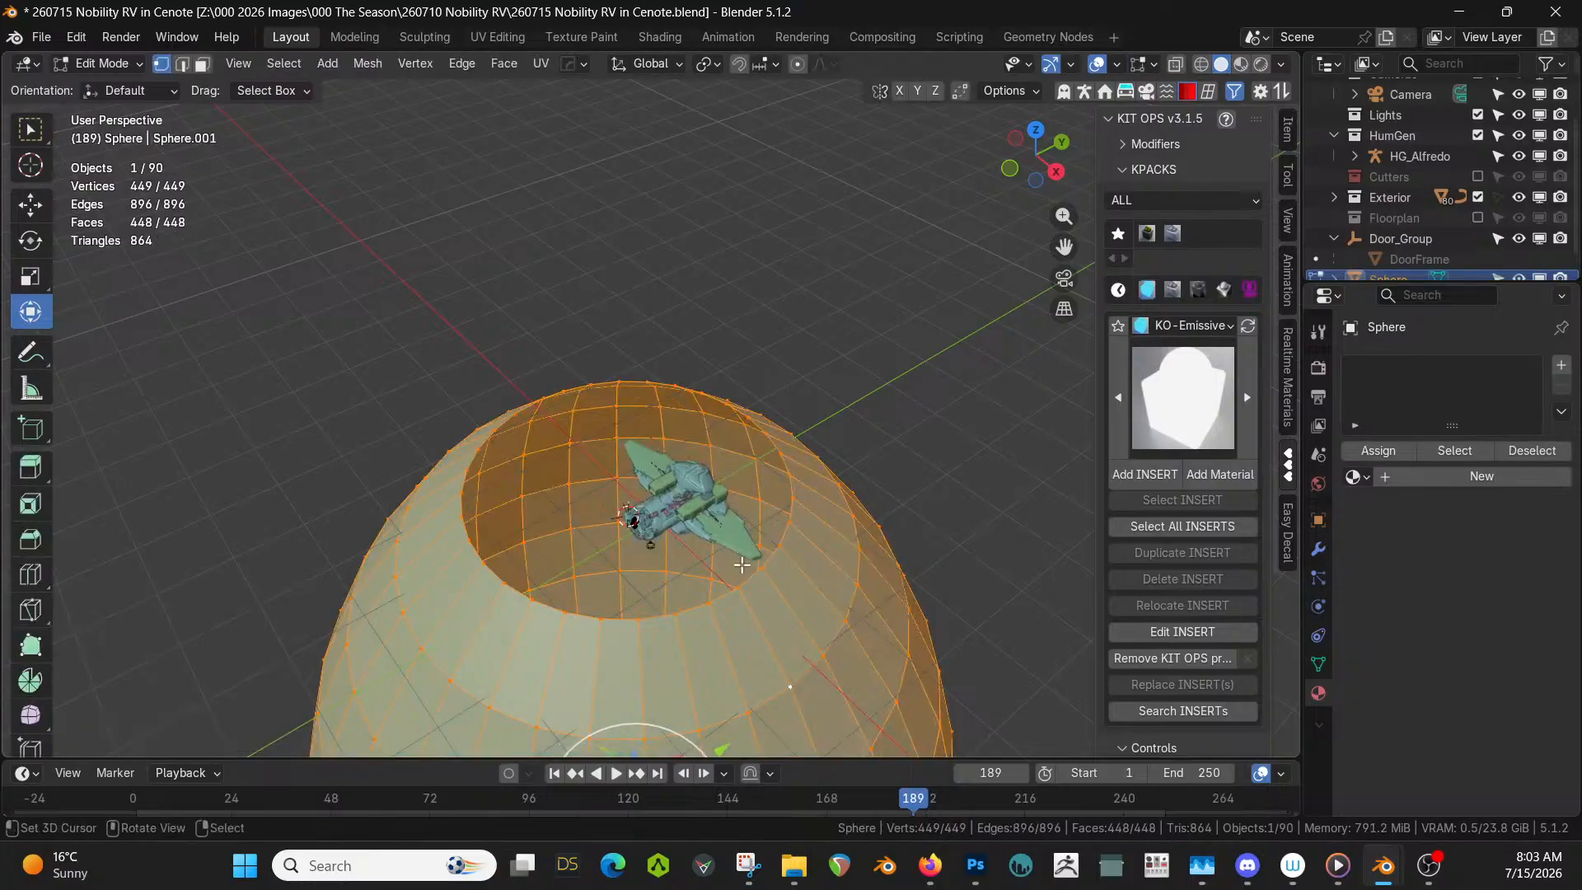
key("2")
left_click(697, 607, "alt")
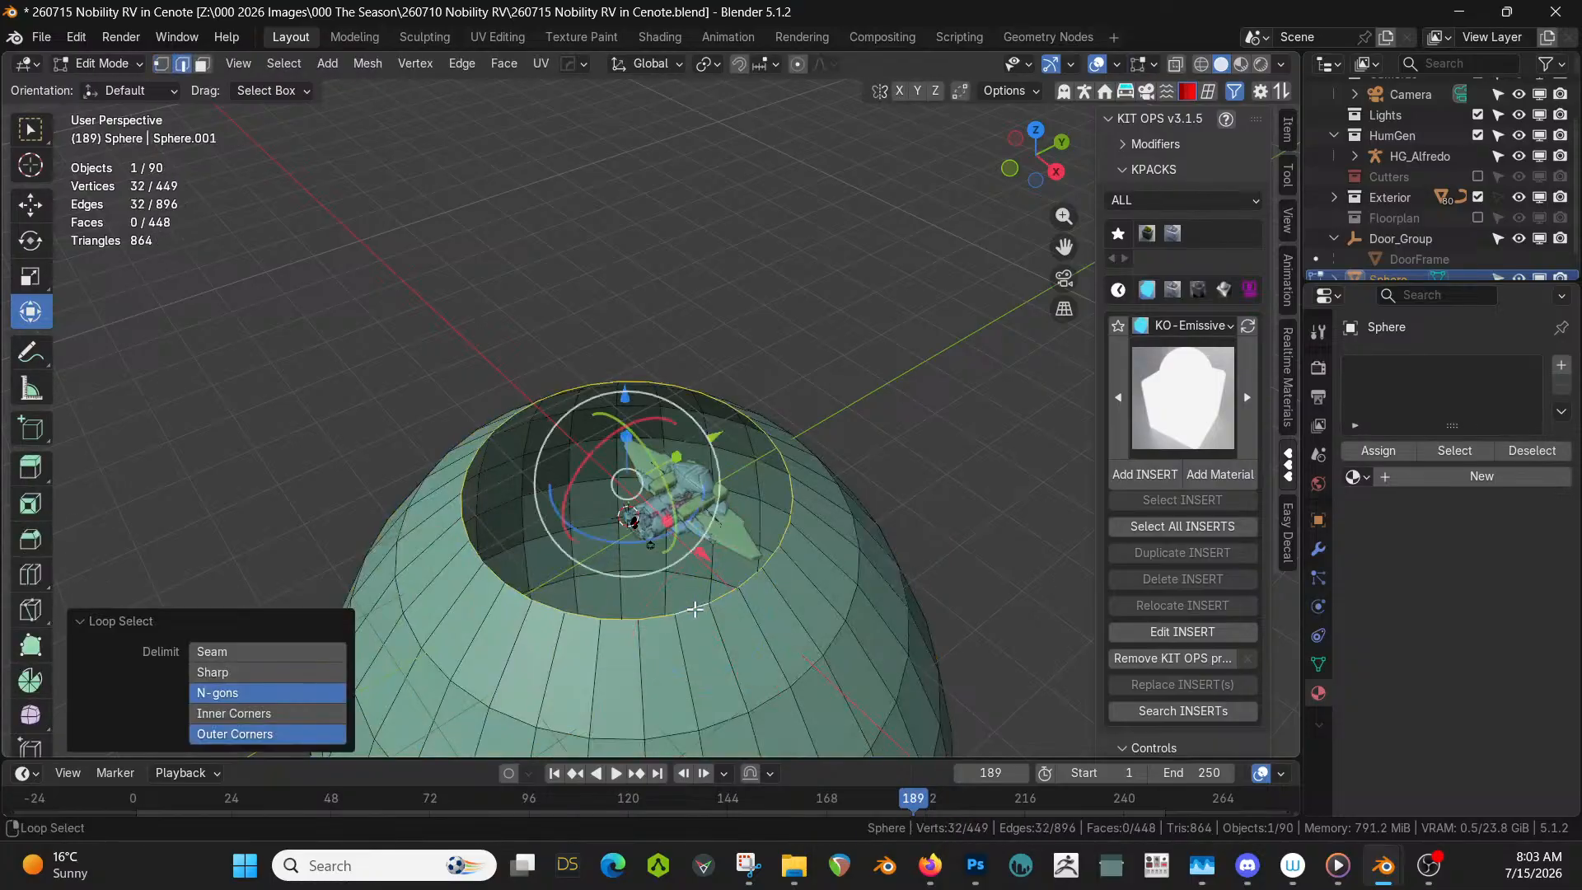
key("e")
right_click(694, 610)
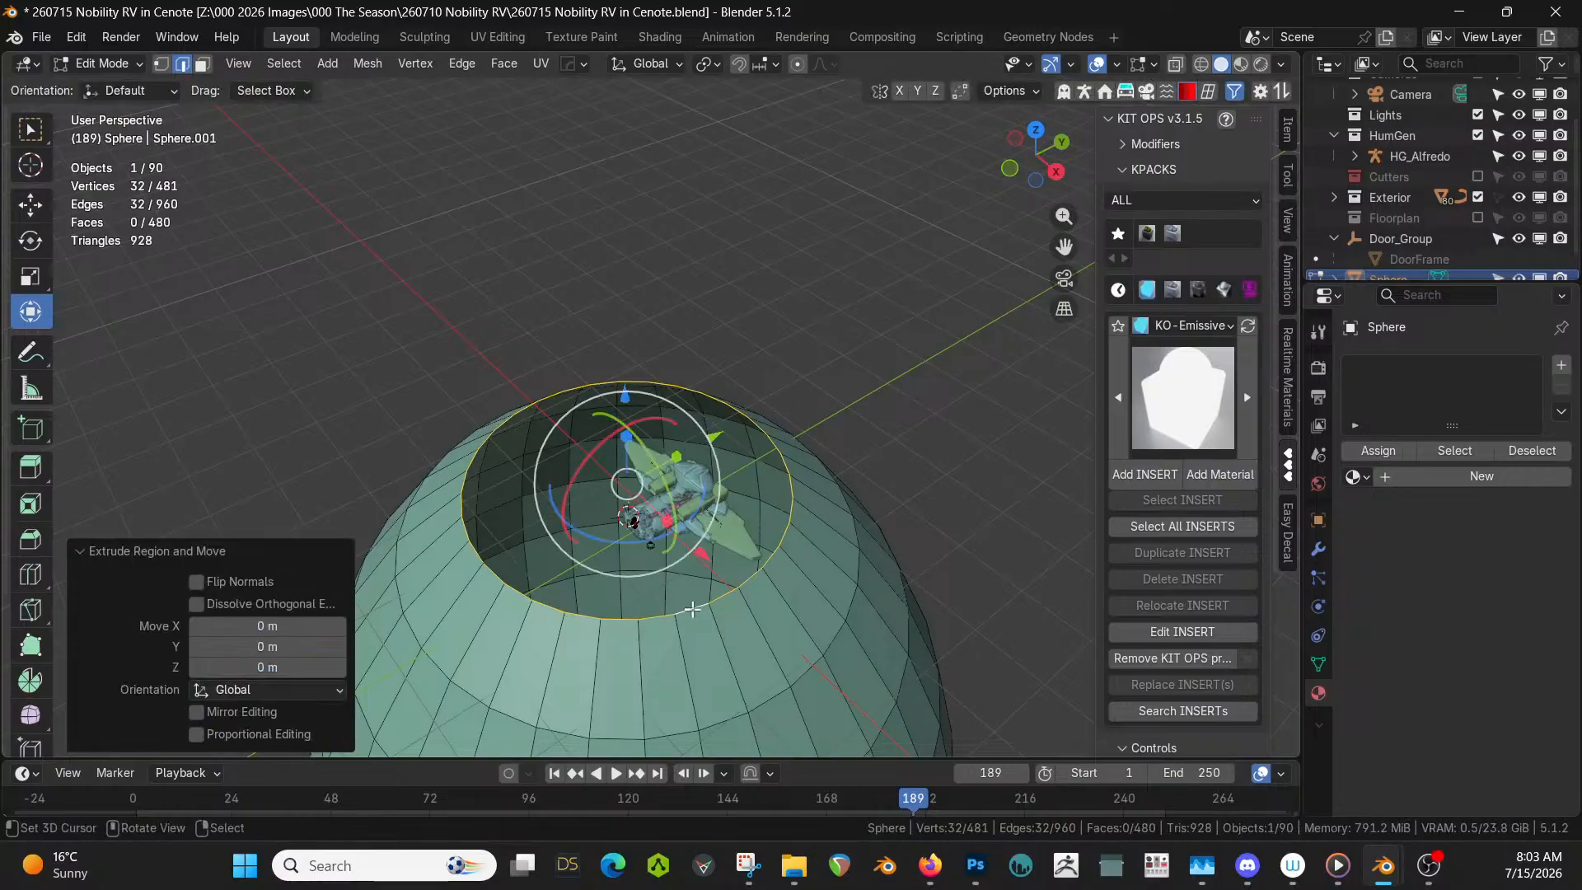
key("s")
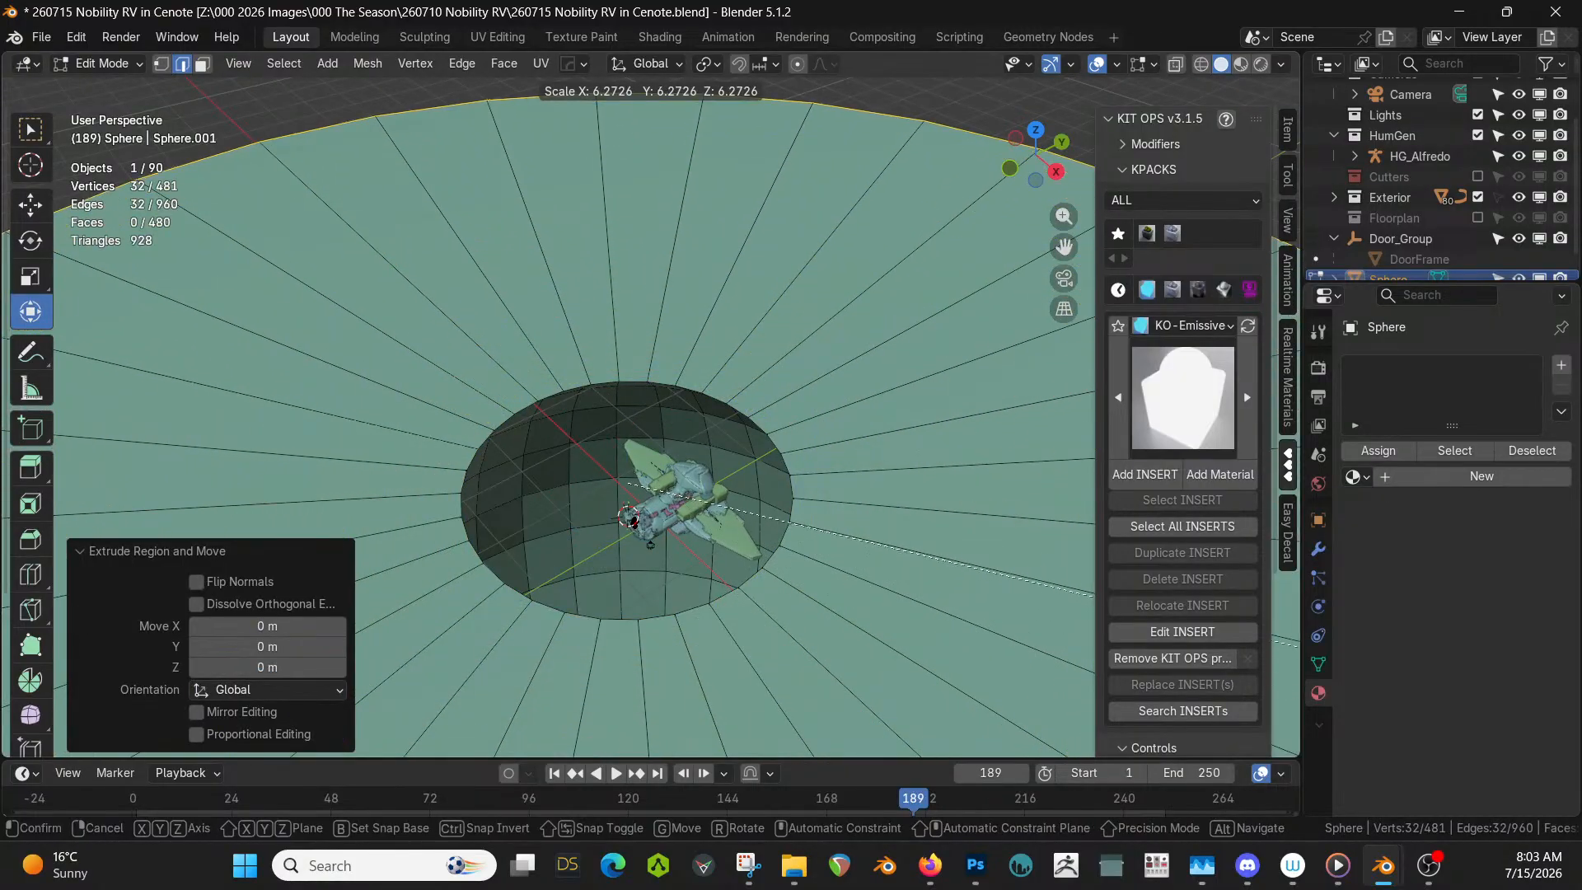
left_click(544, 699)
middle_click_drag(629, 520, 681, 447)
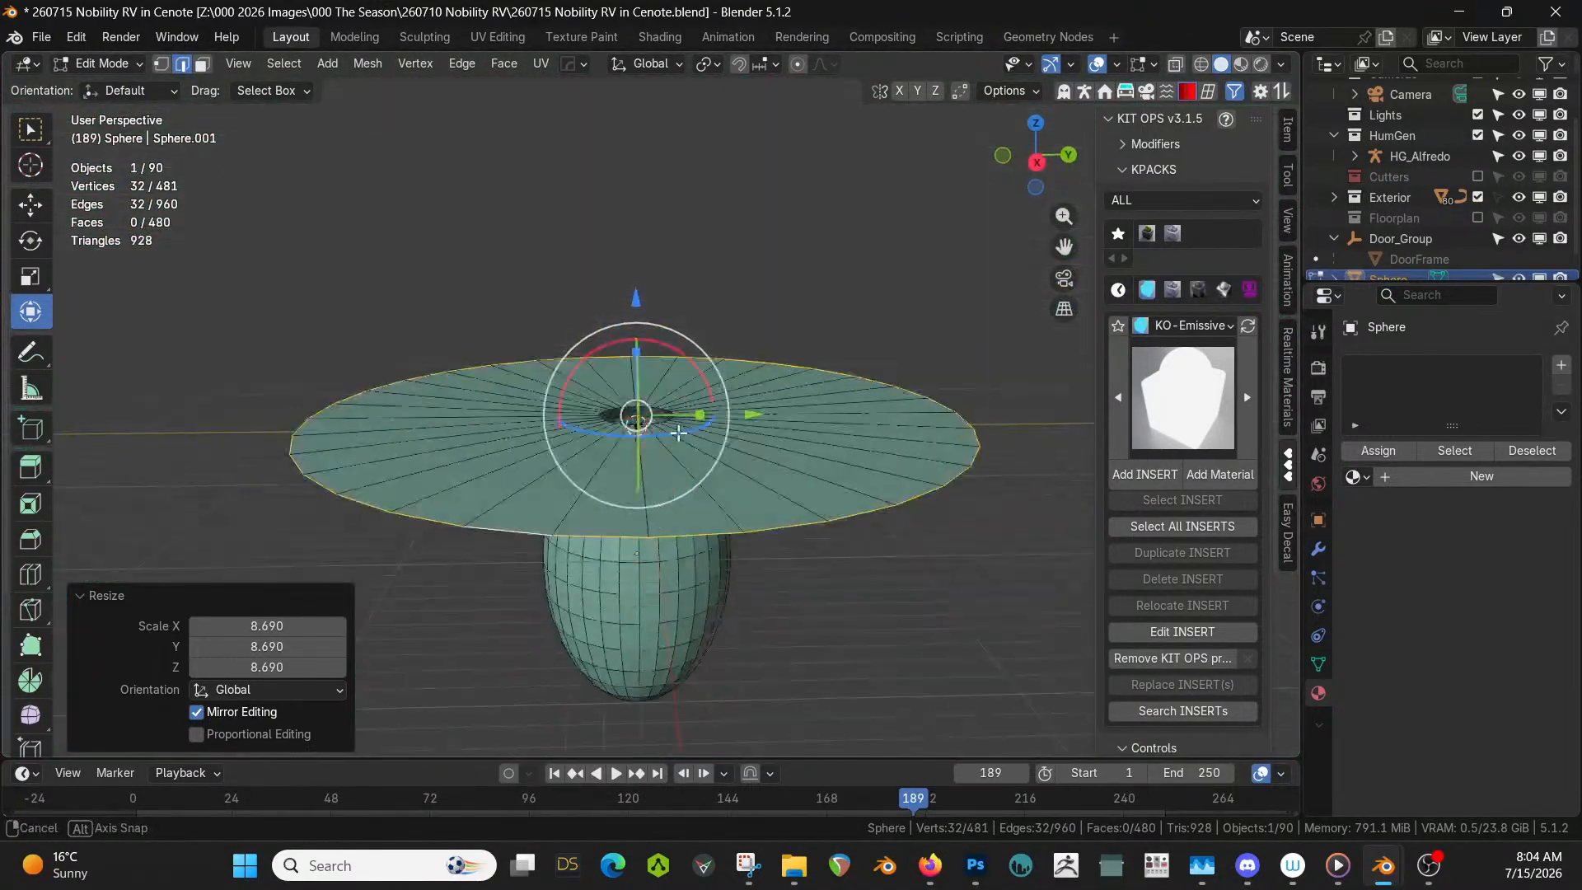
key("Tab")
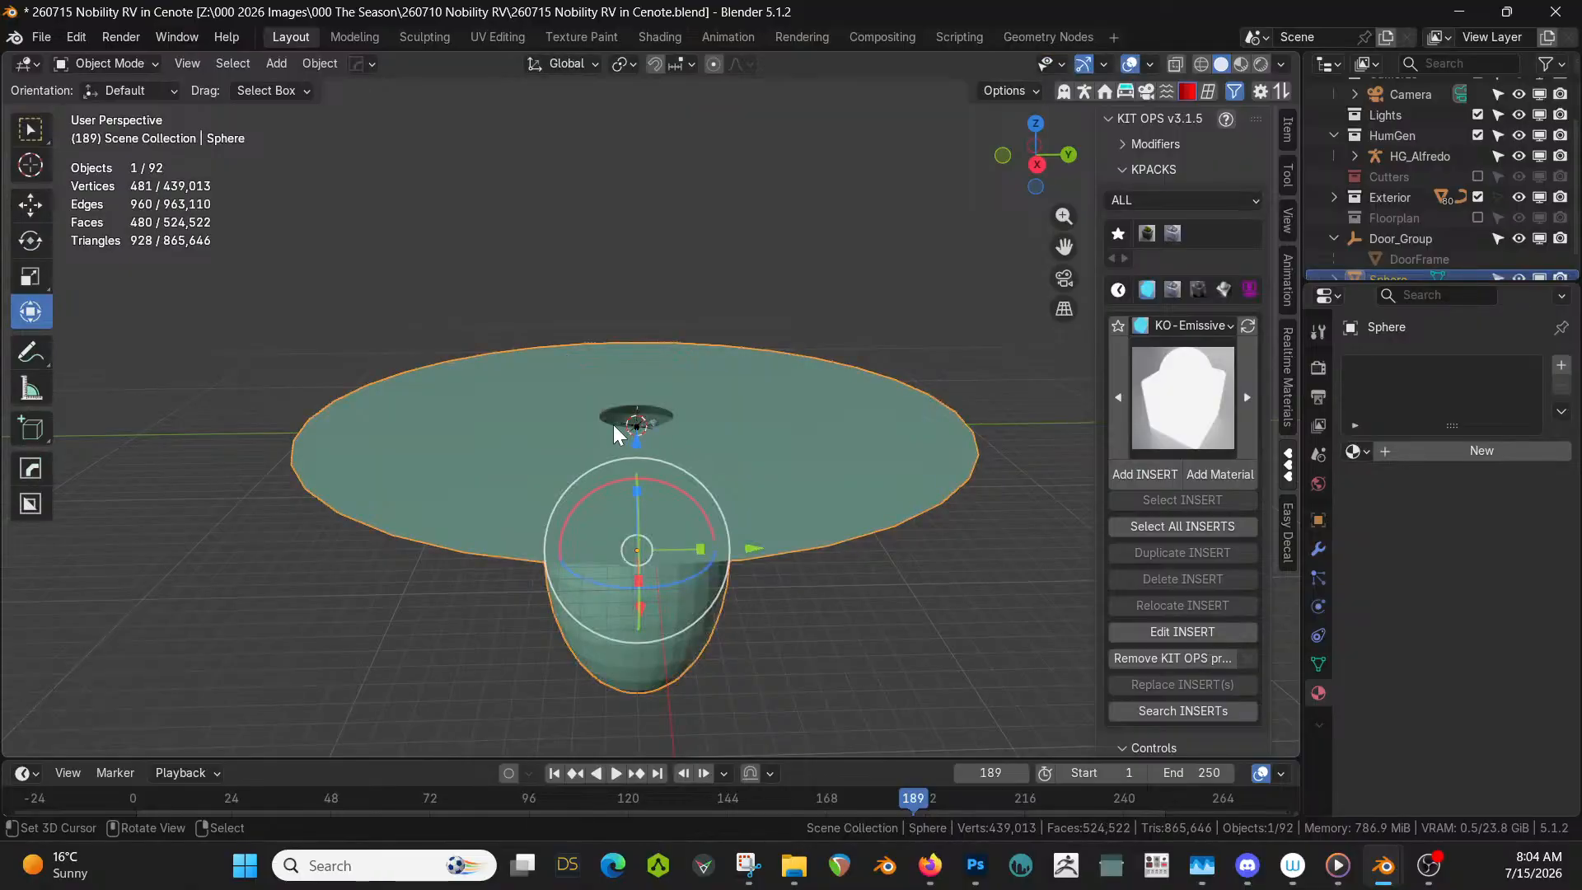
- Isolate the cenote mesh and remesh it with Quad Remesher at a quad count of 500
key("KP_Divide")
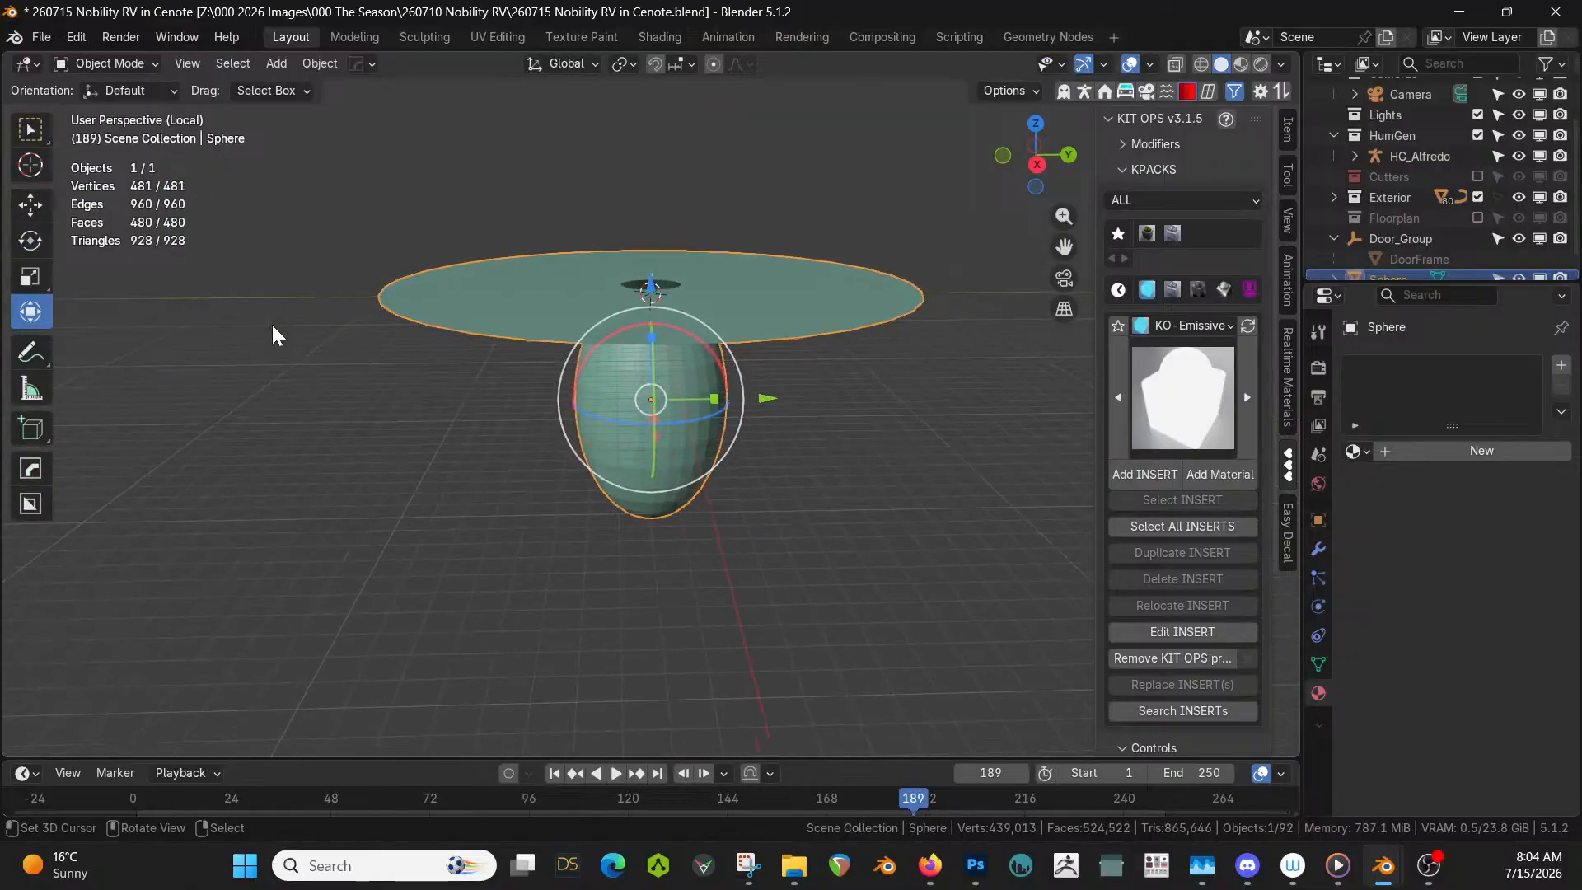
left_click(1215, 93)
left_click(1287, 453)
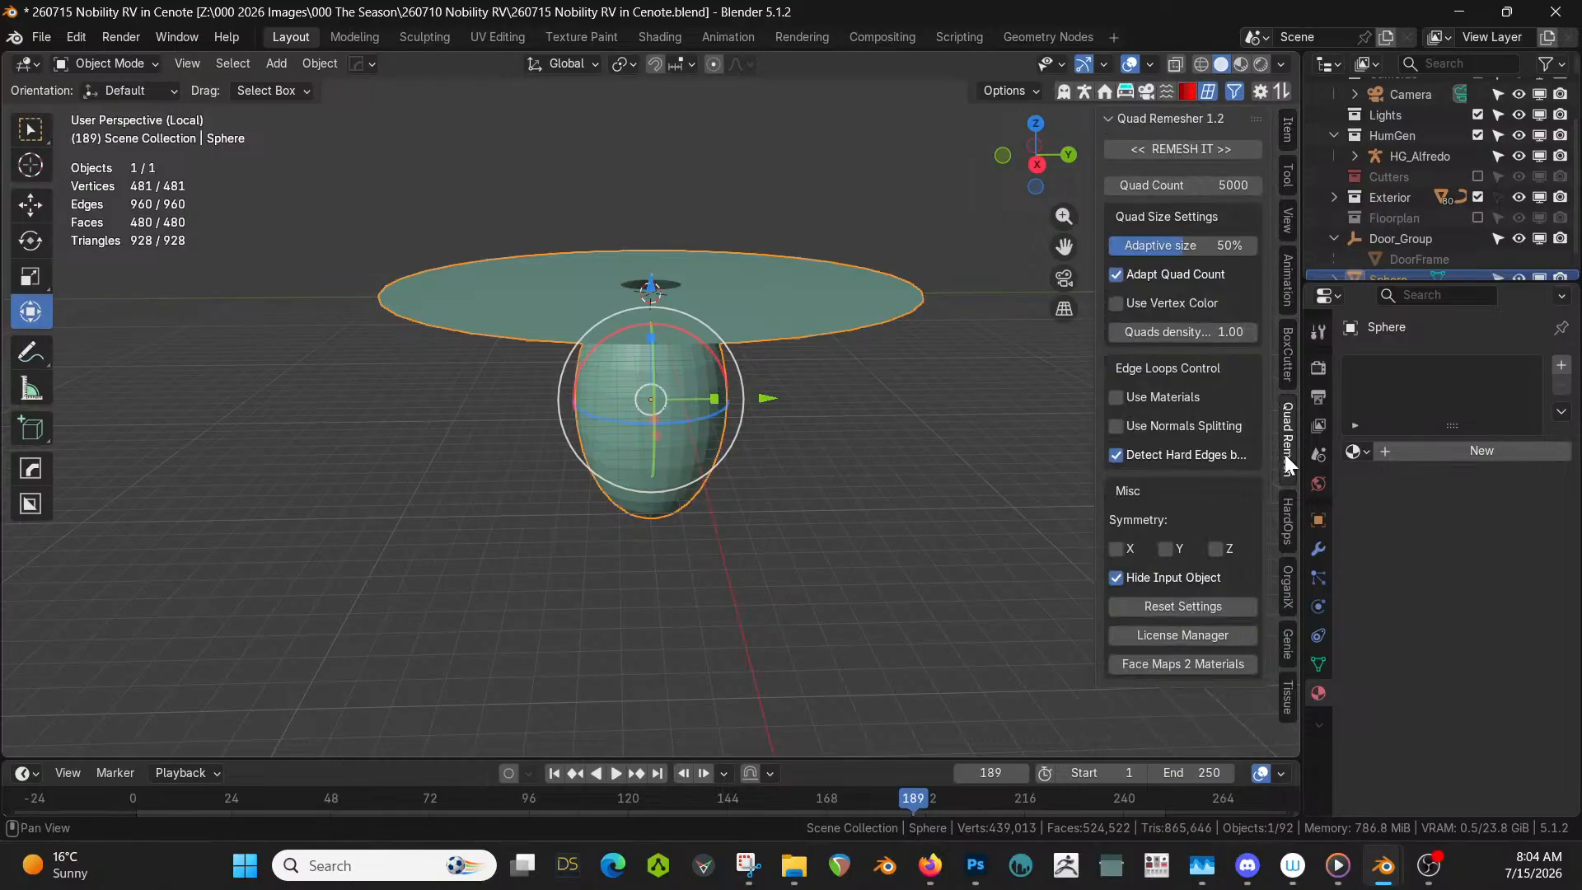
left_click(1220, 177)
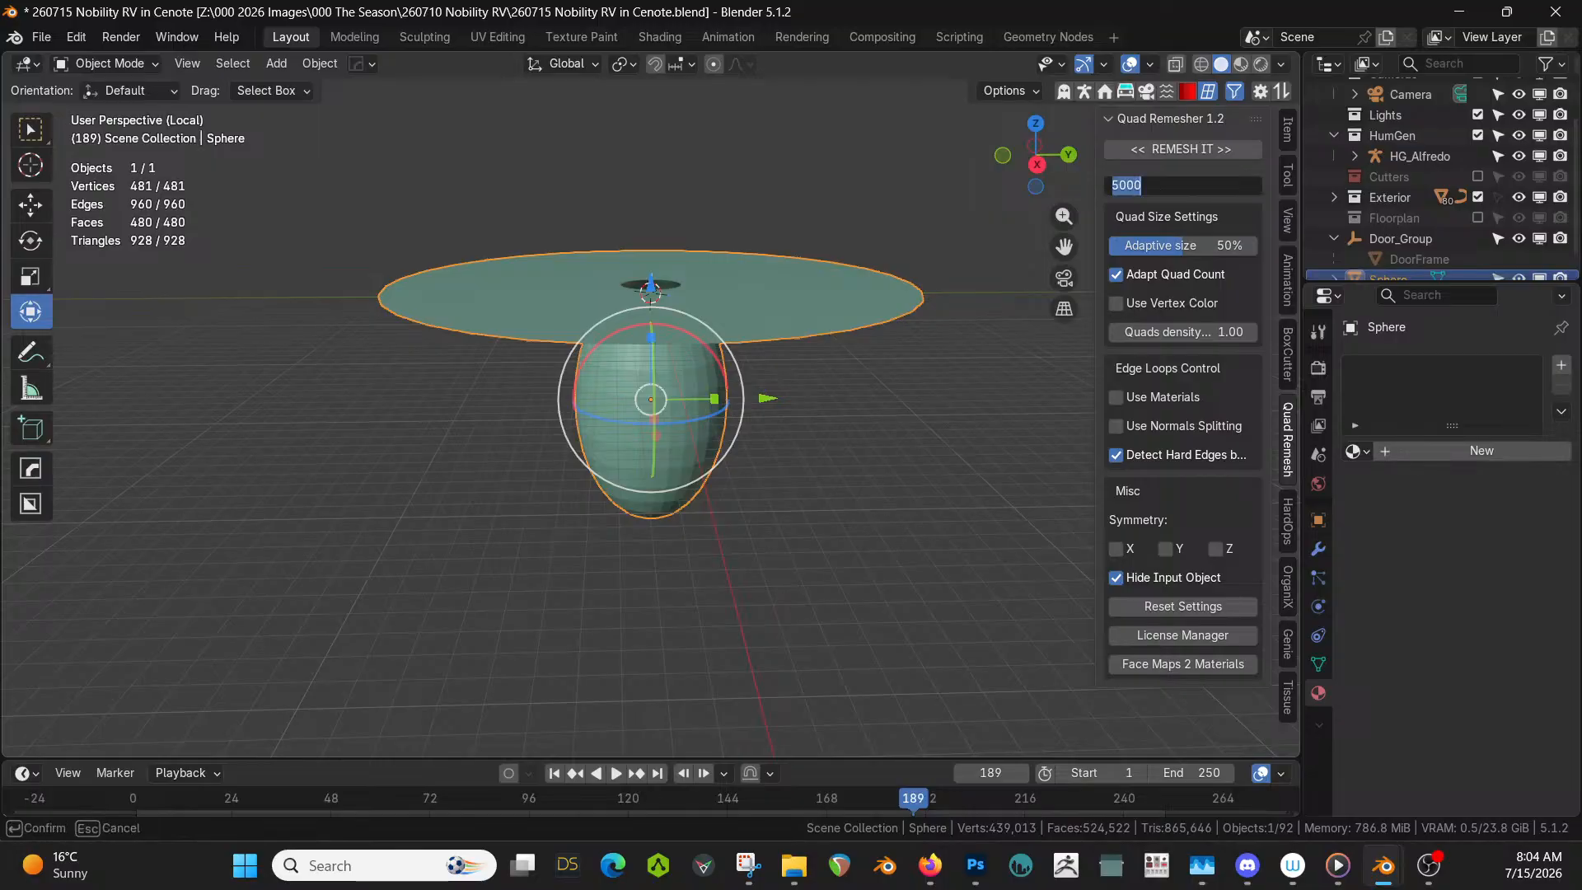
key("Return")
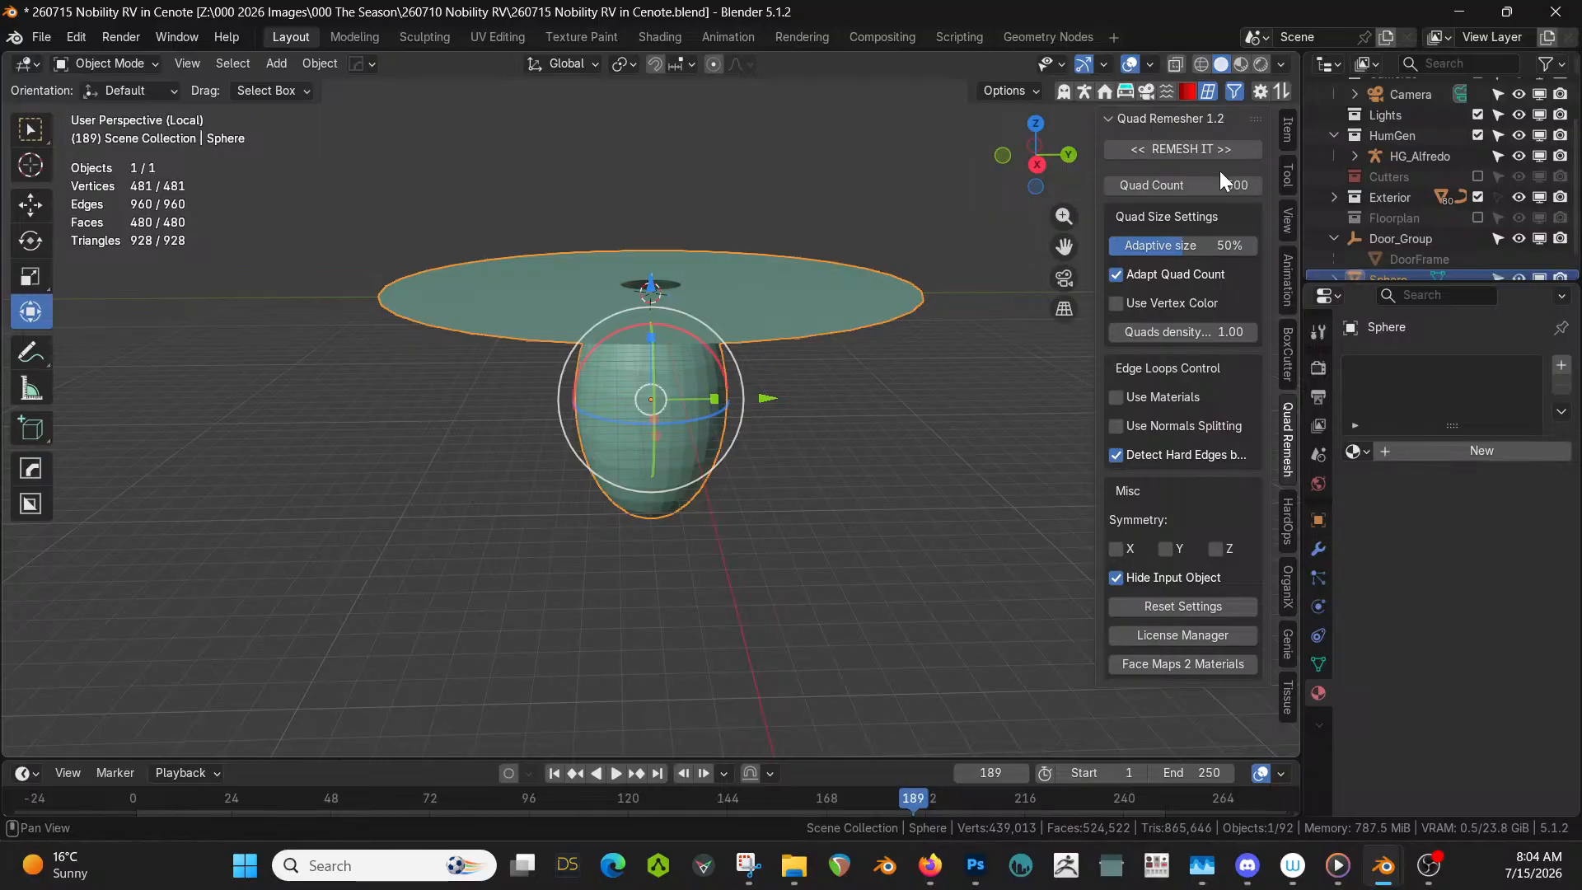
left_click(1174, 152)
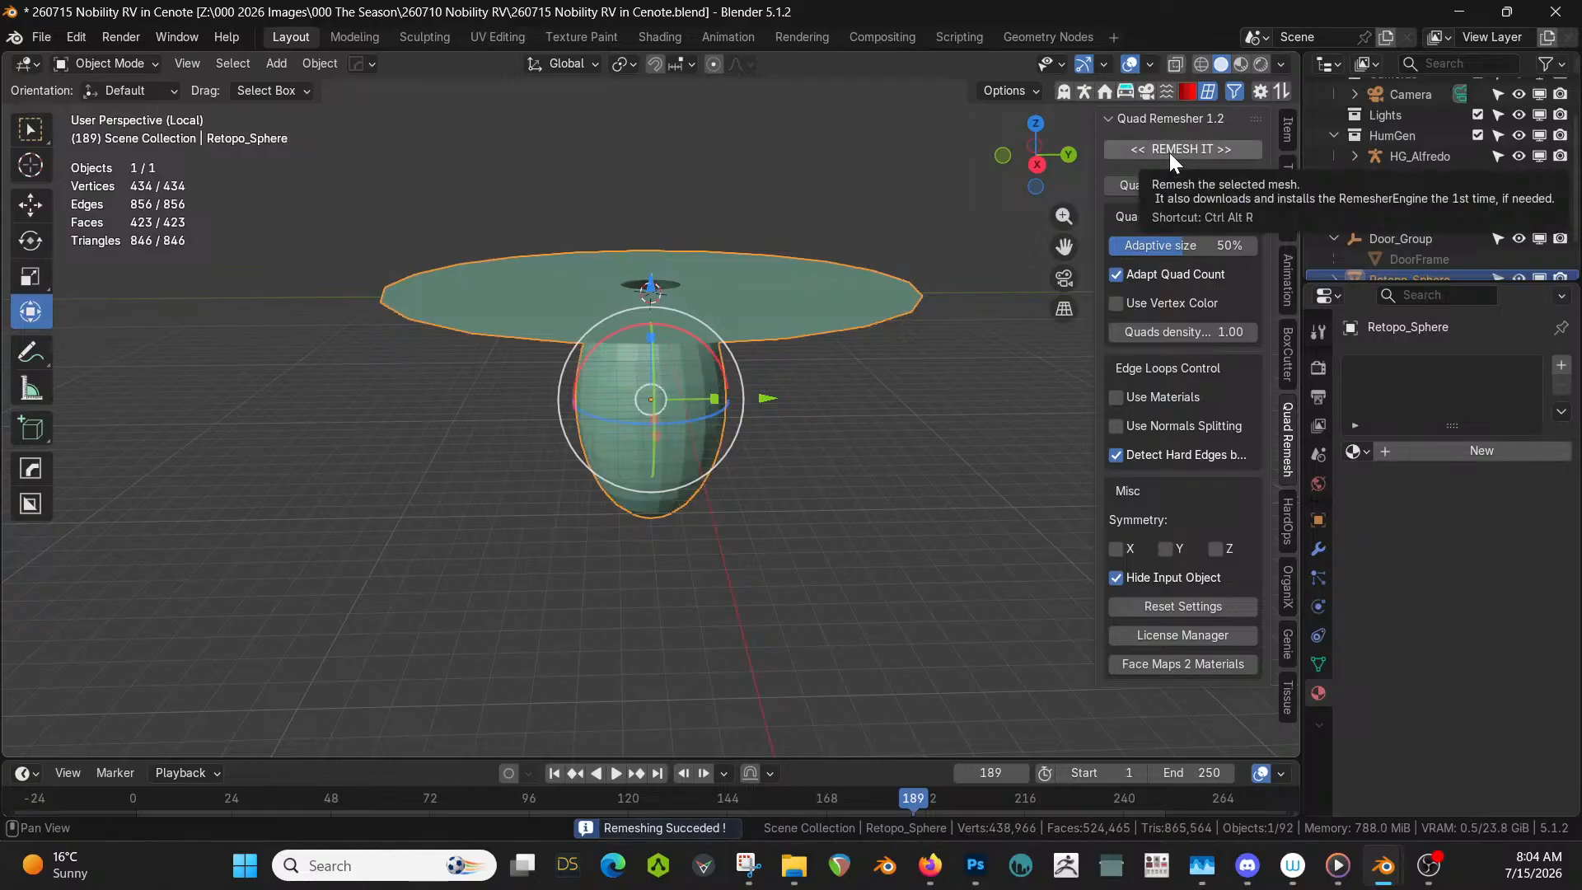
- Delete the hidden original Sphere object, keeping the remeshed Retopo_Sphere
scroll(1426, 195, "down", 2)
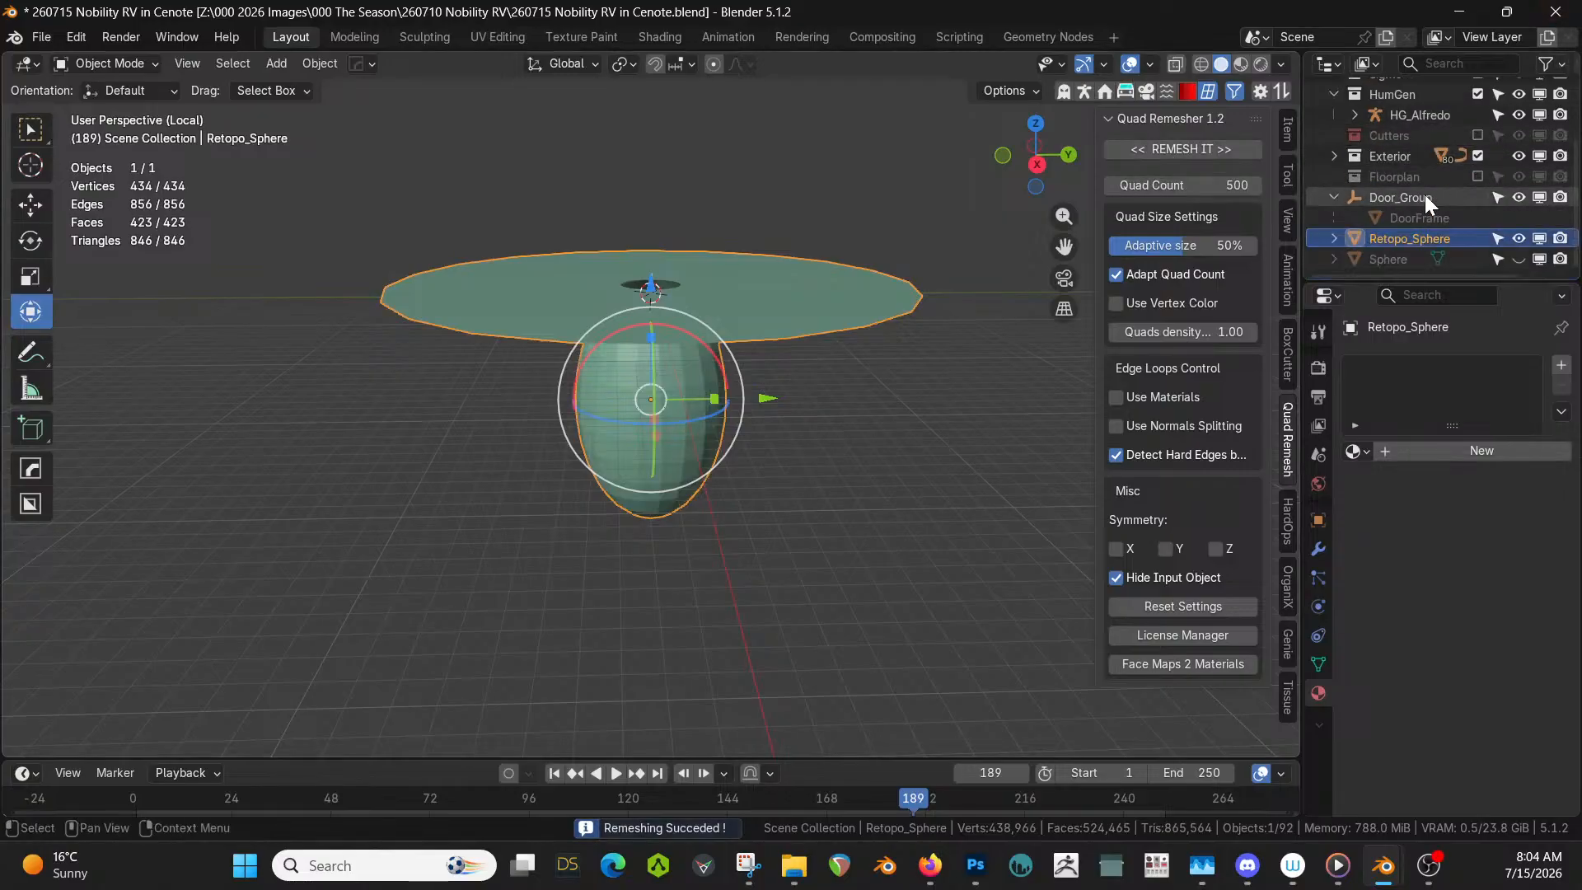
left_click(1406, 259)
key("x")
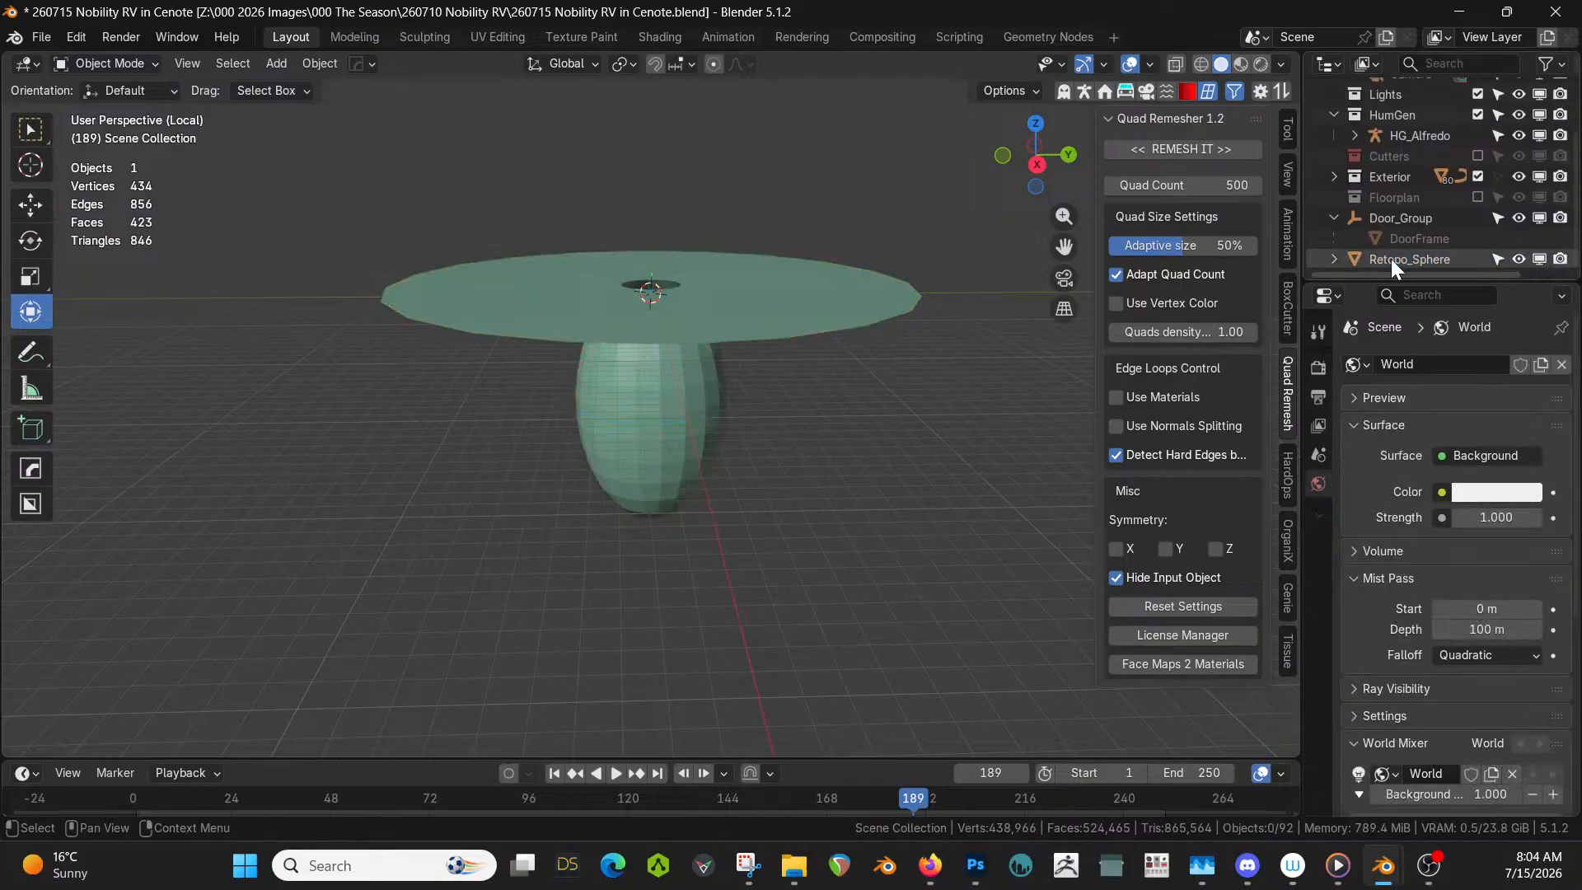
- Select Retopo_Sphere, leave local view, and switch it to Sculpt Mode with the Elastic Grab brush
left_click(1391, 259)
key("Tab")
middle_click_drag(648, 323, 798, 437)
key("Tab")
key("KP_Divide")
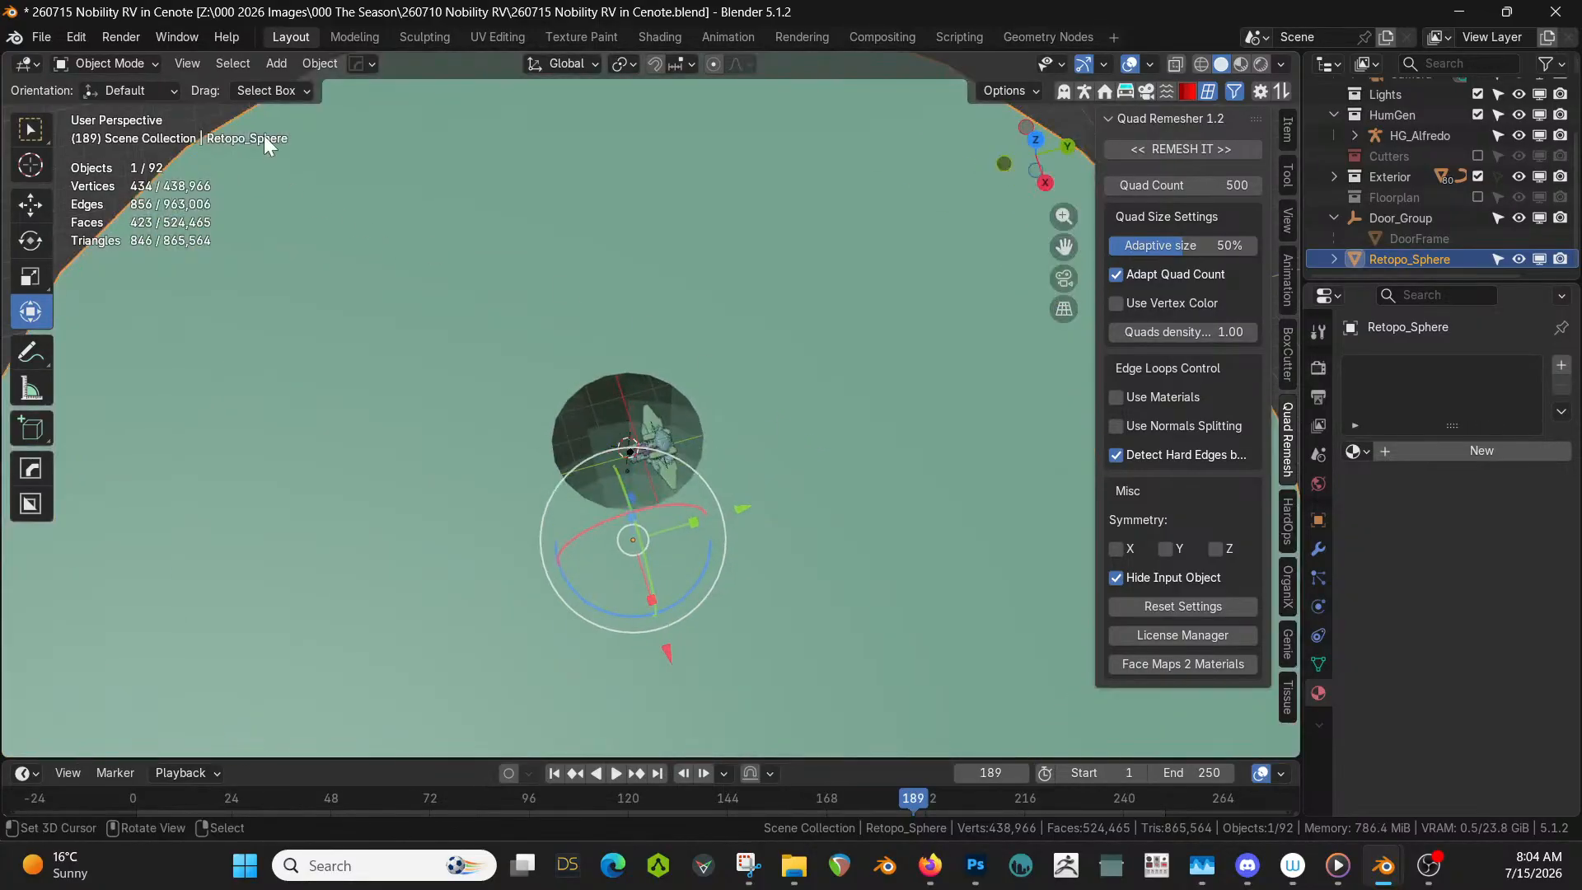
left_click(117, 64)
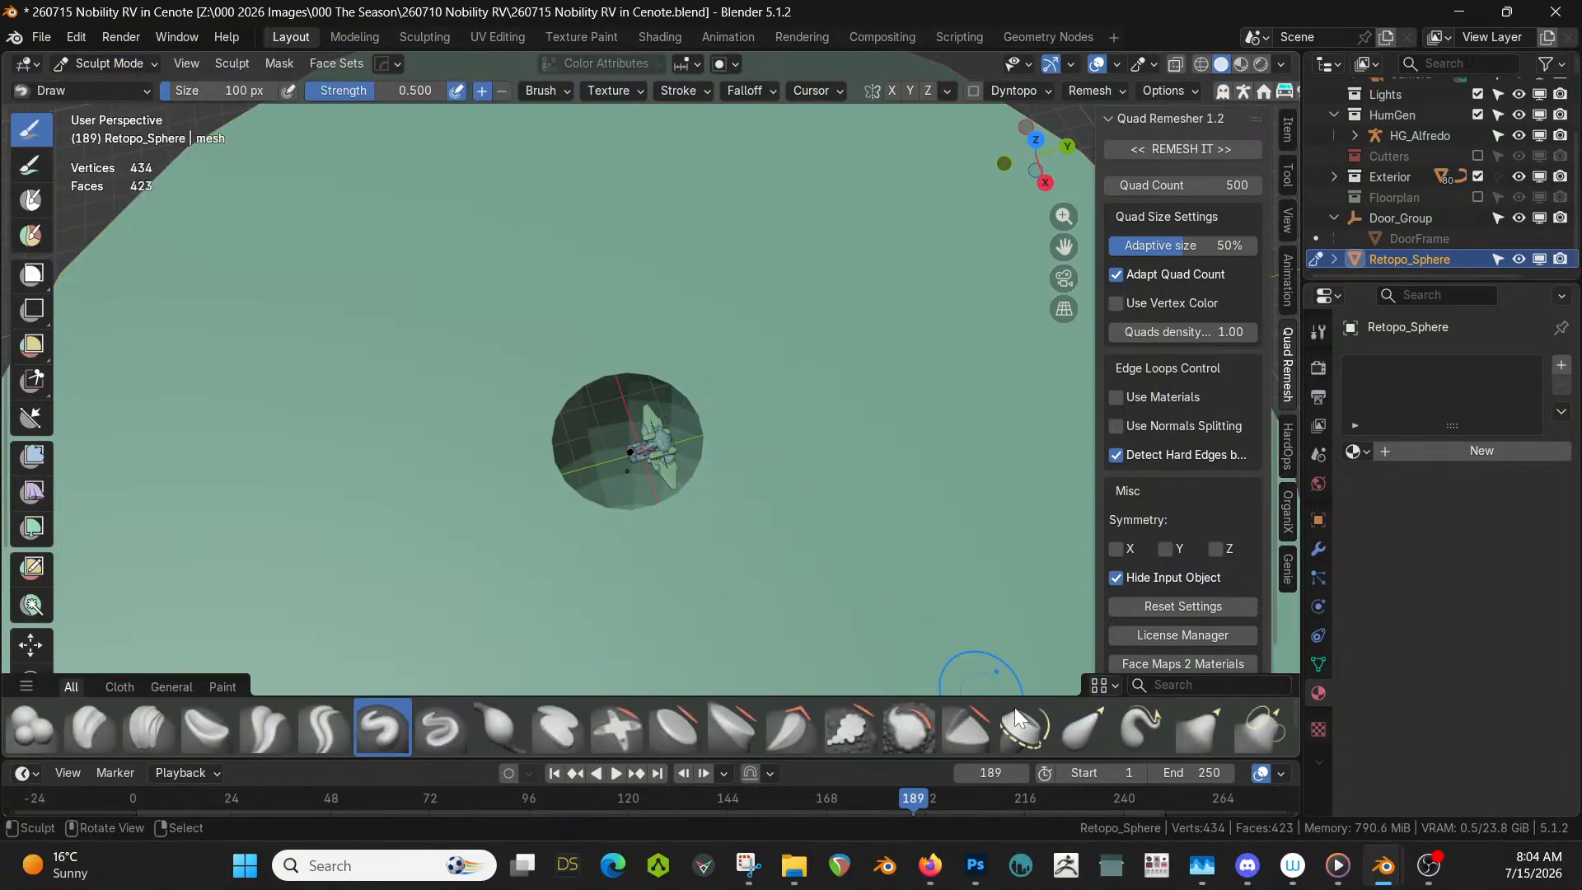
left_click(1082, 728)
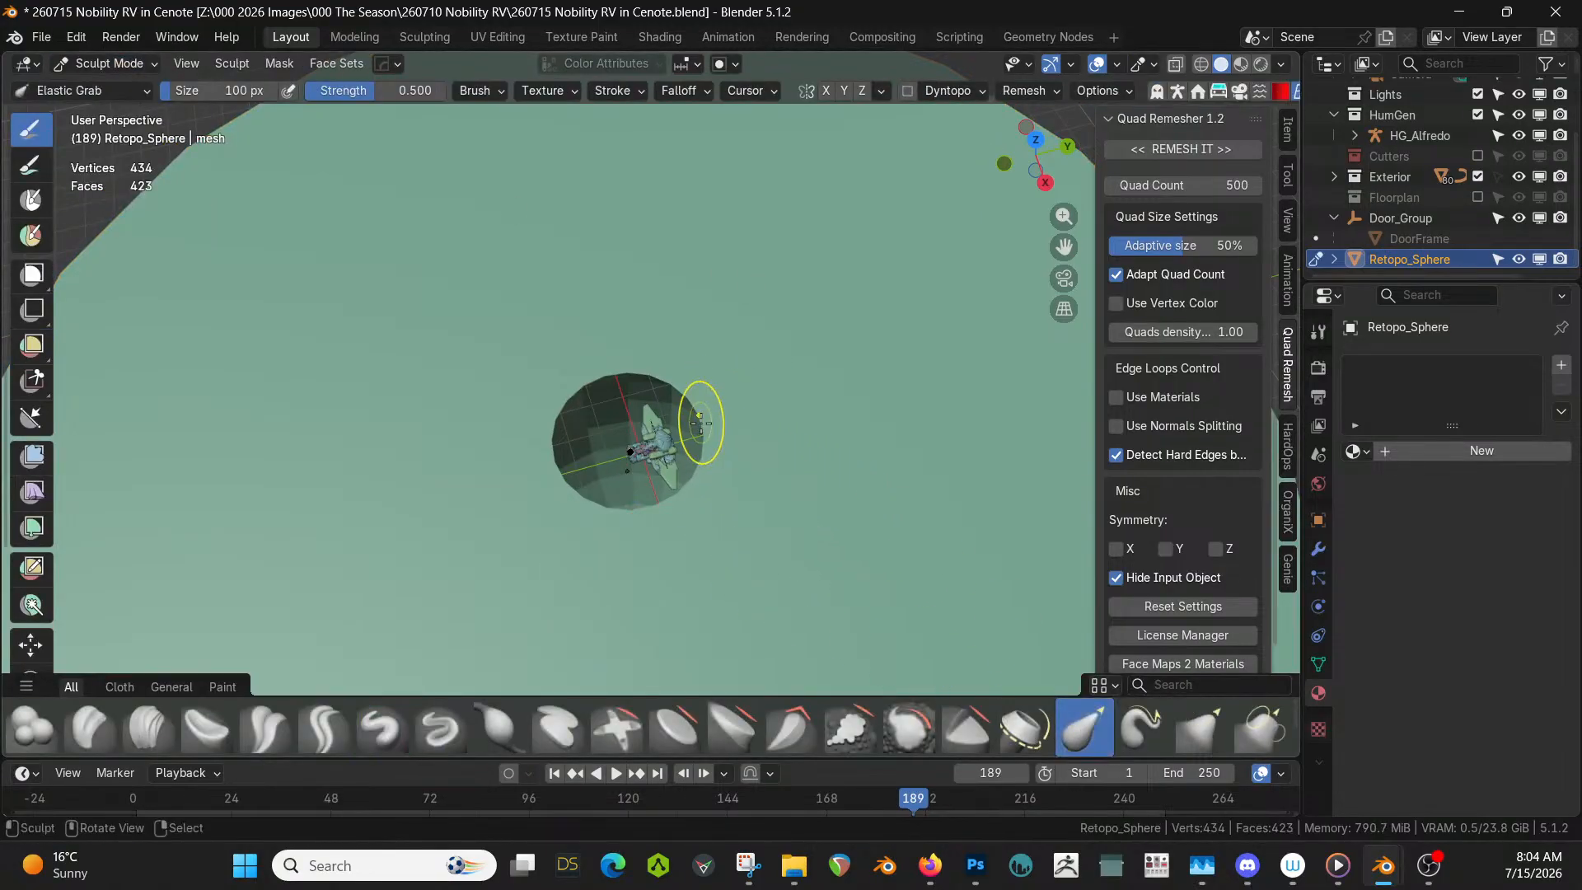
- Pull the rim of the cenote opening outward at several points with Elastic Grab to make its outline irregular
left_click_drag(701, 424, 807, 423)
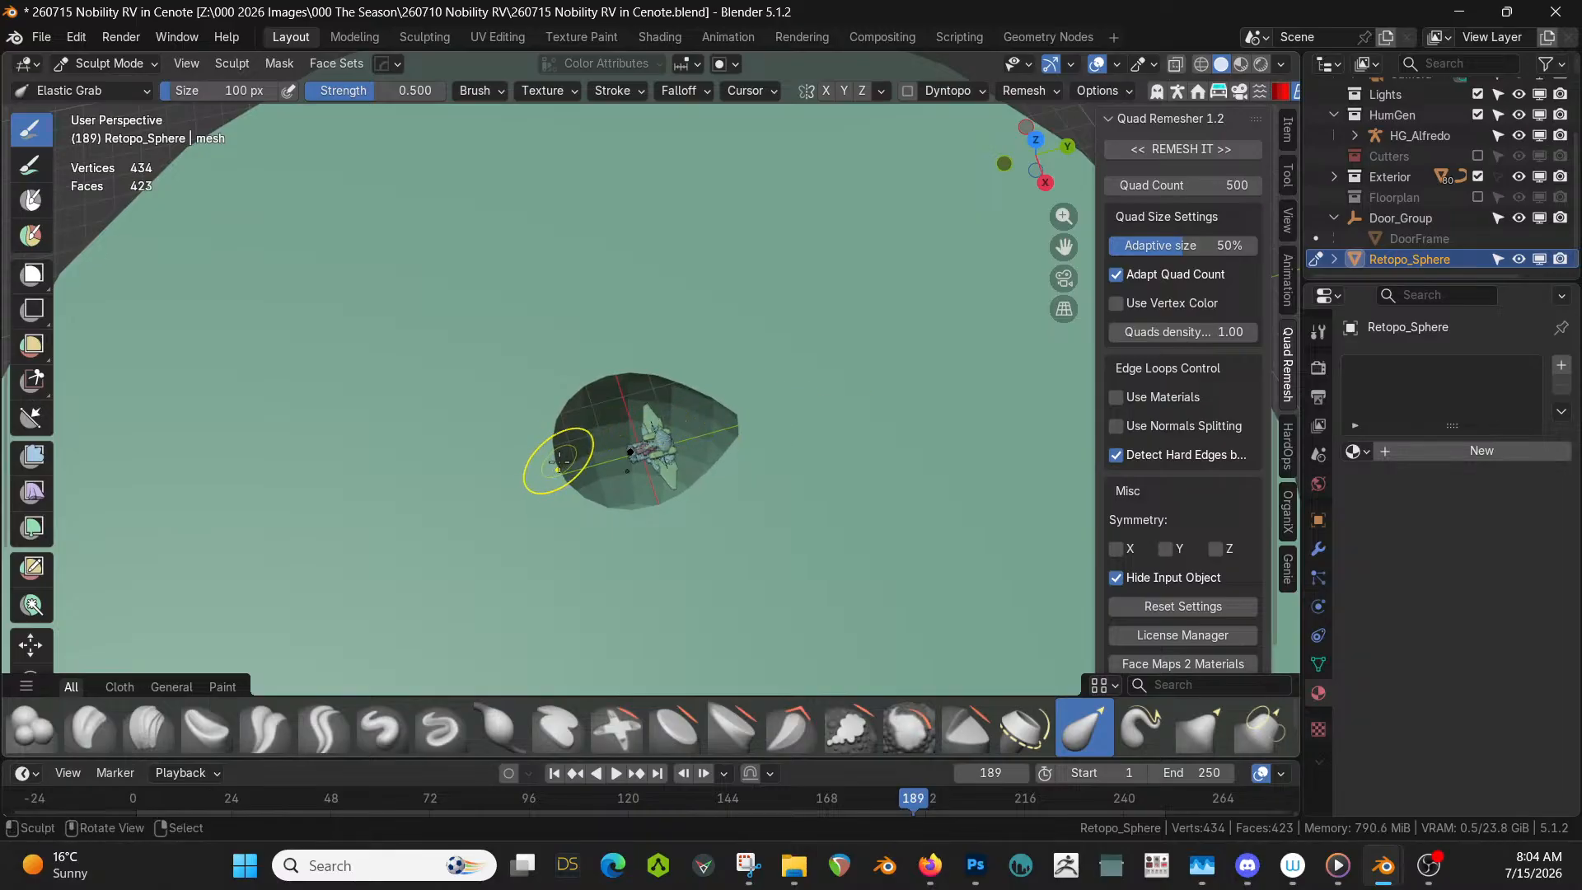
left_click_drag(559, 463, 428, 495)
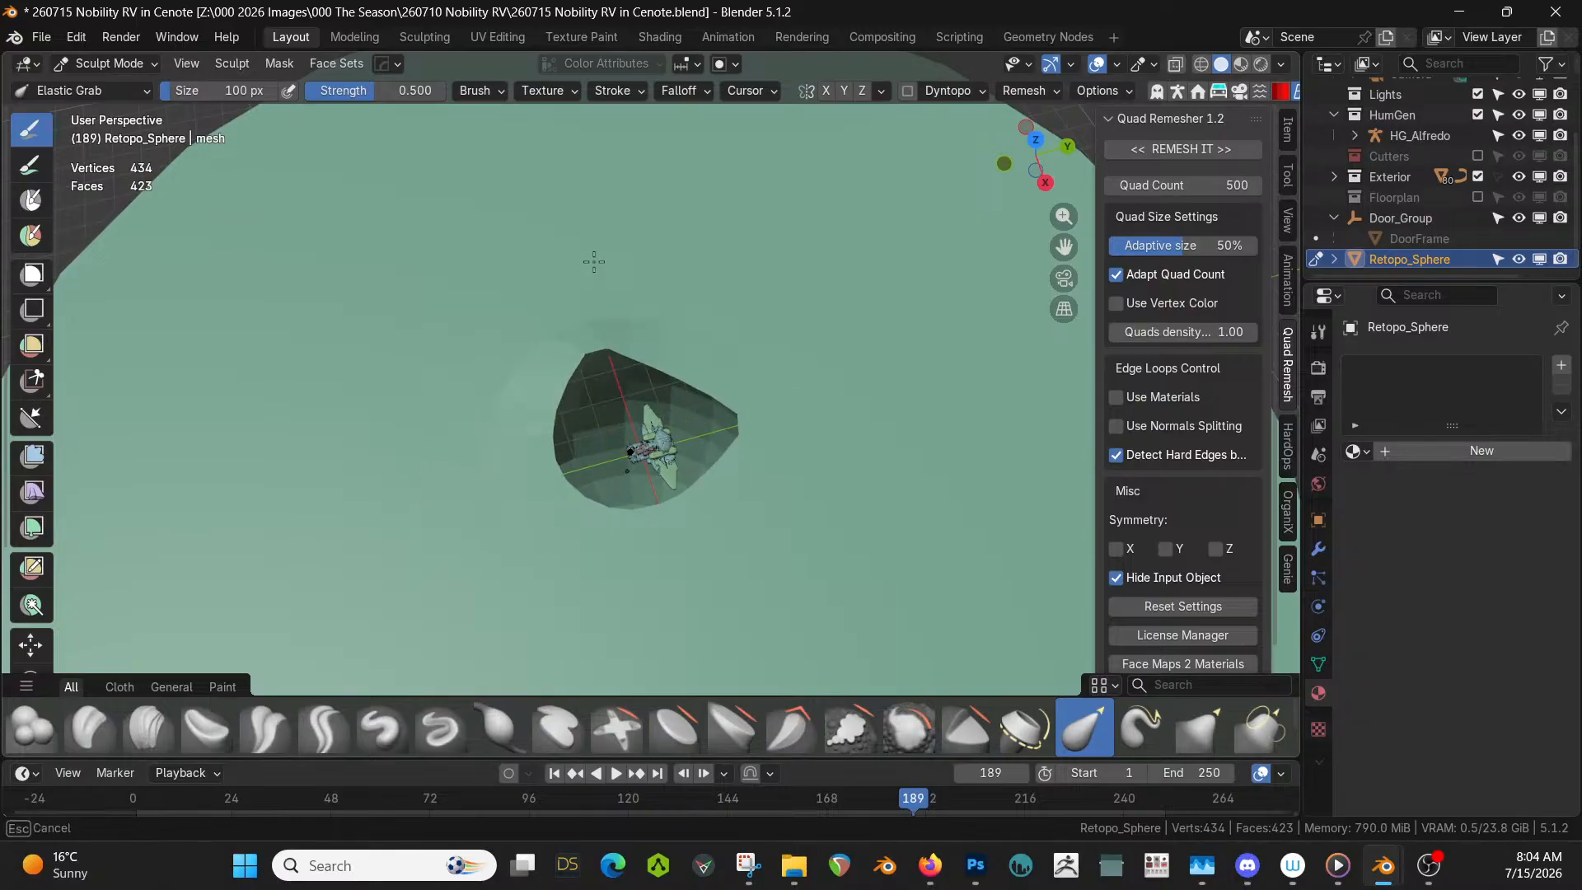
mouse_move(601, 318)
middle_mouse_down()
mouse_move(649, 224)
mouse_move(714, 210)
middle_mouse_up()
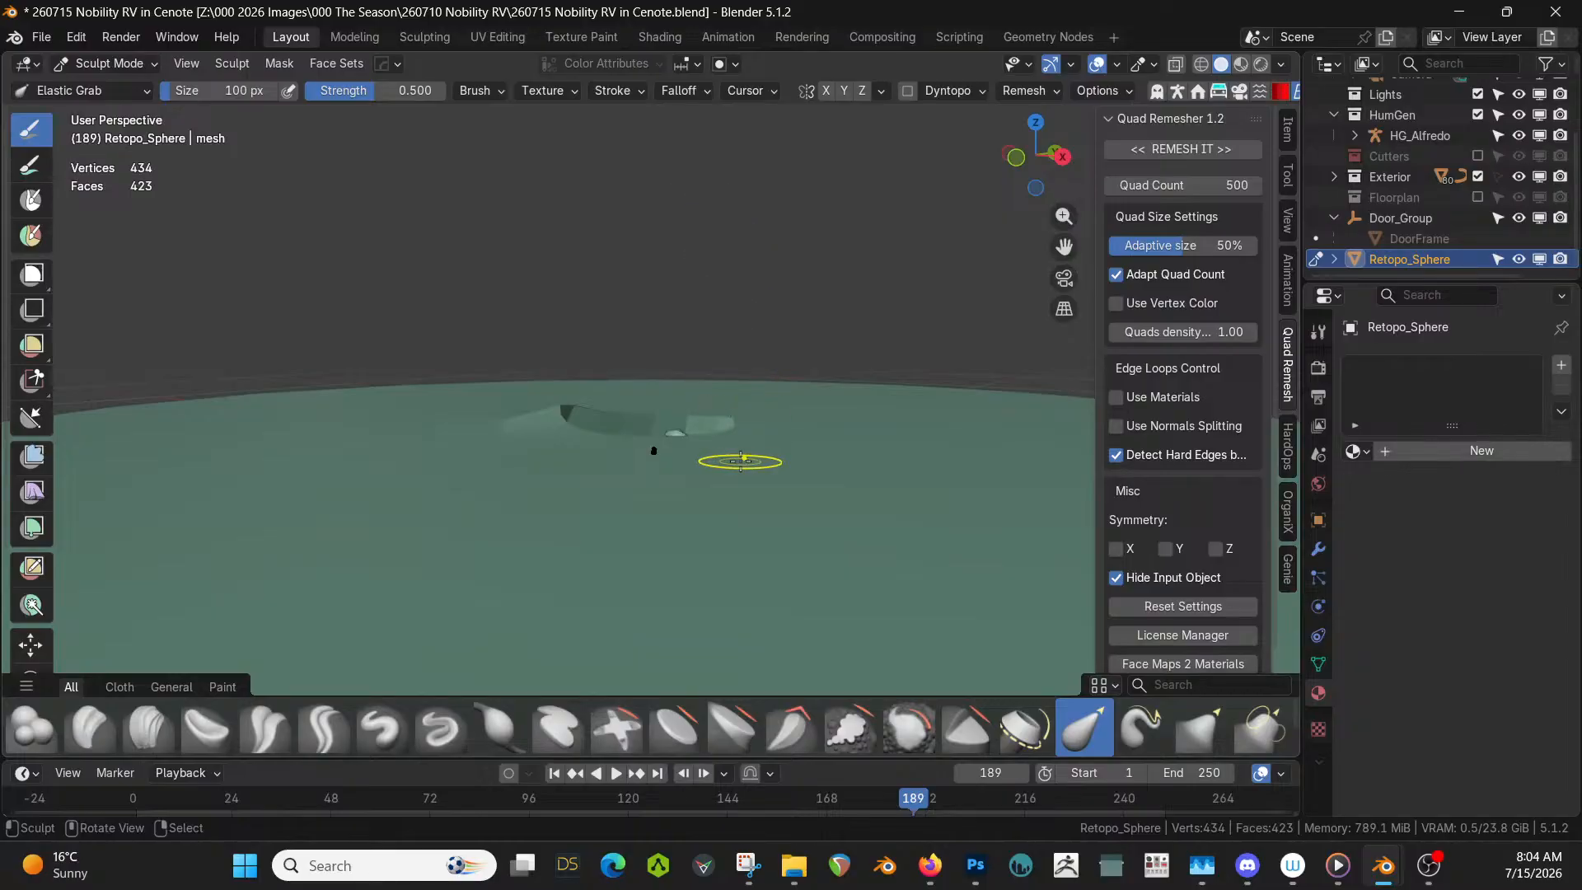
middle_click_drag(853, 442, 383, 481)
left_click_drag(530, 434, 480, 436)
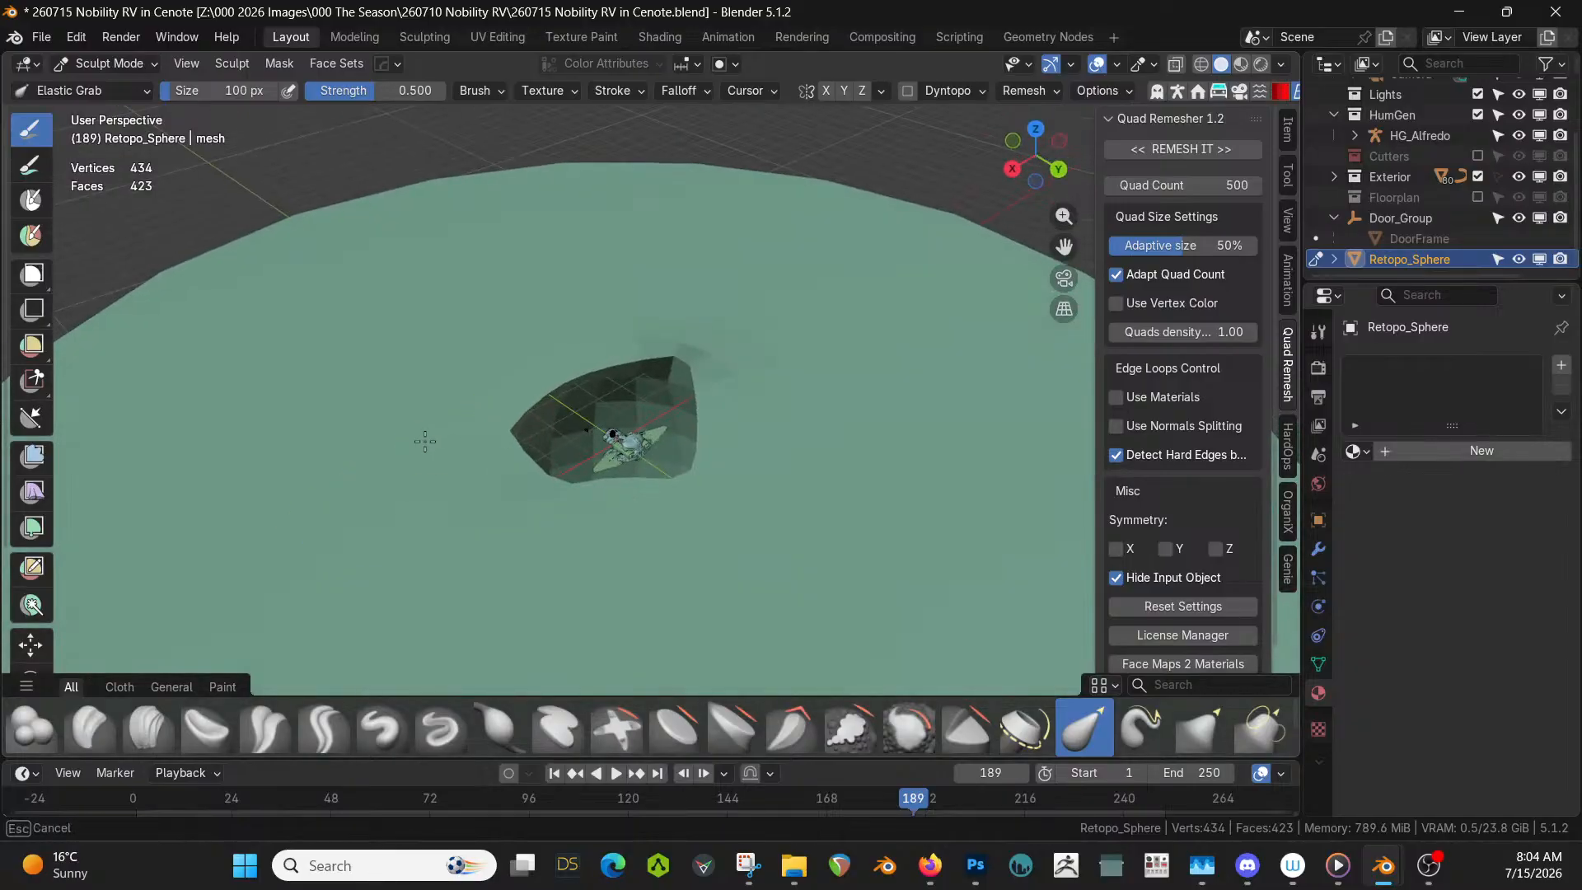
left_click_drag(696, 422, 727, 418)
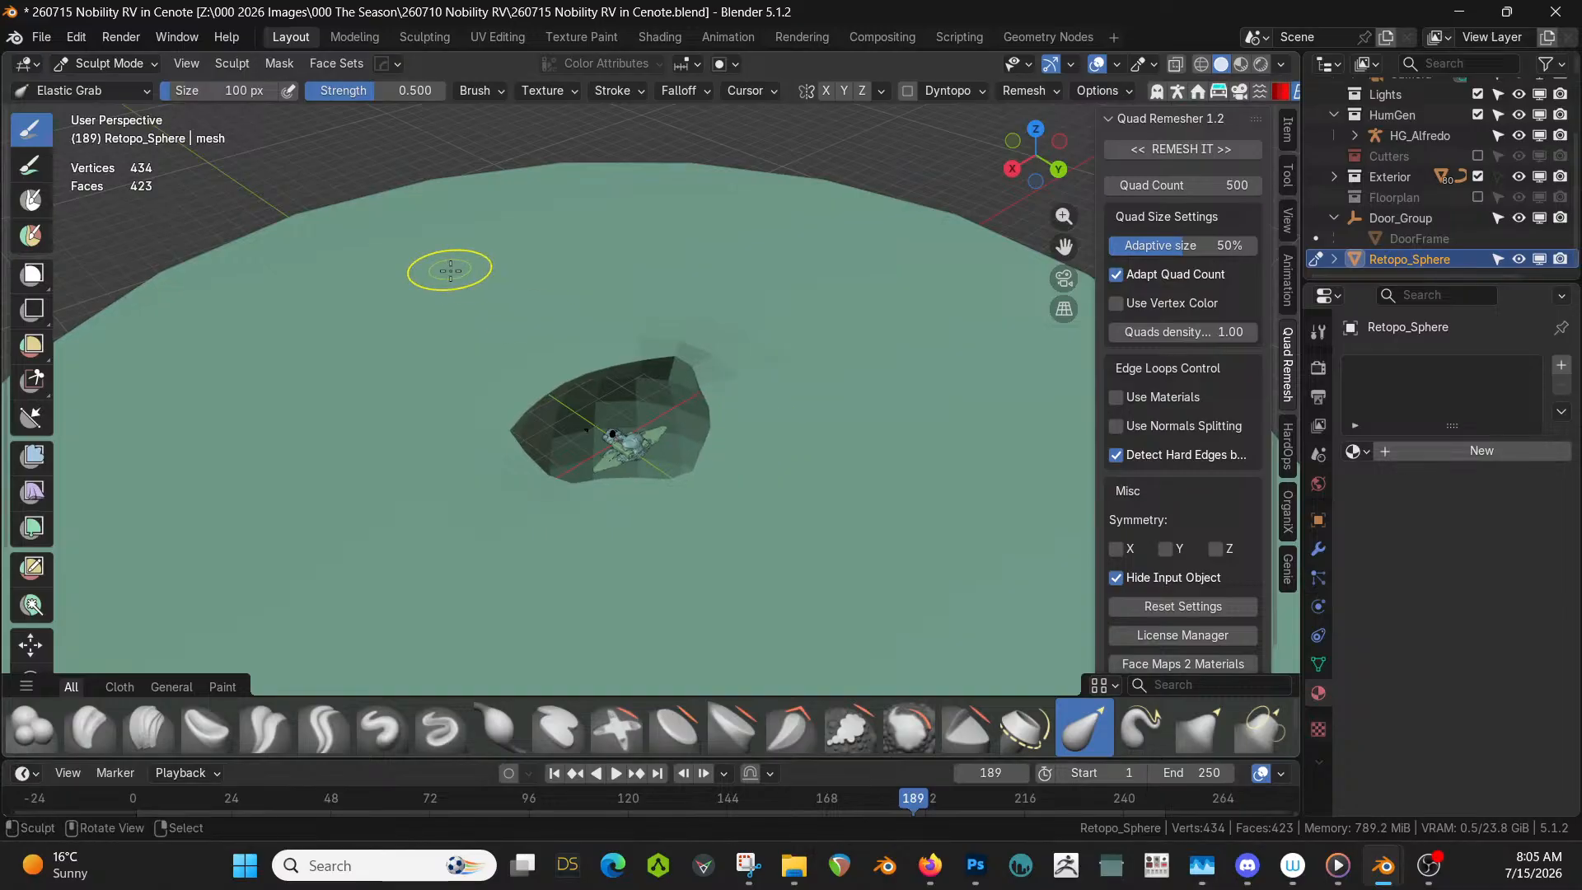
- Enlarge the Elastic Grab brush to about 227 px and push and pull the ground disc into broad uneven terrain
key("bracketright")
key("bracketright")
key("bracketright")
key("bracketright")
key("bracketright")
left_click_drag(415, 277, 414, 277)
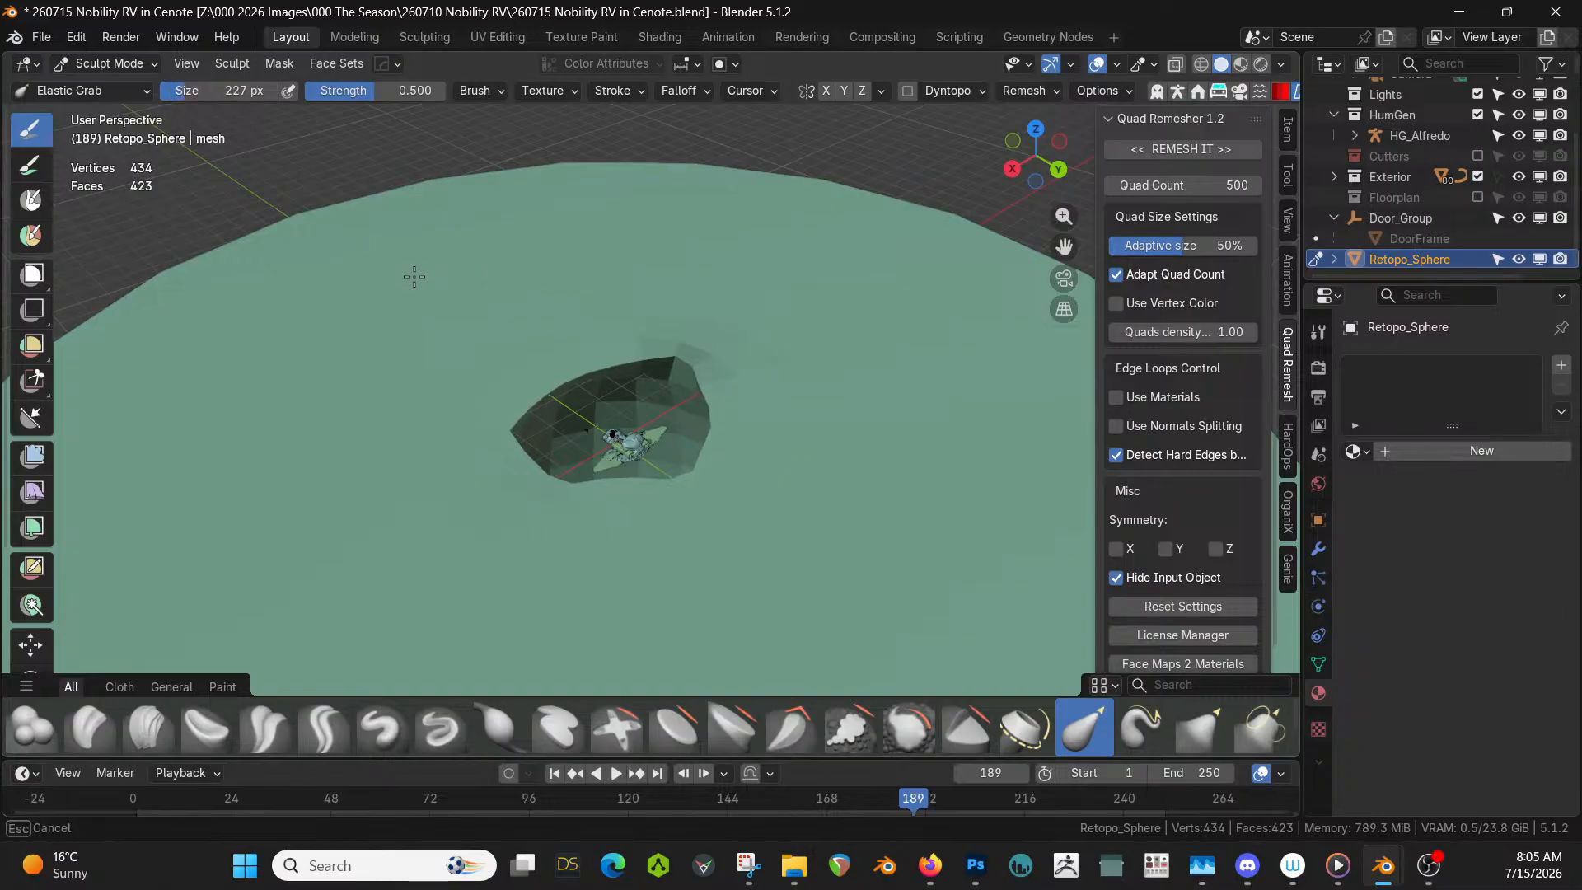
left_click_drag(405, 158, 404, 157)
scroll(812, 299, "down", 3)
left_click_drag(950, 376, 951, 452)
left_click_drag(439, 569, 439, 569)
left_click_drag(431, 458, 434, 458)
middle_click_drag(433, 459, 322, 405)
left_click_drag(888, 429, 813, 401)
left_click_drag(515, 475, 488, 382)
- Reduce the brush to about 118 px and sculpt smaller rises and dips across the ground disc
key("f")
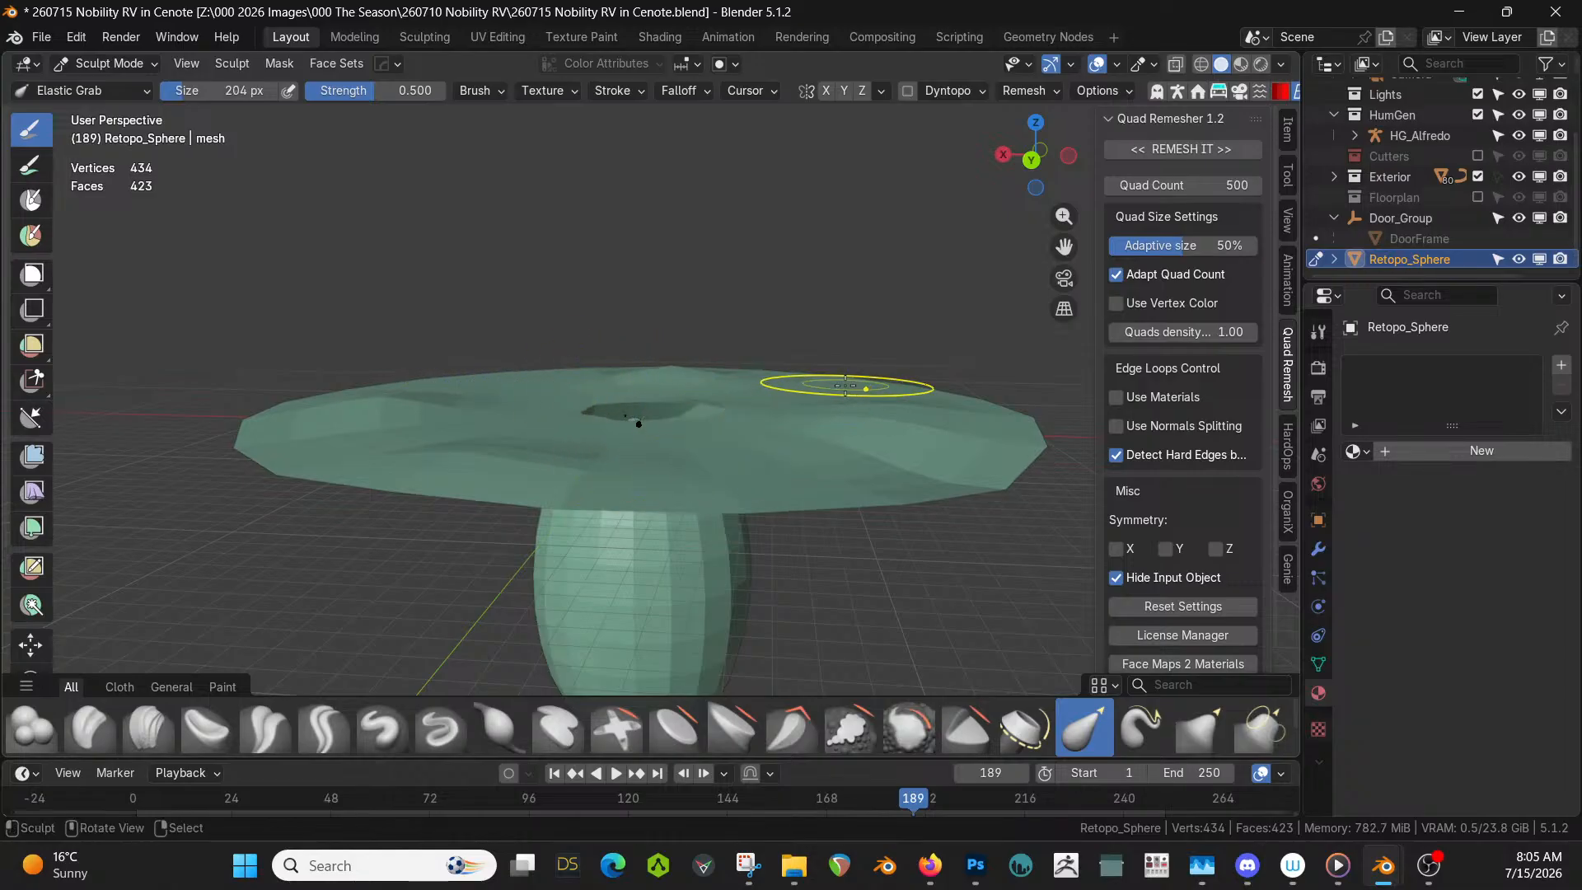
left_click(811, 373)
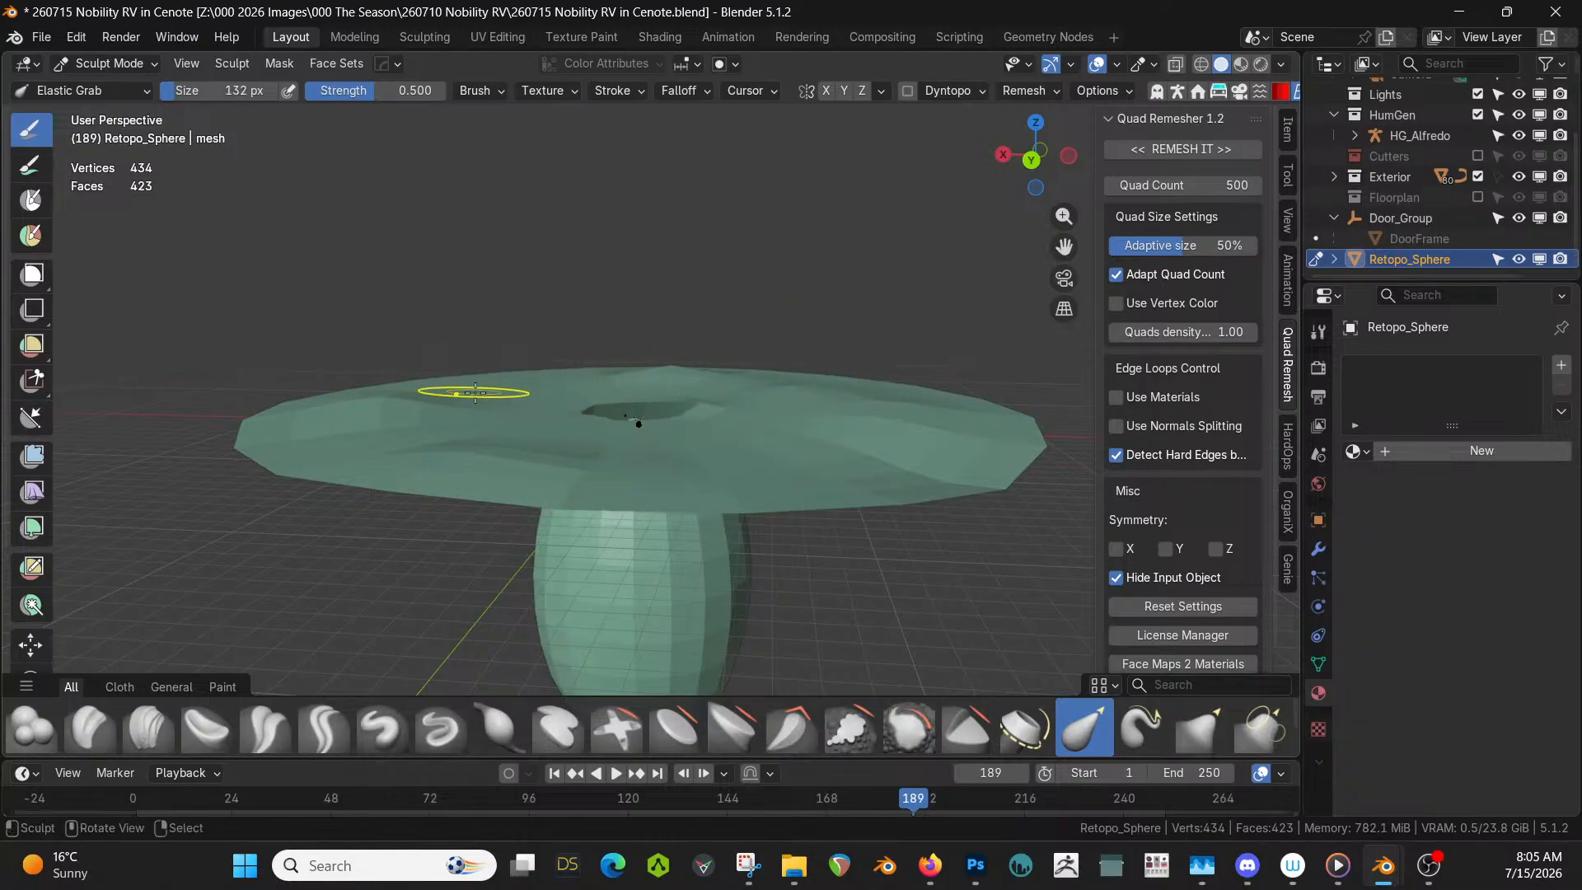
left_click_drag(487, 385, 462, 434)
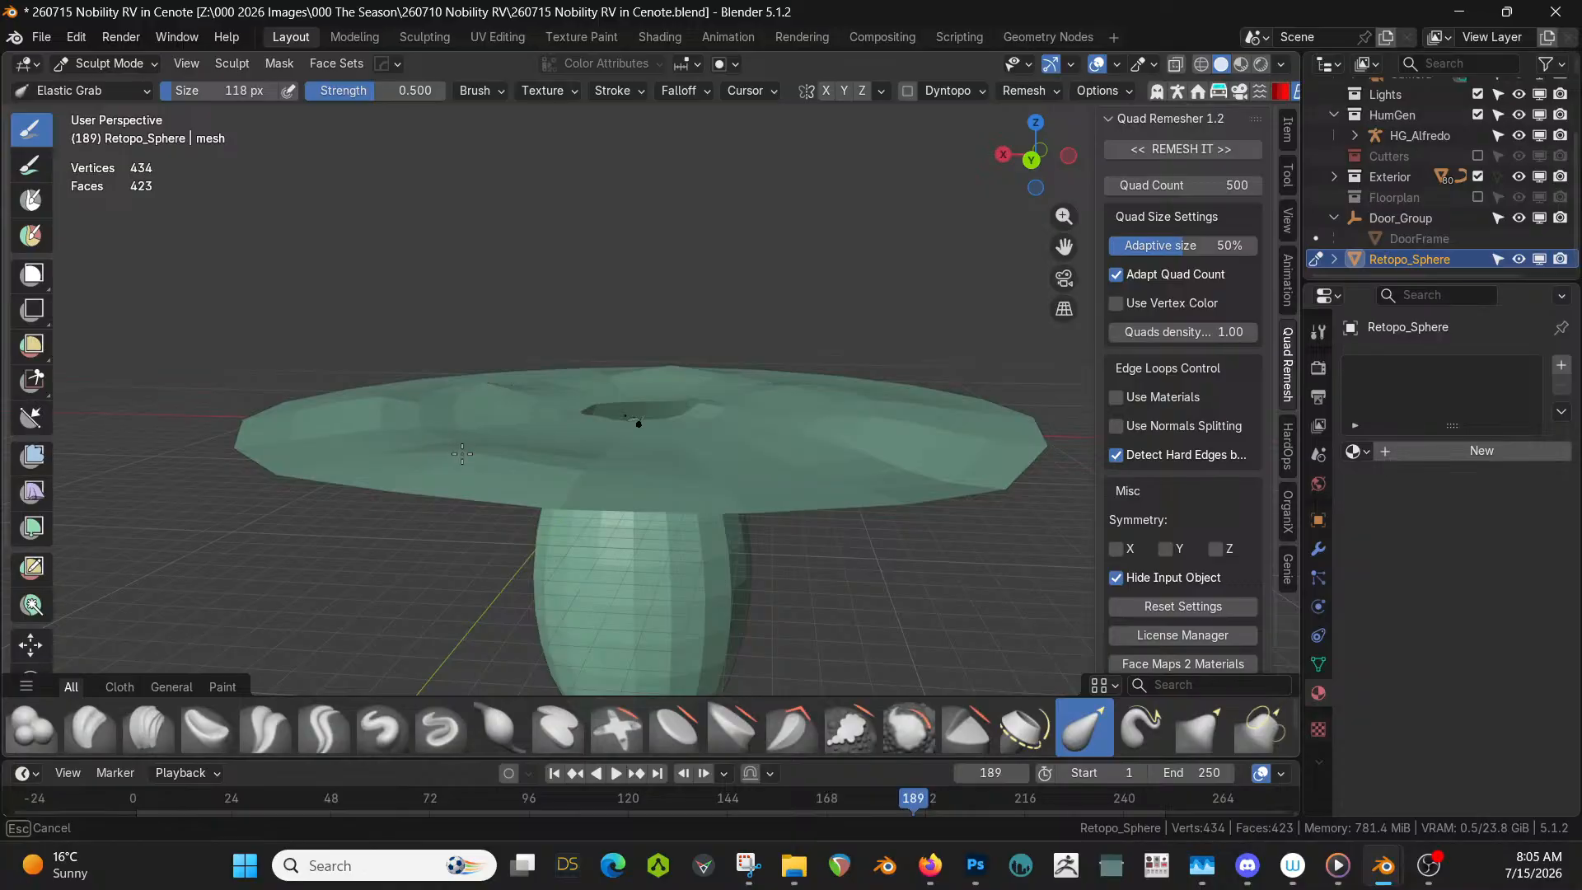
left_click_drag(746, 469, 763, 391)
left_click_drag(873, 447, 893, 495)
mouse_move(893, 494)
middle_mouse_down()
mouse_move(745, 529)
mouse_move(907, 487)
mouse_move(940, 525)
middle_mouse_up()
left_click_drag(970, 519, 966, 513)
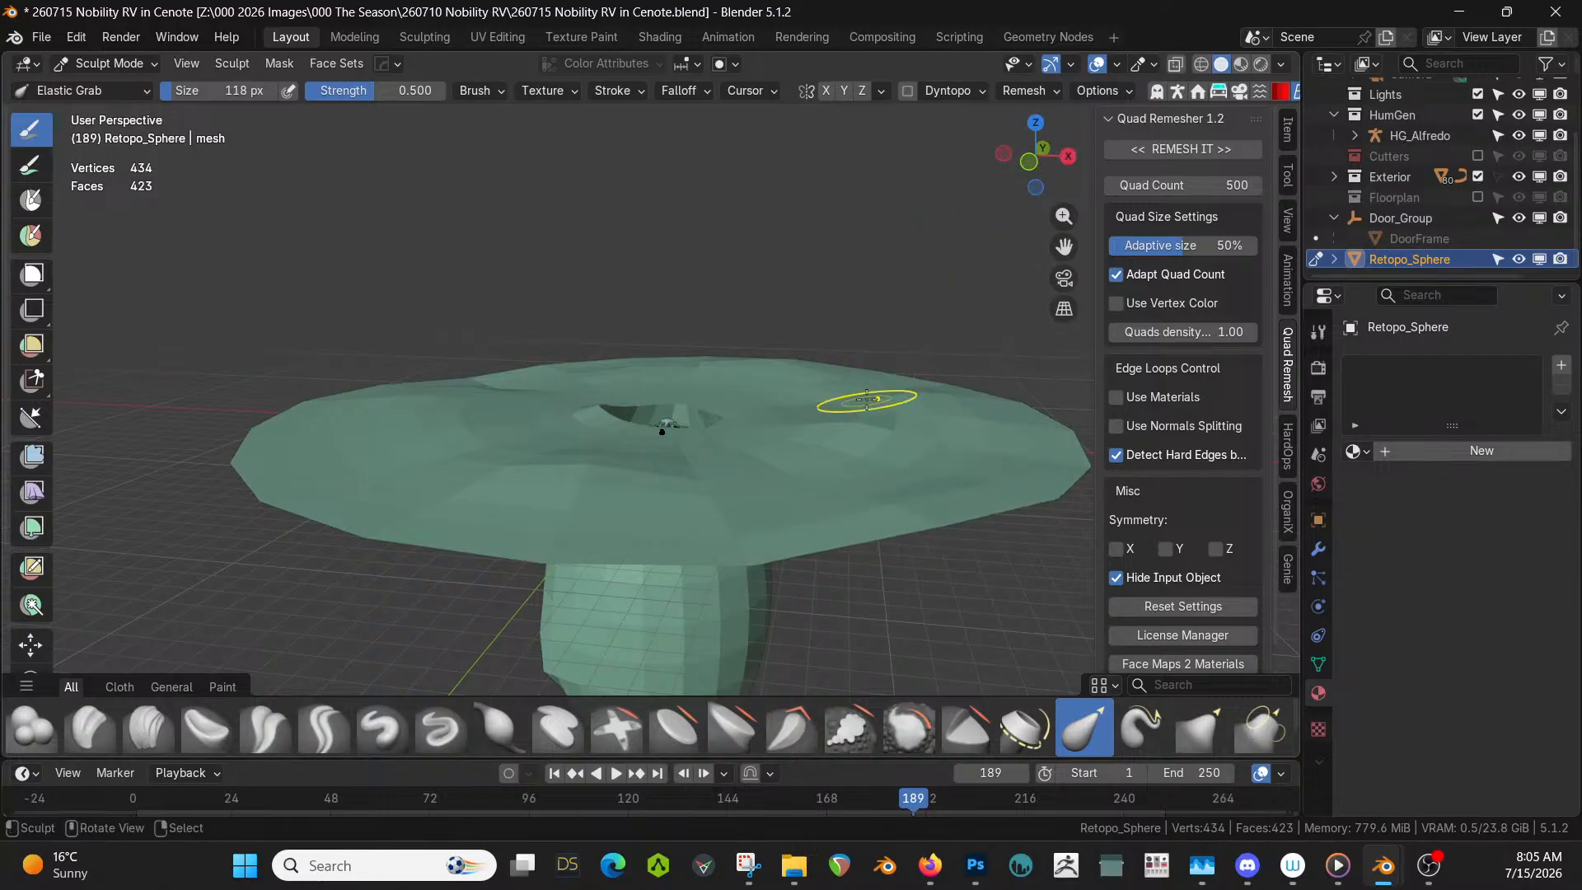
- Sculpt irregular bulges and dents into the wall of the underground chamber with the 118 px brush
middle_click_drag(867, 400, 925, 352)
middle_click_drag(742, 477, 706, 371)
mouse_move(707, 371)
left_mouse_down()
mouse_move(886, 410)
mouse_move(726, 462)
left_mouse_up()
left_click_drag(562, 418, 441, 452)
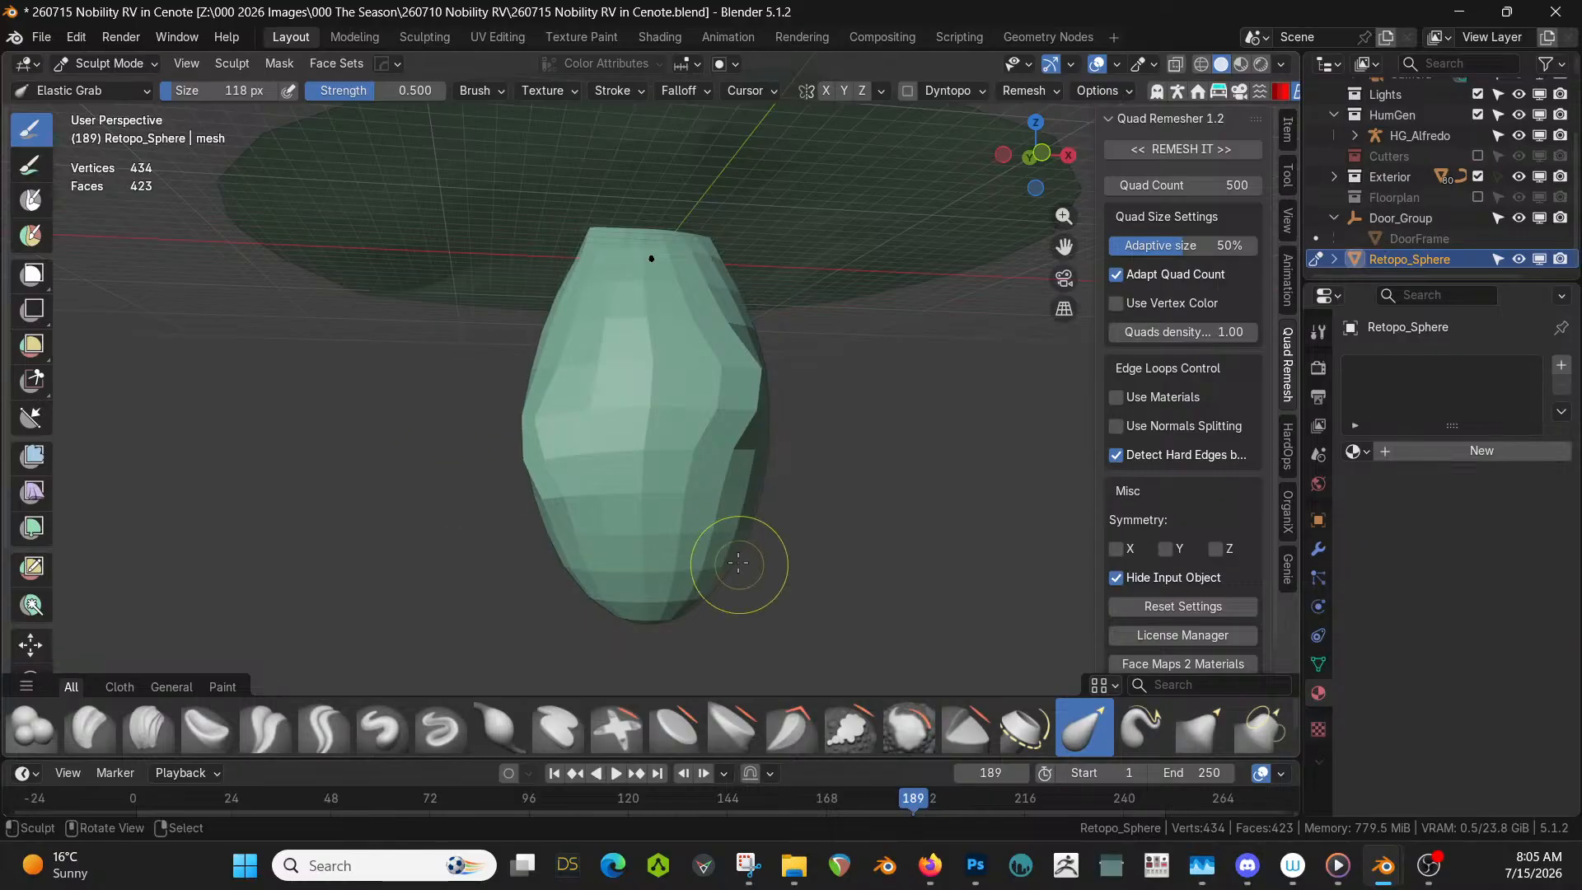
left_click_drag(717, 528, 898, 606)
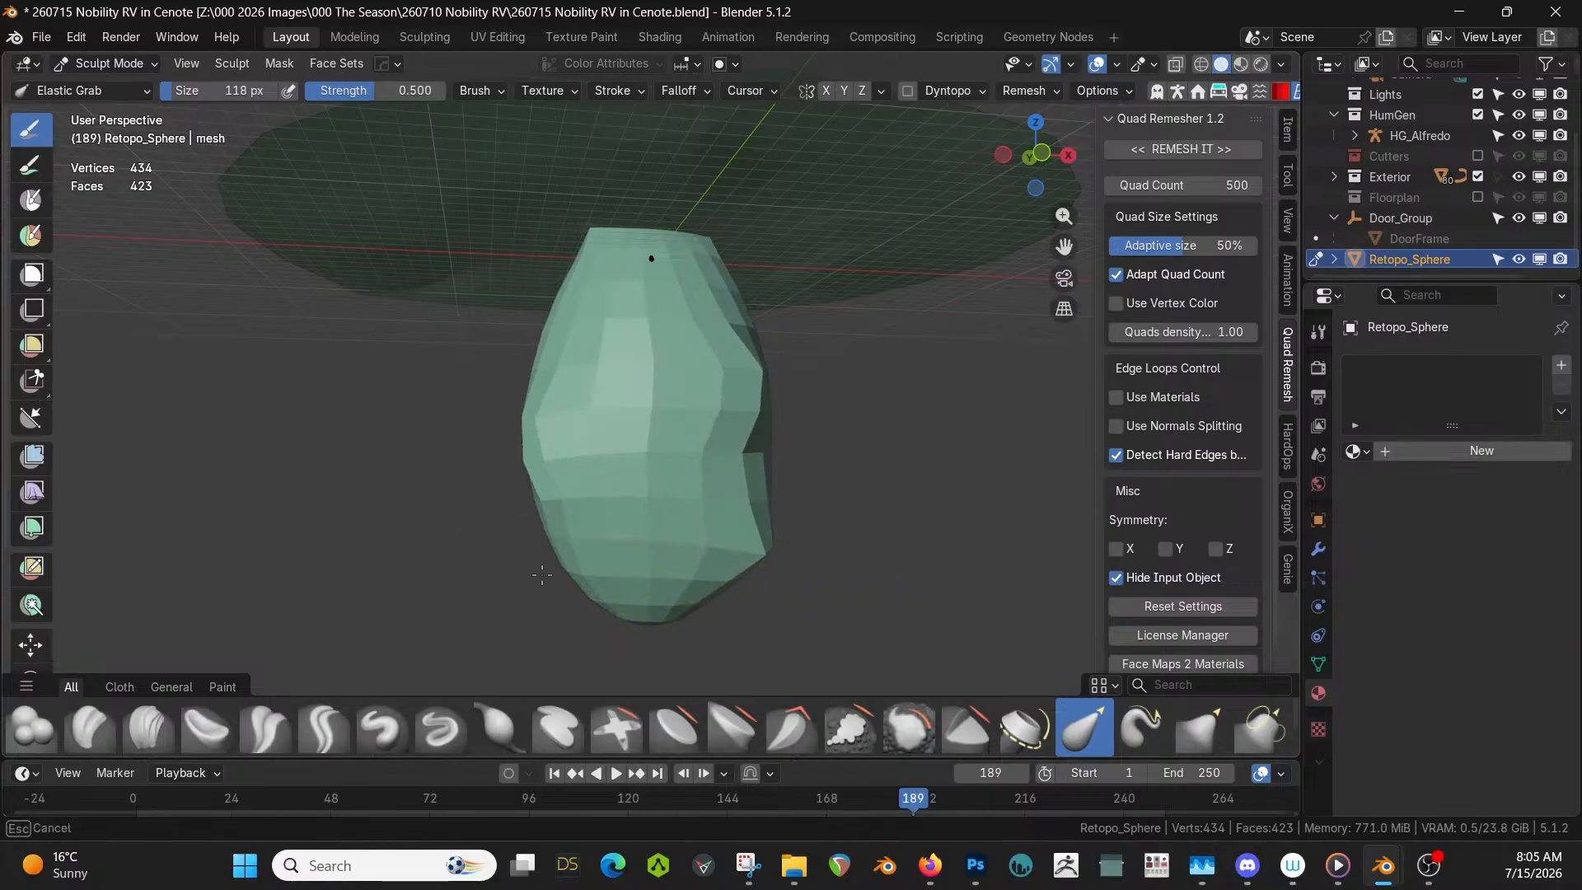
middle_click_drag(476, 583, 811, 550)
left_click_drag(647, 470, 532, 508)
- Enlarge the brush to 178 px and pull broader bulges out of the chamber wall from several sides
key("bracketright")
key("bracketright")
key("bracketright")
left_click_drag(599, 431, 540, 431)
middle_click_drag(870, 451, 633, 438)
left_click_drag(633, 438, 522, 512)
left_click_drag(548, 448, 601, 296)
middle_click_drag(820, 513, 989, 494)
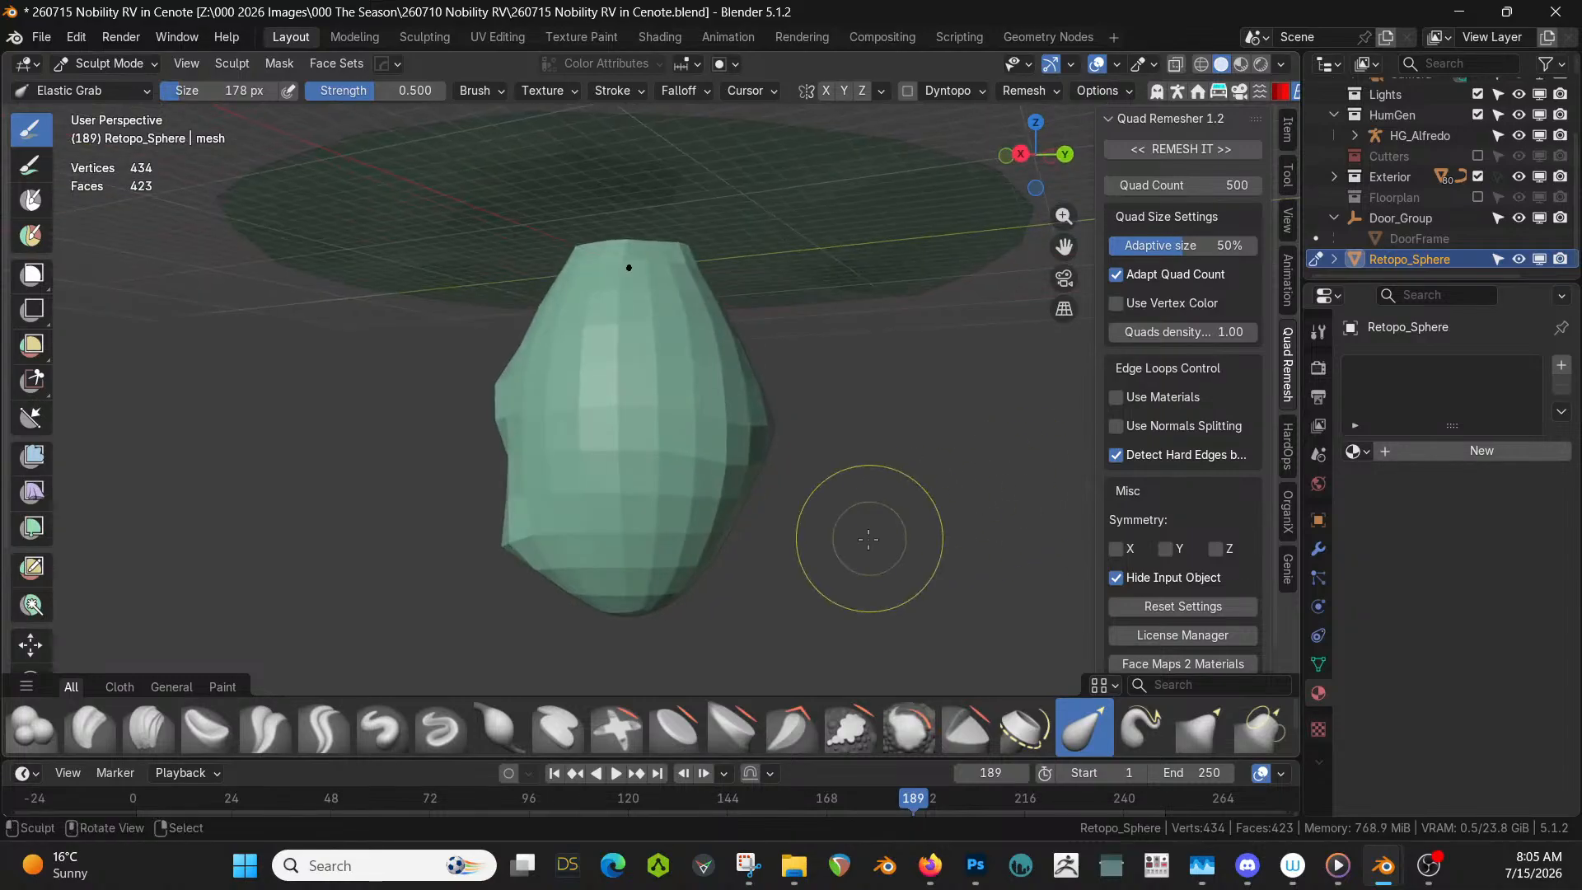
left_click_drag(709, 535, 854, 644)
middle_click_drag(855, 644, 981, 692)
left_click_drag(611, 328, 554, 292)
- Reduce the brush to 129 px and reshape the ground beside the rim of the cenote opening
middle_click_drag(518, 290, 561, 340)
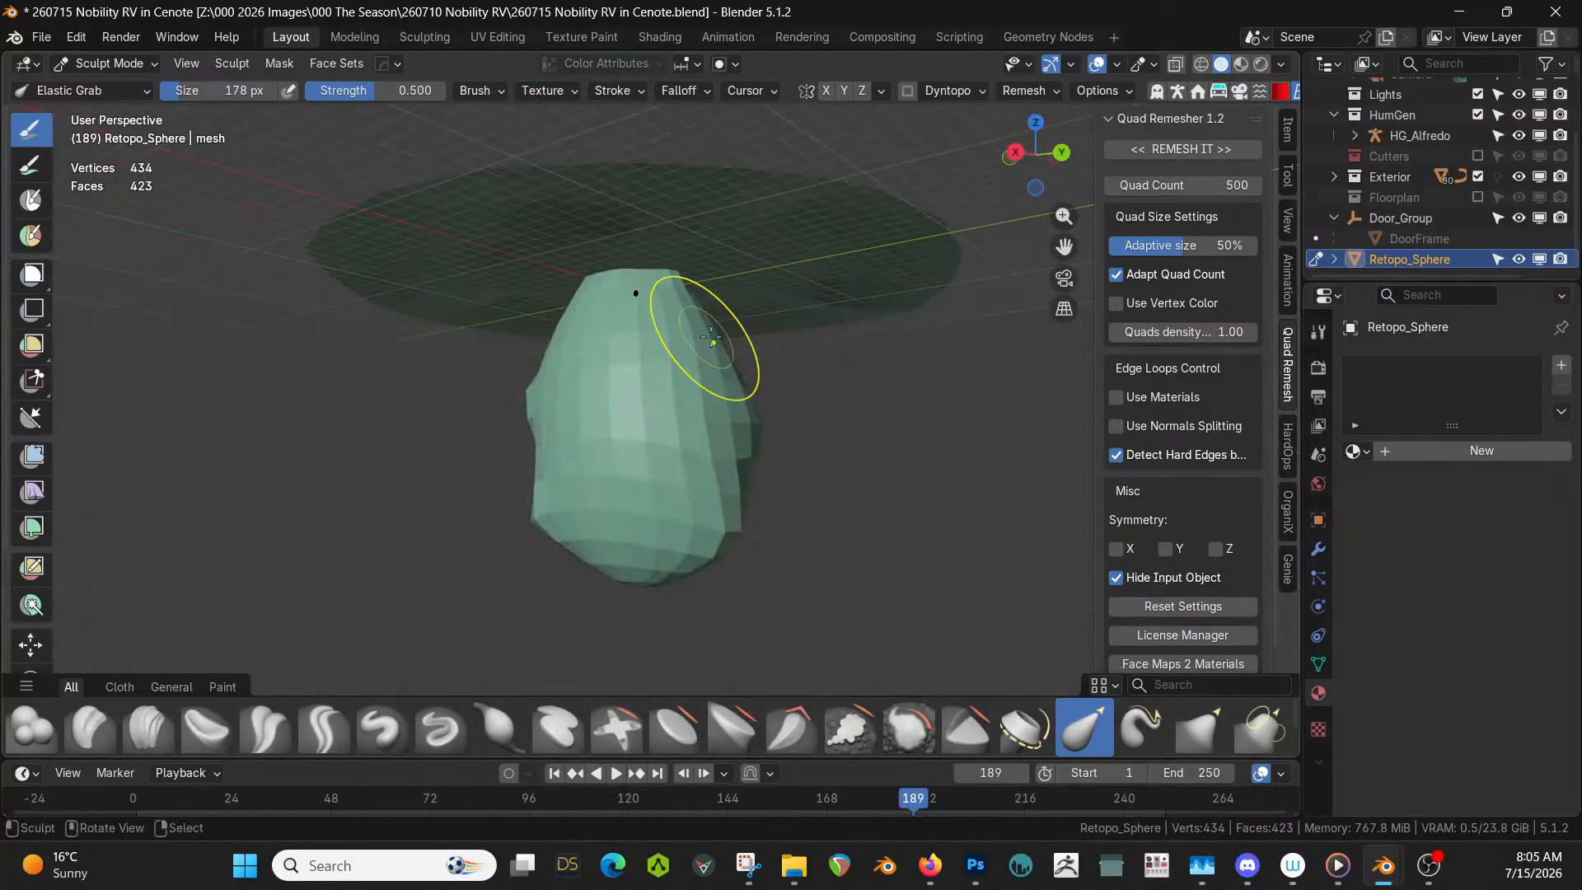
scroll(670, 388, "up", 2)
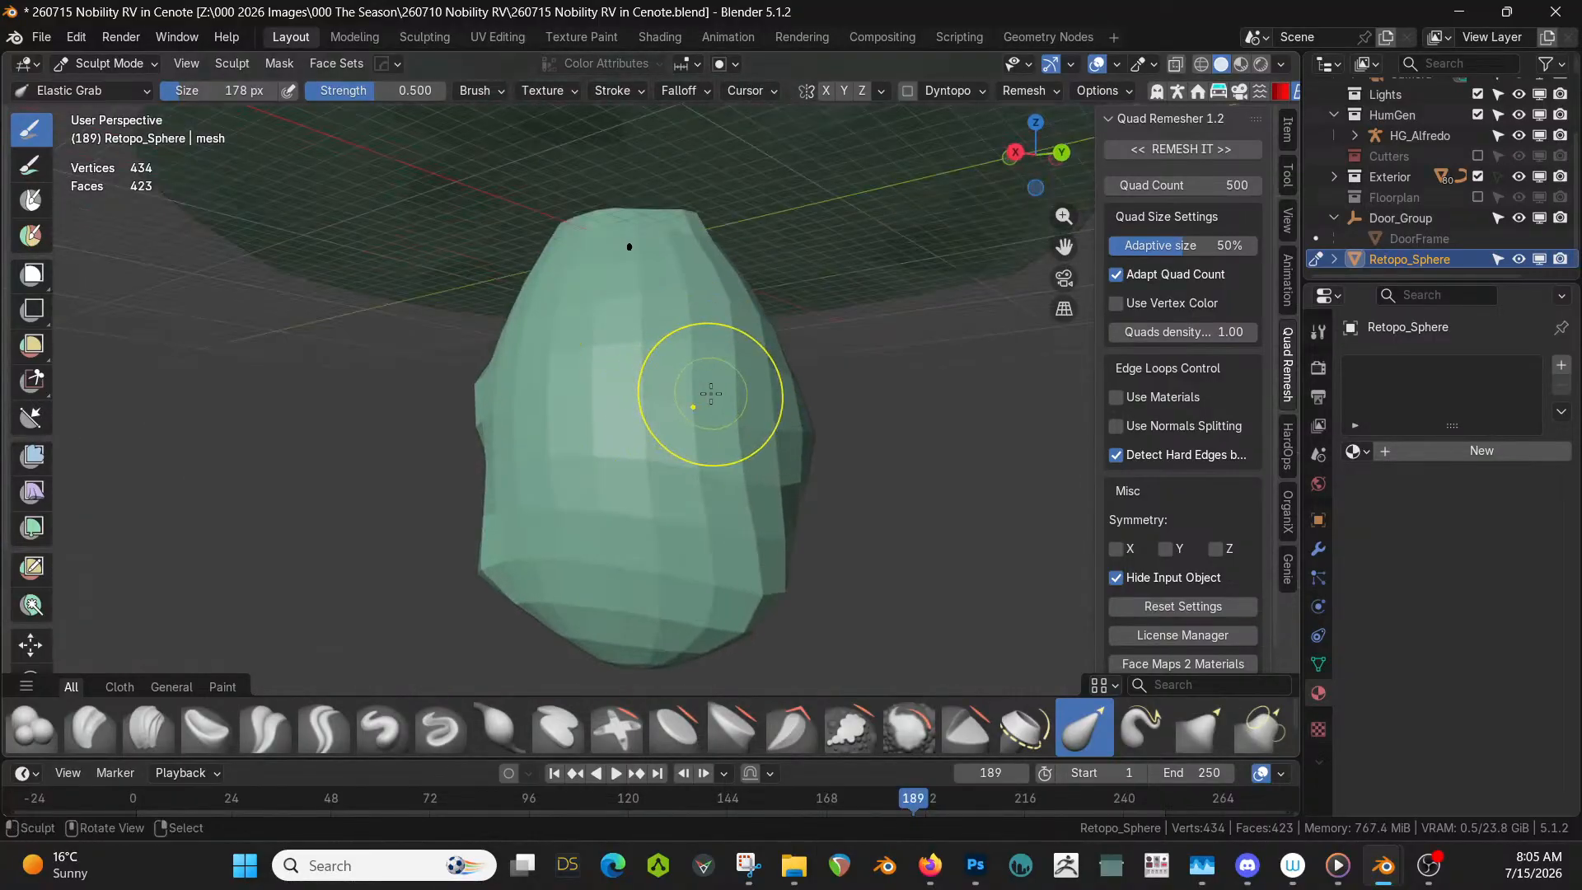
middle_click_drag(680, 357, 856, 423)
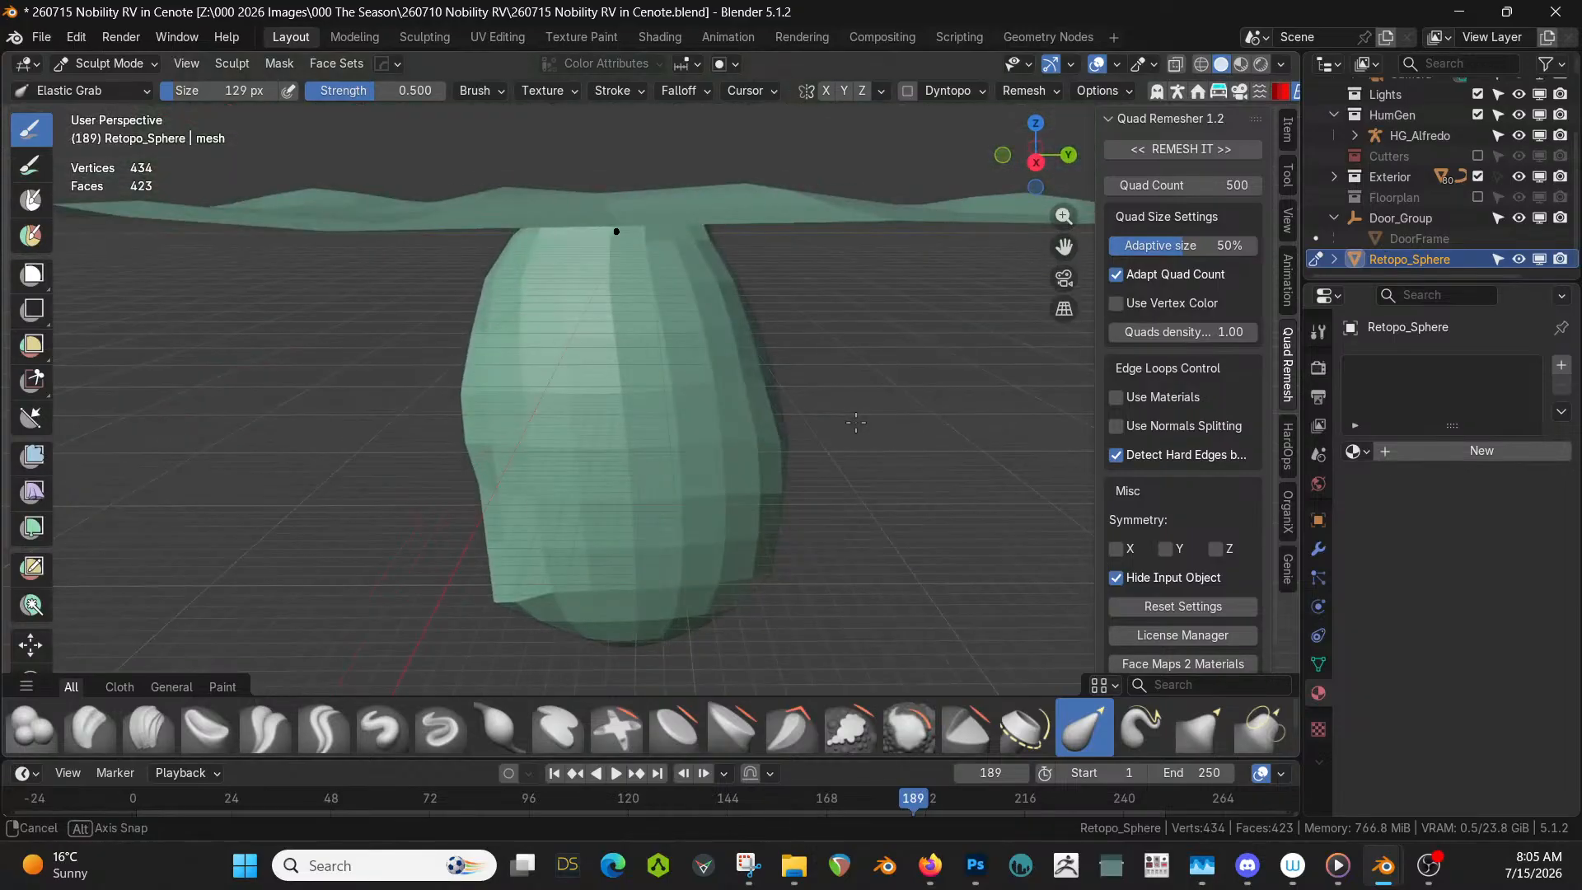
middle_click_drag(668, 410, 986, 551)
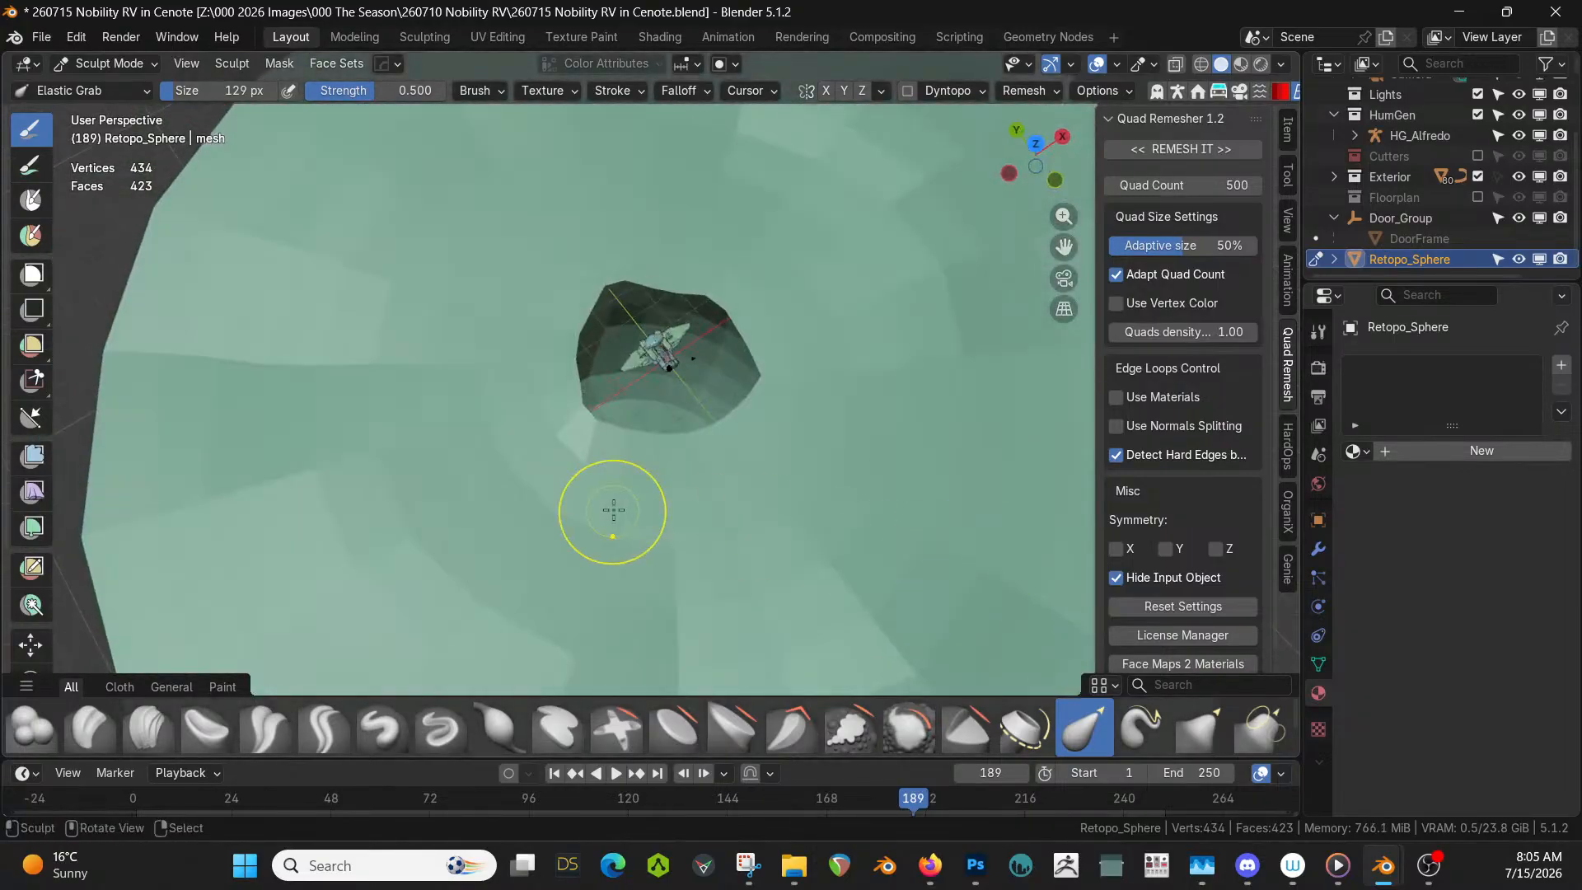
scroll(613, 513, "up", 4)
mouse_move(632, 527)
middle_mouse_down()
mouse_move(609, 325)
mouse_move(654, 473)
mouse_move(1009, 603)
middle_mouse_up()
left_click_drag(696, 455, 725, 569)
- Adjust the smooth side of the chamber wall by grabbing its middle and lower edge with the 129 px brush
scroll(803, 663, "down", 3)
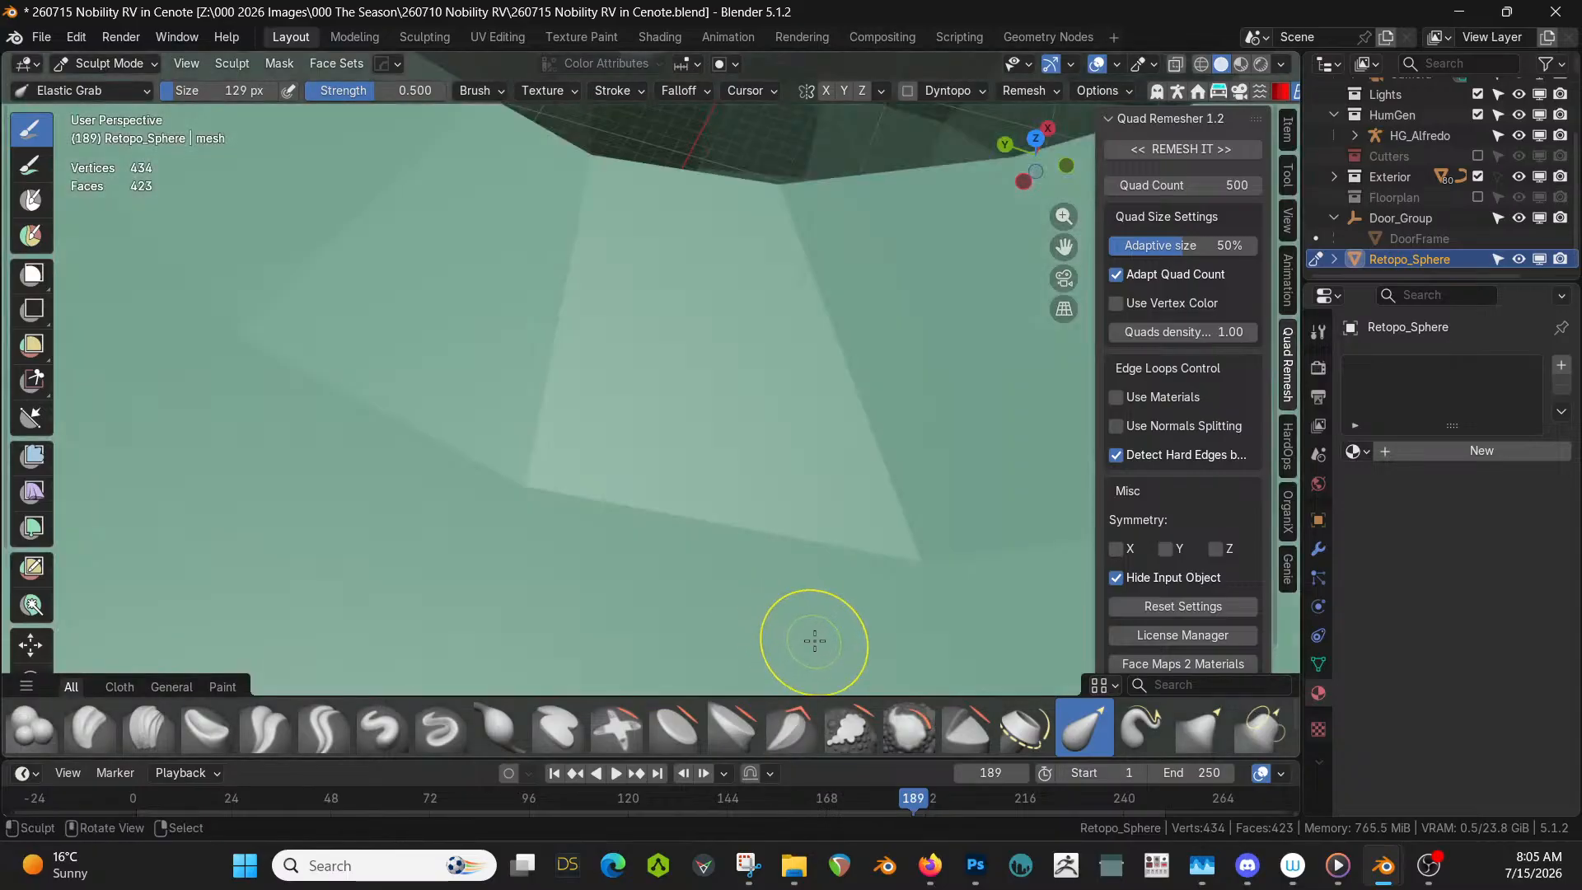
middle_click_drag(812, 643, 951, 668)
scroll(750, 534, "down", 5)
middle_click_drag(750, 534, 825, 401)
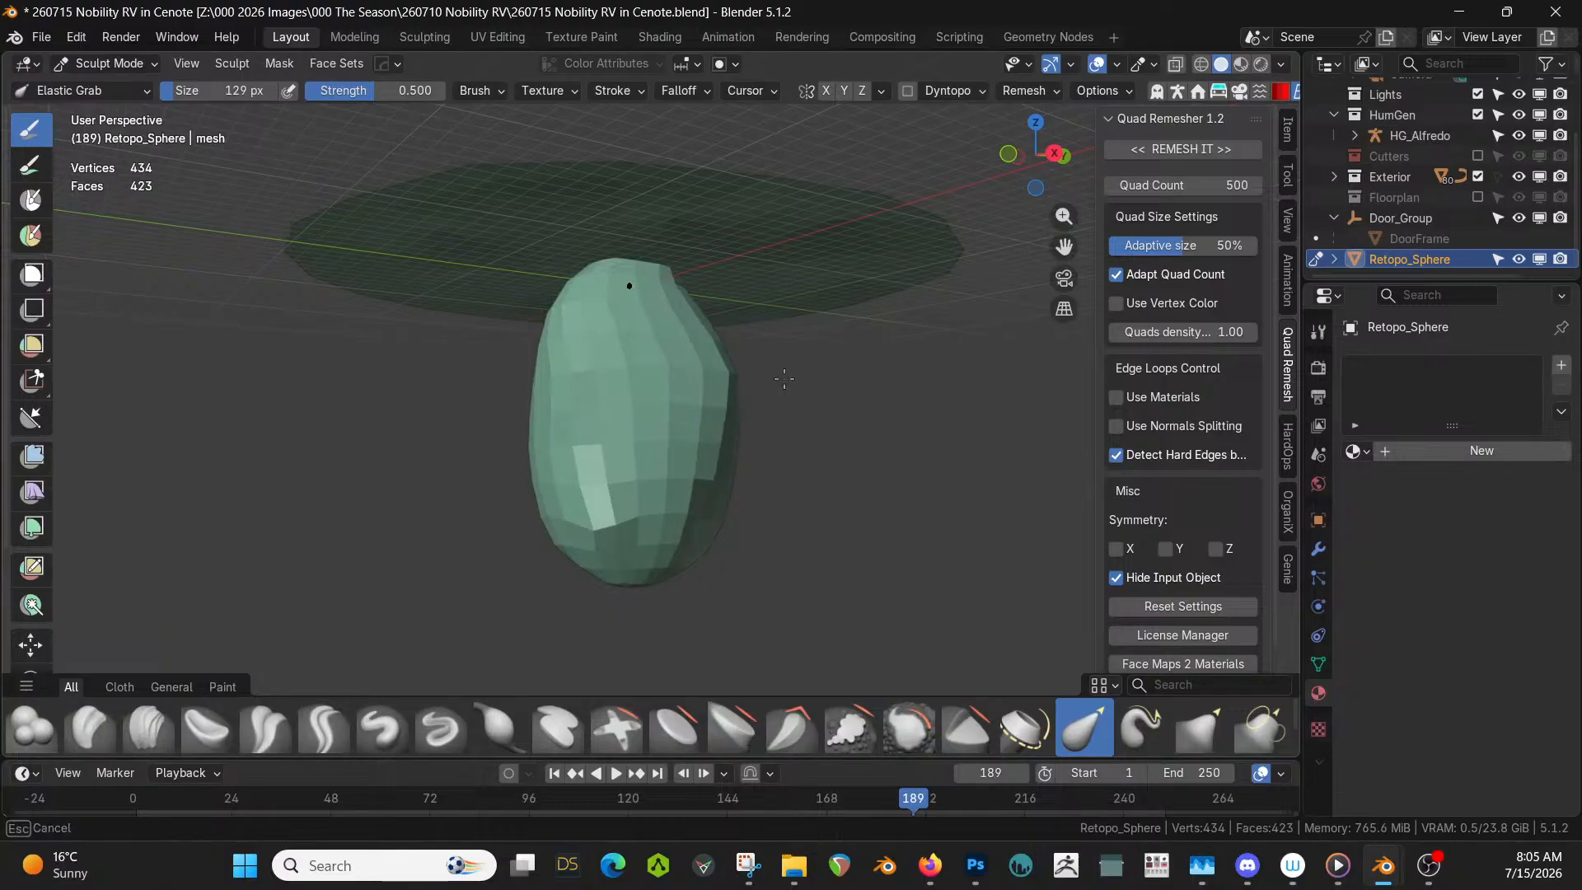
left_click_drag(538, 408, 565, 410)
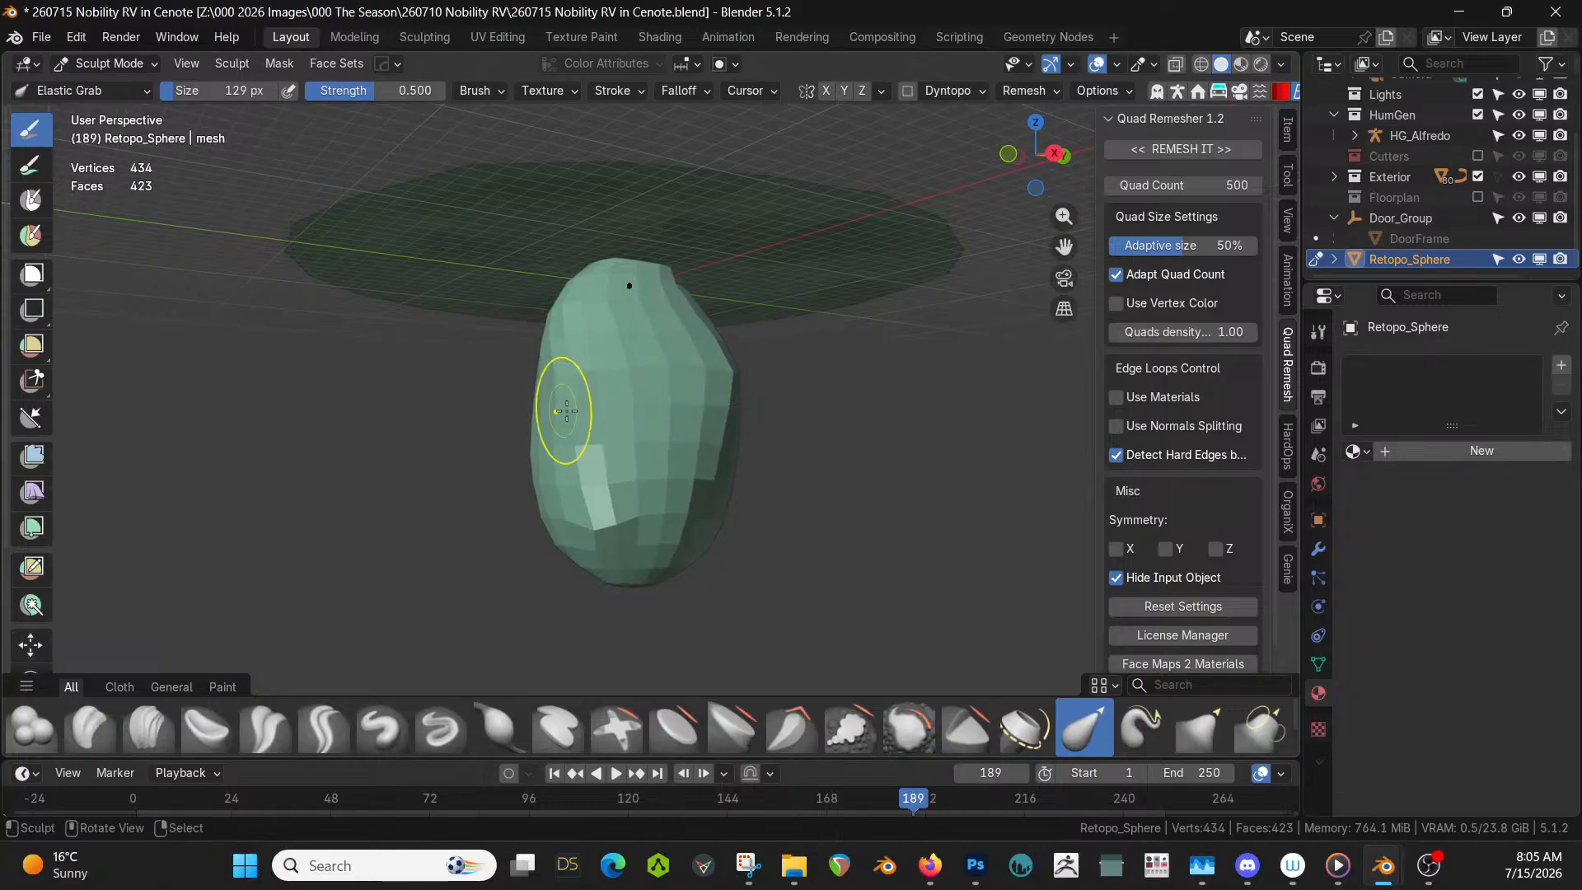
left_click_drag(550, 500, 445, 504)
mouse_move(437, 504)
middle_mouse_down()
mouse_move(638, 484)
mouse_move(631, 401)
middle_mouse_up()
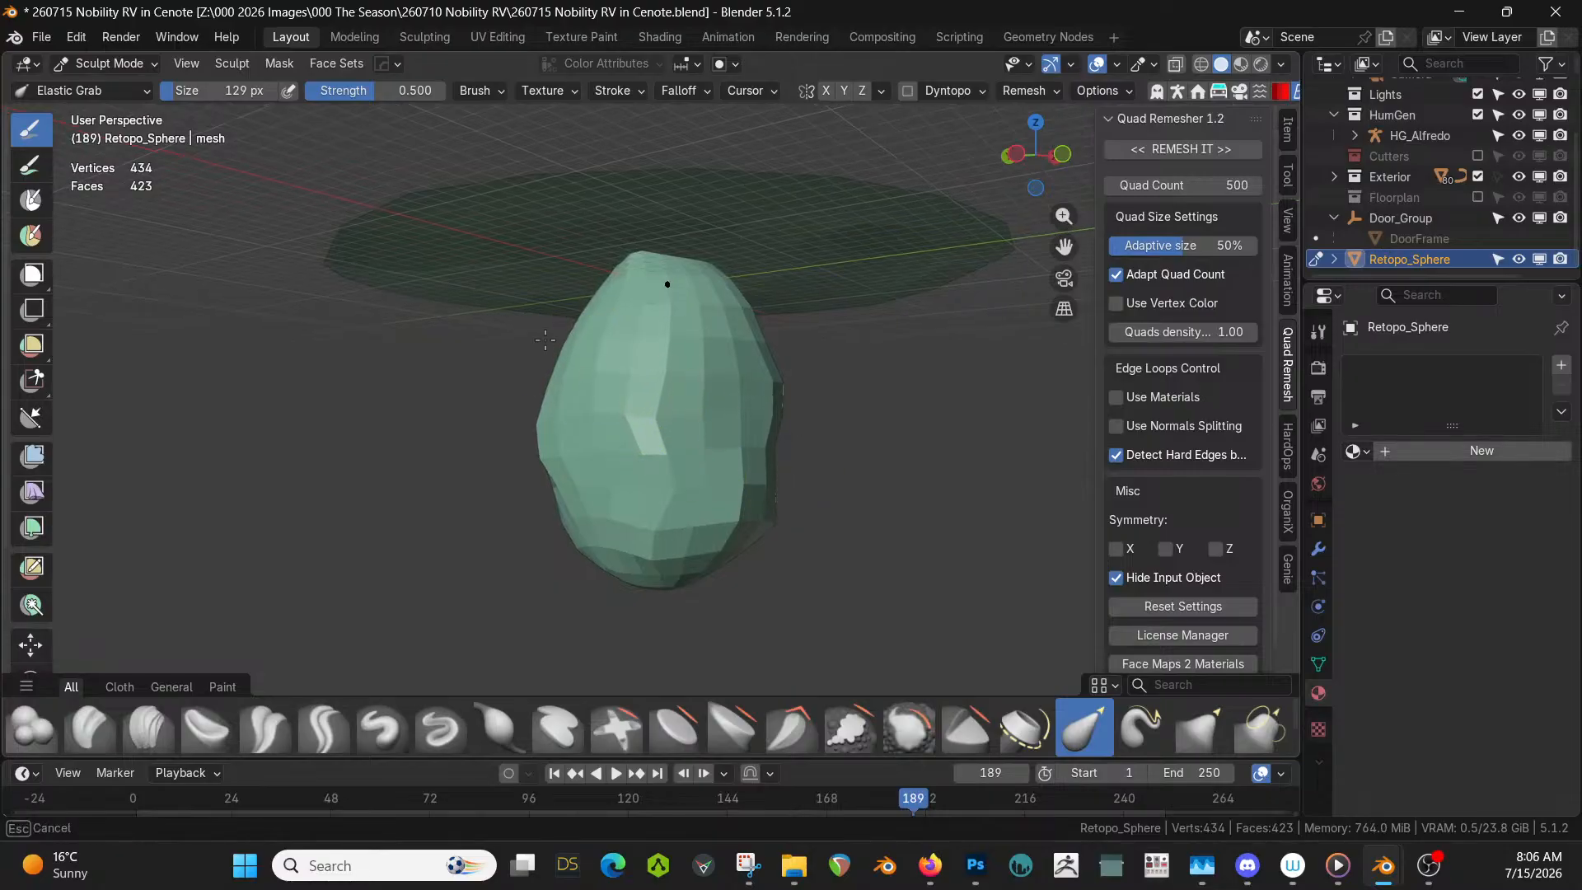
- Reduce the brush to 83 px and pull out the chamber's upper side wall and its bottom tip
middle_click_drag(545, 340, 804, 402)
left_click_drag(765, 396, 838, 393)
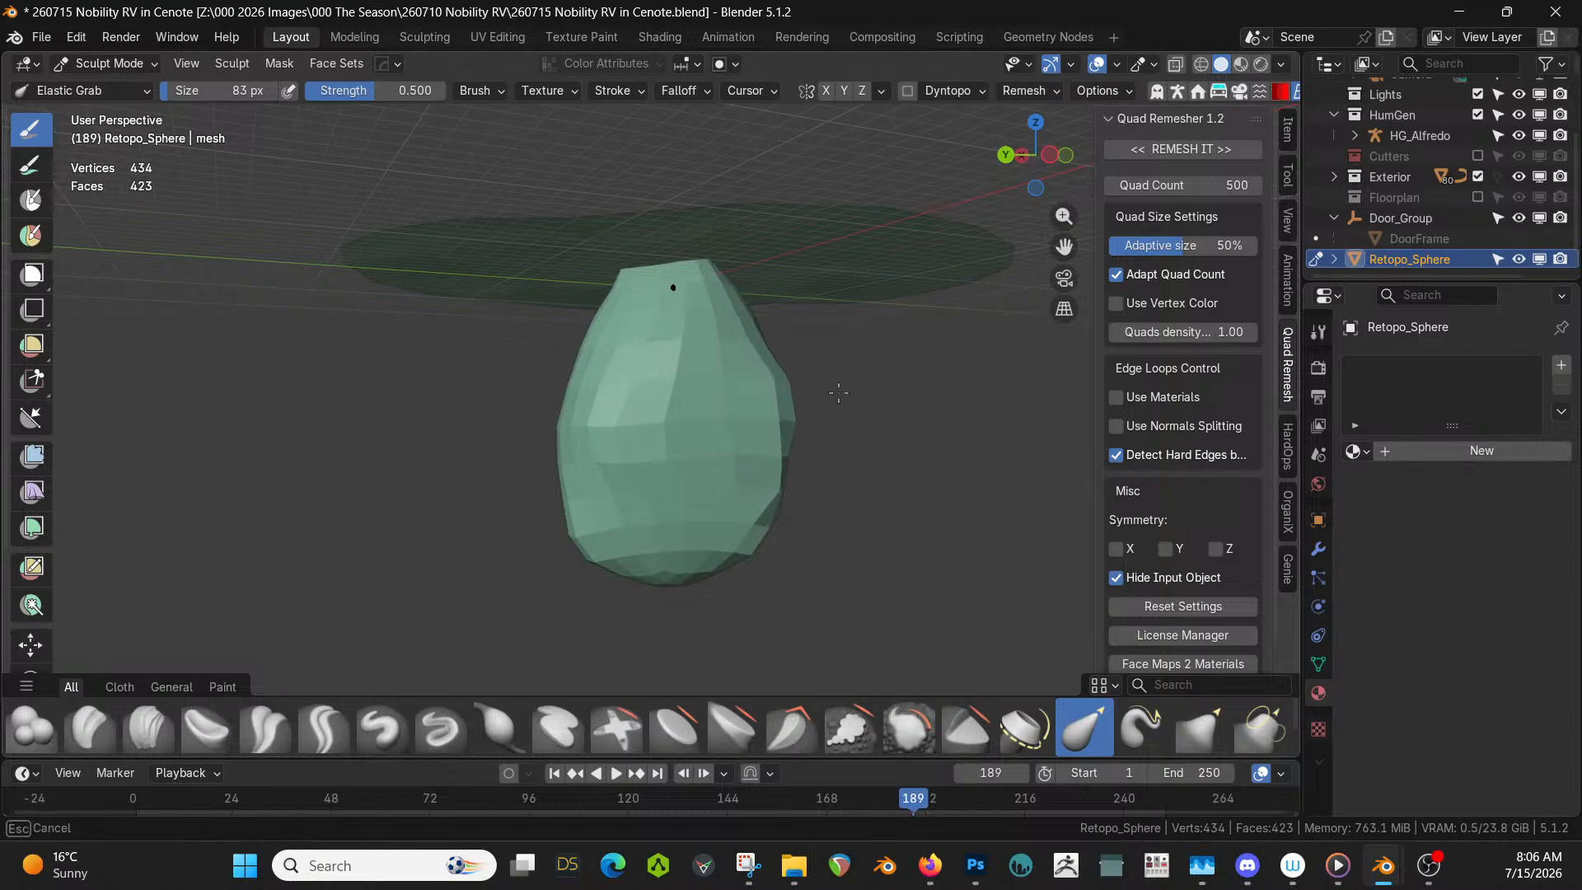
mouse_move(536, 384)
middle_mouse_down()
mouse_move(94, 400)
mouse_move(181, 445)
mouse_move(272, 561)
mouse_move(354, 486)
mouse_move(381, 496)
mouse_move(383, 420)
middle_mouse_up()
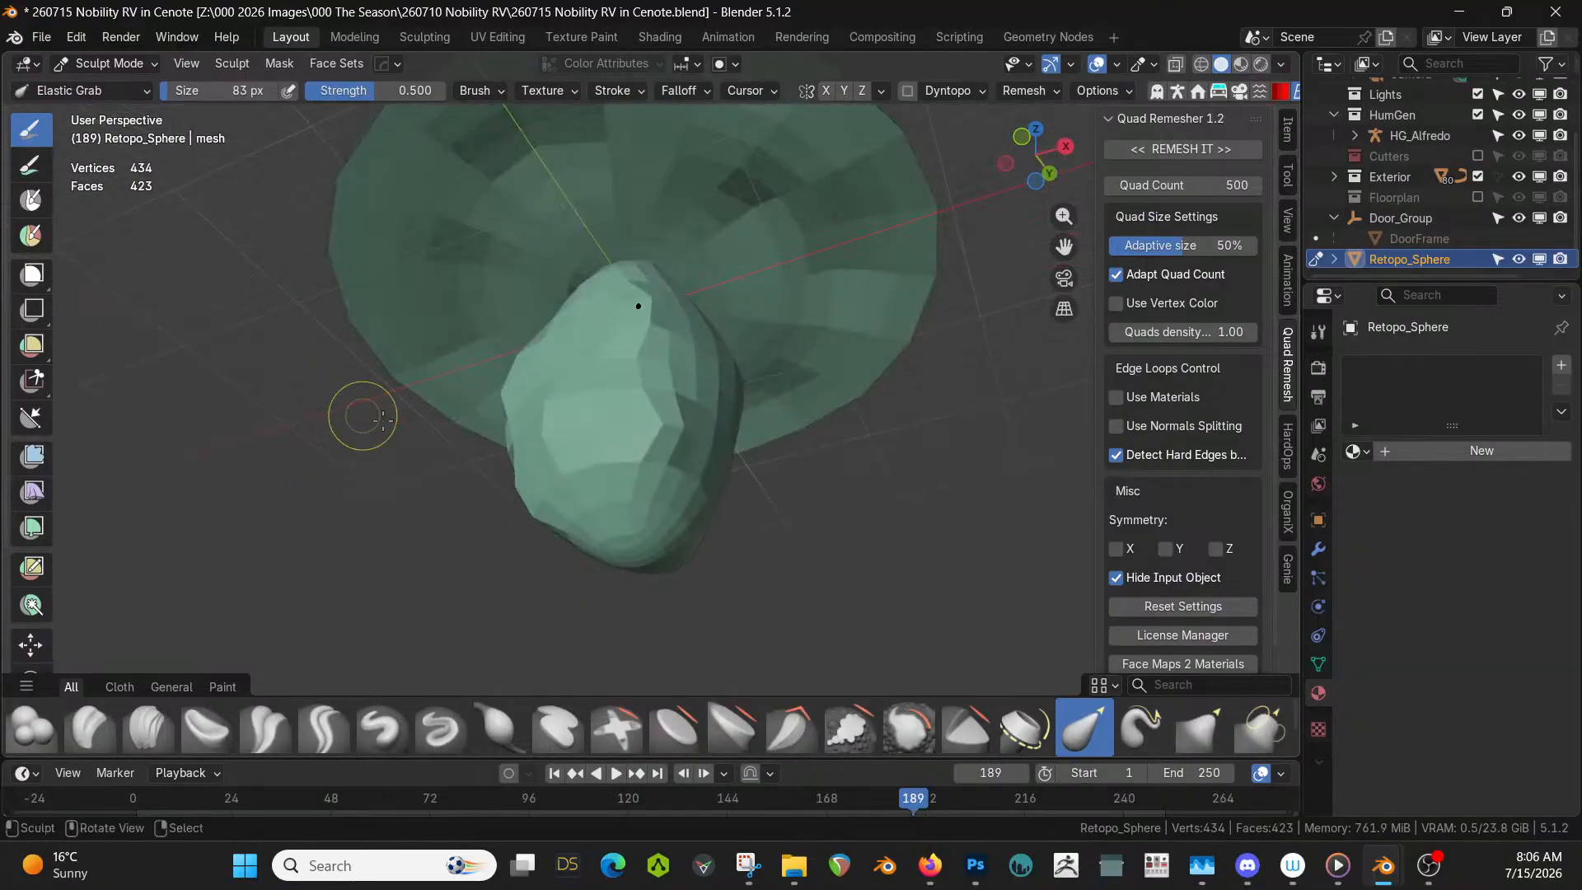
mouse_move(713, 356)
middle_mouse_down()
mouse_move(749, 357)
mouse_move(694, 566)
middle_mouse_up()
left_click_drag(653, 580, 671, 626)
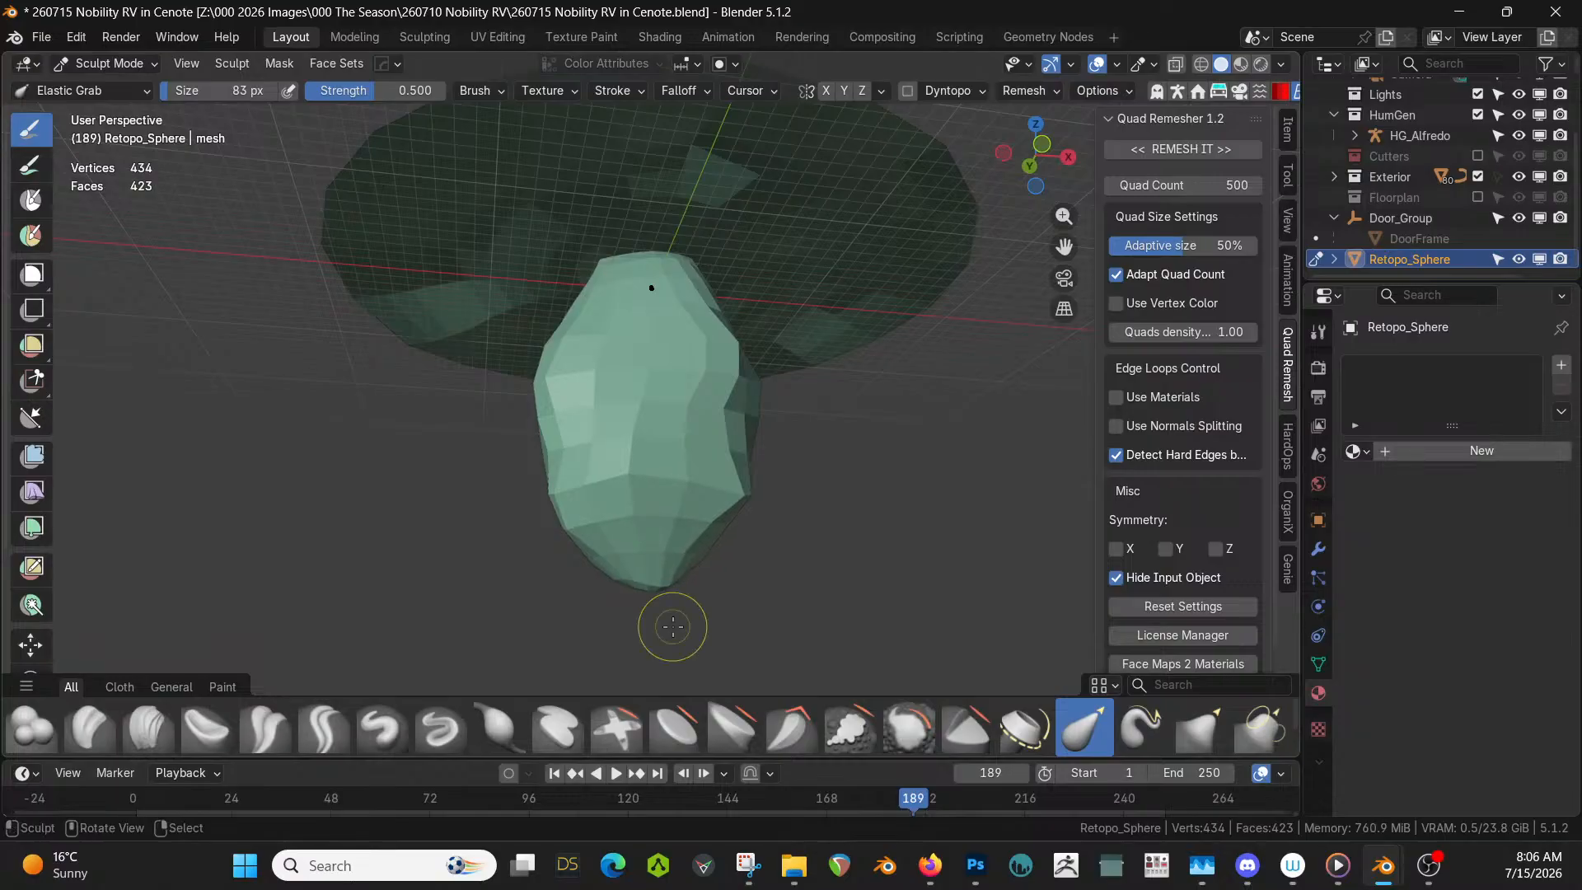
middle_click_drag(705, 463, 824, 647)
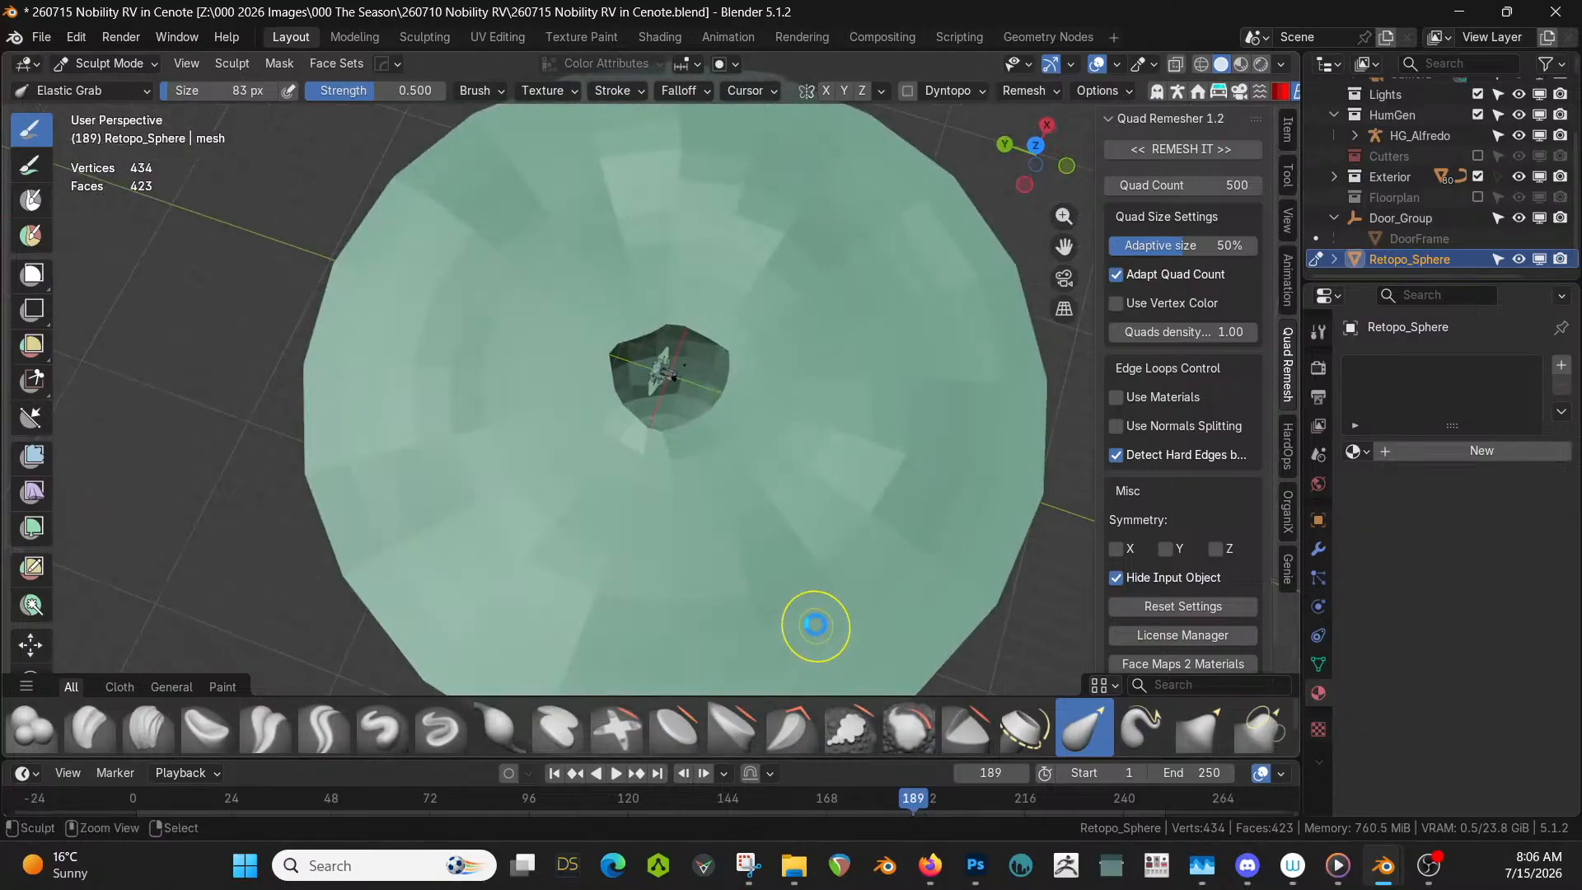
- Save the file and return the cenote mesh to Object Mode
key("ctrl+s")
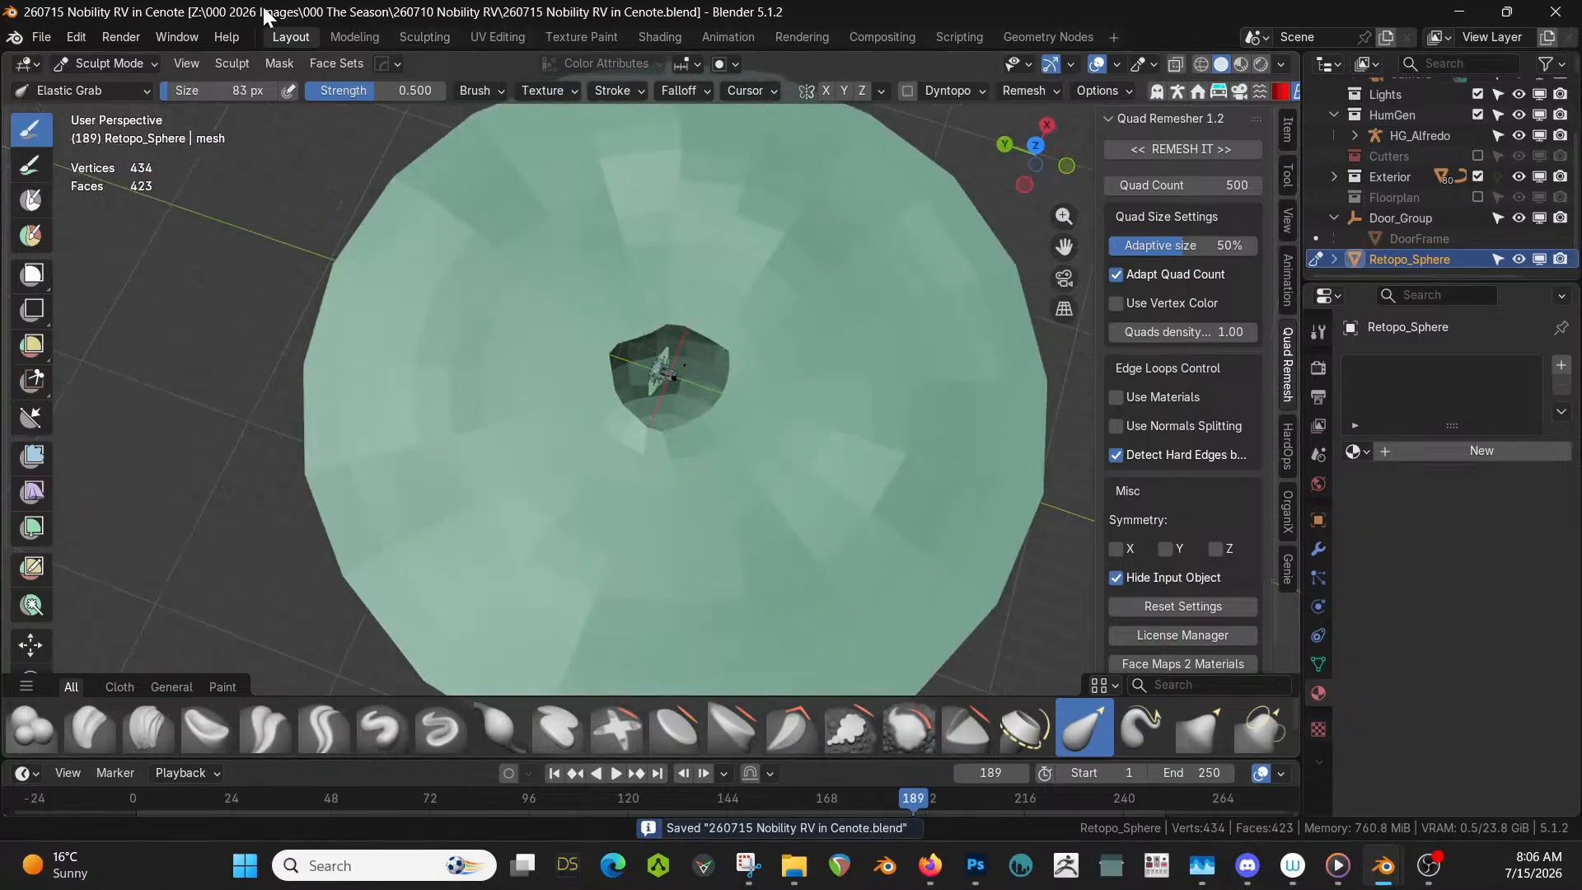
left_click(117, 67)
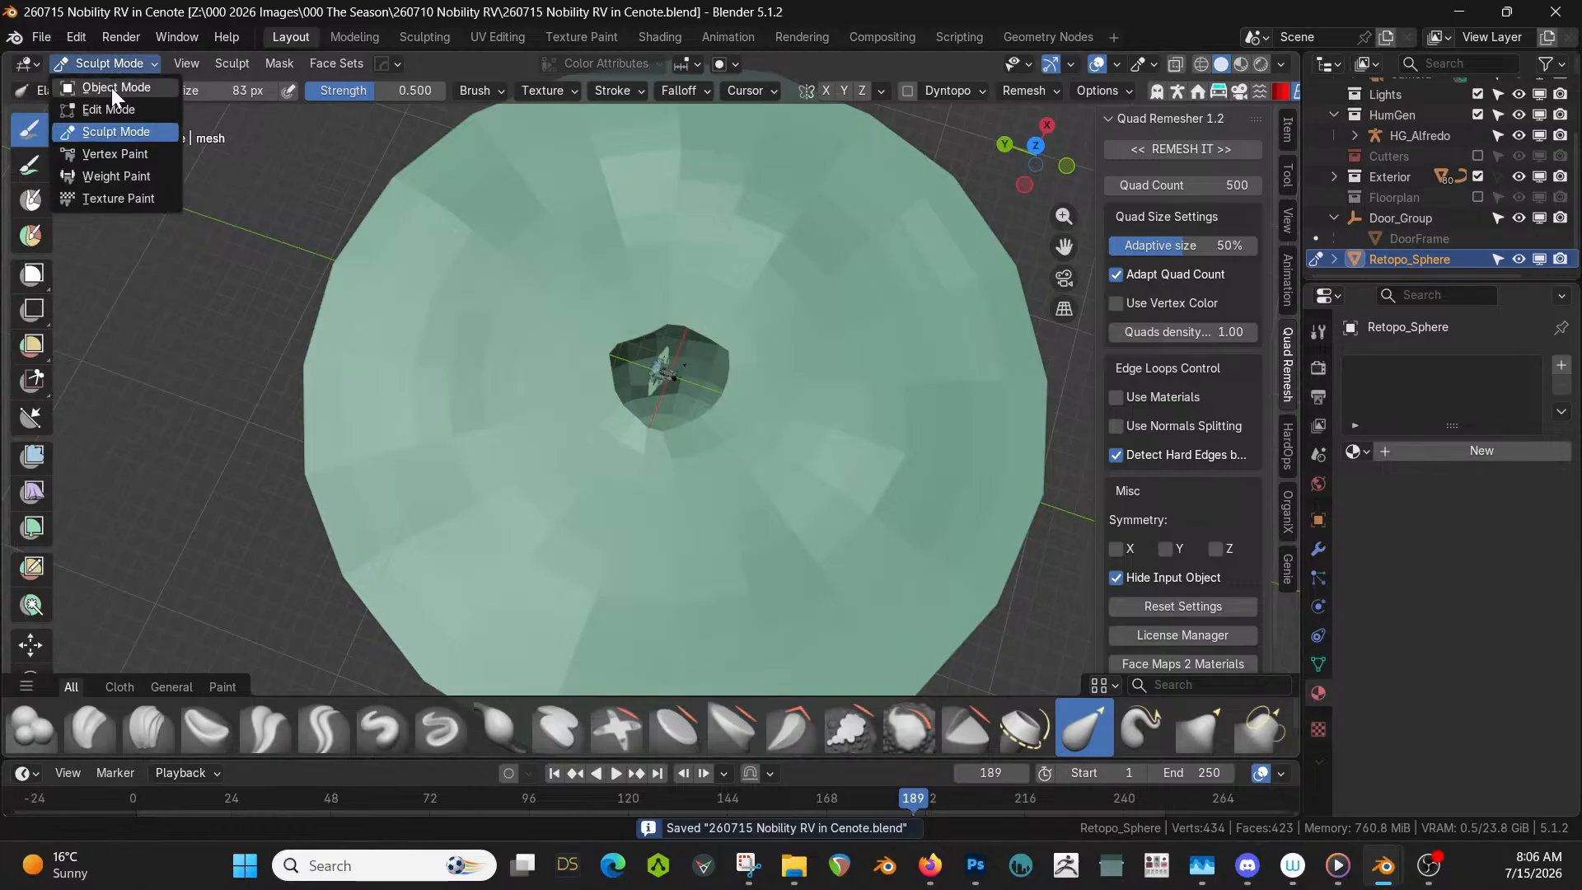
left_click(111, 87)
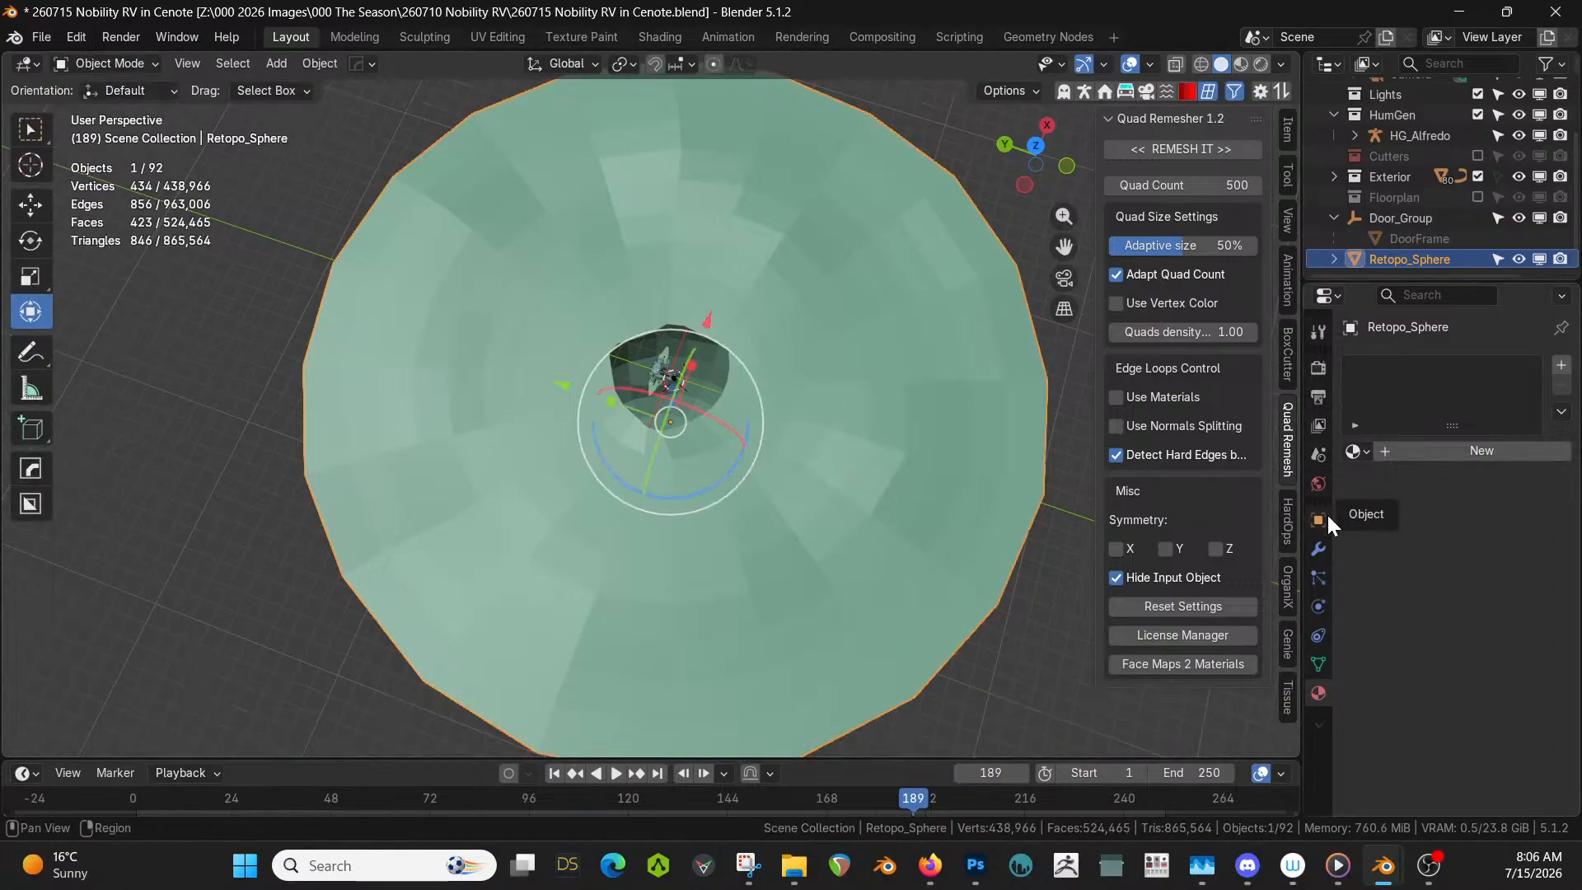
- Add the Terrainer_Base terrain modifier to Retopo_Sphere
left_click(1319, 550)
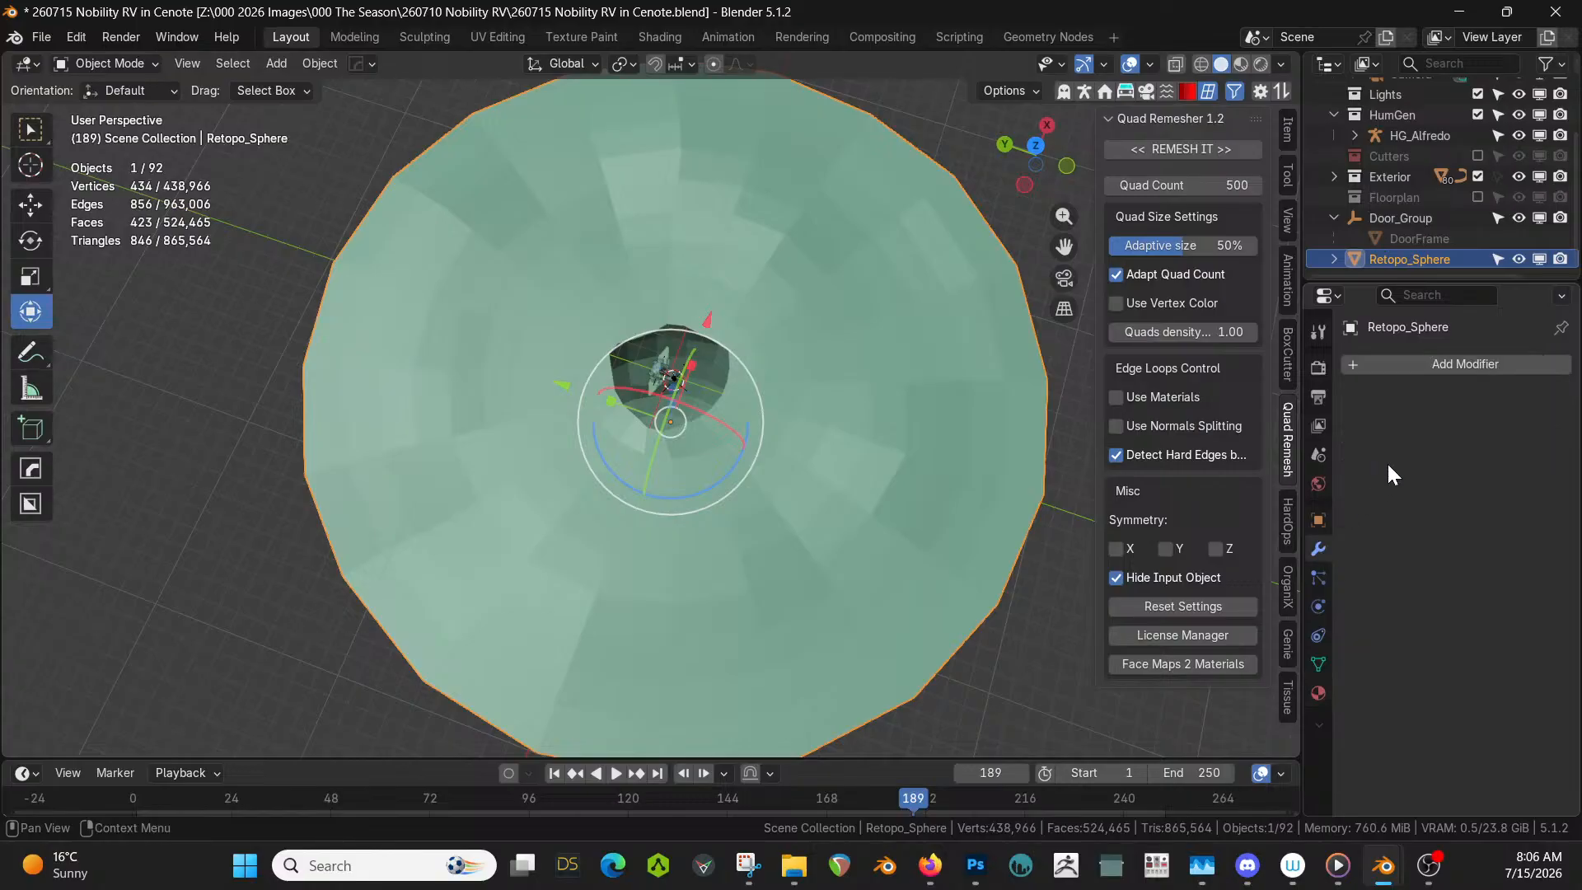
left_click(1423, 366)
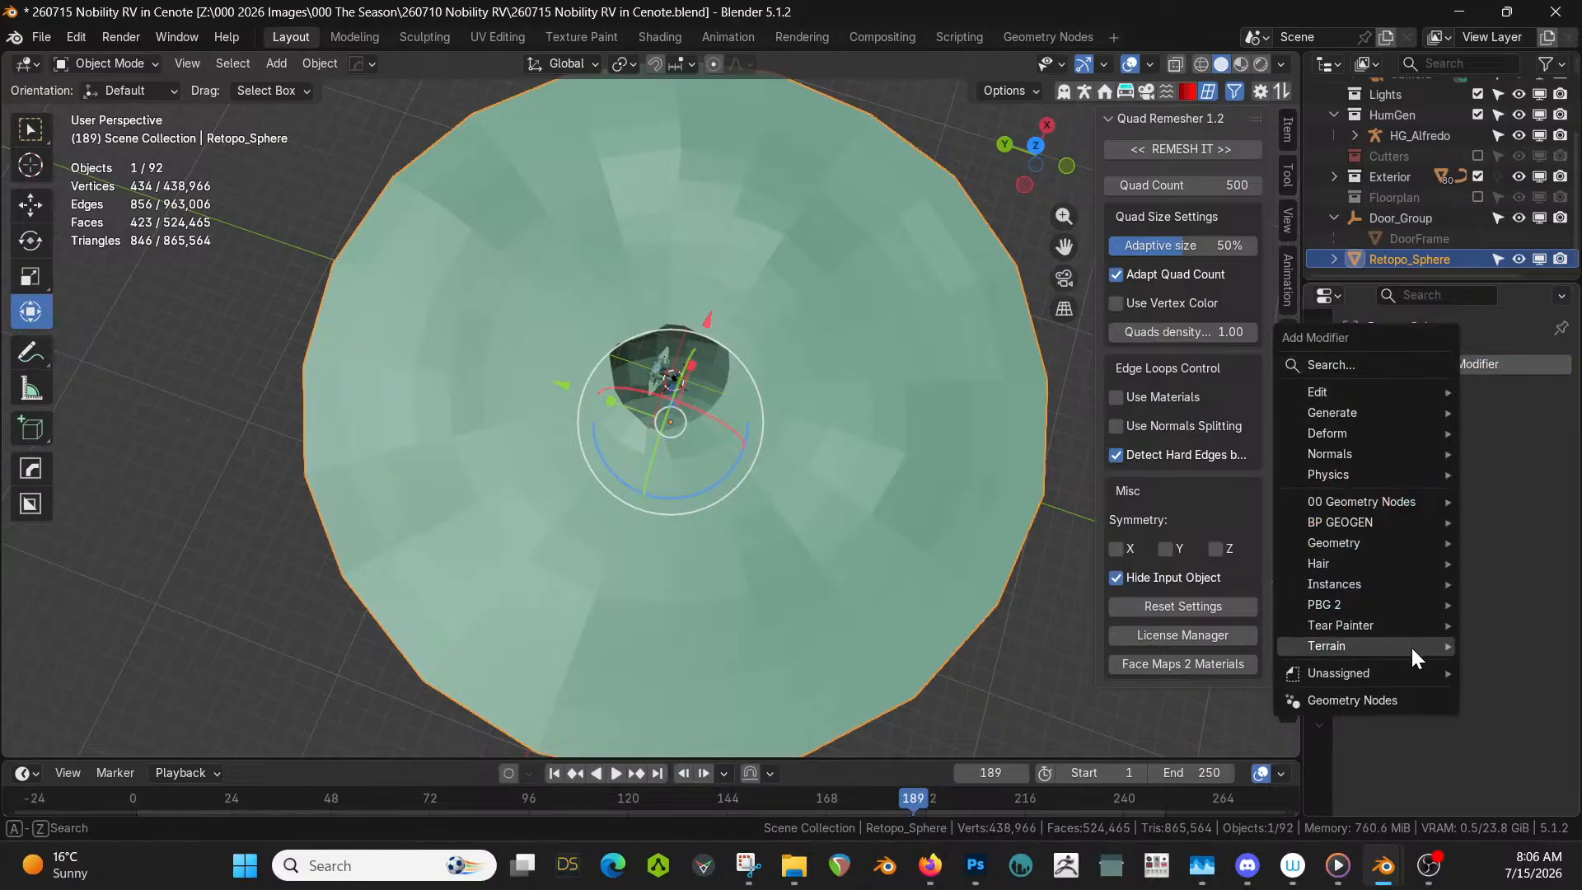
mouse_move(1409, 646)
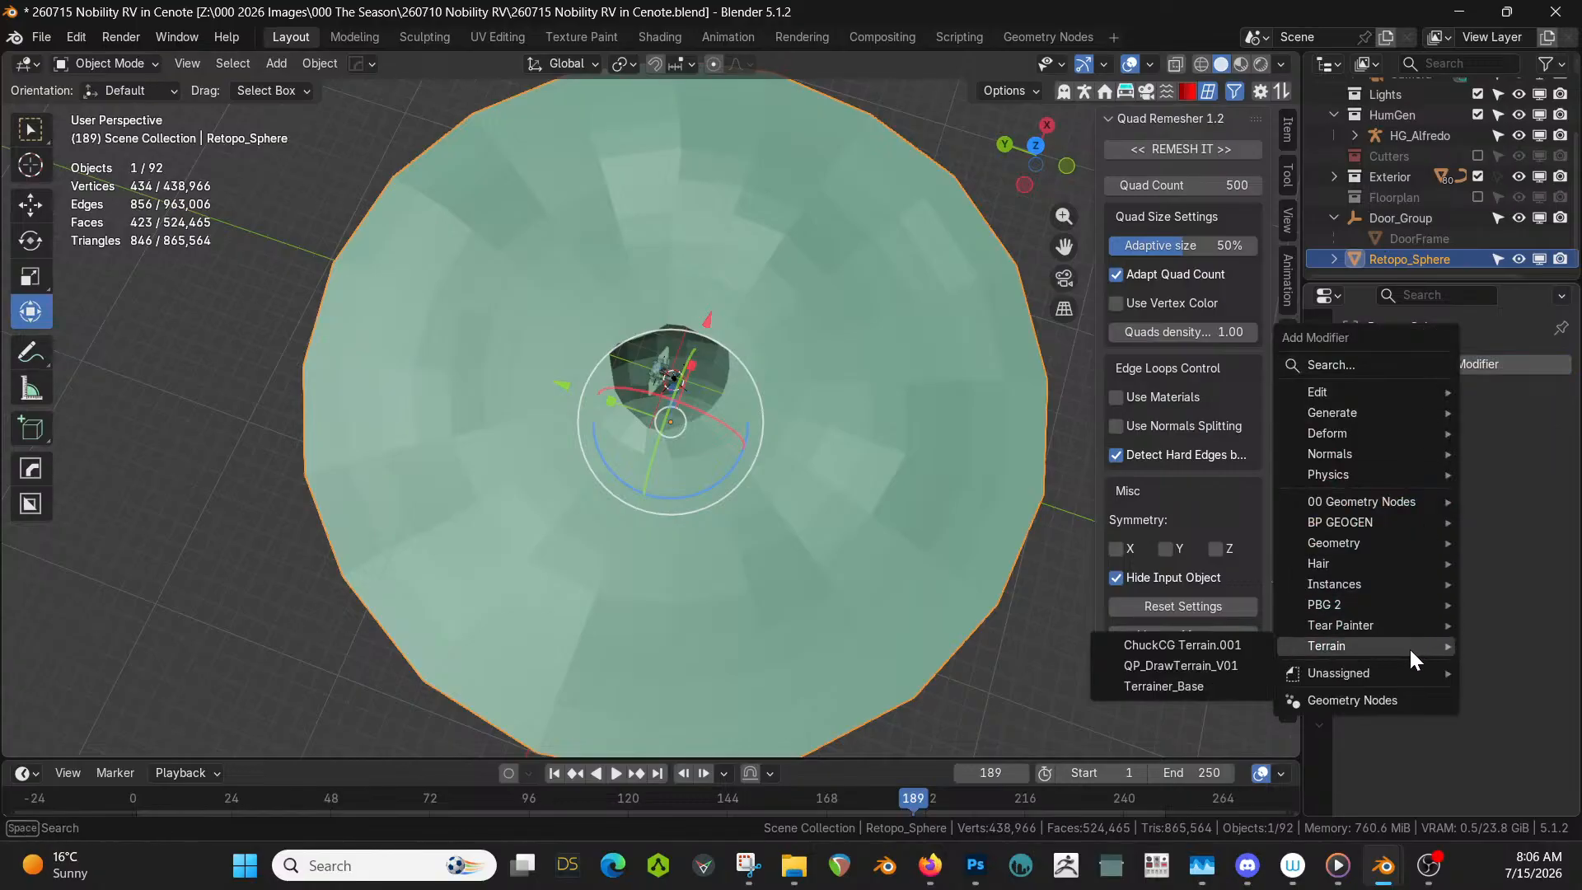
left_click(1183, 688)
middle_click_drag(1186, 685, 754, 494)
scroll(856, 467, "up", 3)
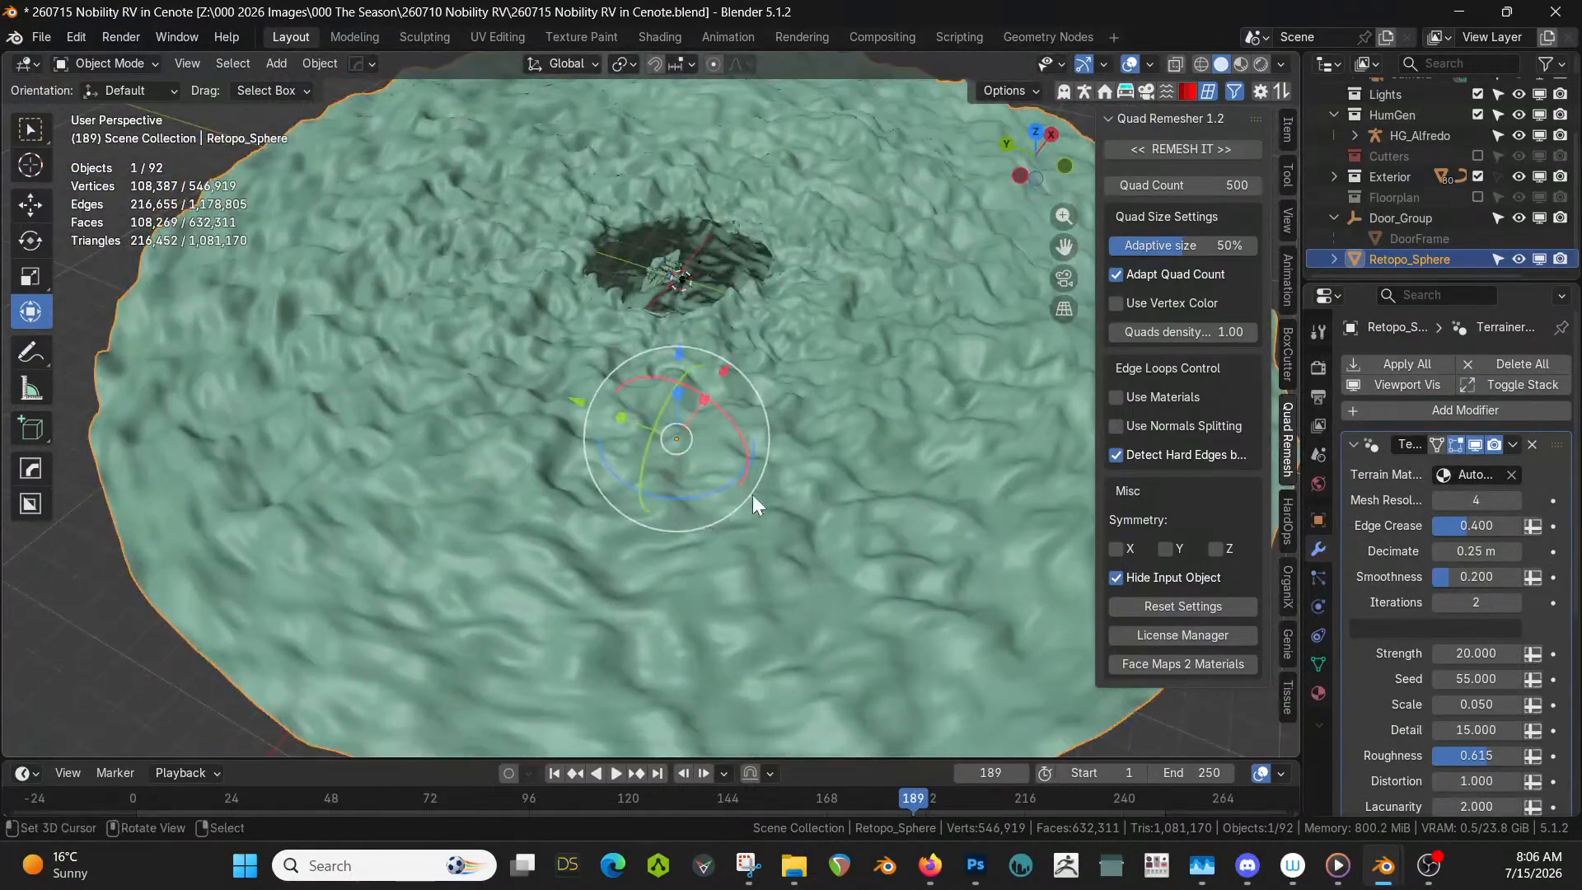
- Set the Strength of the terrain modifier's first noise group to 5
left_click(1471, 652)
key("Return")
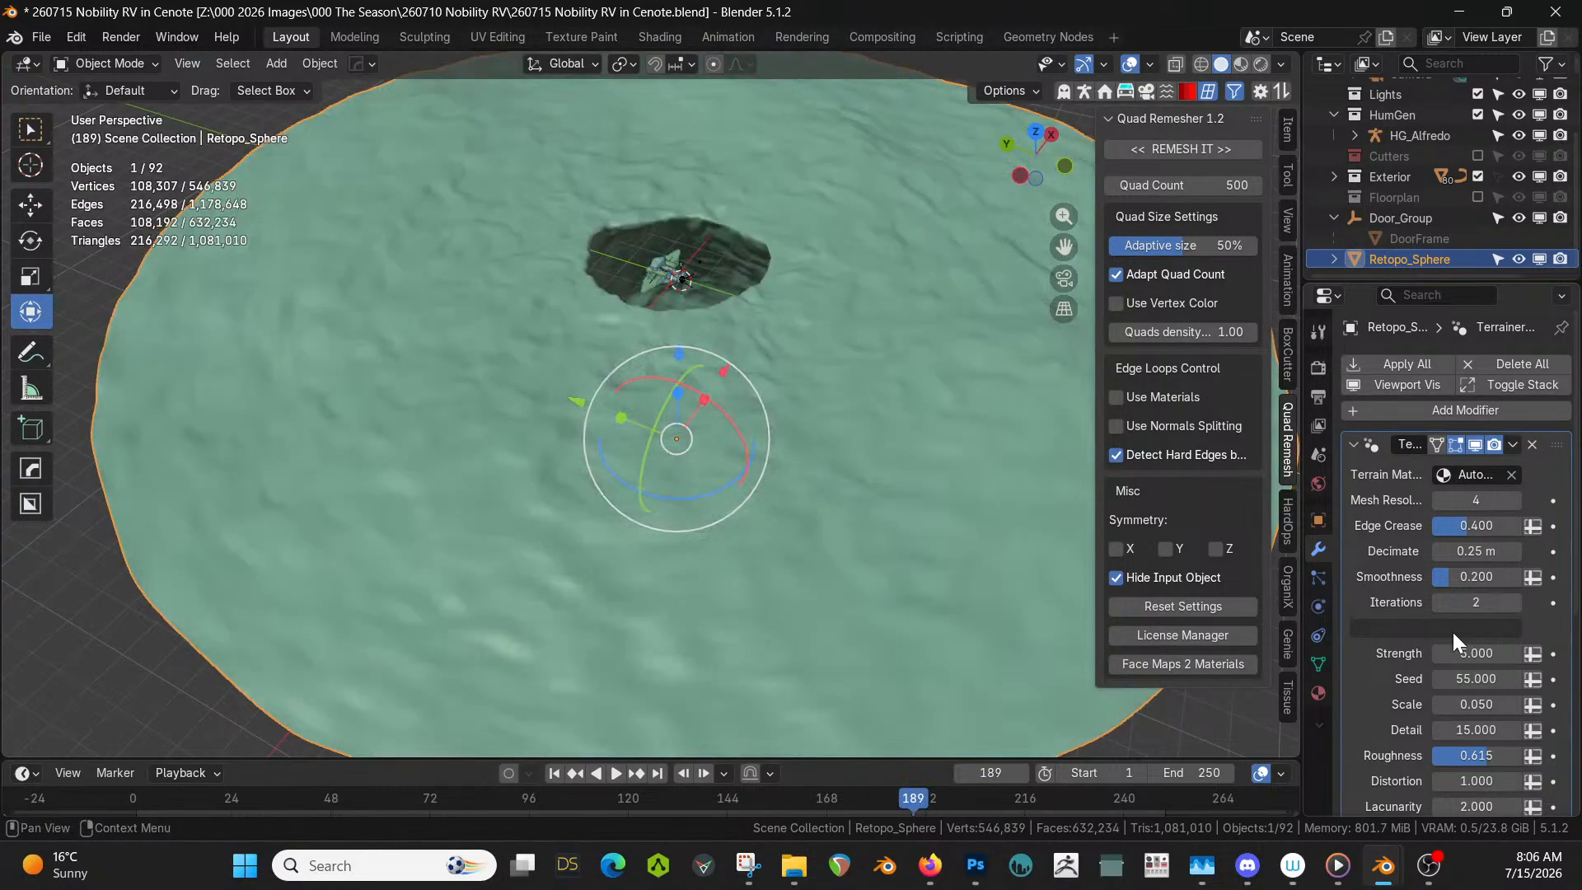
middle_click_drag(848, 417, 924, 371)
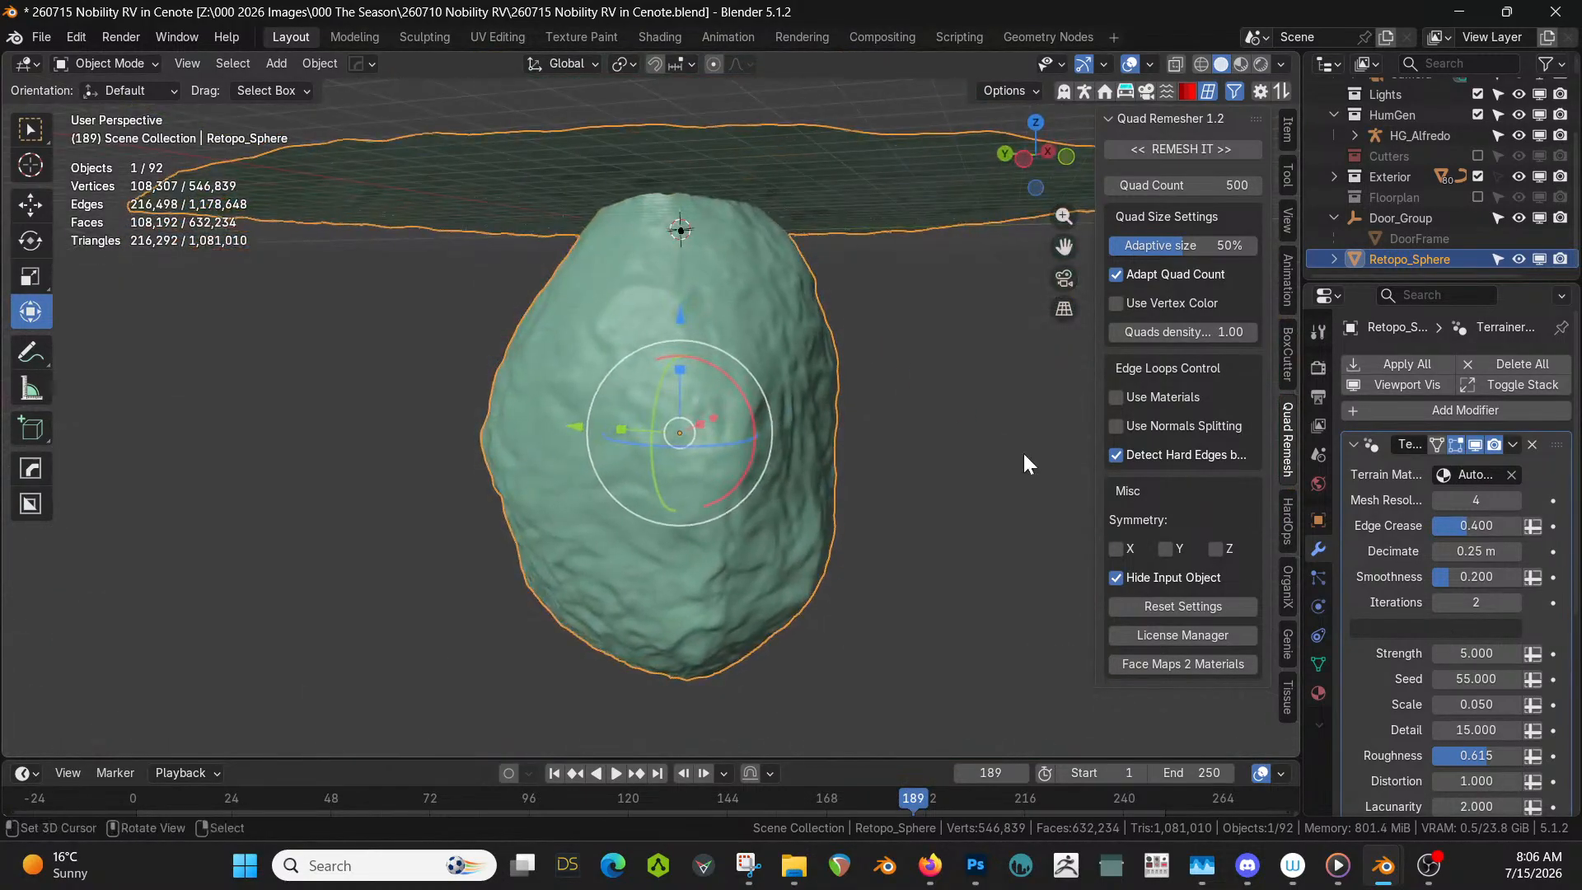
- Set the Strength of the terrain modifier's second noise group, the one with seed 48.6, to 10
scroll(1451, 632, "down", 6)
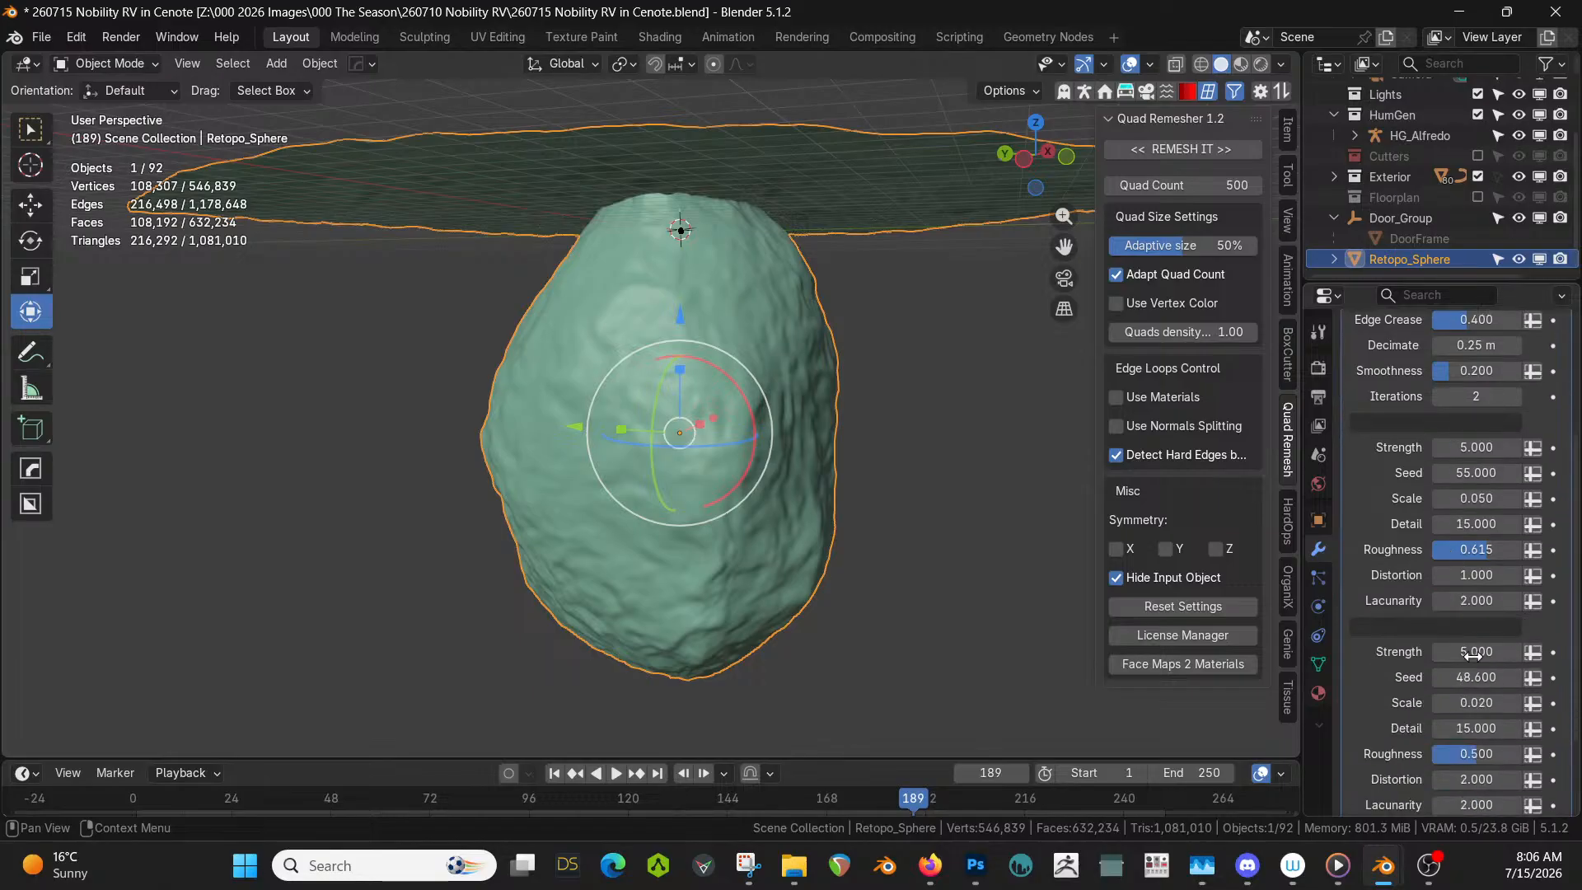
mouse_move(1472, 652)
left_mouse_down()
mouse_move(1489, 652)
mouse_move(1471, 652)
left_mouse_up()
middle_click_drag(822, 350, 858, 431)
left_click(1493, 653)
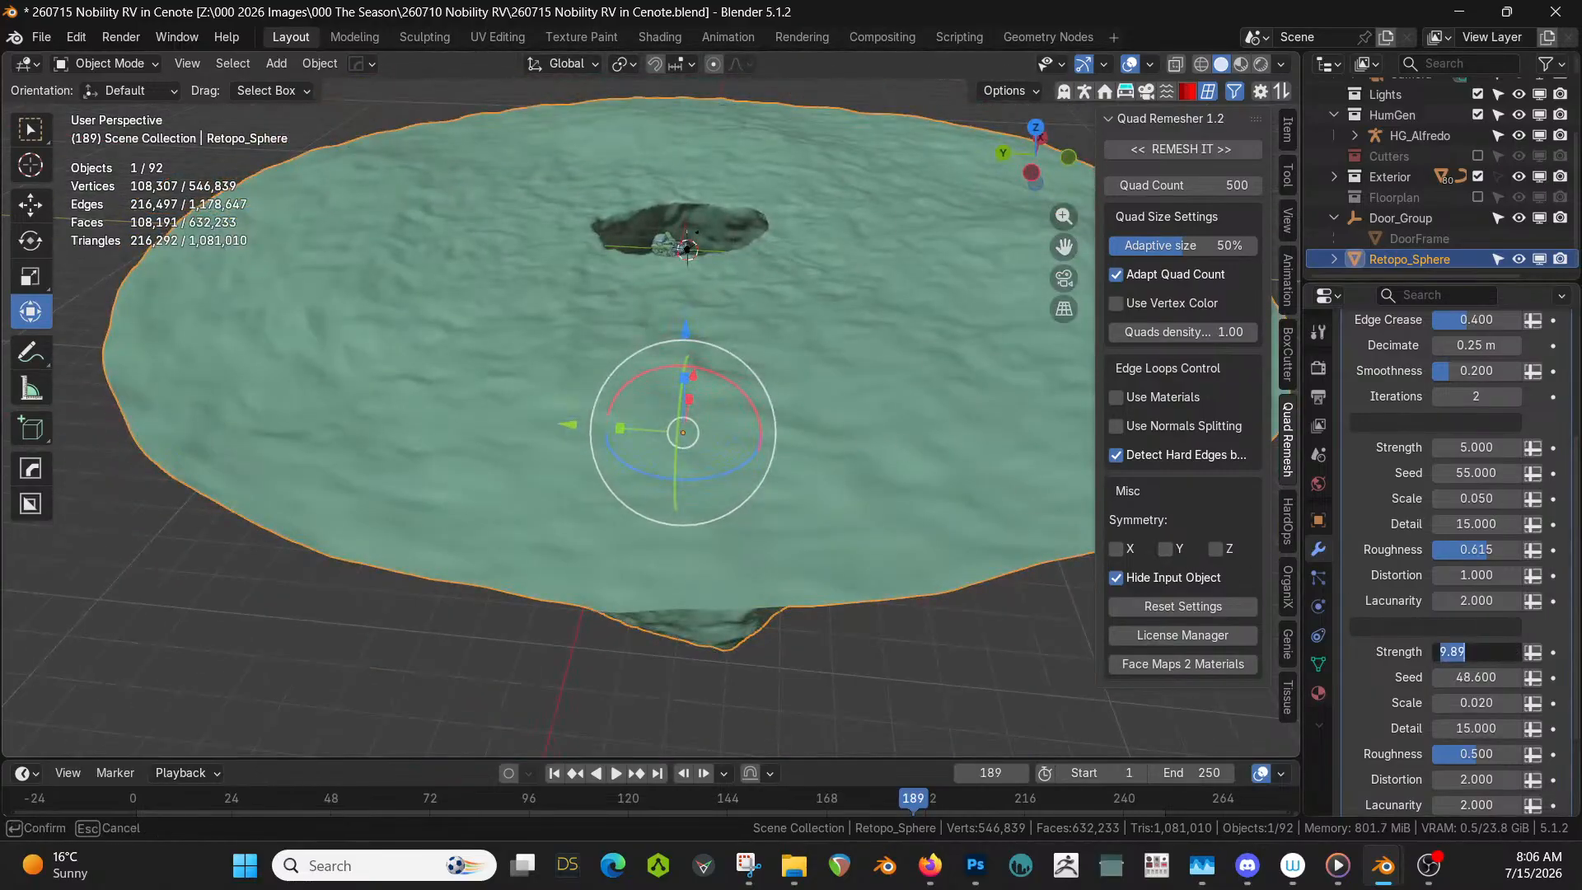
type("10")
key("Return")
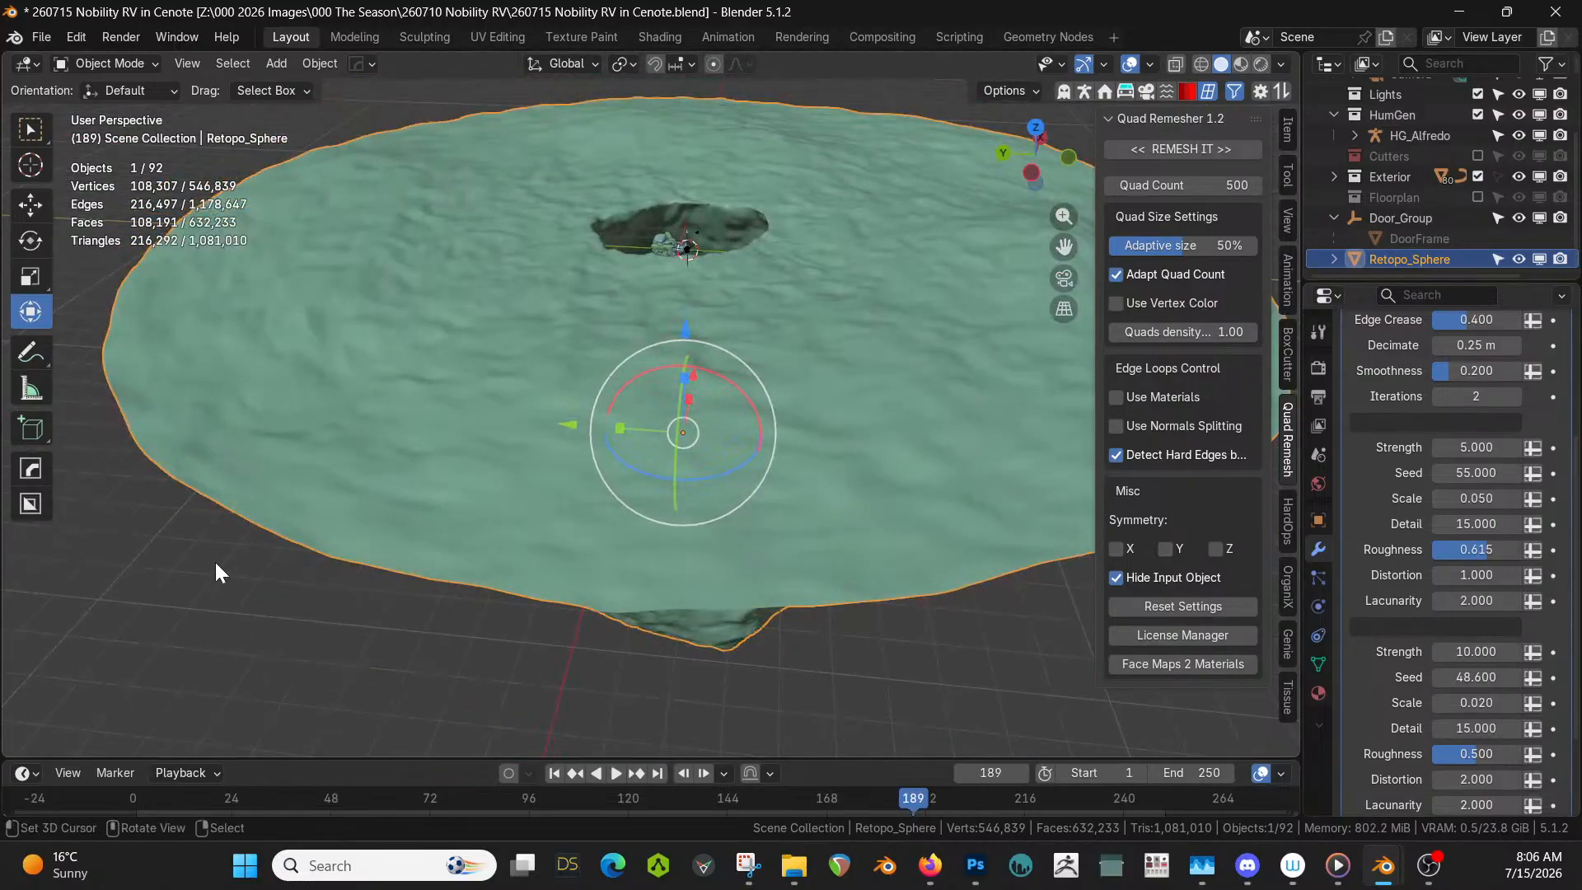
- Inspect the displaced chamber and ground surface, and set the first noise group's Scale to 0.14
middle_click_drag(635, 664, 908, 618)
scroll(685, 591, "up", 6)
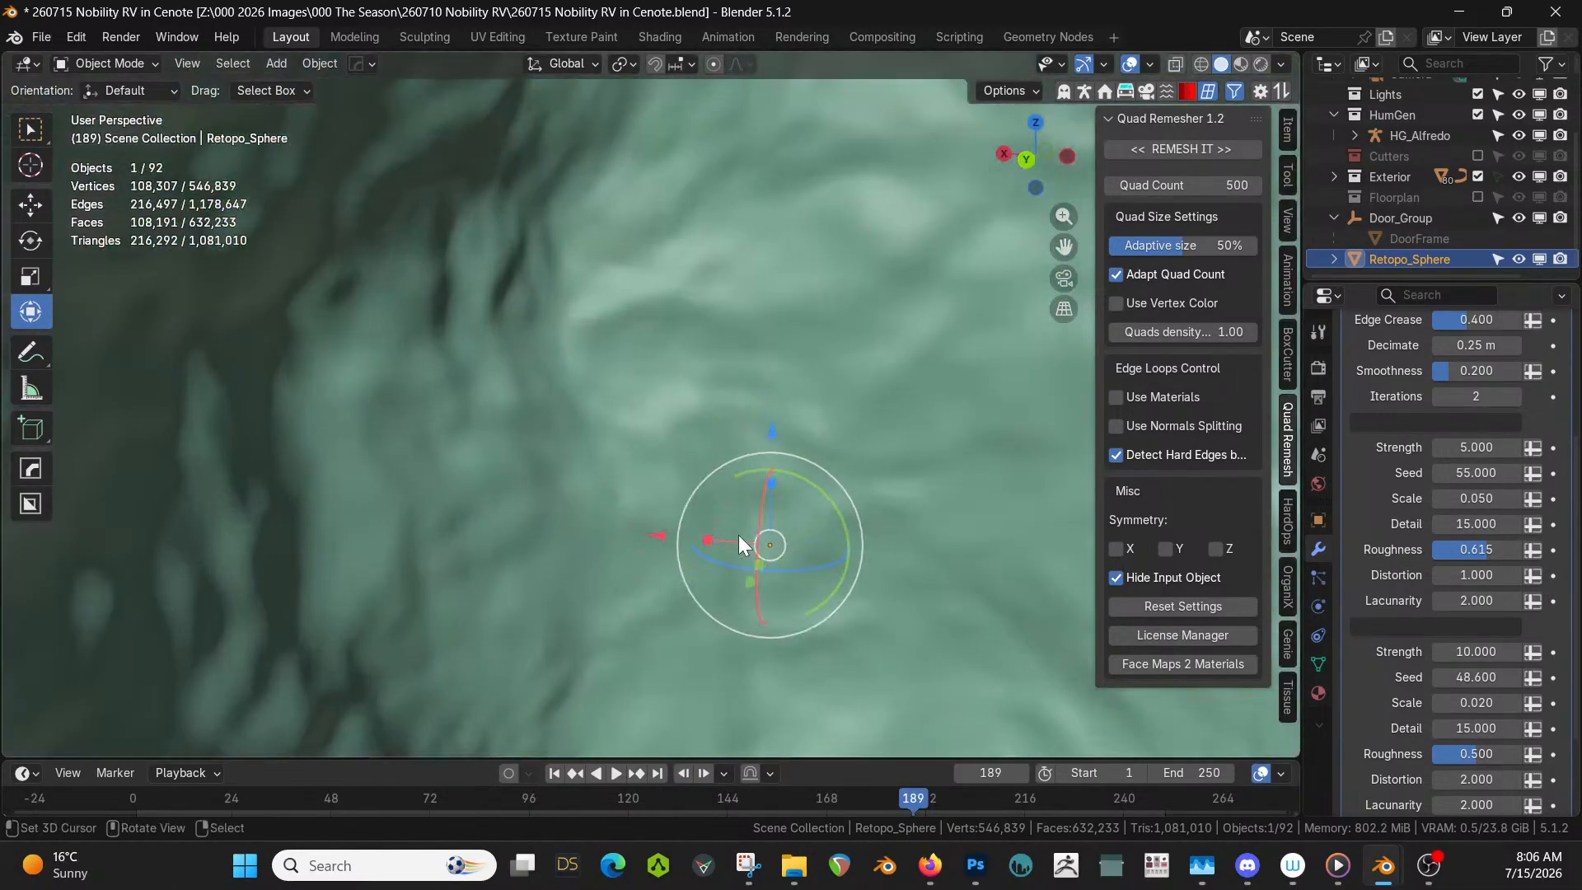
middle_click_drag(738, 535, 781, 458)
middle_click_drag(829, 372, 516, 92)
middle_click_drag(740, 372, 529, 420)
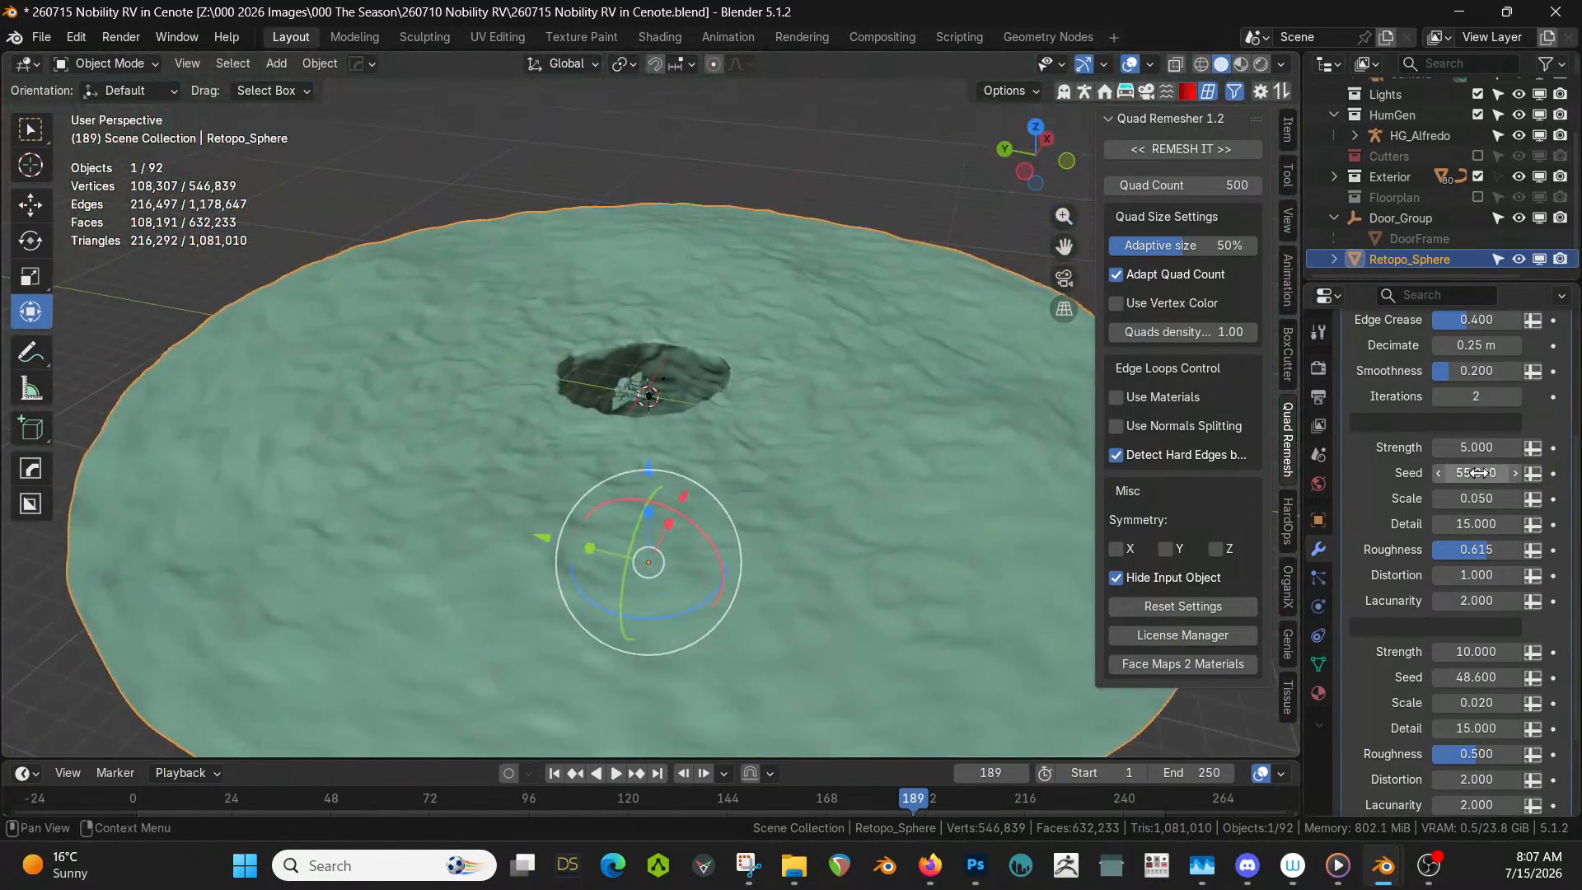
mouse_move(1476, 498)
left_mouse_down()
mouse_move(1508, 499)
mouse_move(1493, 498)
left_mouse_up()
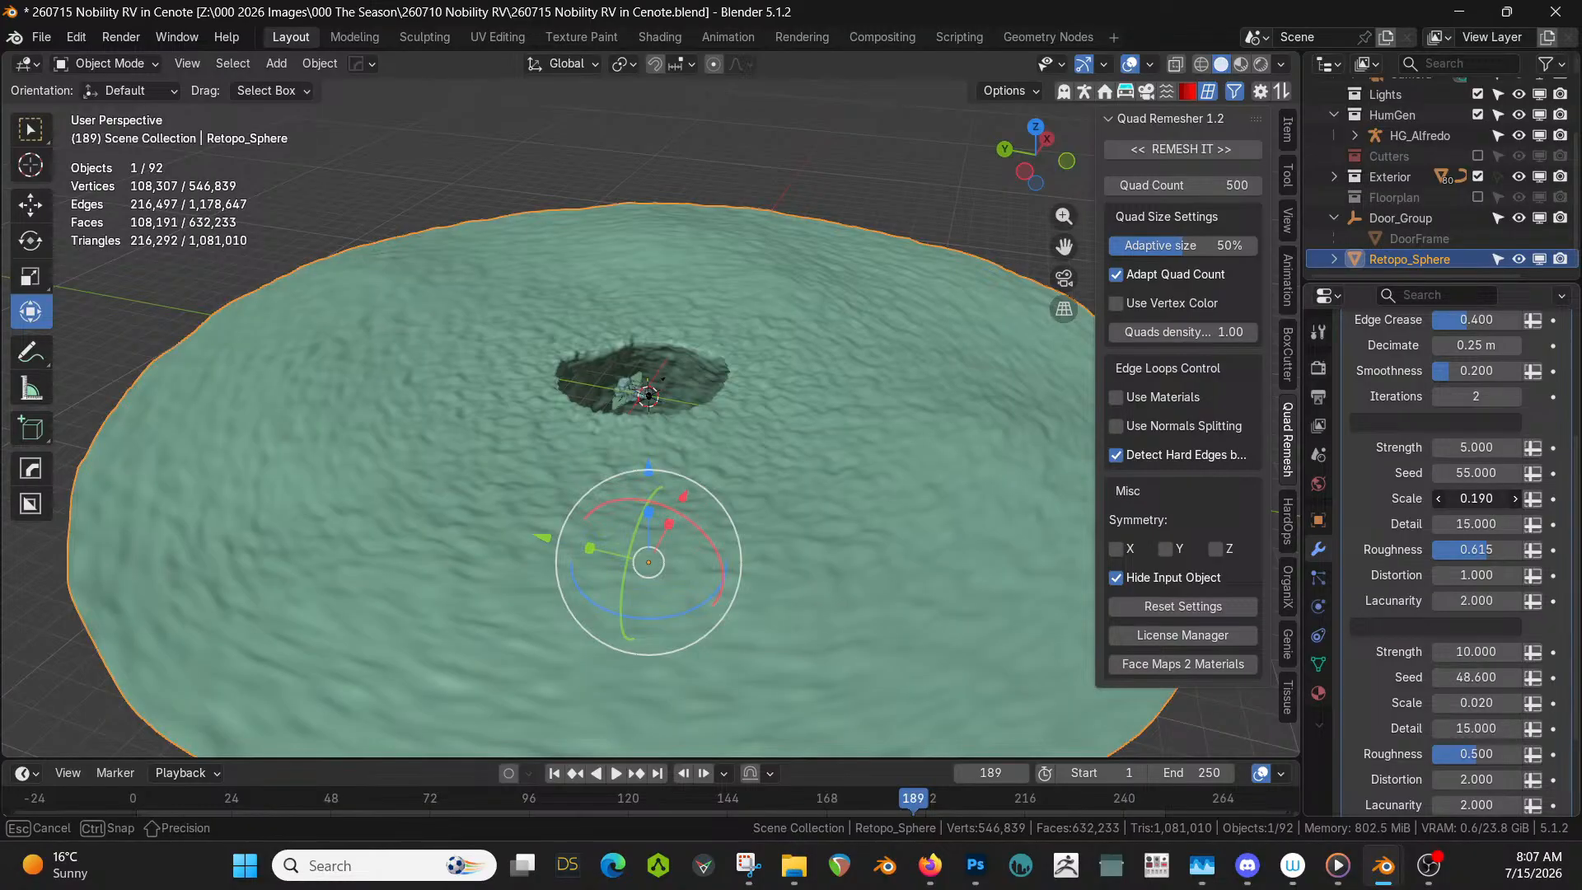
left_click_drag(1492, 498, 1488, 498)
middle_click_drag(736, 412, 660, 383)
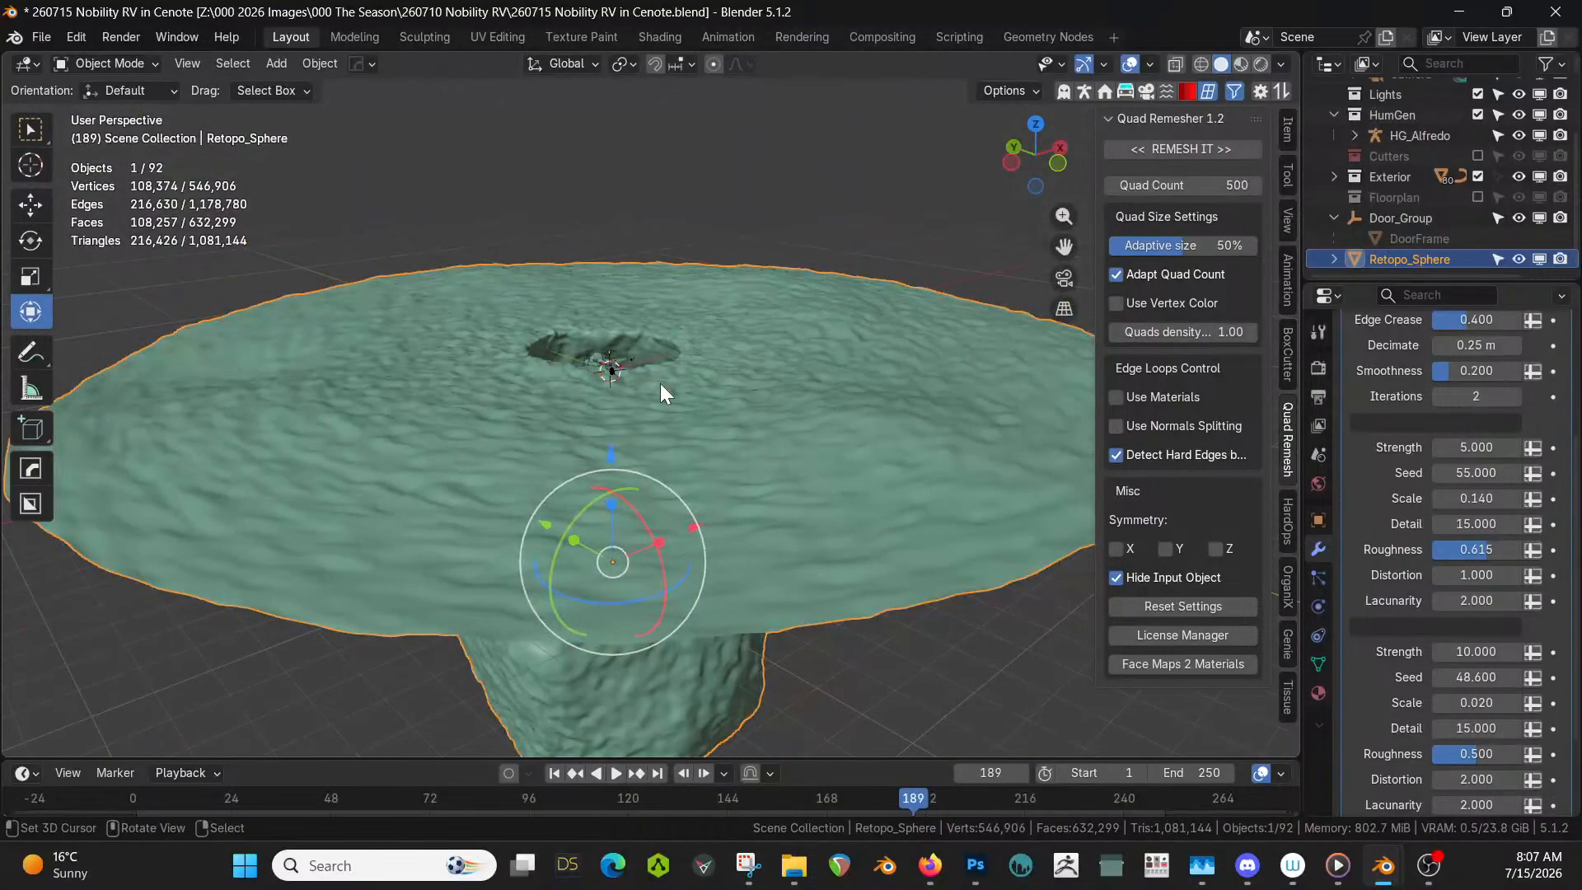
scroll(660, 383, "up", 3)
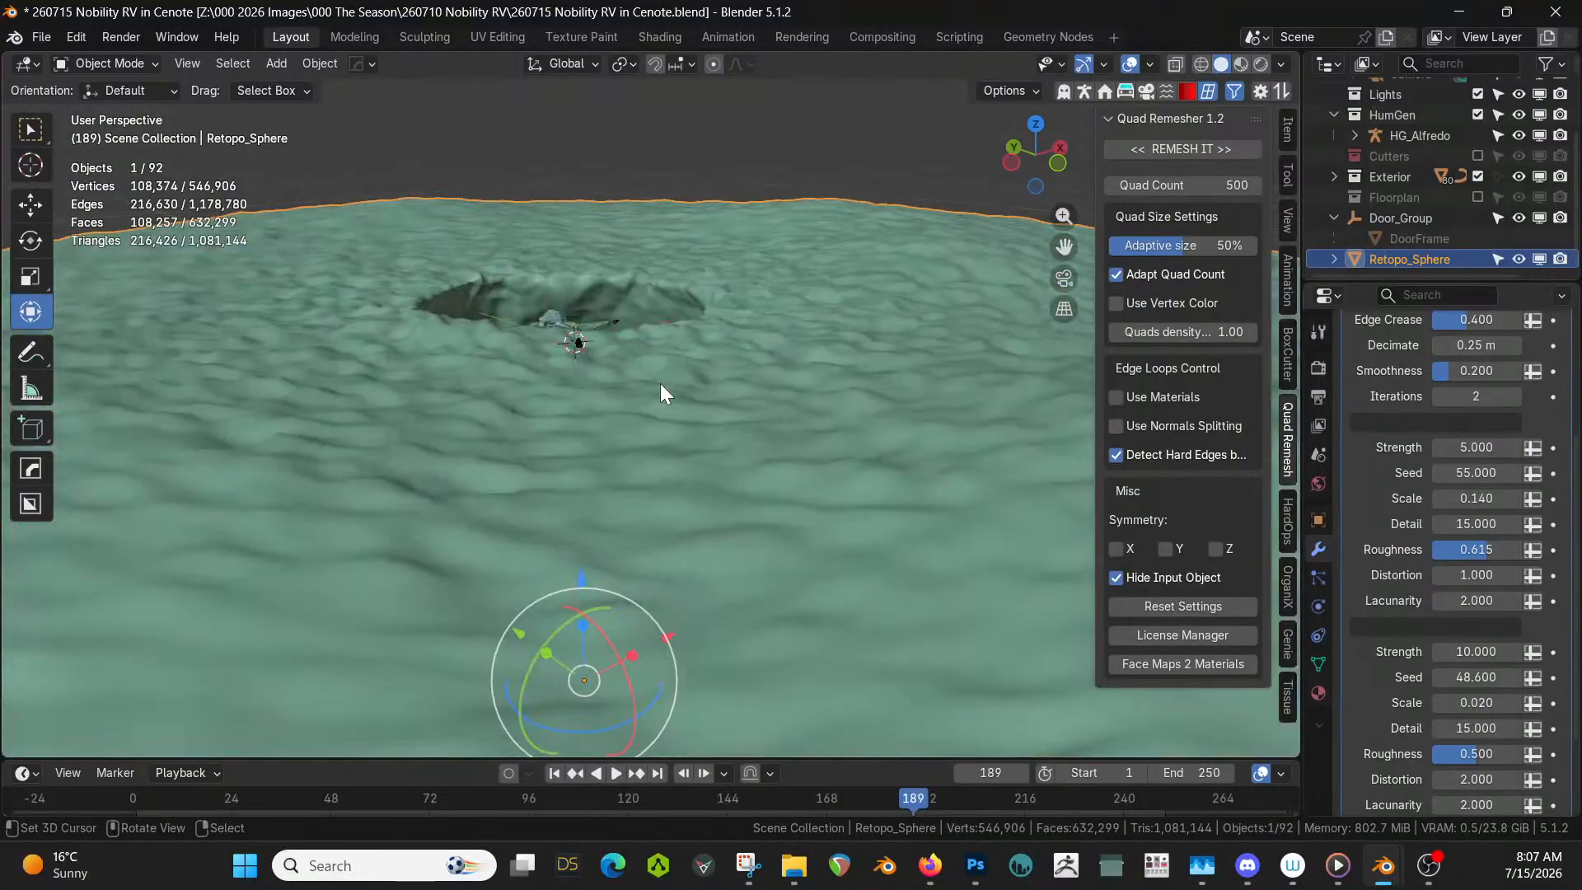
- In the Retopo_Sphere terrain modifier's first noise group, set Scale to 0.1 and Strength to about 6.31
left_click(1476, 498)
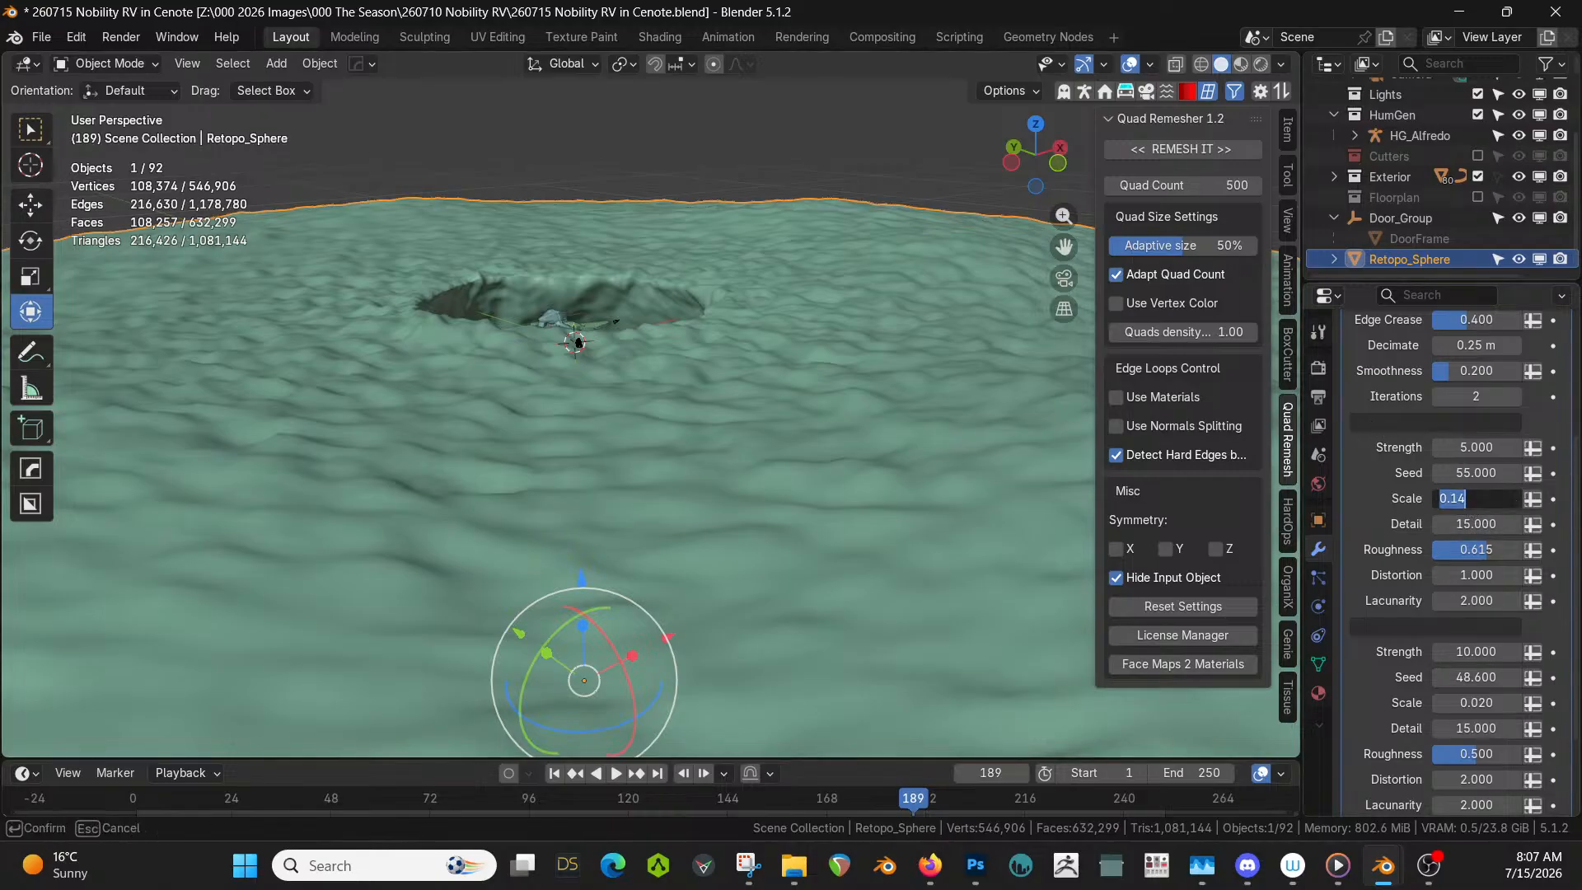
type("0.1")
key("Return")
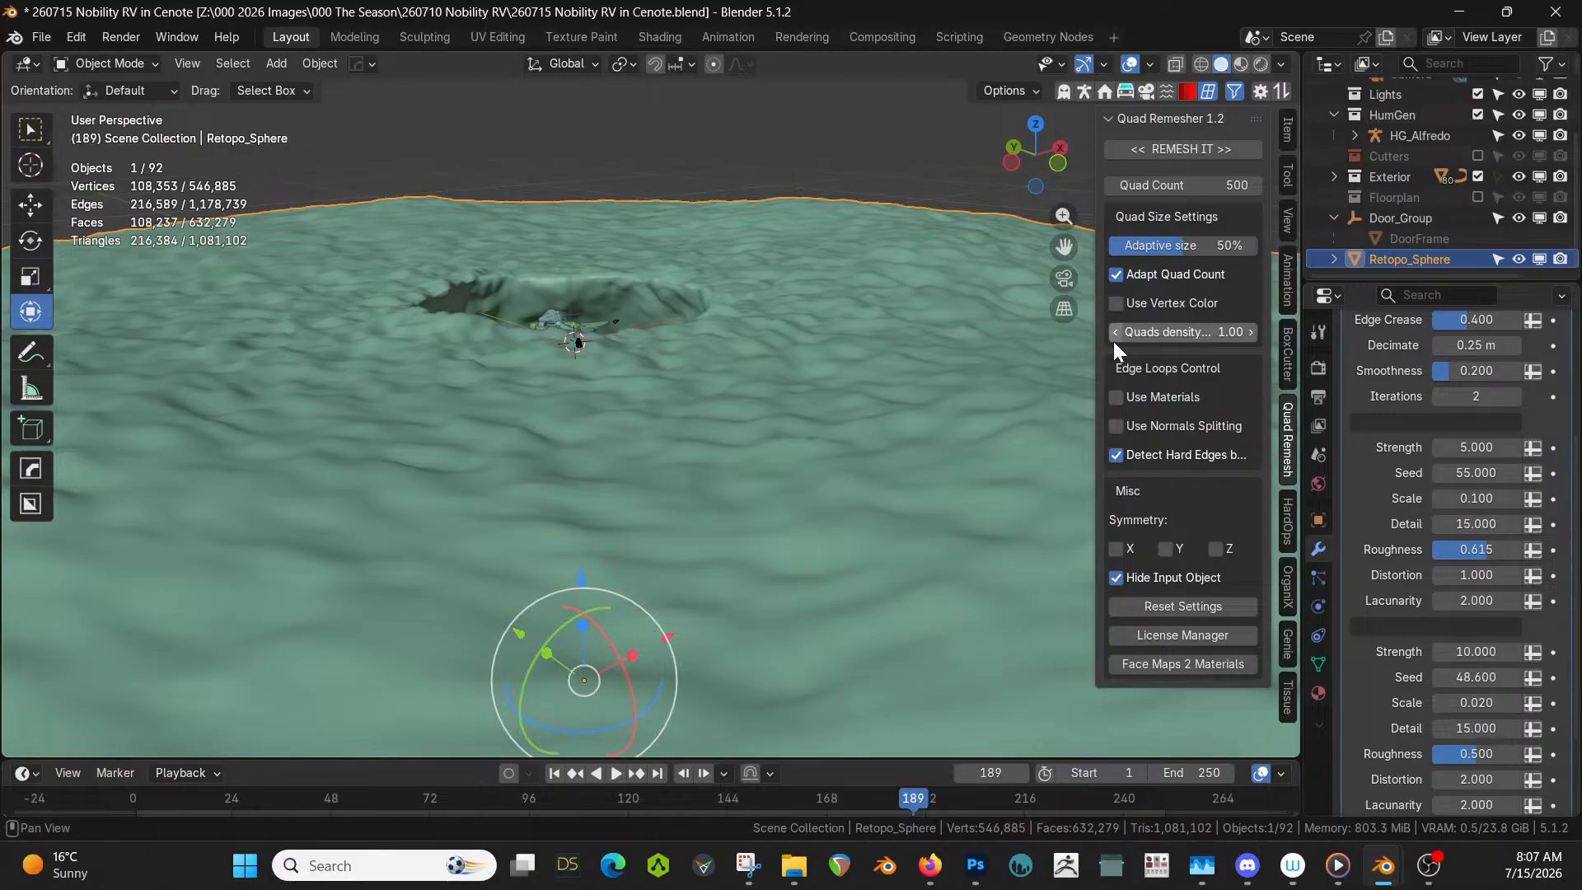
left_click(1476, 446)
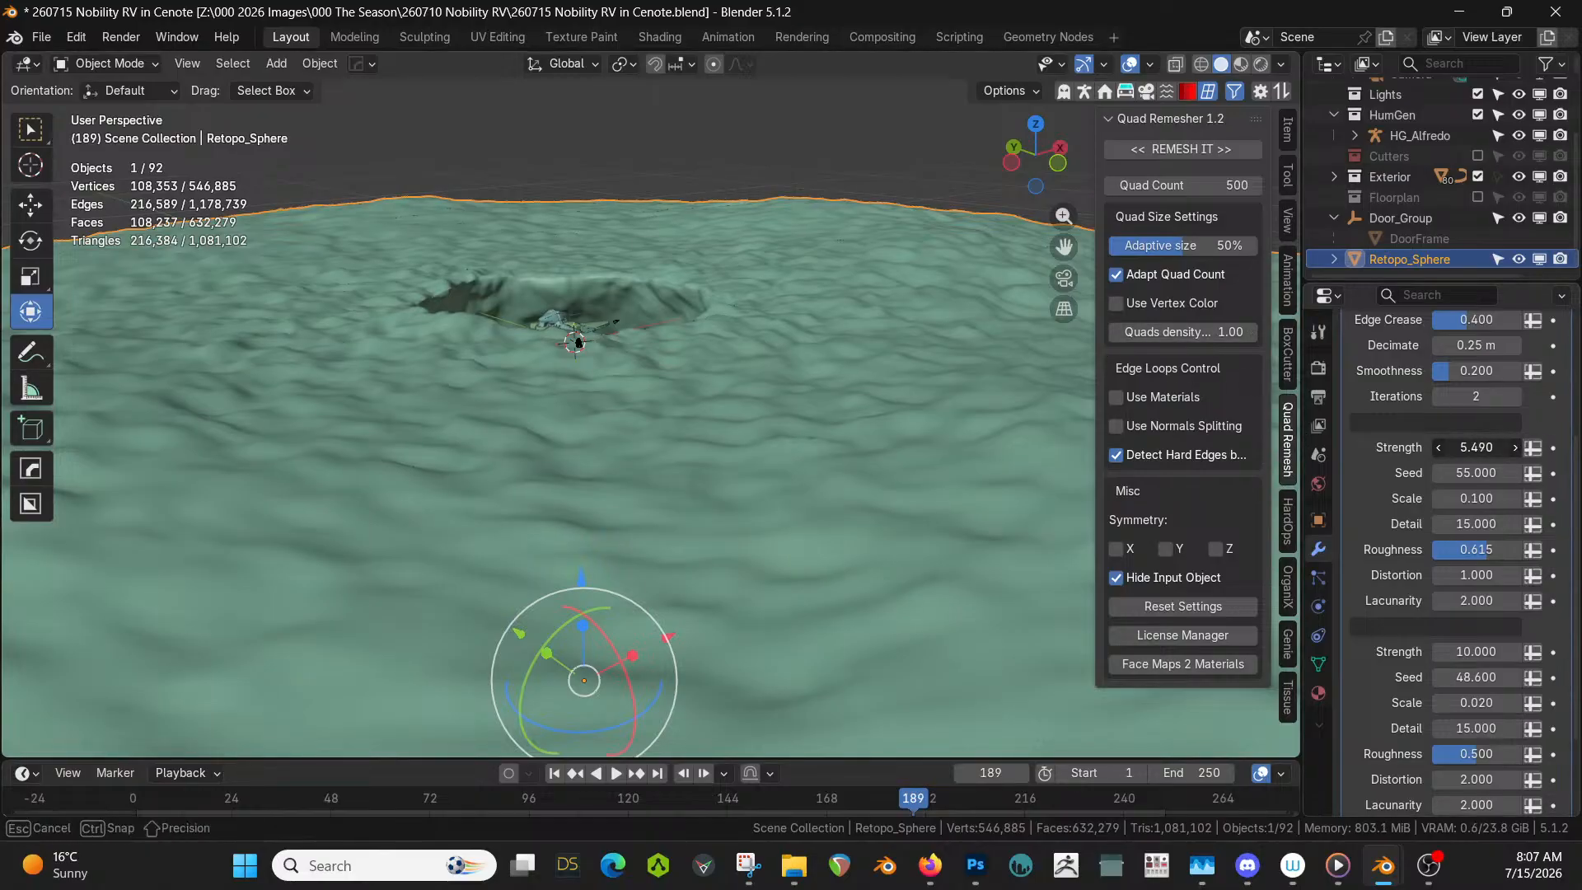
left_click_drag(1476, 446, 1479, 447)
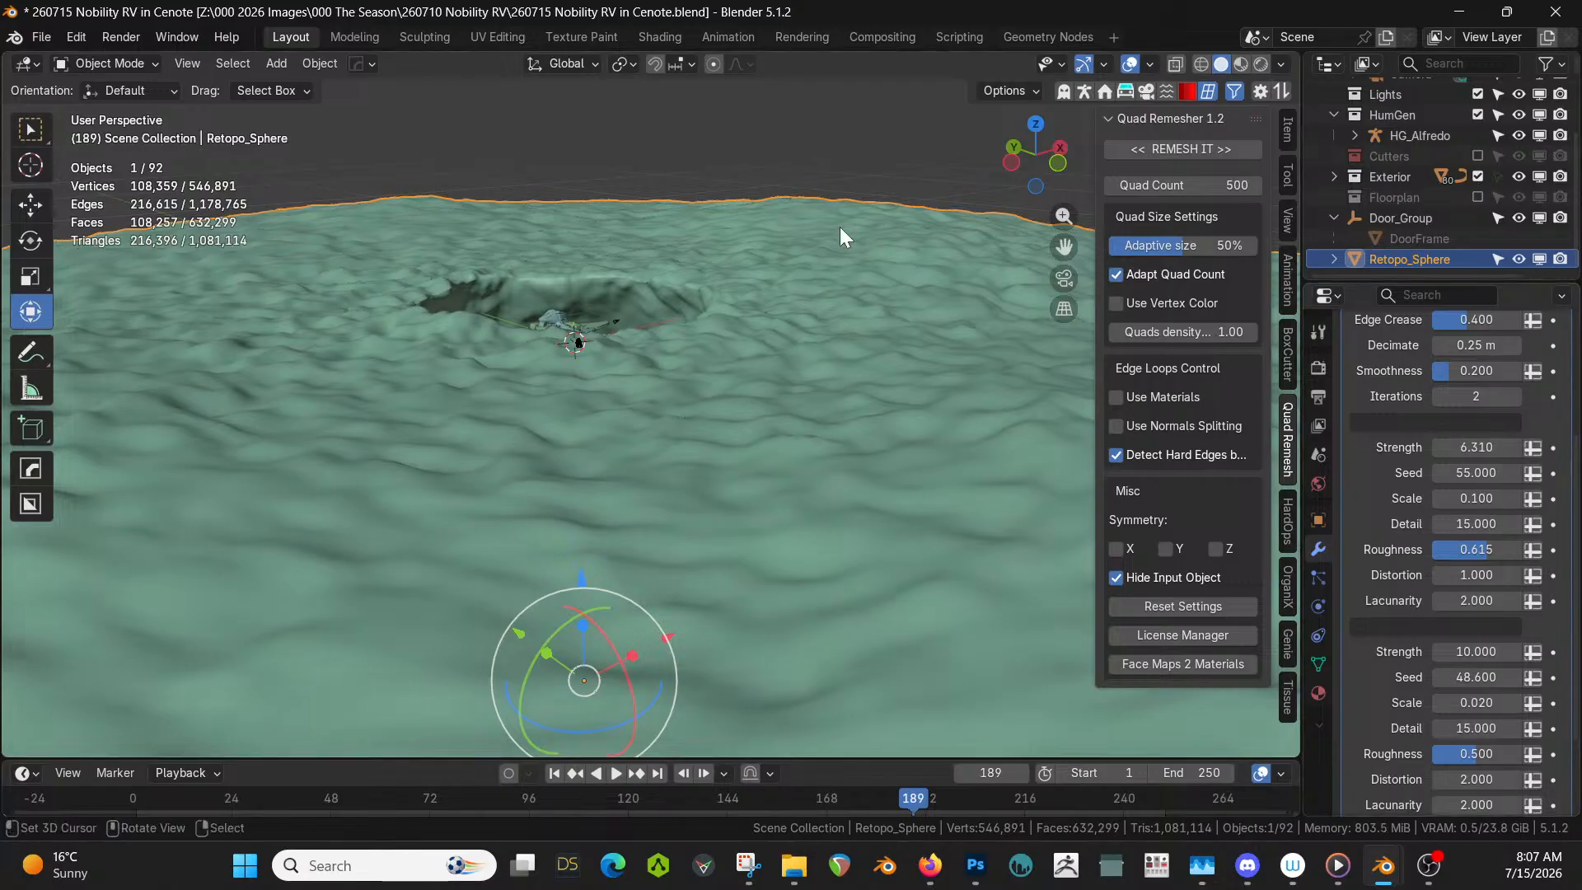
- Set the terrain modifier's Iterations to 3 and Edge Crease to 0, and save the file
scroll(1474, 398, "up", 3)
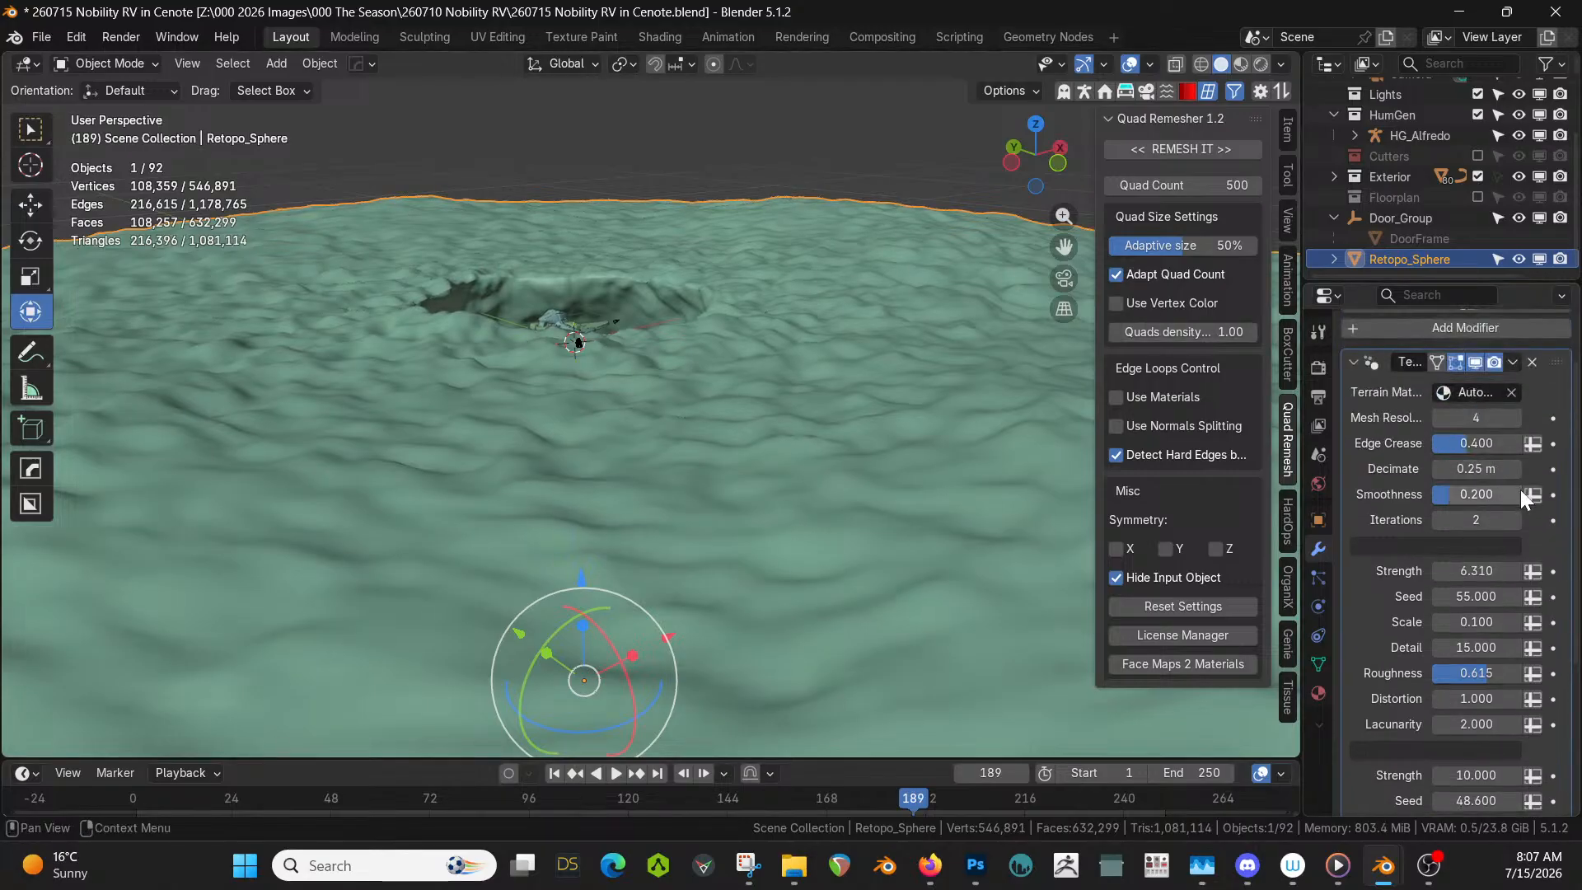
left_click(1517, 521)
left_click_drag(1479, 447, 1392, 446)
middle_click_drag(834, 396, 810, 458)
scroll(999, 536, "down", 3)
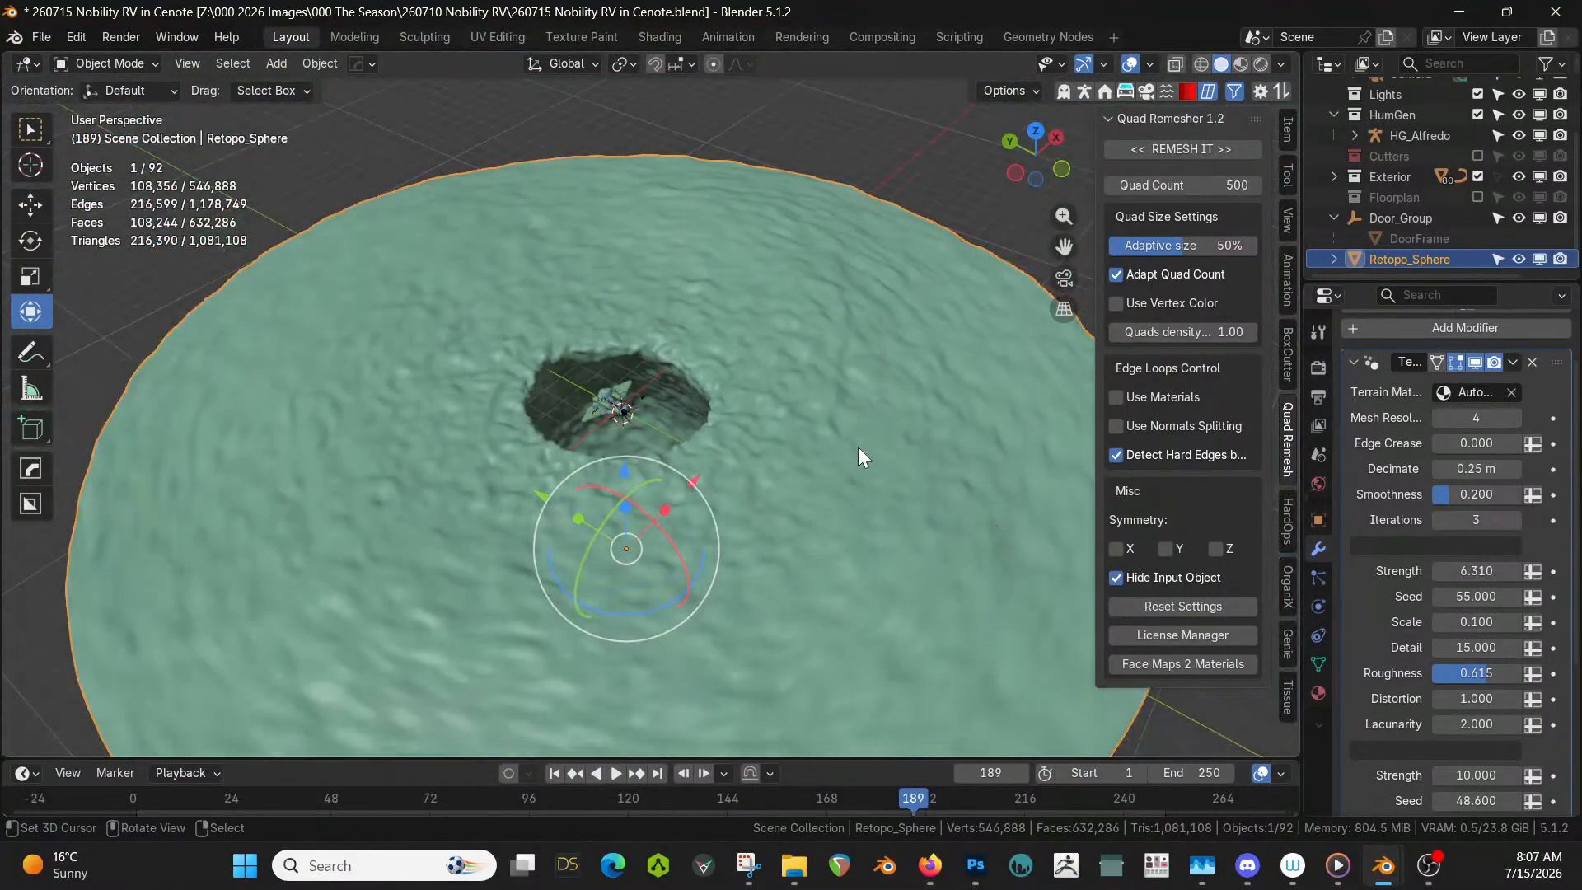
key("ctrl+s")
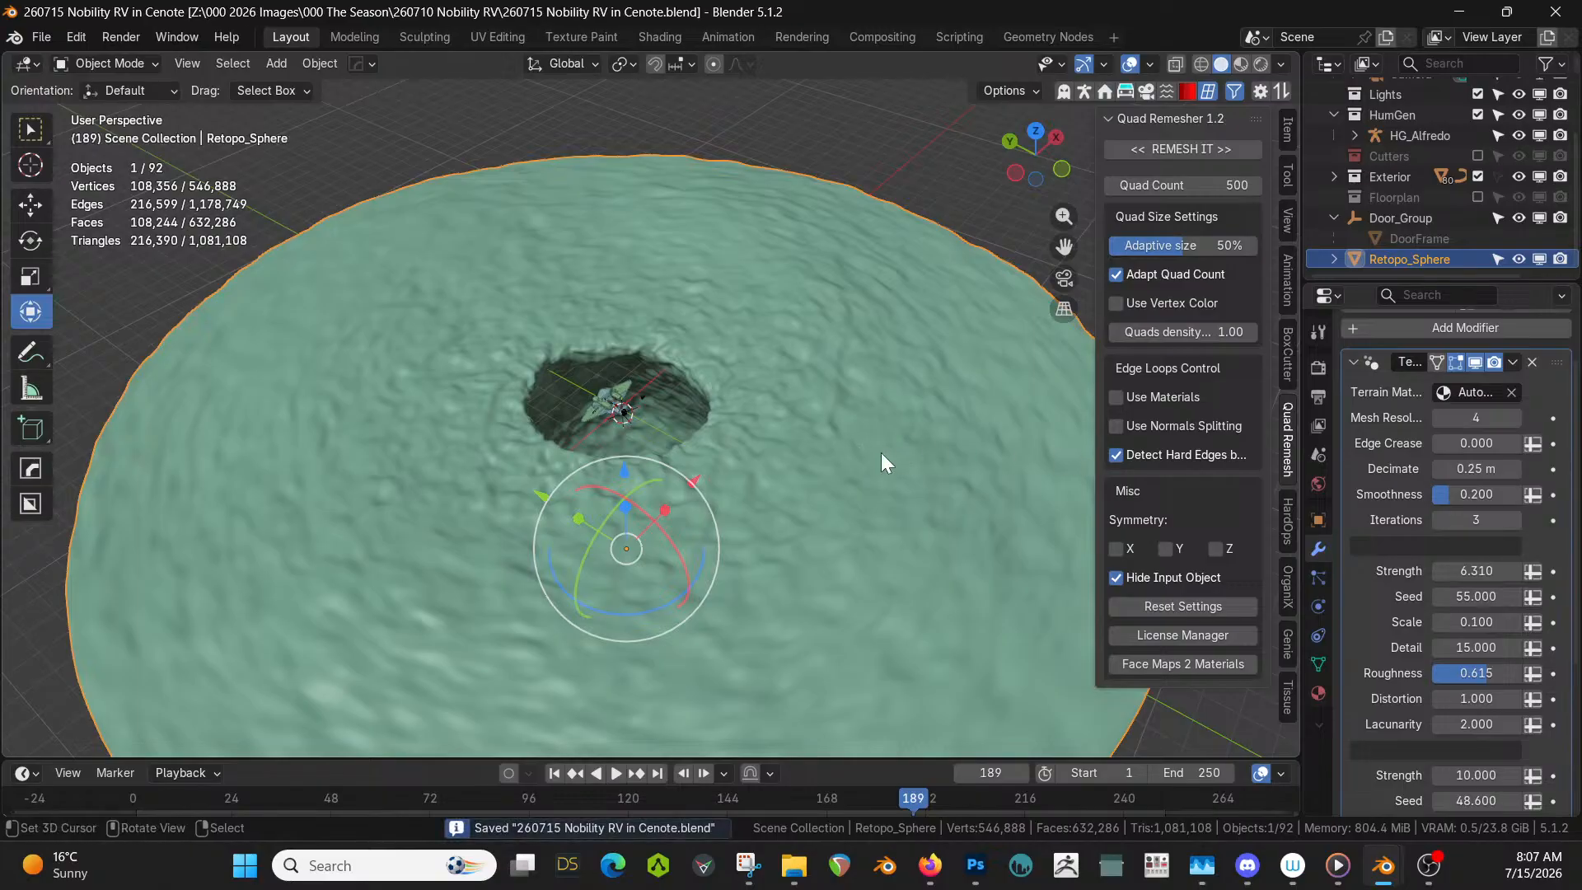
- Apply all modifiers on Retopo_Sphere
middle_click_drag(882, 452, 879, 333)
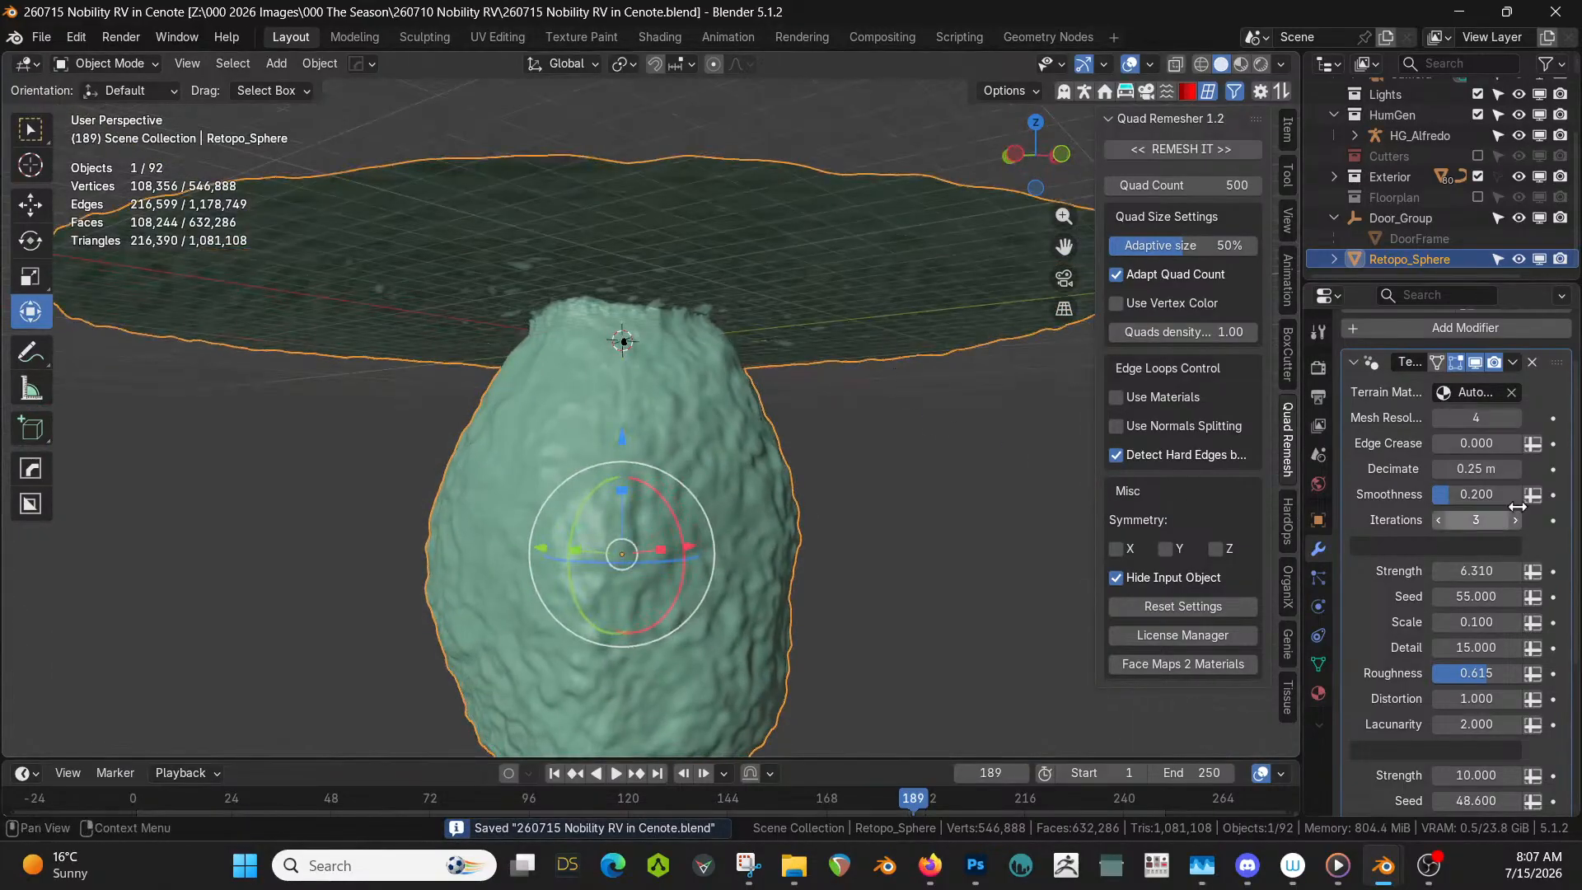
scroll(1475, 357, "up", 3)
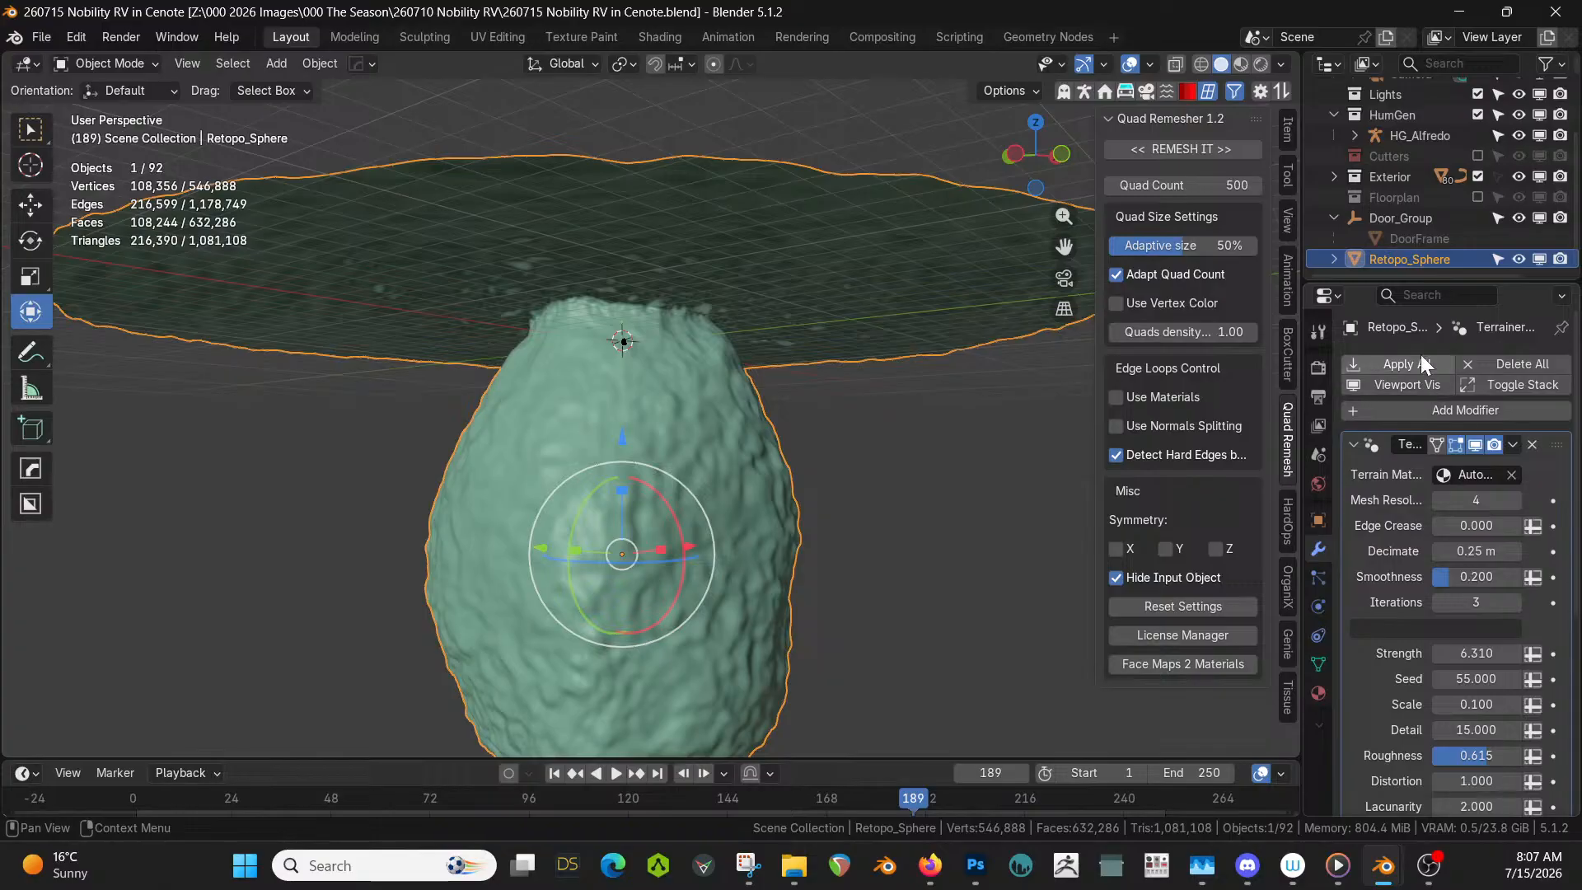
left_click(1401, 364)
- Switch the viewport to rendered shading and examine the rock surface around the cenote opening and the spacecraft
middle_click_drag(883, 444, 928, 535)
key("z")
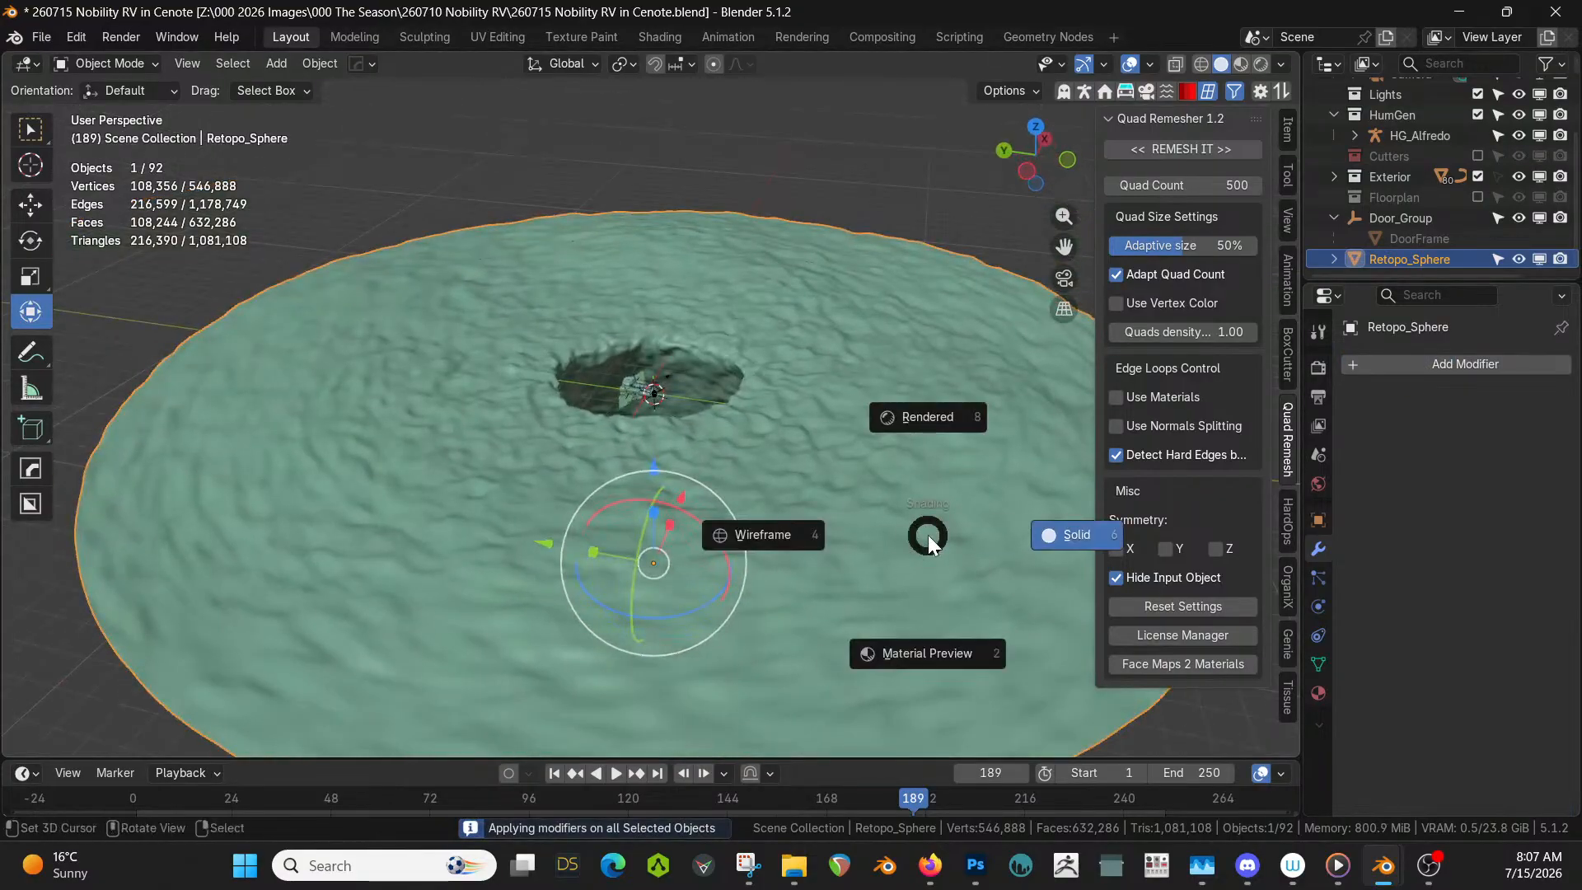
key("8")
scroll(928, 535, "up", 3)
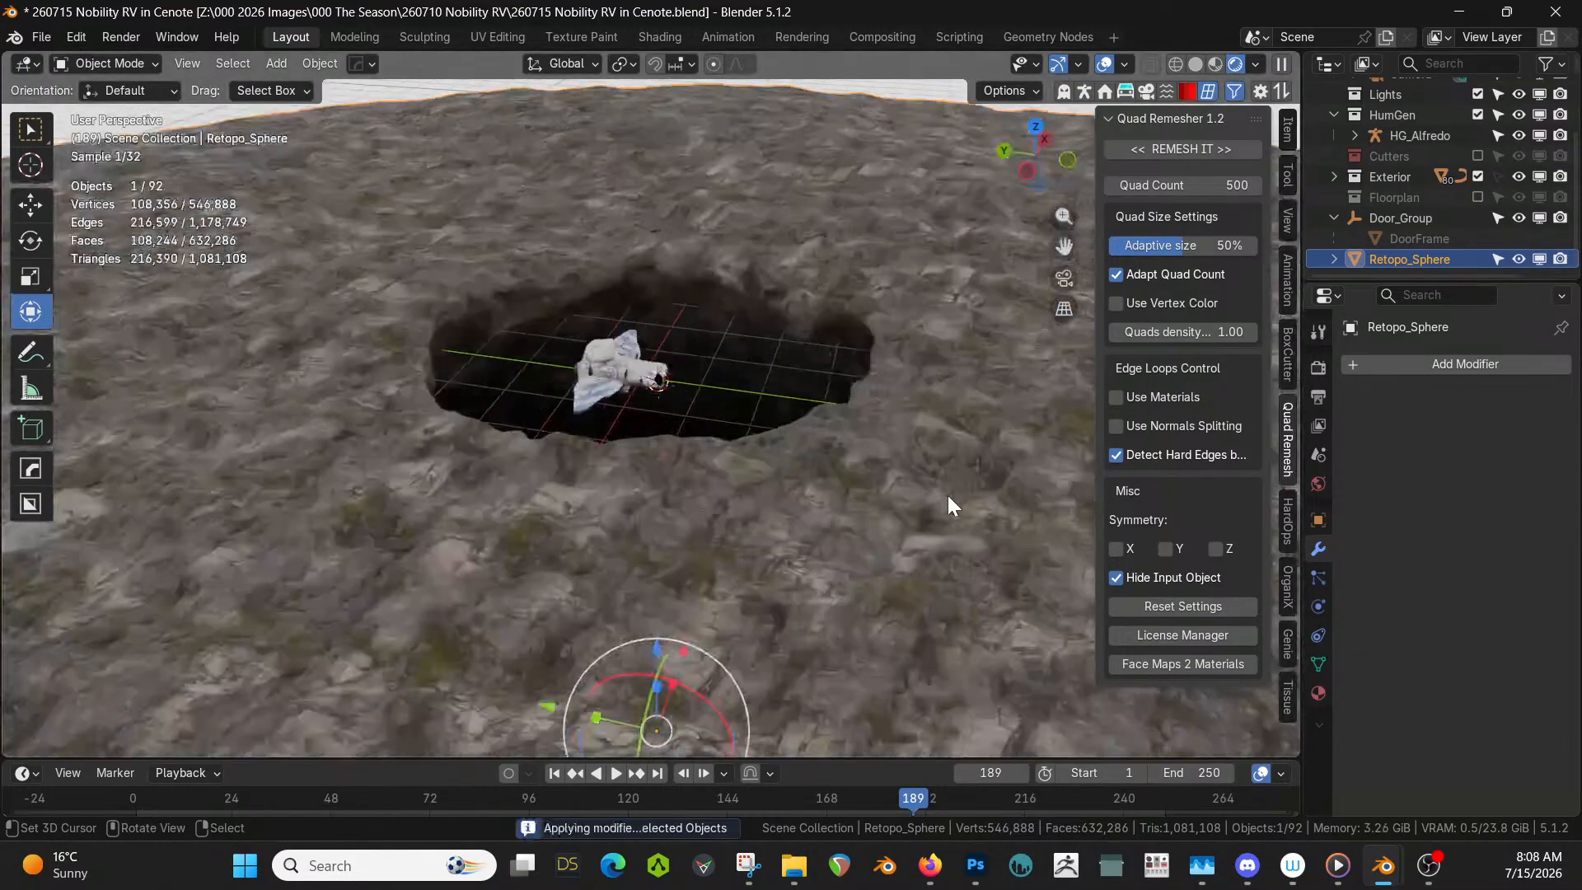
middle_click_drag(742, 646, 707, 618)
scroll(799, 570, "up", 4)
scroll(719, 651, "up", 7)
scroll(725, 635, "down", 8)
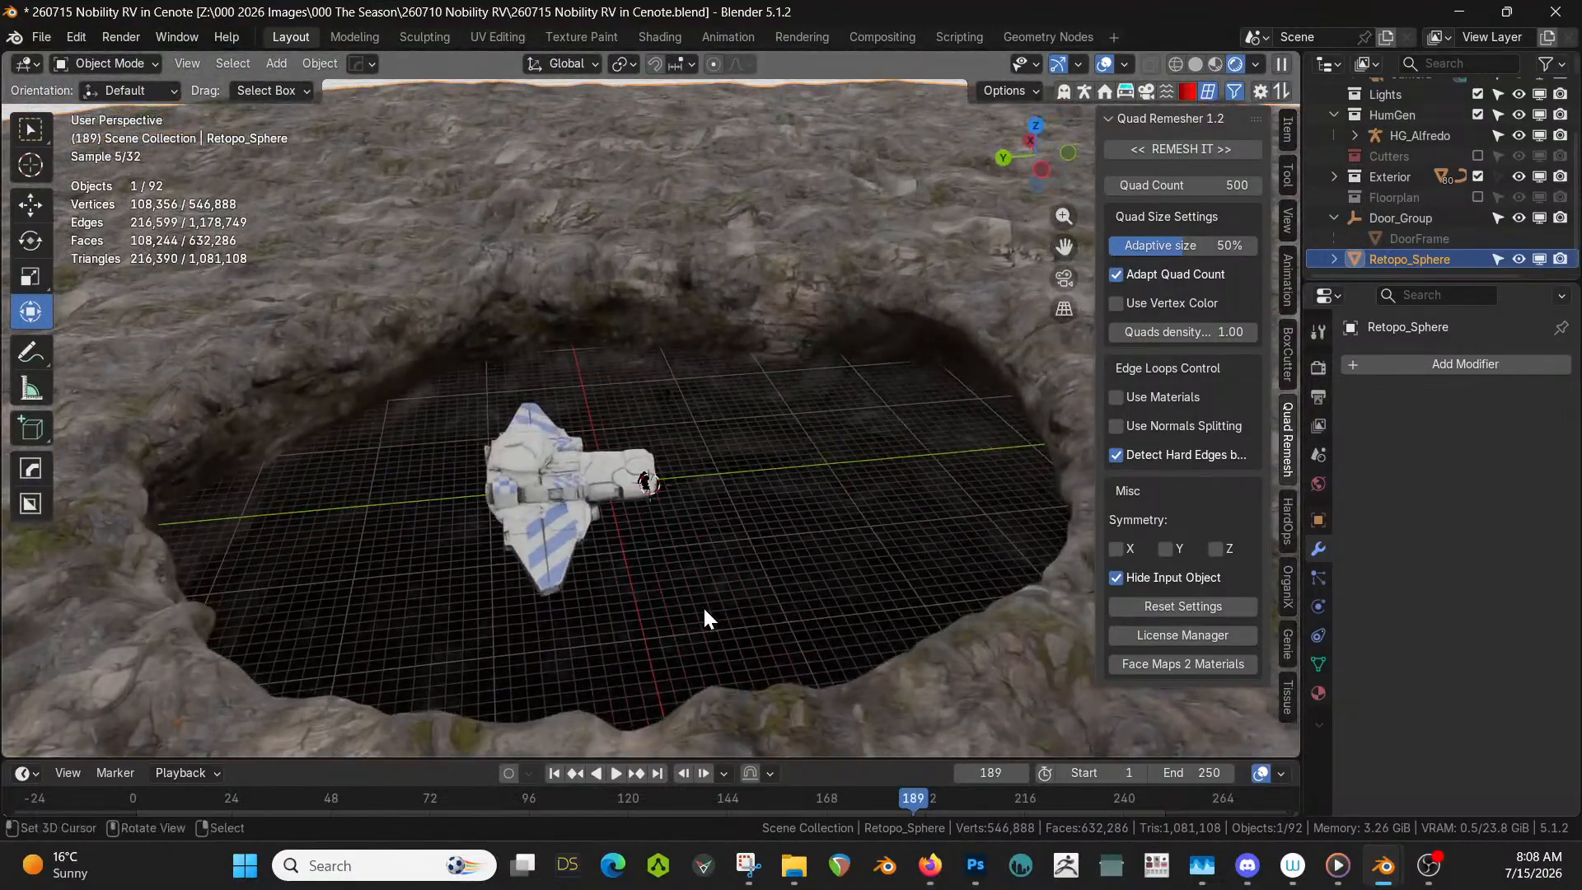
scroll(706, 618, "down", 3)
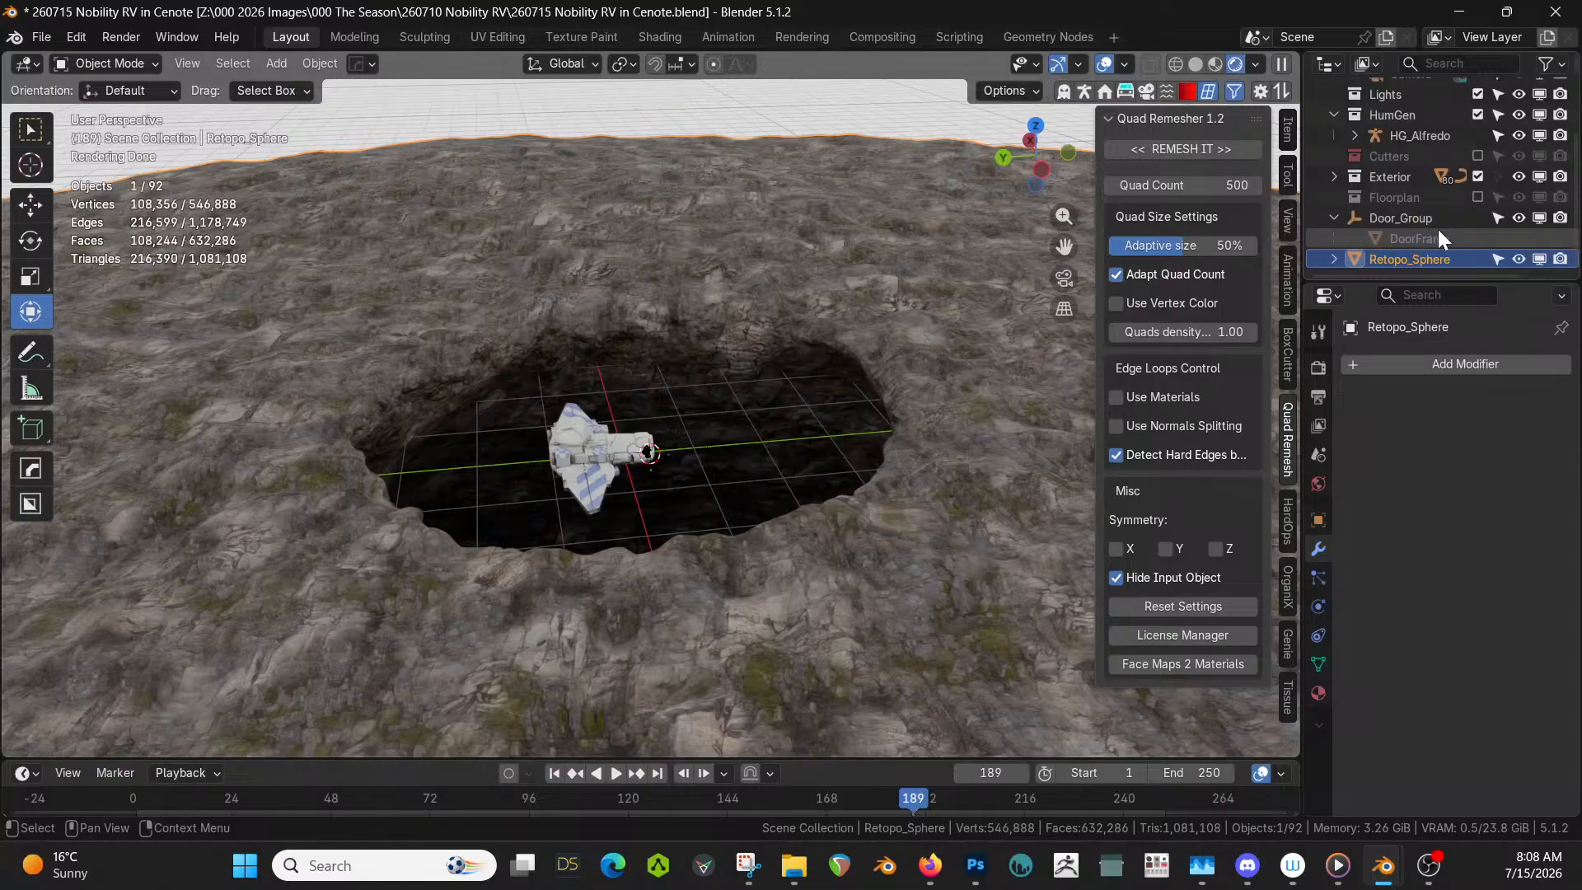
- Add a point light to the Lights collection, try raising it about 30 m, and undo that move
scroll(1403, 181, "up", 2)
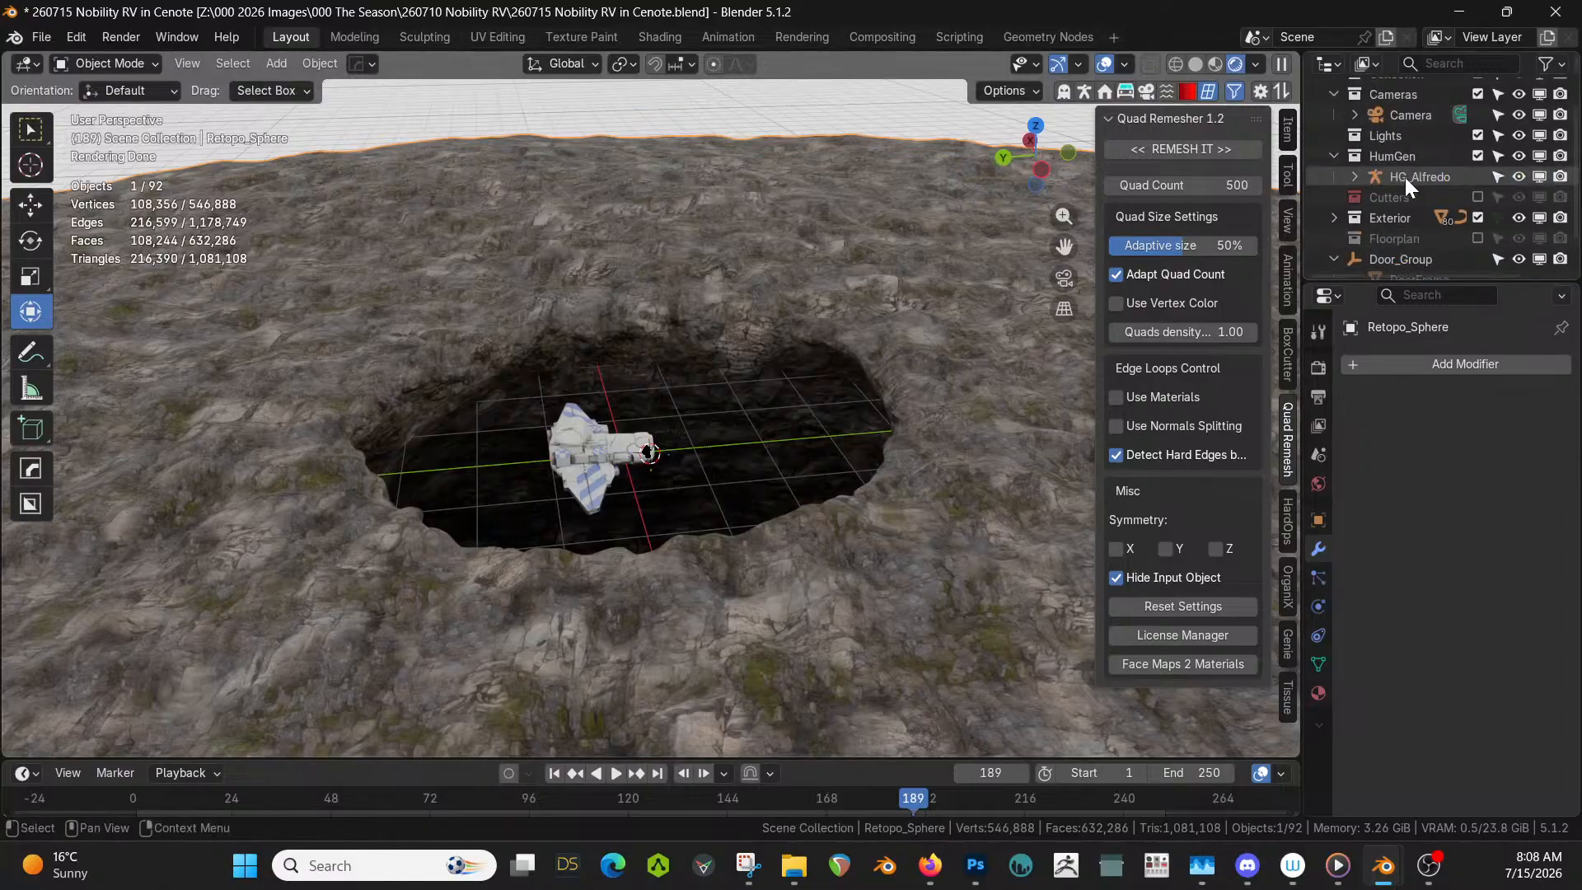
left_click(1398, 137)
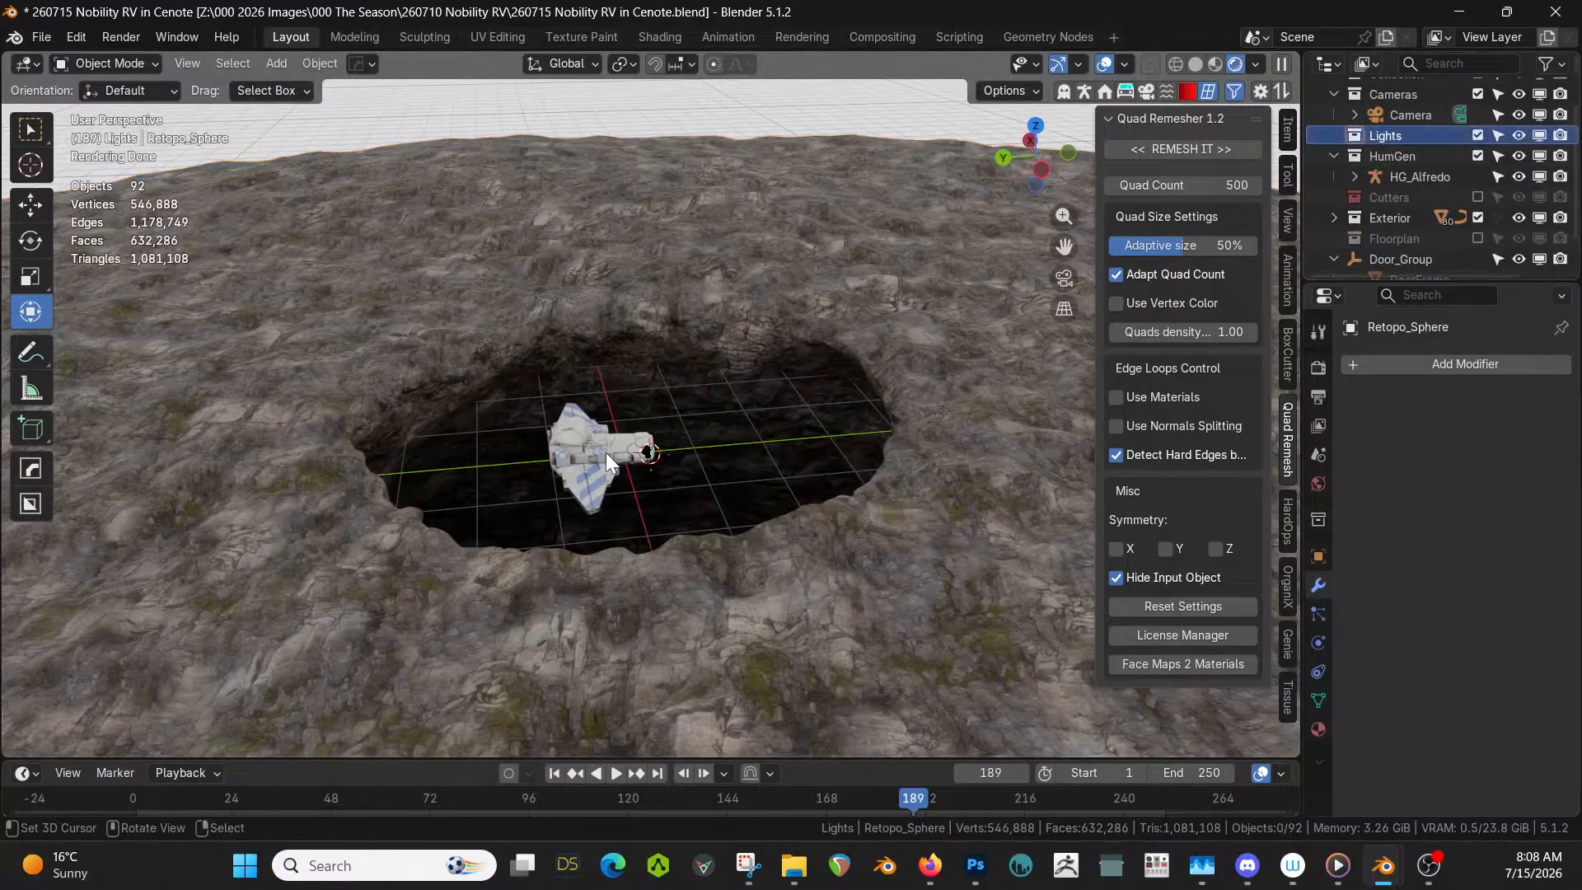
key("shift+a")
mouse_move(531, 550)
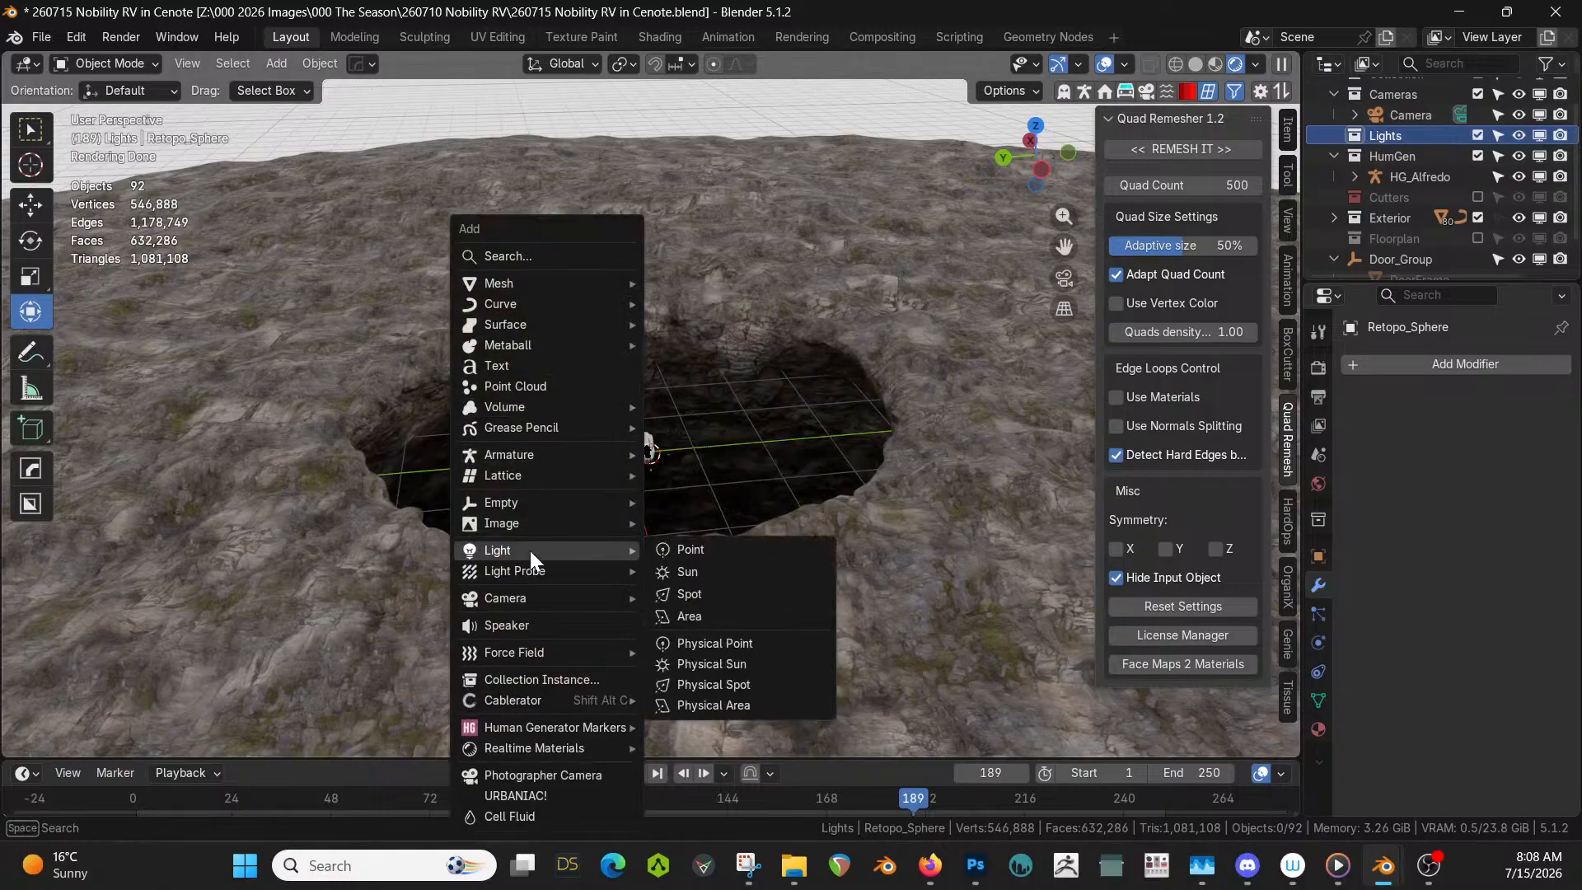
left_click(740, 557)
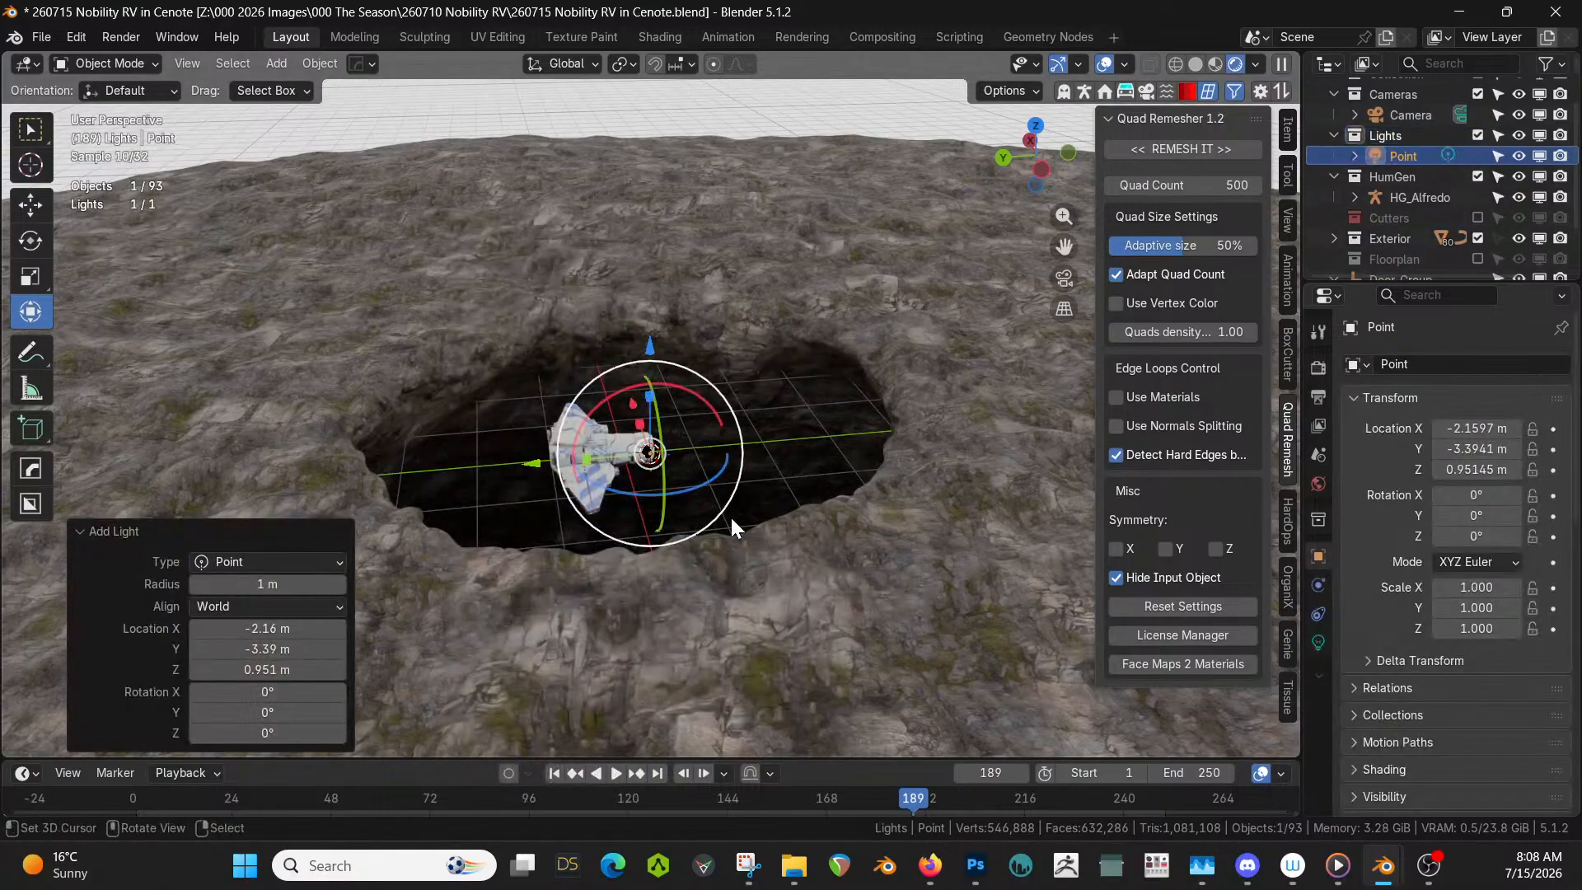
left_click_drag(670, 349, 747, 139)
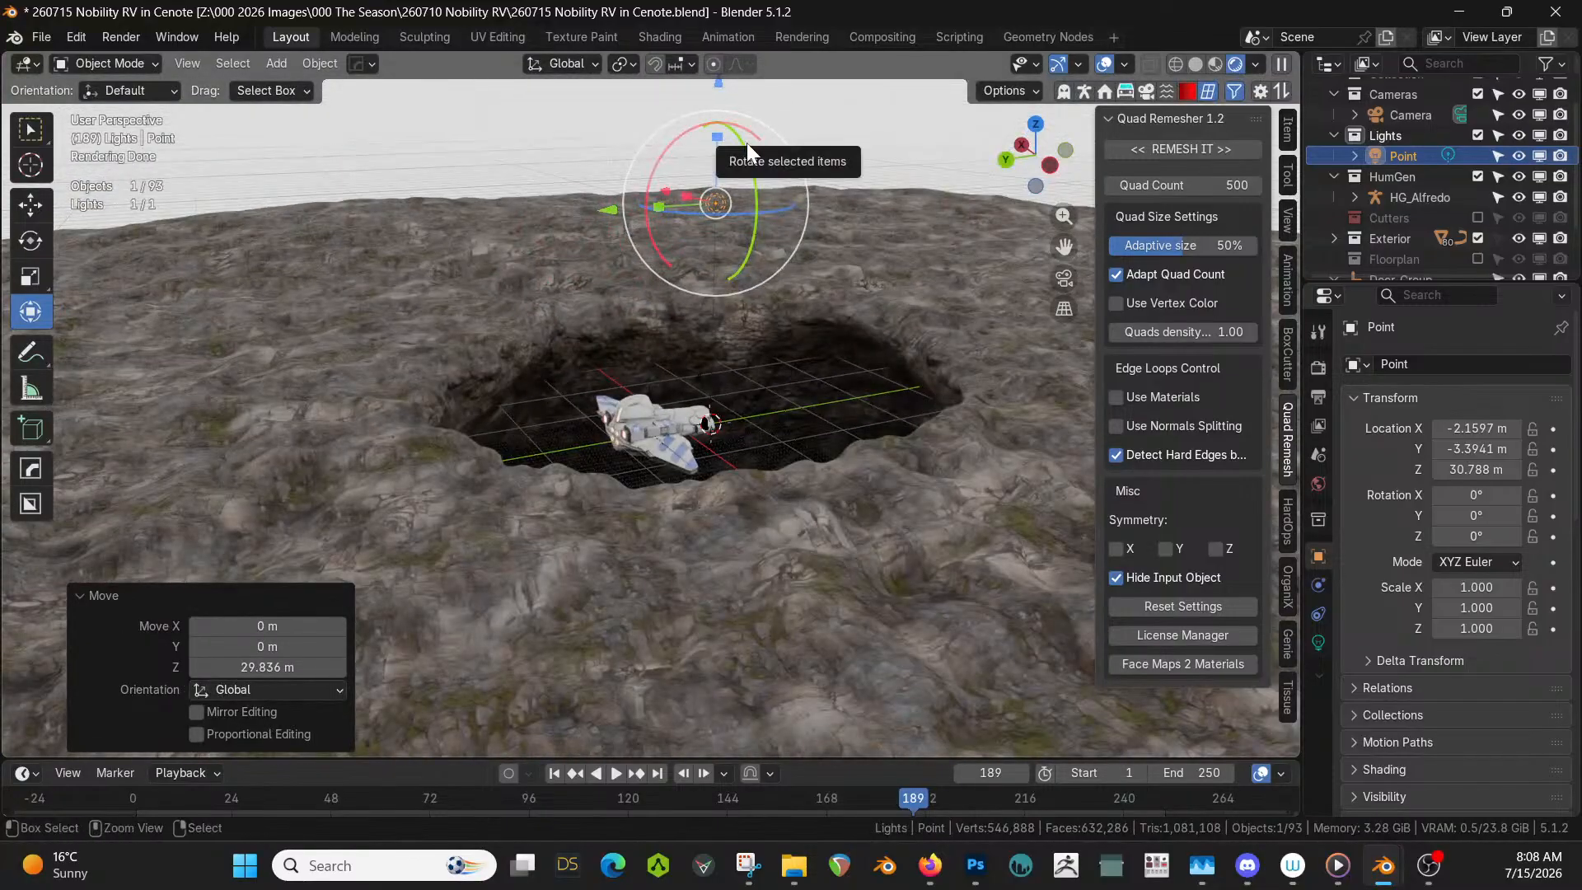
key("ctrl+z")
- Add a sun light to the Lights collection and raise it about 20.9 m along Z above the spacecraft
key("shift+a")
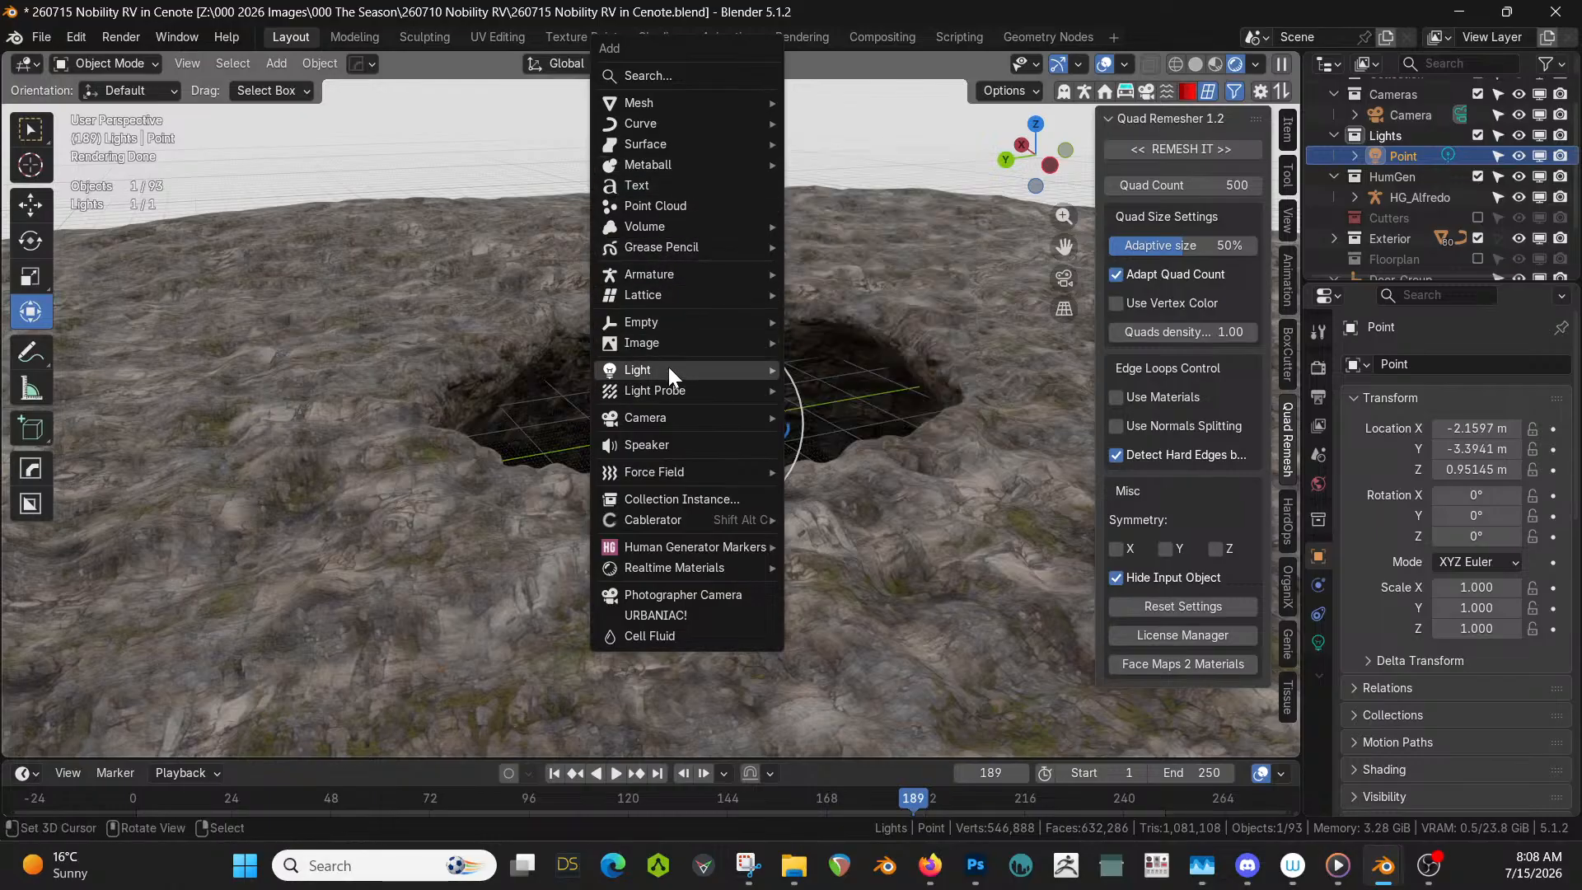
mouse_move(670, 368)
left_click(833, 388)
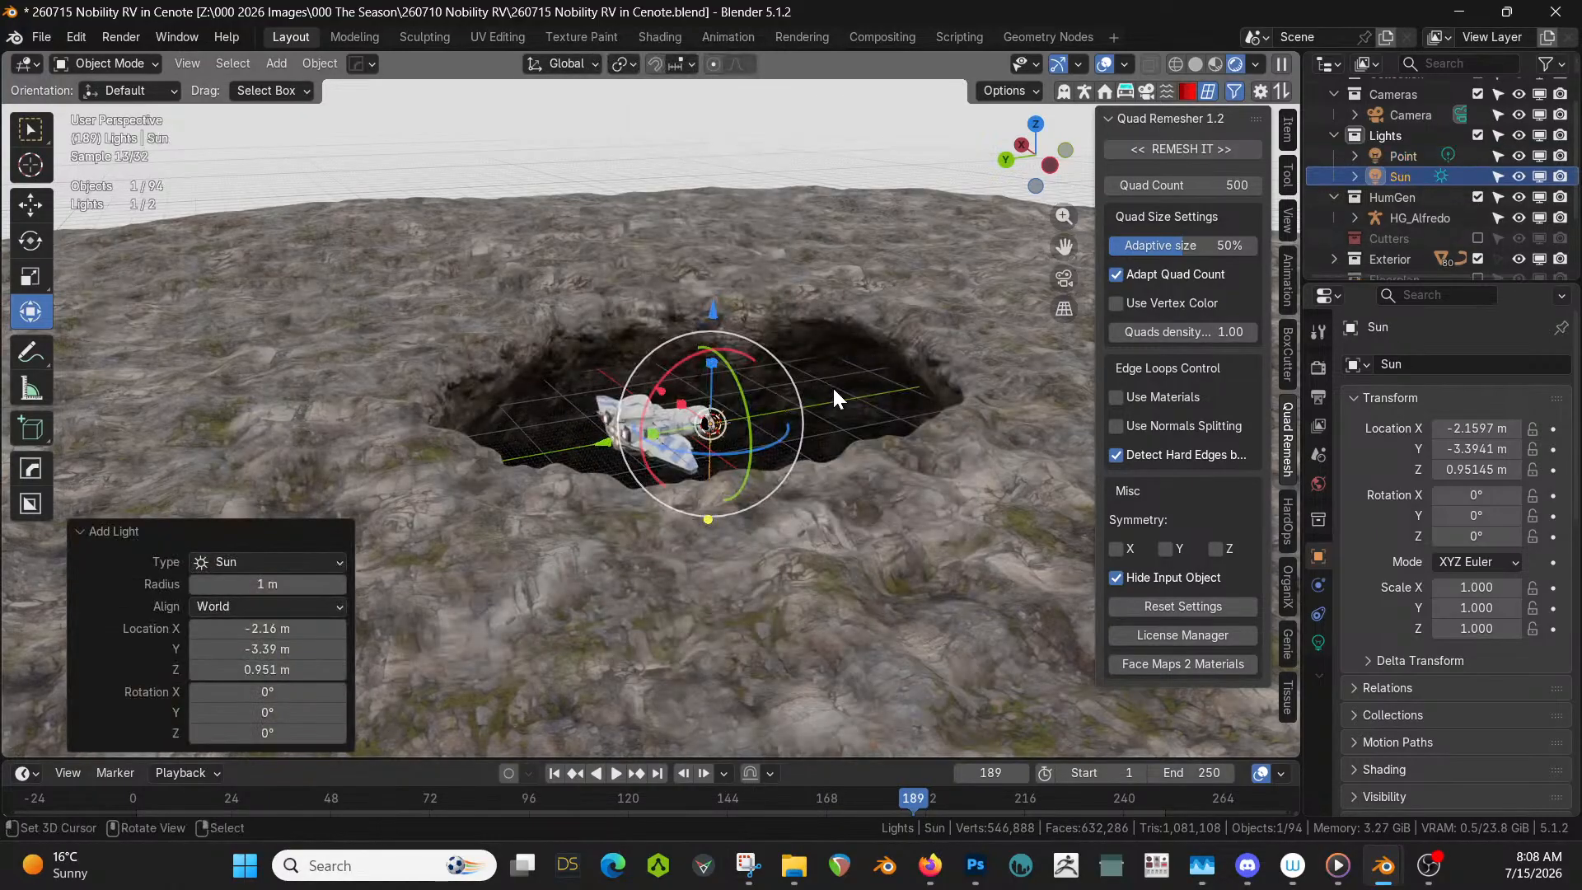
key("g")
key("z")
key("Return")
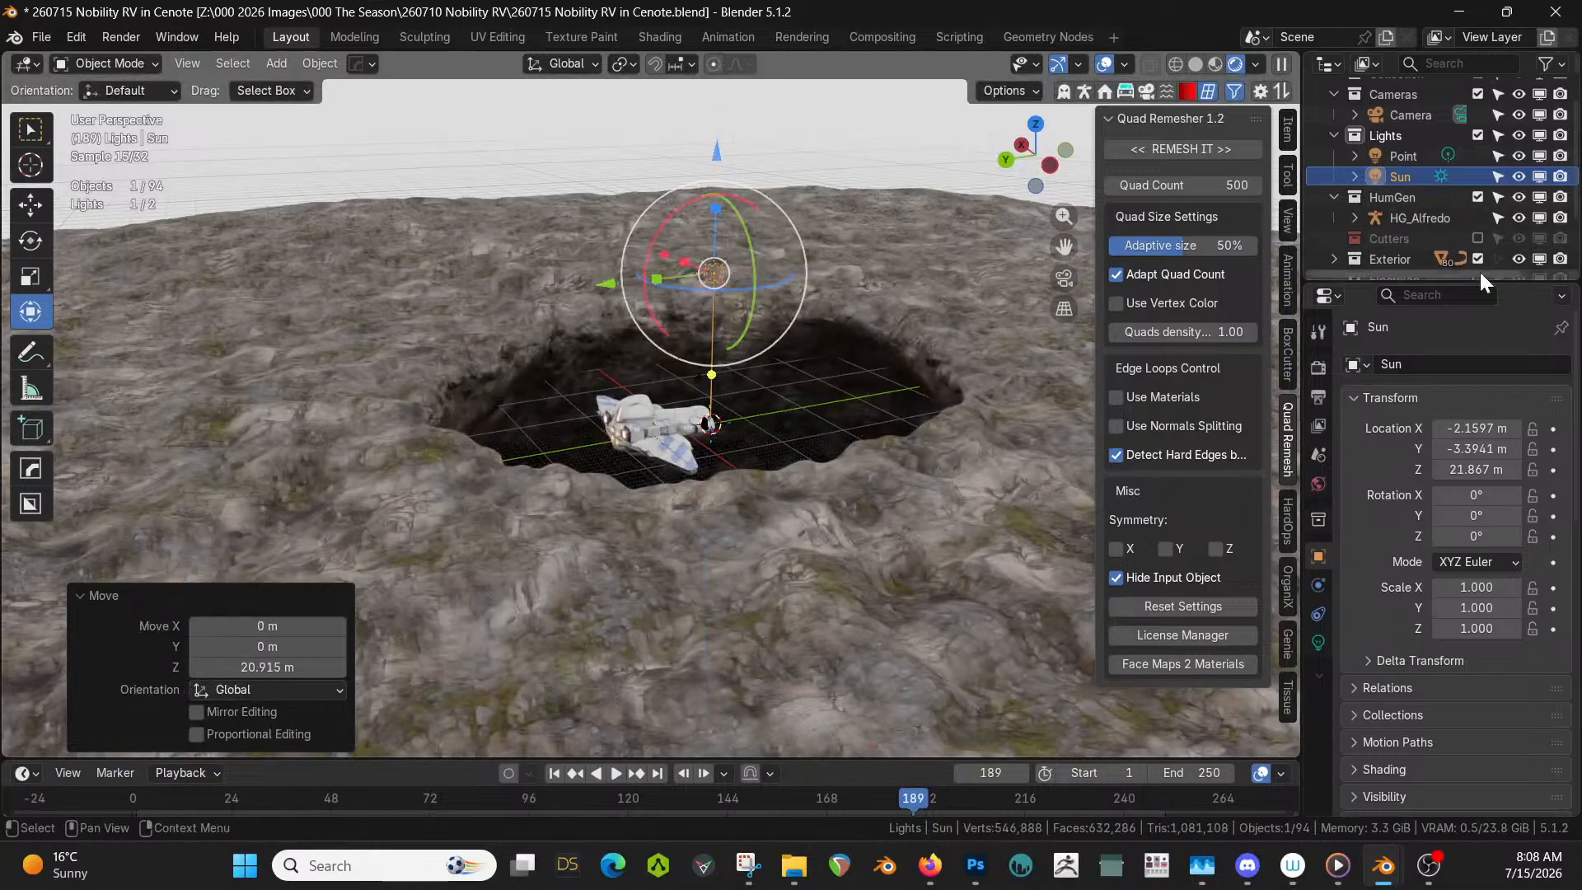
- Set the sun light's irradiance to 10
left_click(1317, 643)
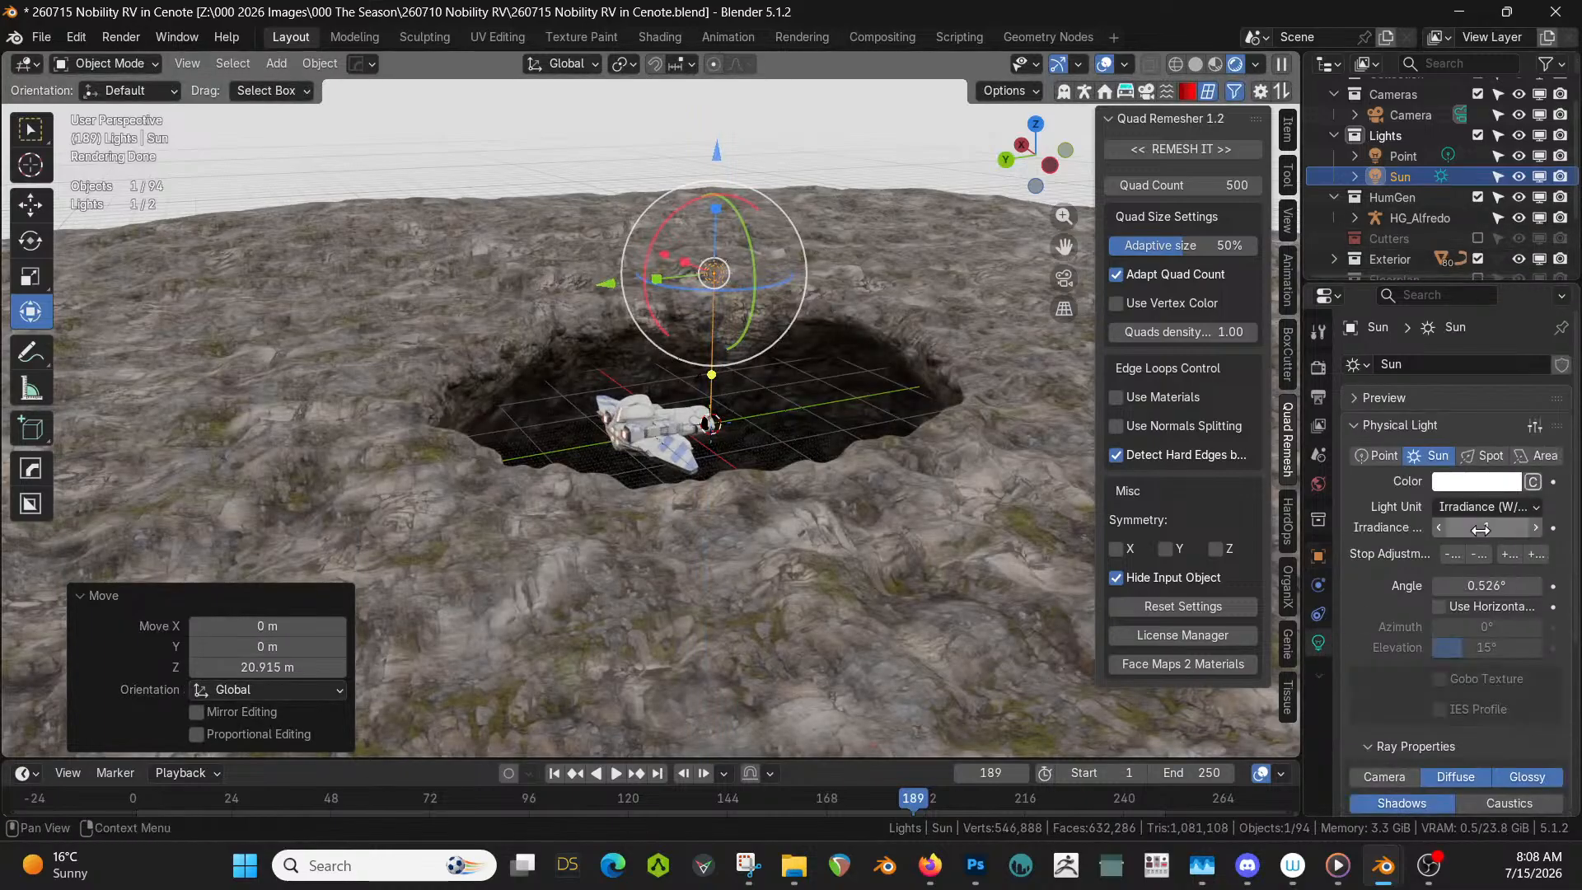
left_click(1483, 527)
type("10")
key("Return")
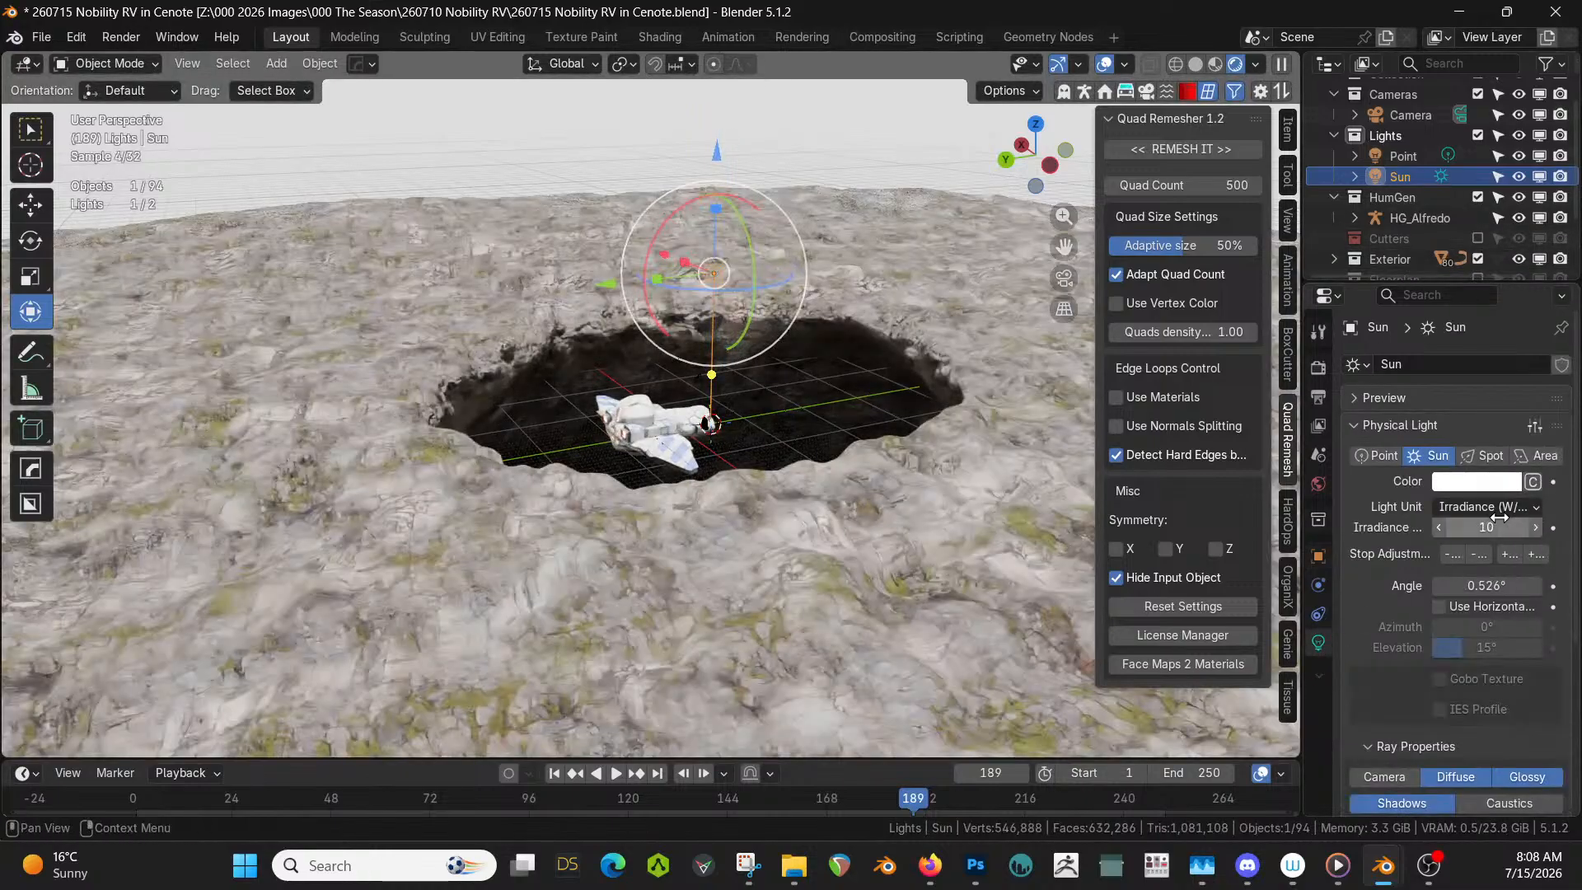
- Examine how the sun lights the spacecraft and the inner walls of the cenote, from above the rim and from below
scroll(927, 517, "up", 4)
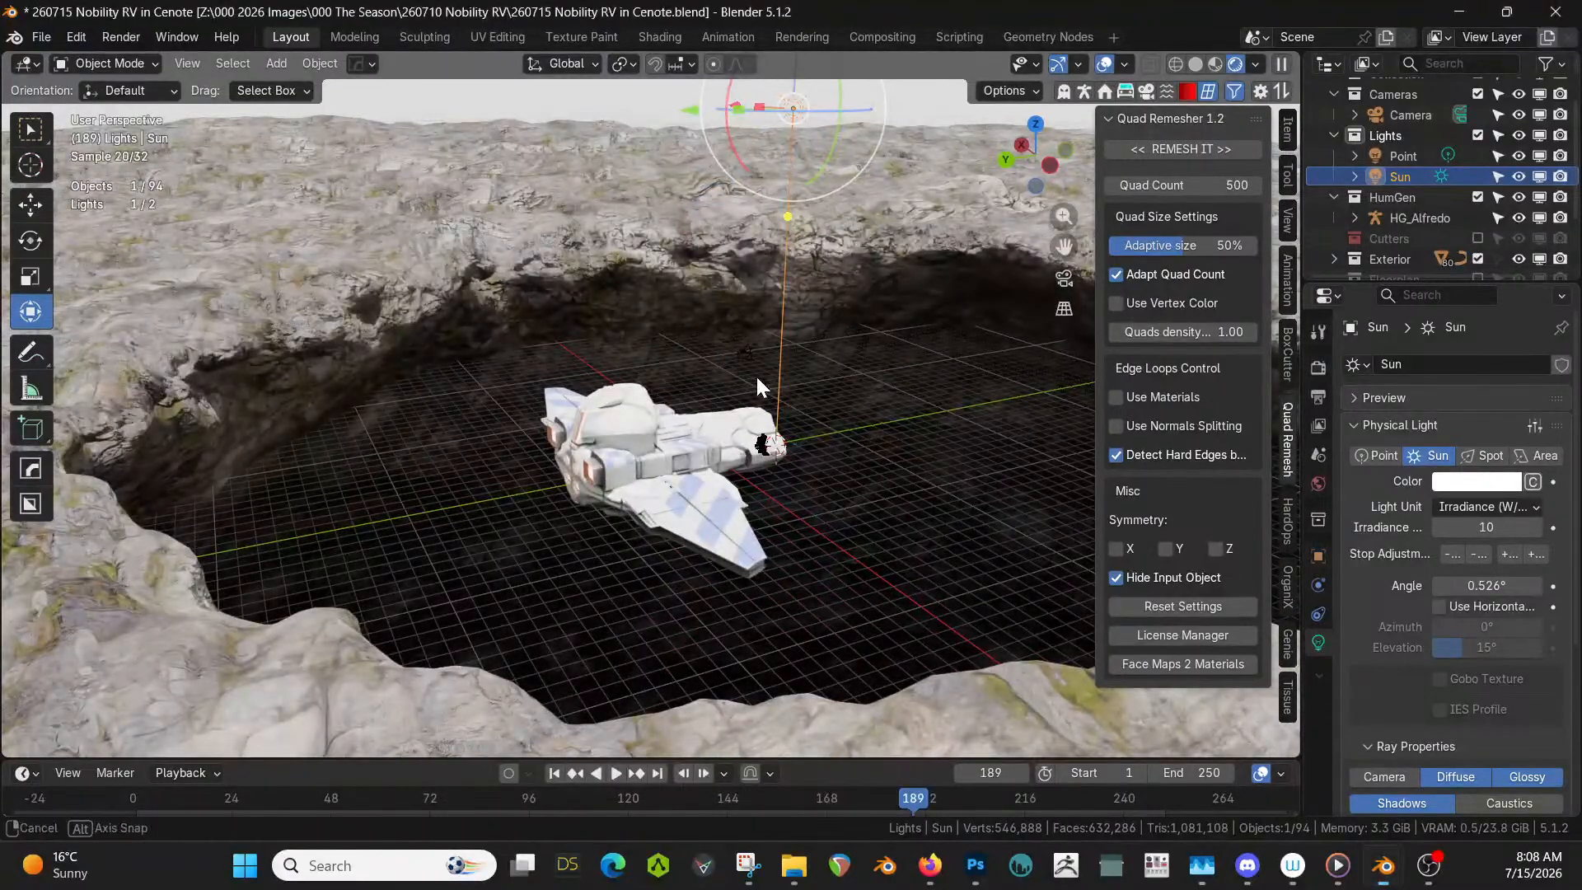
middle_click_drag(755, 374, 519, 519)
key("shift+grave")
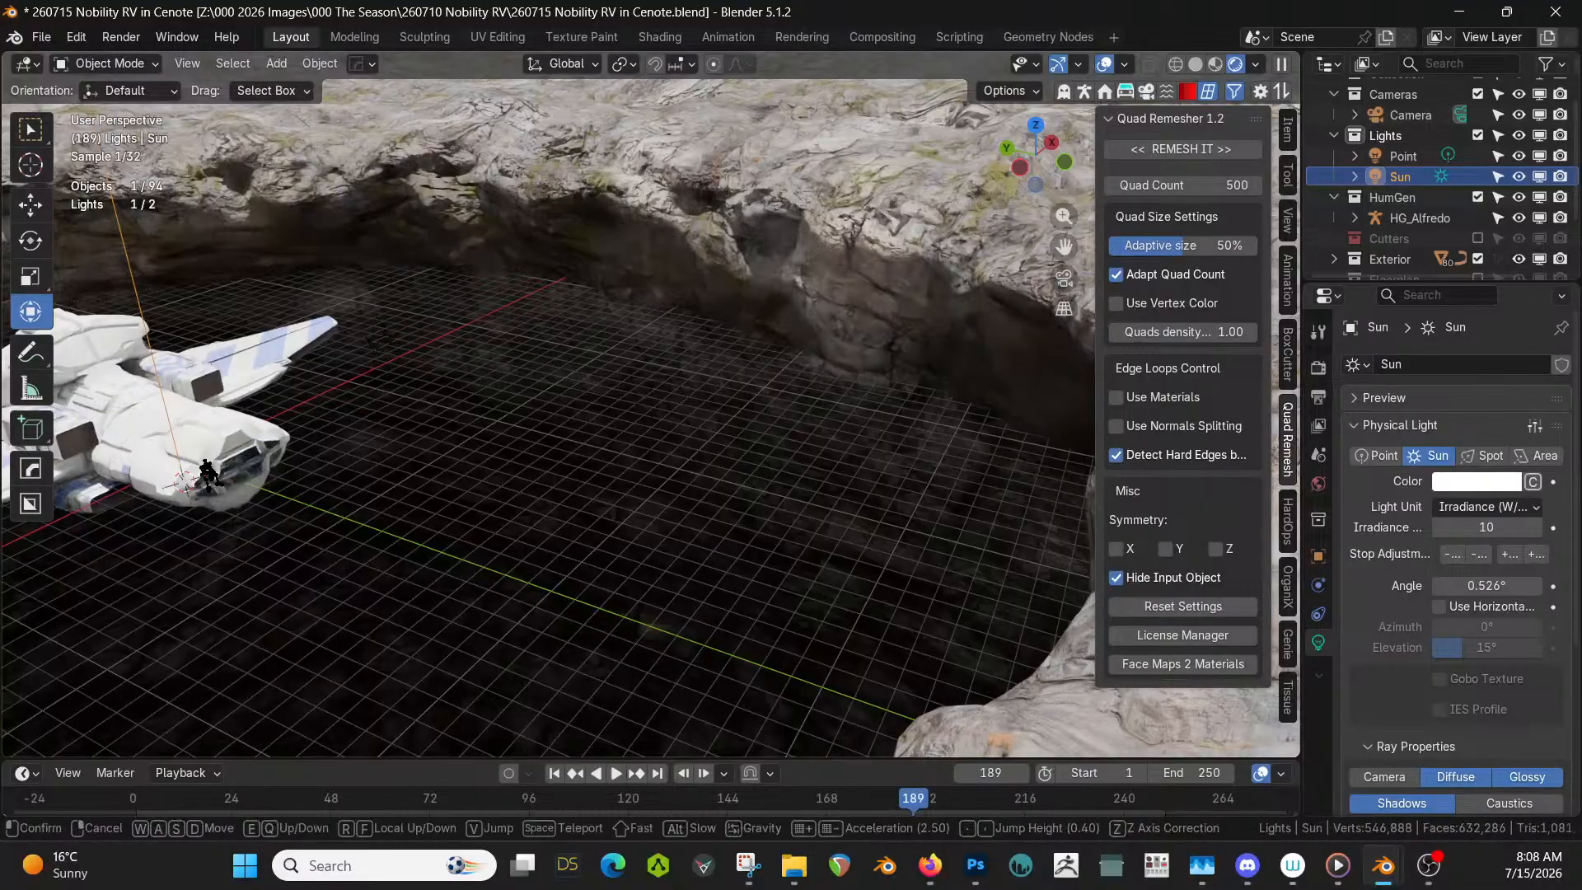
key("w")
key("w")
scroll(650, 417, "up", 9)
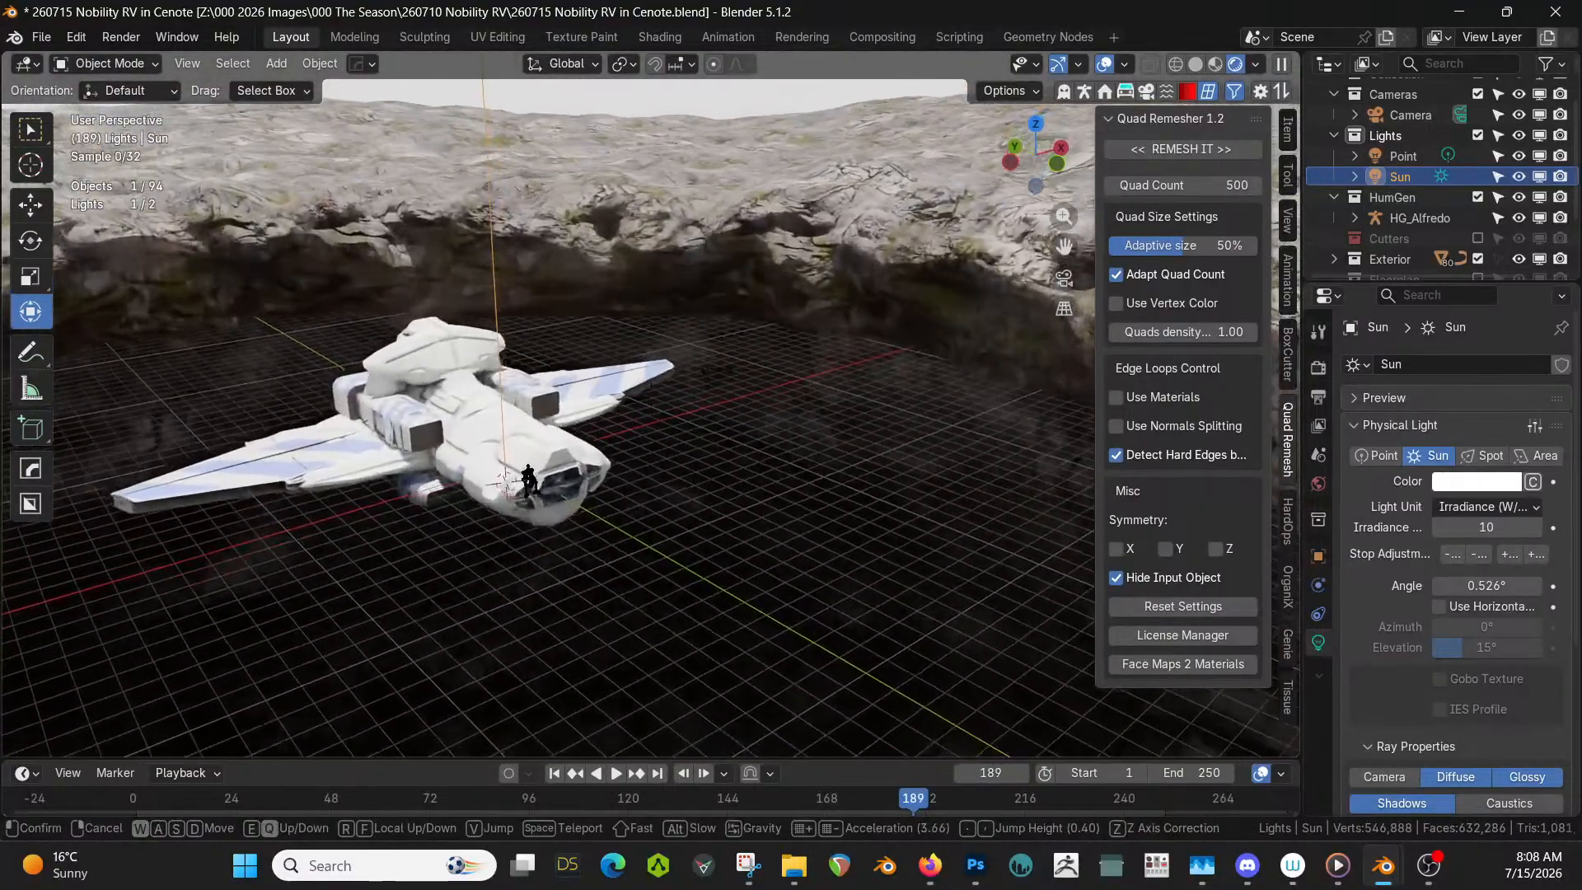
key("q")
key("q")
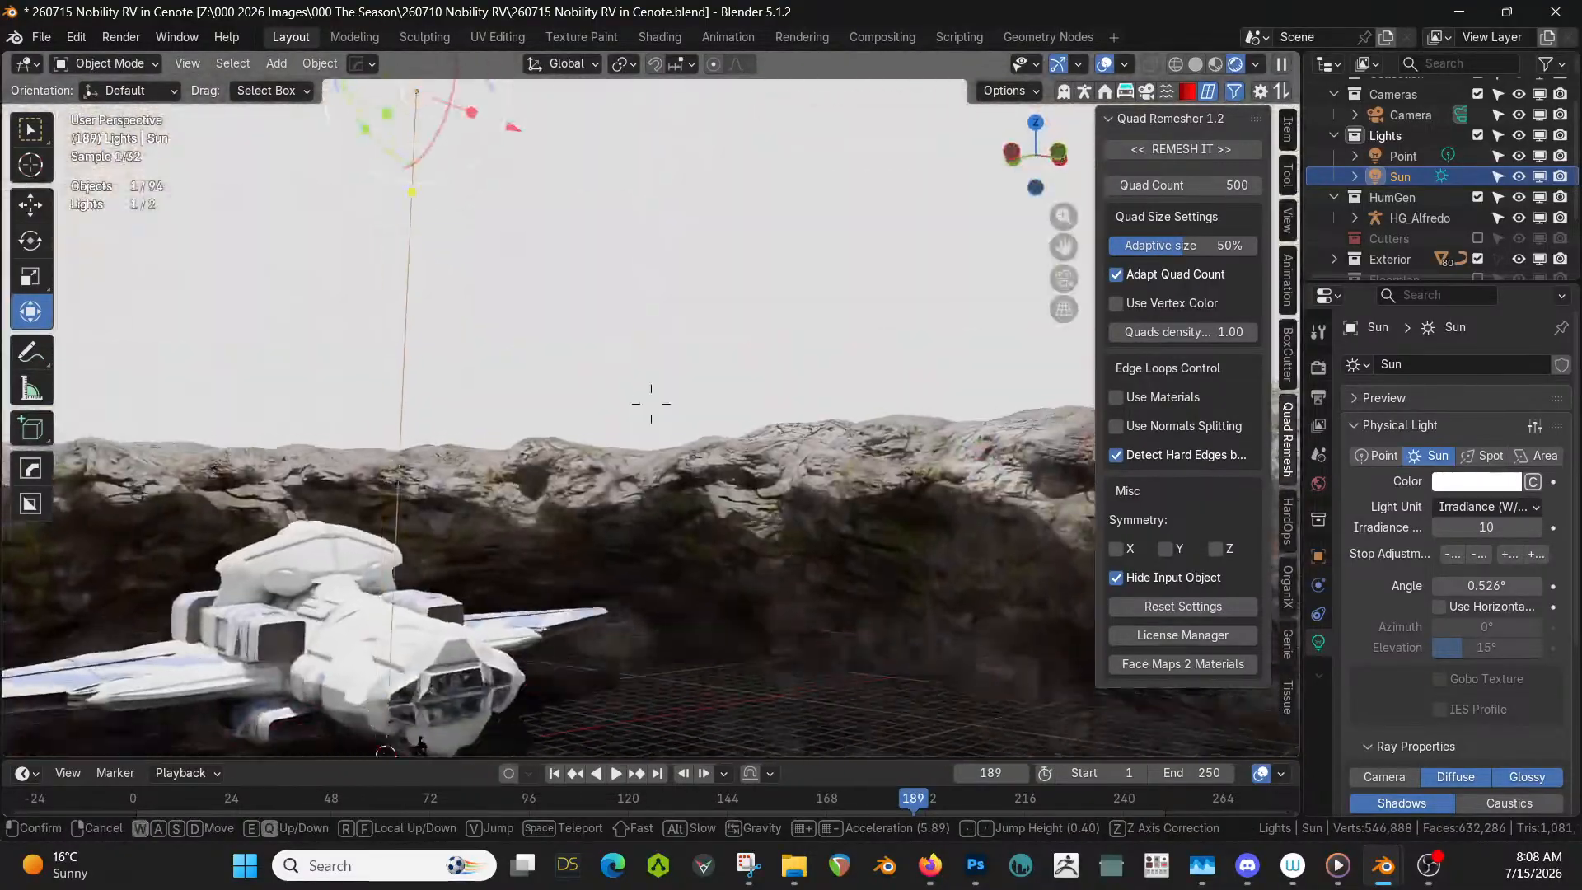
key("q")
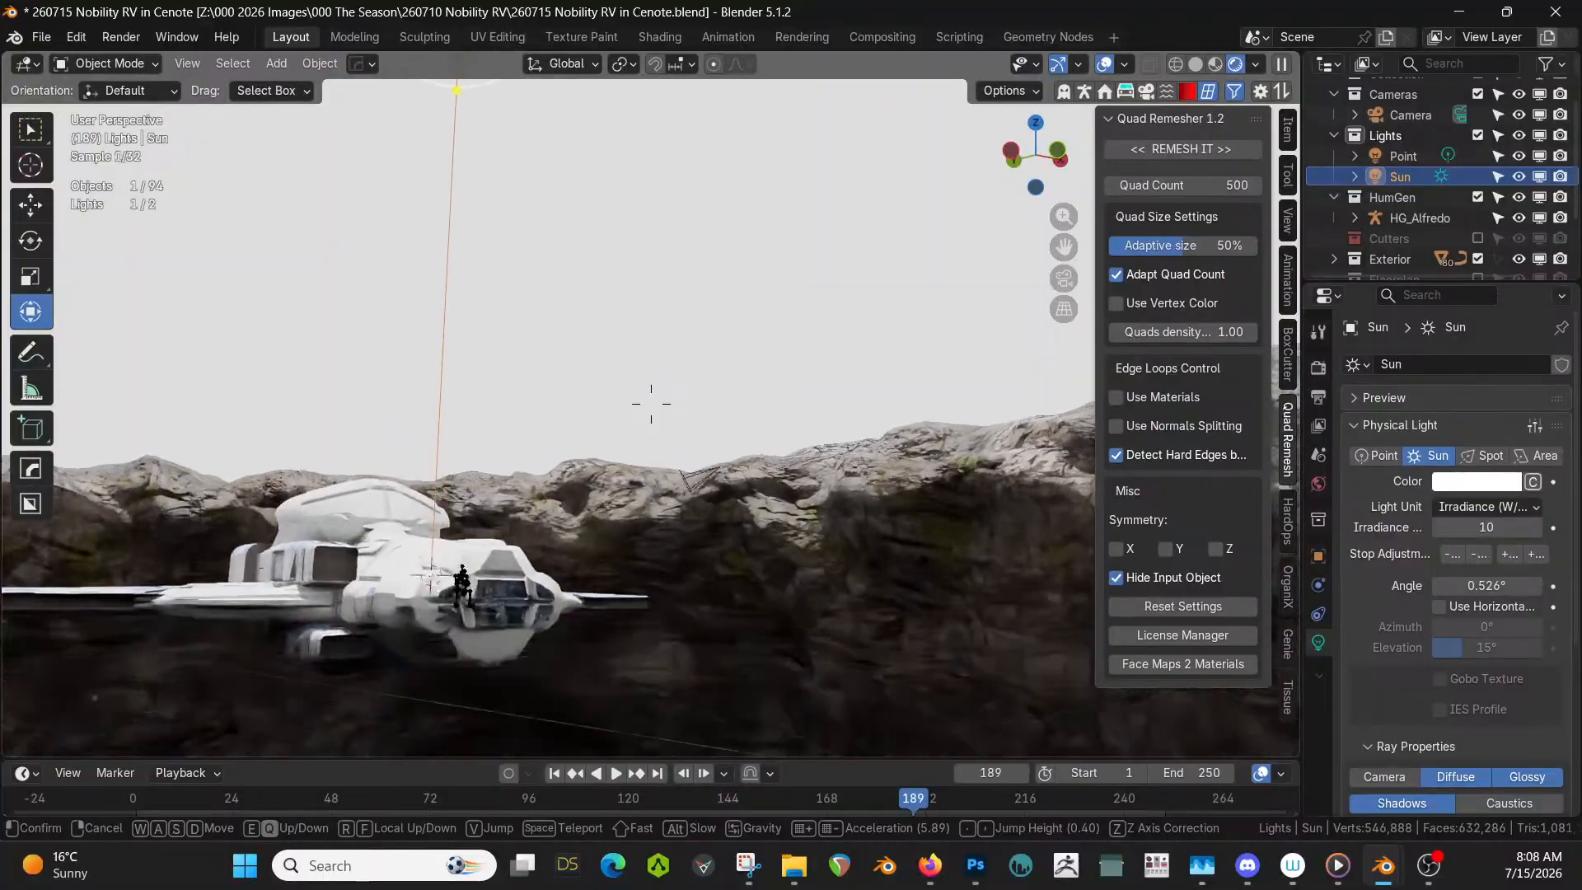
key("q")
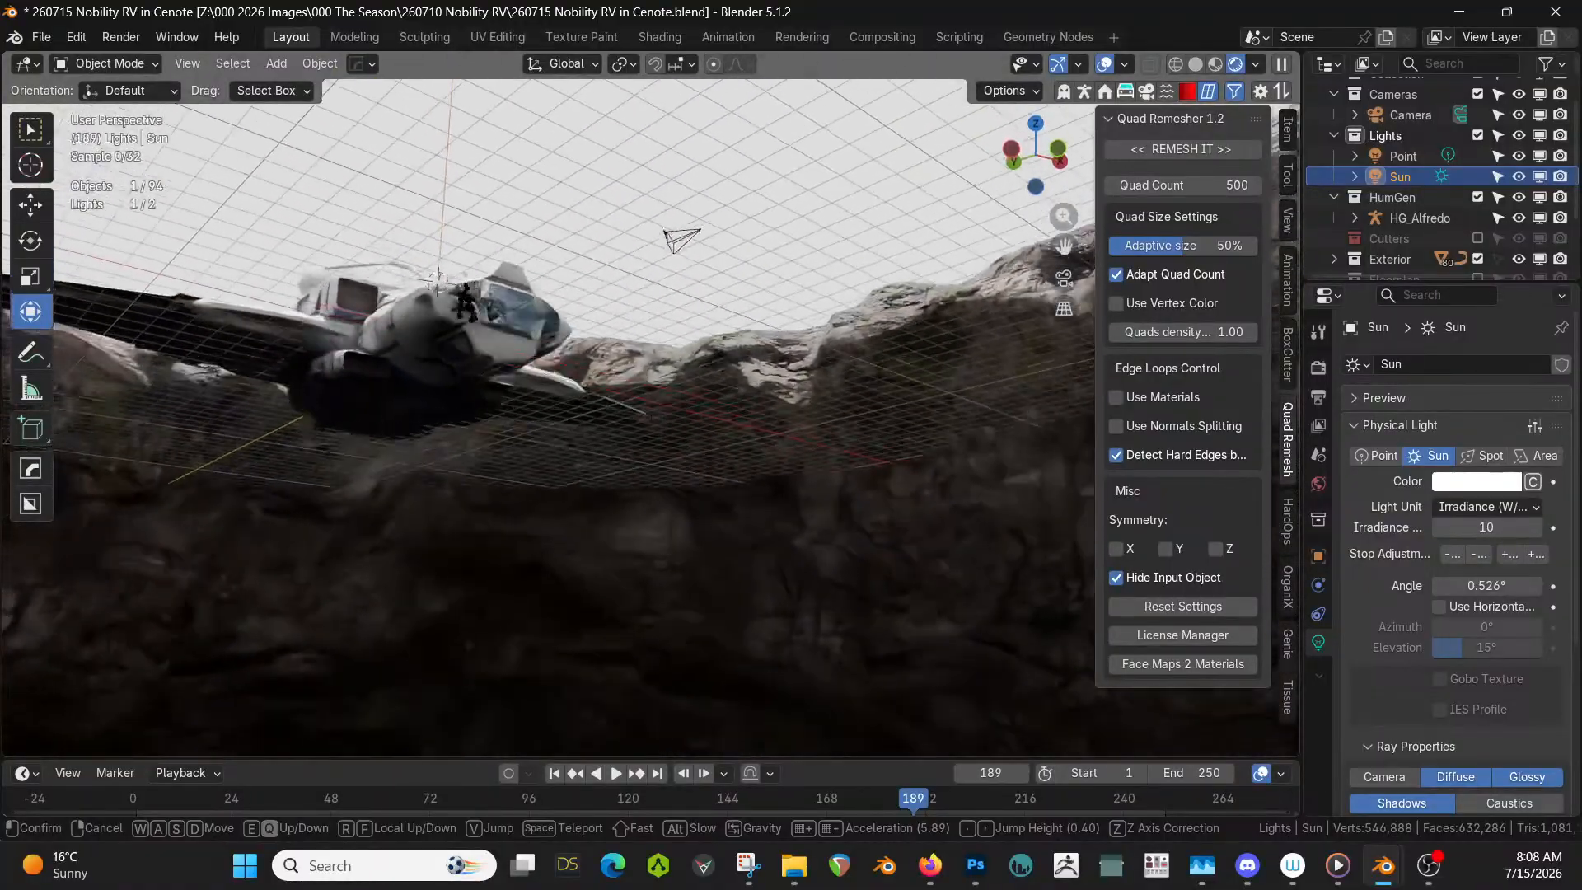
key("q")
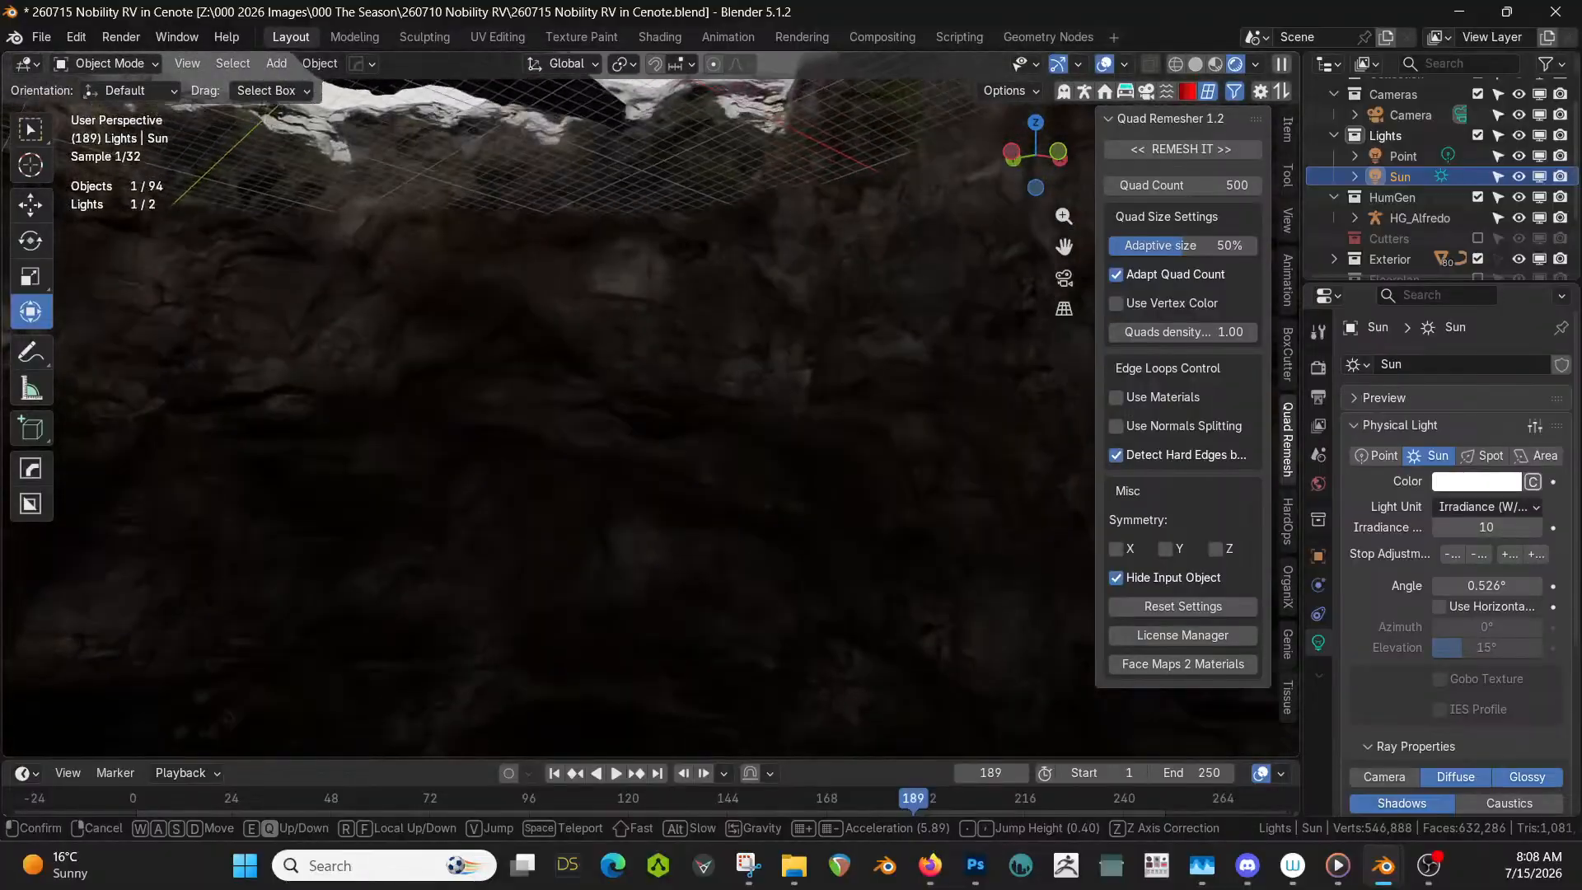
key("e")
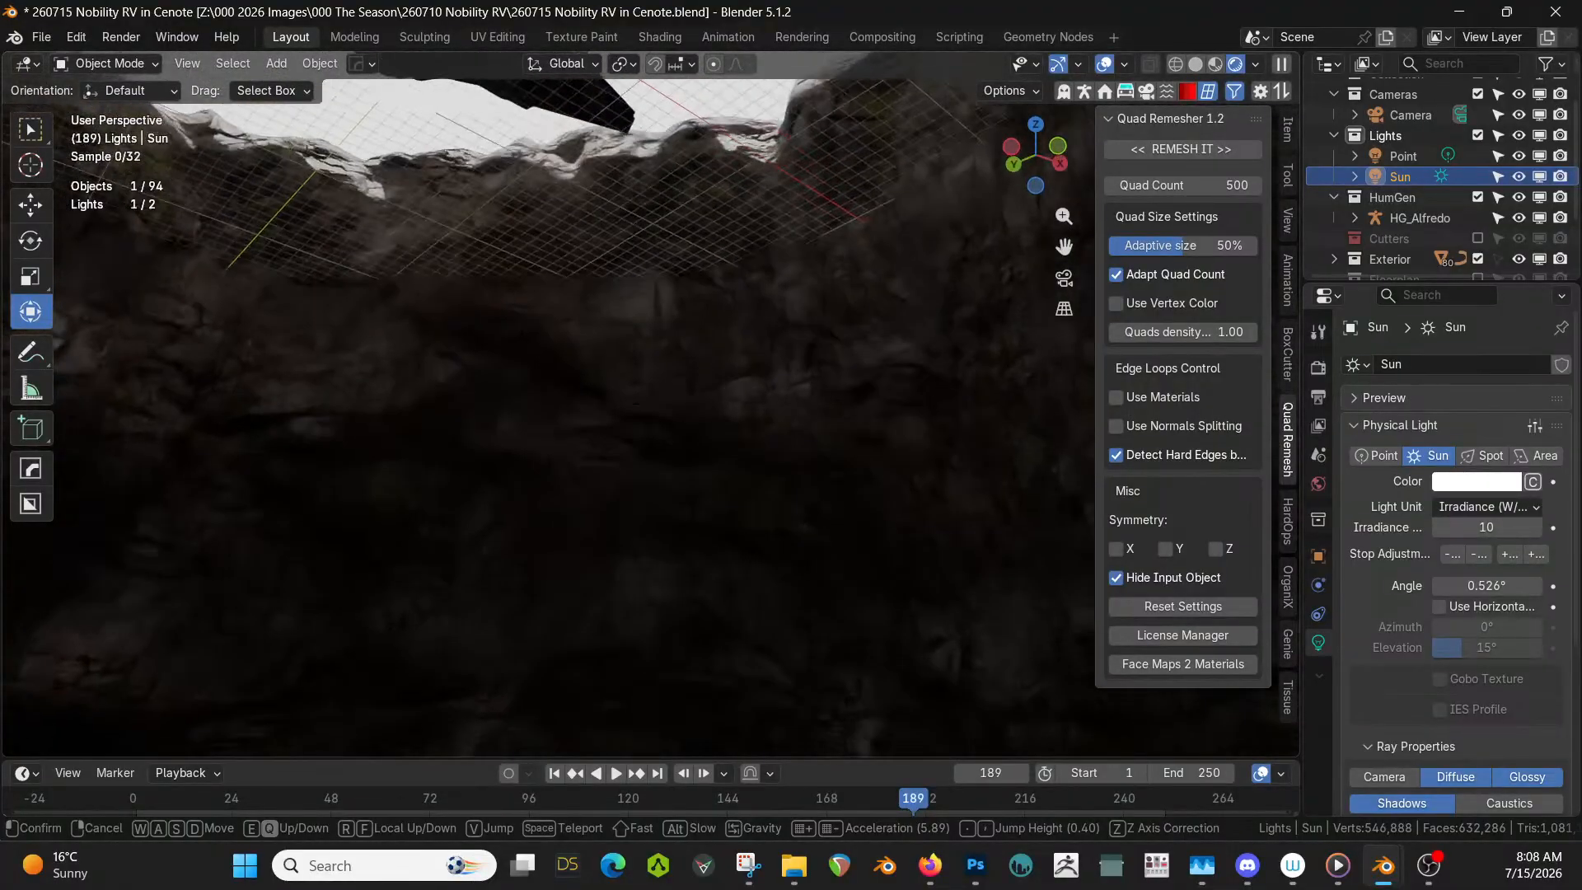
key("q")
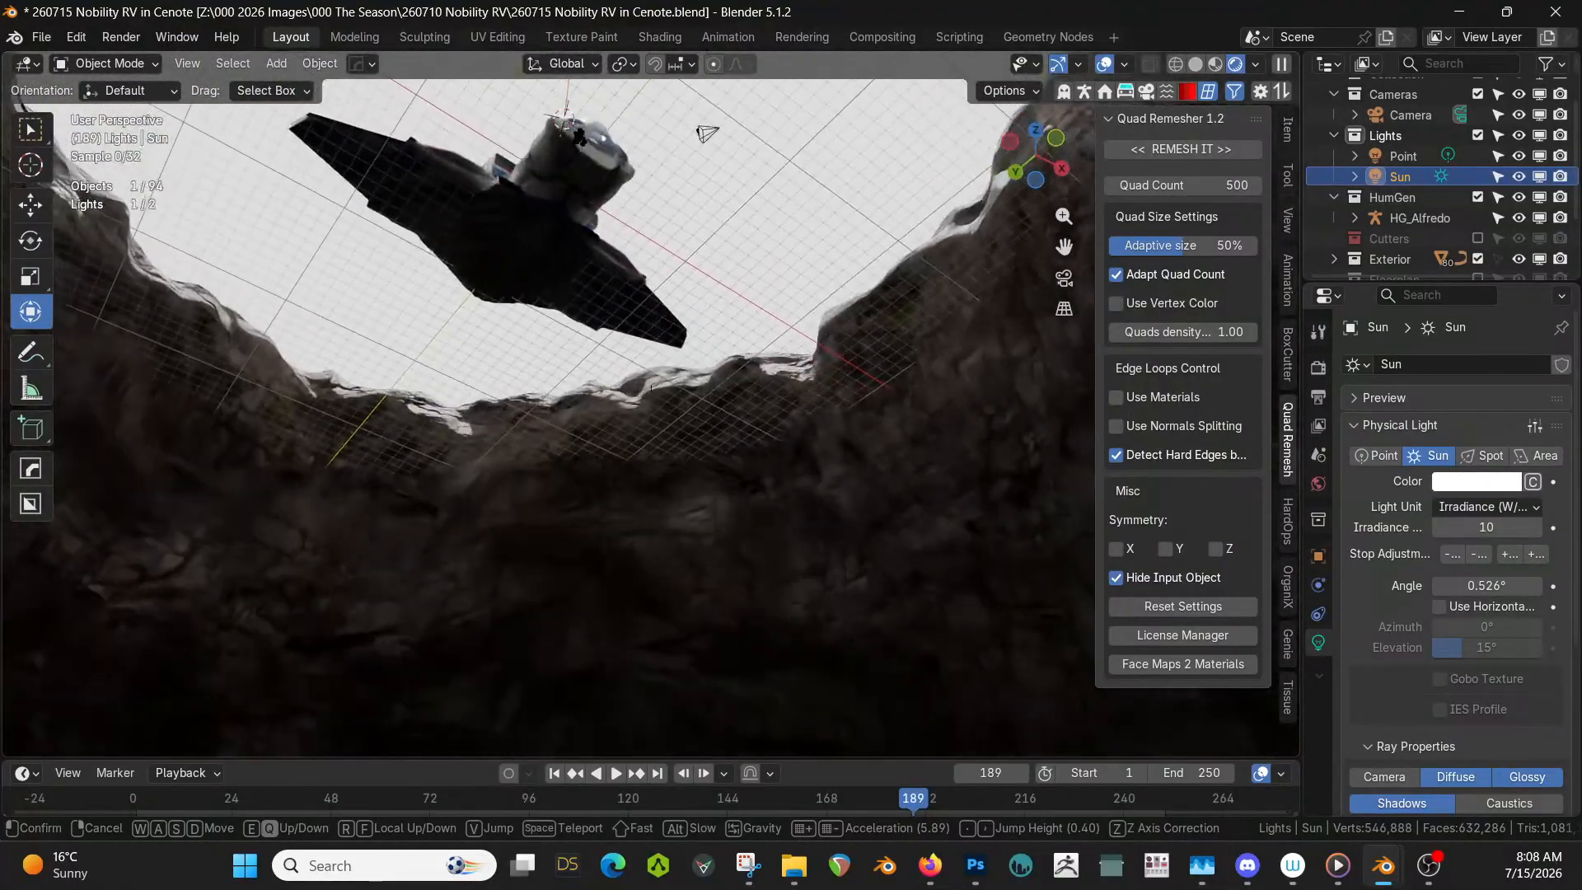
key("q")
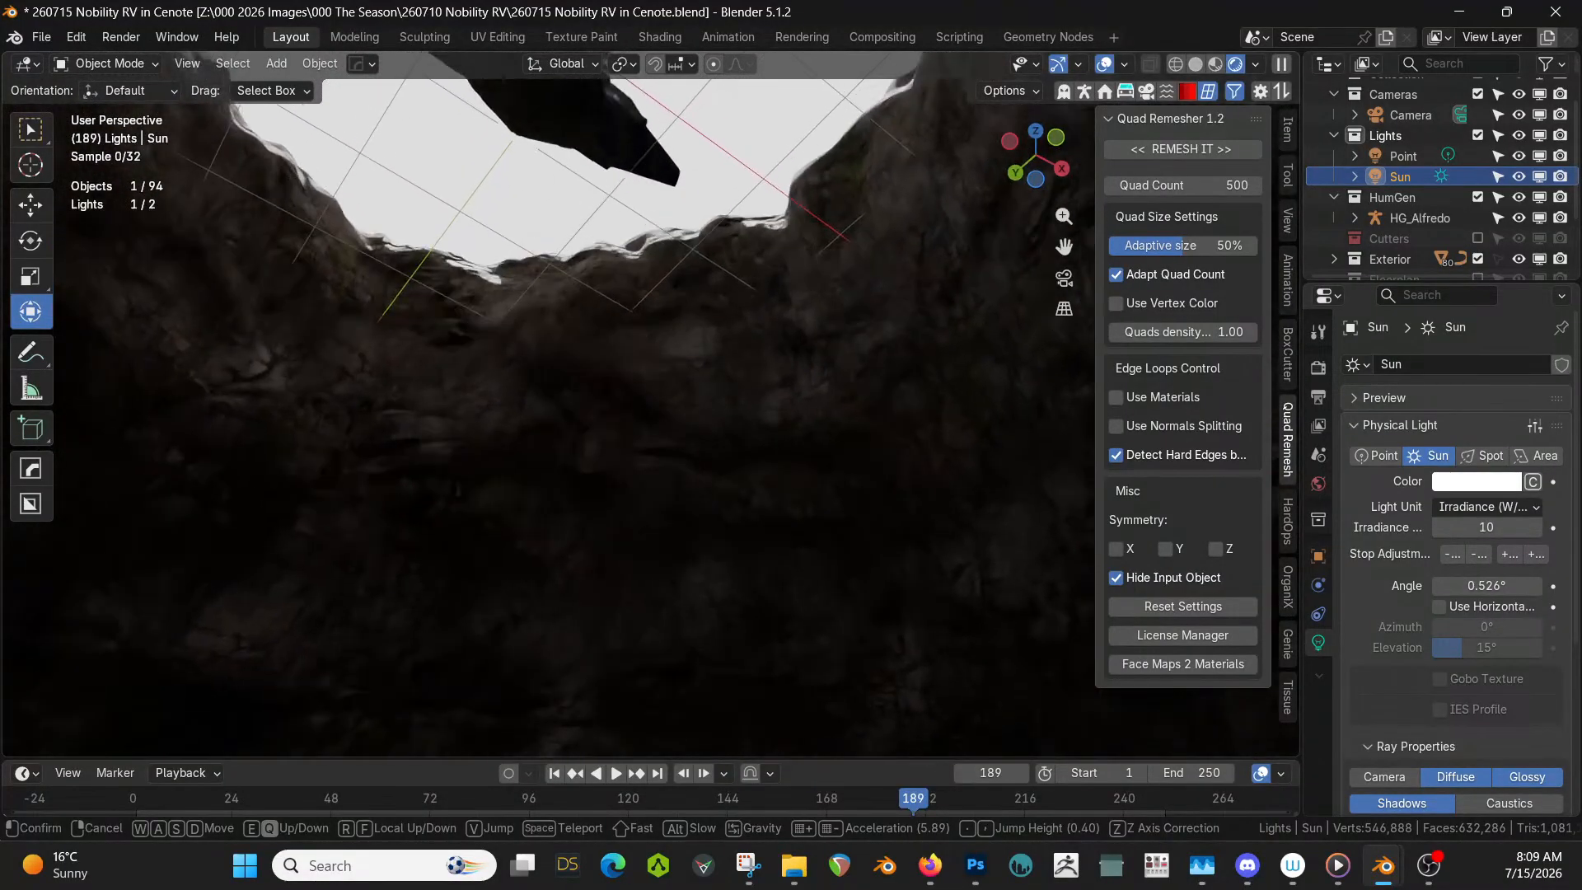
key("e")
left_click(519, 517)
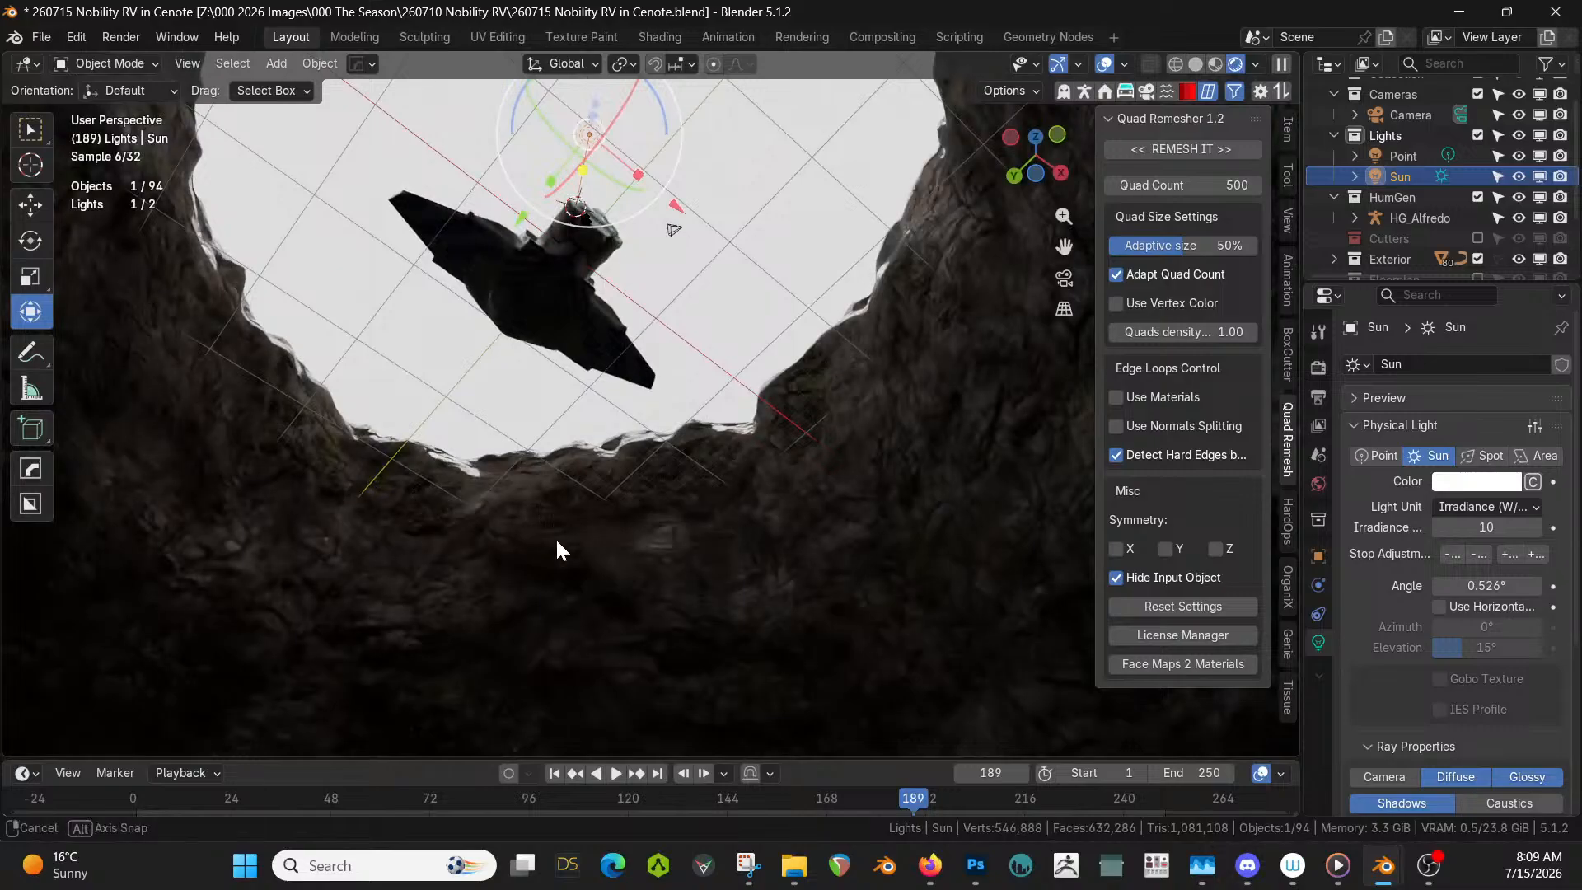
key("KP_Decimal")
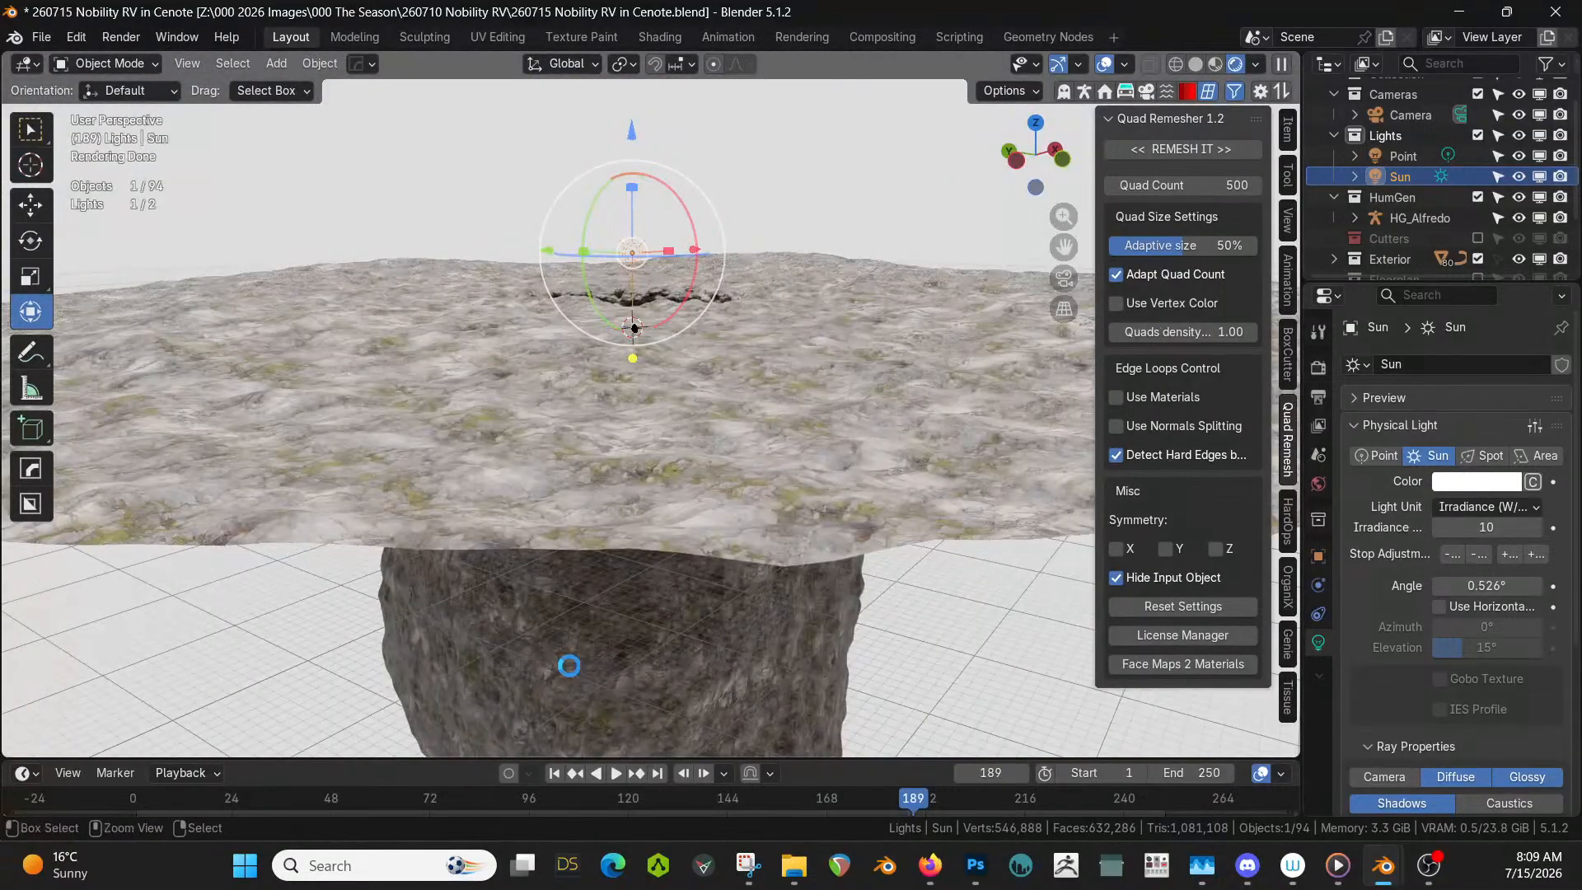
- Save the file and rename the Retopo_Sphere object as Cenote + Ground
key("ctrl+s")
scroll(570, 666, "down", 2)
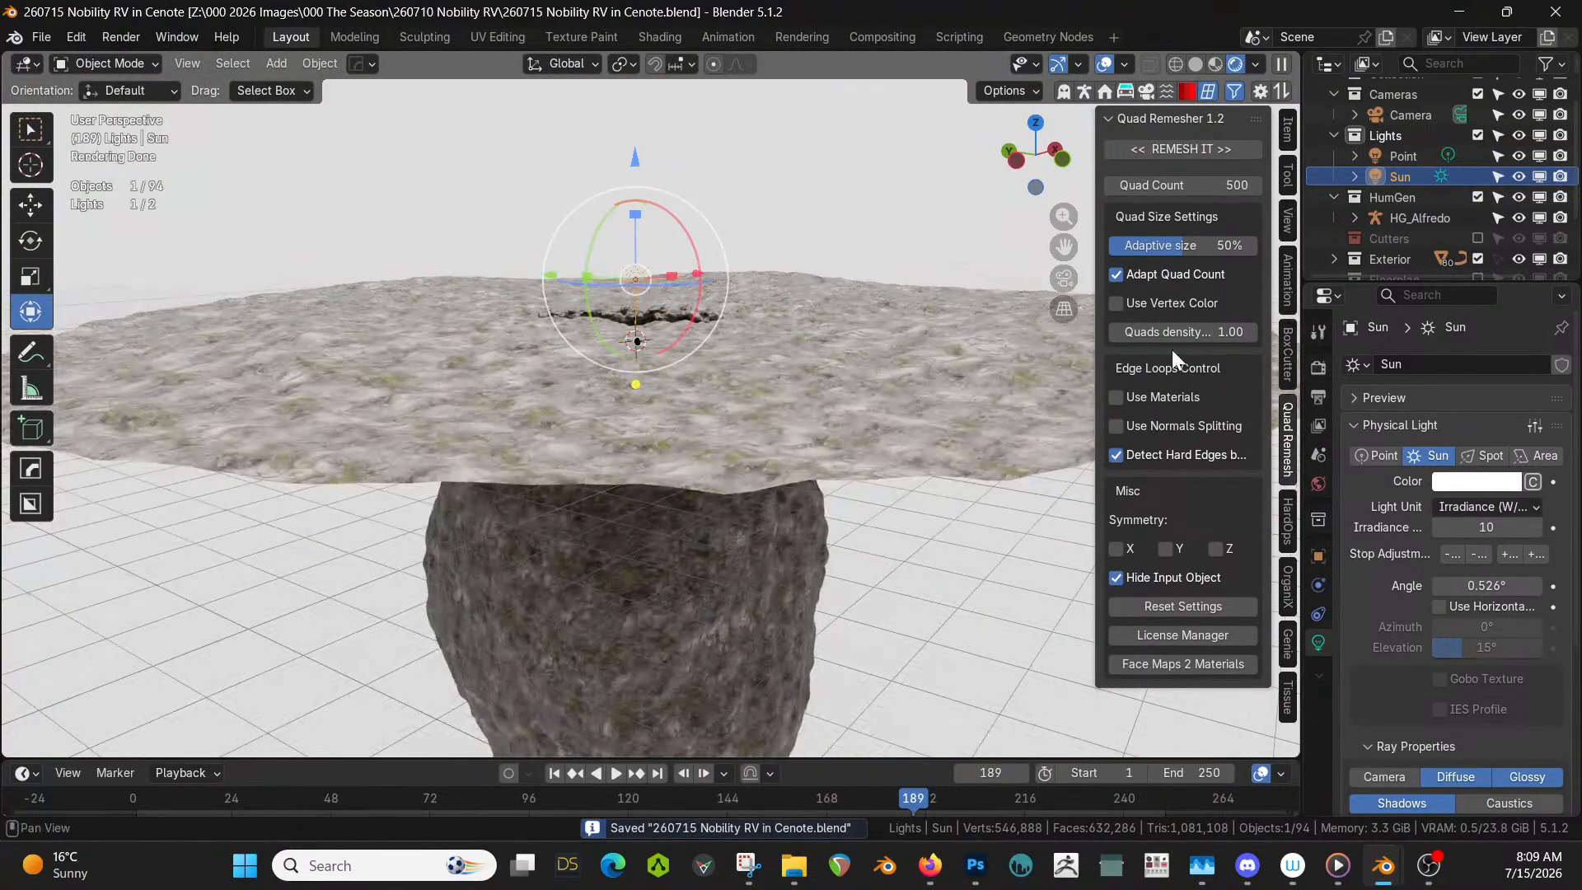
scroll(1416, 239, "down", 3)
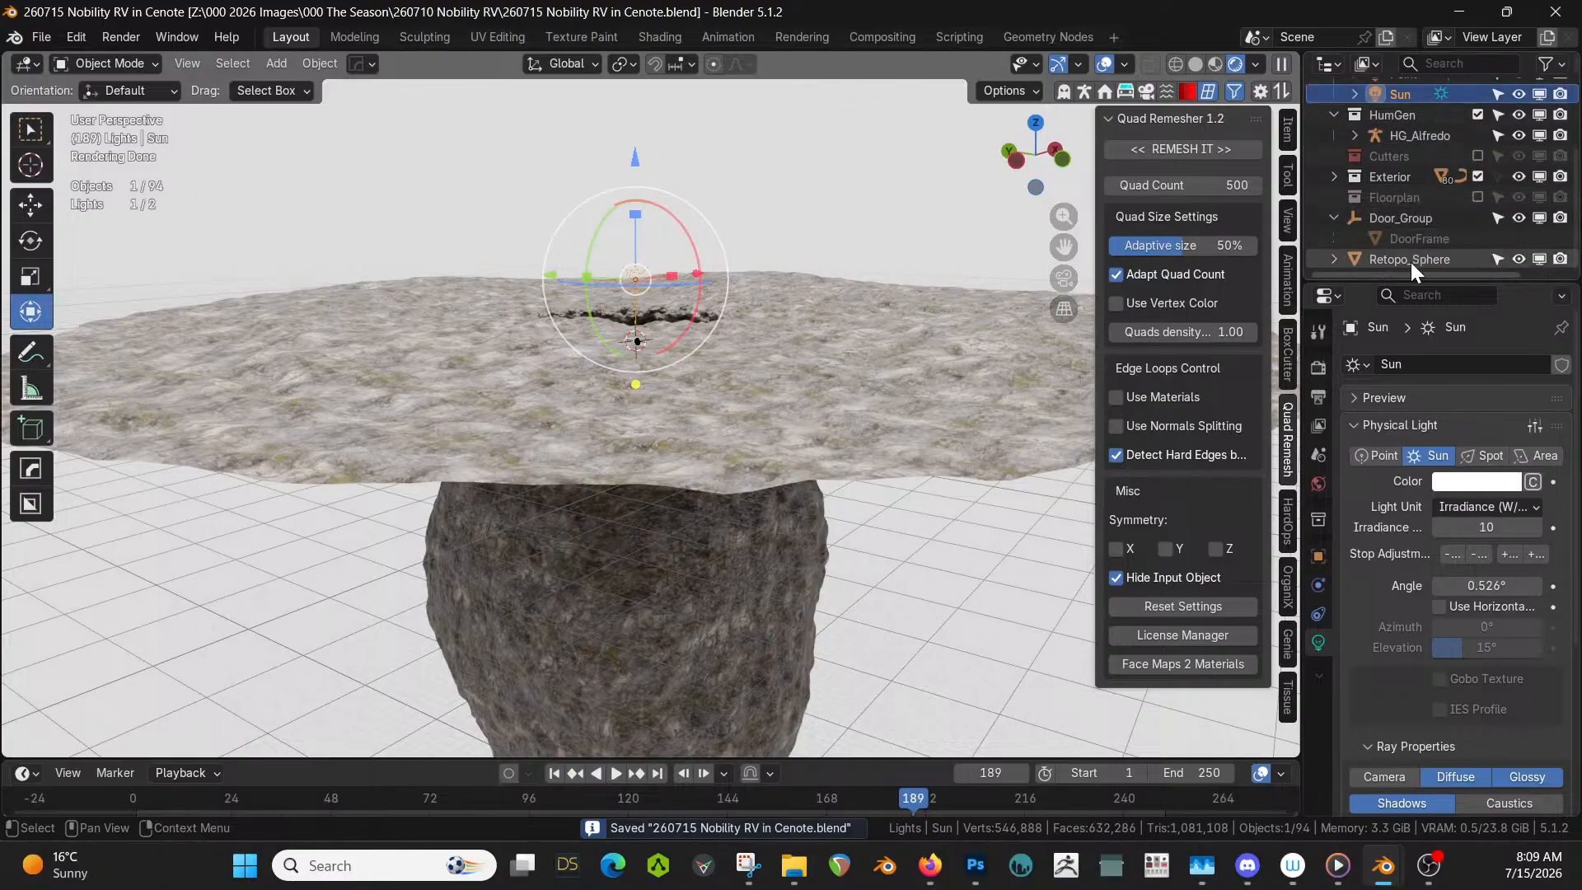
double_click(1411, 258)
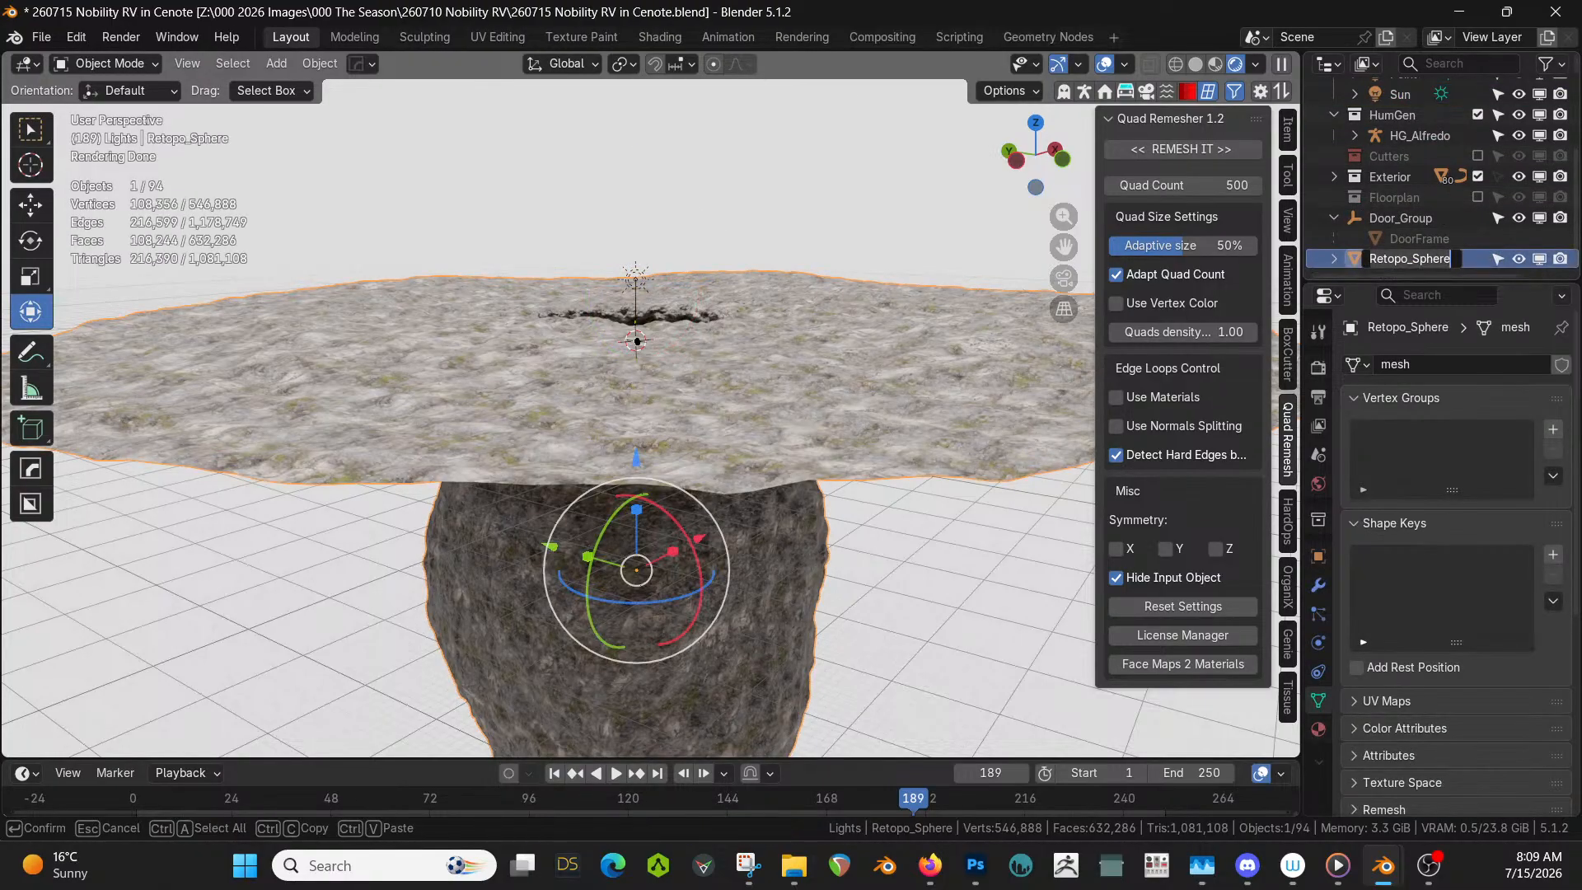
type("cE")
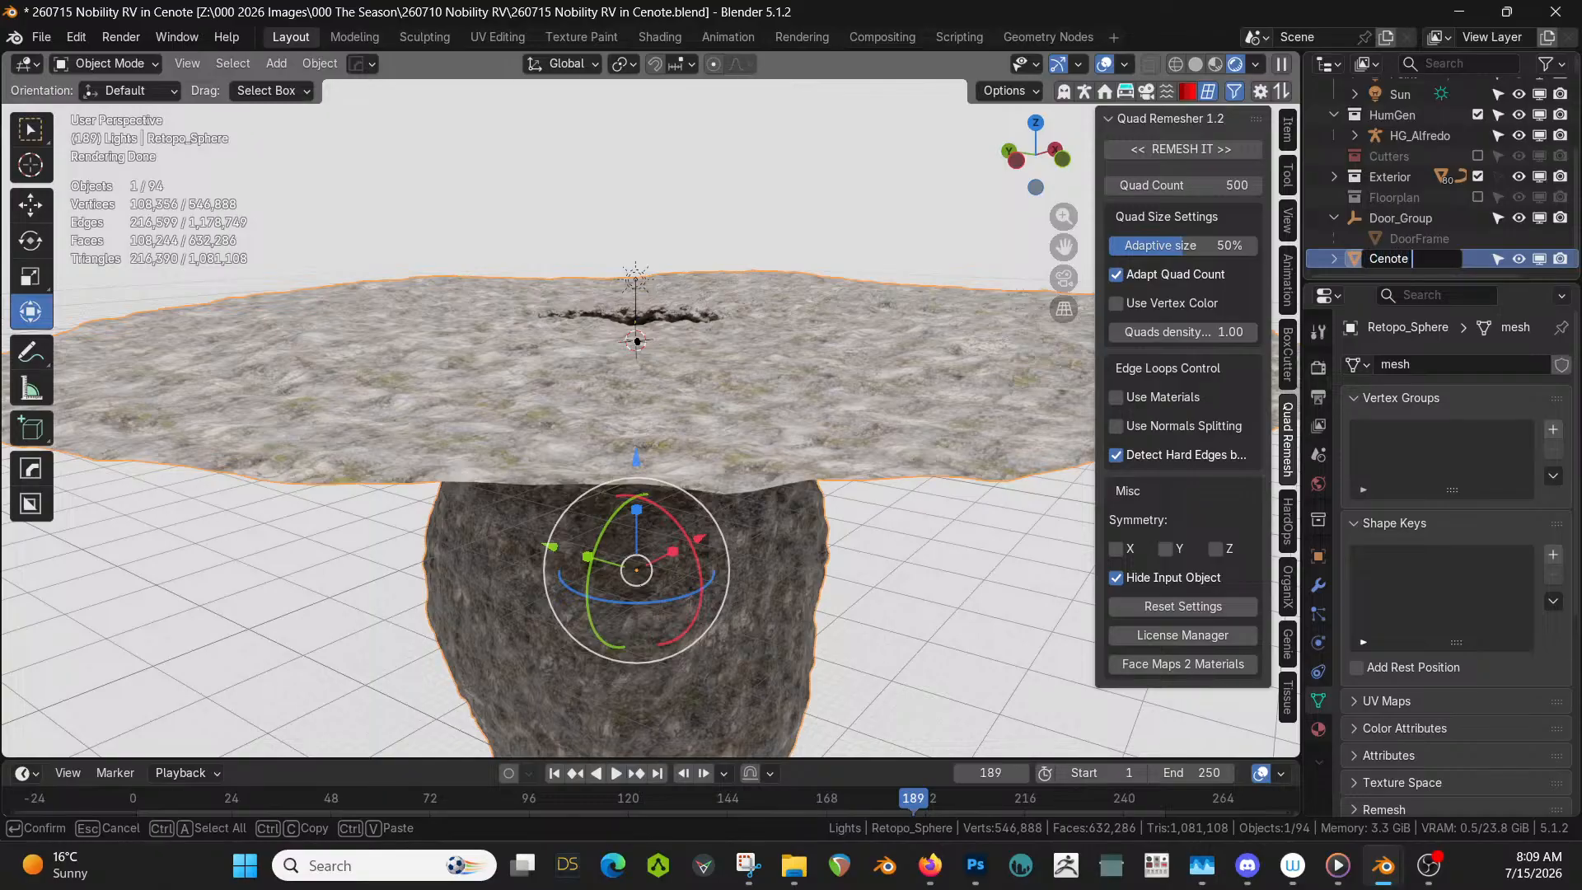
key("Return")
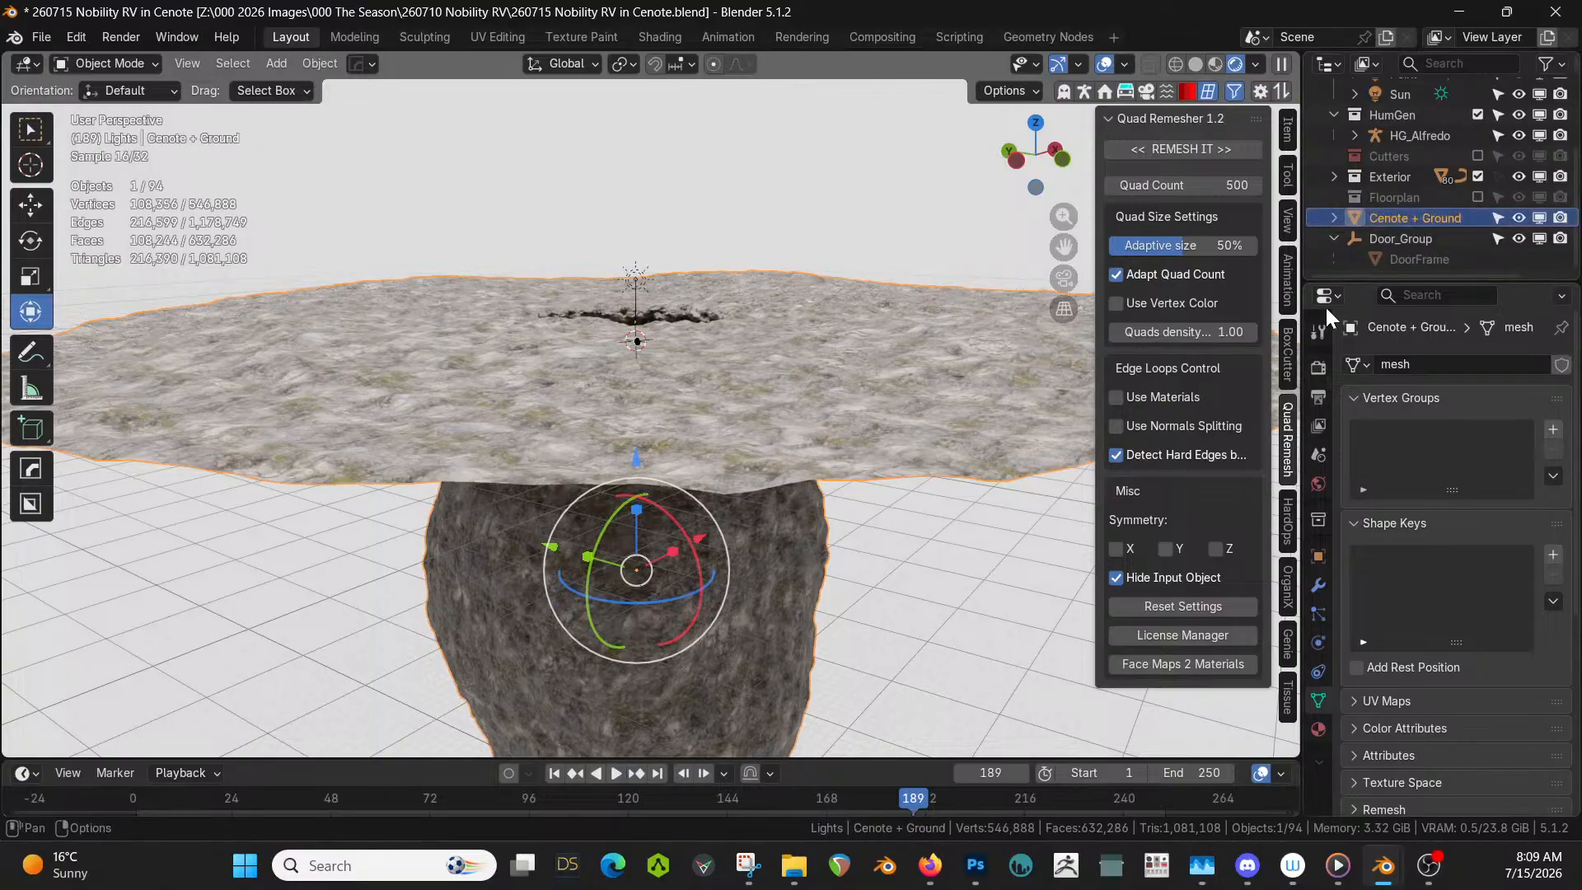
- Move the Cenote + Ground object into a new collection named Ground
key("m")
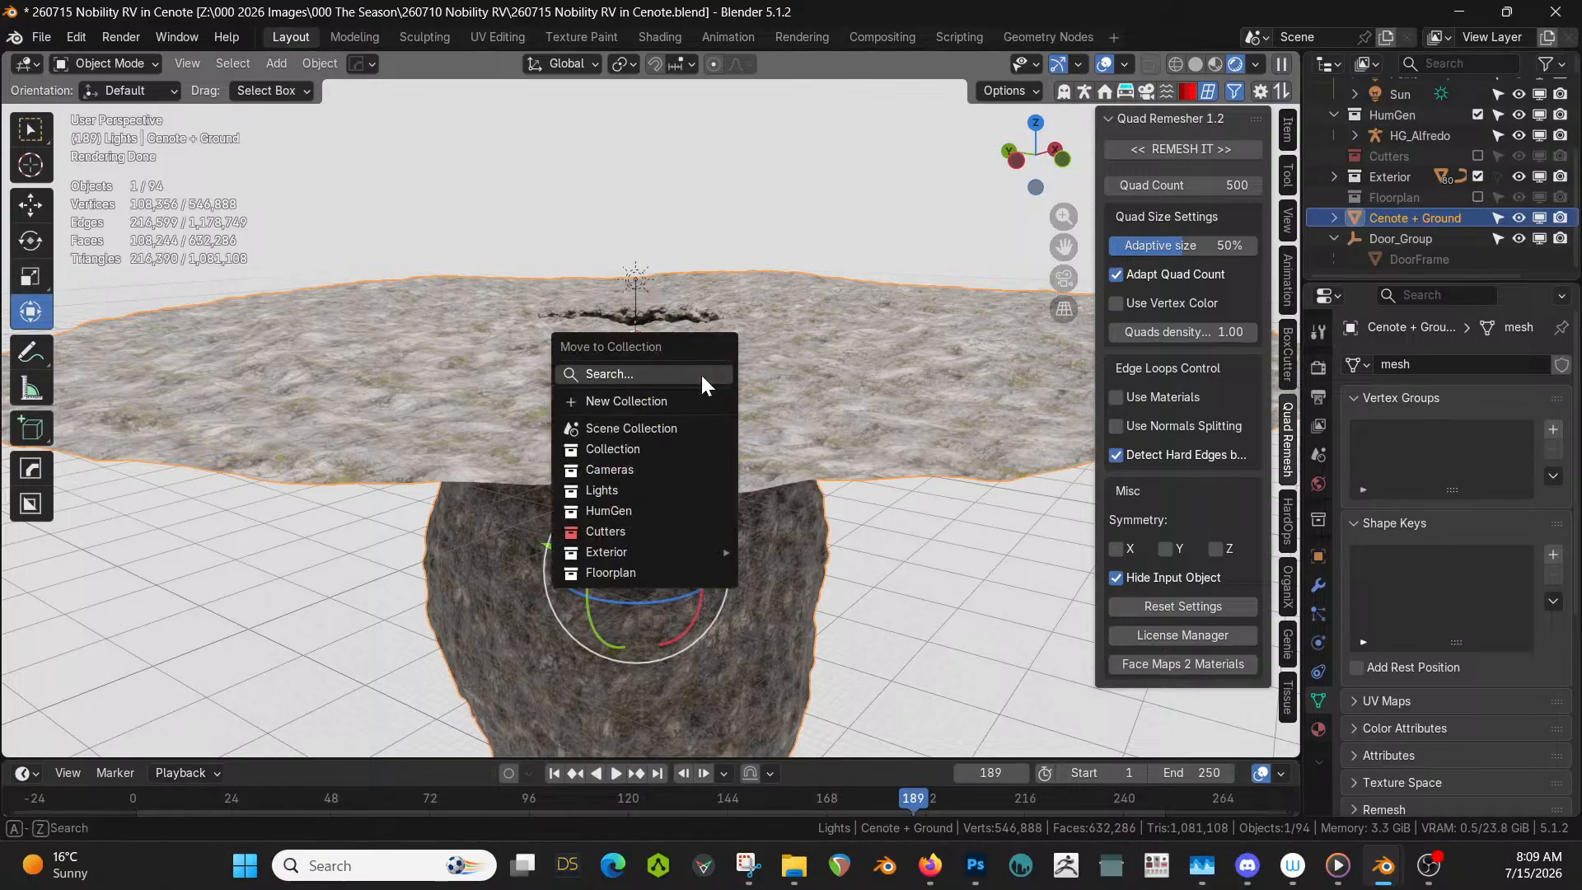
left_click(656, 400)
type("Ground")
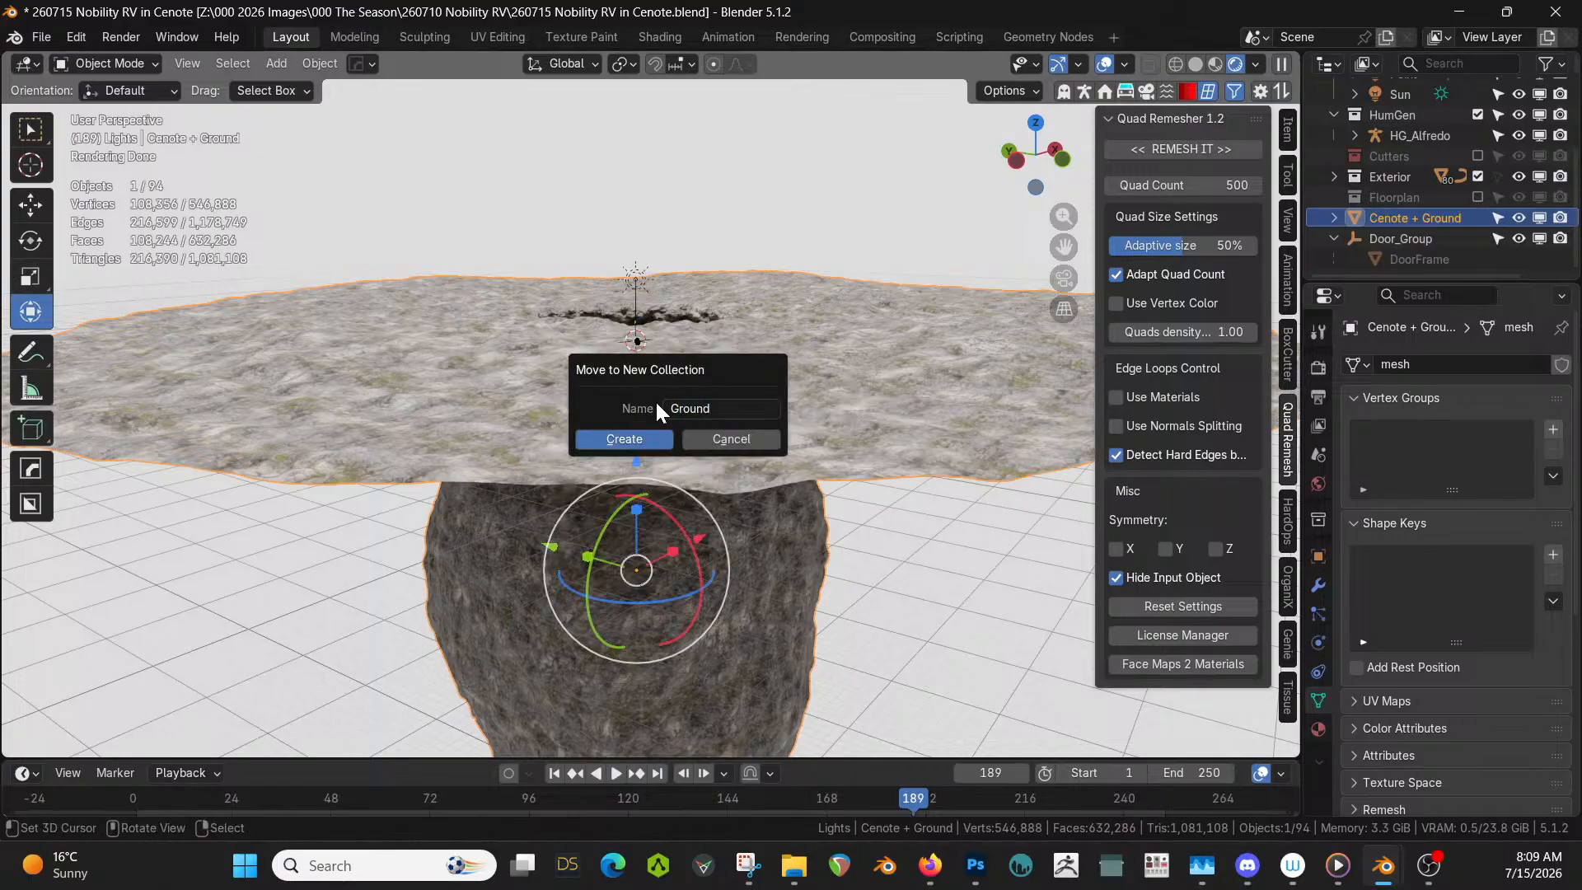
key("Return")
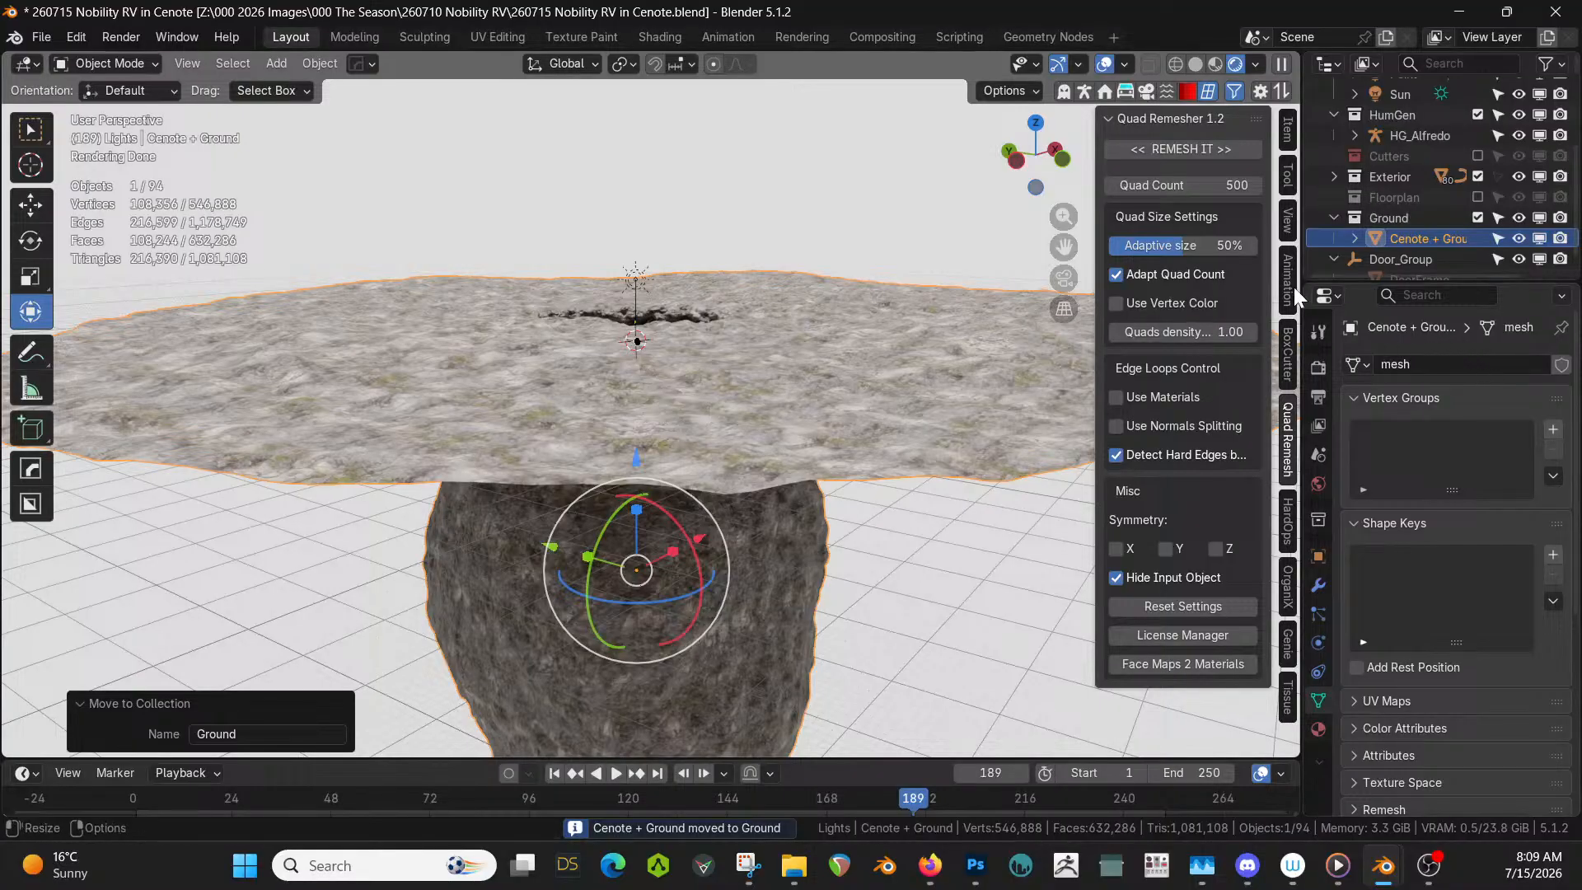
- Move the Door_Group empty into the Exterior collection
scroll(1444, 223, "down", 1)
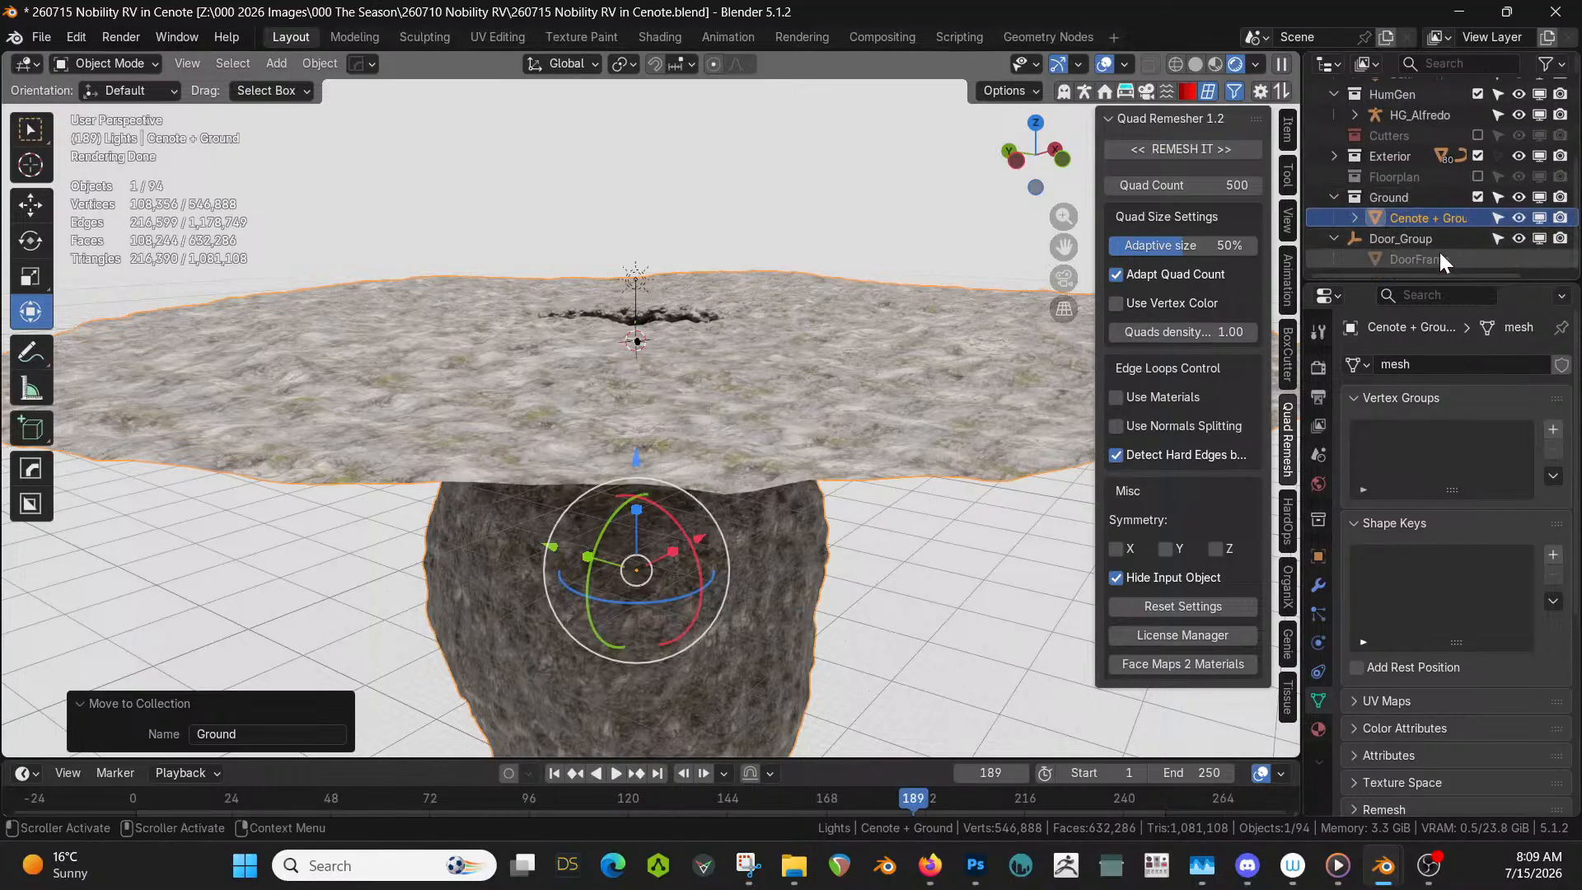
left_click(1436, 255)
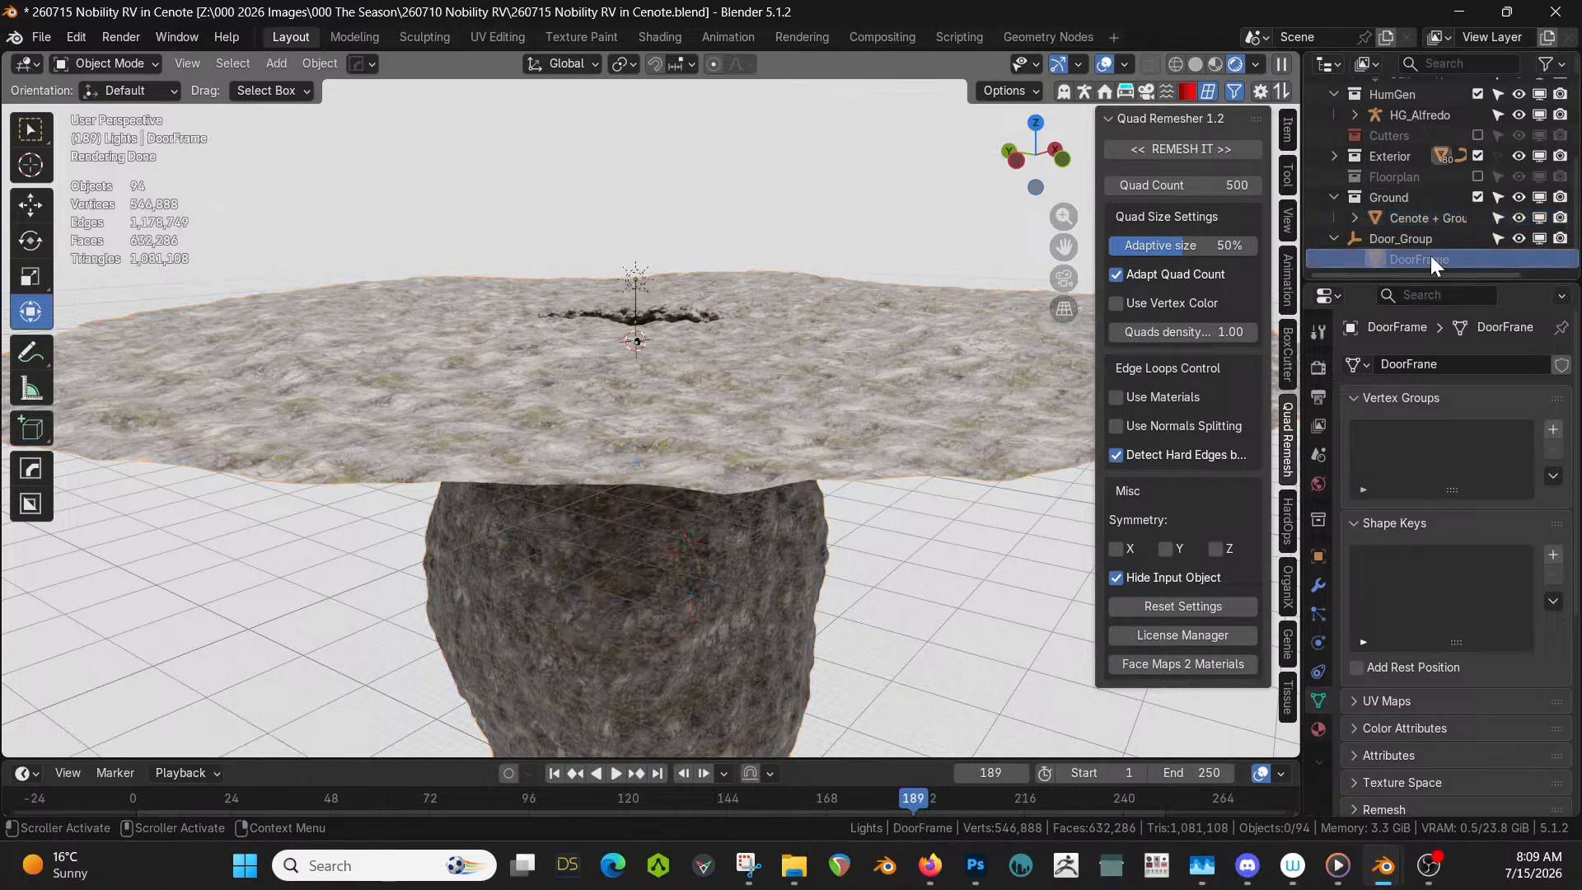
left_click_drag(1419, 241, 1392, 156)
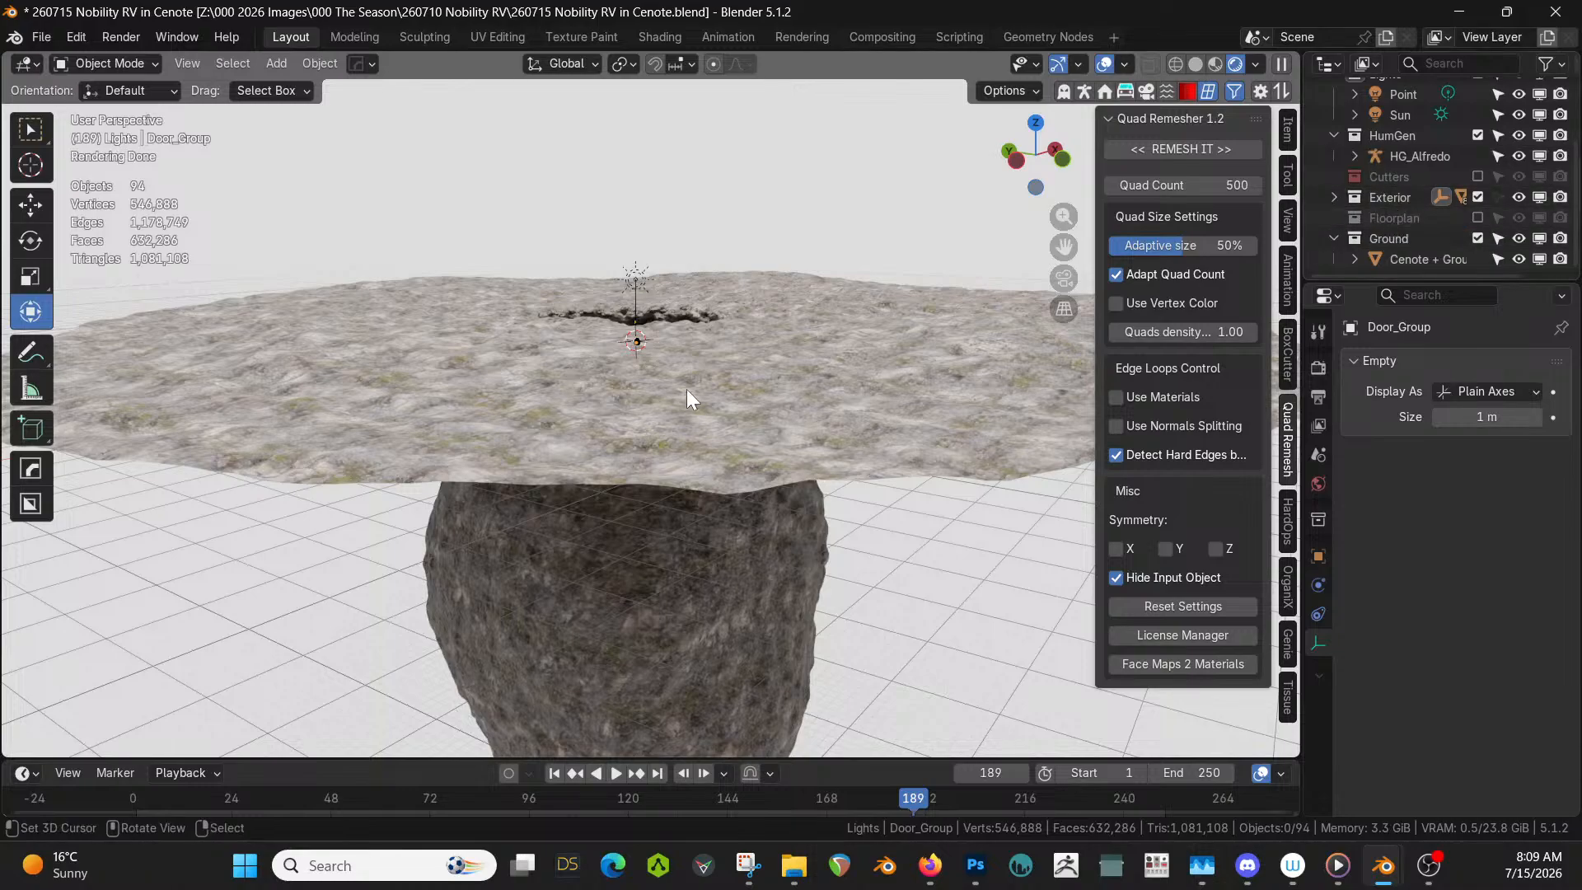
- Add a cube mesh at the 3D cursor and scale it uniformly by 50
middle_click_drag(664, 511, 685, 374)
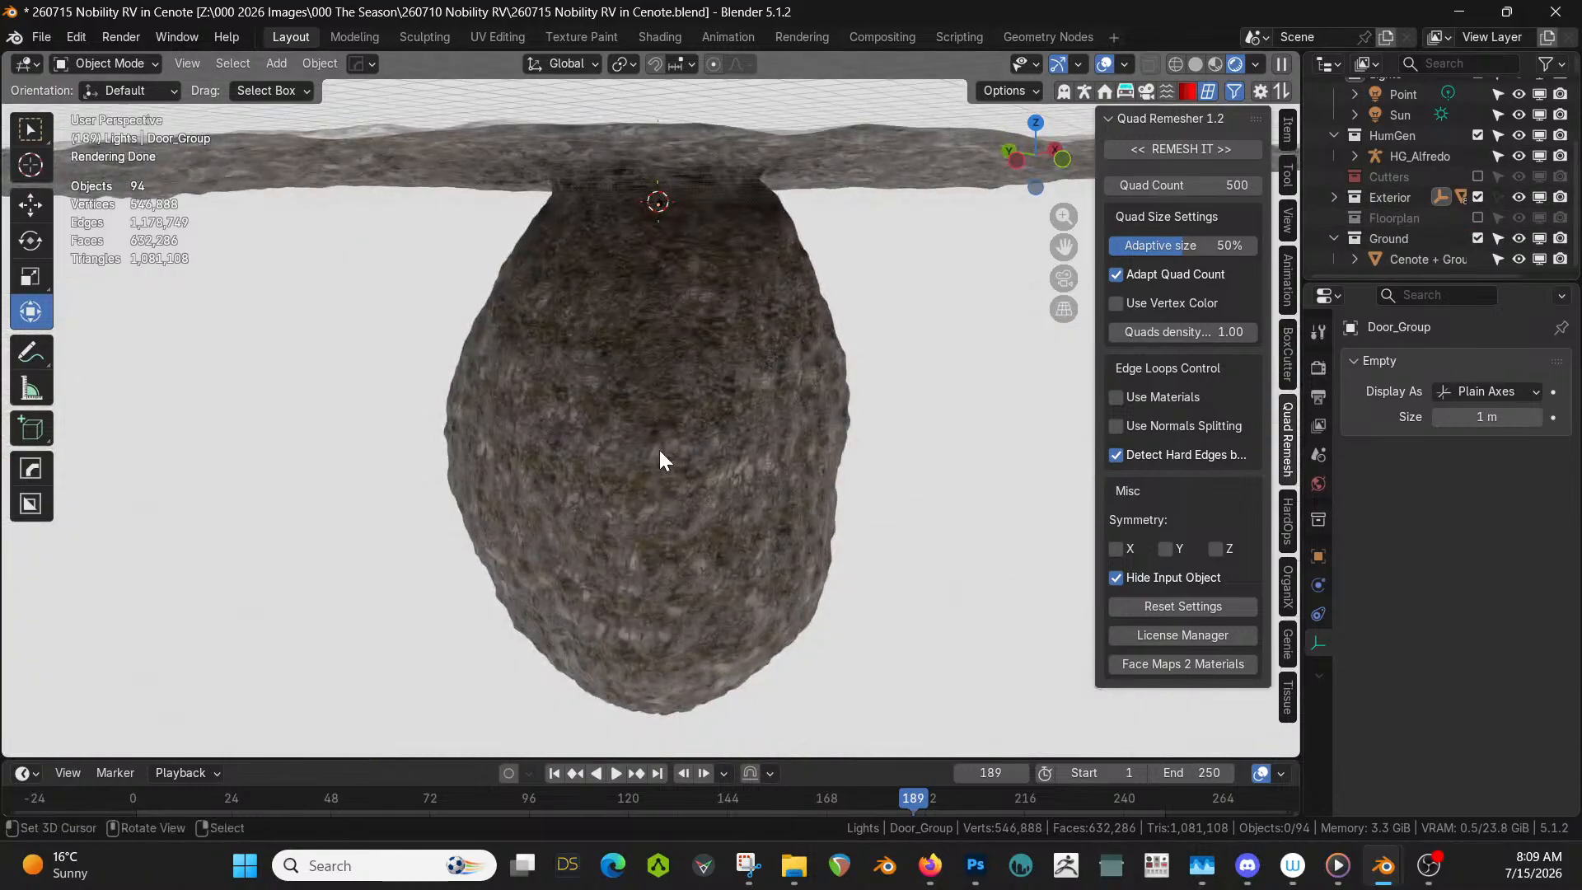
key("shift+a")
mouse_move(659, 447)
mouse_move(582, 185)
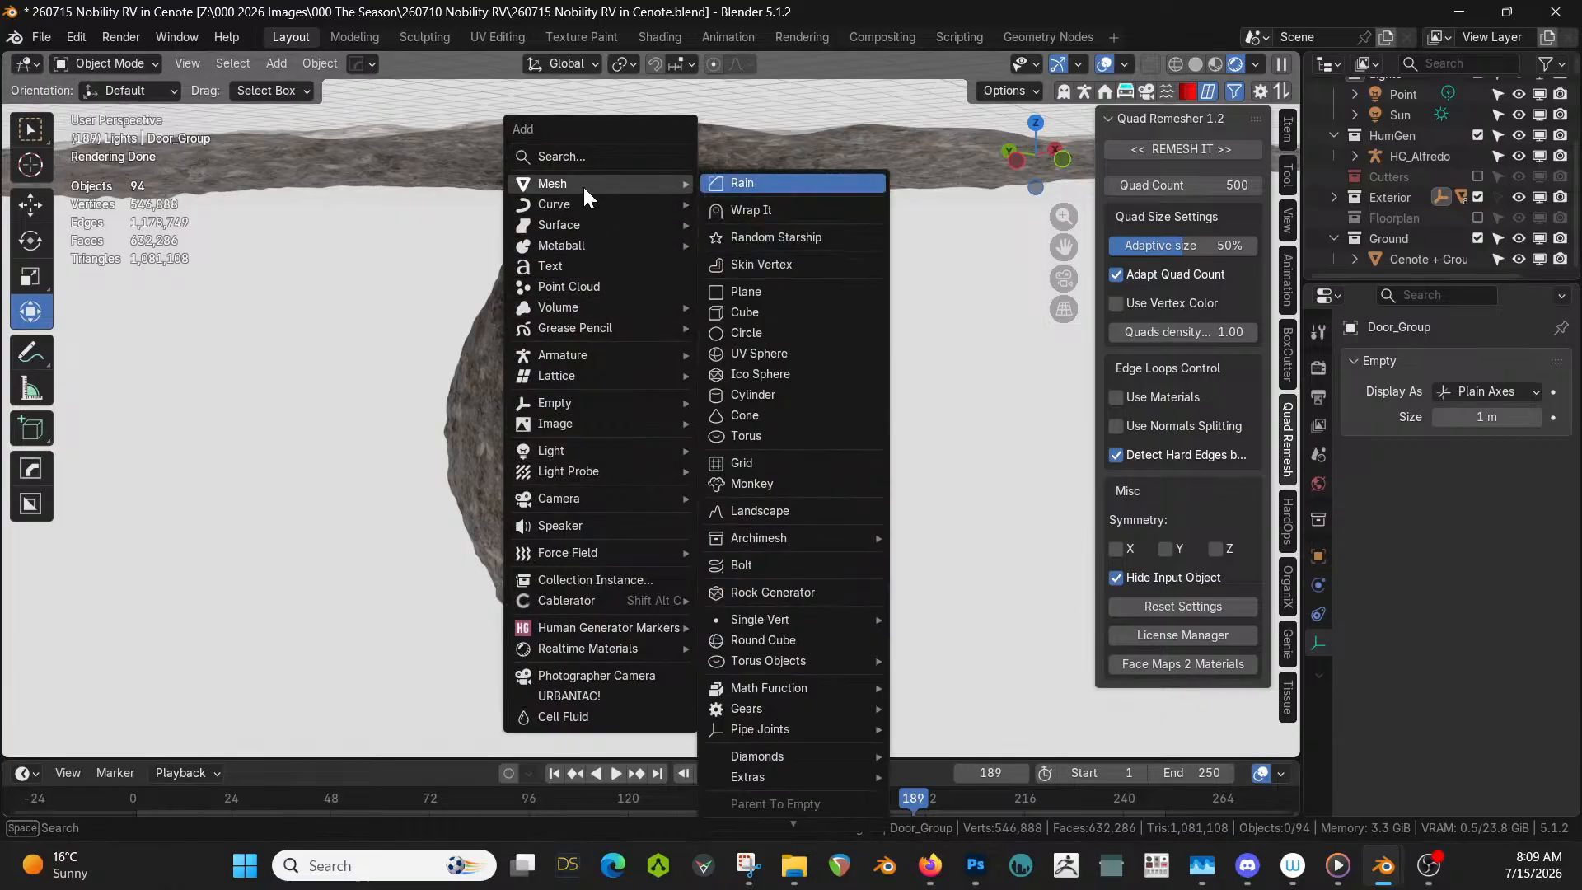
left_click(750, 311)
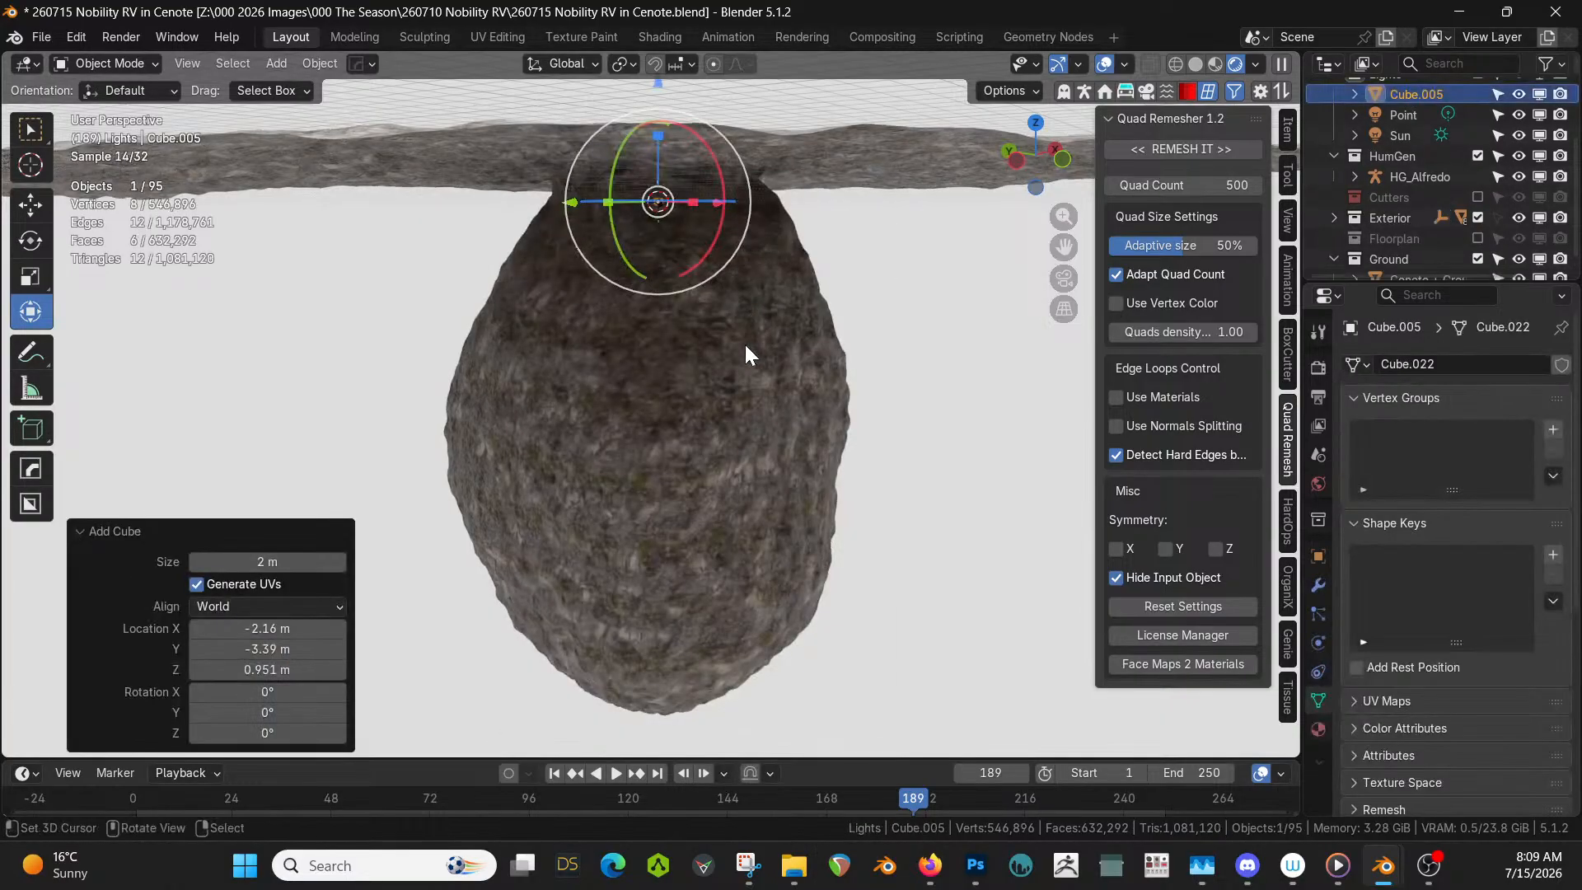
type("s50")
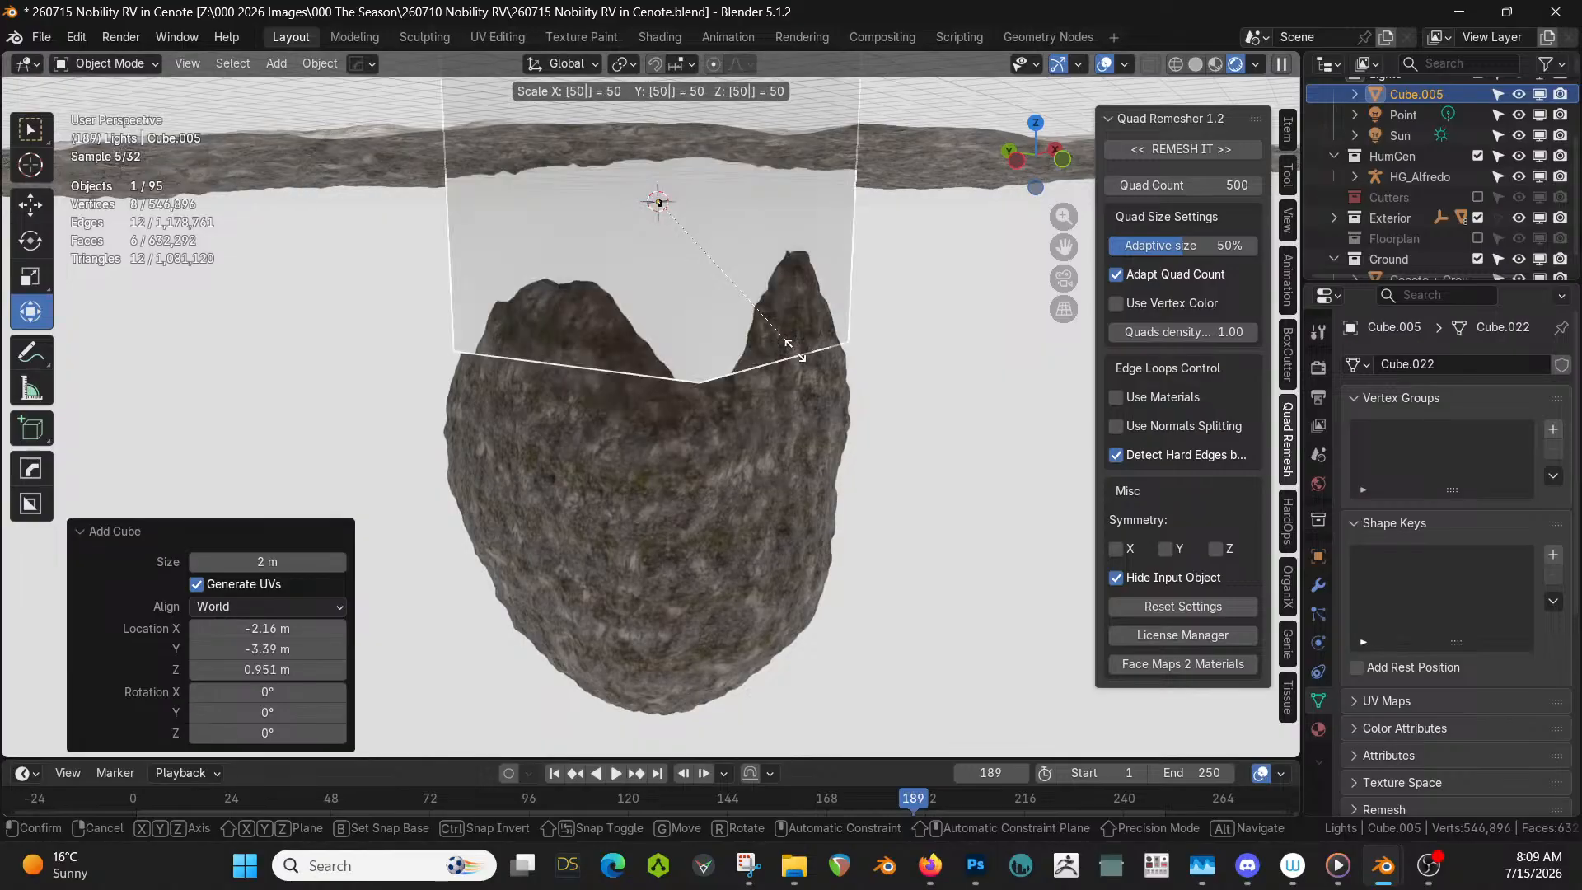
key("Return")
- Lower the cube about 121.6 m along Z and widen it about 1.54 times in X and Y only
key("g")
key("z")
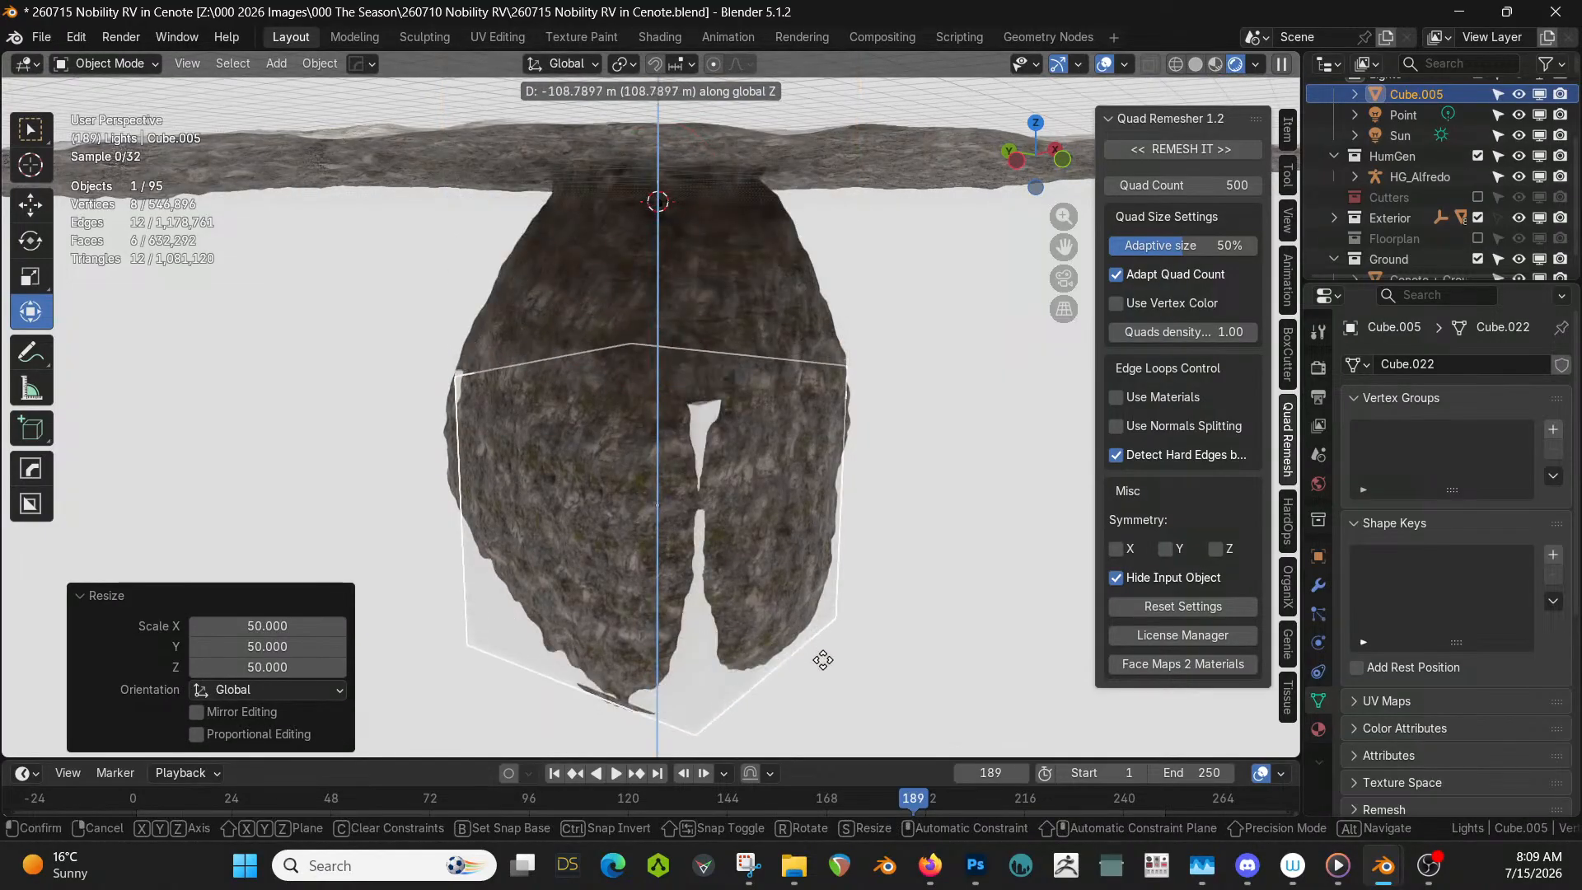
left_click(827, 698)
key("s")
key("shift+z")
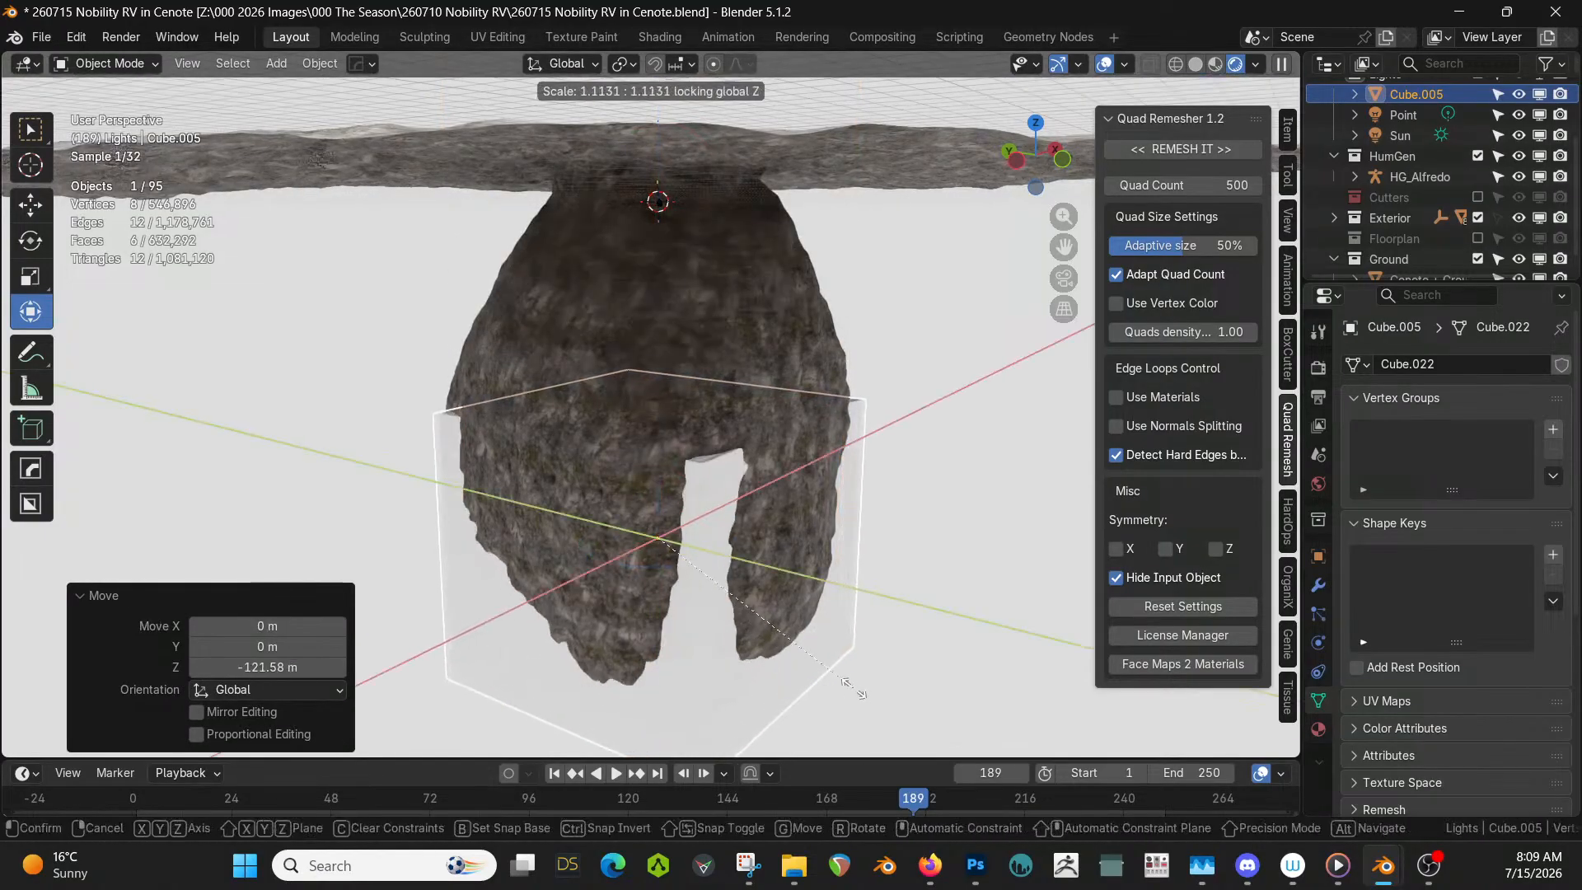
left_click(952, 679)
- Lower the cube about another 41.5 m to the base of the cenote and apply its rotation and scale
scroll(809, 496, "down", 6)
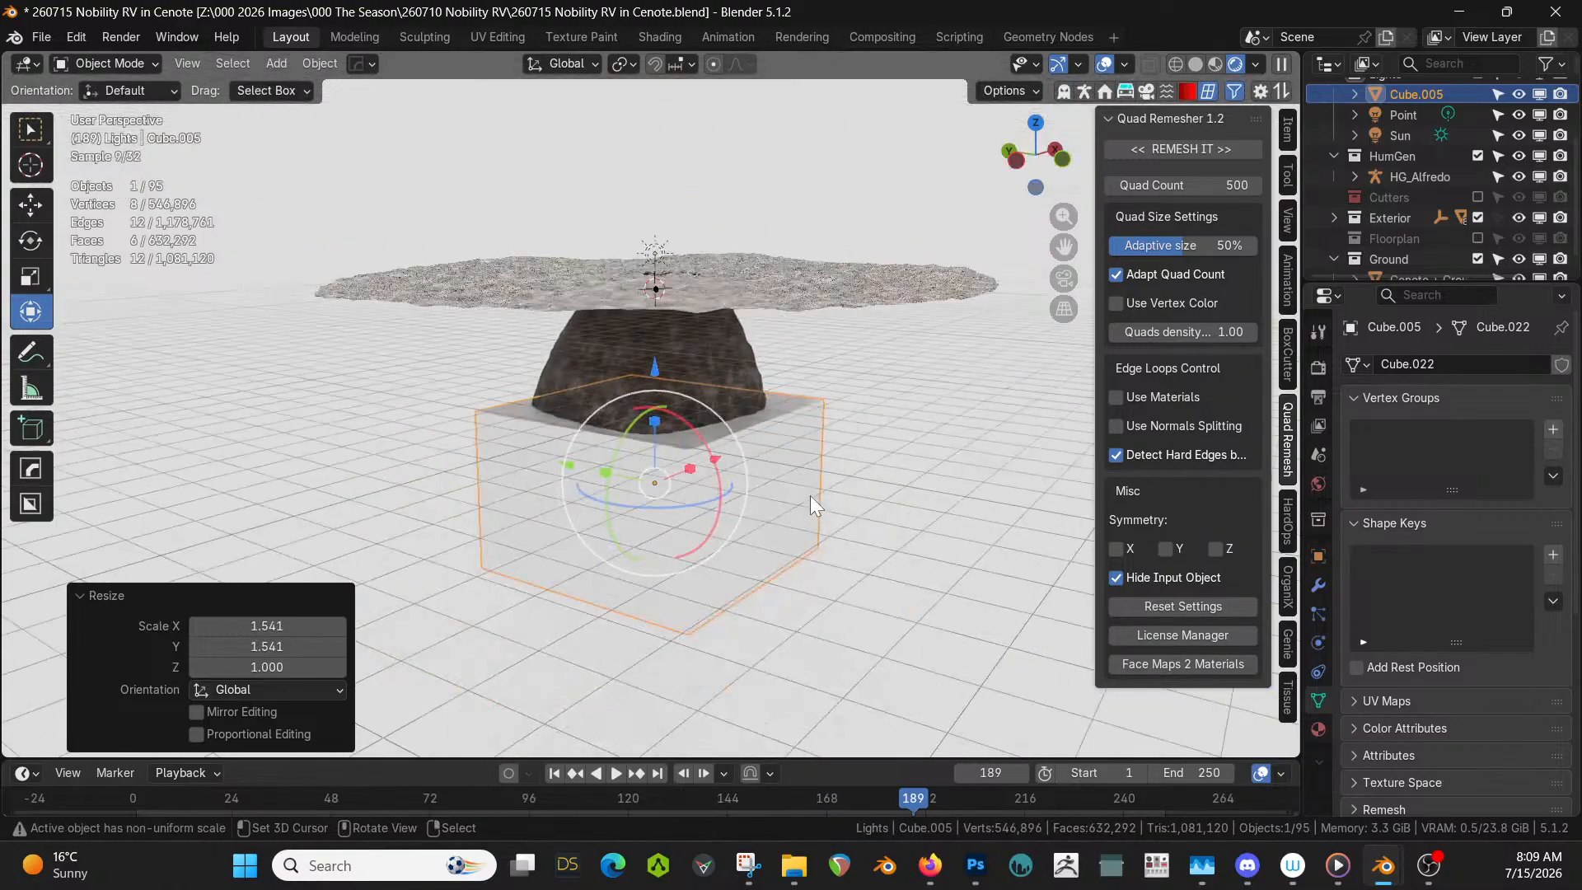
middle_click_drag(705, 423, 689, 348)
key("g")
key("z")
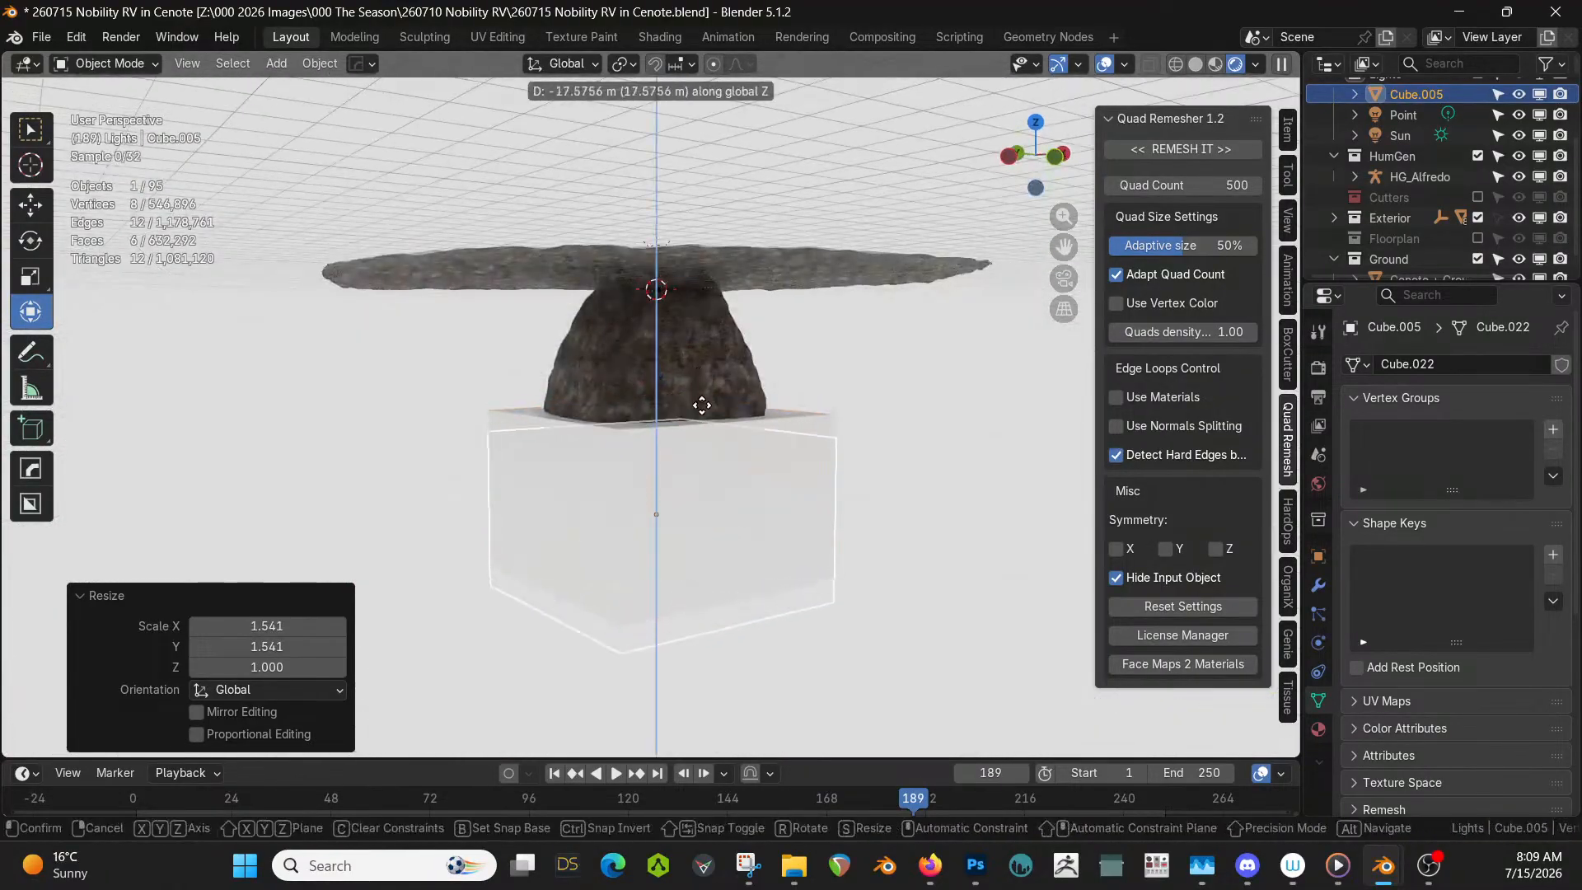
left_click(702, 434)
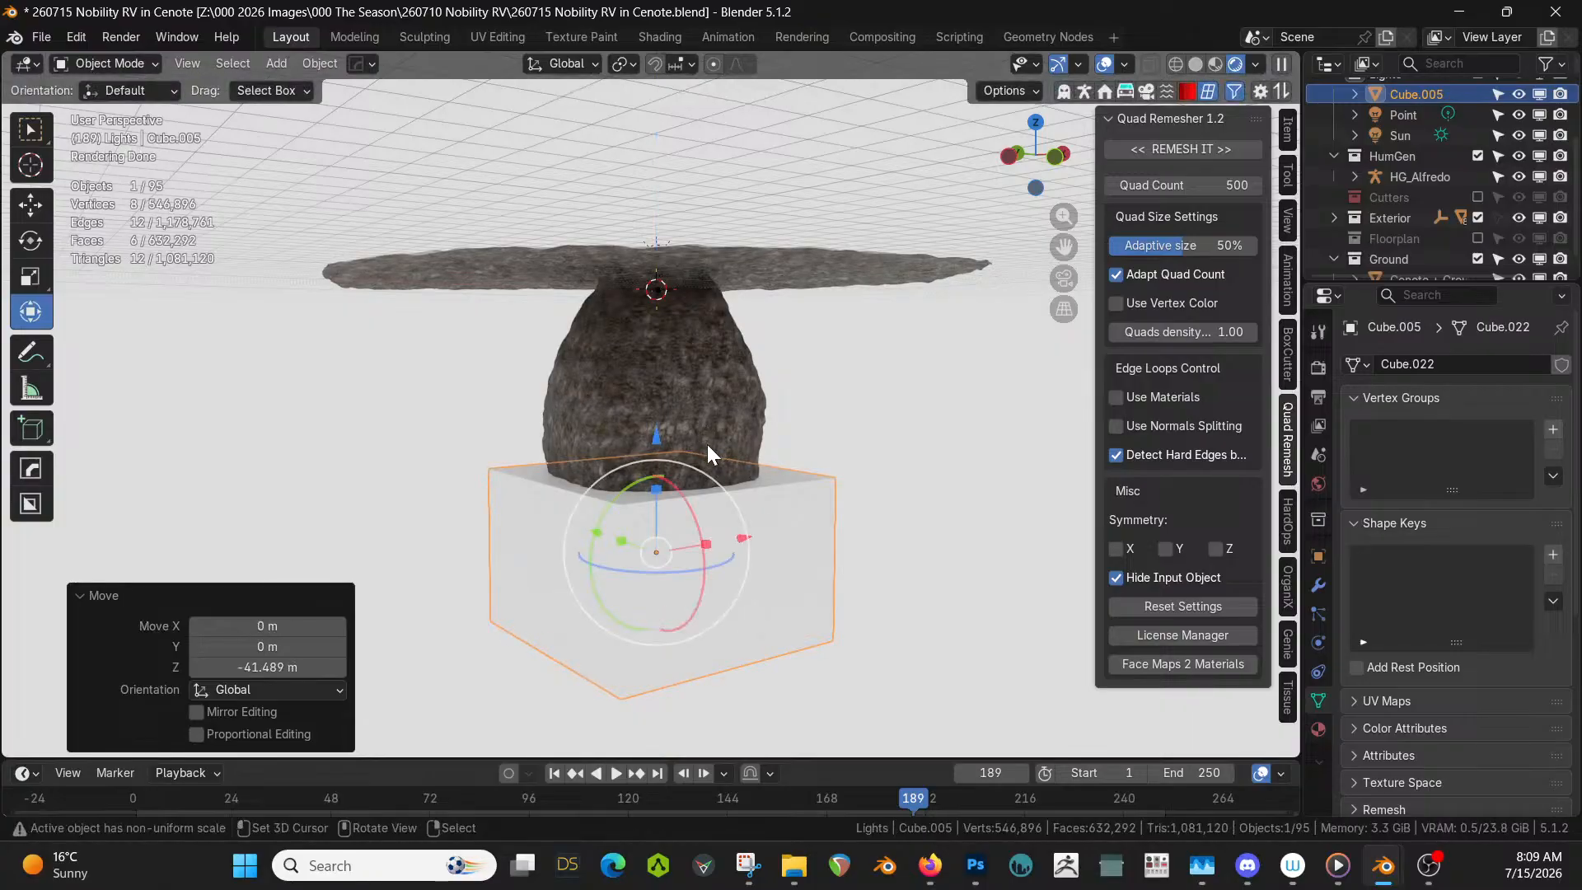
middle_click_drag(707, 444, 797, 460)
key("ctrl+a")
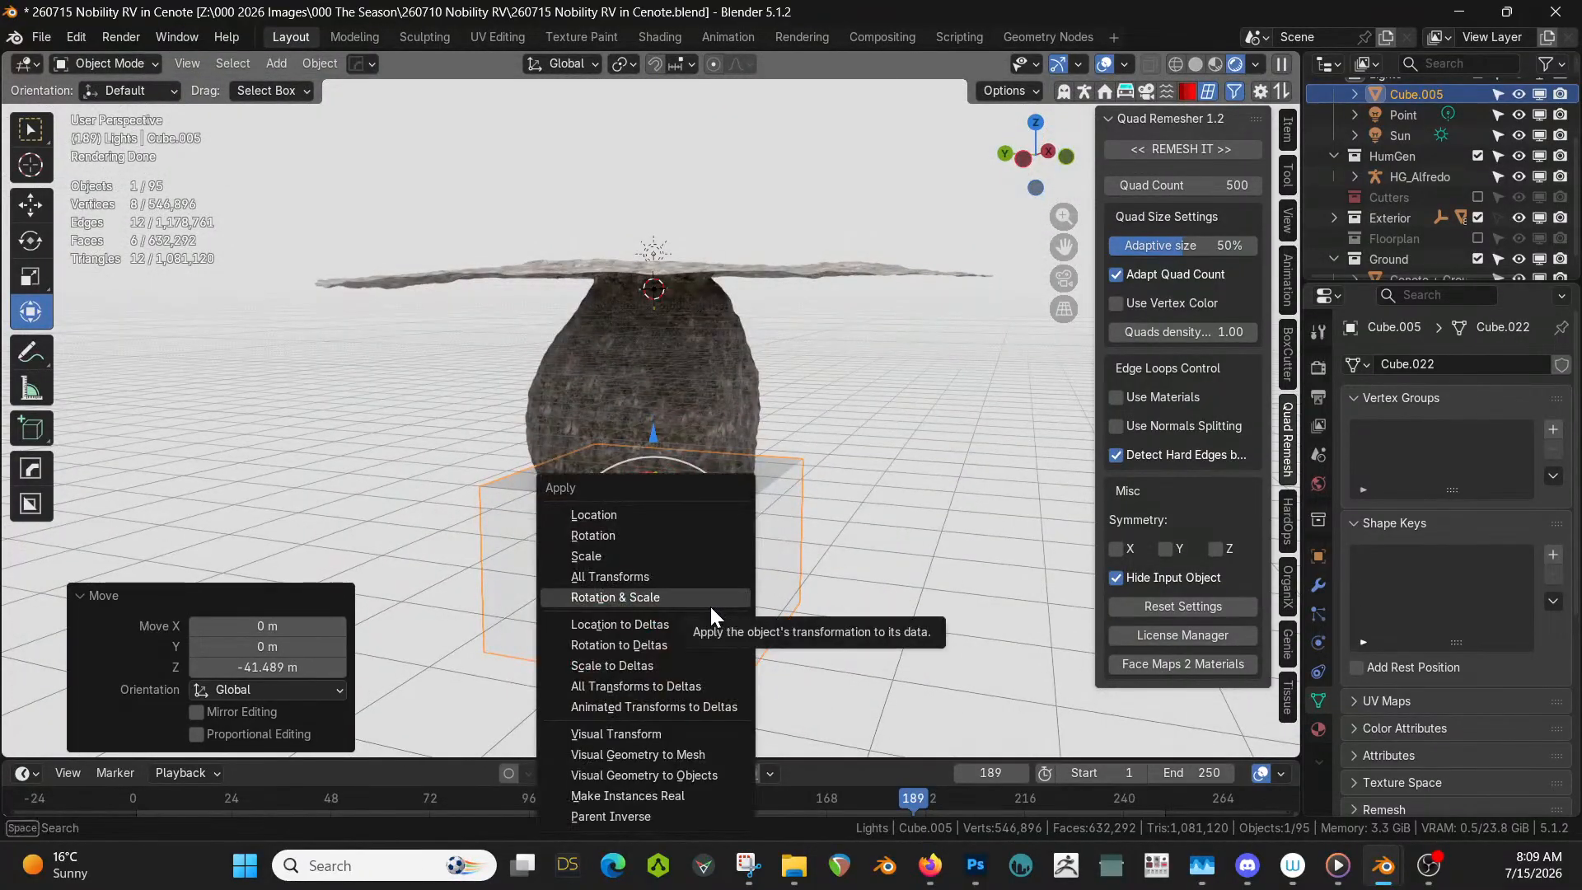
left_click(704, 596)
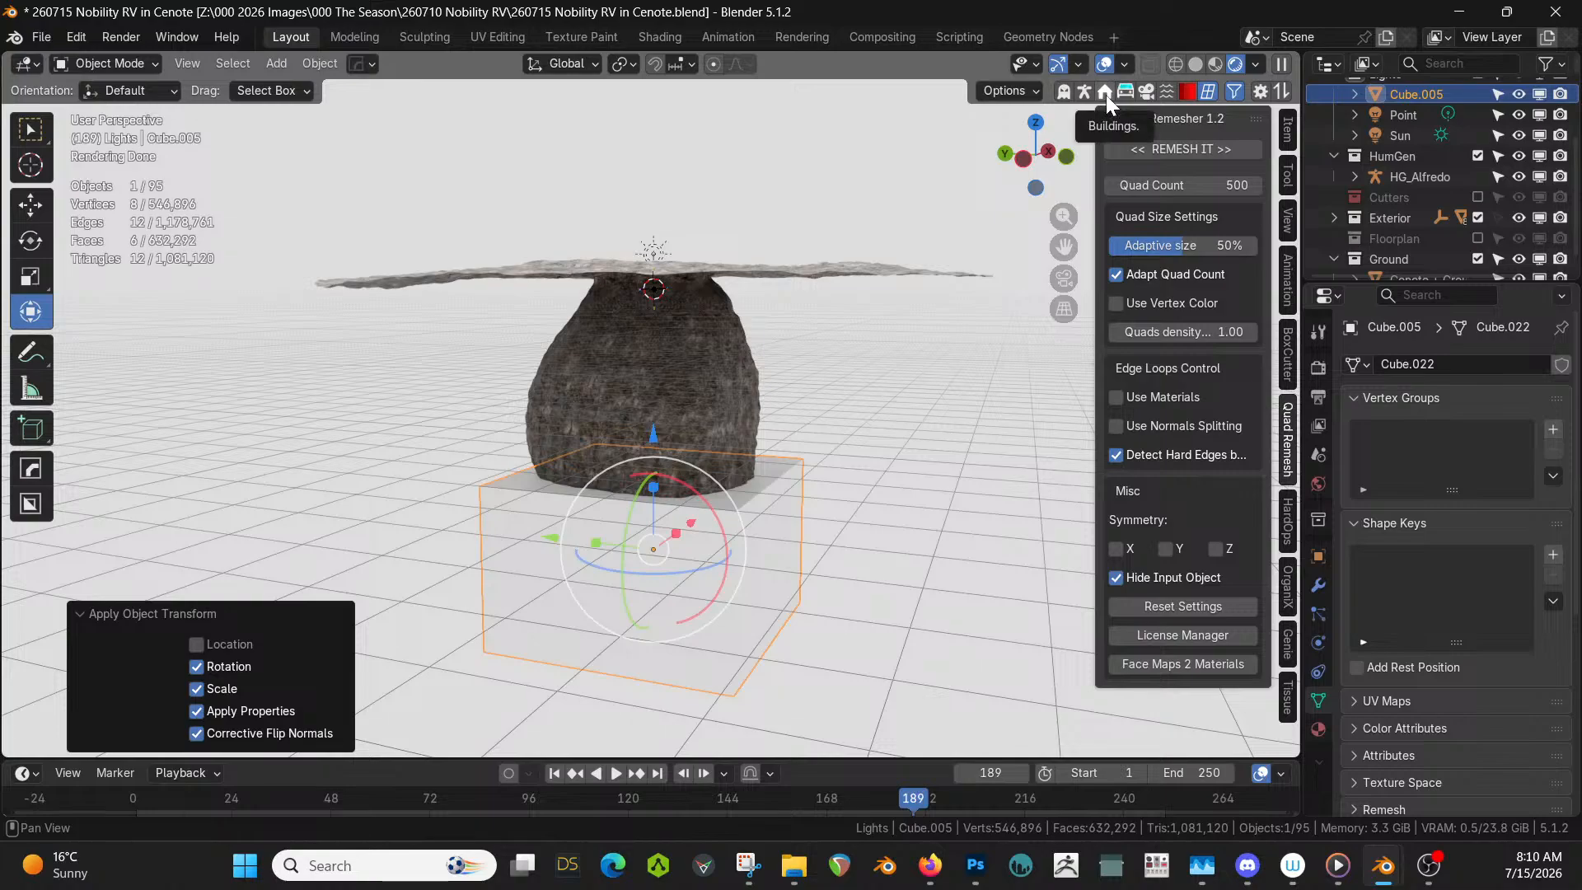
- Spawn the aquatiq Water Pond material from the water category on the cube
left_click(1134, 85)
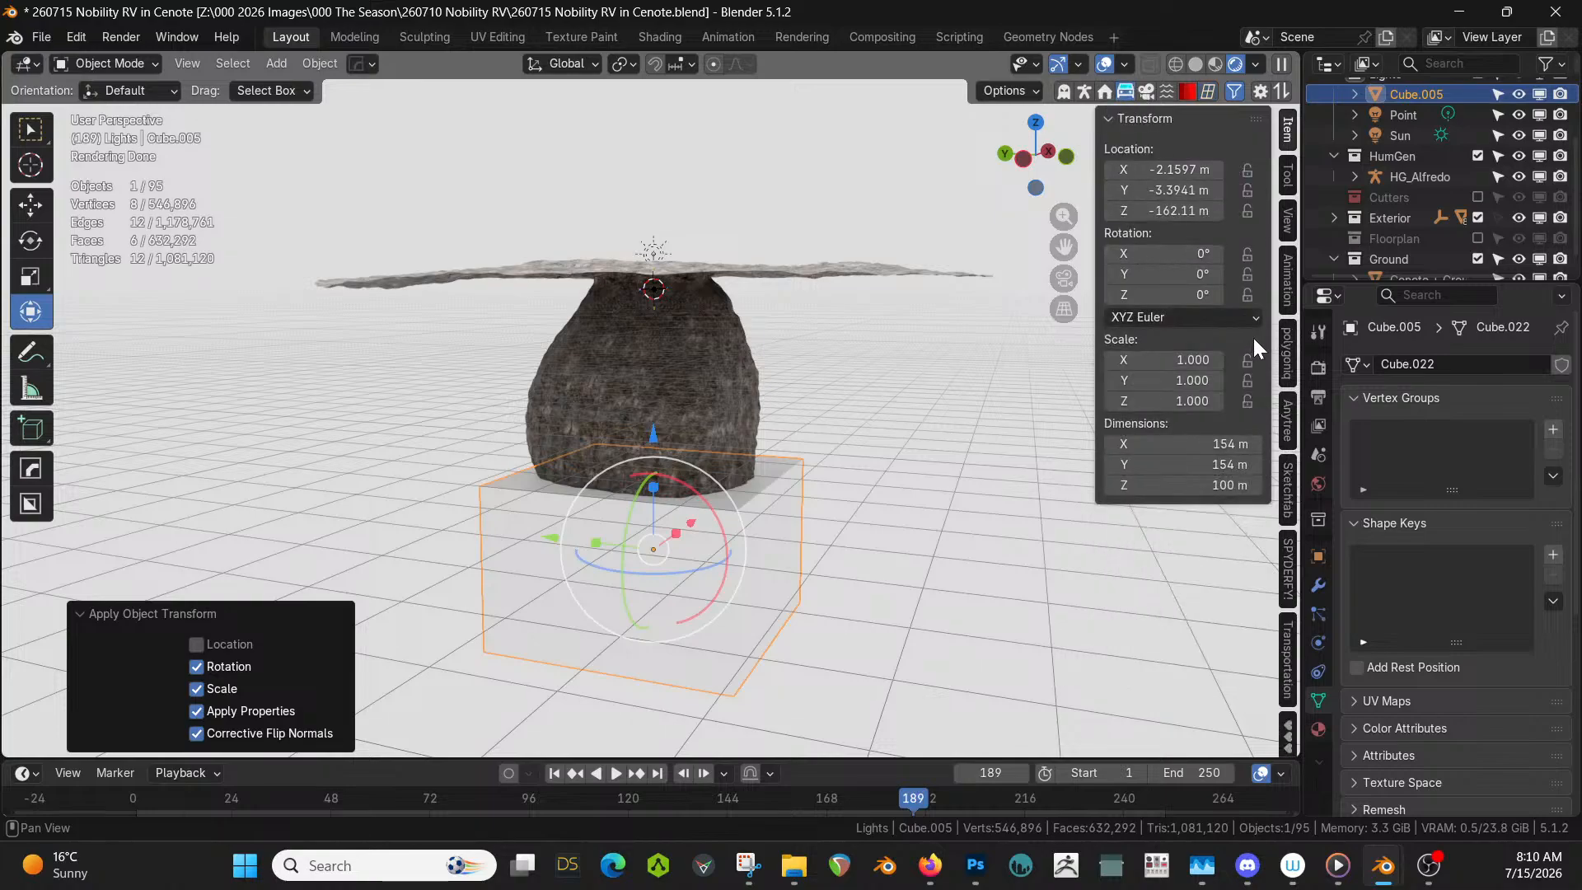
left_click(1293, 353)
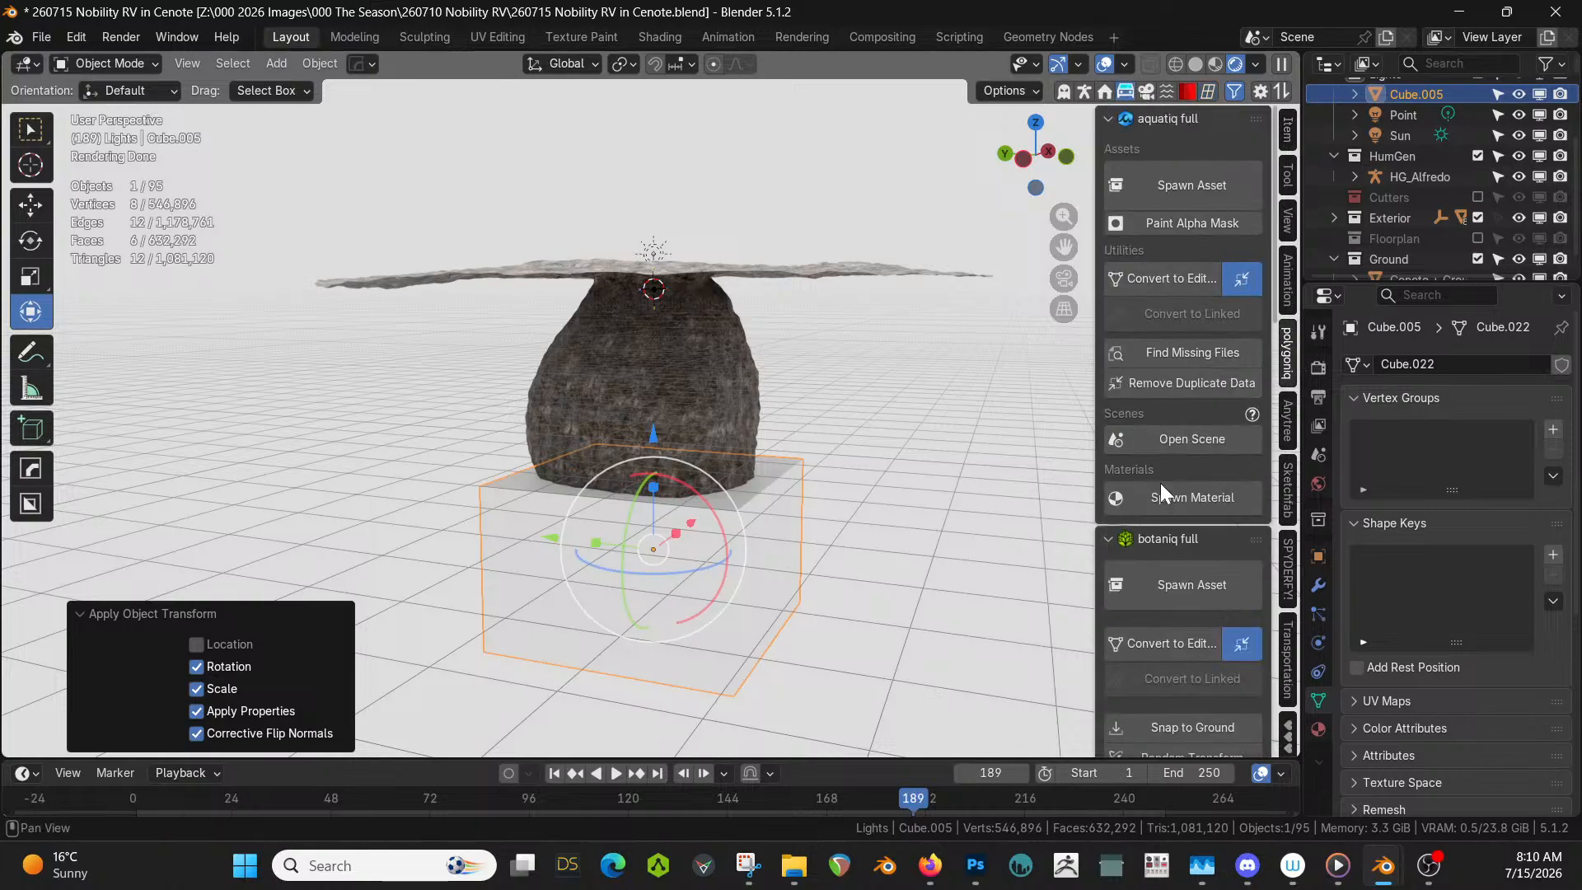
left_click(1200, 494)
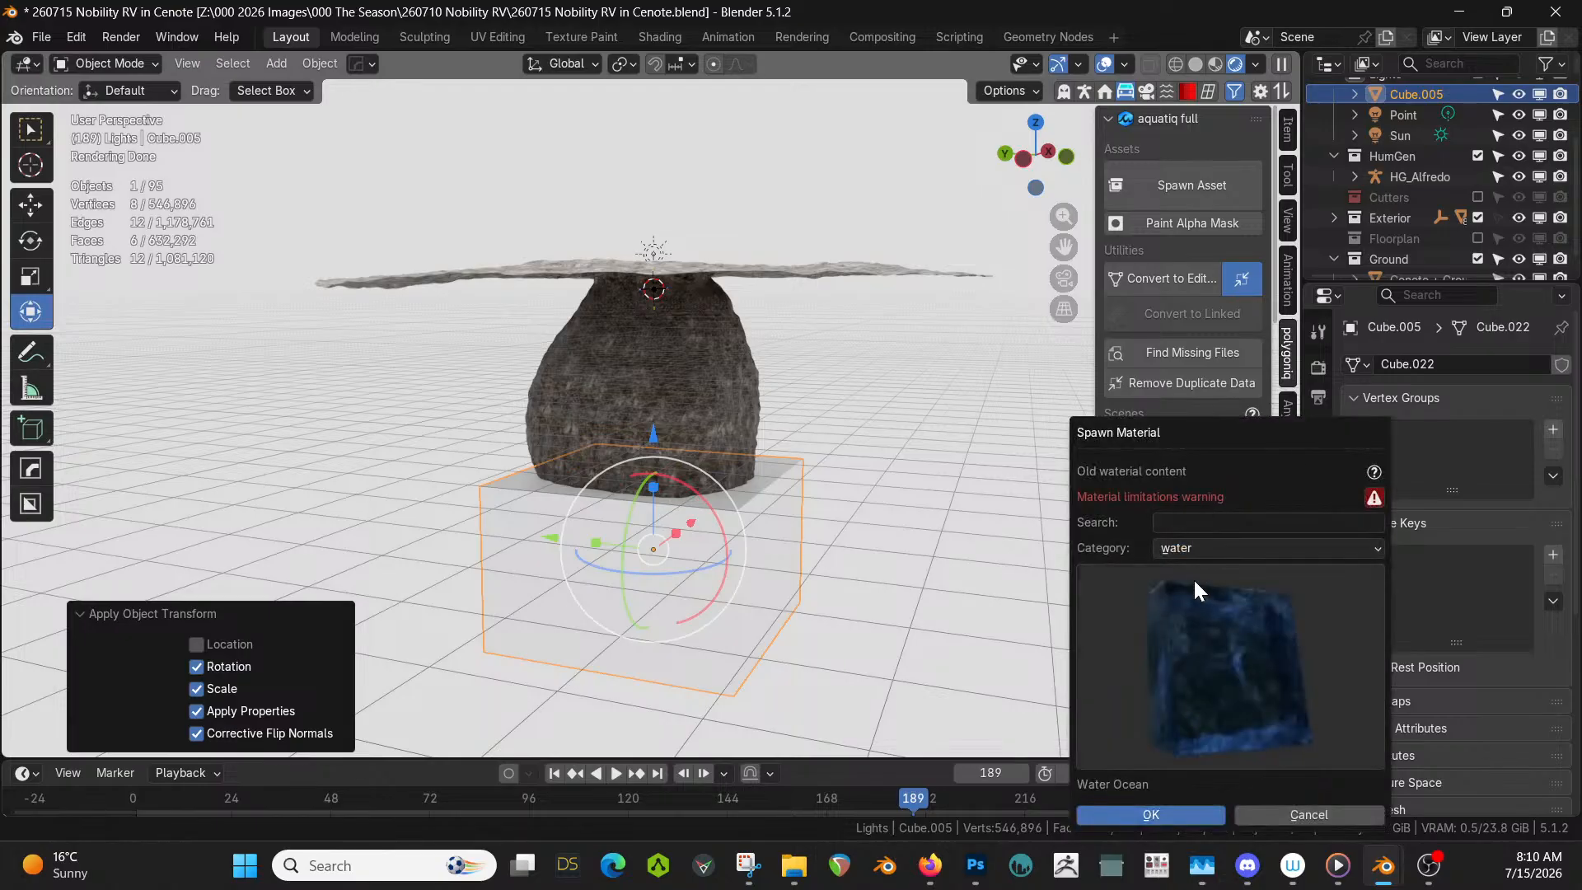
left_click(1210, 636)
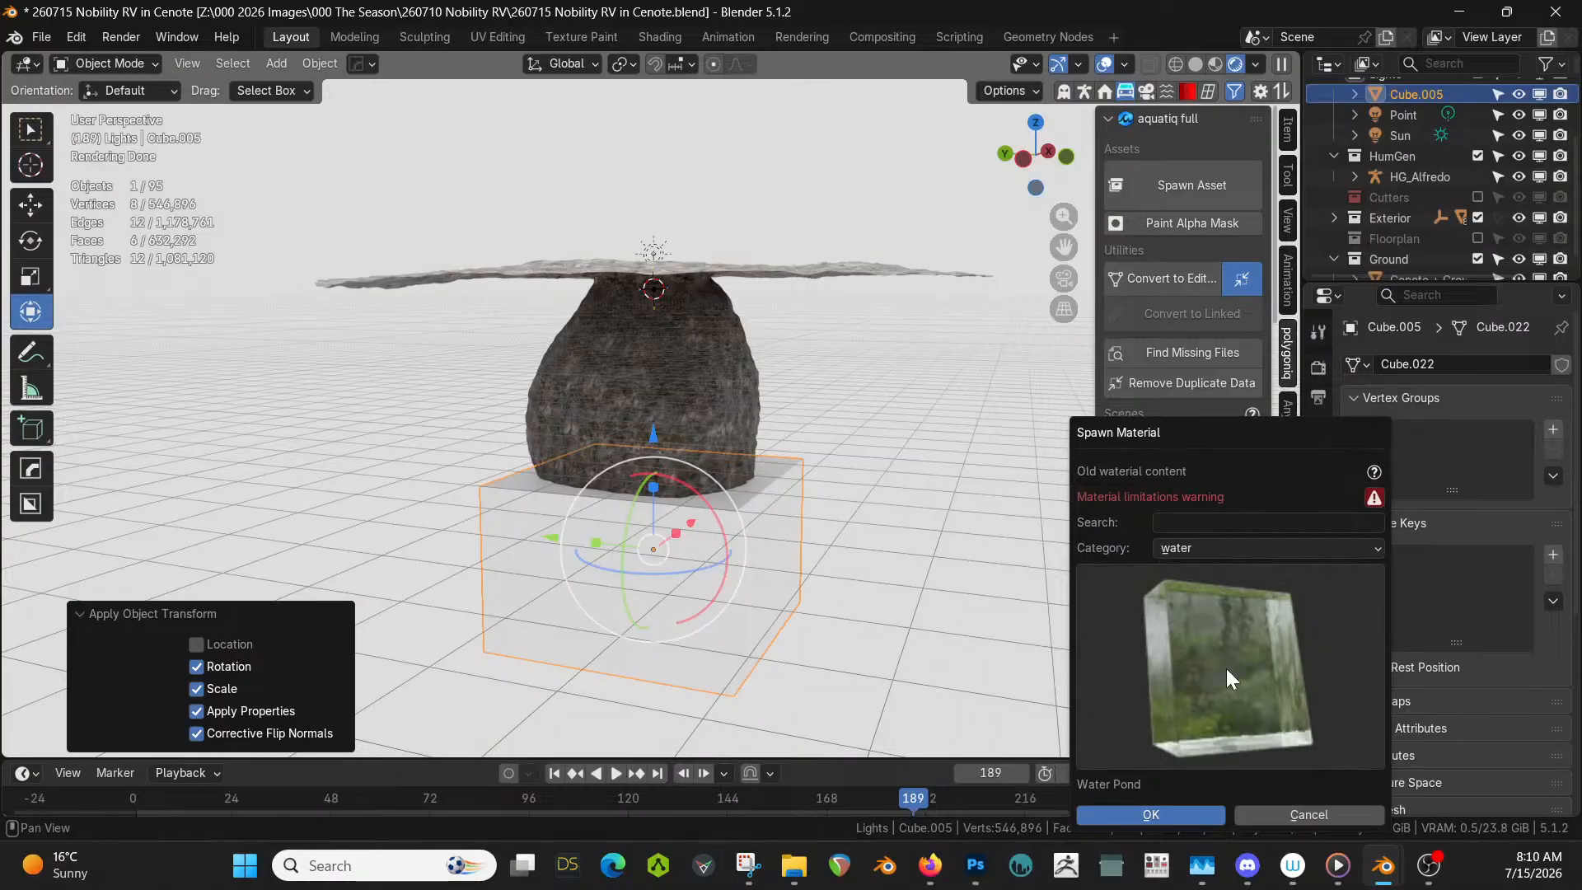
left_click(1163, 816)
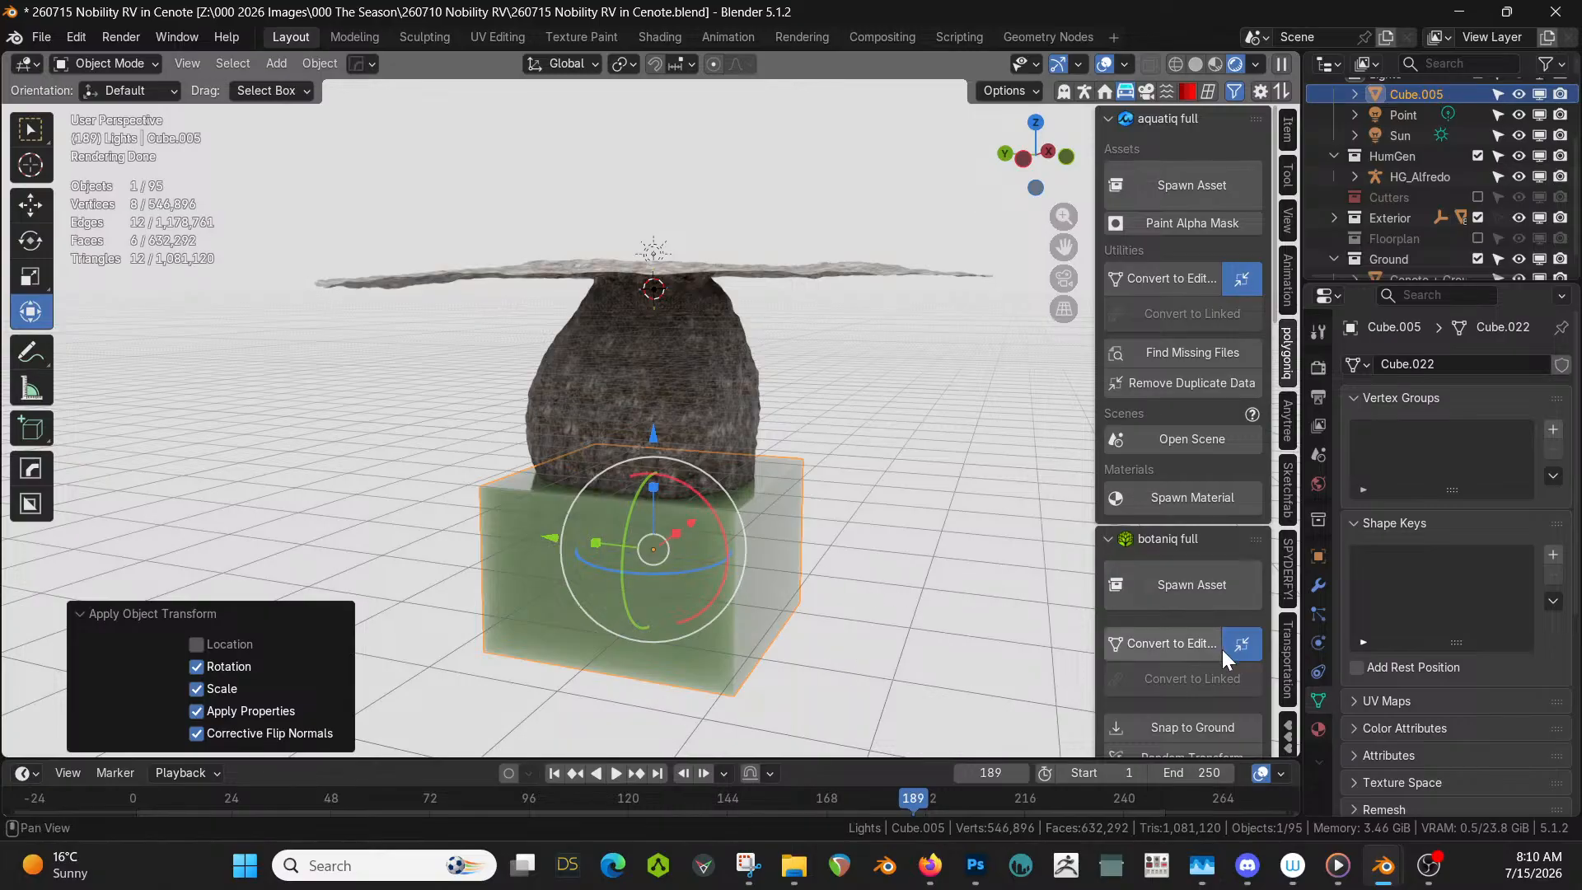
left_click(1194, 645)
- Duplicate the water cube in place and scale the copy up about 1.28 times
scroll(410, 471, "up", 3)
middle_click_drag(433, 503, 517, 349)
scroll(638, 626, "up", 10)
scroll(519, 366, "down", 10)
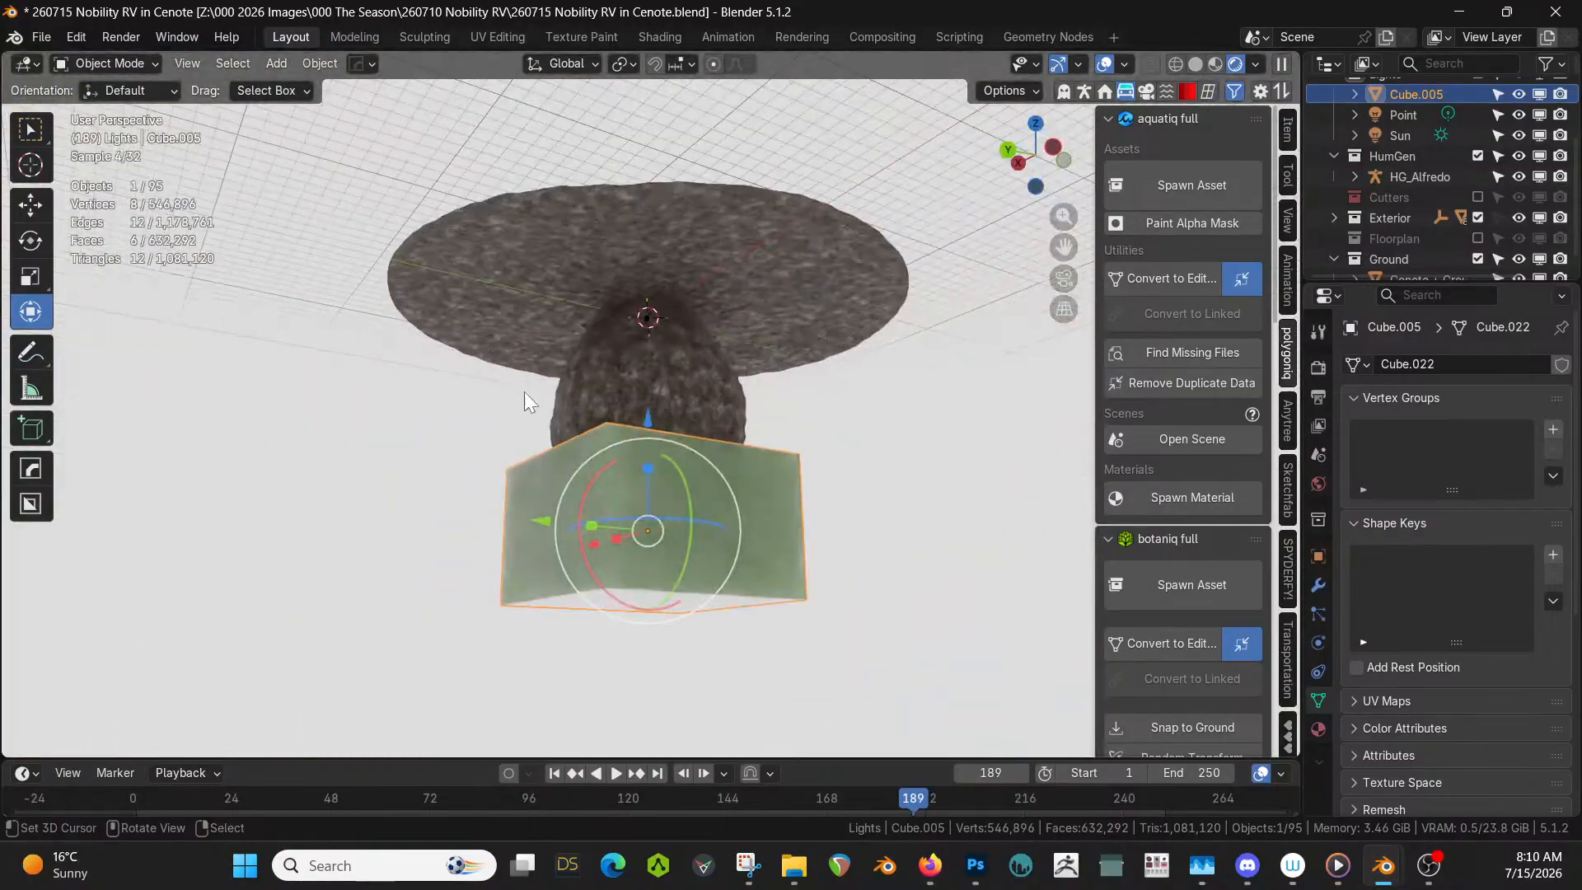
middle_click_drag(539, 422, 560, 493)
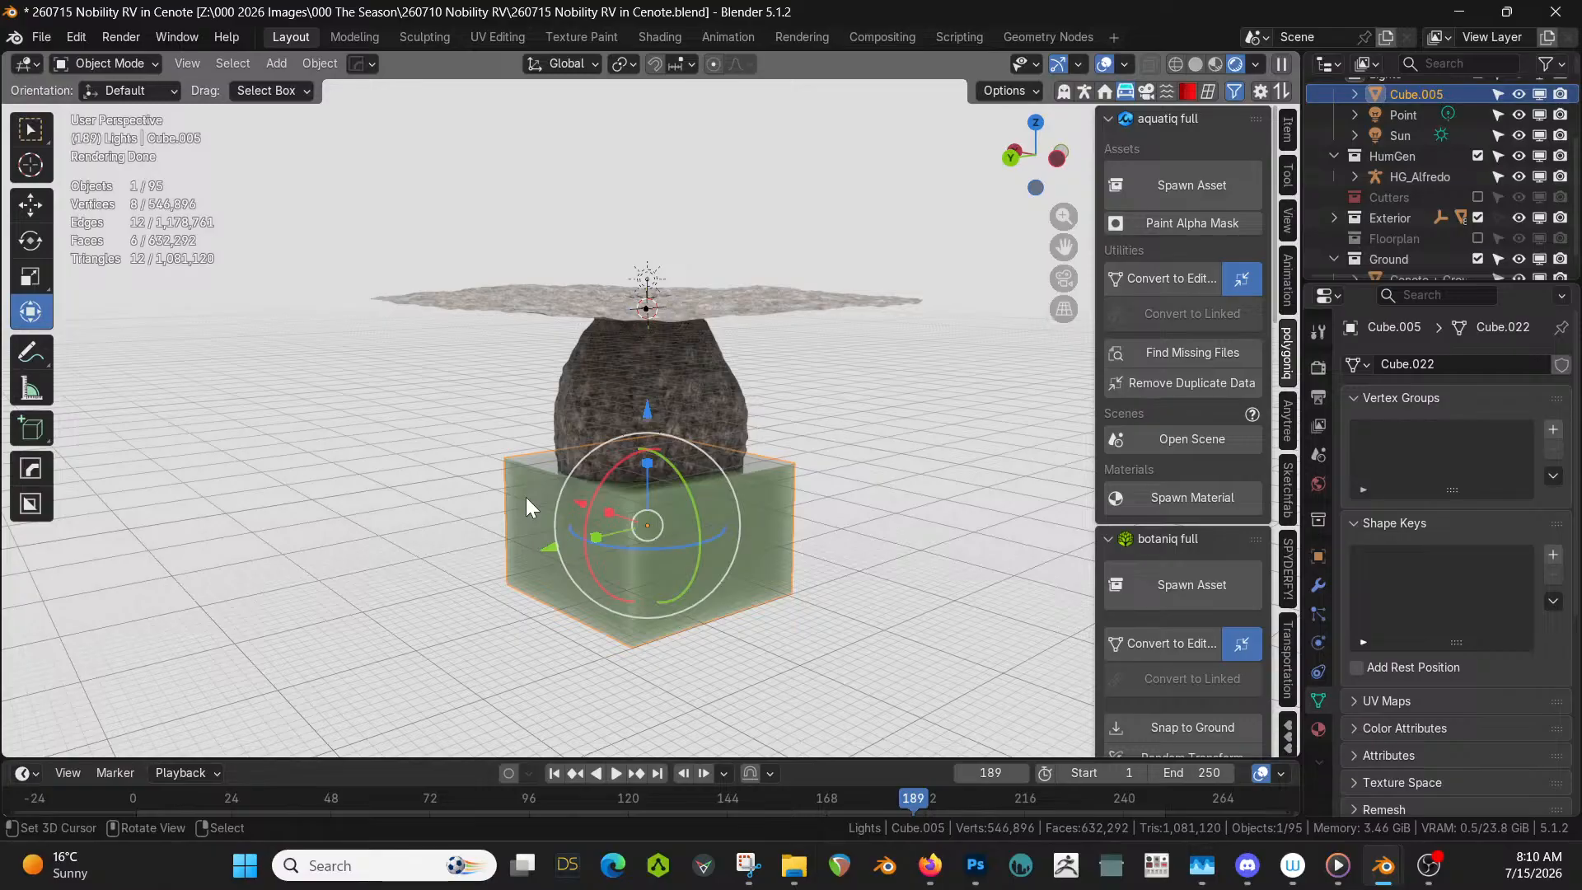
key("shift+d")
key("Escape")
key("s")
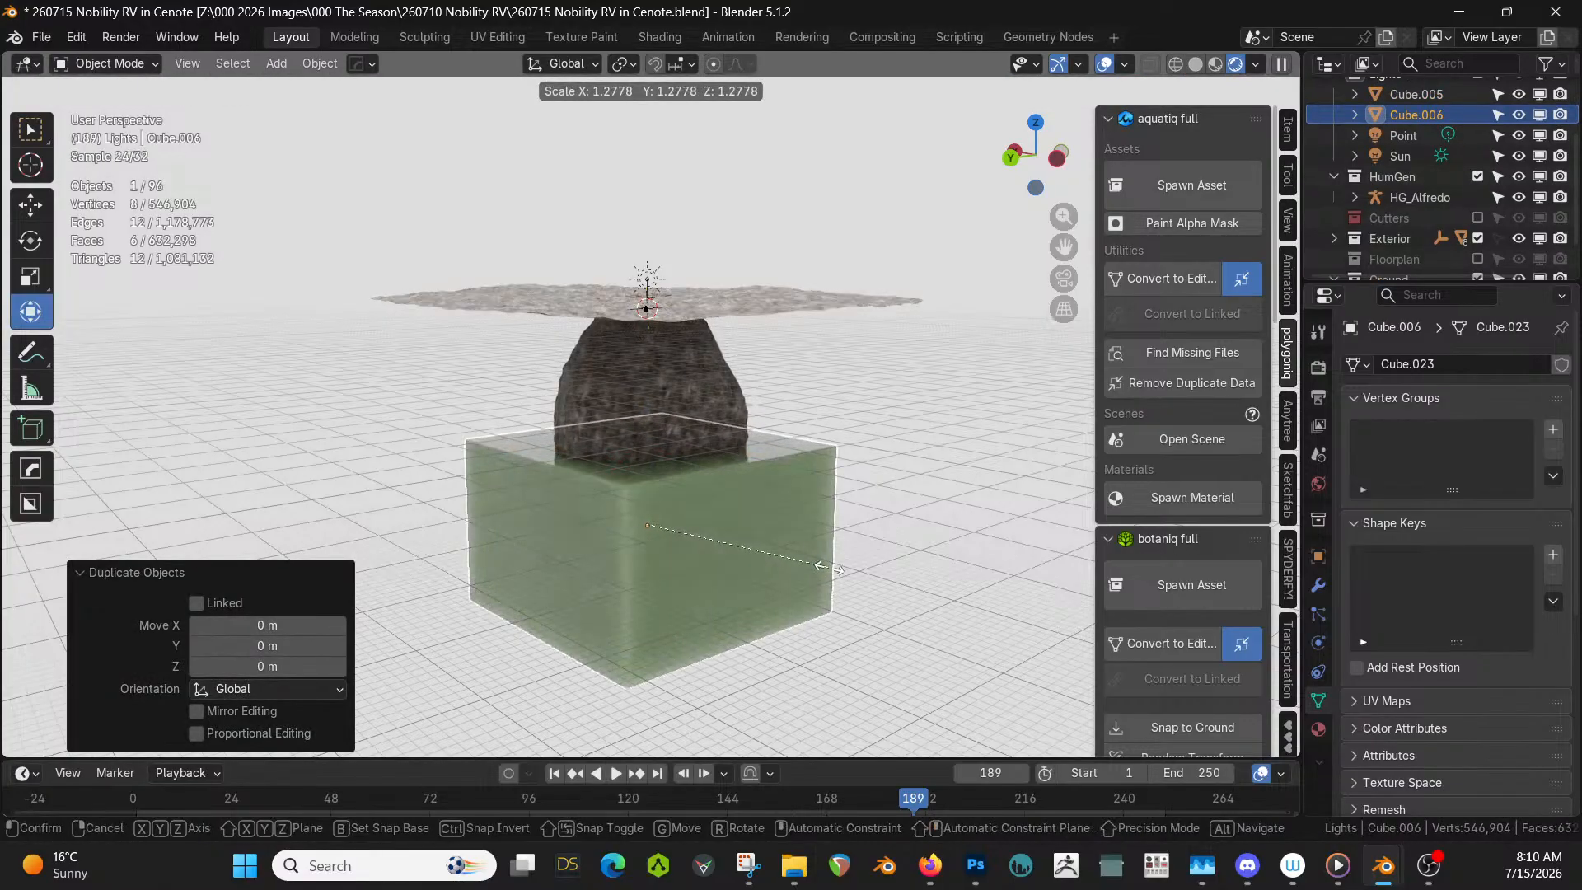
left_click(816, 527)
- Delete the top face of the enlarged duplicate cube in Edit Mode
key("Tab")
left_click(779, 449)
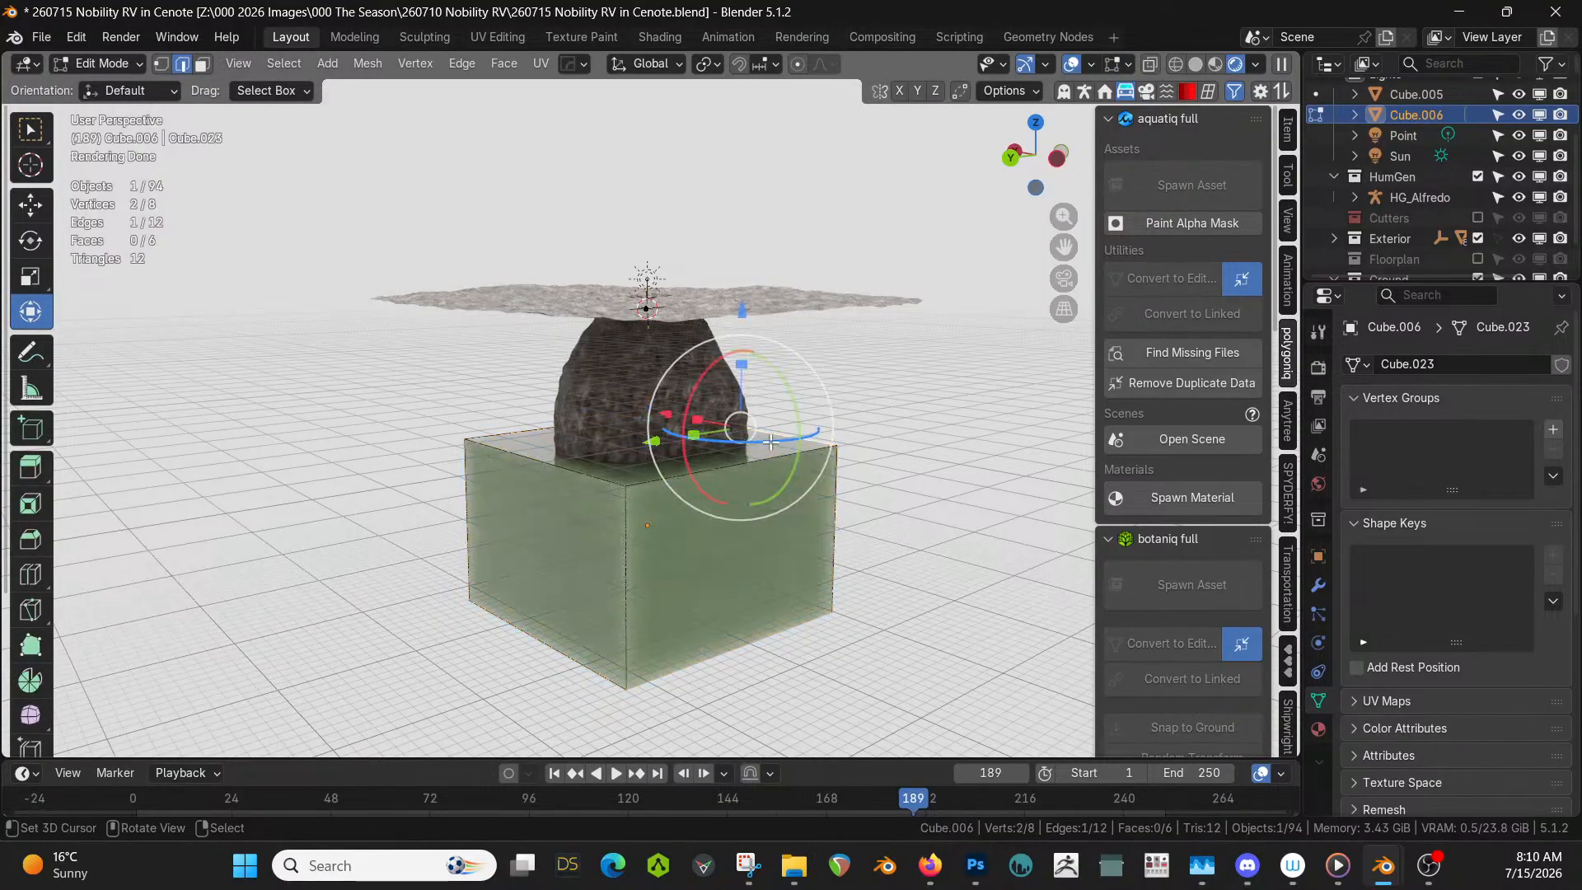
key("x")
left_click(745, 441)
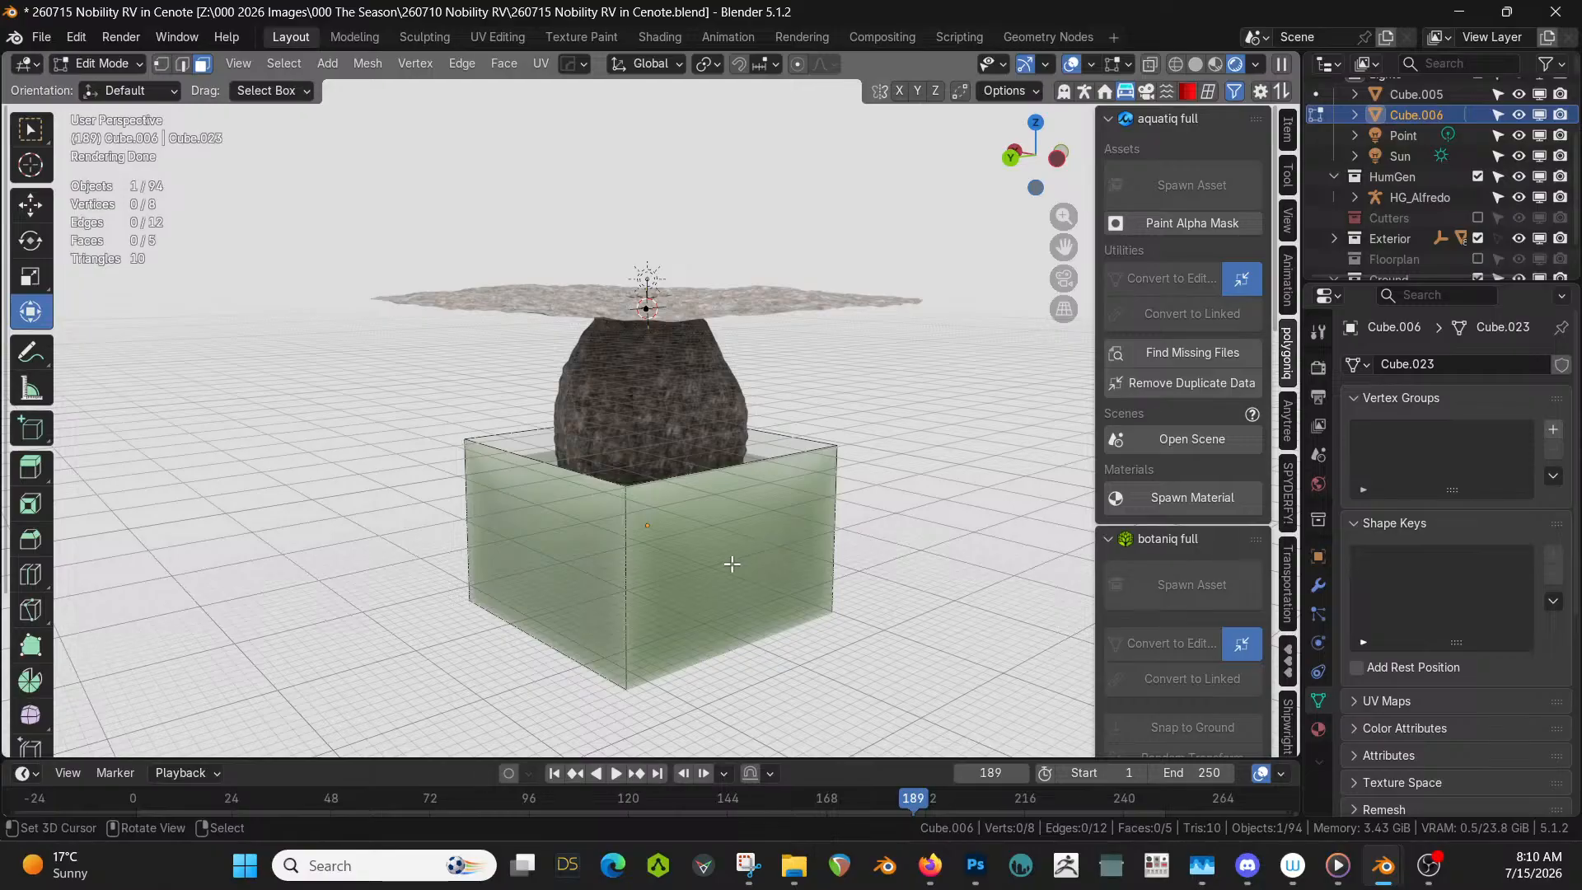
- Select the four open rim edges of the enlarged cube and raise them about 97.8 m along Z to ground level
scroll(731, 564, "up", 2)
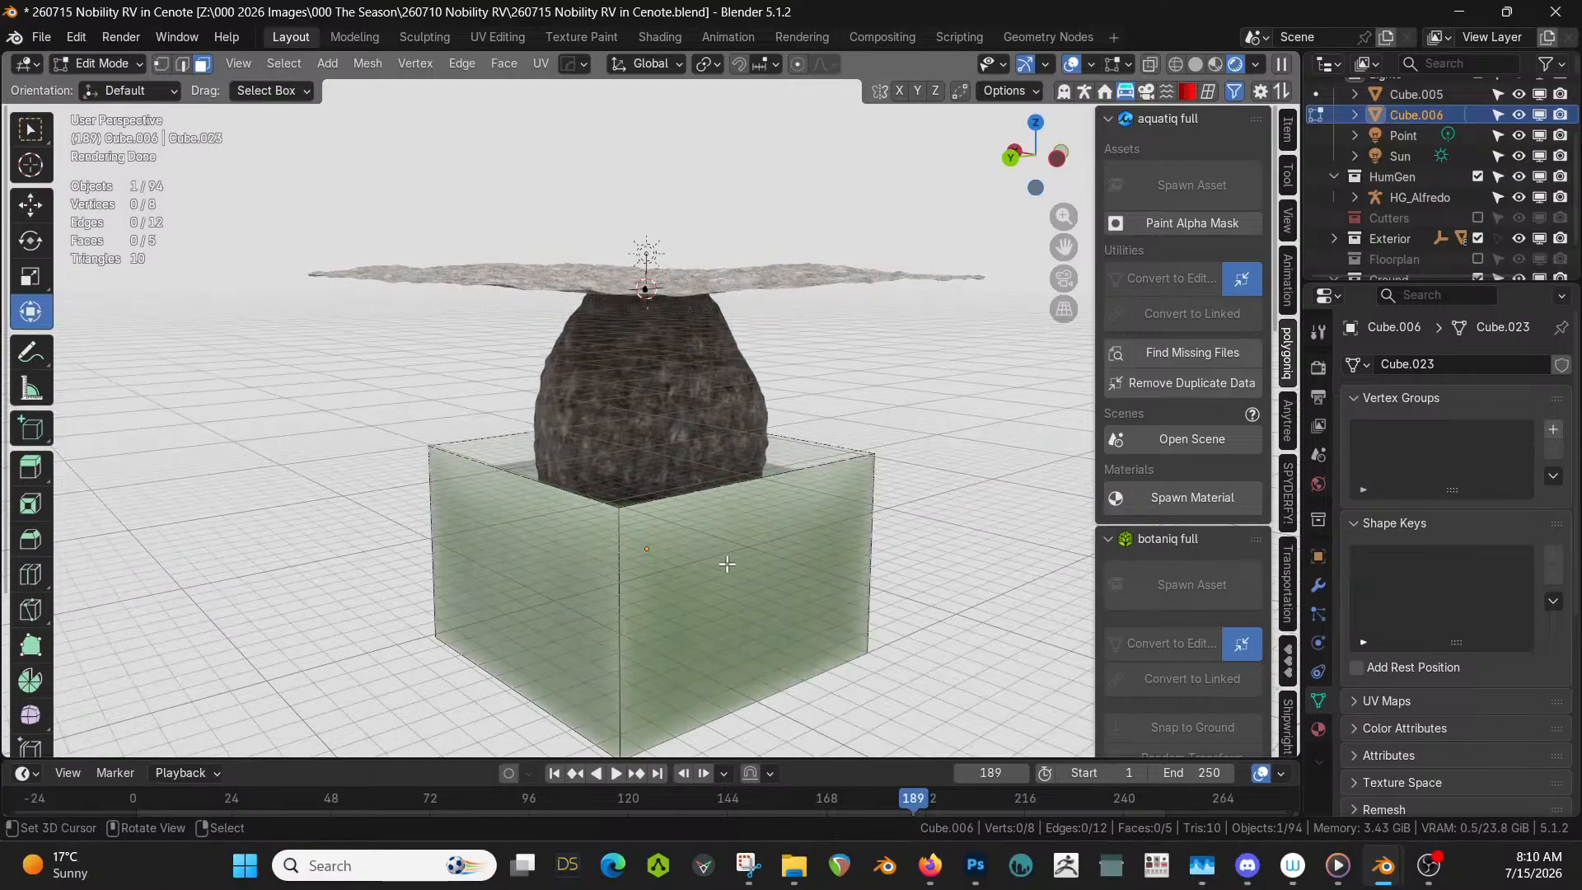
key("2")
left_click(549, 498)
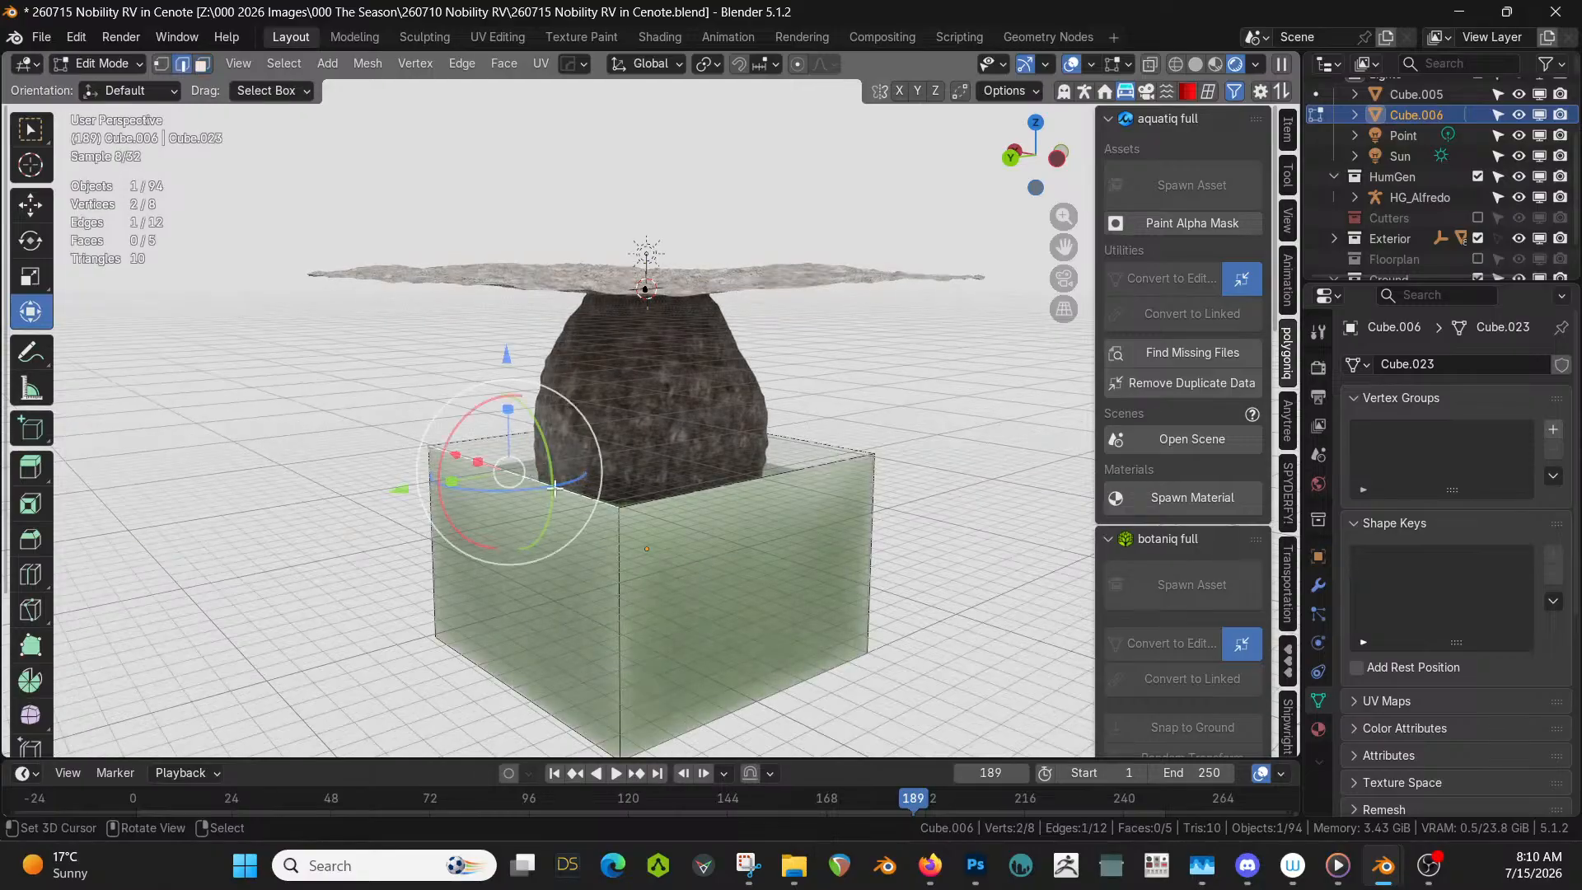
left_click(816, 438, "shift")
left_click(437, 437, "shift")
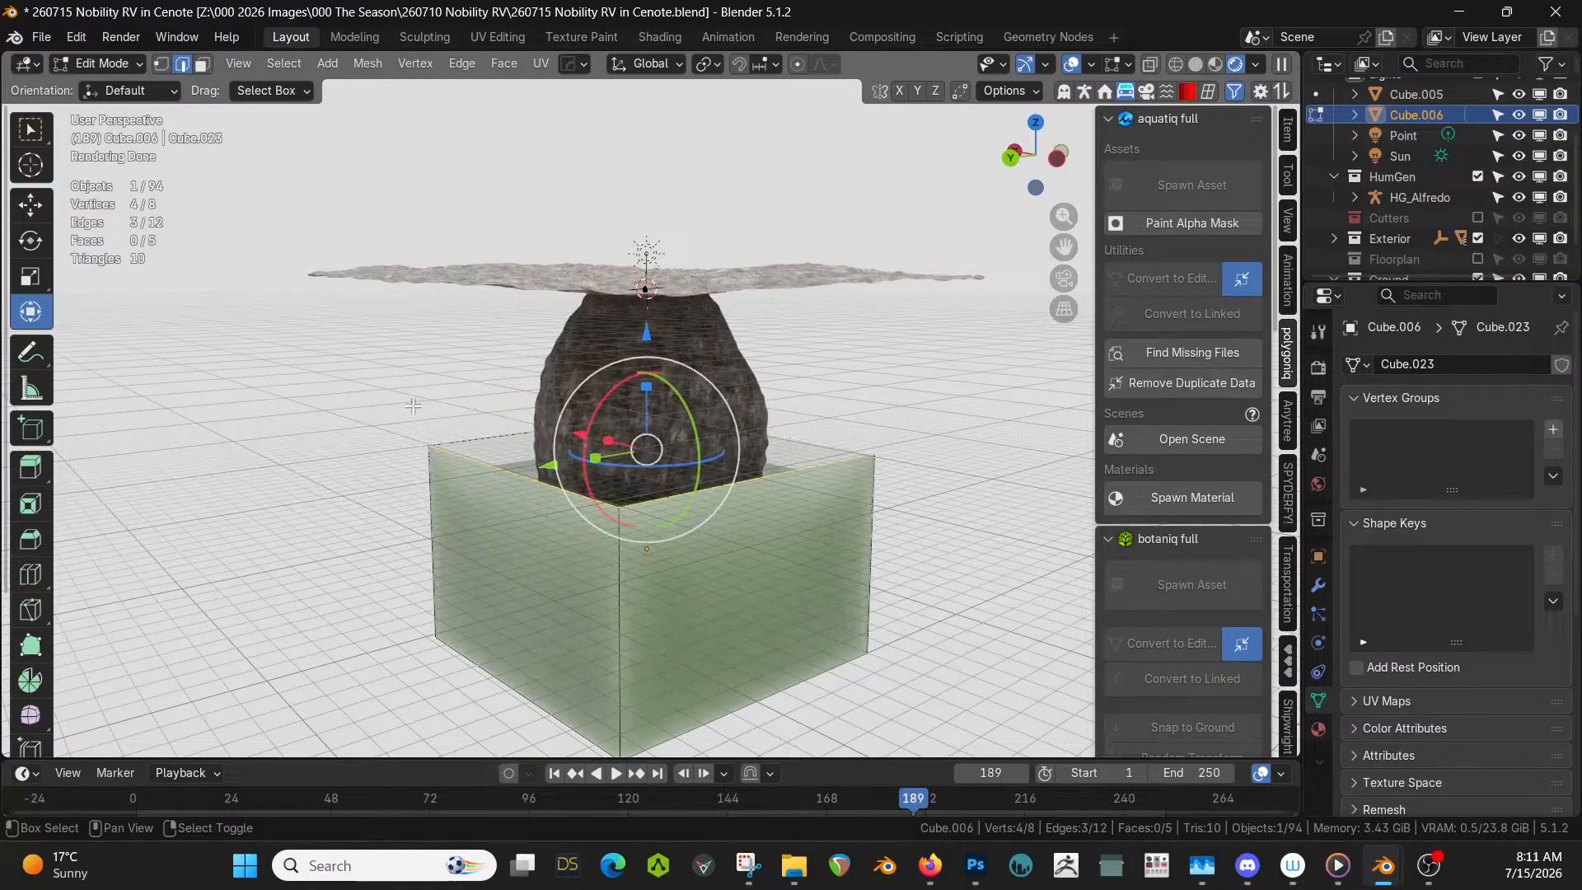
left_click(469, 439, "shift")
key("z")
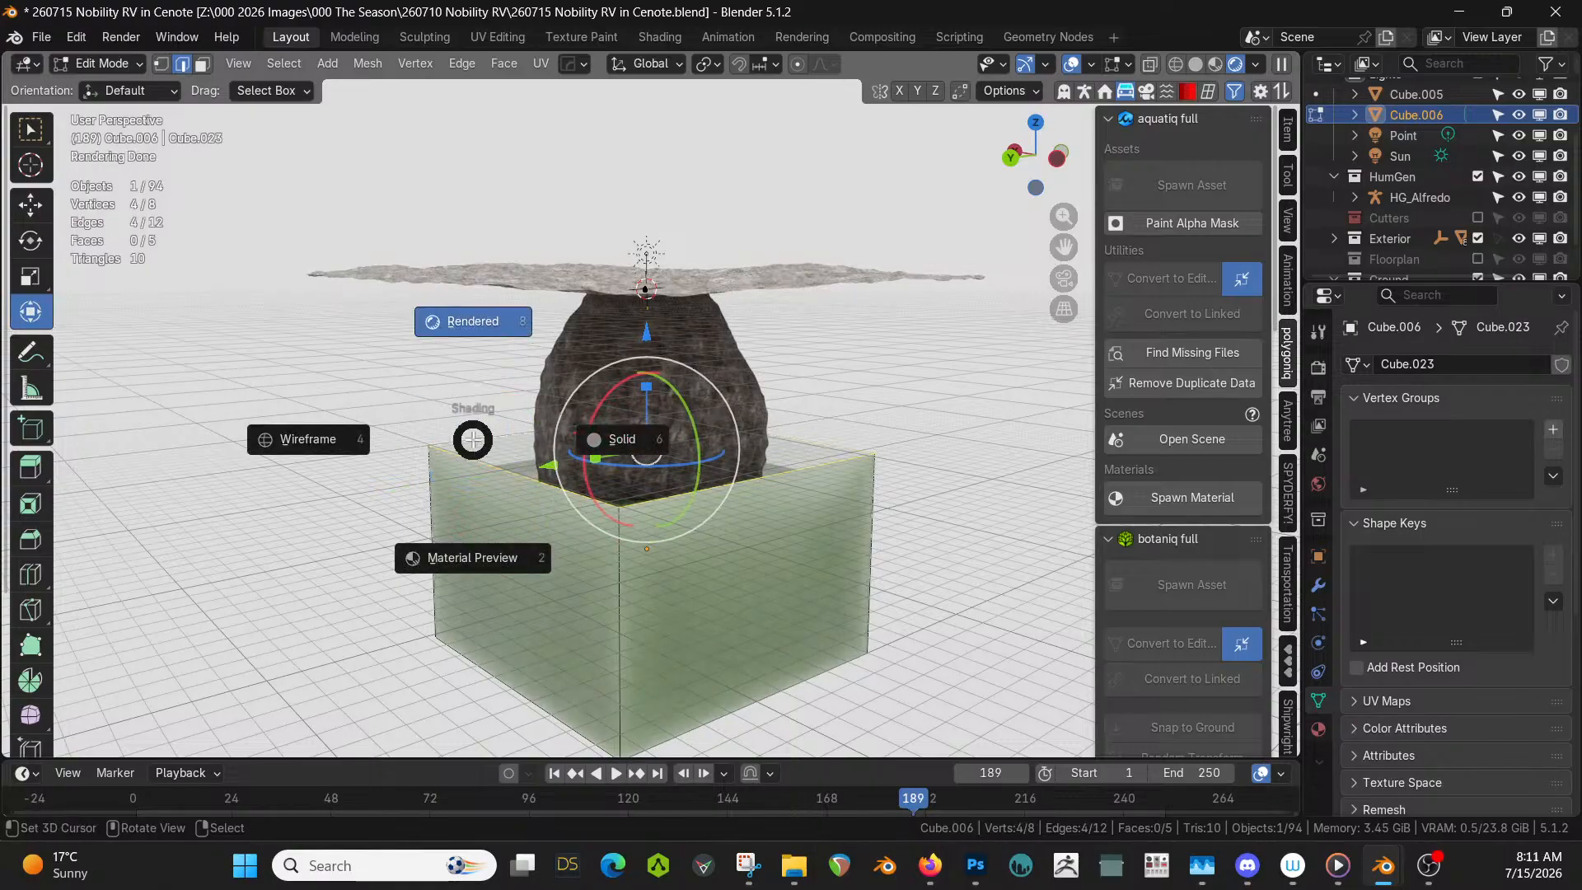
key("6")
key("g")
key("z")
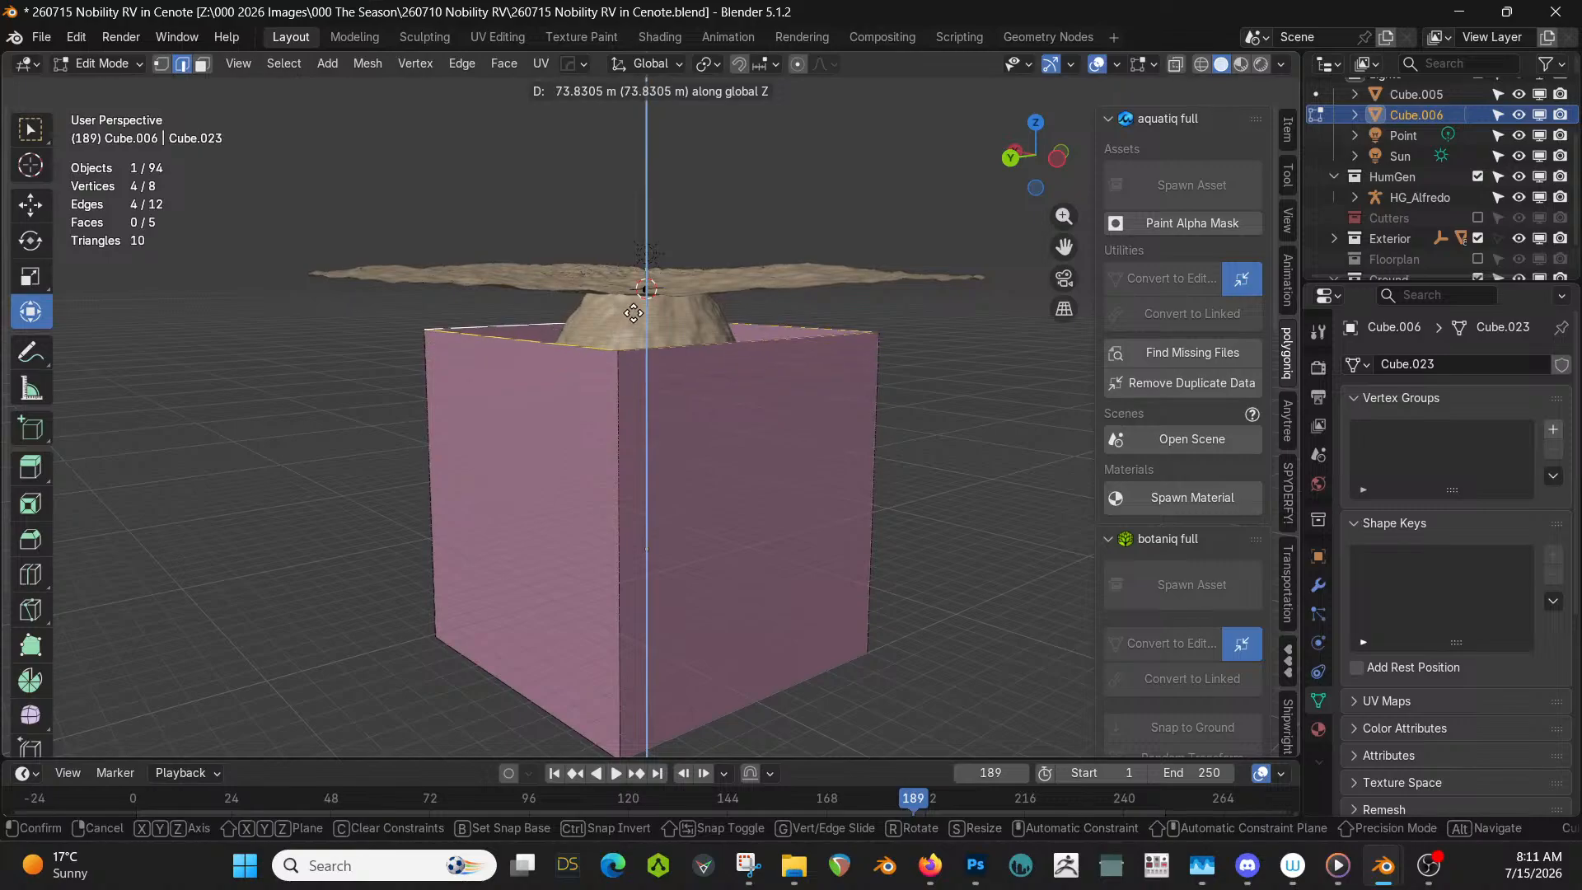
left_click(642, 272)
middle_click_drag(643, 272, 627, 309)
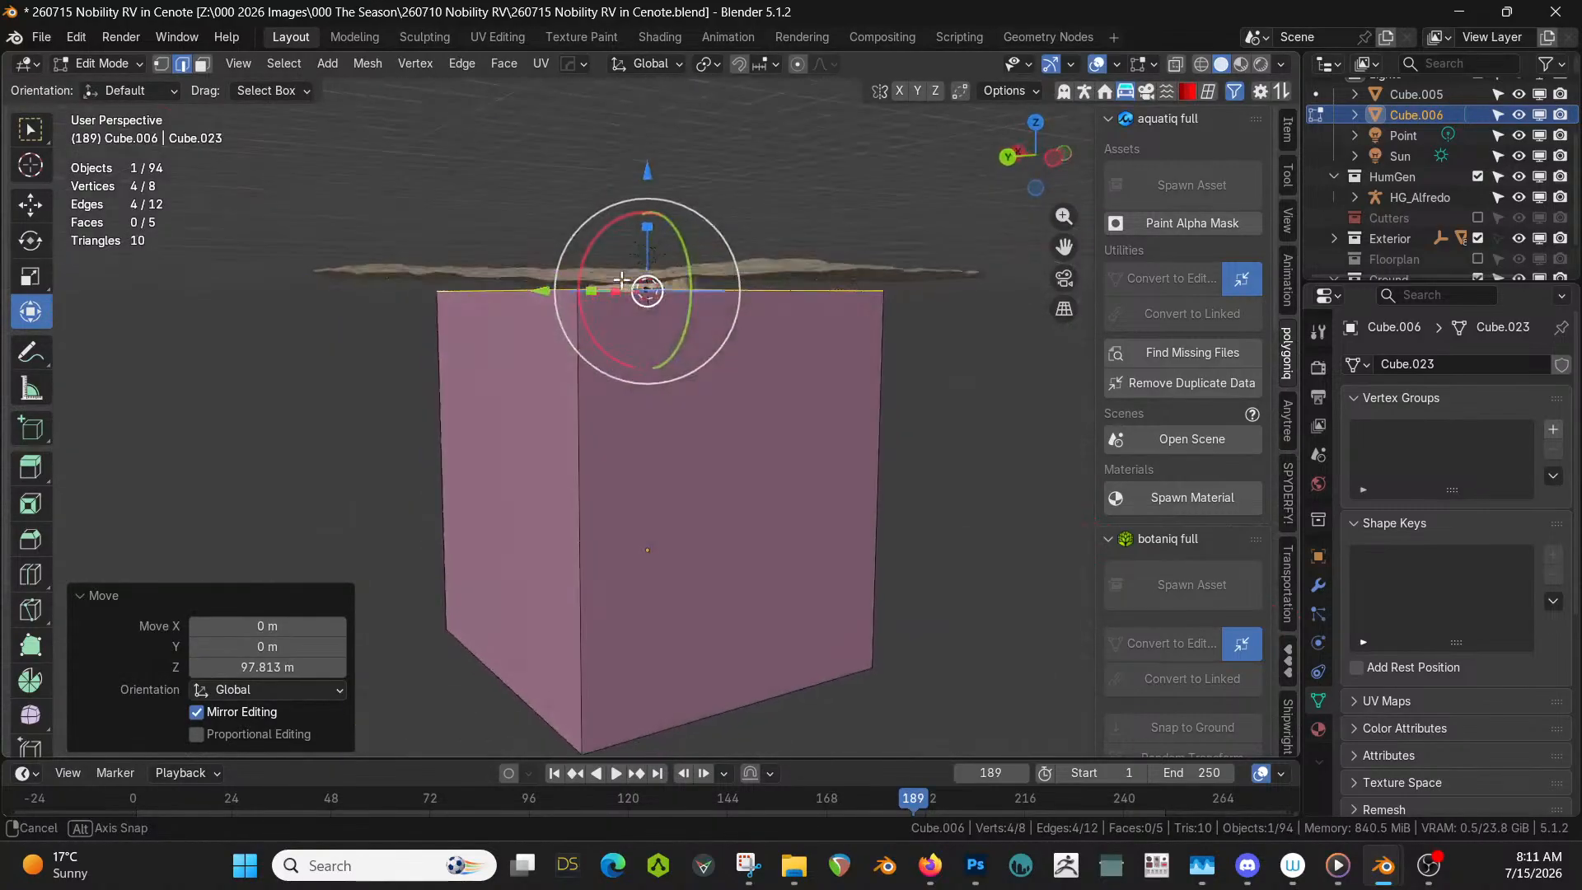
key("Tab")
- Link the Cenote + Ground object's rock material to the enlarged open cube and inspect it in rendered shading
middle_click_drag(685, 374, 722, 395)
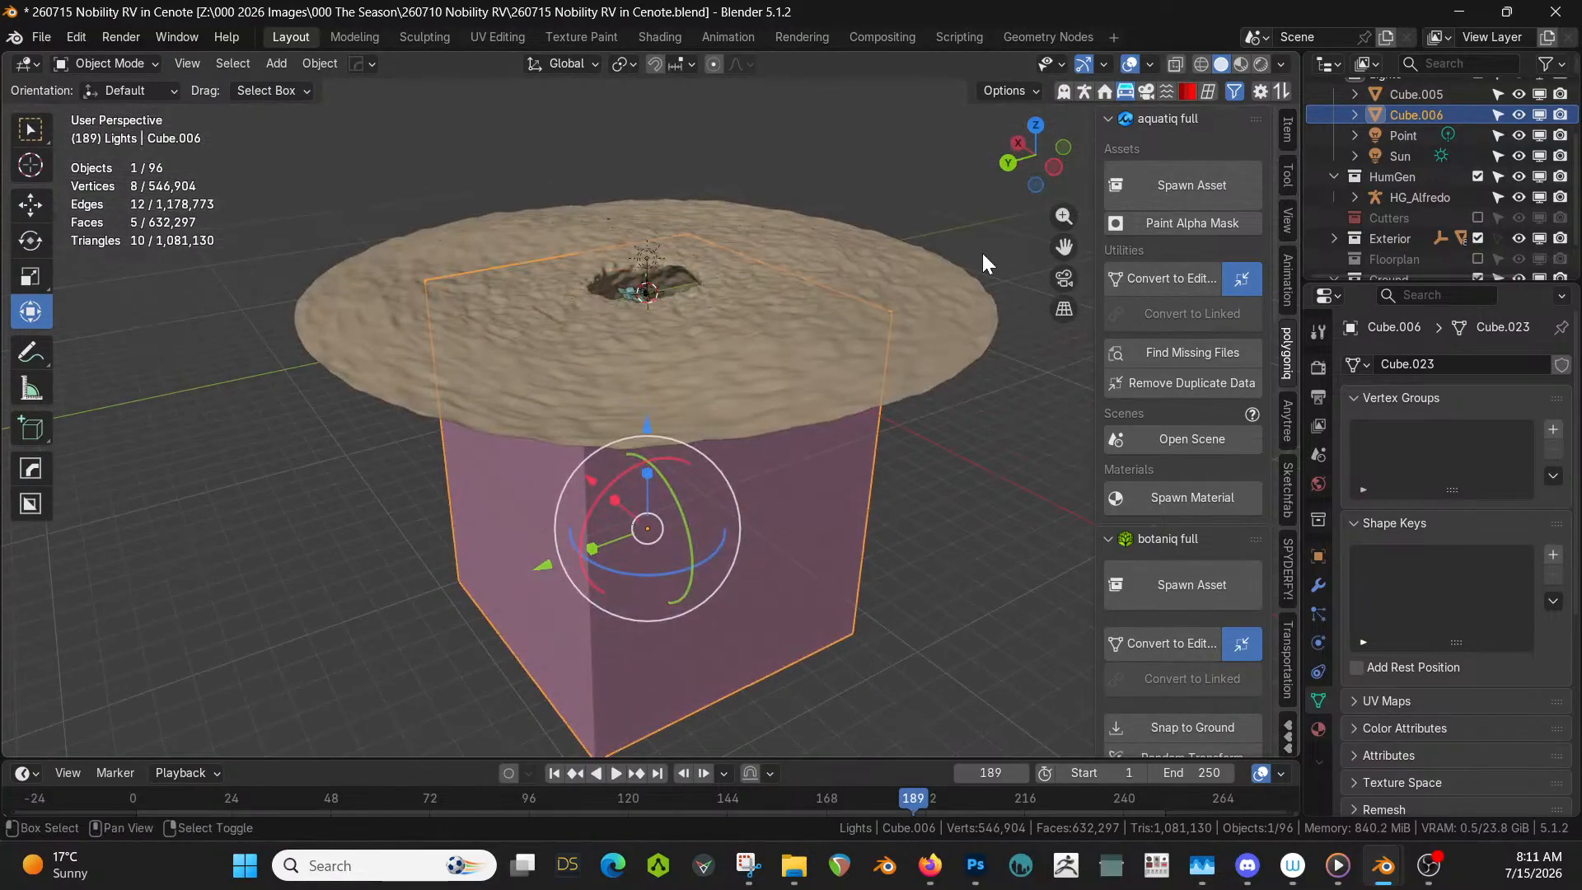
left_click(952, 281, "shift")
key("ctrl+l")
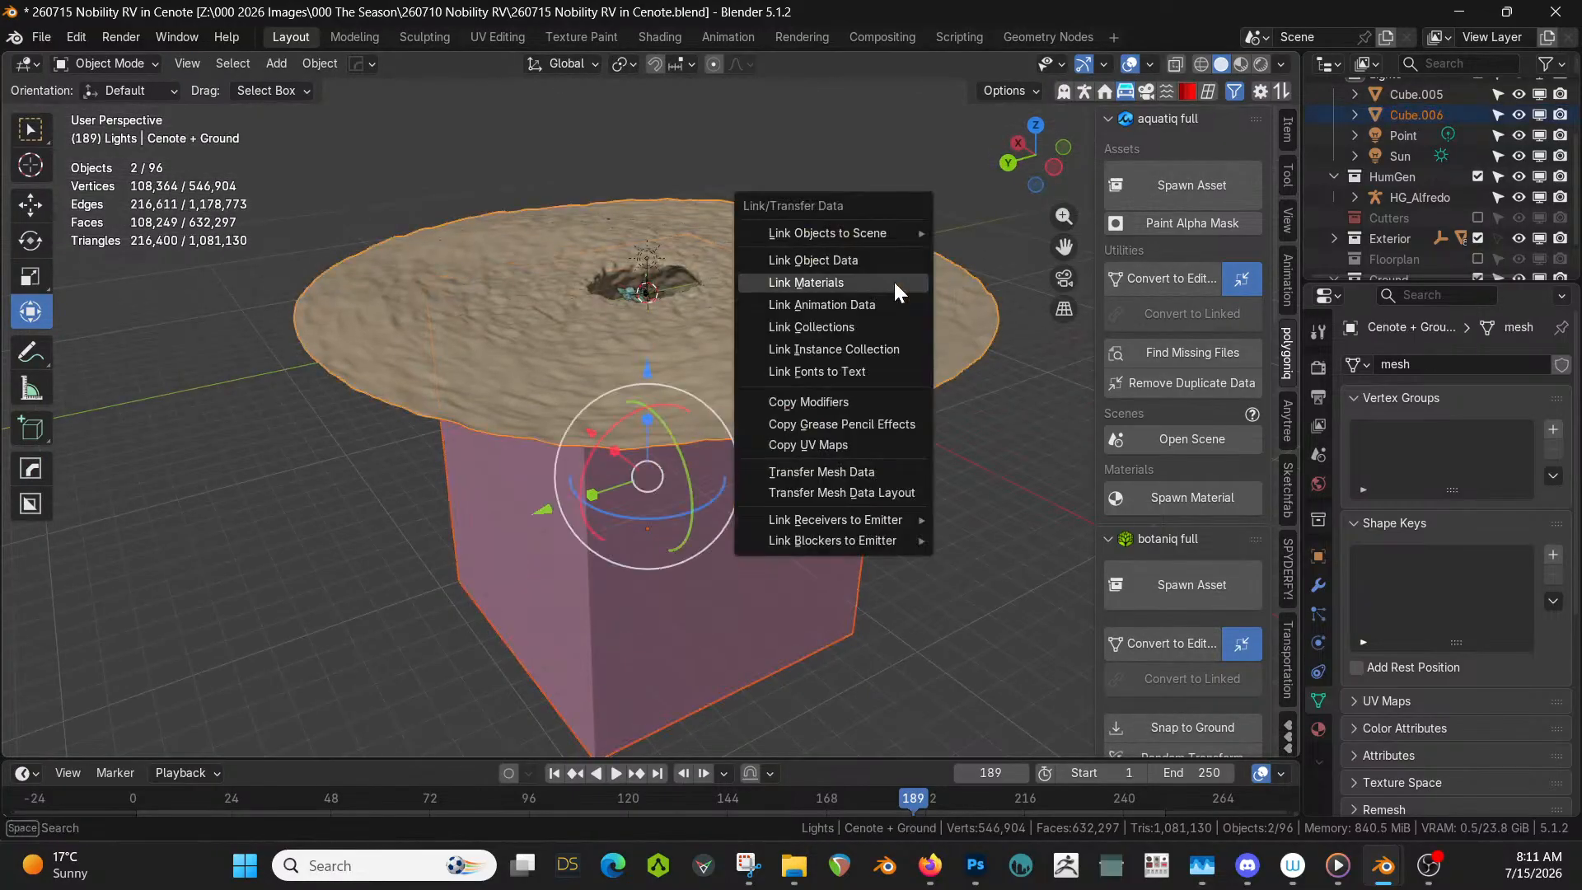
left_click(893, 284)
key("z")
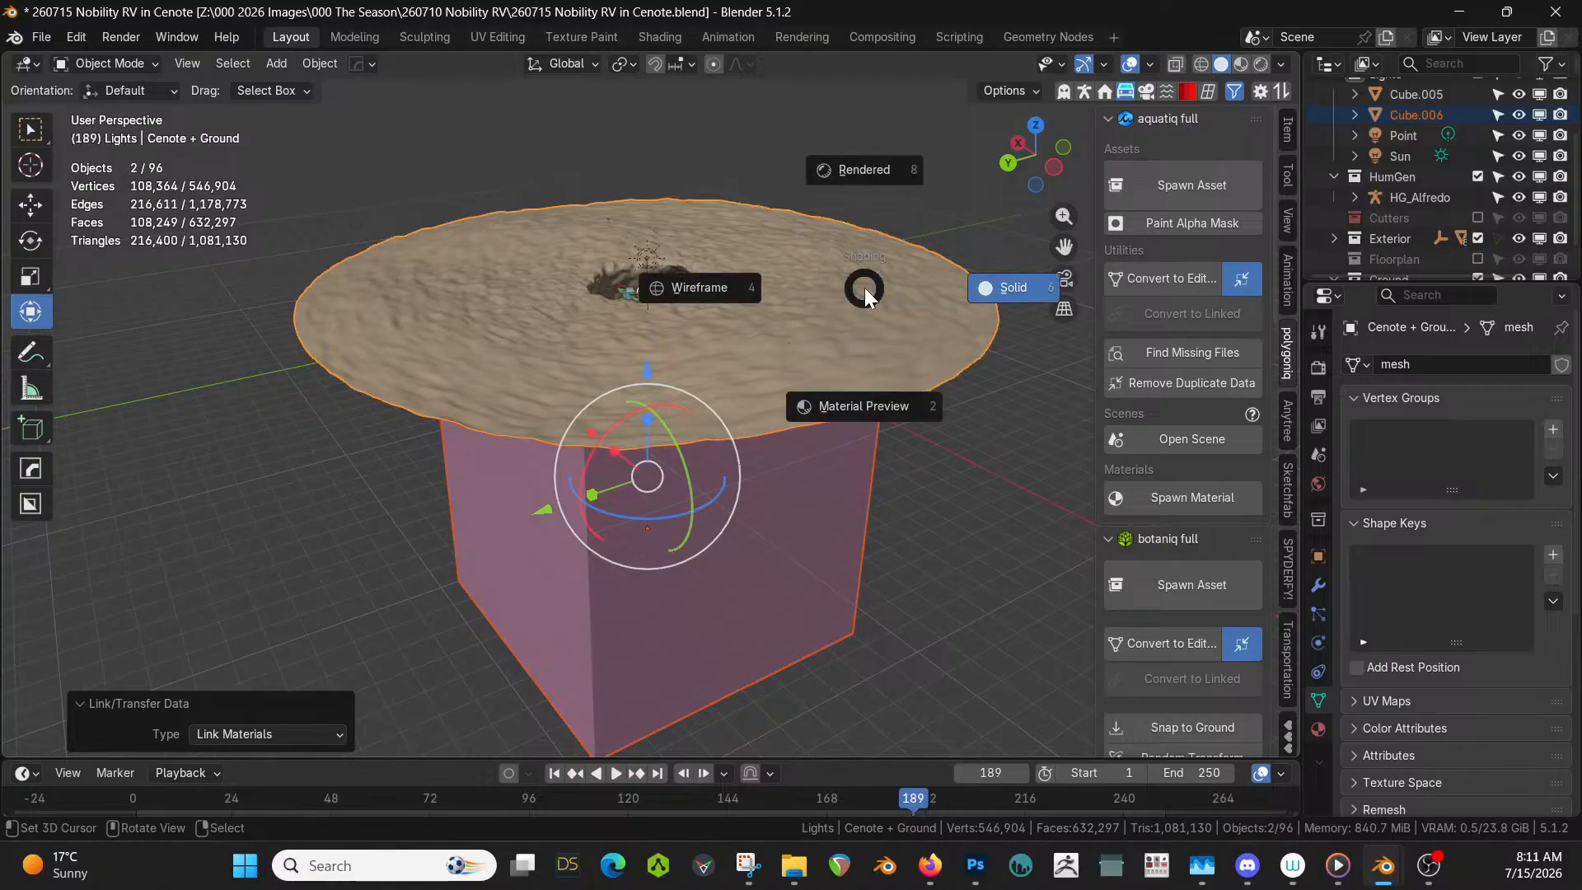
key("8")
mouse_move(844, 301)
middle_mouse_down()
mouse_move(769, 348)
mouse_move(798, 438)
mouse_move(853, 496)
mouse_move(743, 377)
mouse_move(752, 328)
middle_mouse_up()
scroll(787, 524, "up", 5)
scroll(744, 378, "up", 4)
scroll(752, 336, "down", 2)
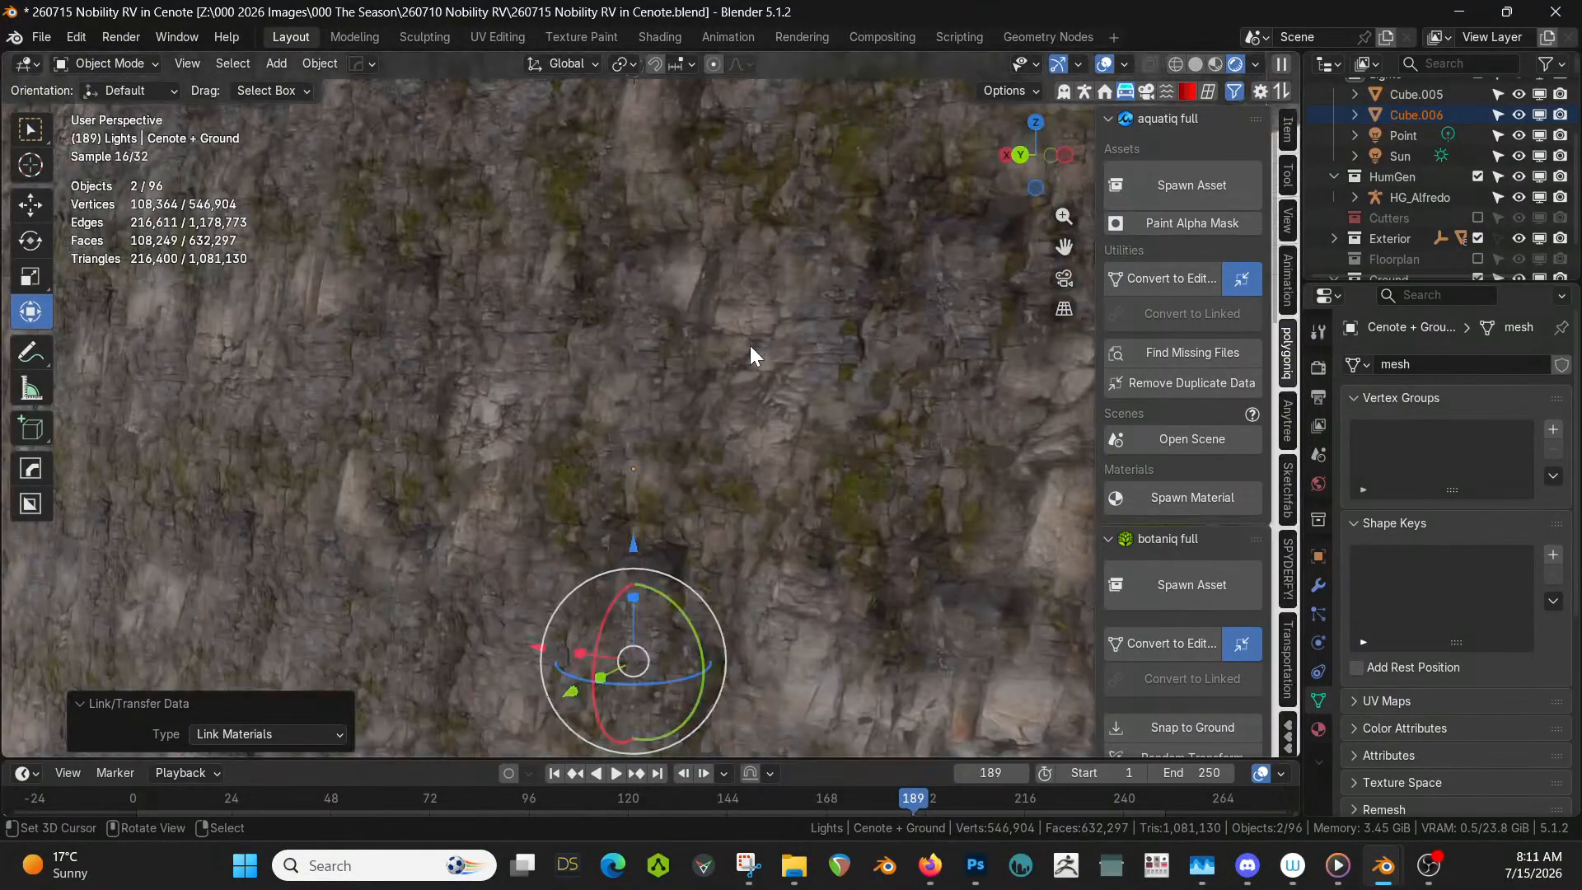
scroll(741, 349, "up", 2)
middle_click_drag(685, 384, 684, 466)
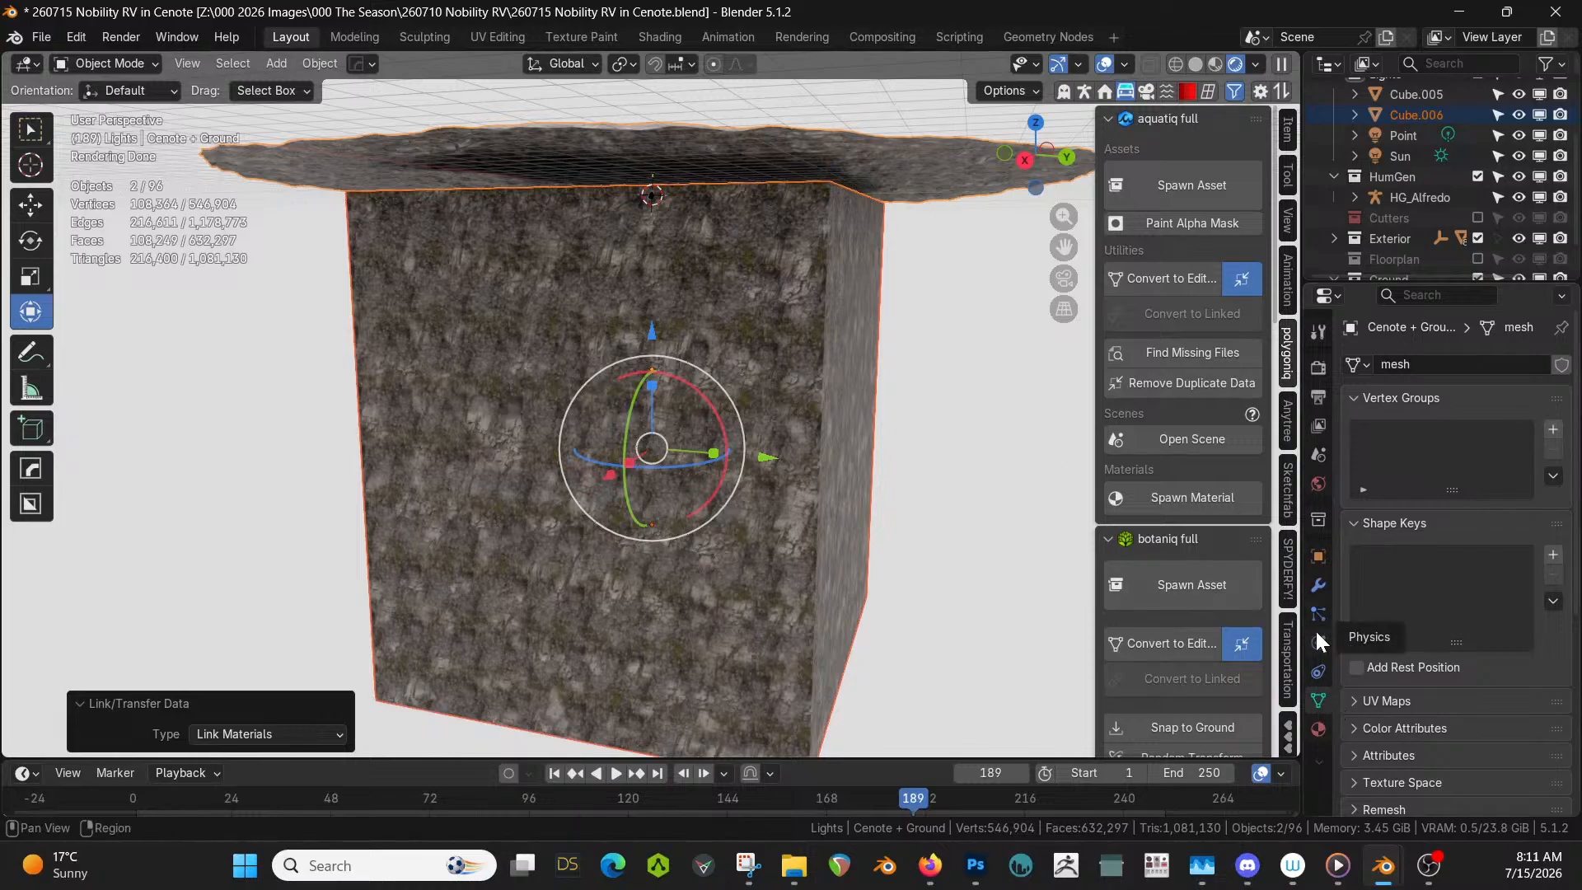
- Expand the Viewport Display settings in the object properties
scroll(1358, 656, "down", 3)
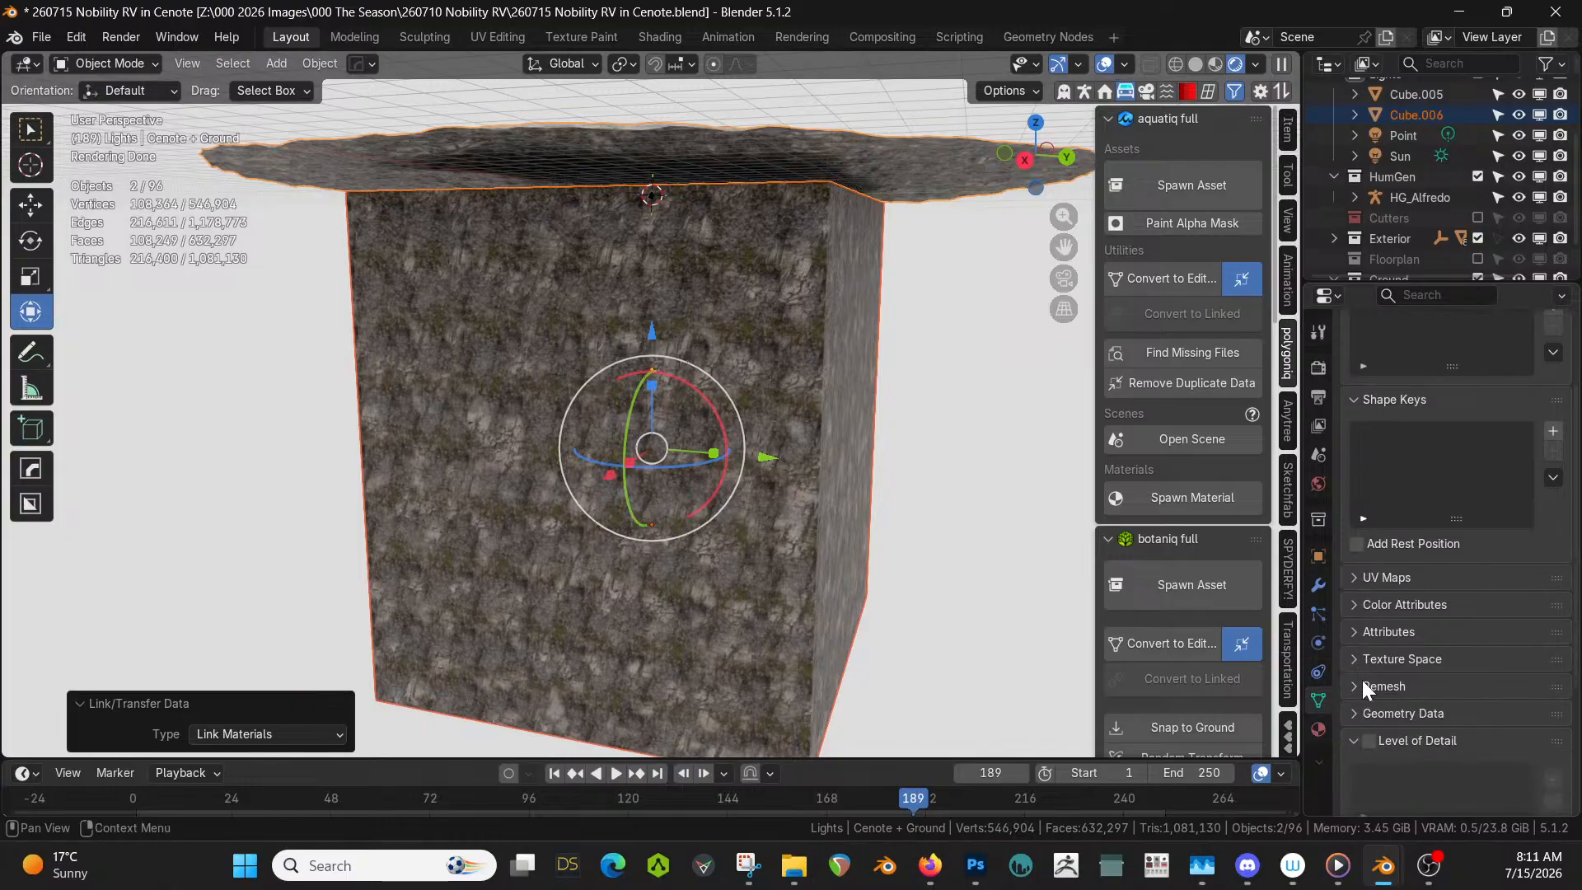
left_click(1319, 556)
scroll(1357, 585, "down", 8)
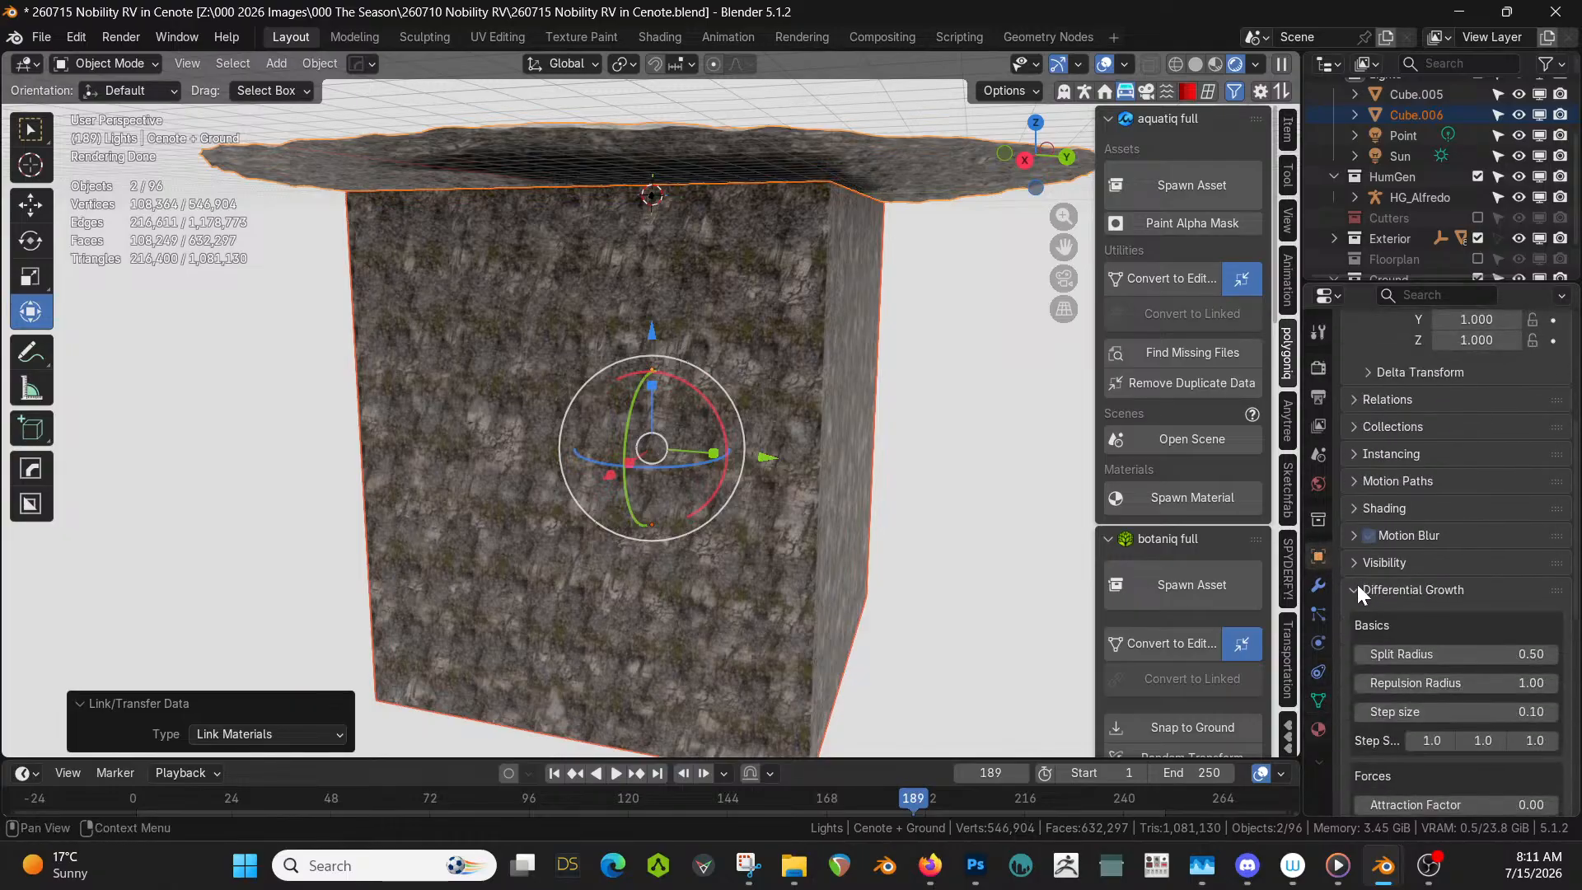
scroll(1414, 748, "down", 10)
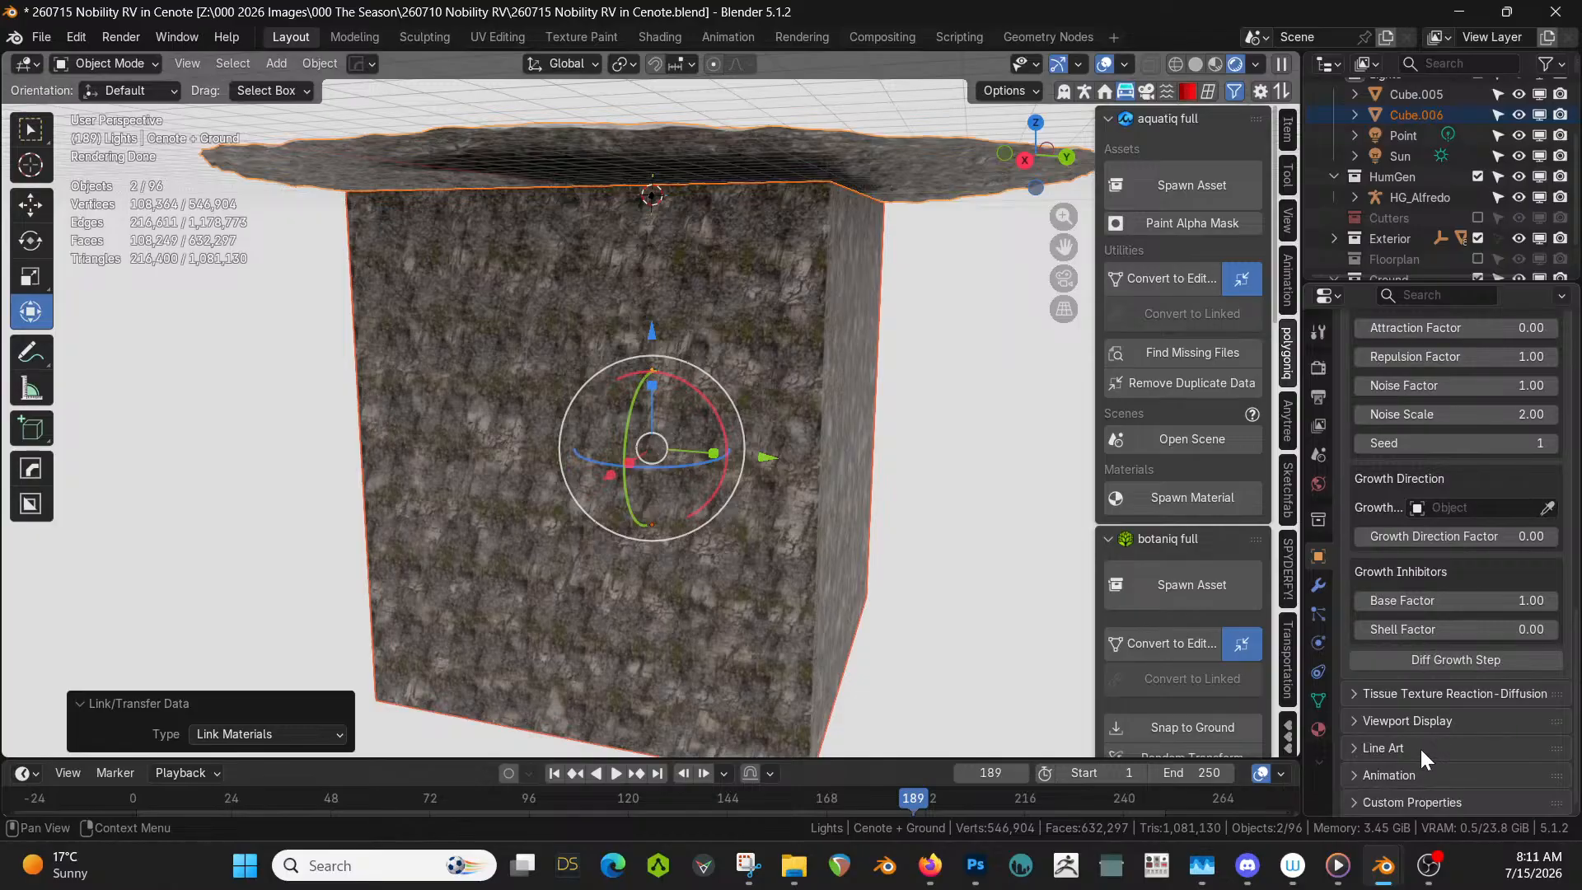
left_click(1360, 719)
scroll(1358, 717, "down", 4)
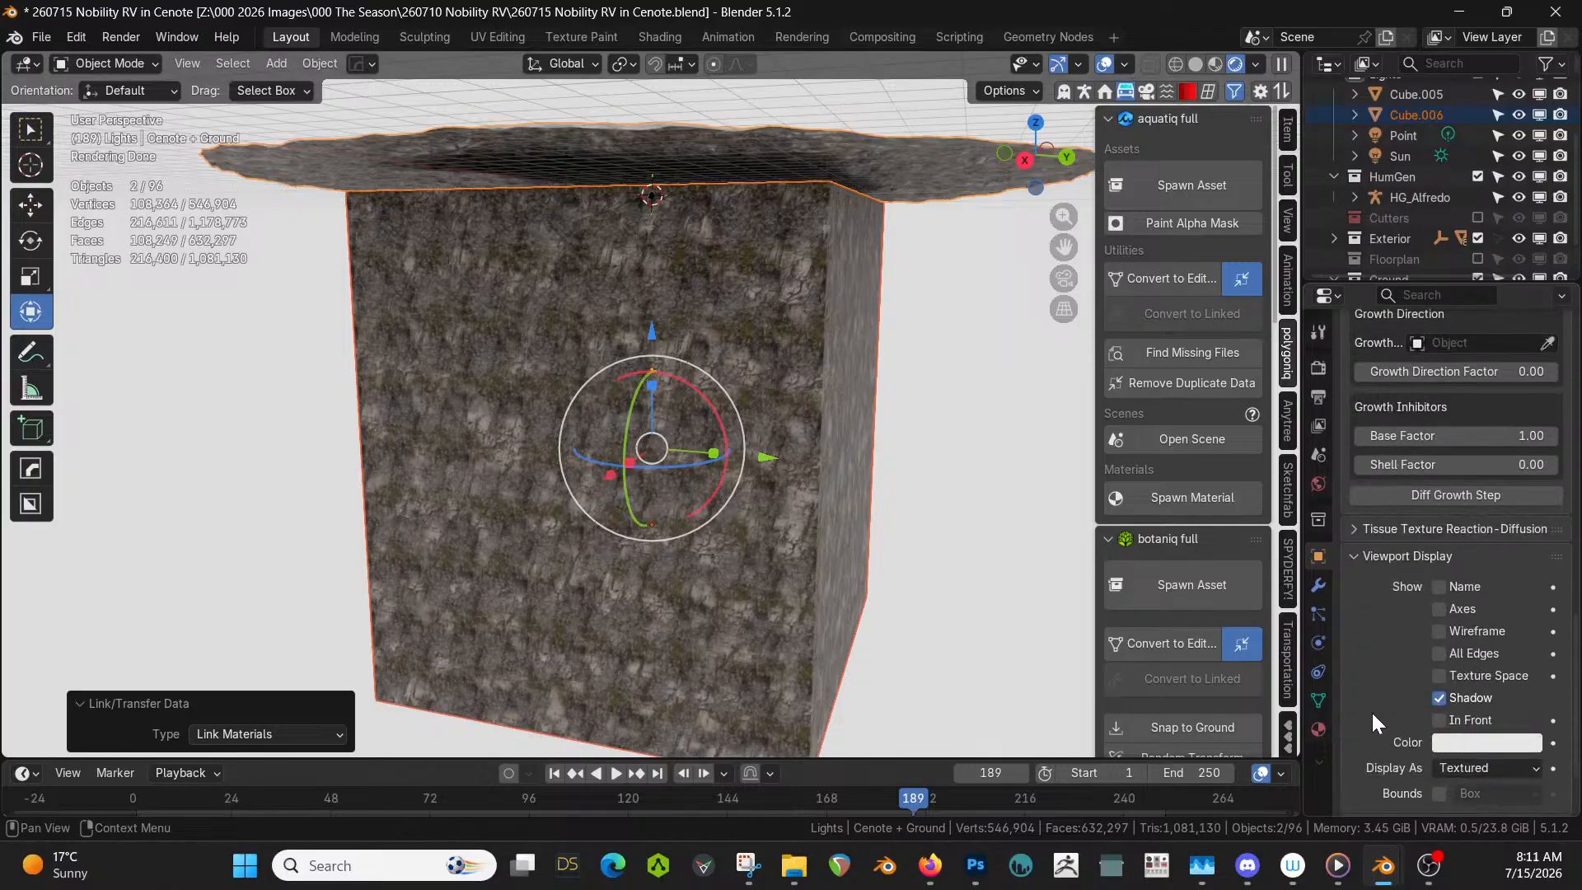
scroll(1451, 711, "down", 2)
- Try displaying the active Cenote + Ground object as Bounds in the viewport
left_click(1465, 691)
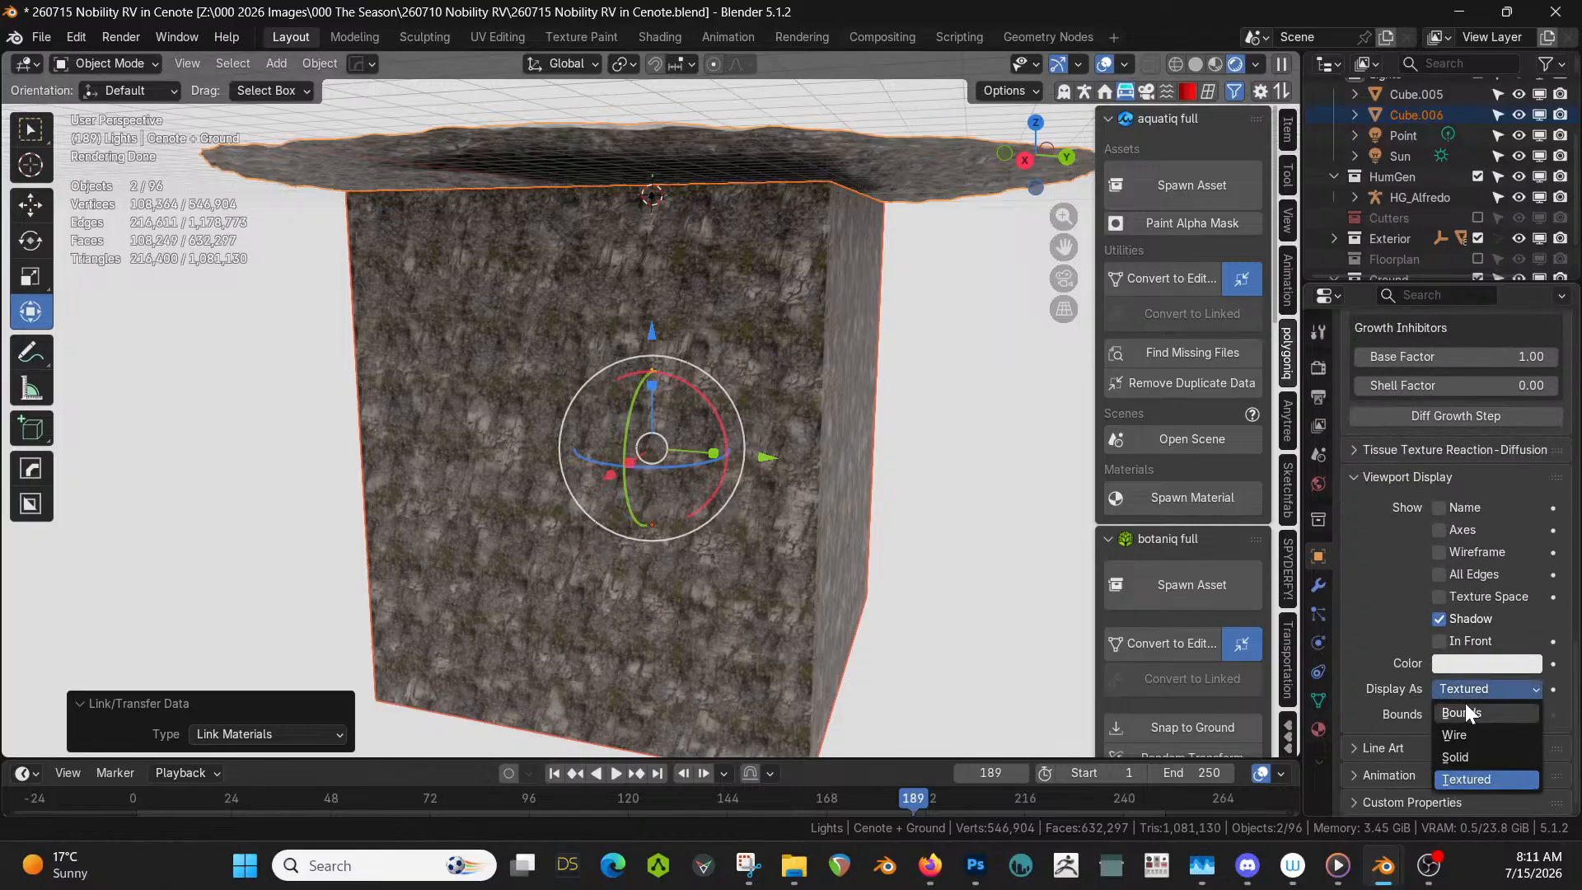
left_click(1466, 713)
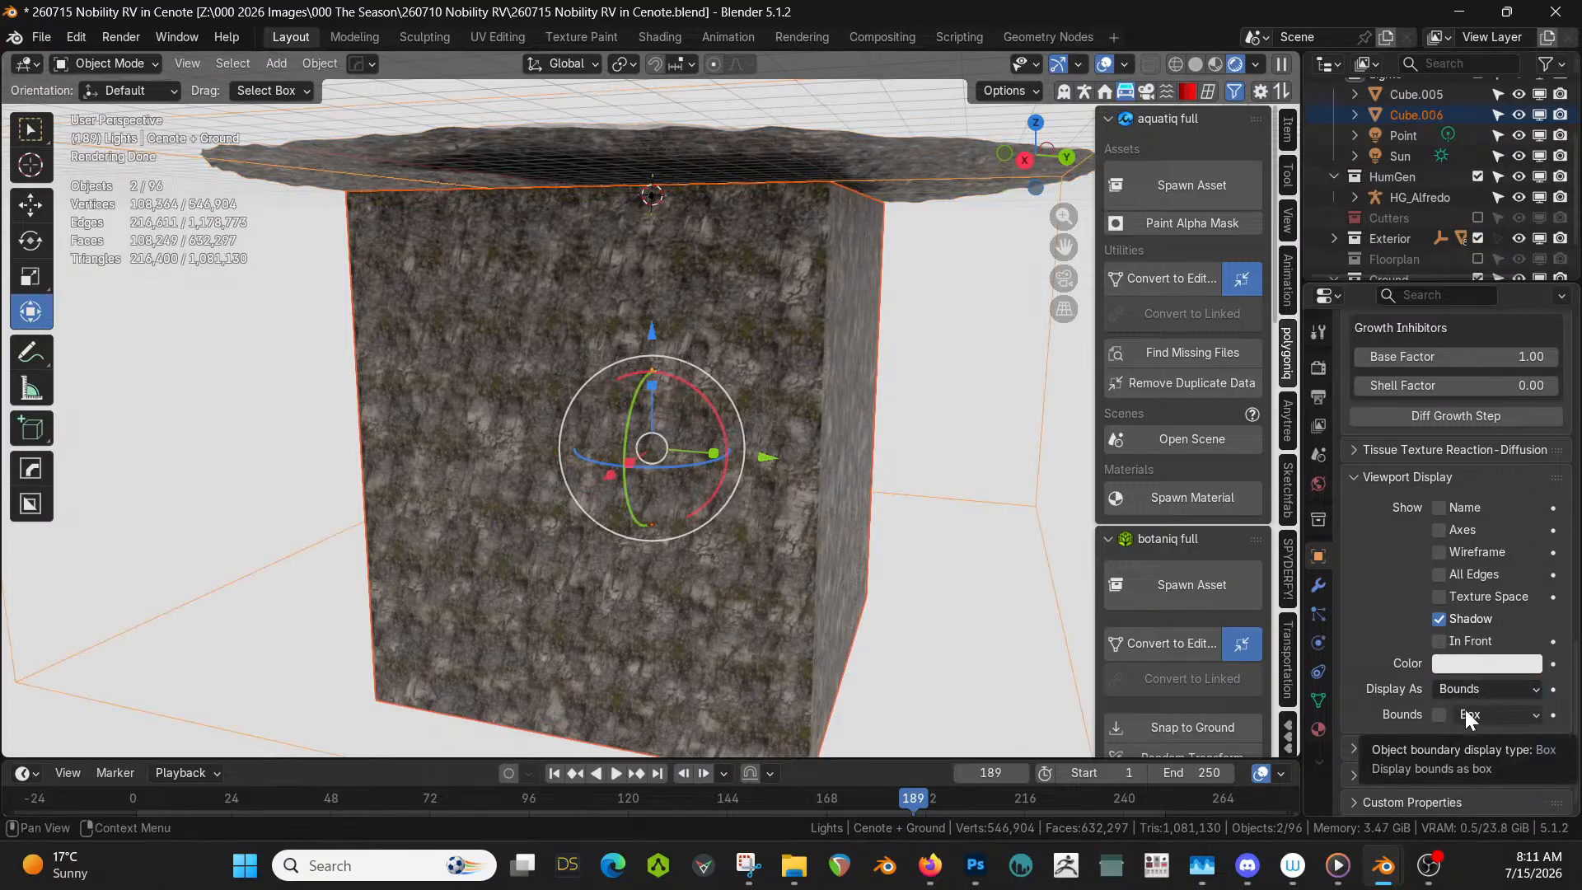
scroll(690, 400, "down", 3)
middle_click_drag(680, 403, 699, 393)
key("alt+a")
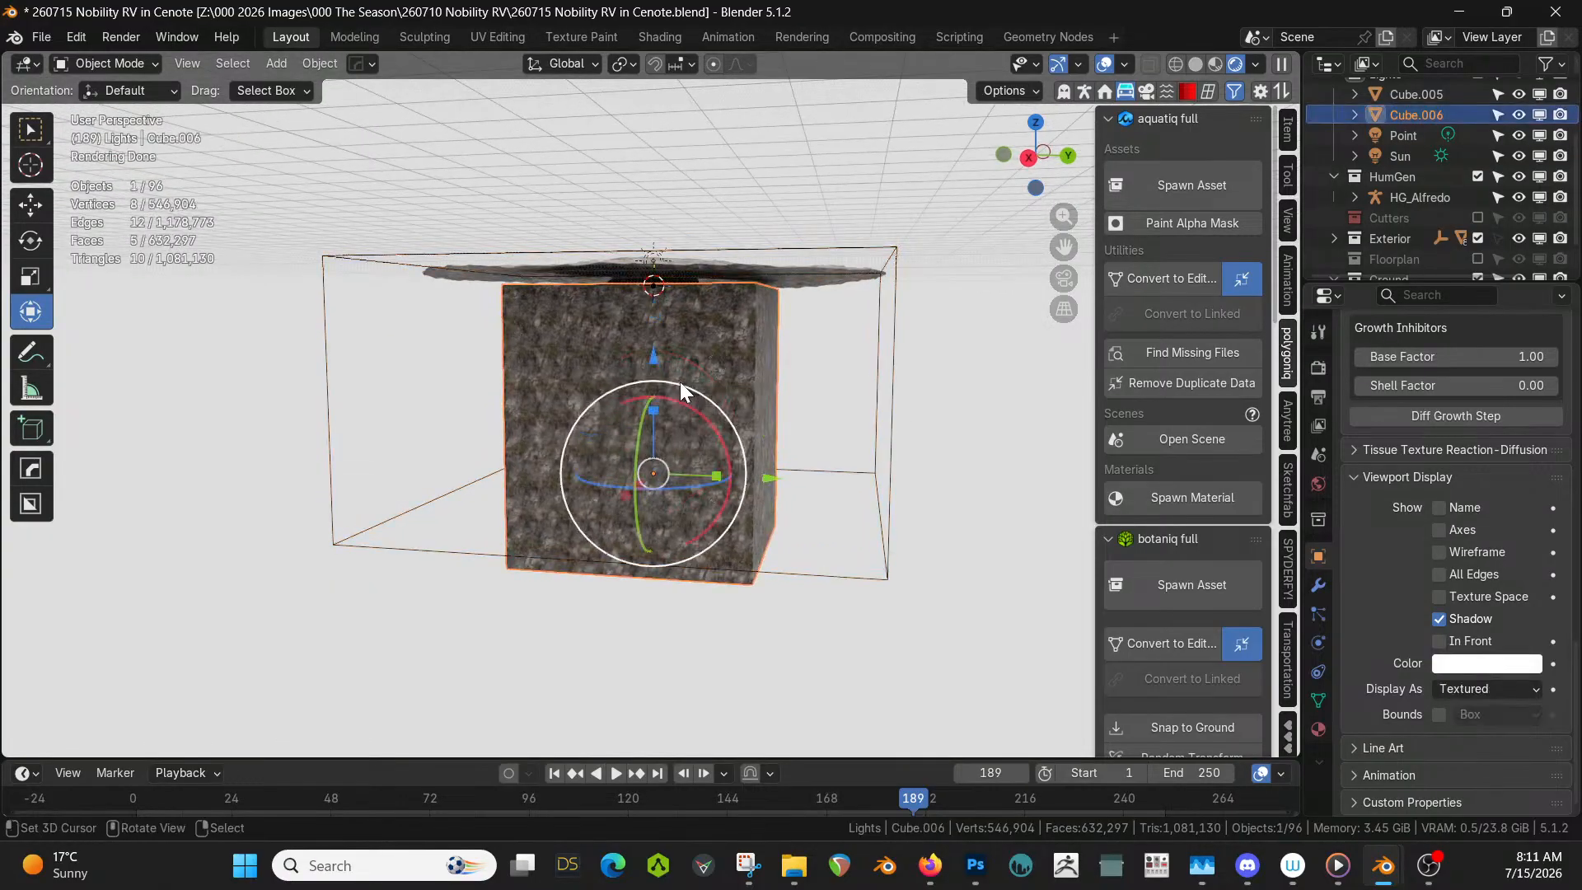
- Restore the Cenote + Ground object's viewport display to Textured, working in solid shading
left_click(428, 249)
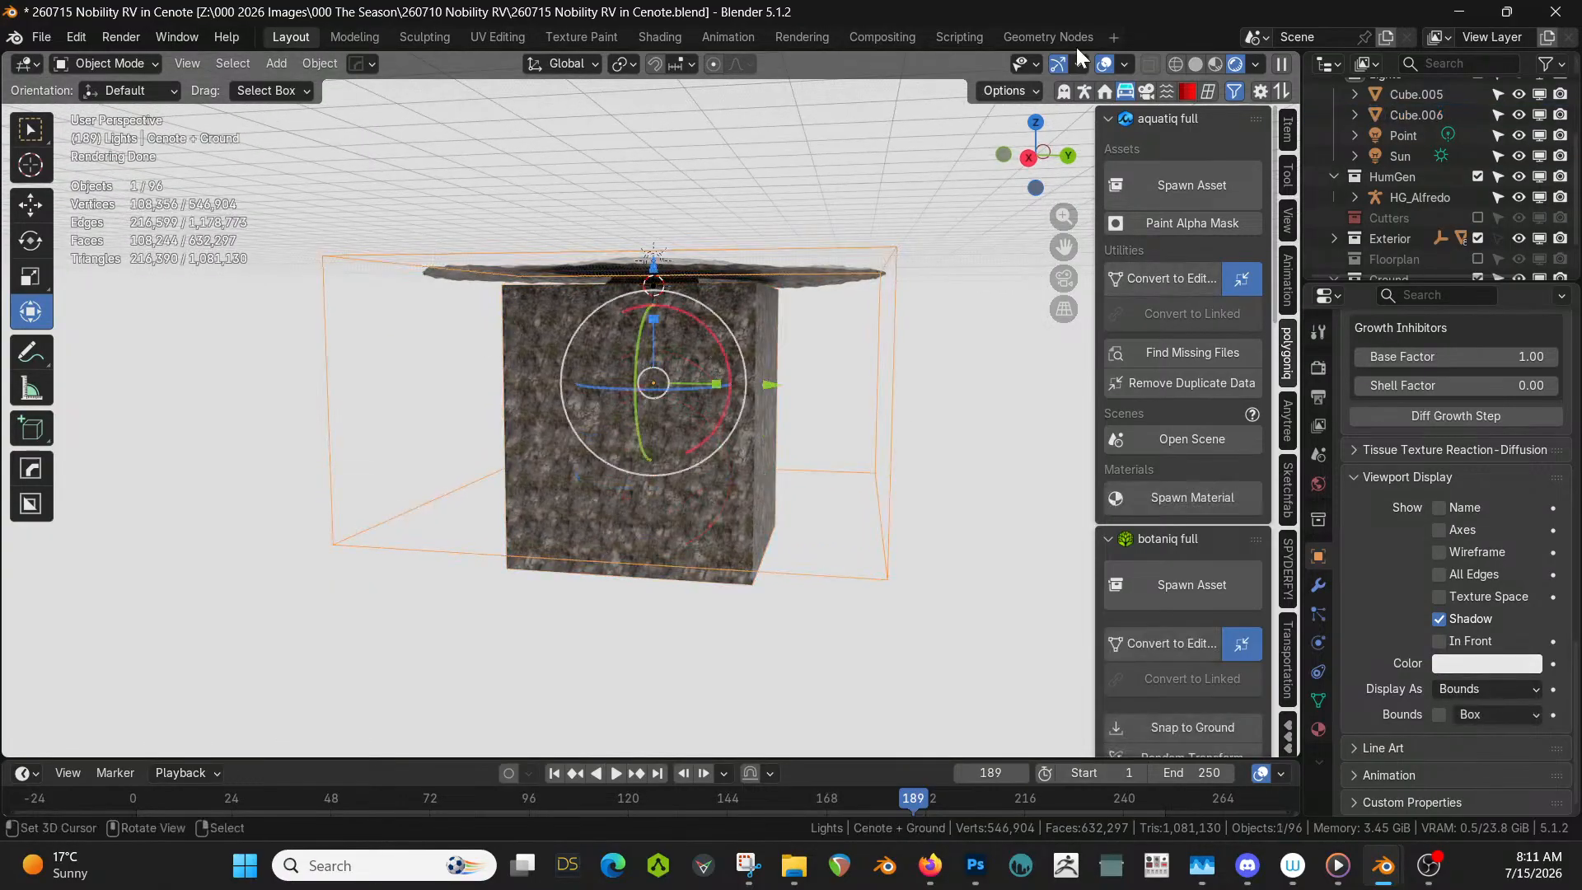
scroll(1500, 211, "down", 1)
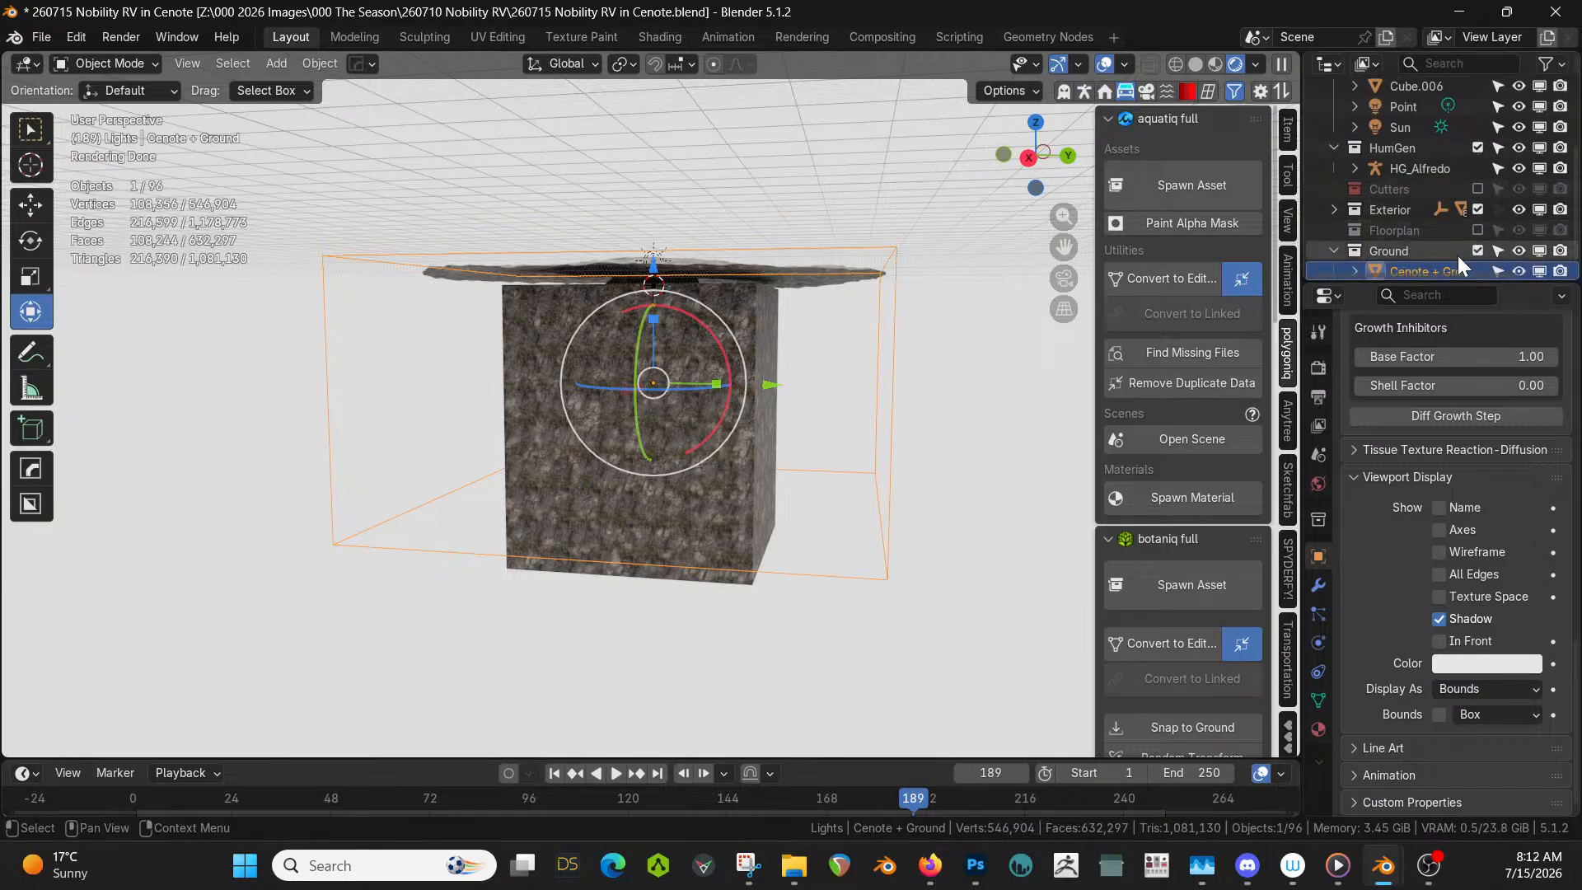
middle_click_drag(766, 328, 765, 369)
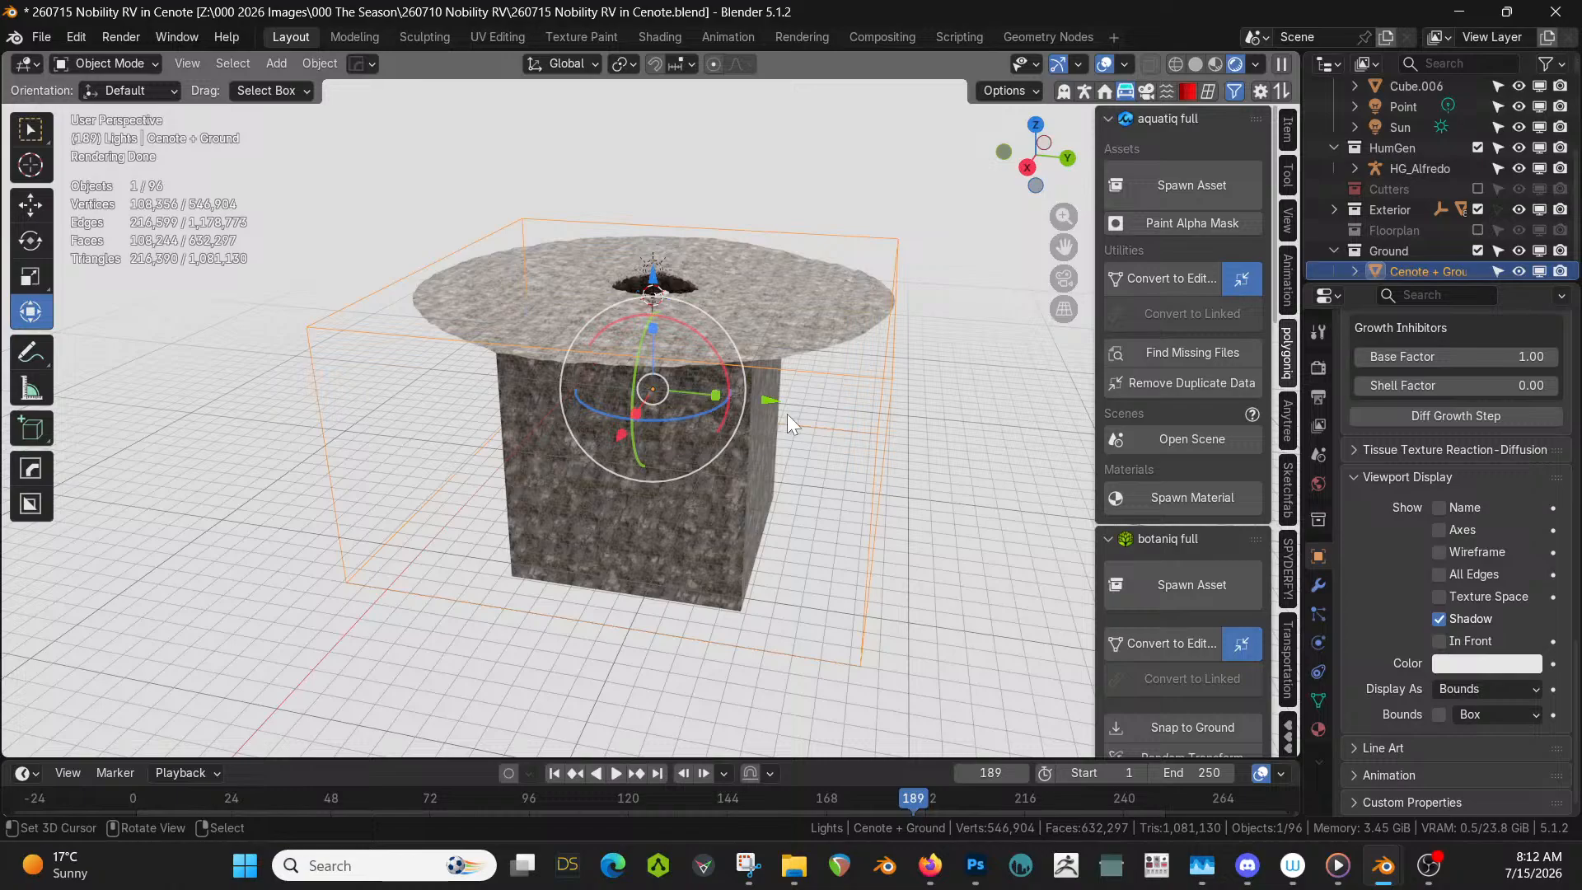
key("z")
key("6")
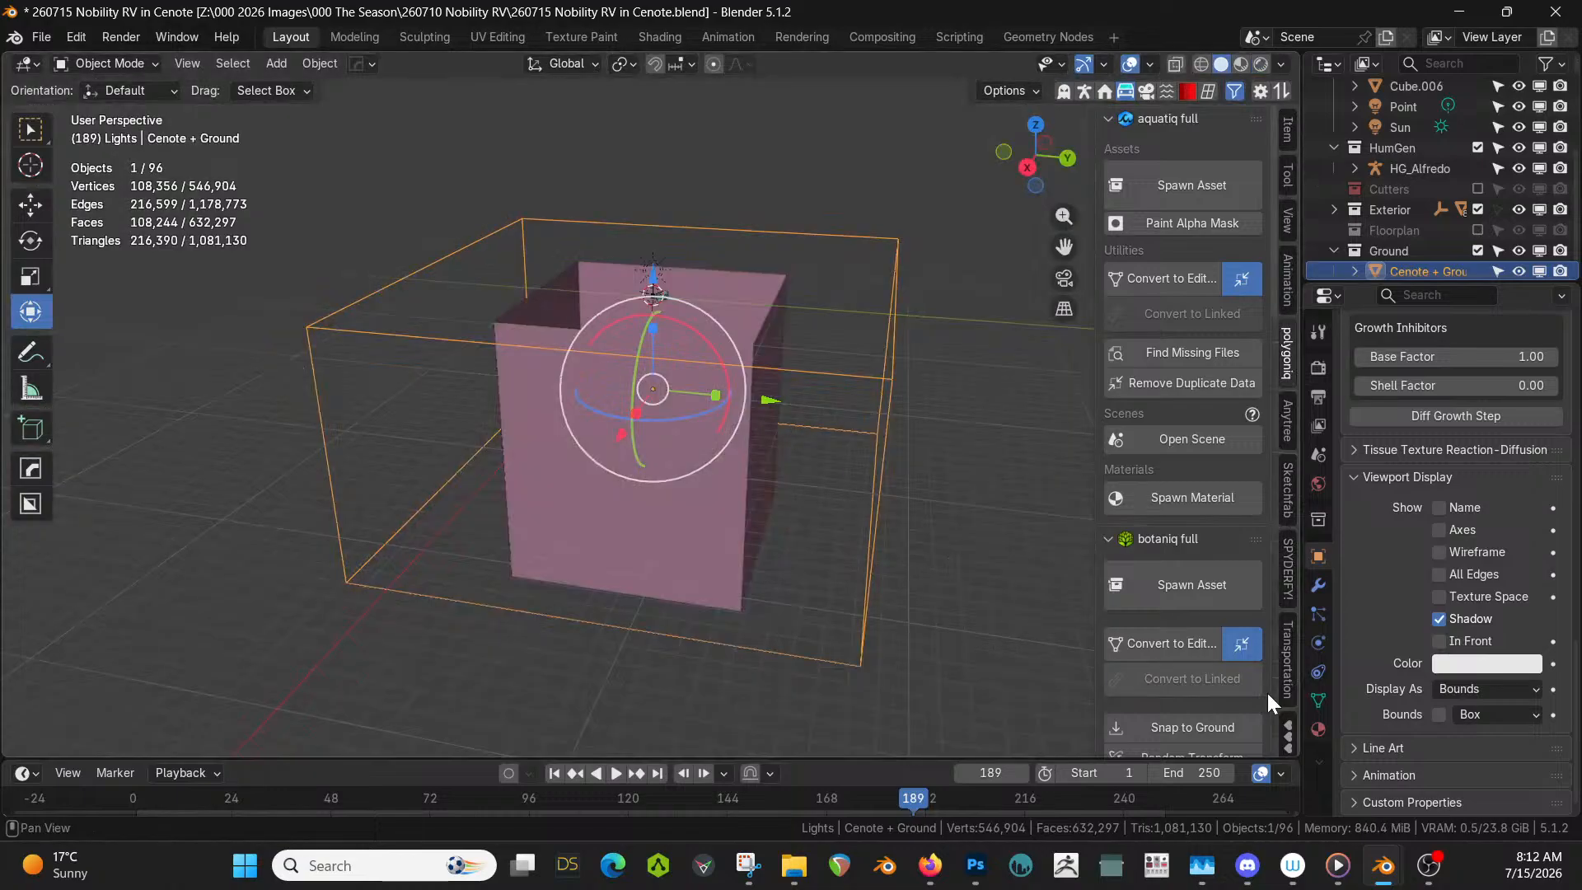
left_click(1460, 688)
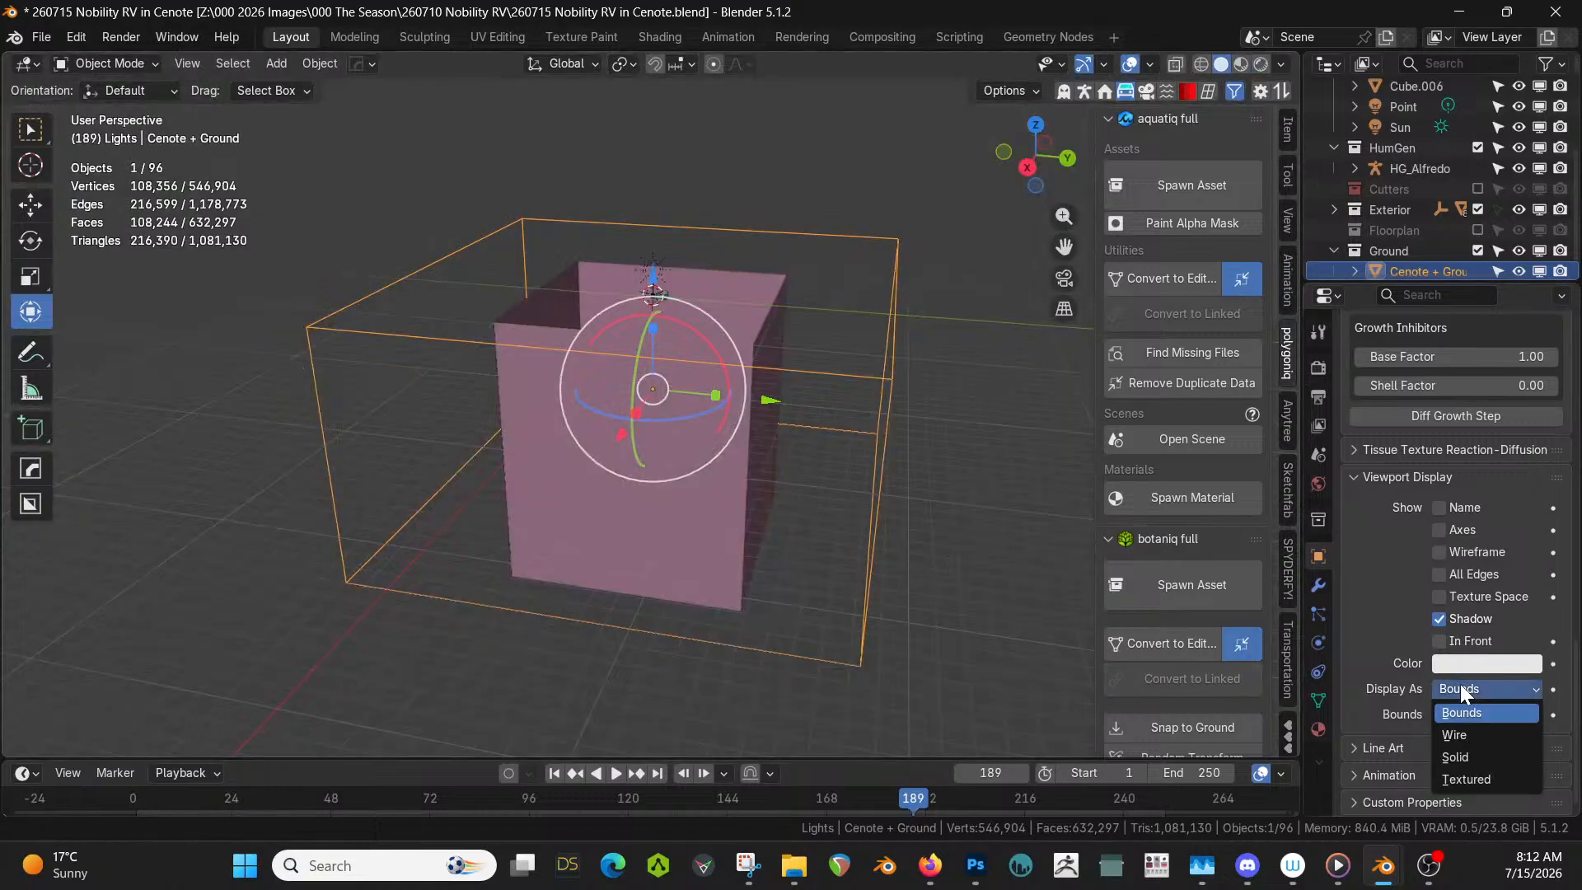
left_click(1463, 779)
- Display the enlarged open cube, Cube.006, as Bounds in the viewport
left_click(706, 524)
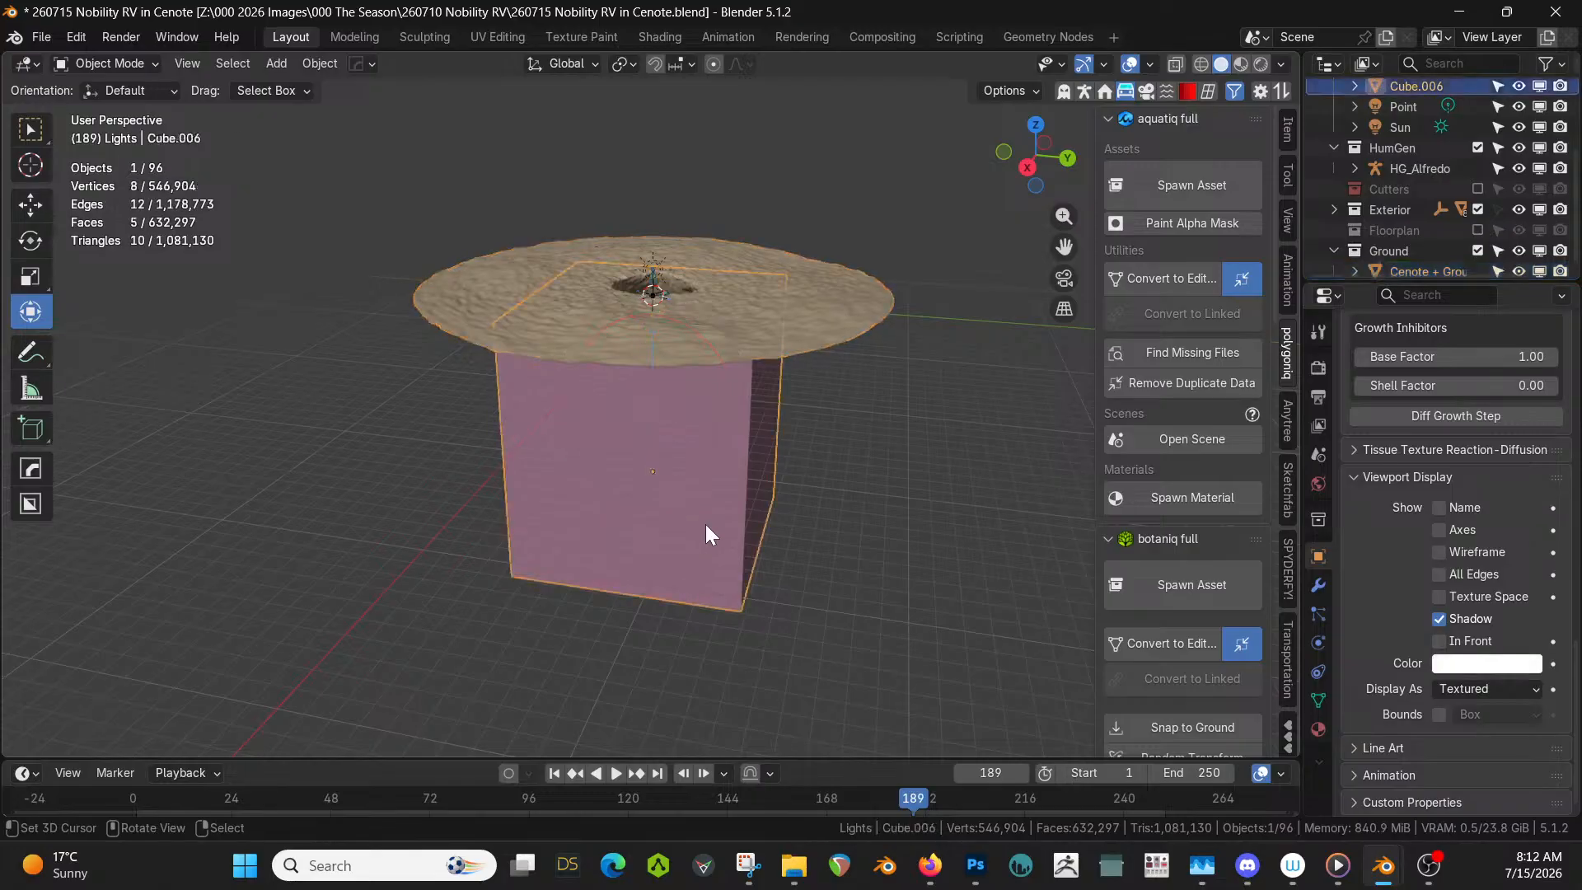
left_click(1498, 689)
left_click(1492, 712)
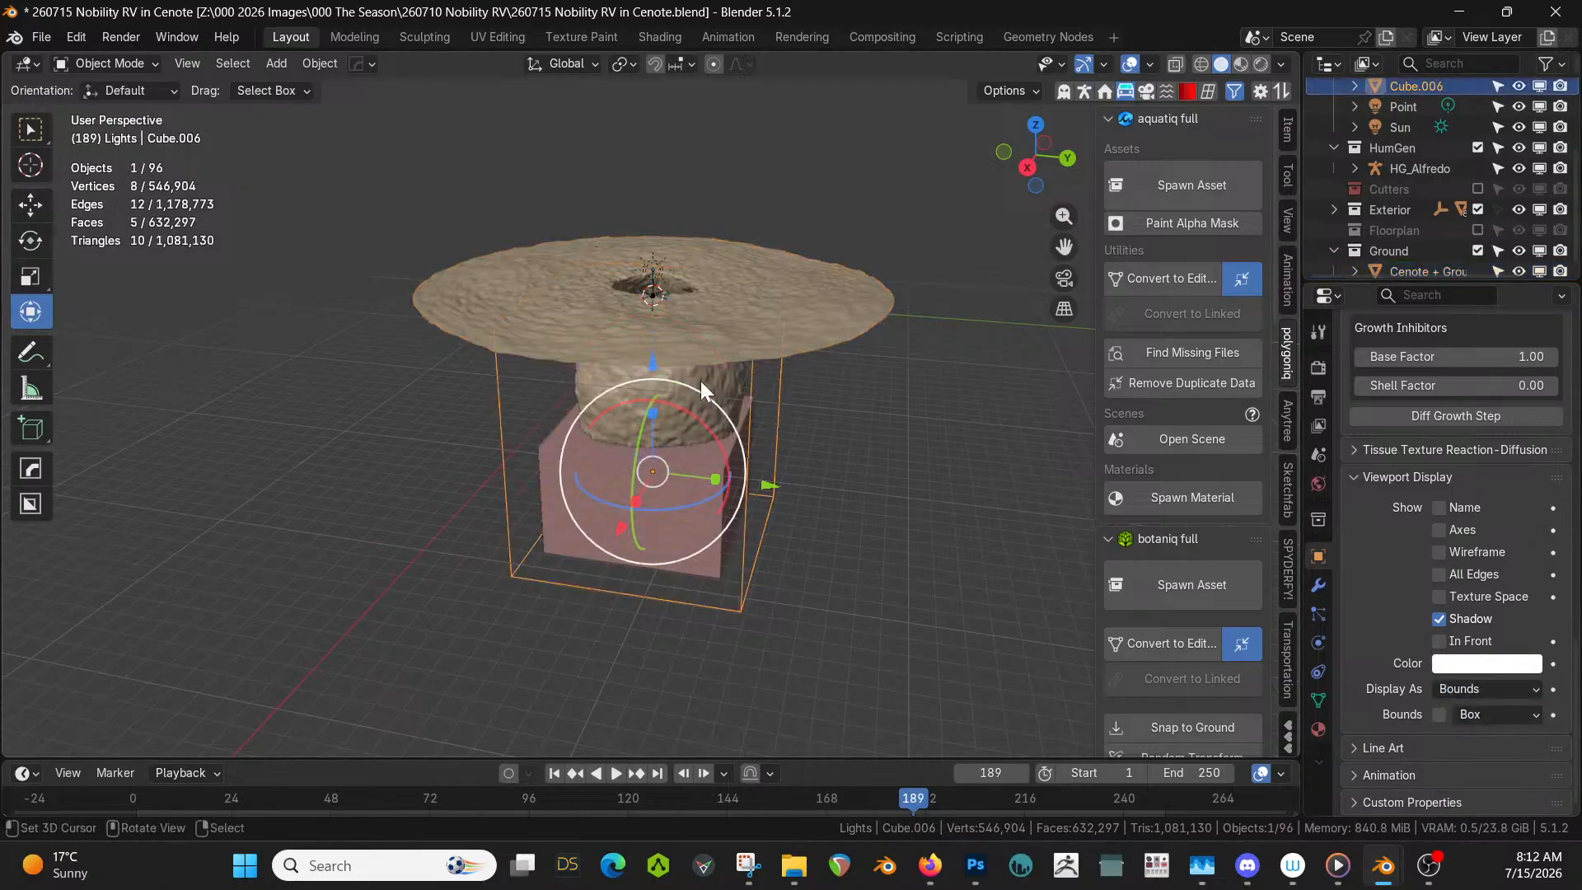
- Move Cube.006 into a new collection named Underground and make that collection unselectable
scroll(1482, 145, "up", 2)
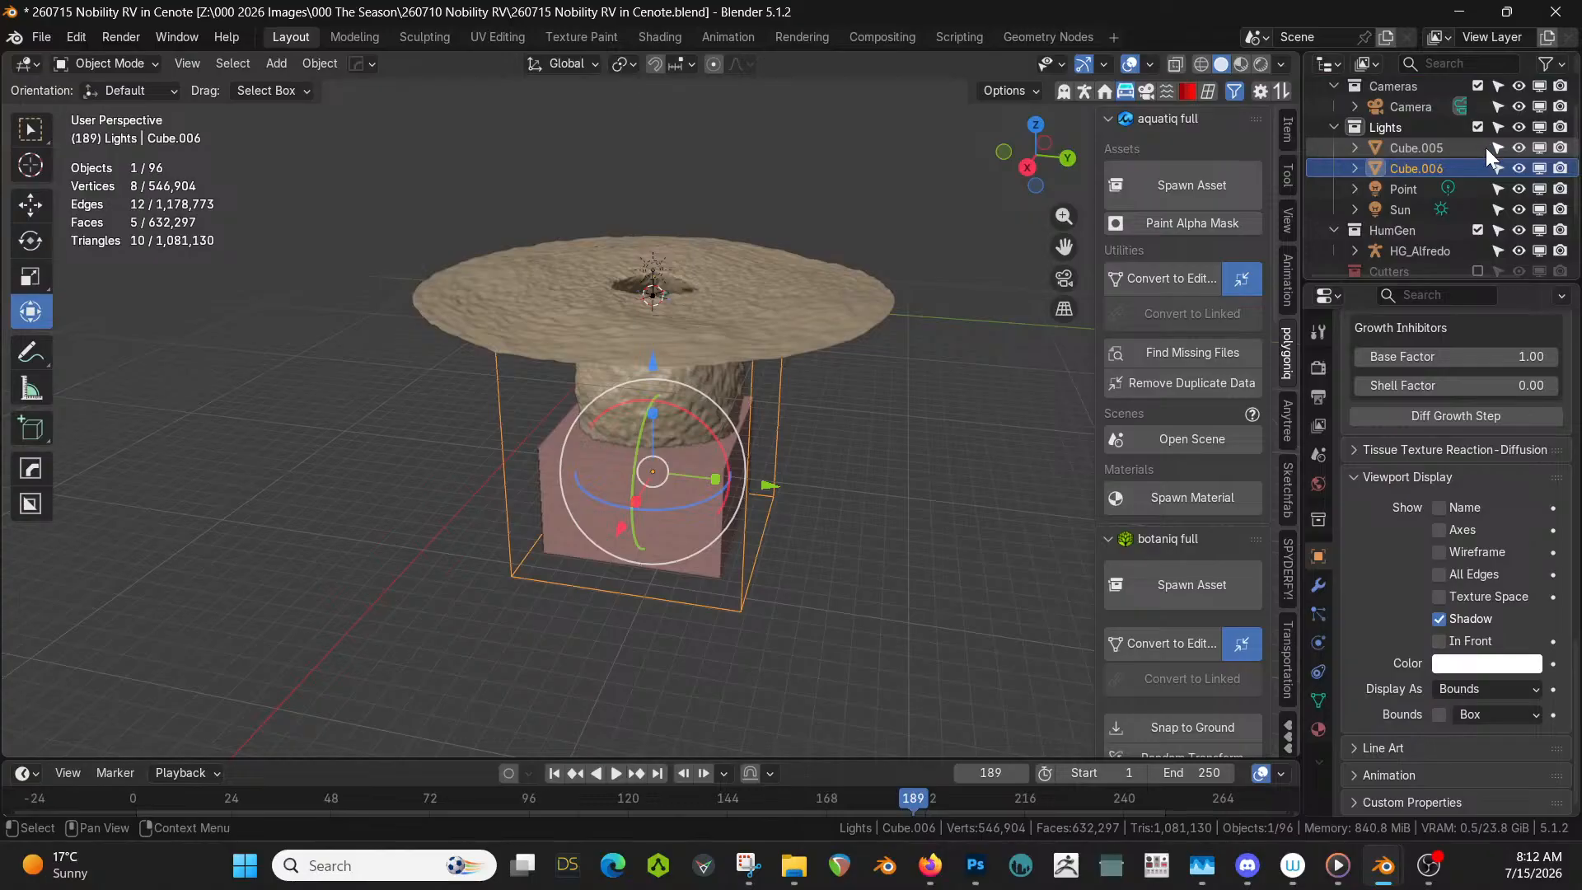
key("m")
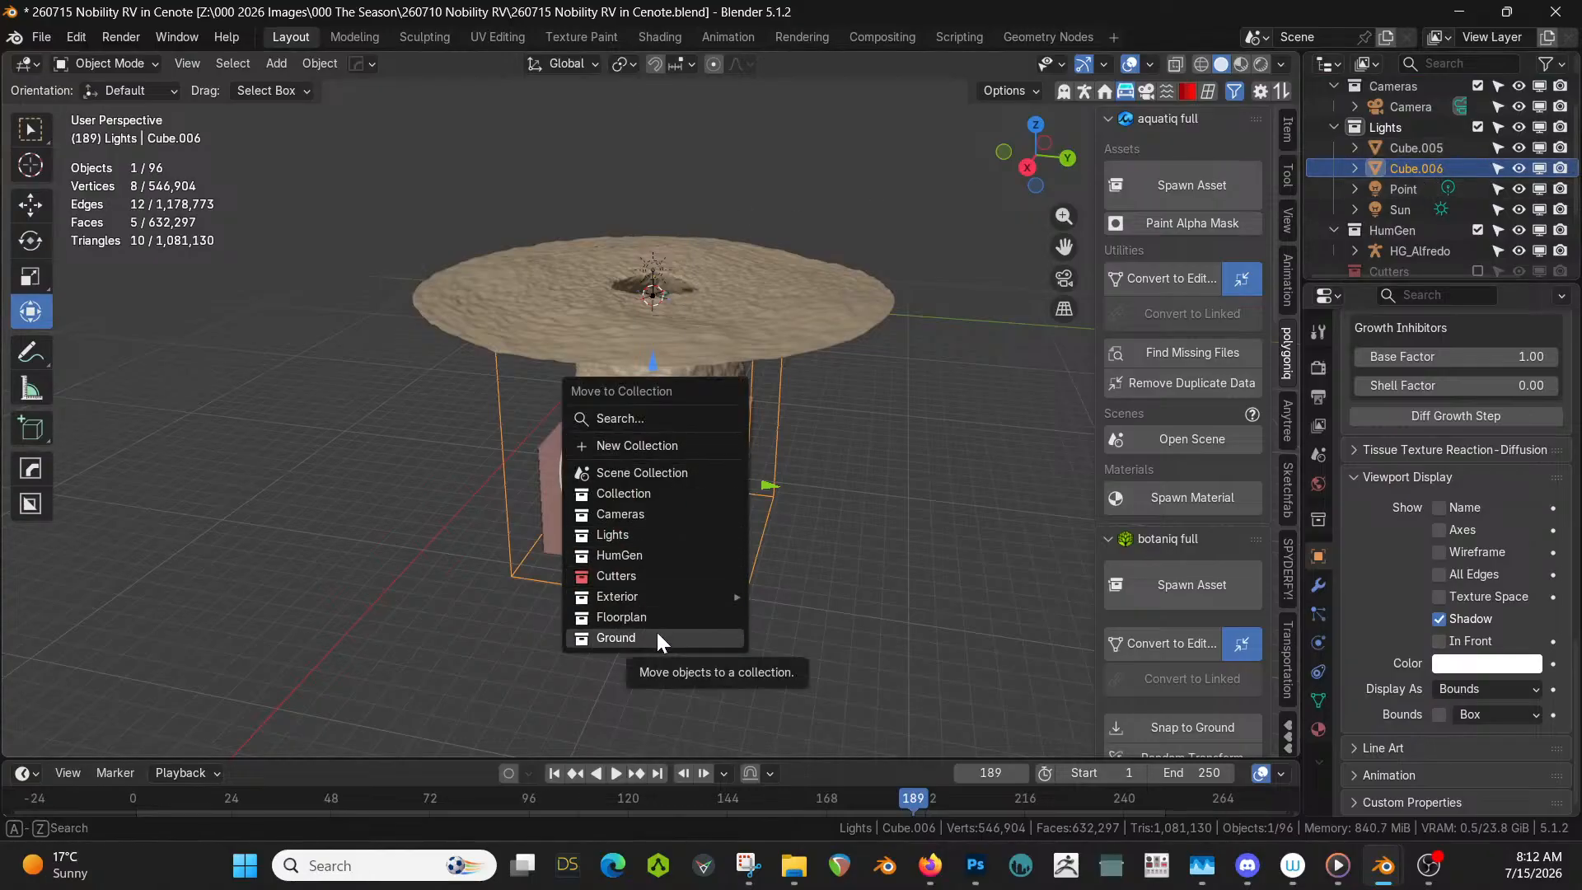
left_click(651, 446)
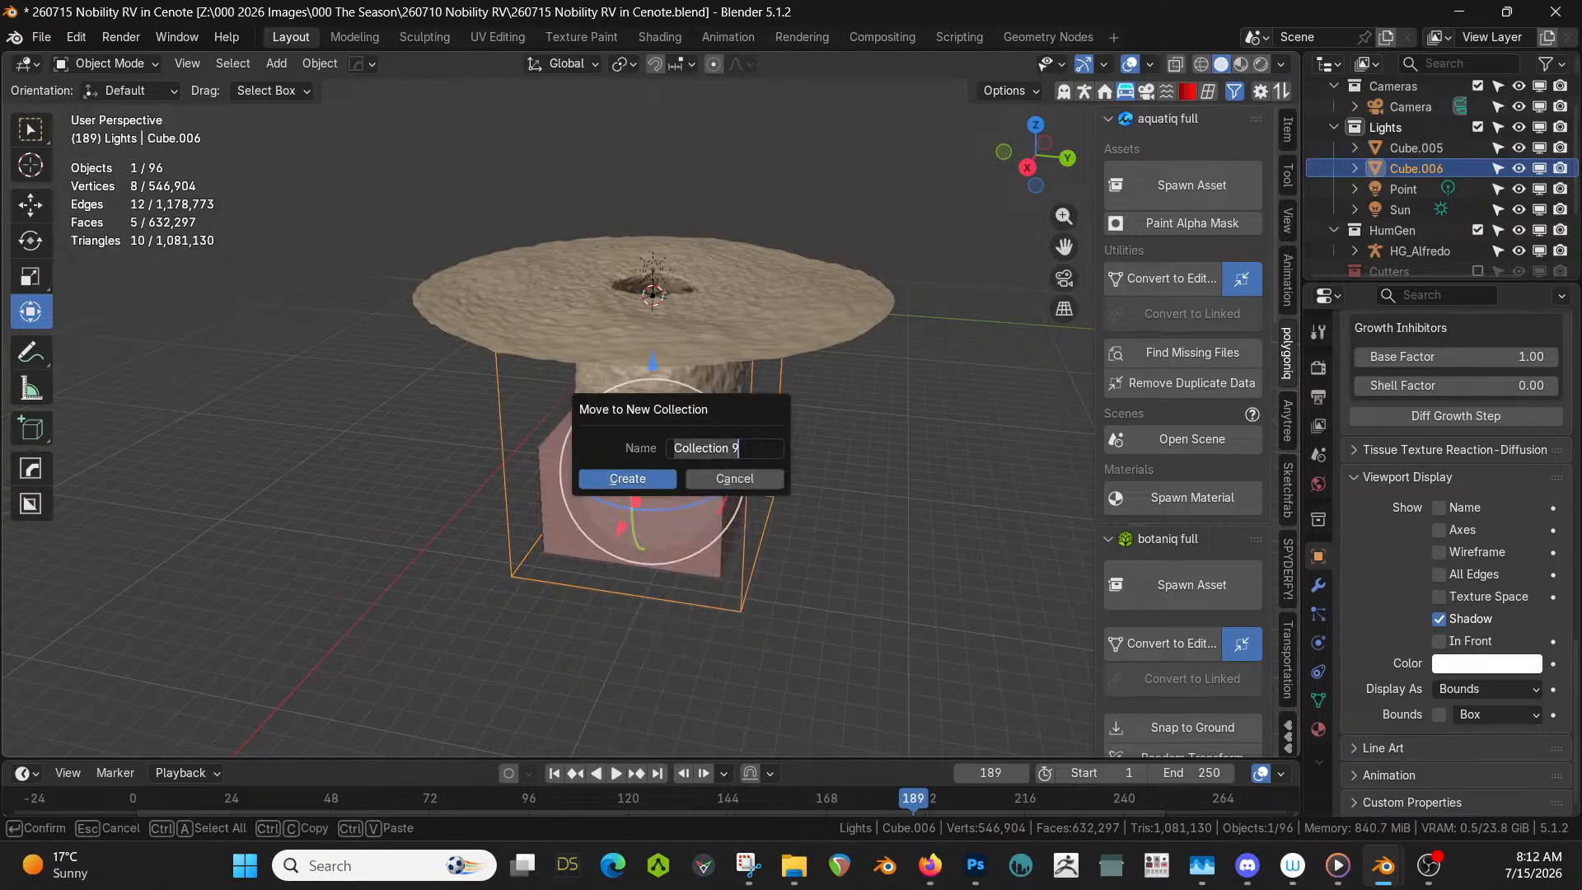
type("Underground")
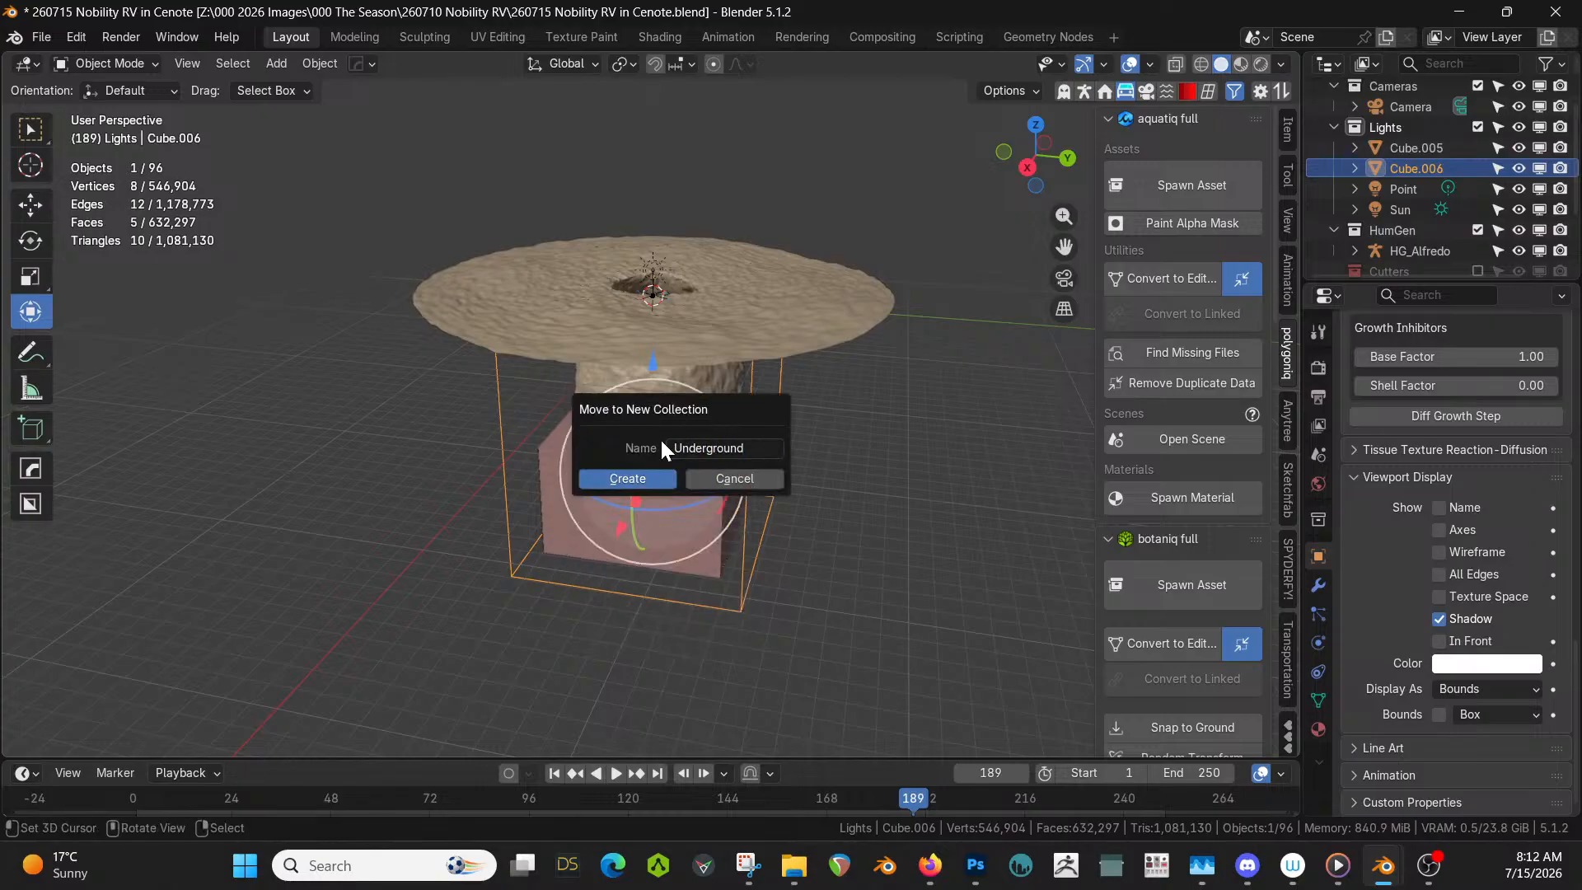
key("Return")
scroll(1542, 198, "down", 5)
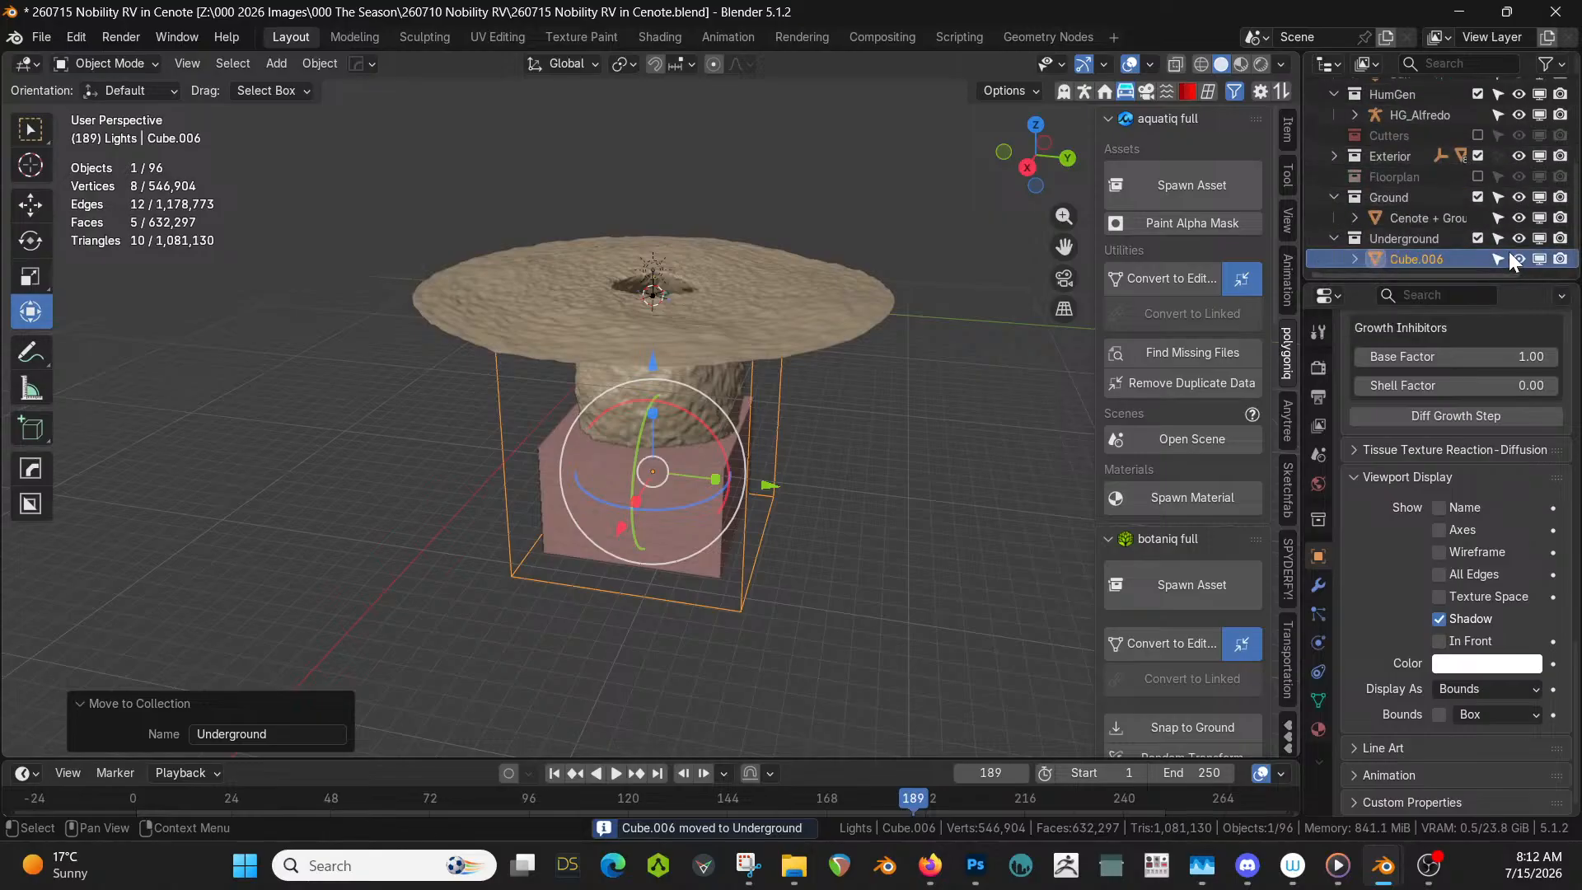
left_click(1498, 239)
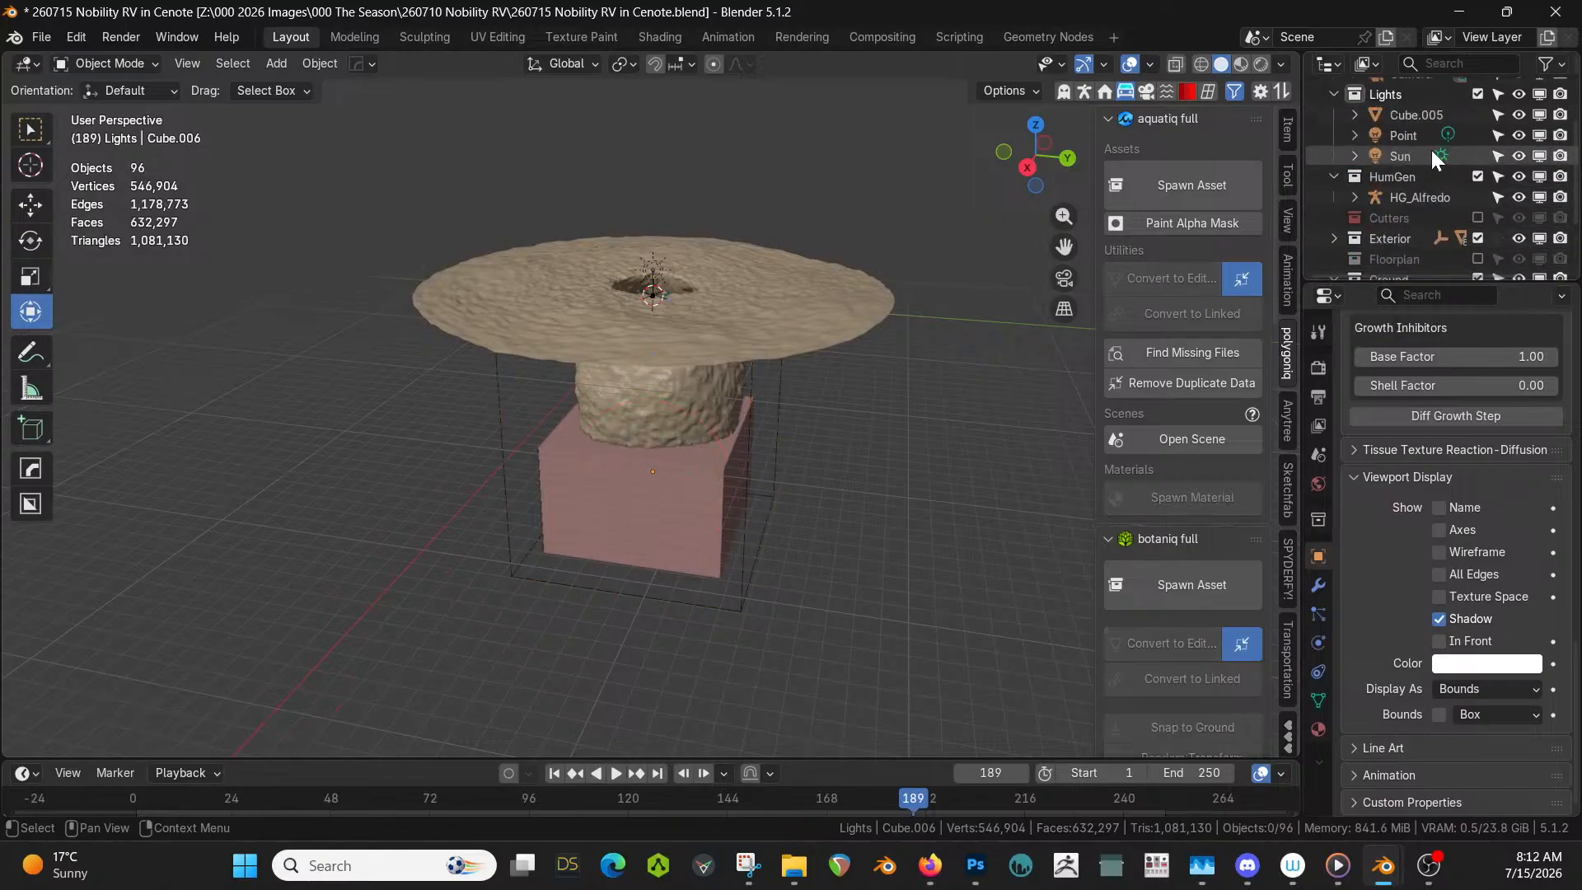
- Move the water cube, Cube.005, out of Lights into a new collection named Water
scroll(1432, 150, "up", 4)
left_click(1421, 116)
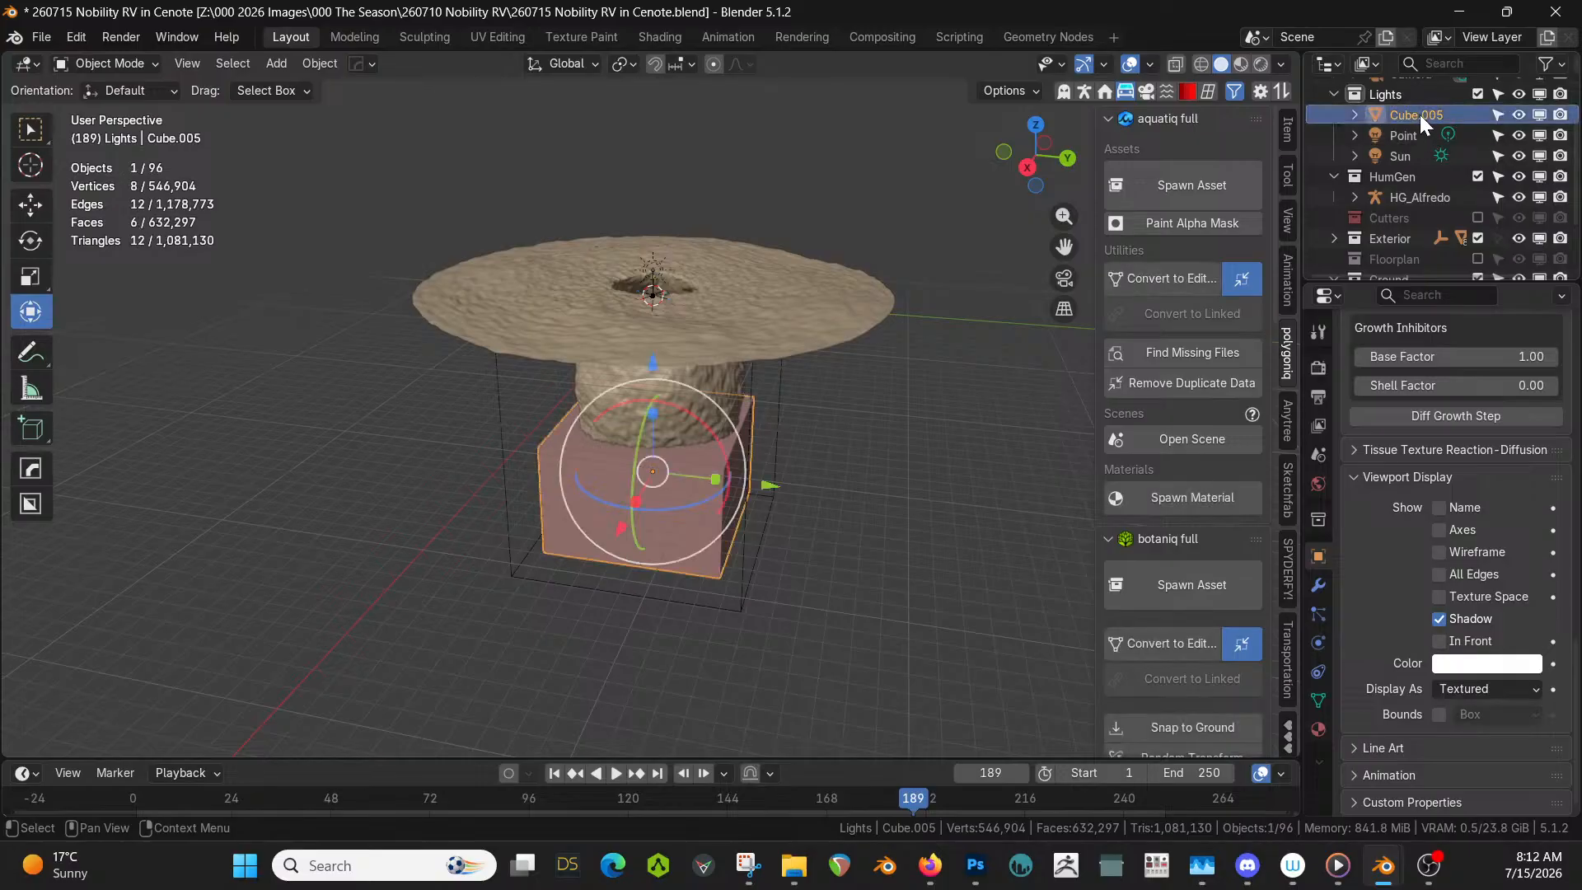
key("m")
left_click(761, 428)
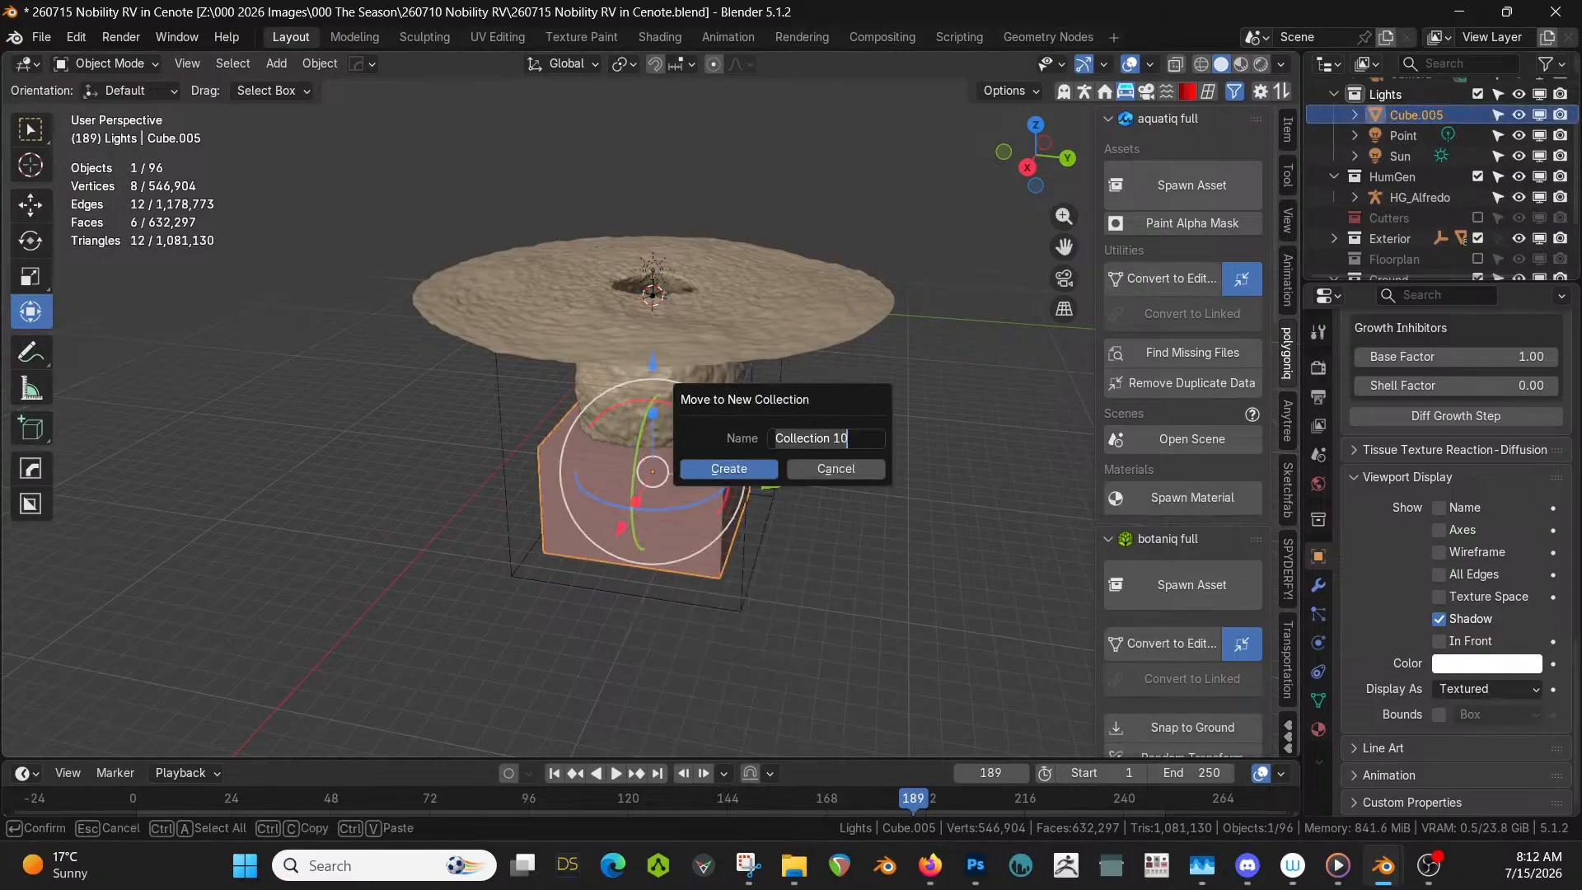
type("Water")
key("Return")
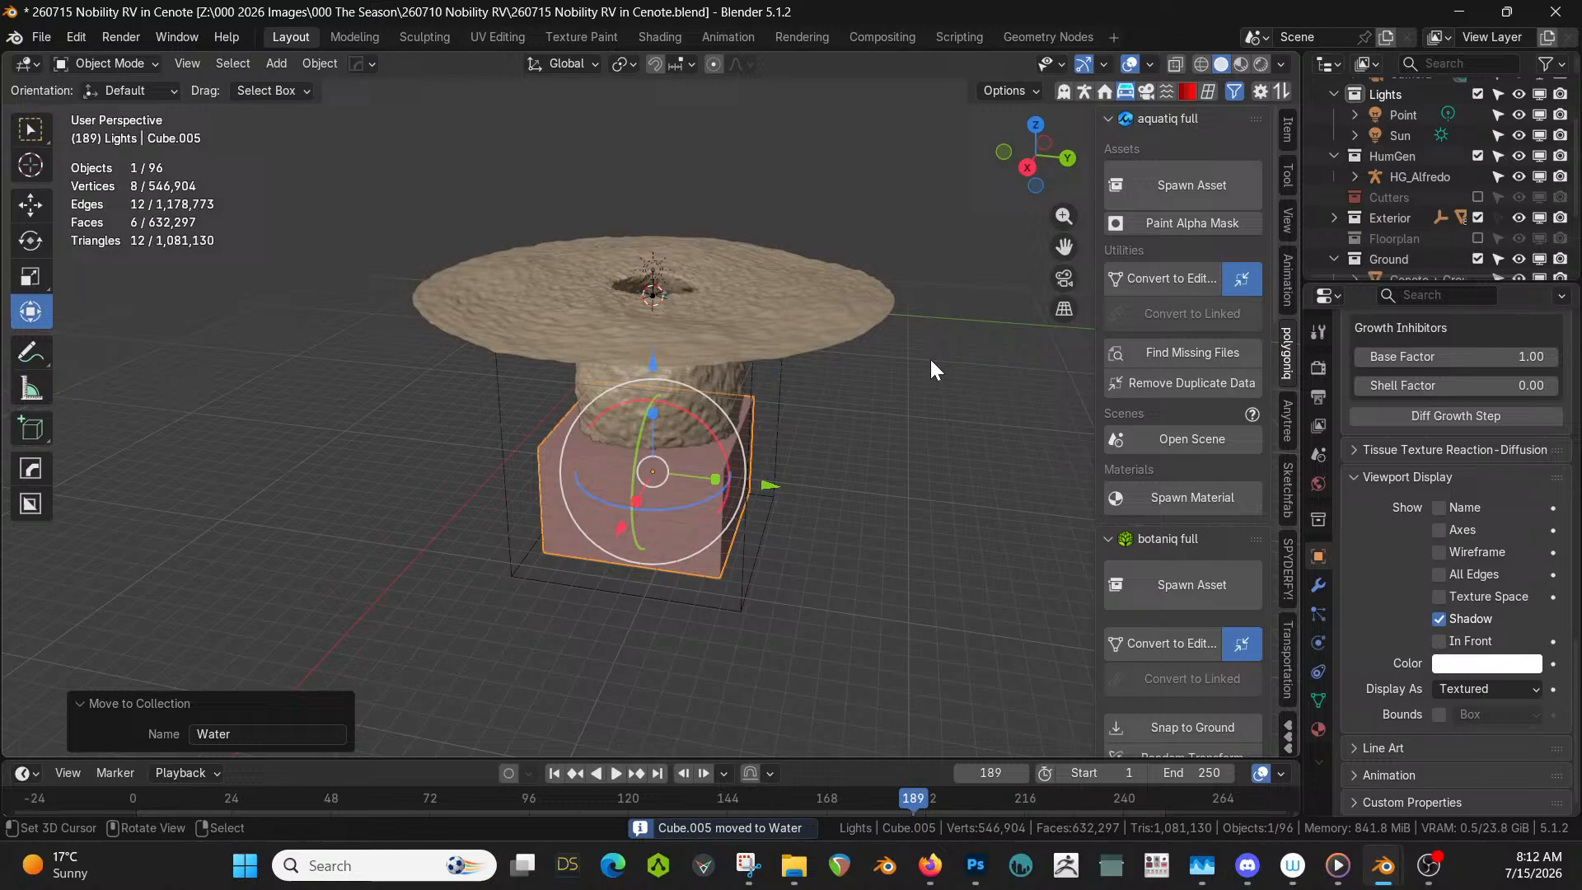
left_click(1411, 108)
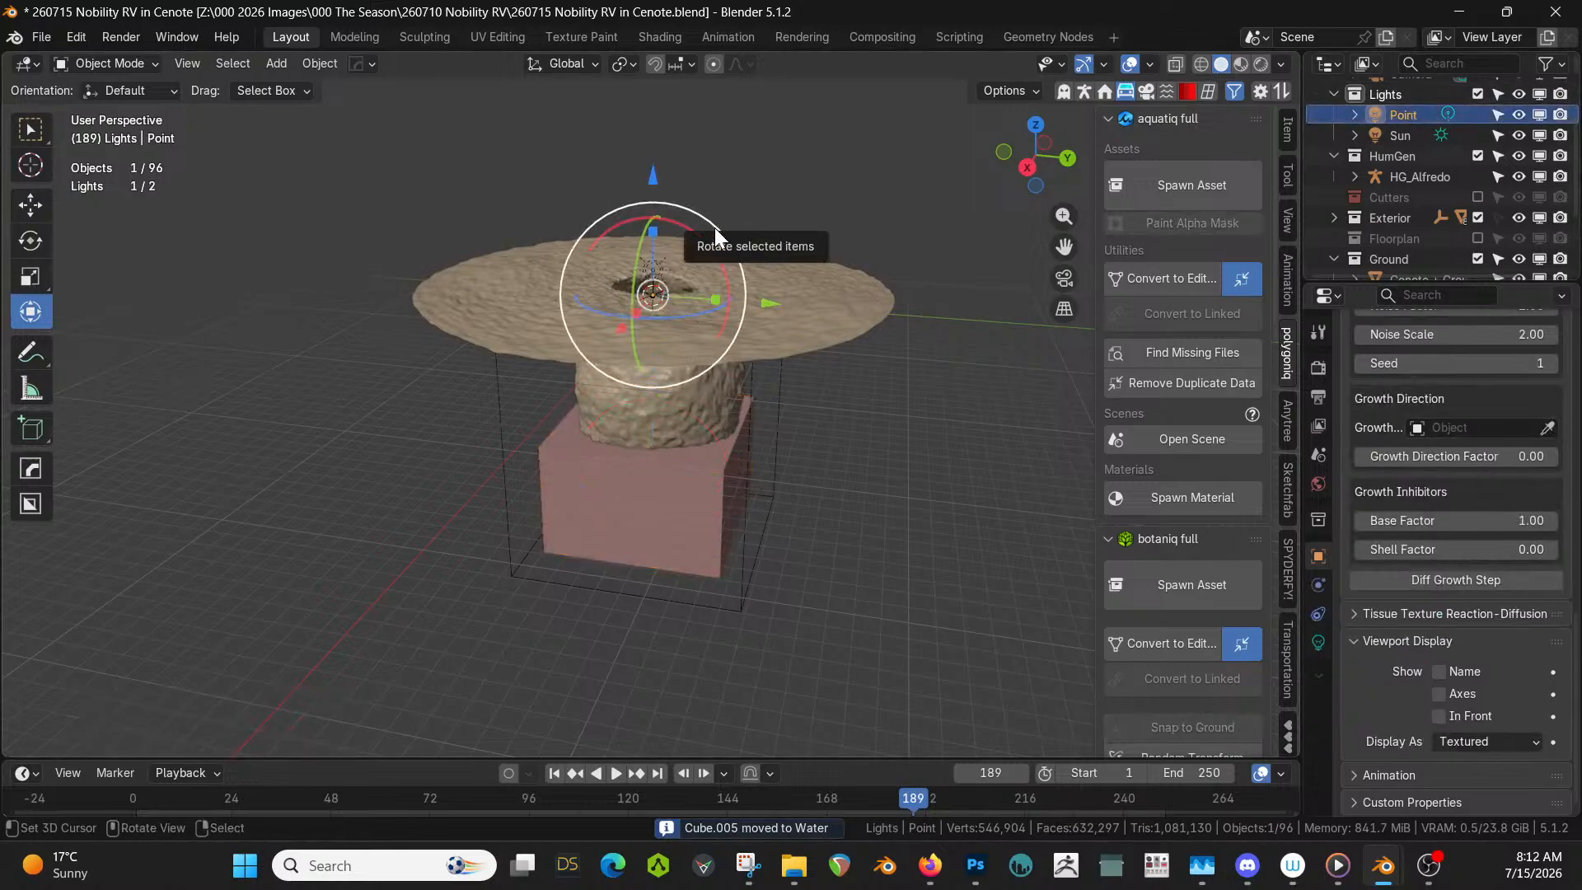
- Delete the Point light from the Lights collection
key("Delete")
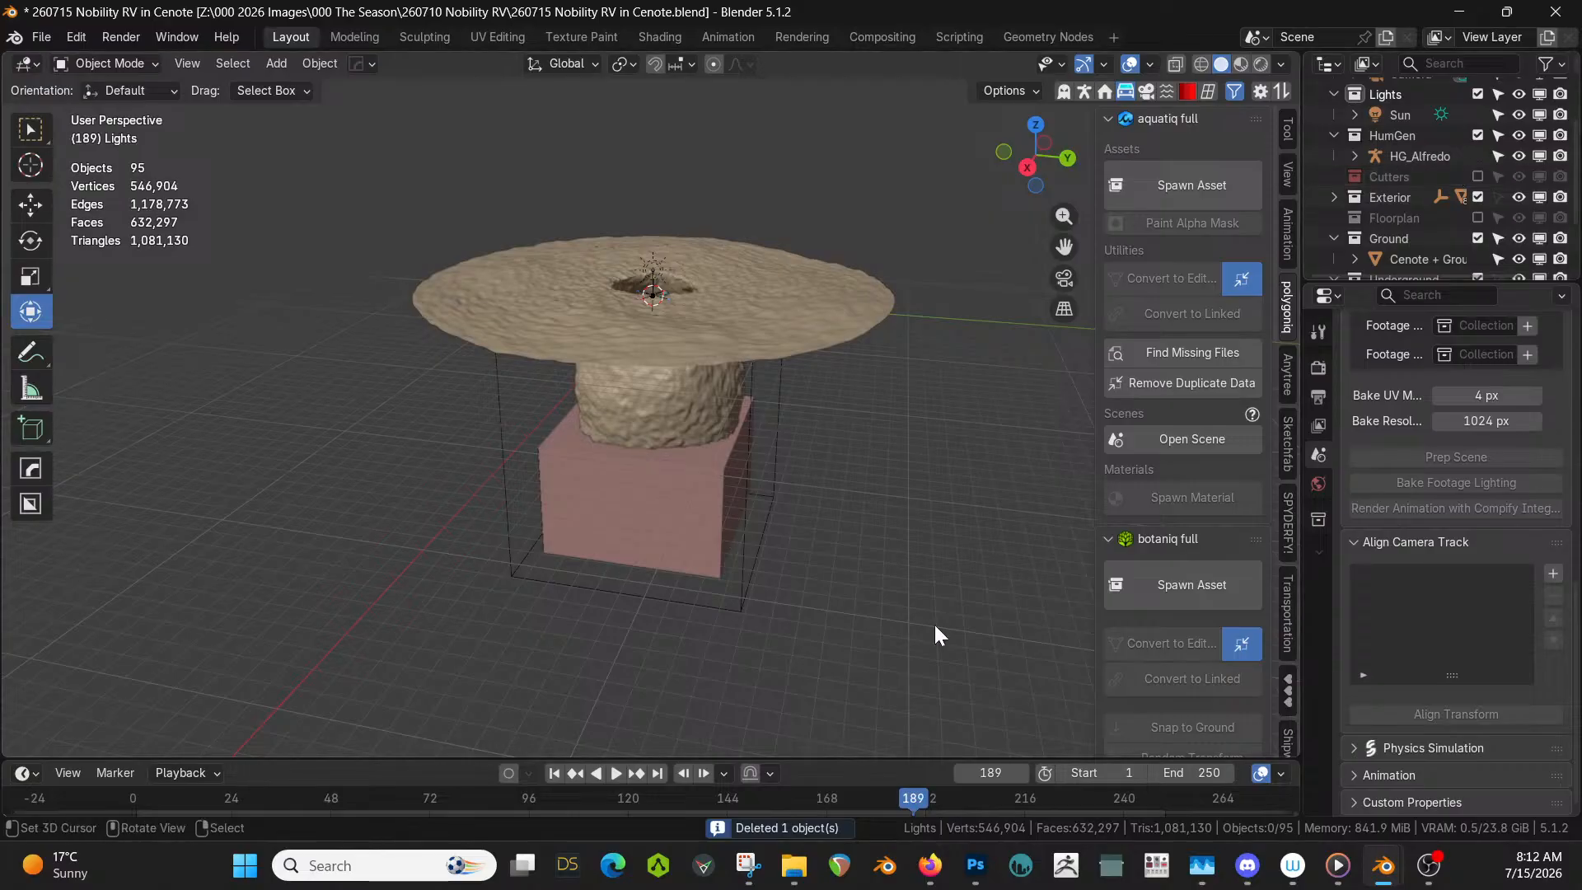
middle_click_drag(738, 504, 559, 672)
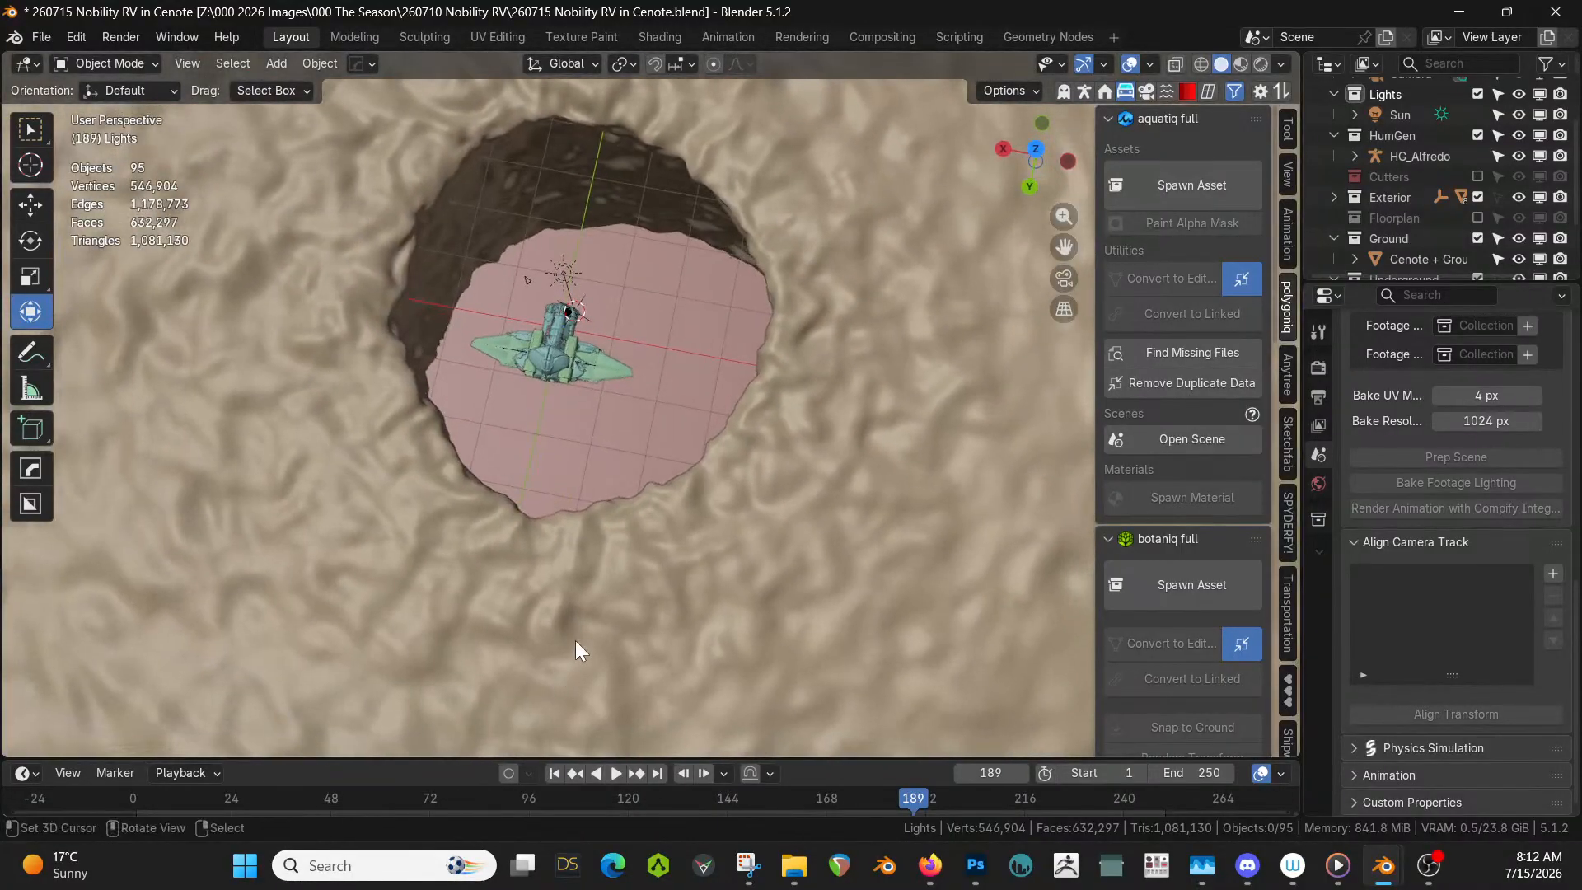
middle_click_drag(622, 544, 638, 605)
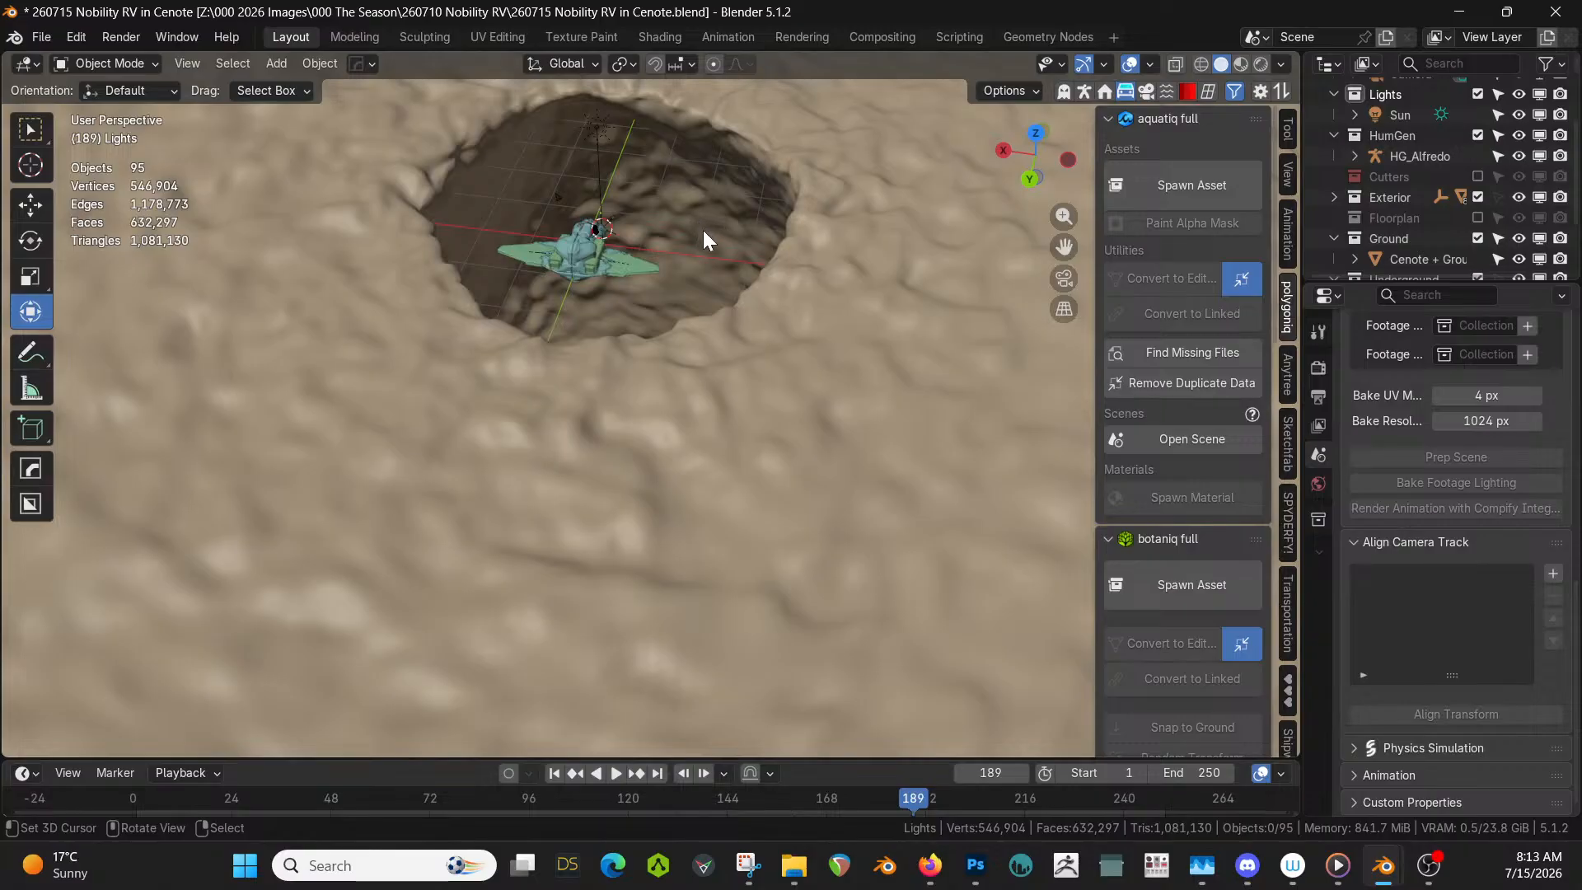
- Put the Cenote + Ground object into Edit Mode and pick an edge on the cenote's rim
middle_click_drag(704, 230, 765, 303)
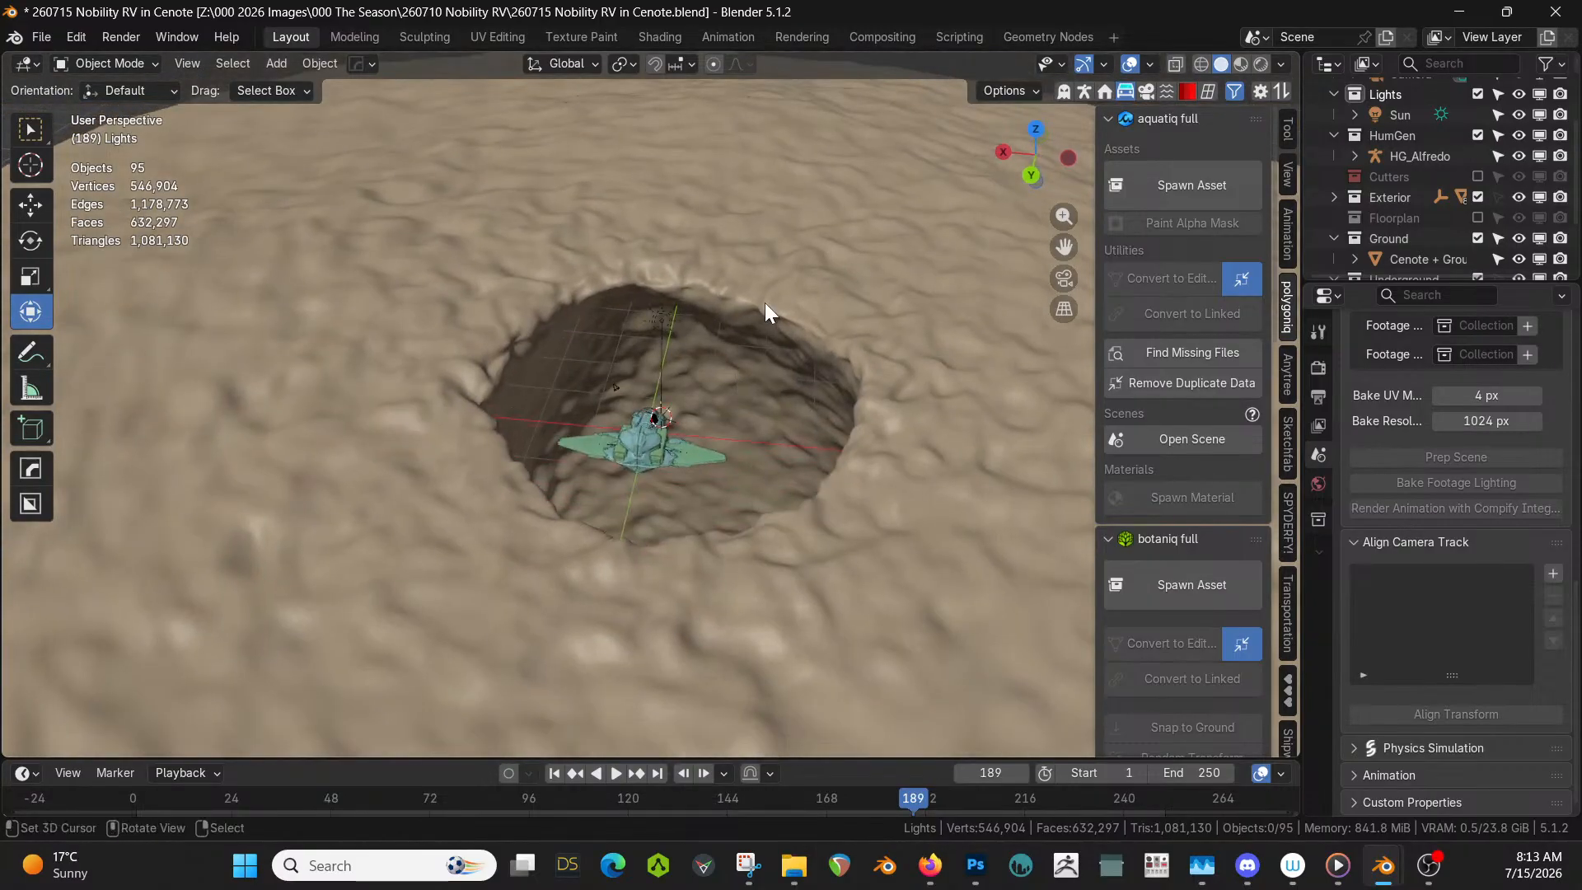
left_click(737, 298)
key("Tab")
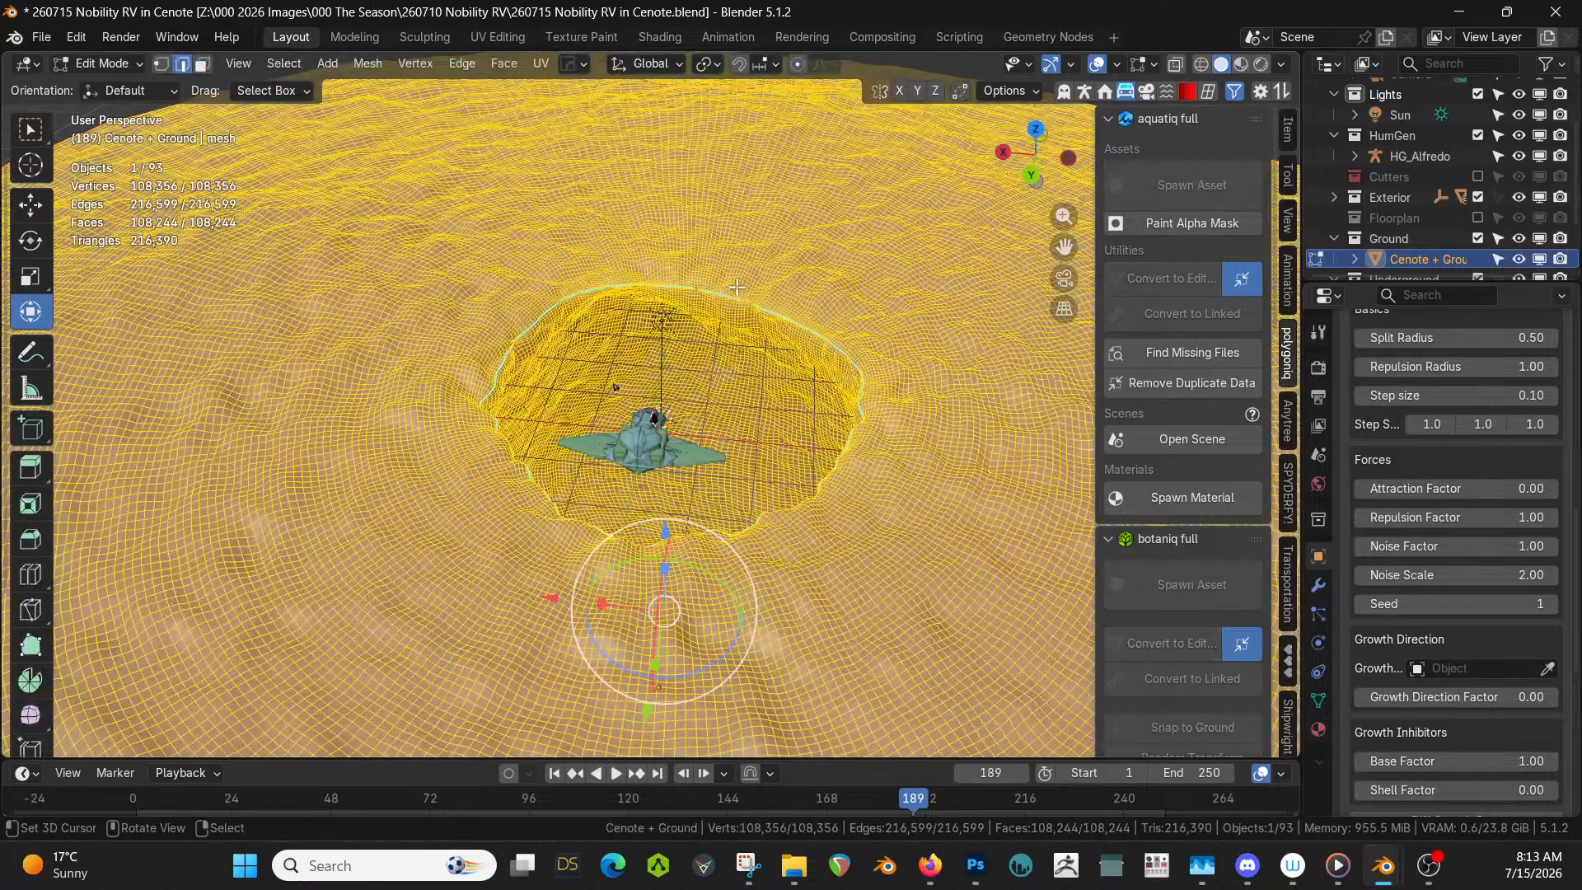
left_click(737, 288)
scroll(737, 286, "up", 3)
scroll(735, 287, "up", 4)
middle_click_drag(734, 286, 636, 413, "shift")
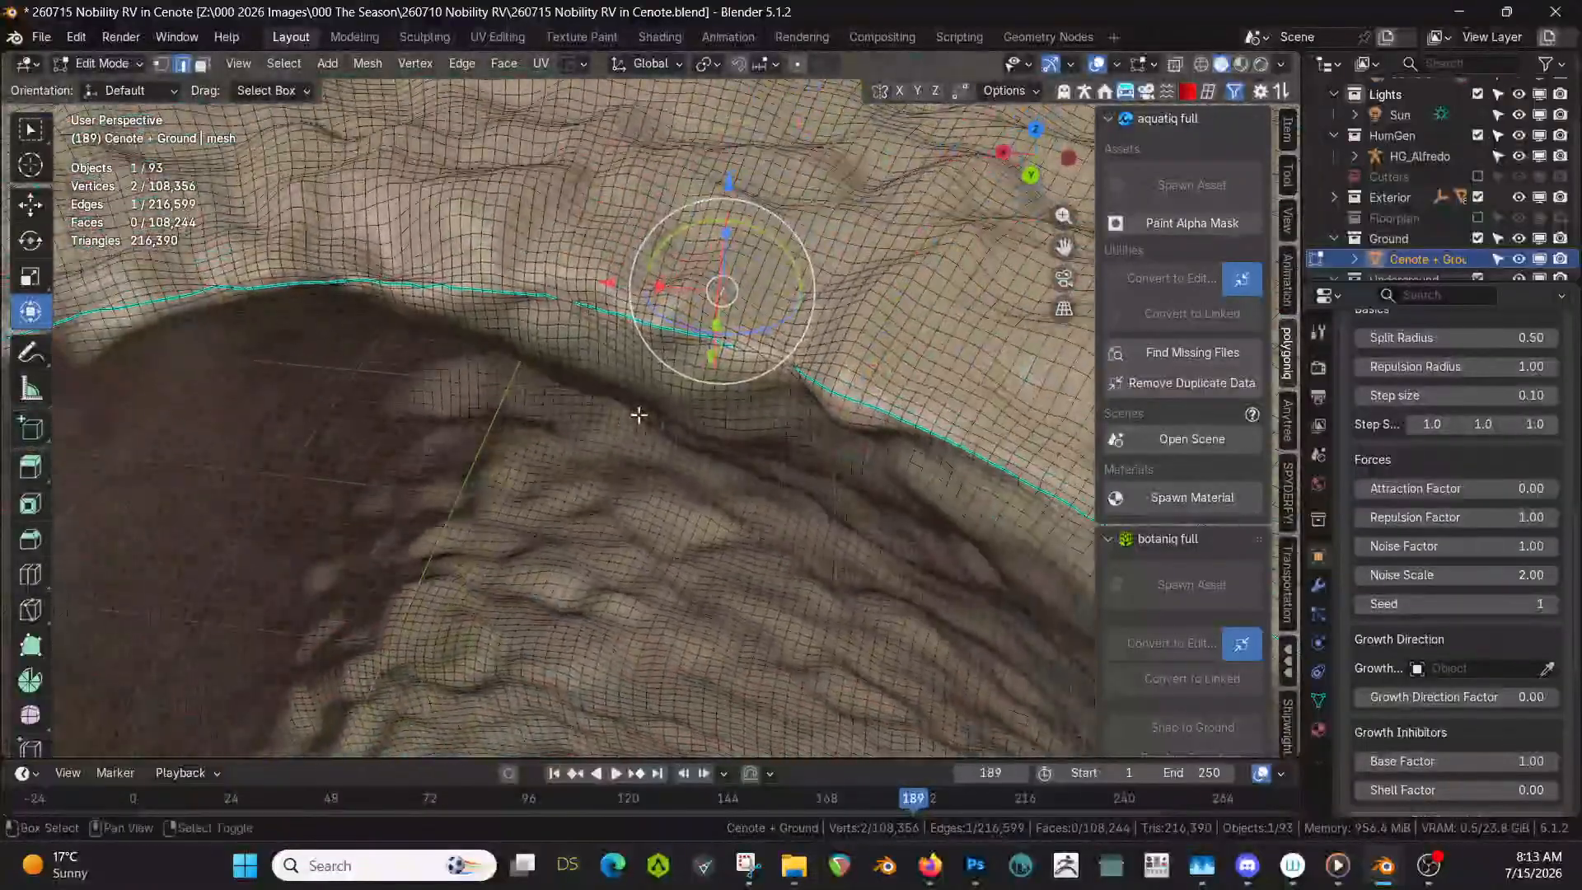
- Try to loop-select the highlighted seam edges around the cenote's rim
left_click(877, 408, "alt")
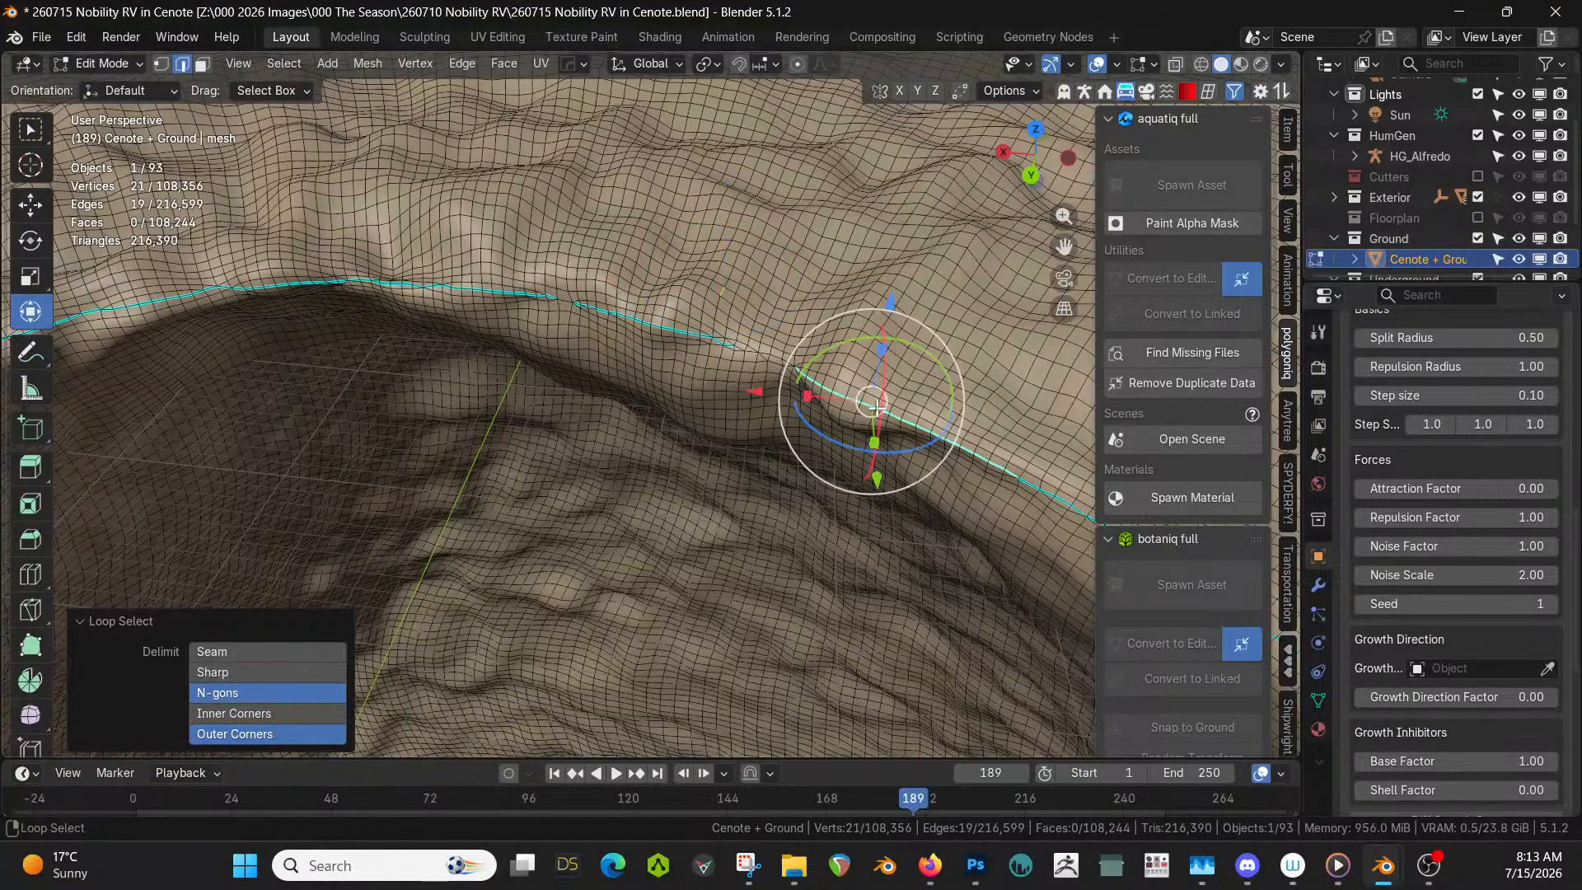
left_click(877, 408, "alt+shift")
left_click(877, 408, "alt+shift")
middle_click_drag(325, 287, 343, 262)
scroll(449, 295, "down", 6)
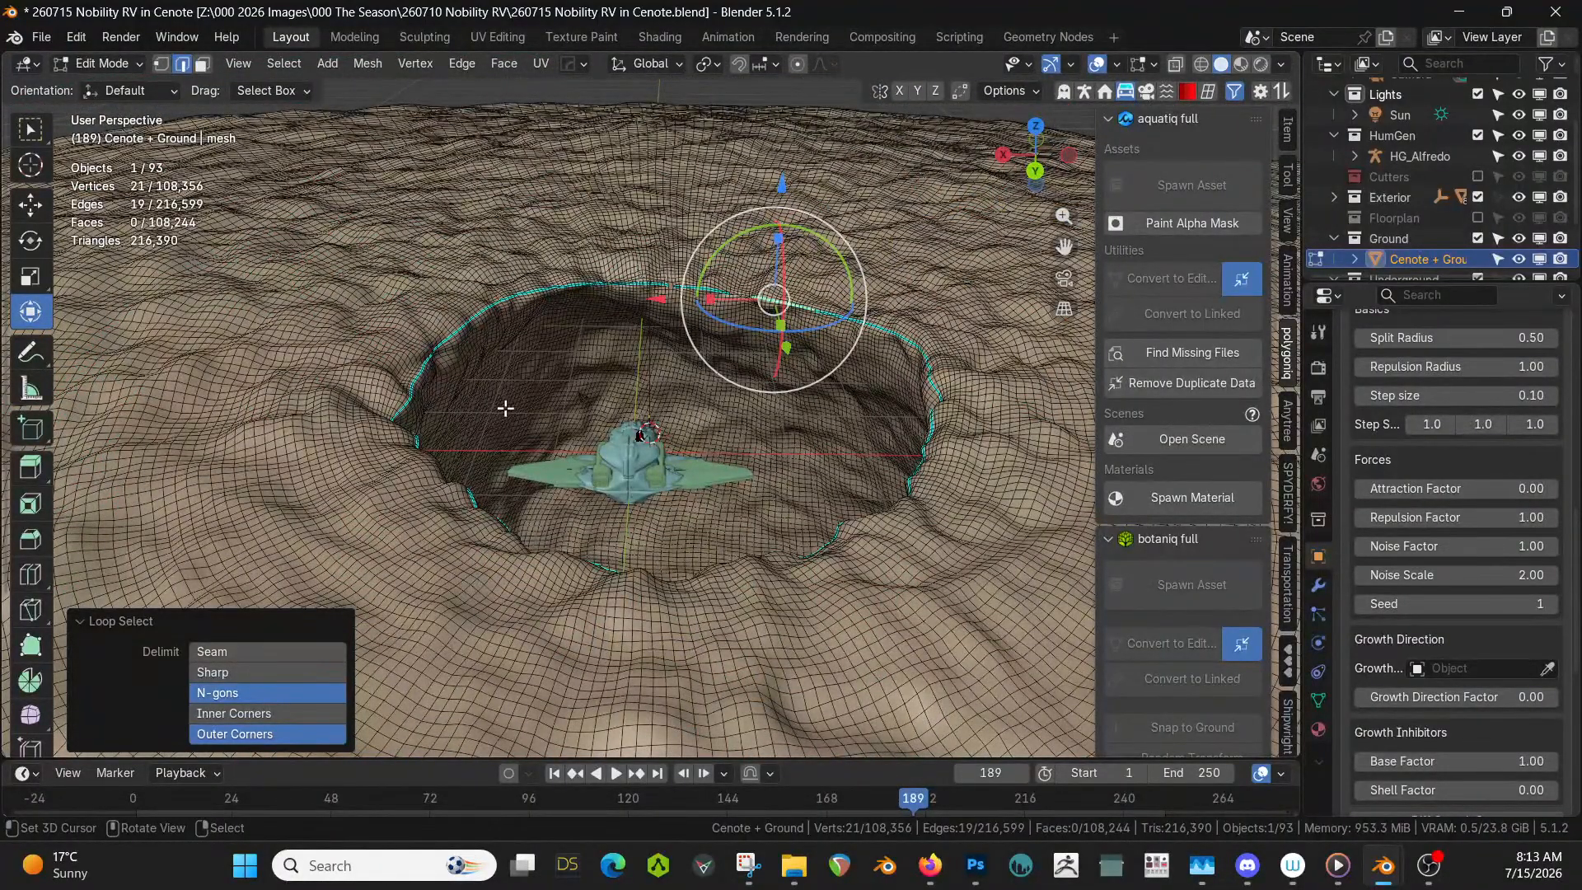
- Try to isolate the cenote wall with Select Linked, testing the Seam and Sharp delimiters
left_click(722, 416)
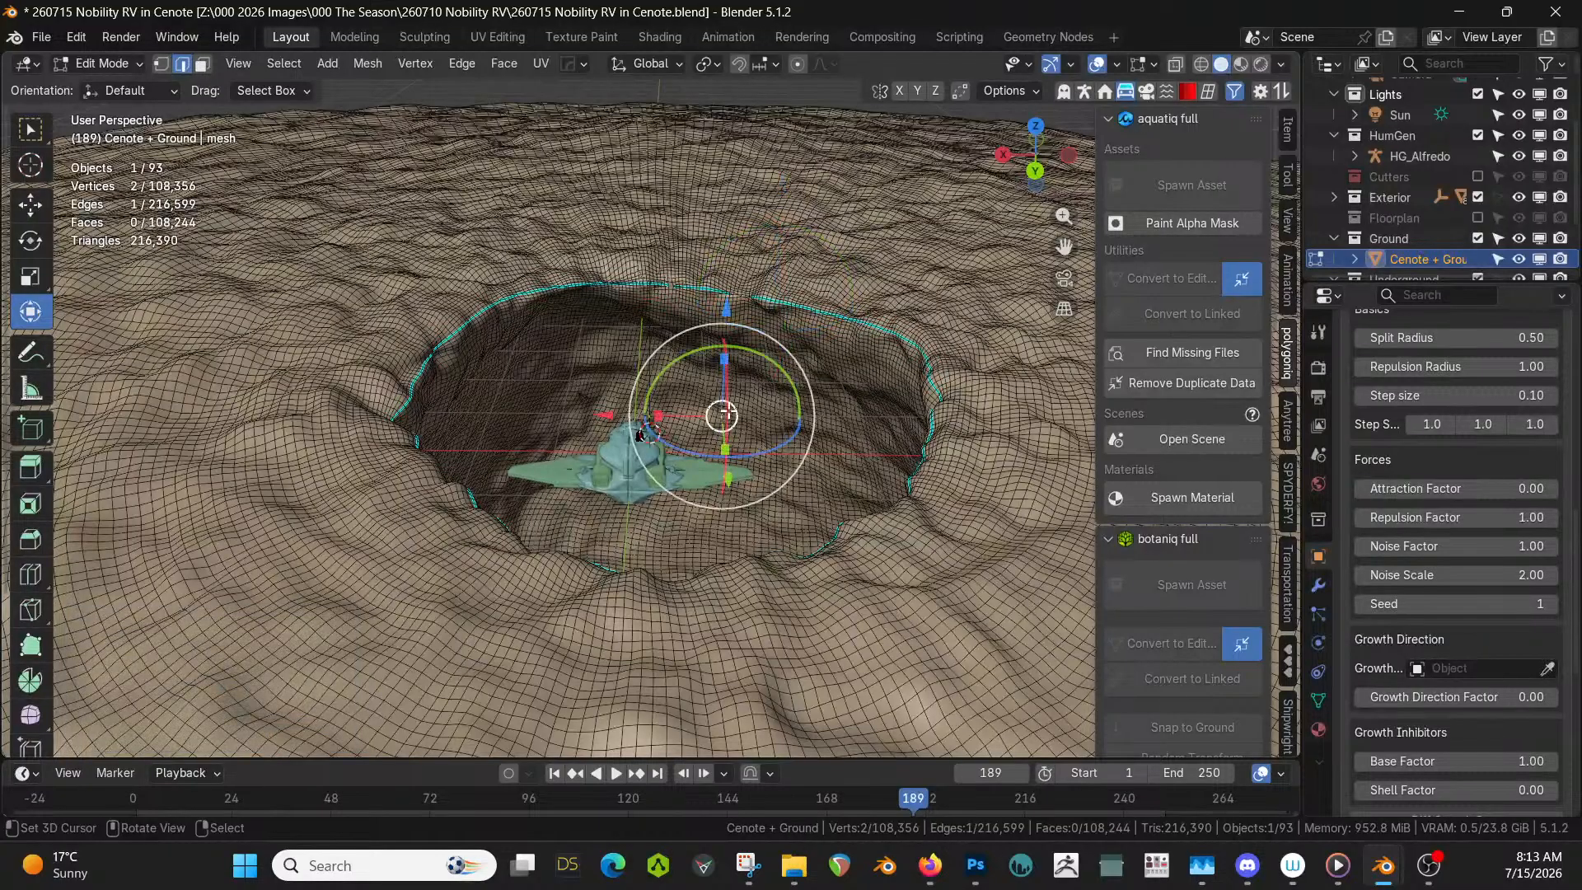
key("ctrl+l")
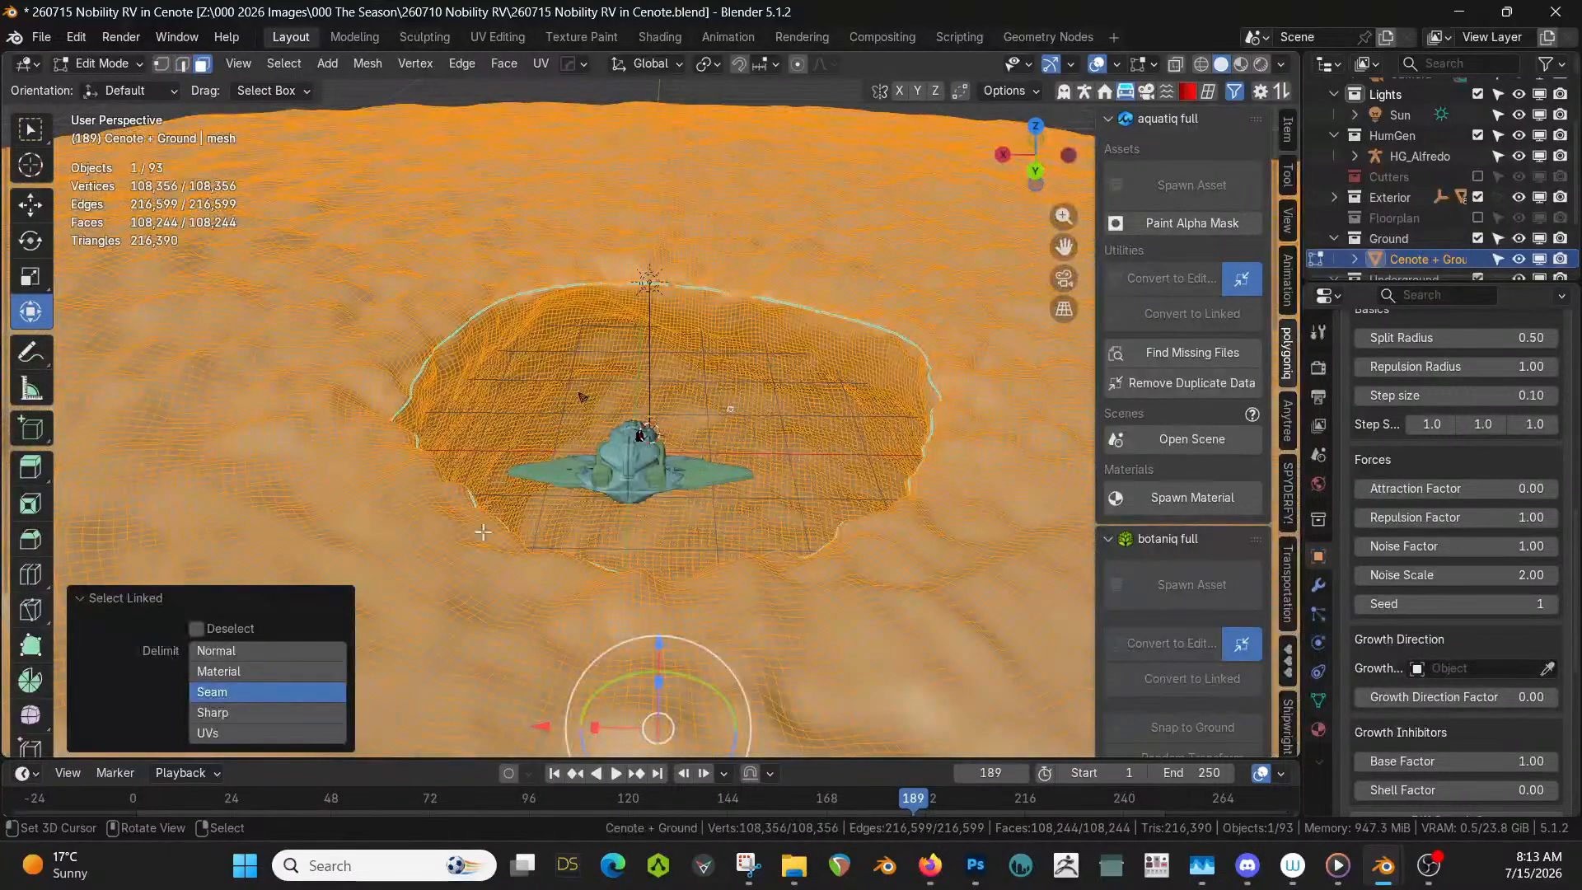
left_click(269, 712)
left_click(270, 729)
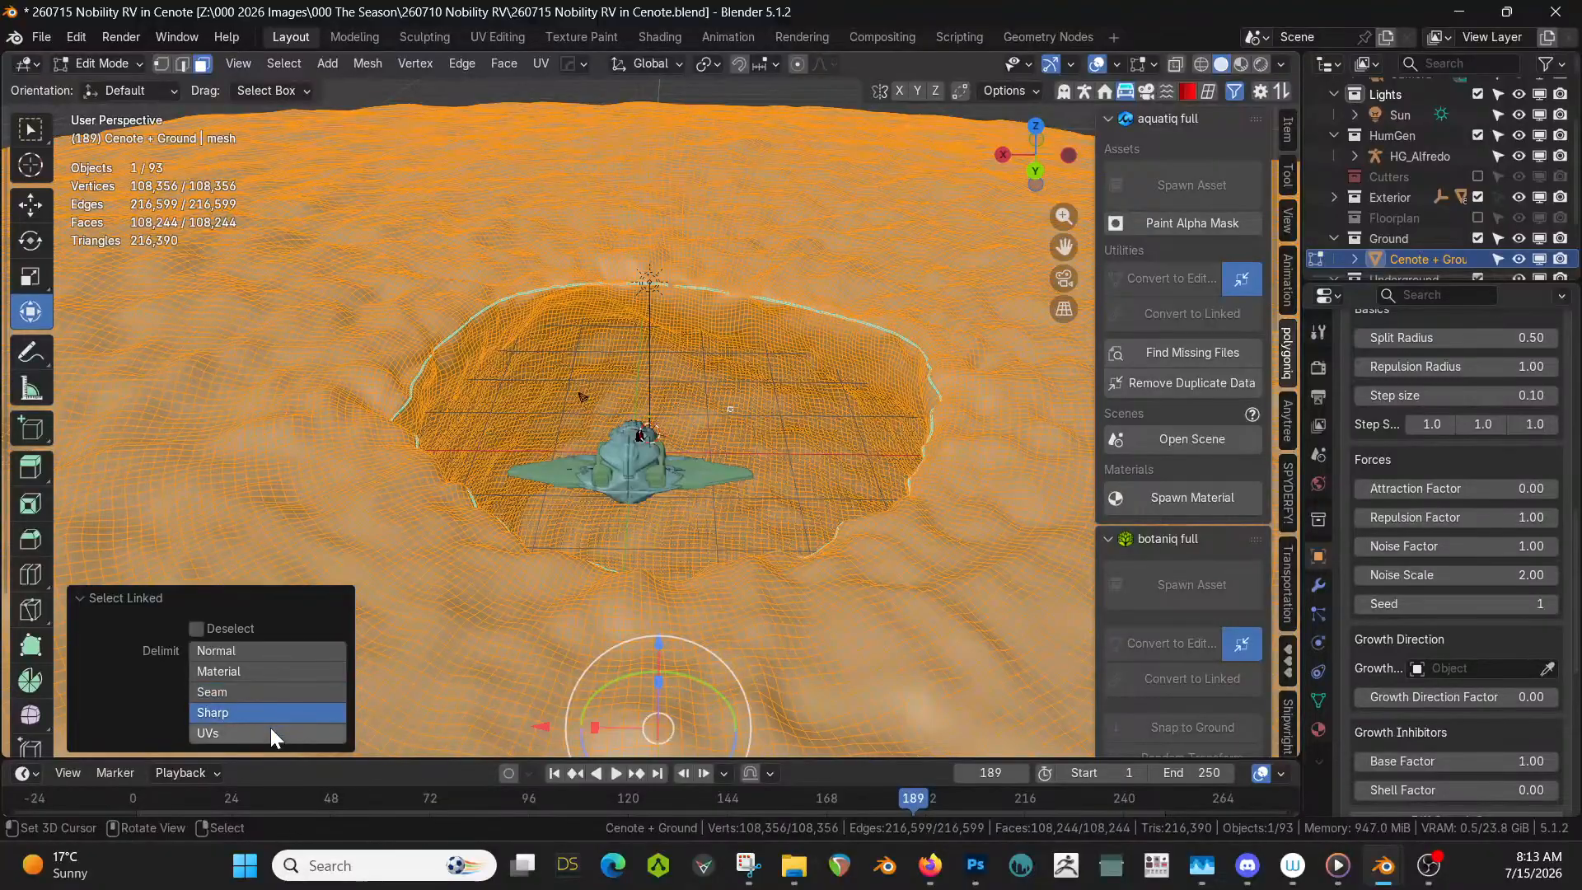
left_click(270, 655)
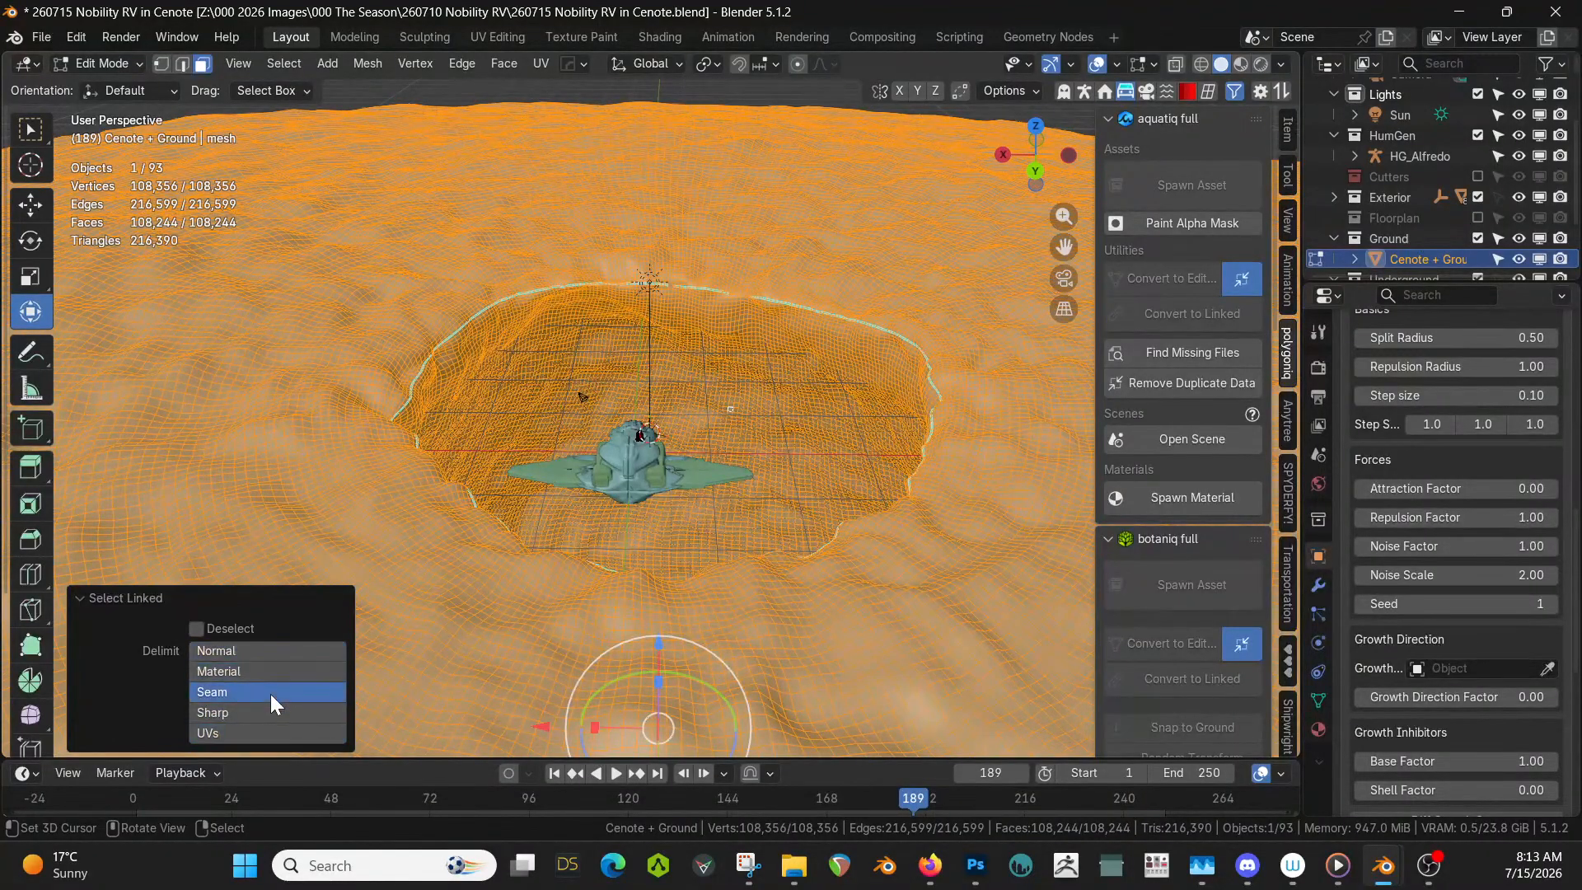
left_click(681, 429)
scroll(695, 382, "up", 1)
scroll(695, 381, "down", 1)
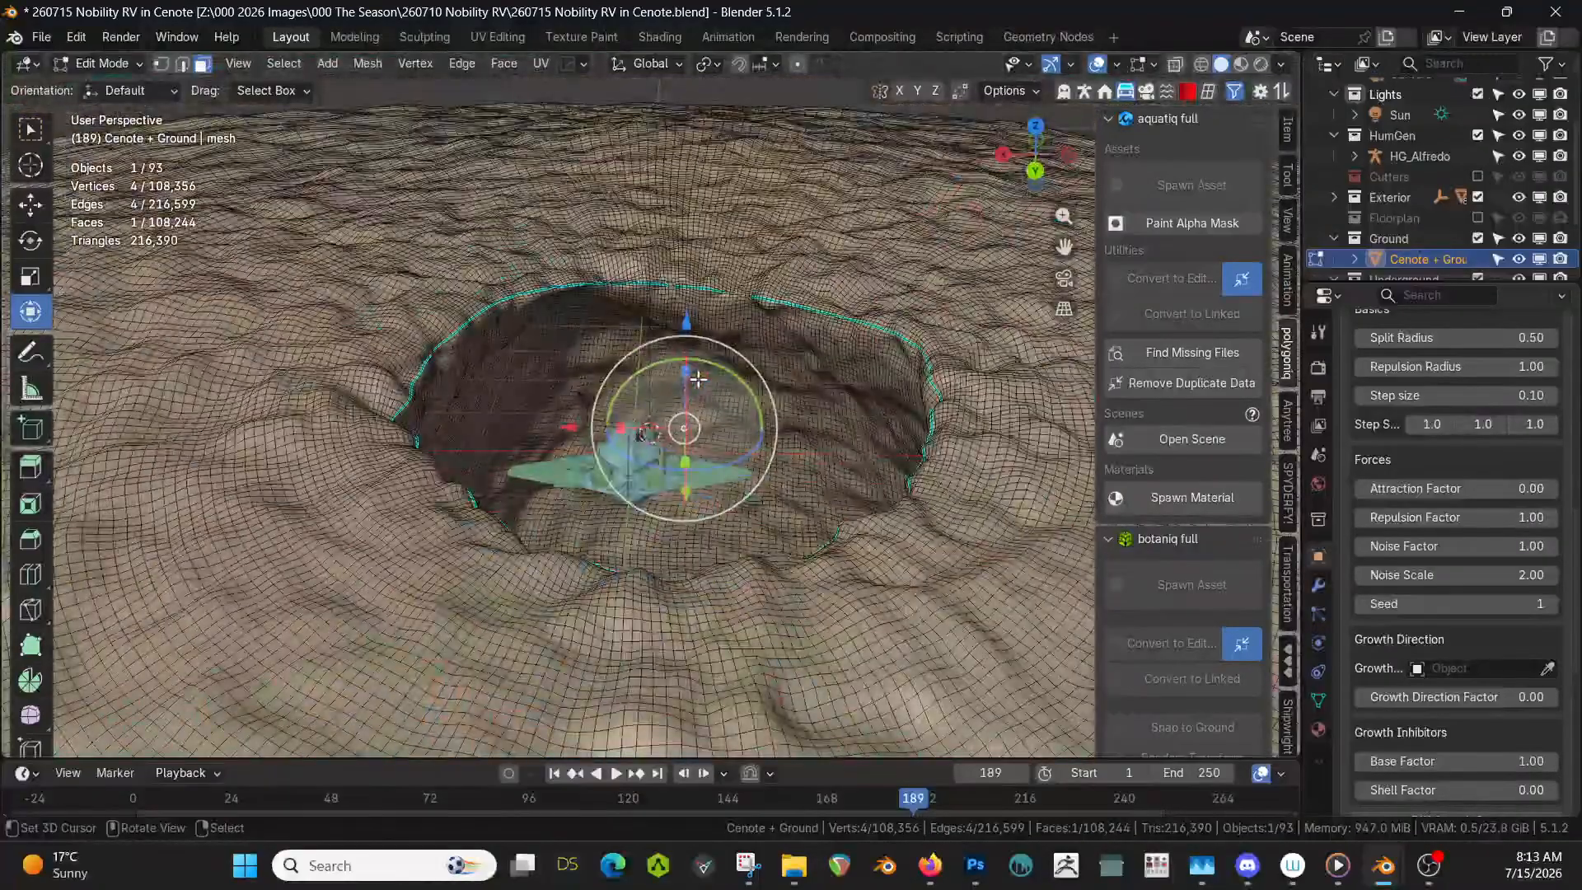
- In edge select mode, loop-select the rim's seam edges and bridge the next gap with a shortest-path selection
mouse_move(695, 381)
middle_mouse_down()
mouse_move(645, 402)
mouse_move(725, 338)
mouse_move(709, 386)
middle_mouse_up()
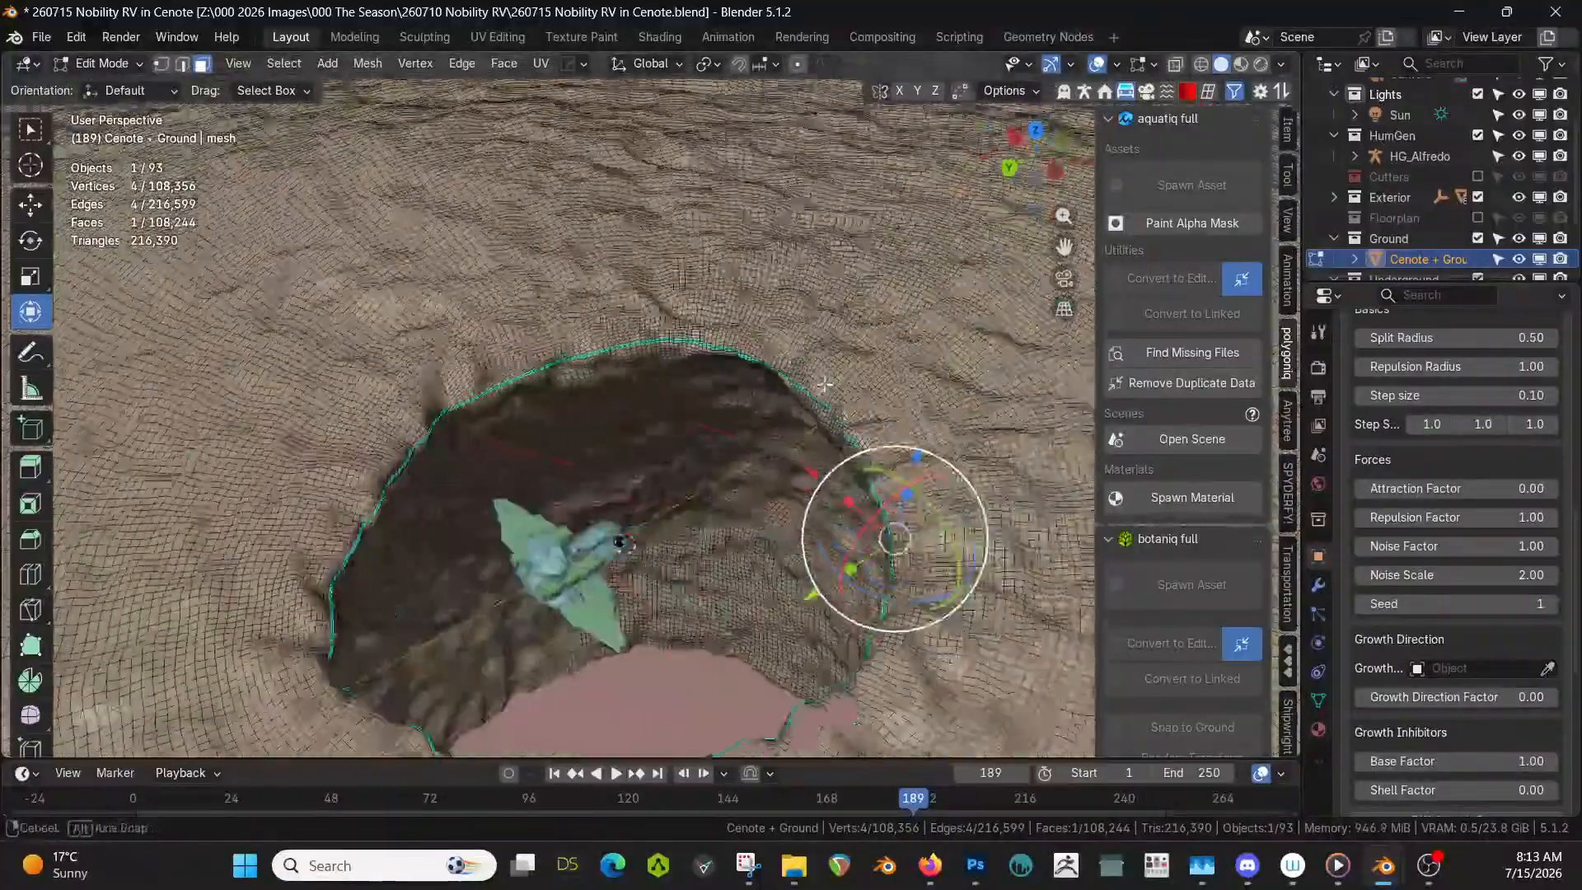
scroll(709, 386, "up", 2)
scroll(708, 385, "up", 5)
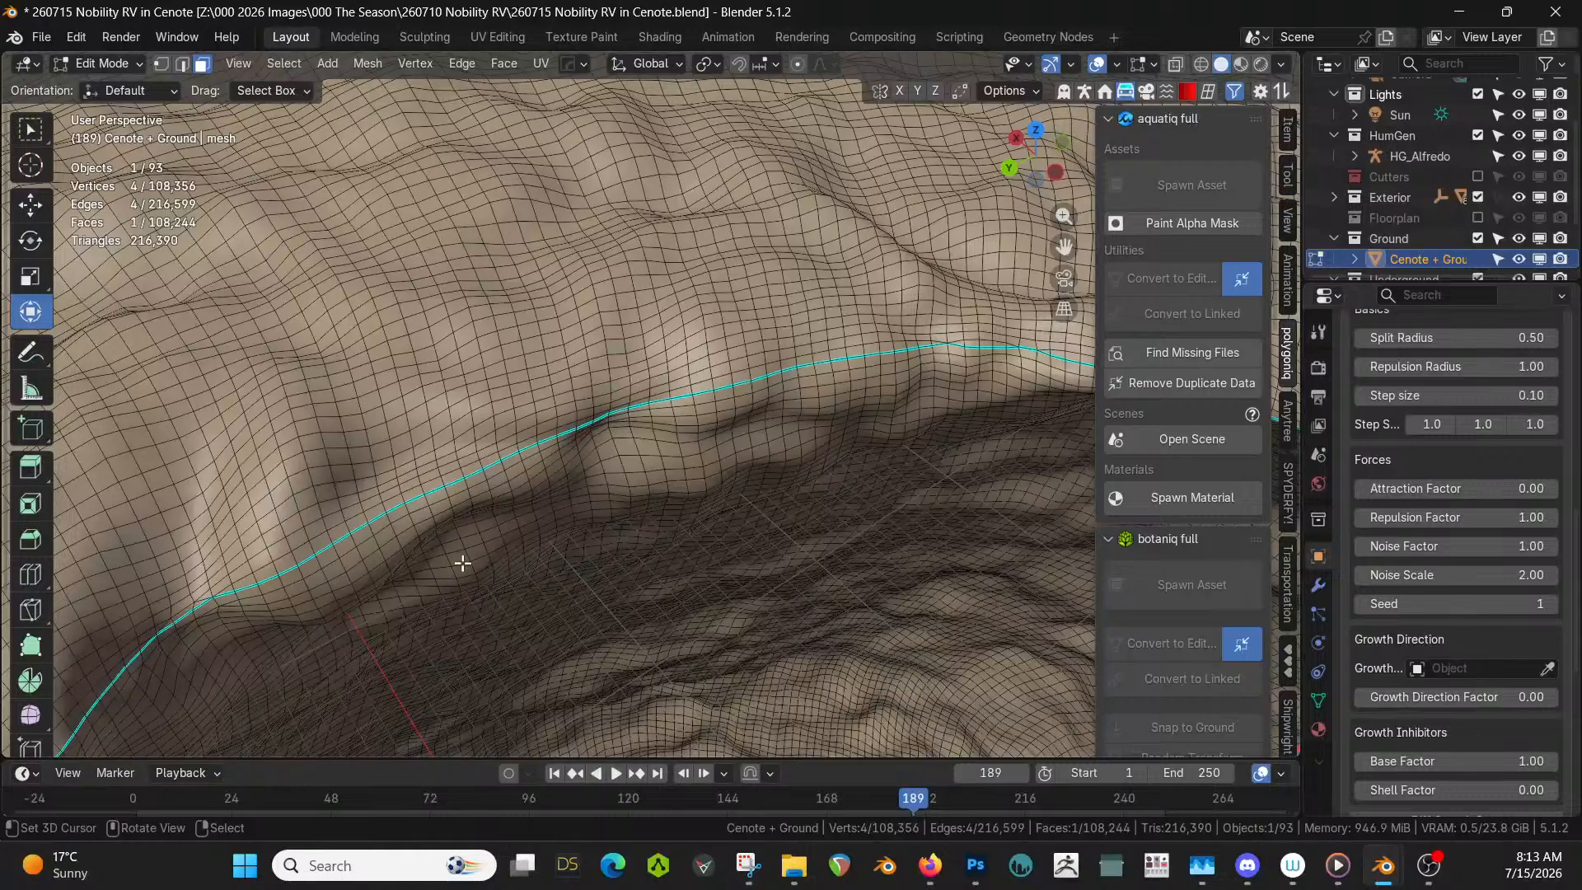
key("2")
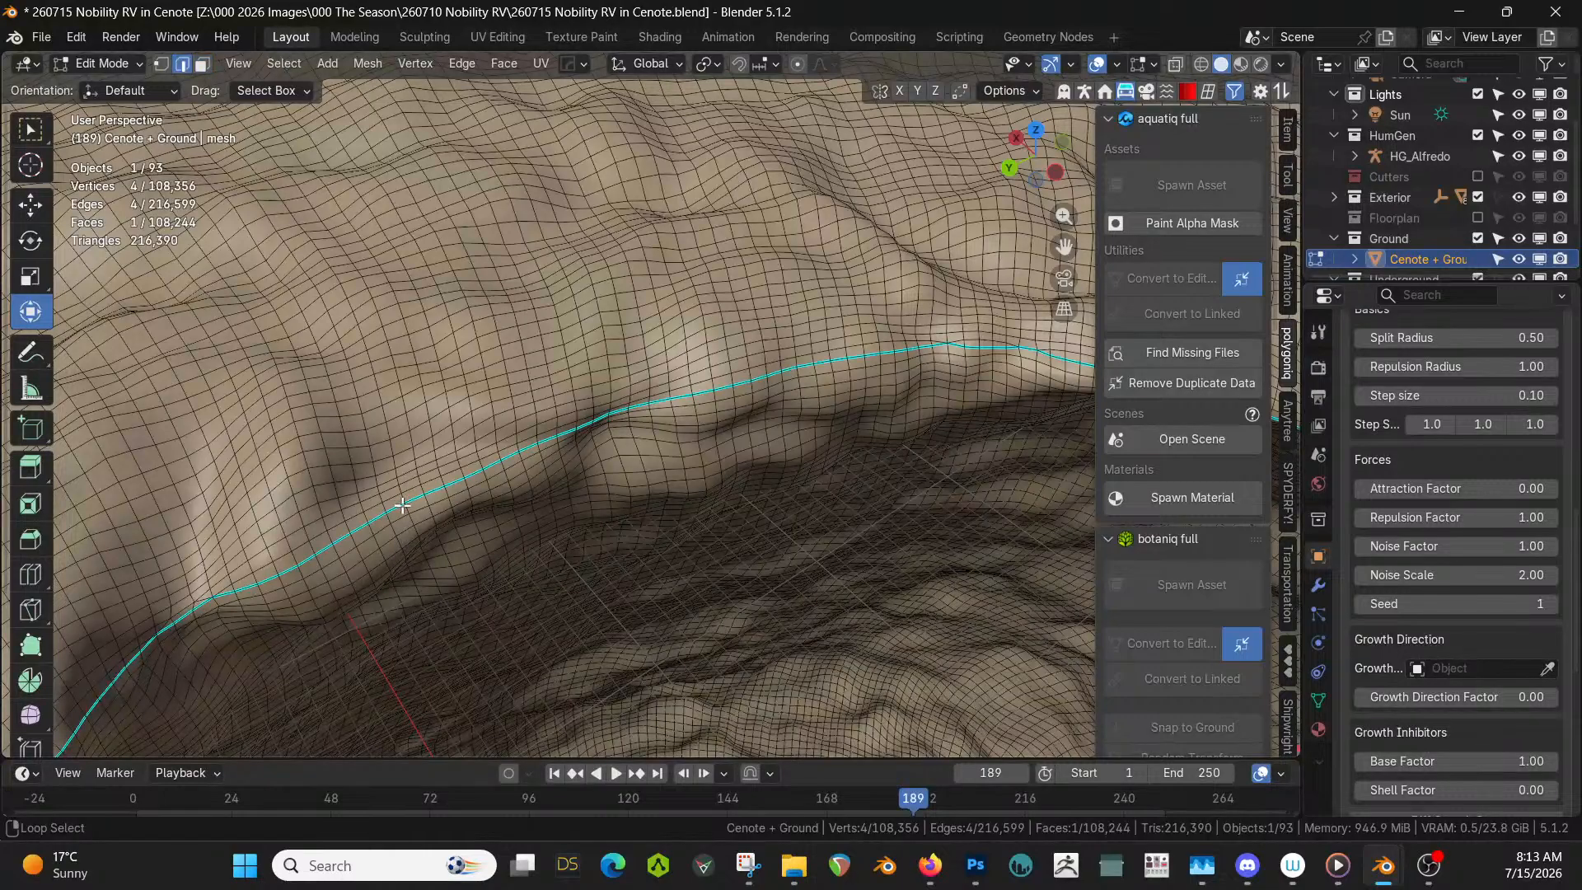
left_click(402, 506, "alt")
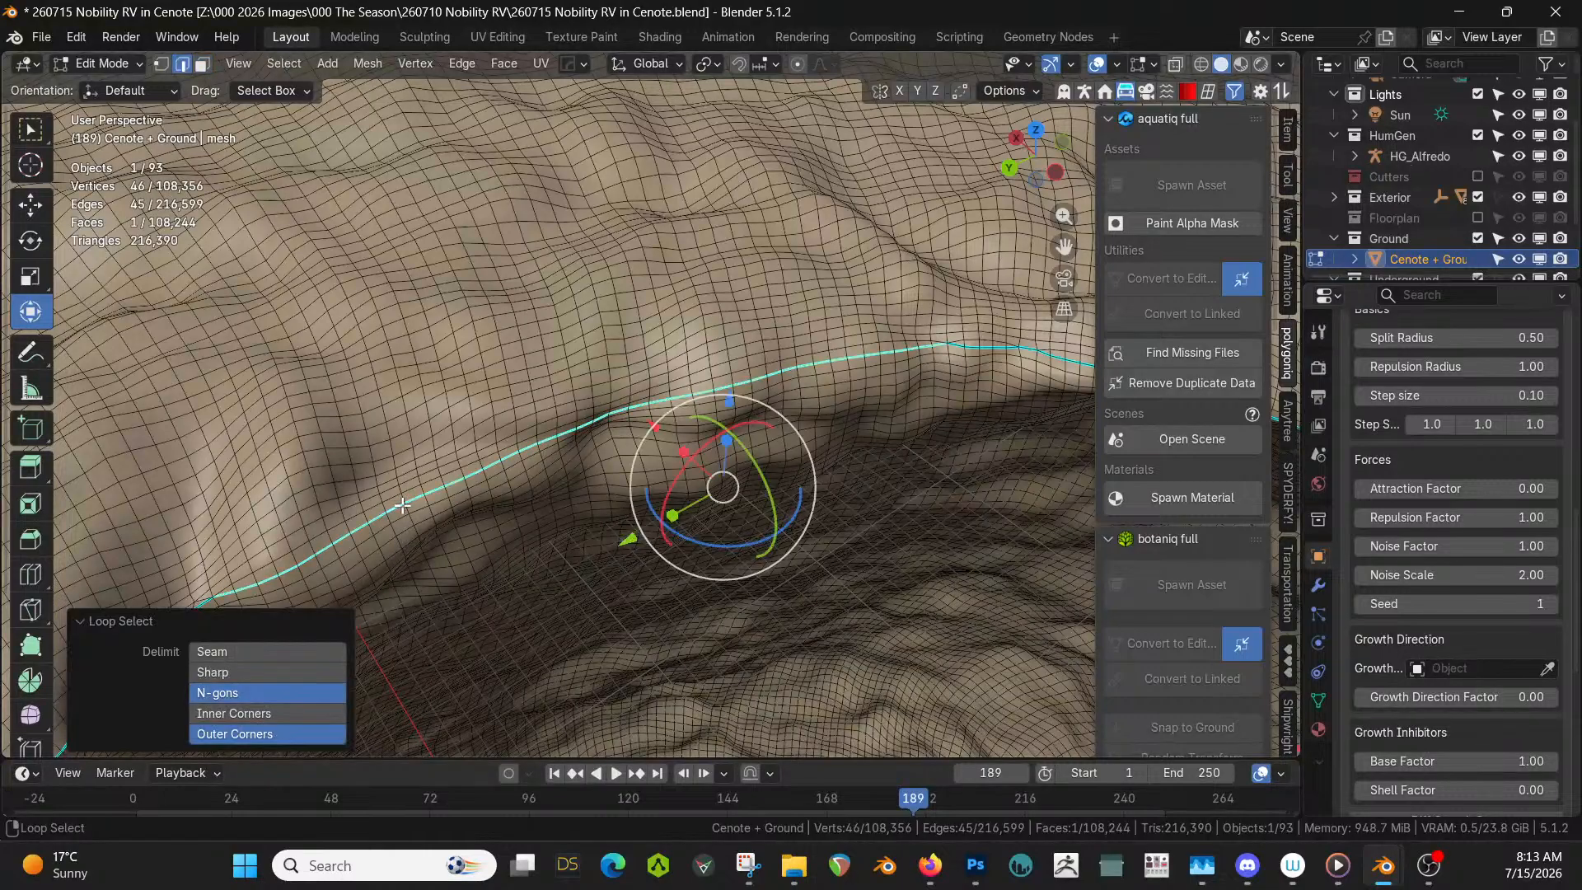
right_click(994, 348, "alt+shift")
middle_click_drag(993, 348, 610, 382)
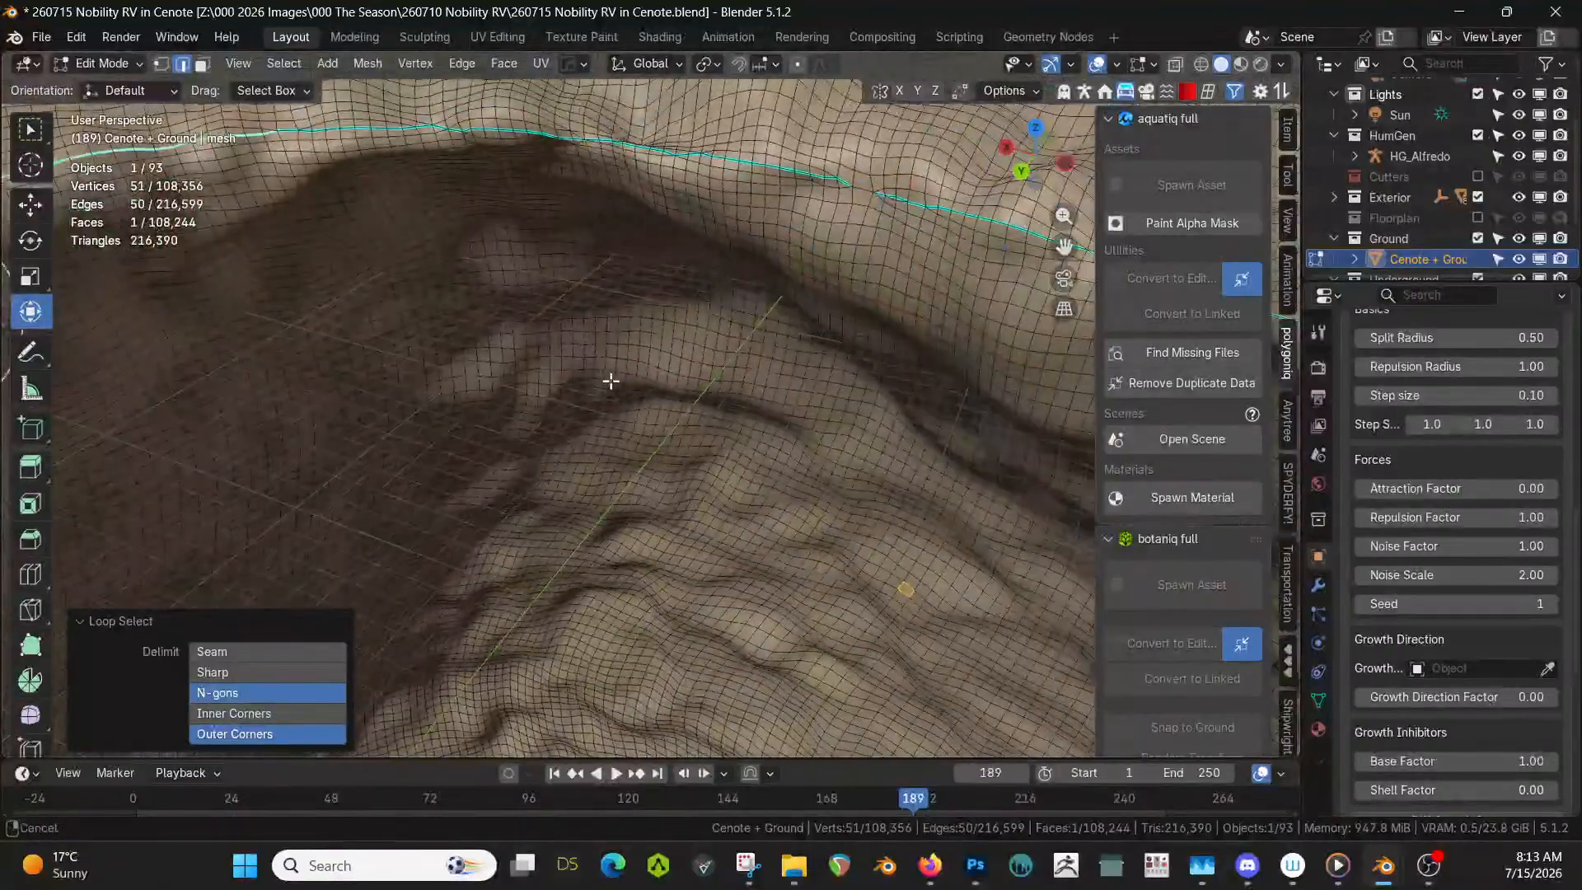
left_click(1004, 223, "ctrl")
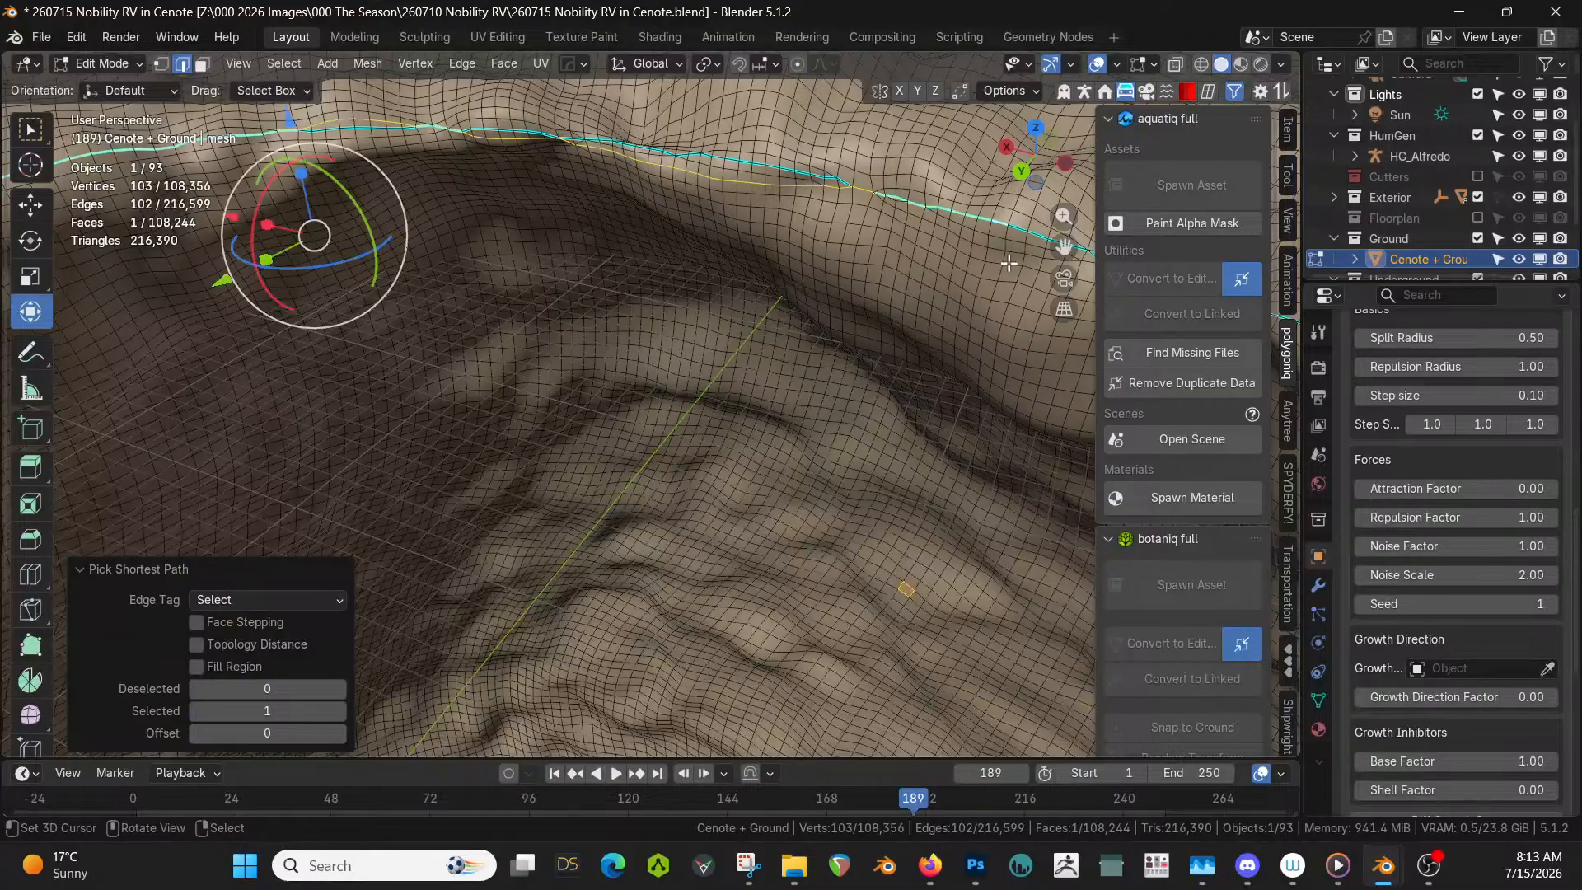
- Extend the edge selection along the rest of the rim seam with shortest-path picks to close the loop
middle_click_drag(973, 303, 504, 319)
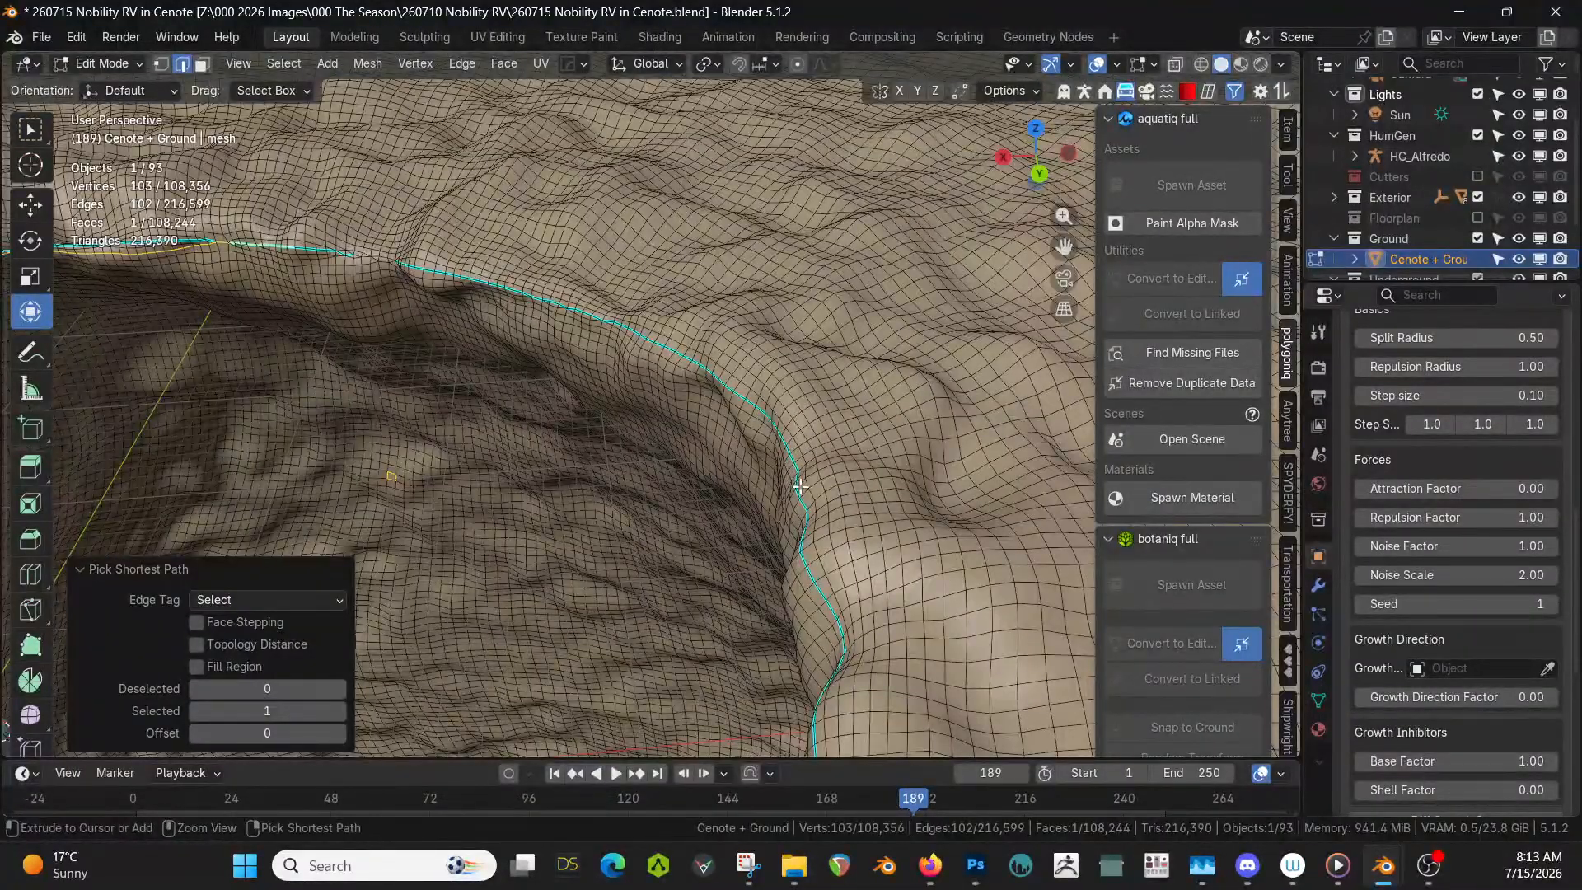
middle_click_drag(818, 508, 519, 272)
left_click(852, 558, "ctrl")
scroll(729, 444, "down", 4)
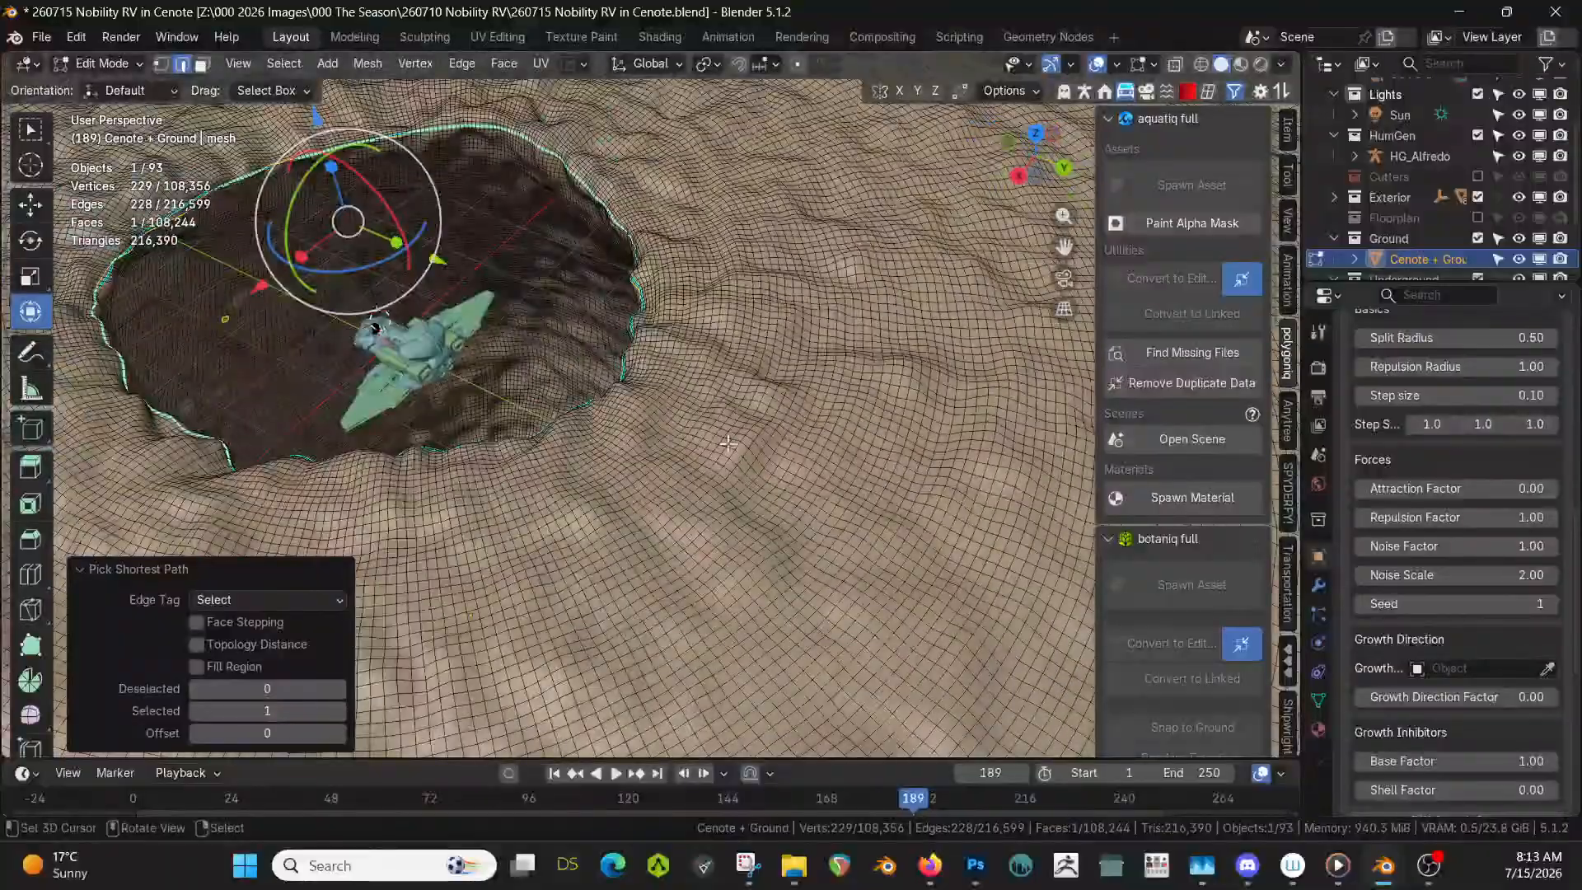
middle_click_drag(729, 444, 605, 98)
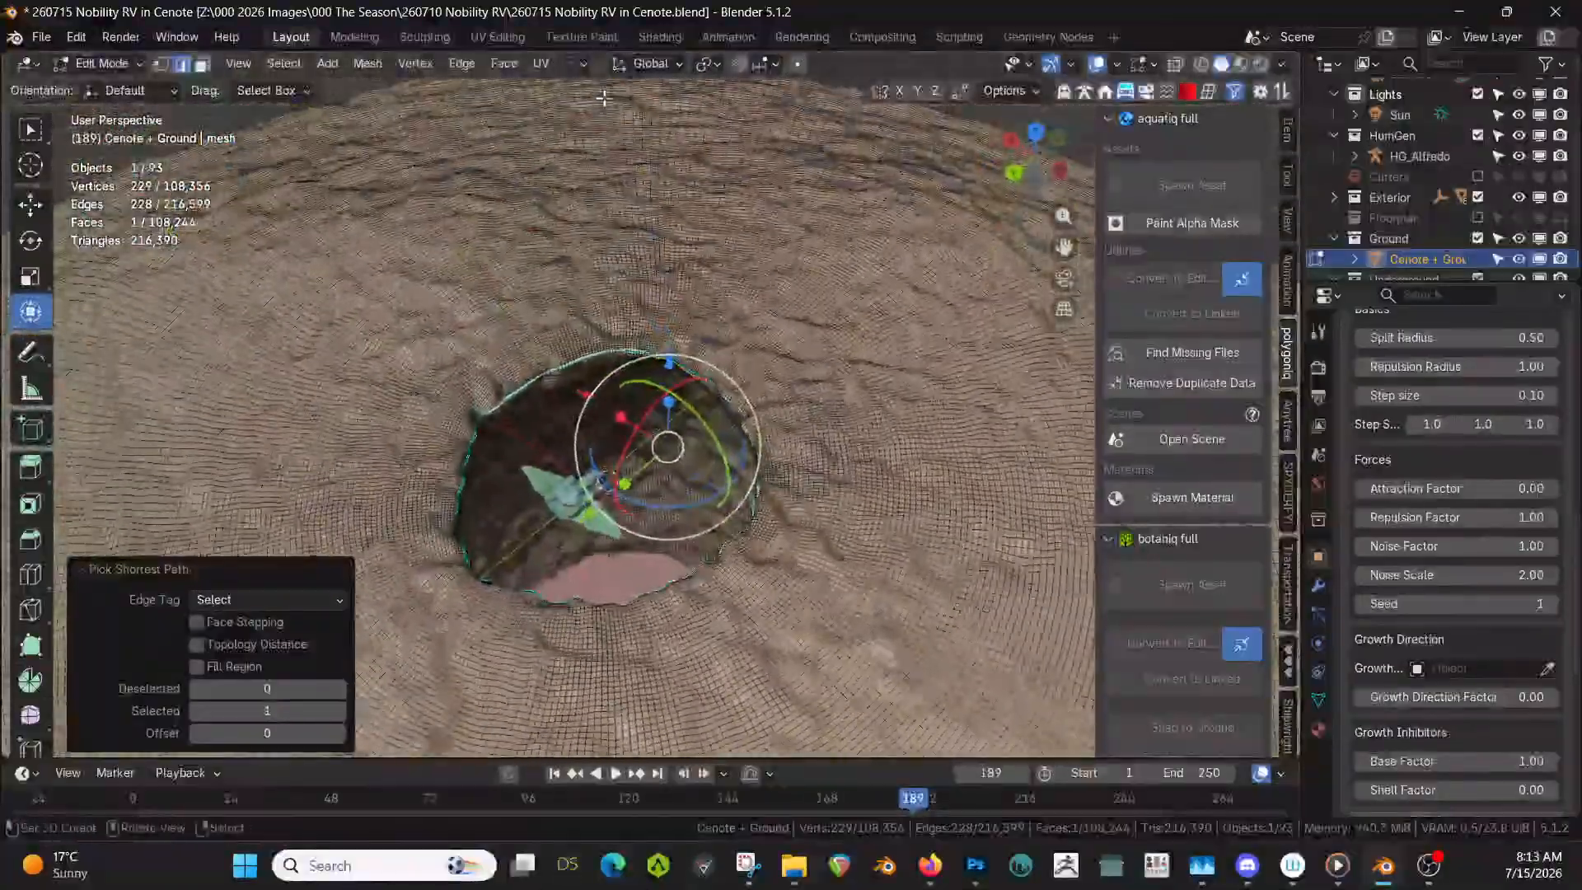
scroll(544, 502, "up", 3)
middle_click_drag(544, 502, 714, 503)
scroll(740, 540, "up", 4)
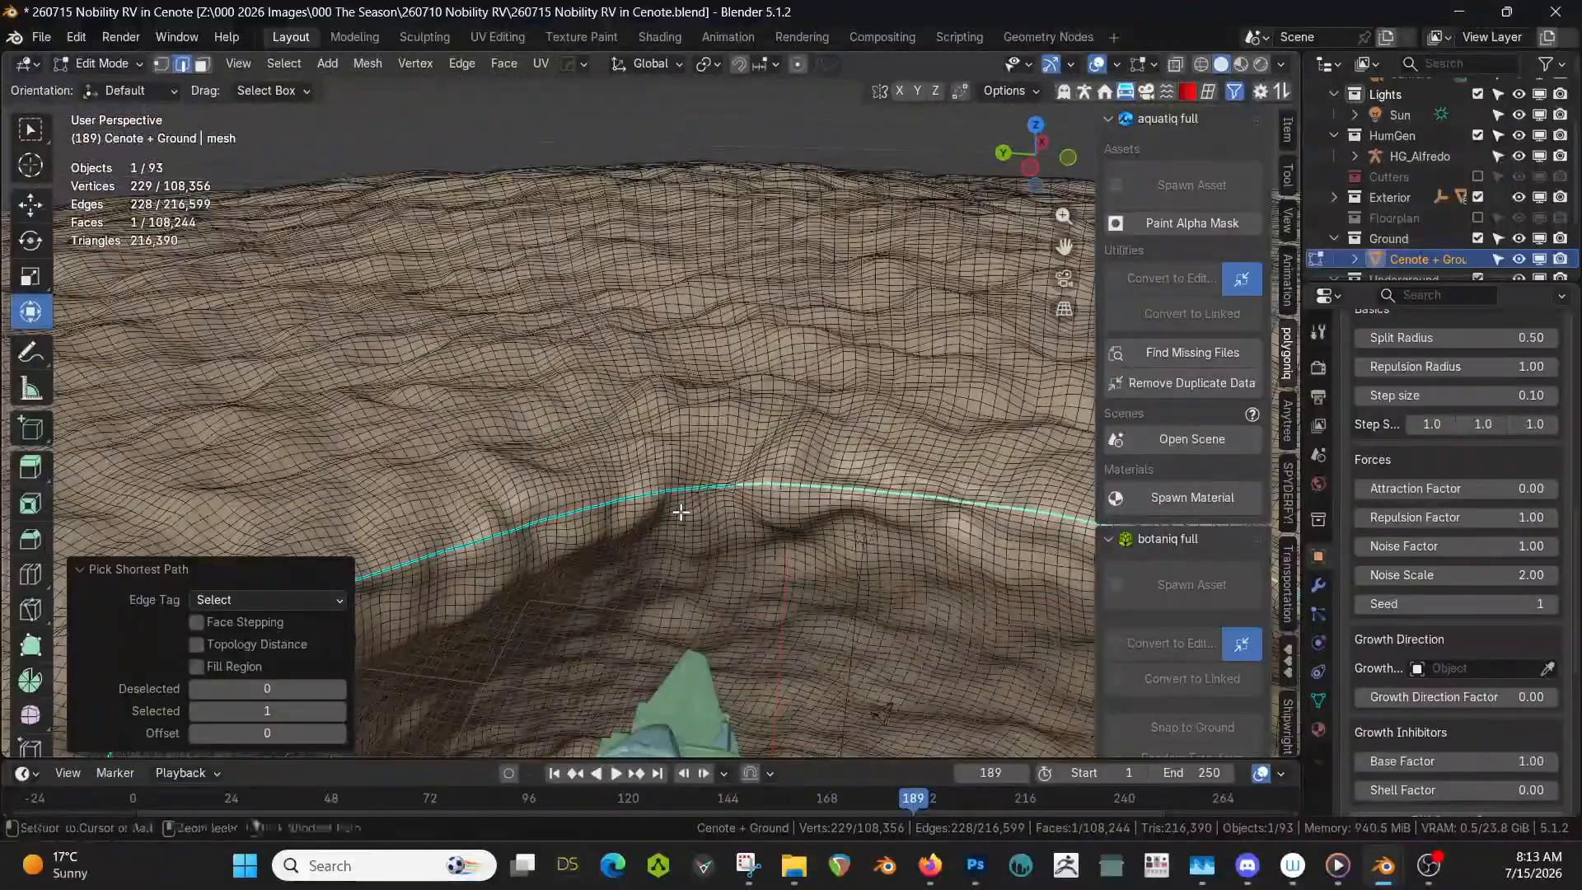
right_click(734, 484, "ctrl")
scroll(802, 519, "up", 6)
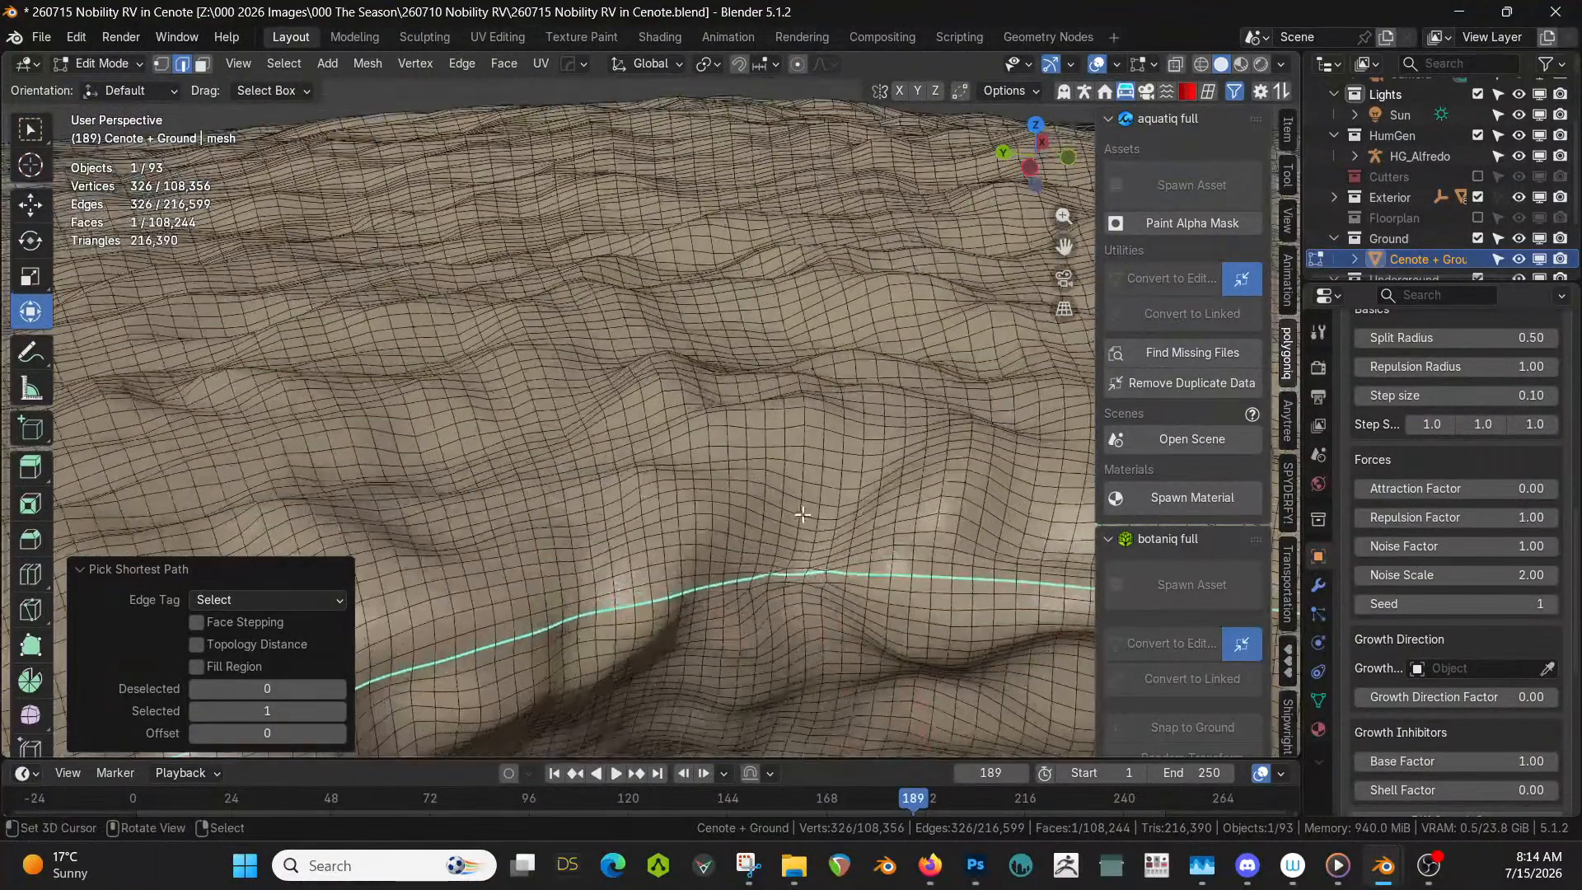
- Temporarily hide the unselected geometry to check the selected rim loop for gaps, and reveal the full mesh again
middle_click_drag(802, 520, 672, 327, "shift")
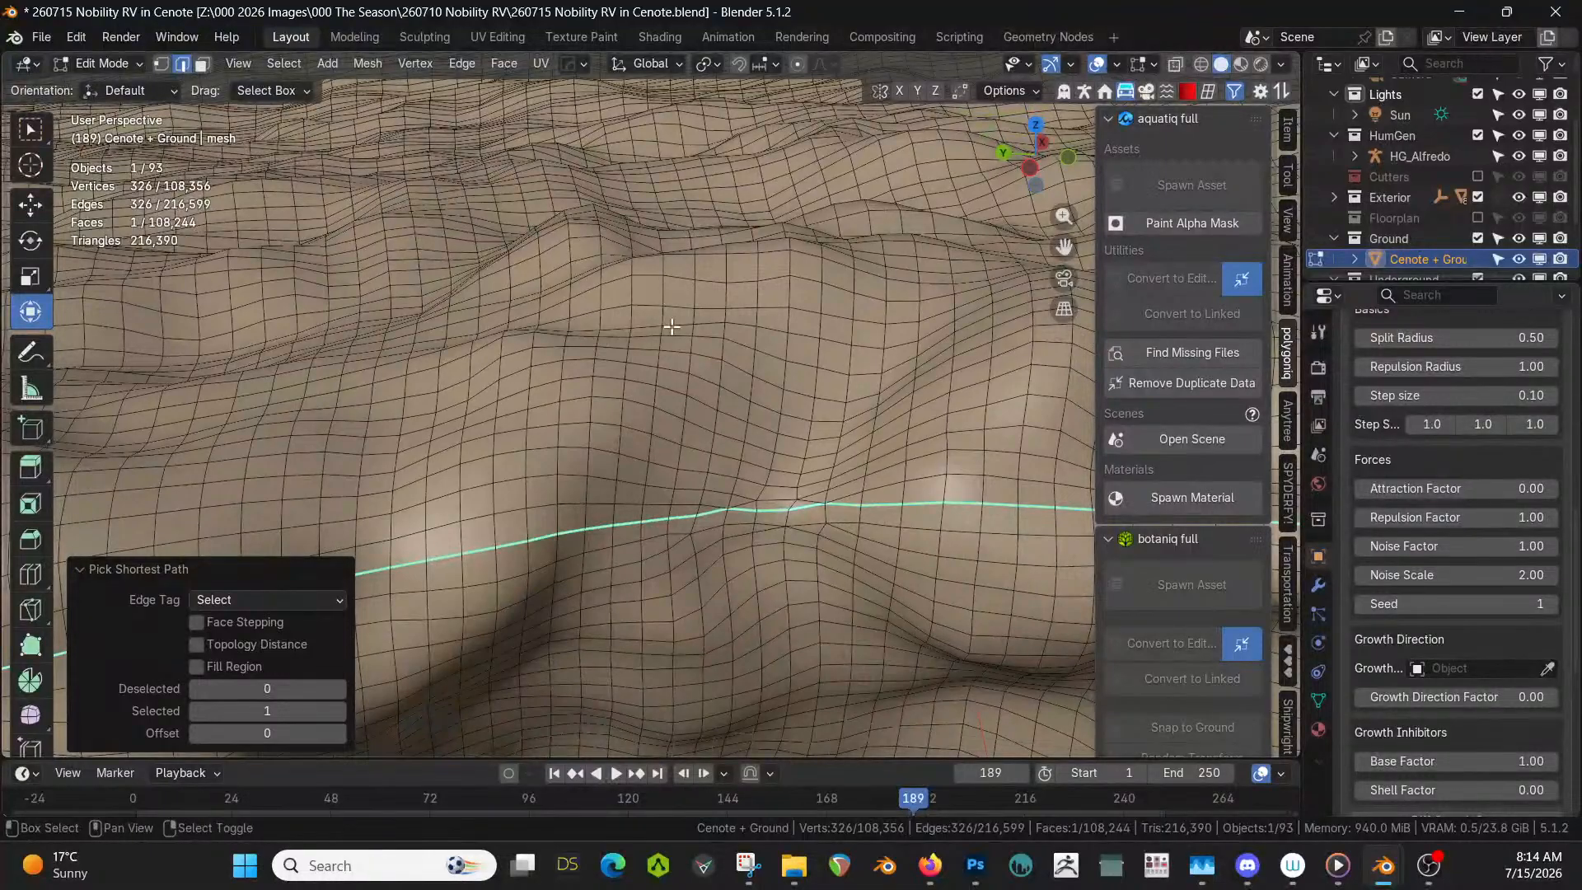
key("shift+h")
scroll(653, 349, "down", 8)
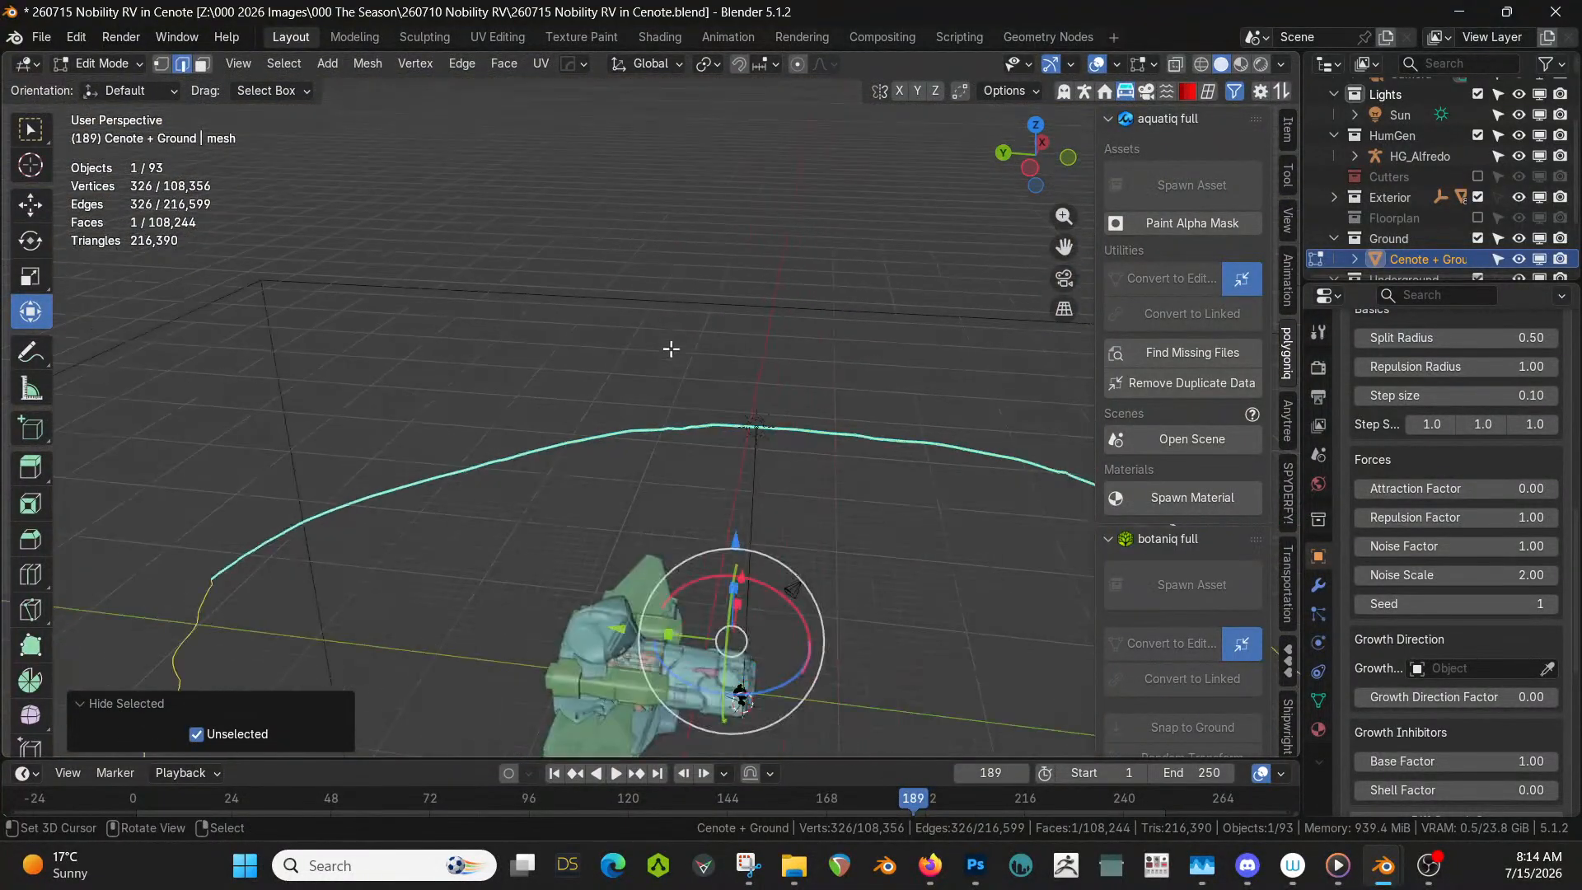
middle_click_drag(671, 346, 800, 320)
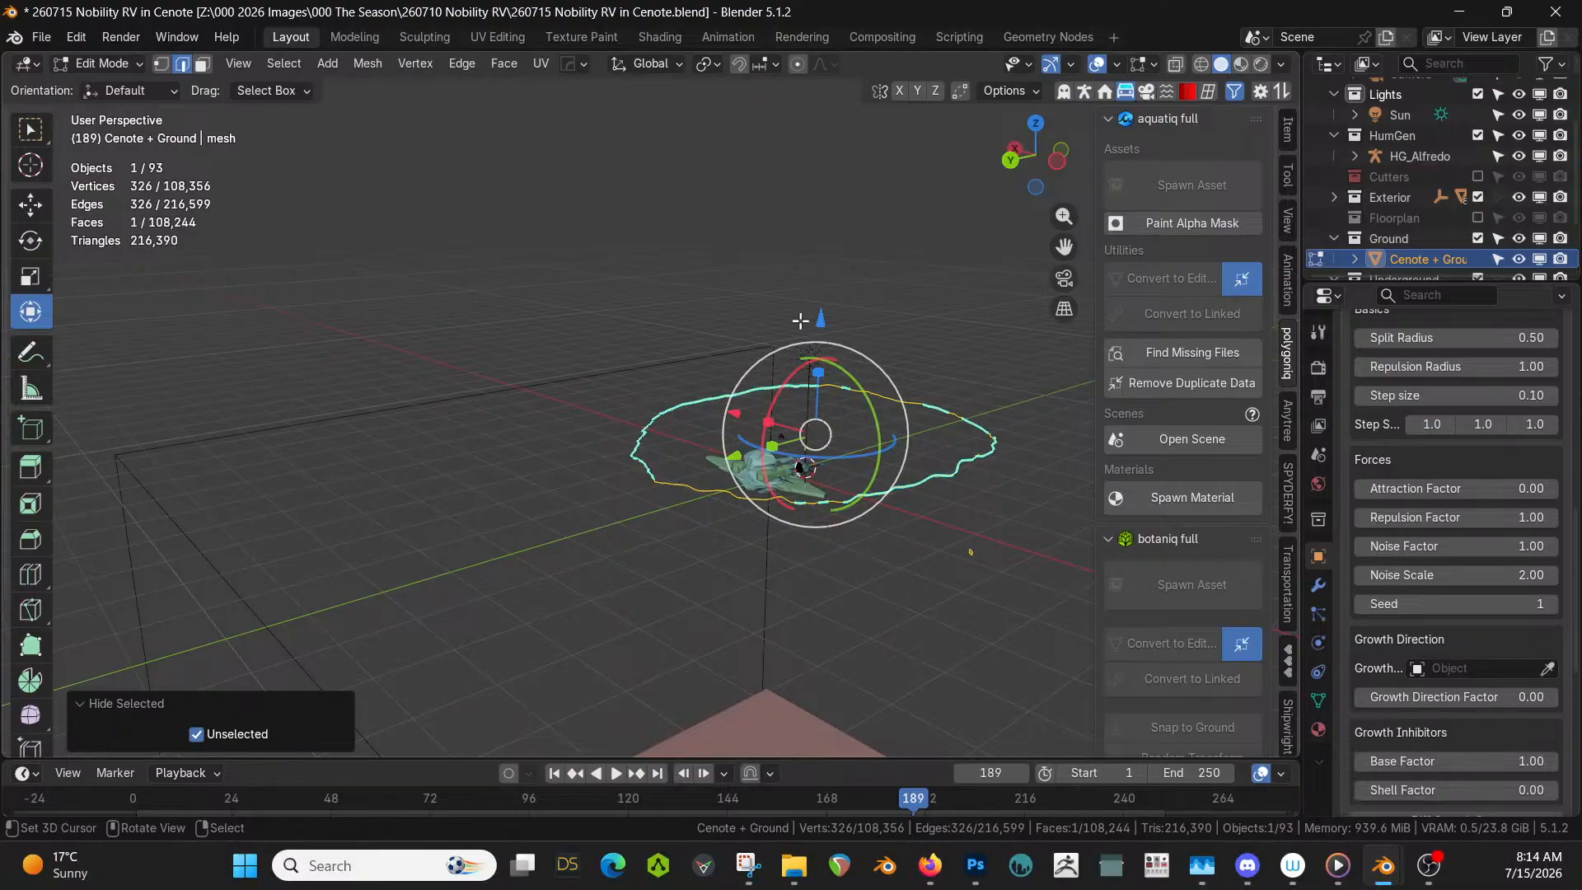
scroll(939, 500, "up", 2)
middle_click_drag(932, 502, 747, 461, "shift")
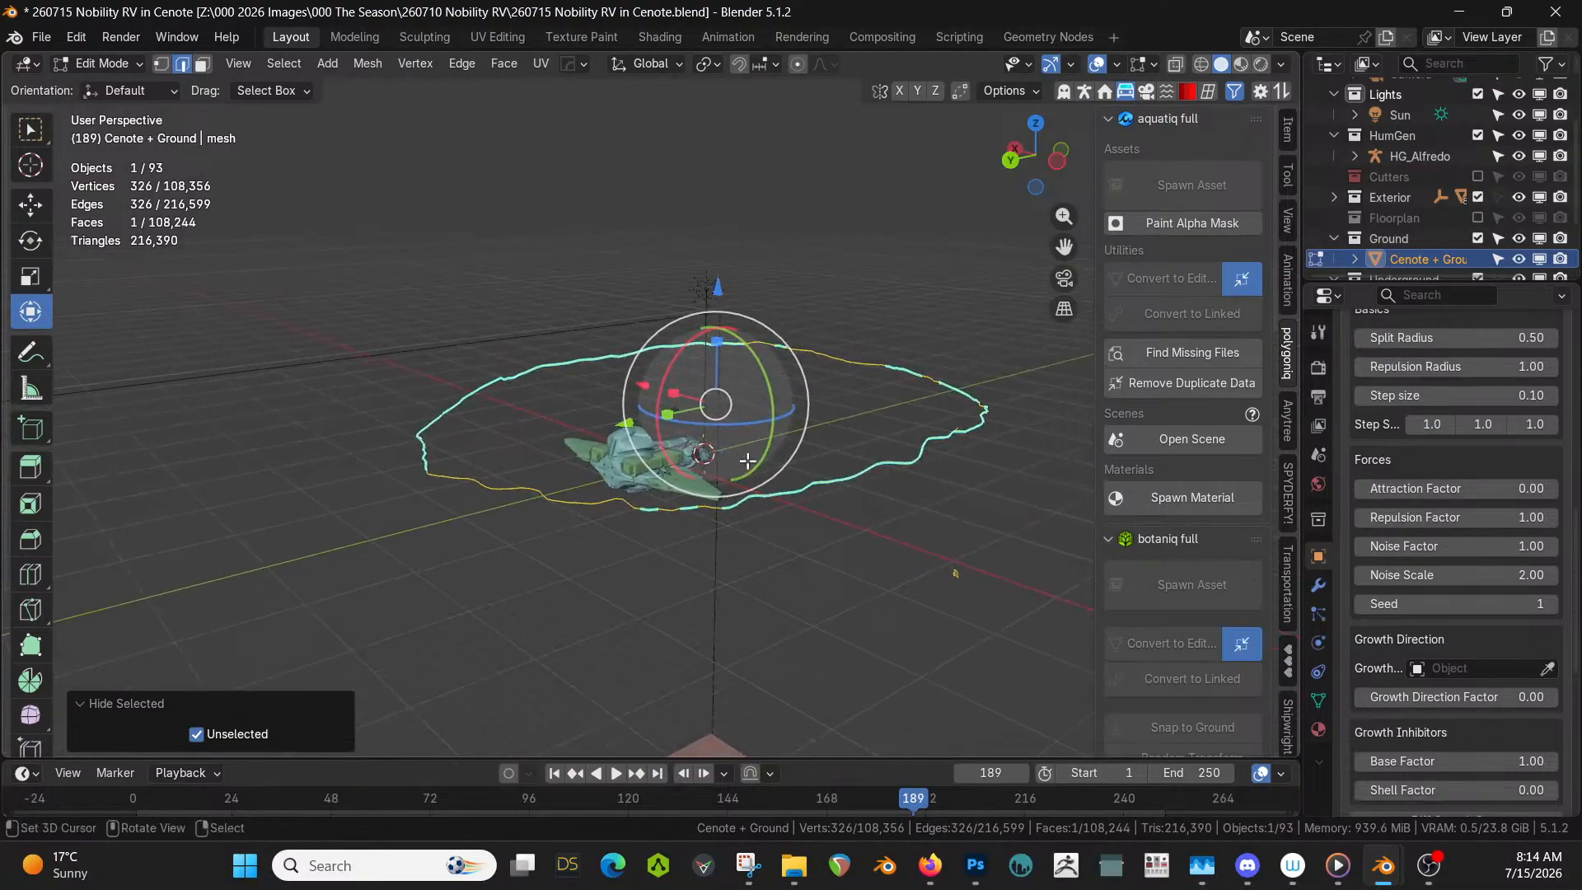
key("alt+h")
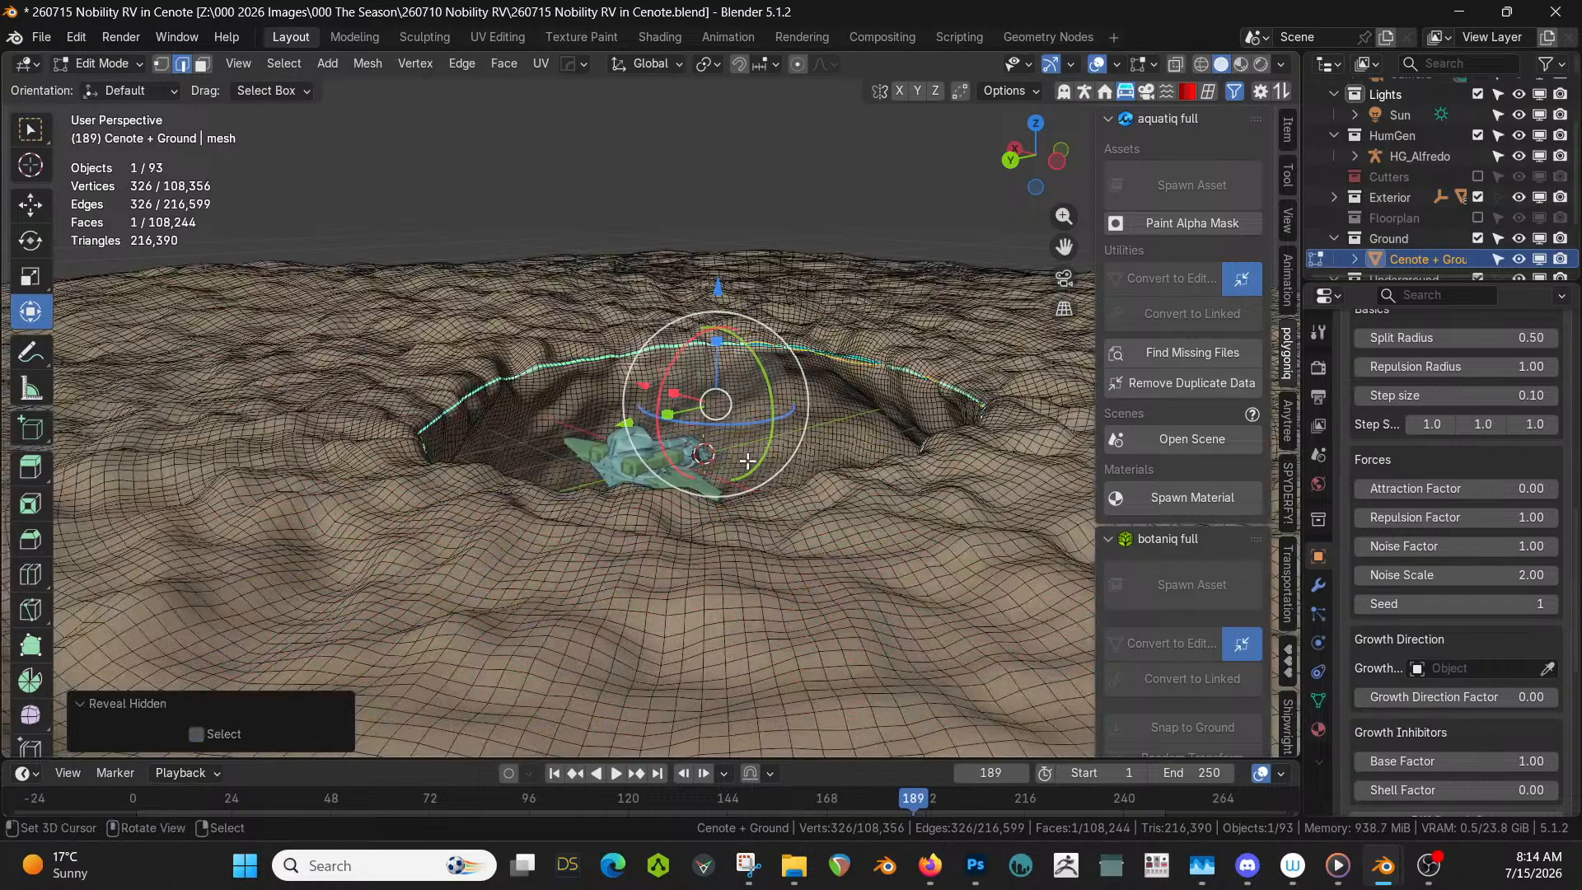
- Grow the rim loop selection twice into a band of faces around the cenote's opening
scroll(747, 462, "up", 2)
key("ctrl")
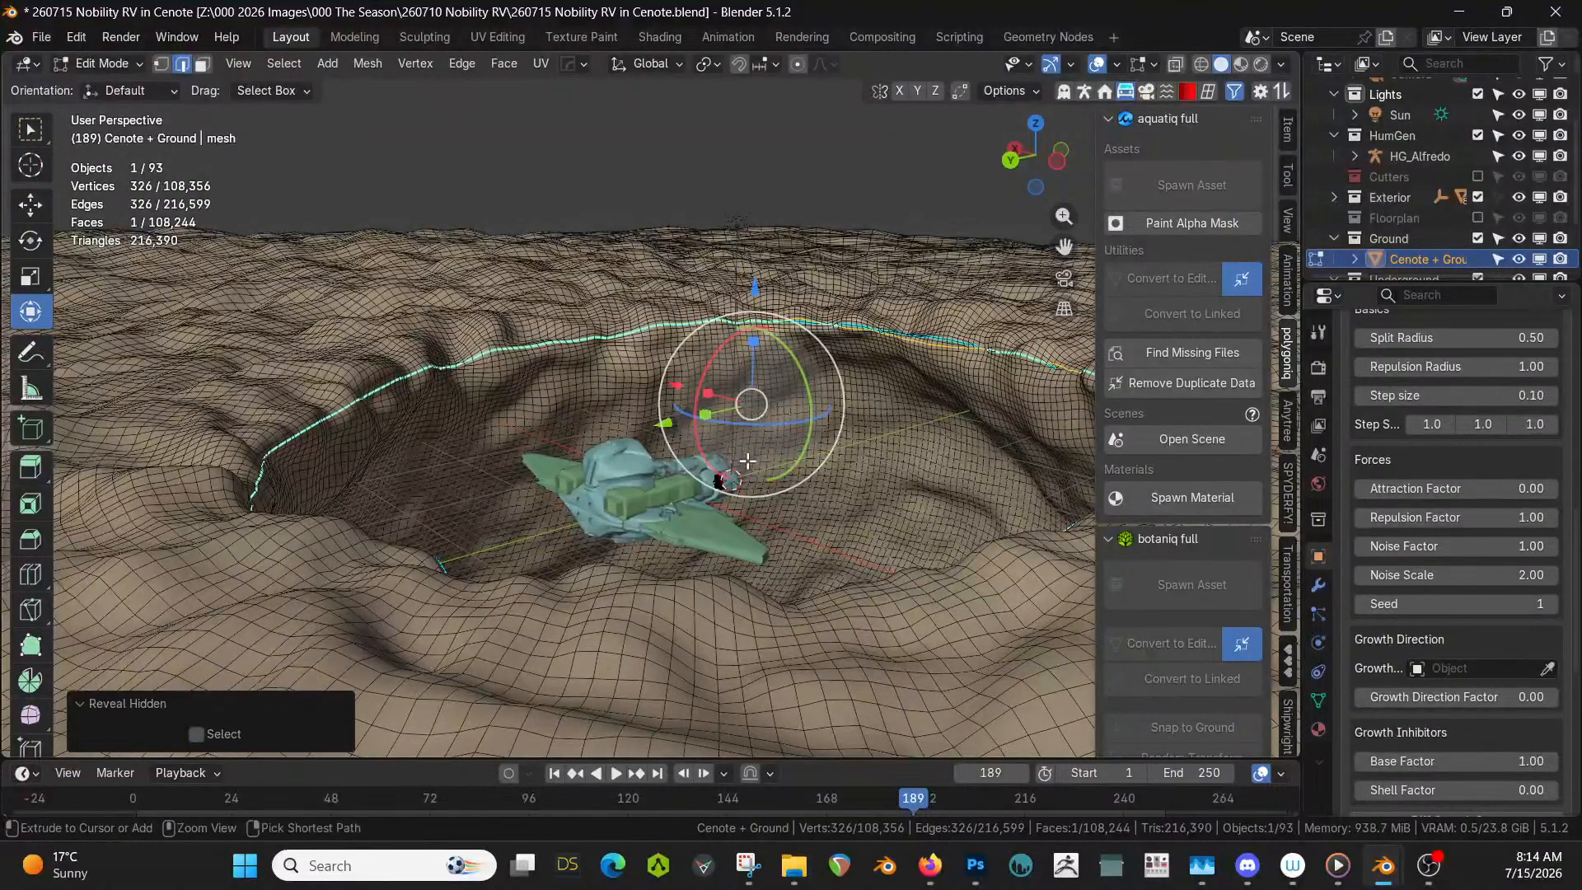
key("ctrl+KP_Add")
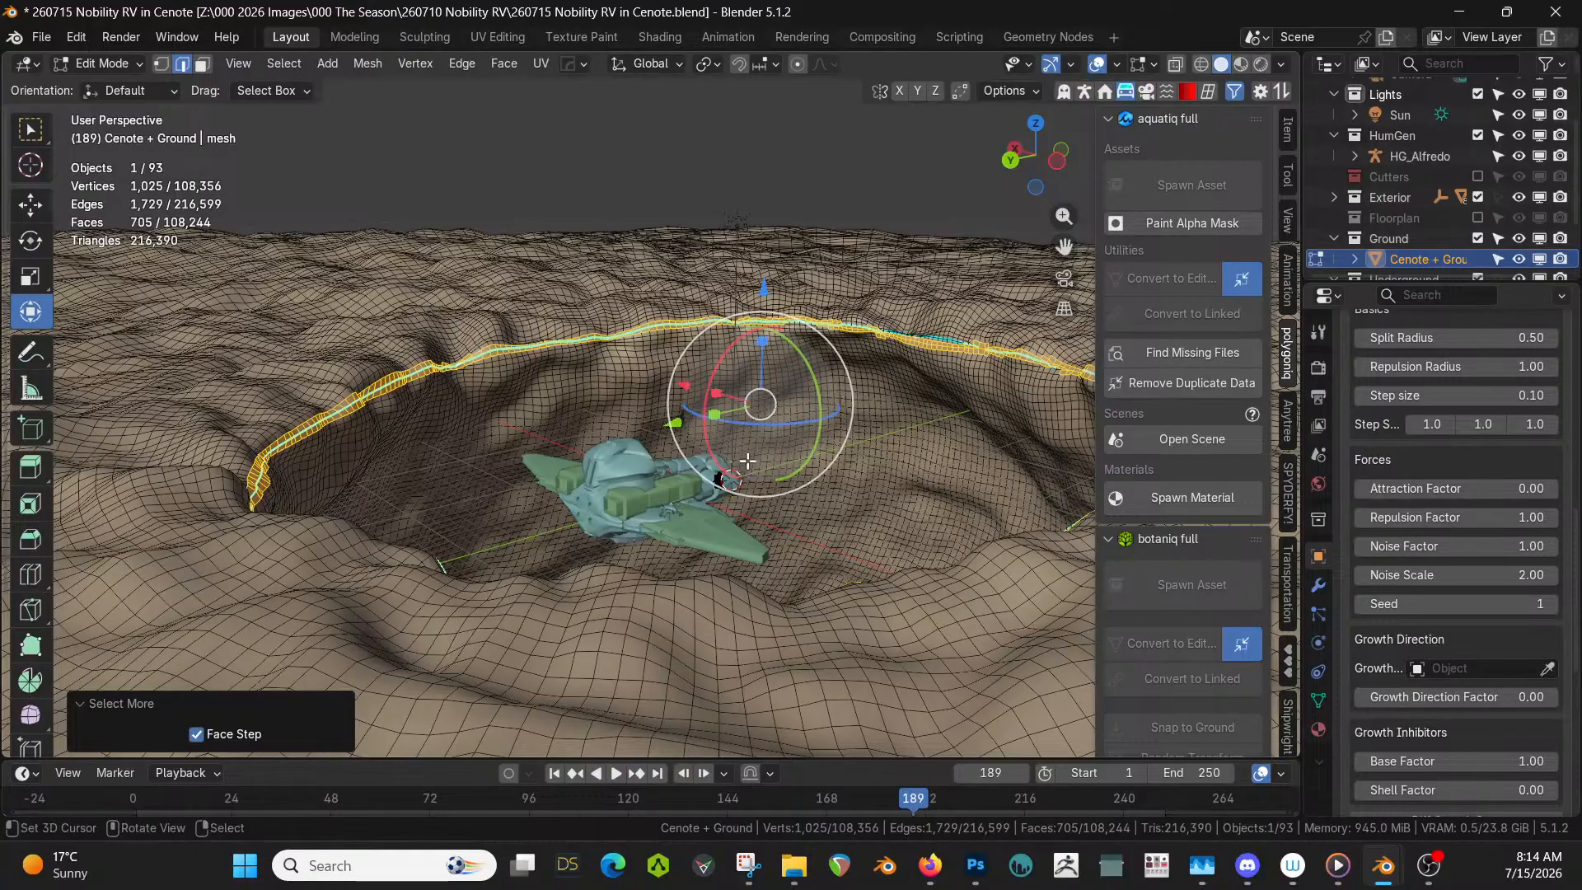
key("ctrl")
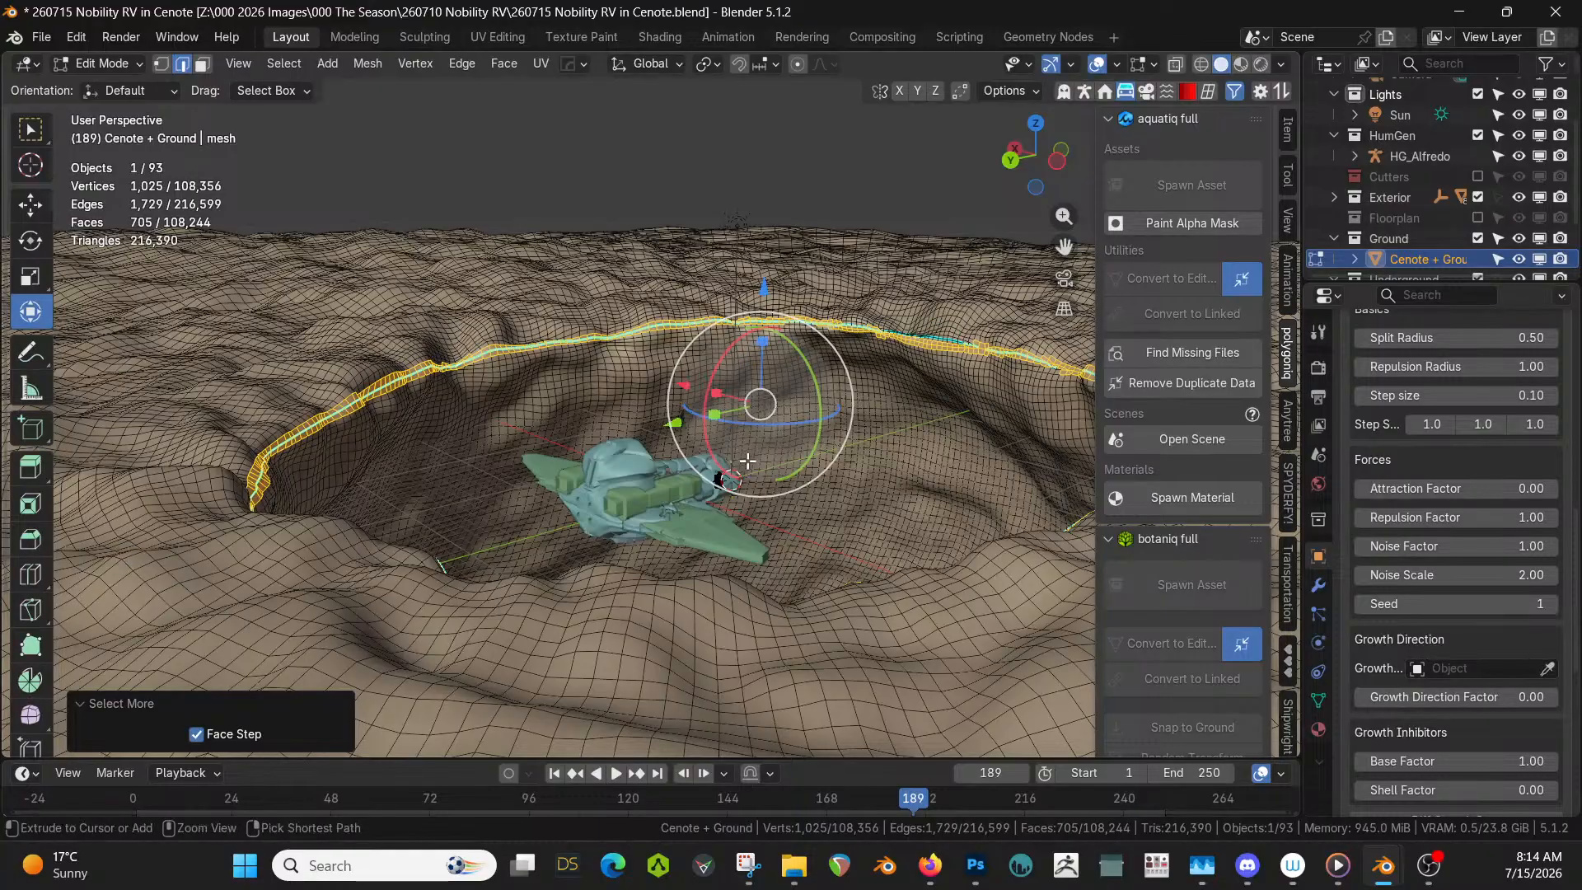
key("ctrl+KP_Add")
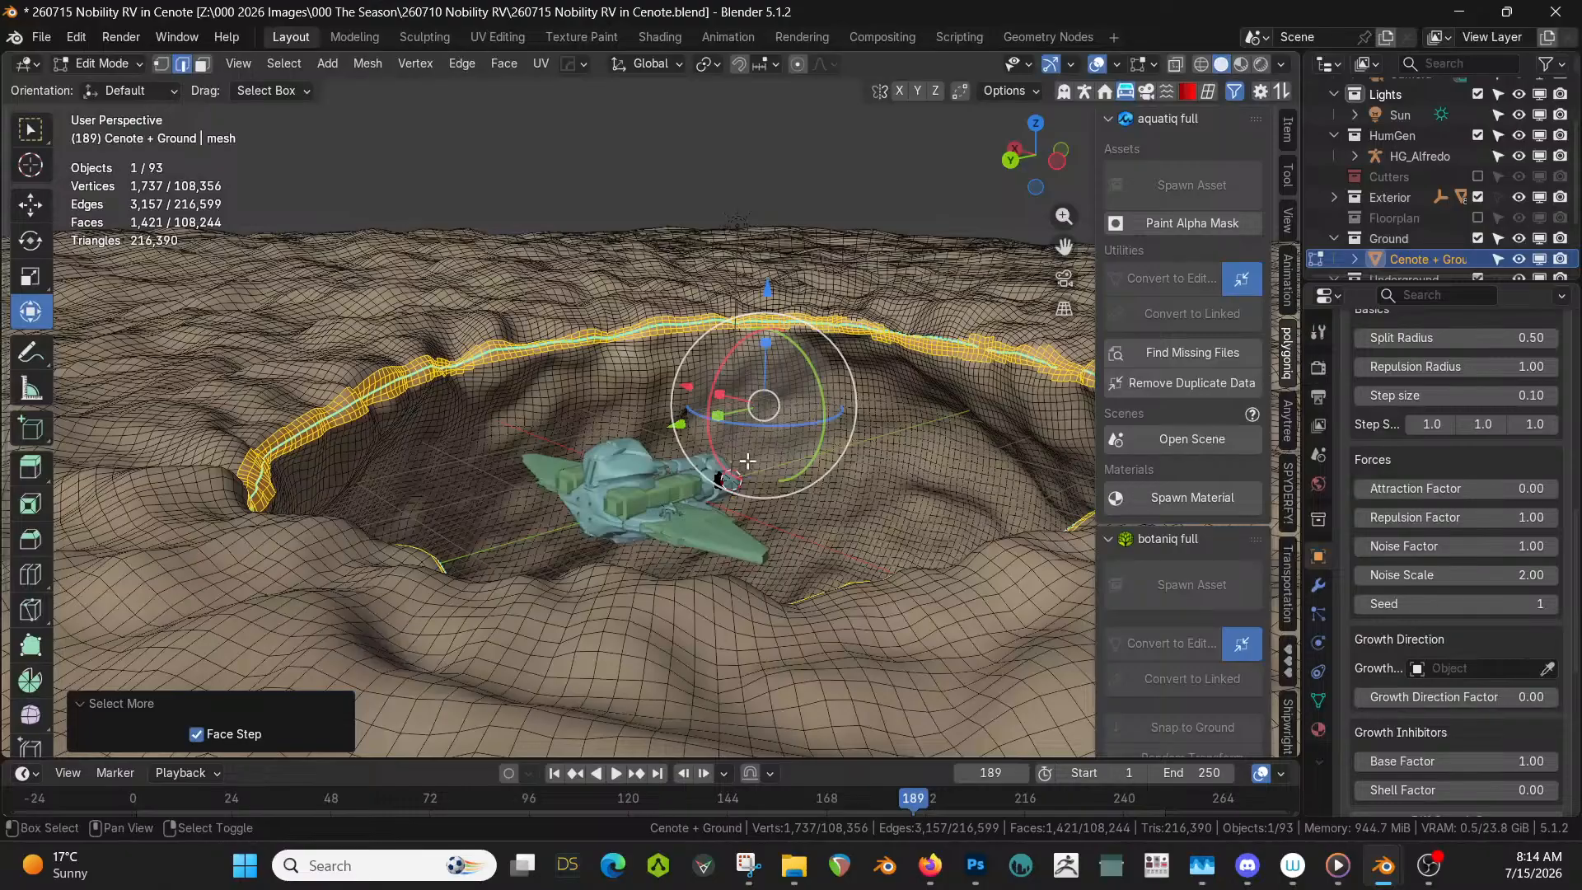
- Duplicate the selected rim band in place, separate it into its own object and return to Object Mode
key("shift+d")
key("Escape")
key("p")
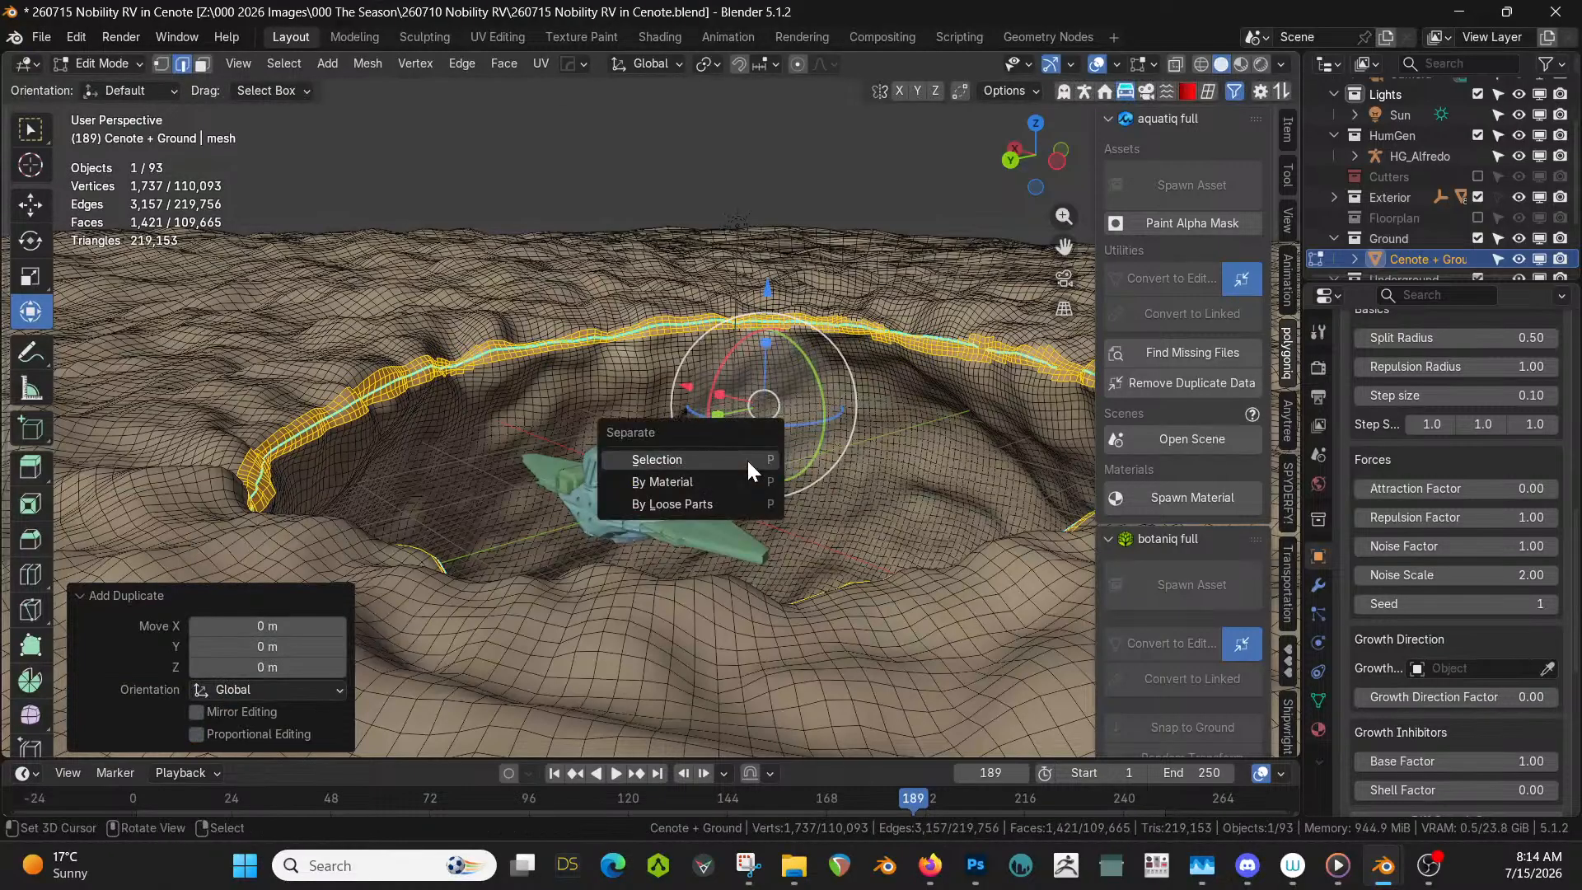
left_click(746, 459)
key("Tab")
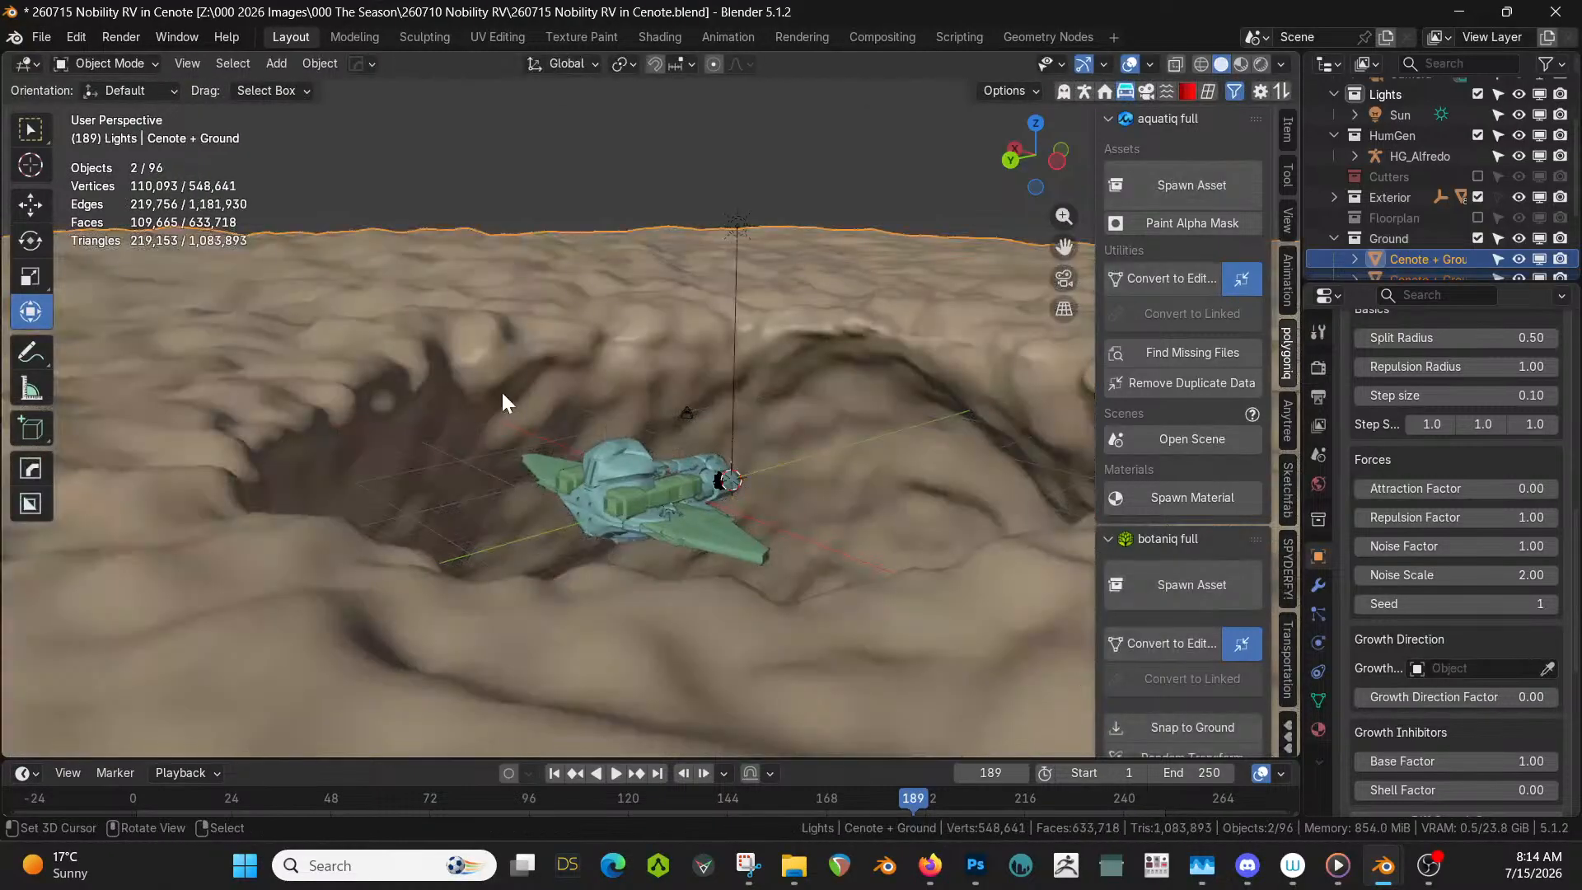
- Isolate the separated rim band in local view and look at it from above
left_click(496, 348)
key("KP_Divide")
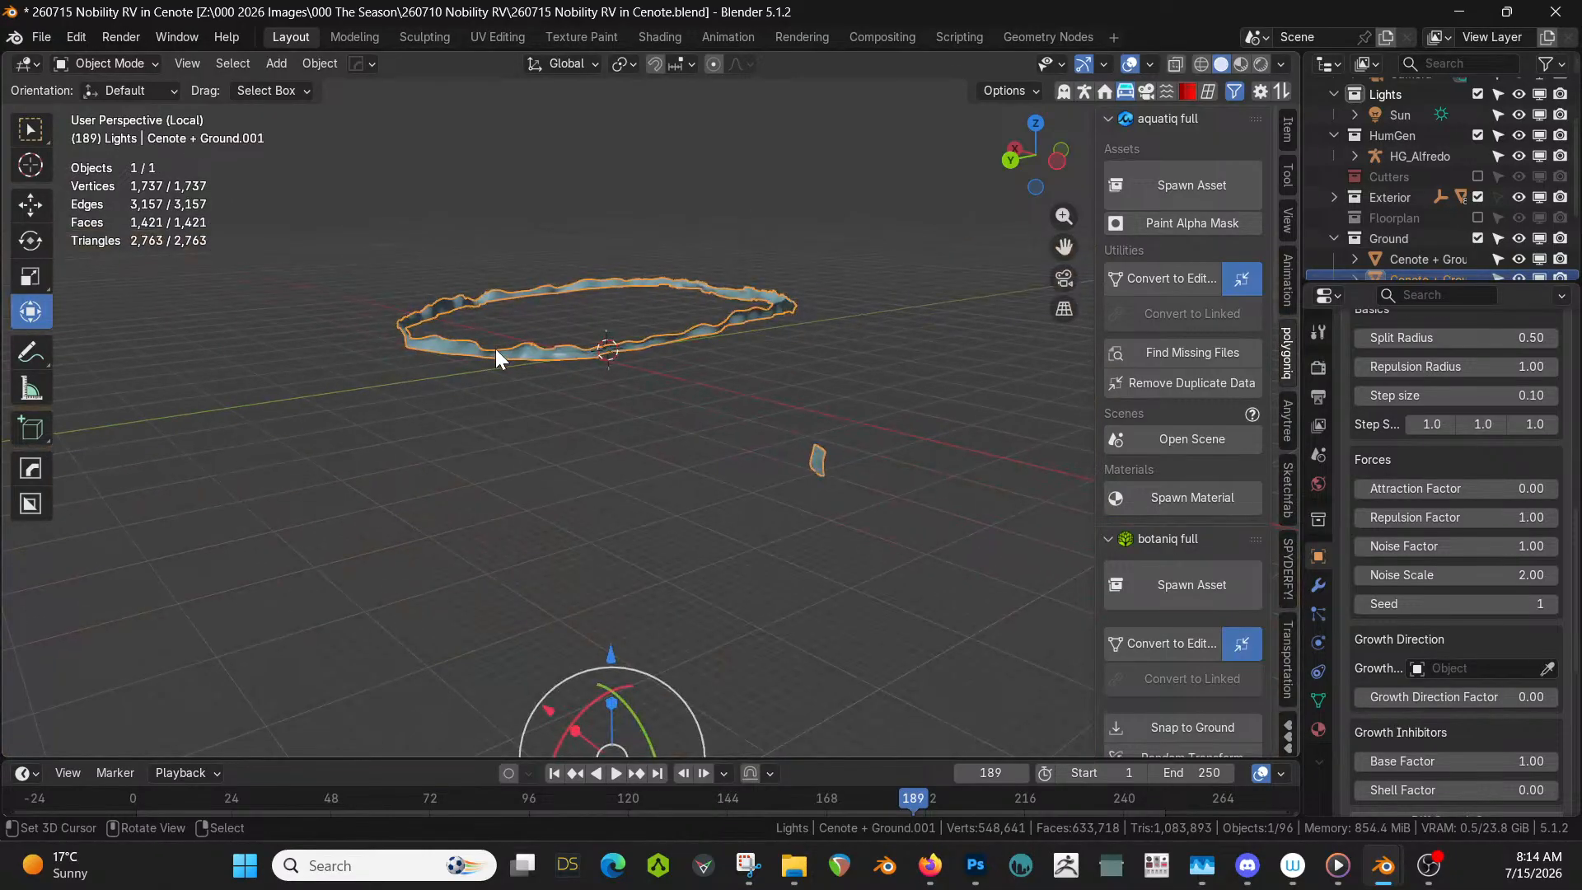
middle_click_drag(496, 349, 680, 341)
- Delete the small stray patch of linked geometry inside the rim ring and return to Object Mode
key("Tab")
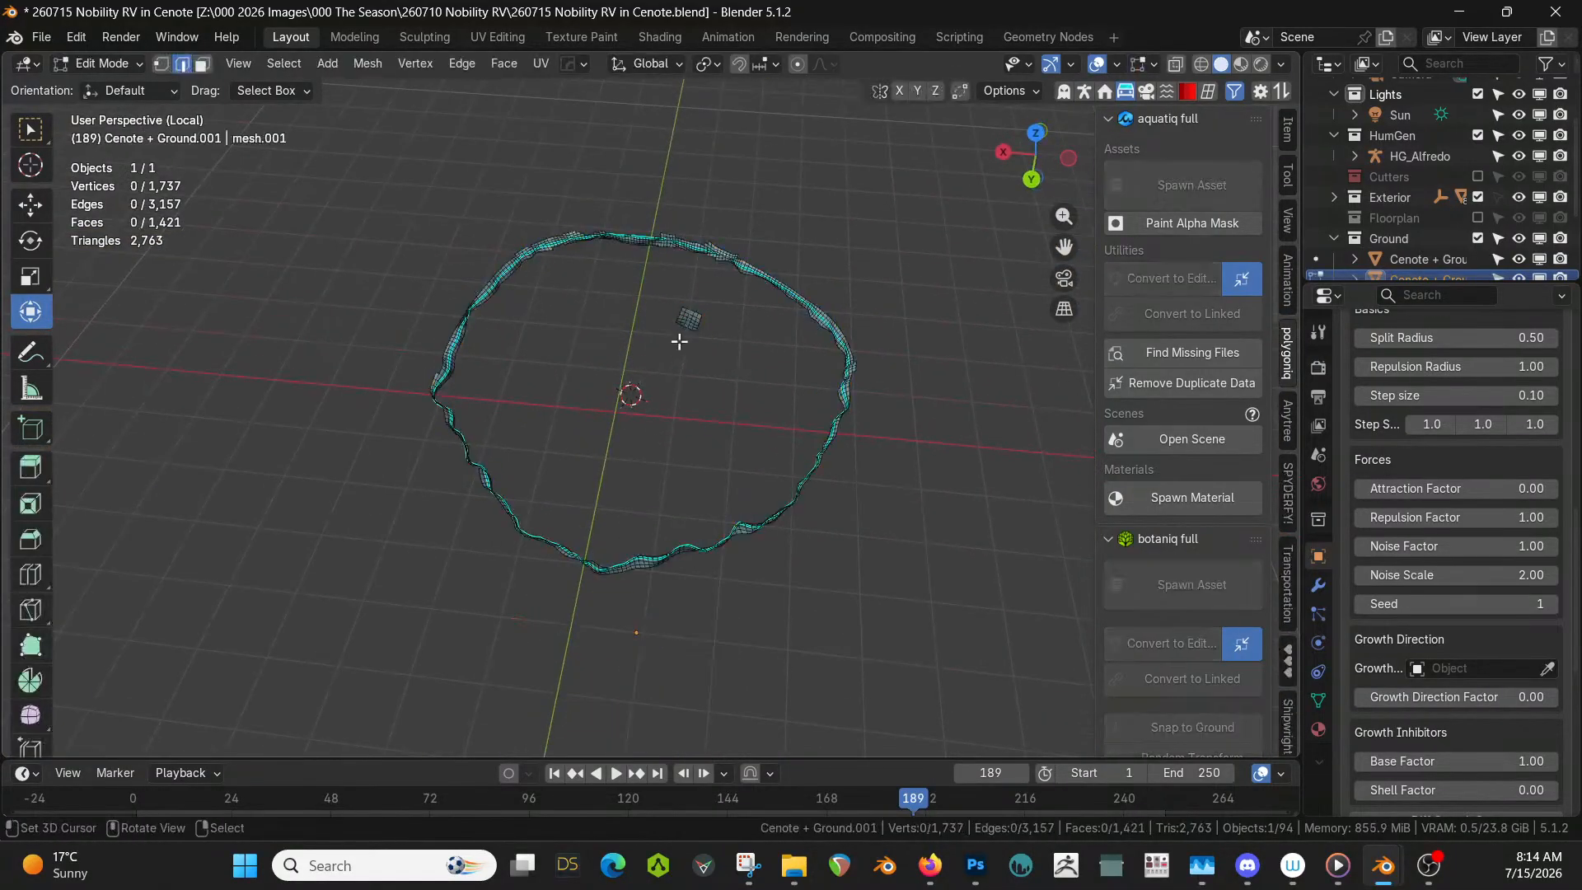
key("l")
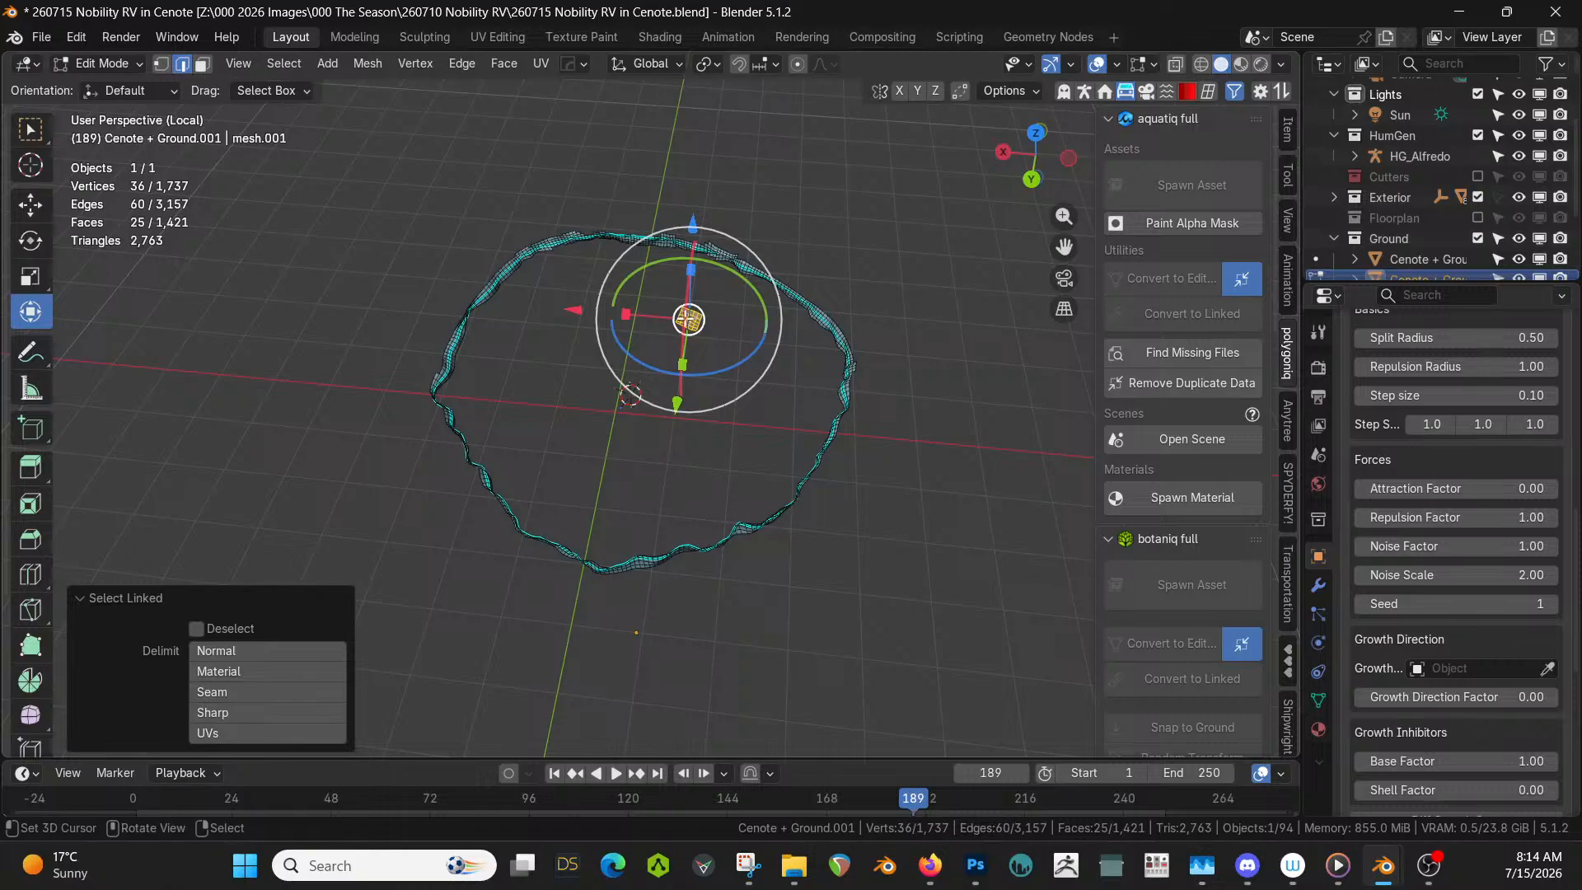
key("x")
left_click(643, 281)
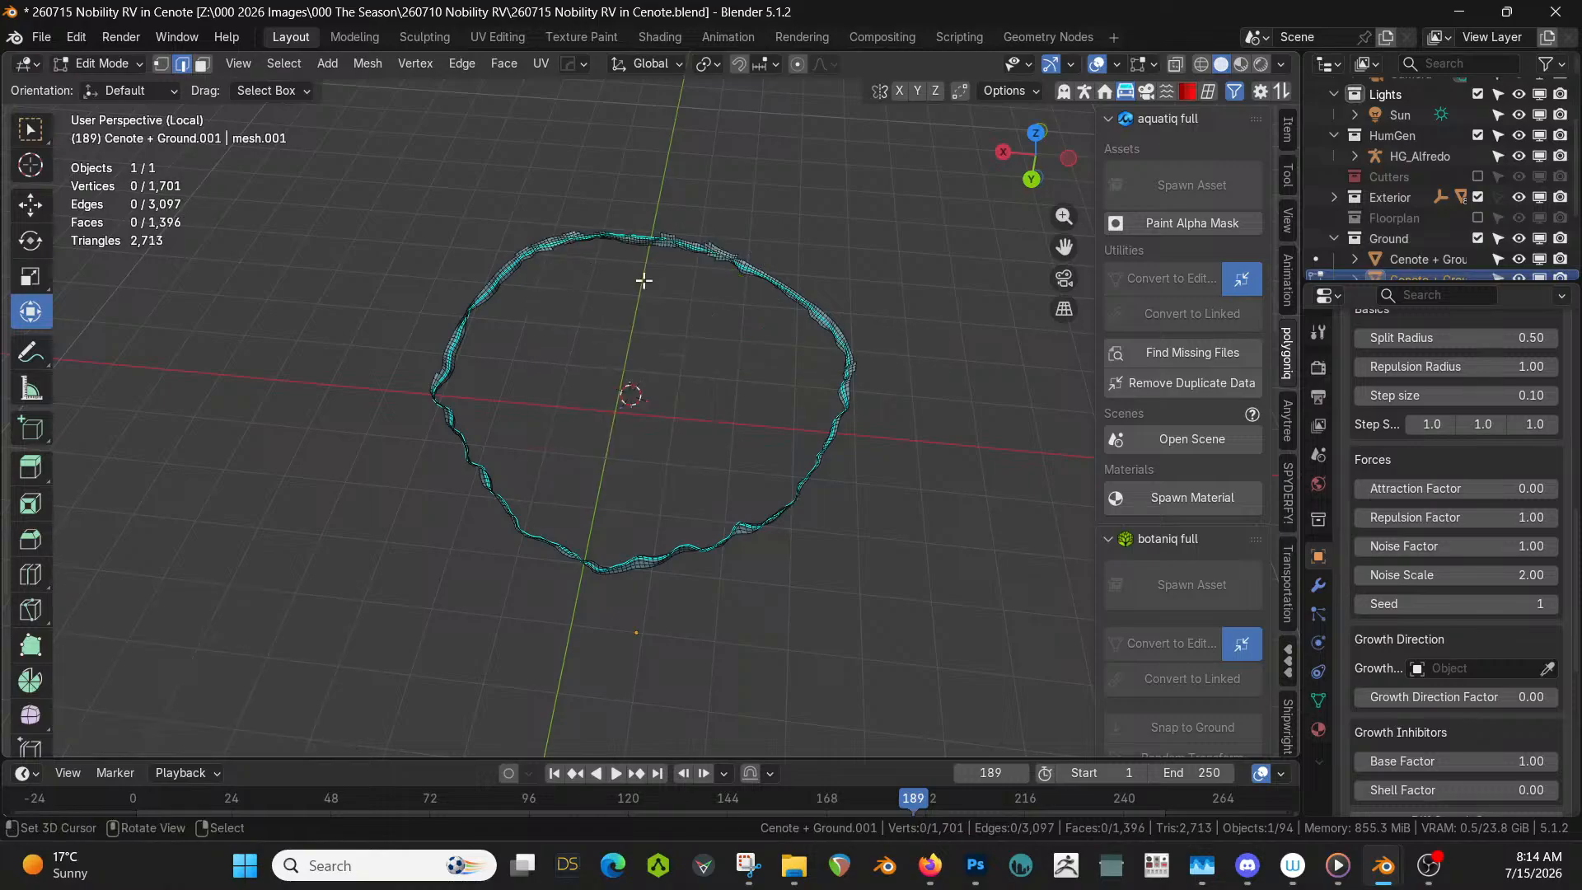
key("Tab")
- Select all the rim ring's vertices and randomly deselect some with Select Random at a ratio of 0.365
middle_click_drag(682, 332, 597, 260)
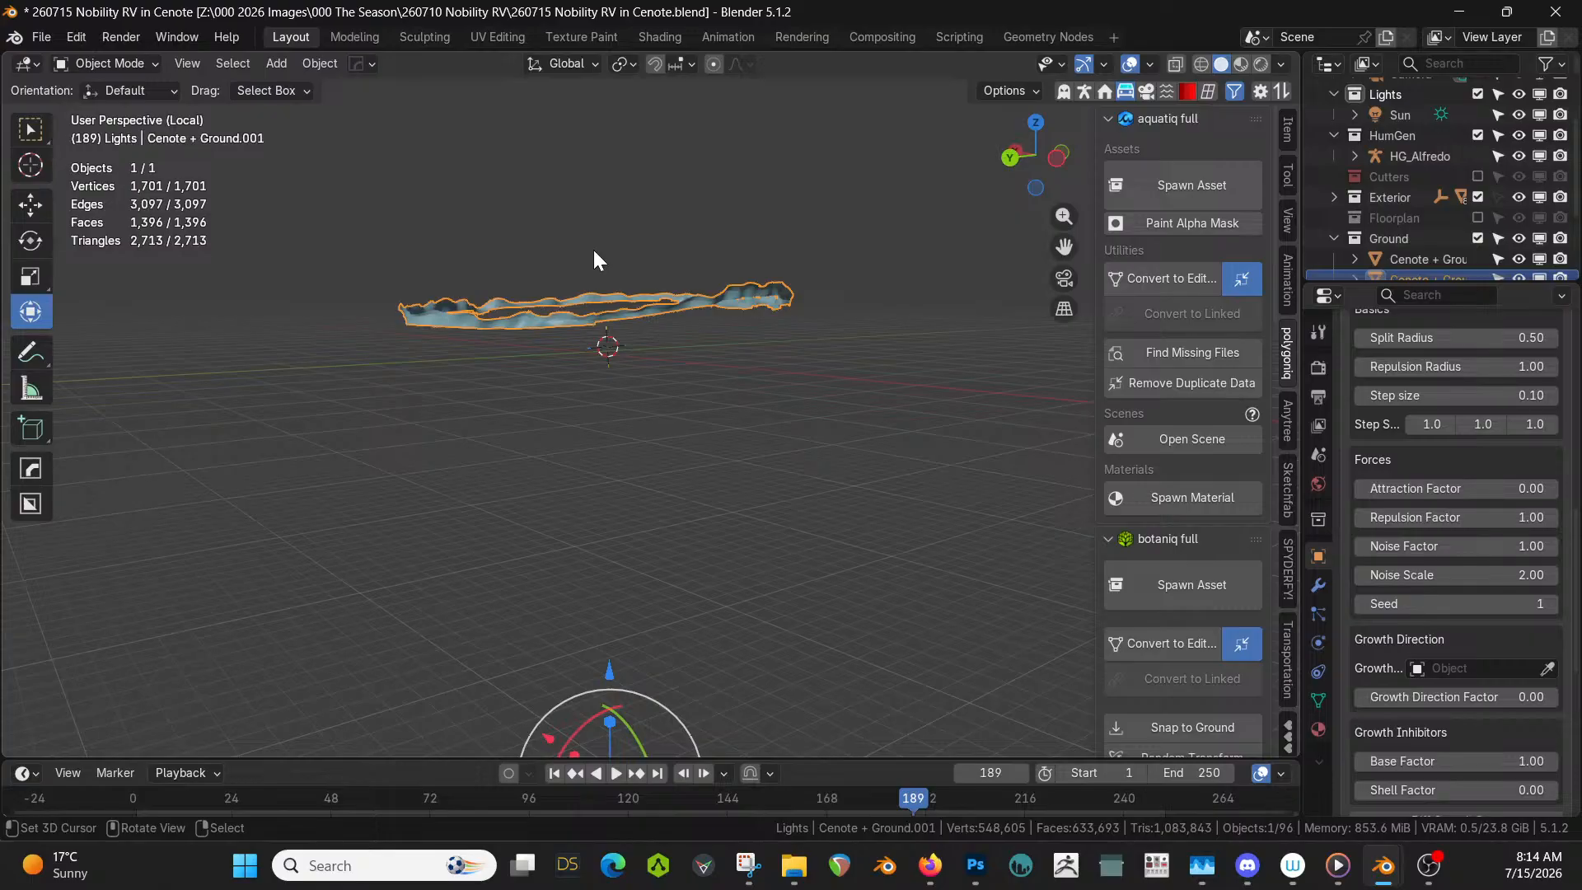
scroll(593, 250, "up", 2)
middle_click_drag(593, 249, 635, 309, "shift")
key("Tab")
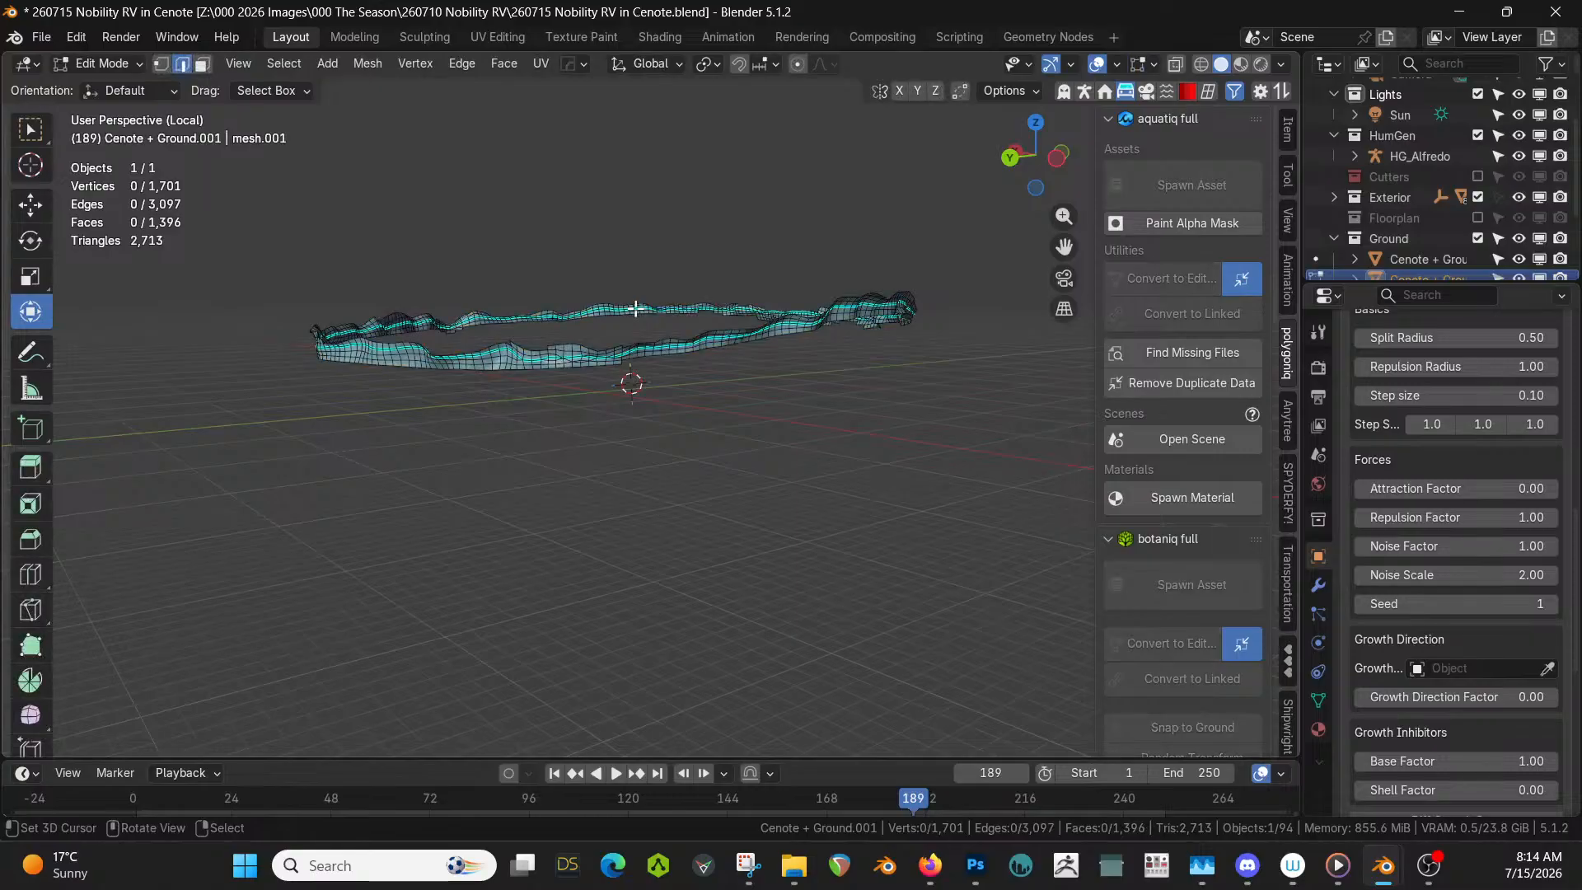
key("a")
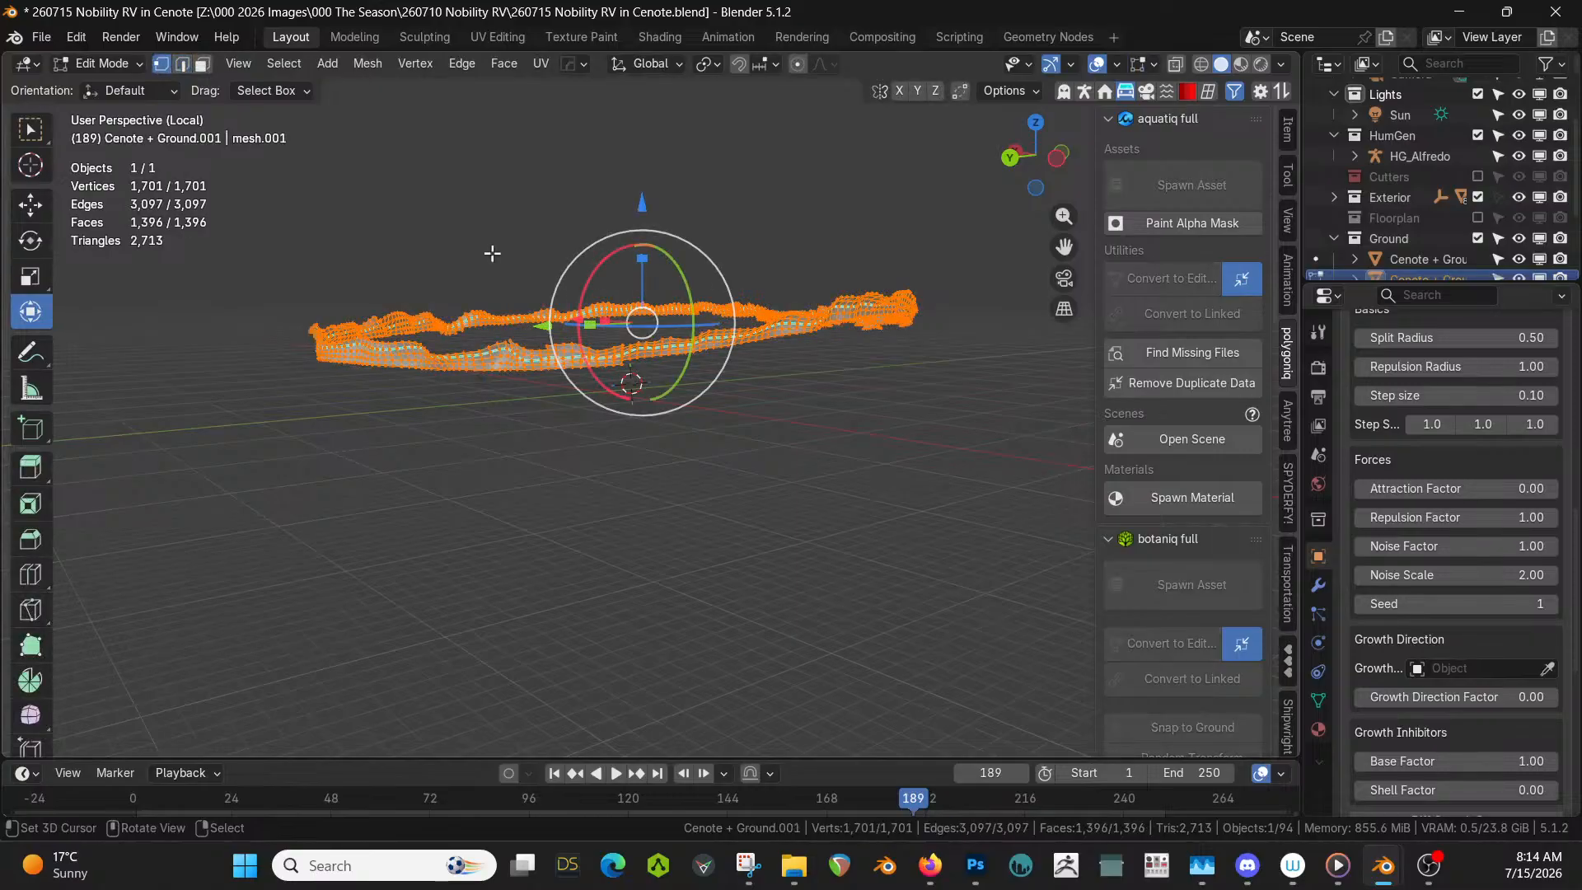
left_click(284, 63)
left_click(366, 244)
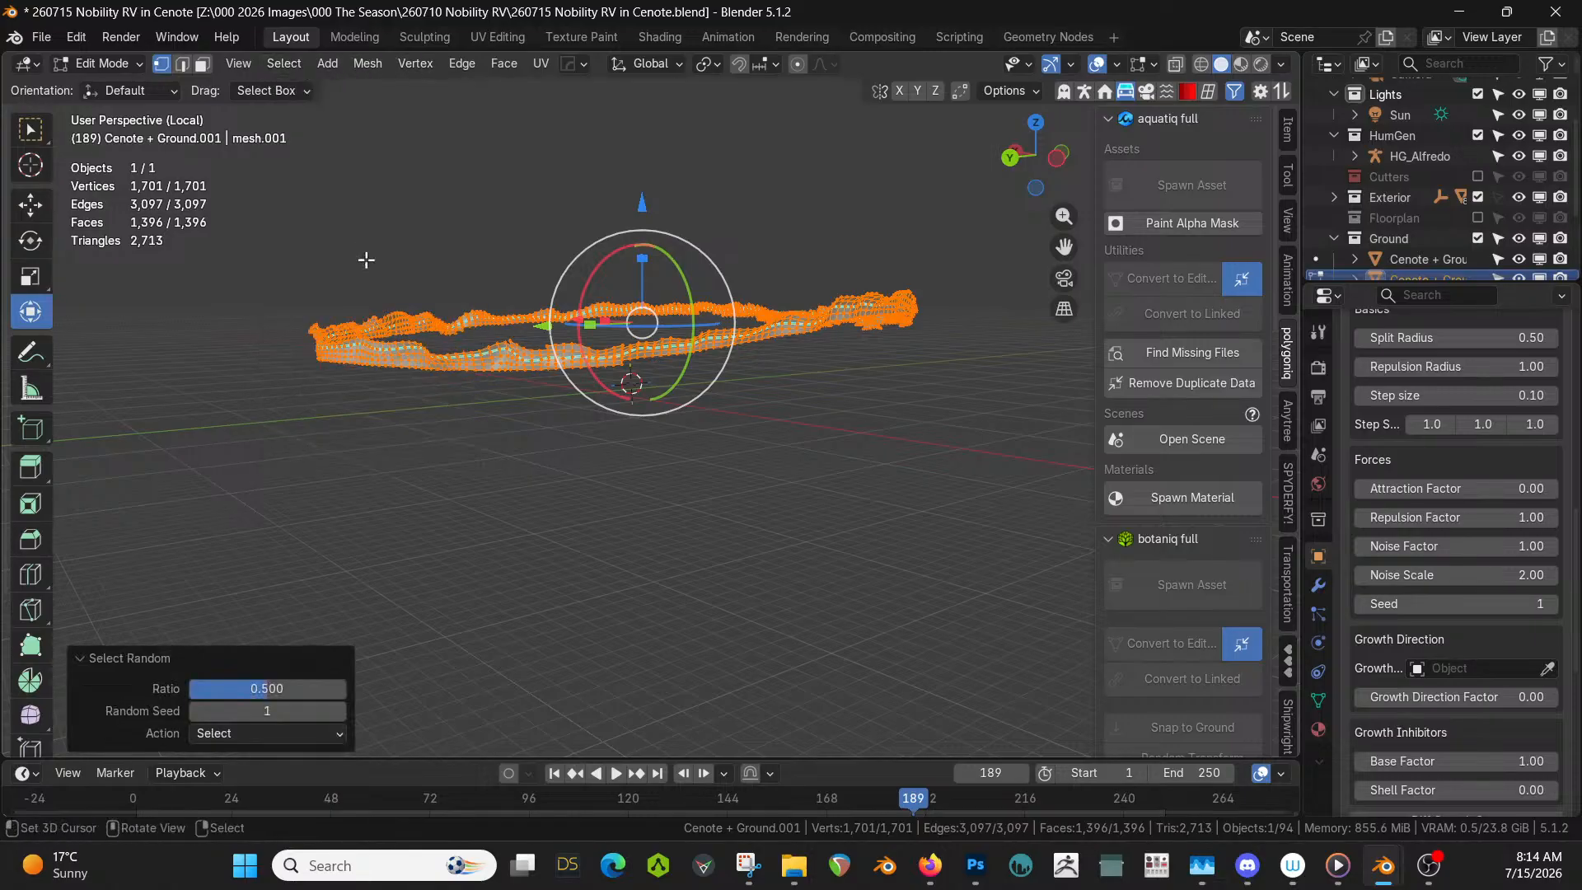
left_click(232, 733)
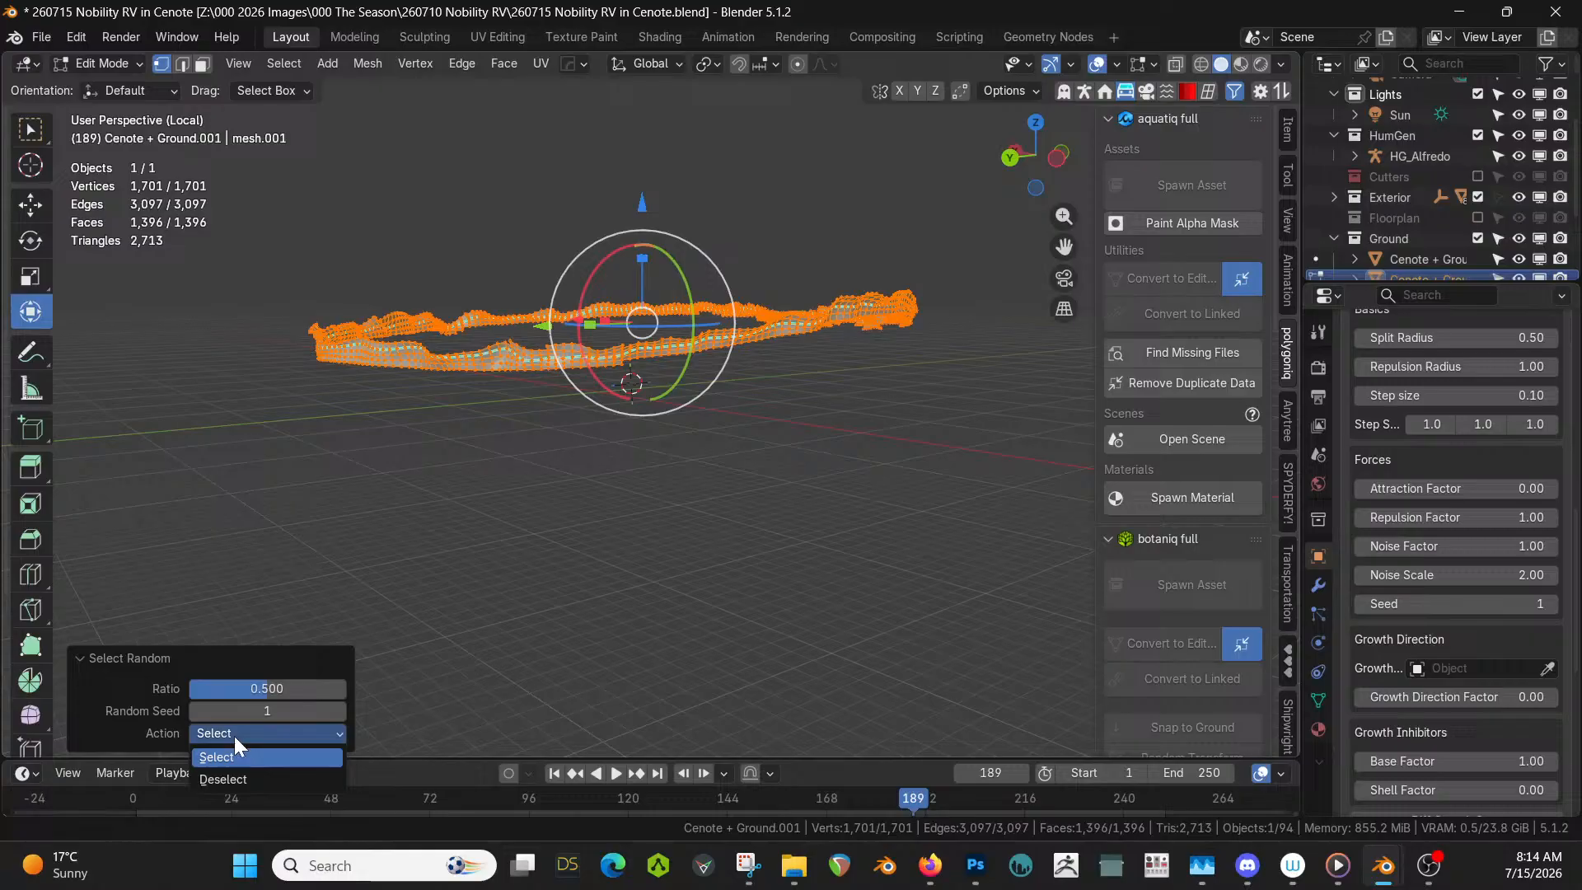
left_click(246, 778)
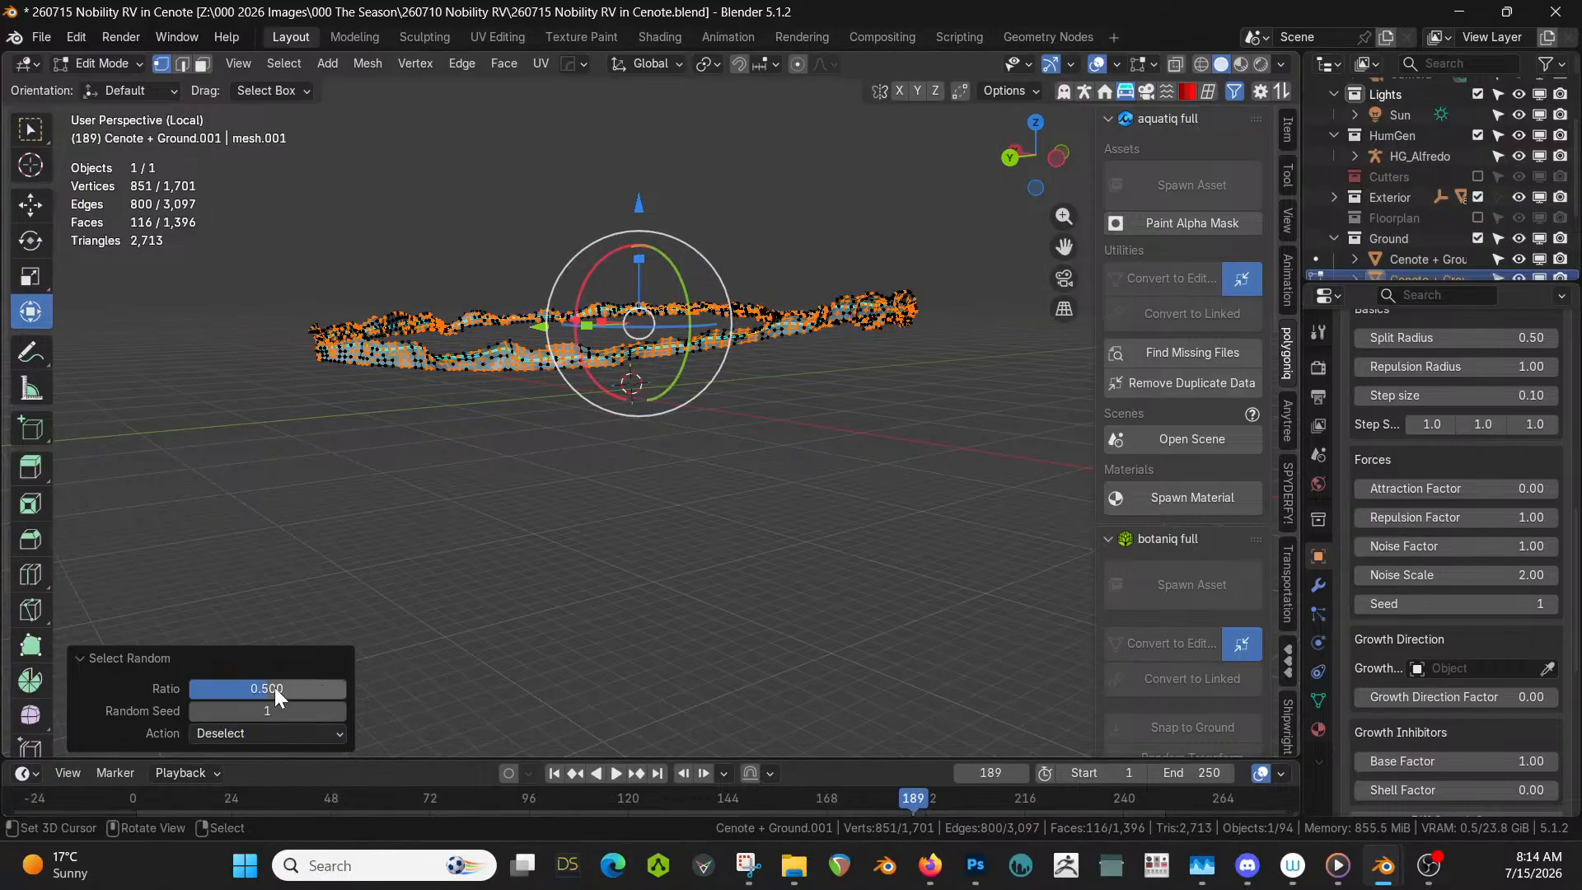
left_click_drag(275, 688, 253, 688)
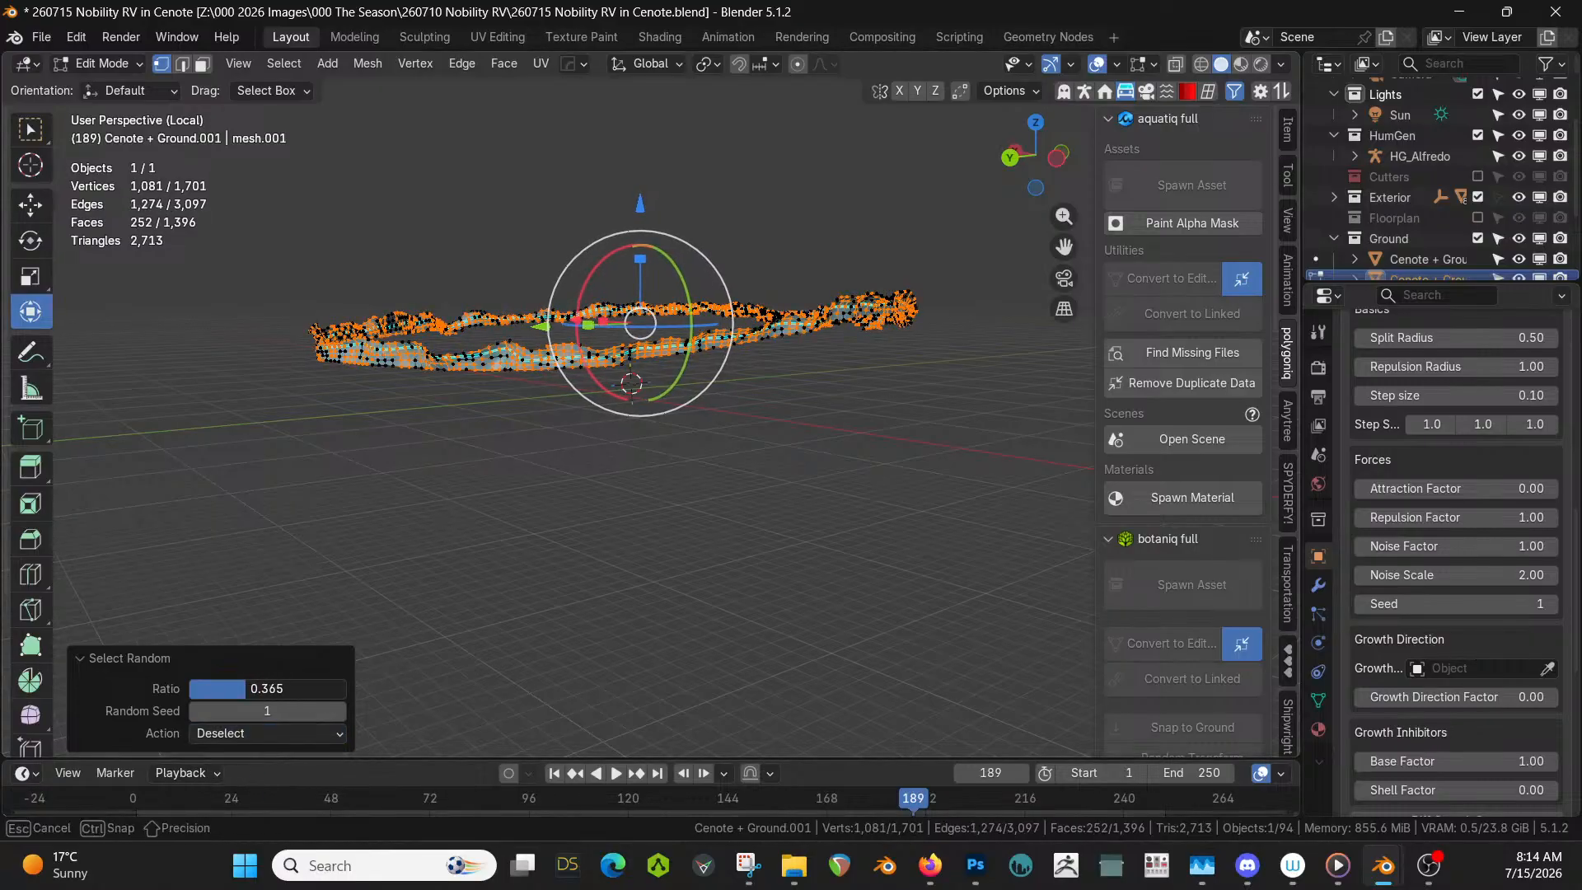
- Invert the random selection and delete those vertices to thin out the rim ring
middle_click_drag(923, 387, 918, 534)
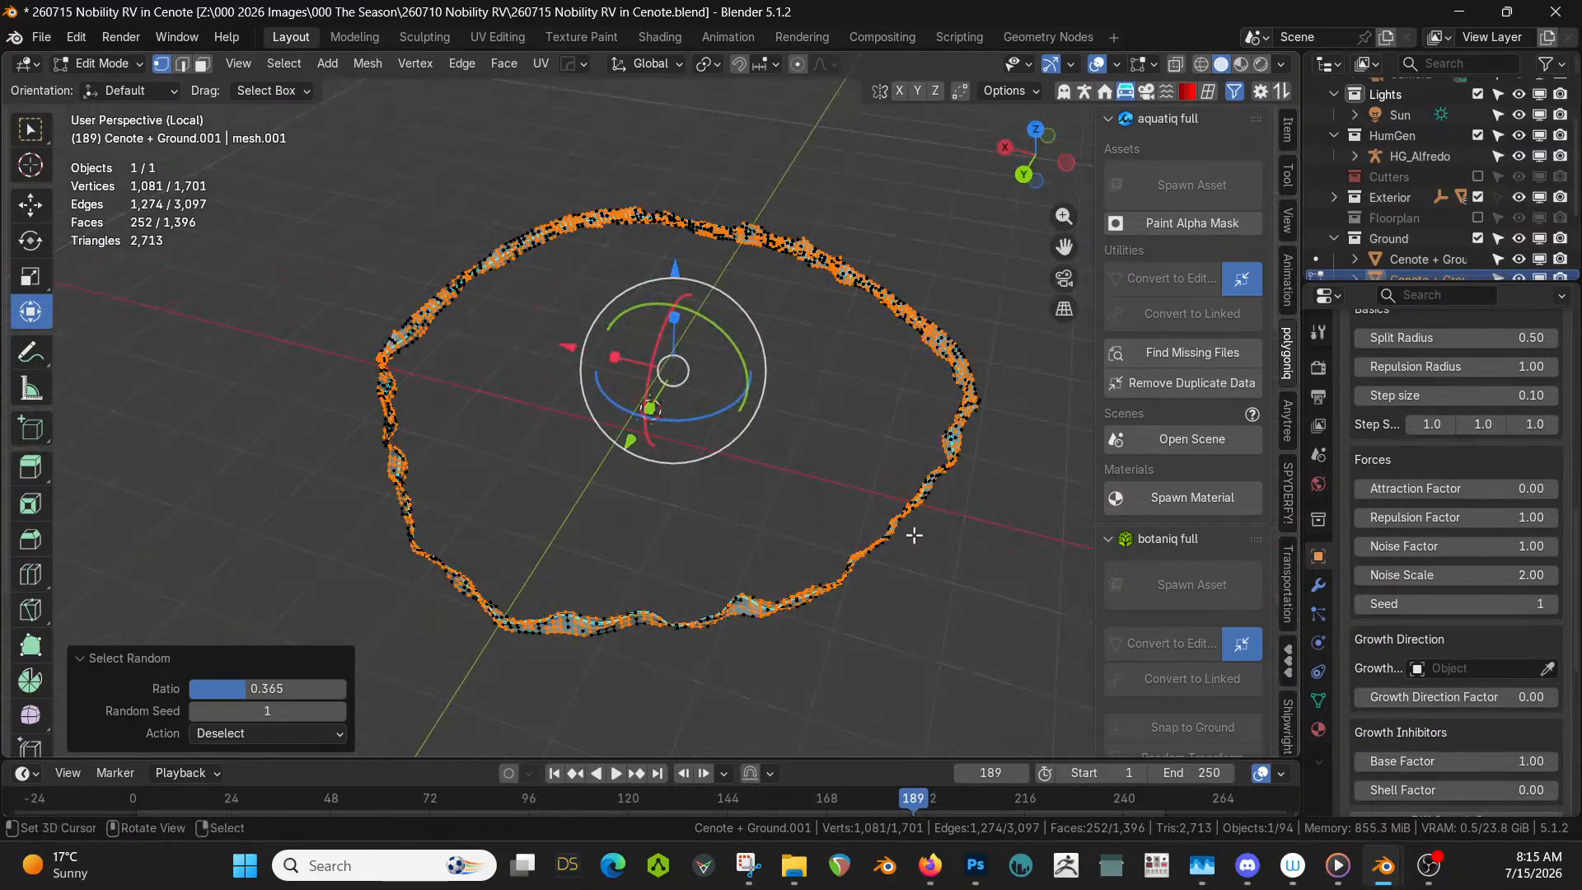
key("ctrl+i")
key("x")
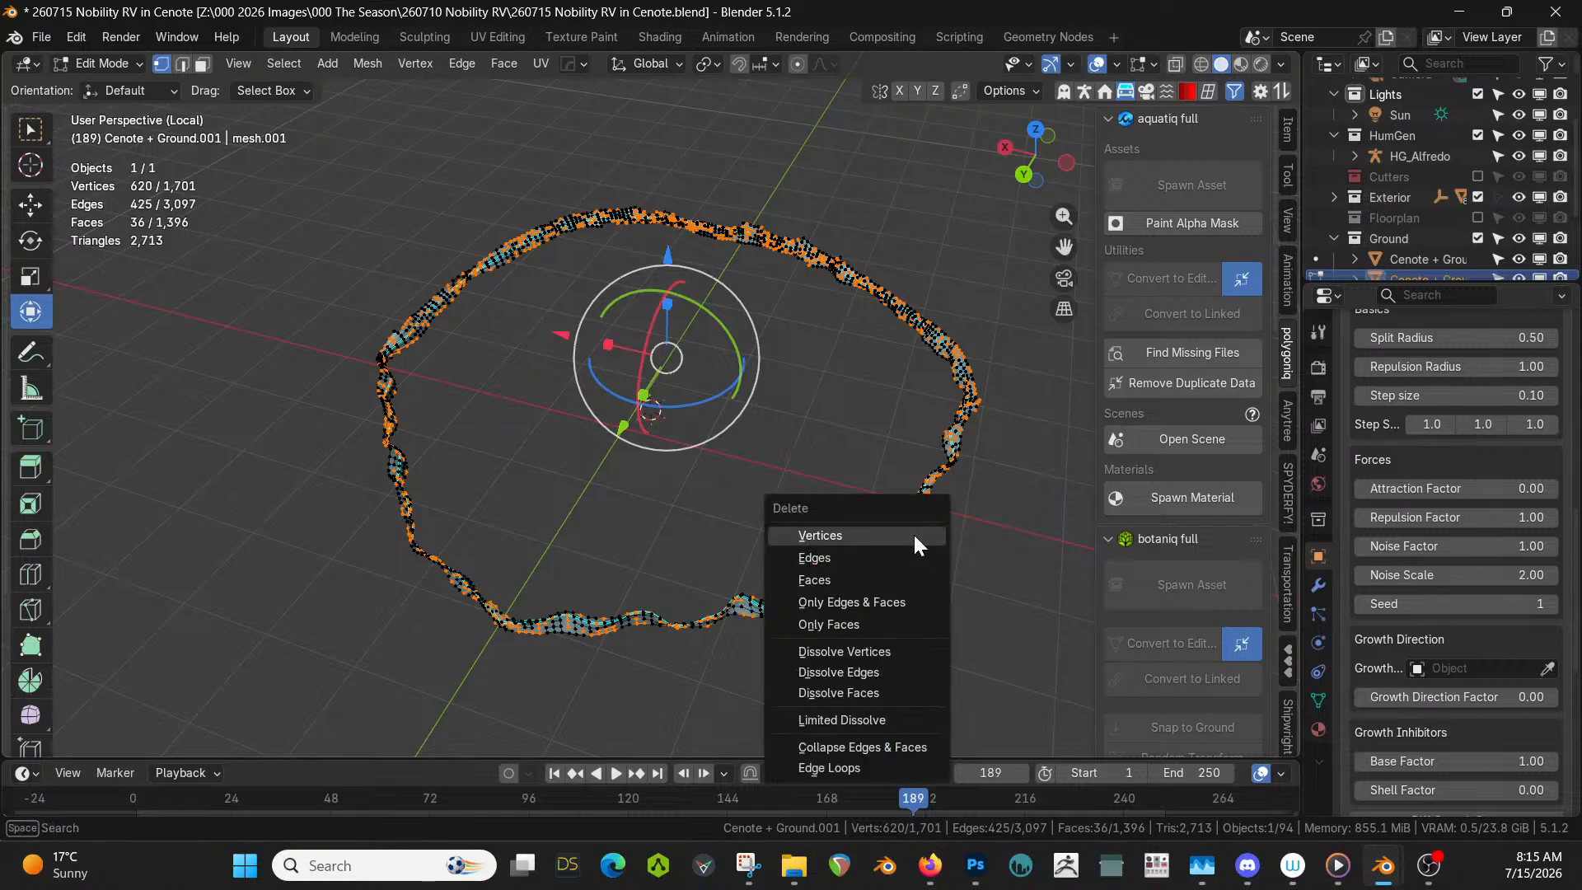
left_click(913, 535)
- Select the whole thinned rim ring and snap the 3D cursor to its centre in top view
key("a")
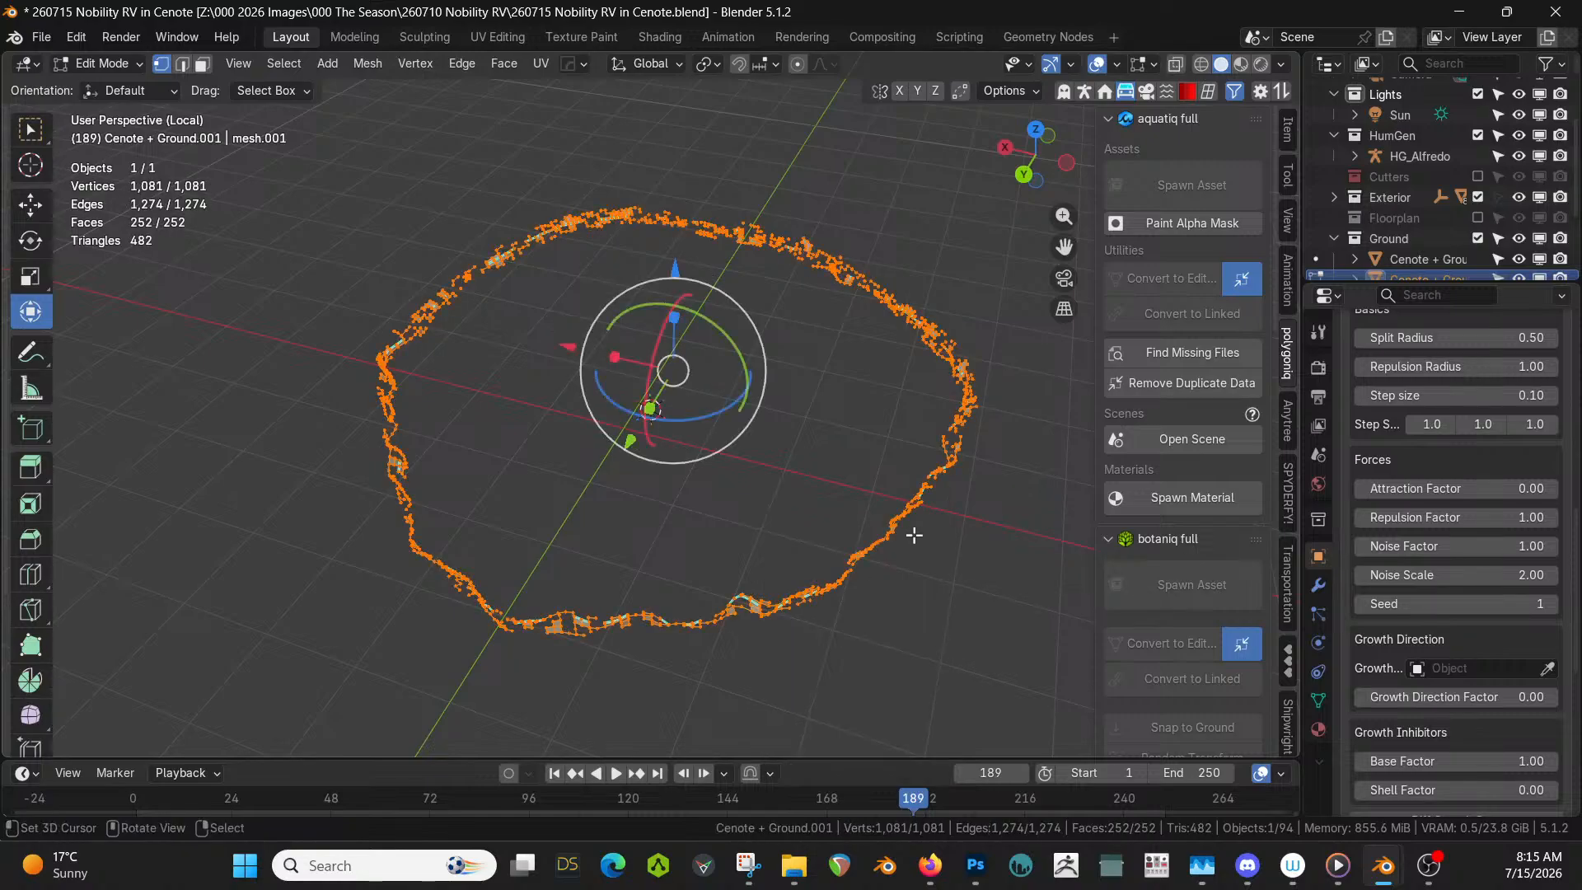
key("KP_7")
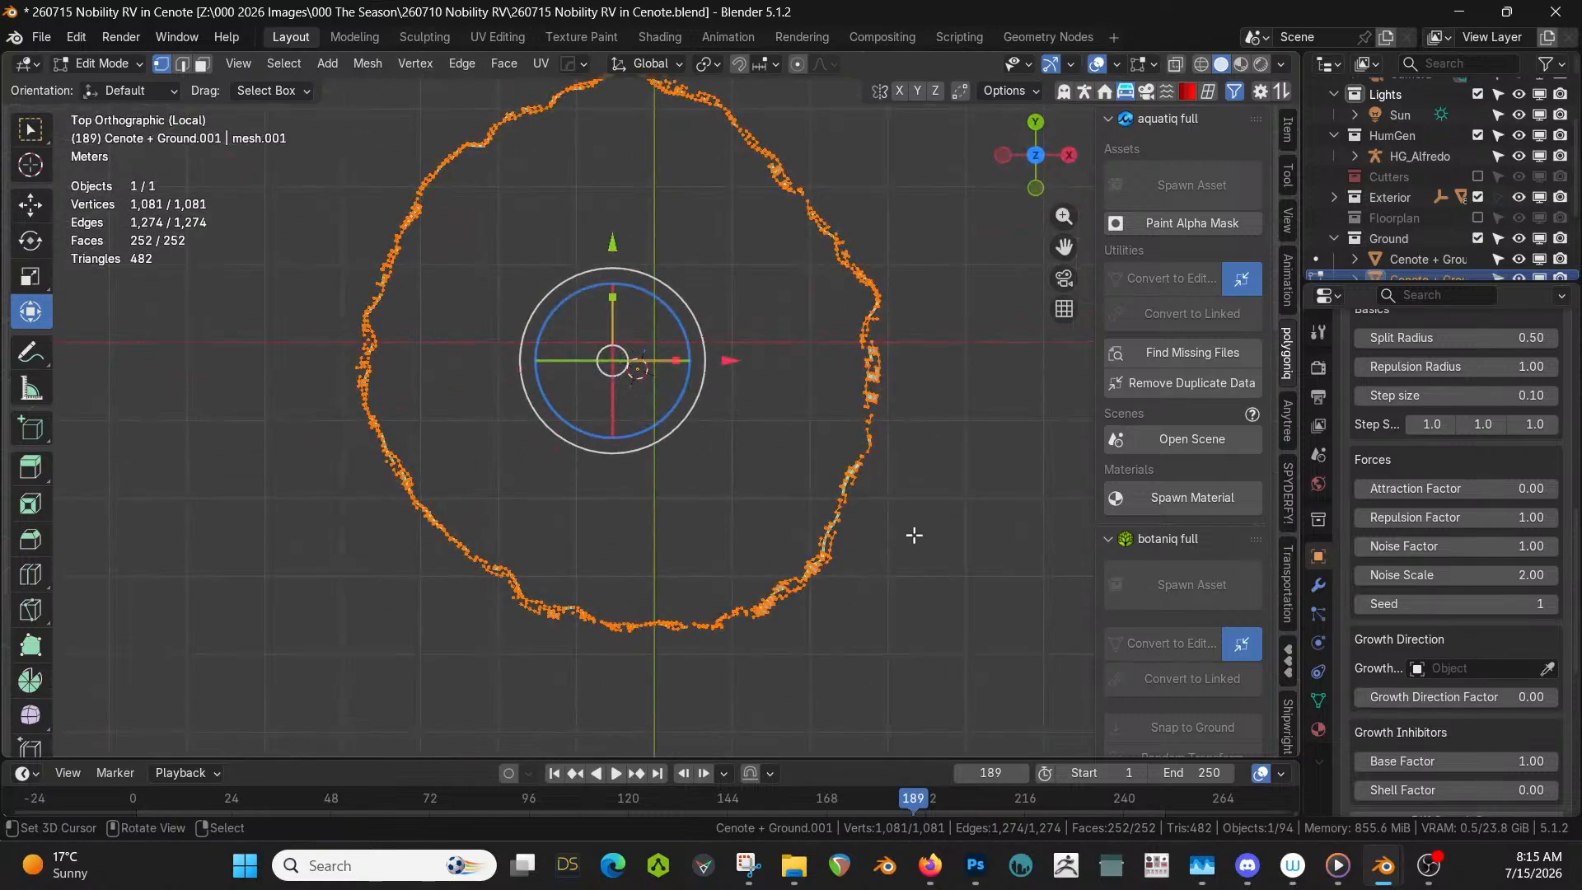
key("shift+s")
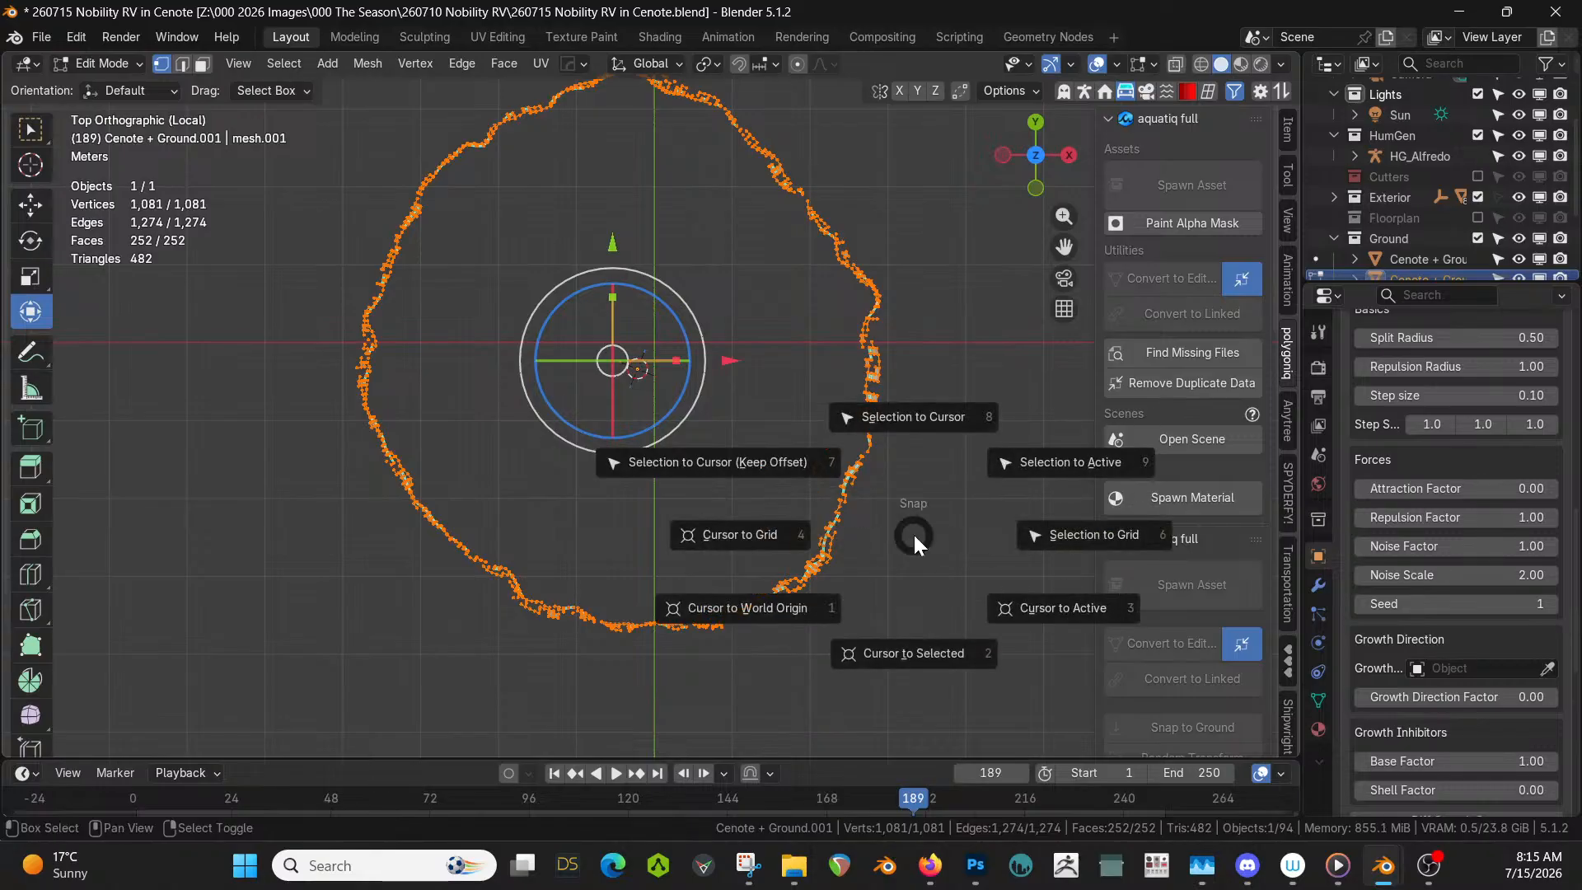
key("KP_2")
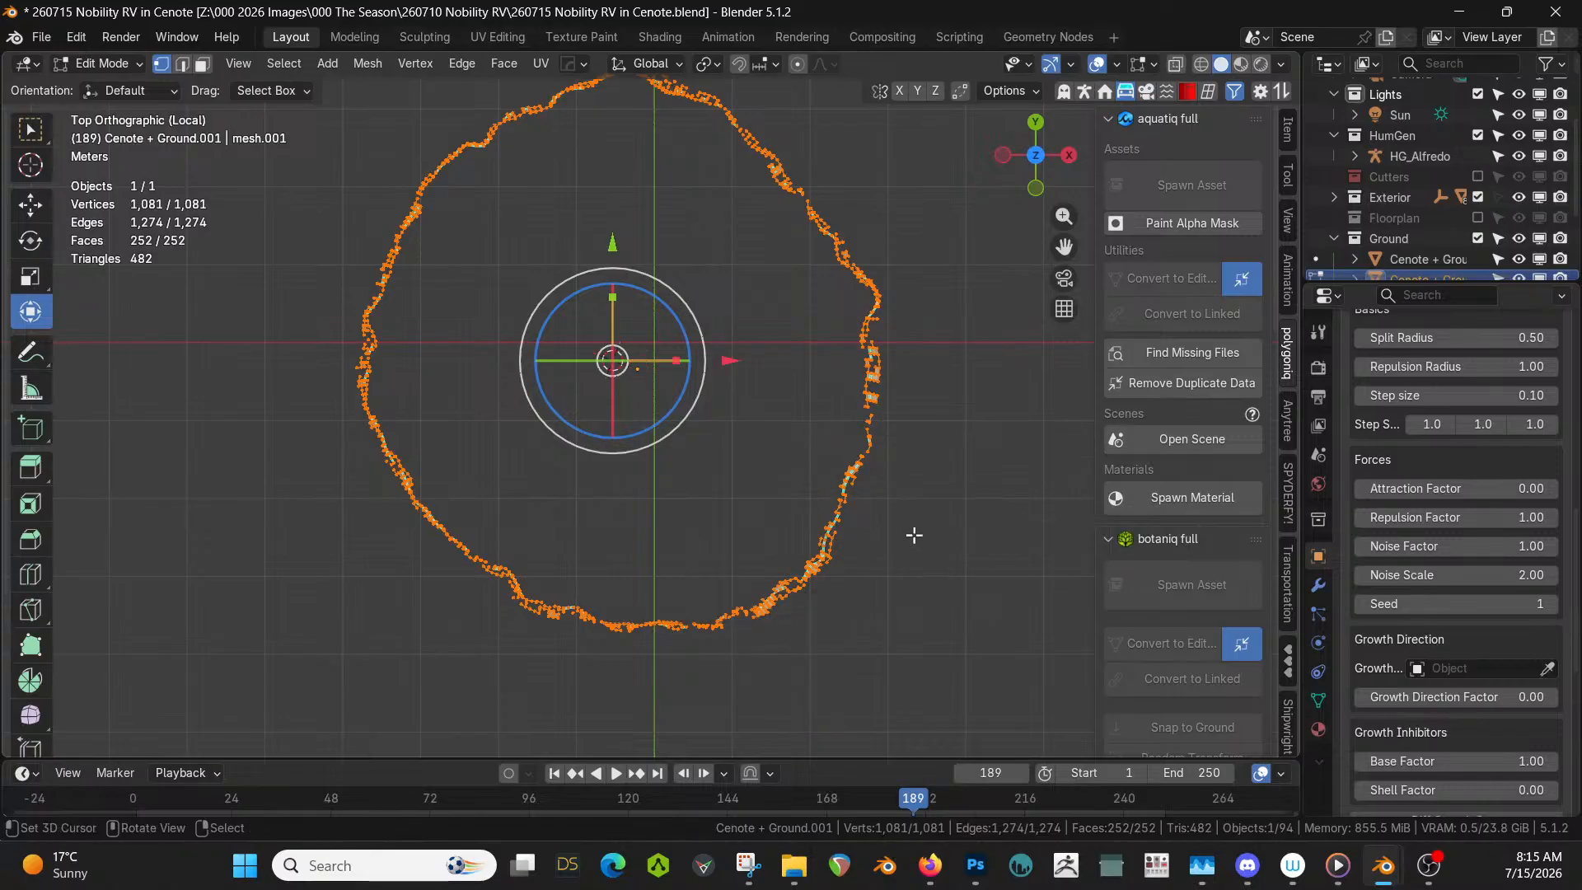
- Extrude the rim ring in place and scale the extrusion inward to form radial spokes around a small central opening
key("e")
right_click(914, 535)
key("s")
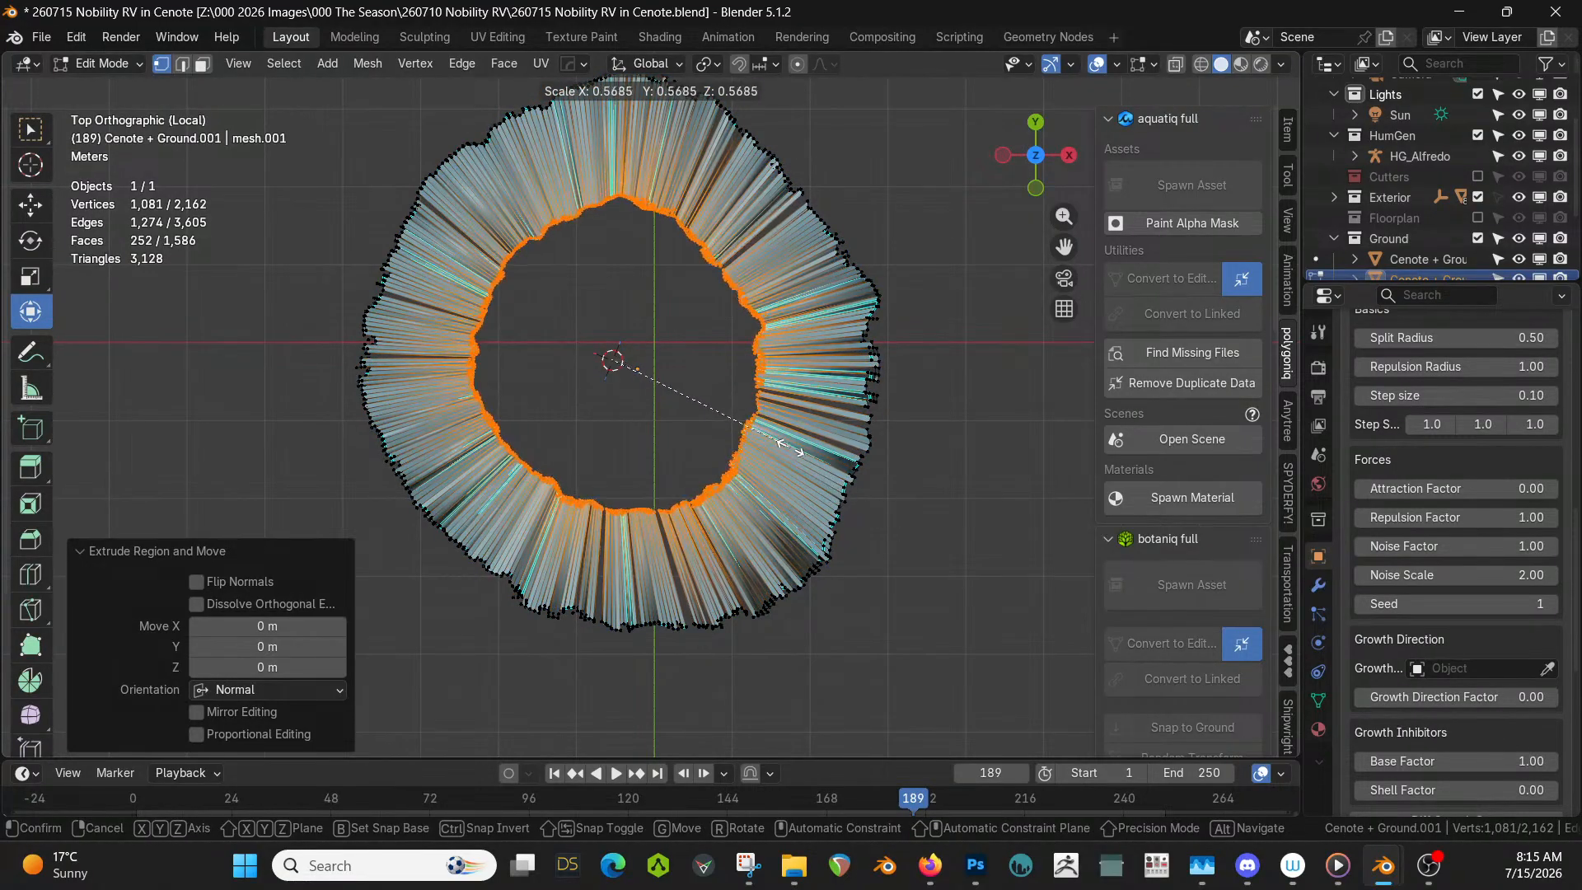
left_click(697, 339)
- Select the whole radial mesh and delete only its faces, keeping the edges and vertices
middle_click_drag(697, 339, 796, 250)
key("a")
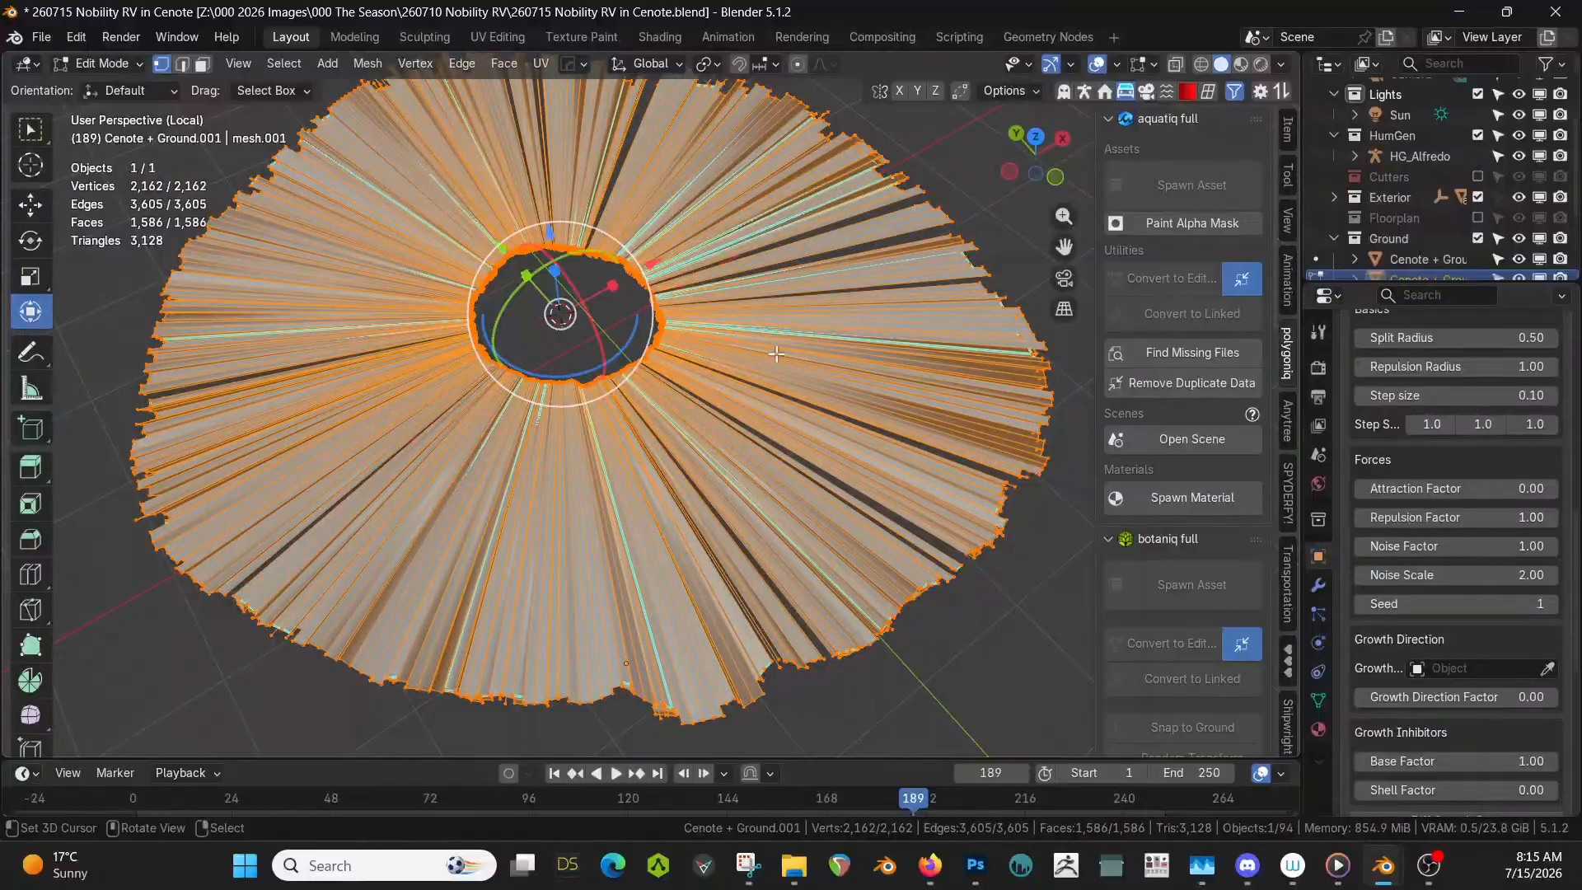
key("q")
key("x")
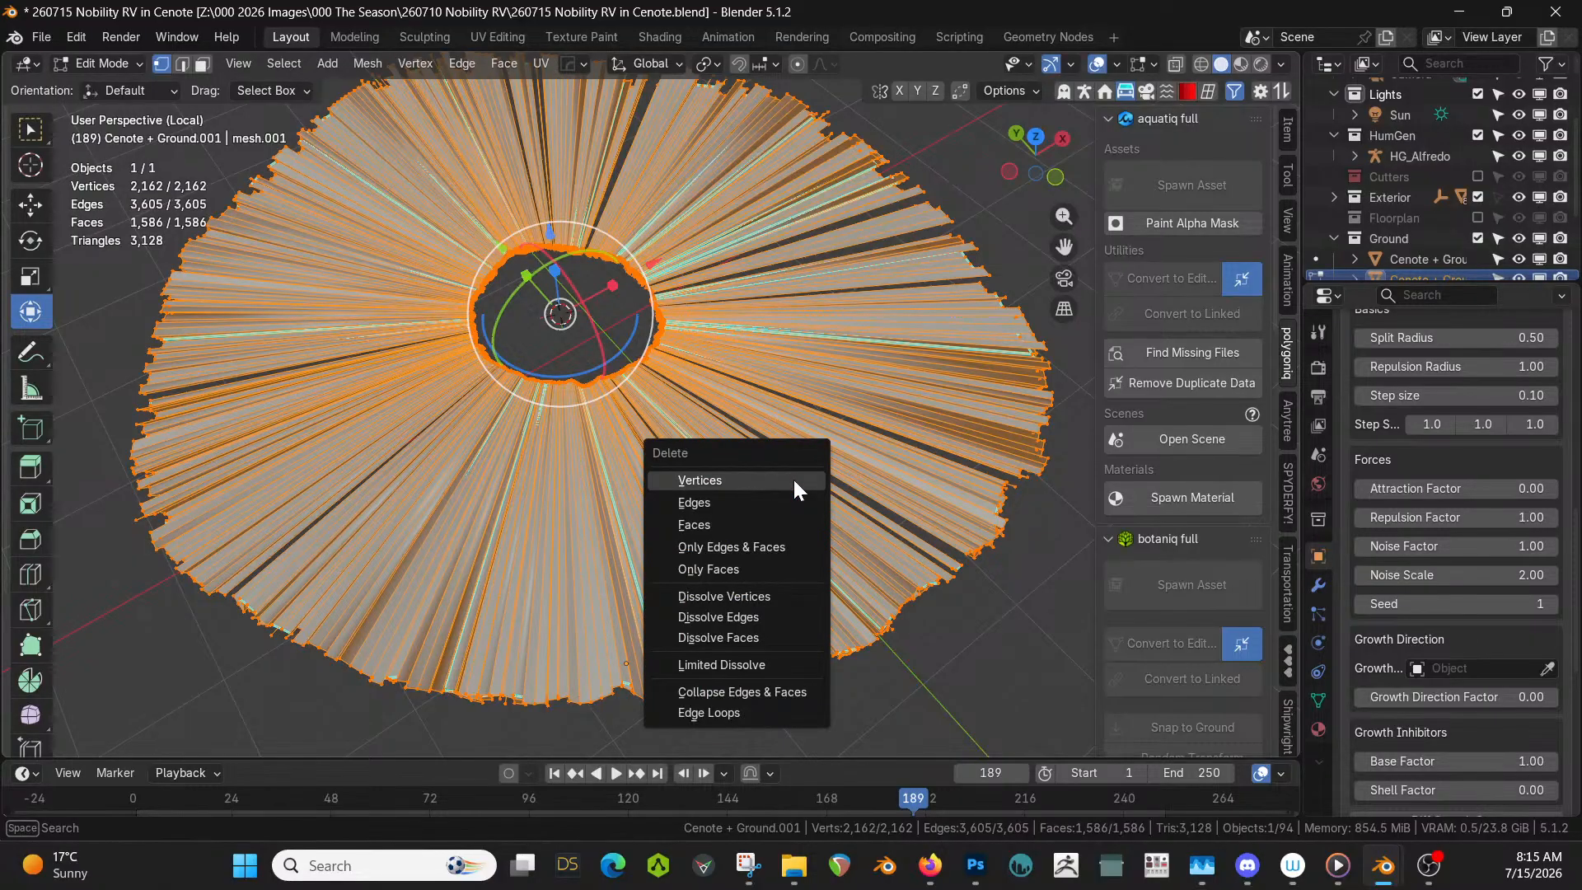
left_click(755, 569)
- Select one radial edge in edge mode and add edges of similar length with a threshold of 0.5067
middle_click_drag(753, 568, 832, 491)
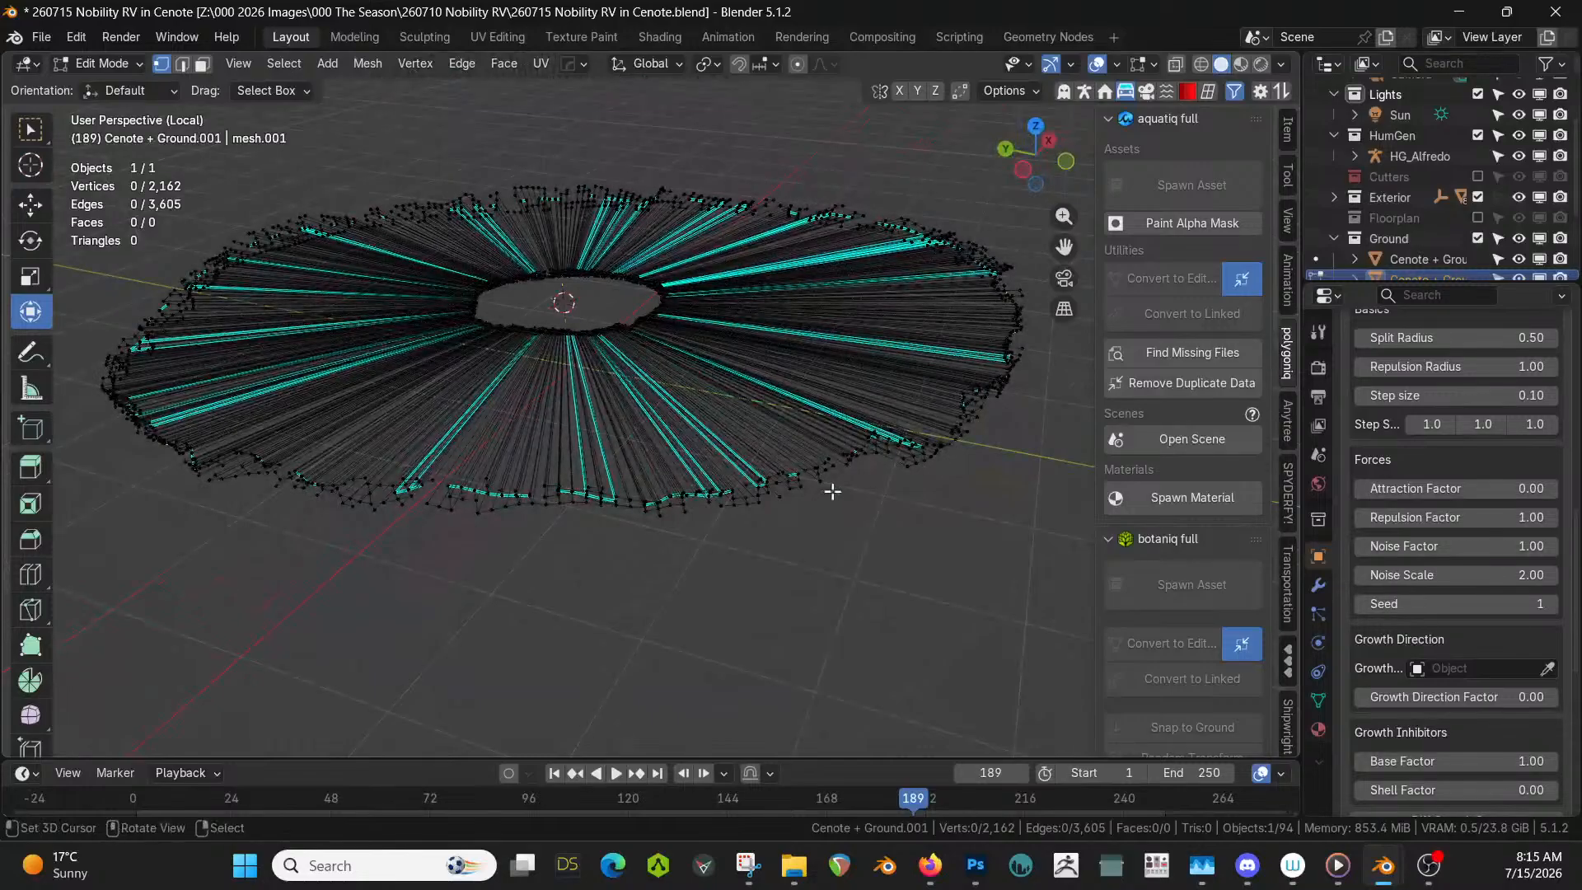
scroll(832, 491, "up", 2)
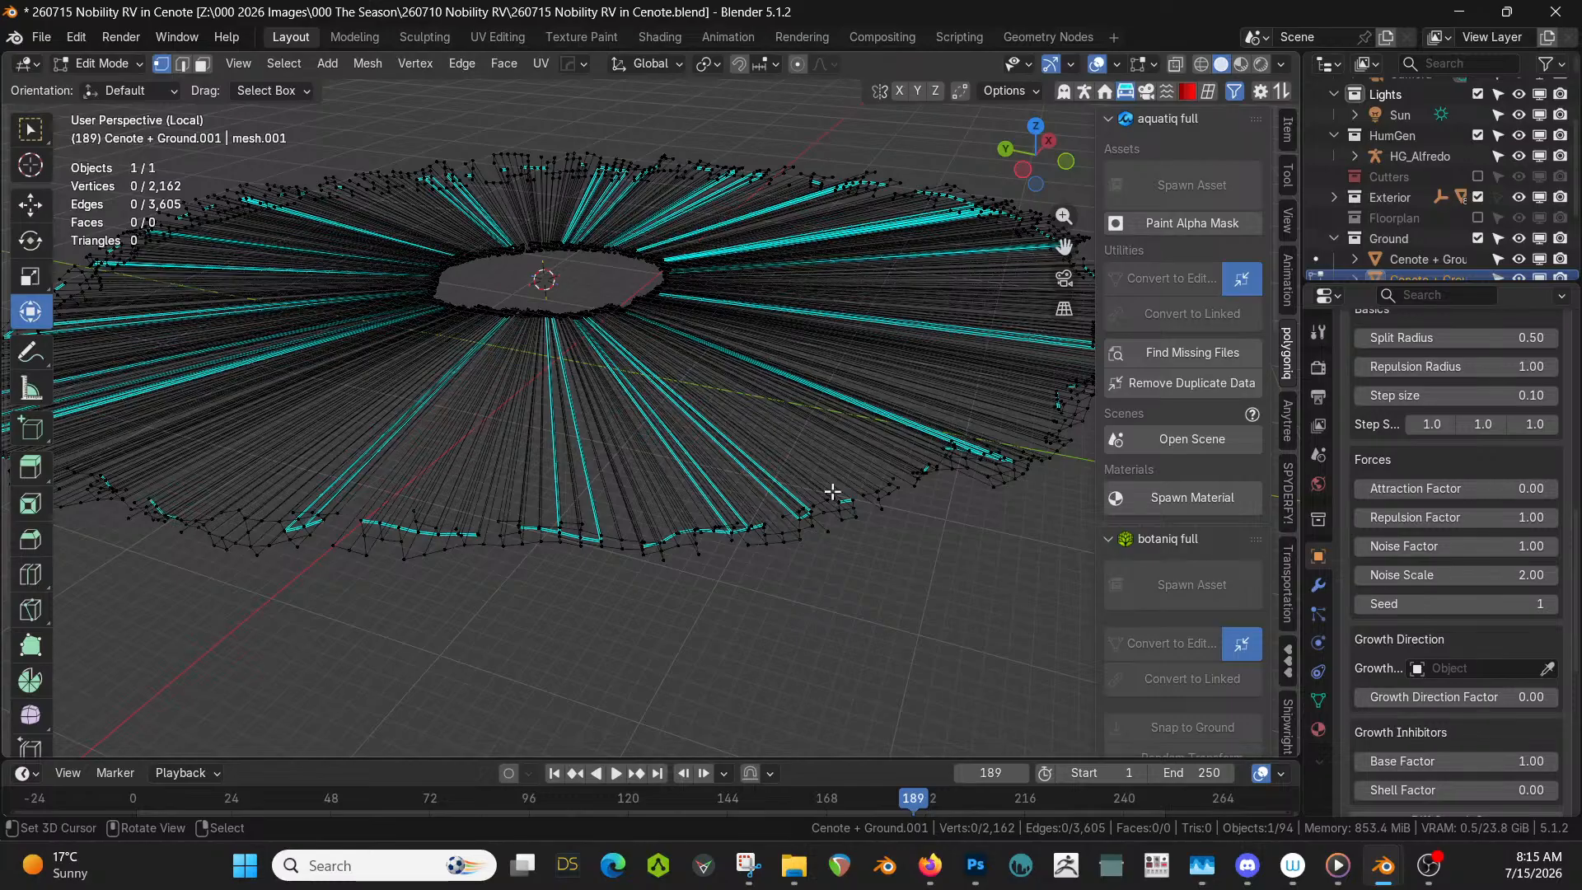
middle_click_drag(671, 492, 702, 507)
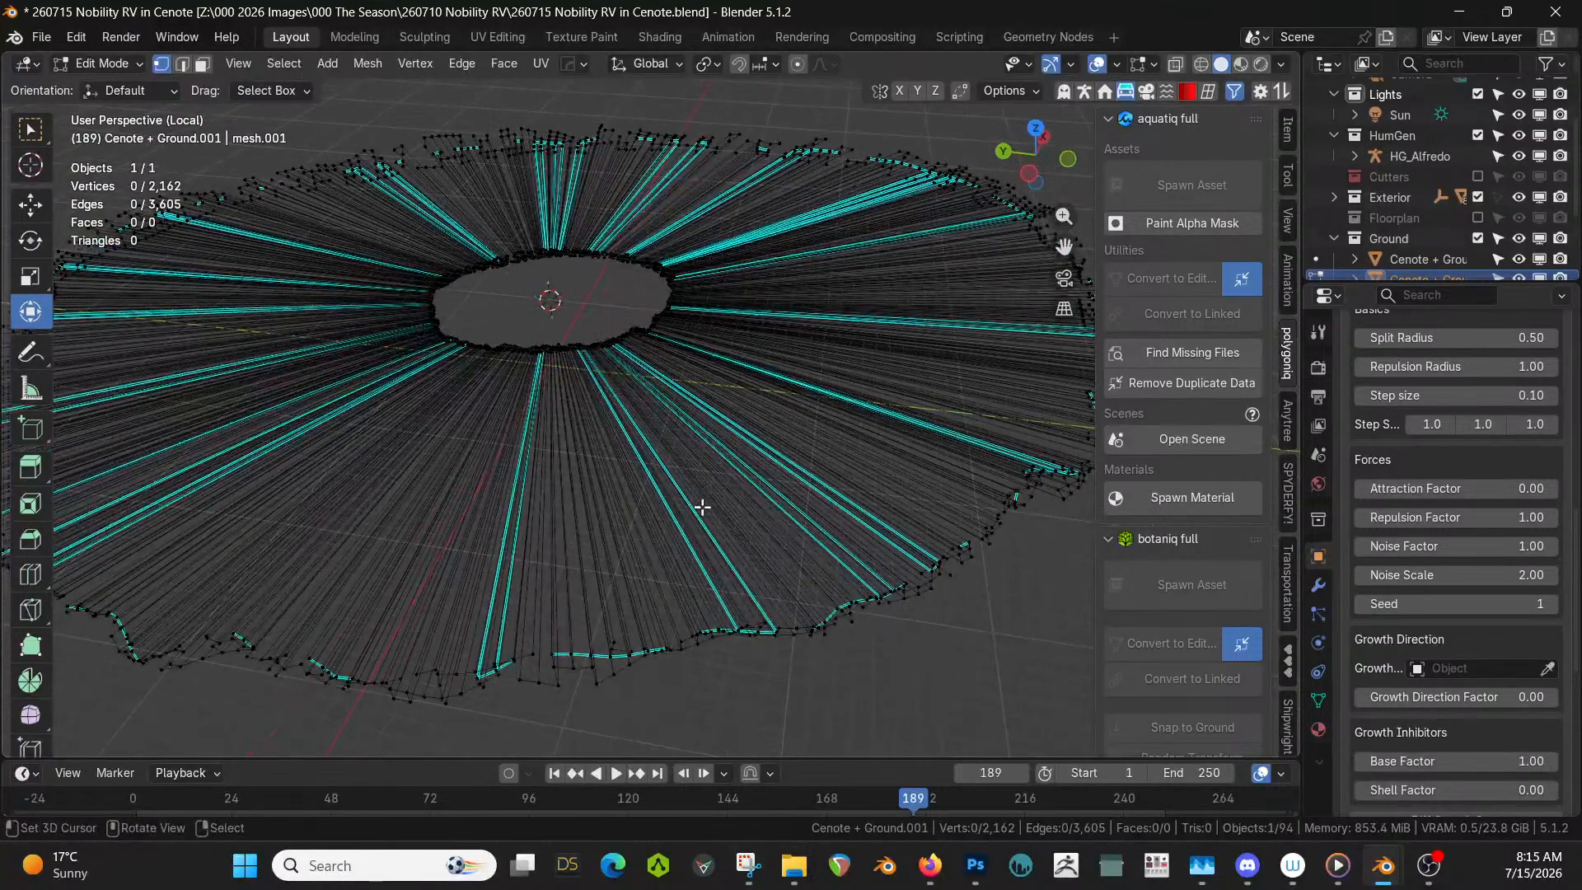
scroll(700, 506, "up", 2)
scroll(701, 505, "up", 3)
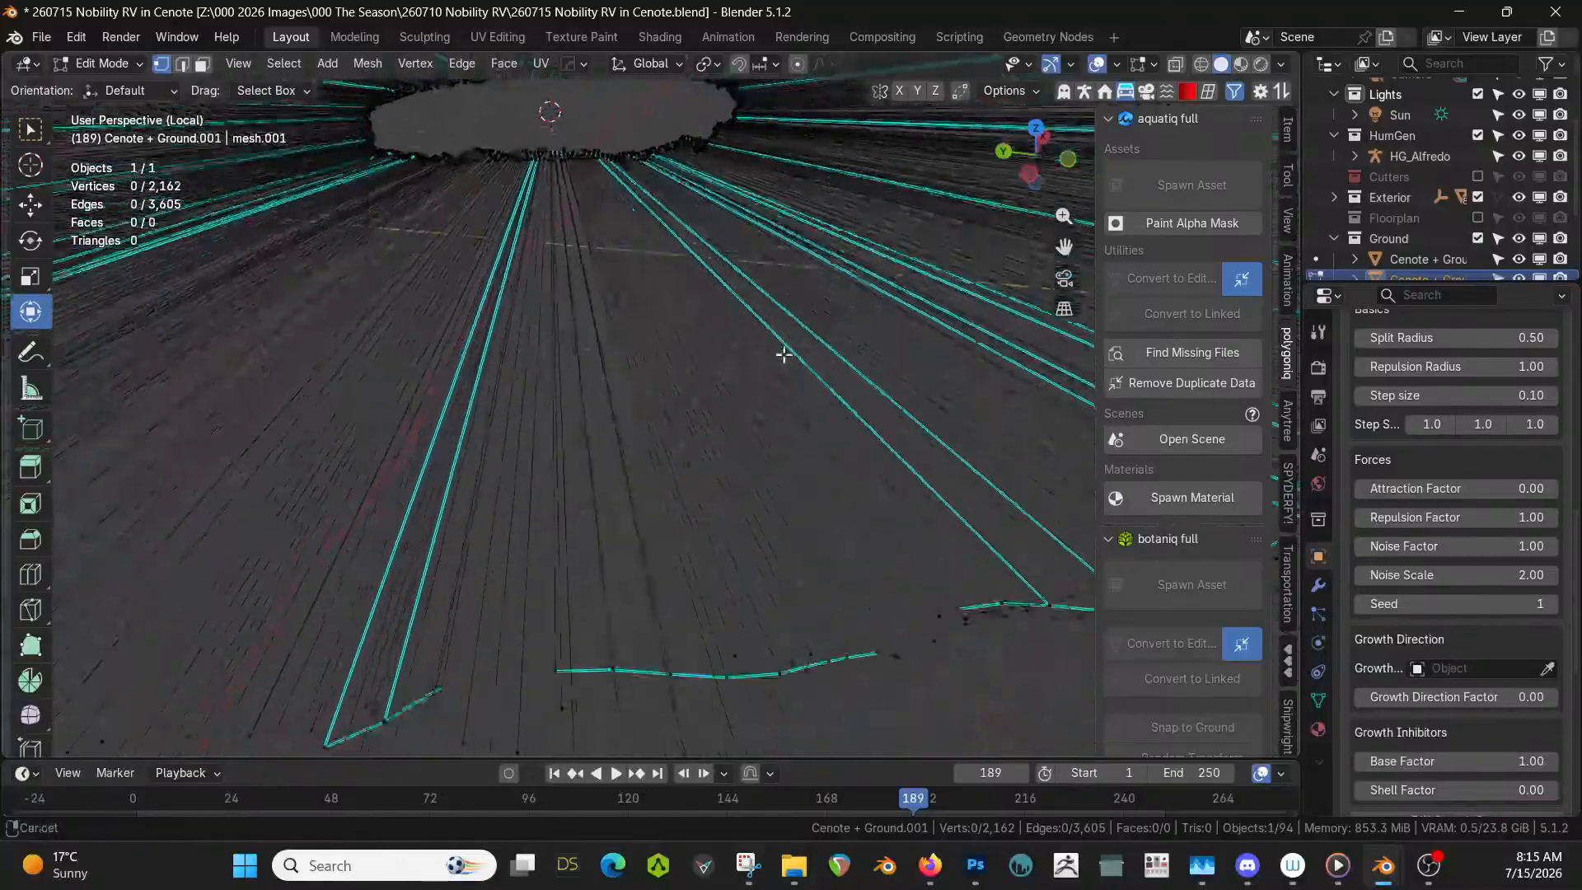
key("2")
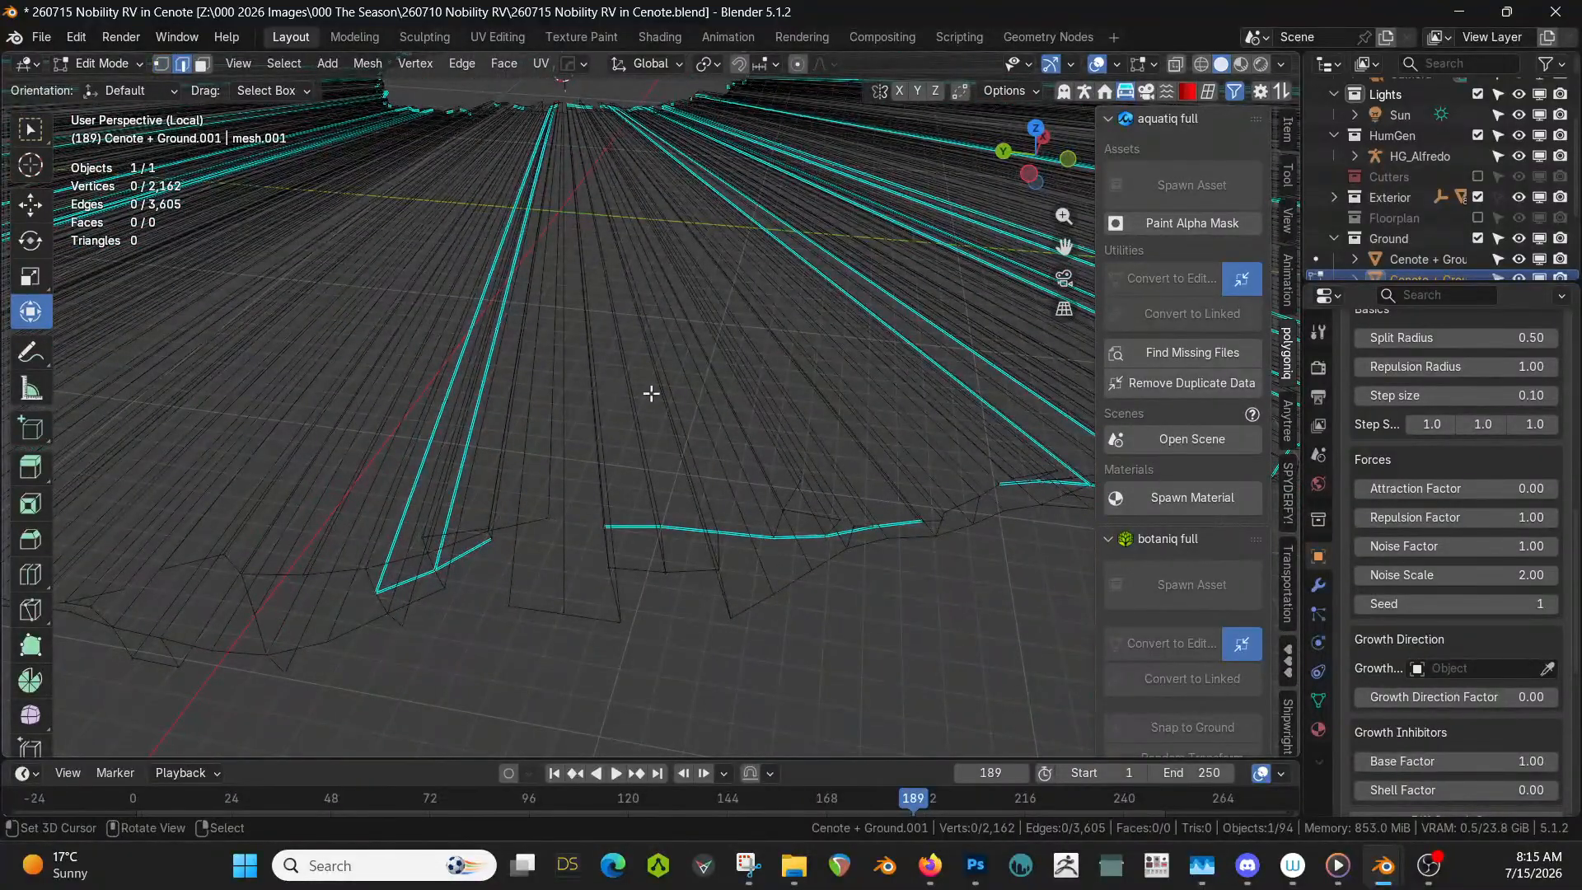
left_click(653, 382)
key("shift+g")
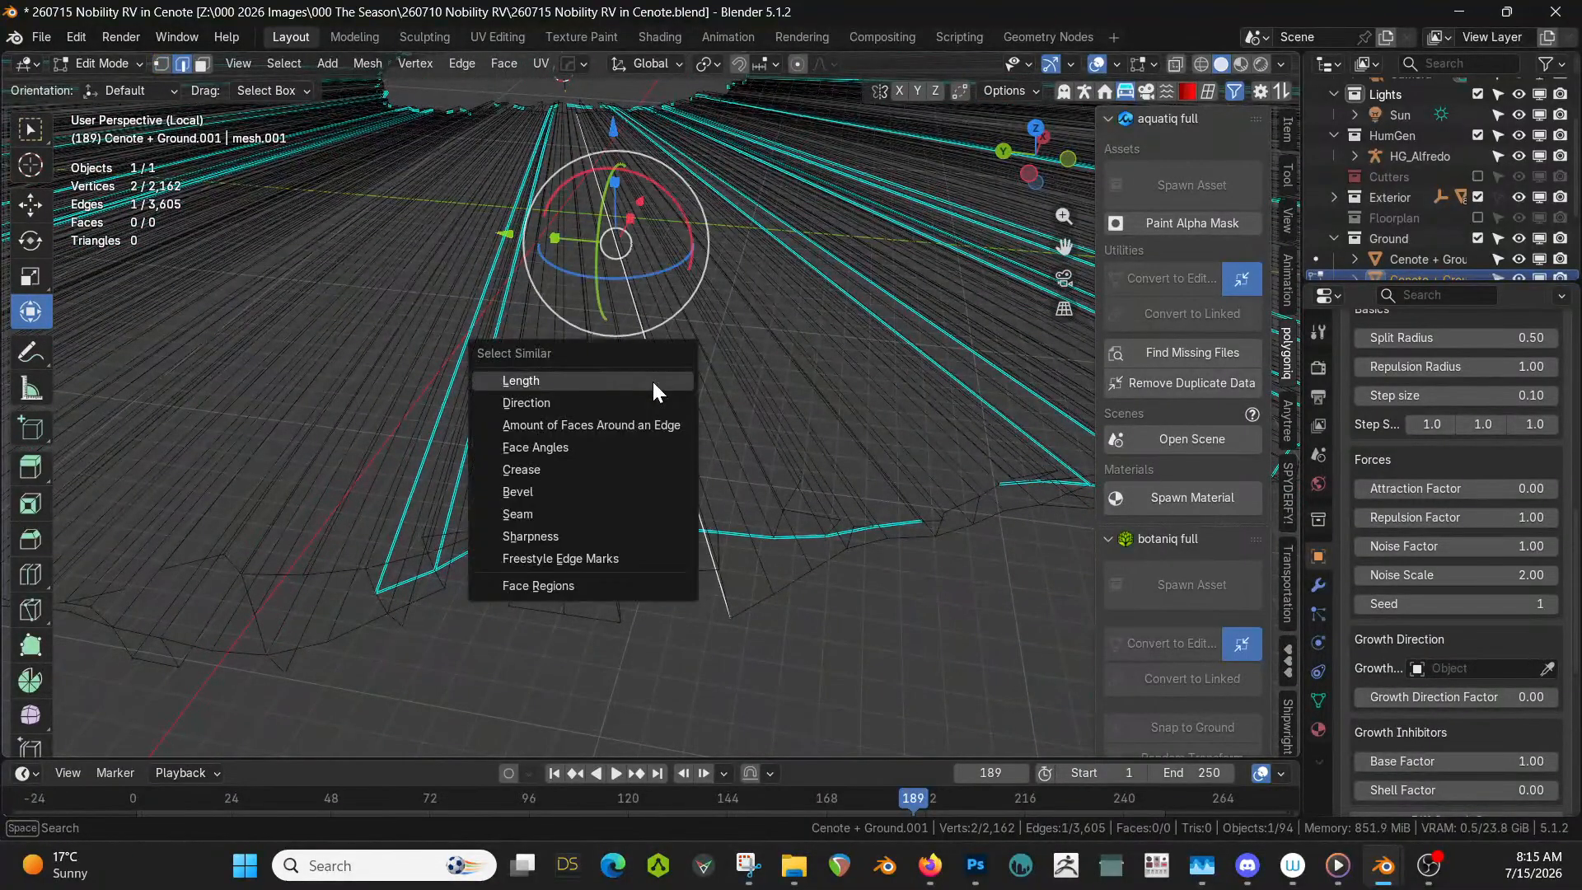
left_click(652, 381)
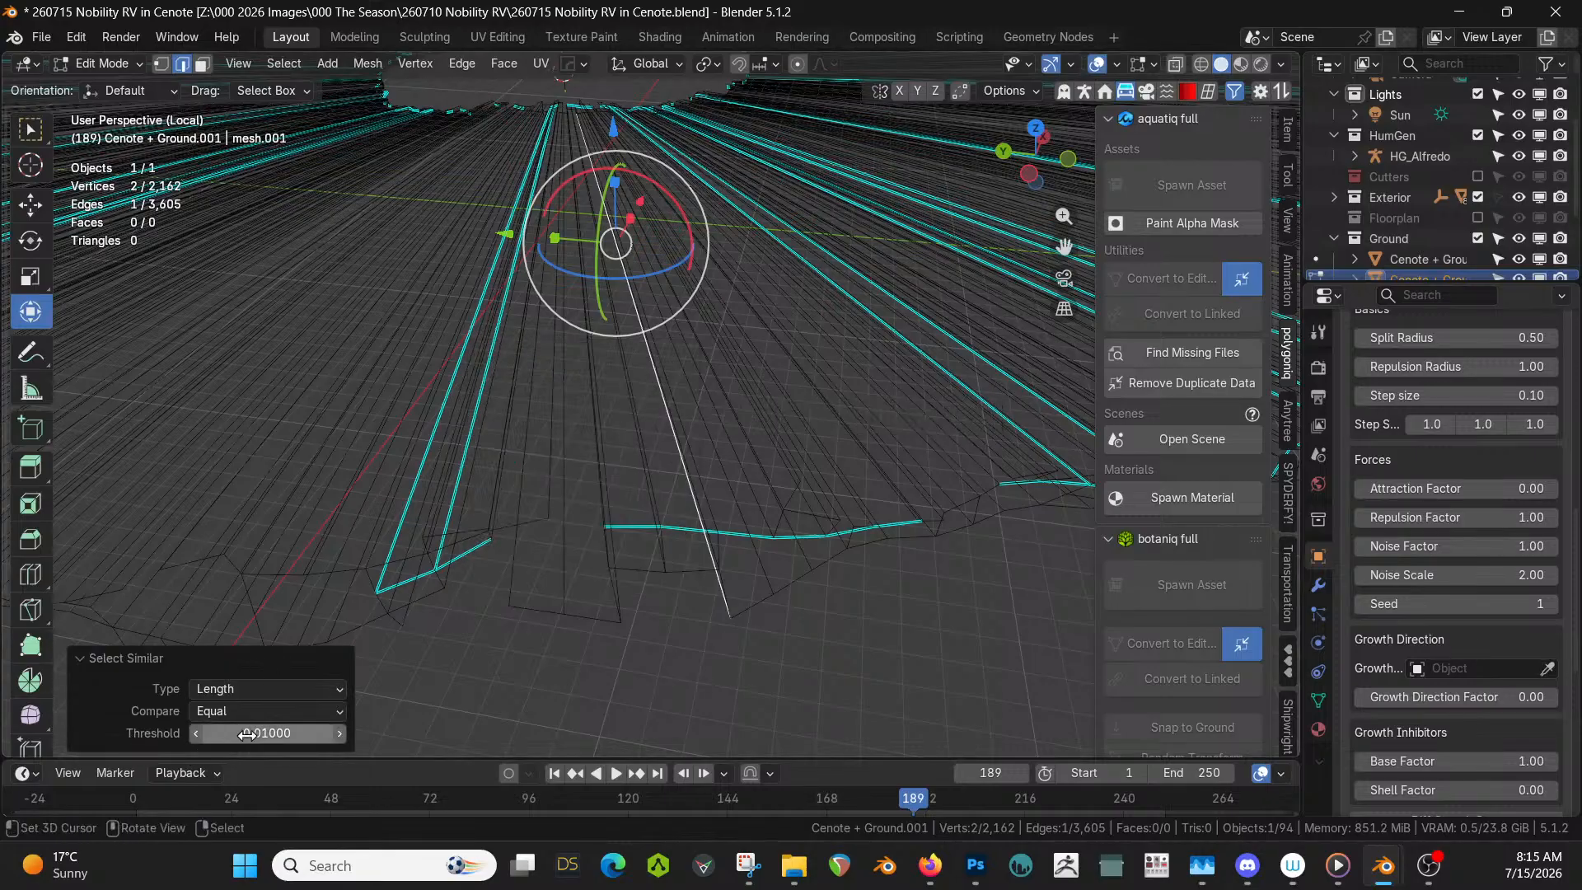
left_click_drag(267, 733, 258, 654)
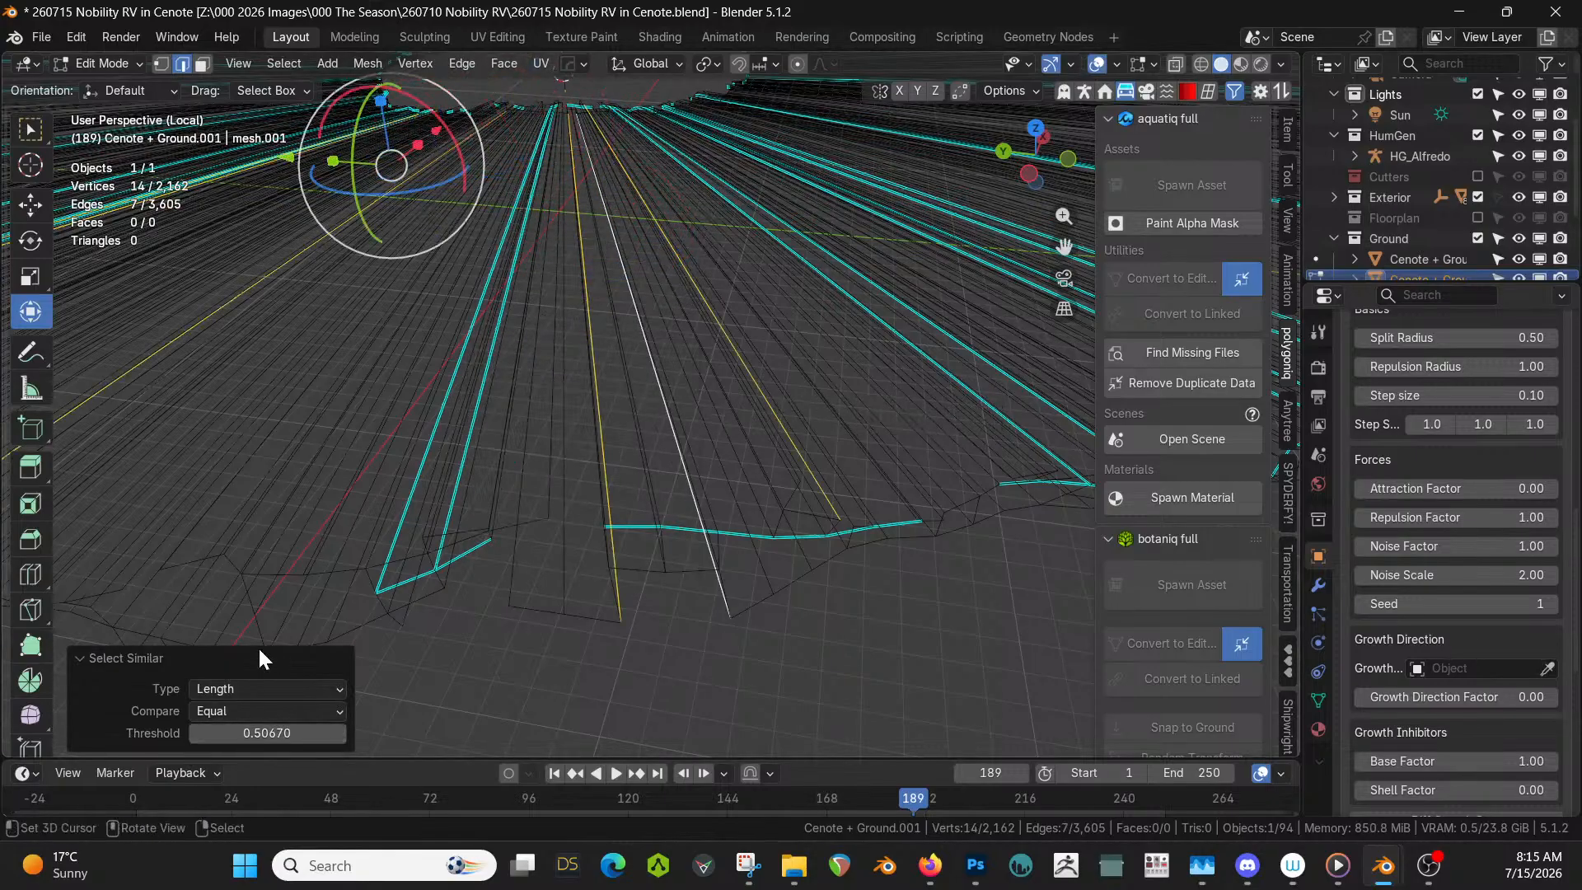
- Set the Select Similar length threshold to 0.6
left_click(267, 733)
type("/6")
key("Return")
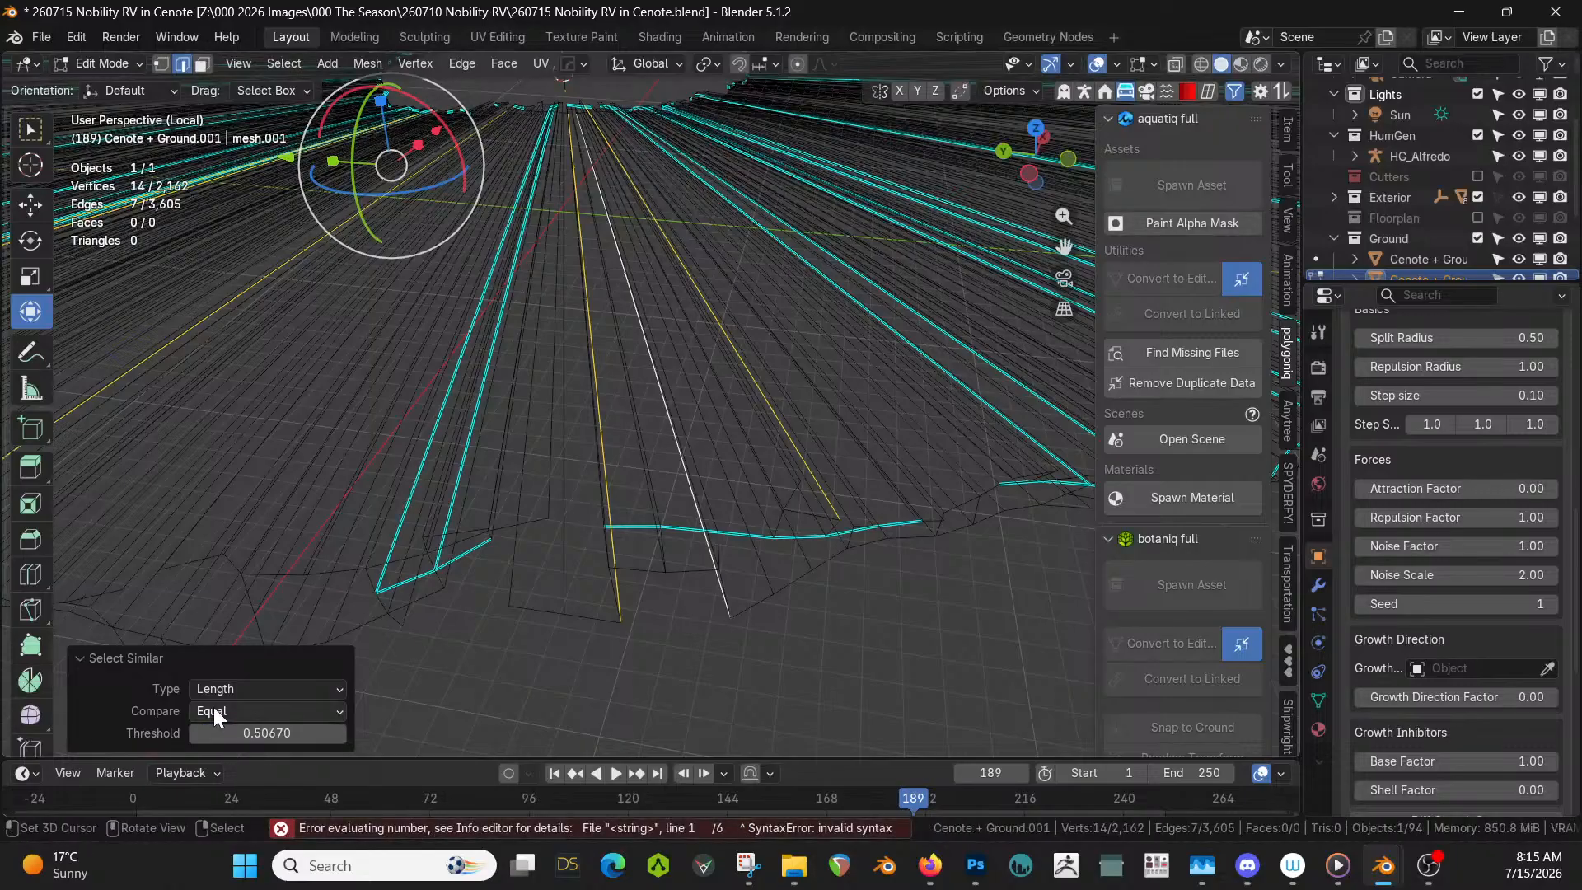
left_click(241, 733)
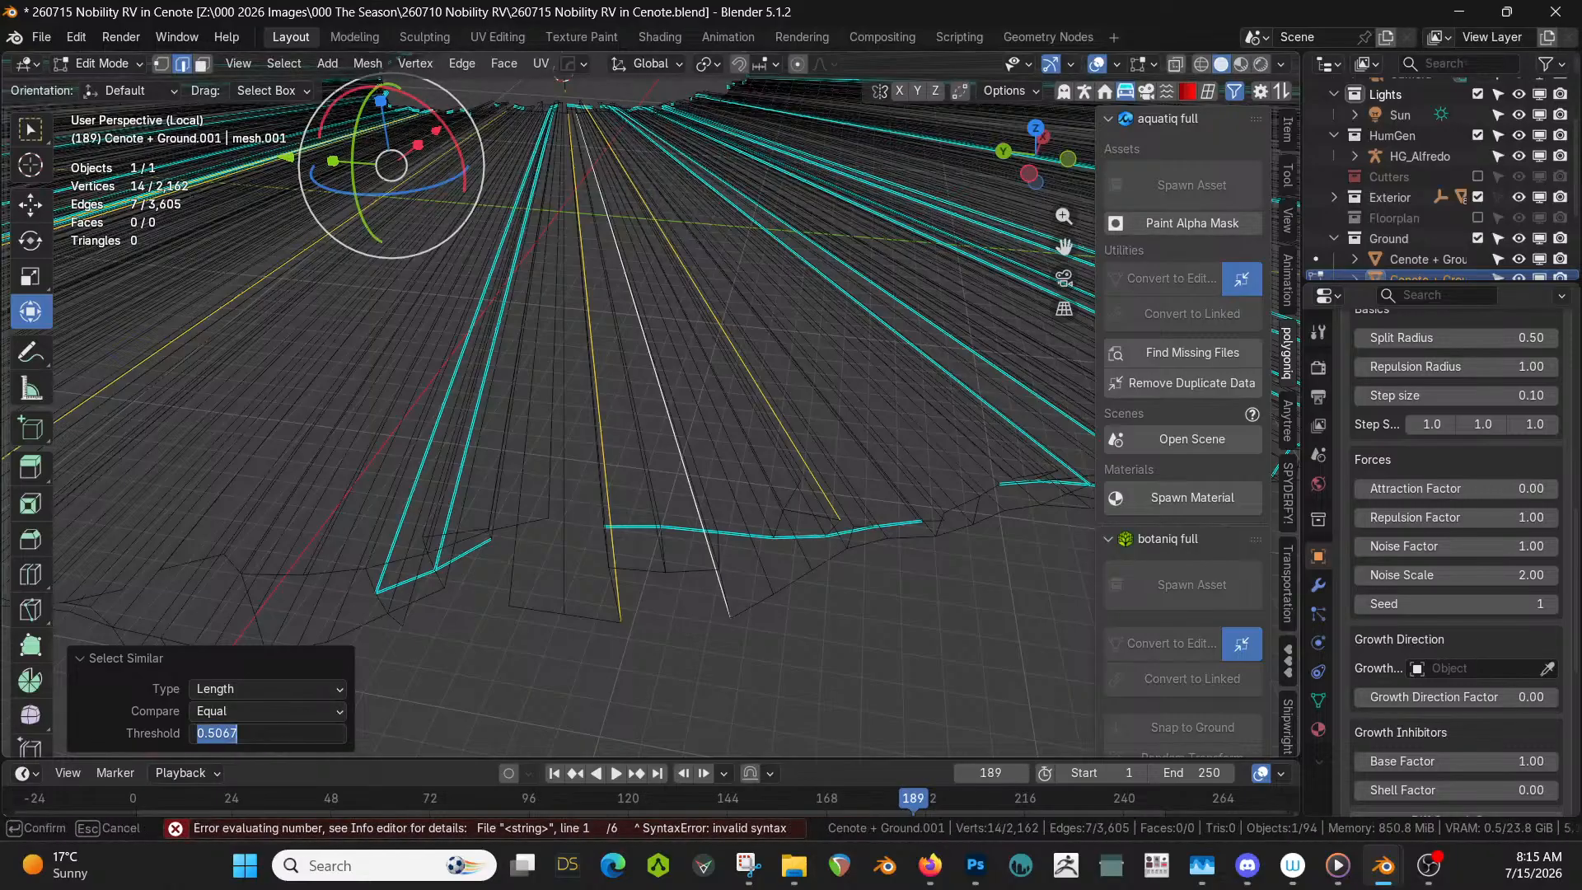
type(".4")
key("Return")
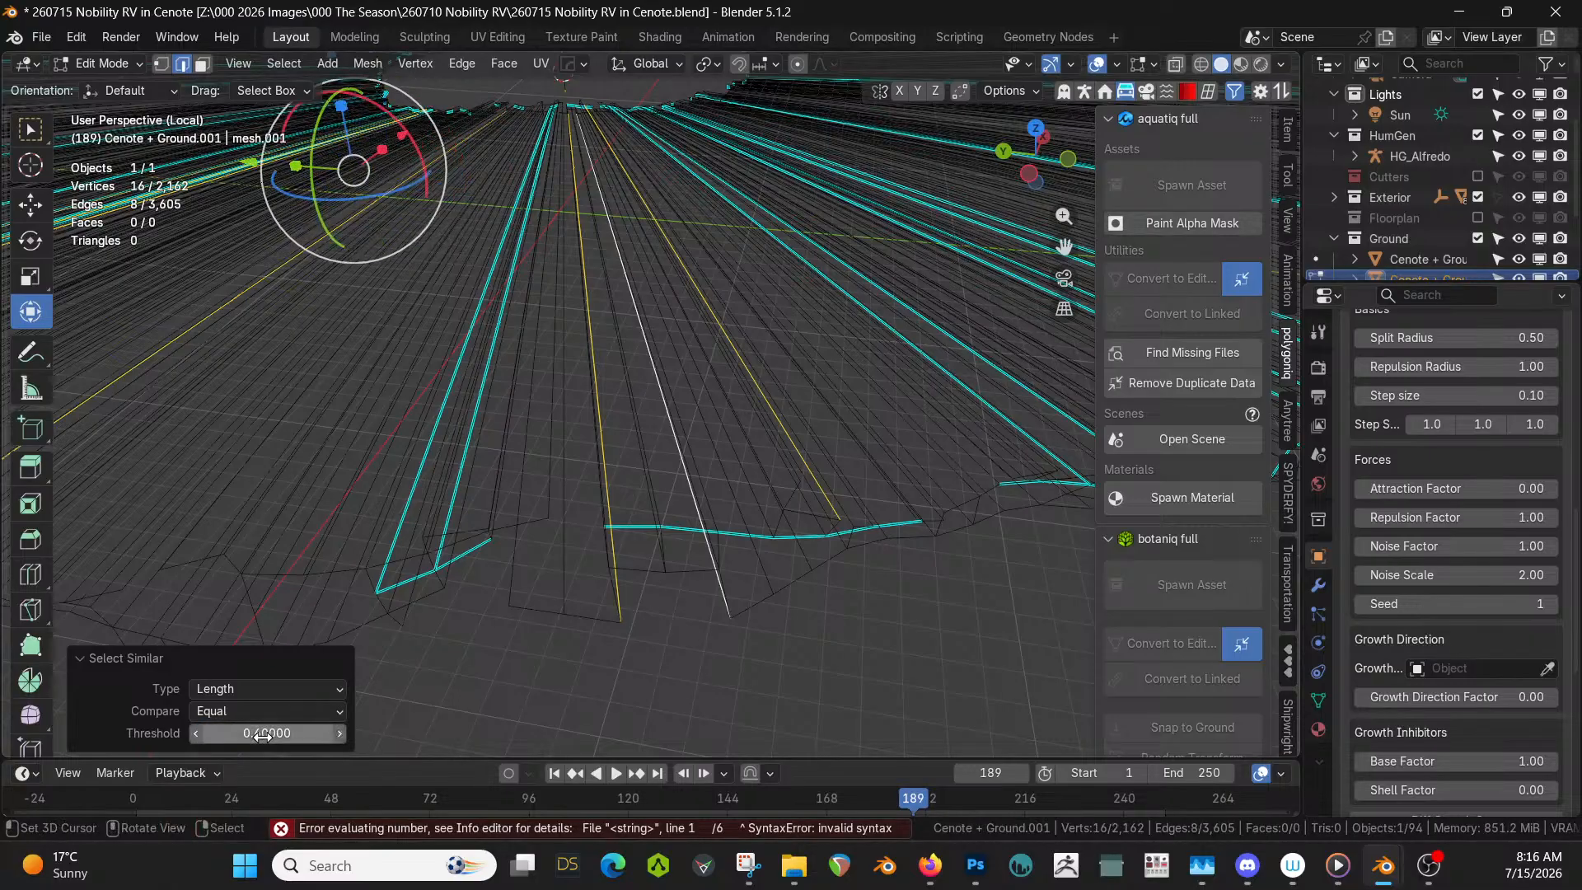
- Set the Select Similar length threshold to 0.9 with the whole radial mesh in view
scroll(533, 361, "down", 8)
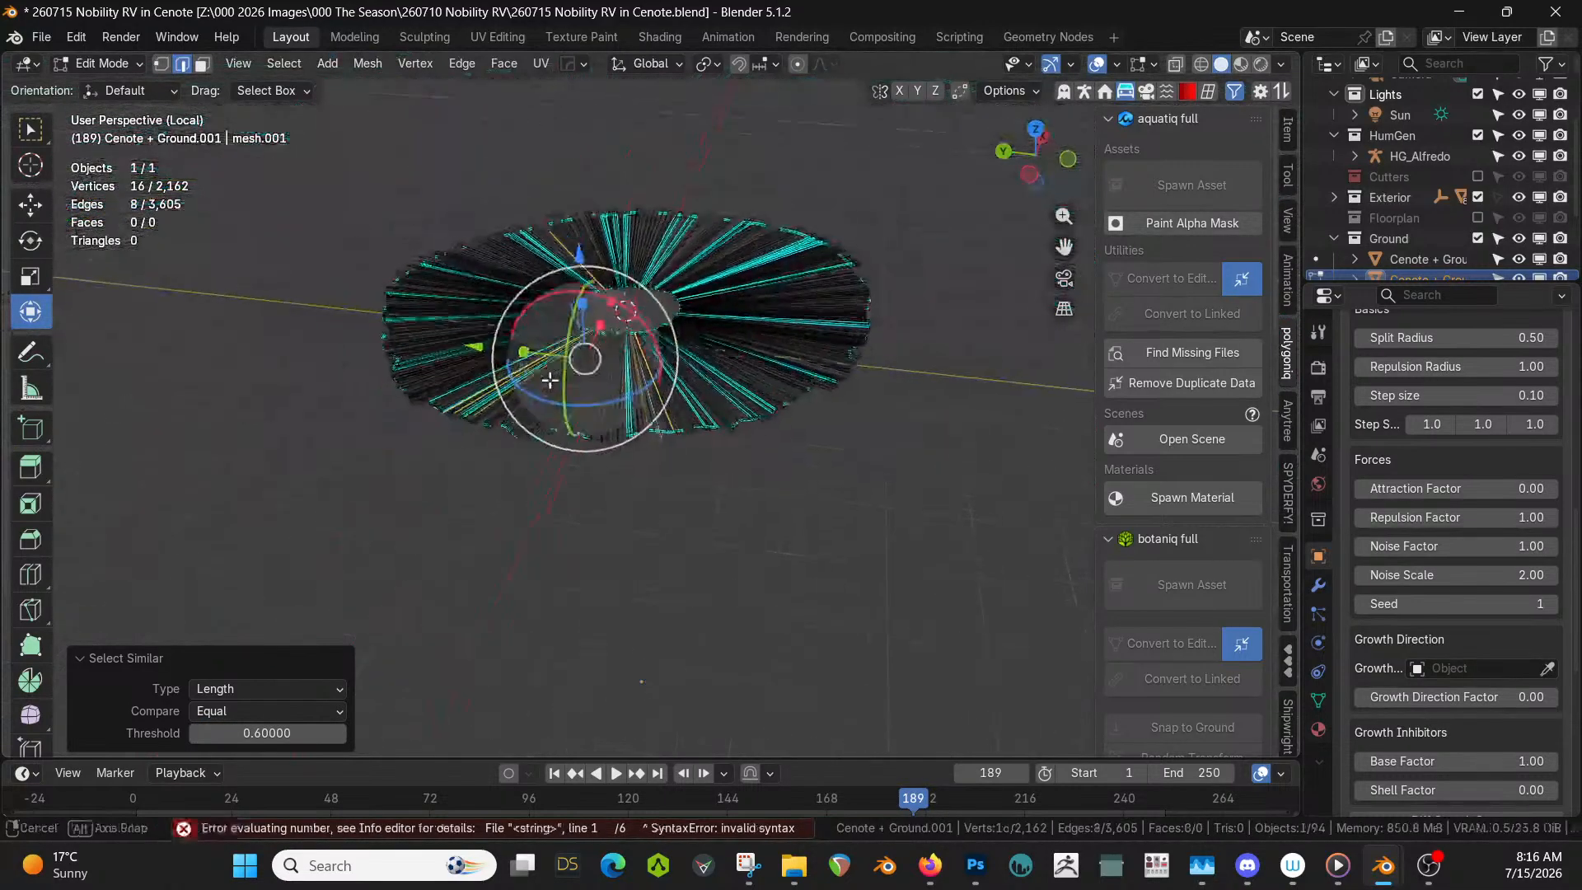
middle_click_drag(533, 360, 438, 446)
scroll(521, 440, "up", 3)
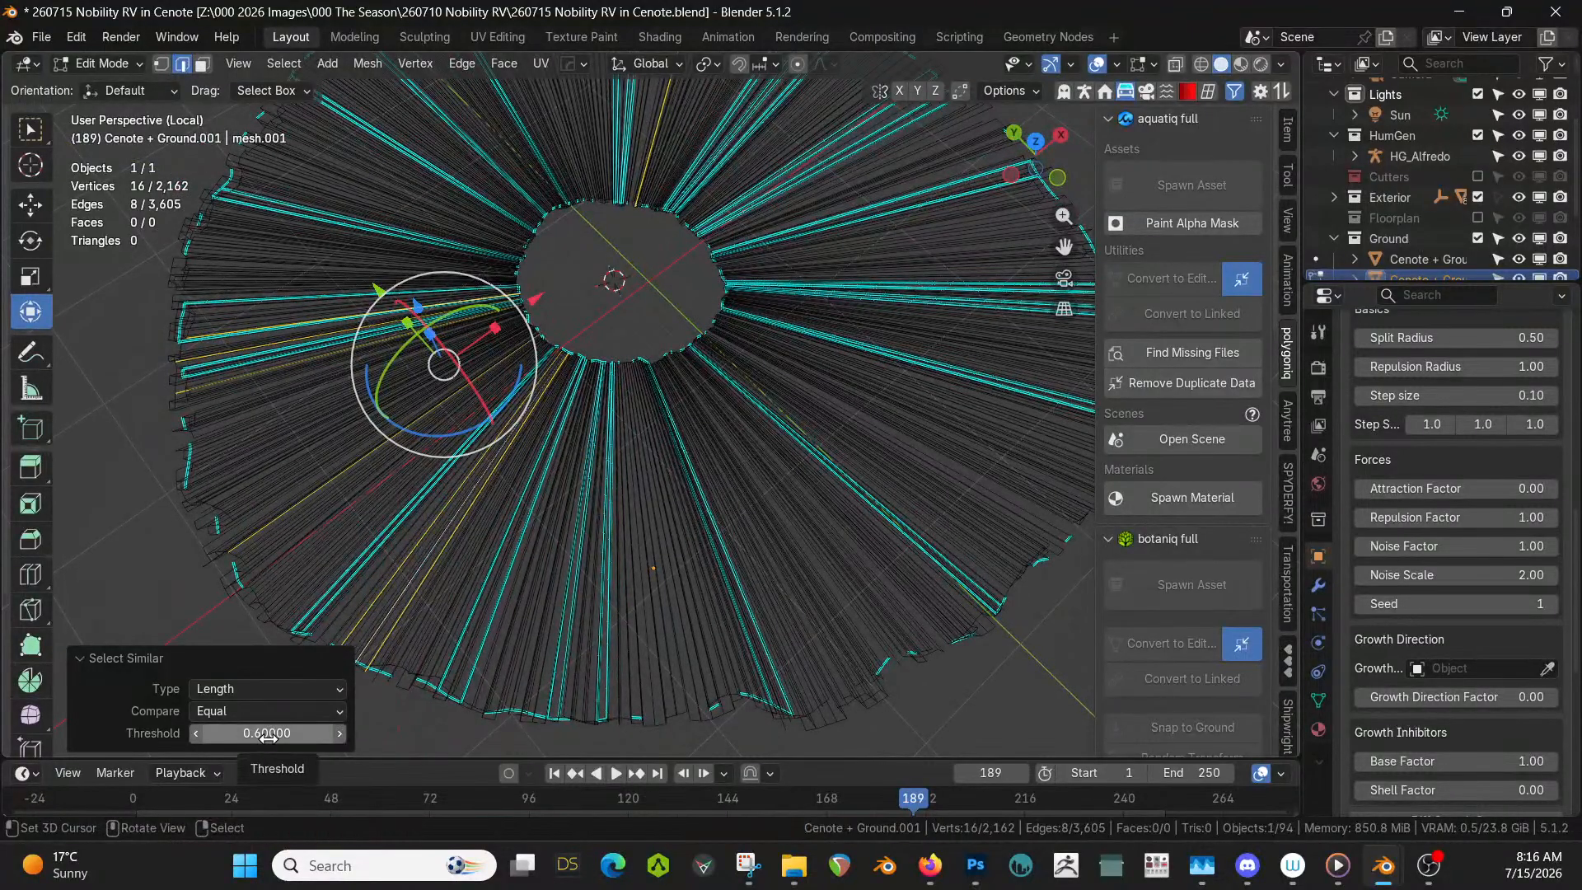
left_click(268, 734)
type("0.9")
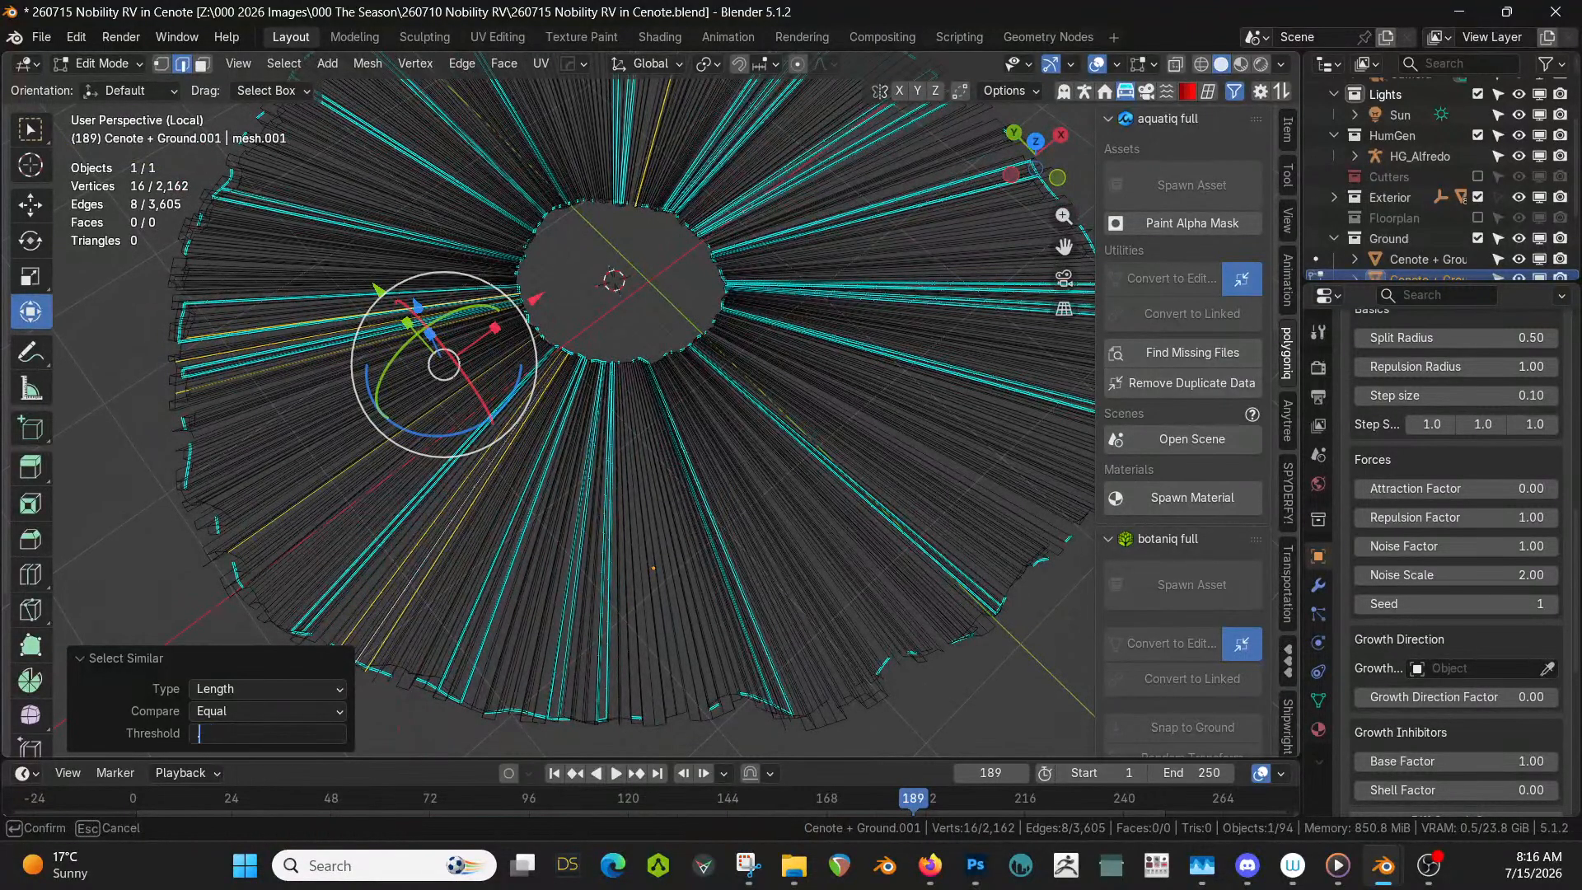
key("Return")
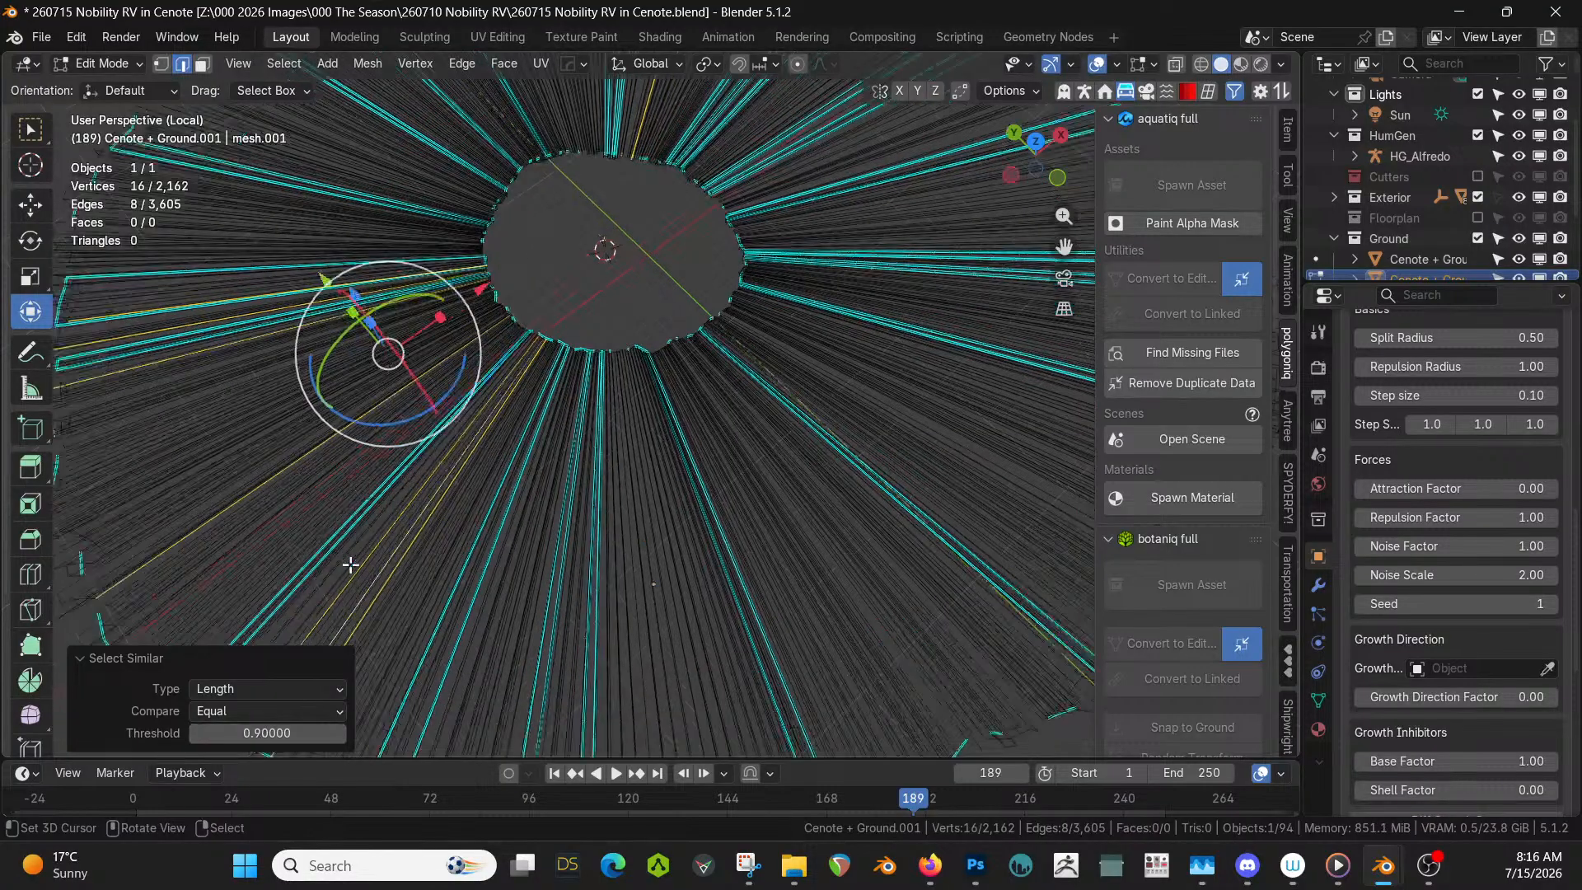
- Circle-select the long radial edges all the way around the central opening from the top view
key("KP_7")
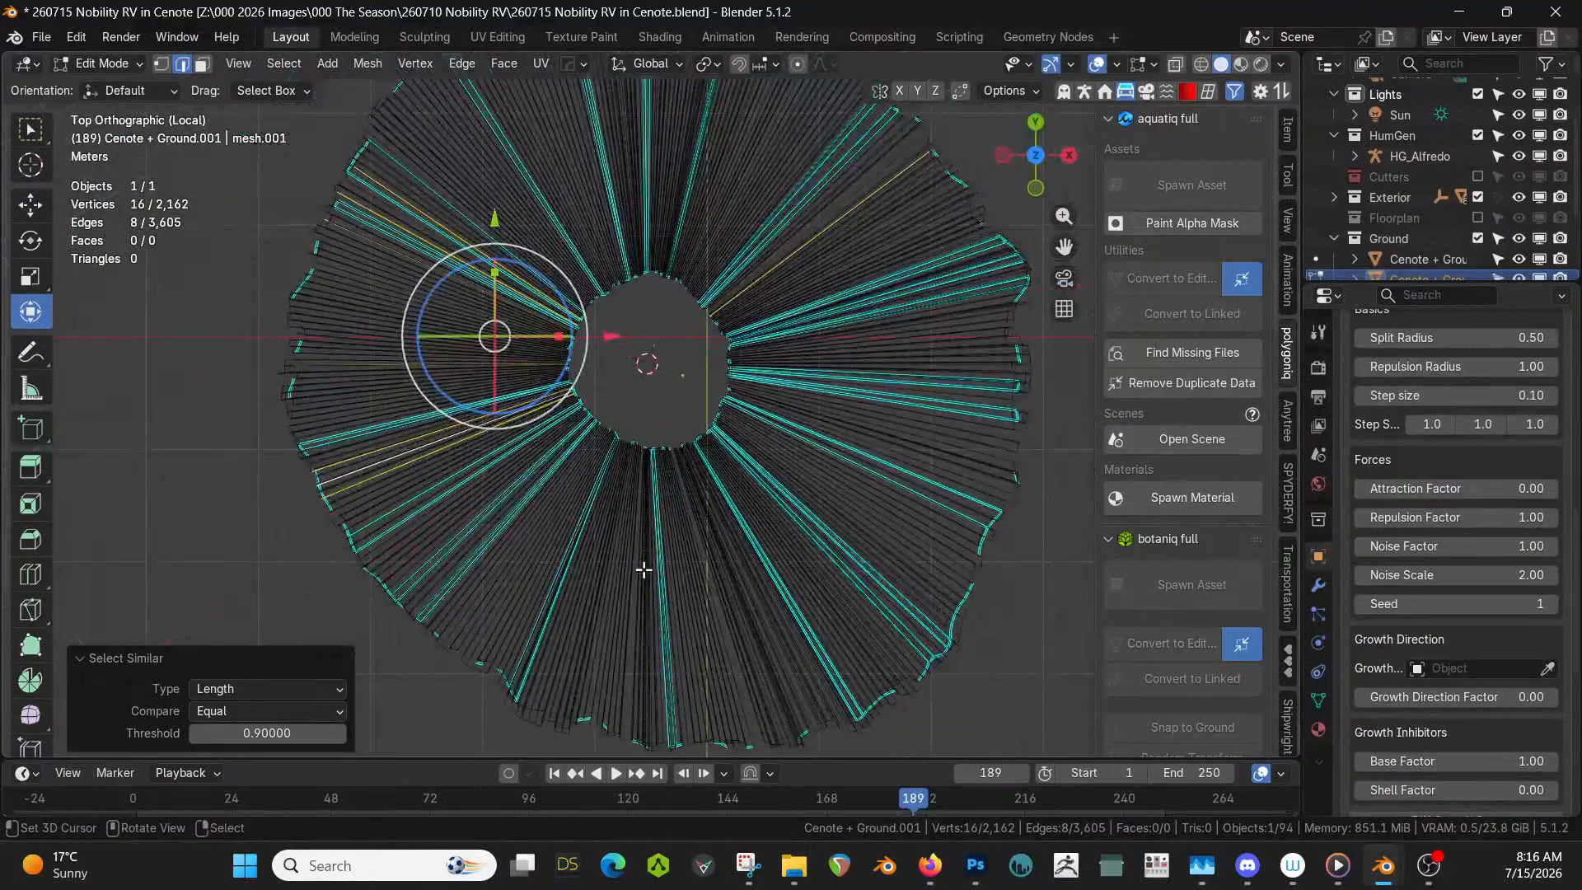
key("c")
mouse_move(611, 540)
left_mouse_down()
mouse_move(480, 346)
mouse_move(536, 157)
mouse_move(783, 165)
mouse_move(906, 247)
mouse_move(923, 462)
mouse_move(629, 571)
left_mouse_up()
key("Escape")
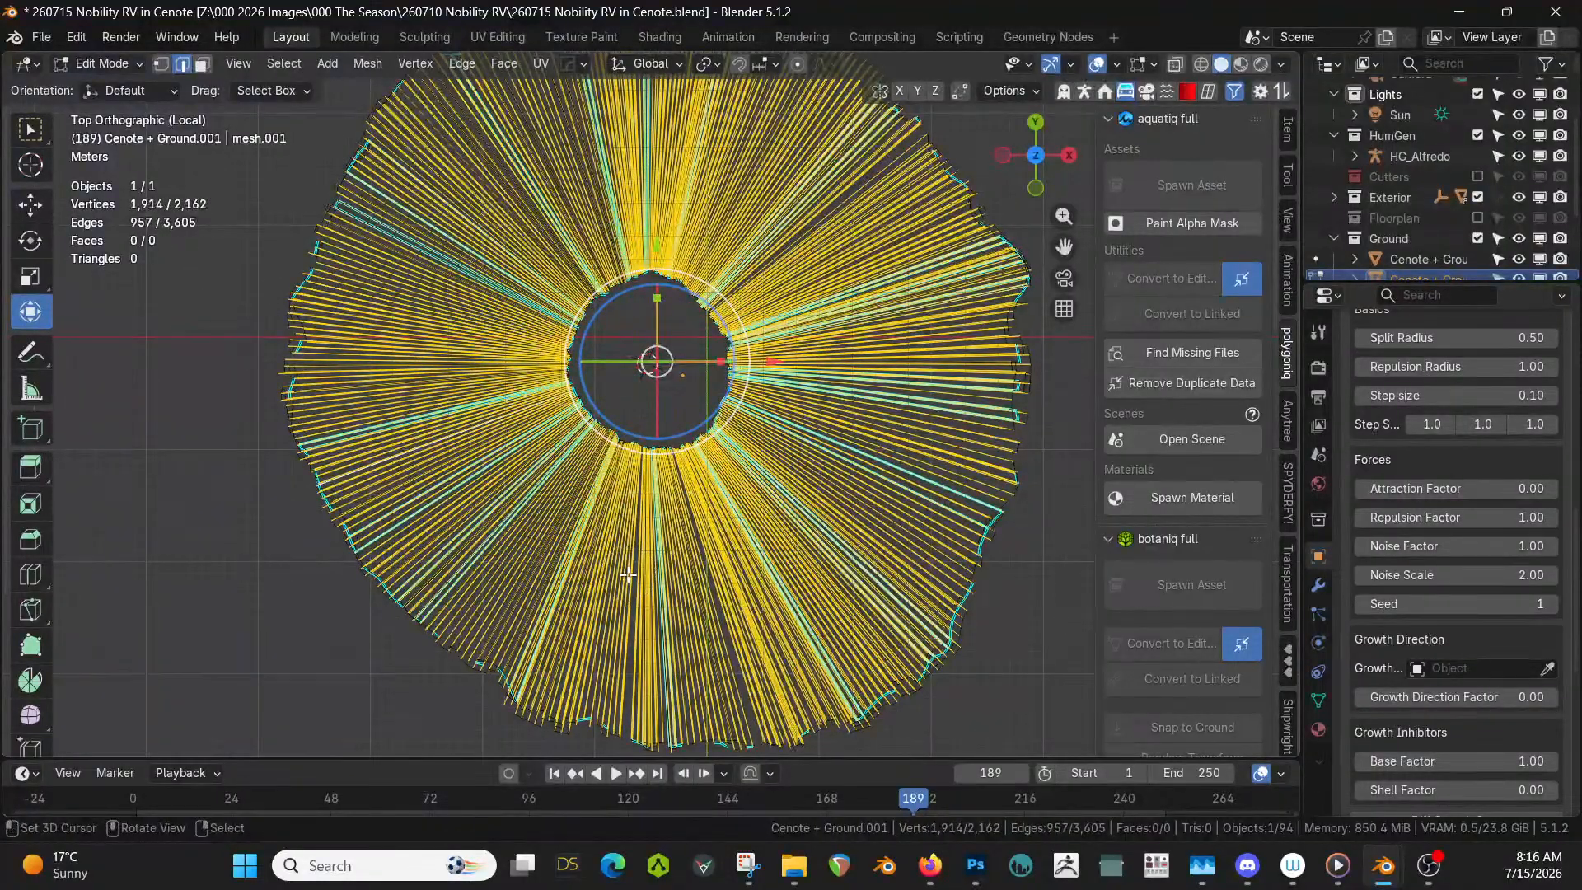
key("c")
mouse_move(640, 575)
left_mouse_down()
mouse_move(716, 571)
mouse_move(855, 442)
mouse_move(795, 216)
mouse_move(584, 168)
mouse_move(354, 305)
mouse_move(420, 494)
mouse_move(651, 684)
mouse_move(765, 566)
left_mouse_up()
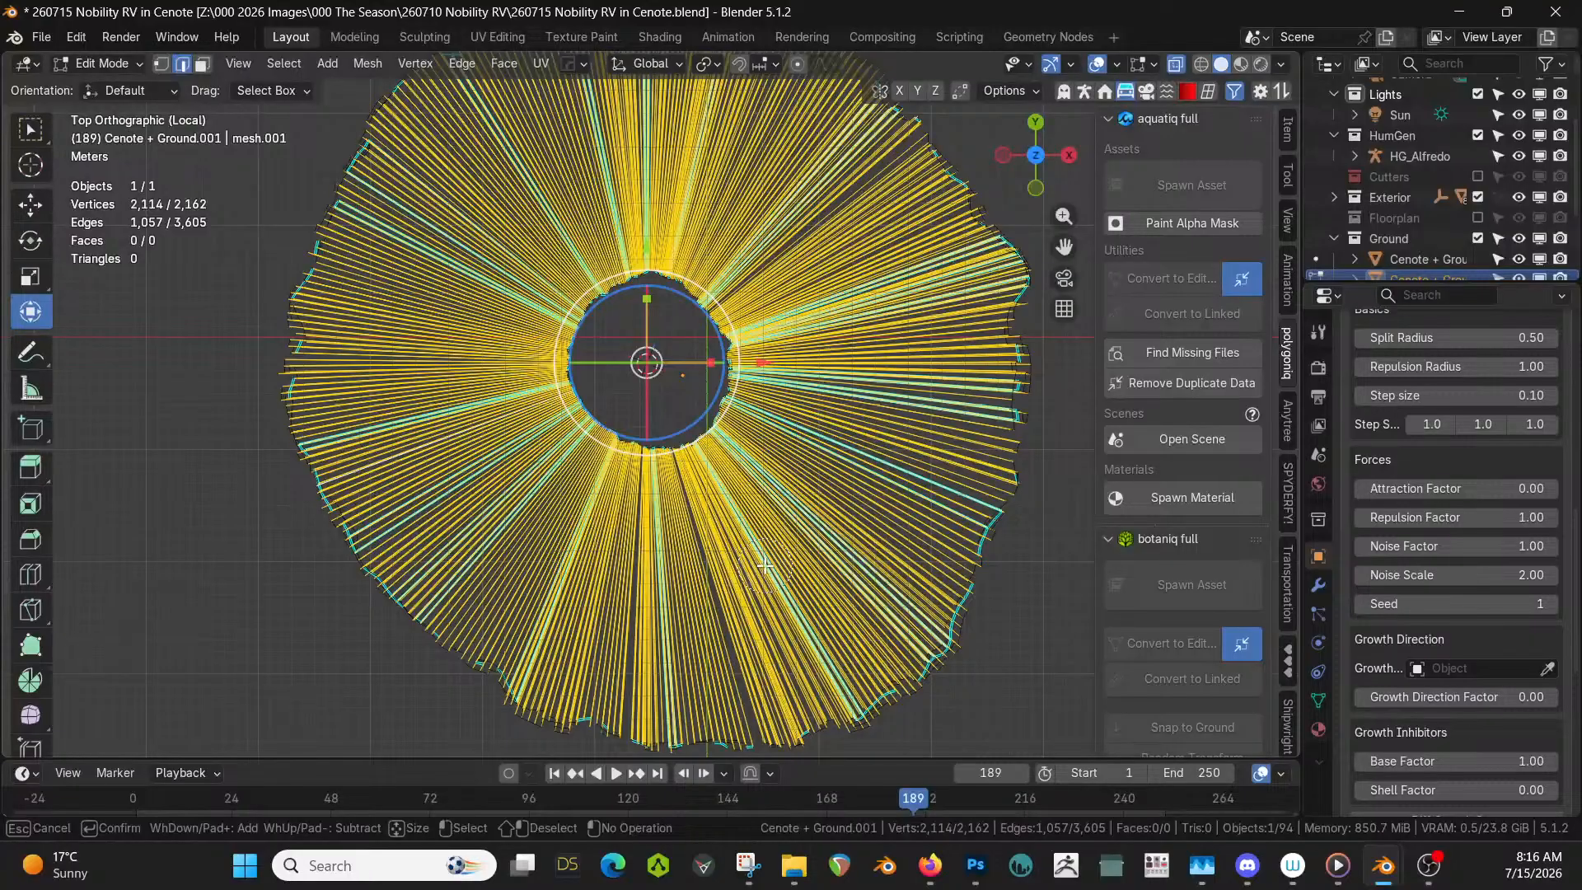
key("Escape")
- Invert the selection and delete the short connecting edges along the inner and outer rims, leaving only the radial strands
middle_click_drag(742, 569, 667, 432)
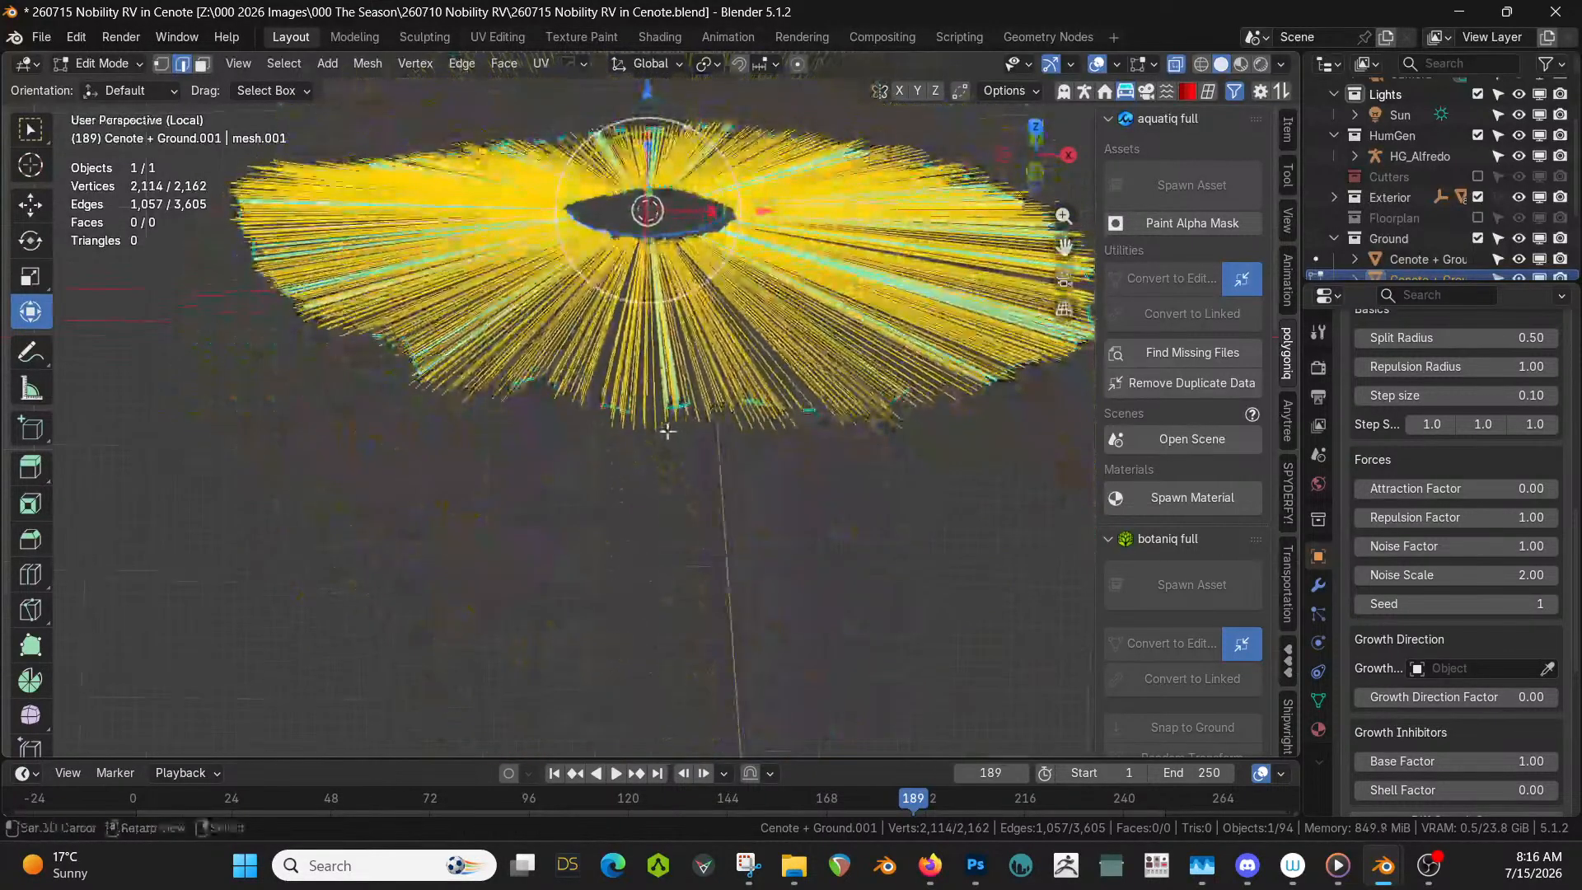
key("ctrl+i")
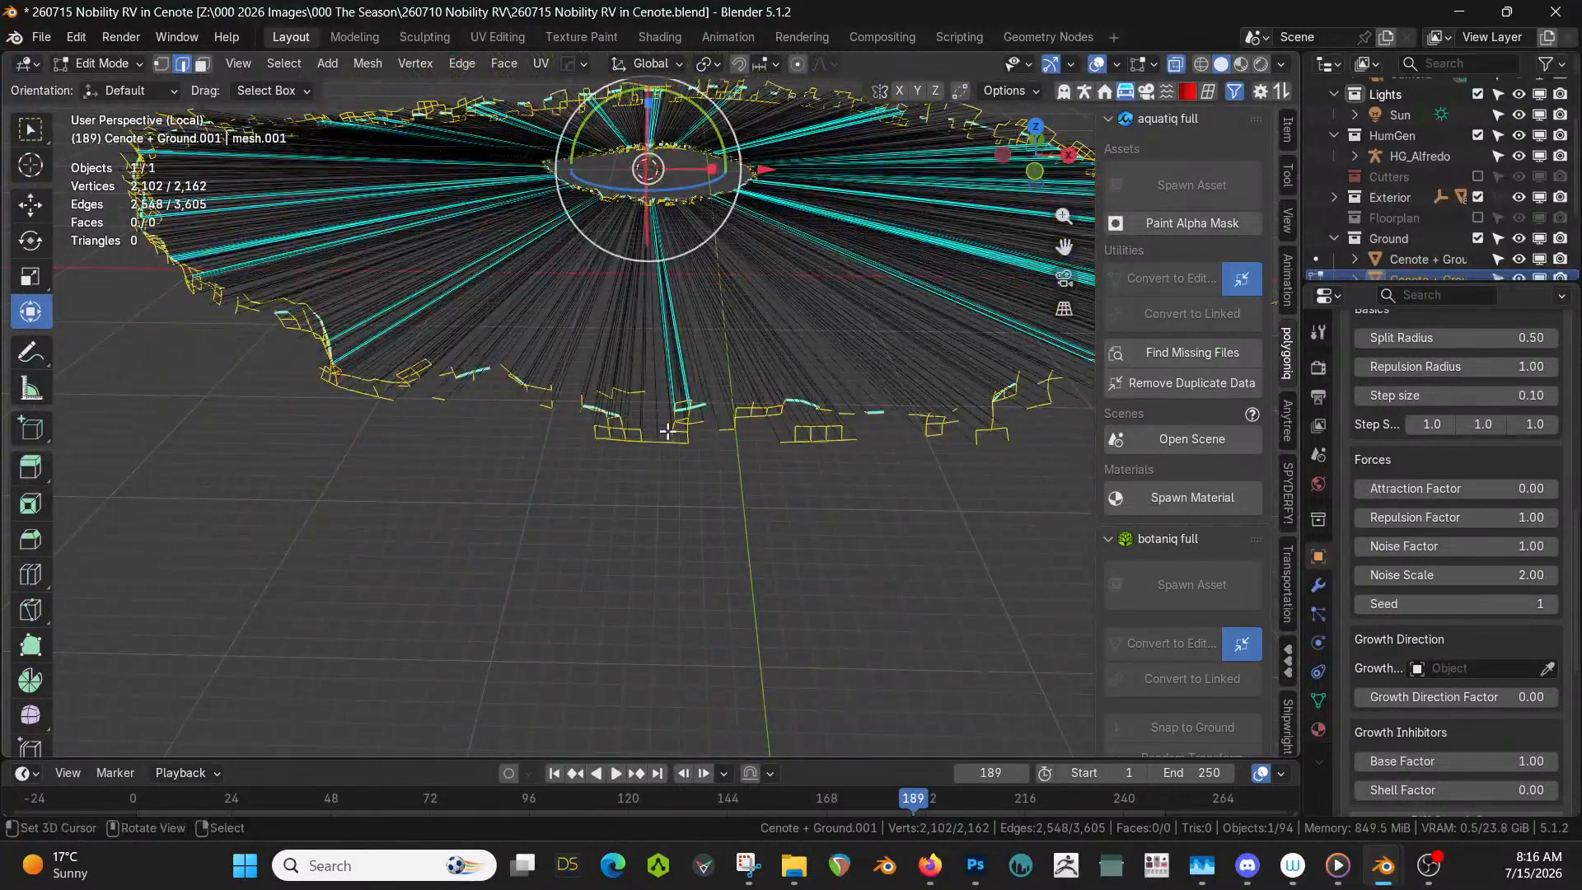
key("x")
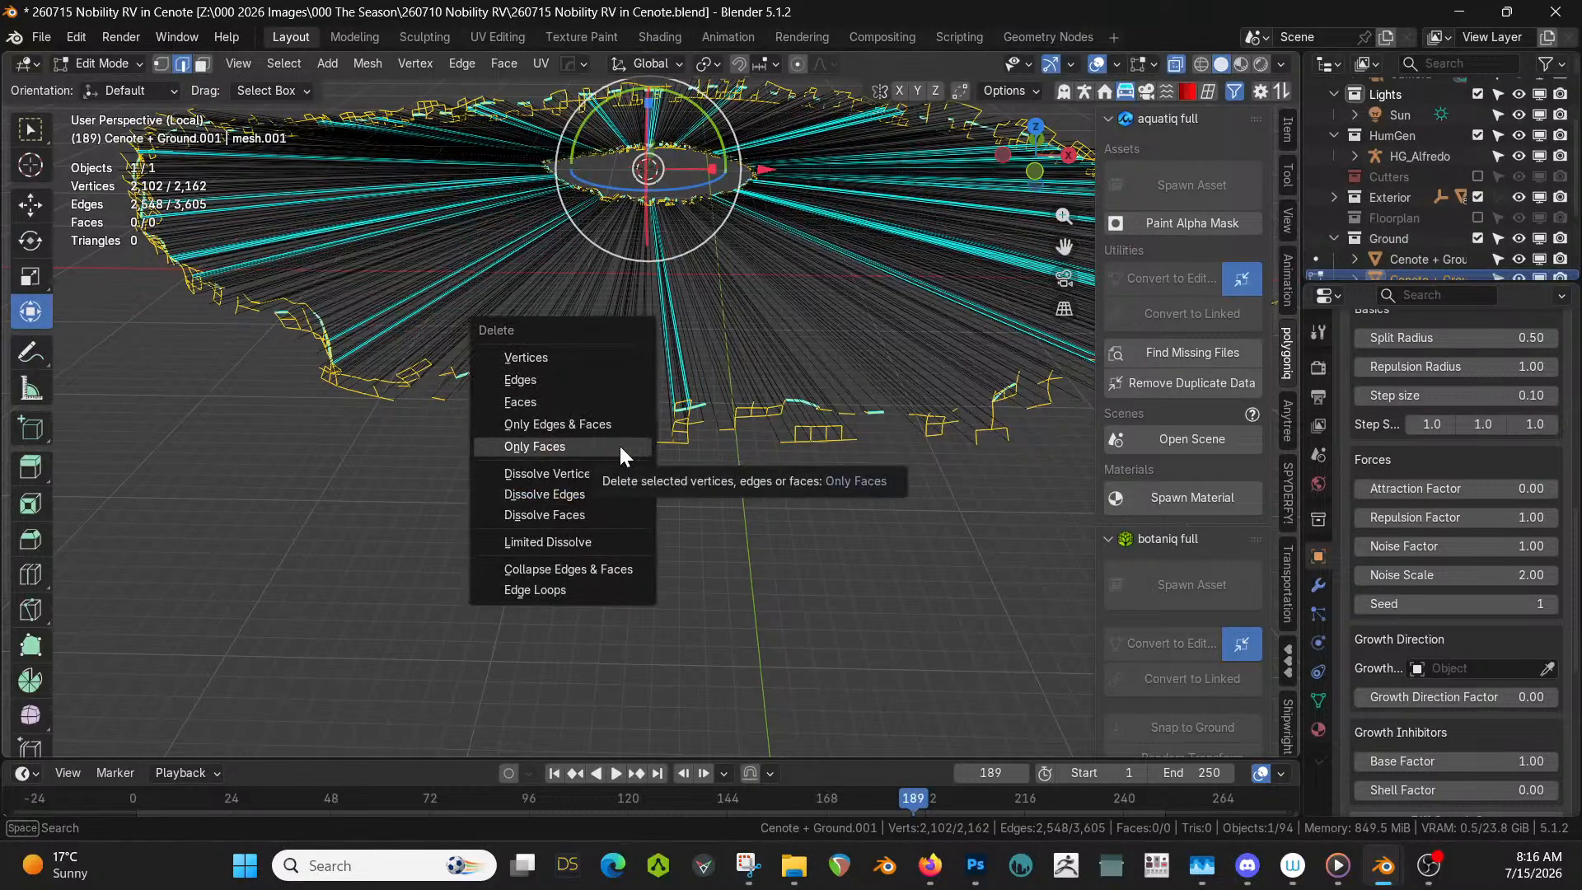
left_click(562, 380)
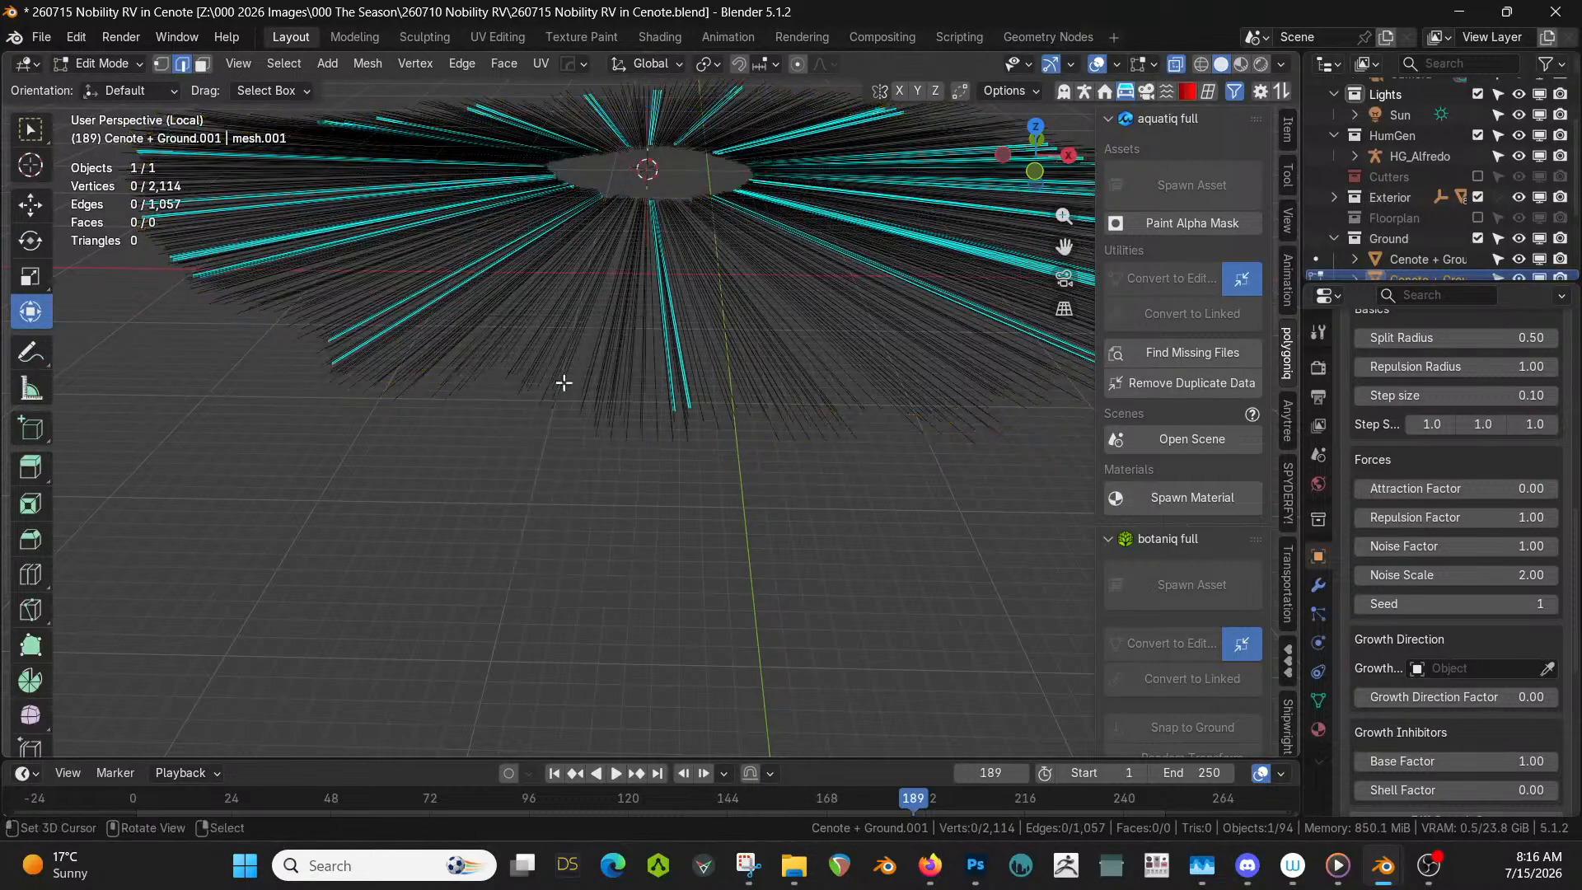
- Circle-select all remaining radial strands from the top view, sweeping around the central opening
middle_click_drag(563, 382, 809, 488)
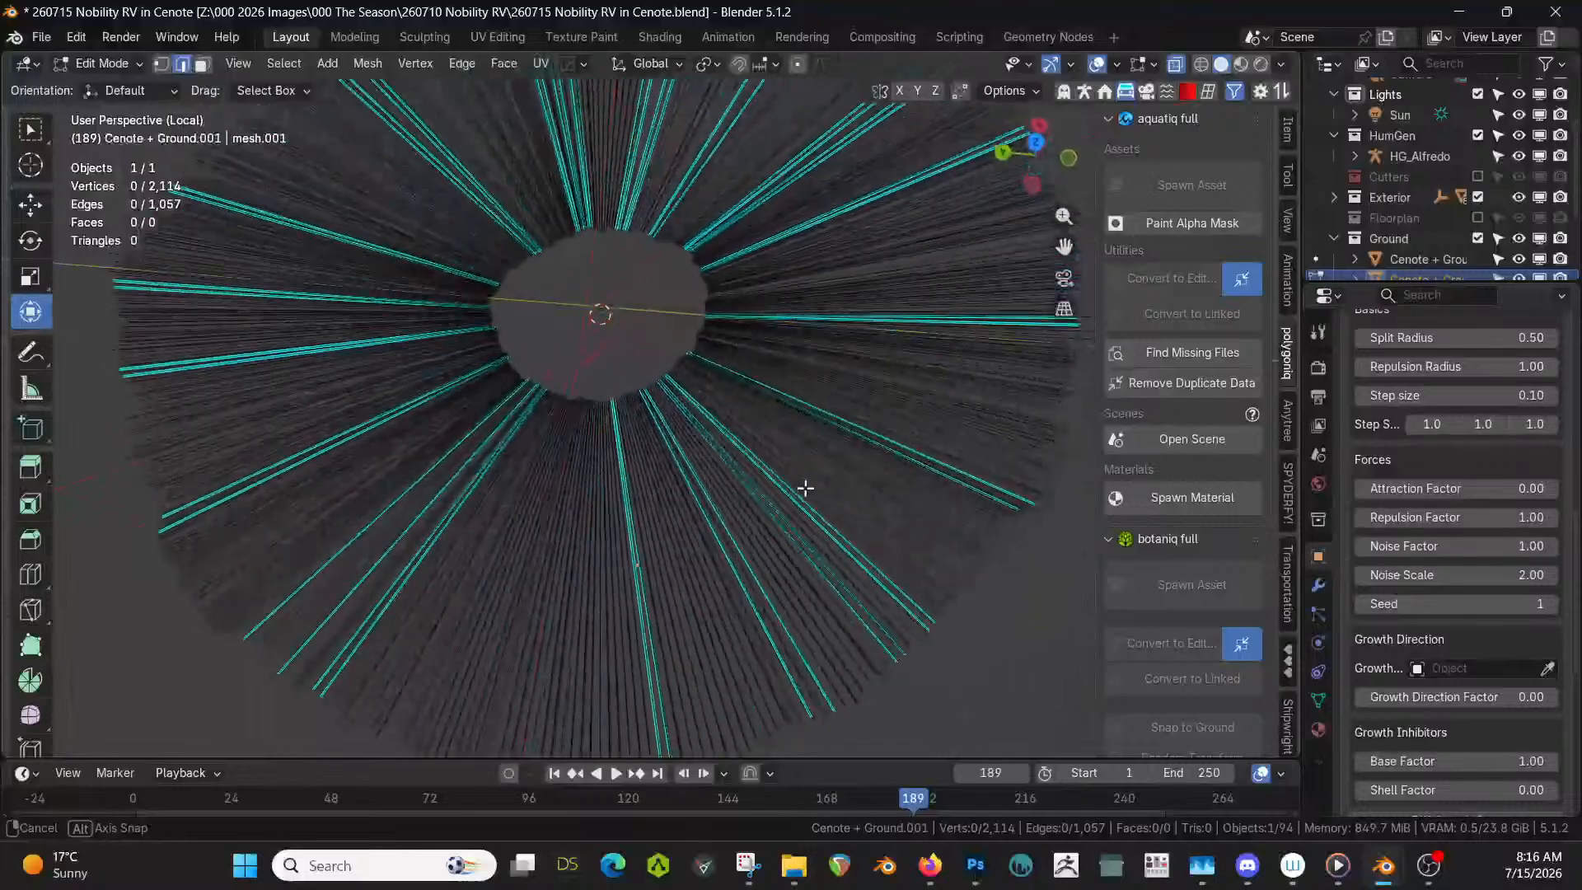
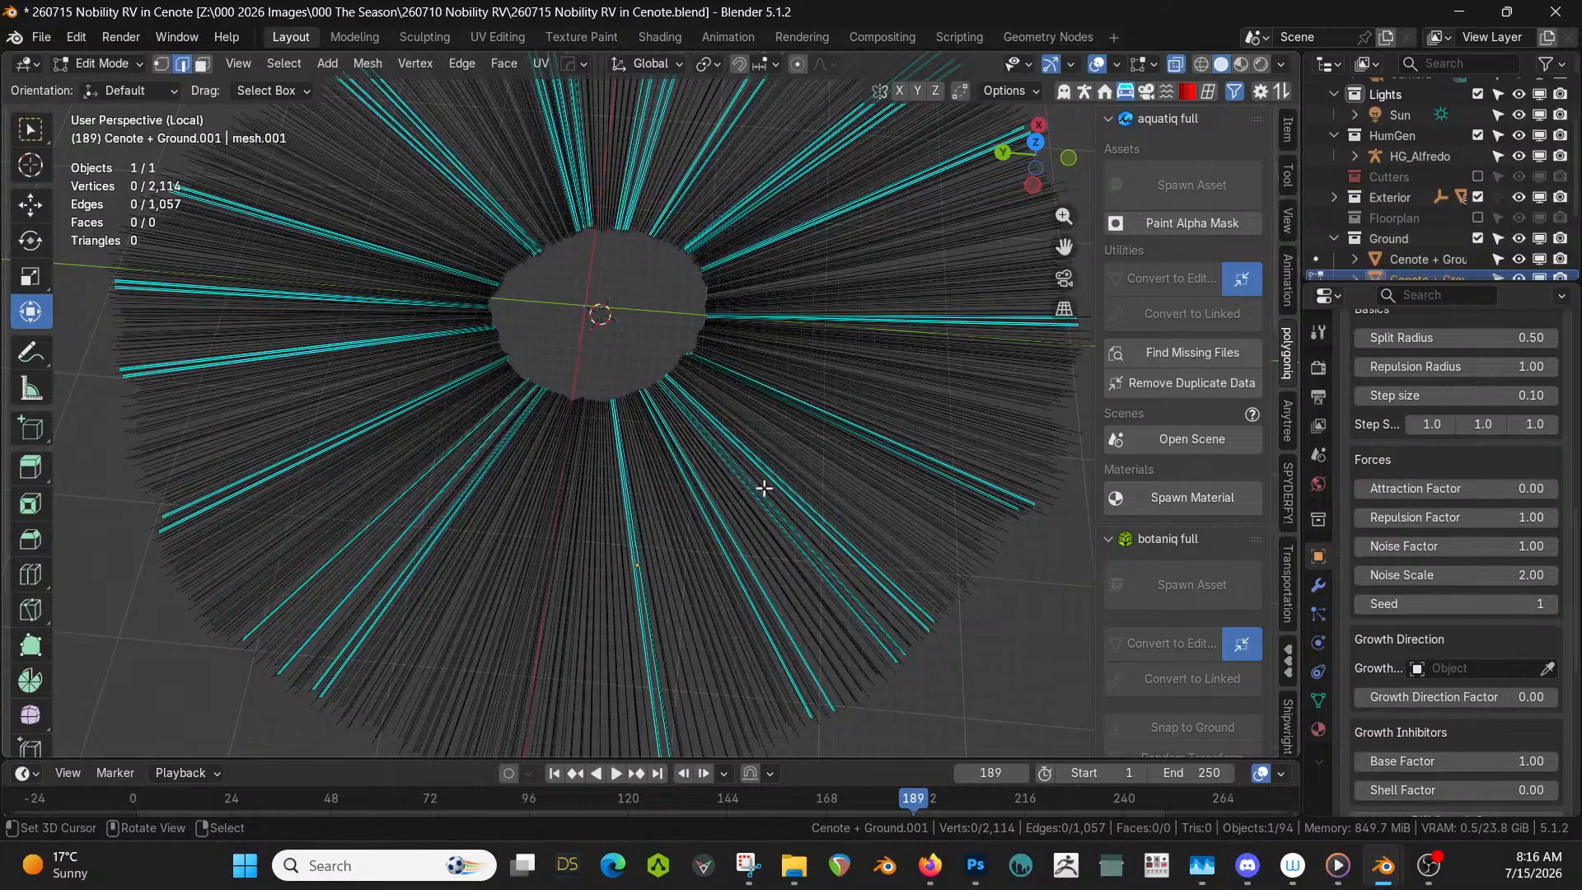
key("KP_7")
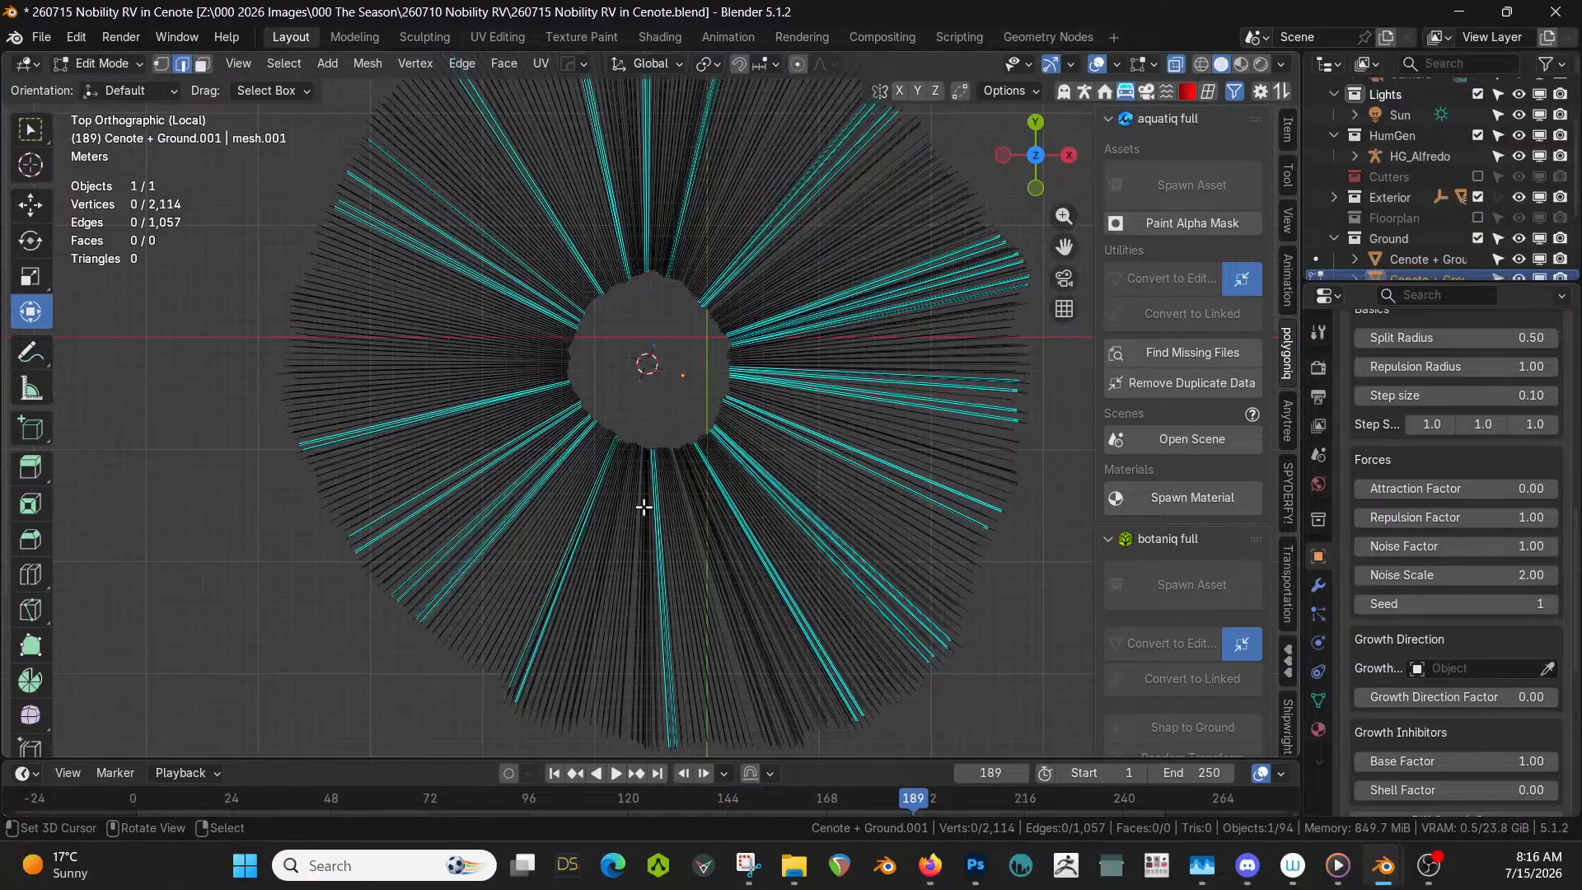
key("c")
mouse_move(660, 473)
left_mouse_down()
mouse_move(695, 601)
mouse_move(558, 399)
mouse_move(581, 354)
left_mouse_up()
mouse_move(729, 258)
left_mouse_down()
mouse_move(761, 483)
mouse_move(530, 421)
mouse_move(587, 233)
mouse_move(641, 235)
left_mouse_up()
key("Escape")
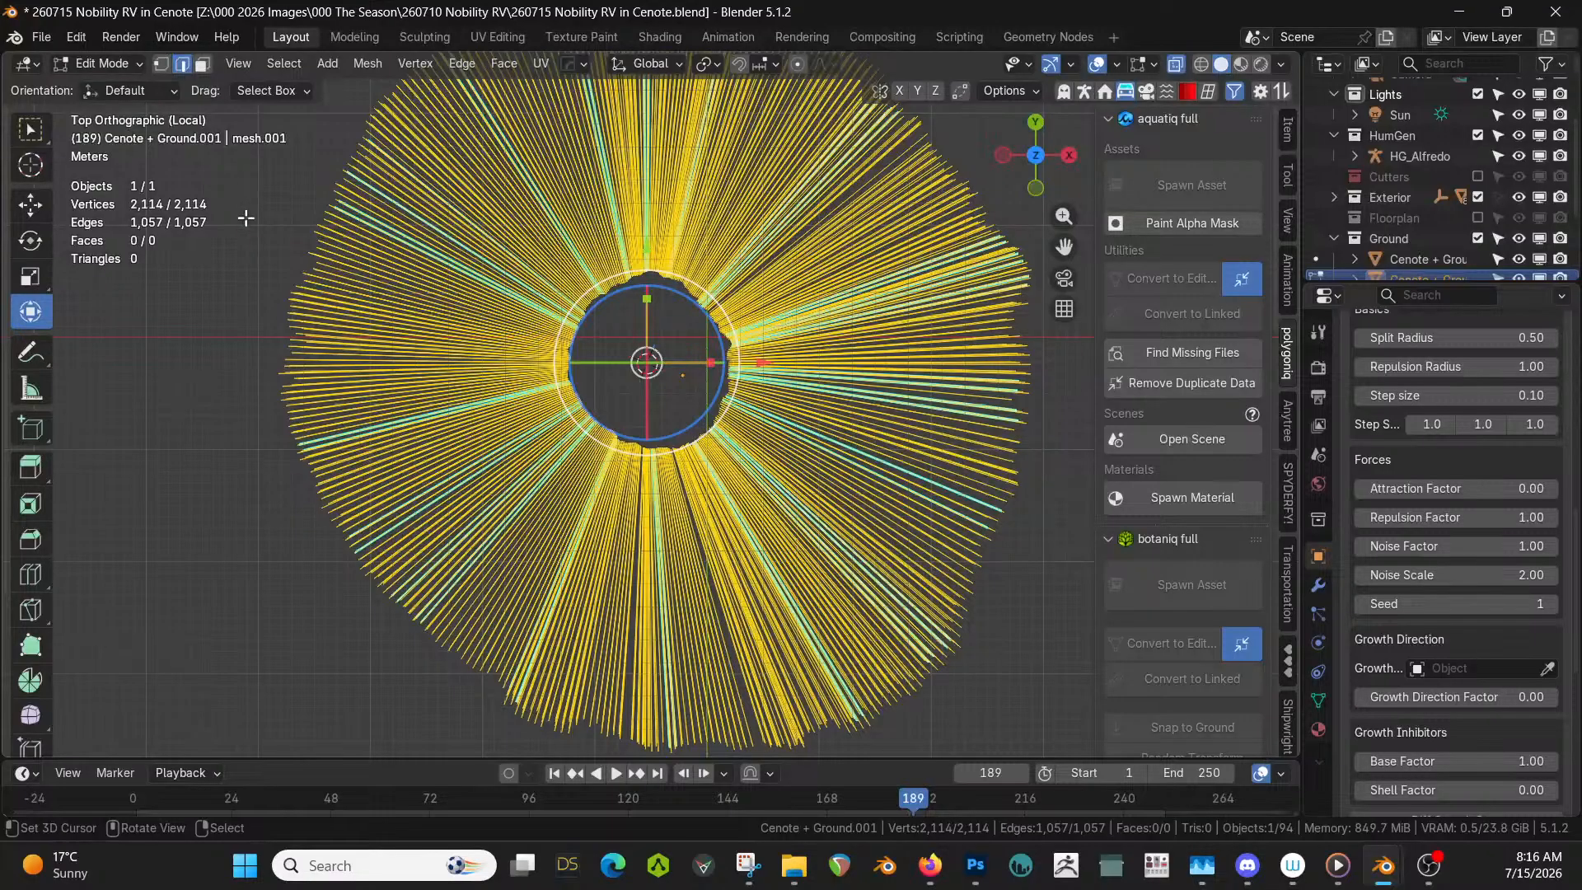
key("F3")
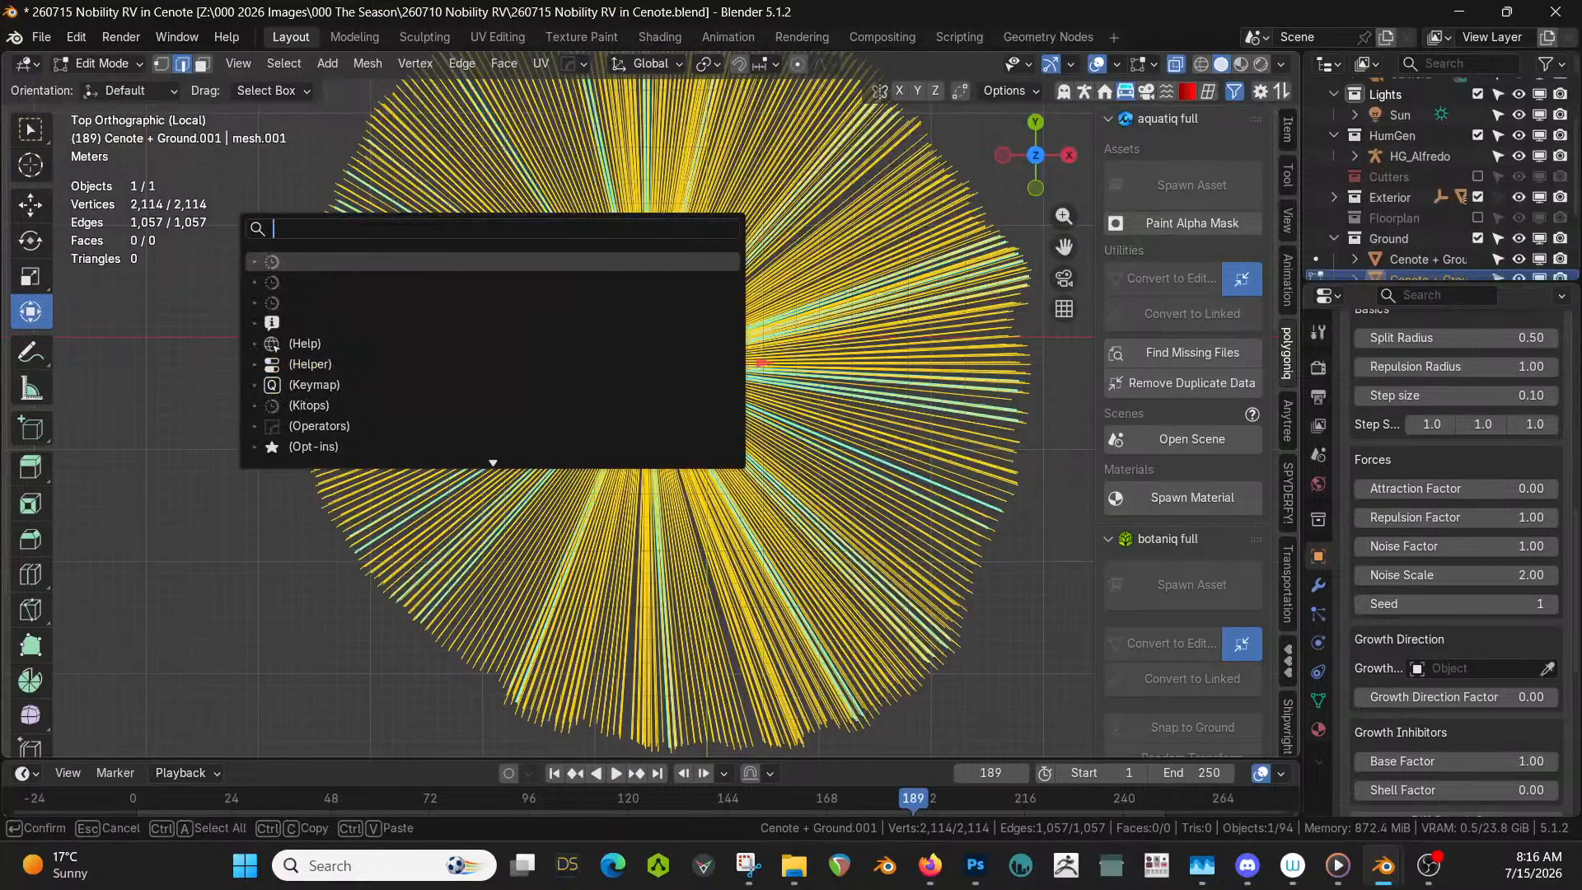
type("random")
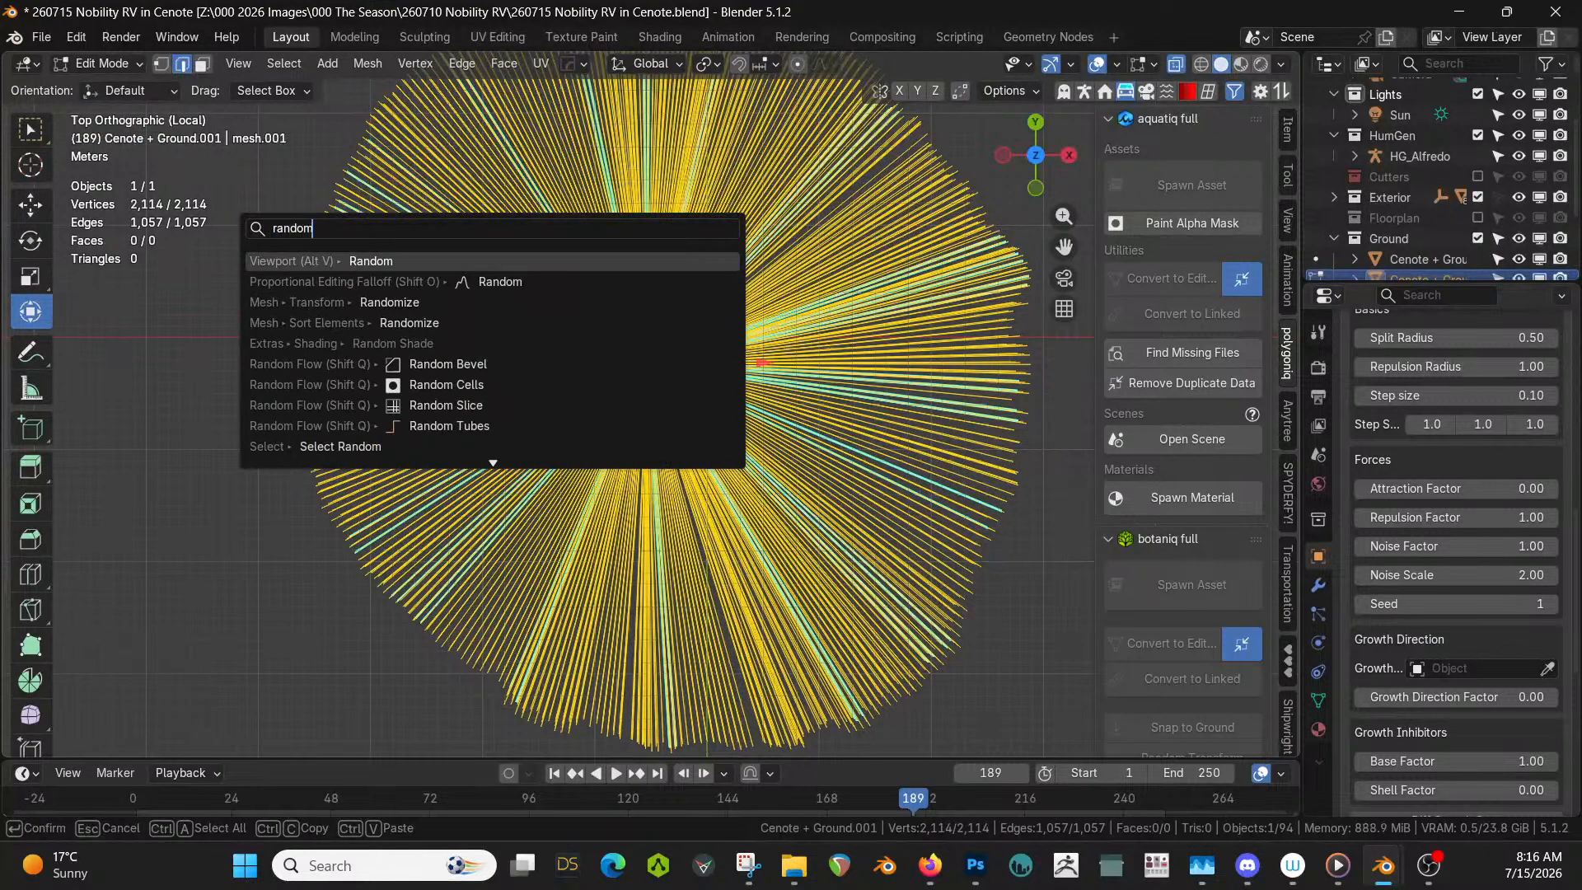
key("Return")
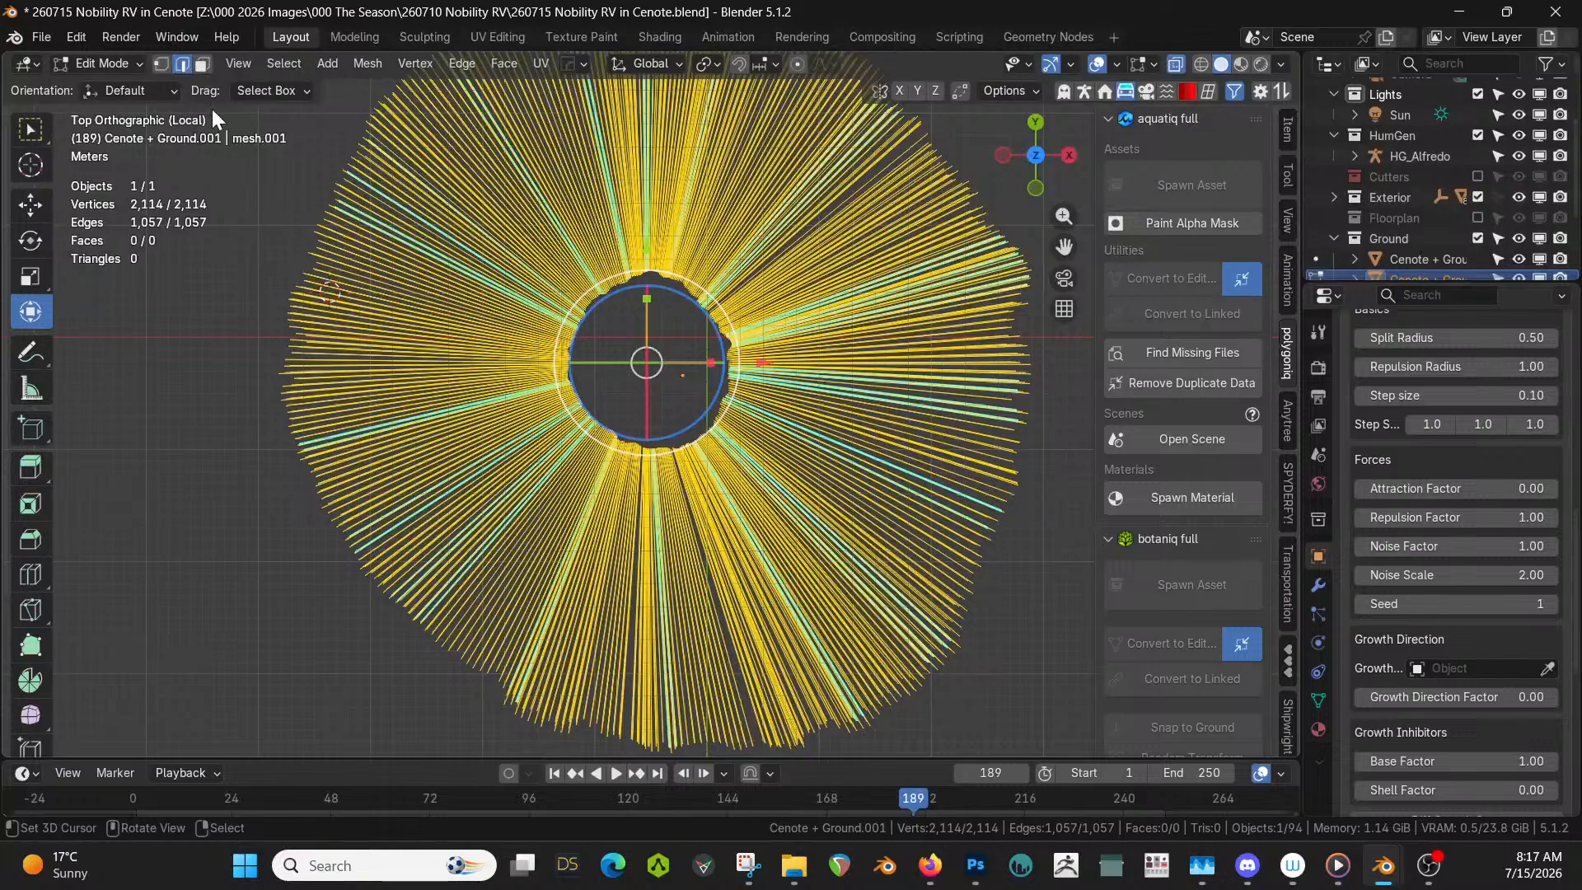
- Apply the Randomize mesh transform to the selected radial strands with an amount of 5.69 m and inspect the scattering
key("F3")
type("random")
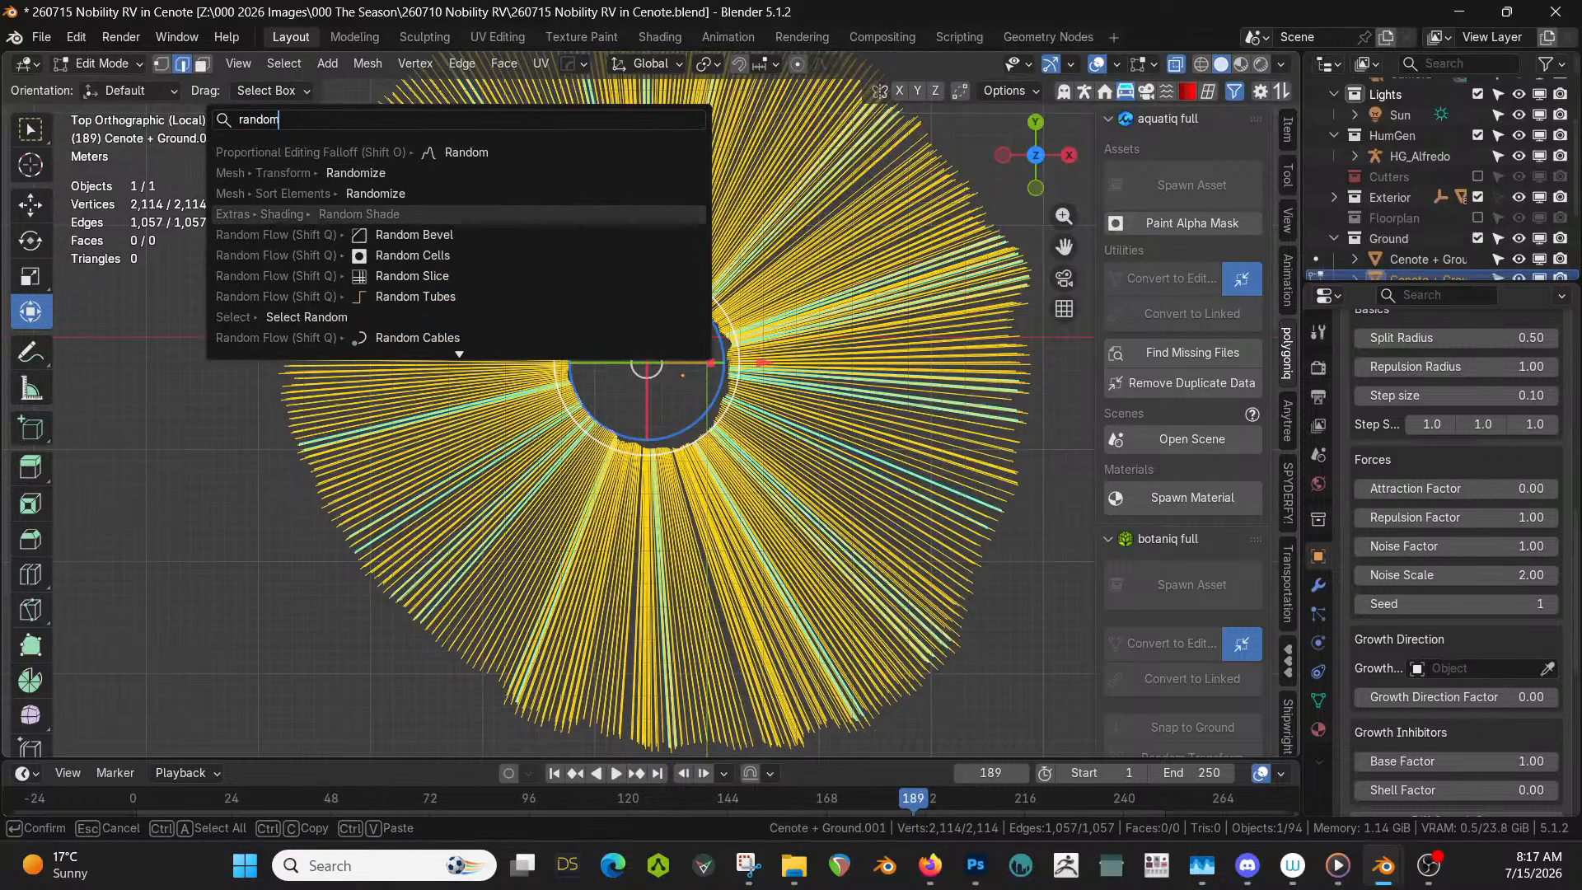
left_click(380, 171)
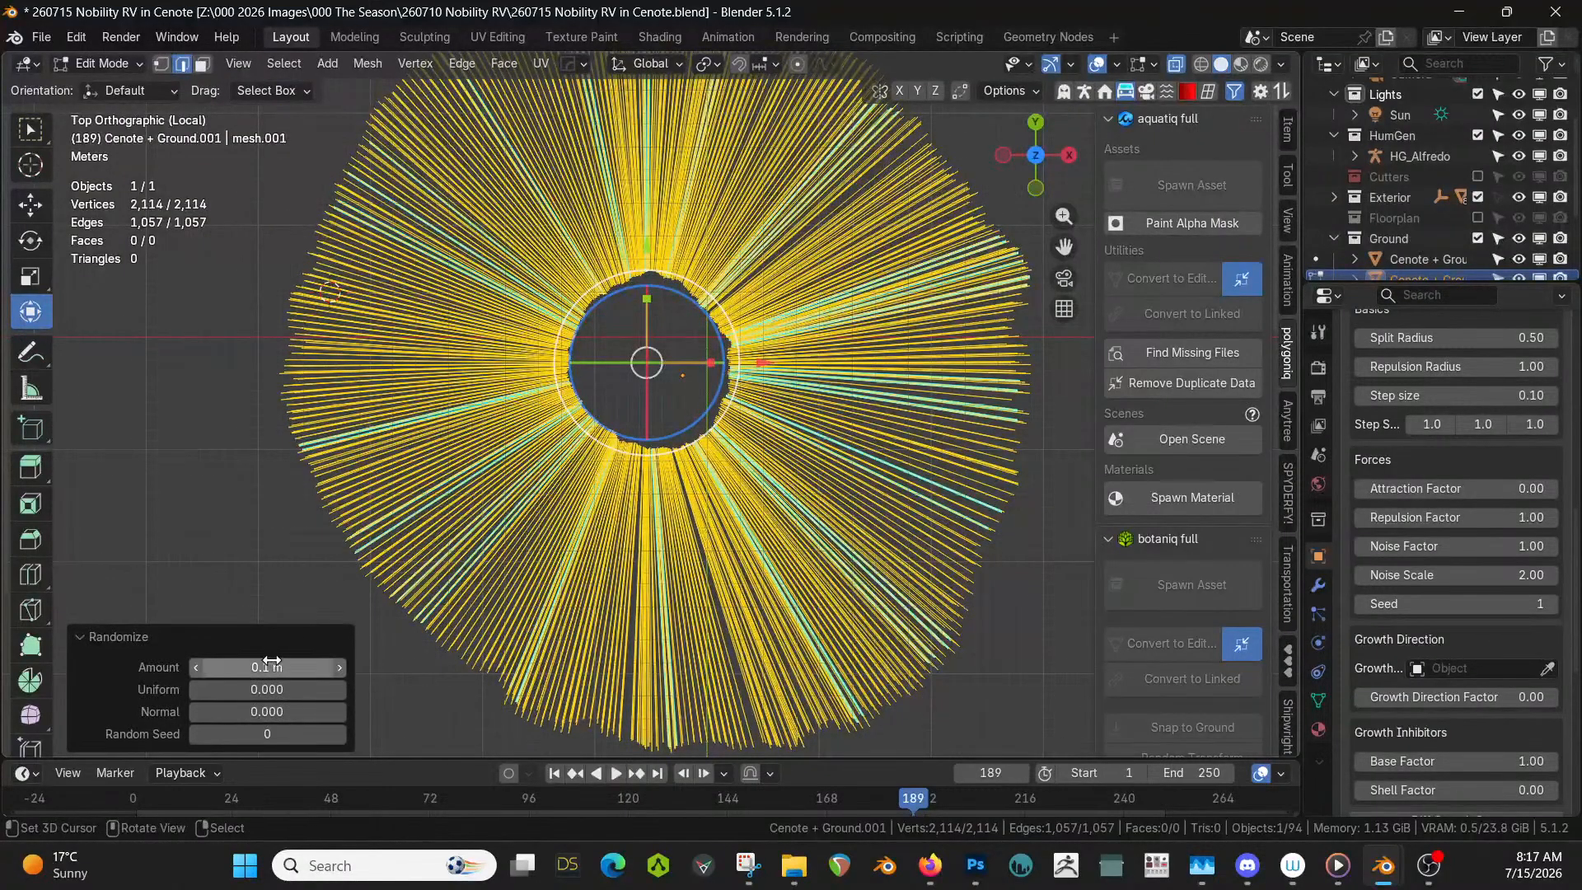
left_click_drag(264, 668, 491, 668)
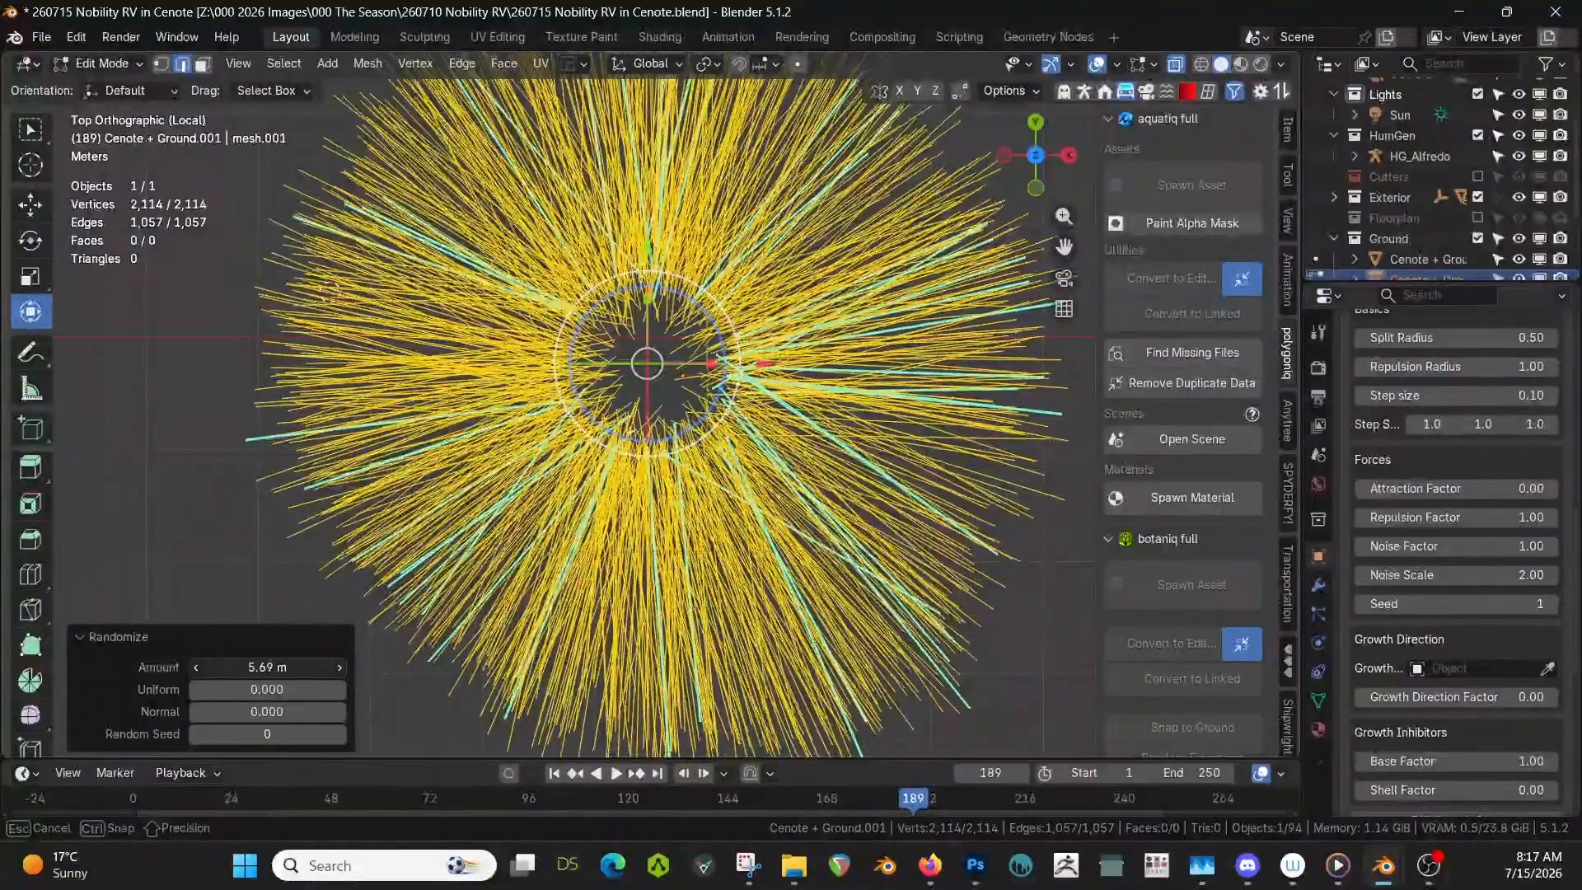
middle_click_drag(507, 561, 79, 486)
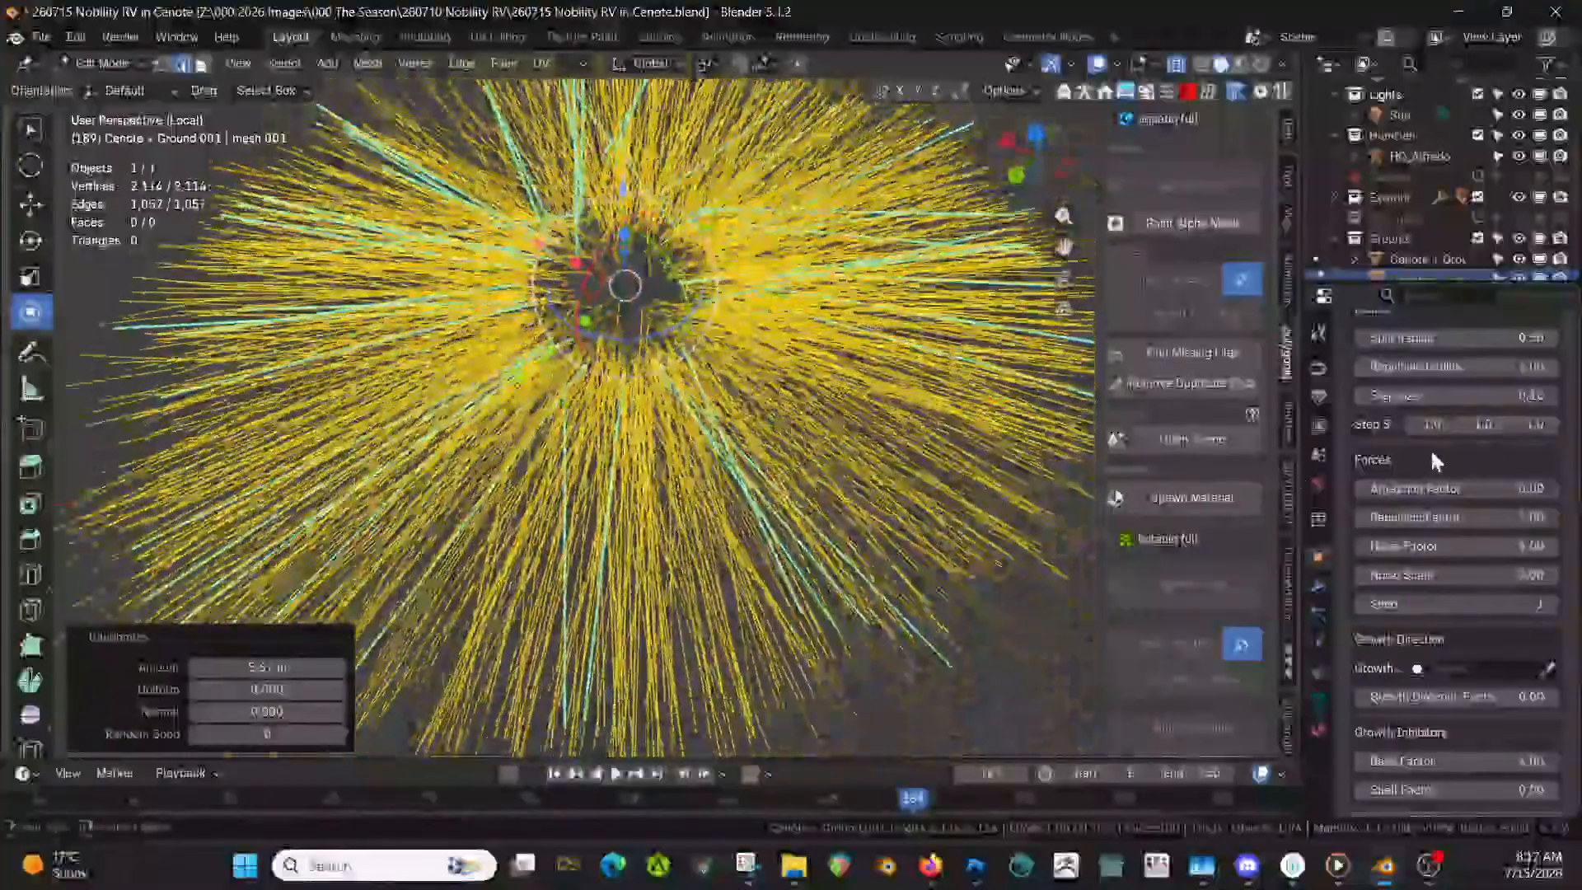
scroll(462, 462, "up", 3)
middle_click_drag(460, 467, 517, 545)
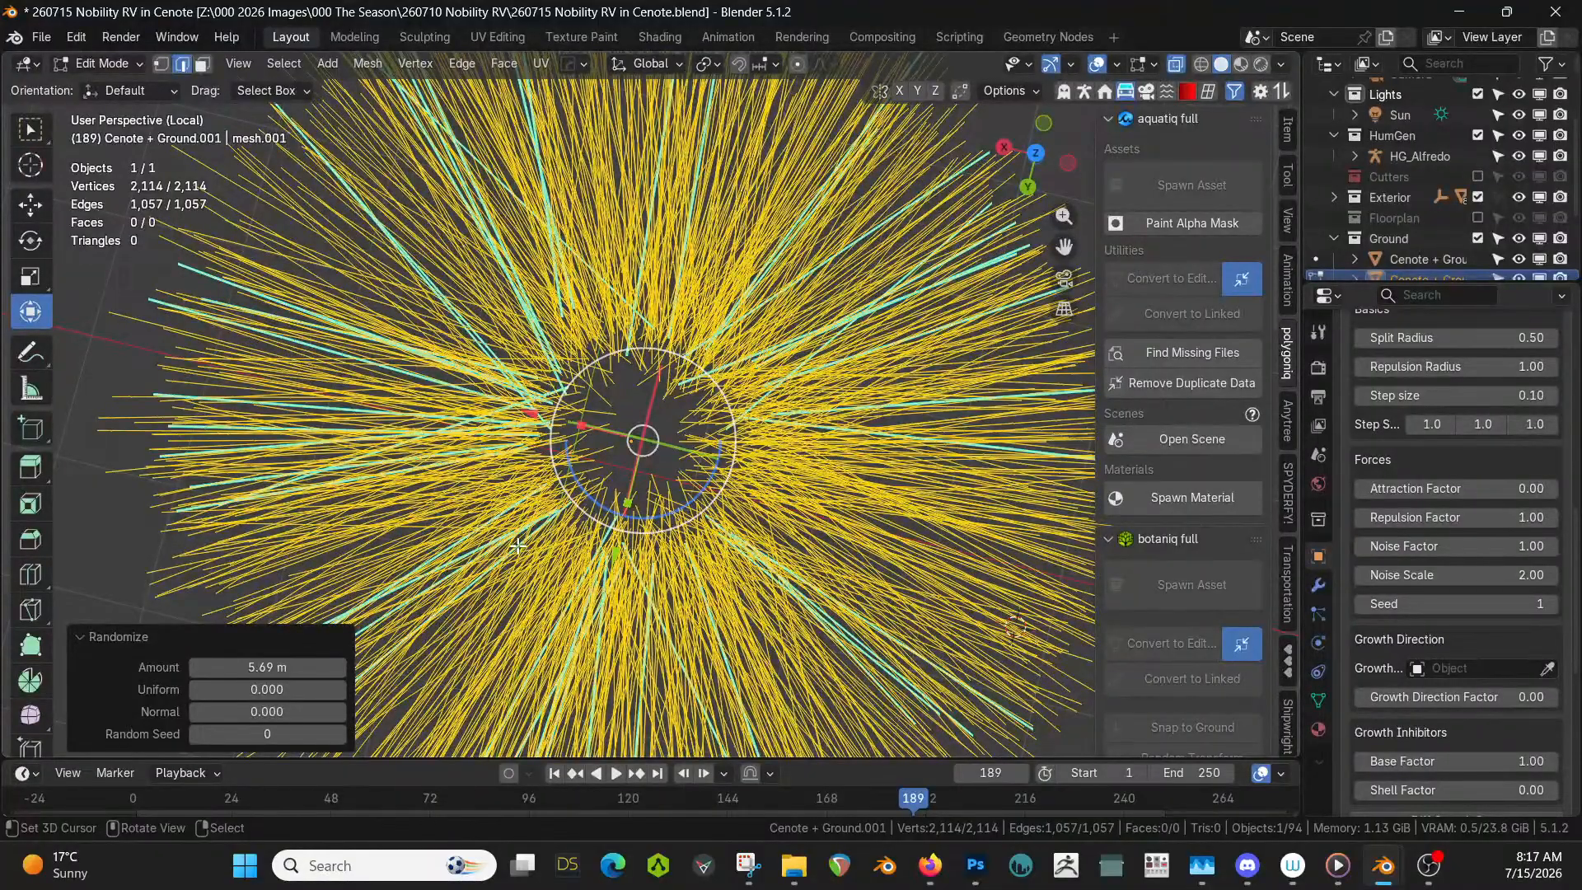
middle_click_drag(601, 618, 775, 500)
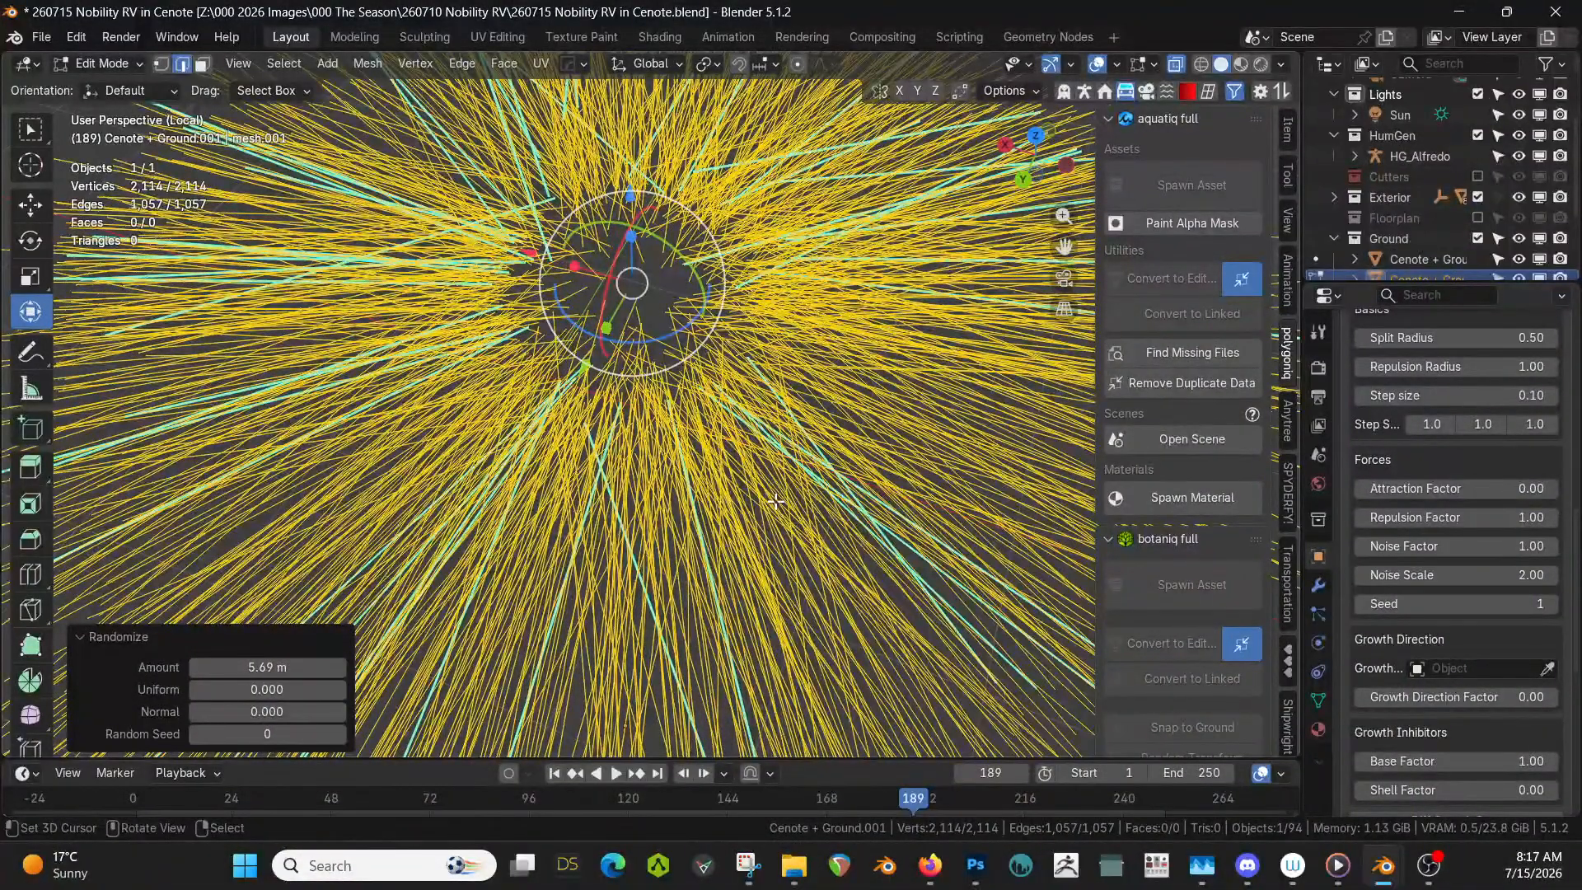
- Try to circle-select the strands around the central opening in edge mode from the top view
right_click(776, 501)
middle_click_drag(776, 501, 872, 443)
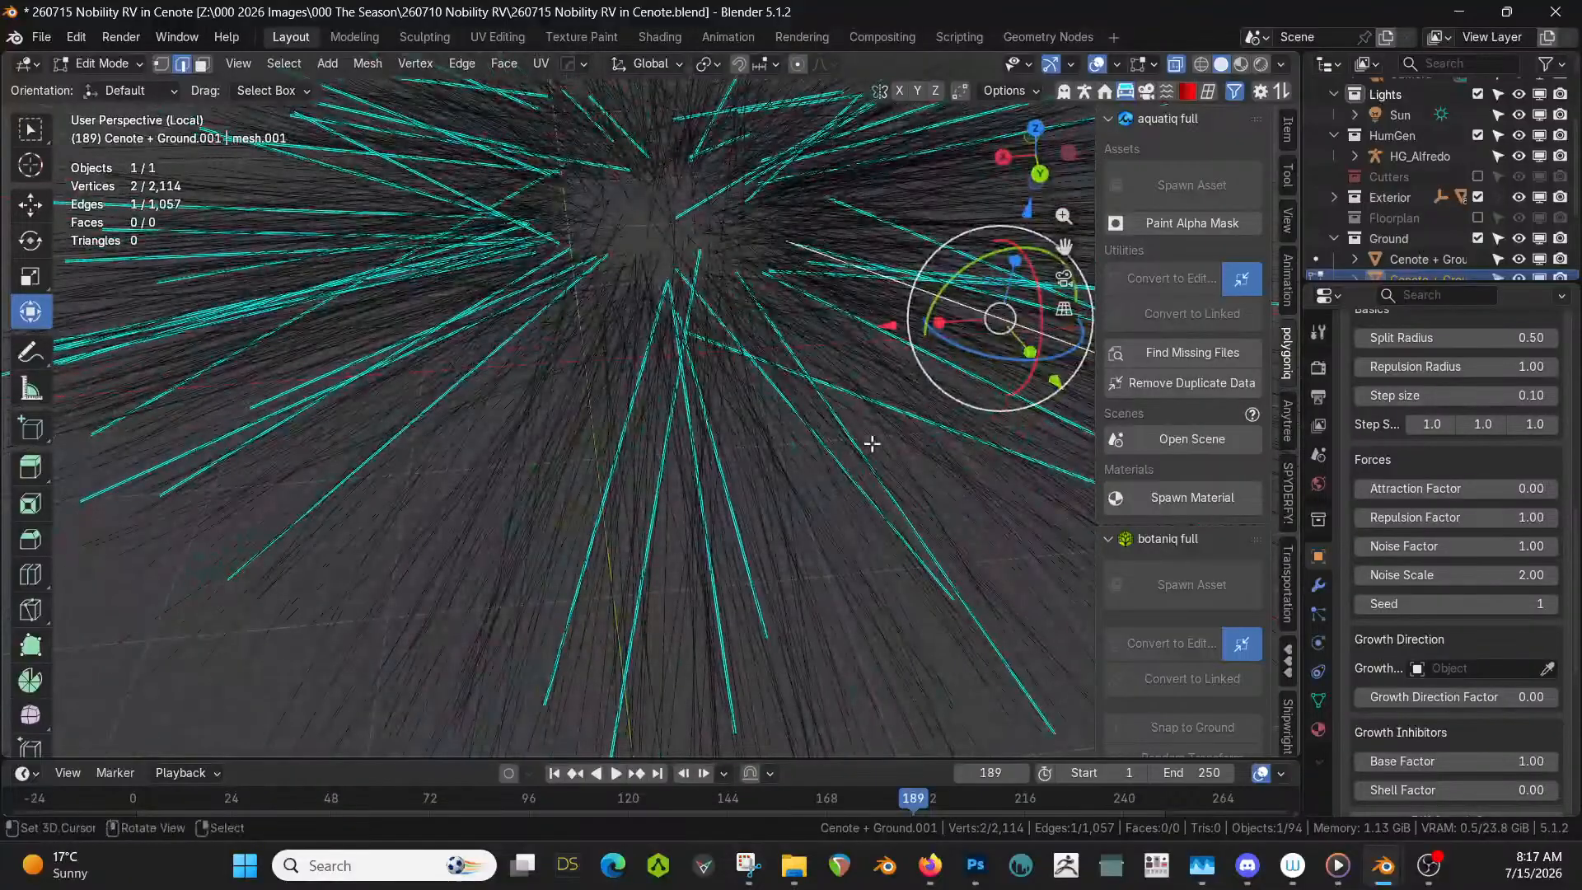
scroll(872, 443, "down", 3)
key("KP_7")
scroll(840, 433, "up", 1)
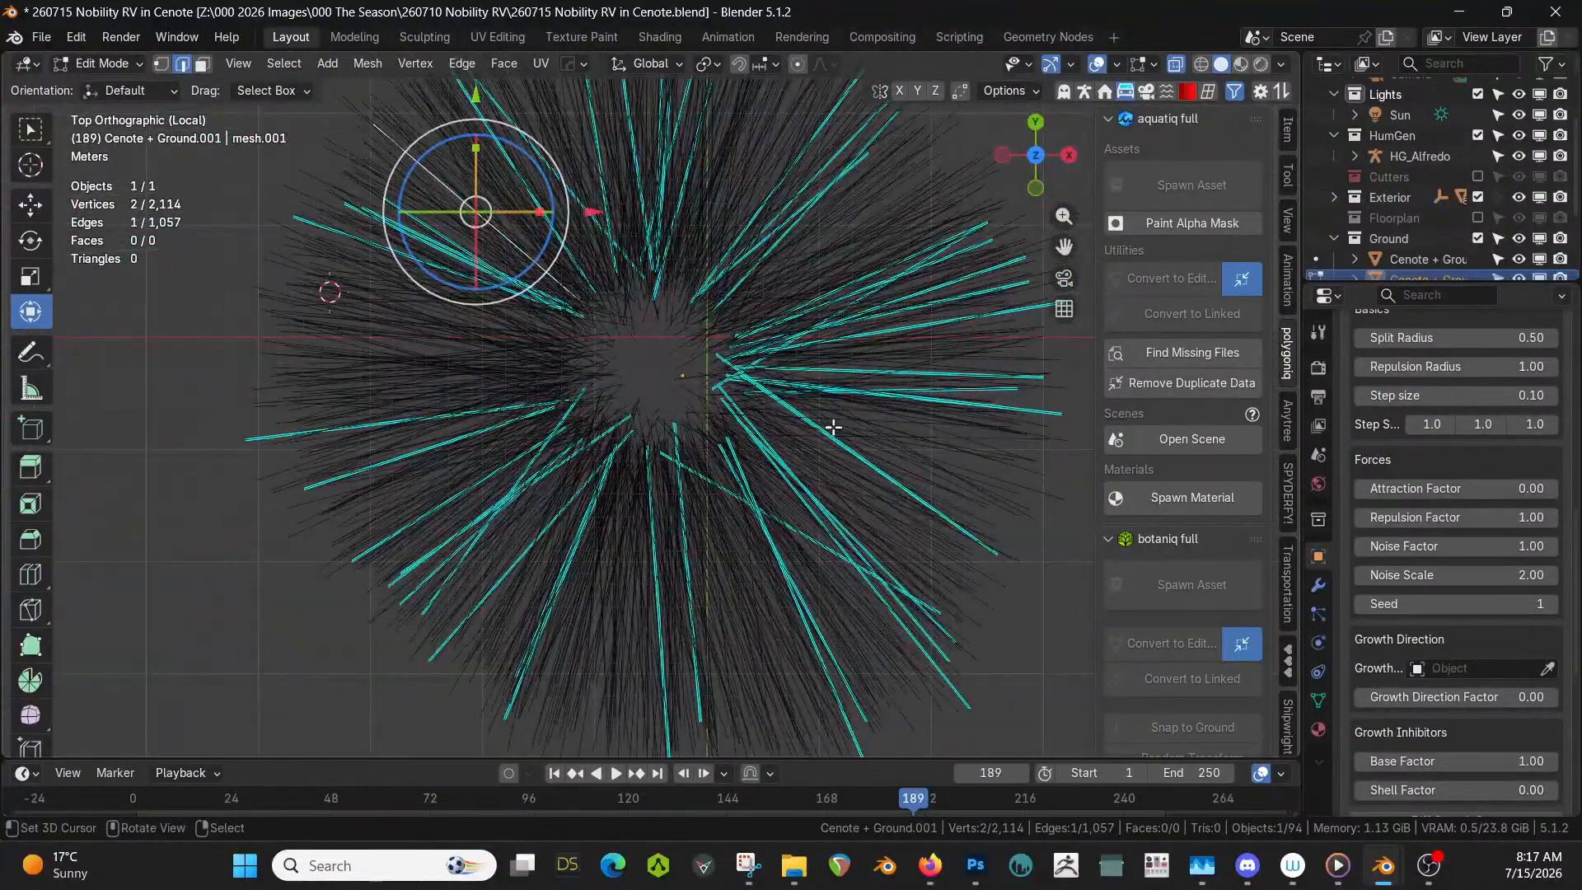
key("c")
left_click(664, 358)
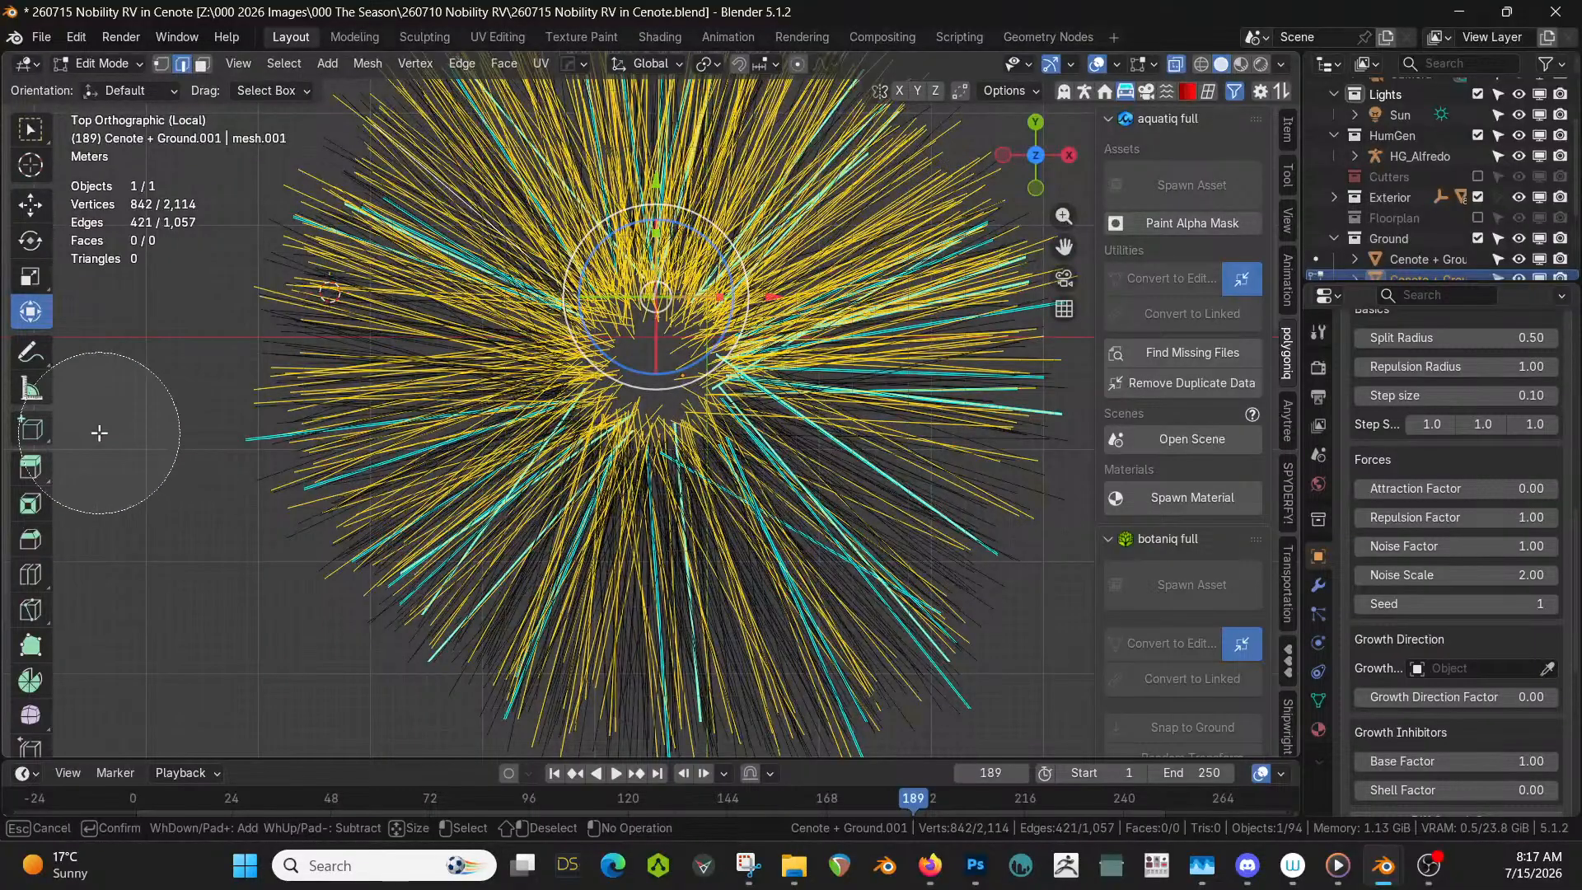
key("Escape")
left_click(628, 426)
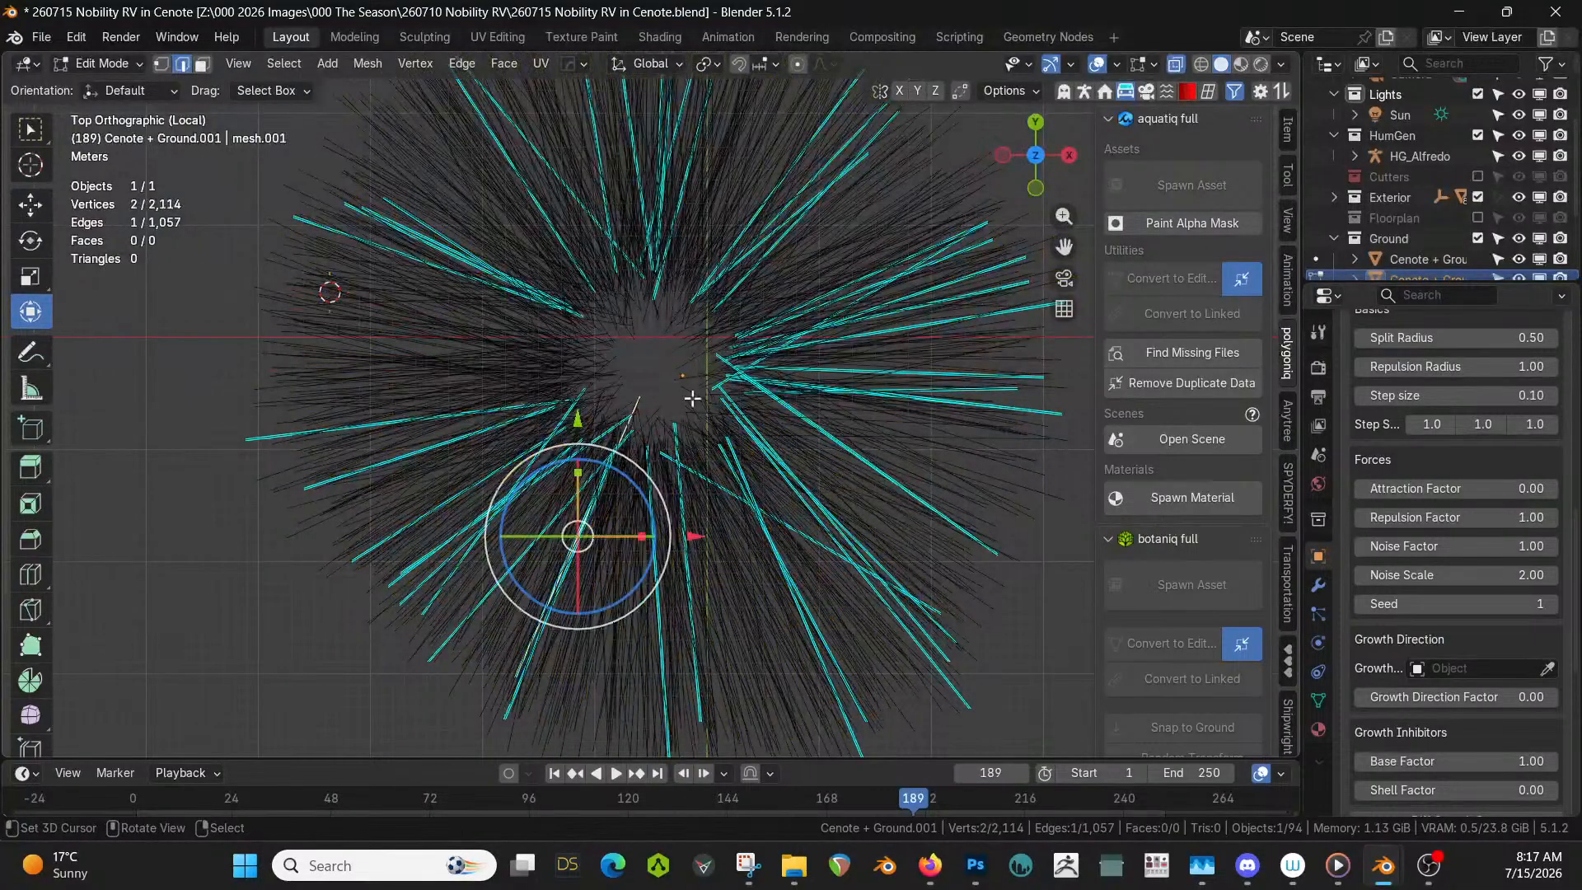
key("c")
left_click(664, 362)
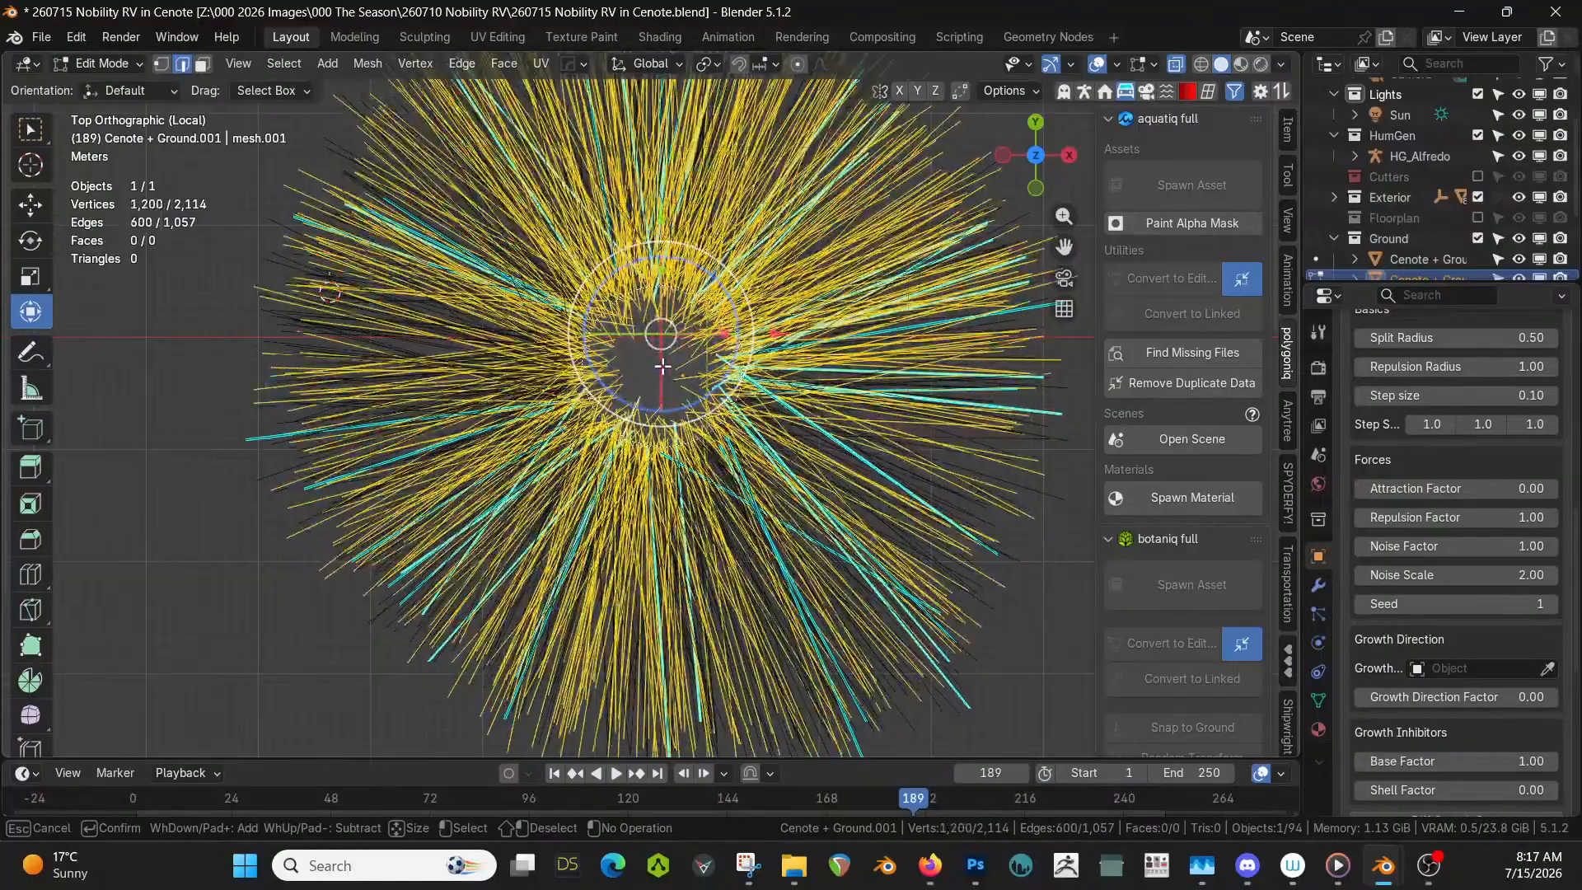
key("Escape")
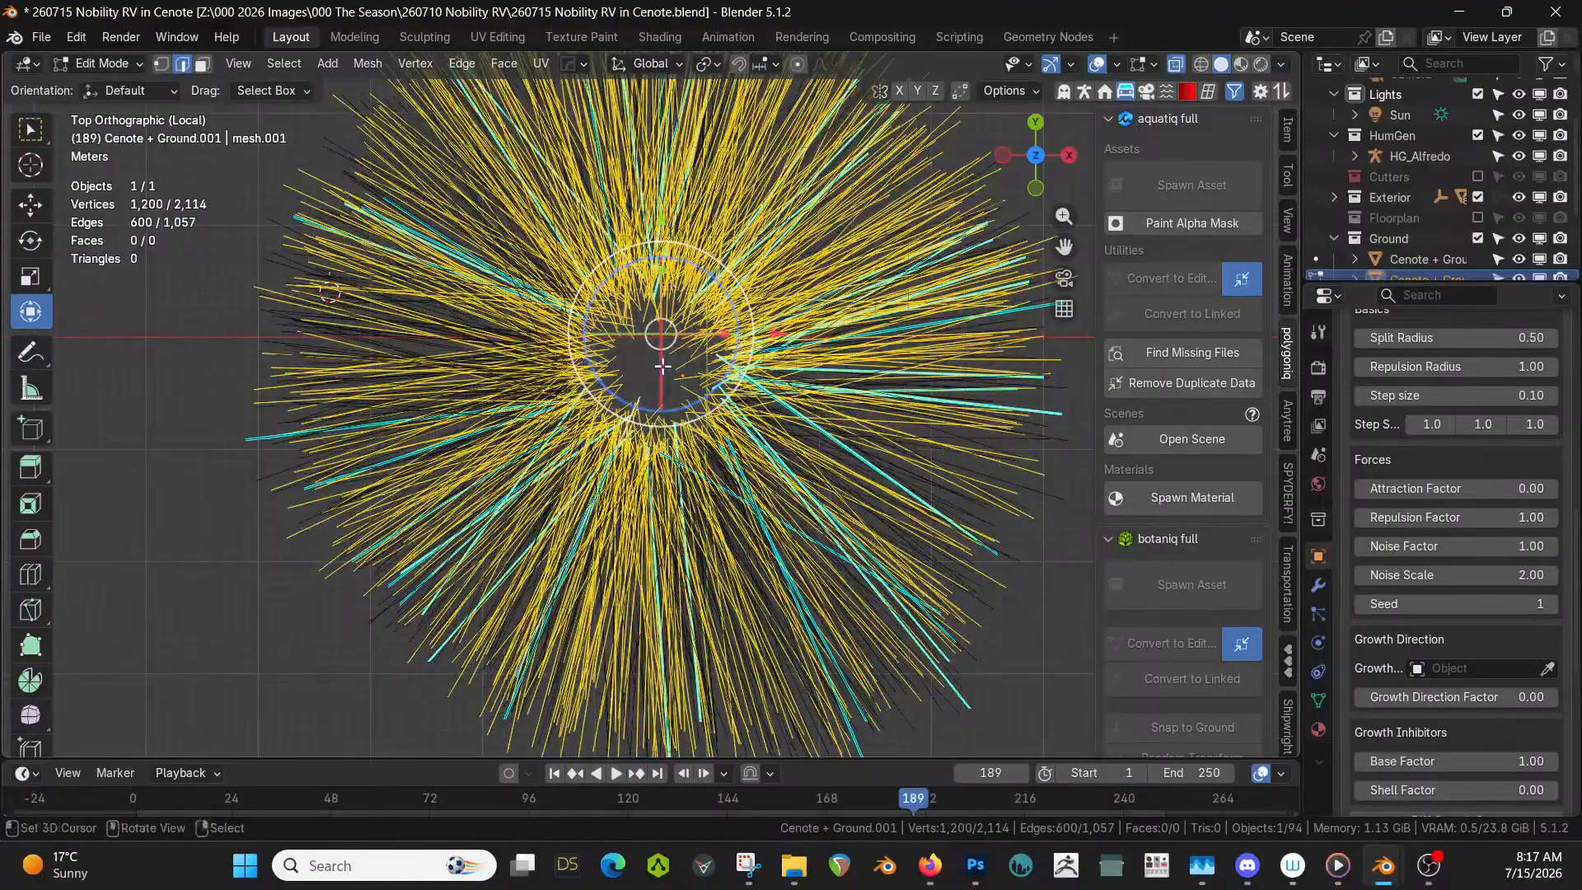
- Switch to vertex mode and circle-select the inner end vertices of the strands around the central opening
left_click(250, 525)
key("c")
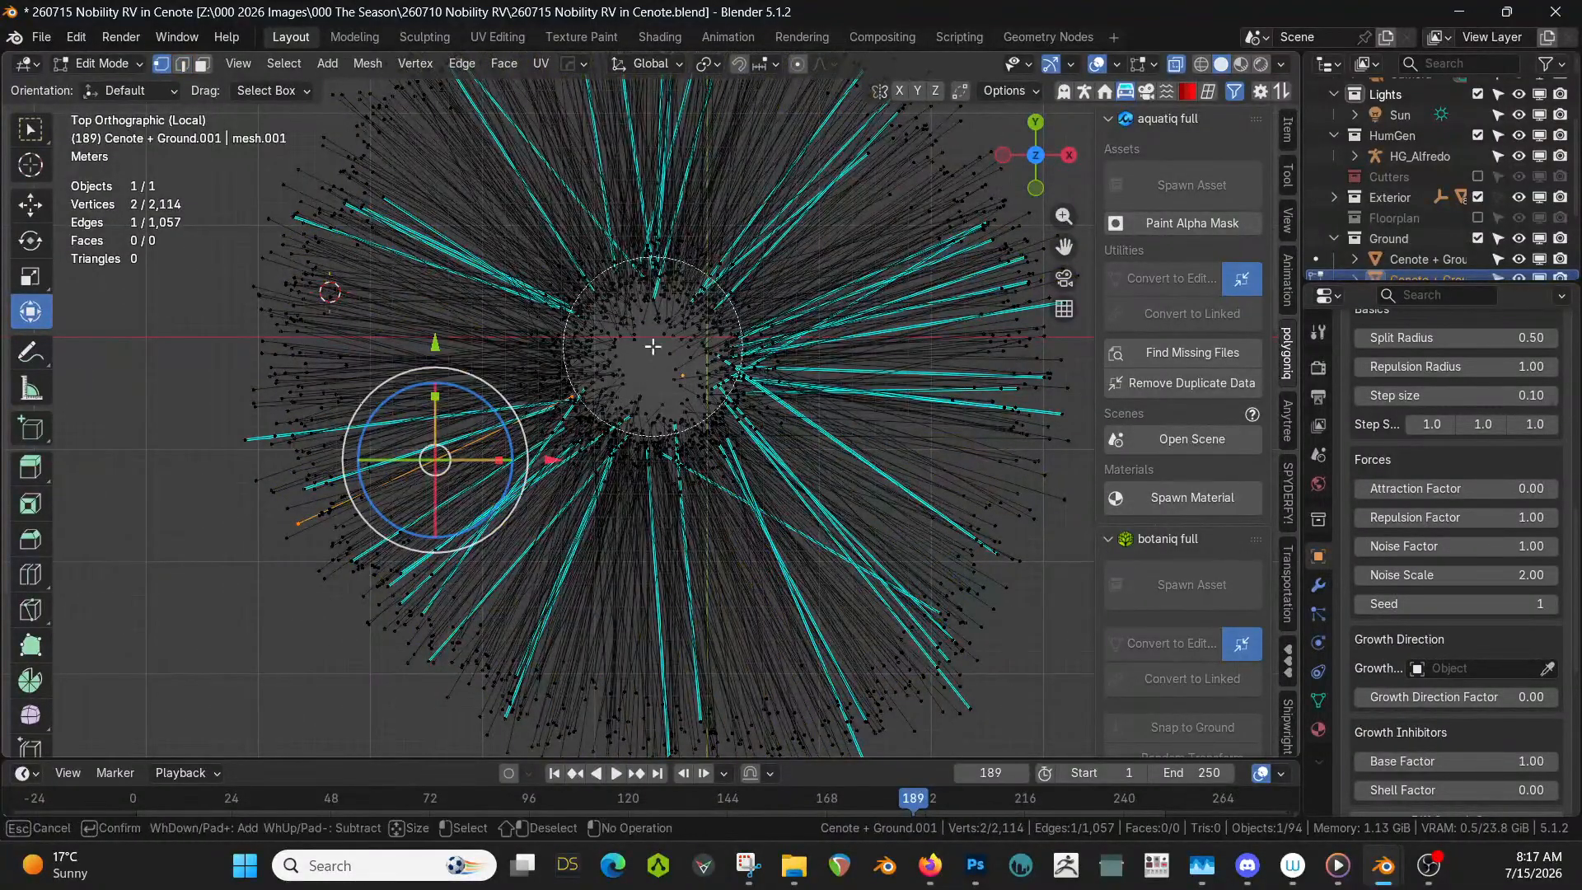
left_click(668, 383)
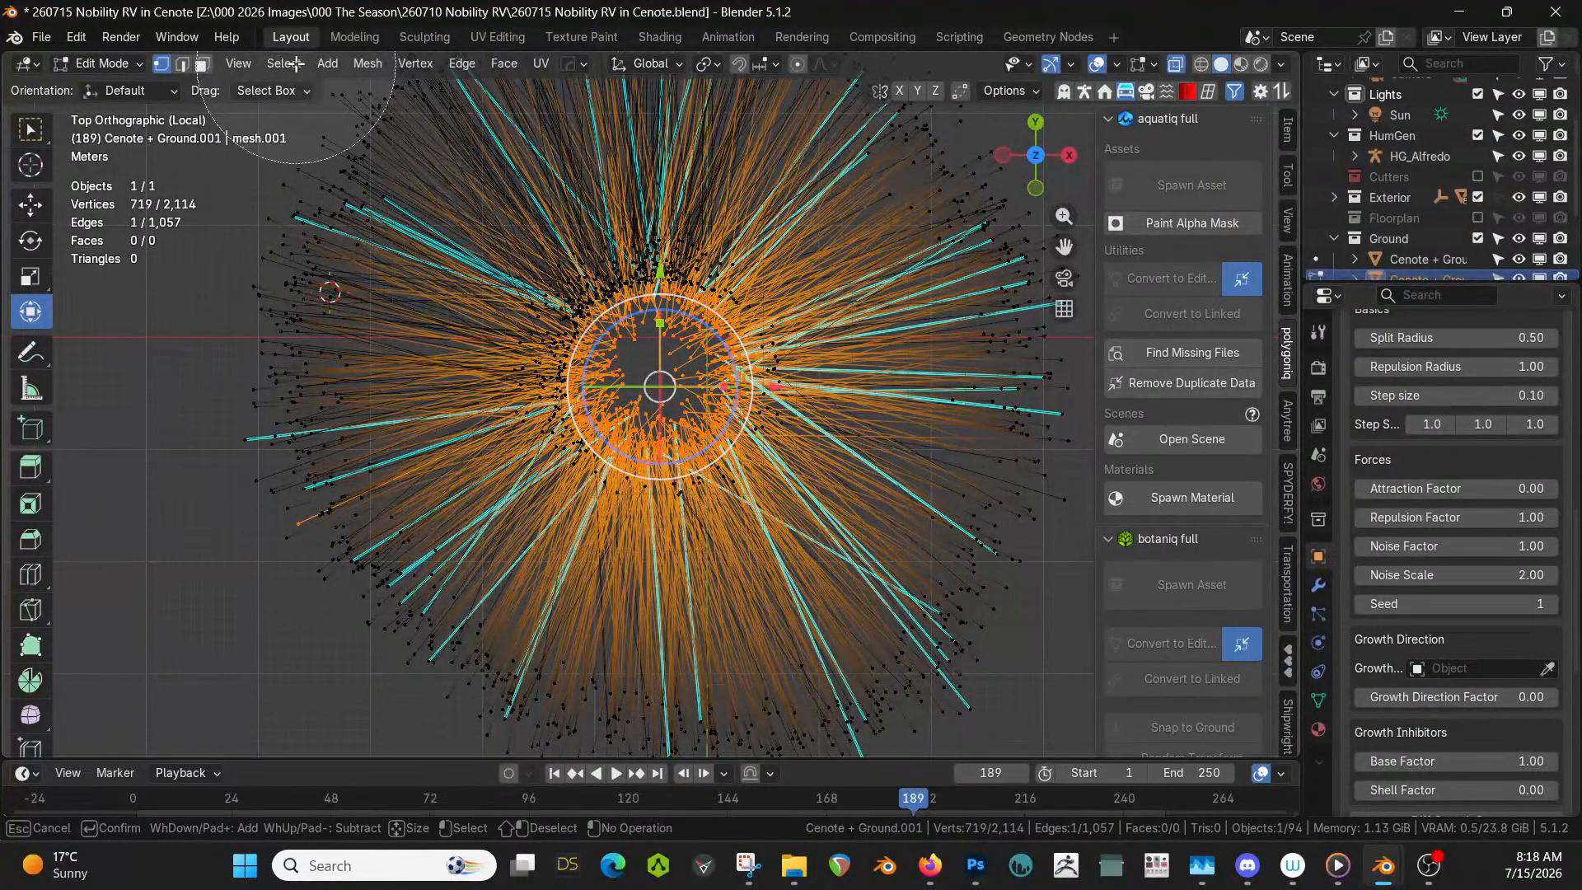
key("Escape")
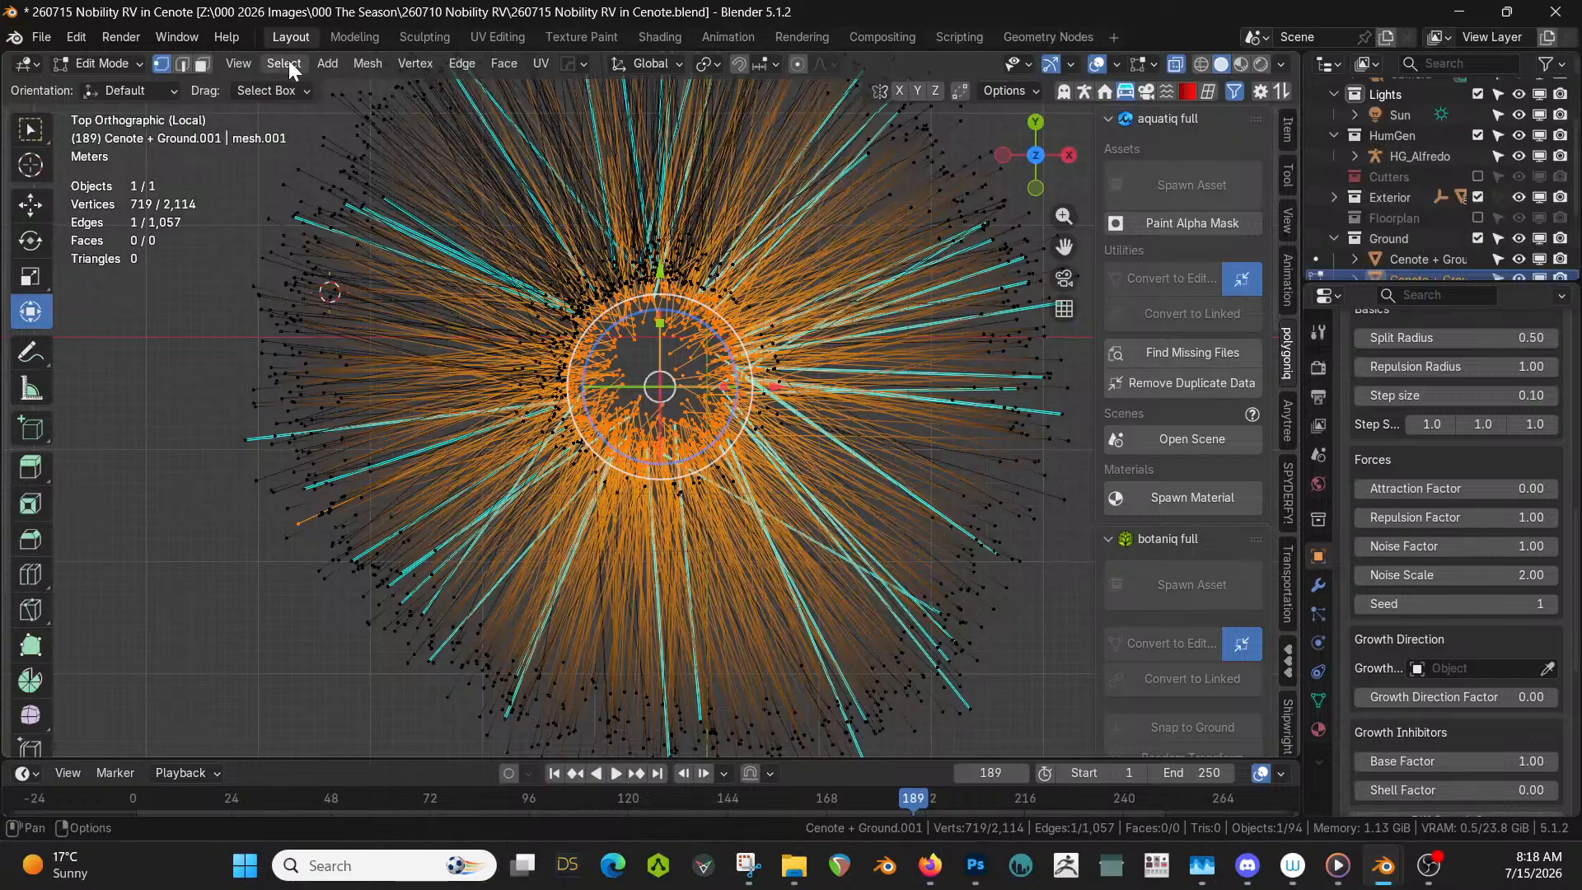
- Randomly deselect part of the selected inner vertices using Select Random with the Deselect action and a ratio of 0.599
left_click(288, 61)
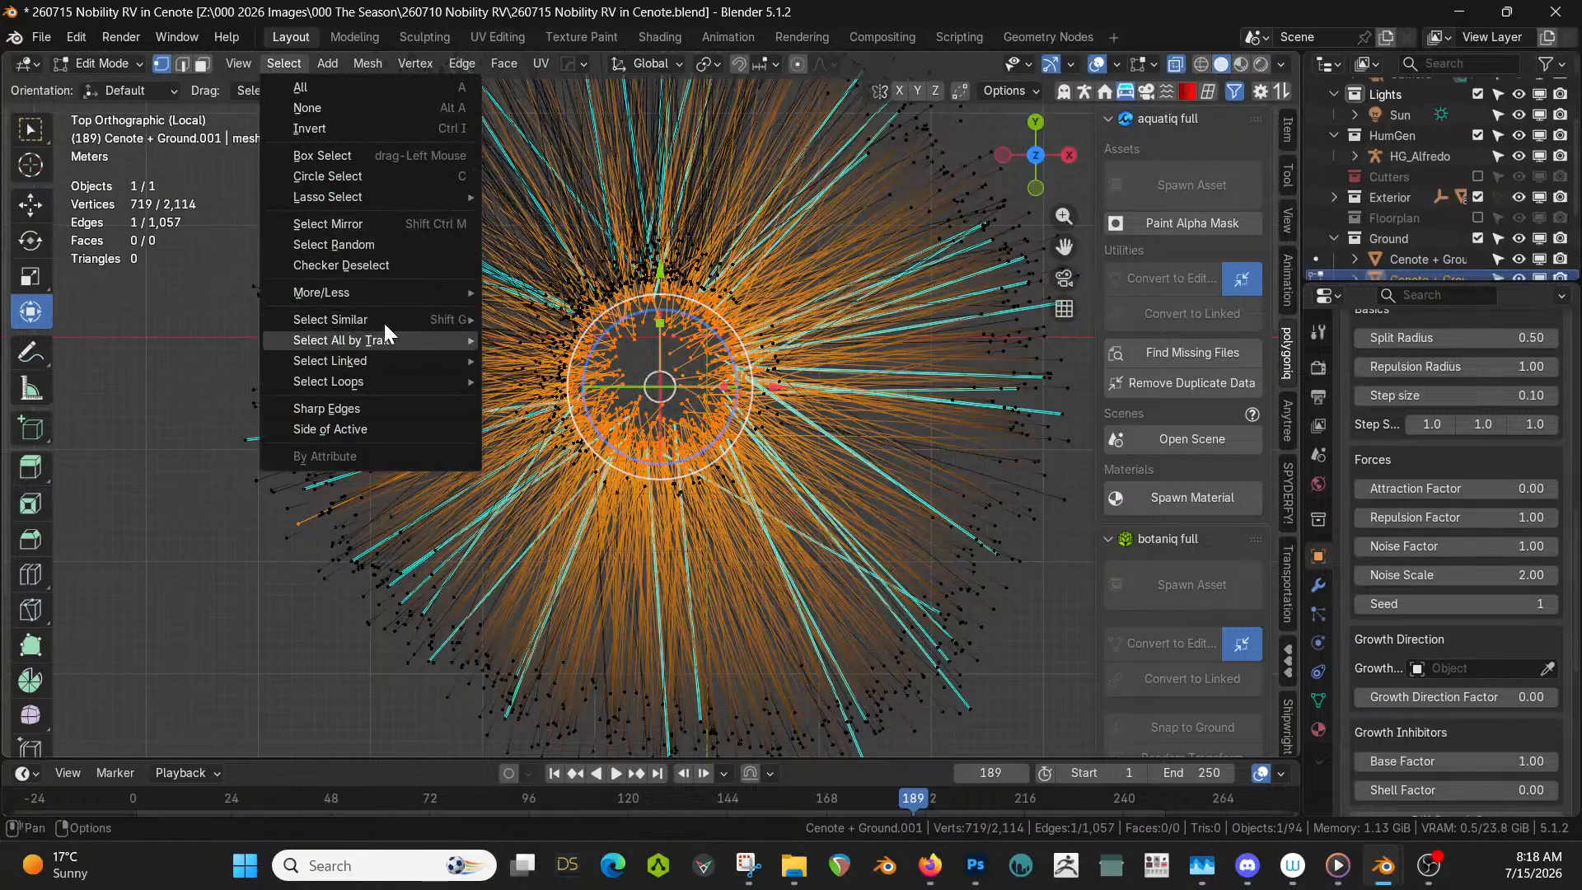
left_click(386, 245)
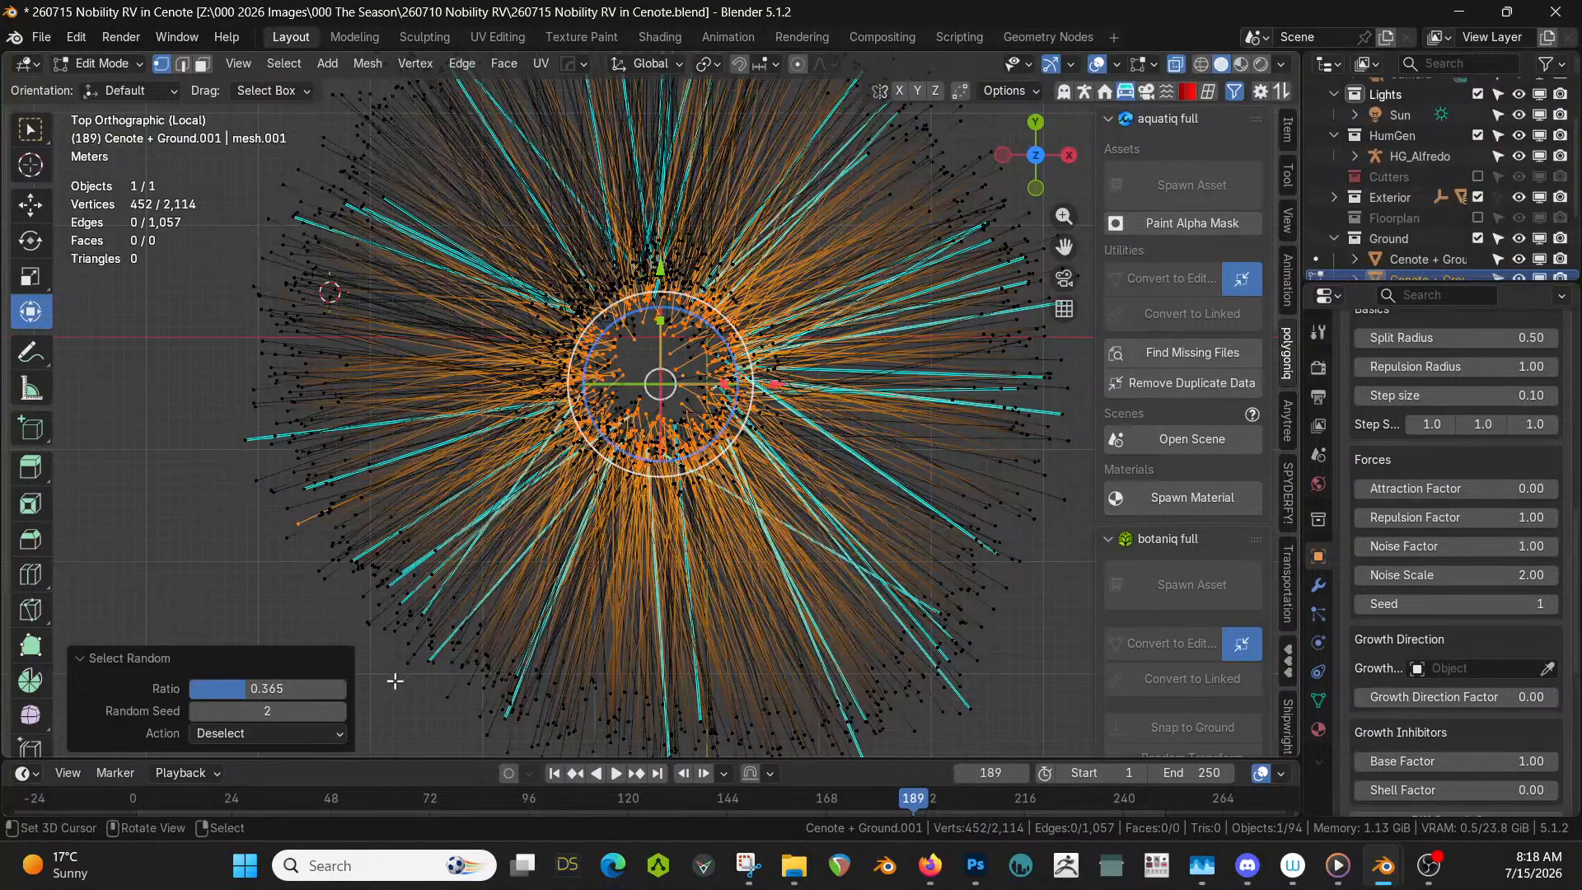
left_click_drag(247, 689, 284, 689)
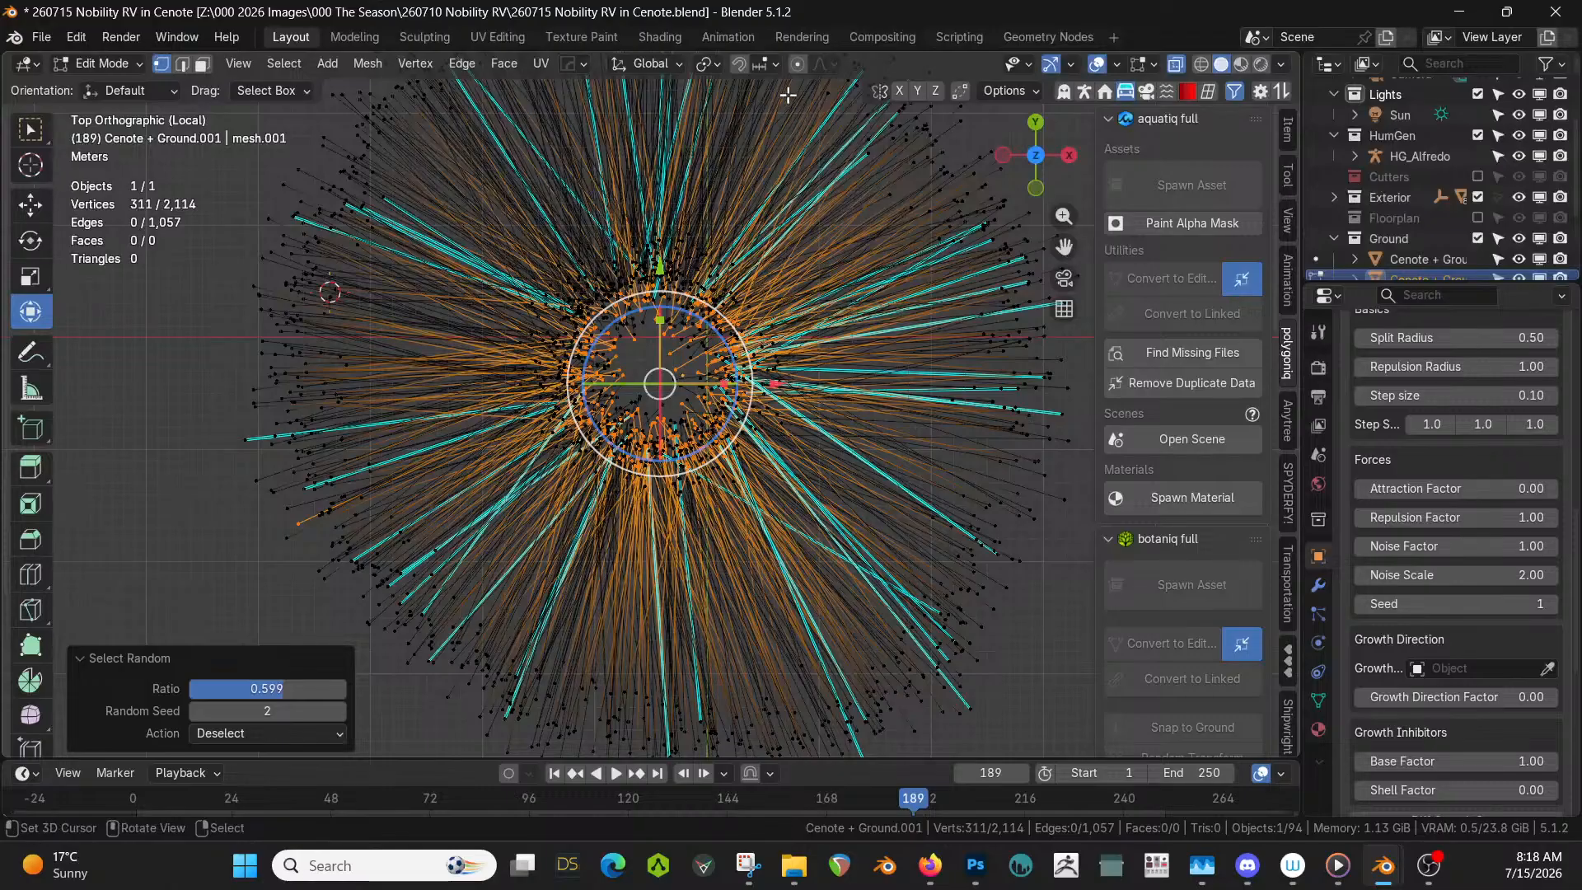
- Scale the selected inner vertices by about 2.255 using proportional editing with Random falloff and a proportional size of about 14.42
left_click(797, 64)
left_click(833, 64)
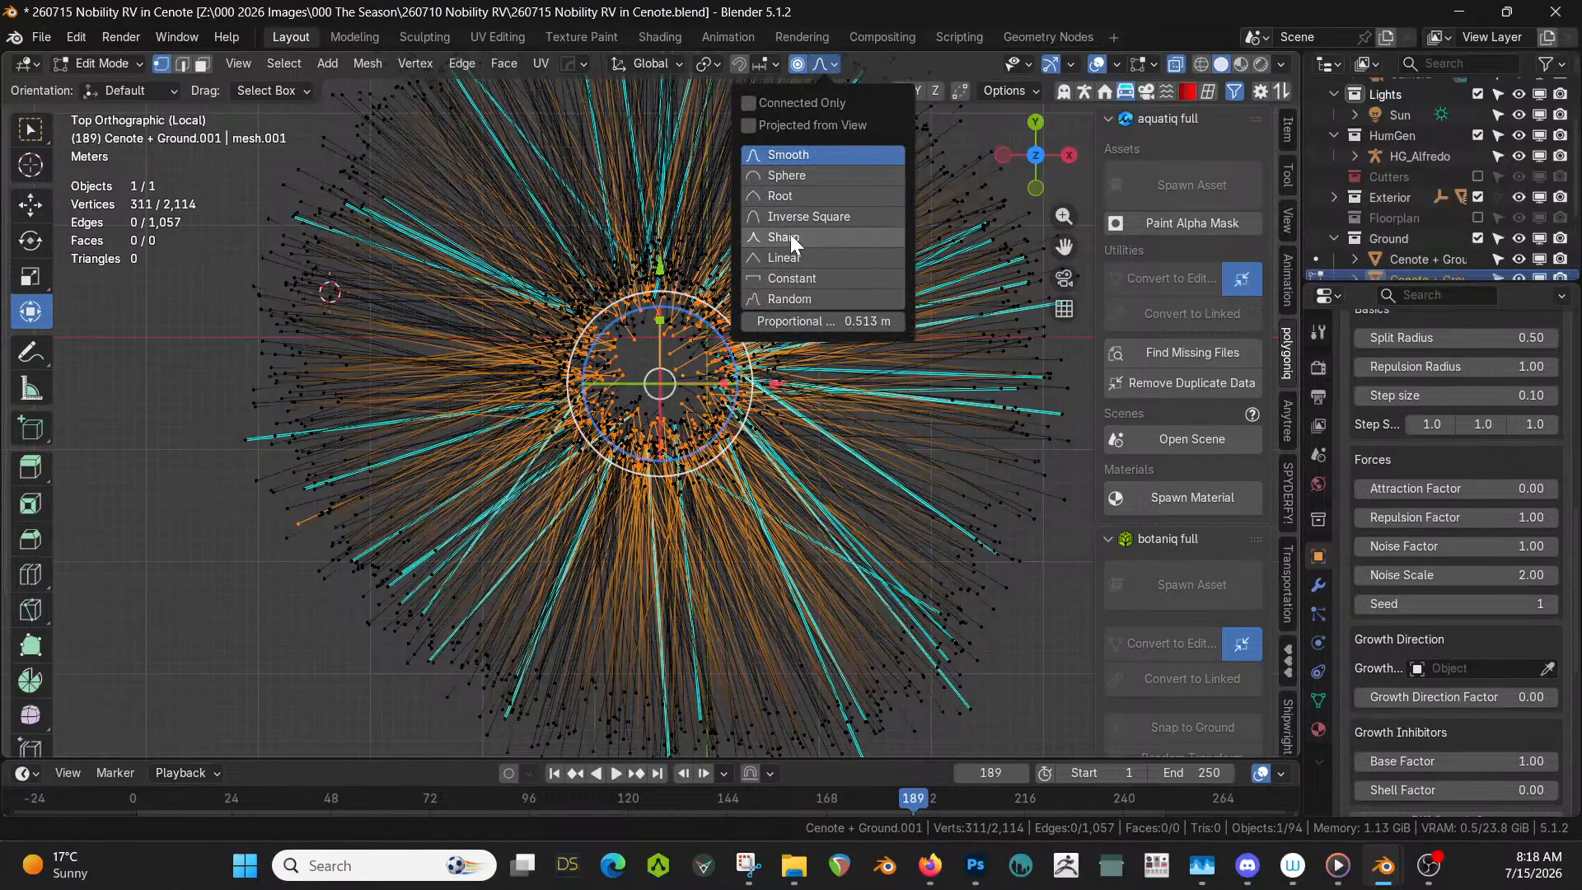
left_click(786, 298)
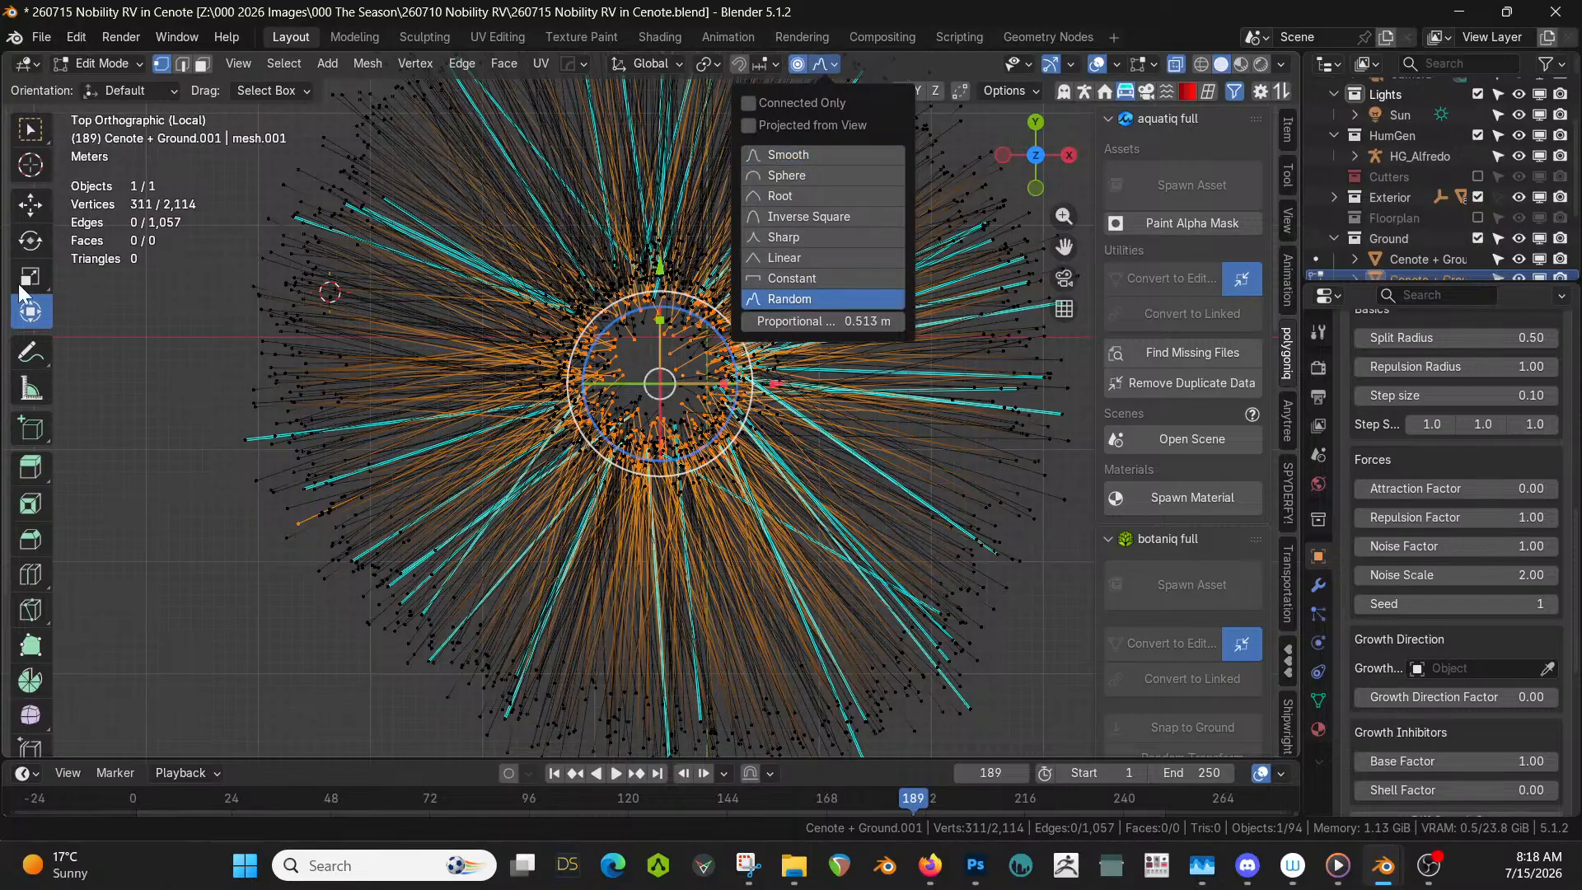
key("s")
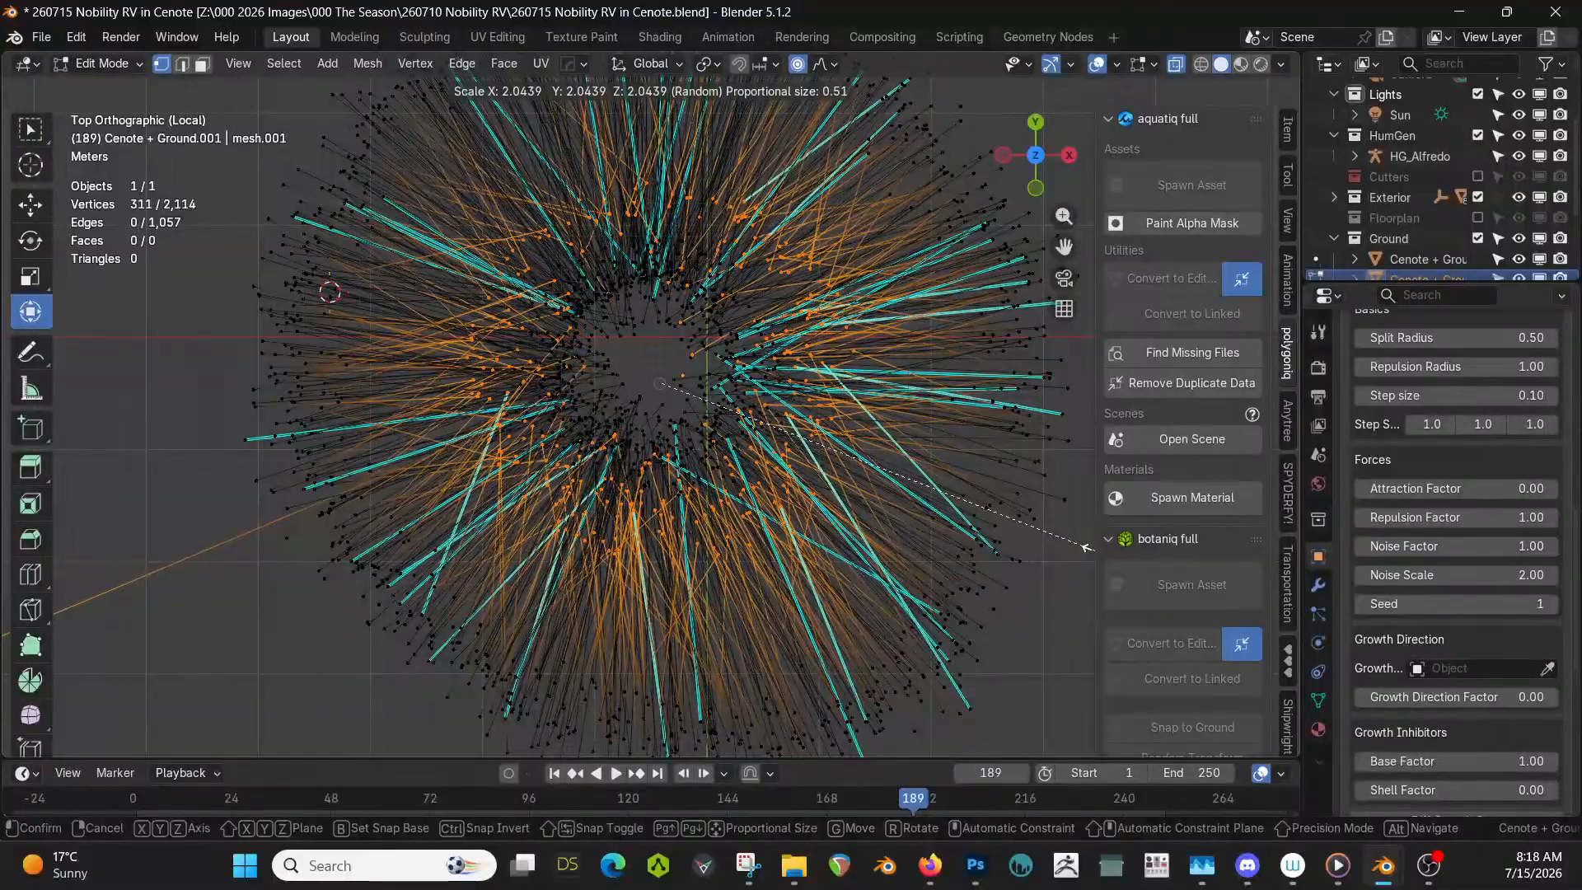
scroll(1086, 548, "down", 1)
scroll(1087, 547, "down", 20)
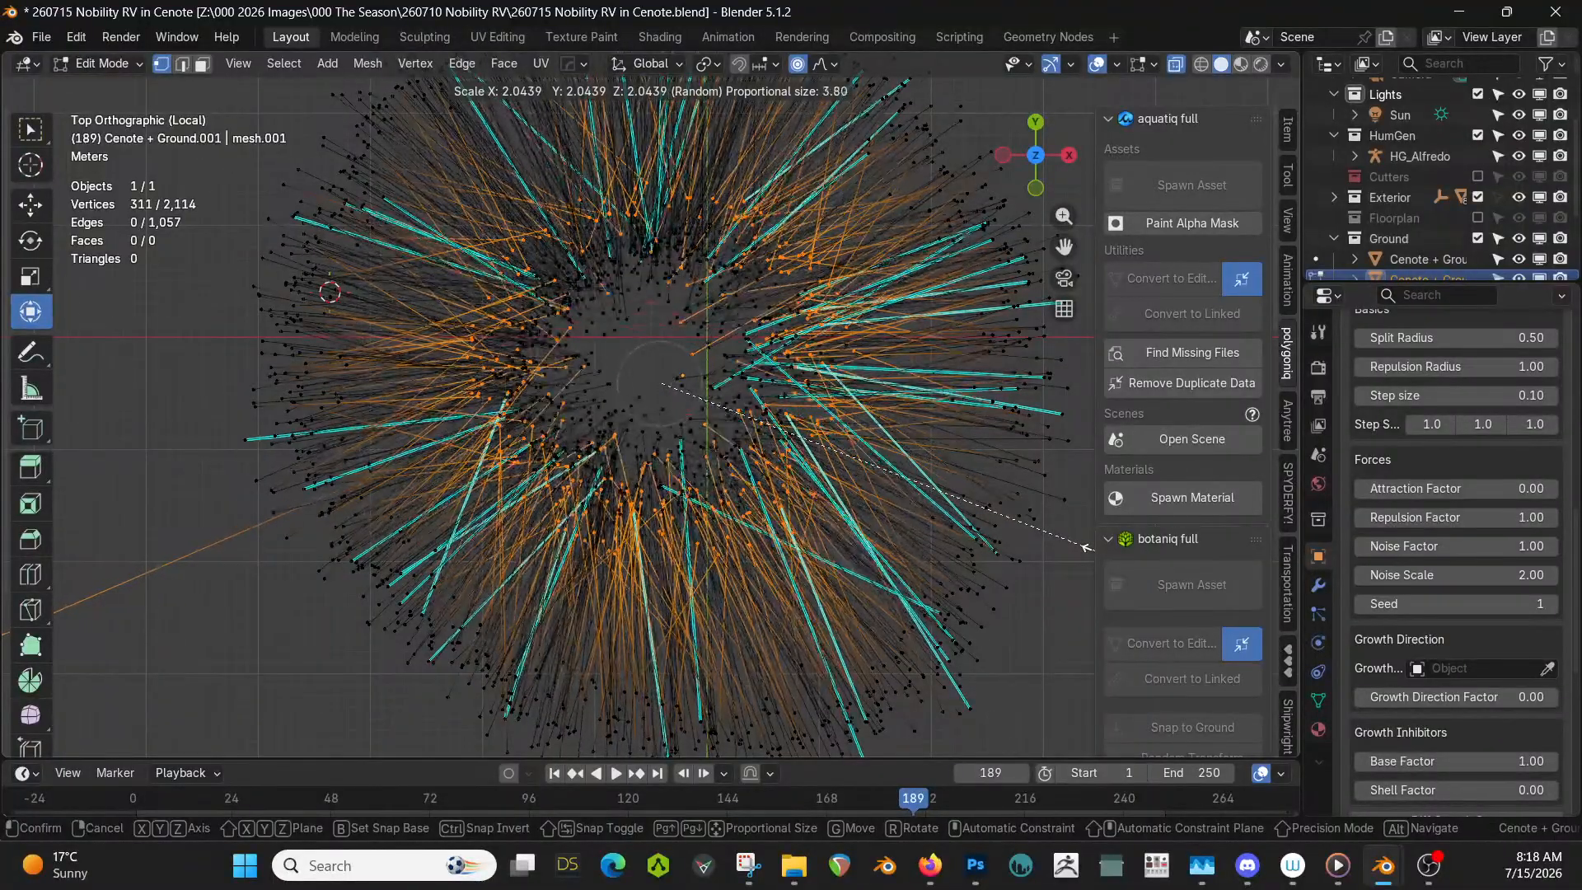
scroll(1086, 547, "down", 5)
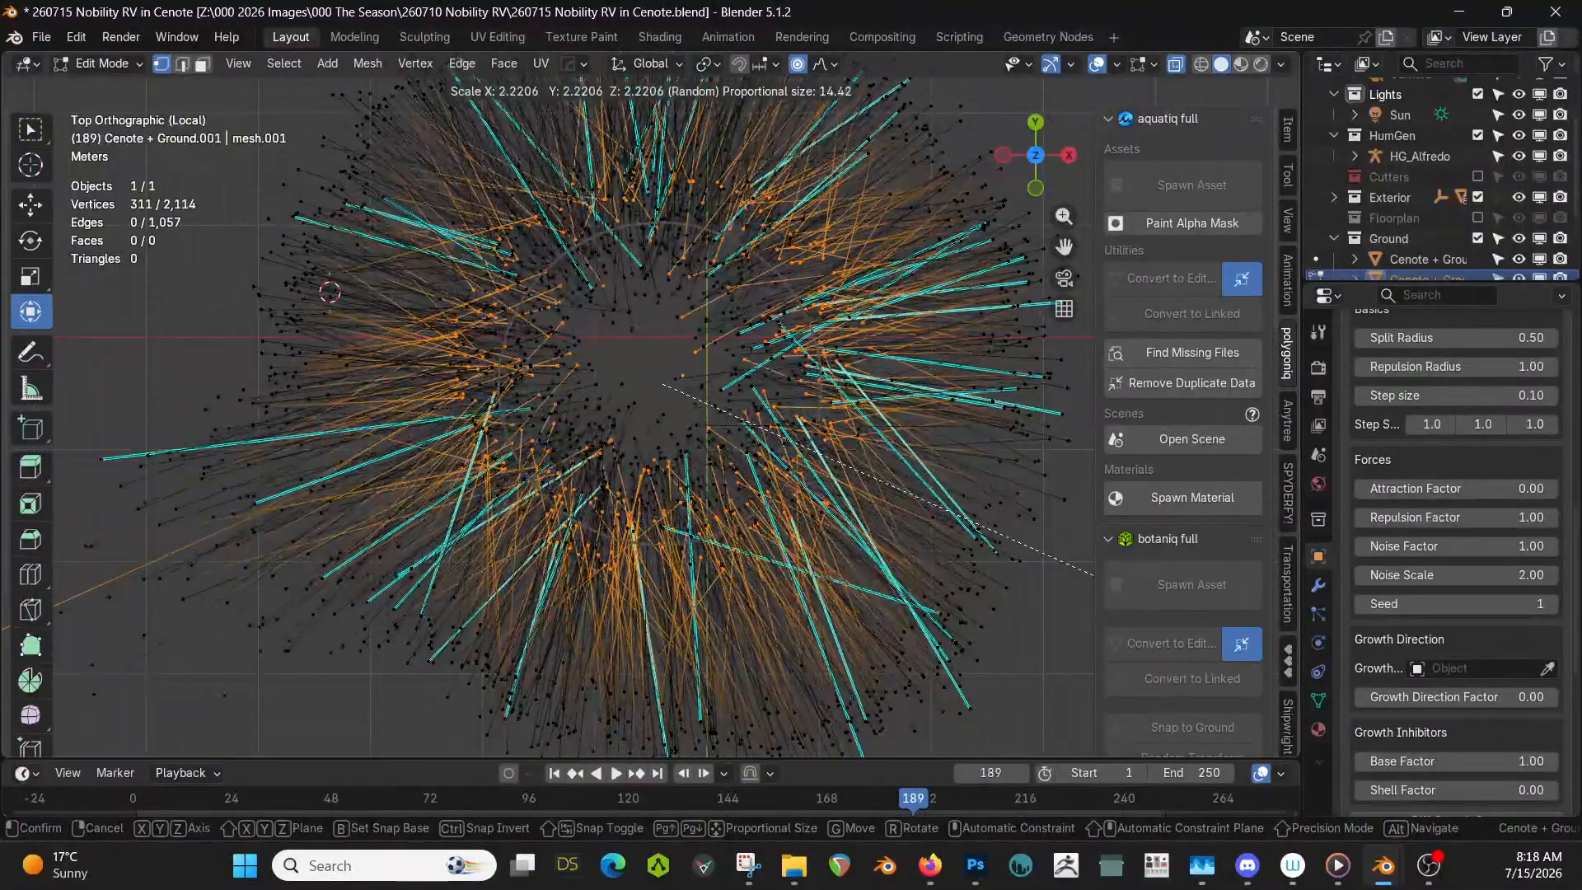
left_click(1088, 550)
middle_click_drag(824, 214, 857, 347)
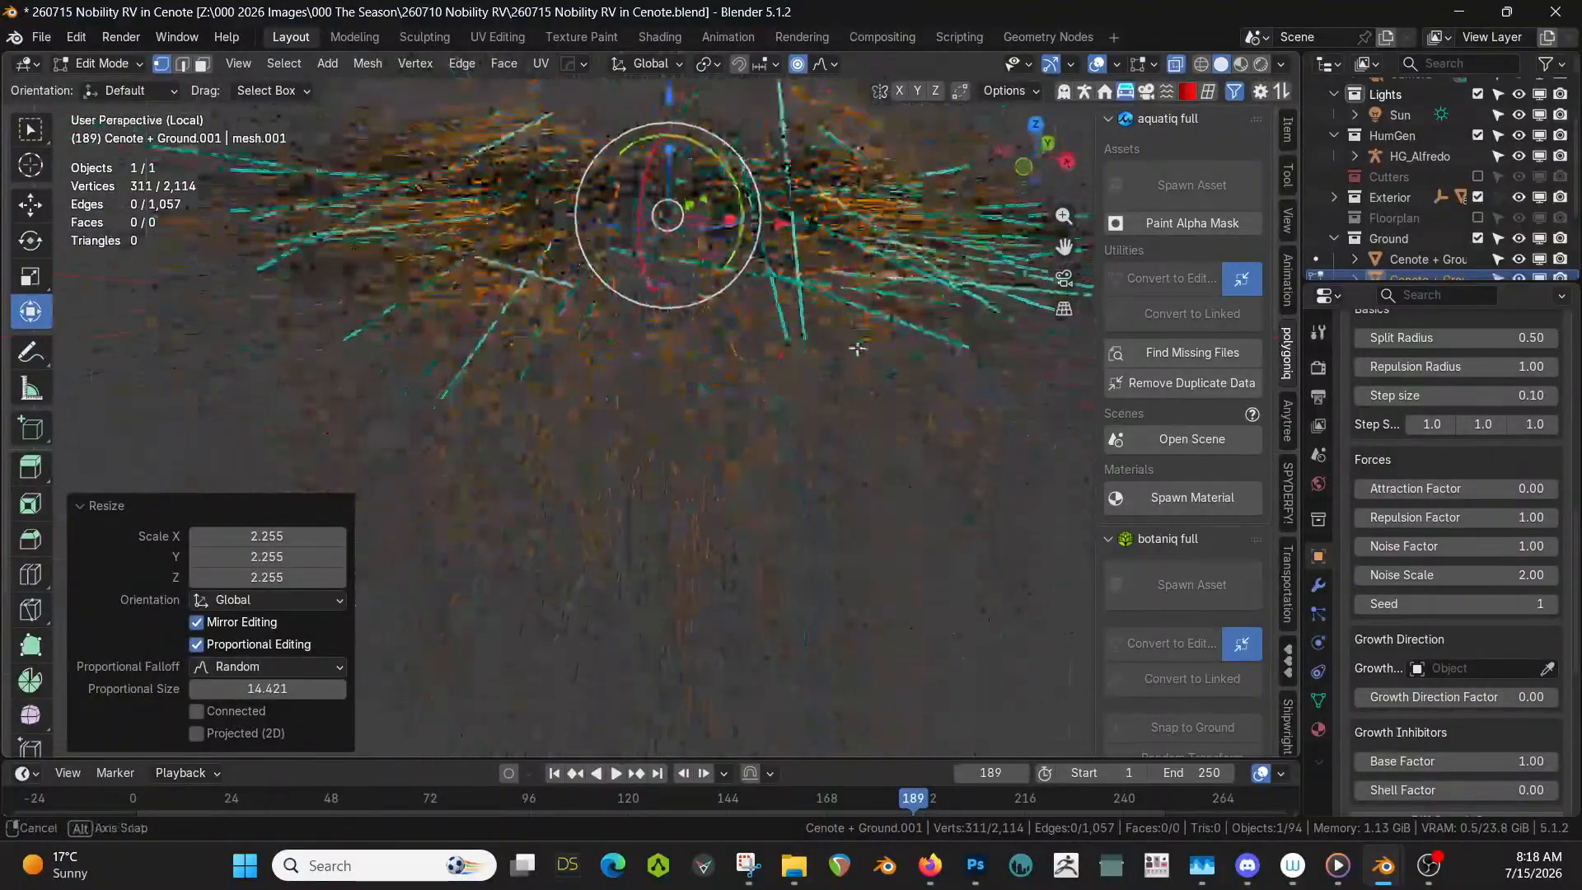
middle_click_drag(755, 417, 745, 454, "shift")
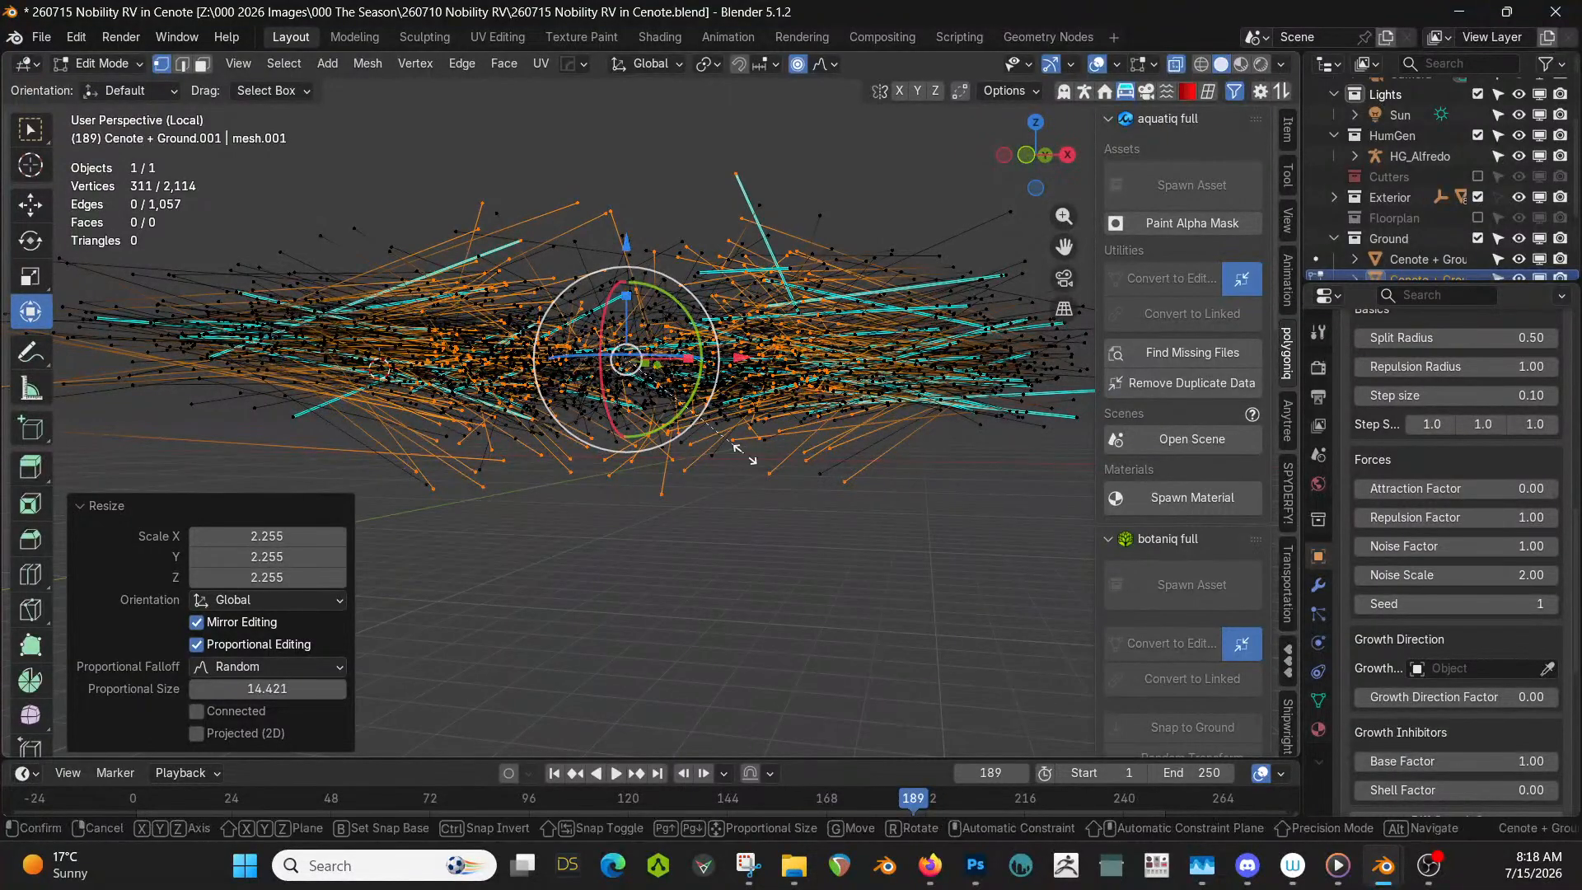
- Scale the selected inner vertices to 0 along Z with Random proportional falloff
key("s")
key("z")
key("0")
key("Return")
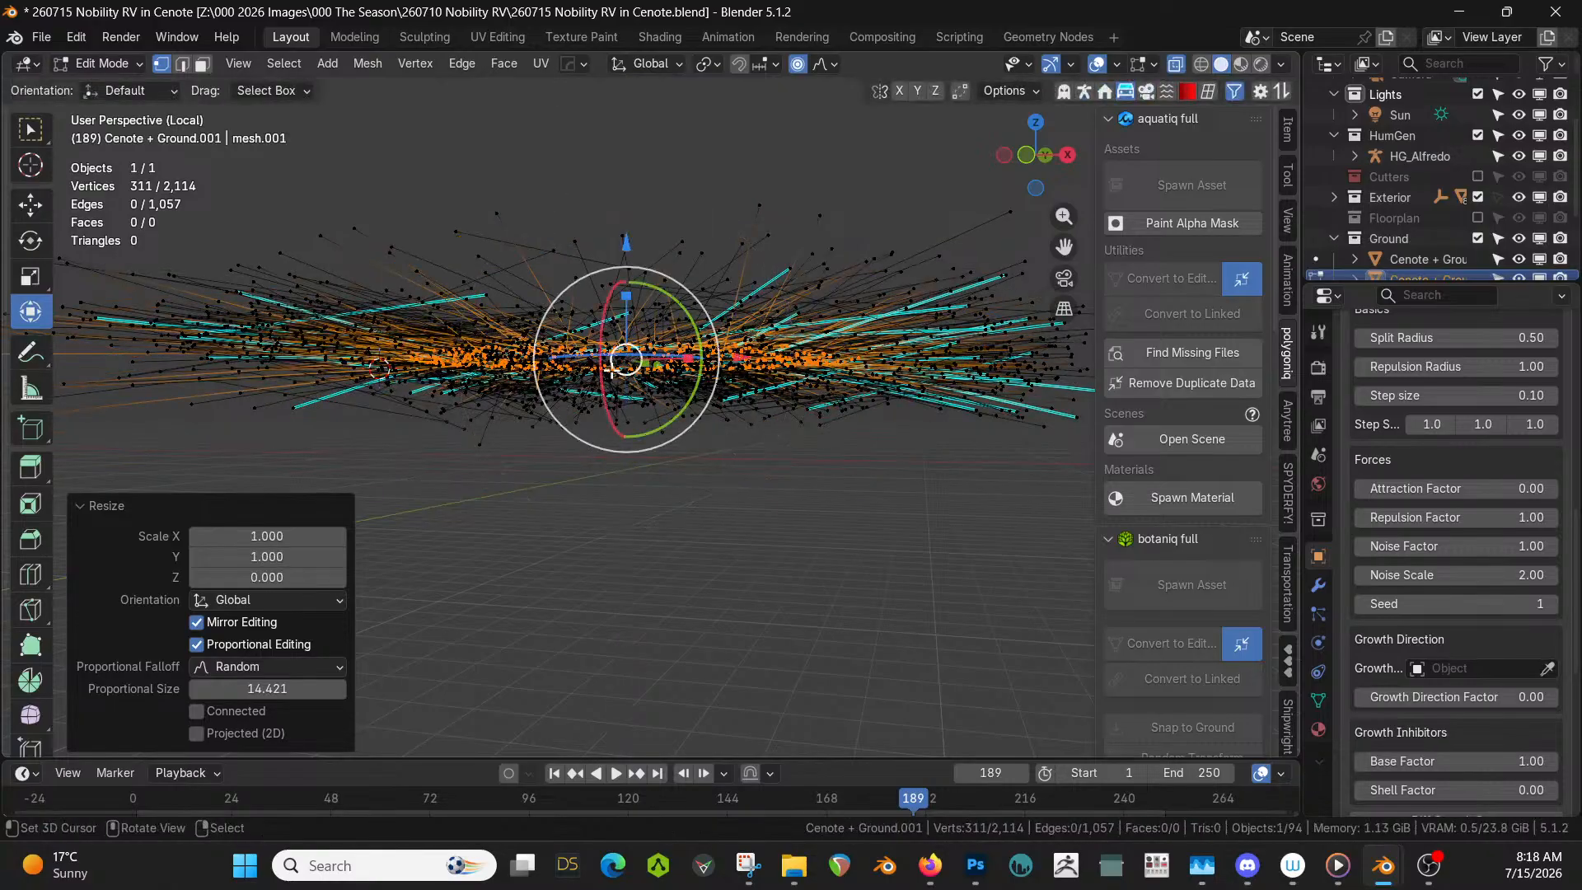
middle_click_drag(614, 367, 576, 401)
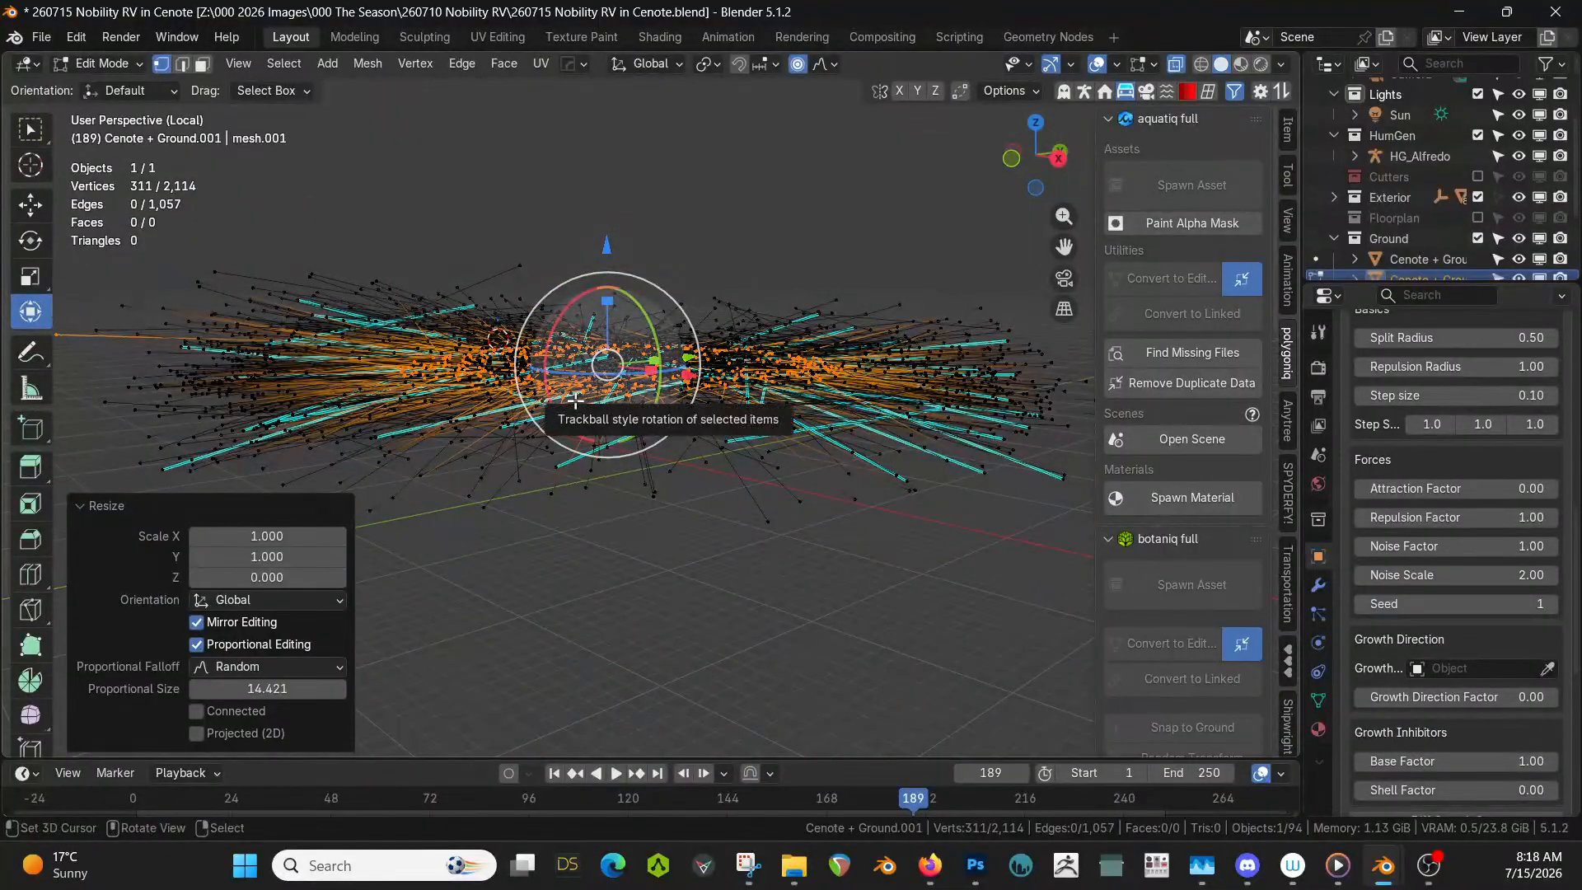
- Clear the selection and circle-select all inner end vertices of the strands around the central opening from the top view
key("KP_7")
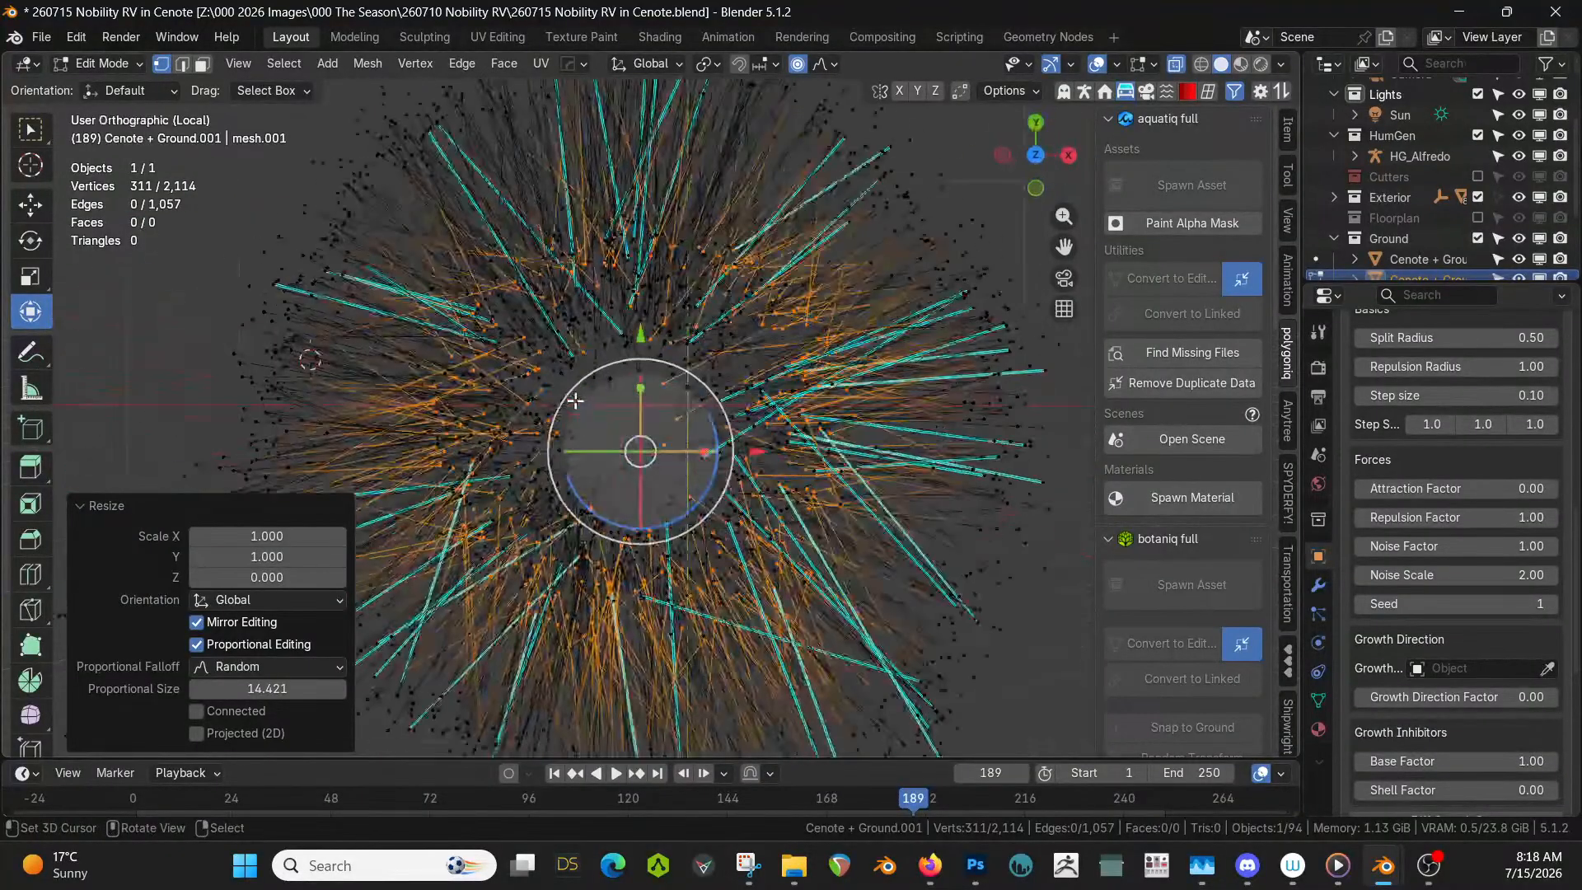
scroll(605, 422, "down", 2)
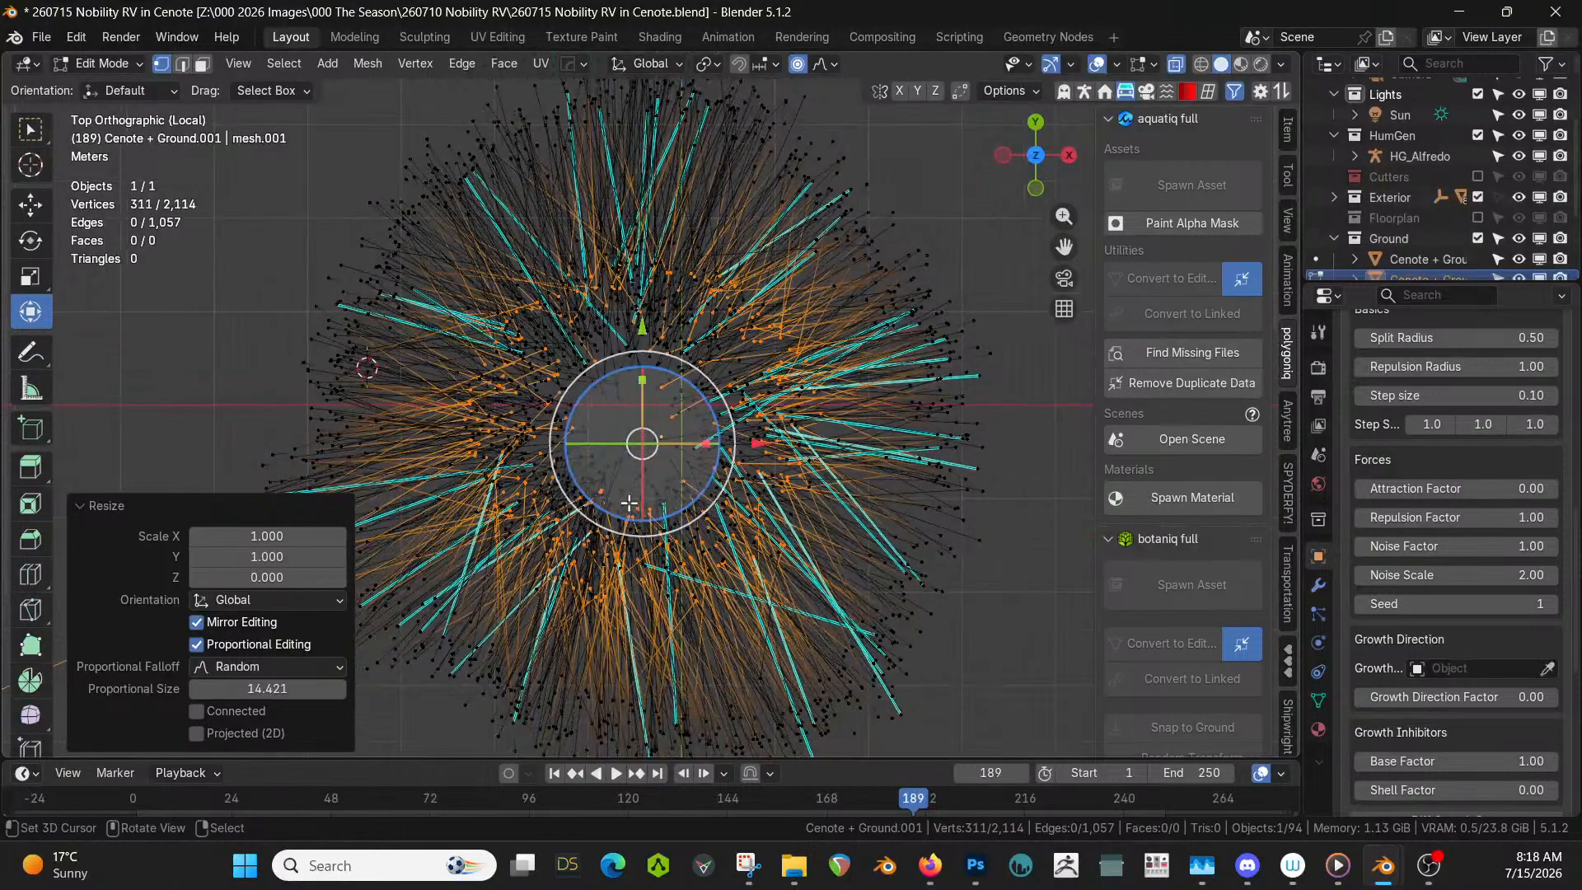
left_click(297, 372)
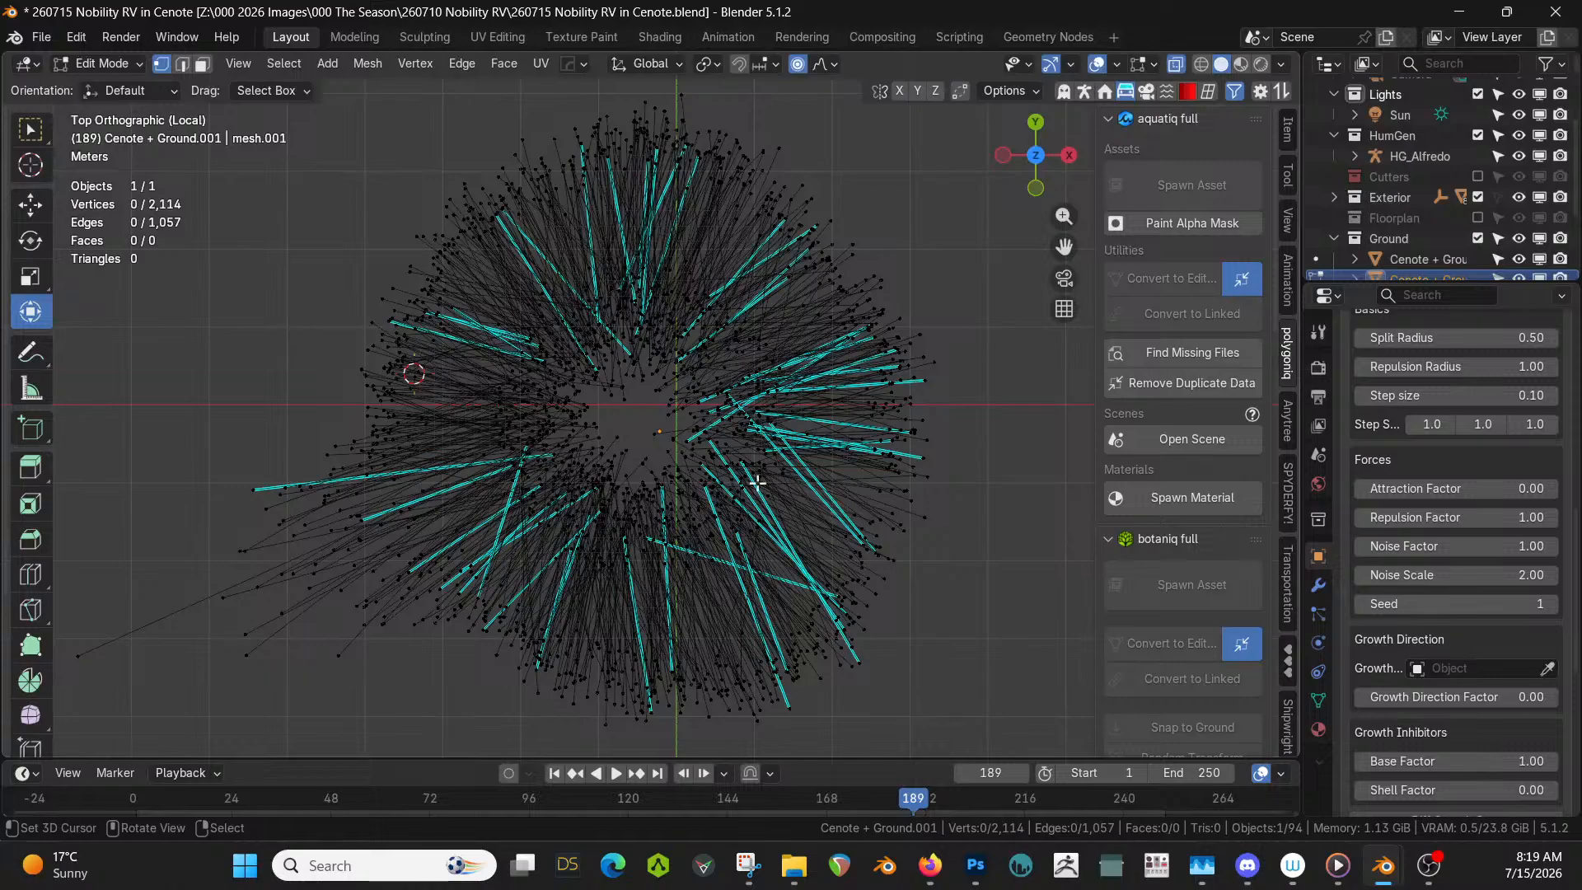
key("c")
left_click(652, 433)
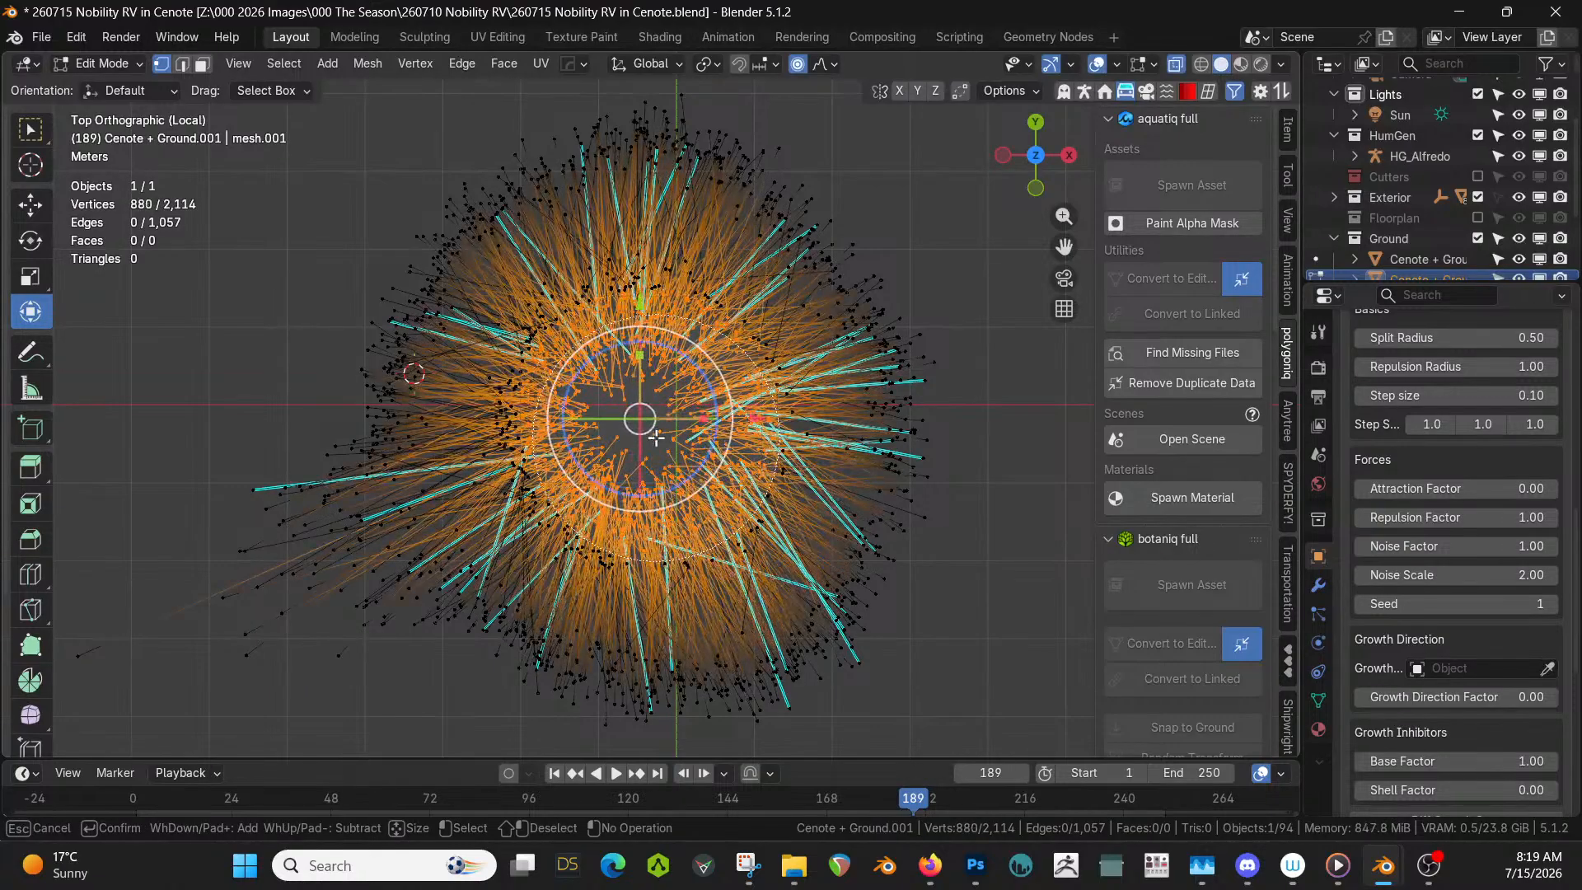
mouse_move(656, 438)
left_mouse_down()
mouse_move(429, 453)
mouse_move(634, 272)
mouse_move(742, 354)
mouse_move(665, 475)
mouse_move(620, 467)
left_mouse_up()
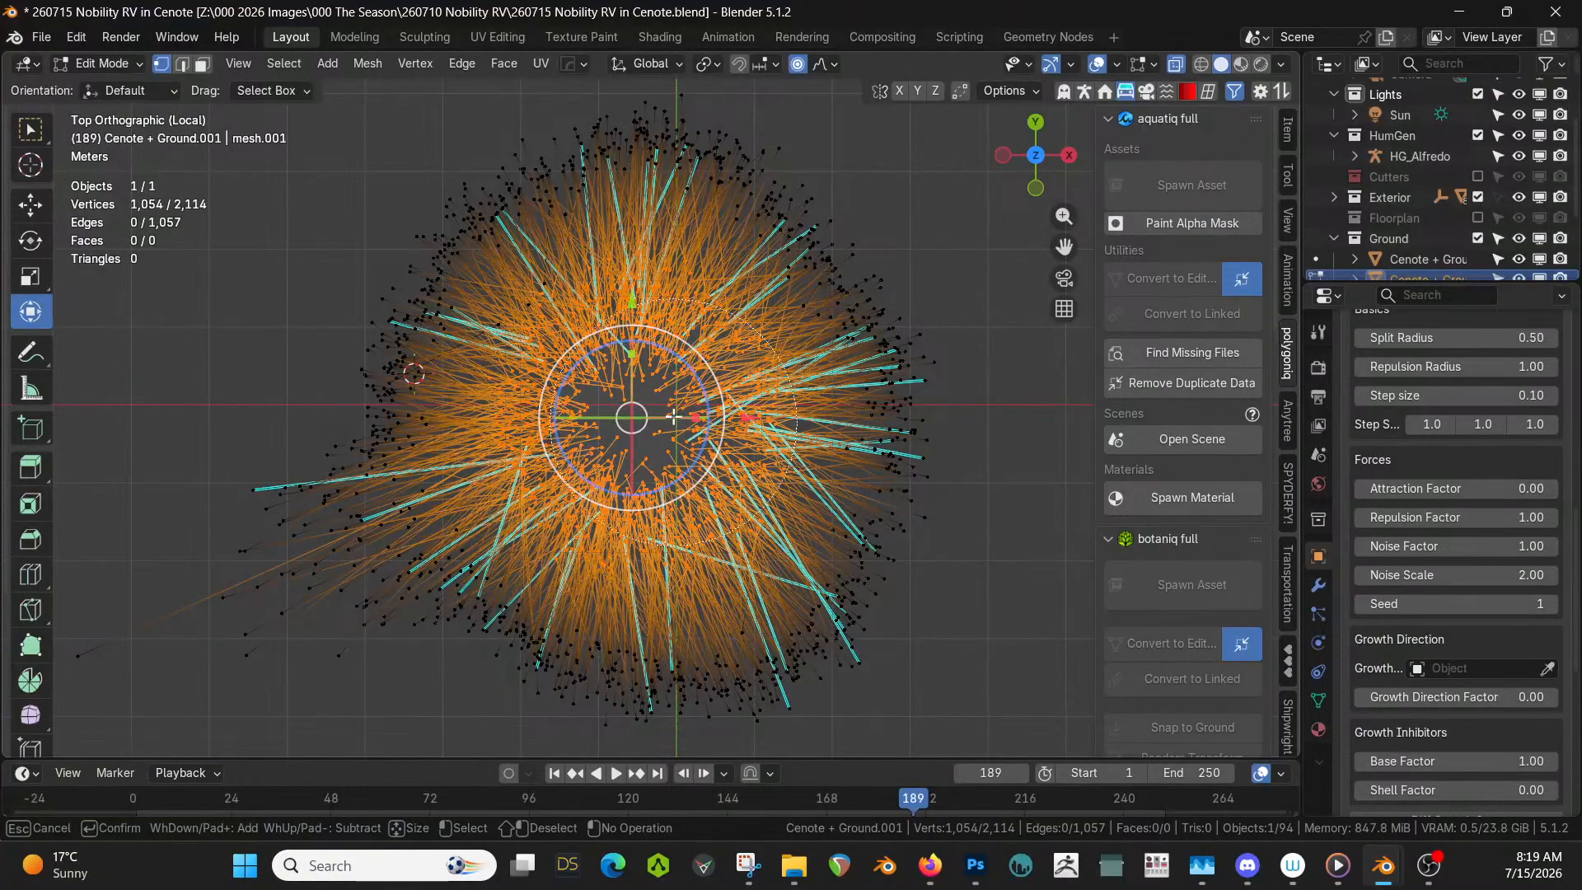
mouse_move(619, 370)
left_mouse_down()
mouse_move(606, 453)
mouse_move(650, 455)
left_mouse_up()
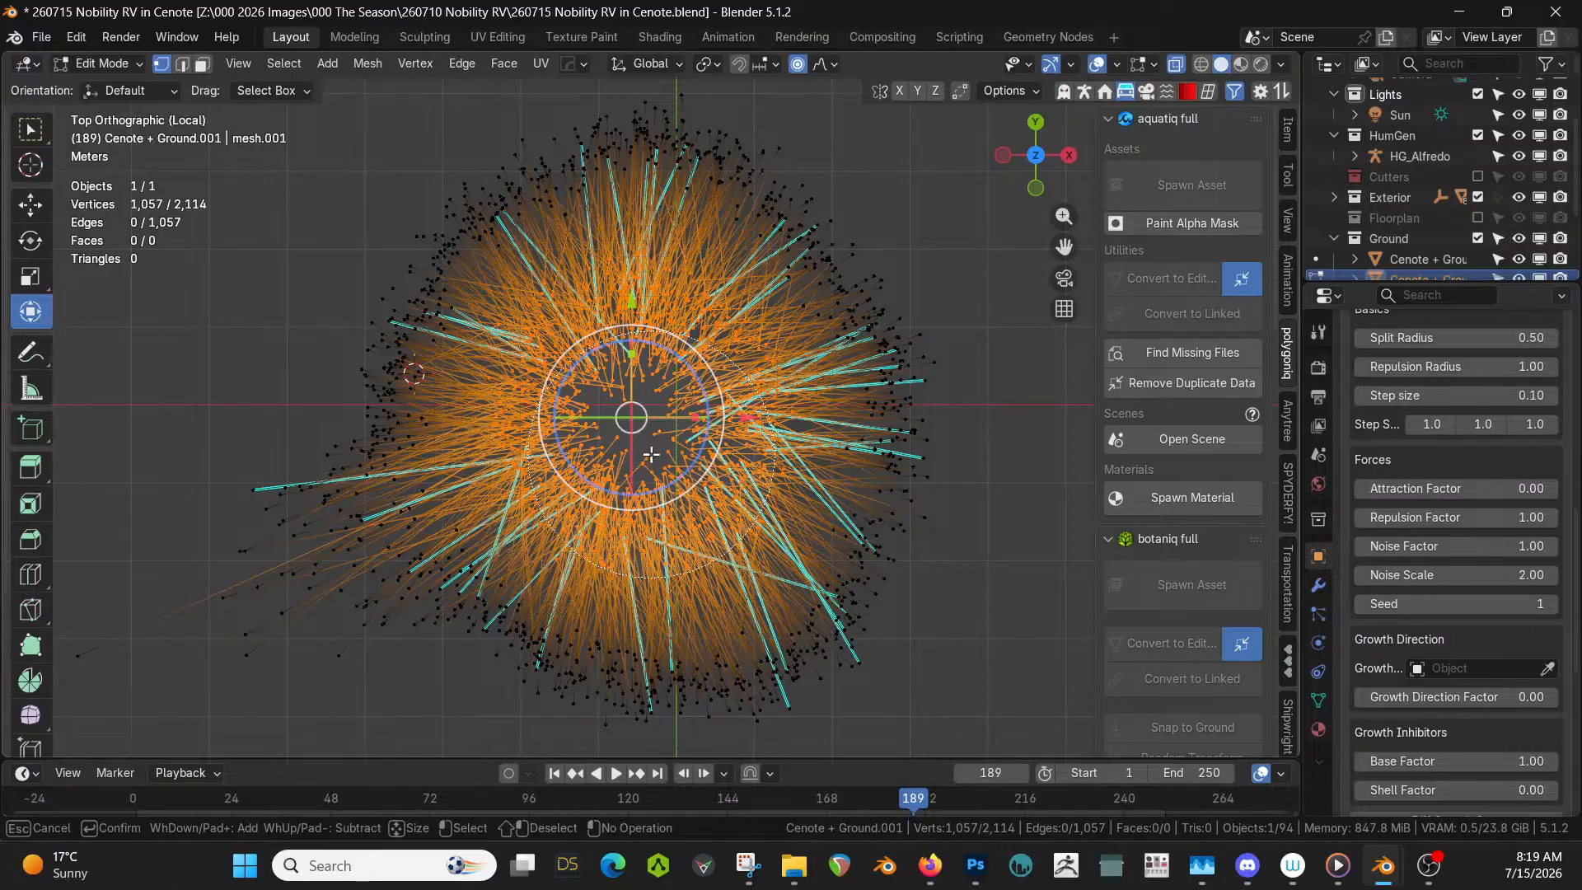
- Leave local view and invert the selection to the outer end vertices of the strands
middle_click_drag(651, 454, 699, 437)
key("slash")
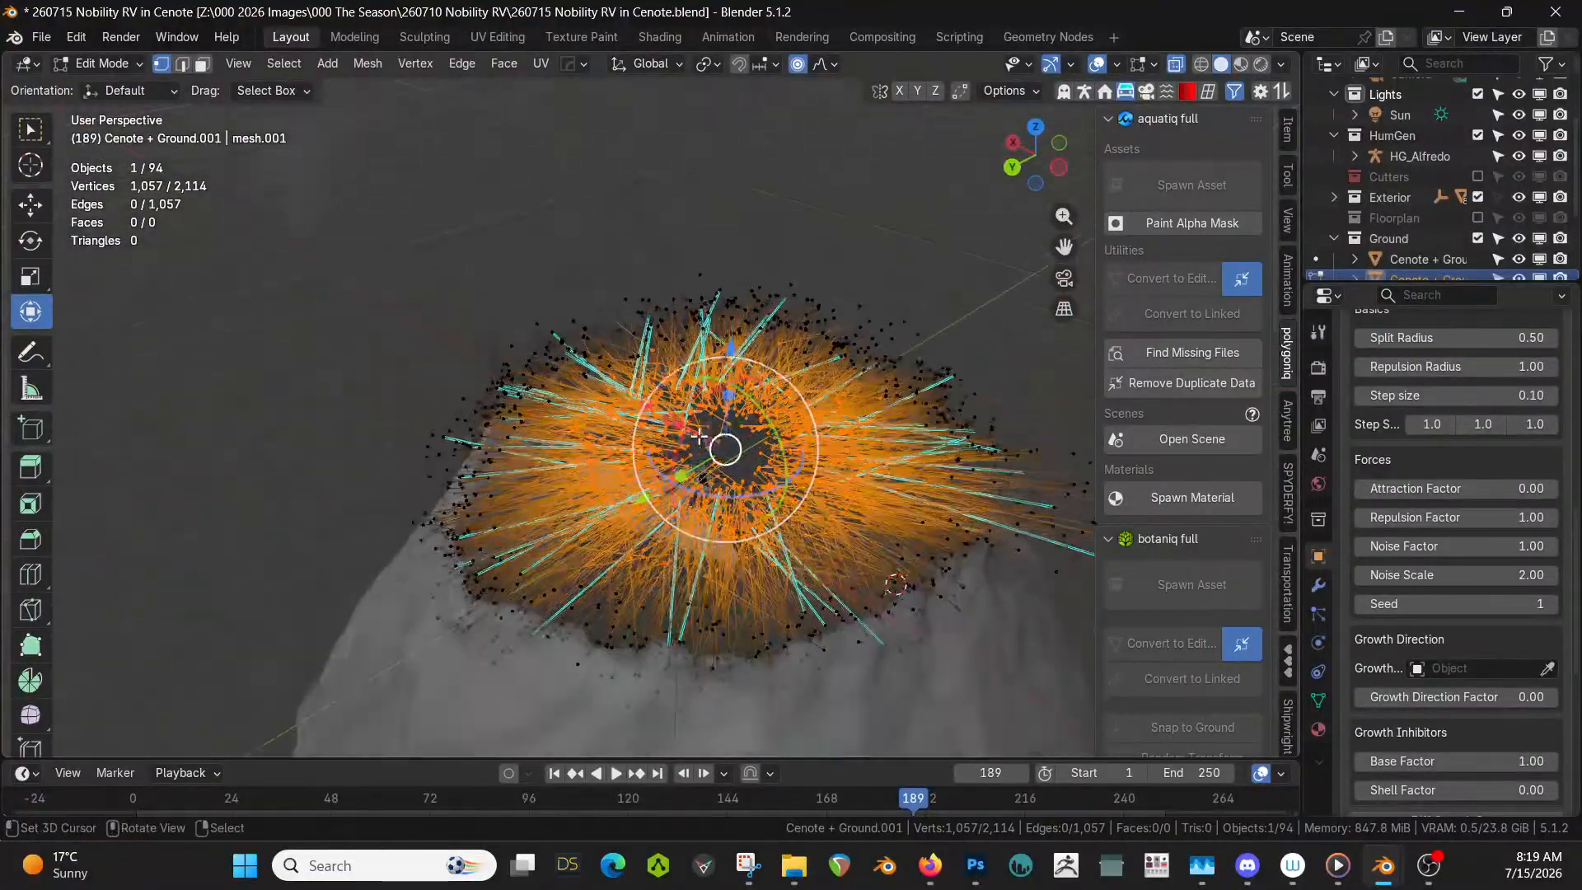
scroll(698, 437, "up", 3)
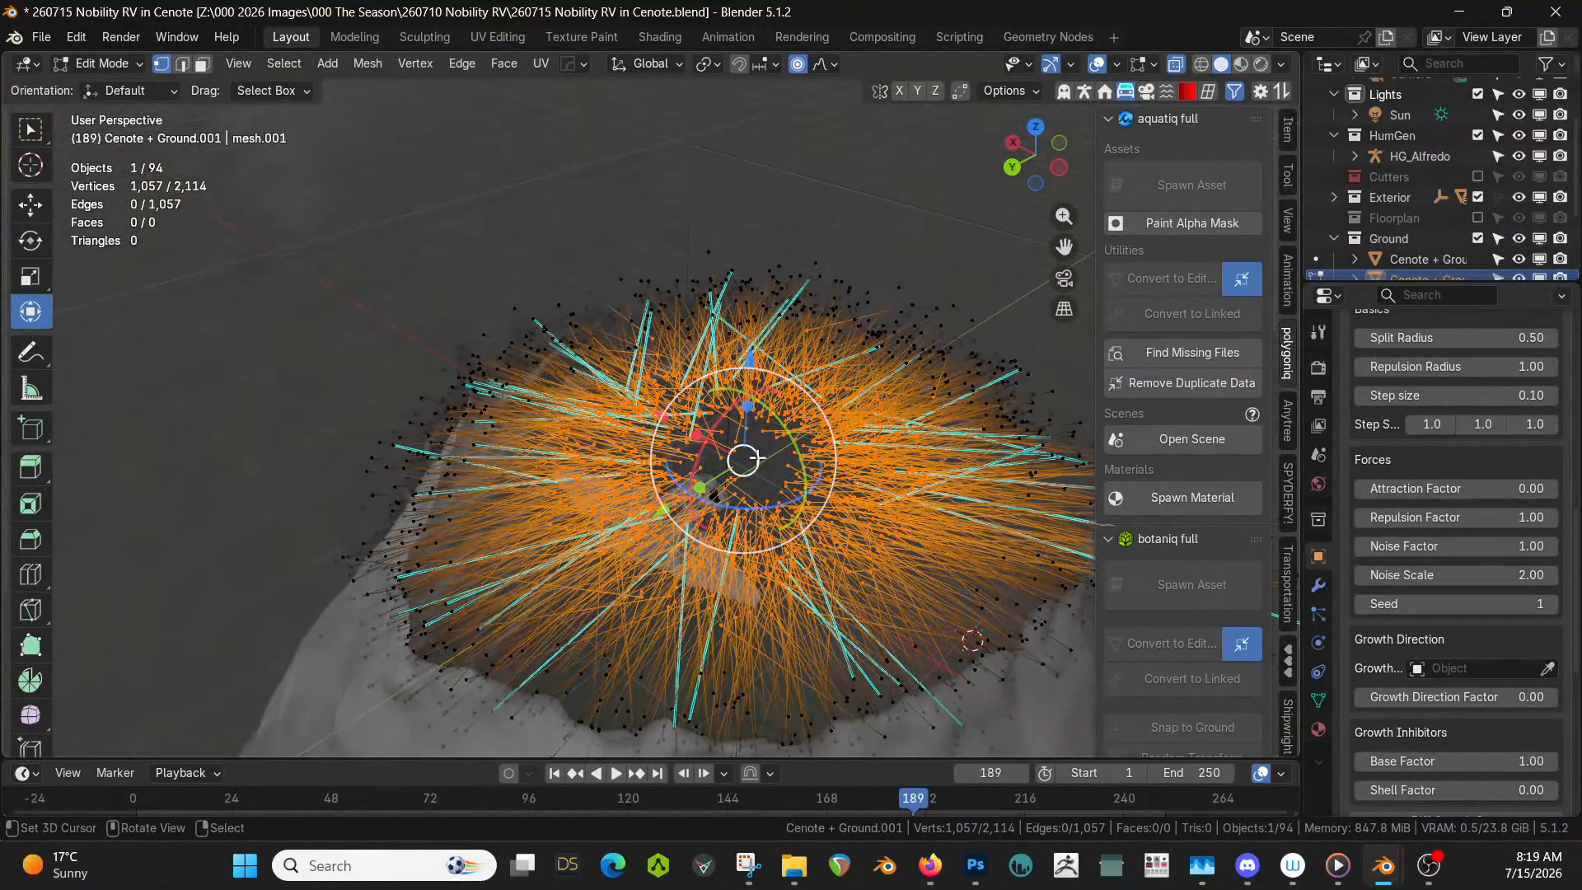
key("ctrl+i")
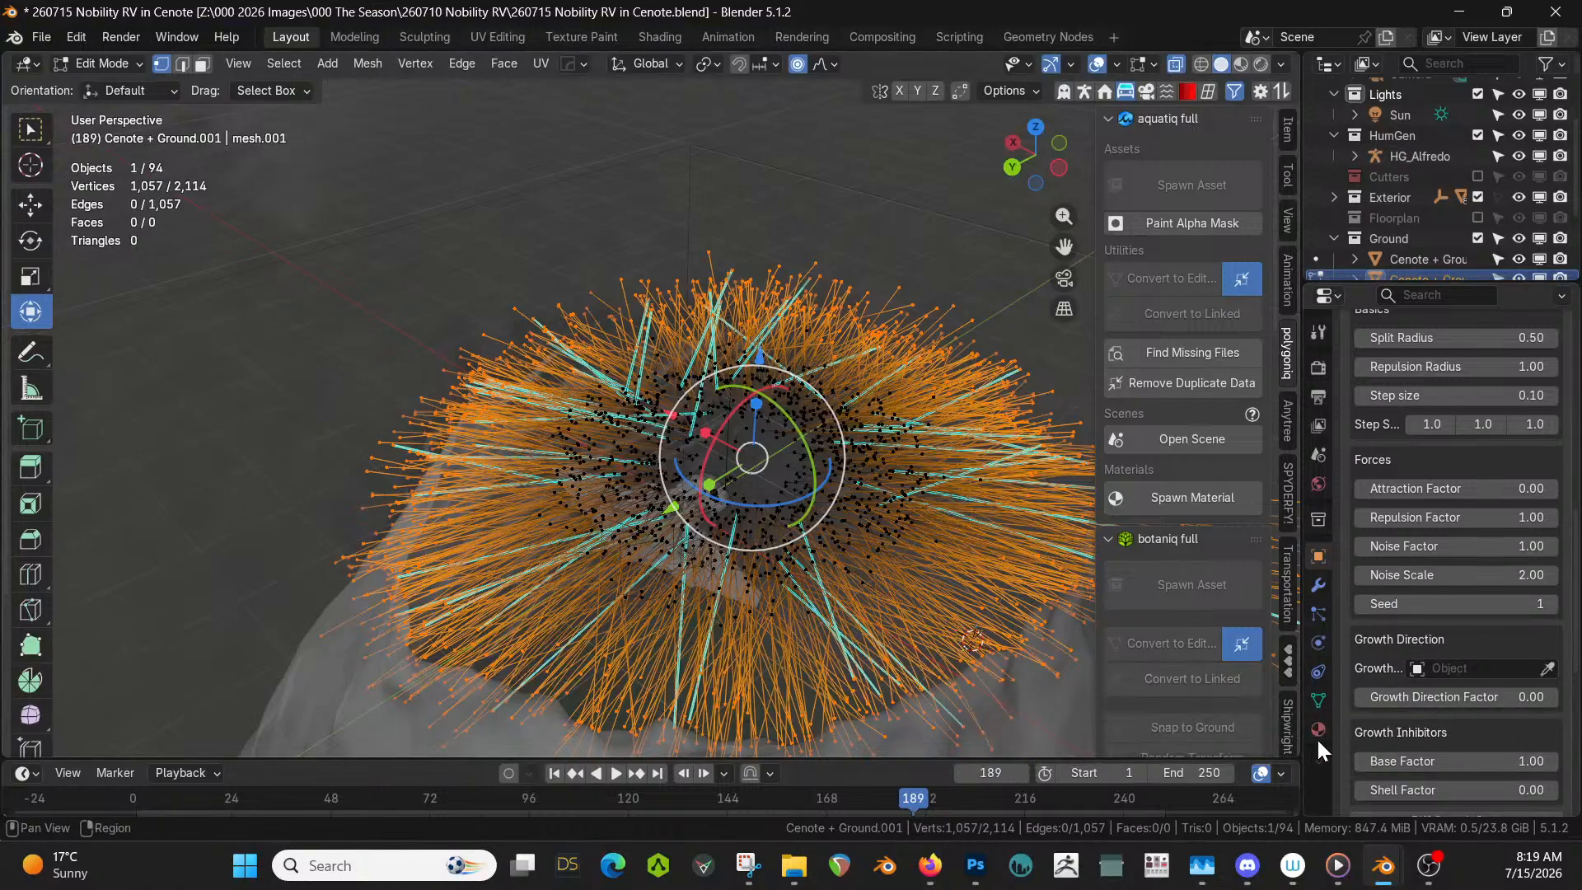
- Create a vertex group named Pin, assign the selected outer vertices to it, and return to Object Mode
left_click(1318, 700)
scroll(1356, 600, "up", 8)
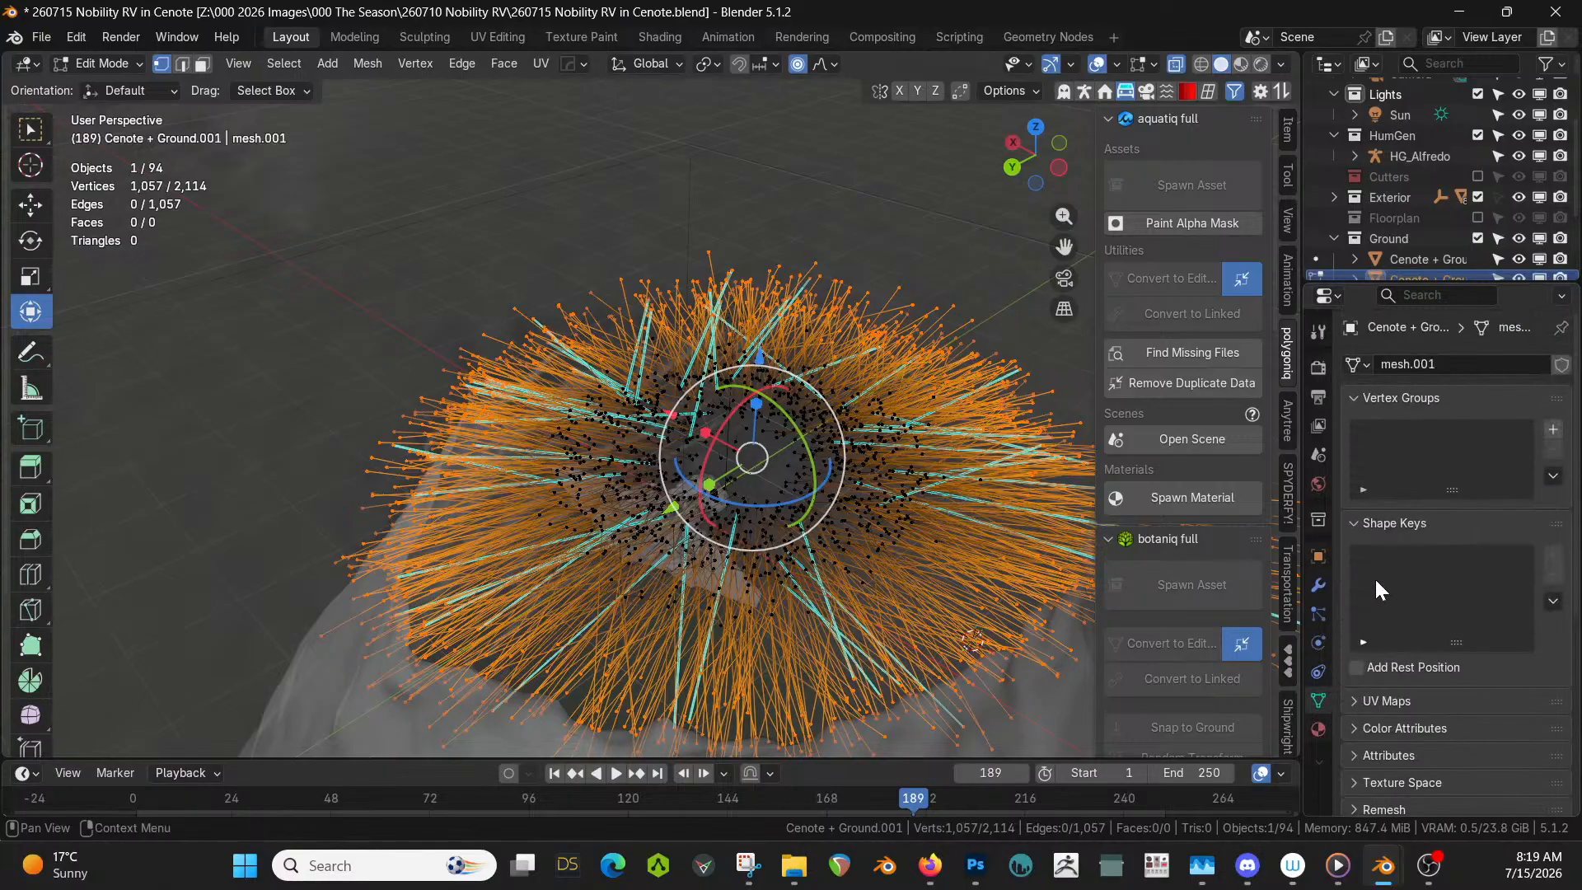
left_click(1554, 430)
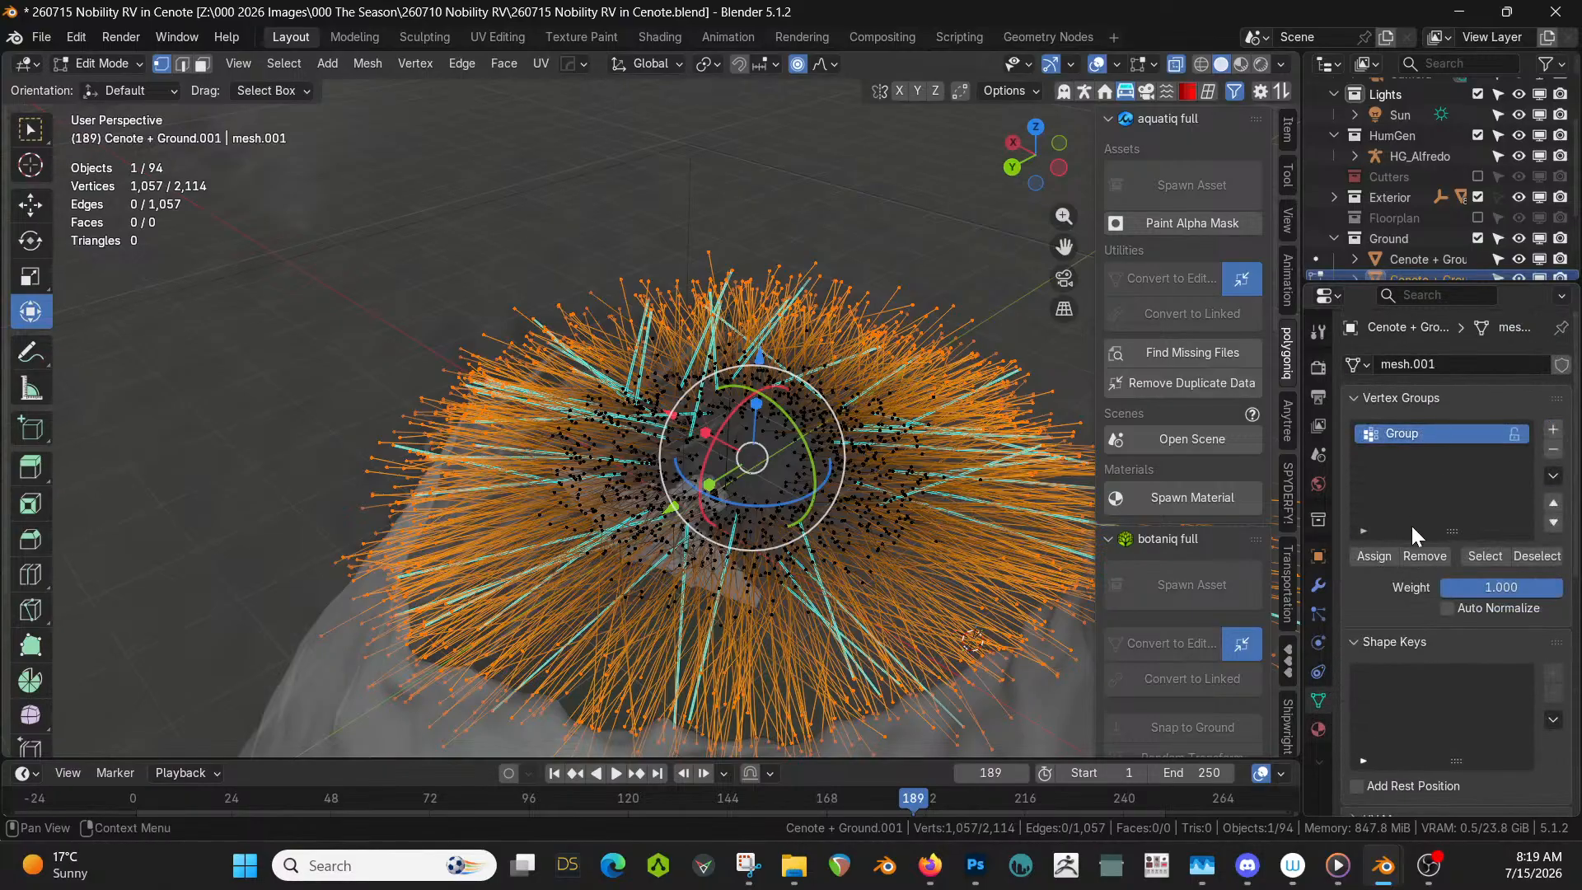
double_click(1401, 437)
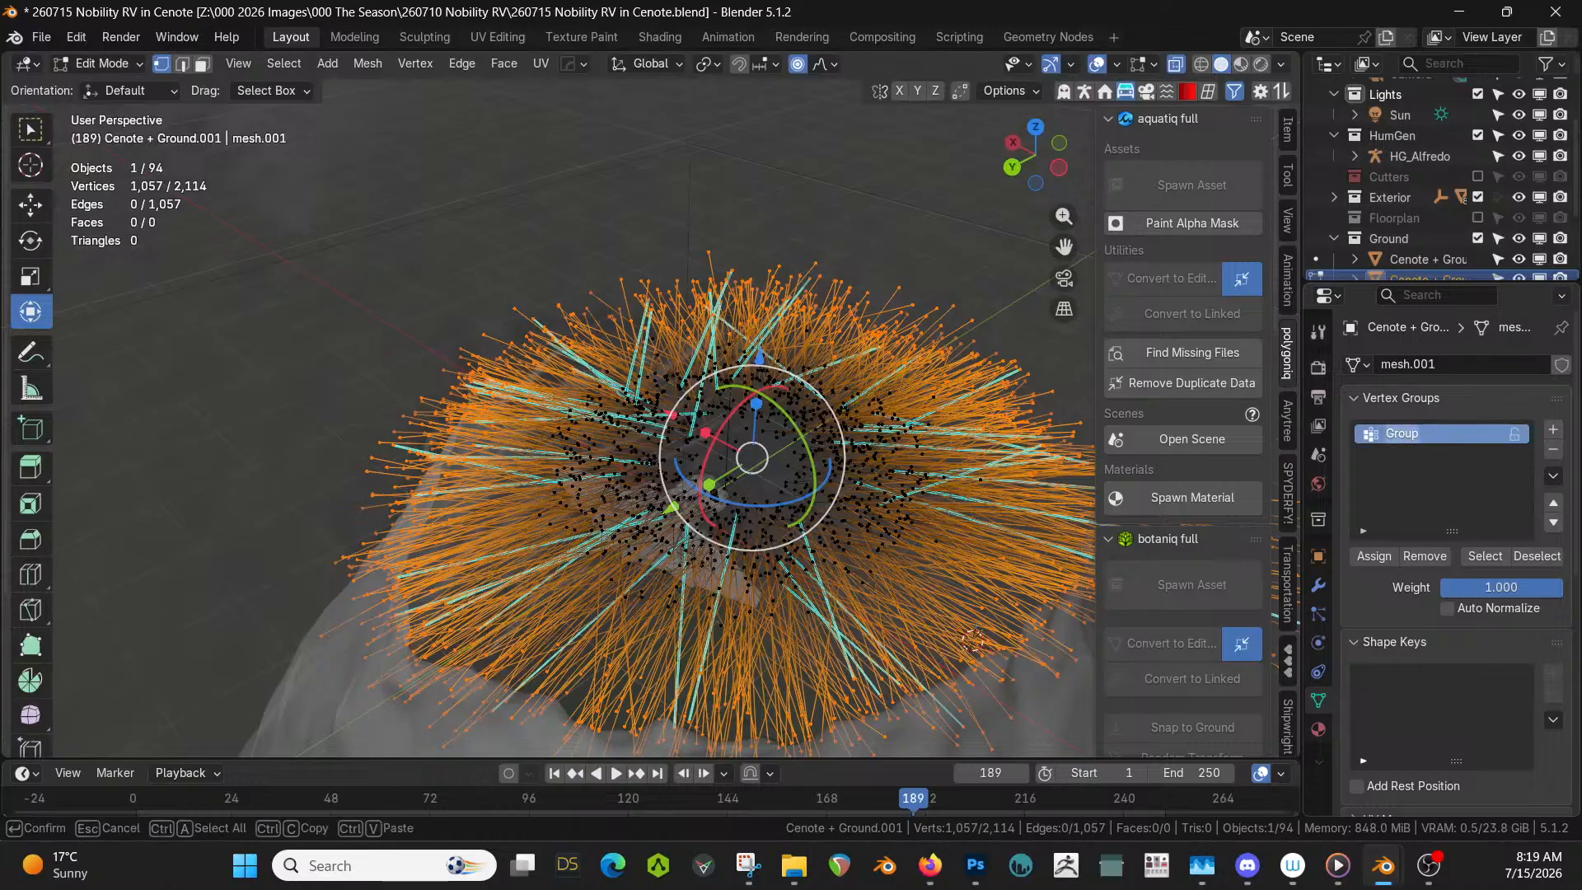
key("Return")
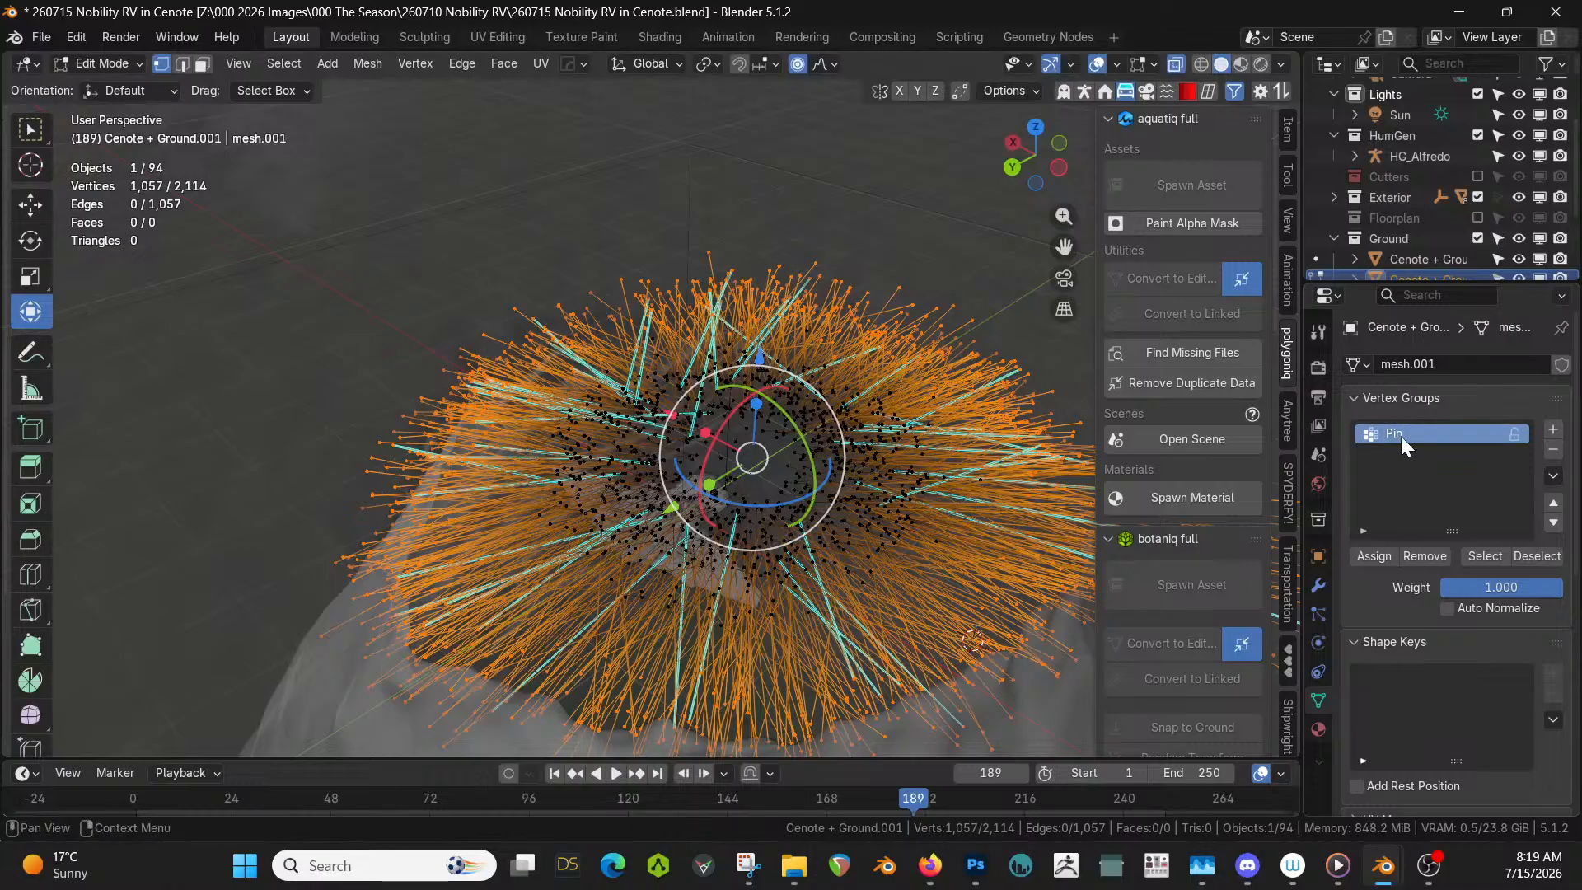
left_click(1372, 557)
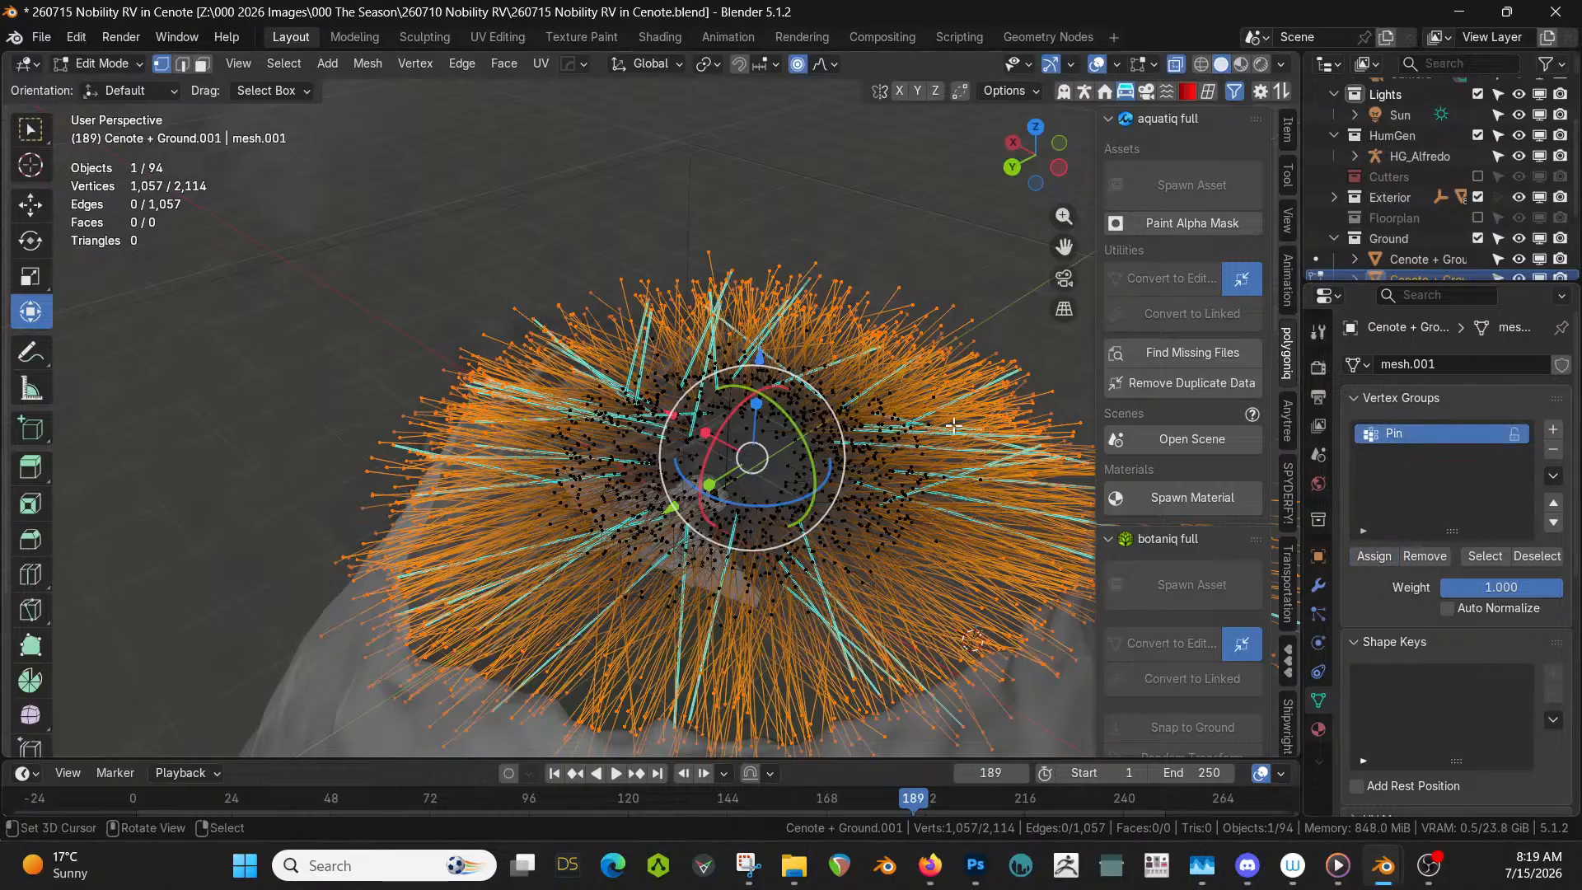
key("Tab")
middle_click_drag(926, 428, 865, 408)
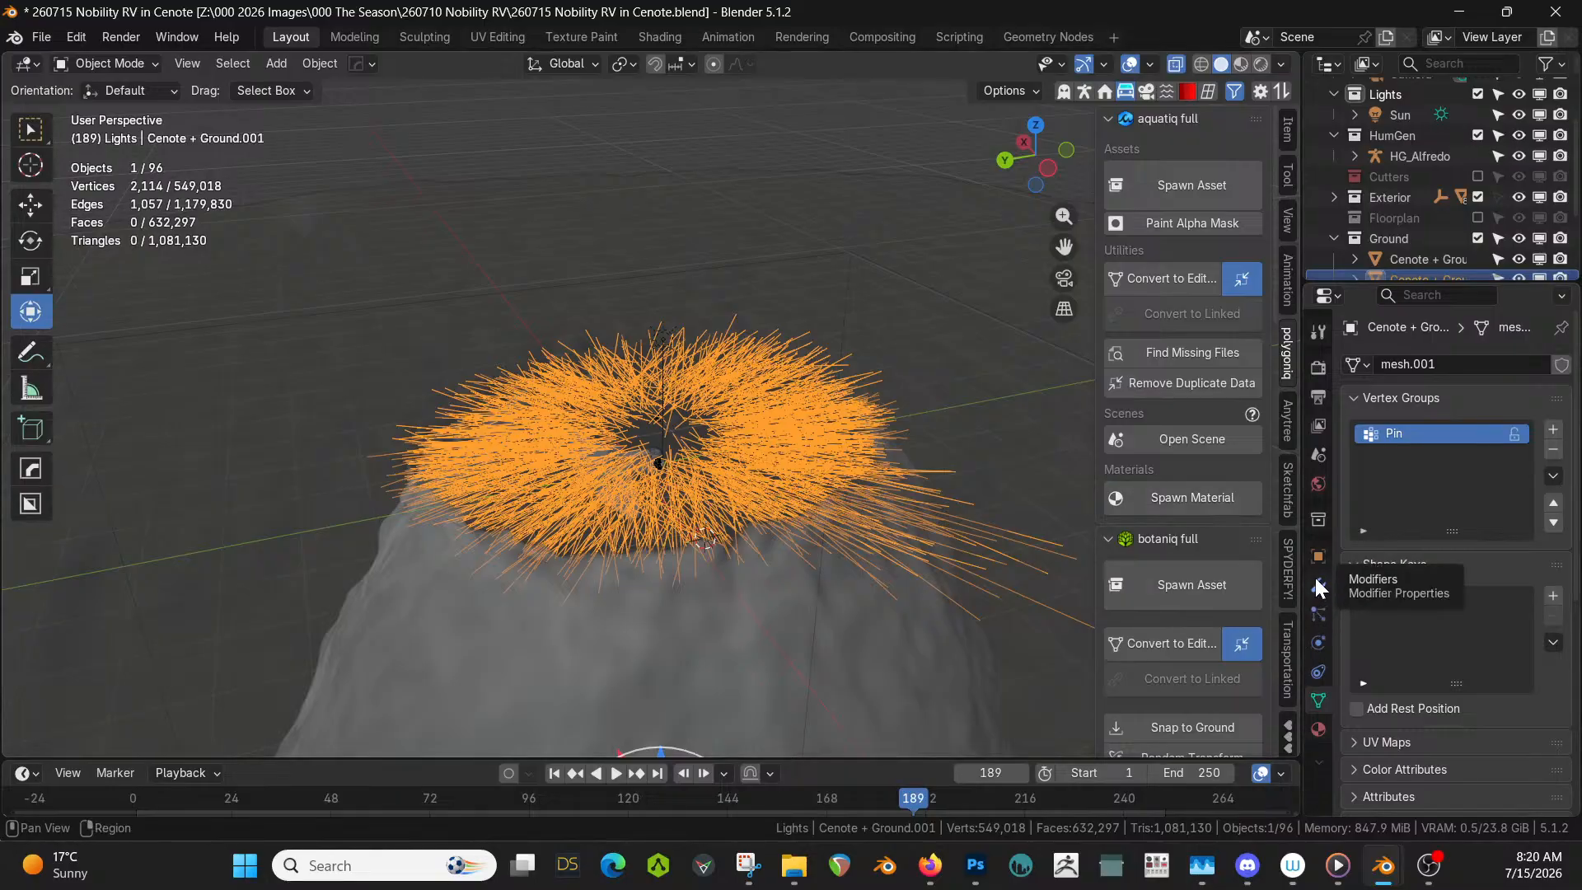
- Add Cloth physics to the radial strands and return the timeline to the first frame
left_click(1322, 671)
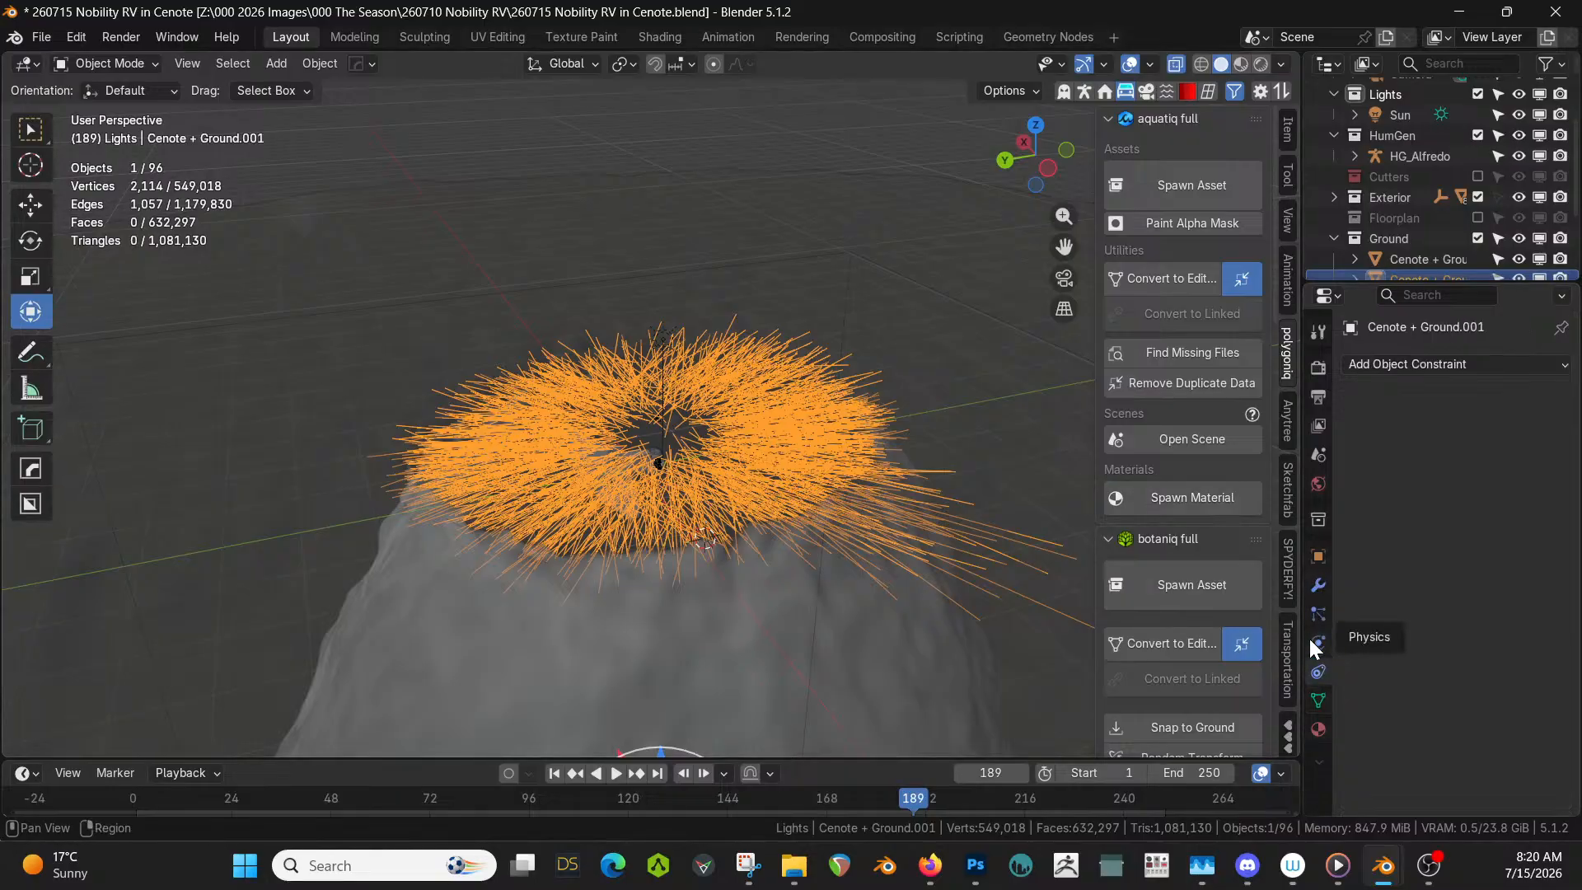
left_click(1313, 640)
left_click(1439, 410)
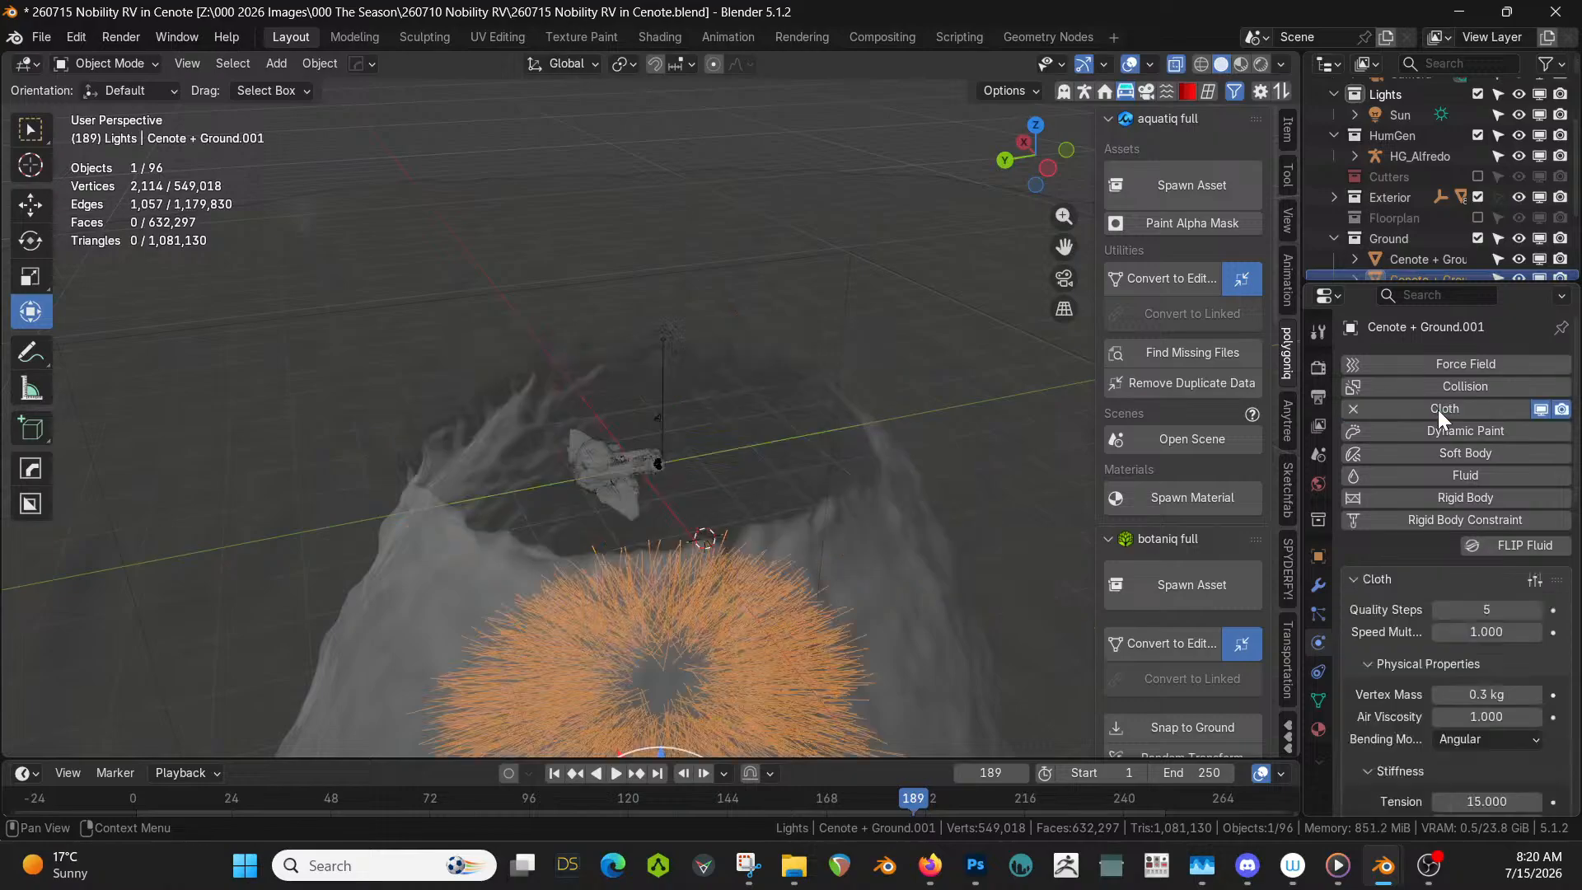
middle_click_drag(808, 506, 757, 417)
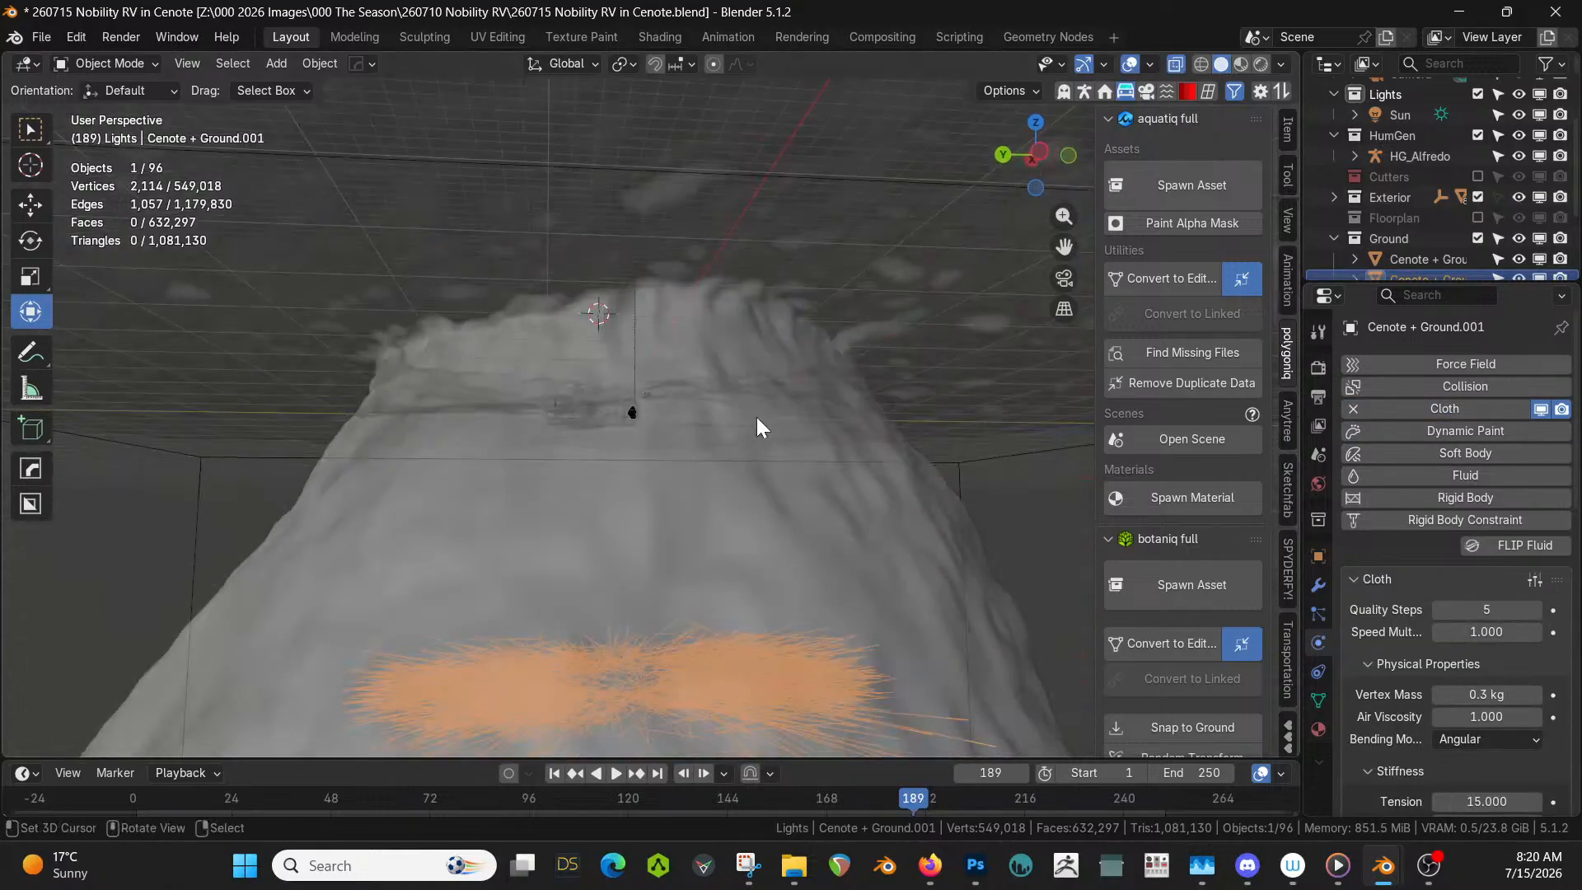
scroll(757, 417, "down", 3)
left_click(554, 773)
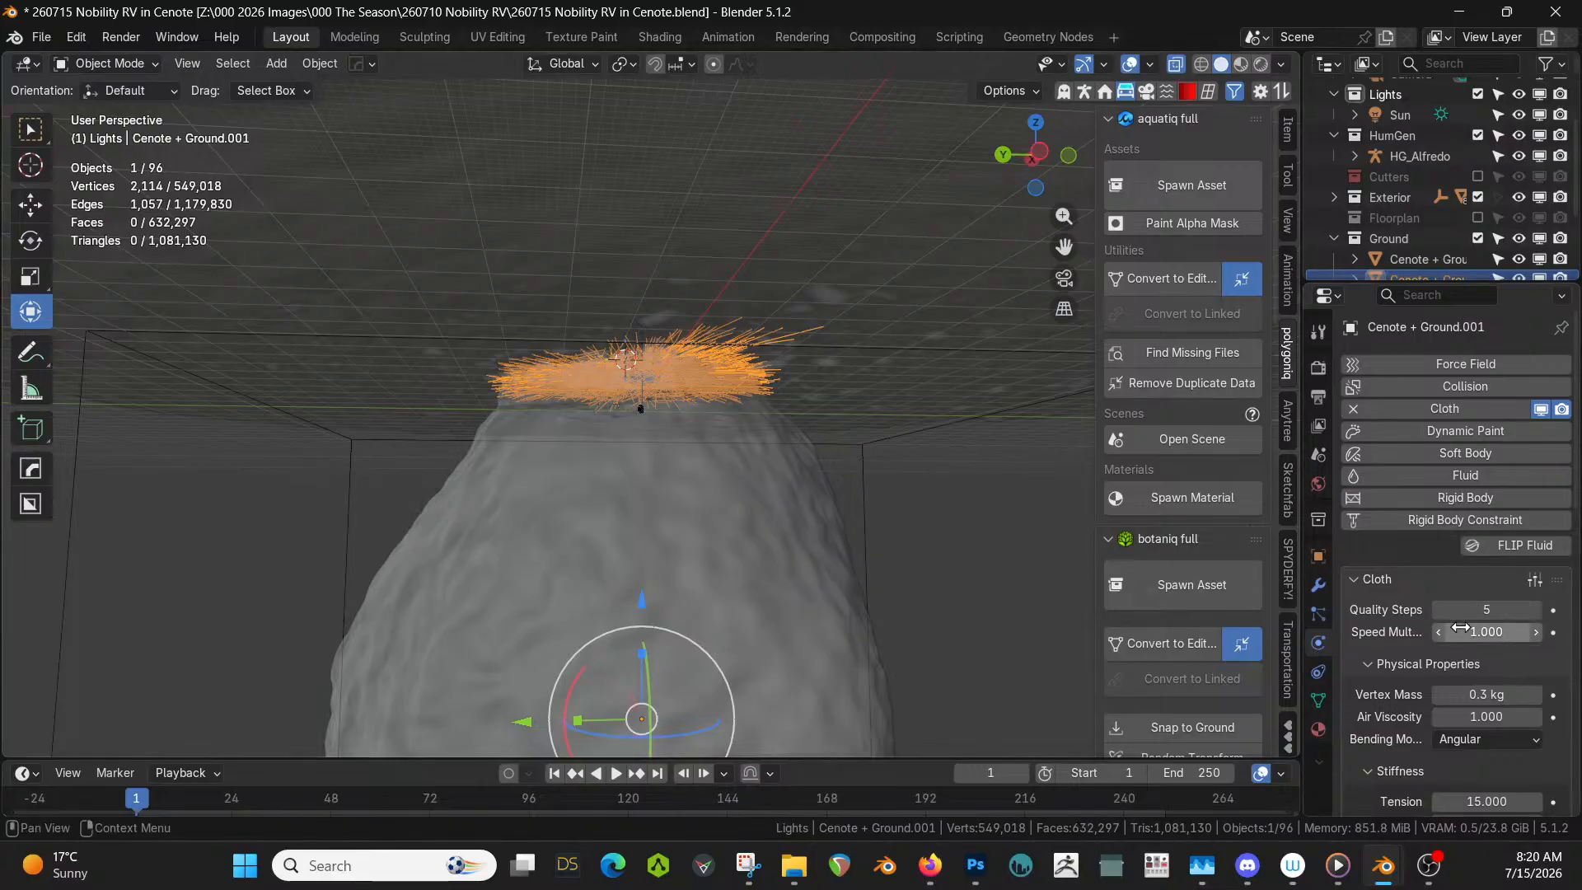
- Set the Pin vertex group as the Pin Group in the strands' cloth Shape settings
scroll(1454, 668, "down", 3)
scroll(1452, 668, "down", 10)
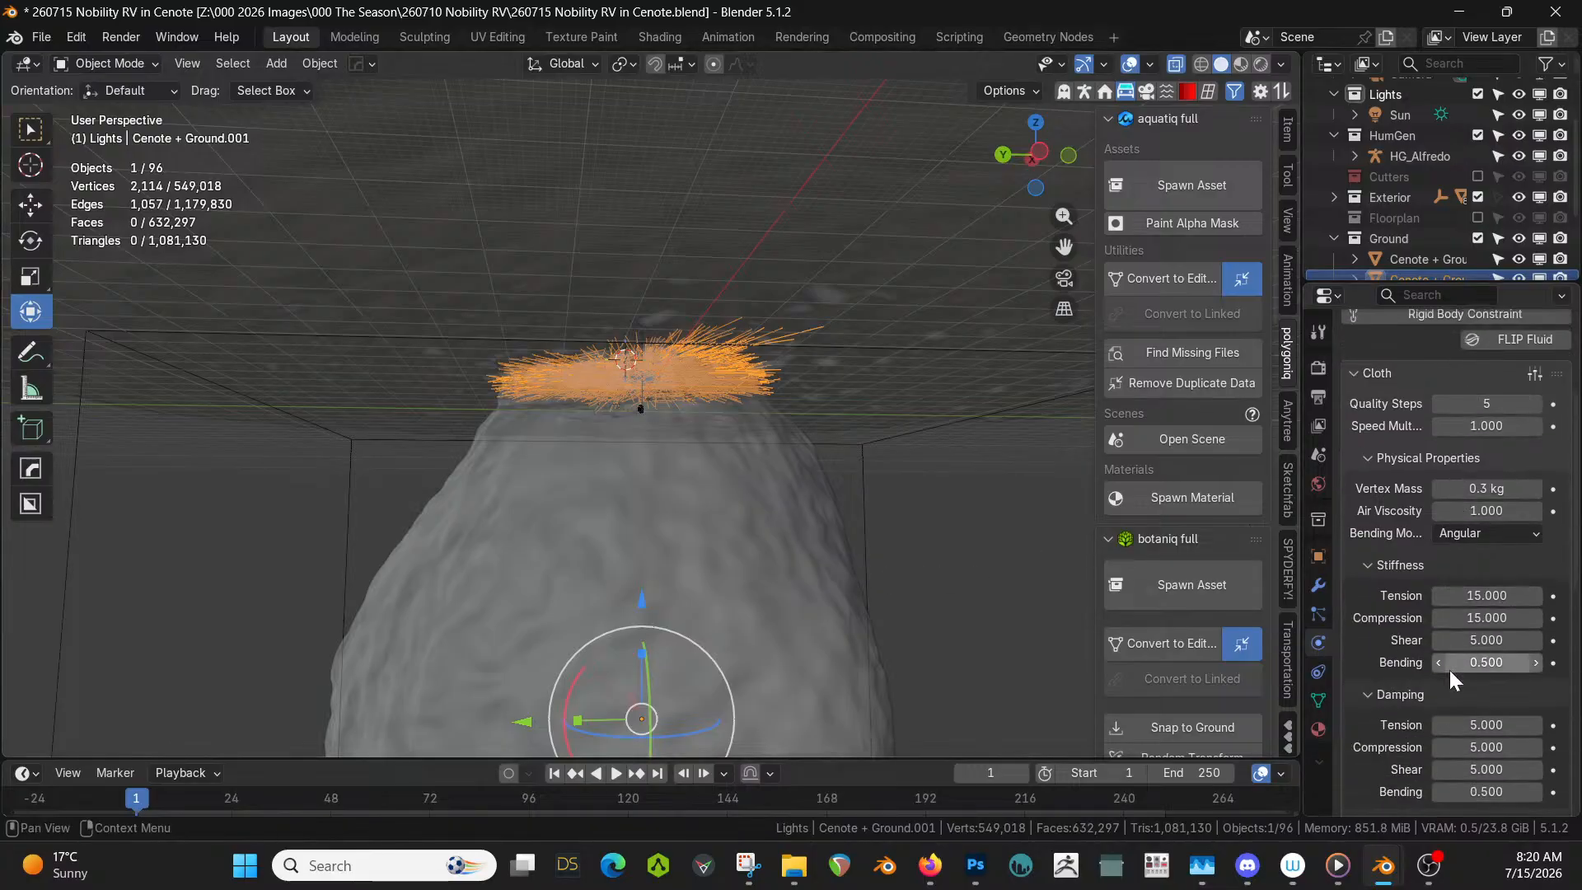
scroll(1451, 672, "down", 2)
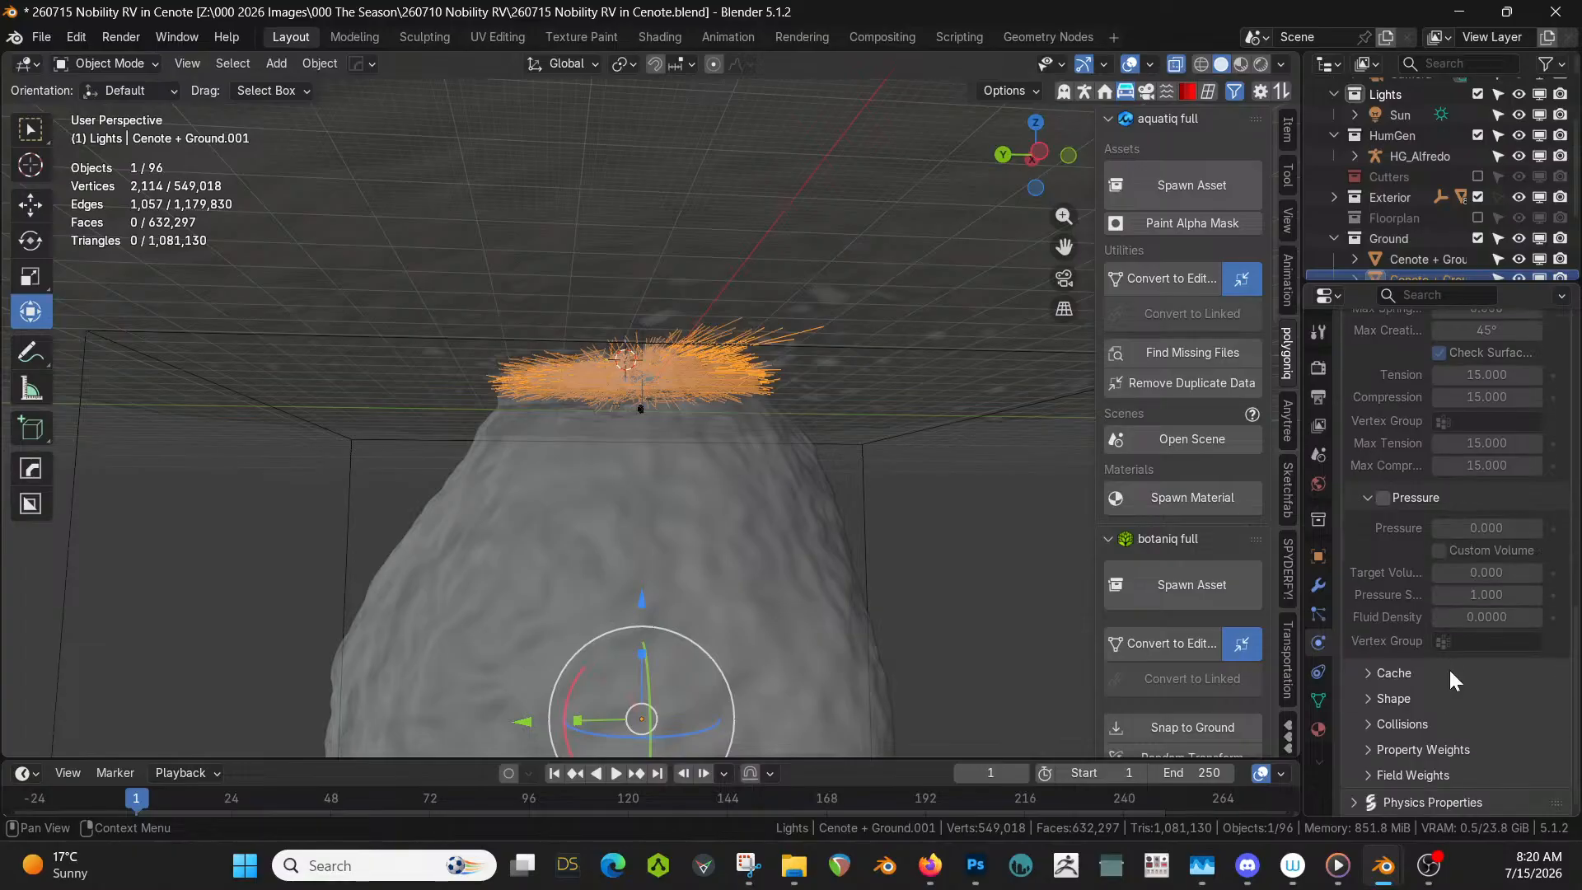
middle_click_drag(744, 374, 828, 560)
scroll(828, 561, "up", 3)
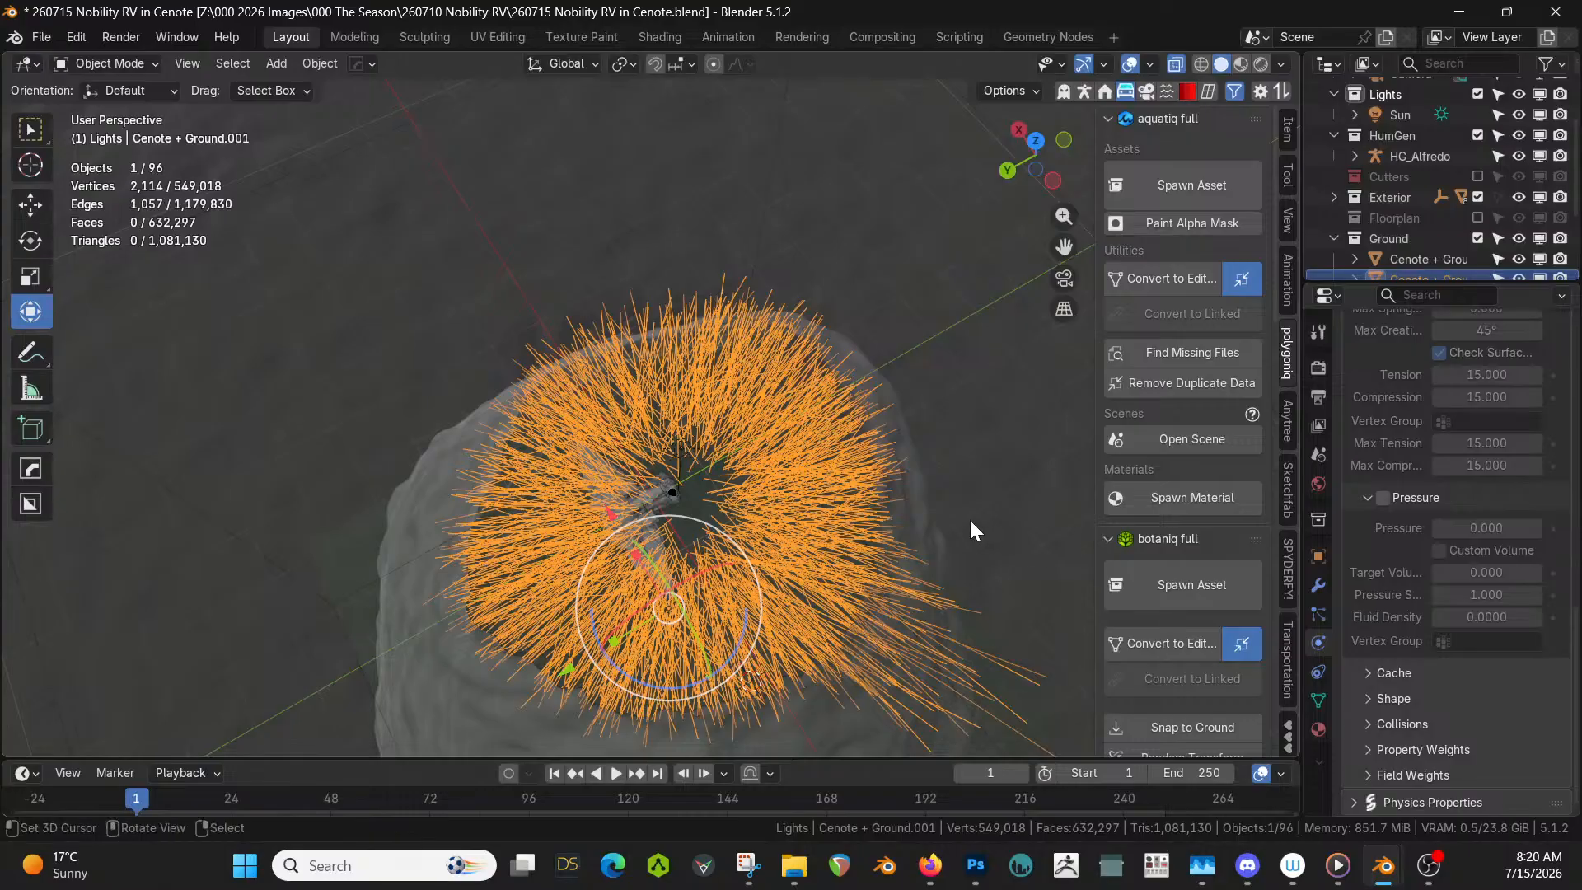
scroll(973, 530, "up", 3)
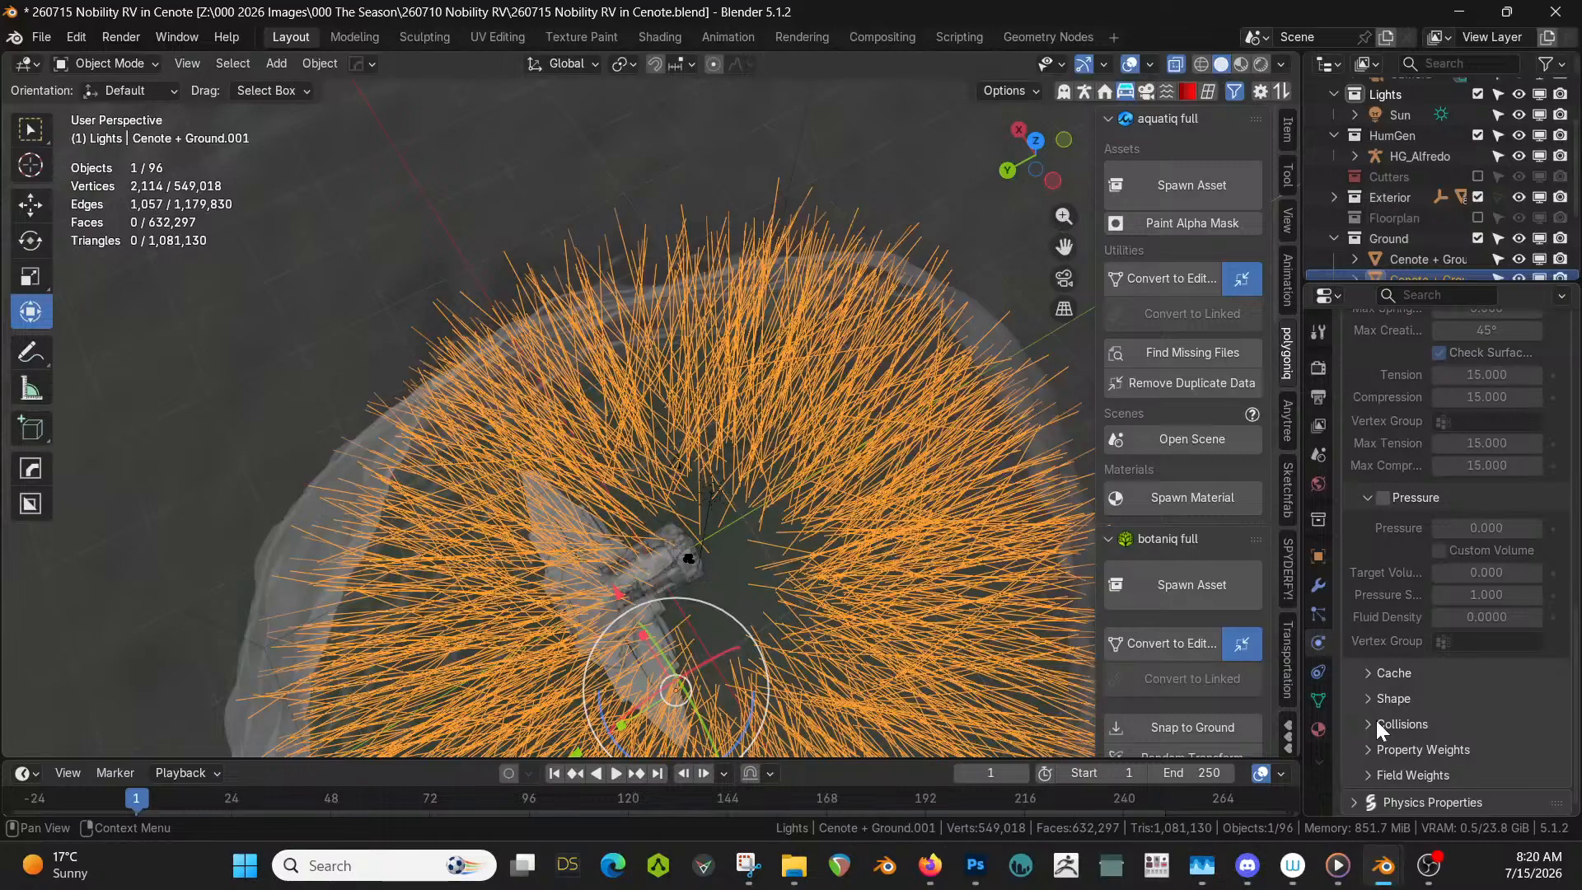
left_click(1378, 775)
scroll(1373, 754, "down", 5)
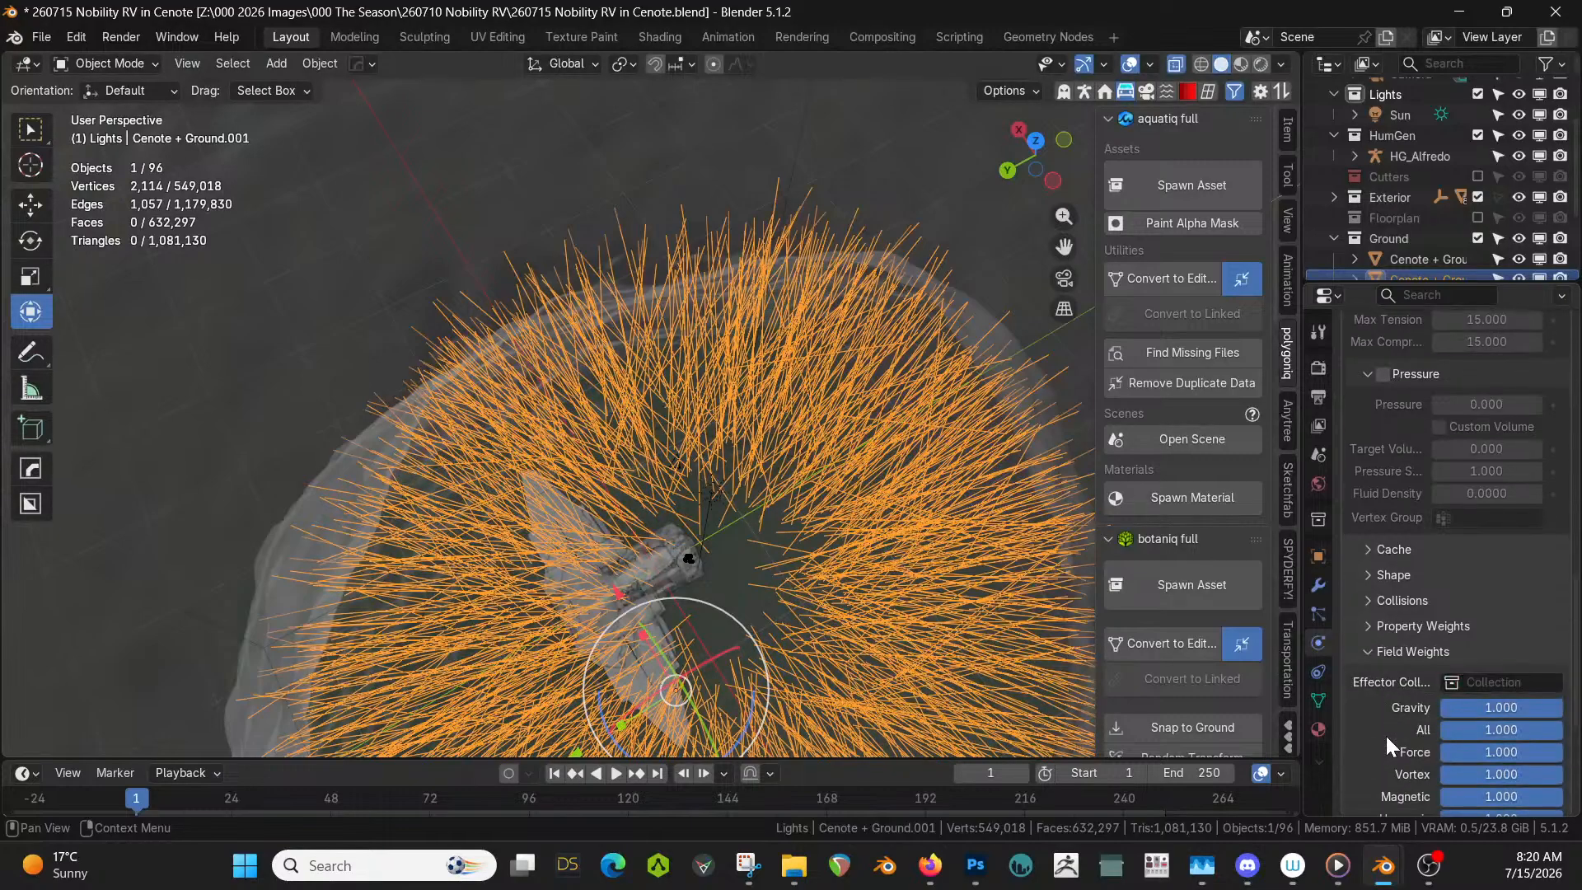
scroll(1387, 735, "down", 3)
scroll(1386, 733, "up", 5)
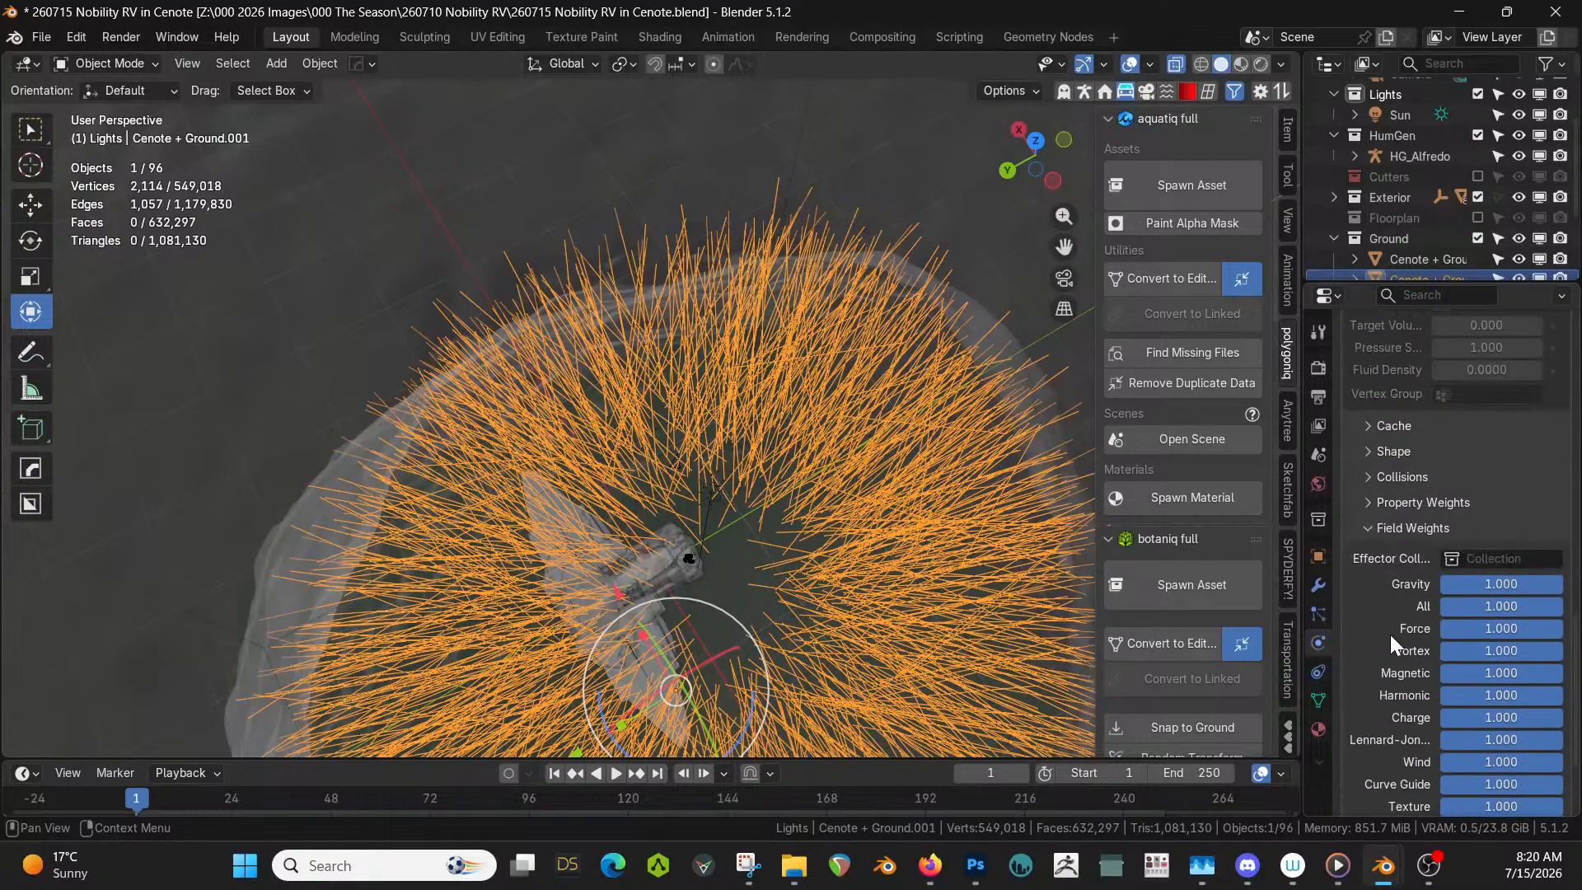
scroll(1391, 635, "up", 8)
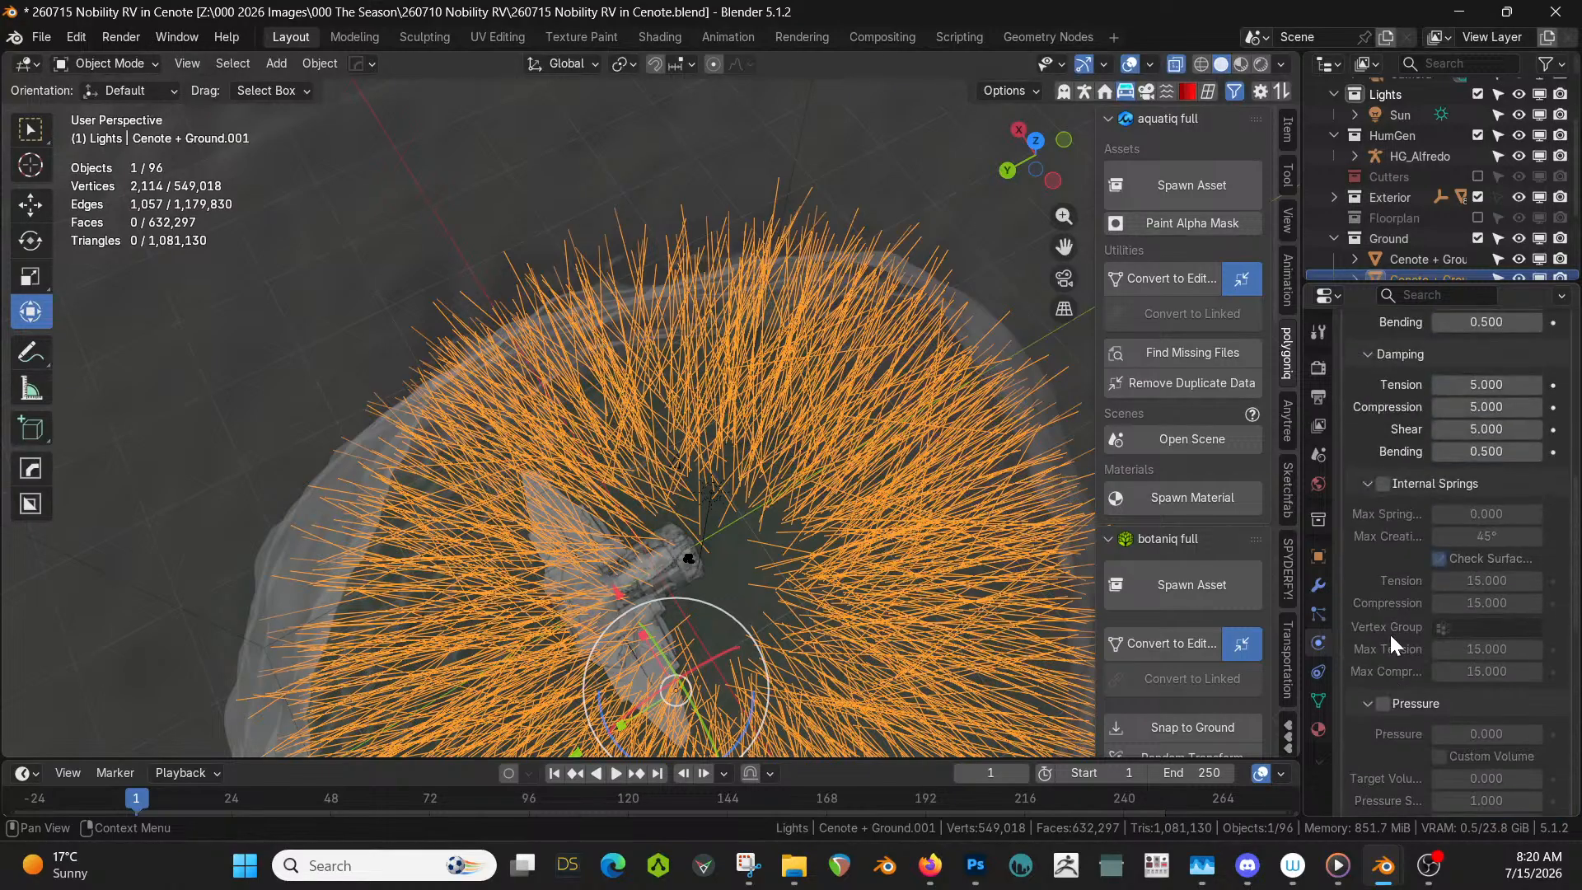
scroll(1391, 634, "down", 4)
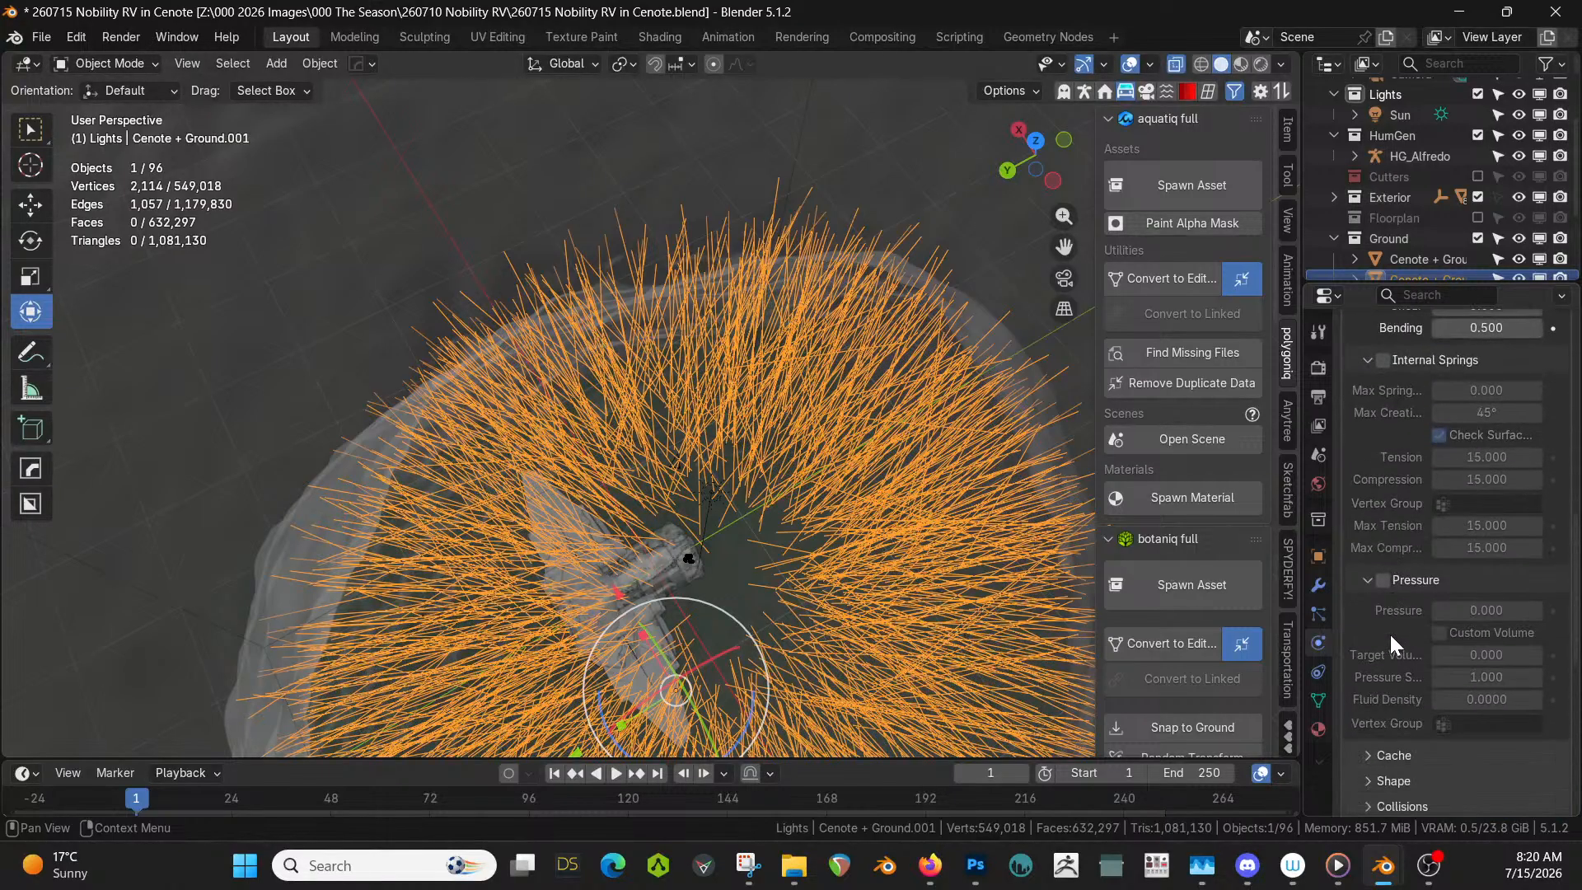
left_click(1369, 747)
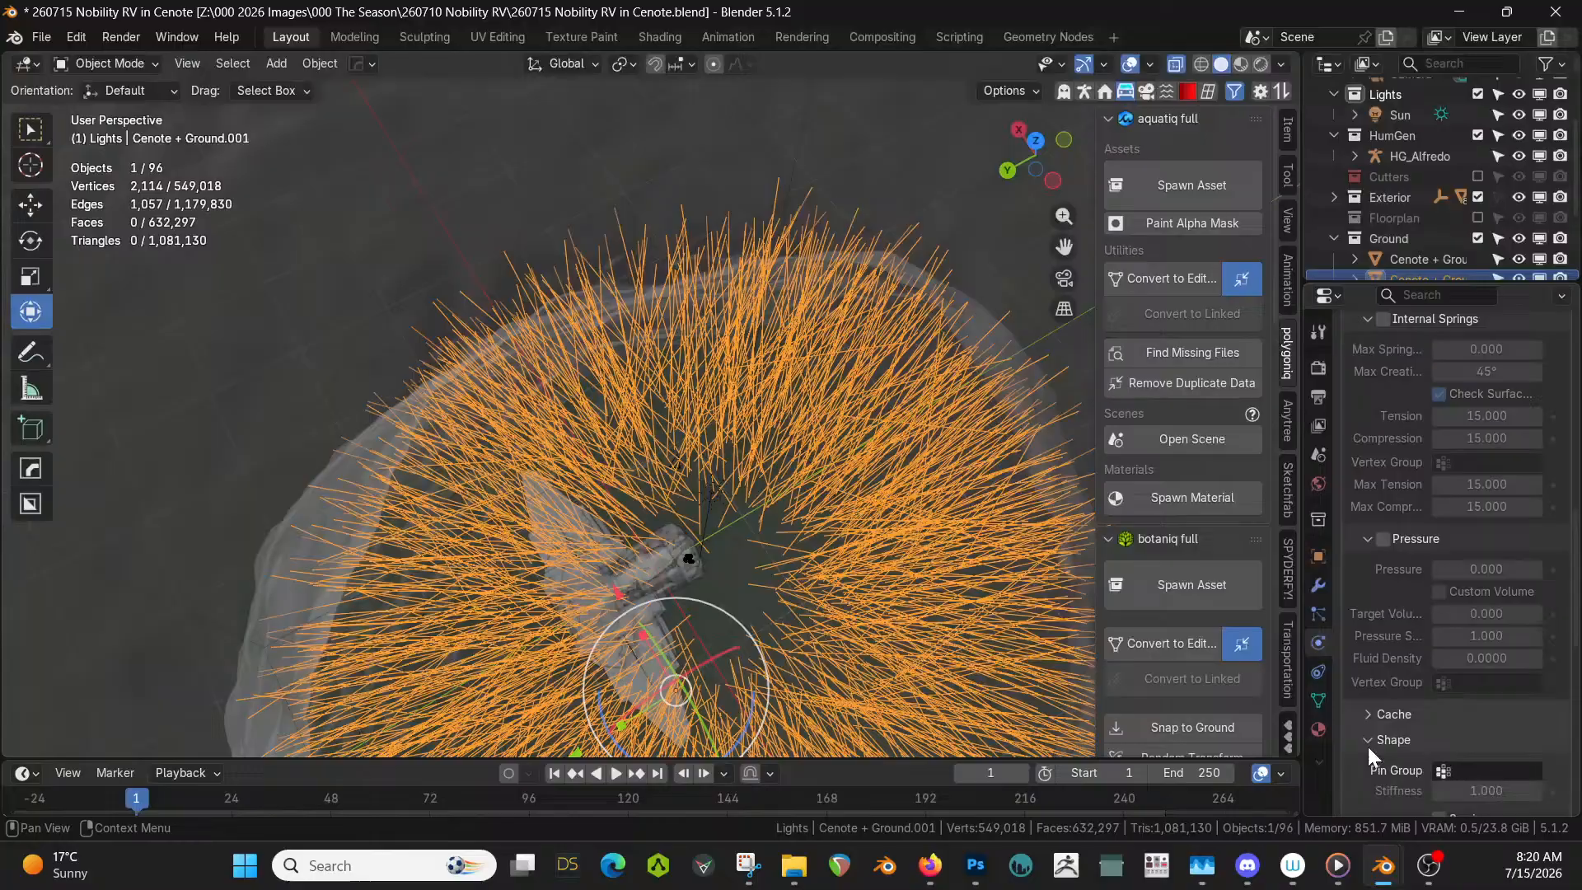
left_click(1472, 769)
left_click(1361, 554)
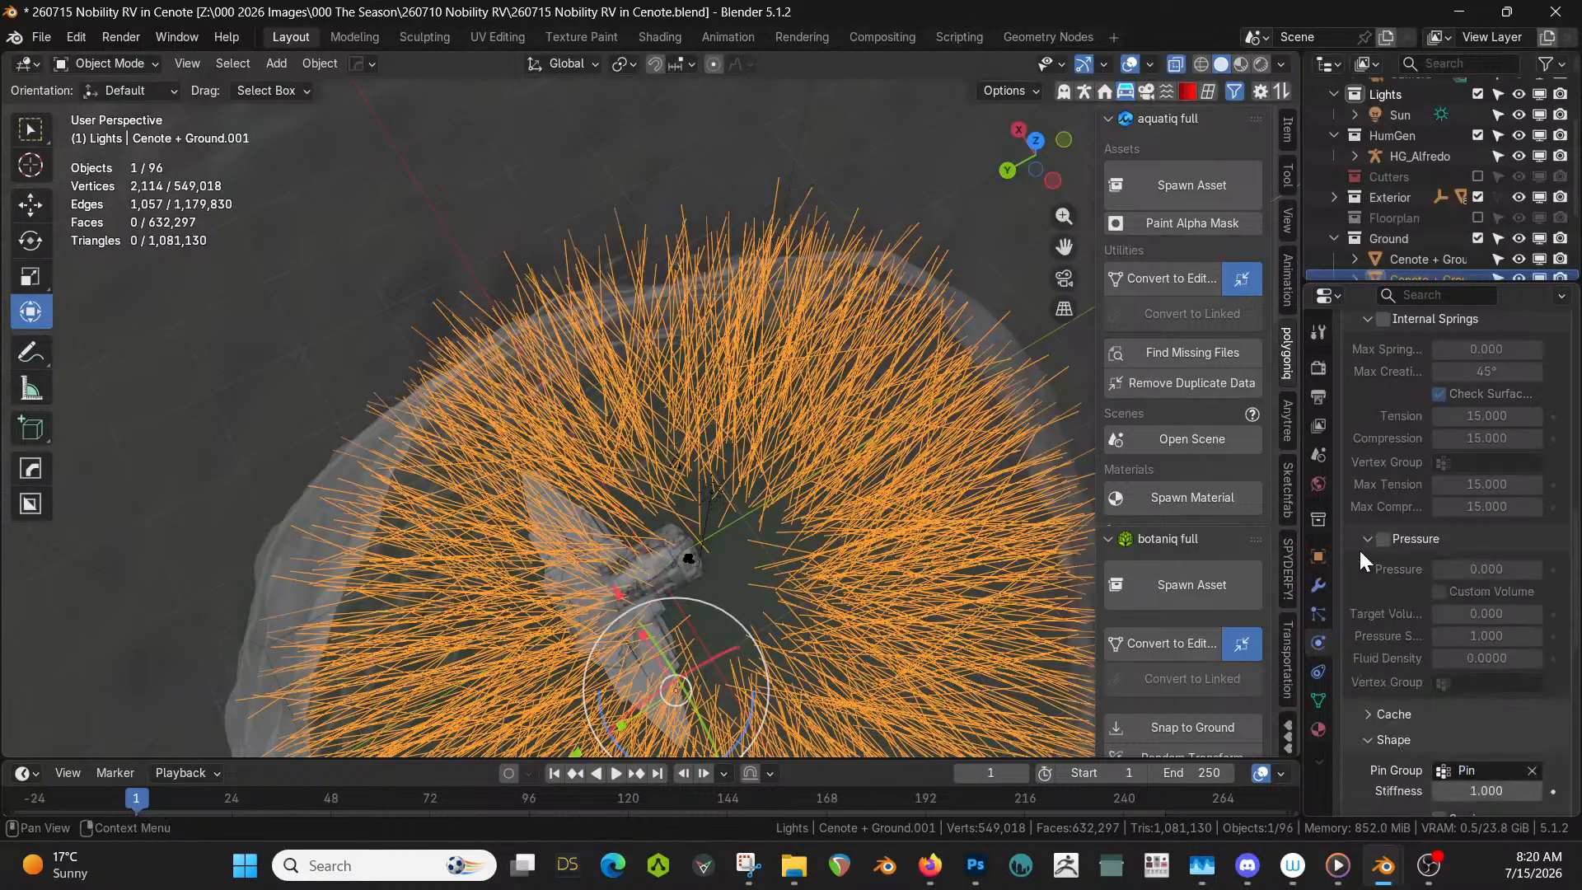
- Select the cenote ground mesh, play the cloth simulation to check how the strands fall from the rim, and stop it
left_click(824, 135)
middle_click_drag(838, 142, 921, 210)
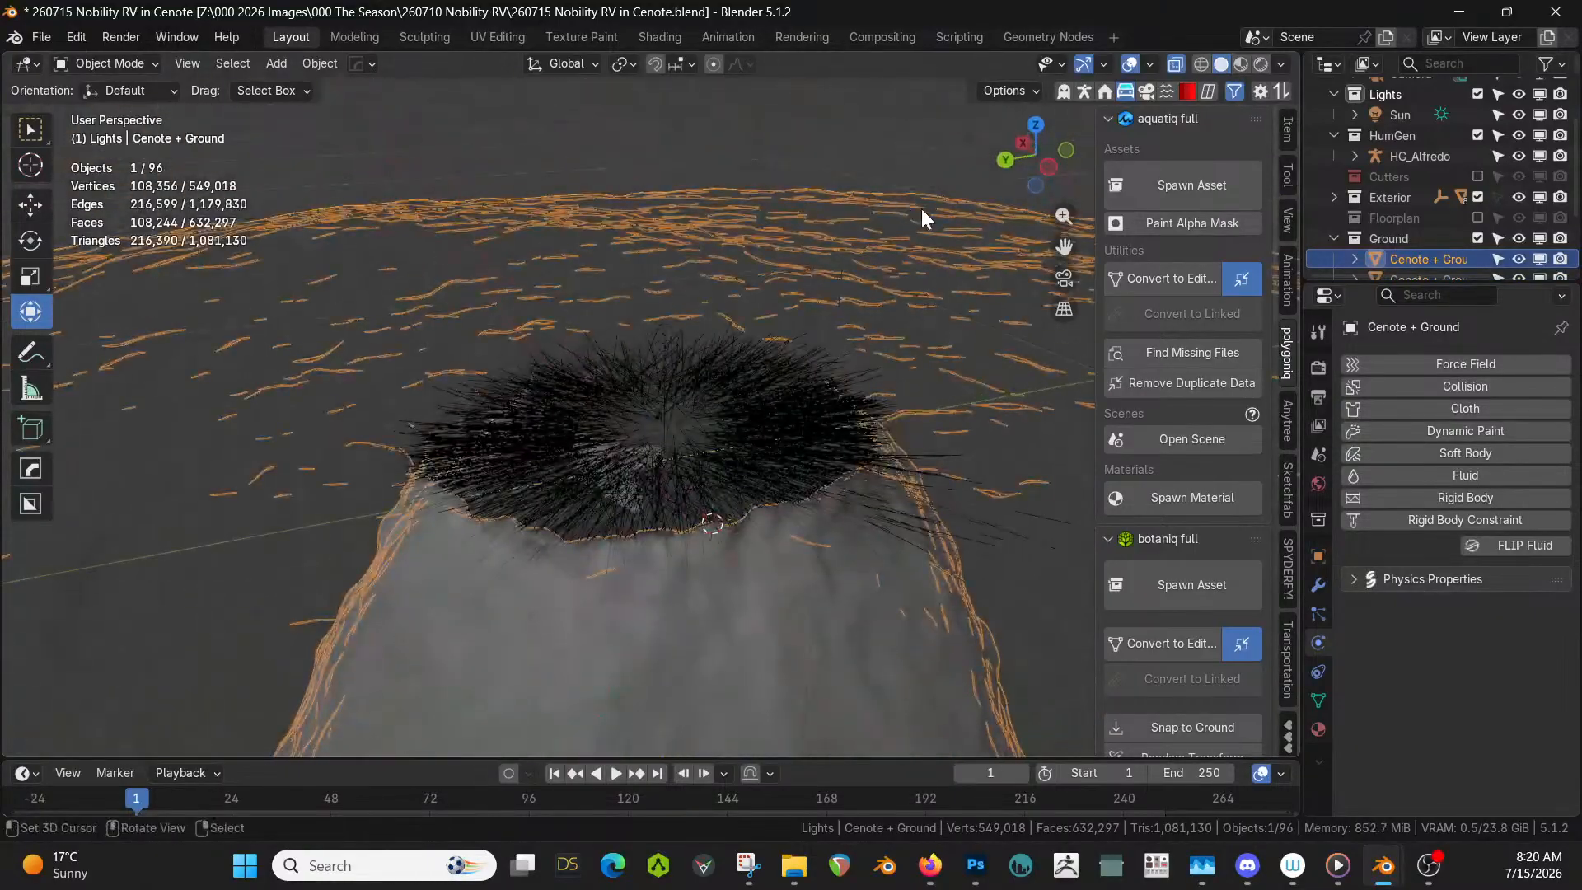
left_click(618, 773)
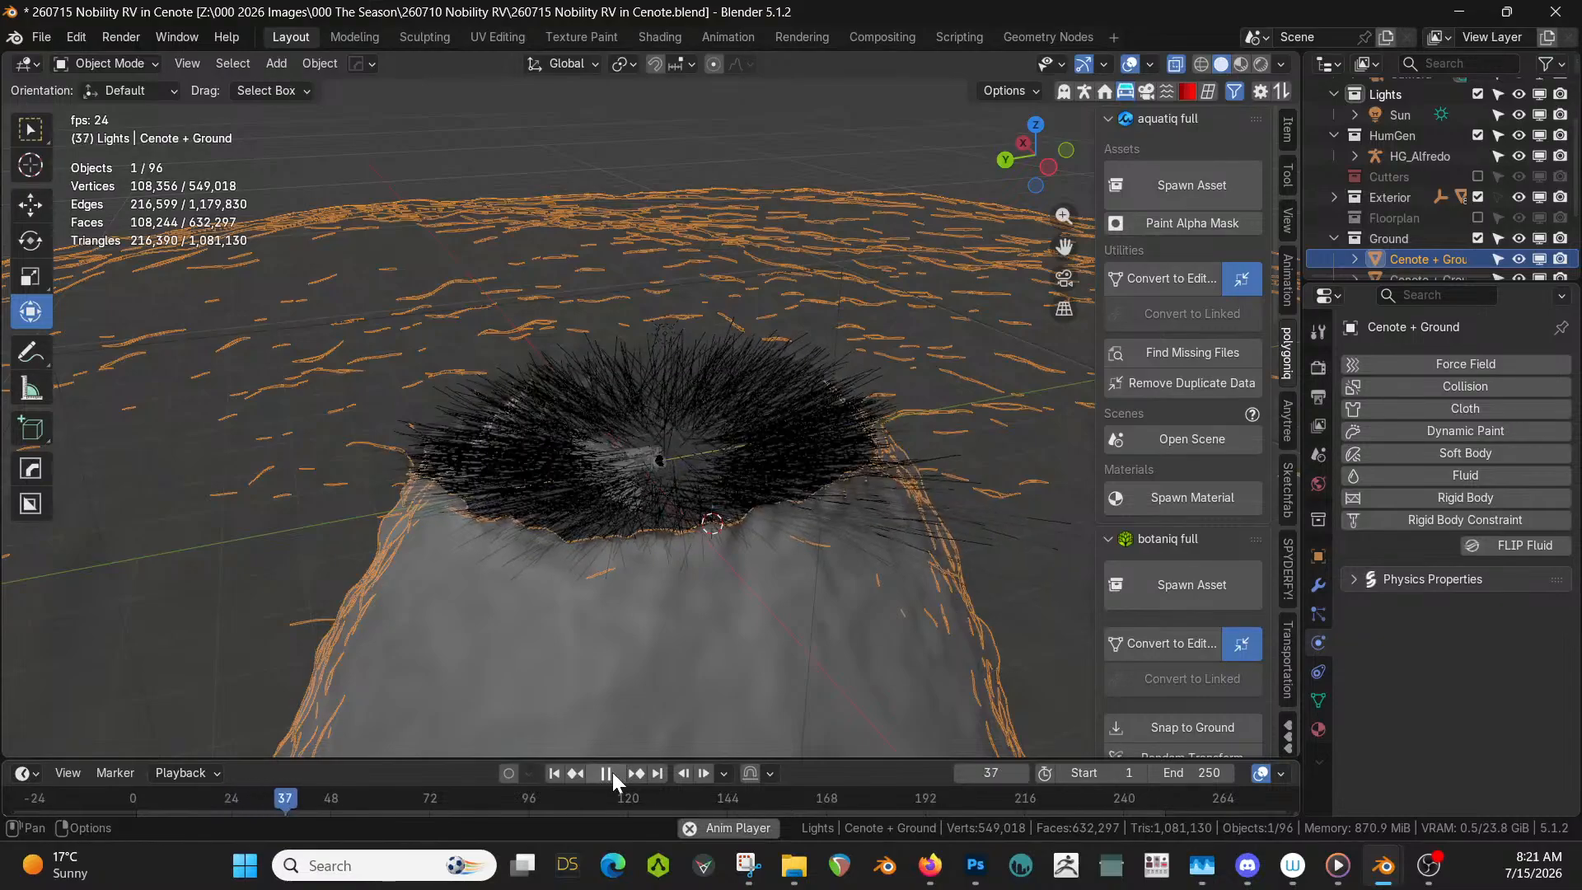
left_click(611, 773)
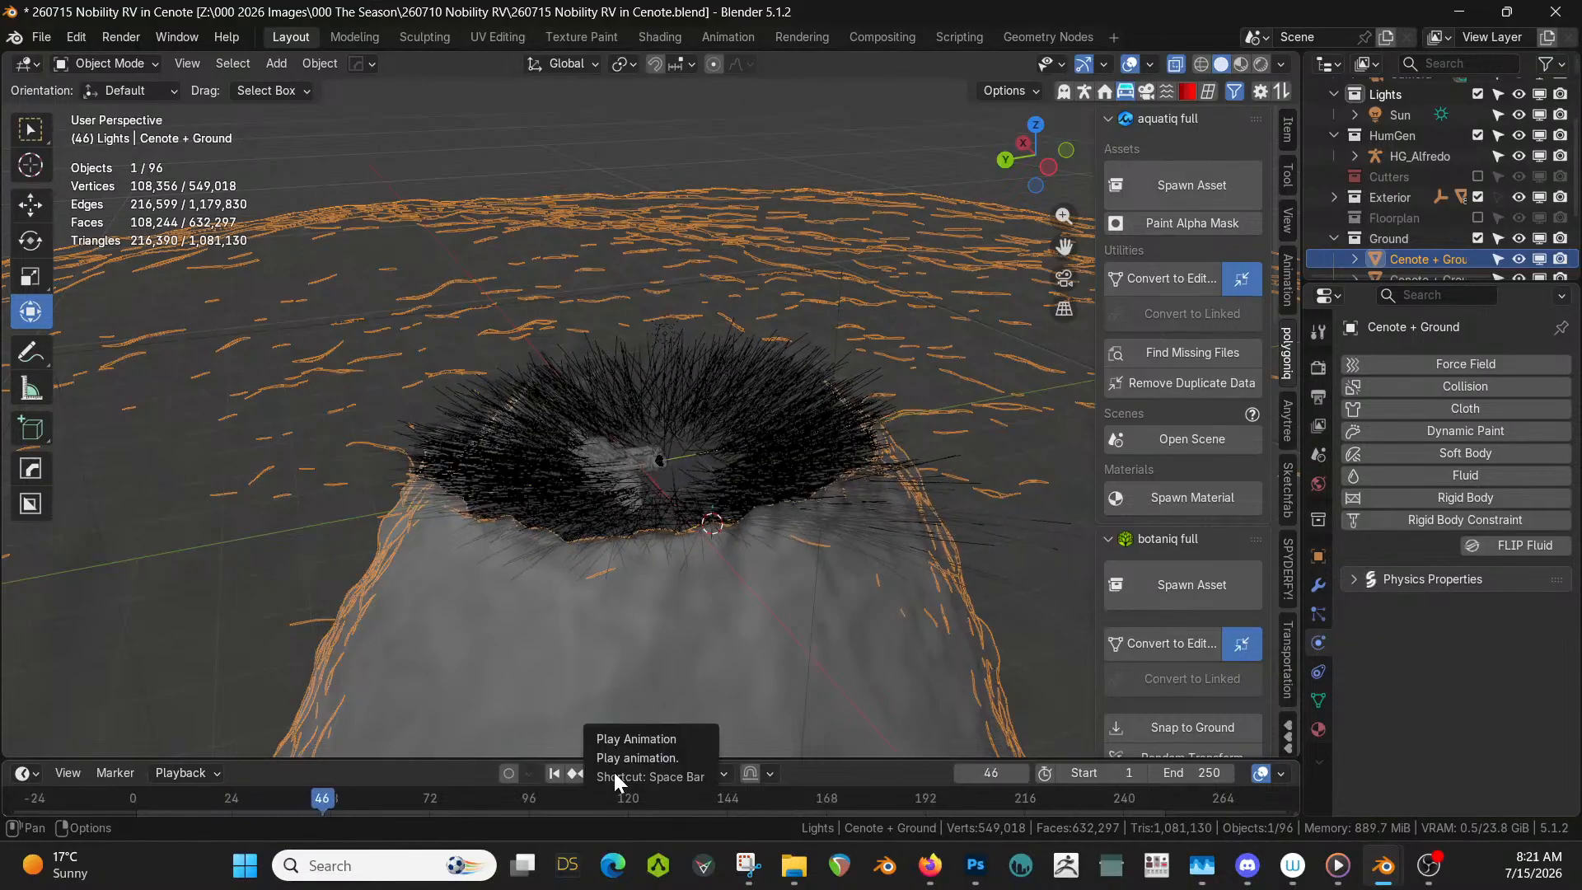
- Try a Subdivision Surface modifier on the cenote ground mesh and undo it
left_click(1322, 585)
left_click(1397, 370)
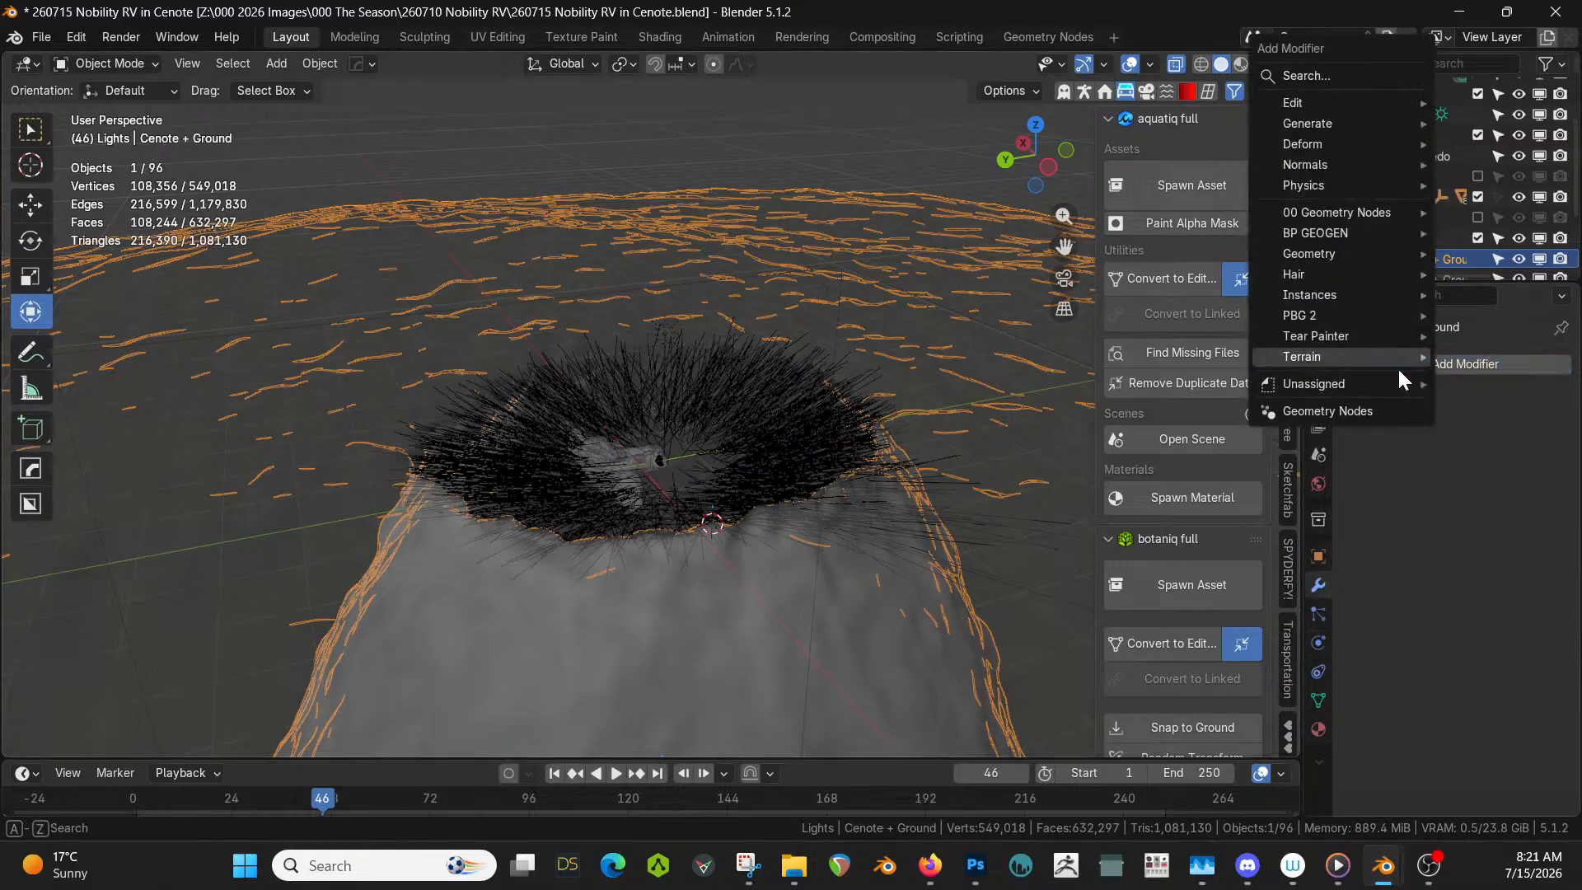
mouse_move(1398, 372)
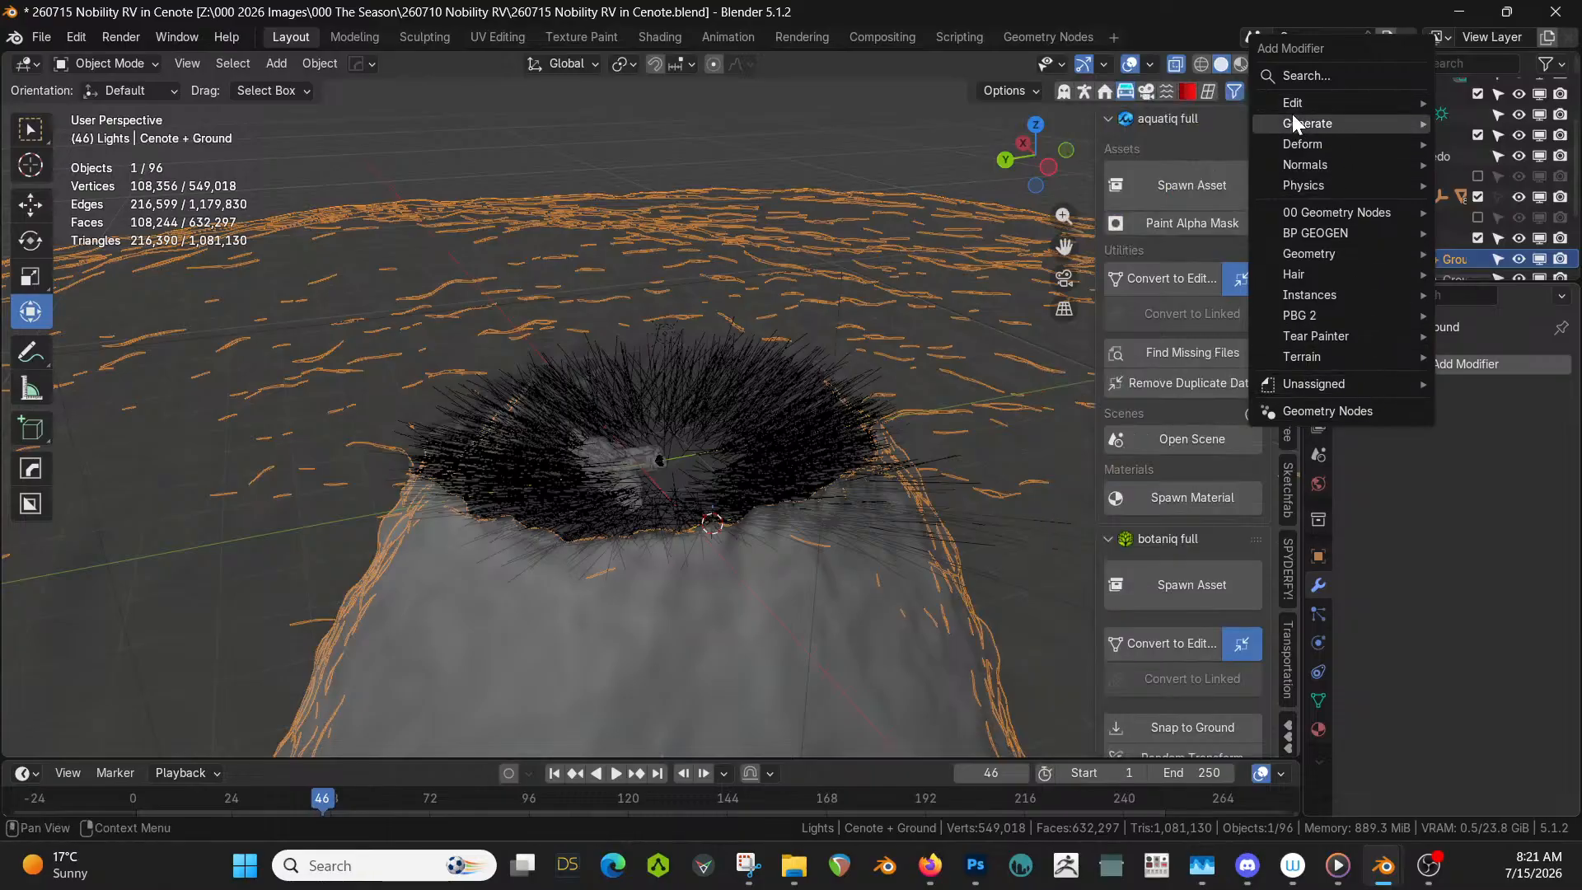
mouse_move(1307, 102)
left_click(1294, 75)
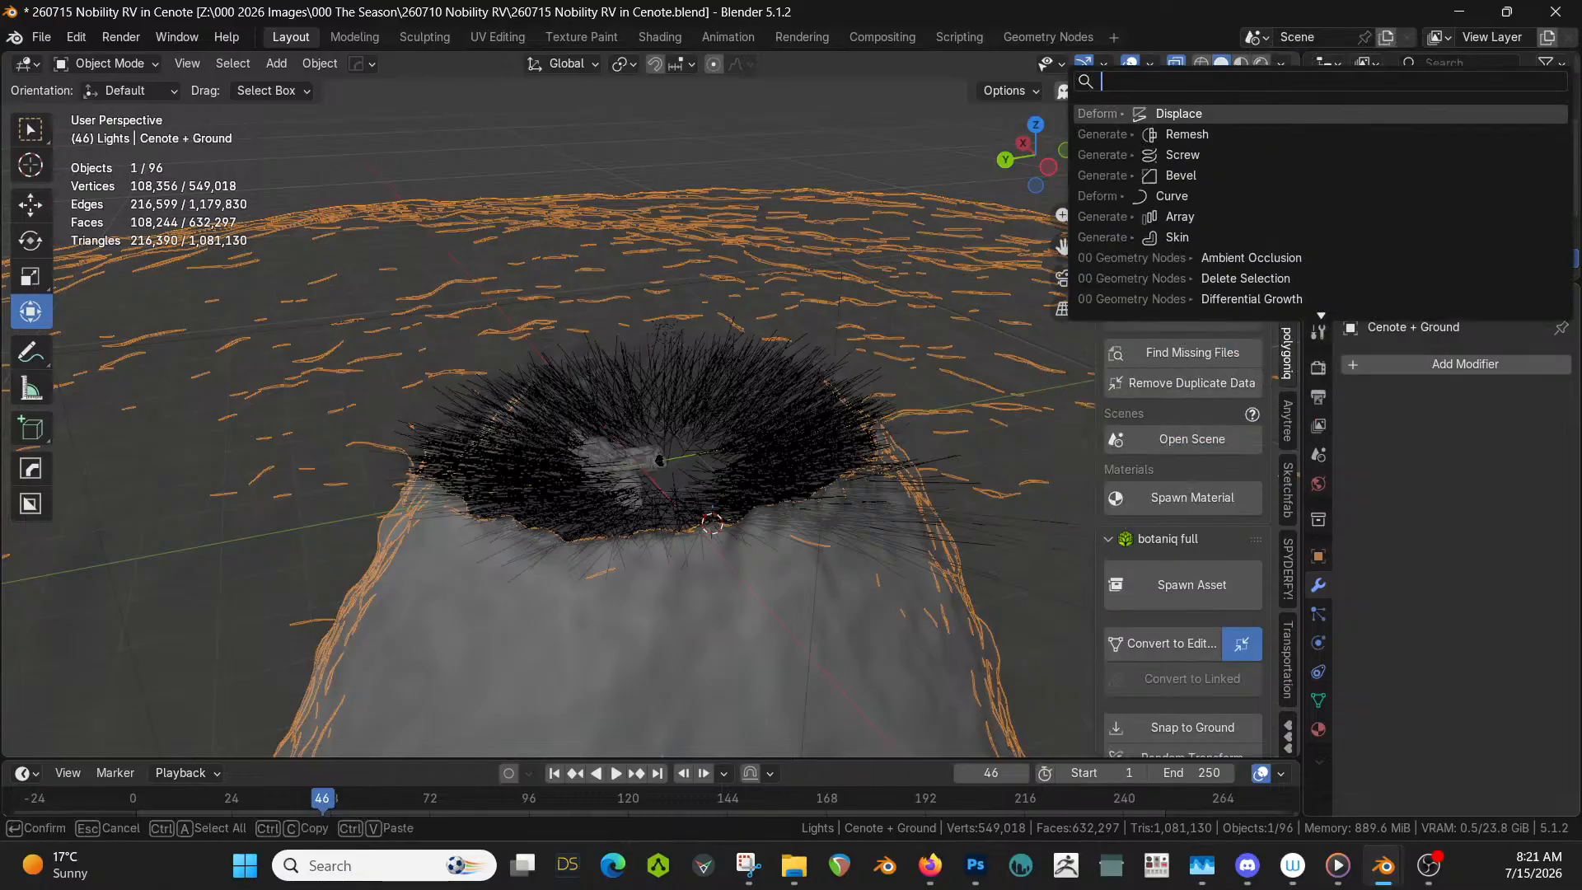
type("sub")
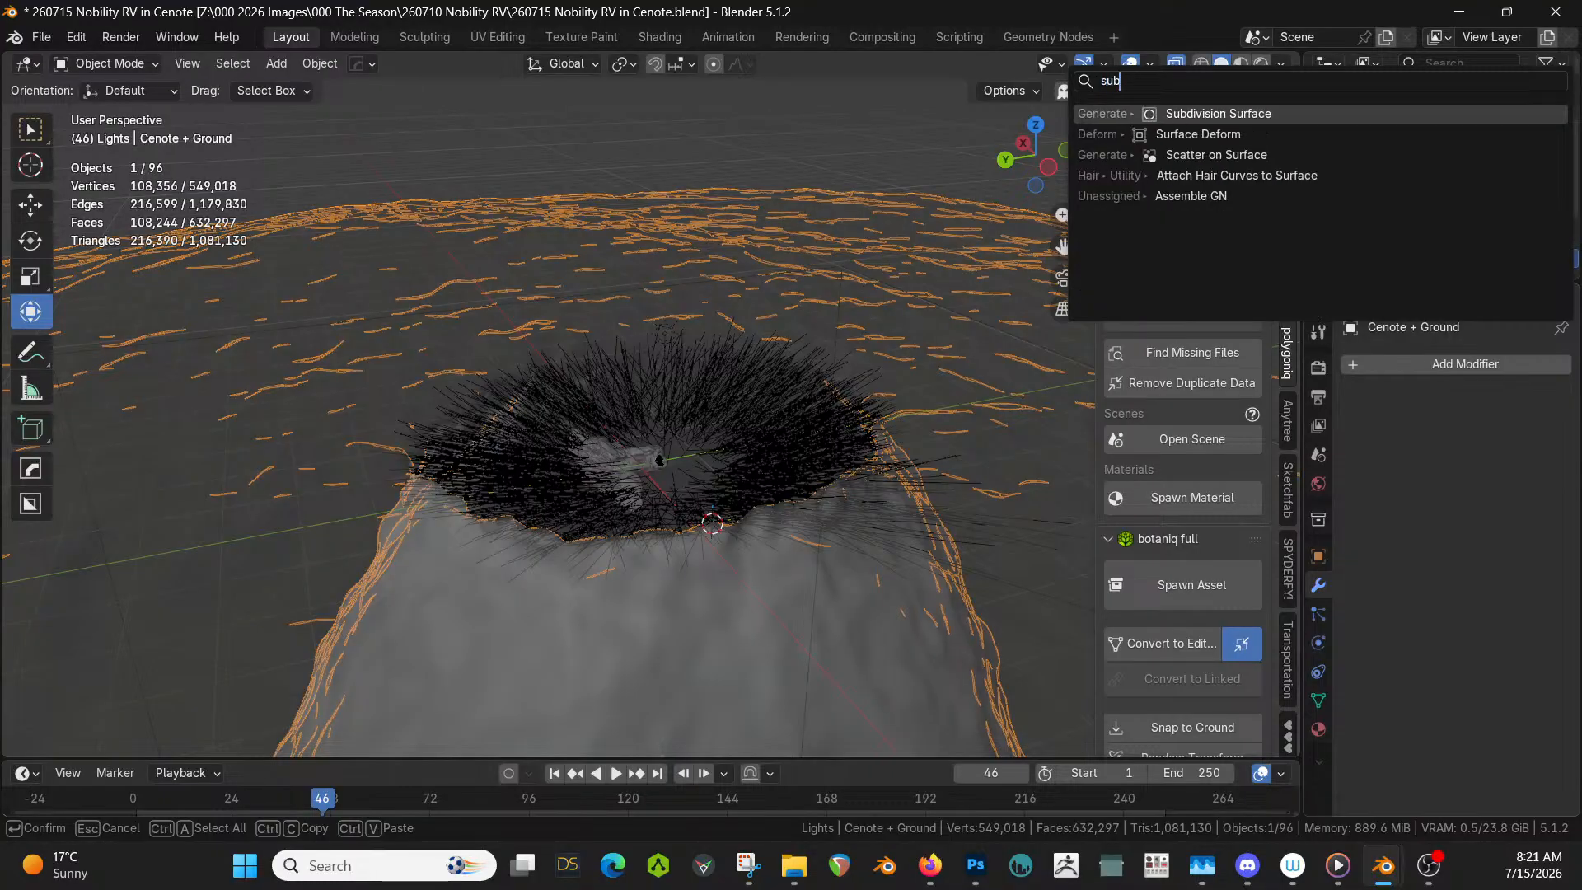
left_click(1200, 113)
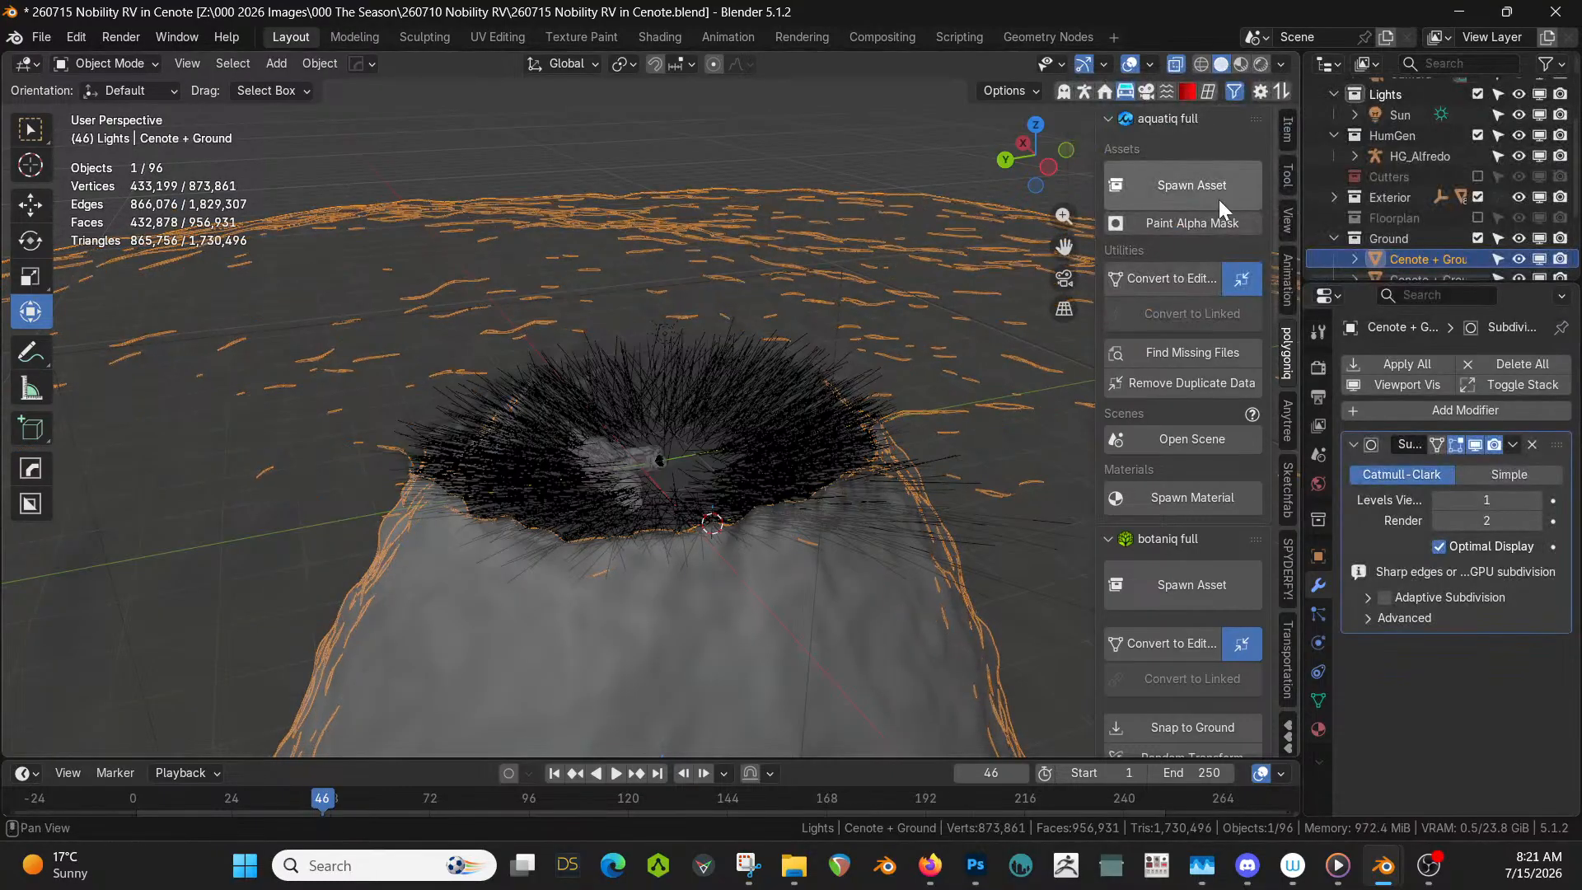
key("ctrl+z")
- Add a Subdivision Surface modifier to the radial strands and place it above the Cloth modifier in the stack
left_click(735, 408)
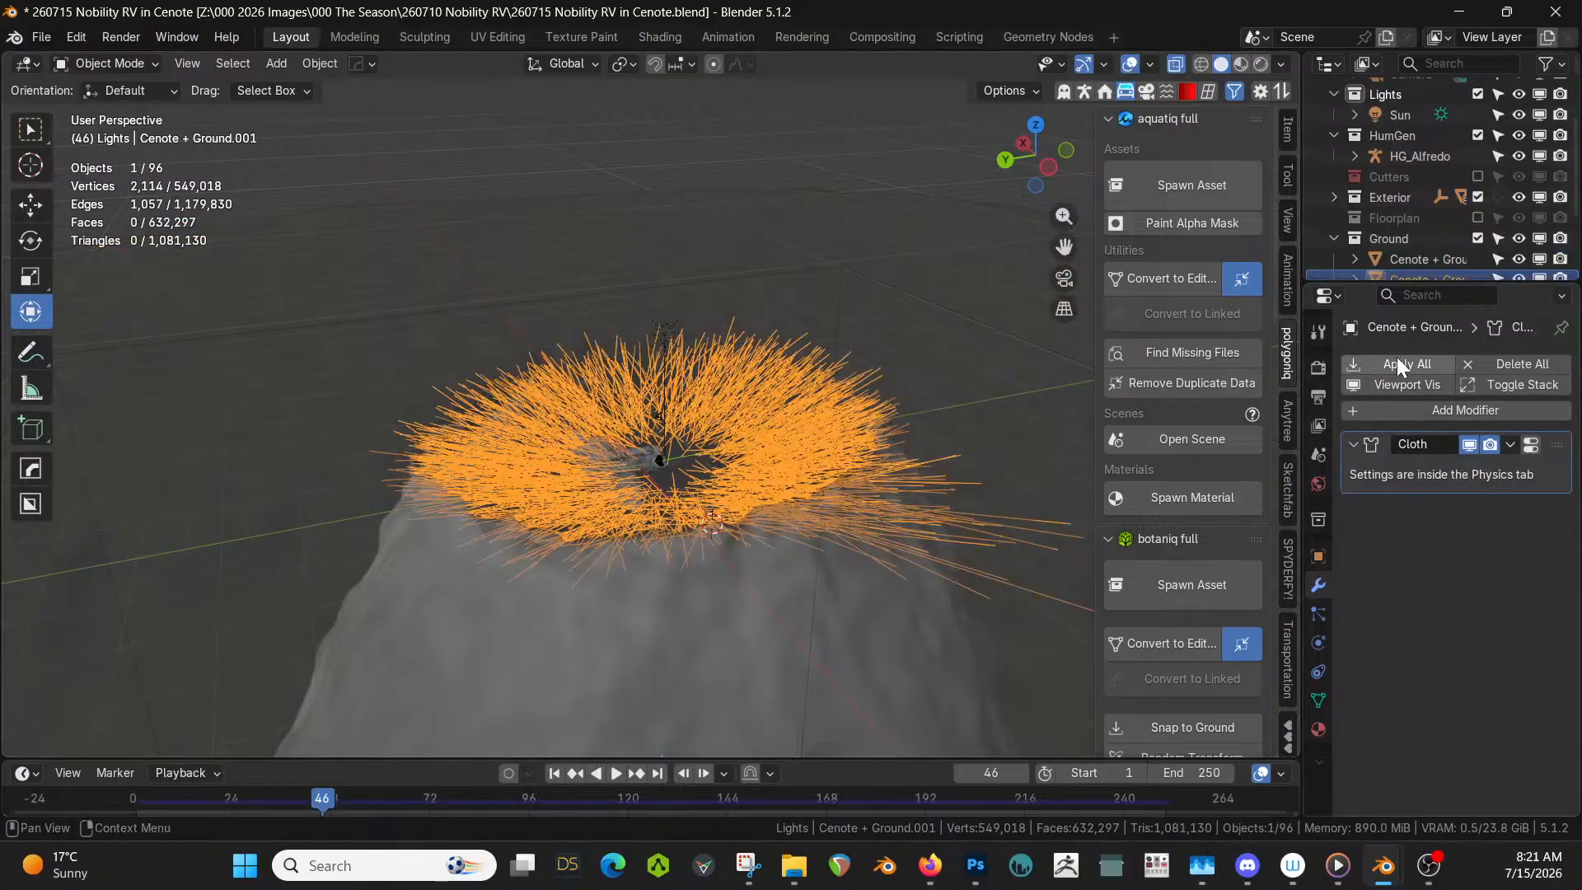
left_click(1416, 406)
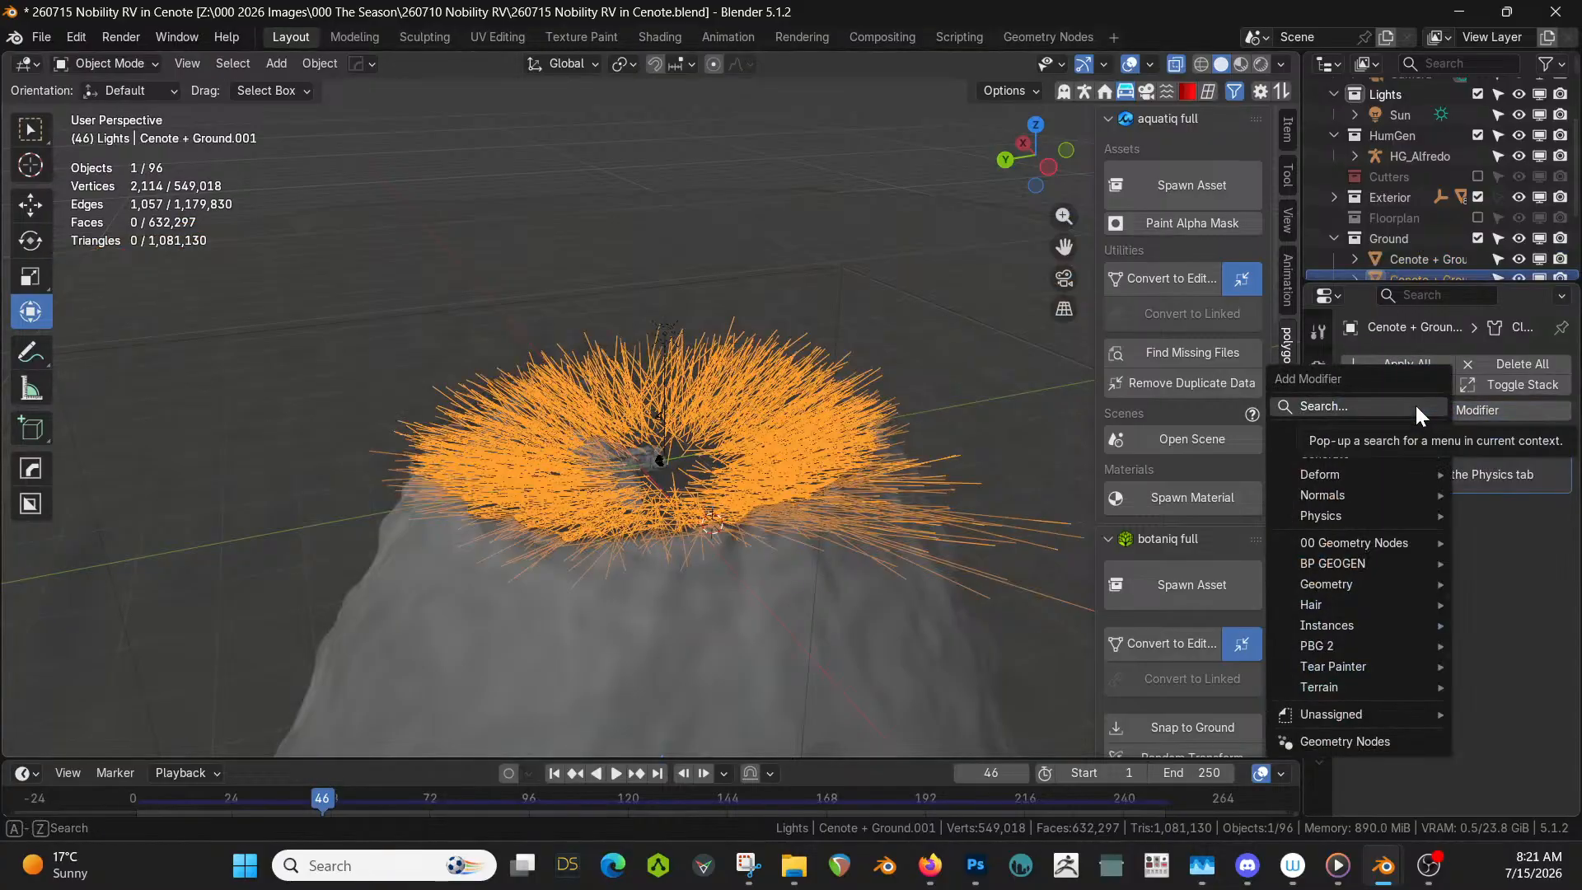
type("sub")
key("Return")
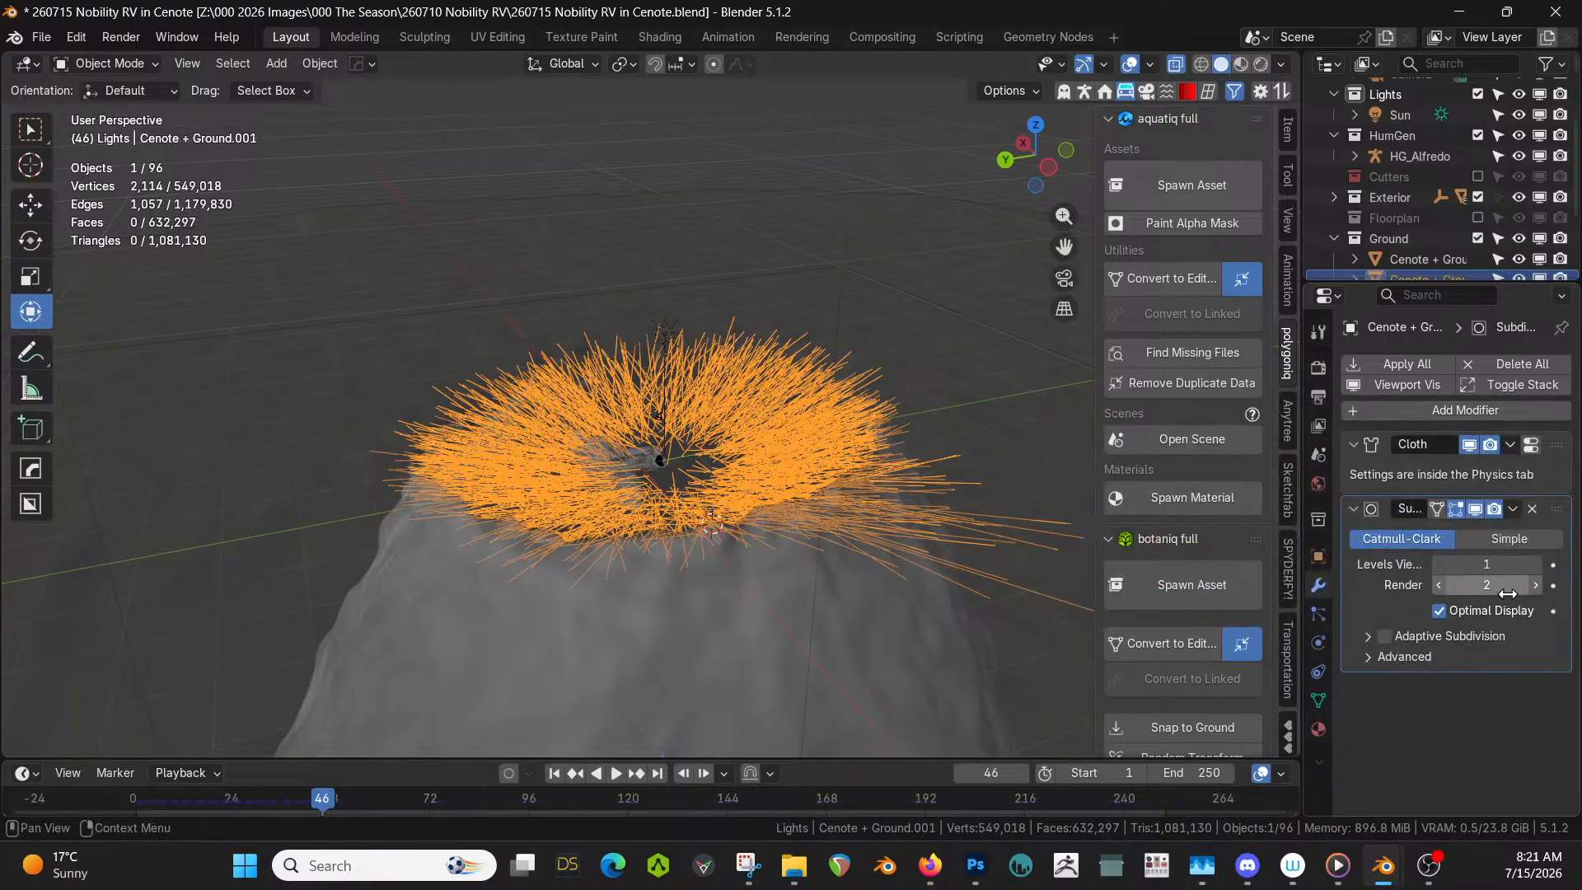
left_click_drag(1553, 507, 1556, 420)
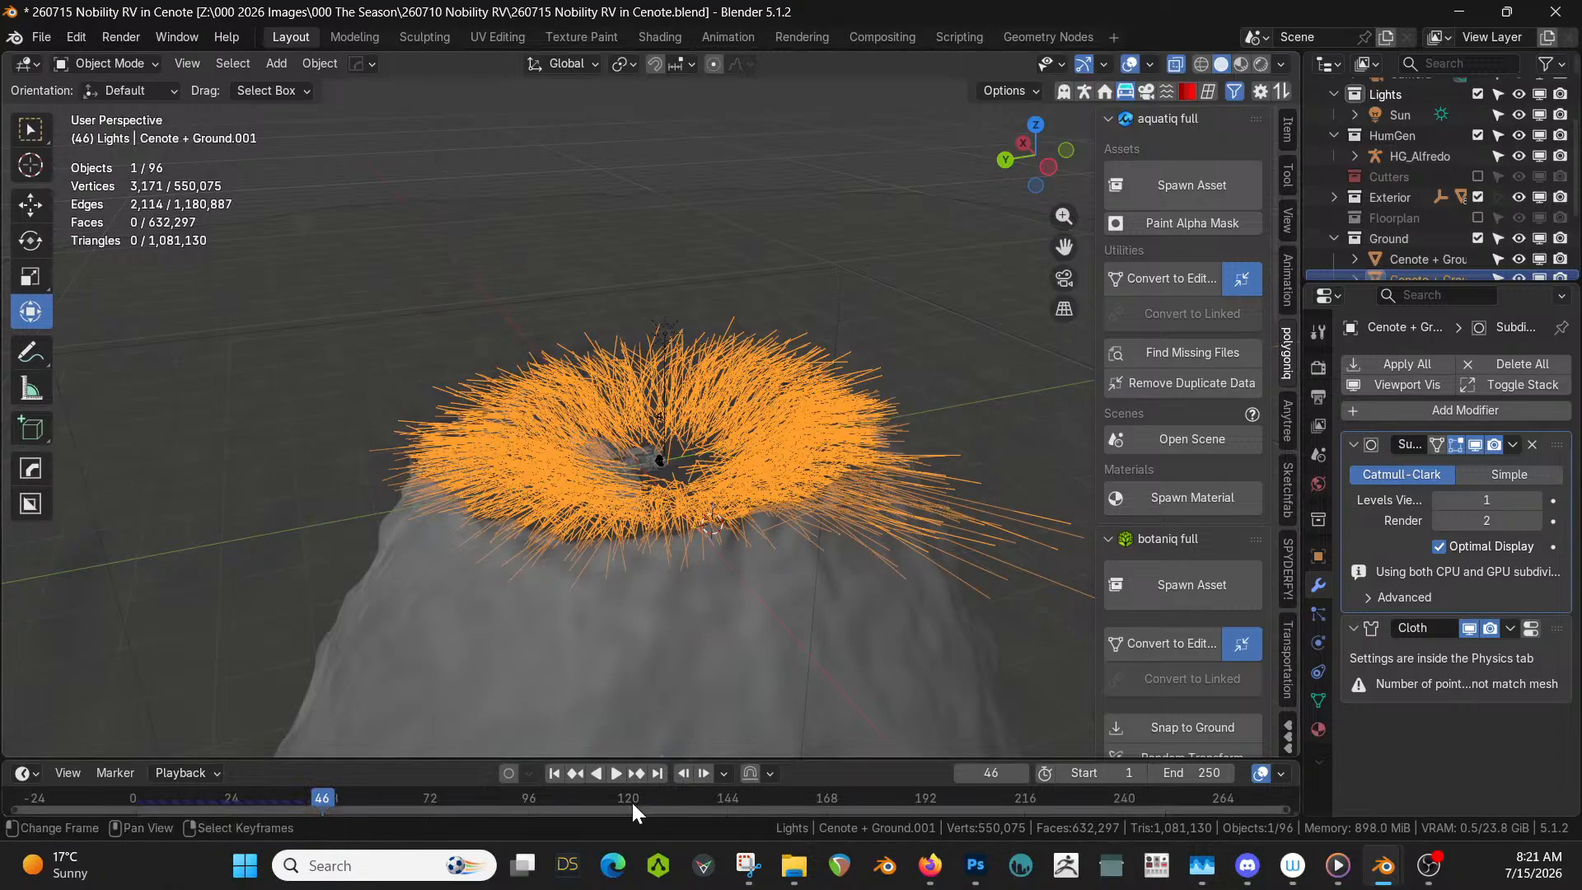
- Play the simulation from the first frame to check how the subdivided strands bend, then return to frame 1
left_click(553, 773)
left_click(620, 773)
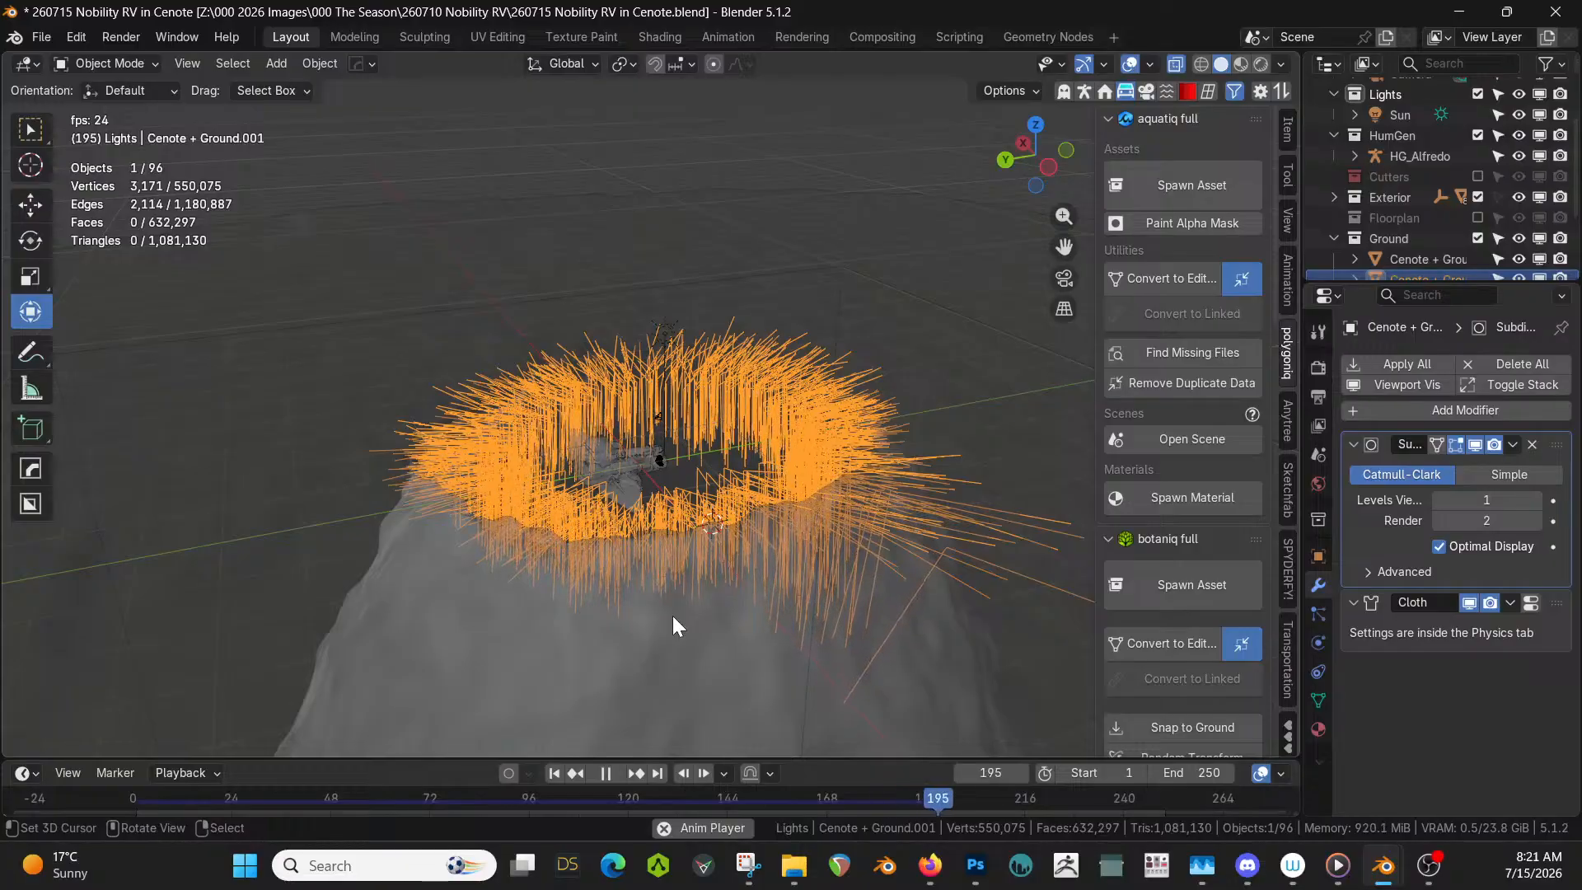
key("space")
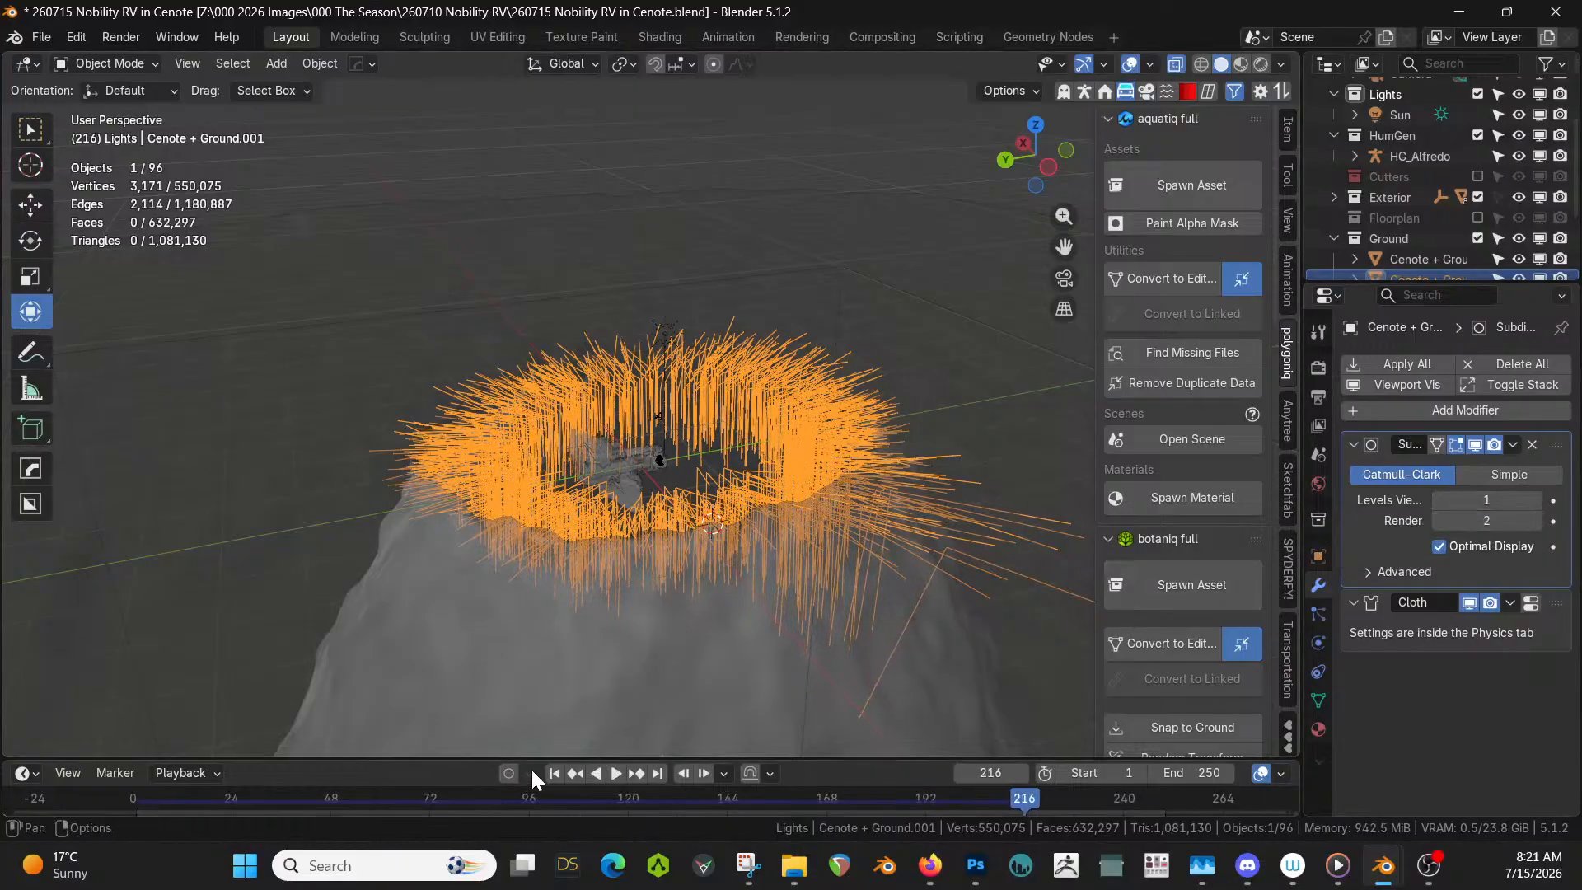
left_click(554, 774)
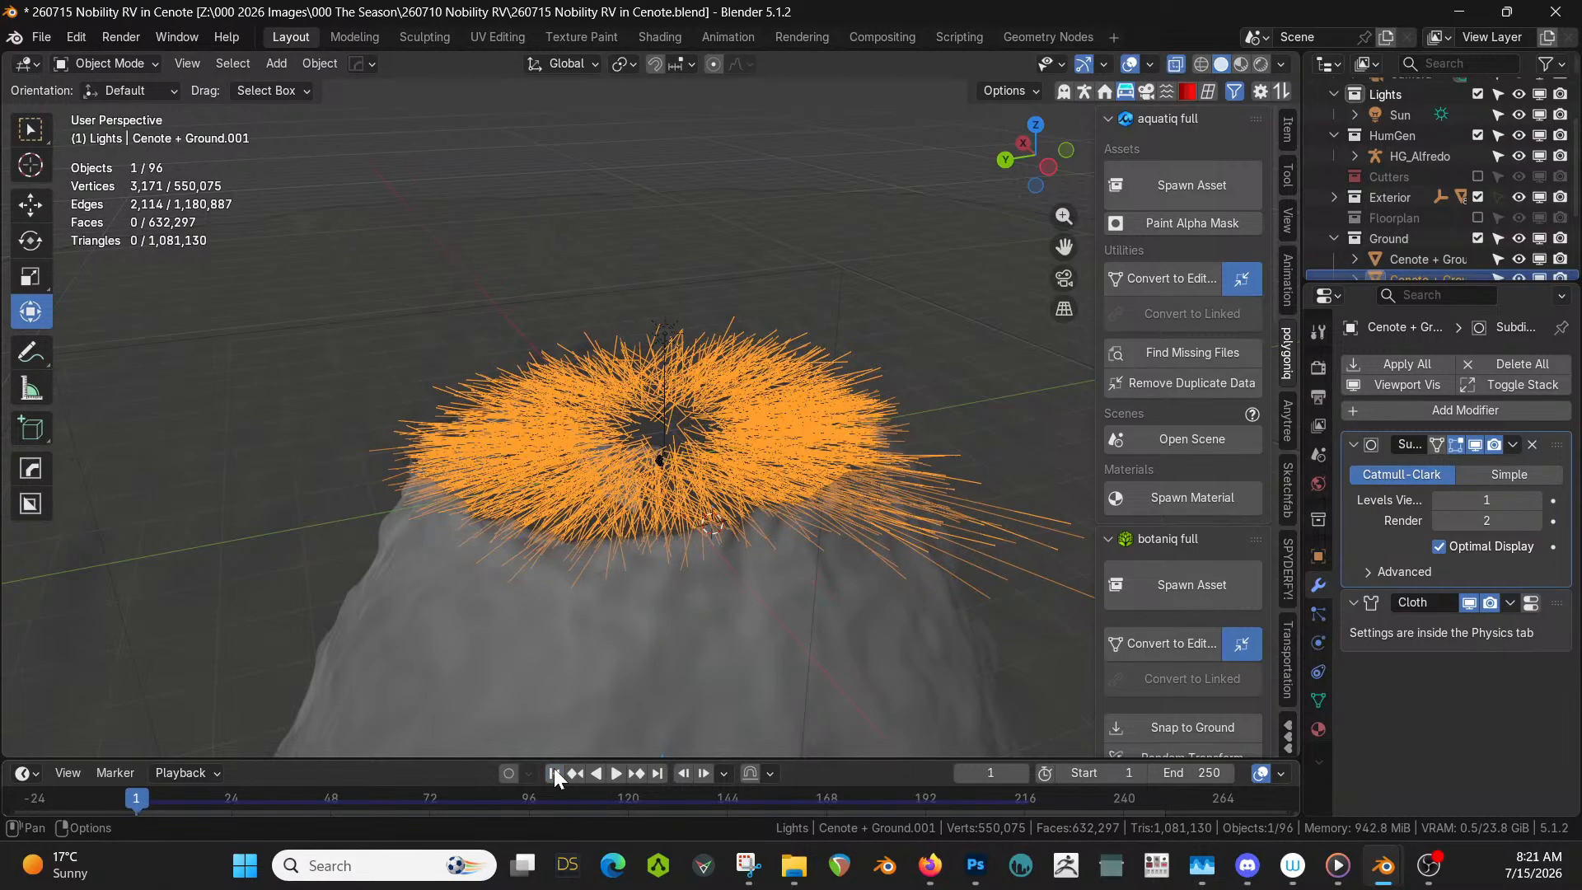
- Set the viewport level of the strands' Subdivision Surface modifier to 5
left_click(1537, 500)
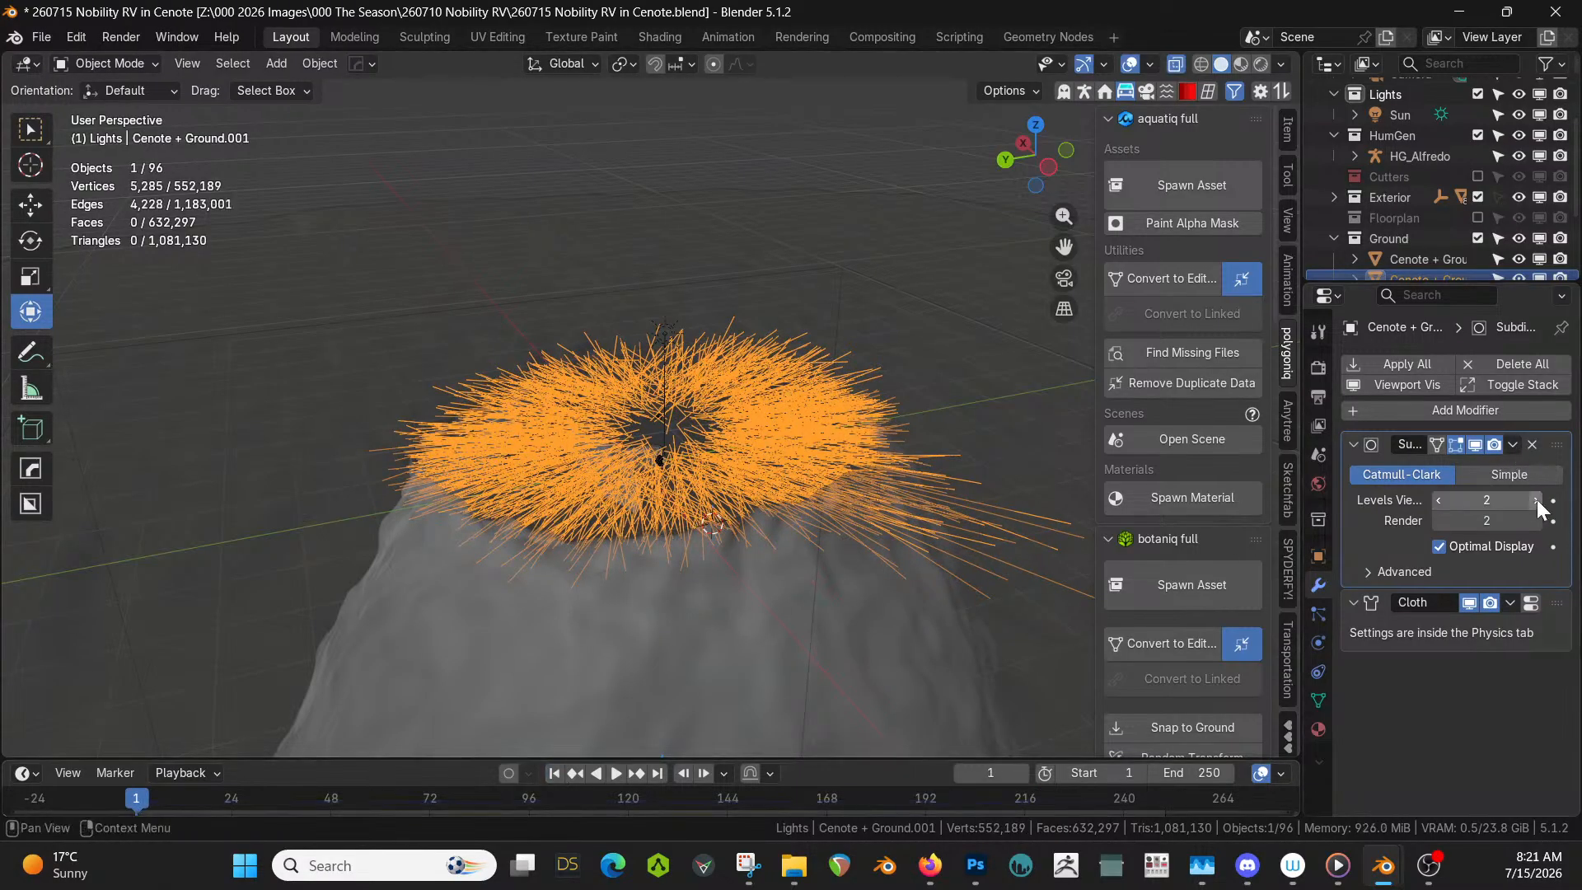
left_click(1537, 499)
left_click(1536, 500)
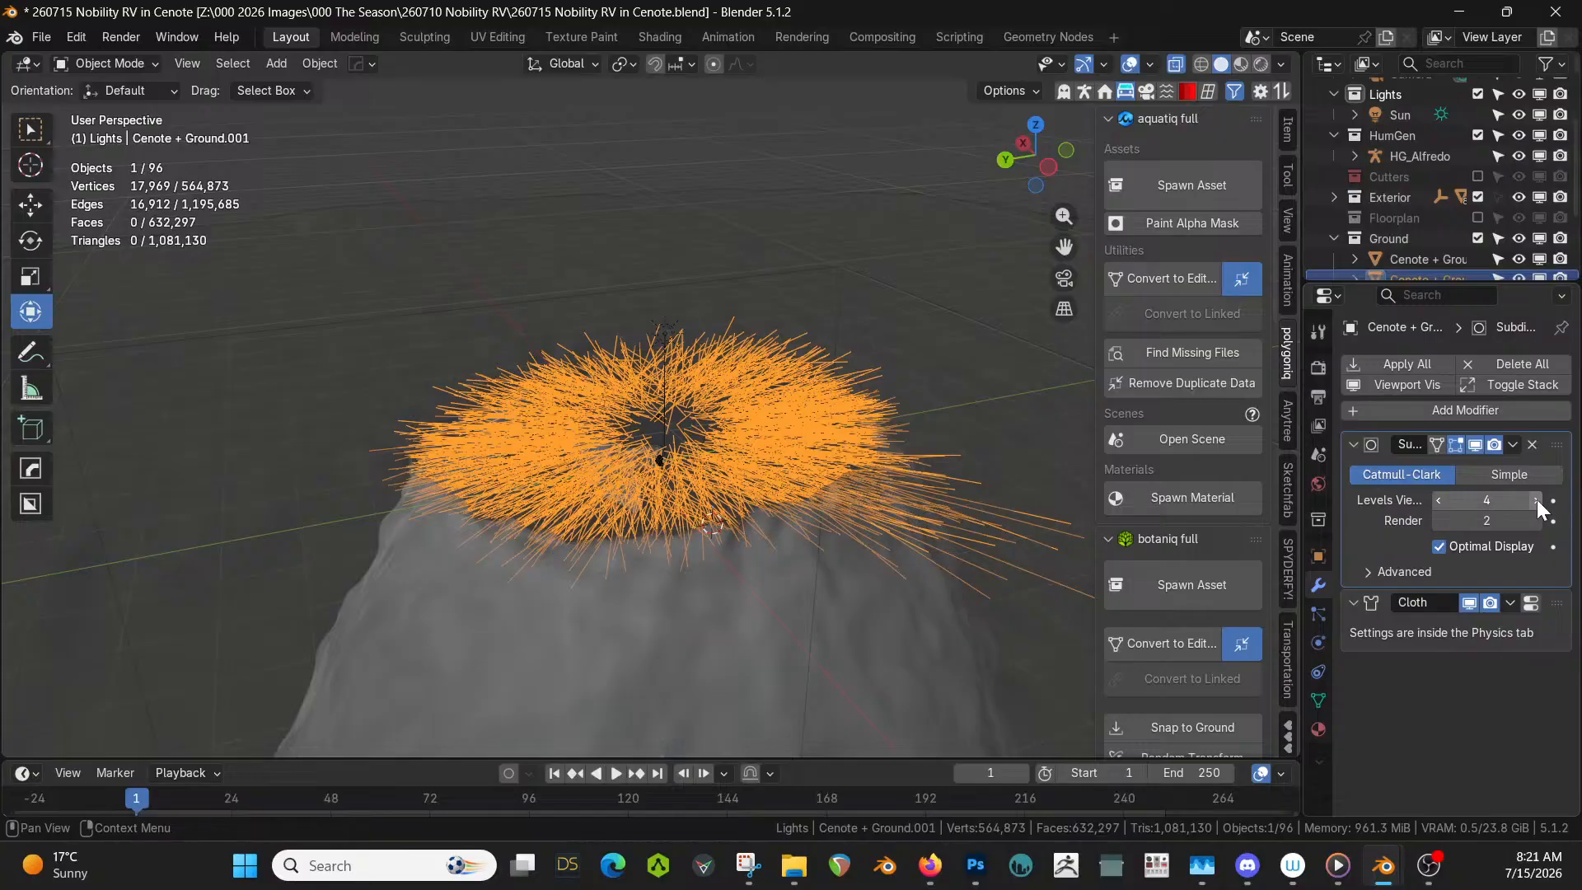
left_click(1537, 500)
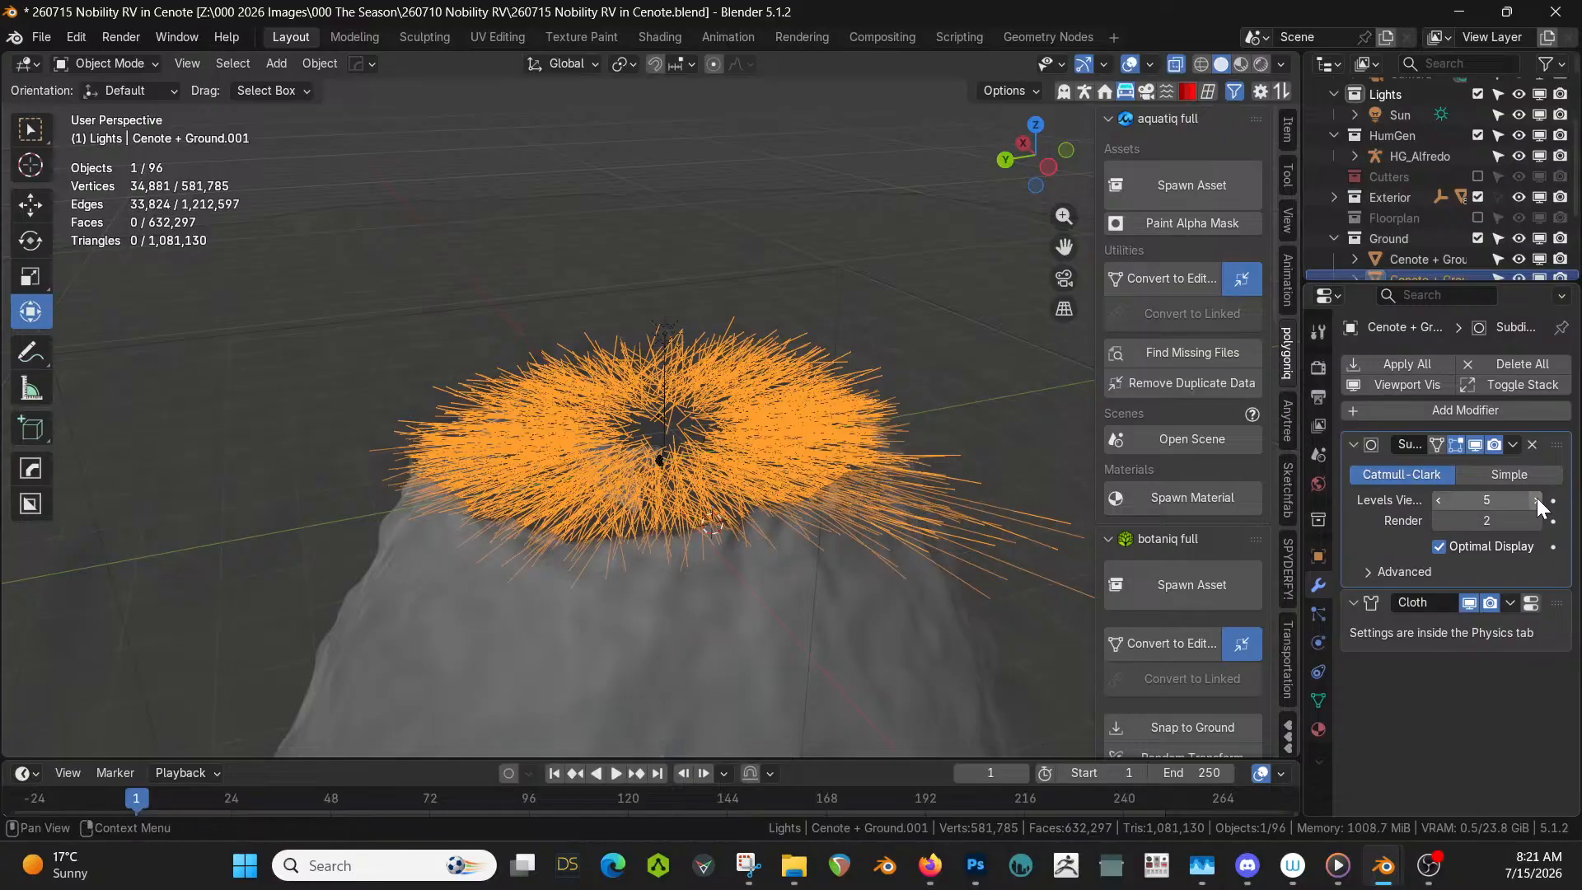
- Play the cloth simulation with the denser strands, stop it, and inspect their curvature up close and from above
left_click(610, 773)
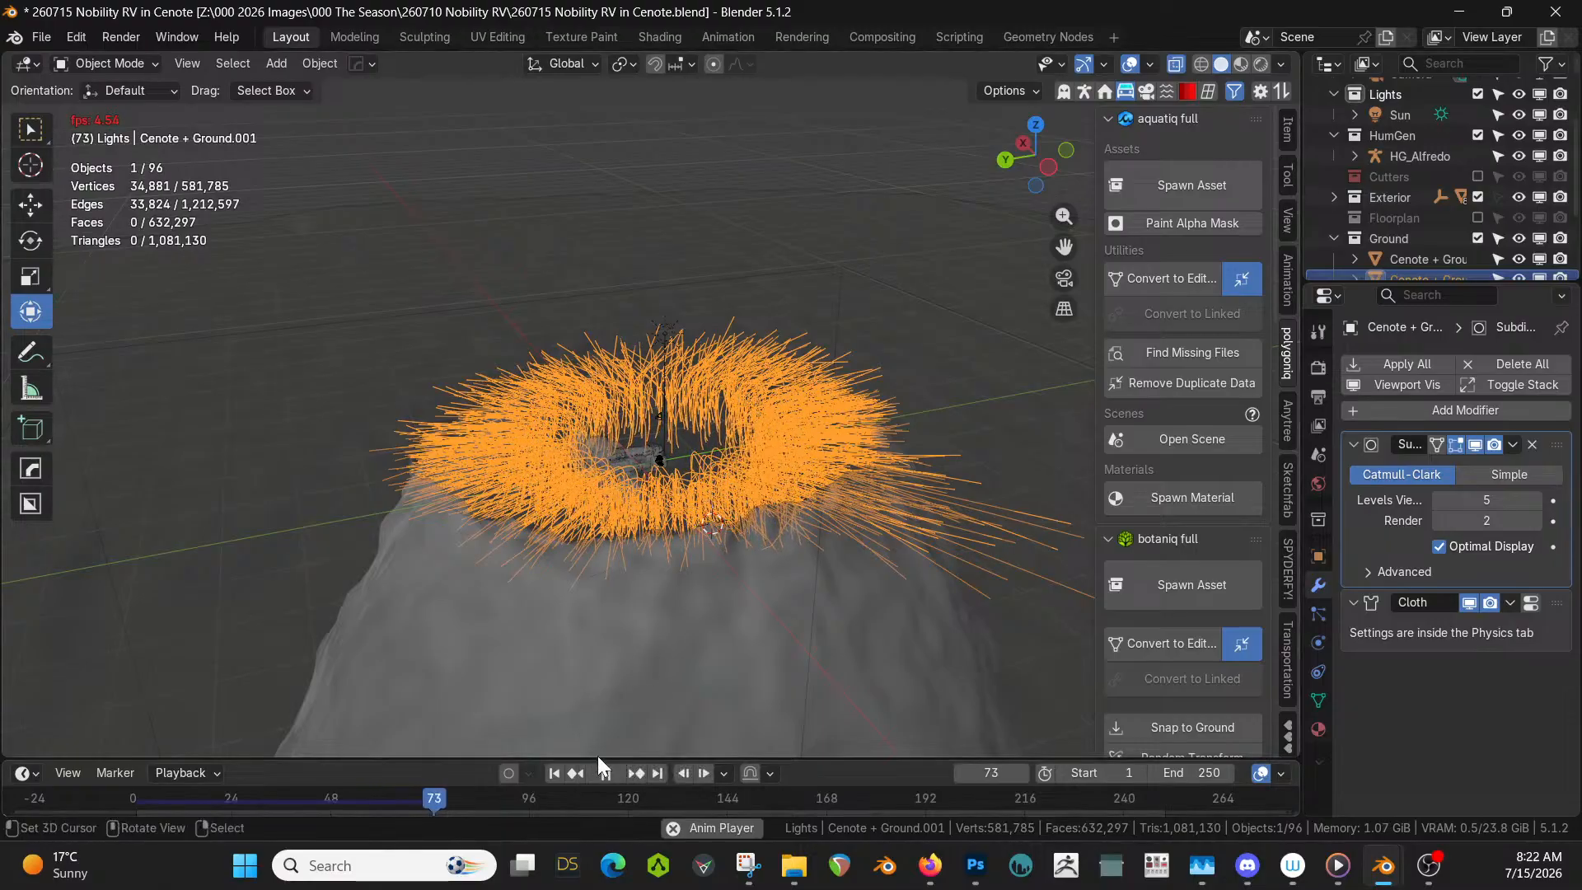
left_click(610, 769)
scroll(607, 531, "up", 5)
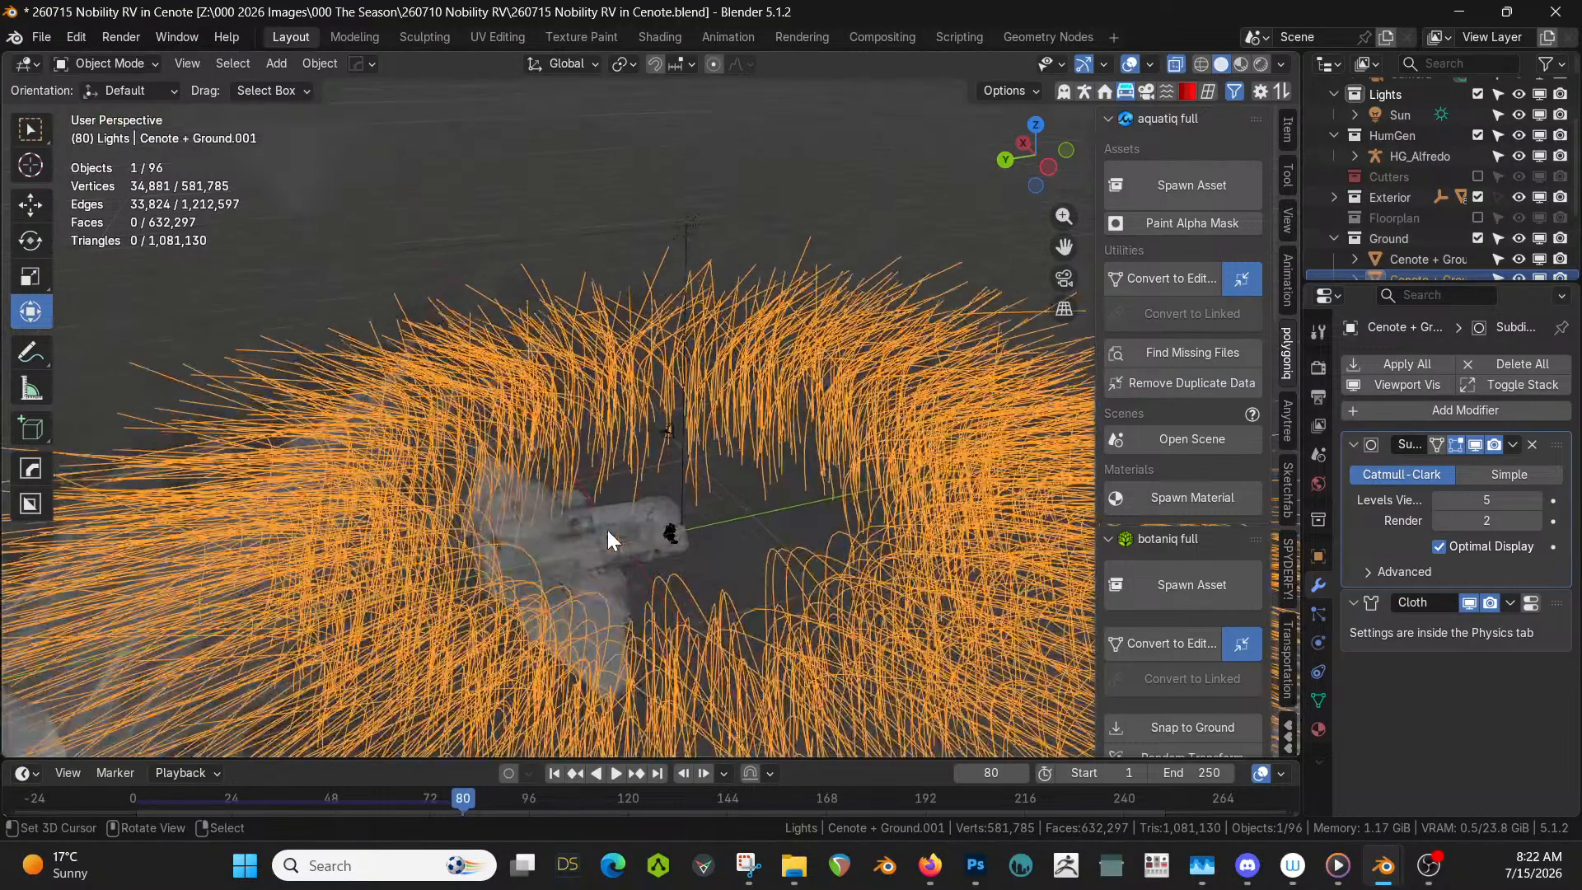
middle_click_drag(690, 577, 578, 649)
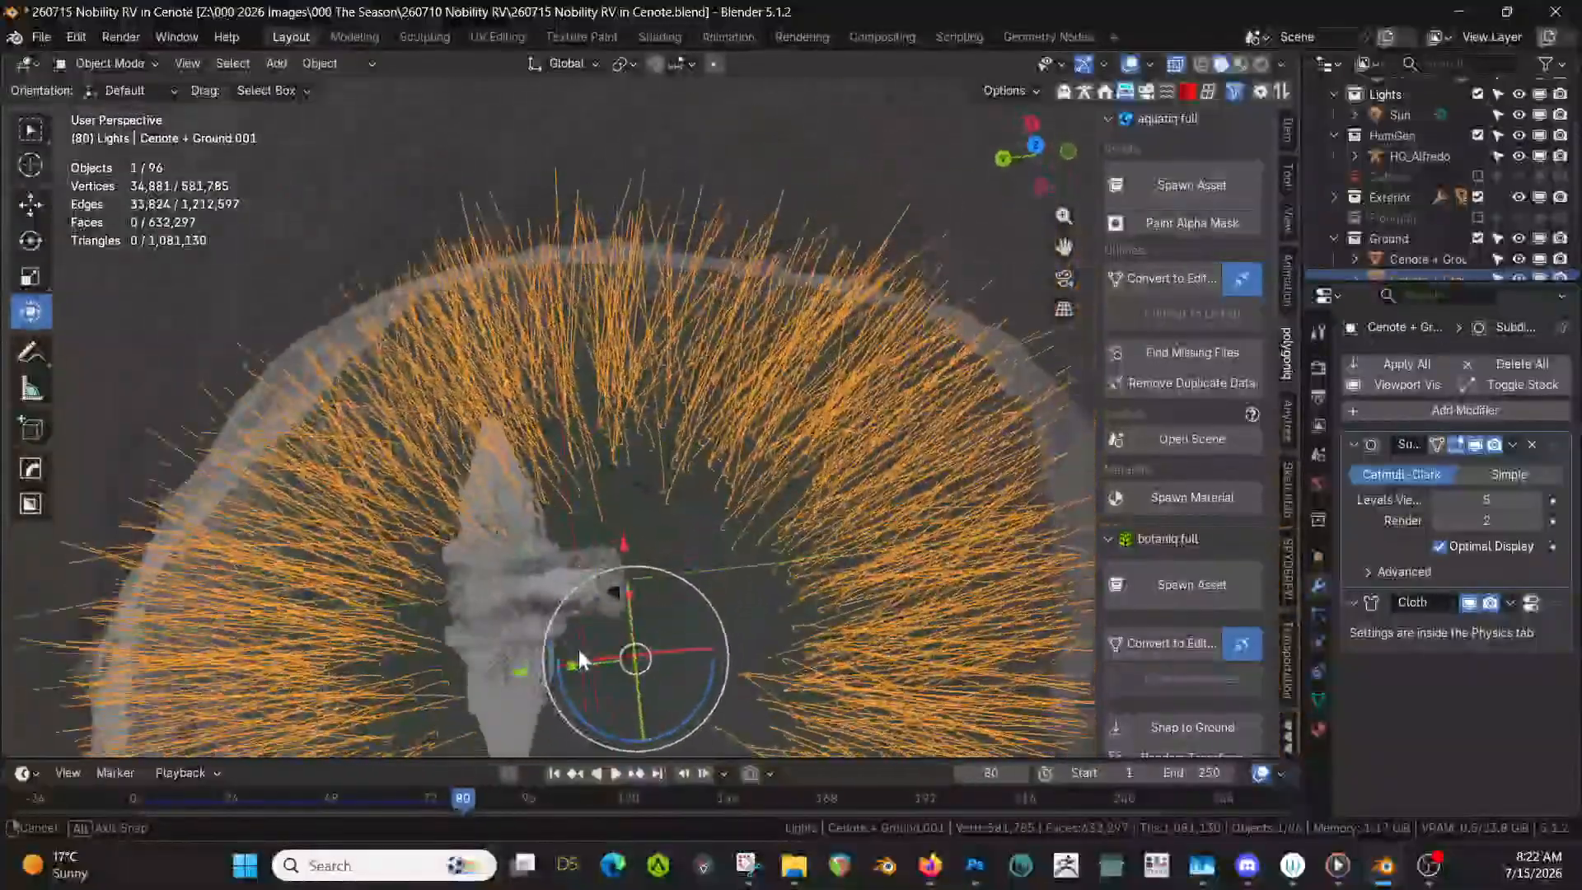
- Remove the Subdivision Surface modifier from the strands, isolate them in local view, and enter Edit Mode
left_click(1532, 445)
key("KP_Divide")
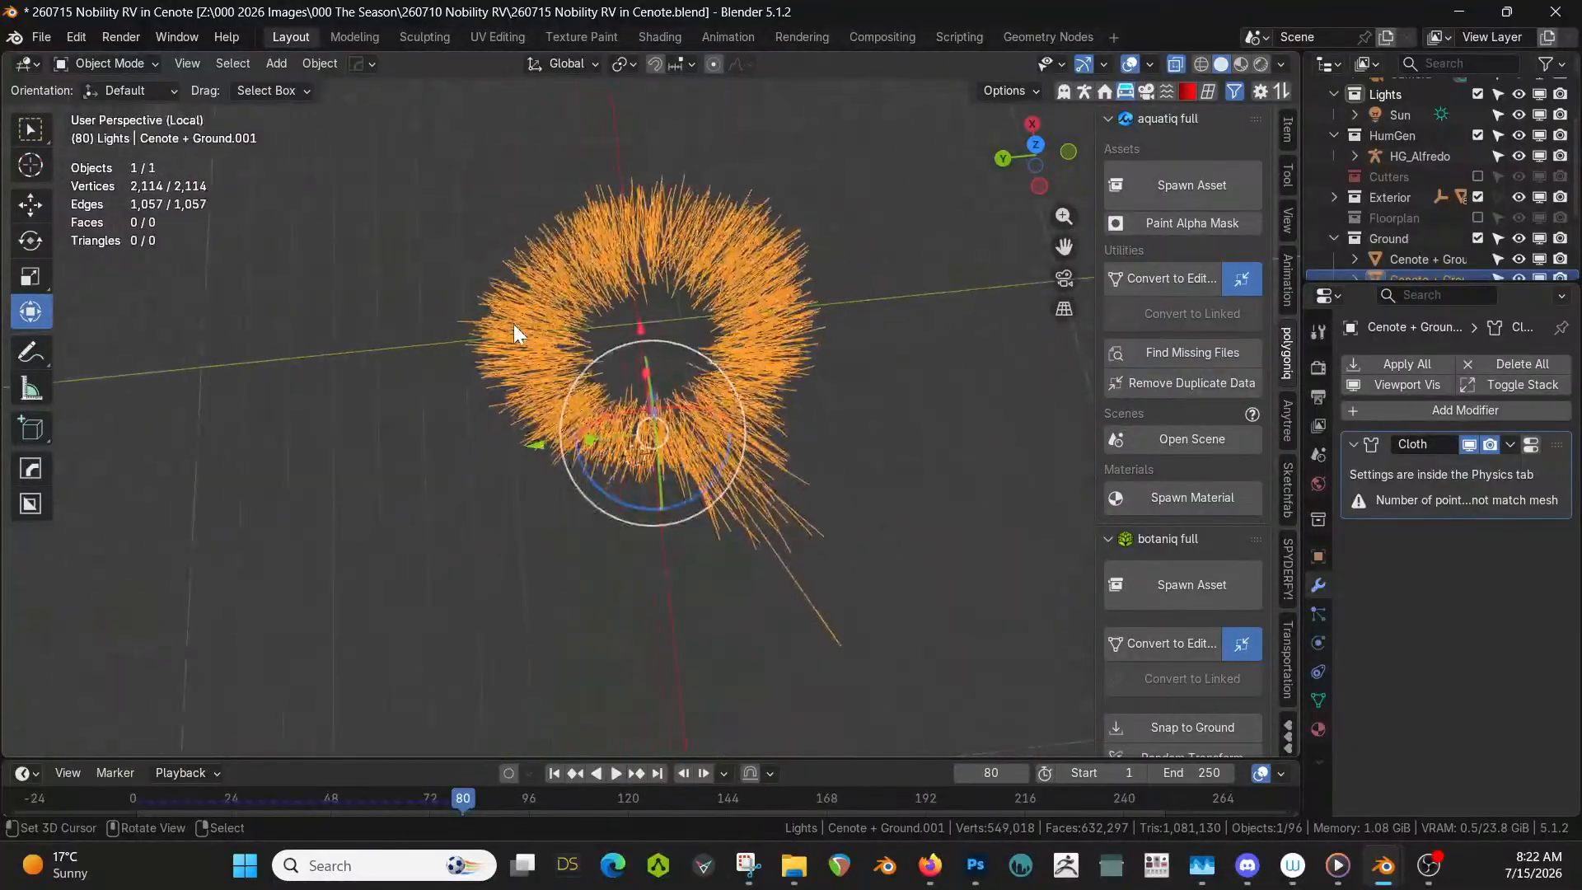
key("Tab")
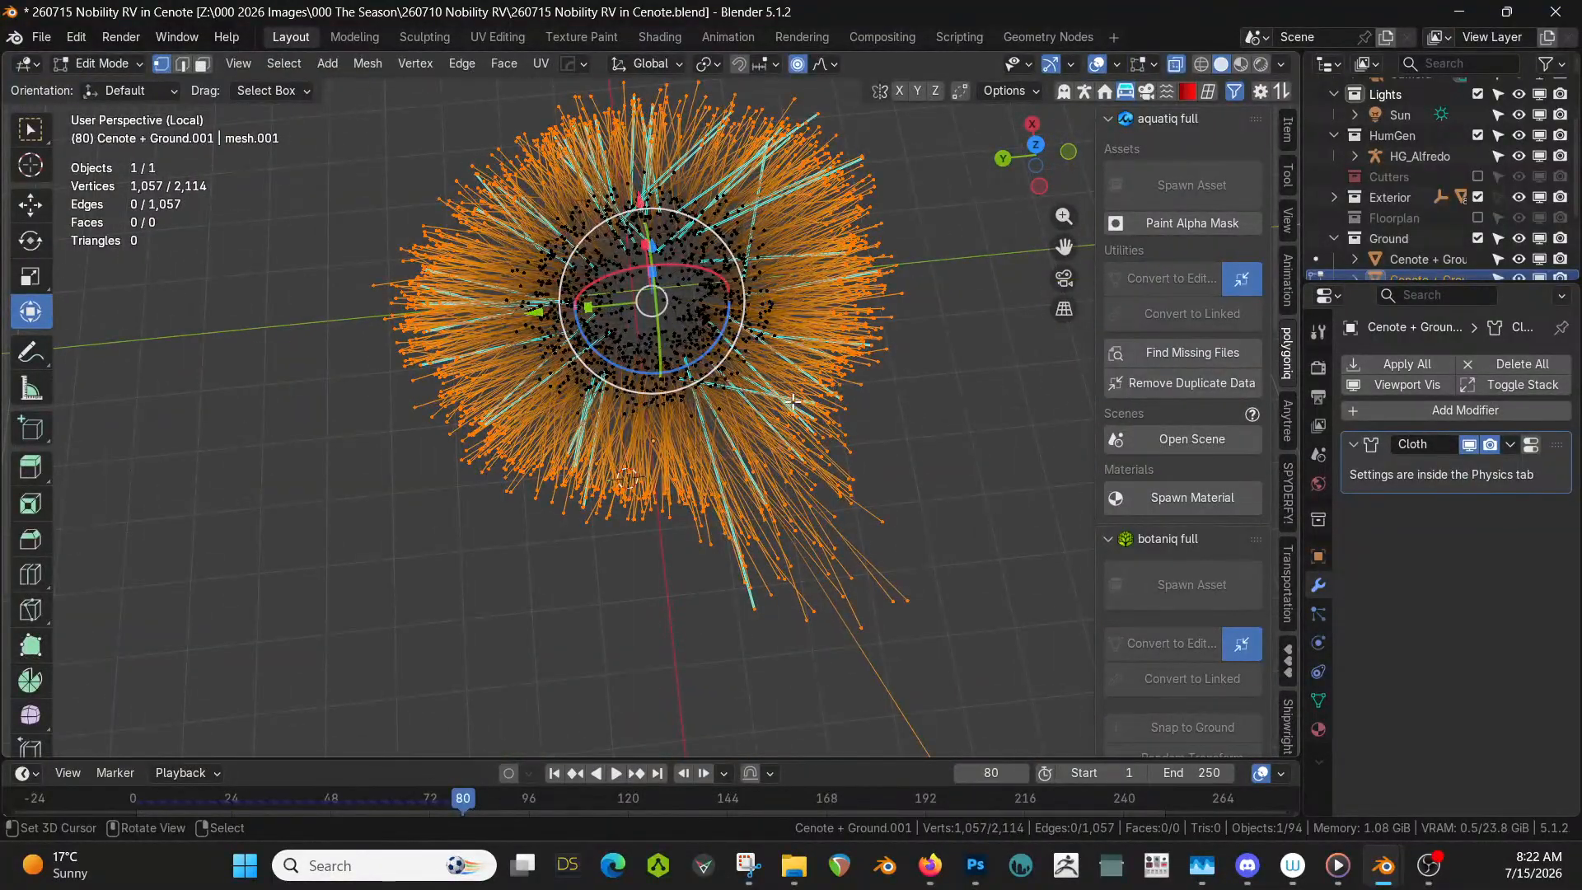
middle_click_drag(929, 414, 956, 503)
scroll(875, 391, "up", 2)
scroll(944, 487, "down", 1)
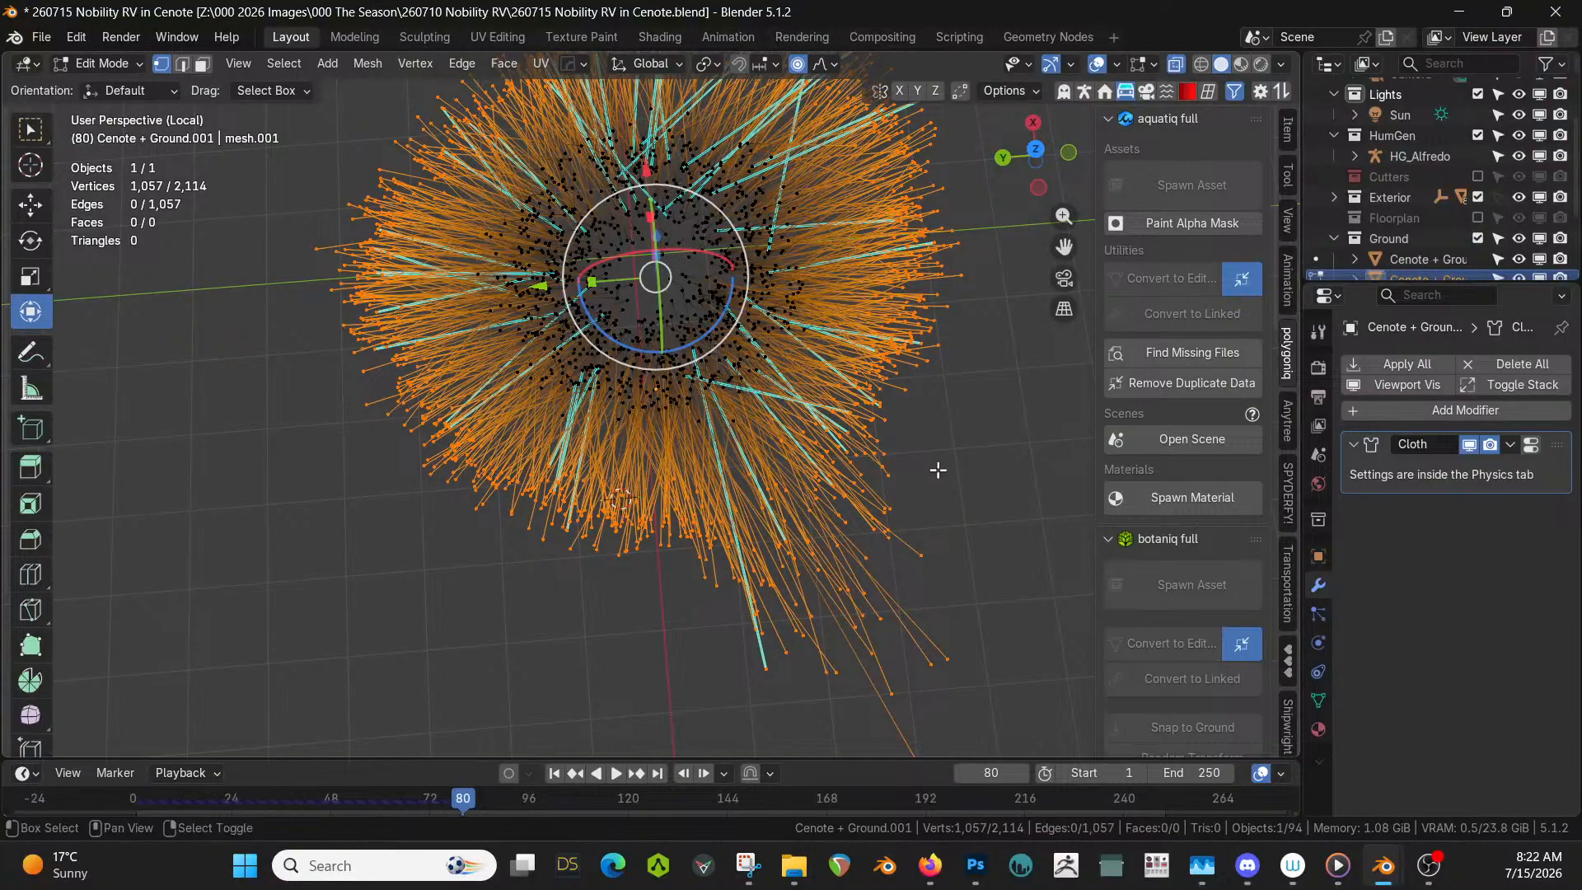
middle_click_drag(940, 470, 936, 591, "shift")
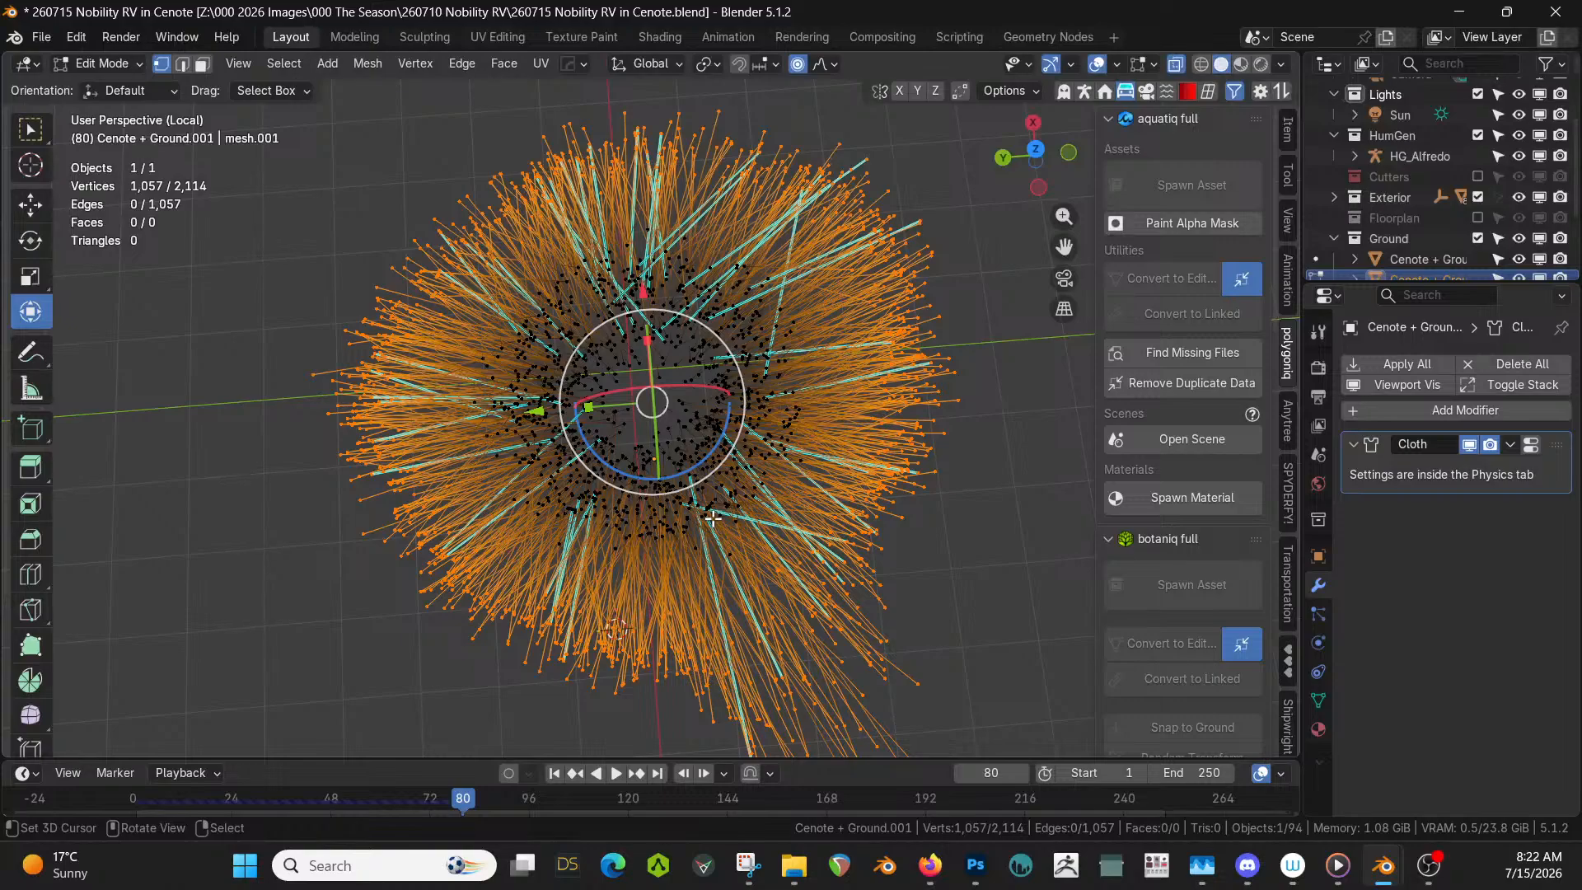
- Select all strand geometry, subdivide it with 7 cuts, and clear the selection
key("a")
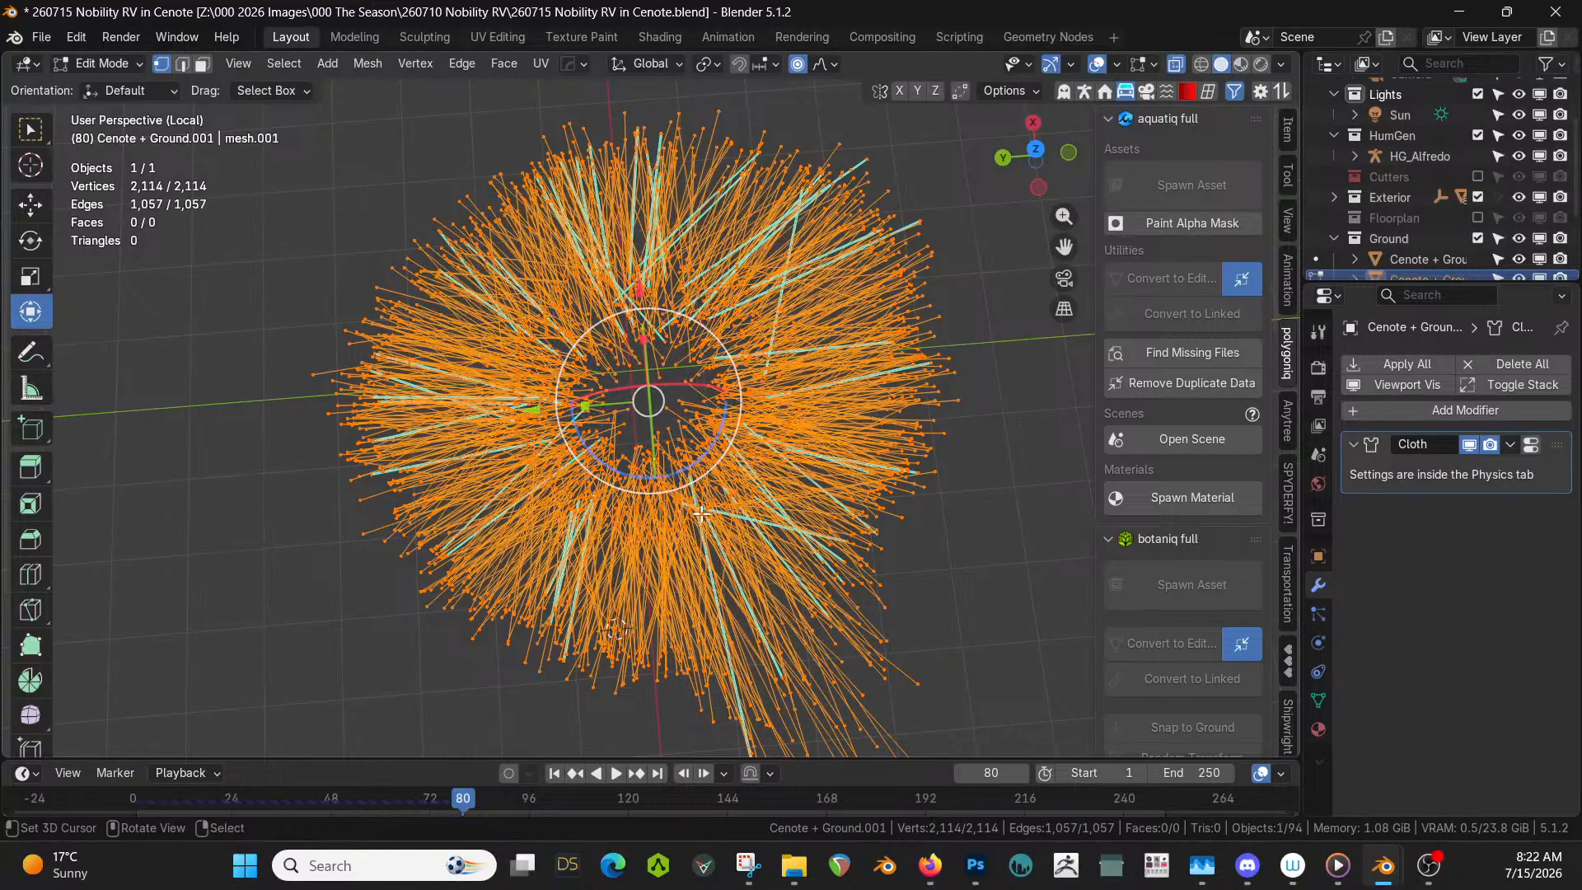
right_click(701, 514)
left_click(646, 342)
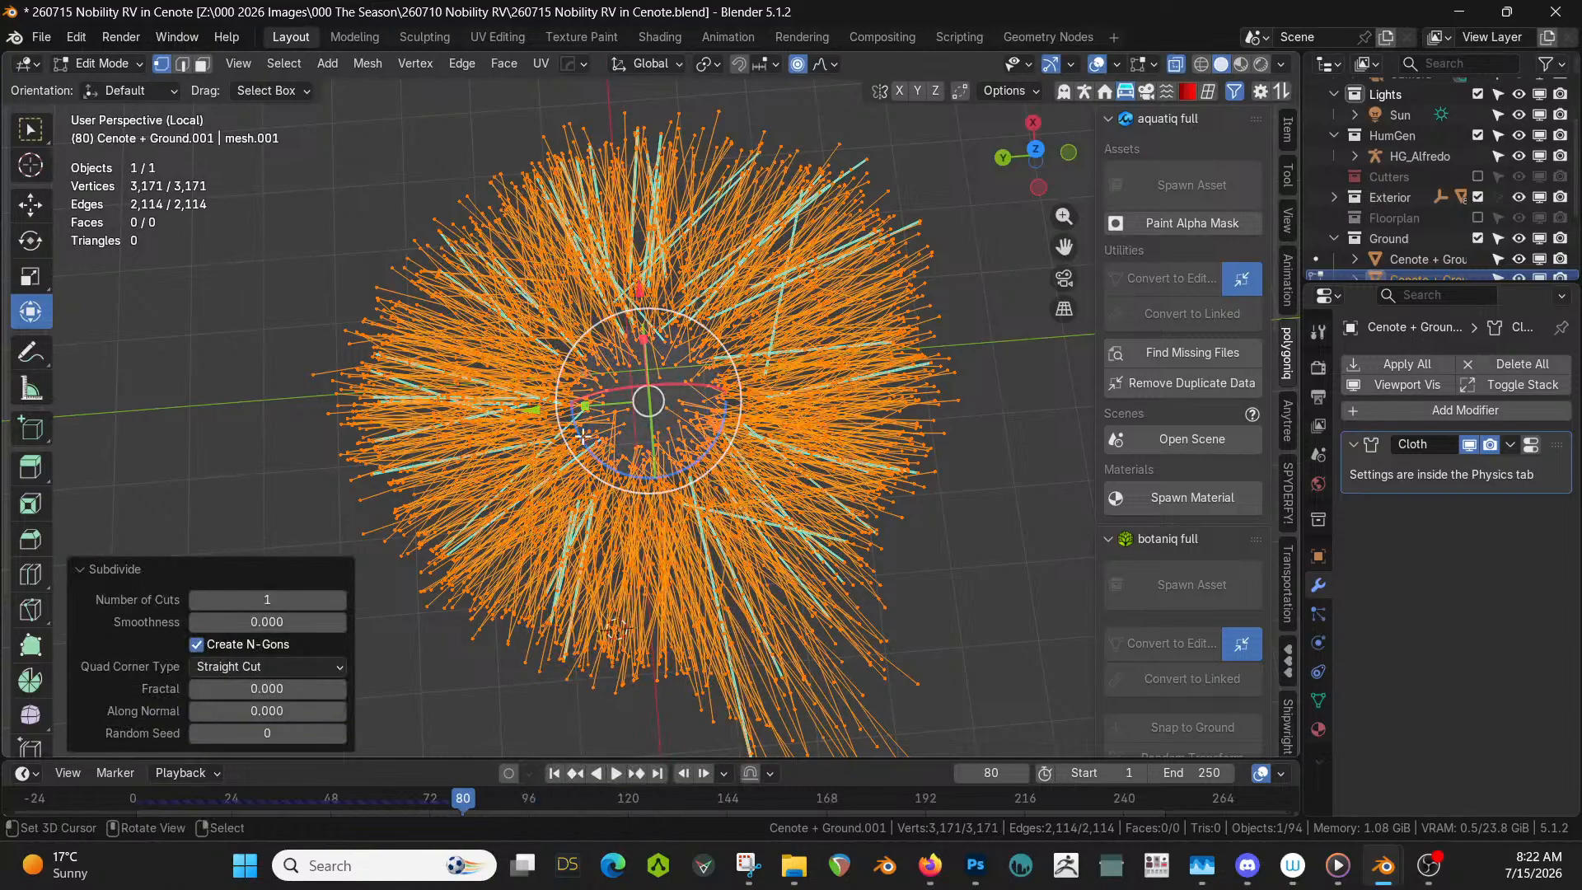
left_click_drag(341, 595, 428, 595)
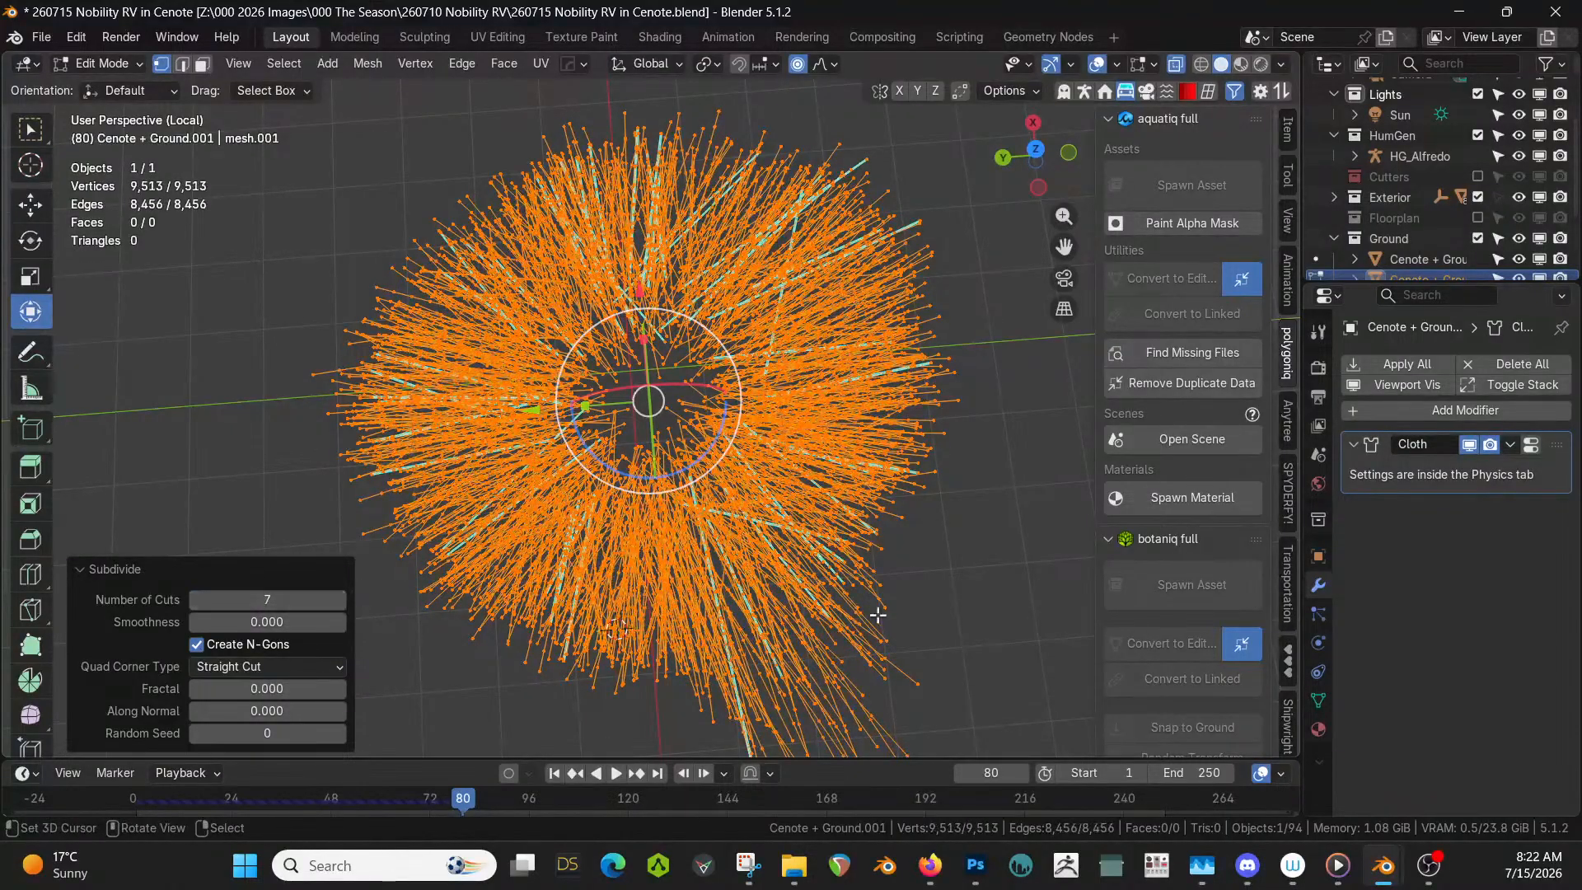
left_click(1005, 578)
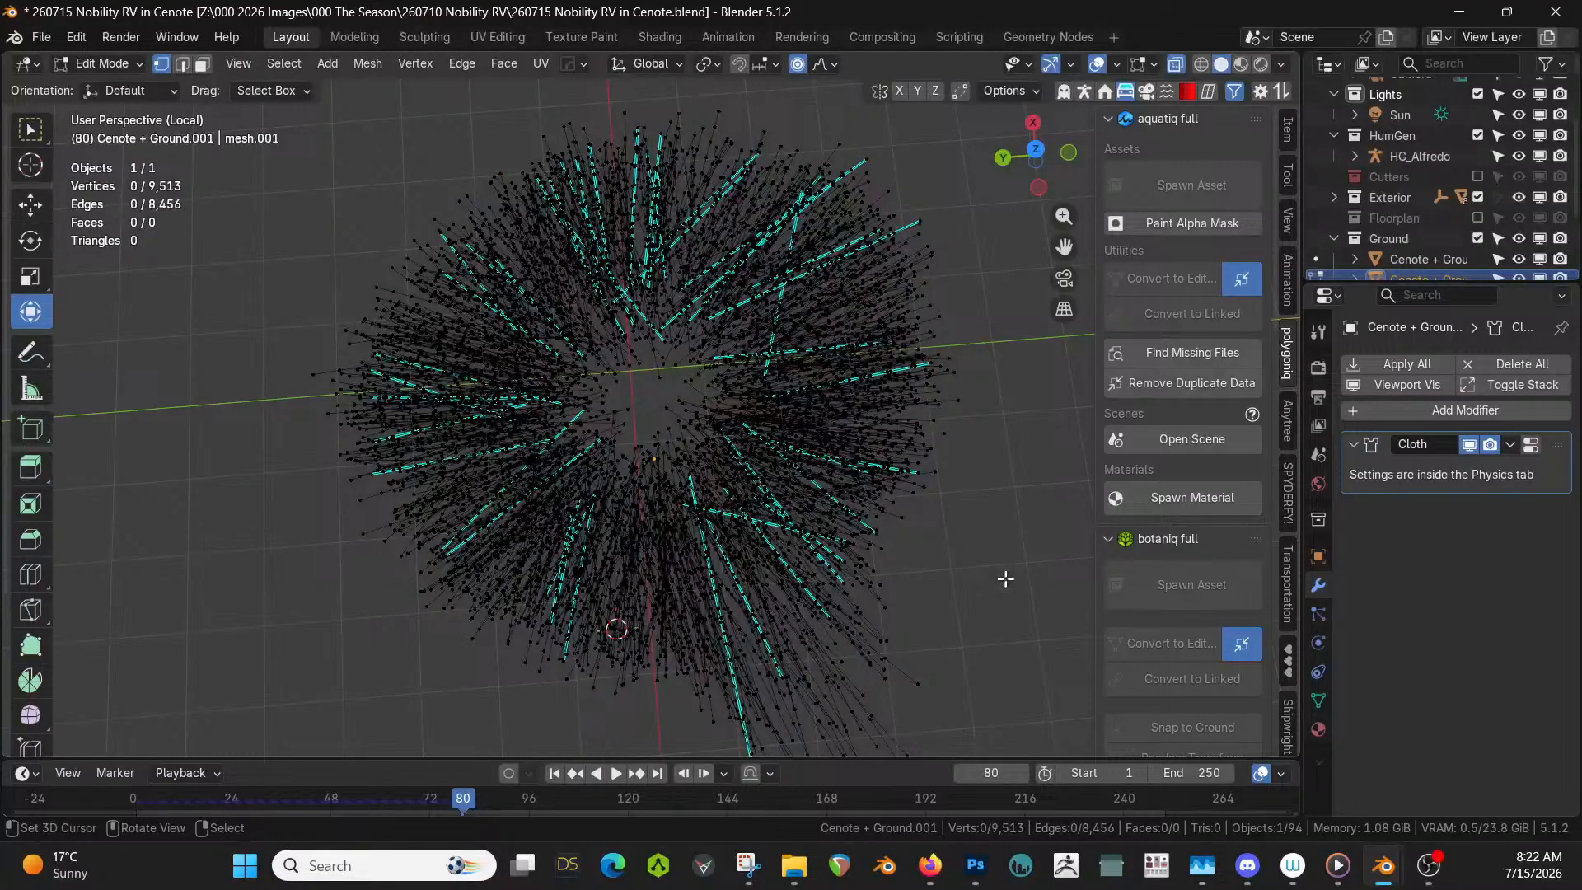
key("a")
left_click(1006, 576)
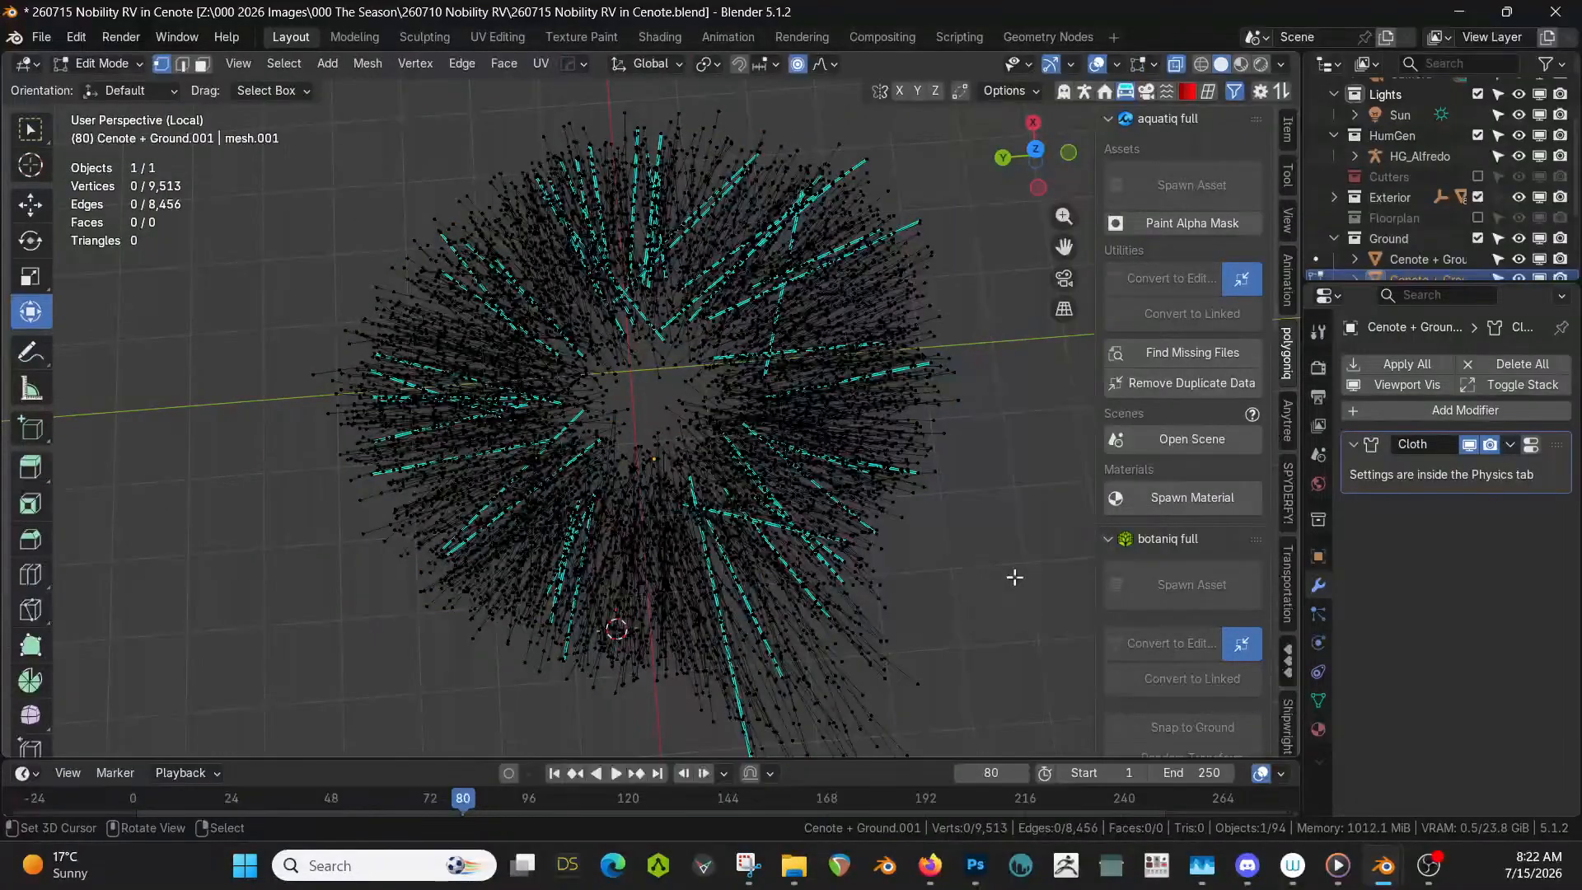
- Select the vertices in the Pin vertex group and shrink the selection to only the outermost vertex of each strand
left_click(1319, 701)
left_click(1486, 556)
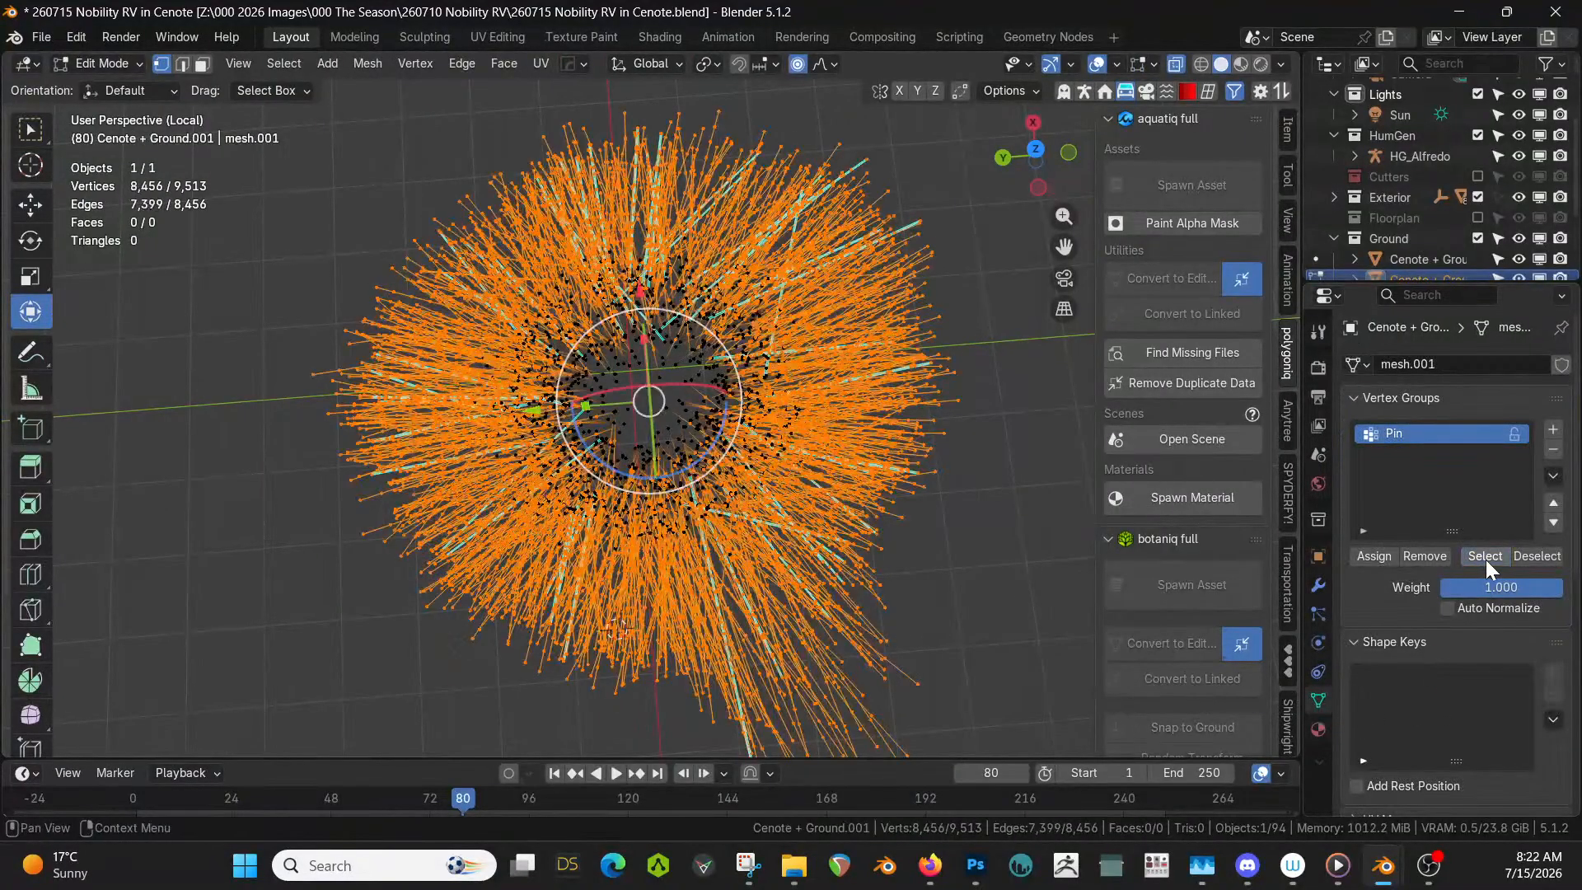
scroll(645, 406, "up", 1)
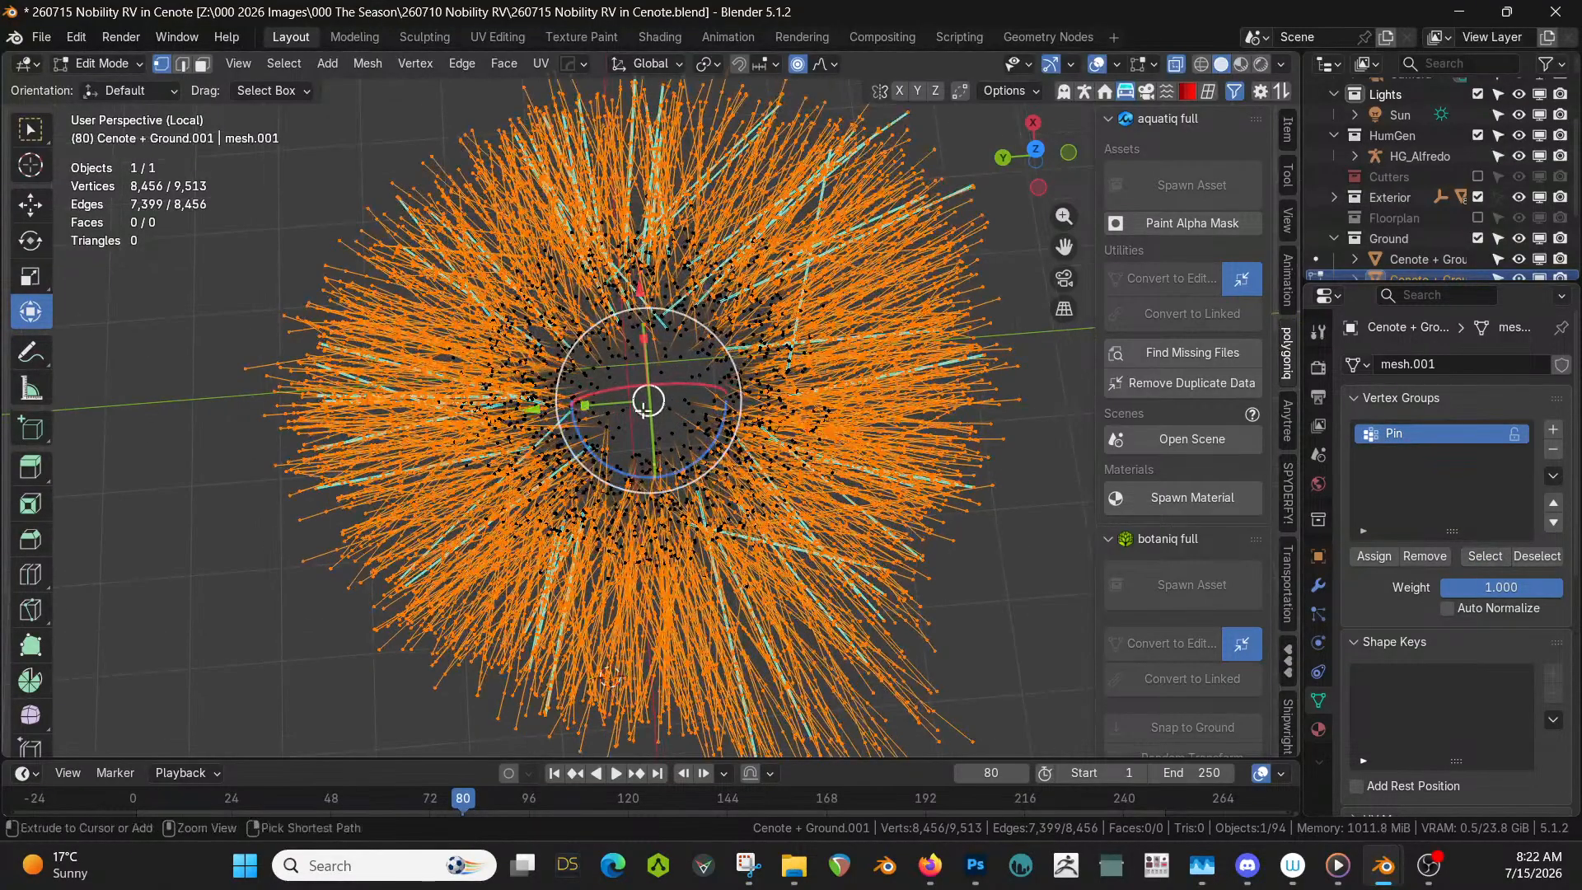
key("ctrl+KP_Subtract")
key("ctrl+KP_Subtract")
key("ctrl+KP_Subtract")
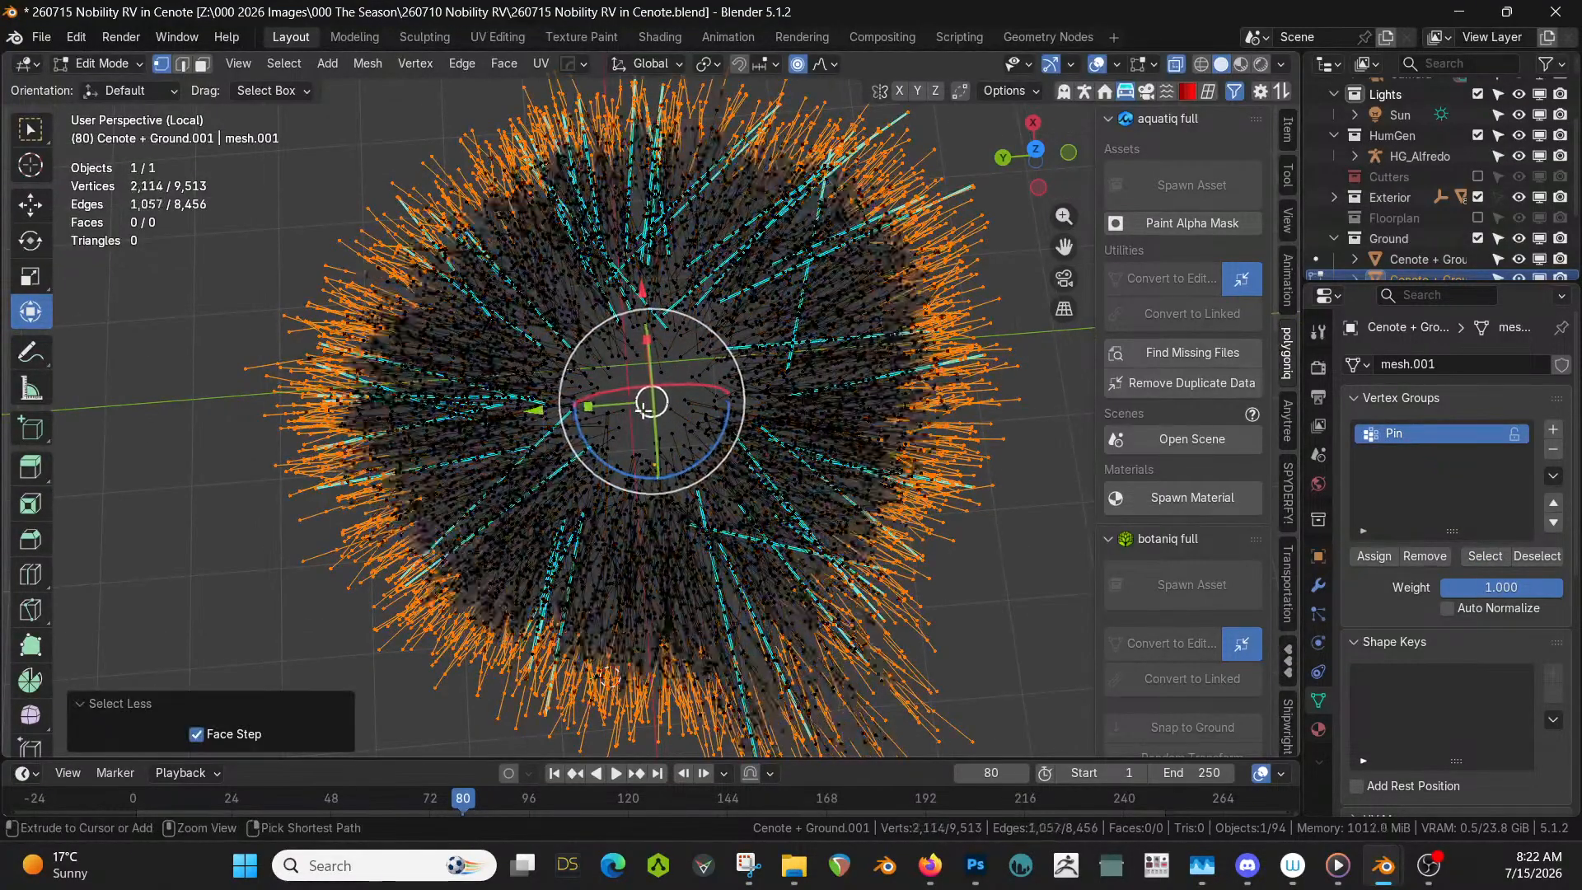
key("ctrl+KP_Subtract")
key("ctrl+KP_Subtract")
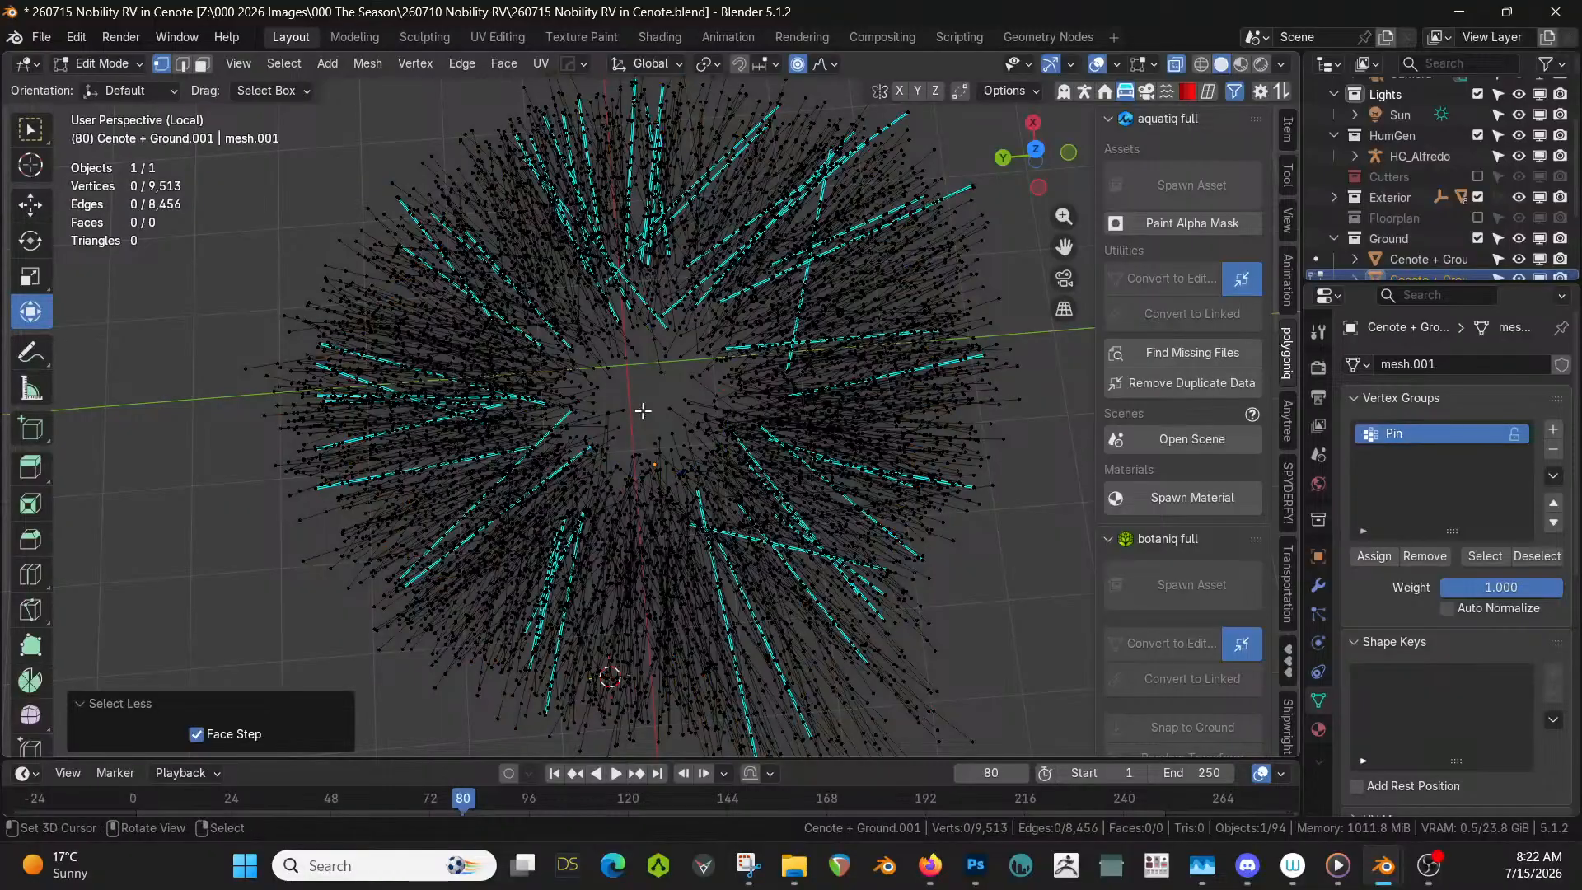
key("ctrl+z")
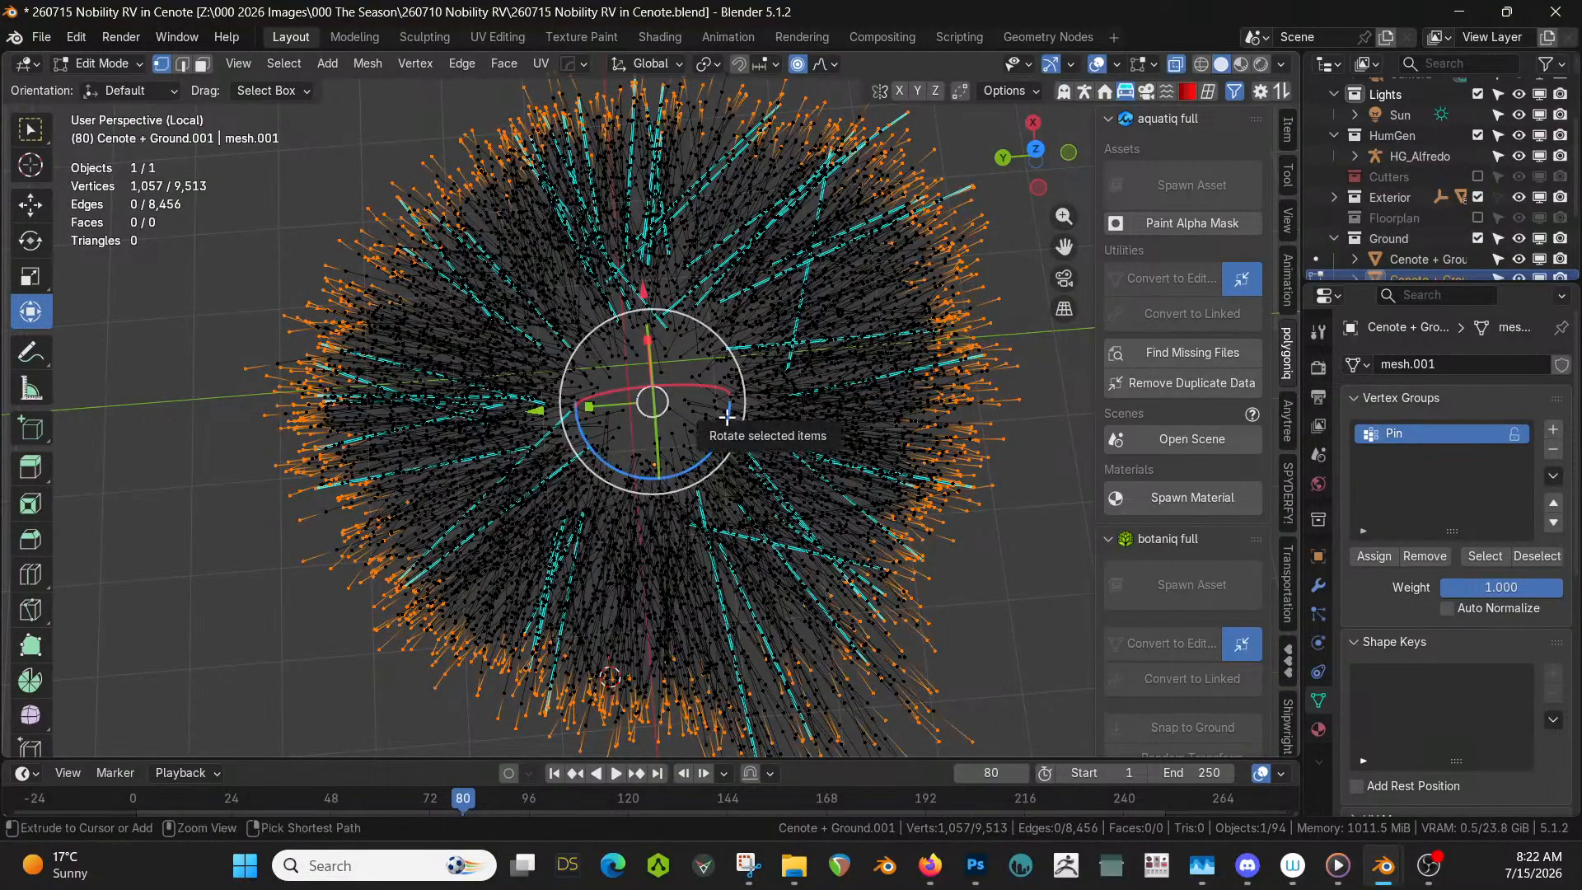
- Invert the selection, remove the inner strand vertices from the Pin group, and return to Object Mode outside local view
key("ctrl+z")
key("ctrl+z")
key("ctrl+z")
key("ctrl+z")
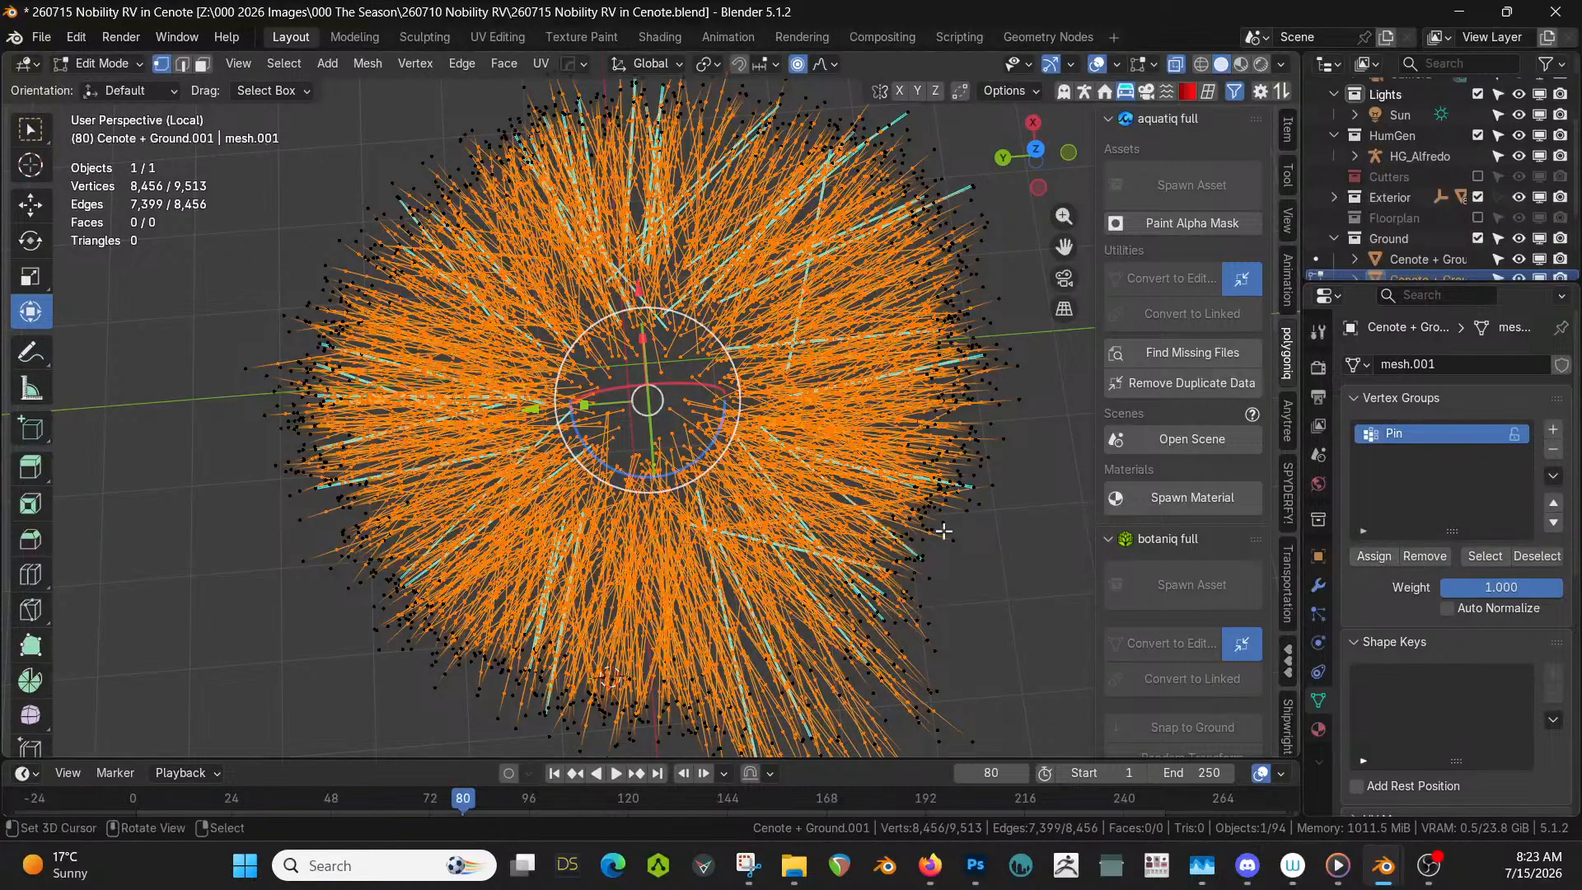
key("alt+a")
middle_click_drag(1076, 591, 861, 379)
key("Tab")
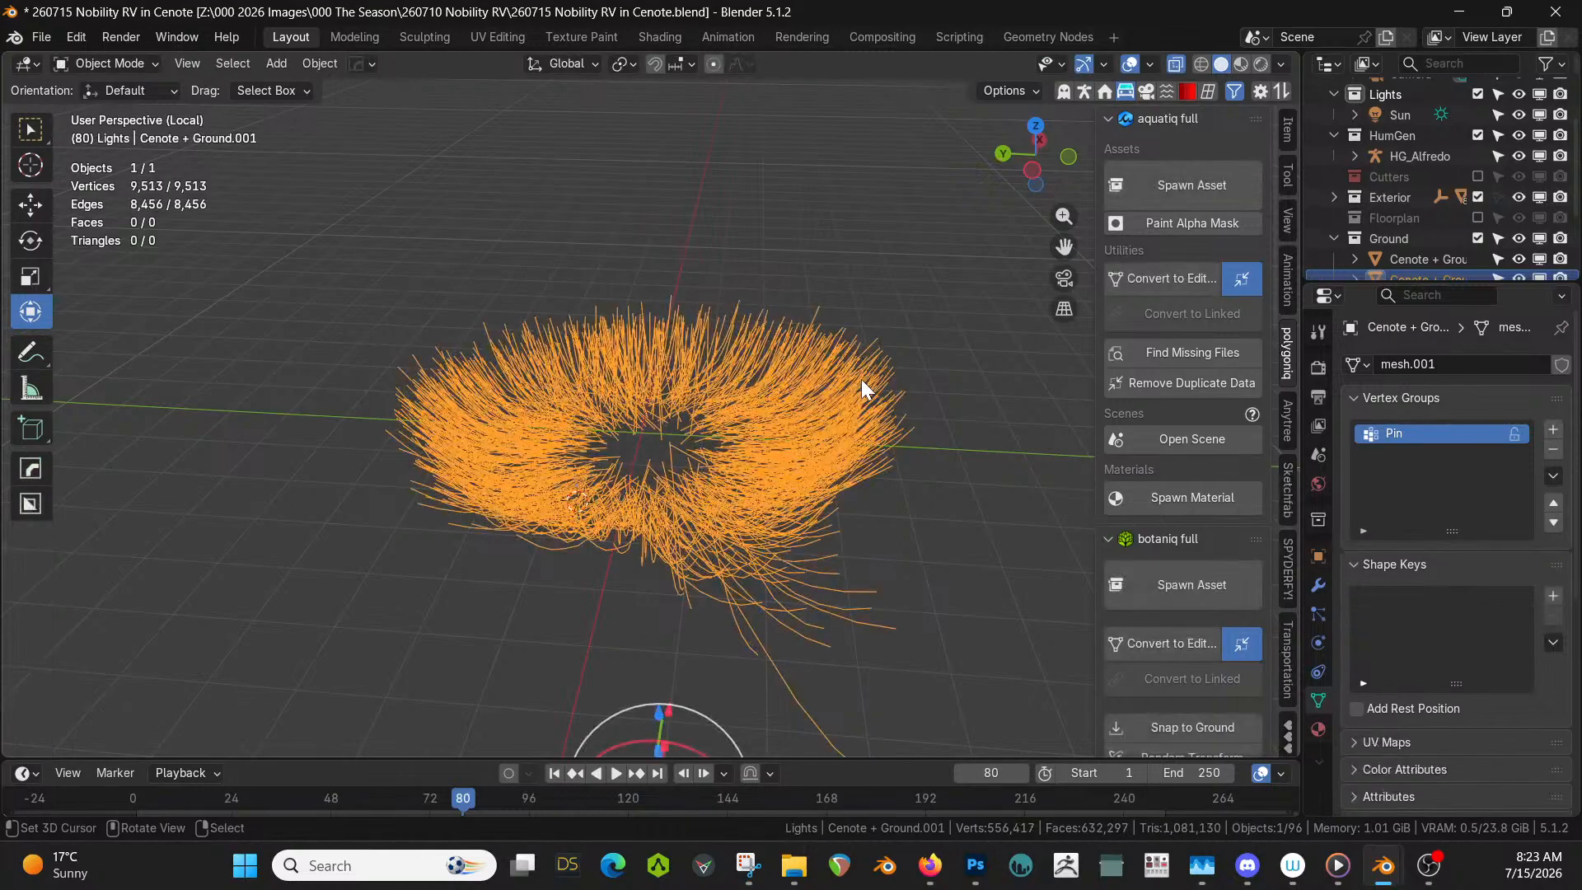
key("KP_Divide")
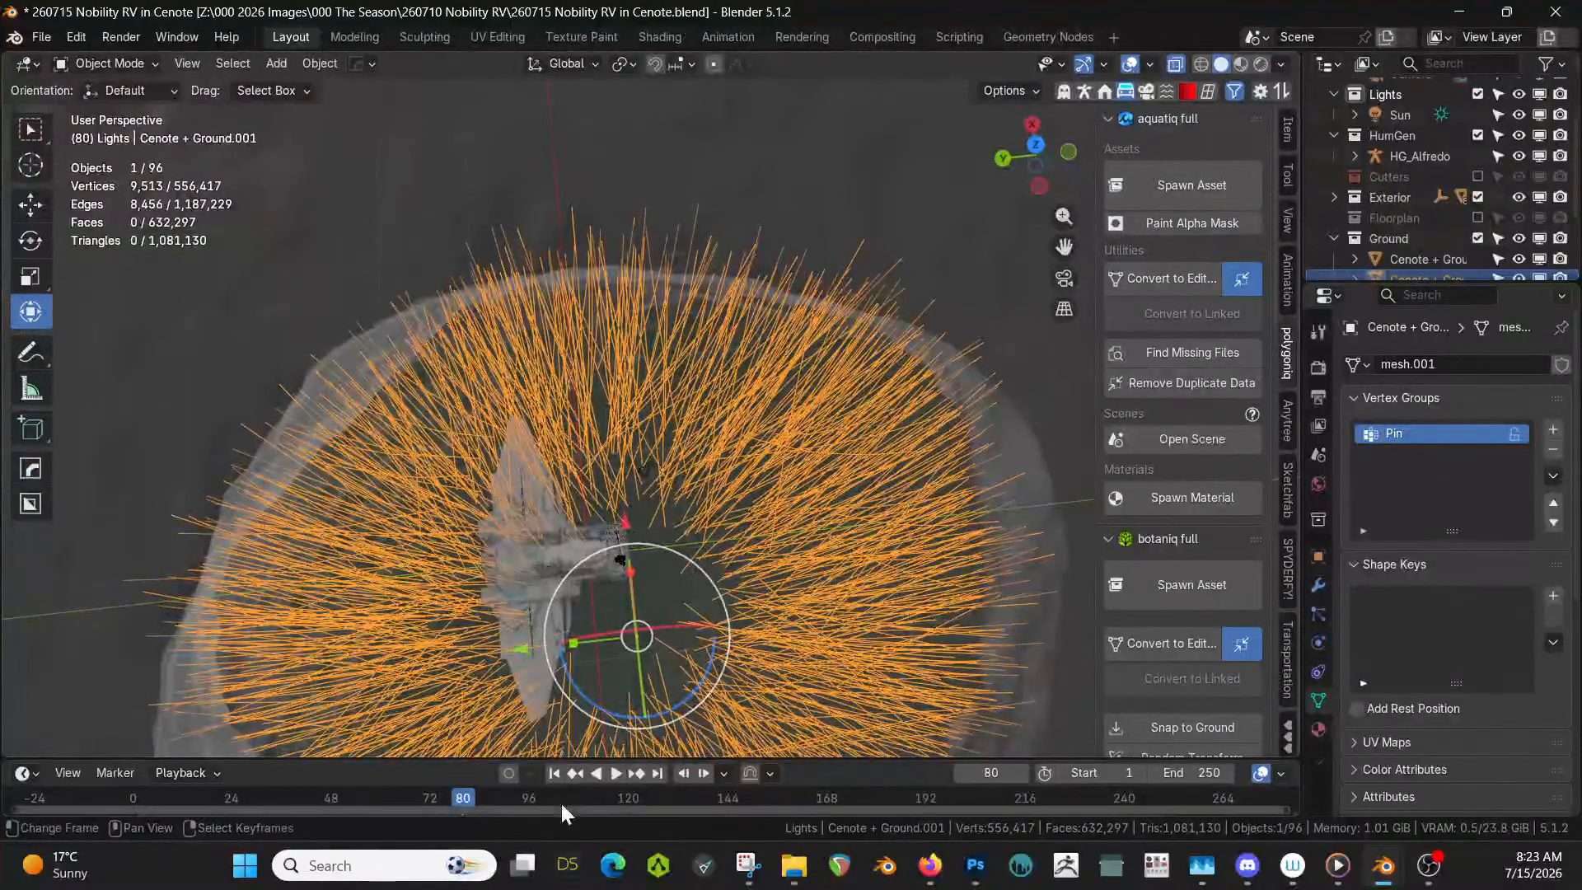
- Play the cloth simulation from frame 1 to check how the strands hang, then stop it and return to frame 1
left_click(560, 775)
middle_click_drag(561, 768, 653, 540)
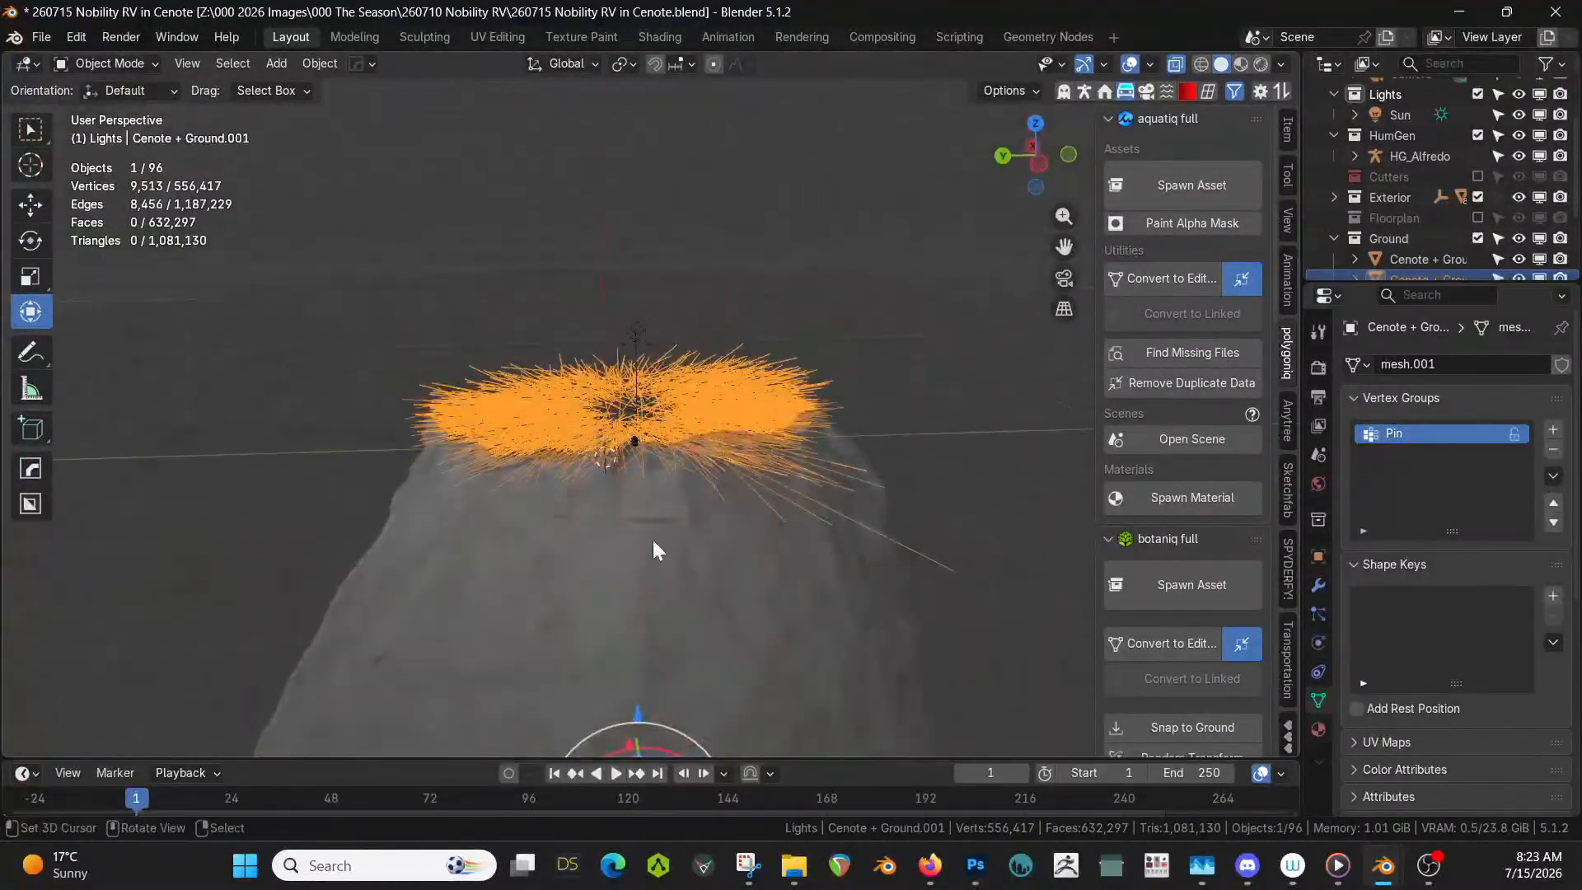
left_click(615, 775)
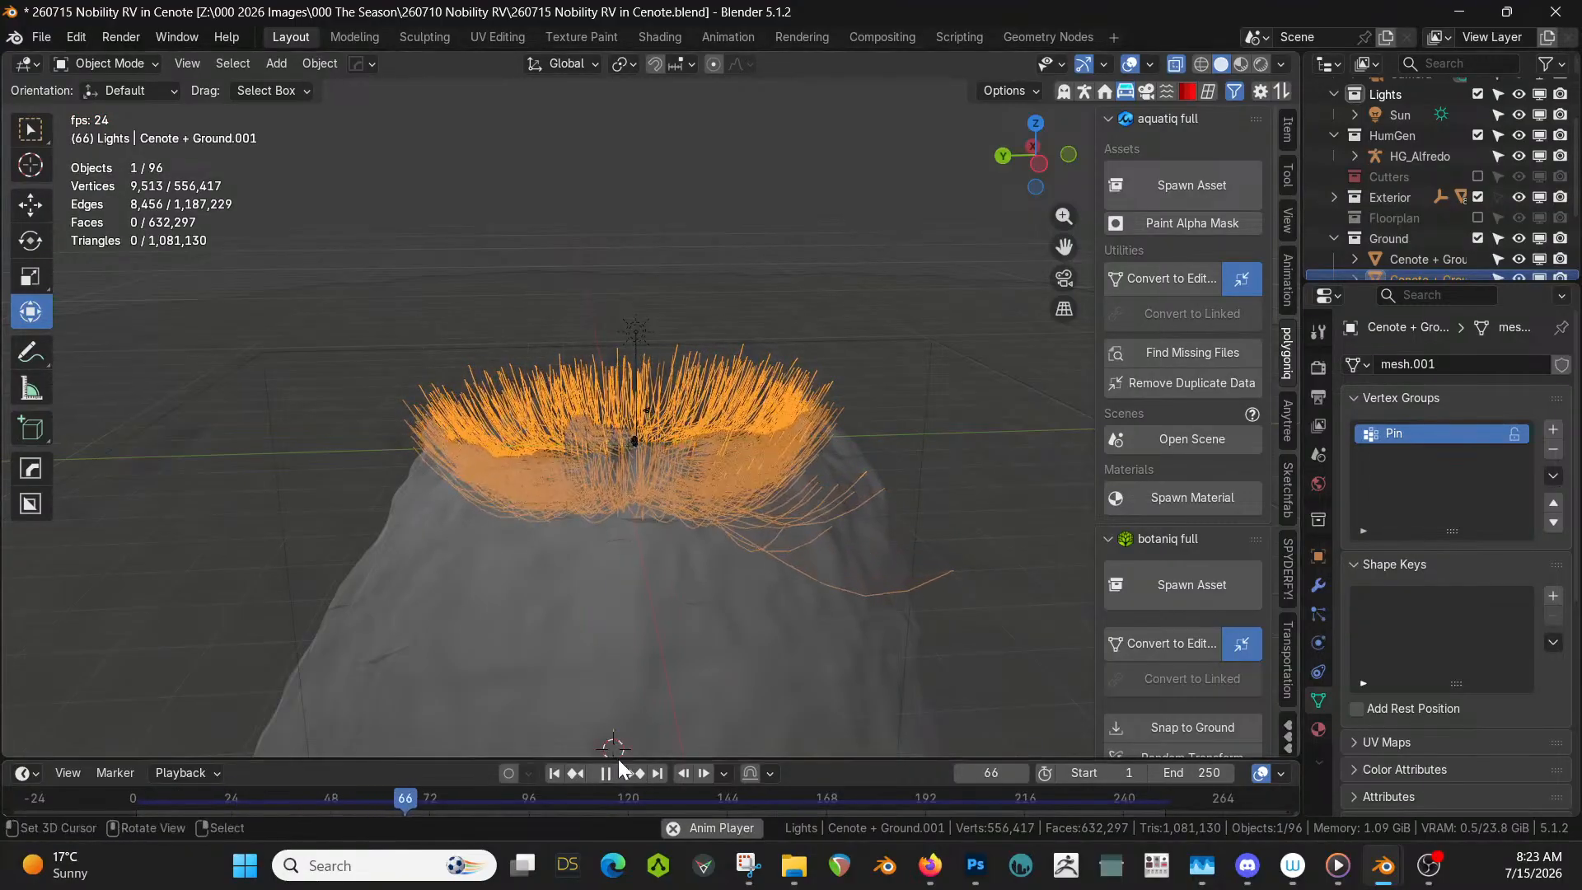
left_click(598, 774)
left_click(559, 772)
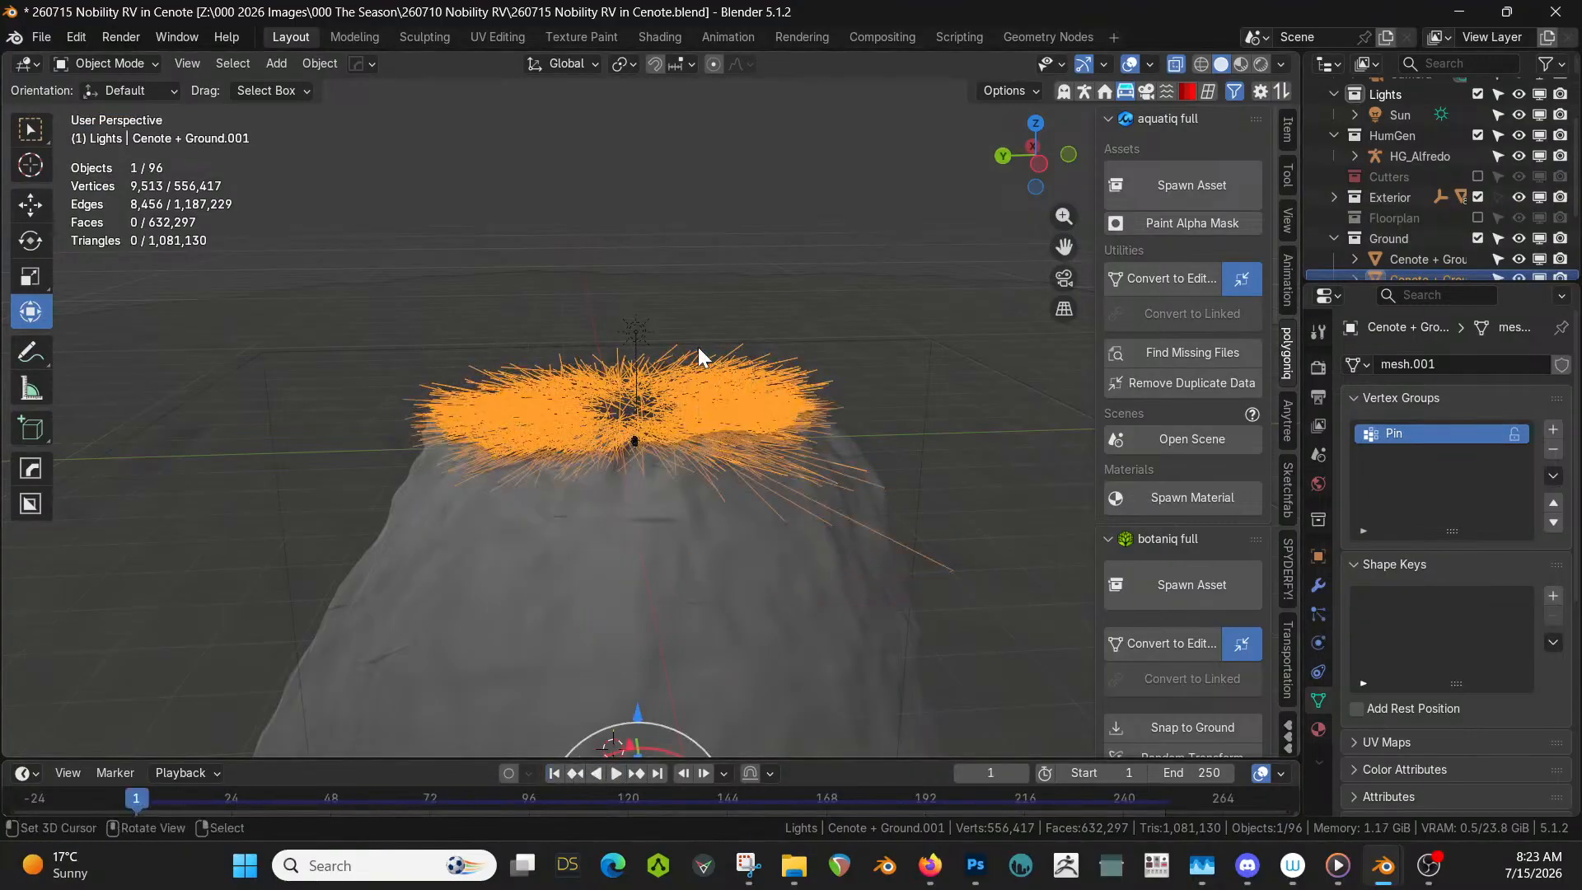
- Set the strands' cloth Quality Steps to 10
left_click(1319, 617)
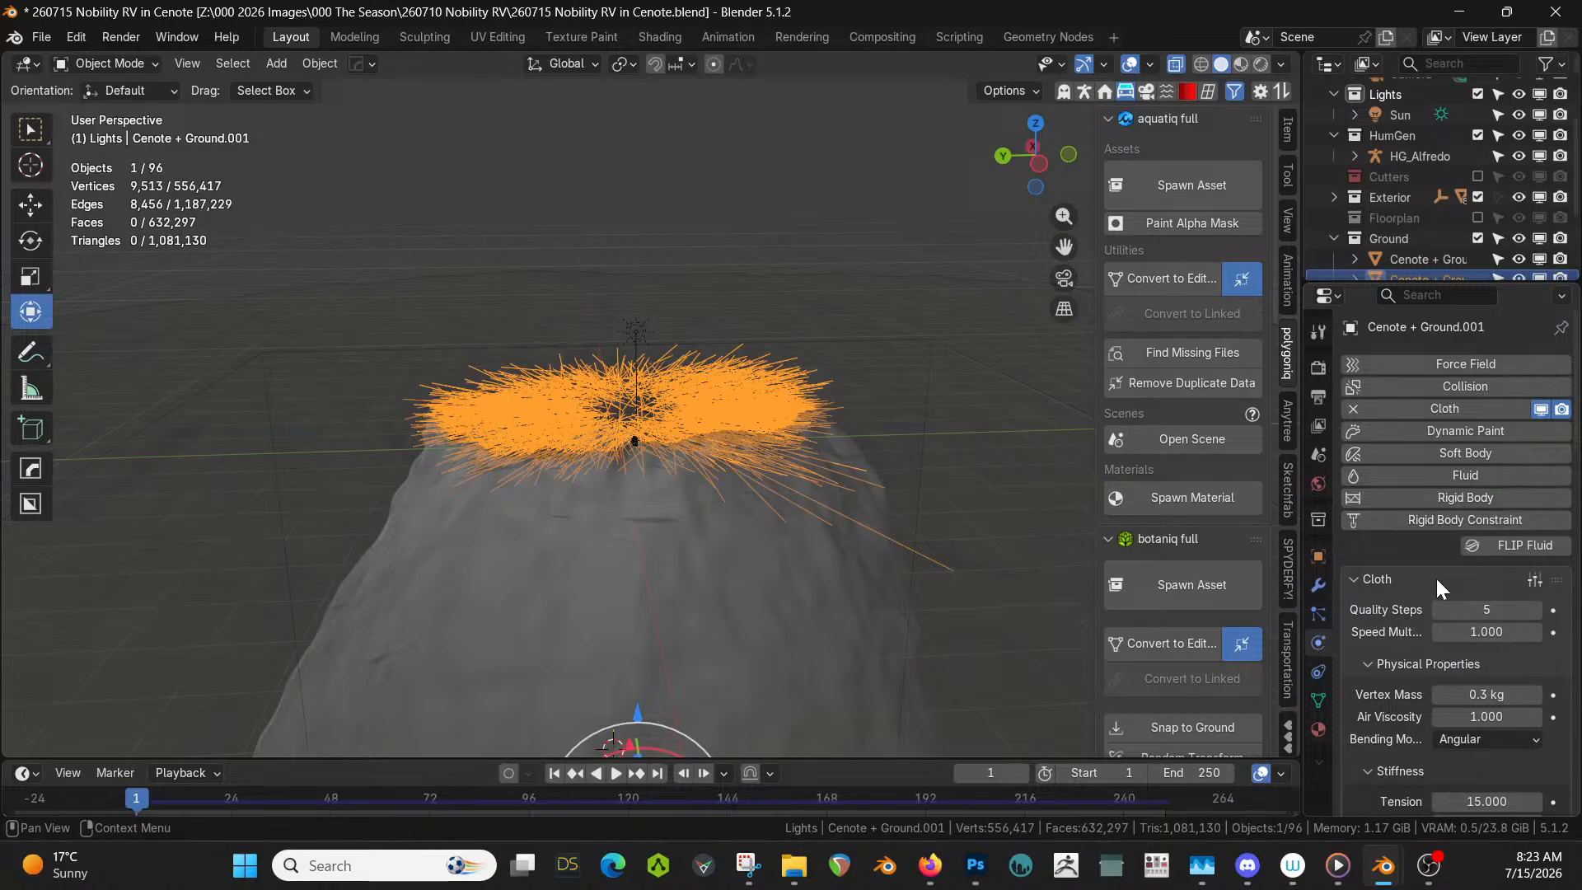
scroll(1436, 576, "down", 2)
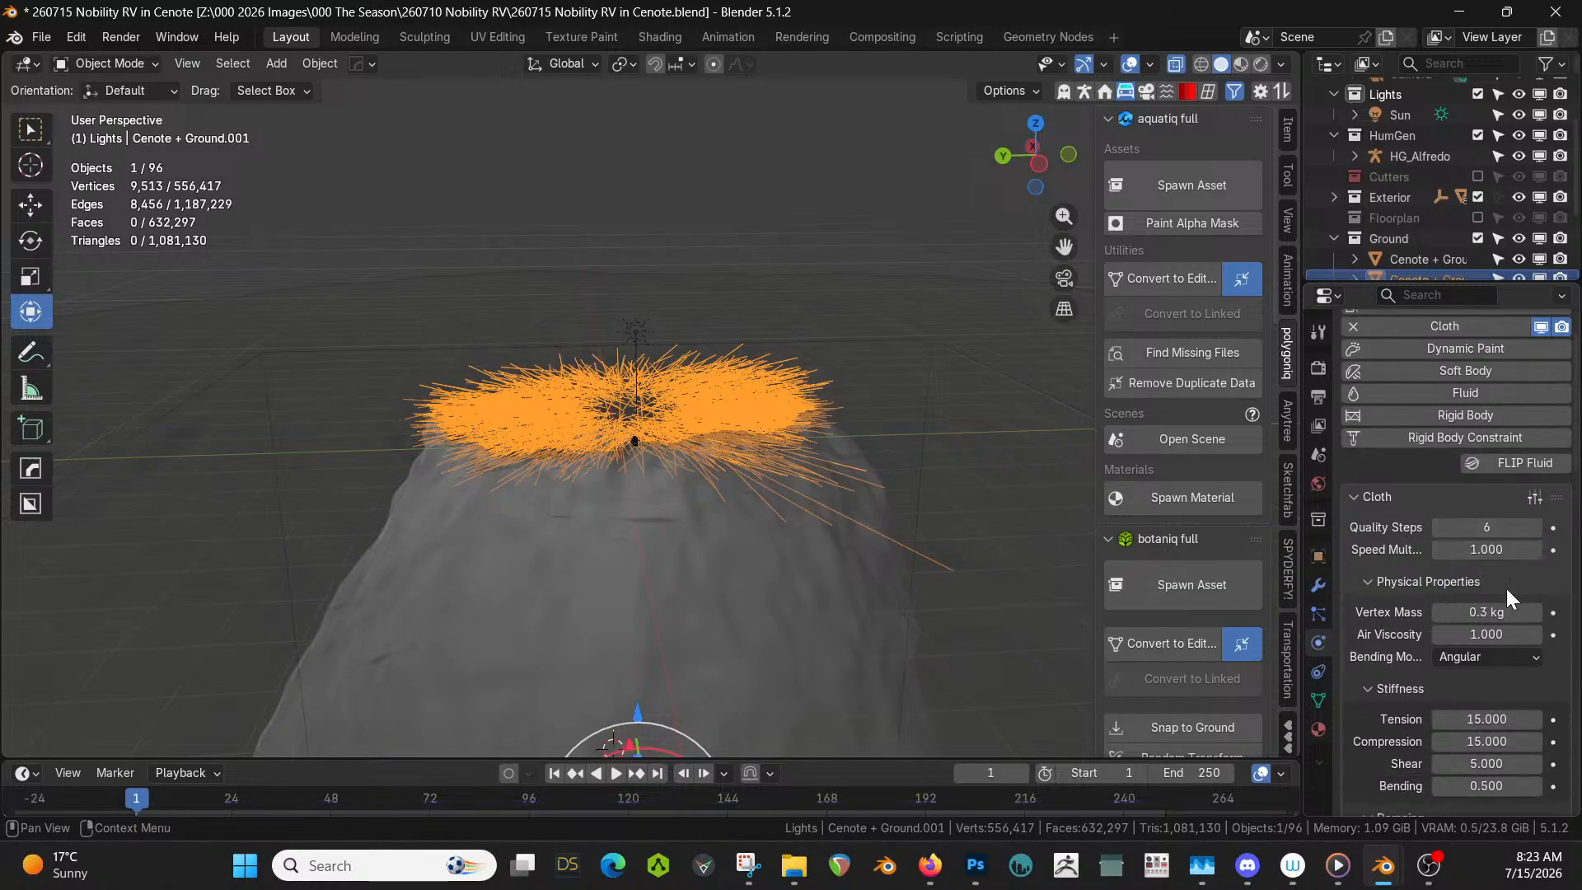
left_click_drag(1531, 526, 1542, 526)
left_click(1532, 526)
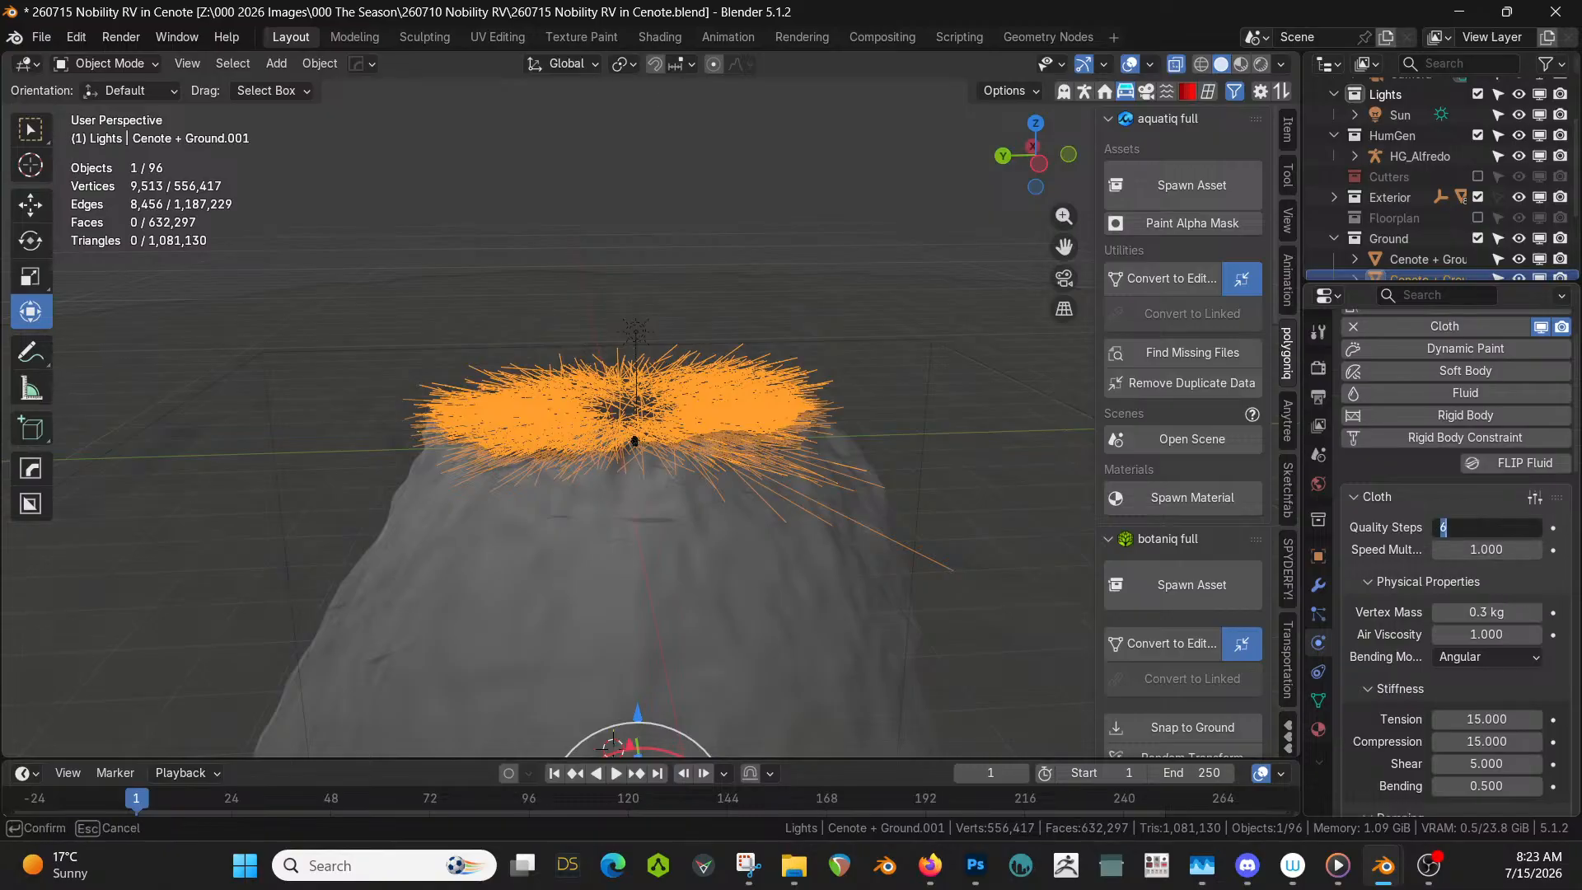
type("10")
key("Return")
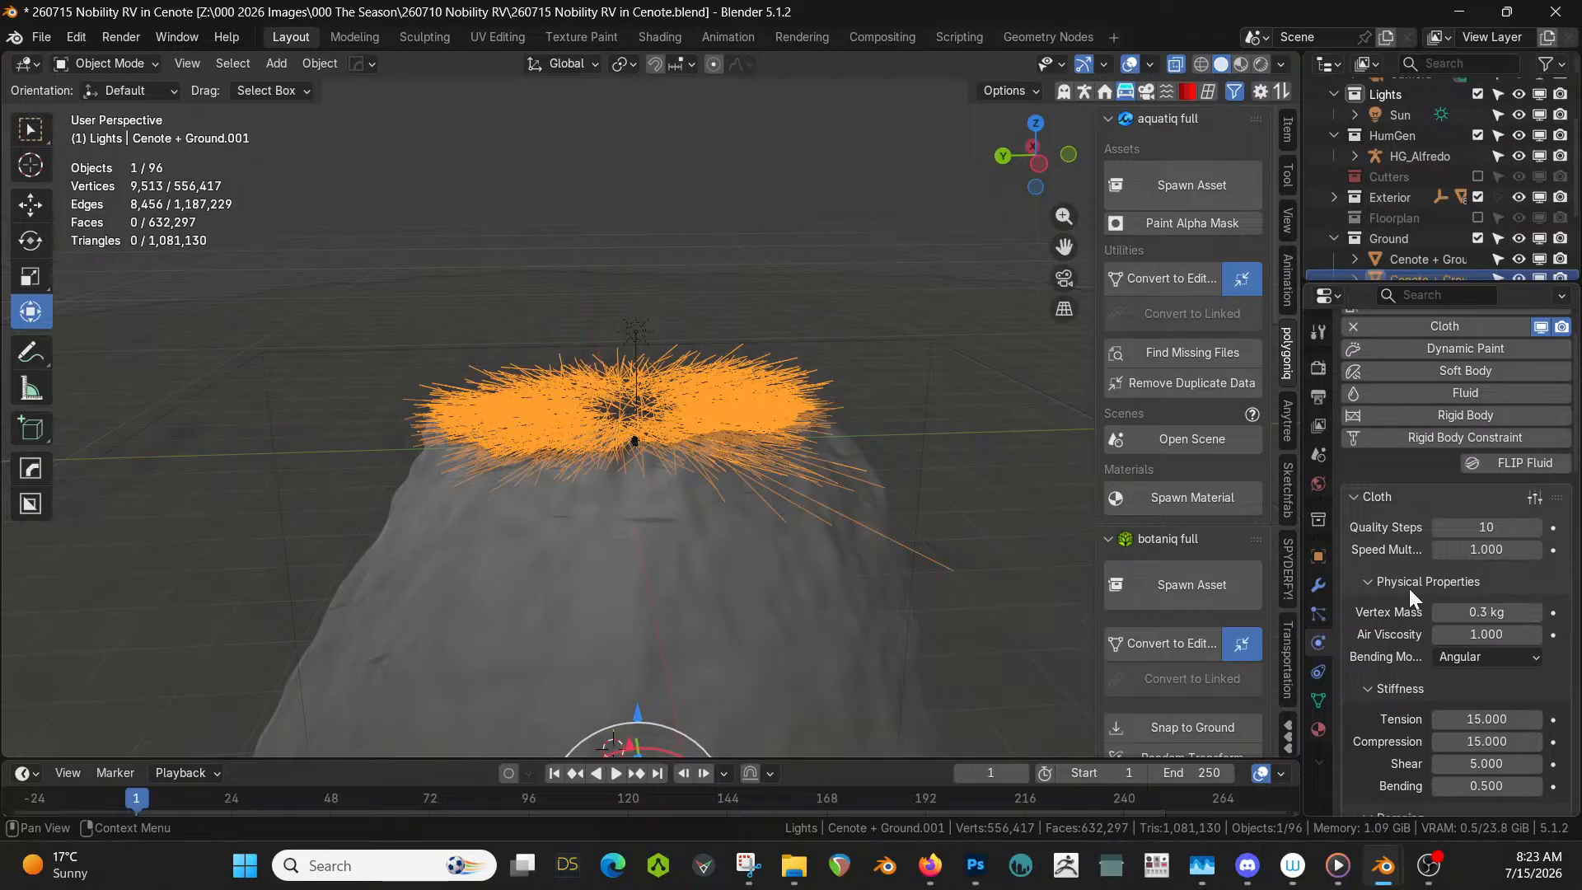
- Move the strands object to a new collection named Roots
scroll(1426, 683, "down", 7)
scroll(1439, 618, "down", 14)
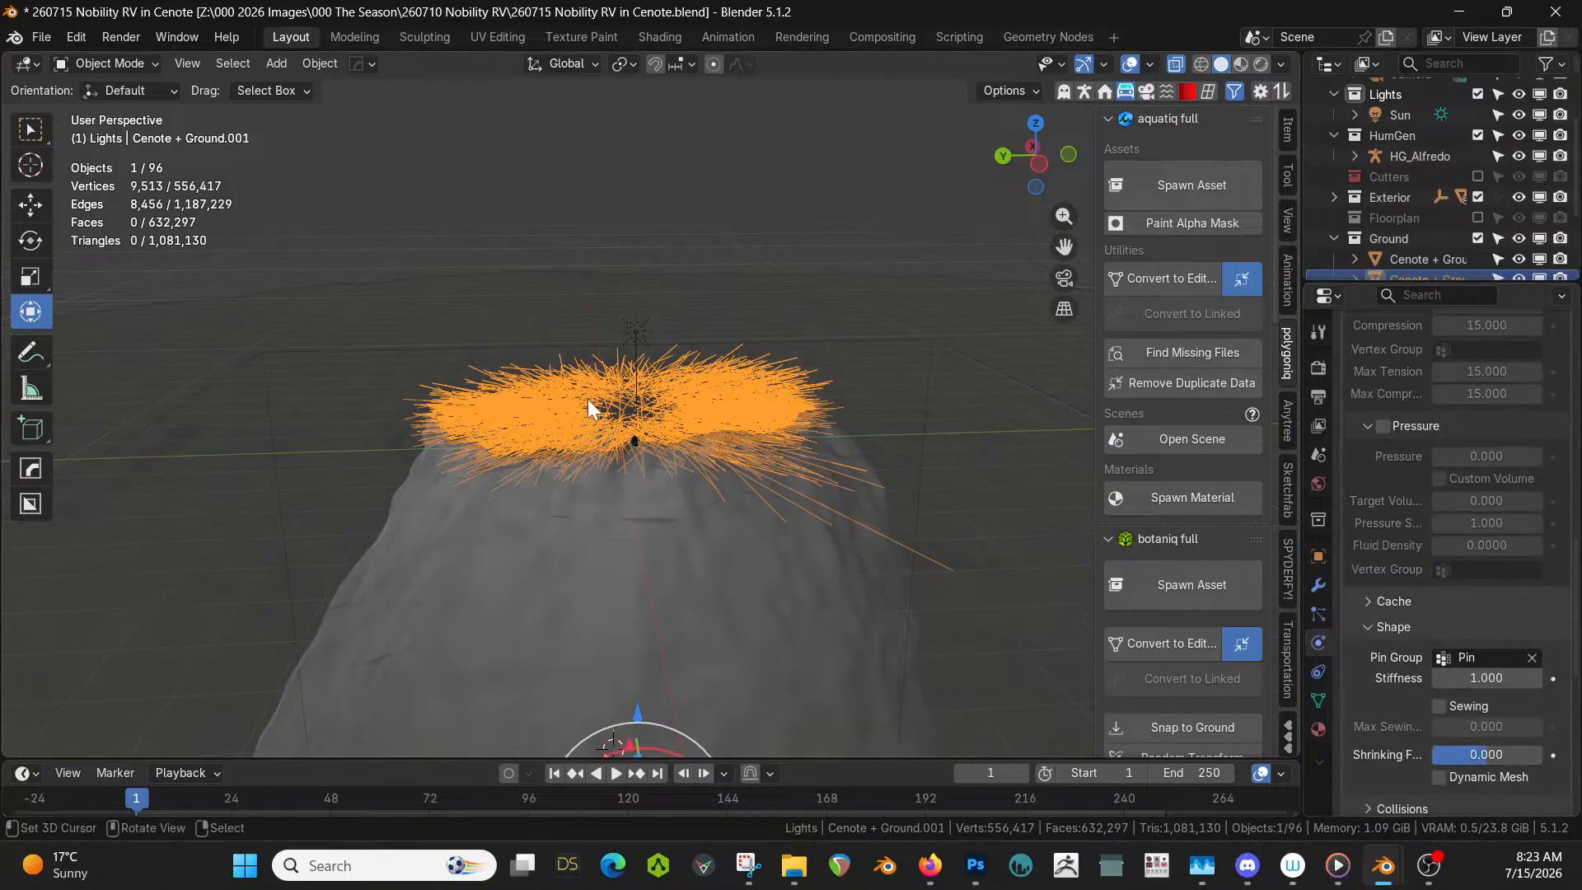
key("m")
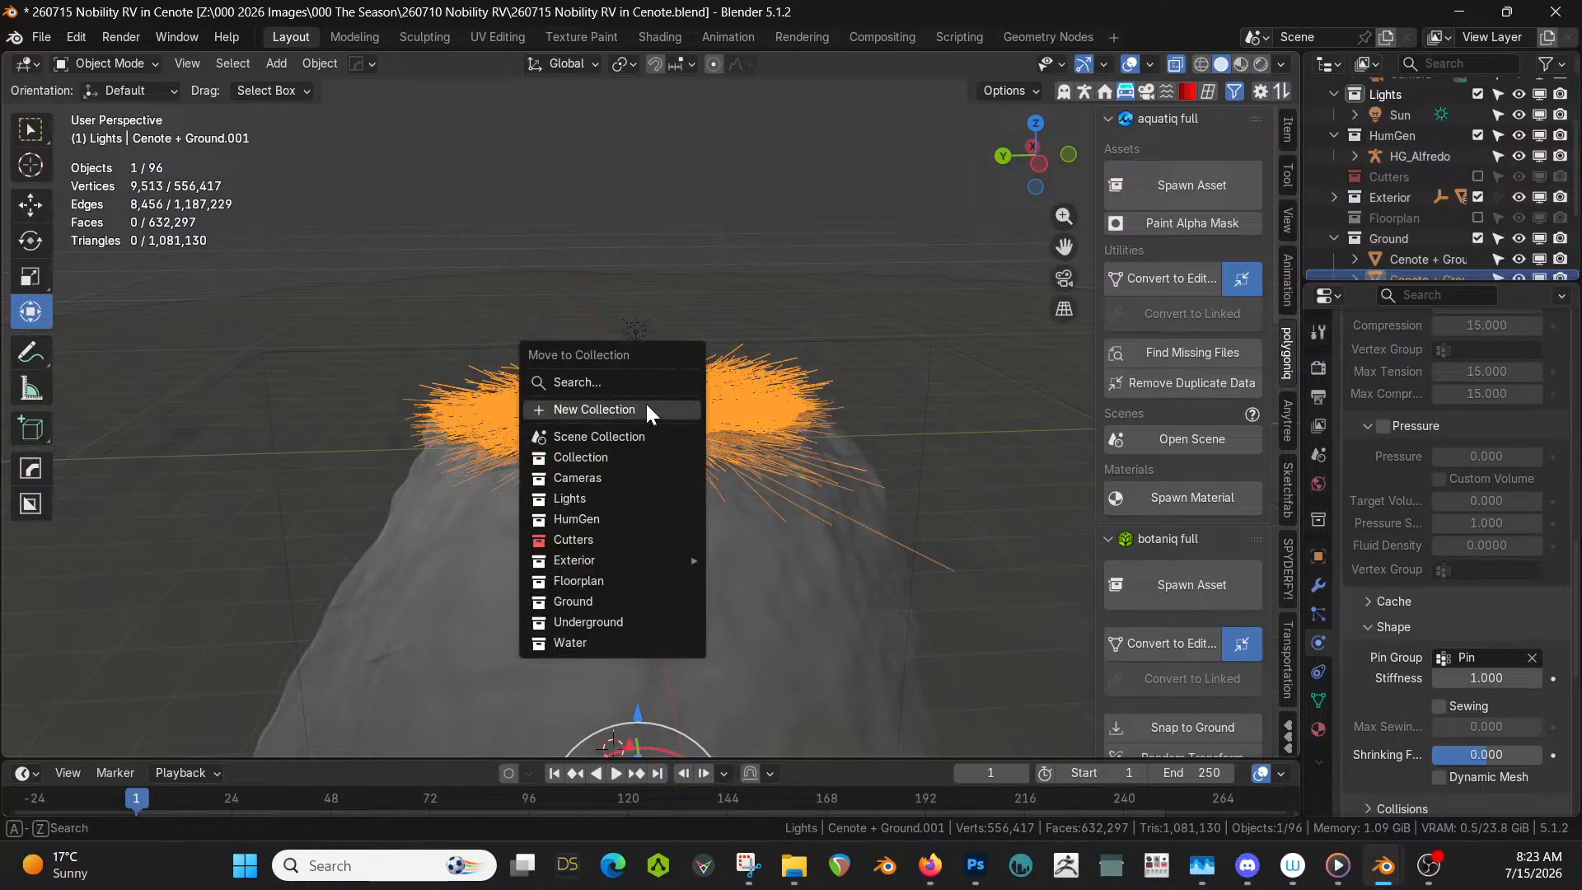
left_click(646, 404)
type("Roots")
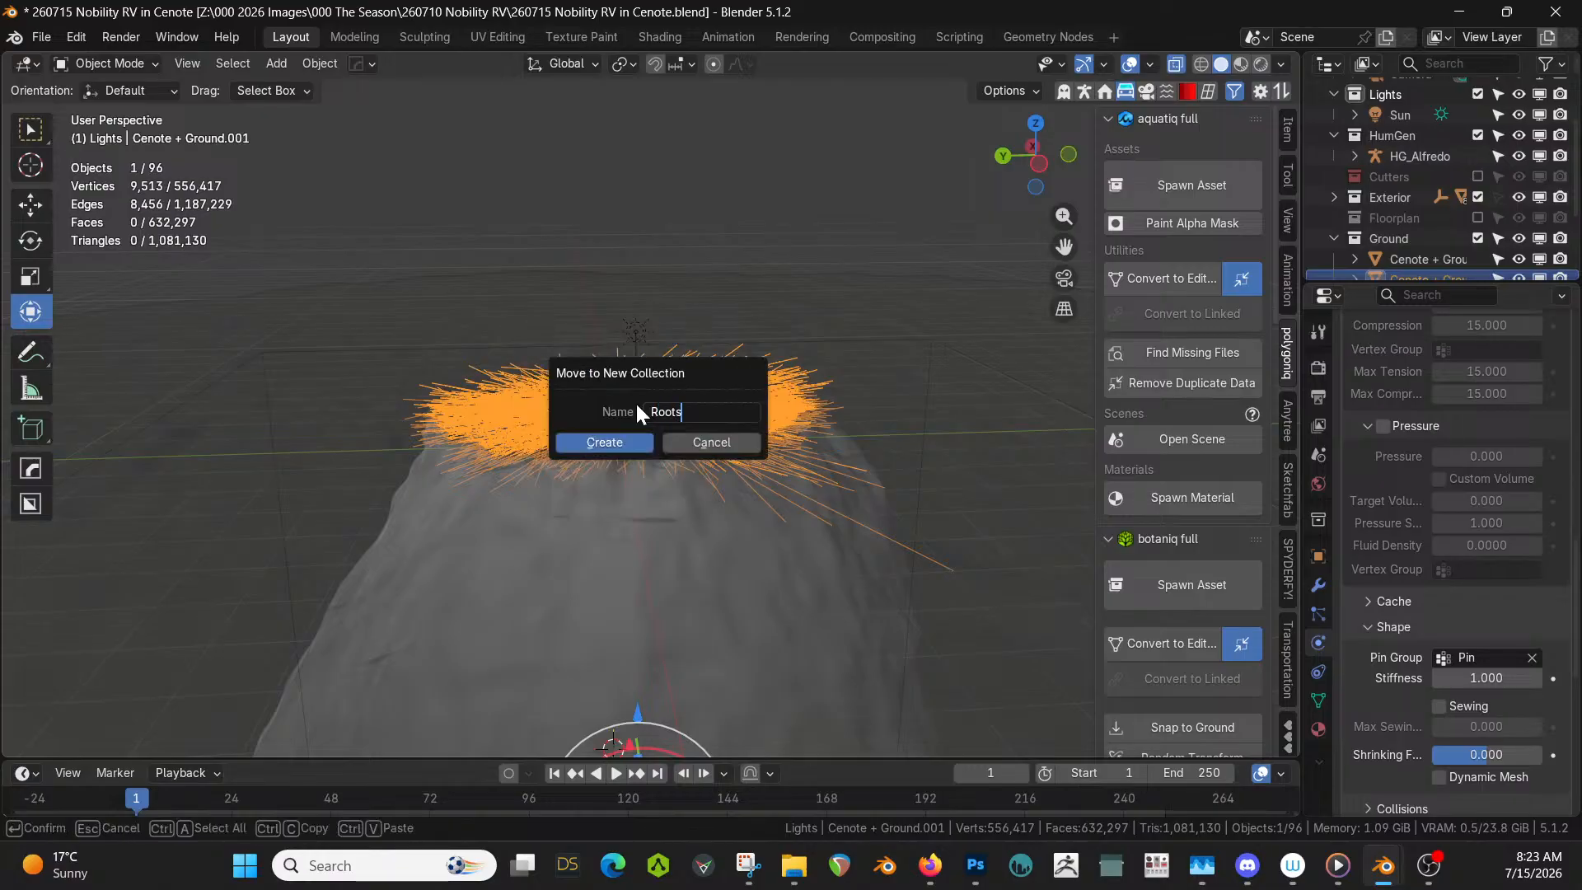
key("Return")
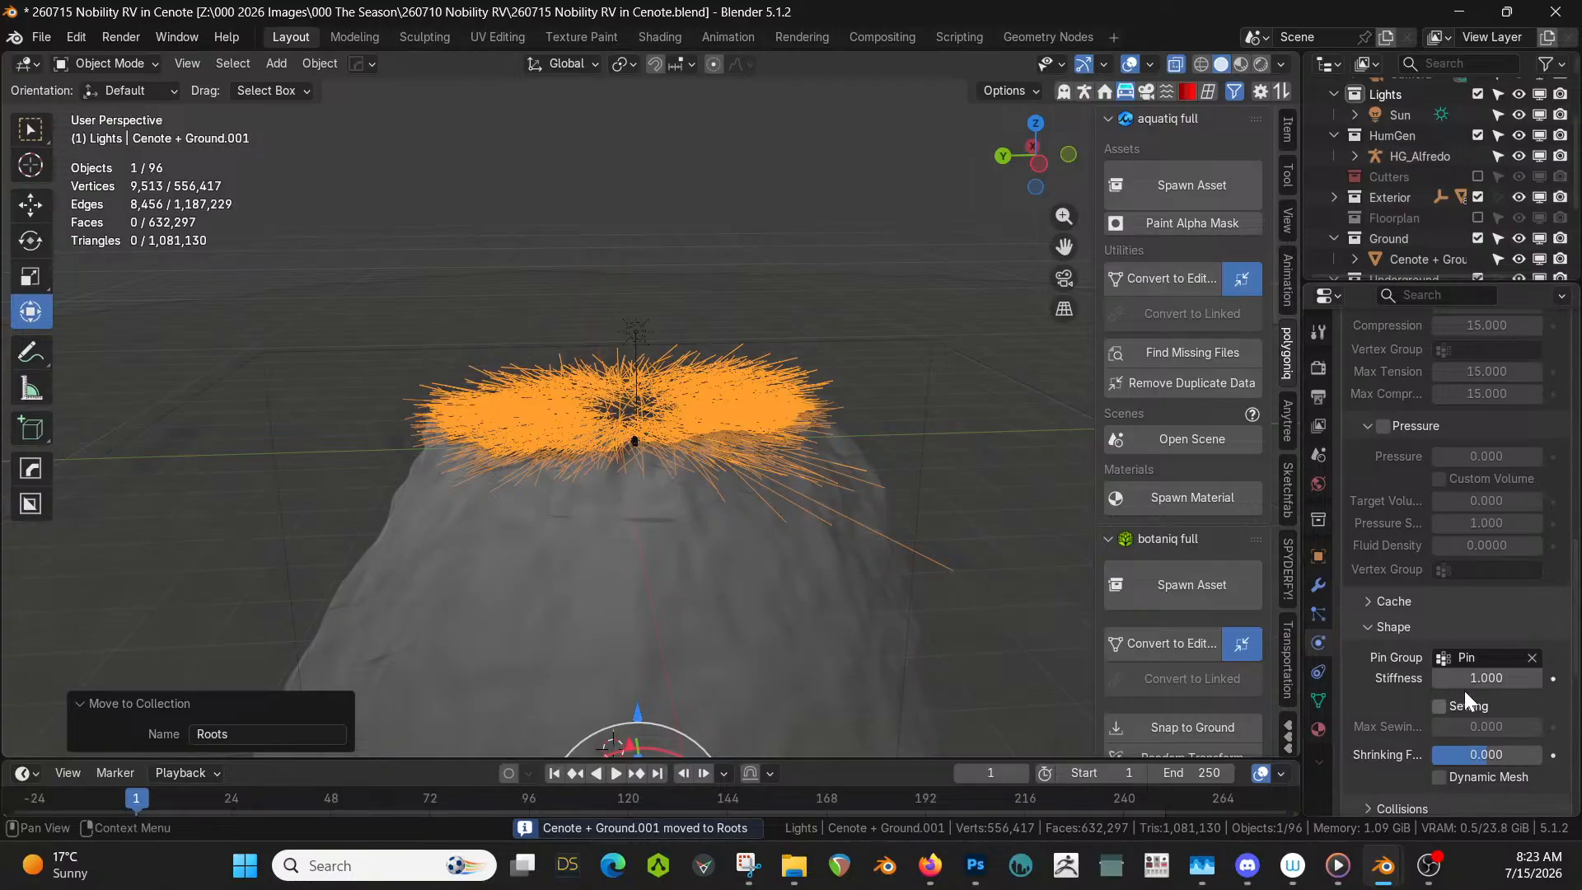
- Set the collision Quality of the strands' cloth physics to 10
left_click(1371, 628)
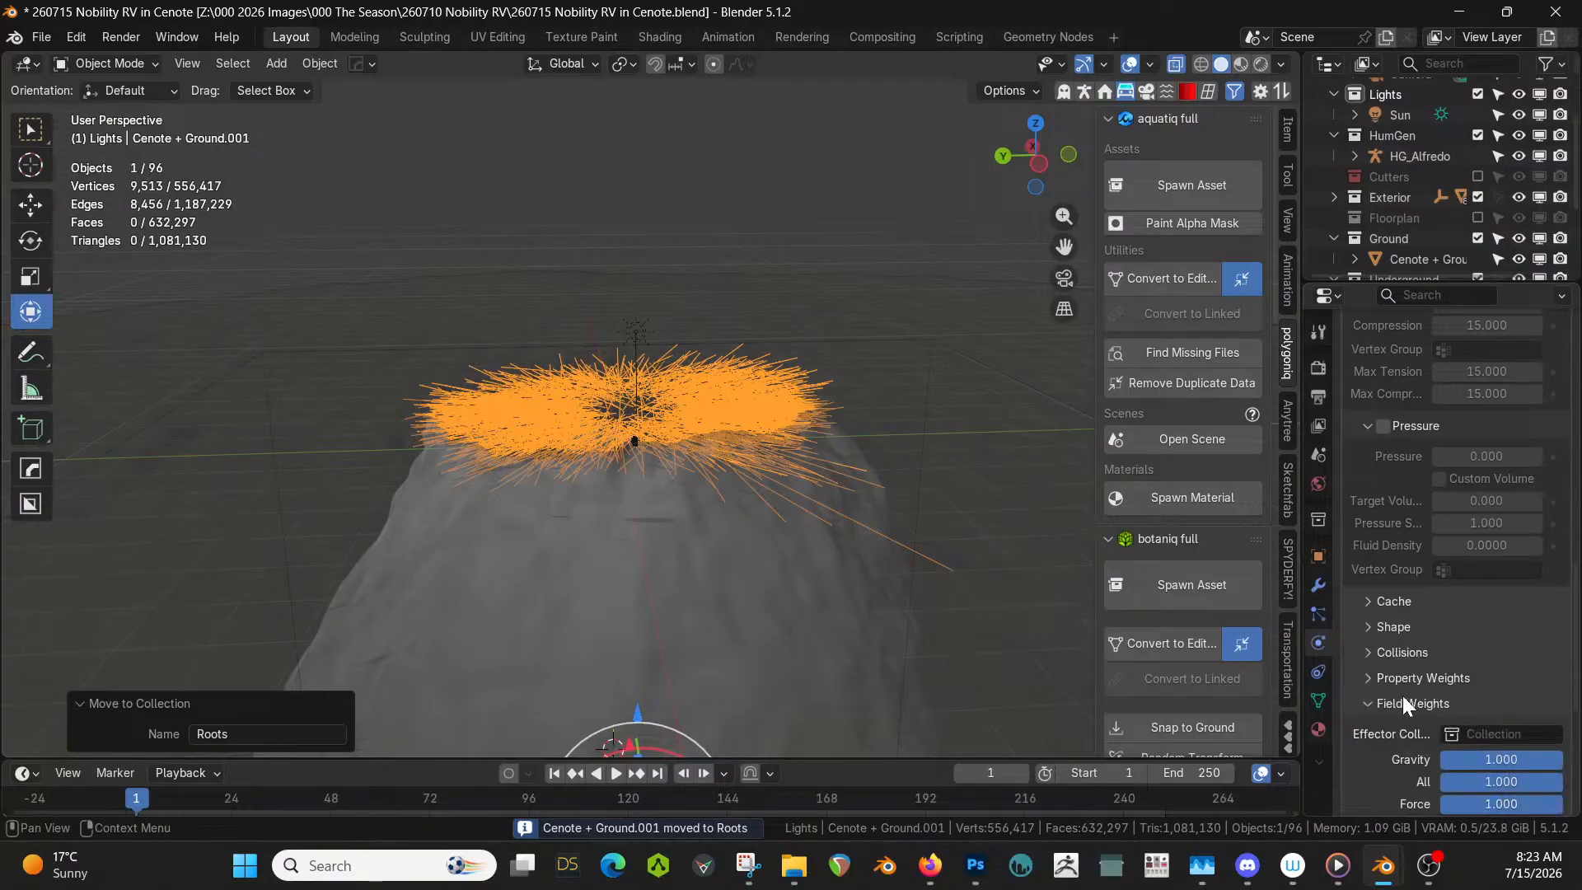
left_click(1369, 652)
left_click(1459, 684)
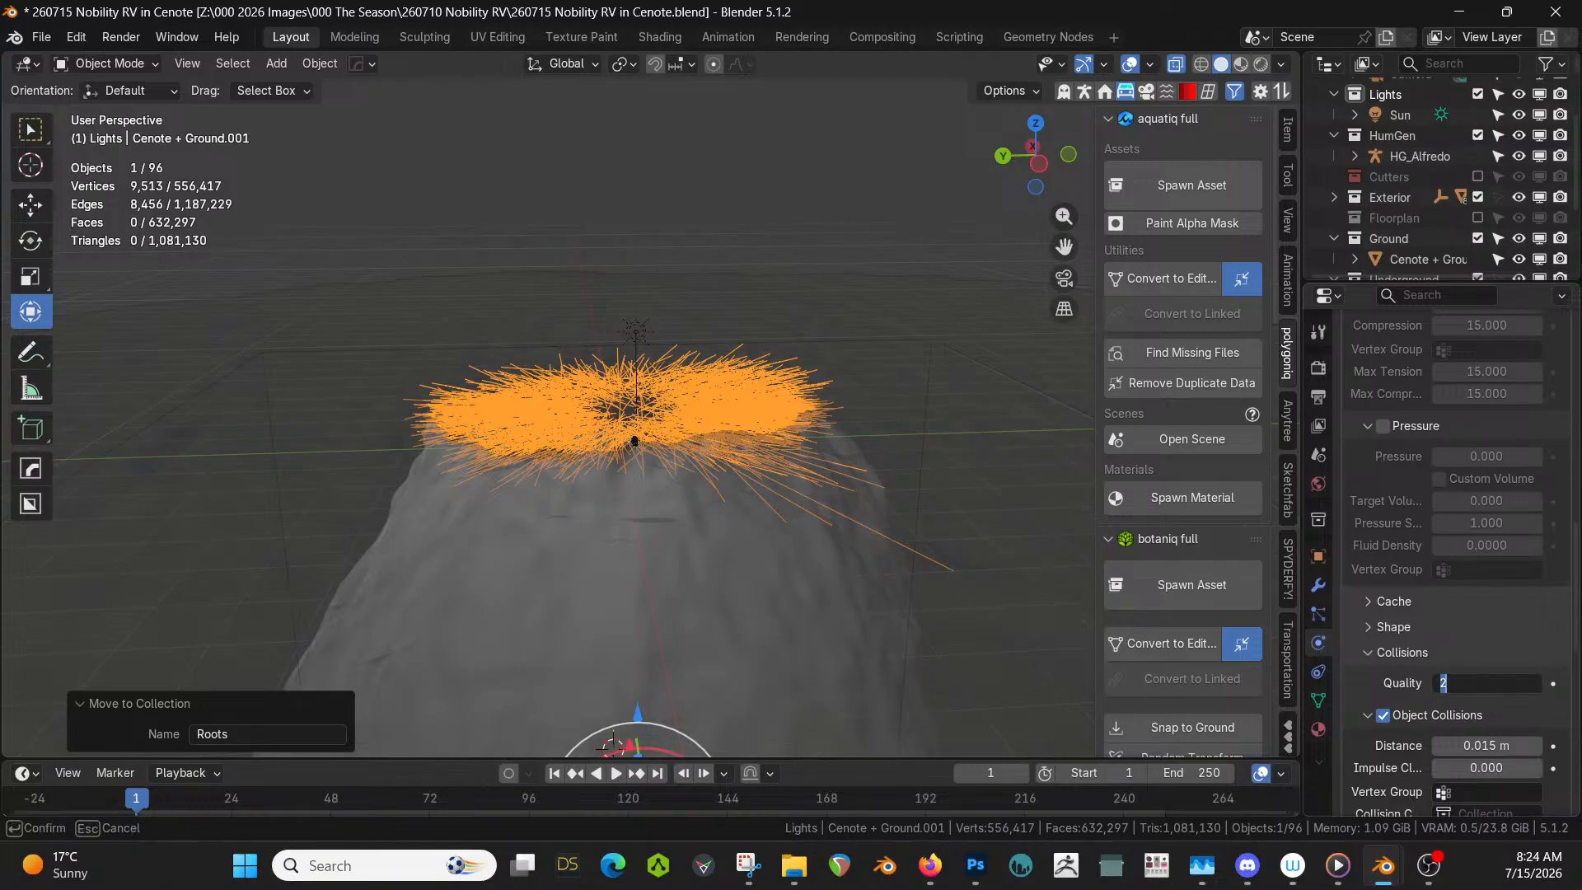
type("10")
key("Return")
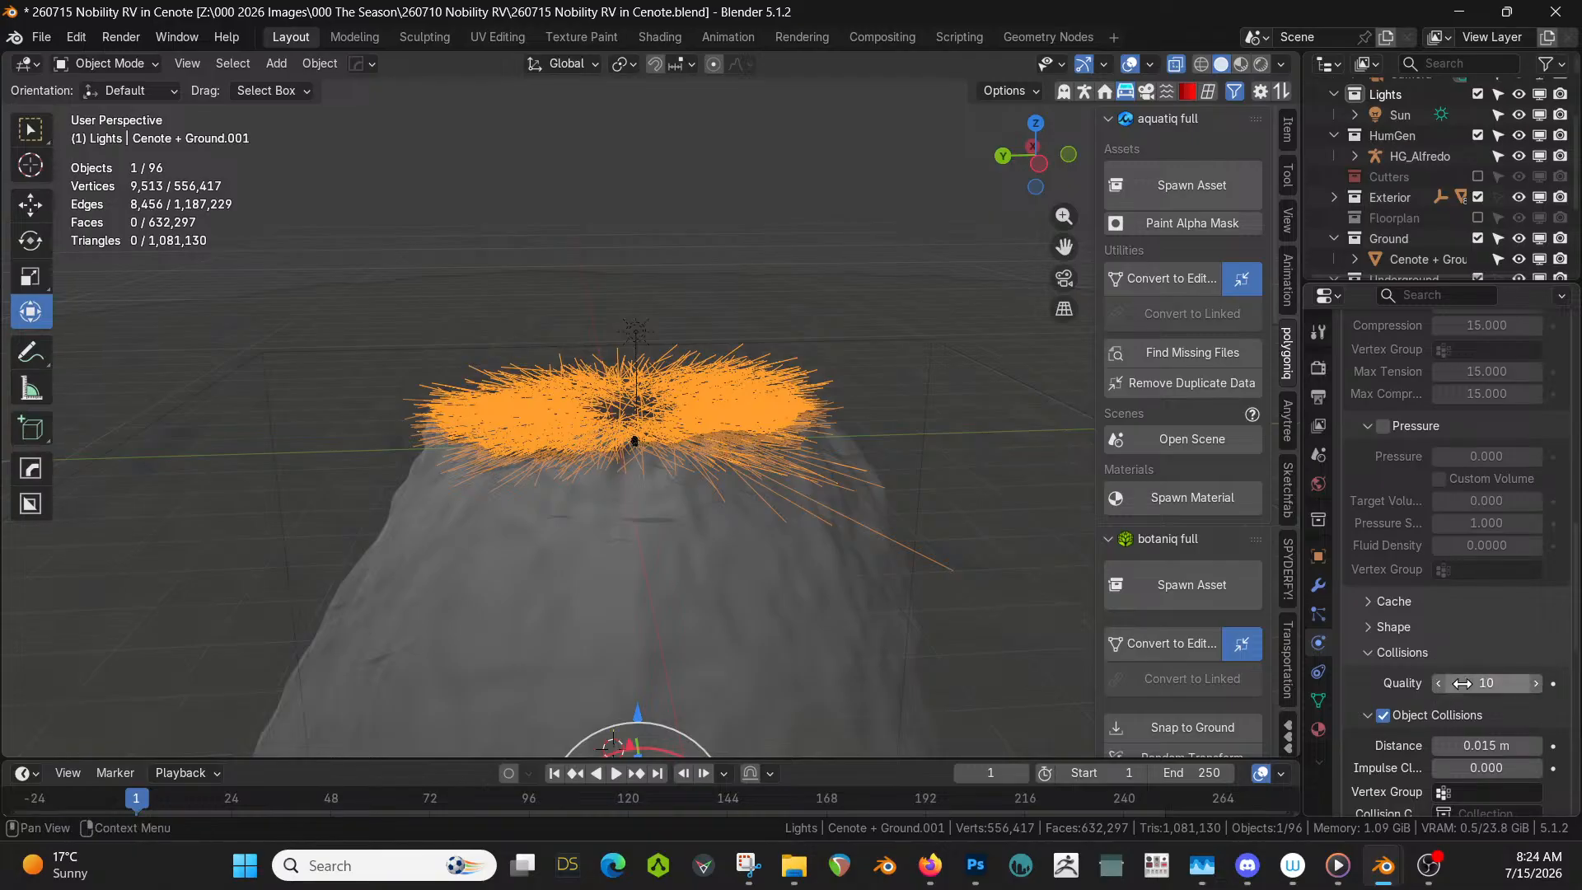
- Add Collision physics to the Cenote + Ground object and save the file
scroll(1435, 247, "down", 2)
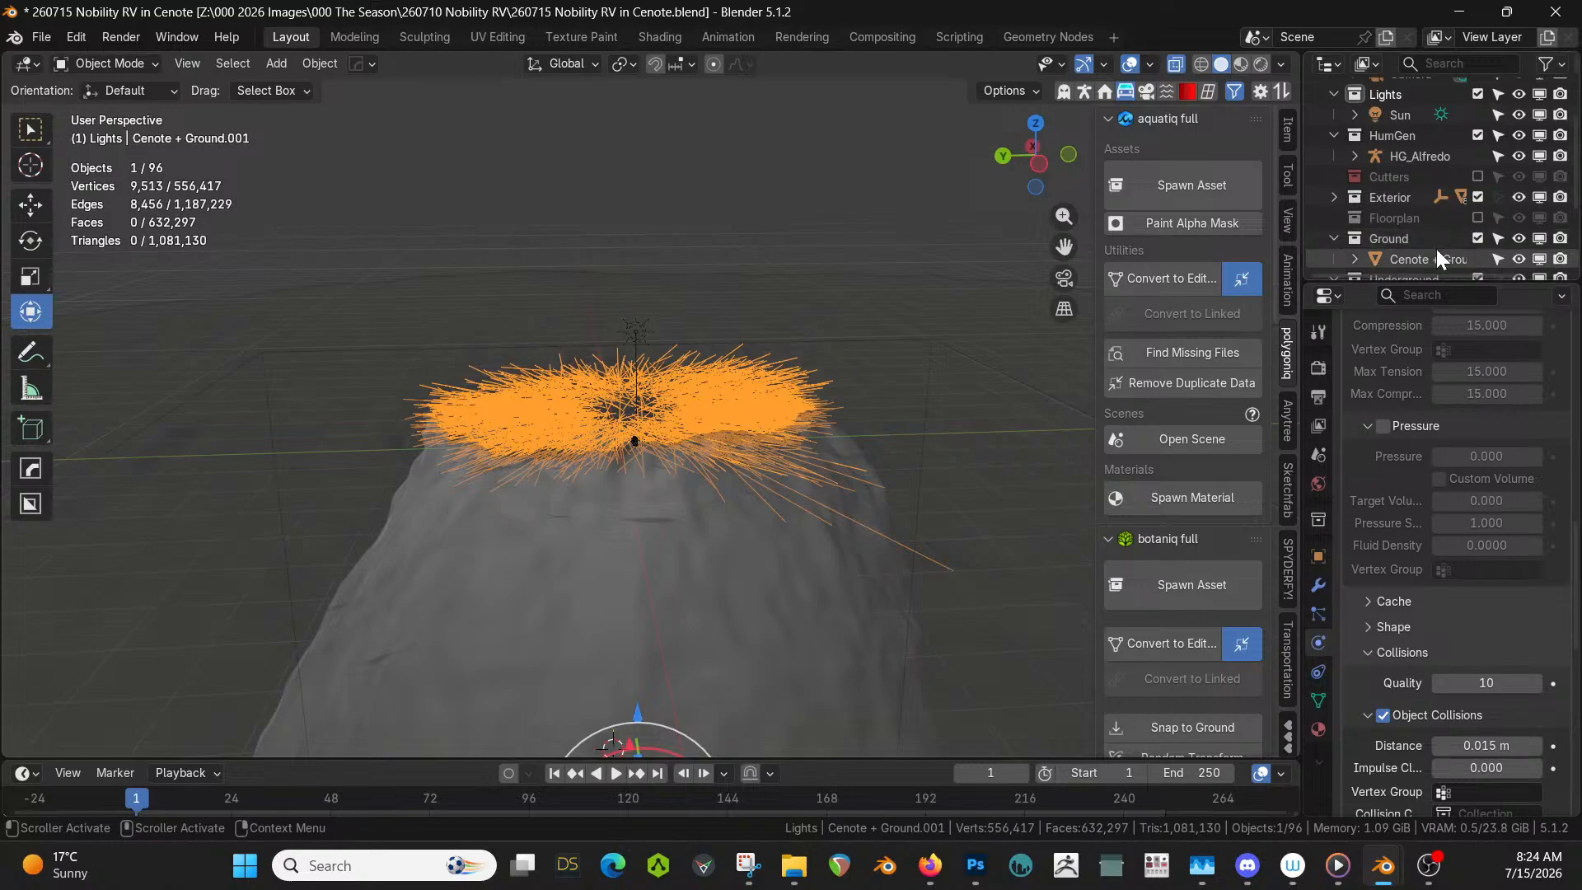
left_click(1427, 218)
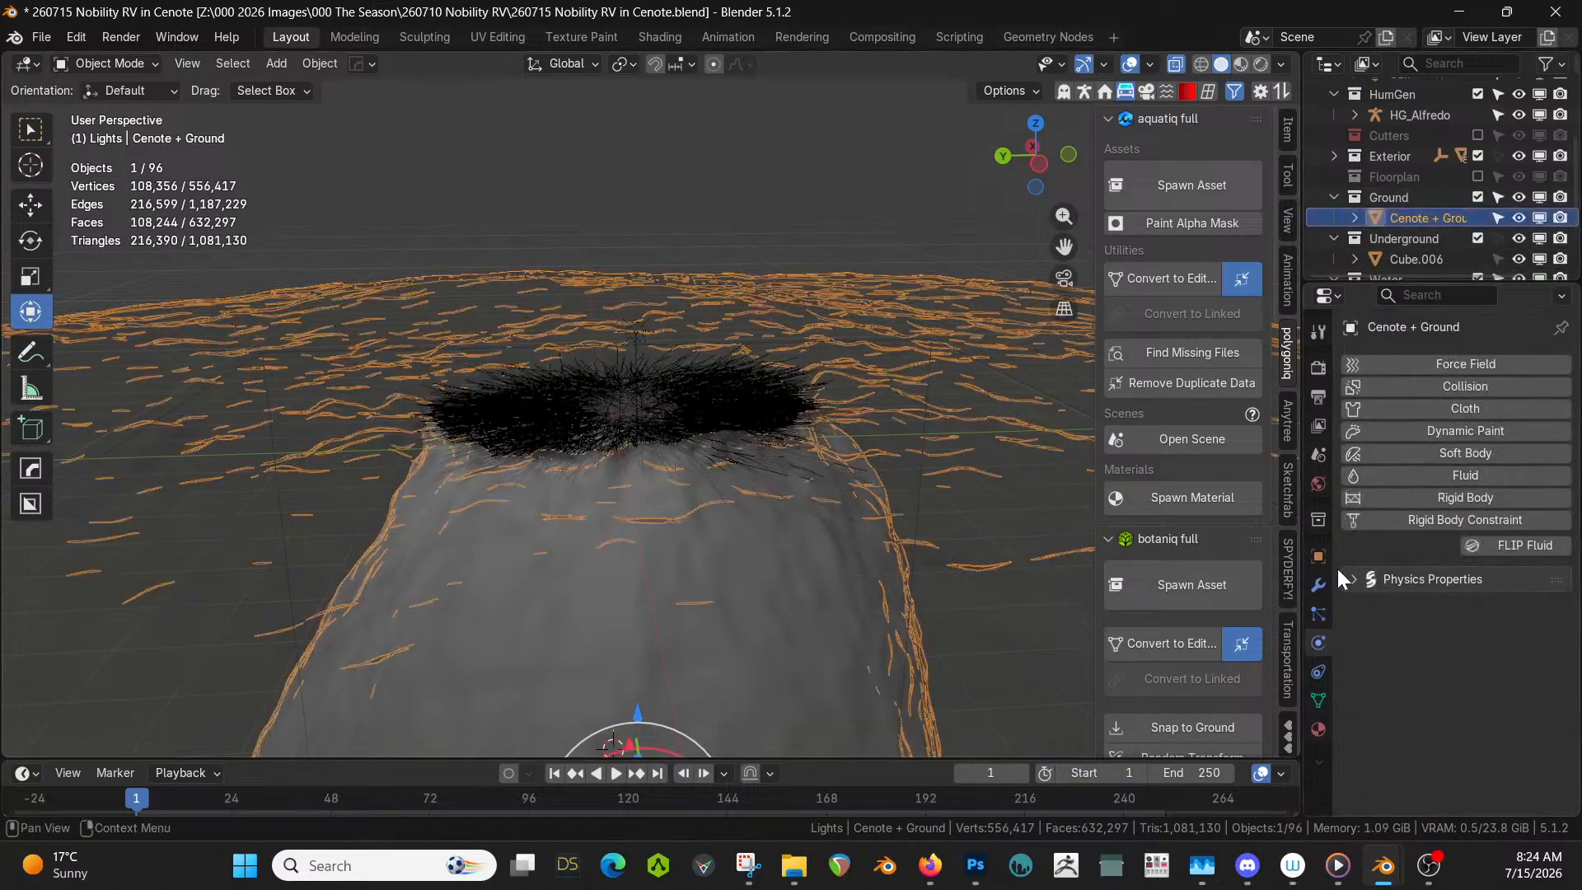
left_click(1441, 386)
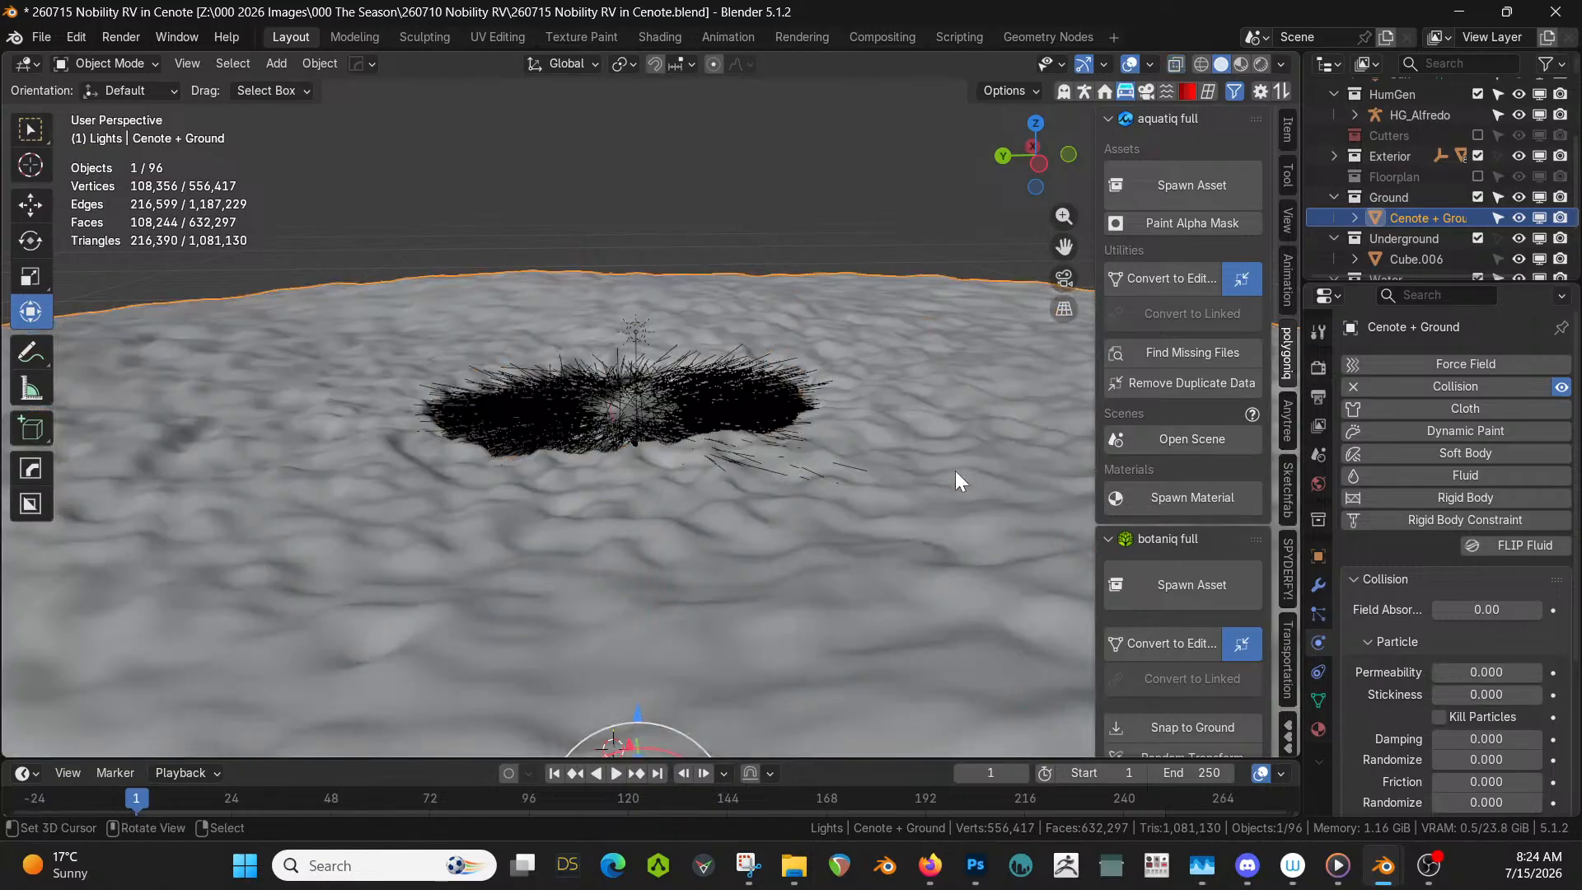
middle_click_drag(956, 471, 894, 728)
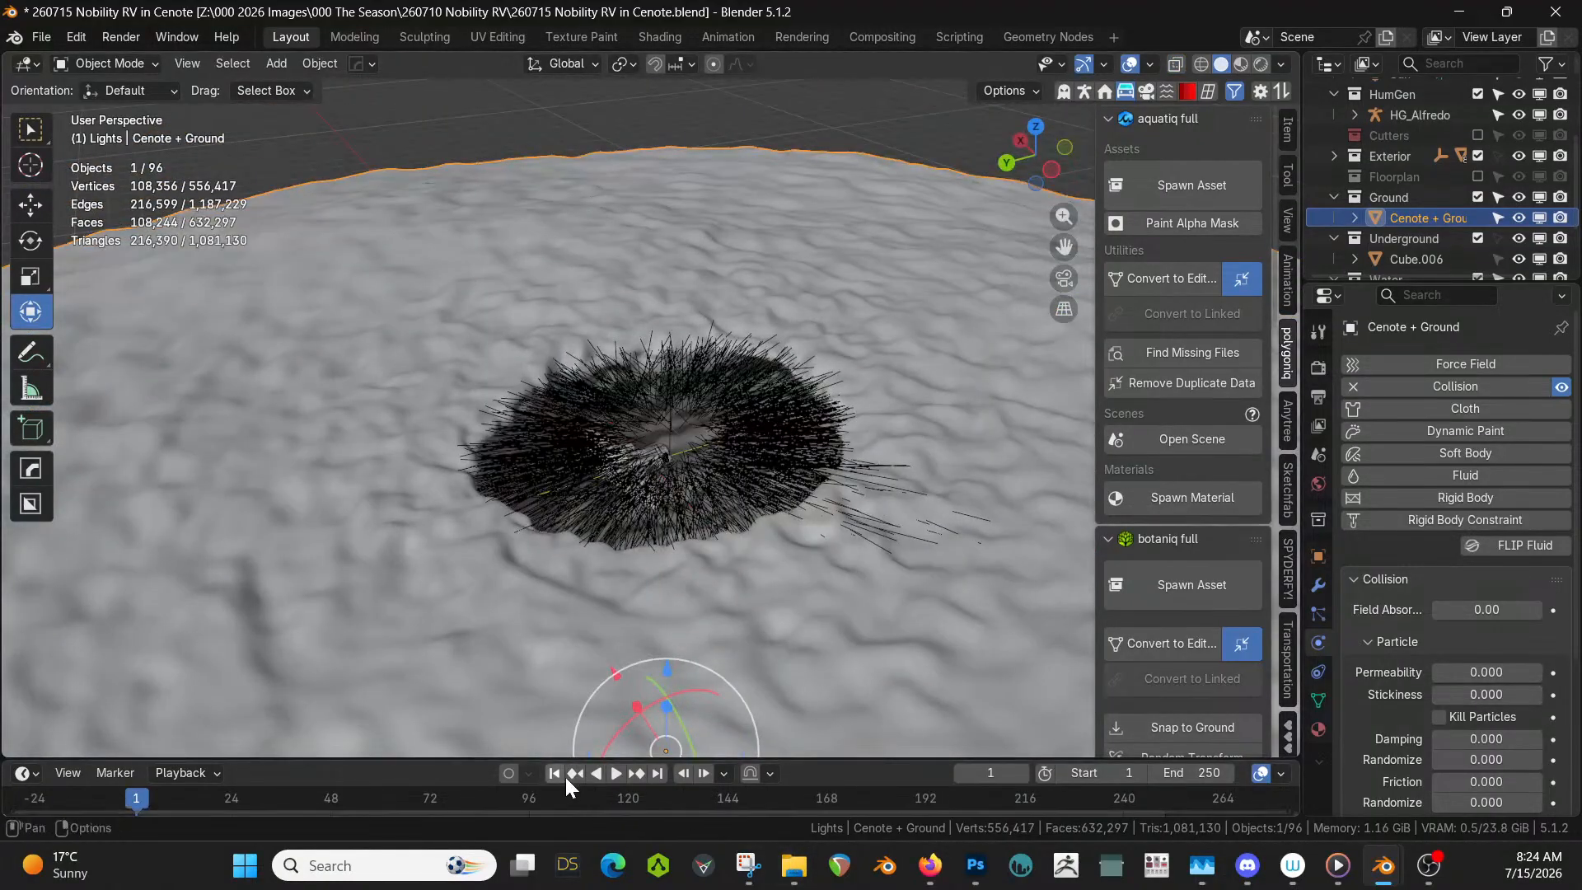
key("ctrl+s")
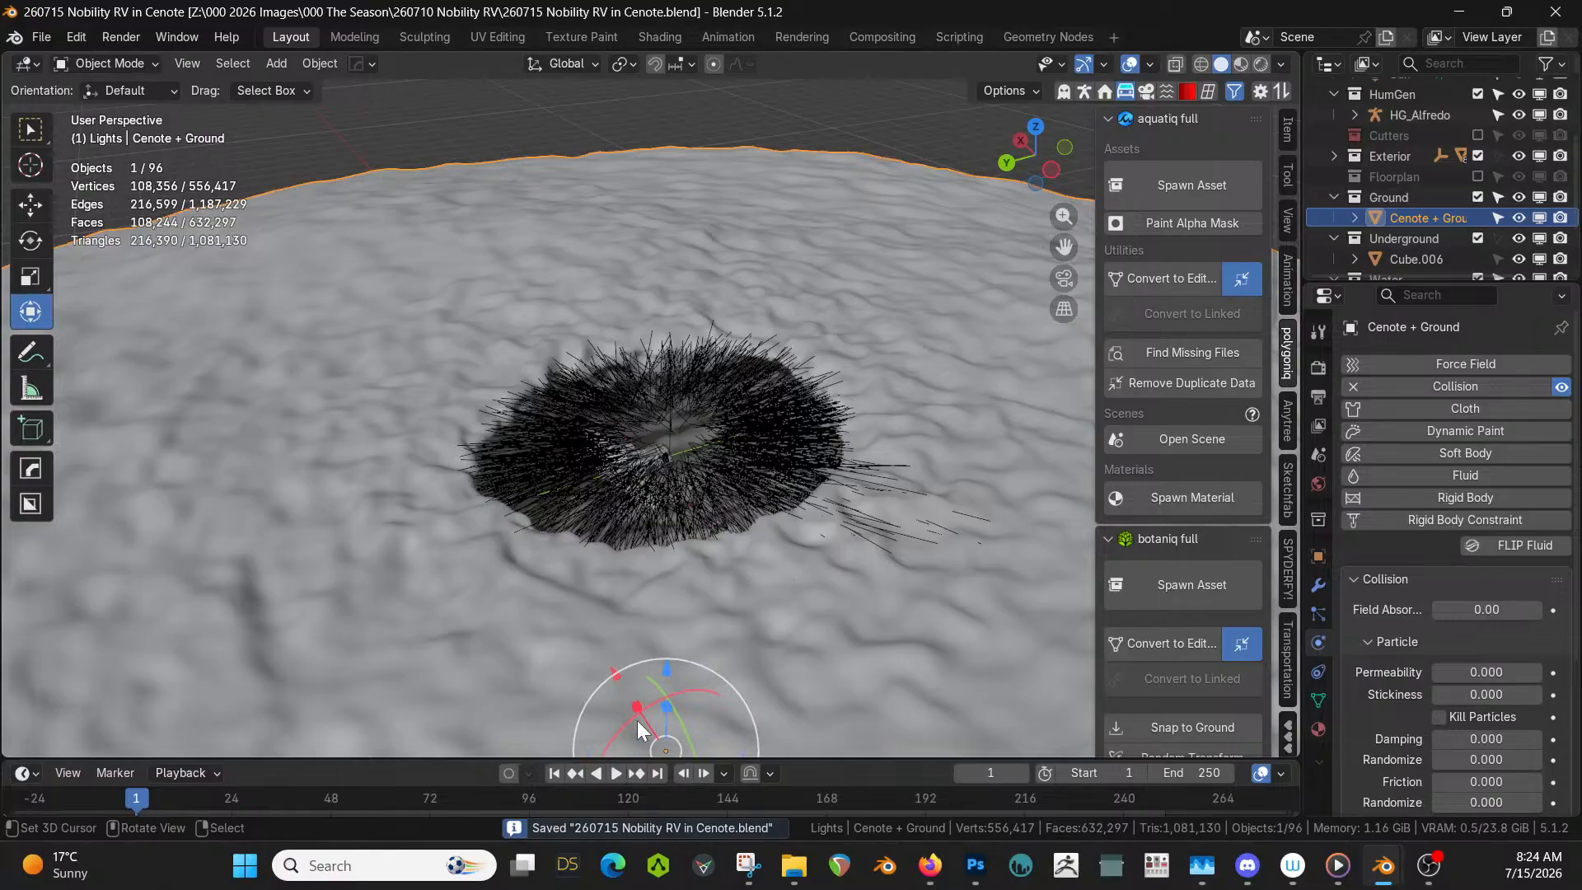
- Play the cloth simulation to let the strands fall, stop playback, and set the current frame to 250
left_click(620, 768)
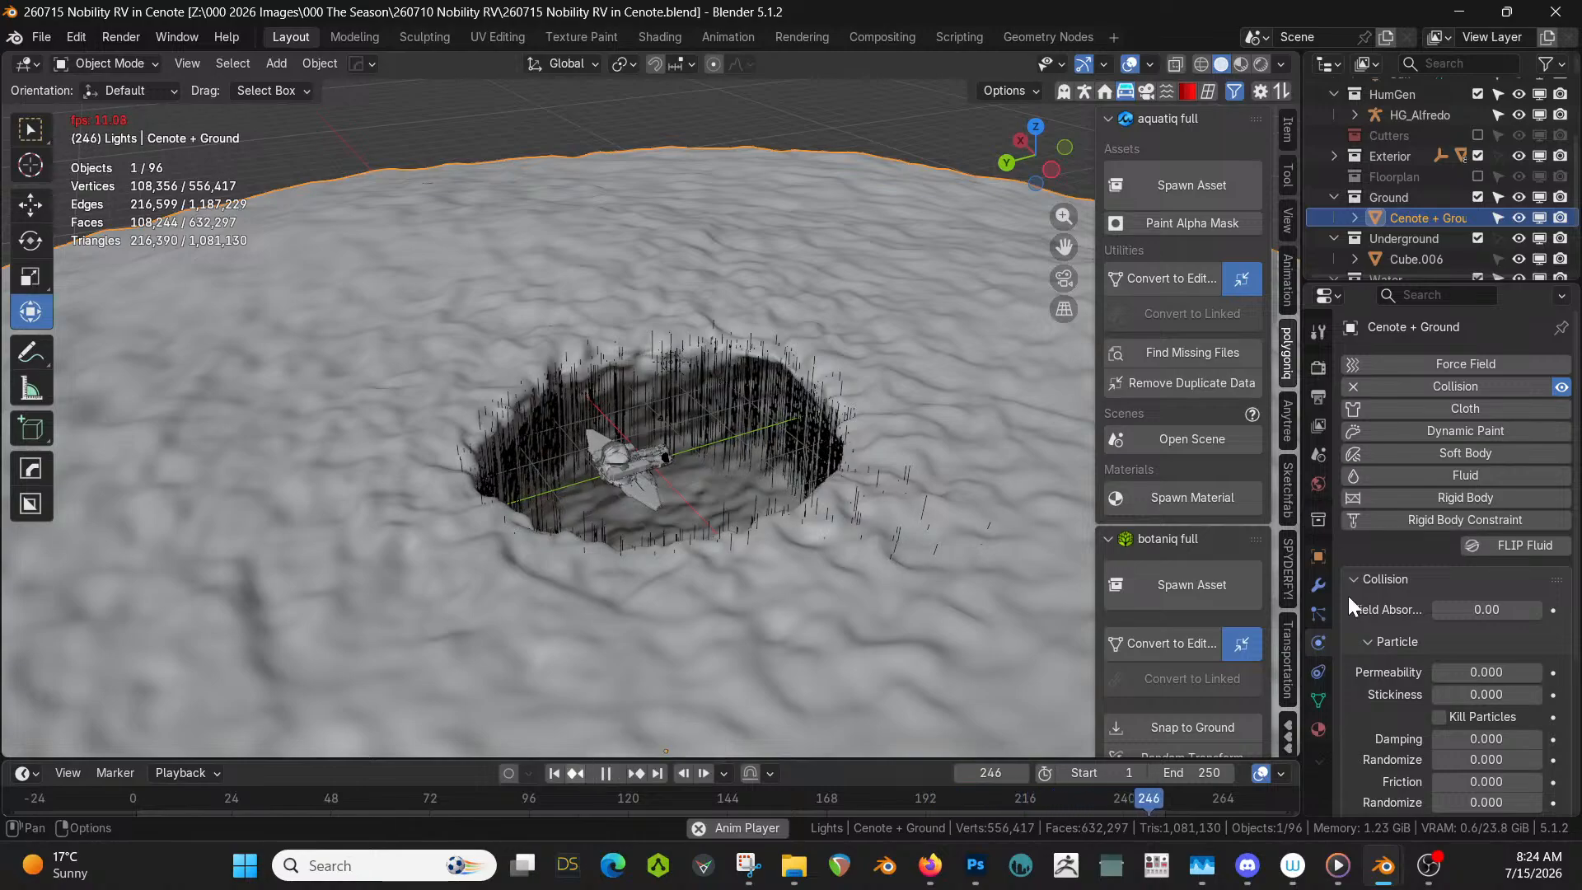
left_click(608, 774)
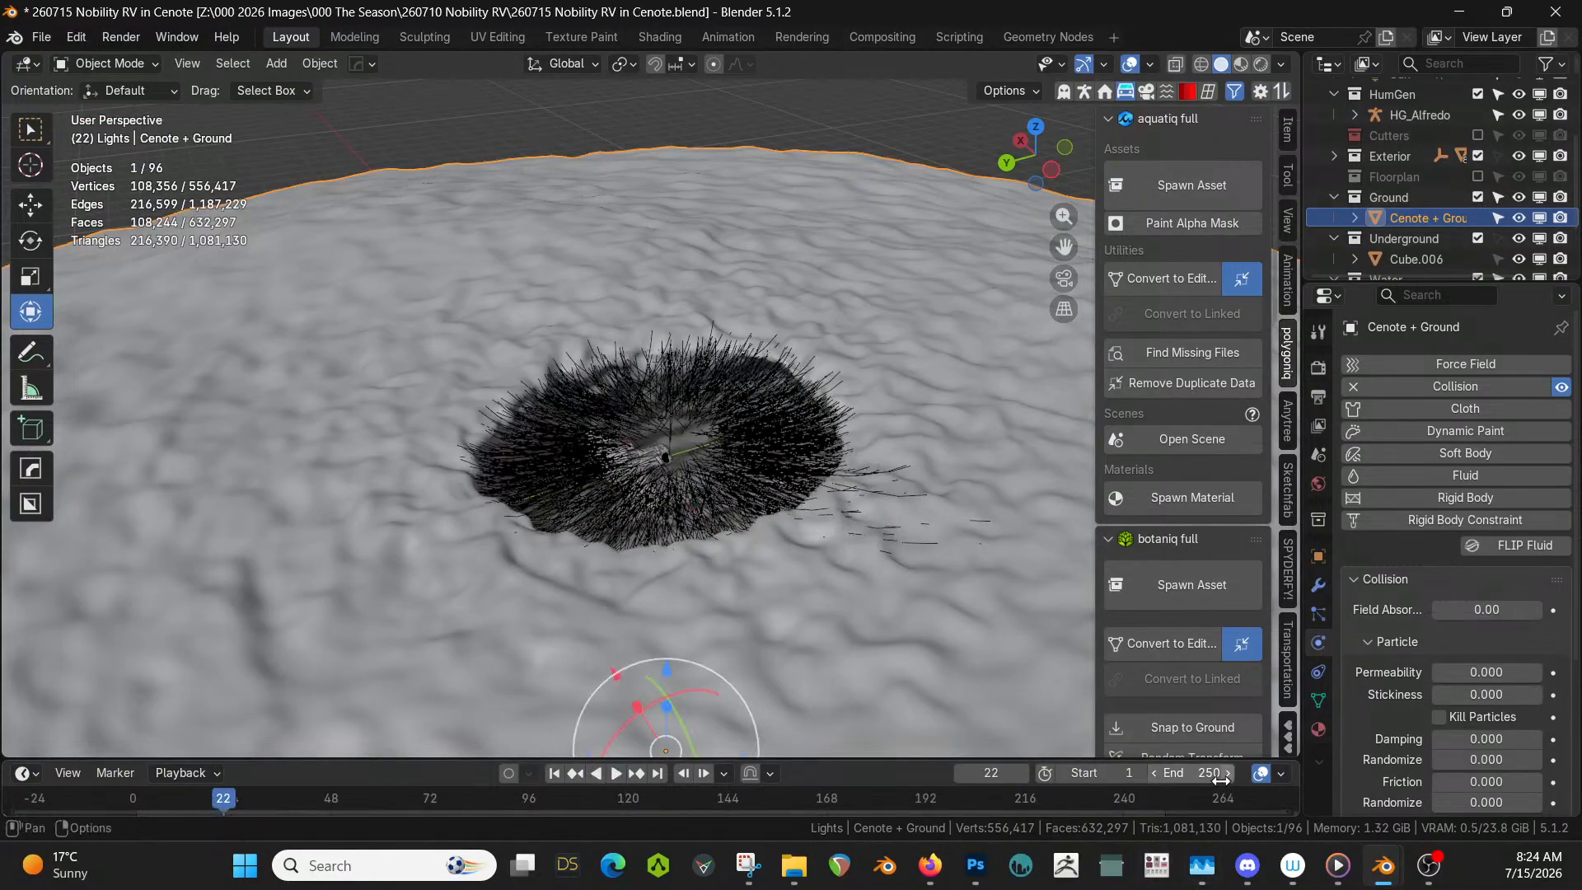
left_click(991, 773)
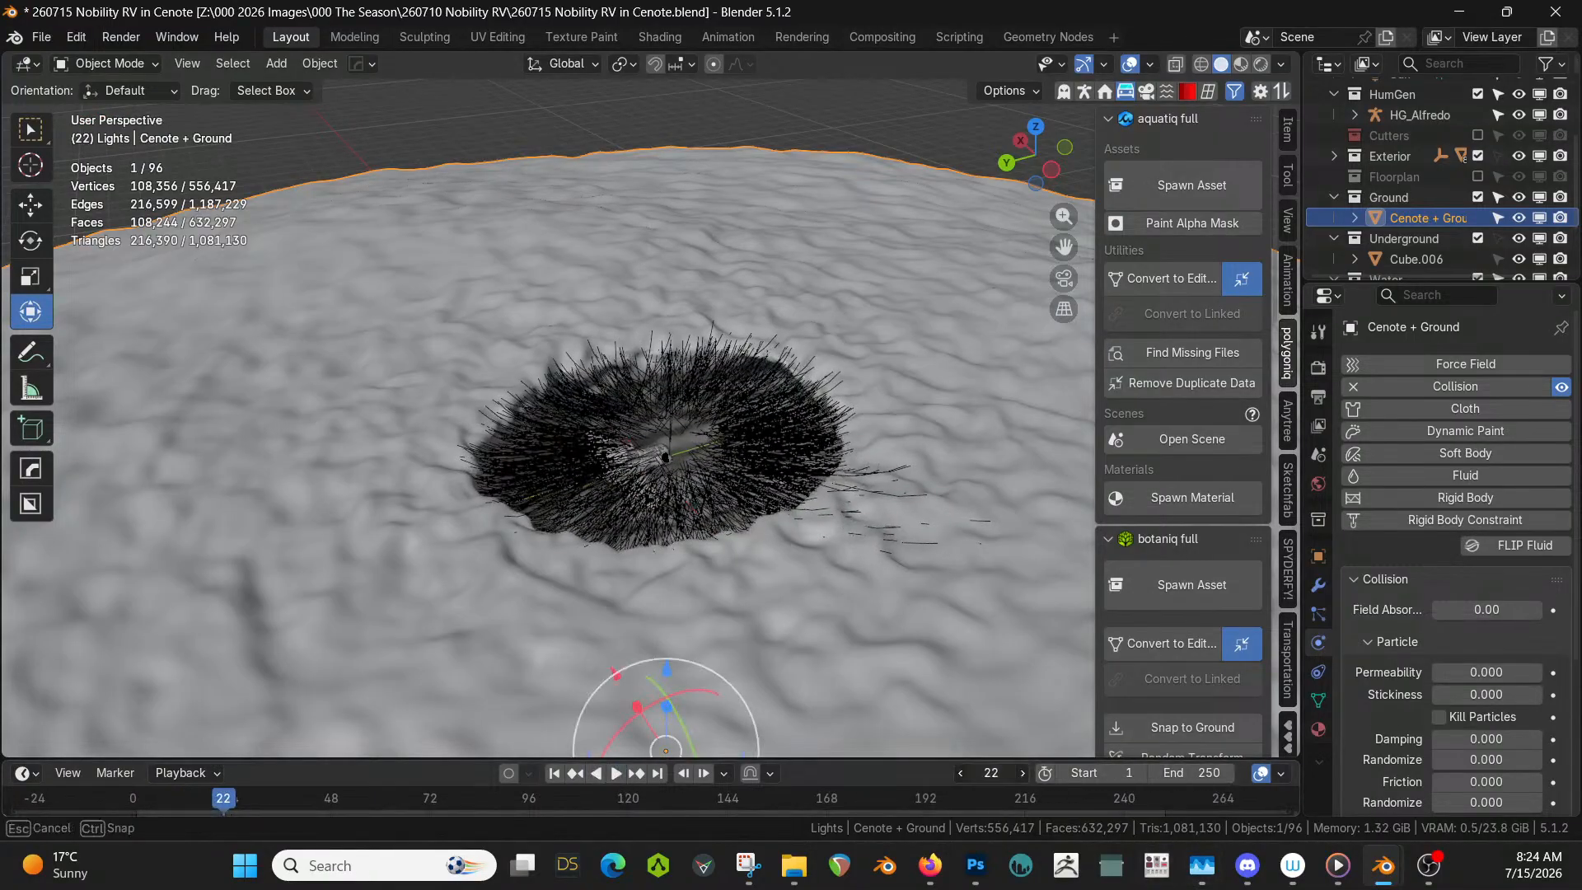
key("Return")
- Apply the Cloth modifier on the hanging strands object to freeze their simulated shape as mesh
scroll(602, 441, "up", 7)
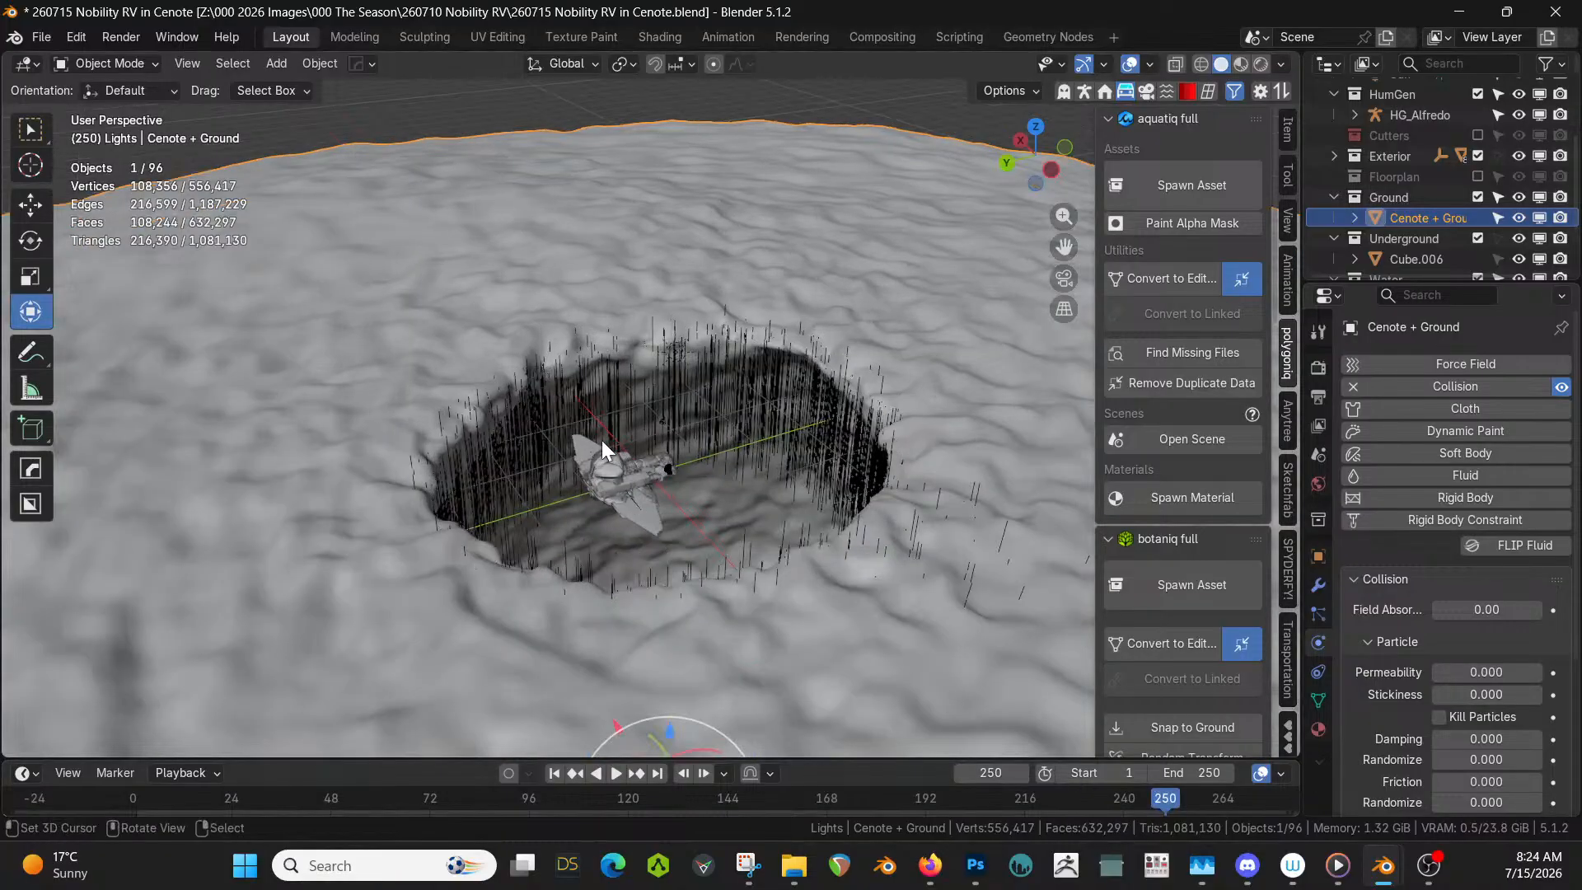
middle_click_drag(602, 491, 569, 156)
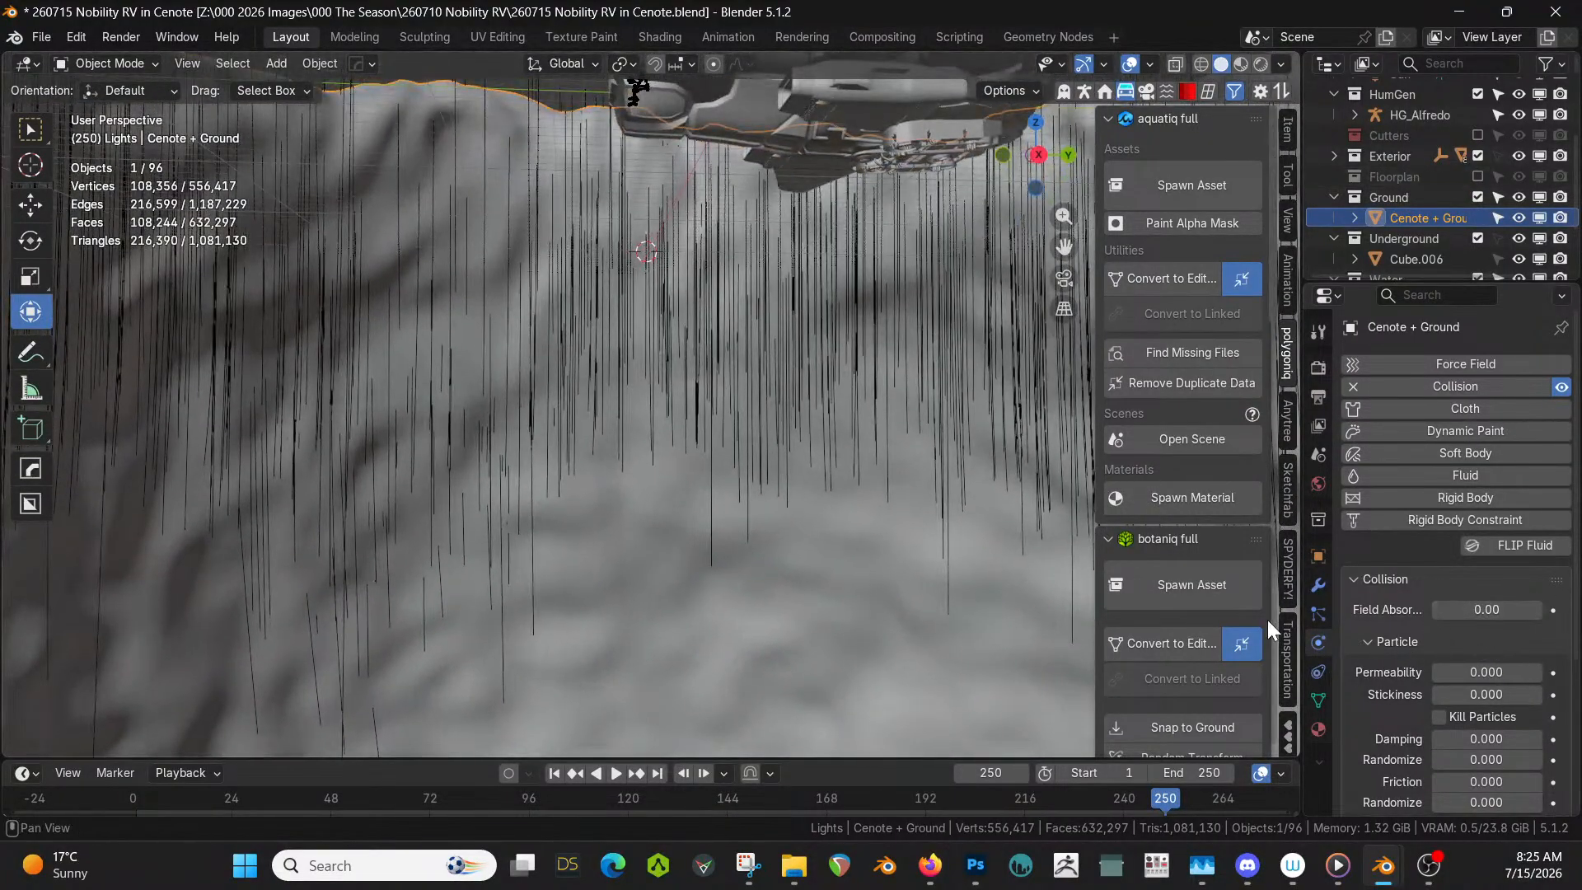
left_click(947, 369)
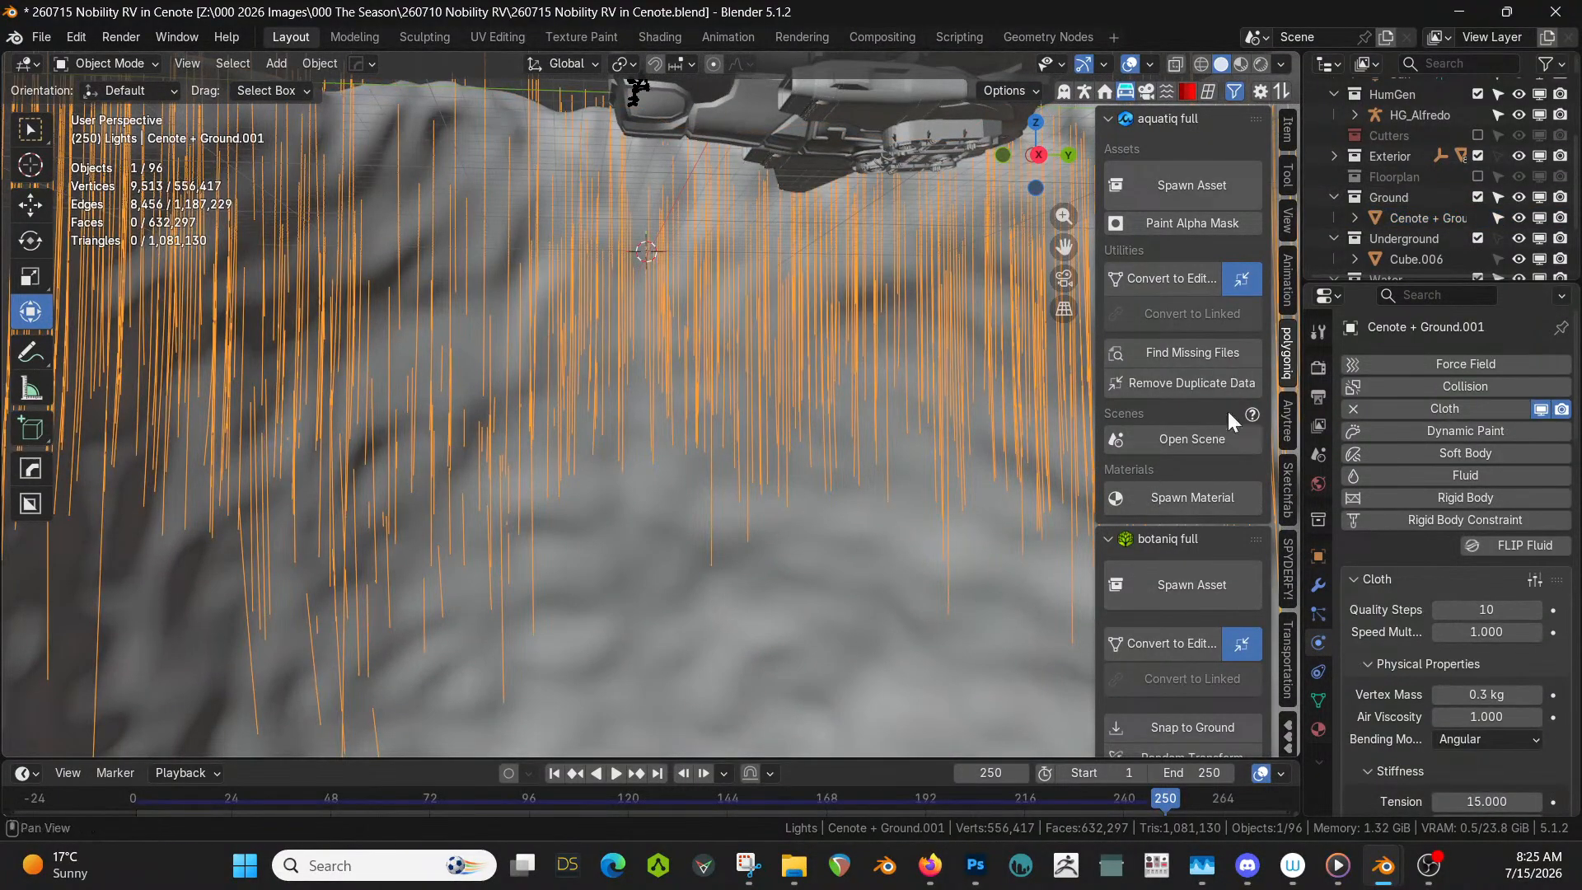
left_click(1319, 585)
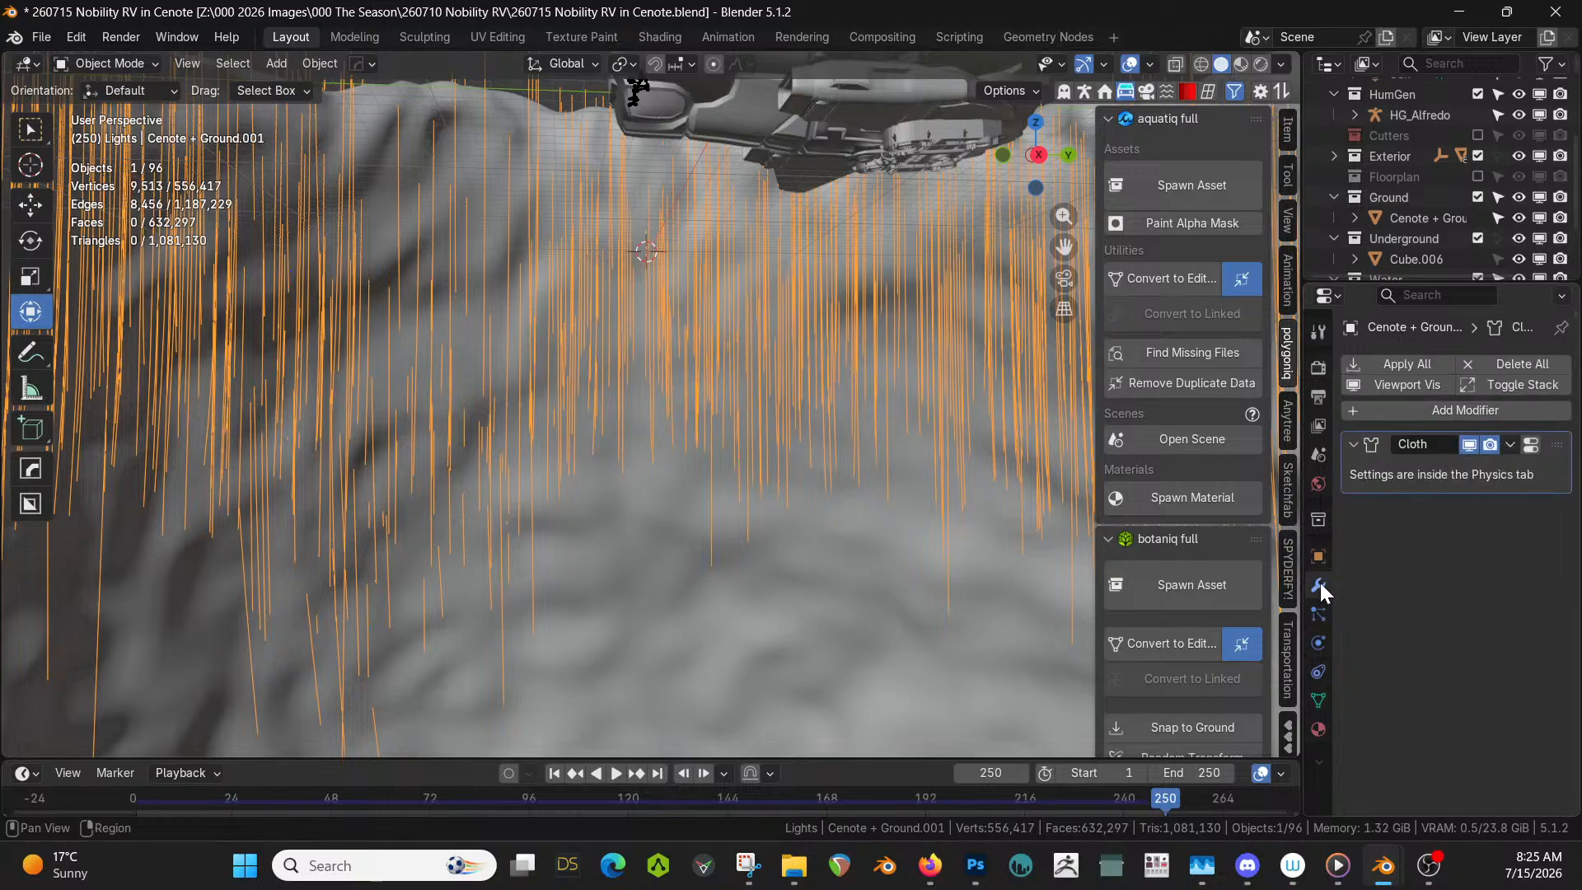
left_click(1411, 362)
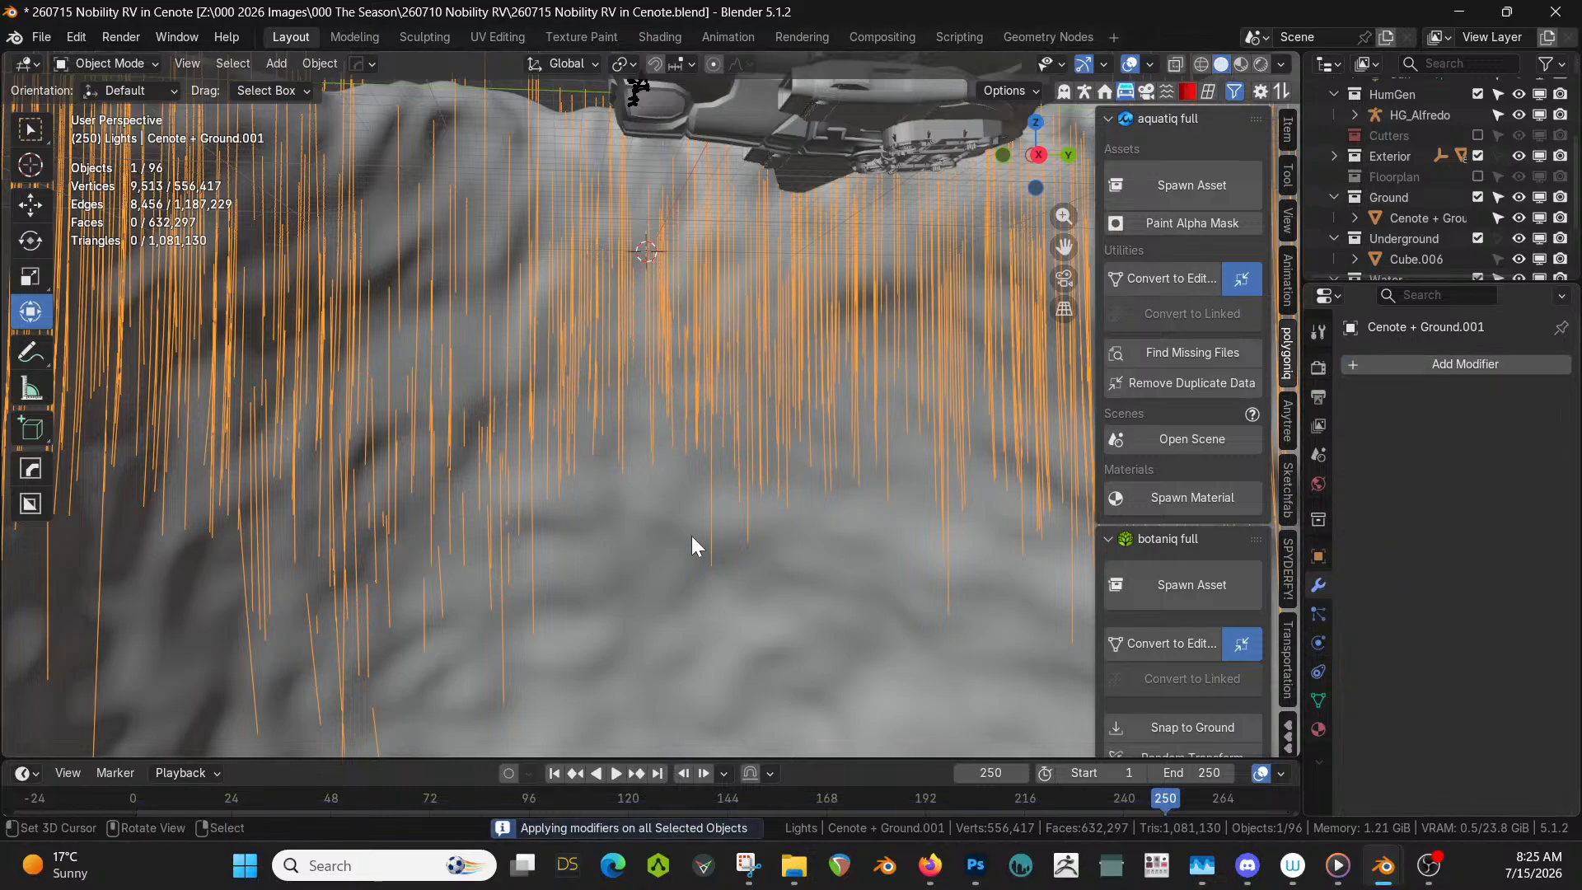
key("Tab")
key("Tab")
- Add a Displace modifier to the hanging strands and assign it the existing texture Texture.001
left_click(1456, 366)
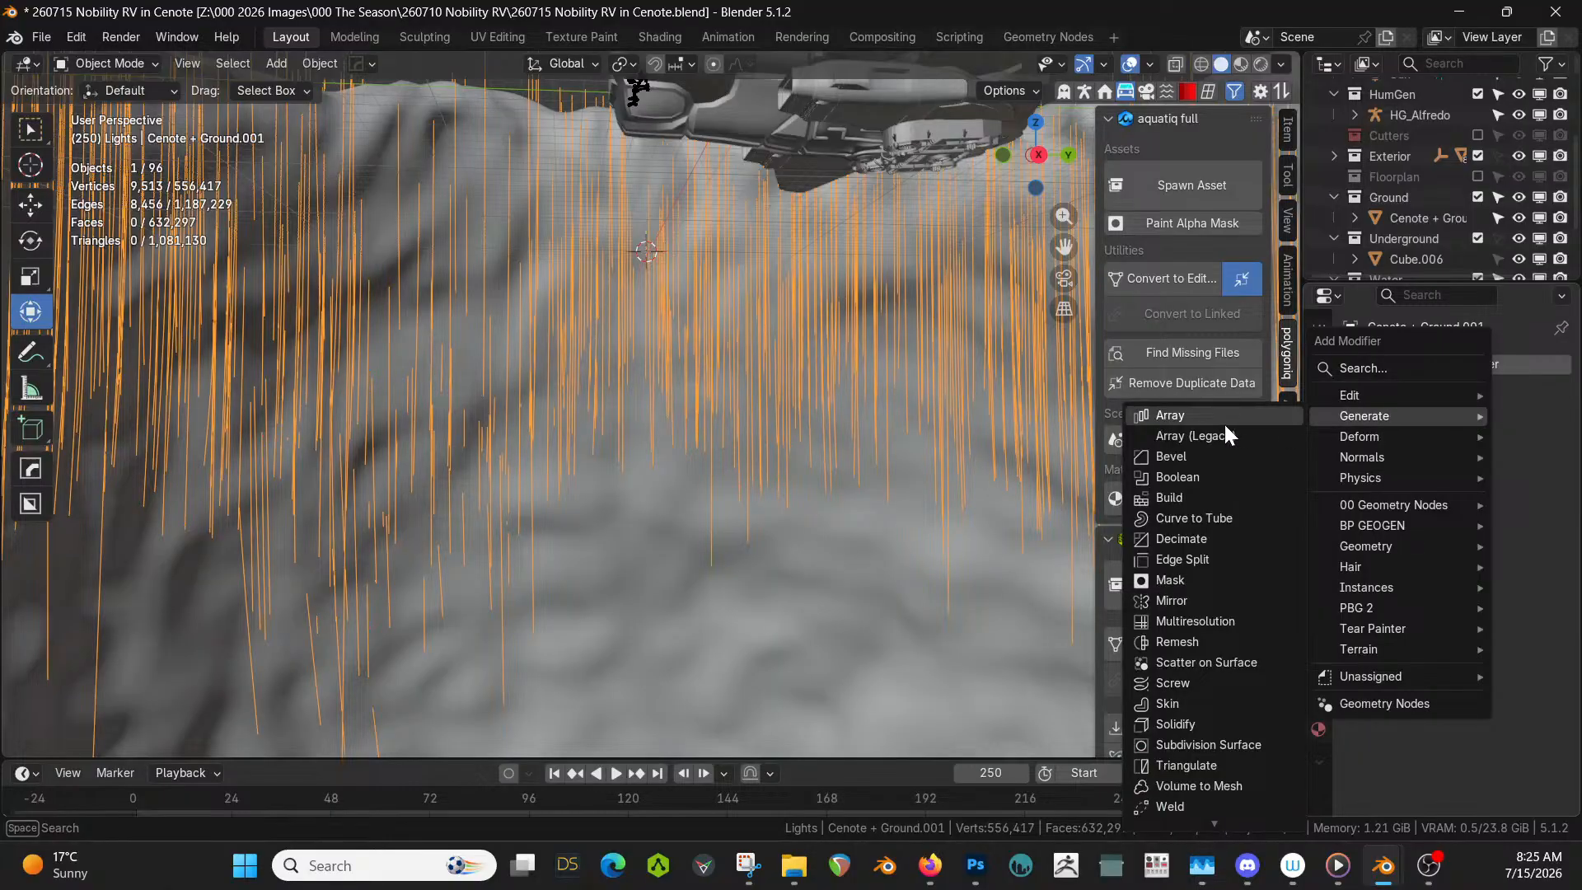
mouse_move(1453, 394)
left_click(1403, 371)
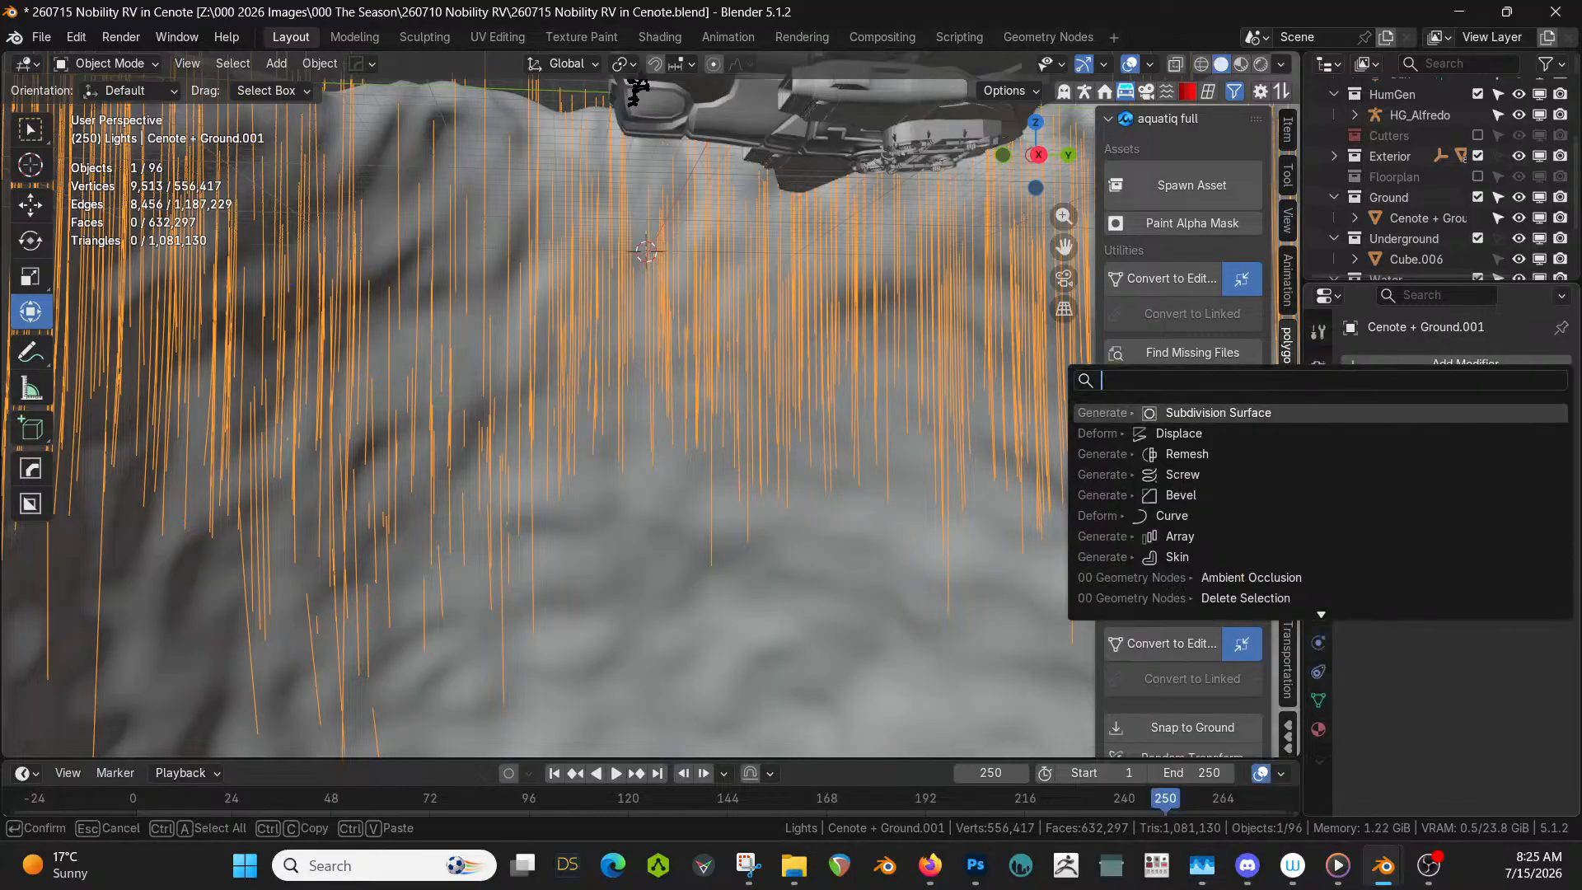
type("displ")
key("Return")
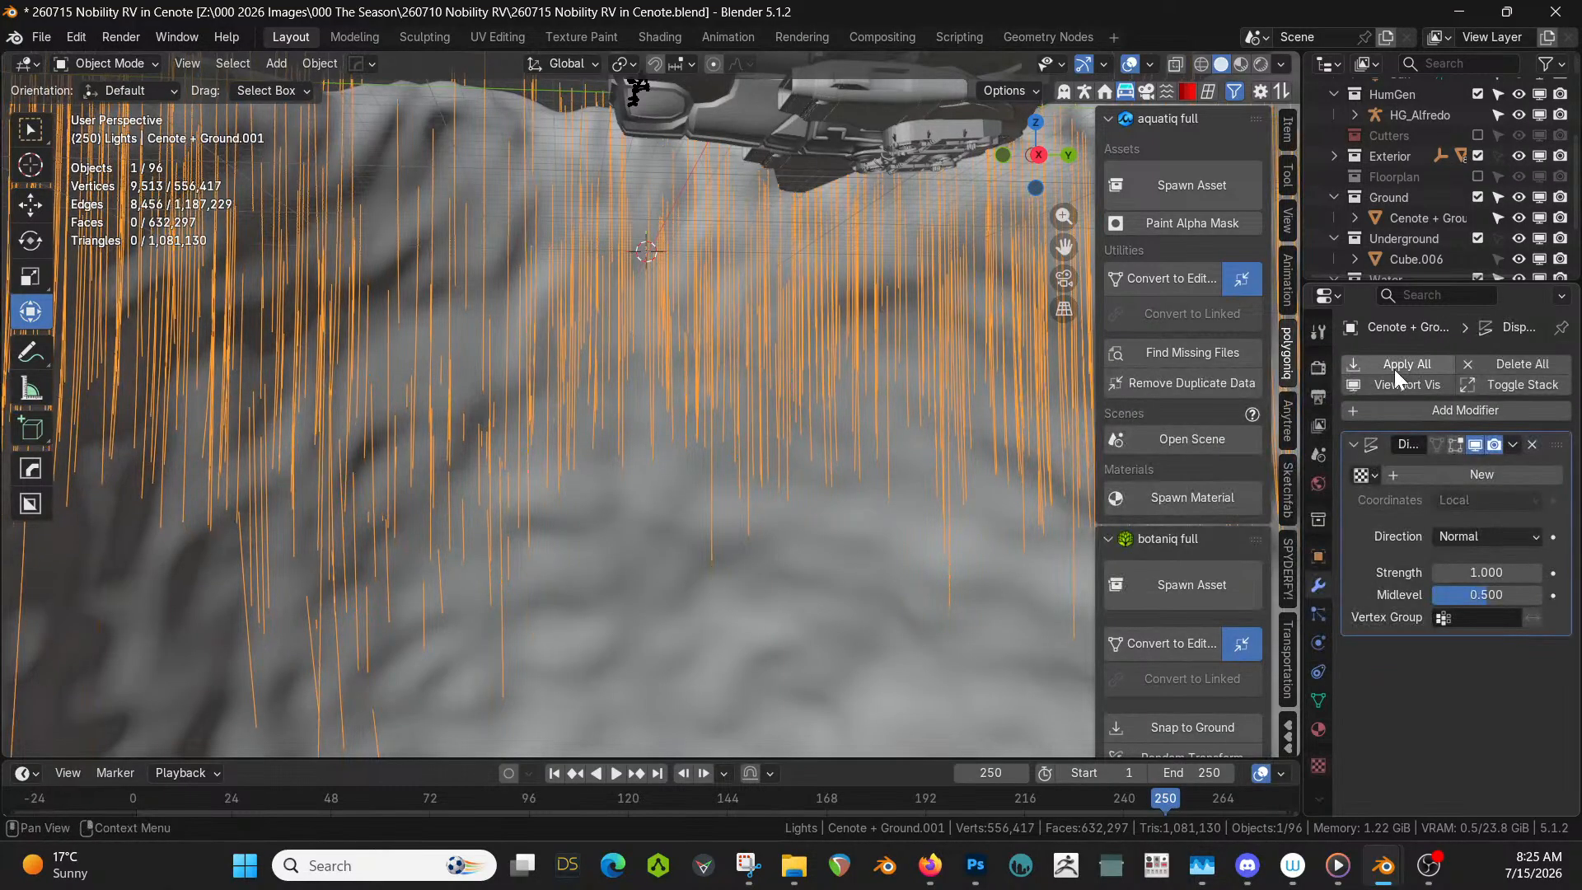
left_click(1364, 476)
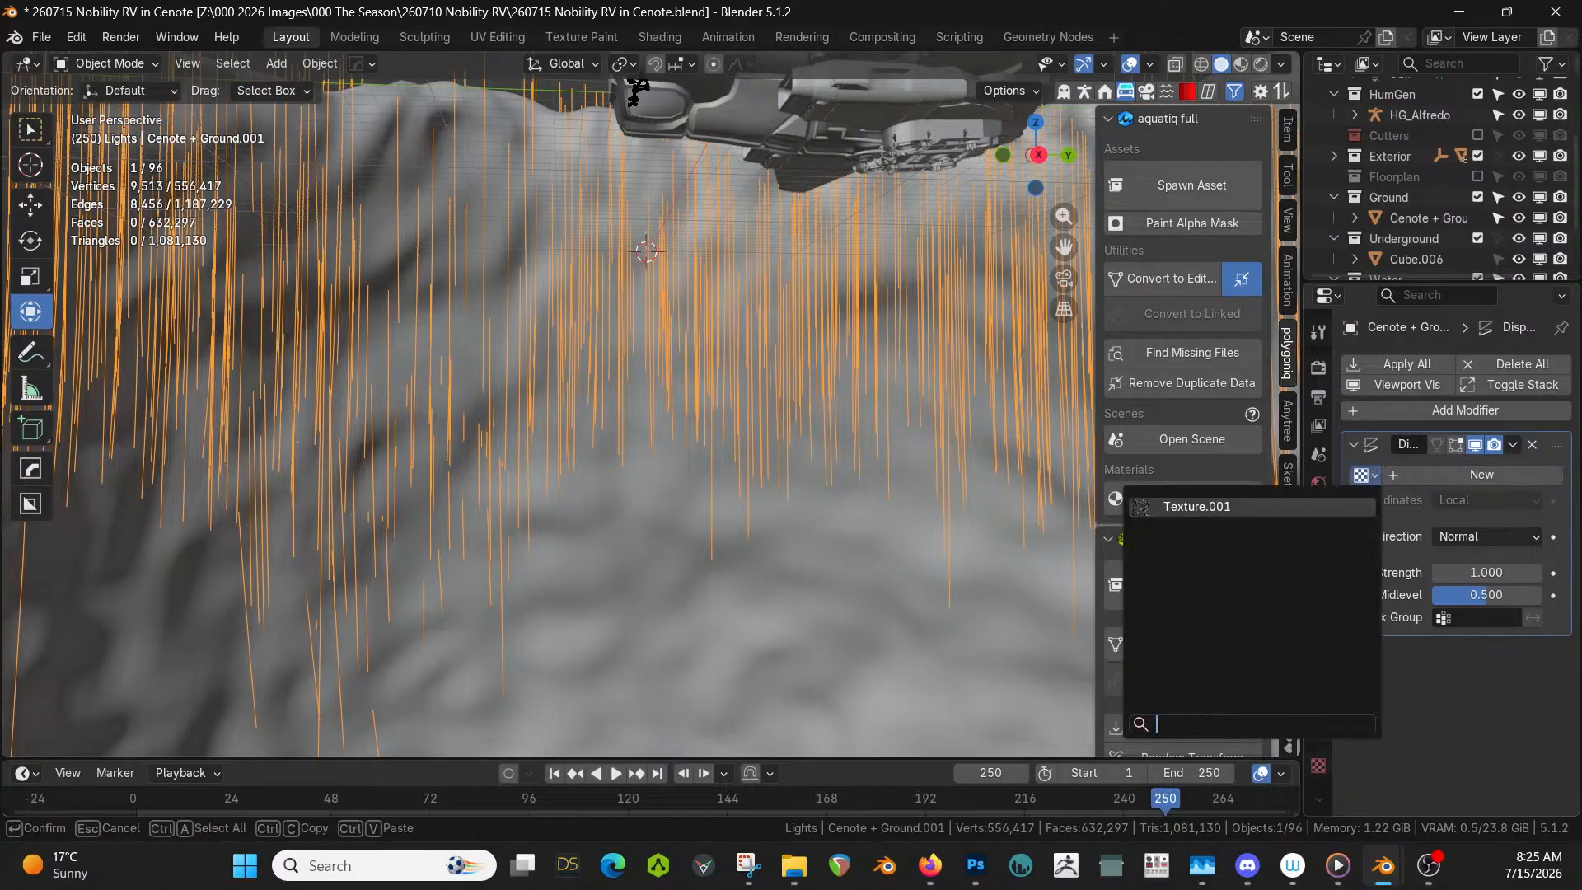
left_click(1140, 506)
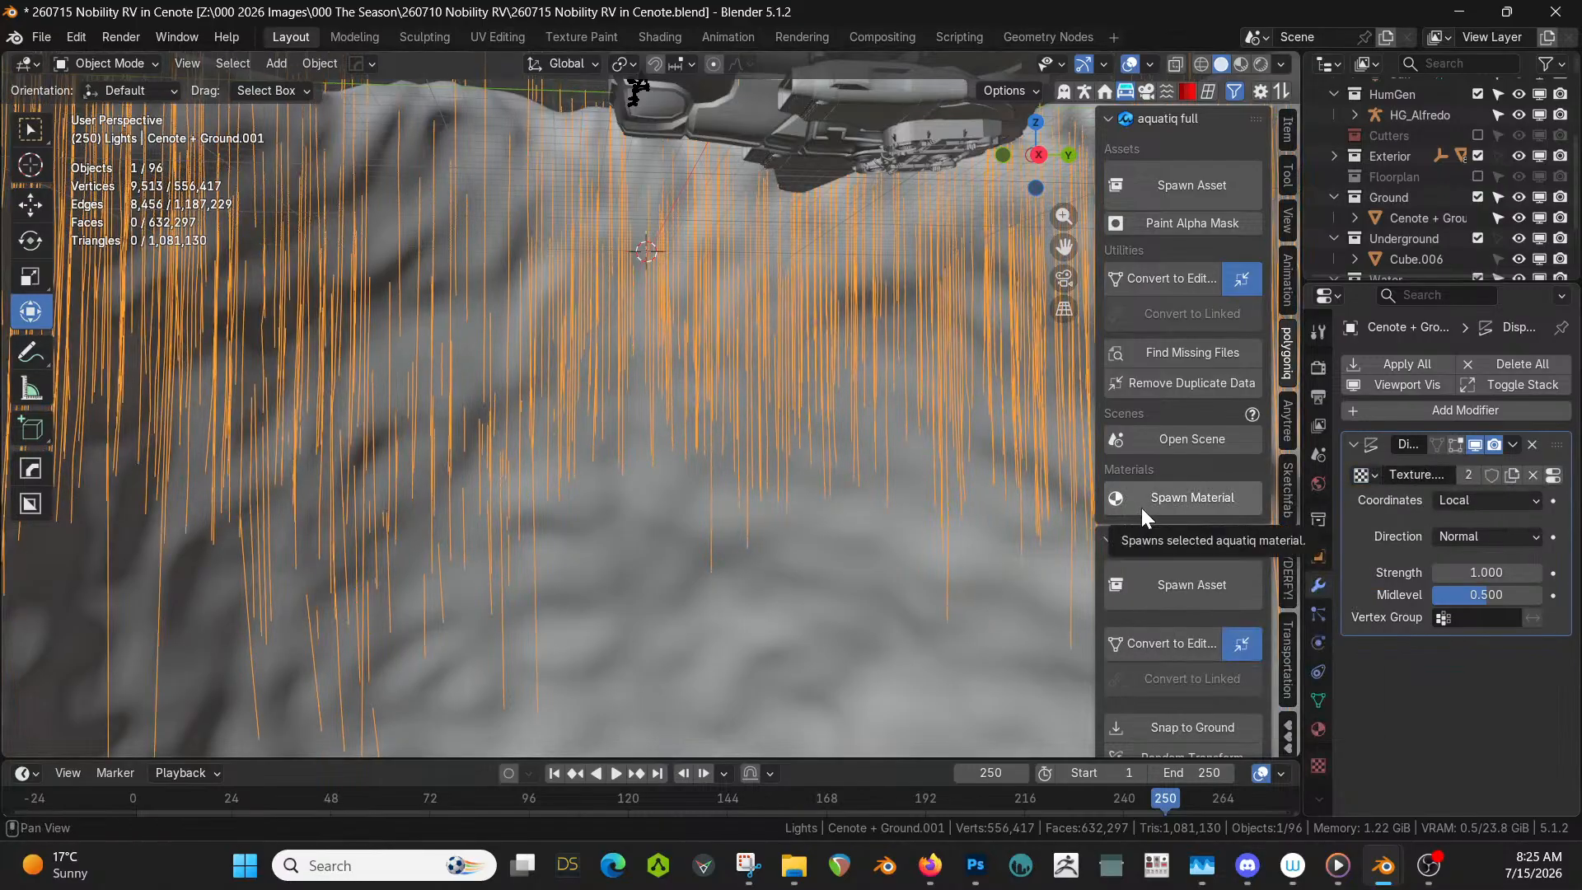
- Change the type of the displacement texture Texture.001 to Distorted Noise
left_click(1320, 764)
left_click(1446, 428)
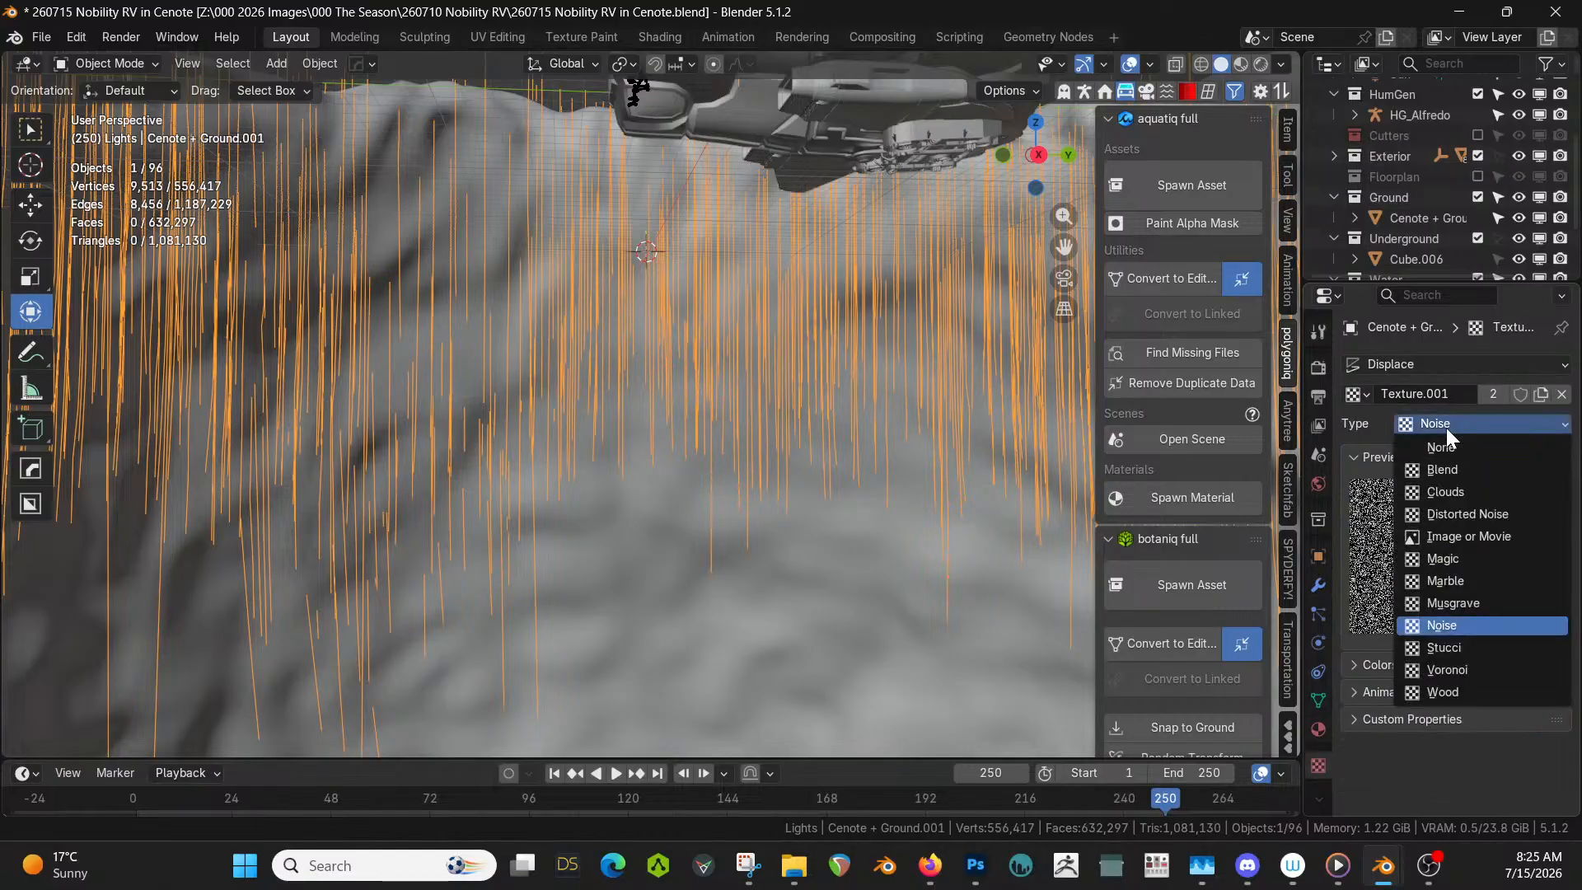
left_click(1462, 512)
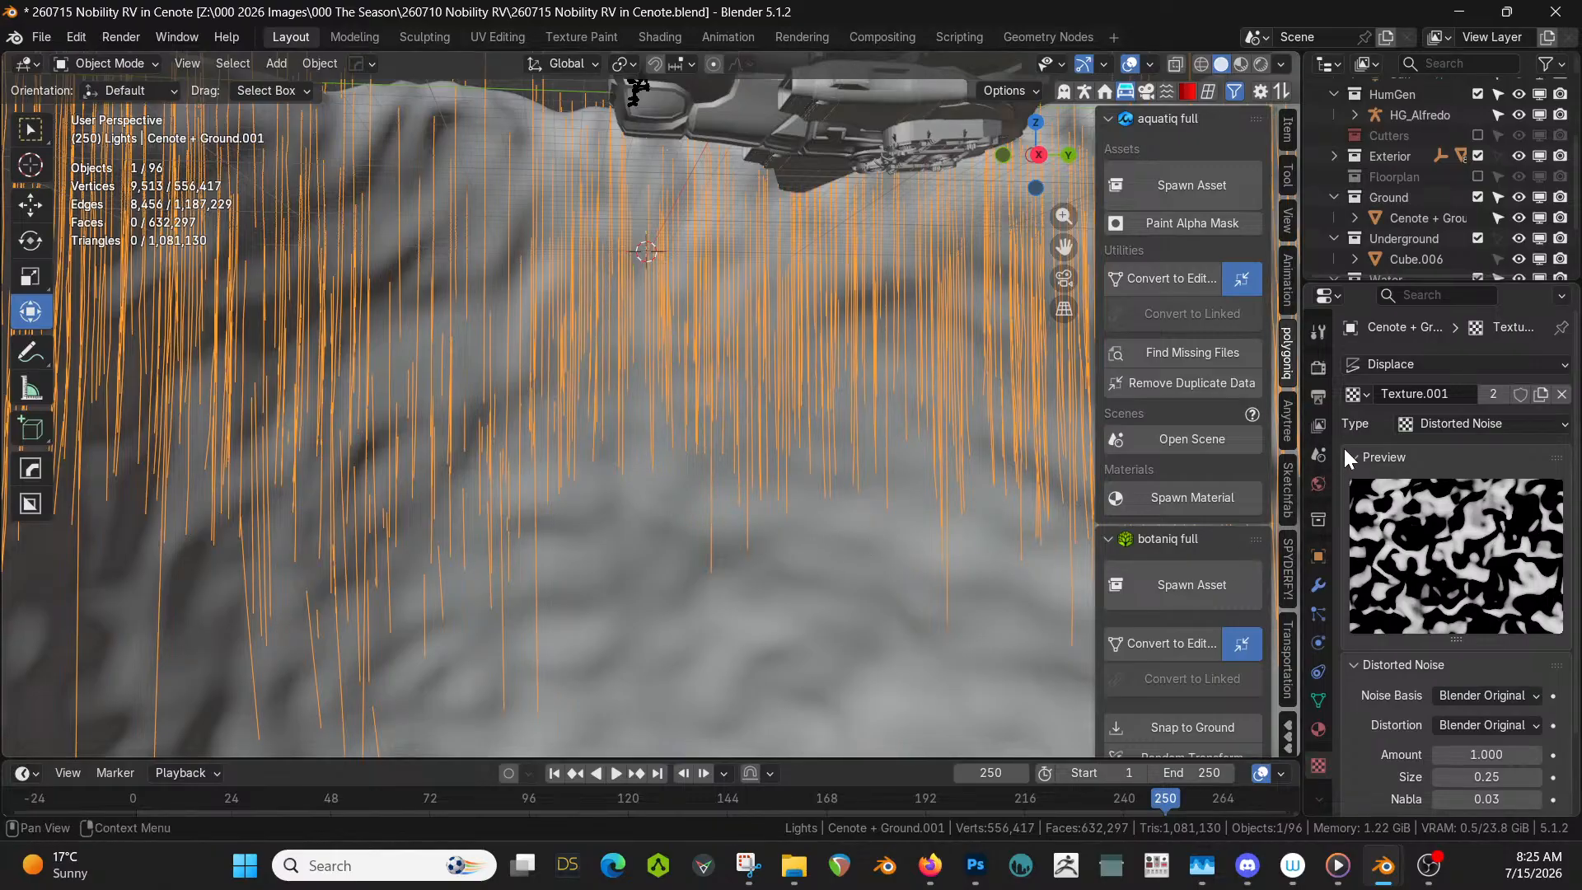
- Set the strands' Displace strength to 12.3
left_click(1320, 585)
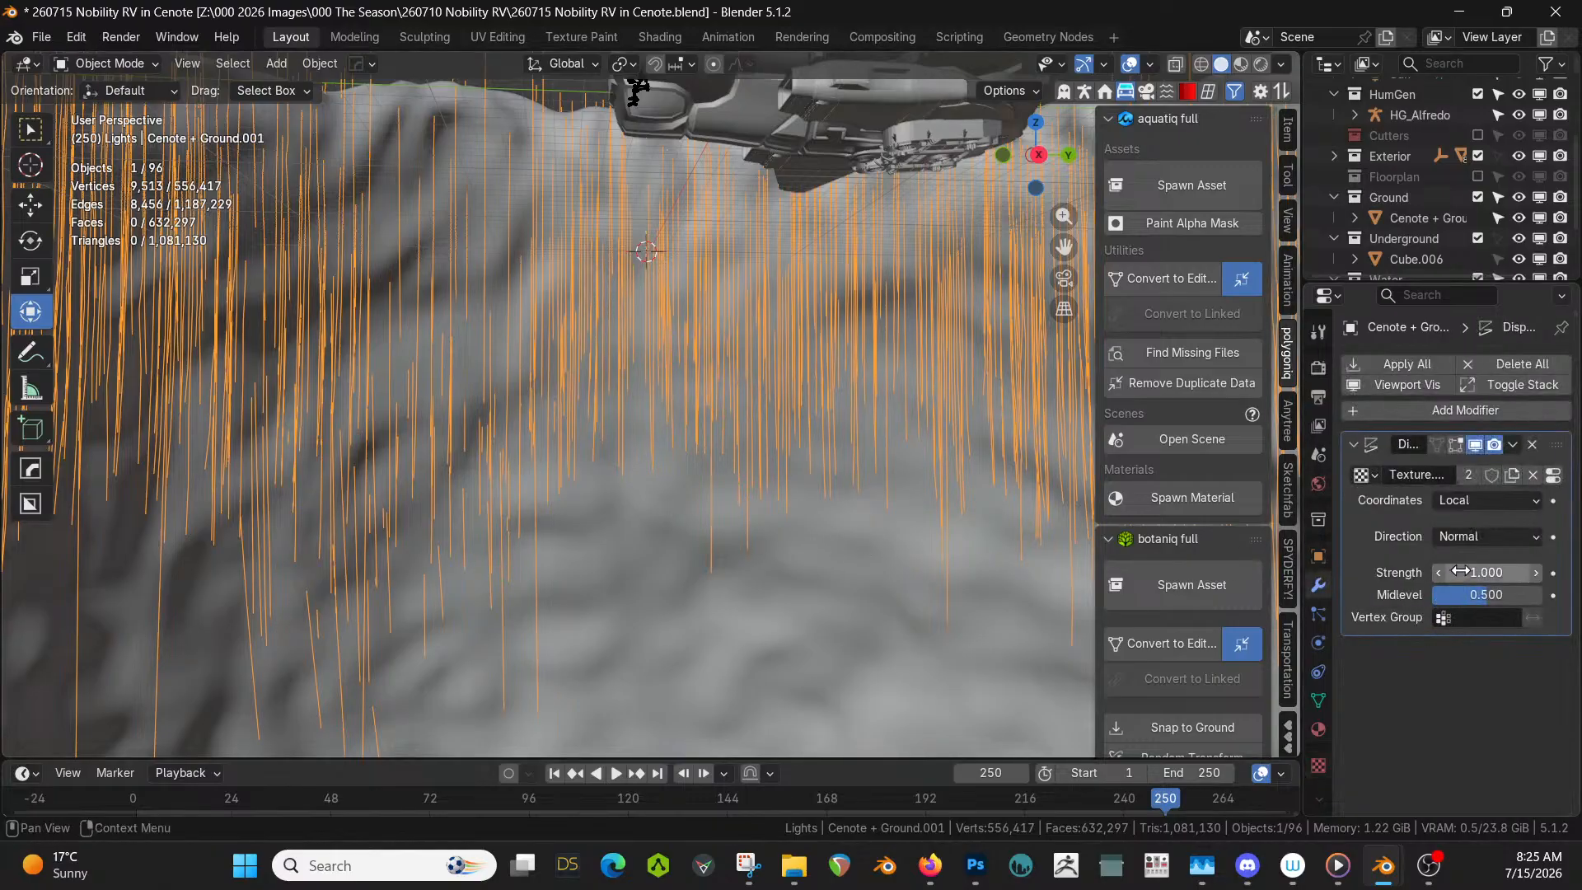
mouse_move(1475, 572)
left_mouse_down()
mouse_move(1549, 572)
mouse_move(1467, 571)
mouse_move(1545, 572)
mouse_move(1496, 572)
left_mouse_up()
middle_click_drag(936, 540, 768, 527)
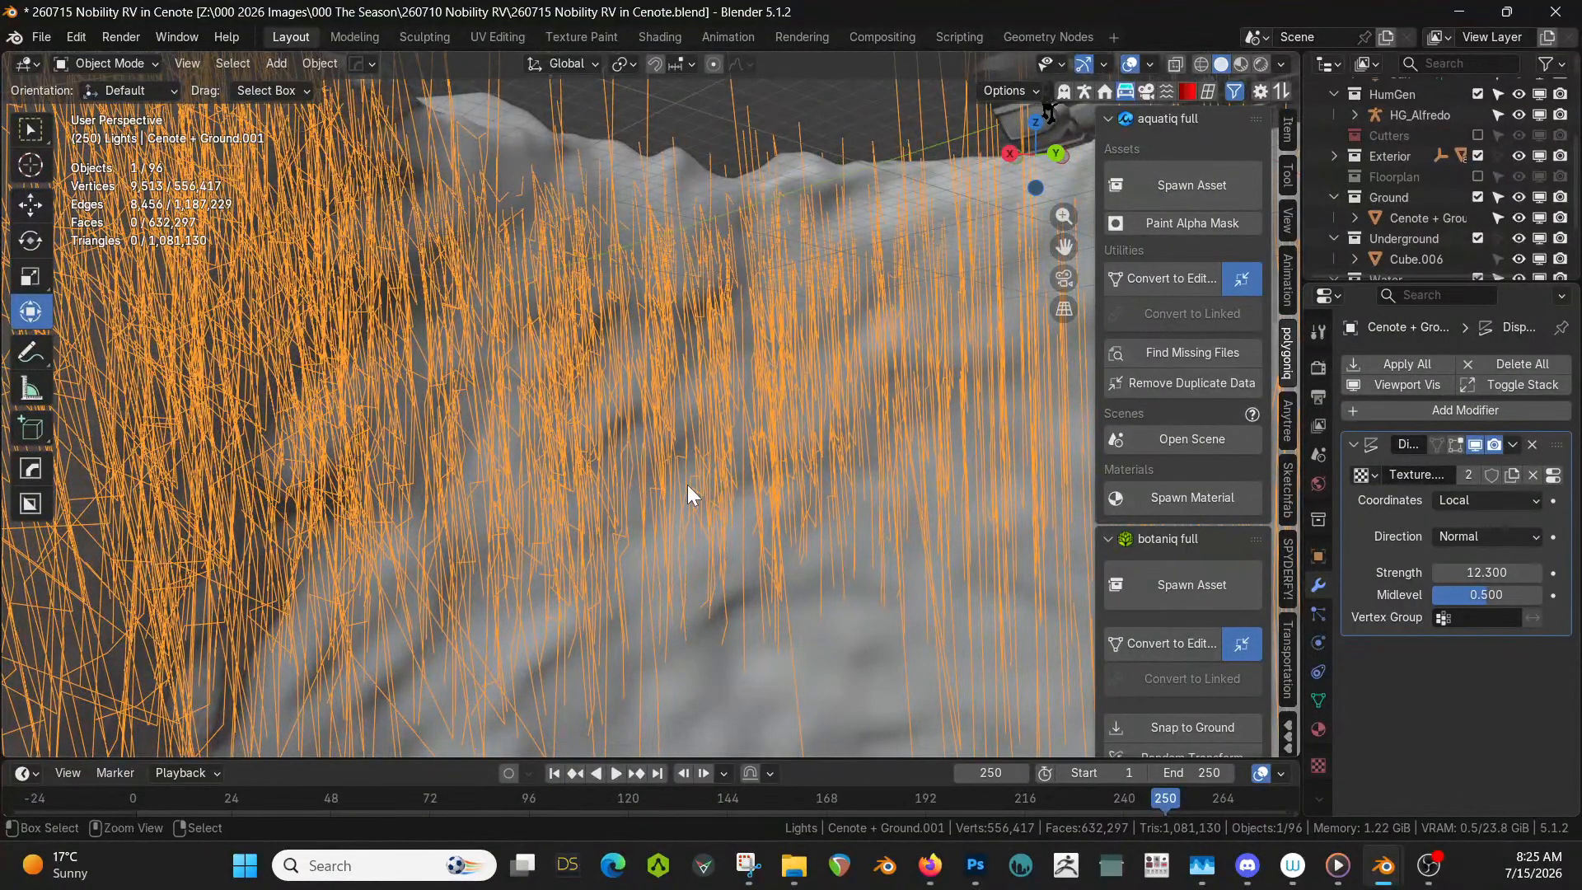
- Add a level 2 Subdivision Surface modifier to the strands and place it before Displace in the modifier stack
key("ctrl+2")
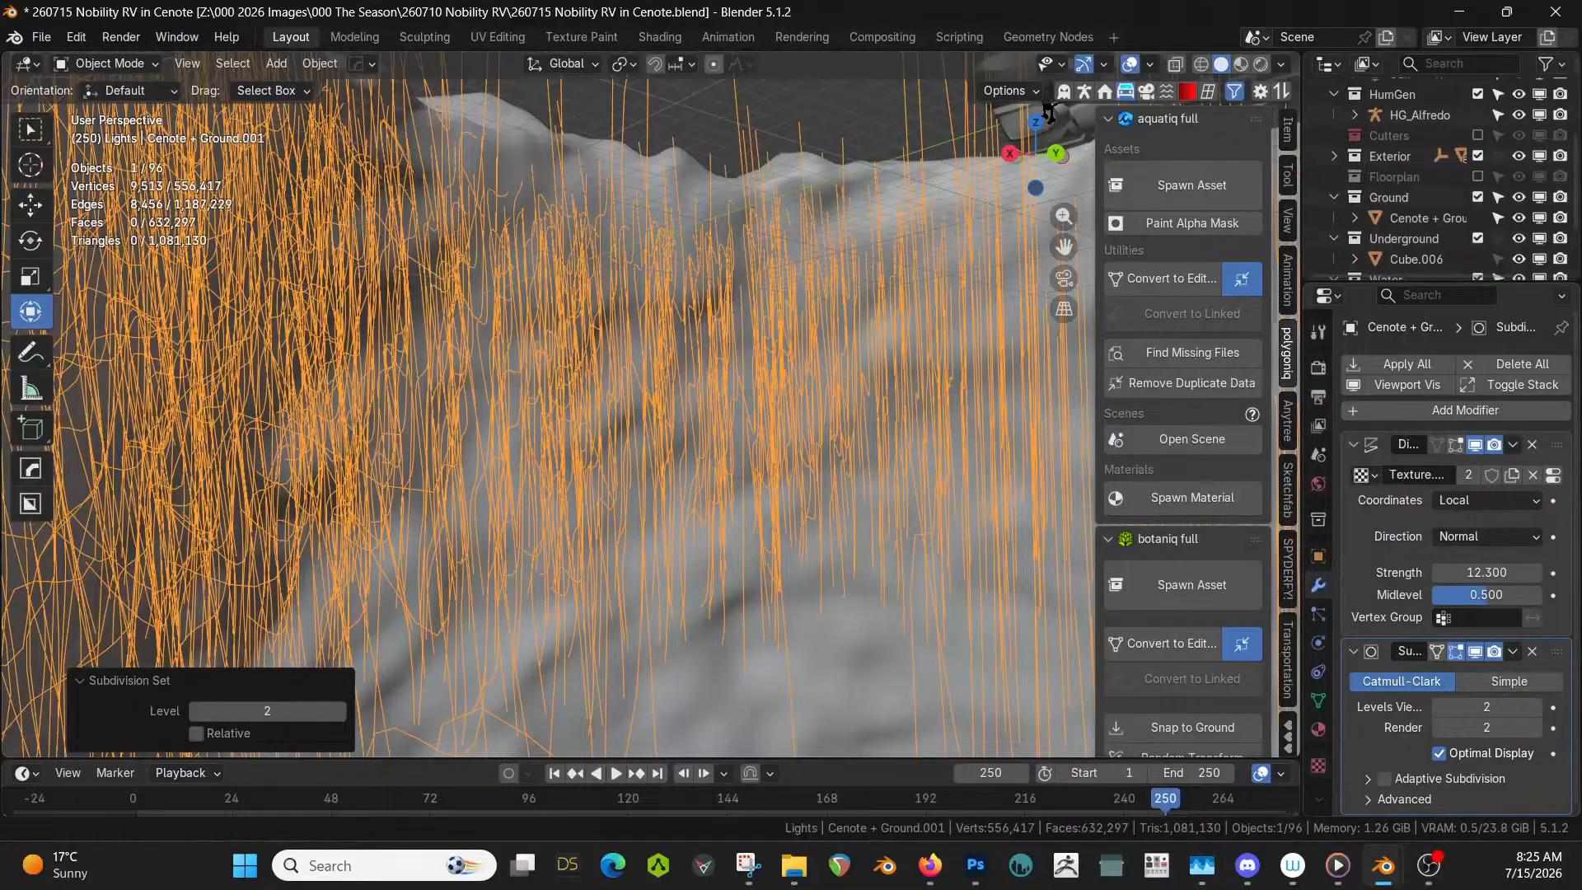
left_click_drag(1557, 651, 1569, 442)
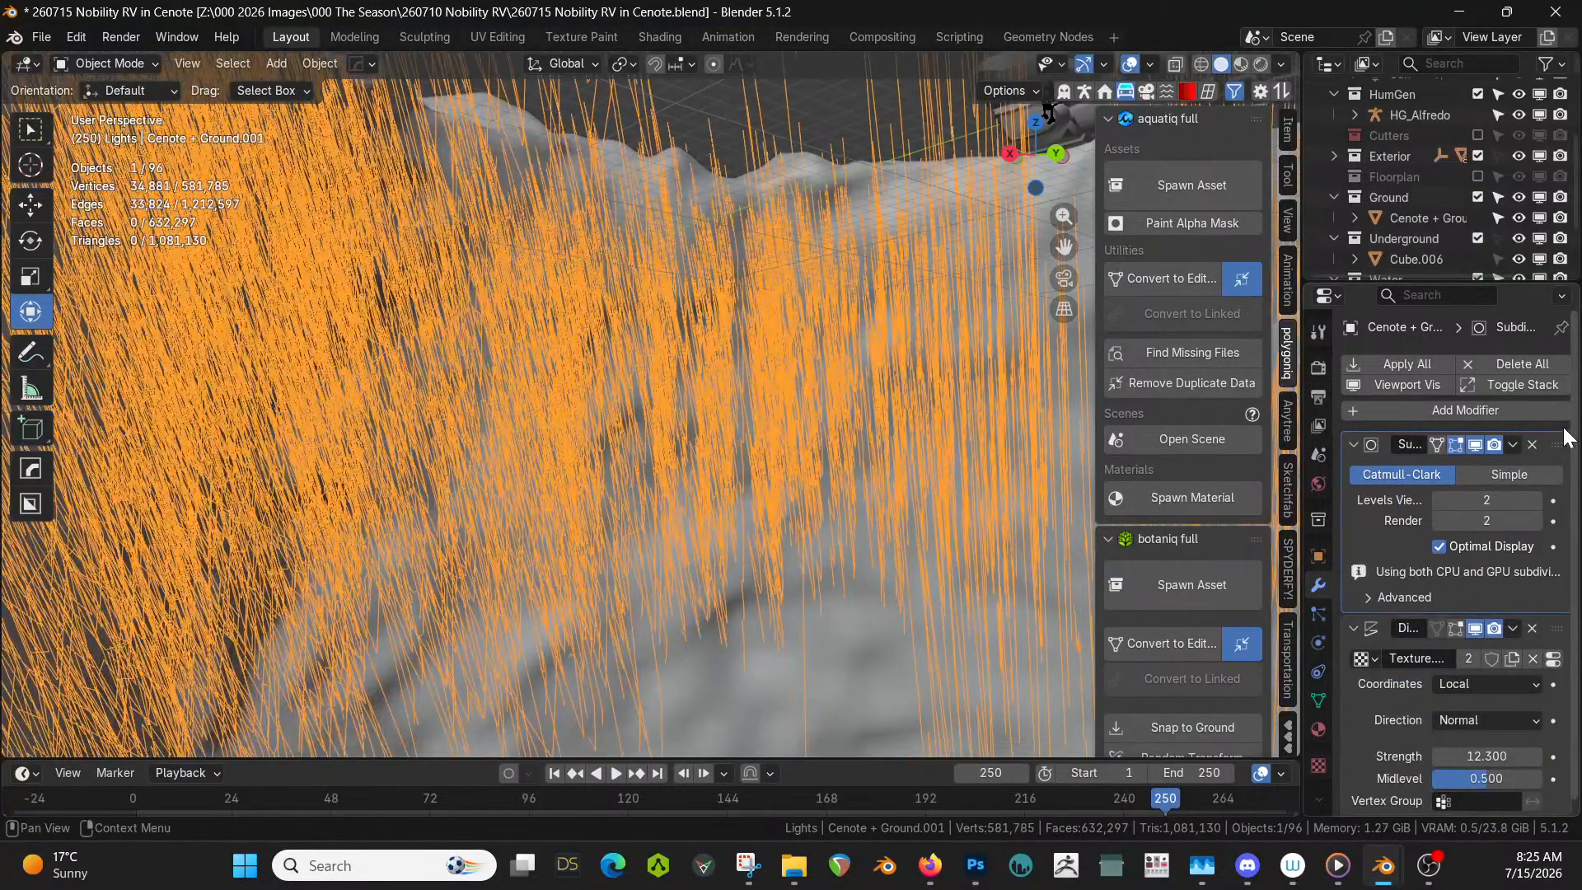
middle_click_drag(363, 272, 536, 213)
scroll(440, 318, "down", 5)
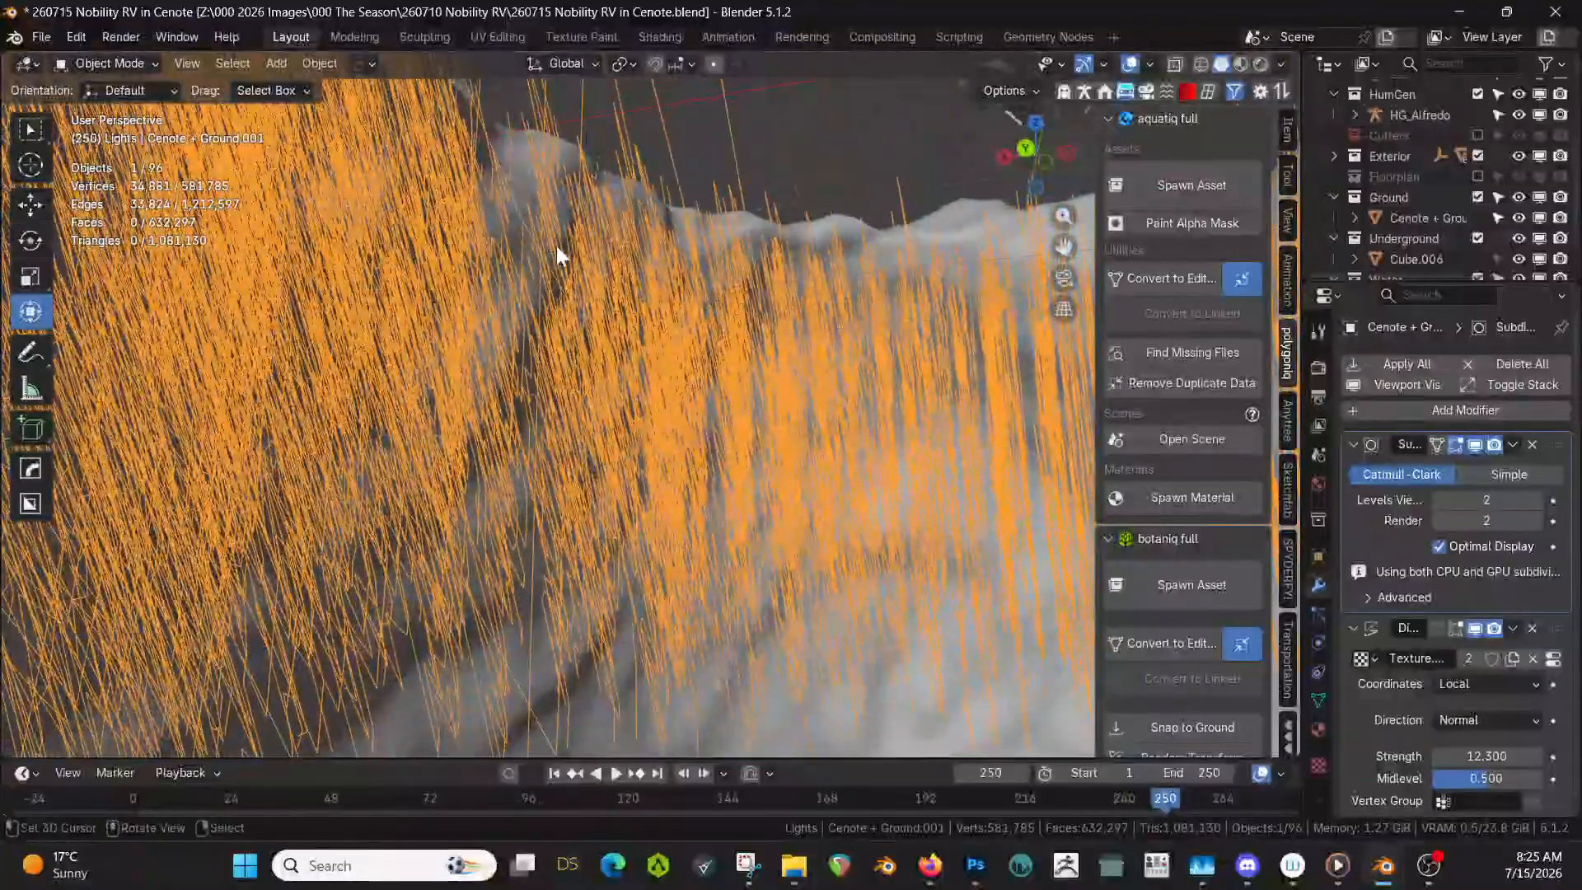
scroll(628, 412, "up", 1)
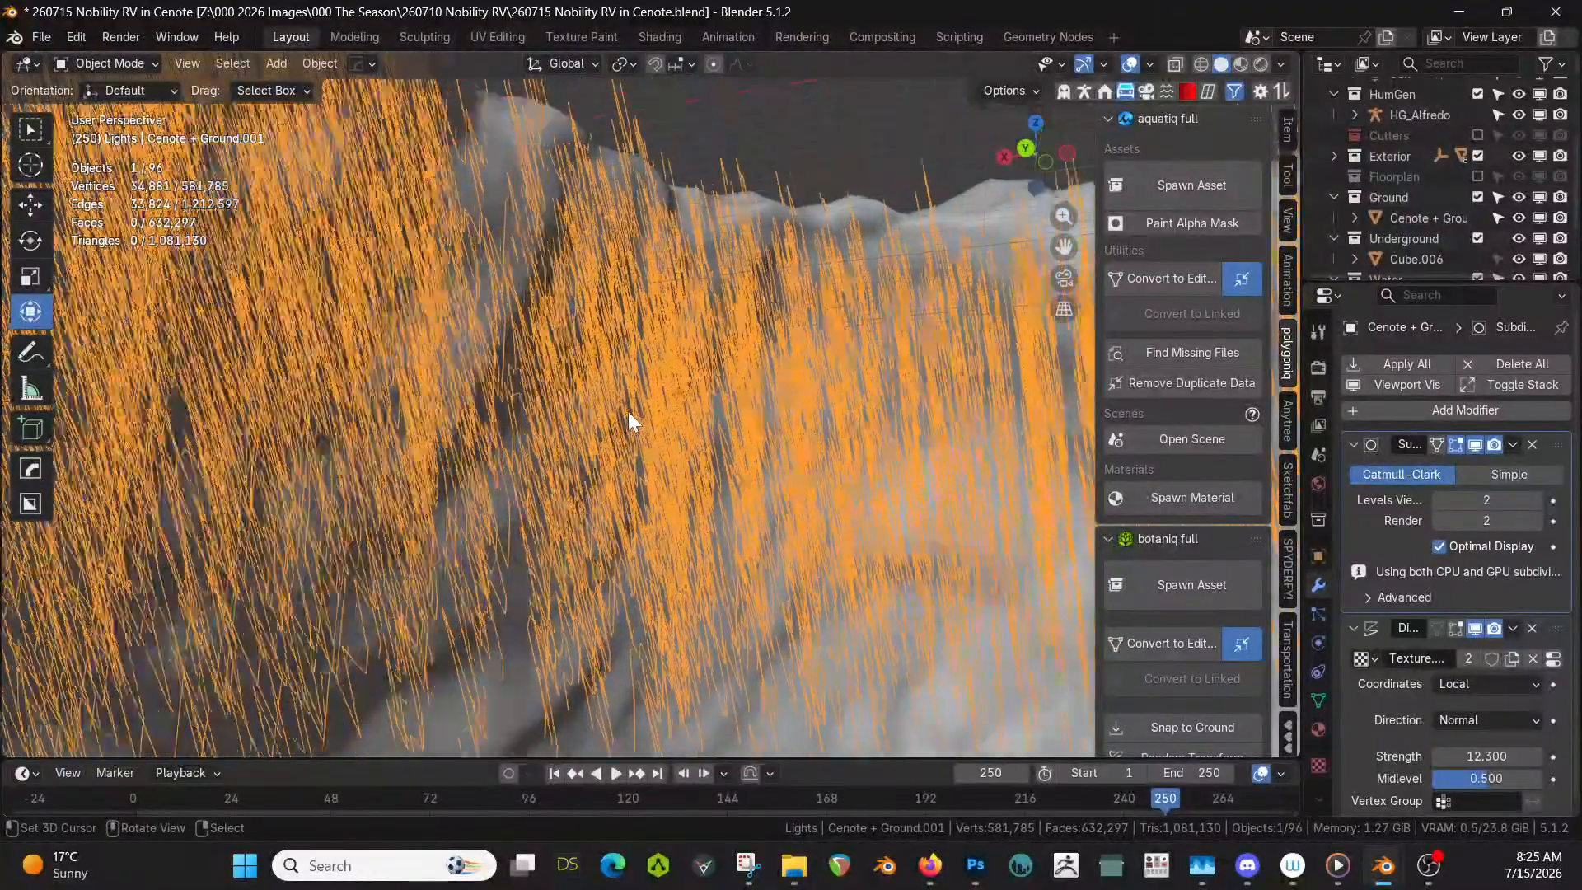
- Reduce the strands' Displace strength to 0.7 for a subtle root-like waviness
left_click(1504, 756)
type("5")
key("Return")
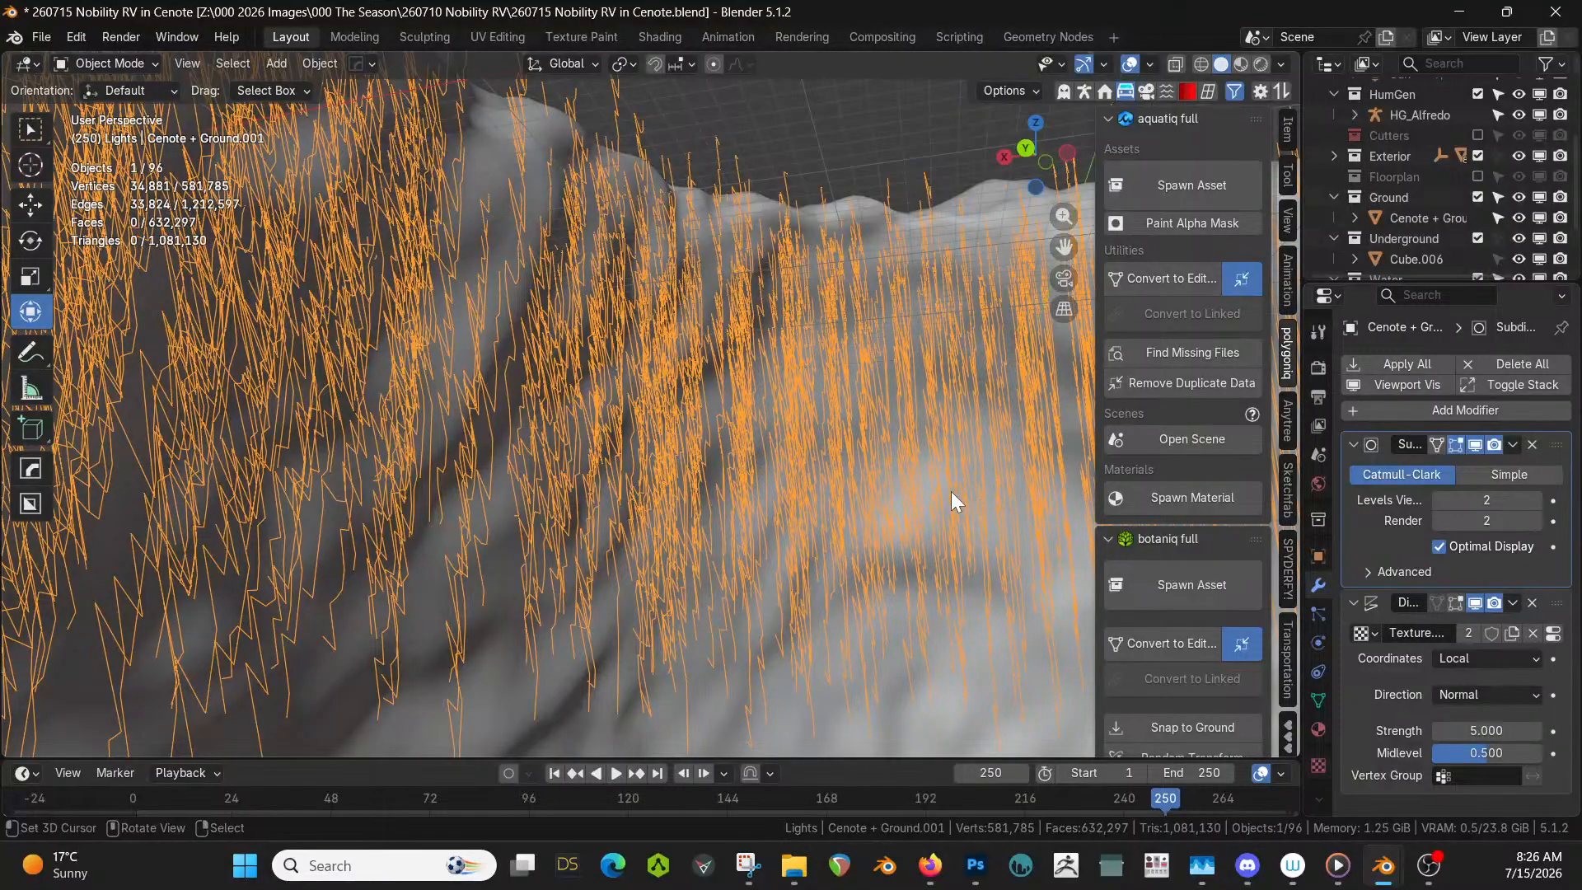
left_click_drag(1487, 730, 1419, 730)
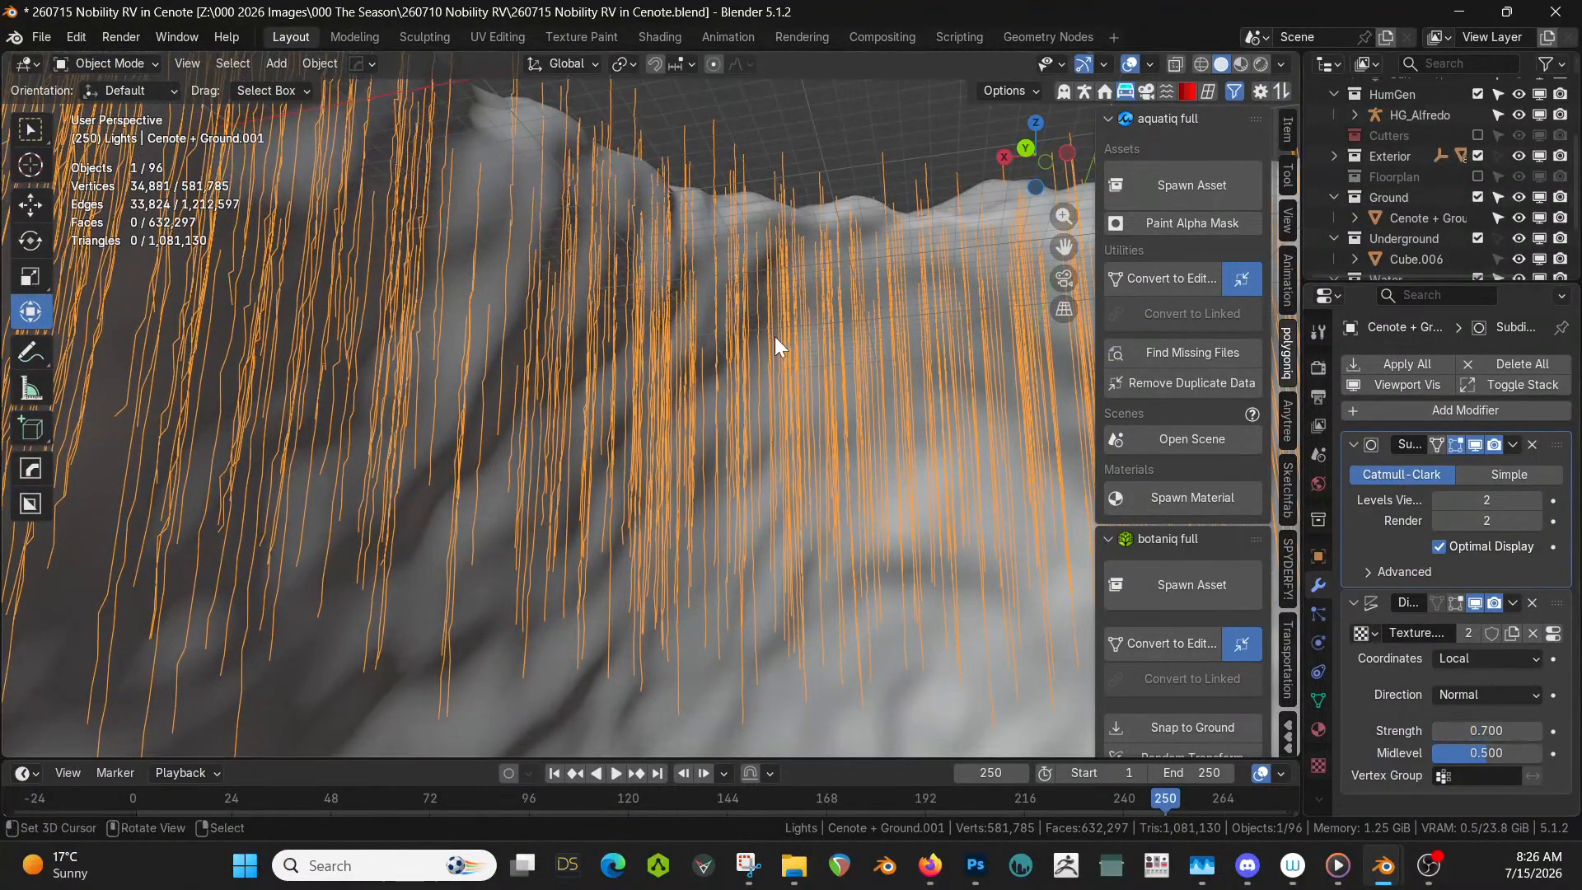
middle_click_drag(774, 336, 694, 448)
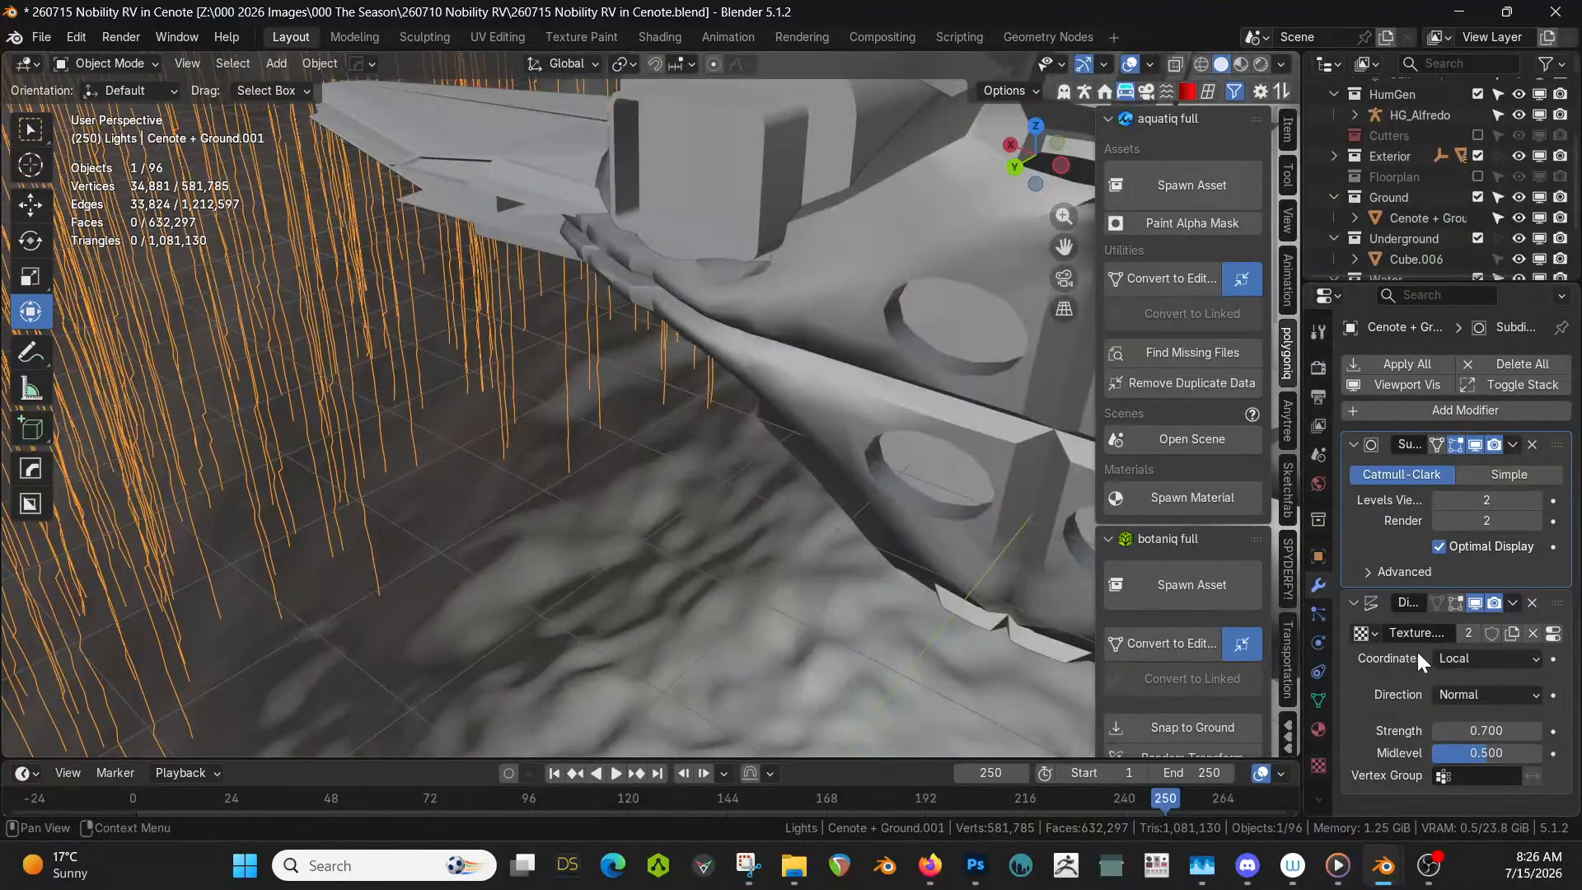
- Set the Displace modifier's strength to 1.1 and the Subdivision modifier's viewport level to 2 on the hanging strands
left_click_drag(1483, 730, 1487, 730)
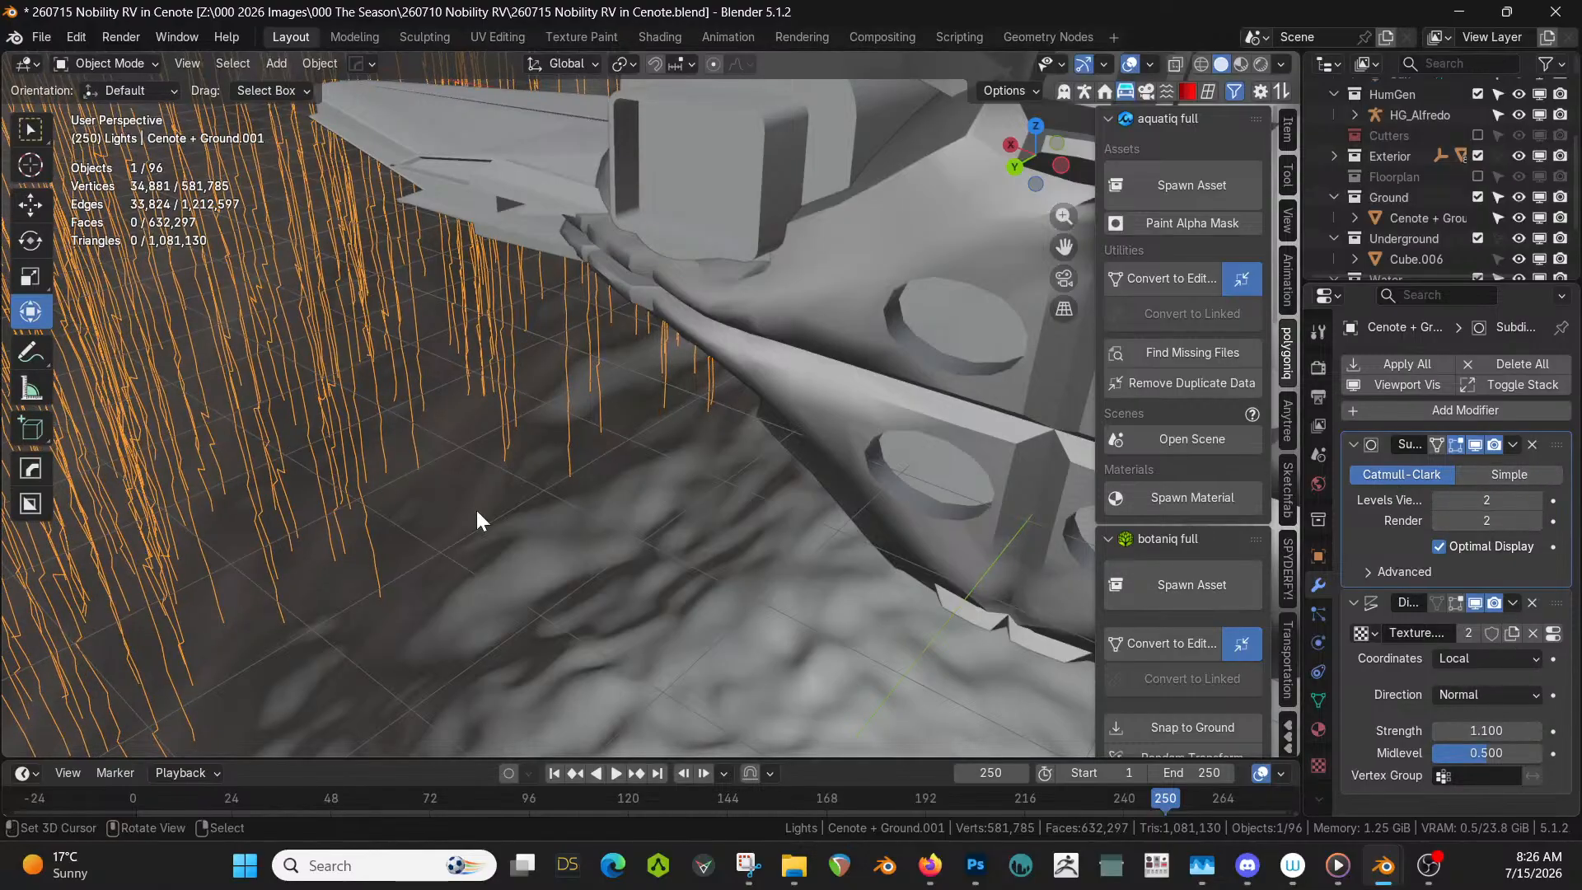
key("ctrl+1")
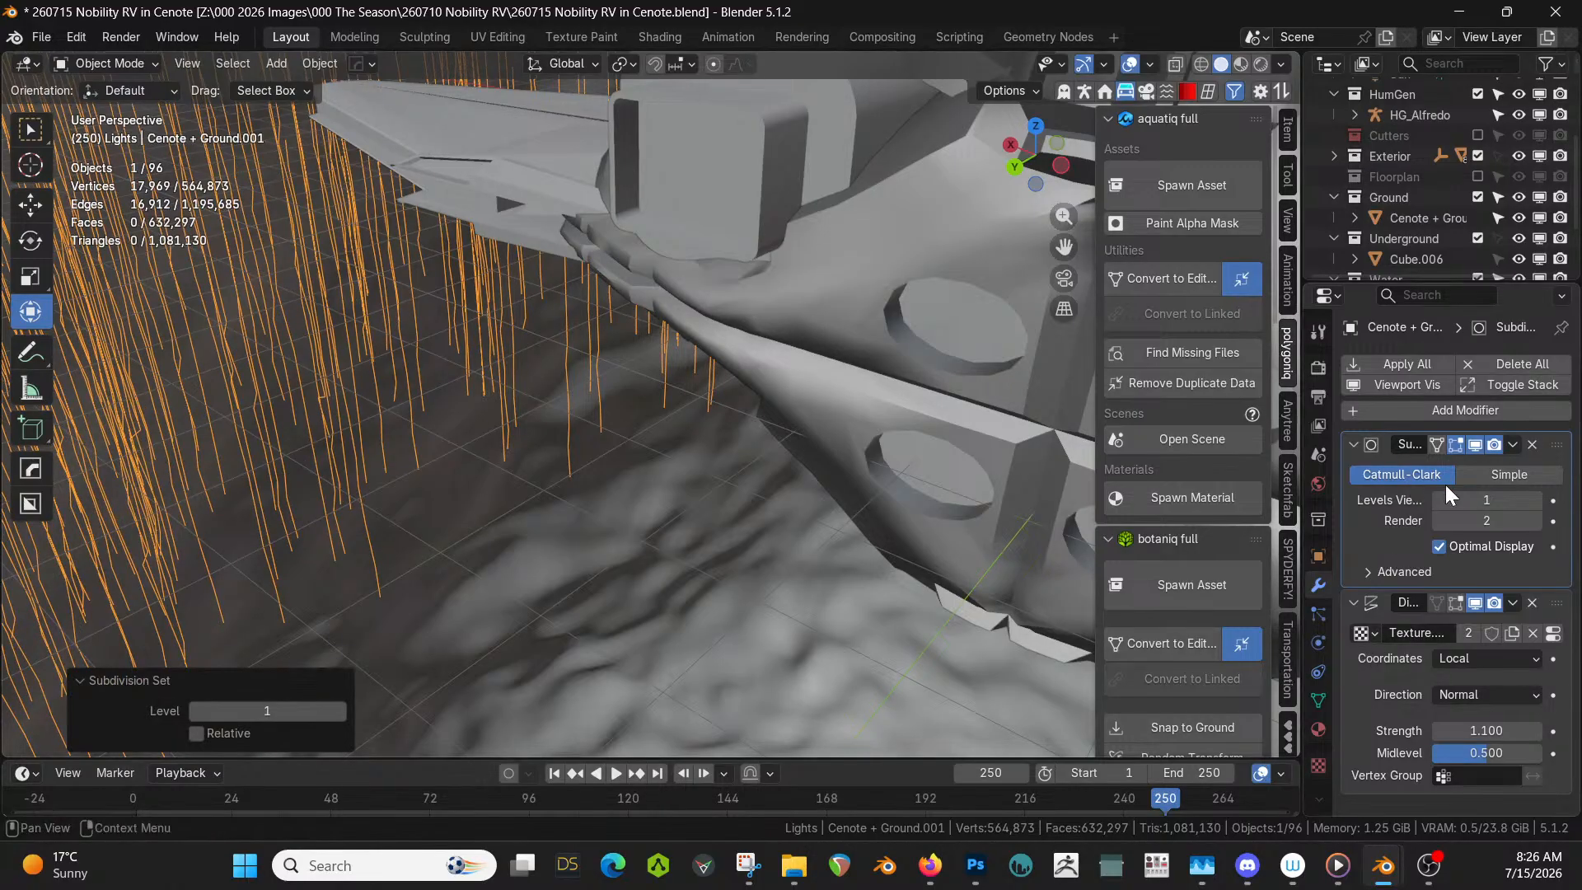
left_click(1354, 604)
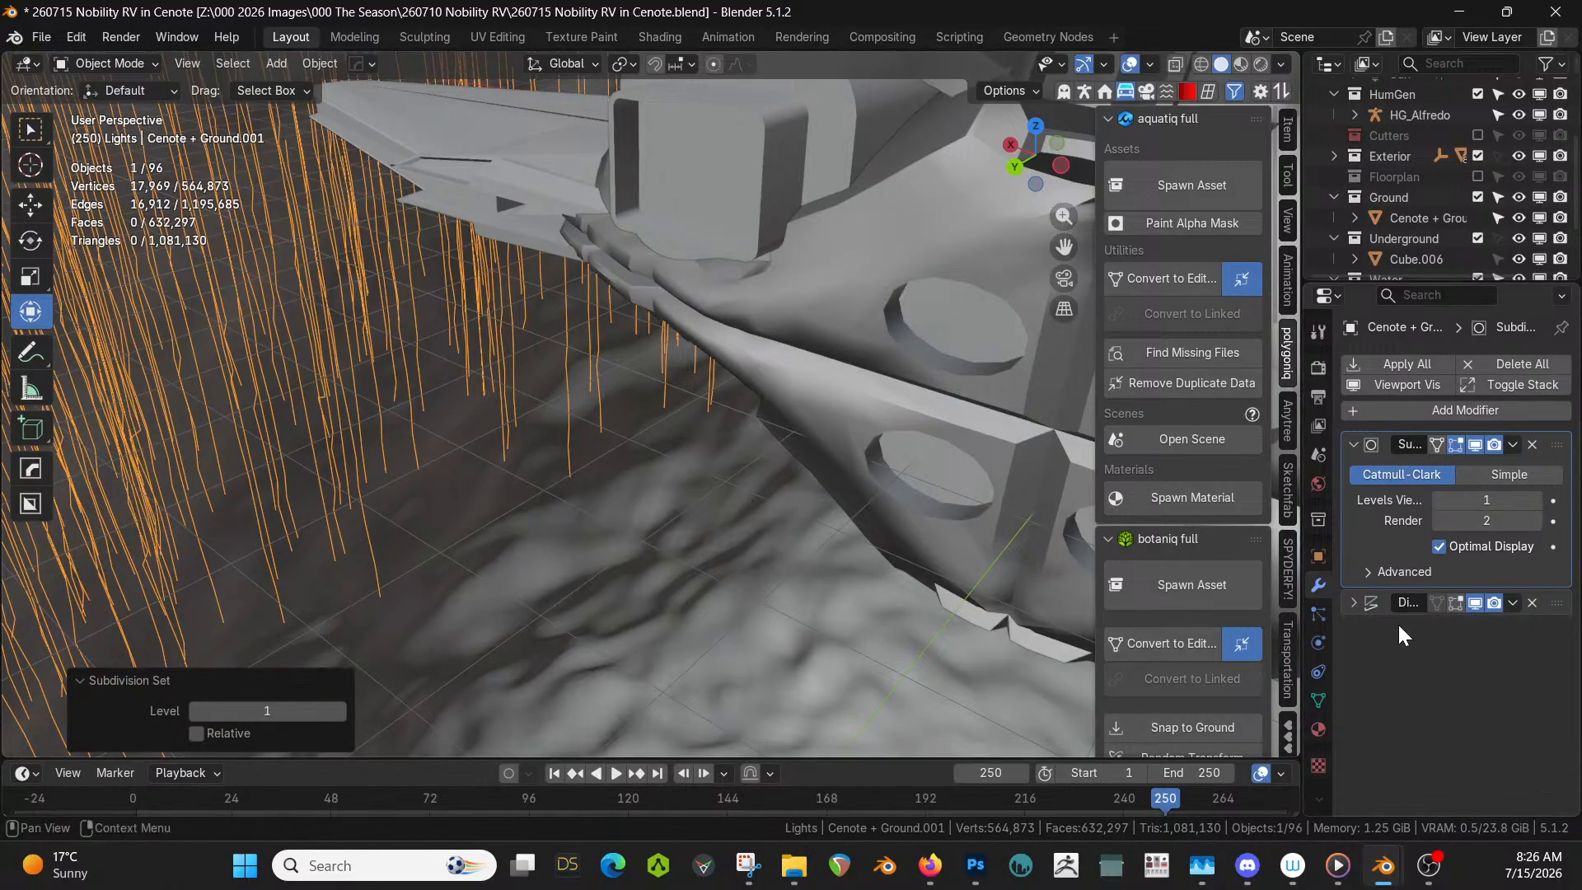
left_click(1459, 500)
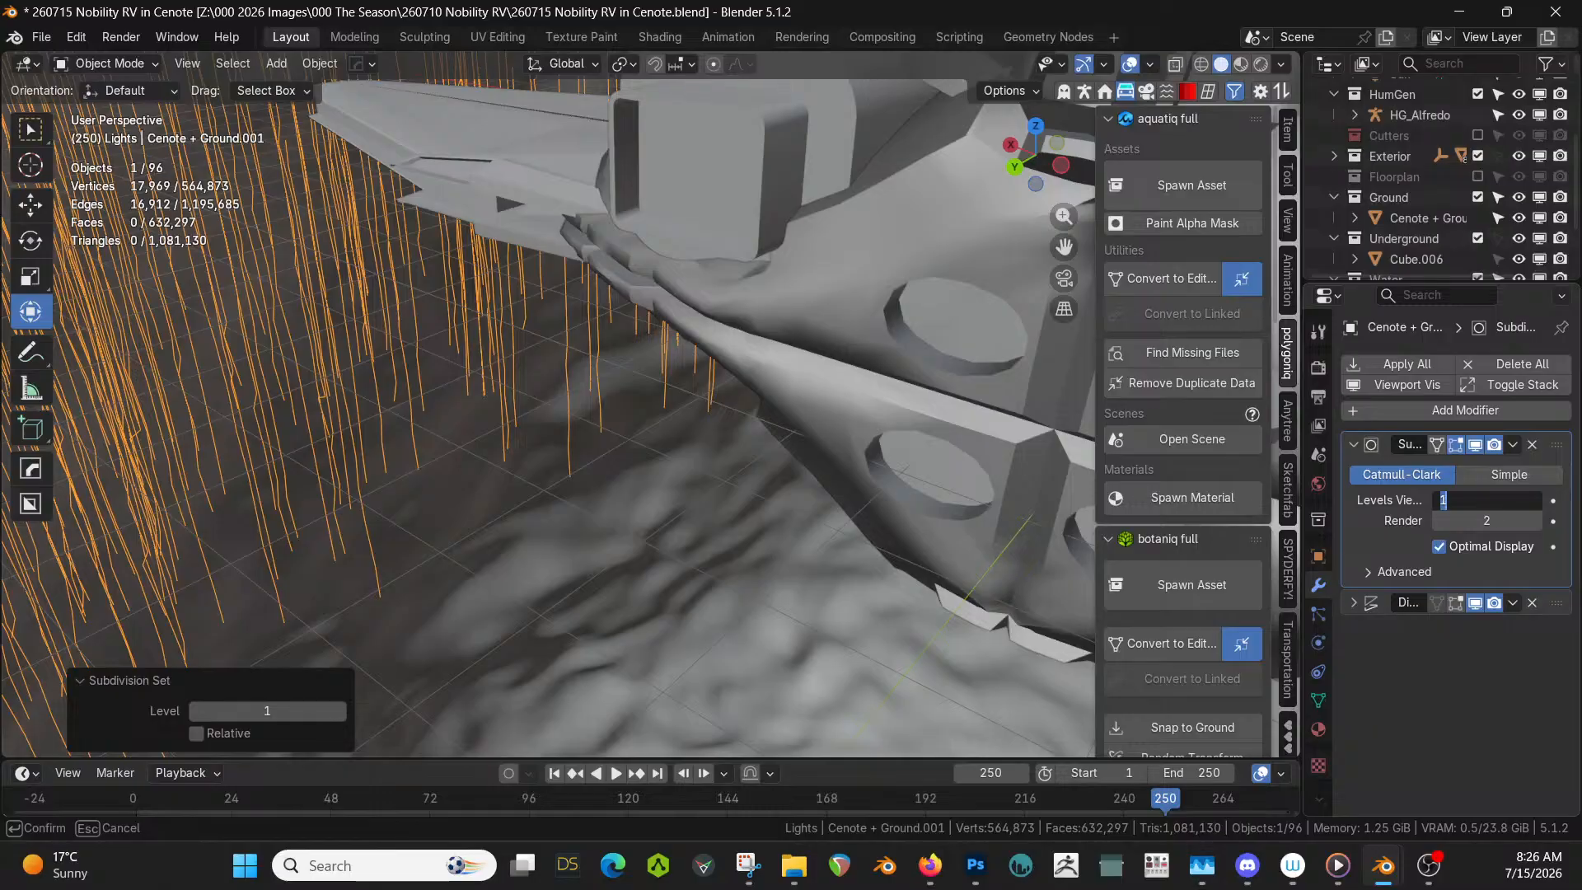
type("2")
key("Return")
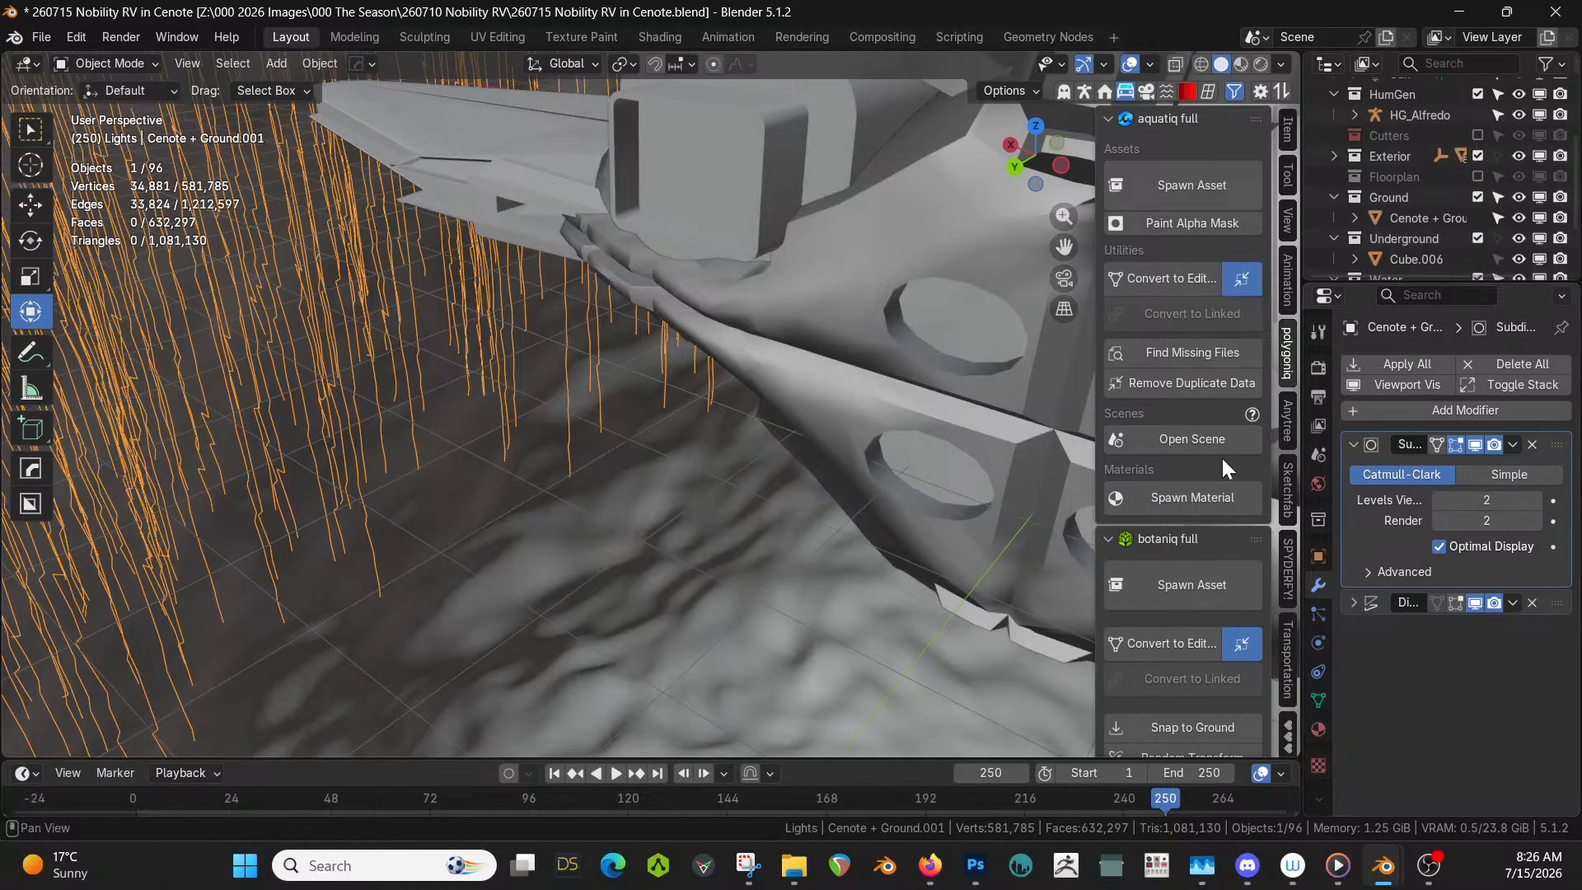
- Duplicate the Subdivision modifier, place the copy below the Displace modifier, and save the file
left_click(1513, 444)
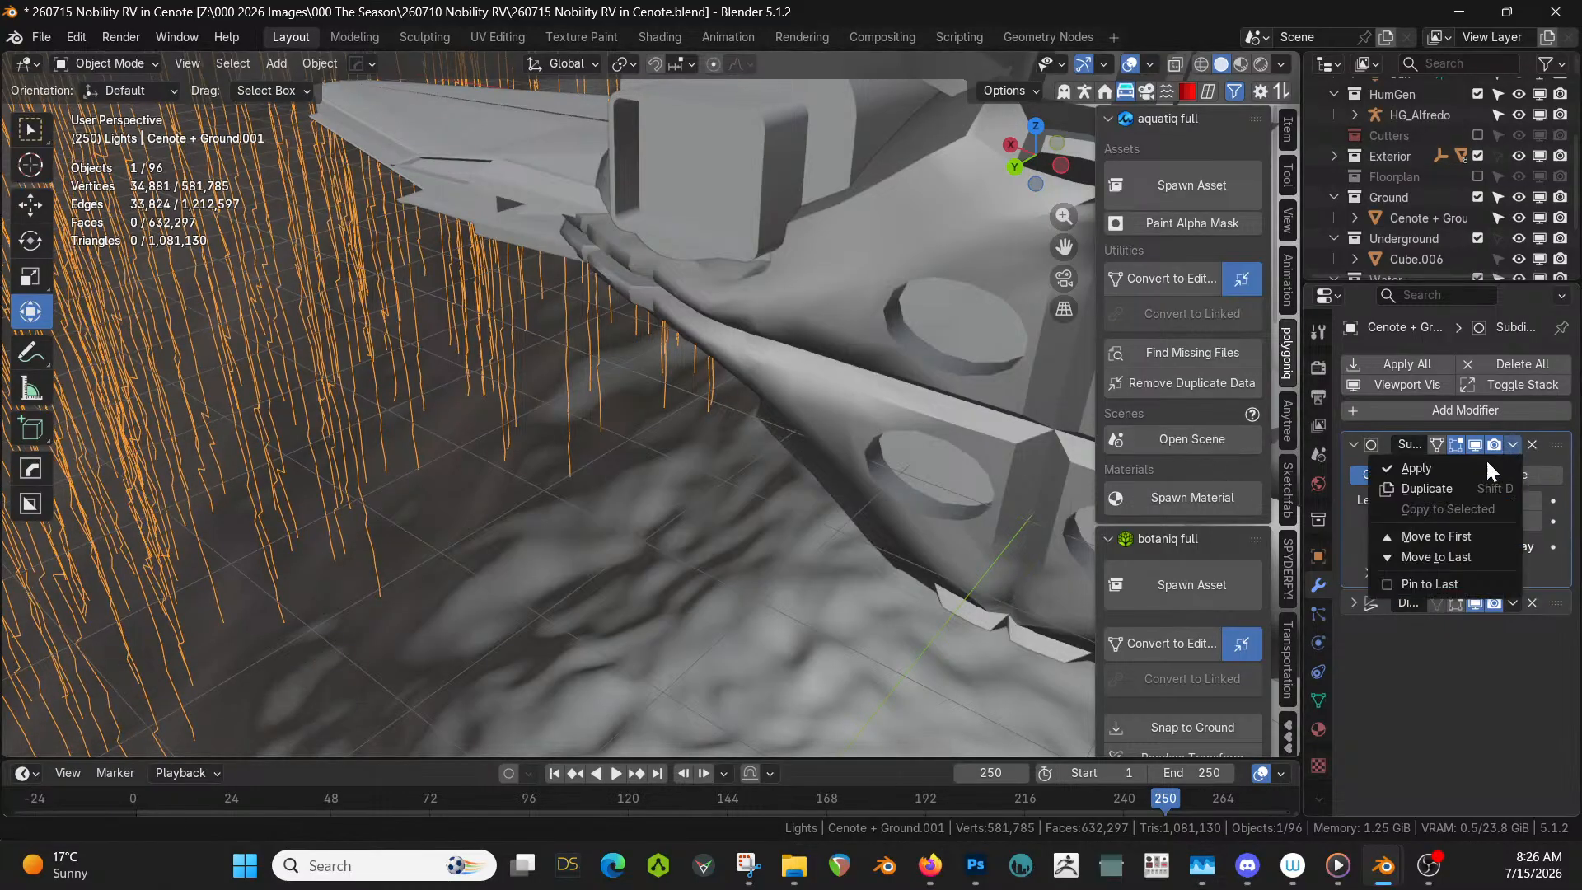
left_click(1440, 489)
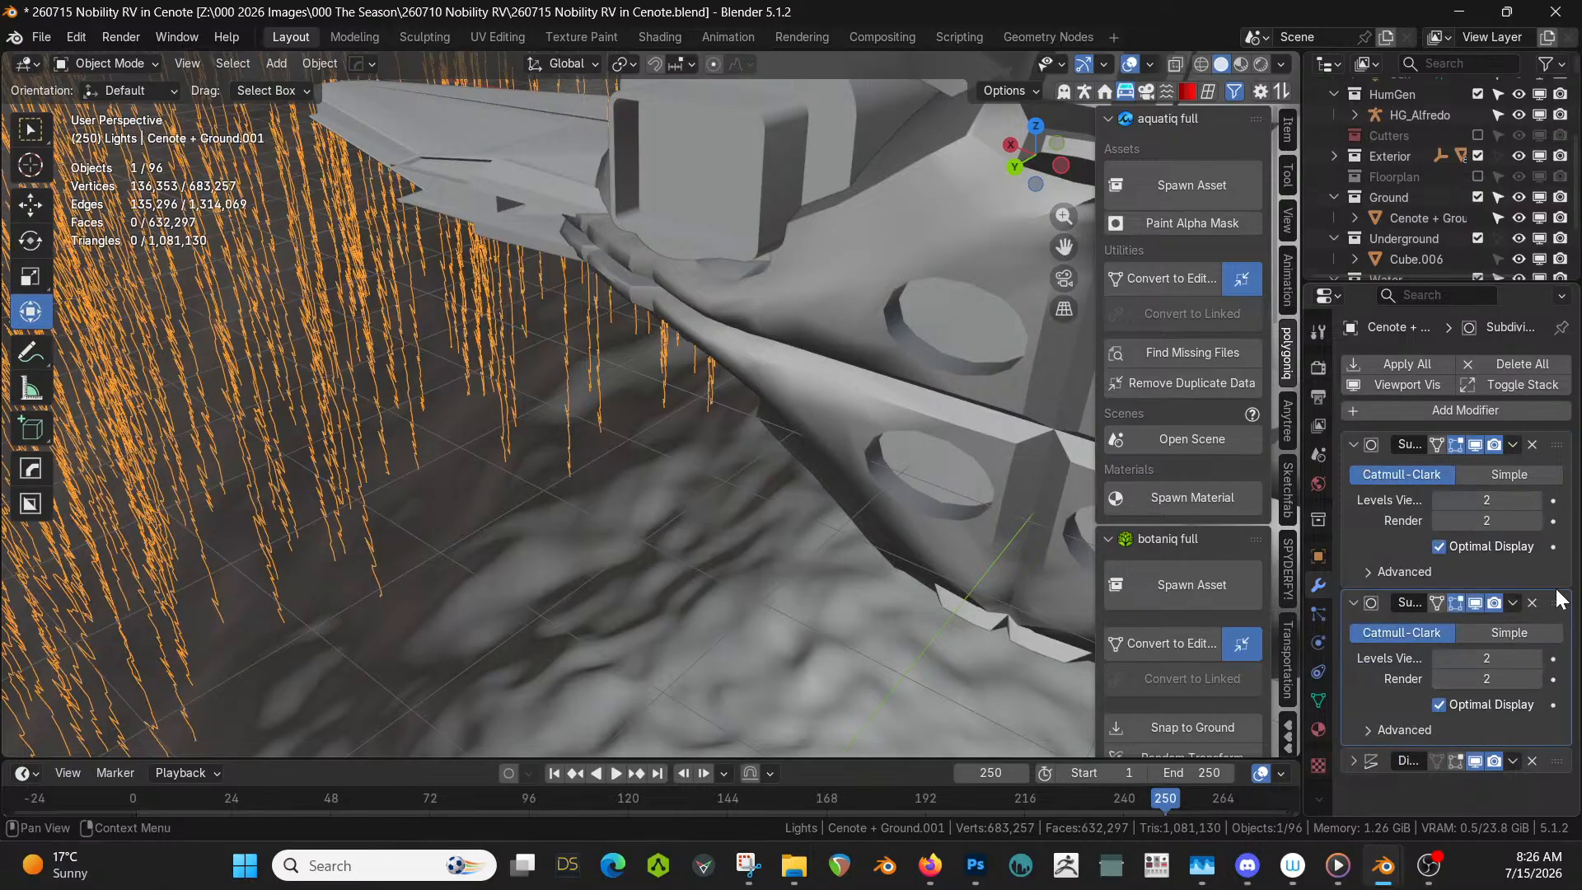
left_click_drag(1557, 602, 1539, 673)
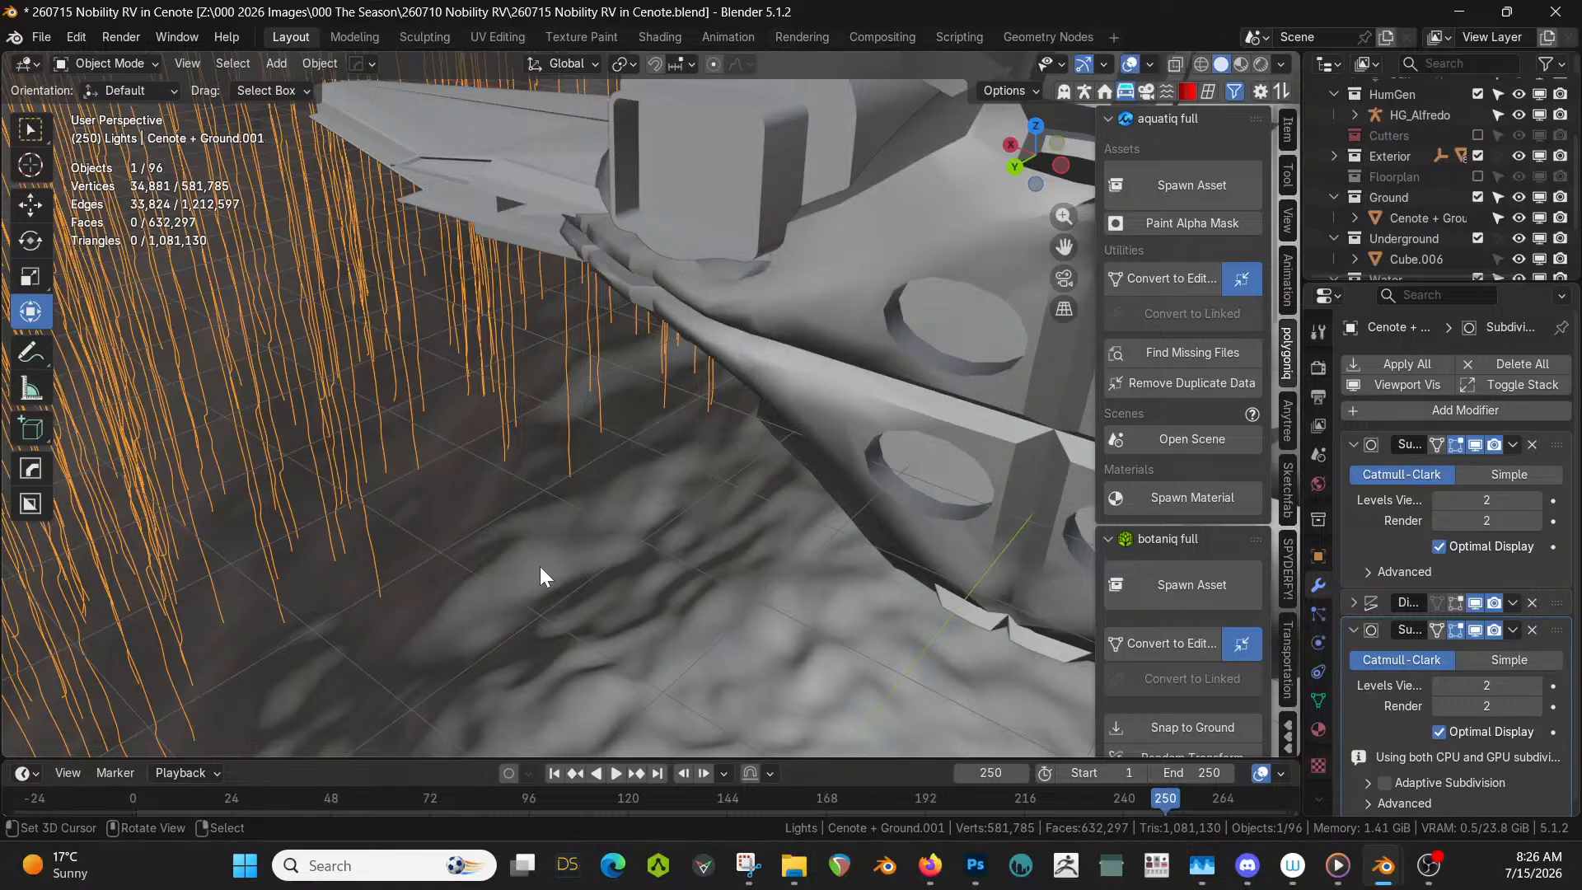
middle_click_drag(414, 572, 584, 678)
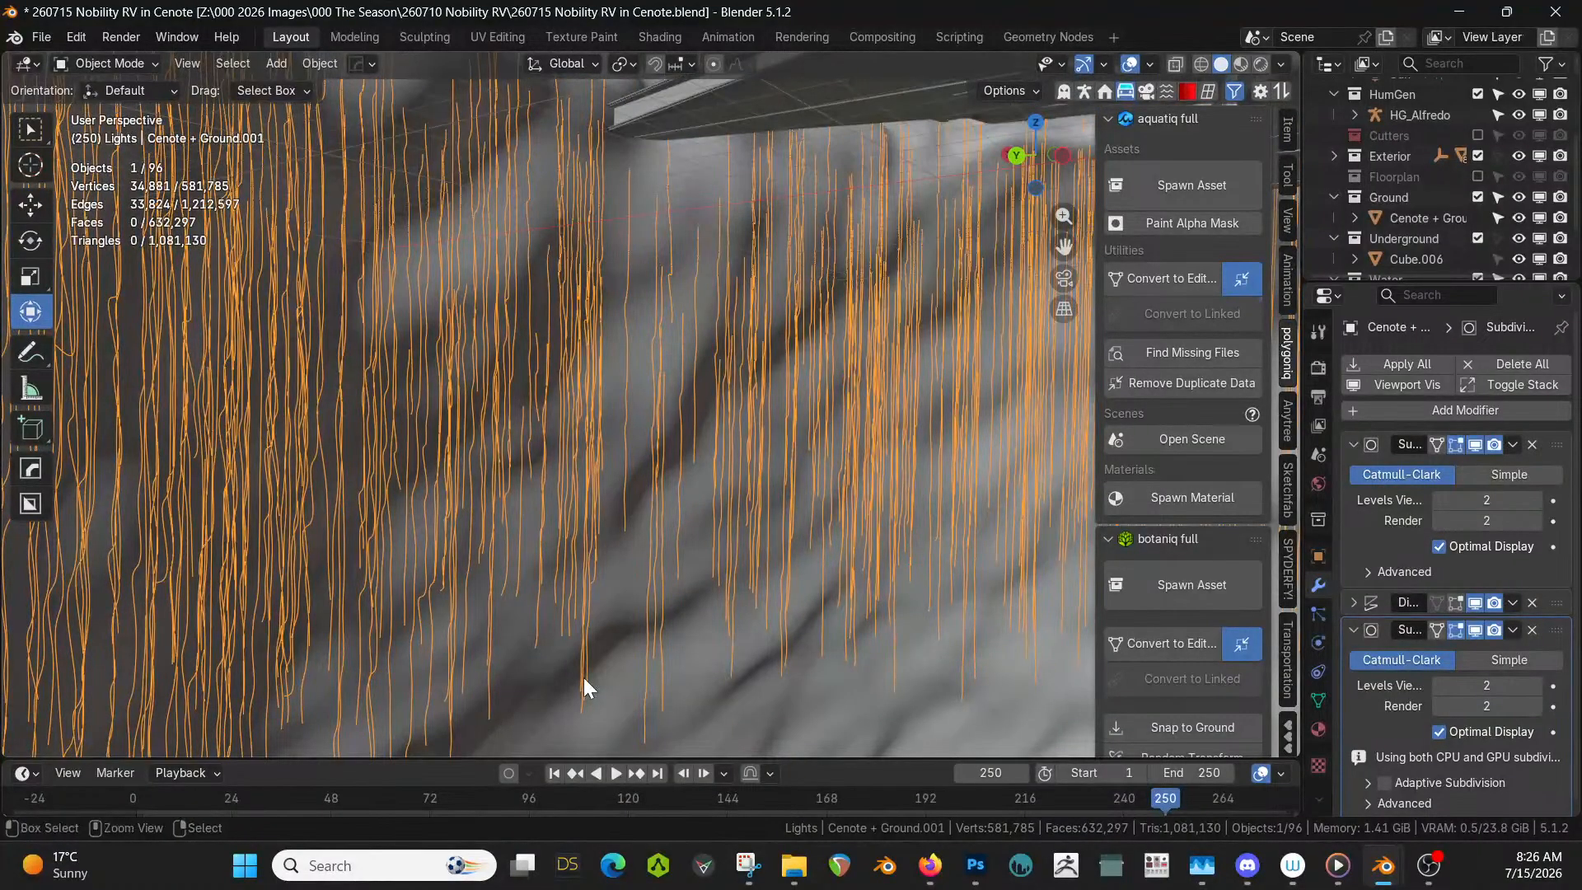
key("ctrl+s")
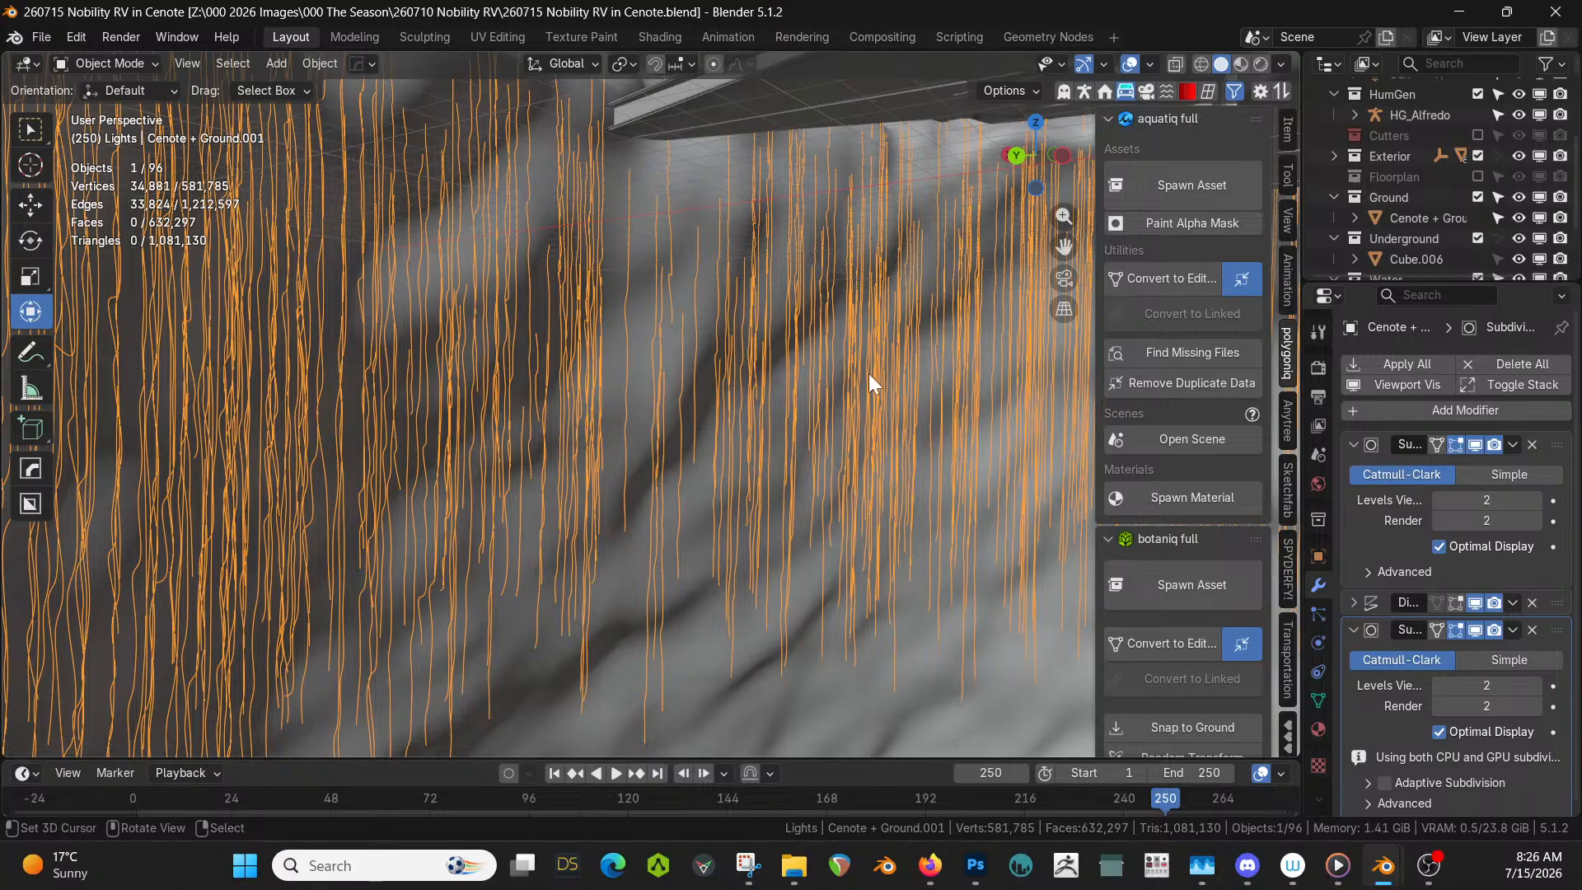
- Apply all modifiers on the hanging strands and convert the mesh to a Curve object
left_click(1398, 362)
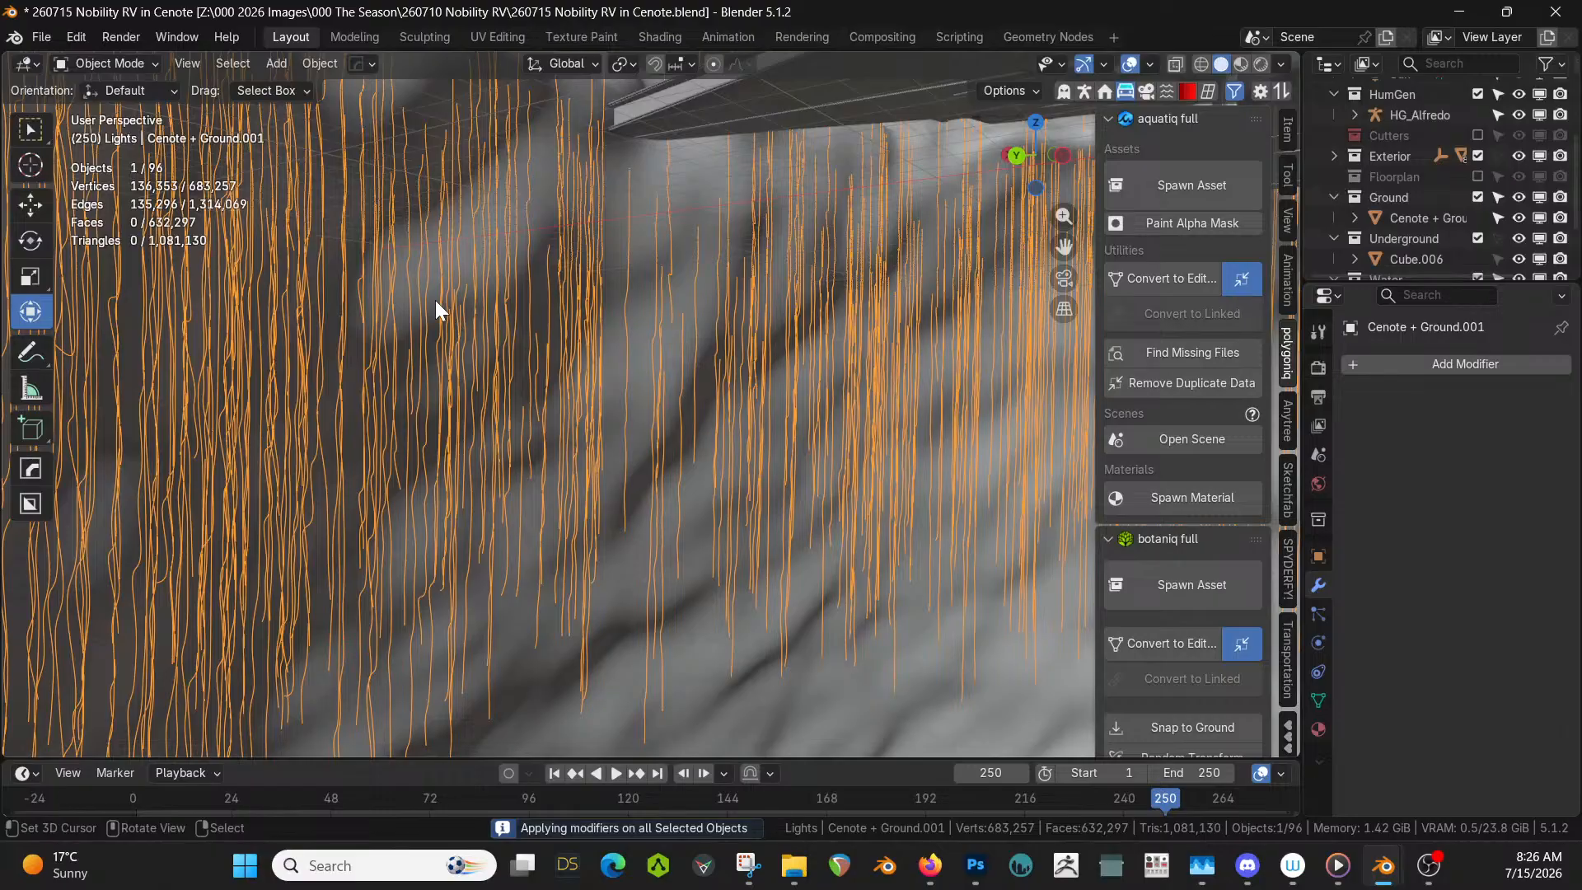
left_click(318, 63)
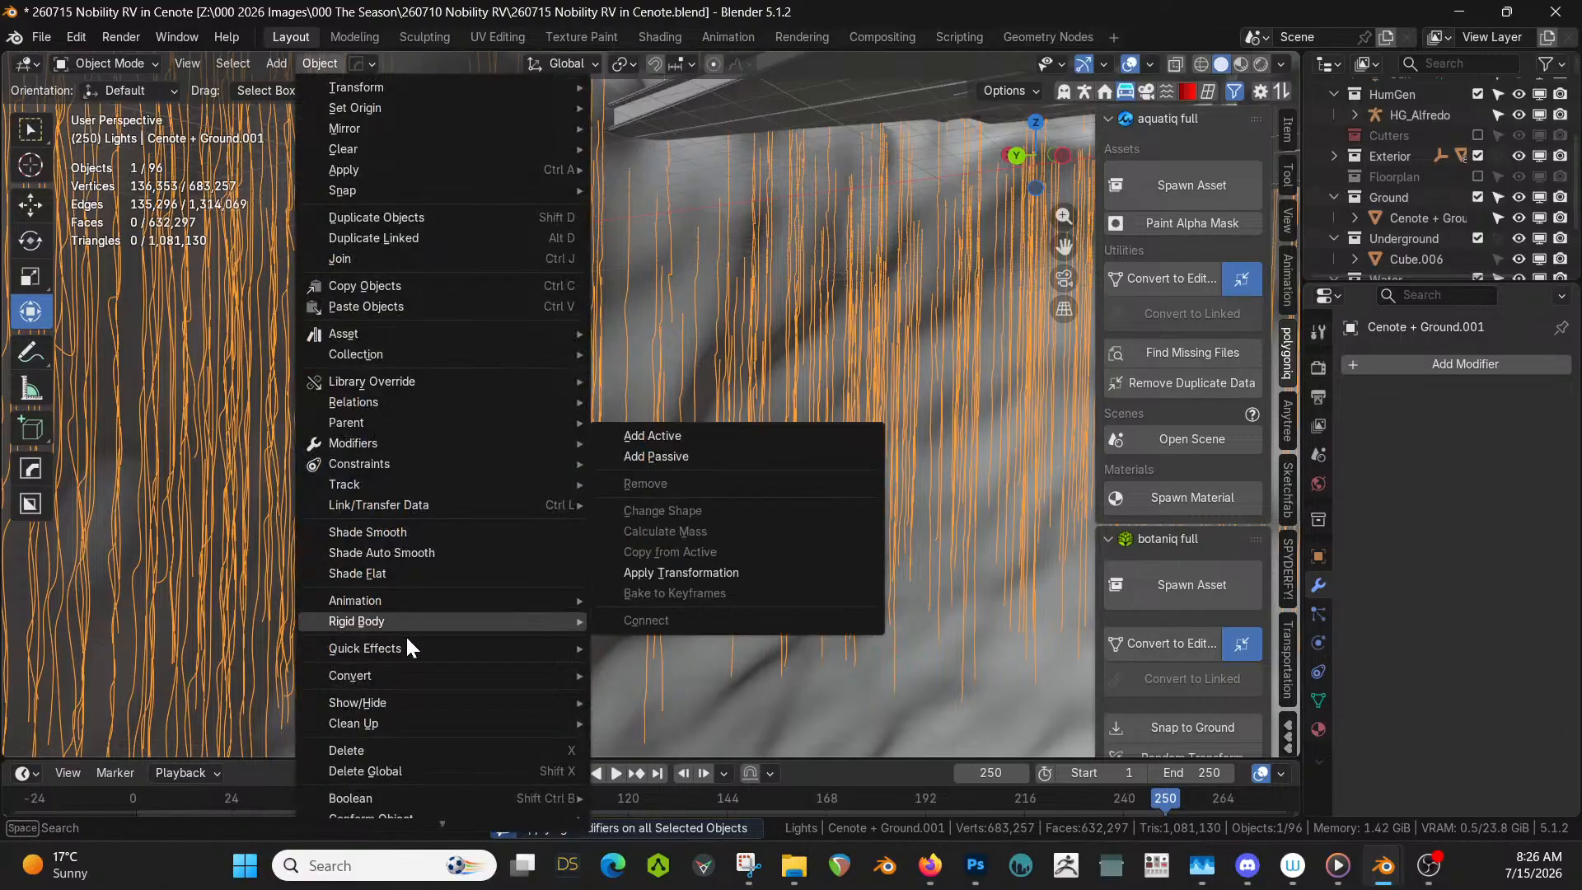
mouse_move(407, 656)
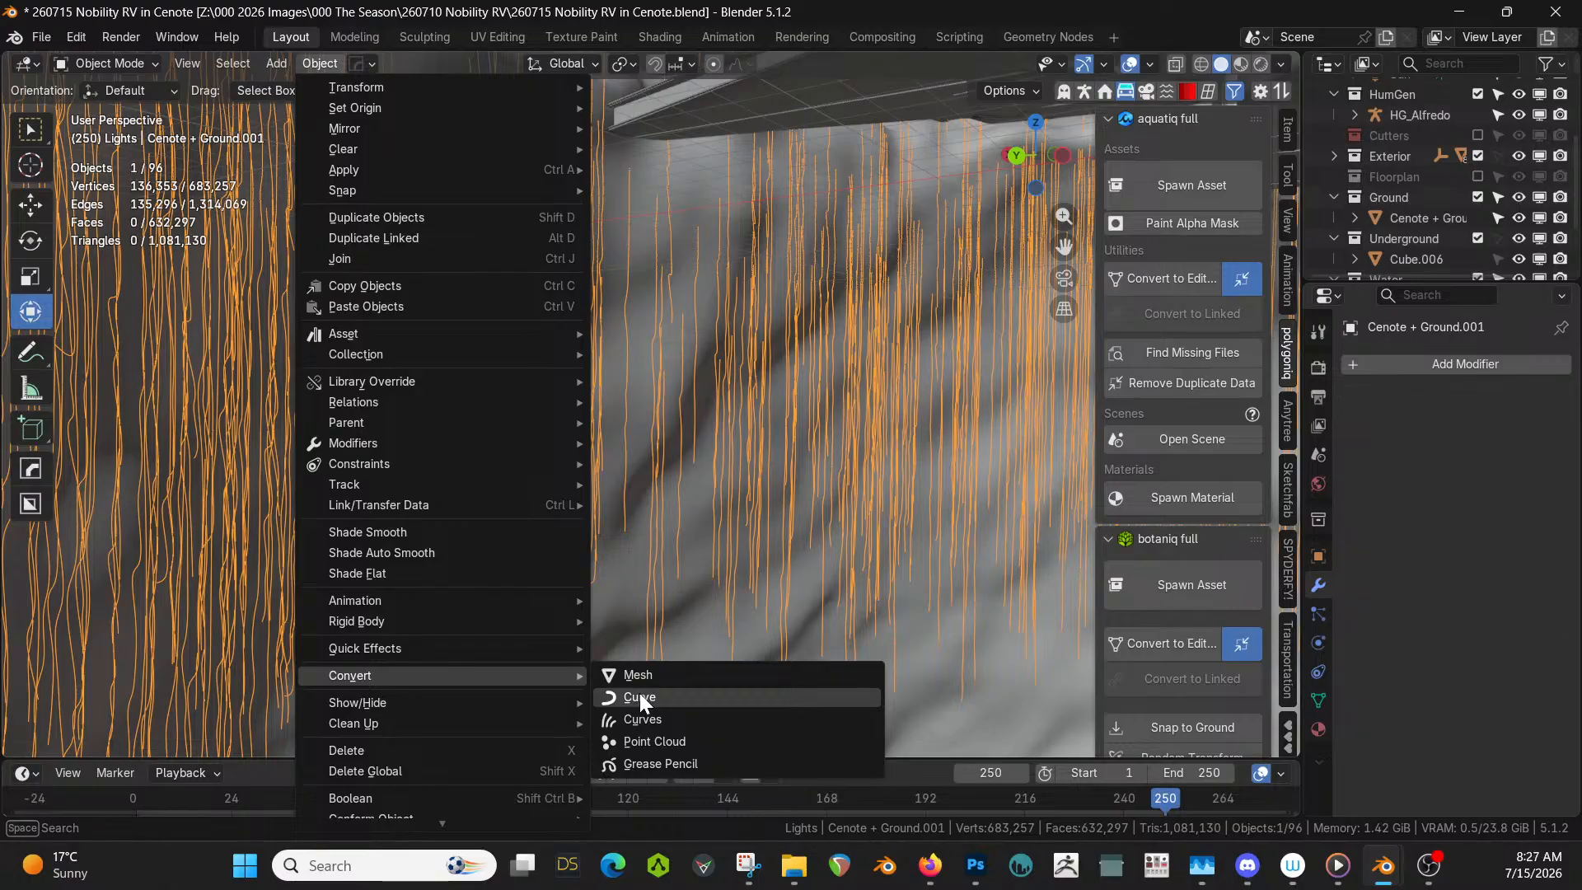
left_click(639, 696)
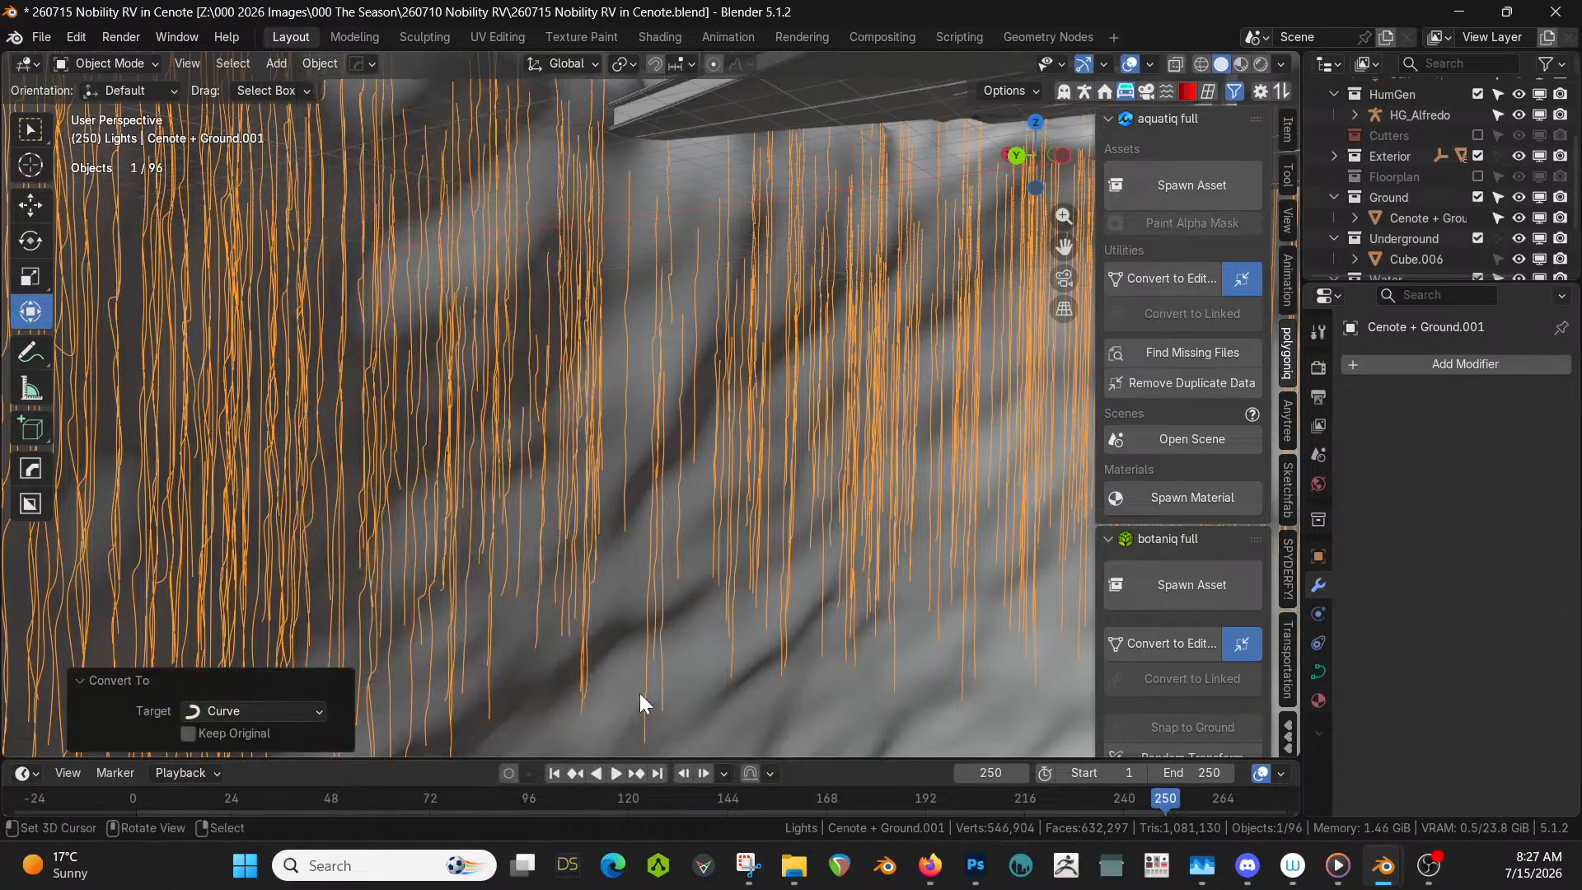
- Give the strand curves a round bevel with a depth of 0.1 m and enable Fill Caps
left_click(1319, 671)
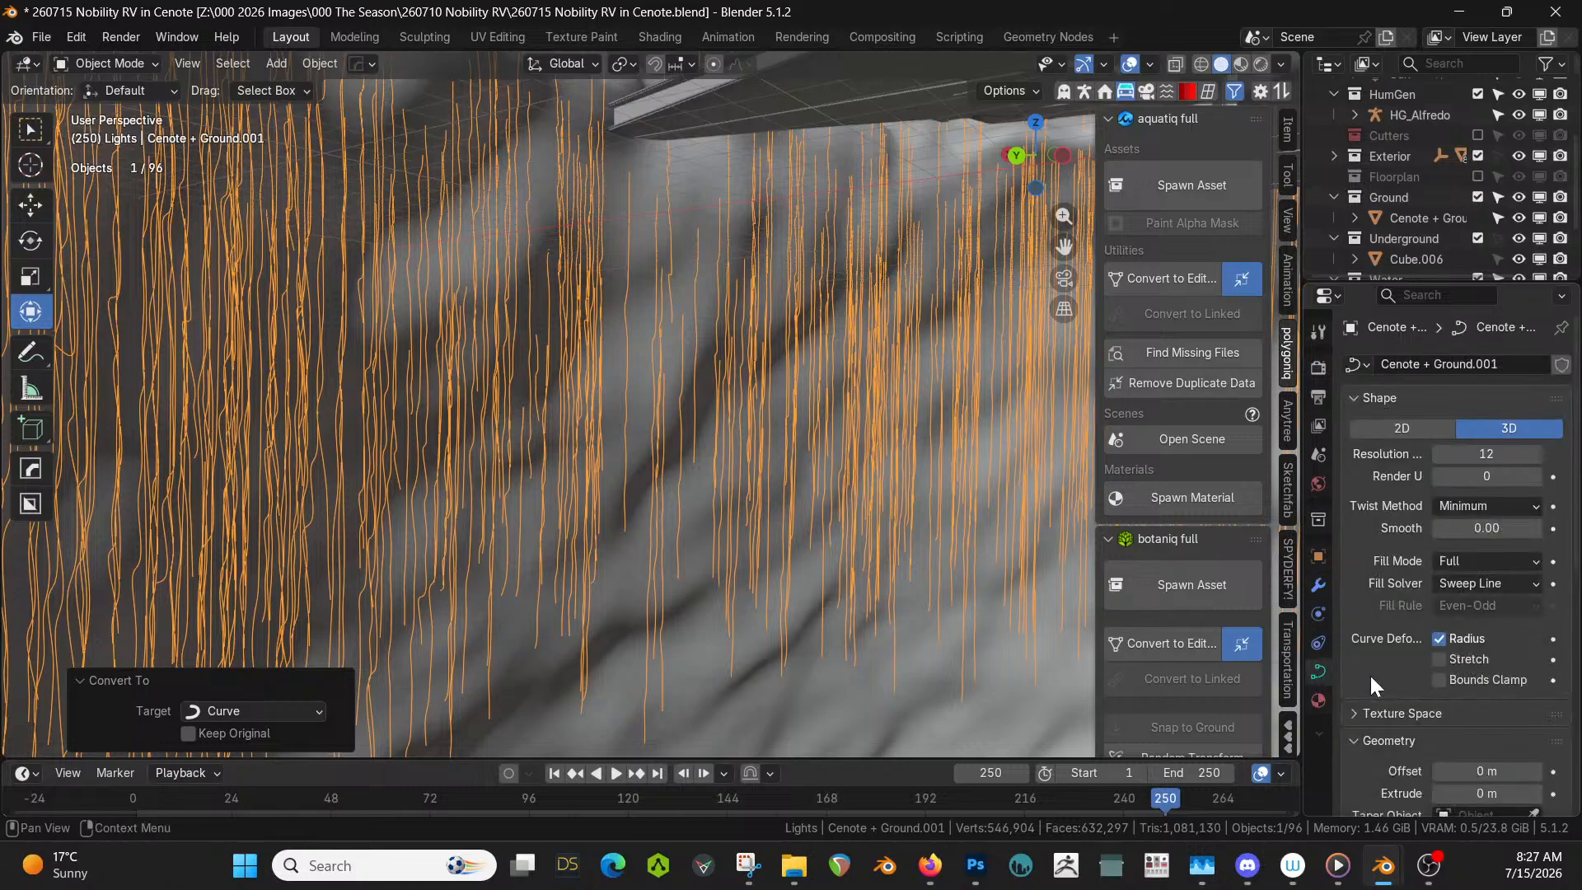
scroll(1462, 713, "down", 5)
scroll(1462, 719, "down", 2)
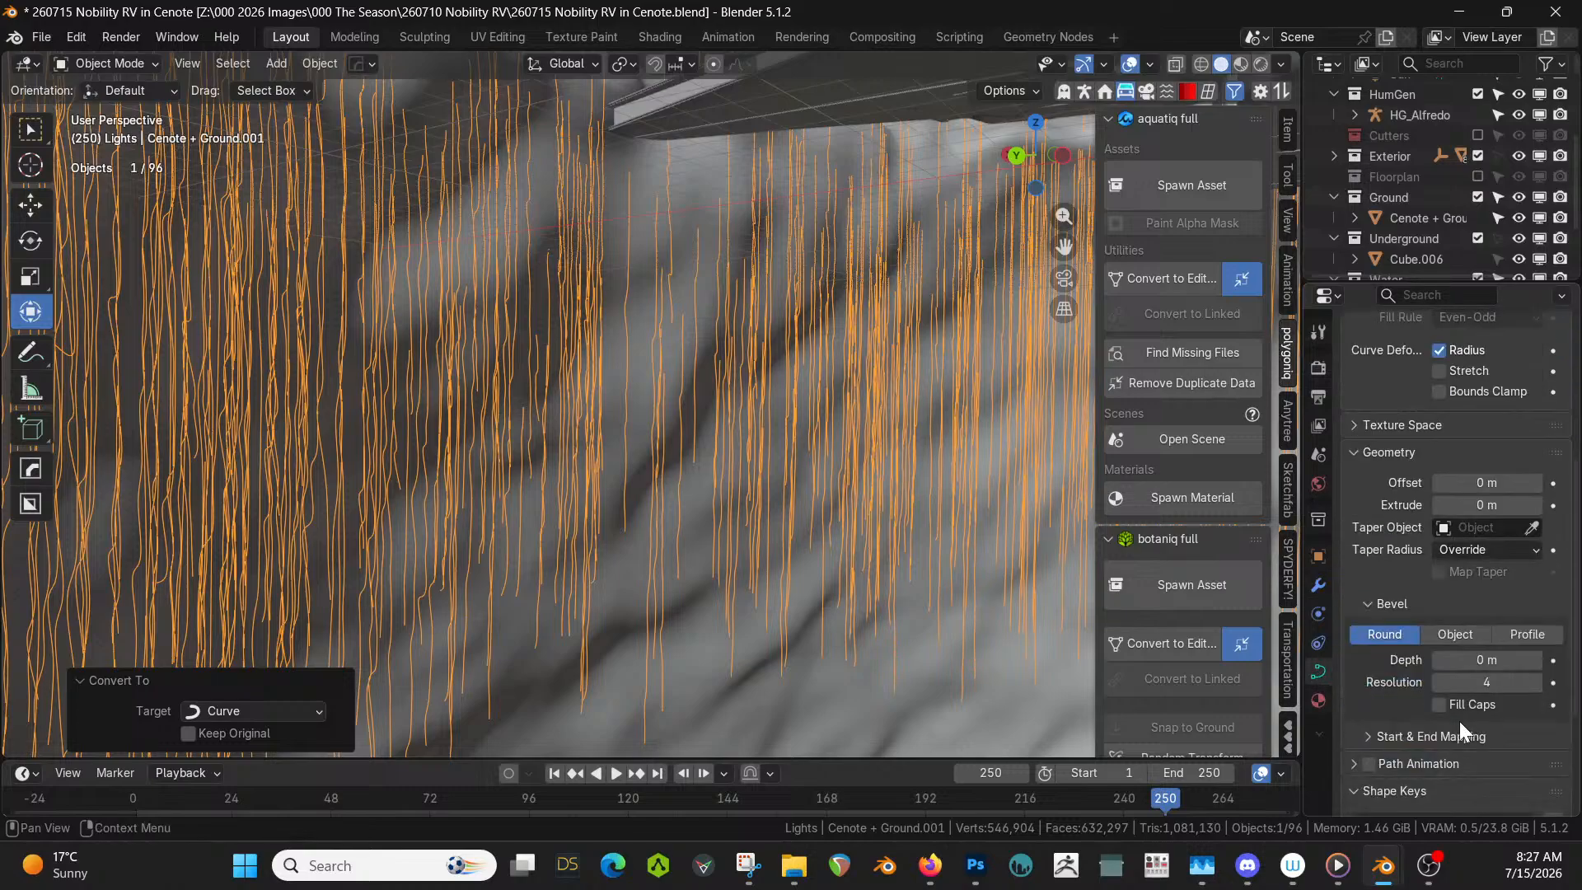
left_click(1471, 658)
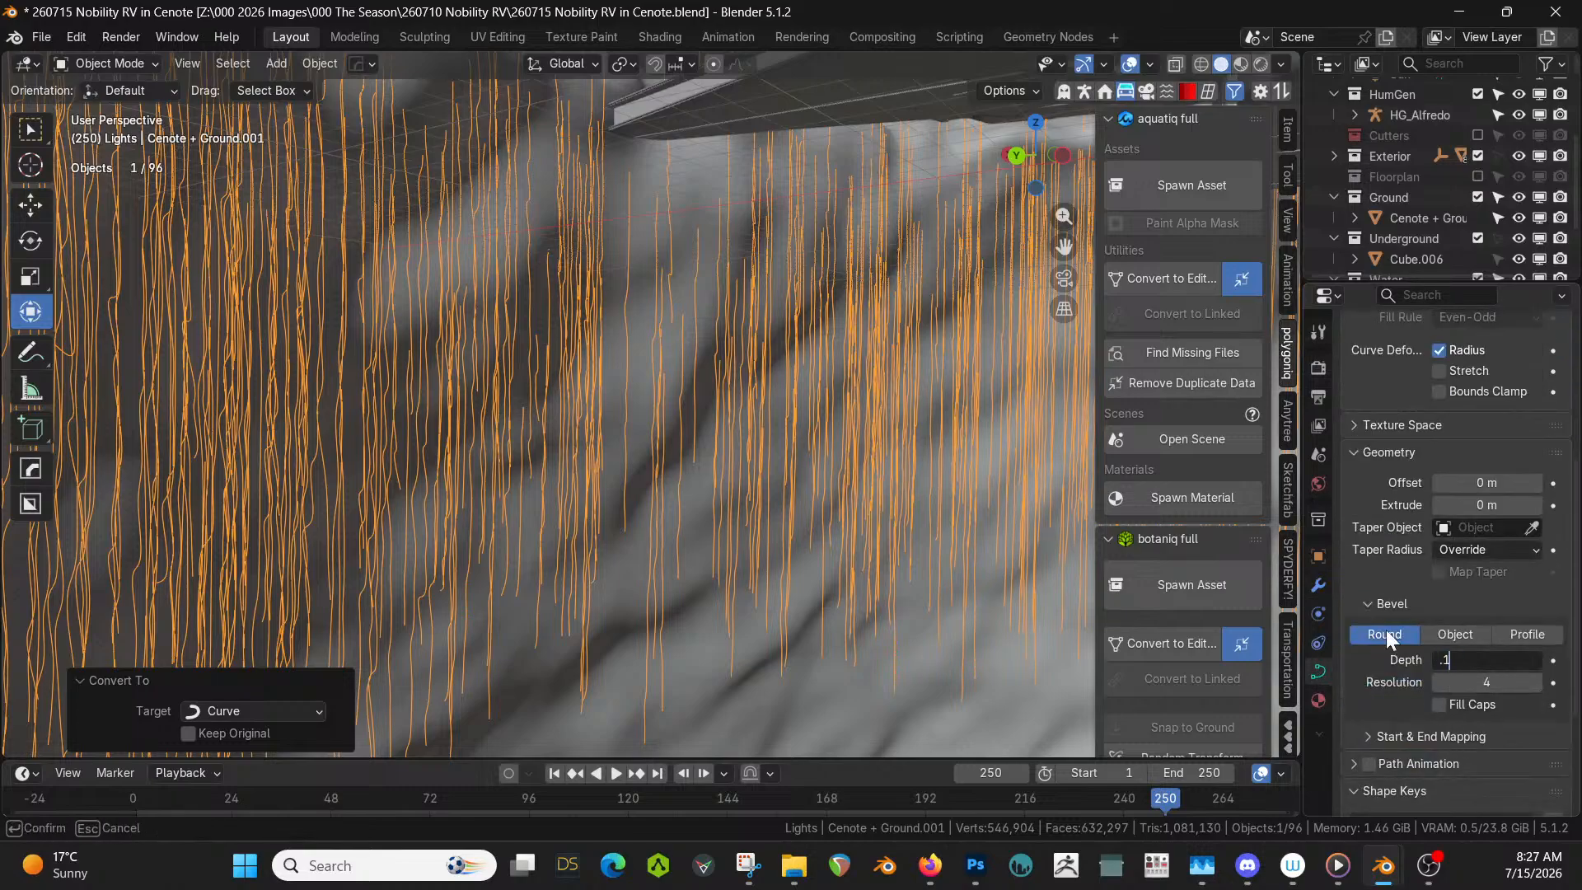
type(".1")
key("Return")
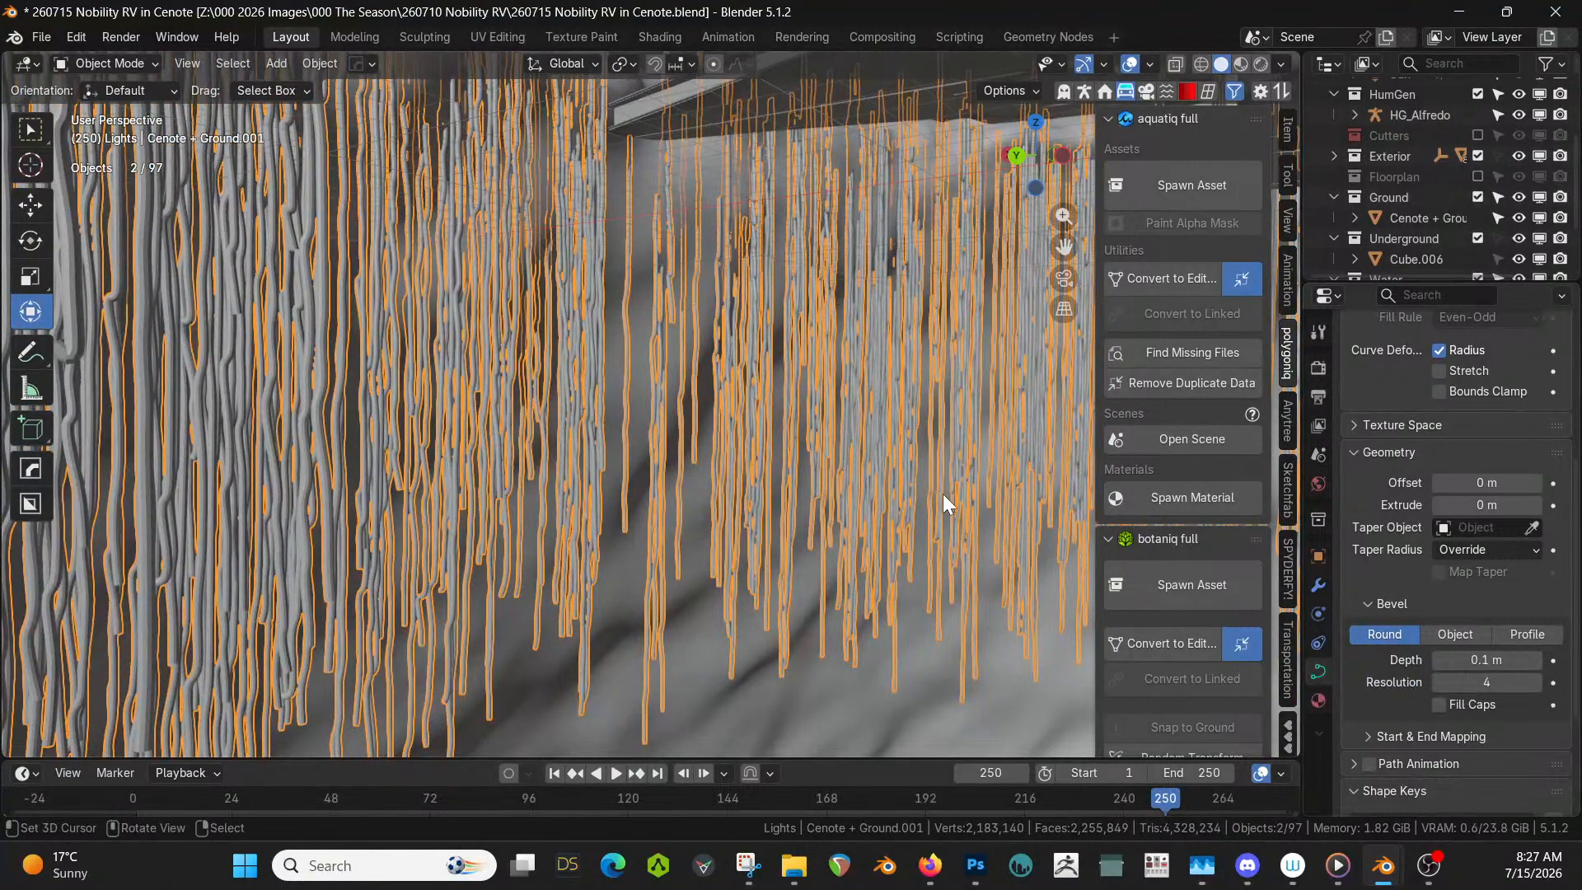
left_click(1440, 706)
- Set the strand curves' bevel depth to 0.075 m
middle_click_drag(622, 348, 482, 552)
scroll(683, 437, "down", 2)
scroll(564, 498, "down", 5)
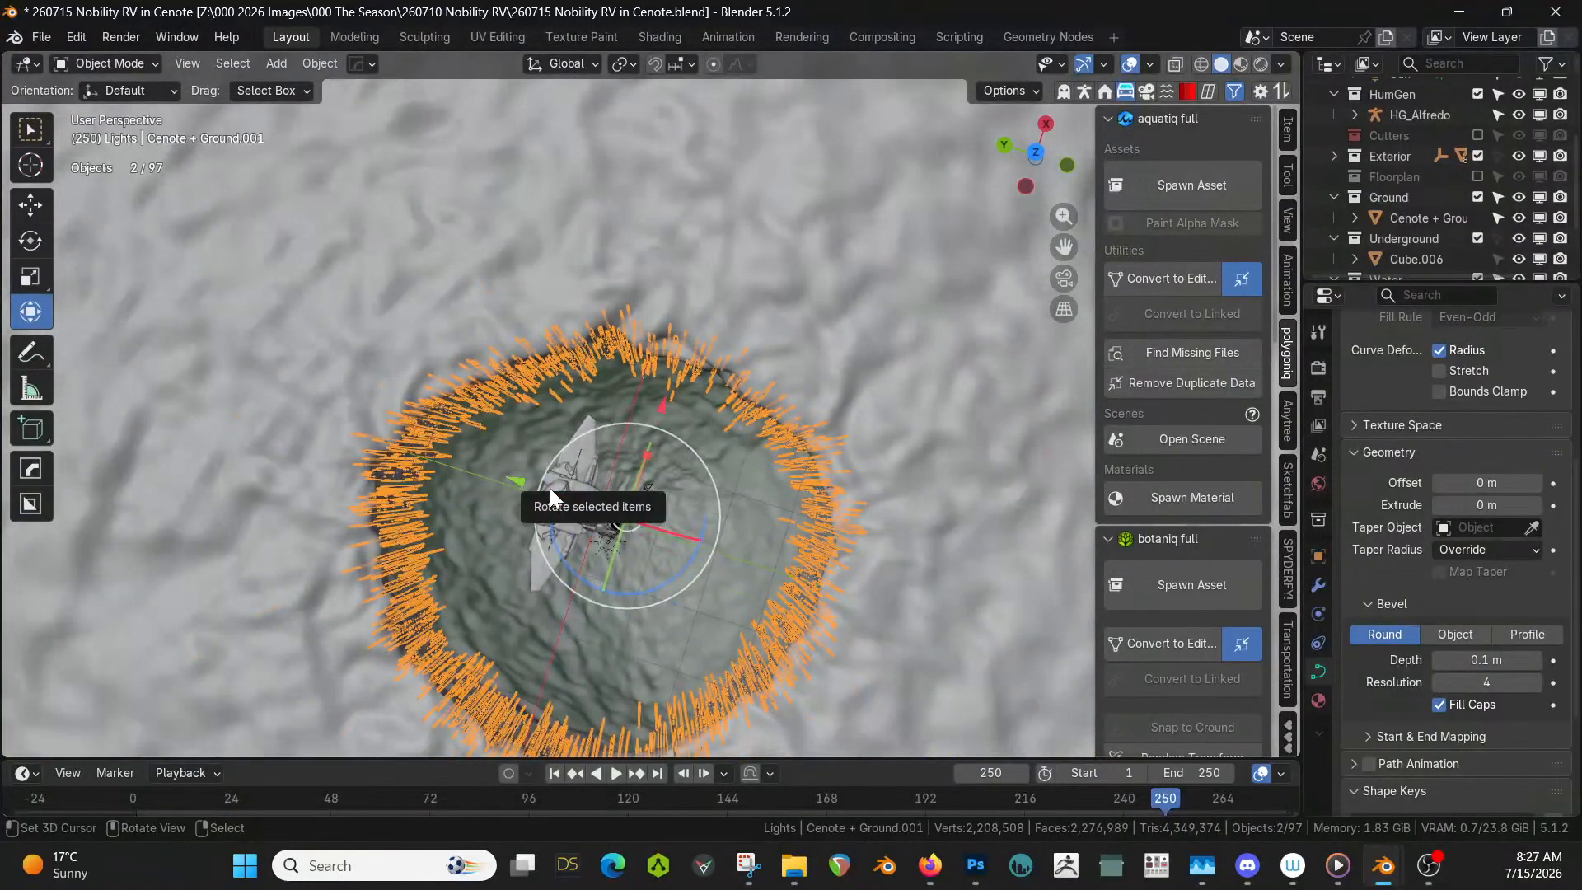
middle_click_drag(627, 483, 561, 413)
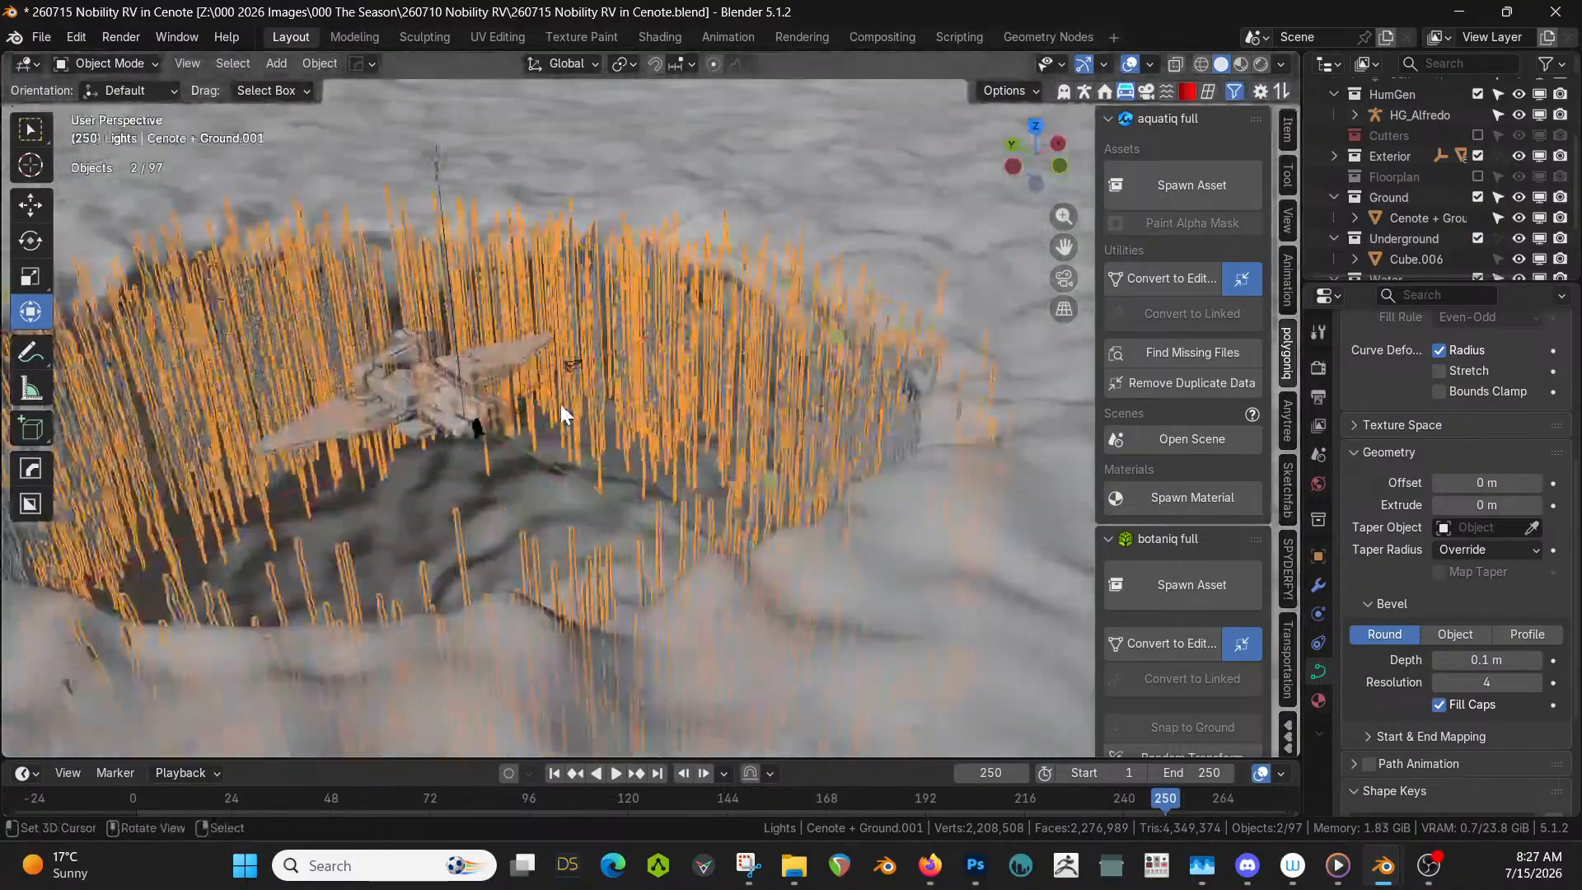
scroll(561, 412, "up", 5)
left_click(1486, 659)
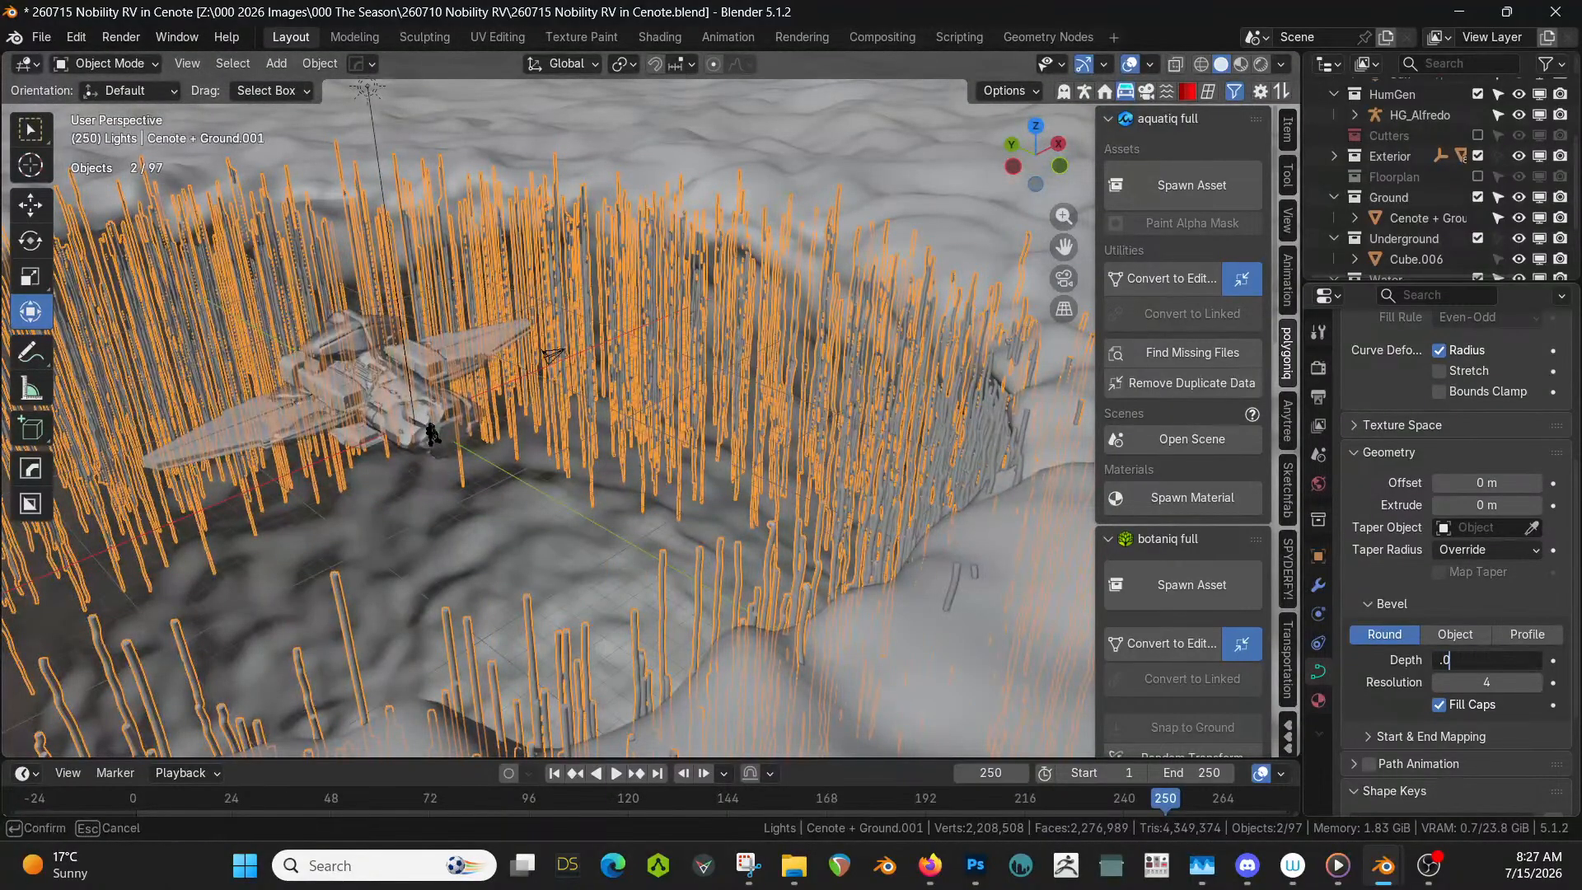
key("Return")
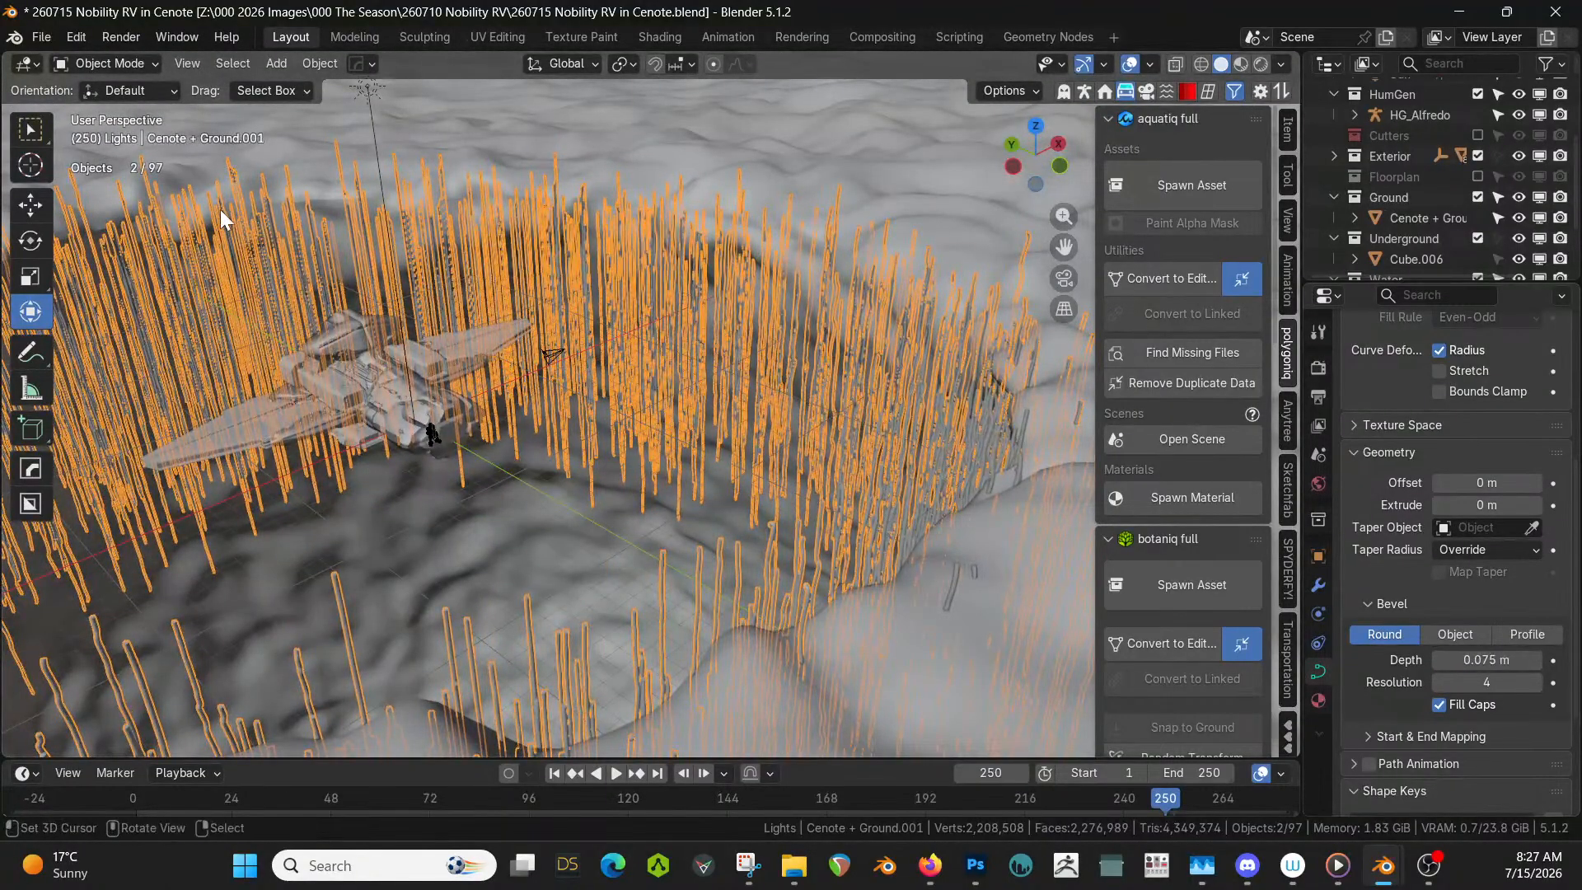
- Examine the thickness and shape of the beveled strands around the cenote rim, close up and from a distance
scroll(650, 394, "up", 6)
middle_click_drag(714, 427, 602, 380)
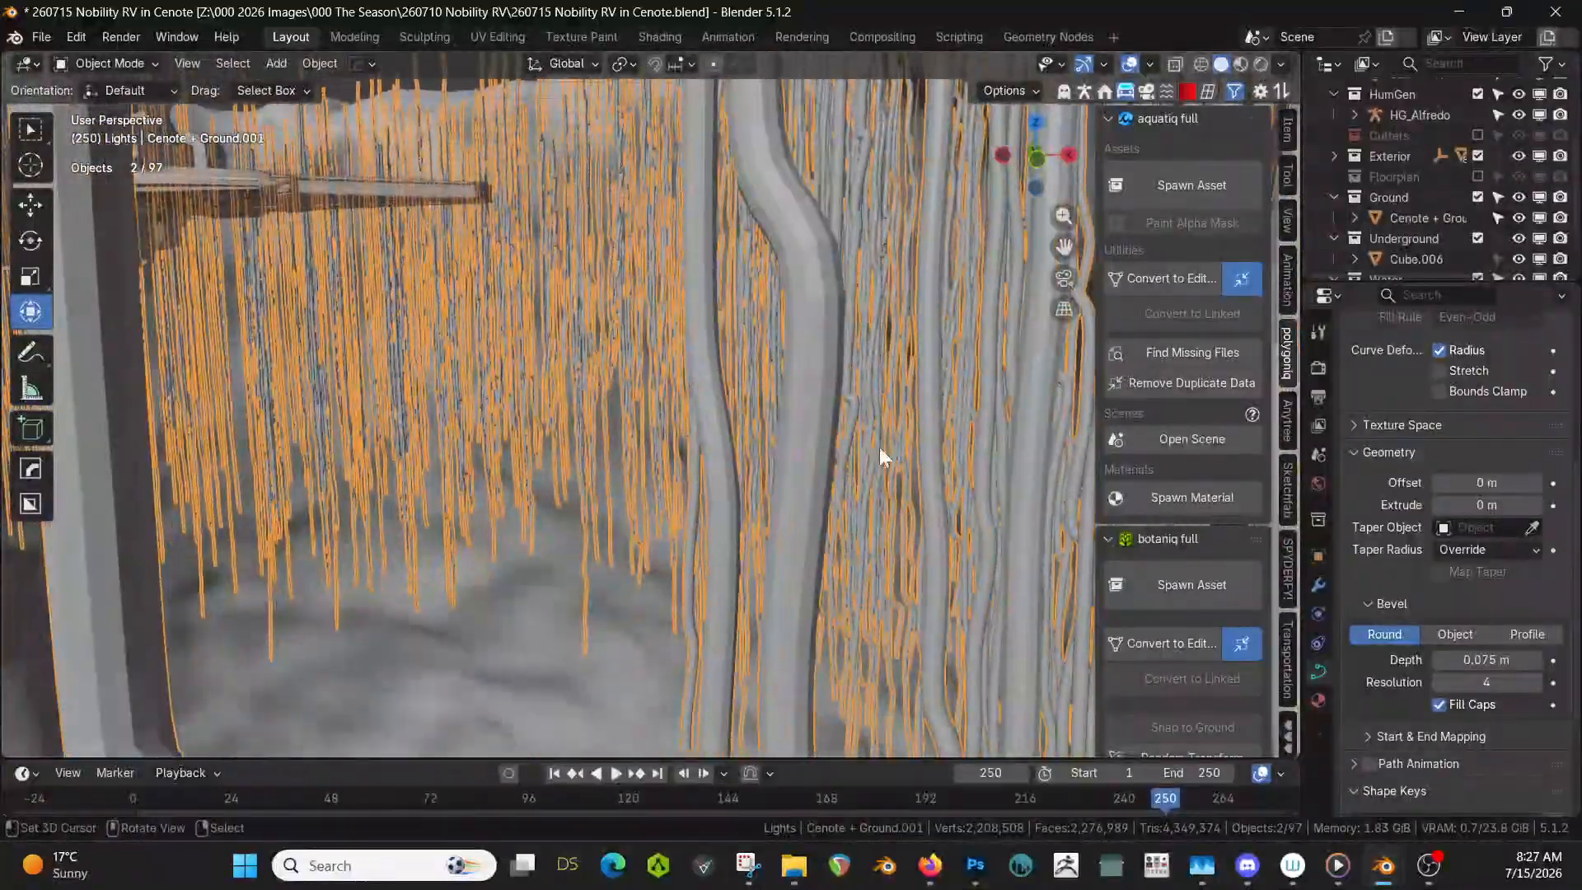
scroll(1511, 748, "down", 3)
scroll(1468, 636, "down", 3)
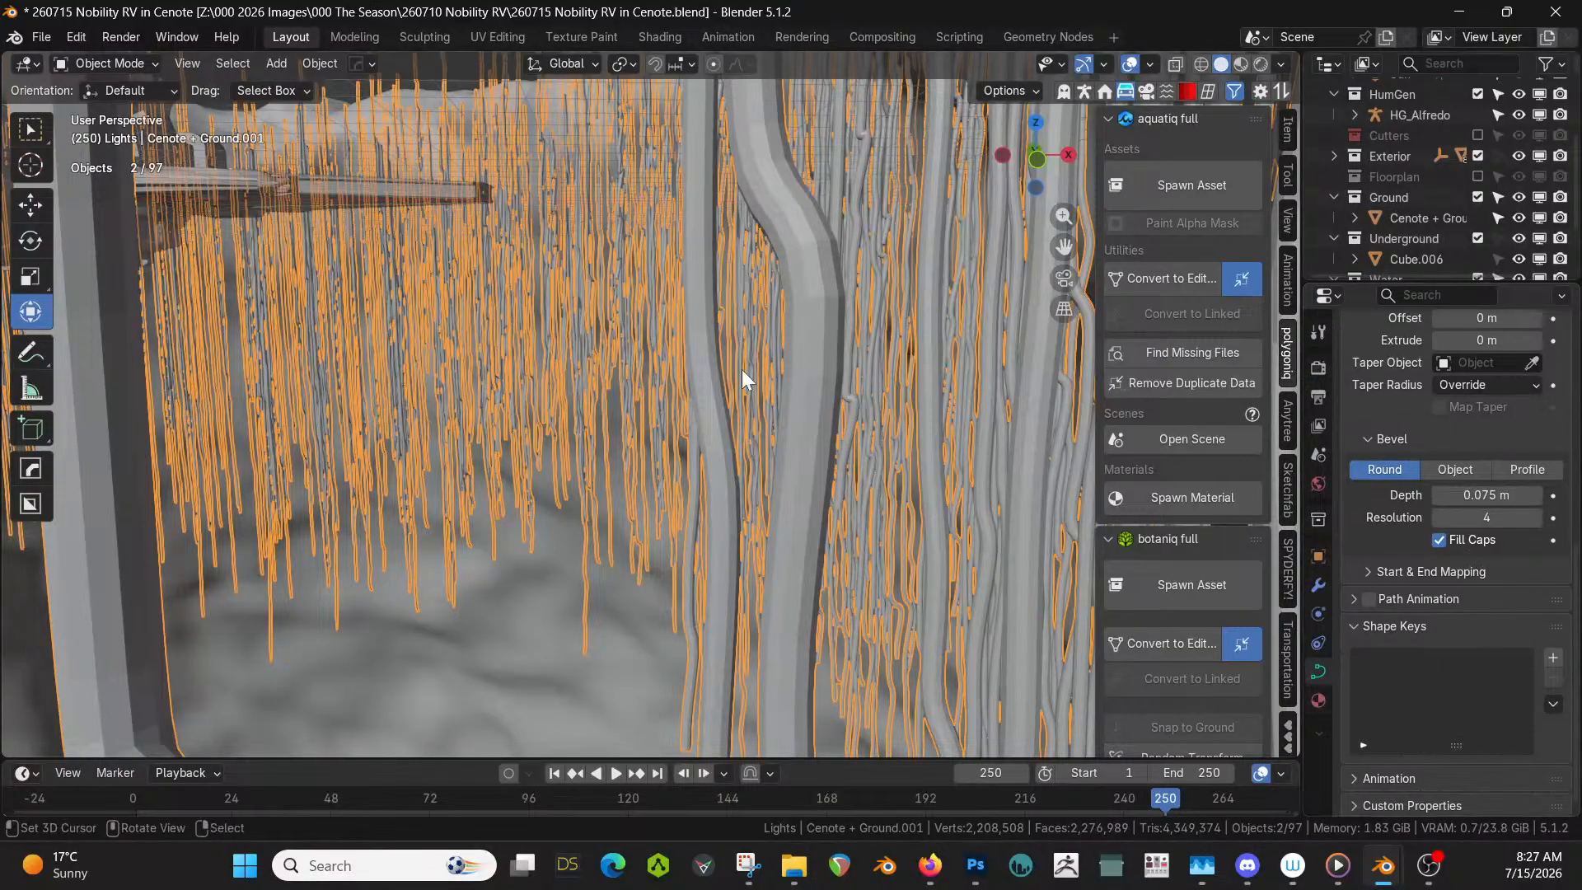
scroll(741, 369, "down", 4)
middle_click_drag(742, 370, 794, 409)
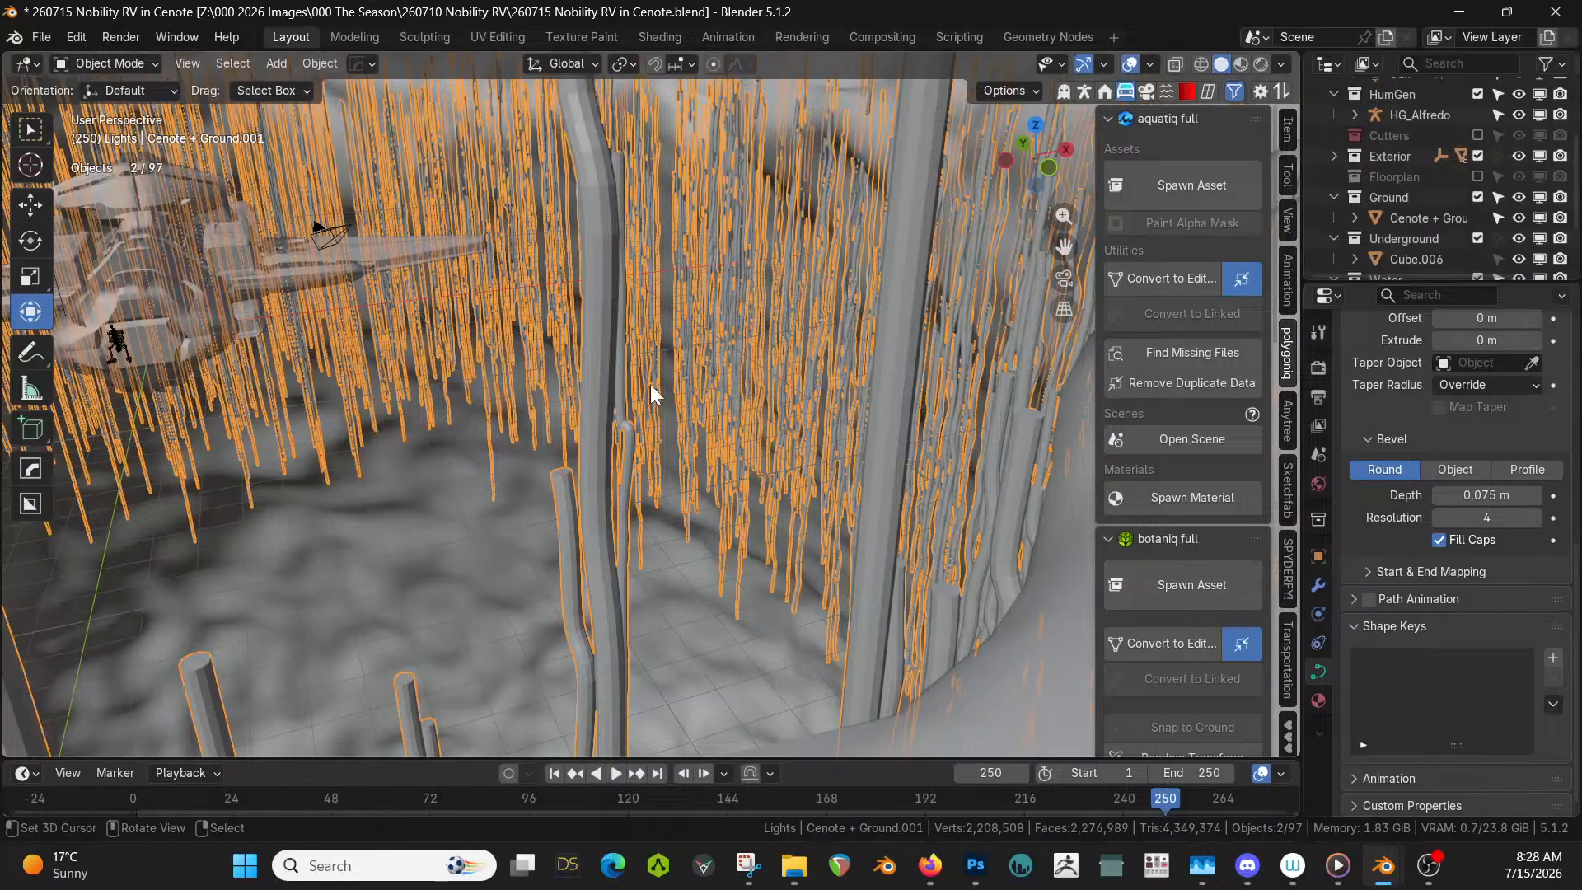
scroll(700, 419, "down", 6)
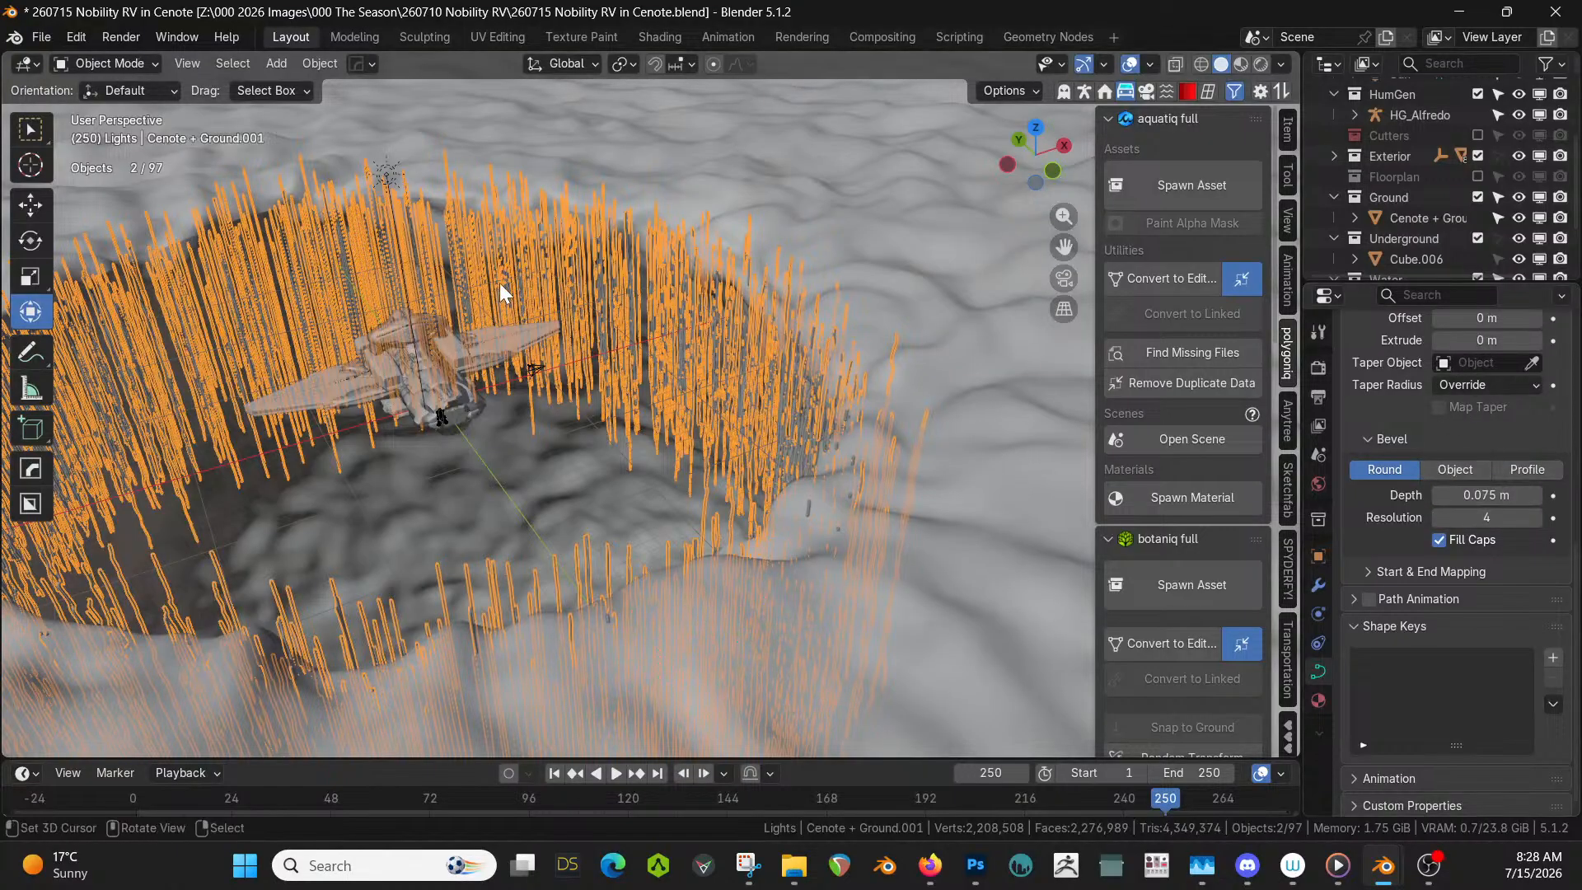
- Enter Edit Mode on the strand curves and isolate them in Local View
key("Tab")
key("KP_Divide")
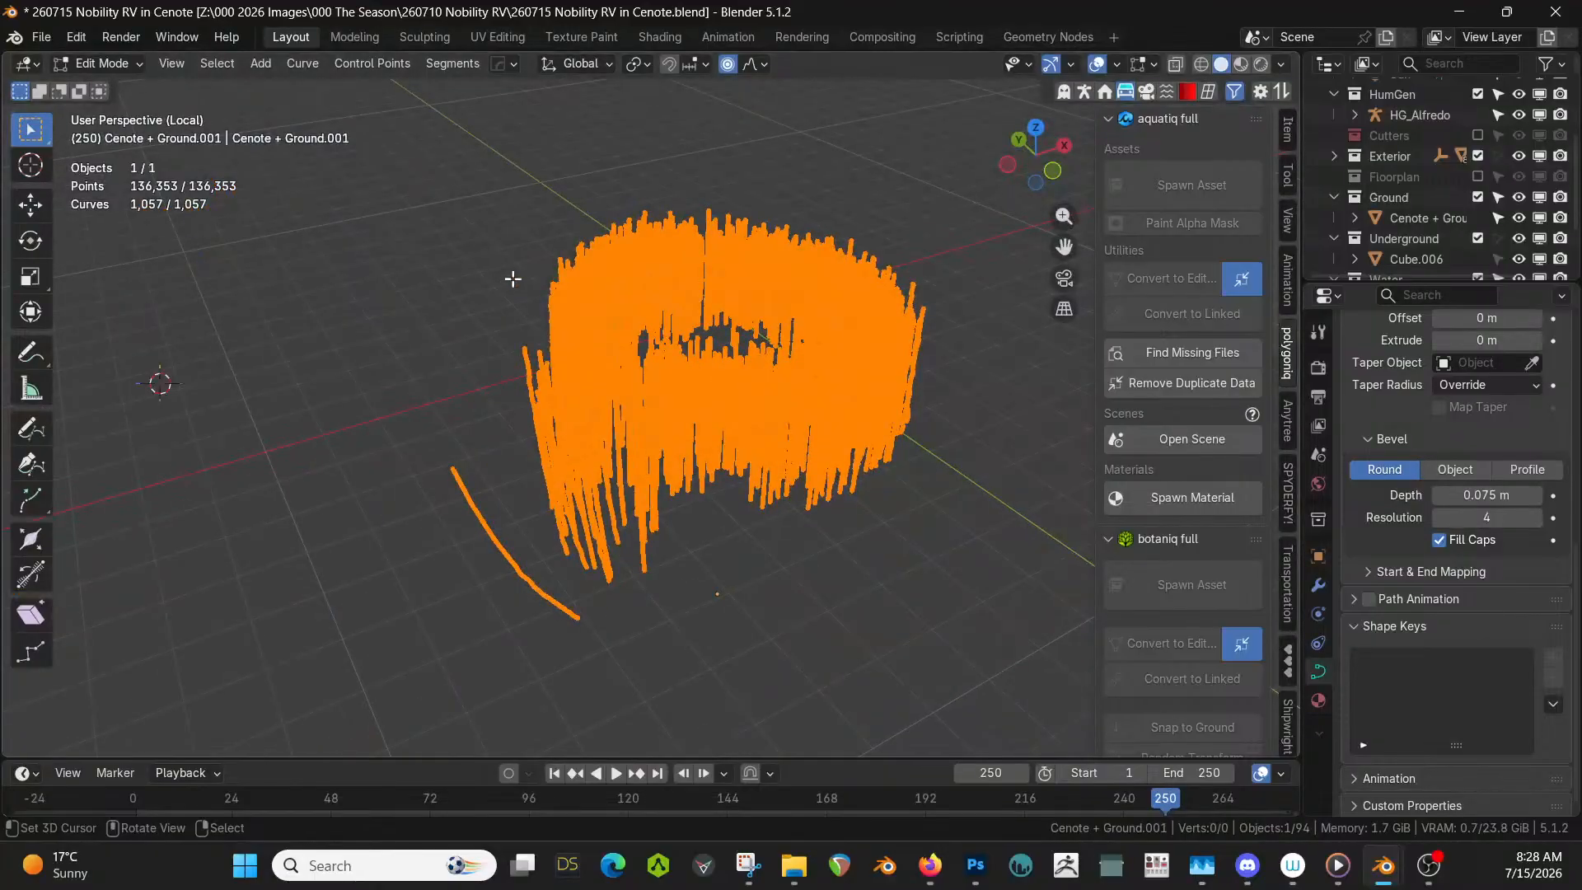
scroll(512, 275, "up", 2)
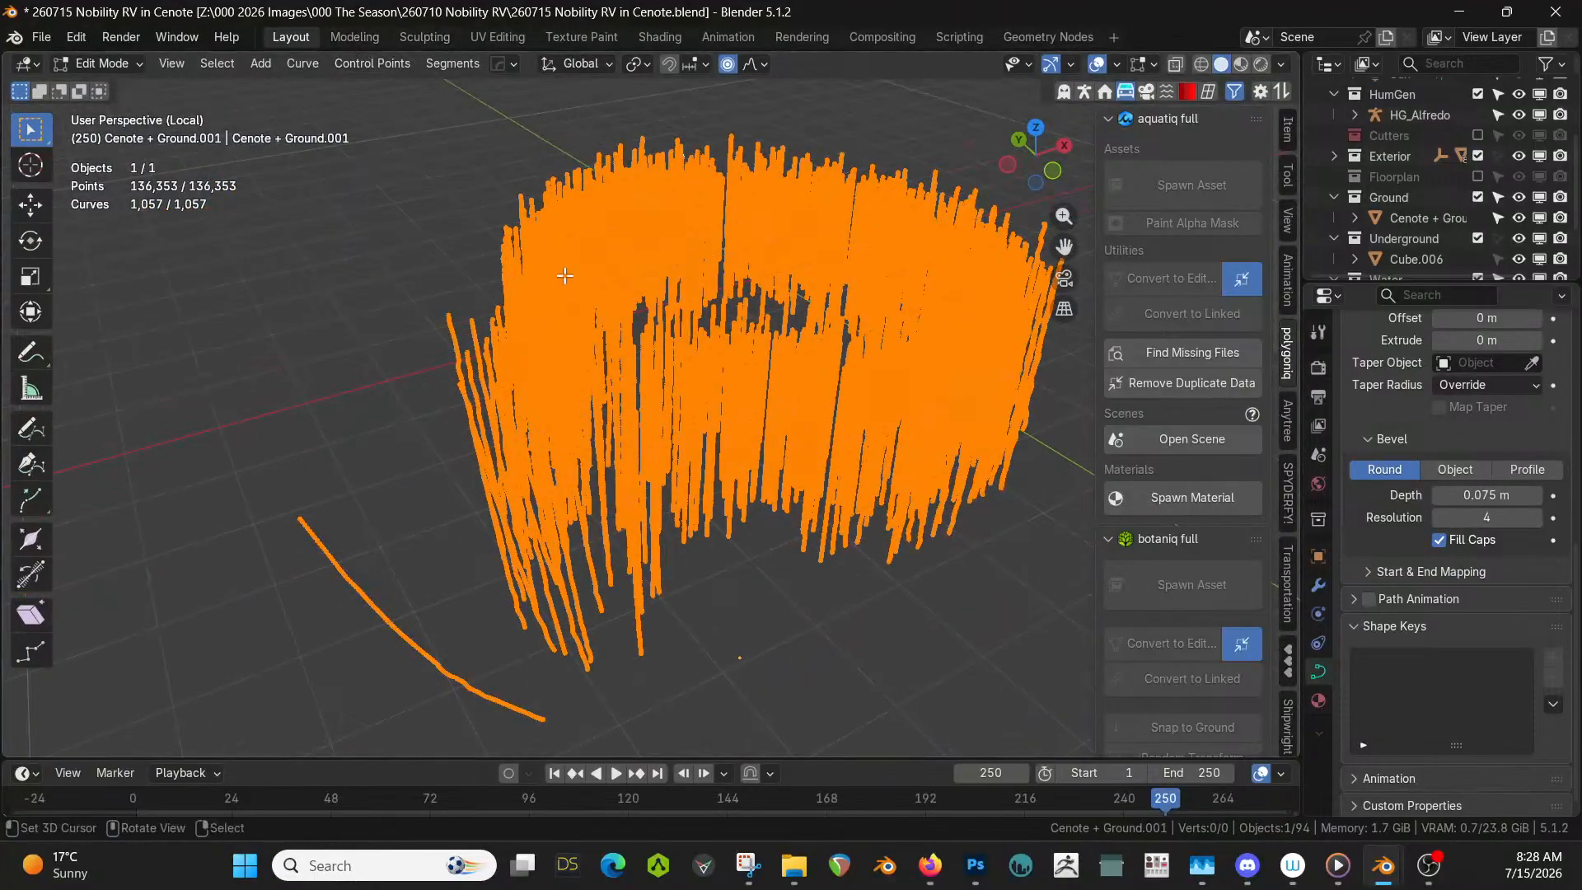
middle_click_drag(780, 591, 610, 648)
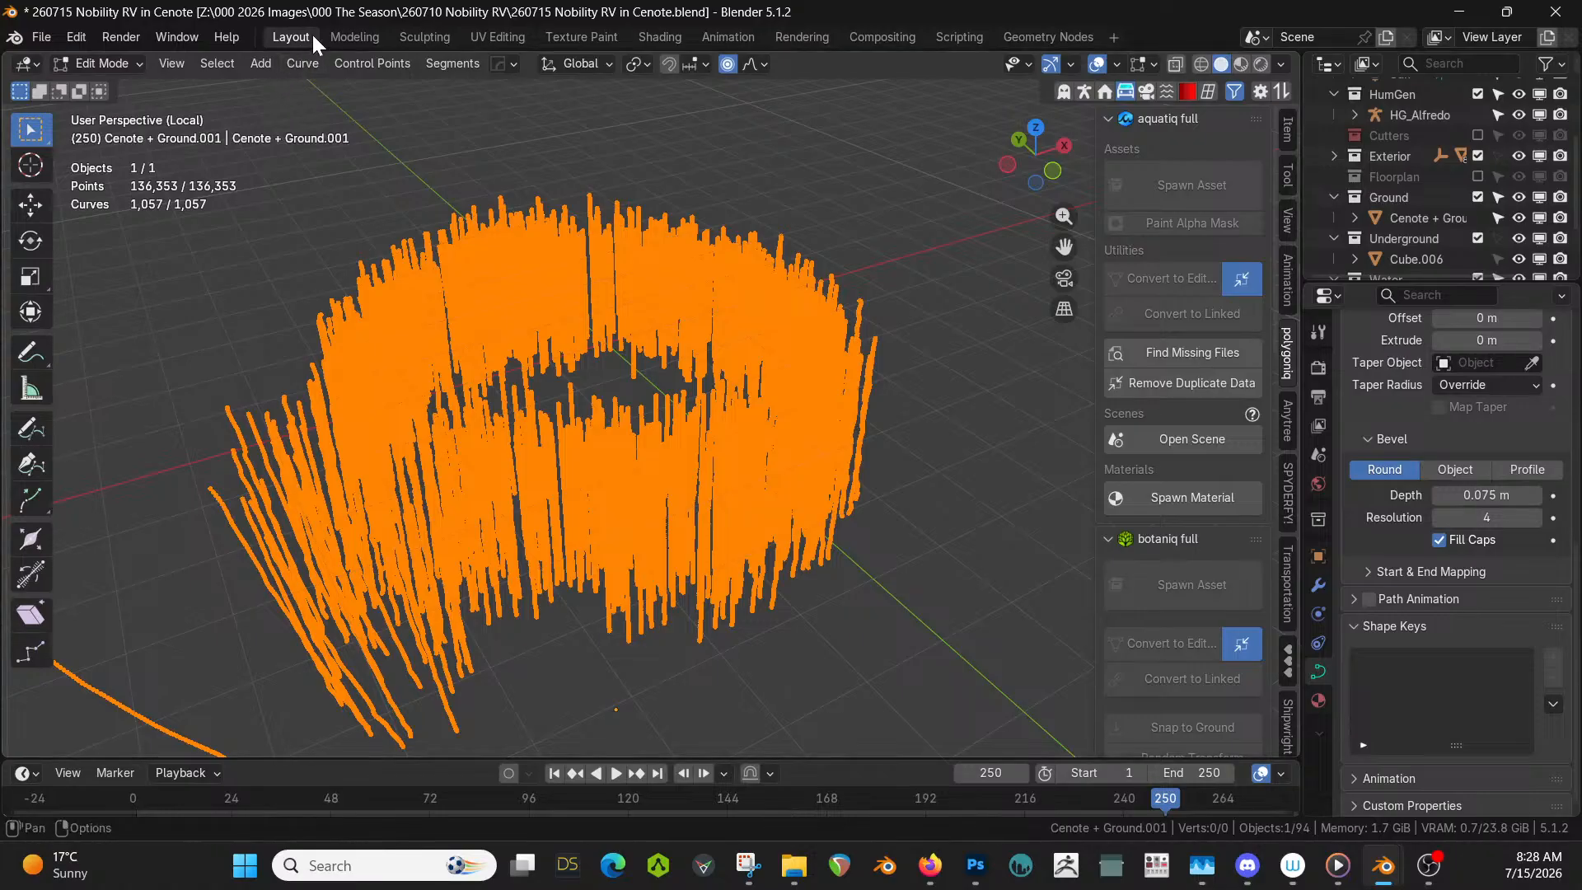
- Try Checker Deselect on the strand curves' points with Deselected set to 65, and return to Object Mode
left_click(219, 62)
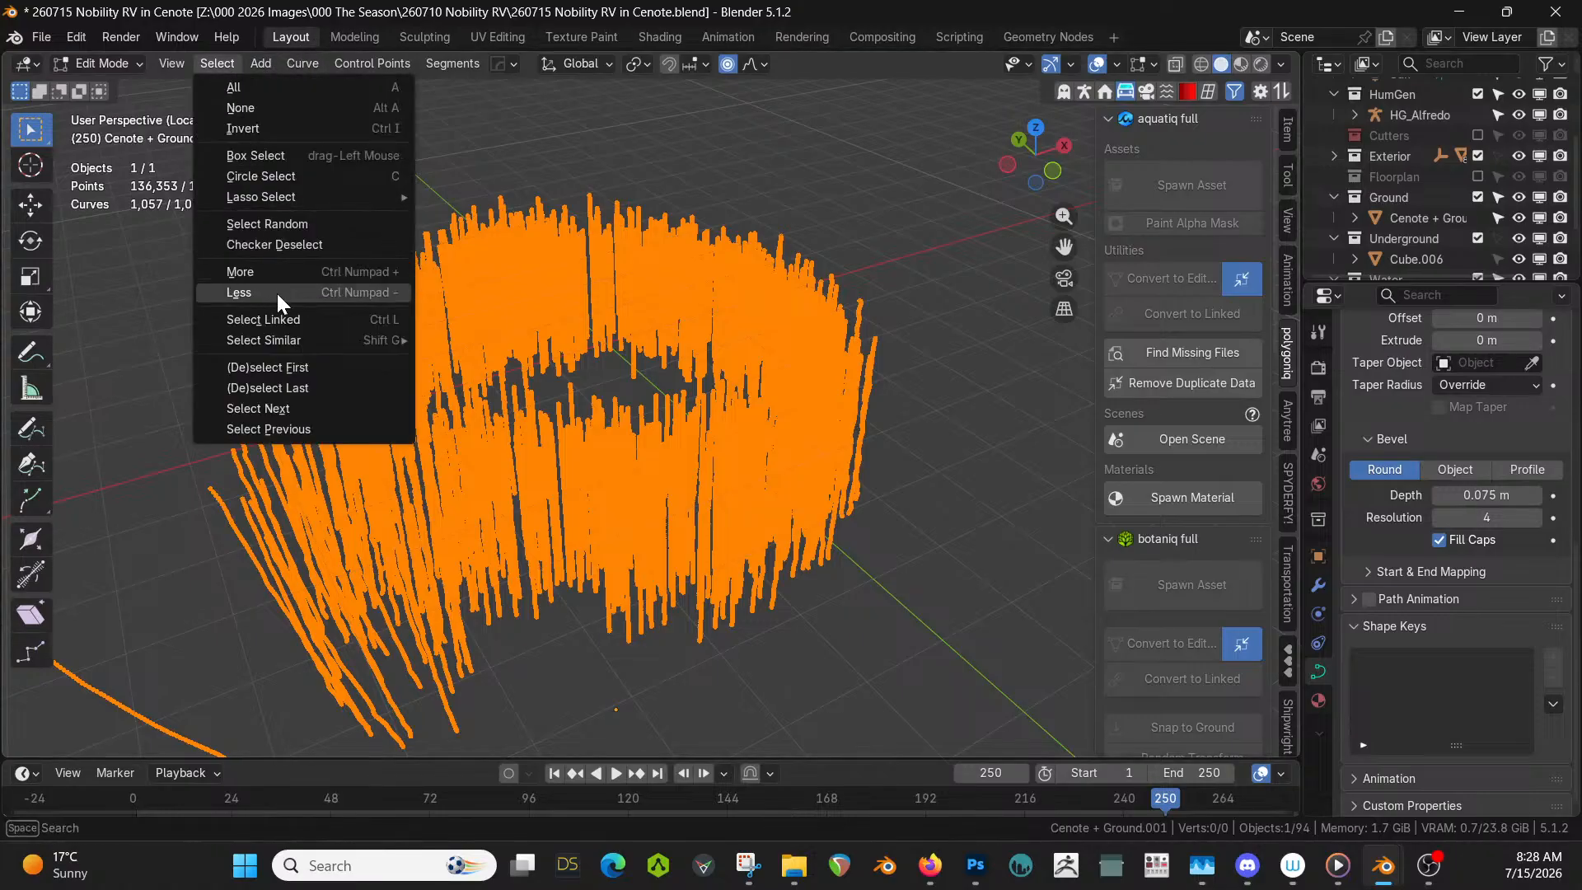
left_click(300, 240)
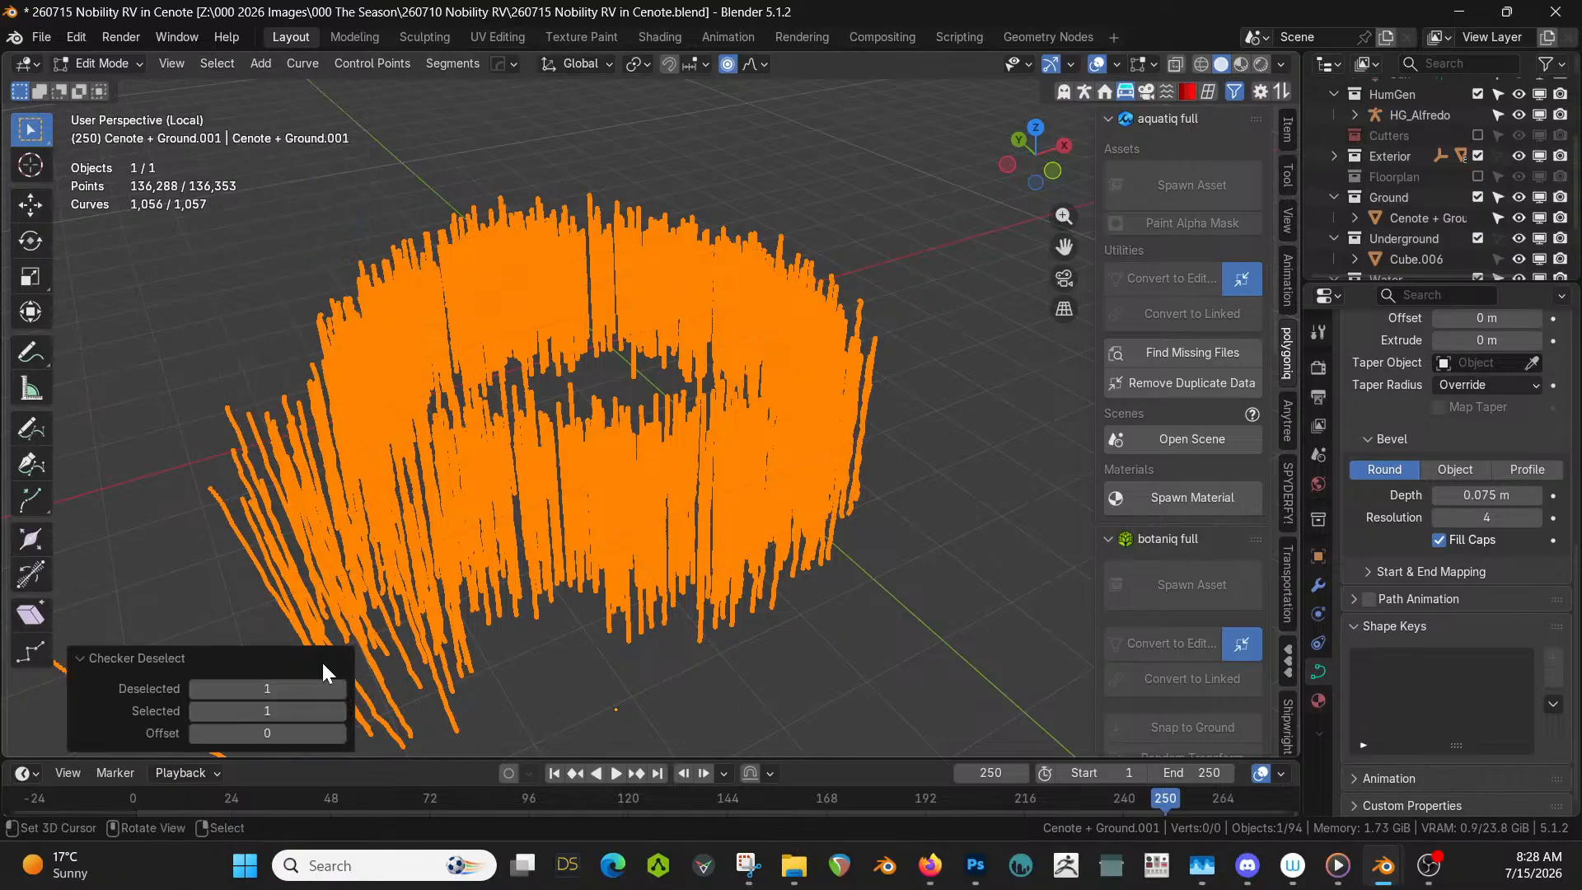
left_click(322, 688)
left_click_drag(321, 688, 324, 689)
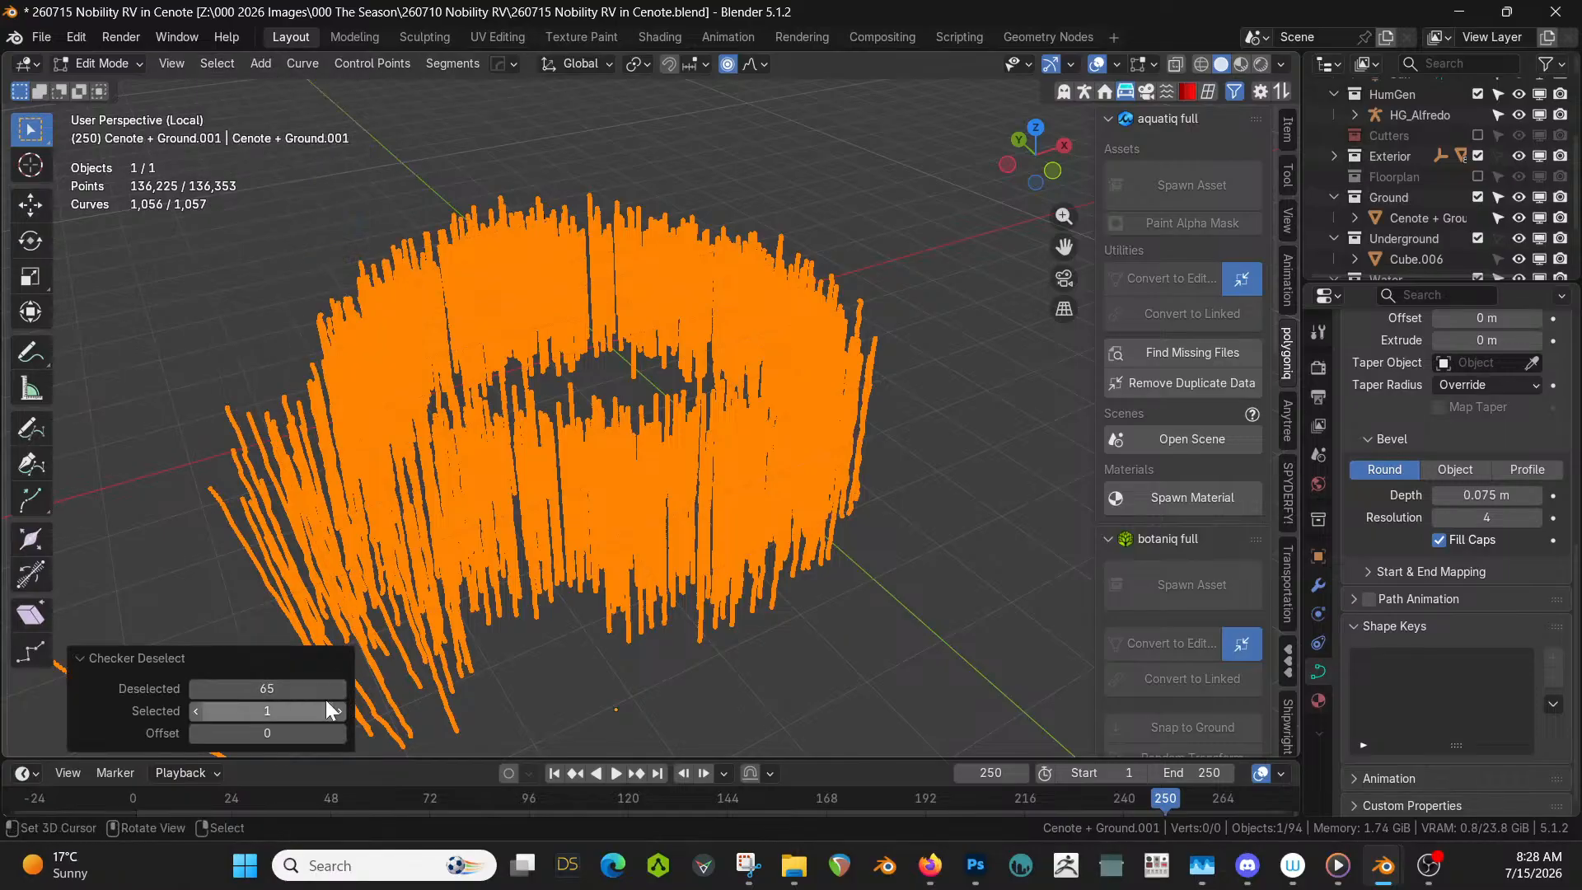
right_click(613, 645)
key("Tab")
scroll(689, 518, "up", 2)
scroll(659, 545, "down", 4)
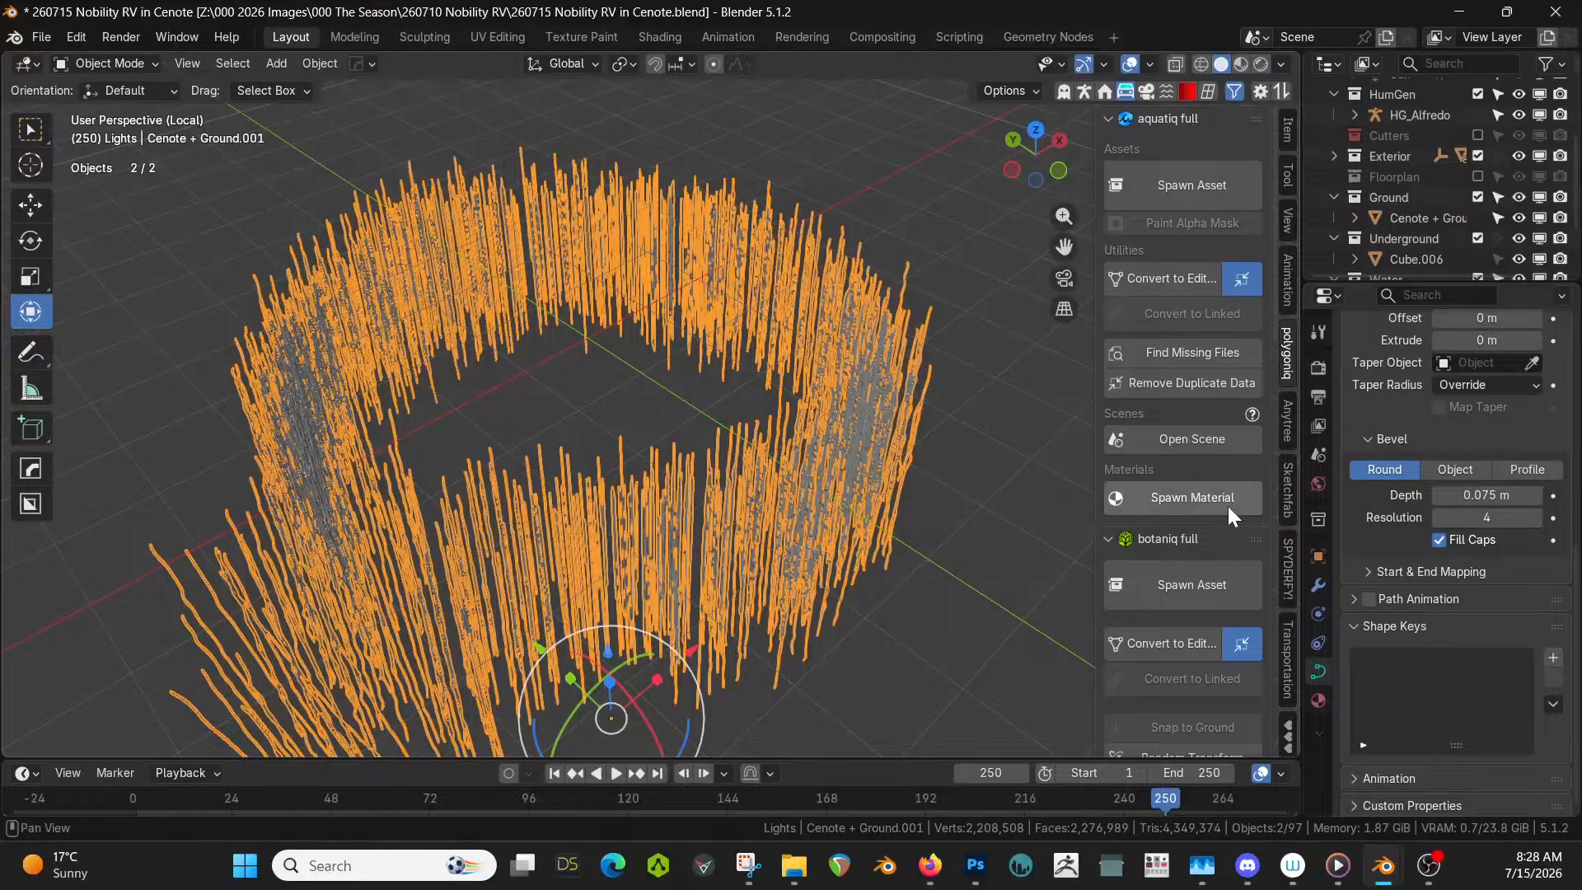
- Revert through the undo history to the Apply All Modifiers entry, before the strands' conversion to curves
left_click(74, 36)
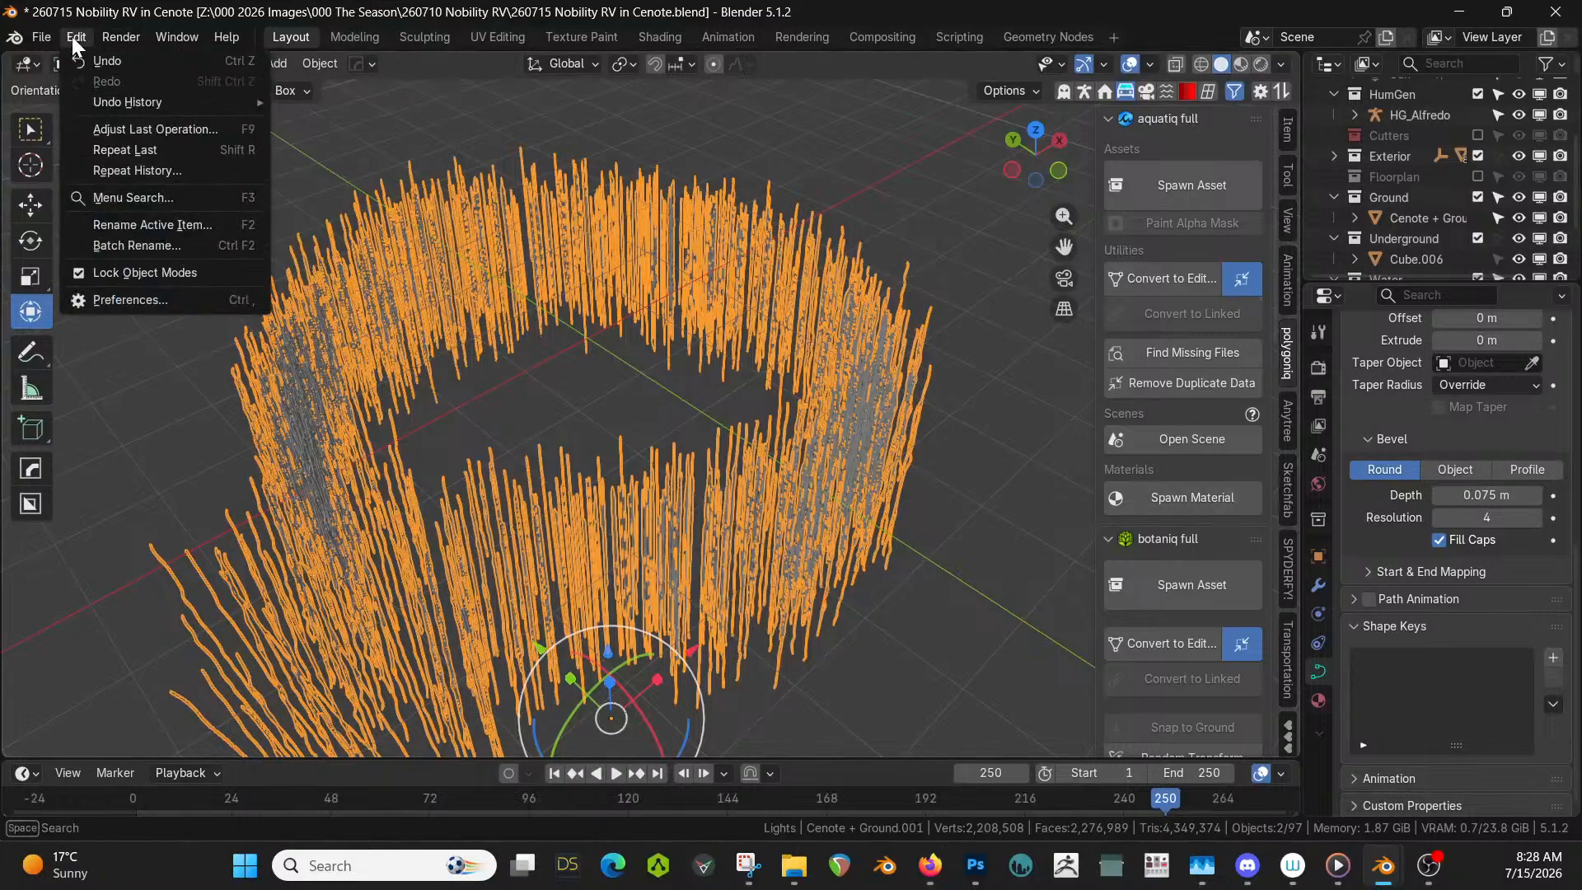
mouse_move(132, 97)
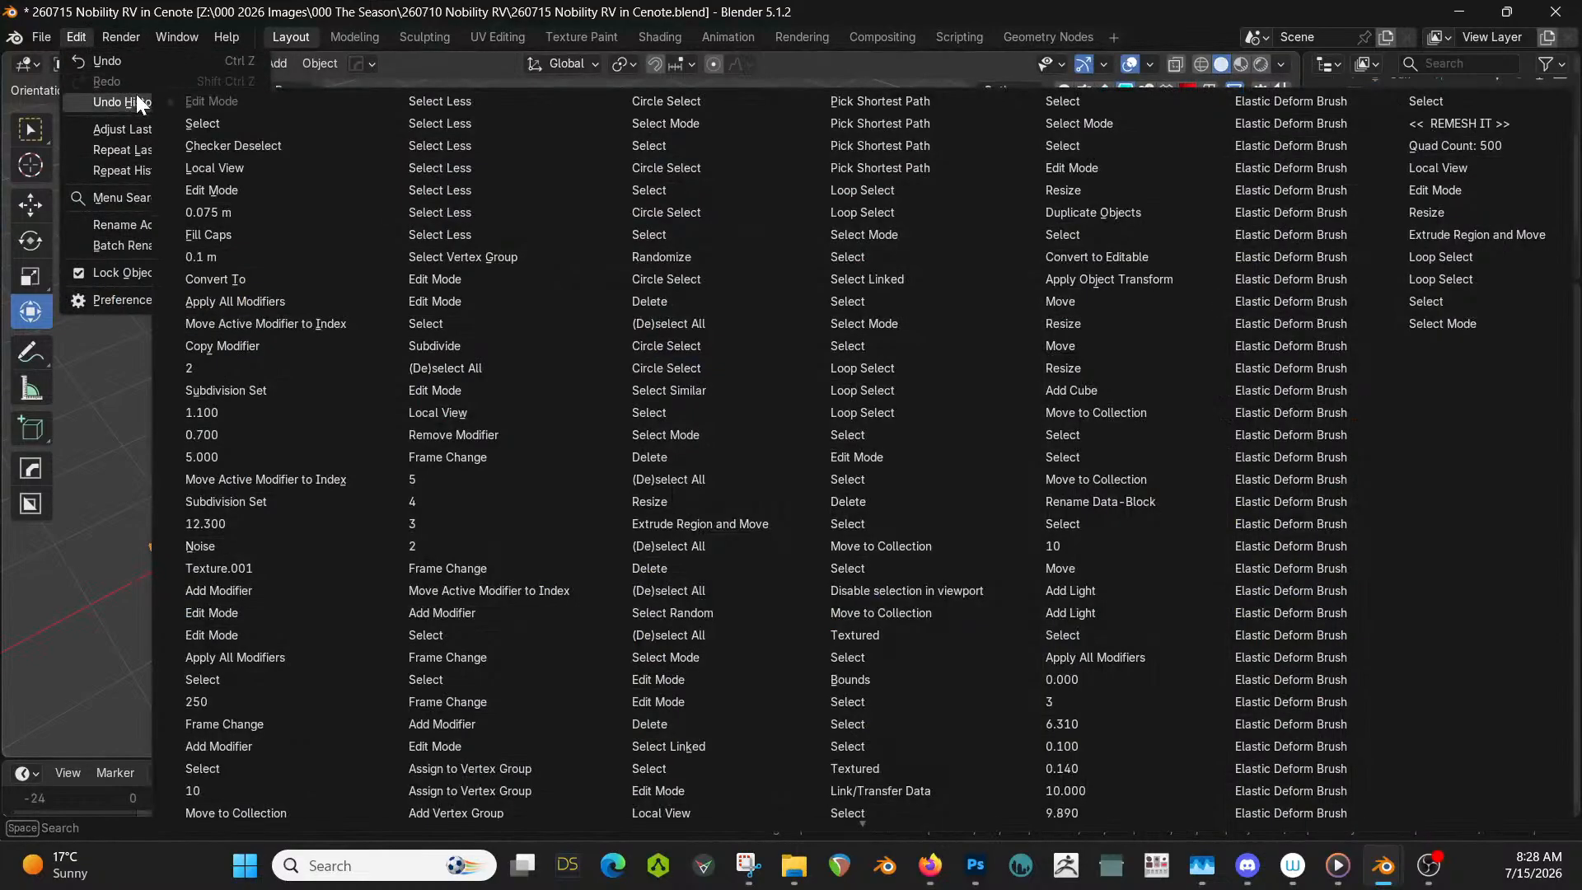
left_click(241, 300)
- Enter Edit Mode on the strand mesh and circle-select scattered patches of strand vertices around the cenote rim in top view
scroll(789, 458, "up", 5)
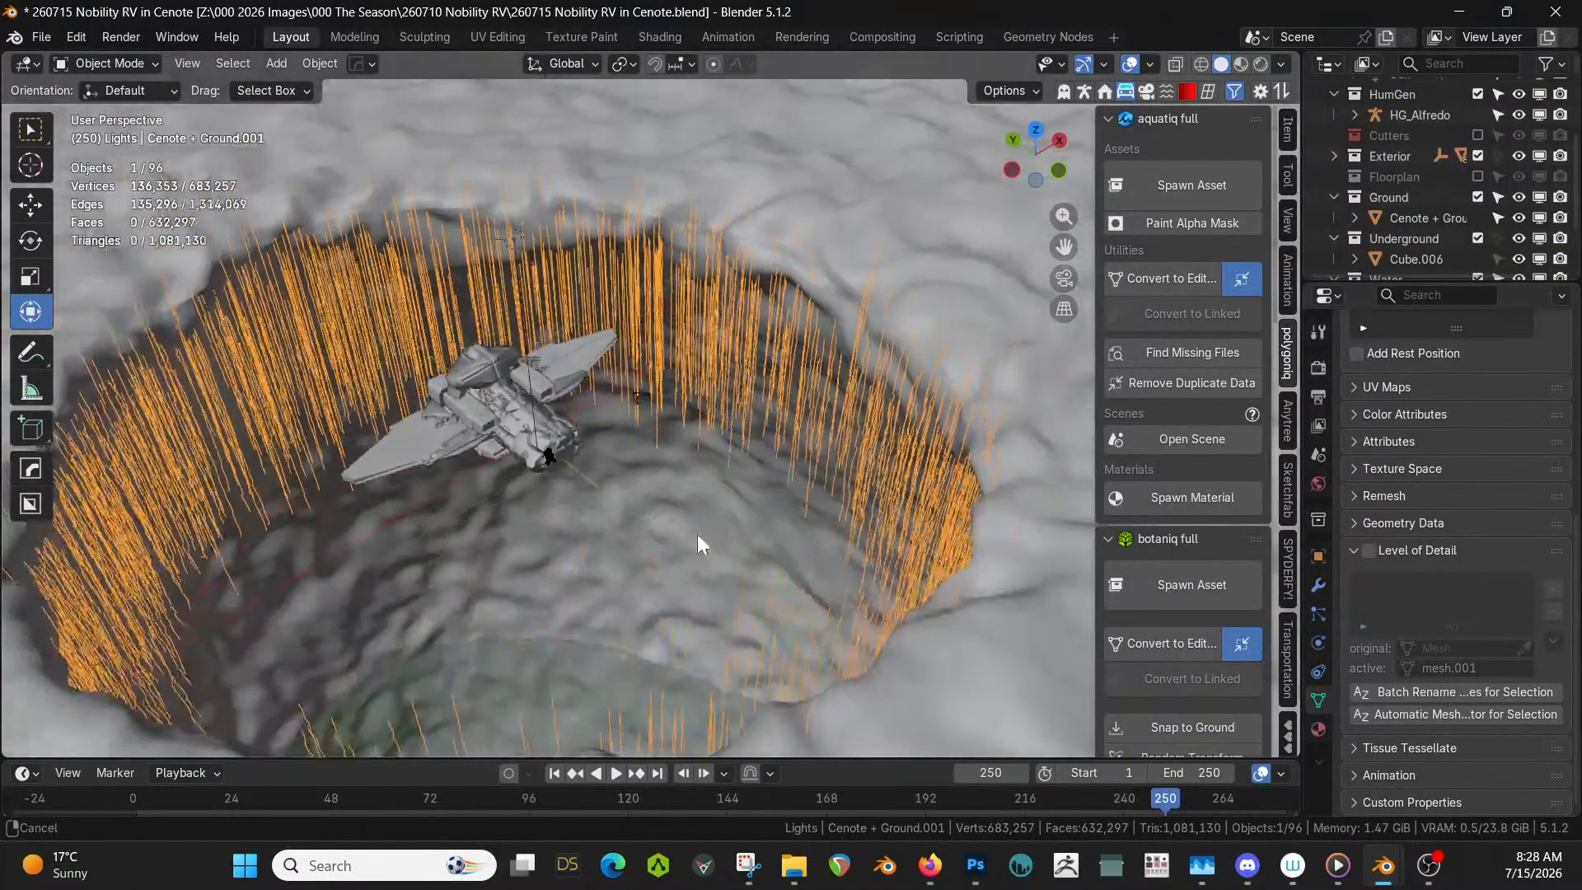
scroll(698, 540, "up", 3)
key("Tab")
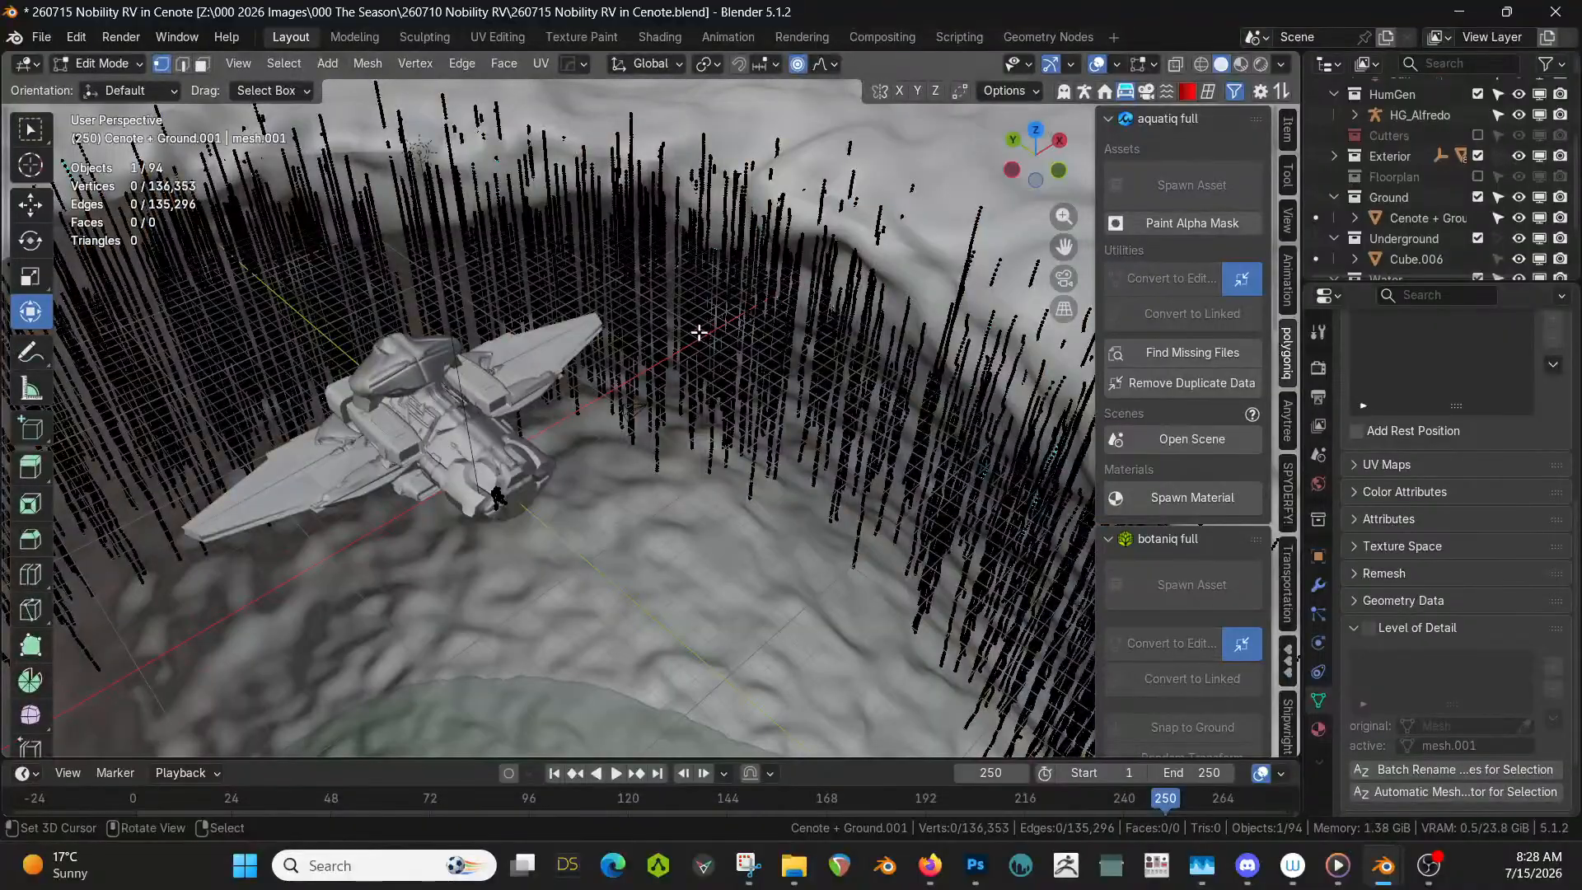
middle_click_drag(698, 332, 698, 385)
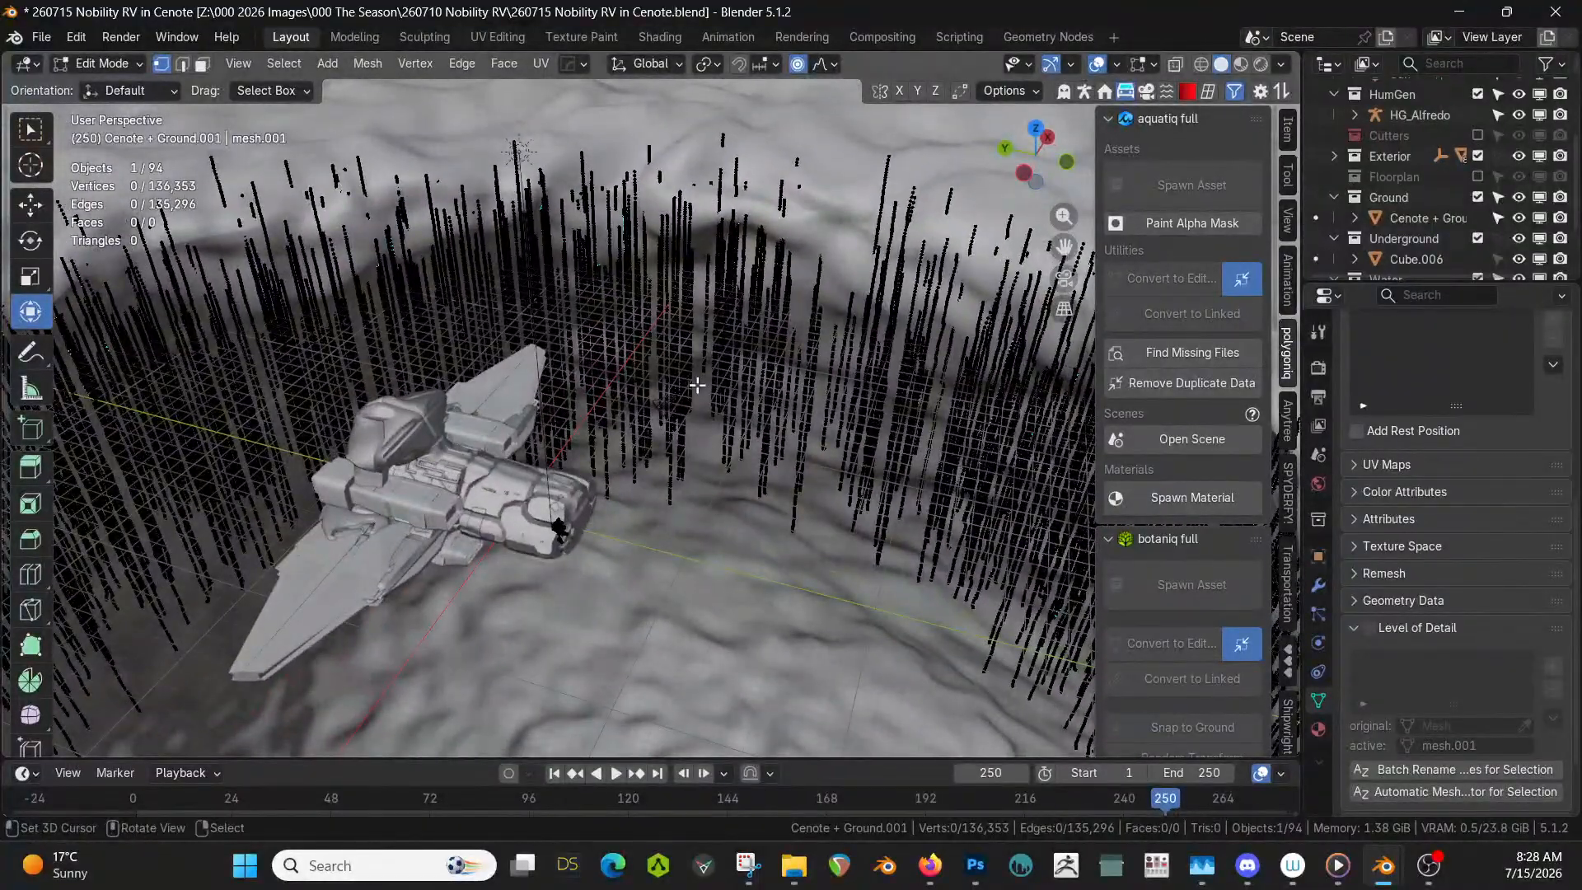
scroll(697, 385, "up", 2)
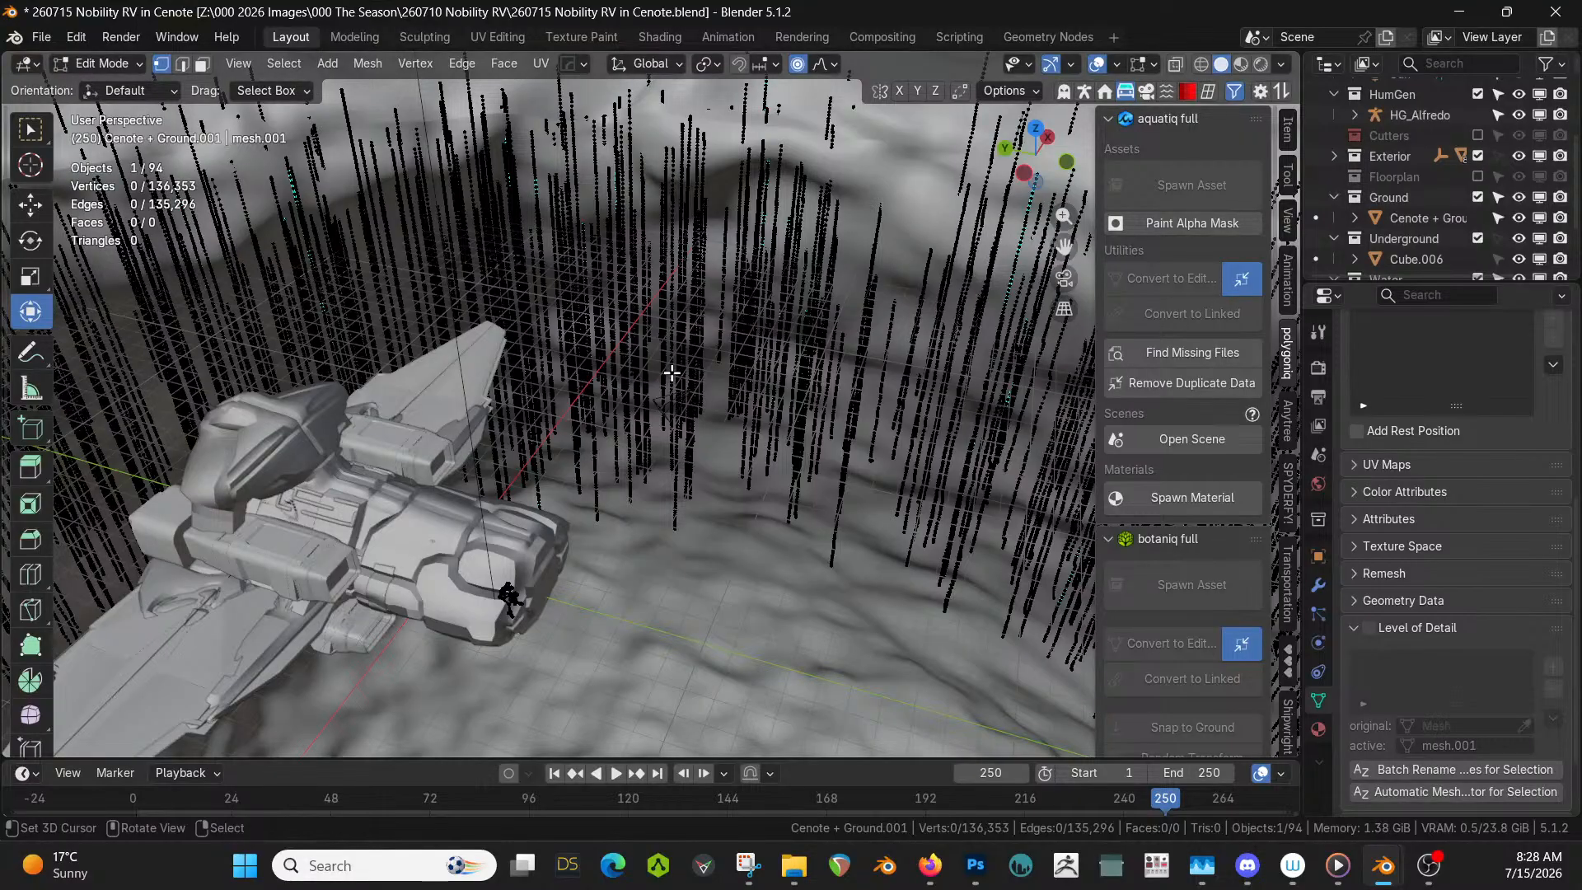
scroll(672, 373, "down", 8)
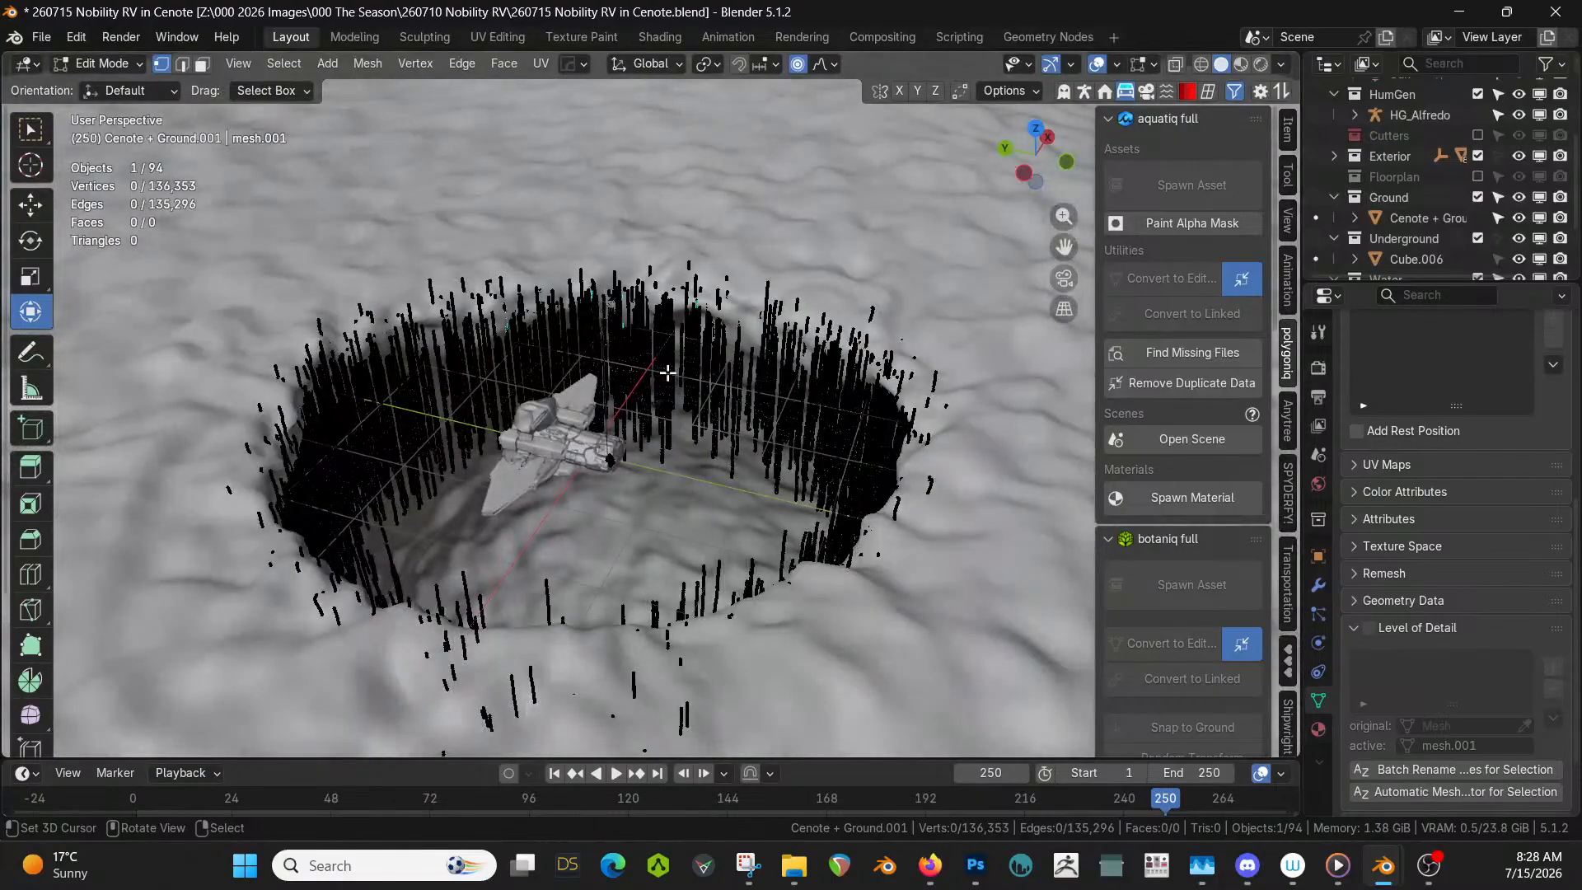
key("KP_7")
key("c")
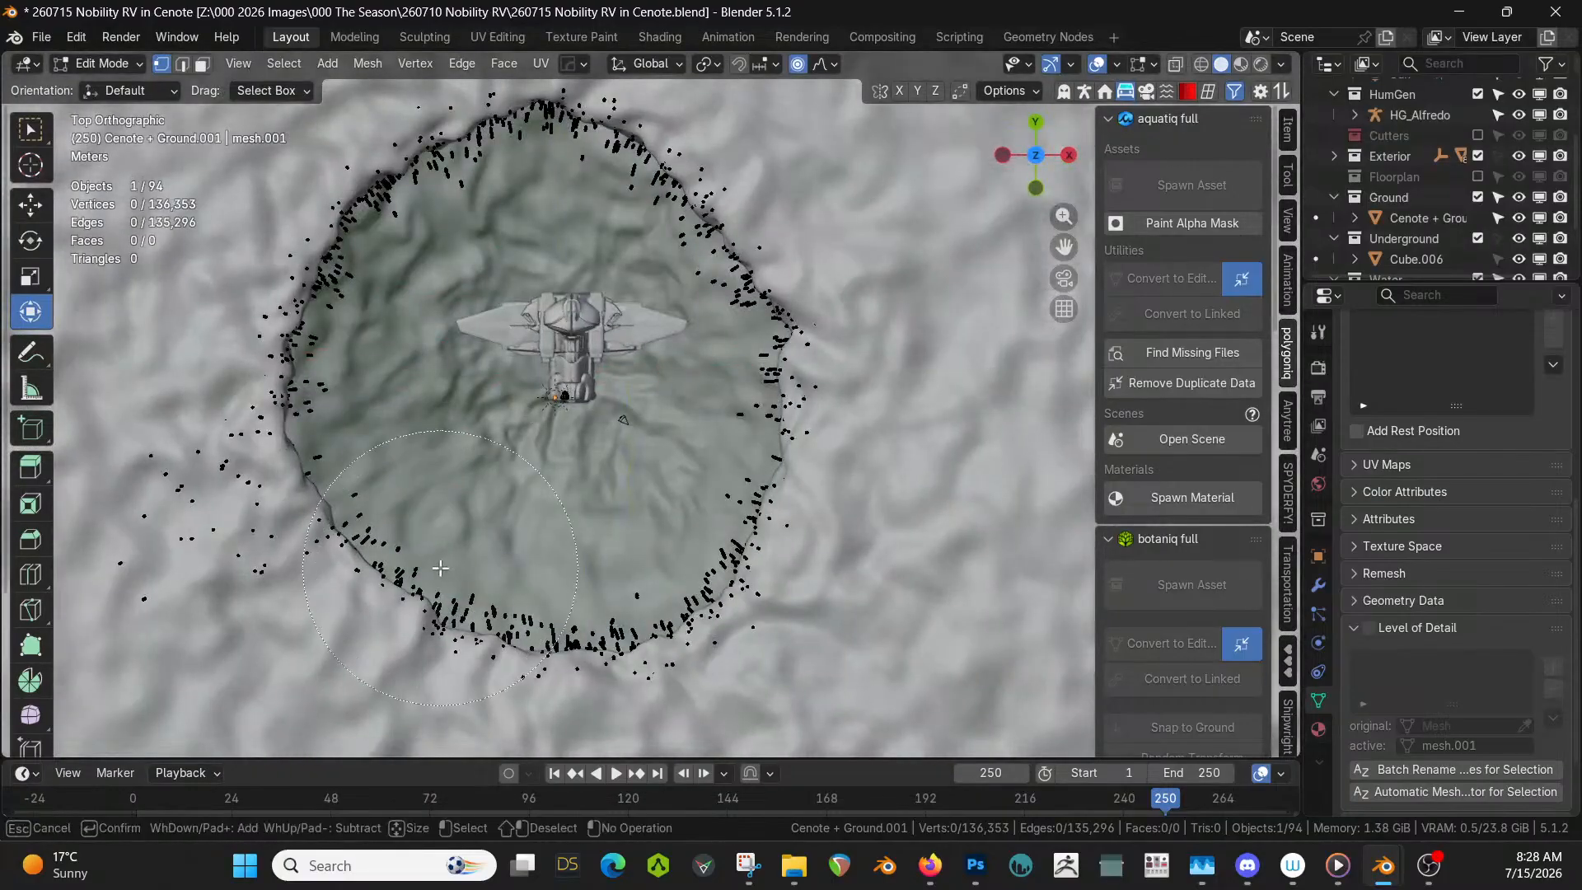
mouse_move(338, 491)
left_mouse_down()
mouse_move(276, 511)
mouse_move(289, 389)
mouse_move(318, 300)
mouse_move(441, 157)
left_mouse_up()
mouse_move(800, 241)
left_mouse_down()
mouse_move(754, 313)
mouse_move(779, 519)
mouse_move(659, 610)
mouse_move(563, 628)
mouse_move(512, 717)
left_mouse_up()
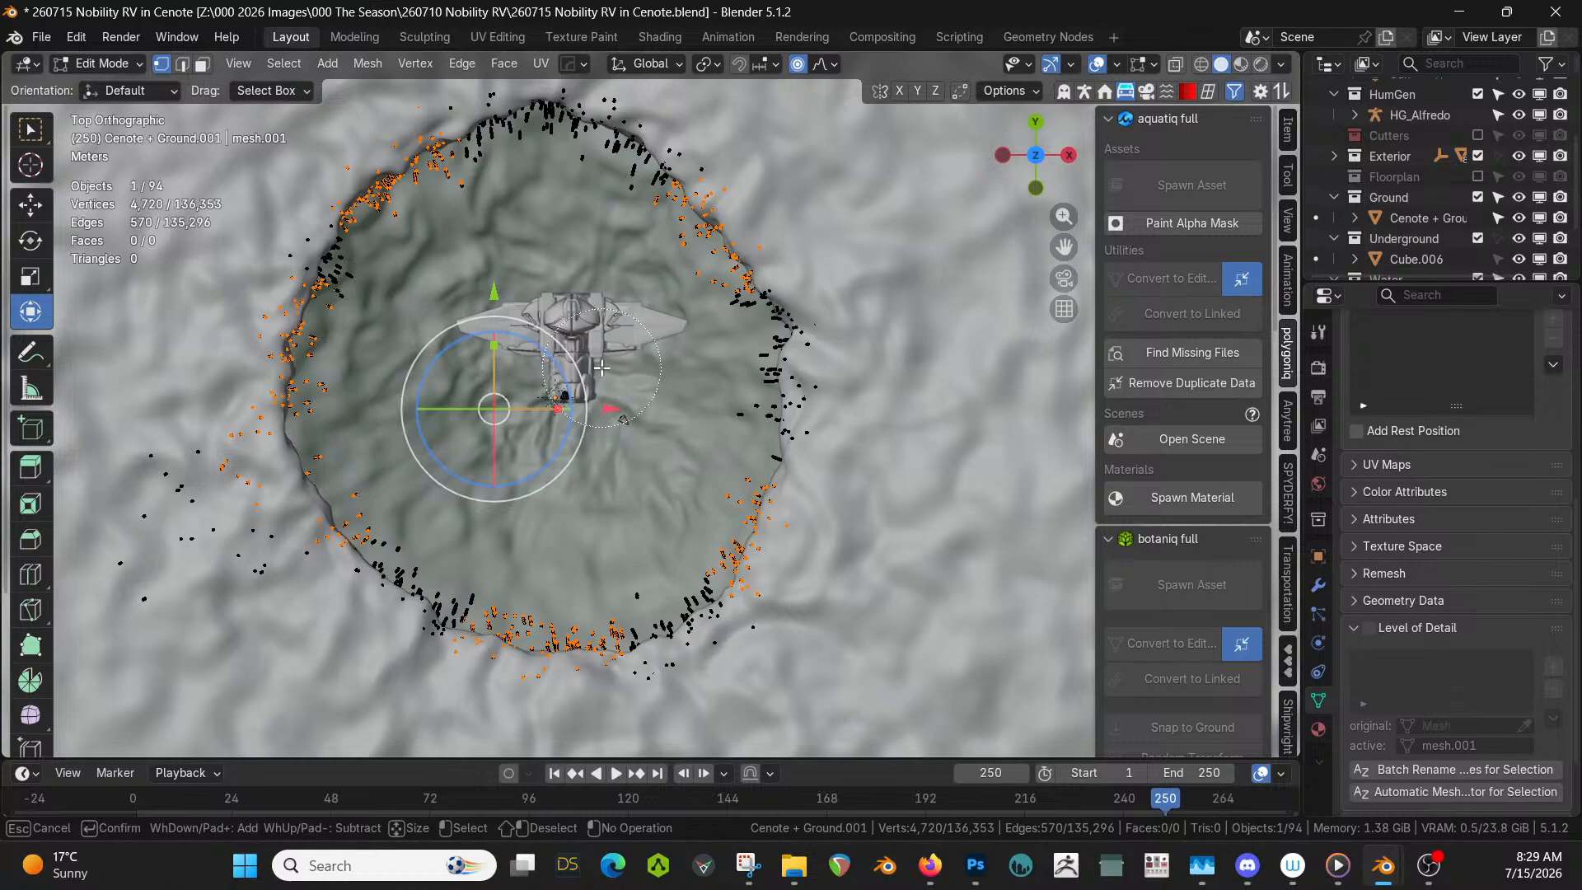
left_click_drag(707, 252, 677, 233, "shift")
key("Escape")
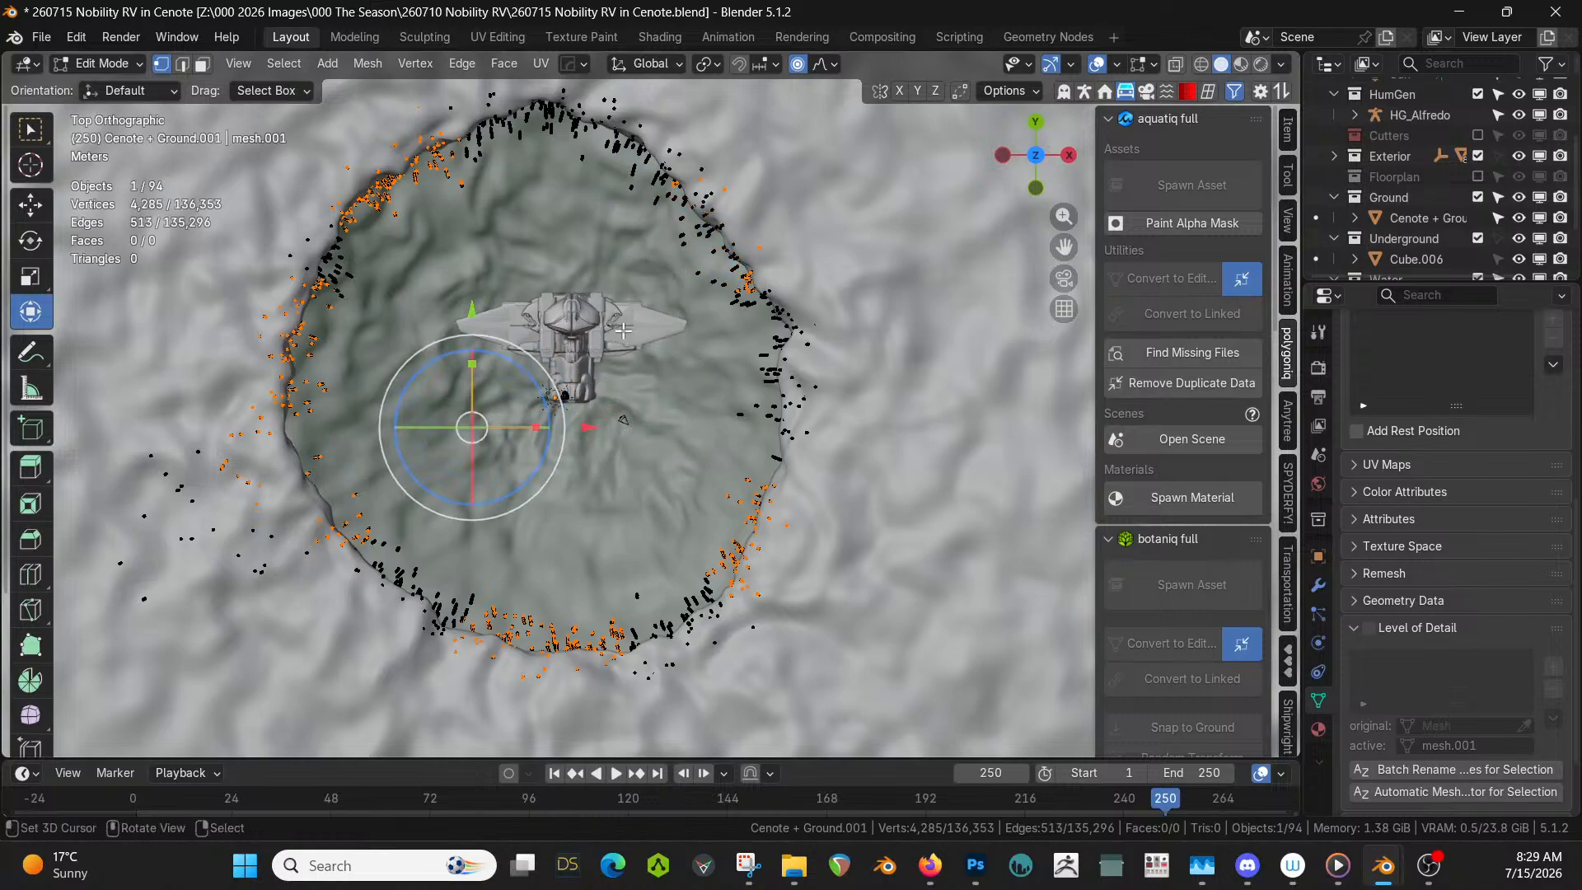
- Extend the selection to all linked geometry of the picked strands and hide those strands
middle_click_drag(624, 329, 725, 246)
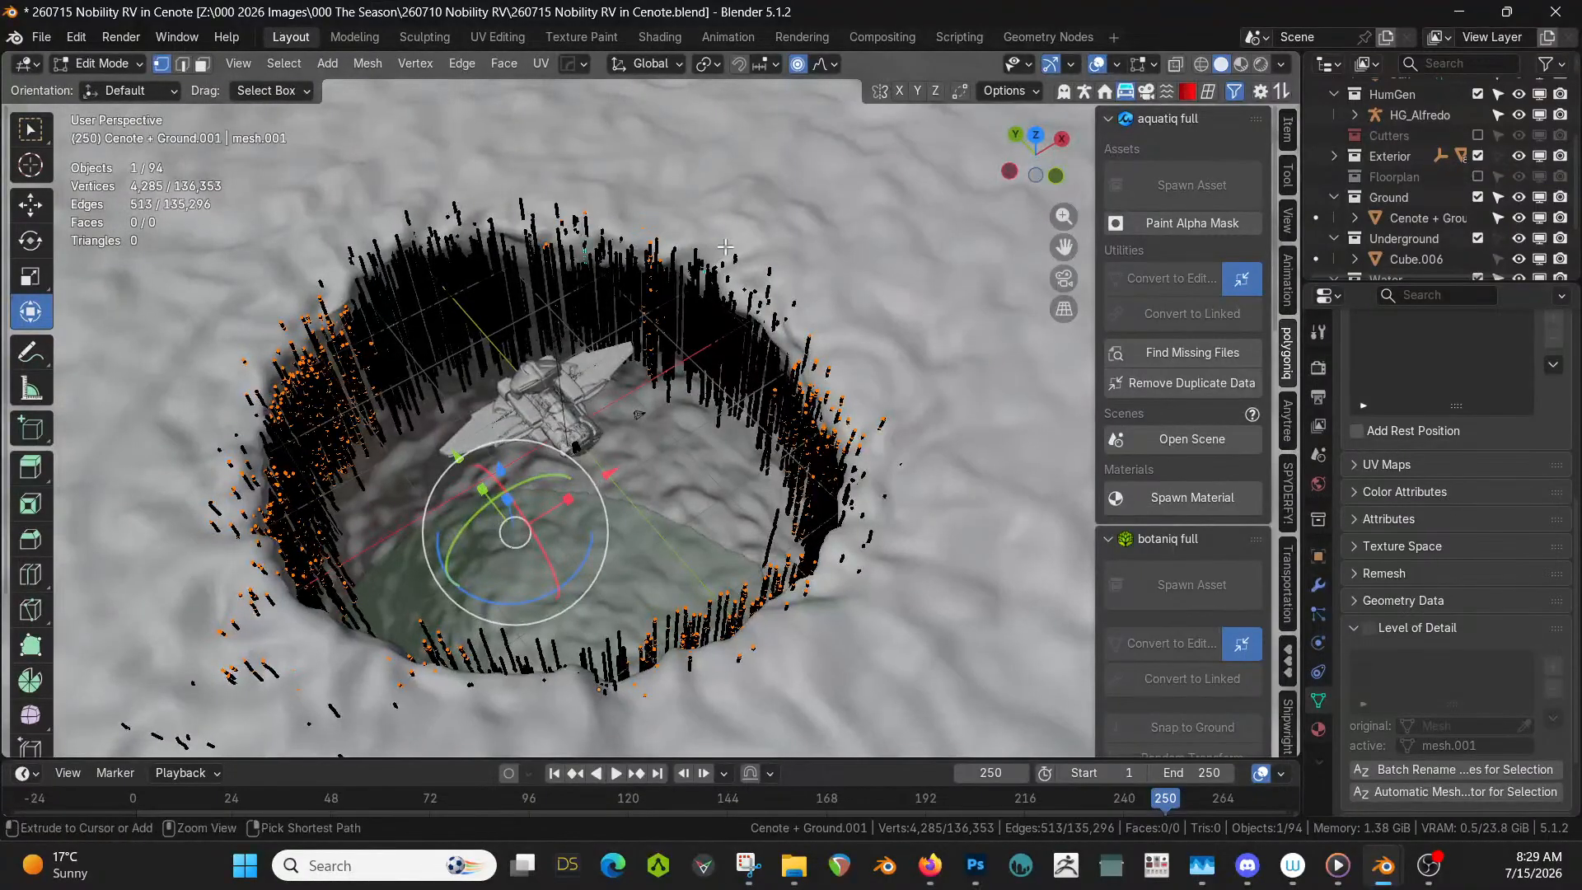
key("ctrl+l")
scroll(697, 253, "up", 2)
middle_click_drag(697, 253, 628, 217)
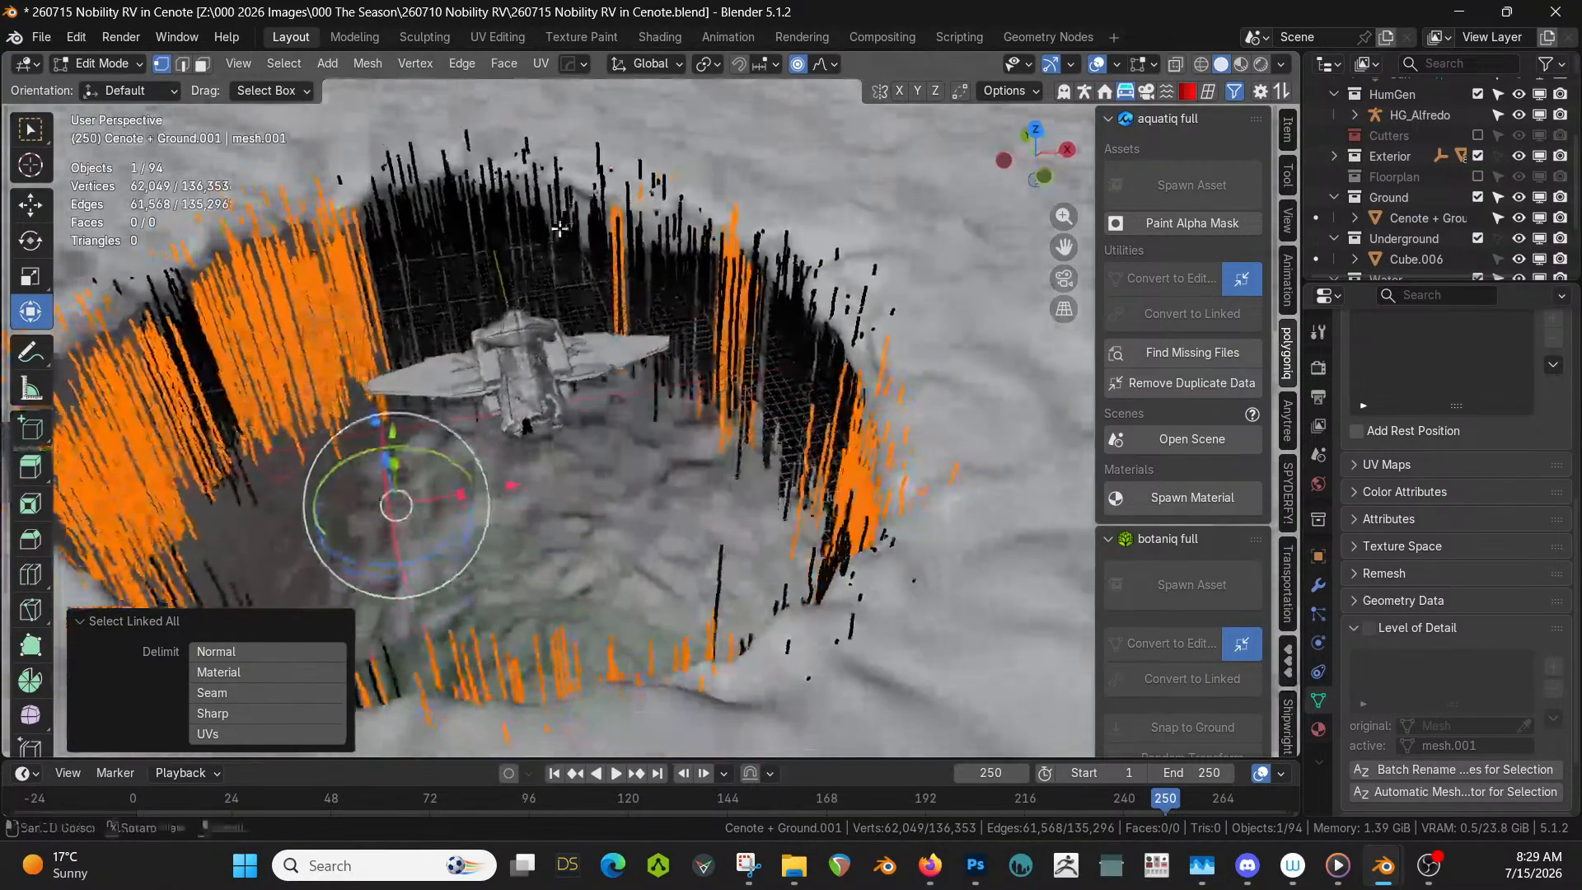
middle_click_drag(659, 387, 576, 397, "shift")
key("h")
- Circle-select patches of the remaining visible strands on the rim wall behind and beside the spaceship
key("c")
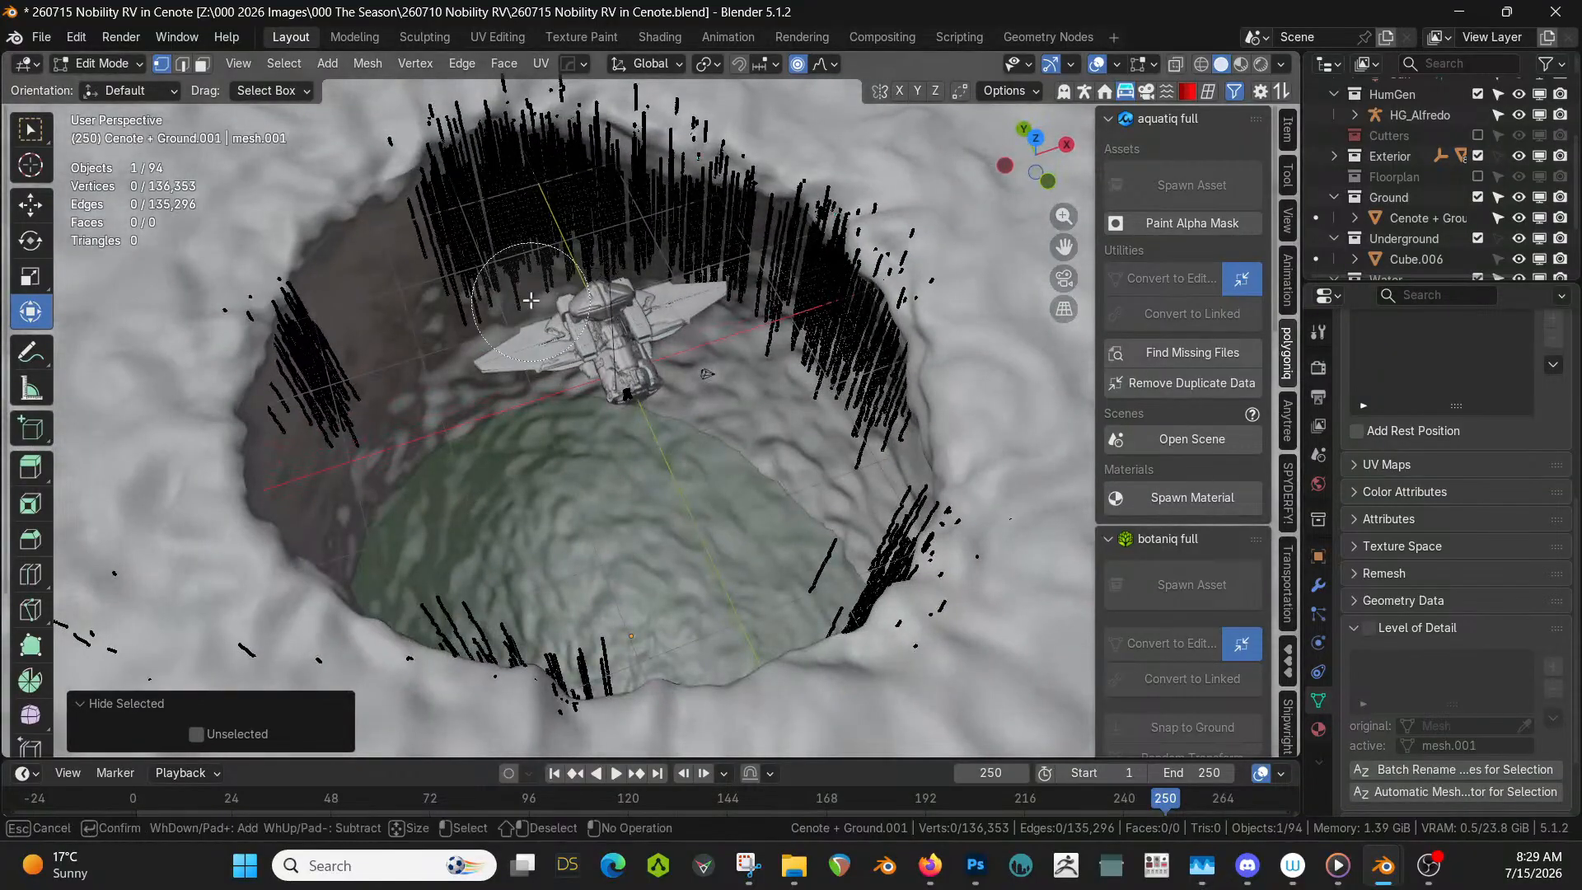
left_click_drag(561, 346, 568, 198)
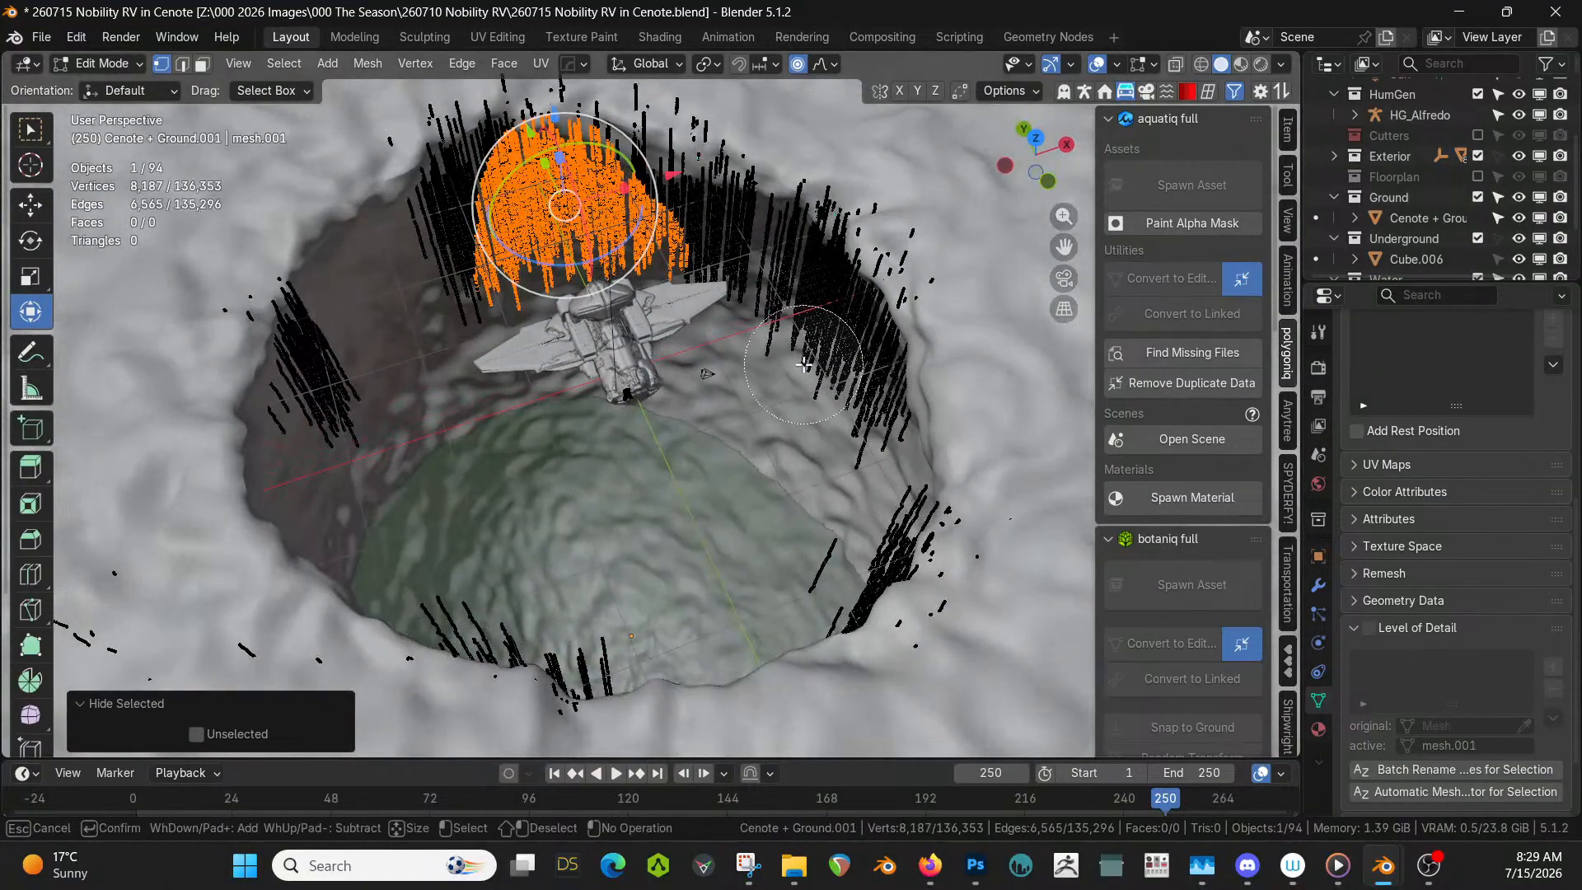
left_click(736, 383)
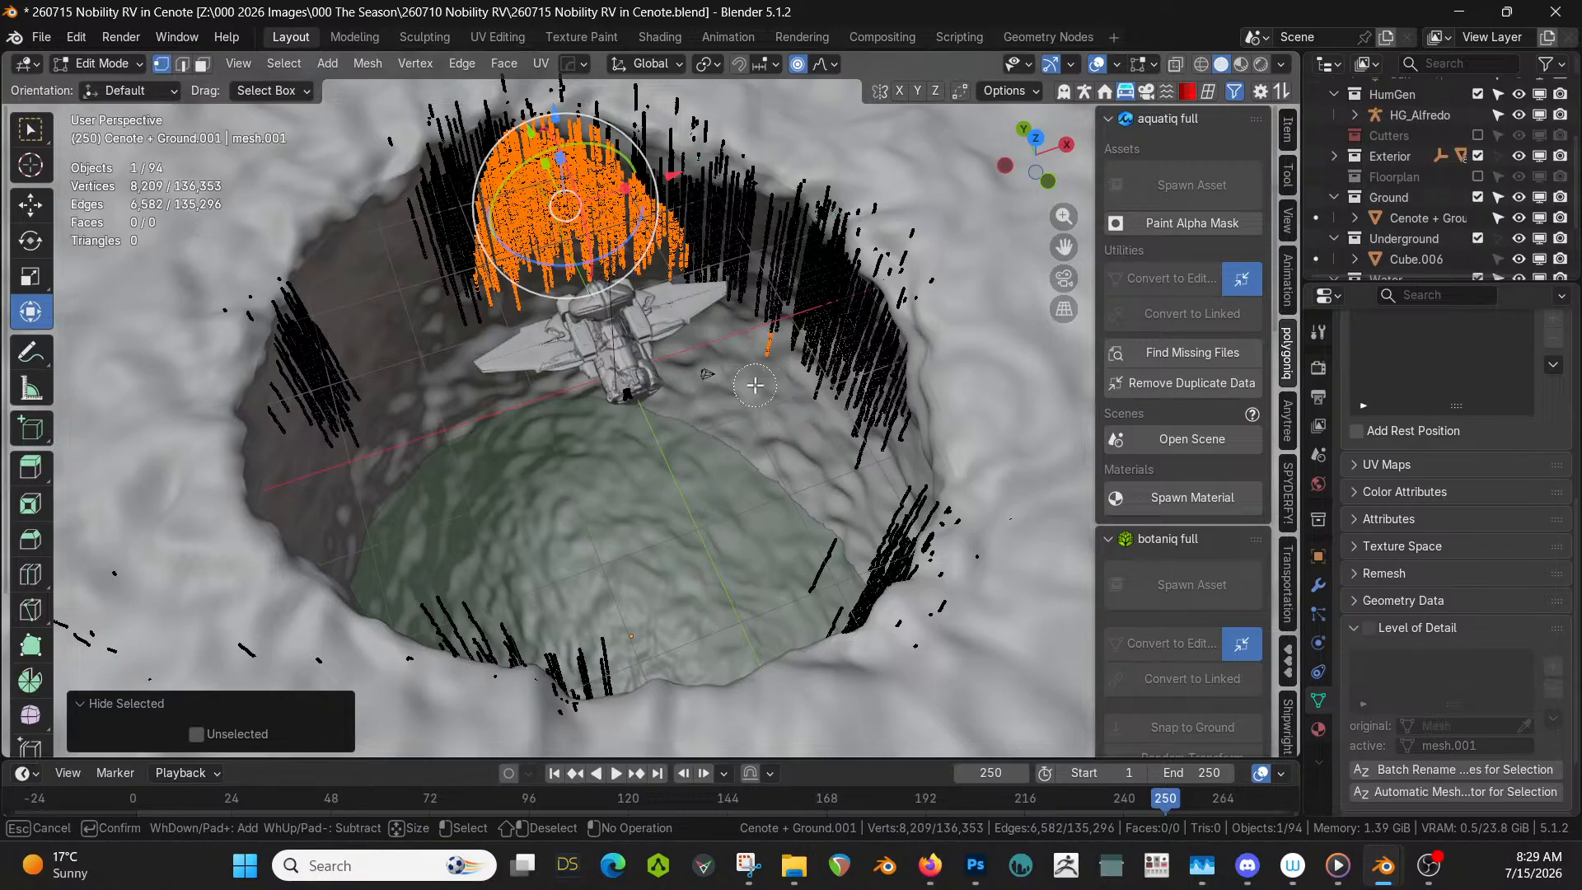
left_click_drag(857, 317, 824, 363)
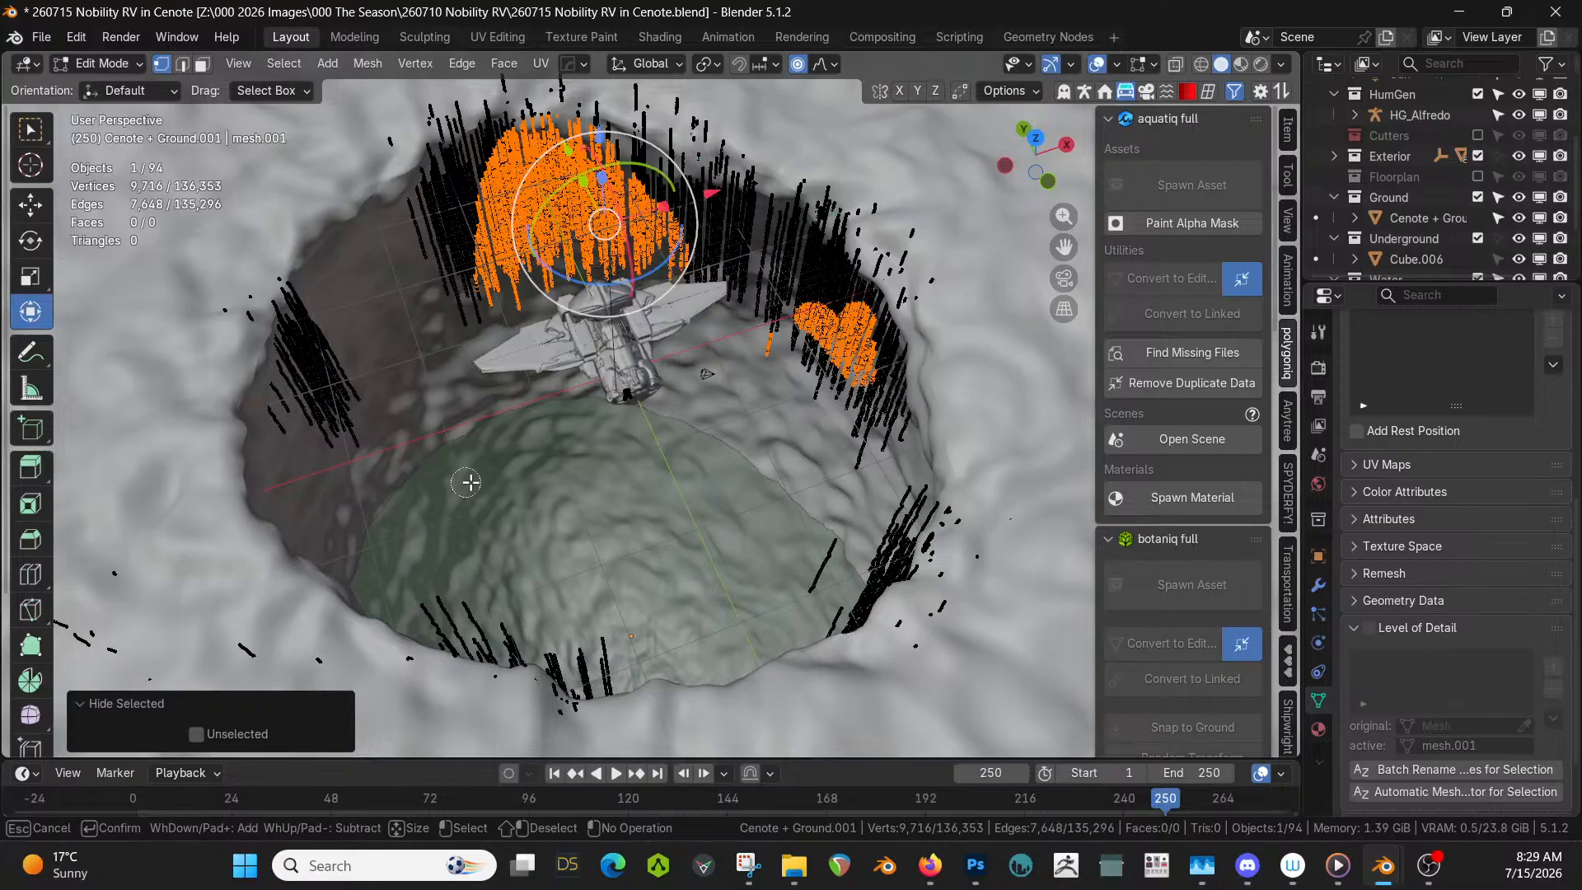
key("Escape")
middle_click_drag(595, 503, 800, 438)
key("s")
left_click(719, 331)
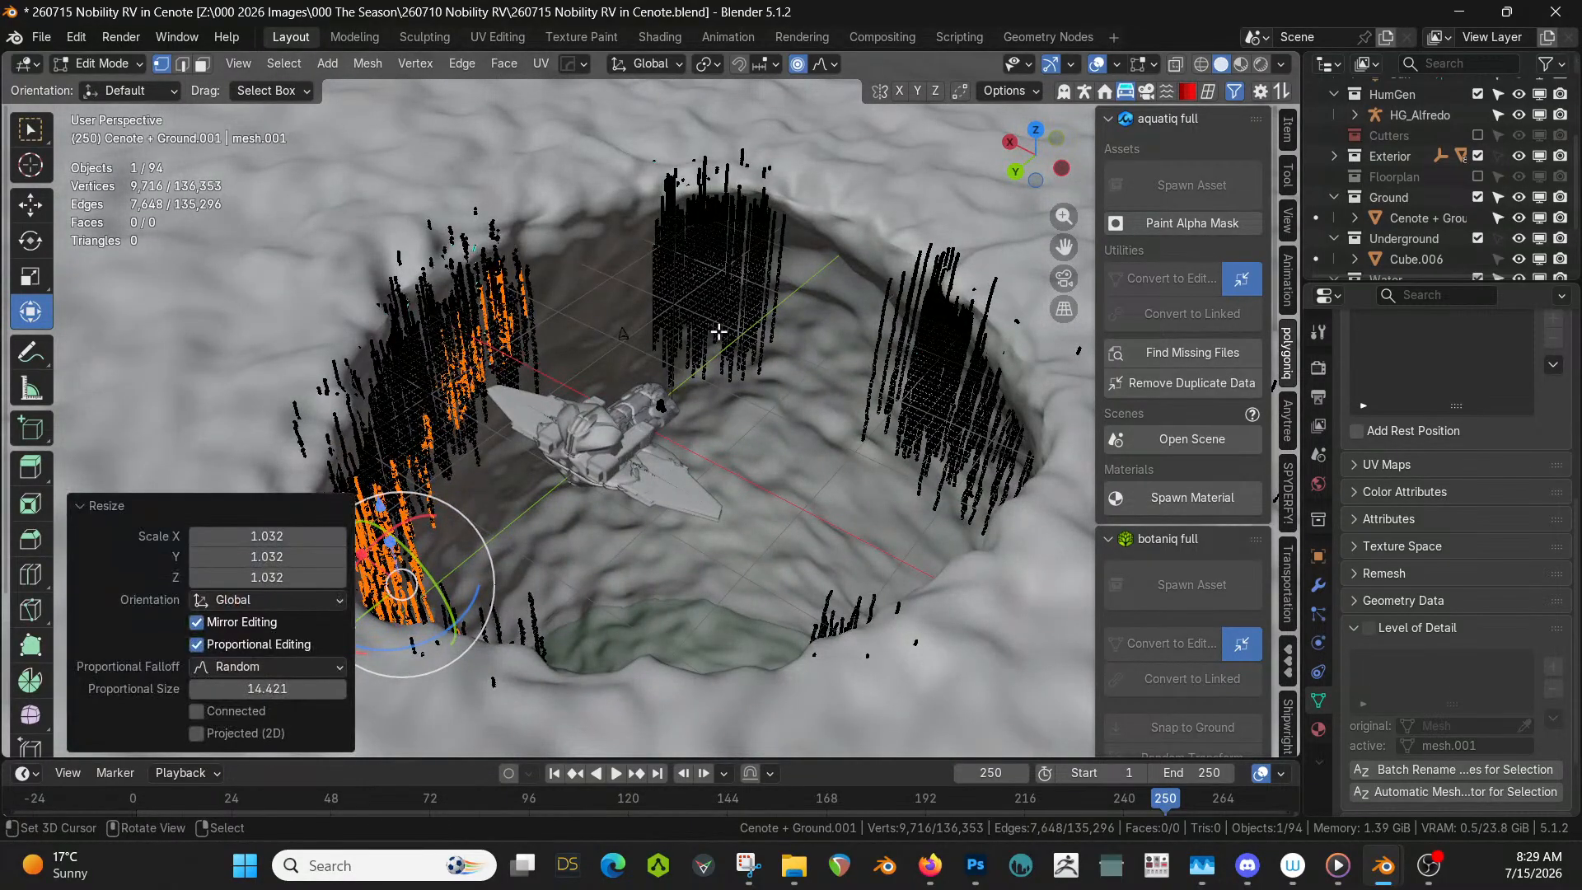
key("ctrl+z")
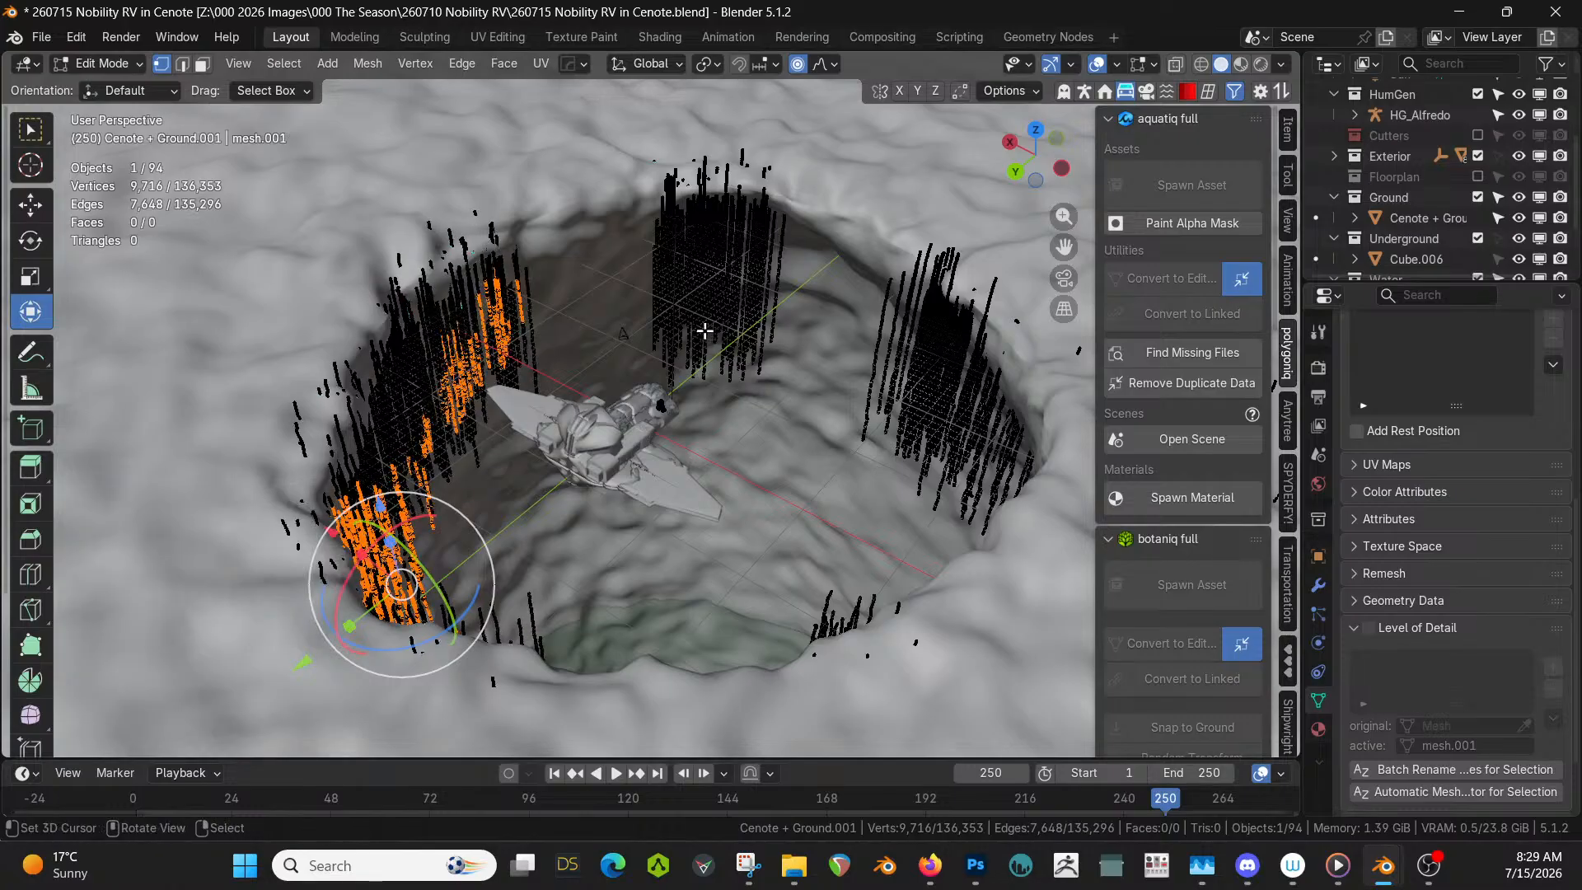
- Add patches from two more strand clusters to the selection, extend it to the linked strands, and hide them
key("c")
left_click_drag(703, 305, 703, 374)
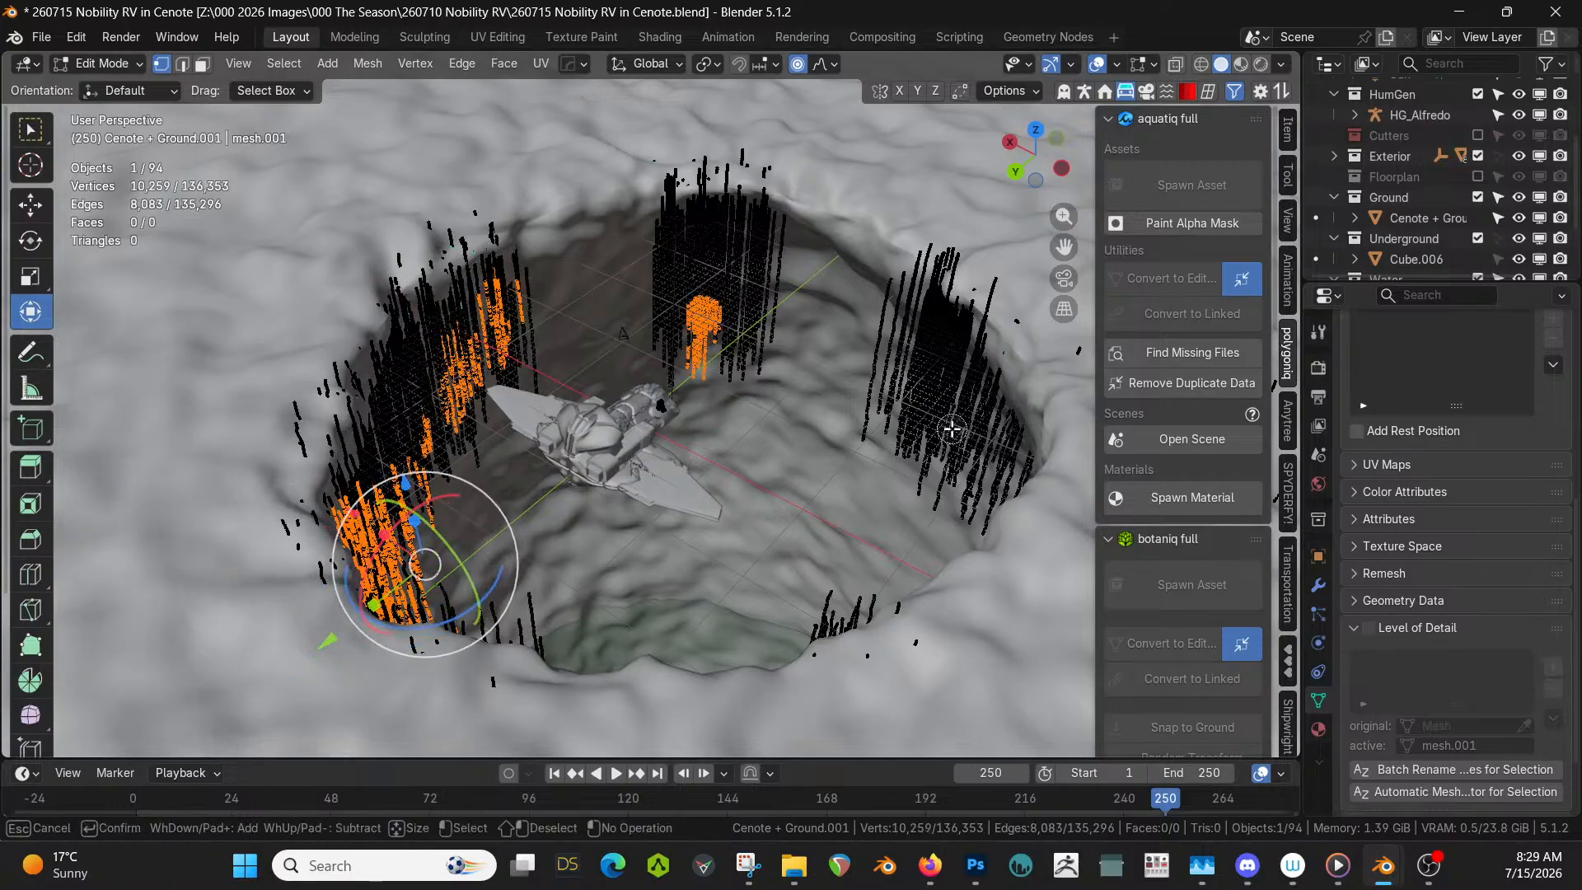
left_click_drag(952, 428, 879, 545)
key("Escape")
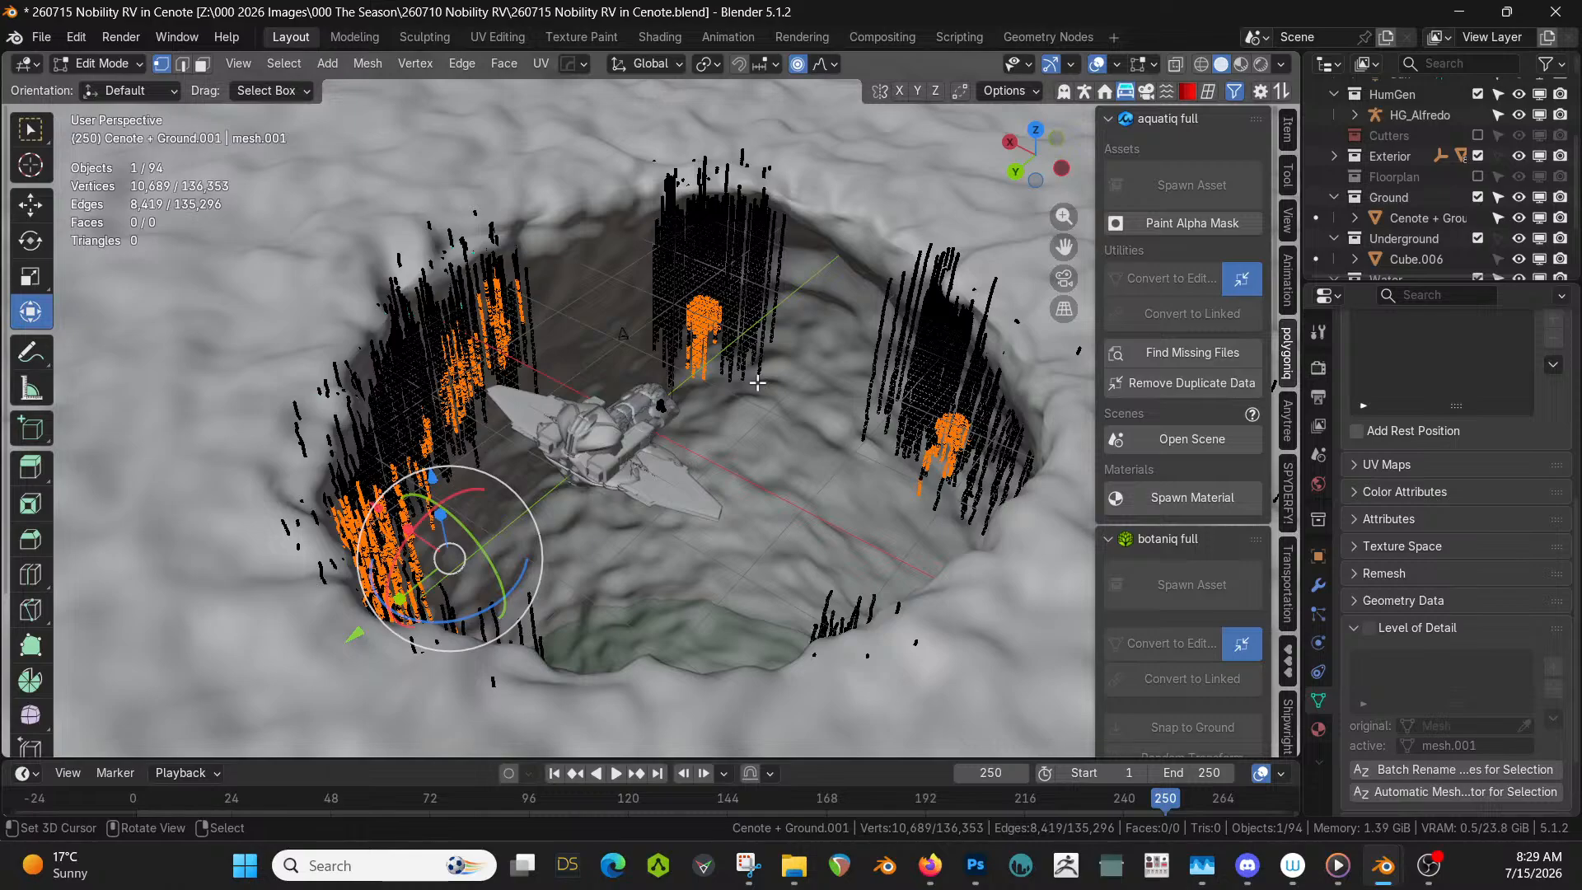
key("ctrl+l")
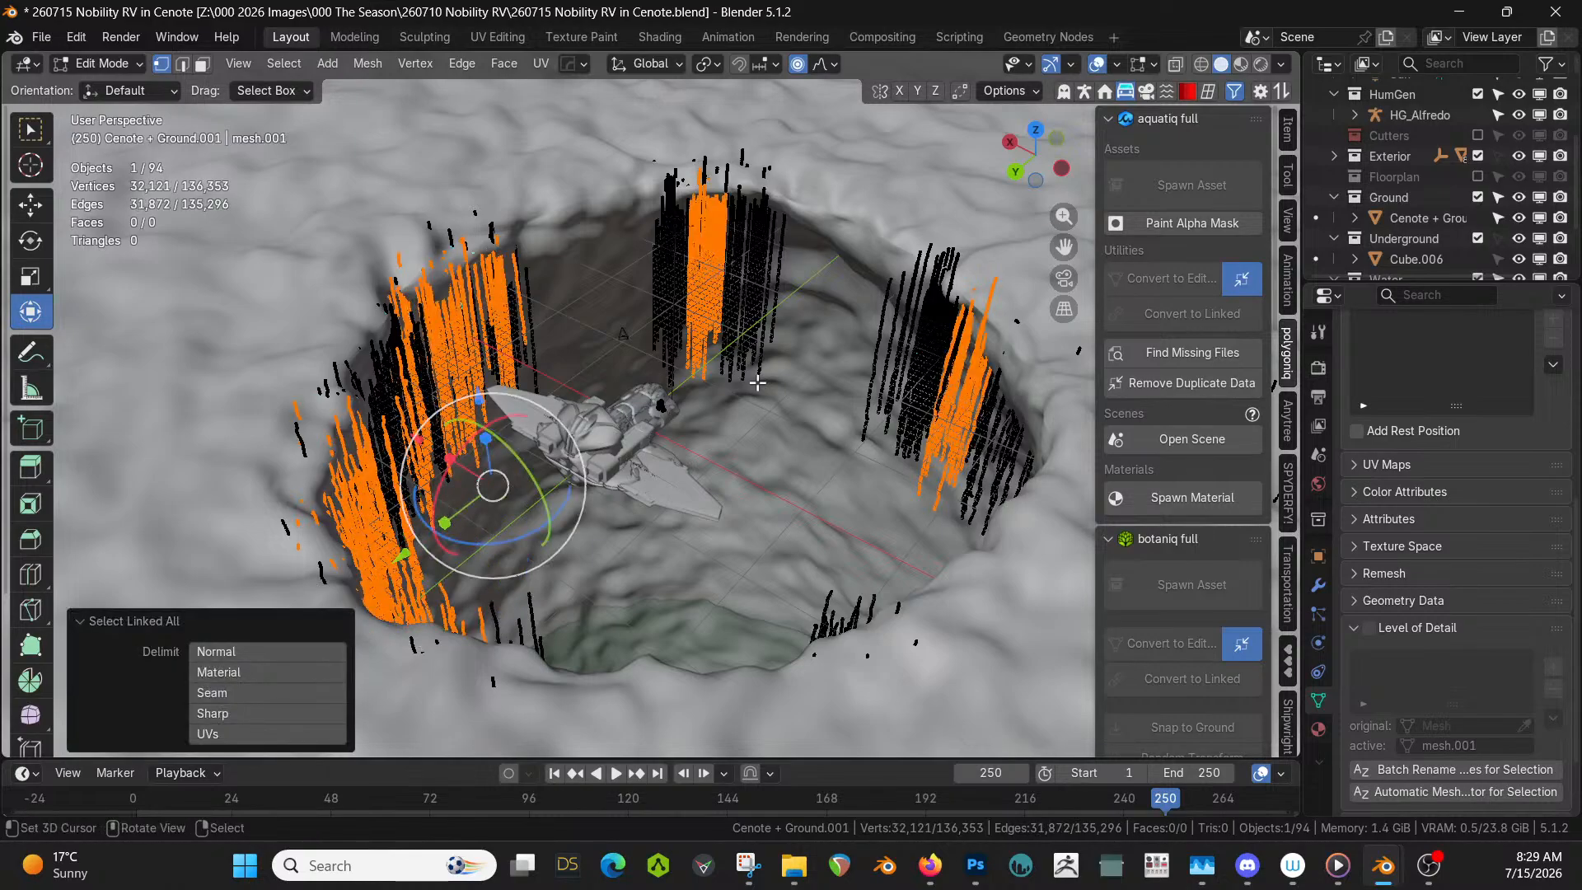
key("h")
- Separate all still-visible strands into their own object by selection and return to Object Mode
middle_click_drag(757, 383, 798, 476)
key("a")
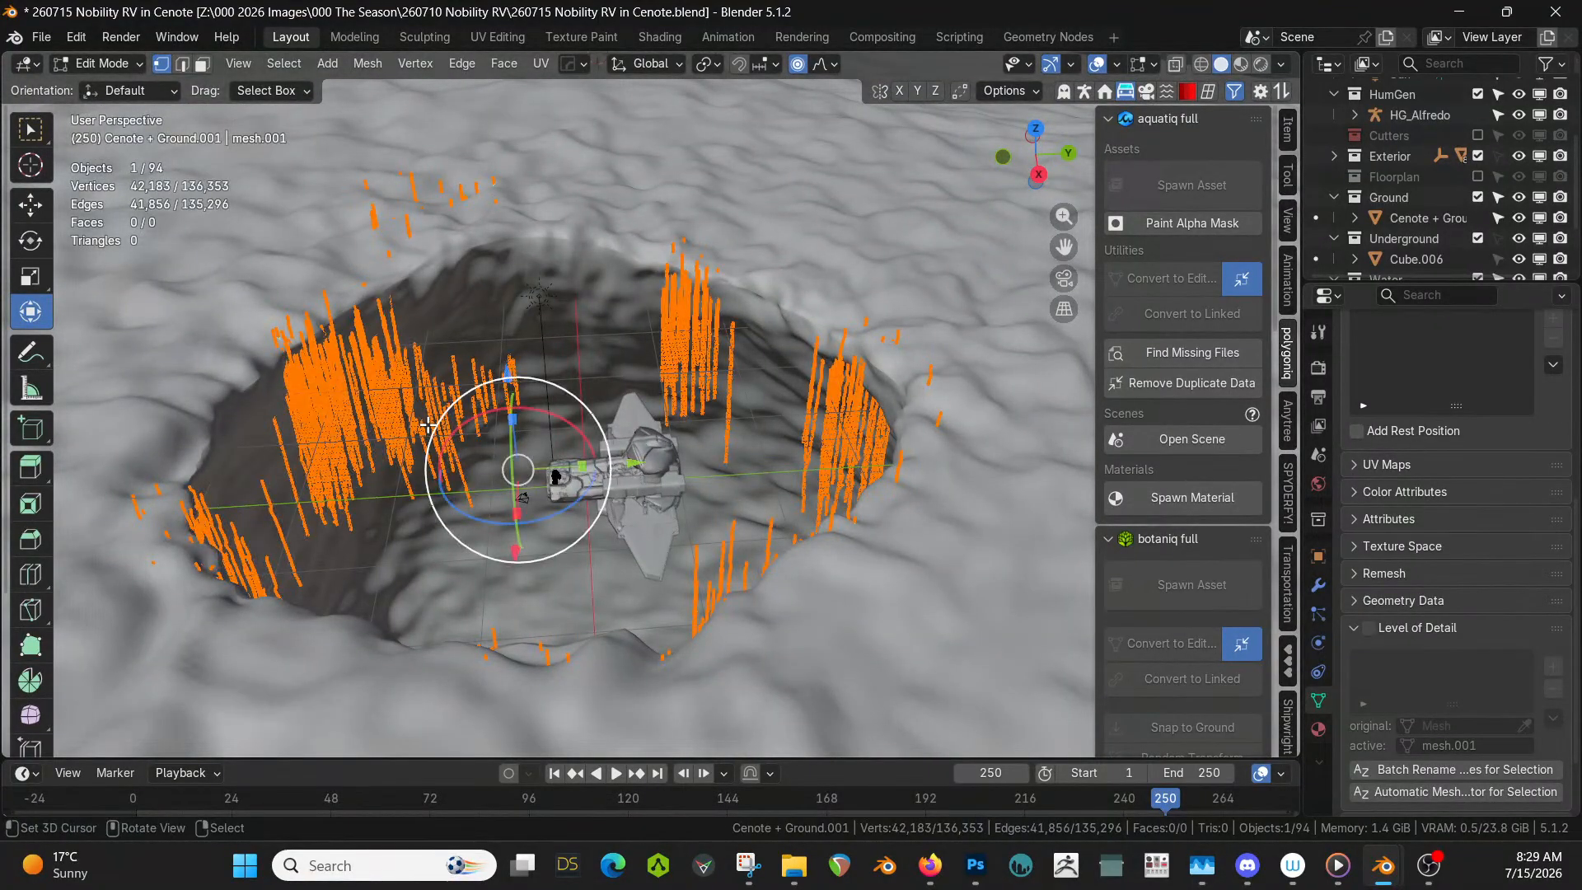
key("p")
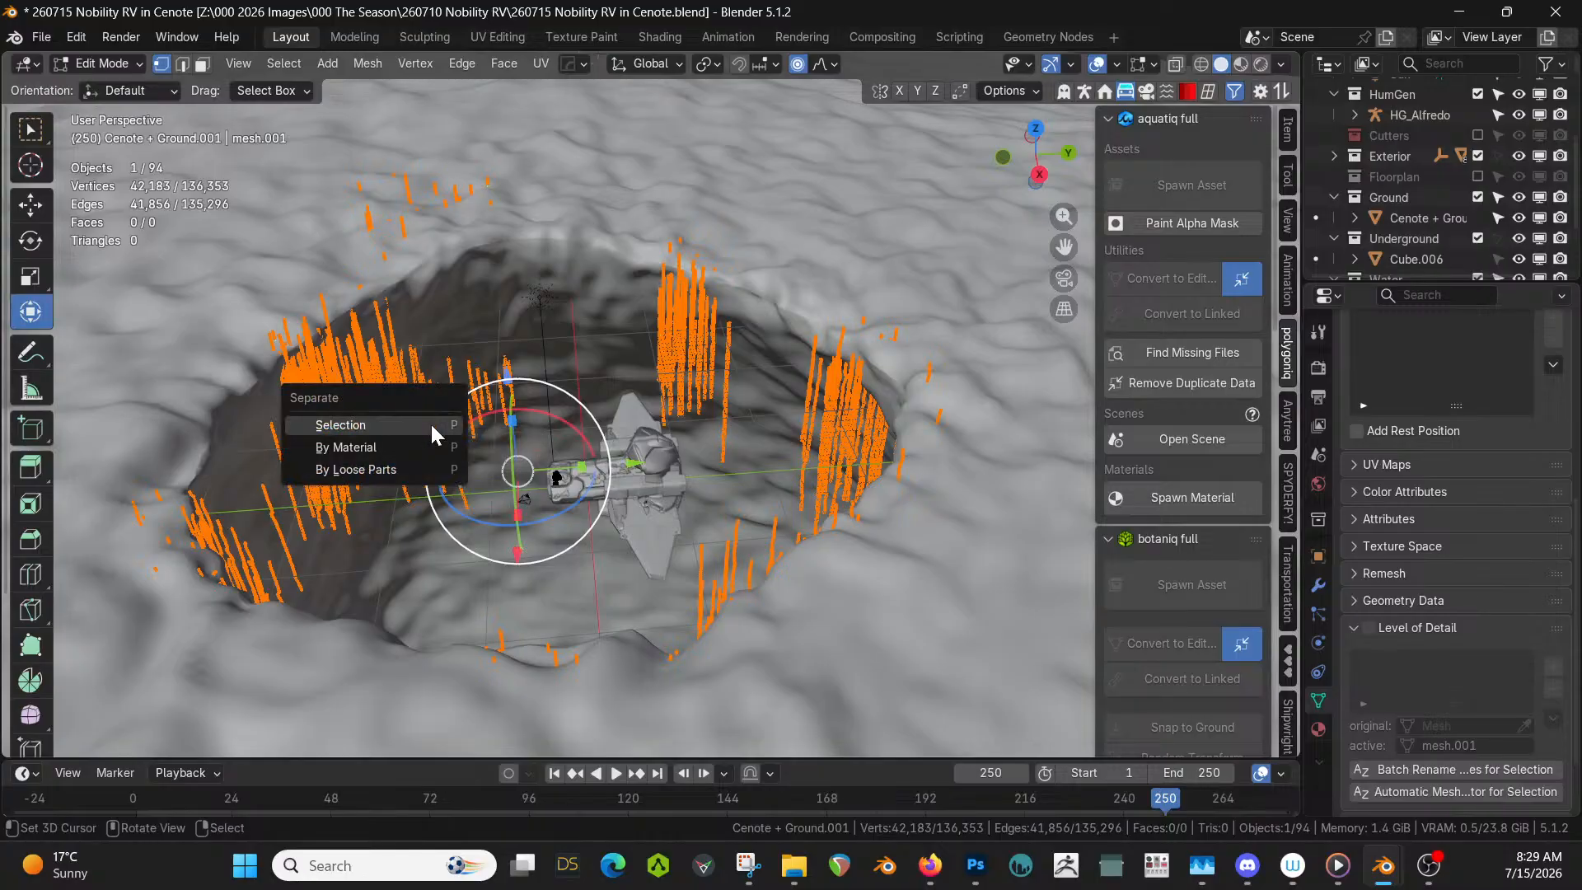
left_click(435, 426)
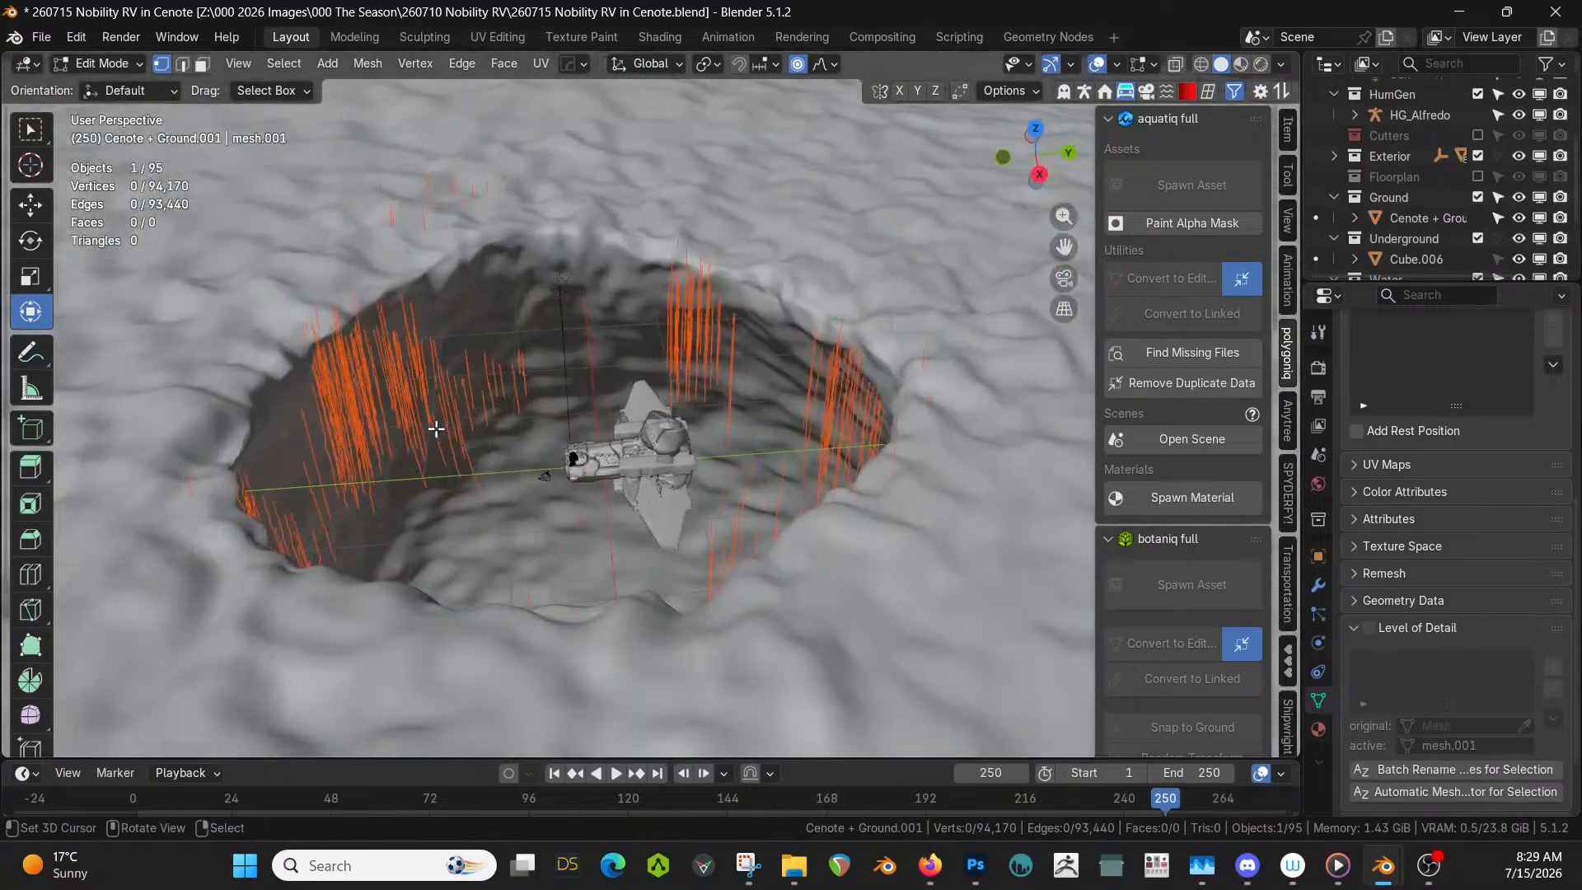
scroll(434, 425, "up", 4)
key("Tab")
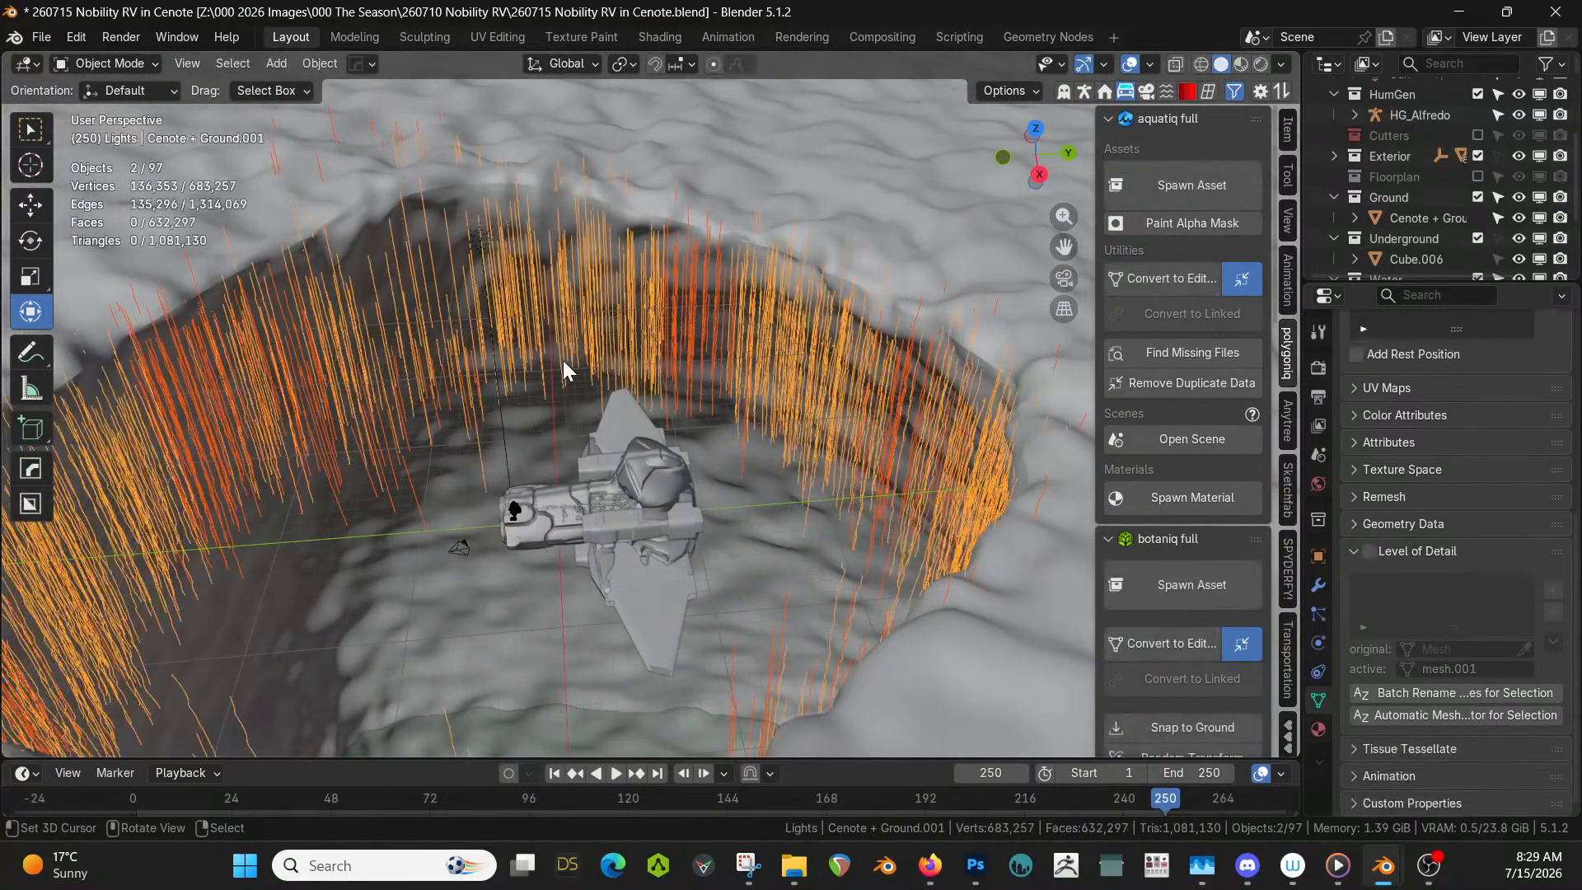
- Isolate the original strand object in Local View and reveal its hidden strands in Edit Mode
left_click(308, 352)
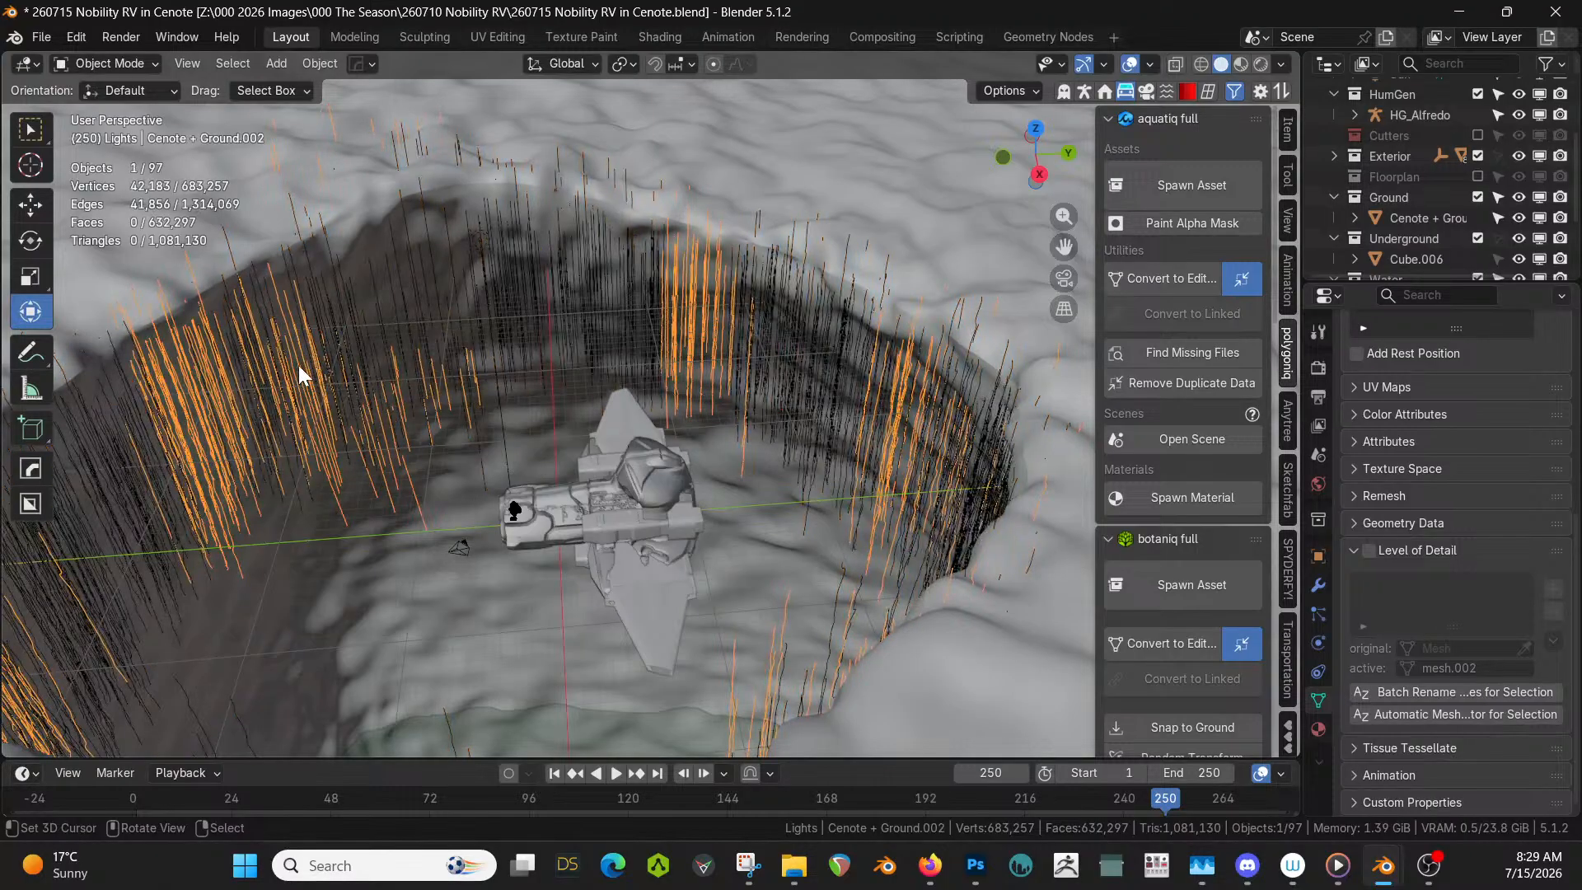
middle_click_drag(304, 365, 508, 358, "shift")
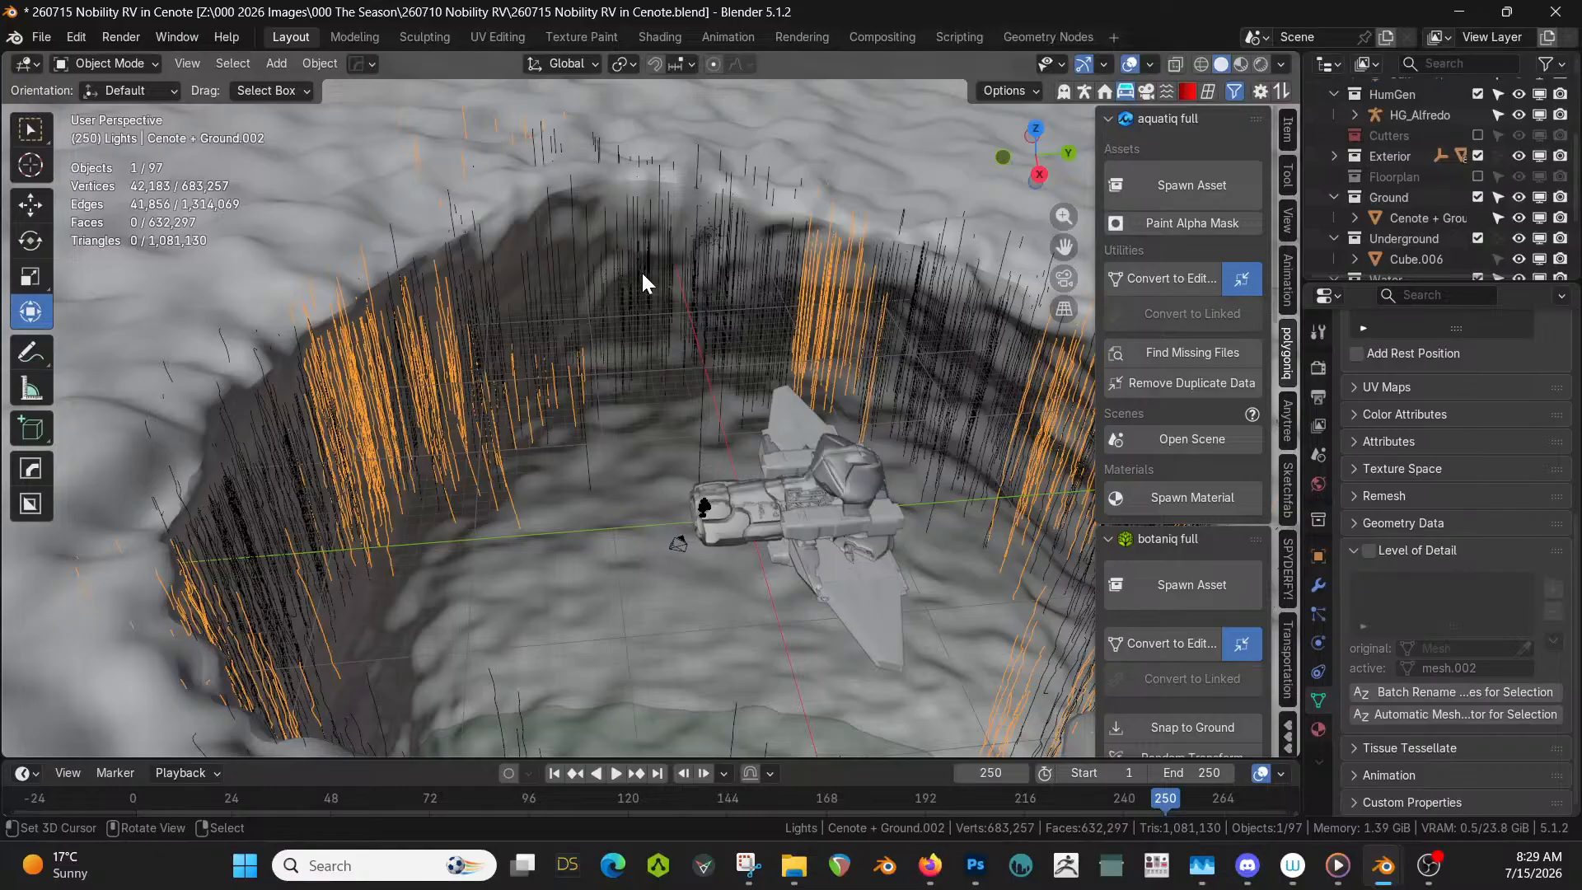
left_click(617, 274)
key("KP_Divide")
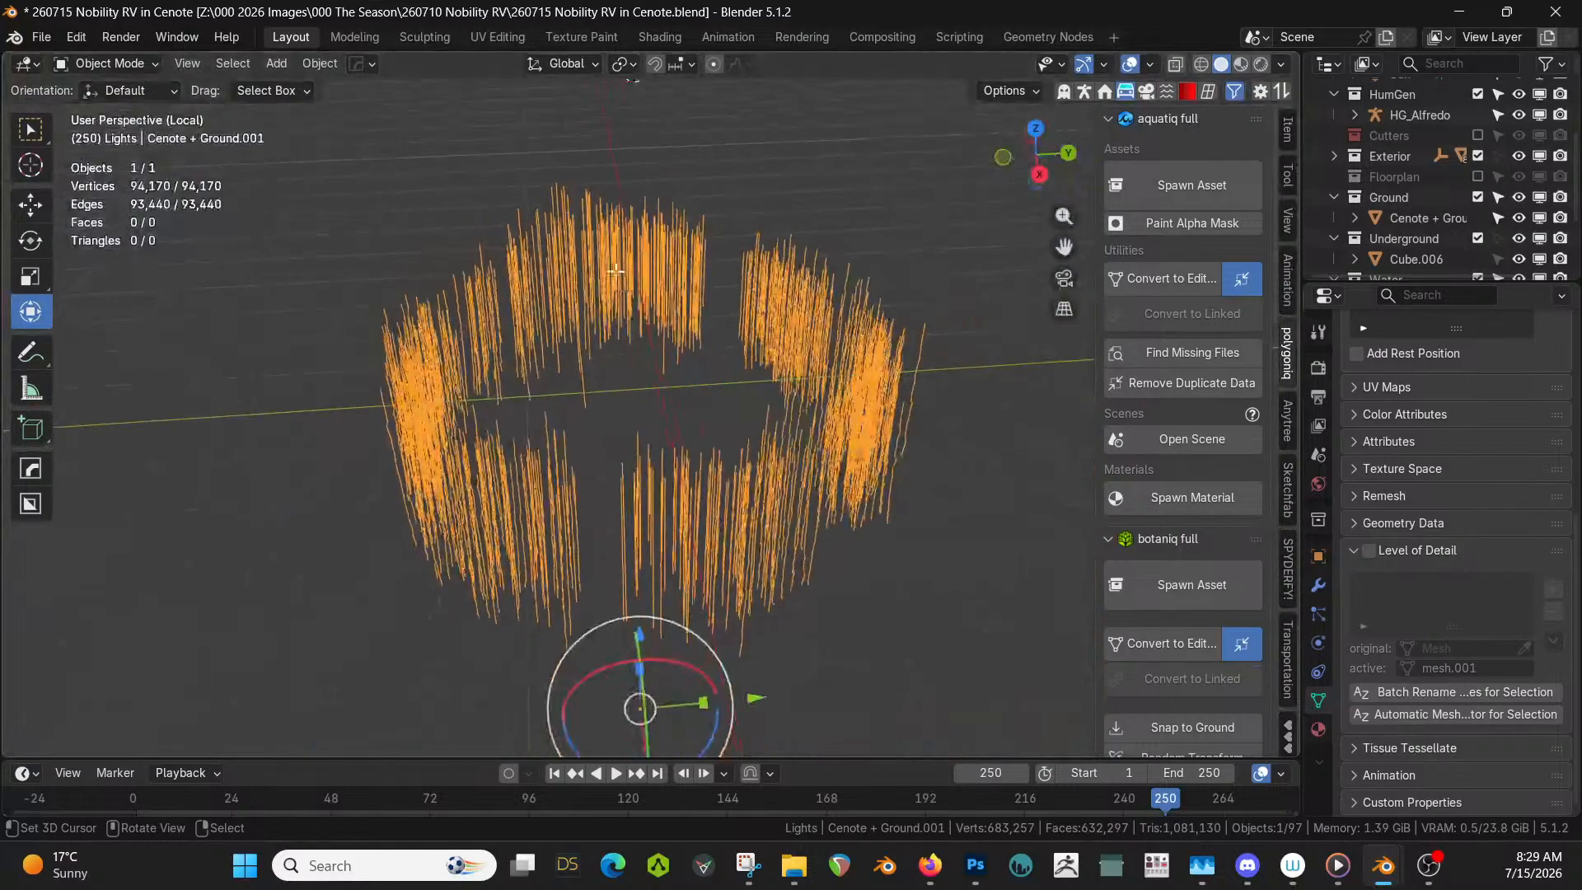
key("Tab")
key("alt+h")
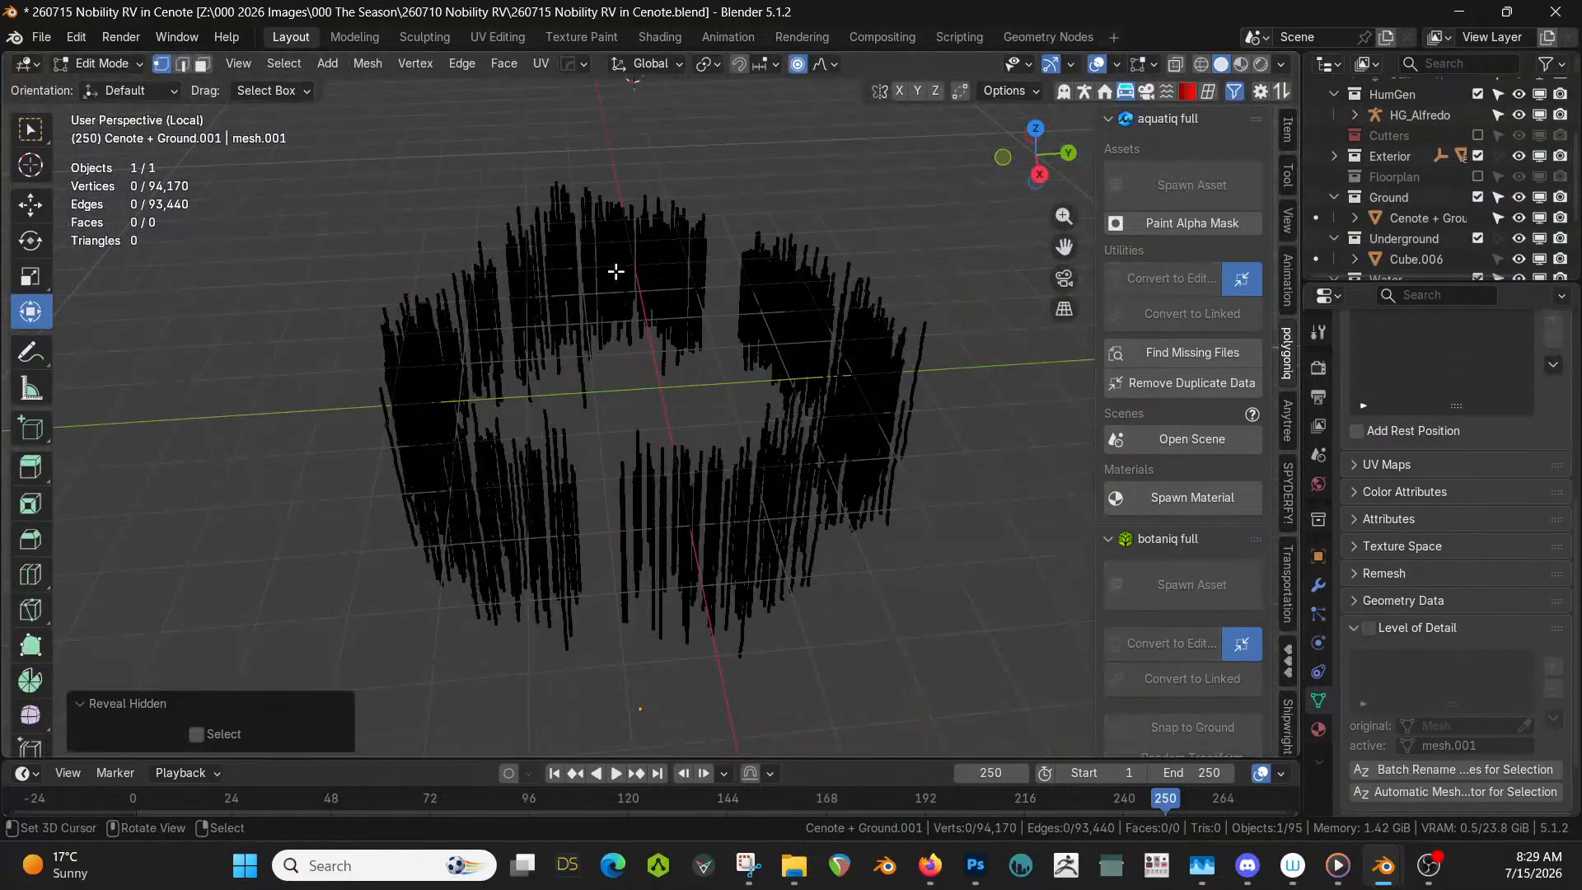
- Circle-select small patches of strand vertices in two separate clusters of the isolated ring
key("c")
scroll(538, 254, "down", 5)
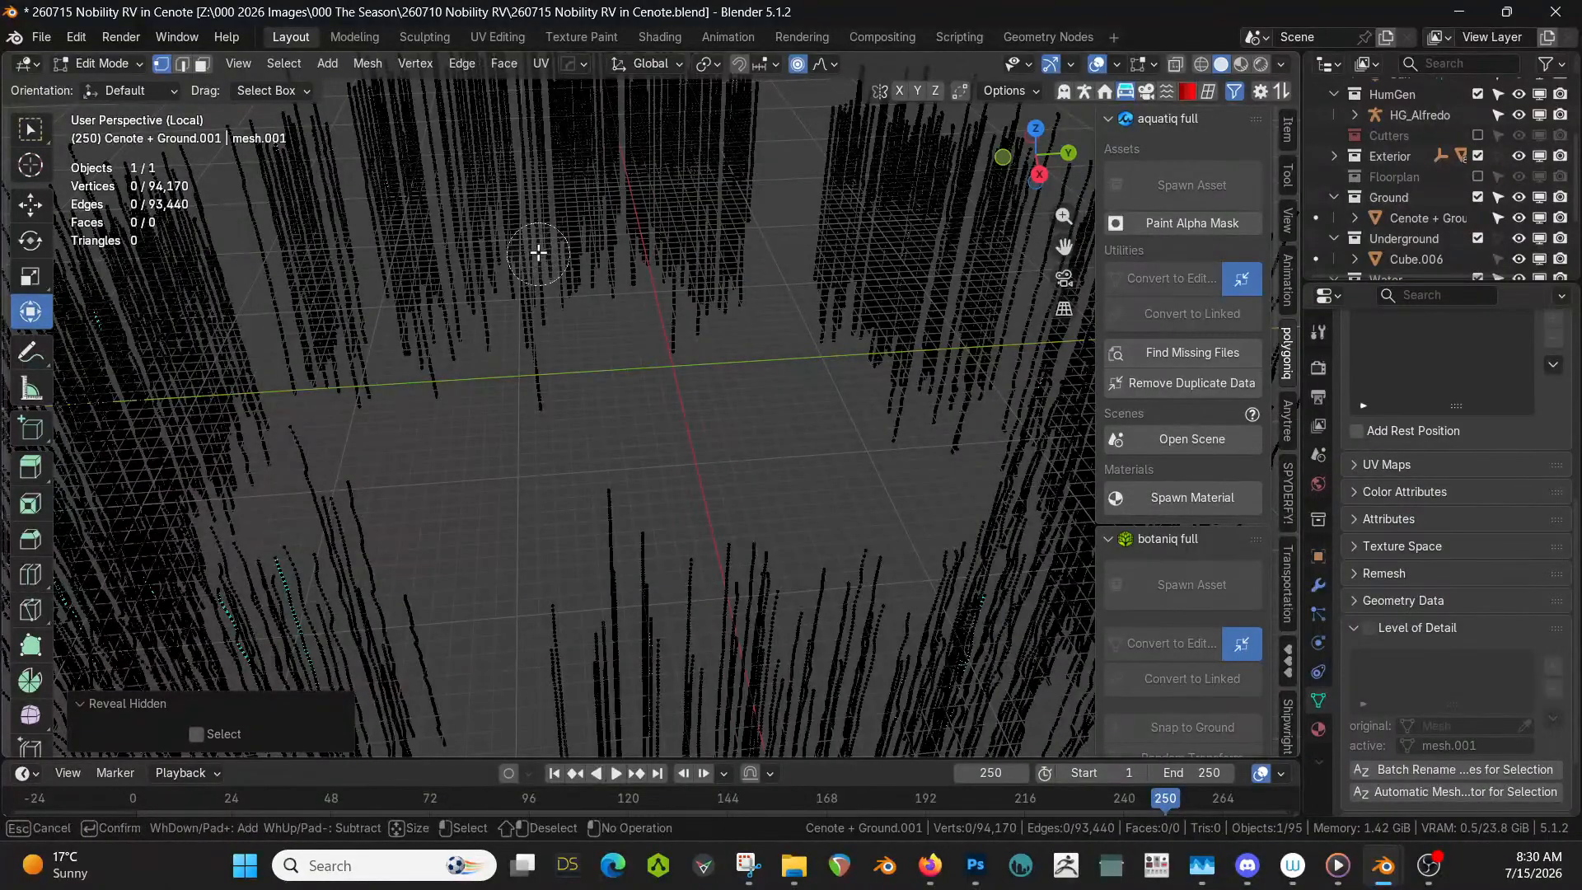
scroll(564, 295, "up", 5)
left_click_drag(584, 140, 592, 277)
left_click_drag(131, 404, 164, 560)
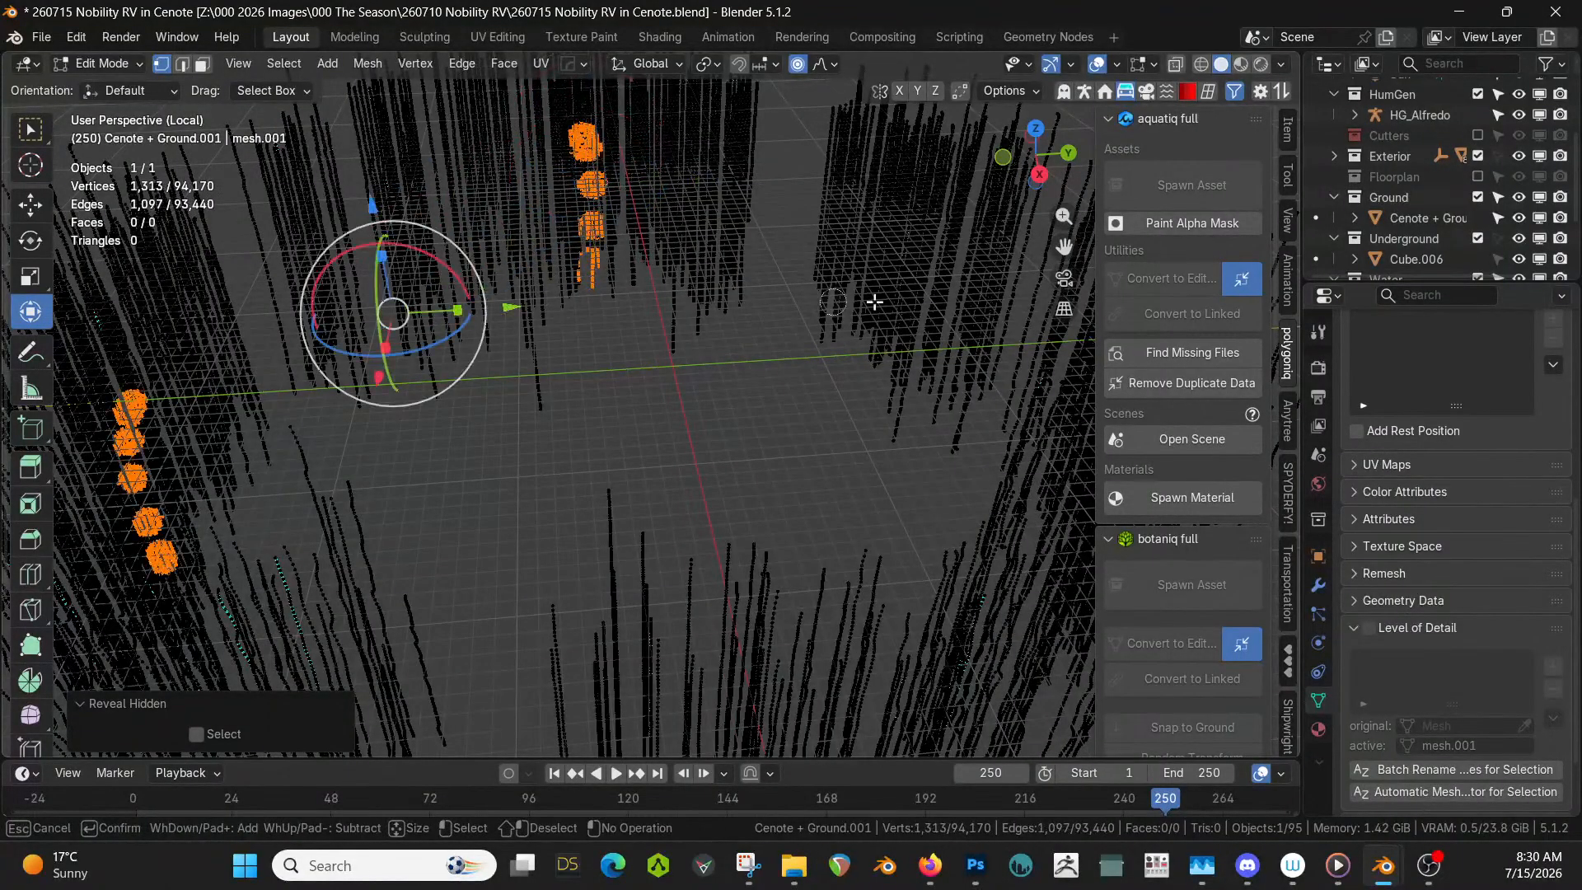
right_click(781, 383)
scroll(779, 392, "down", 4)
scroll(777, 396, "down", 1)
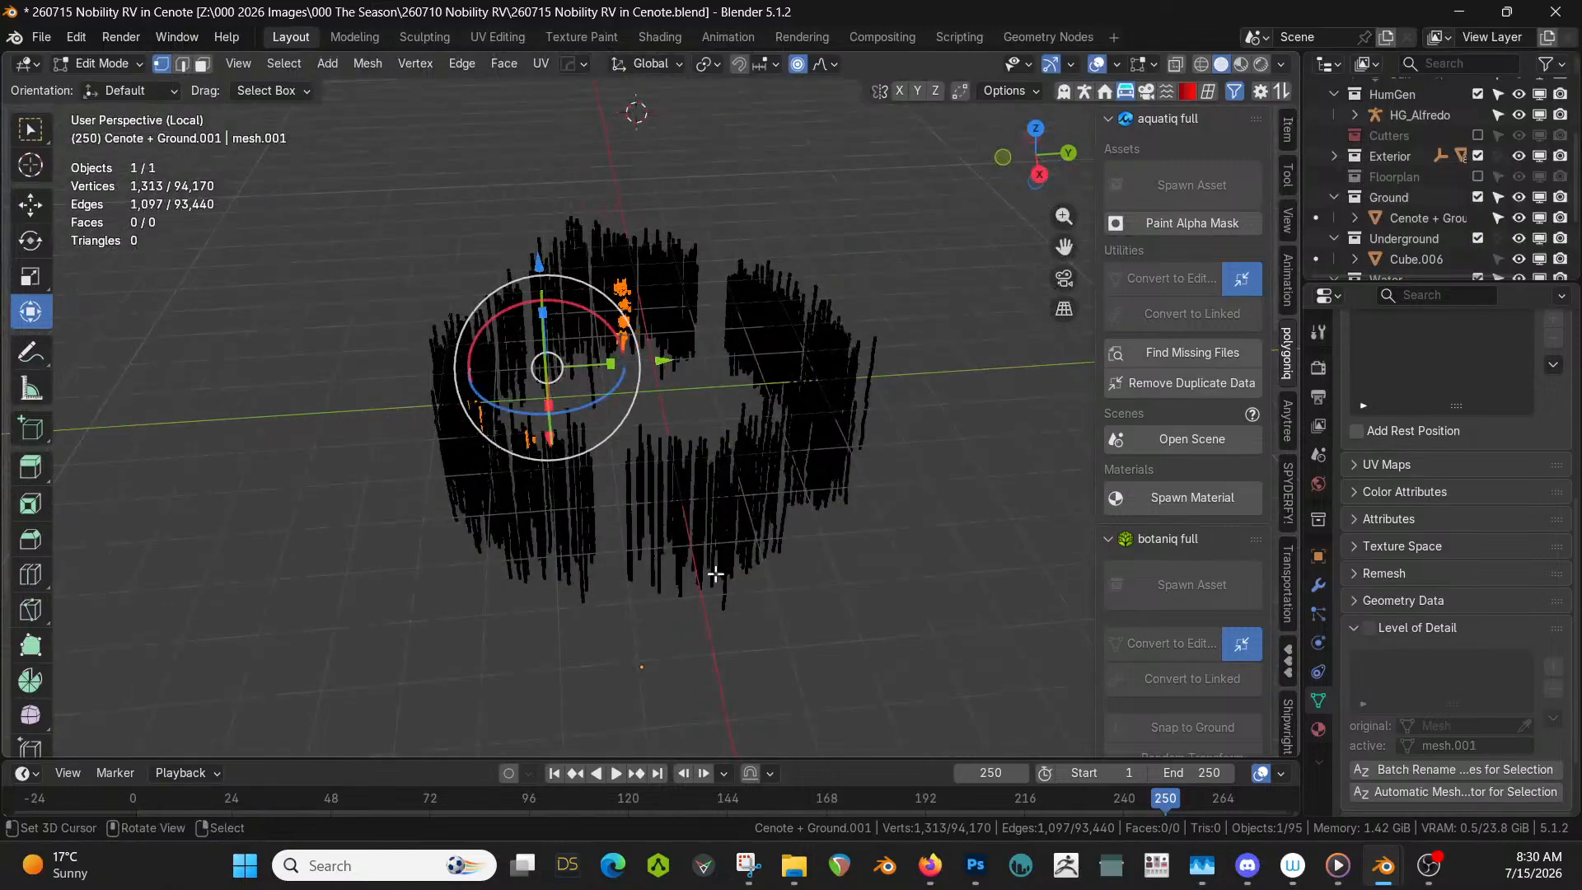
- Add larger patches from other parts of the strand ring to the selection and extend it to the whole linked strands
key("c")
left_click_drag(664, 480, 703, 483)
left_click_drag(812, 381, 841, 466)
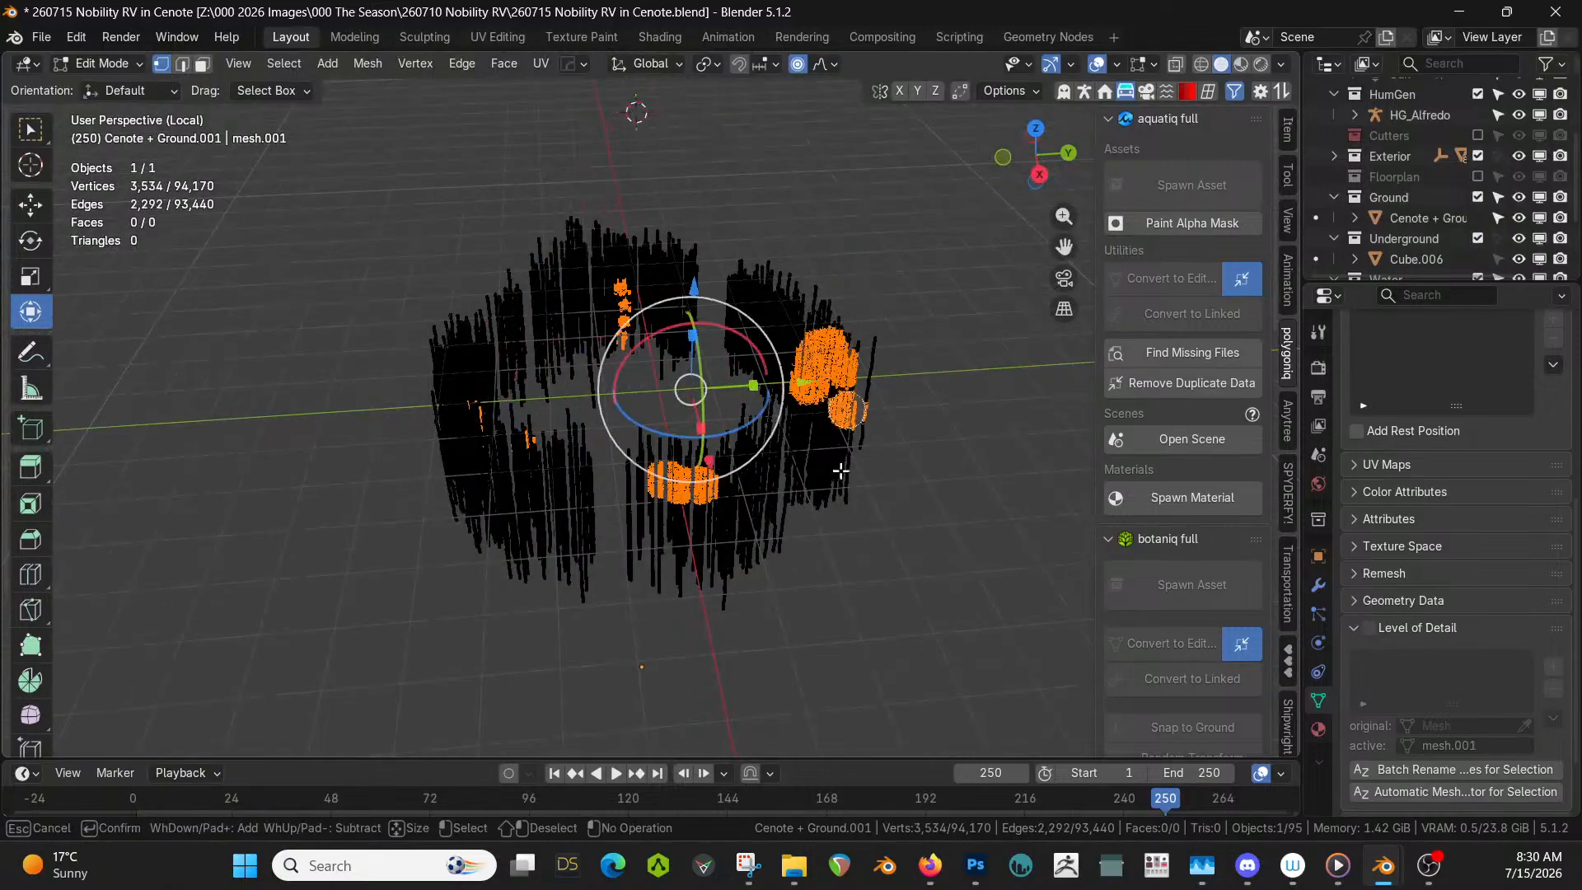
left_click(533, 317)
right_click(970, 418)
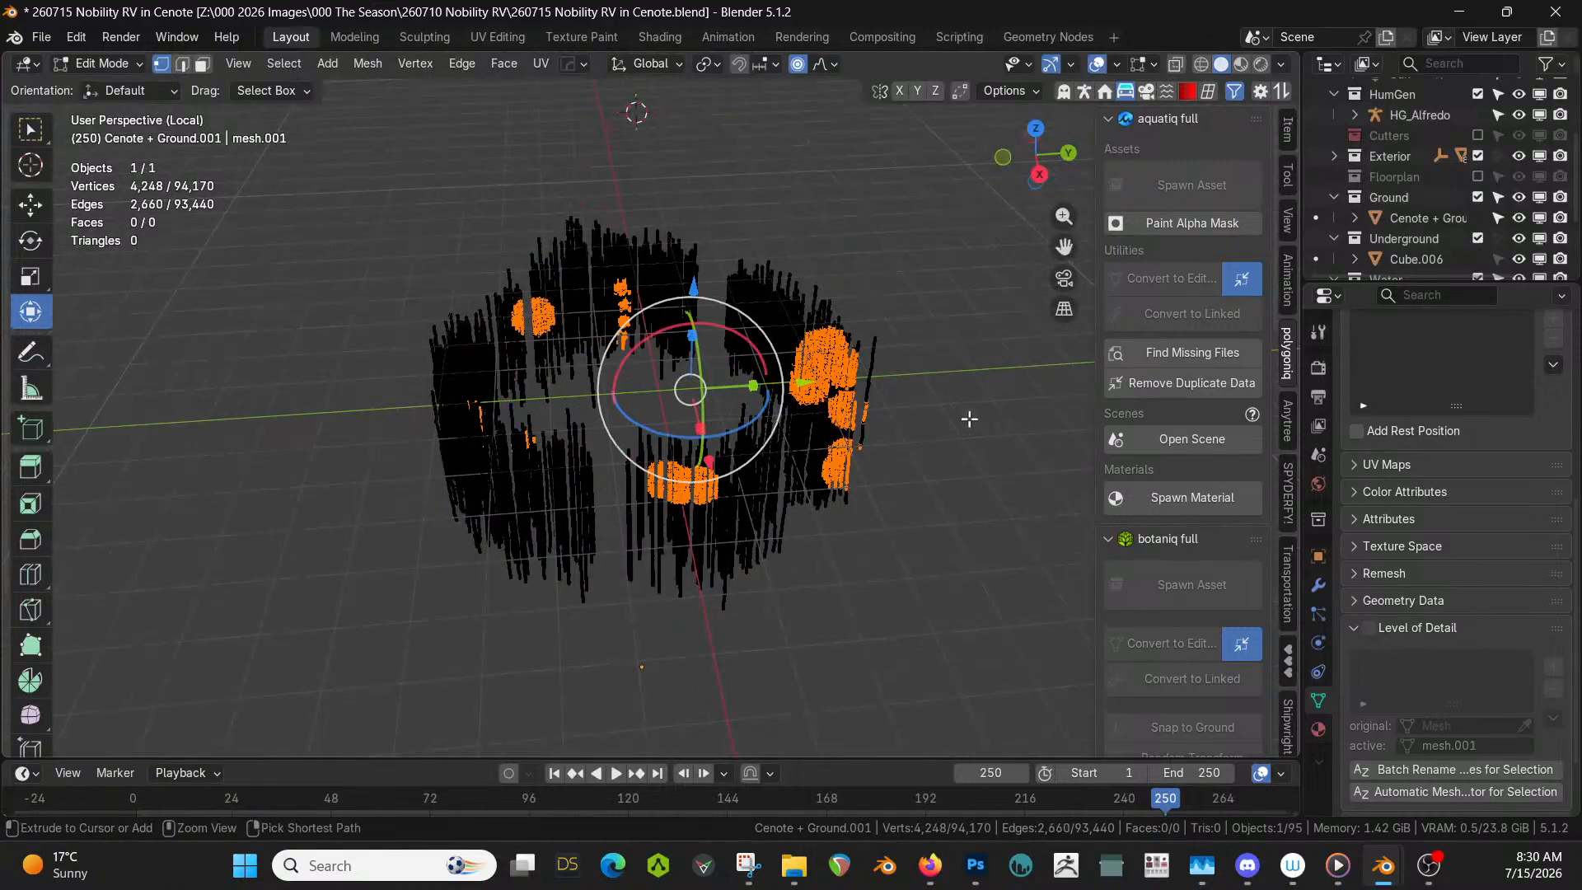
key("ctrl+l")
- Add a small patch in the still unselected gap of the far strand cluster and extend the selection to its linked strands
middle_click_drag(969, 419, 689, 370)
key("c")
mouse_move(636, 139)
left_mouse_down("shift")
mouse_move(643, 315)
mouse_move(619, 123)
left_mouse_up("shift")
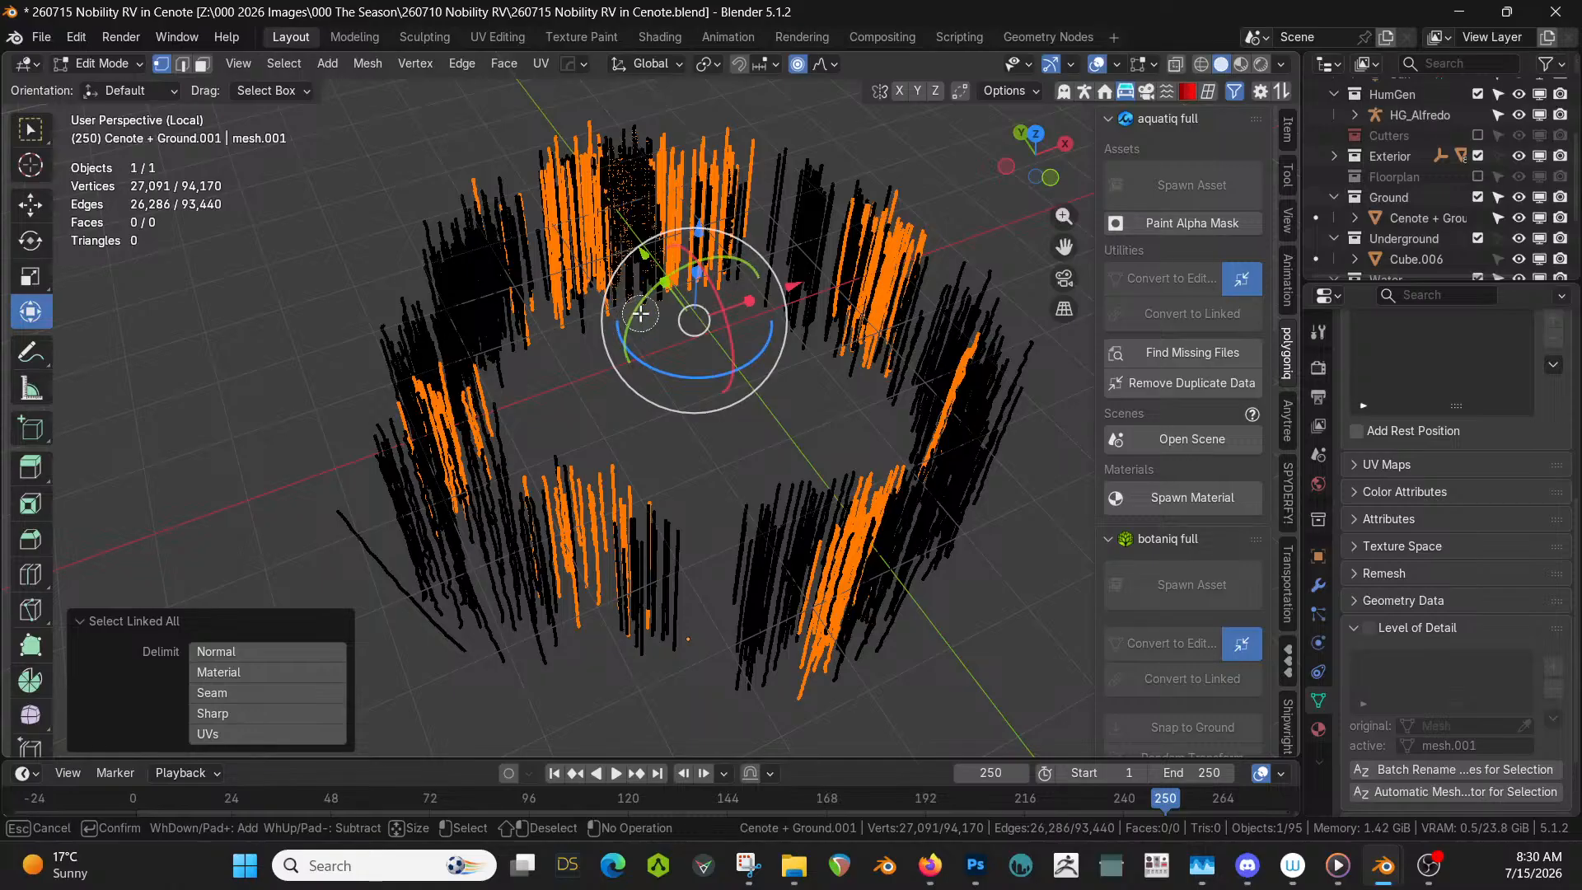
right_click(669, 357)
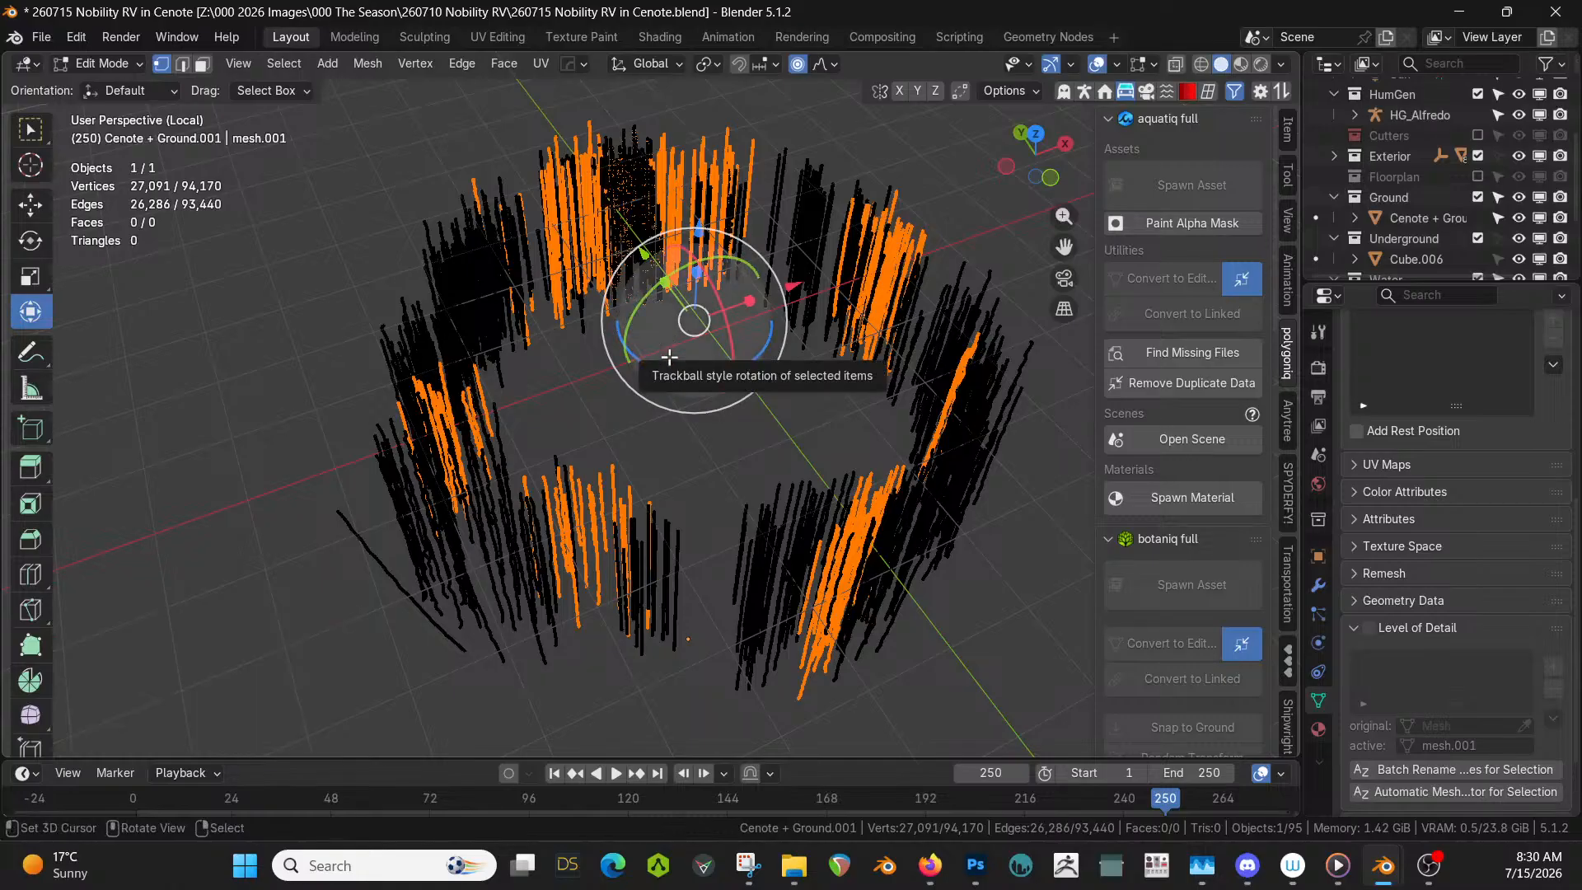
key("c")
right_click(670, 357)
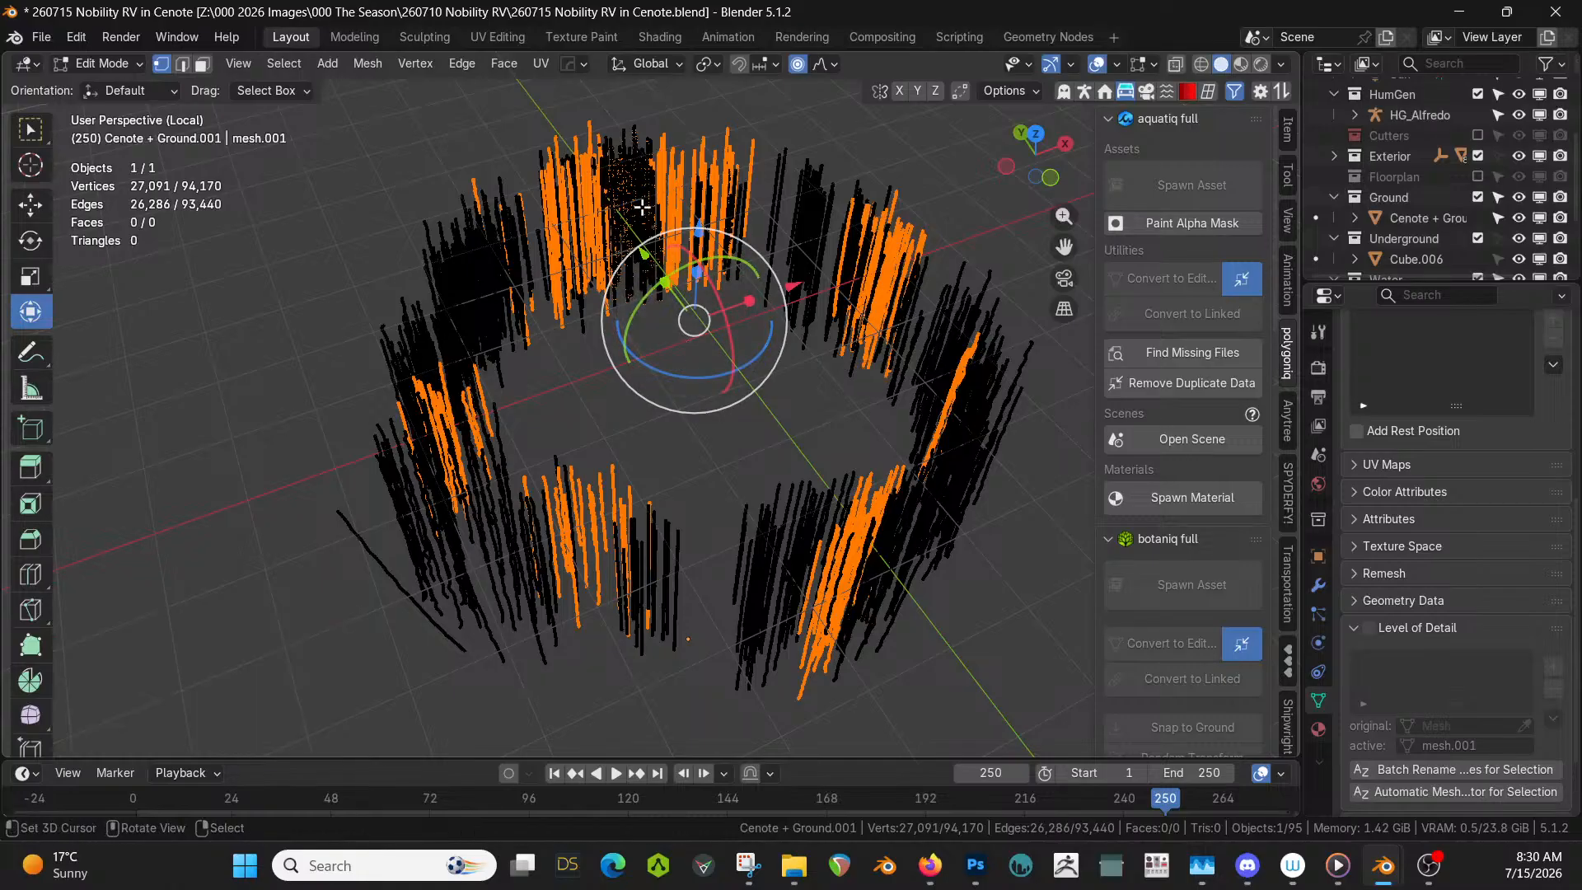
key("ctrl+l")
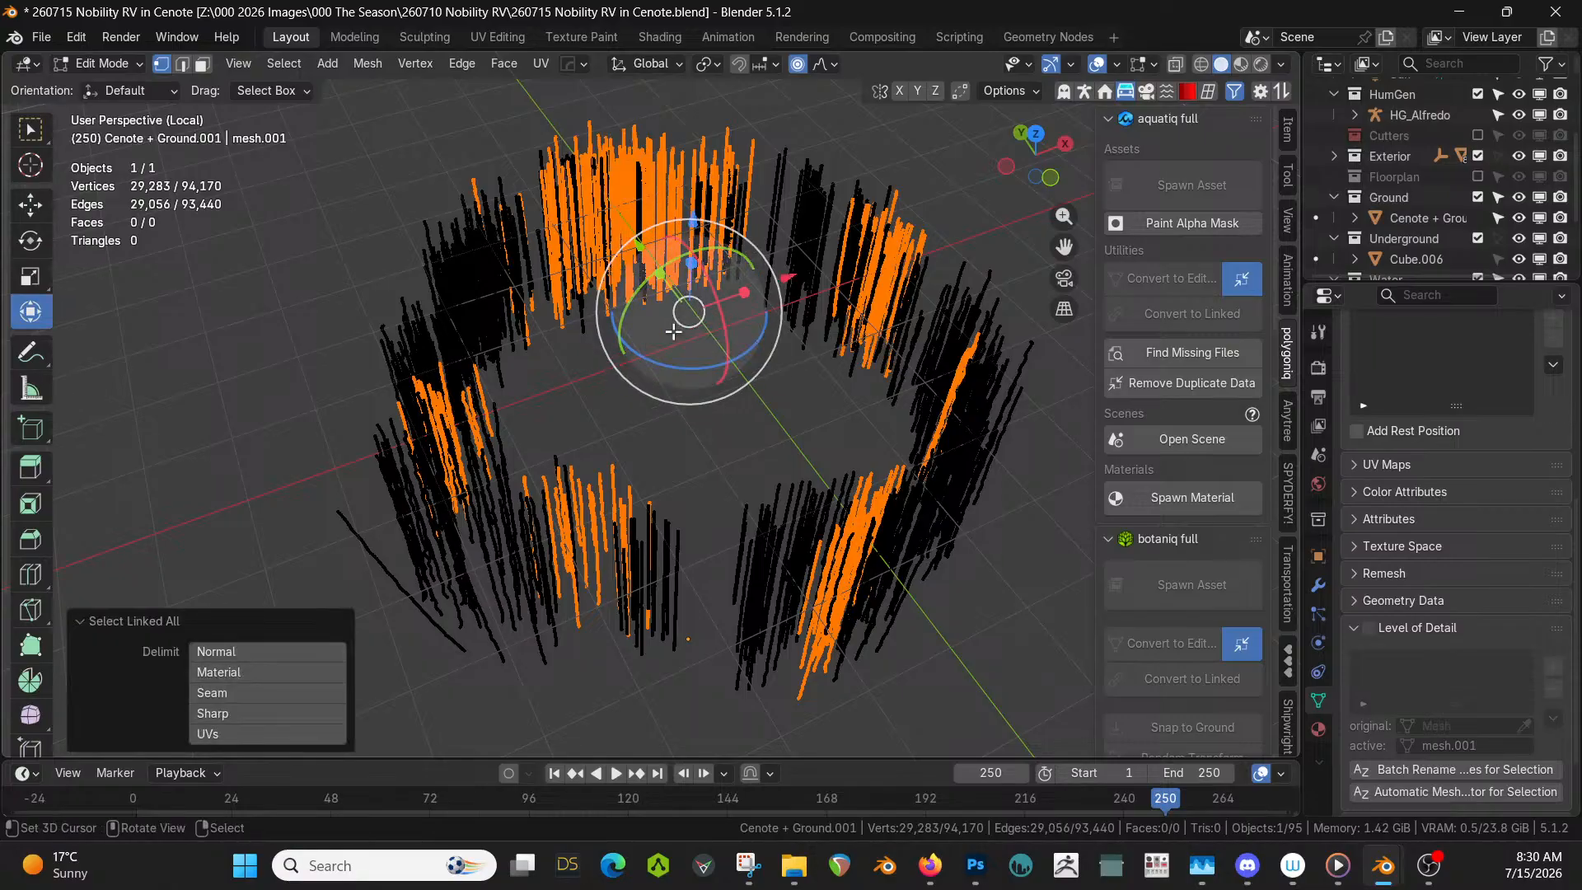
- Separate the selected strands into their own object, then return to Object Mode and leave Local View
middle_click_drag(674, 331, 518, 341)
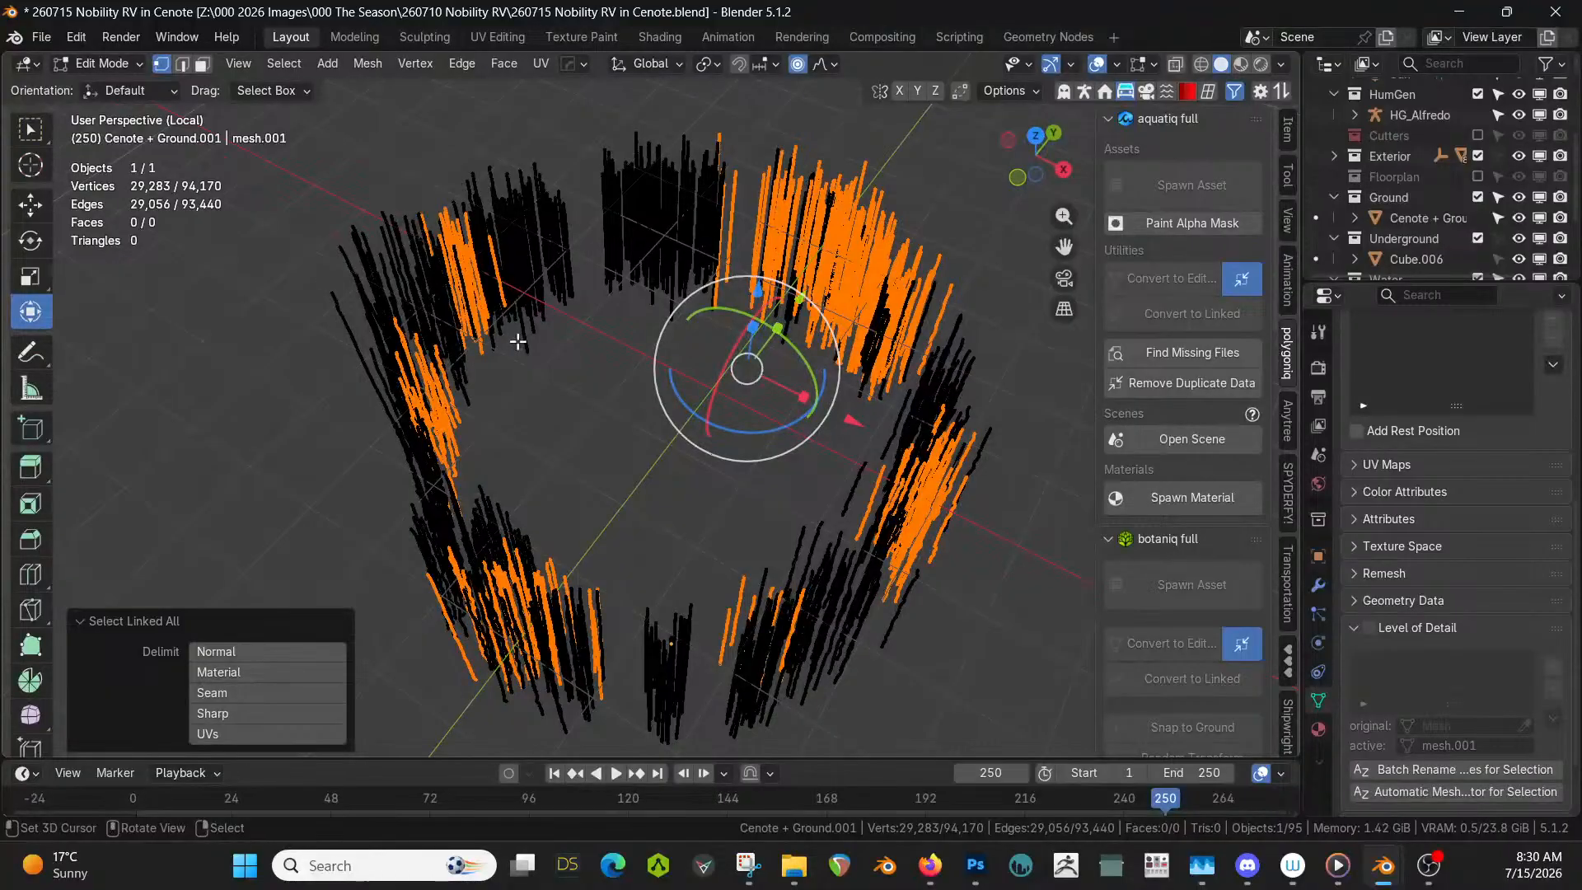
key("p")
left_click(518, 341)
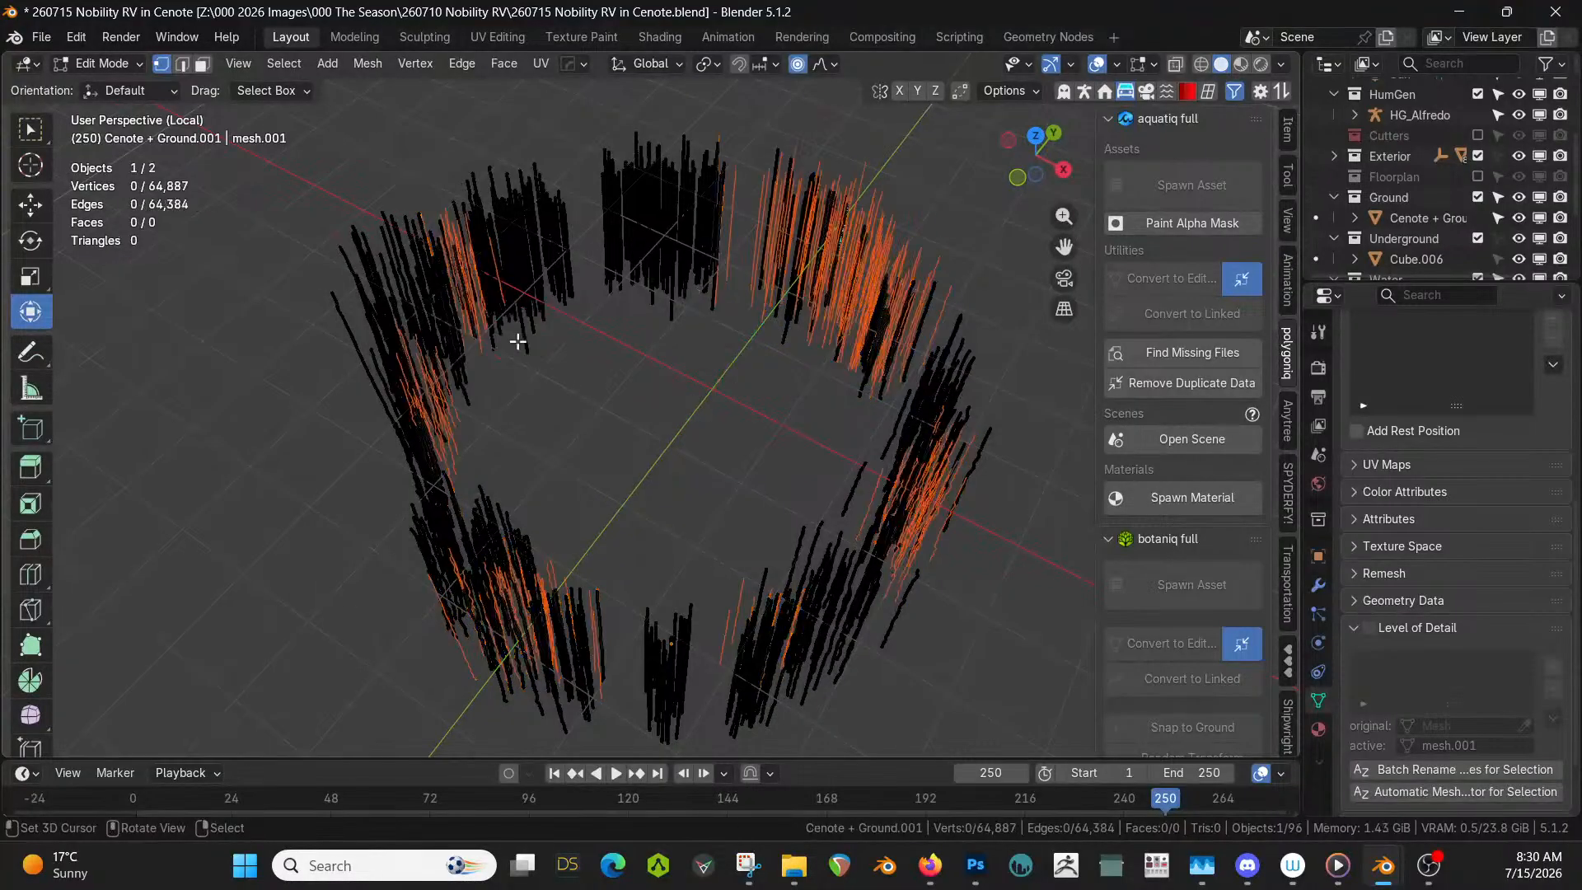
key("Tab")
key("KP_Divide")
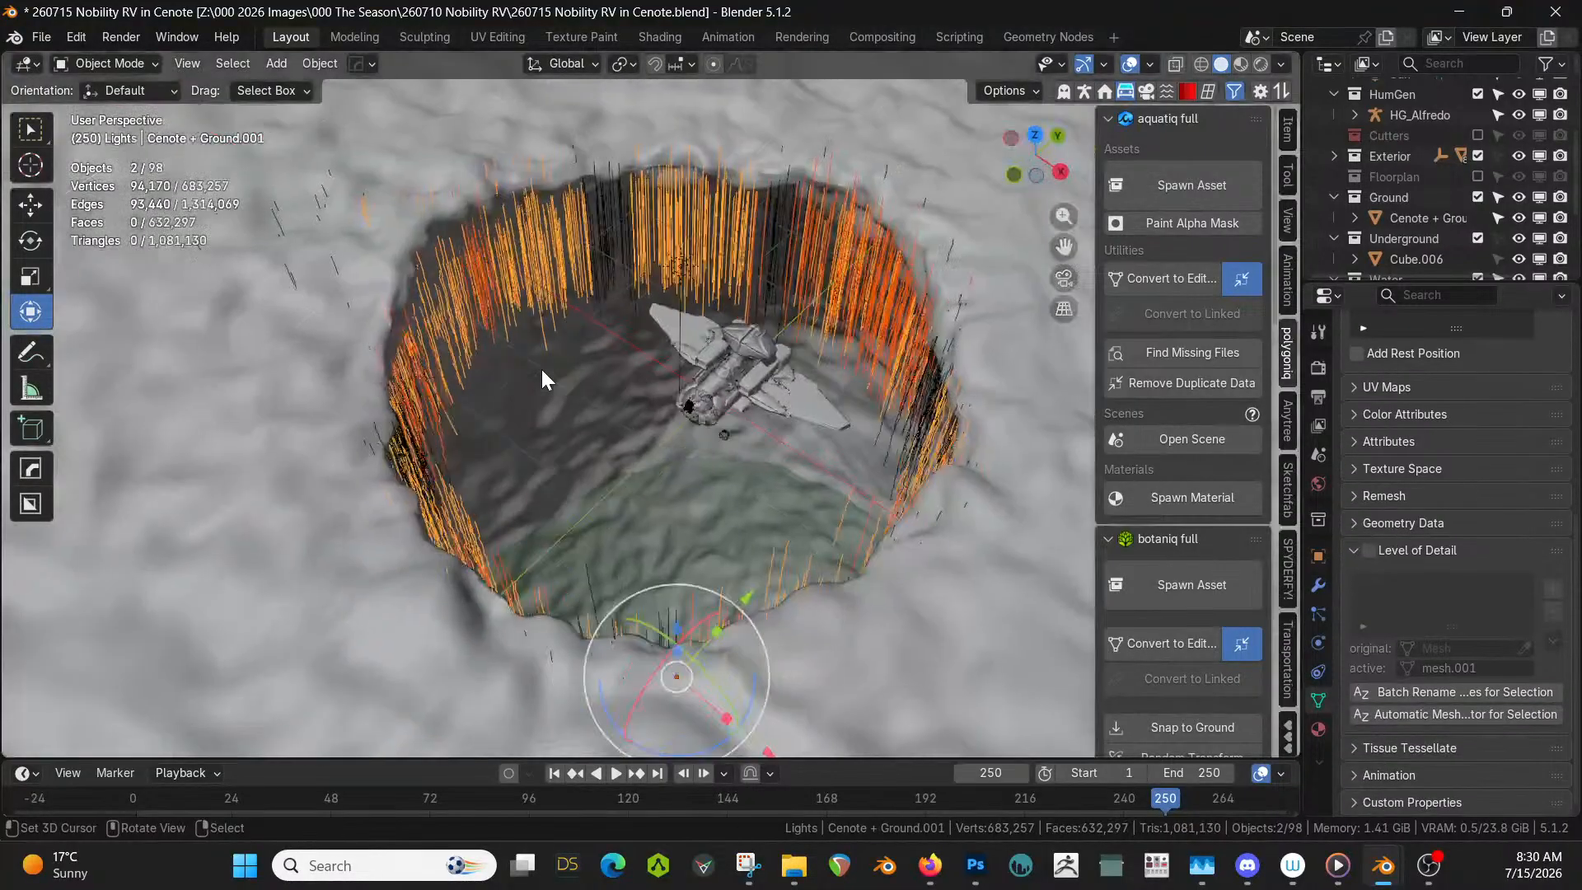
- Select all three strand objects around the cenote rim and convert them to curves
left_click(359, 359)
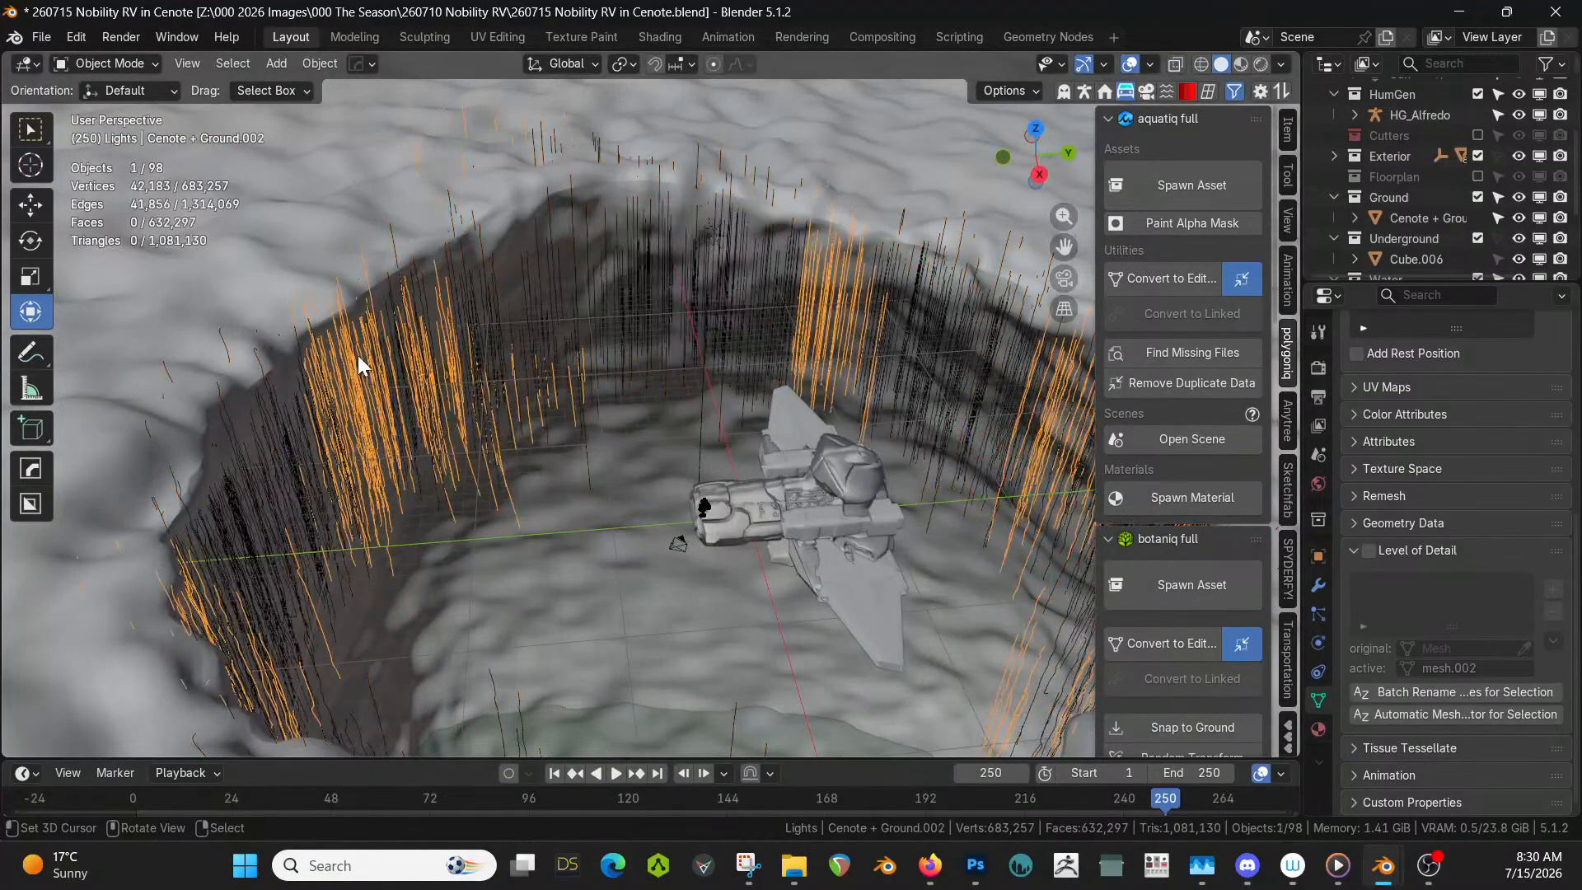
left_click(498, 284)
left_click(470, 309)
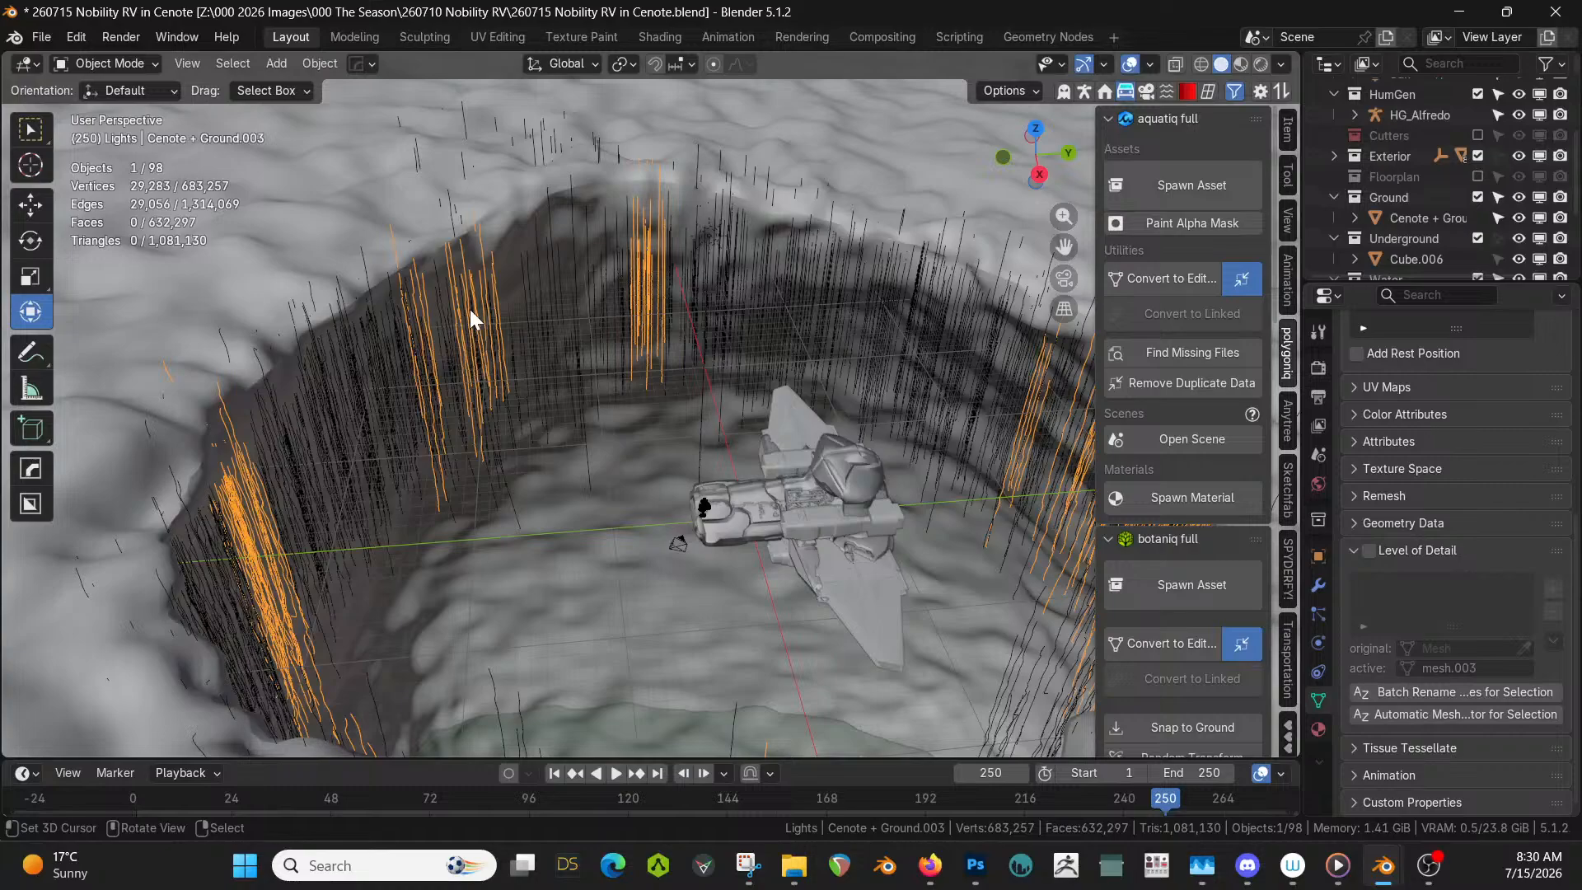
scroll(547, 348, "down", 3)
middle_click_drag(549, 349, 500, 404)
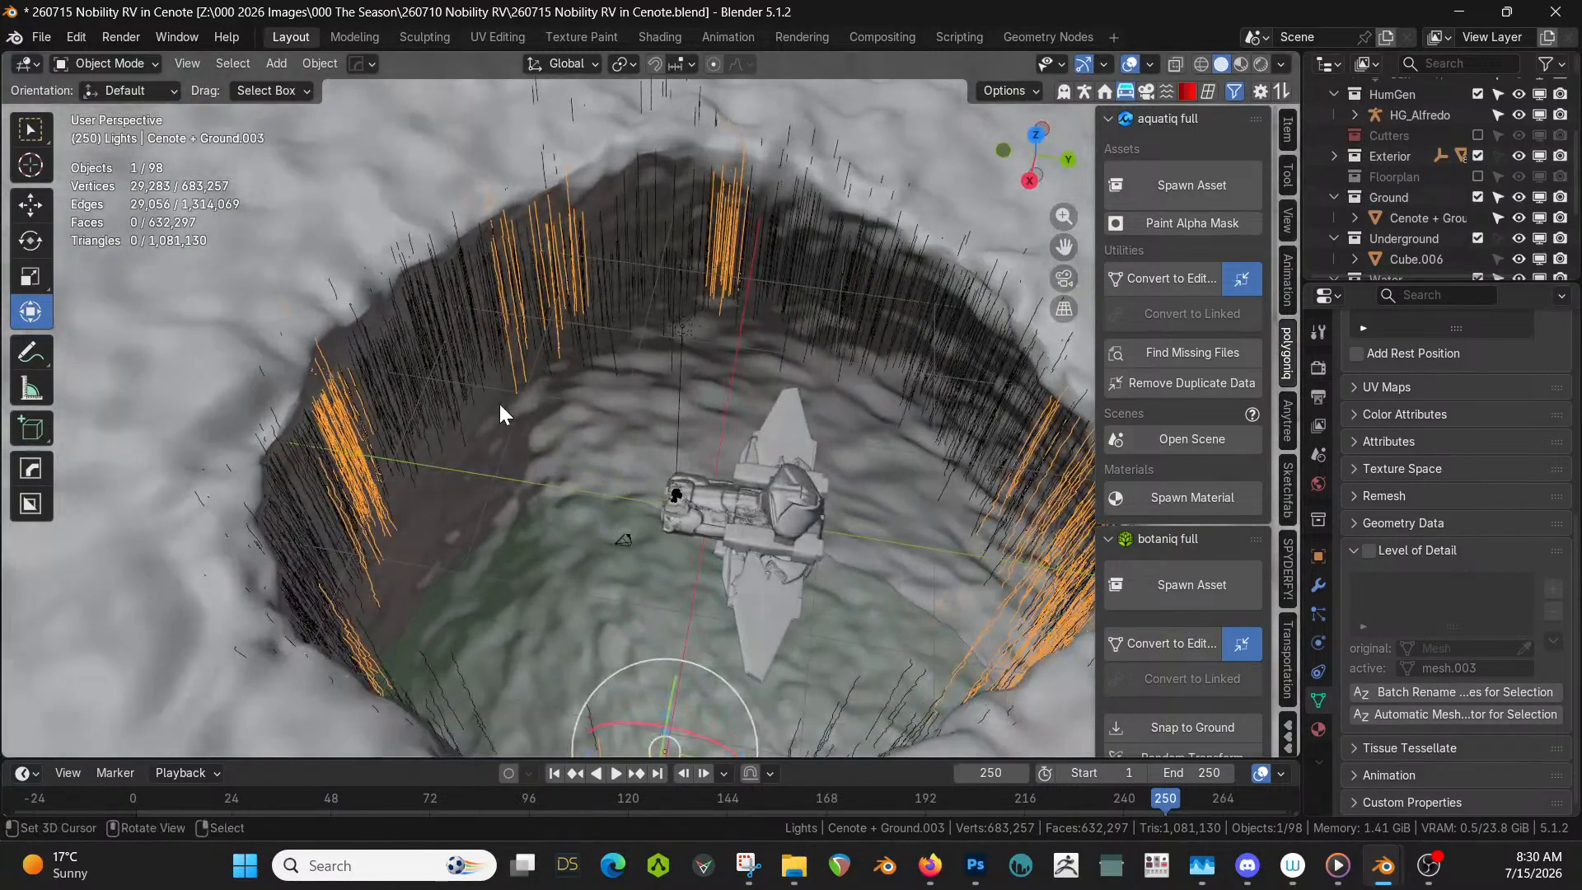
left_click(468, 333, "shift")
left_click(657, 223, "shift")
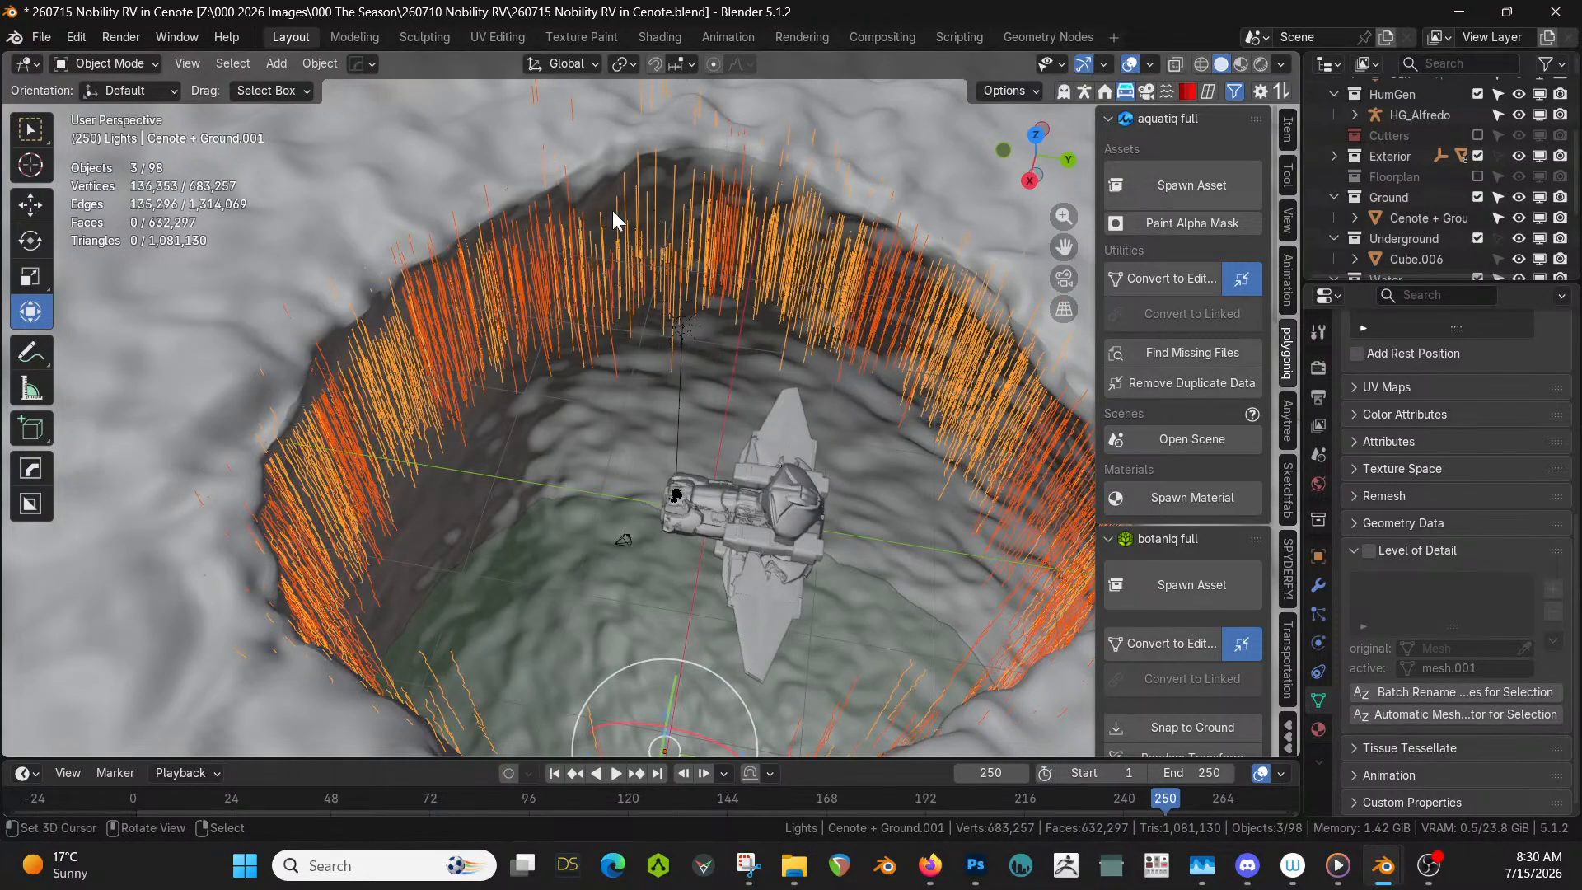
left_click(322, 63)
mouse_move(398, 672)
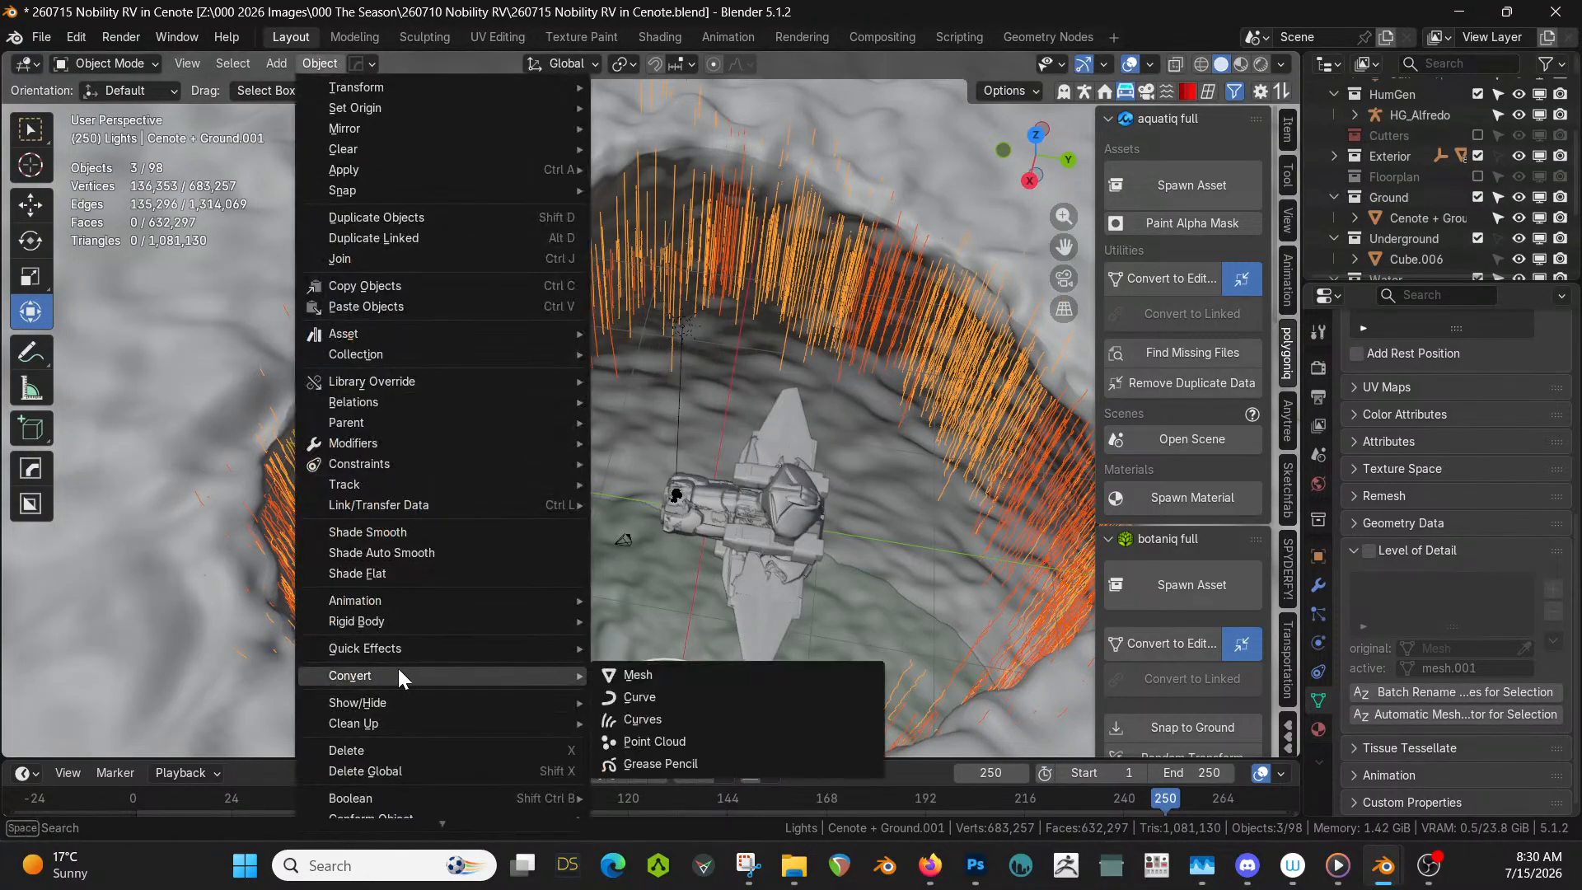
left_click(671, 697)
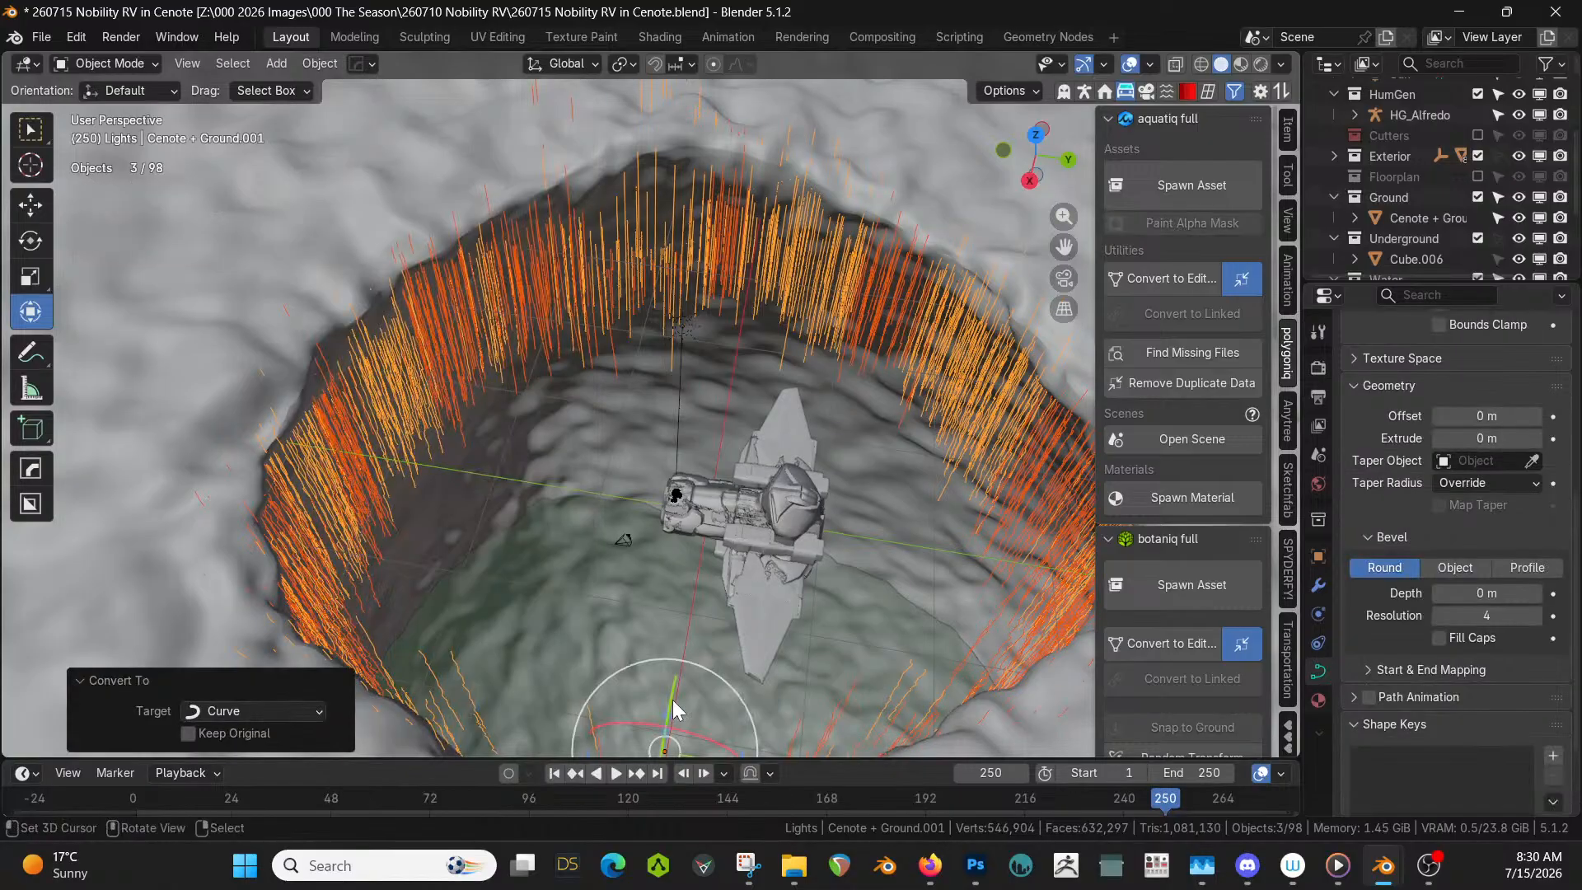
- Give the Cenote + Ground.002 strand curves a round bevel with a depth of 0.025 m
left_click(427, 314)
left_click(1484, 594)
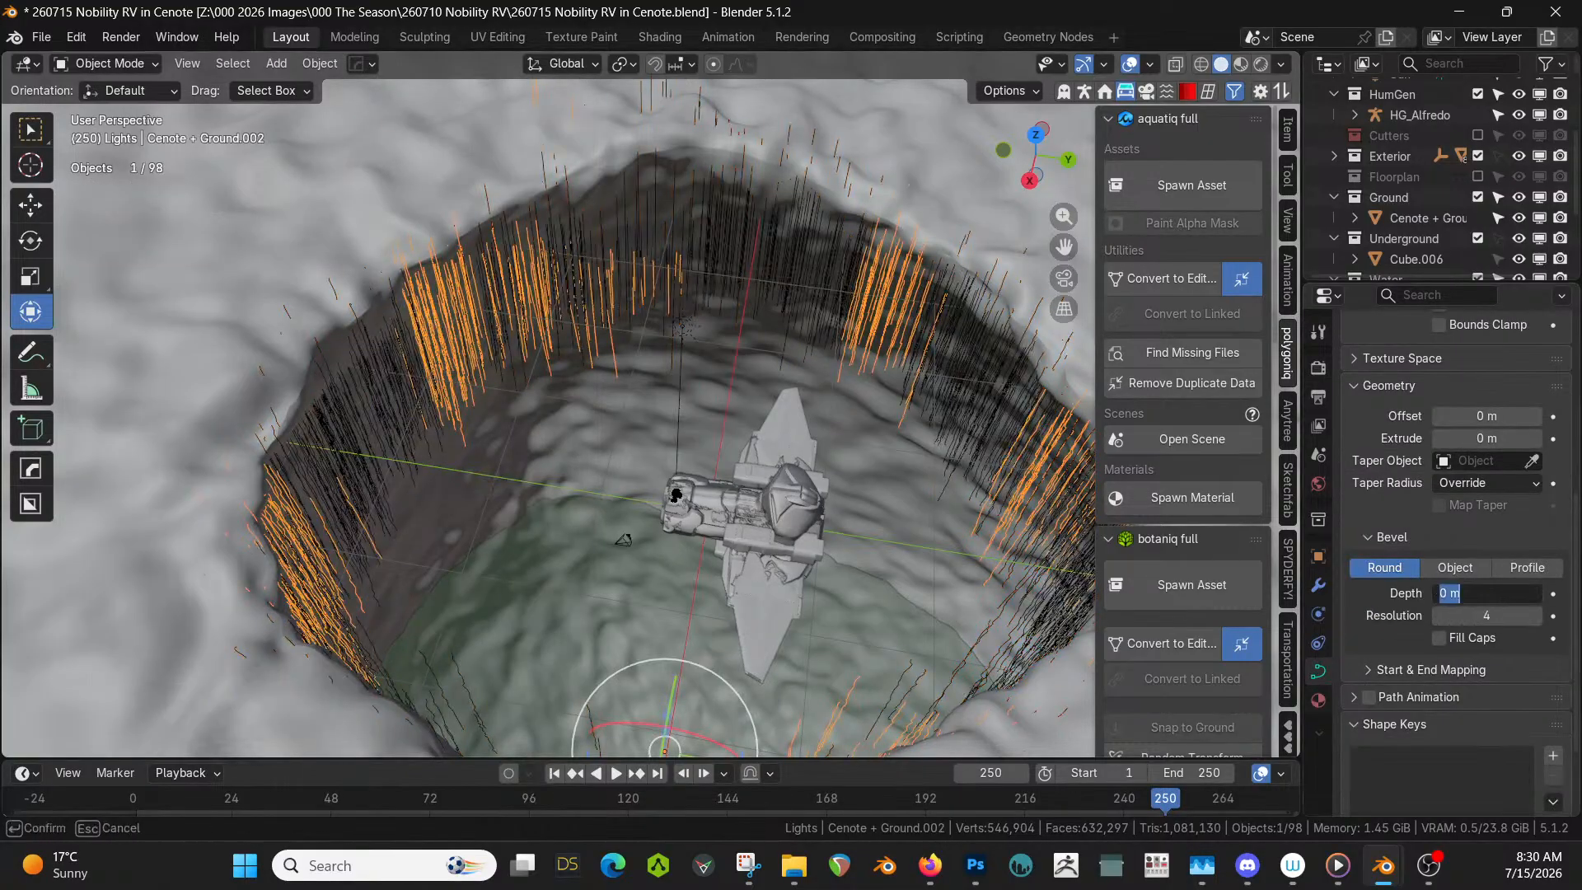
type(".025")
key("Return")
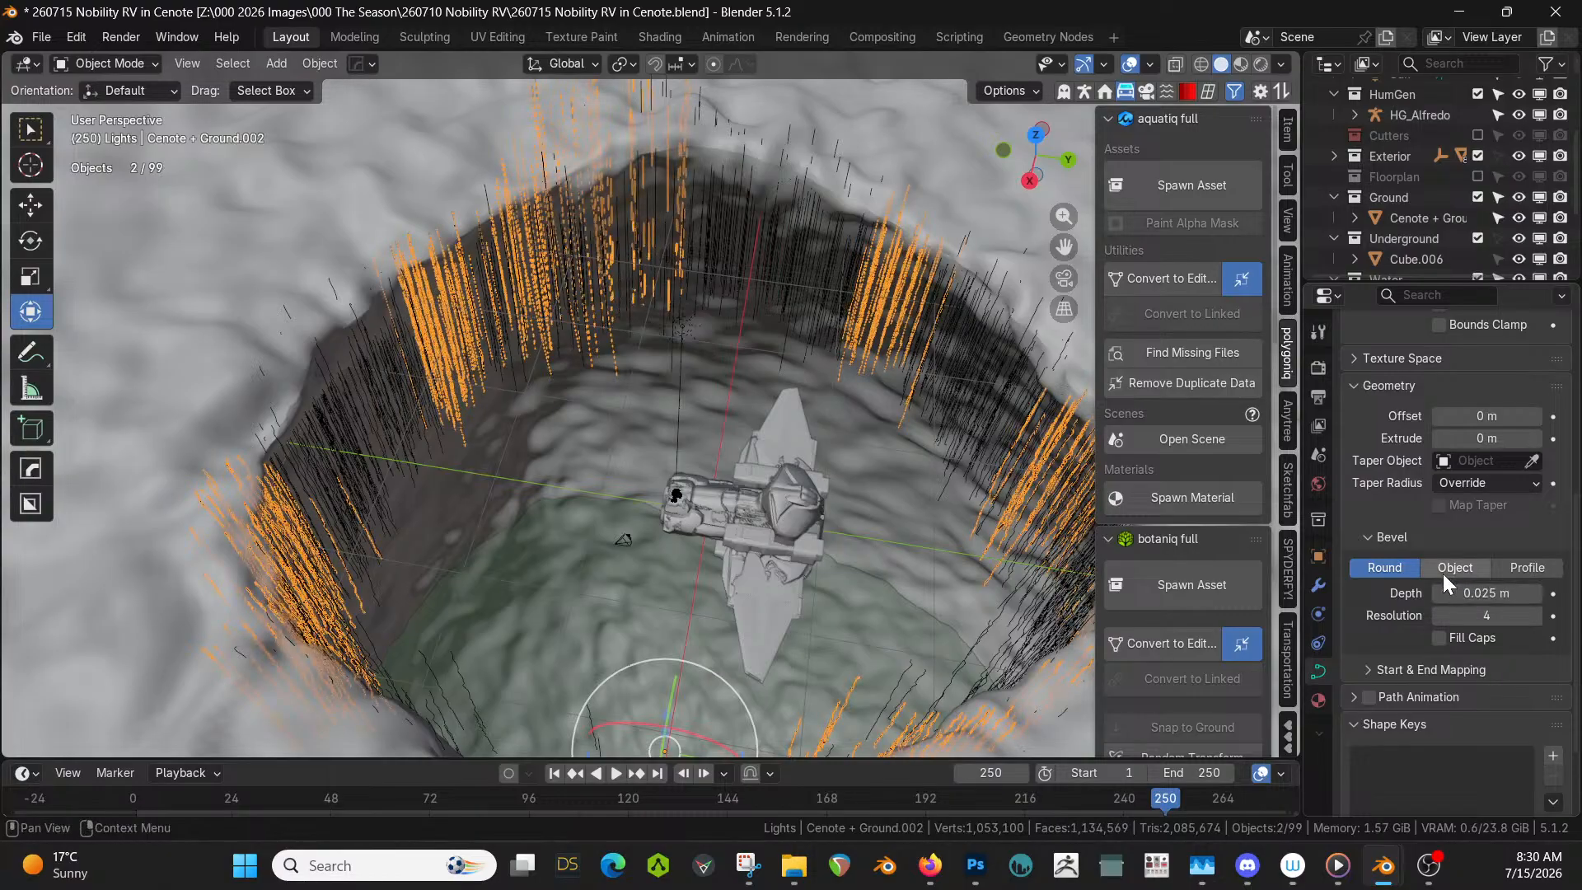
- Set the bevel depth of the Cenote + Ground.001 strand curves to 0.05 m
left_click(388, 426)
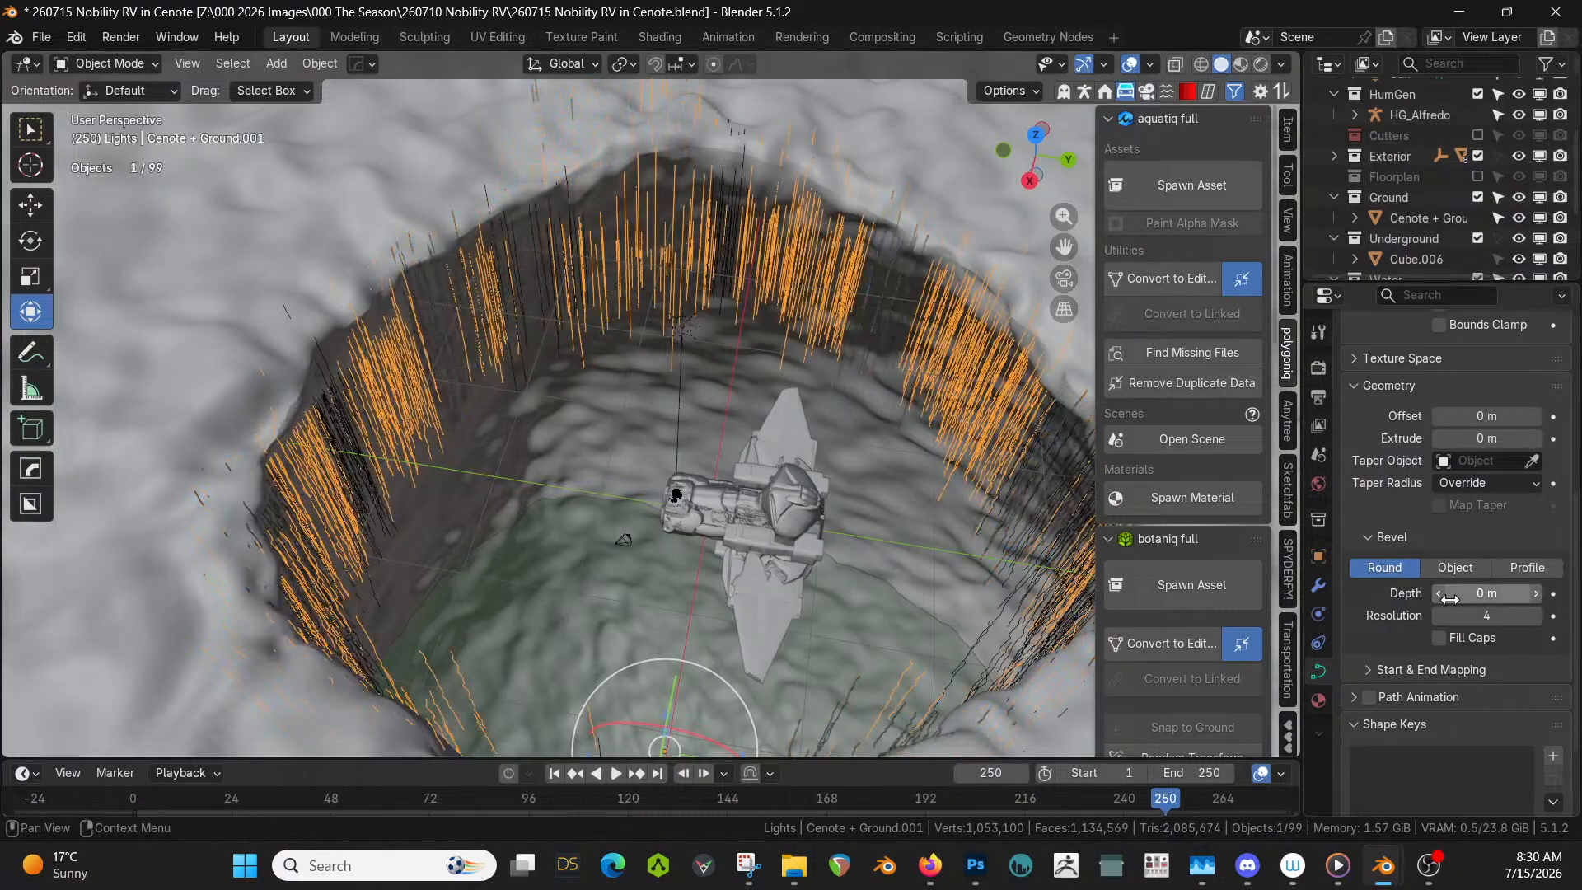
left_click(1484, 594)
type(".05")
key("Return")
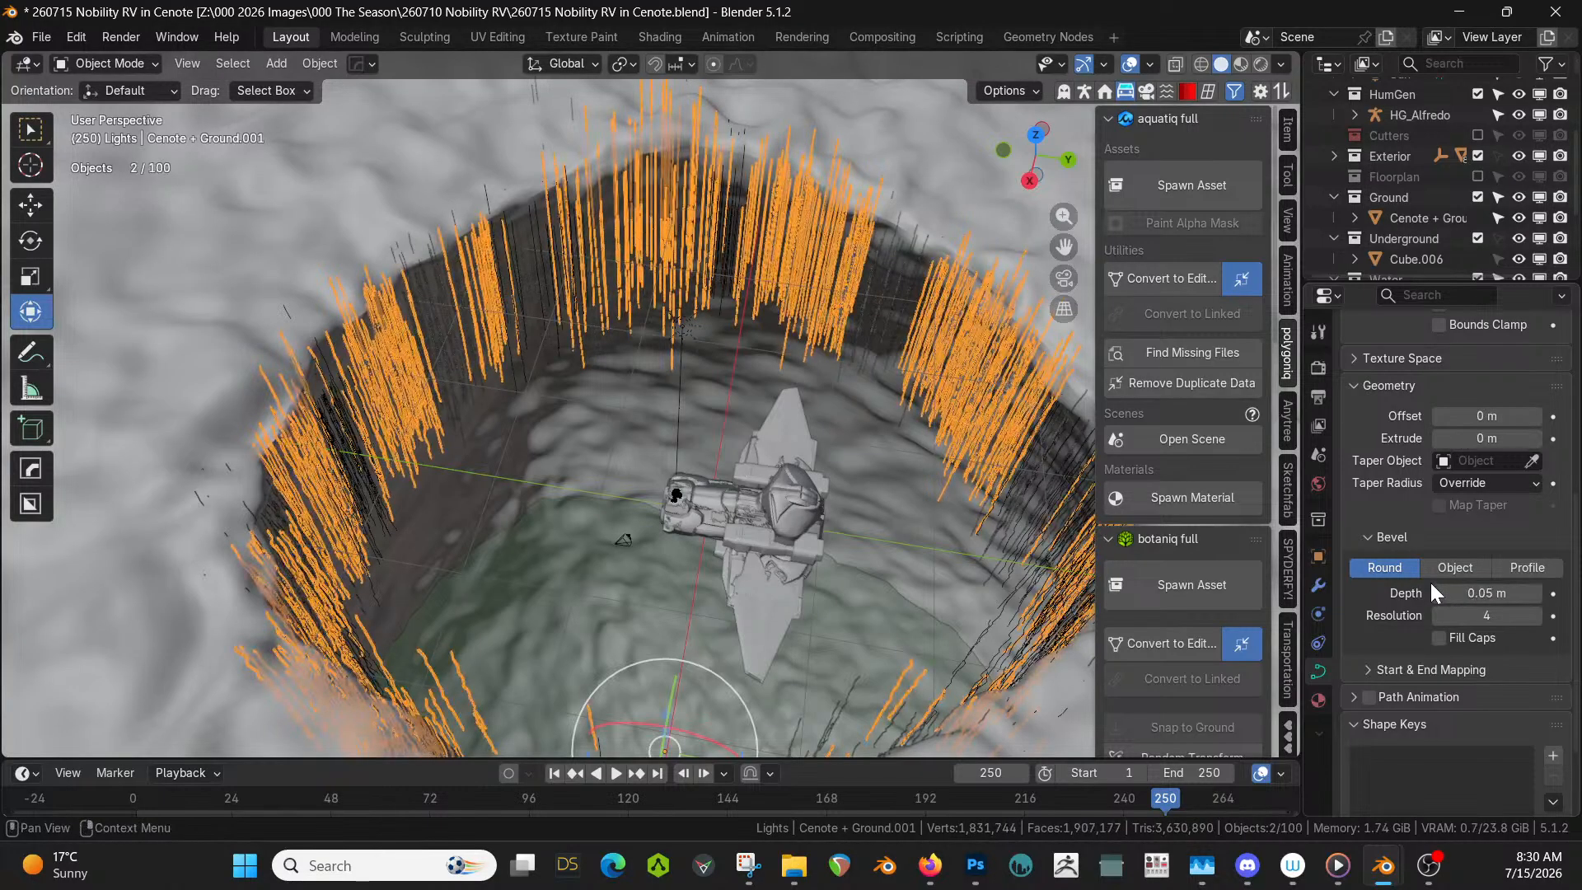
- Hide the two already beveled strand curves in the Roots collection and select the remaining Cenote + Ground.003 curve
scroll(1458, 93, "down", 3)
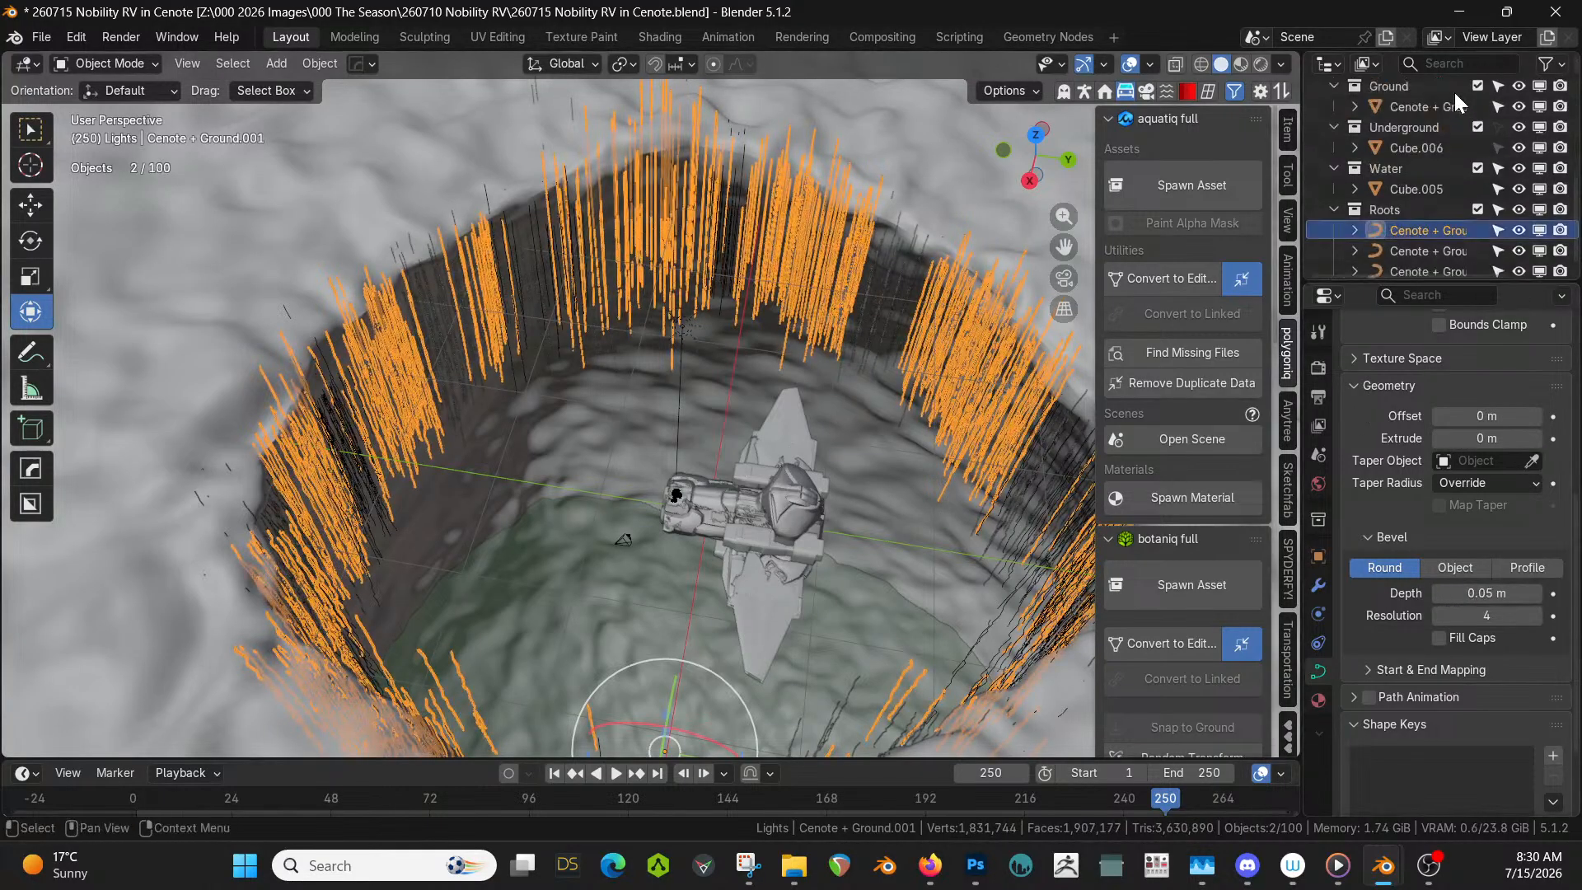
left_click(1519, 230)
left_click(1430, 250)
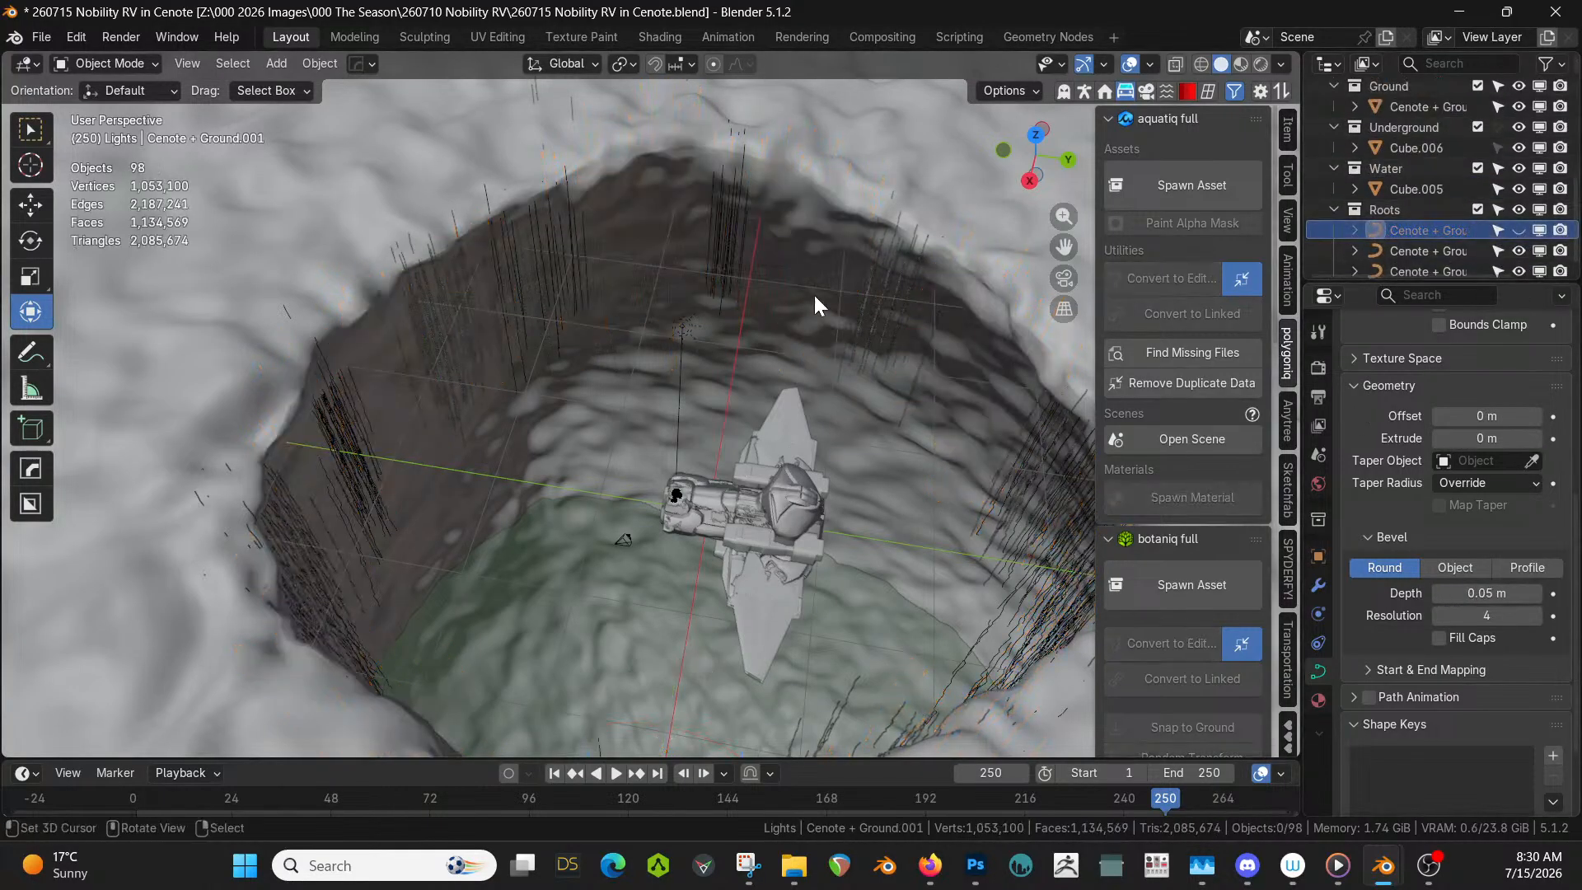
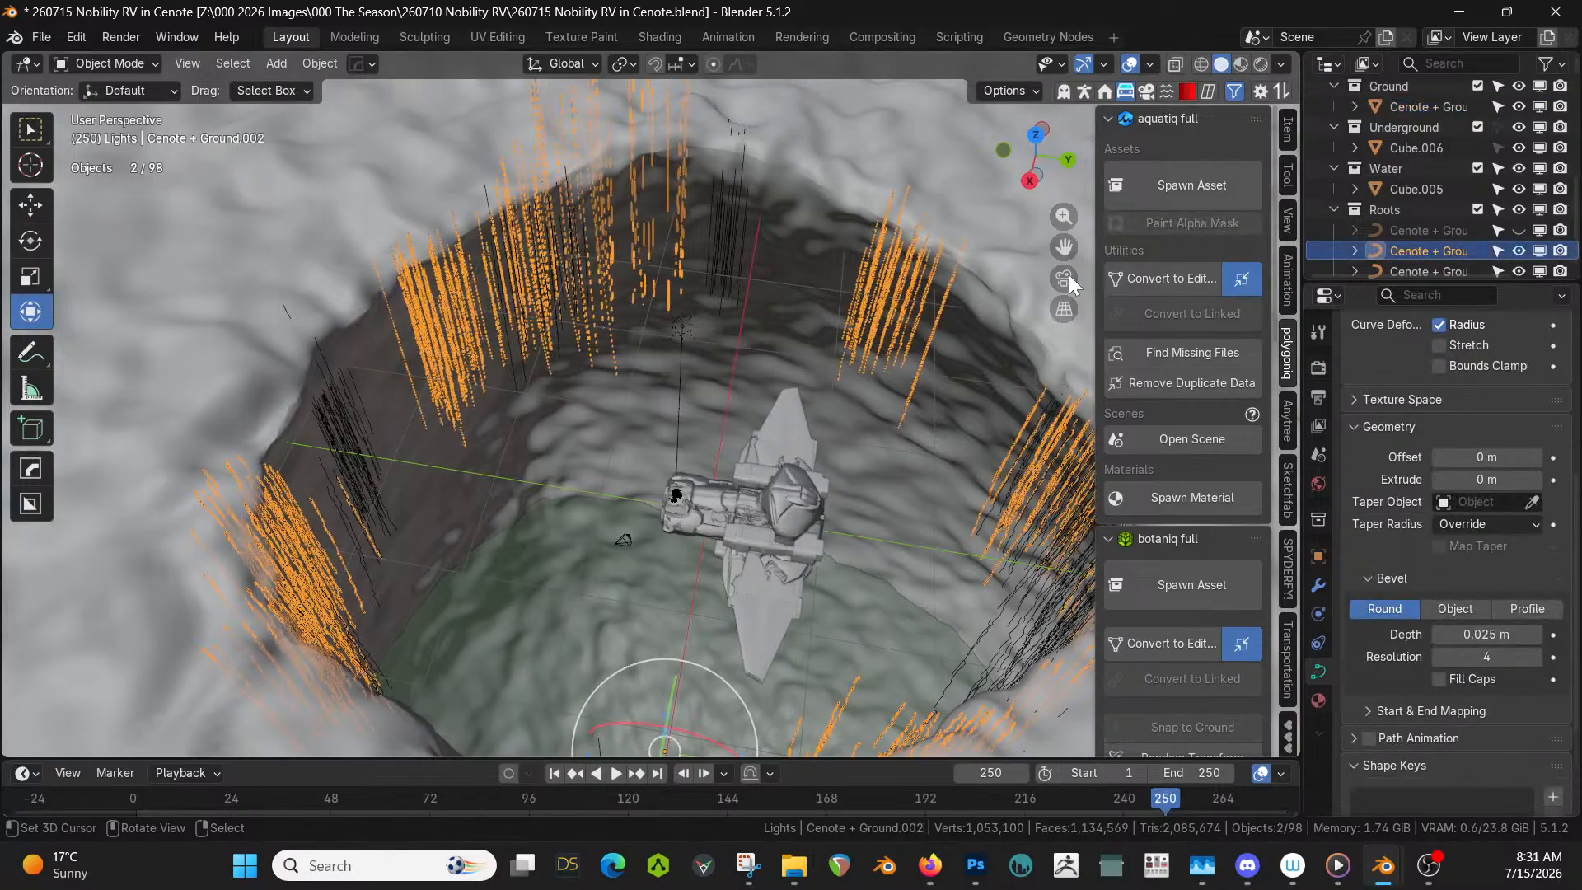
left_click(1516, 251)
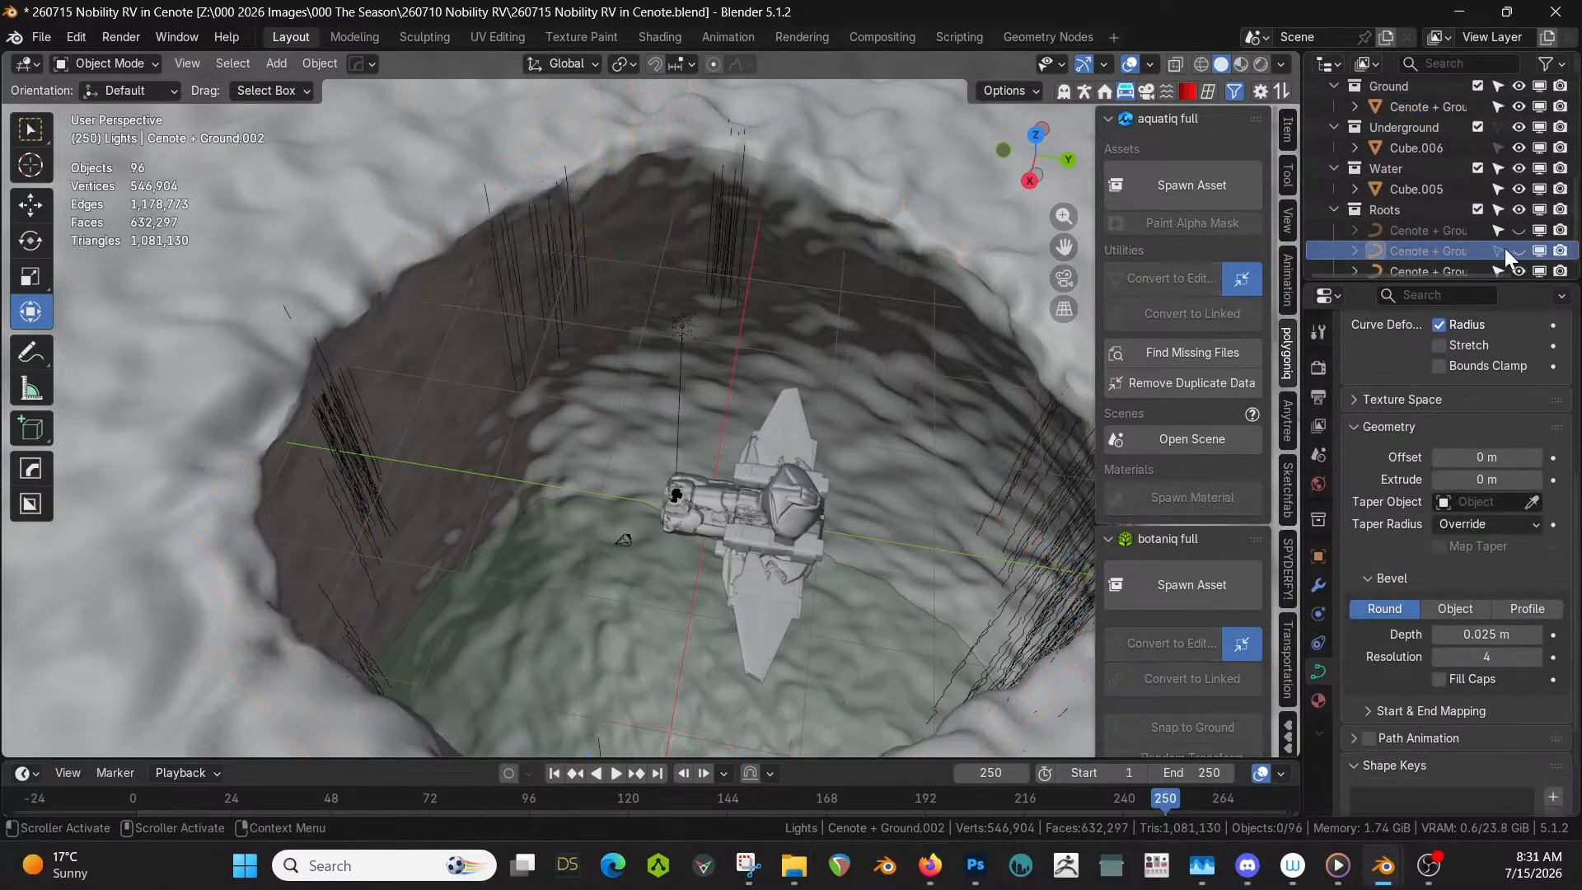
left_click(1444, 262)
- Set the Cenote + Ground.003 bevel depth to 0.075 m and unhide the other two root curves
double_click(1487, 634)
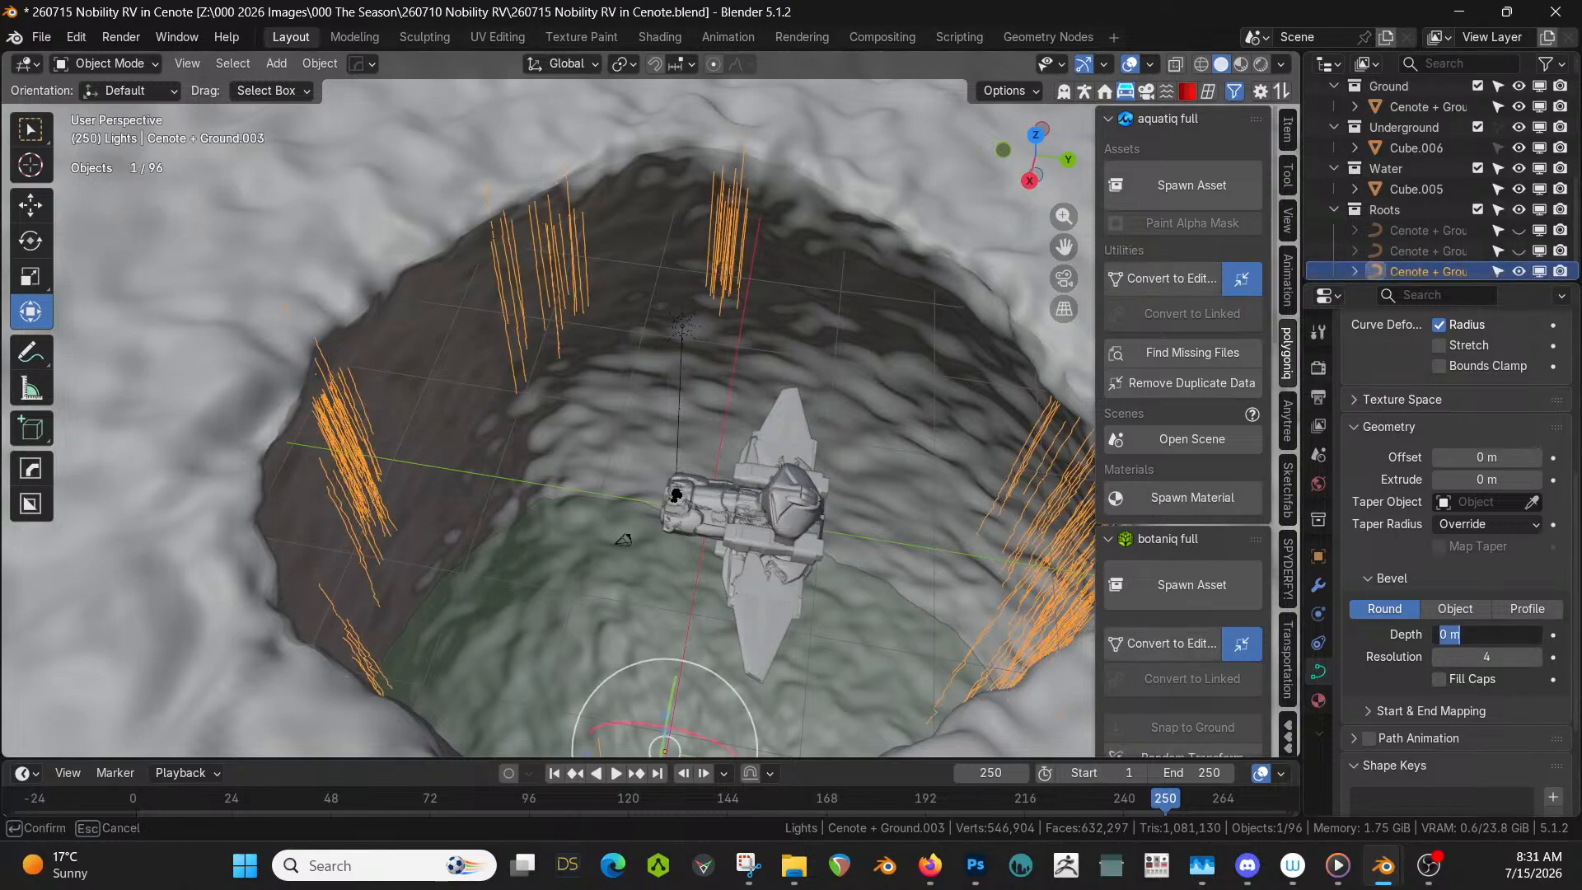
type(".075")
key("Return")
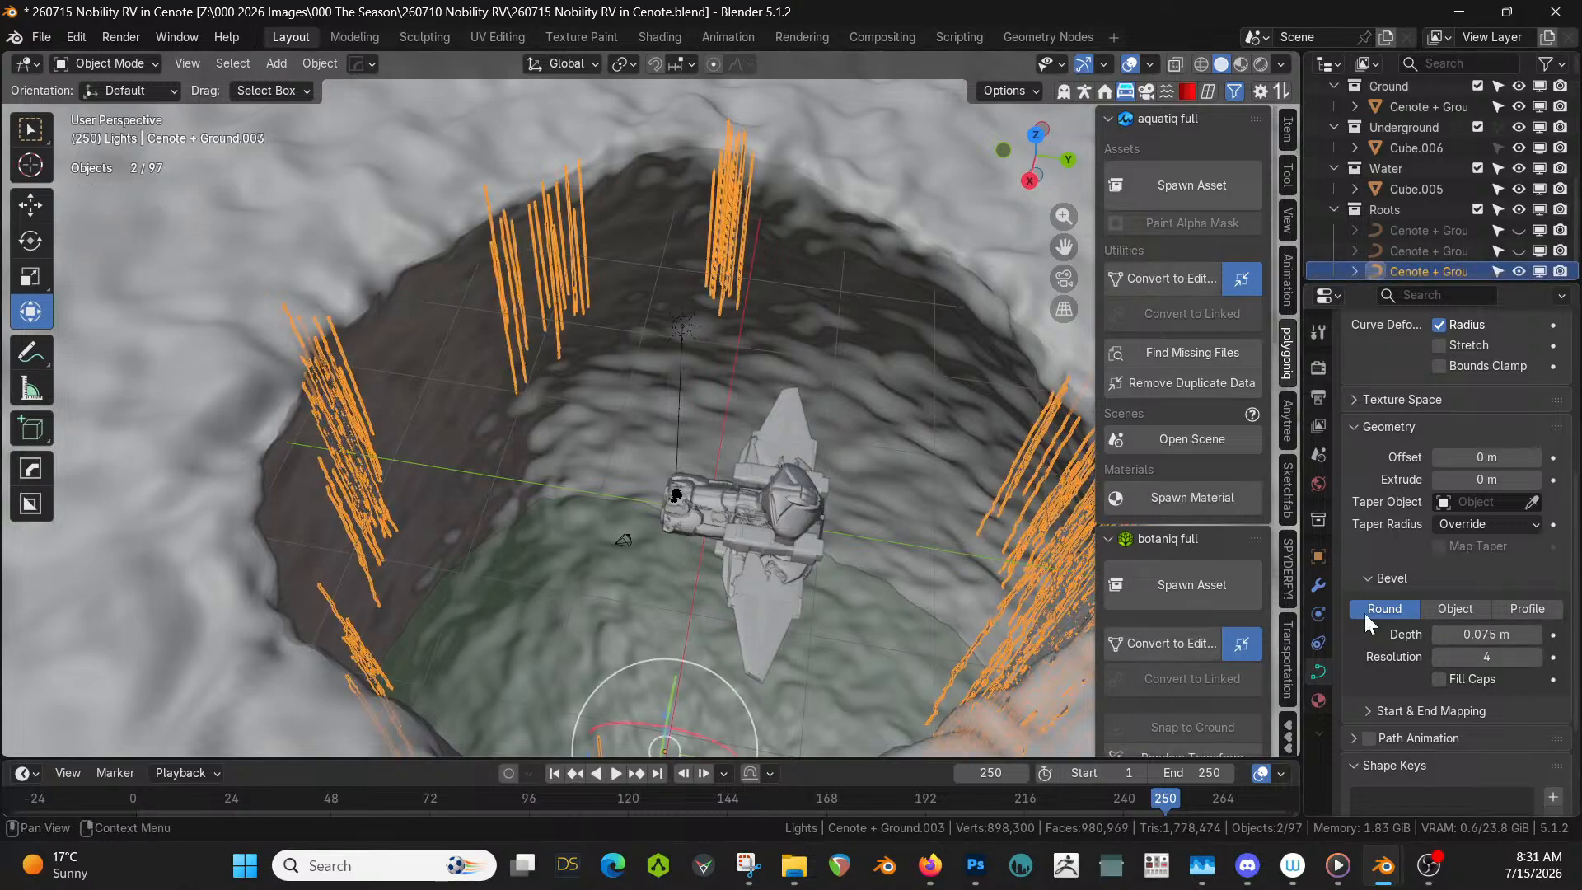
left_click(1519, 252)
left_click(1517, 230)
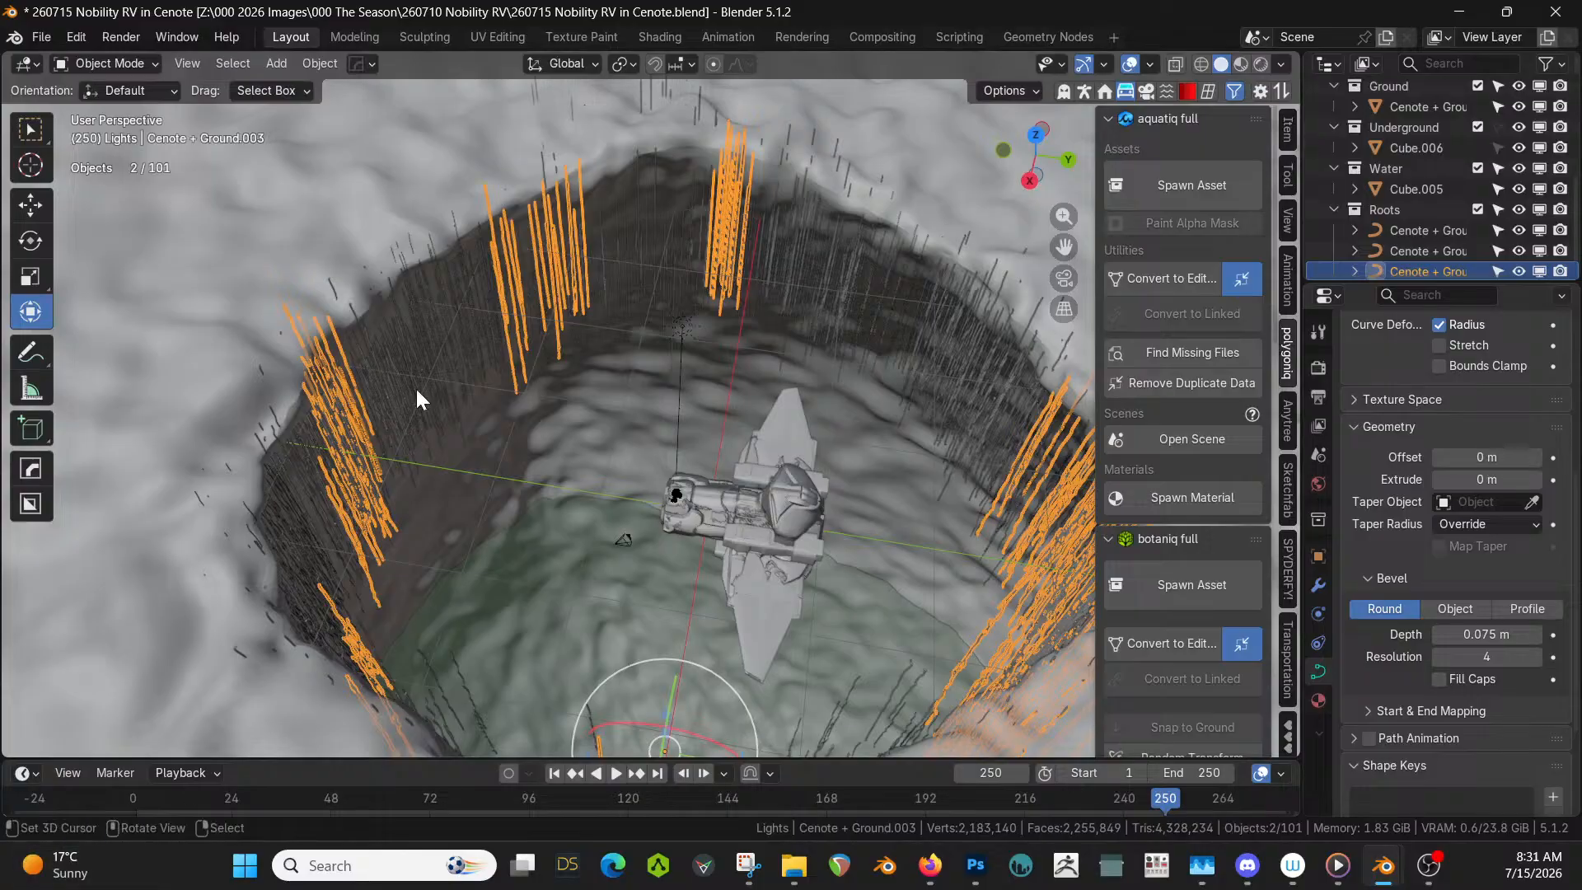
- Check the open strand ends up close and enable Fill Caps on all three root curves
scroll(460, 647, "up", 3)
middle_click_drag(460, 637, 547, 353)
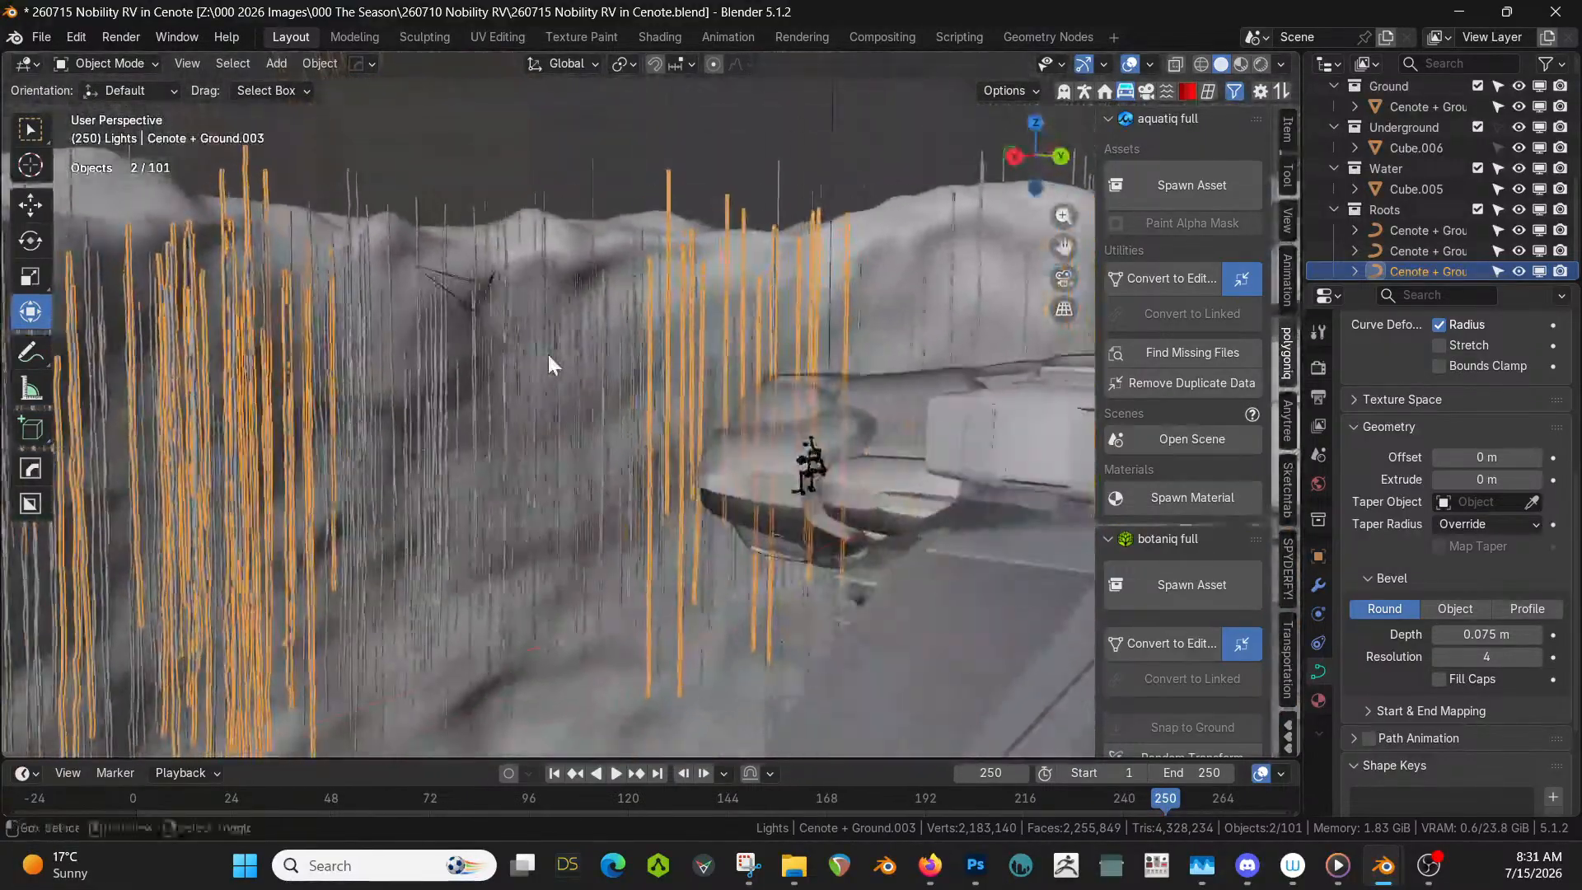
left_click(511, 110)
middle_click_drag(511, 110, 931, 597, "shift")
scroll(922, 514, "up", 3)
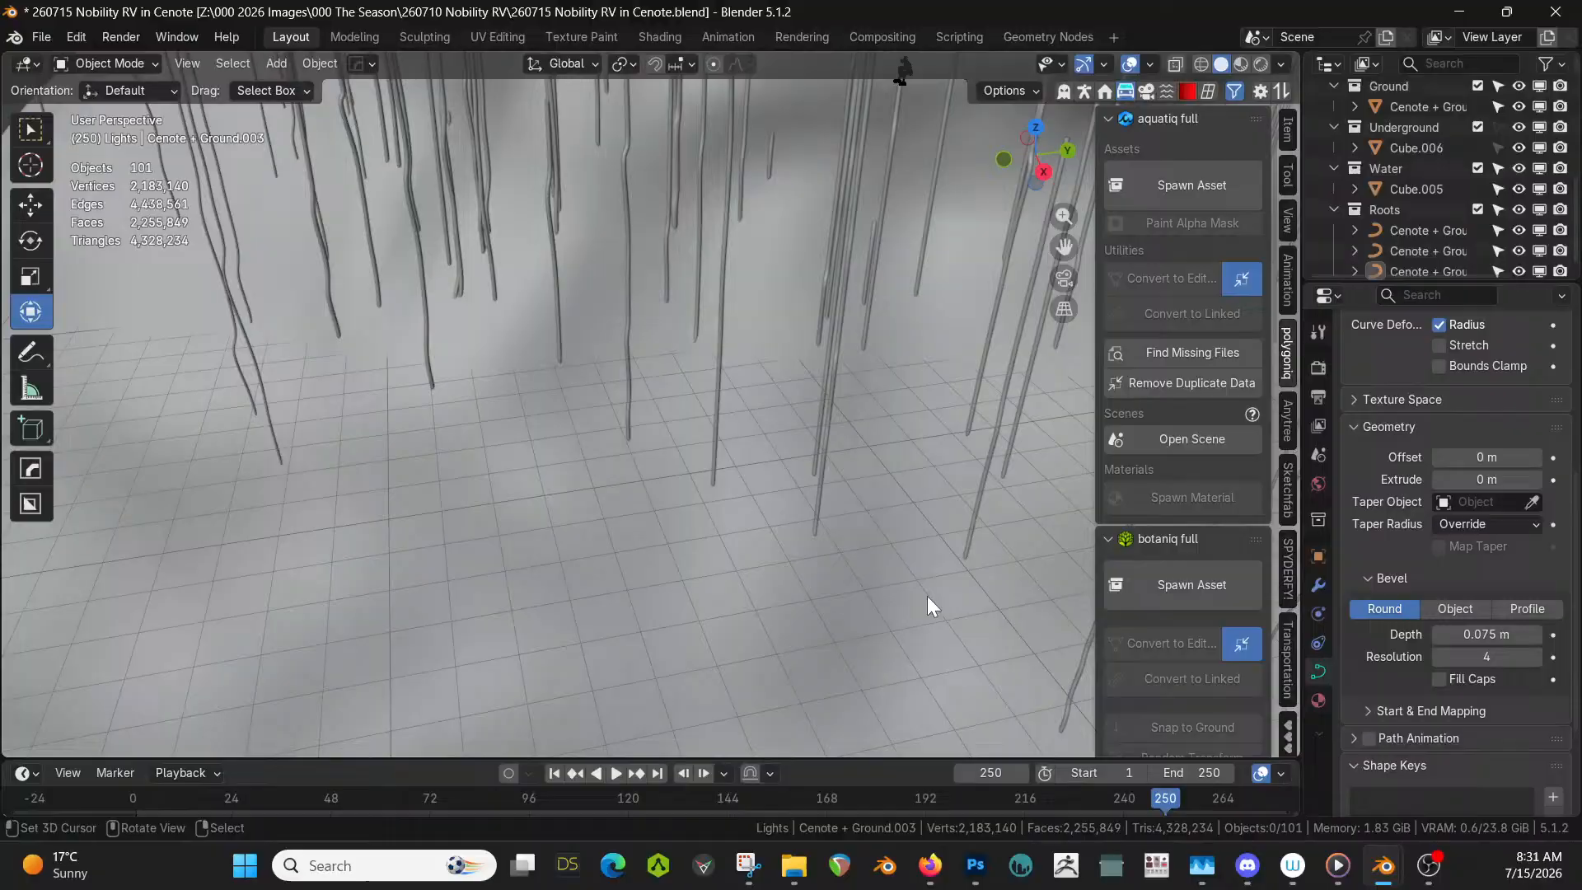
left_click(1446, 679)
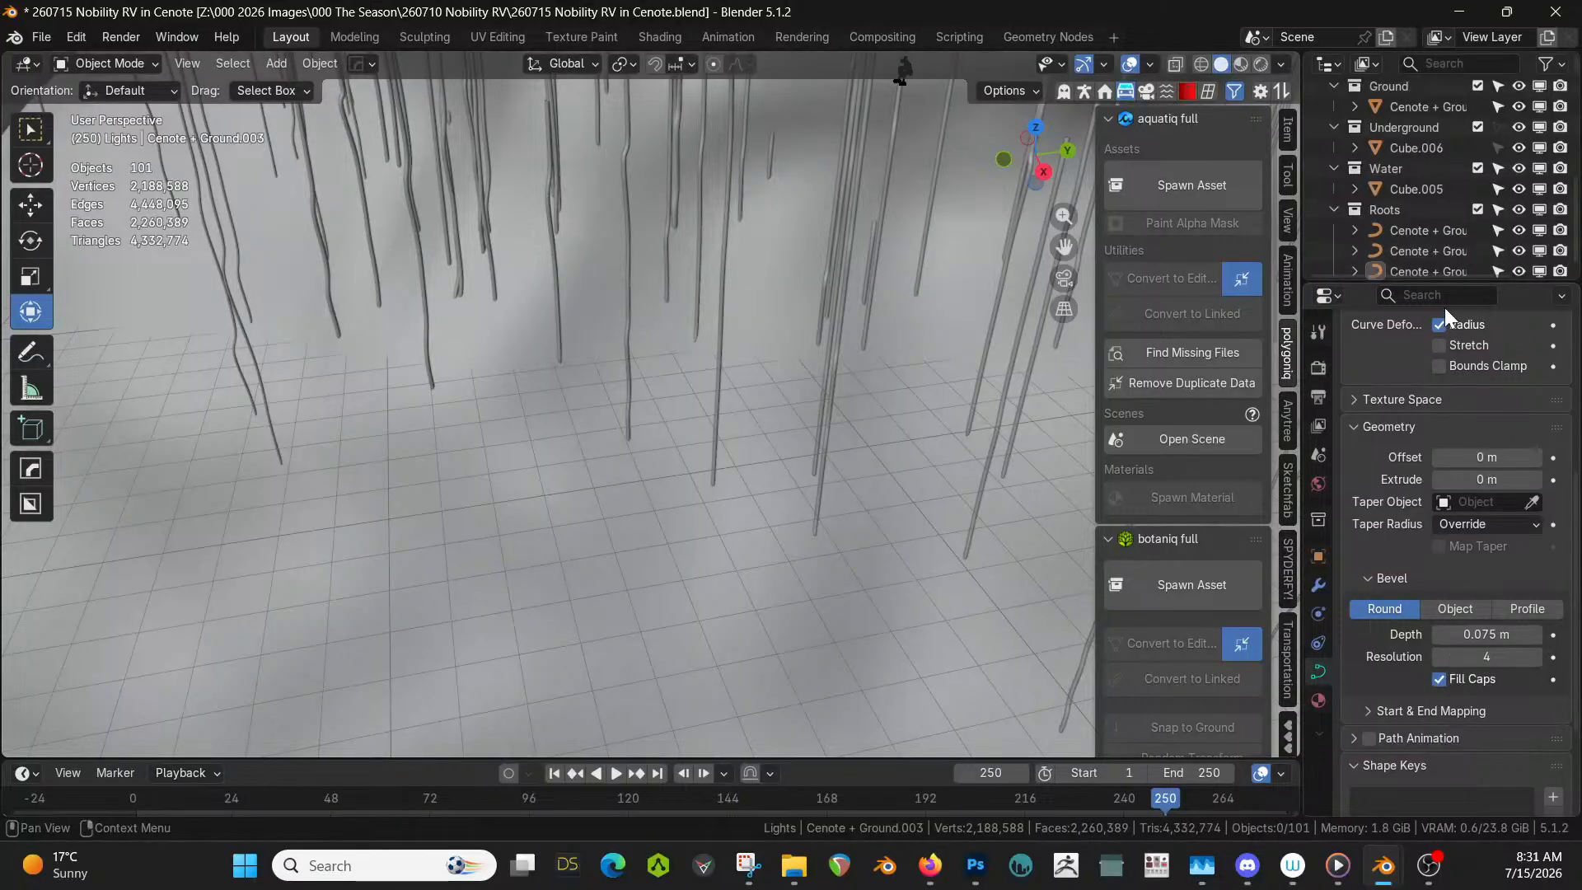
left_click(1421, 226)
left_click(1441, 679)
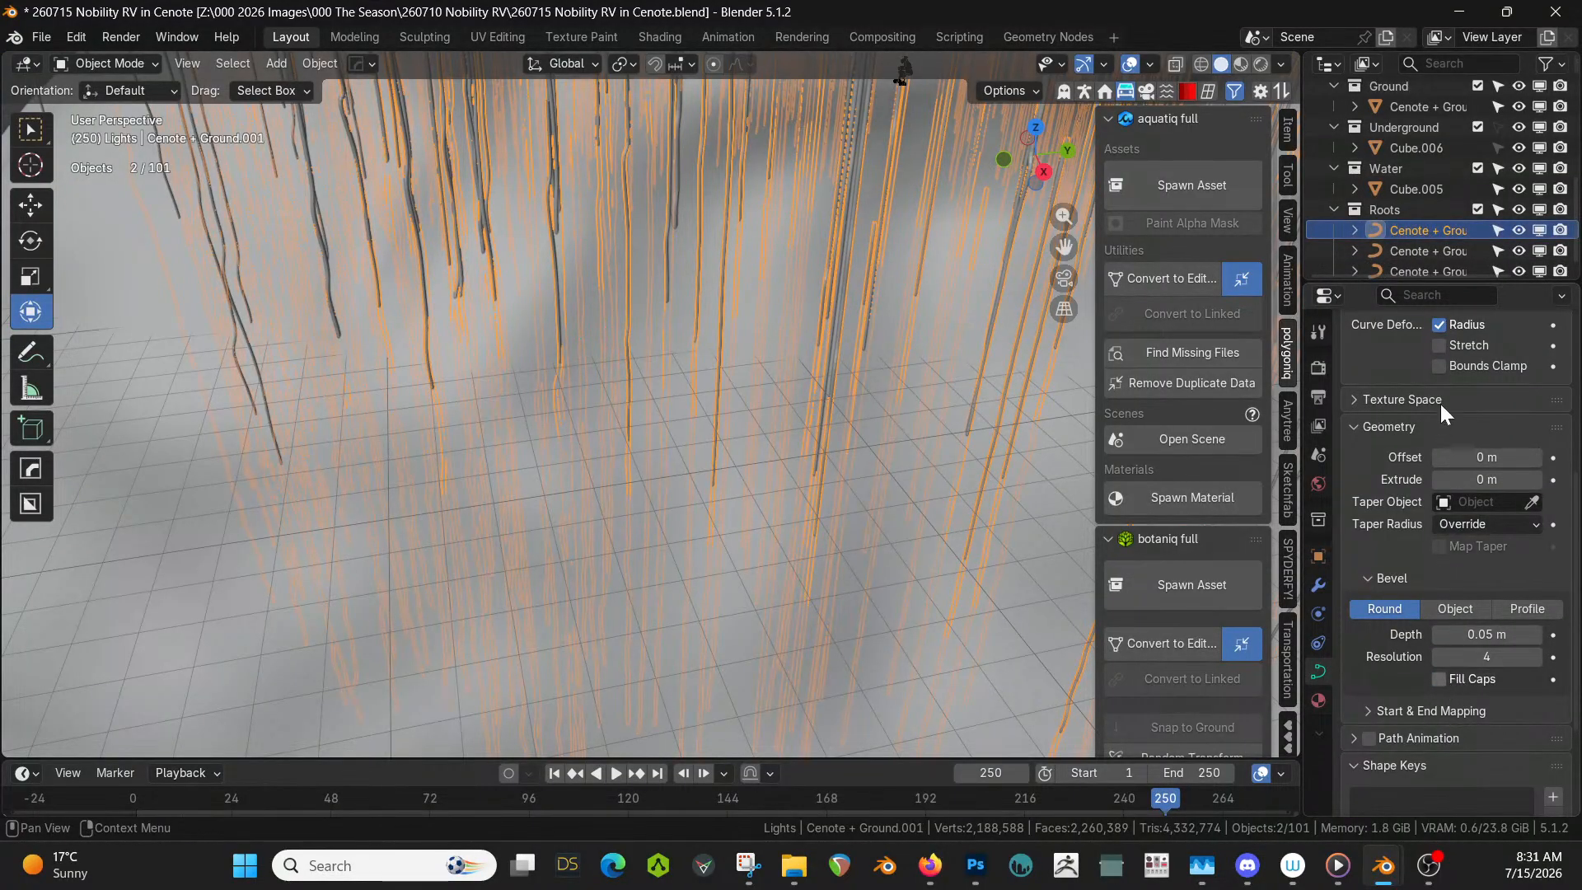
left_click(1449, 253)
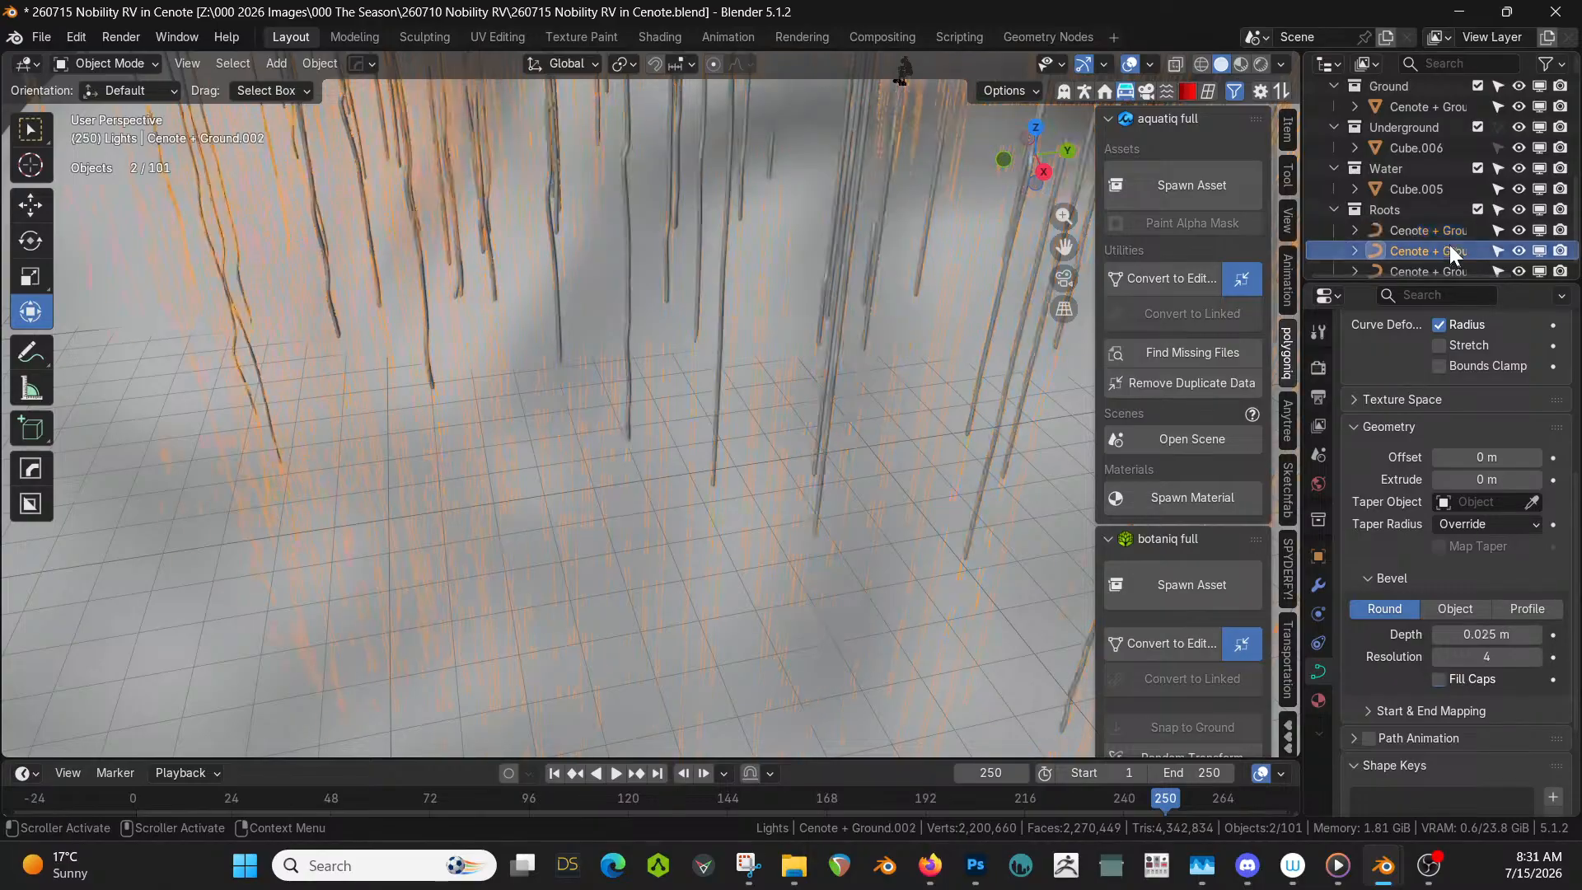
left_click(1444, 681)
- Convert all three root curves to meshes and join them into one object
scroll(758, 239, "down", 8)
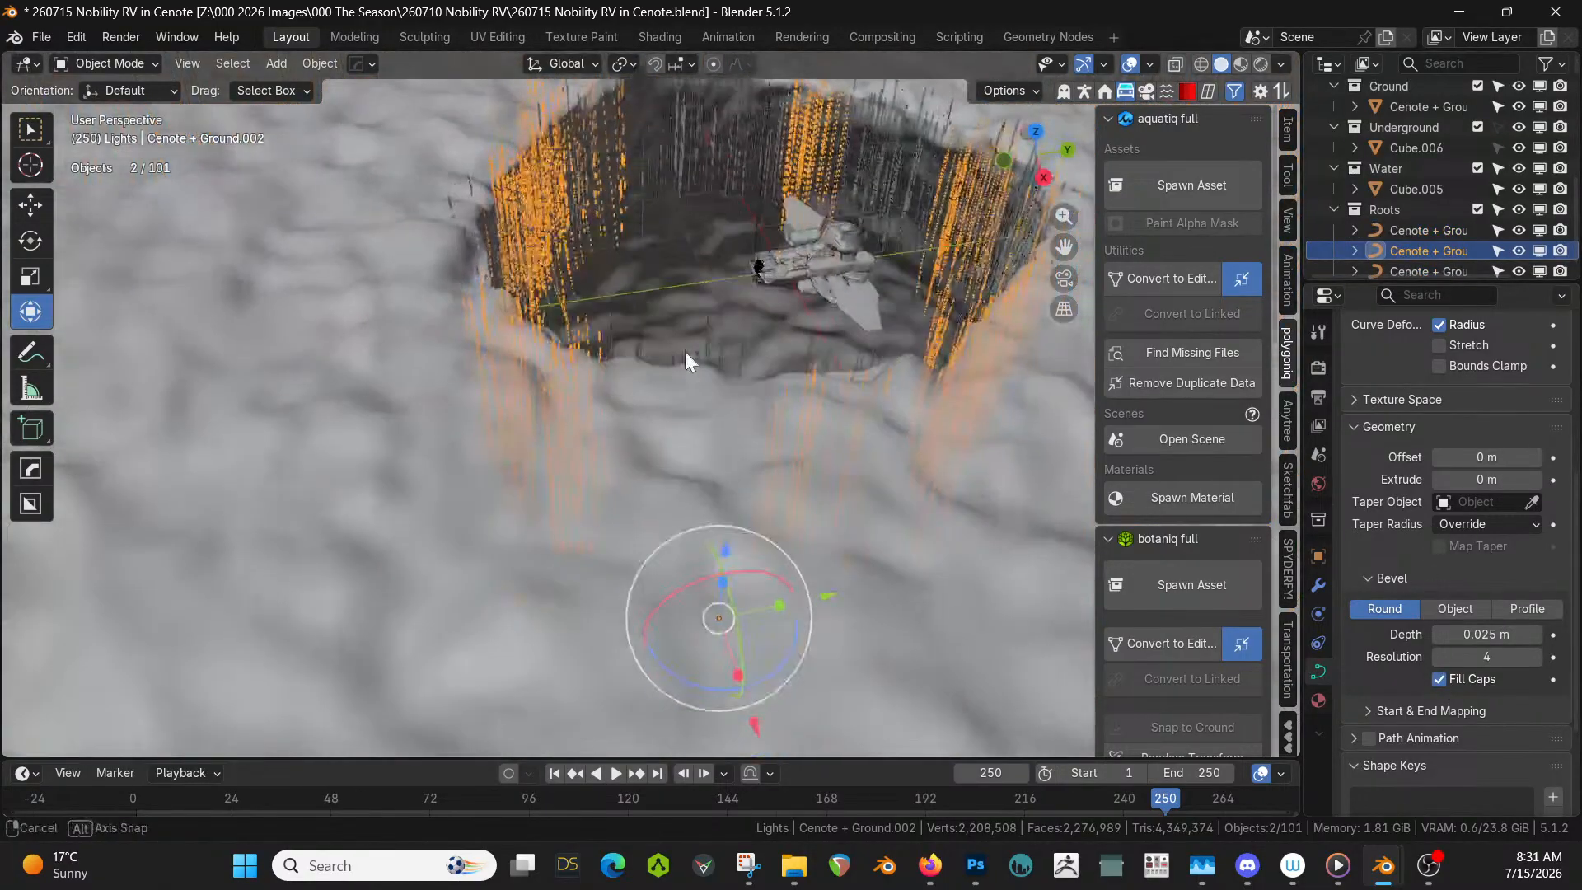
left_click(1428, 231)
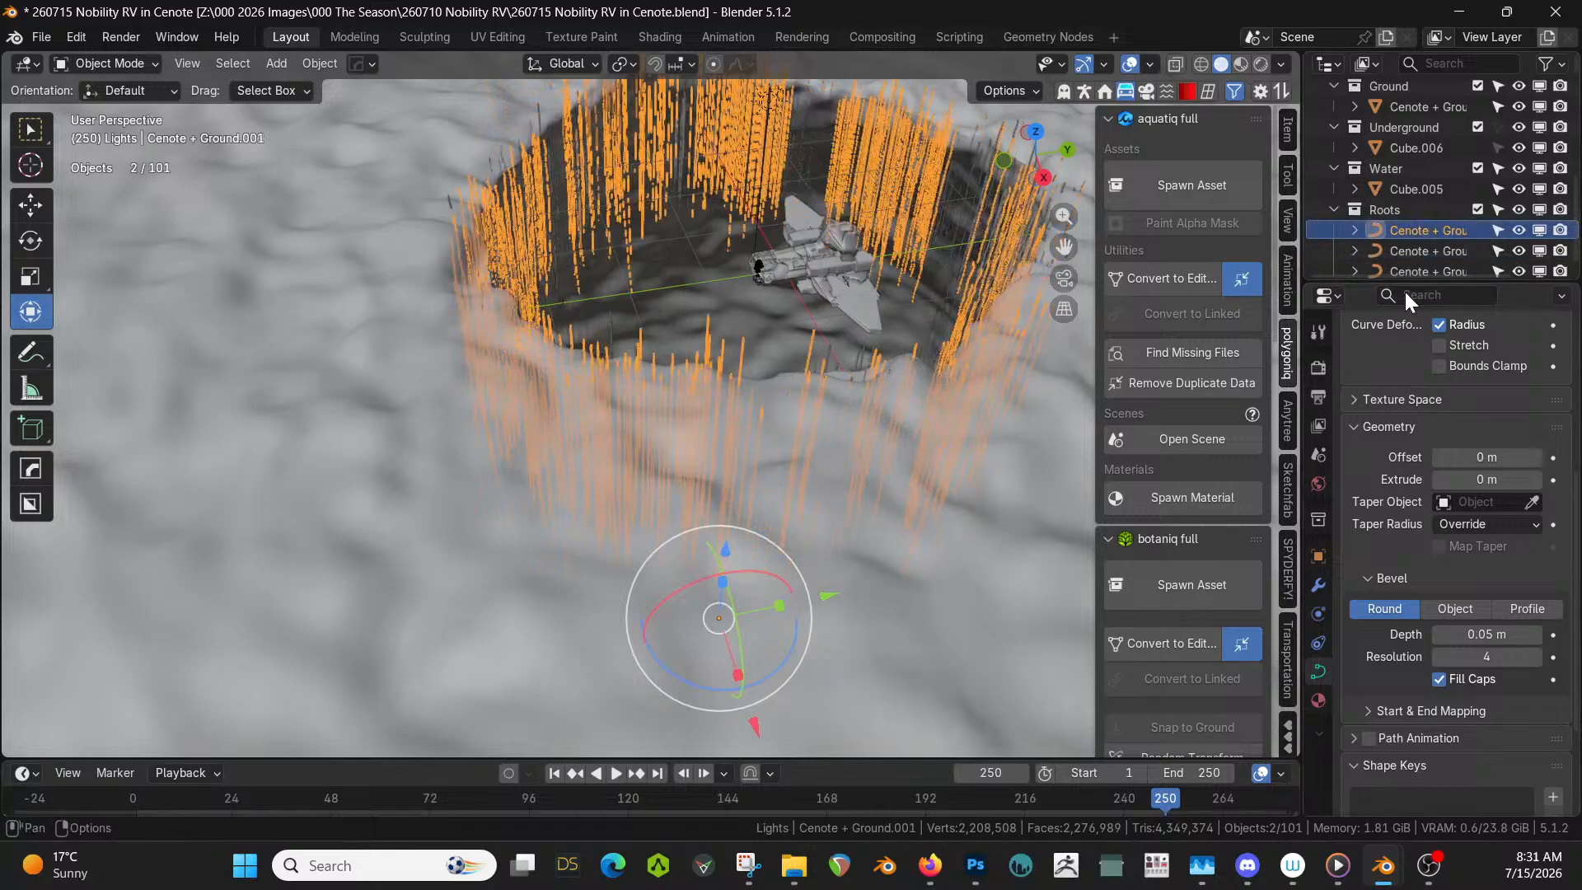
left_click(1414, 272, "shift")
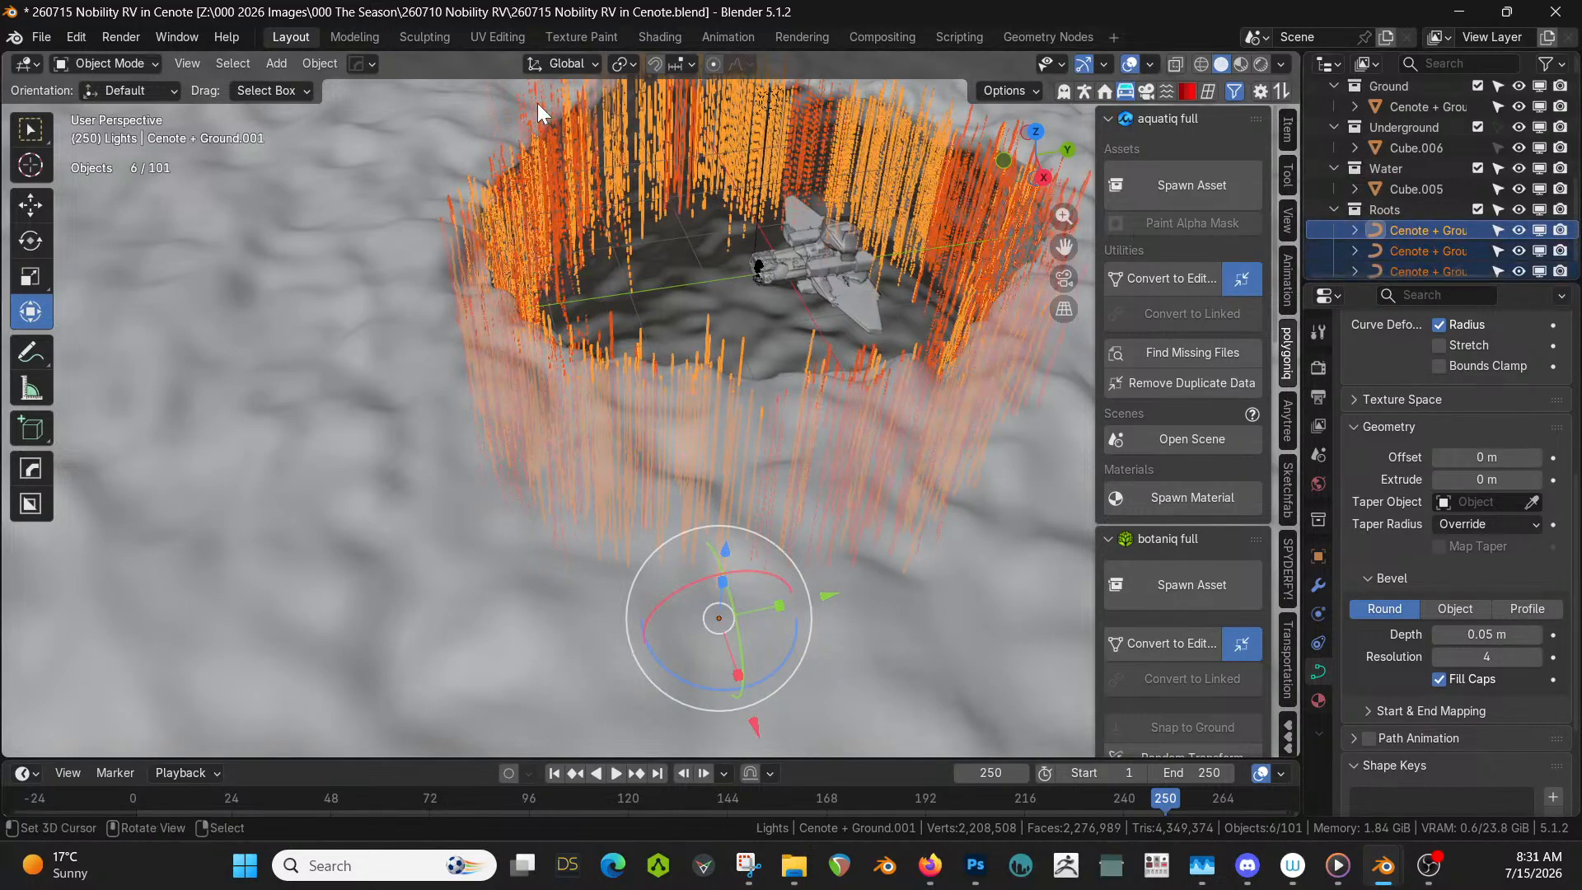
left_click(328, 63)
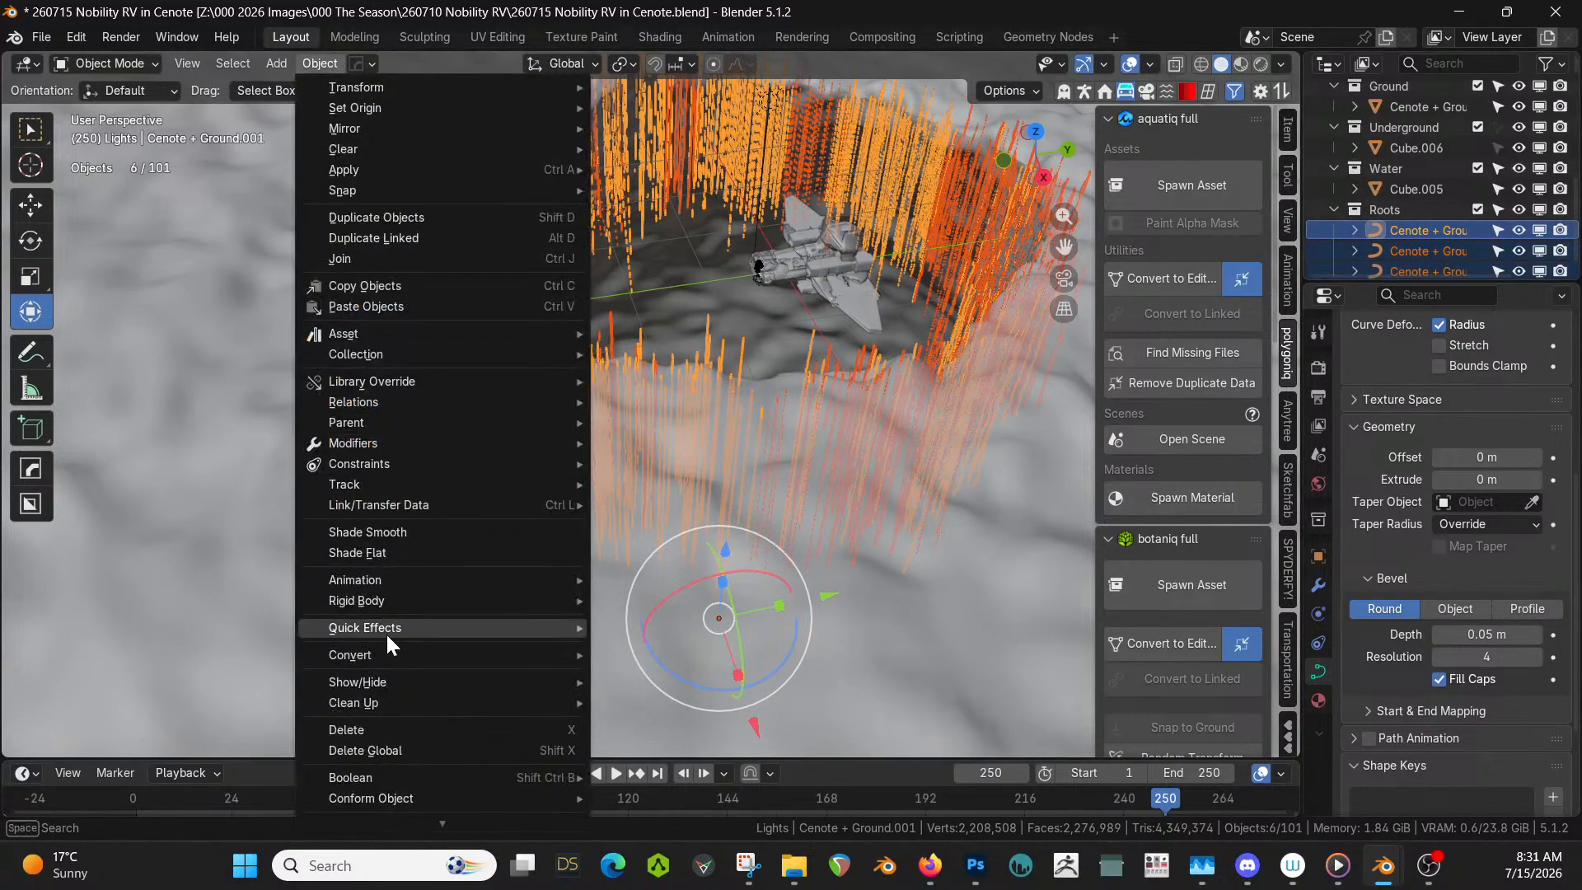
mouse_move(386, 652)
left_click(638, 654)
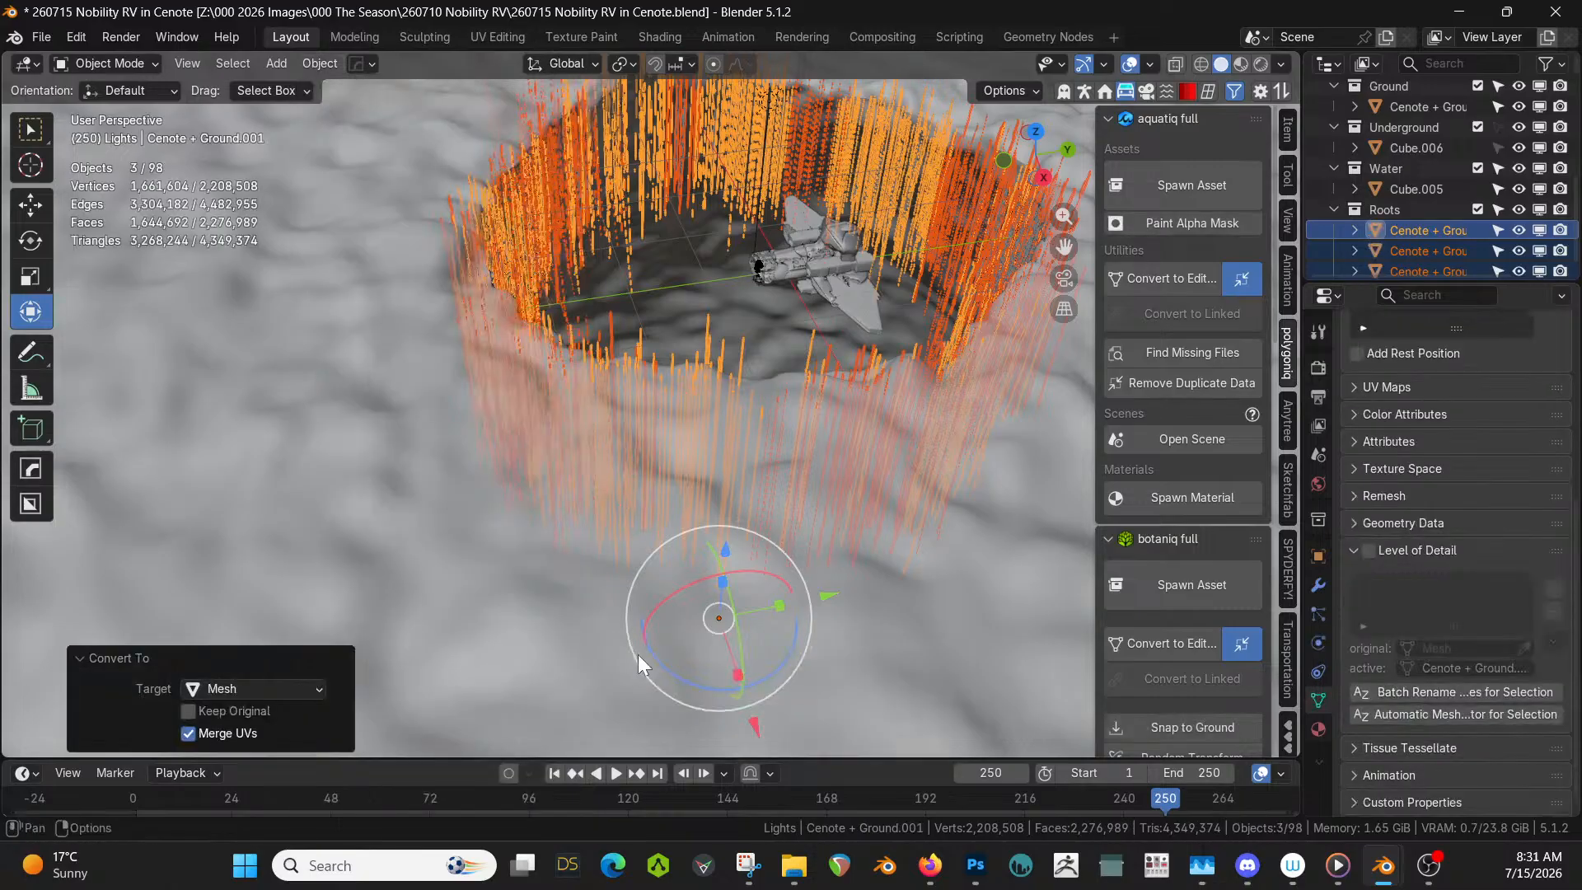
key("ctrl+j")
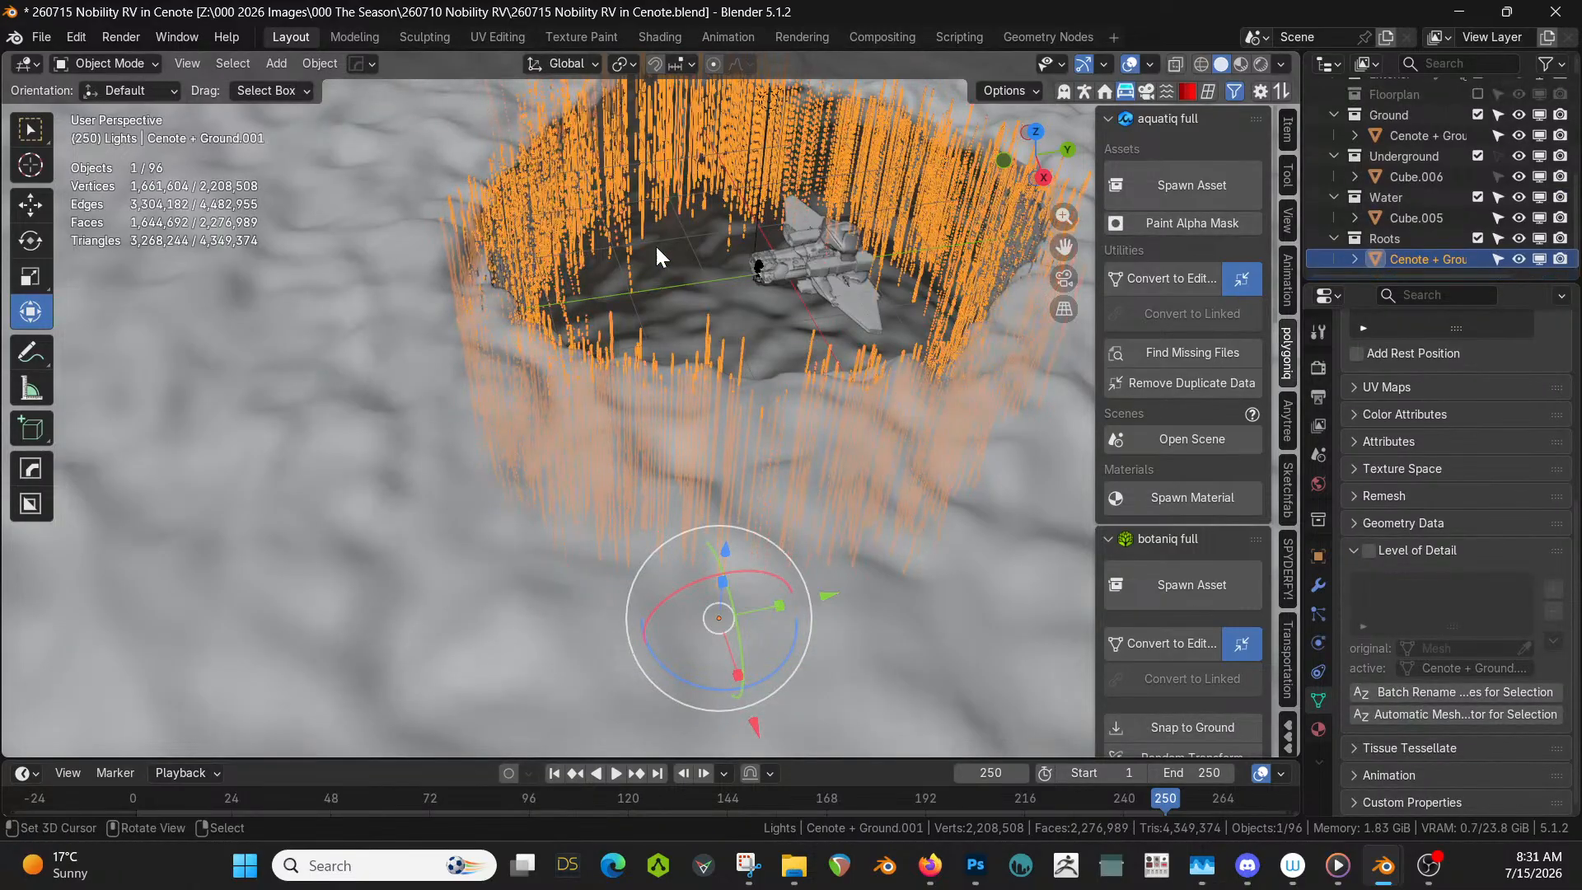
- Merge all vertices of the joined roots mesh by distance, using a merge distance of 0.0001 m
middle_click_drag(641, 195, 612, 321)
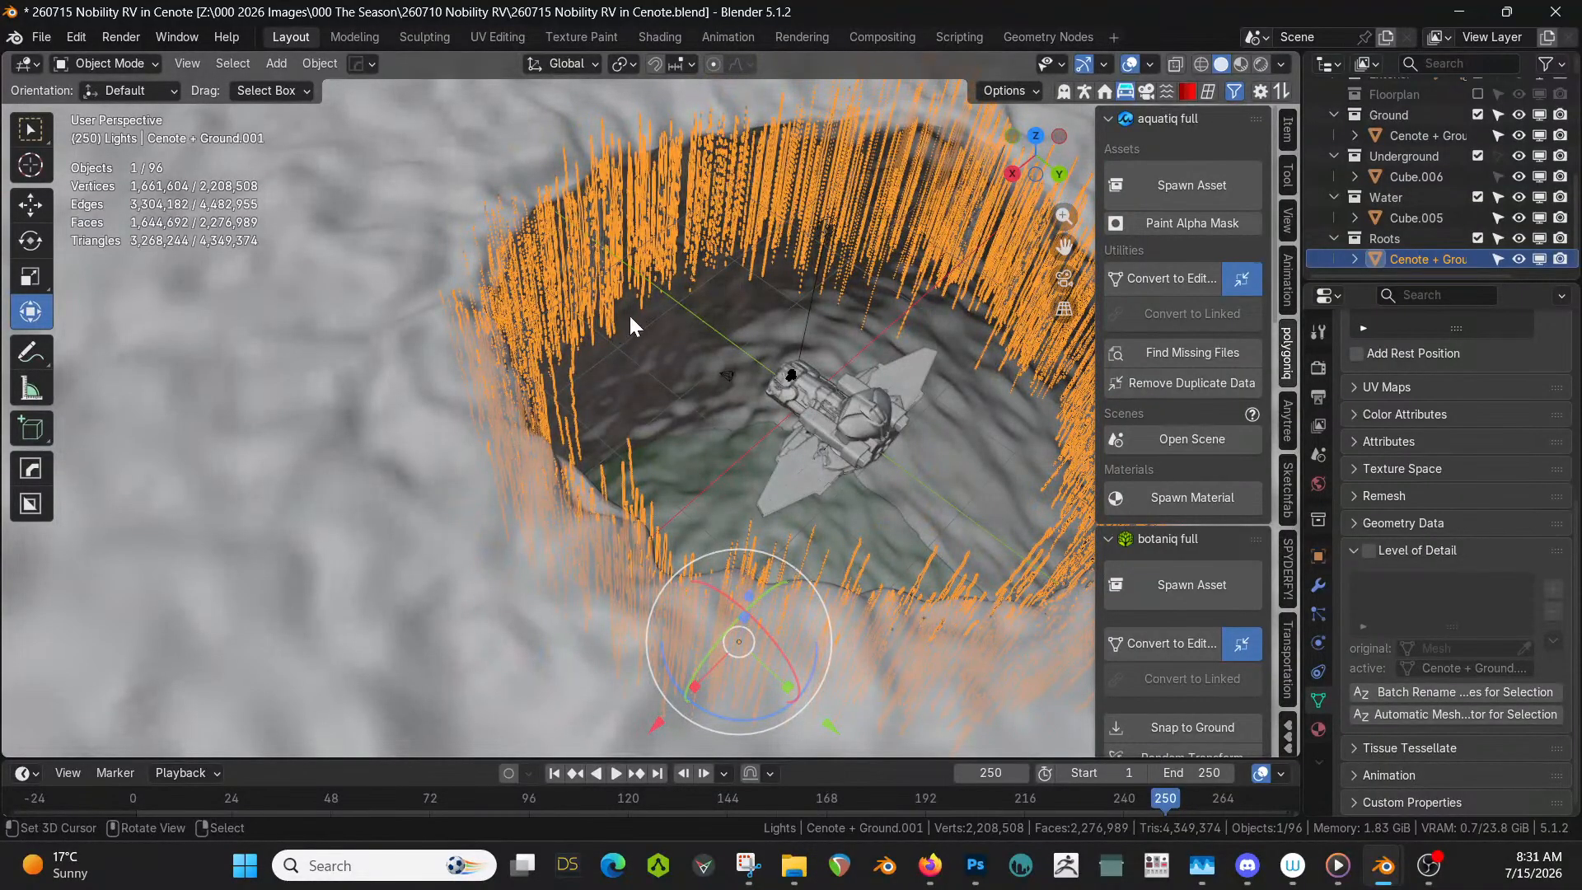
key("Tab")
key("a")
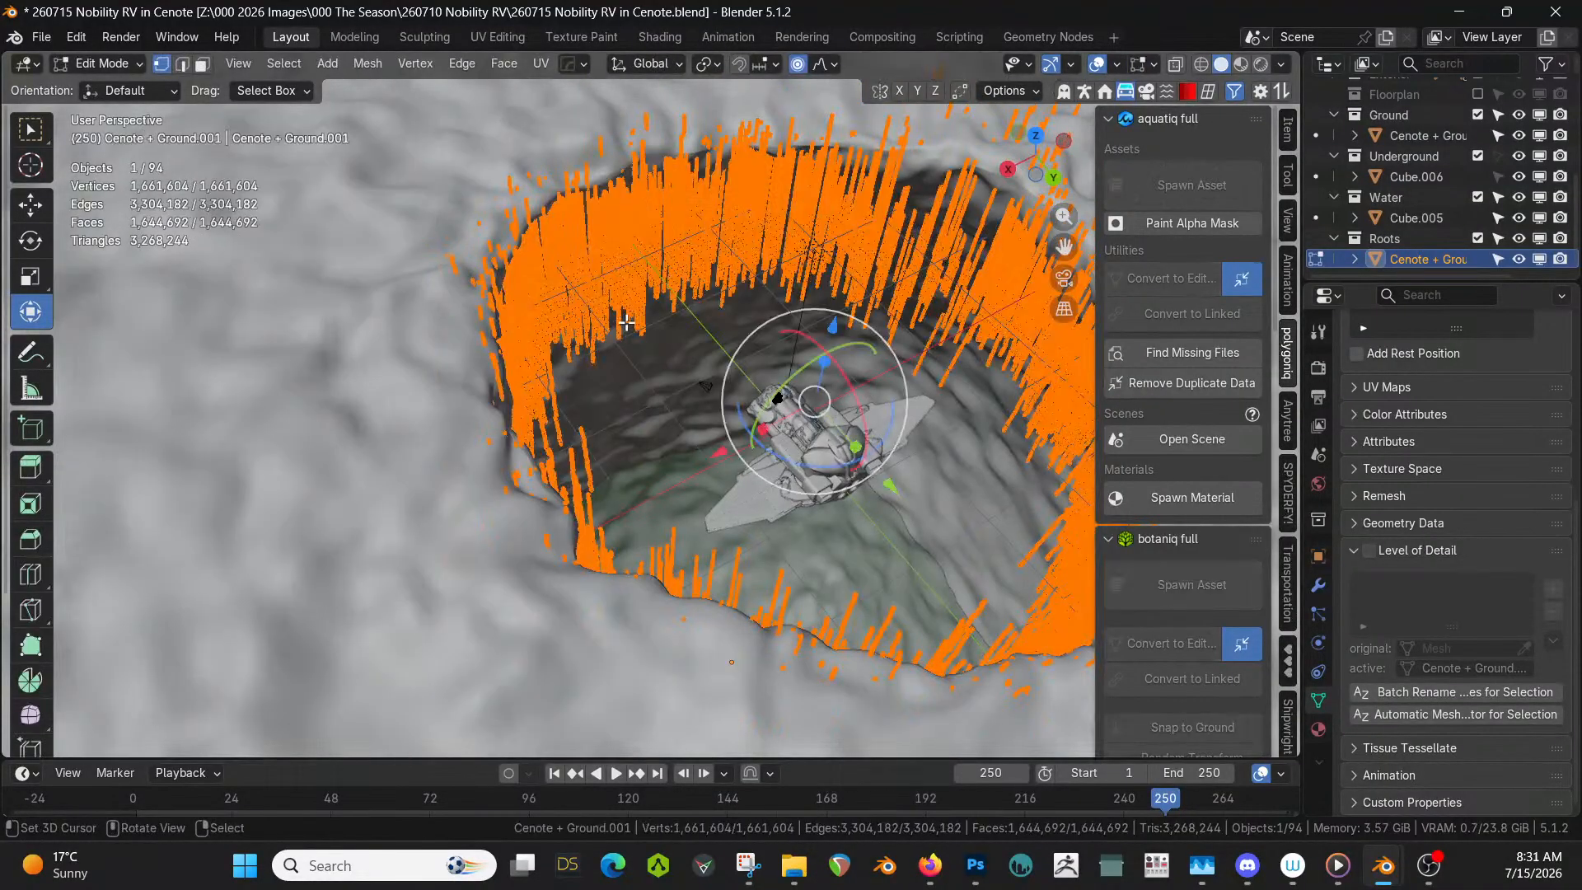
key("m")
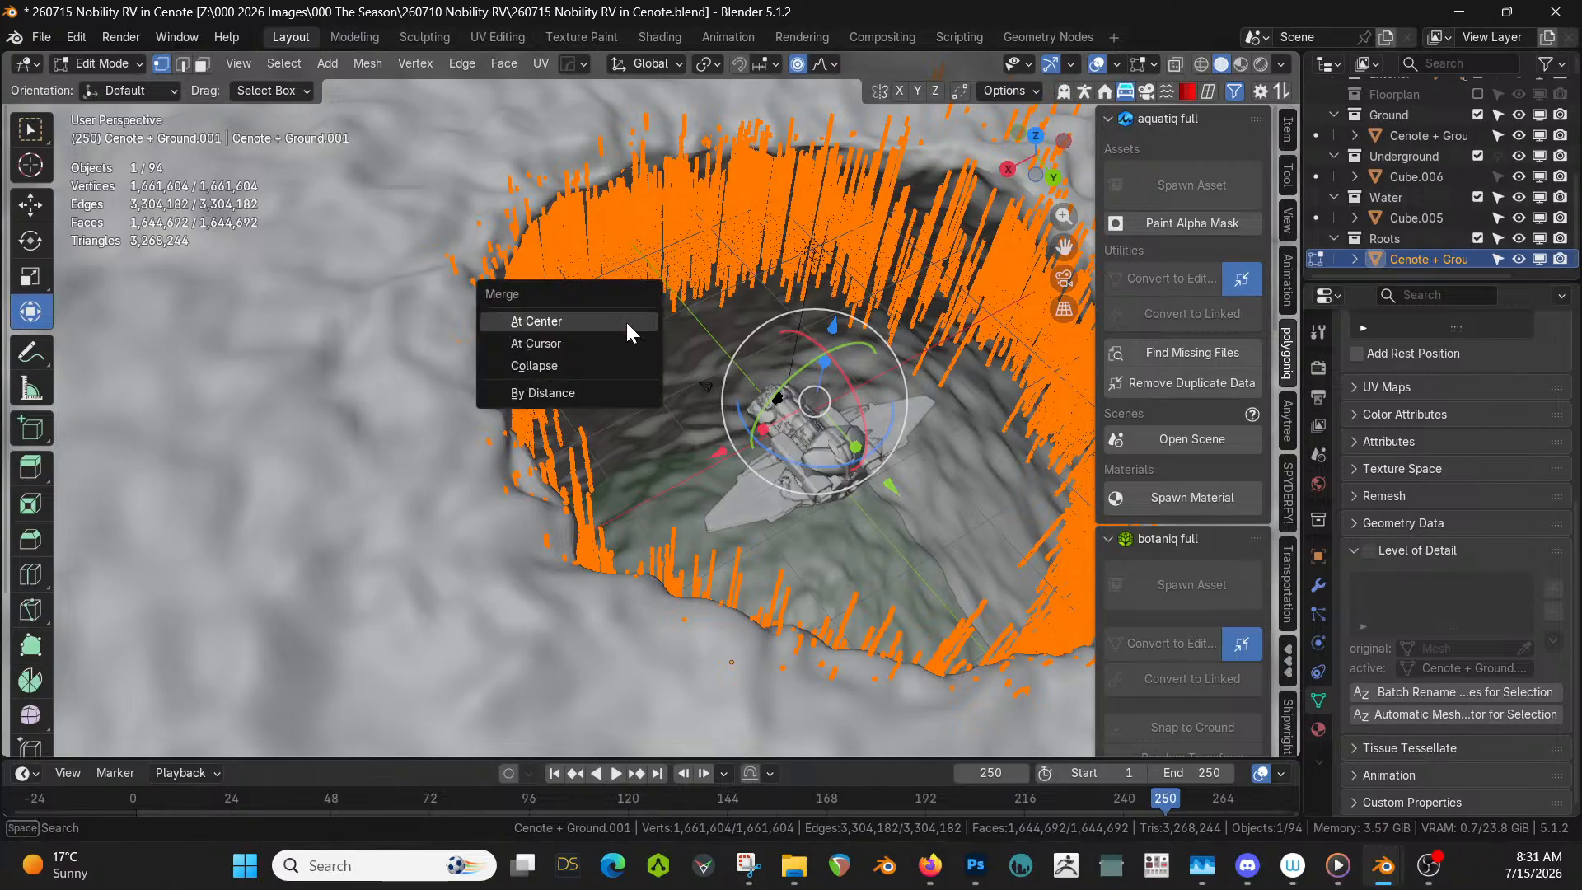
left_click(567, 398)
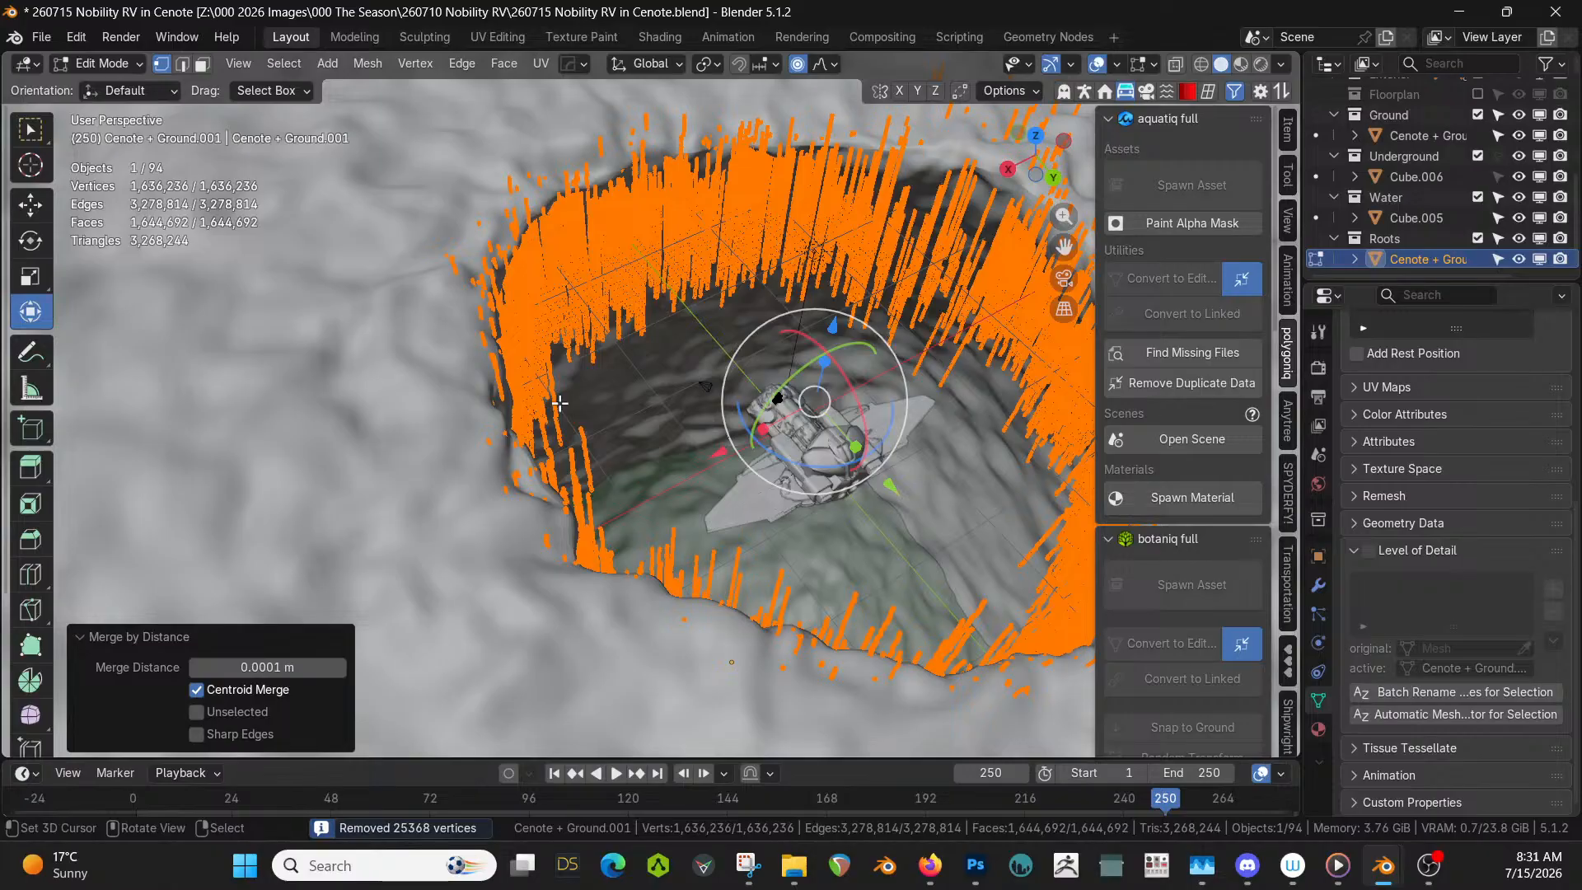
key("Tab")
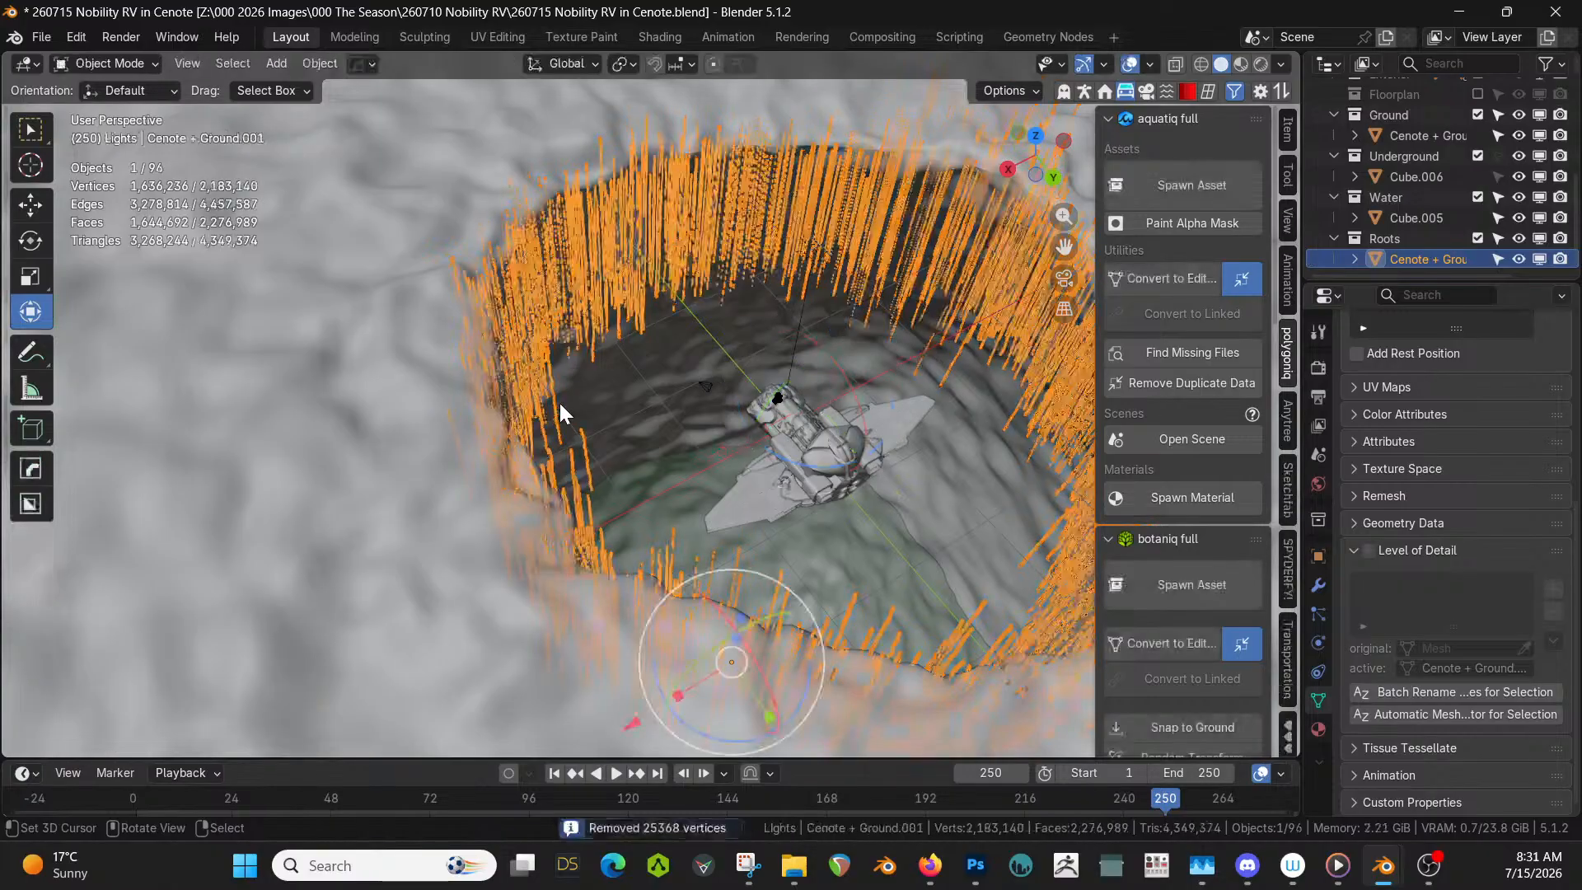
- Add a Displace modifier to the roots mesh and assign the existing Texture.001 to it
scroll(560, 403, "up", 4)
middle_click_drag(557, 388, 735, 657, "shift")
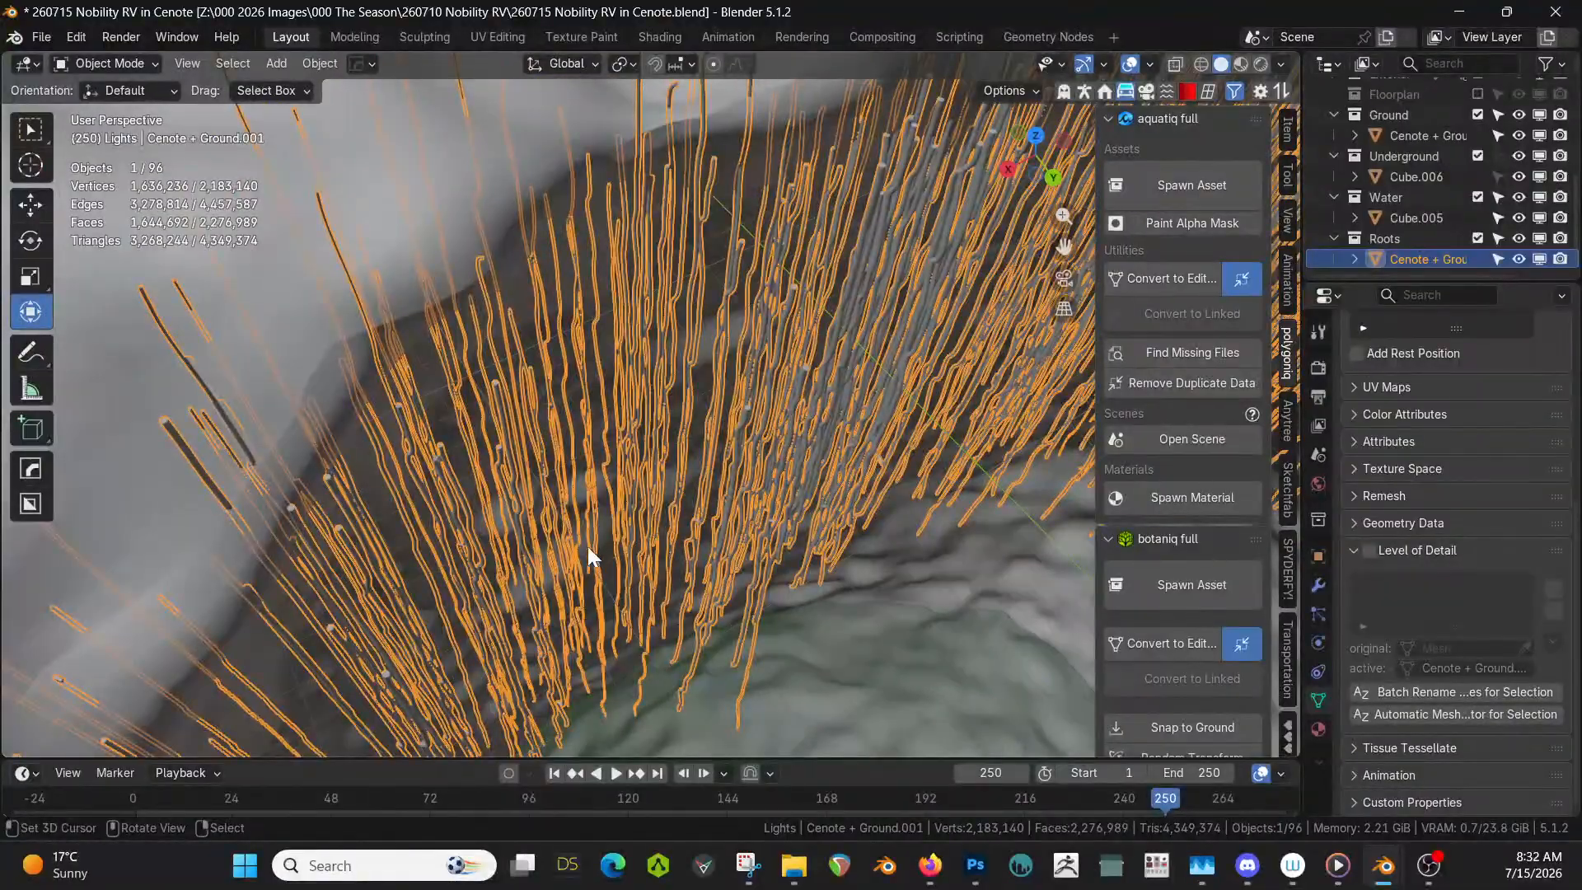
middle_click_drag(587, 546, 495, 462)
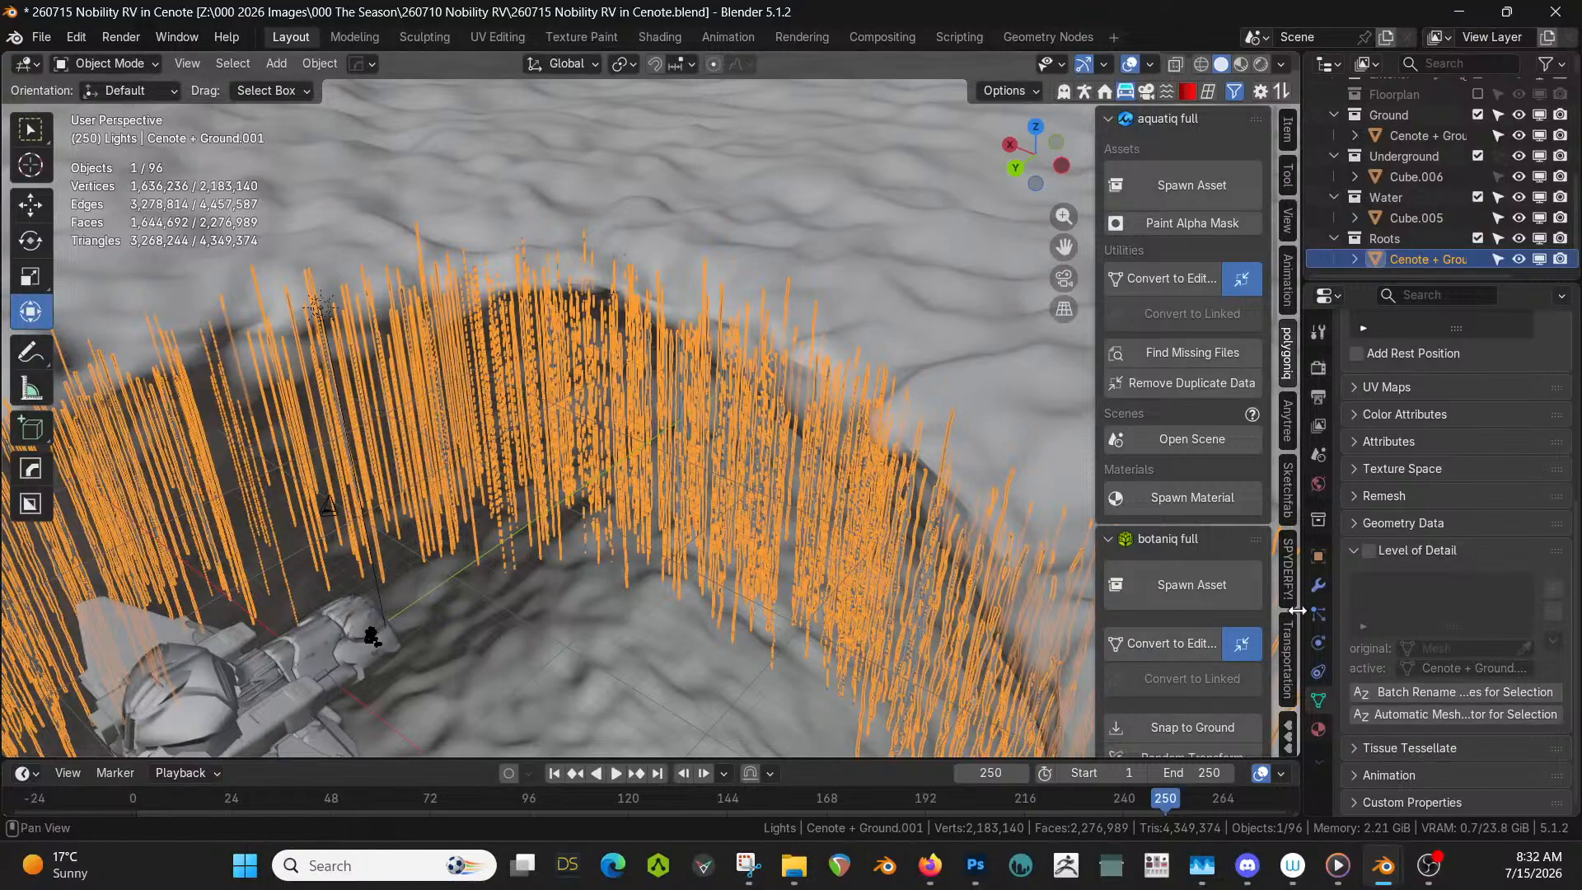
left_click(1320, 584)
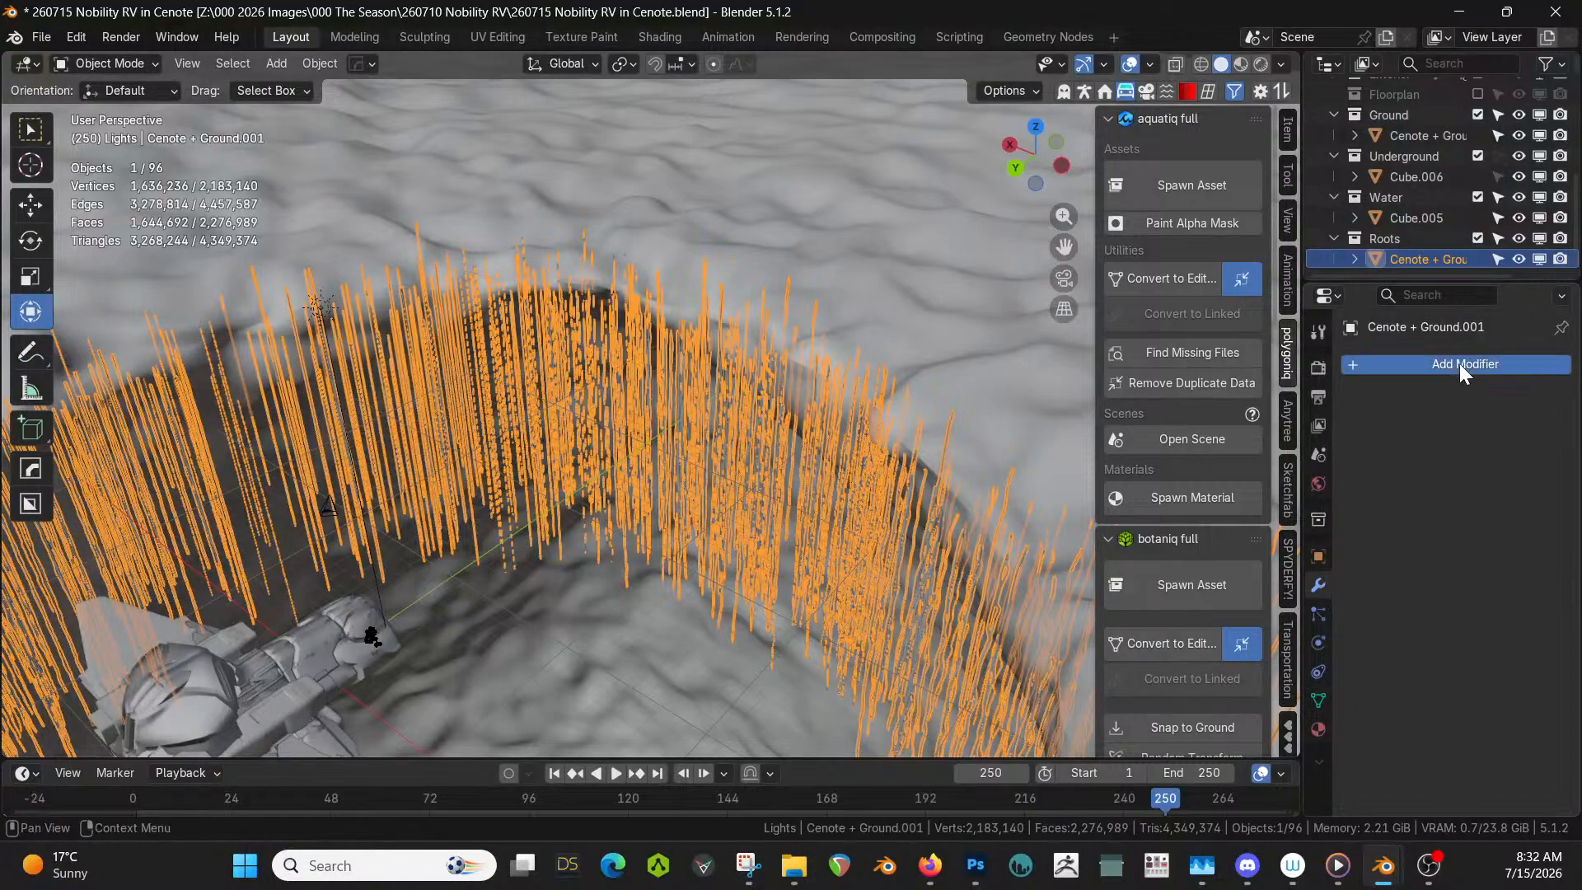
left_click(1460, 363)
left_click(1396, 364)
type("displ")
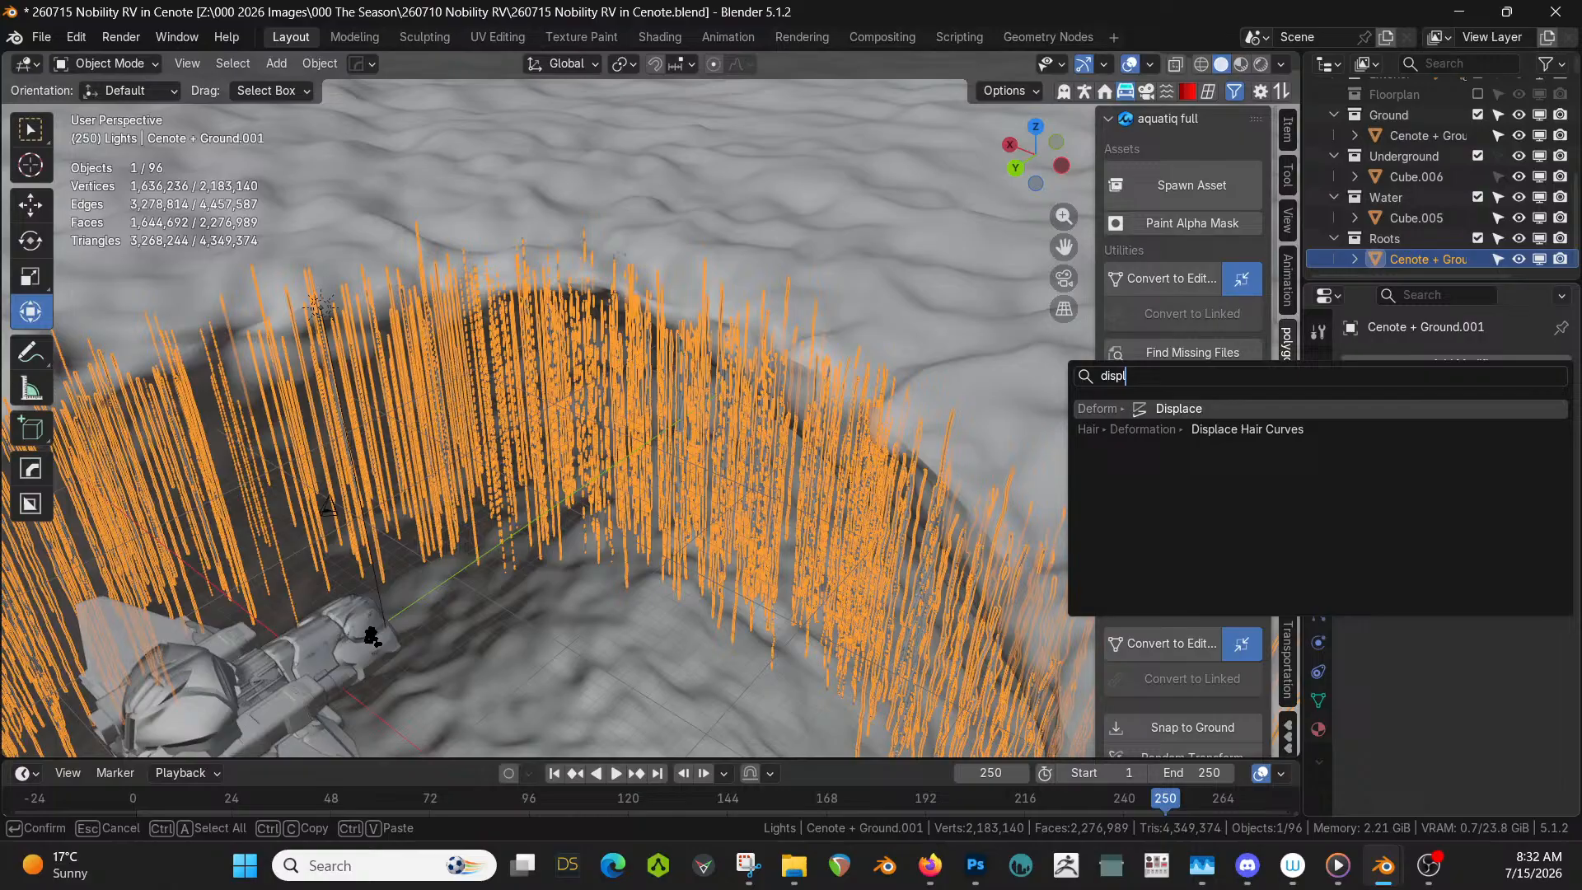
key("Return")
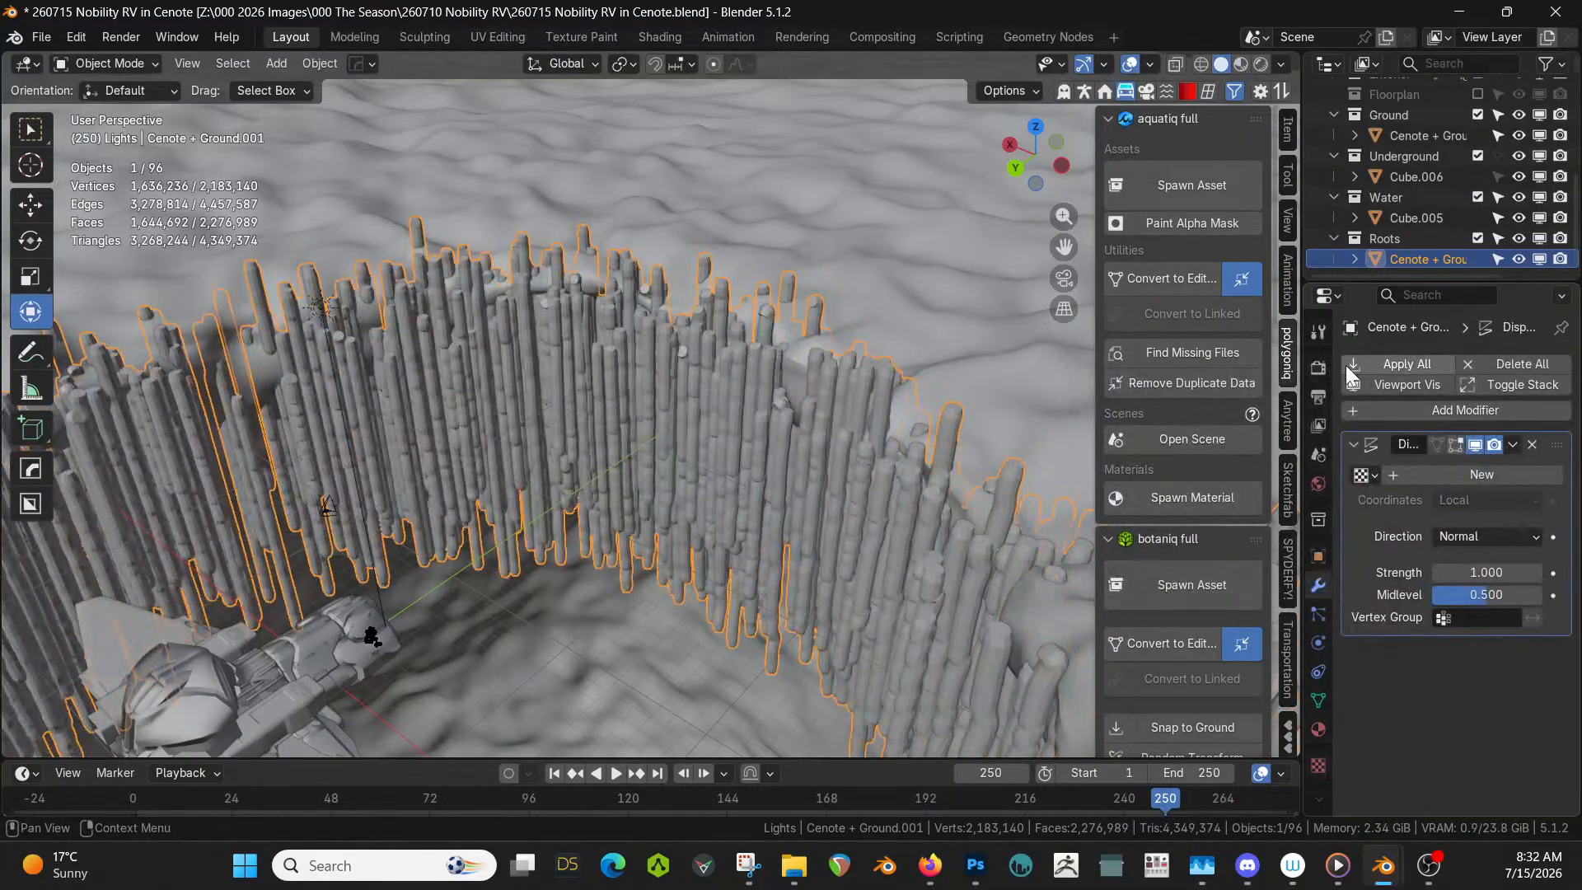
left_click(1368, 476)
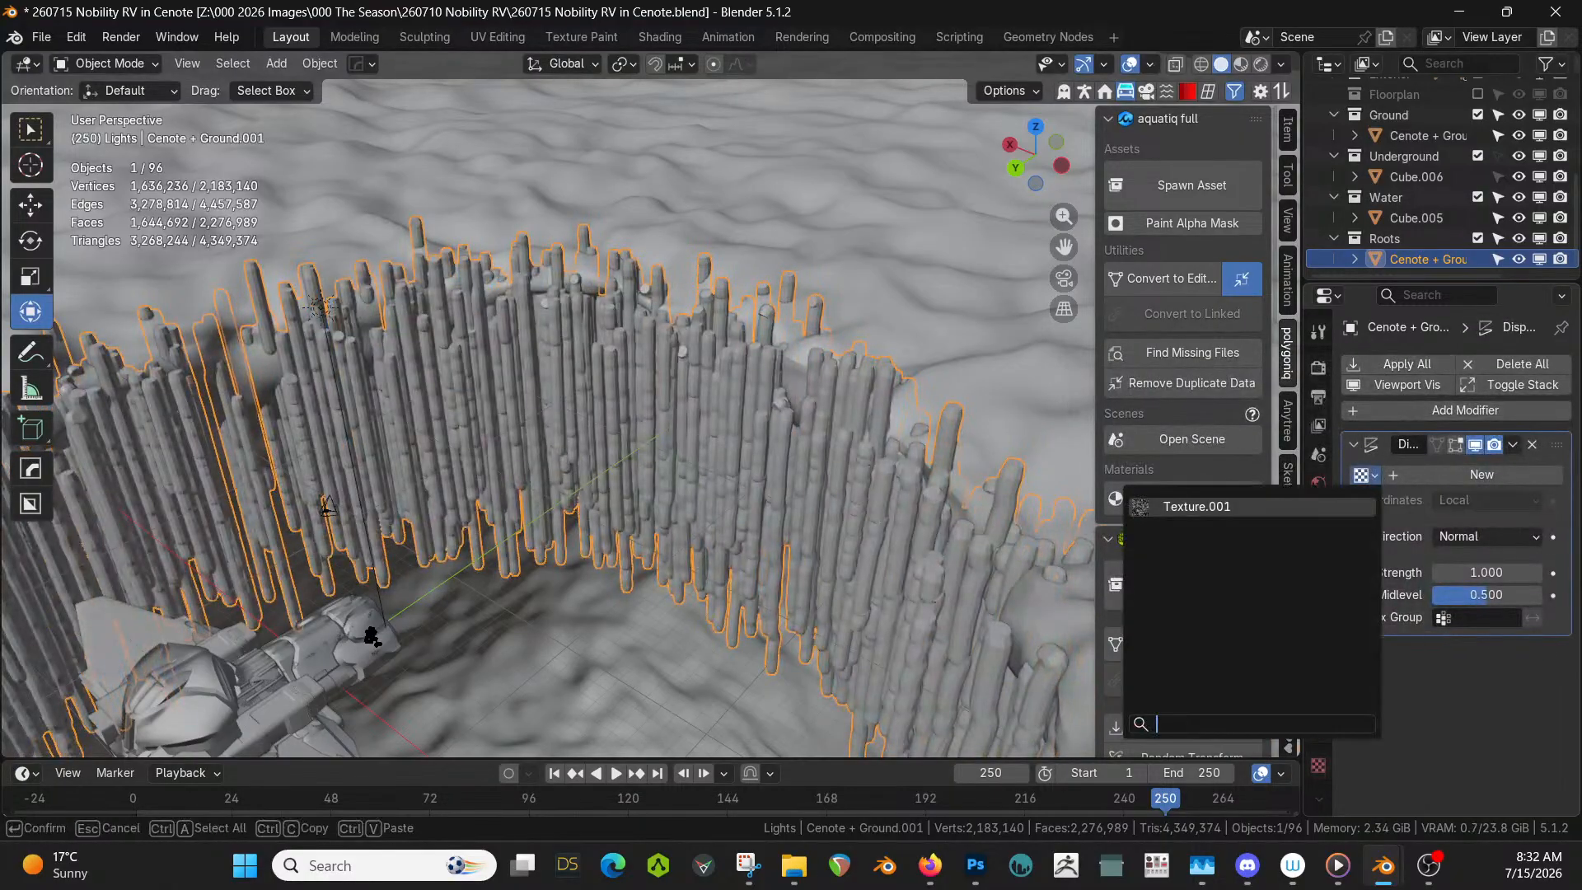
left_click(1195, 506)
- Set the strength of the roots' Displace modifier to 0.02
double_click(1487, 572)
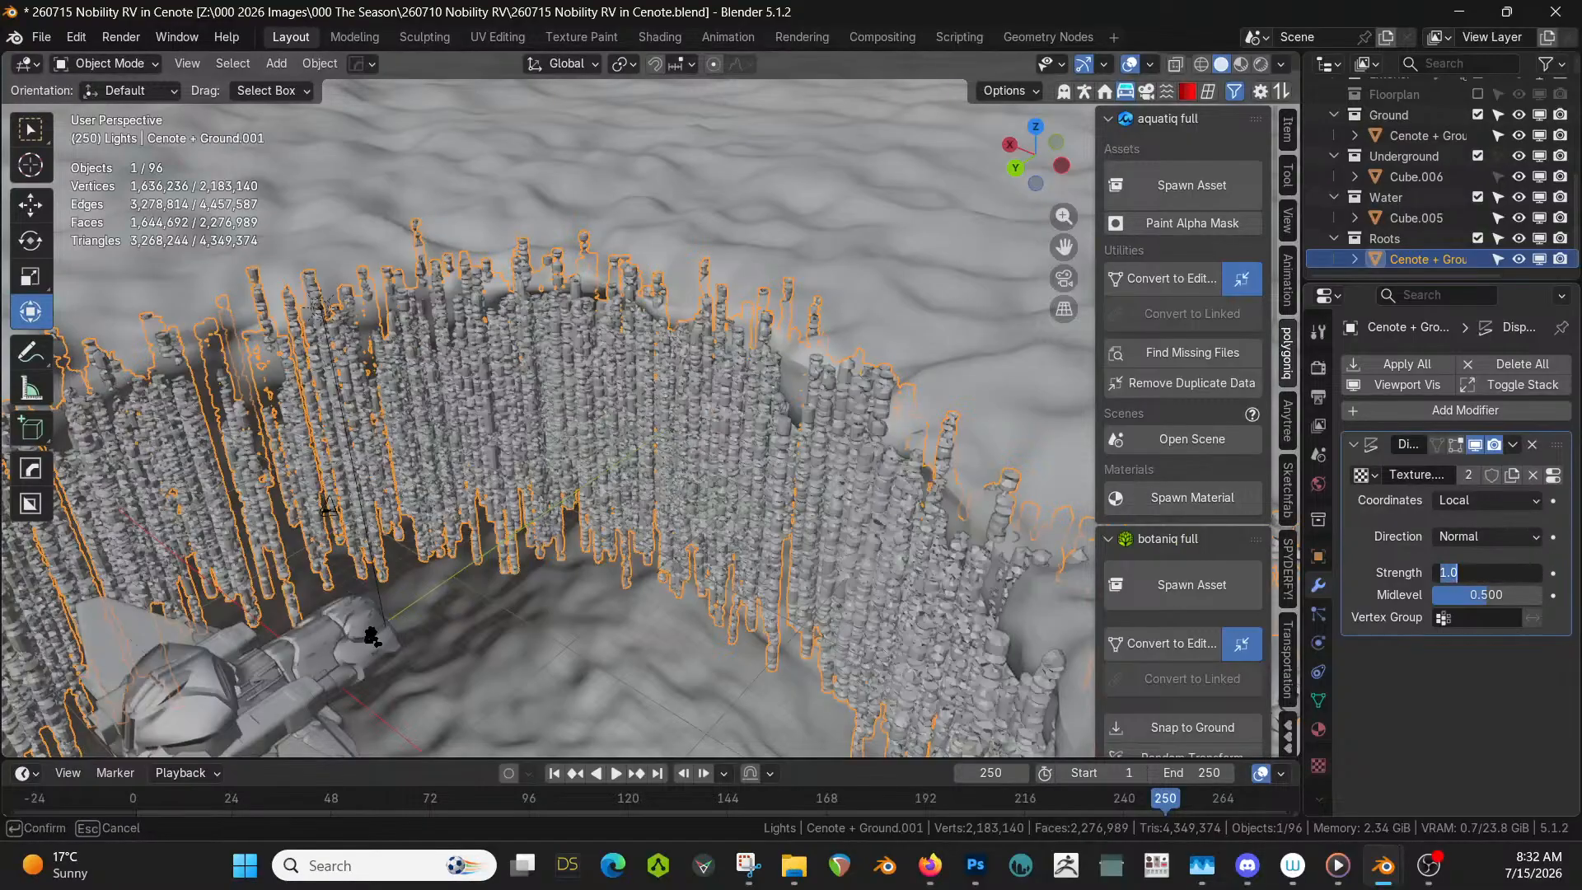
left_click(1351, 555)
left_click(1481, 573)
type(".02")
key("Return")
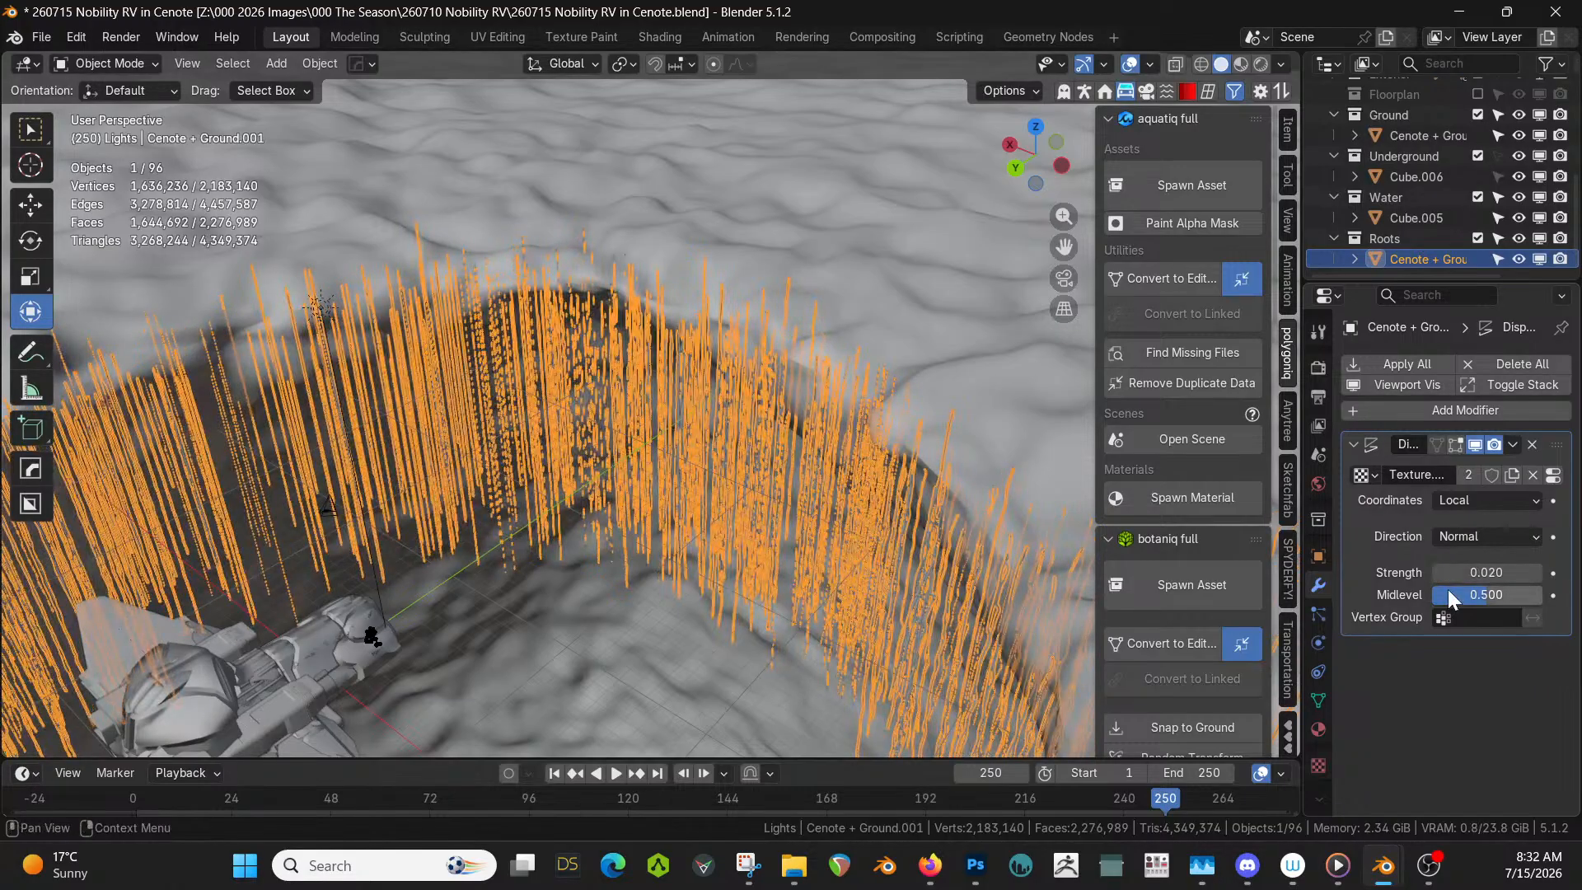
- Set the roots' Displace strength to 0.09, check the roots unselected, and apply all modifiers on the roots mesh
scroll(675, 427, "up", 6)
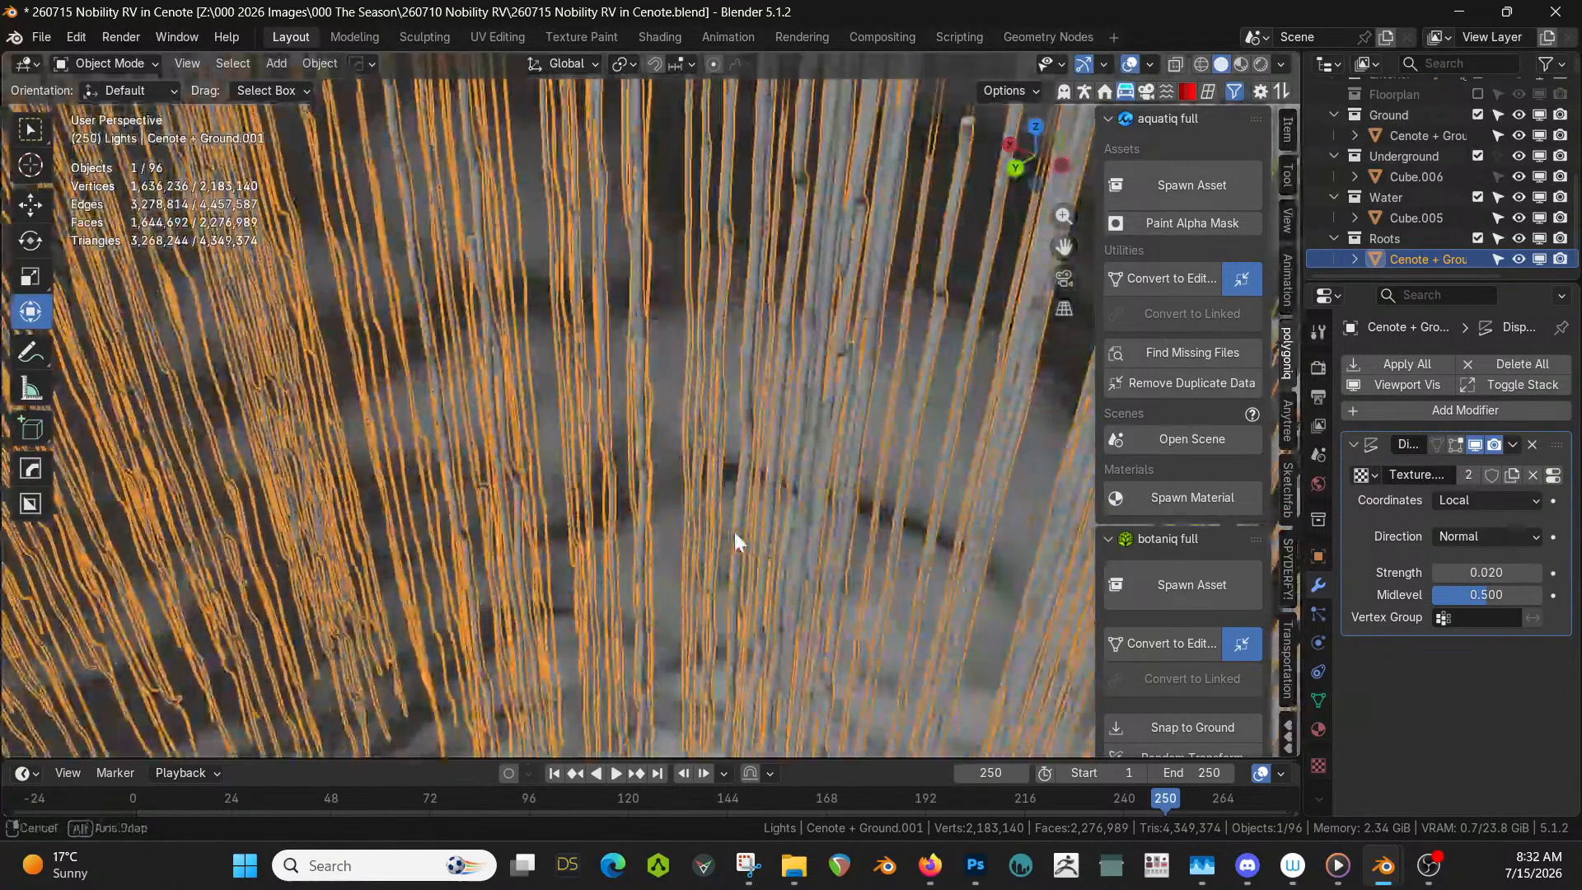
middle_click_drag(734, 532, 822, 498)
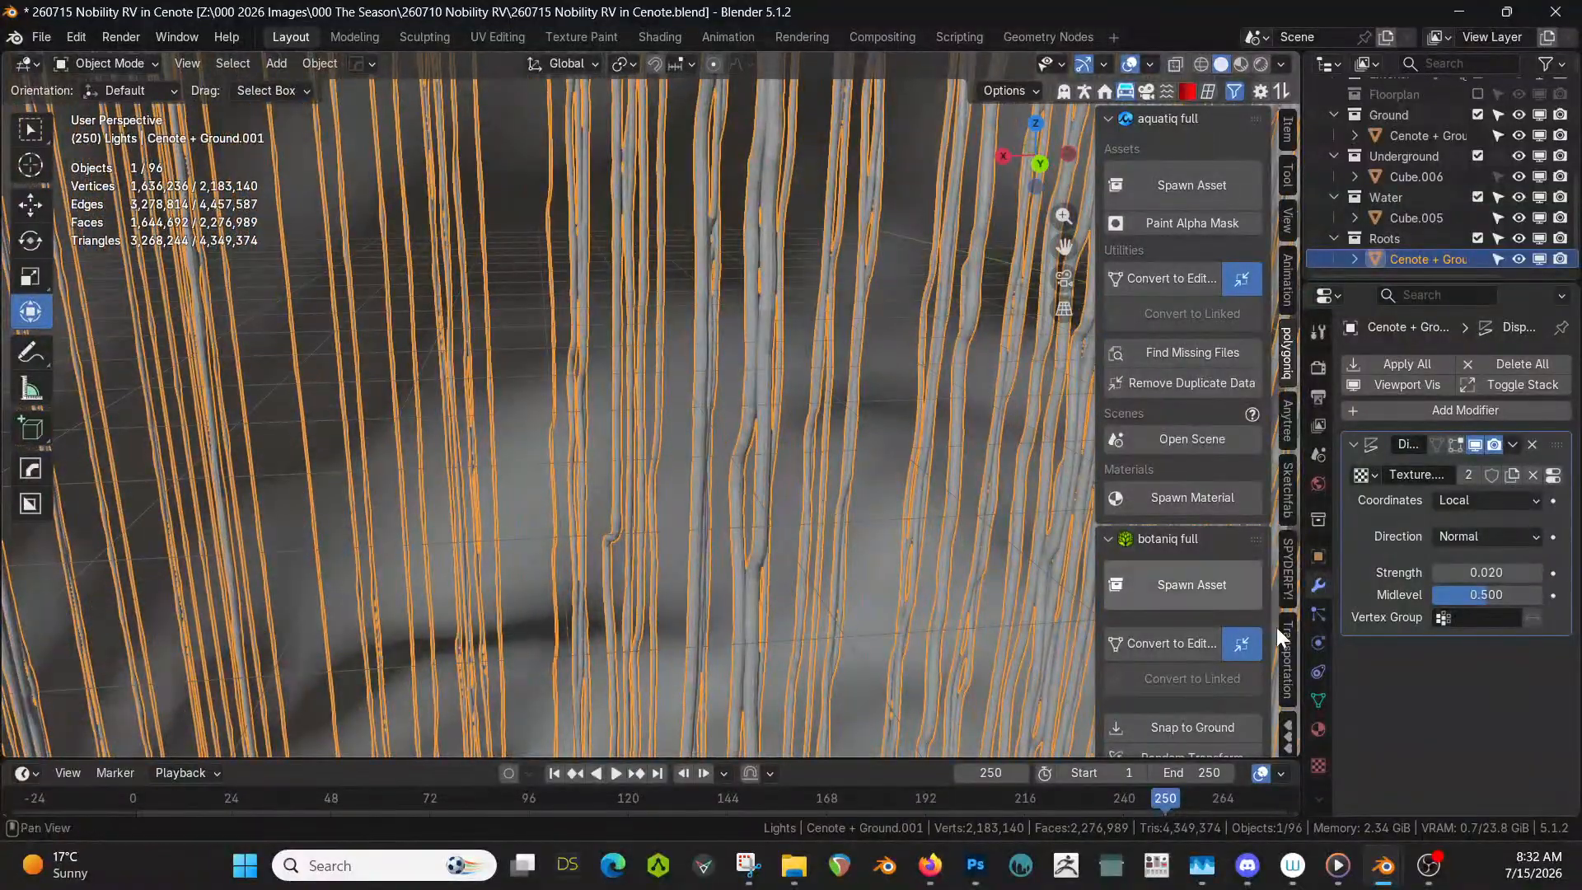
mouse_move(1484, 581)
left_mouse_down()
mouse_move(1558, 581)
mouse_move(1491, 581)
left_mouse_up()
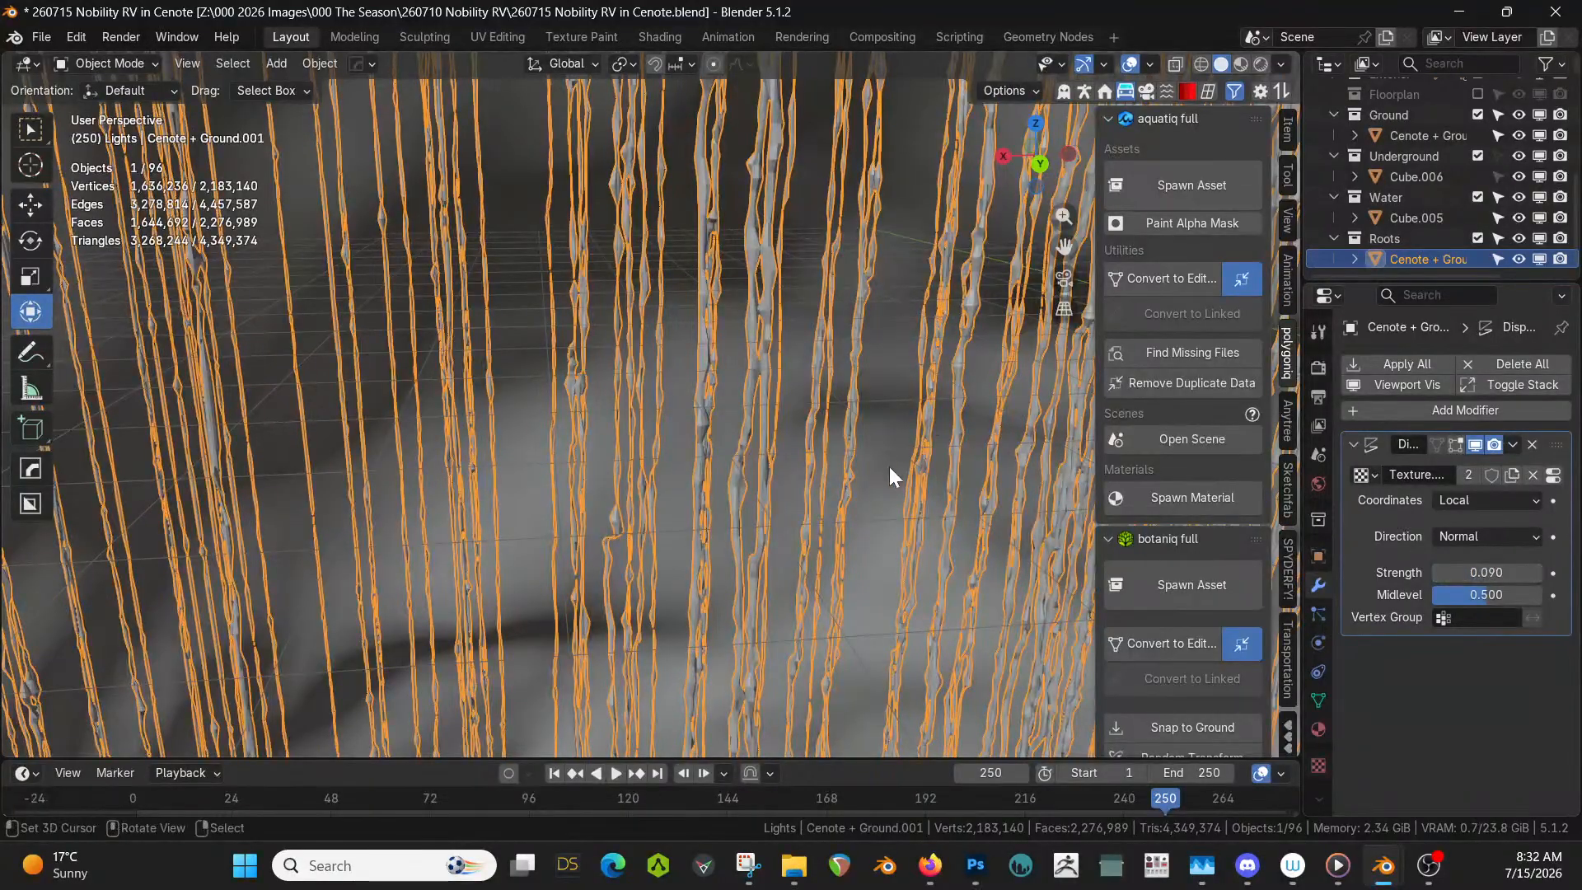
left_click(888, 467)
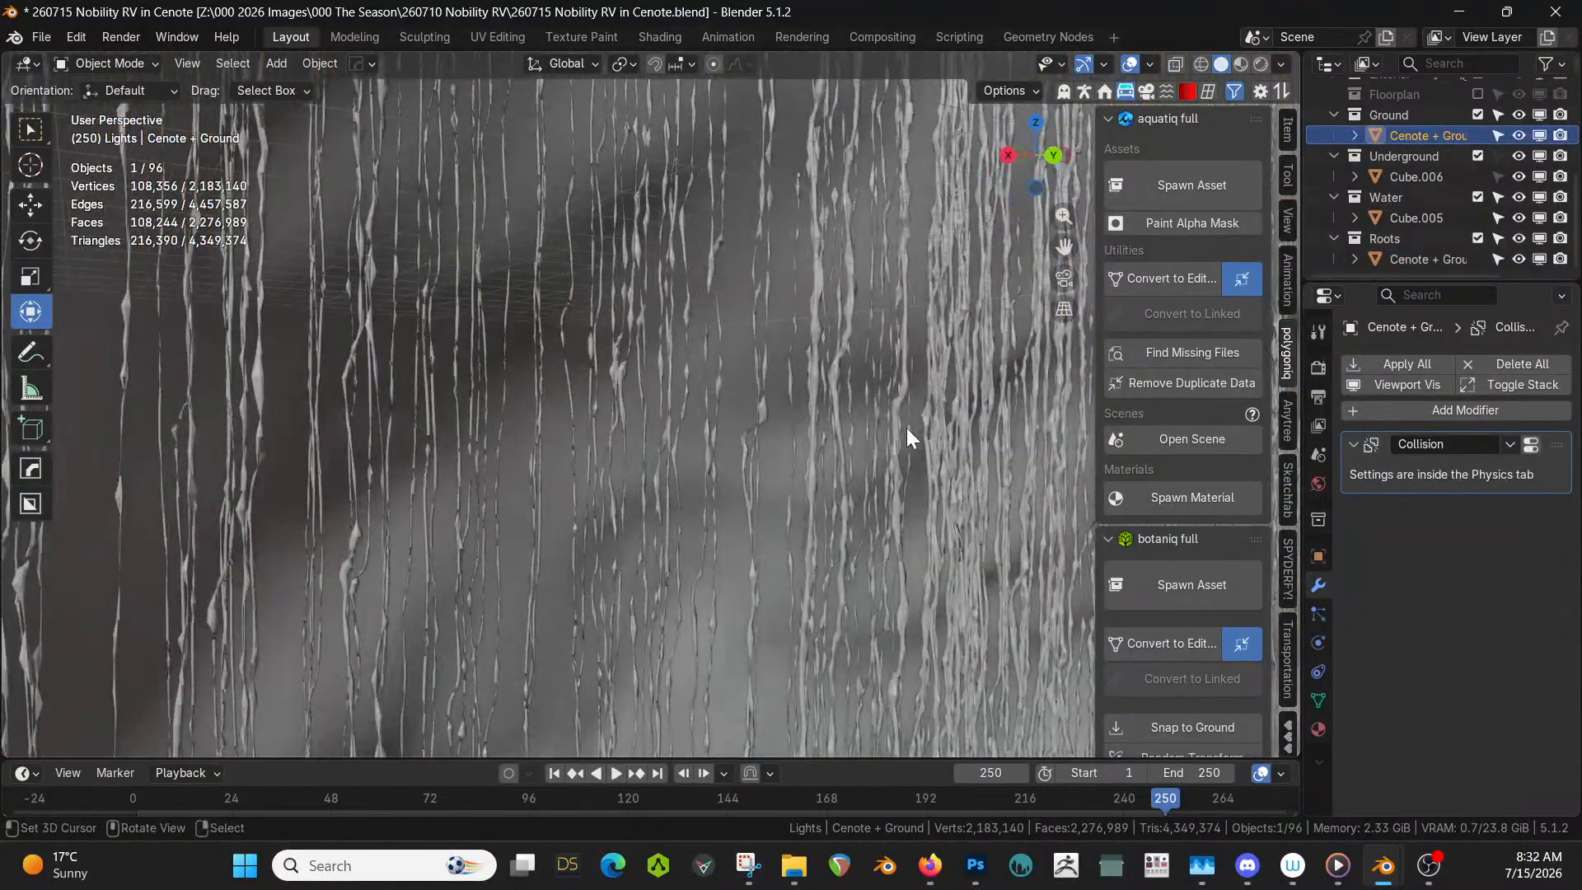
left_click(873, 346)
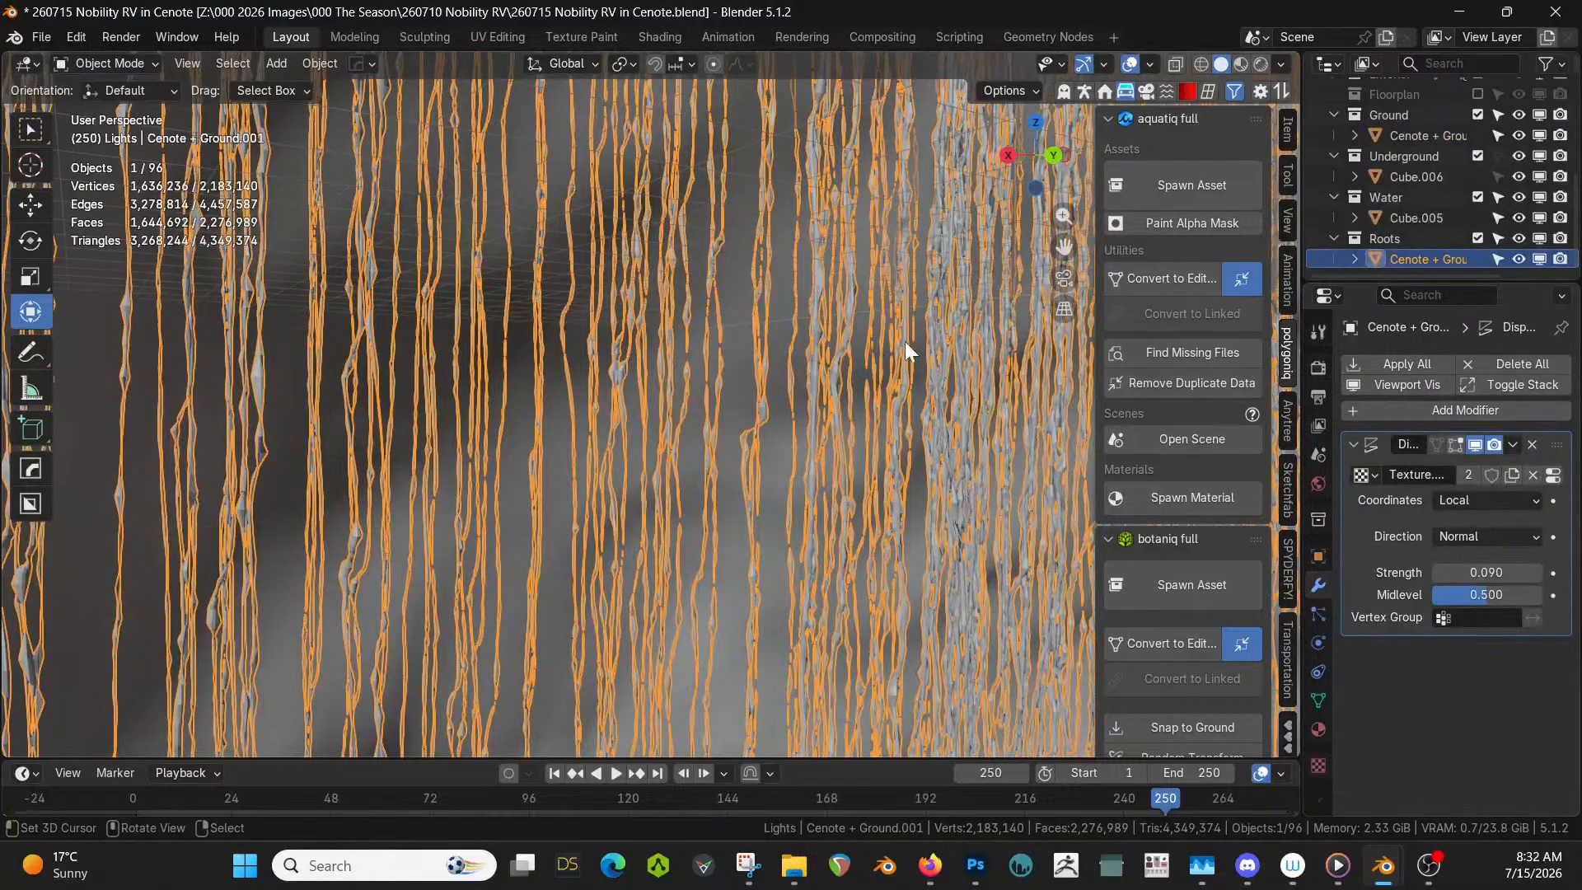
left_click(1431, 368)
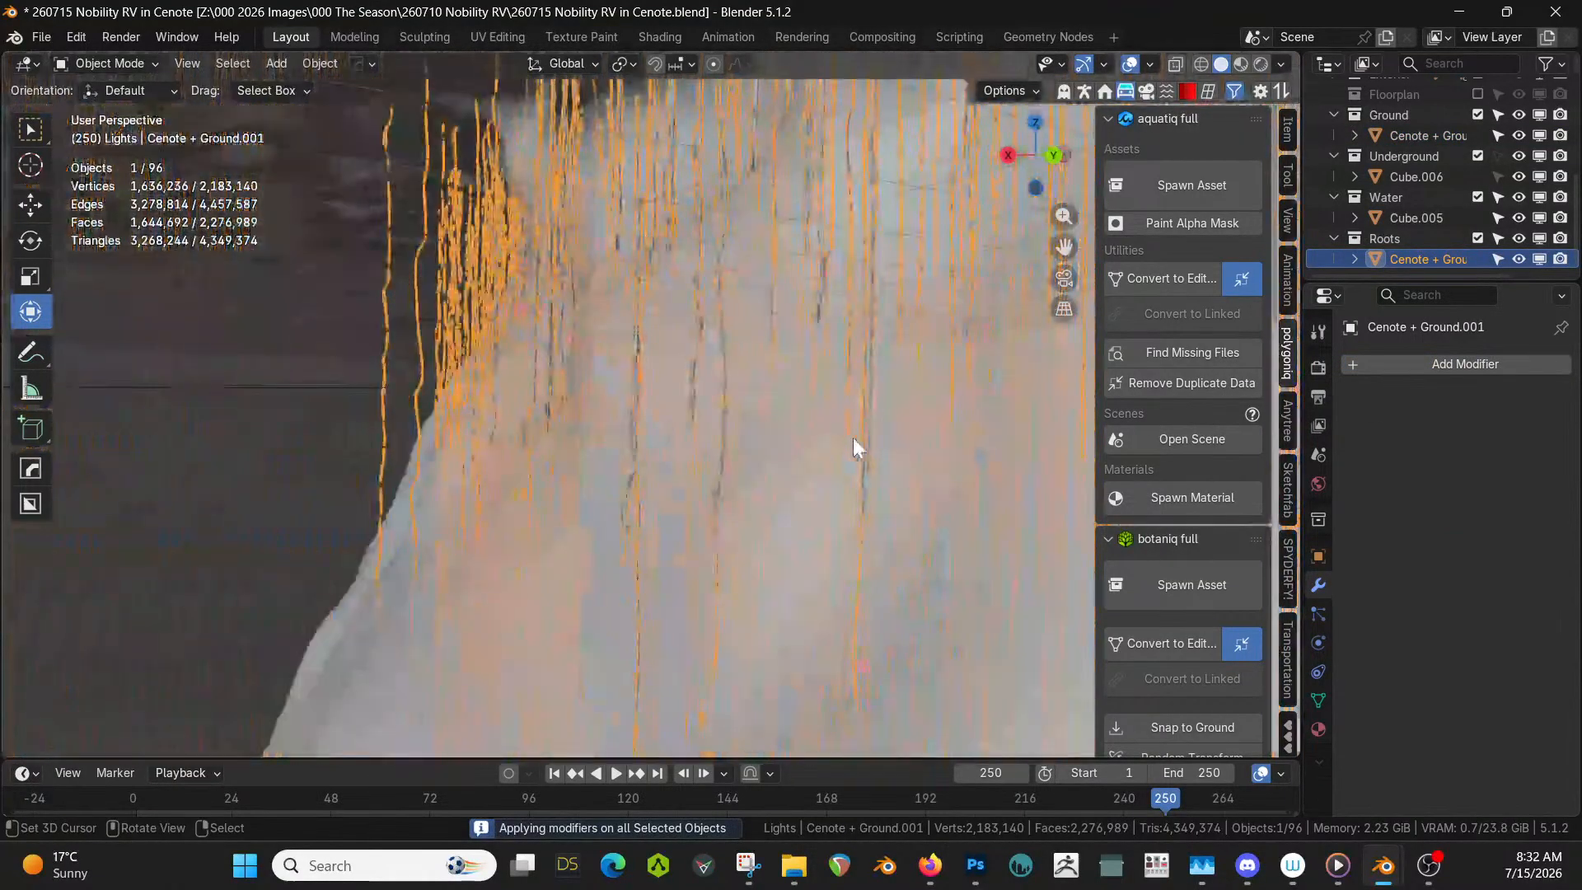
- Put the Cenote + Ground object in Sculpt Mode and try carving back its rim with the Clay brush set to subtract
middle_click_drag(853, 448, 858, 564)
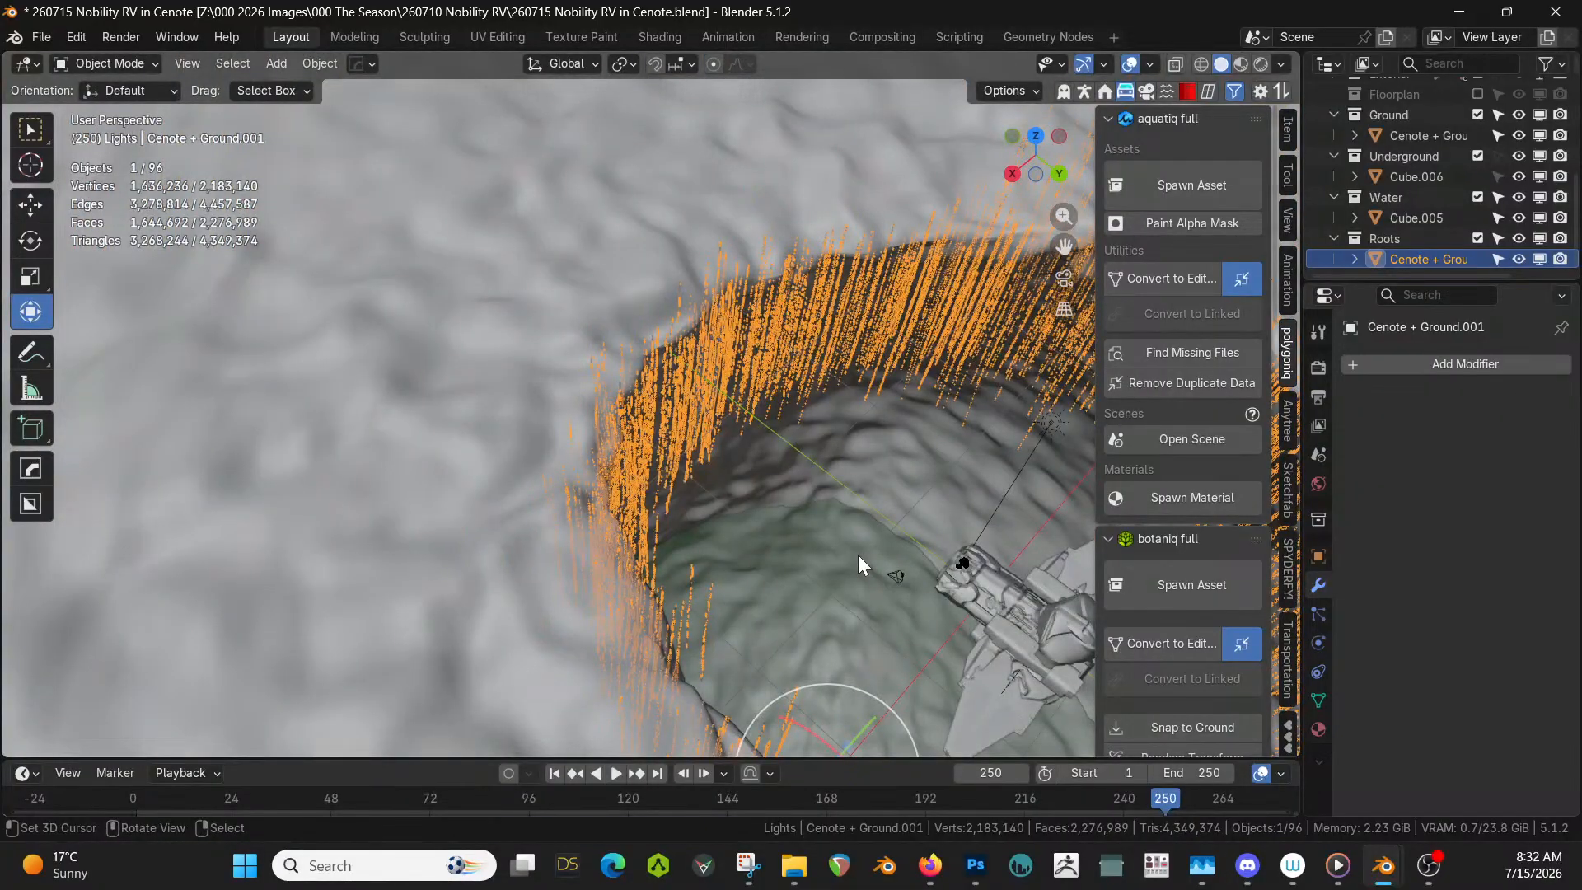
middle_click_drag(689, 532, 496, 234, "shift")
scroll(437, 438, "down", 2)
left_click(396, 265)
left_click(148, 59)
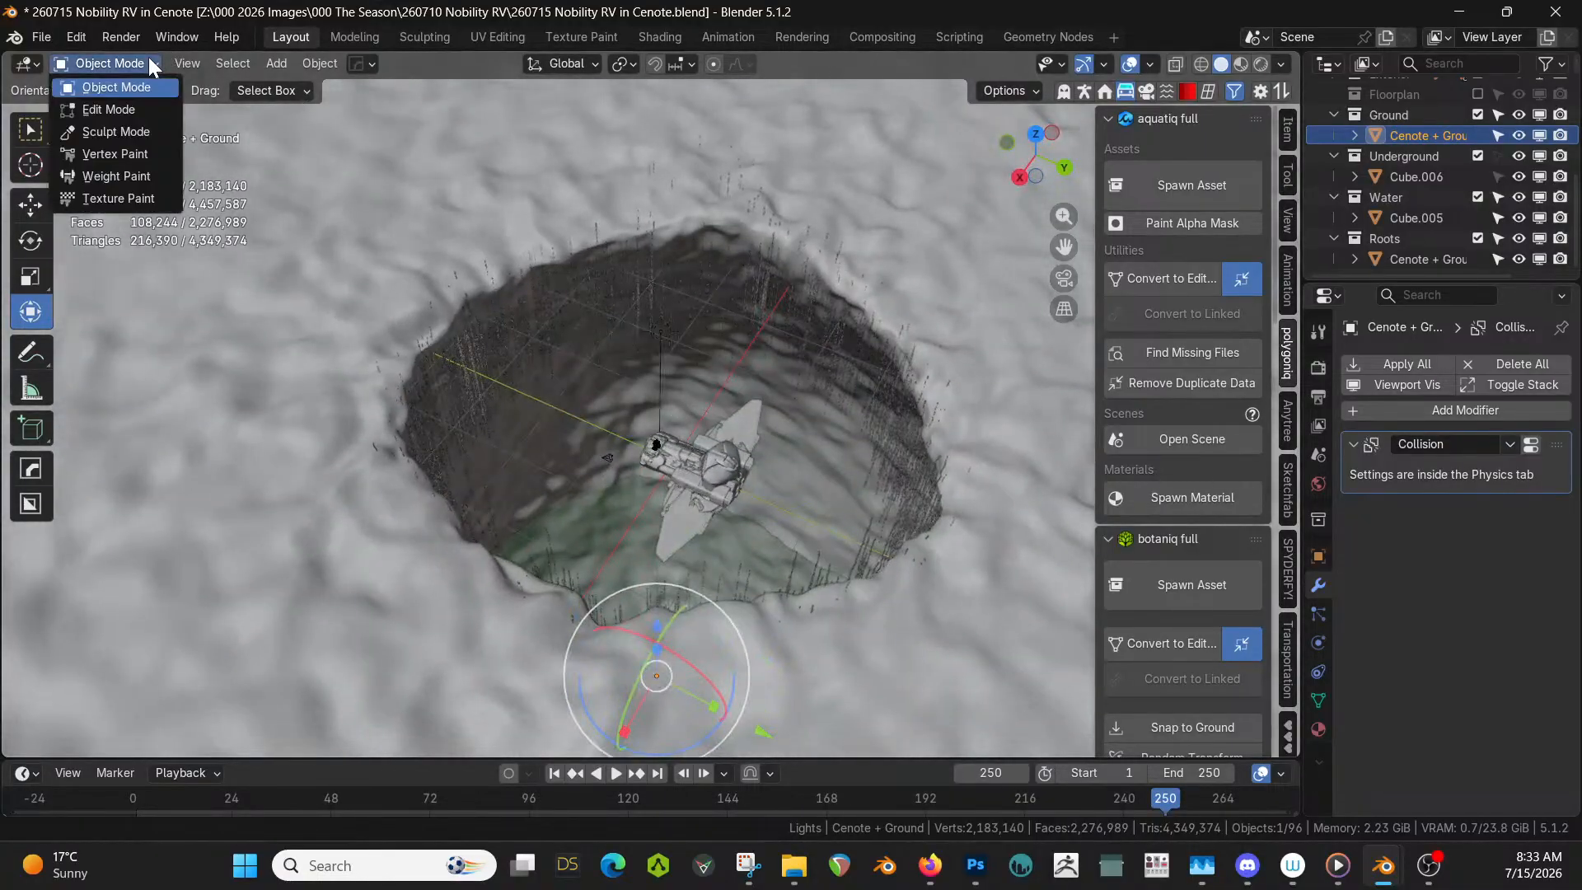
left_click(127, 134)
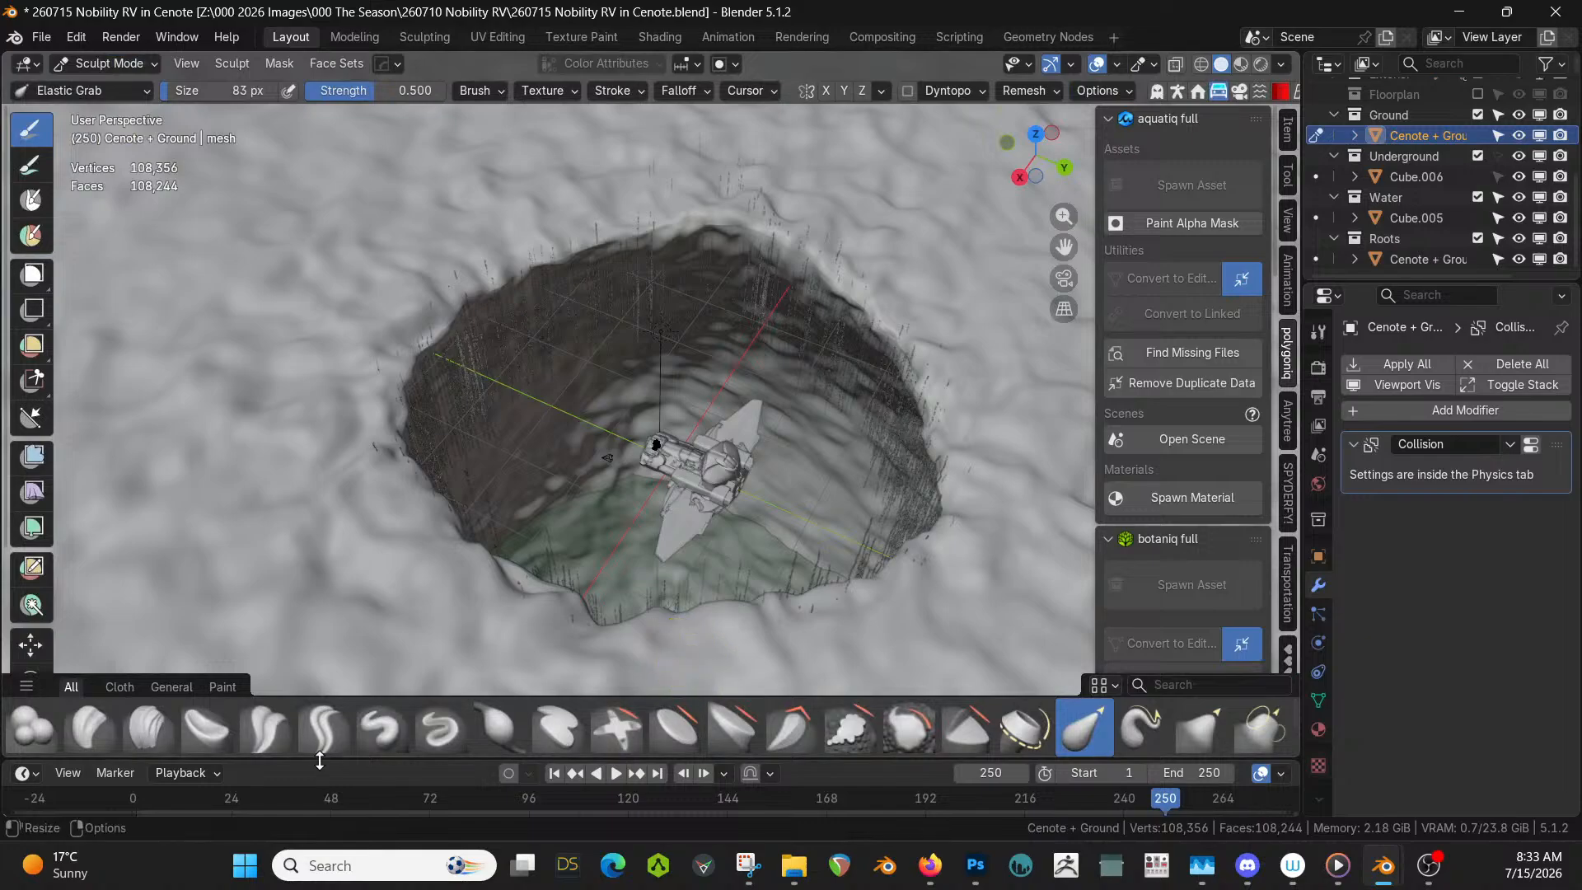
left_click(85, 735)
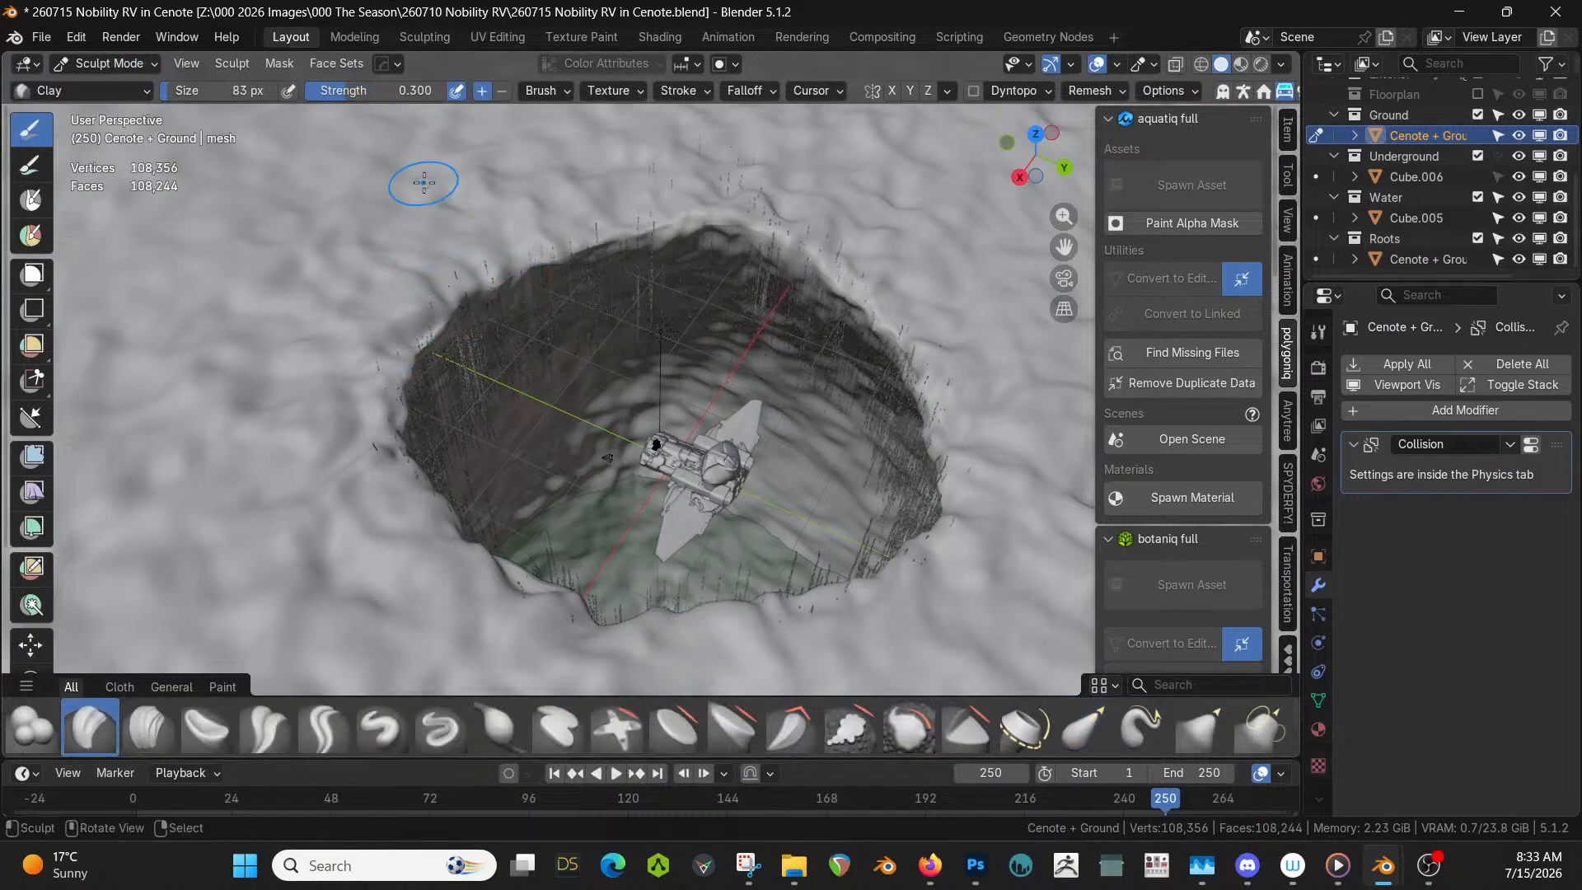
middle_click_drag(469, 206, 514, 288)
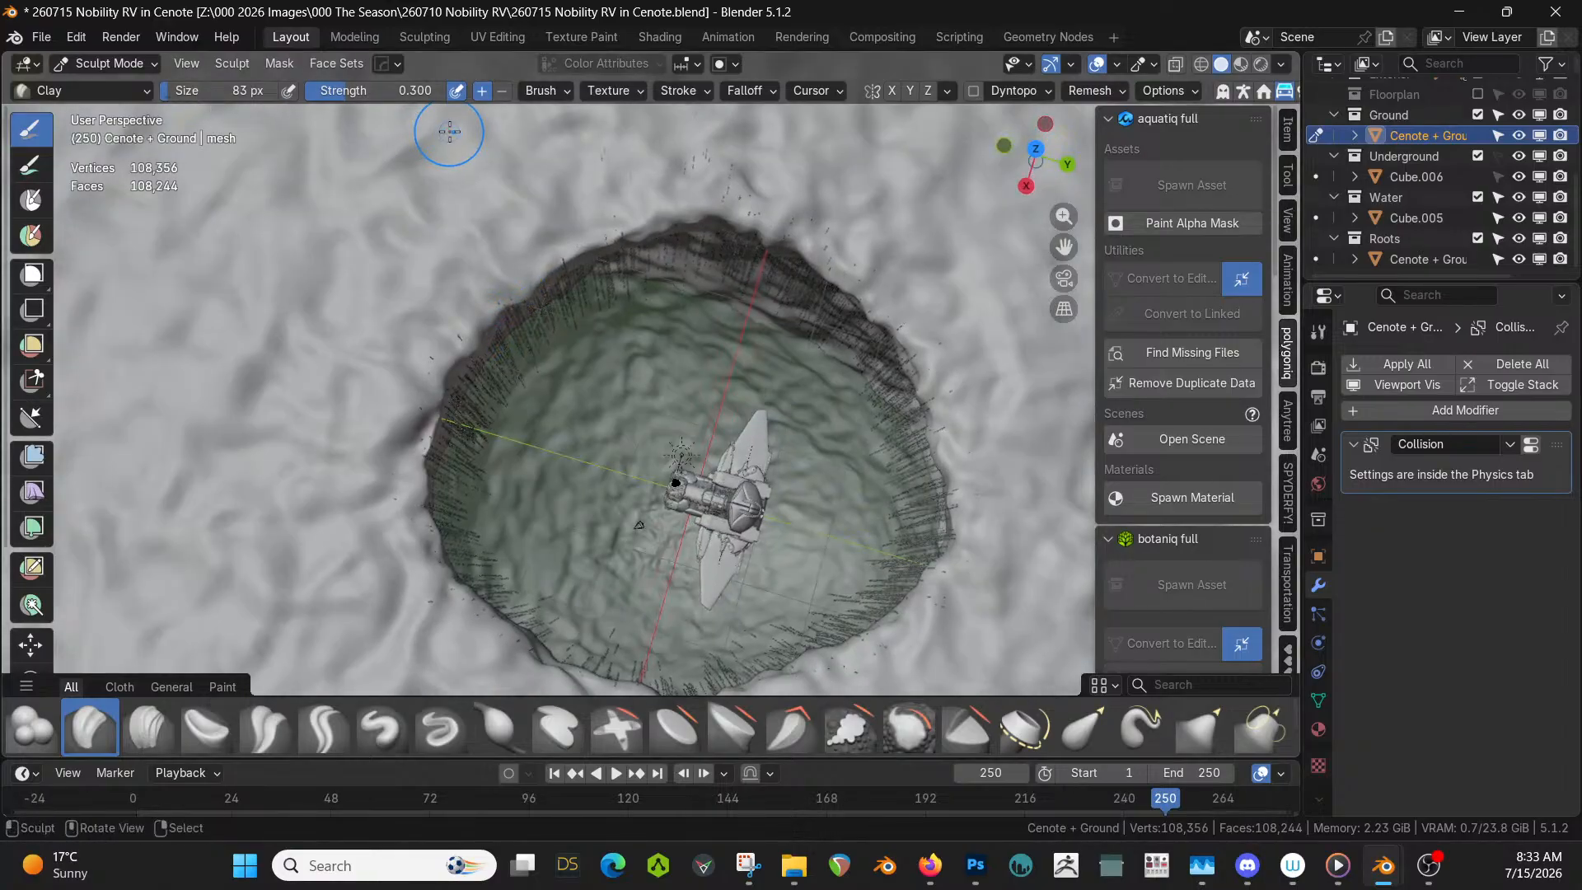
left_click(502, 91)
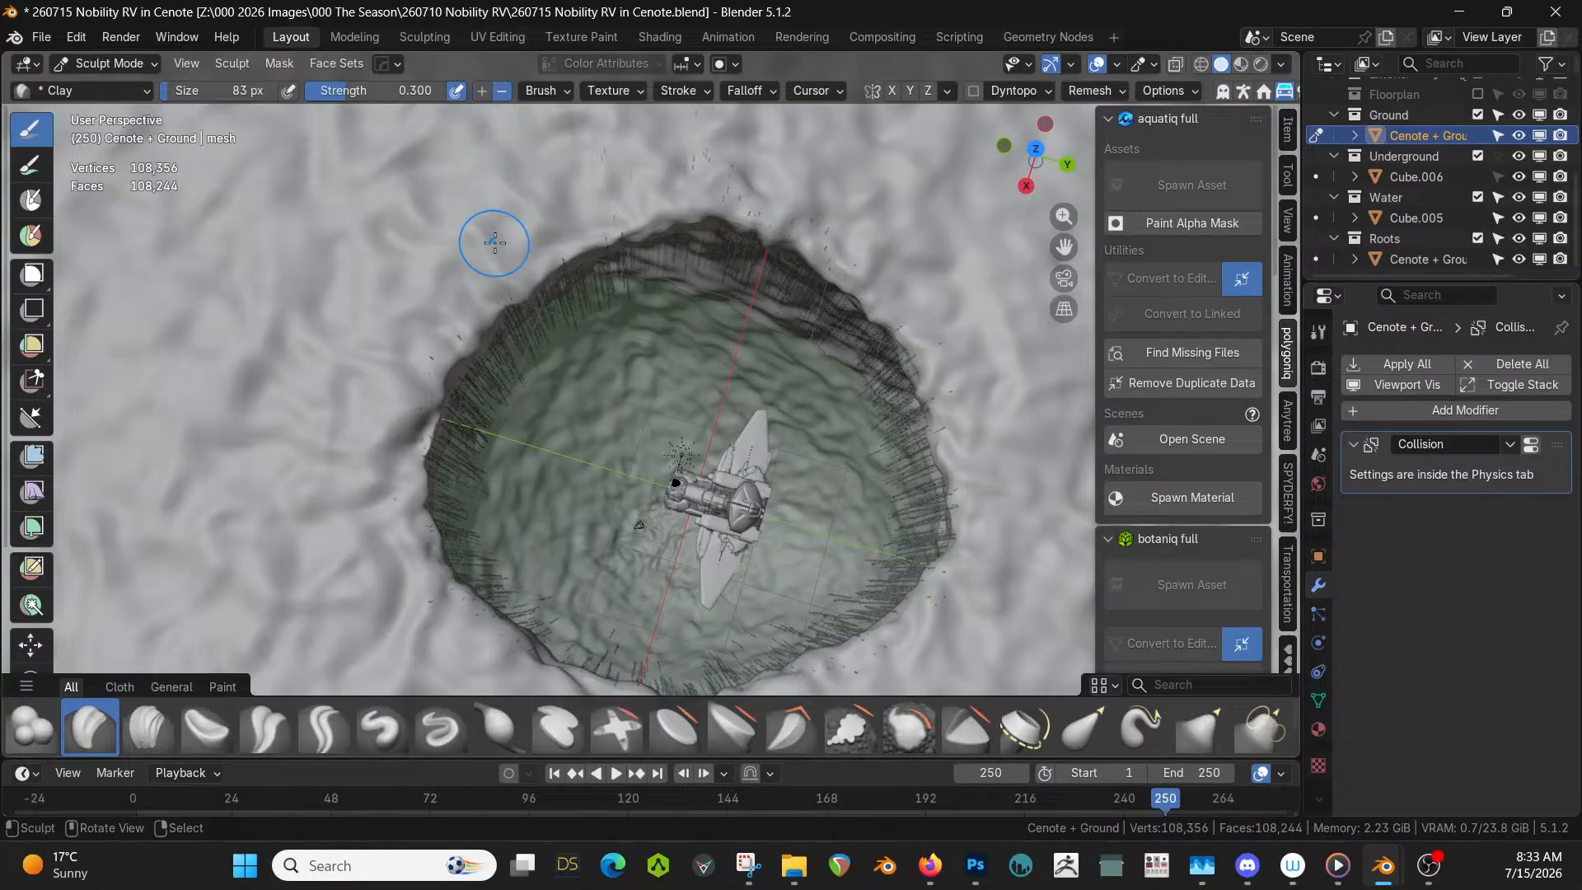
mouse_move(495, 327)
left_mouse_down()
mouse_move(581, 246)
mouse_move(794, 230)
mouse_move(891, 326)
mouse_move(941, 449)
left_mouse_up()
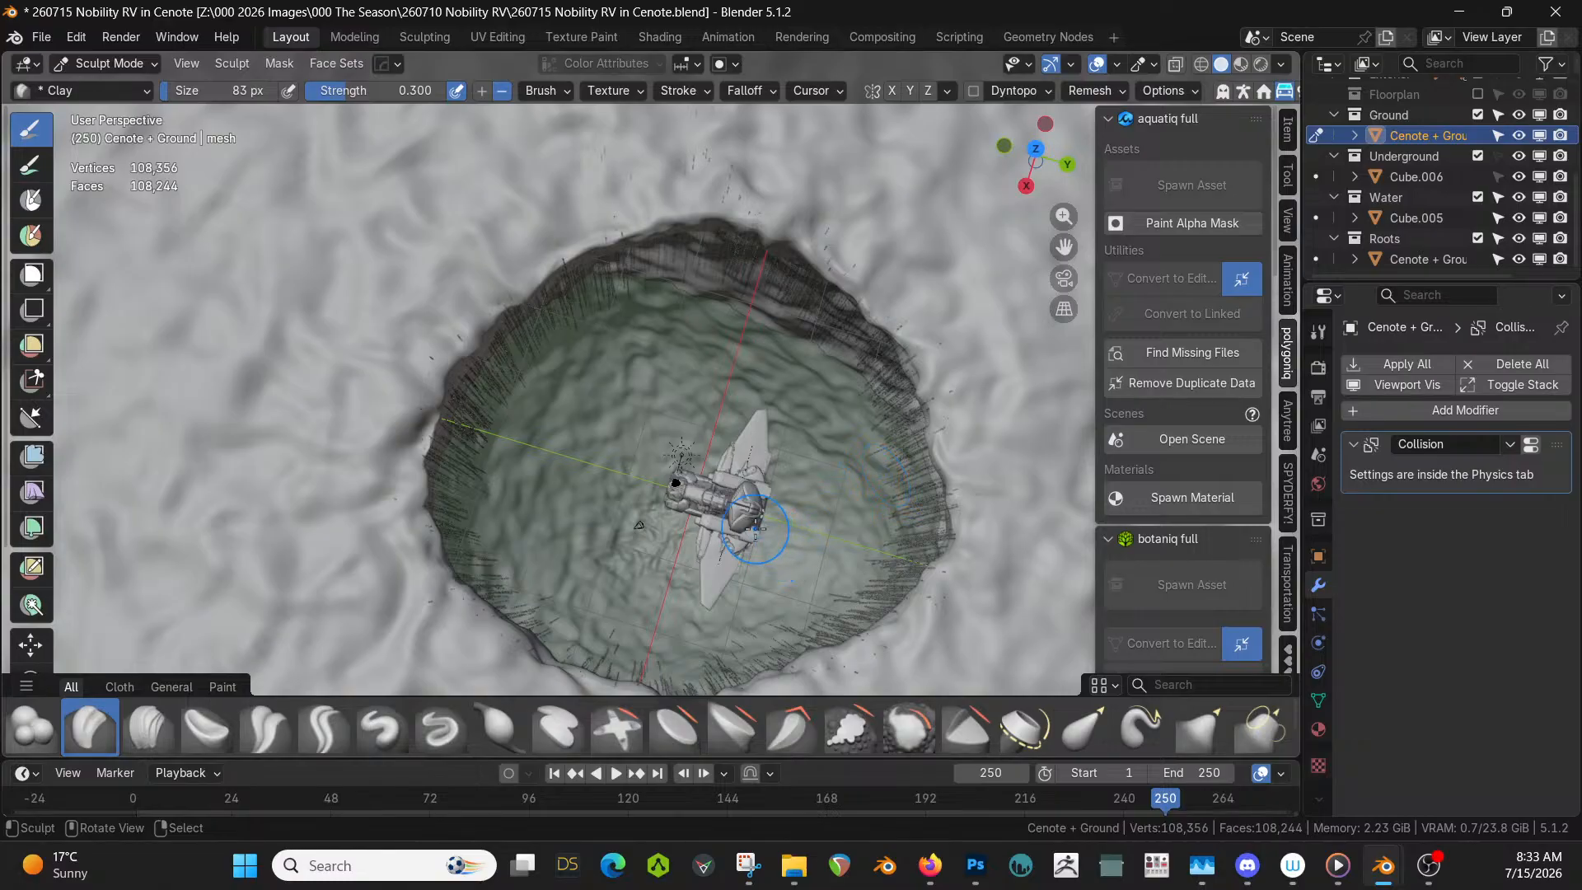
- Try deflating the cenote rim near the roots with the Inflate/Deflate brush set to subtract
left_click(1073, 735)
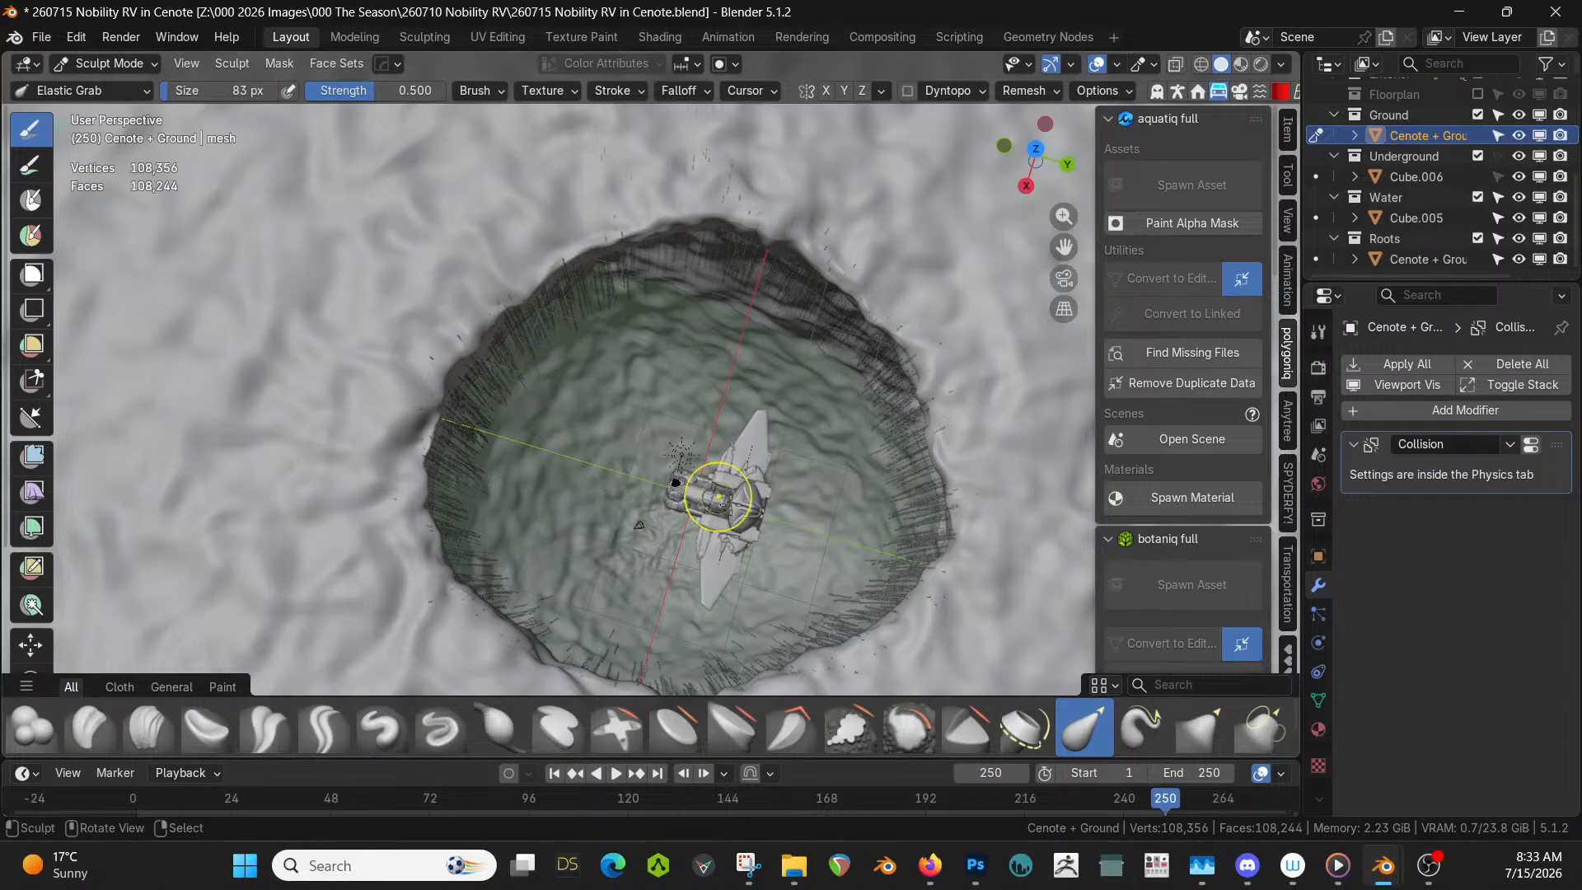
left_click(520, 734)
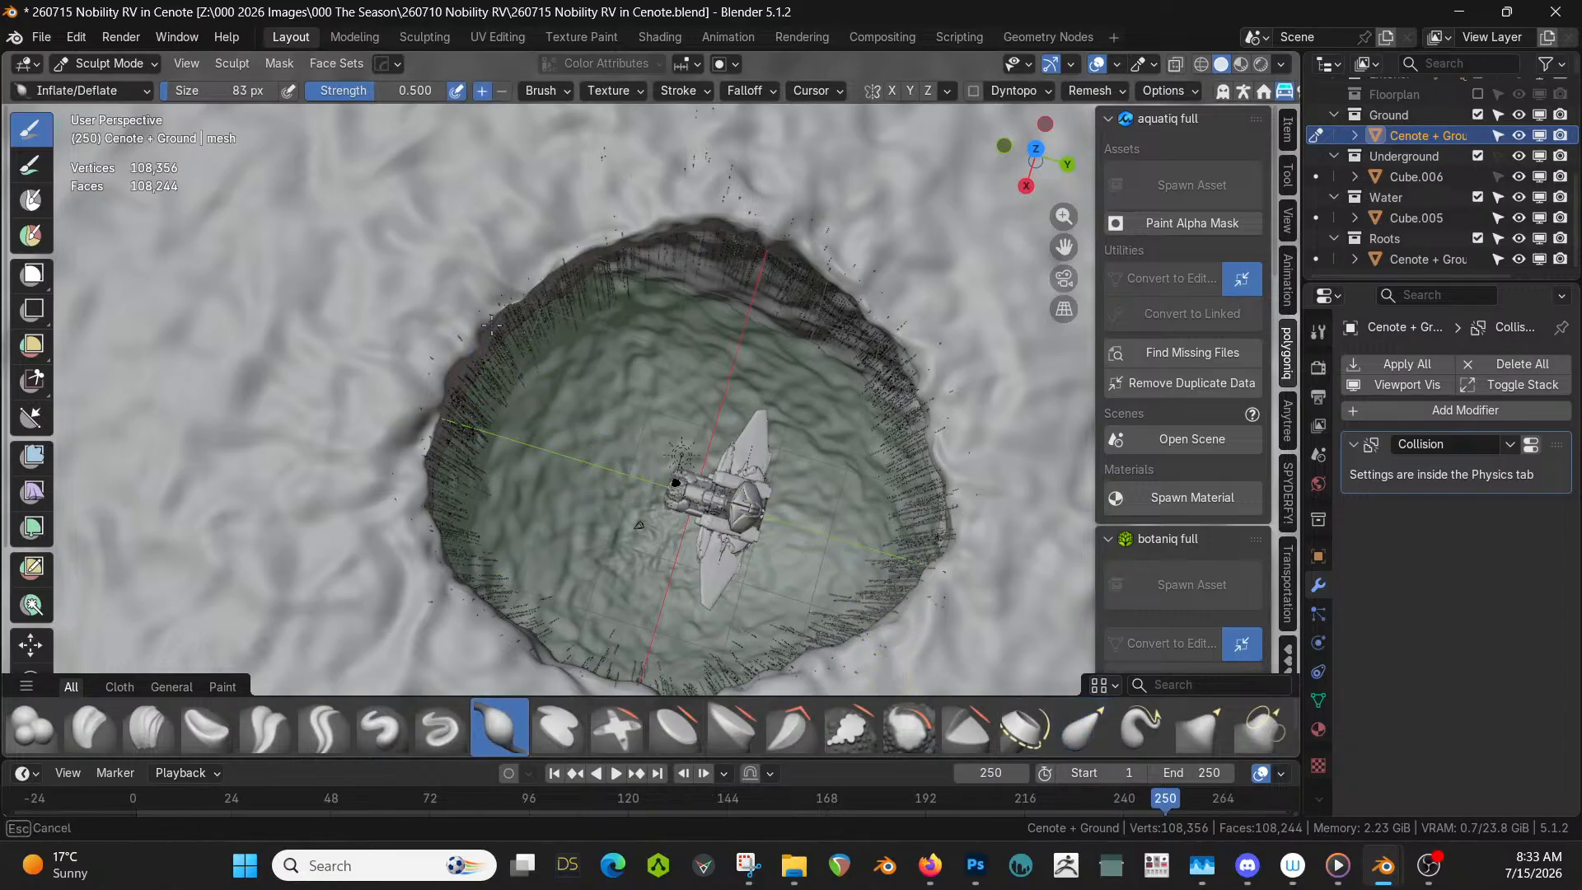
left_click(501, 90)
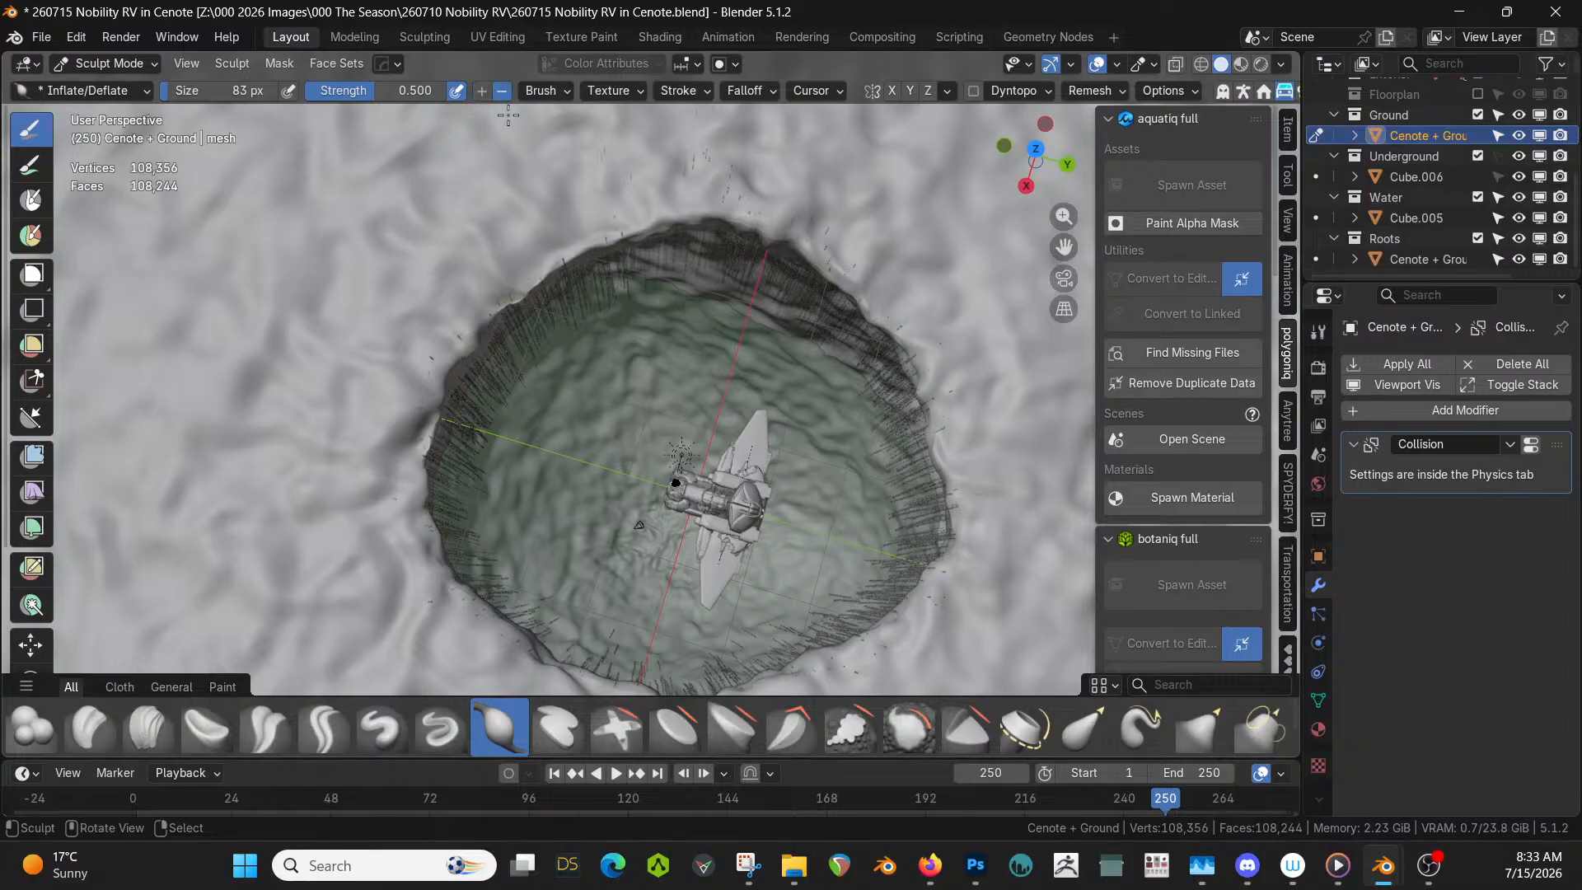
left_click_drag(527, 272, 545, 258)
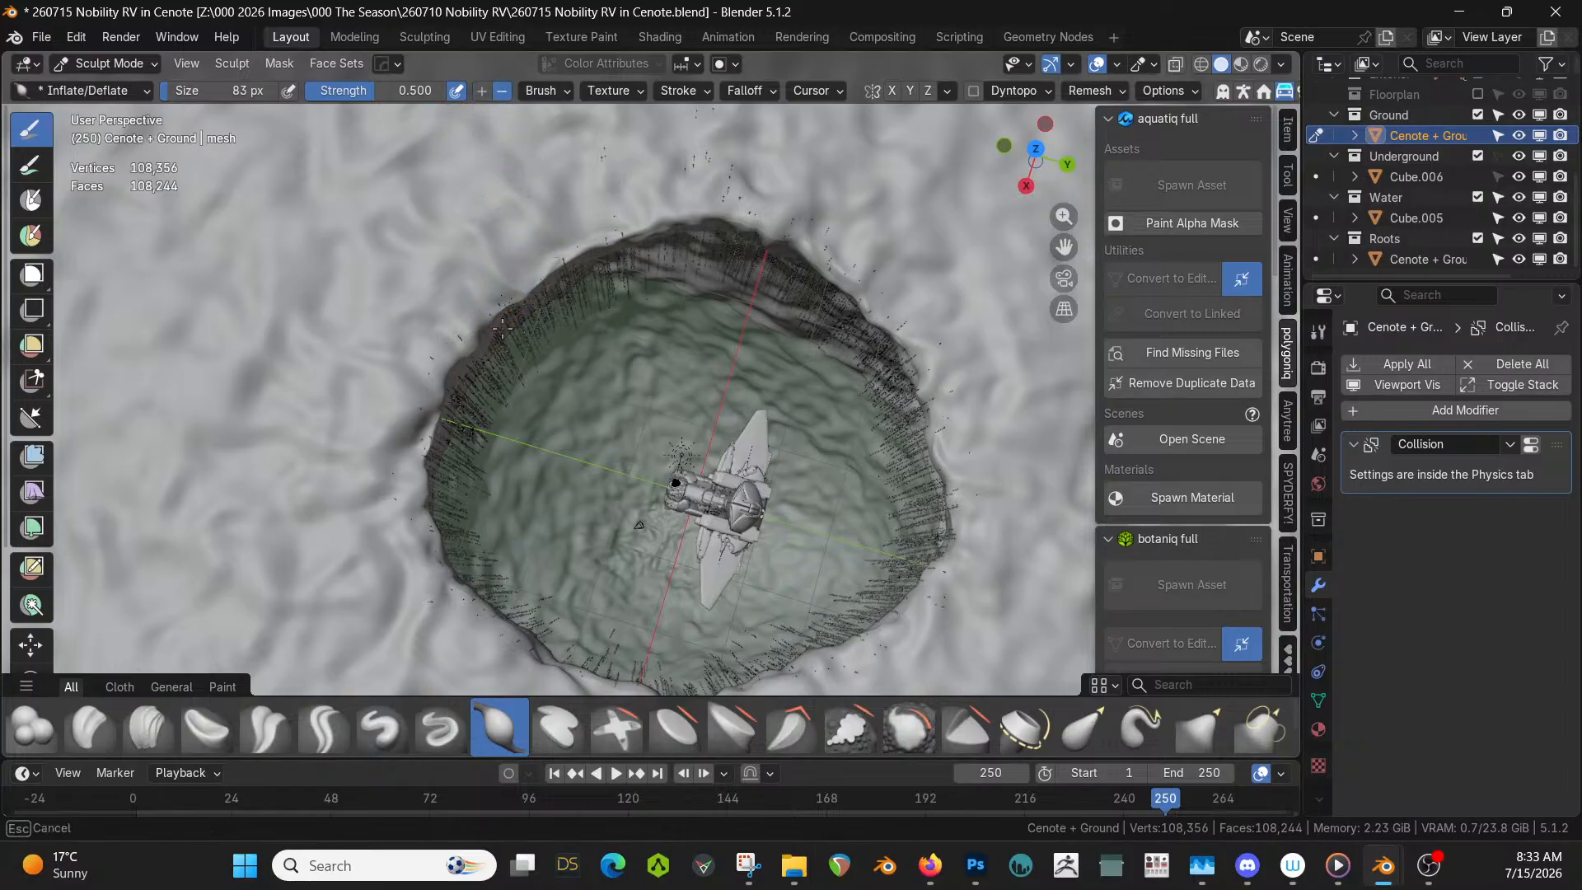
scroll(421, 408, "down", 3)
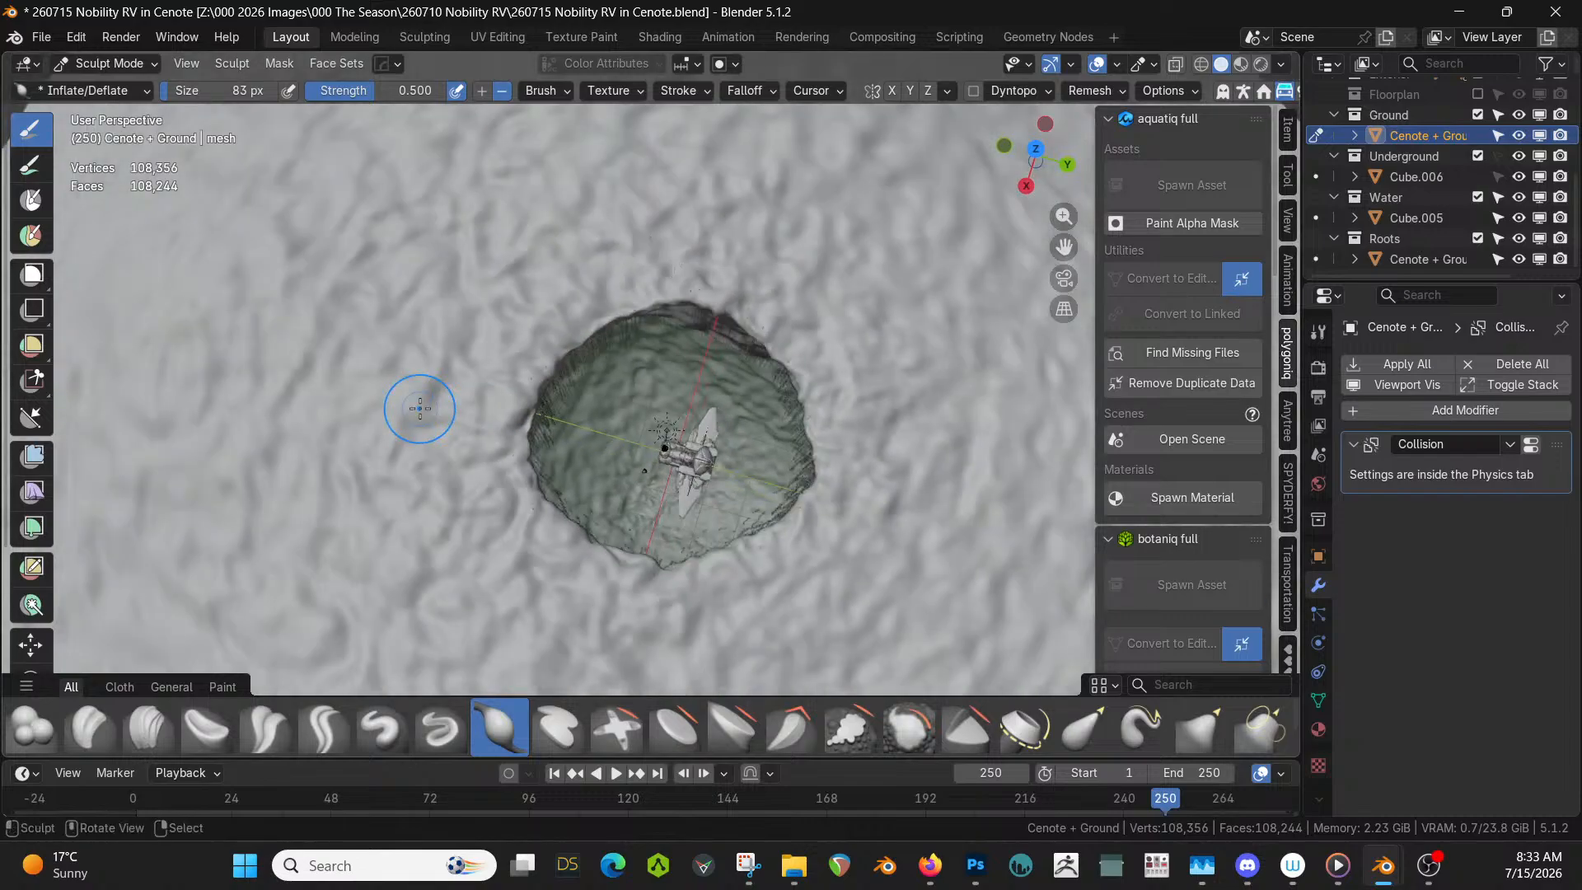
- Return to Object Mode and turn on the Face Orientation overlay to check the ground's normals
left_click(140, 64)
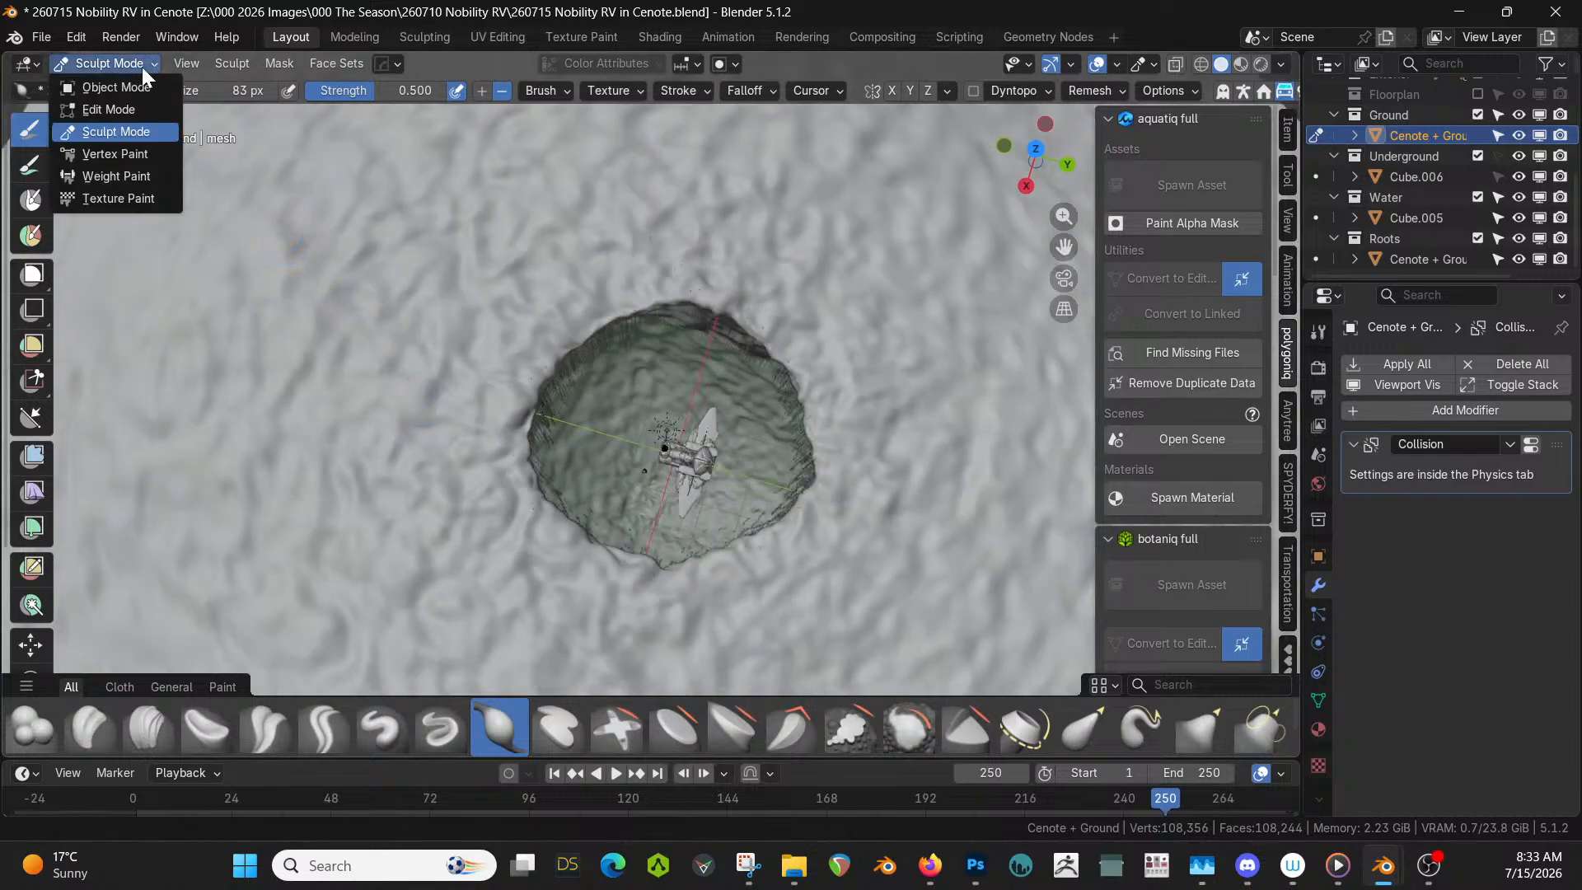
left_click(137, 87)
scroll(351, 323, "down", 3)
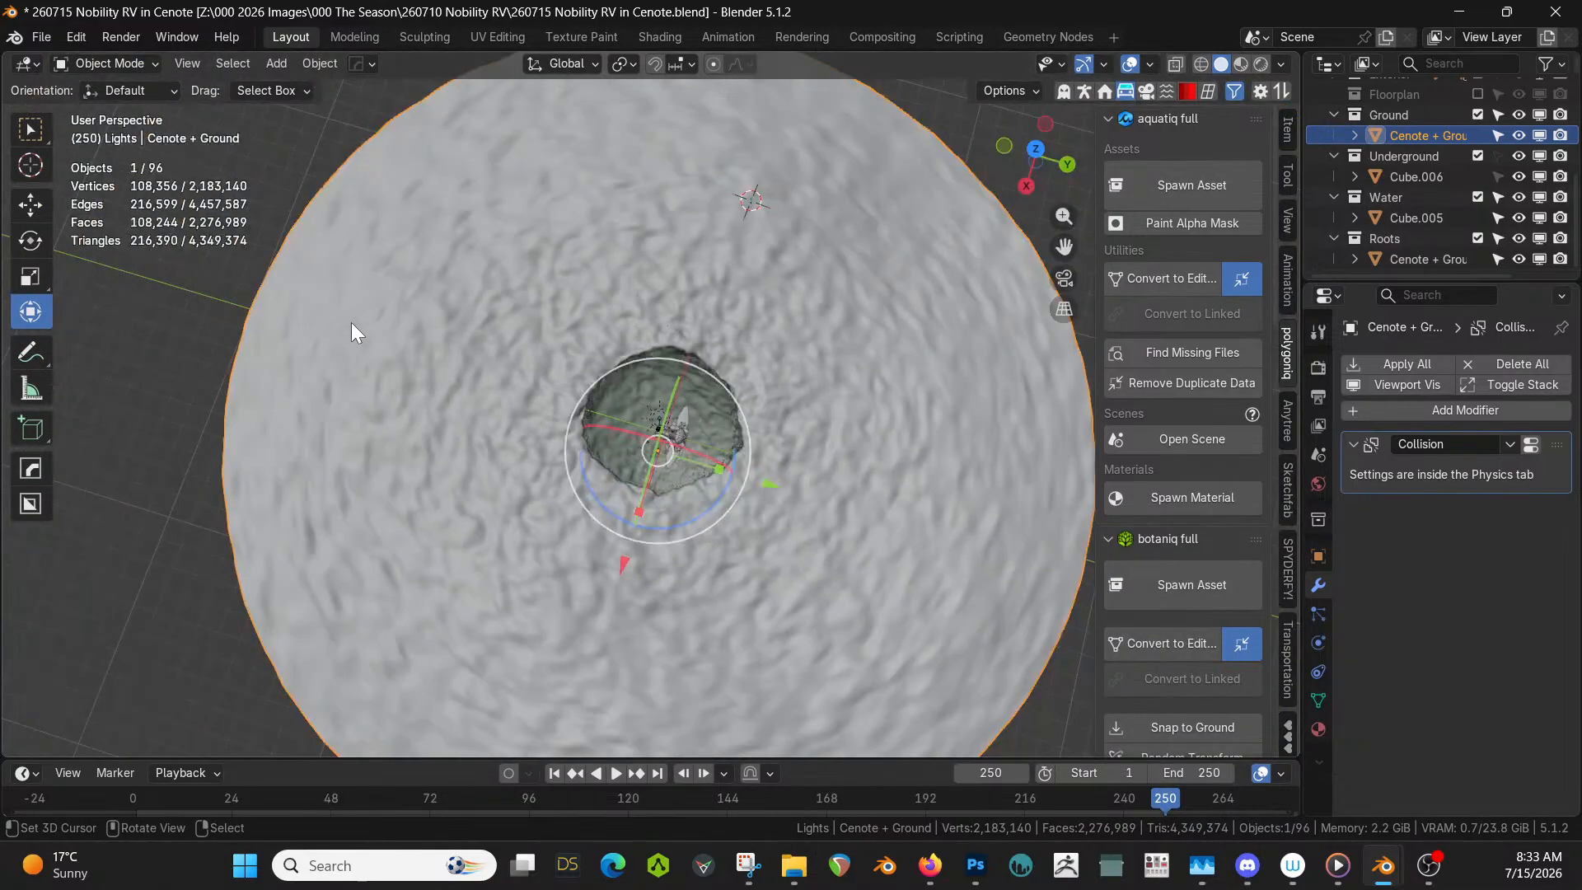
key("alt+v")
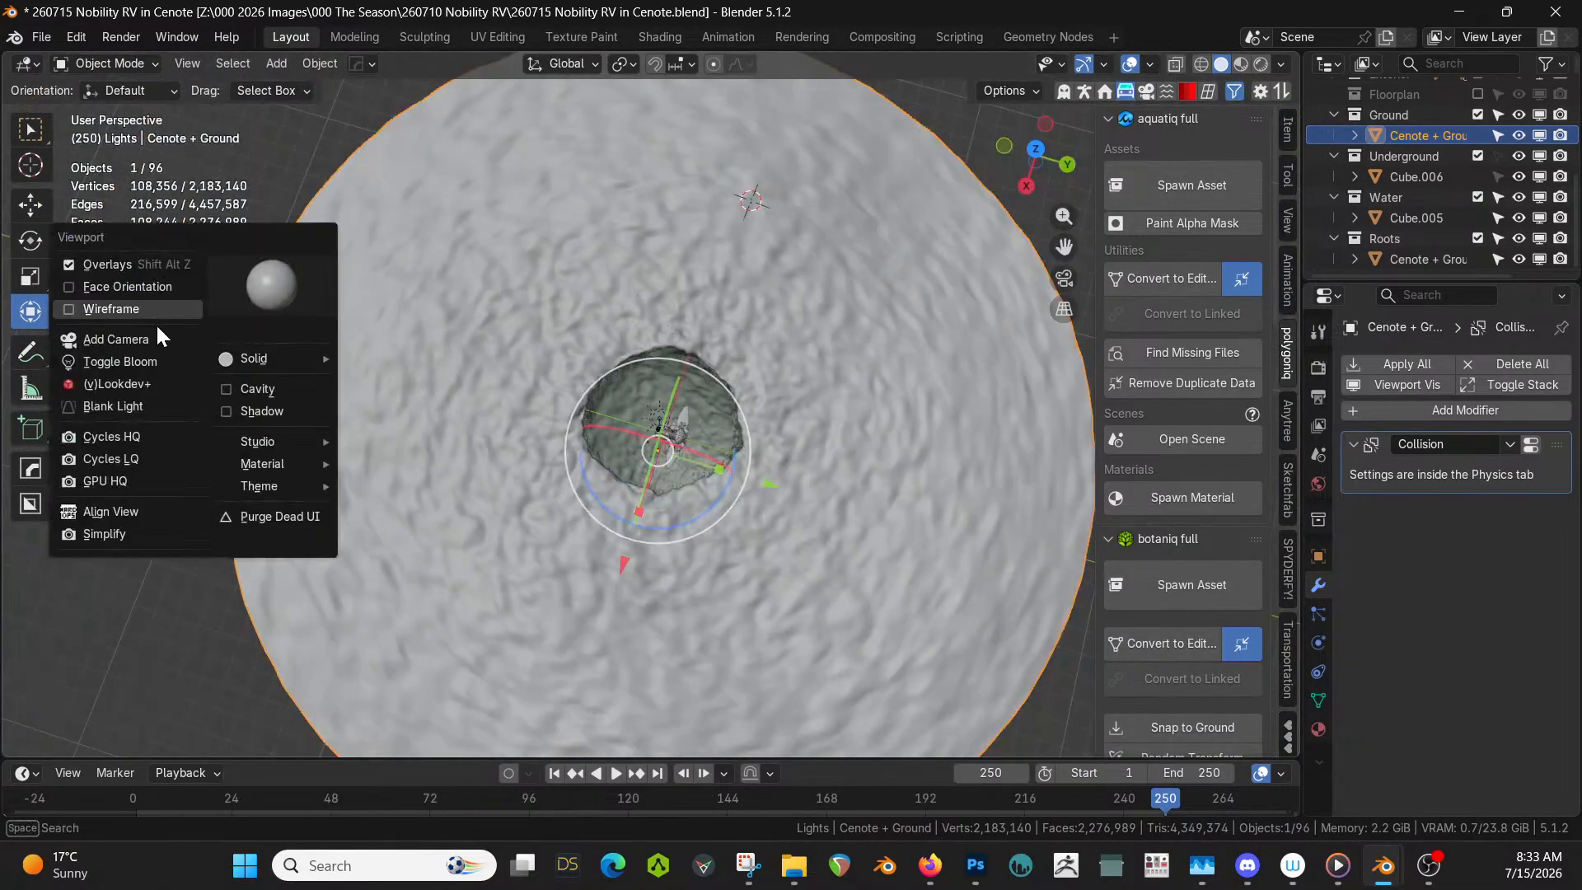
left_click(126, 287)
middle_click_drag(170, 274, 473, 379)
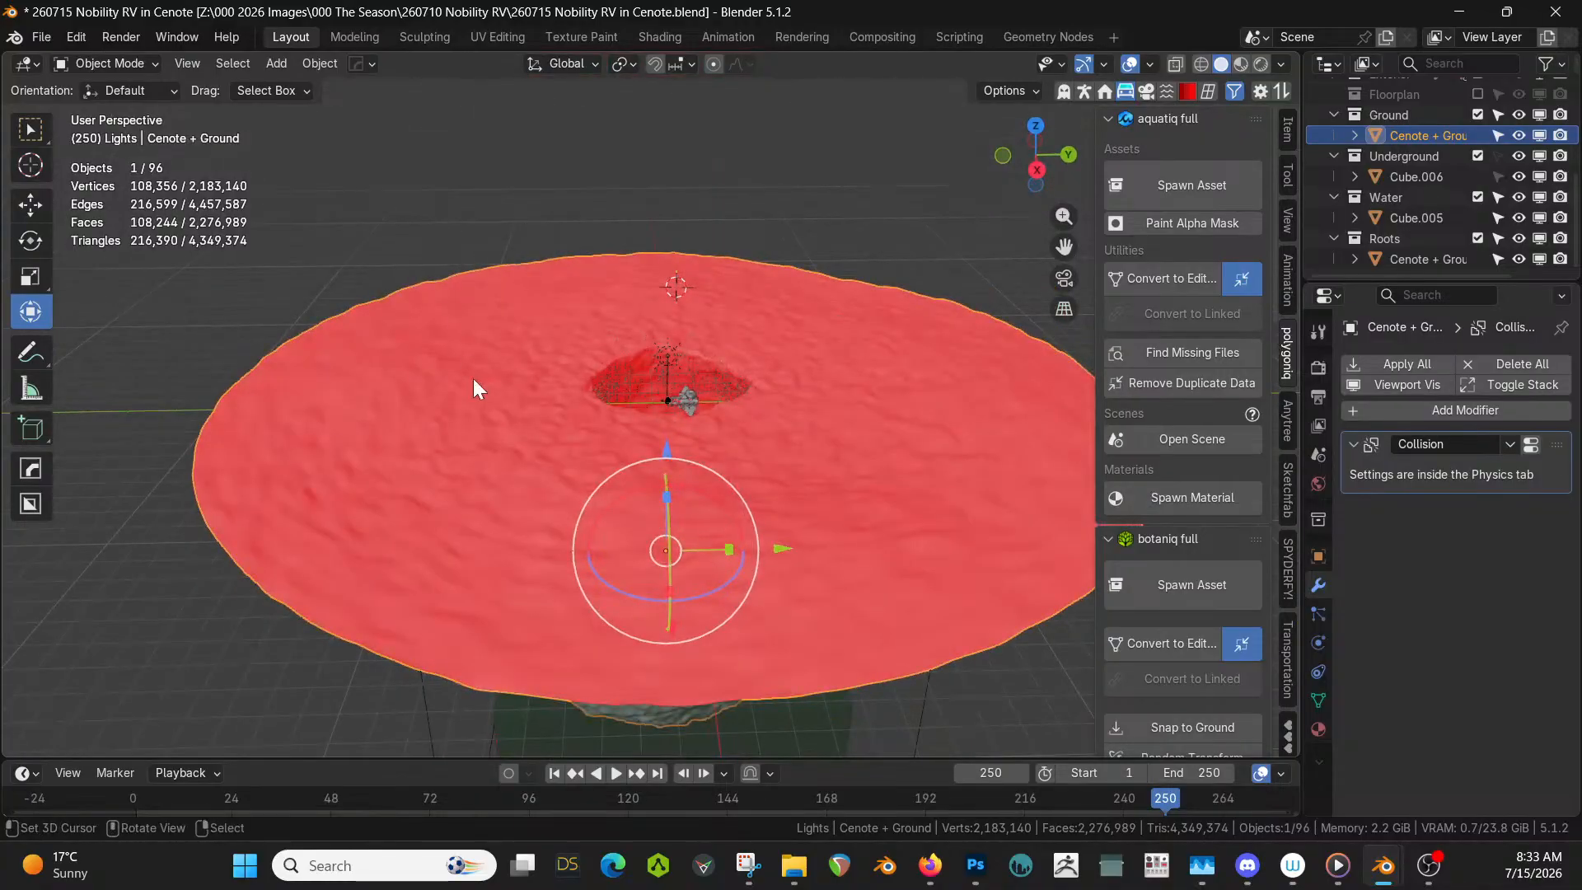
- Recalculate the normals of the whole Cenote + Ground mesh to face outside in Edit Mode and return to Object Mode
key("Tab")
key("a")
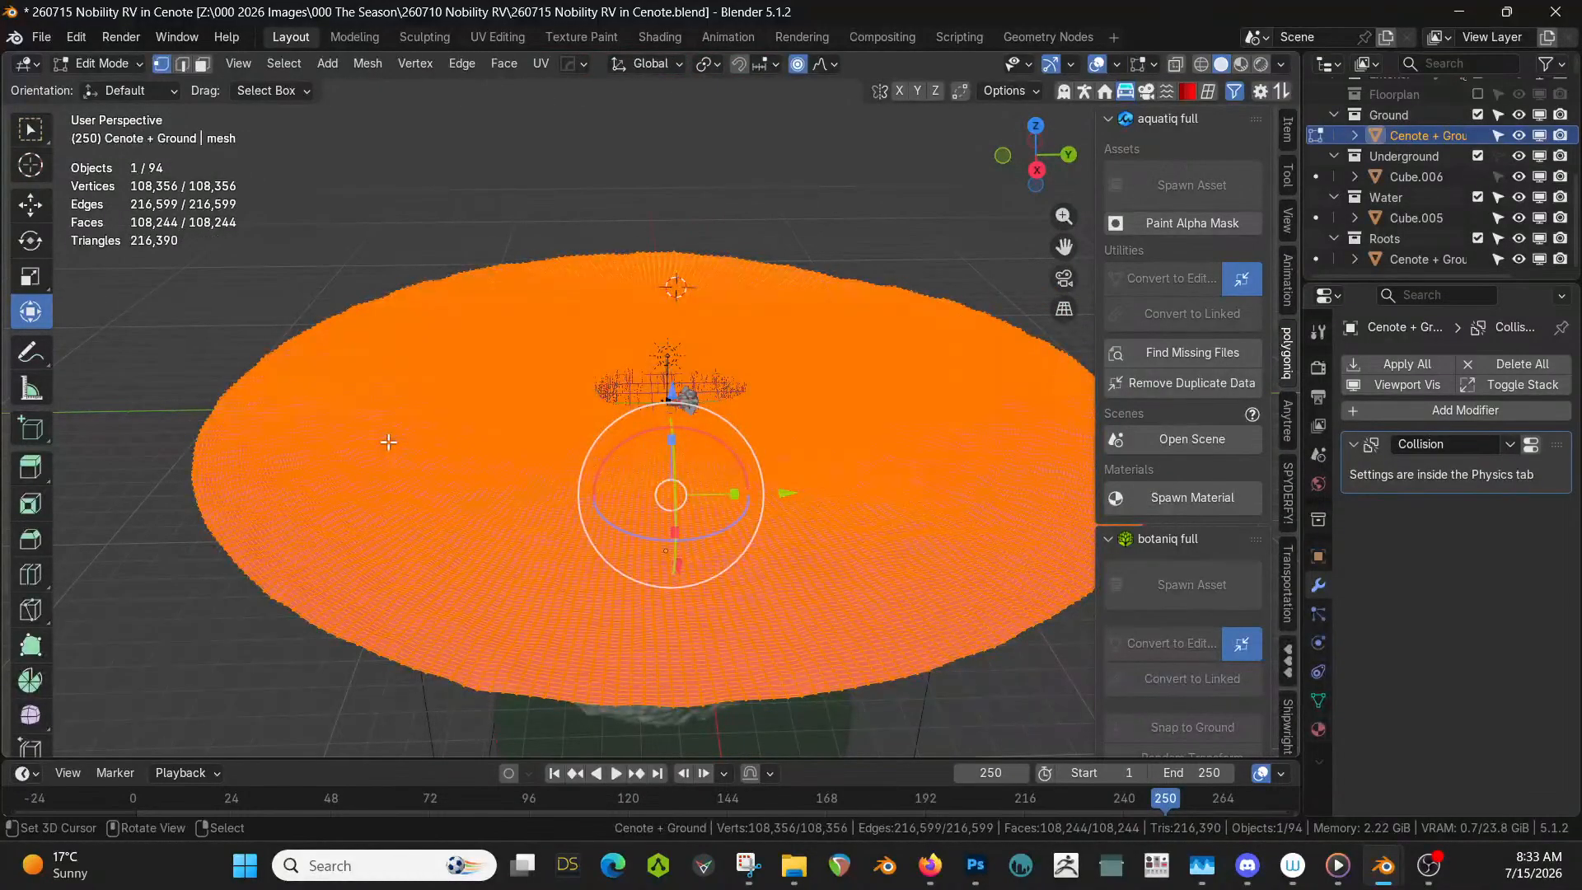
key("shift+n")
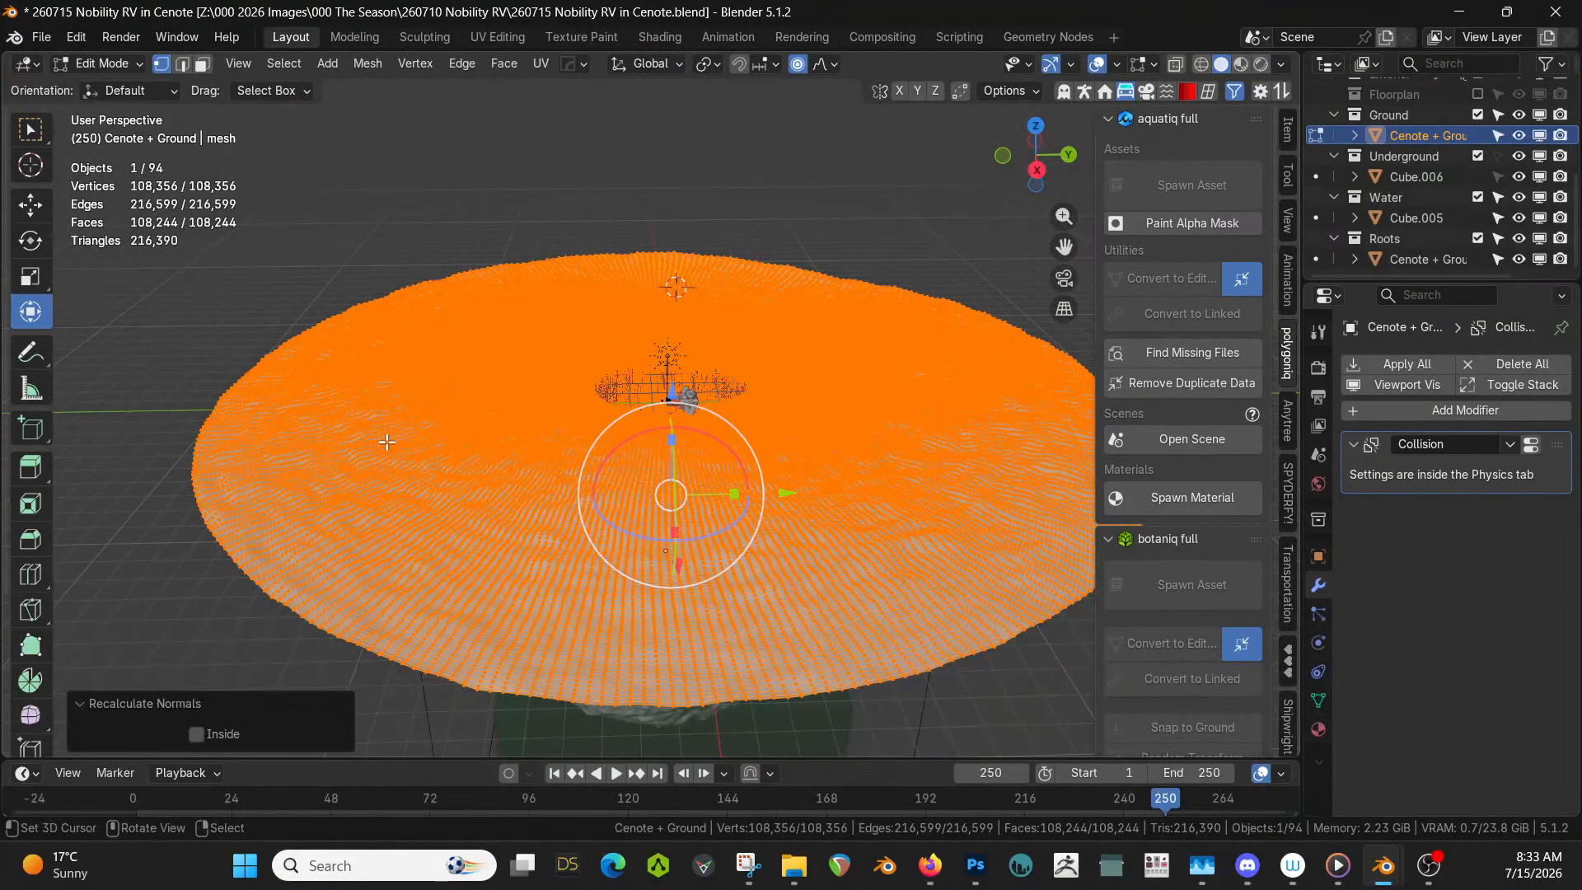
key("Tab")
middle_click_drag(387, 442, 236, 640)
scroll(423, 522, "up", 6)
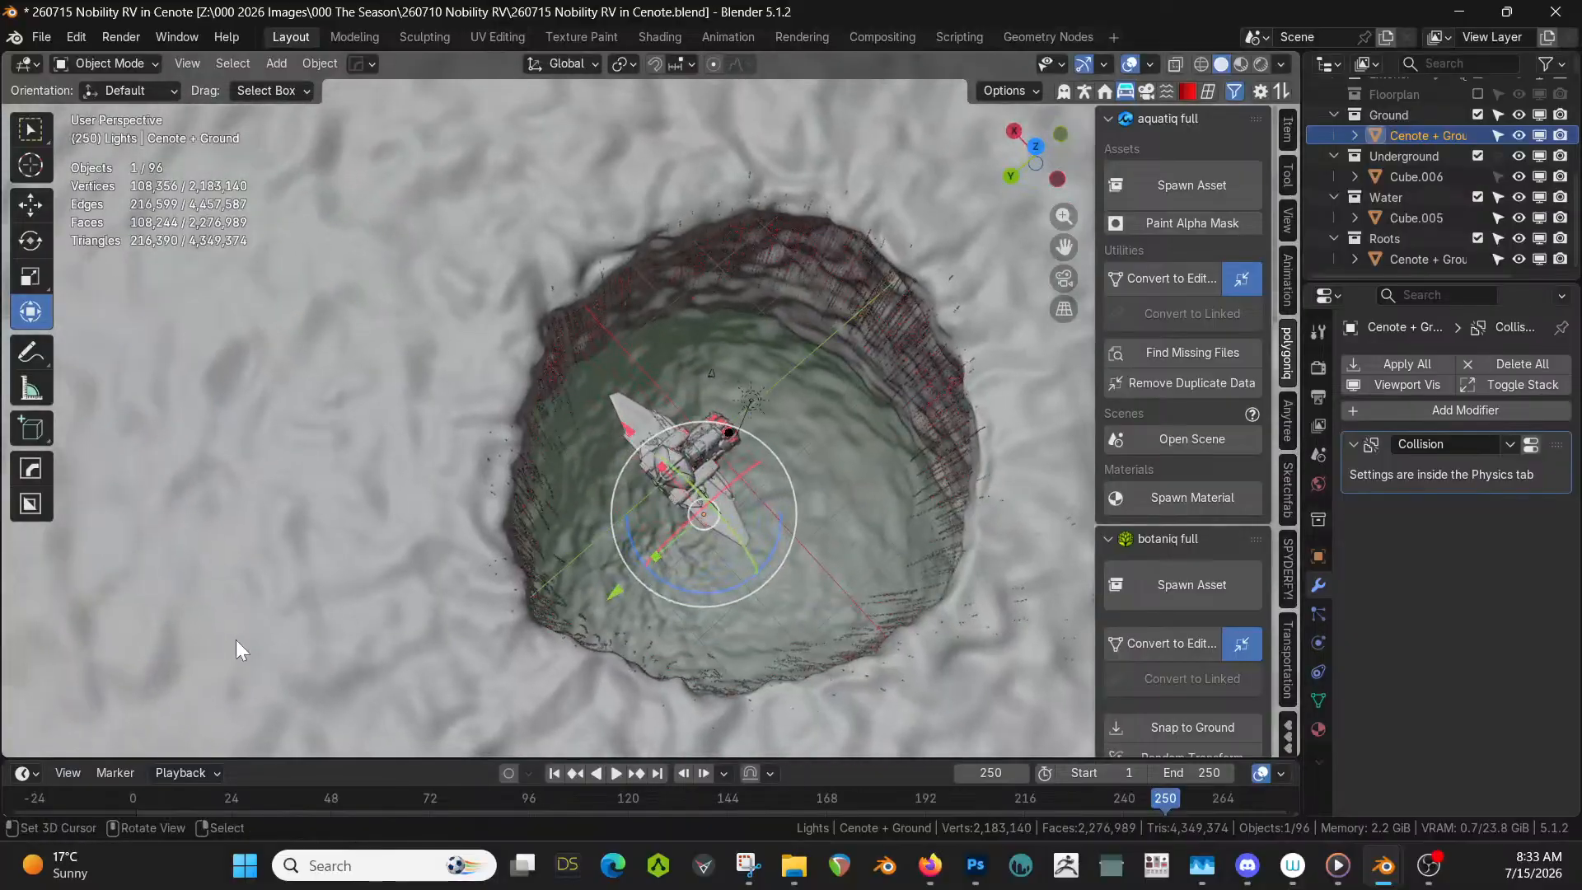
- Enter Sculpt Mode from the top view, choose the Elastic Grab brush and set its size to 153 px
key("KP_7")
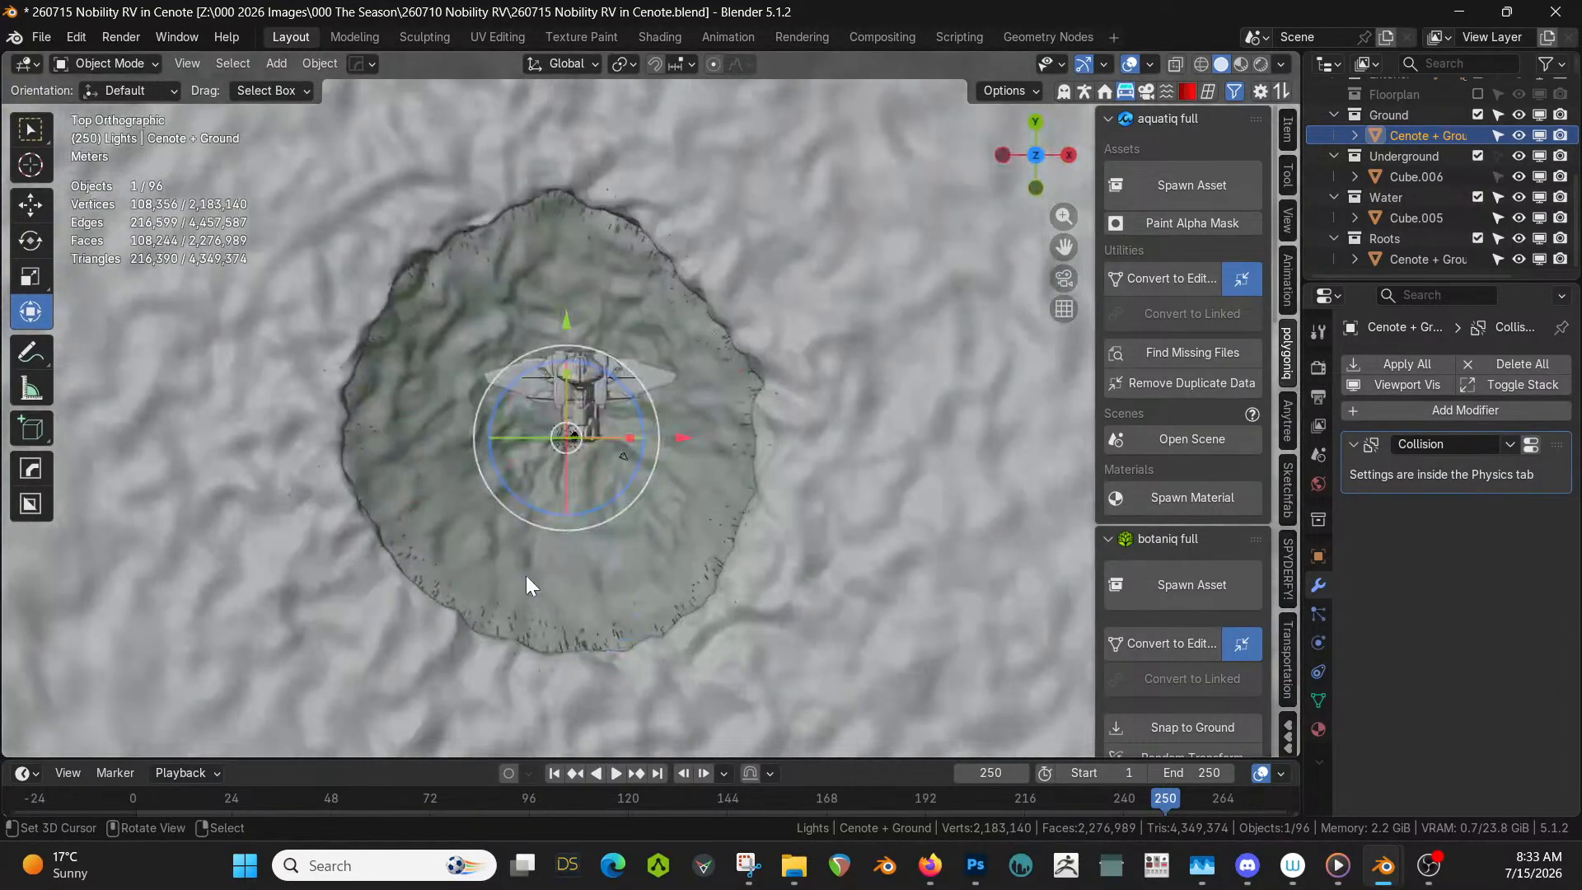
left_click(472, 167)
left_click(125, 63)
left_click(116, 131)
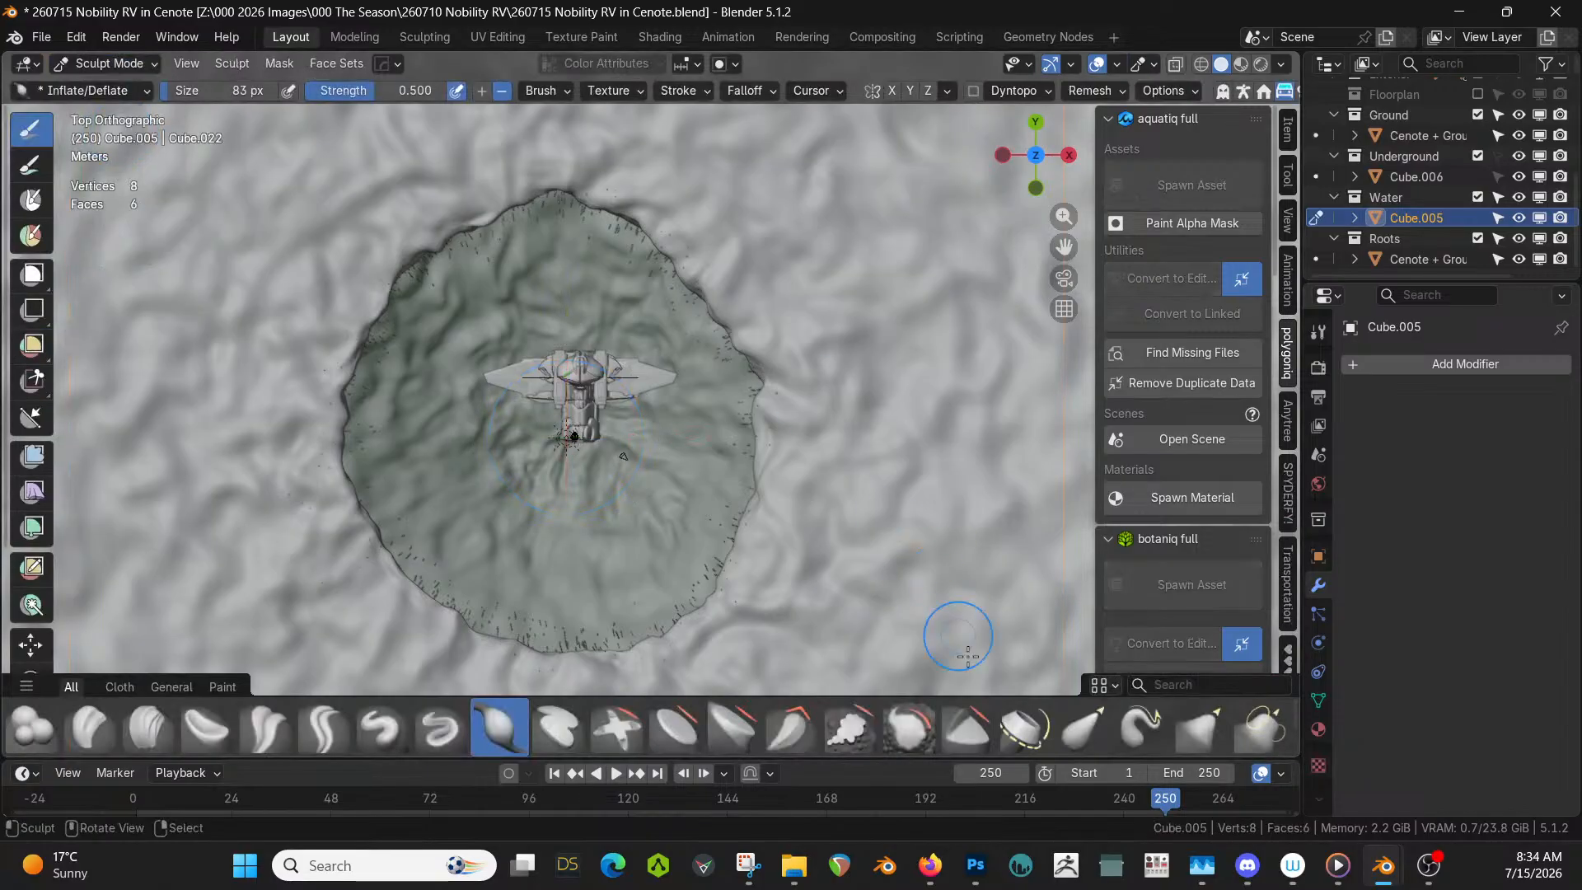
left_click(1084, 726)
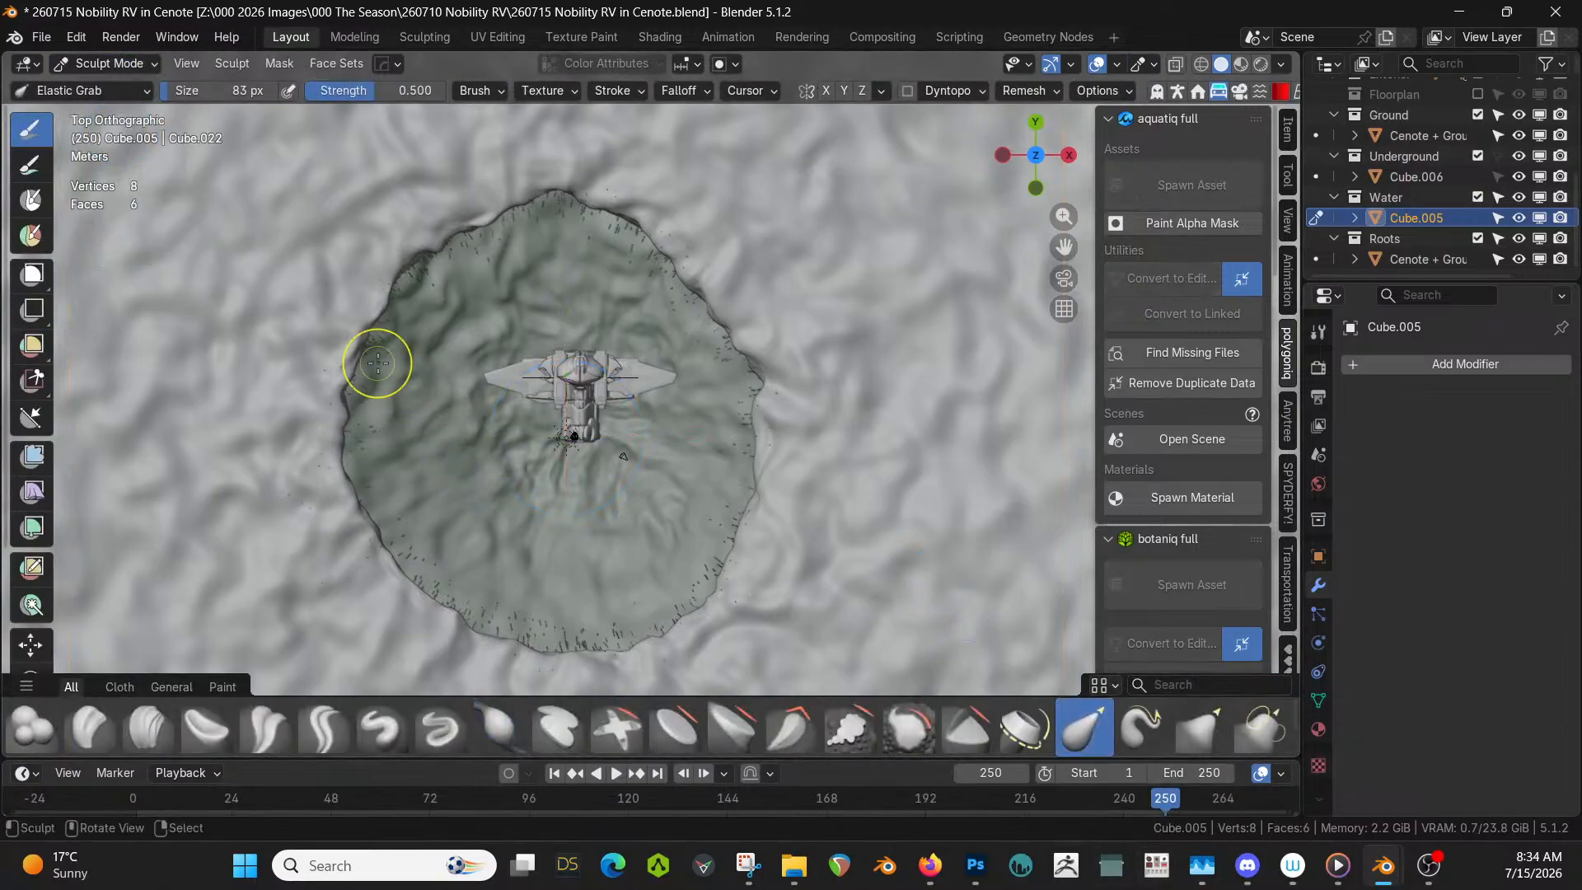
key("f")
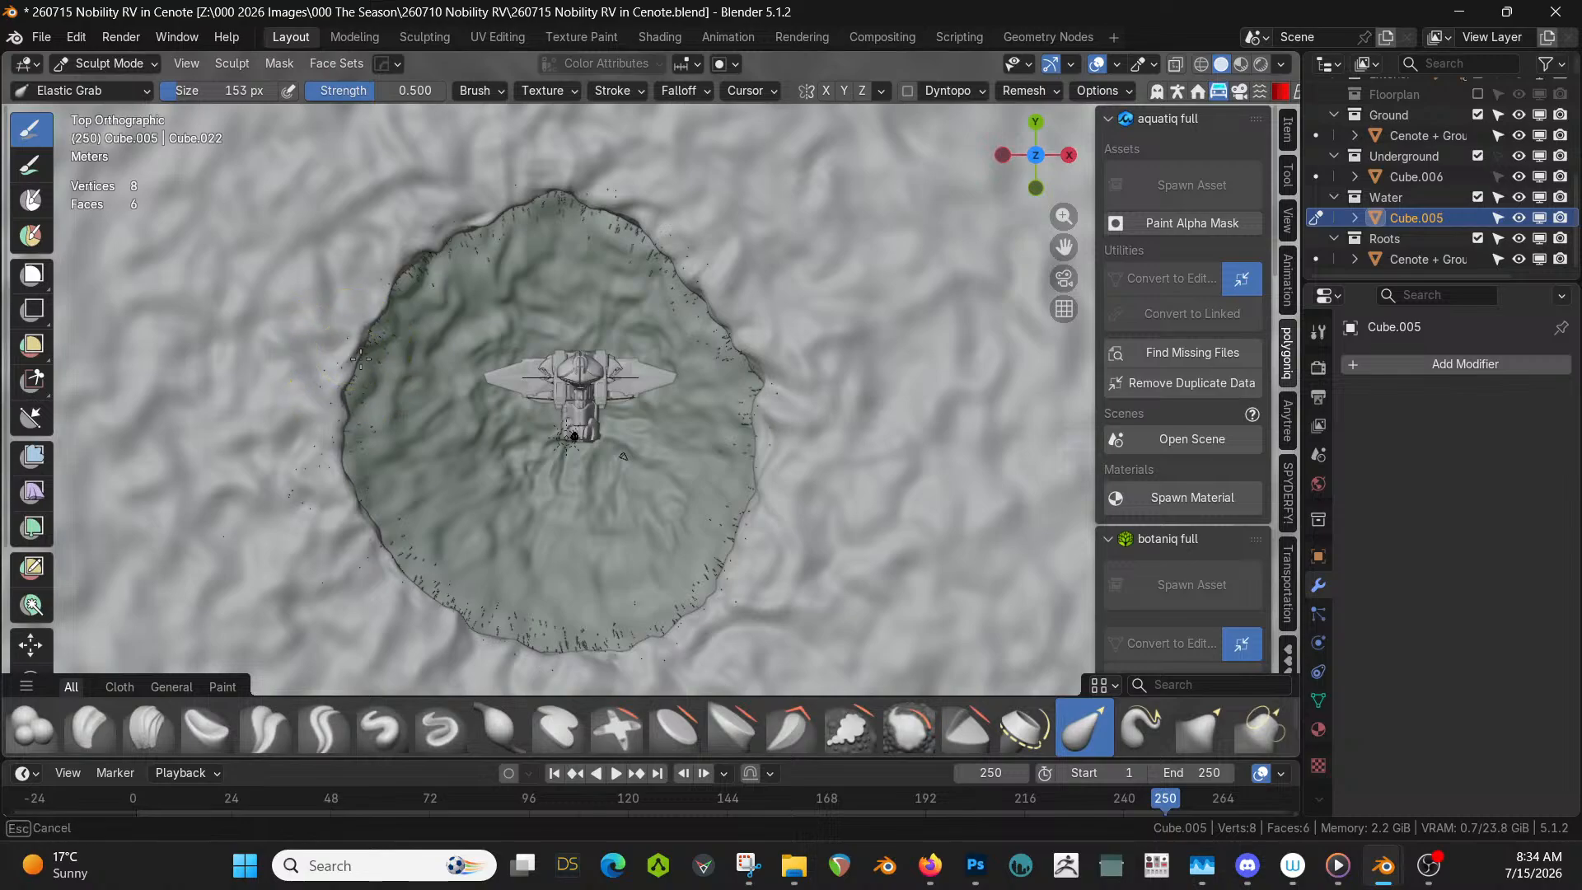
left_click(418, 394)
- Leave sculpting on the water cube and put the Cenote + Ground object in Sculpt Mode instead
left_click(132, 64)
left_click(127, 79)
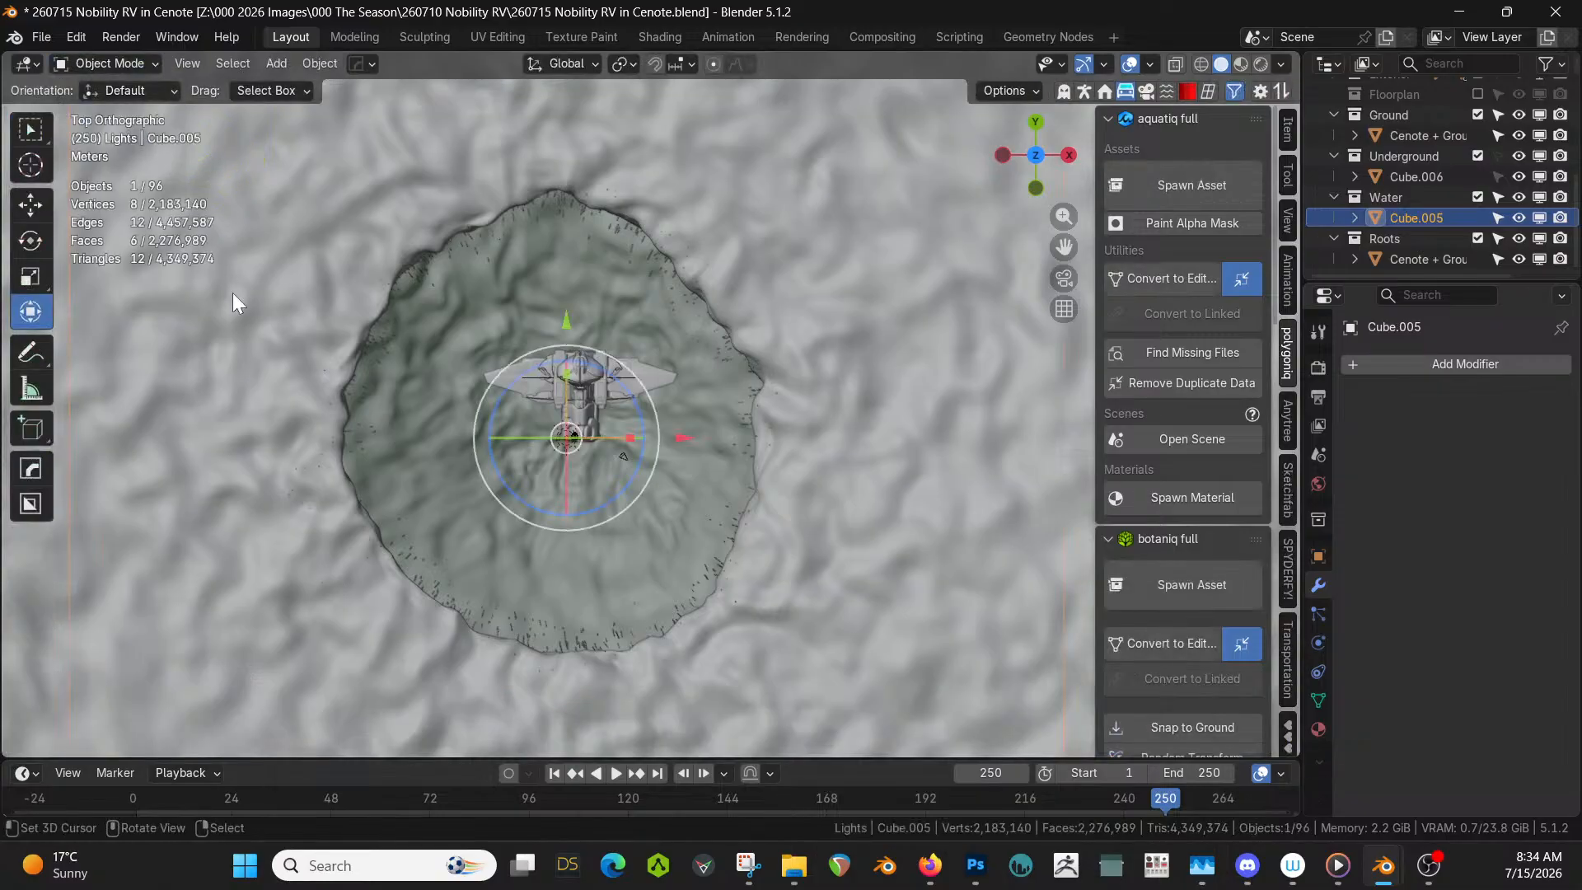
left_click(236, 296)
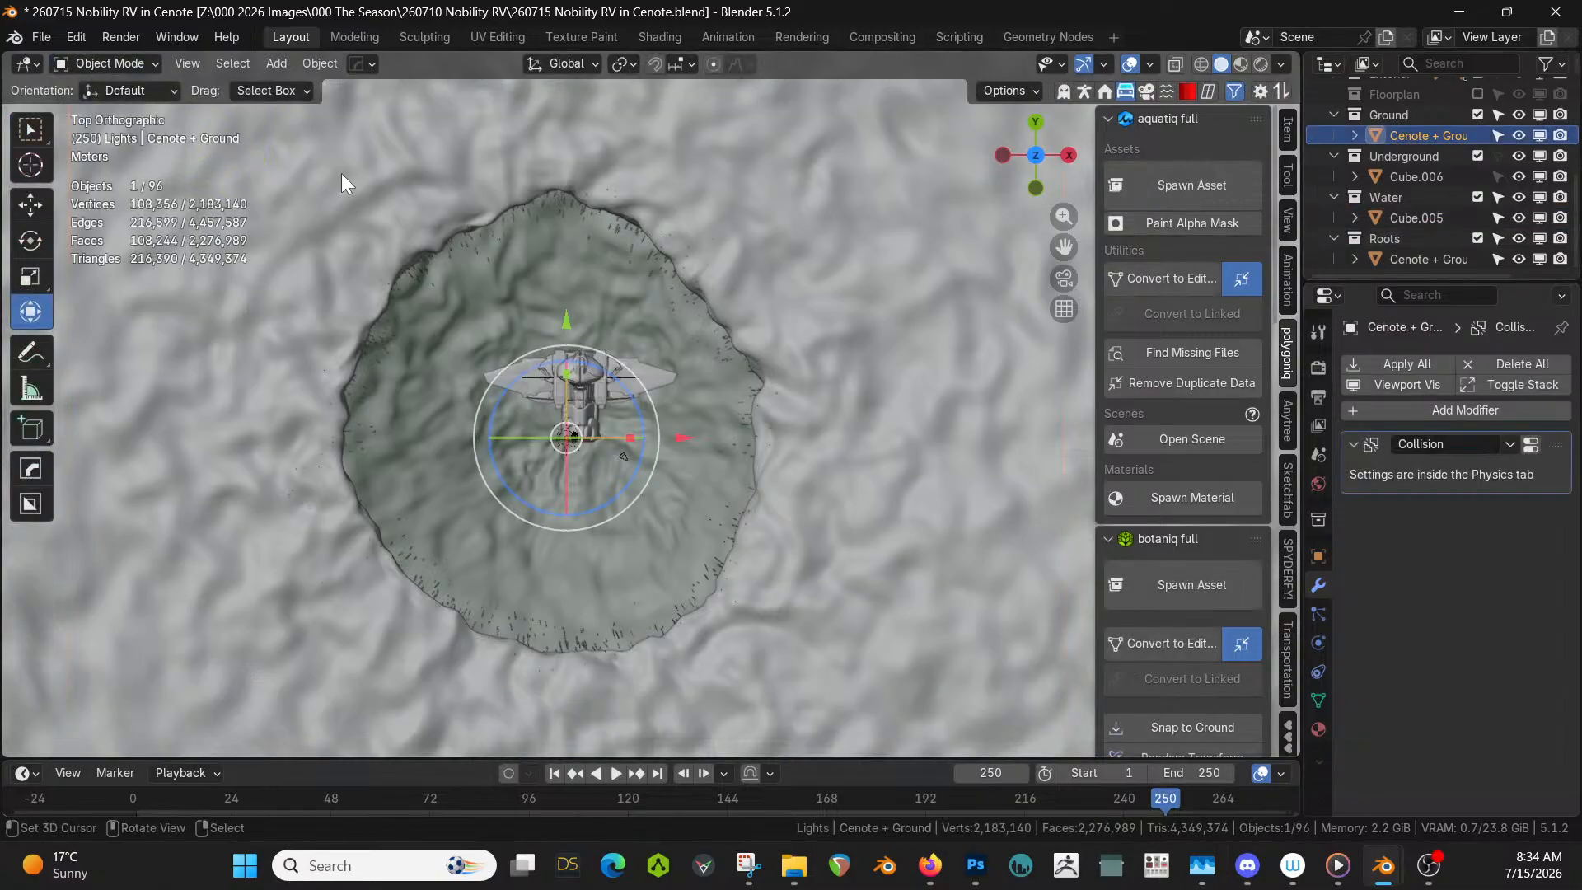
left_click(156, 63)
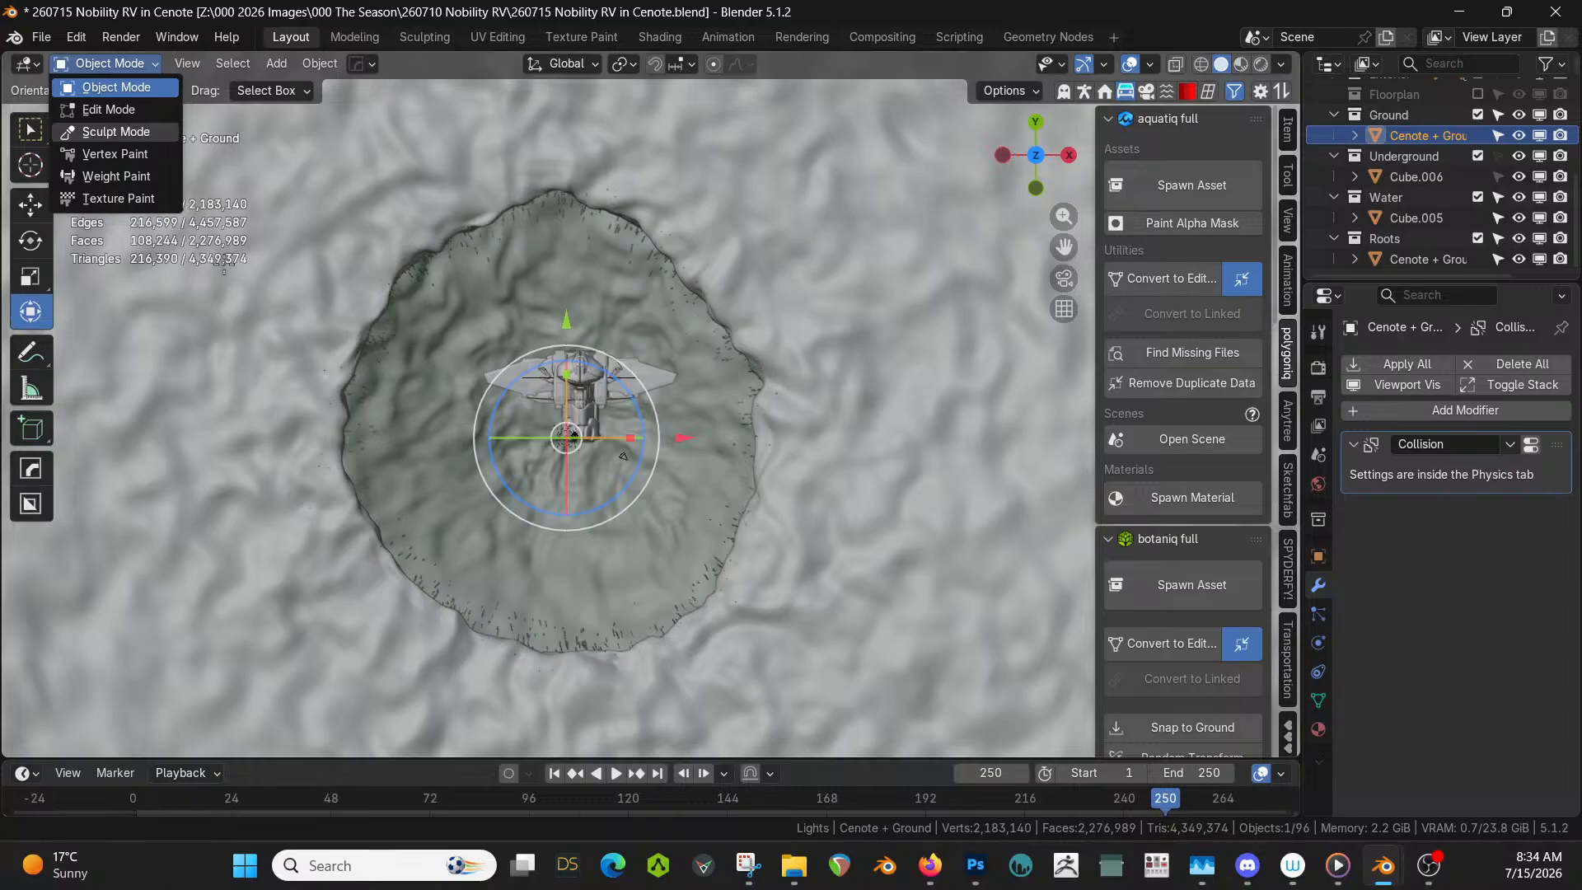
left_click(115, 132)
- Pull the cenote's west, north and north-east rim inward over the root tops with Elastic Grab strokes
left_click_drag(390, 601, 493, 491)
left_click_drag(328, 425, 421, 445)
left_click_drag(371, 314, 465, 376)
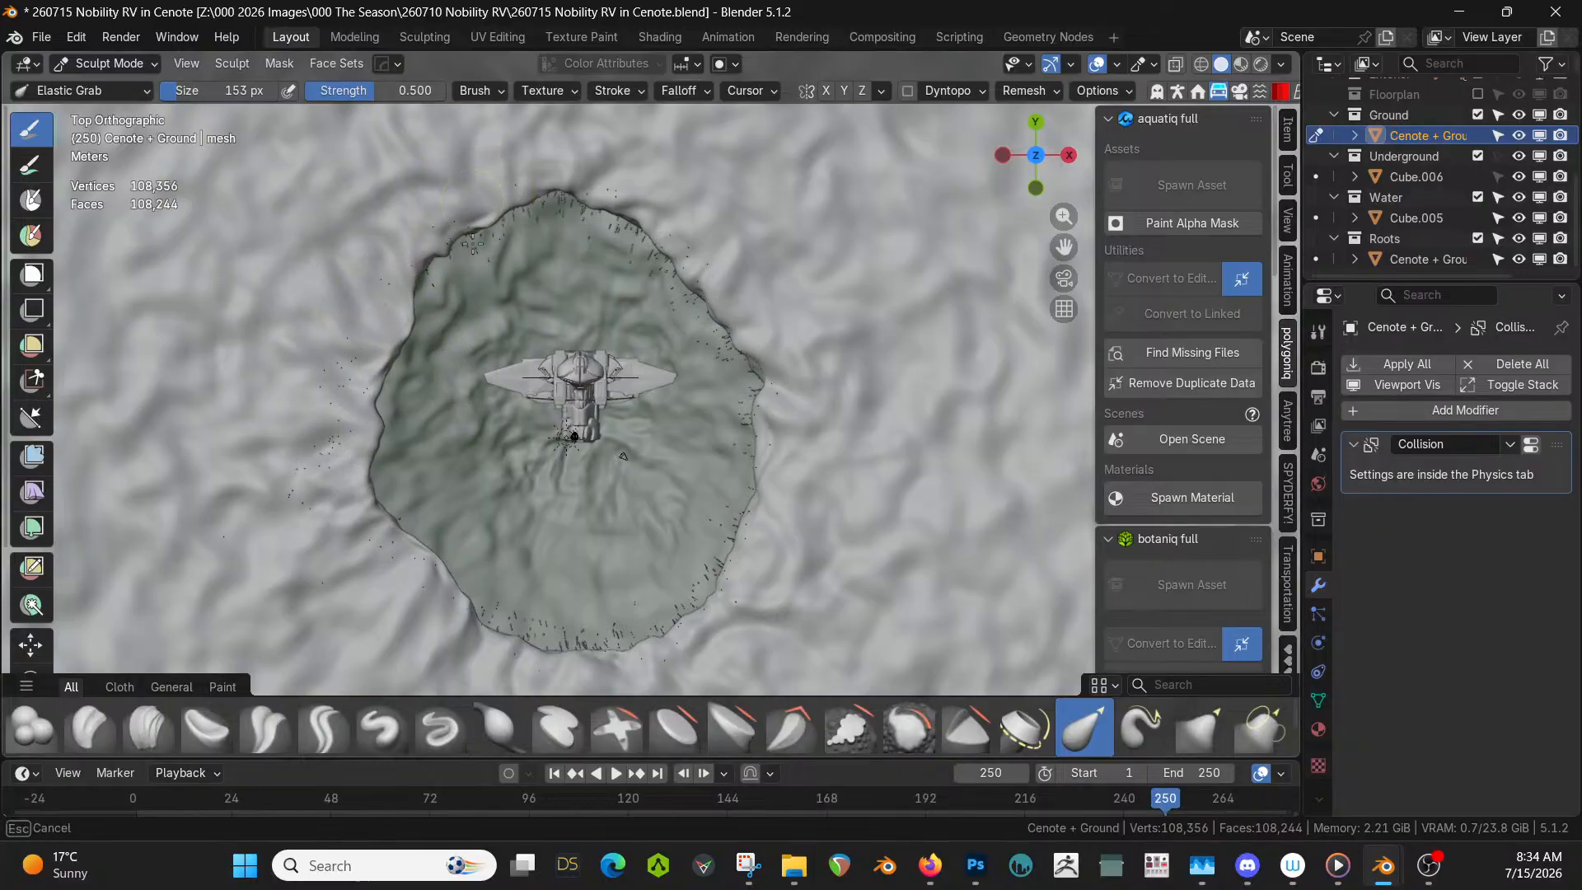
left_click_drag(472, 205, 528, 265)
left_click_drag(685, 183, 618, 255)
left_click_drag(599, 192, 581, 306)
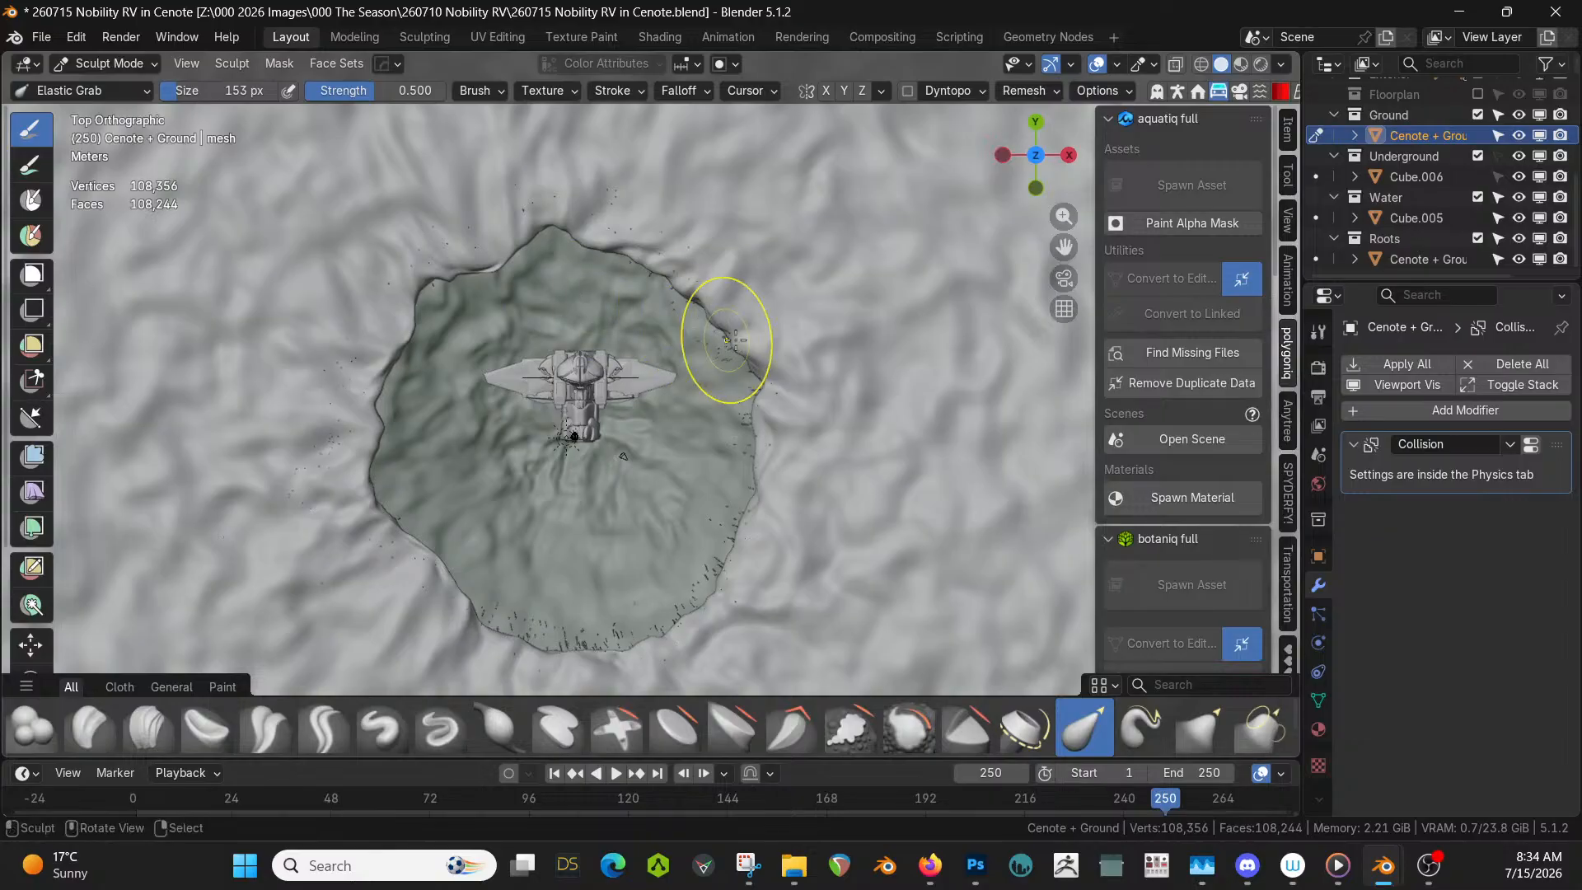
left_click_drag(767, 342, 621, 378)
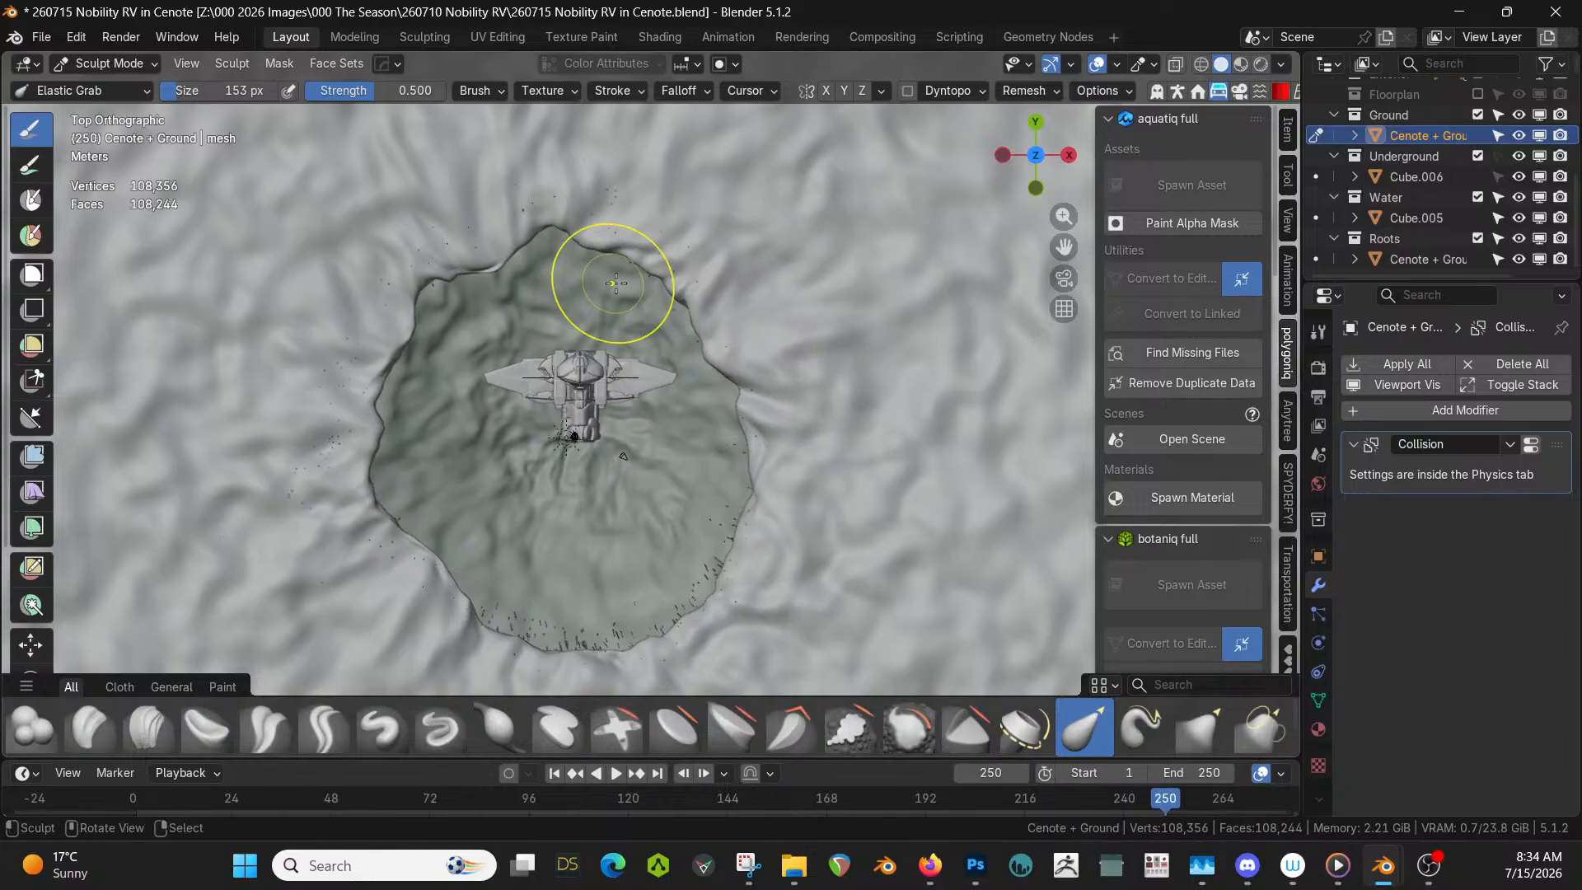
left_click_drag(672, 294, 614, 371)
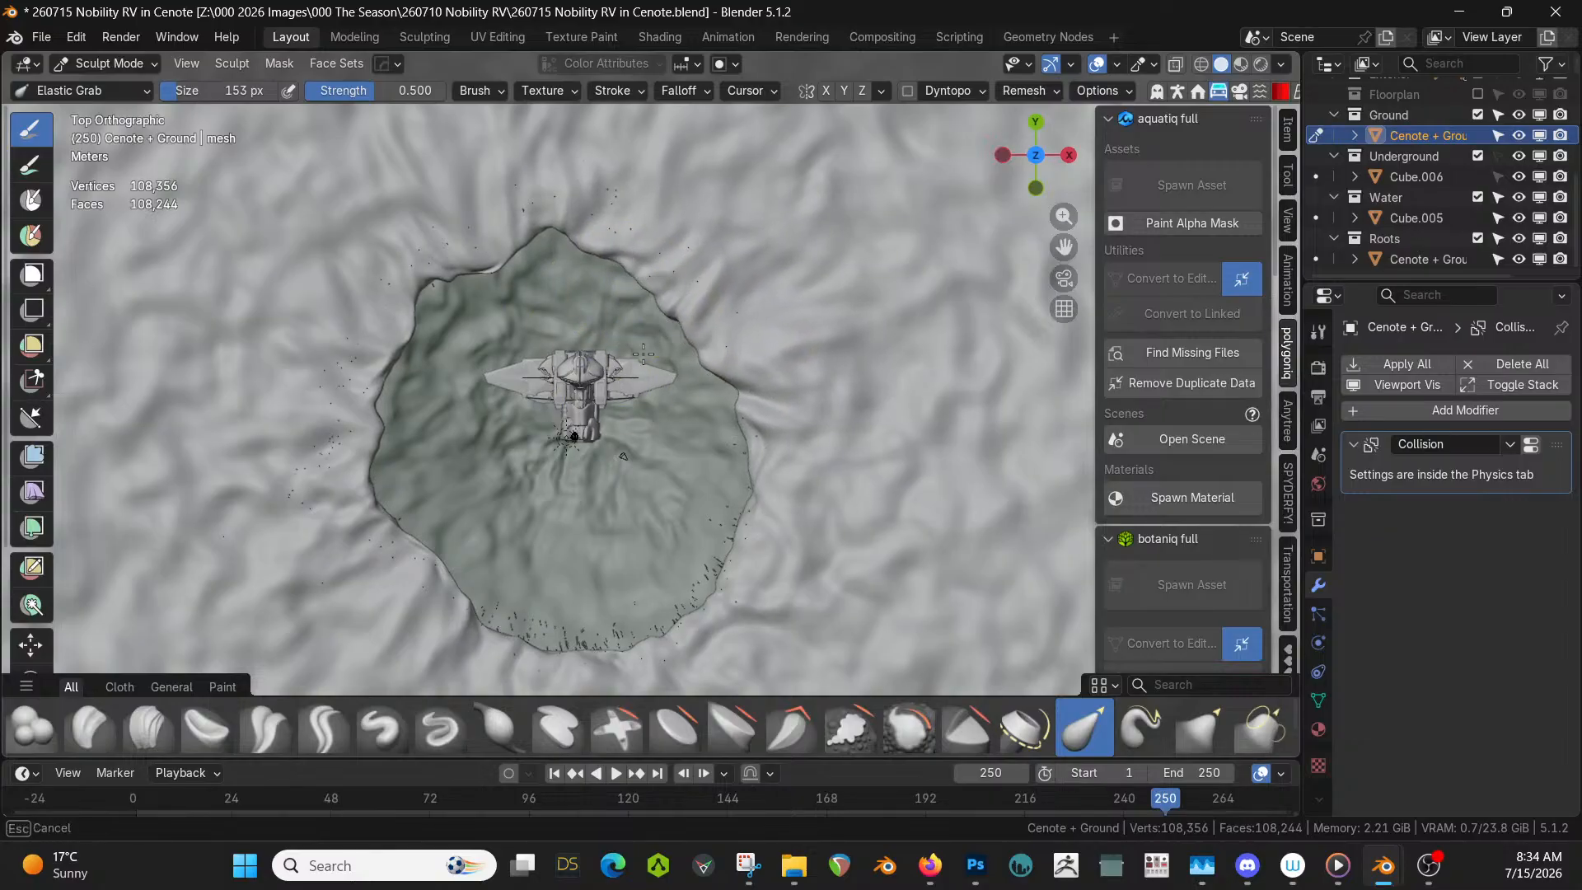
- Pull the cenote's east and south rim inward over the roots and even out the west edge with Elastic Grab
left_click_drag(768, 445, 706, 460)
mouse_move(750, 557)
left_mouse_down()
mouse_move(707, 494)
mouse_move(671, 481)
left_mouse_up()
mouse_move(689, 611)
left_mouse_down()
mouse_move(628, 587)
mouse_move(614, 618)
mouse_move(591, 572)
mouse_move(618, 627)
mouse_move(588, 542)
left_mouse_up()
left_click_drag(551, 660, 557, 607)
left_click_drag(464, 638, 535, 527)
left_click_drag(366, 511, 400, 509)
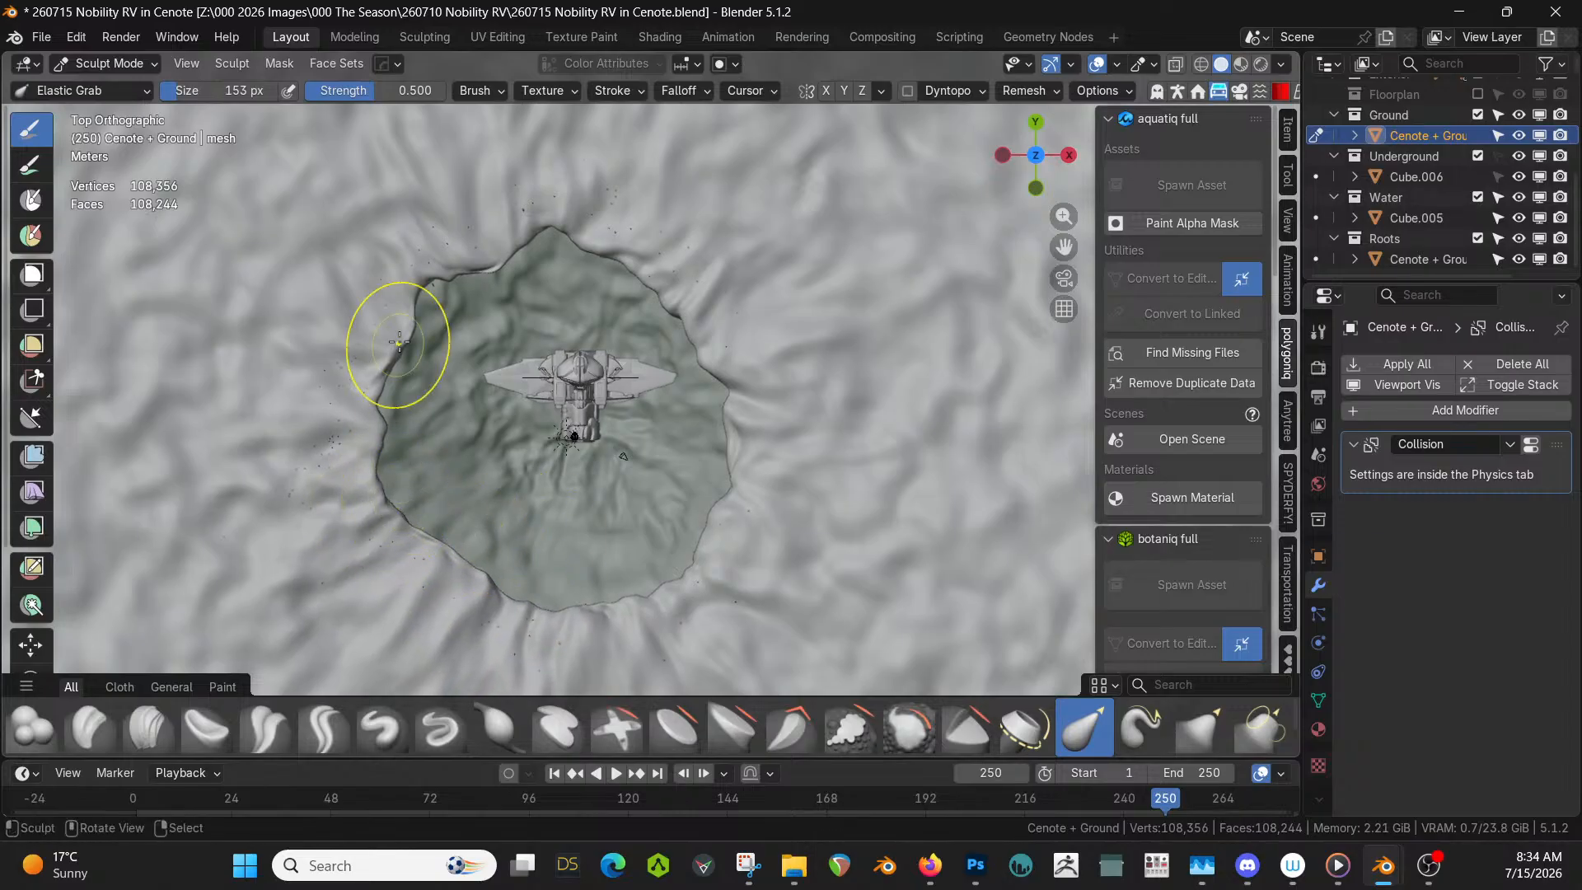
left_click_drag(436, 268, 452, 333)
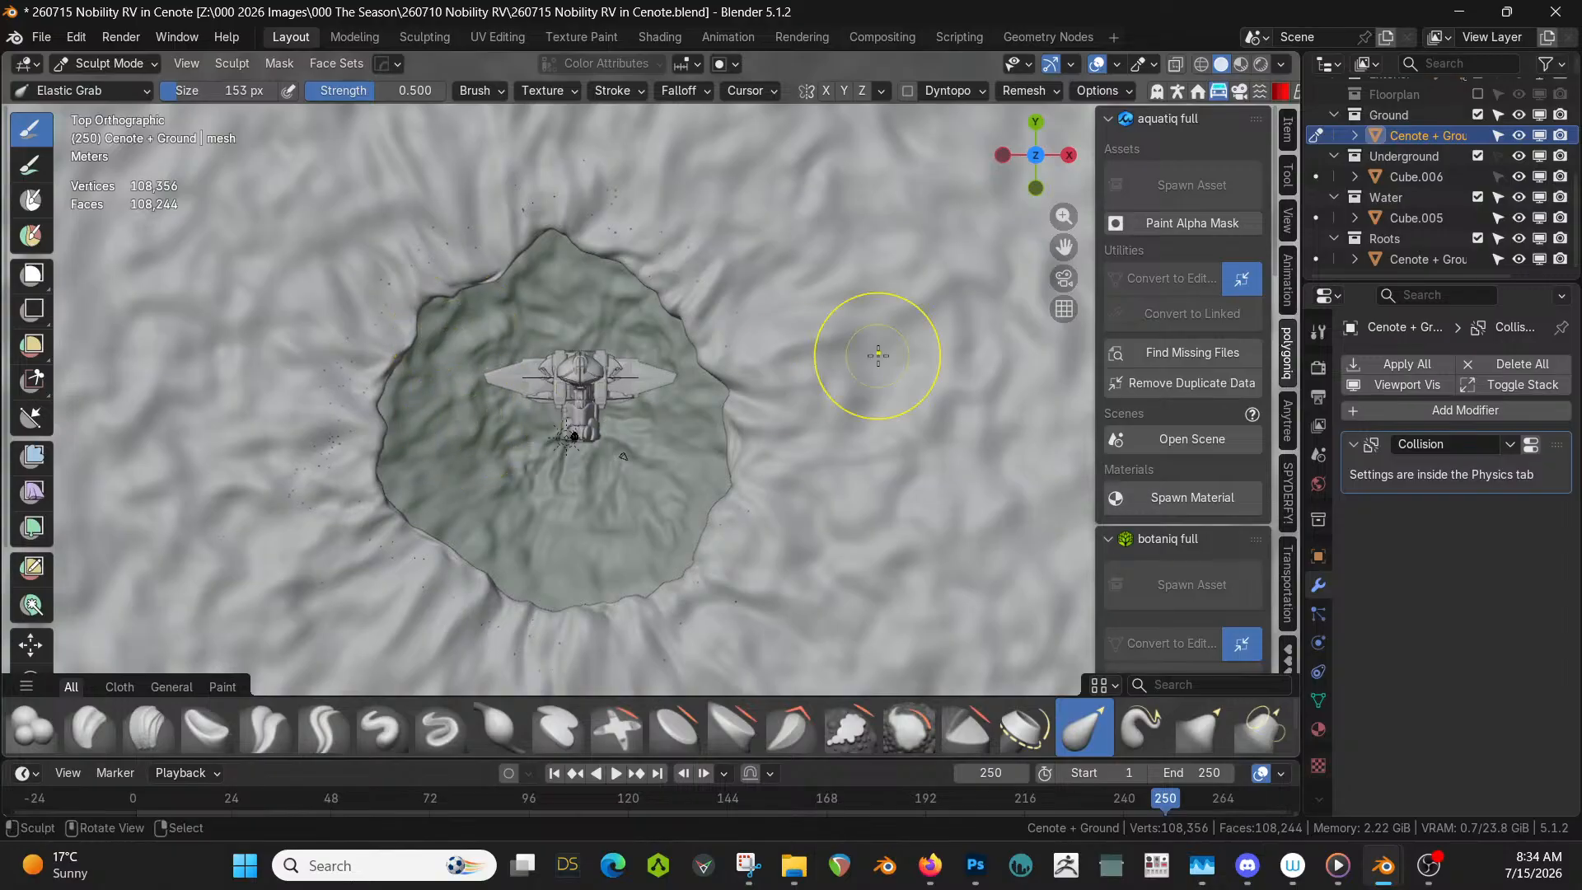
- Return to Object Mode, move the hanging roots mesh down about 2 m along global Z, and save the file
middle_click_drag(583, 378, 600, 265)
left_click(106, 66)
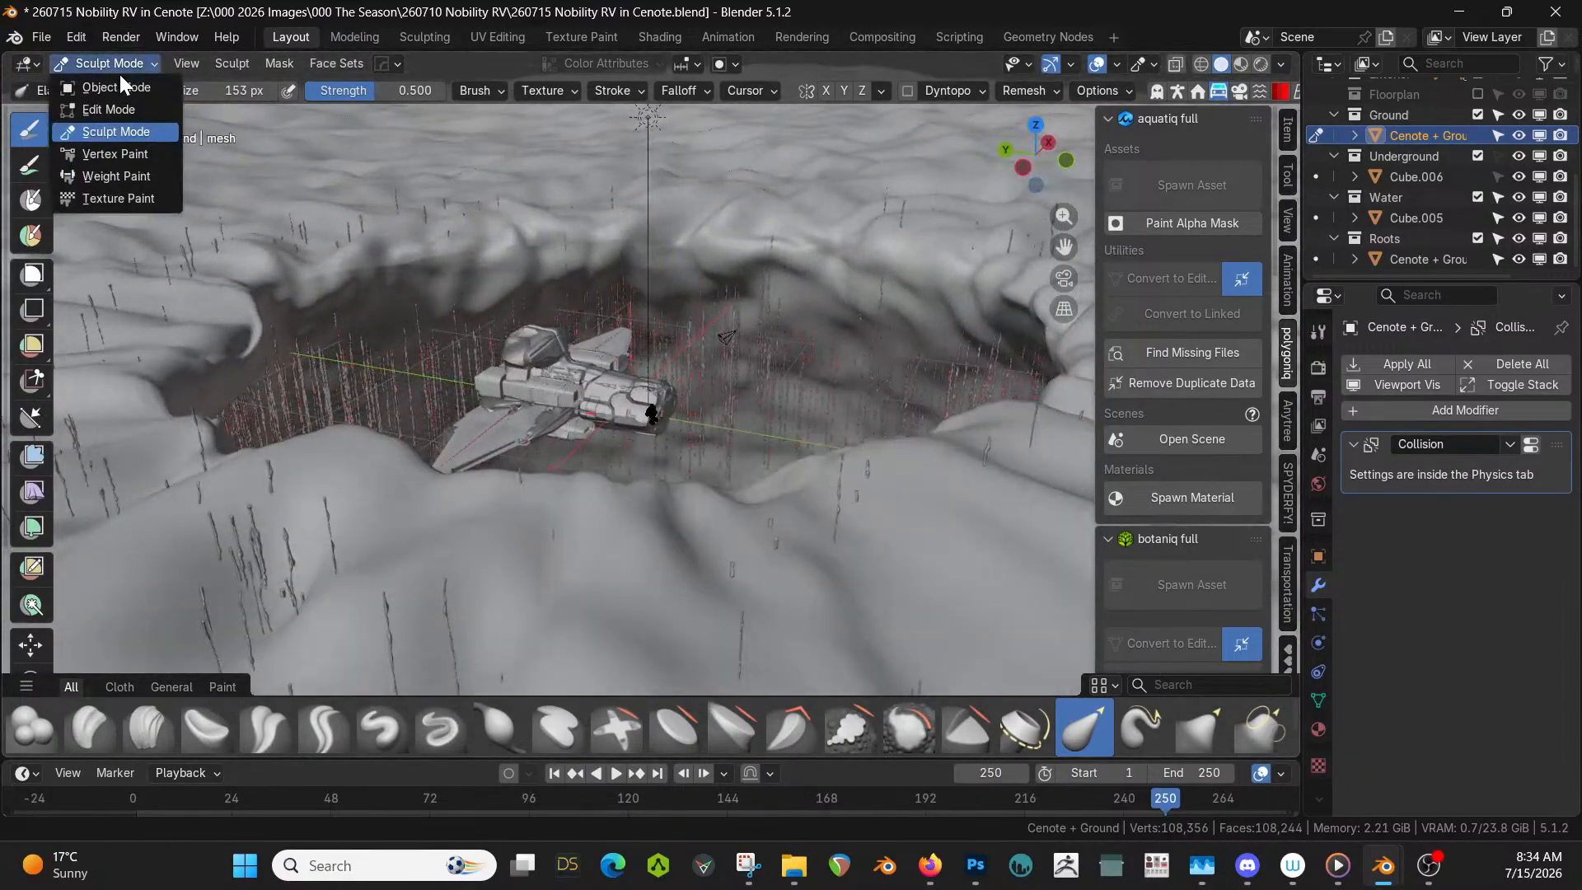
left_click(121, 87)
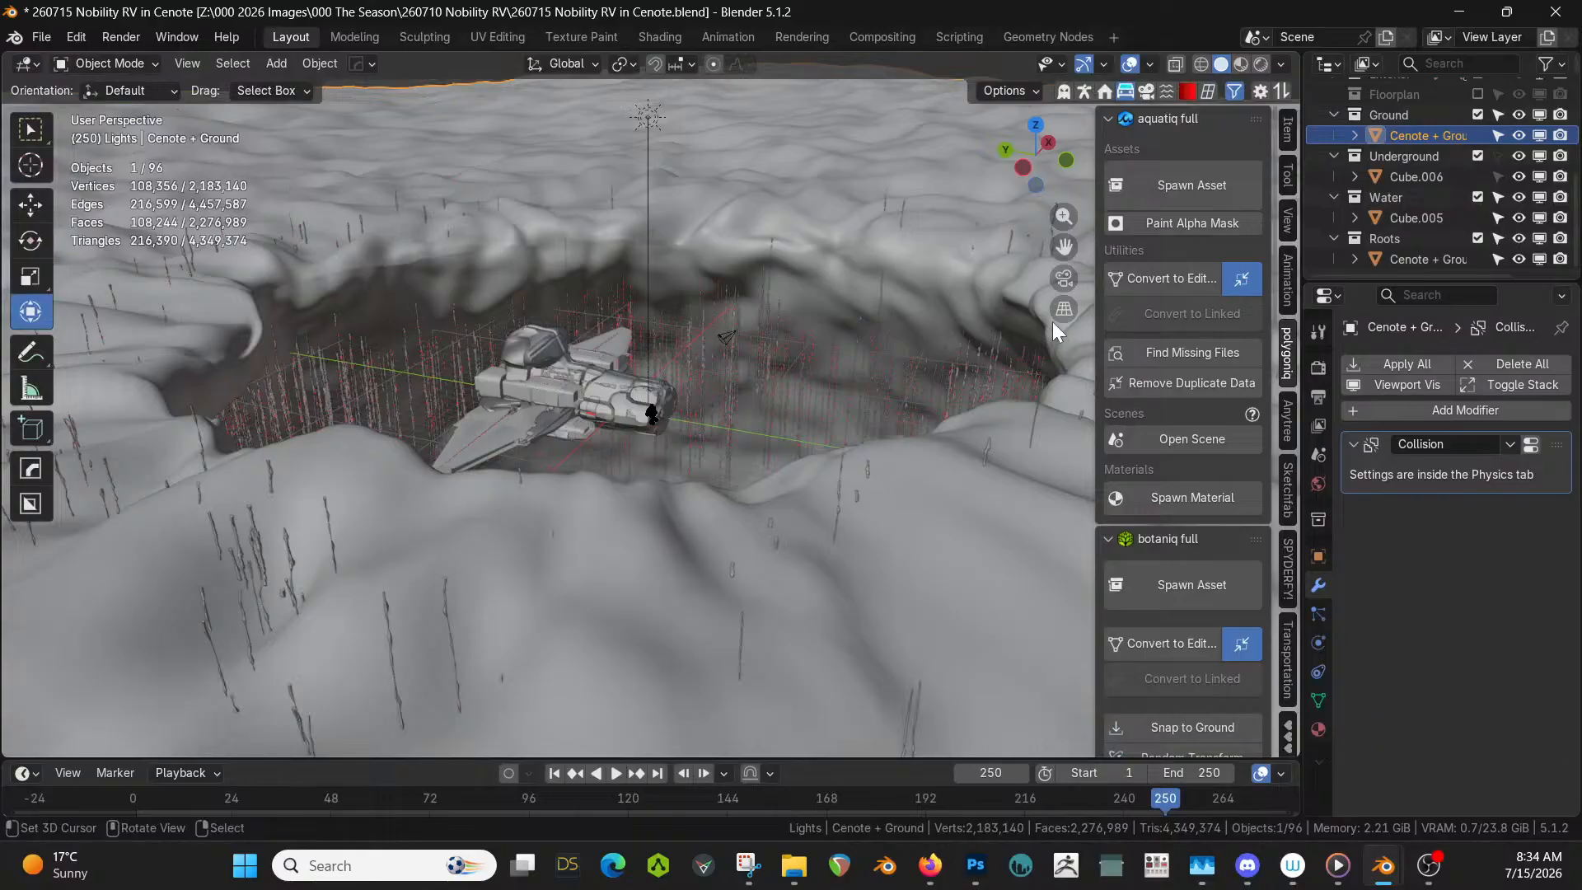
left_click(898, 209)
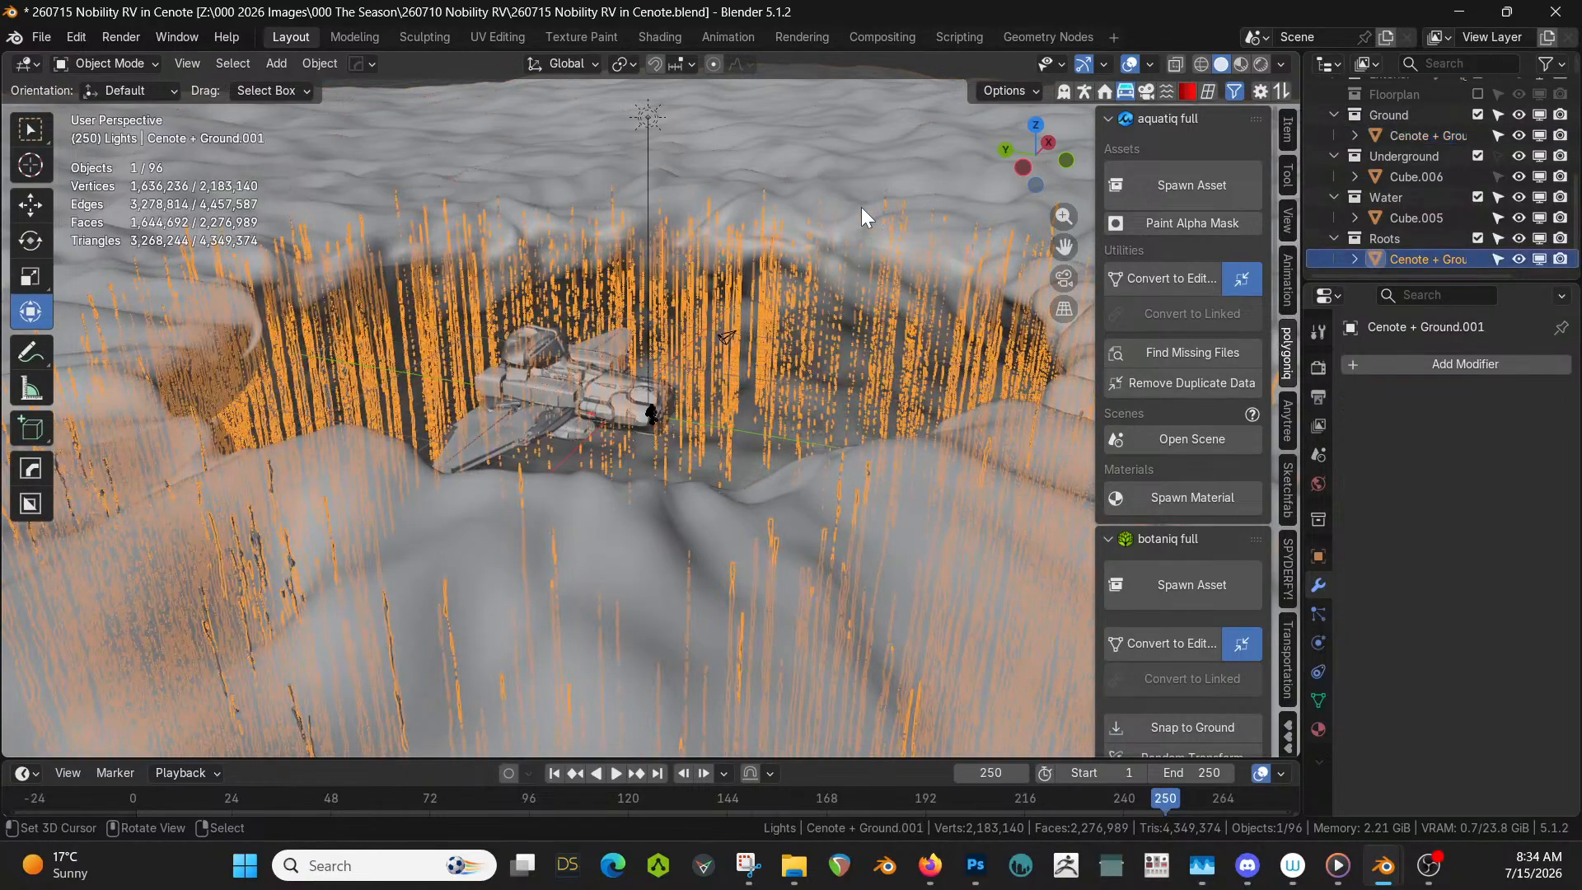
key("g")
key("z")
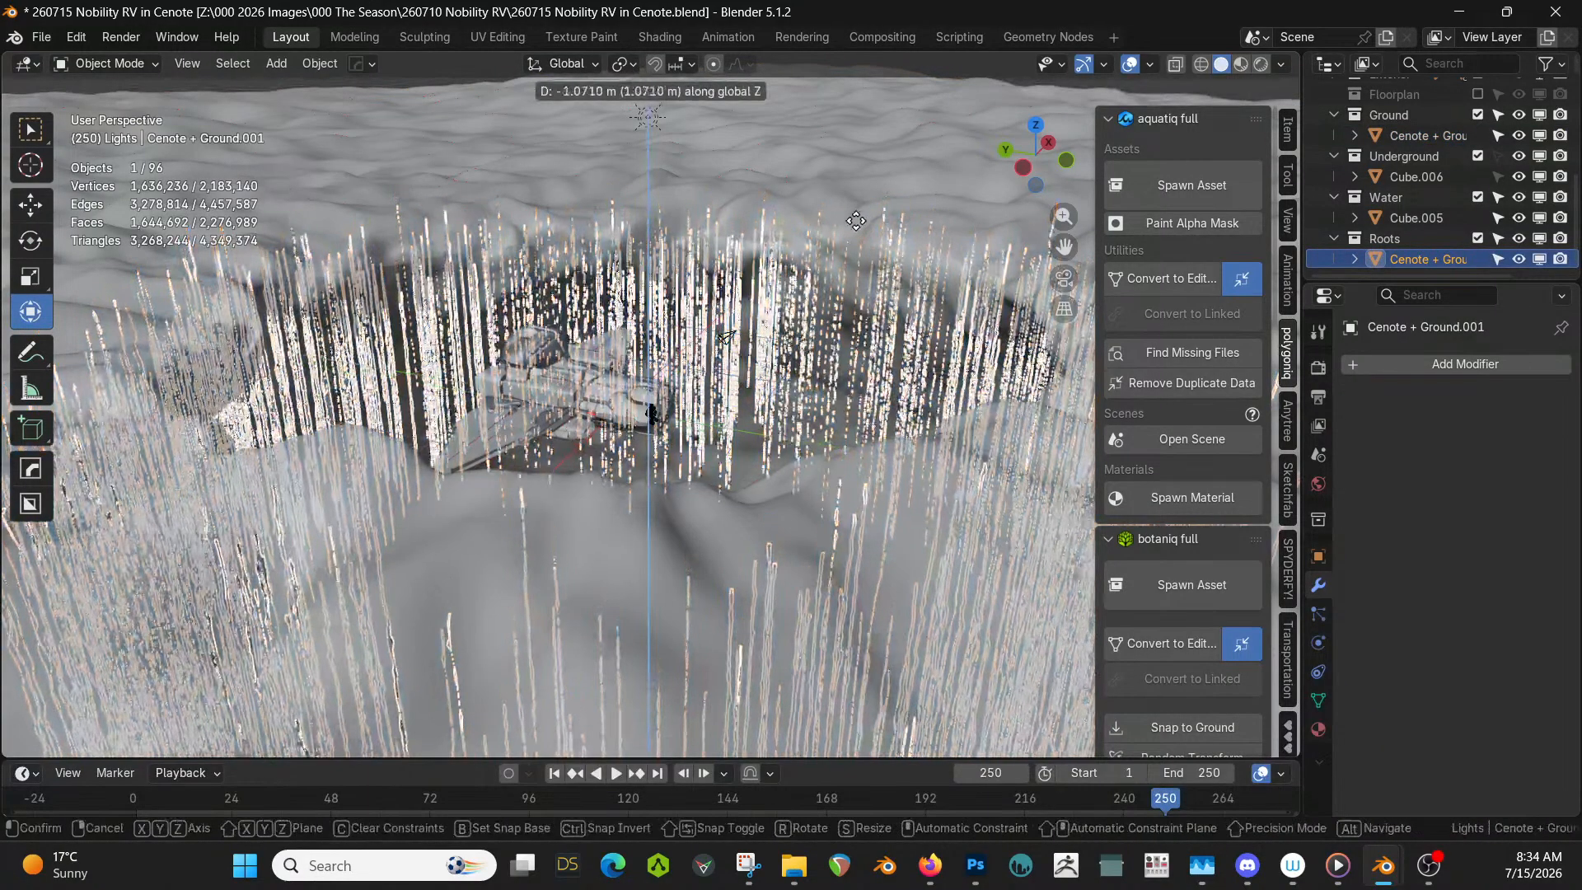
left_click(846, 224)
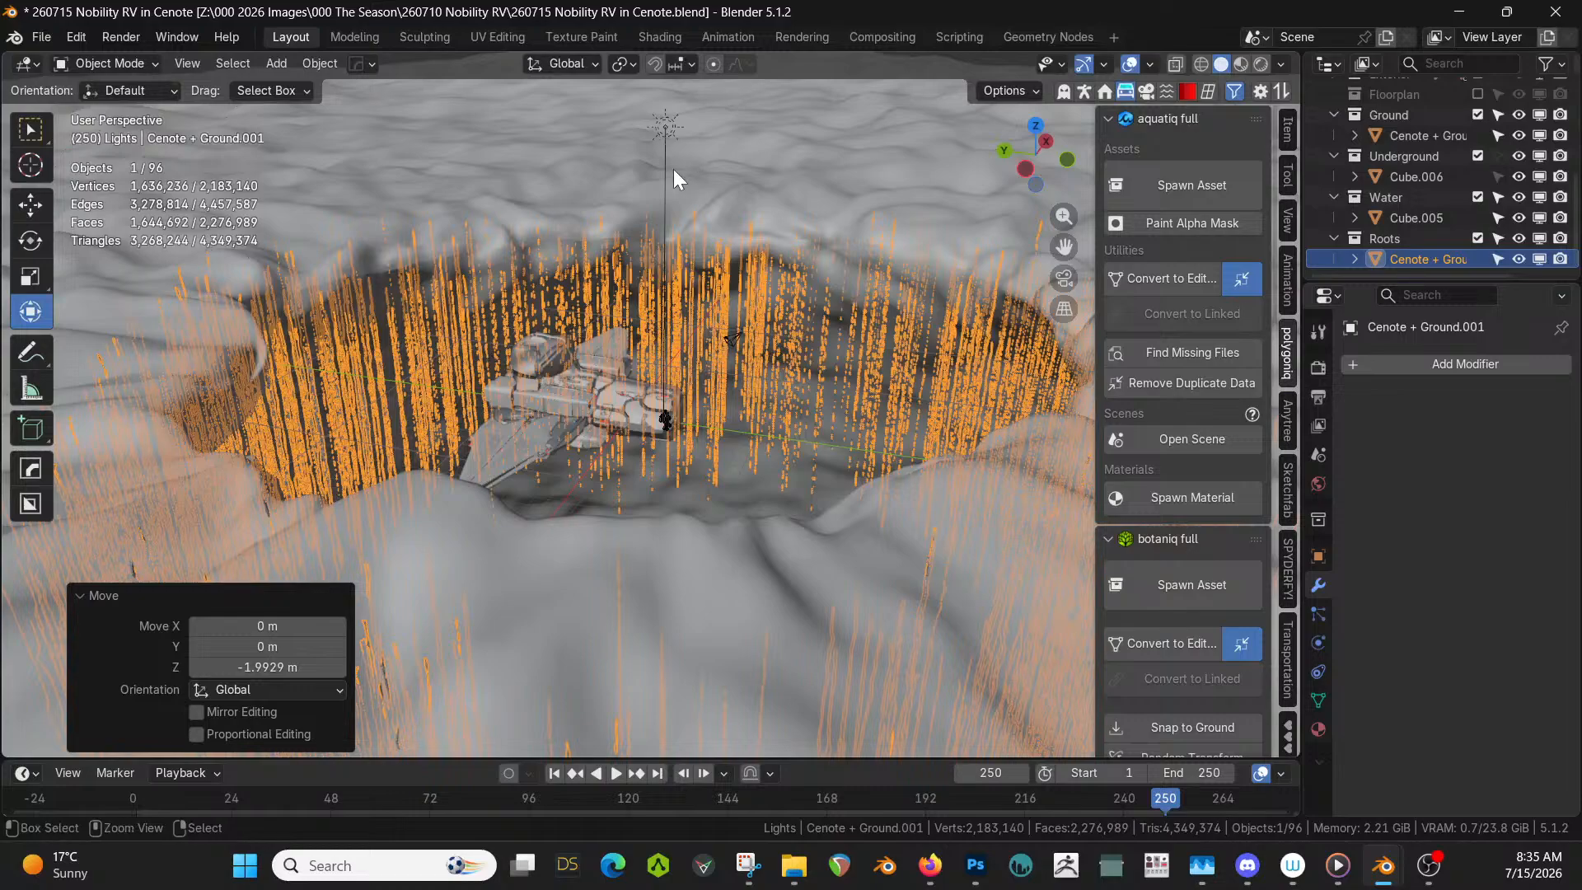
key("ctrl+s")
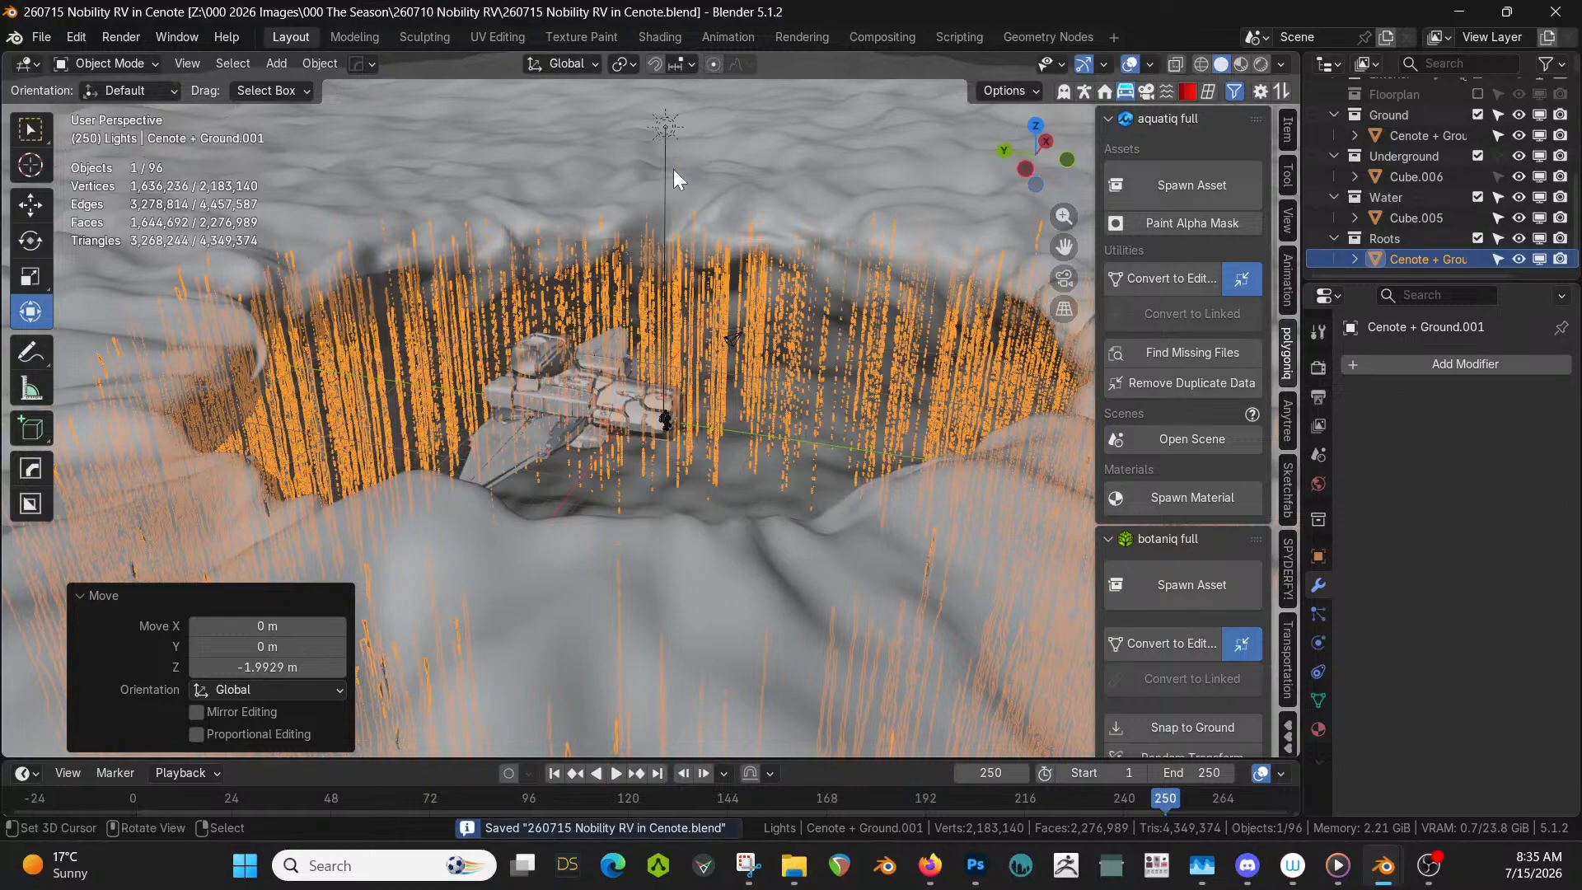
- Inspect the underside of the ship, deselect everything, and make the Exterior collection selectable
left_click(772, 132)
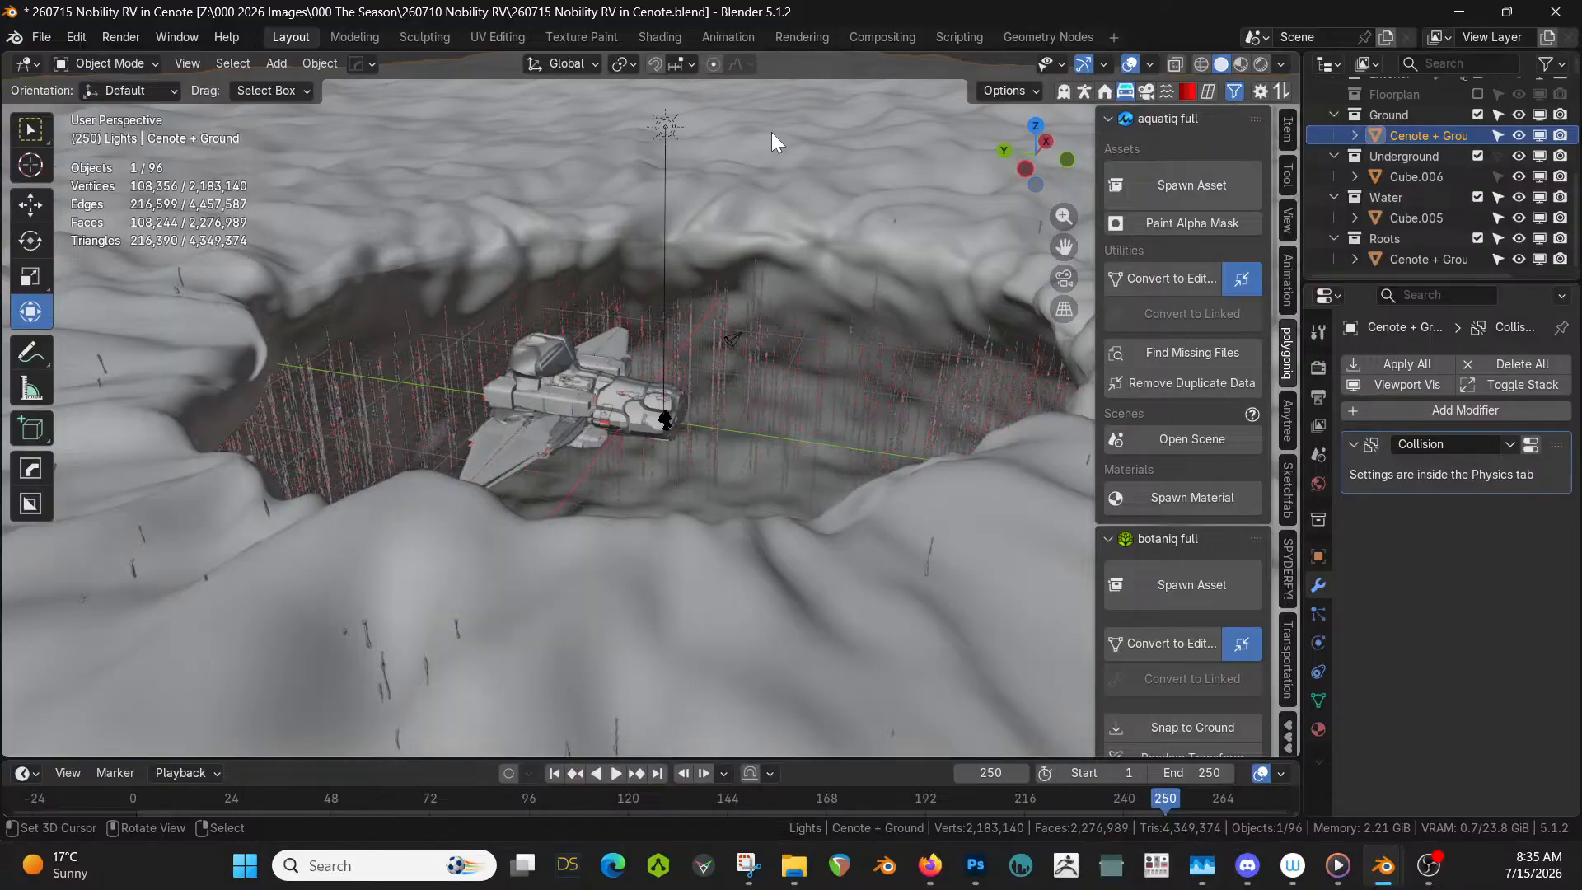
middle_click_drag(686, 330, 604, 387)
scroll(715, 364, "up", 4)
scroll(544, 416, "up", 3)
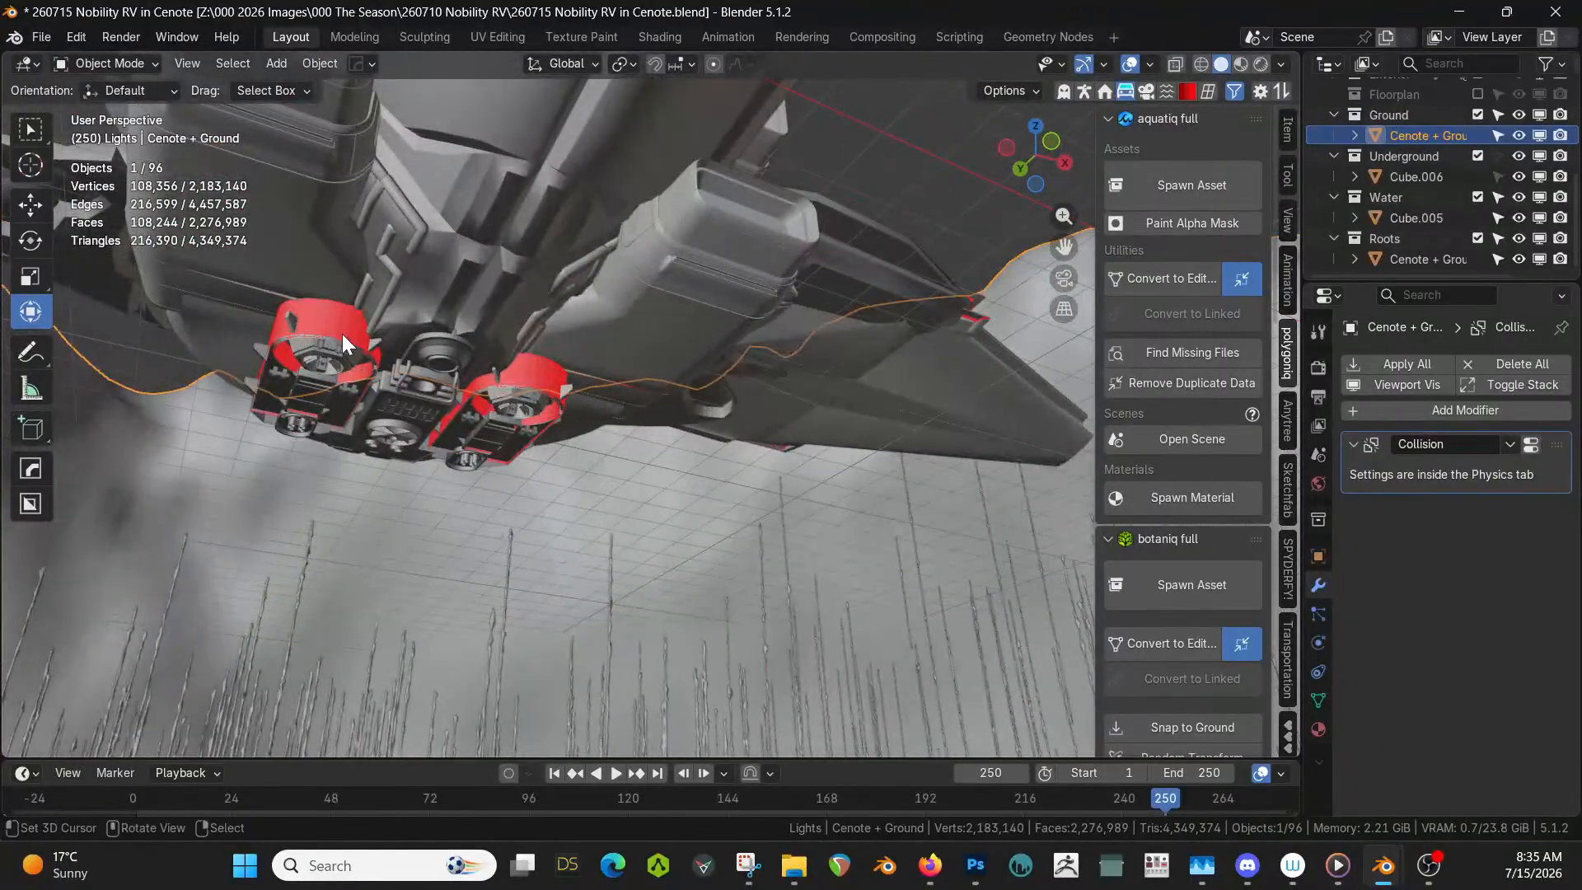
key("alt+a")
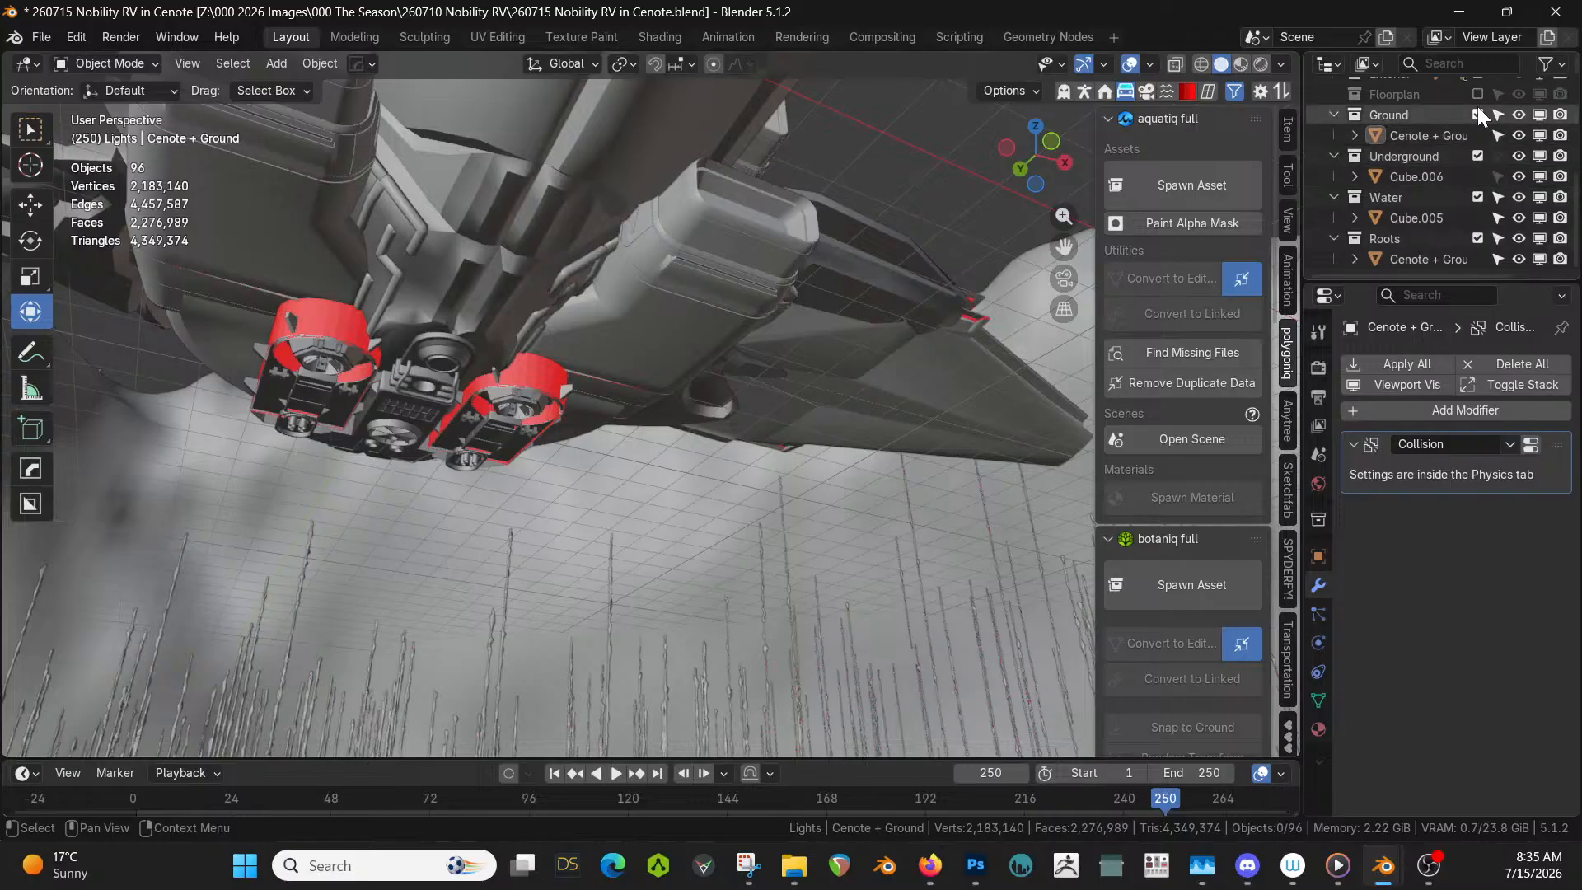
scroll(1477, 132, "up", 5)
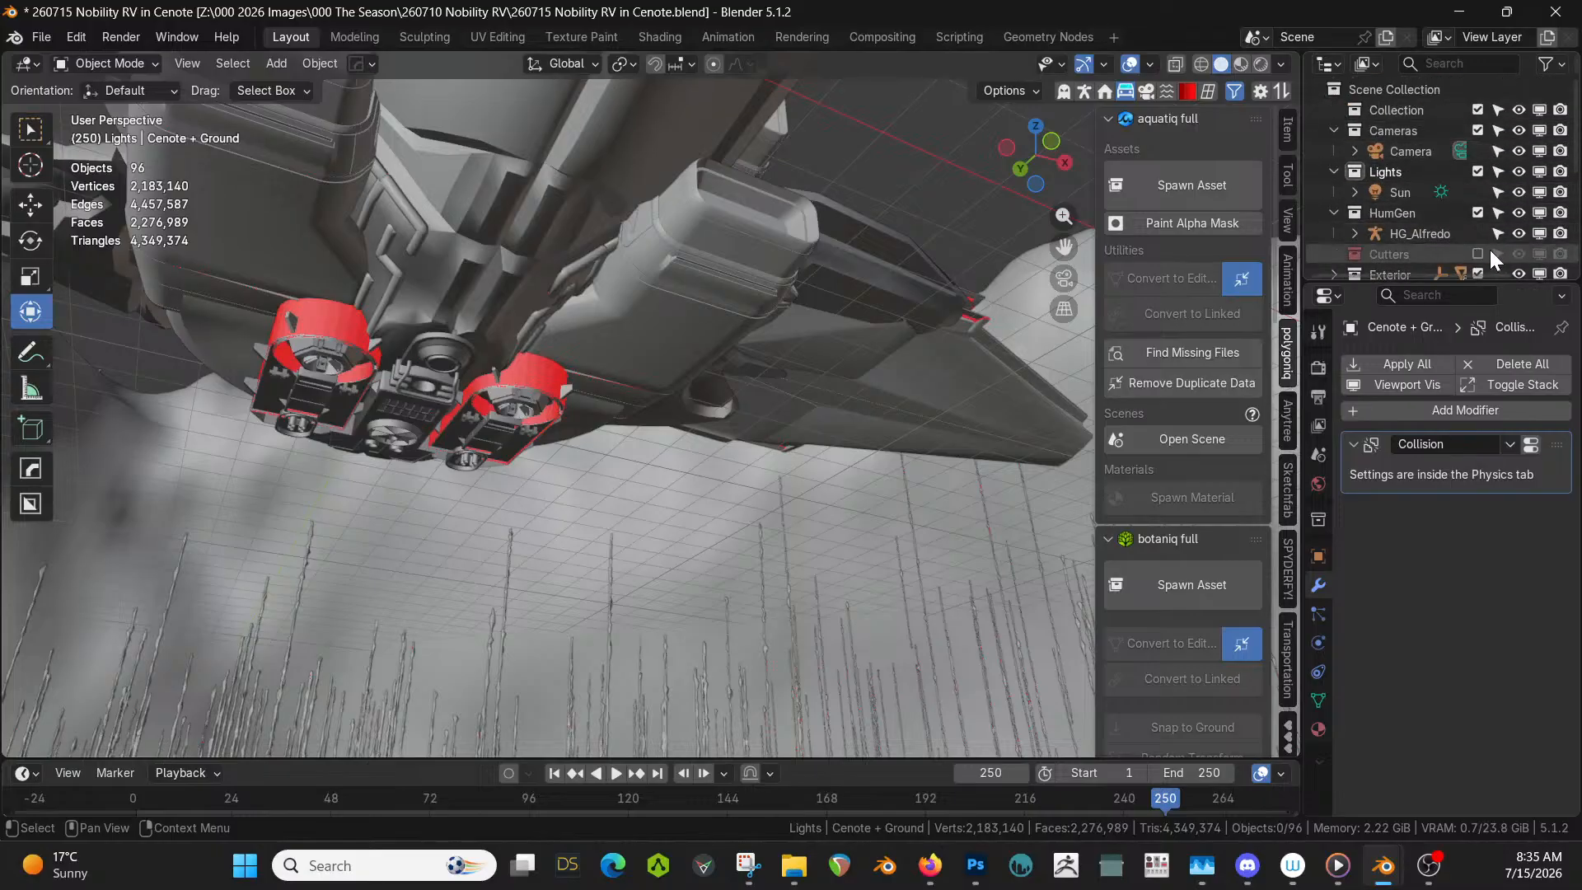
scroll(1507, 247, "down", 4)
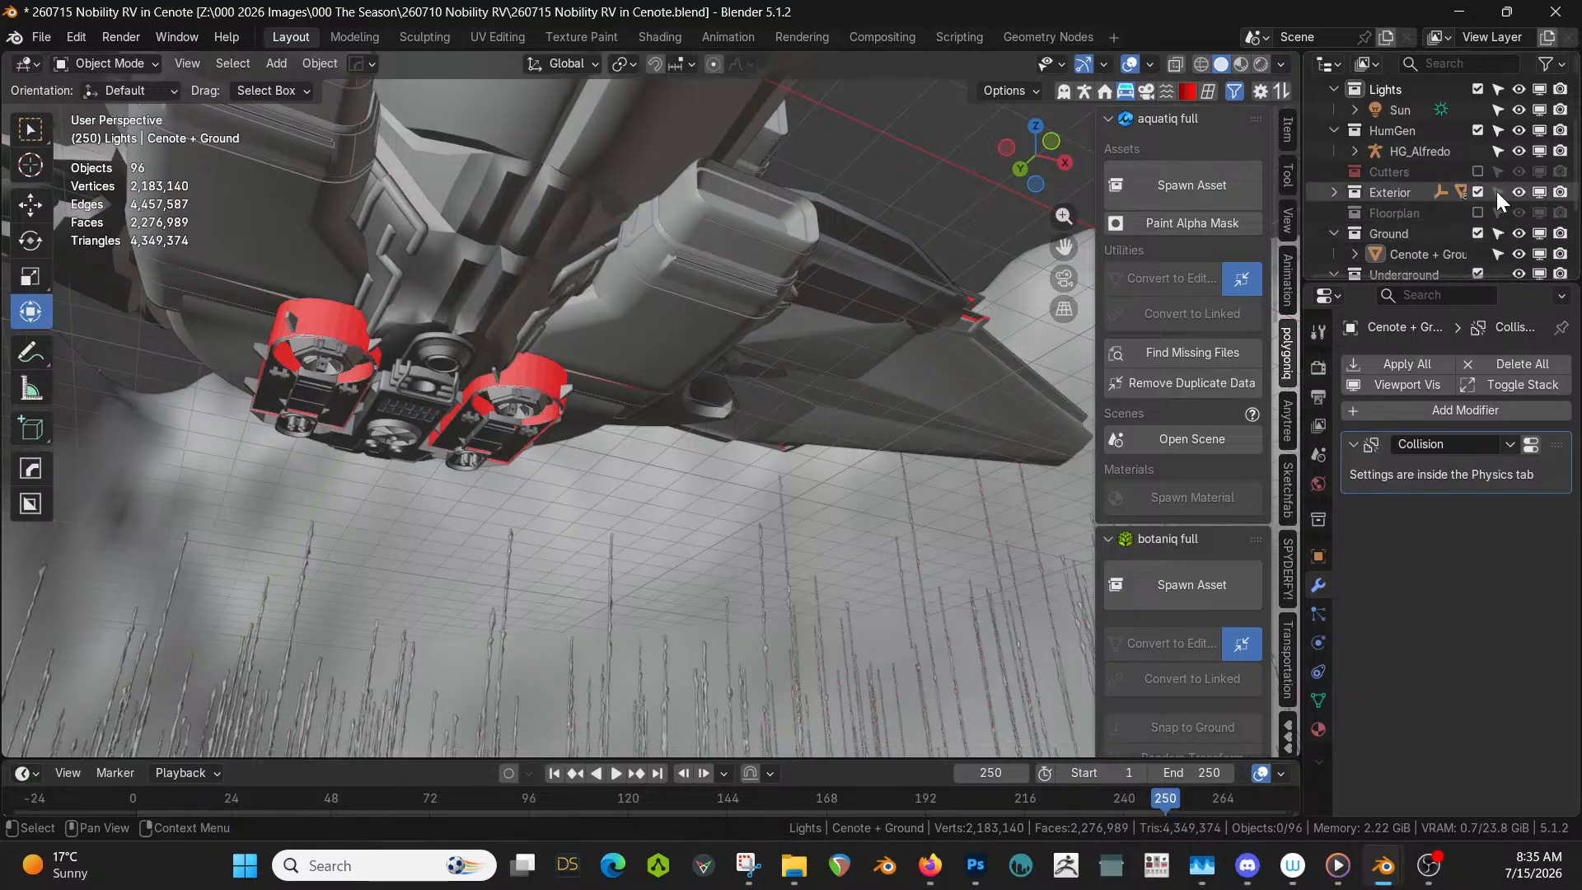
- Select the linked faces of the flipped engine part in the ship's greeble cluster and recalculate their normals to face outside
left_click(327, 321)
key("Tab")
left_click(322, 321)
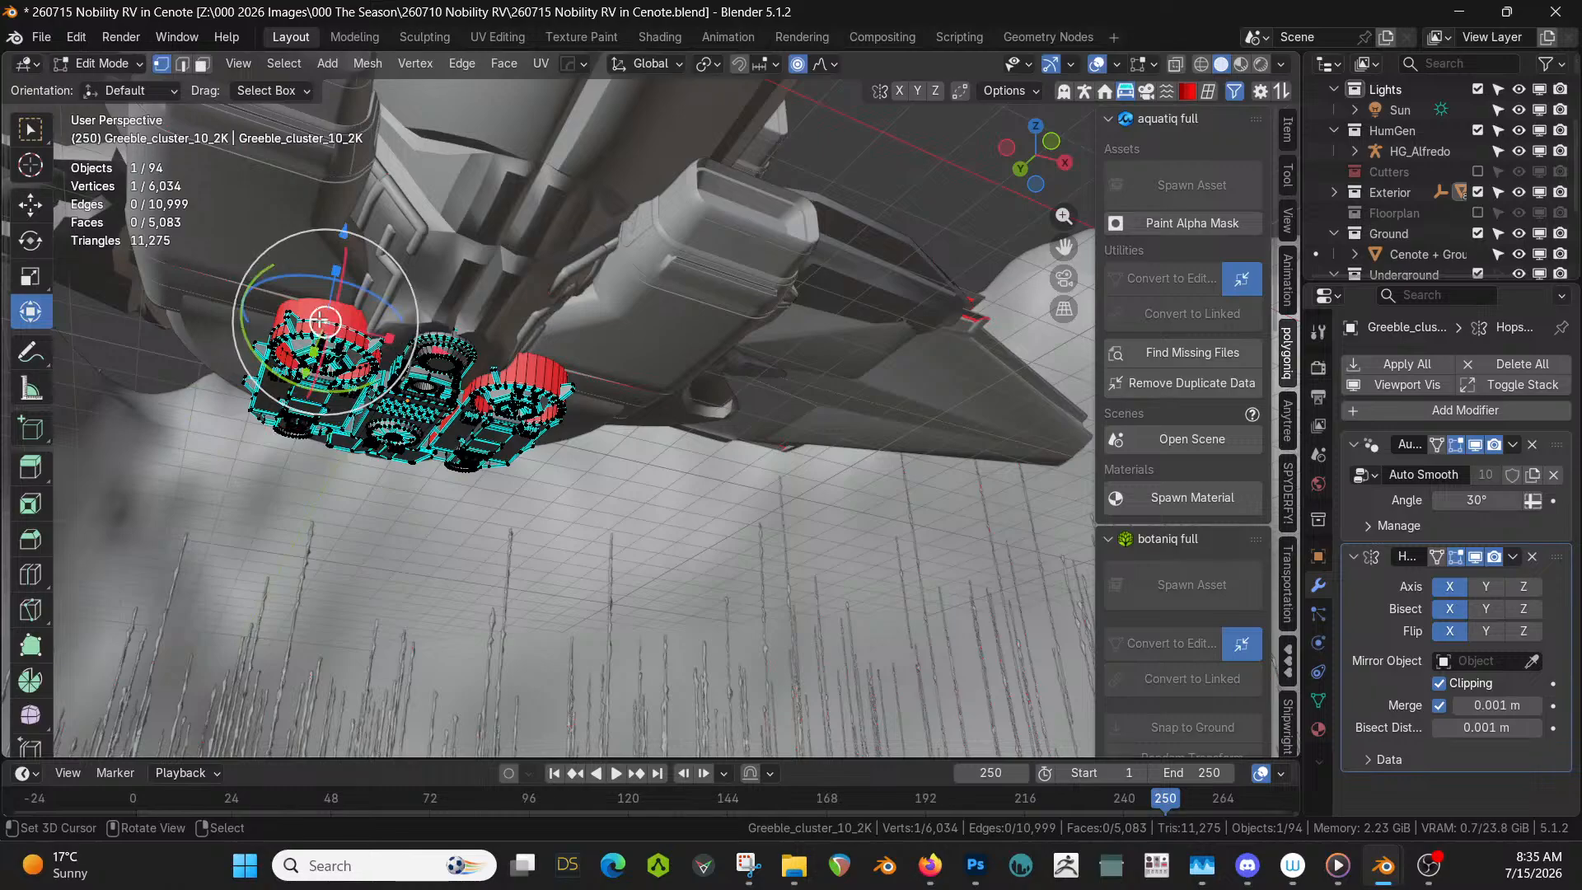
key("3")
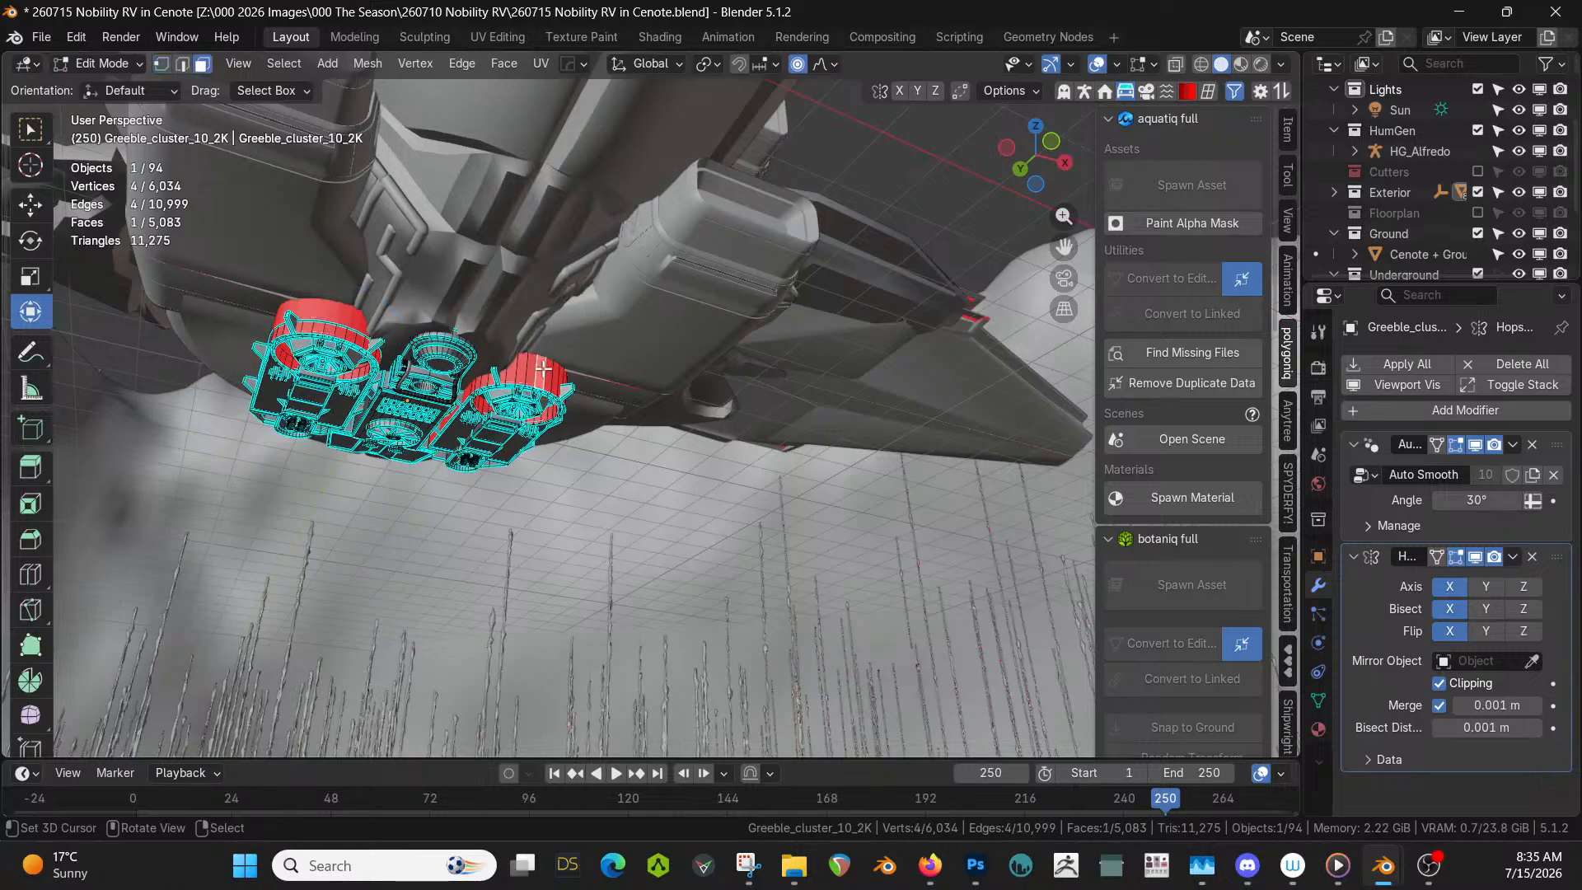
key("ctrl+l")
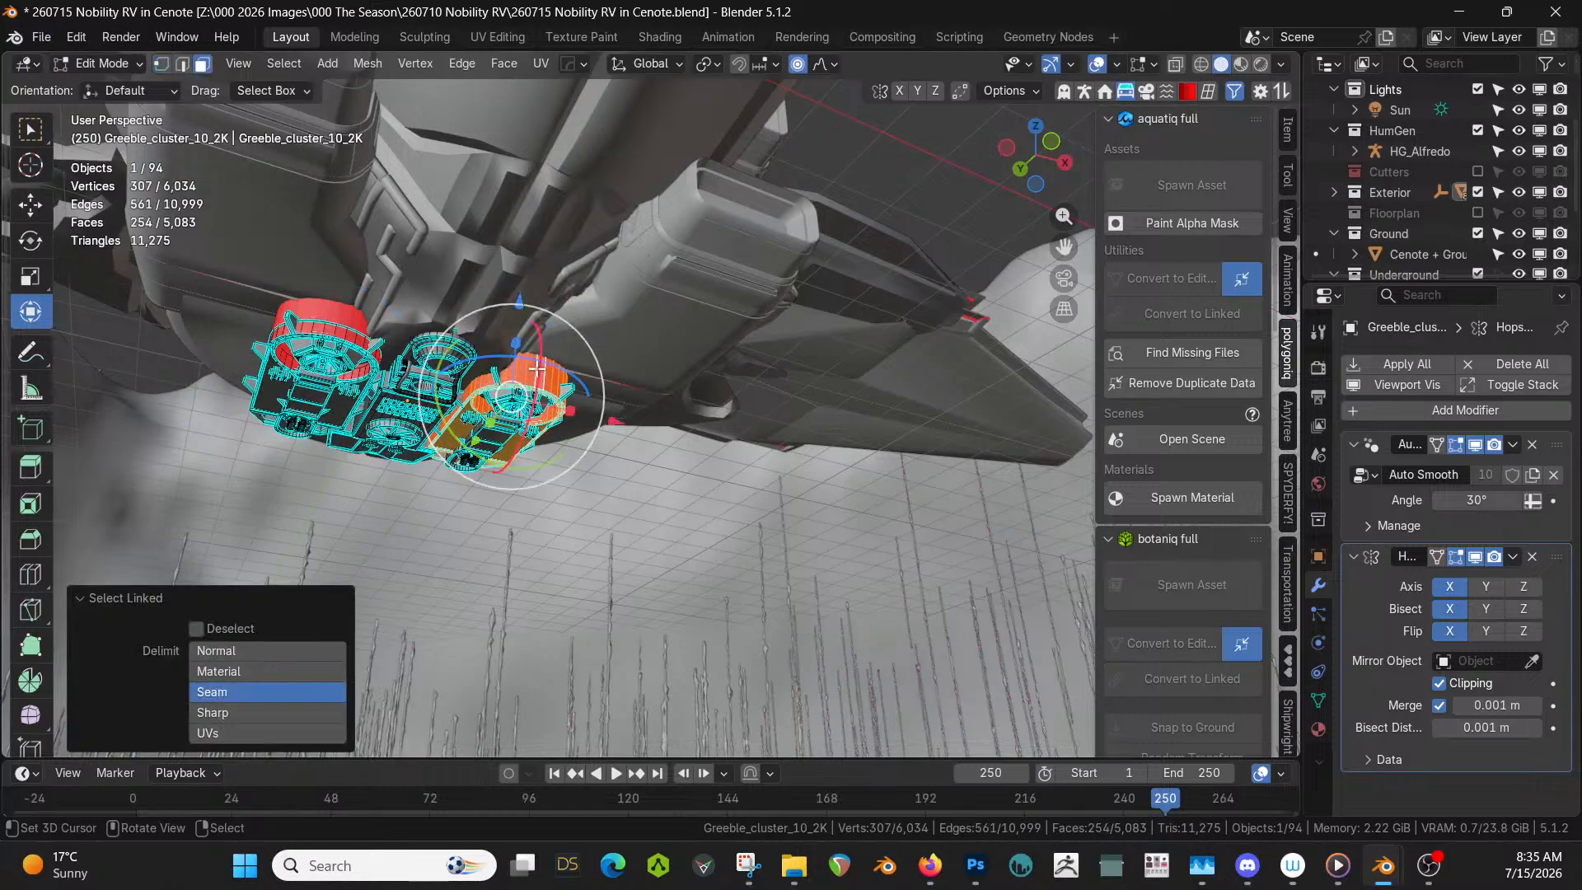
key("shift+n")
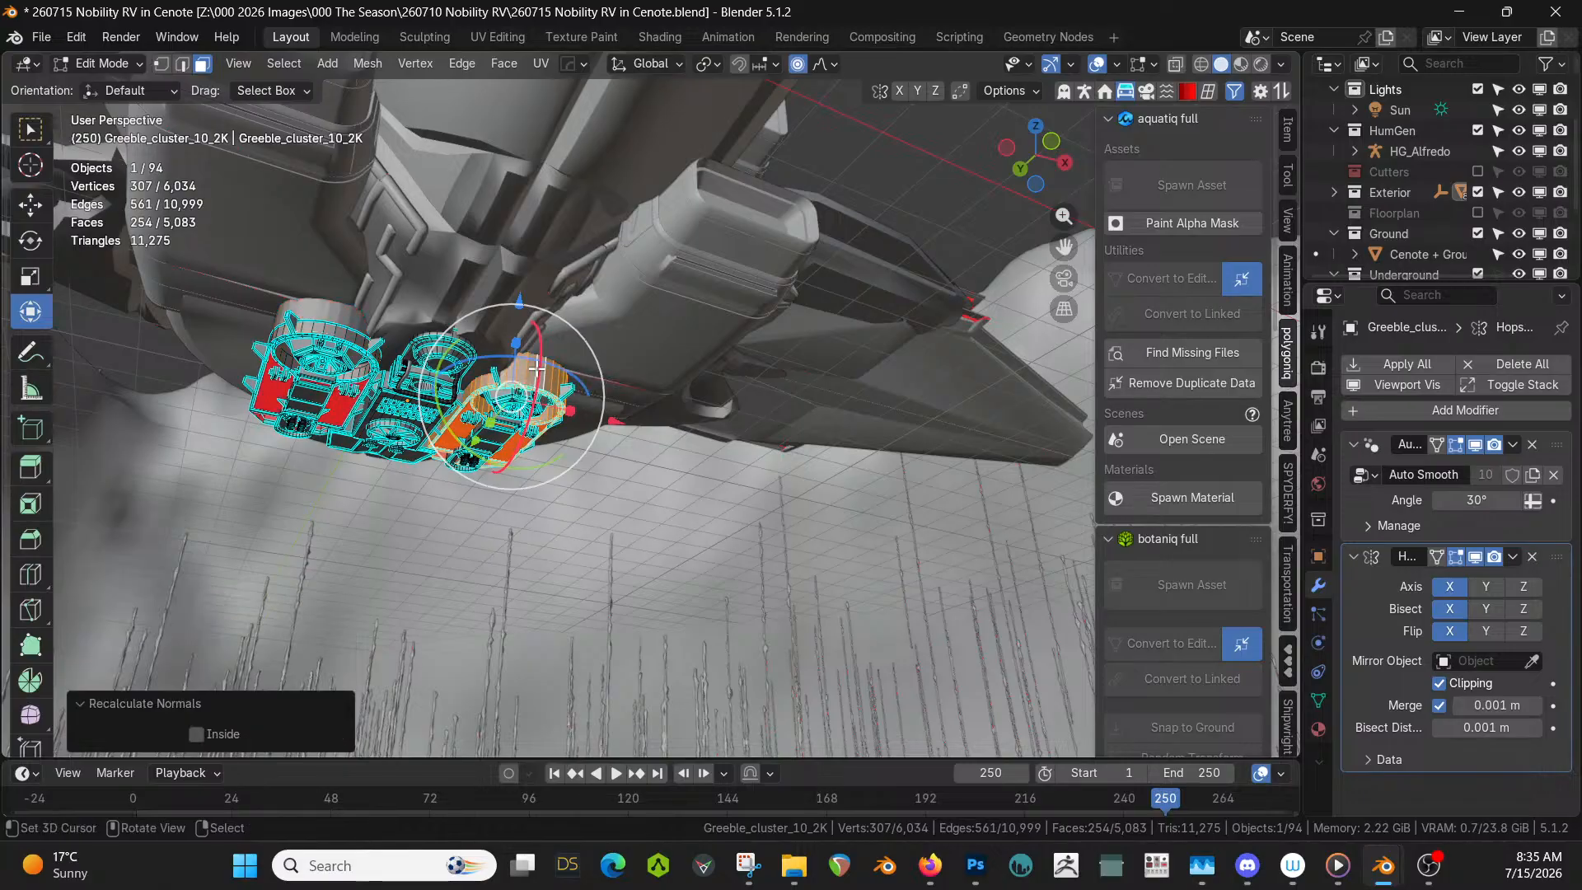
key("Tab")
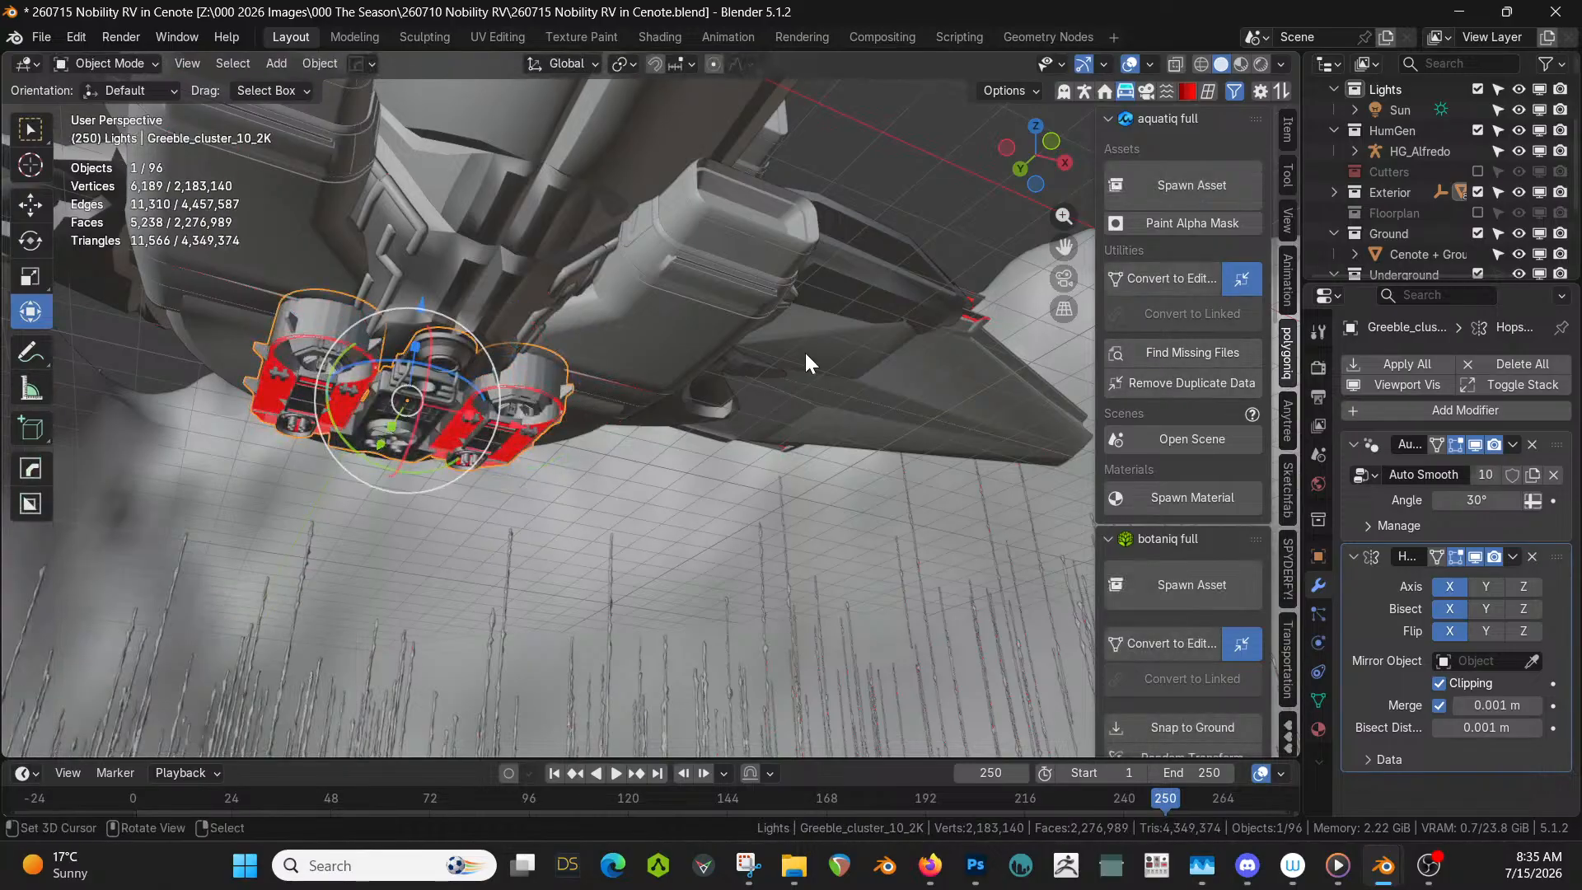
- Paste the copied object into the Lights collection and make the Exterior collection unselectable again
key("ctrl+v")
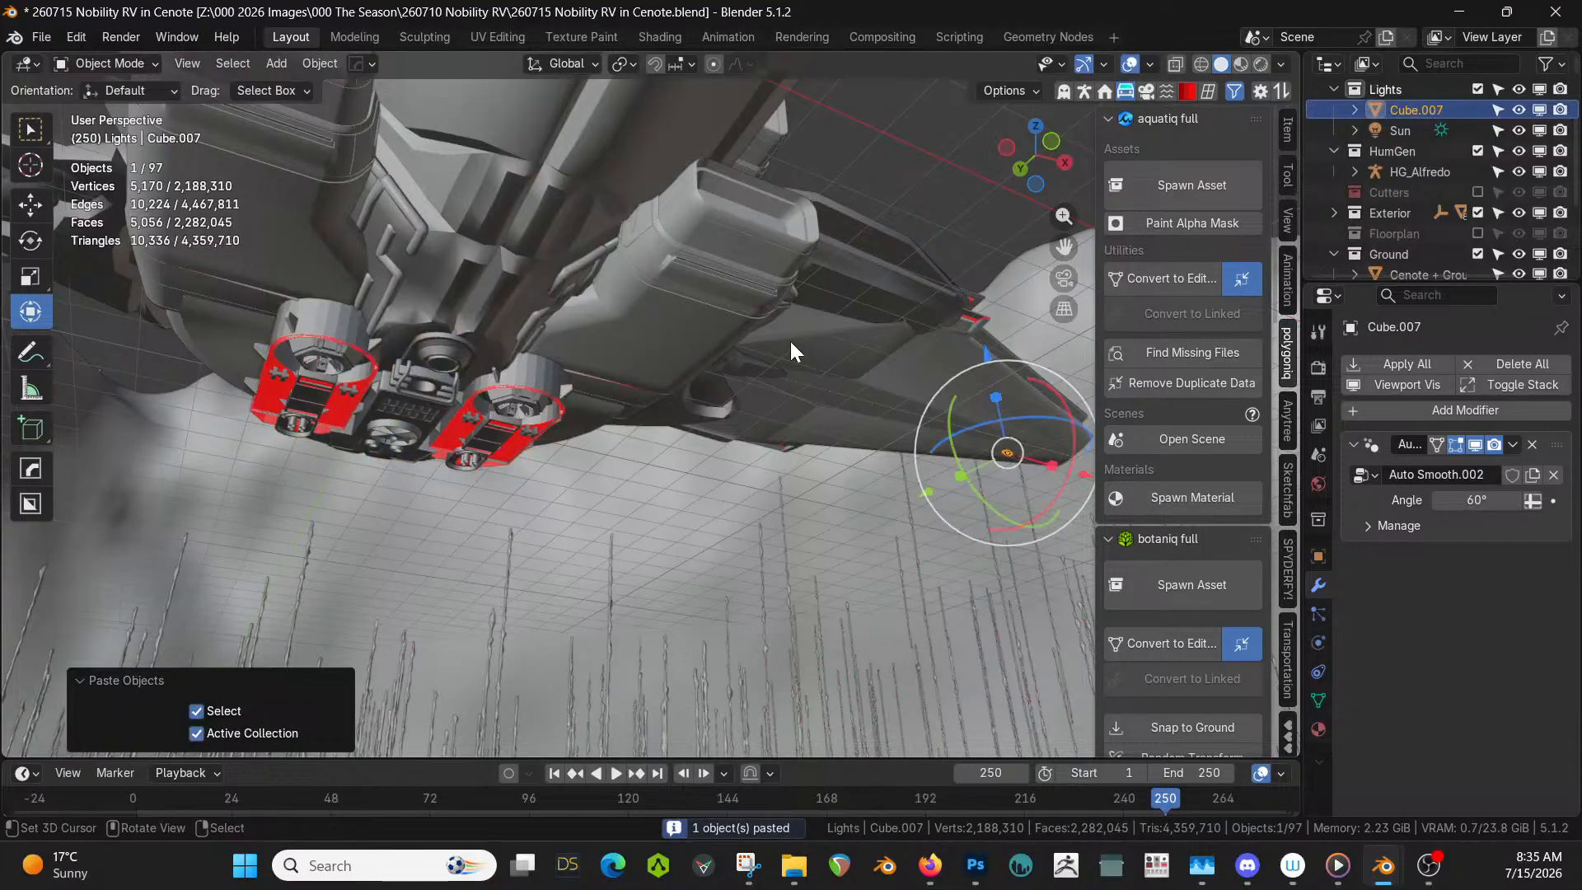
left_click(1497, 211)
middle_click_drag(620, 308, 605, 547)
scroll(670, 405, "down", 6)
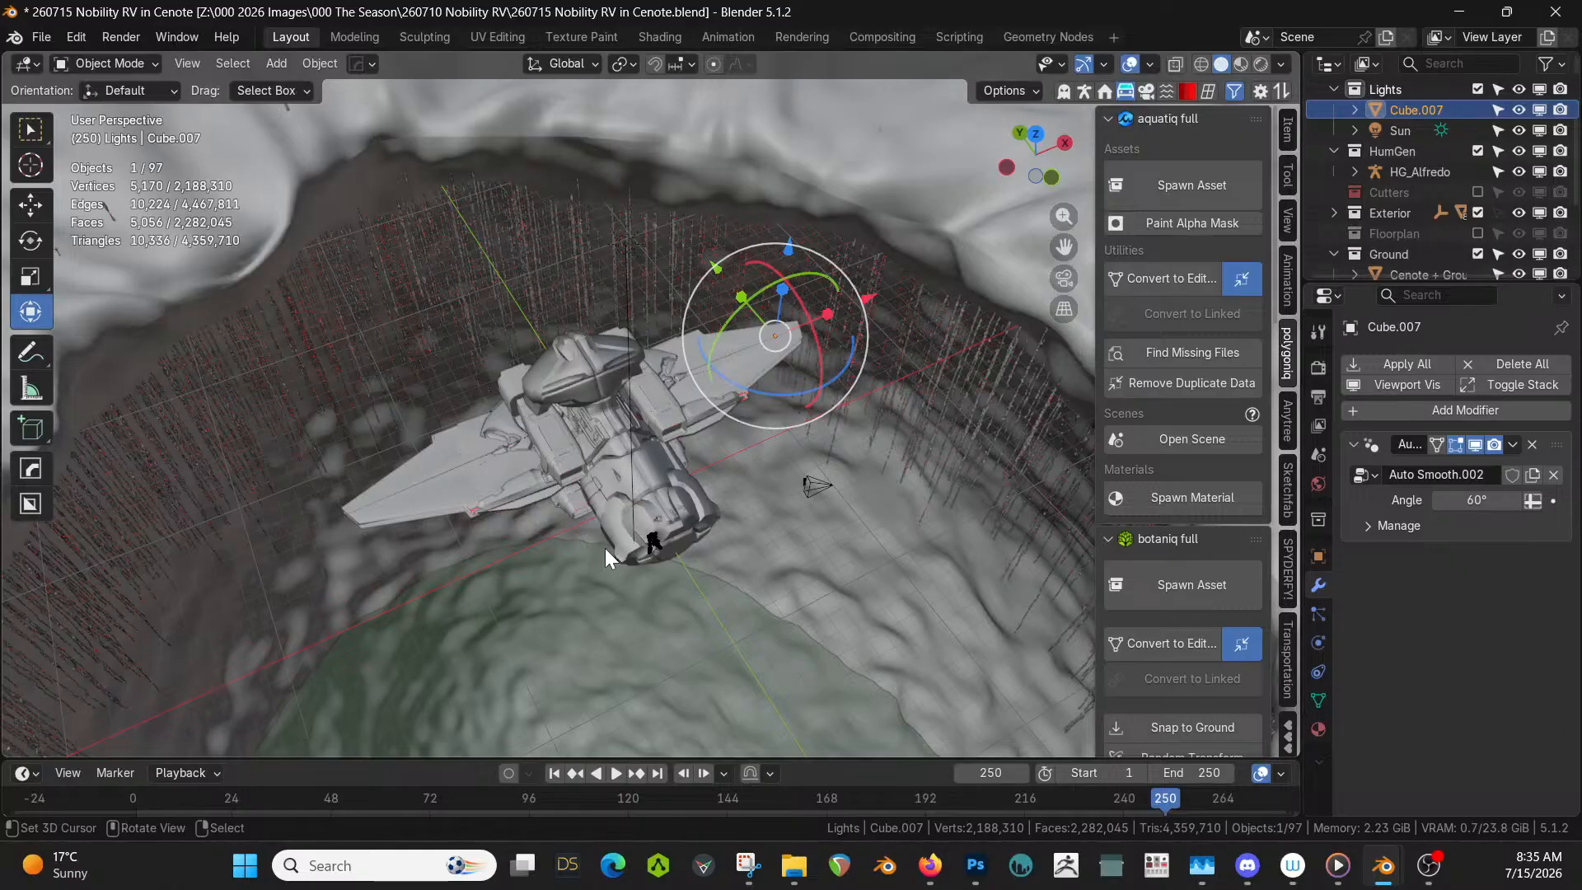
- Apply a Cube Projection UV unwrap to the whole hanging roots mesh and return to Object Mode
left_click(546, 247)
middle_click_drag(545, 247, 788, 283)
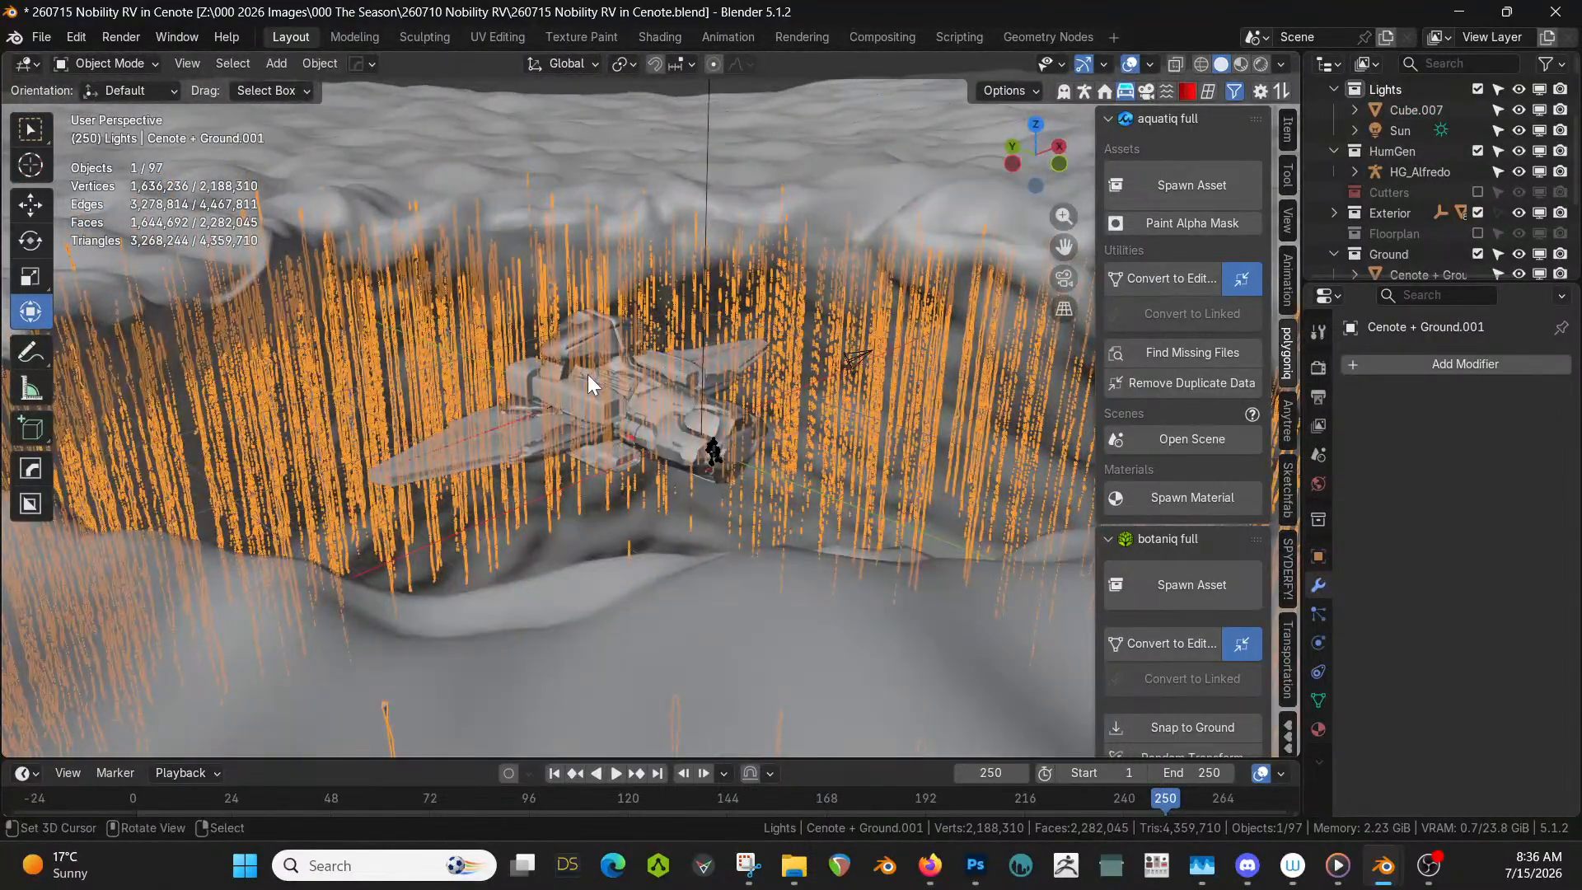
key("Tab")
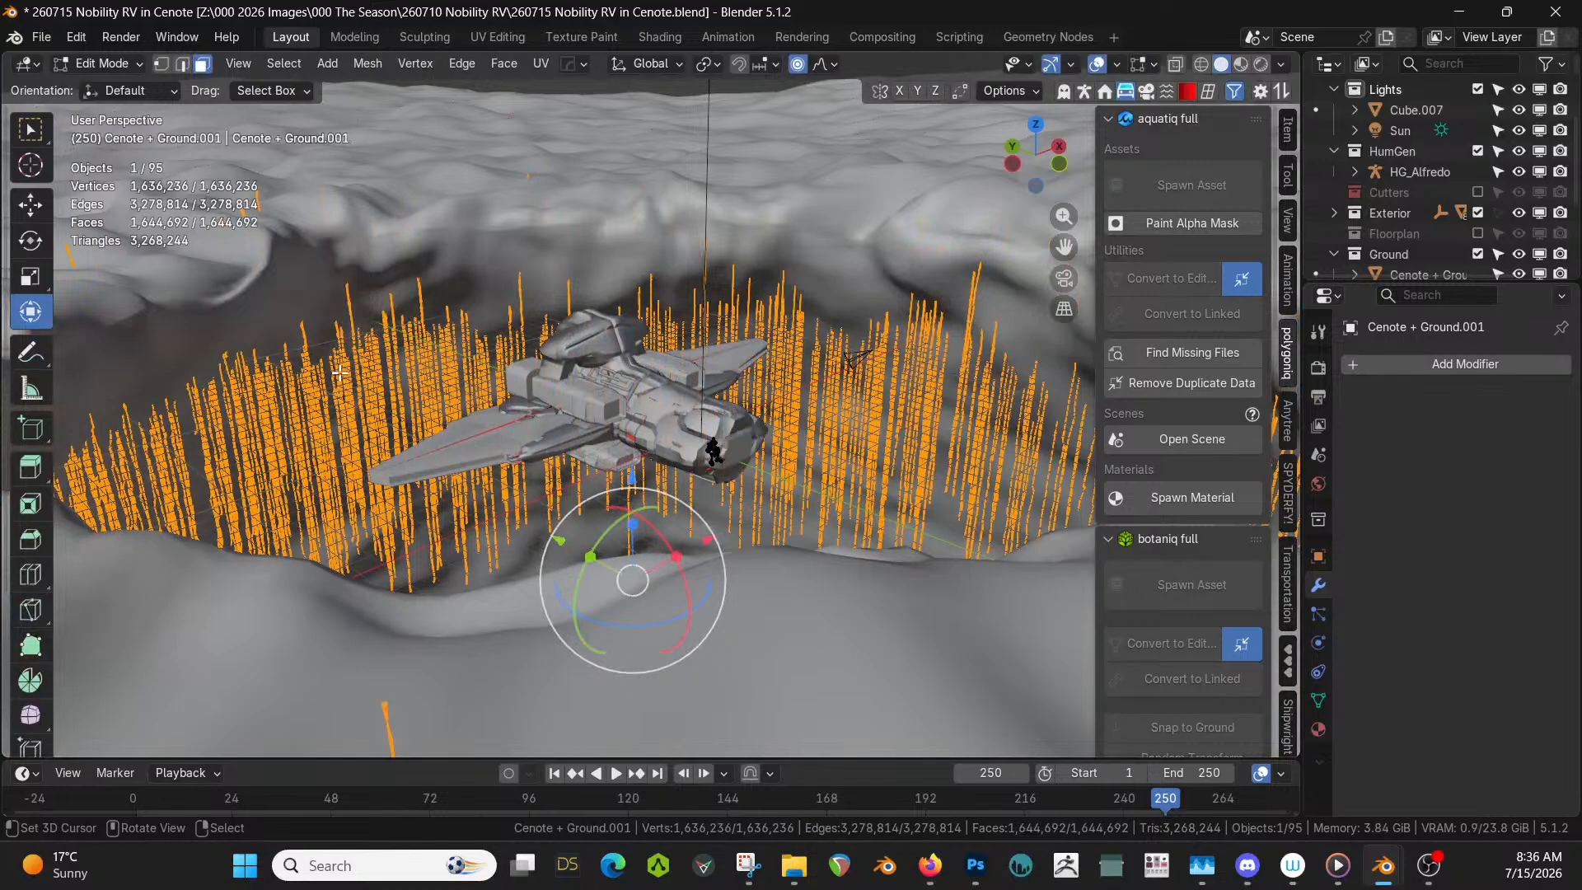
key("u")
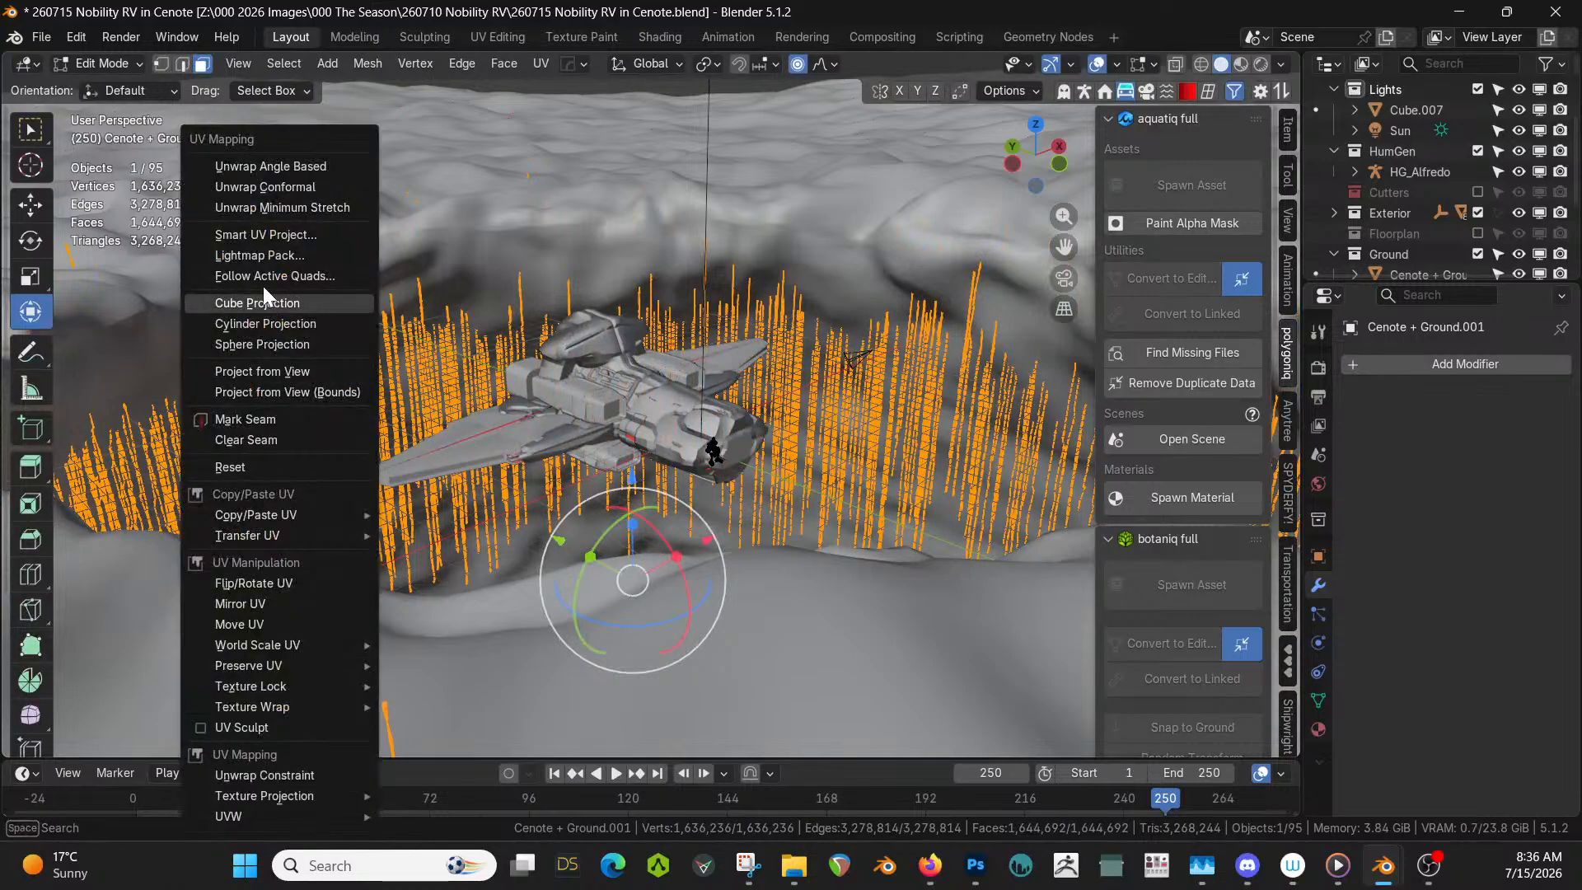
left_click(272, 310)
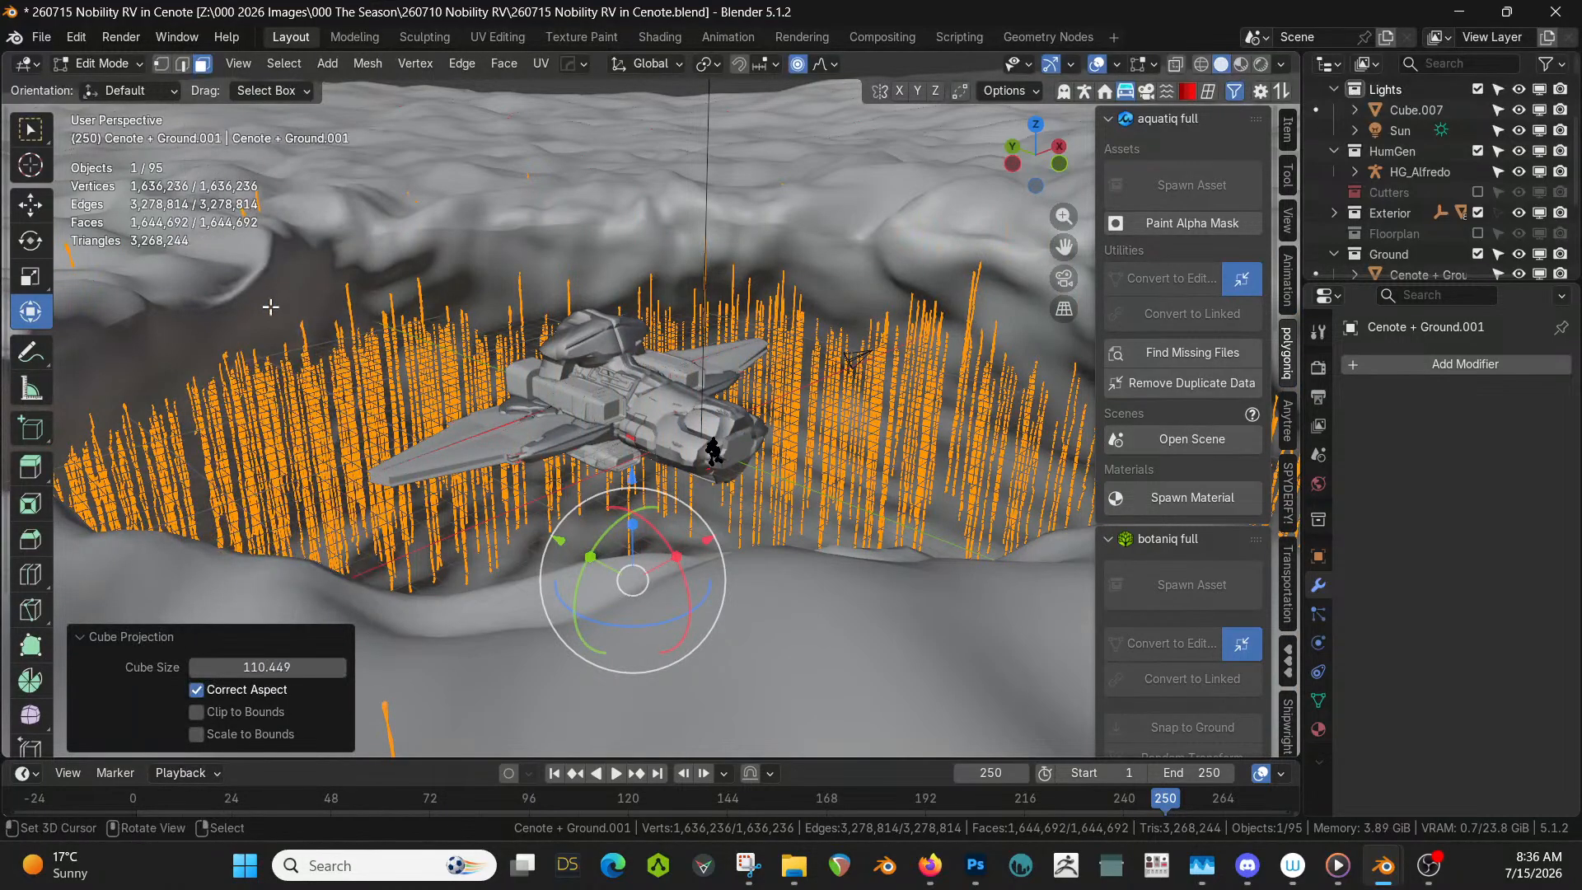
key("Tab")
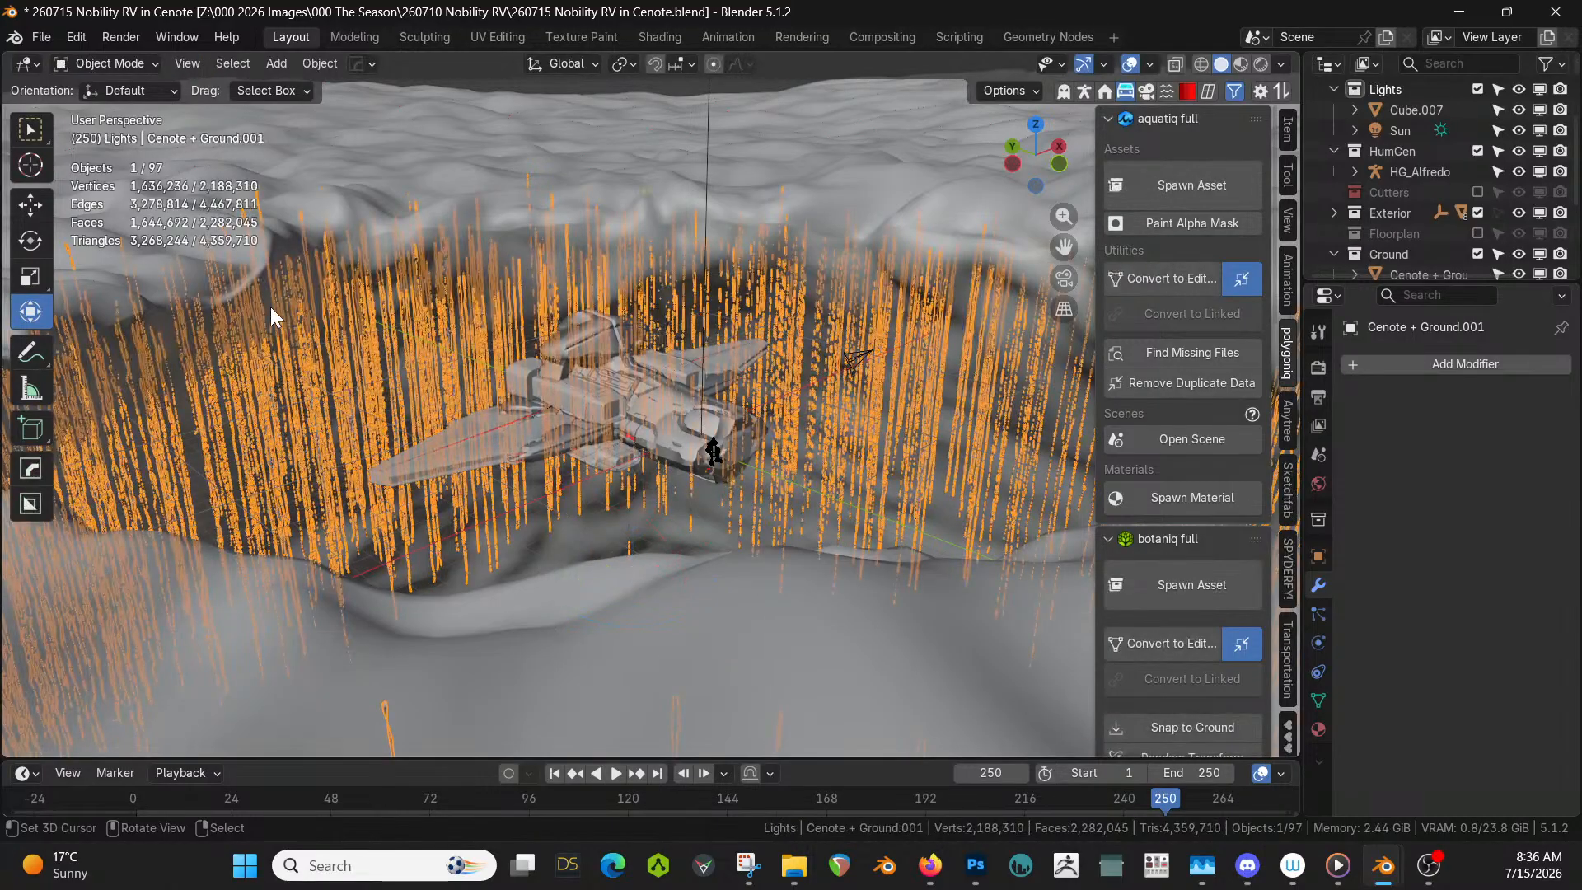
- Switch to the Shading workspace and give the hanging roots mesh the Dirt & AO Grass material
left_click(748, 56)
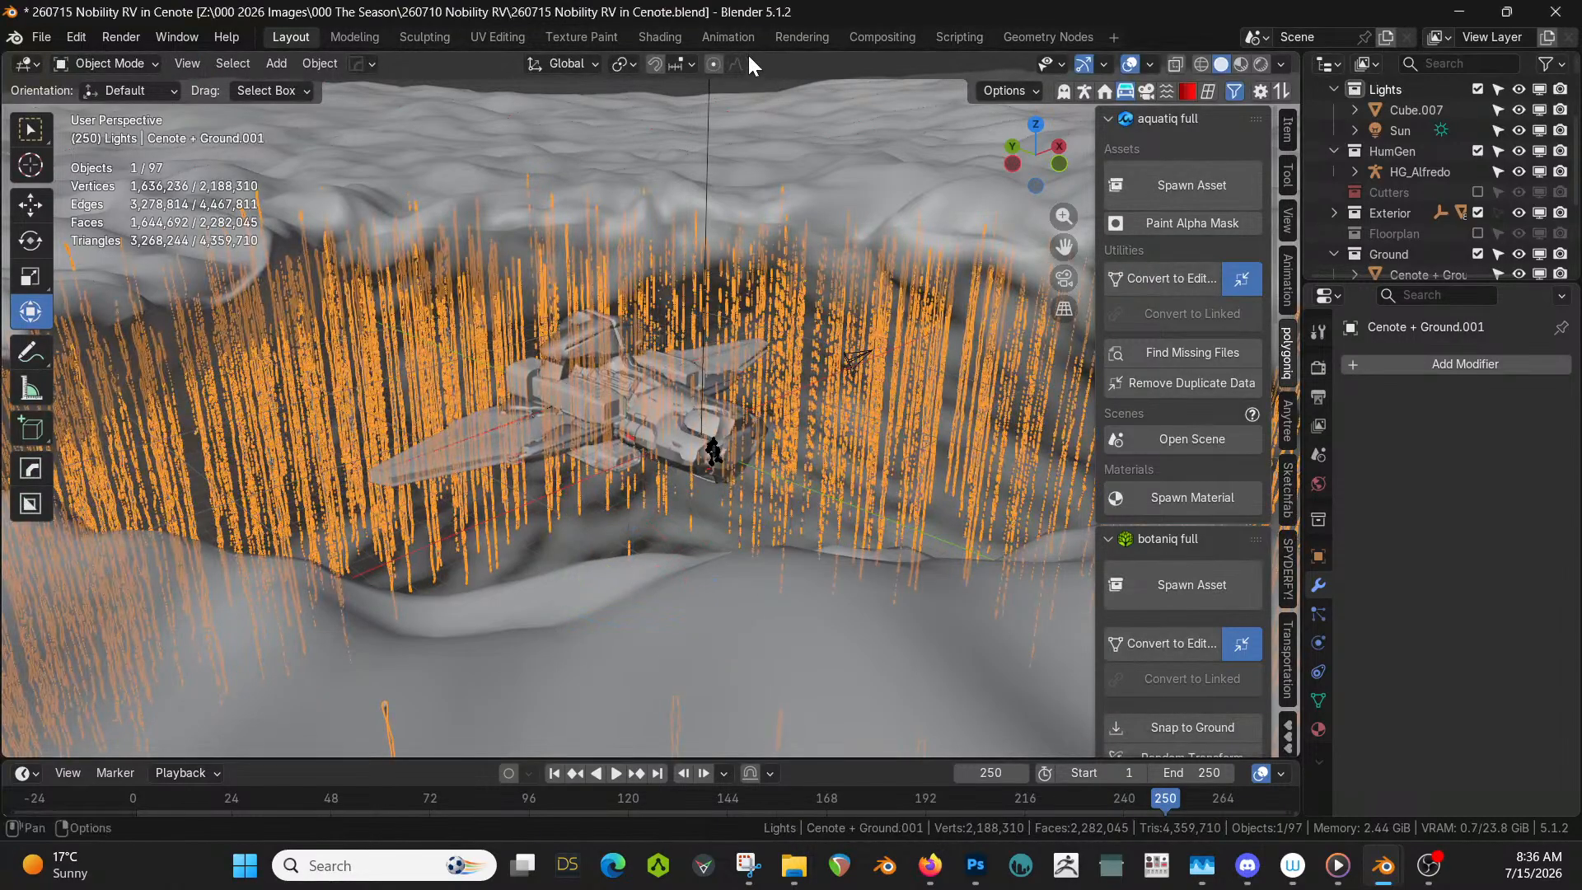
left_click(661, 37)
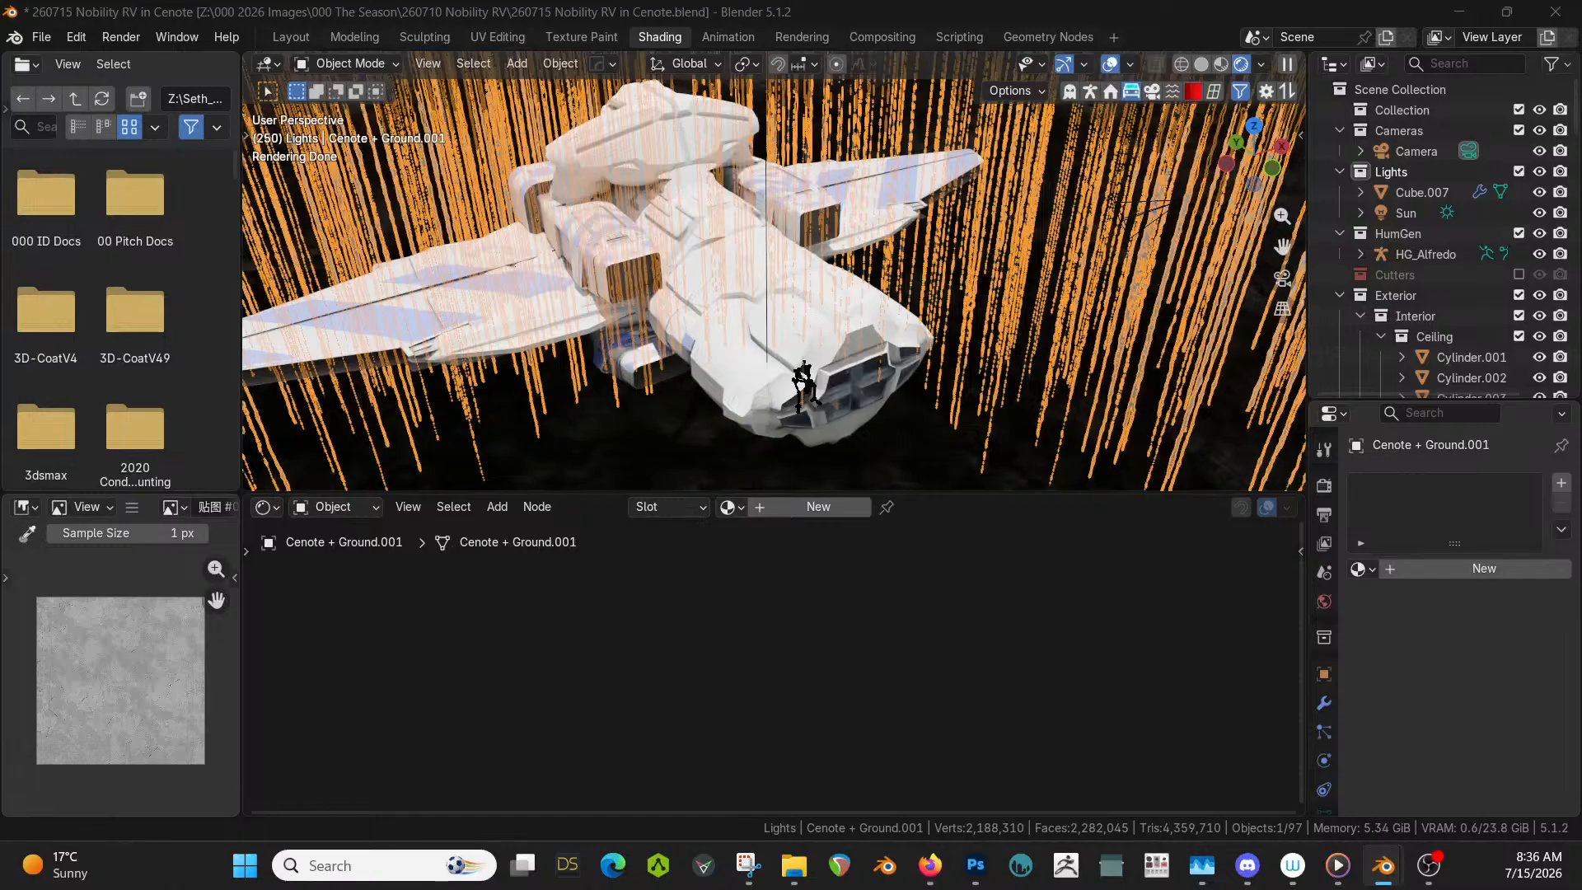
left_click_drag(858, 495, 1155, 219)
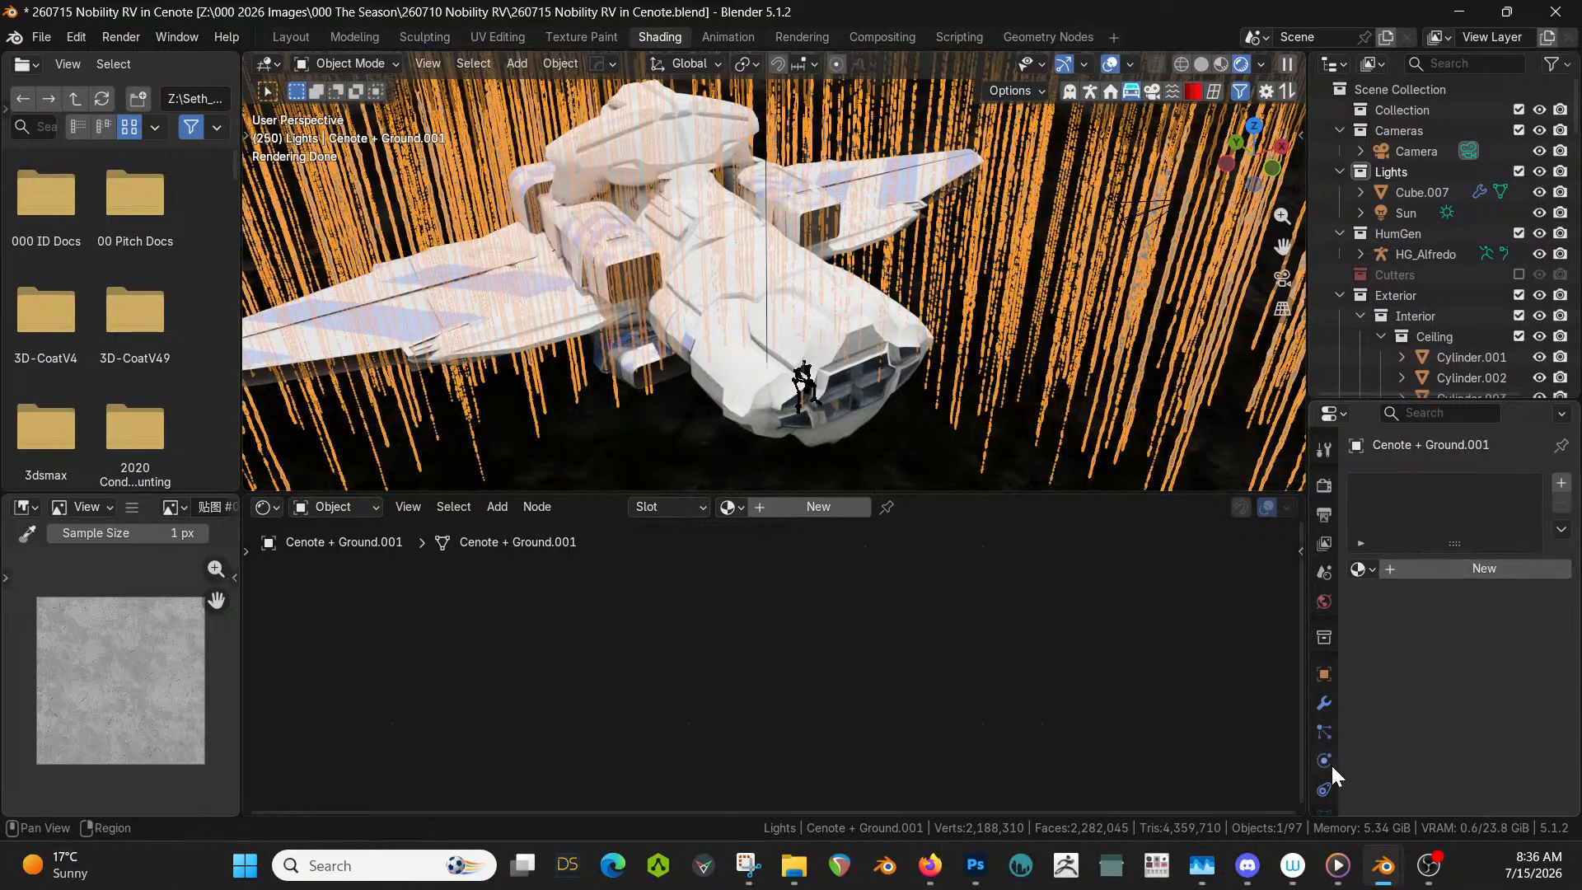
scroll(1332, 763, "down", 3)
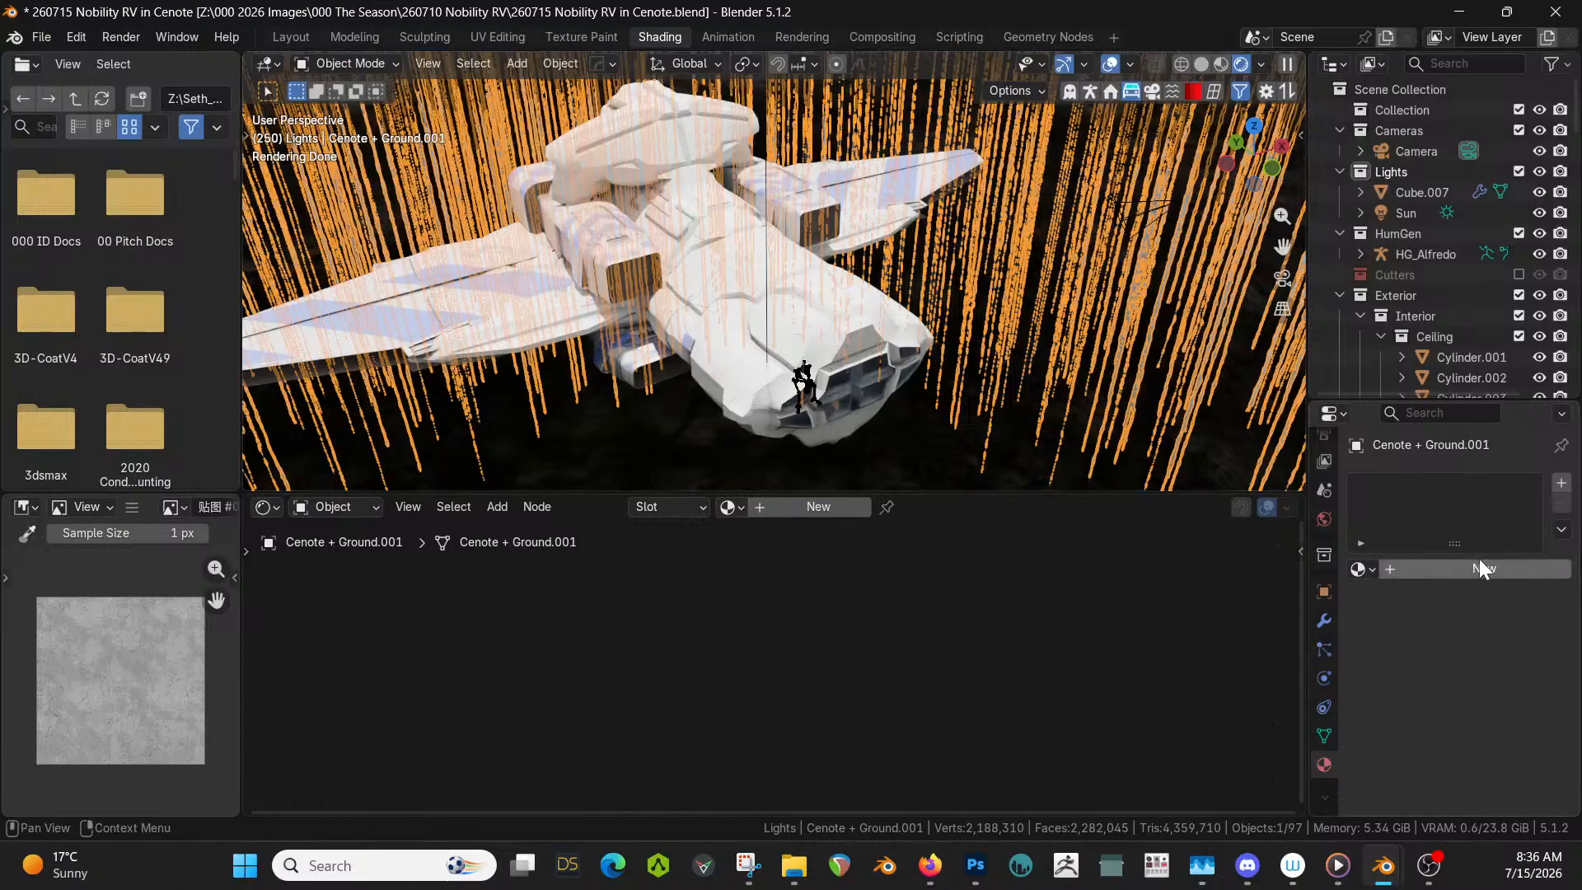
middle_click_drag(1019, 351, 1041, 201)
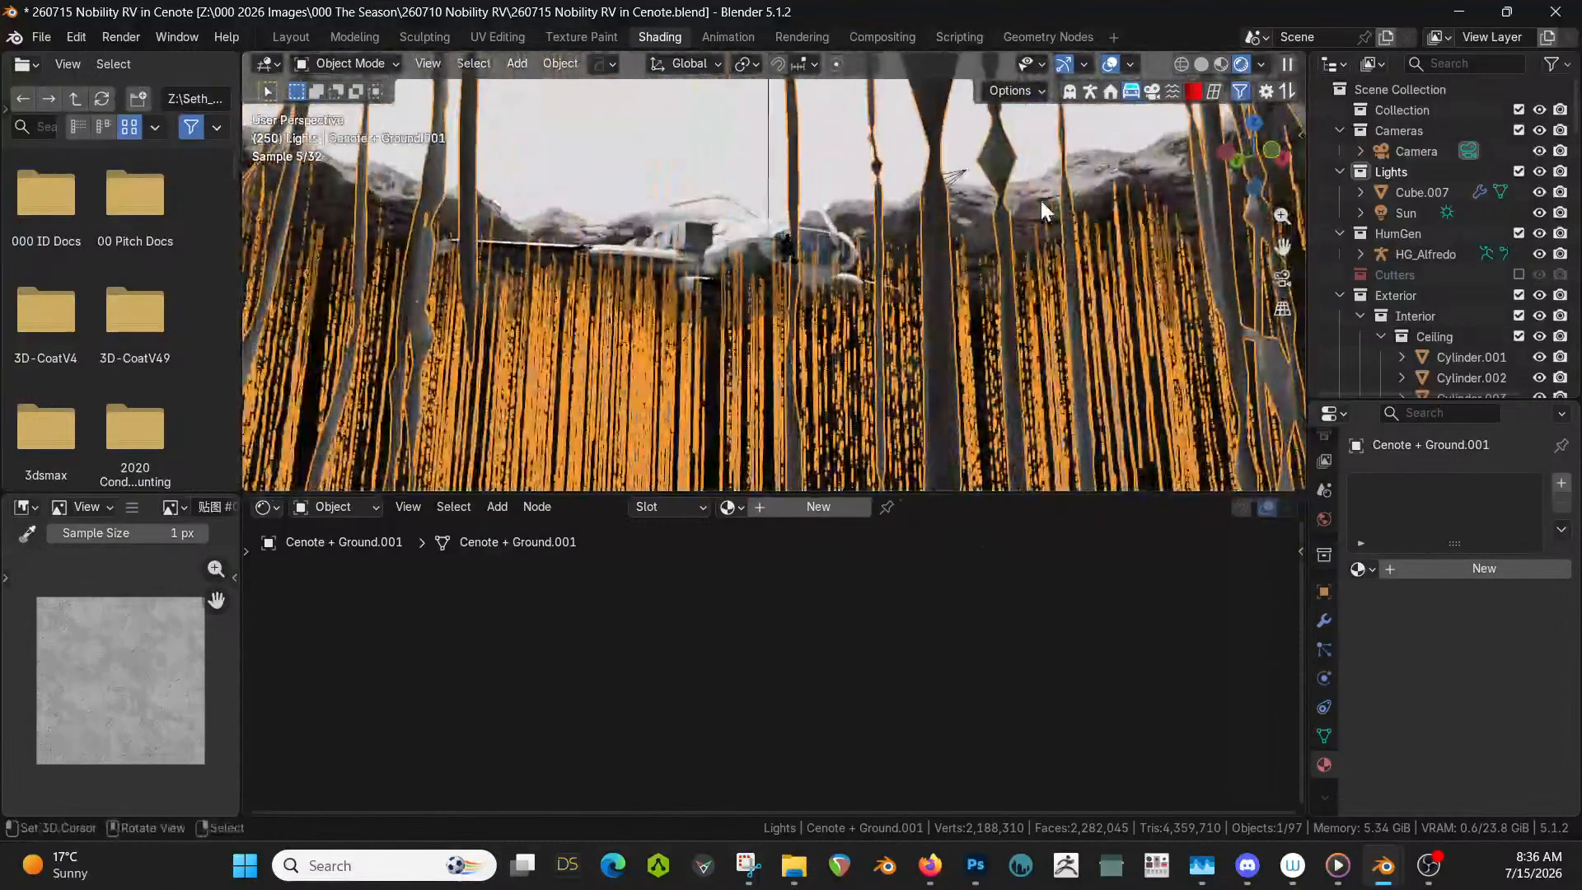
left_click(1486, 569)
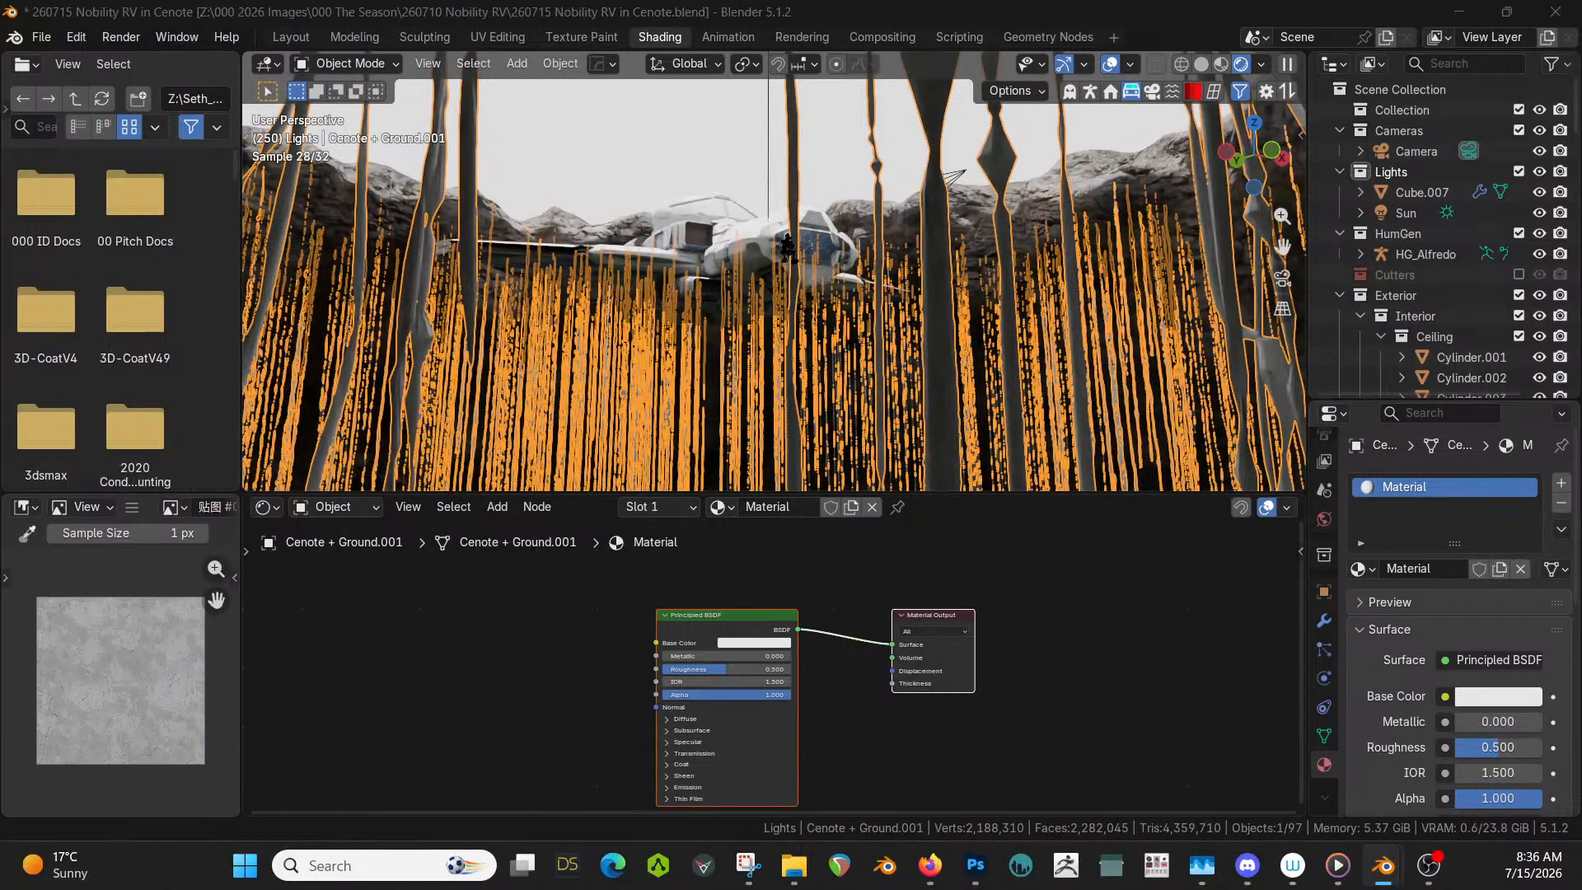
left_click_drag(1360, 468, 1452, 503)
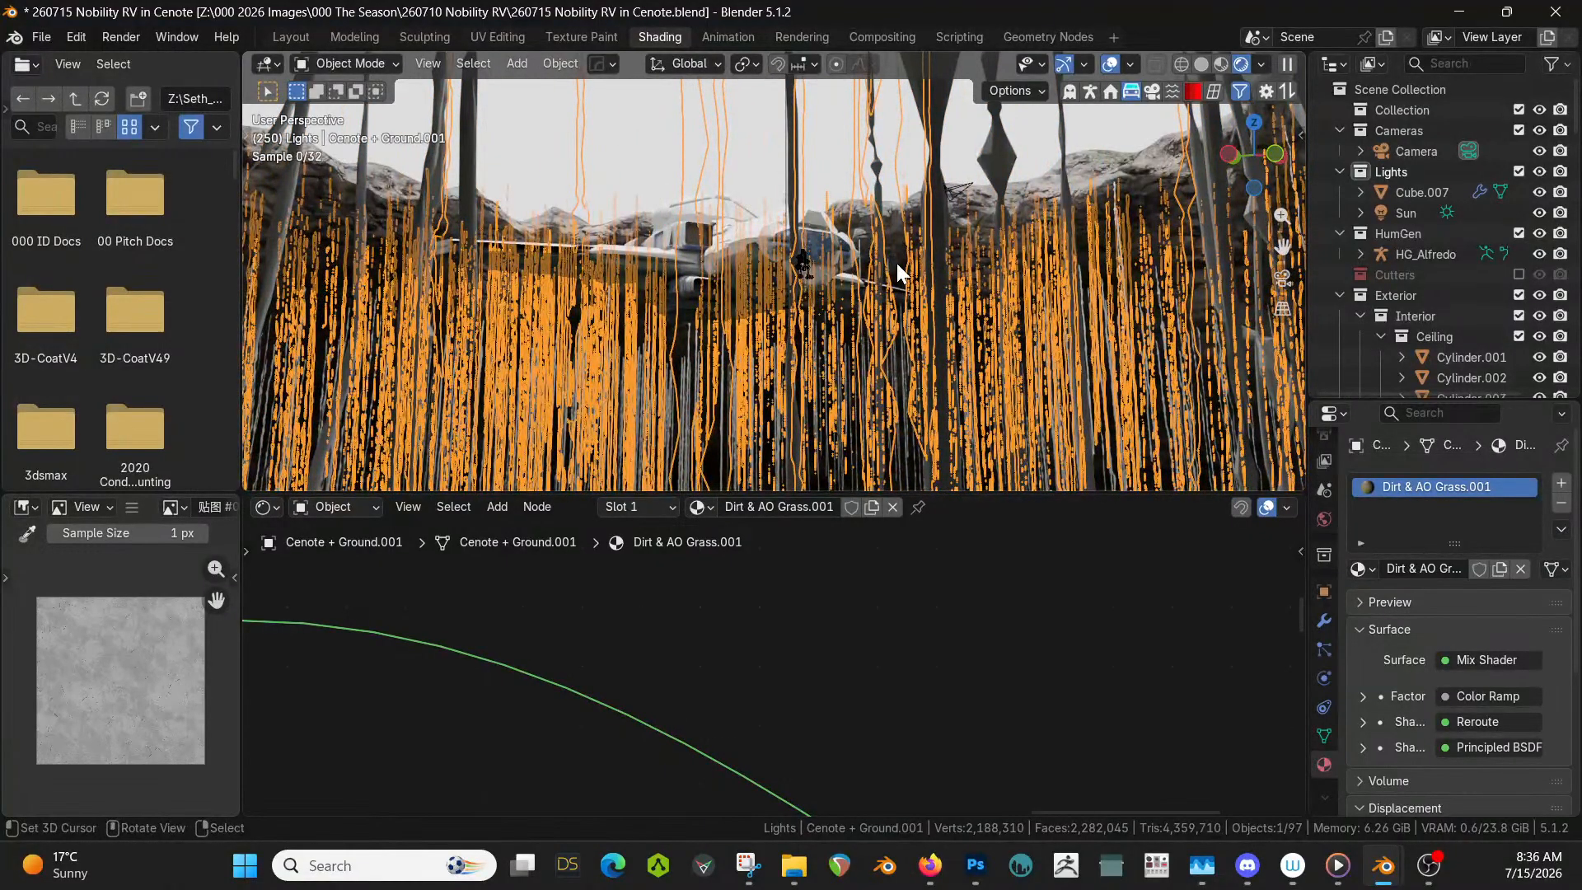
- Inspect the roots and cenote walls, select the cenote ground mesh, and replace its AutoTerrain_POM material with Dirt & AO Grass
scroll(897, 264, "up", 6)
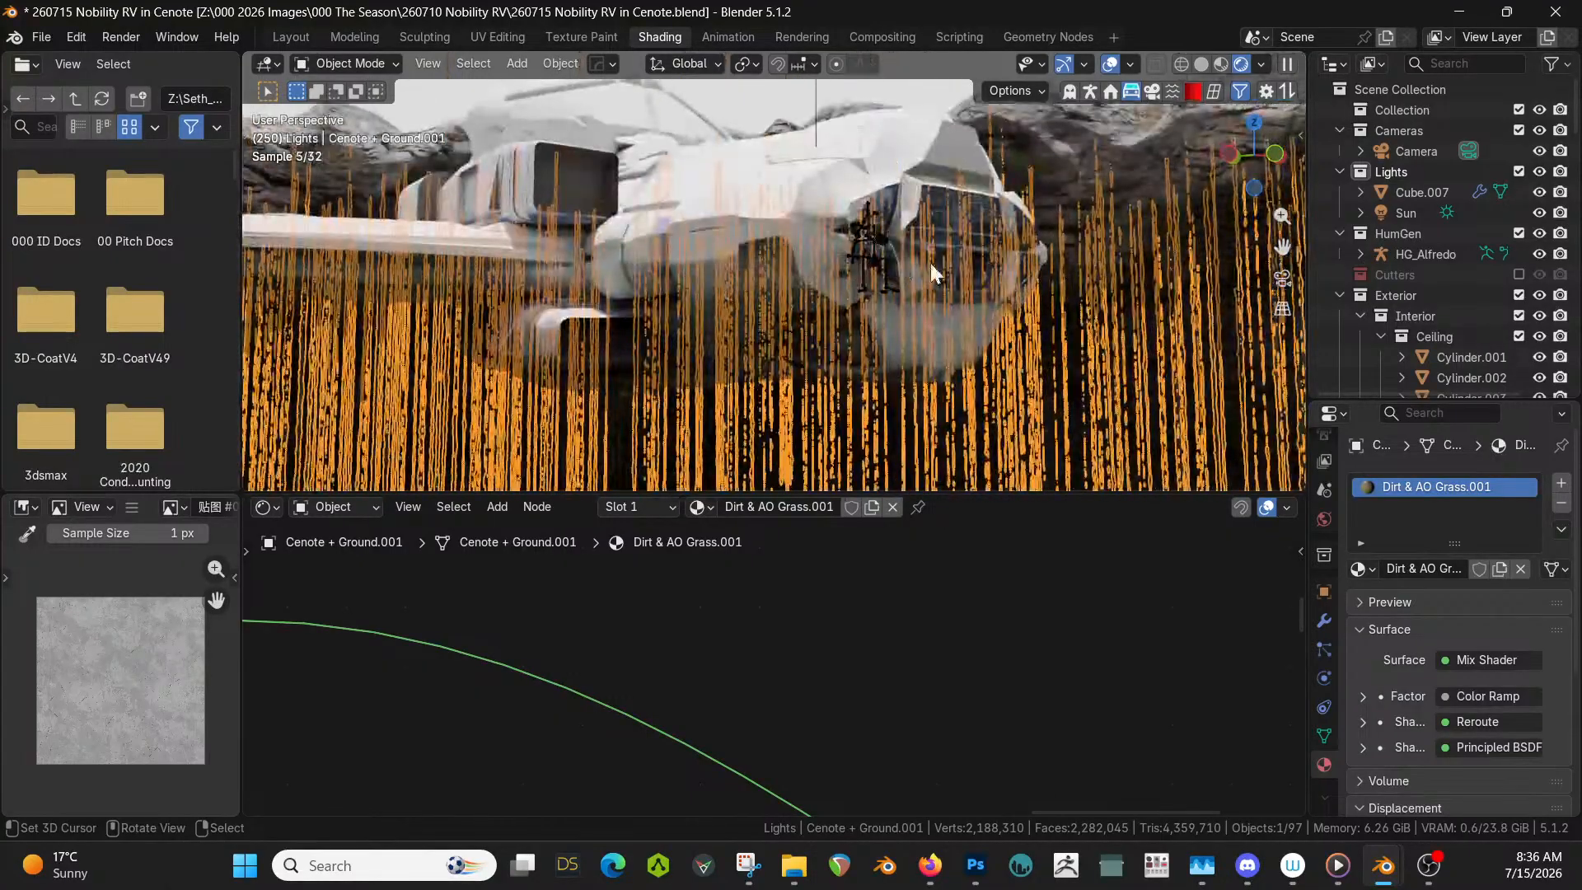
middle_click_drag(976, 266, 899, 221)
scroll(1015, 313, "down", 5)
middle_click_drag(894, 192, 932, 150)
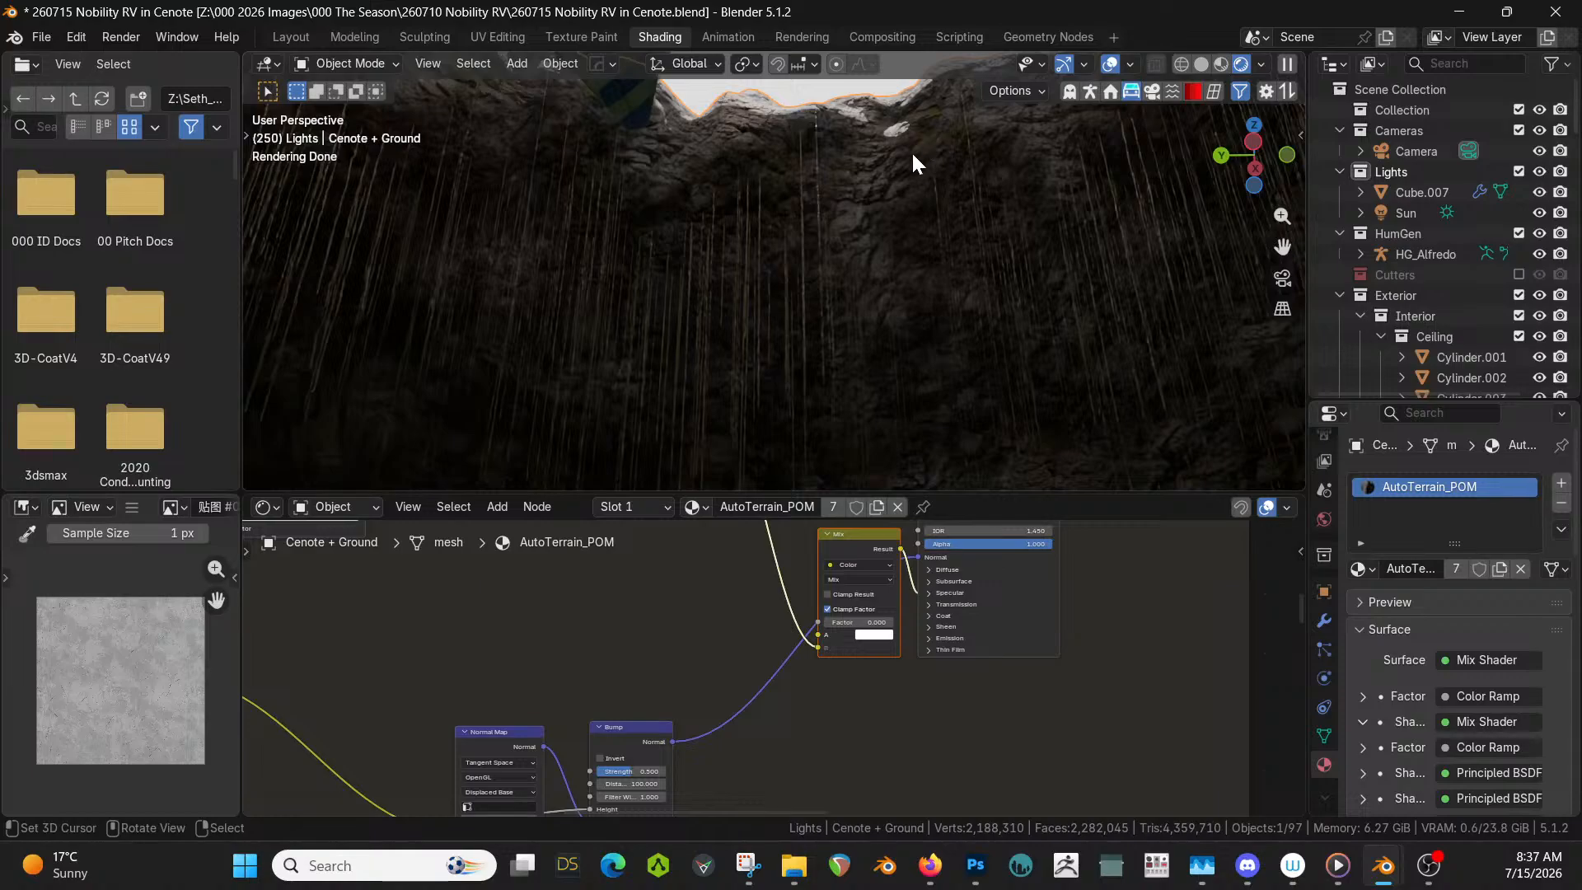
middle_click_drag(887, 196, 890, 230)
scroll(890, 231, "up", 4)
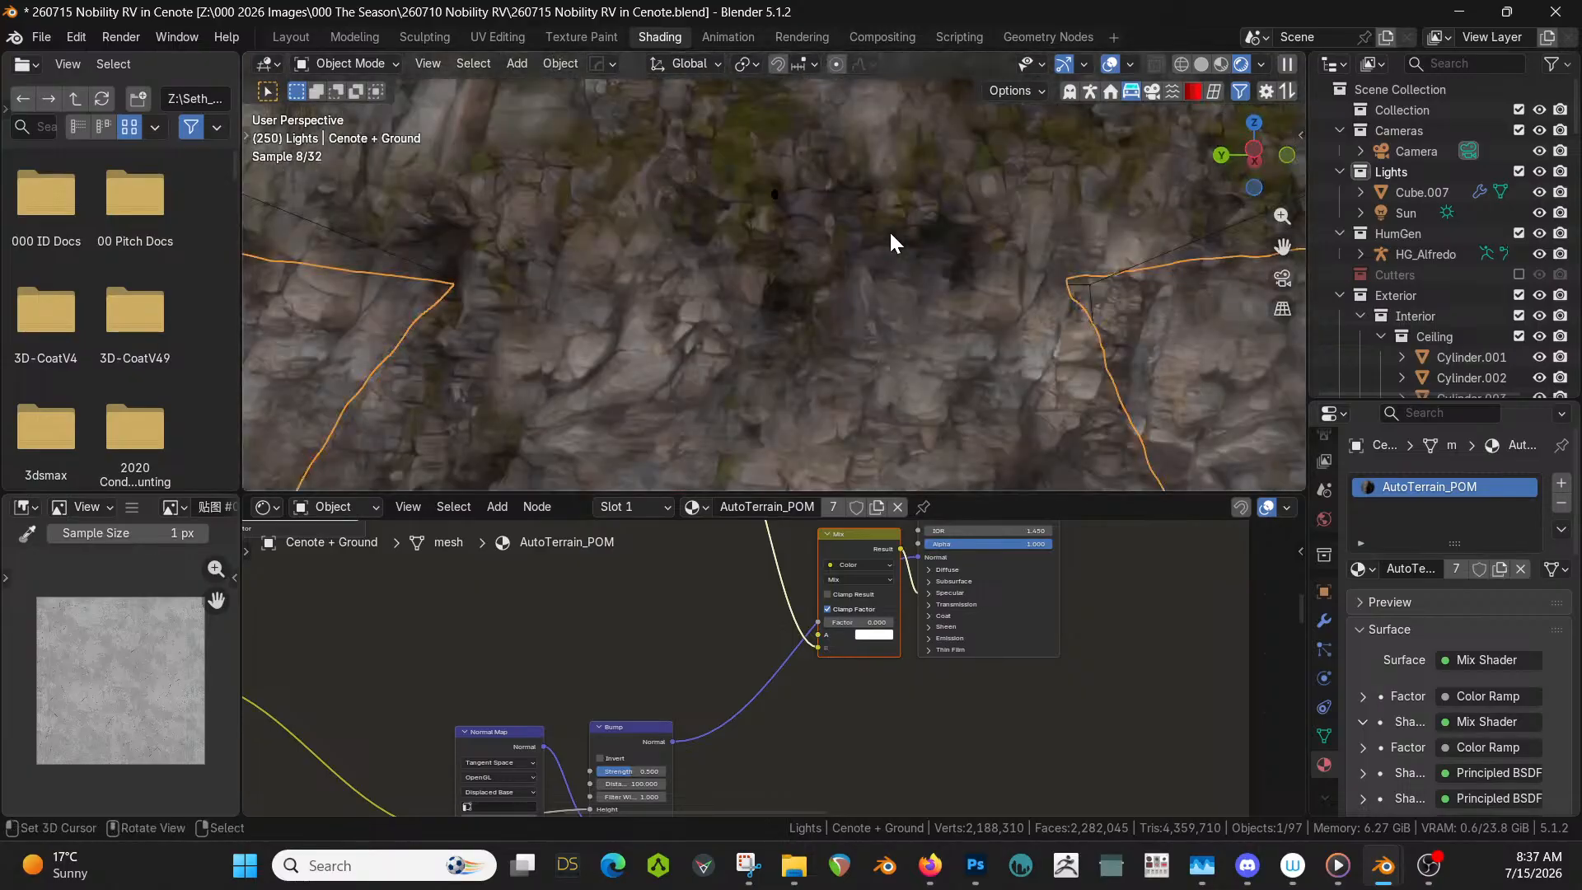
scroll(891, 232, "down", 10)
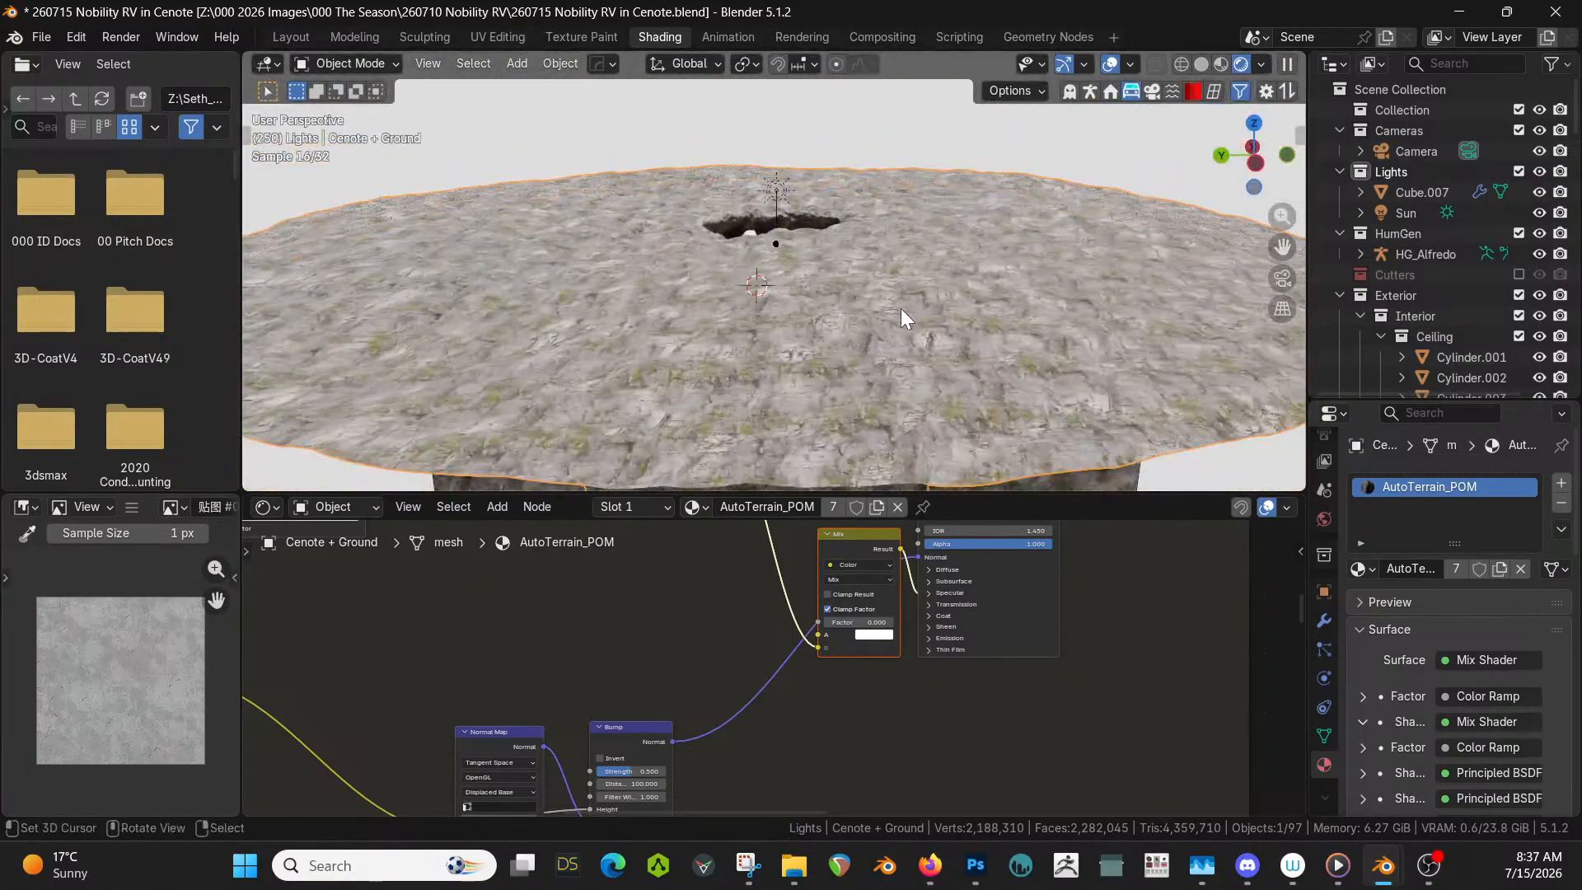
middle_click_drag(902, 319, 836, 461)
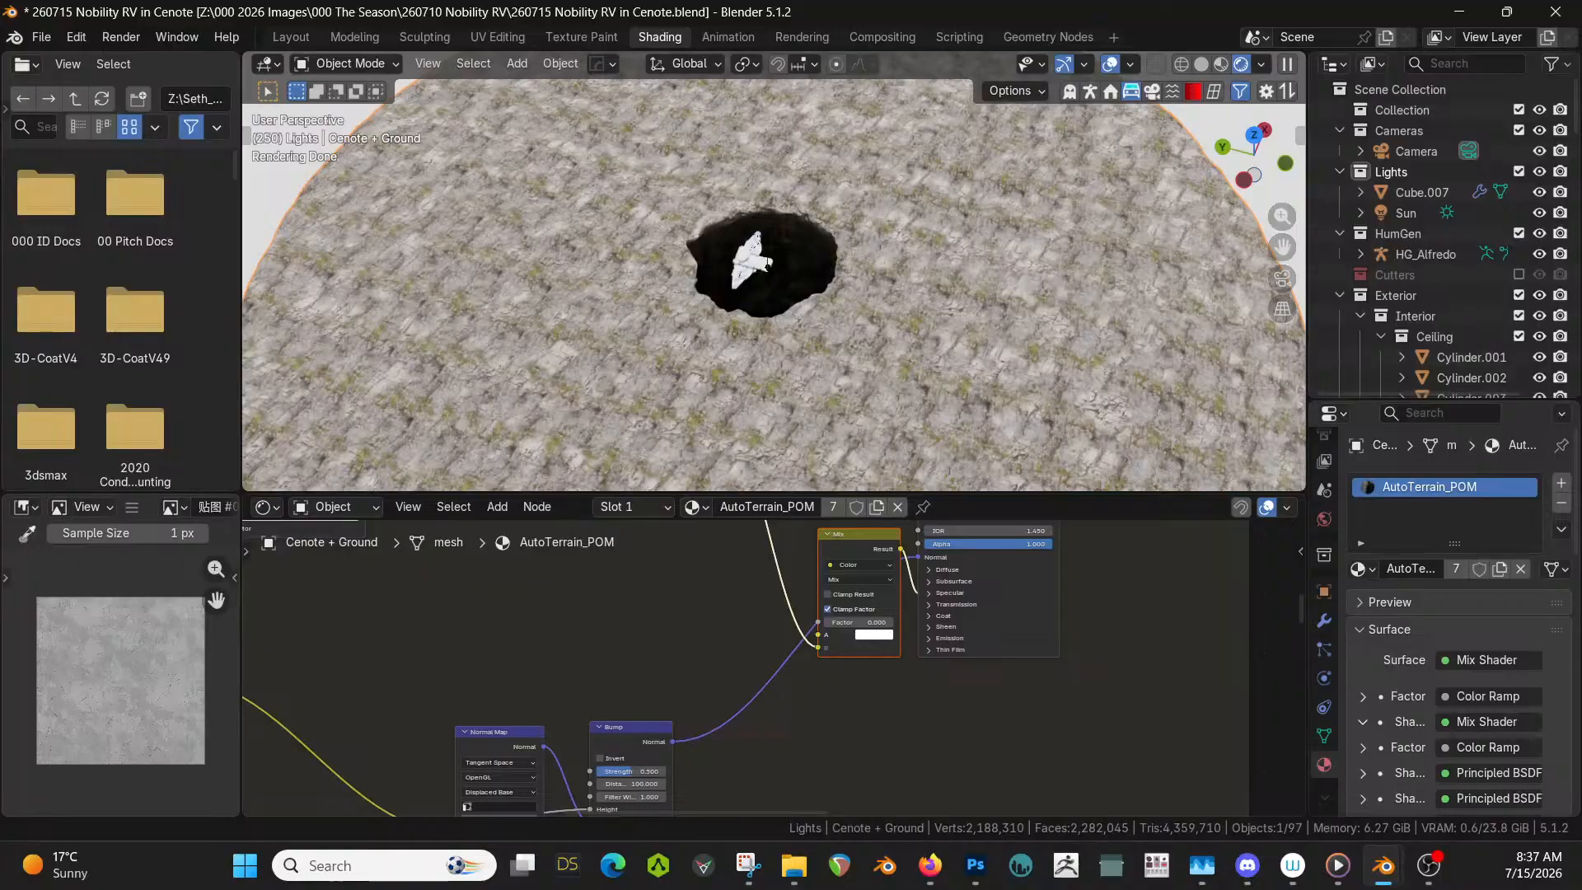
left_click_drag(90, 97, 429, 220)
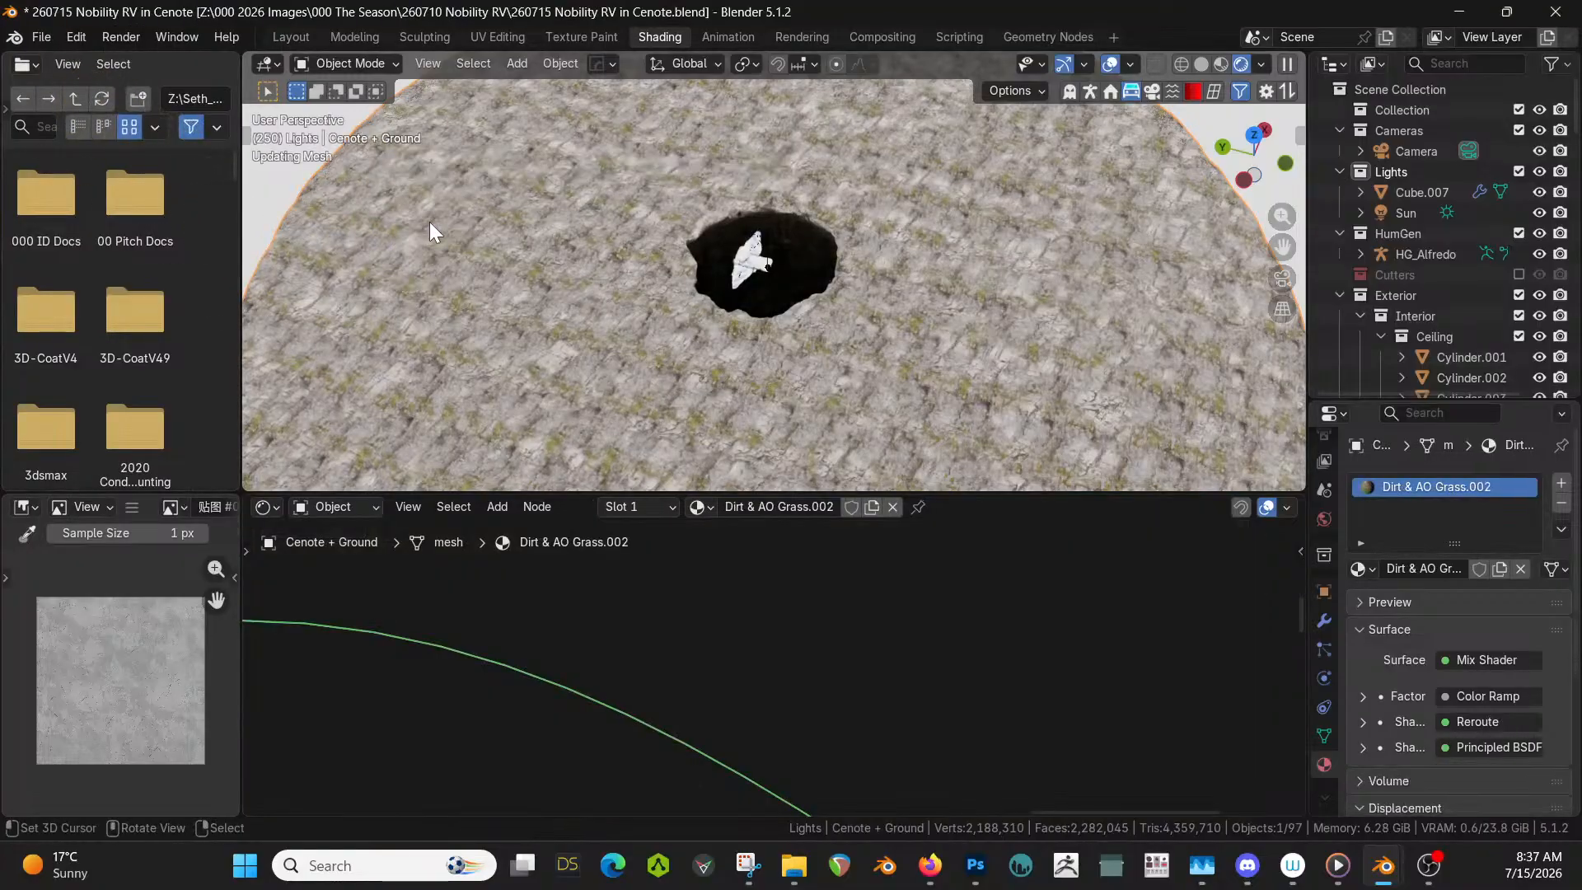
- Apply a Cube Projection UV unwrap to all faces of the cenote ground and check the texture around the rim in Object Mode
key("Tab")
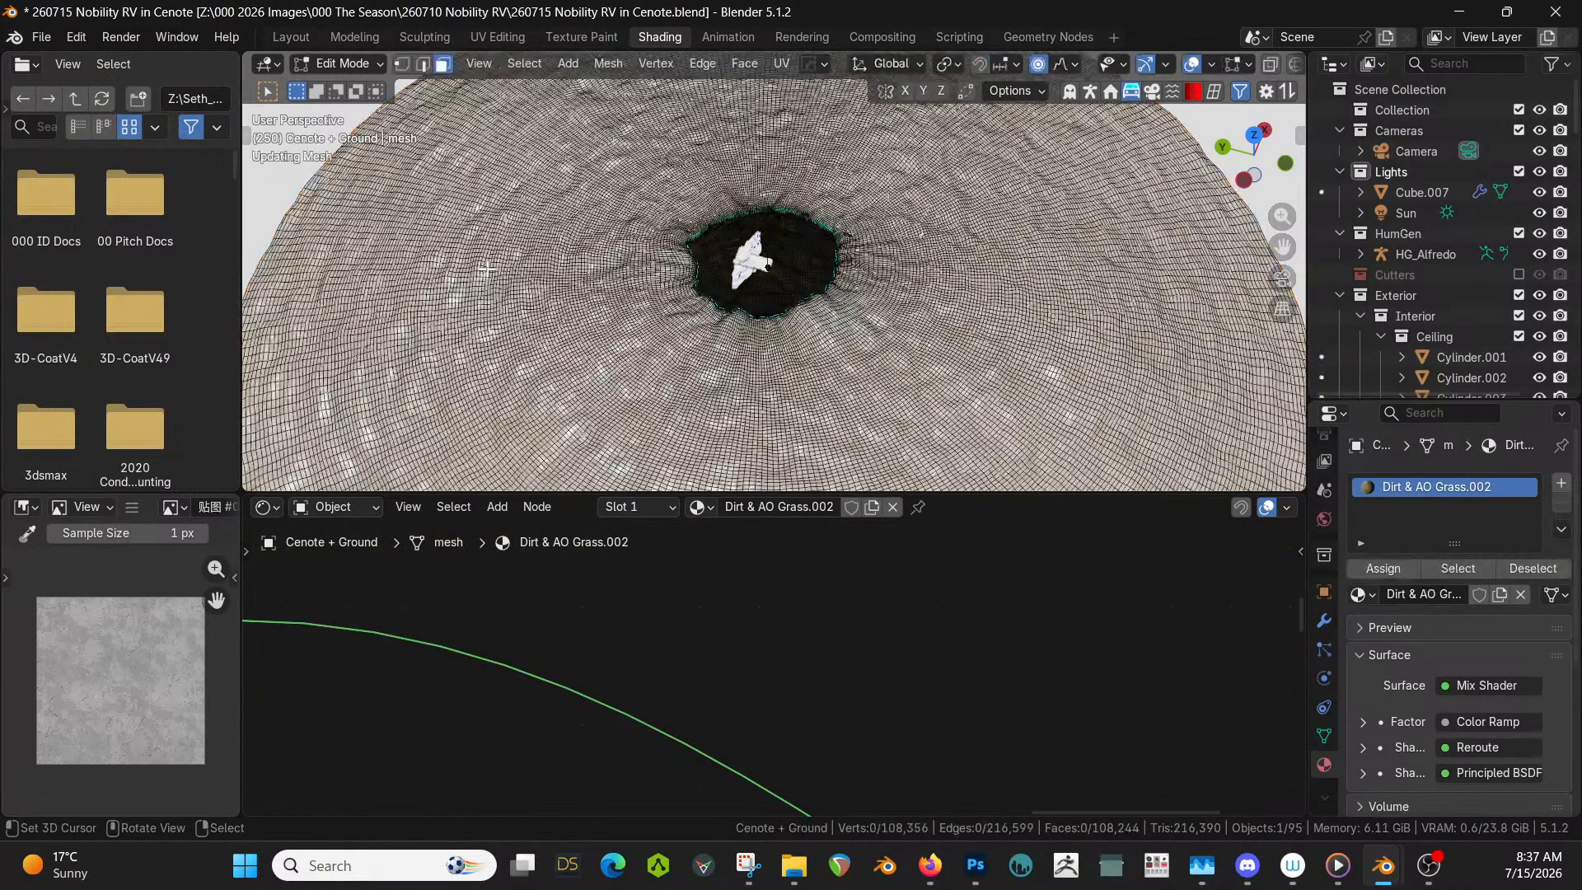
key("a")
key("u")
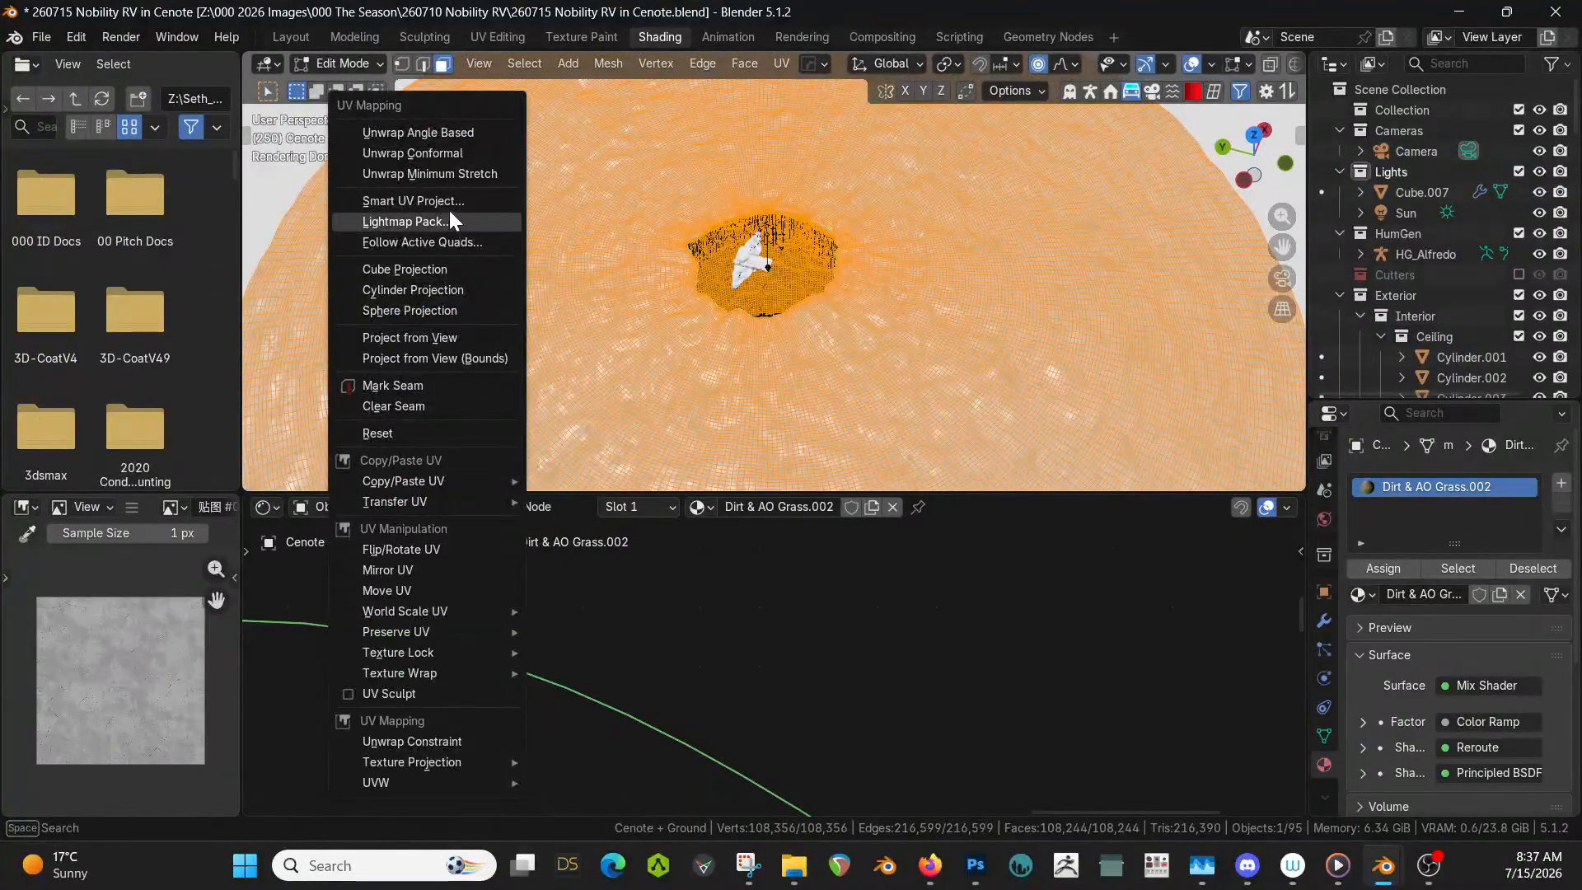
left_click(446, 269)
key("Tab")
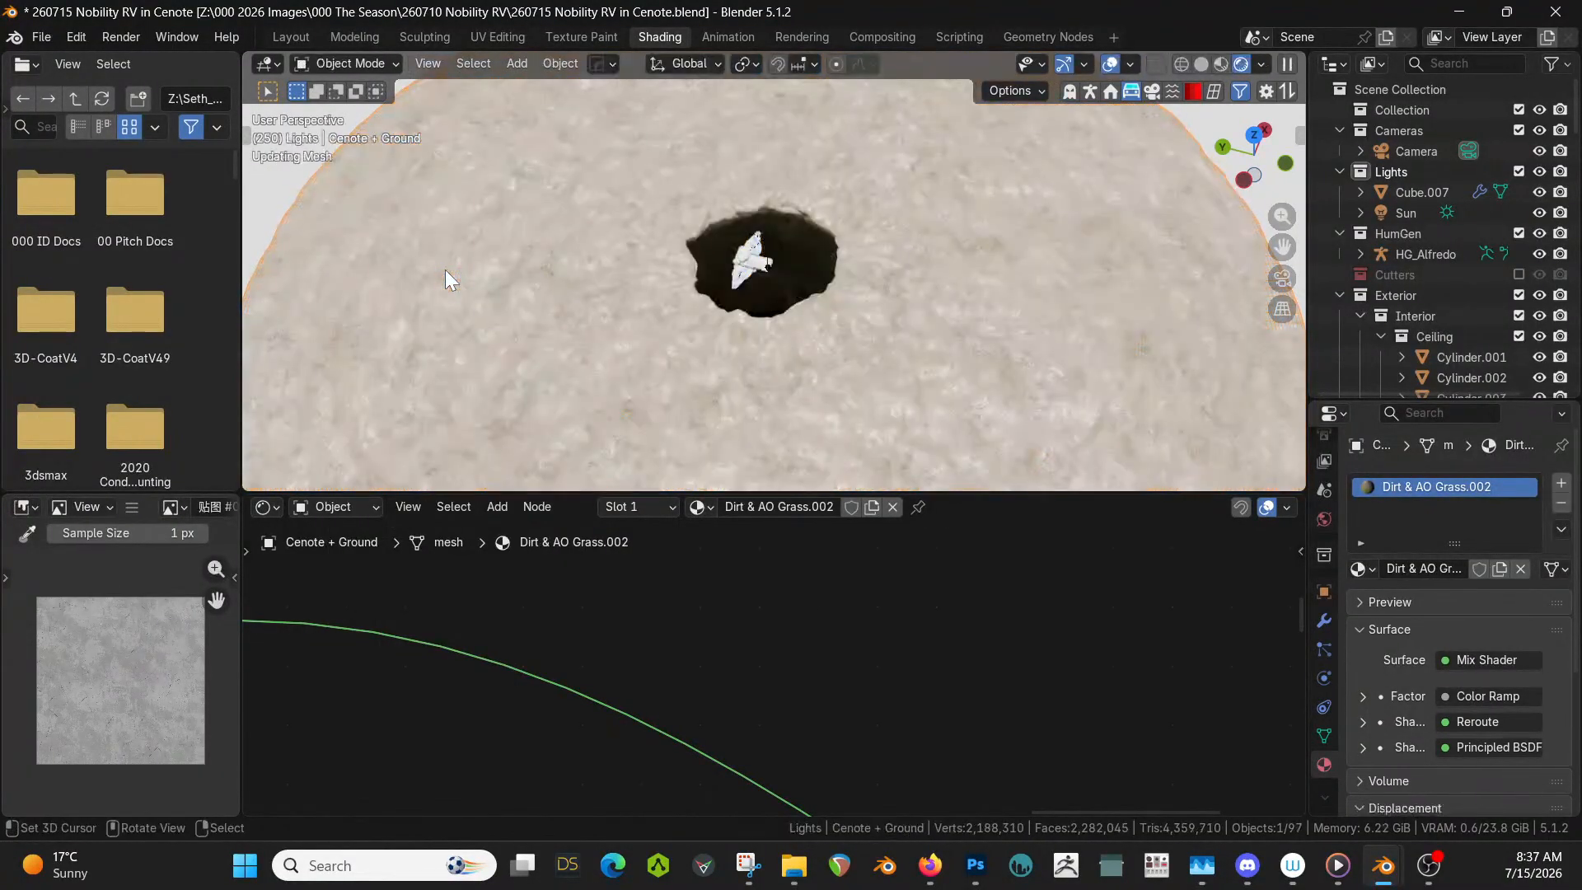
scroll(483, 298, "up", 12)
middle_click_drag(502, 310, 709, 101)
middle_click_drag(945, 171, 894, 330)
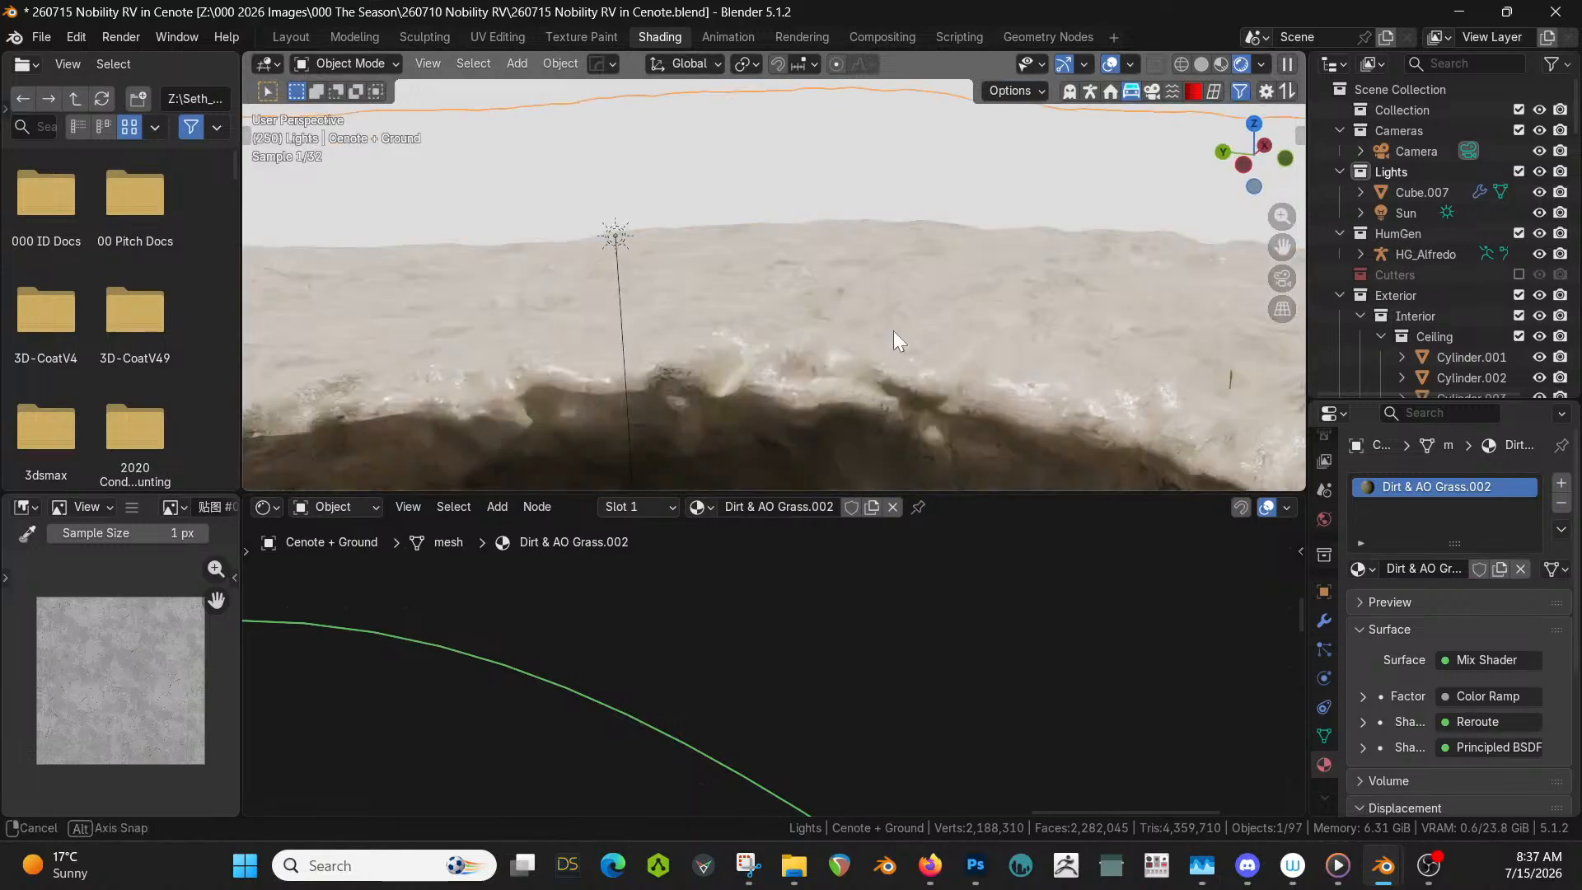
scroll(894, 314, "down", 8)
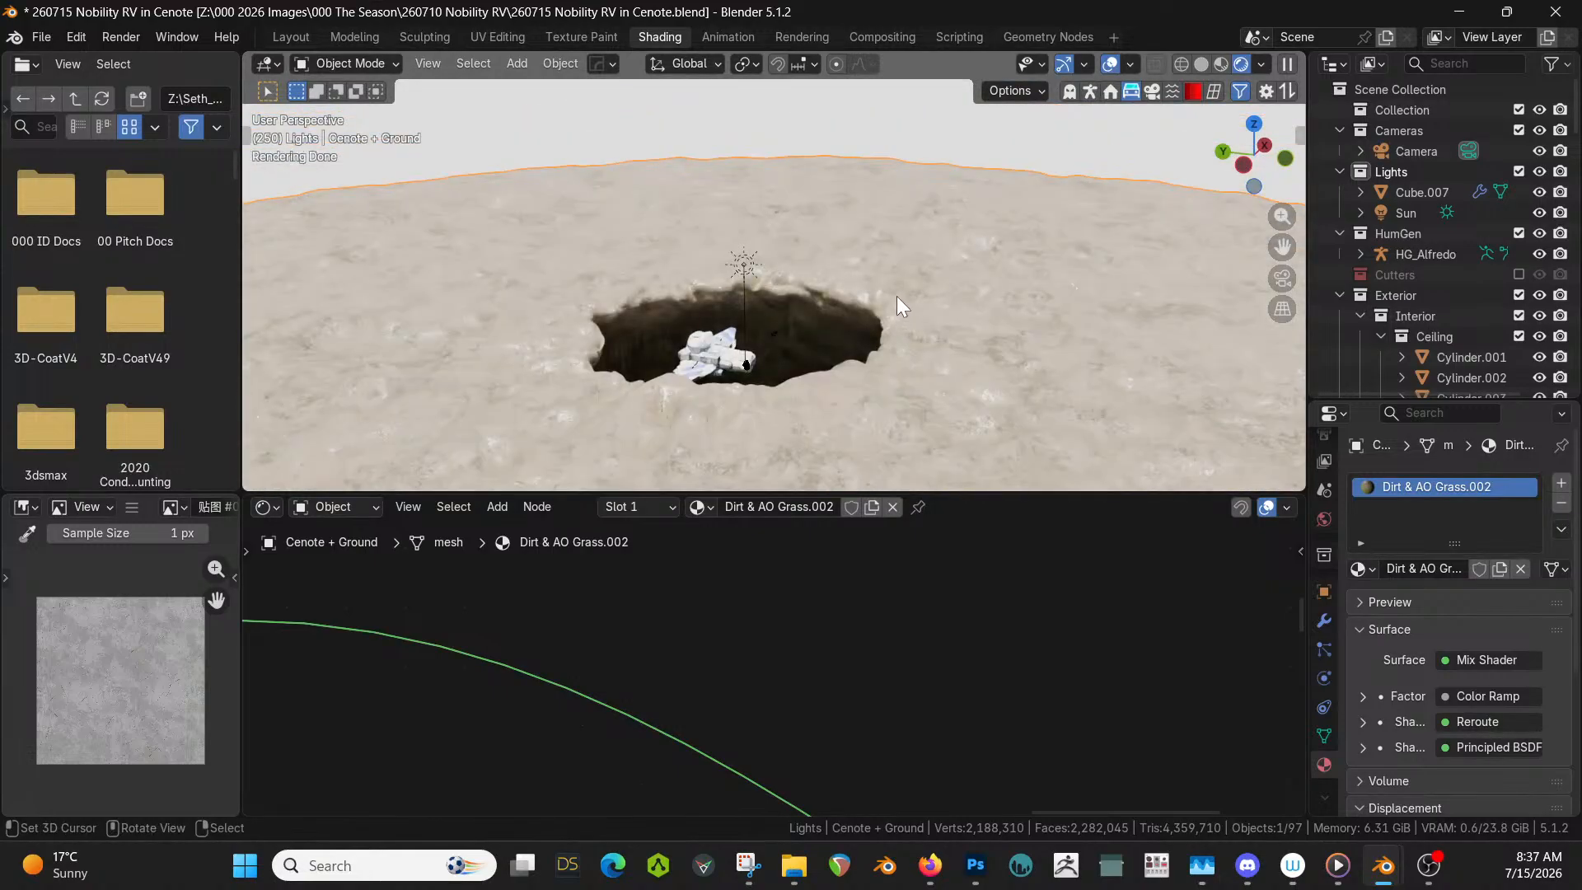
- Return to the Layout workspace and save the file
left_click(291, 38)
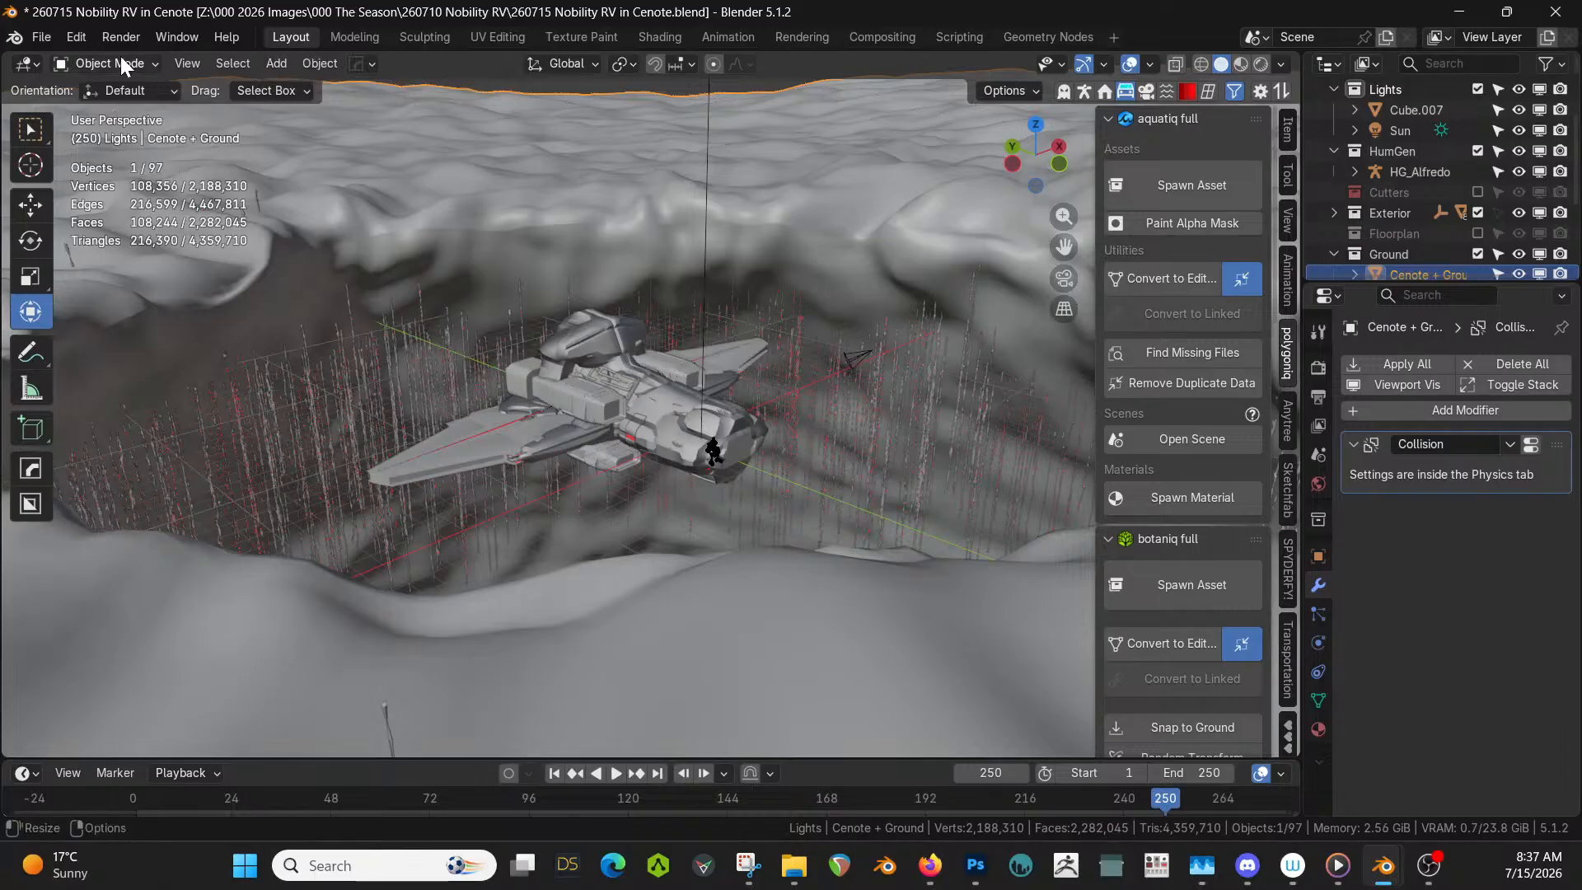
scroll(540, 215, "down", 8)
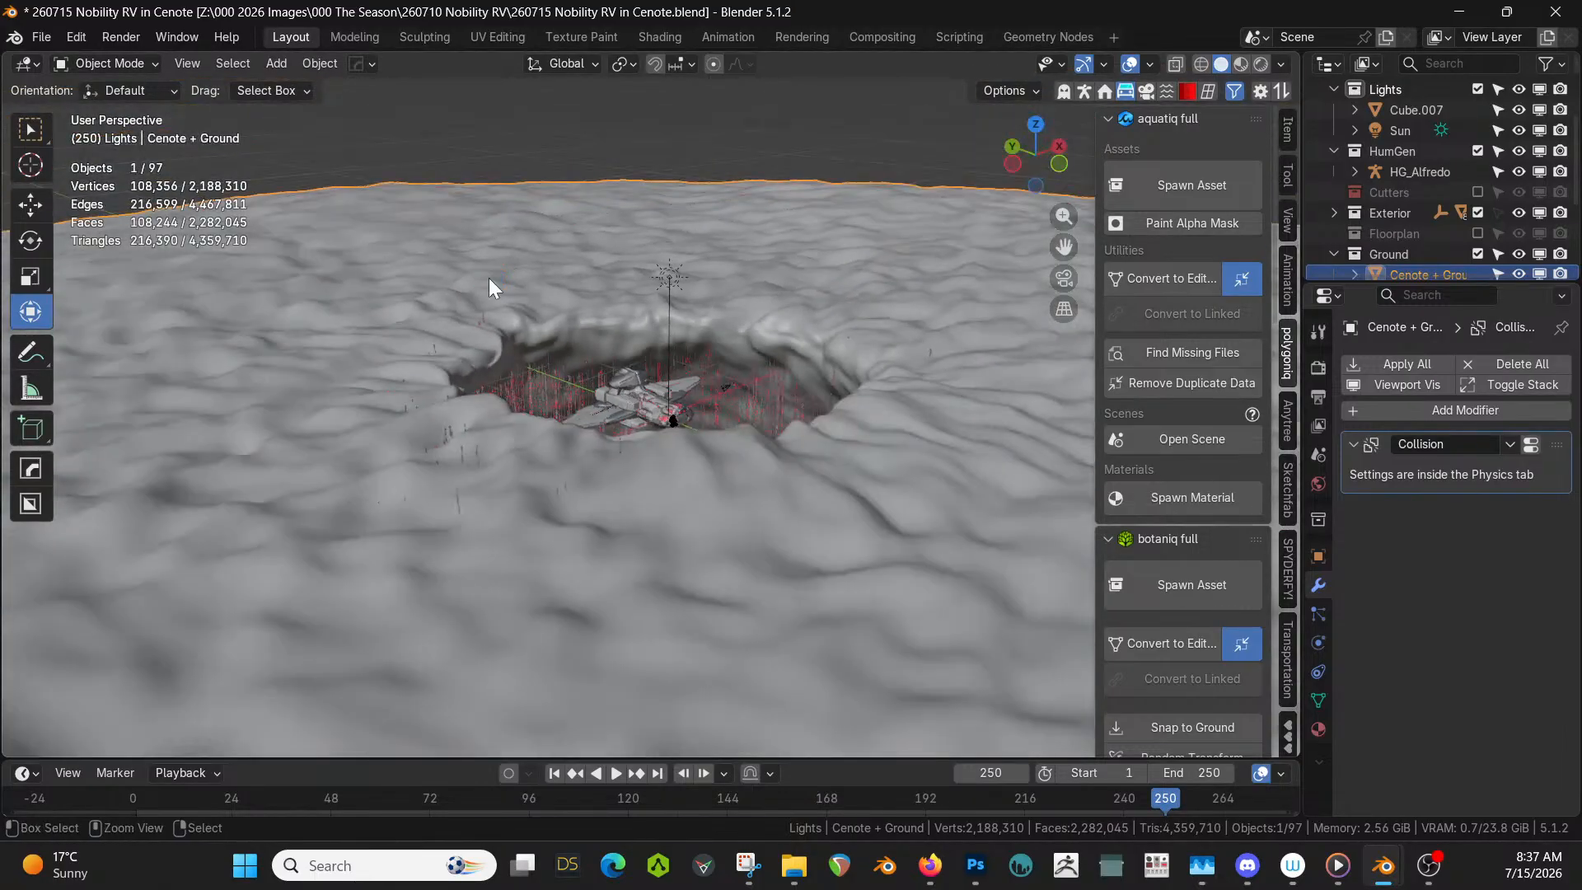
key("ctrl+s")
- Turn off the Face Orientation overlay in the viewport
middle_click_drag(496, 353, 444, 422)
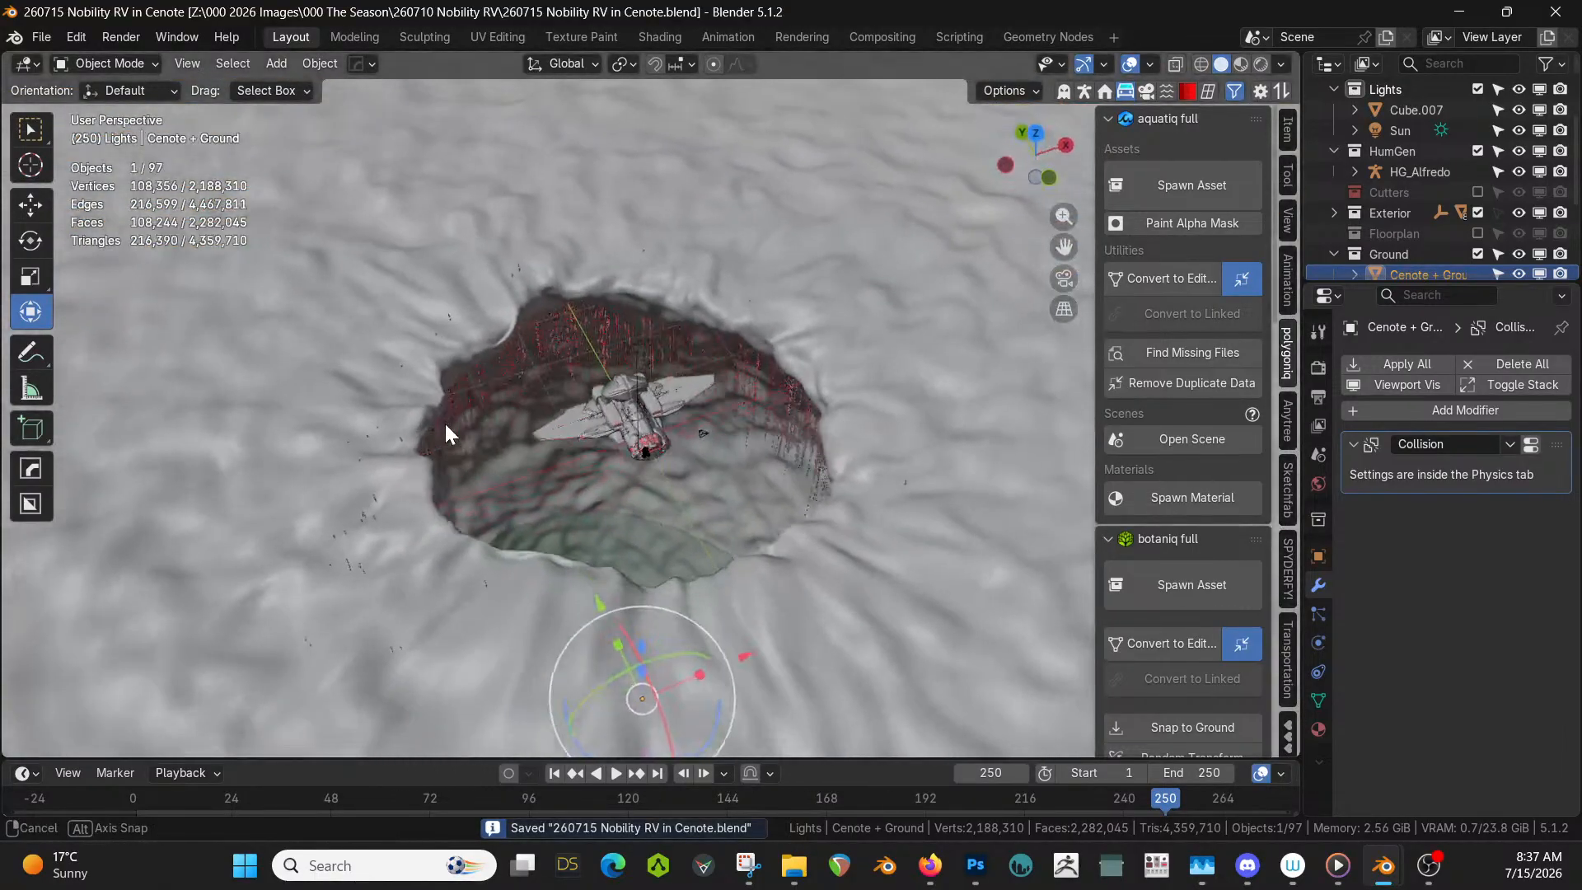
scroll(443, 422, "up", 4)
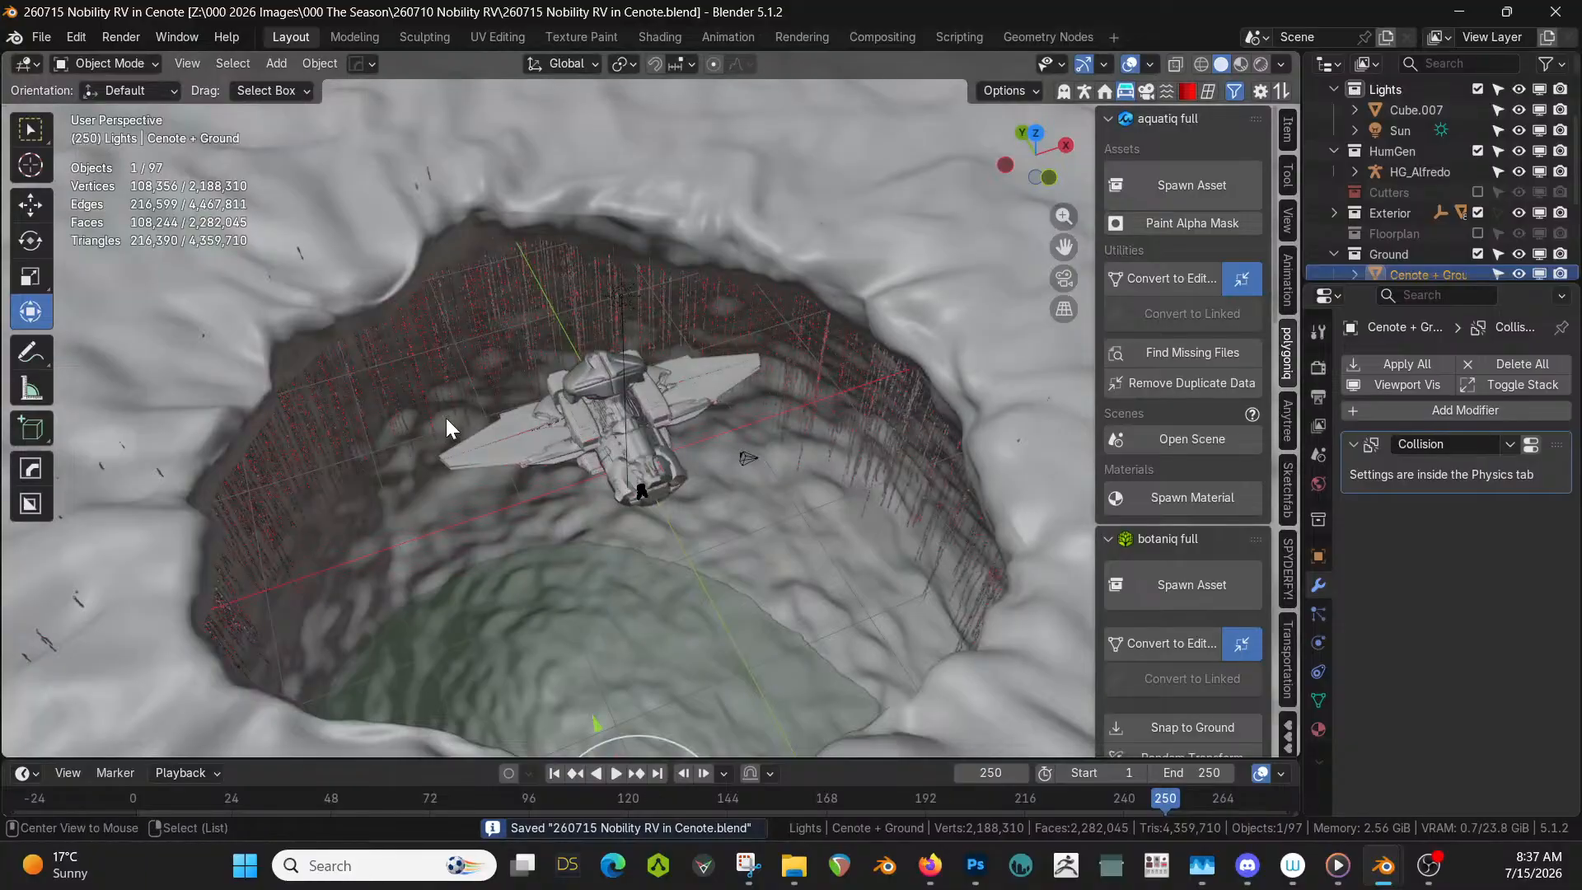
key("q")
left_click(357, 419)
middle_click_drag(423, 393, 425, 425)
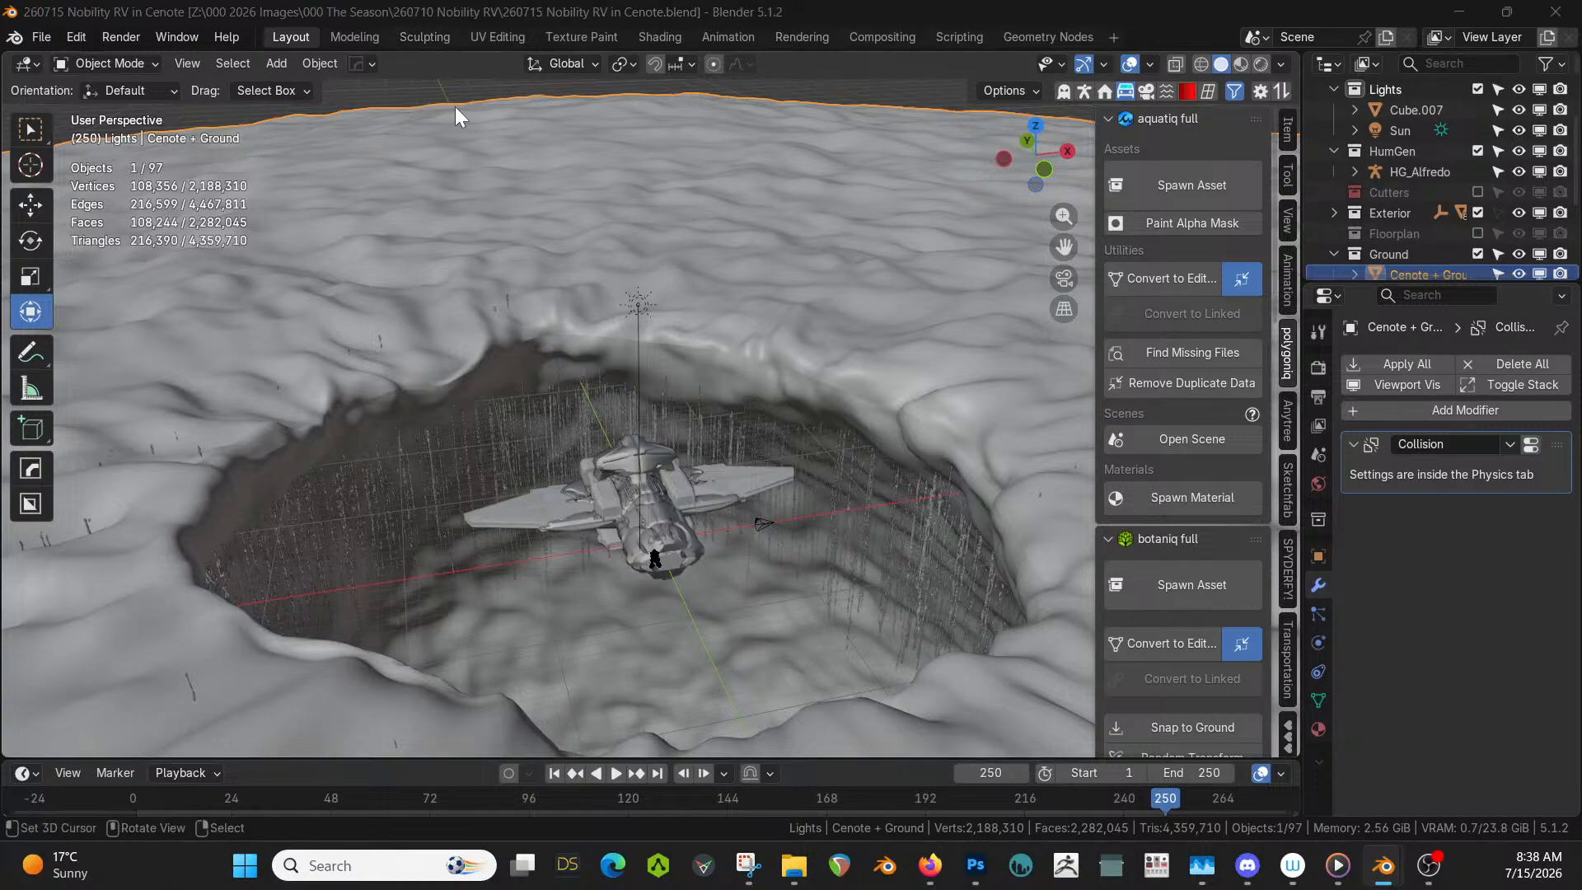
- Show the Geo-Scatter tools and set the Cenote + Ground object as the scatter emitter
left_click(1141, 87)
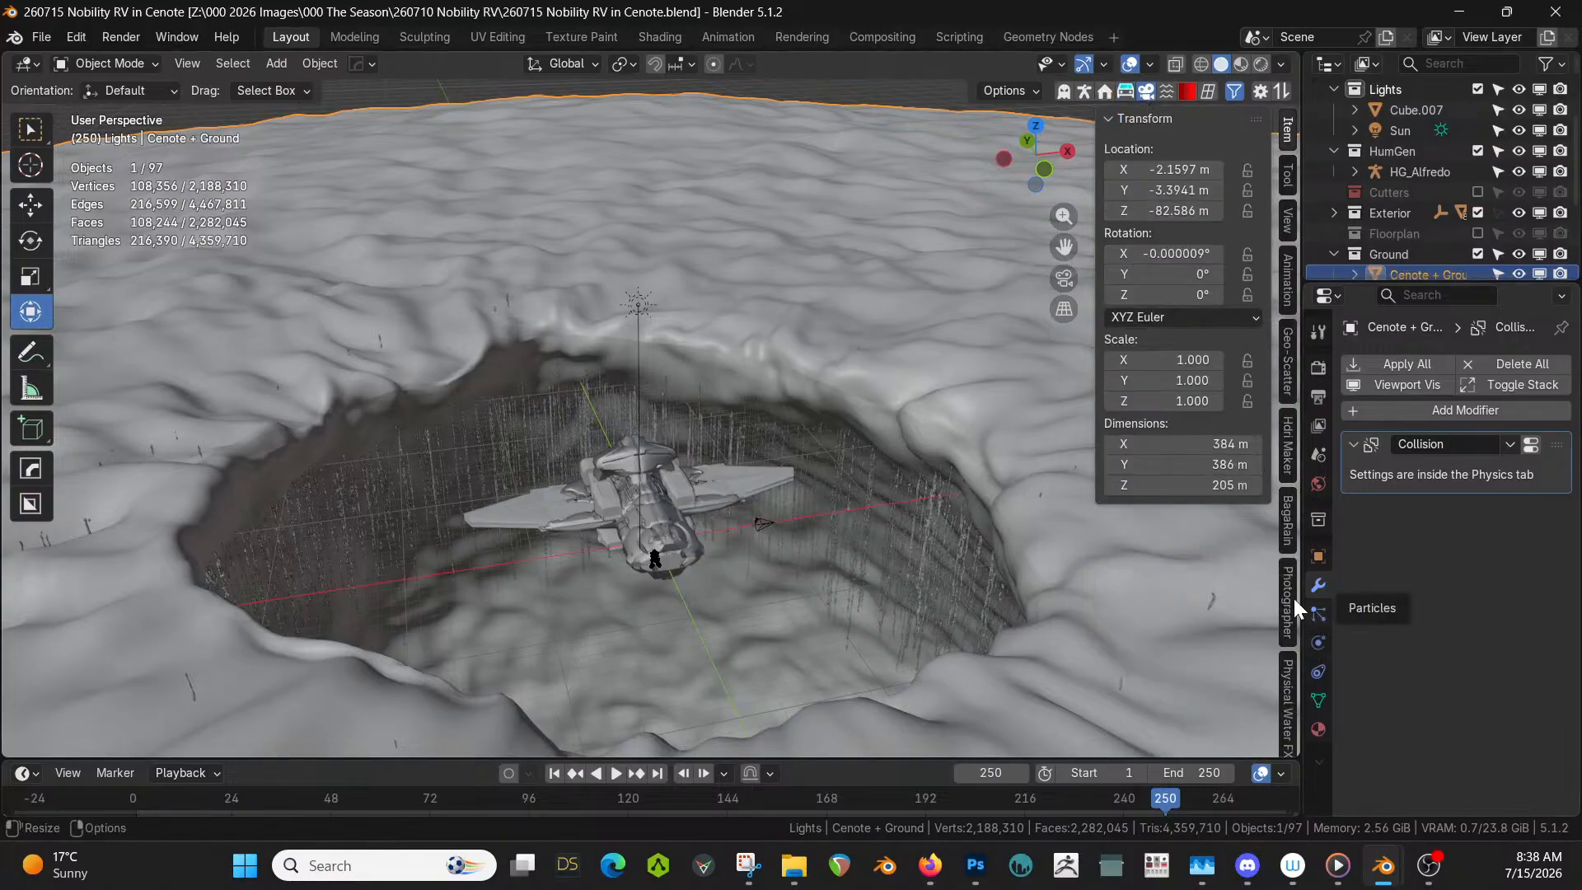
left_click(1288, 373)
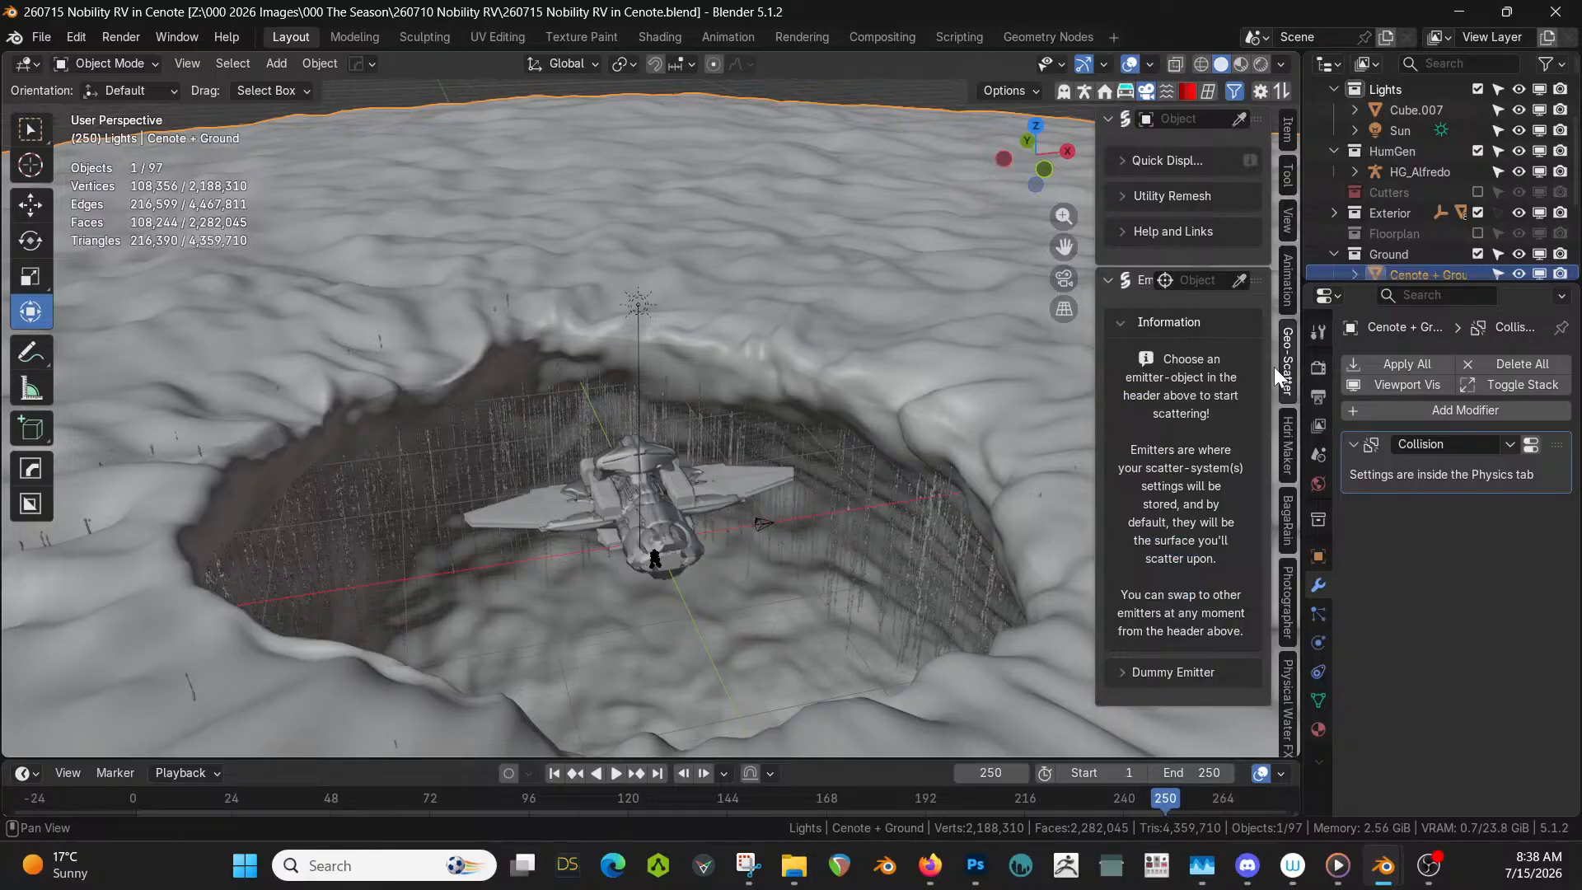
left_click(1239, 118)
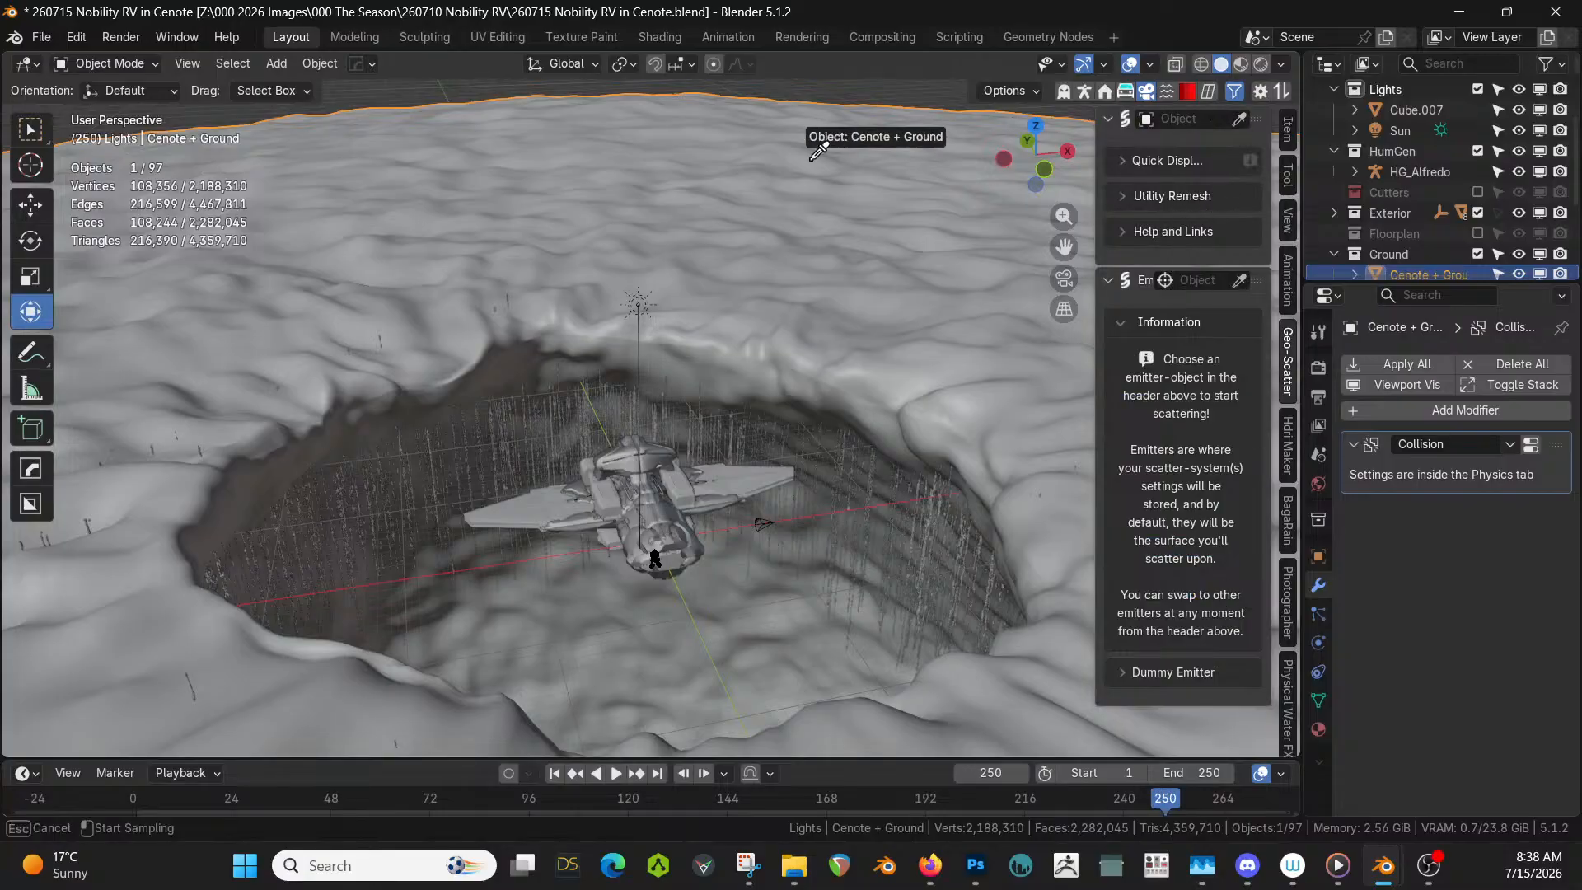
left_click(796, 171)
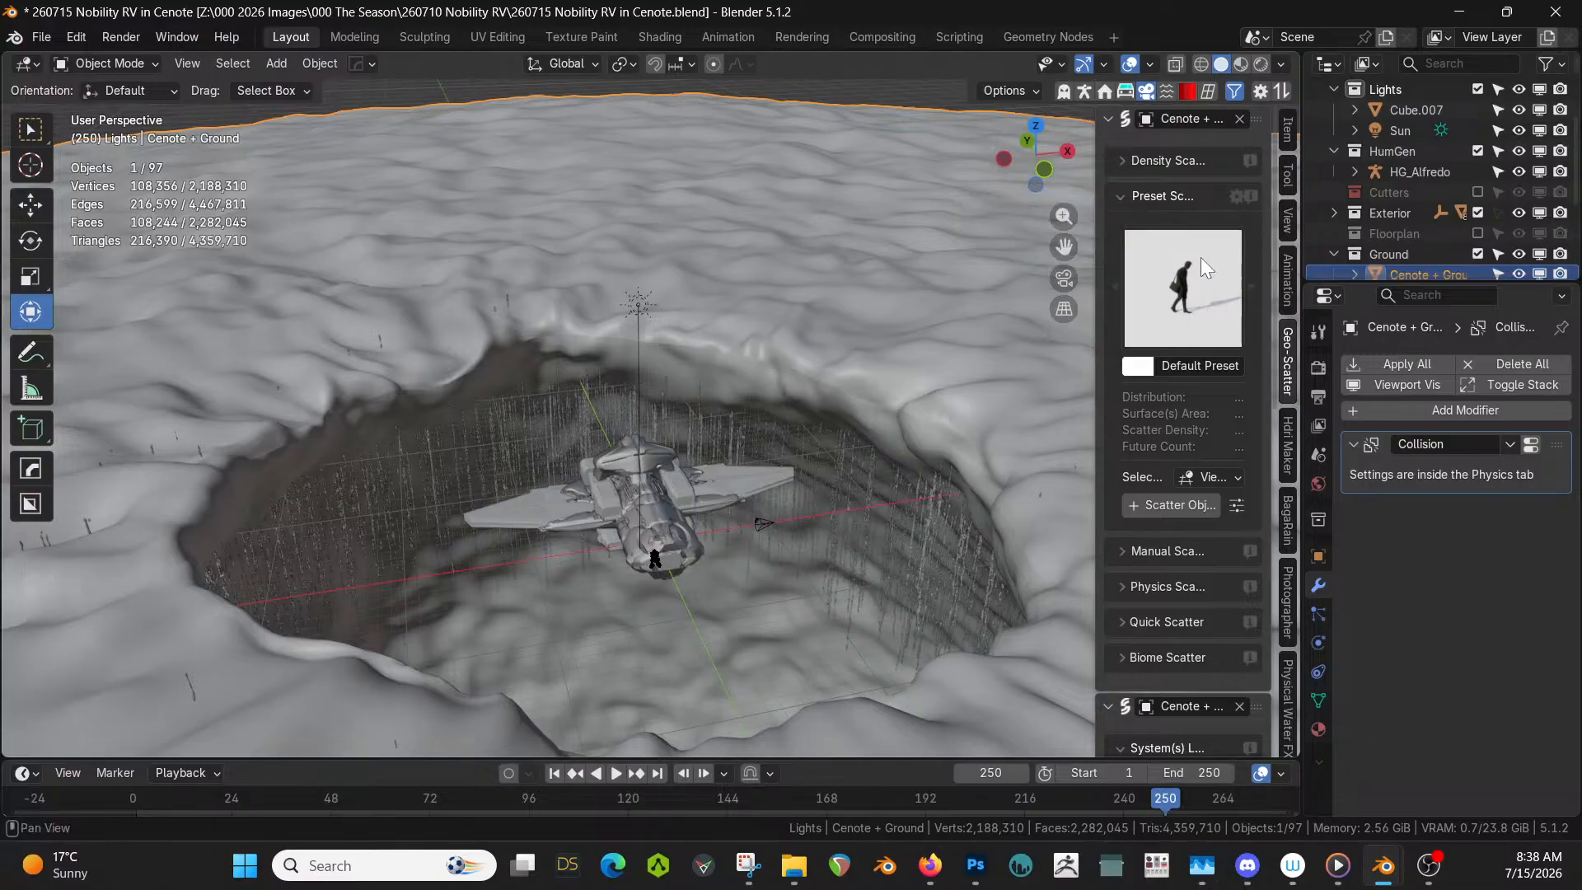
- Open the Geo-Scatter biome library on the TerraScape jungle folder and widen its window to show more biomes
left_click(1124, 655)
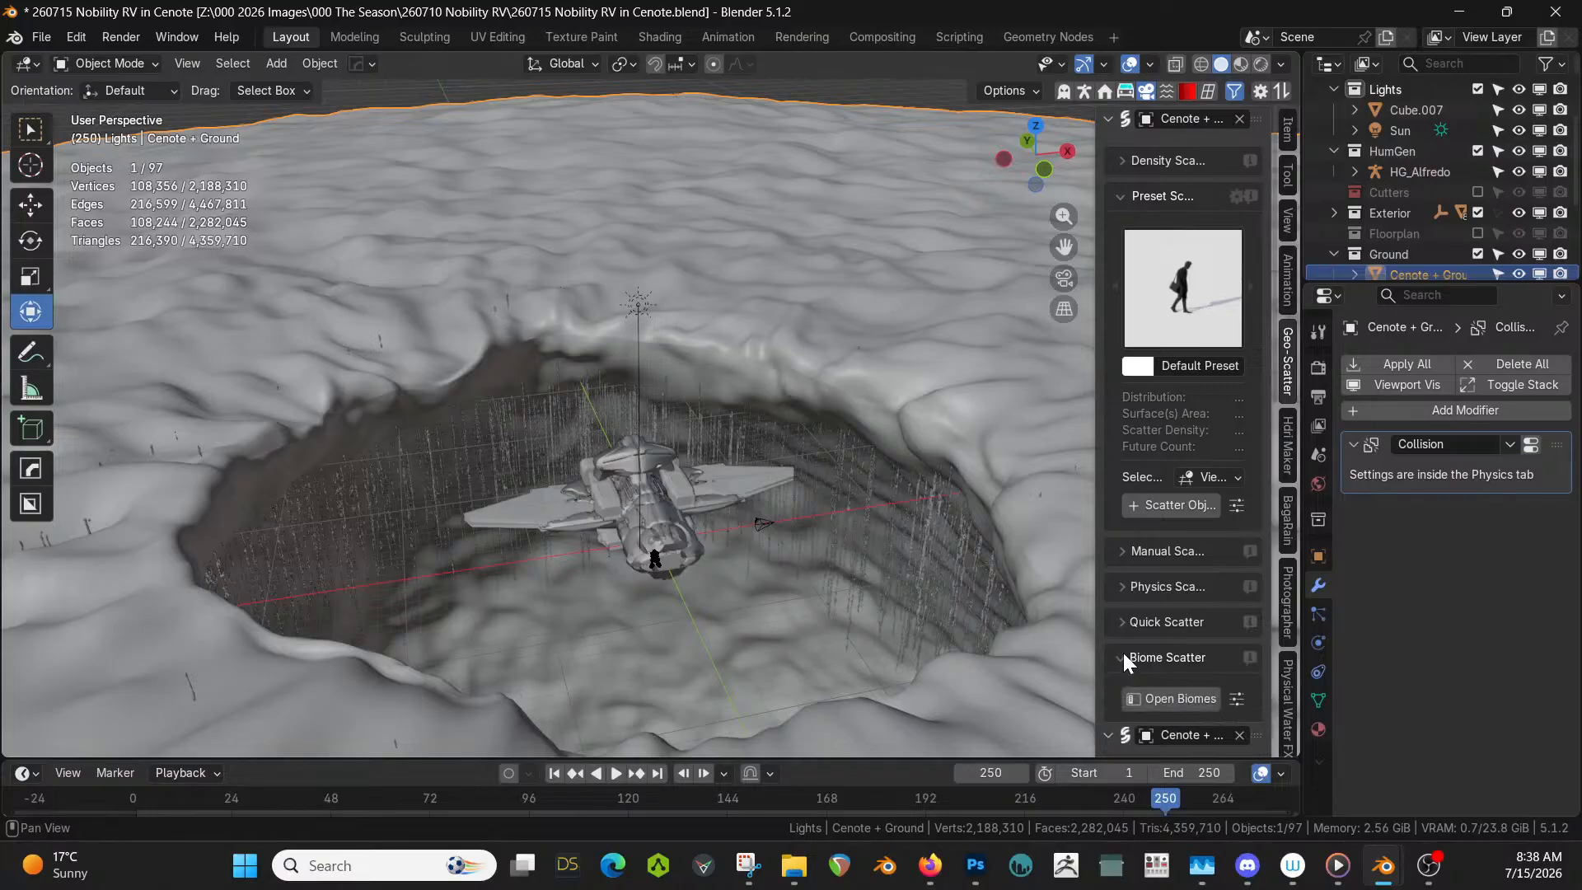
left_click(1166, 699)
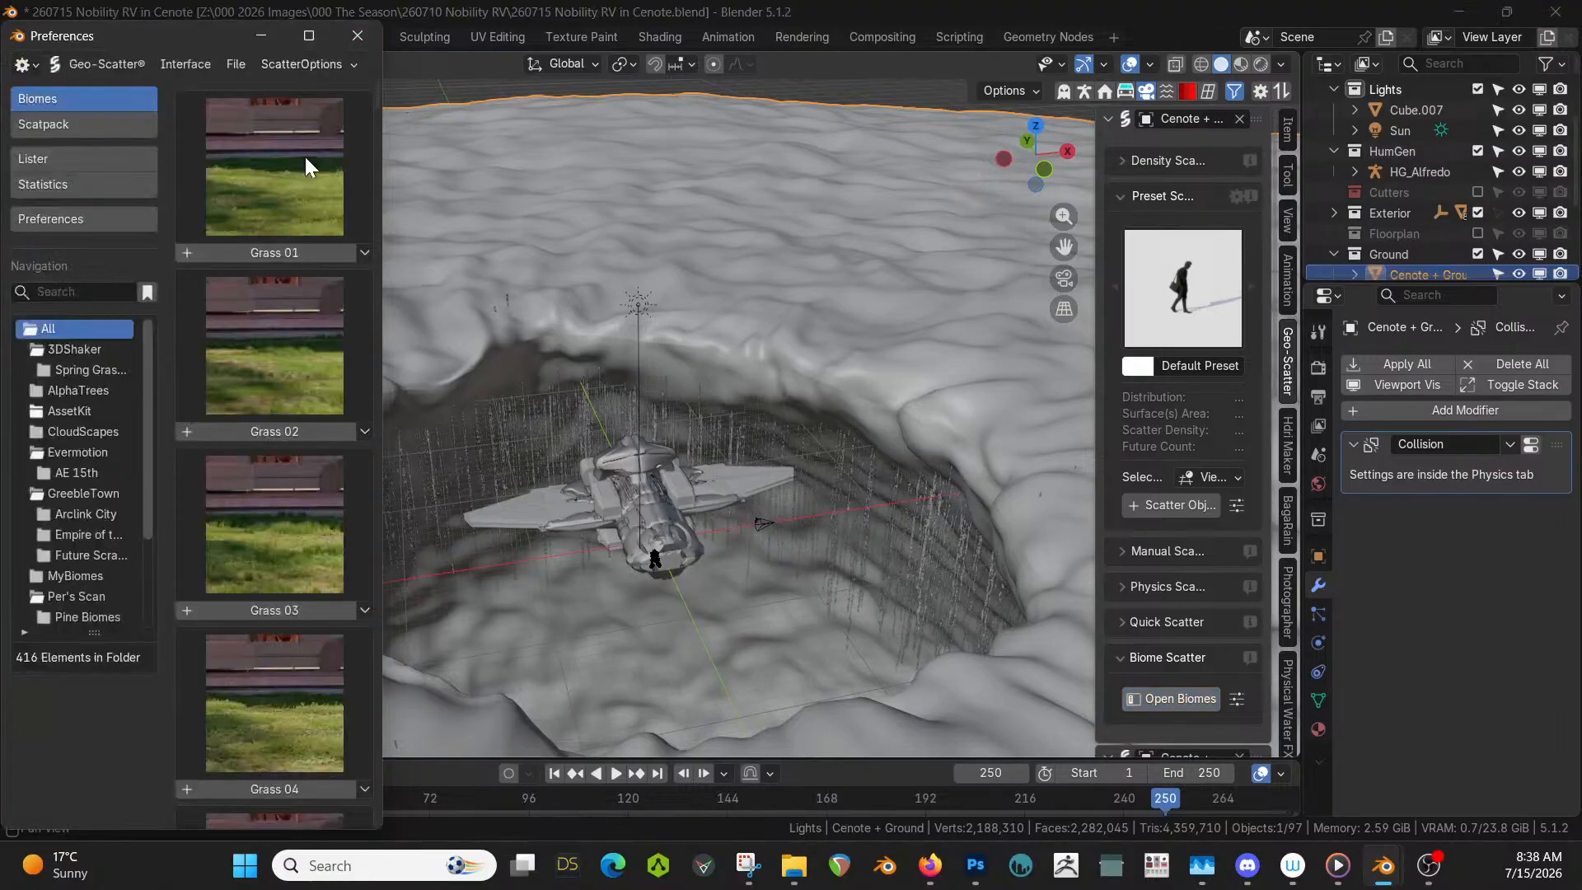
scroll(78, 532, "down", 5)
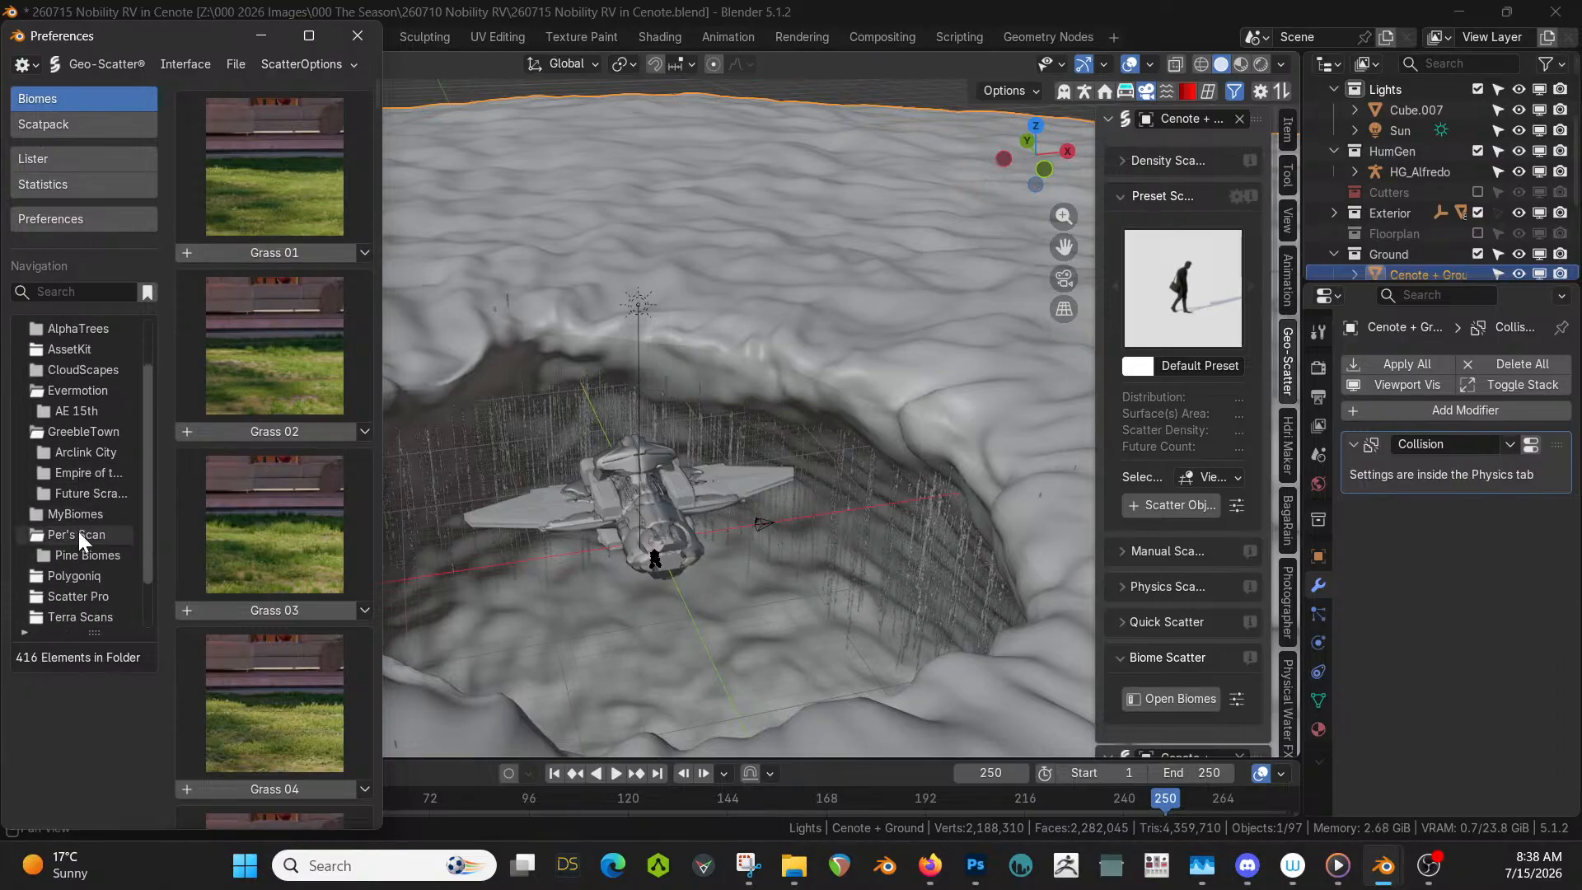
scroll(78, 538, "down", 1)
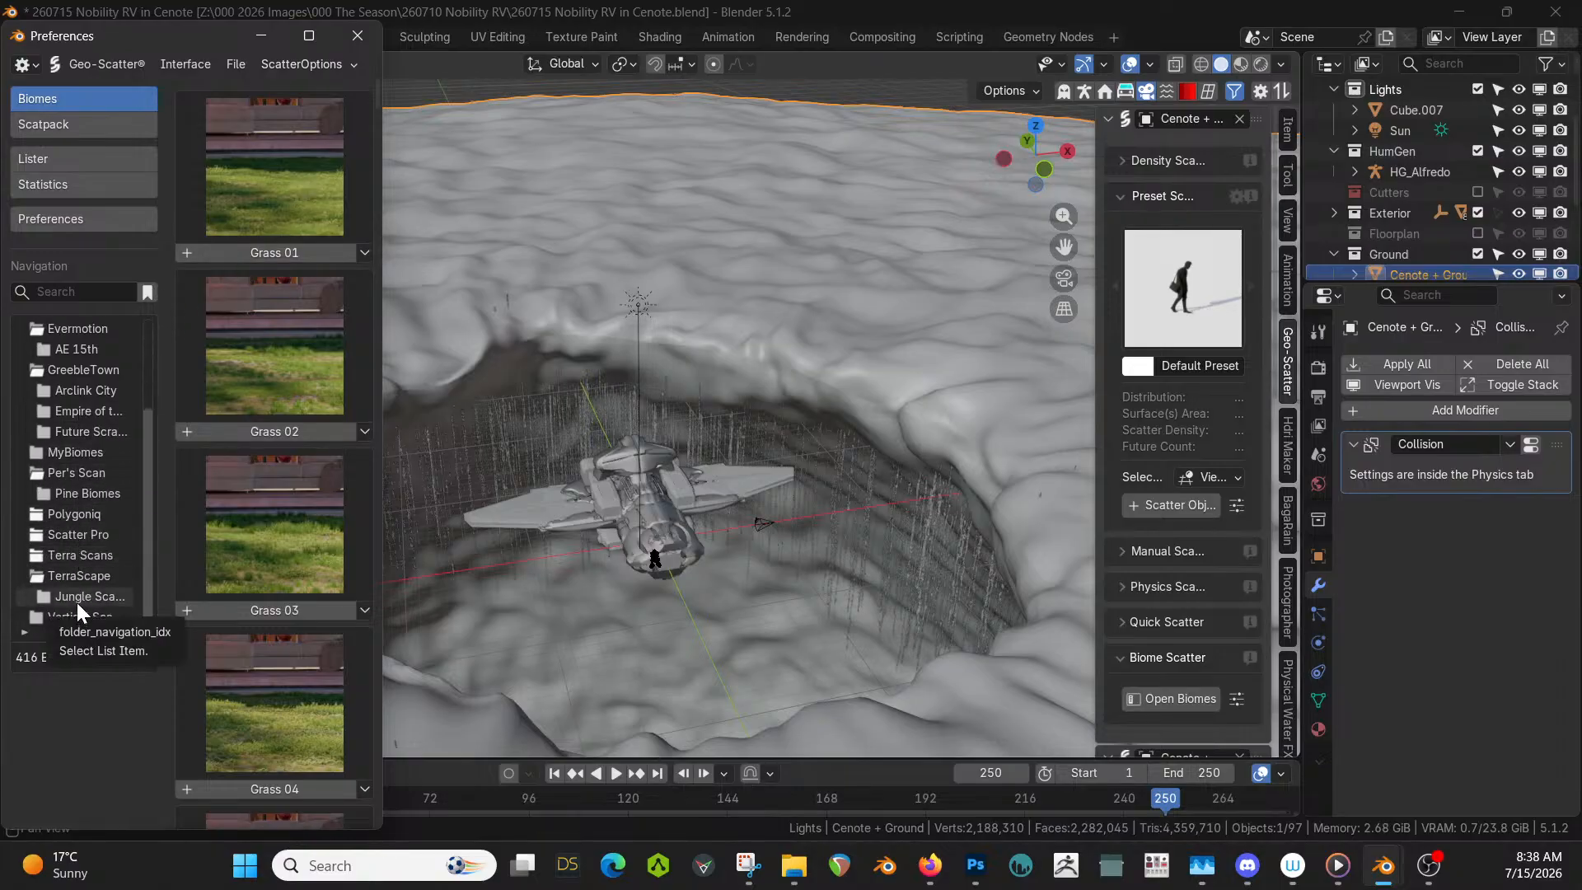
left_click(77, 593)
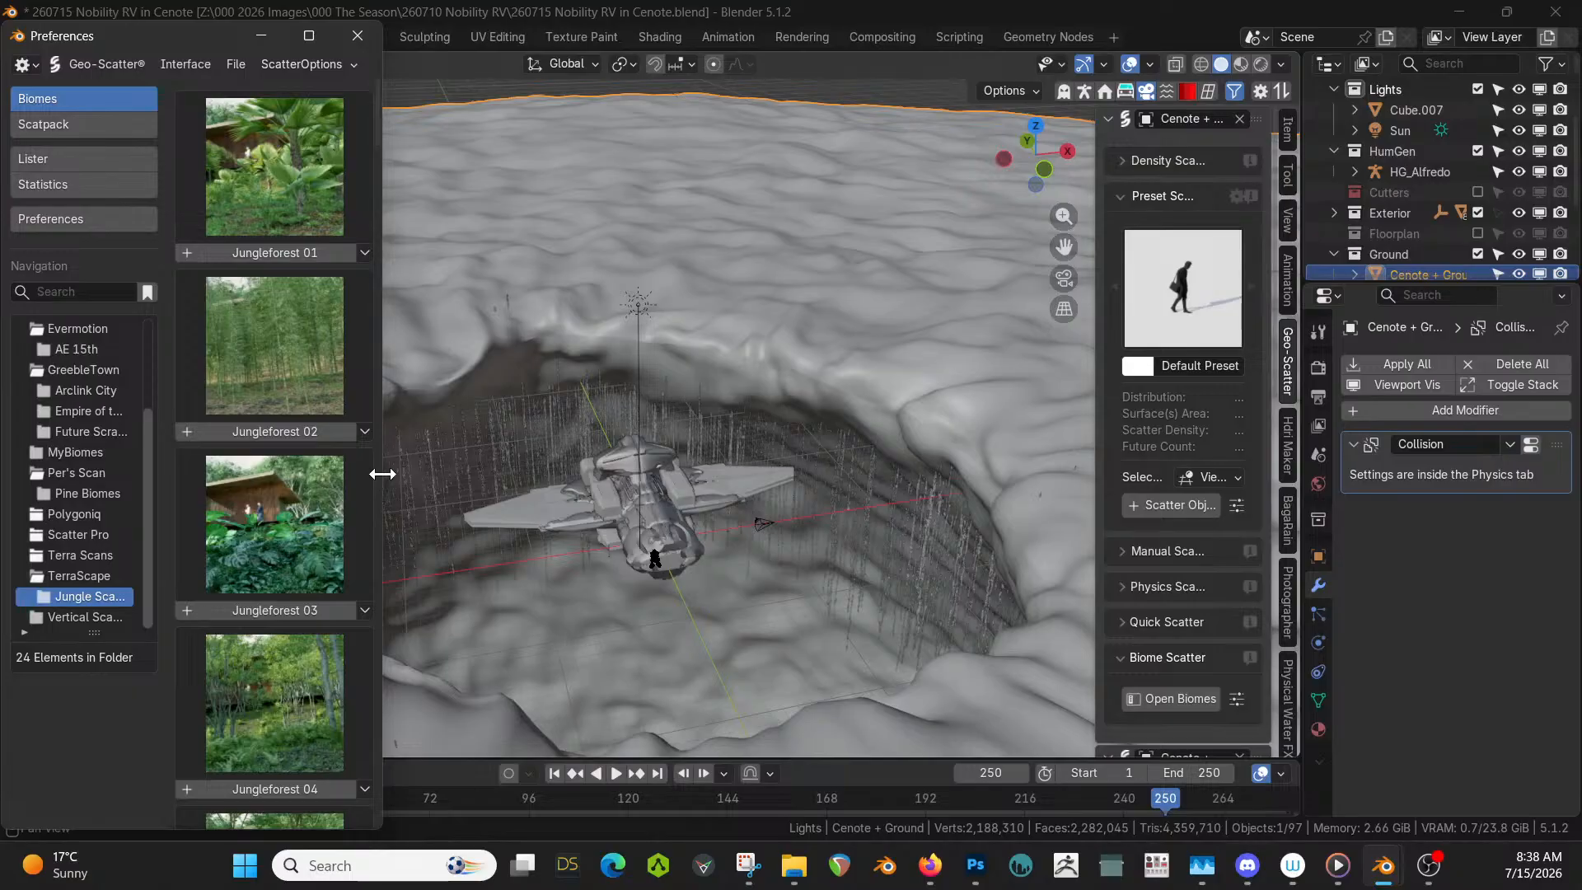
left_click_drag(382, 471, 914, 521)
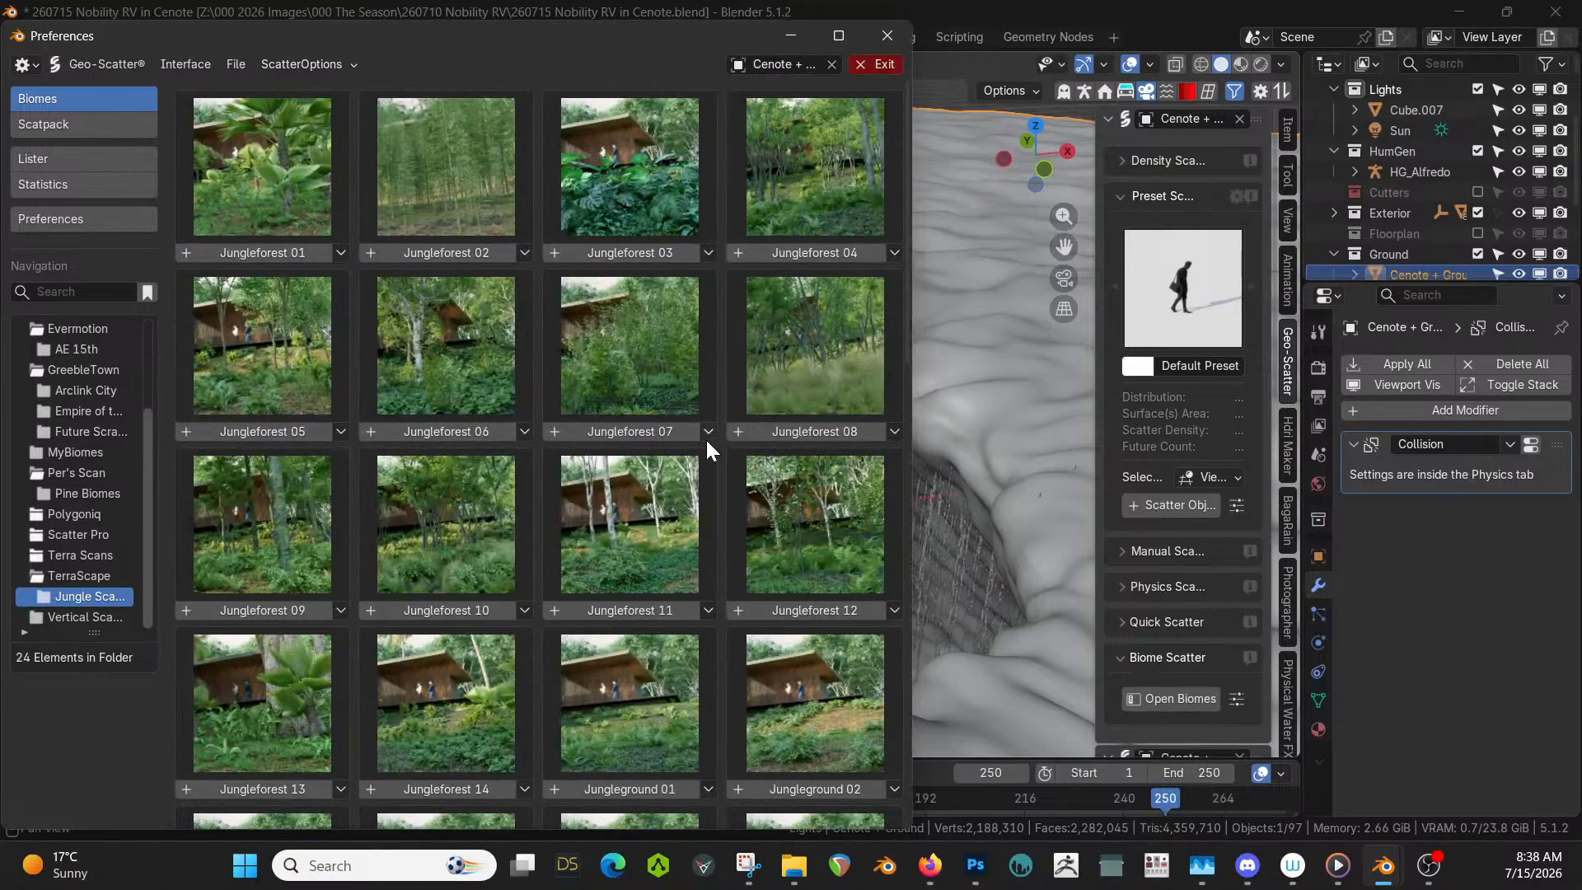
- Scatter the Jungleforest 07 biome on the ground with its scatter systems hidden, and close the biome library
left_click(651, 430)
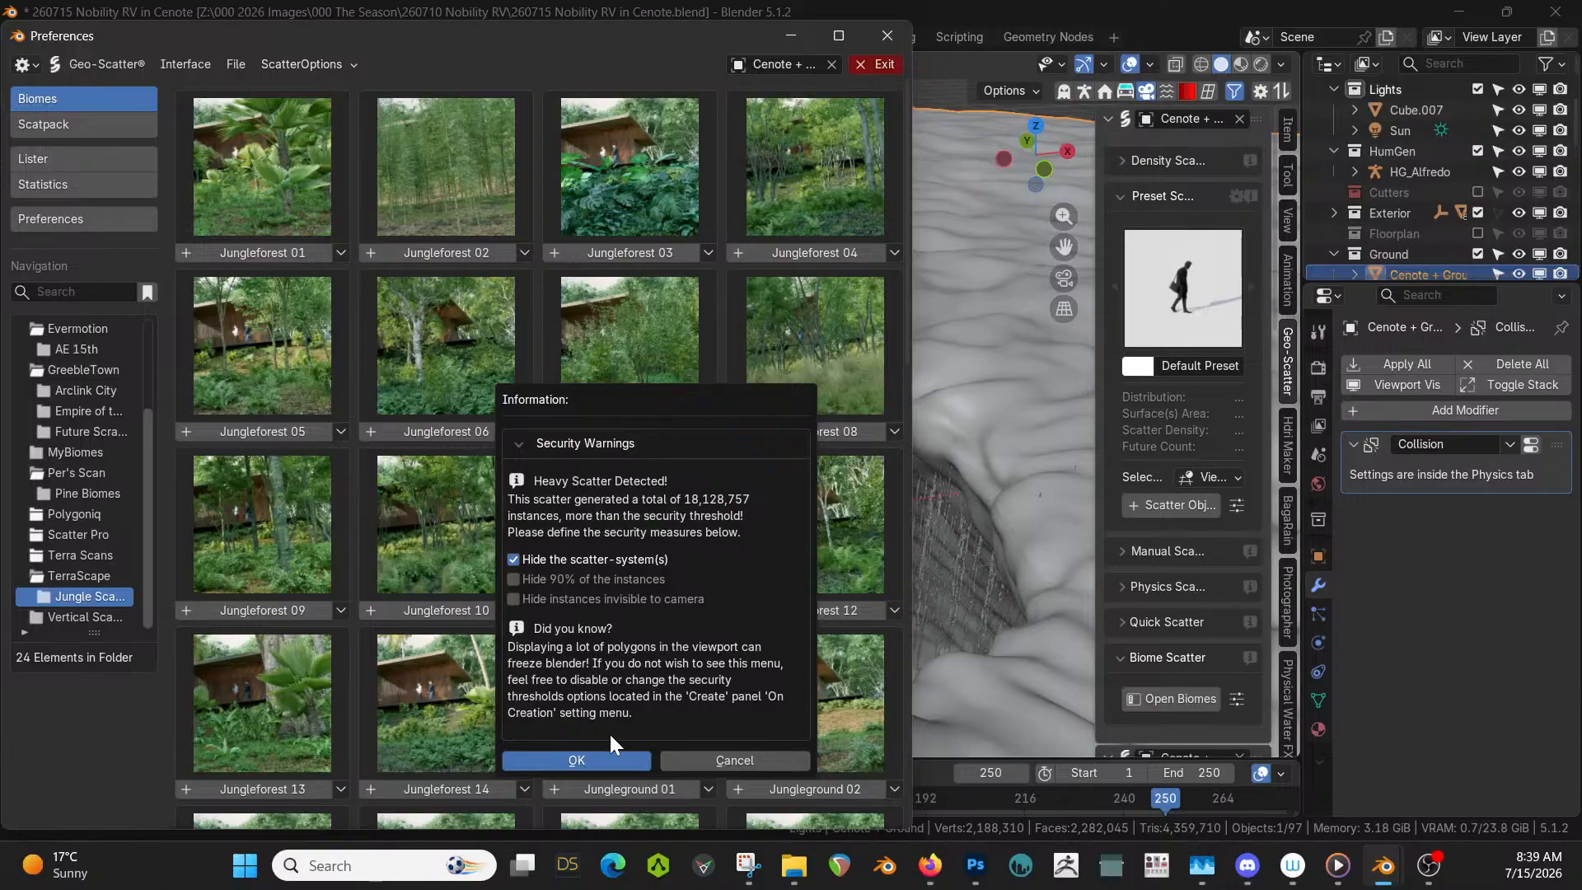
left_click(596, 762)
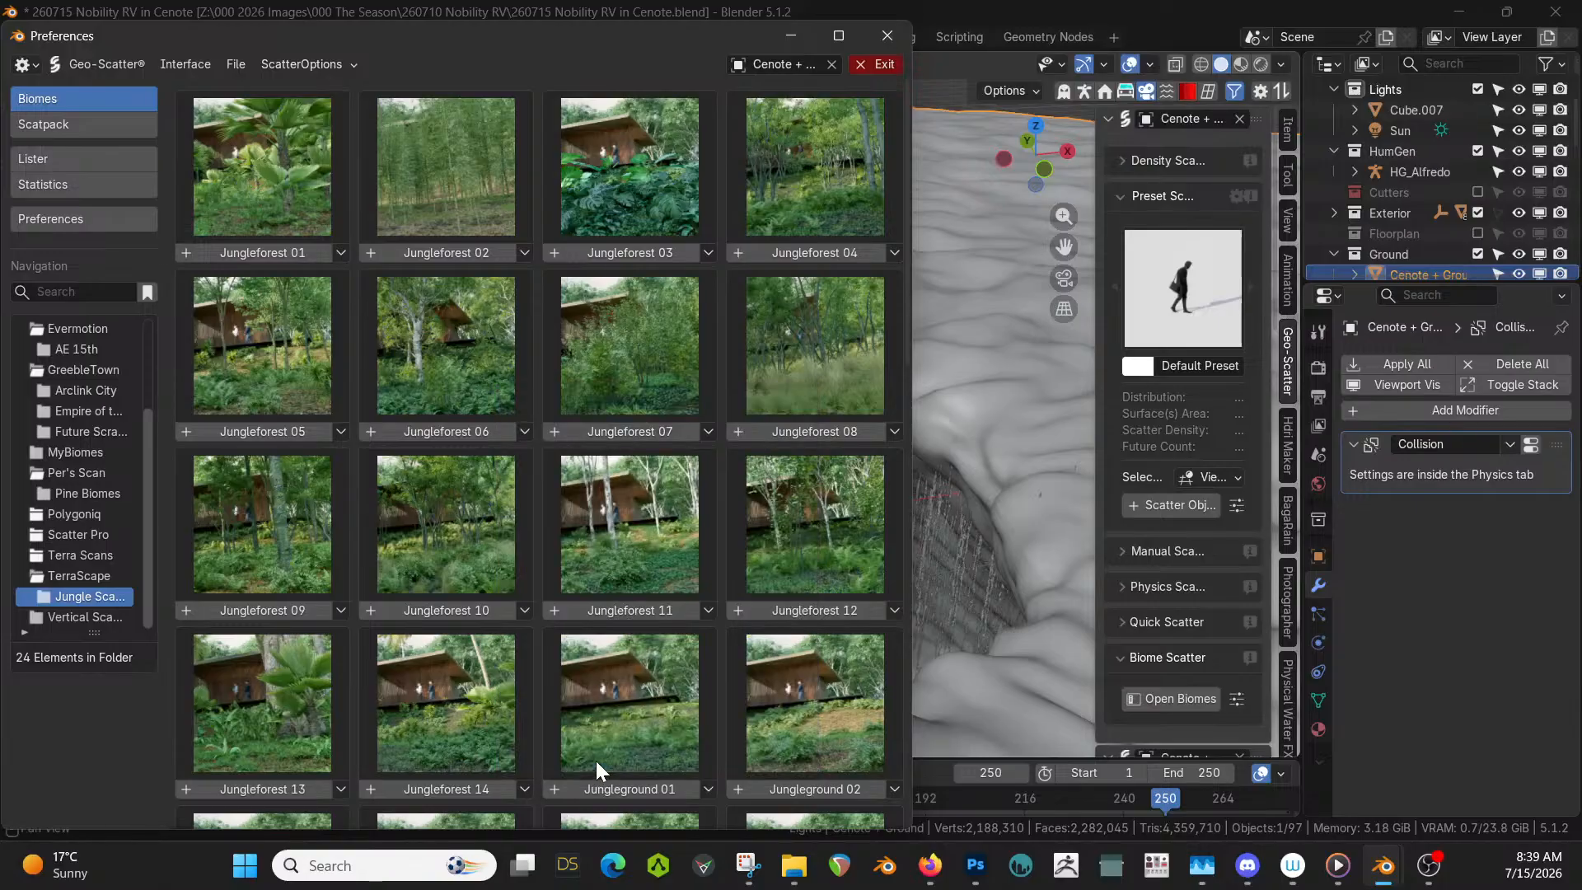
left_click(877, 40)
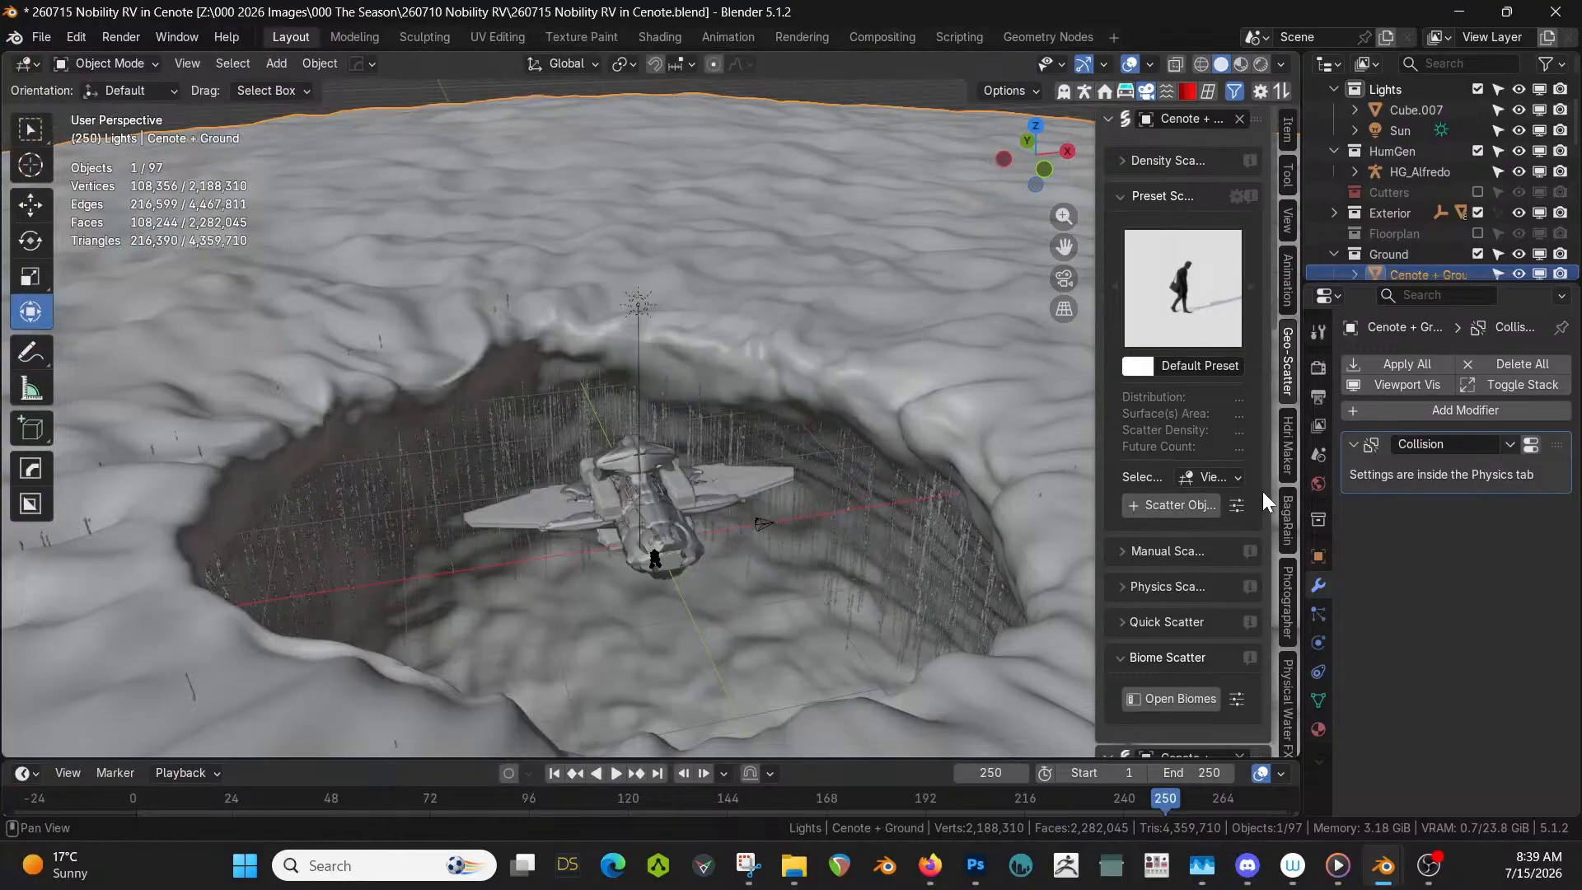
- Set the Random Scaling factor of the Jungle_Tree_03 scatter system to 2 on X, Y and Z
scroll(1223, 486, "down", 8)
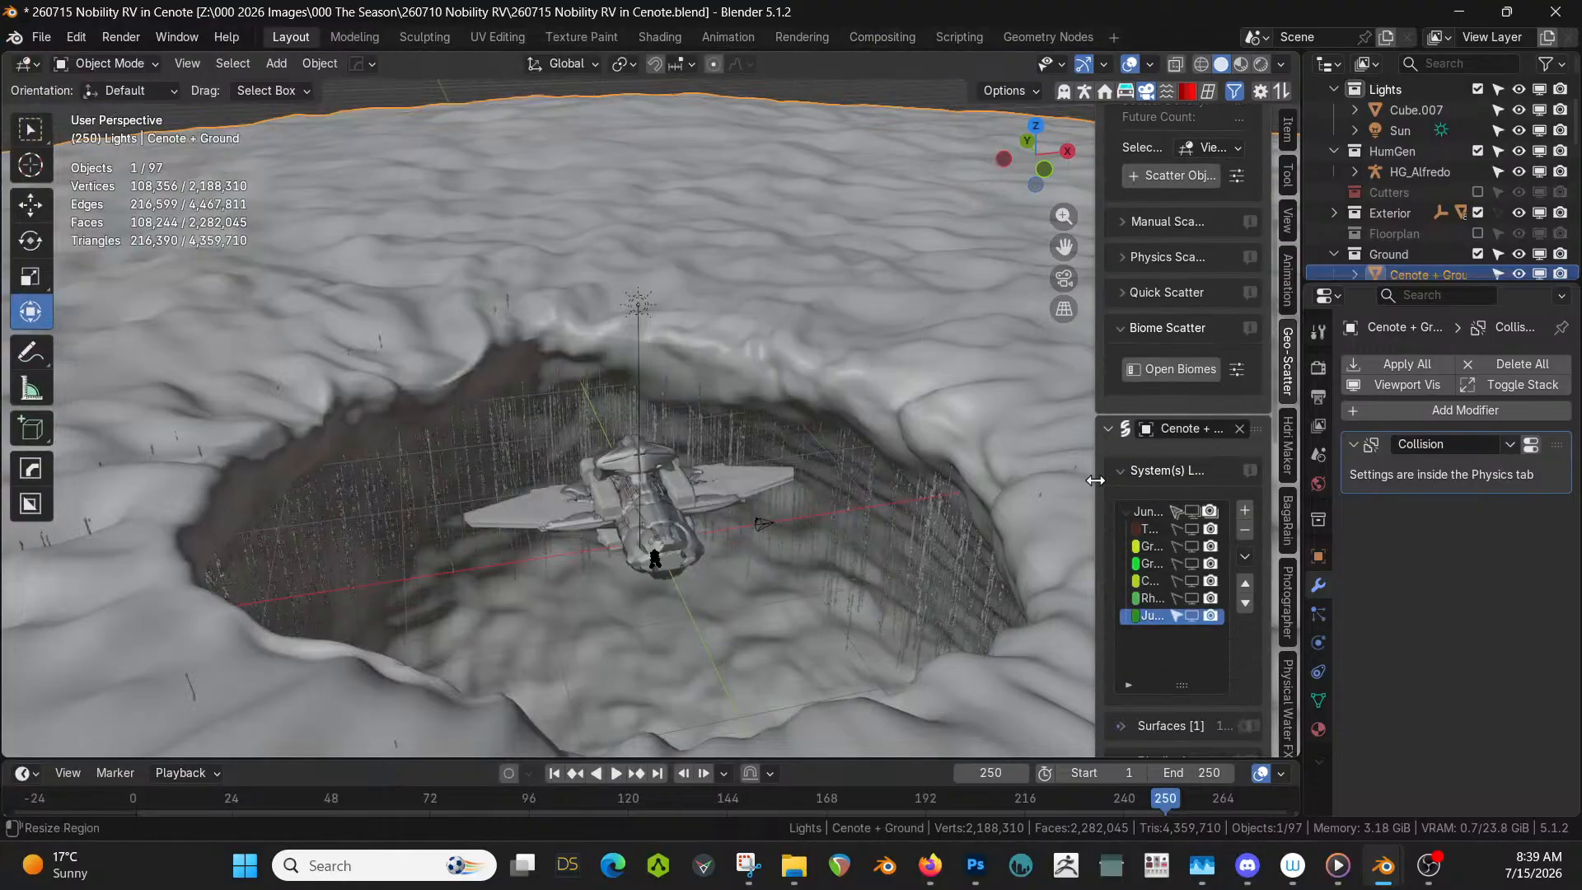
left_click_drag(1096, 478, 910, 478)
middle_click_drag(580, 409, 408, 406)
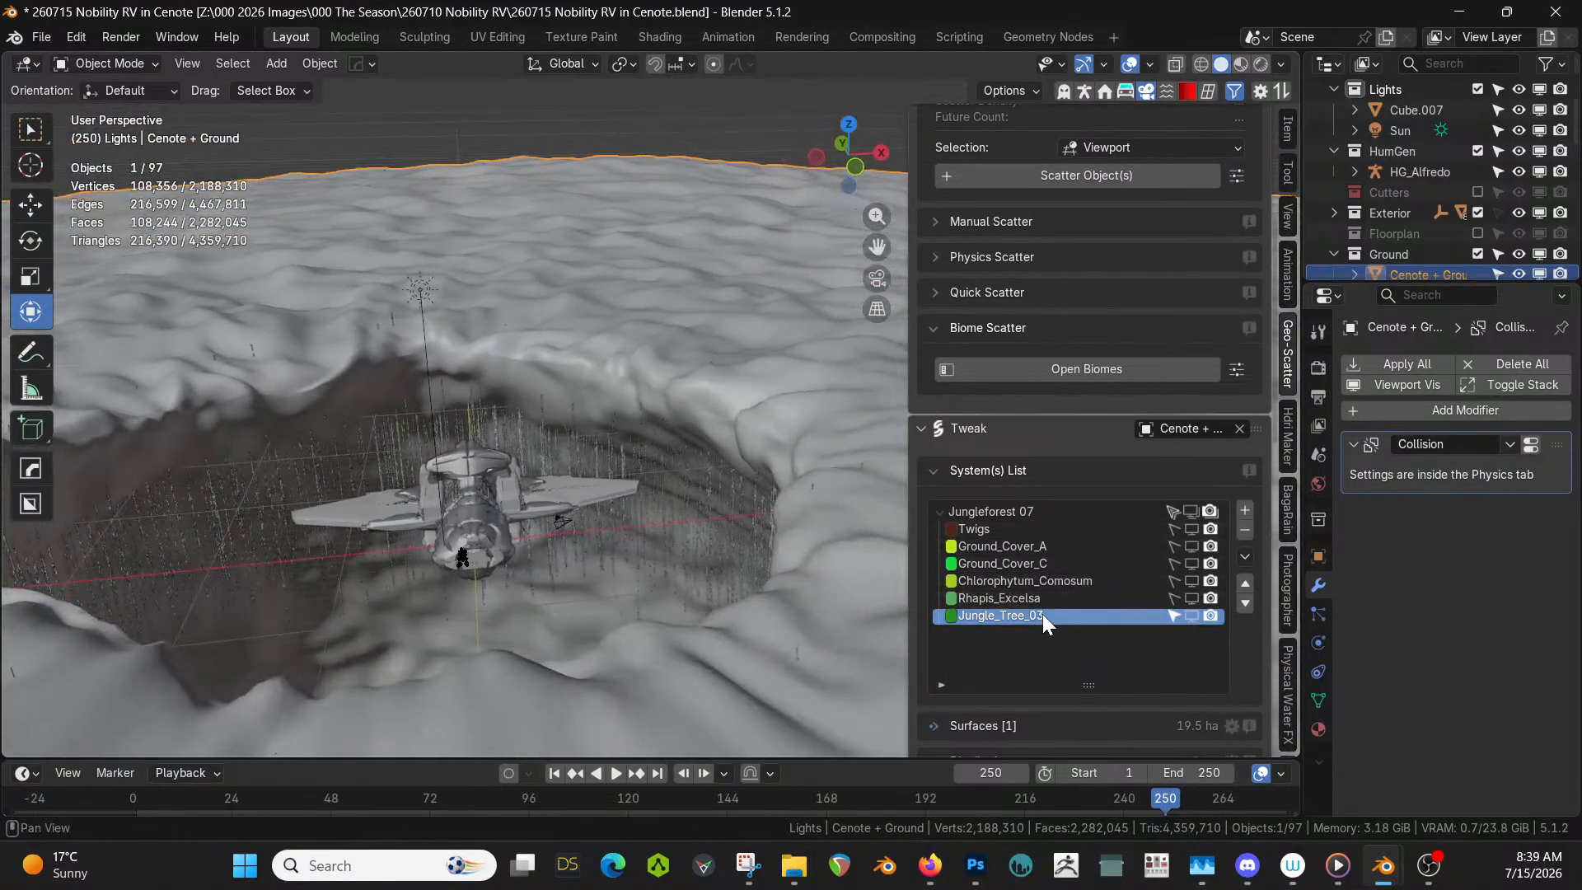
scroll(1042, 615, "down", 6)
left_click(940, 620)
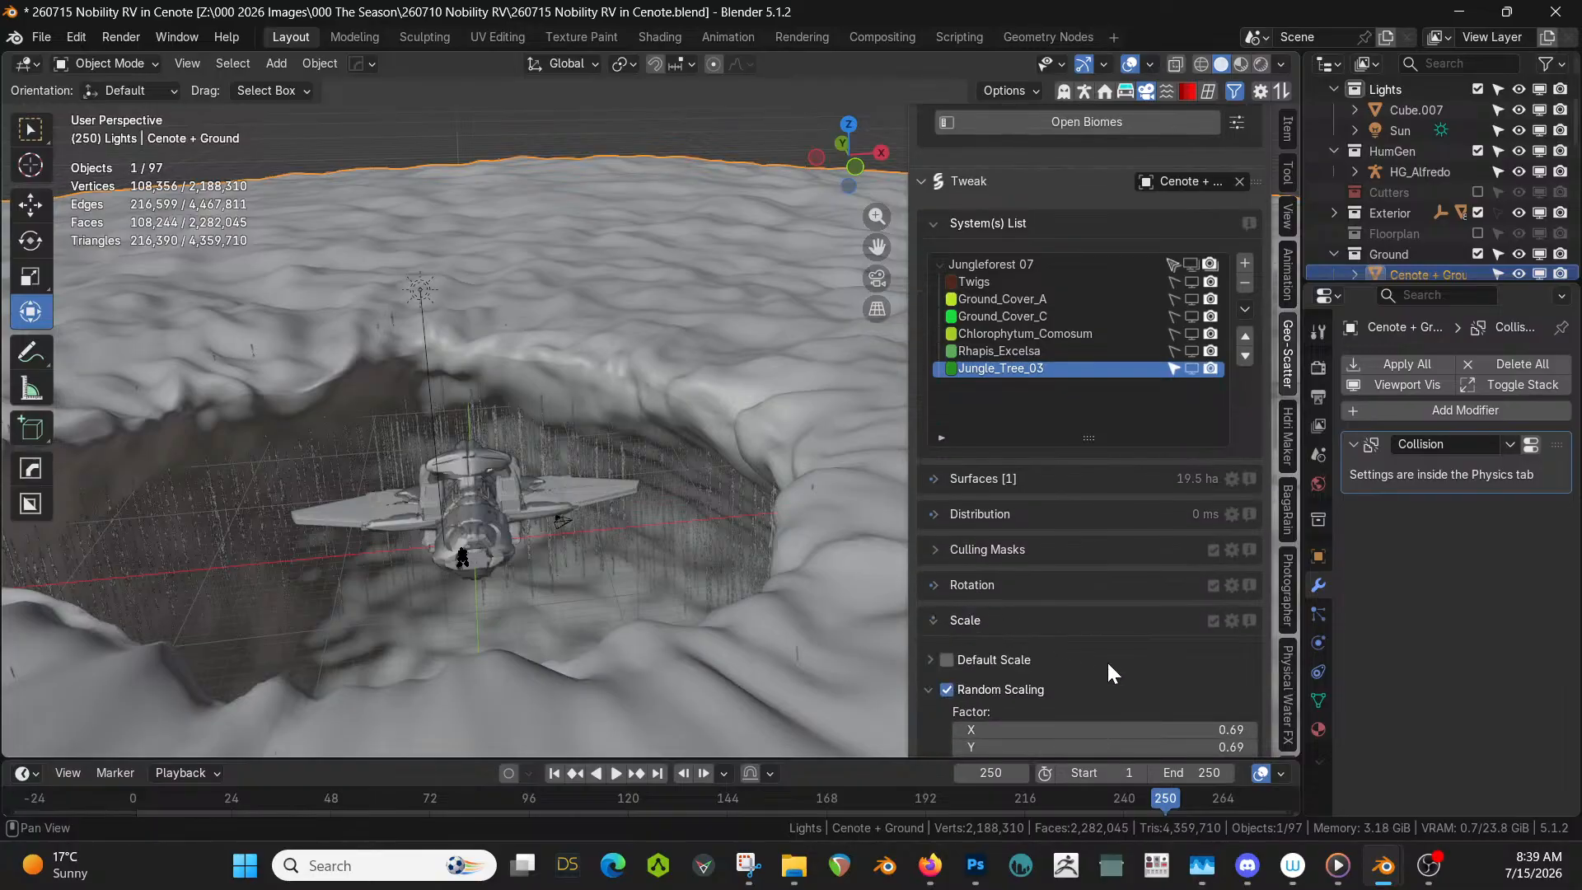
scroll(1106, 660, "down", 5)
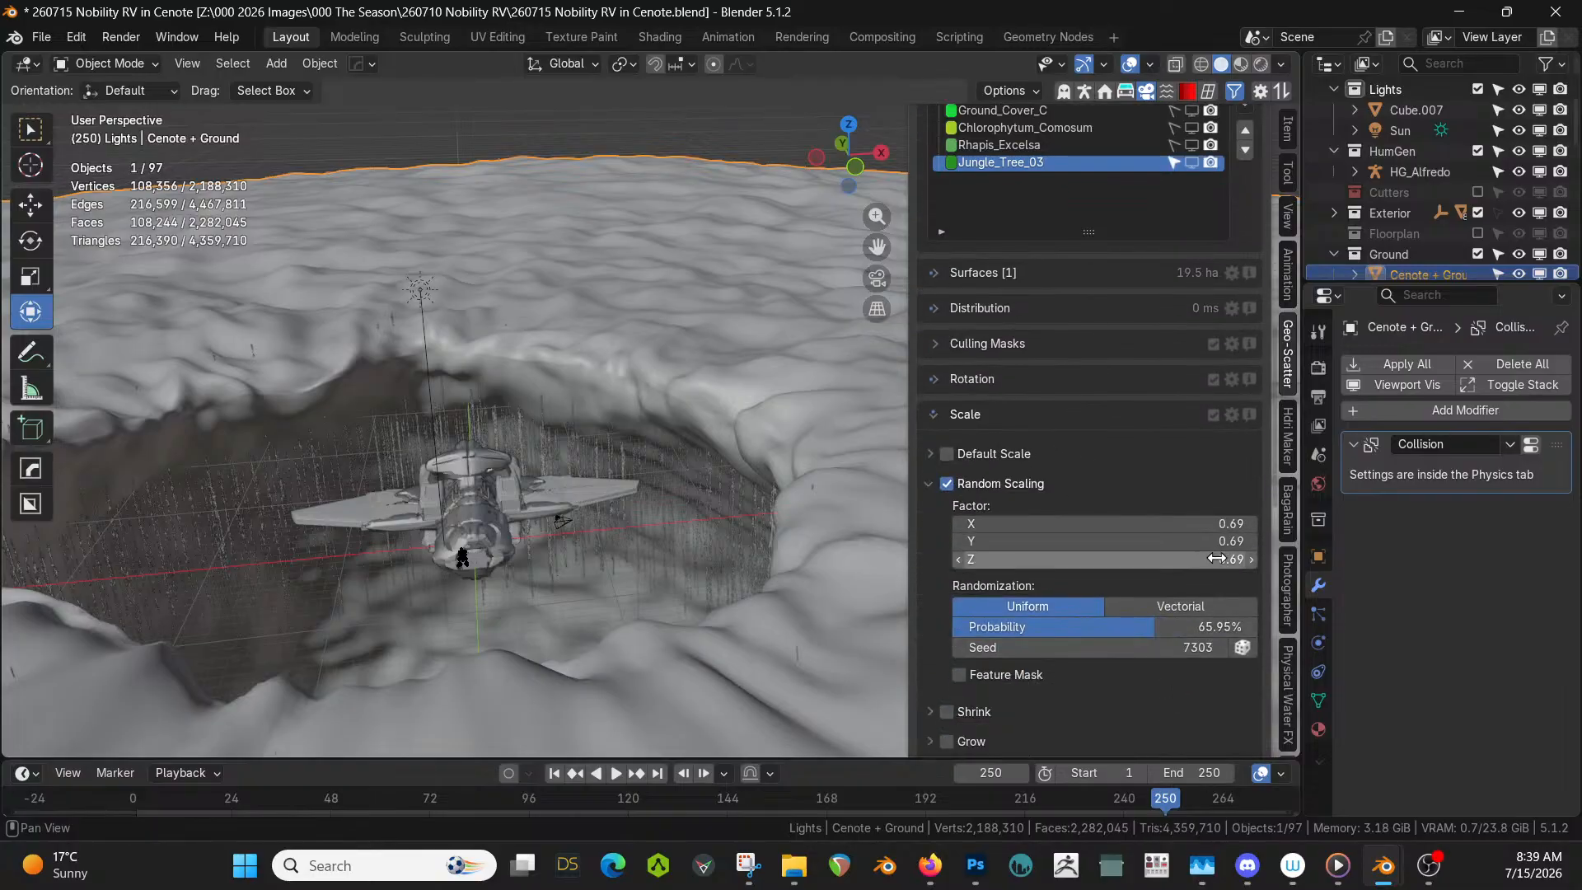
left_click_drag(1220, 559, 1220, 524)
type("2")
key("Return")
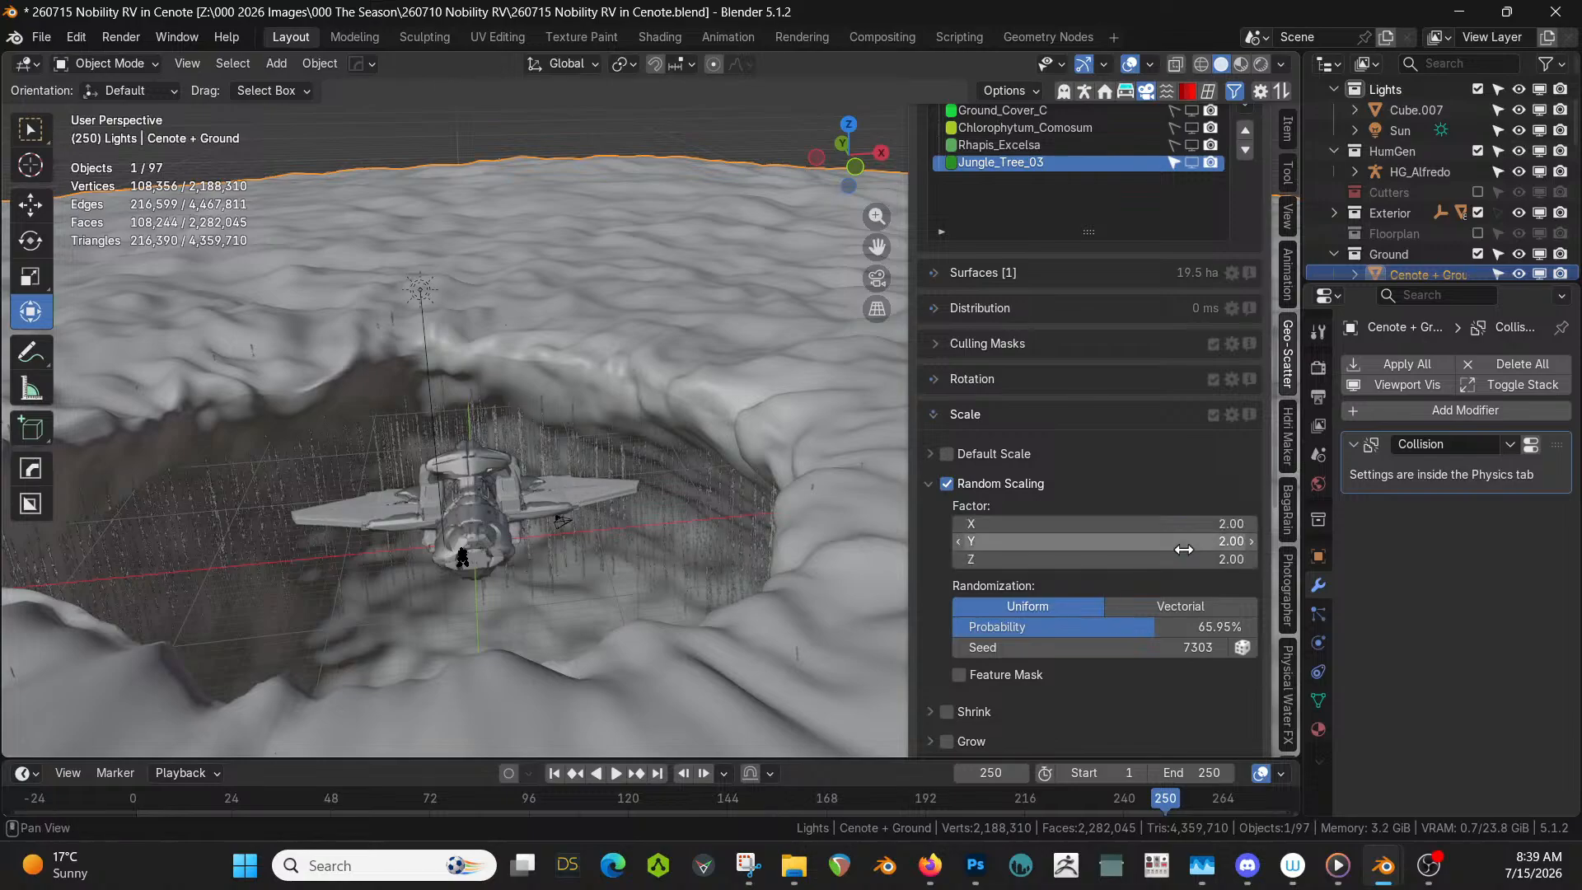
- Enable the abiotic Elevation mask for Jungle_Tree_03 and set its method to Altitude
scroll(964, 594, "down", 7)
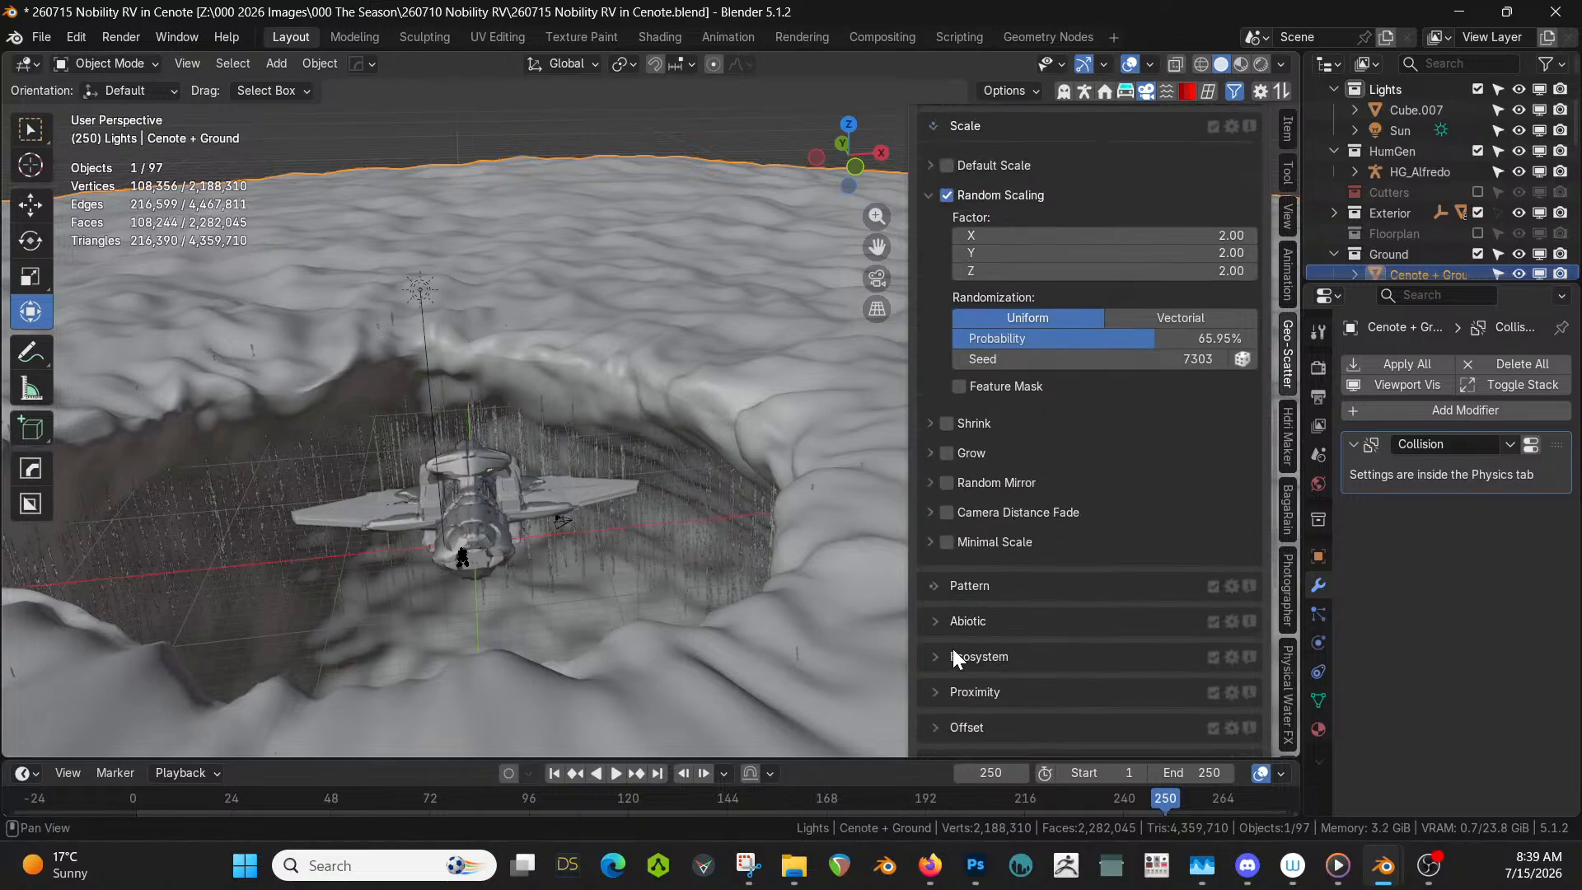
left_click(941, 587)
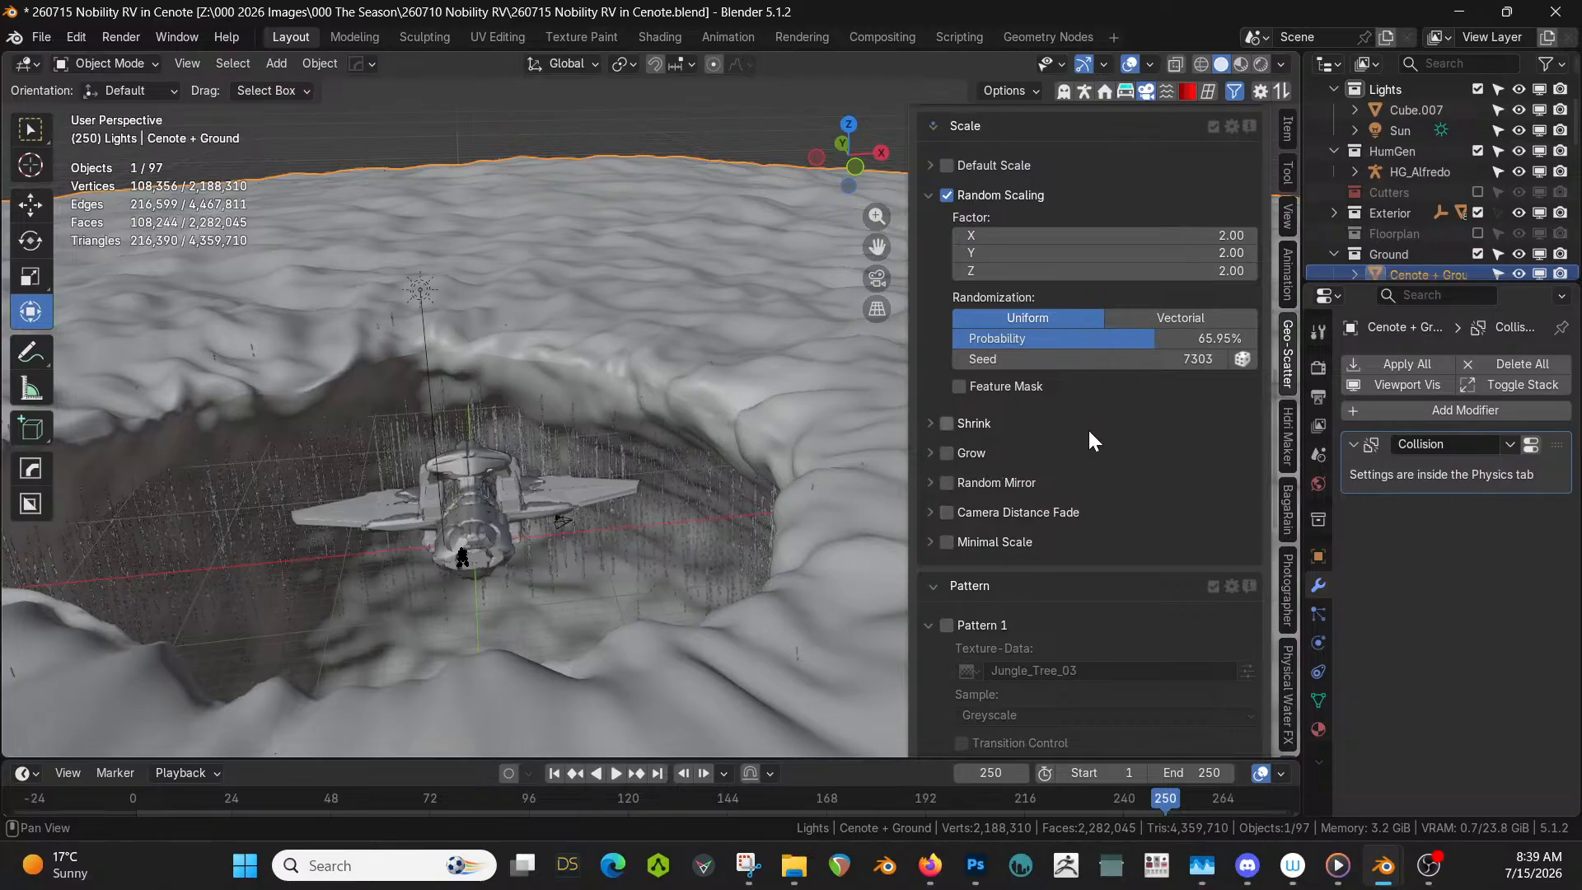
left_click(934, 585)
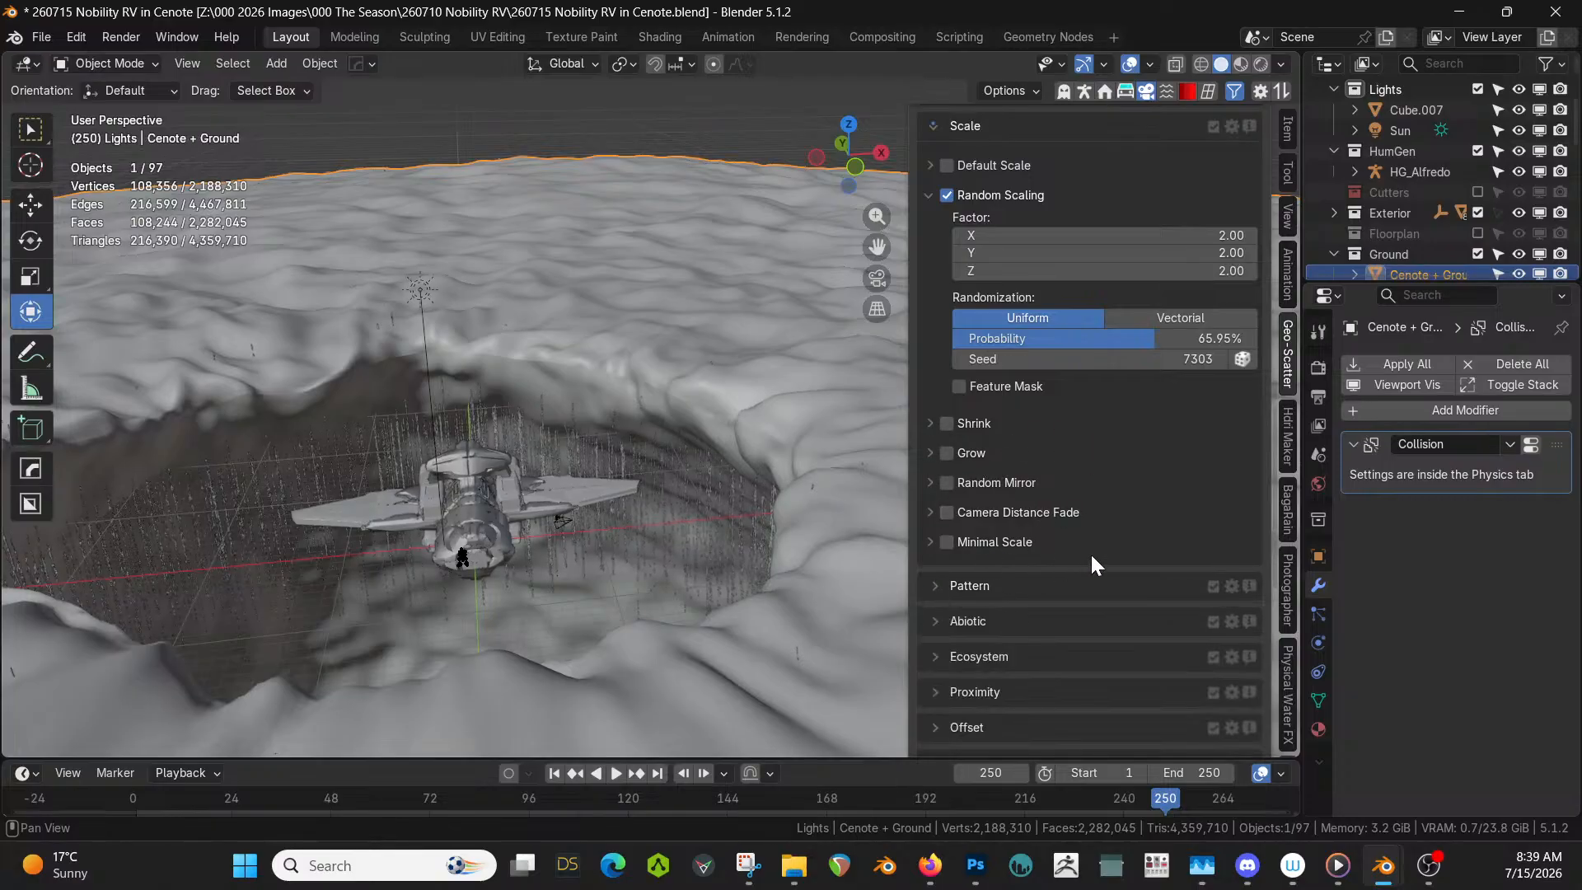
left_click(940, 620)
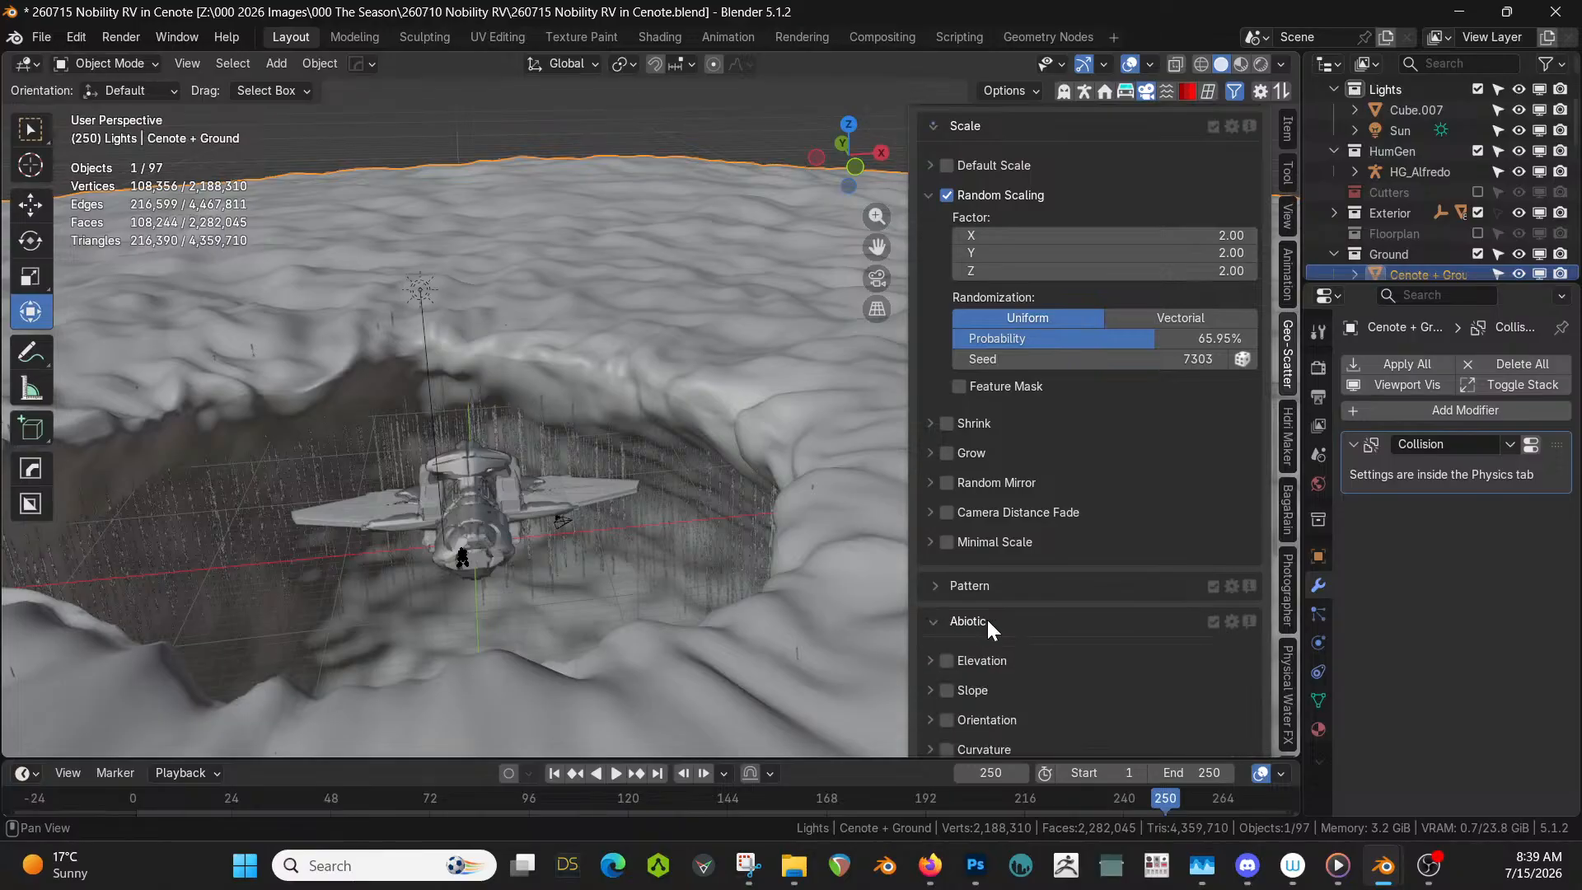
scroll(1014, 623, "down", 2)
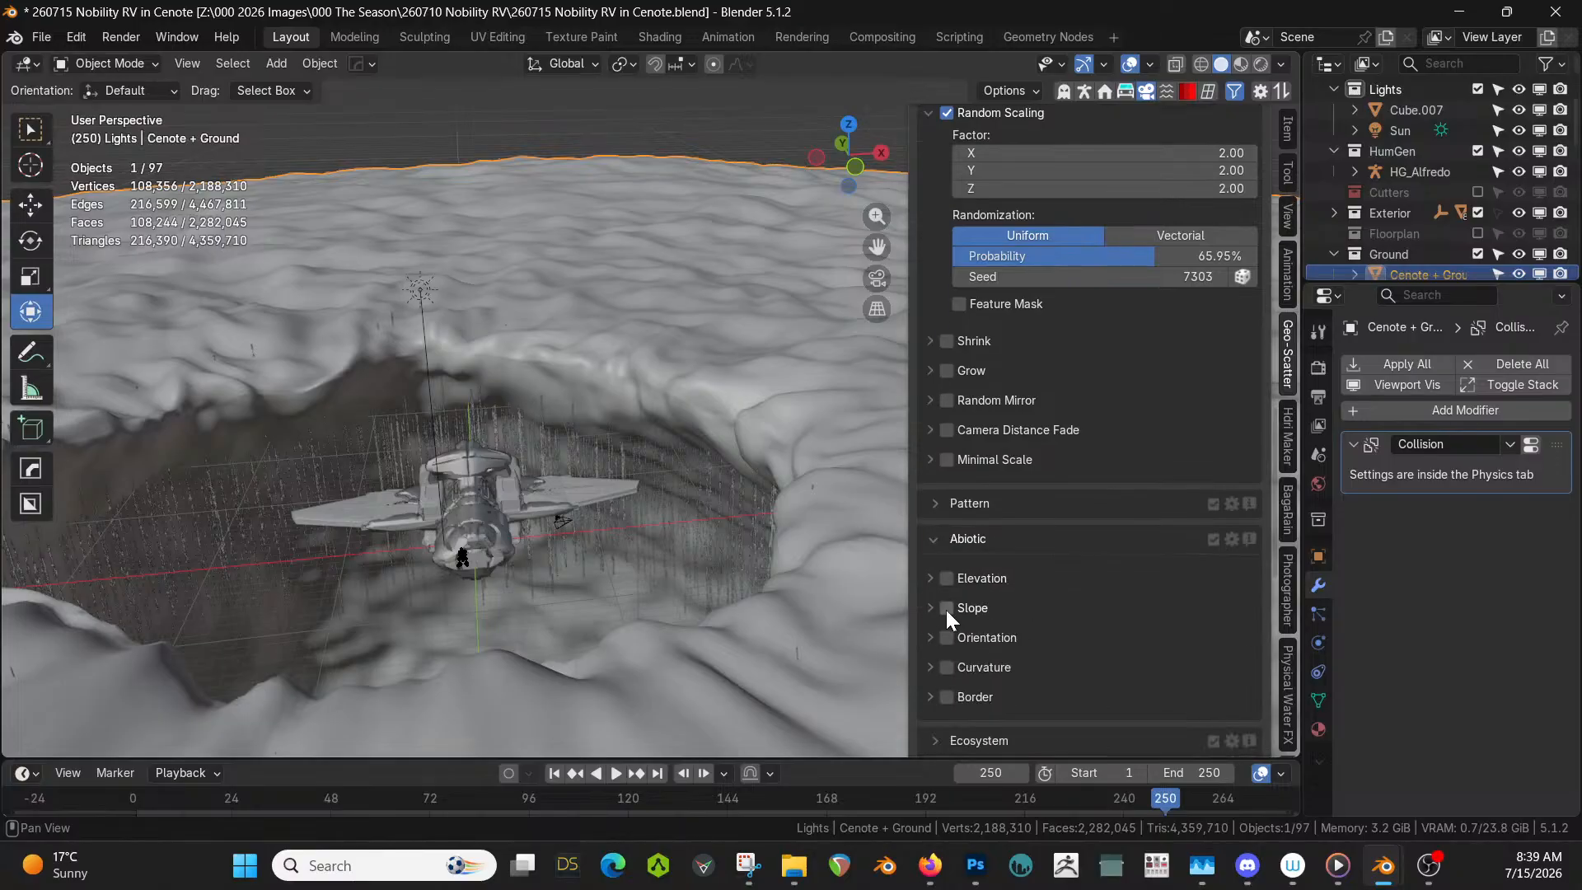
middle_click_drag(917, 564, 838, 524)
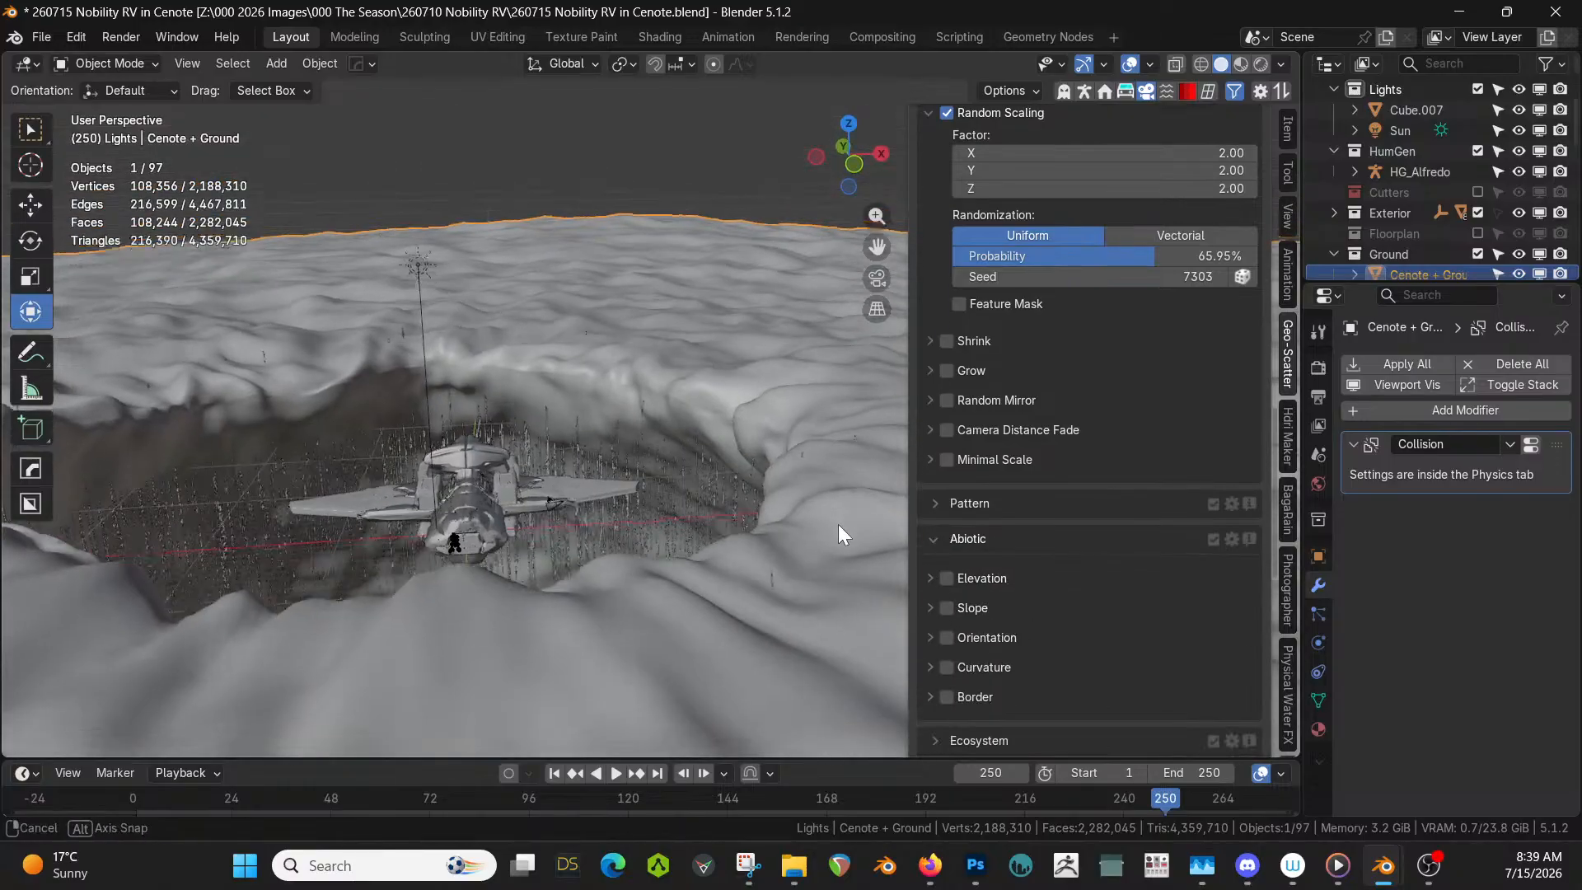
left_click(951, 578)
left_click(929, 575)
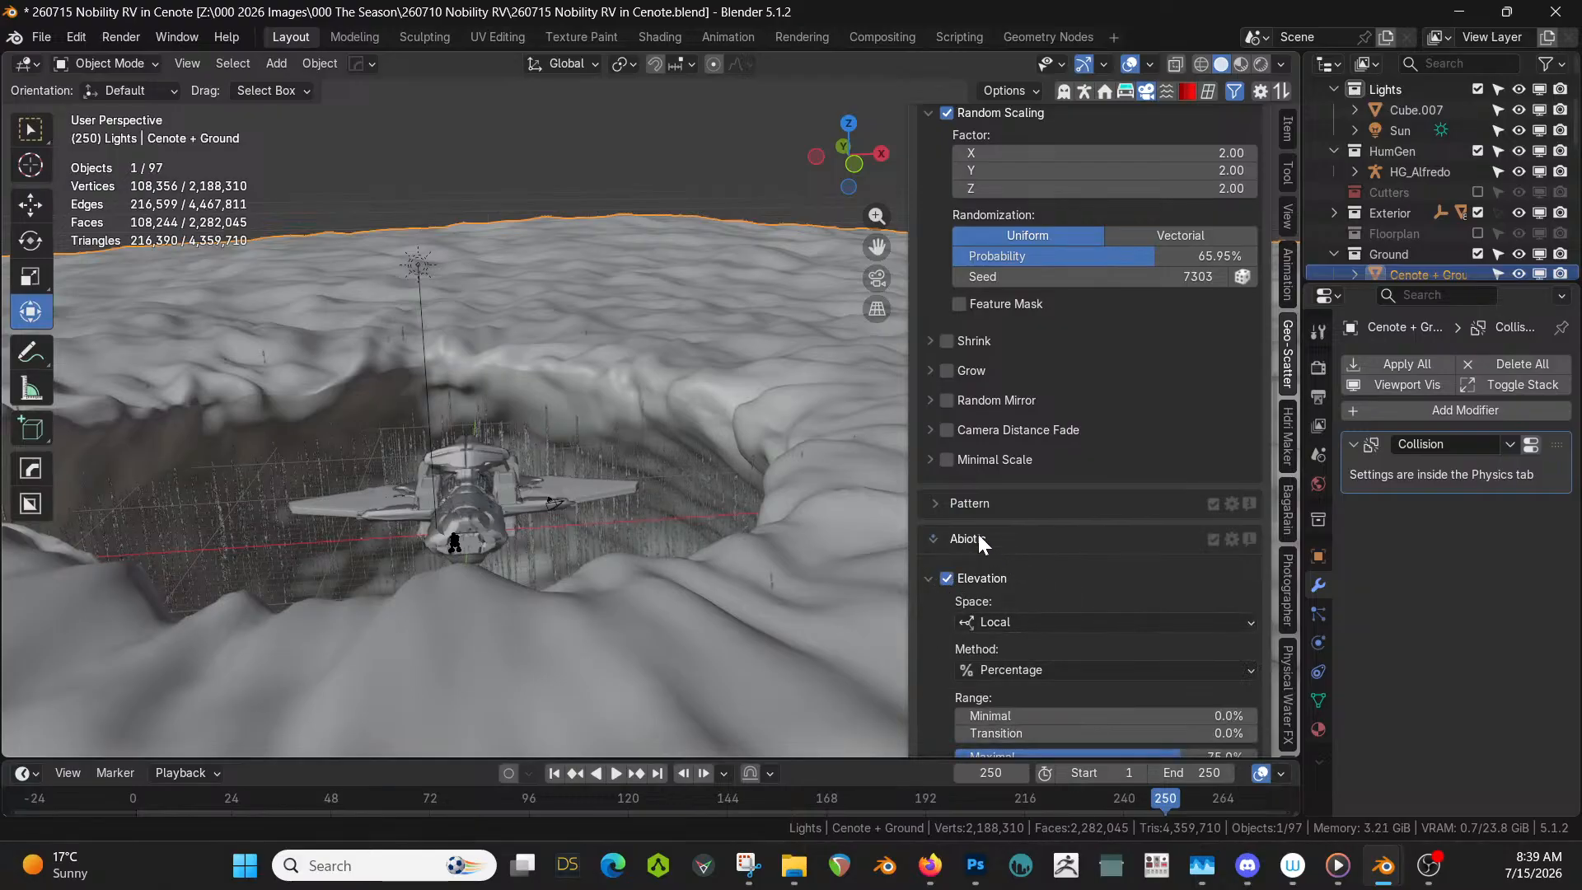
left_click(1100, 670)
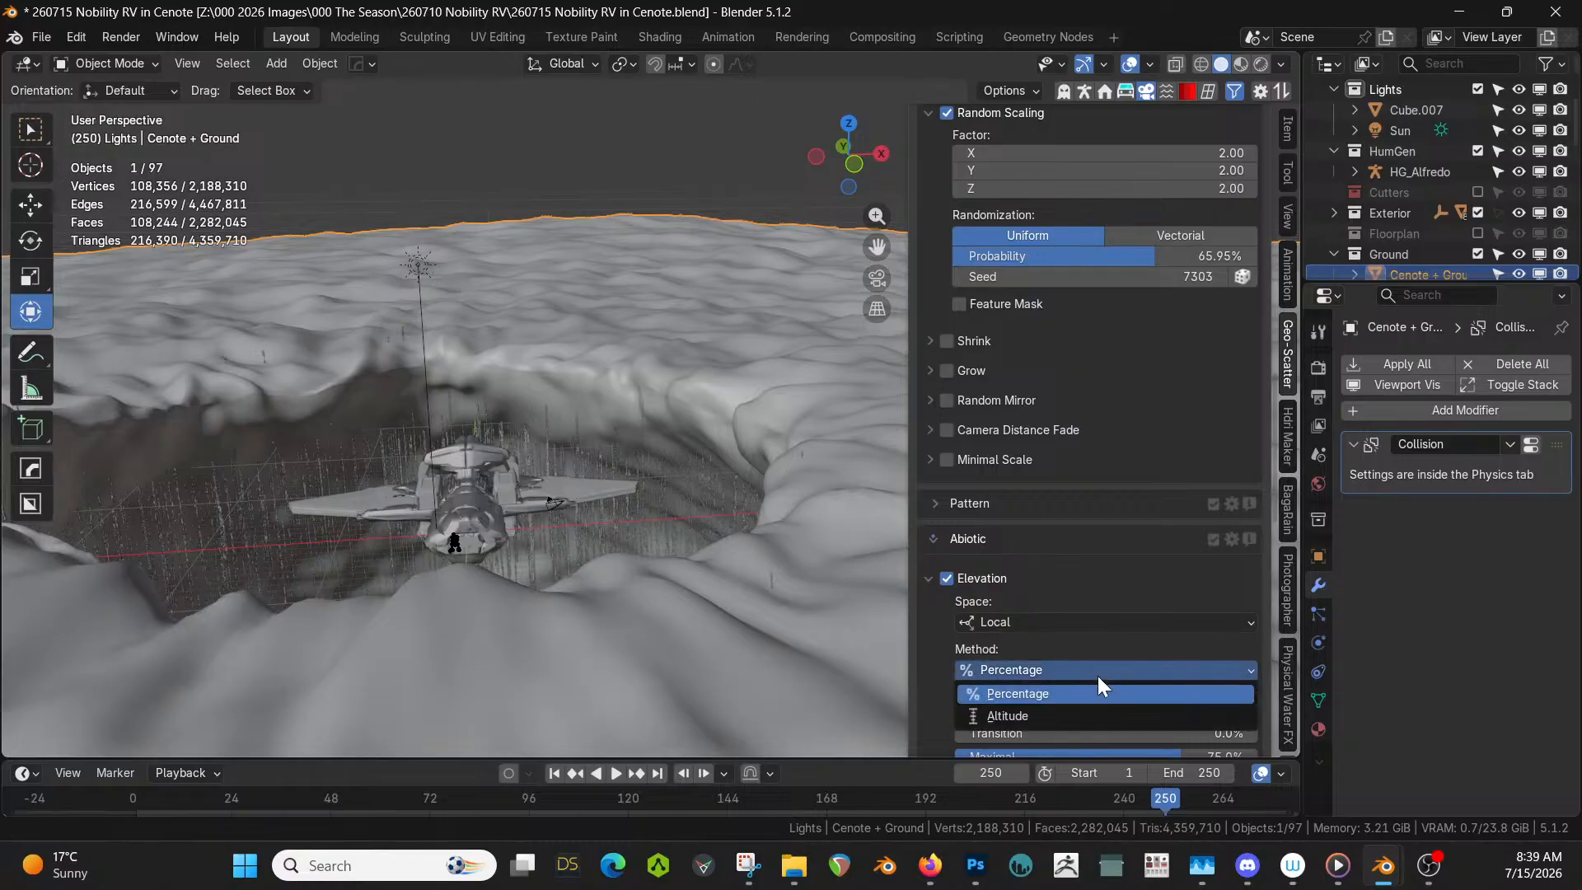
left_click(1047, 714)
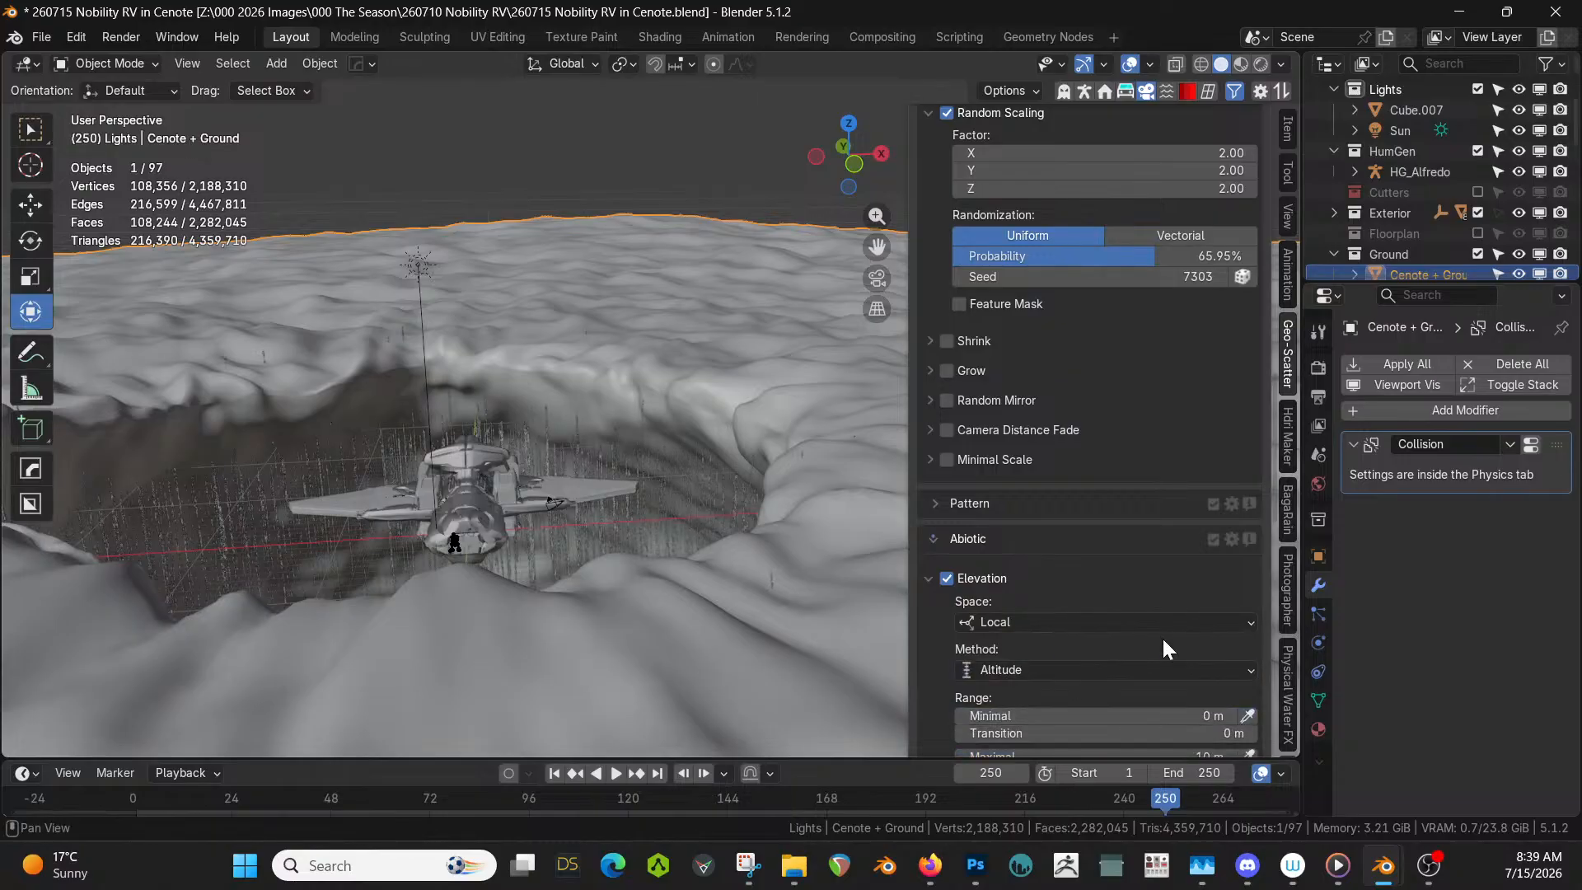
- Check the ground's height from the front and set the Elevation mask's maximal altitude to 25 m
scroll(636, 493, "down", 5)
middle_click_drag(637, 493, 546, 453)
key("KP_1")
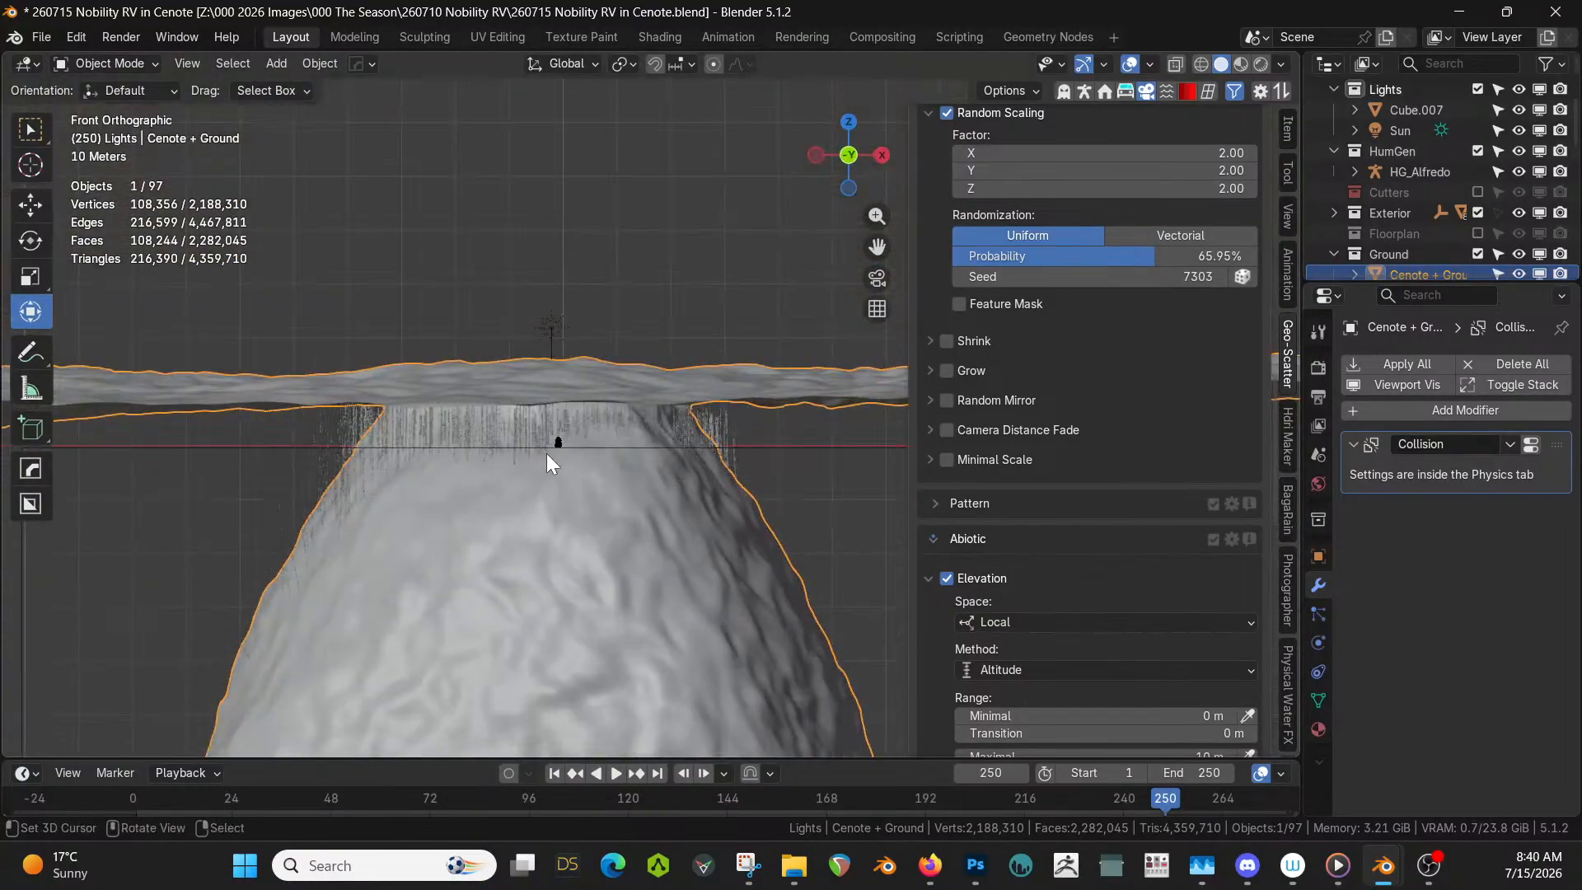
middle_click_drag(697, 371, 720, 438)
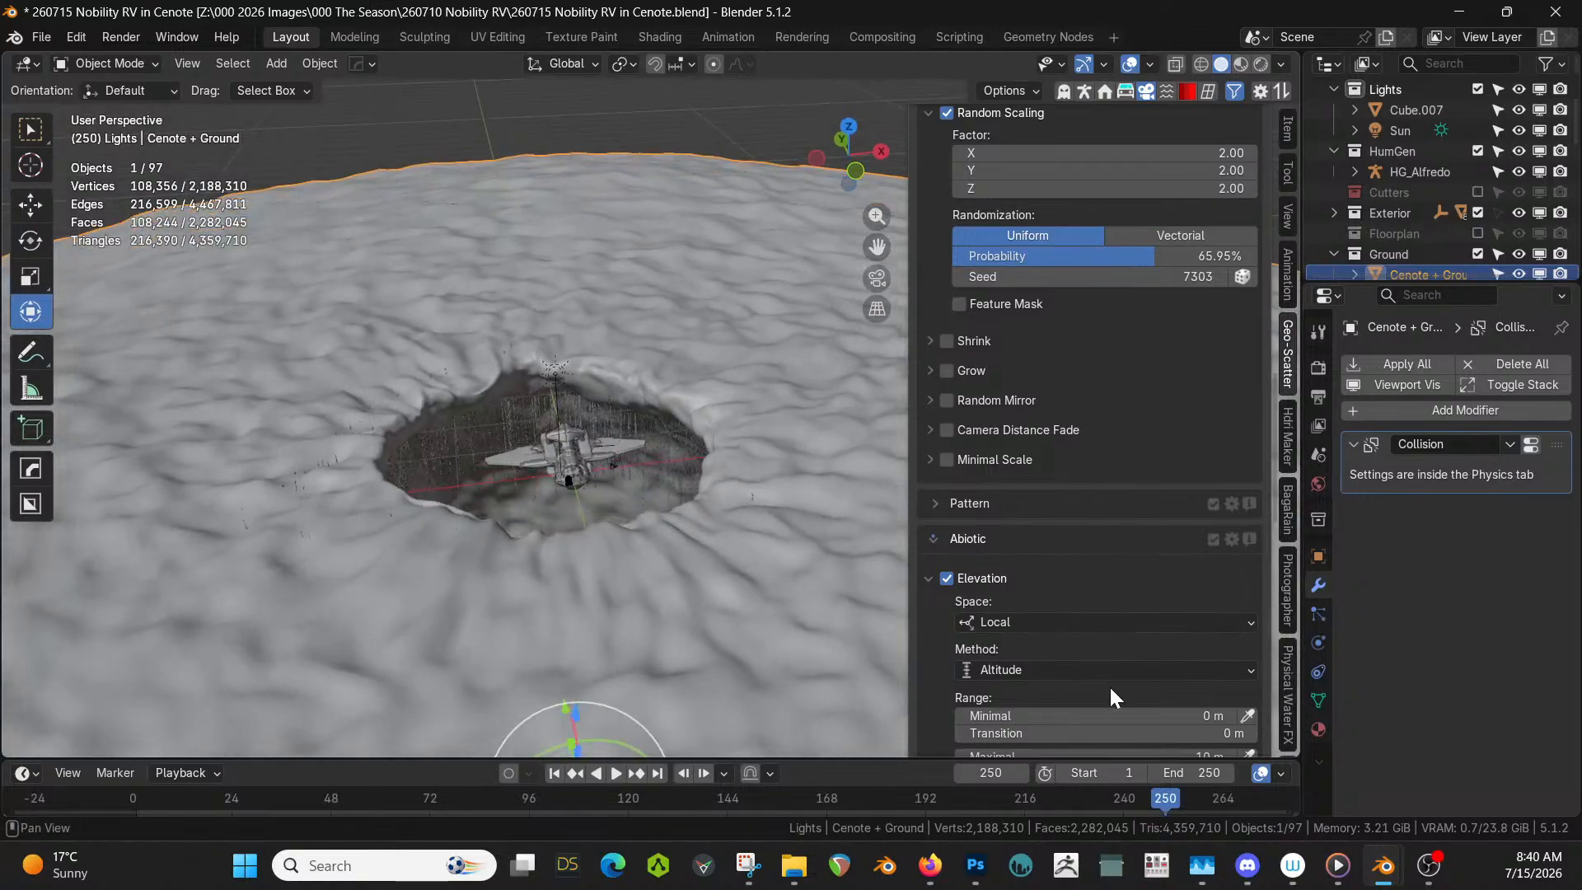
scroll(1219, 663, "down", 6)
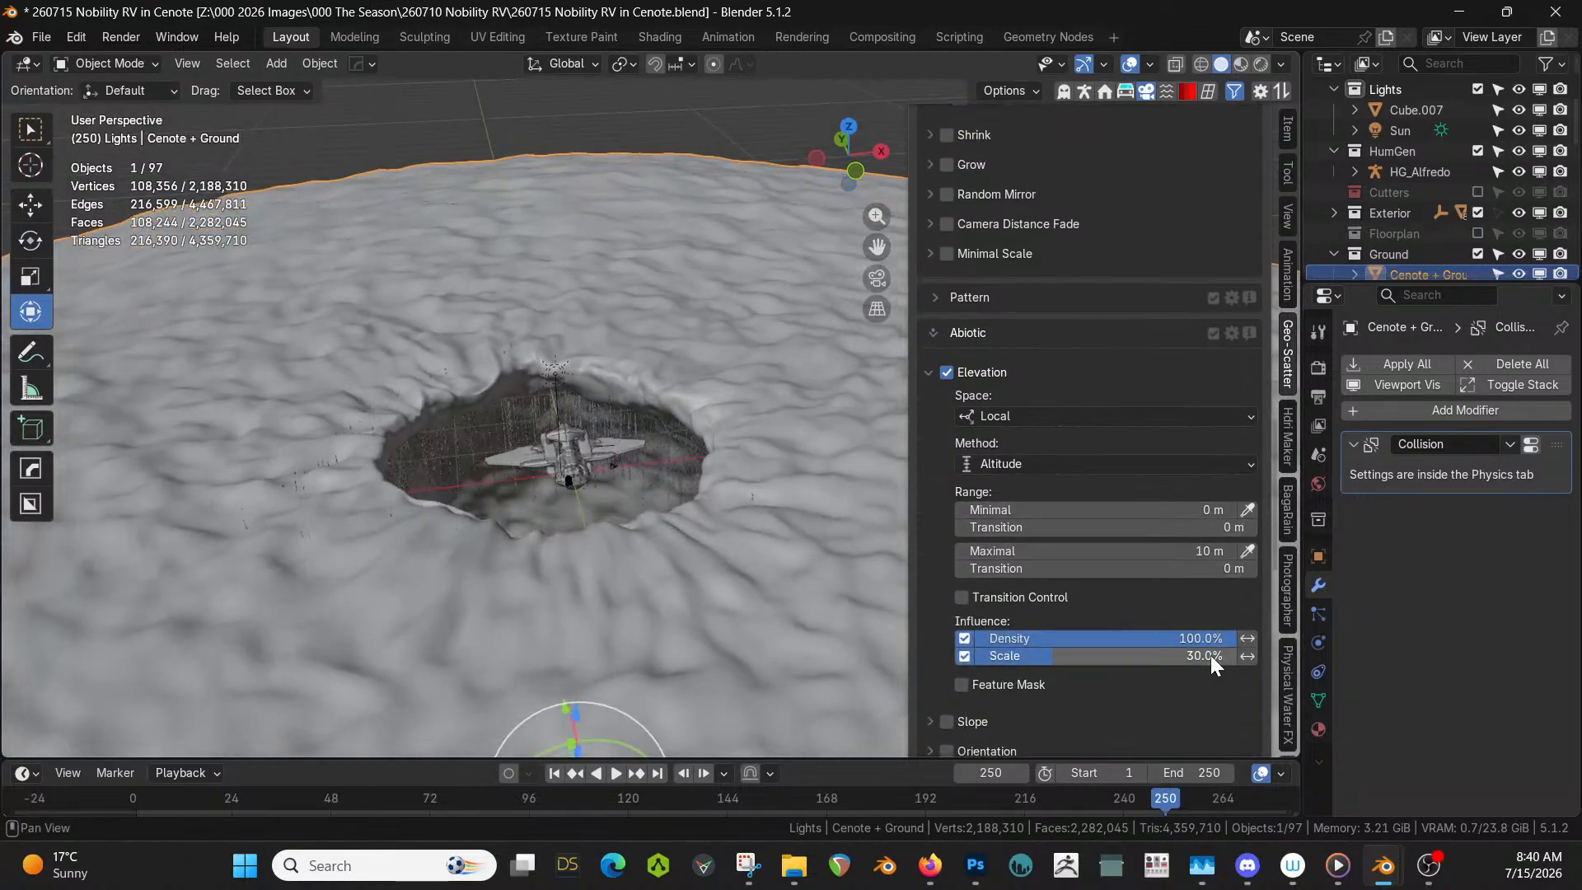
left_click(1187, 551)
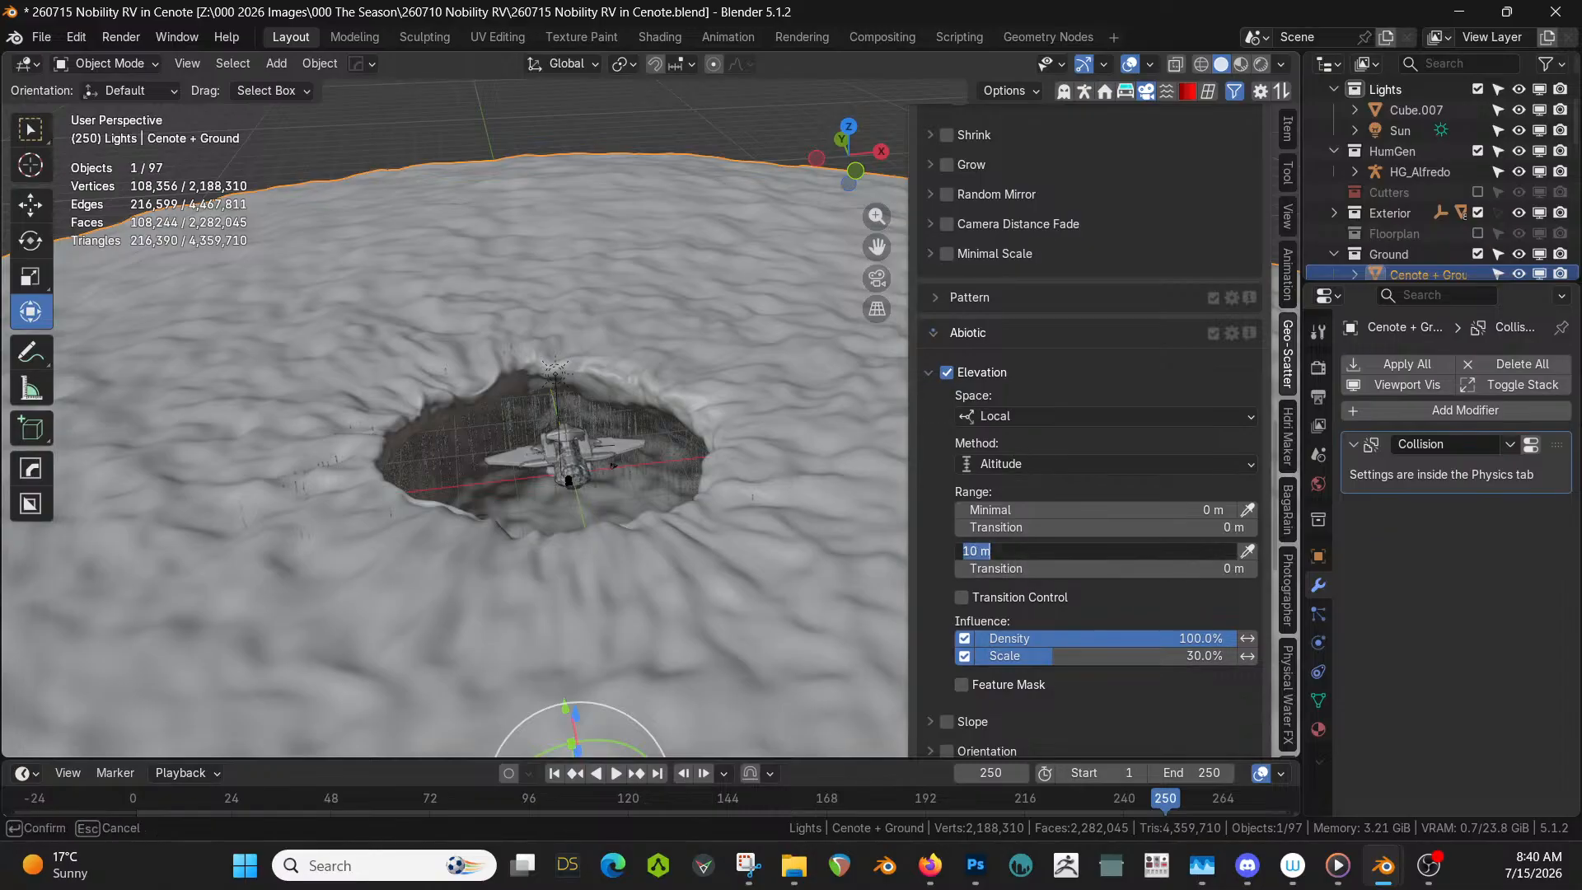
type("25")
key("Return")
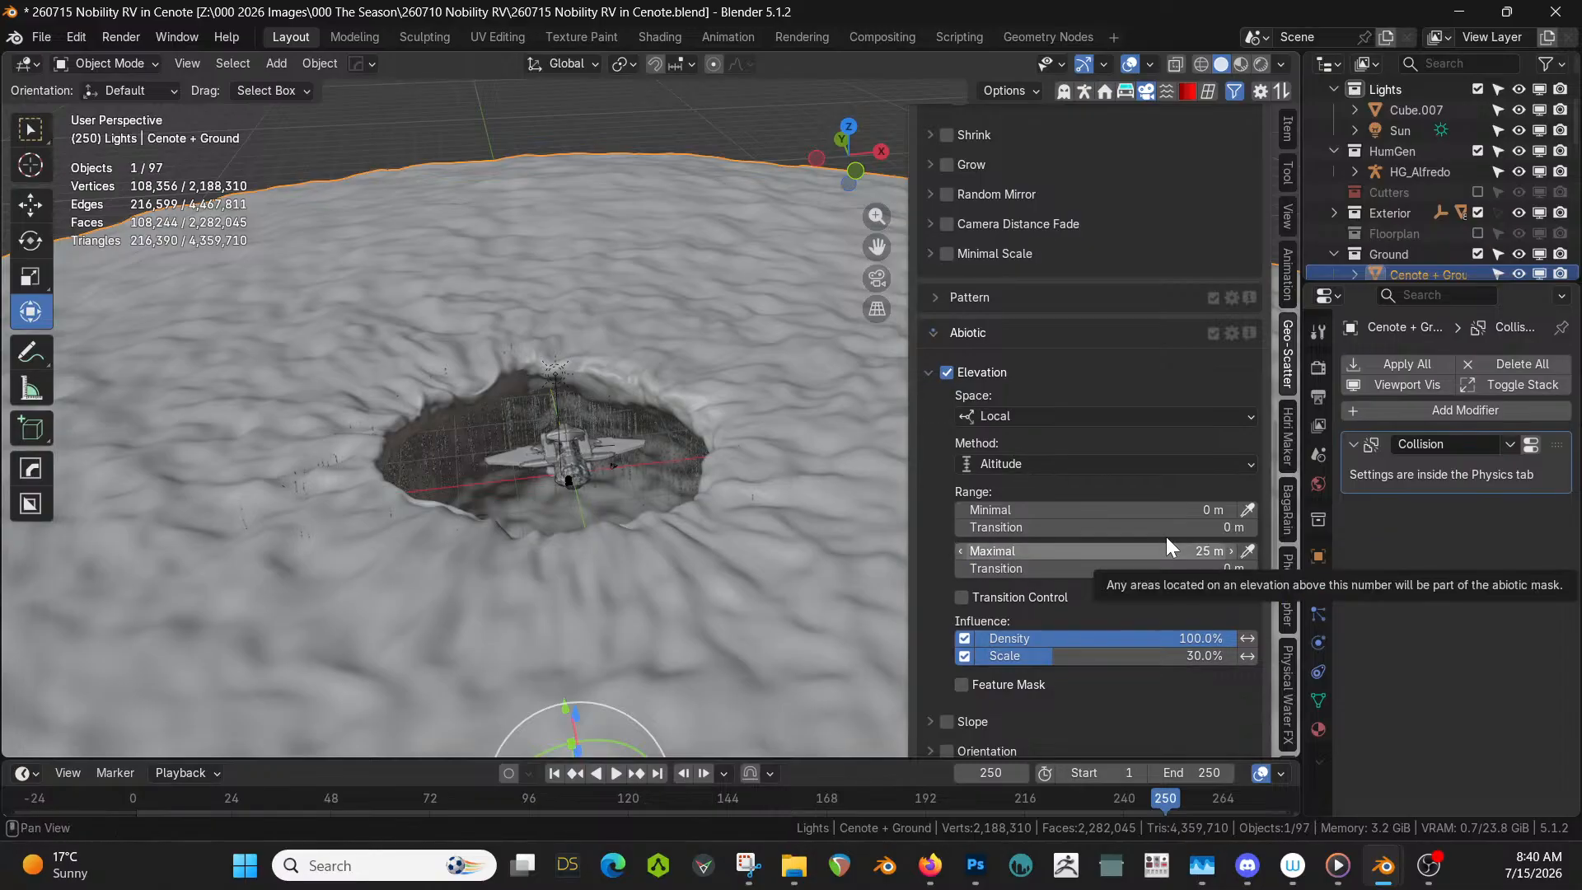
- Save the Blender file with the new scatter settings
scroll(1129, 288, "up", 3)
scroll(1056, 291, "up", 5)
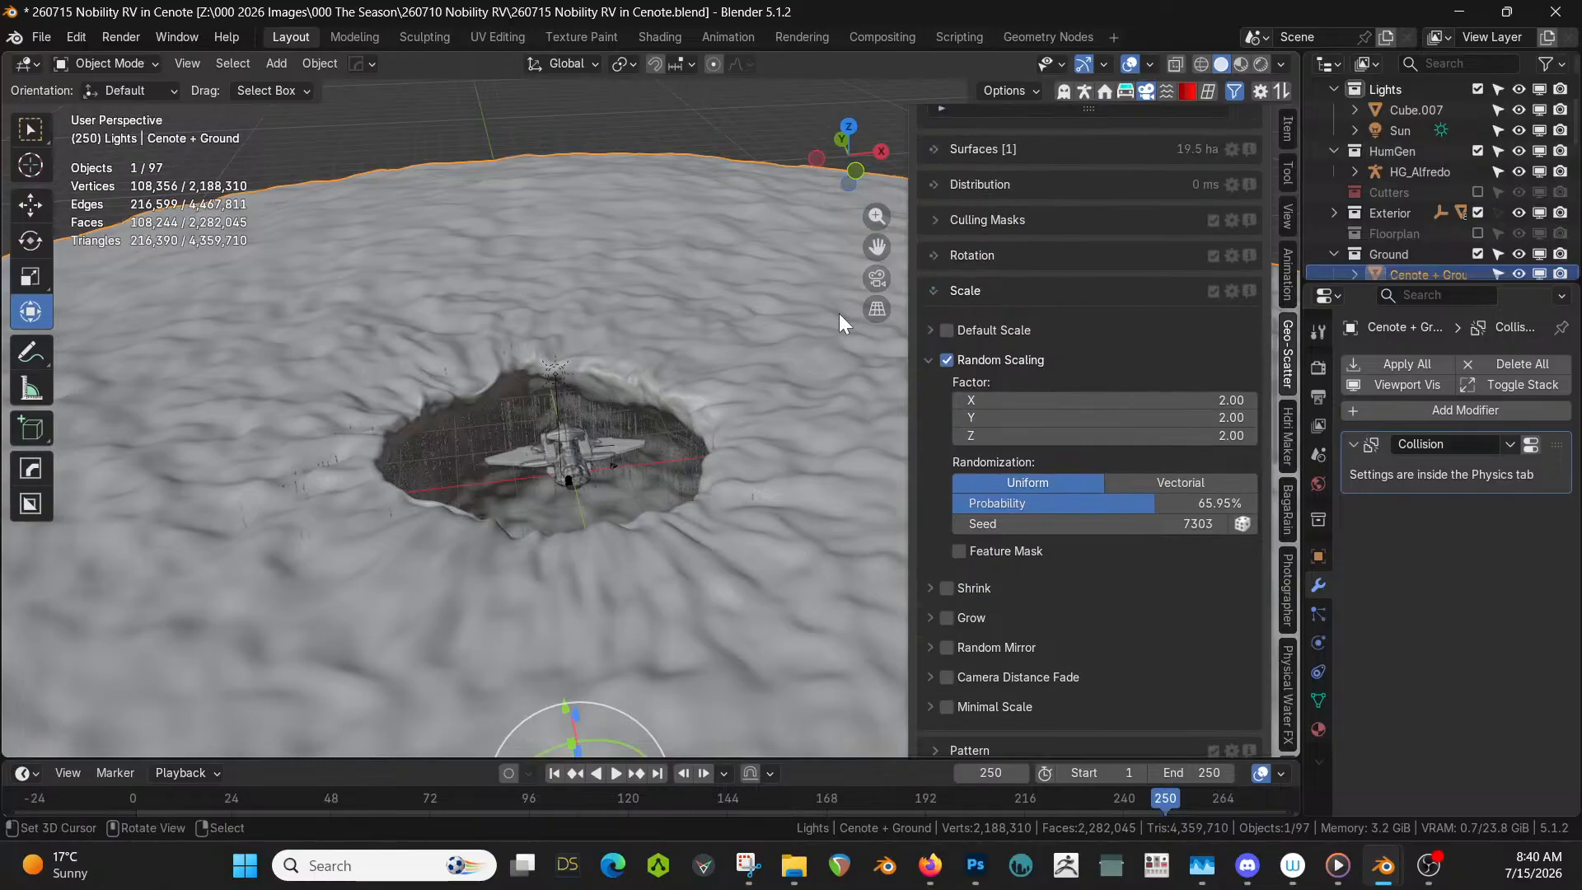
key("ctrl+s")
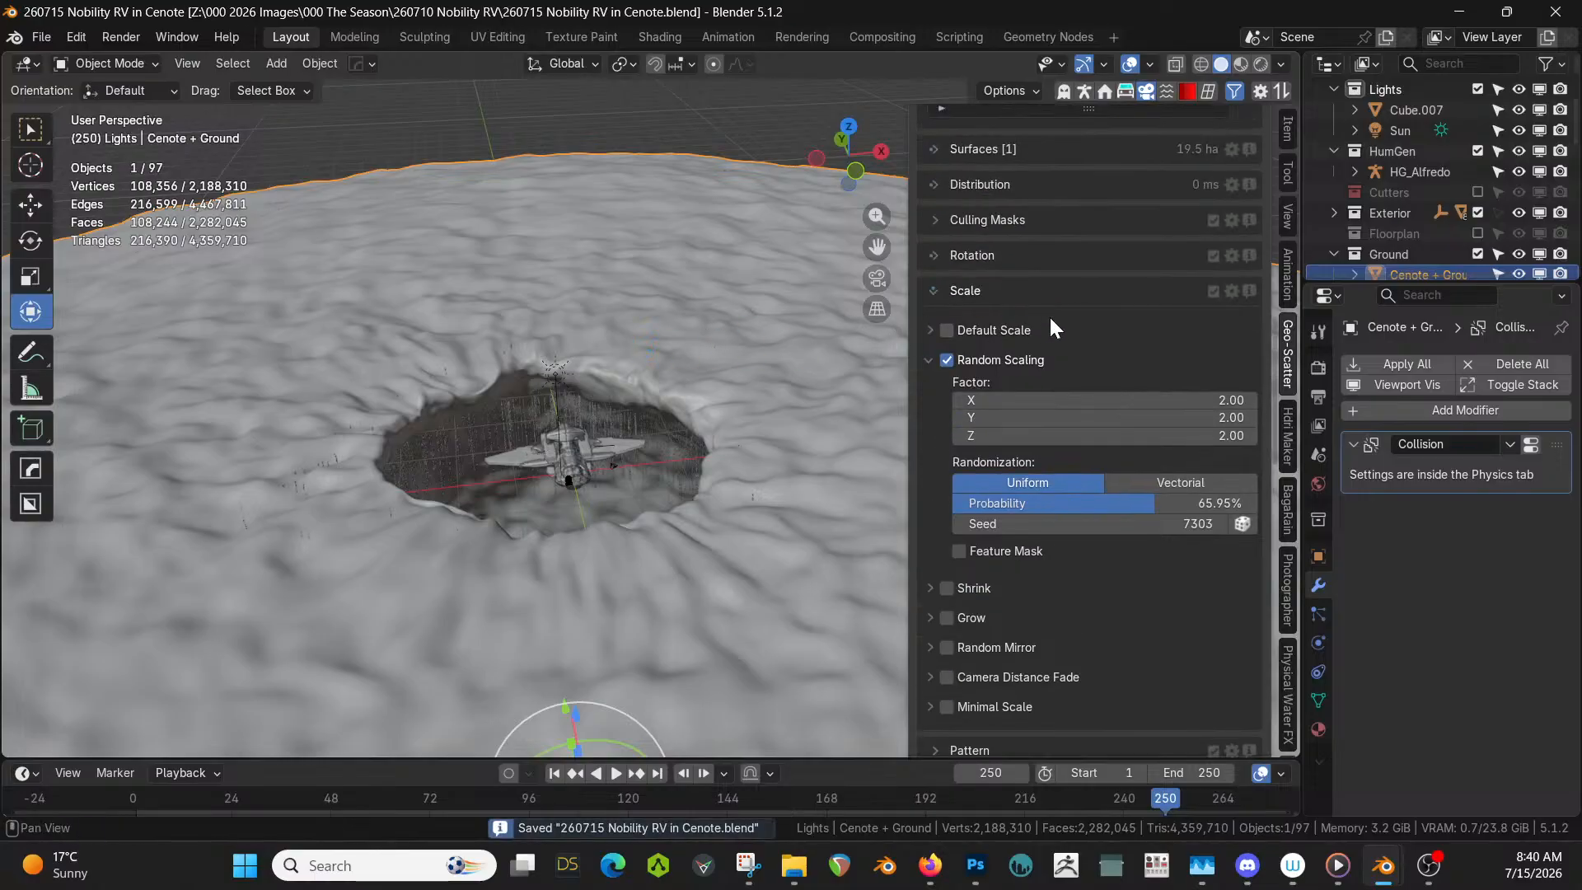
- Turn on viewport display for the Jungle_Tree_03 scatter system and check the terrain from a low angle
scroll(1112, 310, "up", 5)
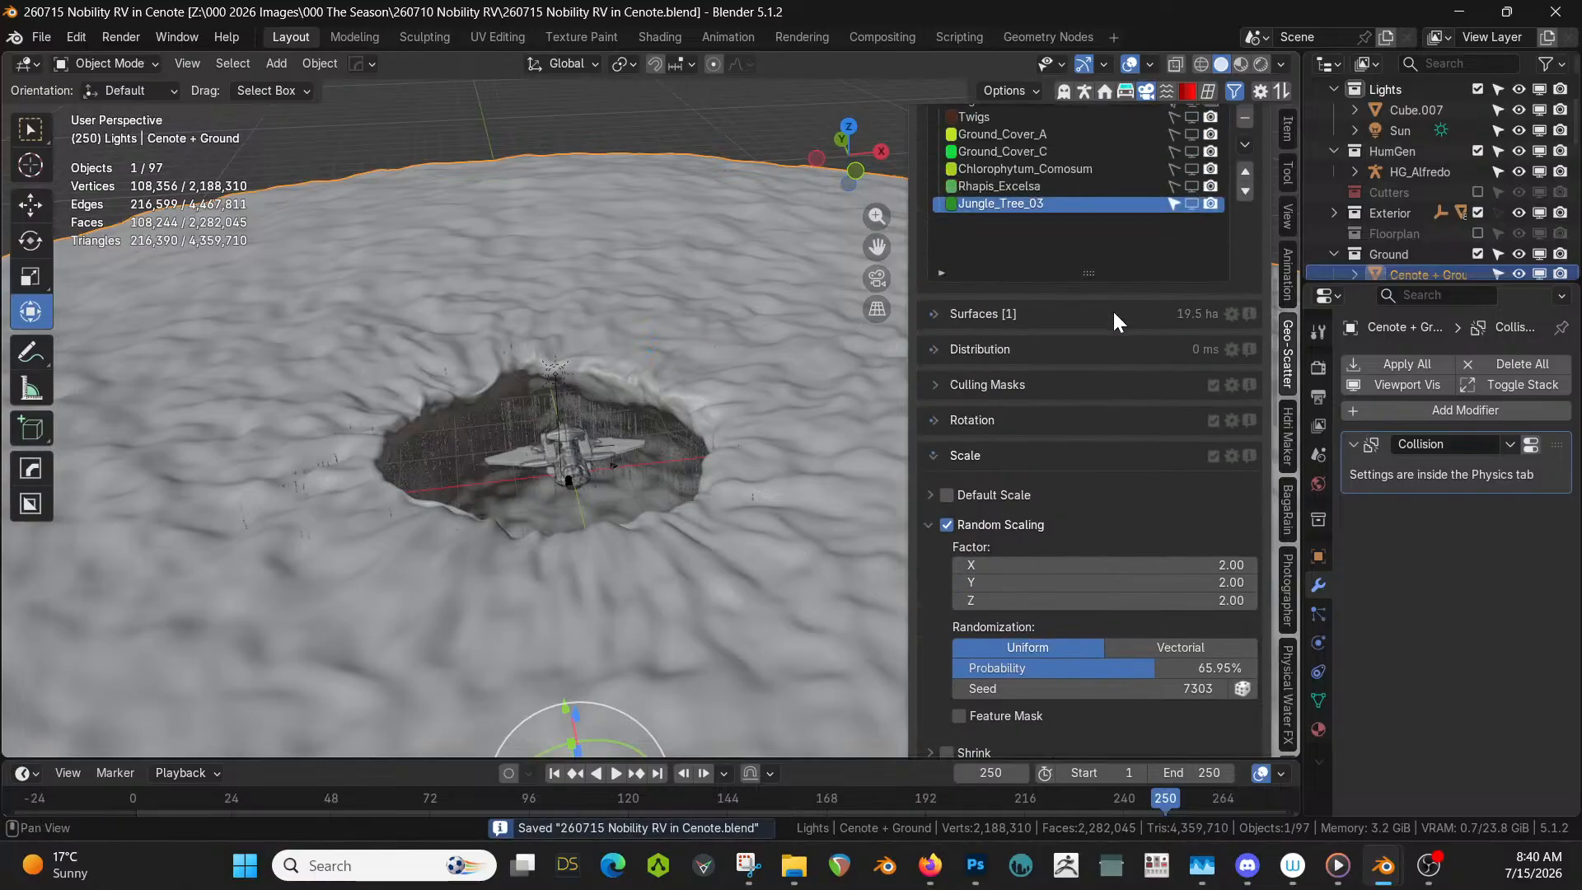
left_click(1193, 203)
middle_click_drag(755, 418, 813, 374)
- Set the Elevation mask's minimal altitude to -10 m for Jungle_Tree_03
scroll(1113, 486, "down", 4)
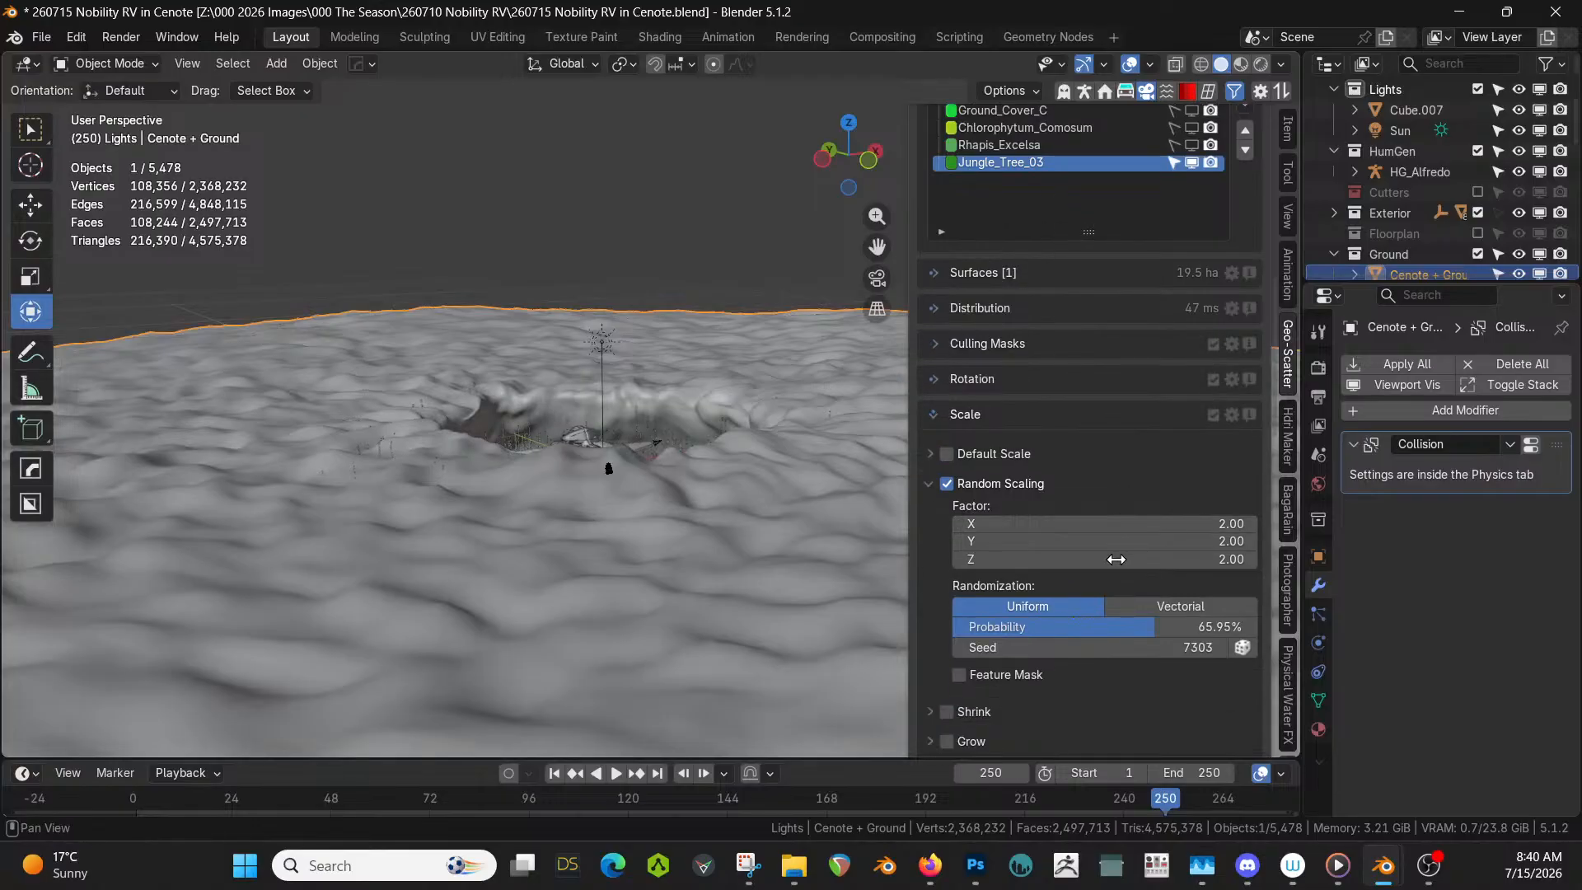
scroll(1039, 498, "down", 12)
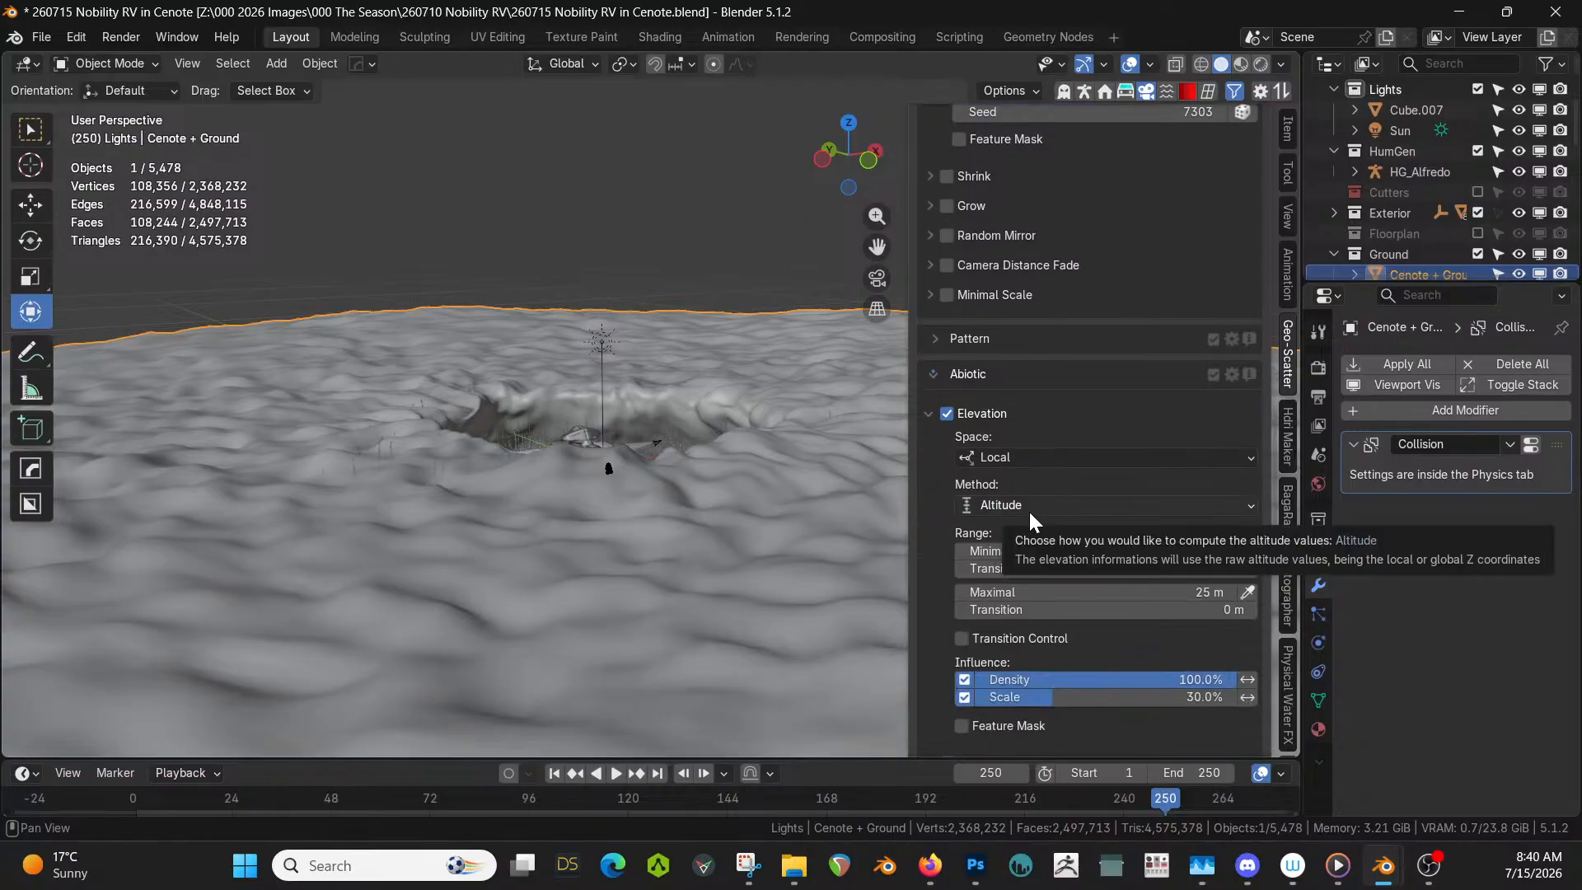
left_click(1125, 557)
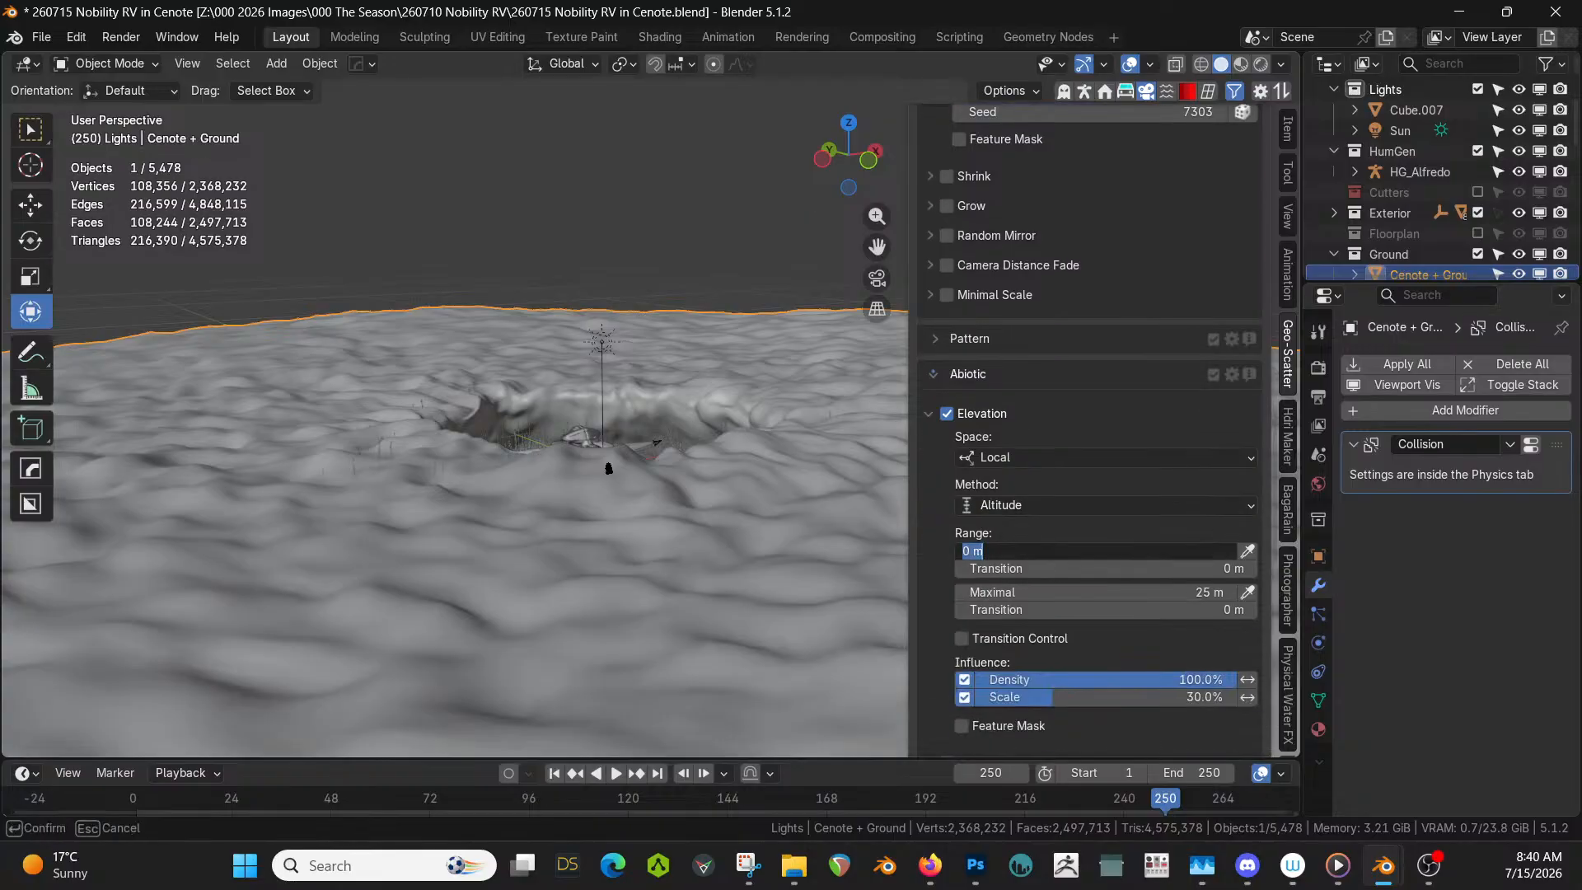
type("-10")
key("Return")
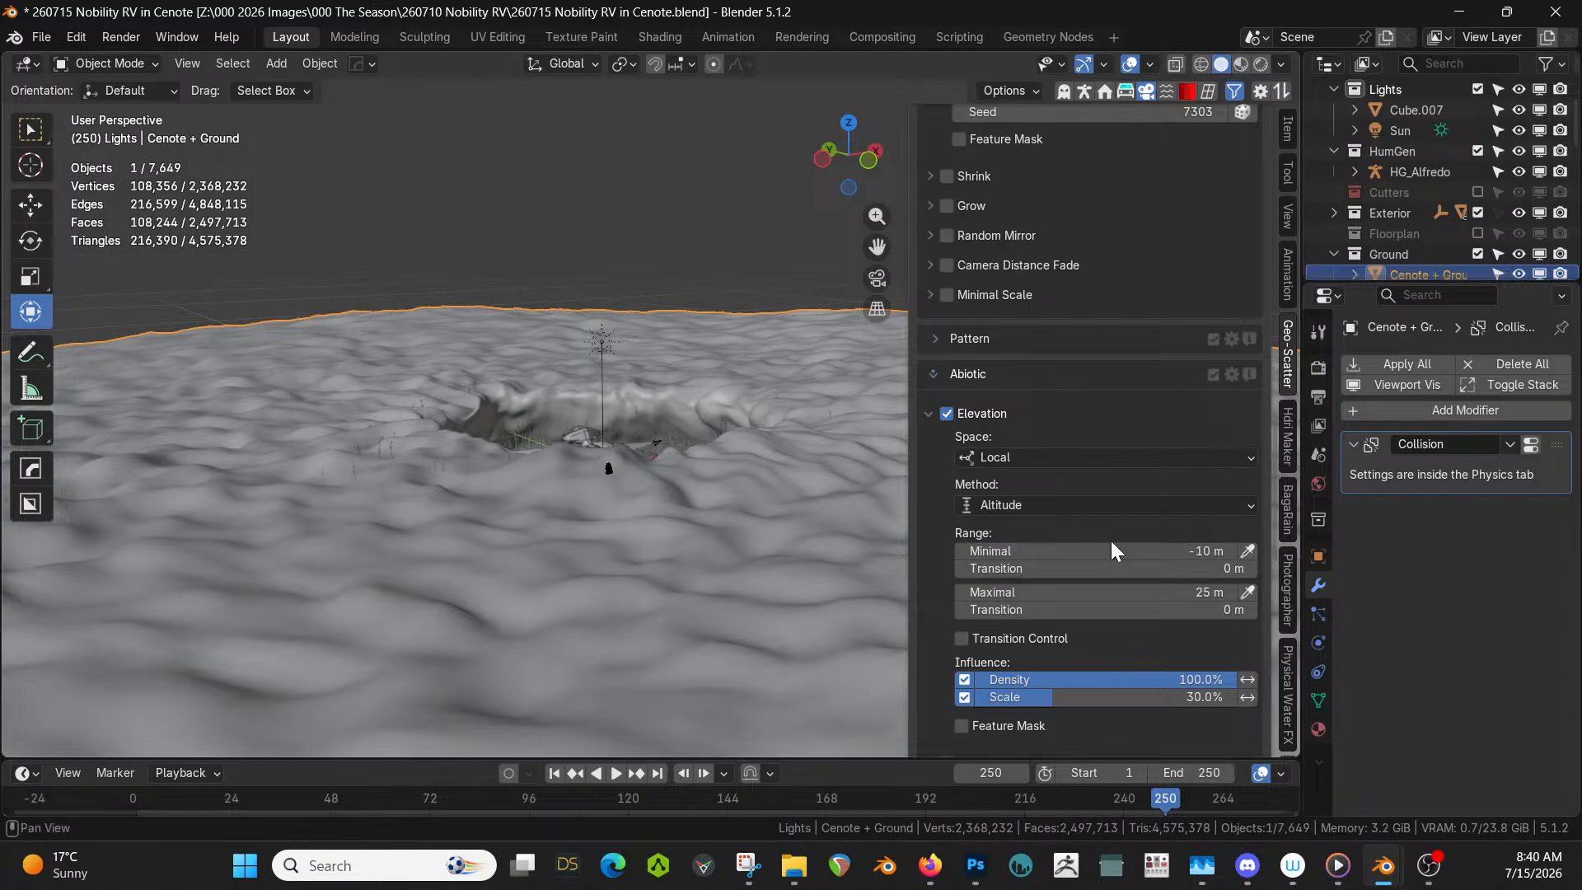
- Display the rendered preview and inspect the cenote ground from above and from below its rim
key("z")
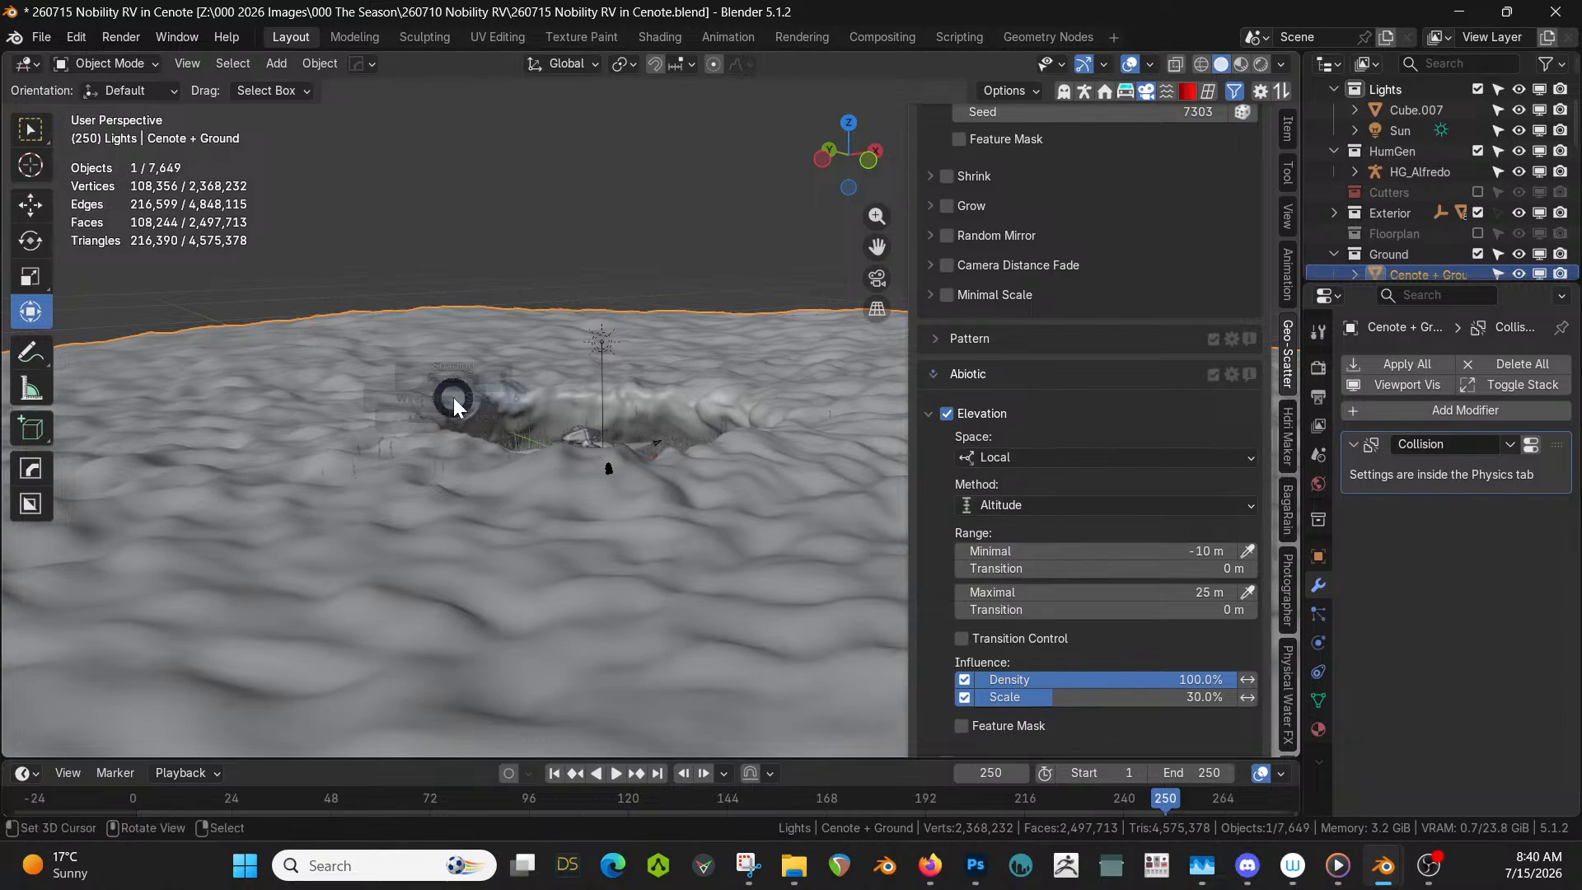
key("8")
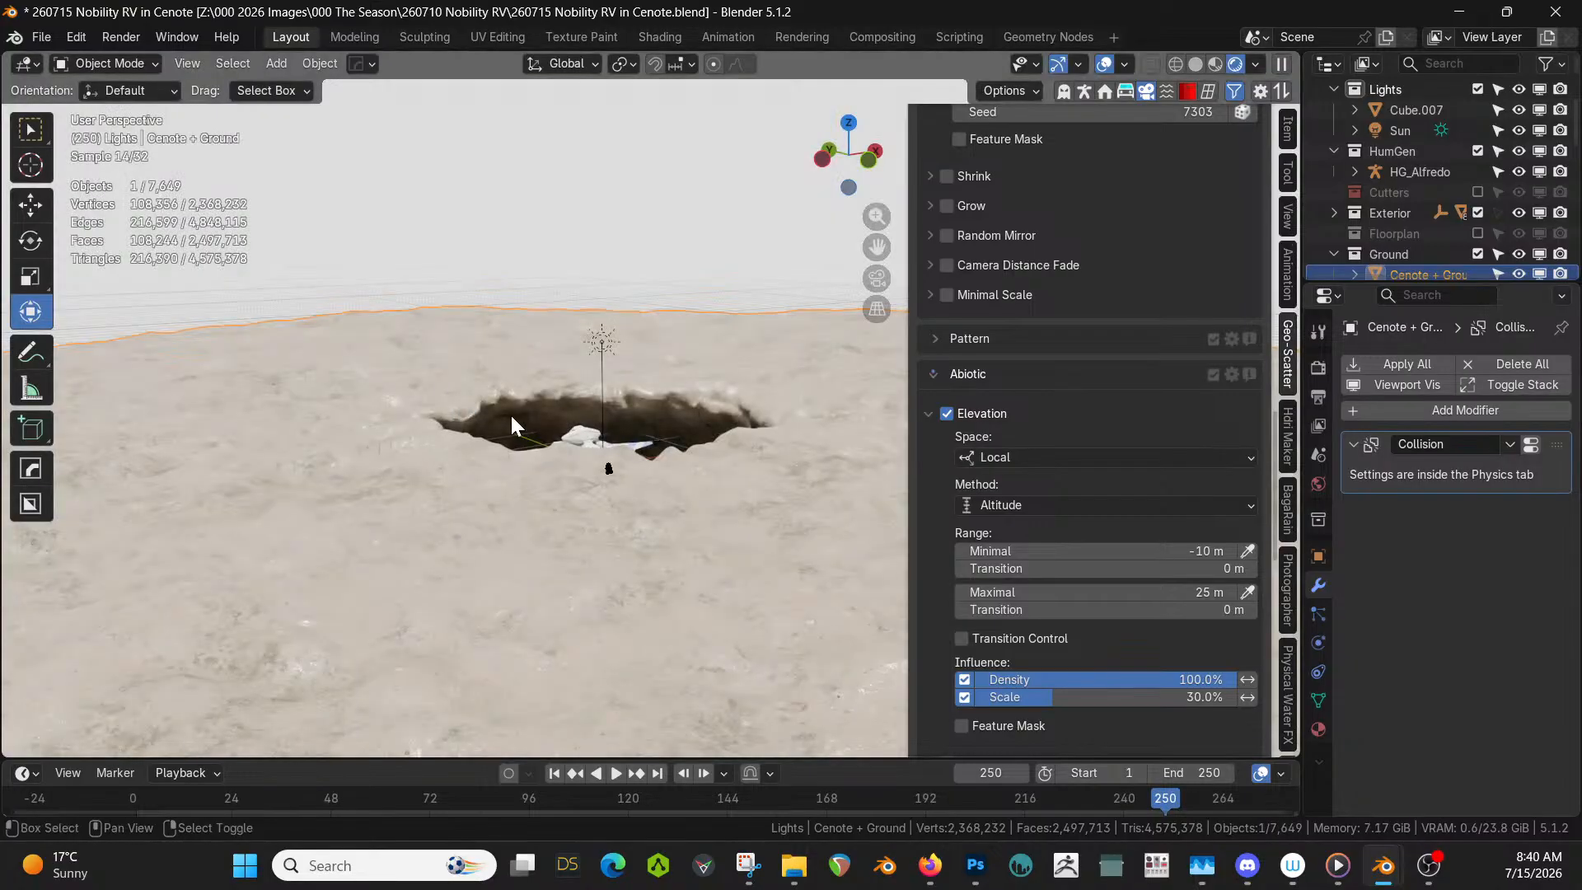
middle_click_drag(511, 413, 456, 447, "shift")
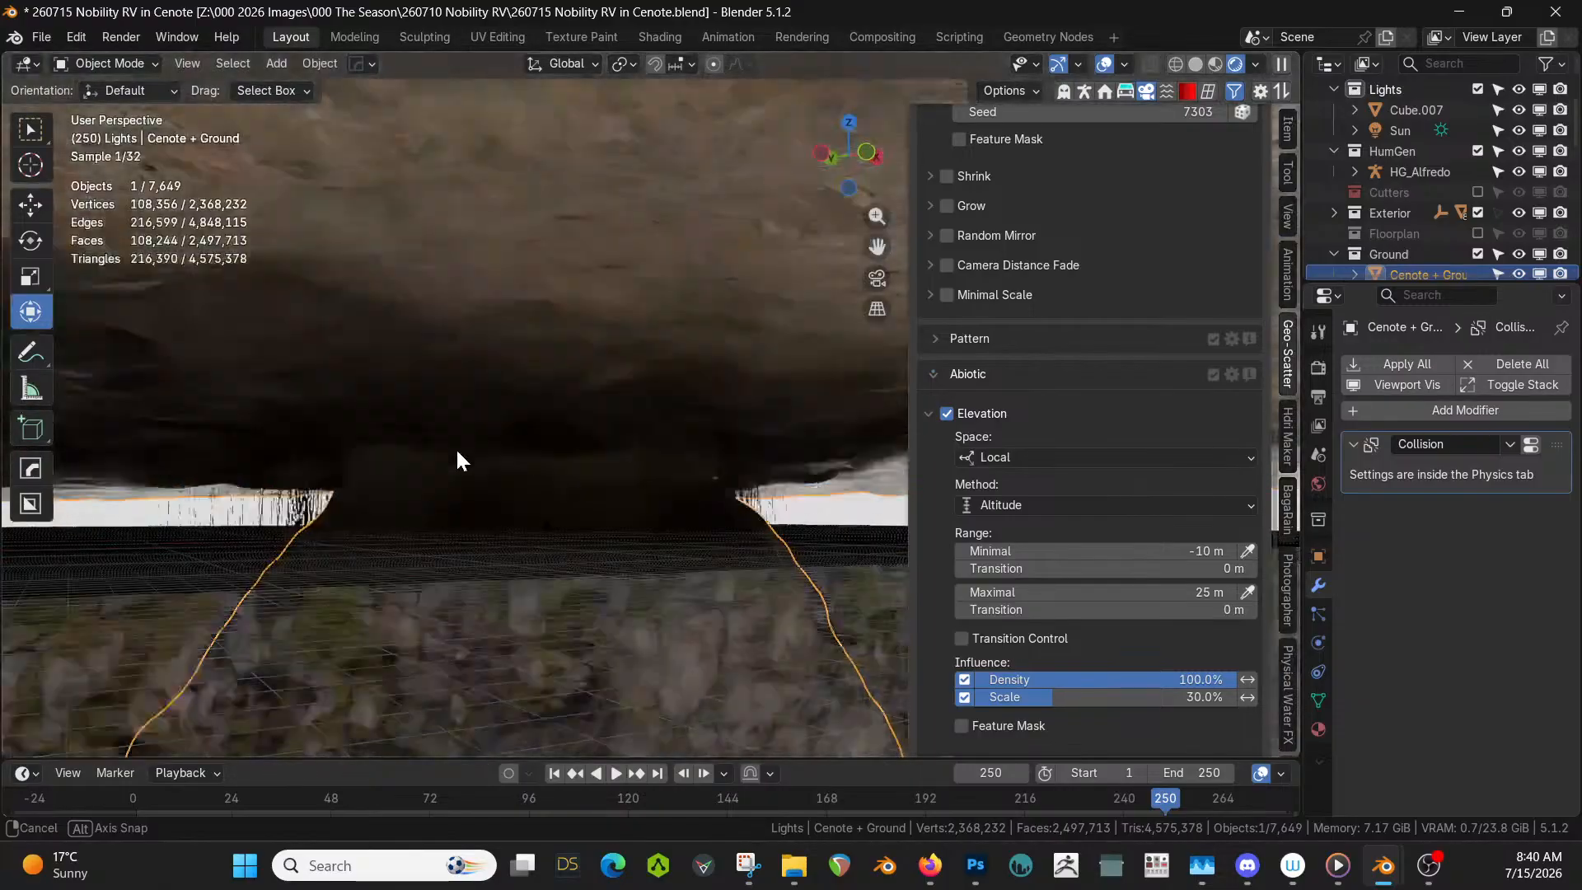
scroll(457, 447, "down", 5)
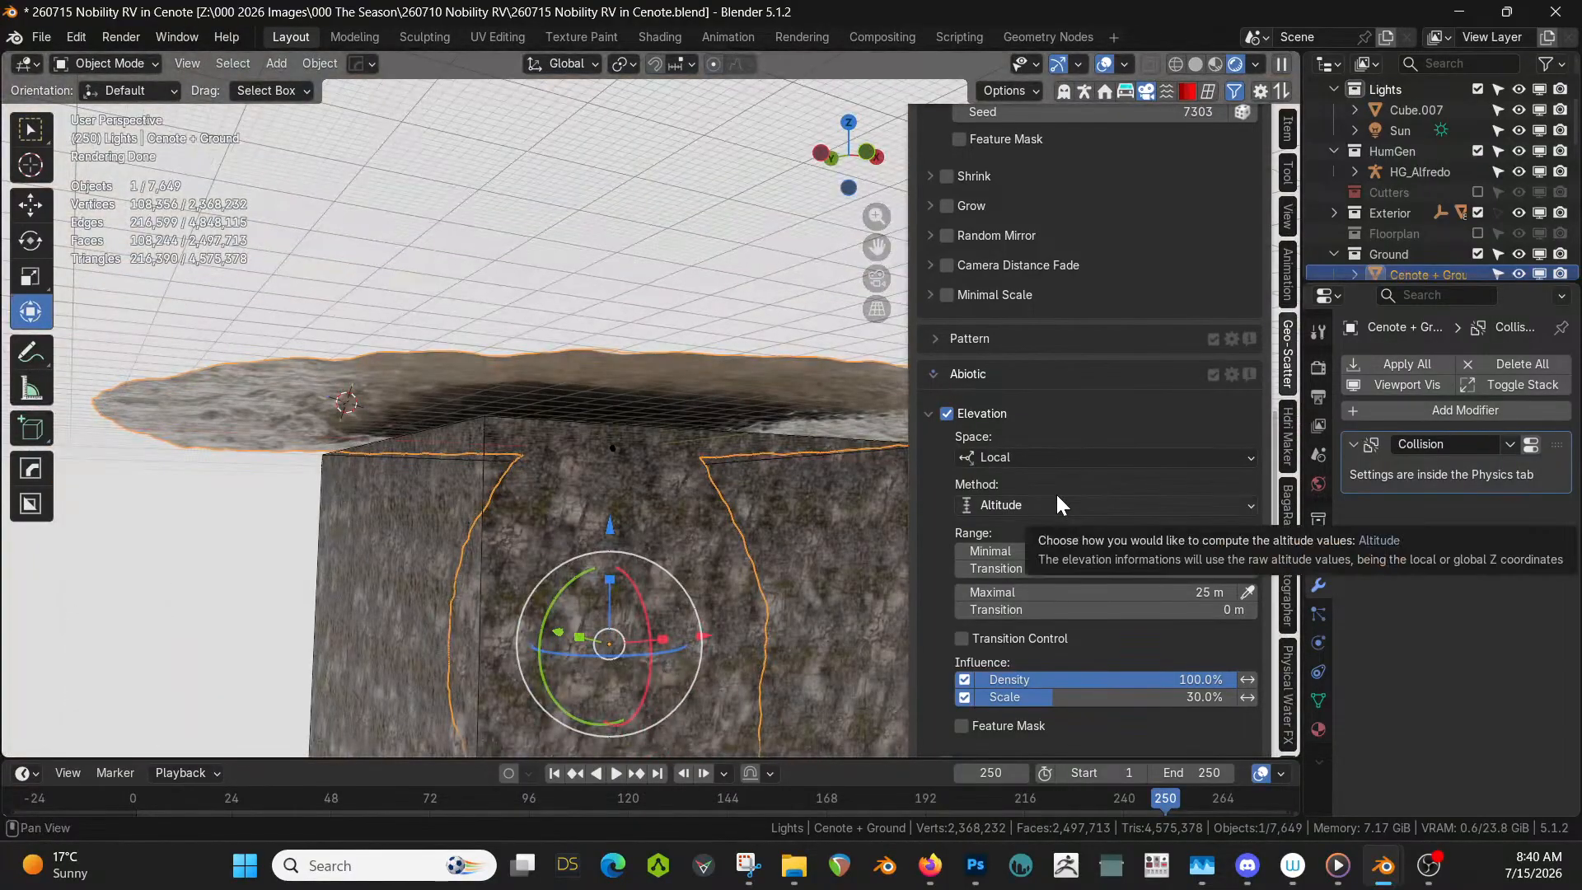
- Enable the Slope mask for Jungle_Tree_03 and turn off its Absolute Slope option
scroll(986, 605, "down", 5)
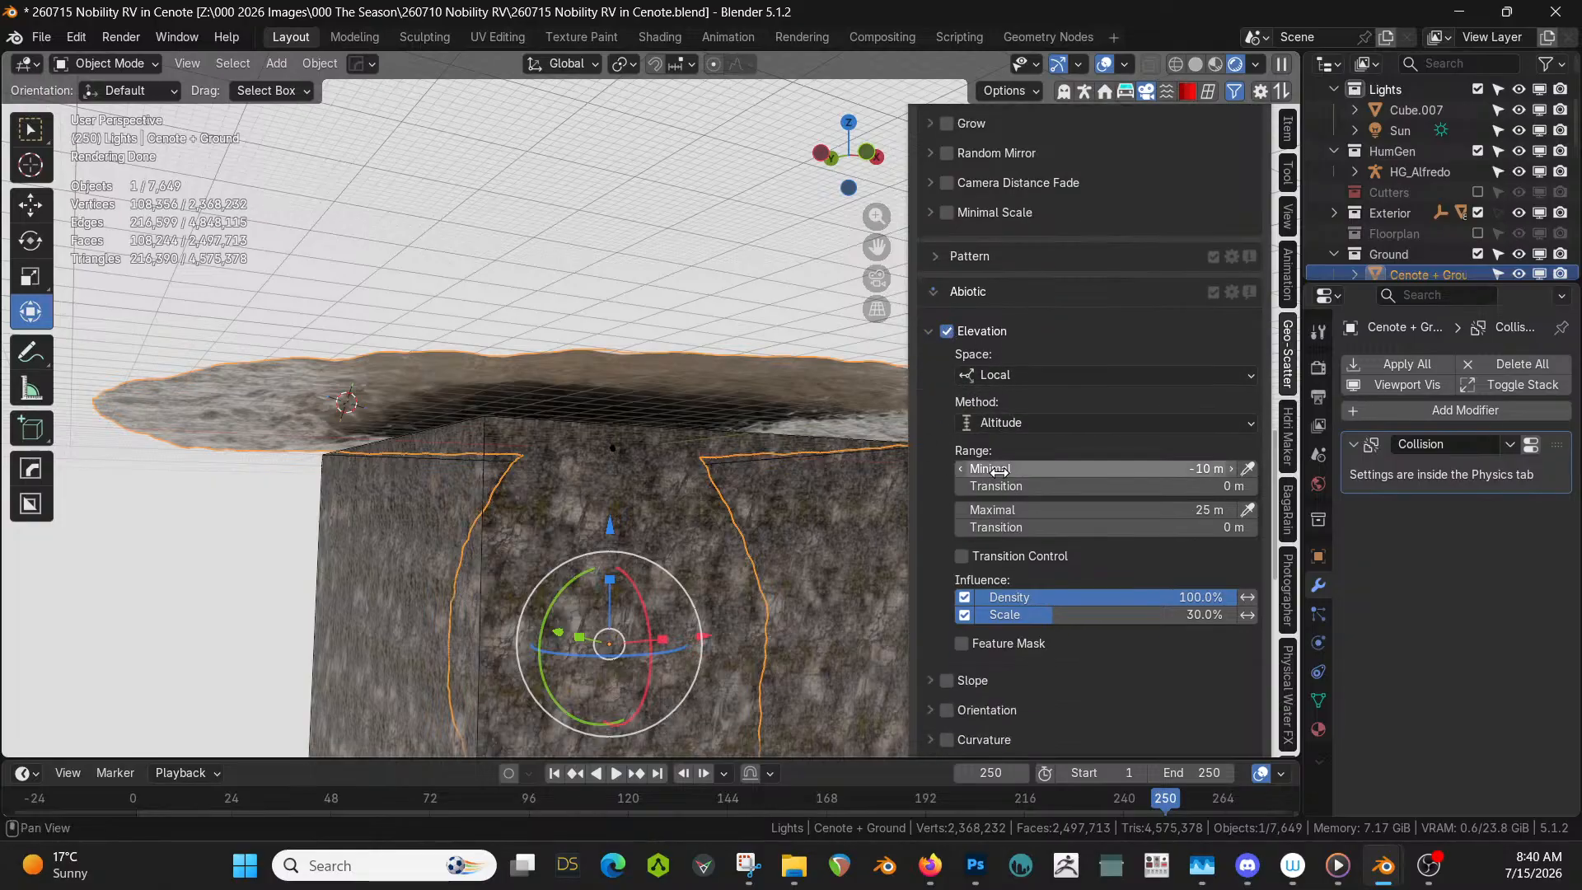
left_click(949, 600)
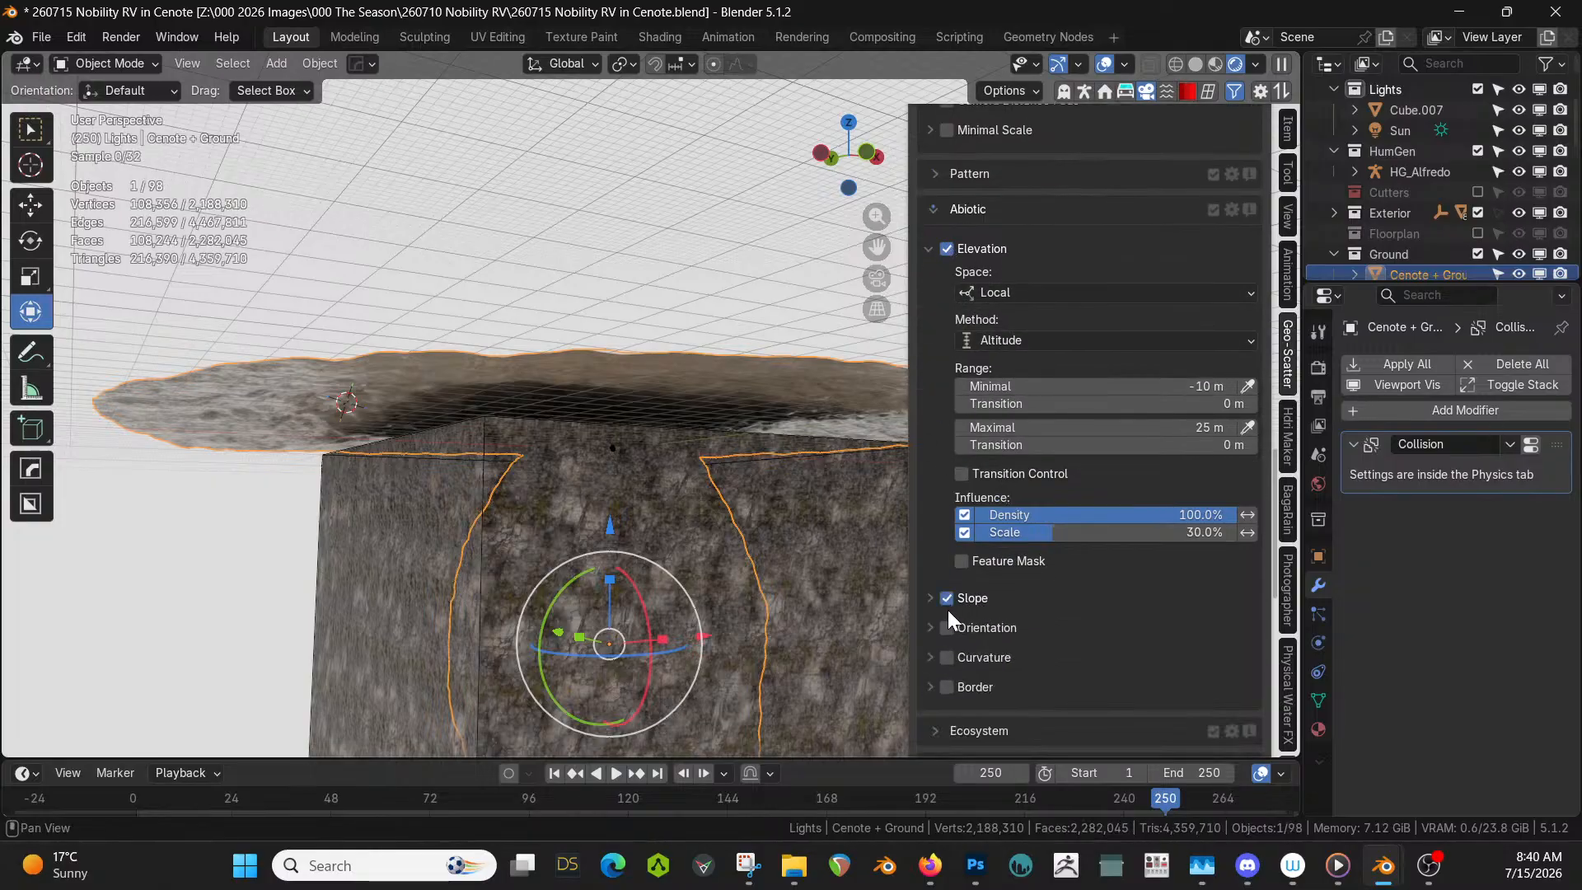
left_click(931, 598)
scroll(1045, 641, "down", 4)
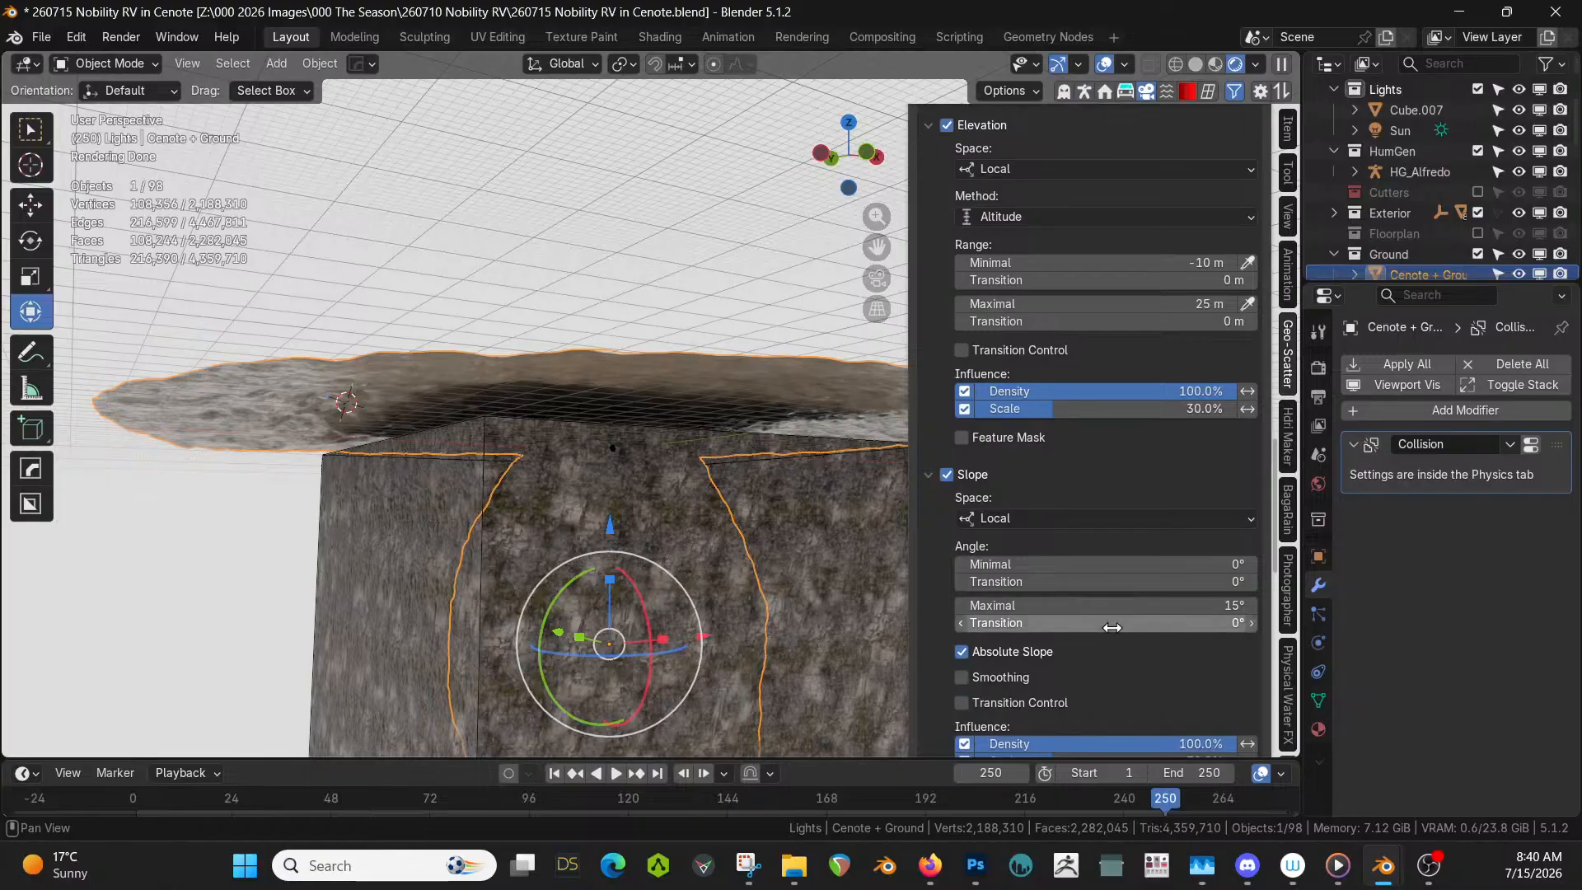
left_click(963, 651)
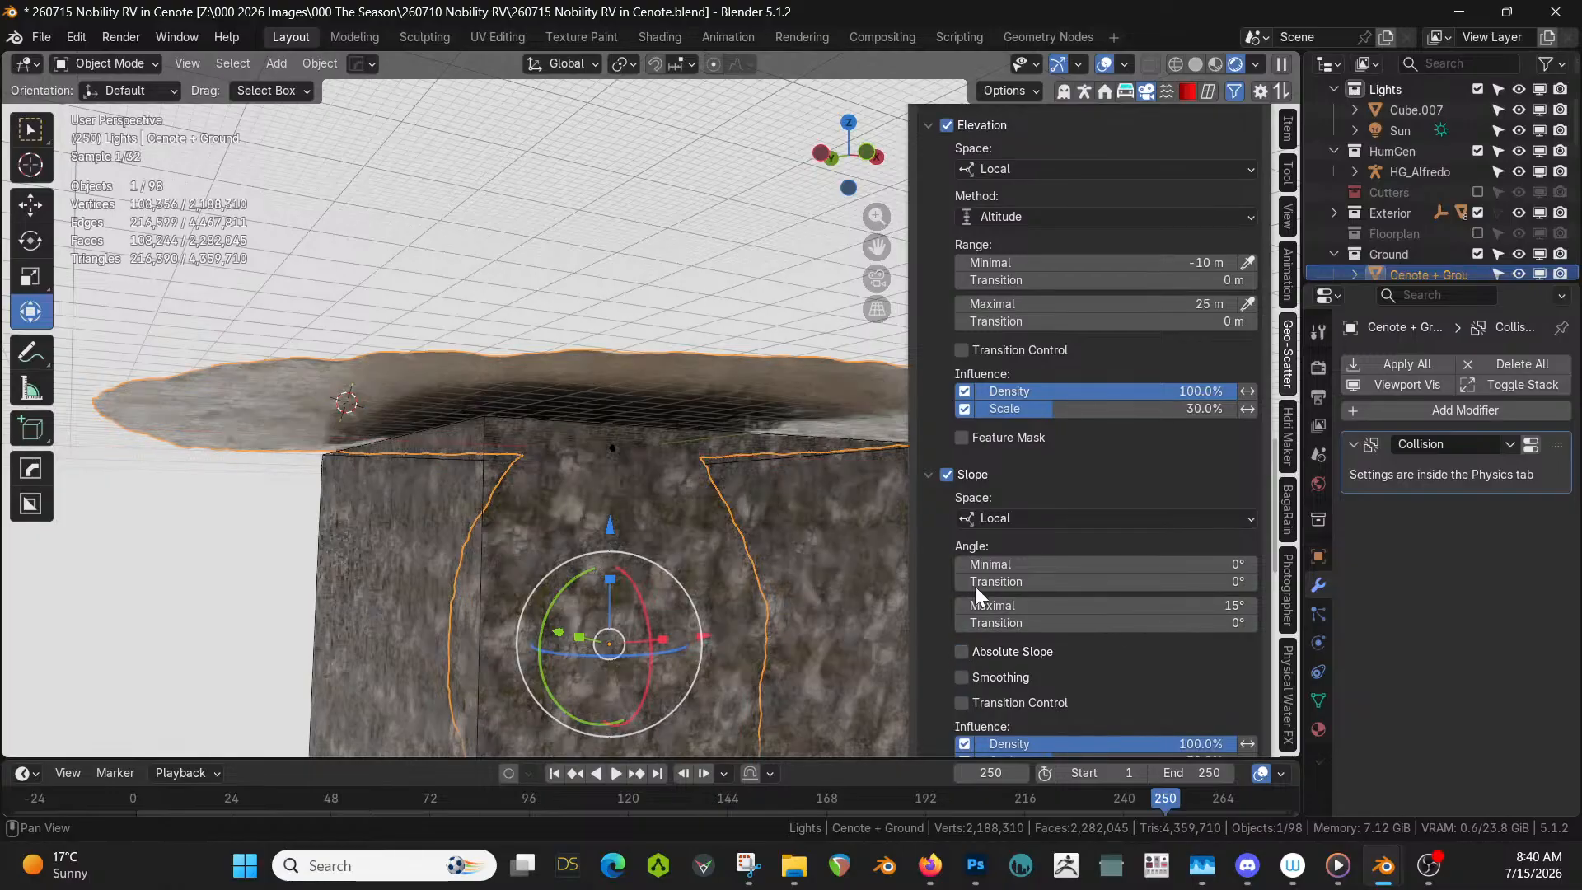
- Disable the Elevation mask for Jungle_Tree_03 and check the tree coverage across the ground
scroll(979, 511, "up", 3)
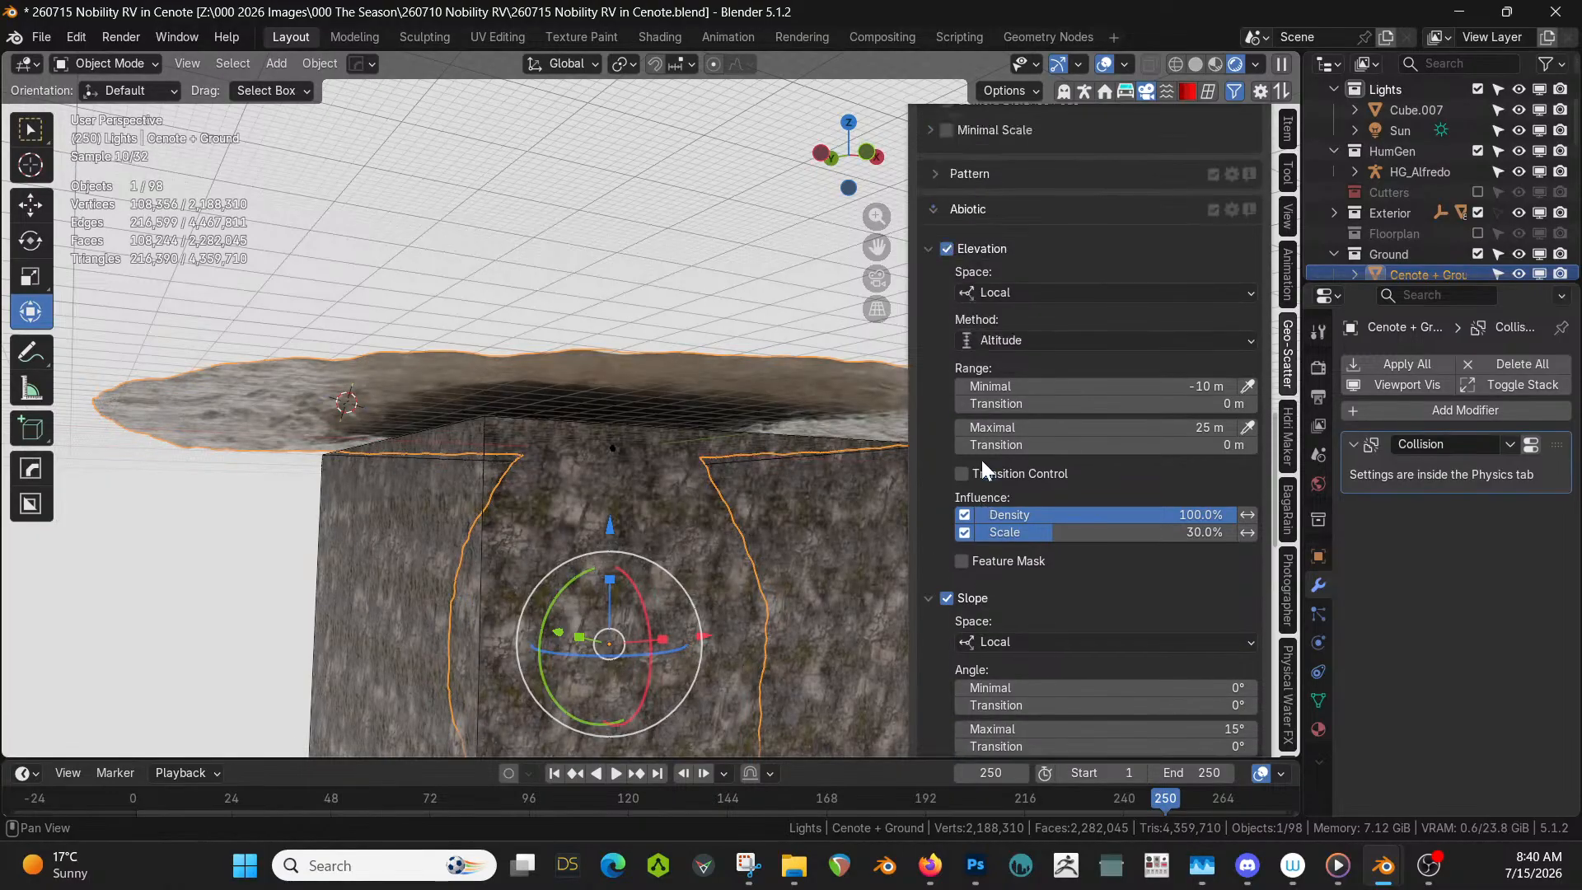
left_click(948, 249)
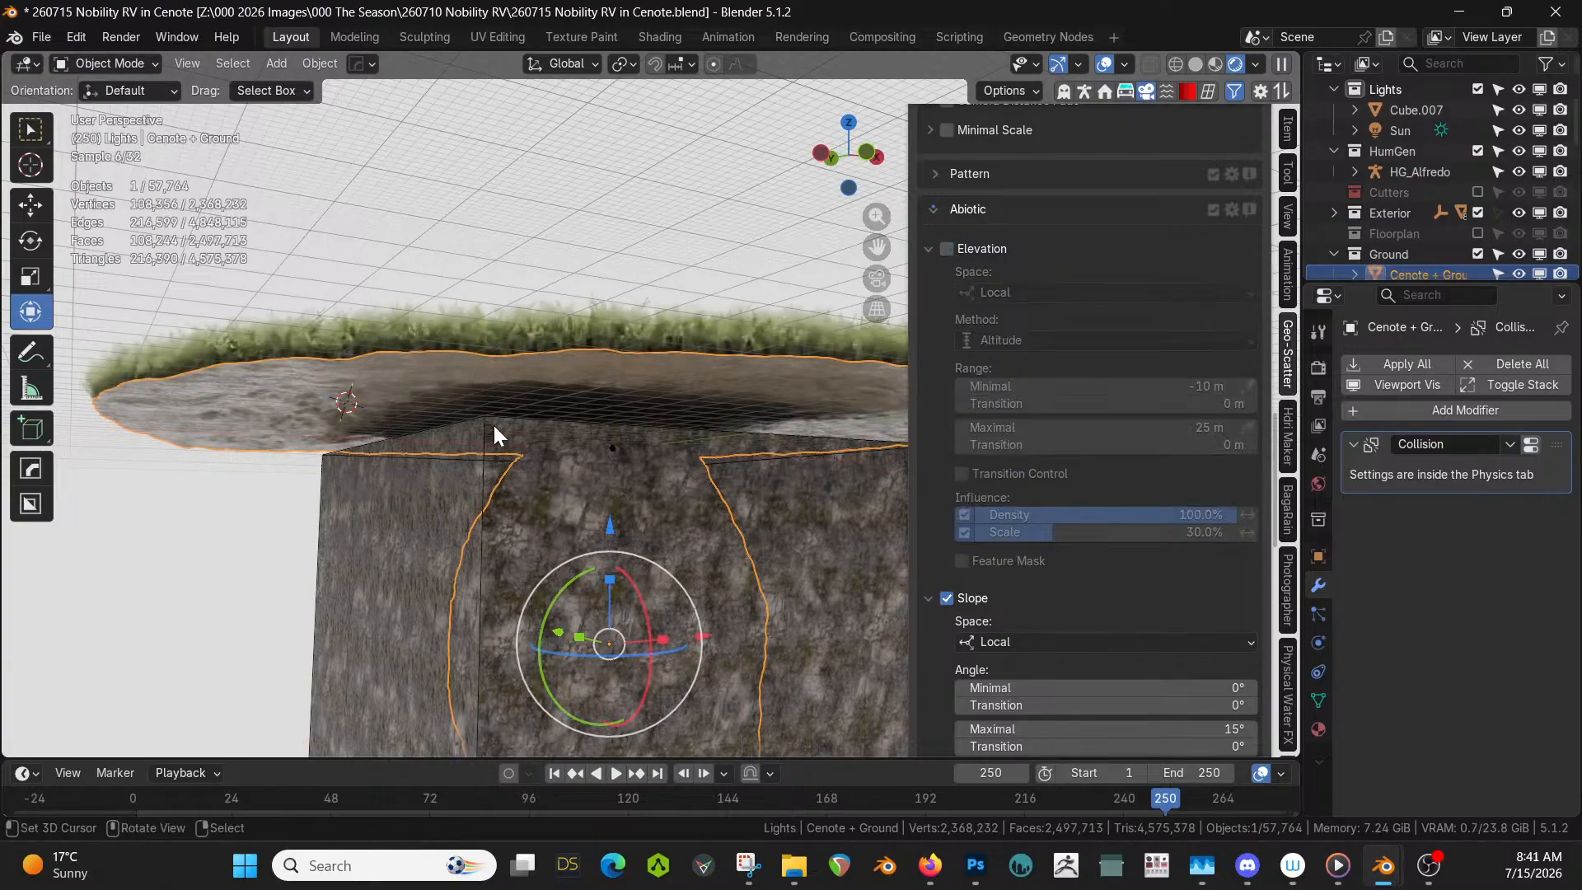
middle_click_drag(494, 426, 505, 471)
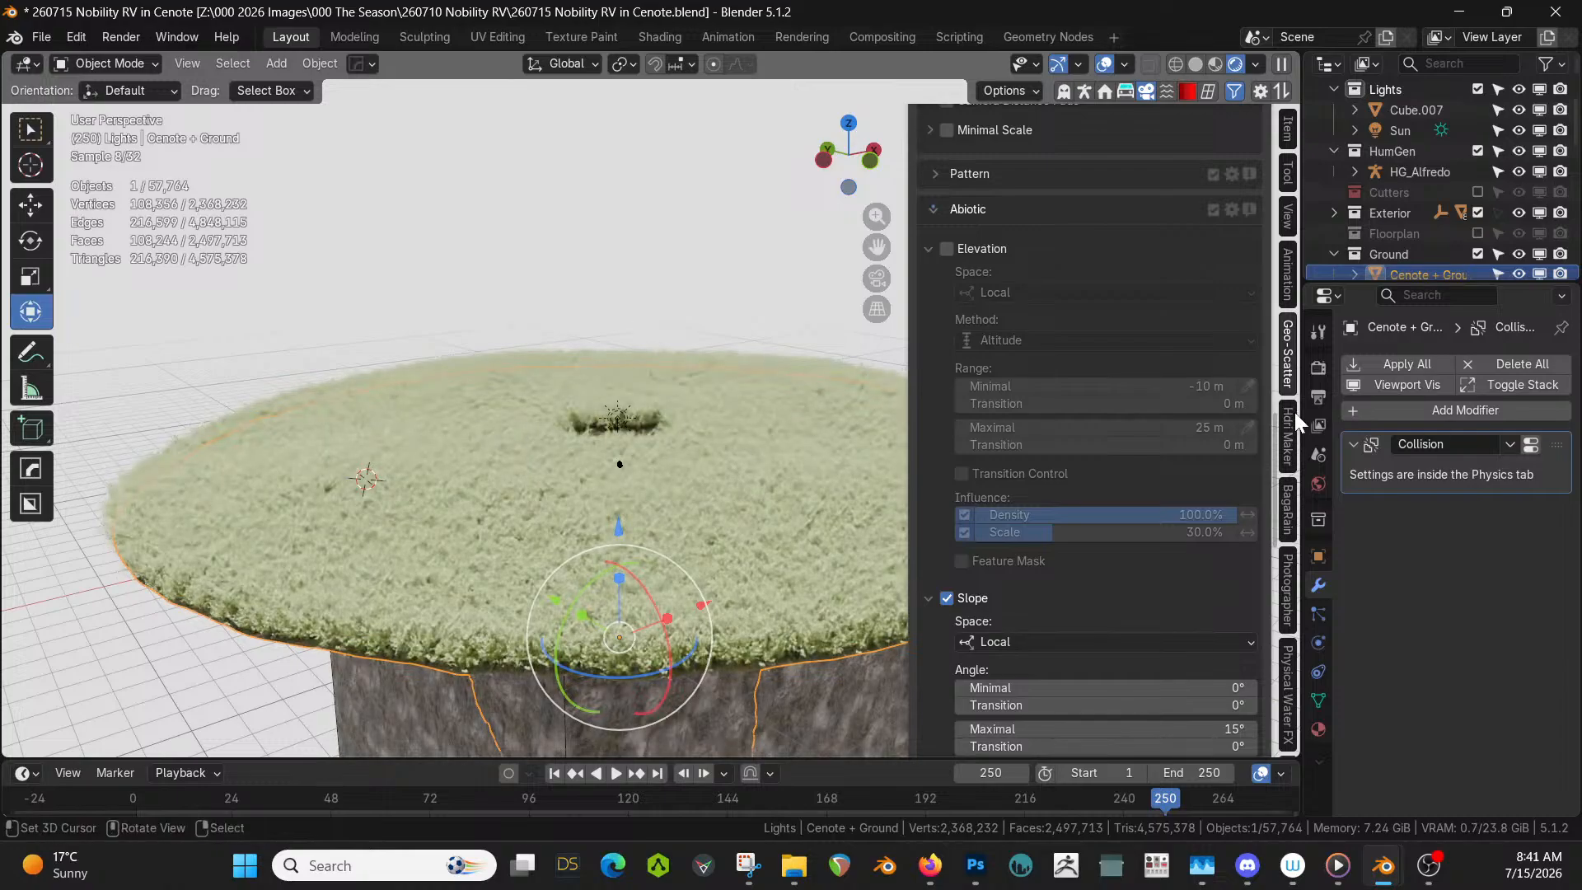
- Set the Jungle_Tree_03 distribution density to 0.2 instances per square metre
scroll(1146, 372, "up", 3)
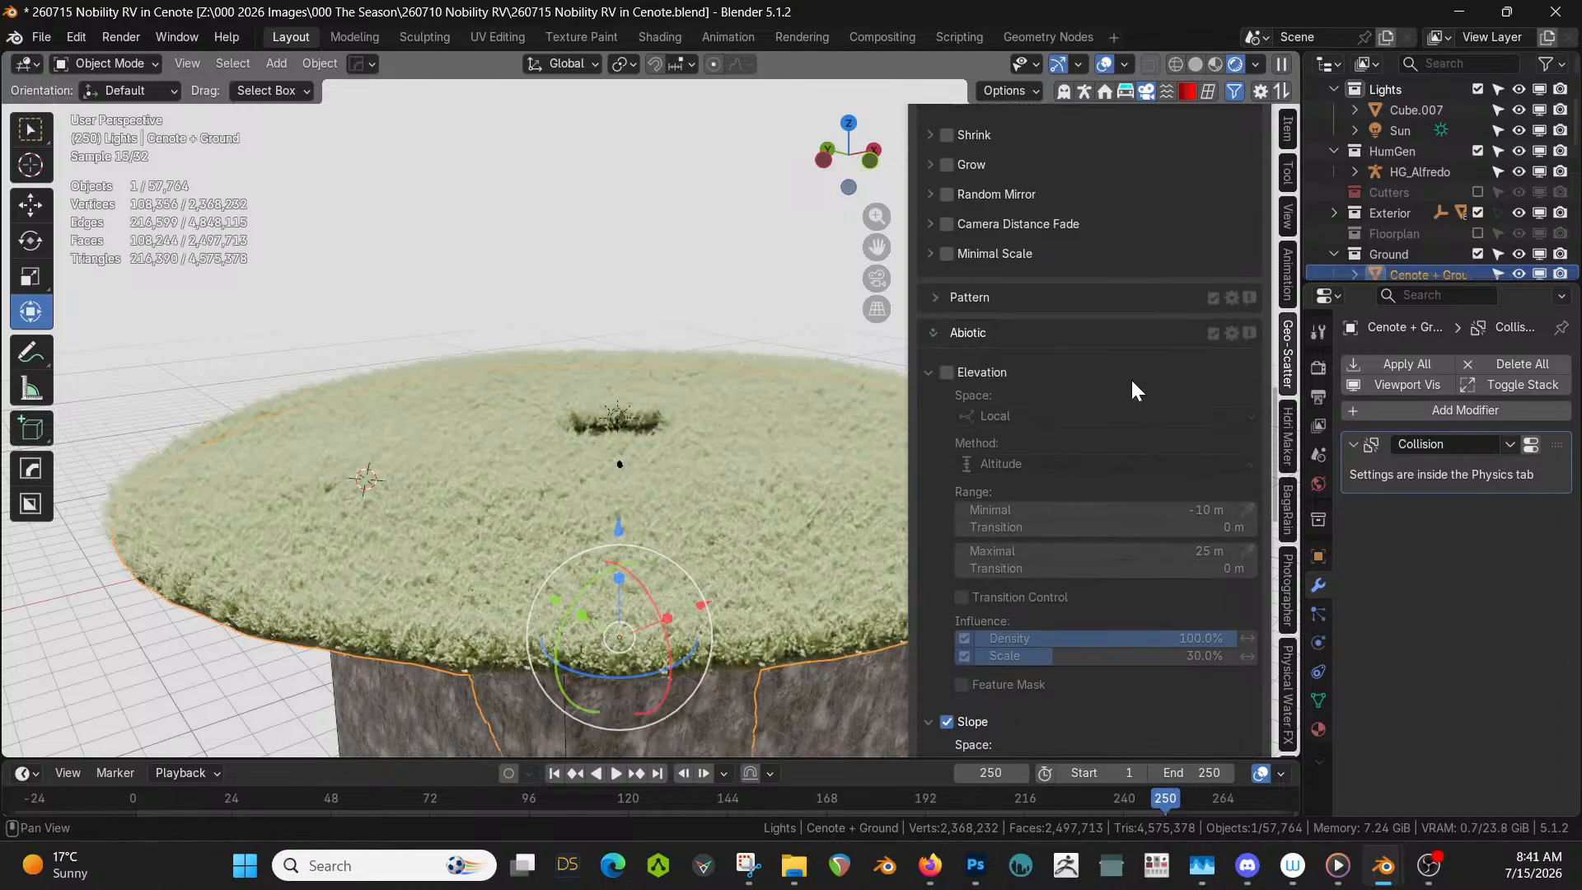
scroll(1133, 390, "up", 4)
scroll(1134, 391, "up", 7)
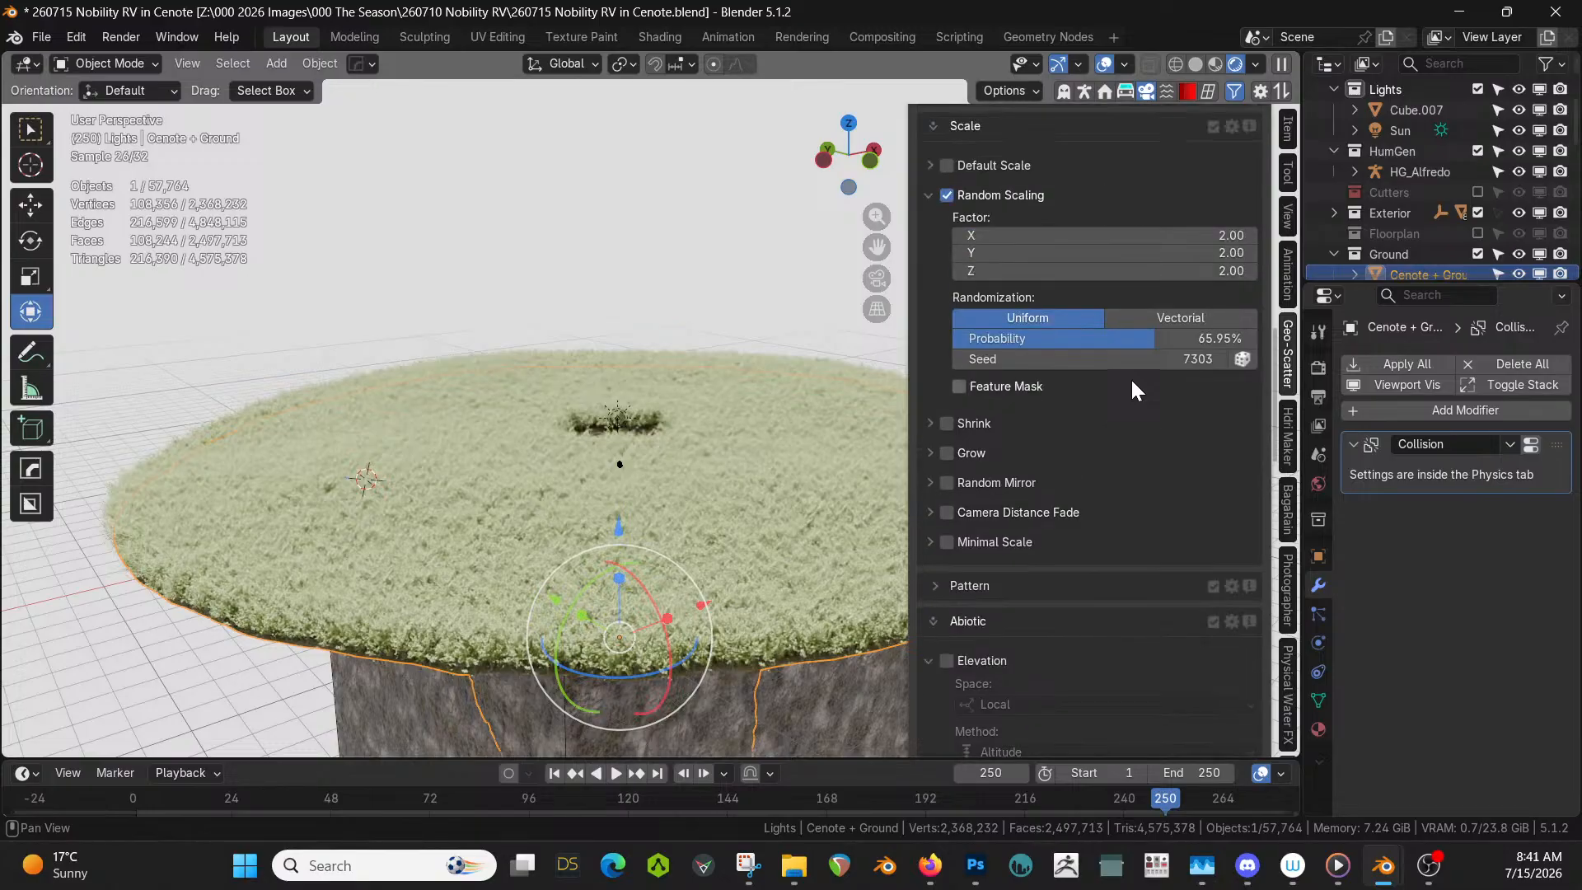
scroll(1133, 387, "up", 4)
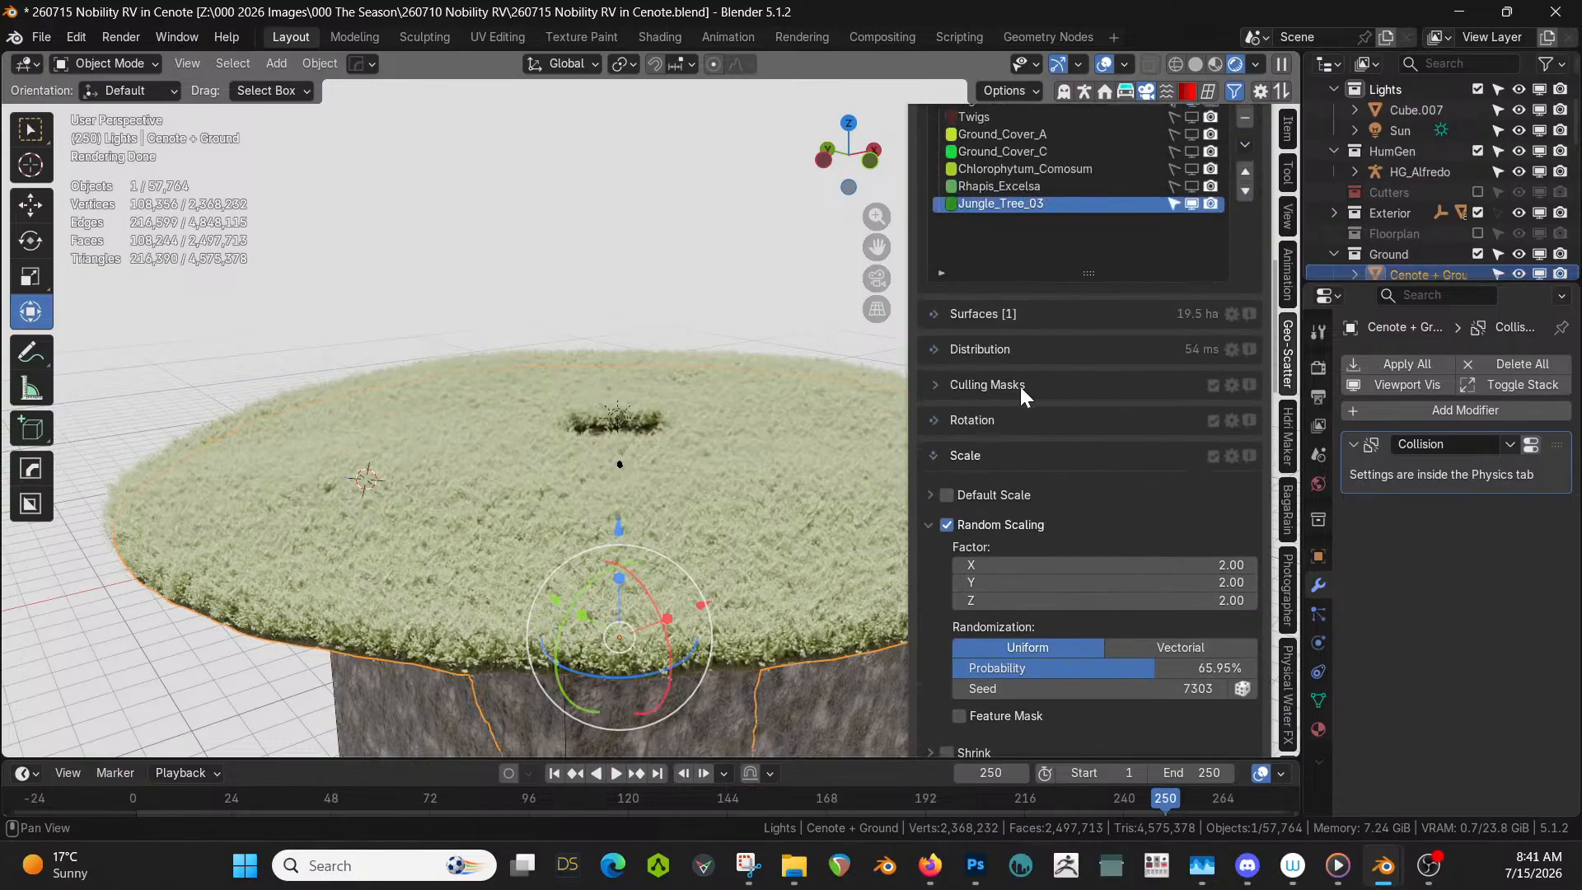
left_click(934, 348)
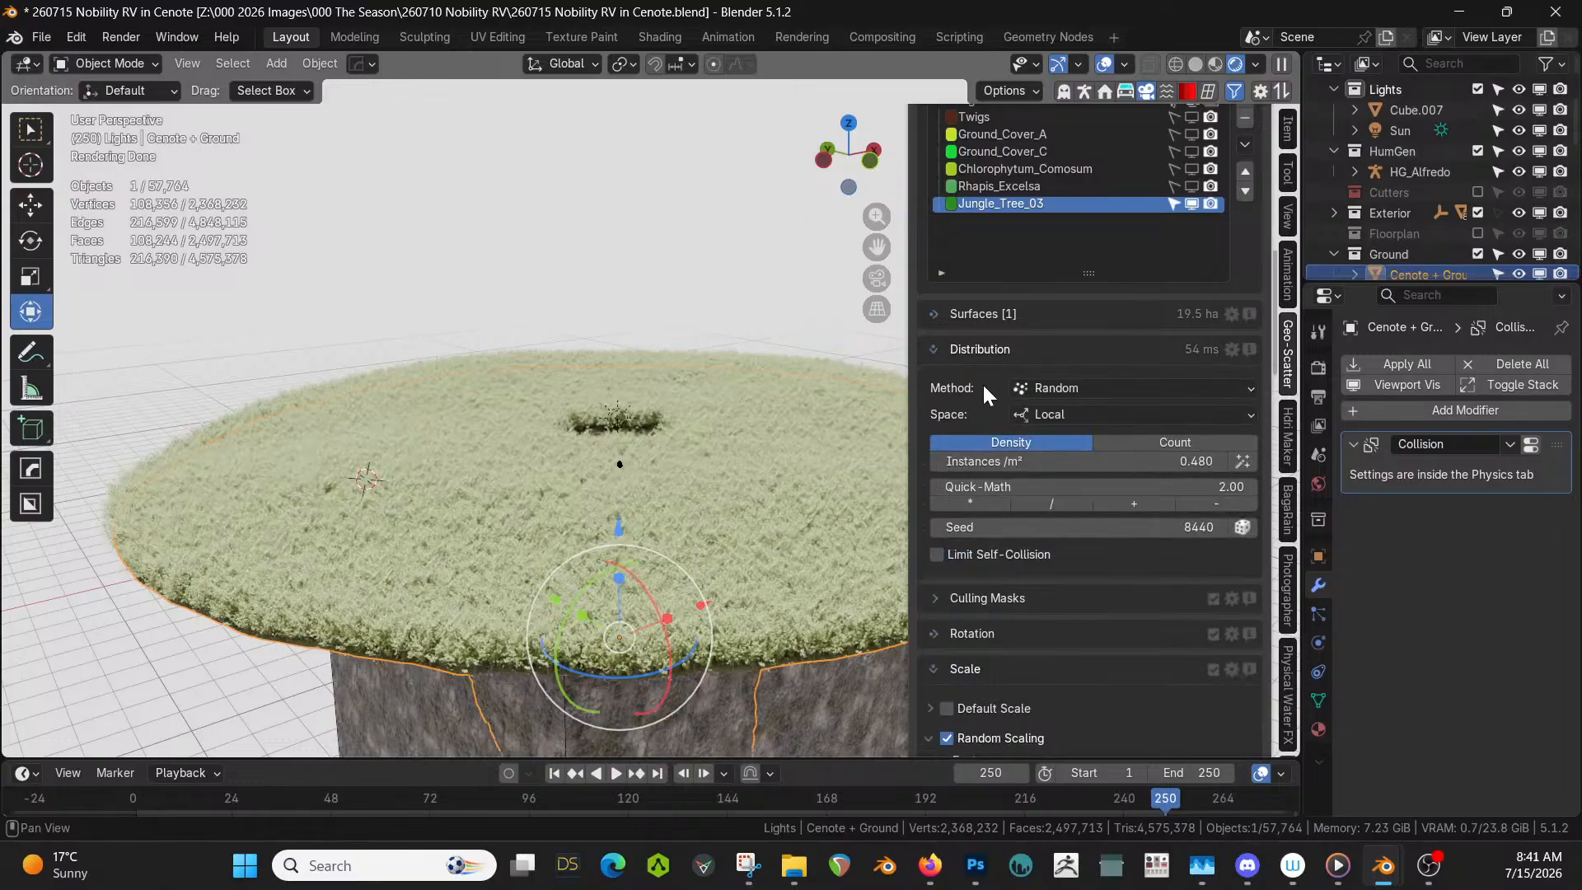
left_click(1168, 464)
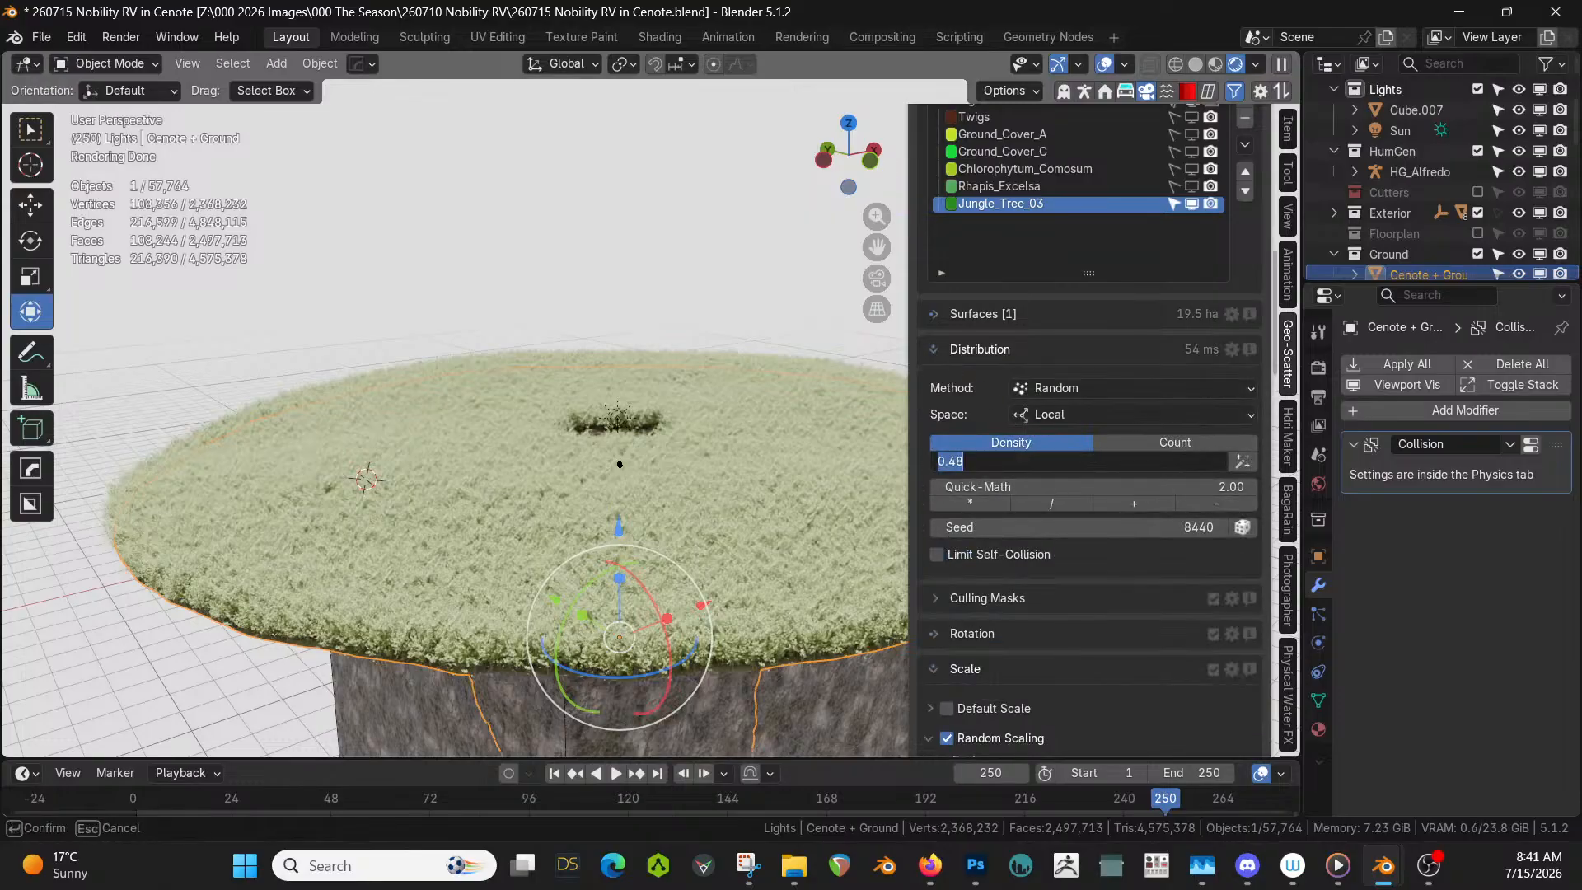
key("Return")
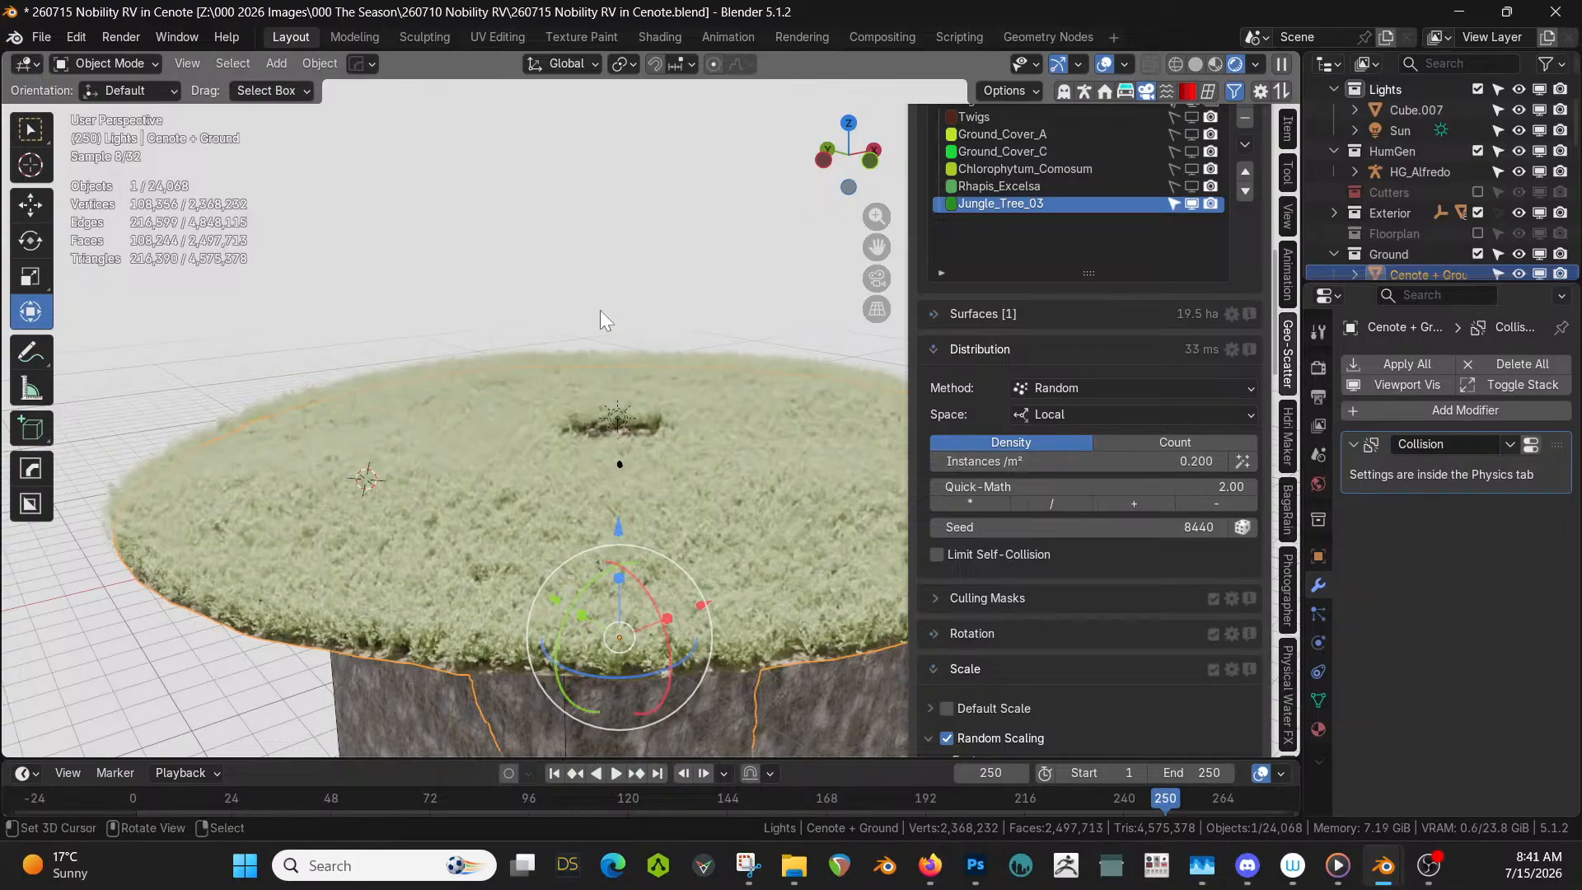
- Set the Random Scaling factor of Jungle_Tree_03 to 4 on X, Y and Z, judging the trees from inside the cenote
scroll(727, 497, "up", 3)
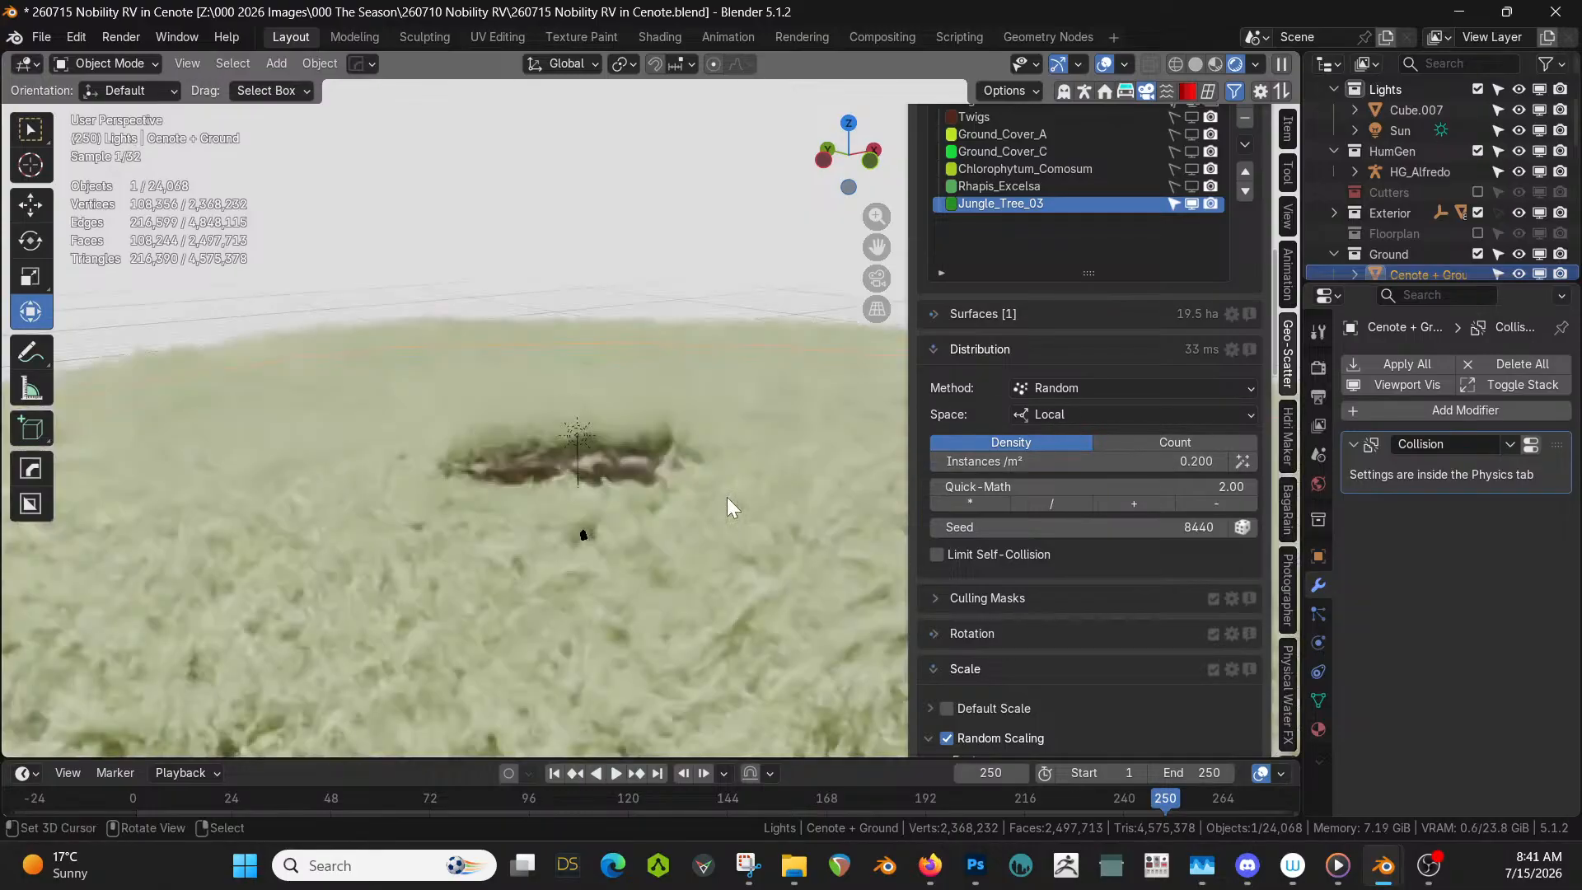
scroll(727, 497, "up", 6)
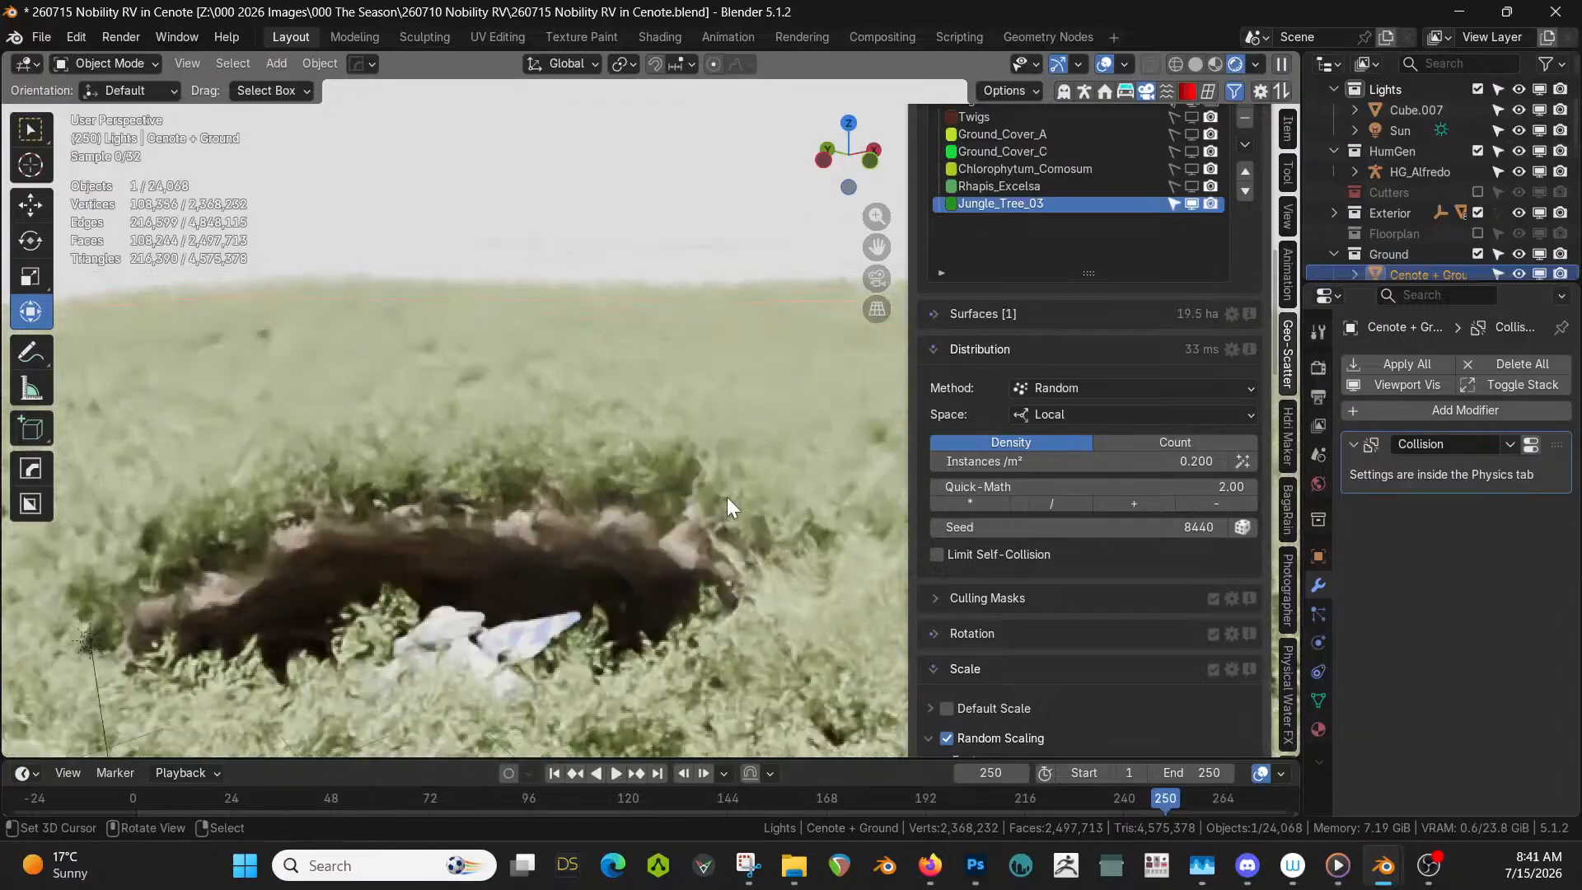
middle_click_drag(682, 571, 635, 428)
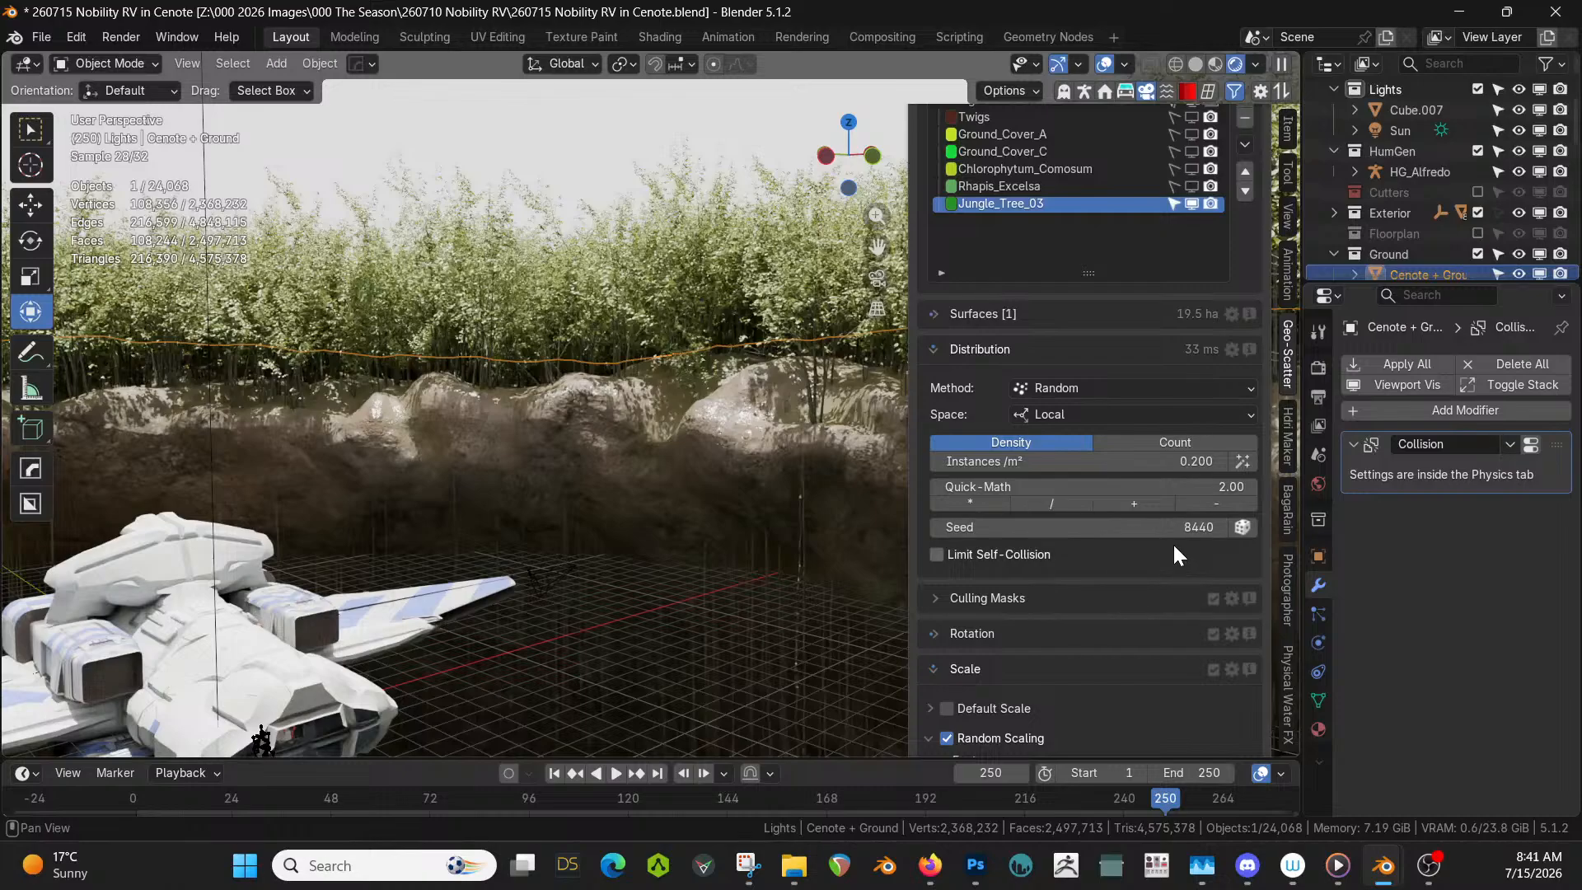
scroll(1056, 680, "down", 7)
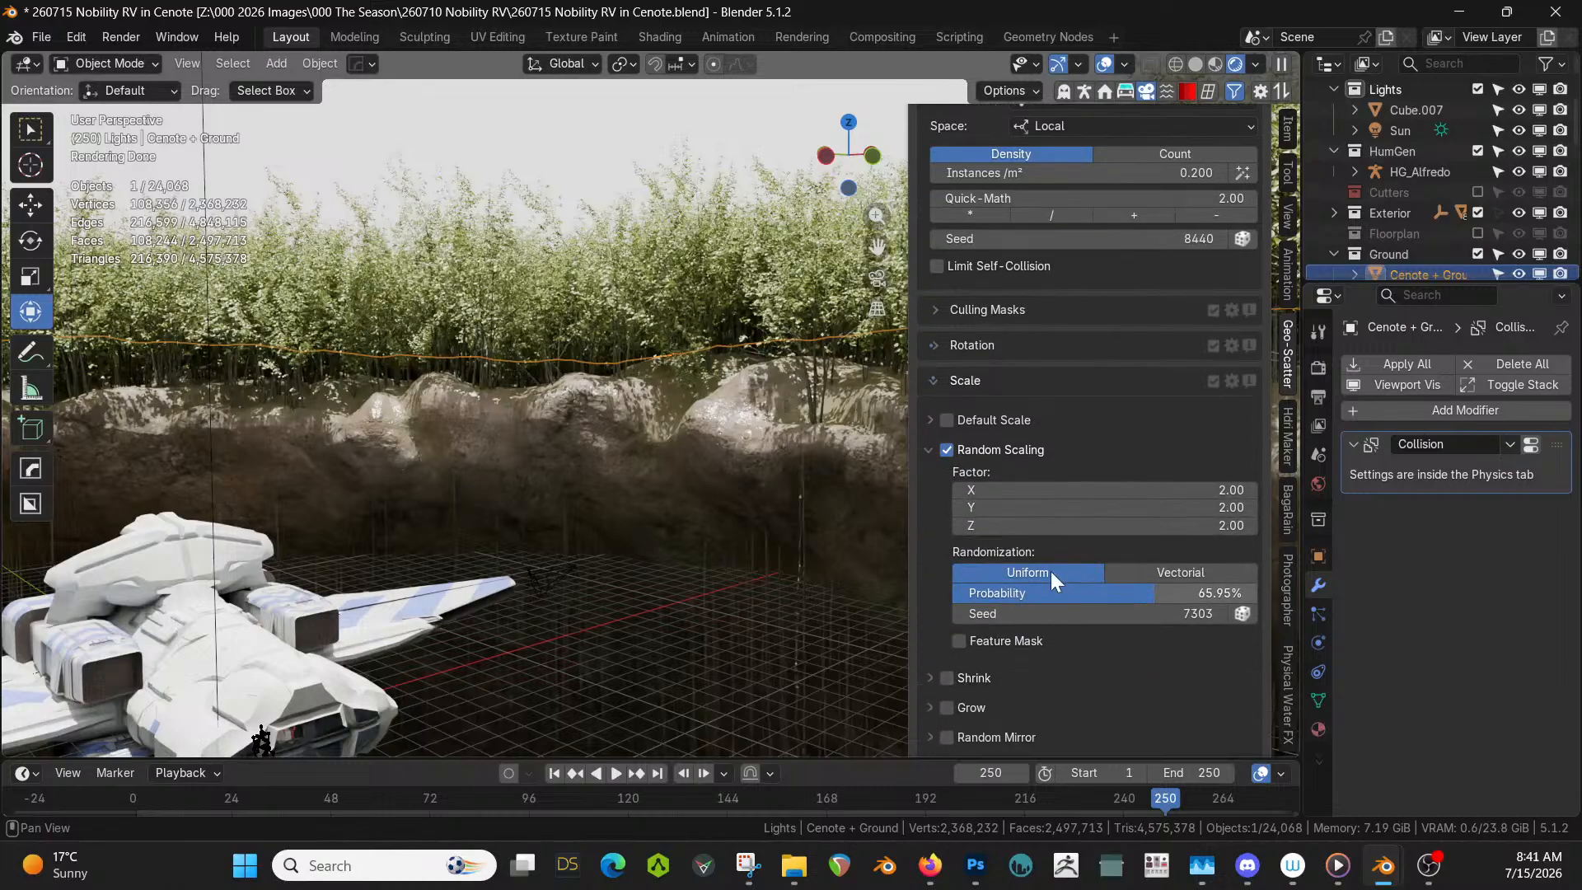
mouse_move(1124, 530)
left_mouse_down()
mouse_move(1098, 551)
mouse_move(1125, 540)
left_mouse_up()
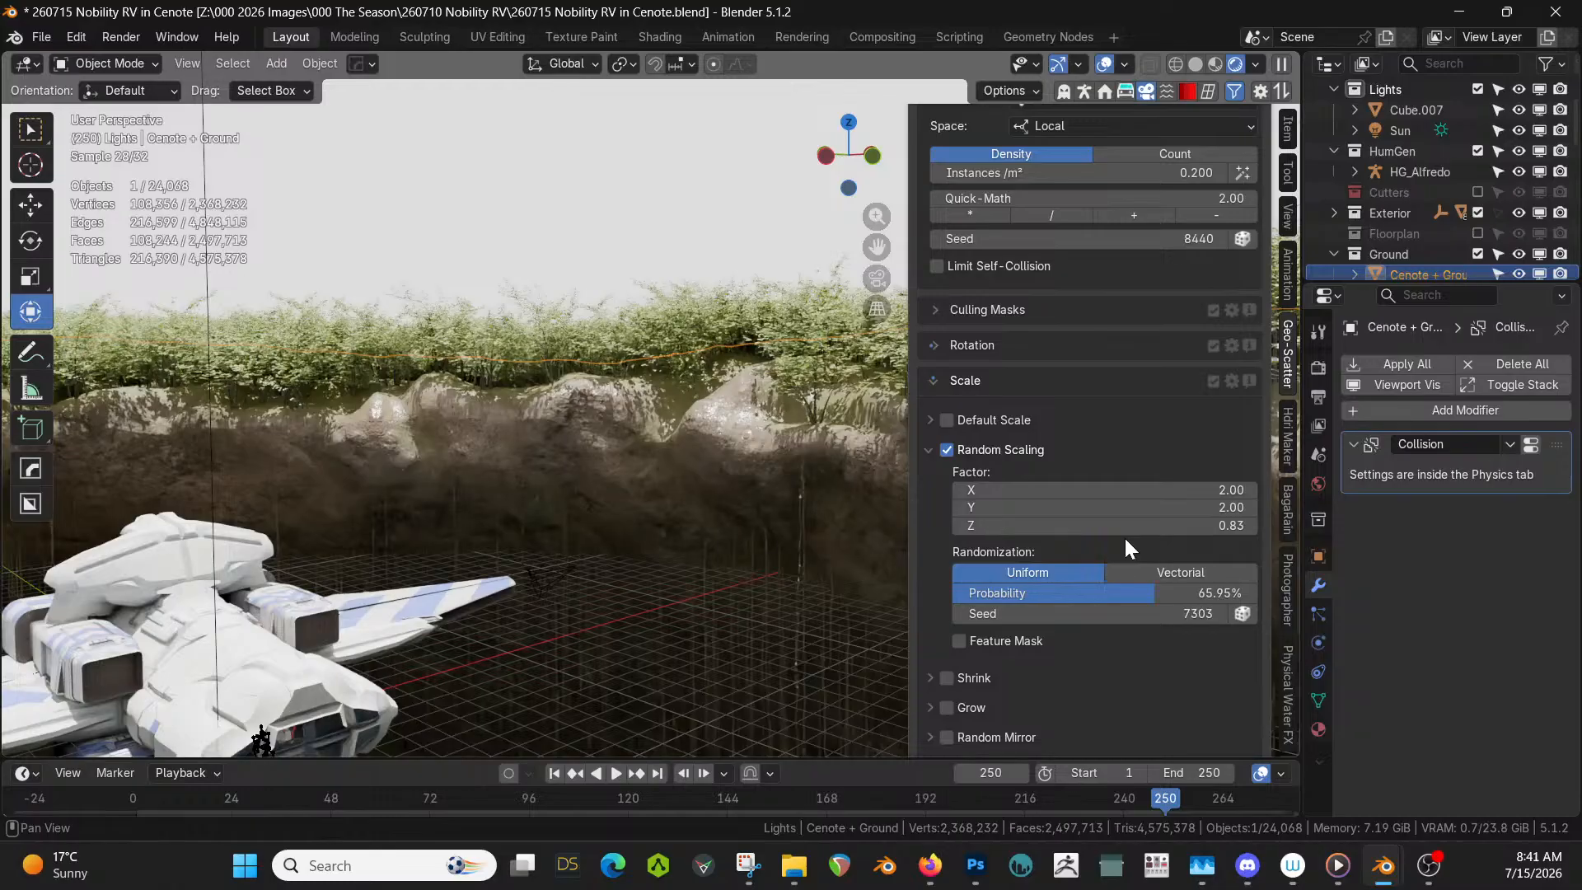
left_click_drag(1124, 490, 1125, 525)
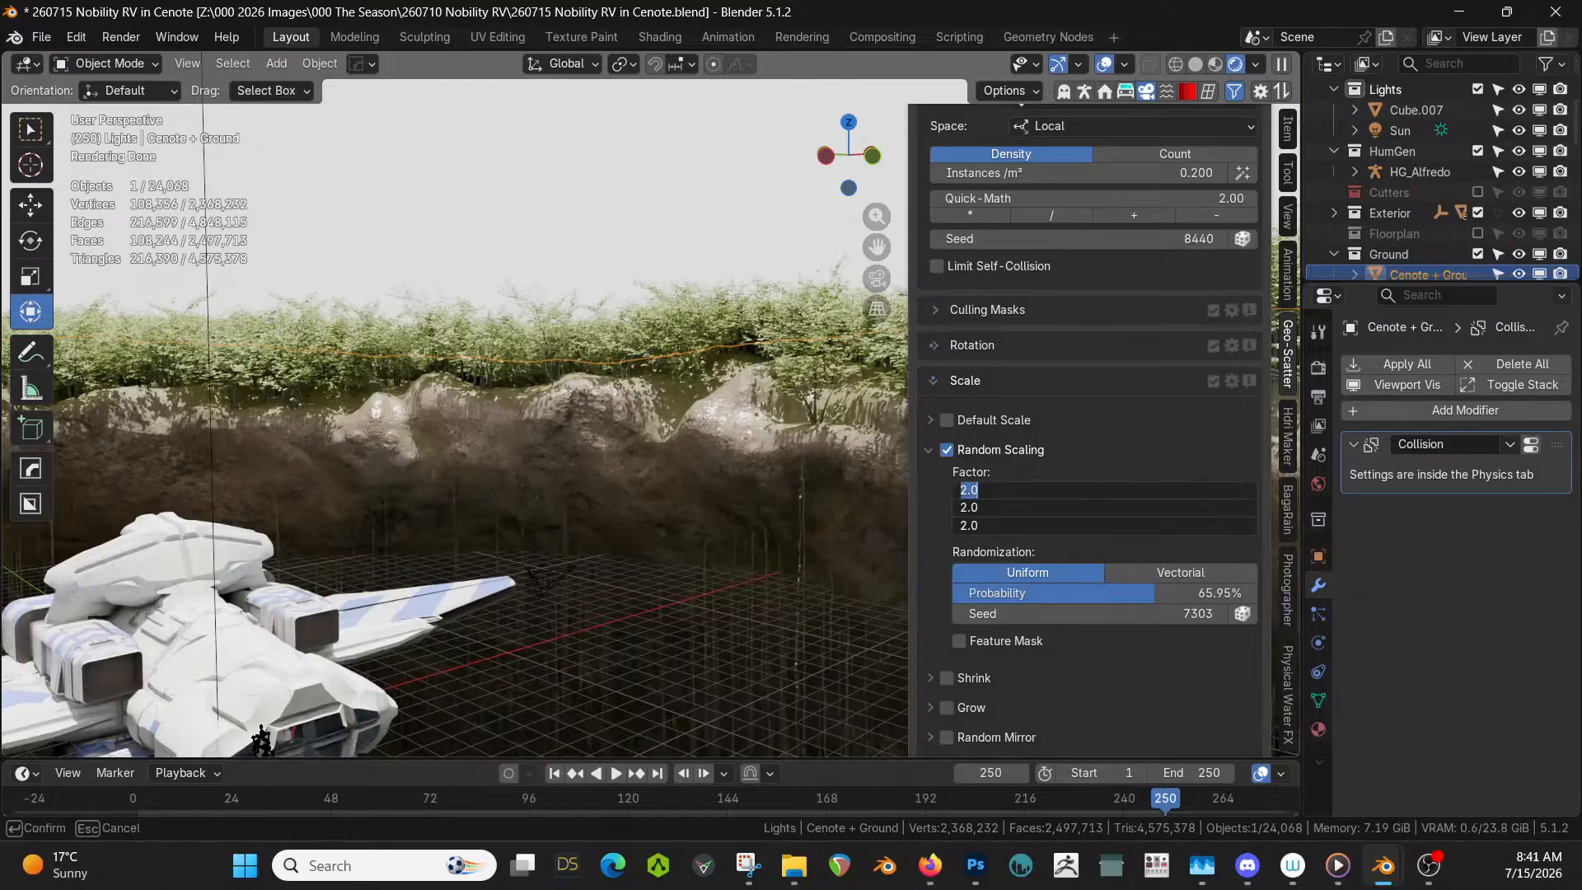
type("4")
key("Return")
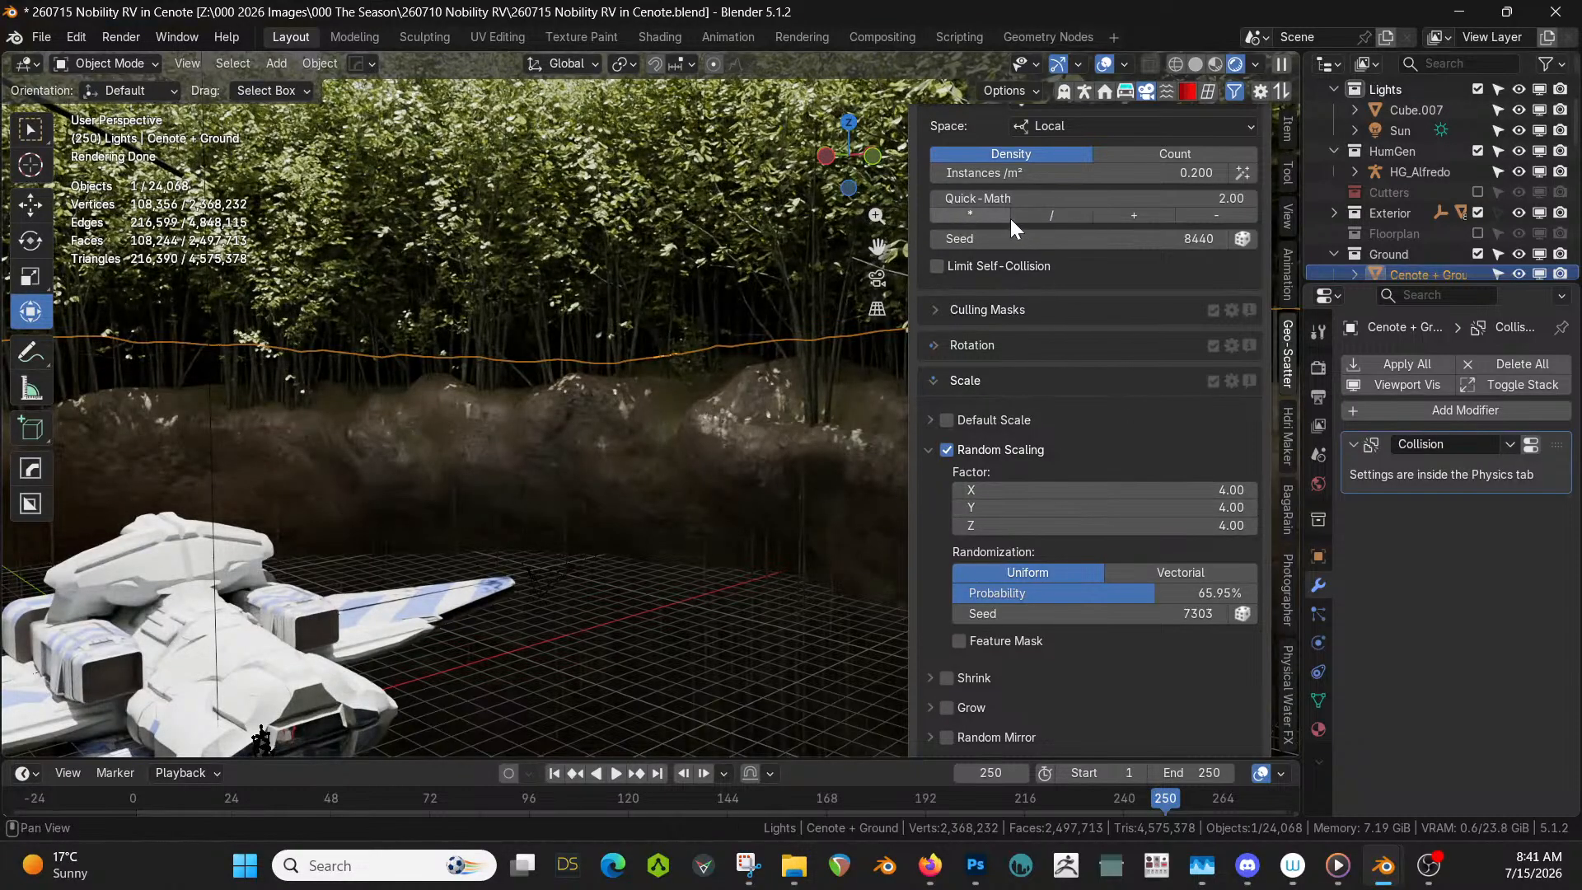
- Halve the Jungle_Tree_03 density three times to 0.025 instances per square metre, and double it back to 0.05
double_click(1058, 215)
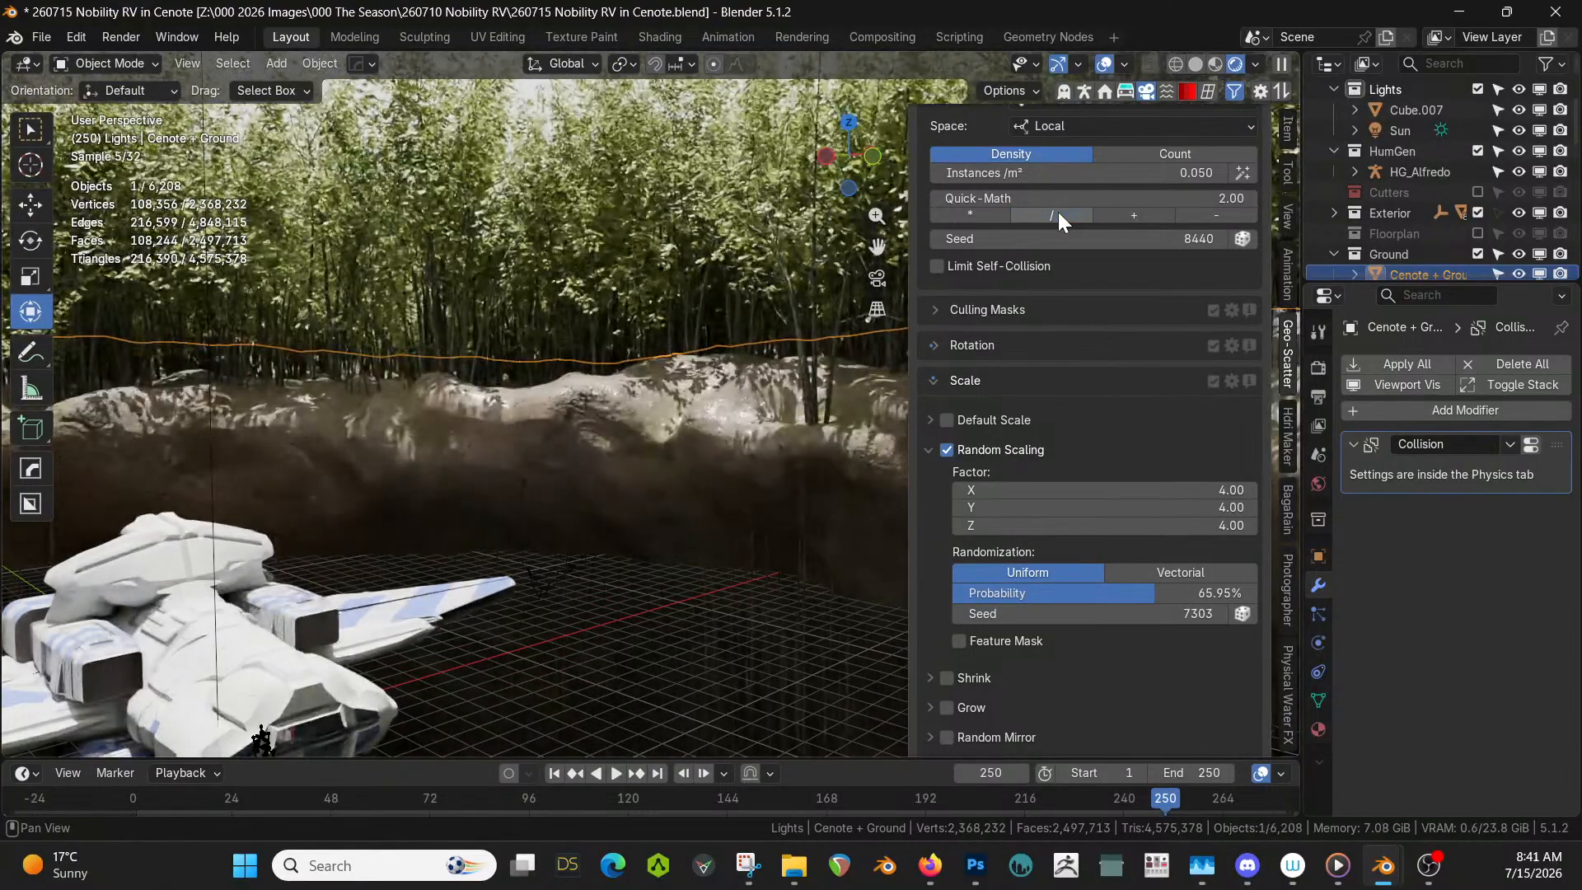
left_click(1058, 216)
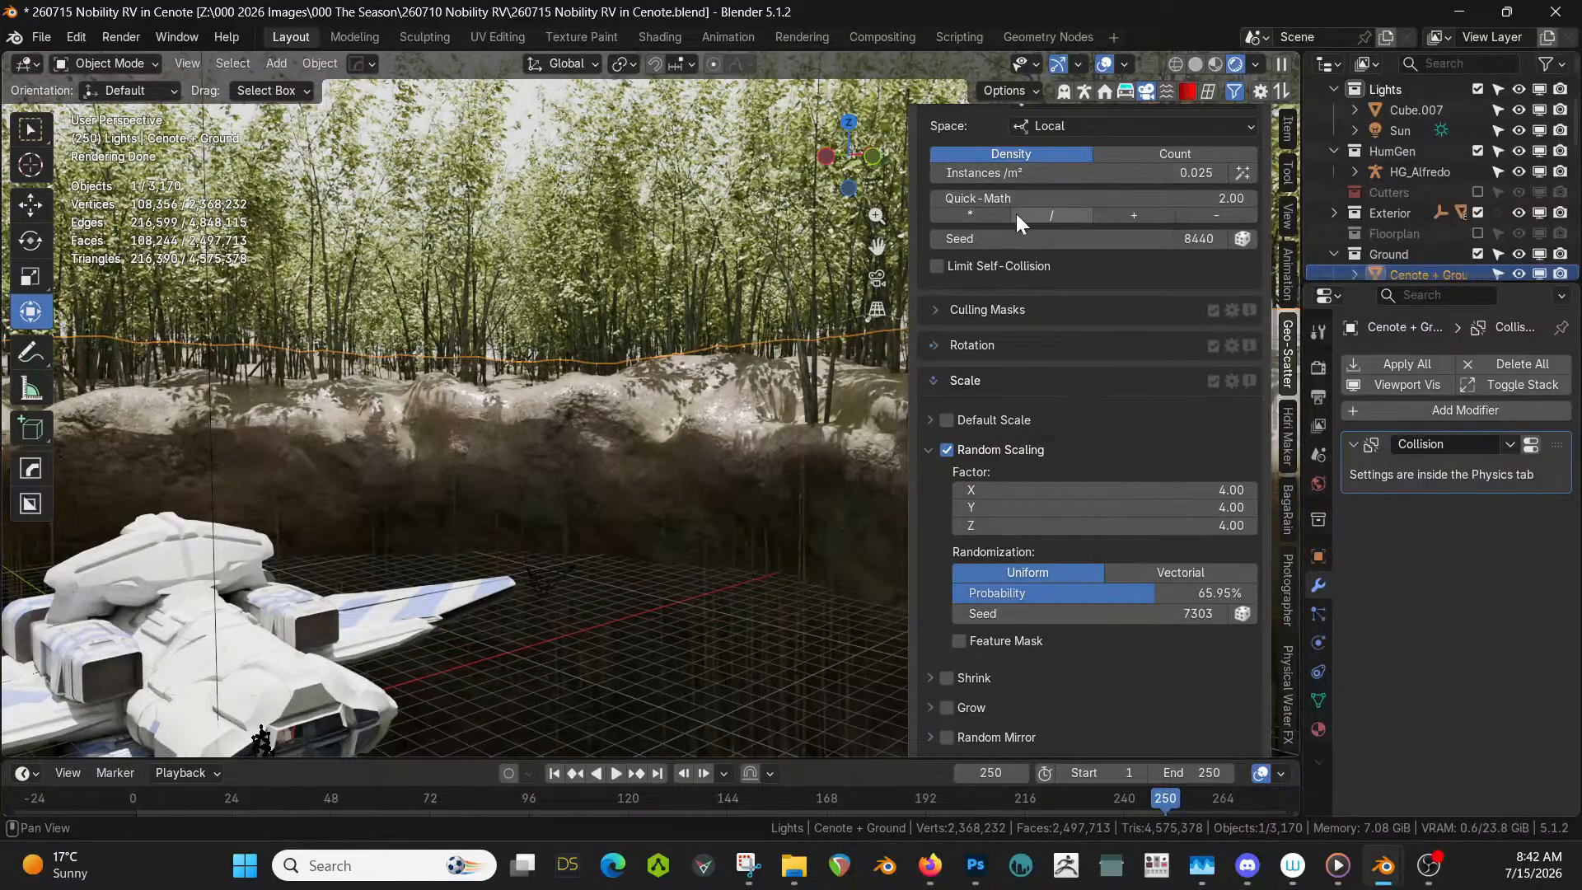
left_click(963, 215)
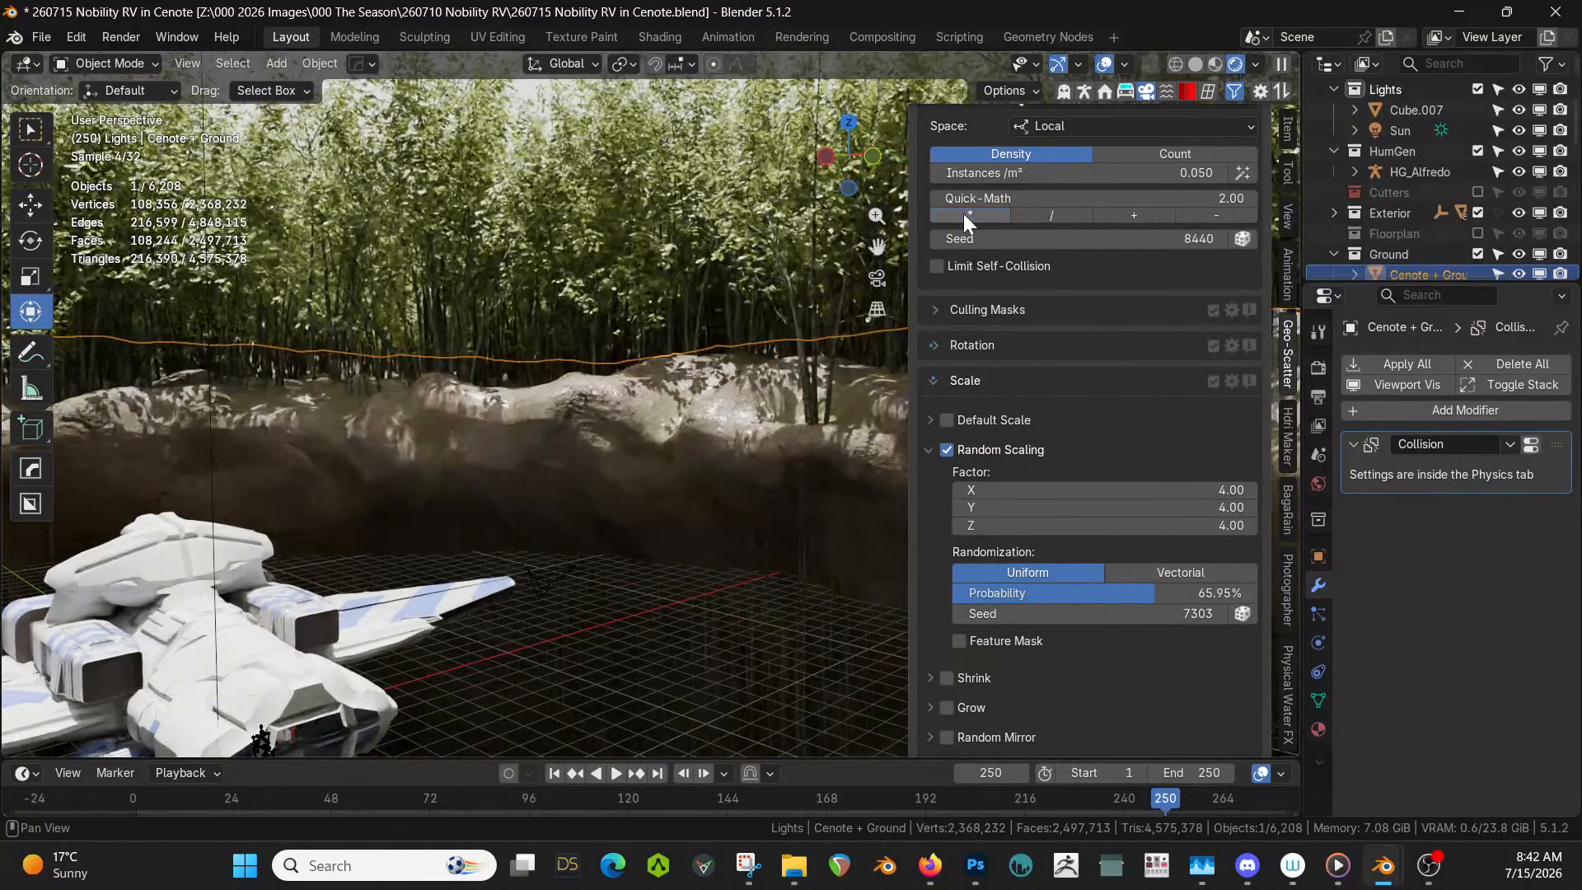
- Try a Jungle_Tree_03 density of 0.033 instances per square metre, and settle on 0.04
left_click(1051, 173)
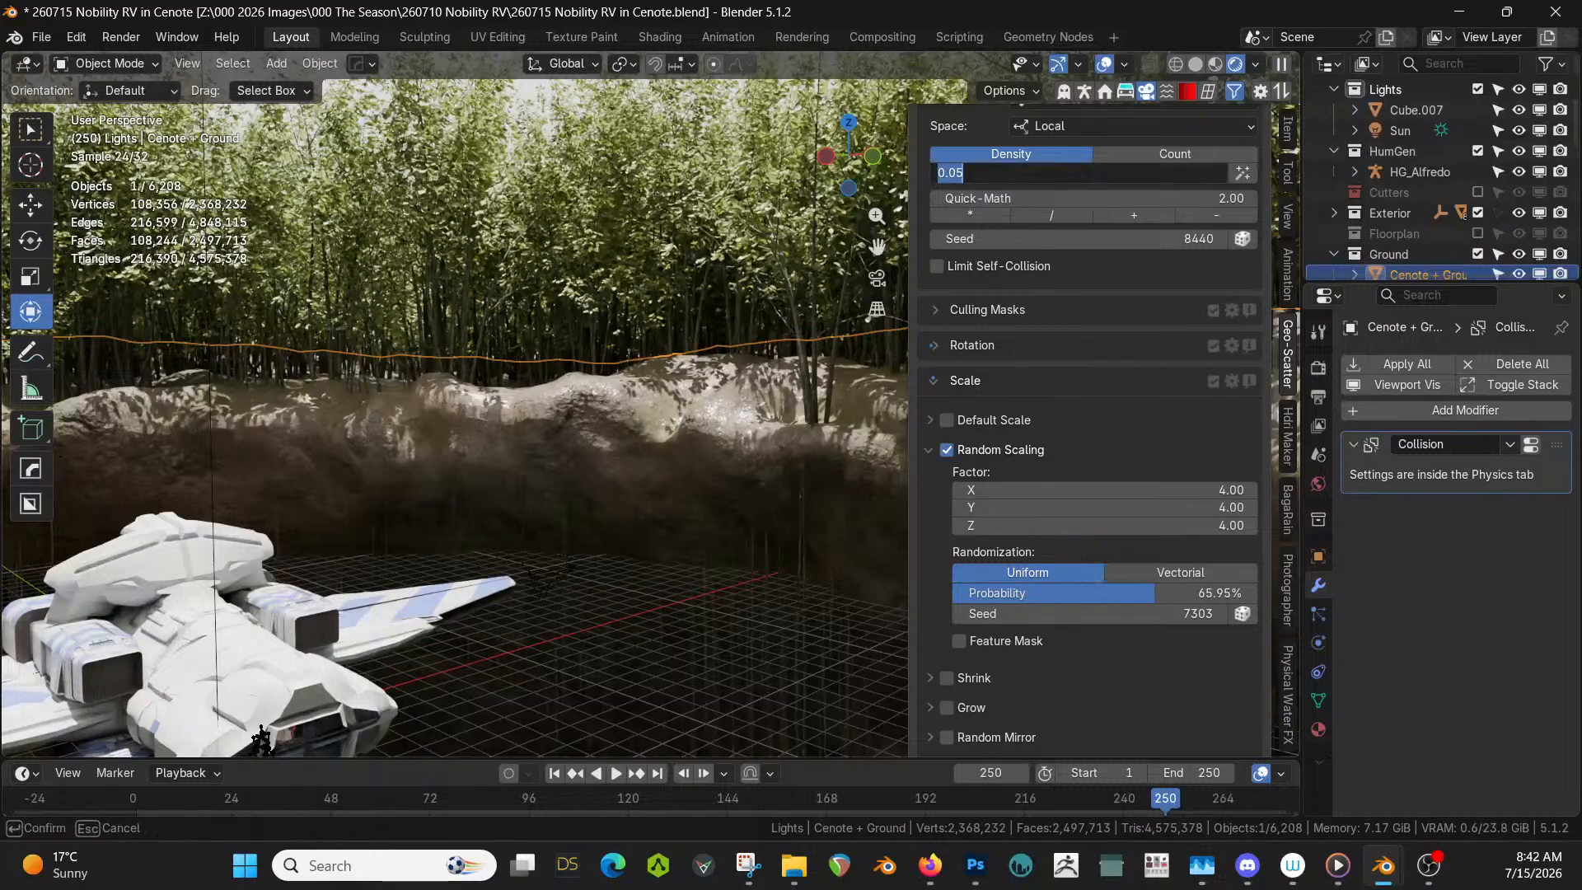
type(".033")
key("Return")
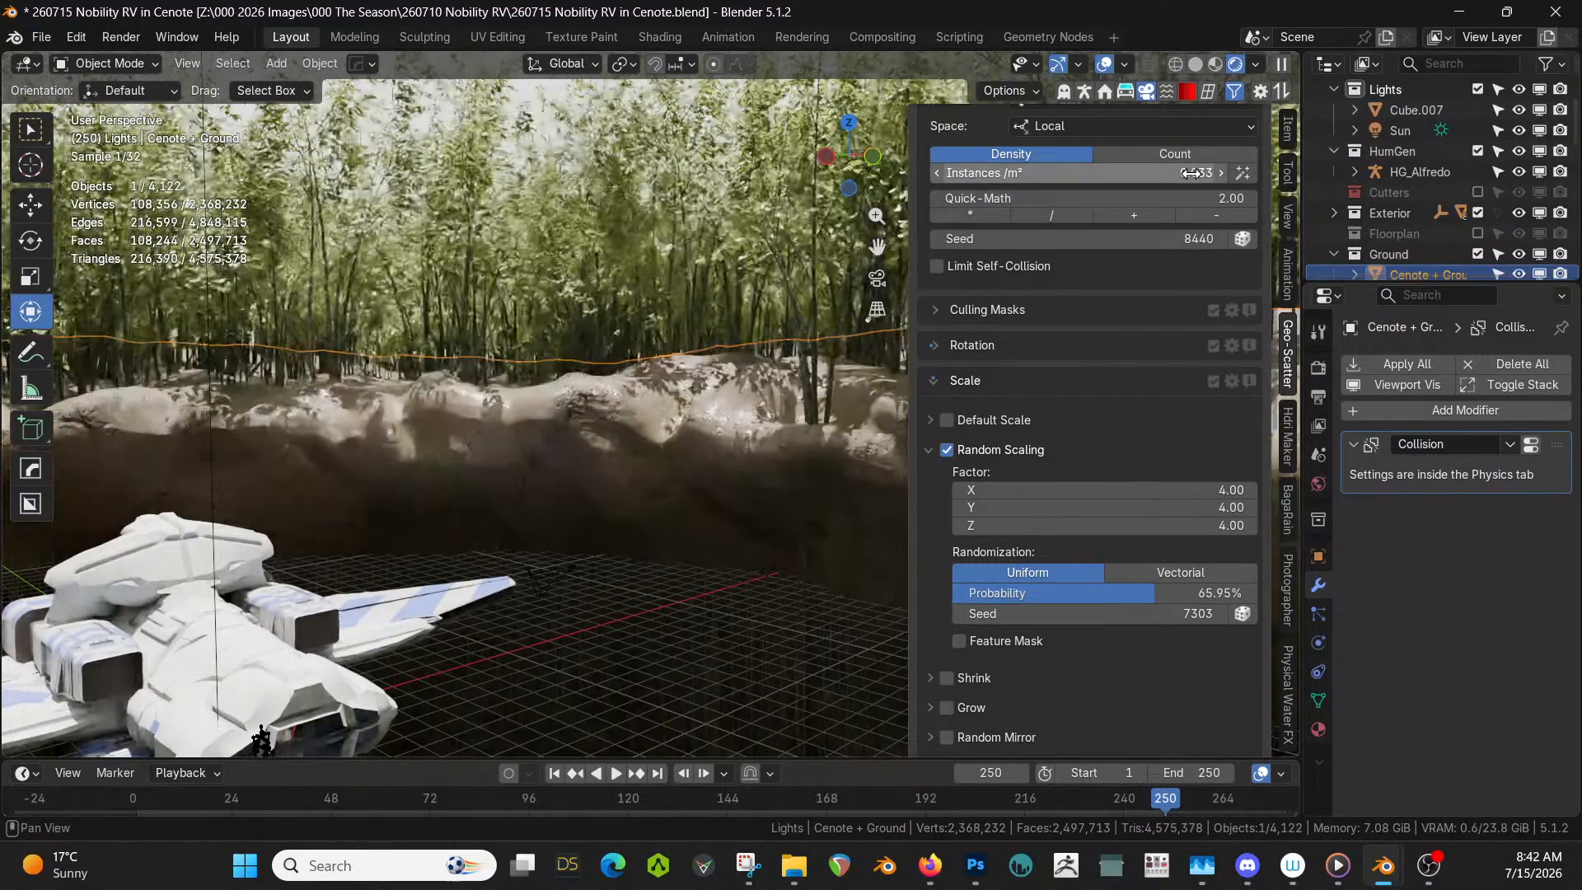
left_click(1195, 173)
key("BackSpace")
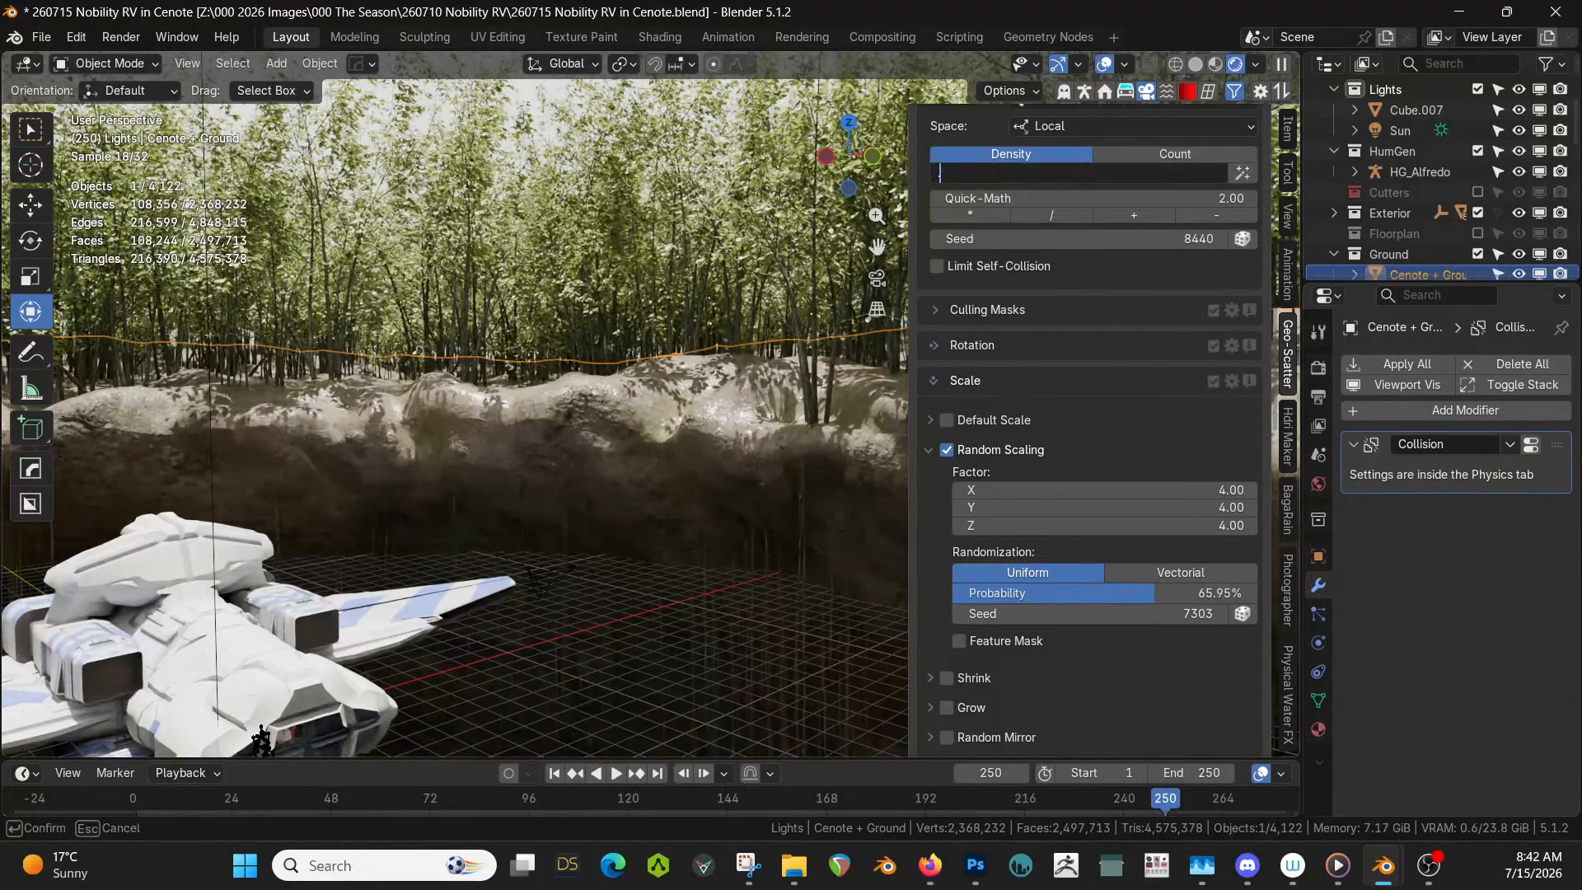
type(".04")
key("Return")
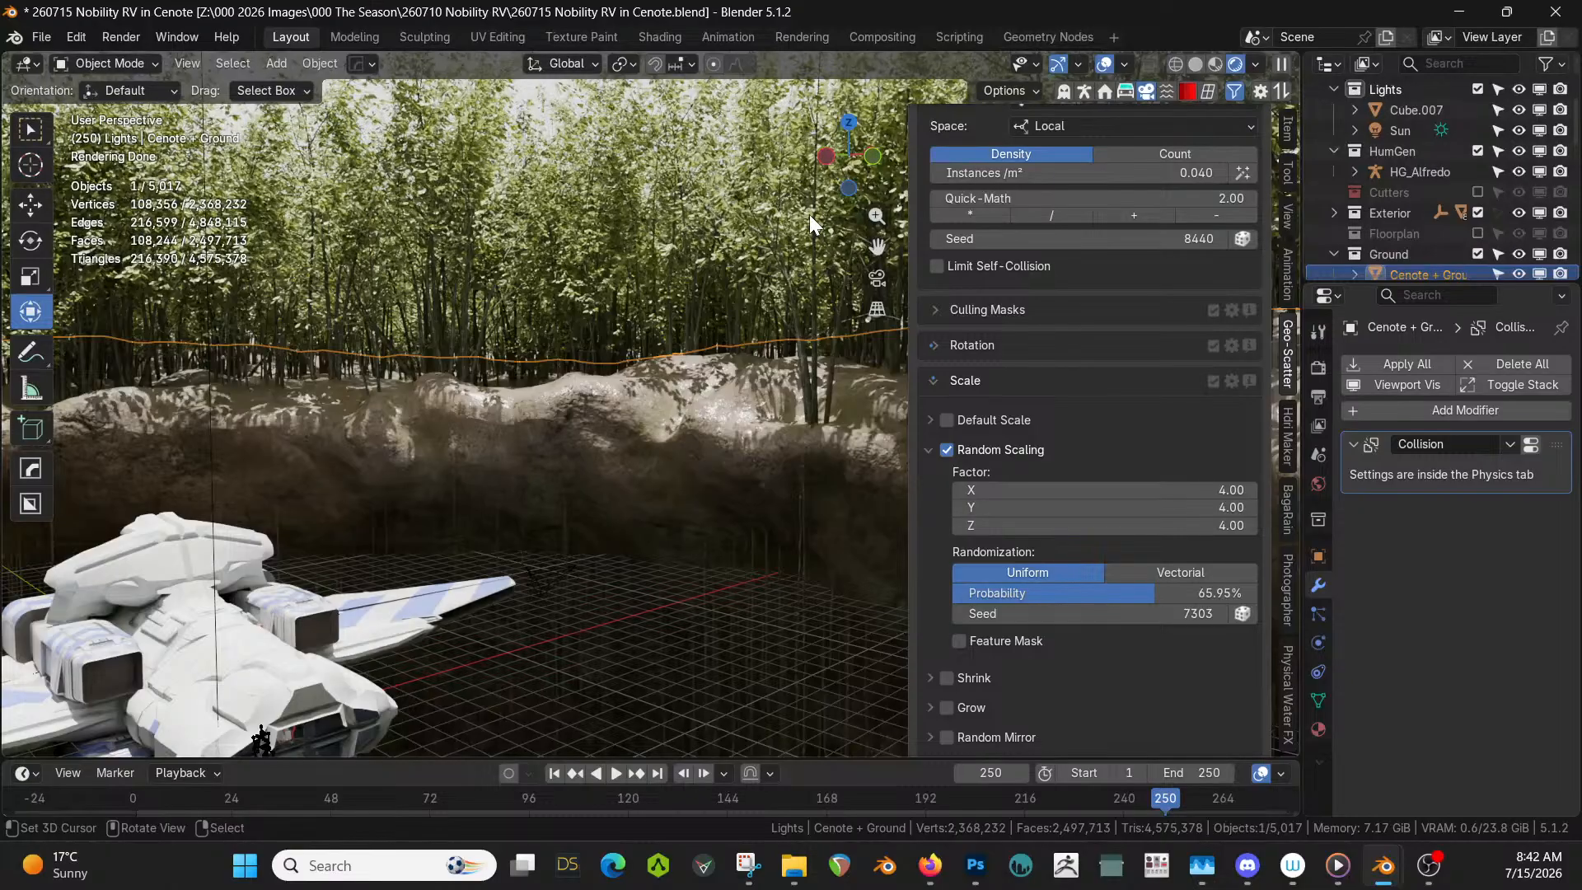
- Display the viewport in solid shading and inspect the tree scatter around the cenote from above and across the surface
middle_click_drag(628, 506, 628, 525)
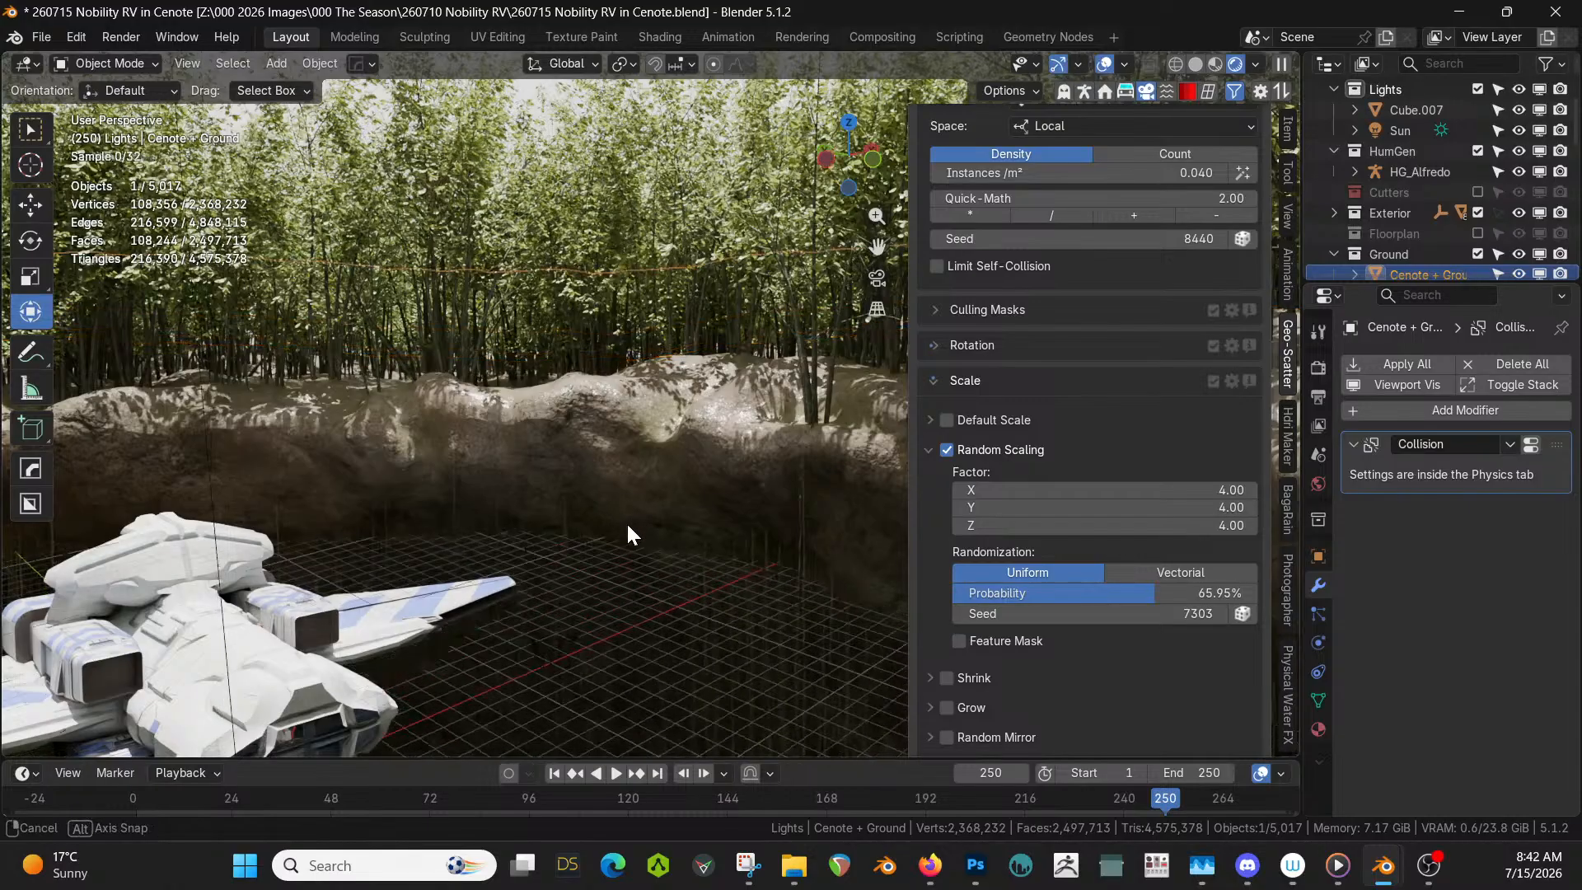
key("z")
key("6")
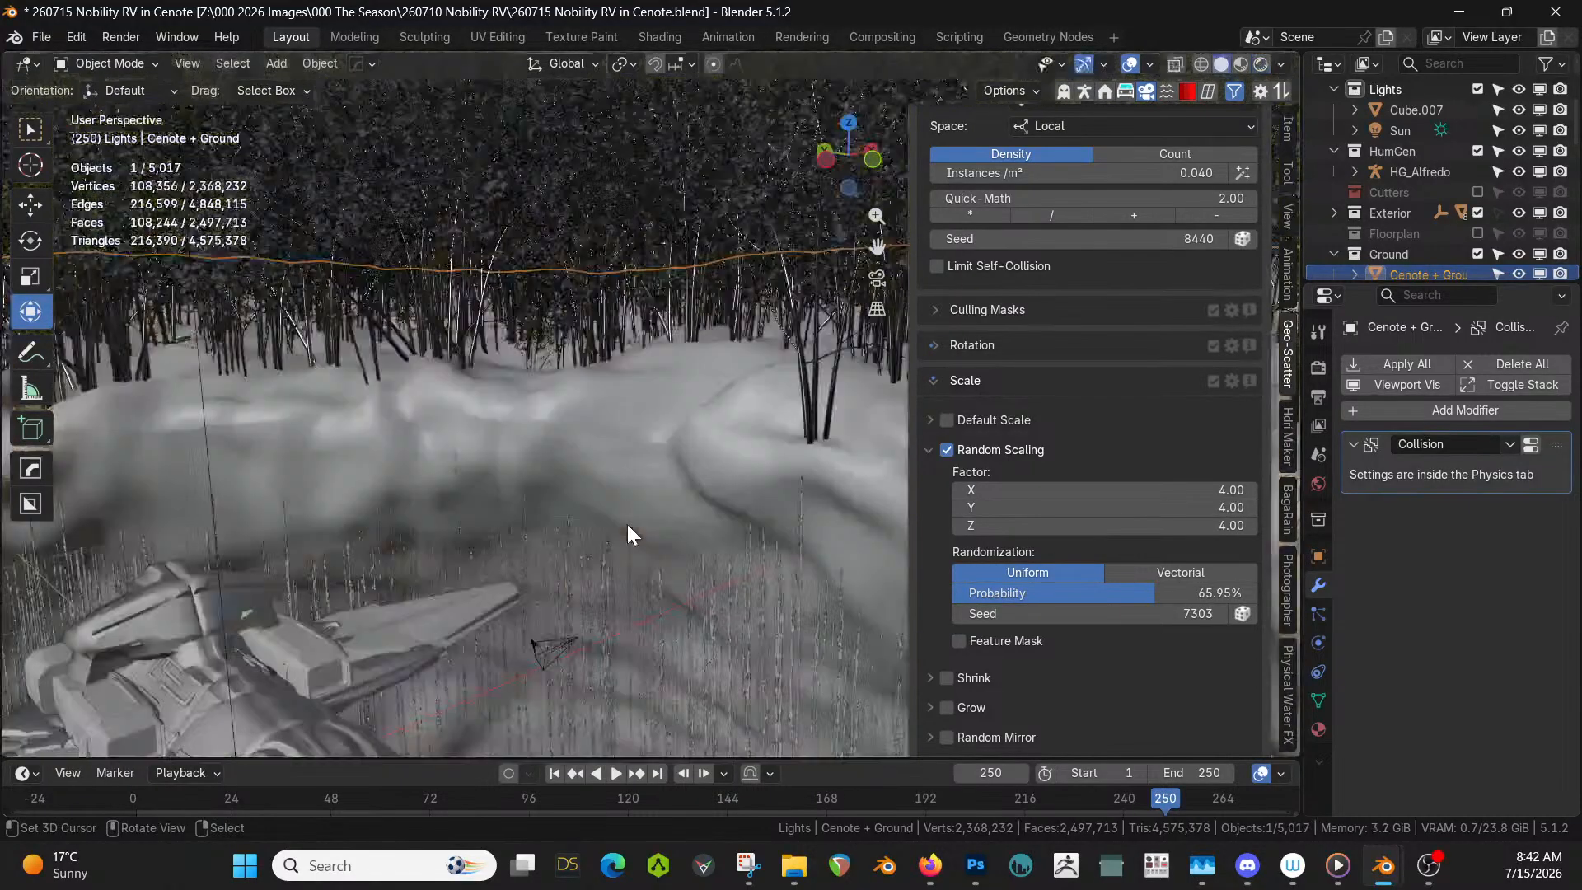
scroll(627, 526, "up", 3)
mouse_move(627, 526)
middle_mouse_down("shift")
mouse_move(684, 286)
mouse_move(632, 478)
mouse_move(611, 483)
mouse_move(625, 413)
middle_mouse_up("shift")
scroll(645, 302, "down", 10)
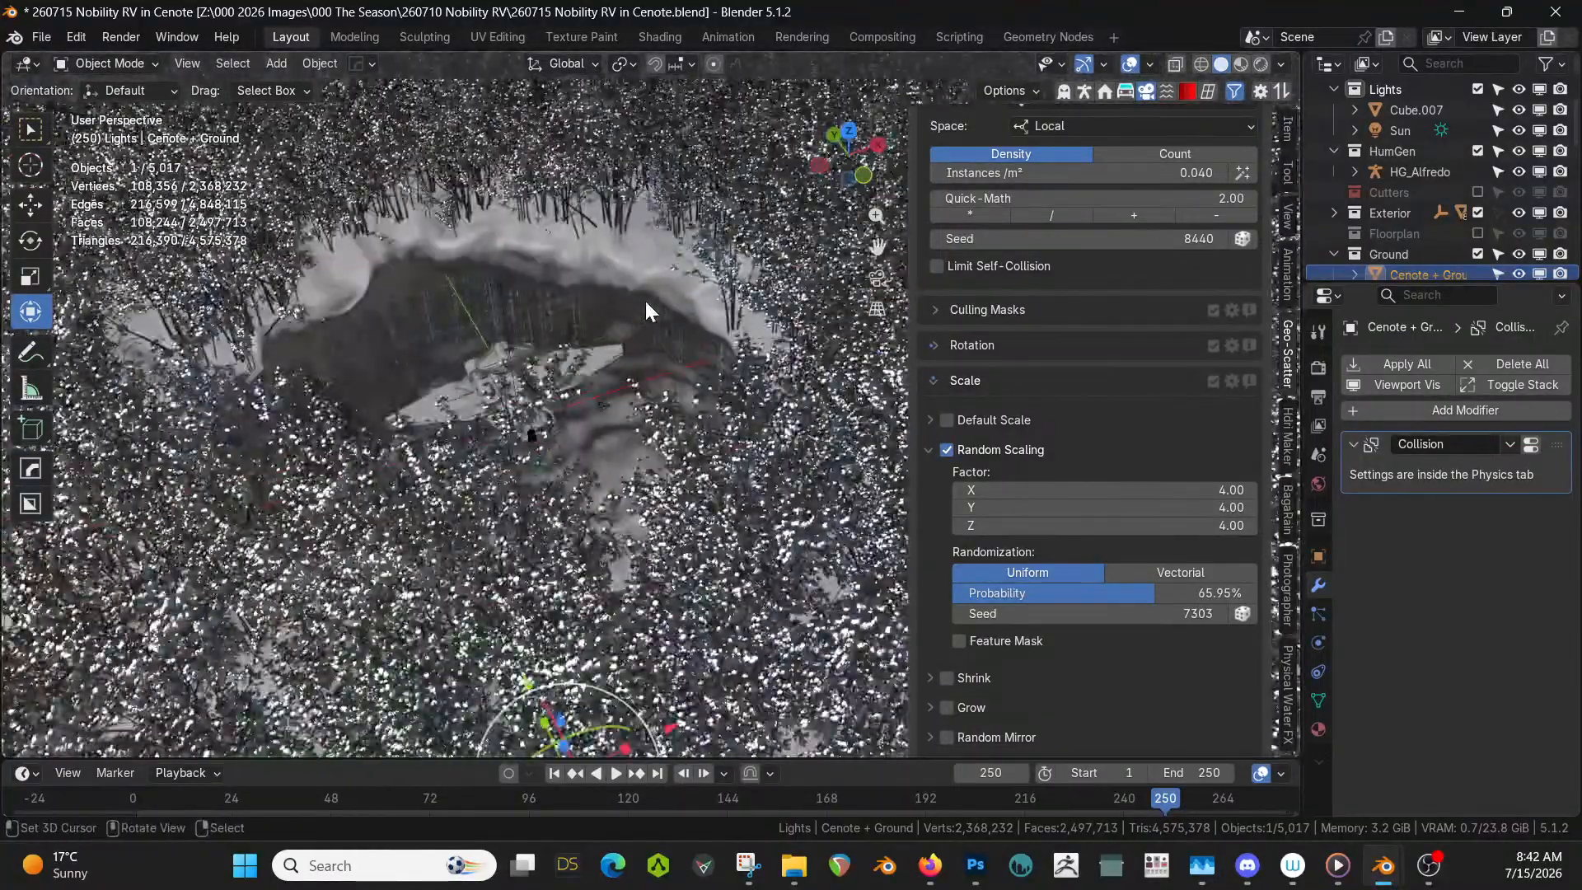
middle_click_drag(650, 321, 696, 311)
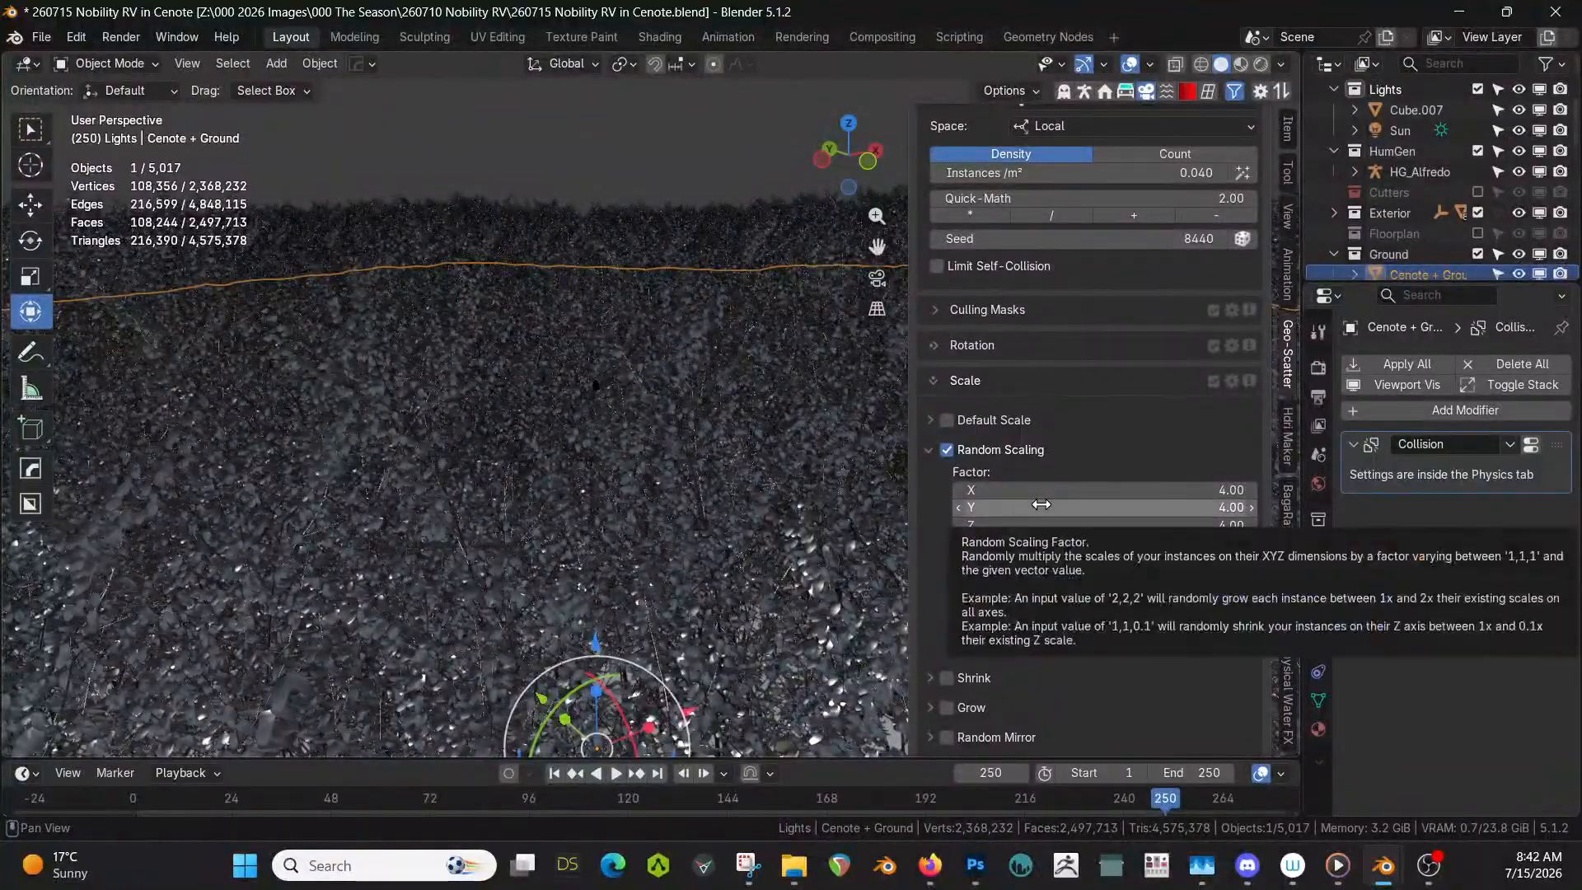
- Enable the Elevation filter for the Jungle_Tree_03 scatter and set its space to Global
scroll(997, 700, "down", 10)
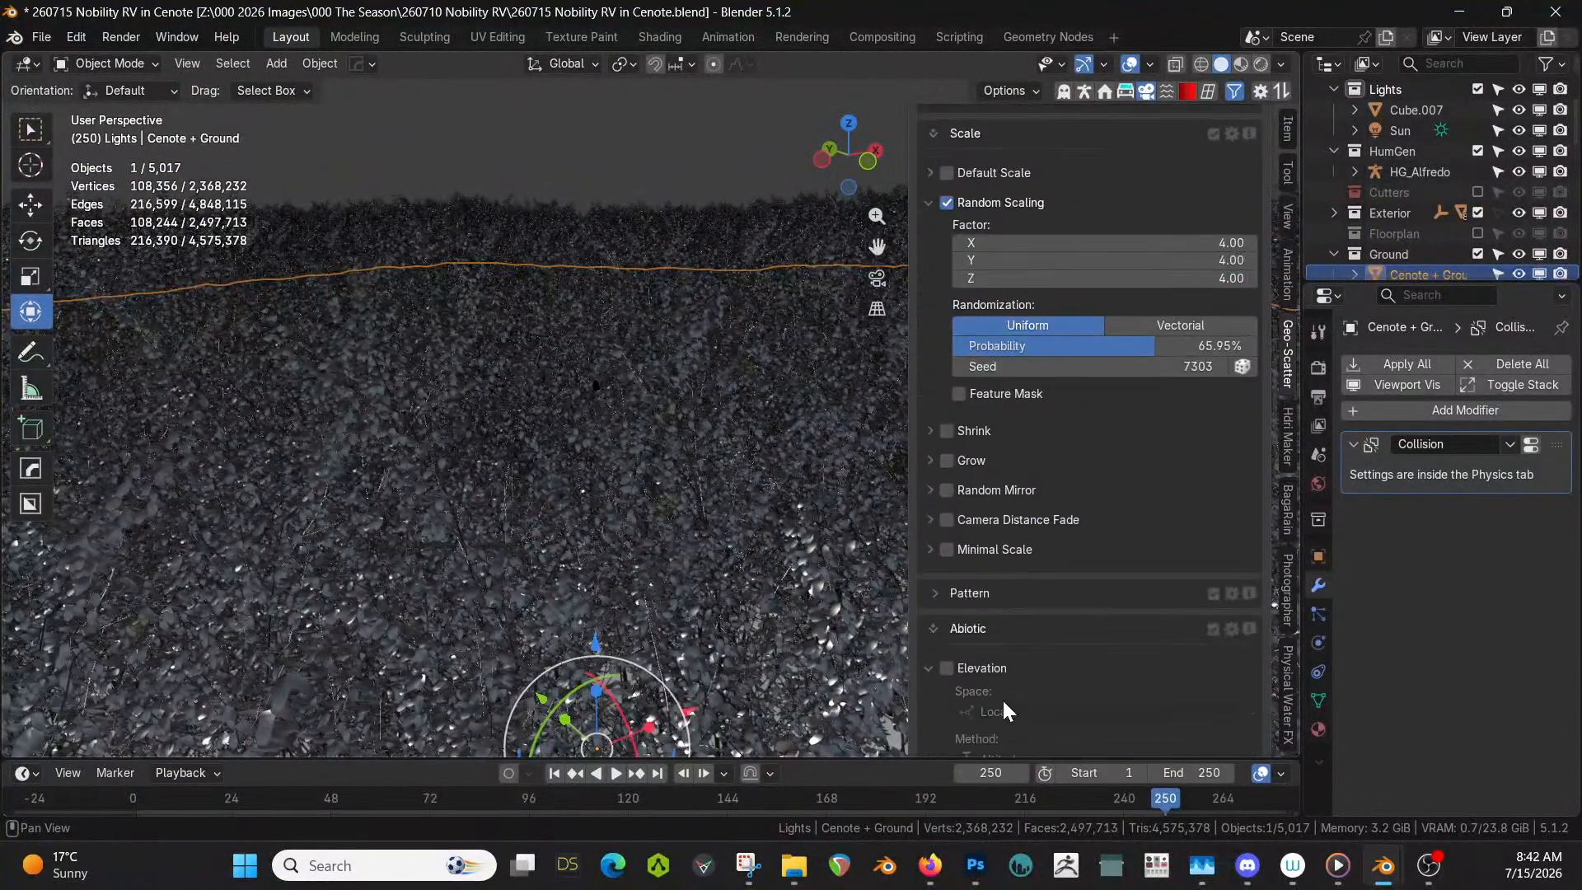
left_click(950, 545)
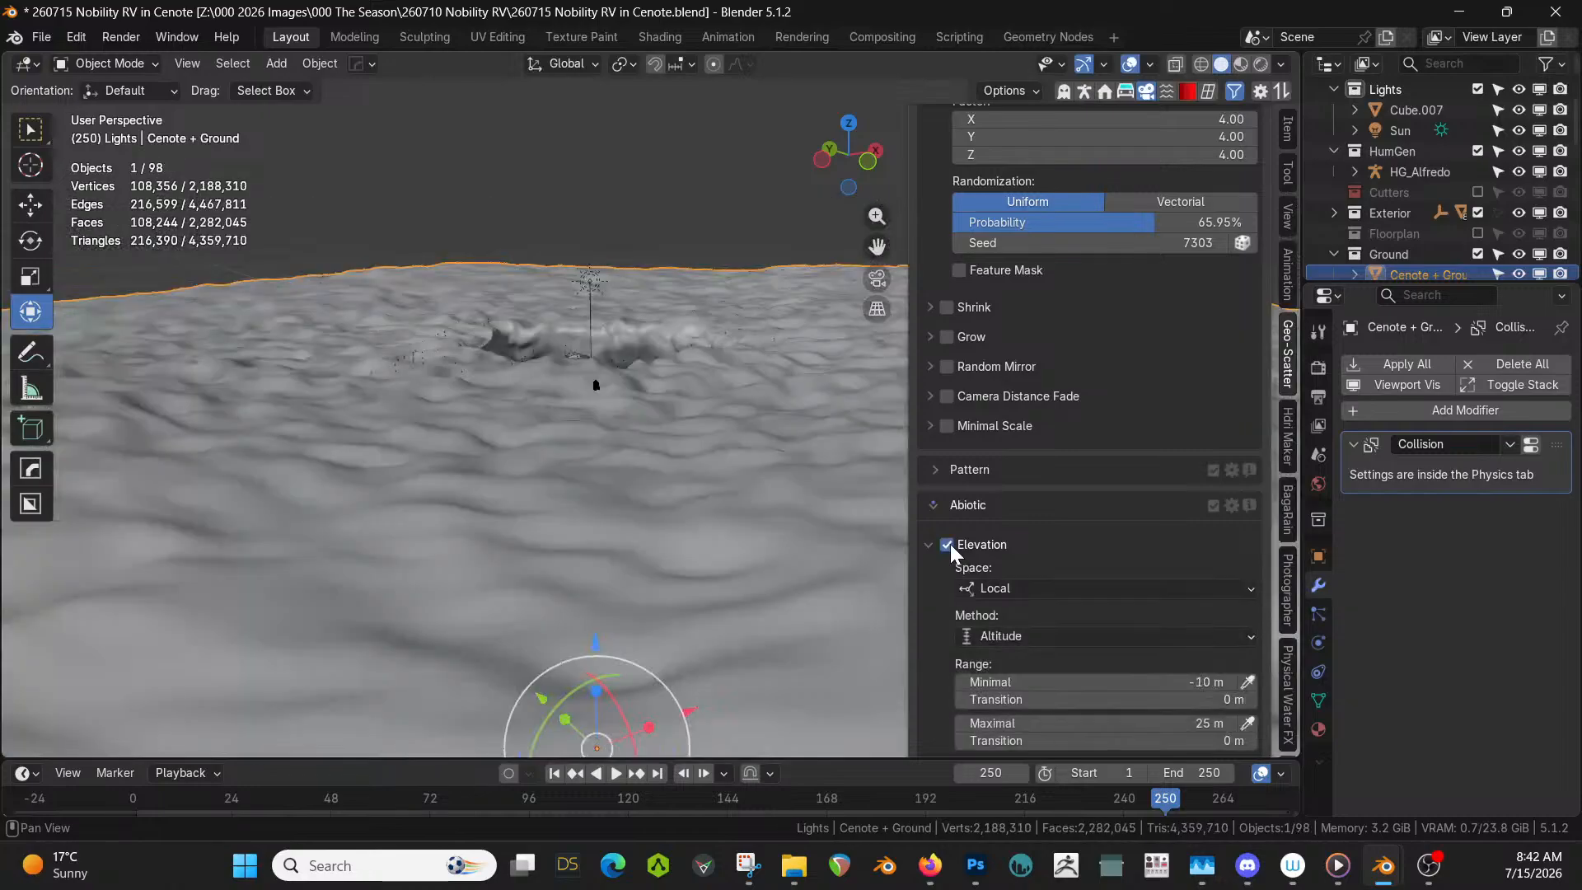
scroll(1085, 614, "down", 3)
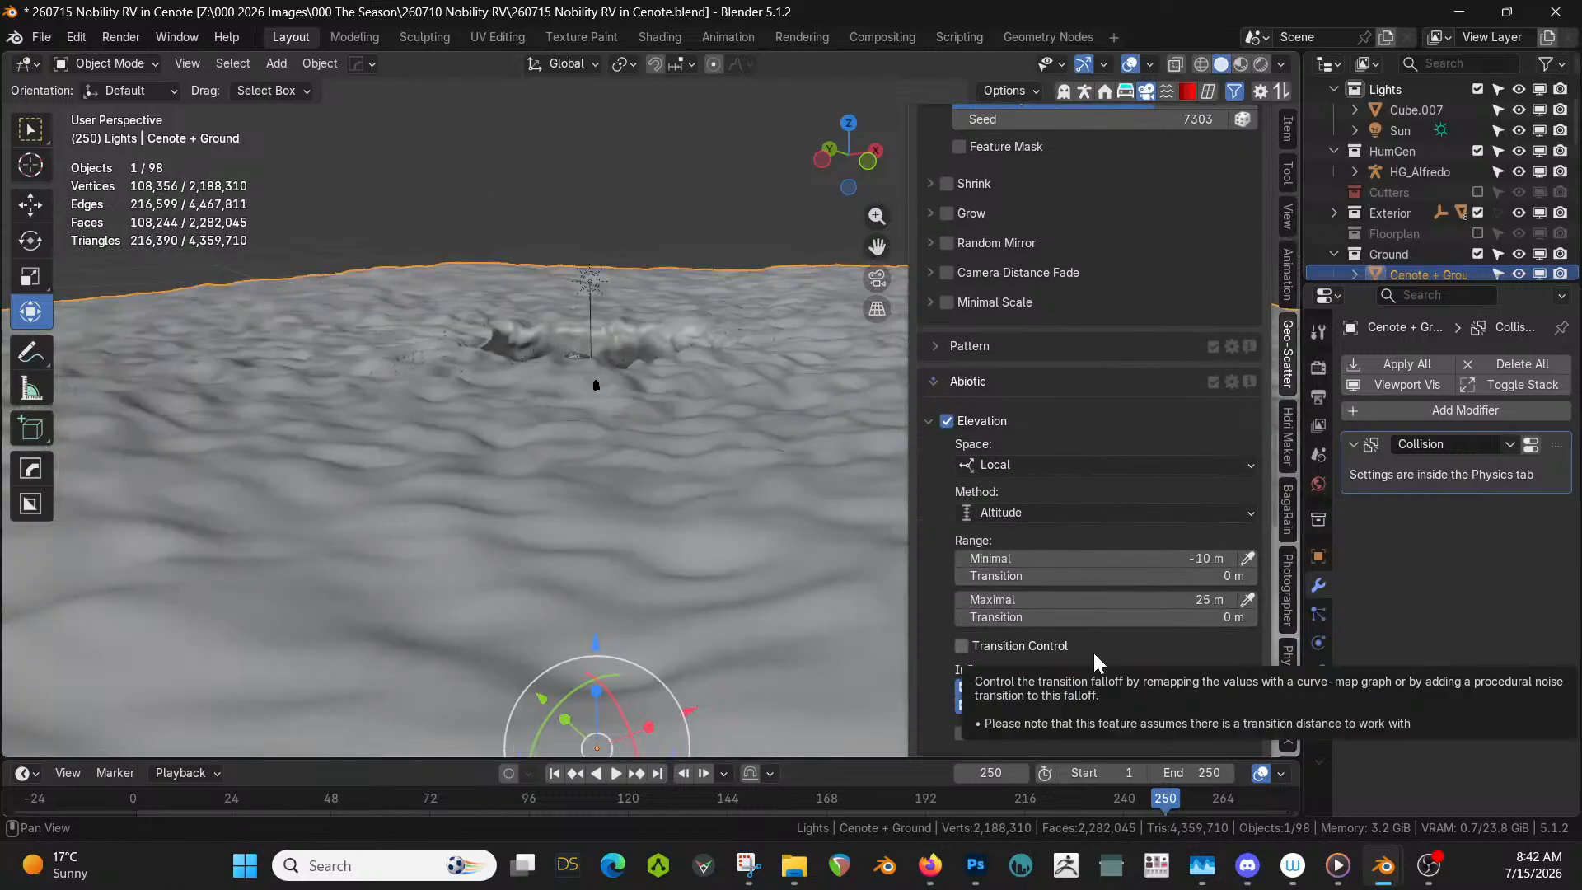
left_click(1164, 464)
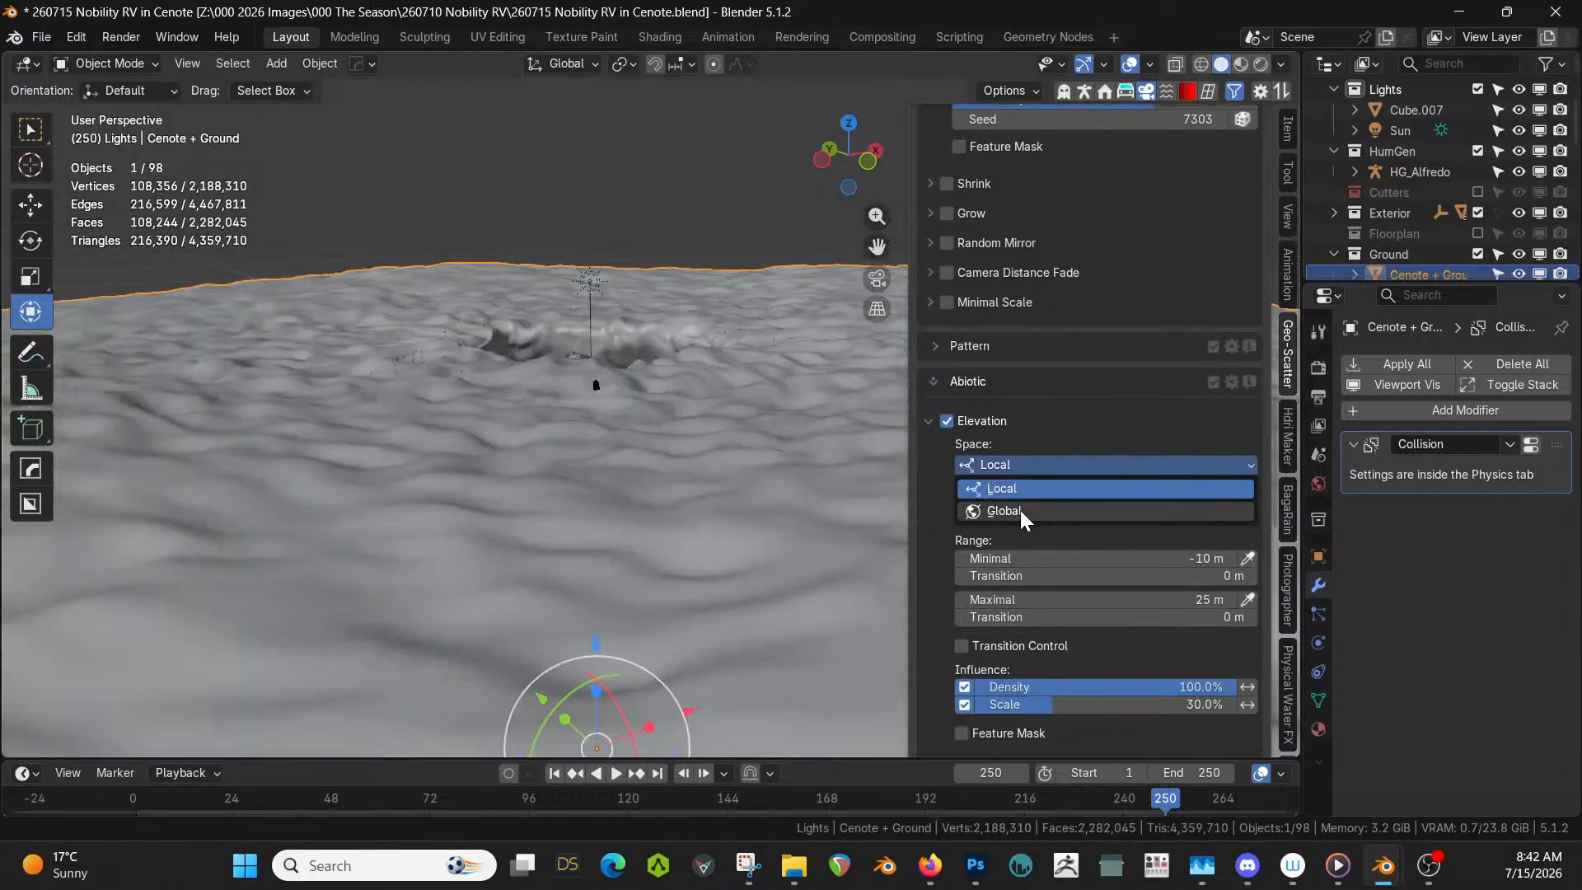
left_click(1021, 511)
- Set the minimal elevation of Jungle_Tree_03 to -5 m
middle_click_drag(684, 410, 659, 386)
middle_click_drag(606, 578, 853, 684)
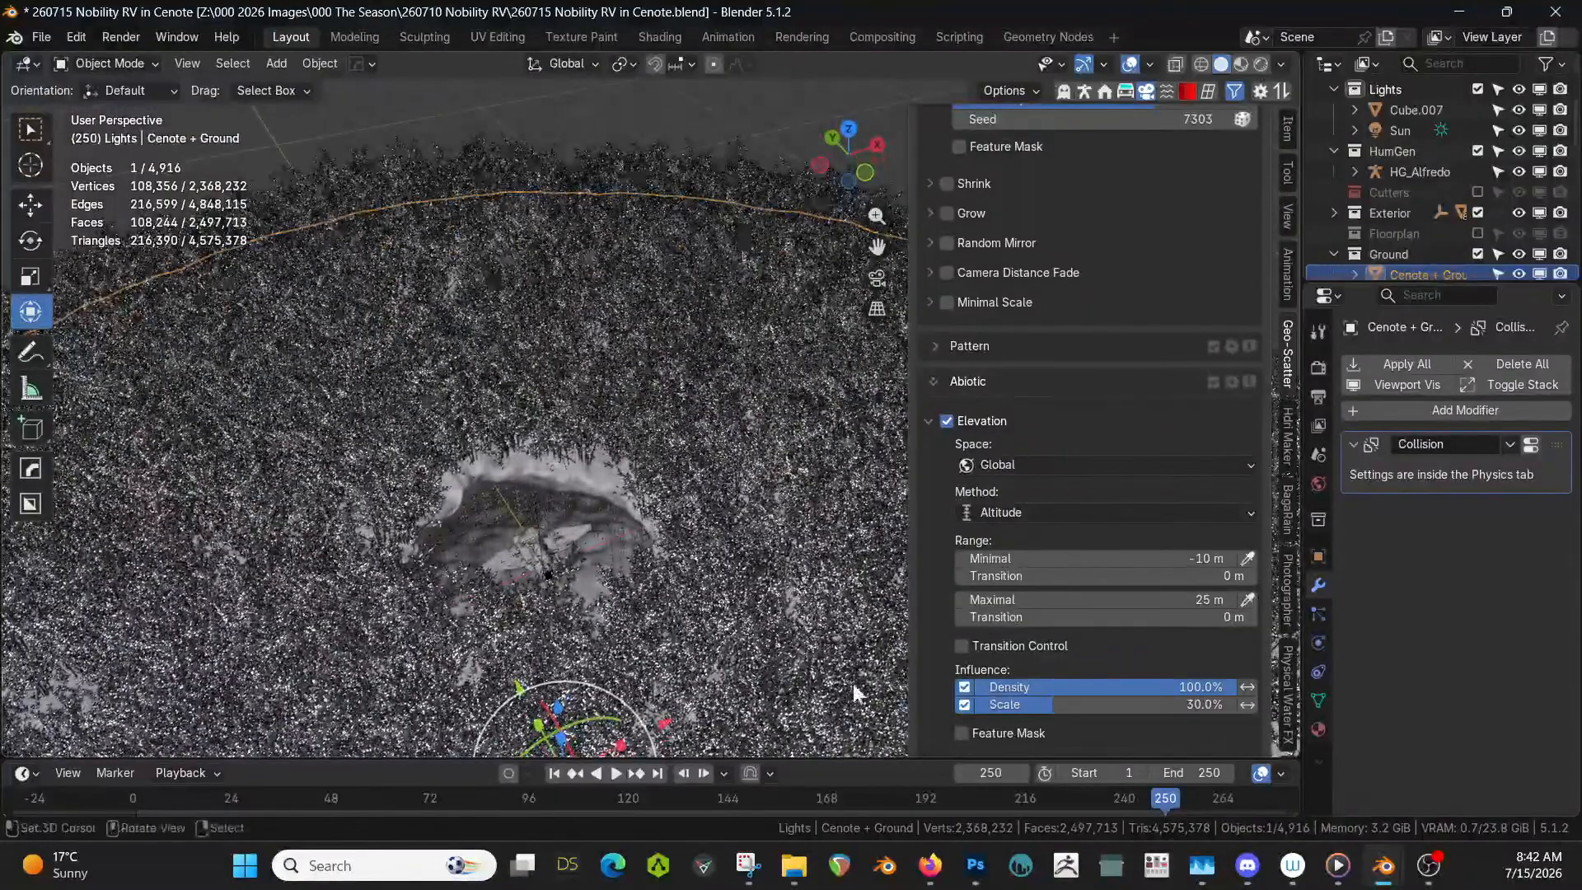
left_click(1180, 559)
type("-5")
key("Return")
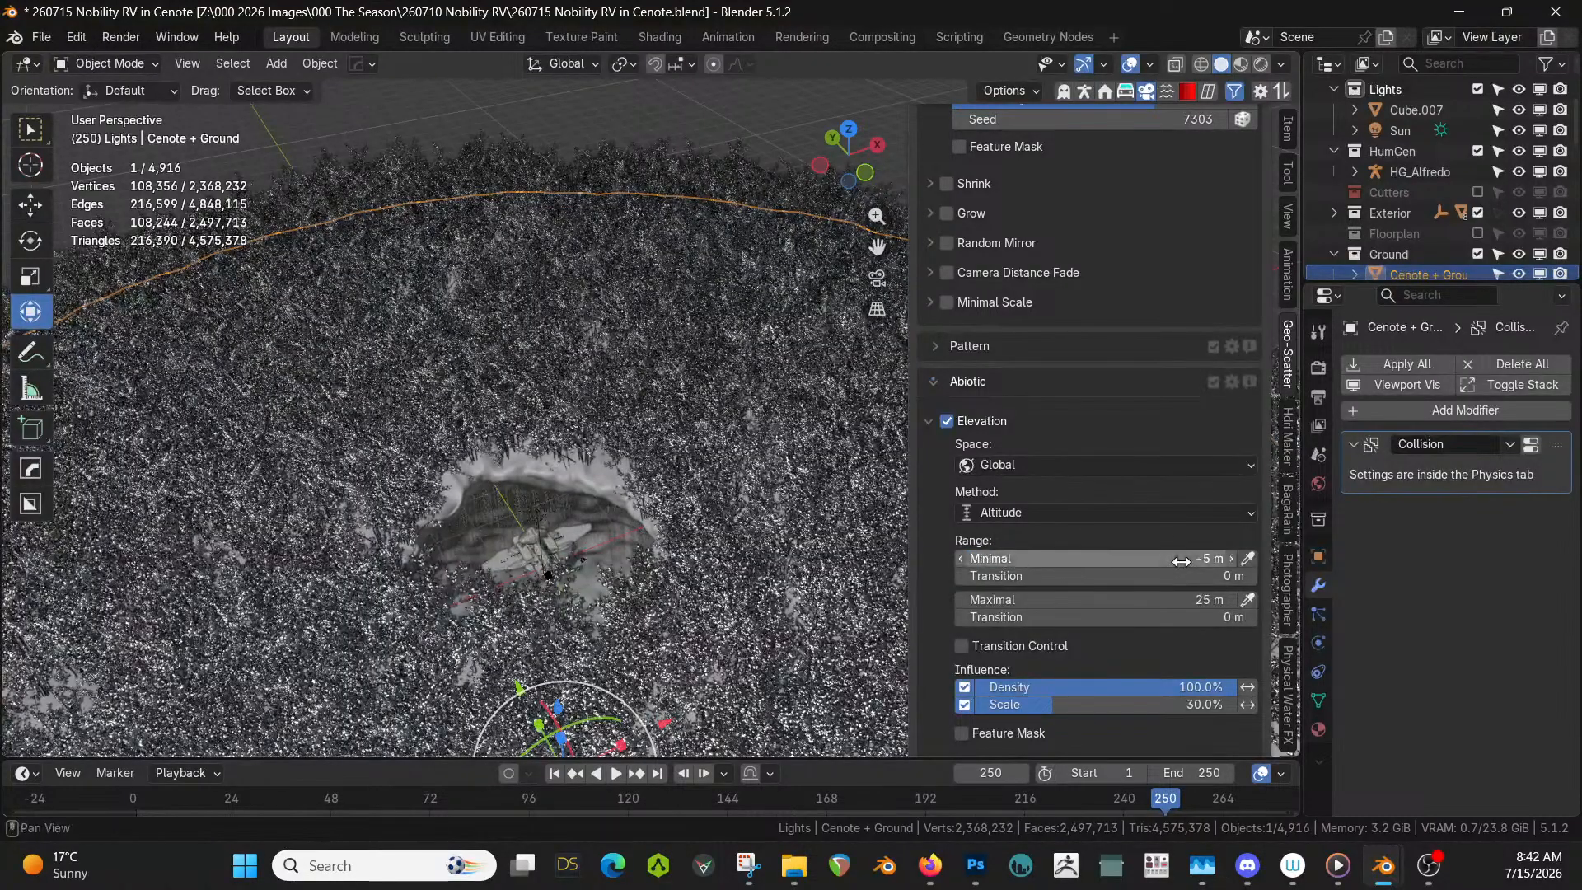
- Select the spacecraft's wing inside the cenote and check its dimensions as a size reference for the trees
scroll(586, 571, "up", 5)
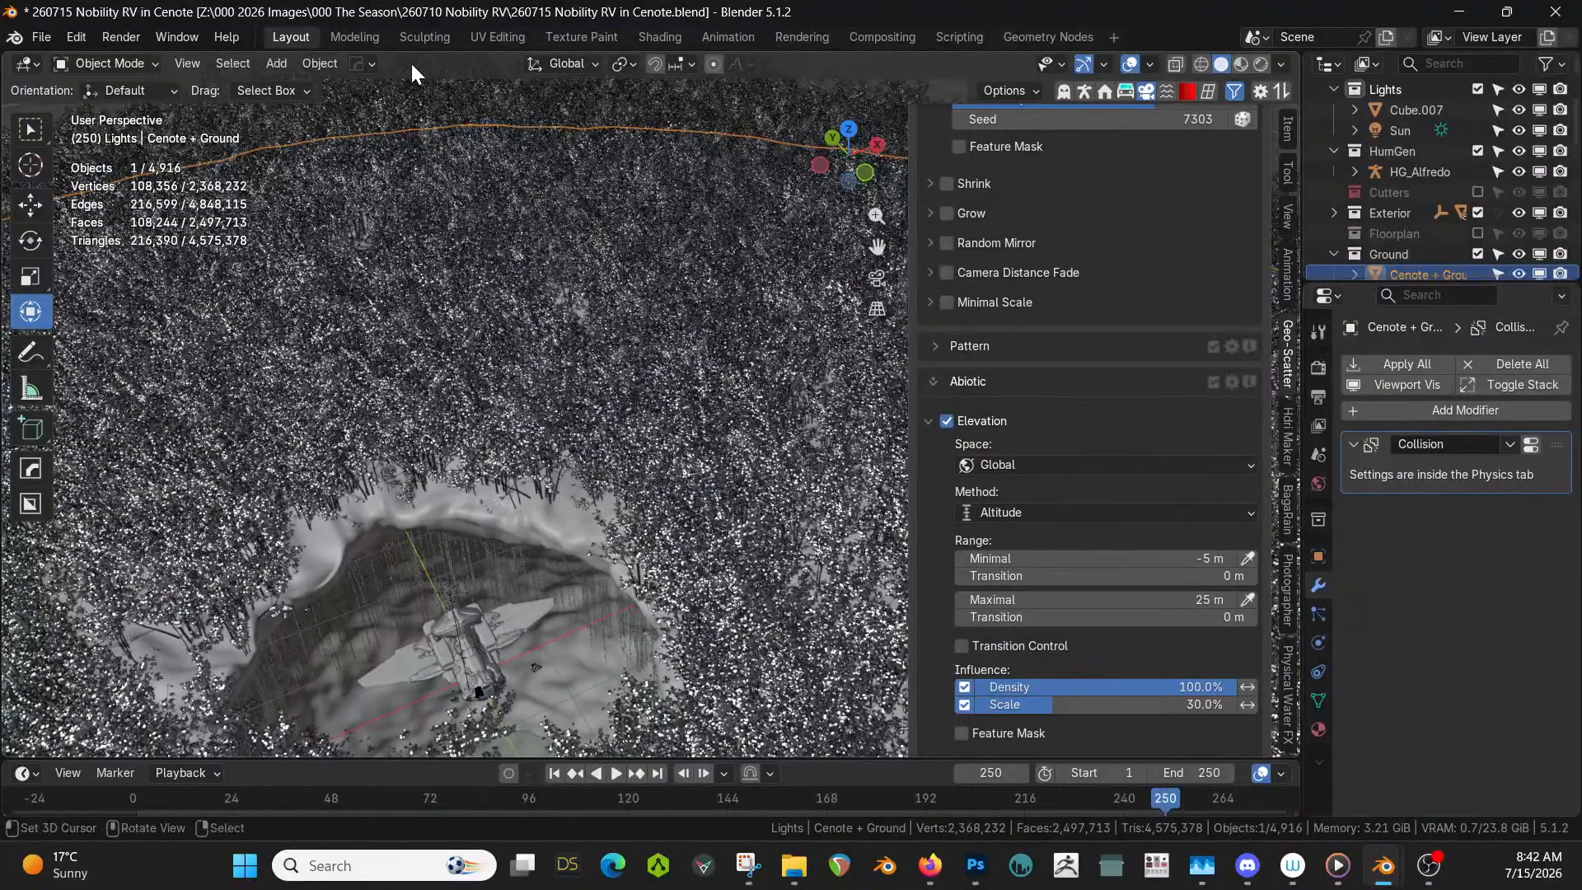
middle_click_drag(473, 644, 433, 681)
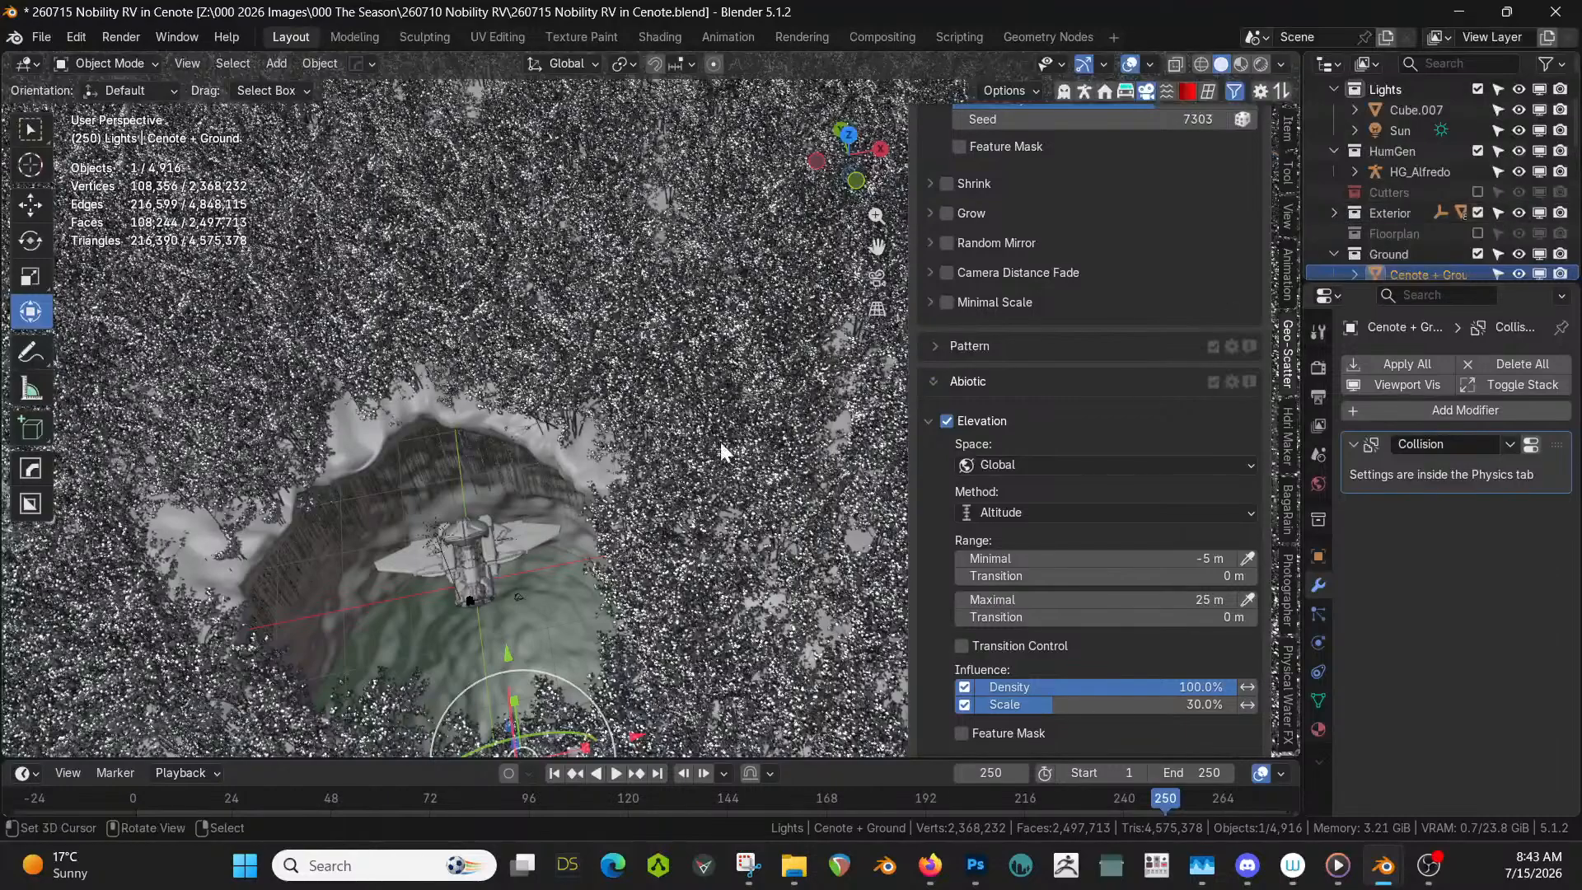
left_click(541, 530)
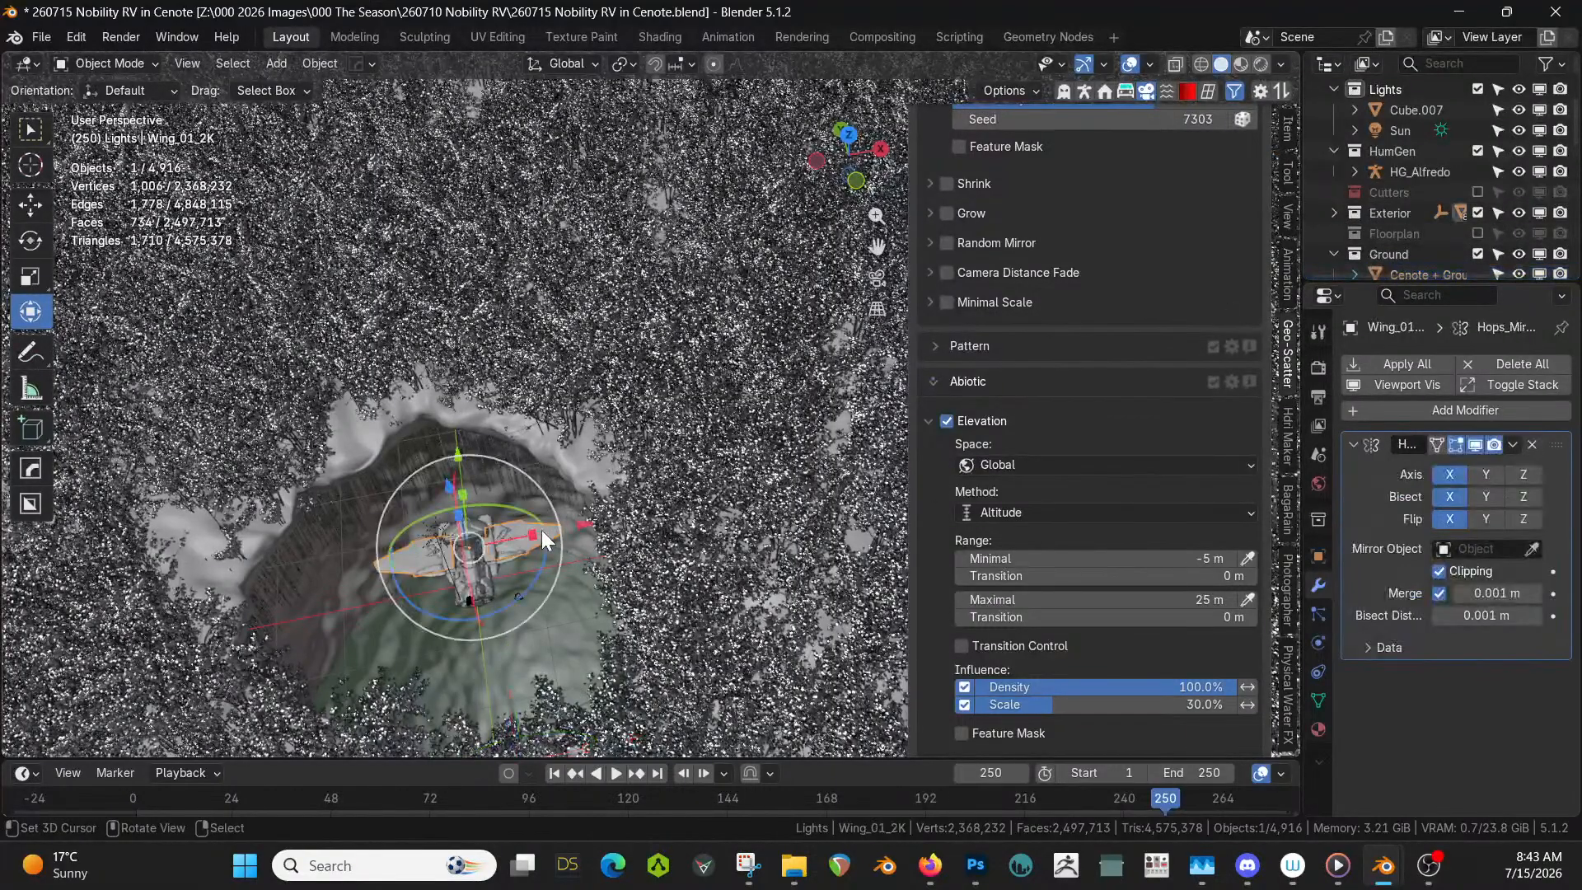
left_click(1289, 118)
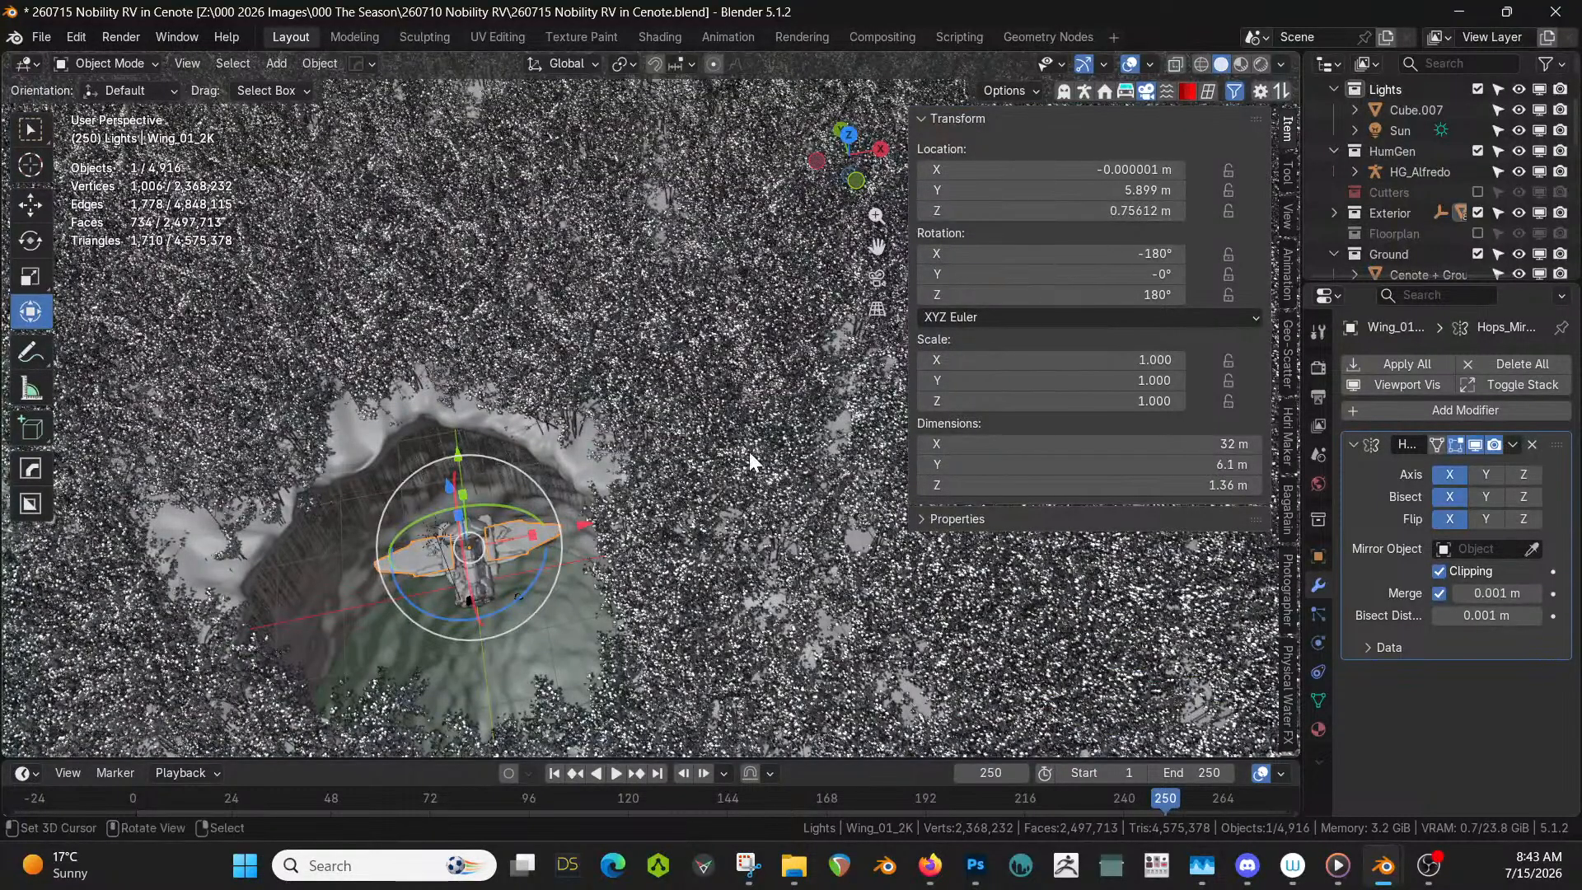
- Make the Exterior collection unselectable in the viewport and reselect the Cenote + Ground object
middle_click_drag(712, 498, 1160, 314)
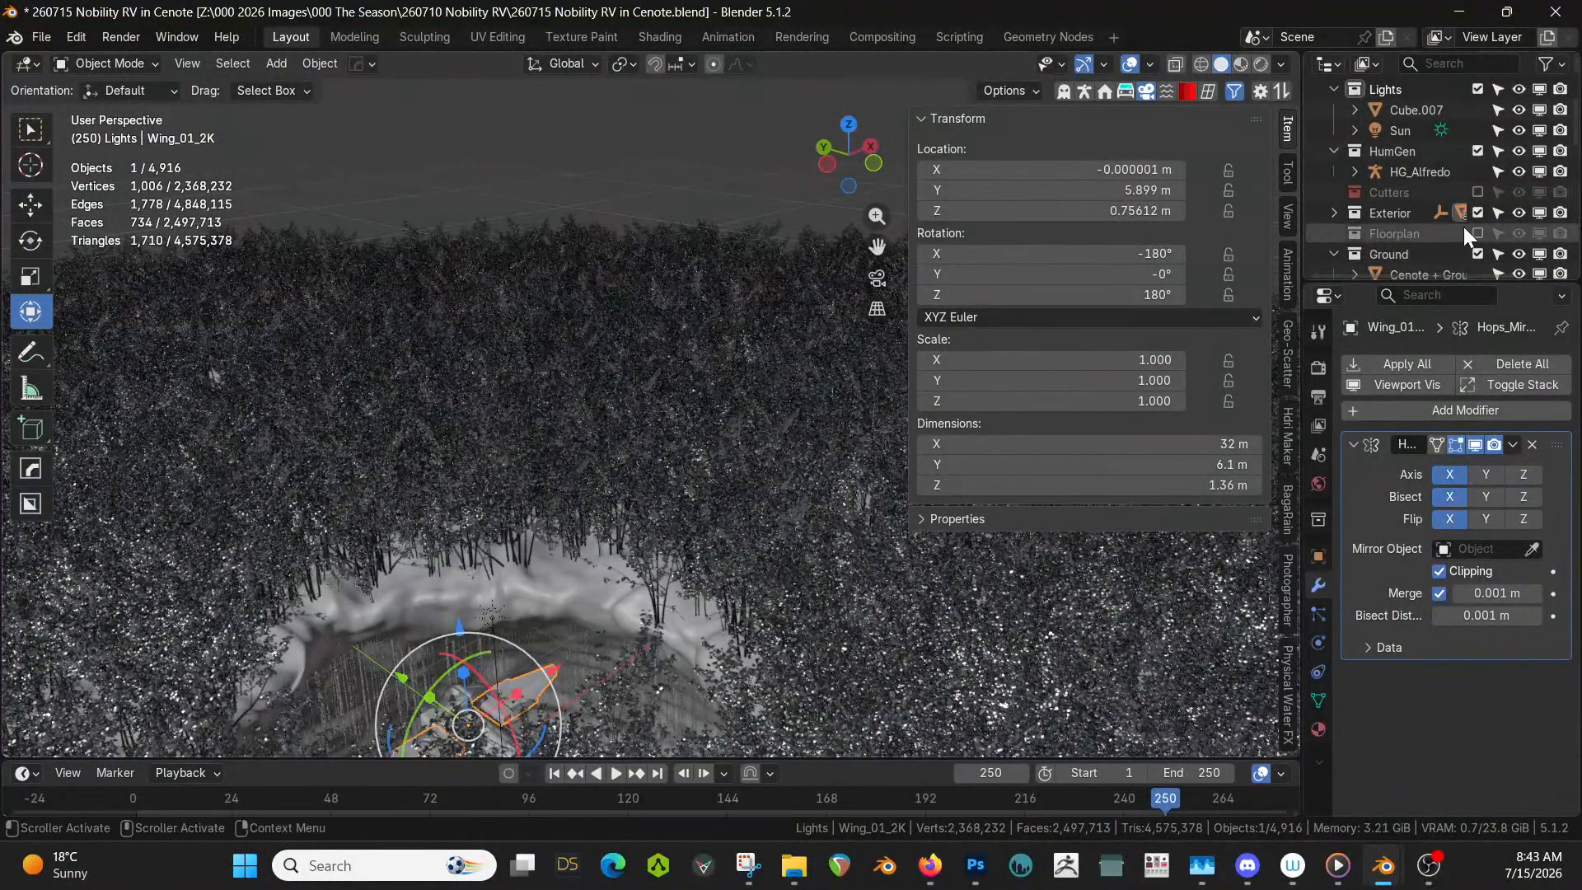
left_click(1499, 212)
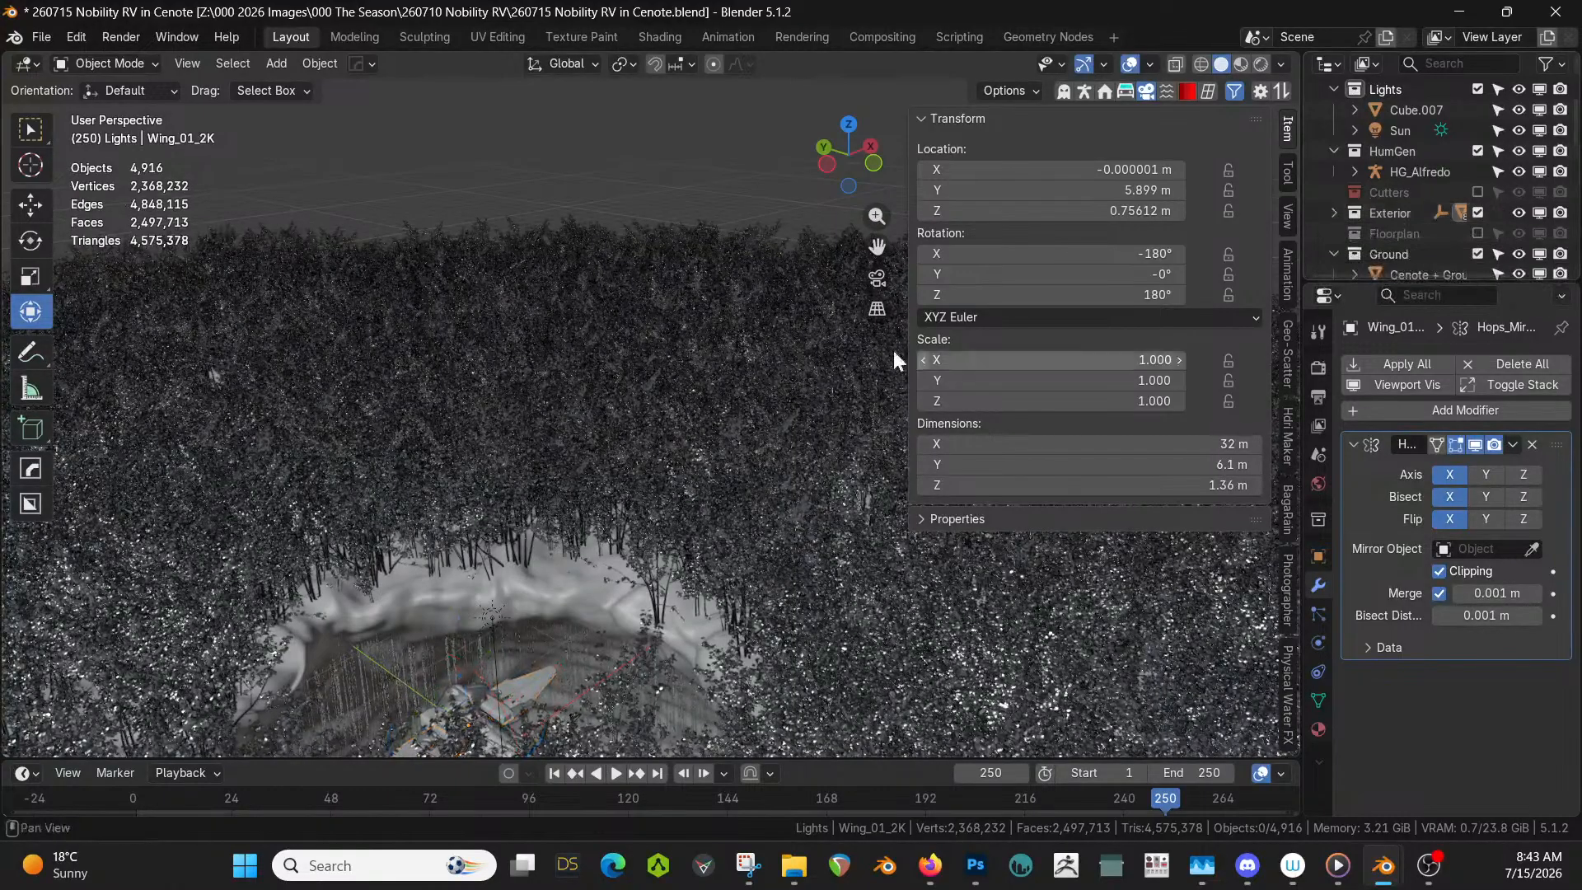
left_click(616, 365)
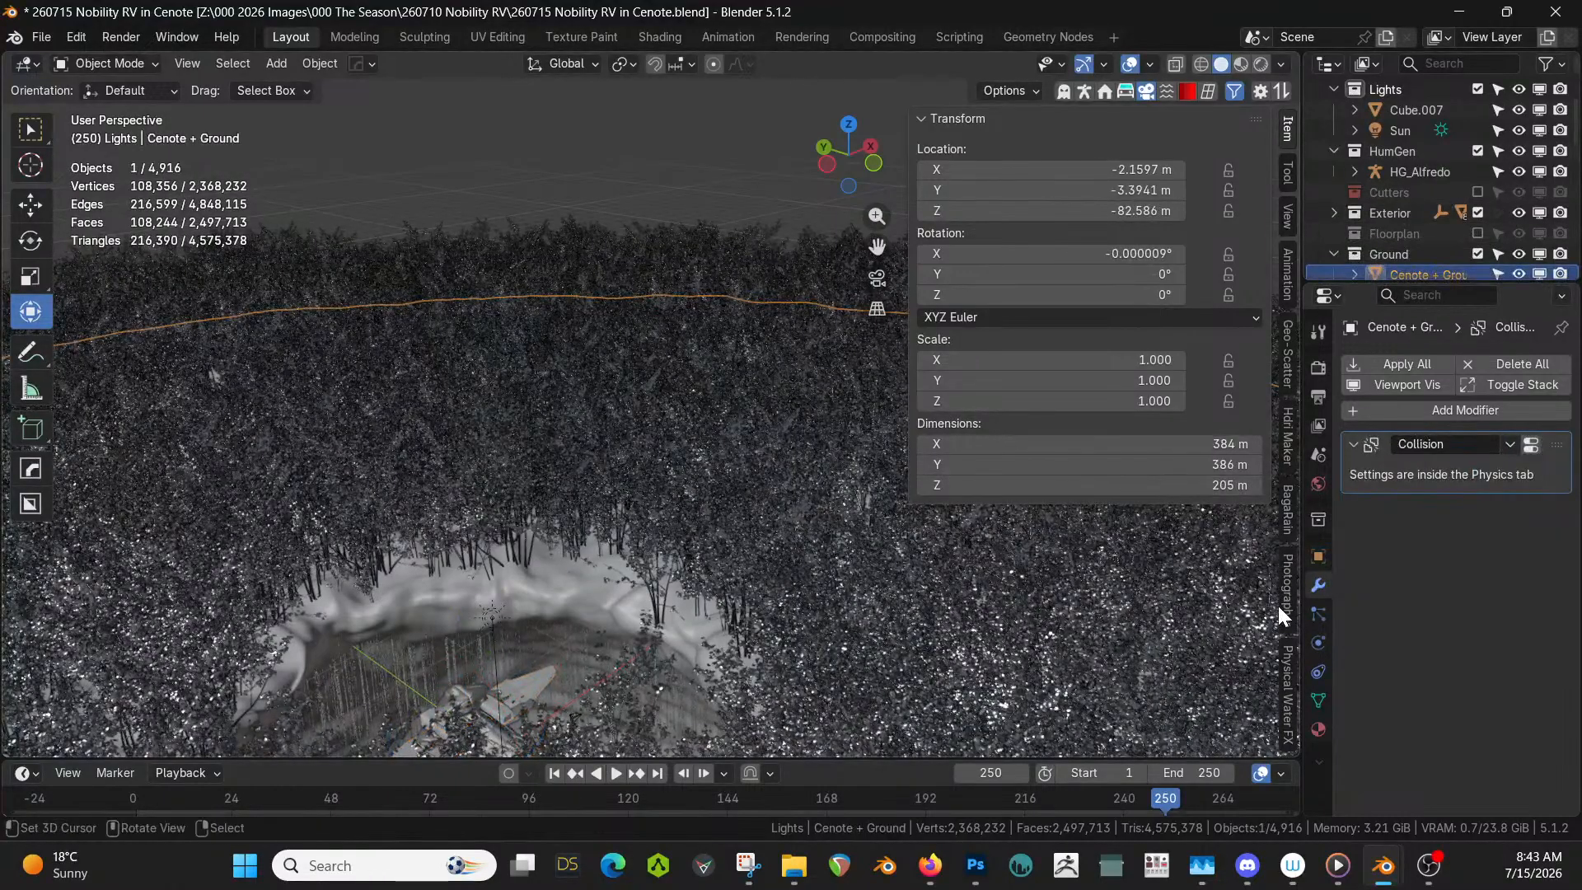
- Set the minimal elevation of Jungle_Tree_03 to 0 m and save the file
left_click(1289, 346)
scroll(1154, 495, "down", 3)
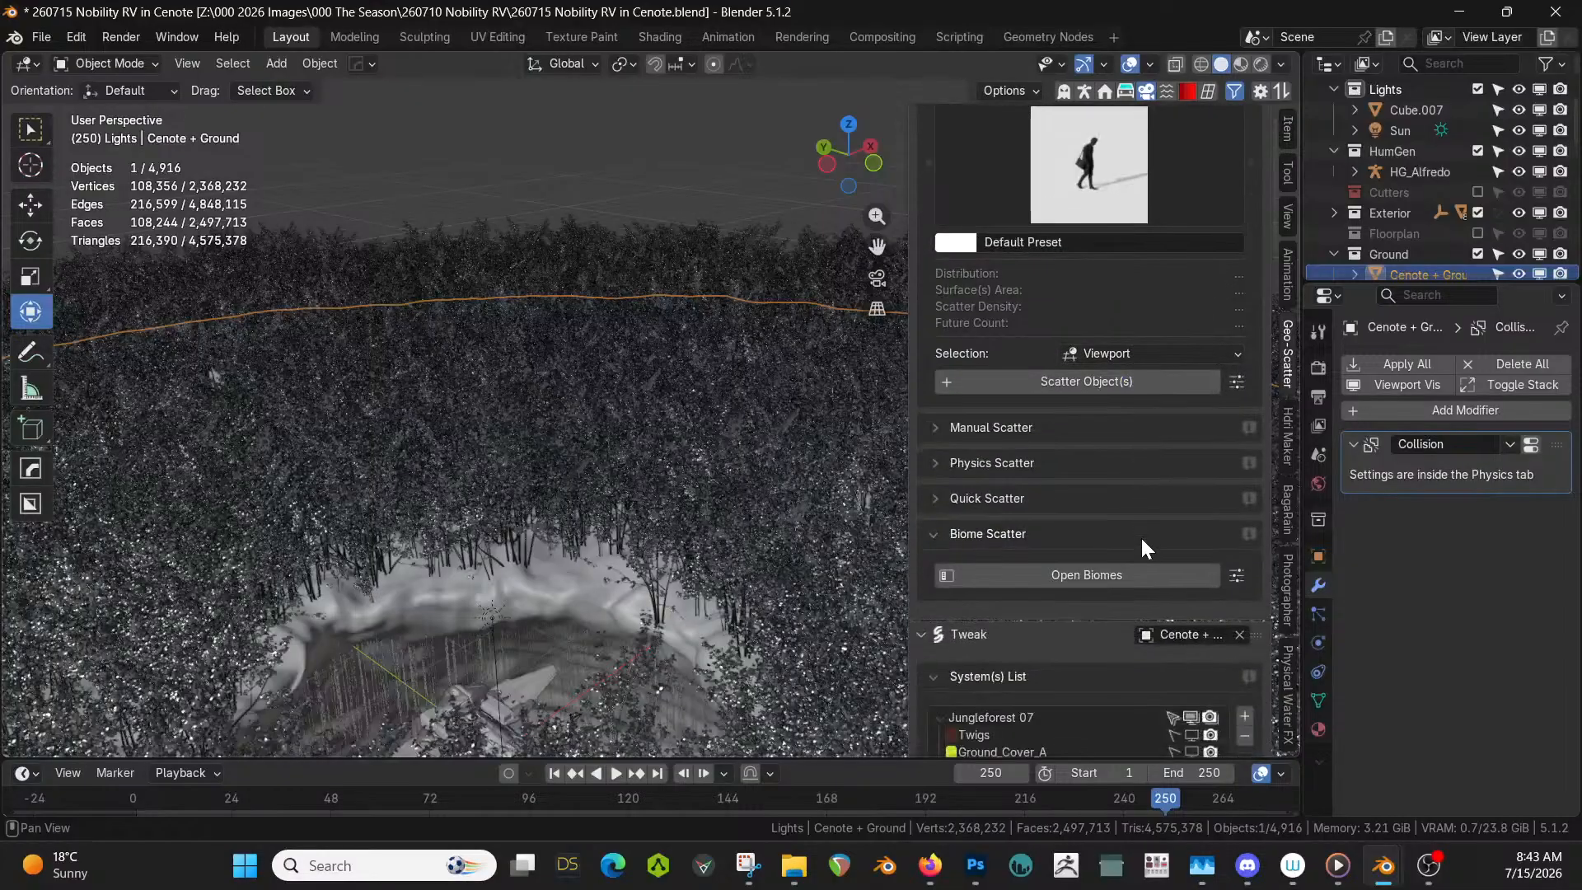
scroll(1140, 540, "down", 15)
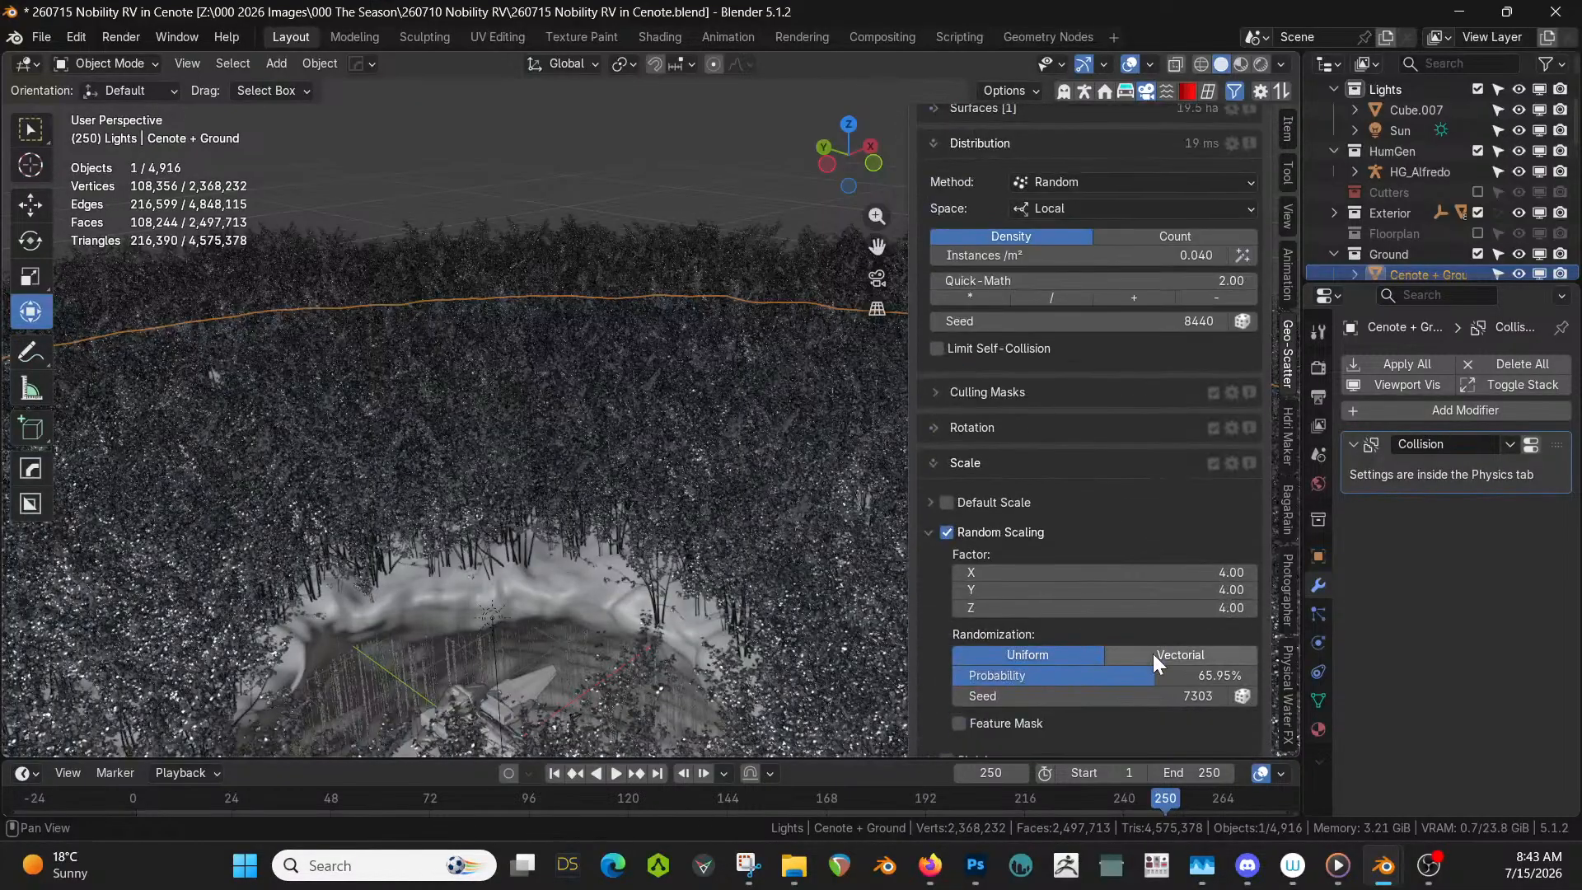
scroll(1154, 654, "down", 12)
left_click_drag(1179, 643, 1181, 639)
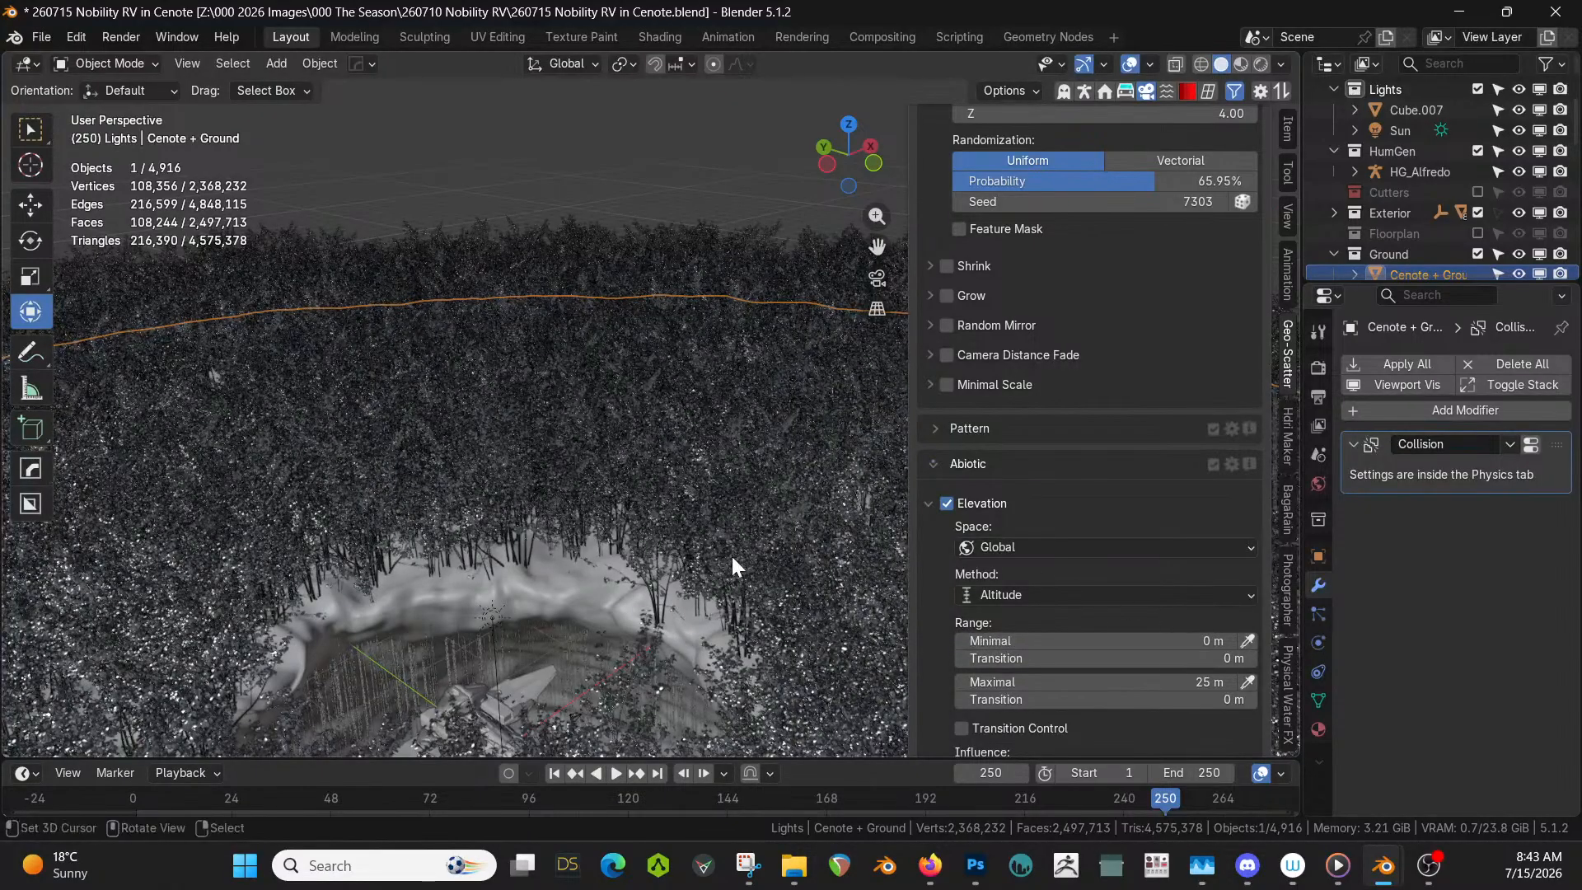
middle_click_drag(691, 460, 1157, 402)
- Hide Jungle_Tree_03 in the viewport and make Rhapis_Excelsa the active scatter system
scroll(1160, 404, "up", 15)
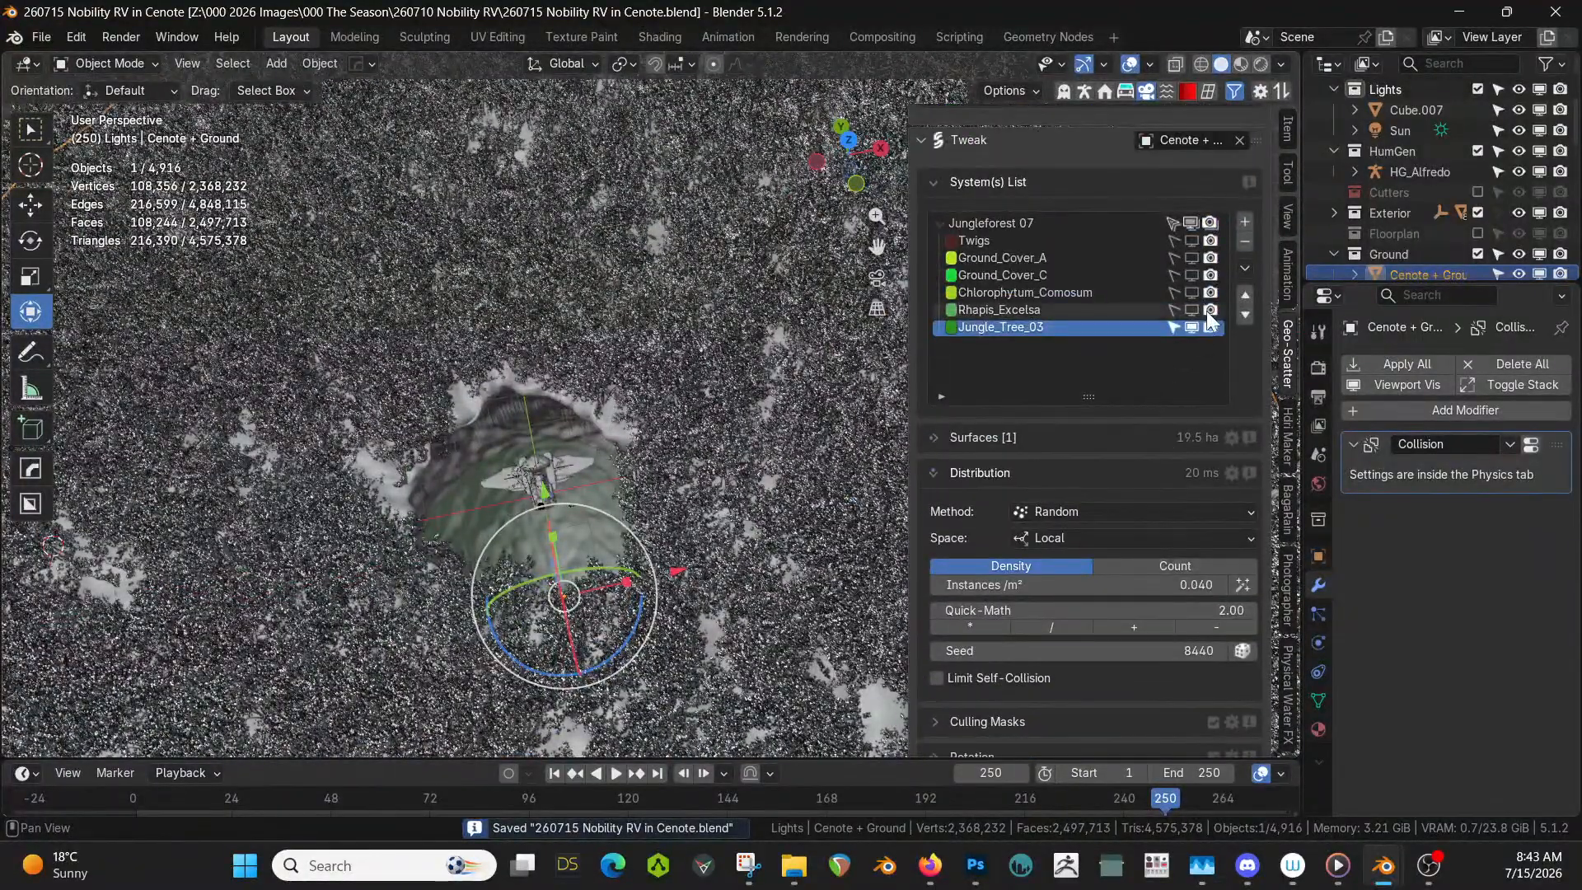
left_click(1191, 327)
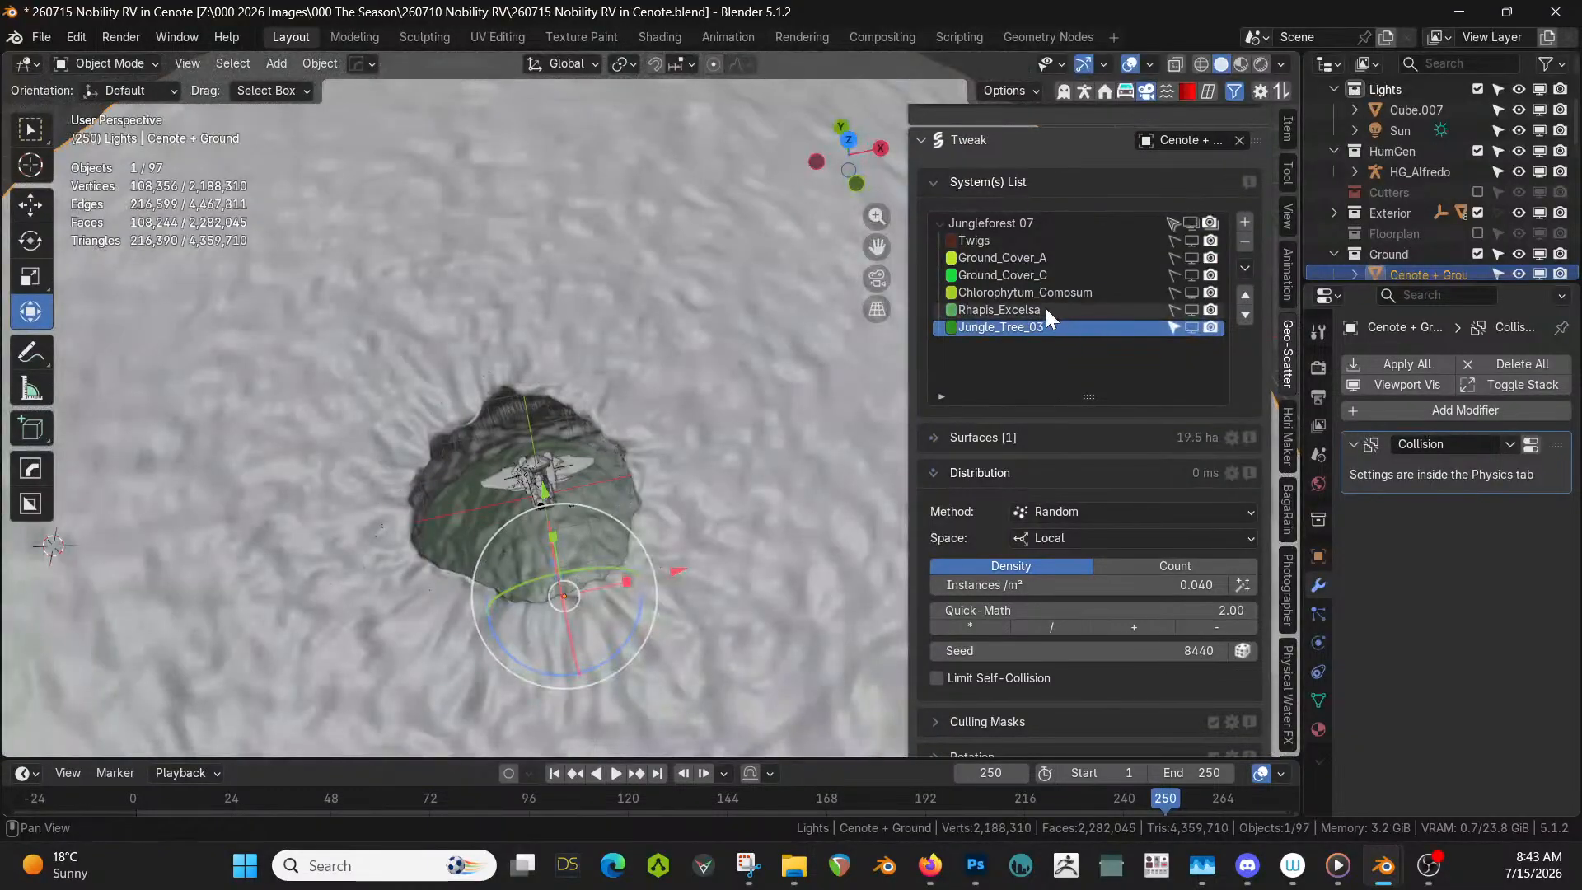
left_click(987, 313)
- Enable the Elevation filter for Rhapis_Excelsa in Global space, using the Altitude method with a maximal altitude of 25 m
scroll(1062, 457, "down", 3)
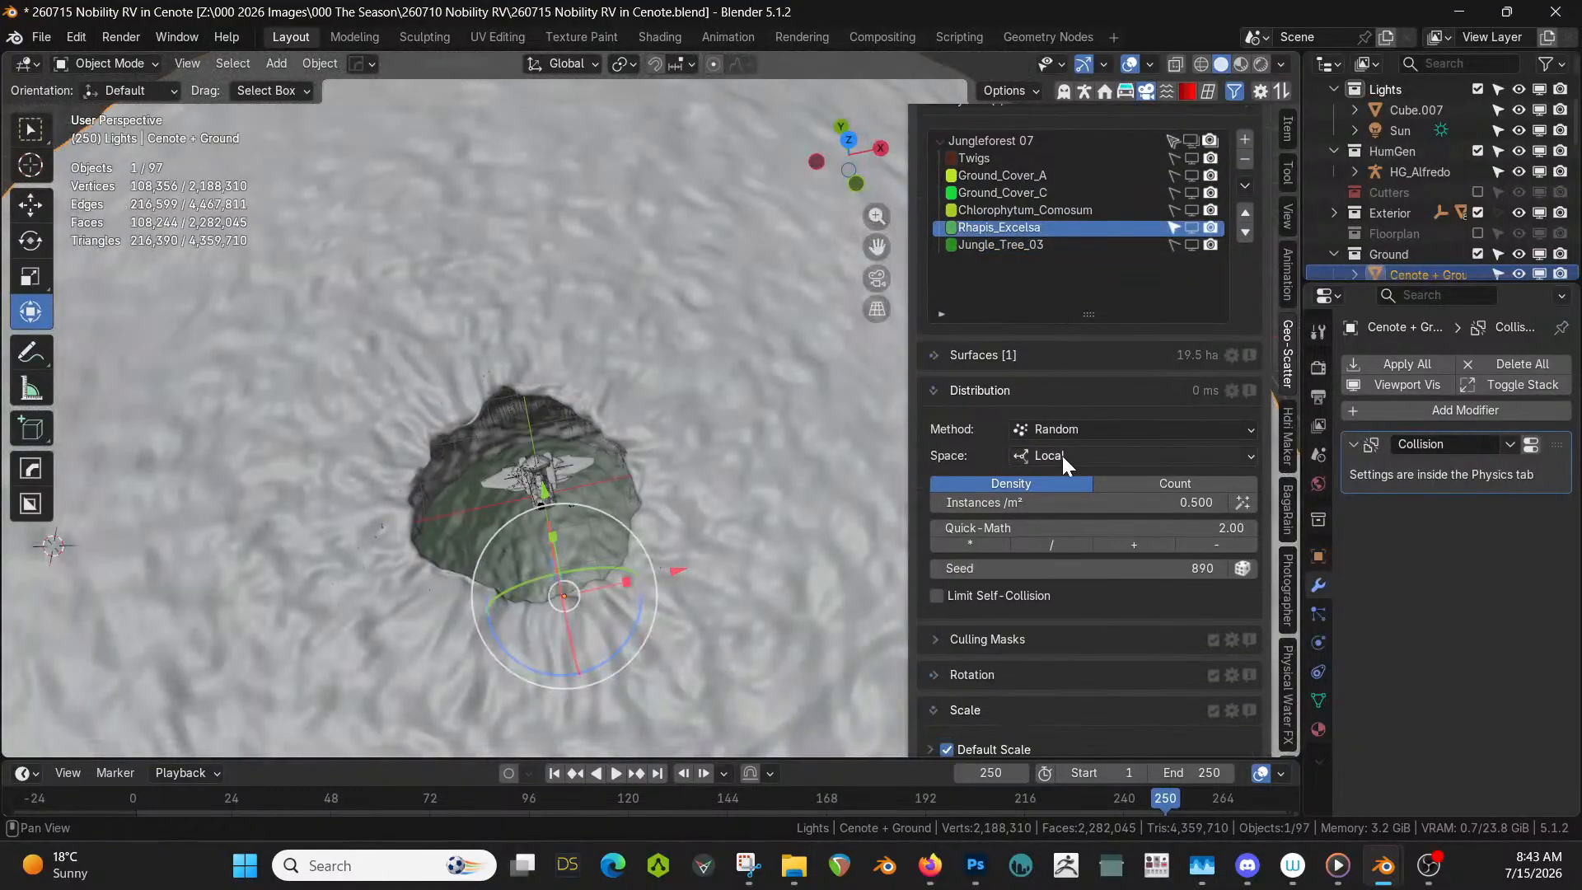
scroll(1067, 614, "down", 9)
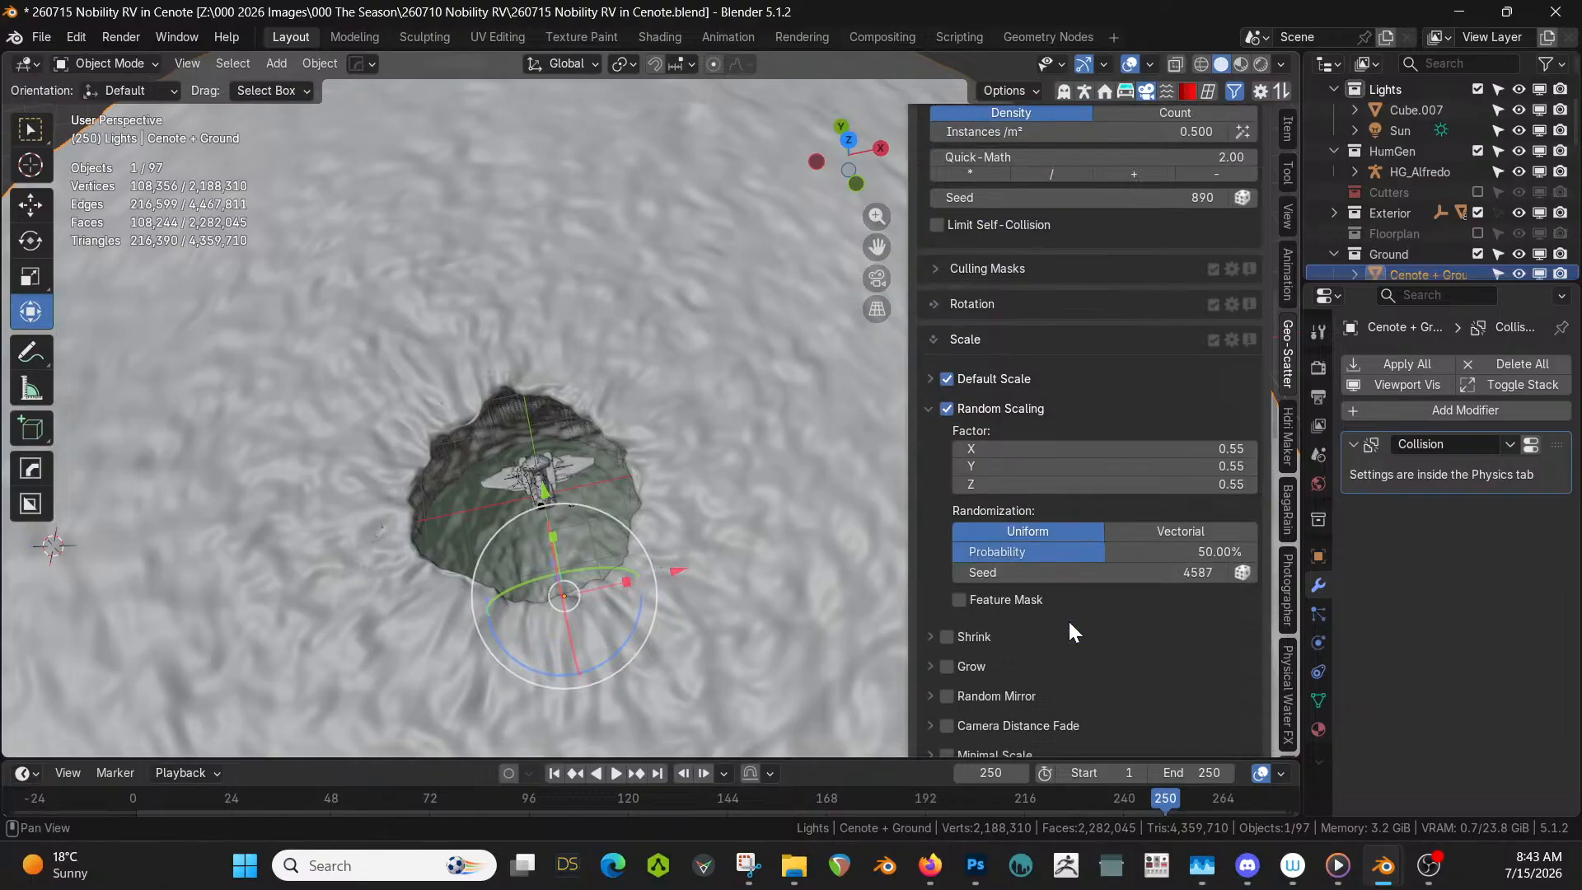
scroll(1077, 627, "down", 6)
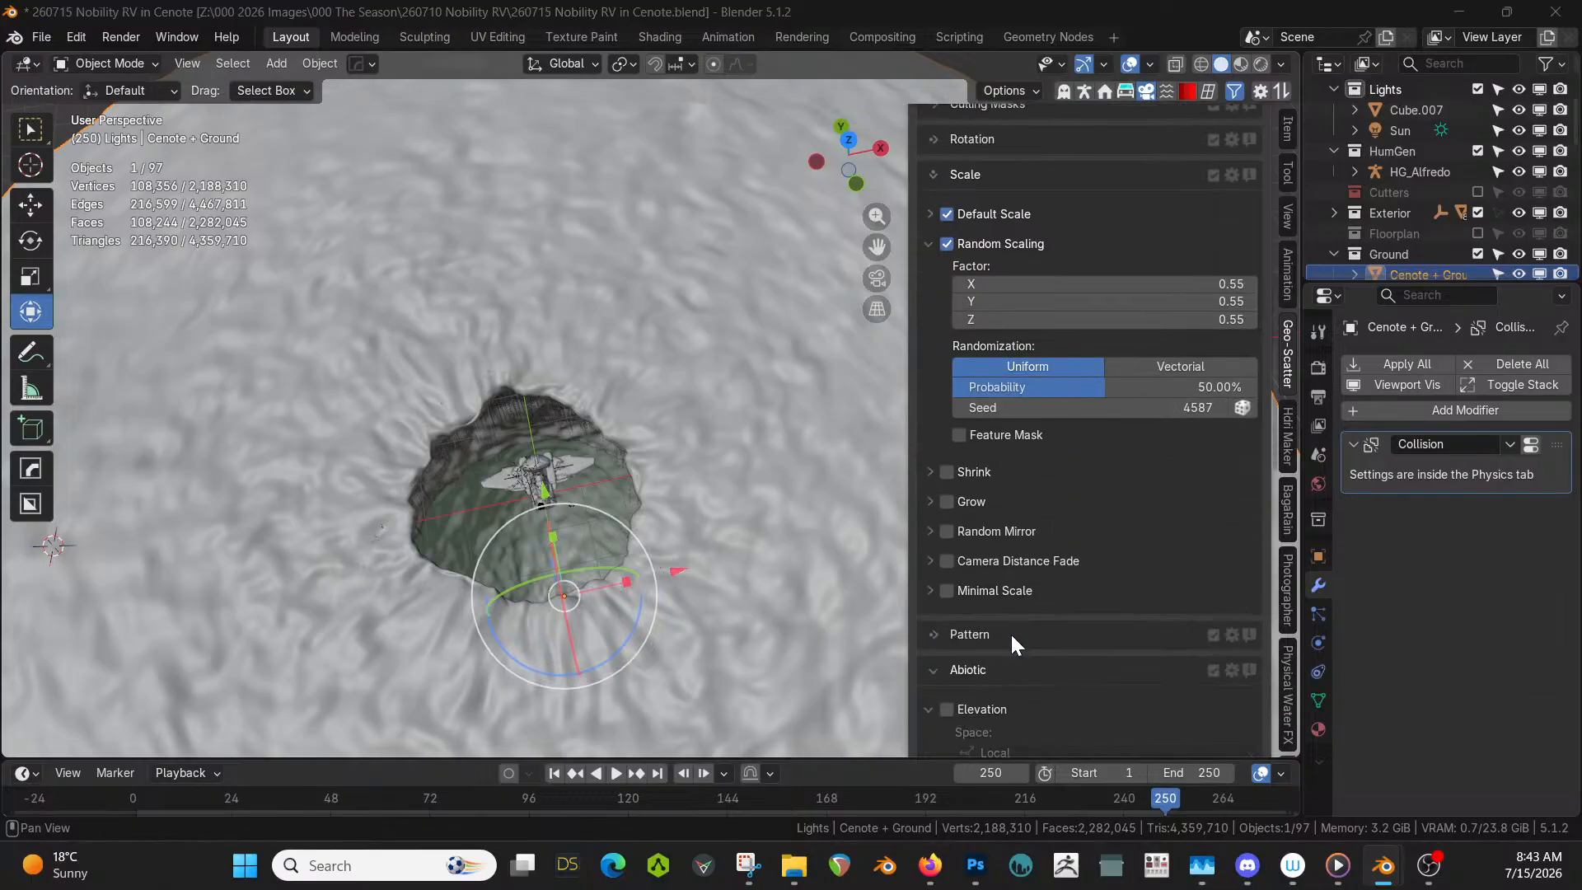
left_click(948, 628)
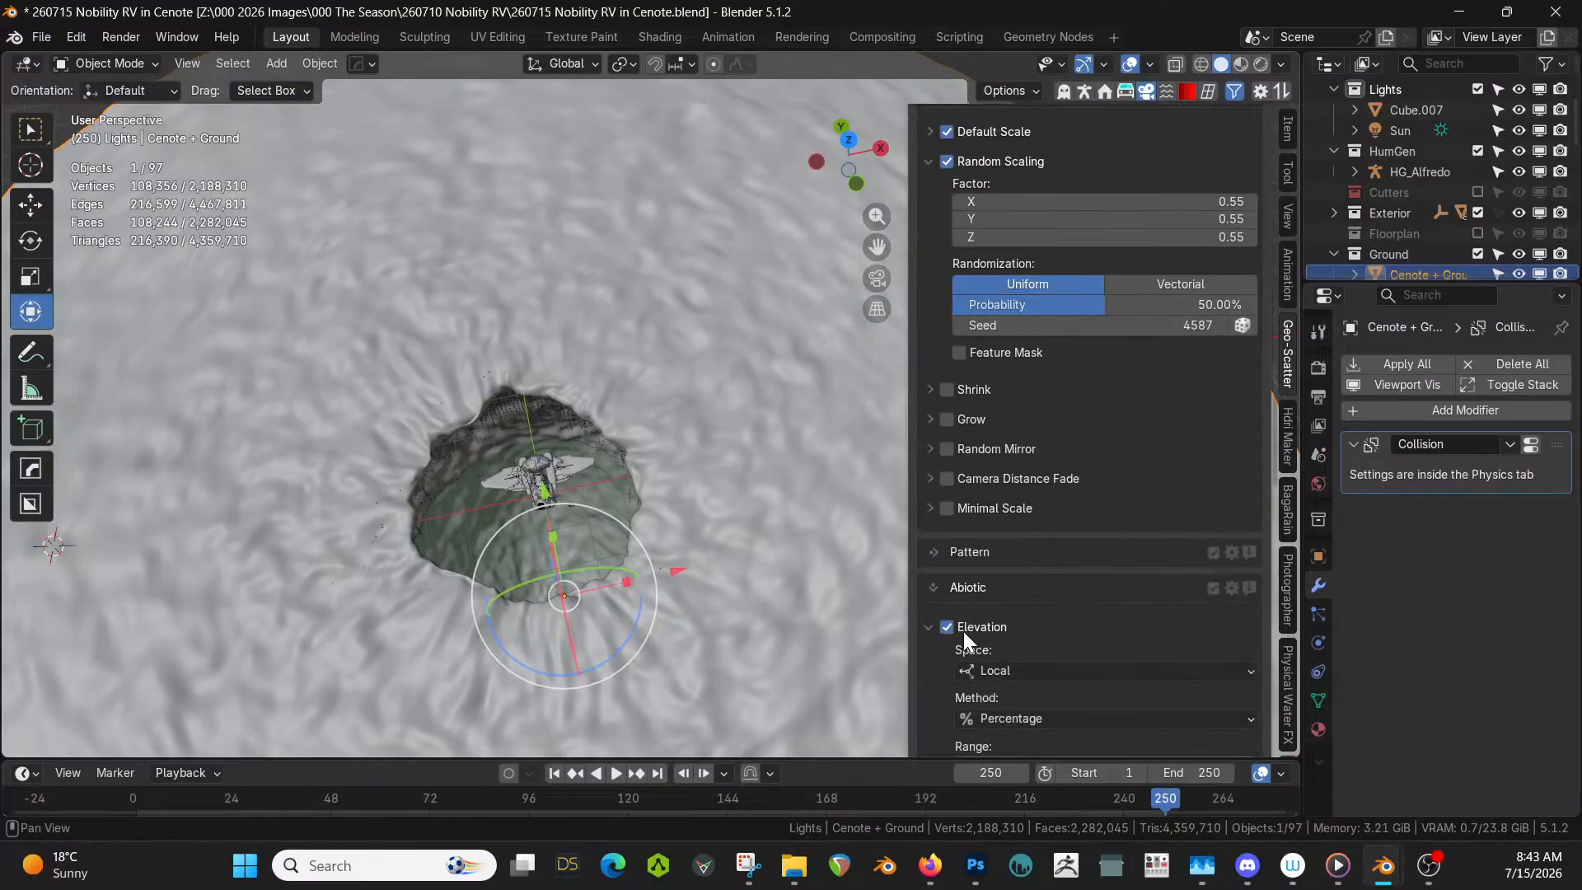
scroll(1112, 693, "down", 2)
left_click(1085, 587)
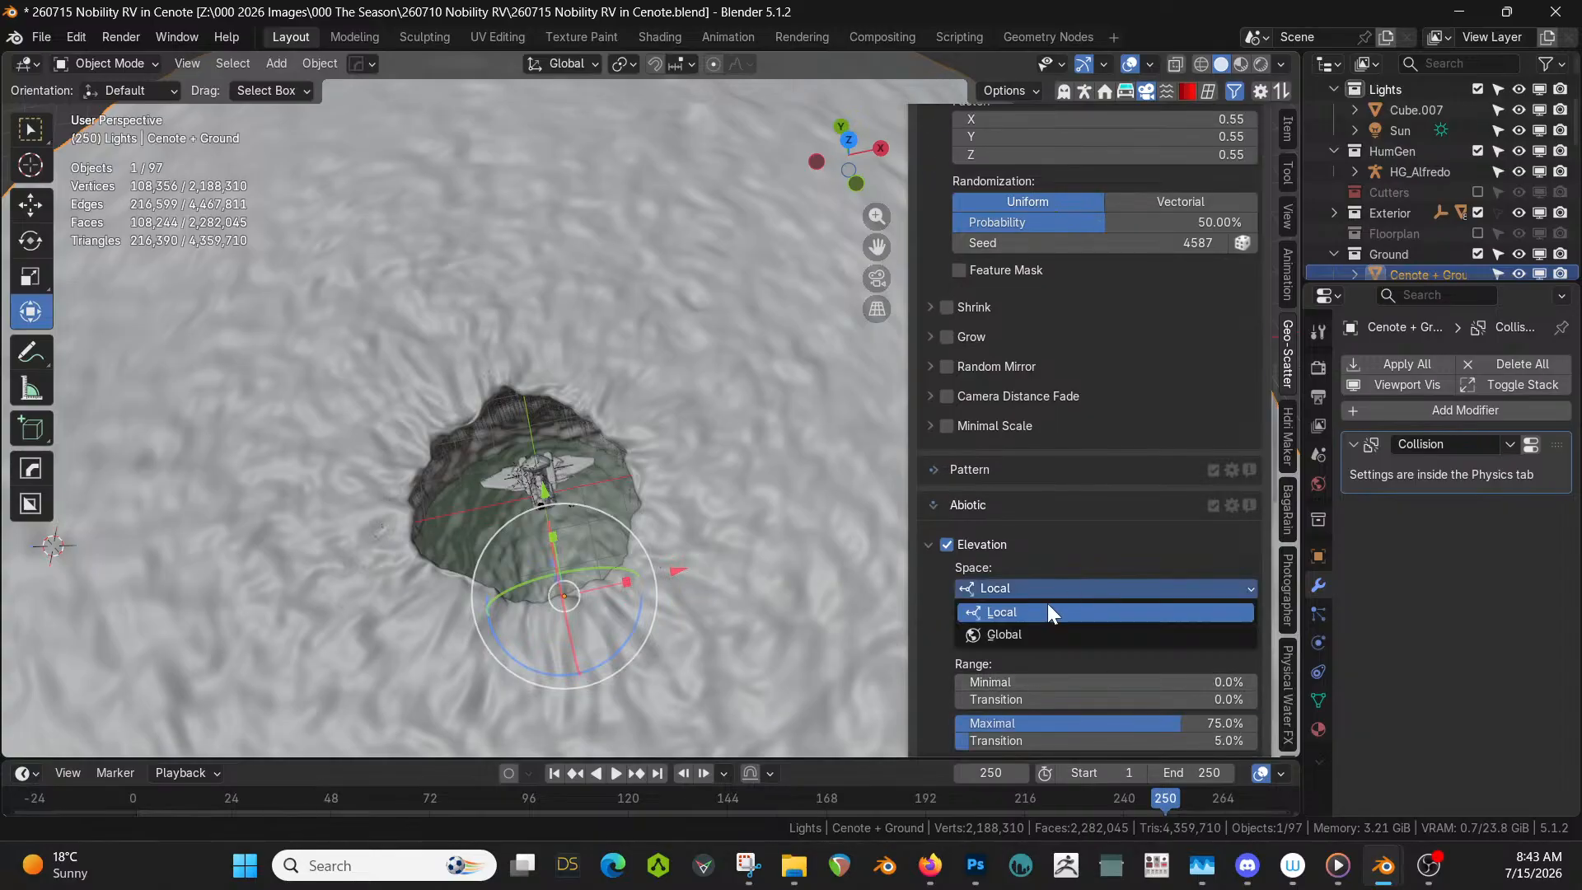
left_click(1047, 634)
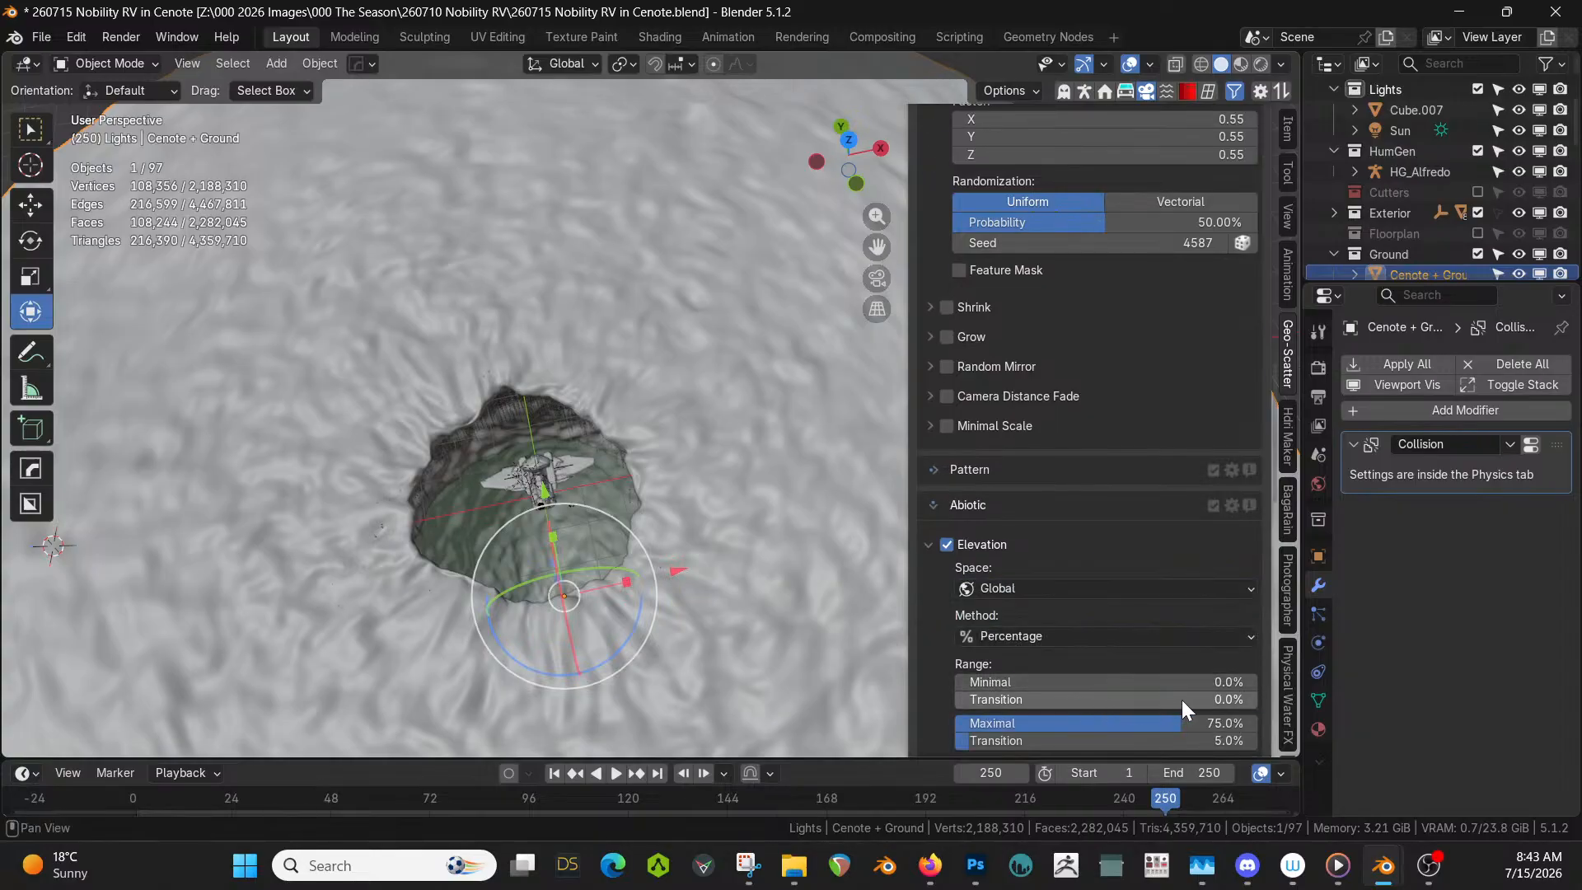
left_click(1045, 633)
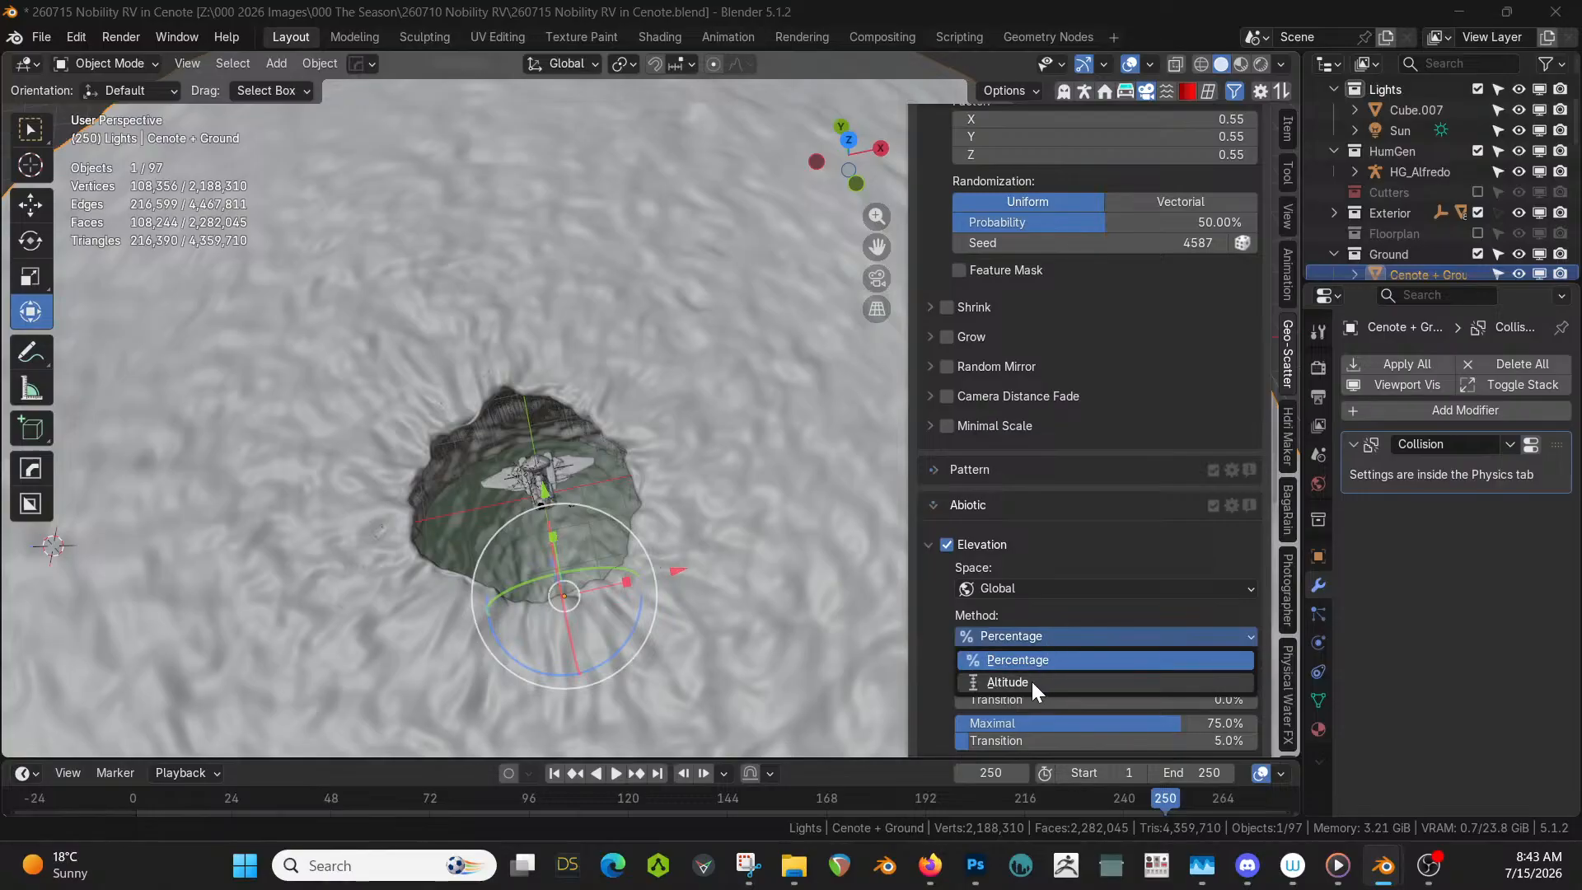
left_click(1036, 683)
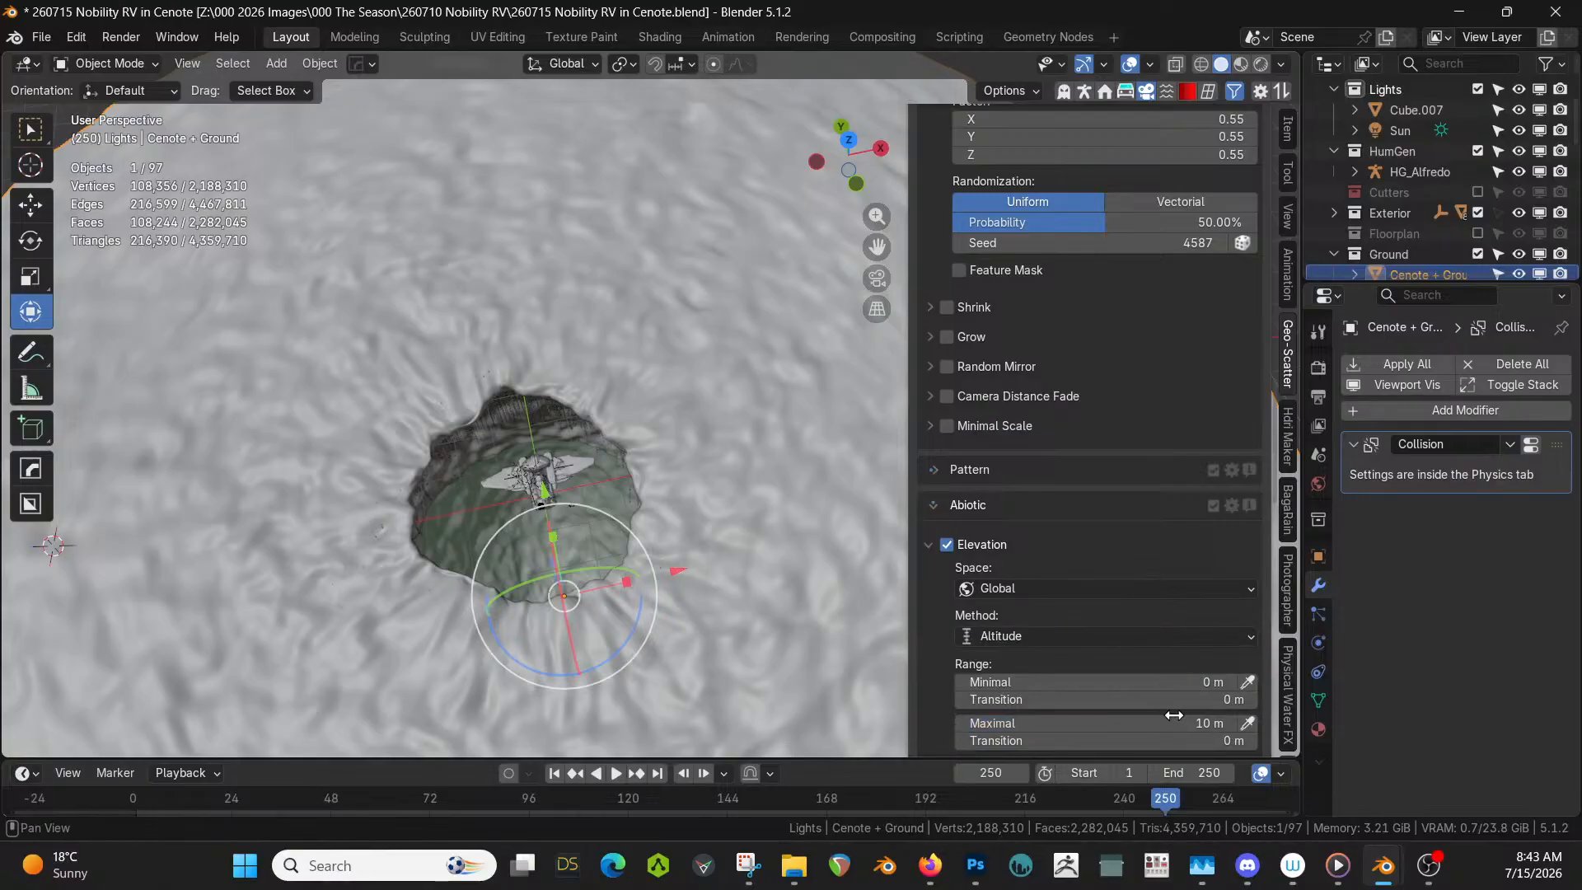
left_click(1097, 723)
type("25")
key("Return")
- Show Rhapis_Excelsa in the viewport and check its distribution around the cenote from a low angle
scroll(1127, 324, "up", 12)
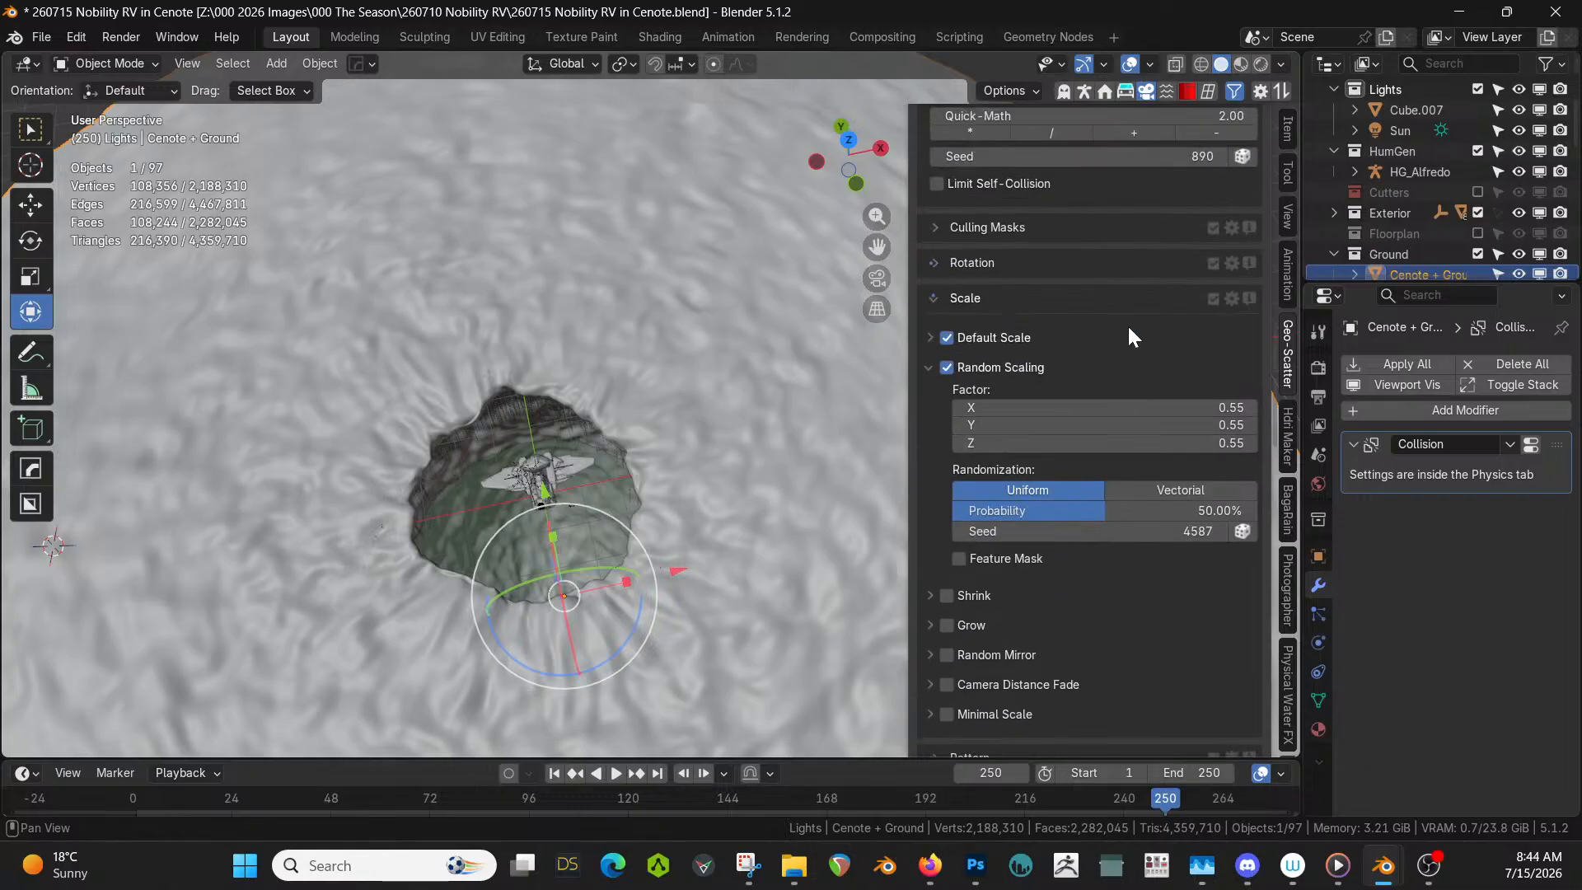
scroll(1057, 328, "up", 5)
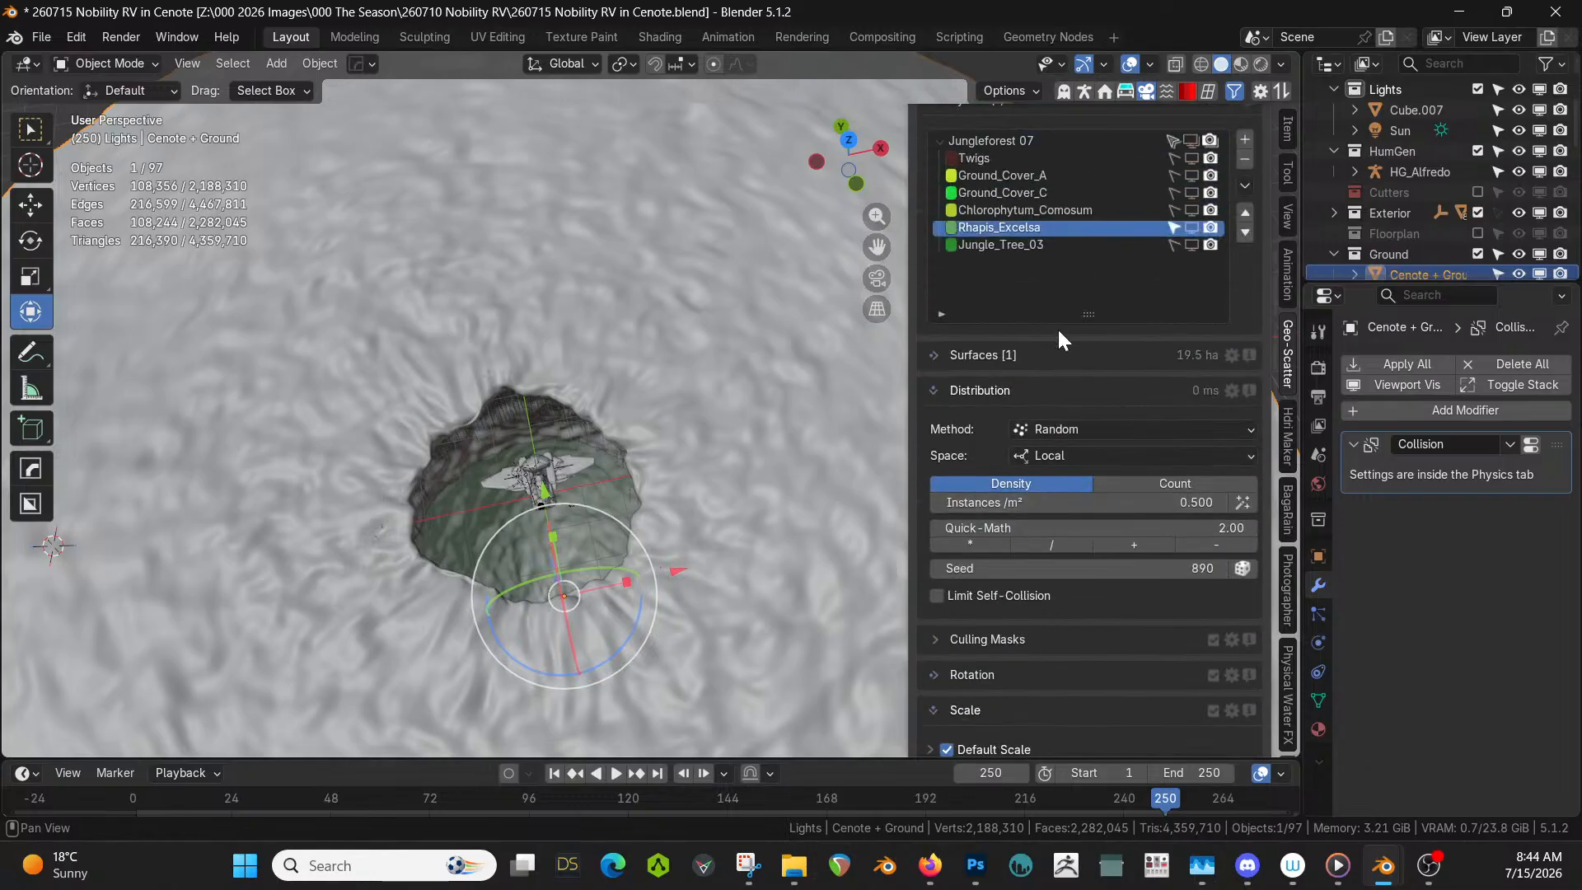
left_click(1191, 229)
middle_click_drag(778, 471, 706, 367)
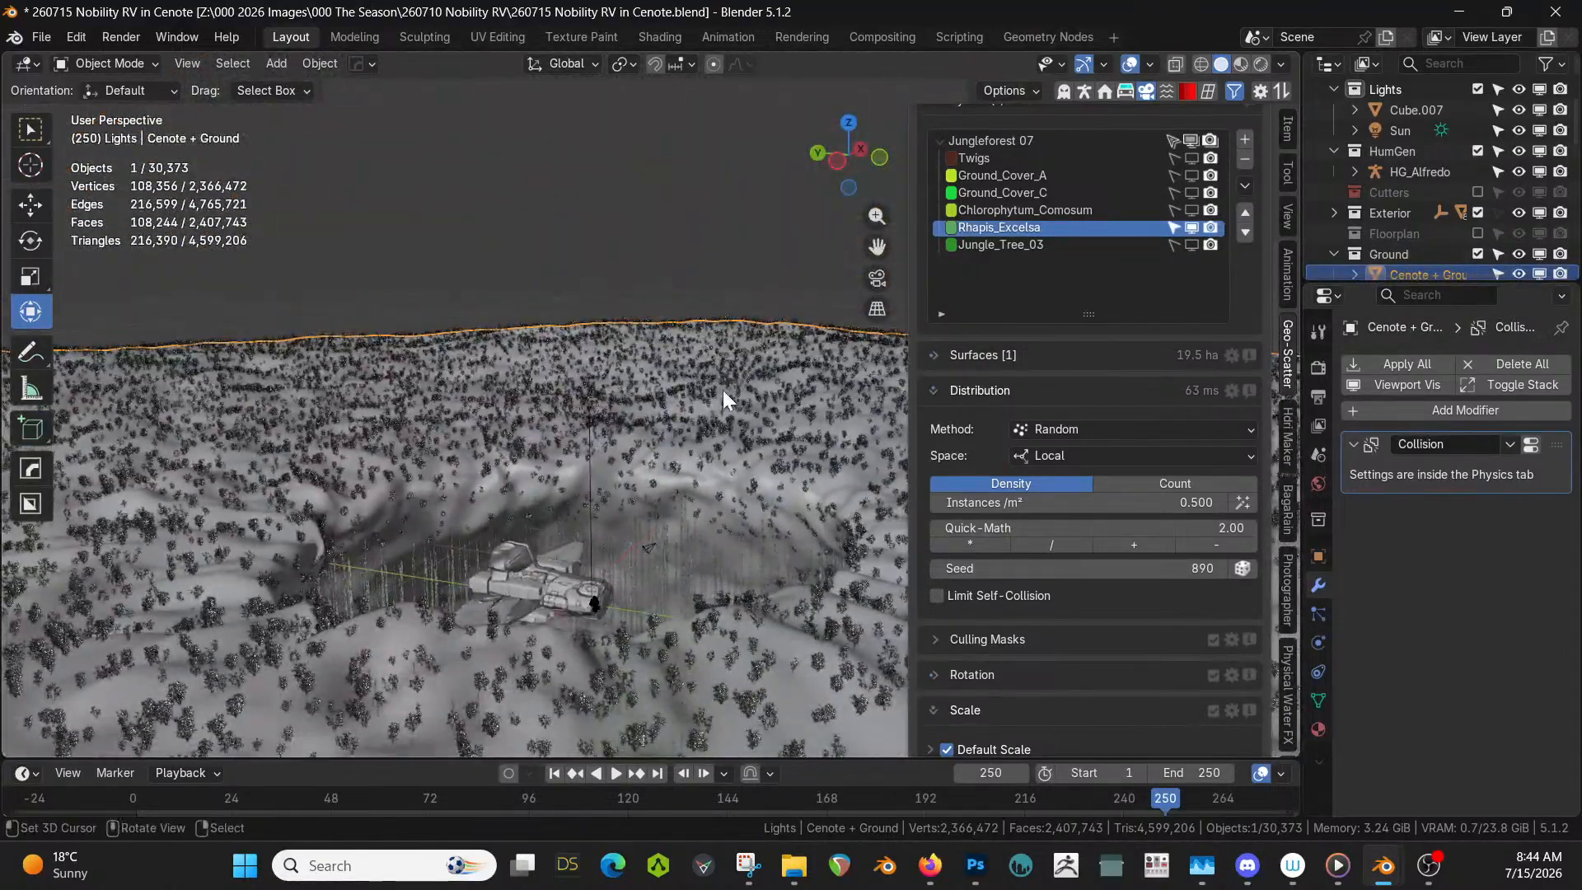
- Enable the Slope filter for Rhapis_Excelsa and turn off its Absolute Slope option
scroll(1096, 593, "down", 15)
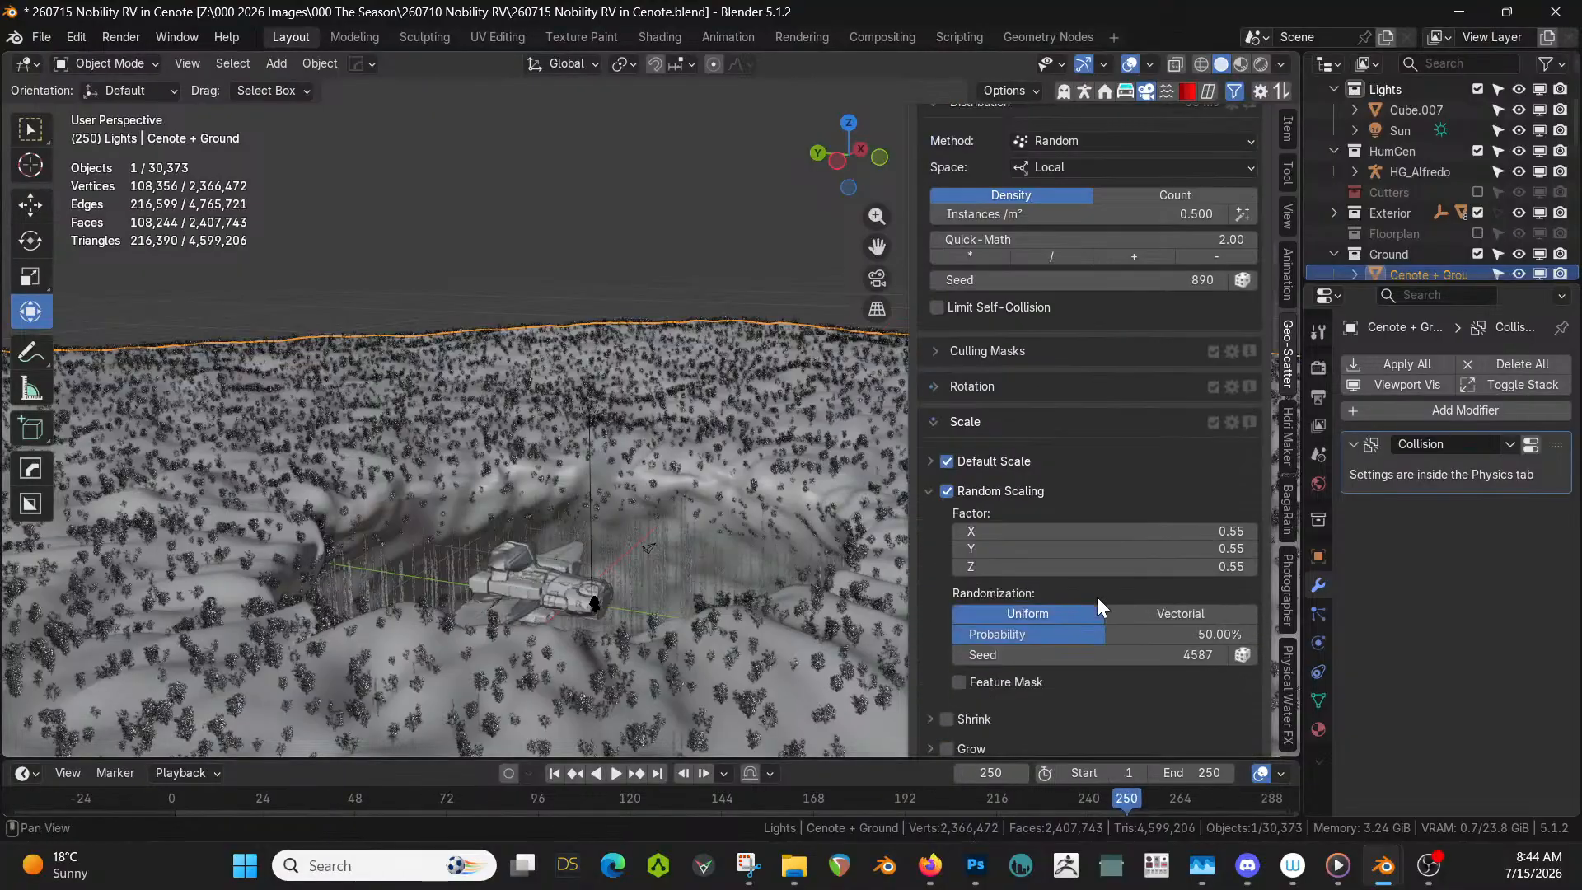
scroll(1097, 614, "down", 10)
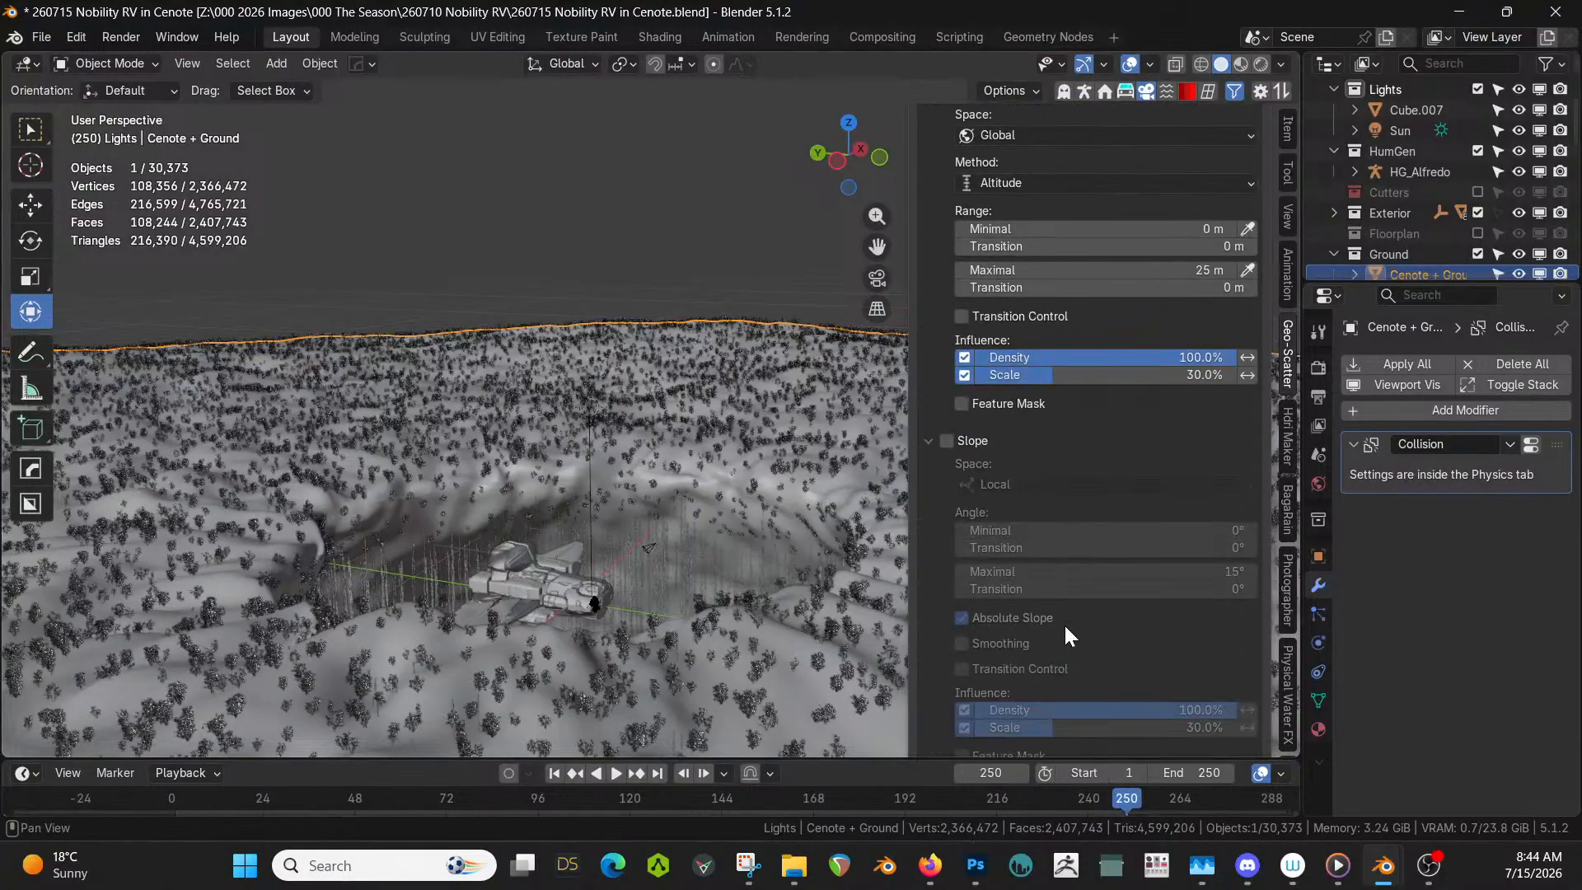
left_click(947, 441)
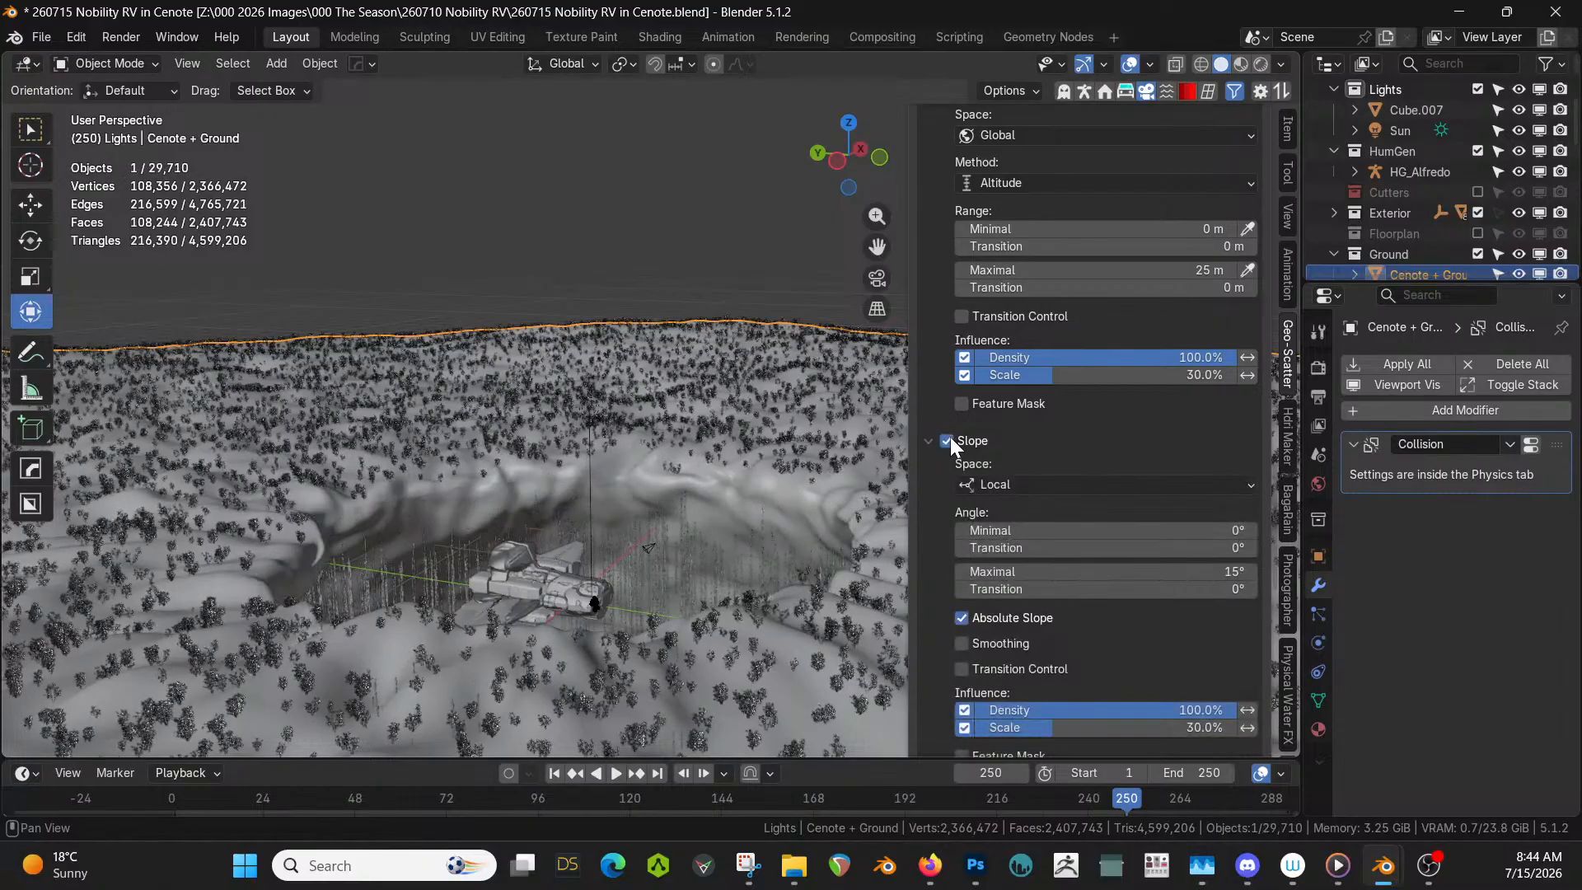
scroll(998, 631, "down", 1)
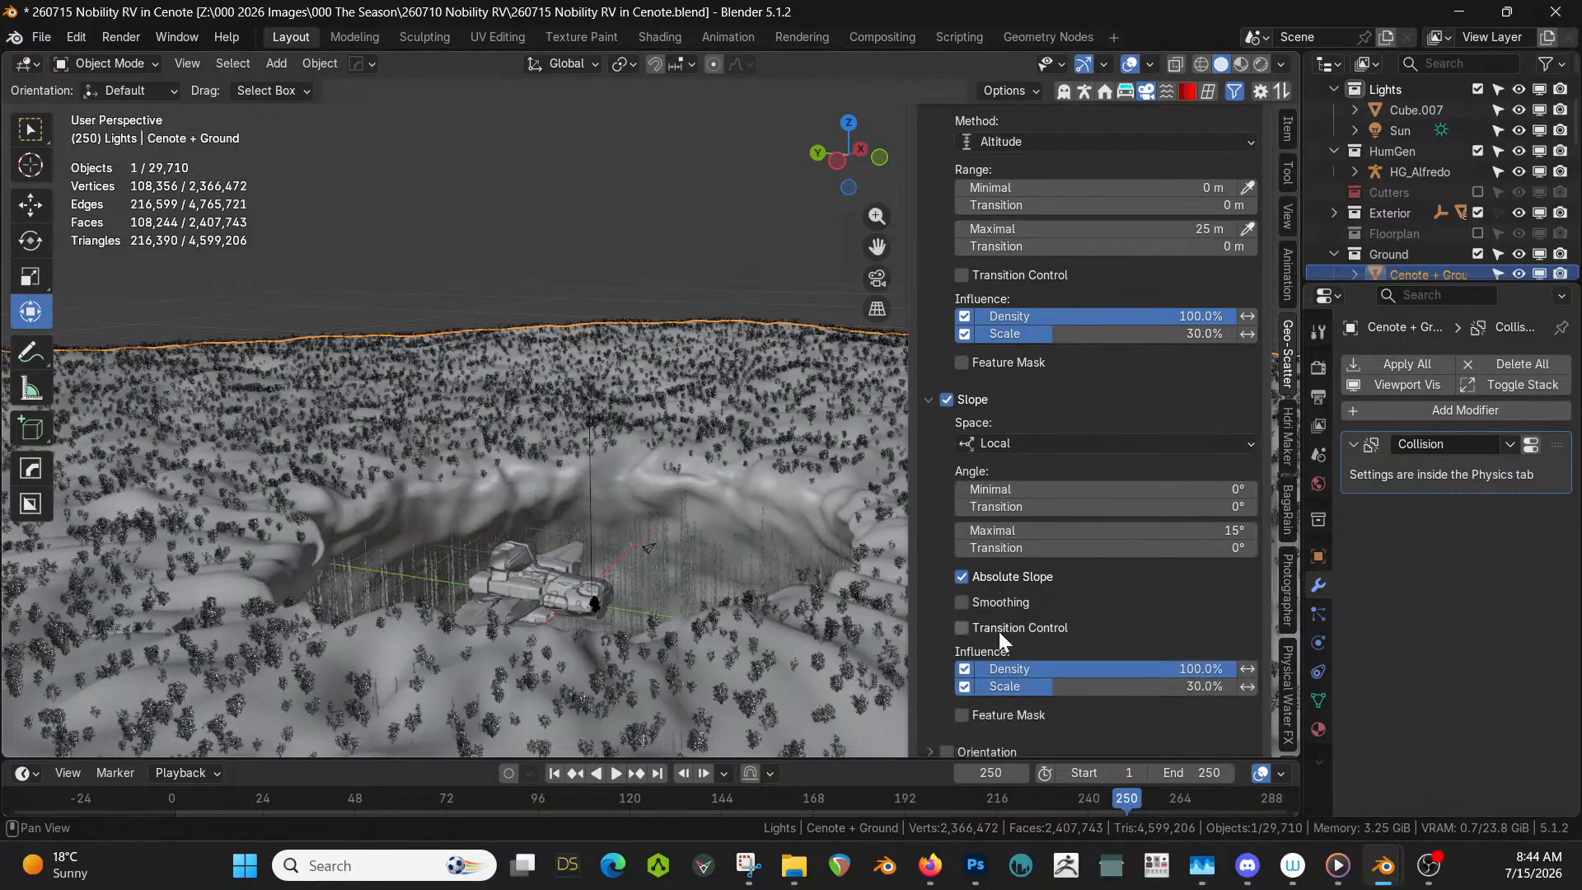
left_click(961, 576)
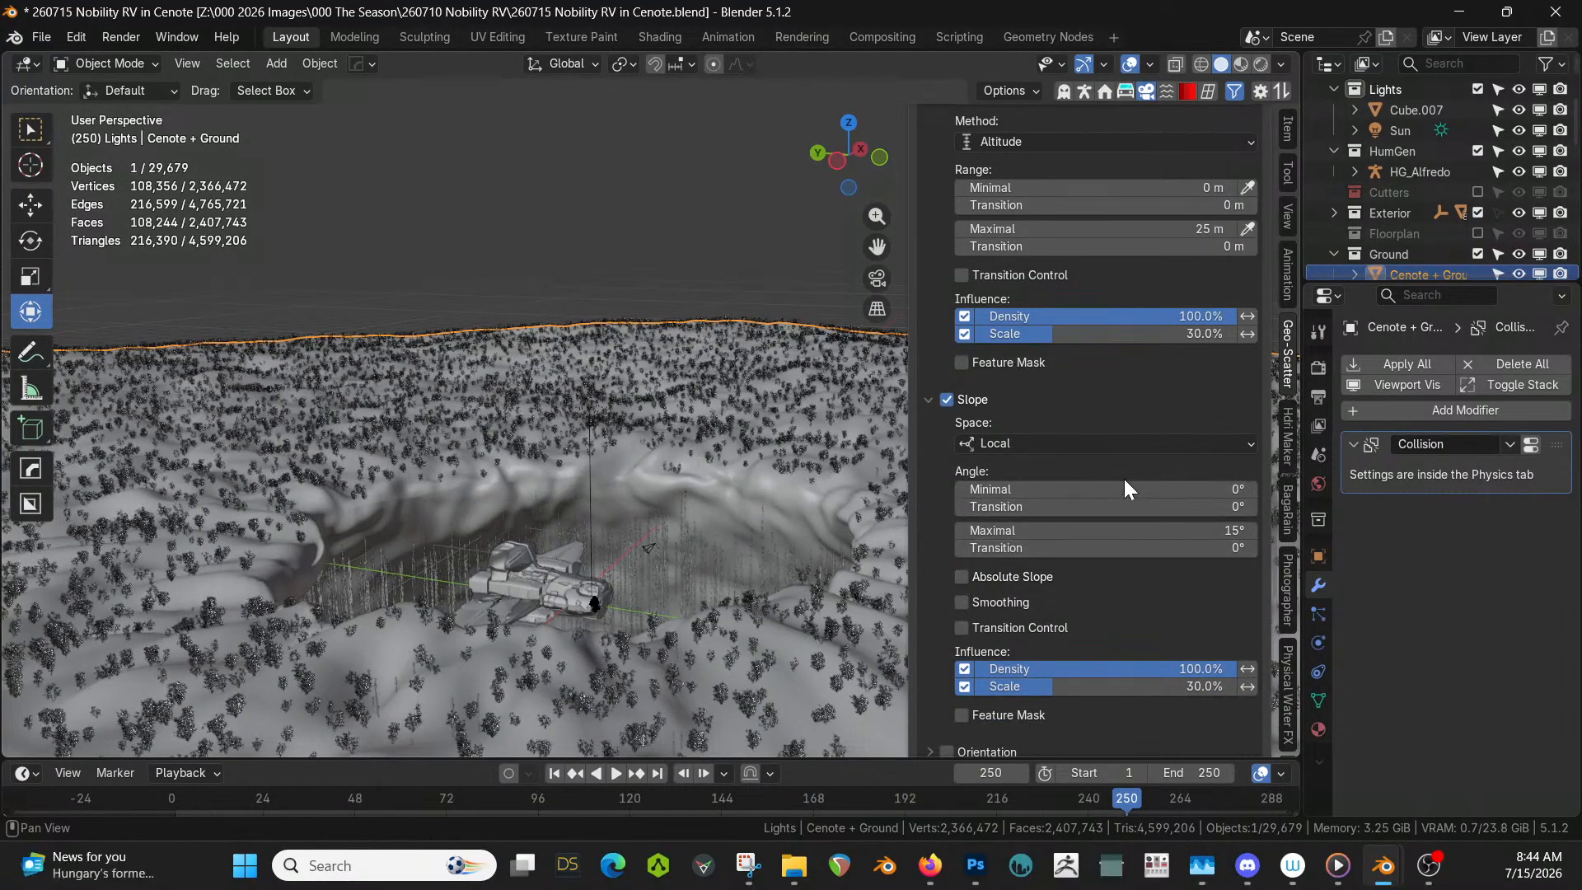
- Set the maximal slope angle for Rhapis_Excelsa to 30° and save the file
left_click(1154, 530)
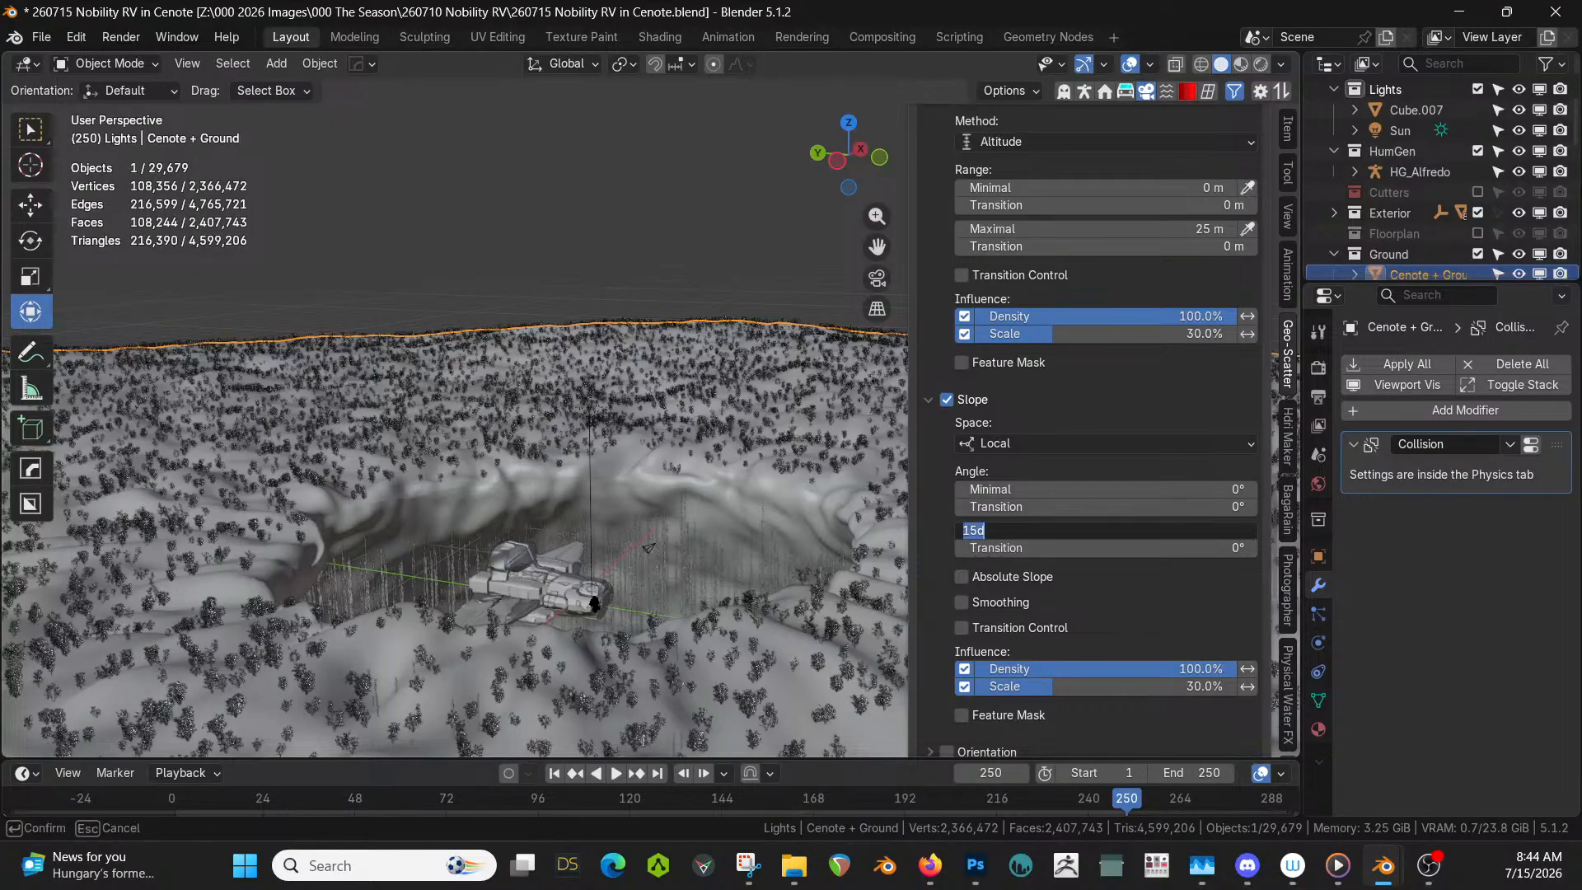
type("30")
key("Return")
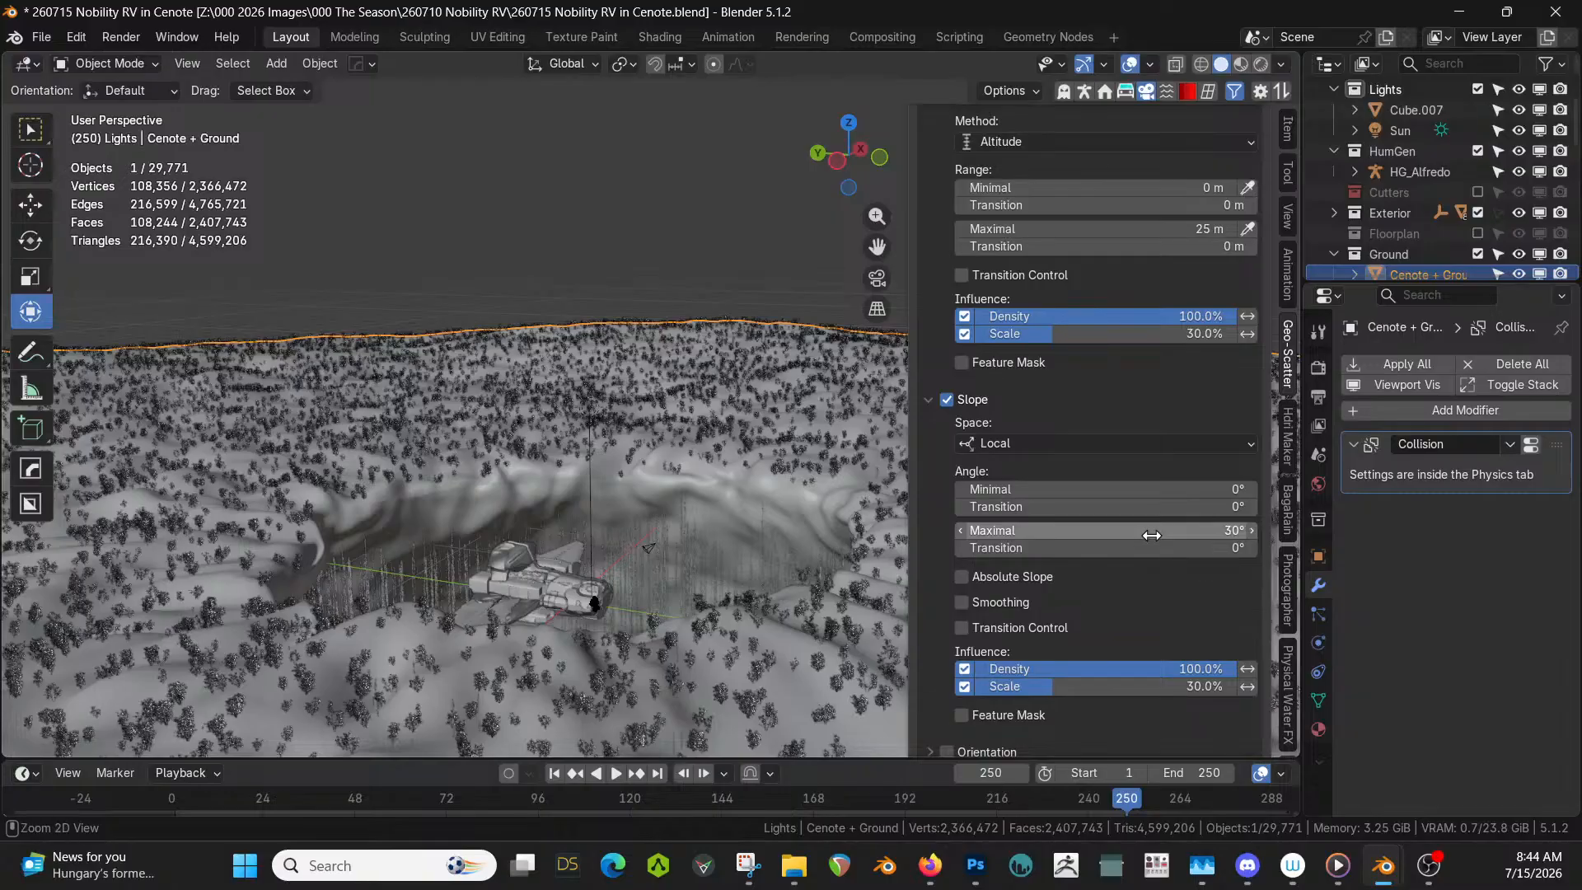
key("ctrl+s")
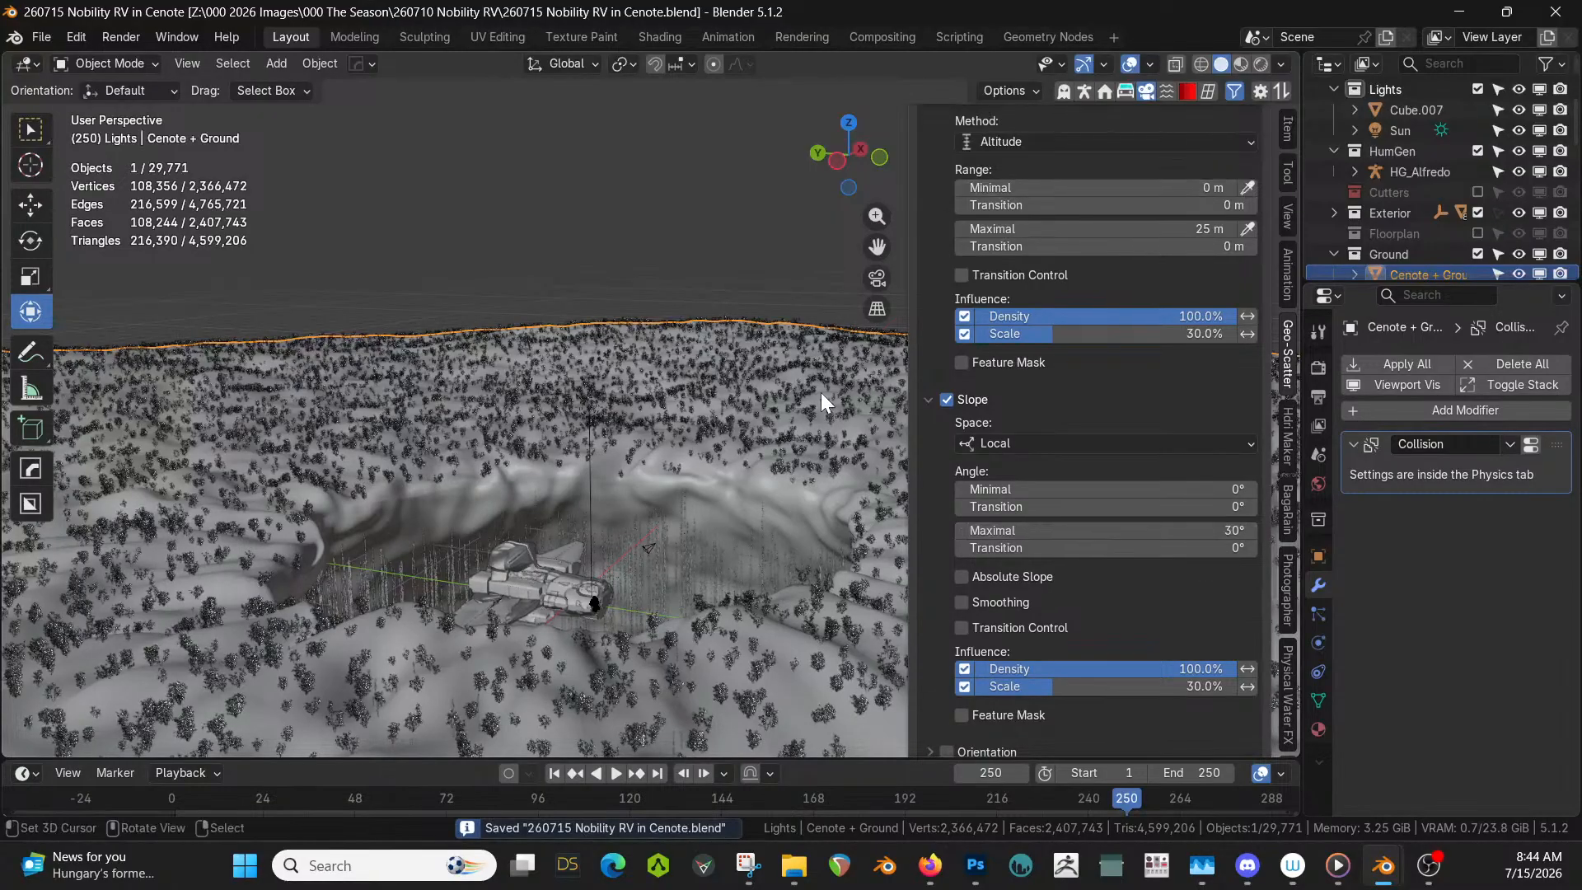
- Check the Rhapis_Excelsa distribution from above, hide it in the viewport, and make Chlorophytum_Comosum the active scatter system
middle_click_drag(757, 511, 670, 621)
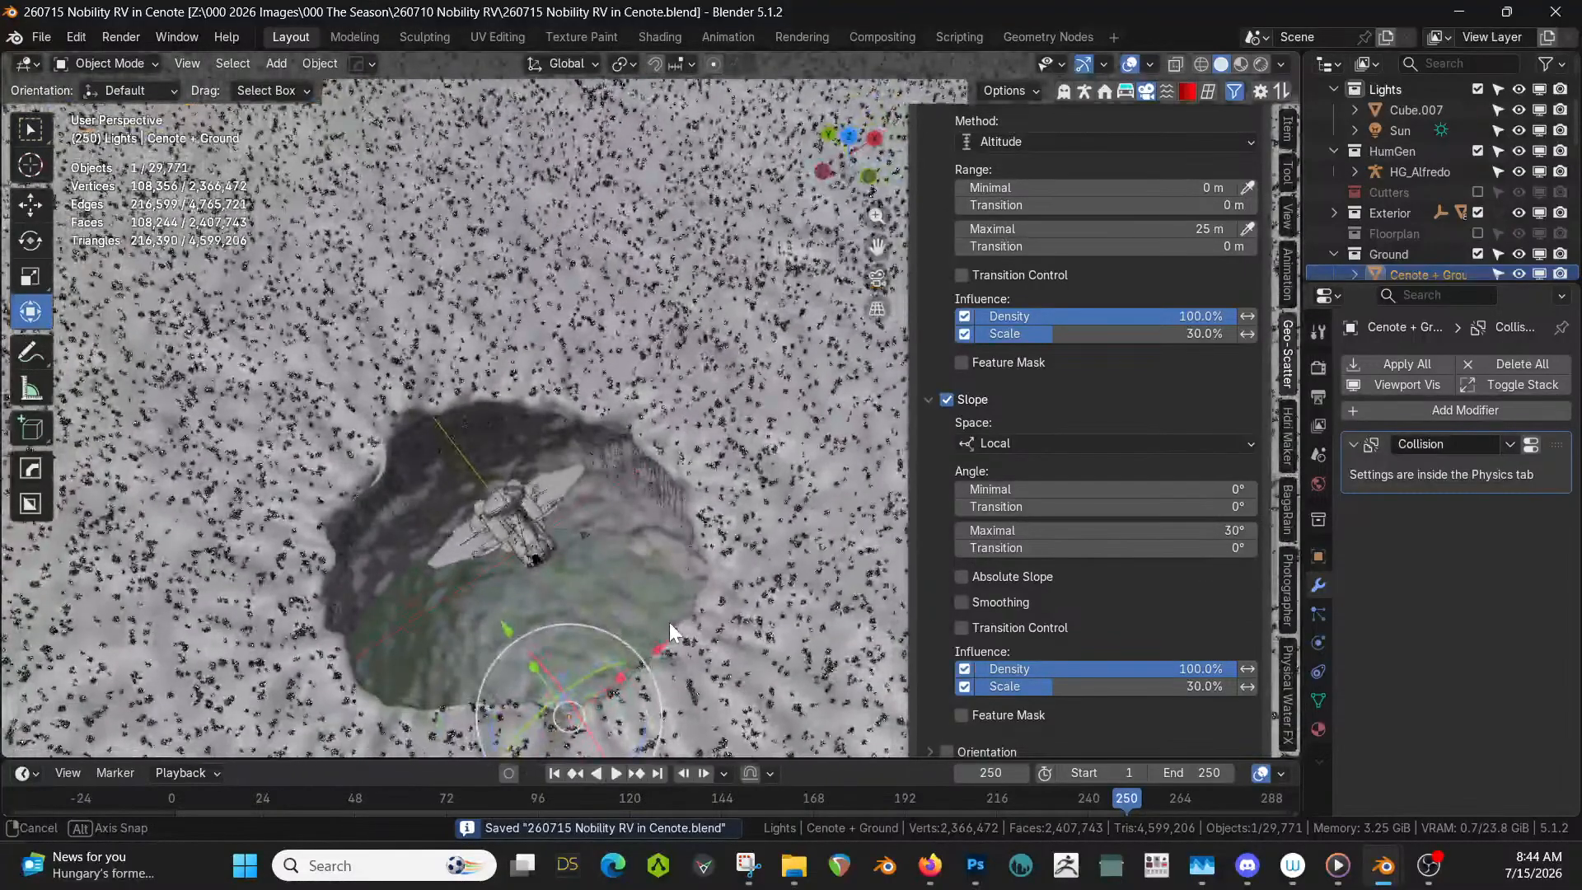
scroll(670, 622, "up", 2)
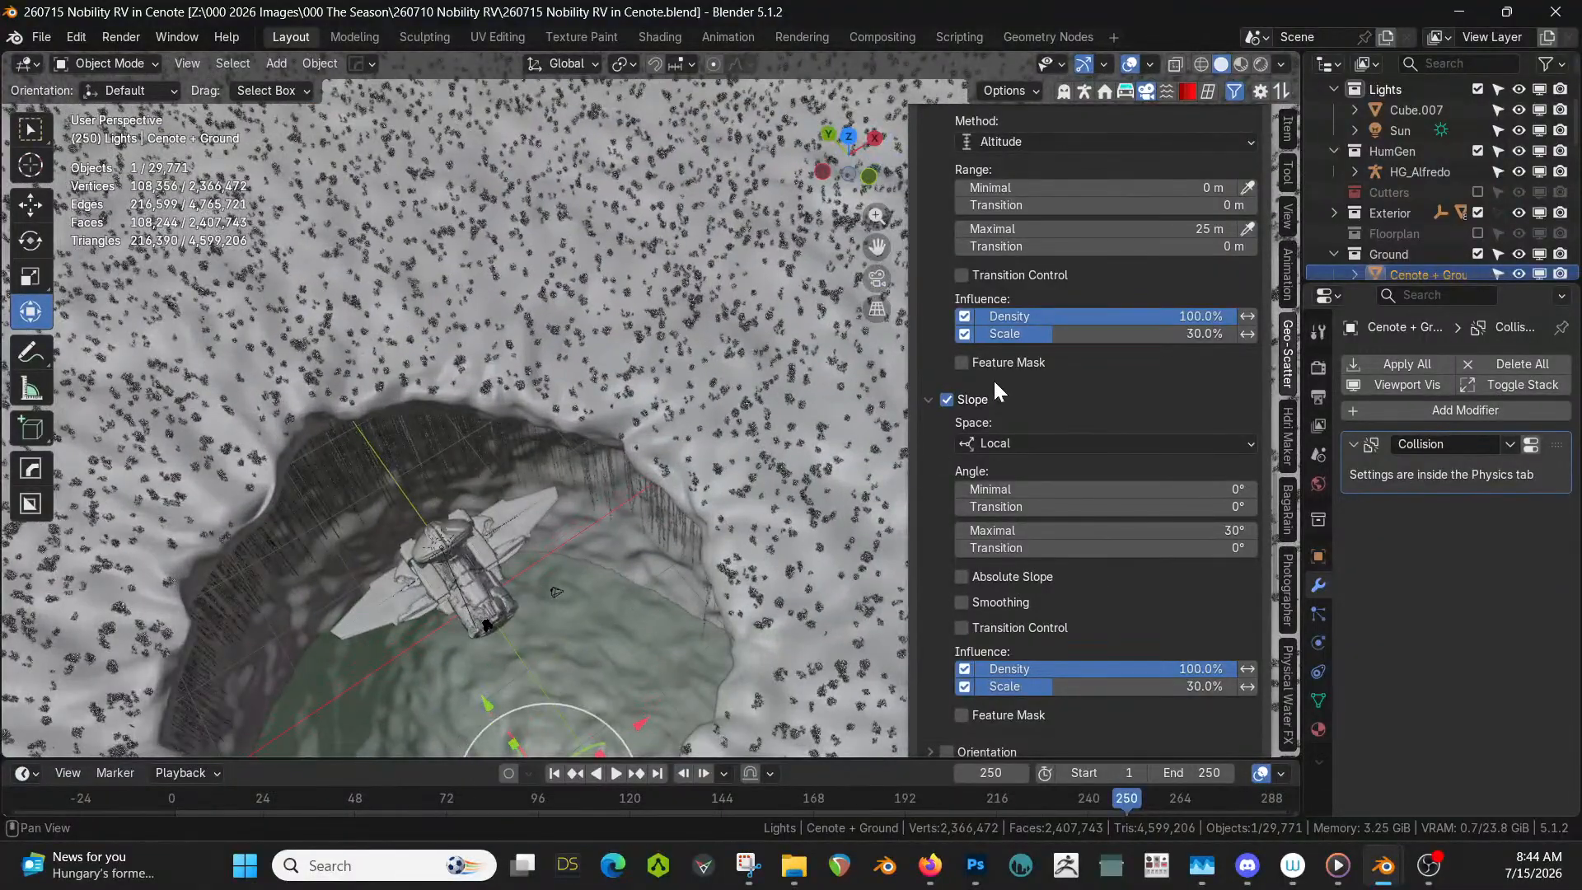
scroll(1061, 323, "up", 12)
scroll(1066, 344, "up", 15)
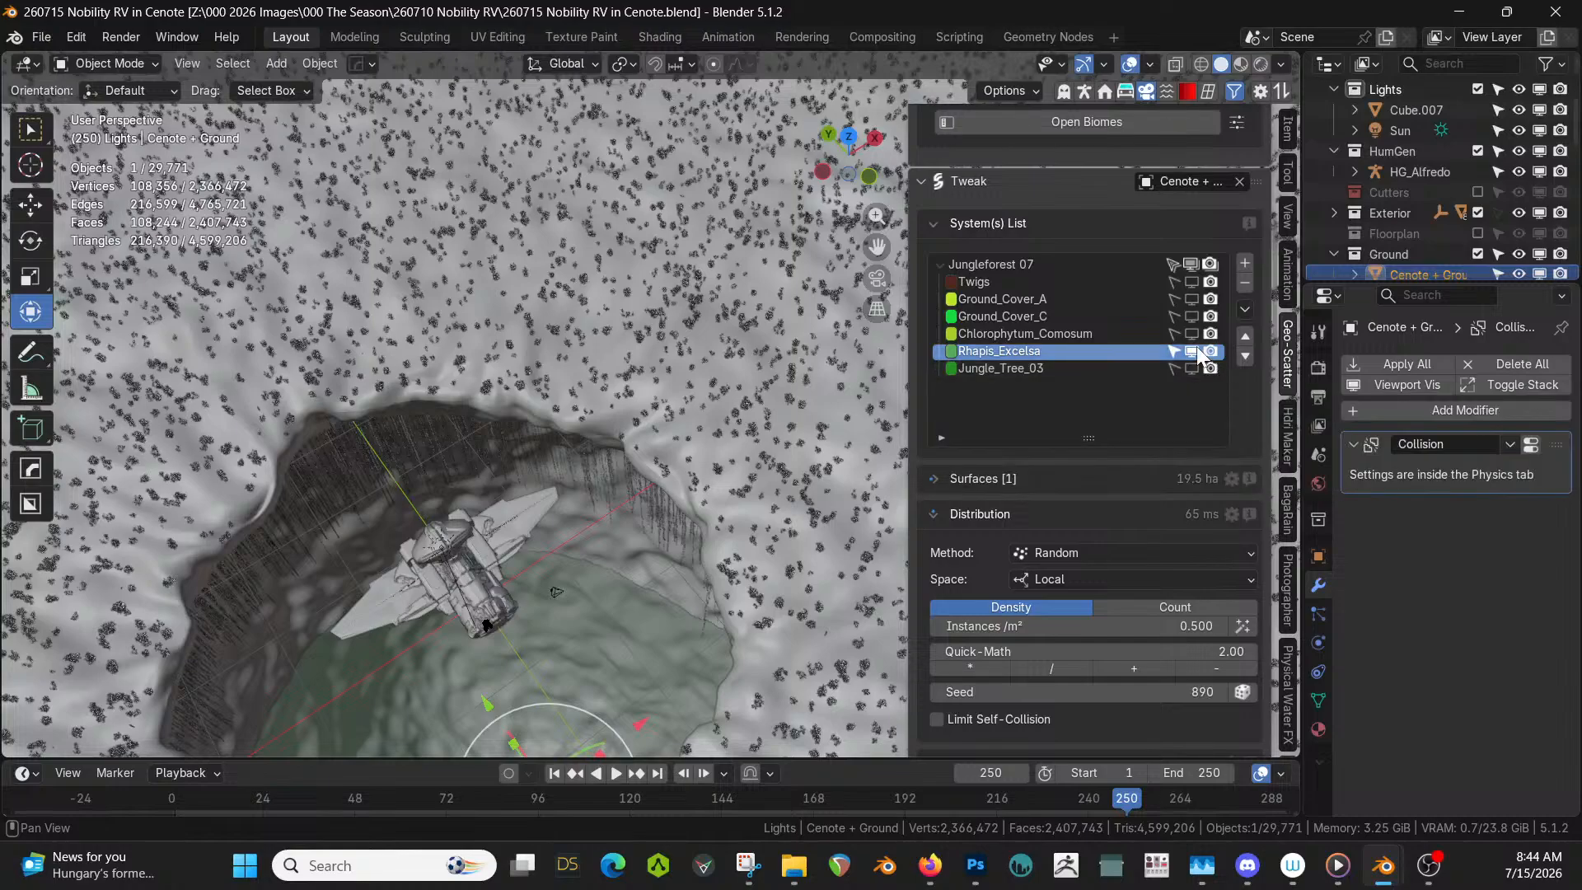
left_click(1191, 351)
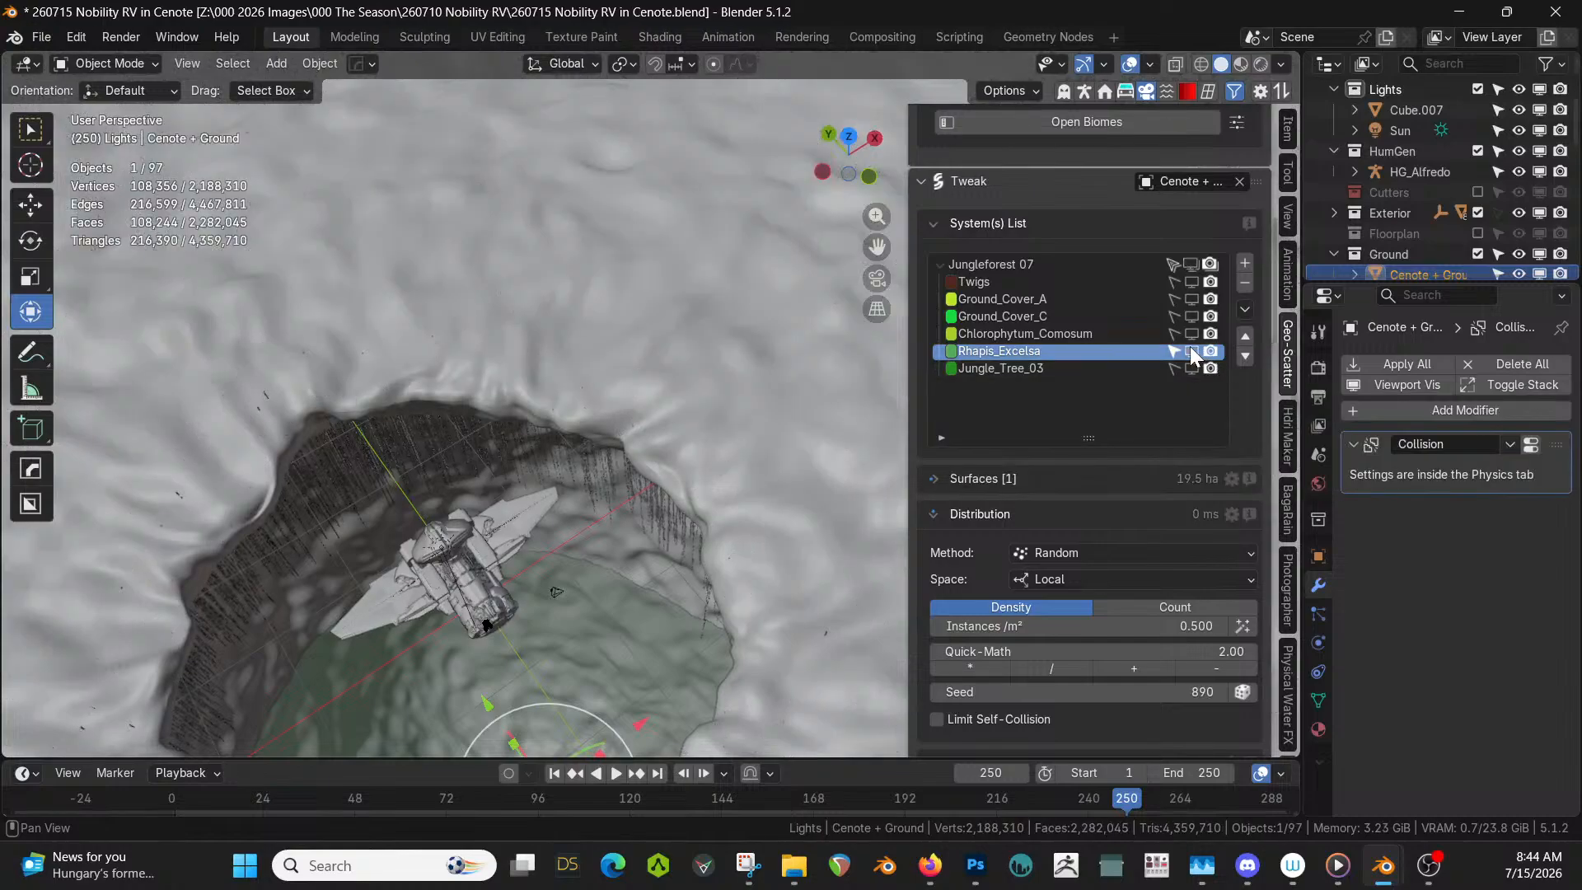
left_click(1069, 318)
left_click(1066, 334)
- Enable the Elevation filter for Chlorophytum_Comosum in Global space, using the Altitude method with a maximal altitude of 25 m
scroll(1100, 509, "down", 12)
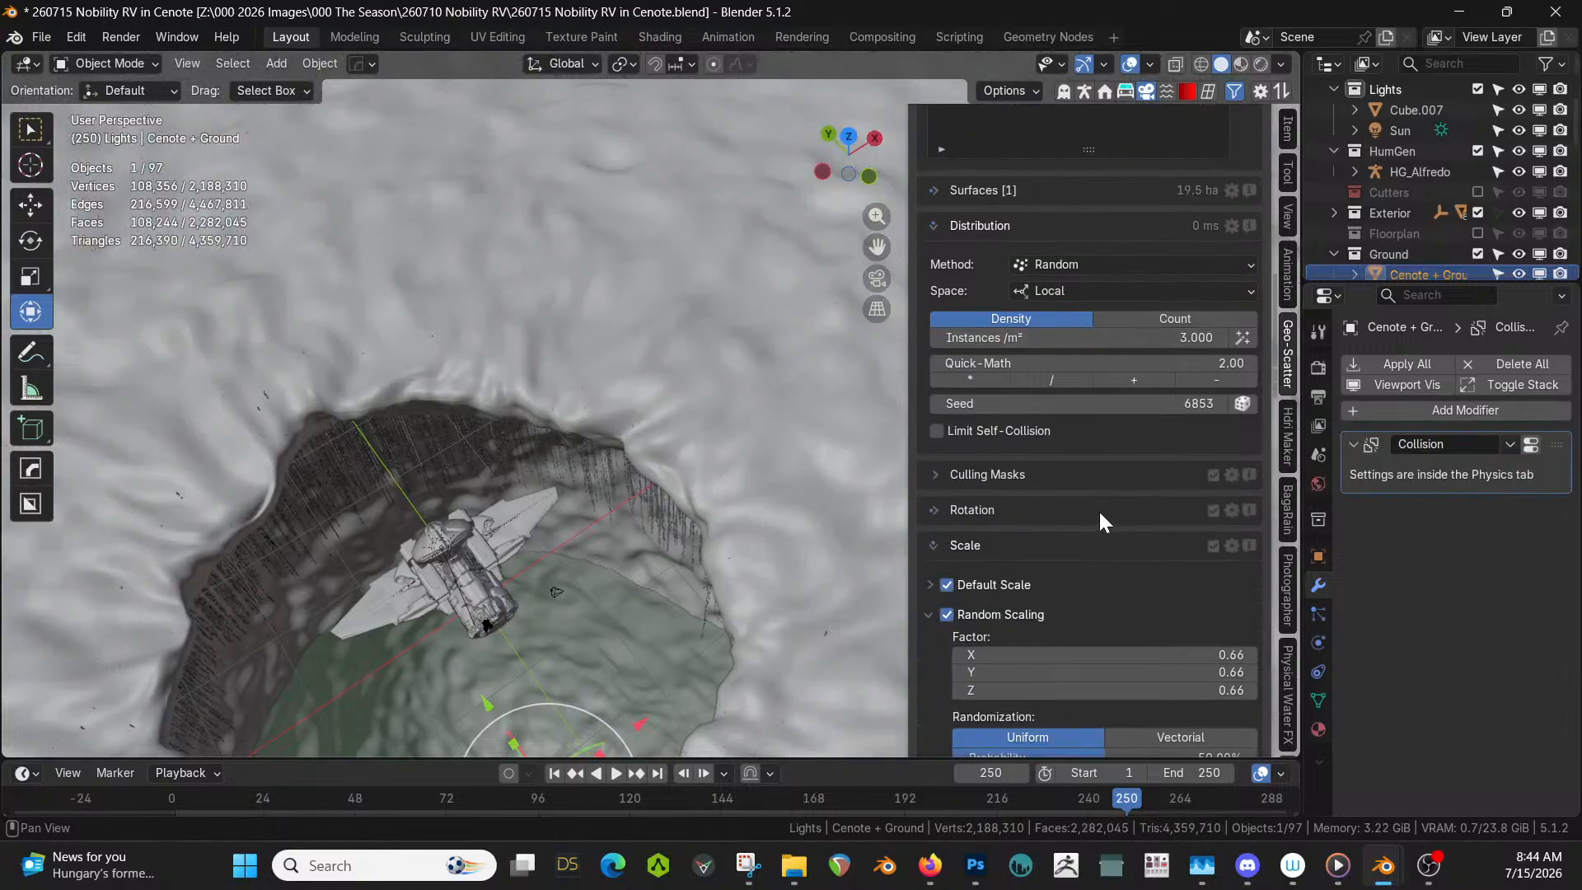
scroll(1088, 547, "down", 12)
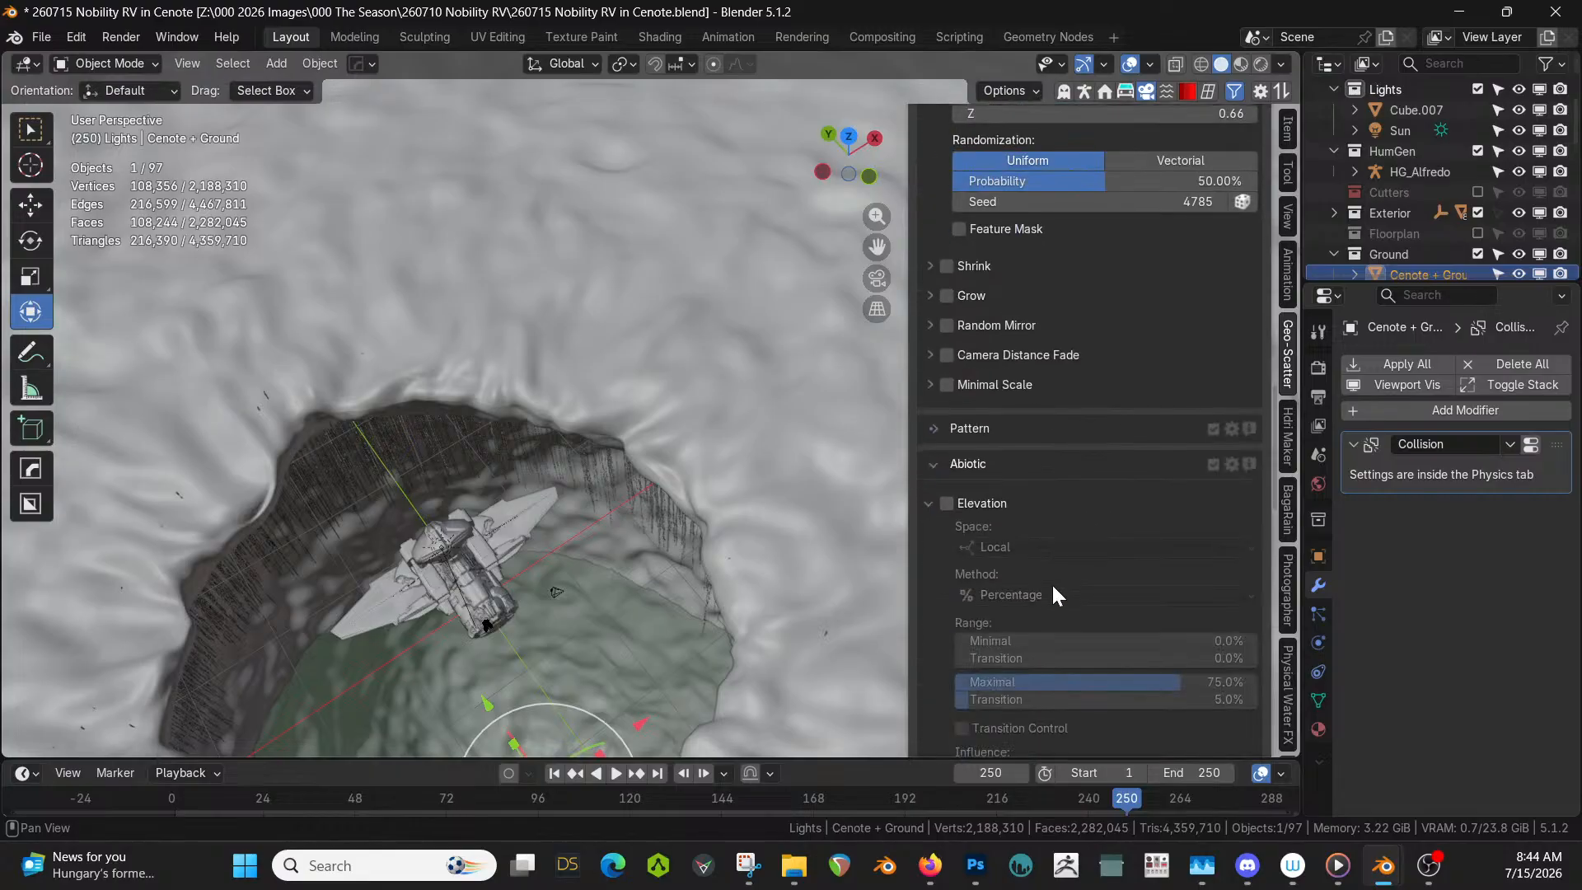
left_click(948, 463)
left_click(1006, 504)
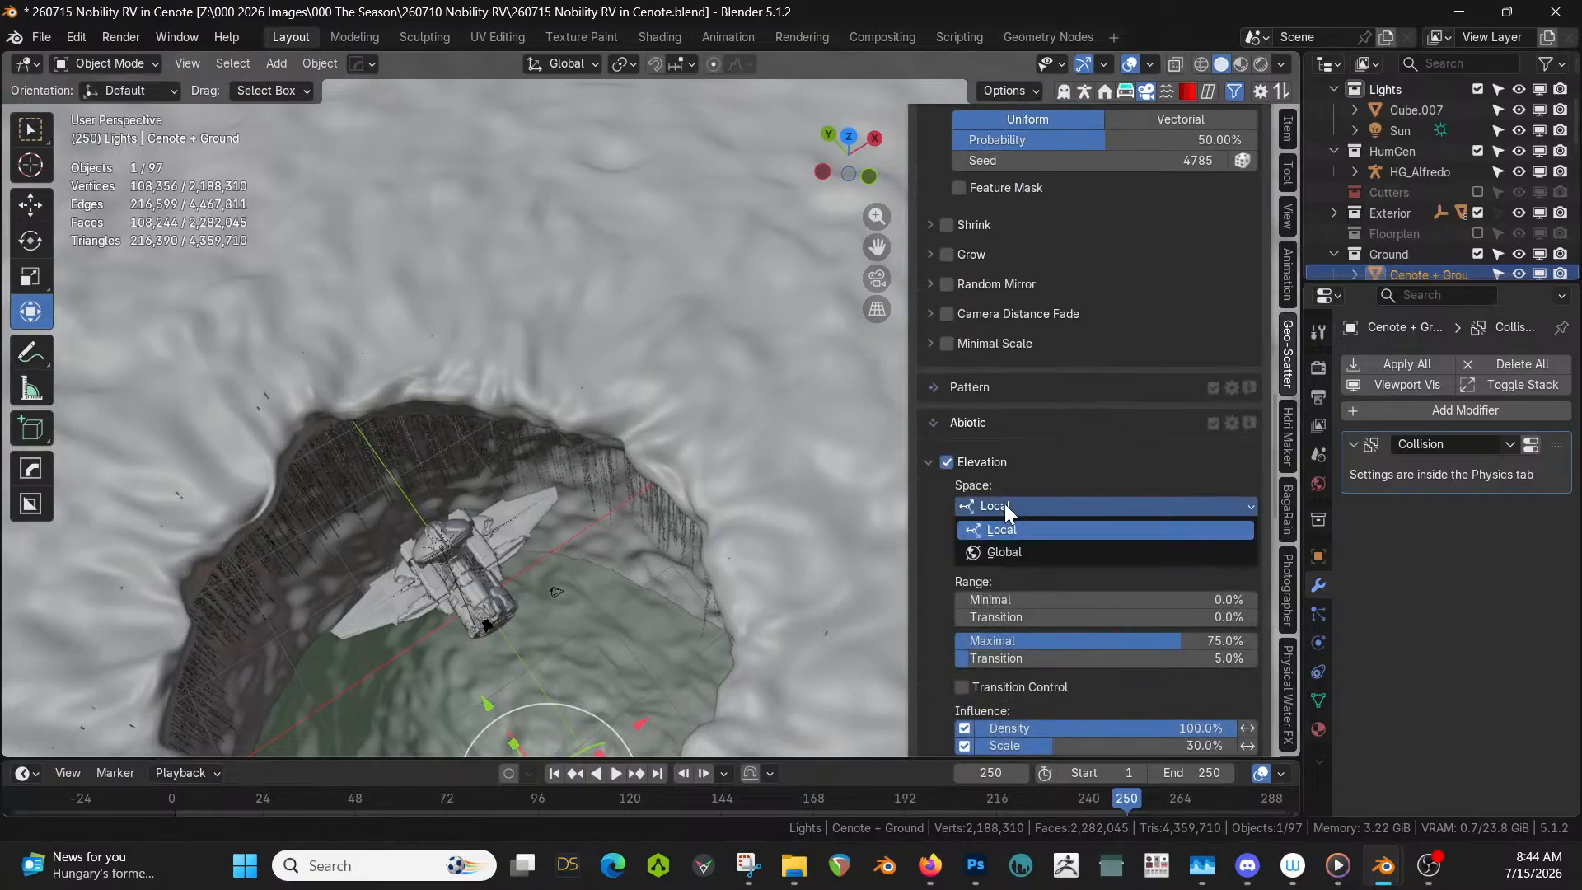
left_click(1016, 552)
left_click(1025, 553)
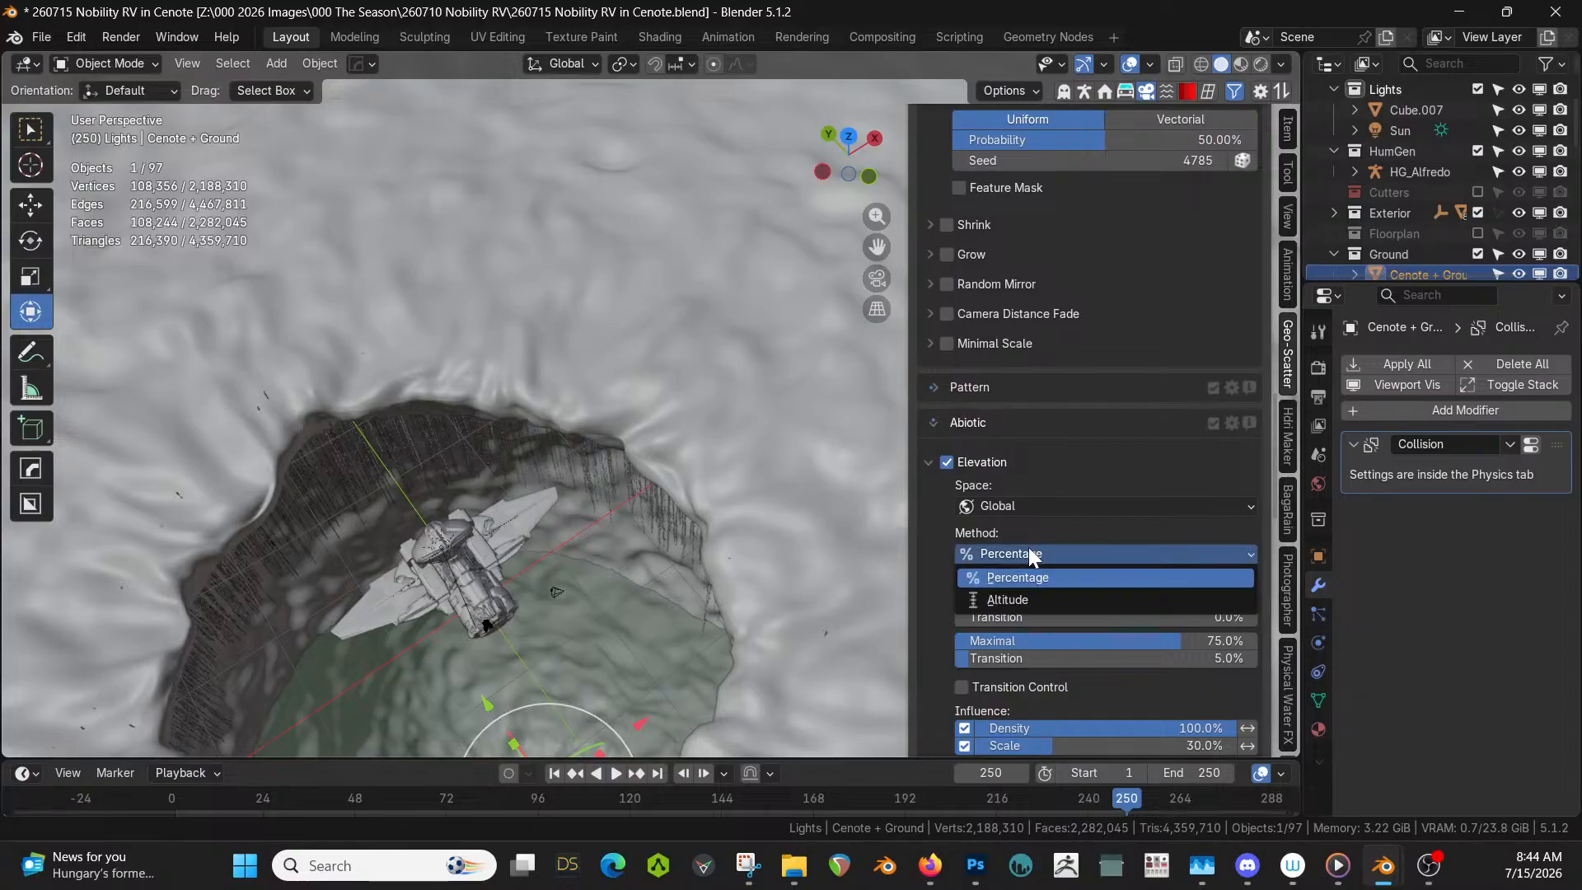
left_click(1022, 599)
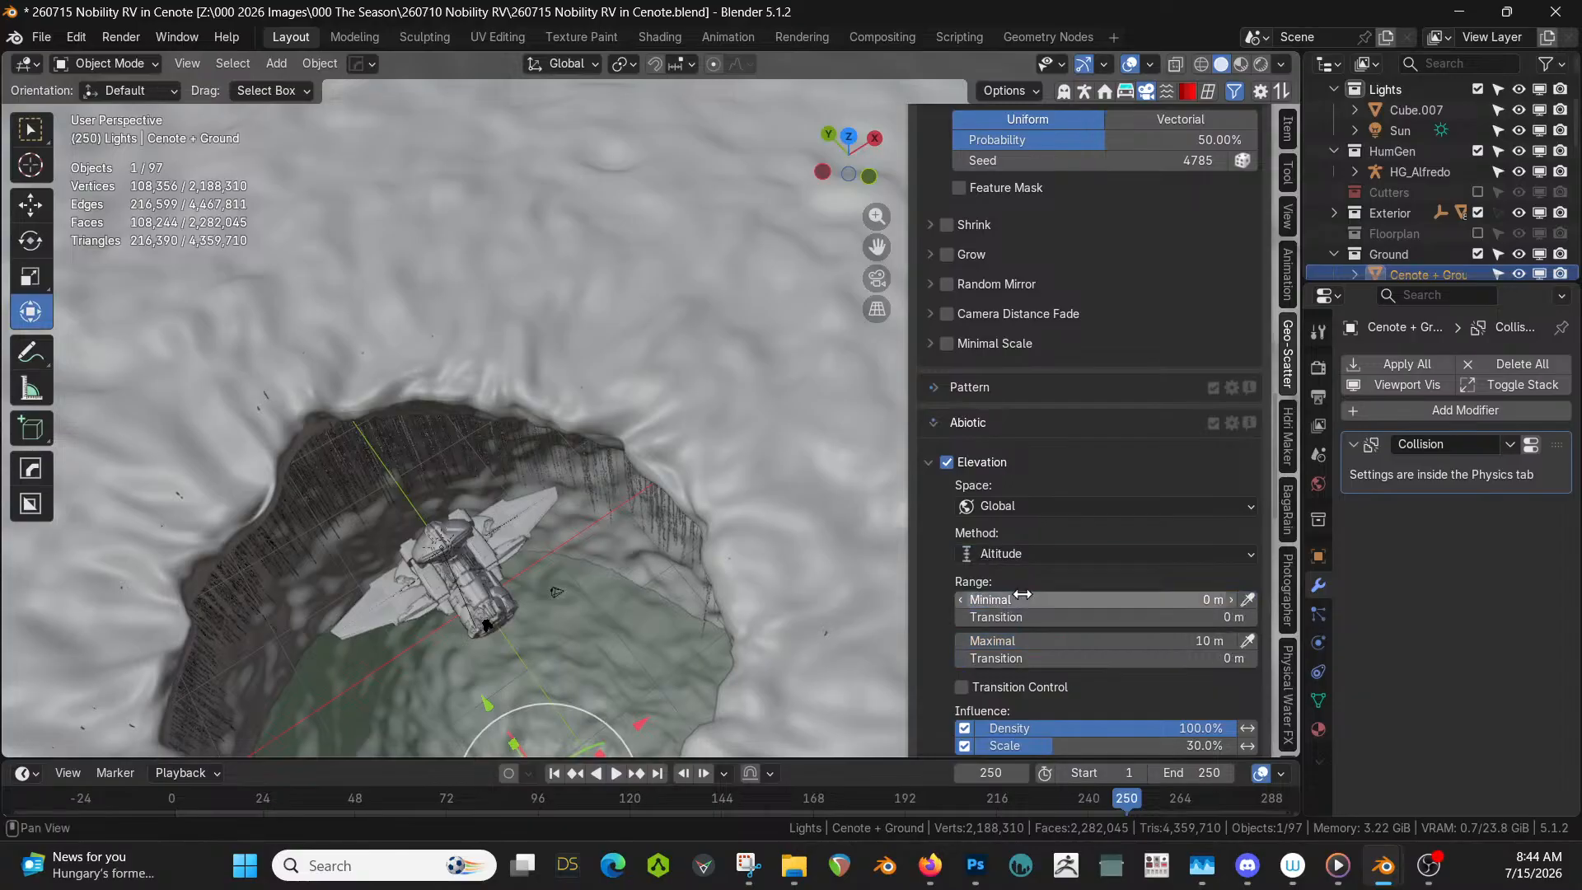
left_click(1136, 641)
type("25")
key("Return")
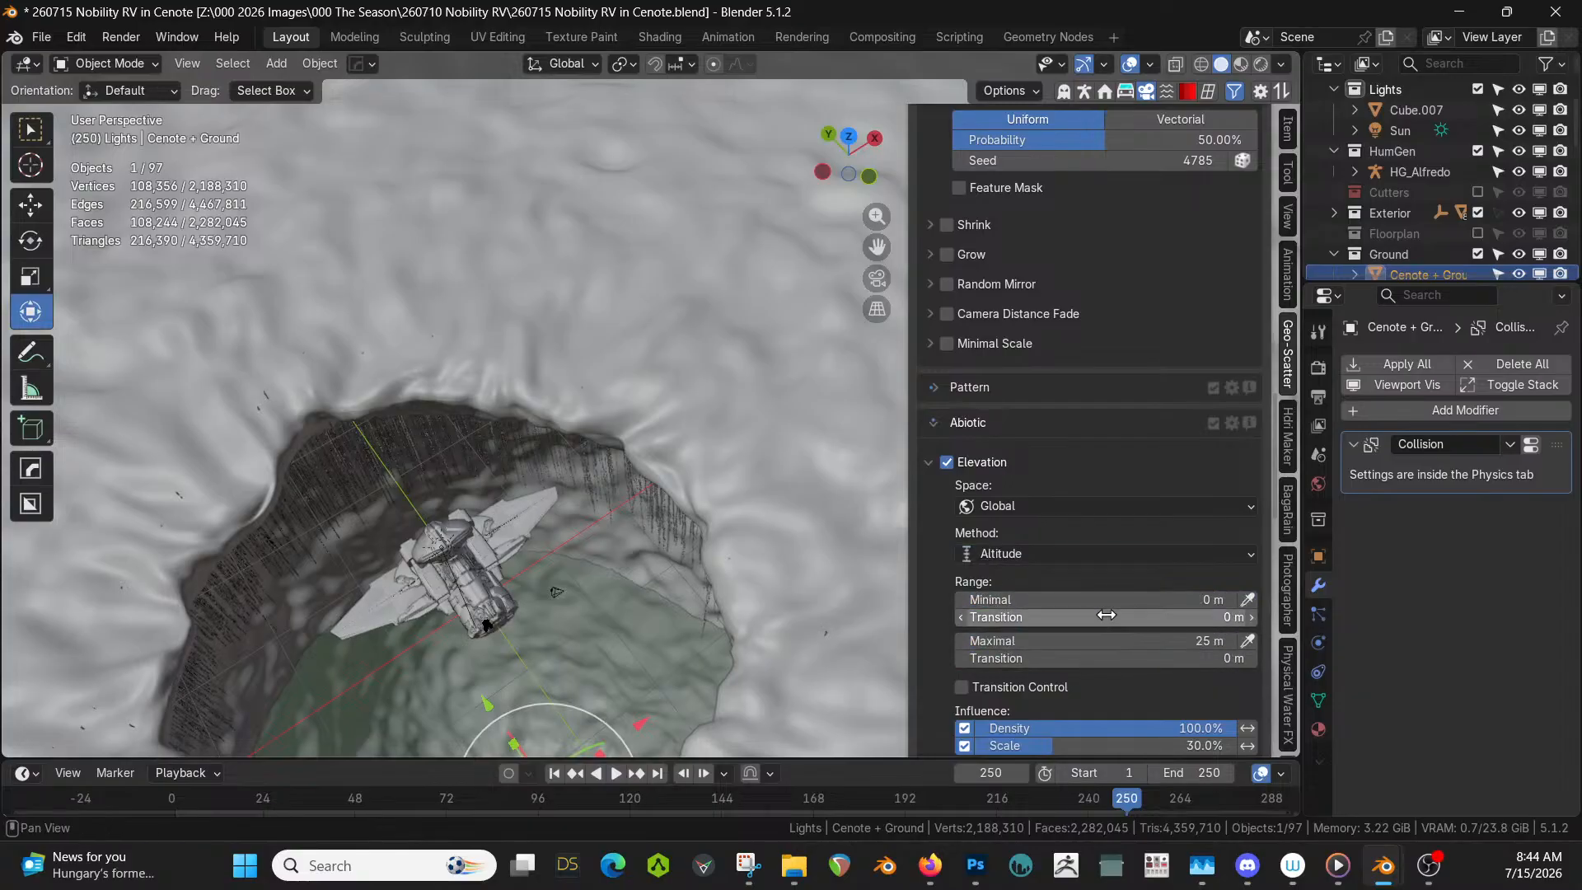
- Enable the Slope filter for Chlorophytum_Comosum and open its maximal angle for editing
scroll(857, 544, "down", 3)
scroll(1010, 532, "down", 5)
scroll(1011, 531, "down", 5)
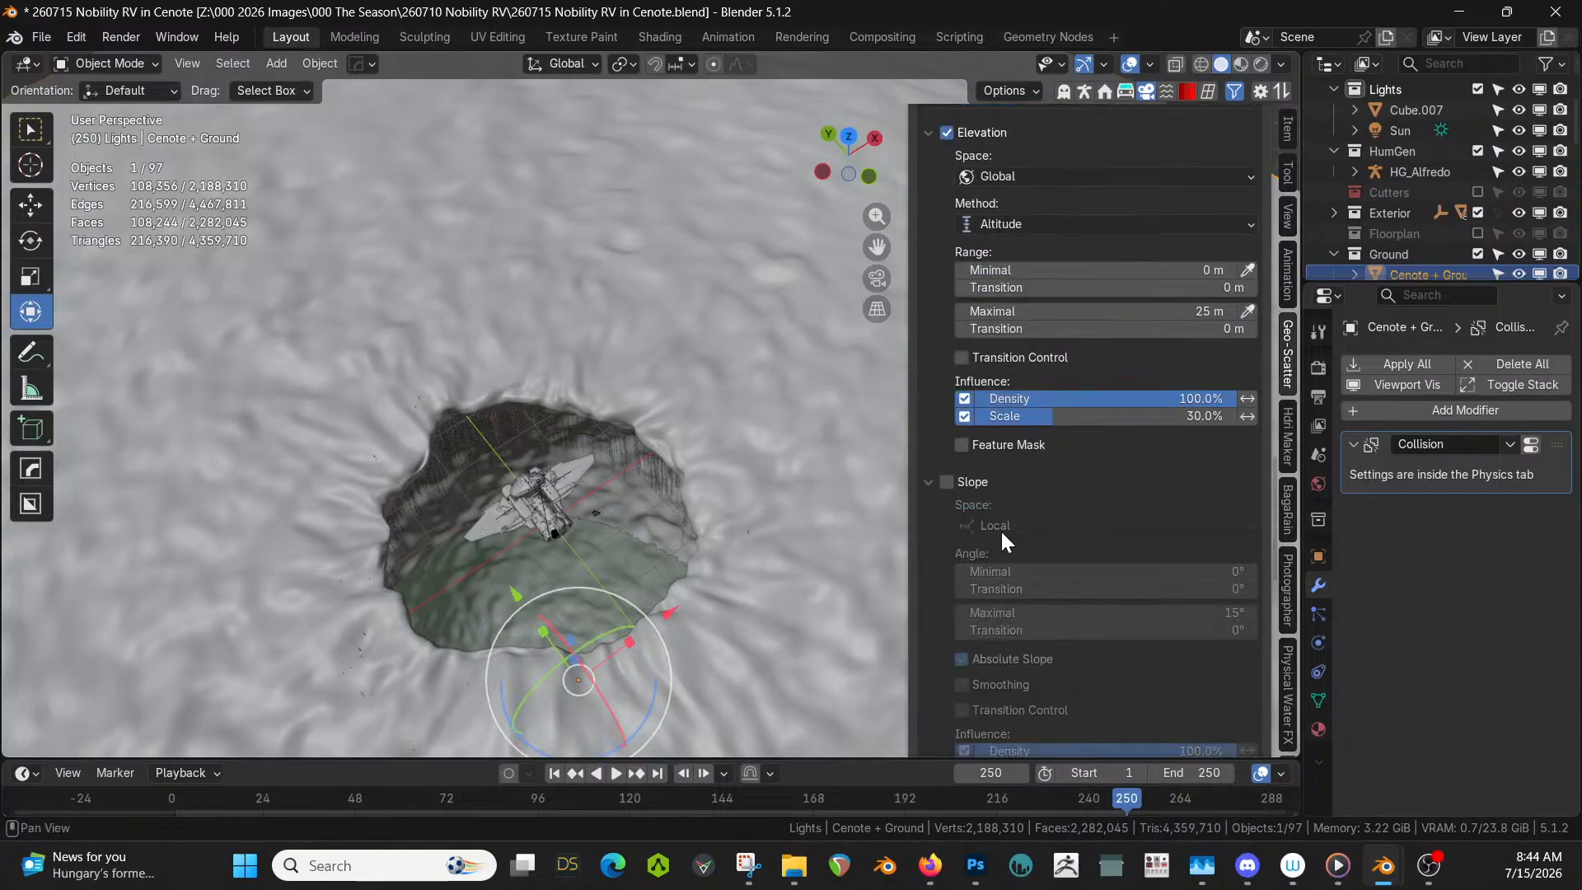
left_click(947, 482)
left_click(1096, 613)
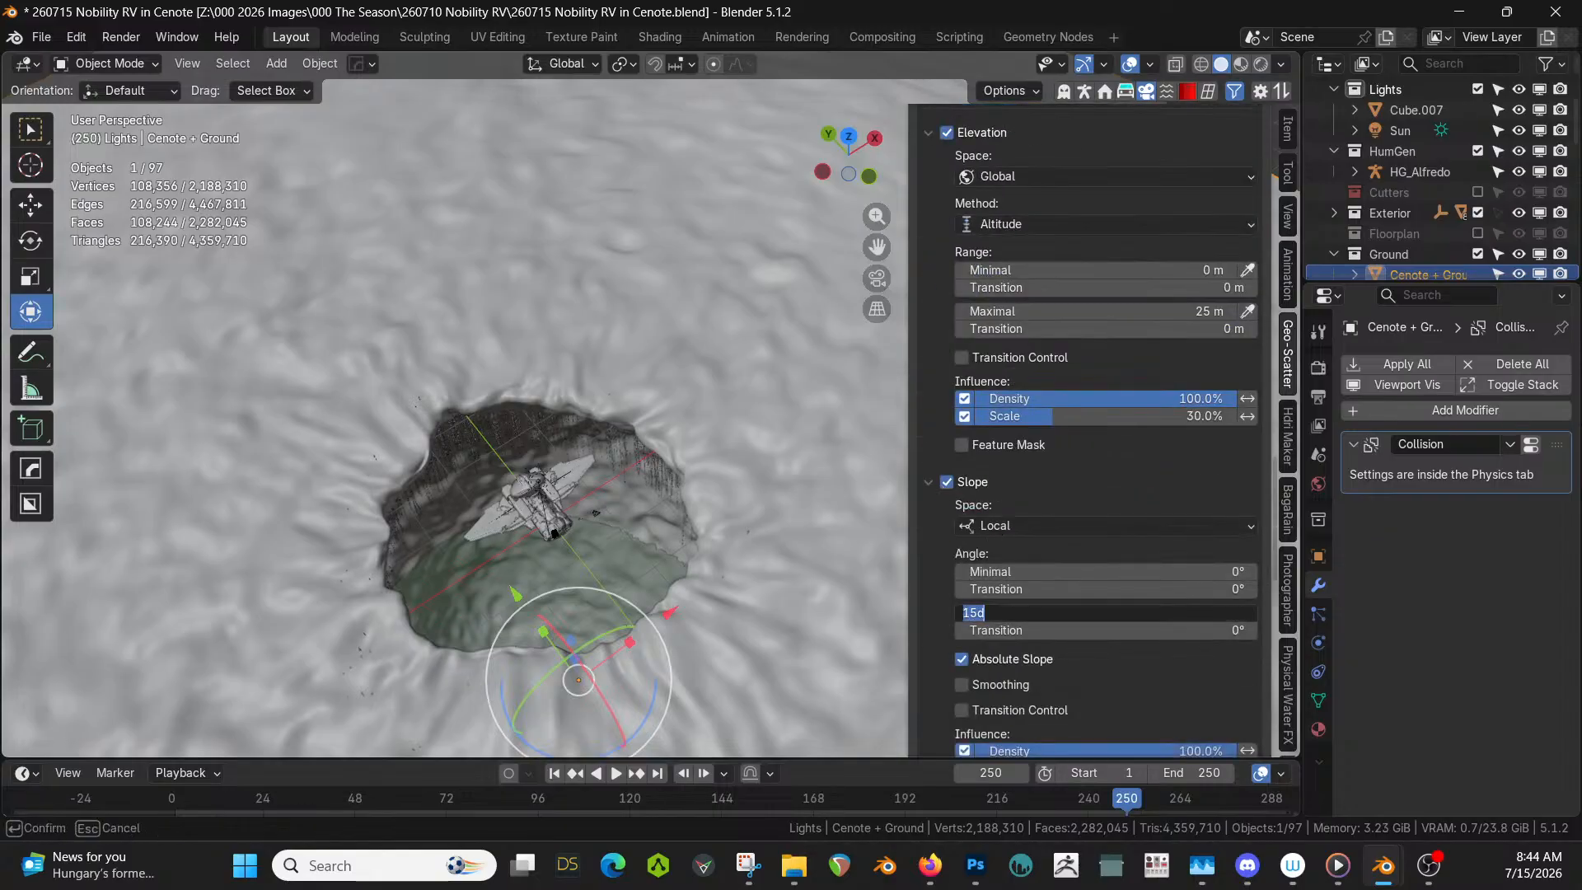
- Set the maximal slope angle of the Chlorophytum_Comosum scatter to 30°
type("30")
key("Return")
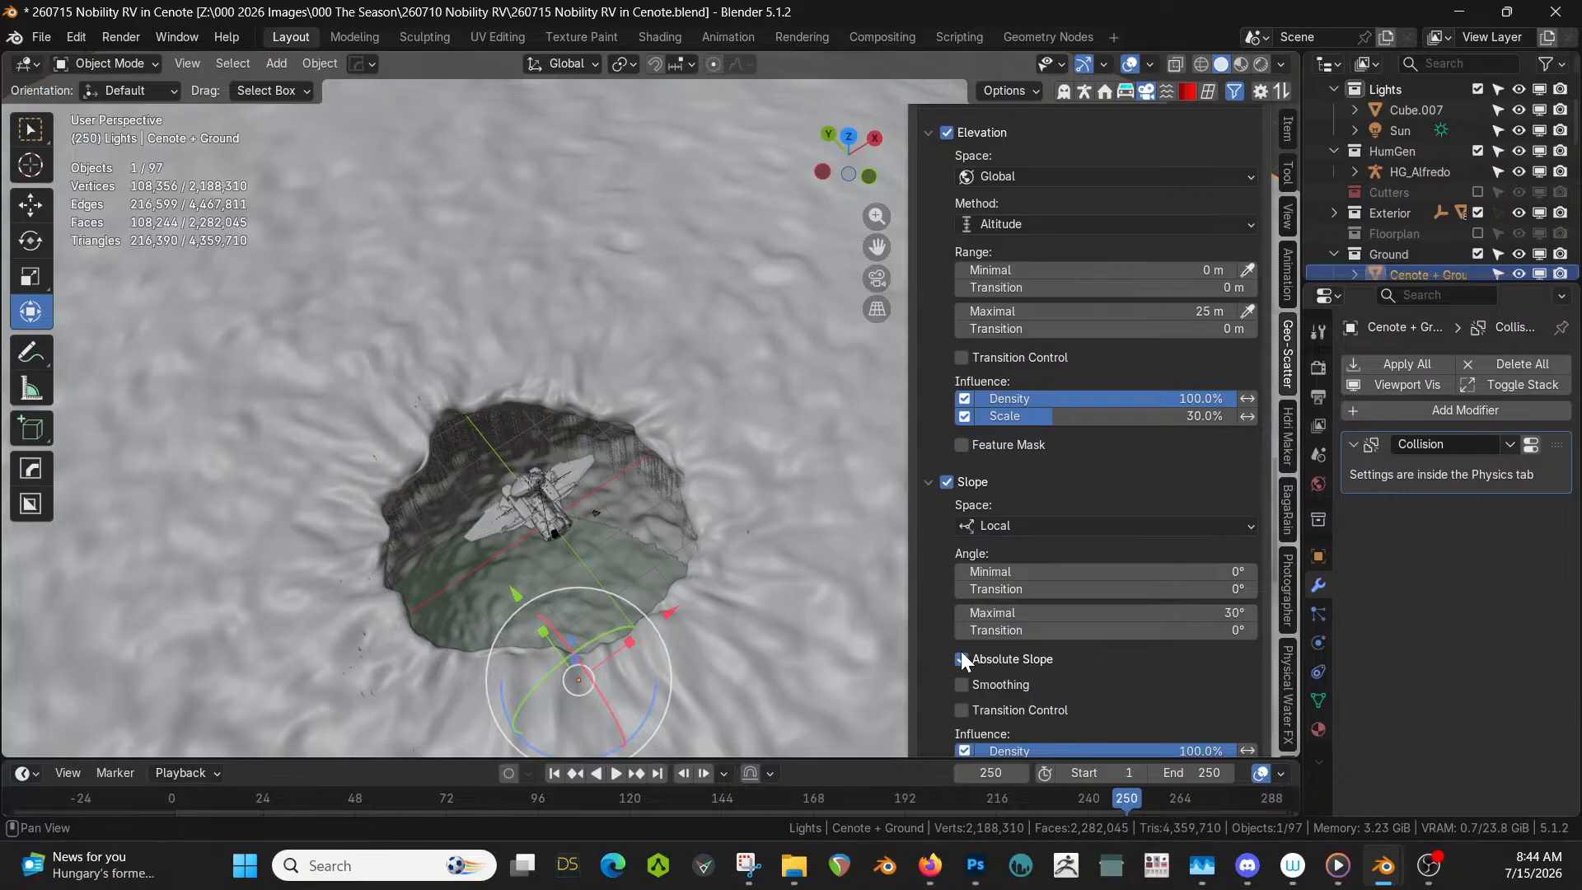
scroll(1040, 478, "up", 15)
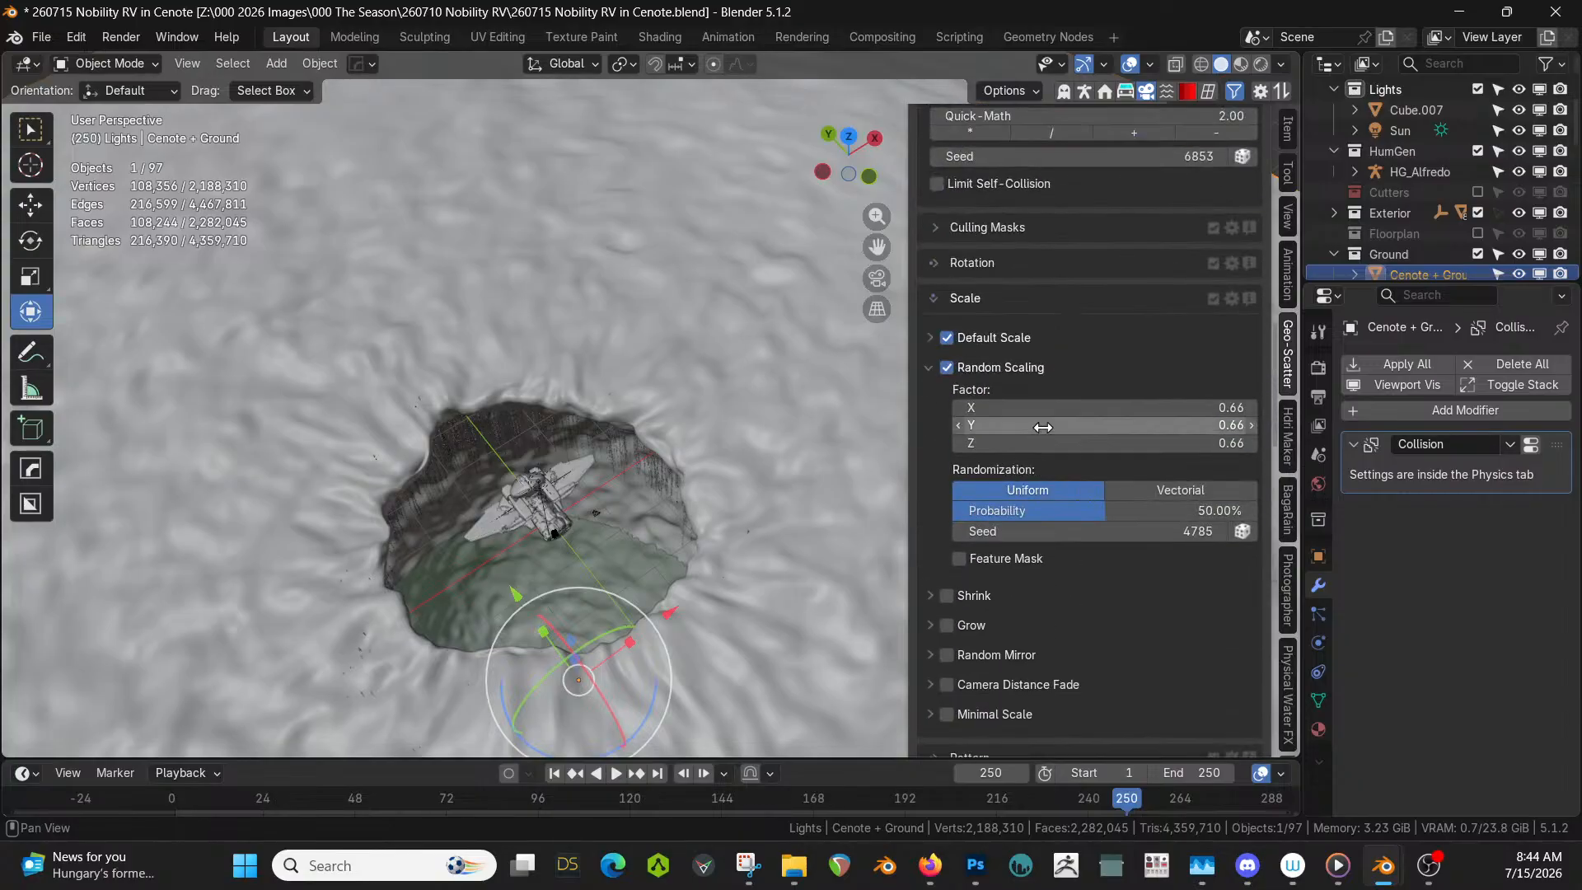
scroll(1050, 379, "up", 6)
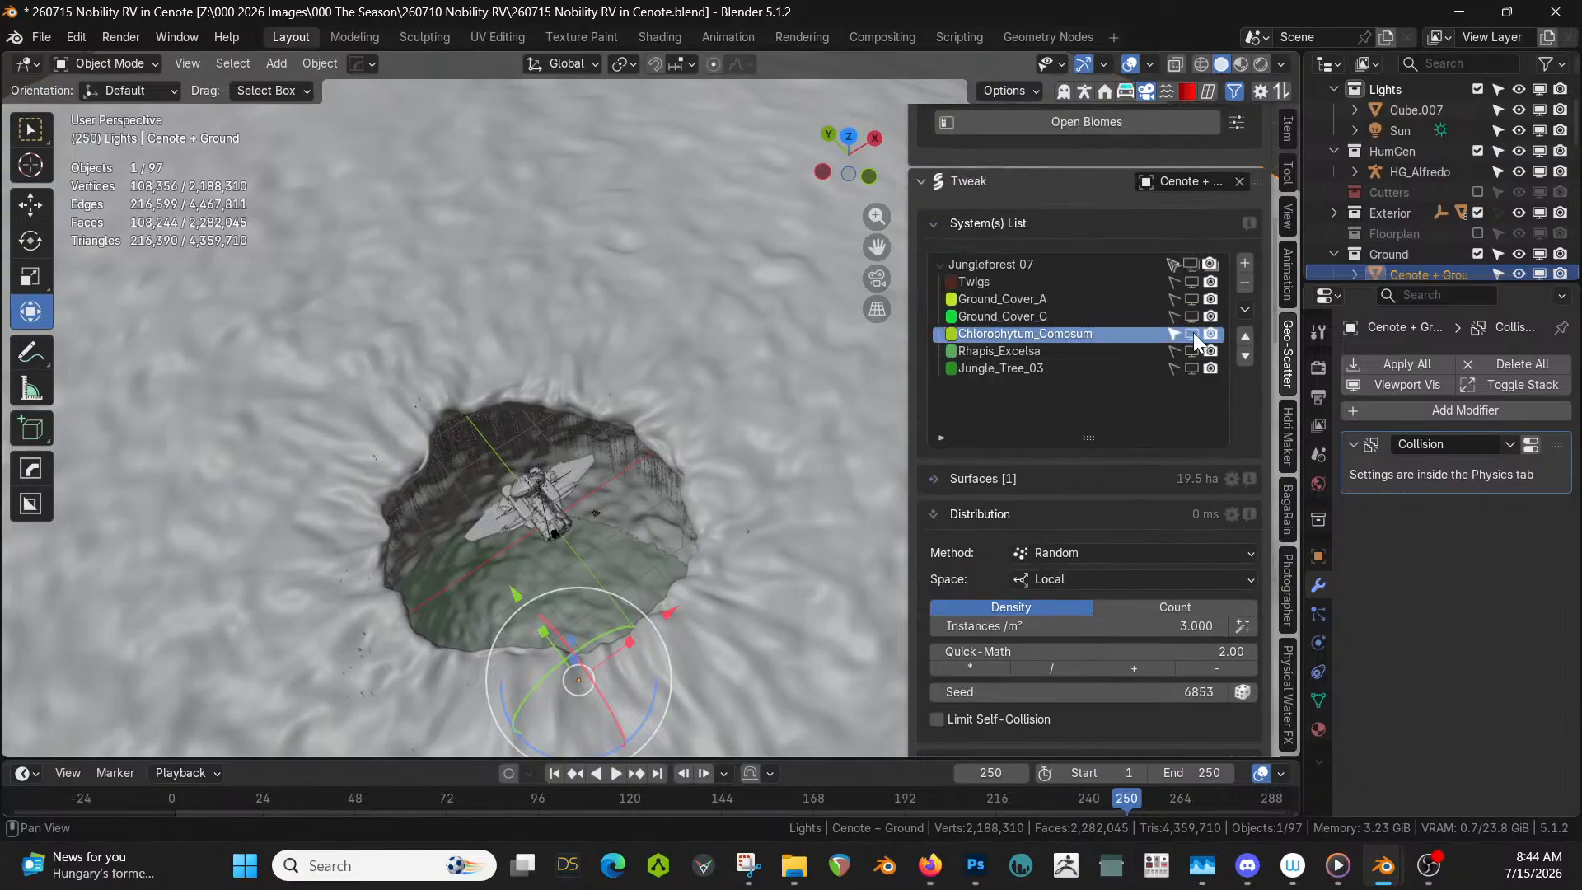
- Show the Chlorophytum_Comosum scatter in the viewport, examine its coverage around the cenote, and hide it
middle_click_drag(772, 423, 863, 374)
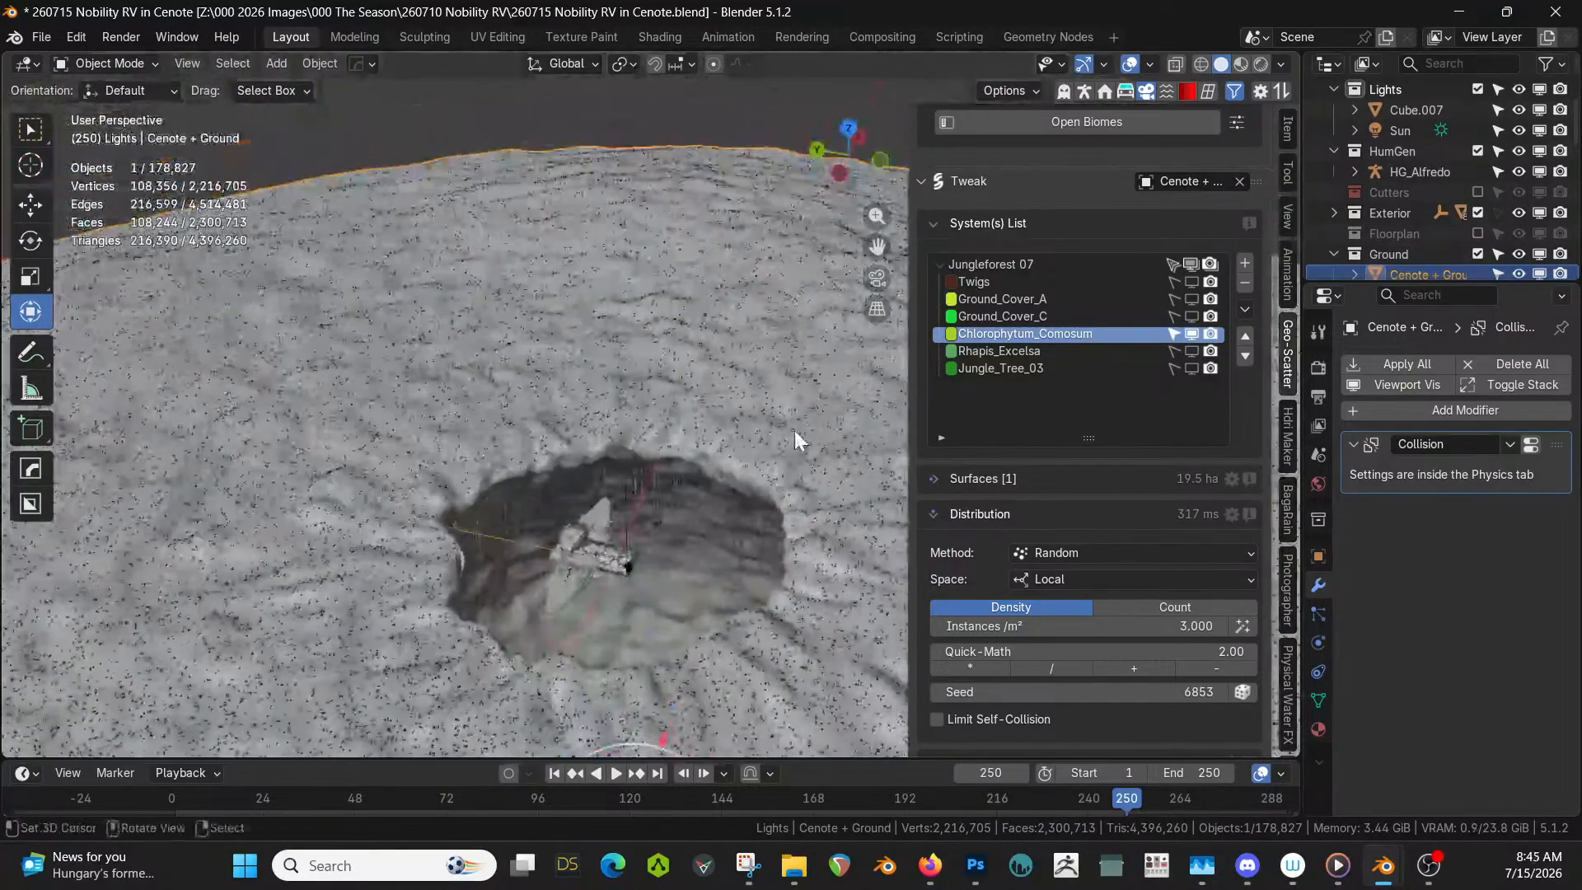
scroll(794, 431, "up", 4)
middle_click_drag(794, 430, 725, 467)
scroll(725, 467, "down", 5)
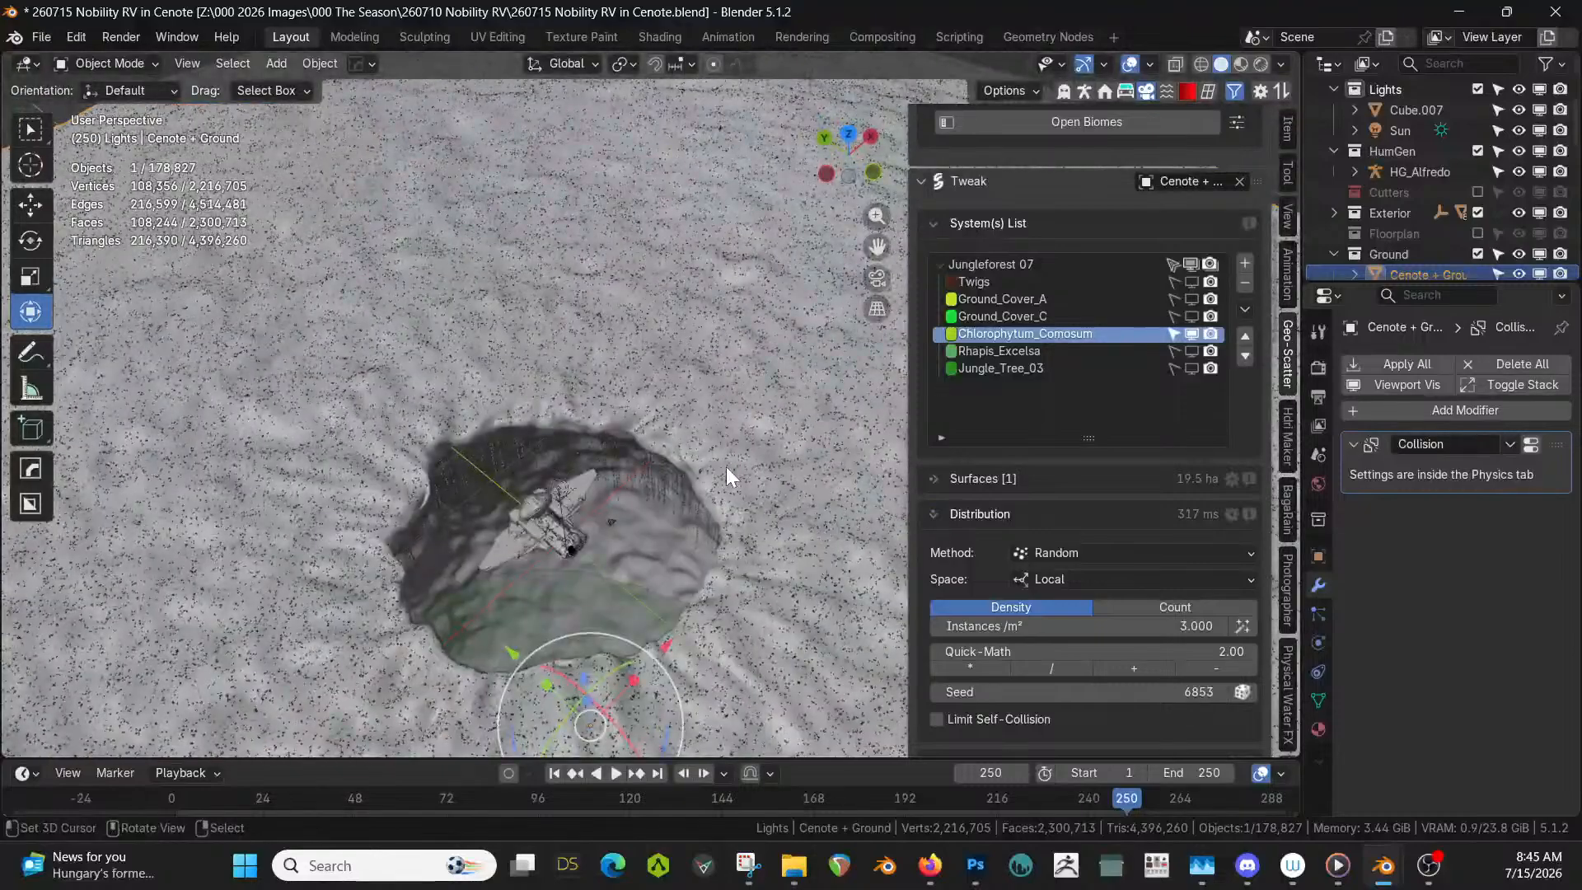
scroll(719, 474, "up", 3)
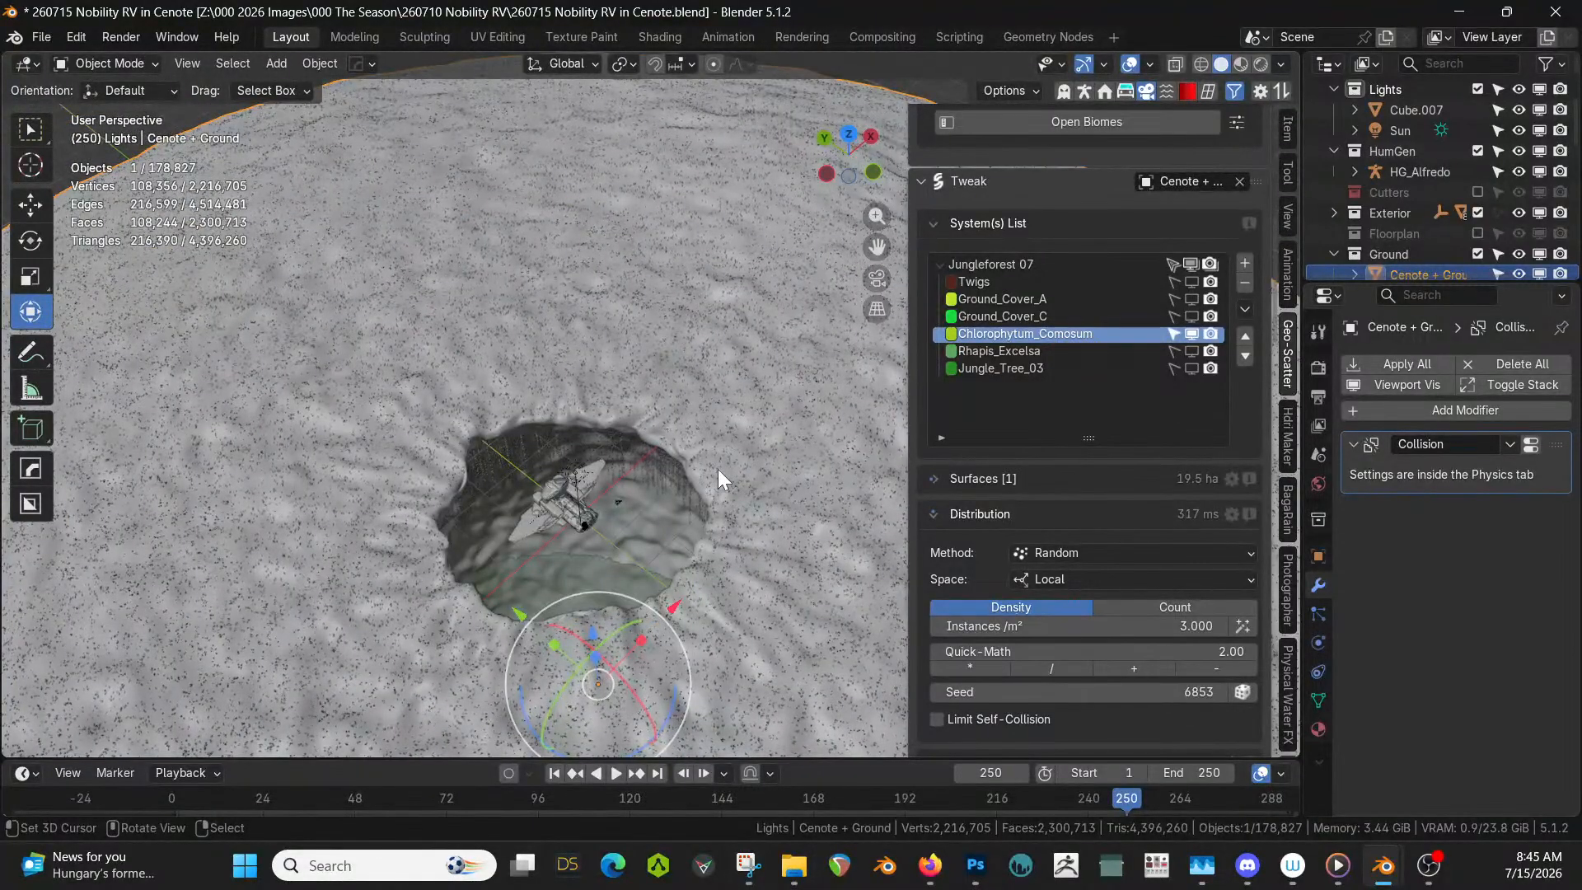
left_click(1191, 334)
- Switch the ground mesh to Weight Paint and paint a full-weight ring around the cenote rim with the 100 px brush
middle_click_drag(660, 324, 680, 414)
key("Tab")
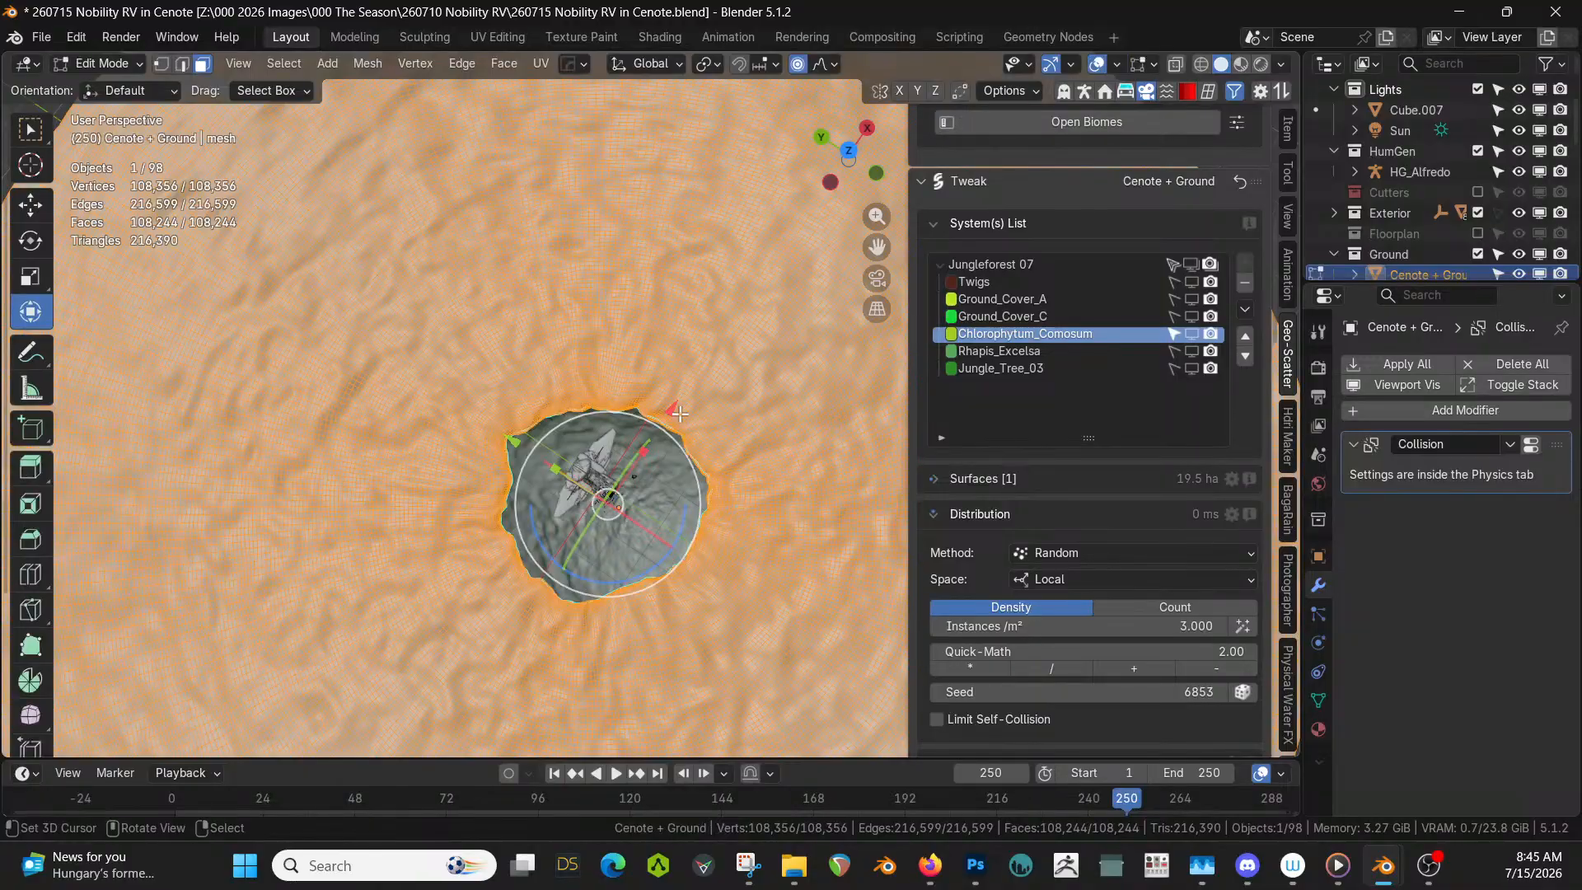
key("Tab")
left_click(141, 64)
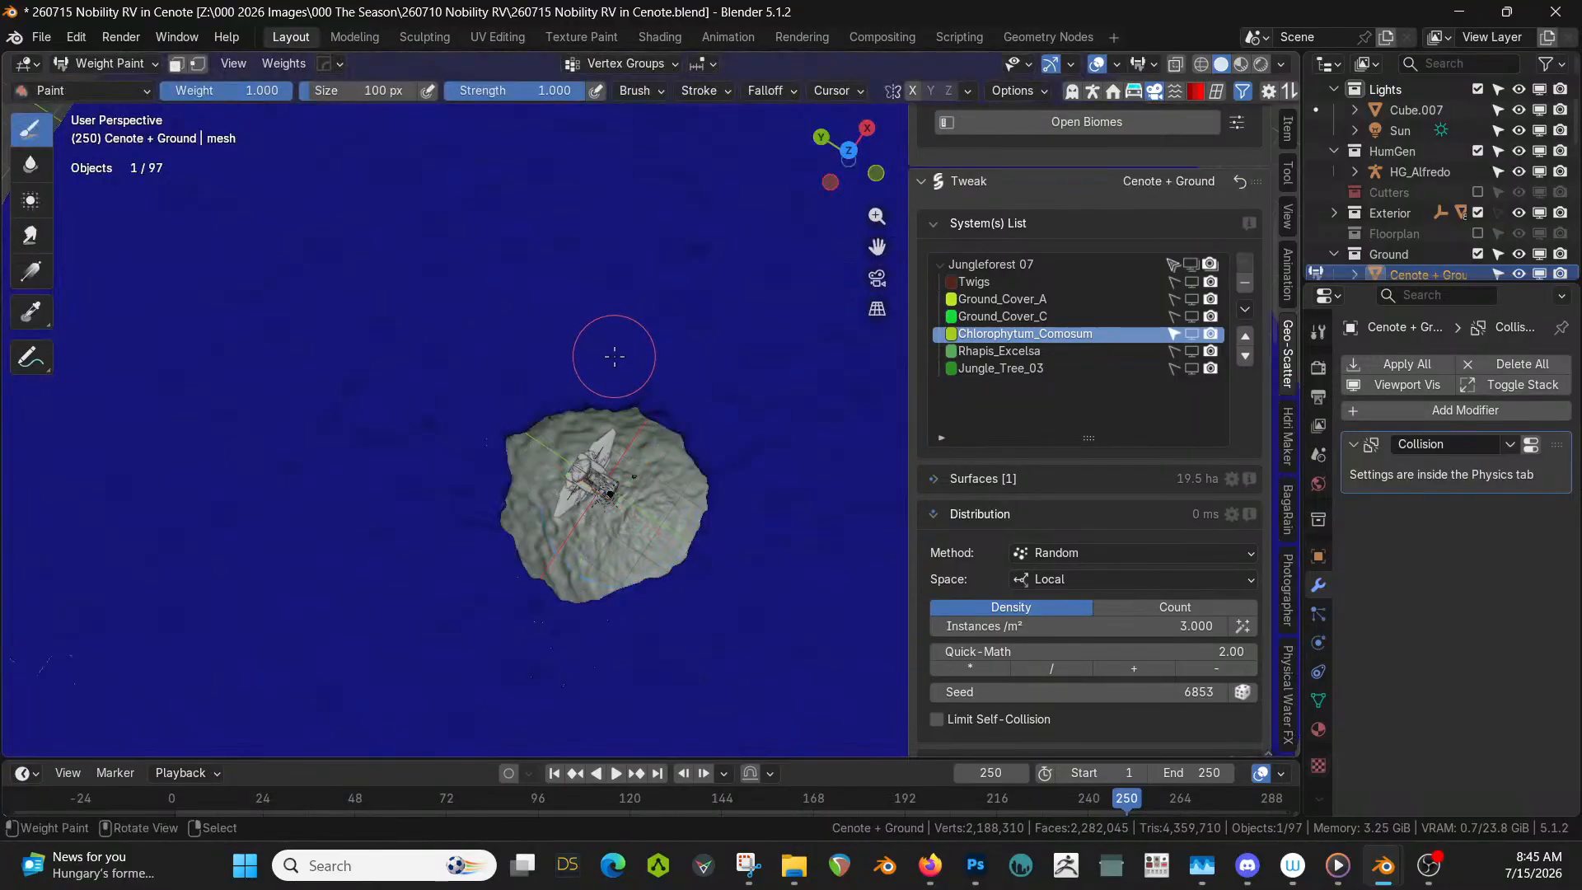
mouse_move(519, 416)
left_mouse_down()
mouse_move(663, 362)
mouse_move(720, 444)
mouse_move(736, 504)
mouse_move(688, 584)
mouse_move(614, 616)
mouse_move(532, 608)
mouse_move(487, 547)
mouse_move(470, 443)
mouse_move(495, 394)
mouse_move(496, 512)
mouse_move(575, 585)
mouse_move(624, 572)
left_mouse_up()
- Enlarge the brush to 472 px in top view and paint a wide full-weight area with soft falloff around the cenote
key("KP_7")
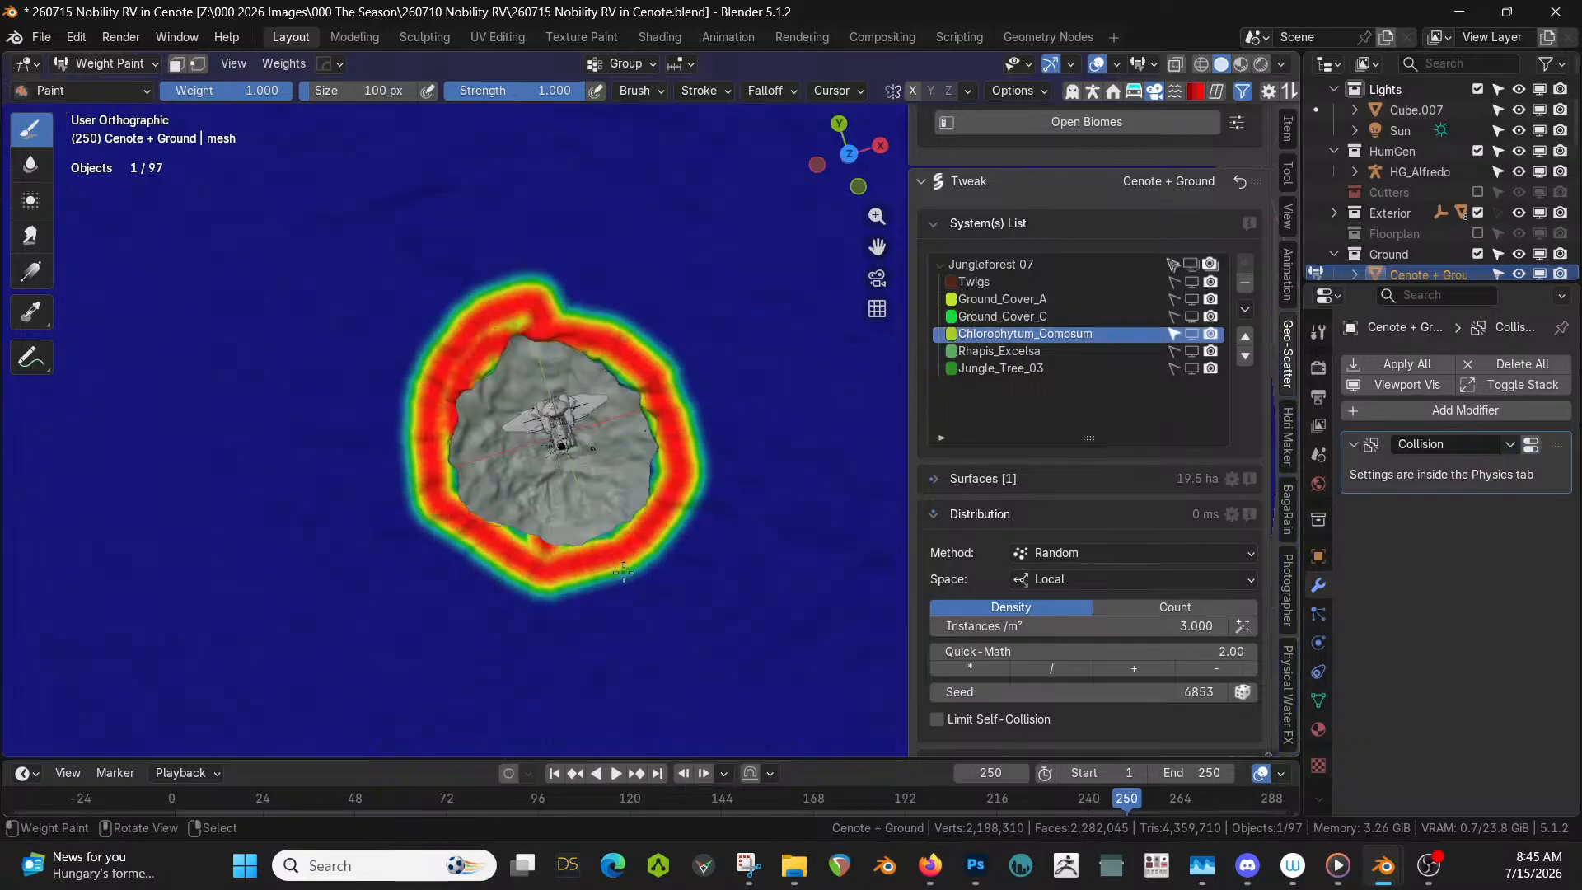
scroll(600, 453, "down", 1)
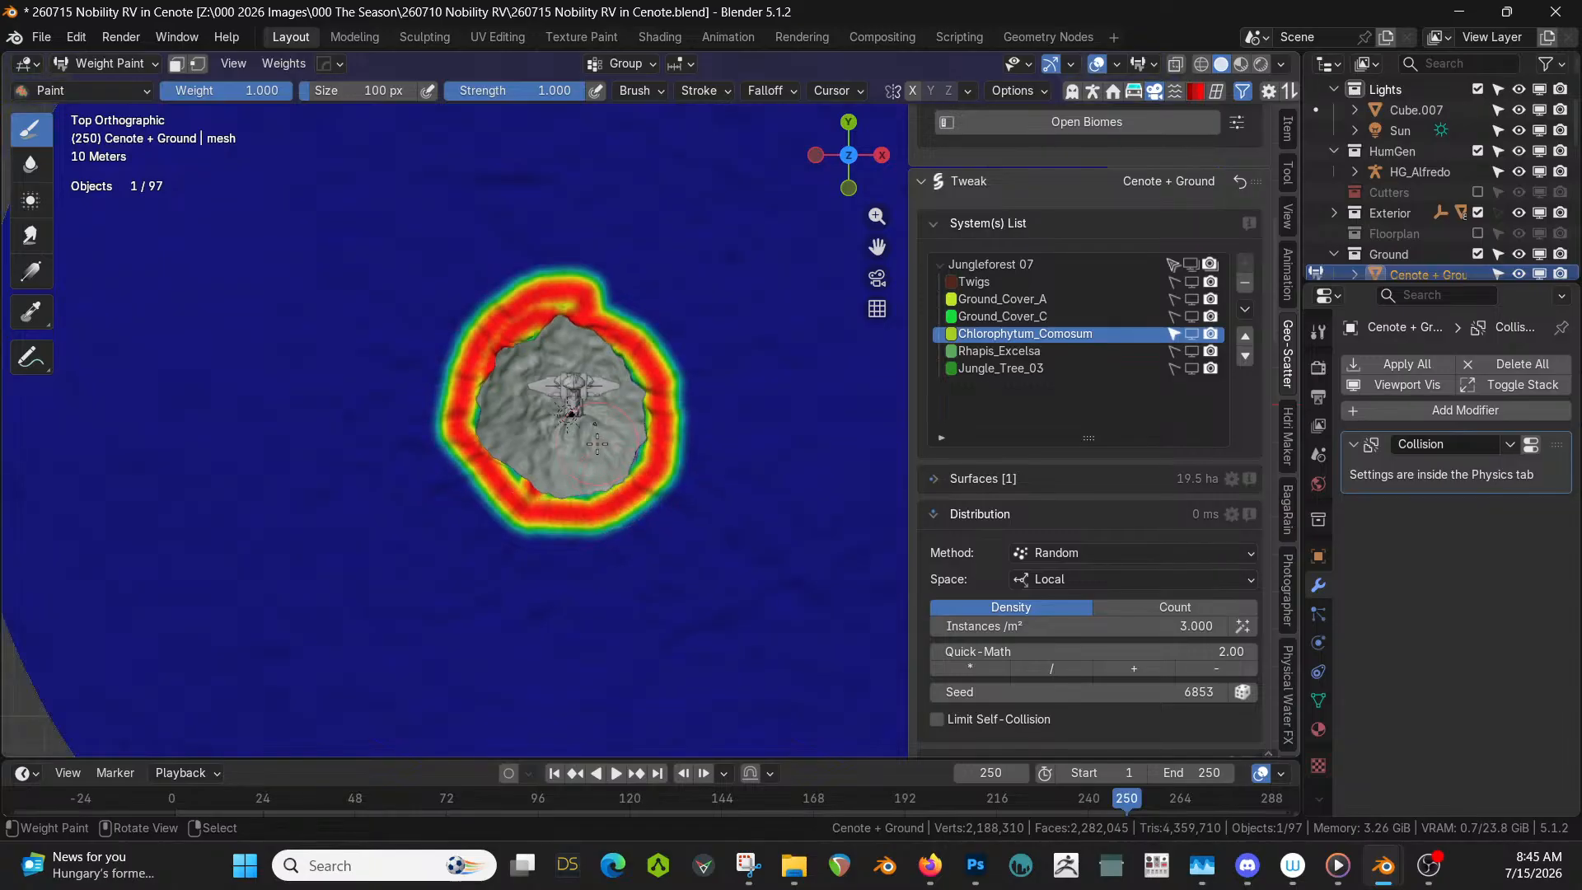
key("bracketright")
key("bracketright")
key("bracketright")
key("bracketright")
key("bracketright")
key("bracketright")
key("bracketright")
key("bracketright")
key("bracketright")
key("bracketright")
key("bracketright")
key("bracketright")
key("bracketright")
mouse_move(572, 414)
left_mouse_down()
mouse_move(630, 433)
mouse_move(604, 502)
mouse_move(461, 470)
mouse_move(437, 362)
mouse_move(502, 296)
mouse_move(567, 291)
mouse_move(462, 346)
mouse_move(445, 412)
mouse_move(511, 462)
mouse_move(570, 437)
left_mouse_up()
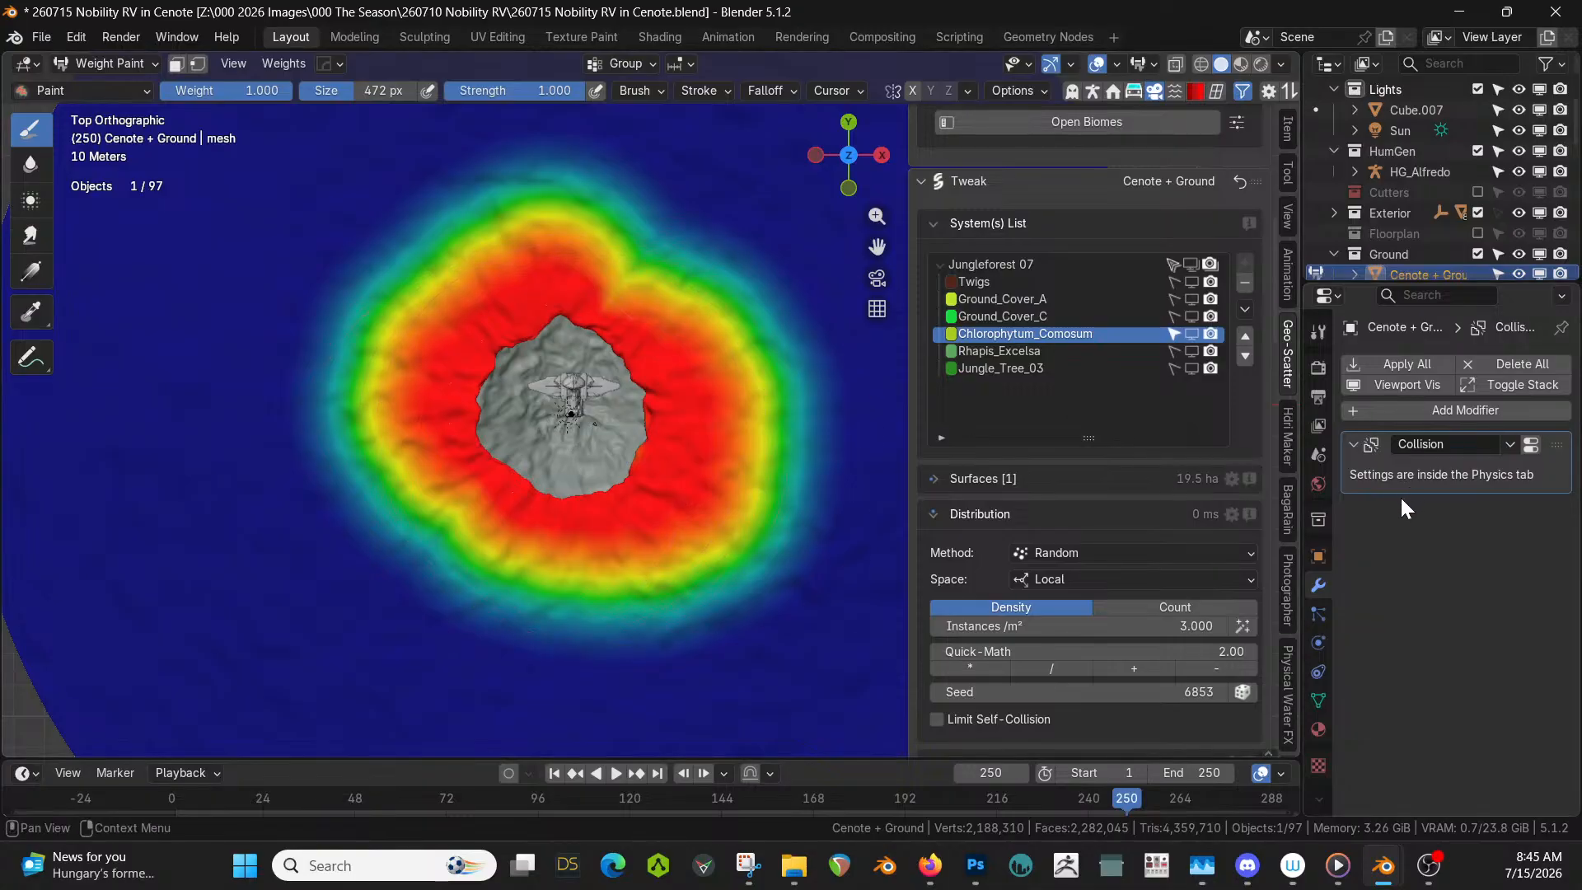
- Rename the painted vertex group to "Proximity to Cenote"
left_click(1319, 699)
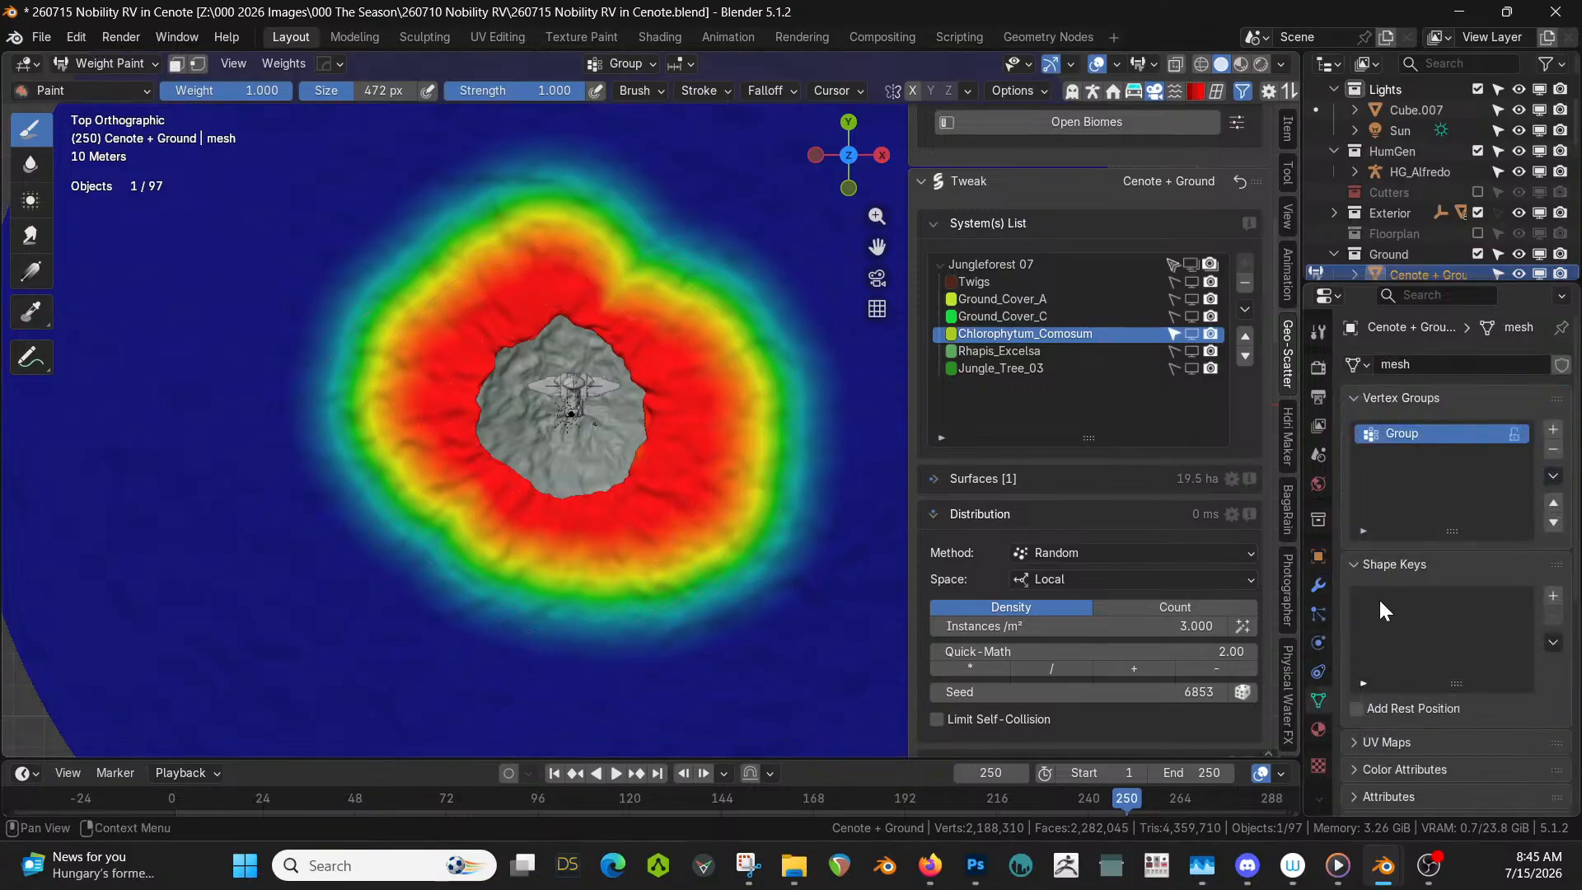
double_click(1393, 431)
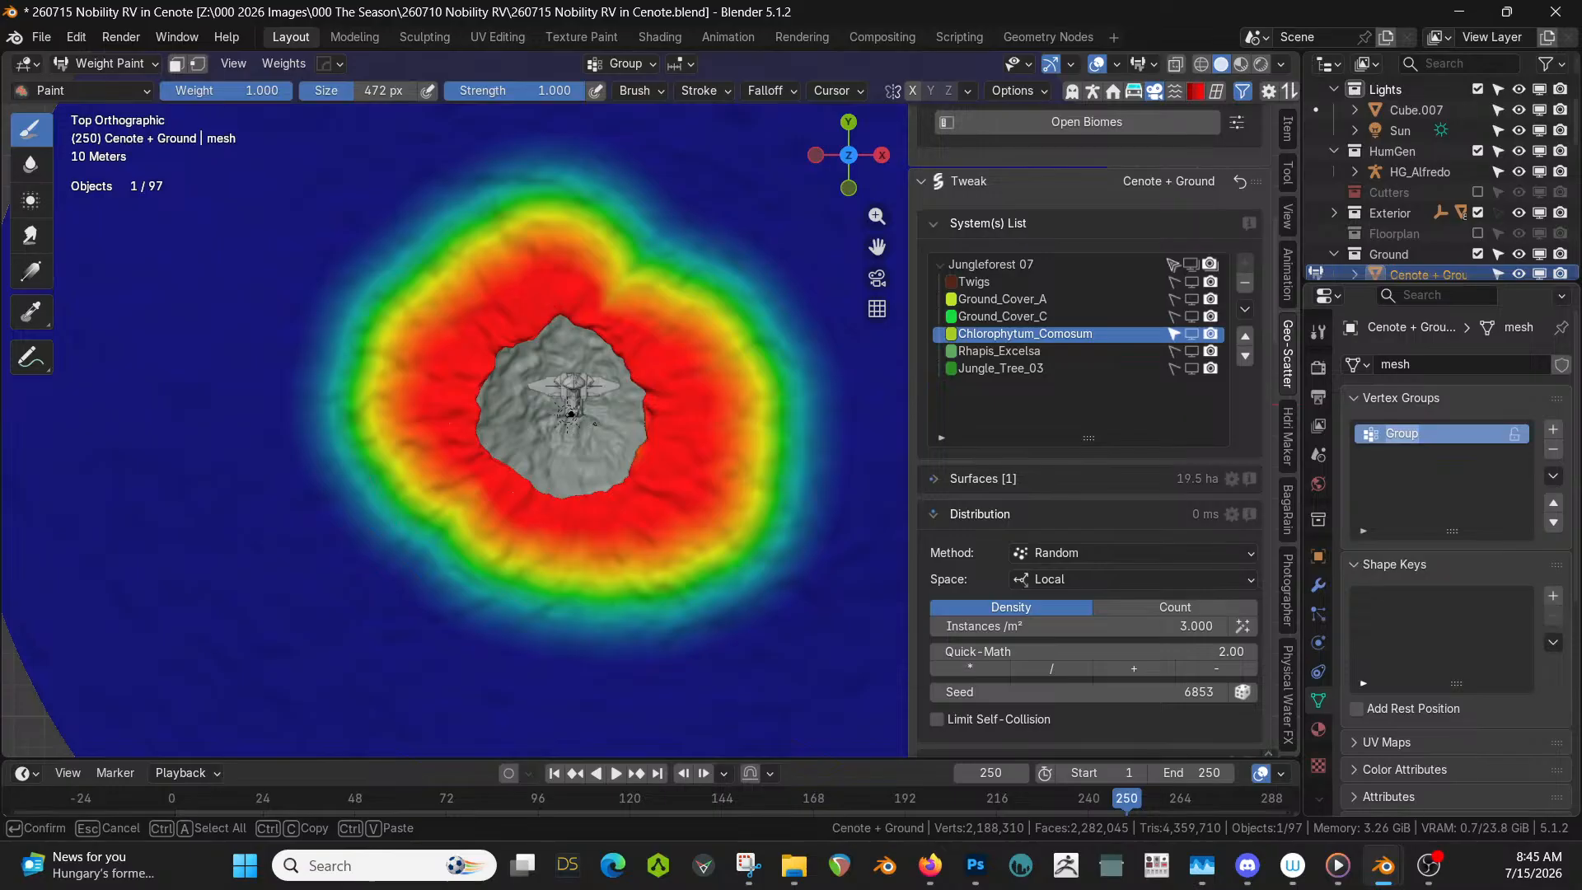
type("Pro")
type("ximity to Cenote")
key("Return")
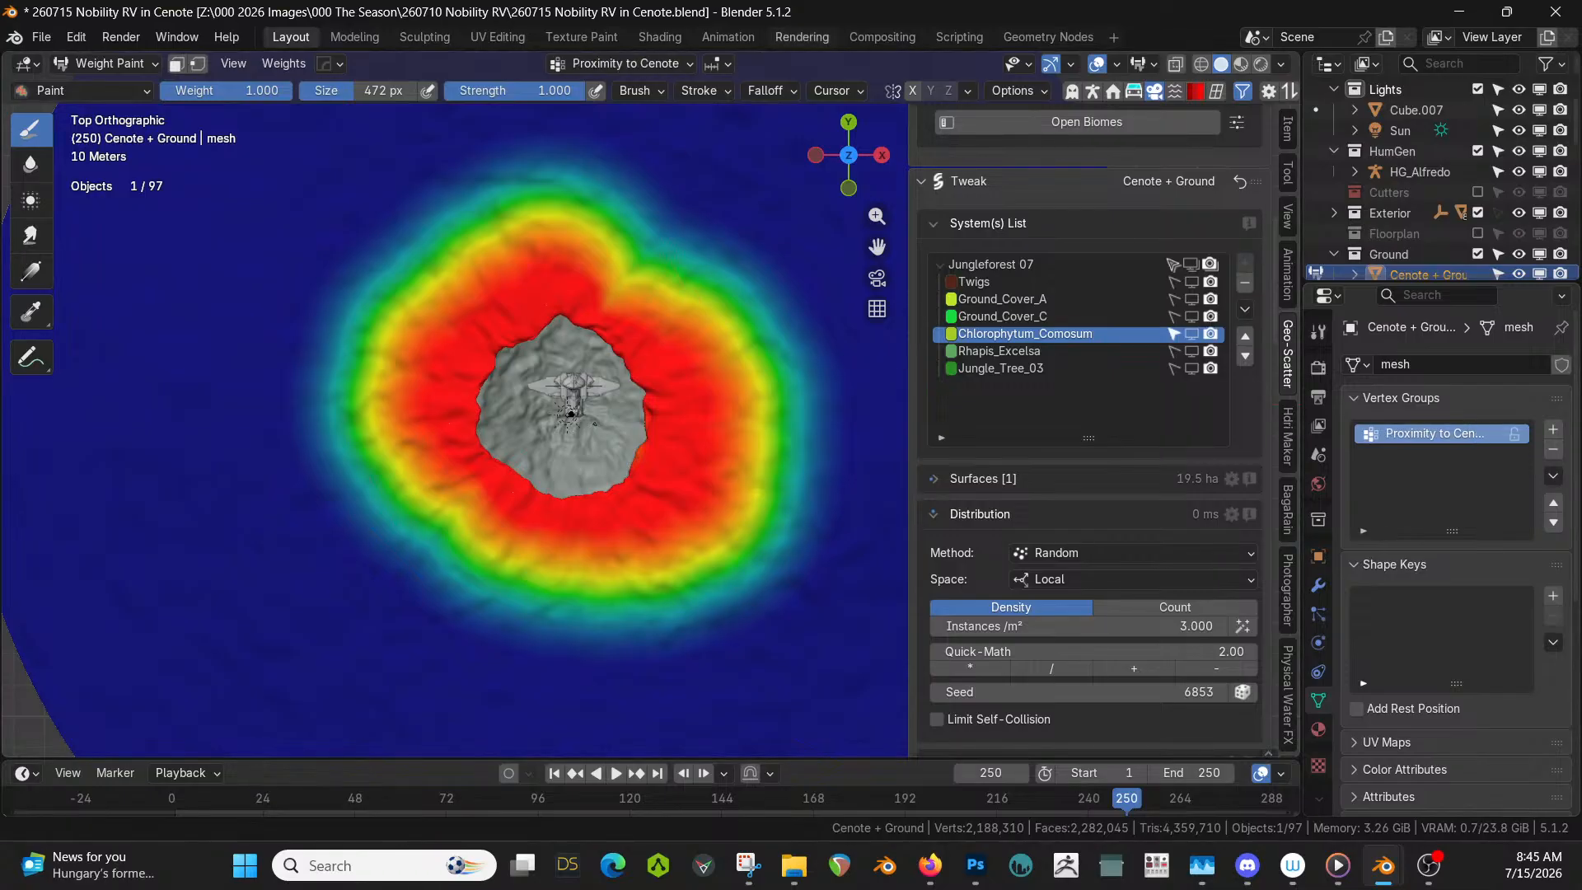
- Return the ground to Object Mode and show the Chlorophytum_Comosum scatter in the viewport
left_click(153, 61)
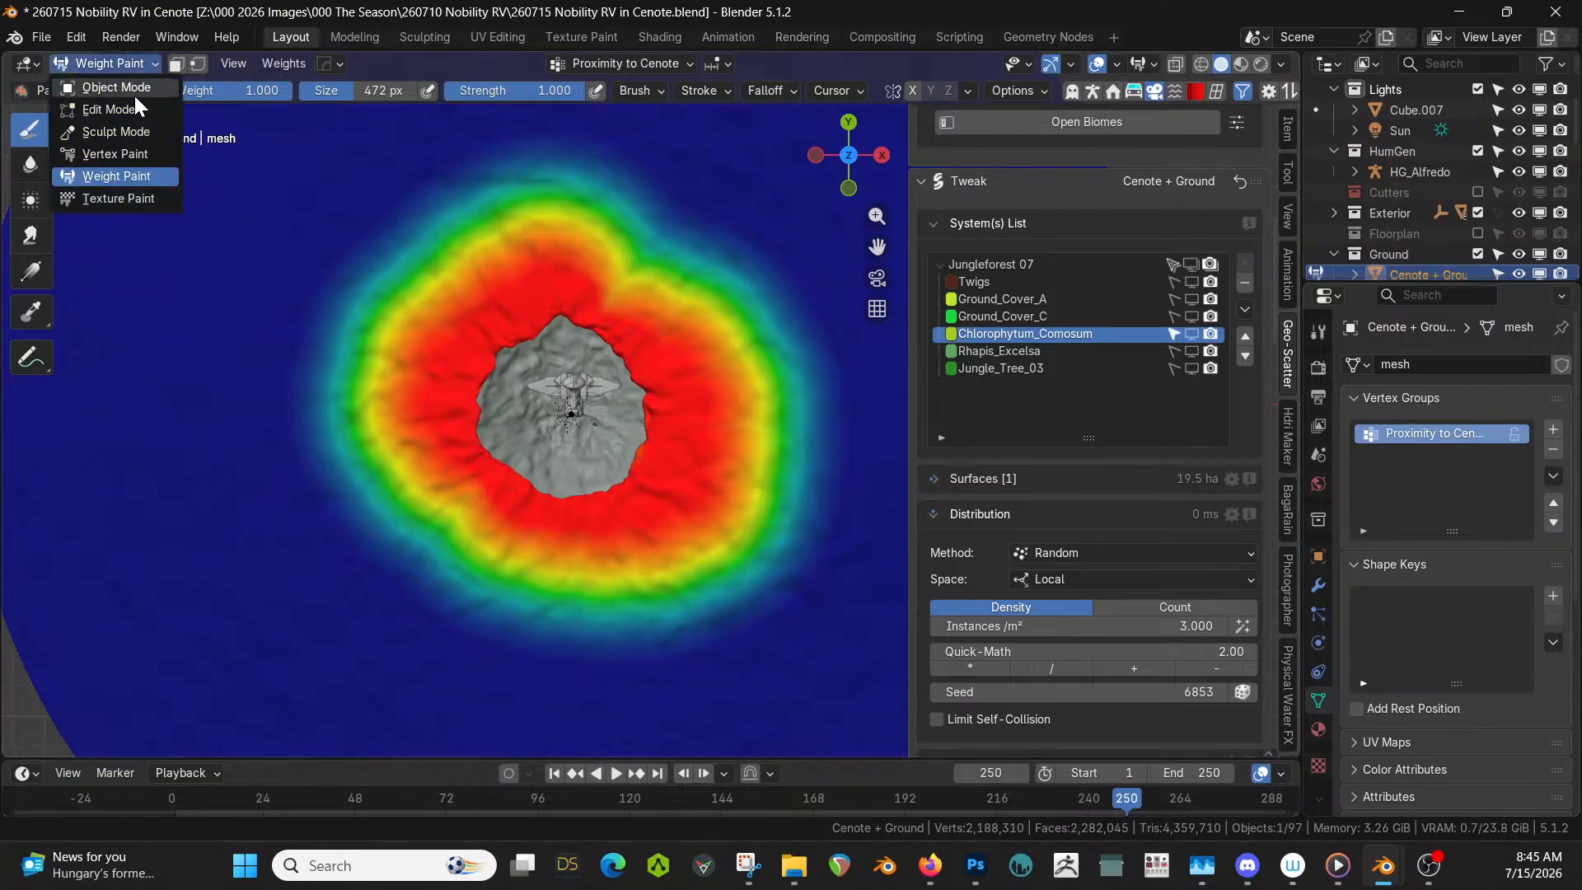
left_click(136, 94)
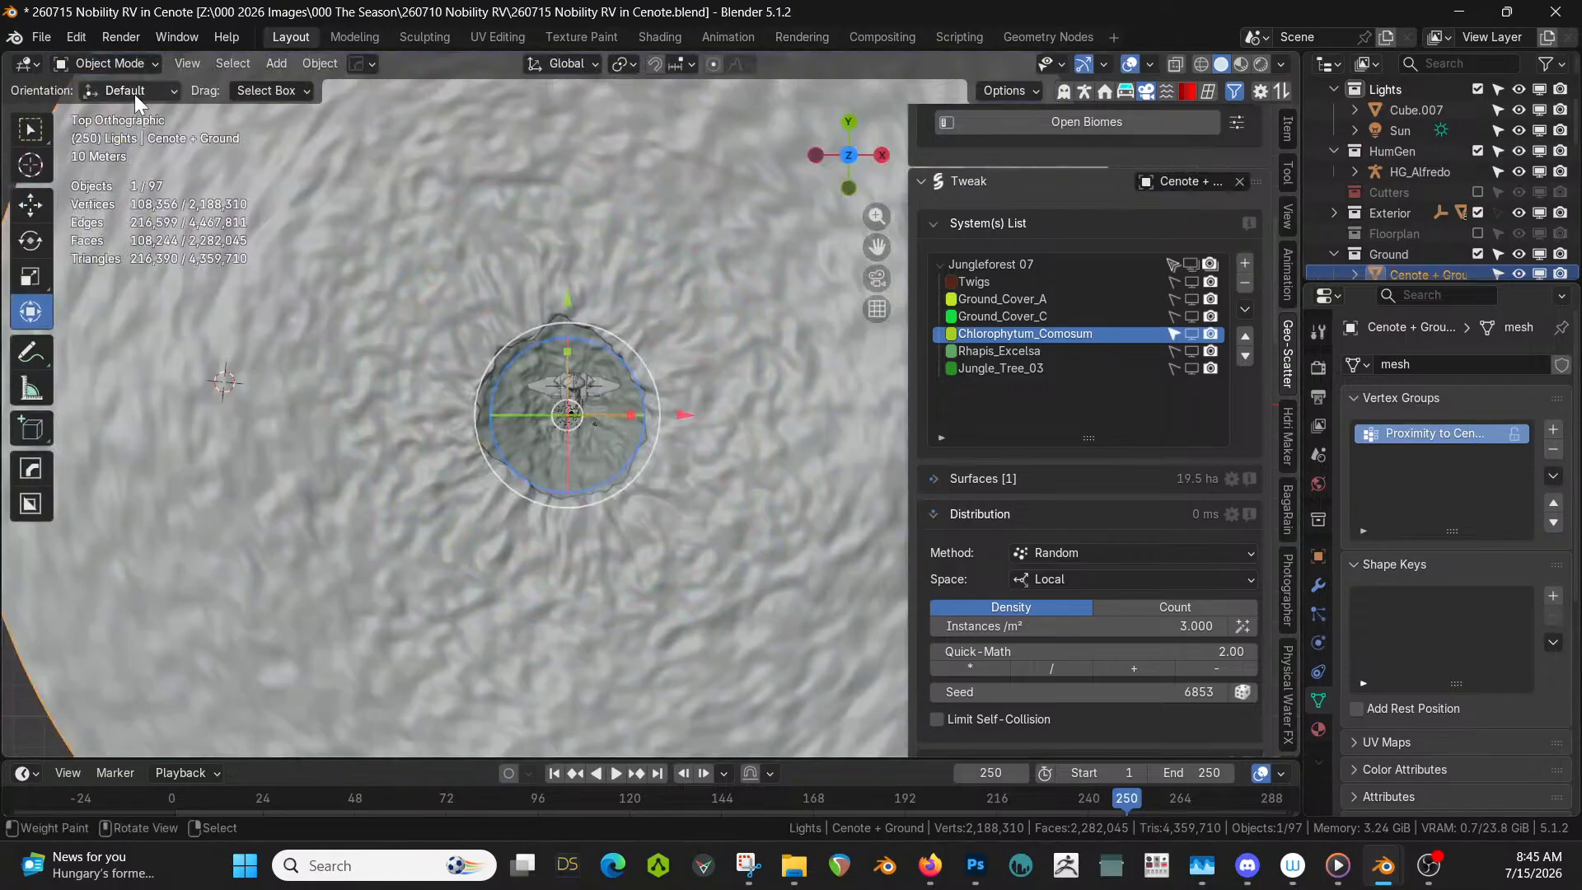
left_click(1188, 334)
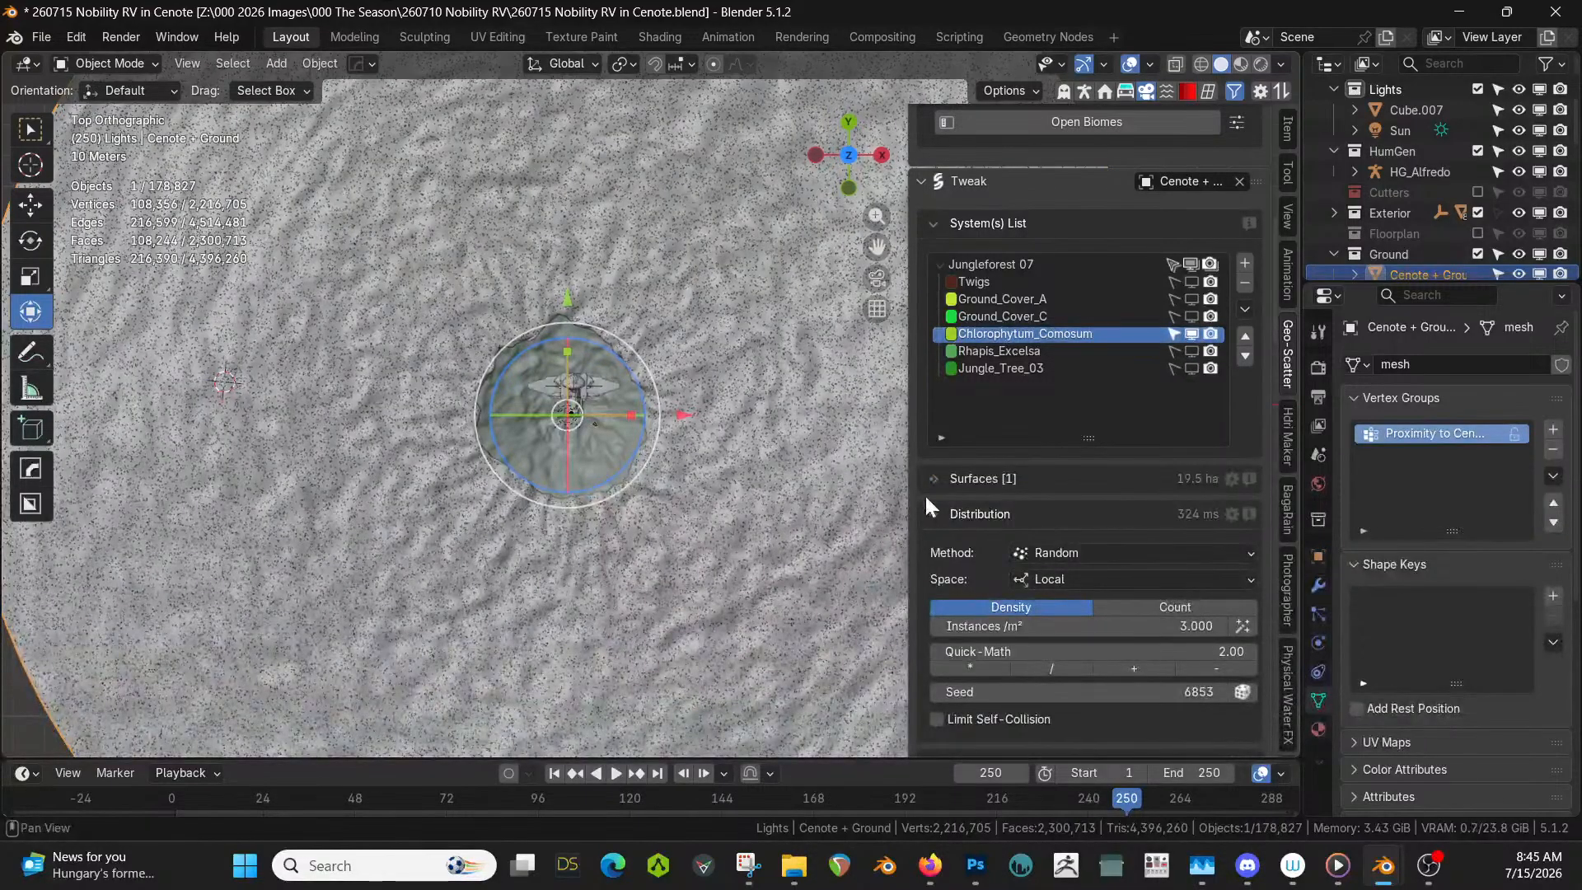
- Enable a vertex-group culling mask on Chlorophytum_Comosum using Proximity to Cenote, and reverse it so plants stay near the cenote
scroll(1073, 547, "down", 2)
scroll(1075, 565, "down", 3)
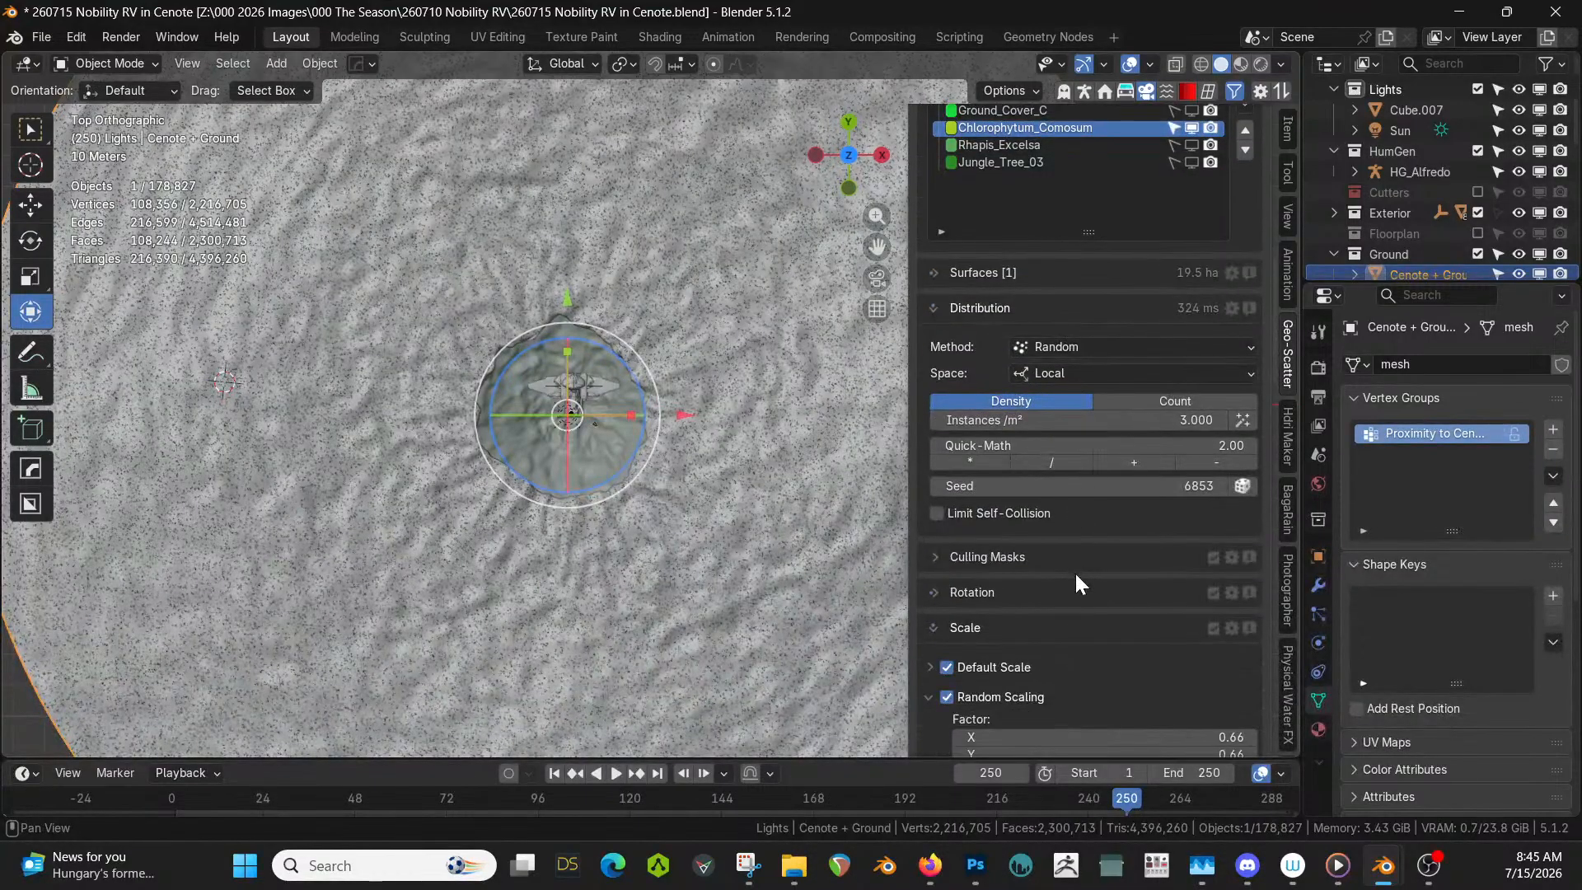
left_click(937, 555)
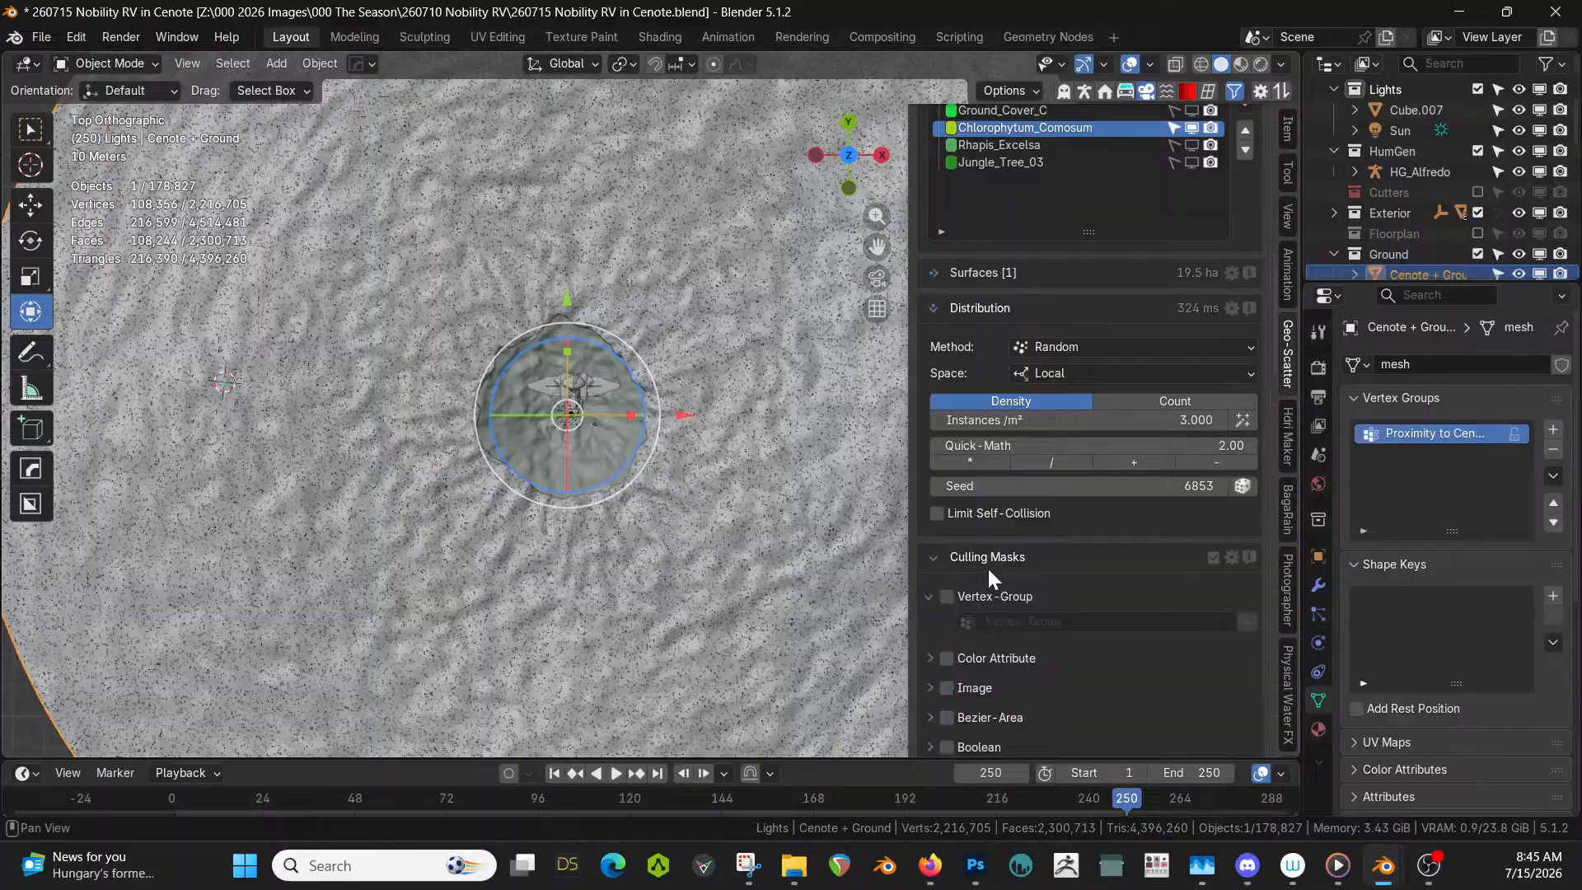
left_click(961, 604)
left_click(971, 624)
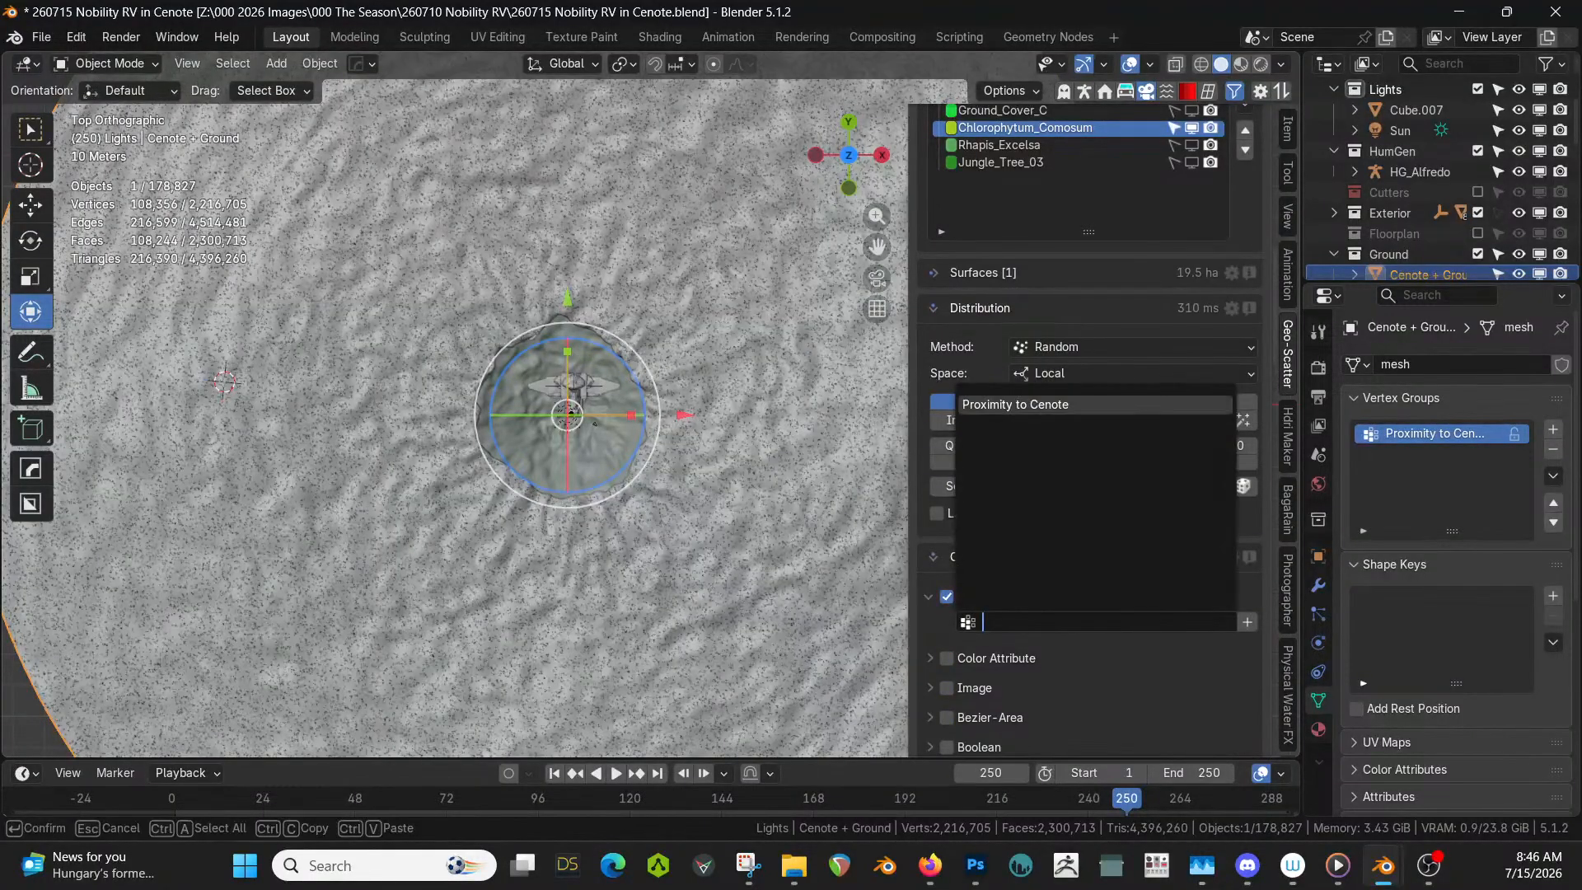
left_click(1010, 404)
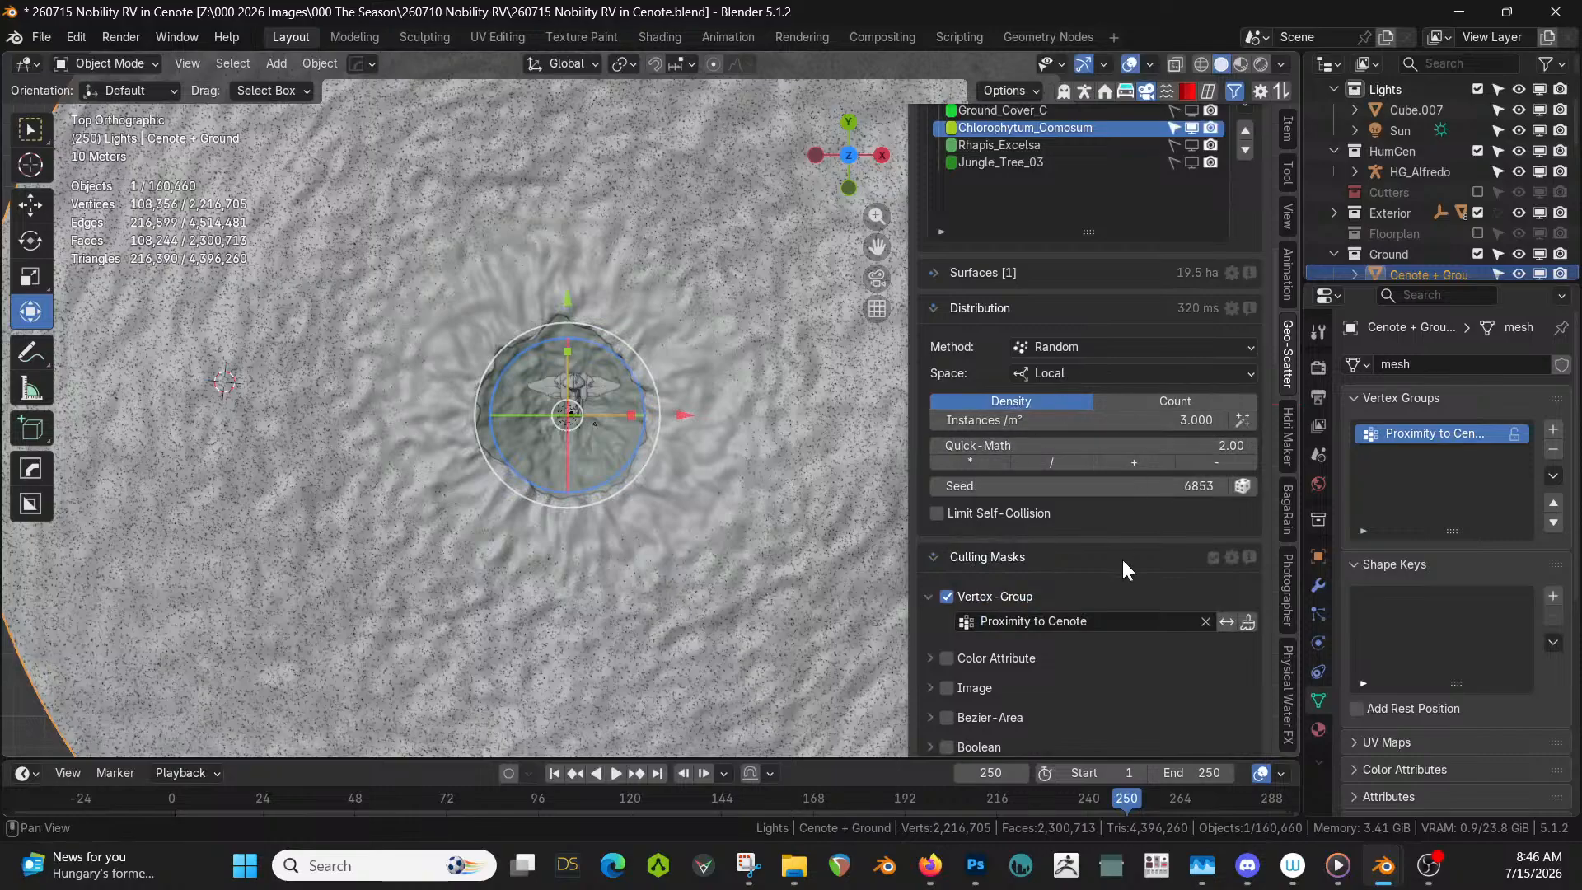
left_click(1225, 620)
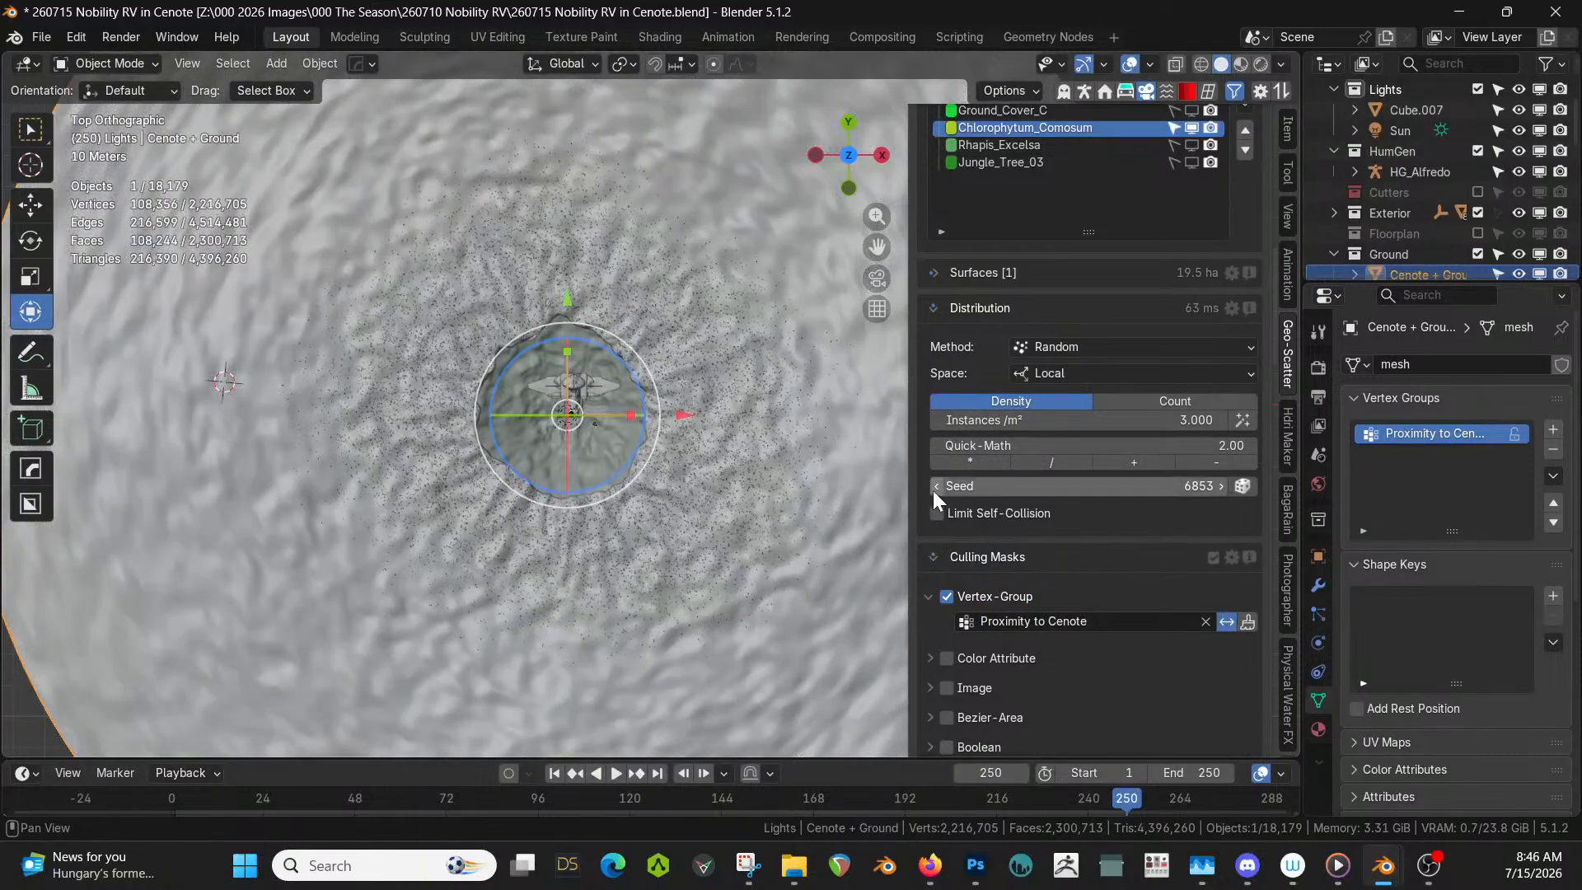
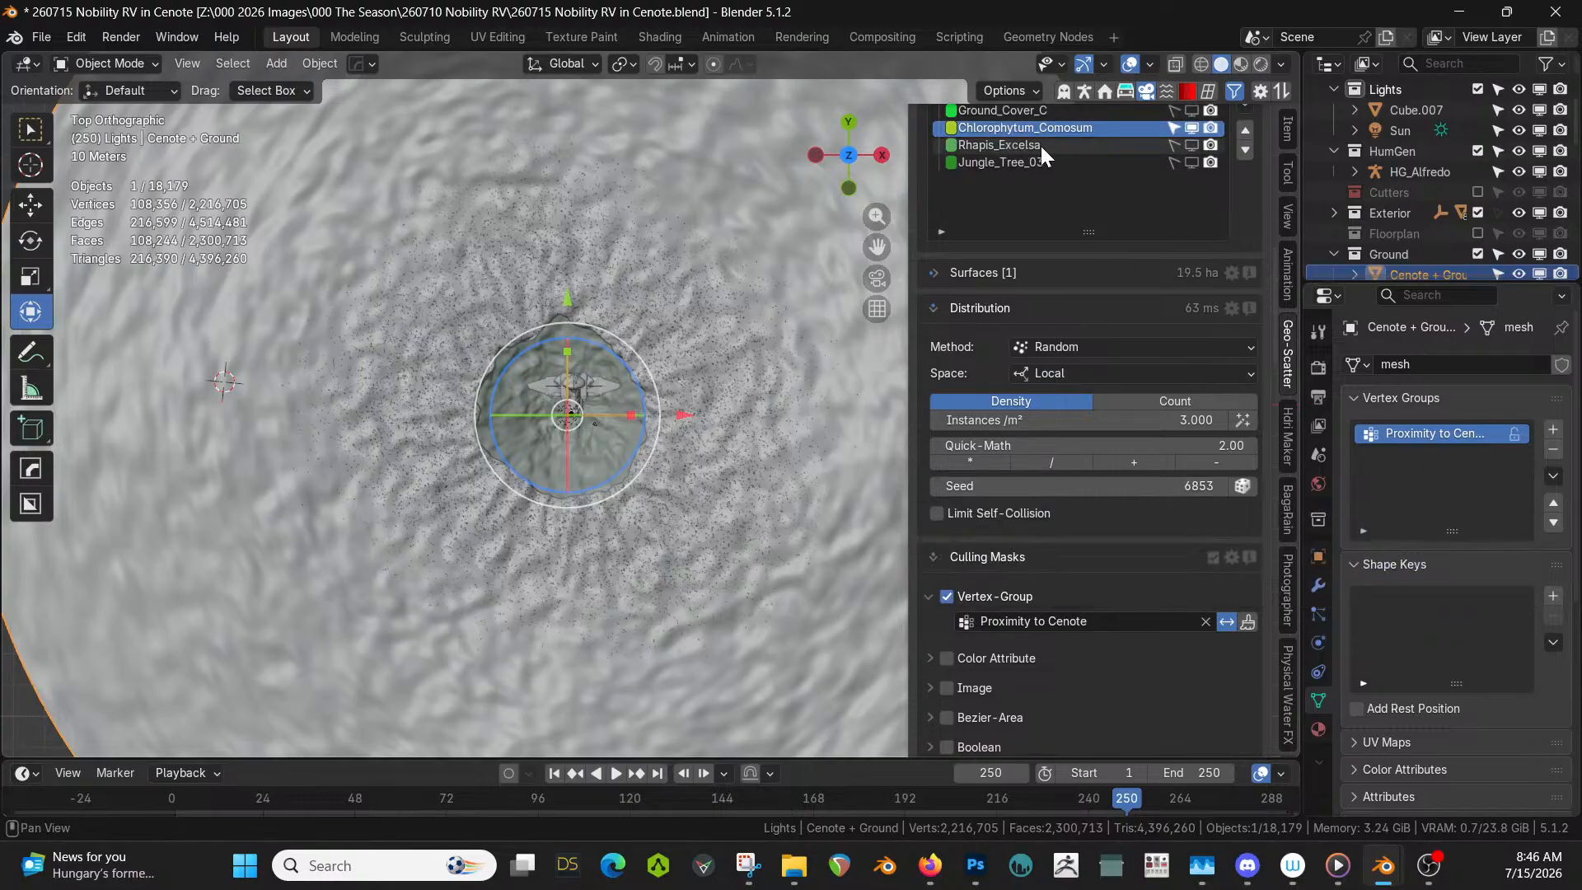
- Mask Rhapis_Excelsa with the reversed Proximity to Cenote vertex group and show its scatter in the viewport
left_click(1073, 145)
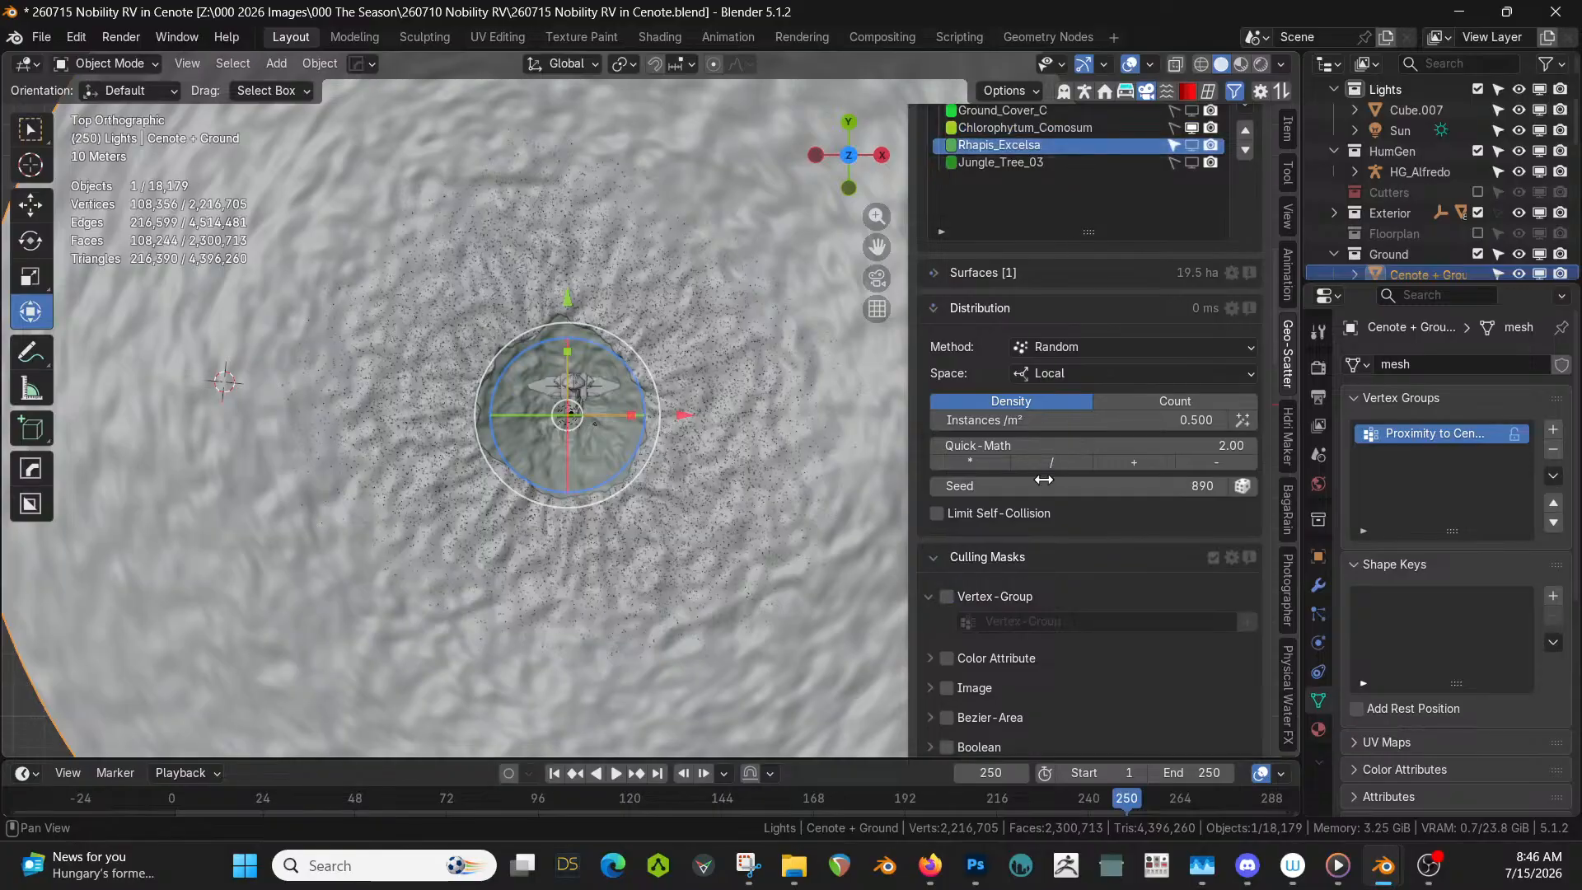
left_click(948, 594)
left_click(972, 621)
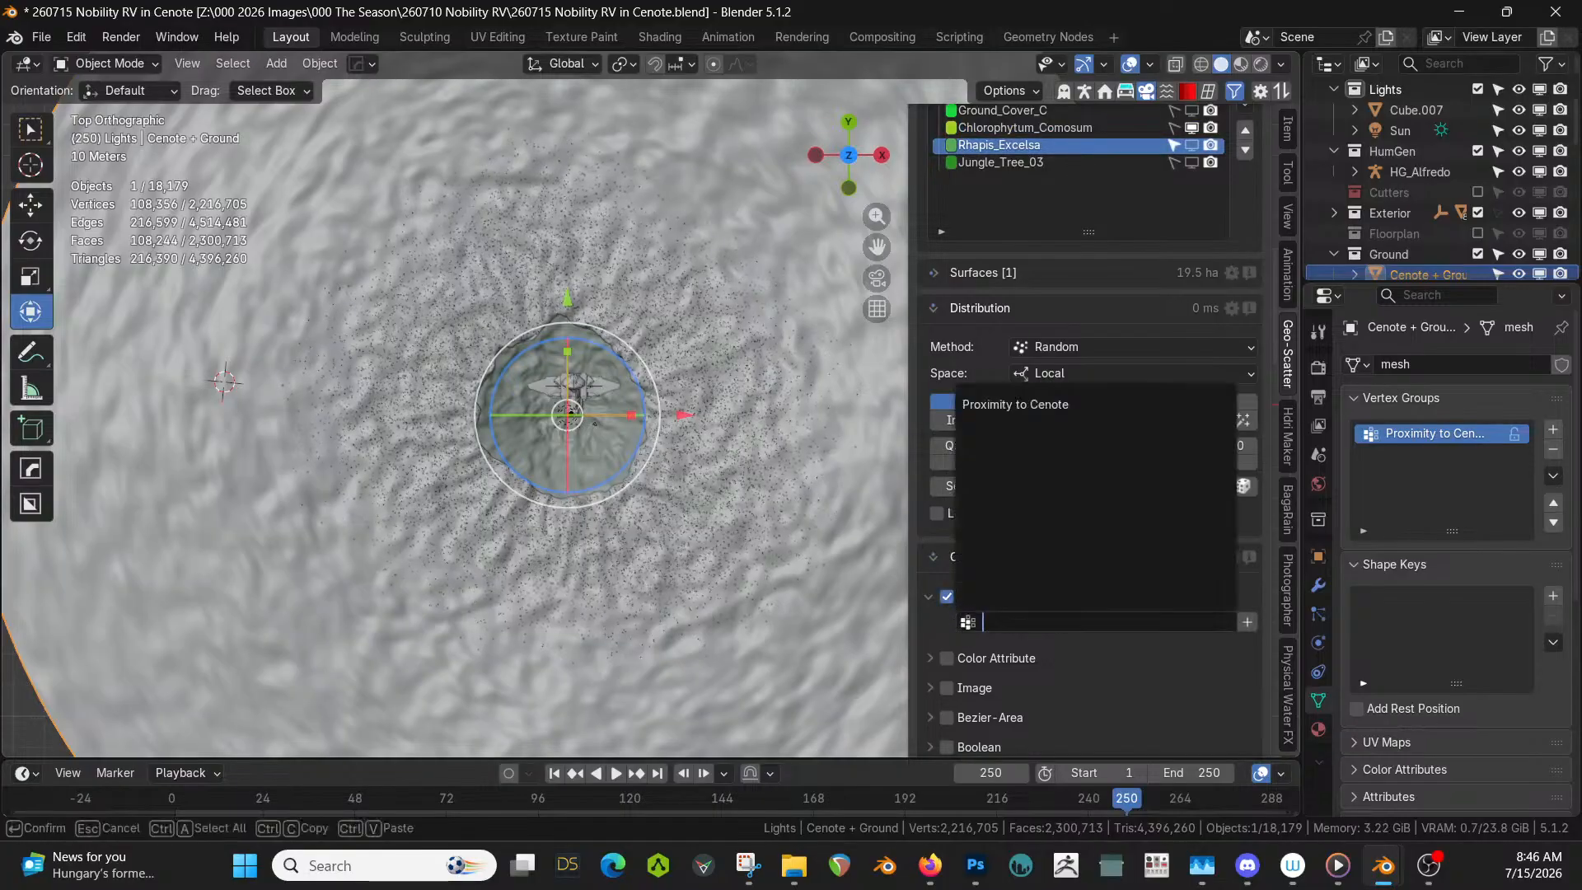
left_click(1016, 402)
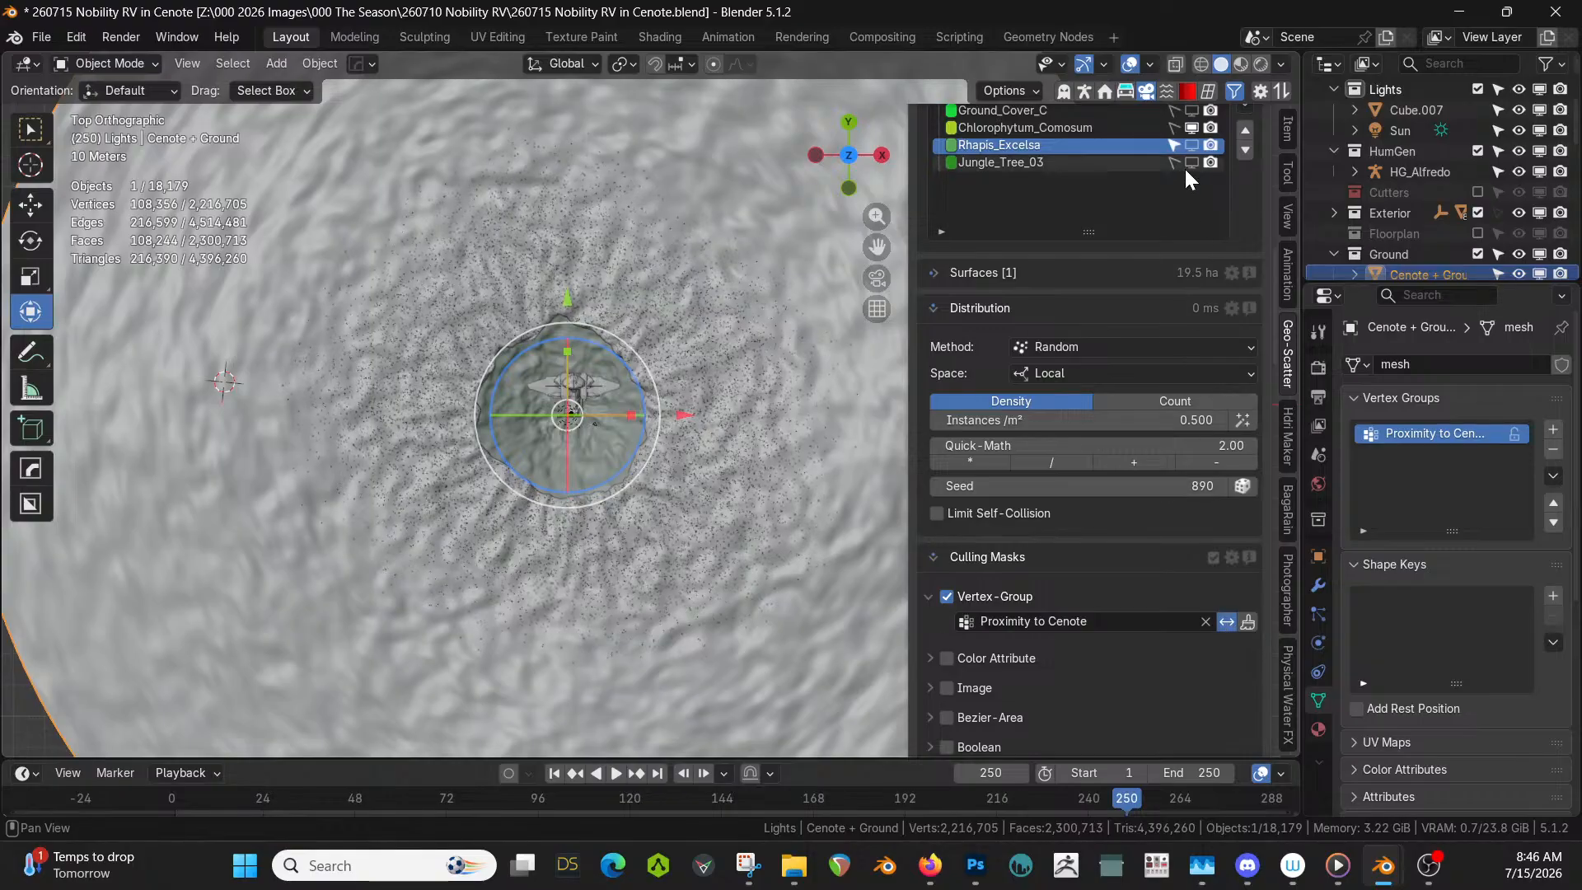
left_click(1192, 145)
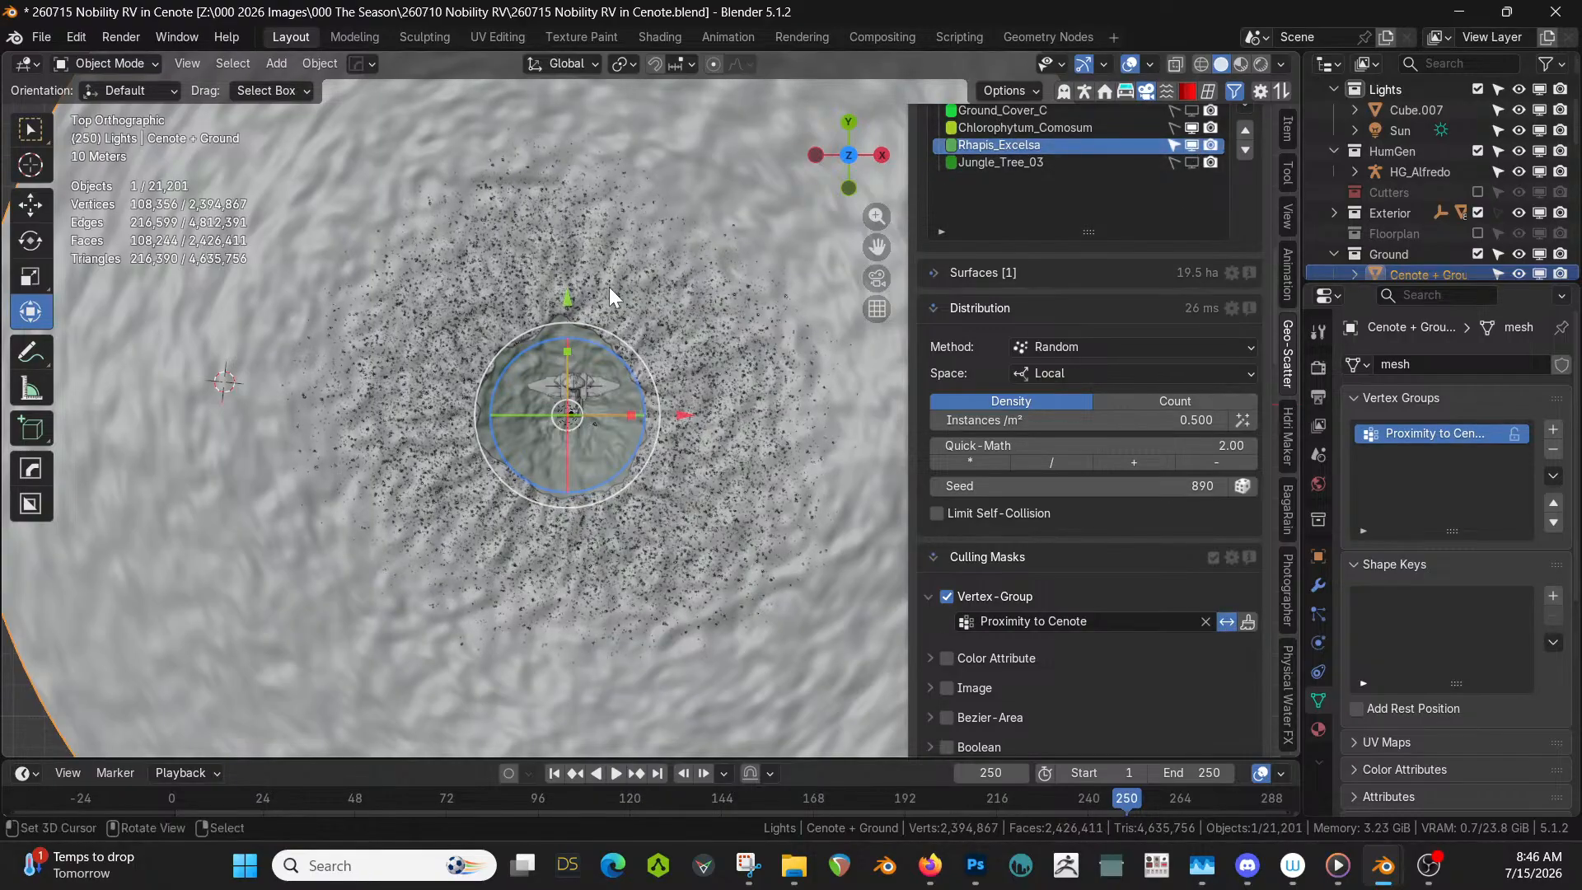
middle_click_drag(566, 458, 629, 284)
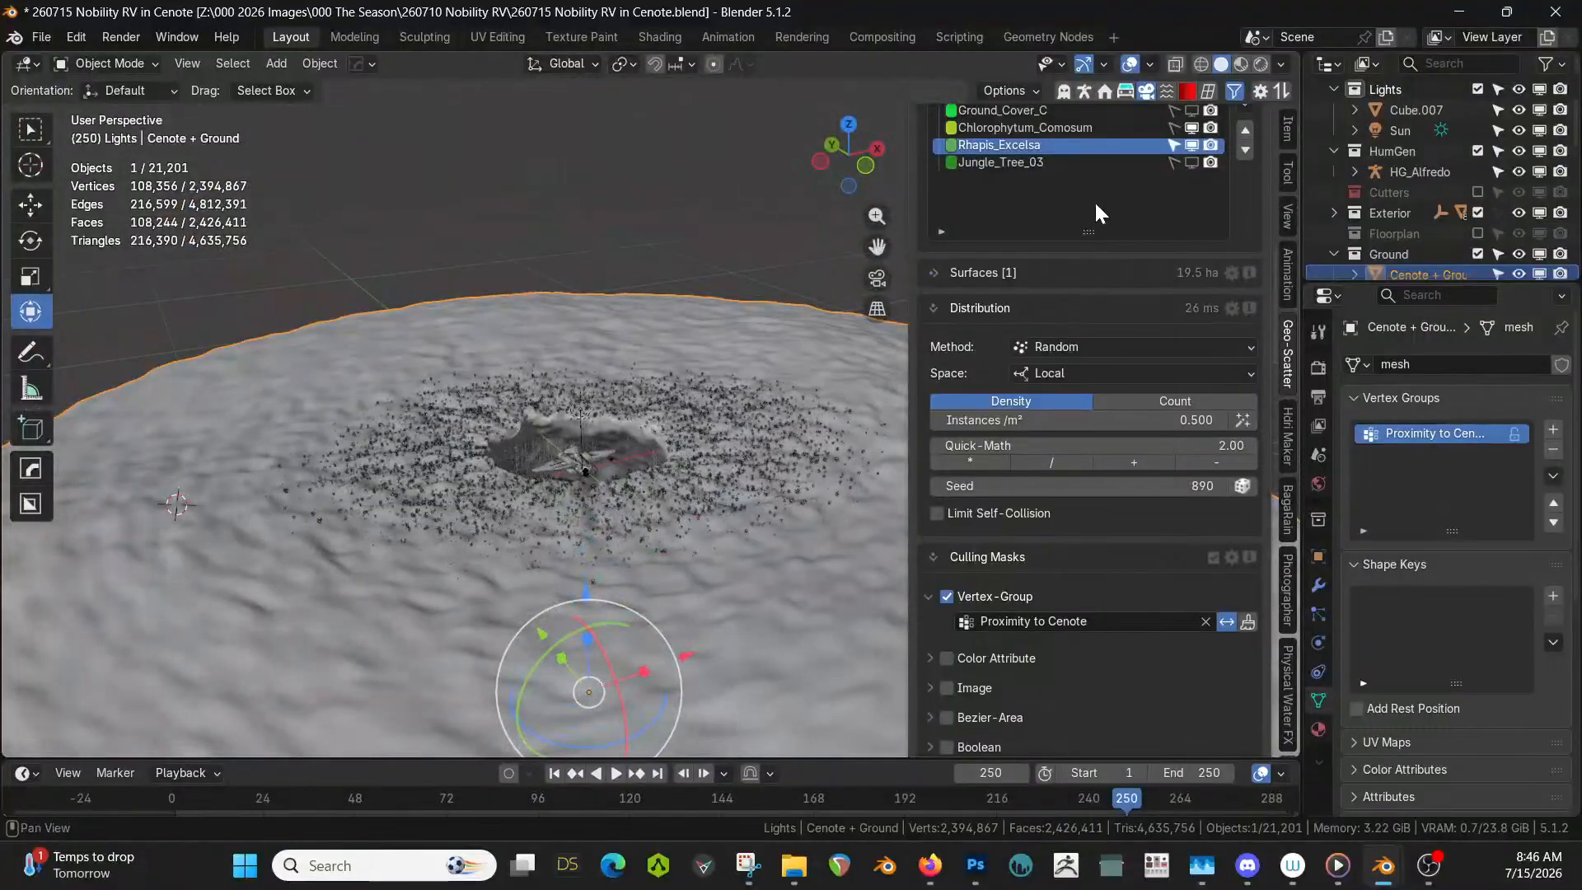
- Hide the Rhapis_Excelsa and Chlorophytum_Comosum scatters in the viewport
scroll(1109, 157, "up", 3)
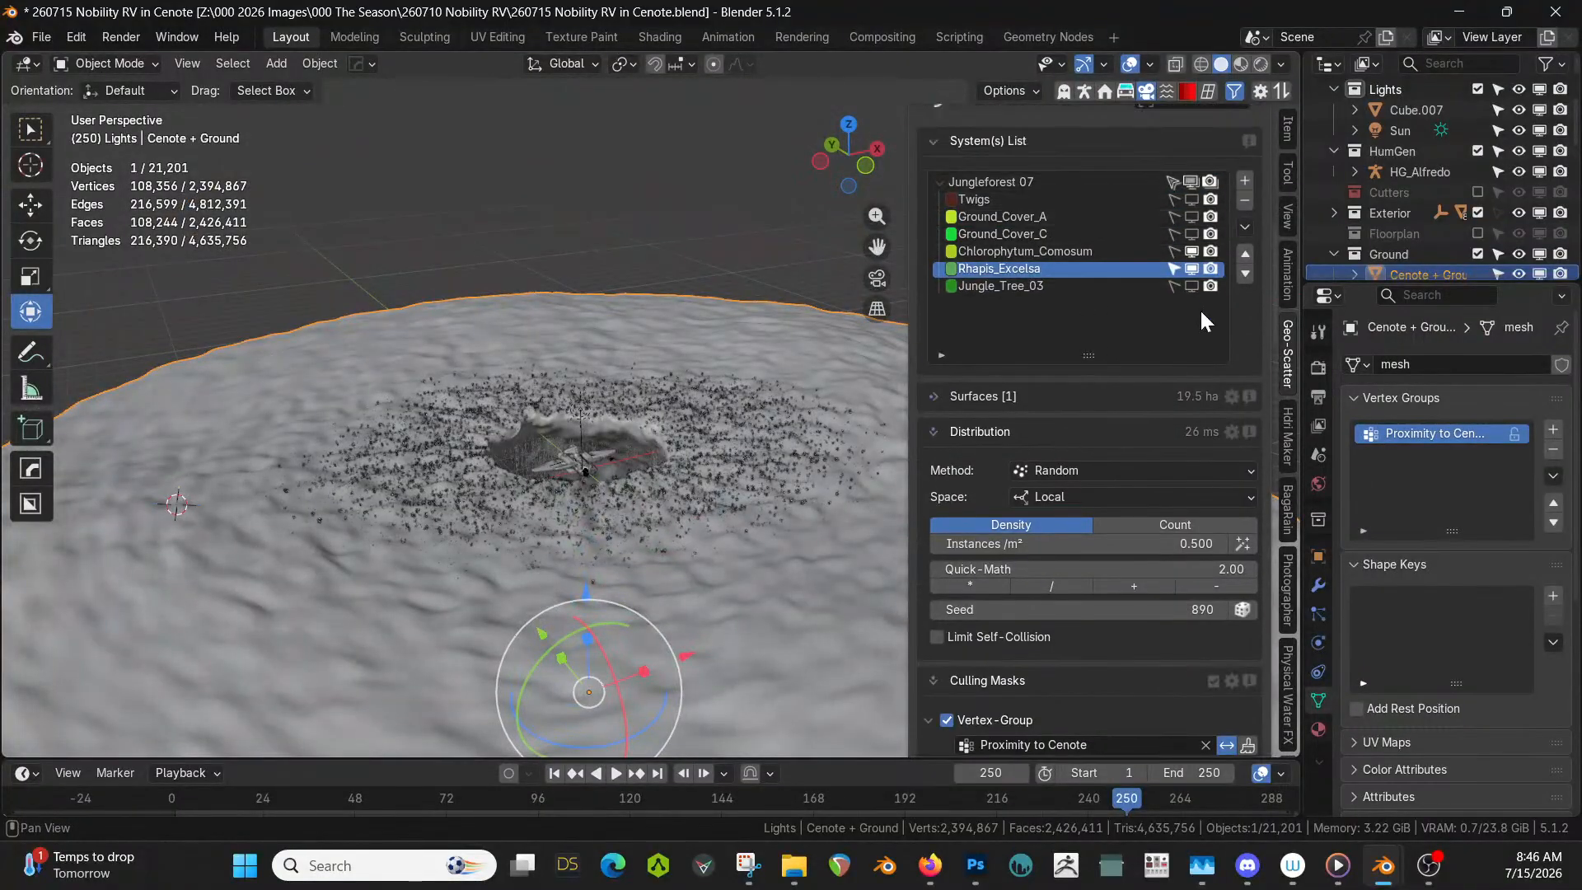
left_click(1192, 269)
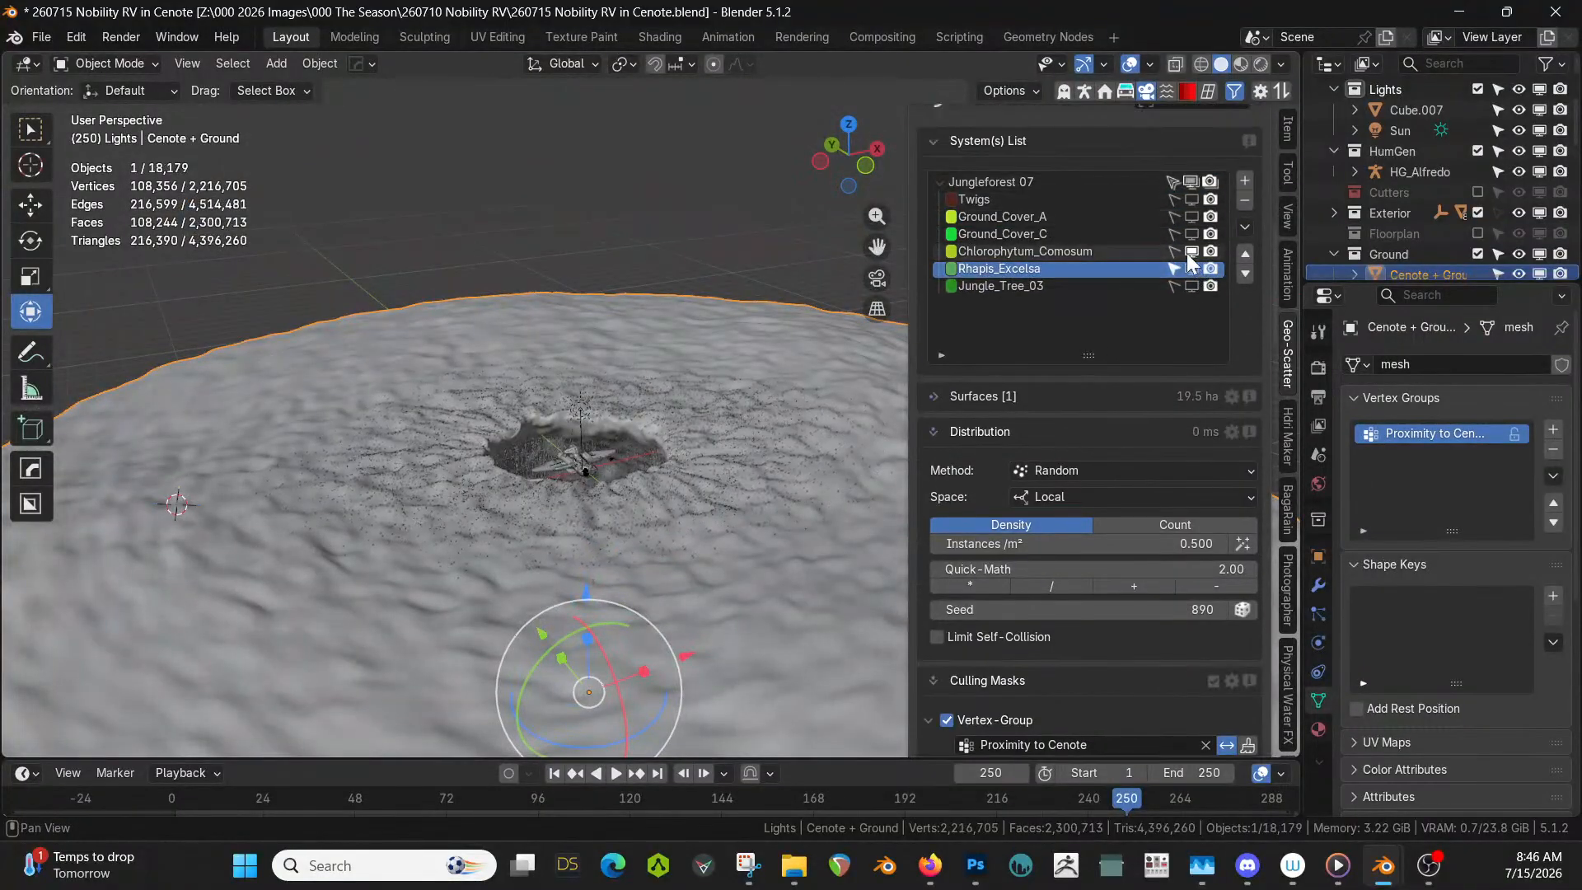
left_click(1189, 252)
- Enable a vertex-group culling mask on Ground_Cover_C using Proximity to Cenote, and reverse it
left_click(996, 235)
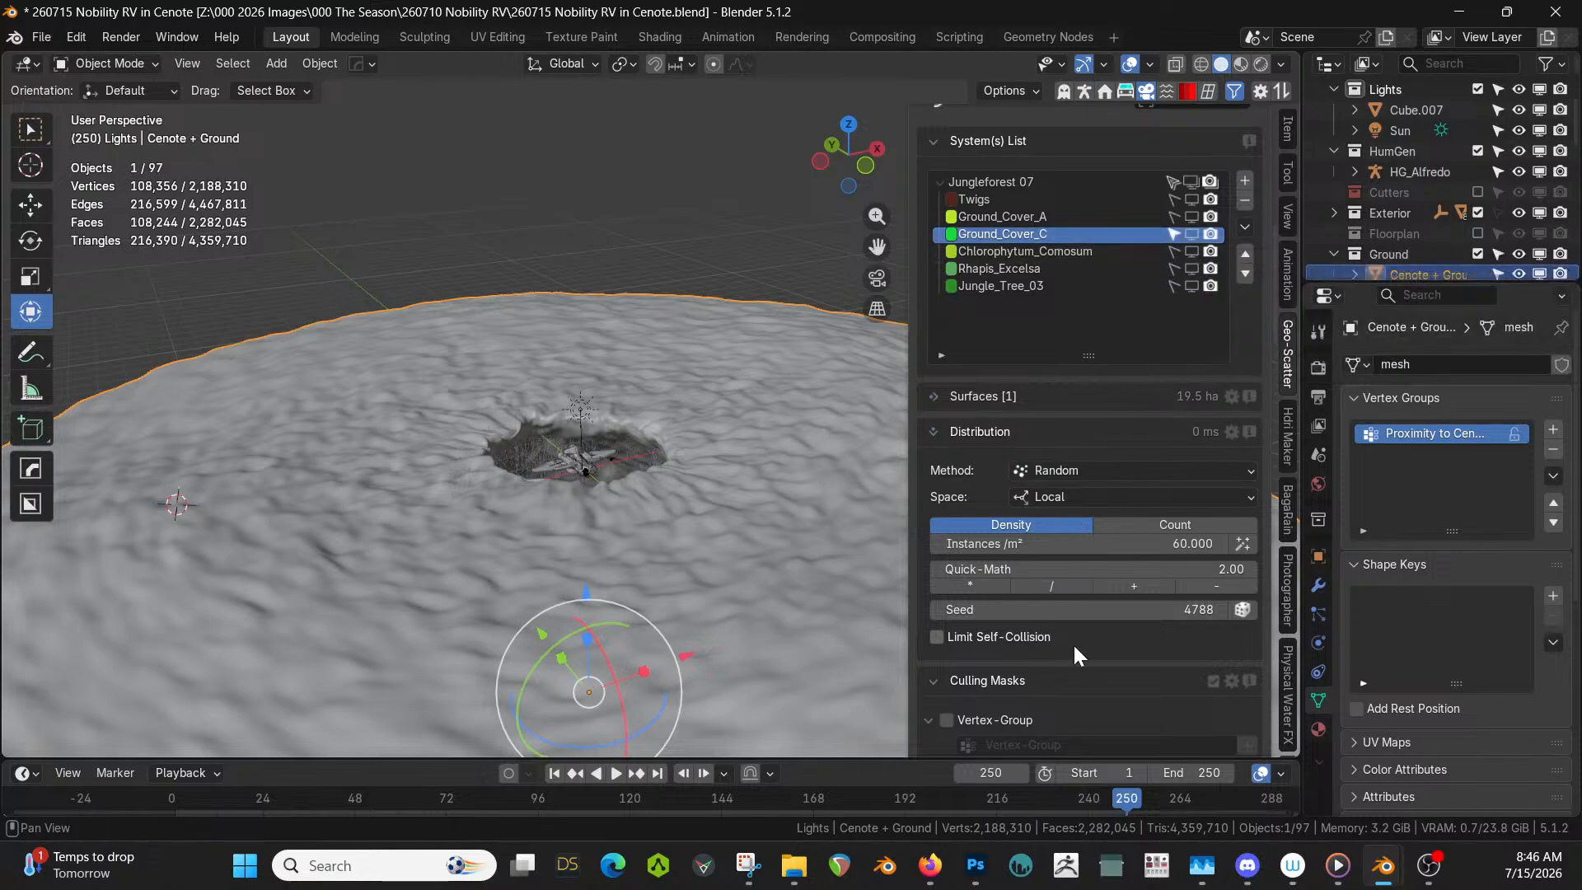
scroll(1073, 642, "down", 4)
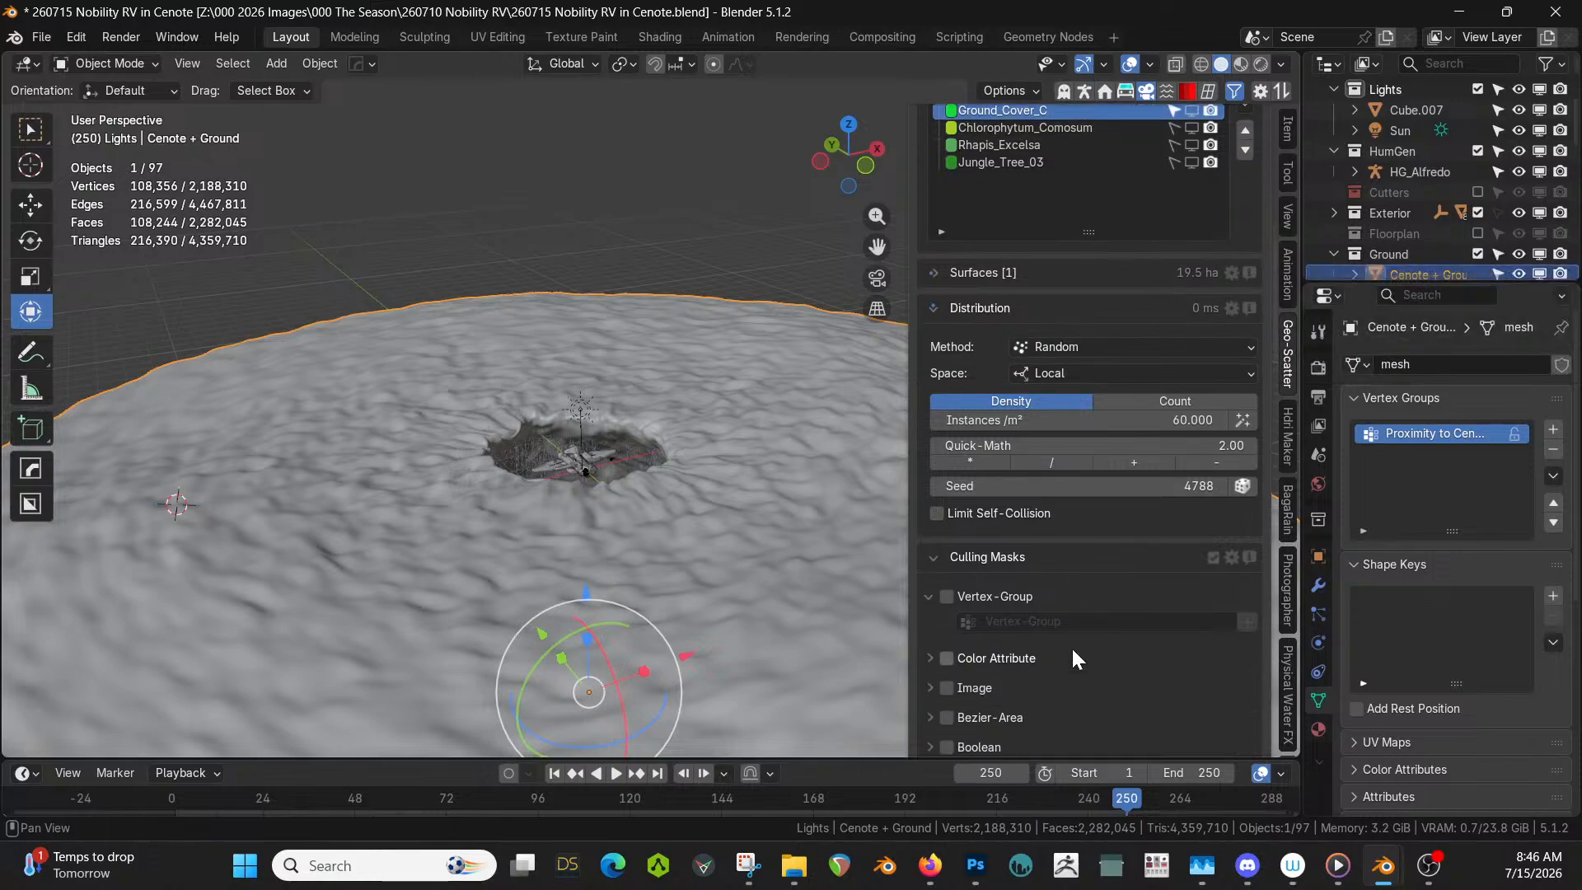
left_click(947, 595)
left_click(989, 621)
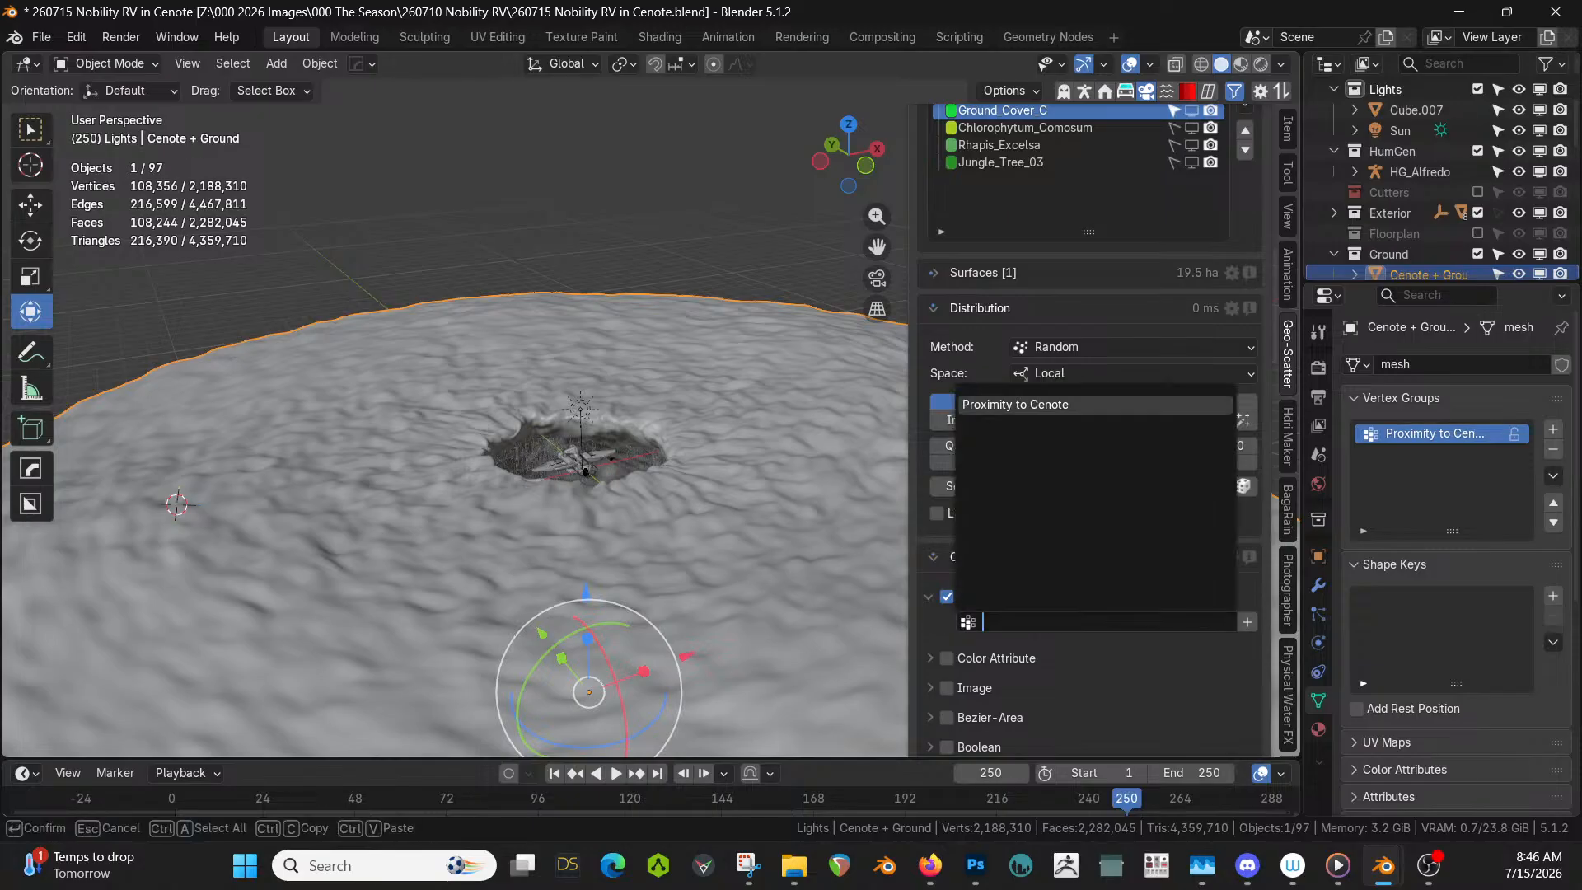
left_click(1017, 406)
left_click(1226, 622)
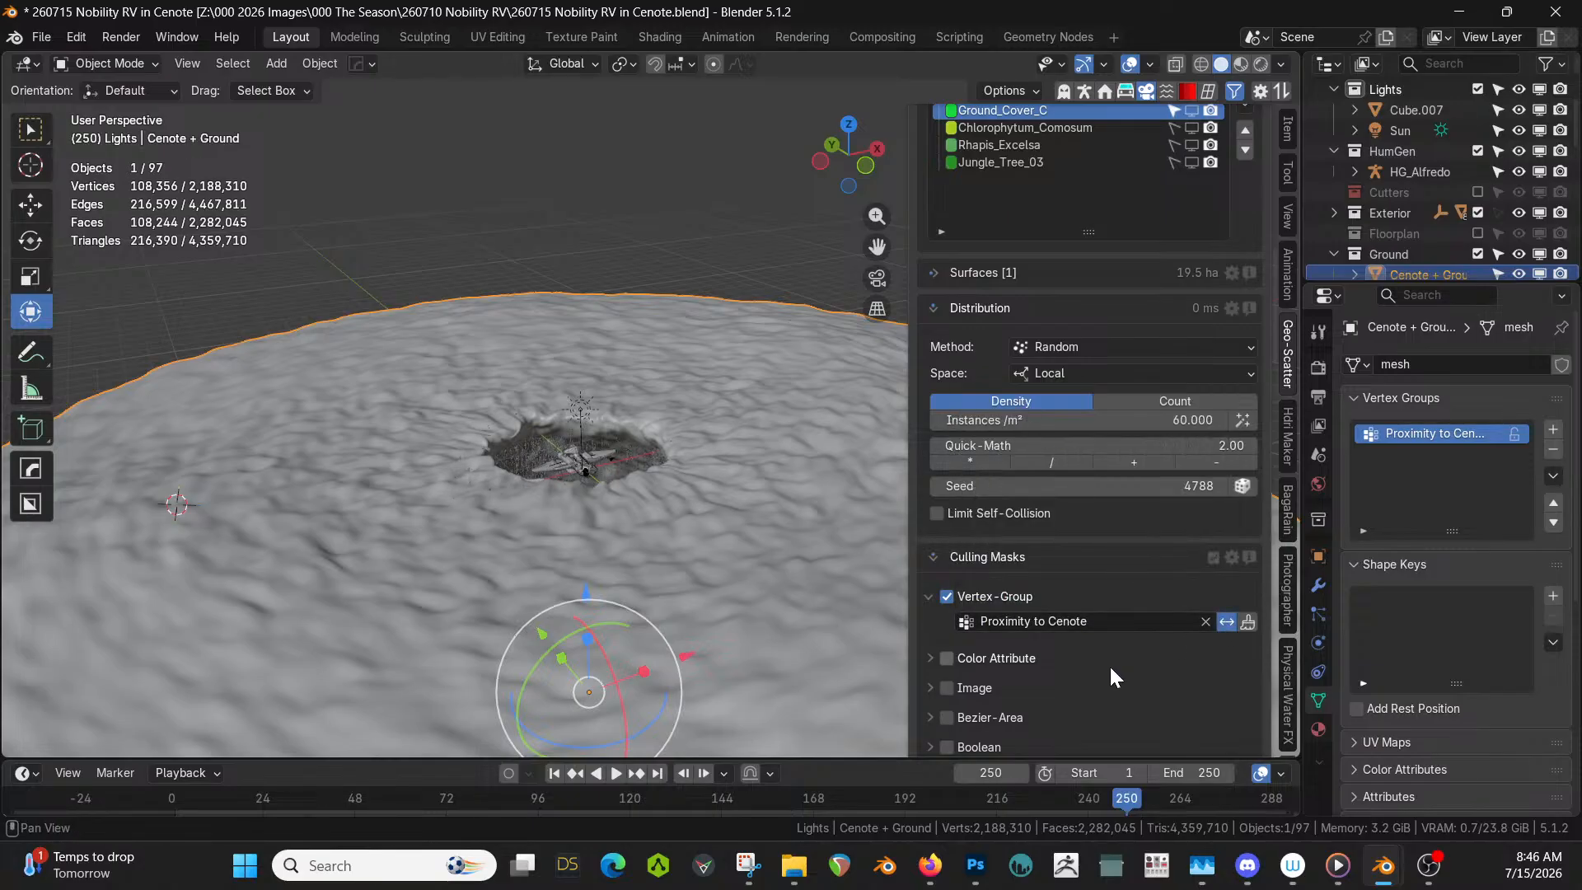
scroll(1109, 664, "down", 14)
scroll(978, 591, "down", 5)
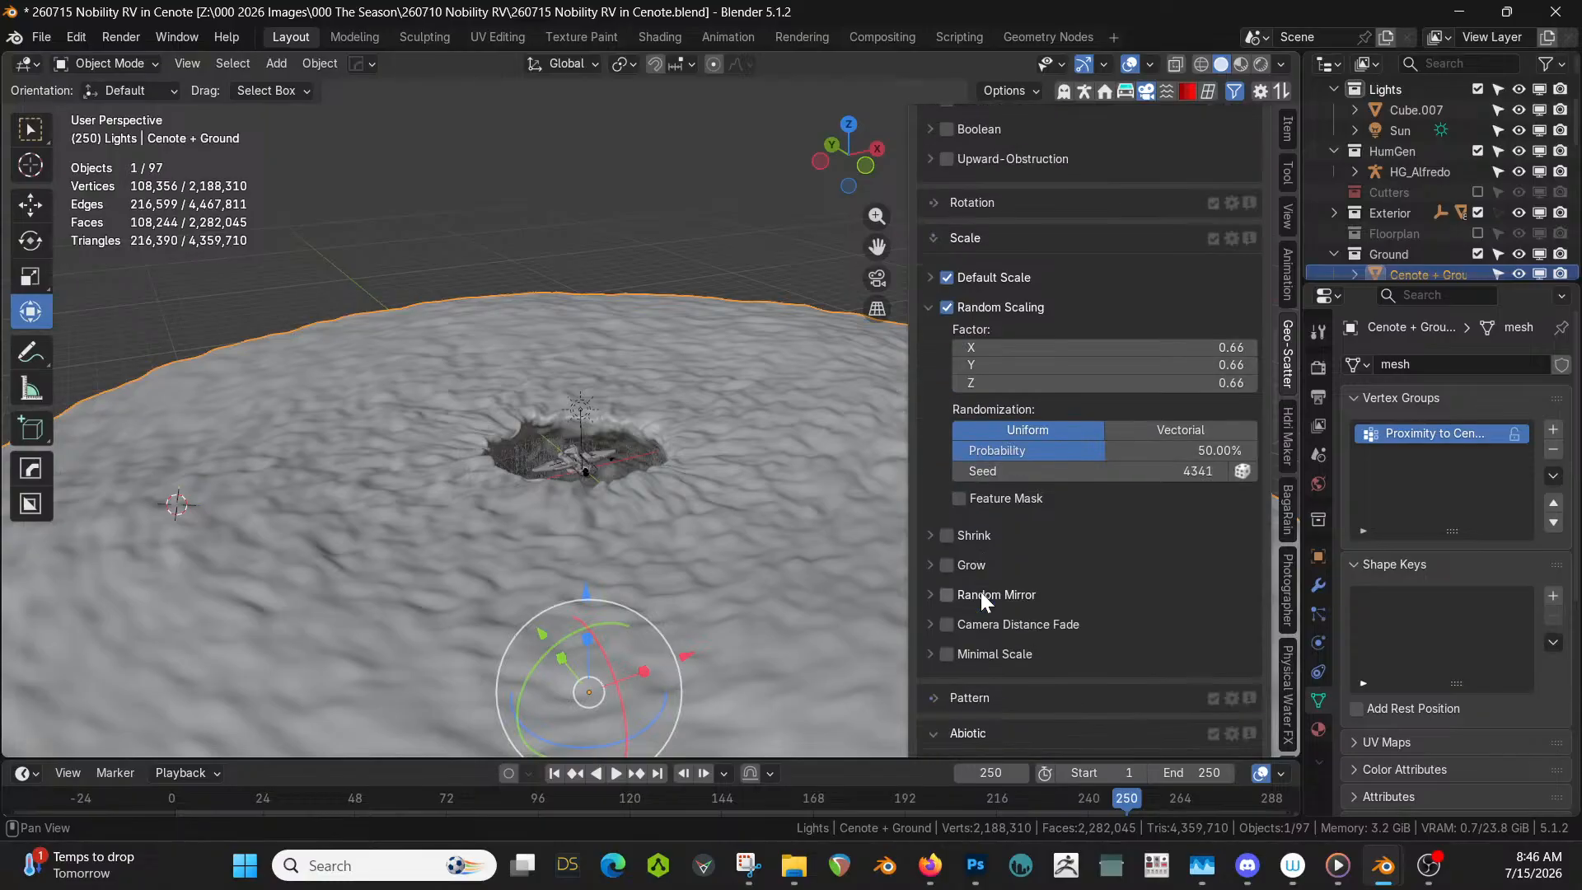
- Enable the abiotic Elevation filter on Ground_Cover_C in Global space with the Altitude method and a maximal altitude of 25 m
scroll(989, 610, "down", 2)
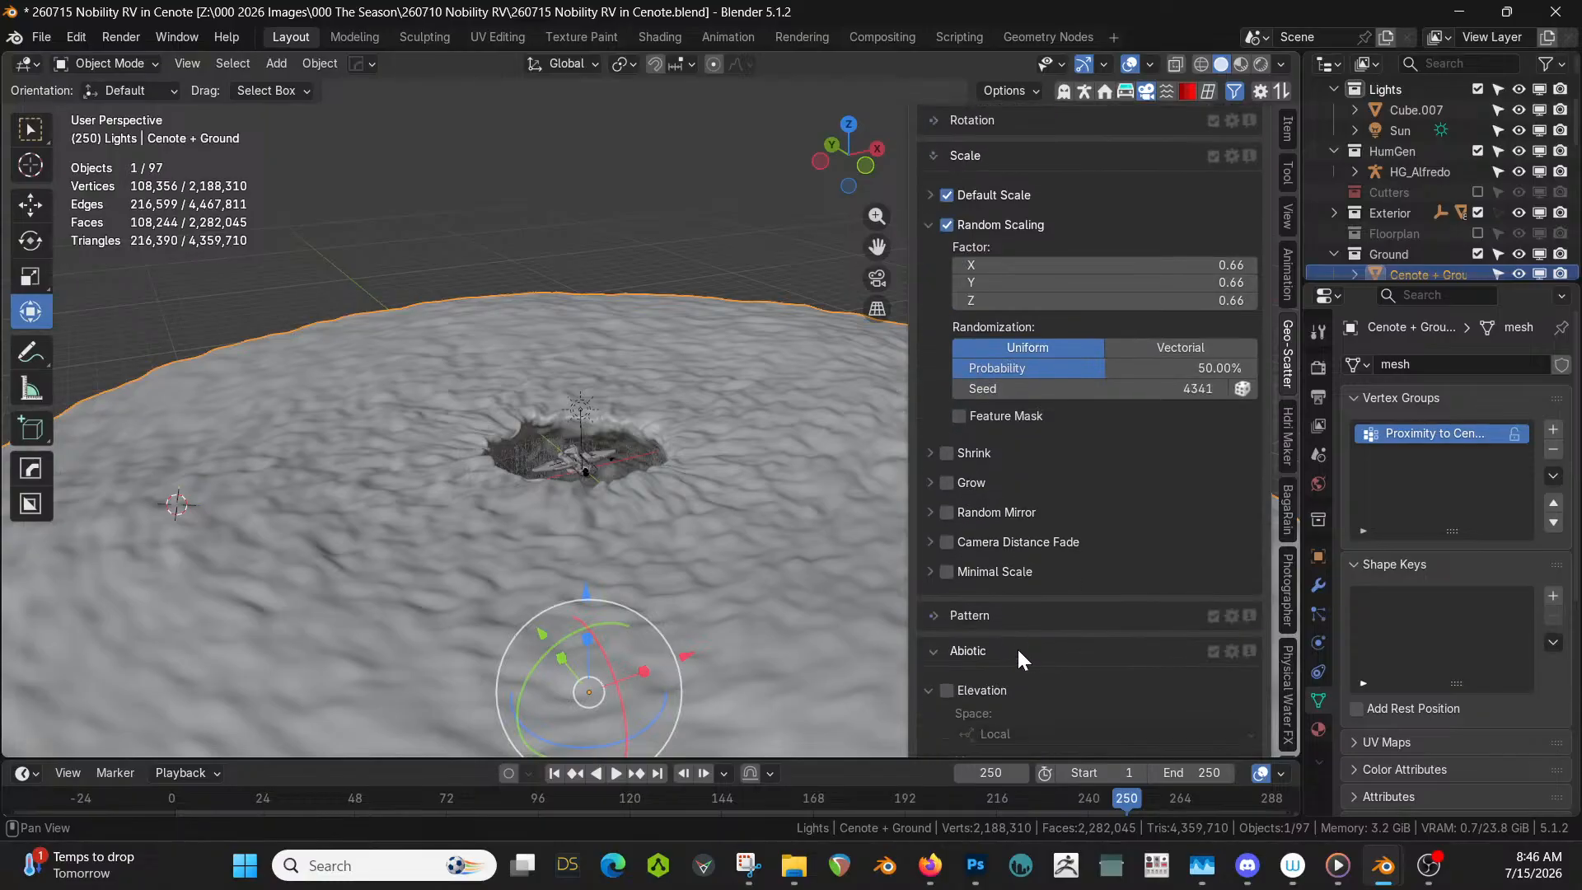
left_click(947, 691)
scroll(1046, 670, "down", 5)
left_click(1027, 573)
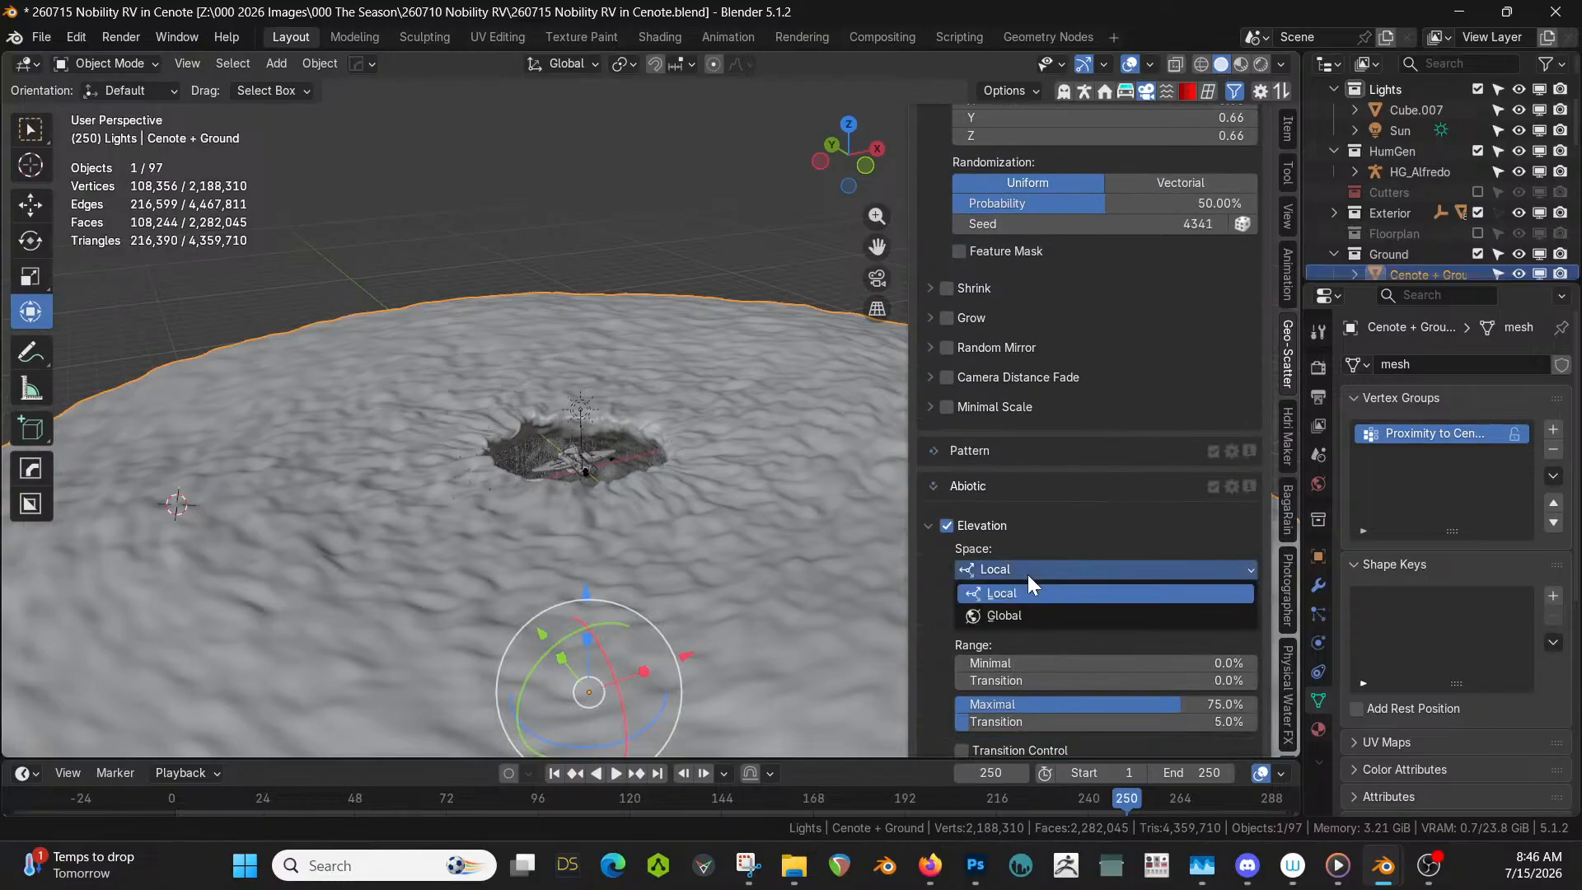
left_click(1006, 620)
left_click(1015, 617)
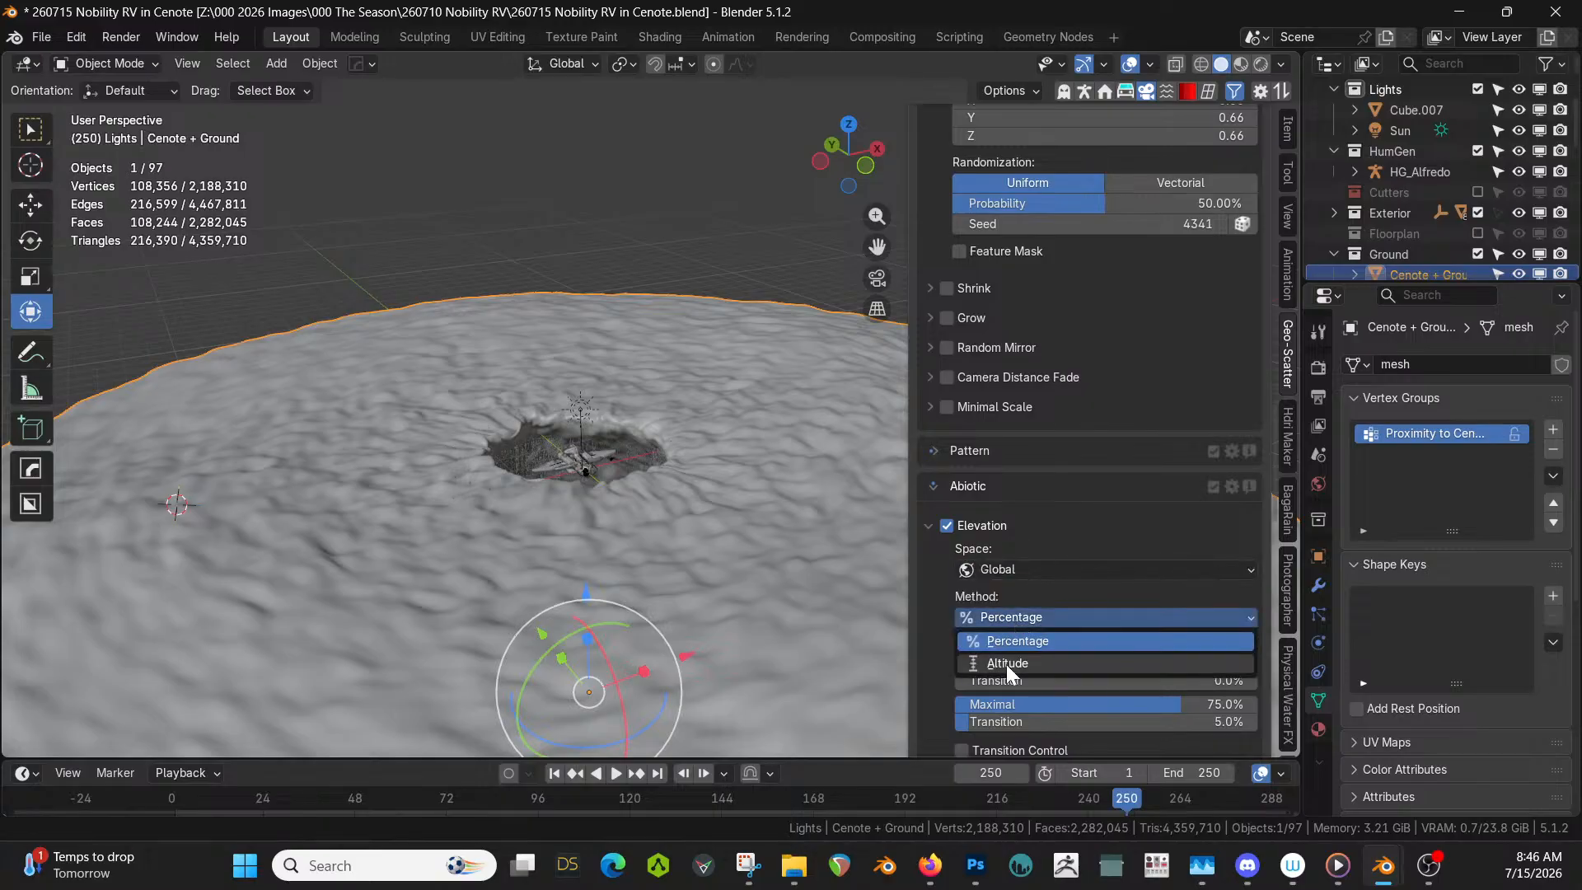
left_click(1006, 664)
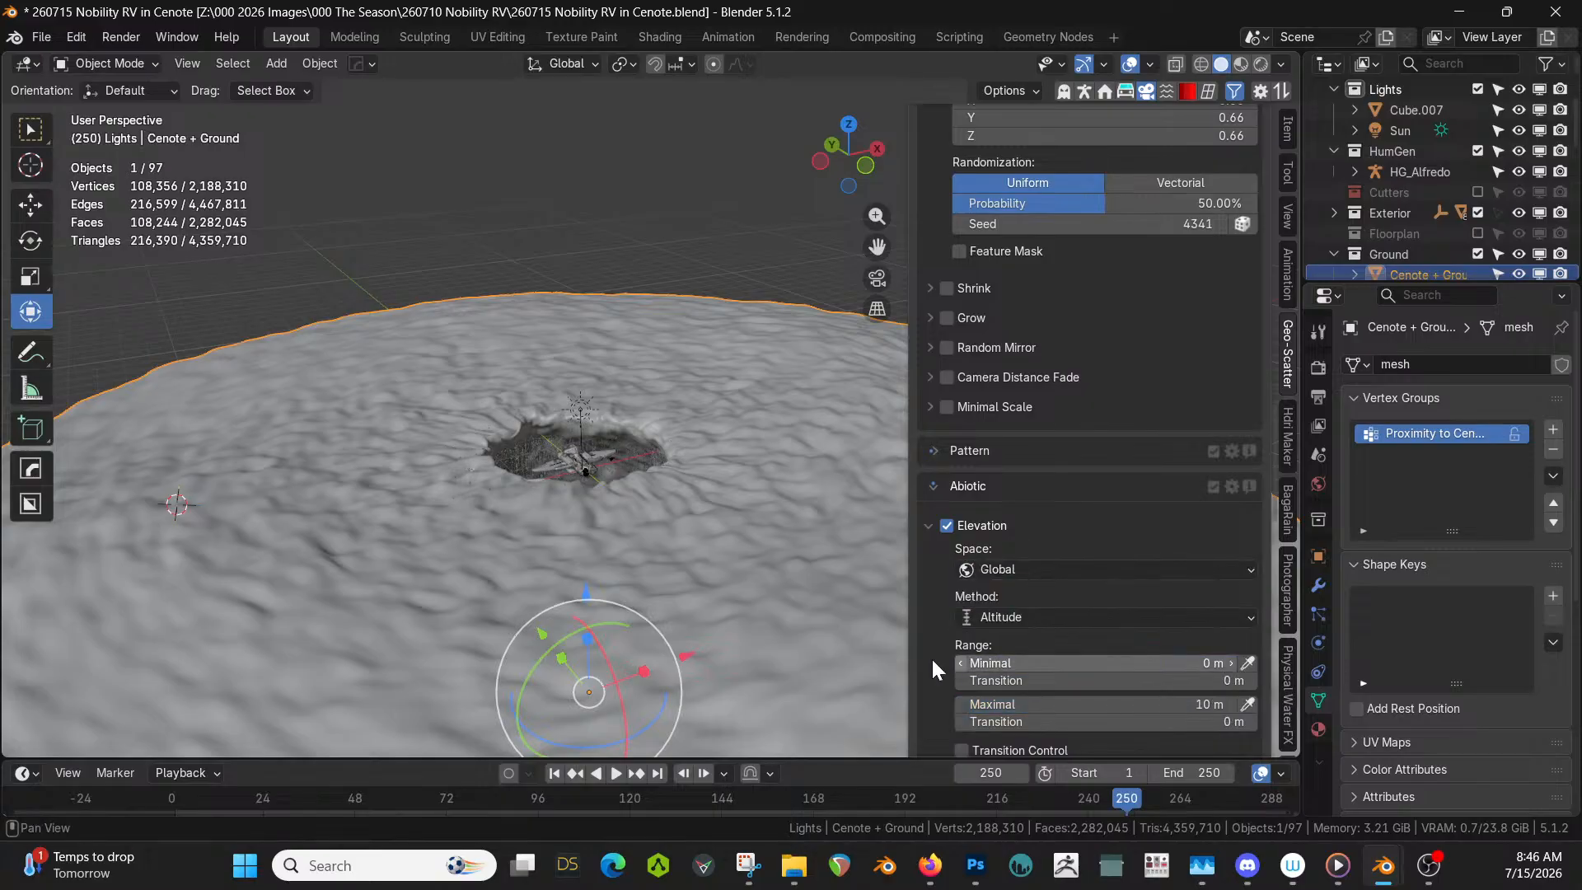
left_click(1121, 706)
type("5")
key("Return")
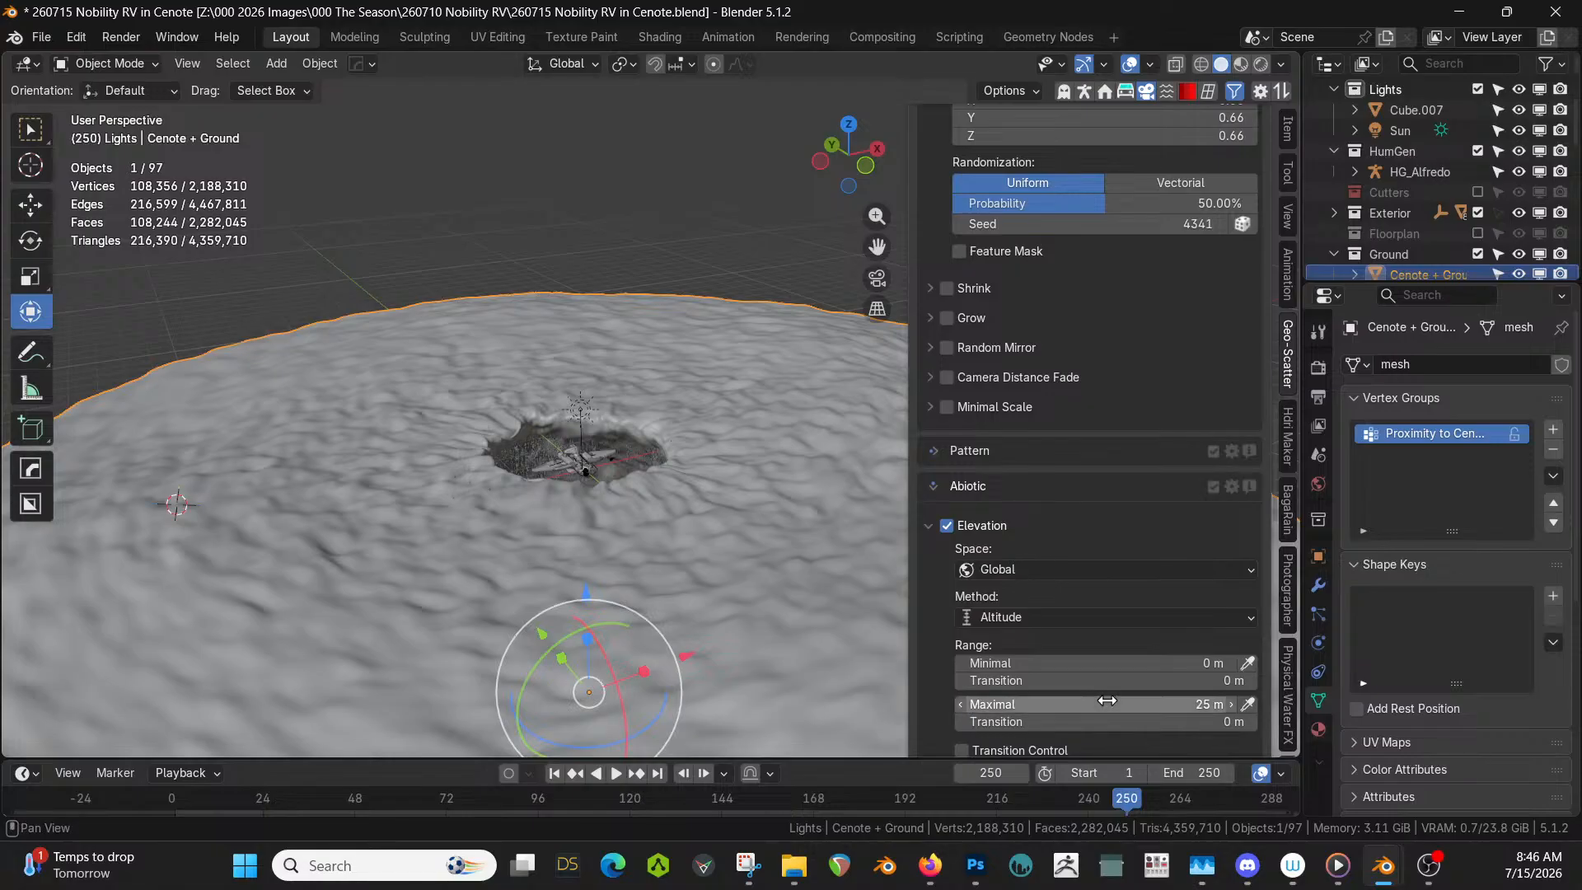
- Show the Ground_Cover_C scatter in the viewport and bring the cenote walls into view
scroll(1025, 567, "down", 5)
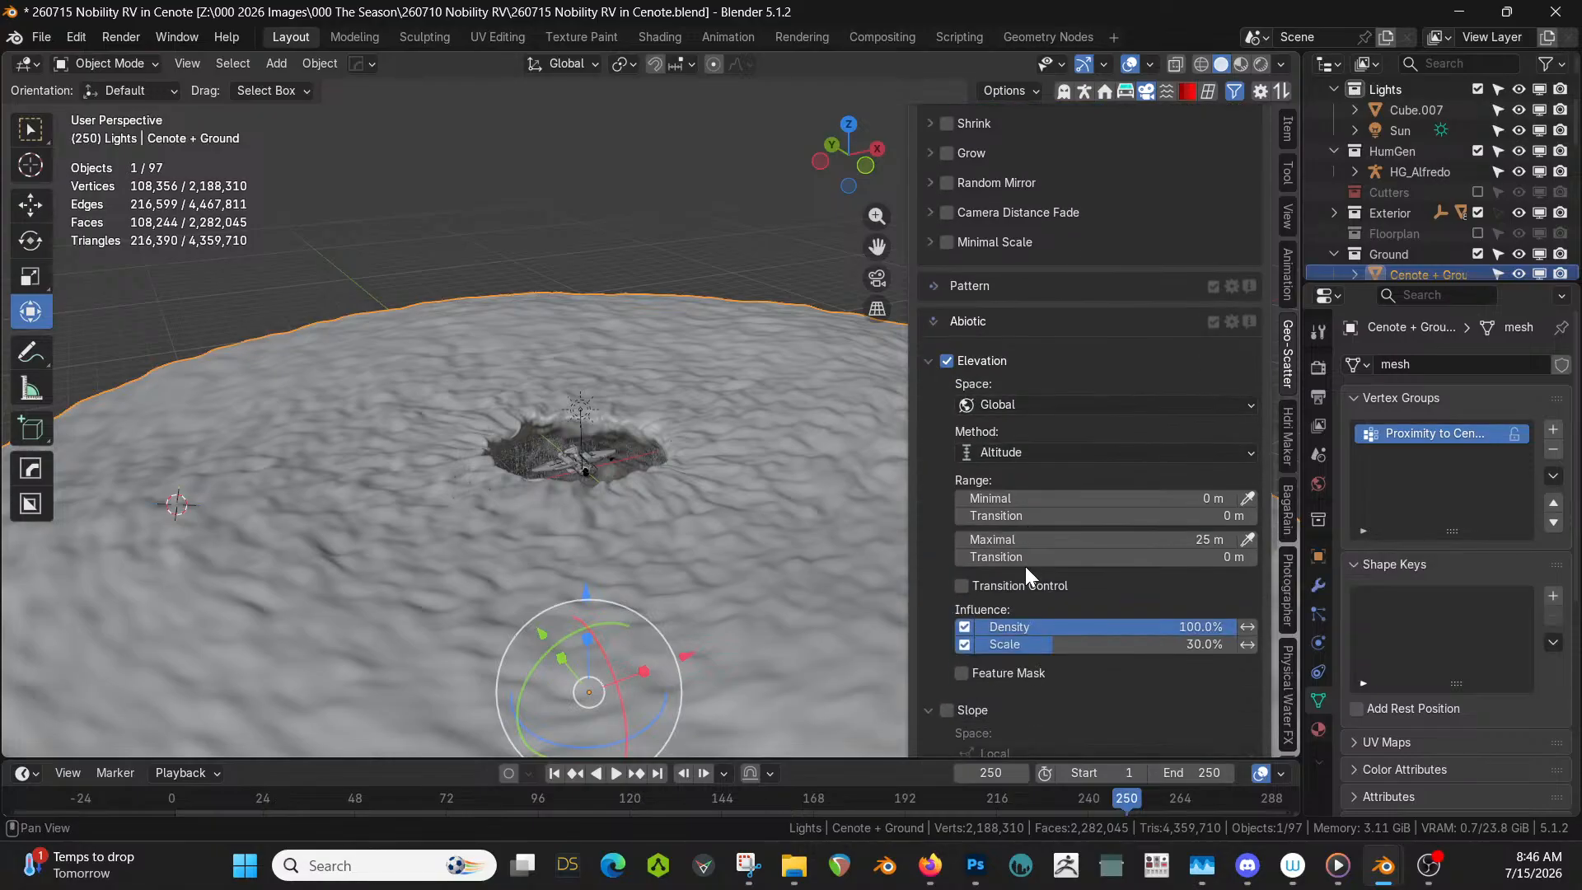
scroll(1025, 566, "down", 2)
scroll(1033, 514, "up", 3)
scroll(1074, 447, "up", 20)
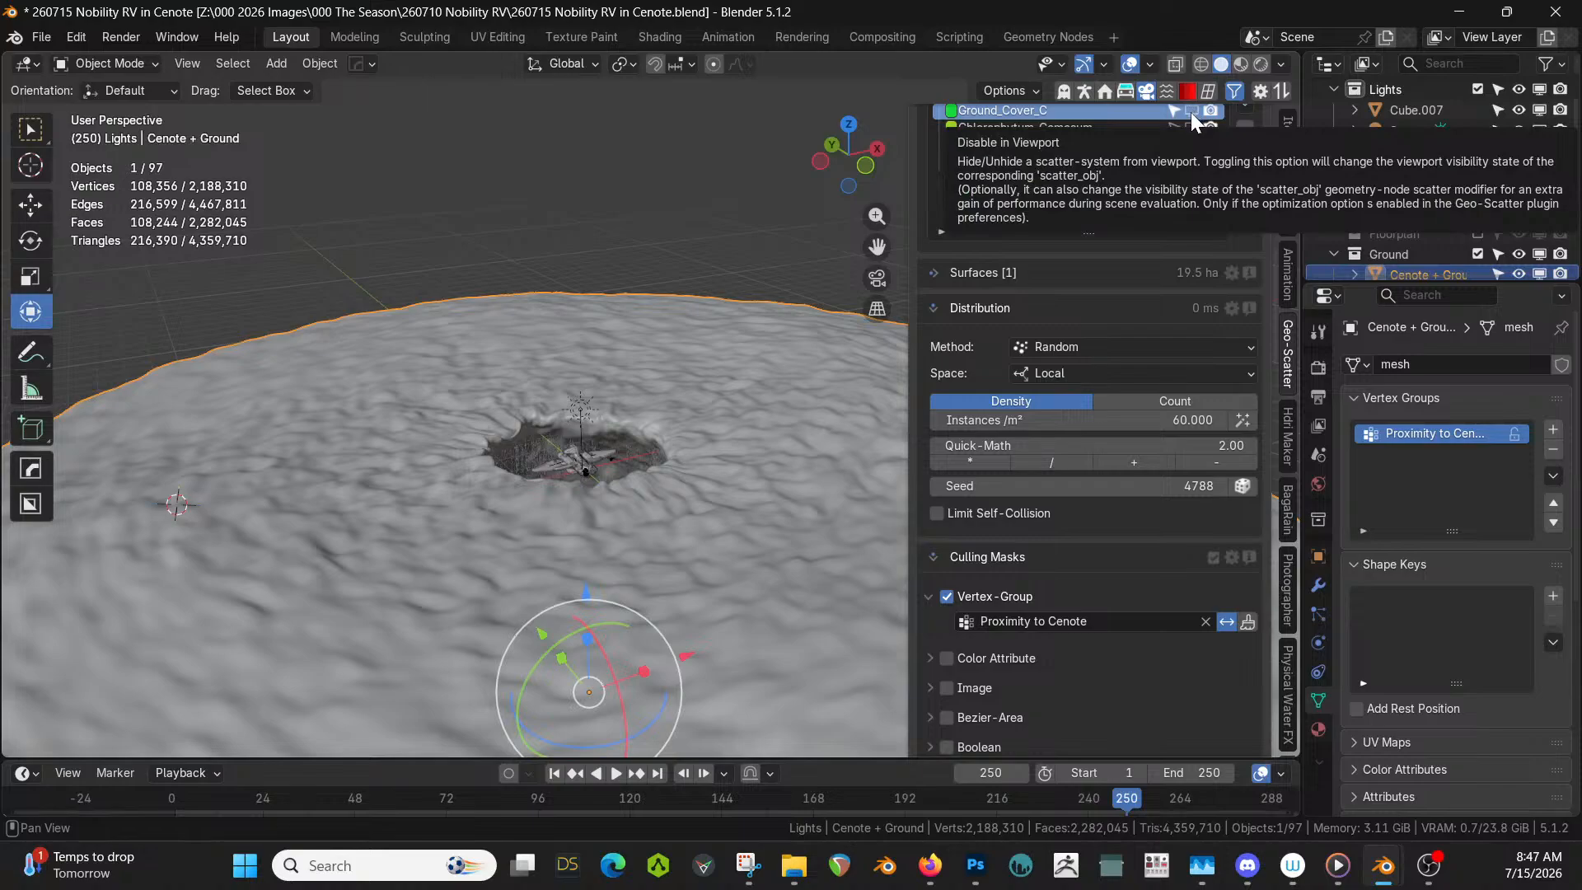
scroll(707, 393, "up", 5)
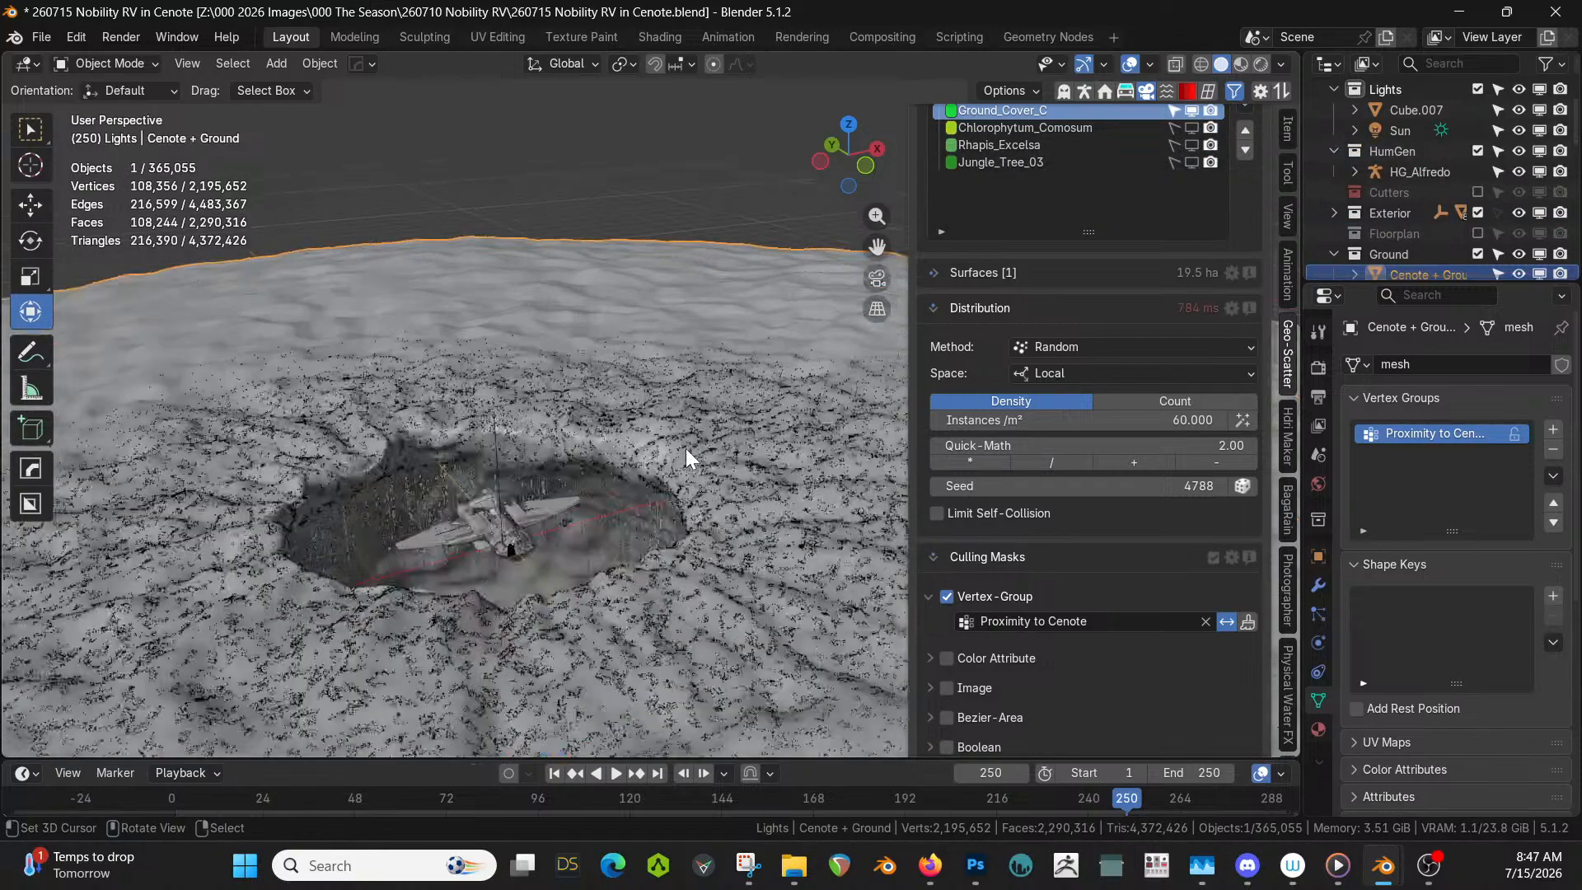
middle_click_drag(658, 490, 810, 294)
- Set Ground_Cover_C's elevation range to a 3 m minimal altitude with a 5 m transition
scroll(1022, 577, "down", 8)
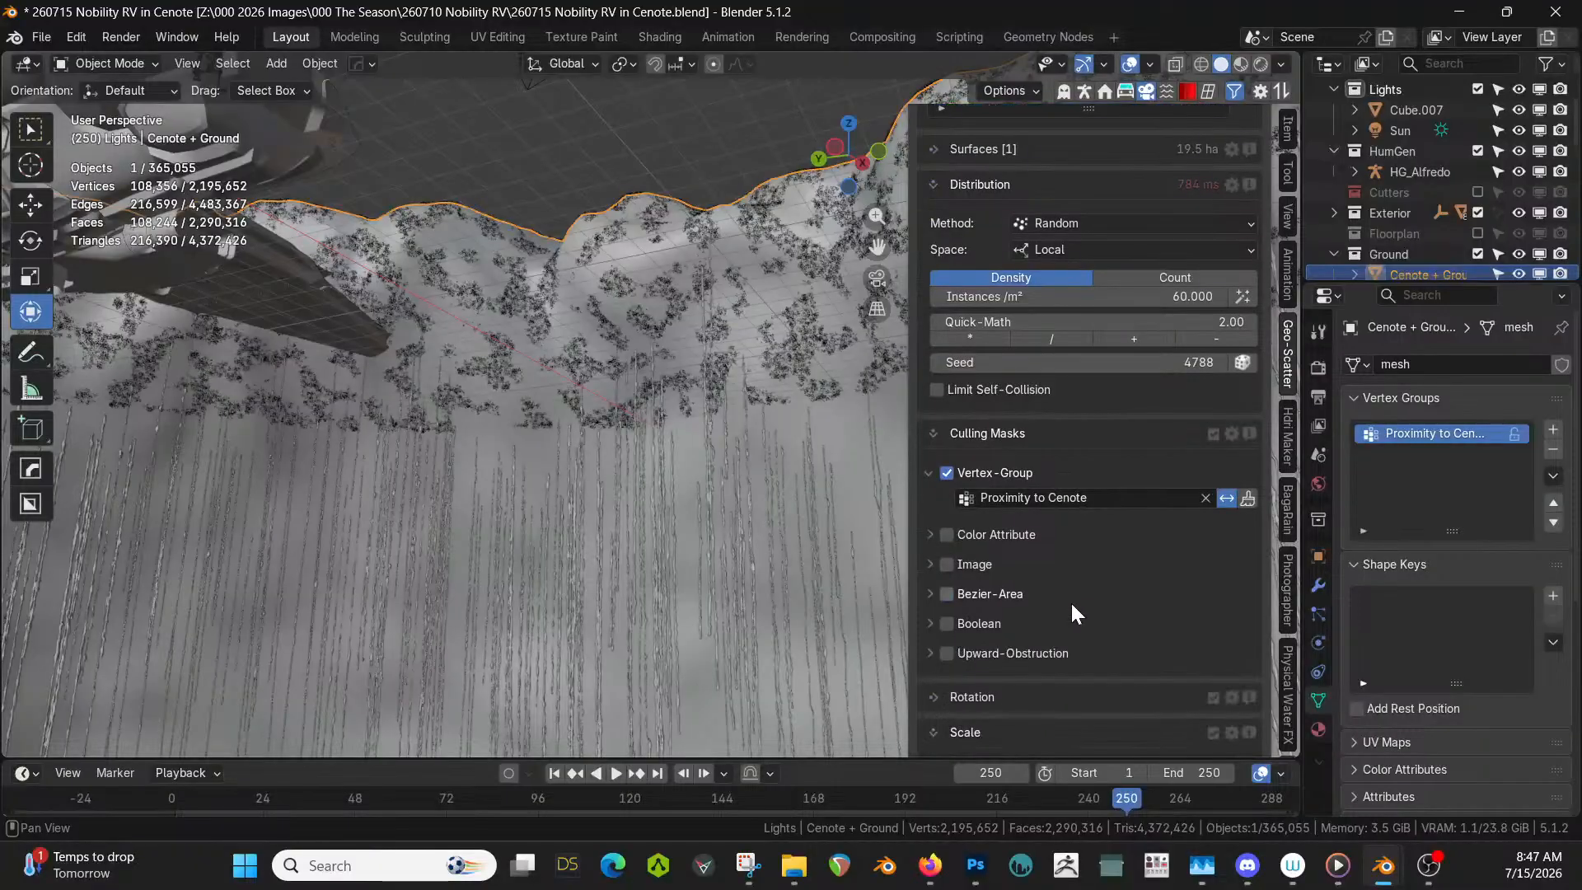
scroll(1072, 603, "down", 15)
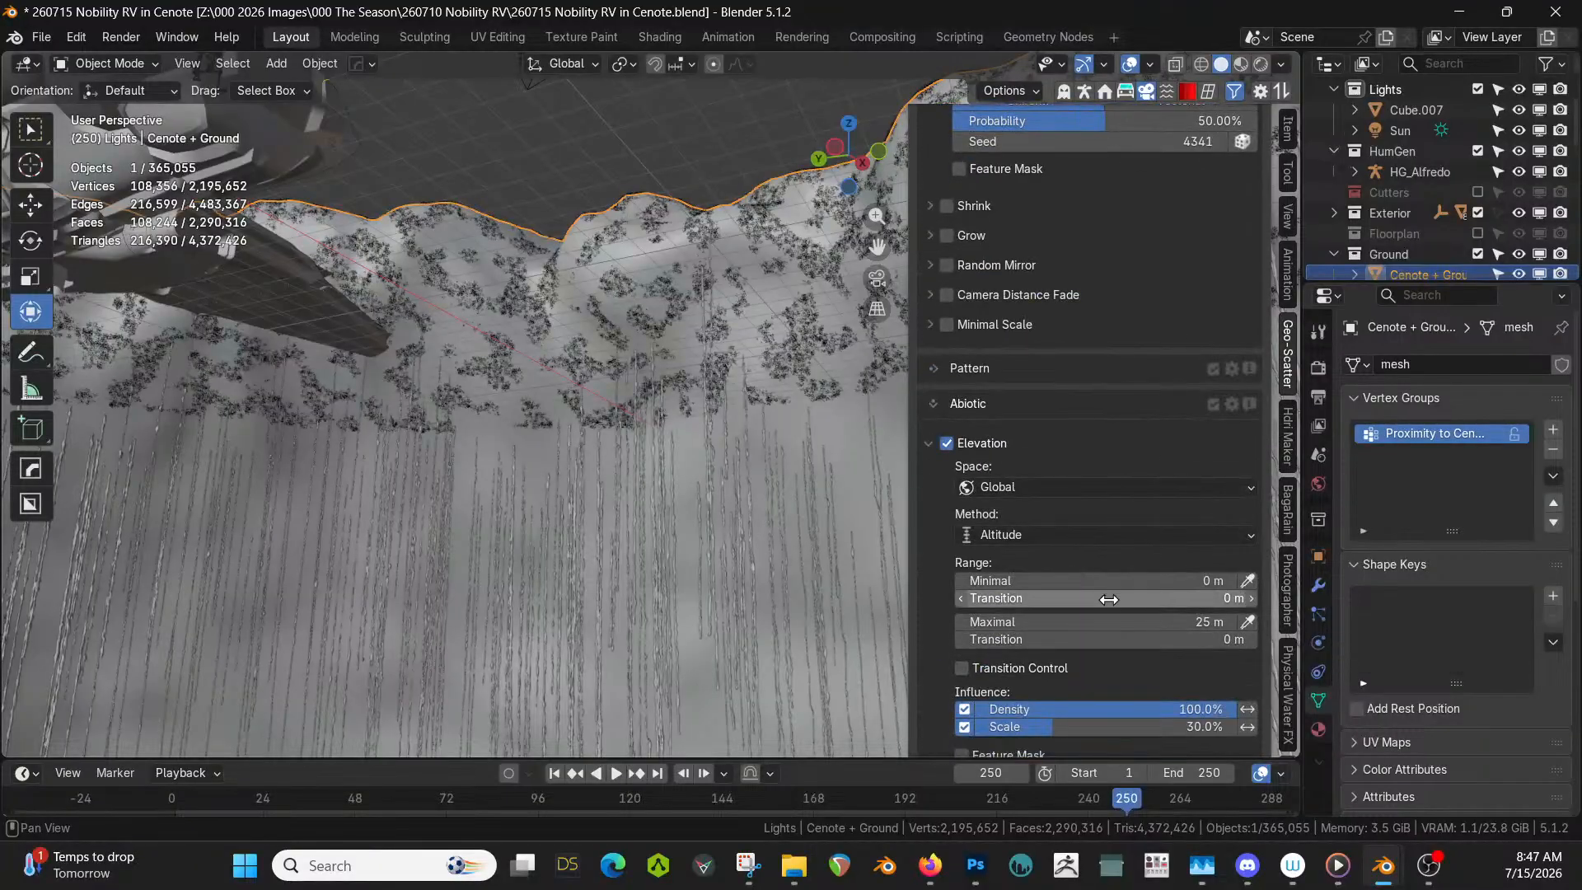
left_click(1106, 601)
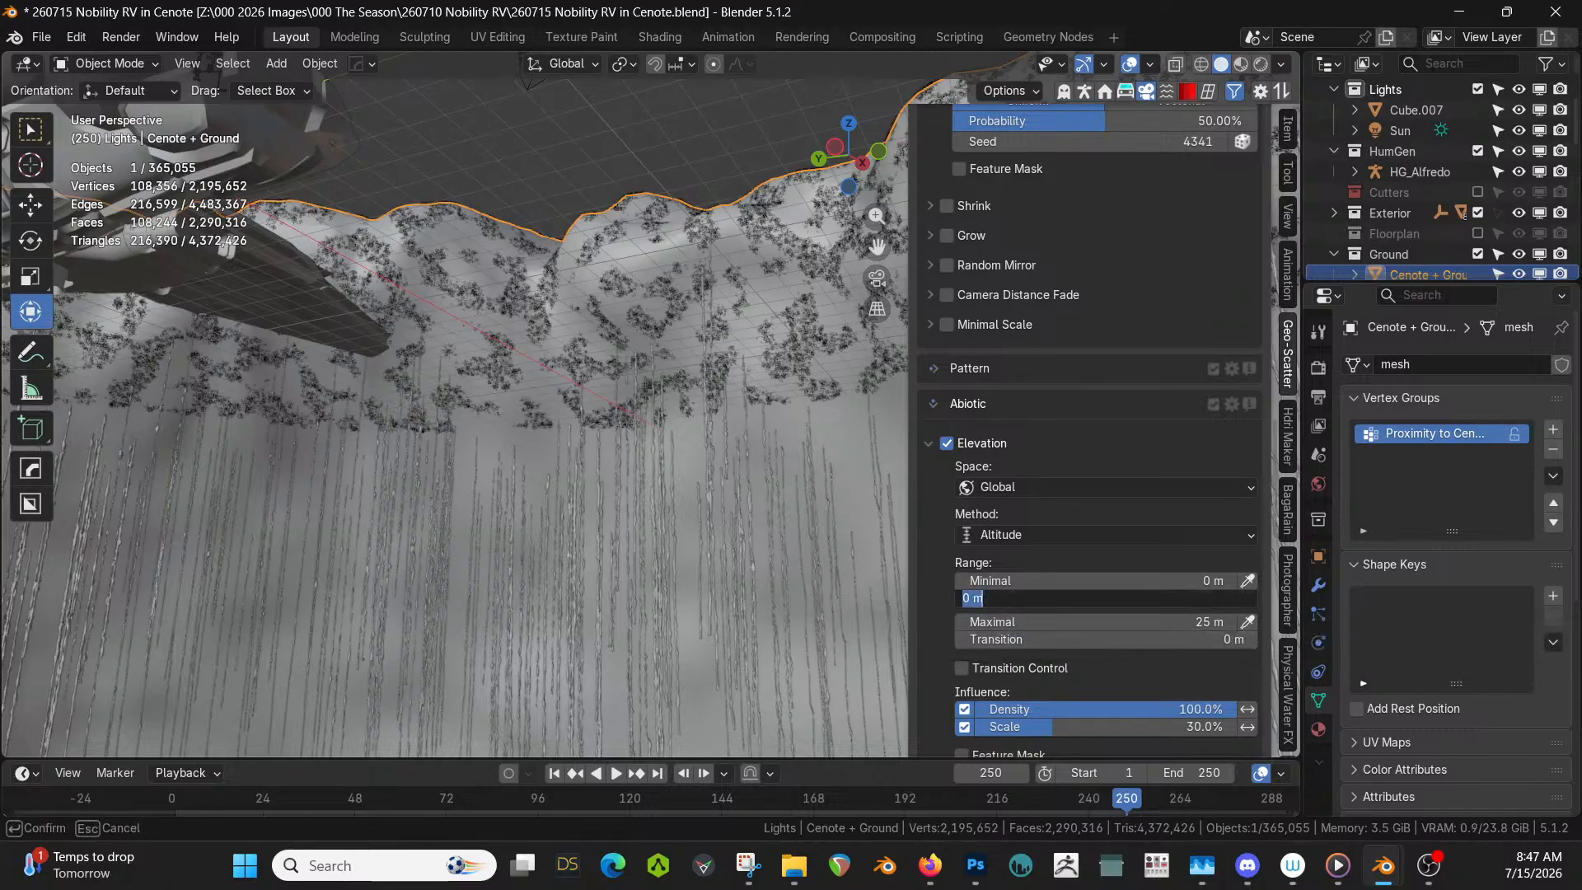
type("5")
key("Return")
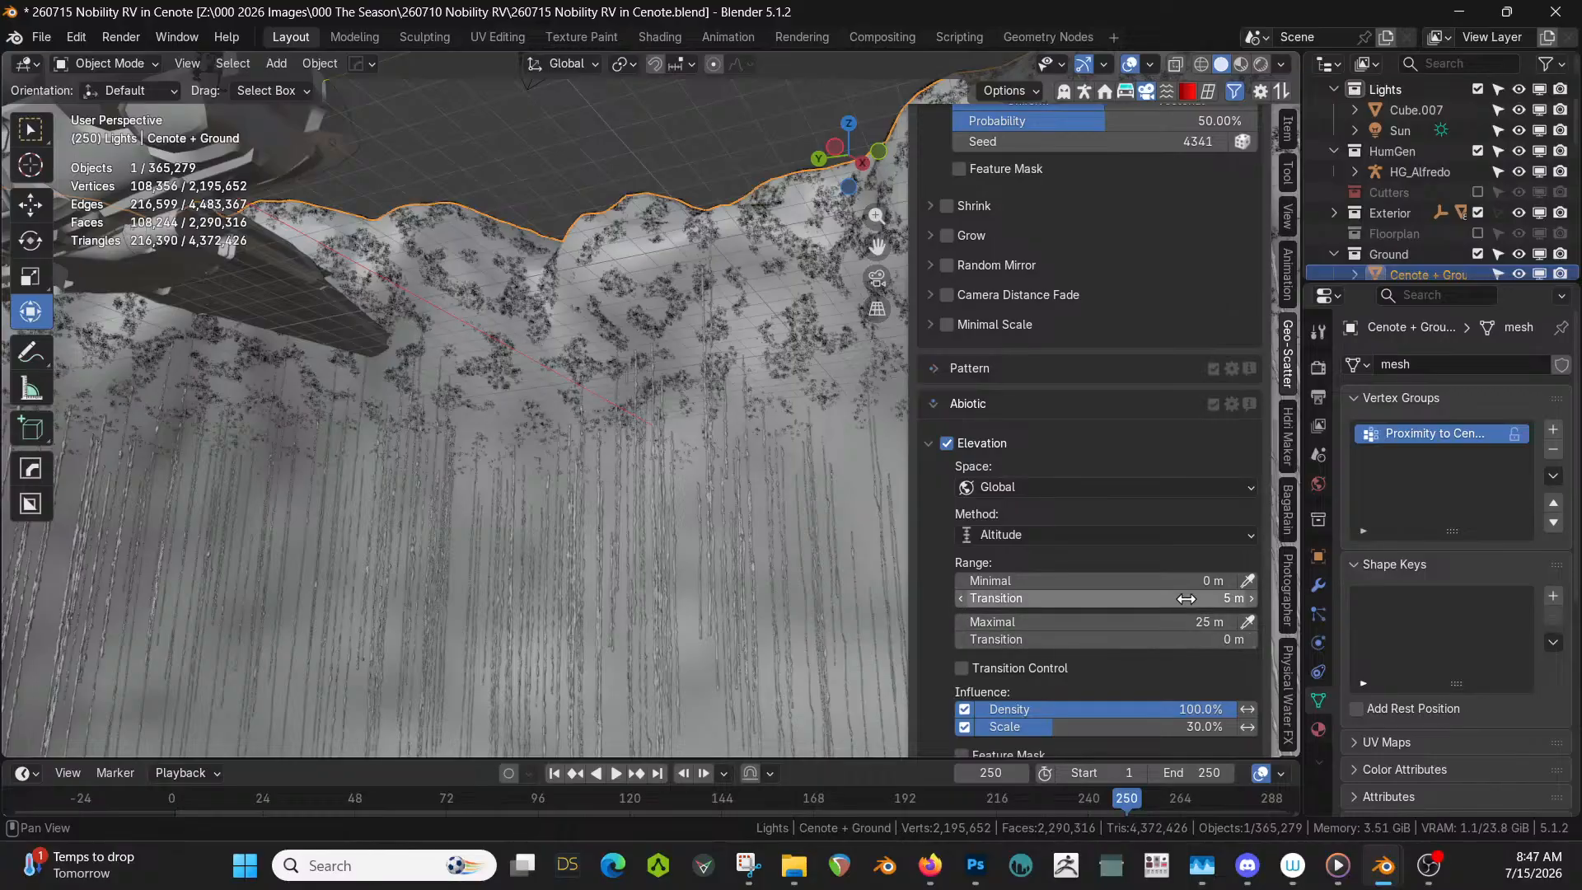
left_click_drag(1175, 582, 1175, 581)
type("3")
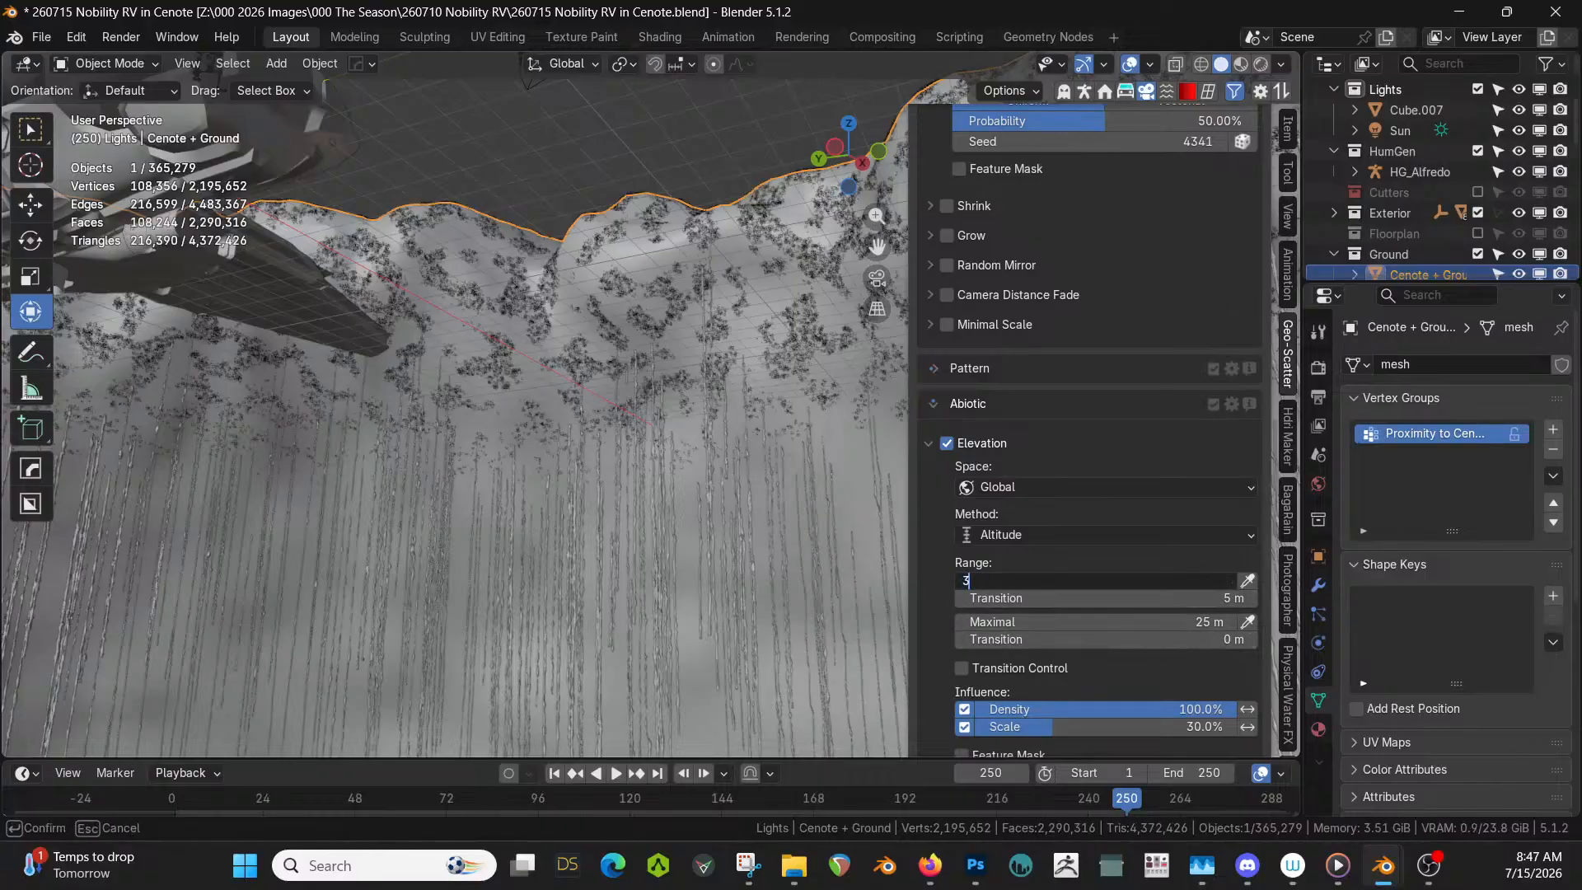
key("Return")
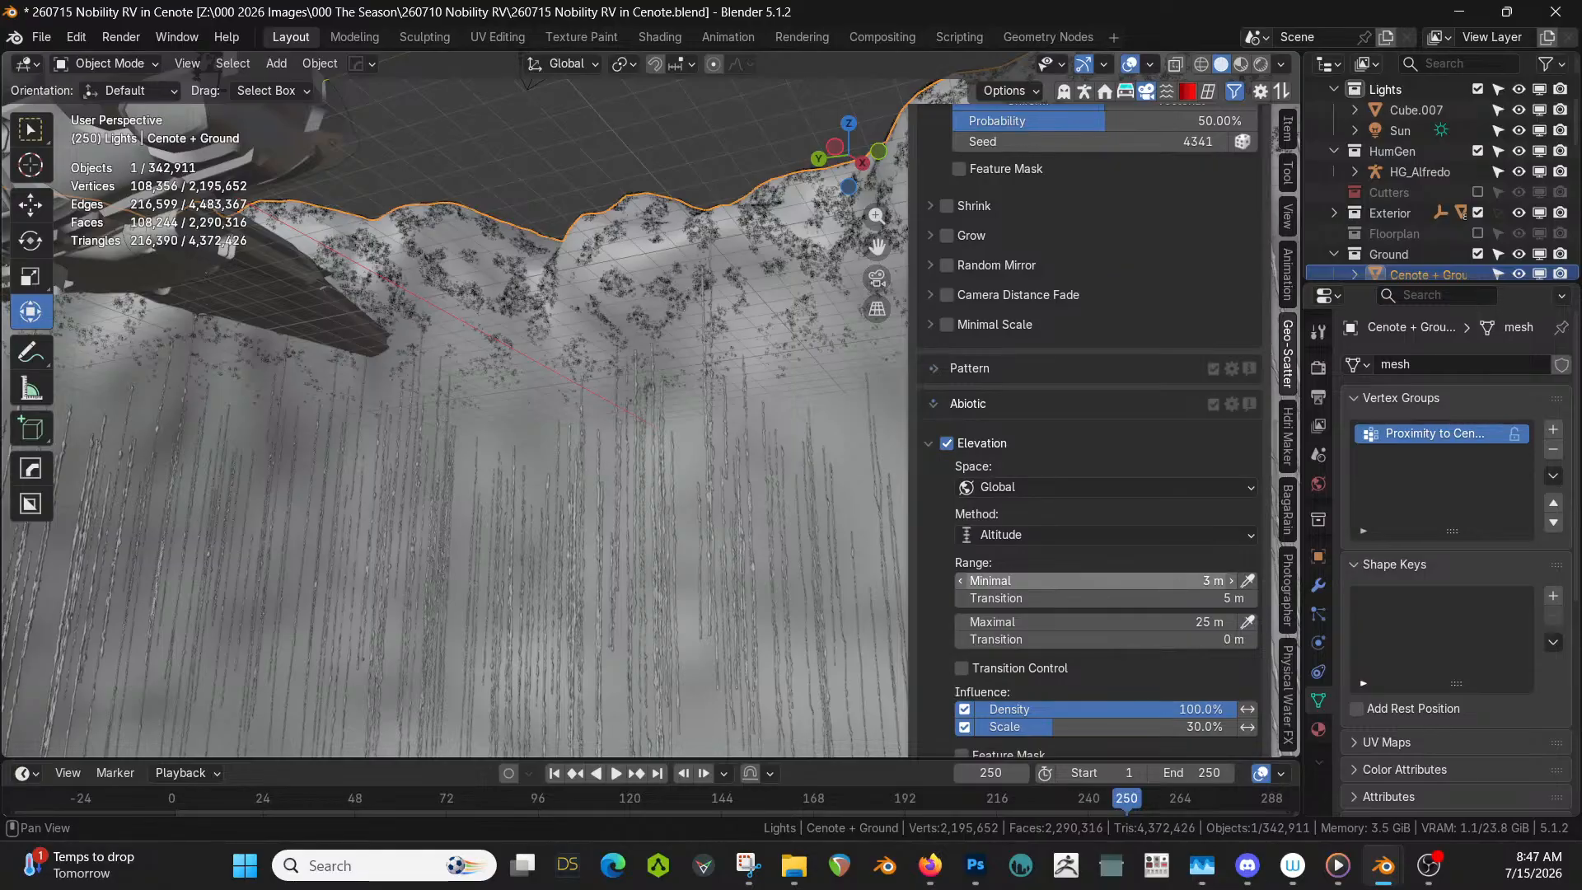
- Check the Ground_Cover_C coverage around the cenote rim and hide its scatter in the viewport
middle_click_drag(779, 511, 686, 478)
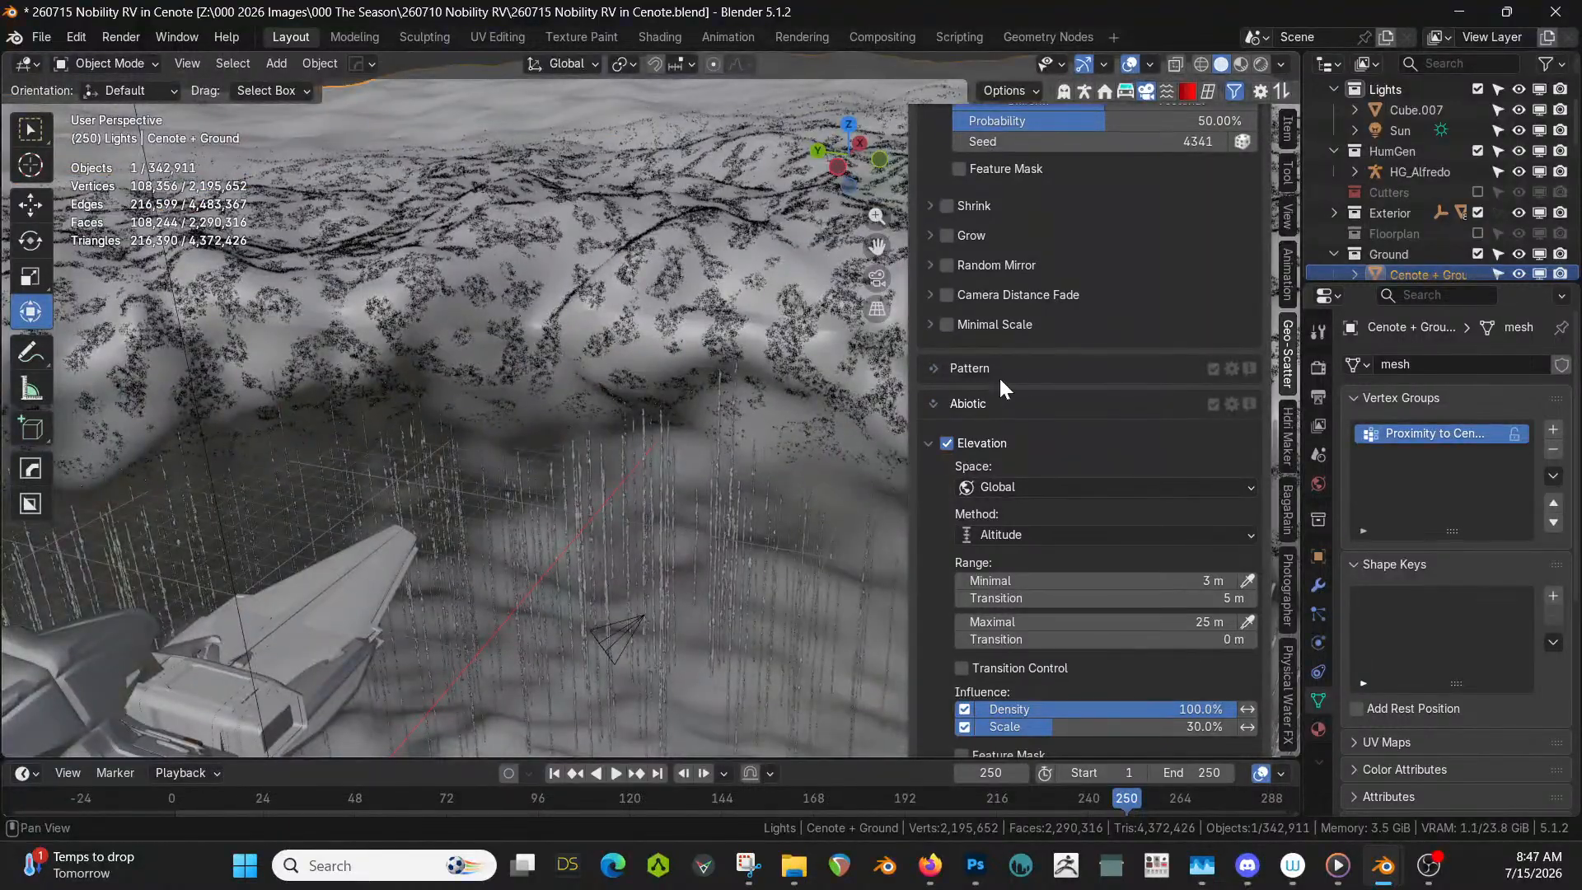
scroll(1162, 315, "up", 15)
scroll(1122, 284, "up", 10)
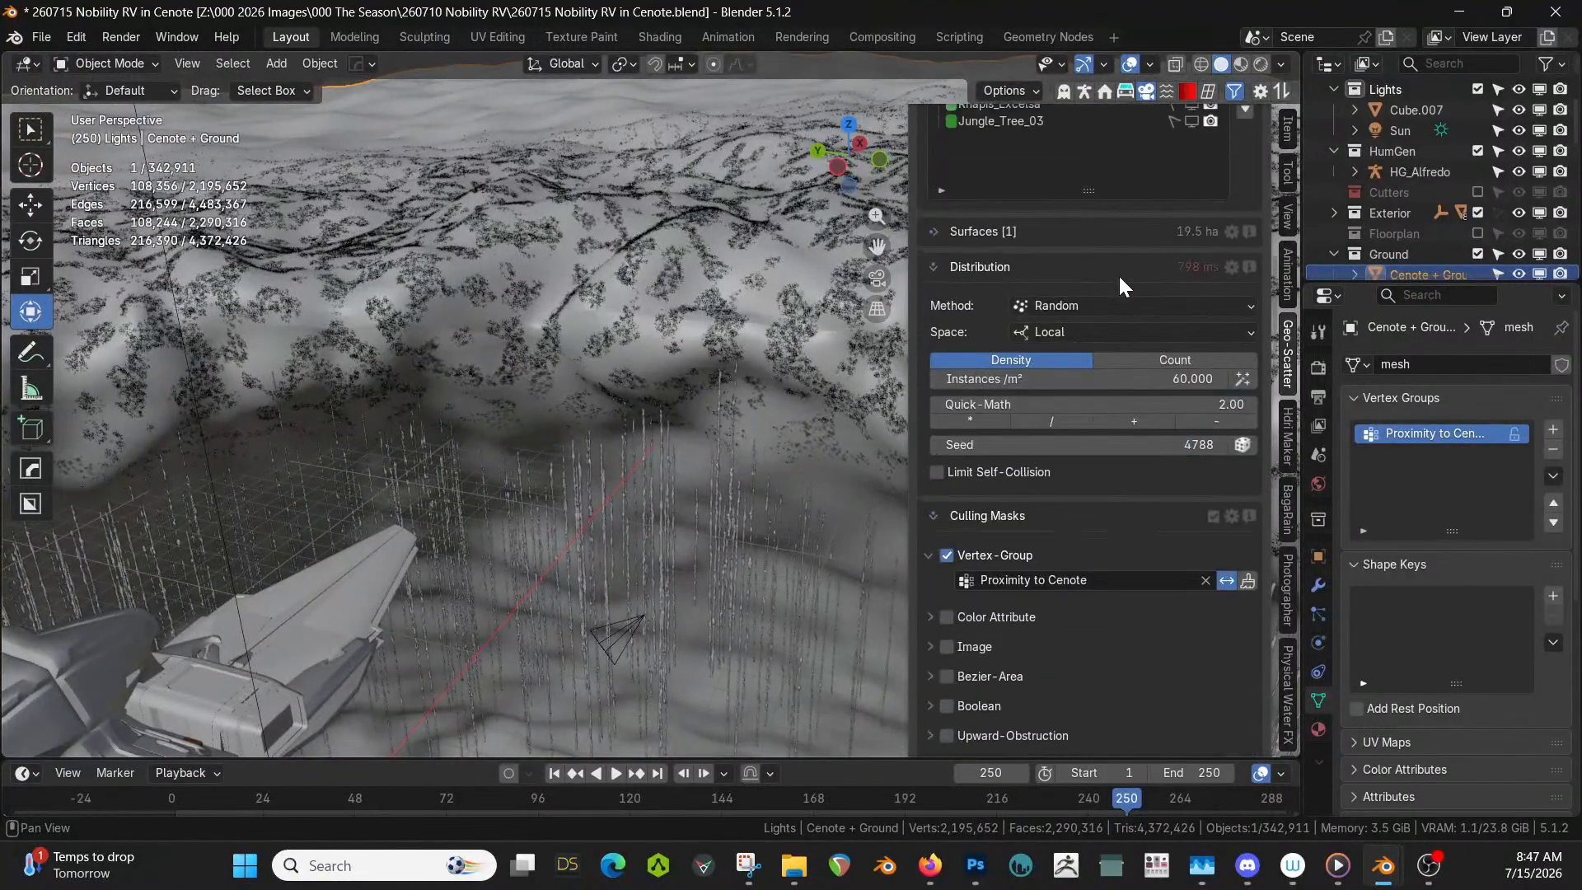
left_click(1119, 278)
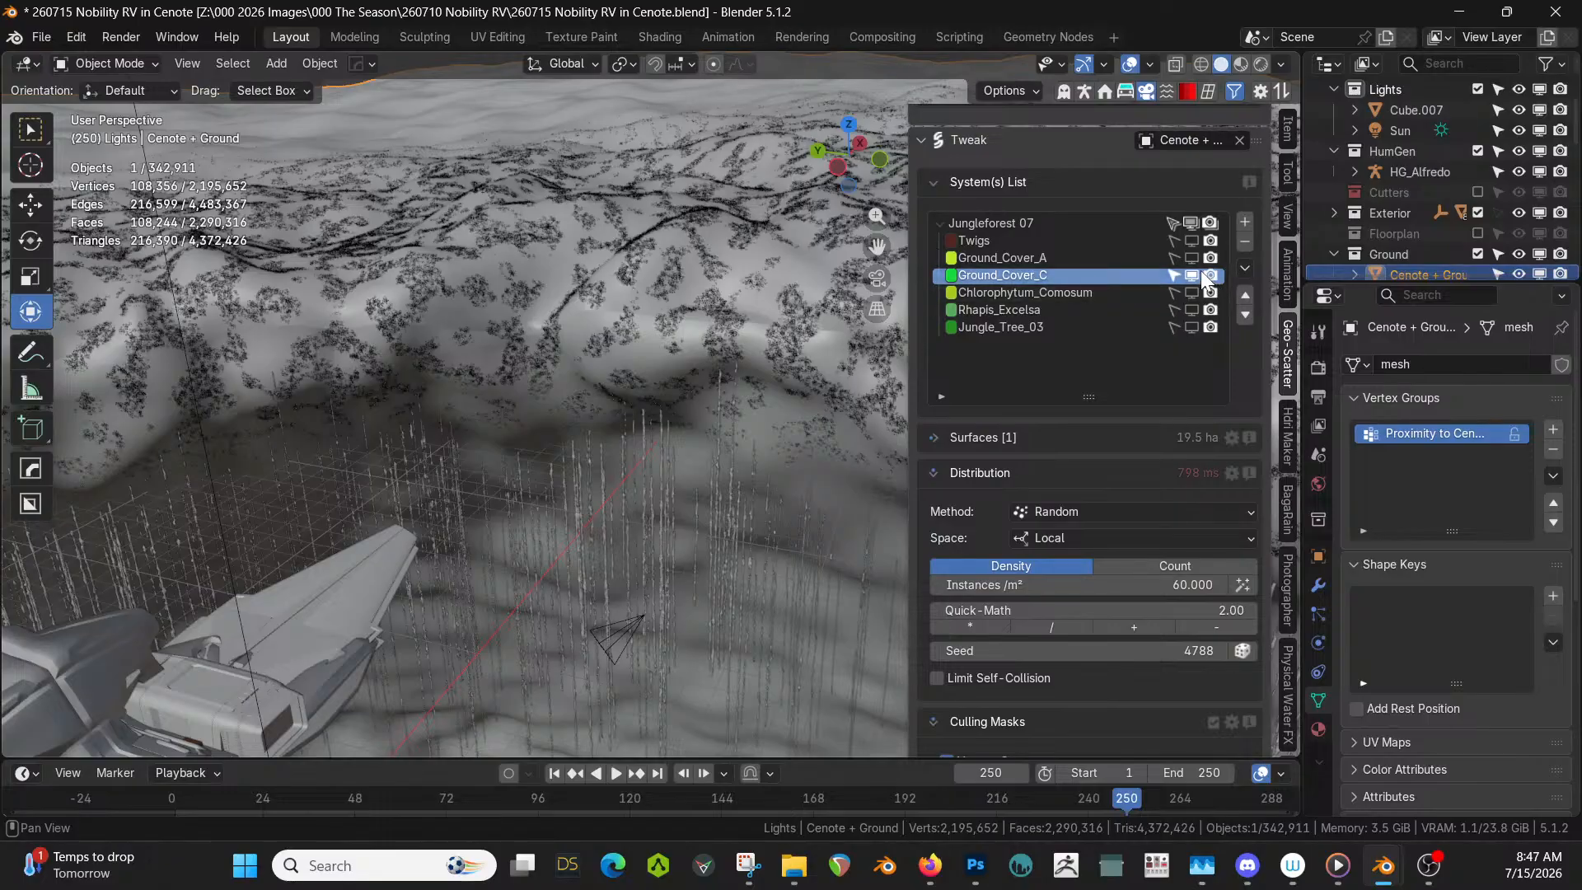
left_click(1195, 273)
- Enable a vertex-group culling mask on Ground_Cover_A using Proximity to Cenote, and reverse it
left_click(1052, 258)
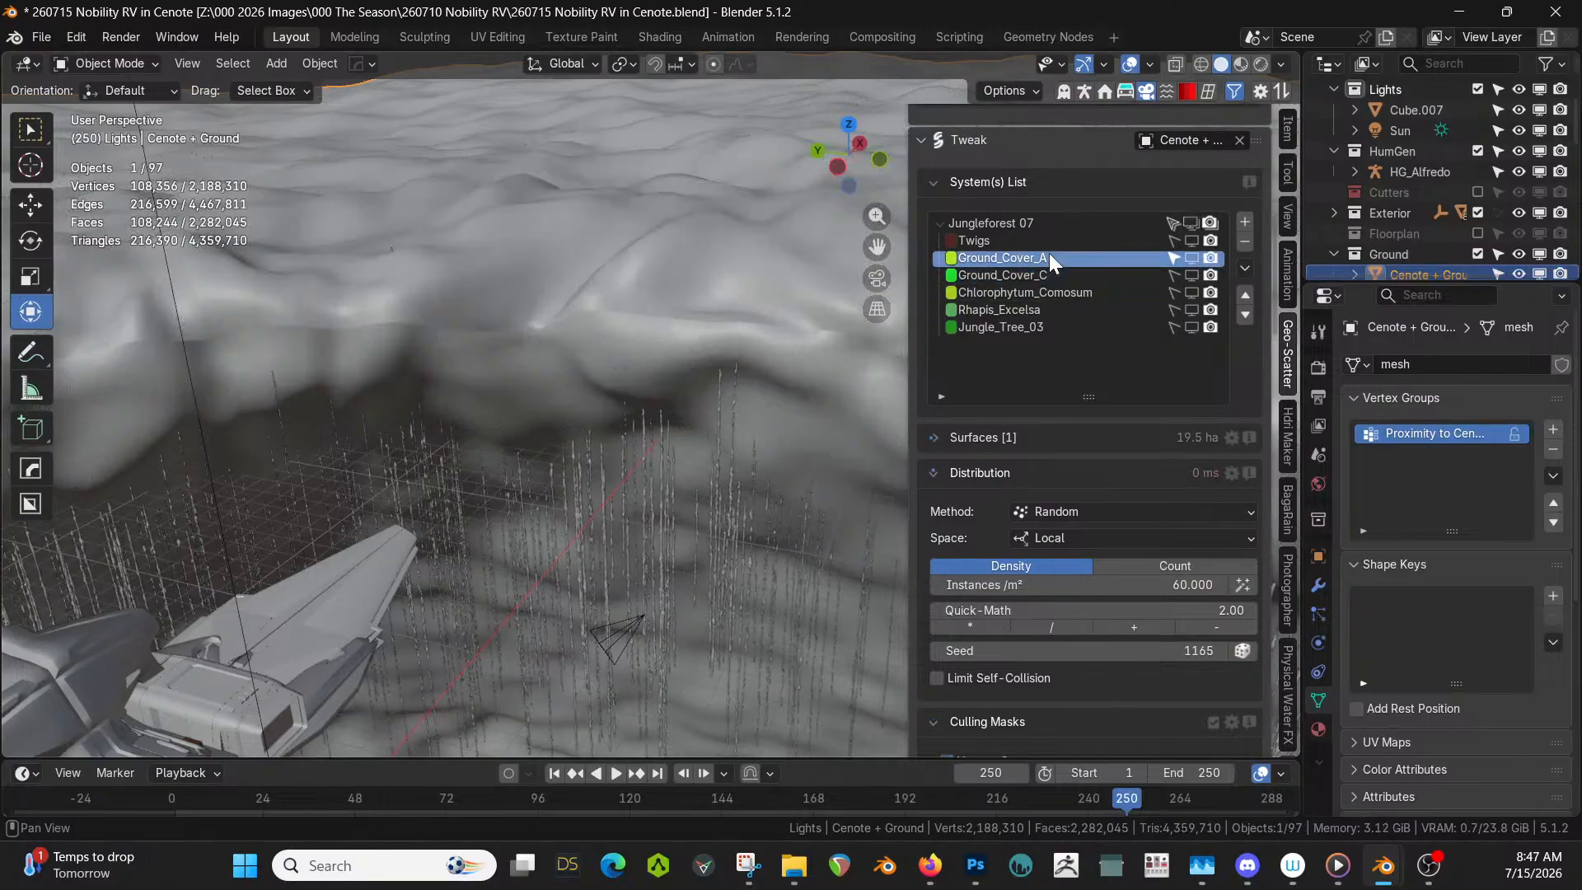
scroll(998, 544, "down", 3)
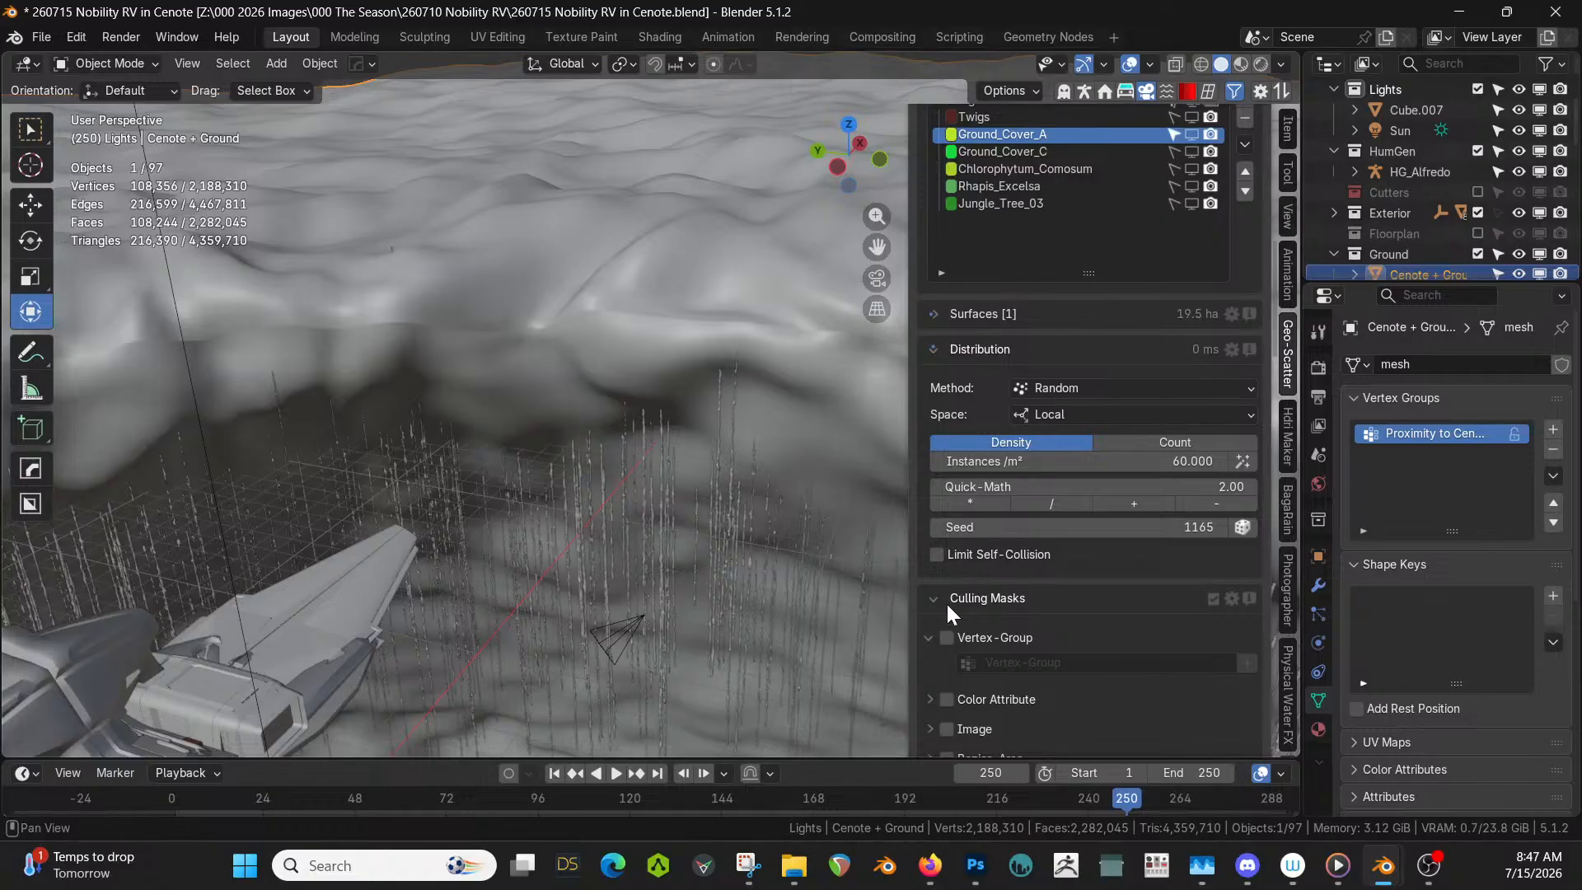
left_click(947, 637)
left_click(969, 663)
key("Return")
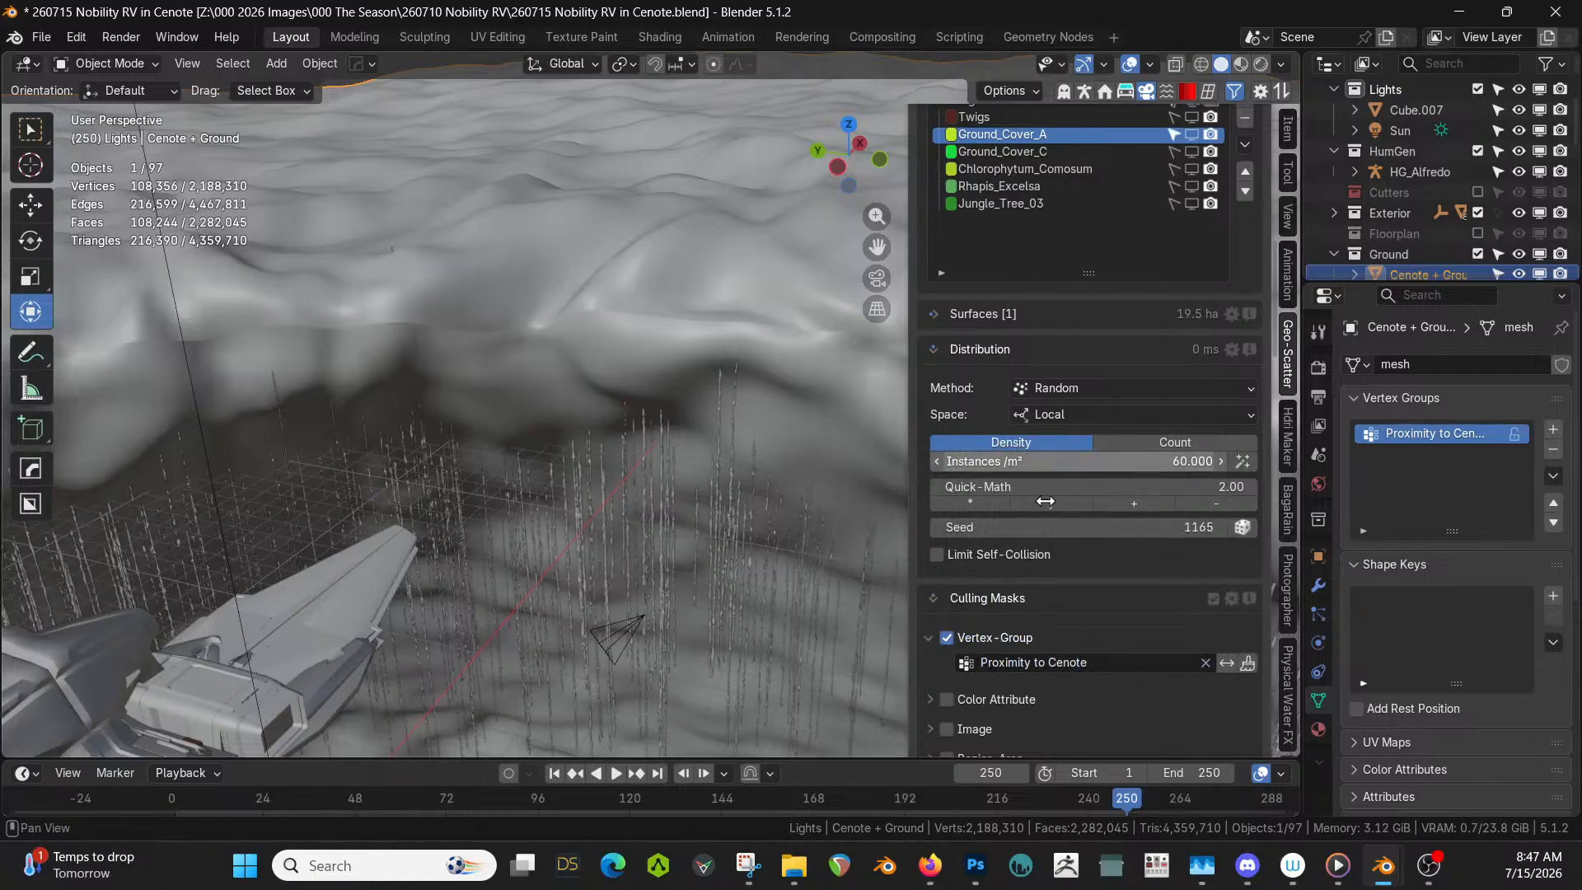
left_click(1227, 663)
- Enable the abiotic Elevation filter on Ground_Cover_A with the Altitude method in Global space
scroll(994, 616, "down", 9)
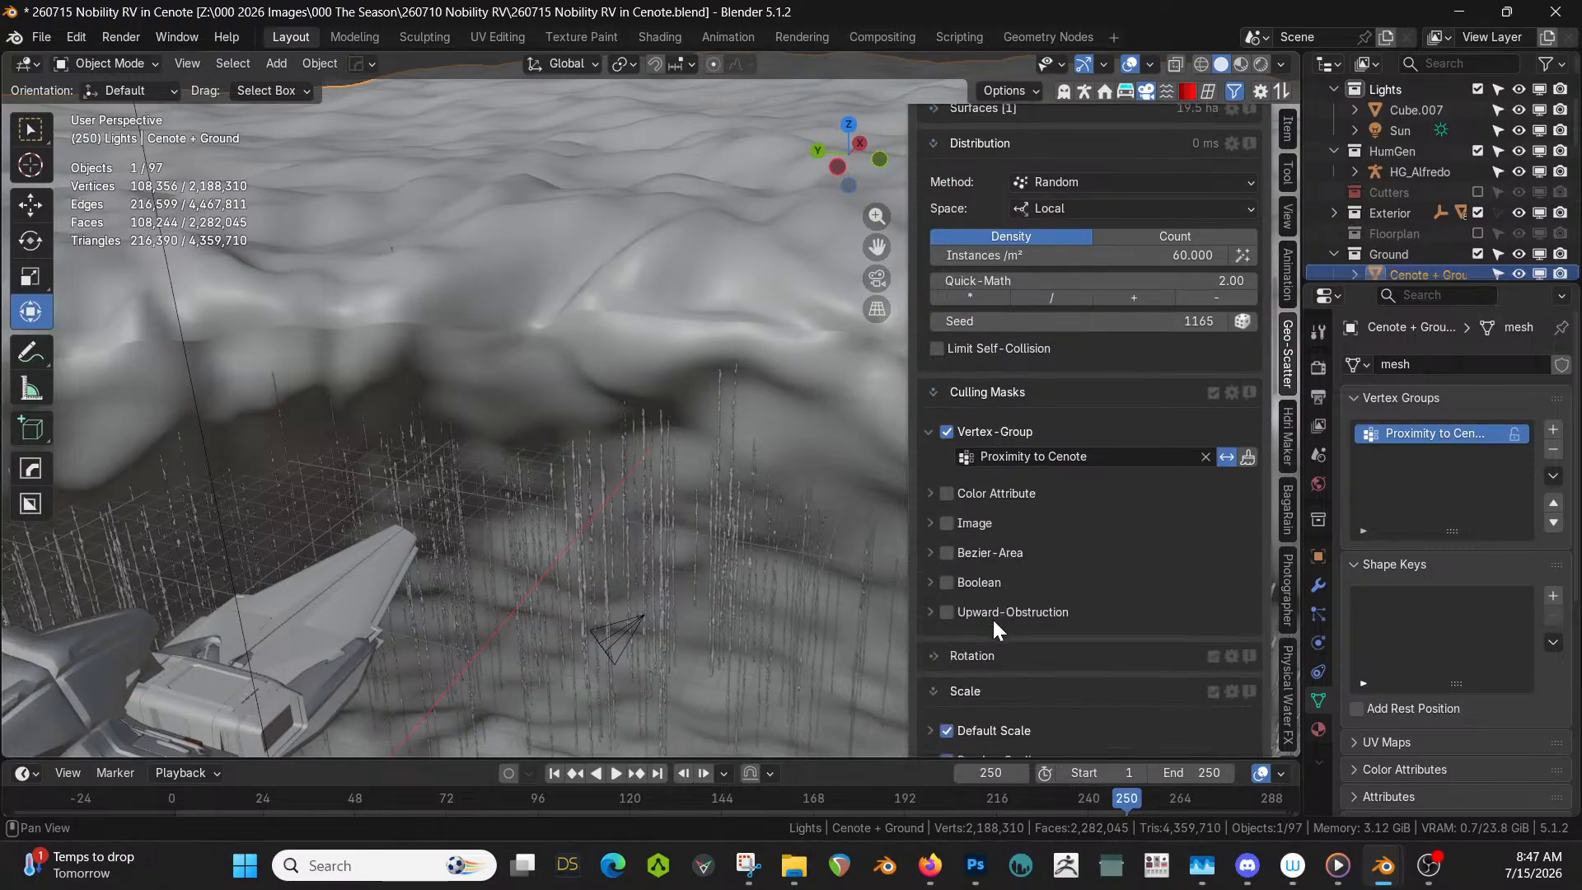
scroll(999, 612, "down", 12)
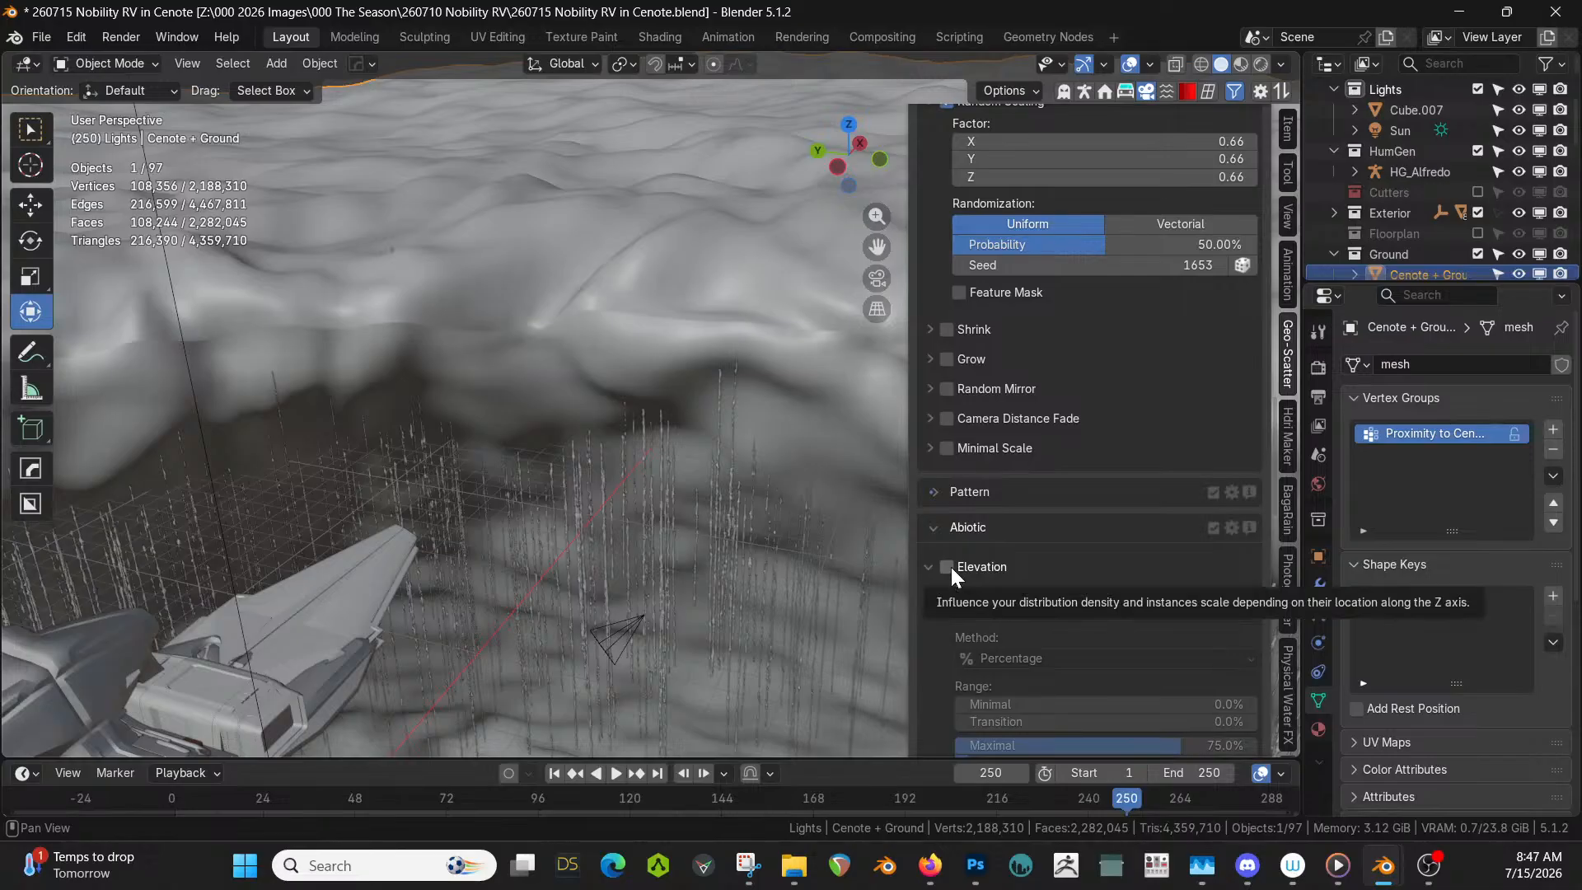
left_click(949, 567)
scroll(1030, 602, "down", 3)
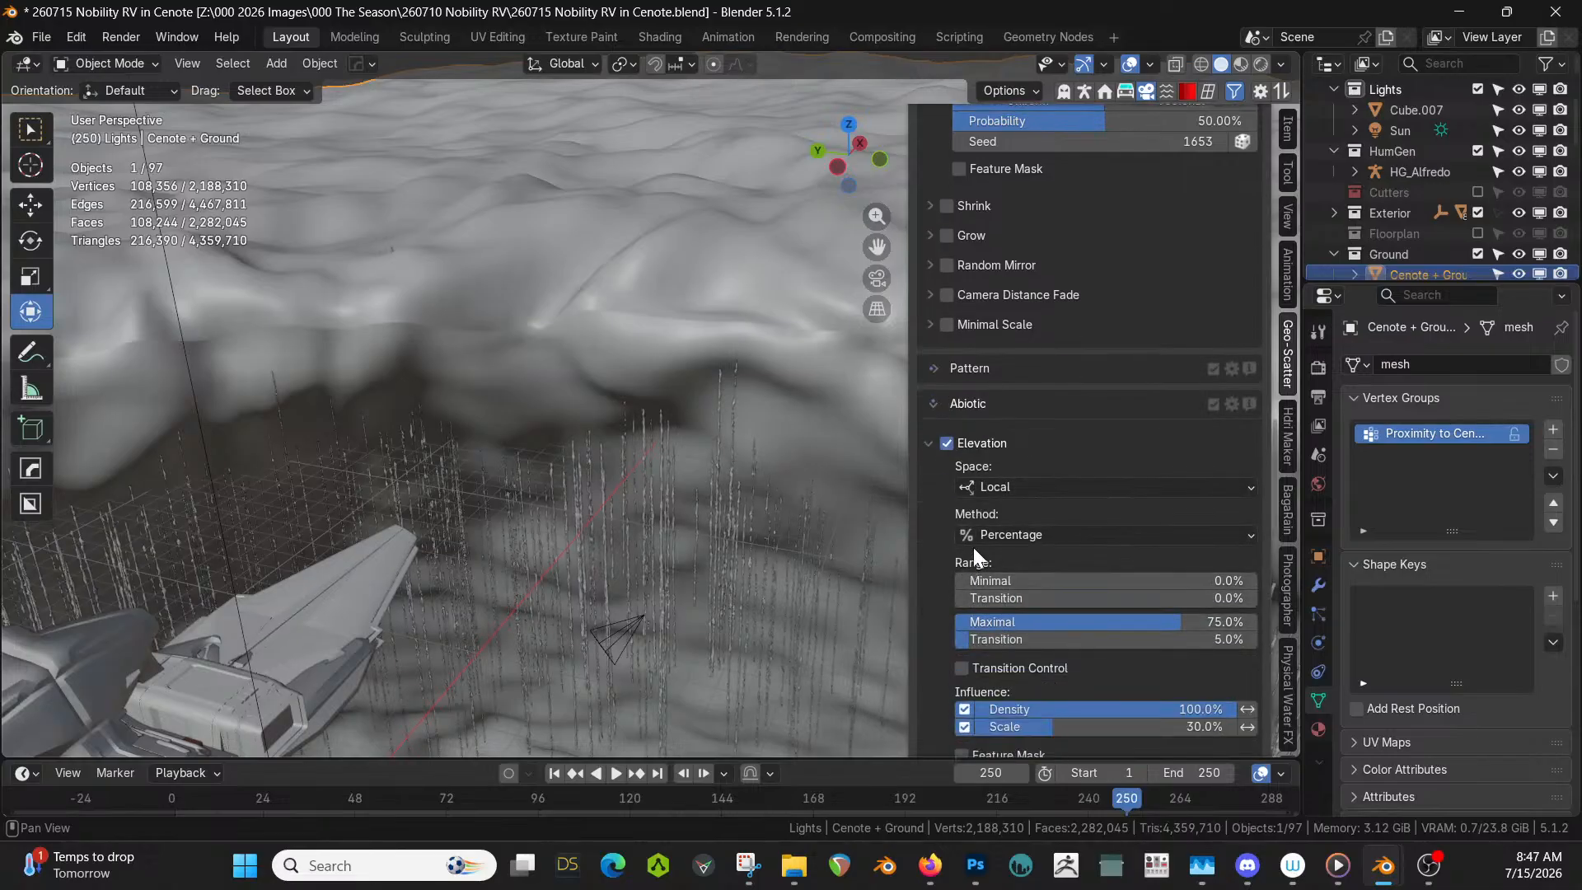
left_click(1001, 536)
left_click(1001, 582)
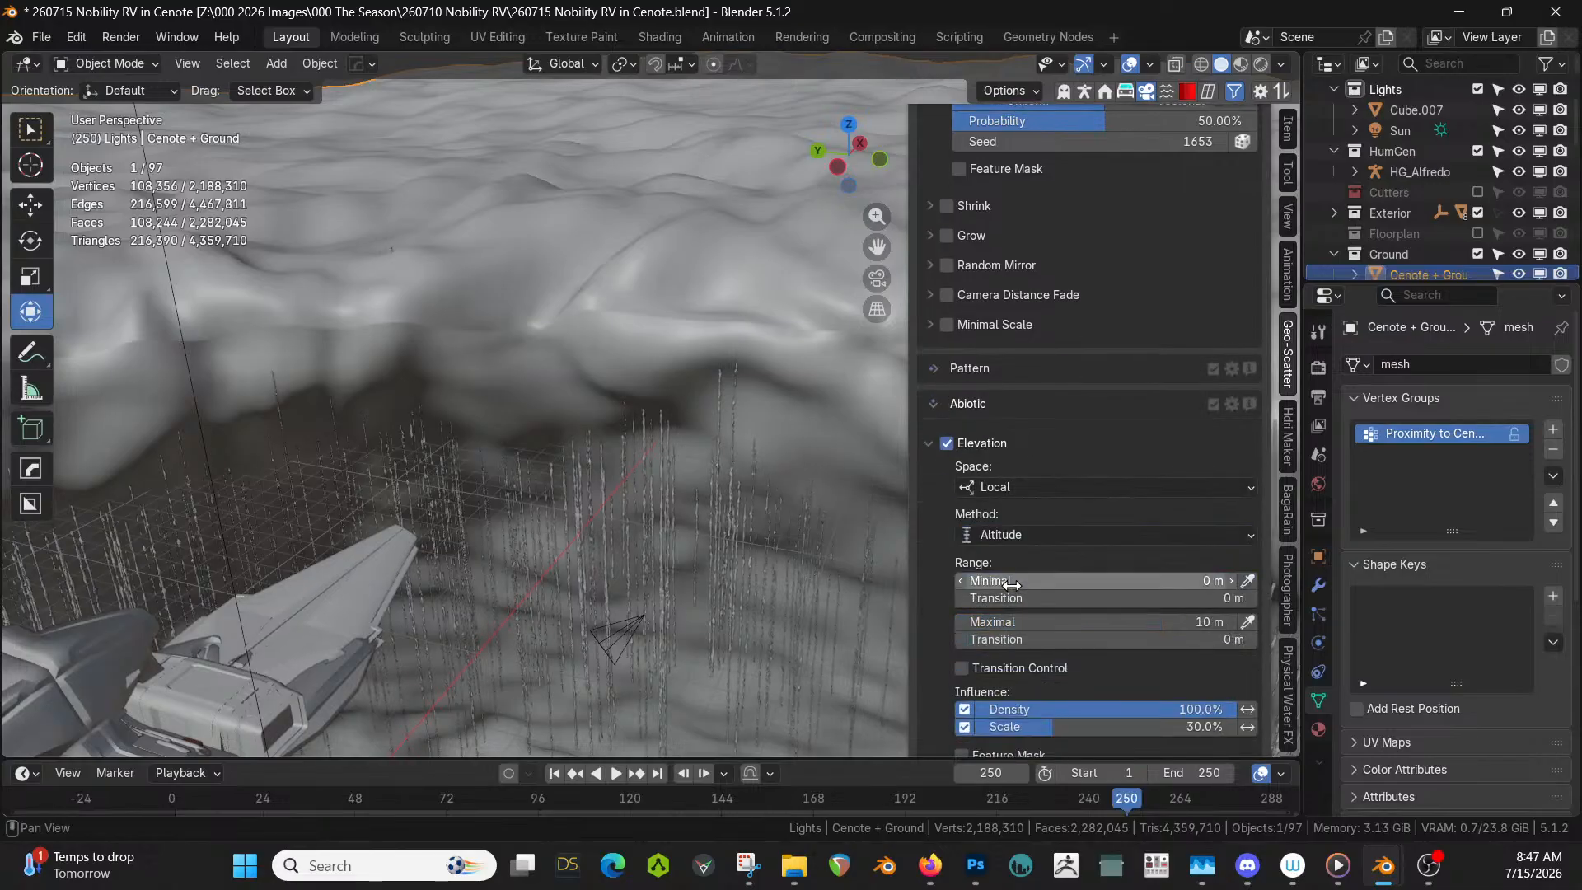
left_click(1012, 488)
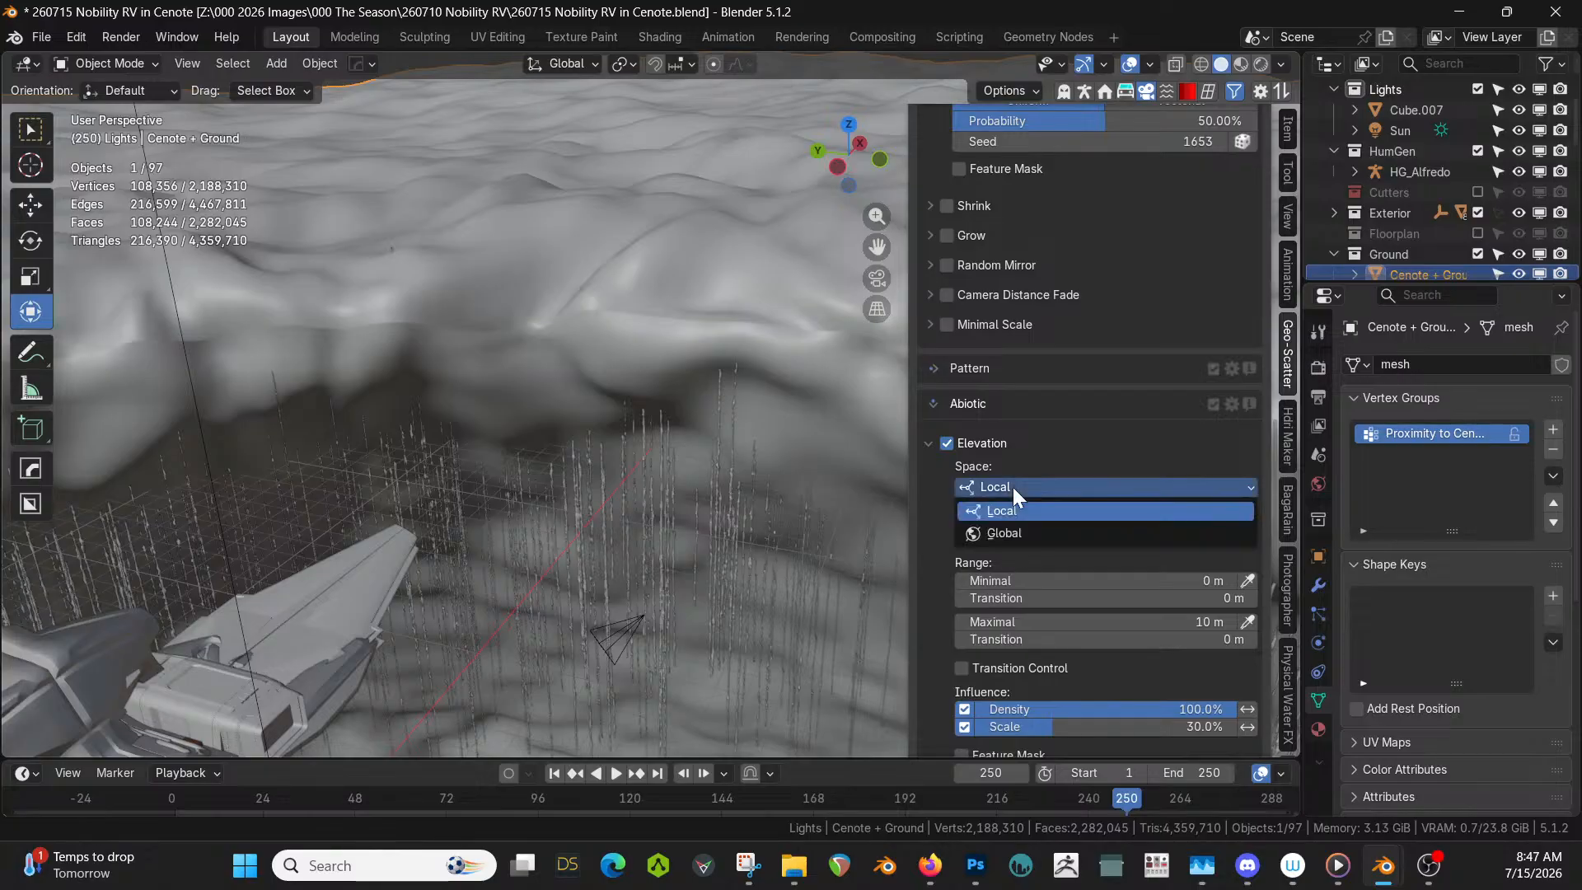
left_click(1011, 530)
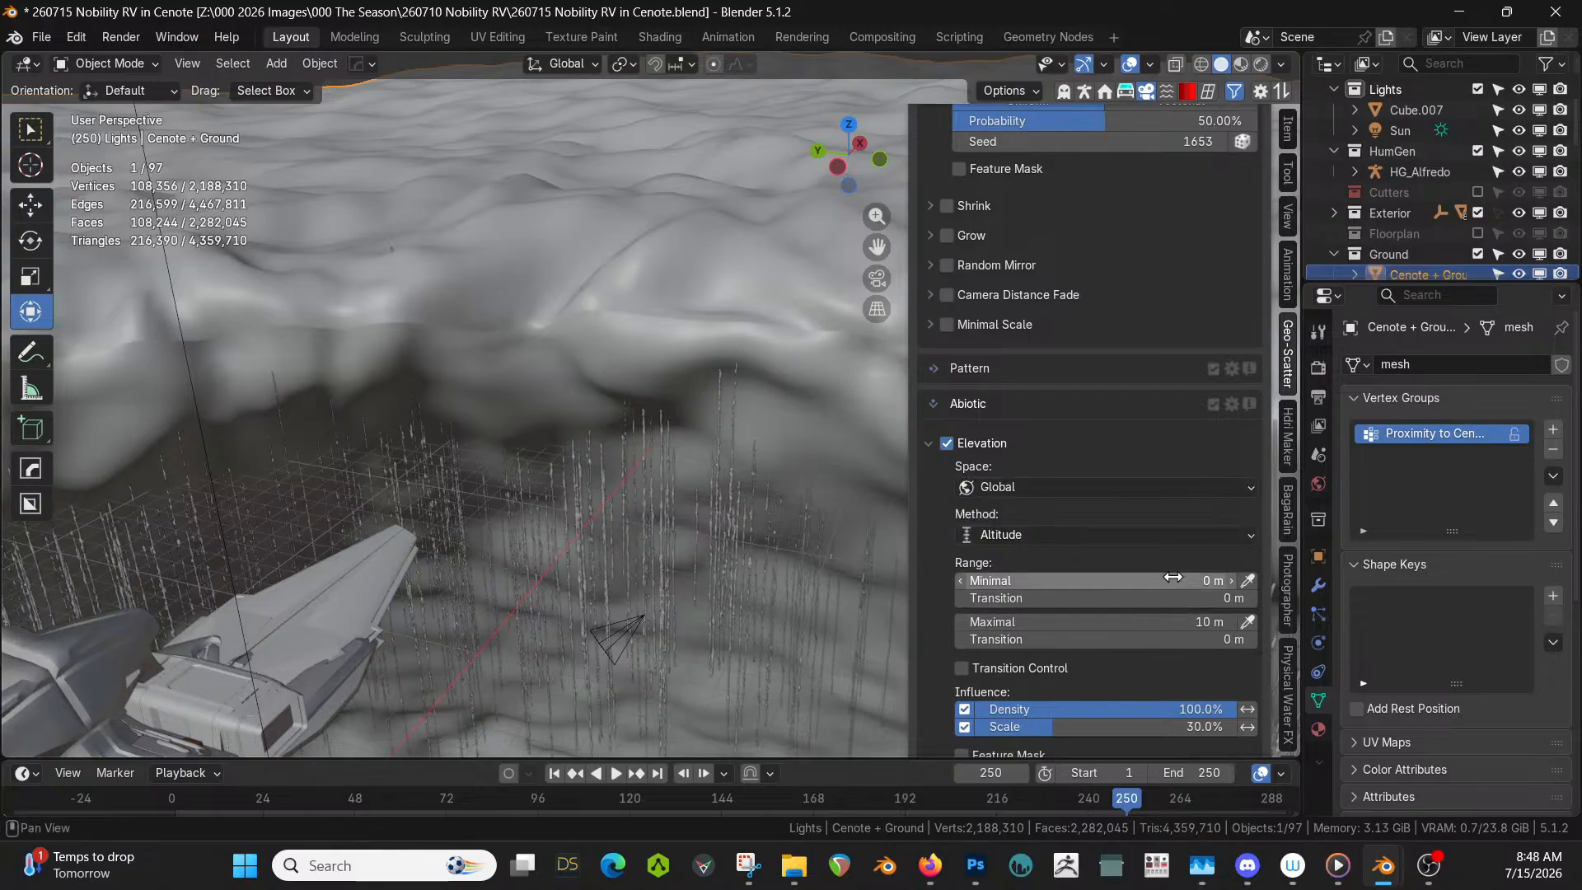
- Set Ground_Cover_A's elevation range to 3 m minimal with a 3 m transition, and 25 m maximal
left_click(1137, 581)
type("3")
key("Return")
left_click(1105, 599)
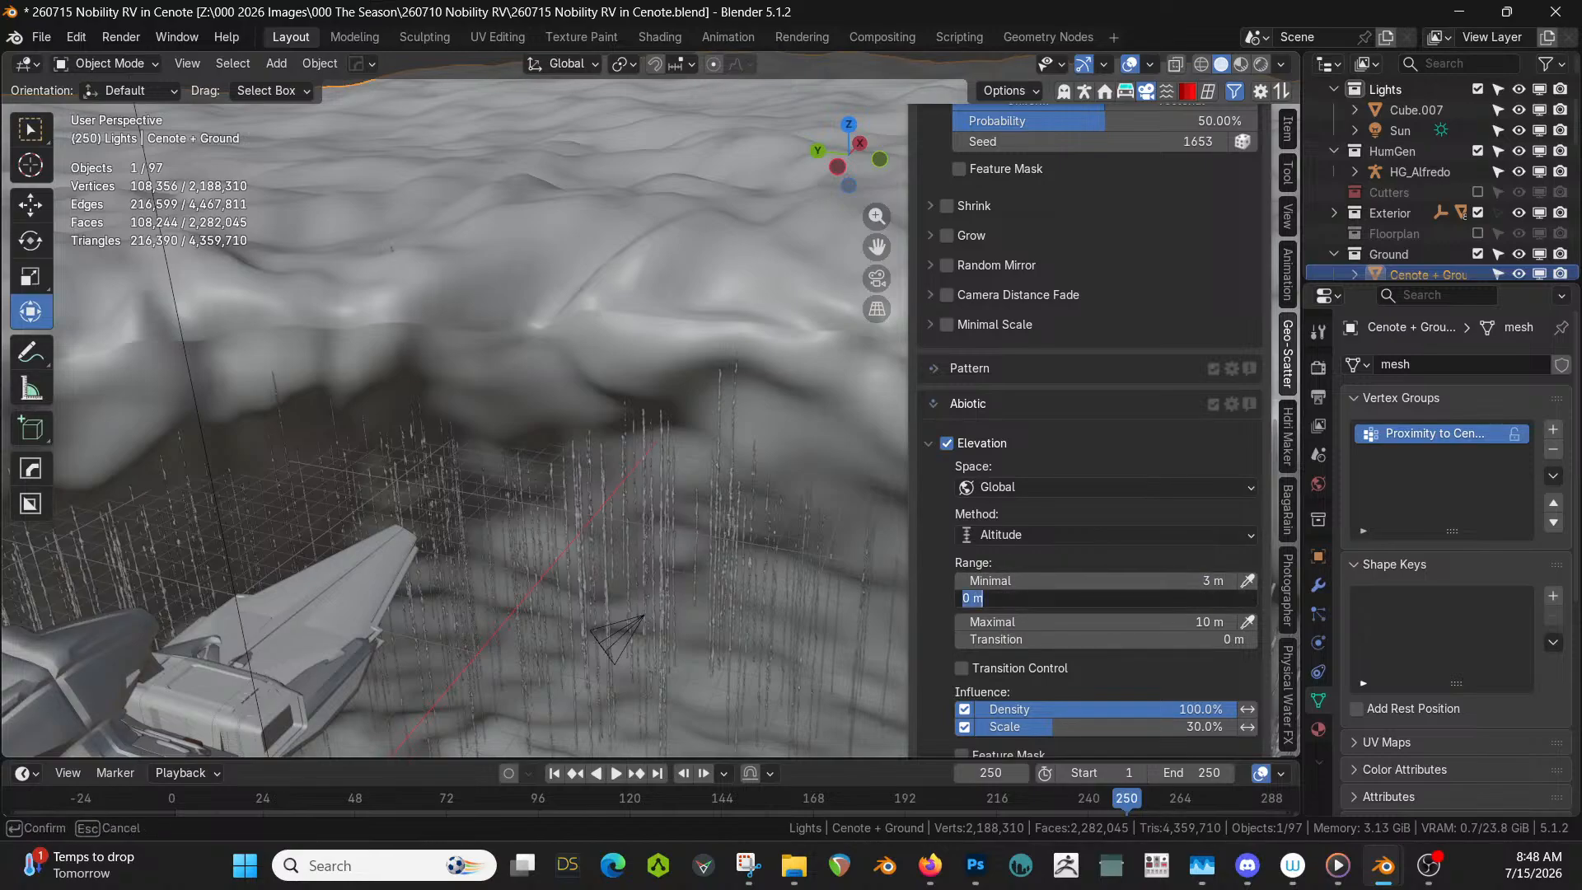
type("3")
key("Return")
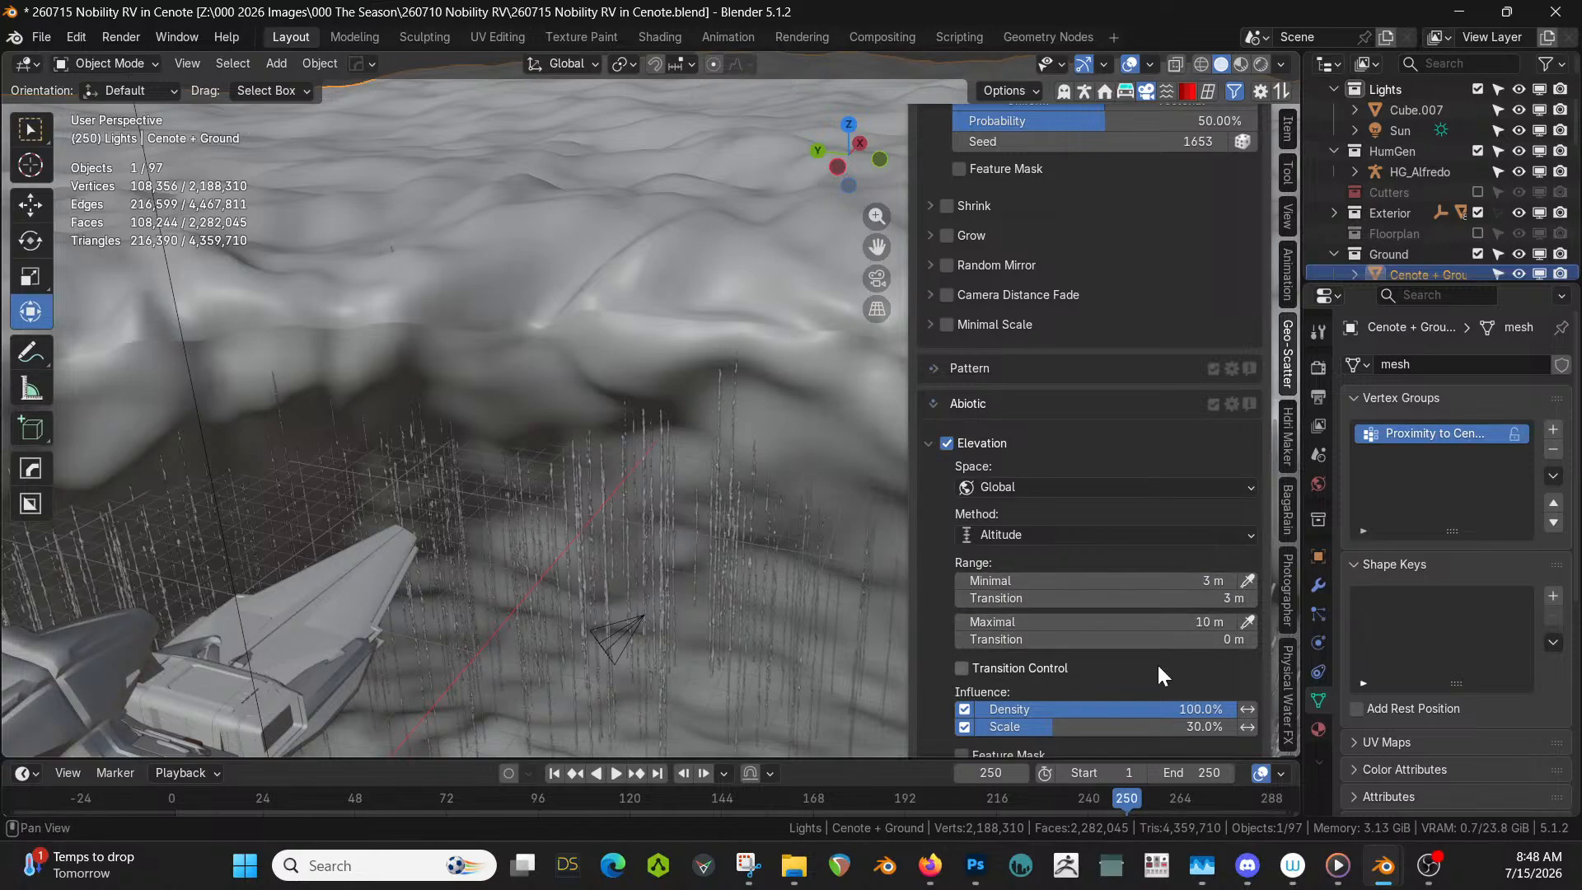
left_click(1147, 620)
type("25")
key("Return")
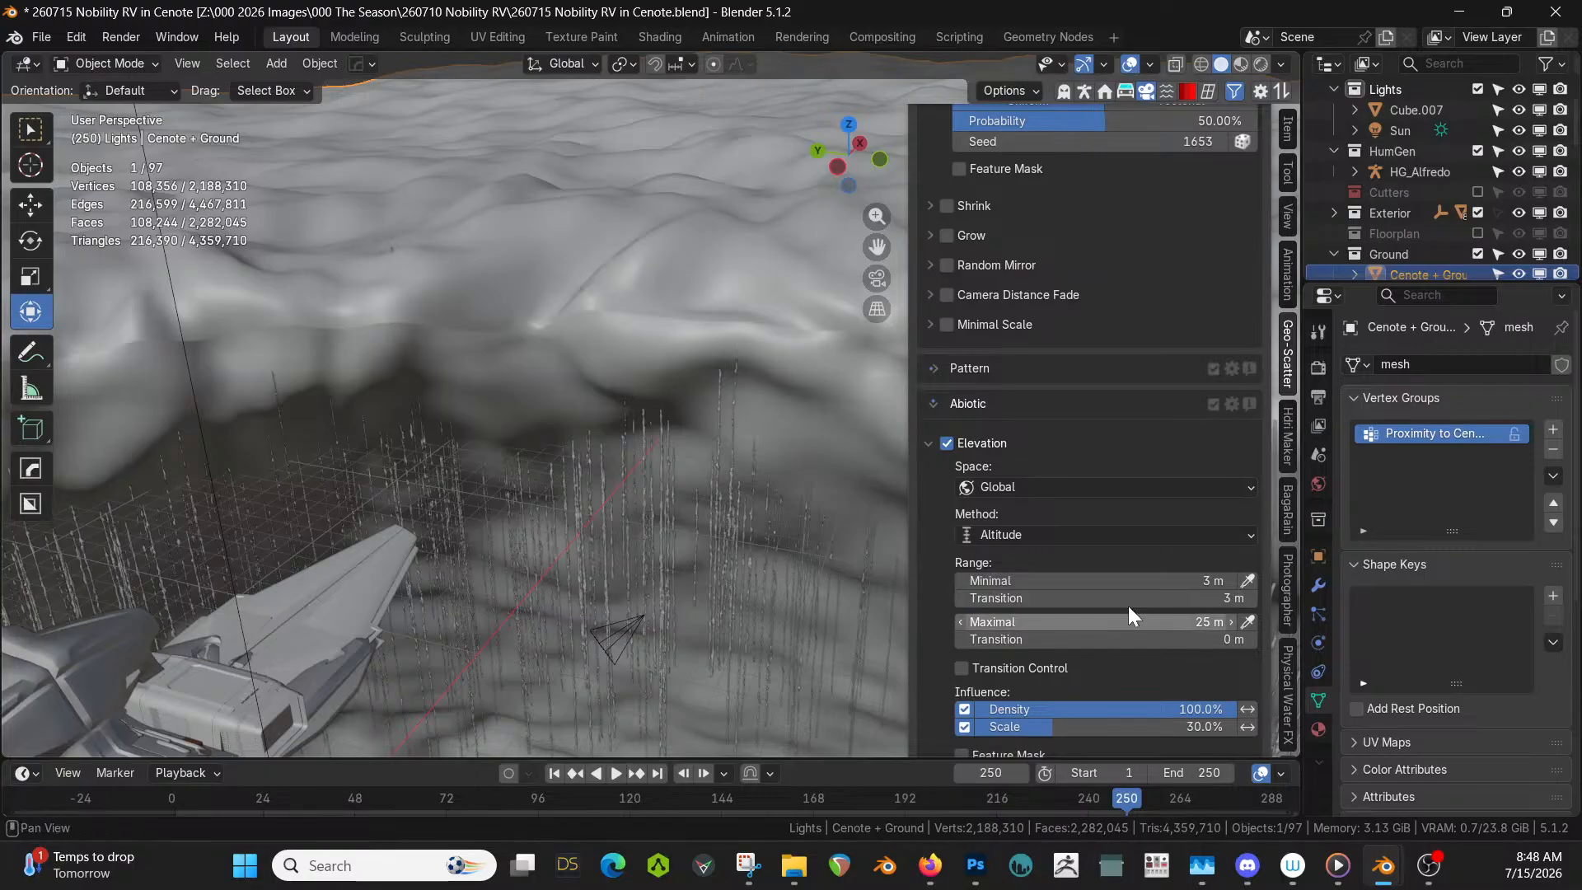
- Show the Ground_Cover_A scatter briefly in the viewport to check its coverage on the cenote walls, and hide it again
scroll(1066, 399, "up", 20)
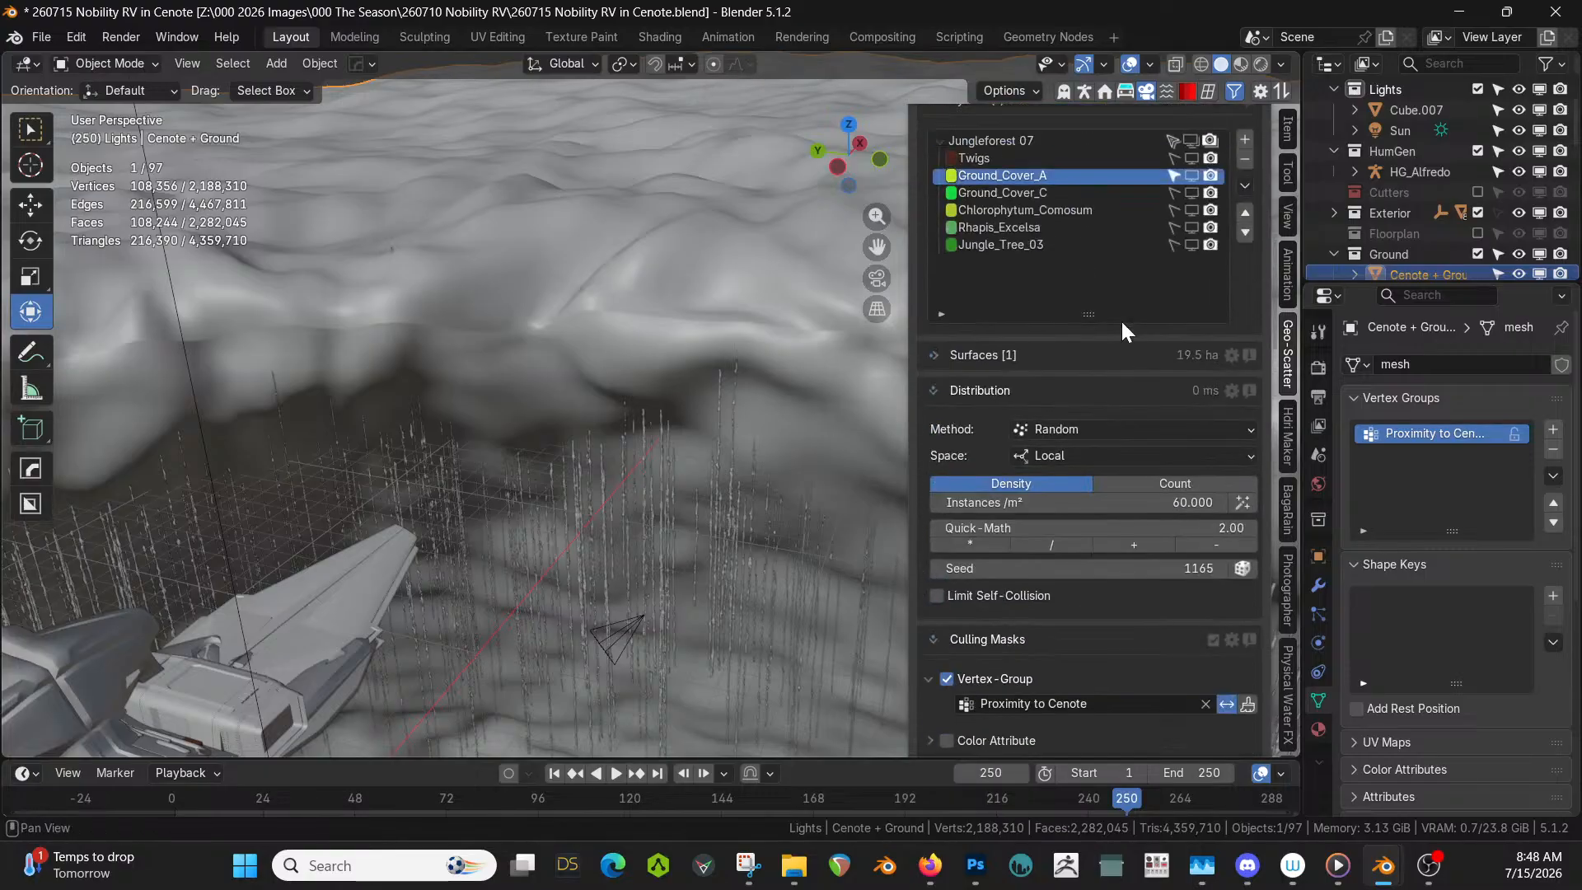
left_click(1190, 174)
middle_click_drag(567, 427, 521, 457)
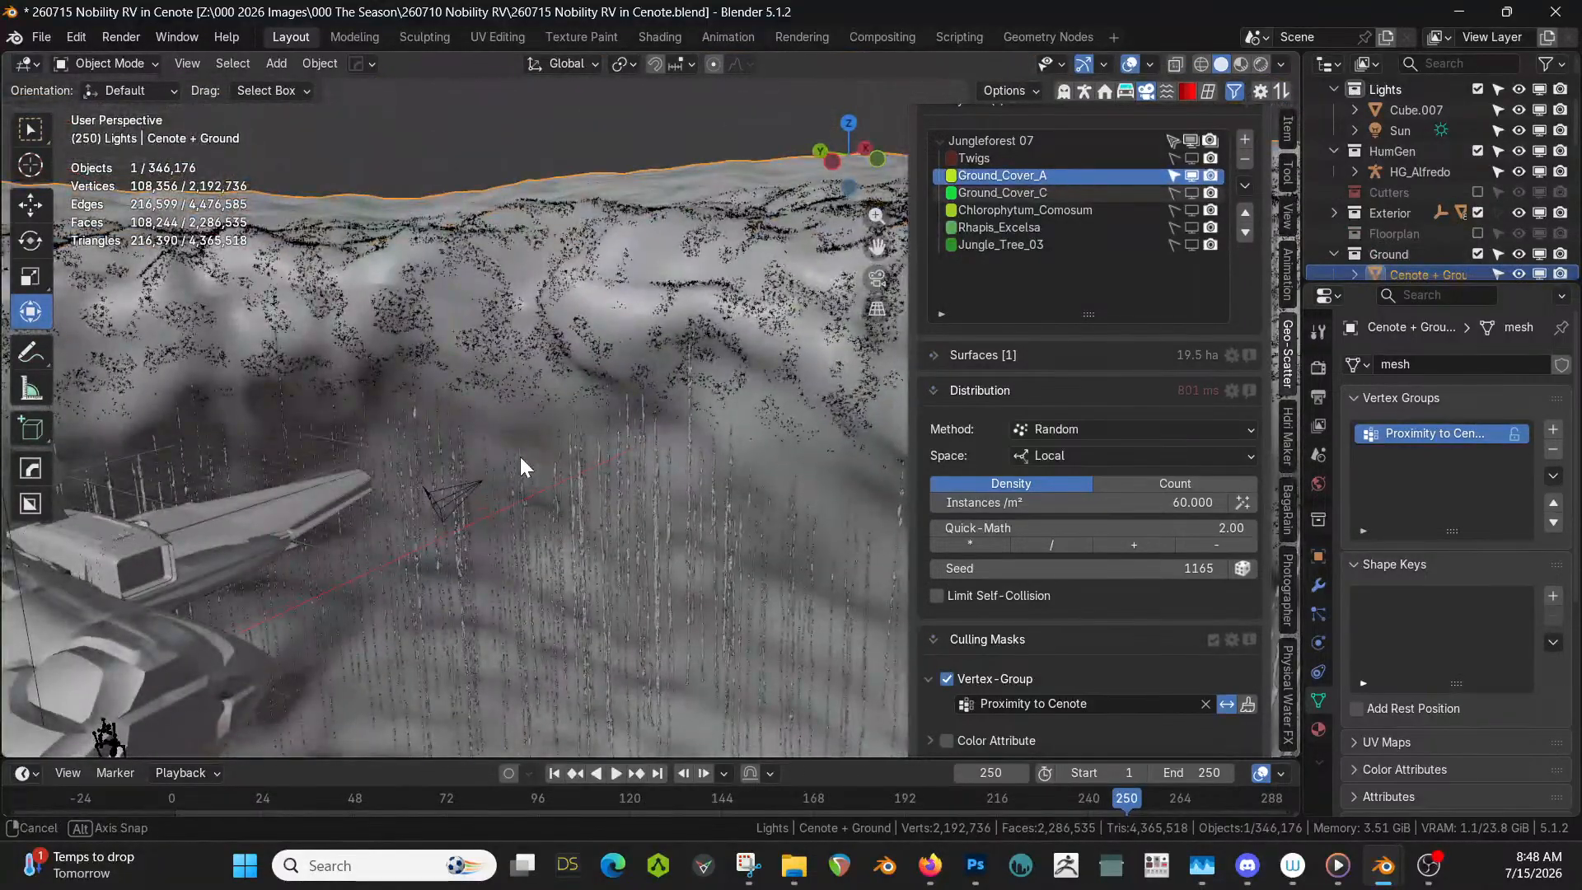
left_click(1195, 174)
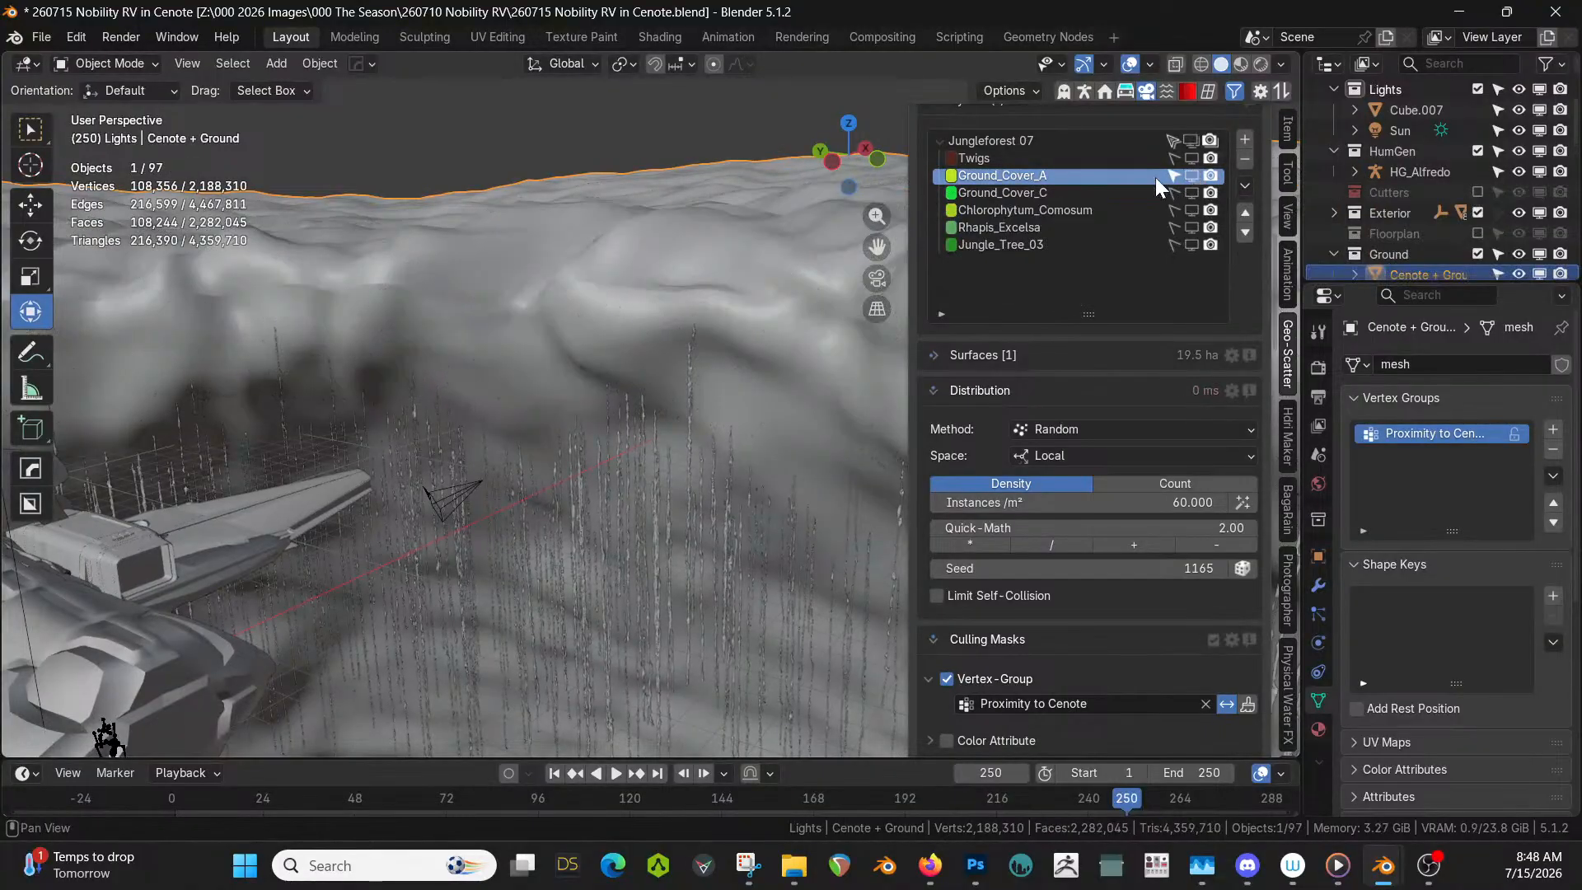
- Enable a vertex-group culling mask on the Twigs layer using Proximity to Cenote, and reverse it
left_click(993, 156)
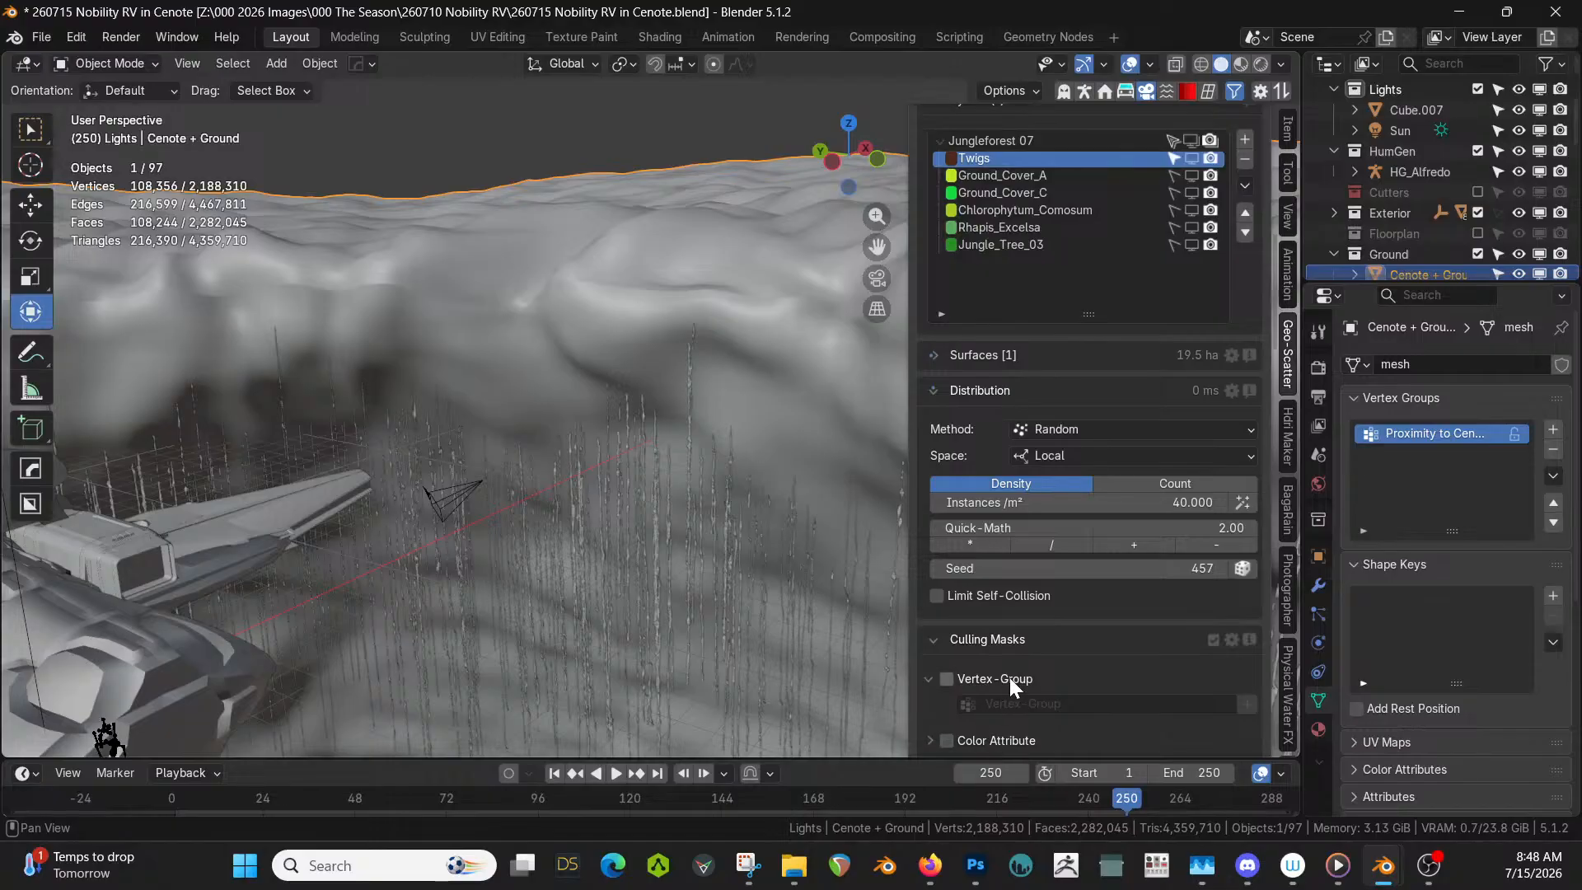
left_click(946, 679)
left_click(1071, 703)
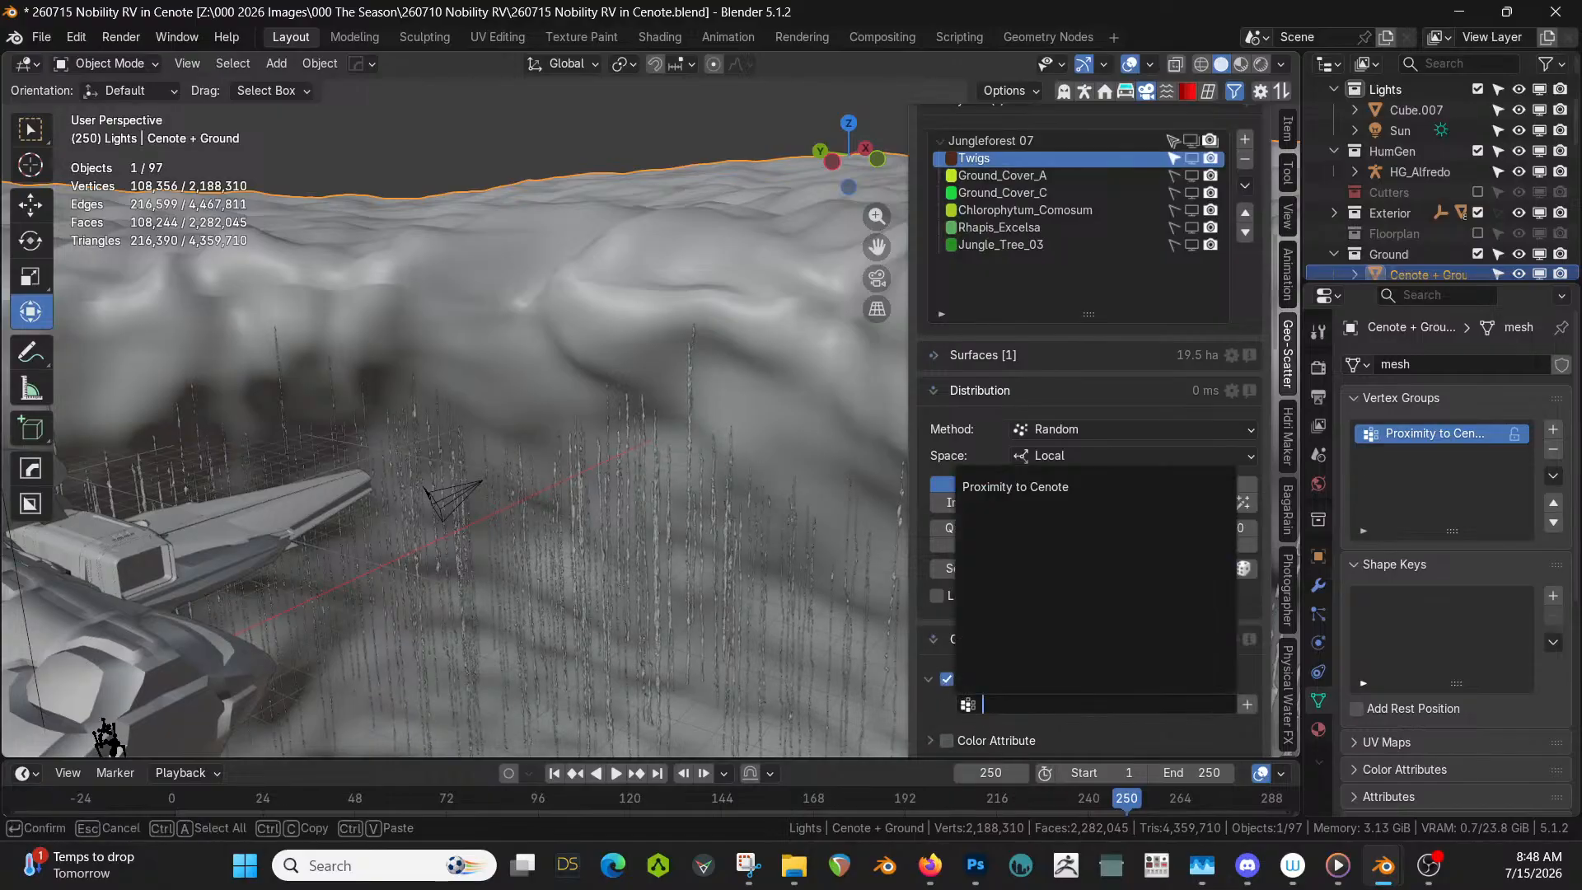
left_click(1007, 486)
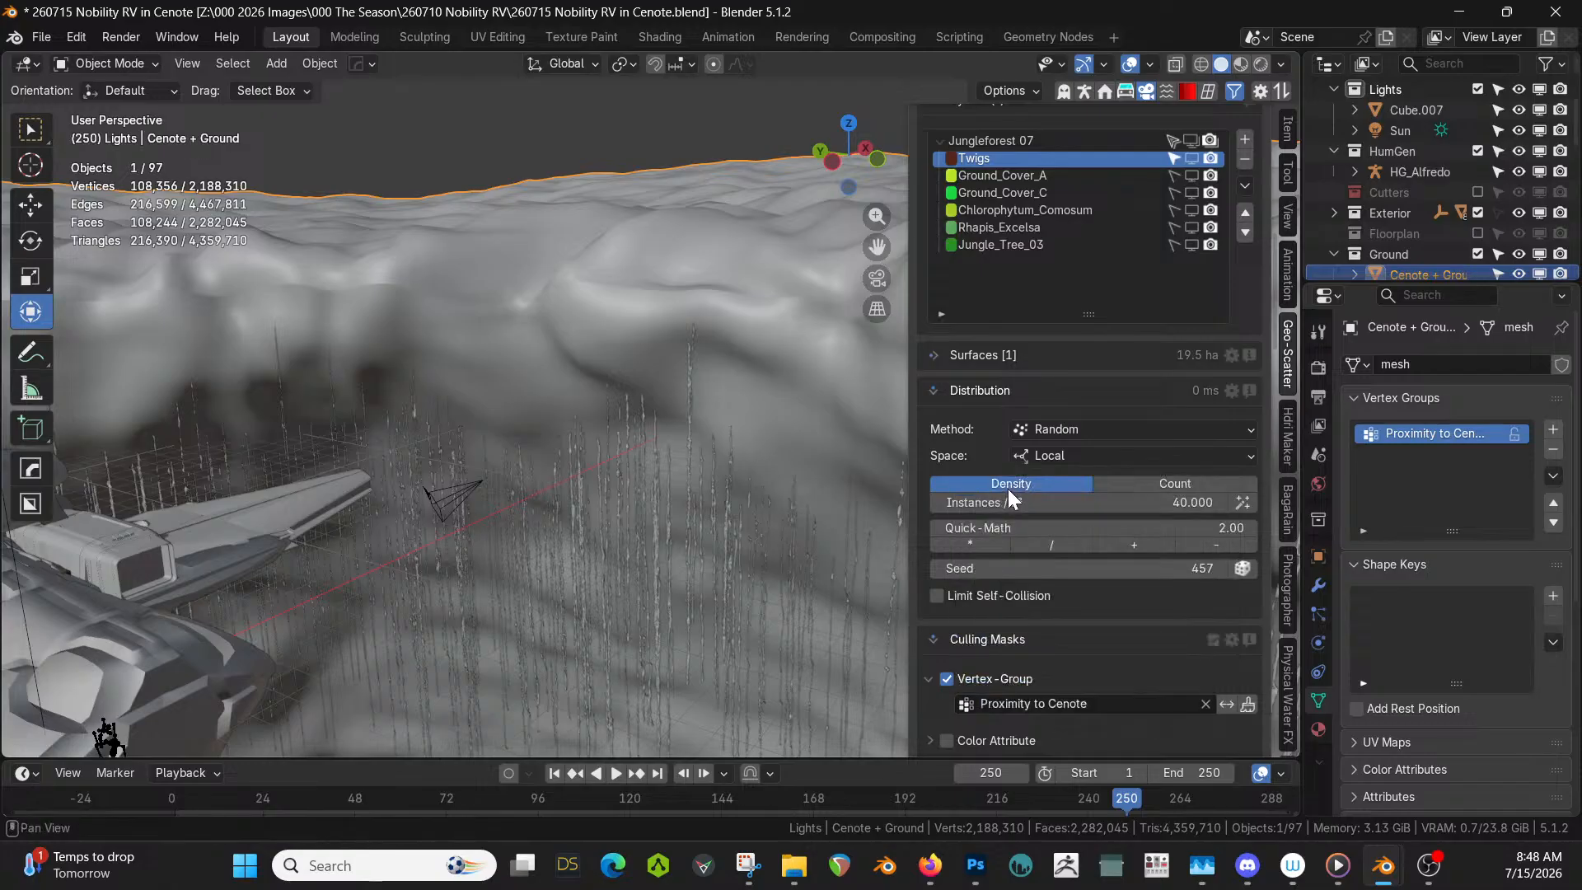
left_click(1226, 703)
- Enable the abiotic Elevation filter on Twigs with Global space and the Altitude method
scroll(1160, 626, "down", 5)
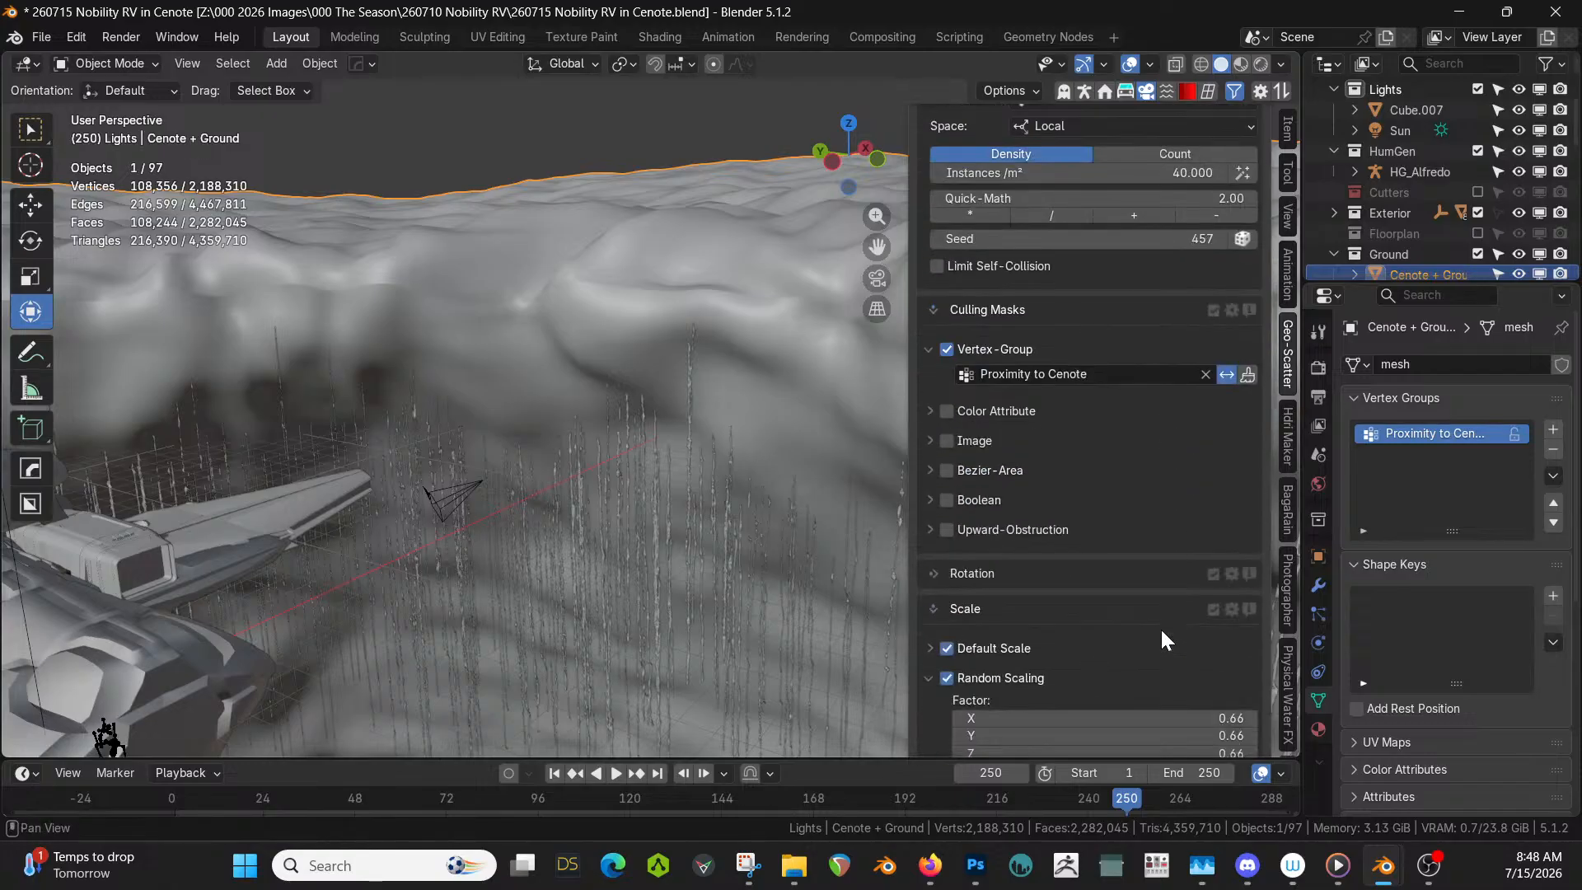
scroll(1063, 655, "down", 6)
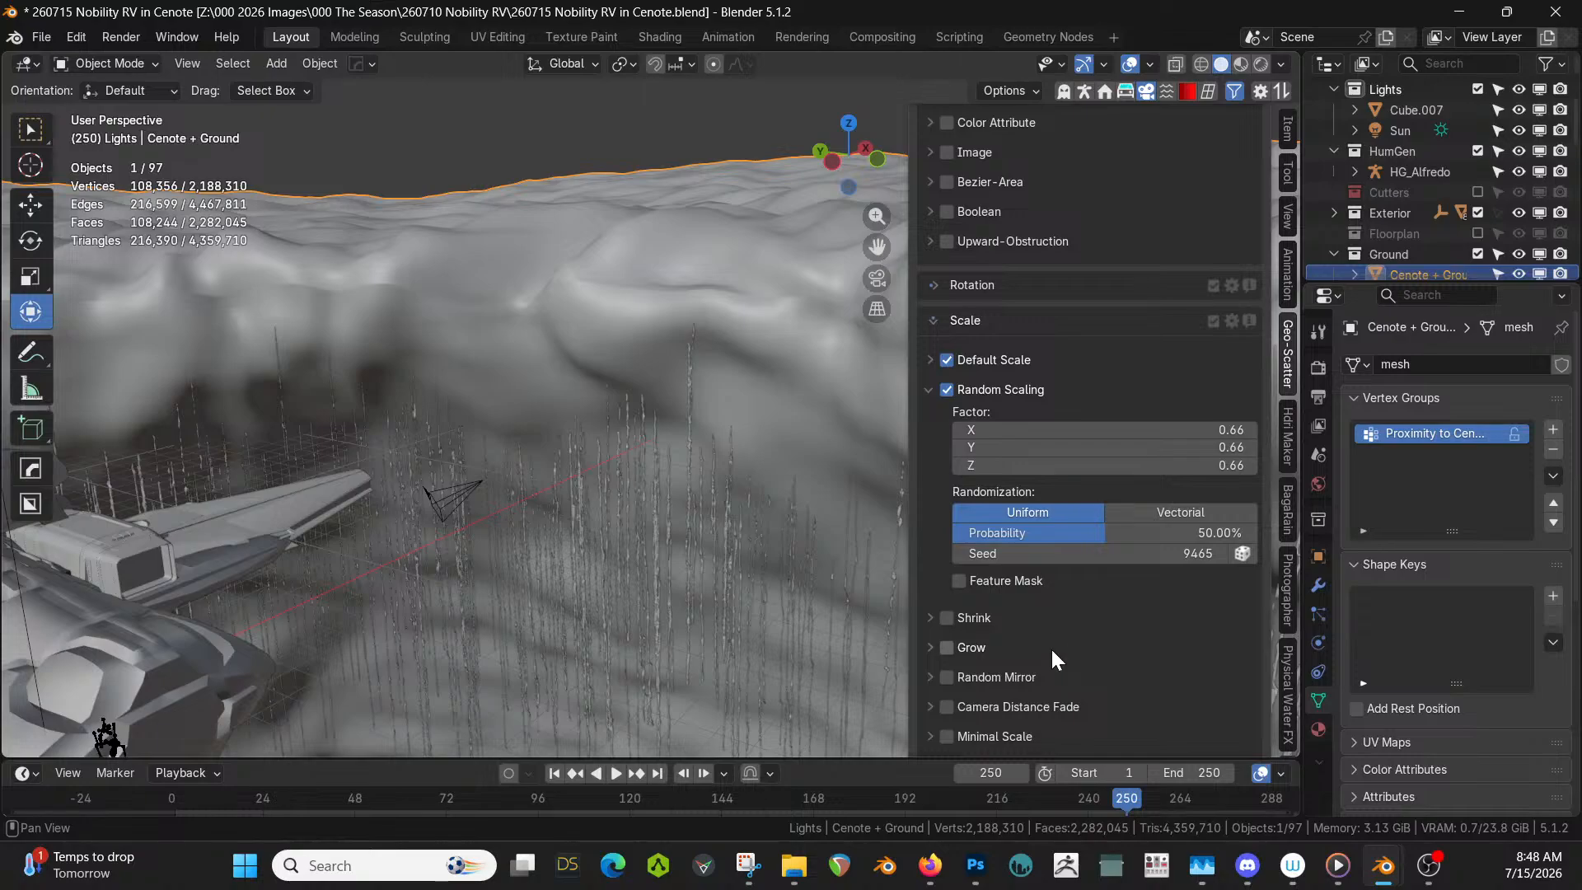
scroll(1058, 577, "down", 3)
left_click(948, 567)
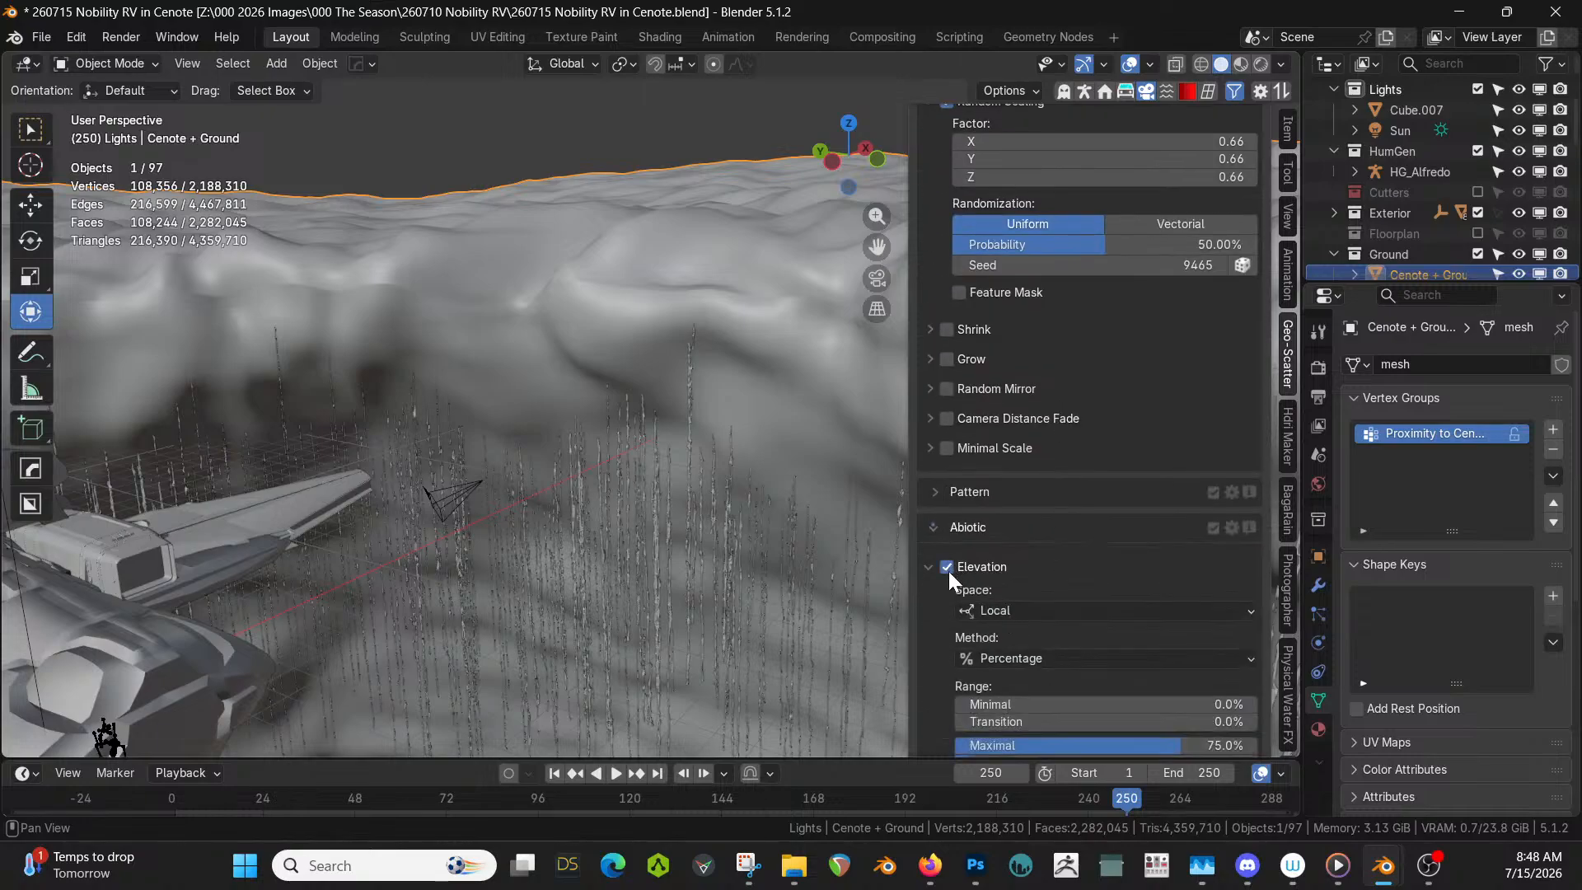
left_click(1013, 611)
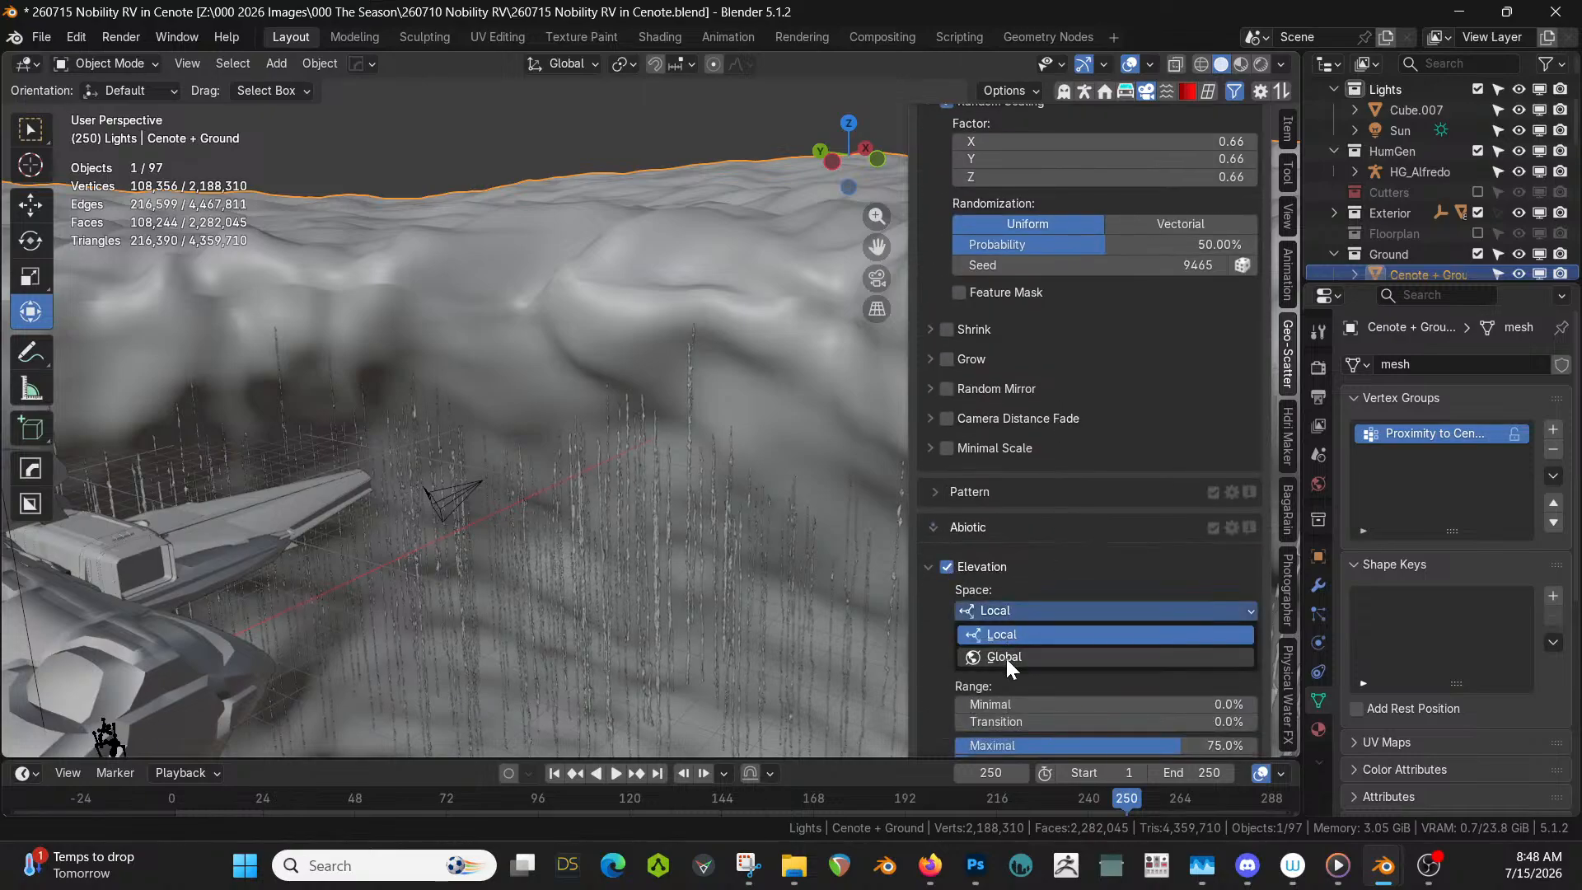
left_click(1007, 657)
left_click(1021, 661)
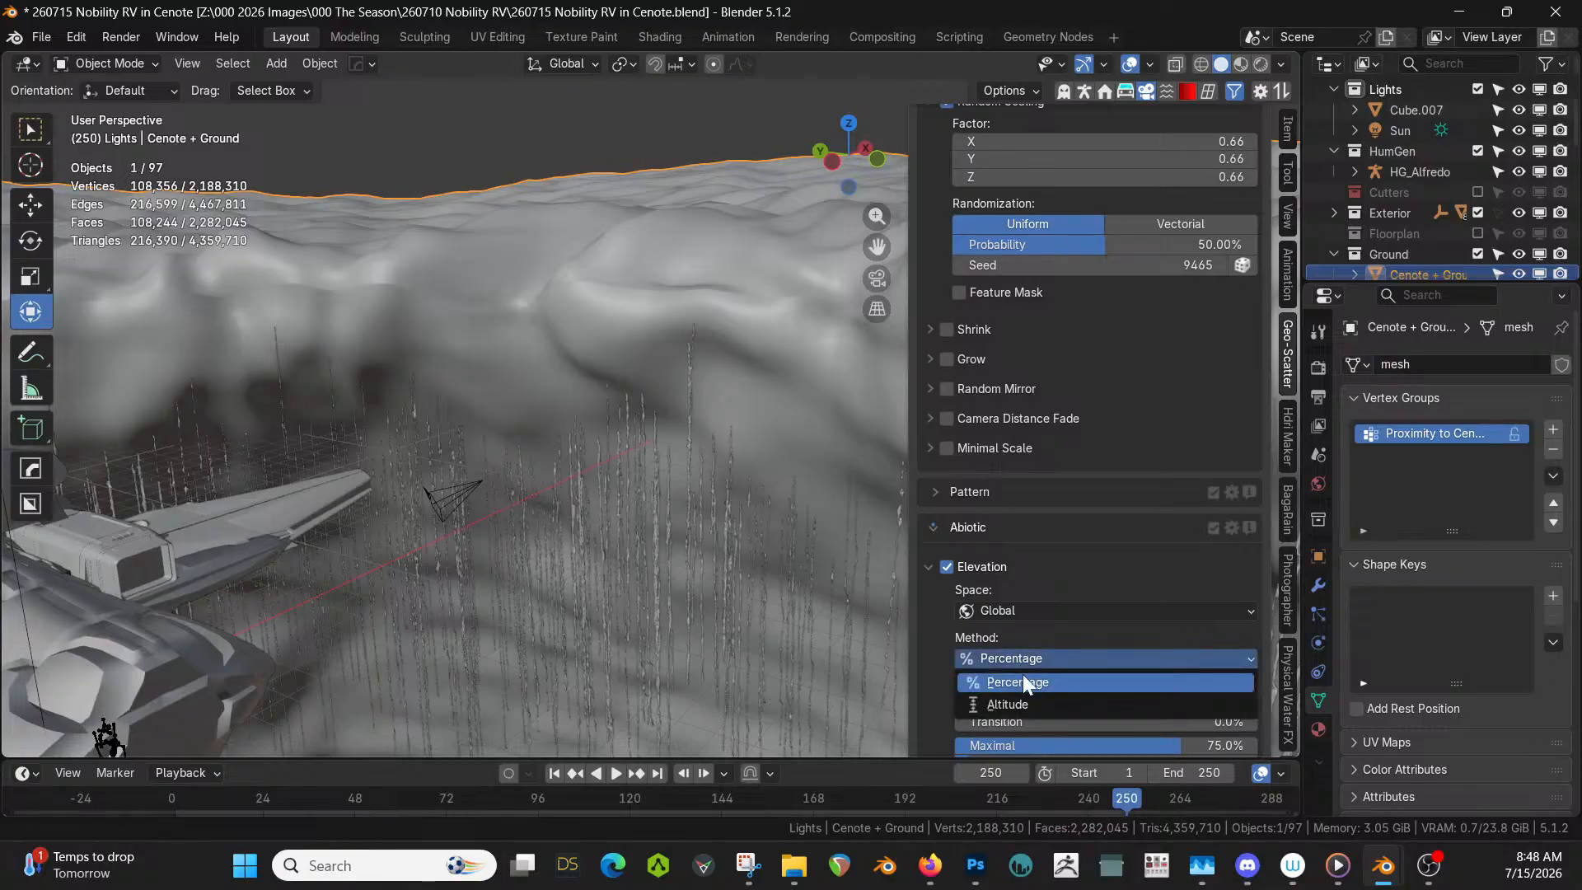
left_click(1016, 703)
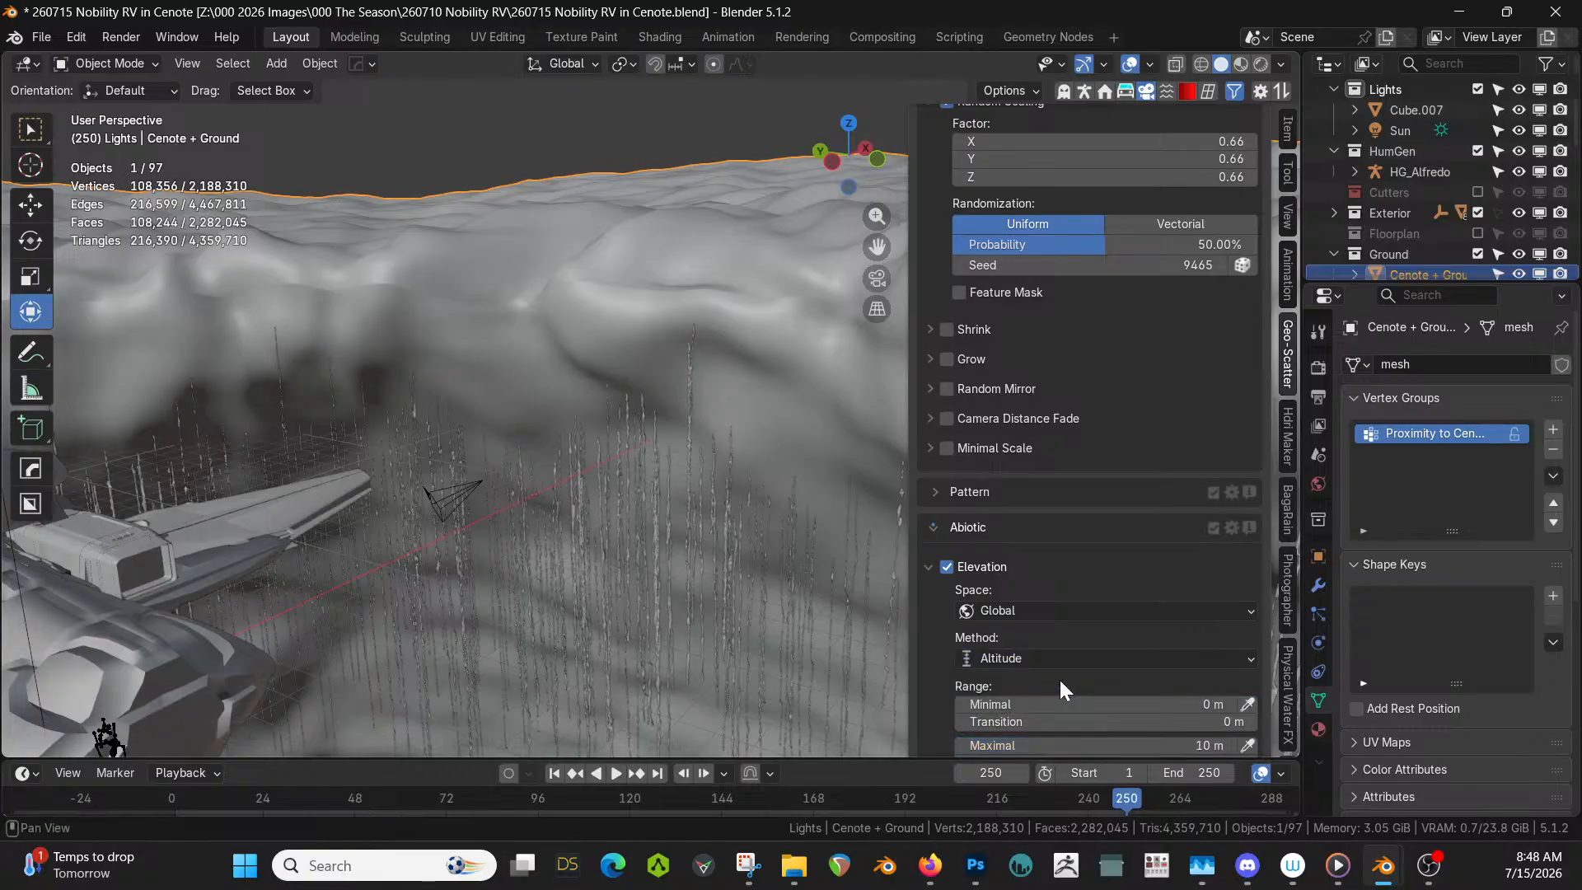
- Set the maximal elevation of the Twigs layer to 25 m
scroll(1104, 677, "down", 3)
left_click(1096, 622)
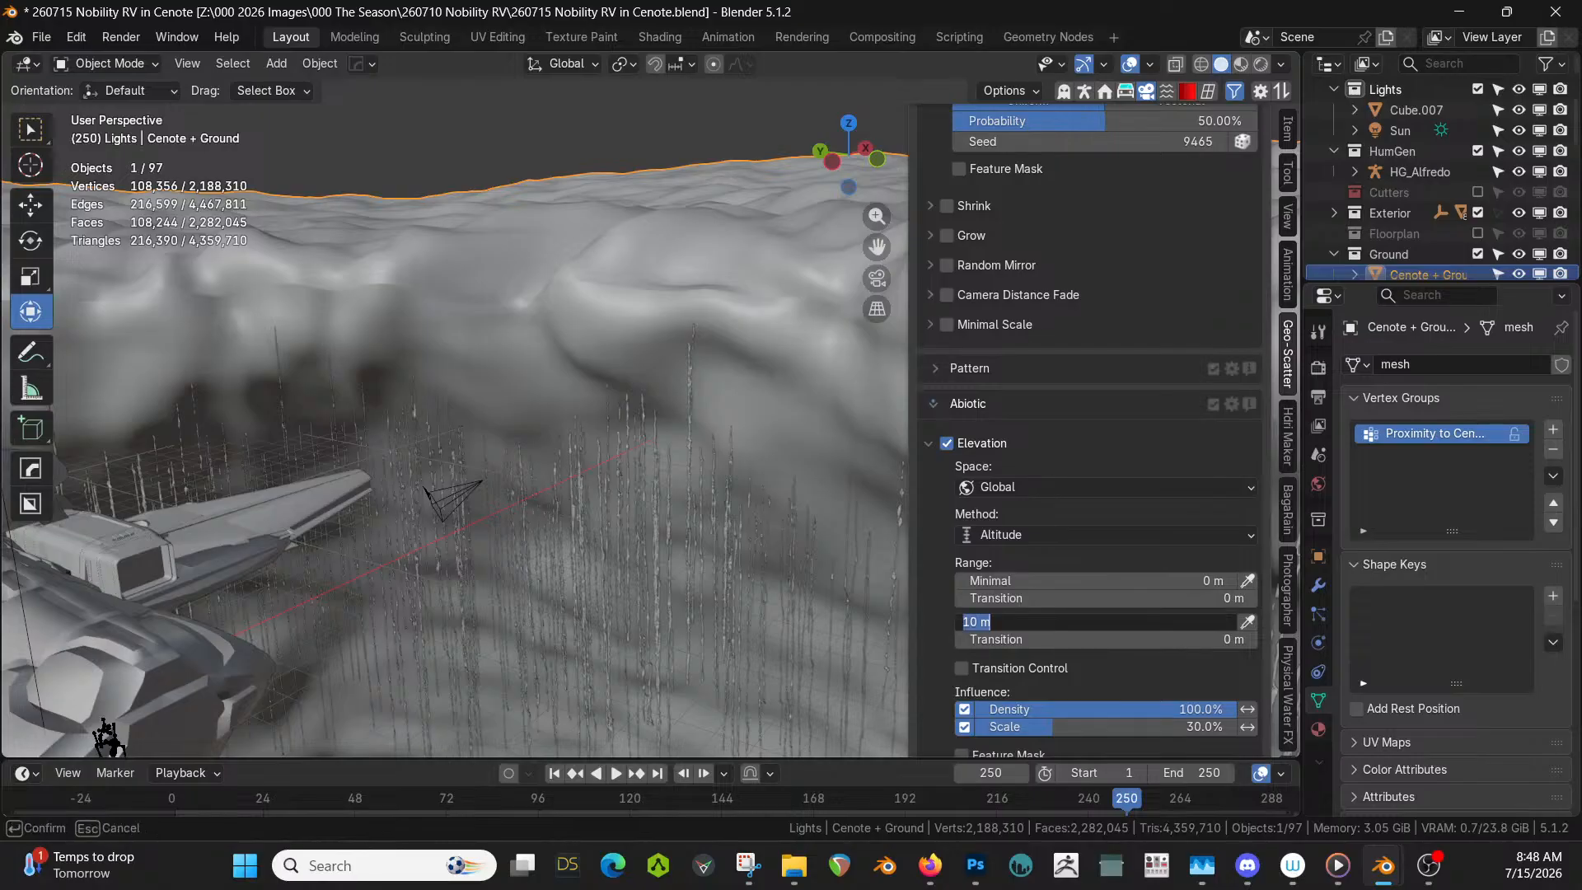
type("25")
key("Return")
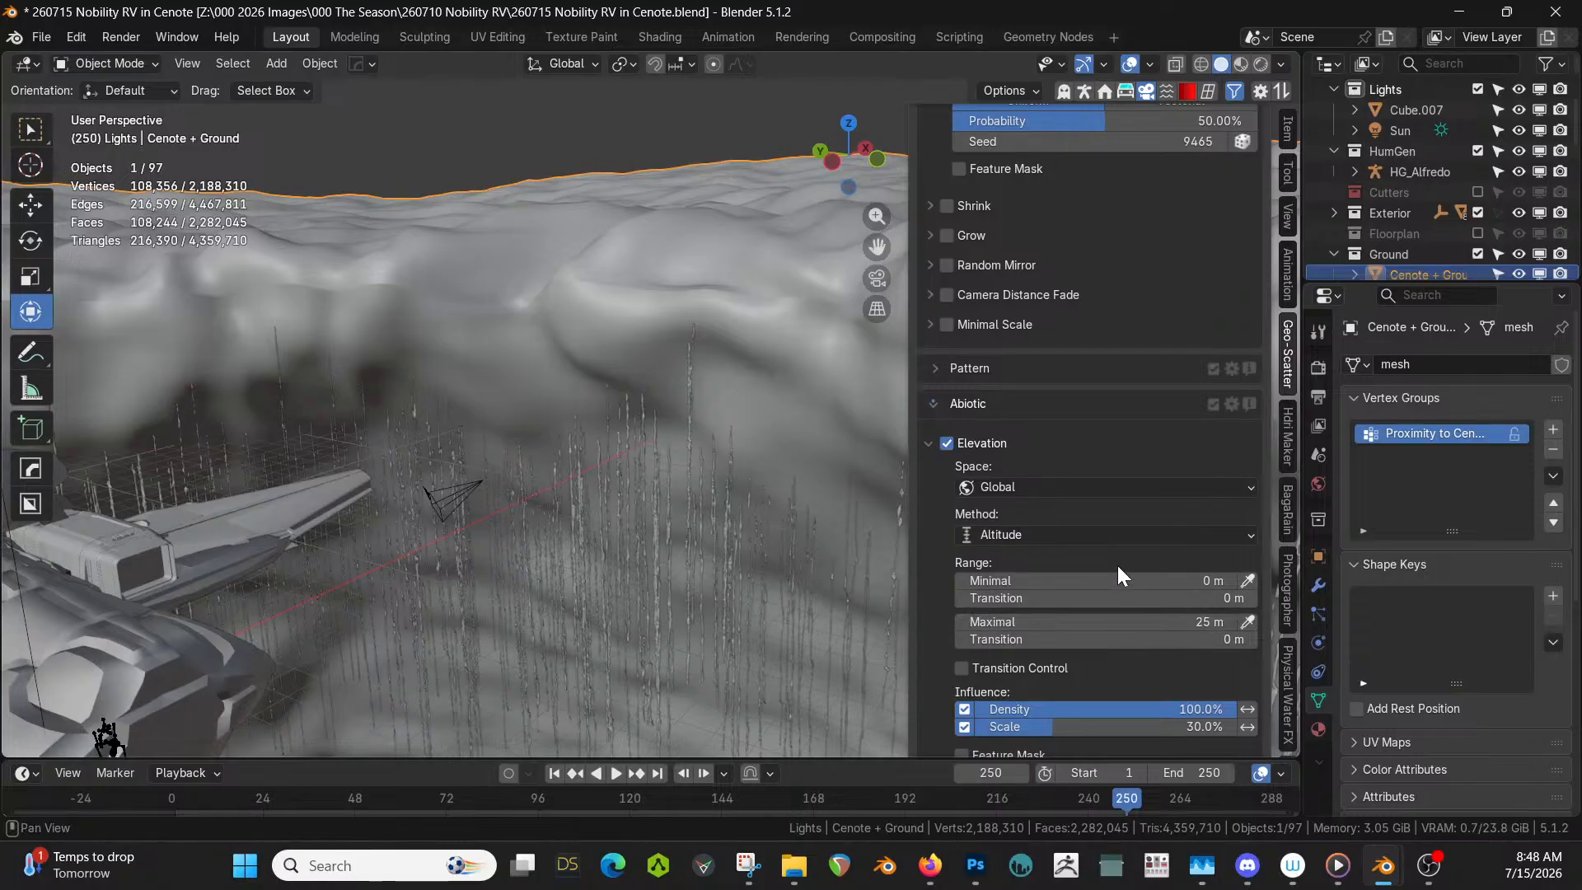
- Enable the abiotic Slope filter on Twigs and turn off Absolute Slope
scroll(1117, 567, "down", 6)
left_click(946, 545)
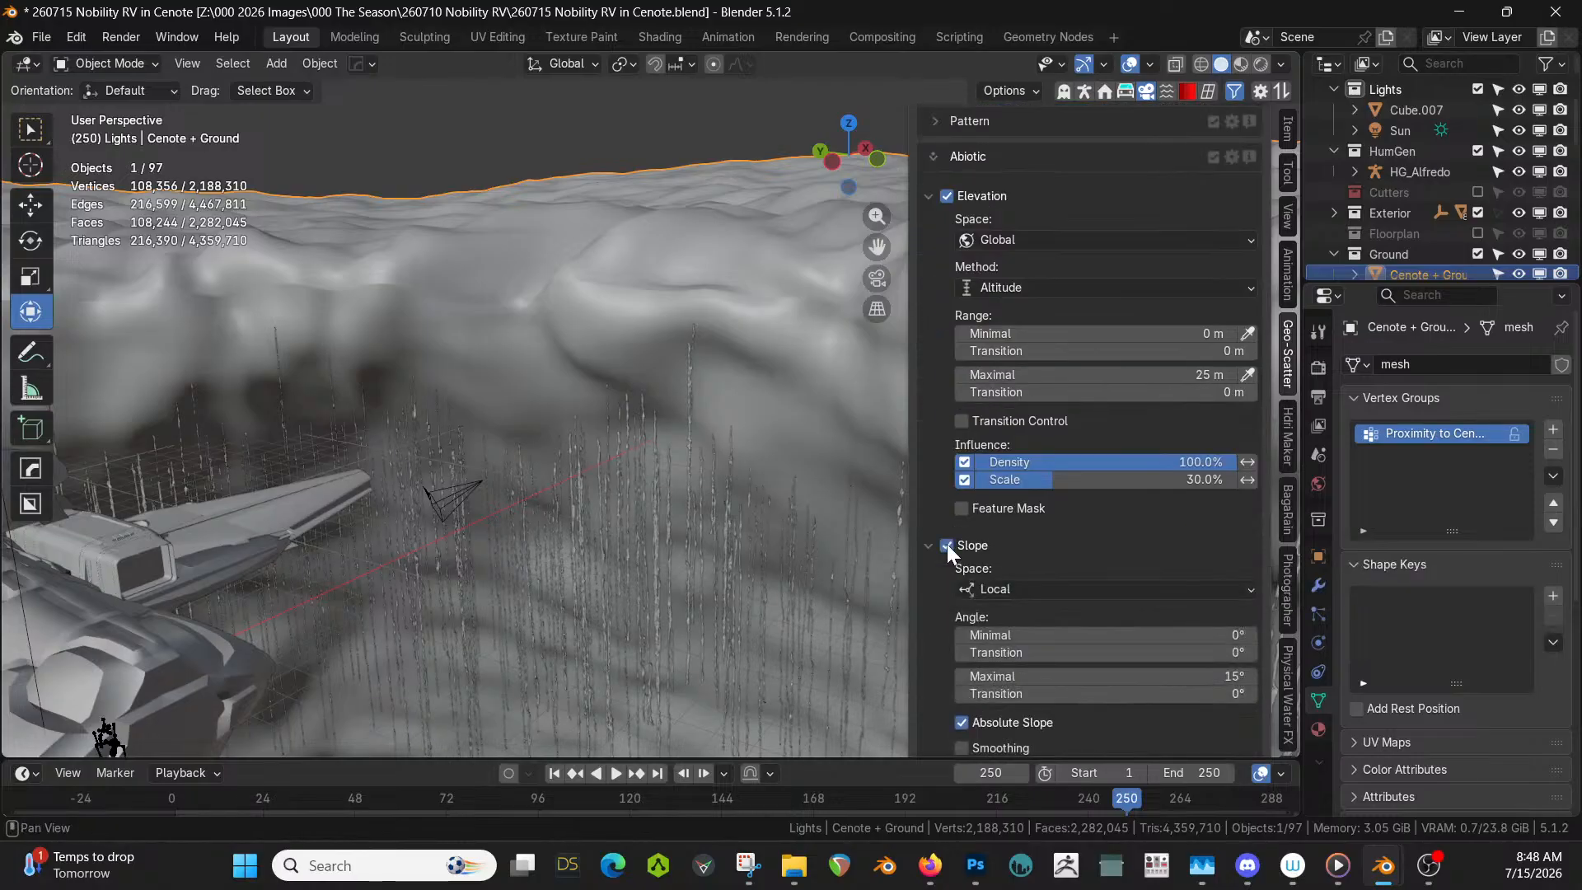
left_click(962, 723)
- Show the Twigs scatter in the viewport and check its coverage around the cenote from above
scroll(1095, 235, "up", 20)
scroll(1094, 235, "up", 15)
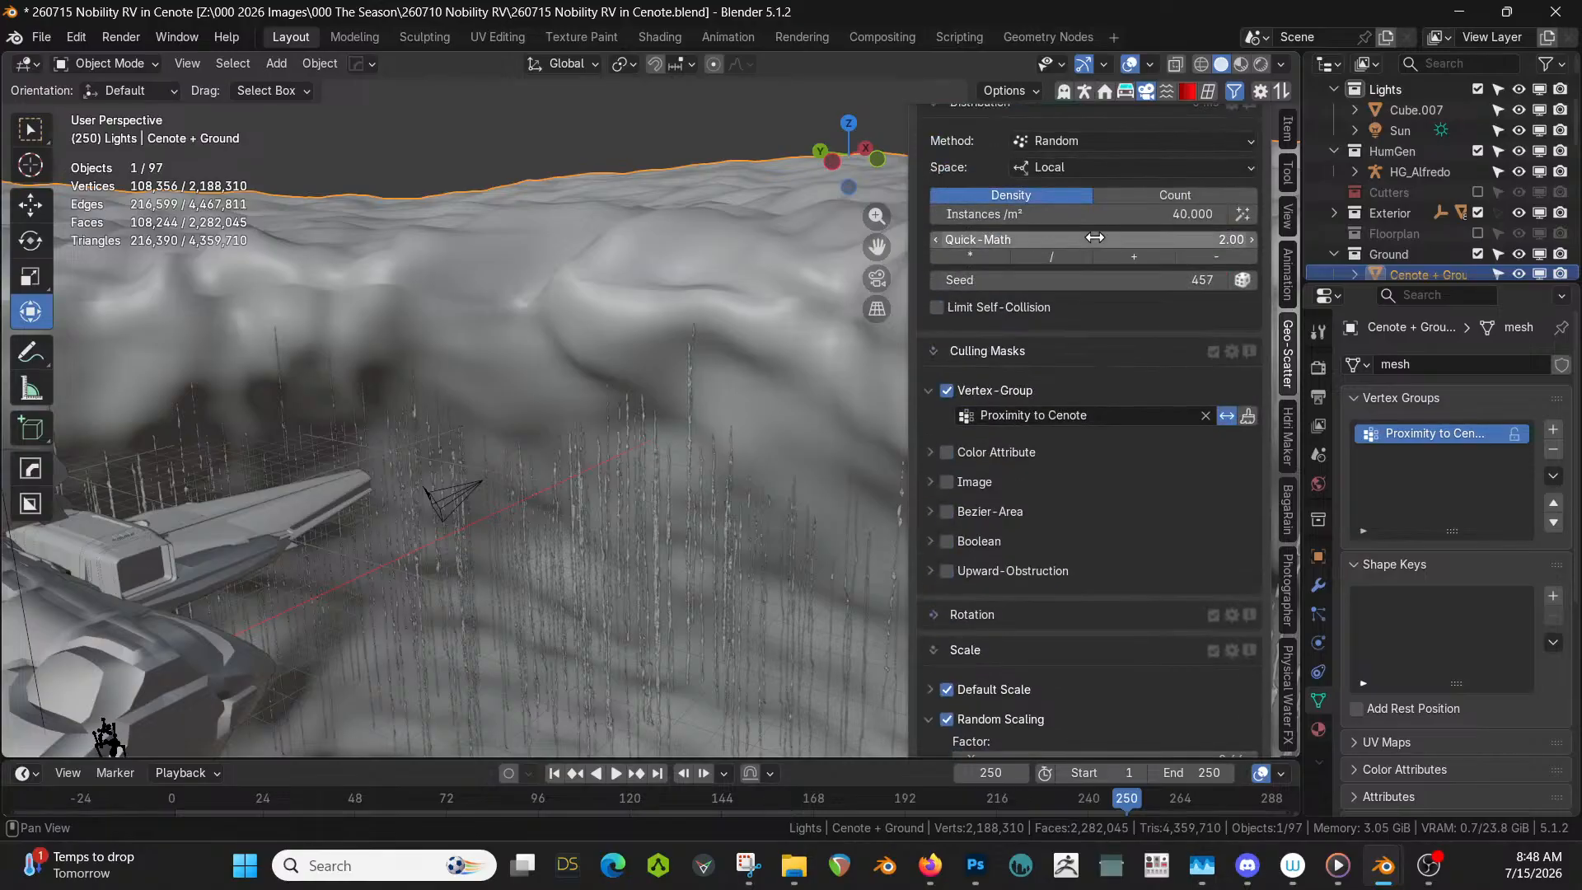
left_click(1150, 243)
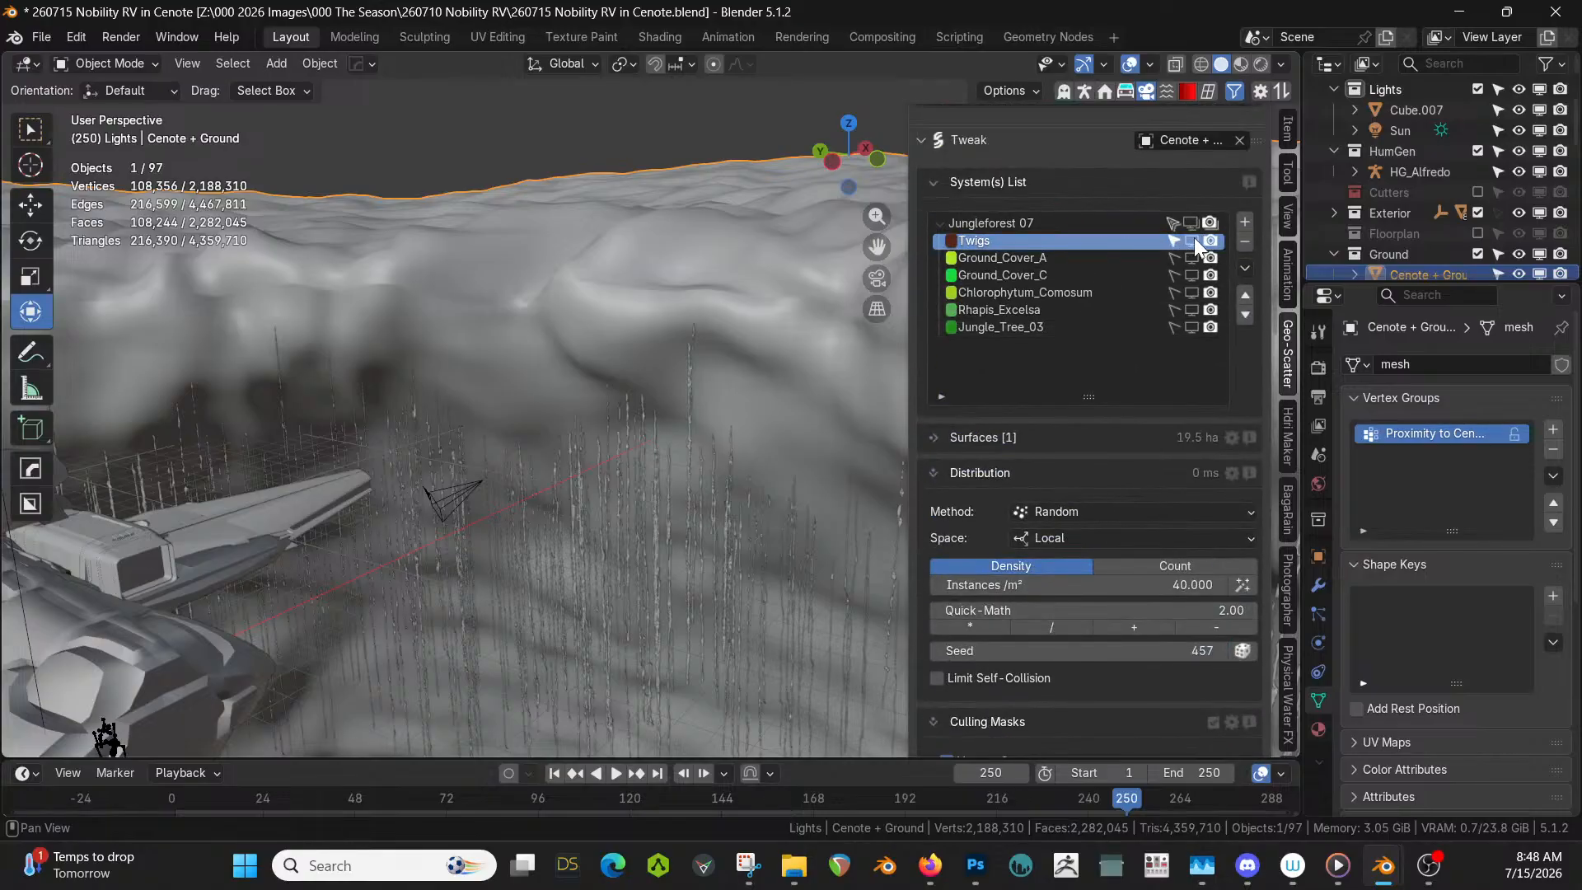
left_click(1193, 240)
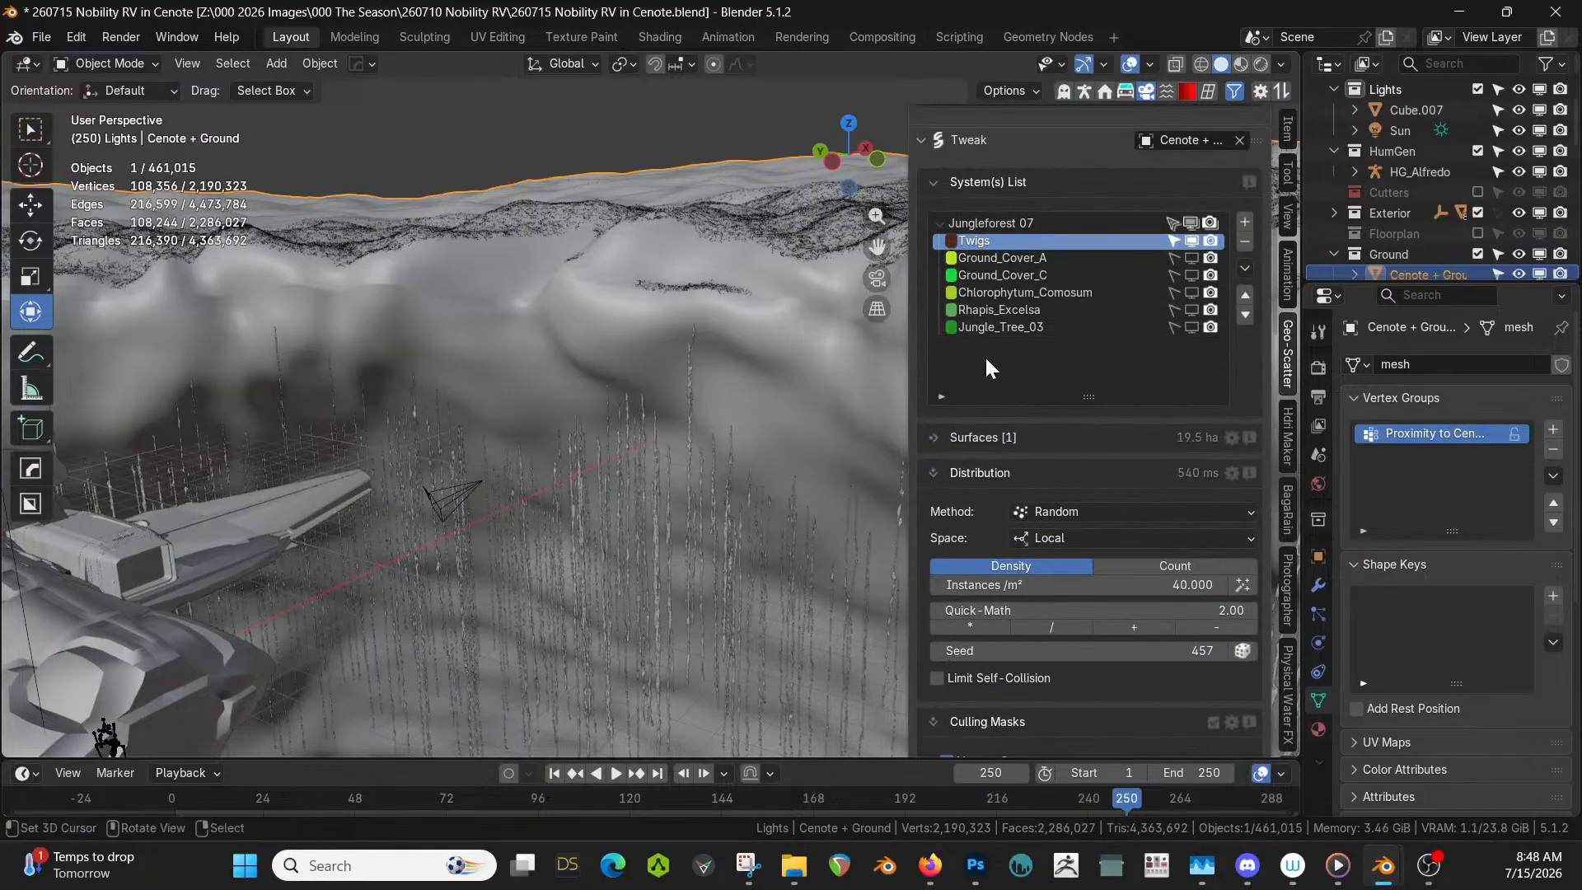
middle_click_drag(678, 328, 570, 325)
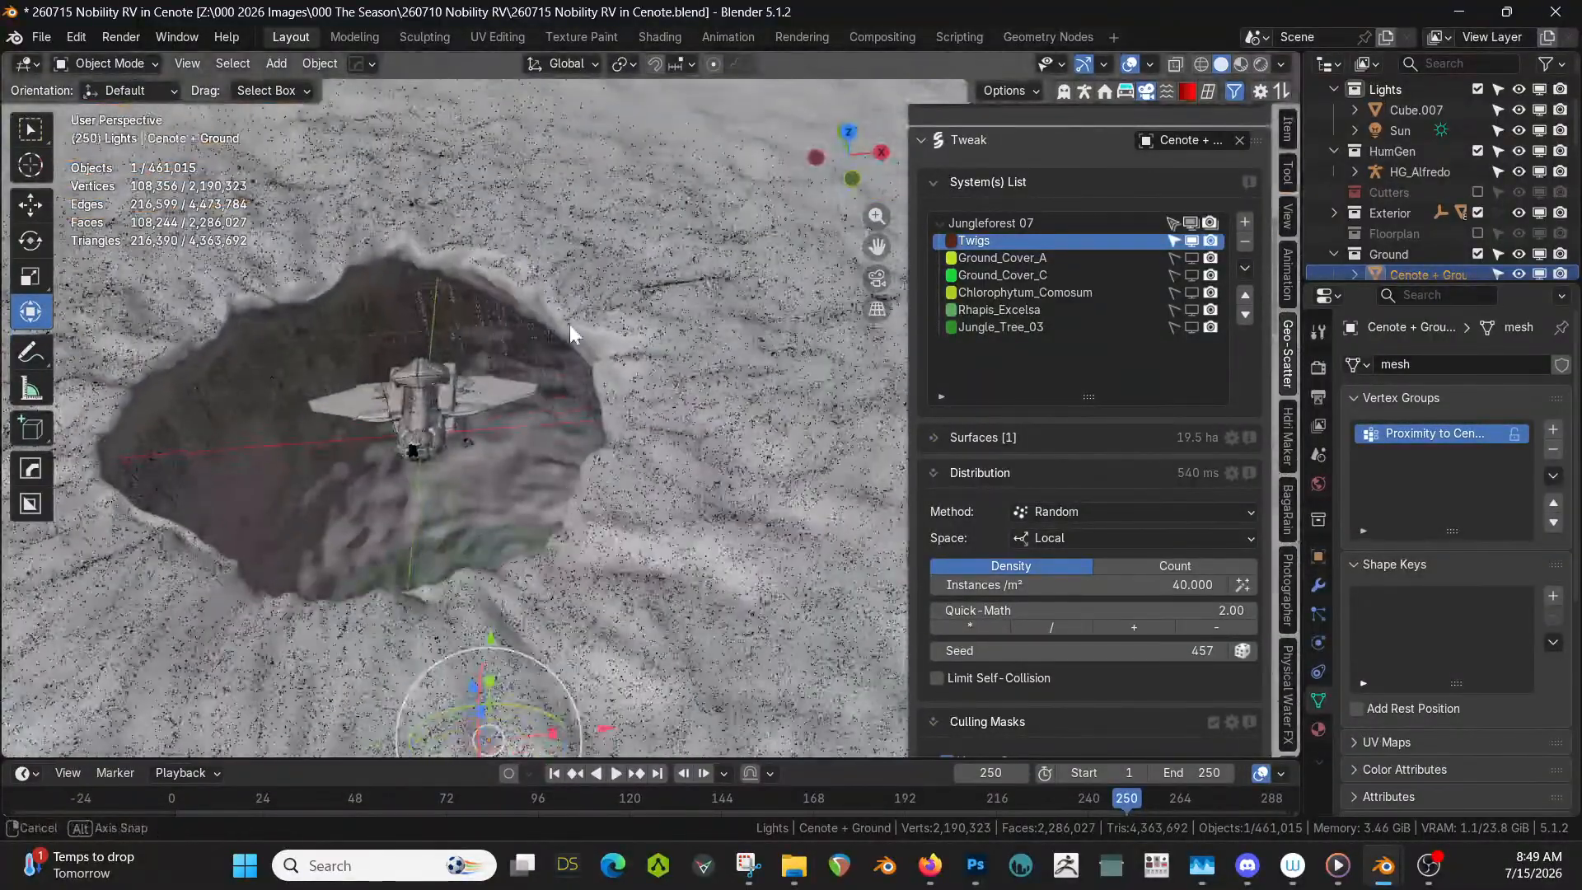
- Show the remaining Jungleforest 07 layers, including Jungle_Tree_03, and inspect the combined vegetation around and inside the cenote
left_click(1191, 273)
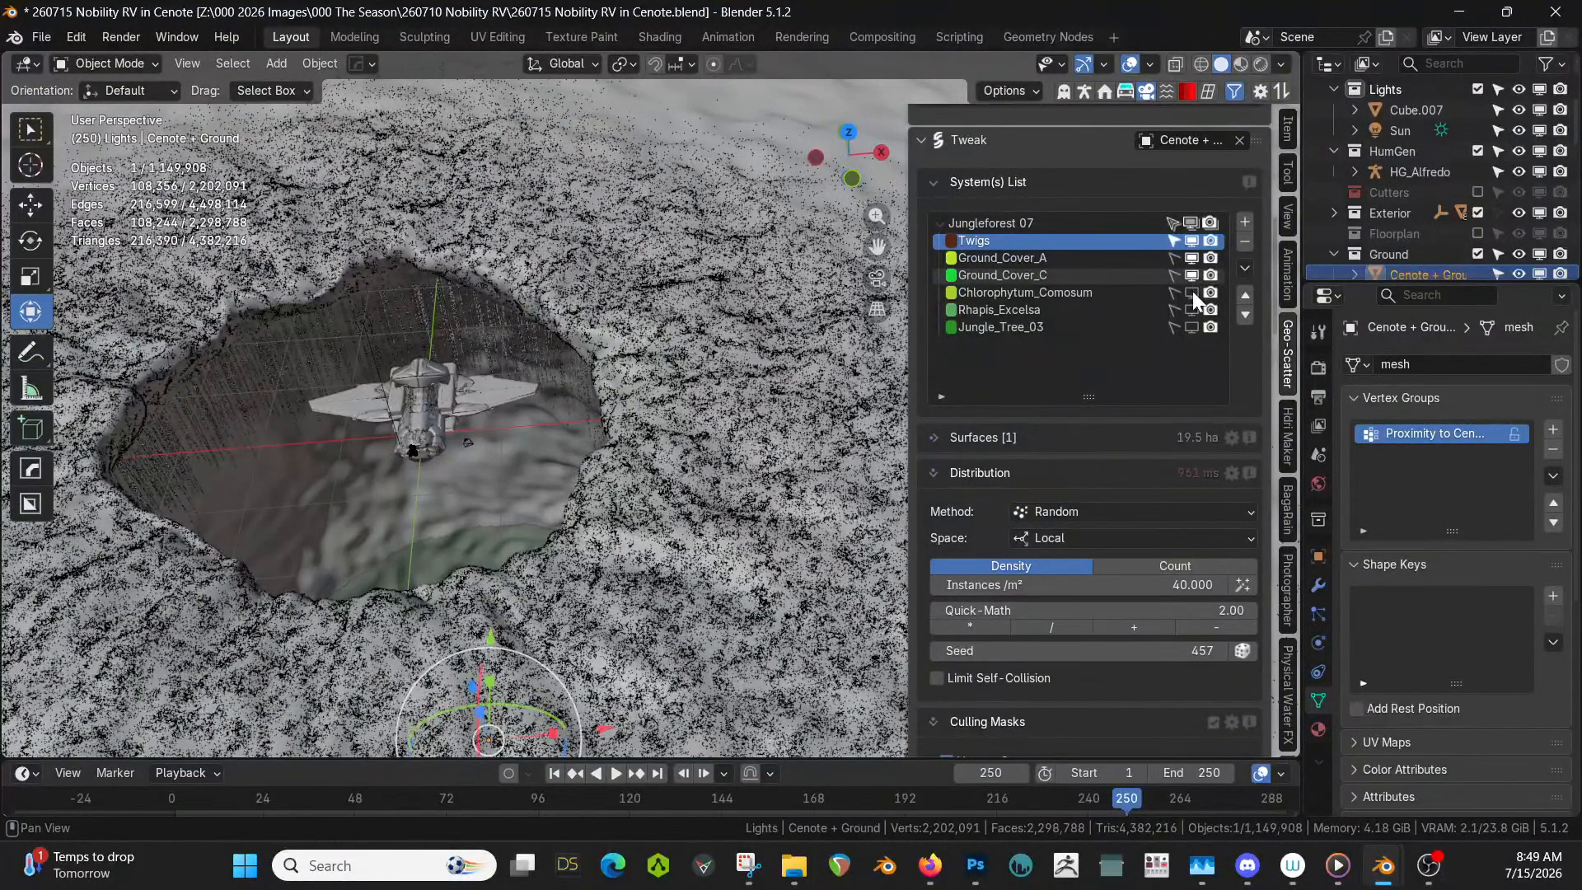
left_click(1193, 292)
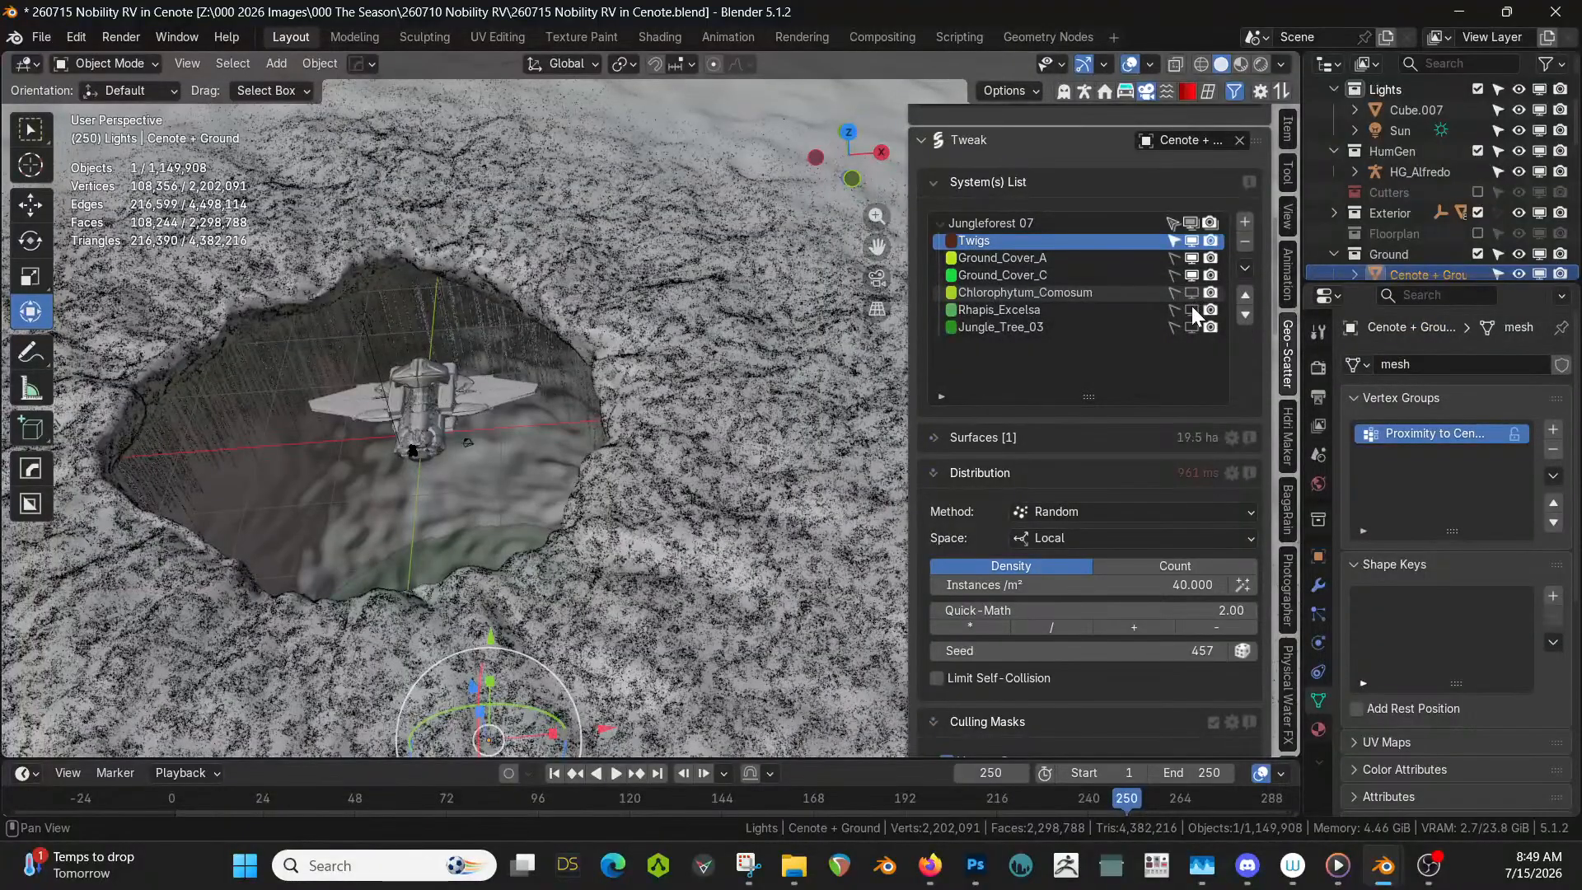
left_click(1192, 309)
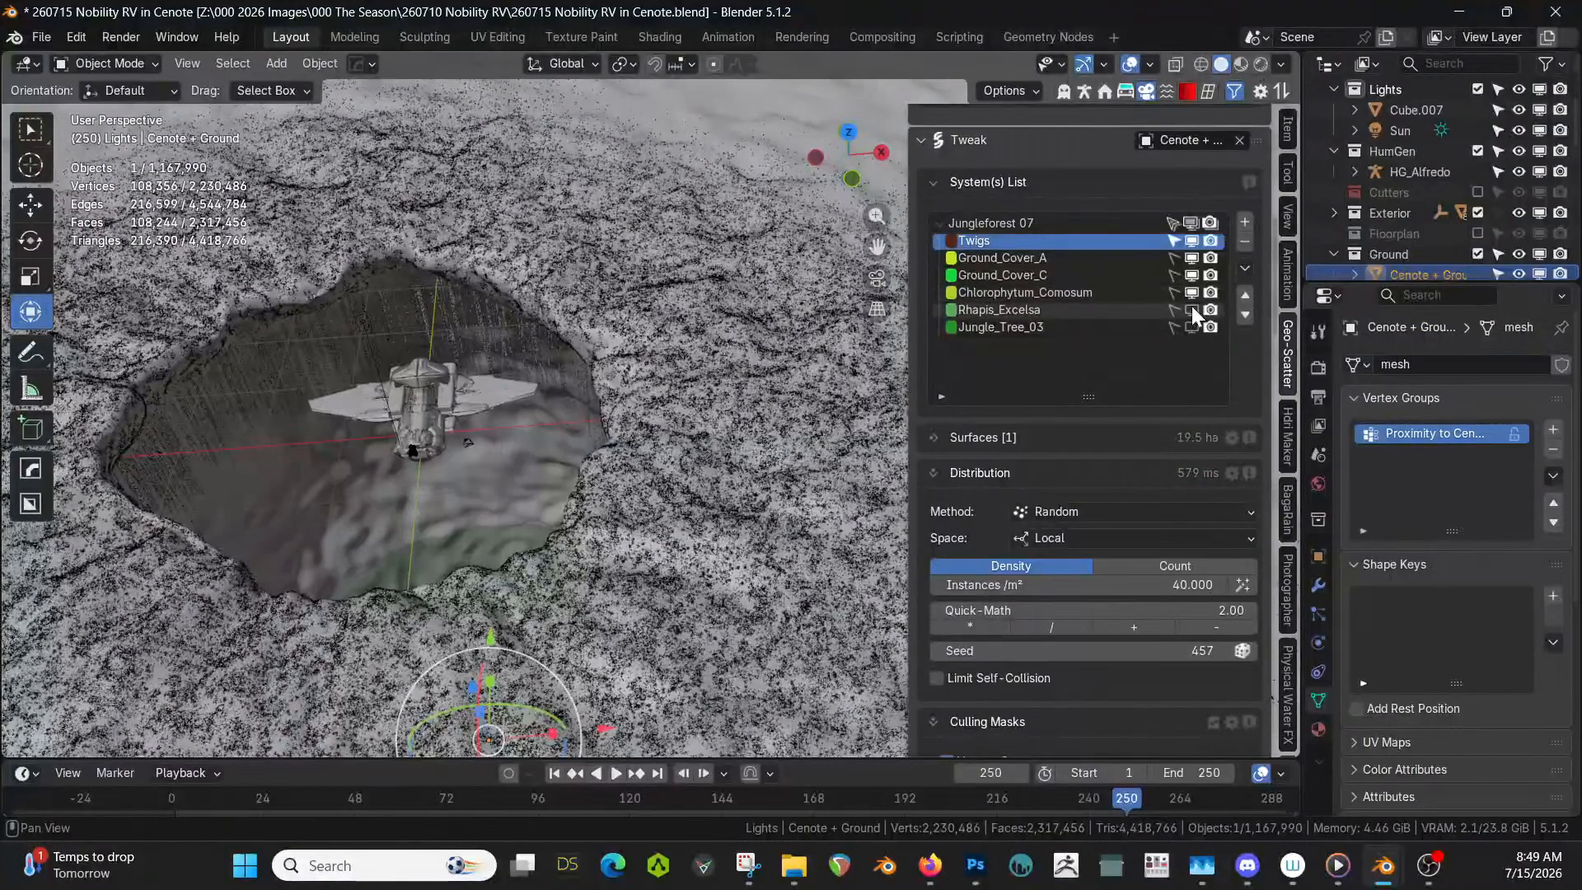
left_click(1191, 327)
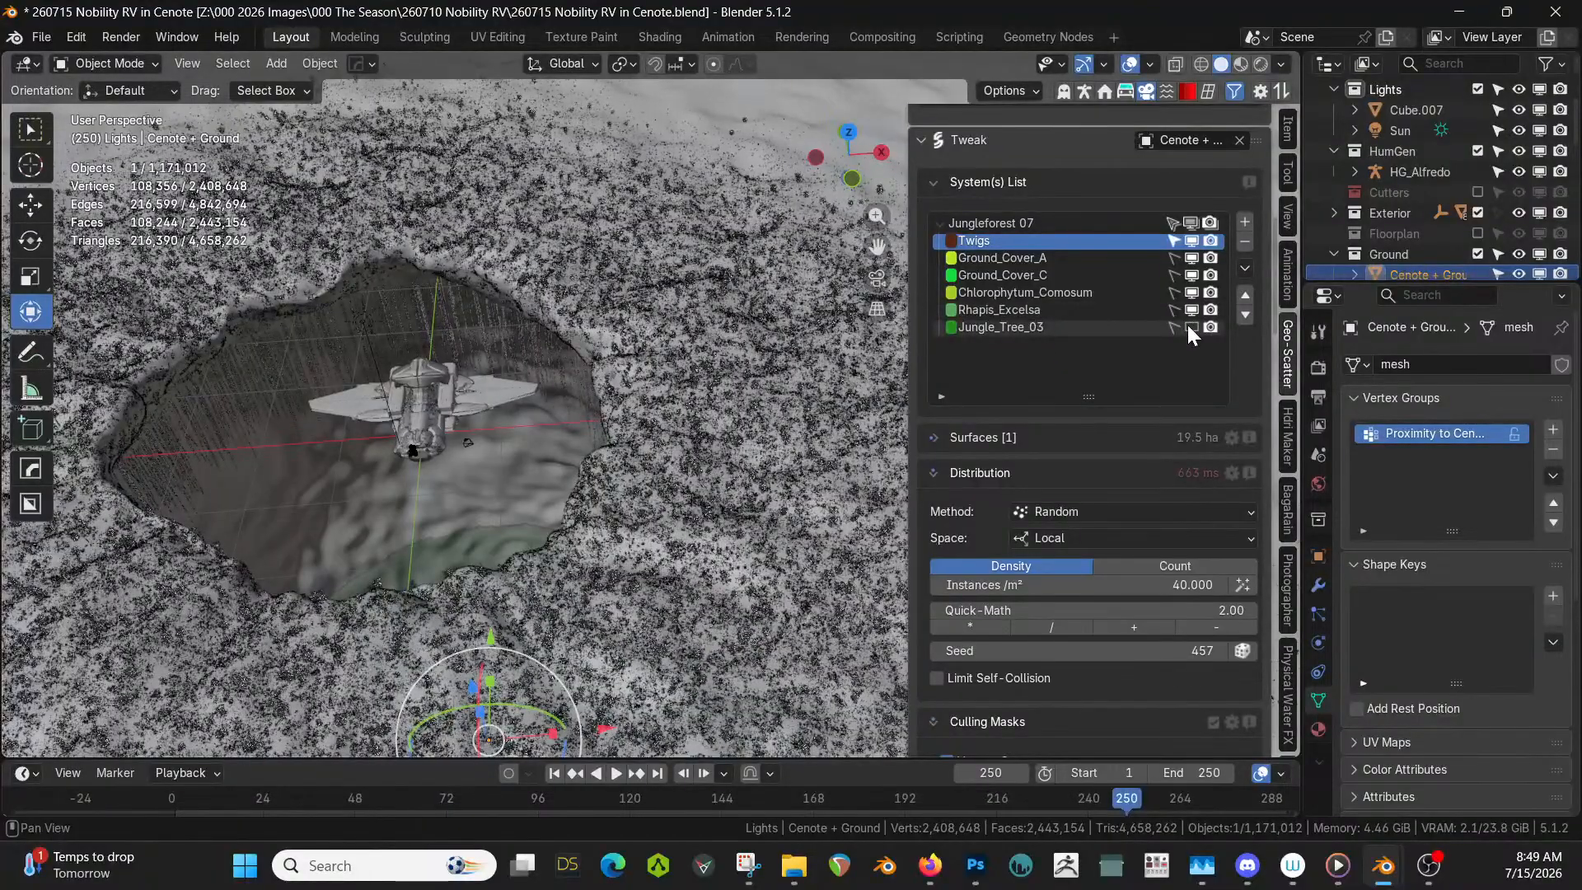
left_click(1190, 326)
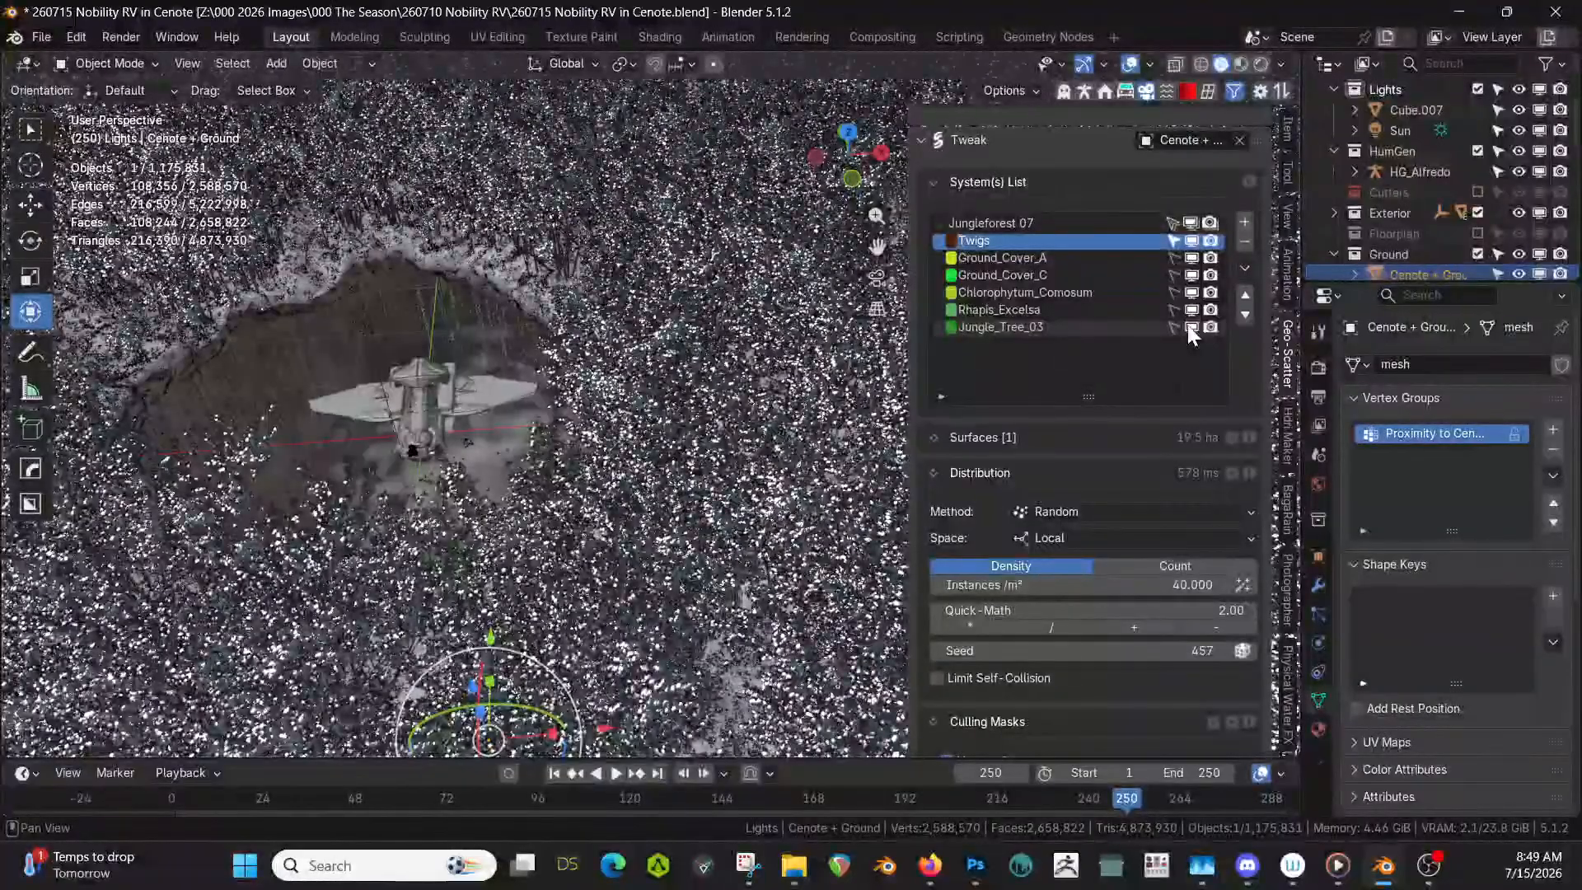
middle_click_drag(614, 482, 660, 416)
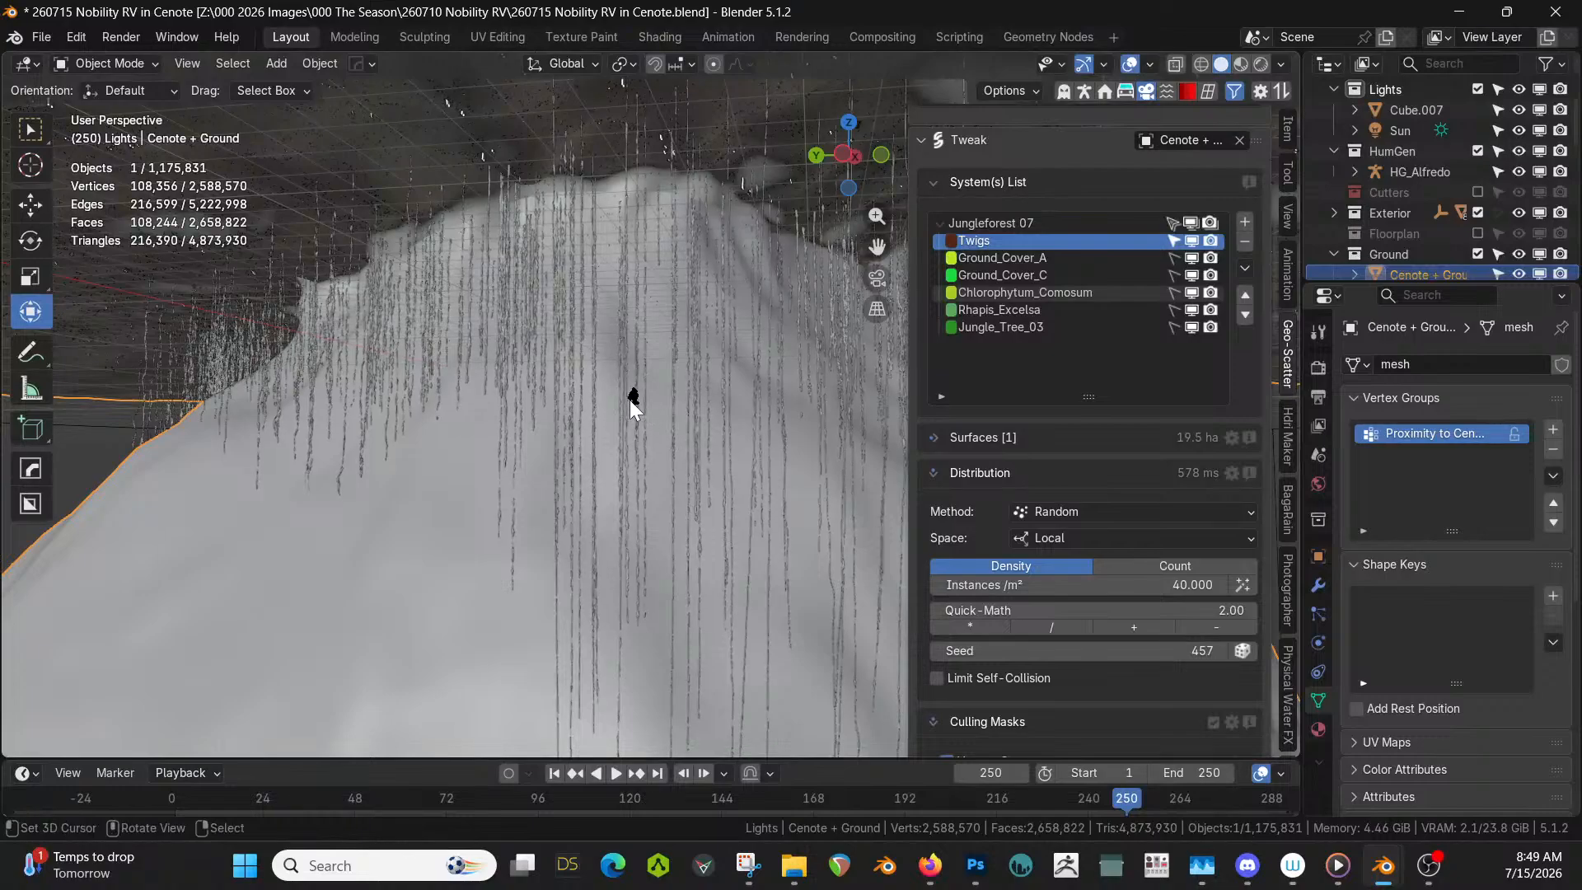
- Hide all Jungleforest 07 layers and fly from the seated human rig back to a low front three-quarter view of the aircraft
left_click(632, 399)
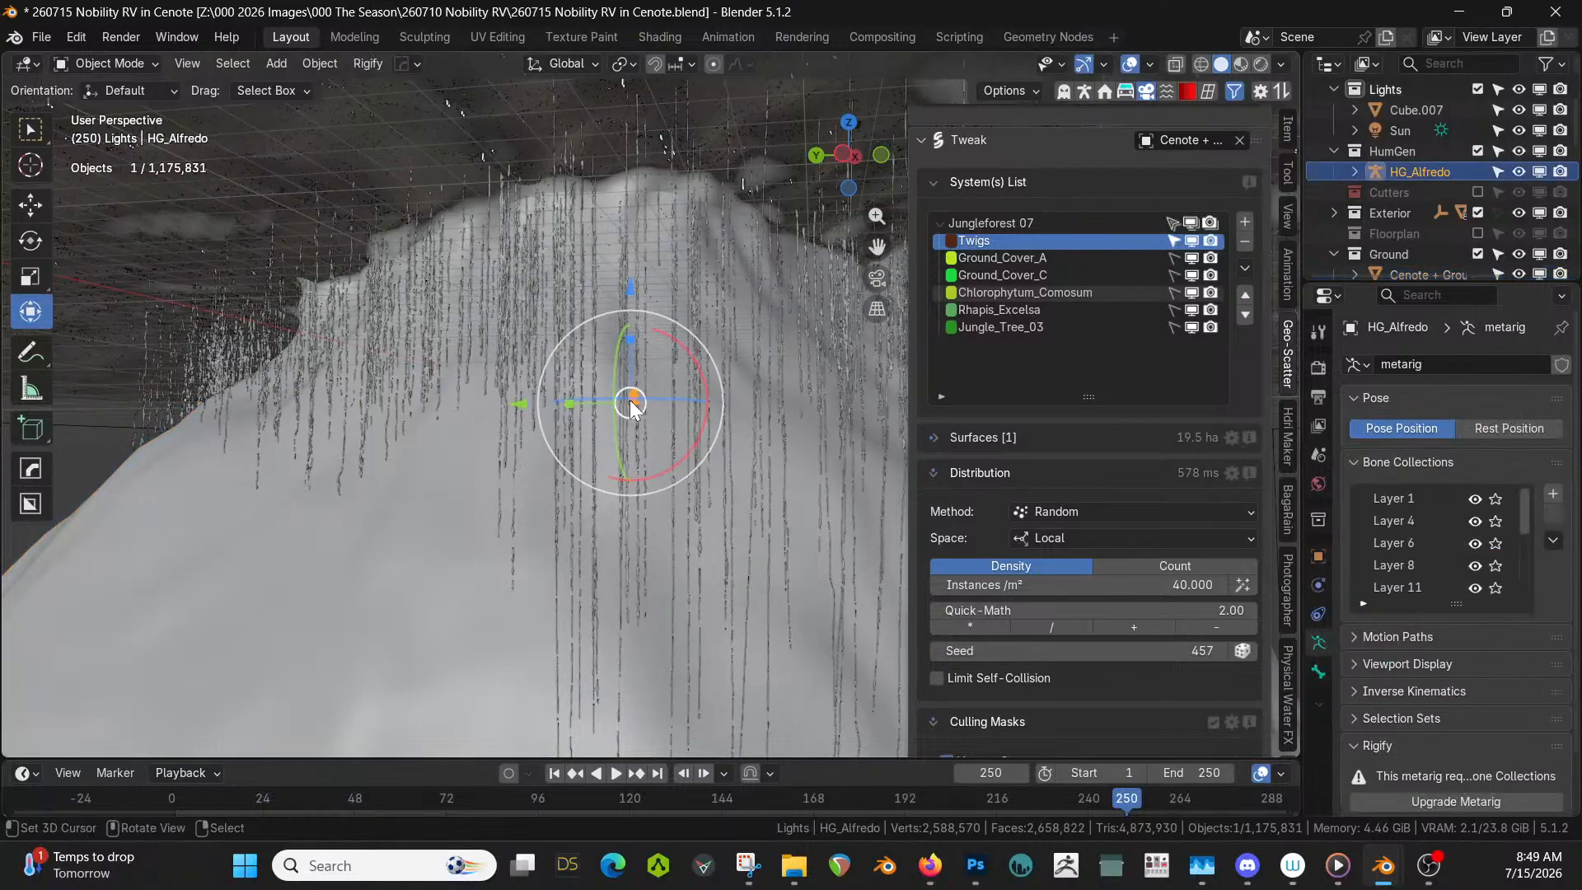
key("KP_Decimal")
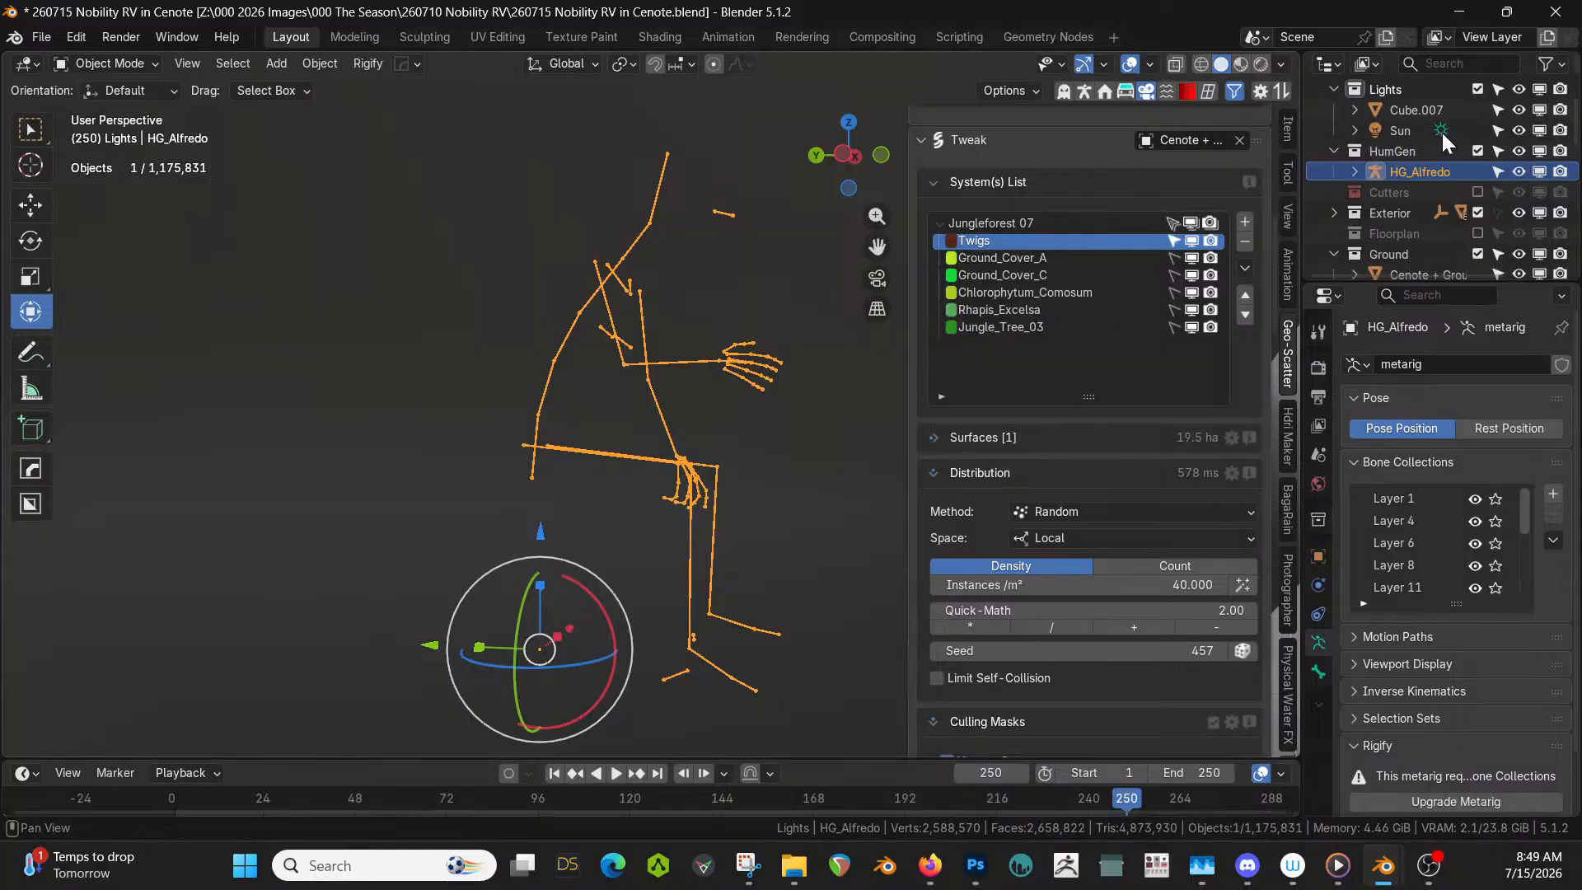
left_click(1191, 222)
key("shift+grave")
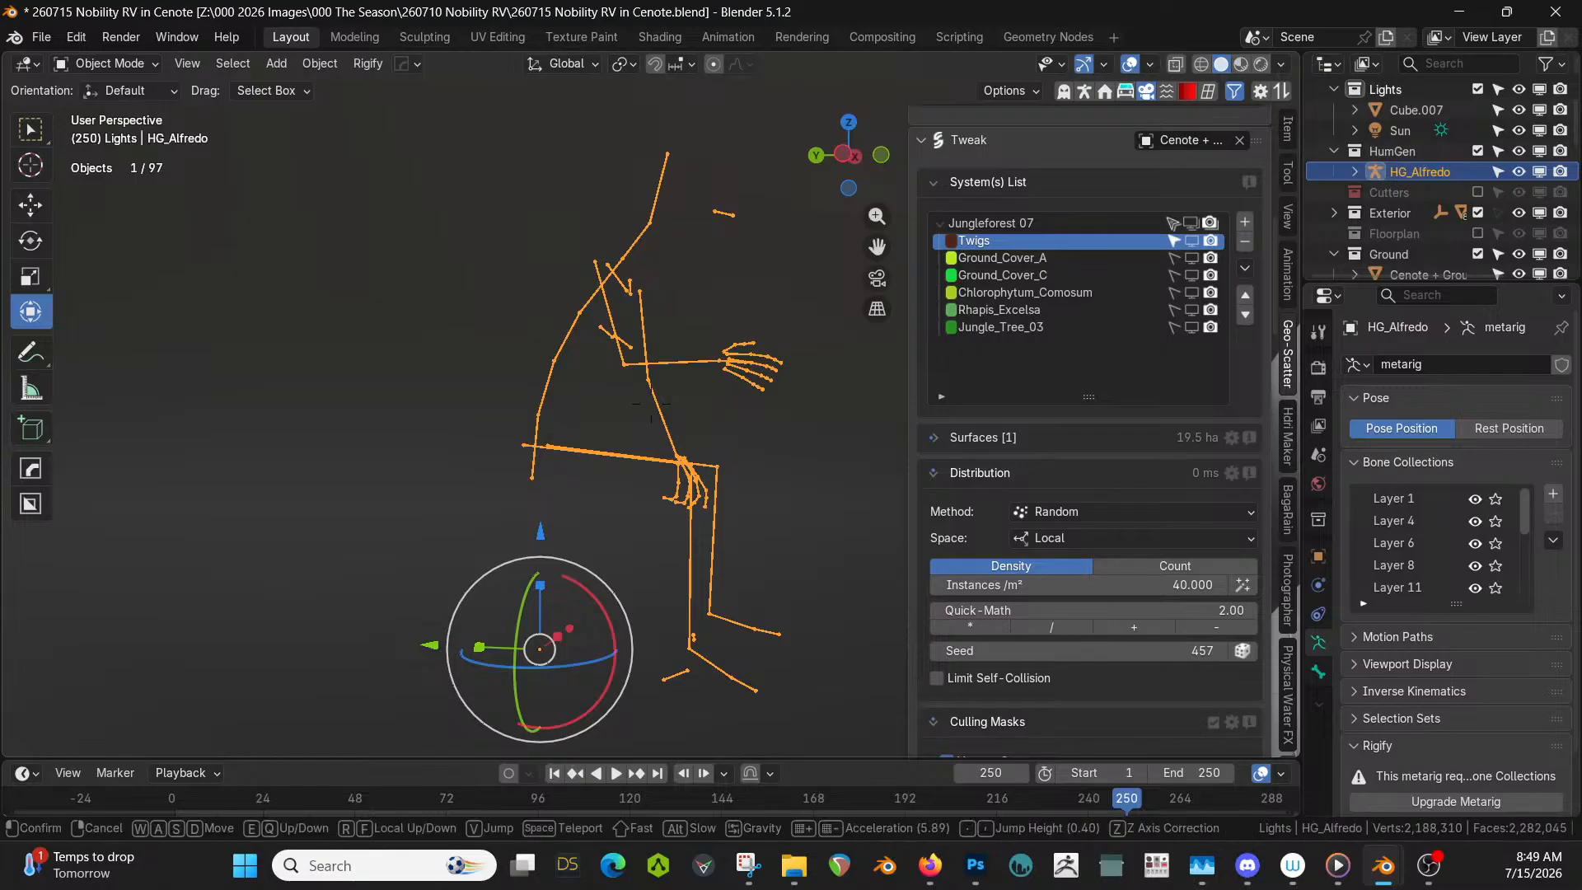
key("s")
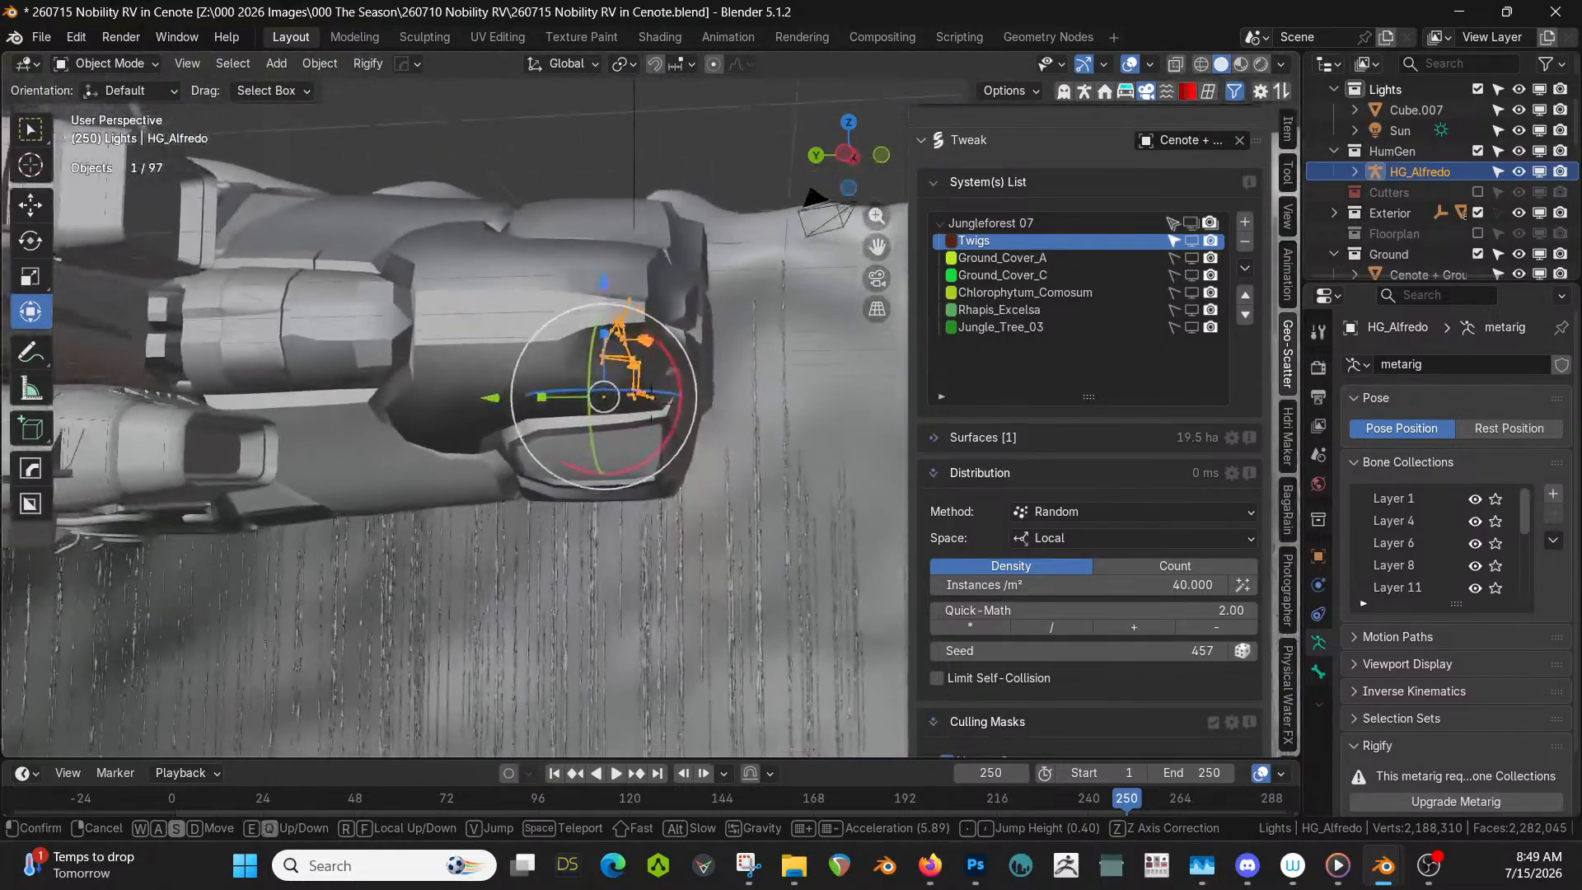
key("d")
key("s")
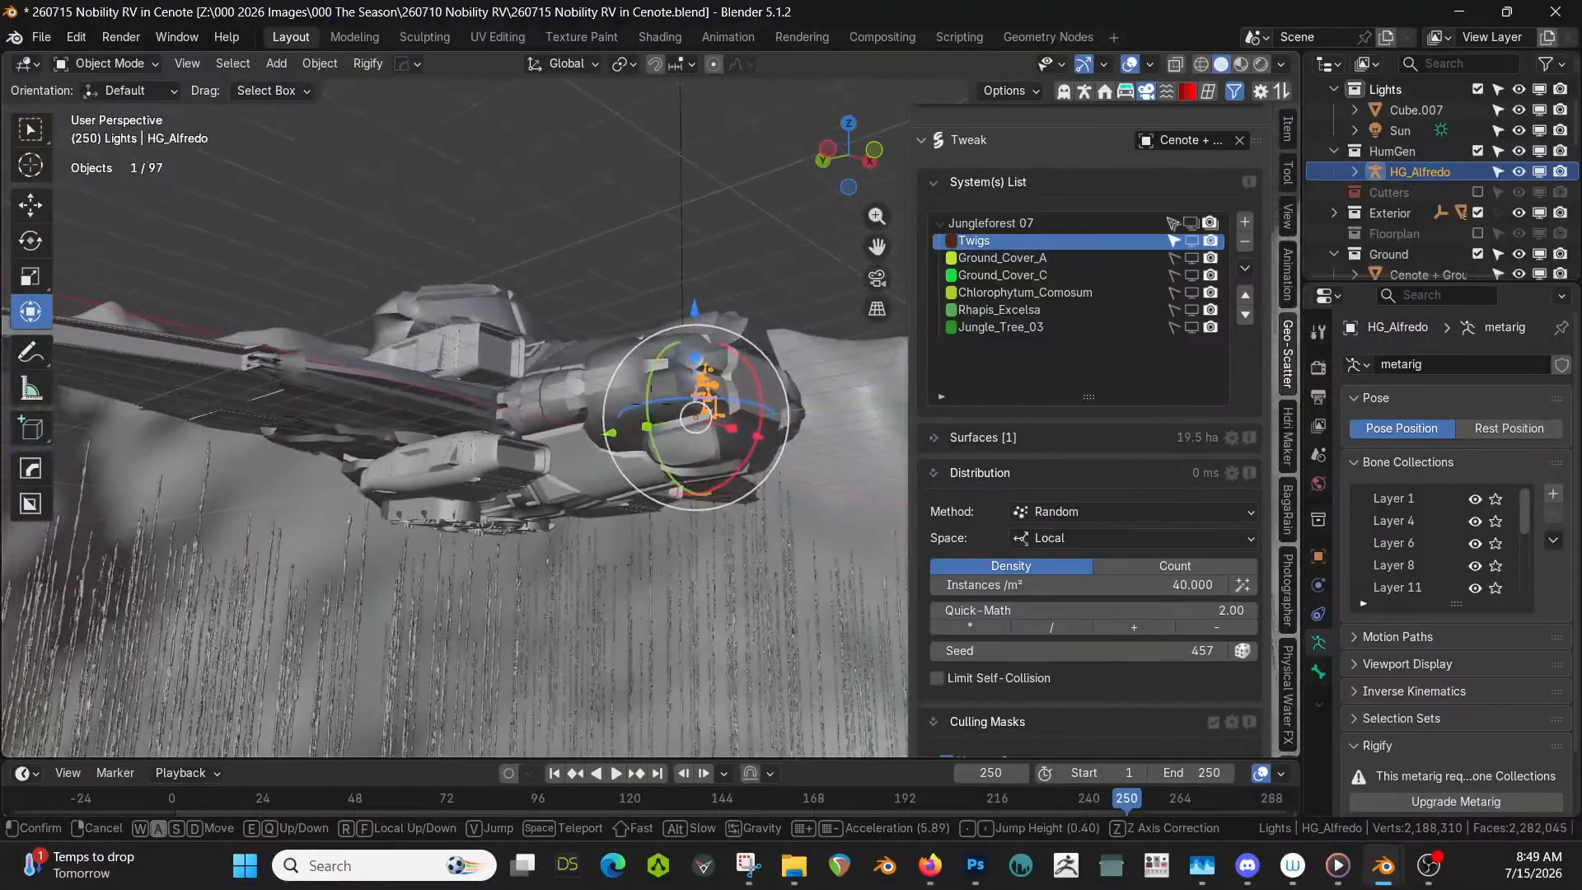
key("s")
left_click(651, 404)
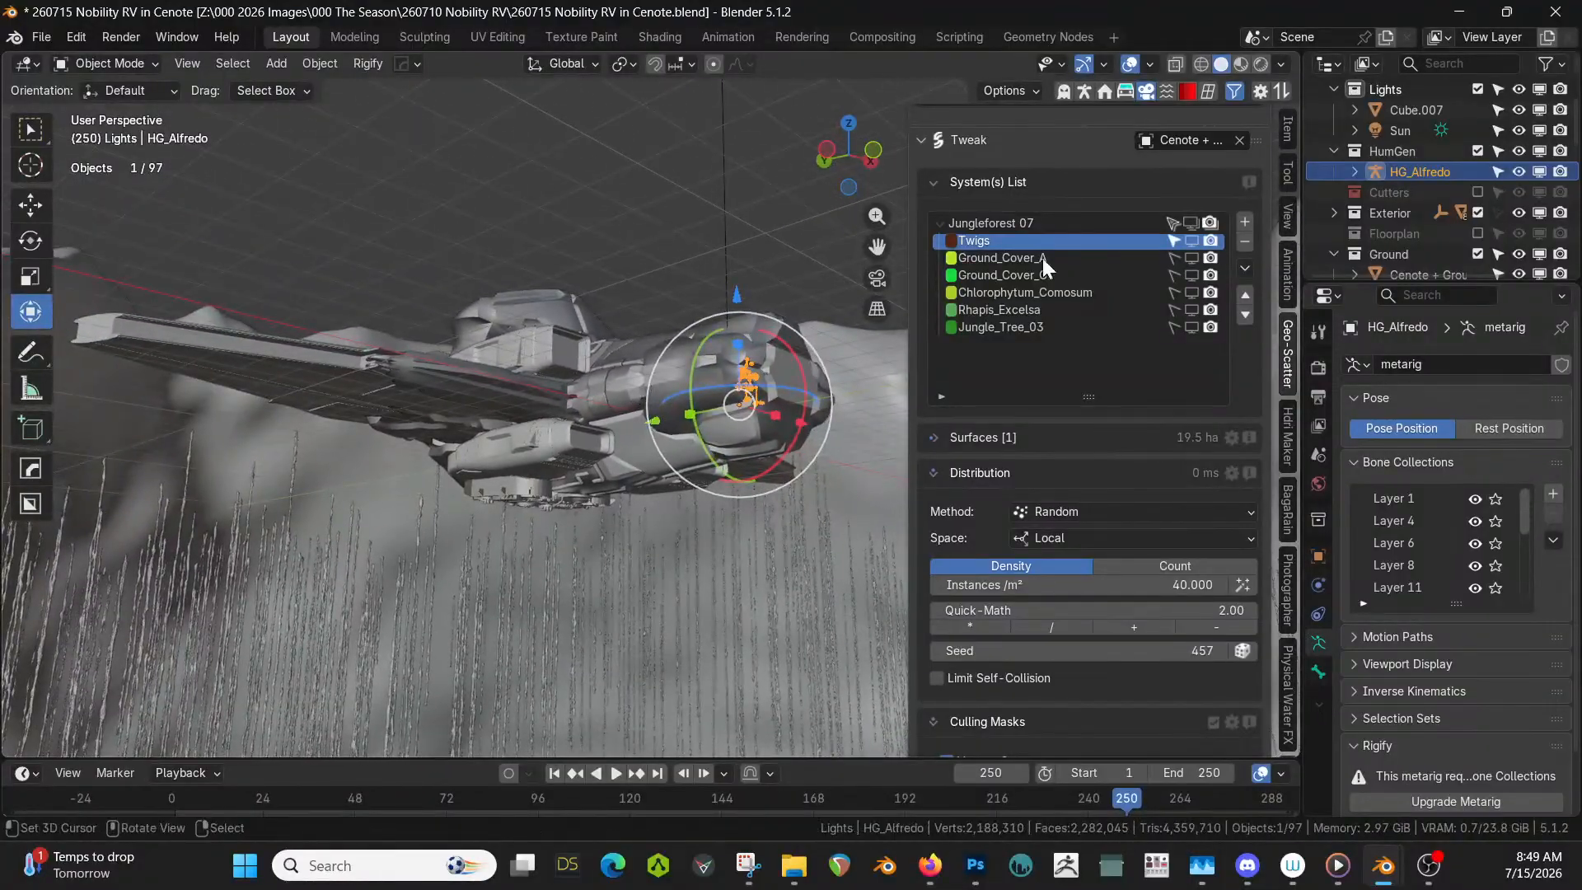
- Exclude the HumGen collection from the view layer and align the camera to the current view
left_click(1478, 151)
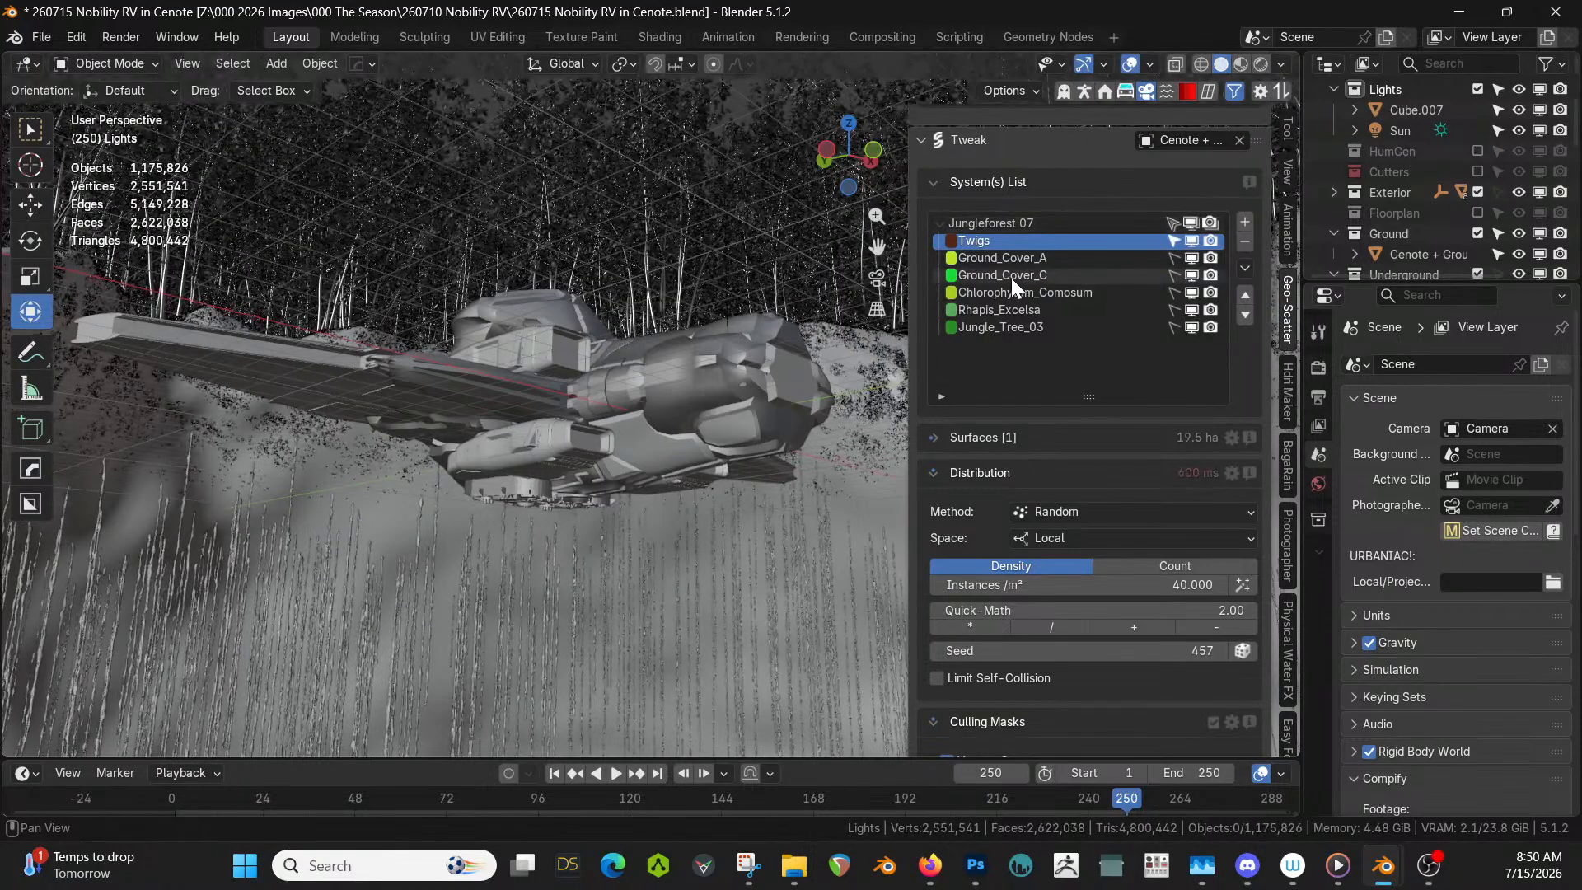
left_click(1287, 550)
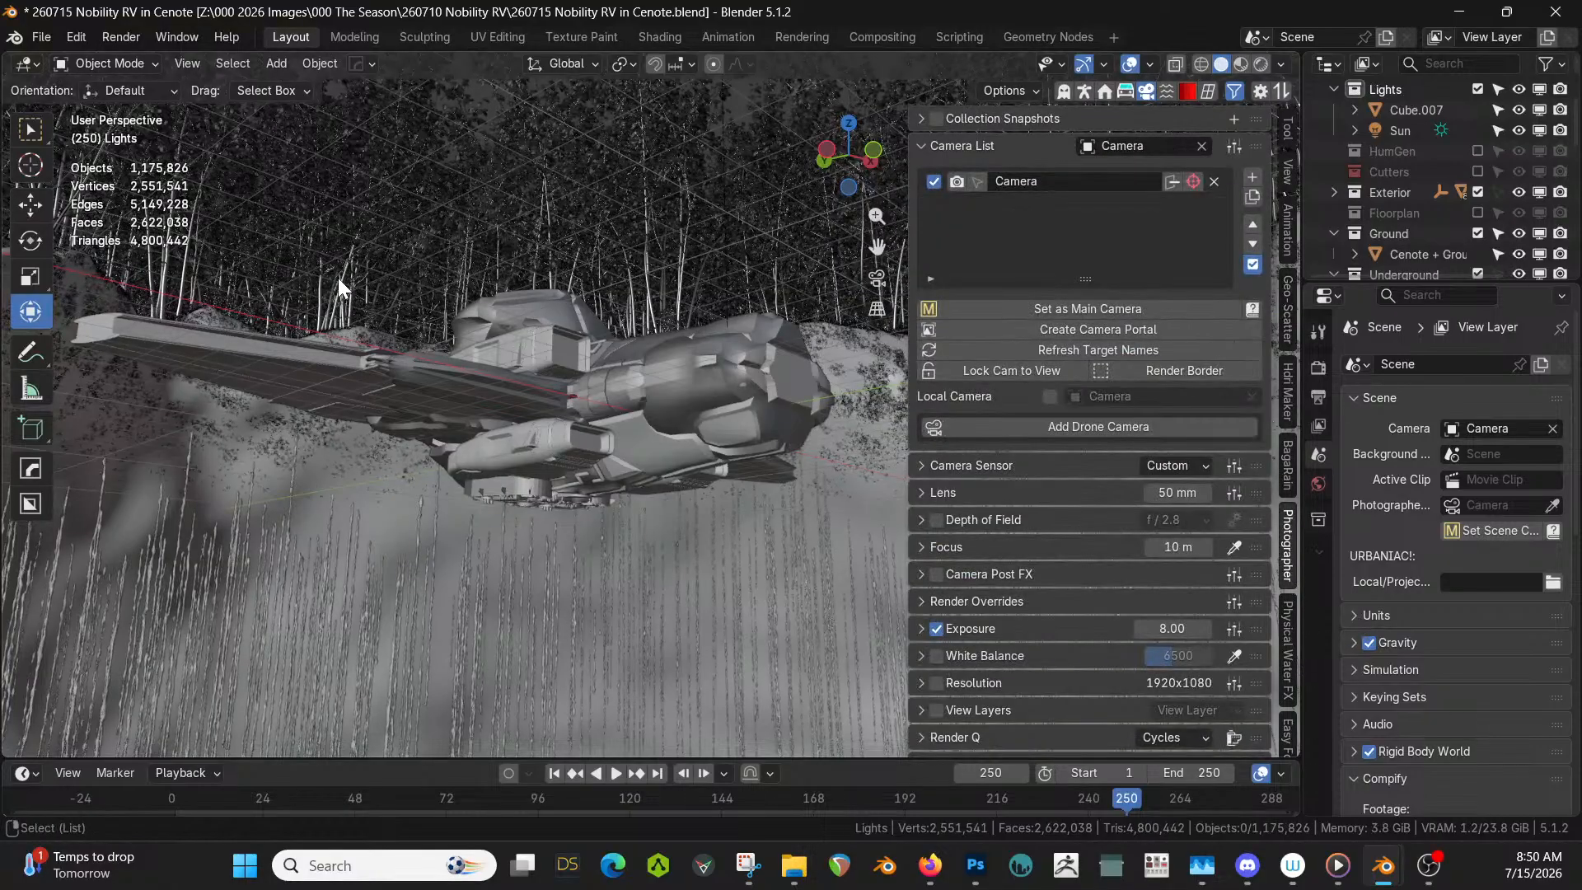
key("KP_0")
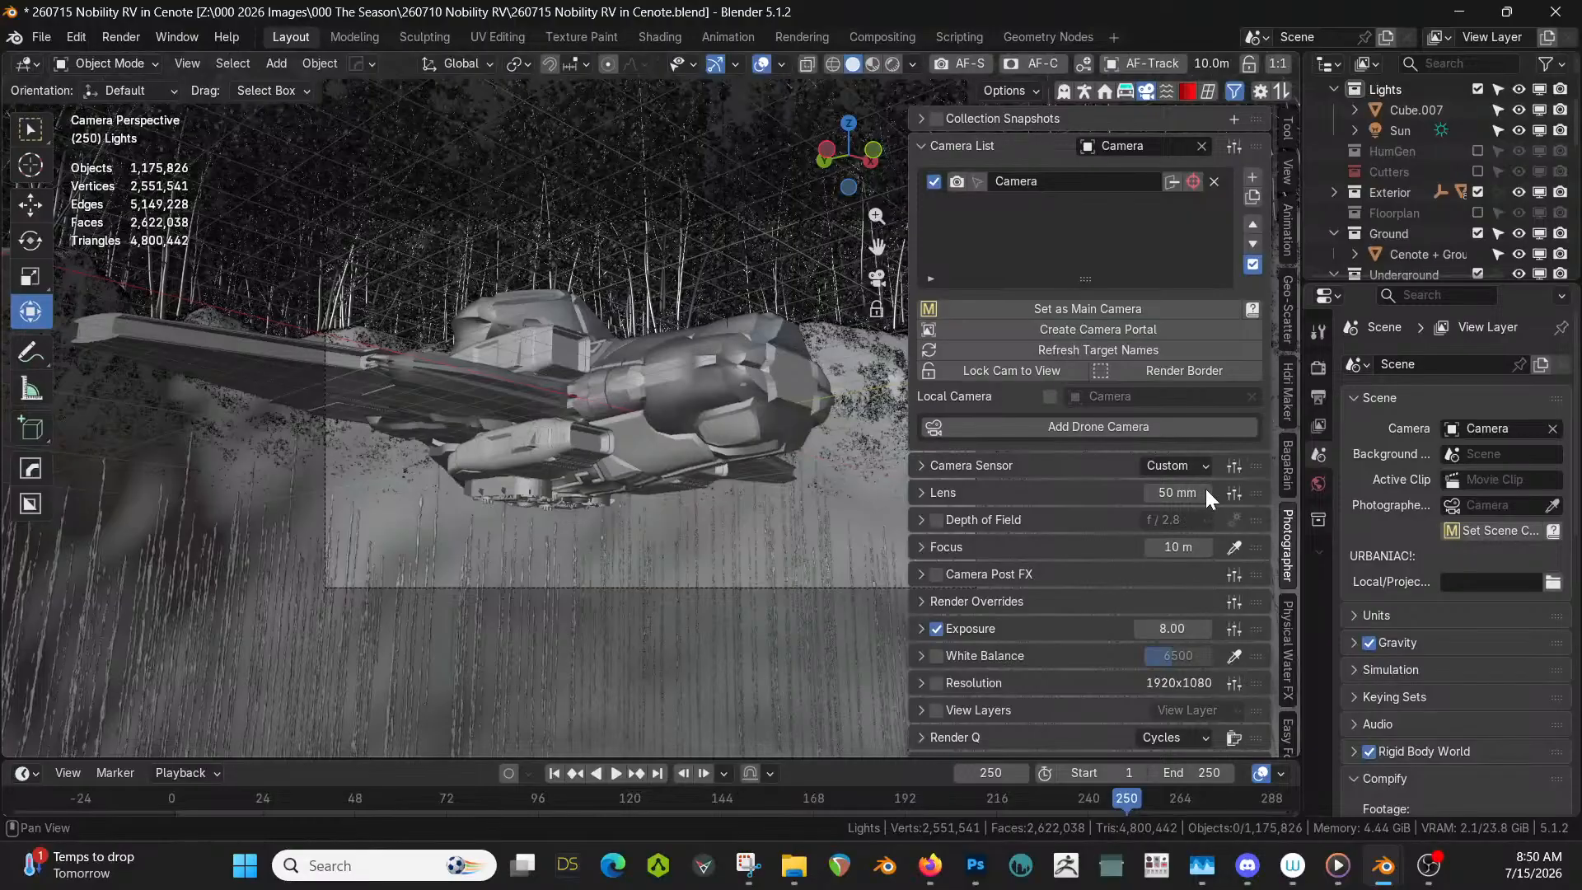
- Apply the arri alexa sensor preset and the cooke 50mm anamorphic lens preset to the camera, with the Lens settings expanded
left_click(1233, 467)
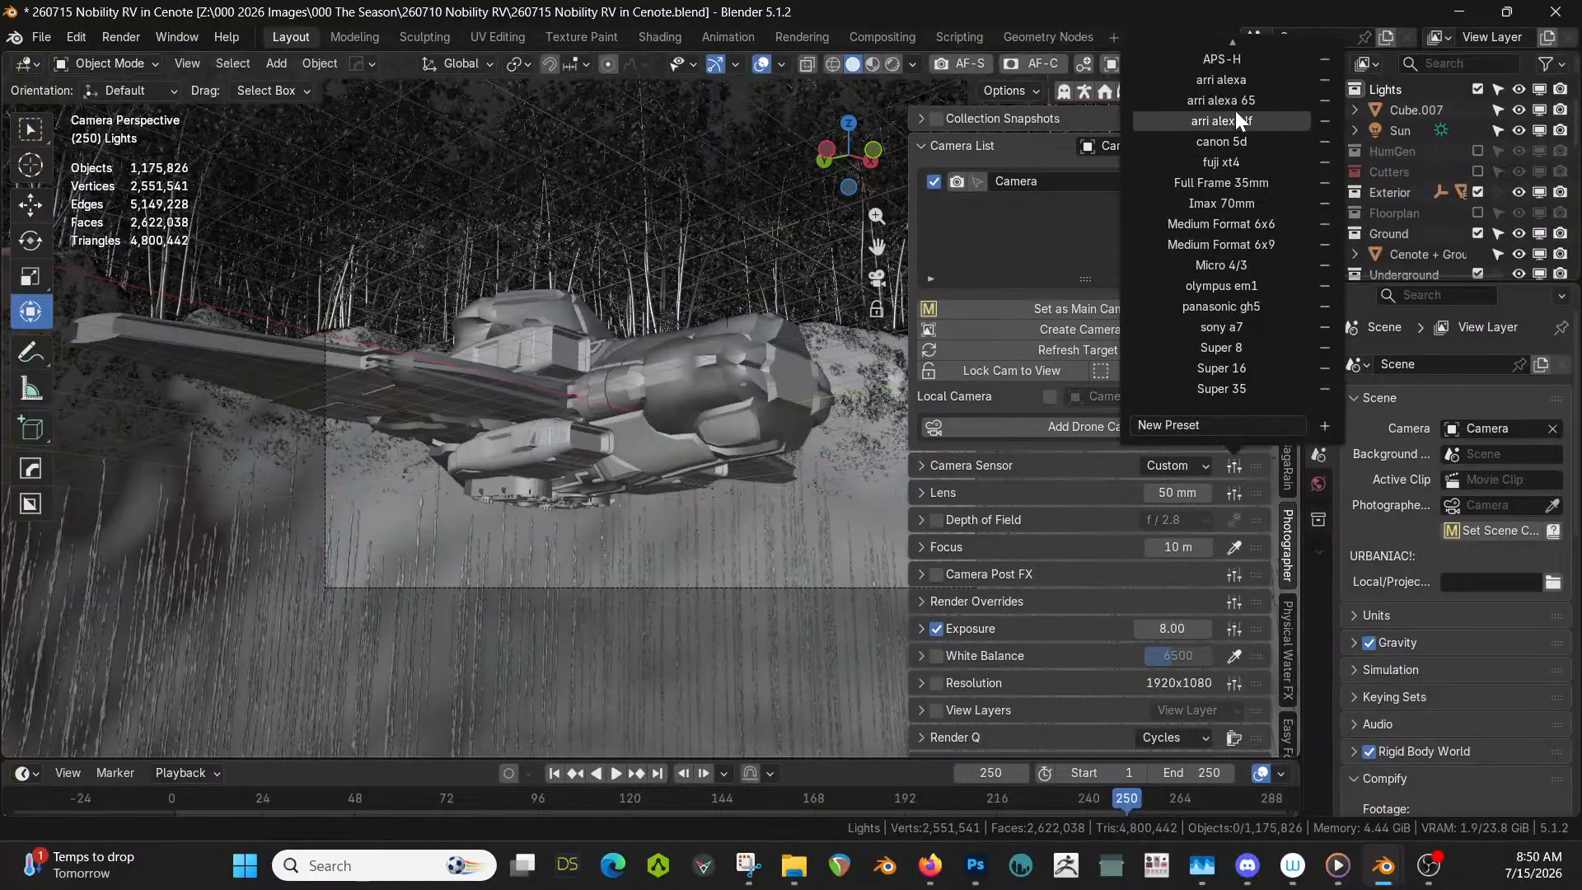
left_click(1244, 77)
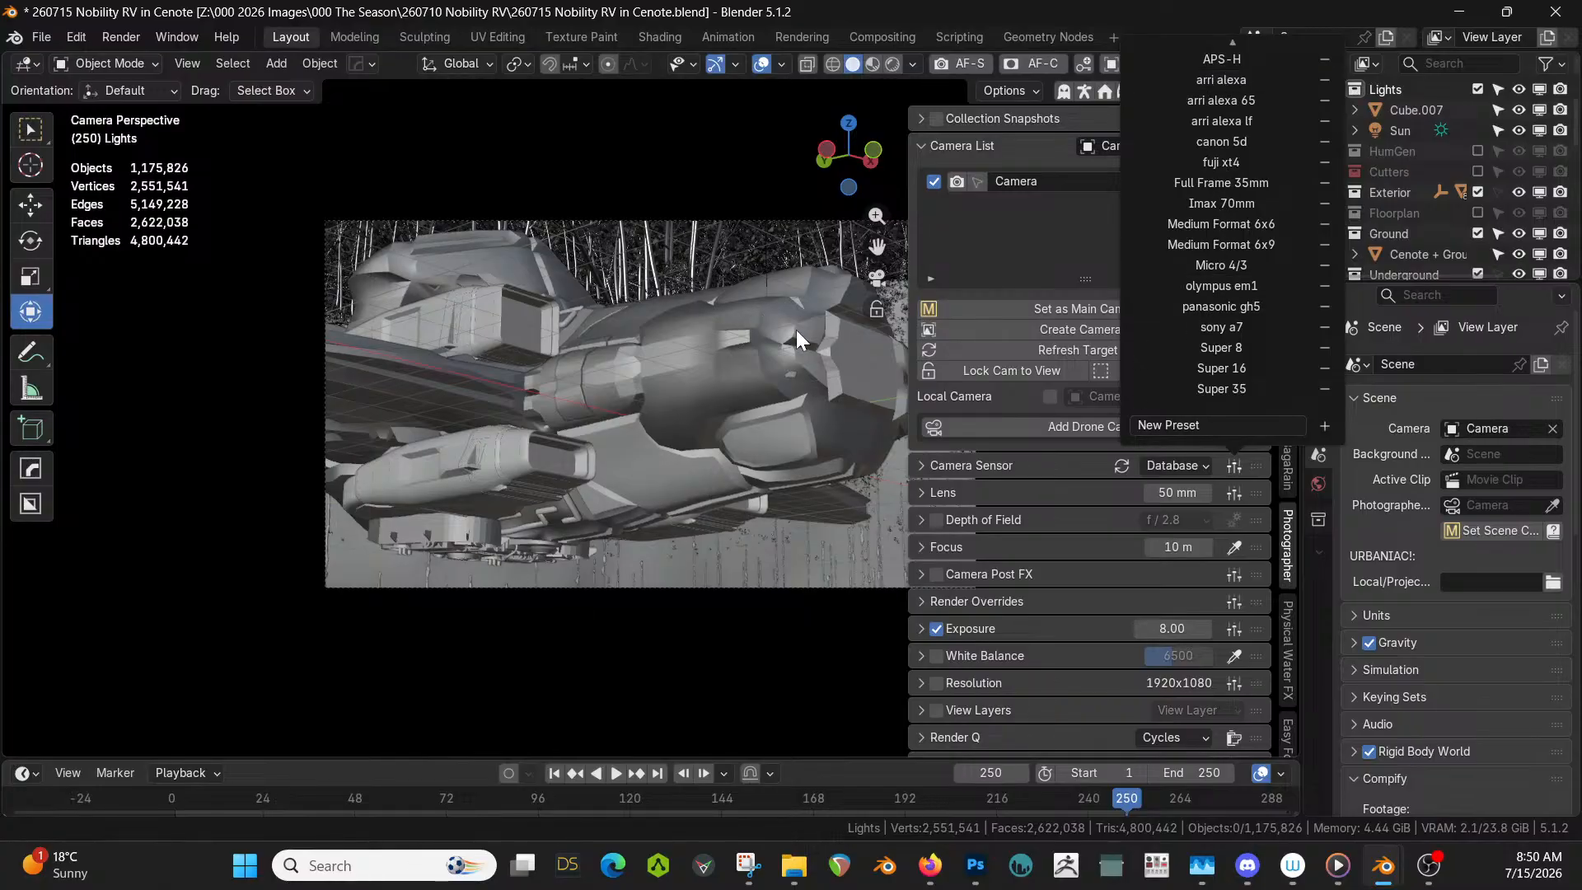
left_click(1160, 498)
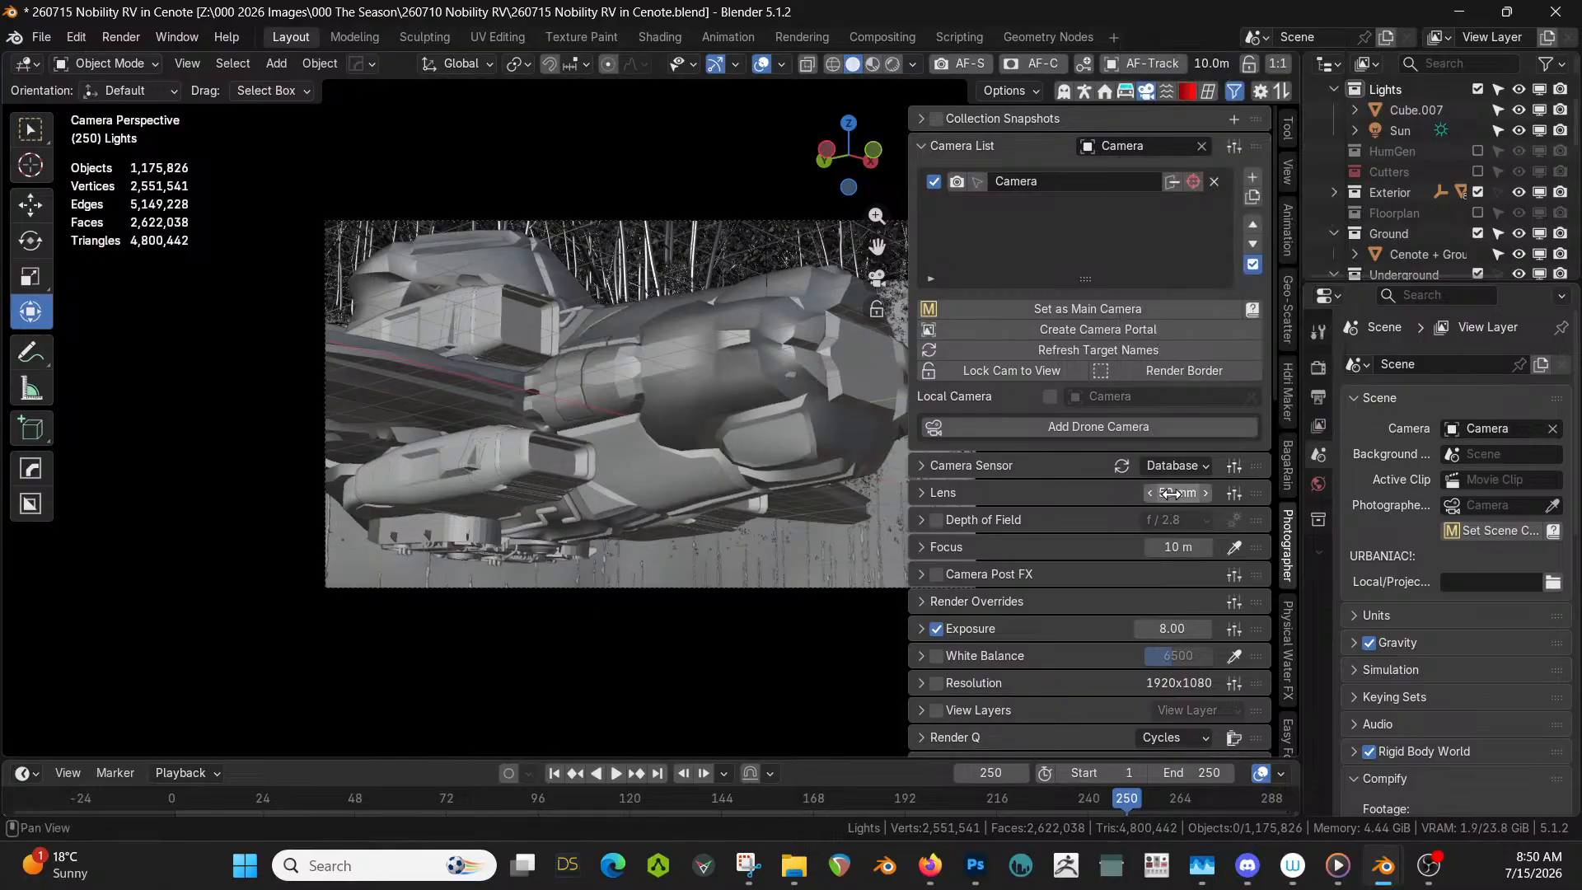
left_click(1234, 493)
left_click(1144, 467)
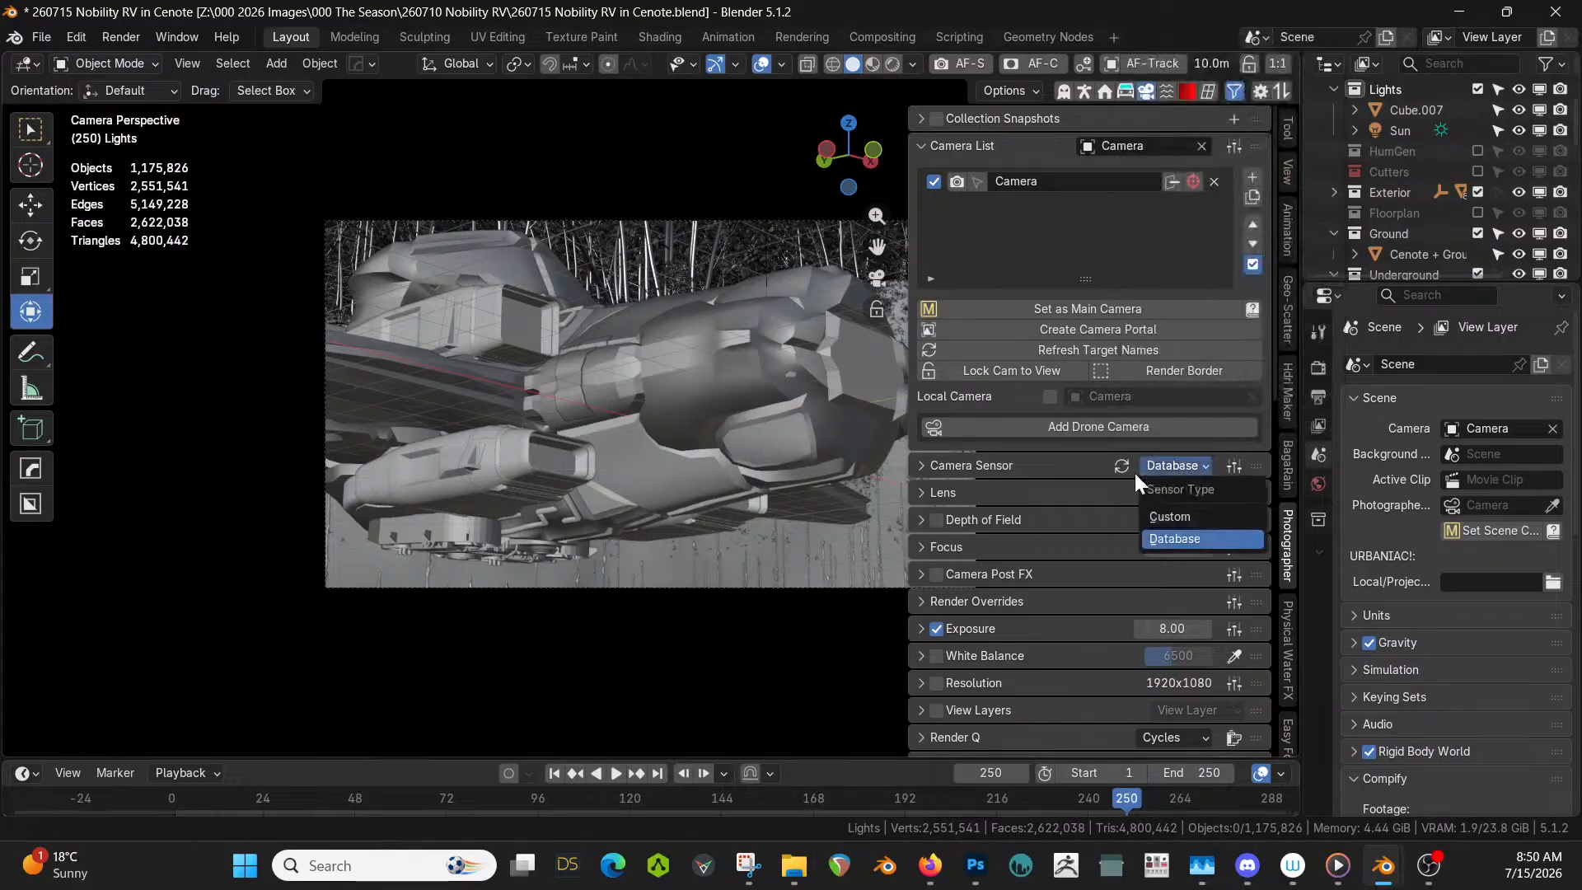
left_click(923, 487)
left_click(924, 494)
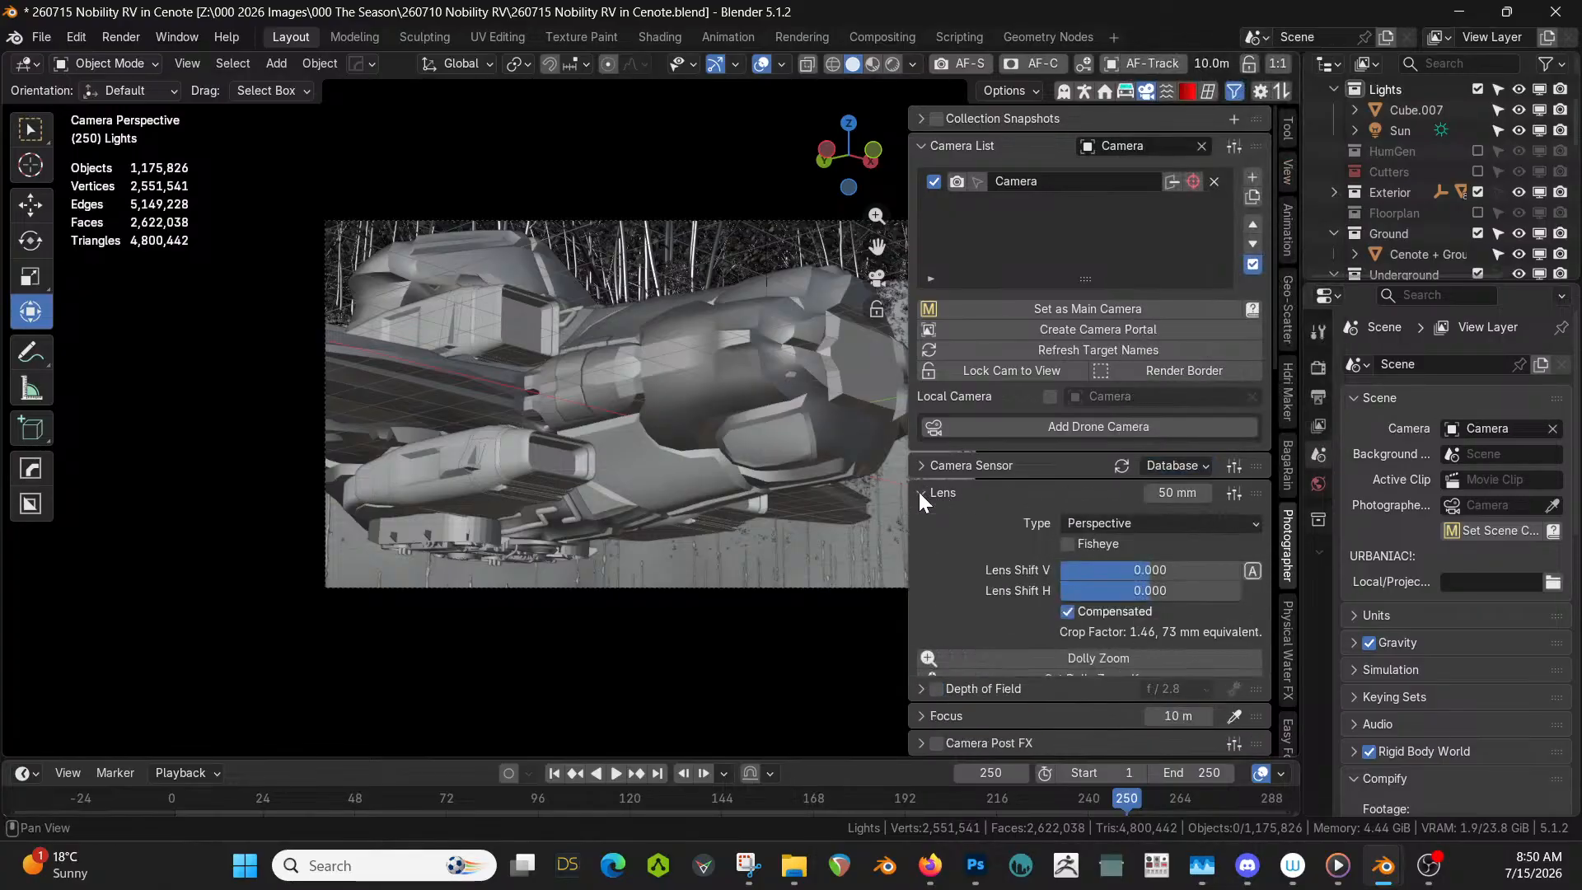
left_click(1233, 492)
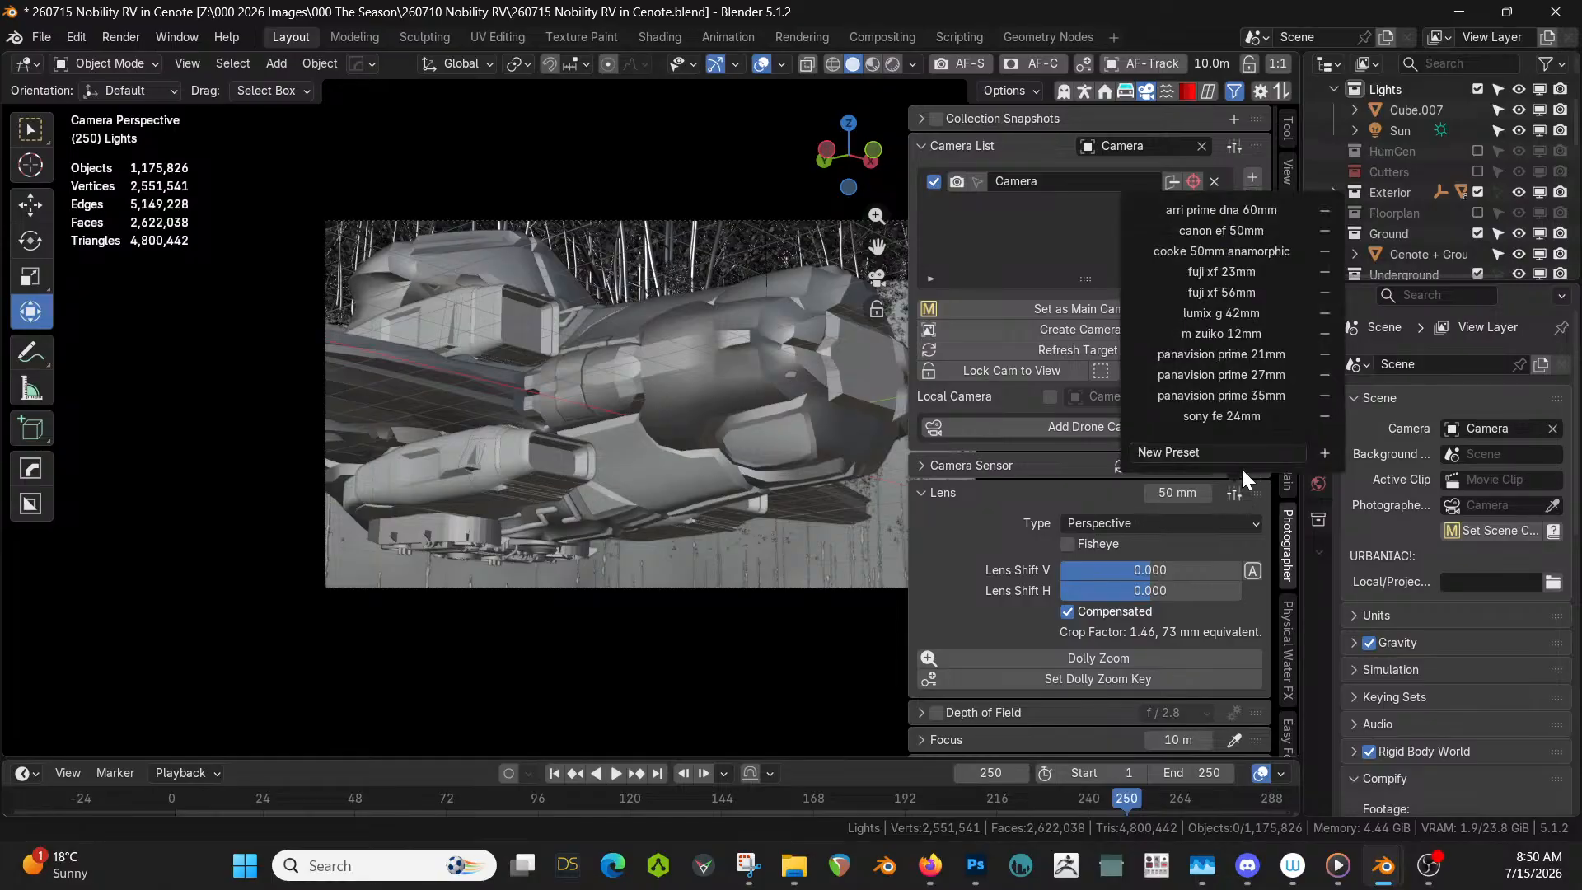
left_click(1249, 252)
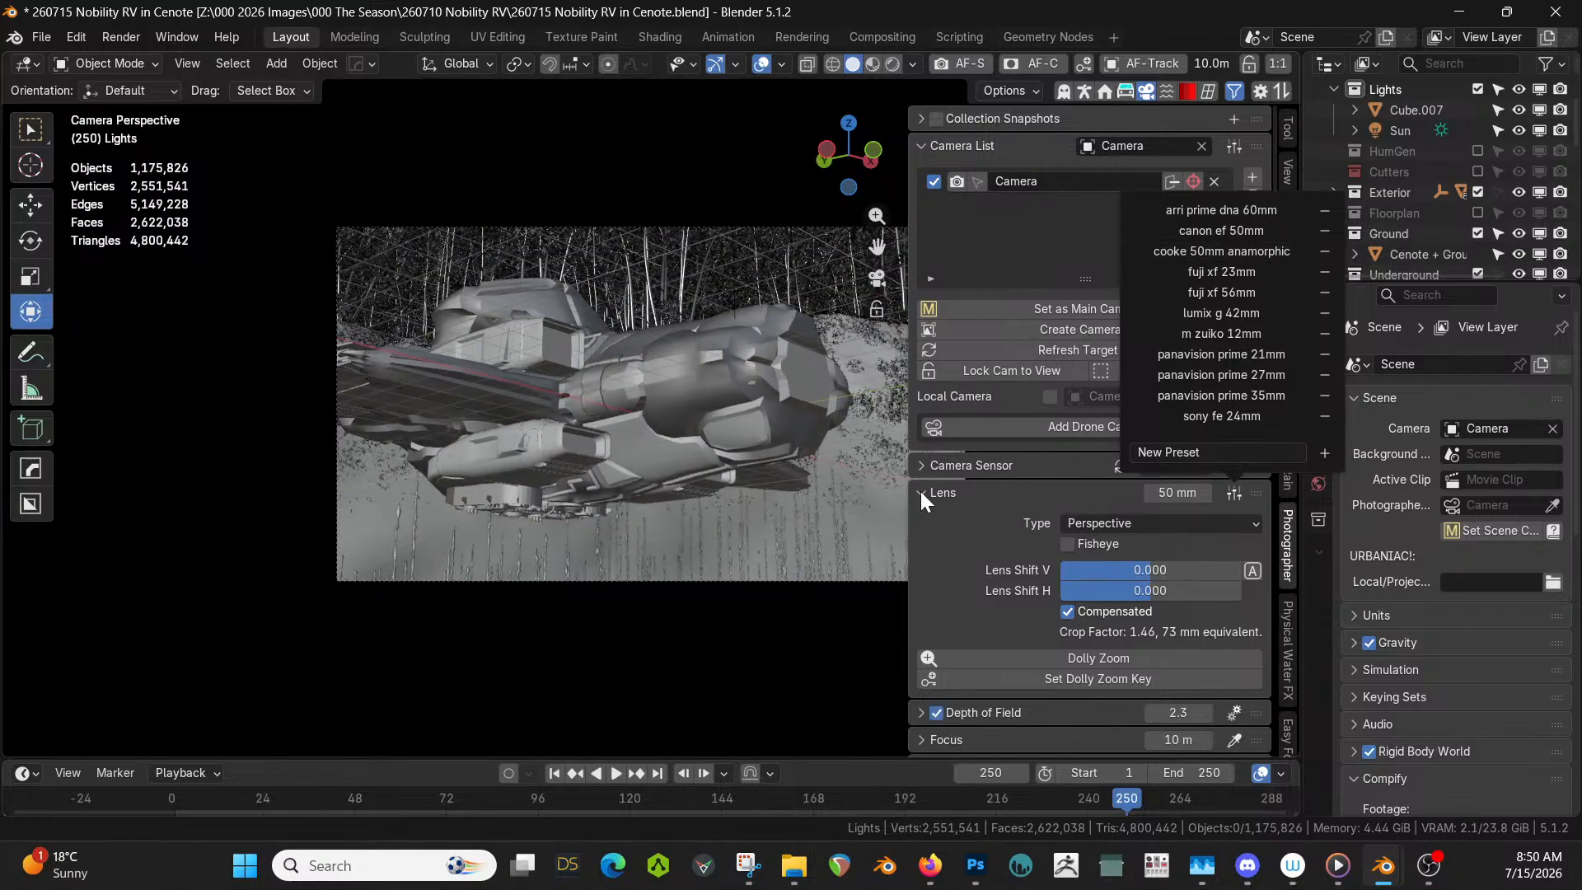
- Set the camera's focal length to 35 mm
left_click(1171, 492)
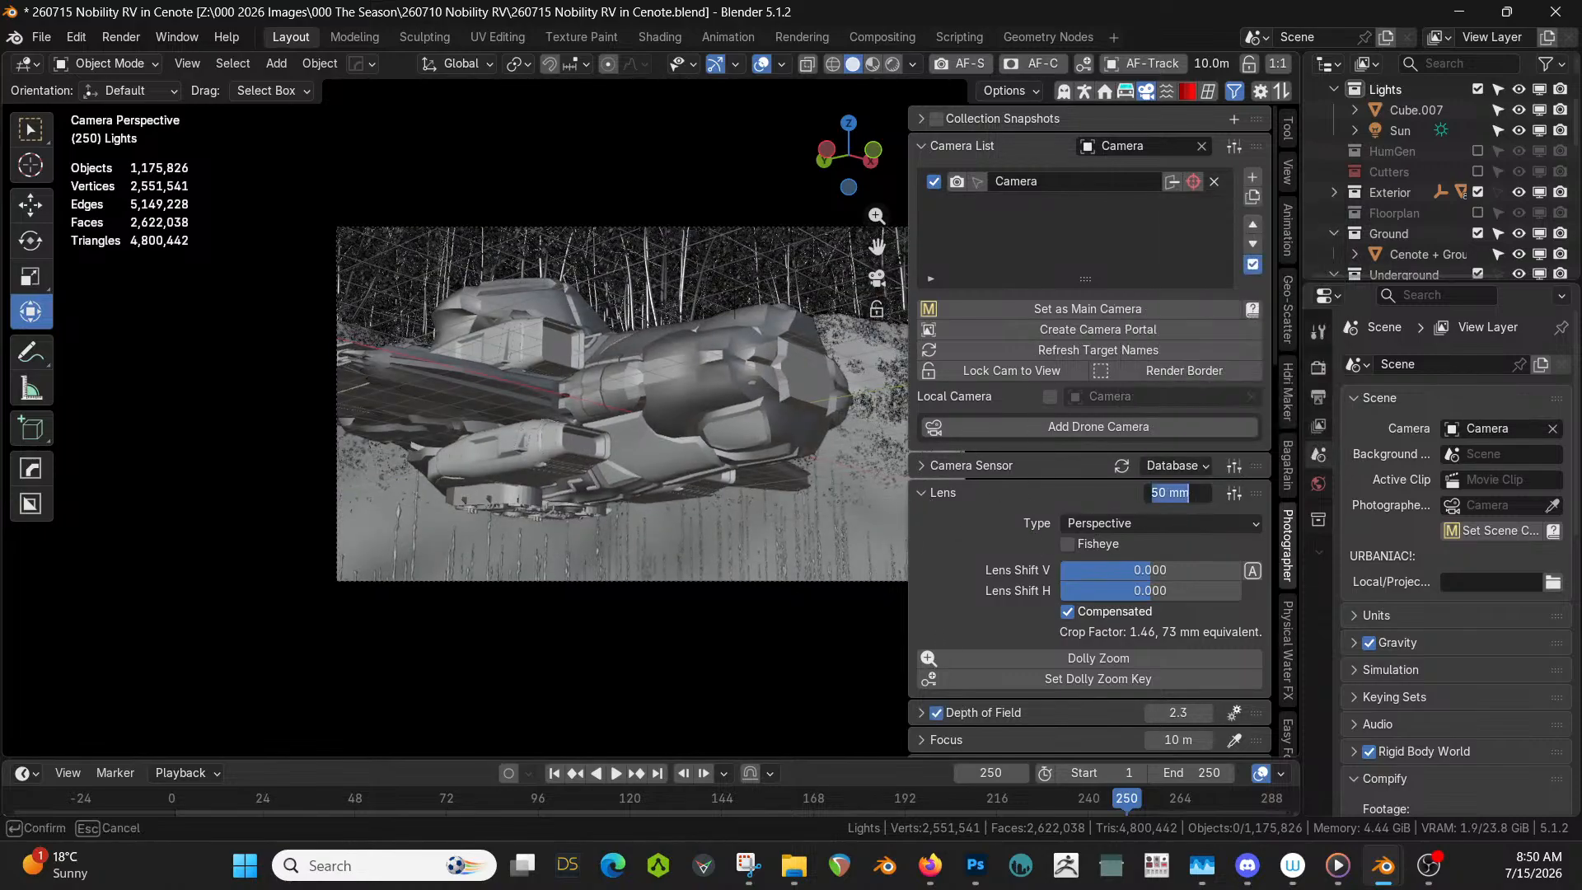
type("35")
key("Return")
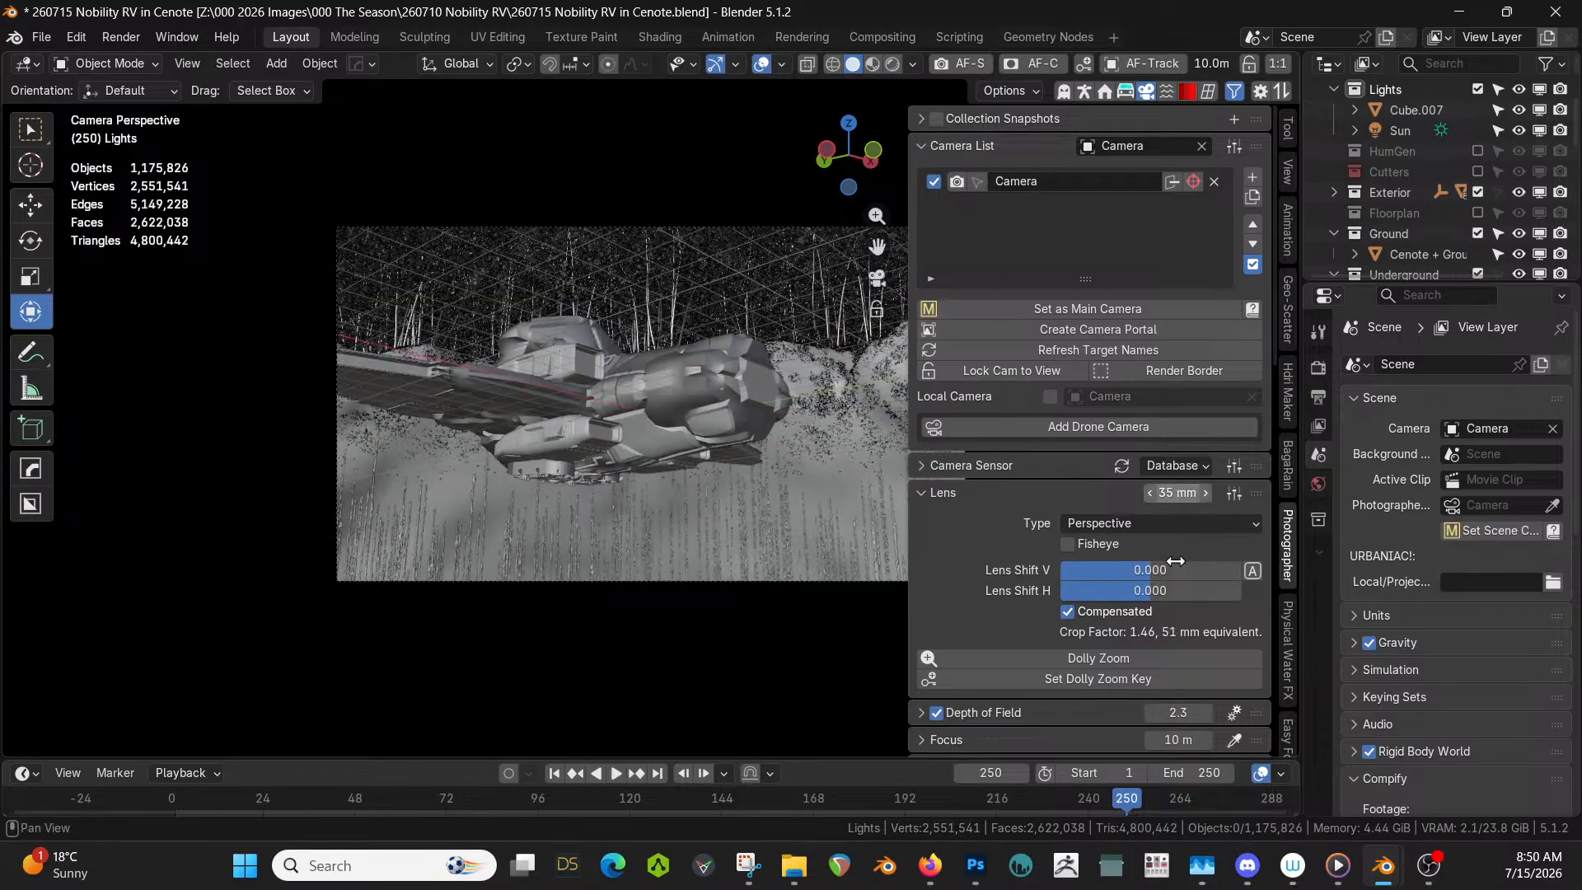
- Enable the camera's resolution override and apply the 2 39:1 50 widescreen resolution preset
scroll(1132, 669, "down", 6)
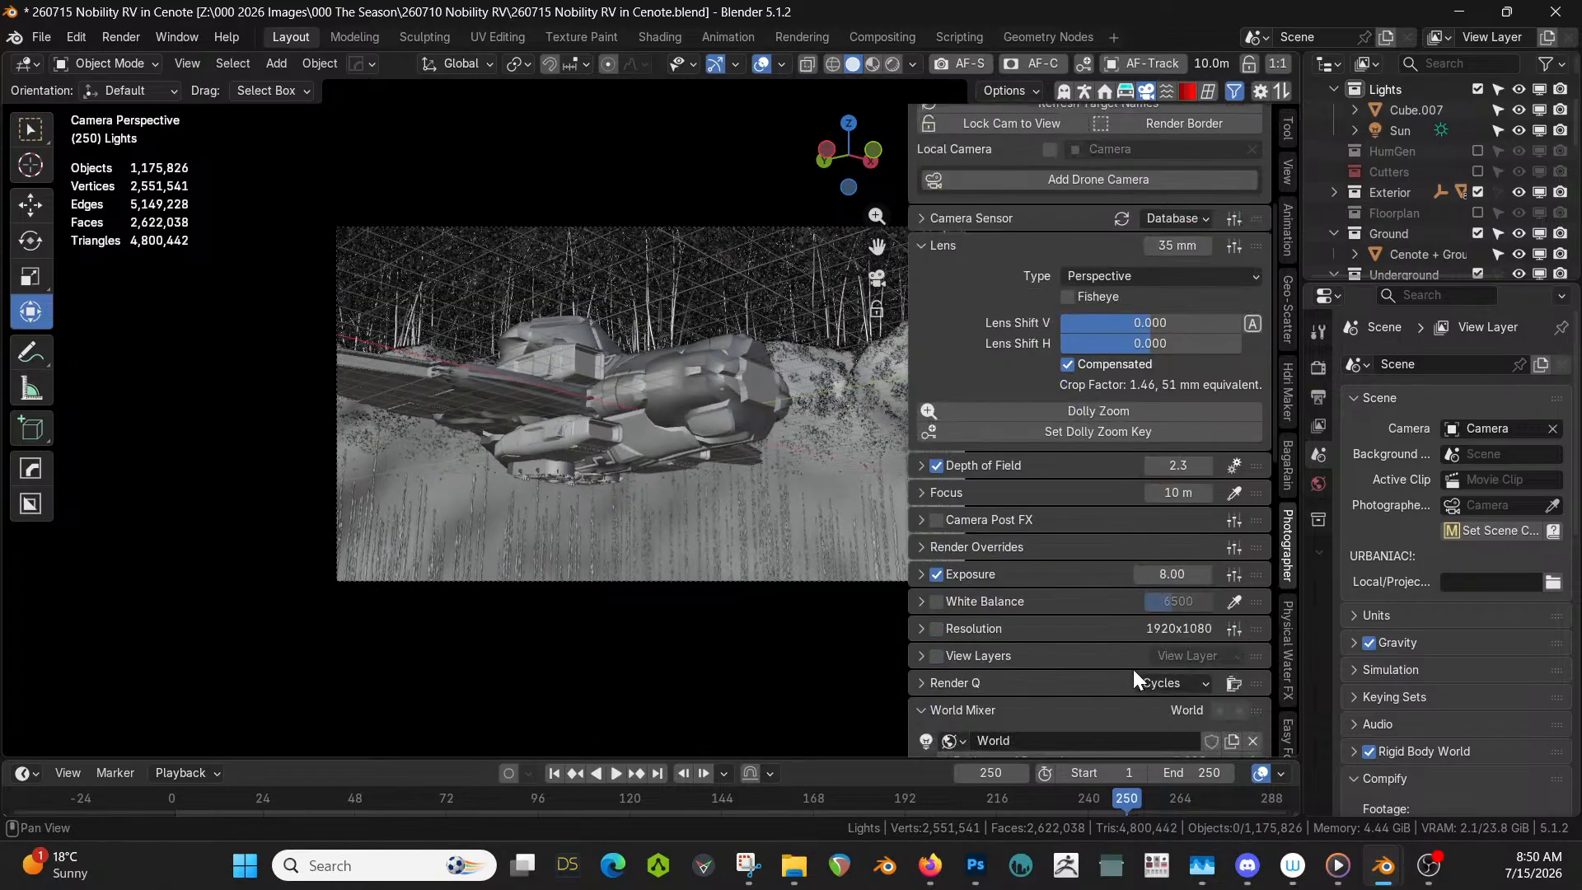
left_click(938, 627)
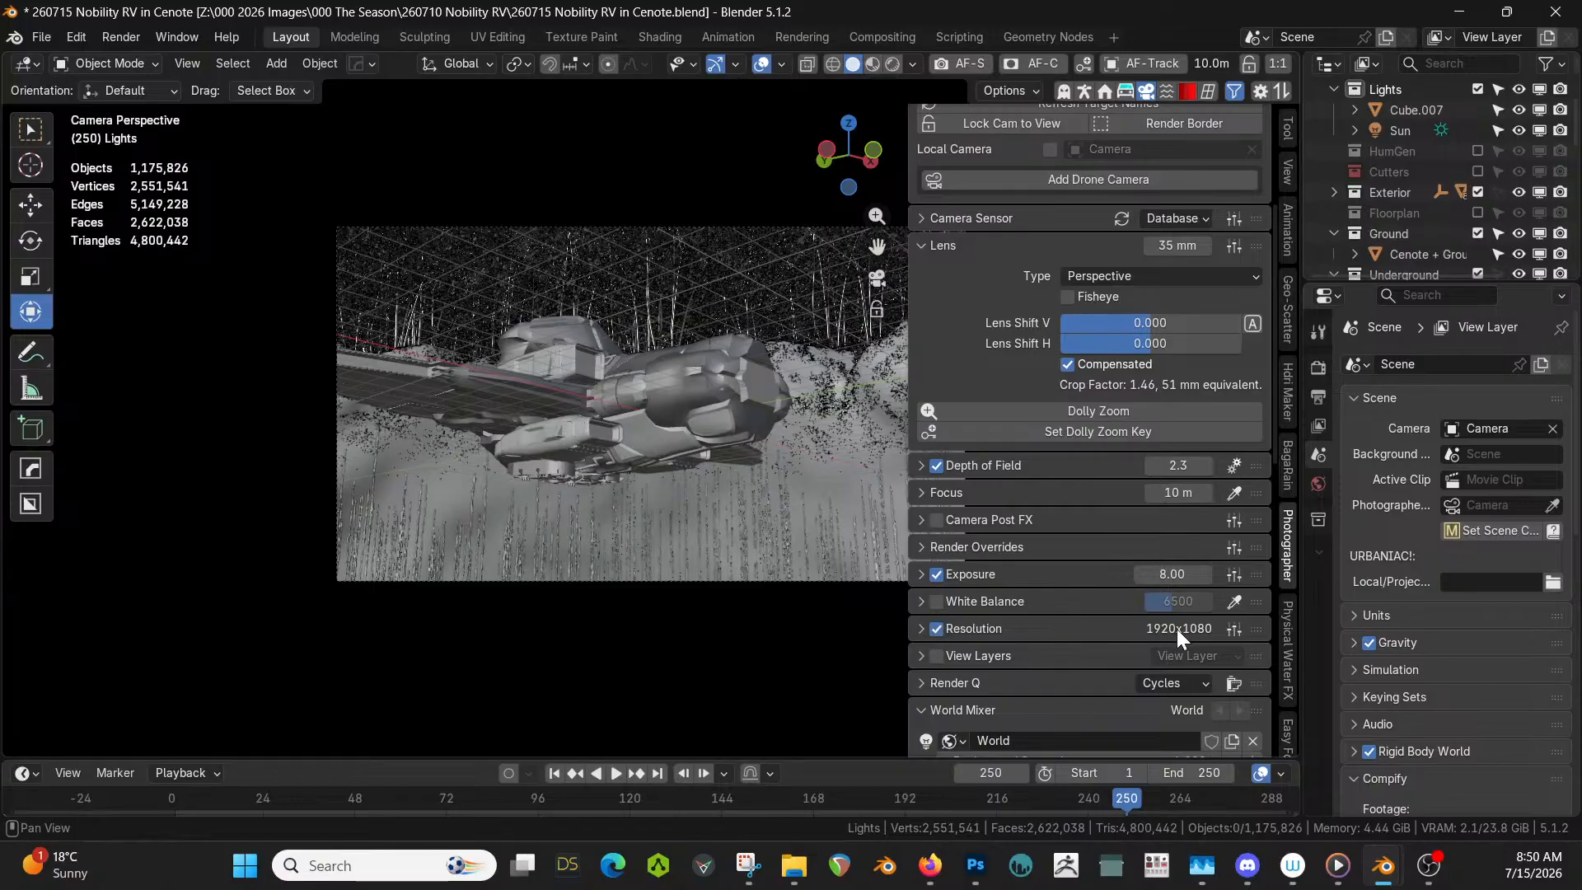
left_click(1233, 631)
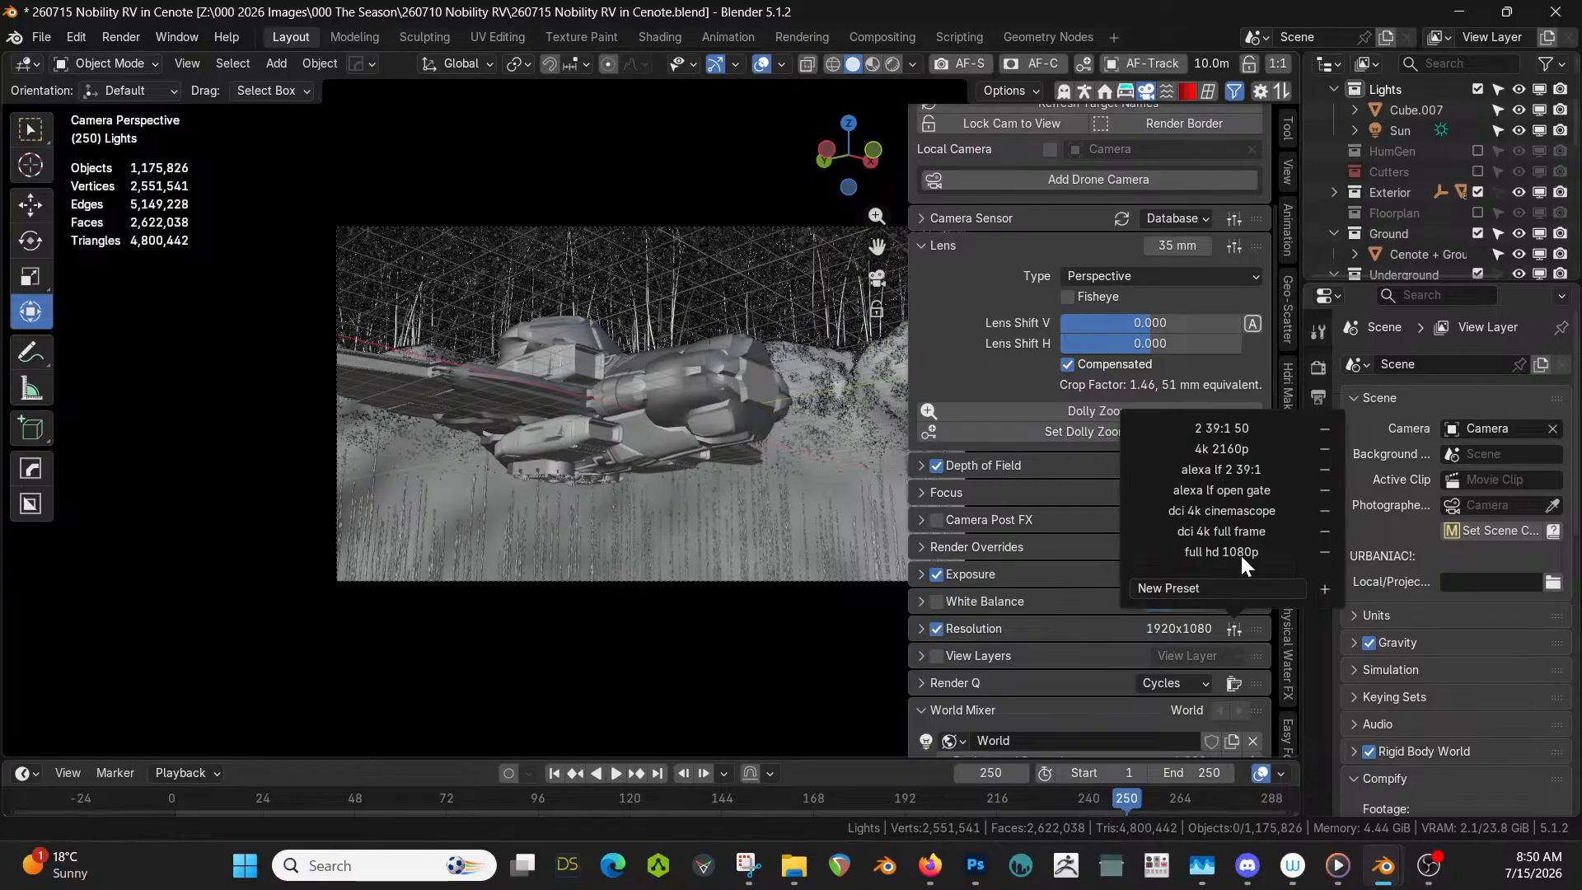
left_click(1246, 429)
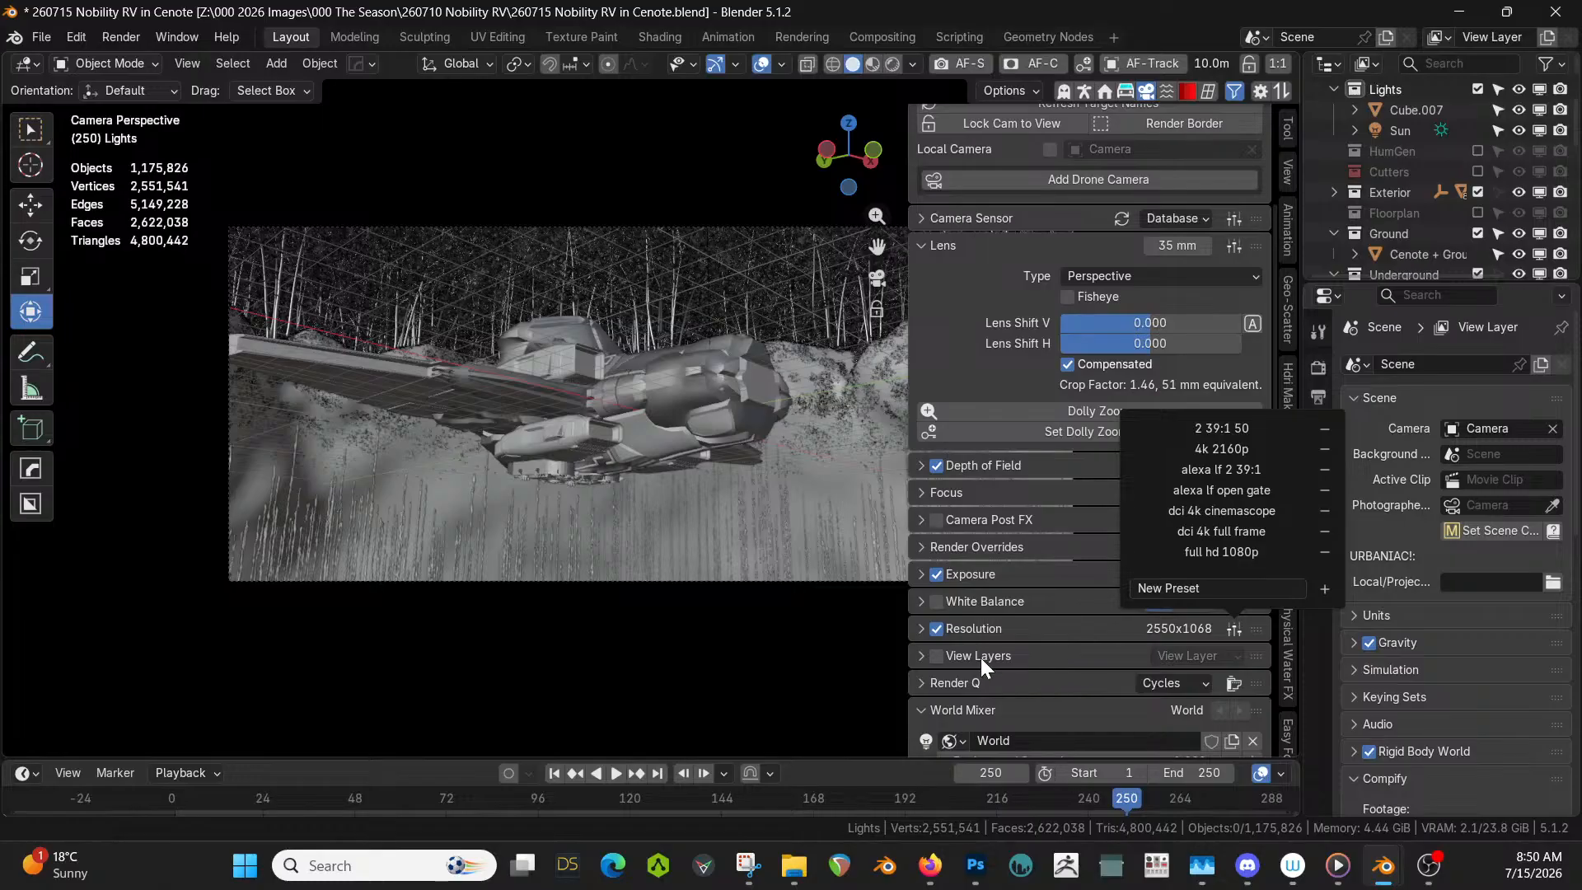
- Set the resolution percentage in the Render Q settings to 100%
left_click(922, 685)
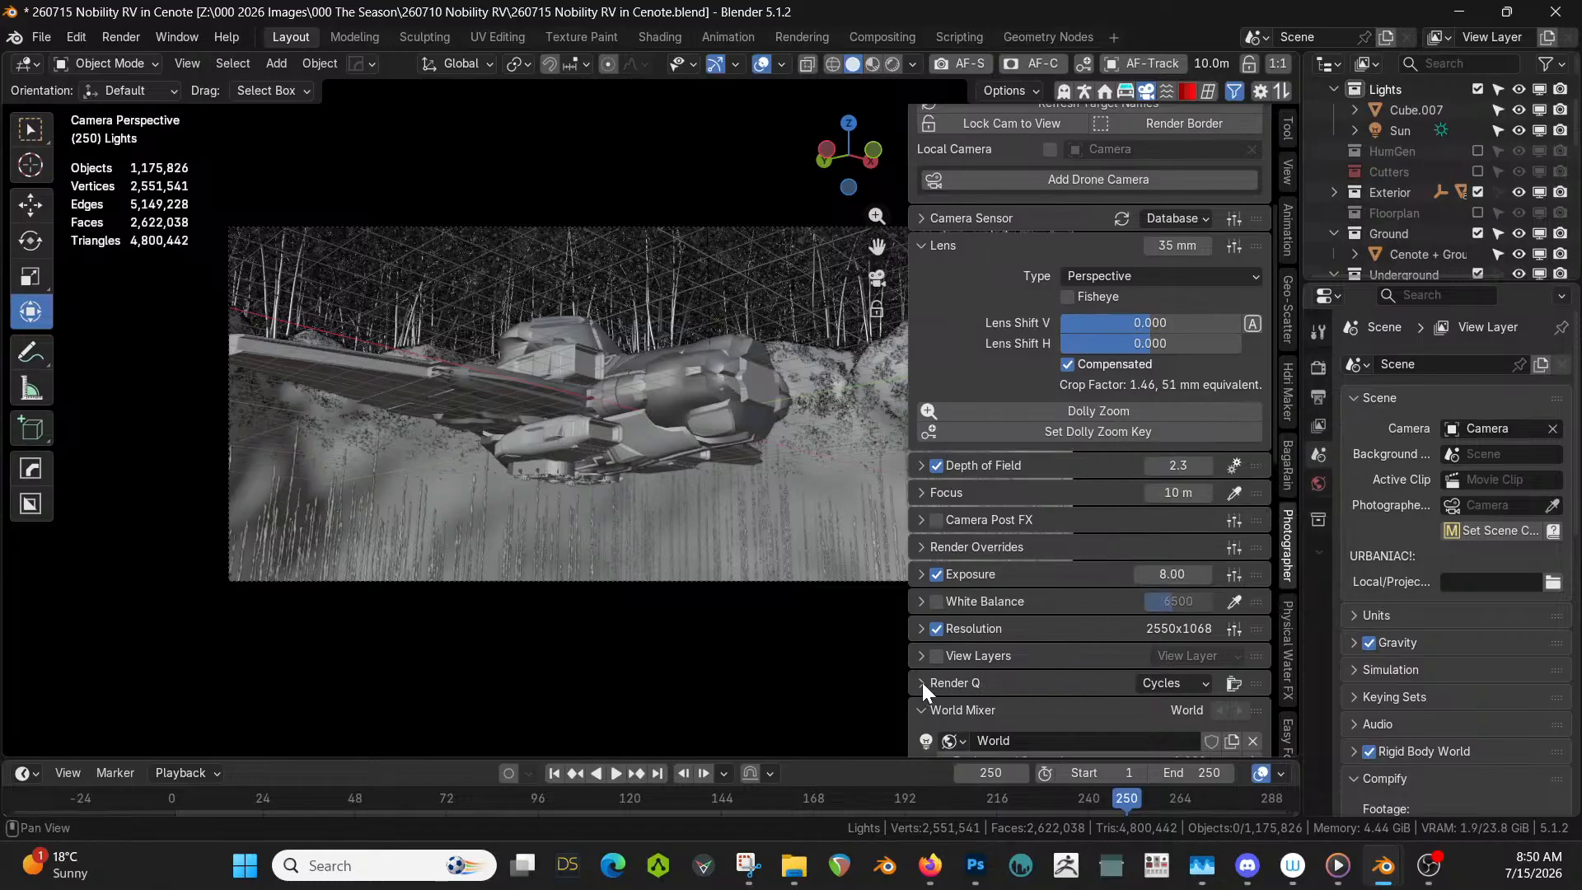
left_click(923, 680)
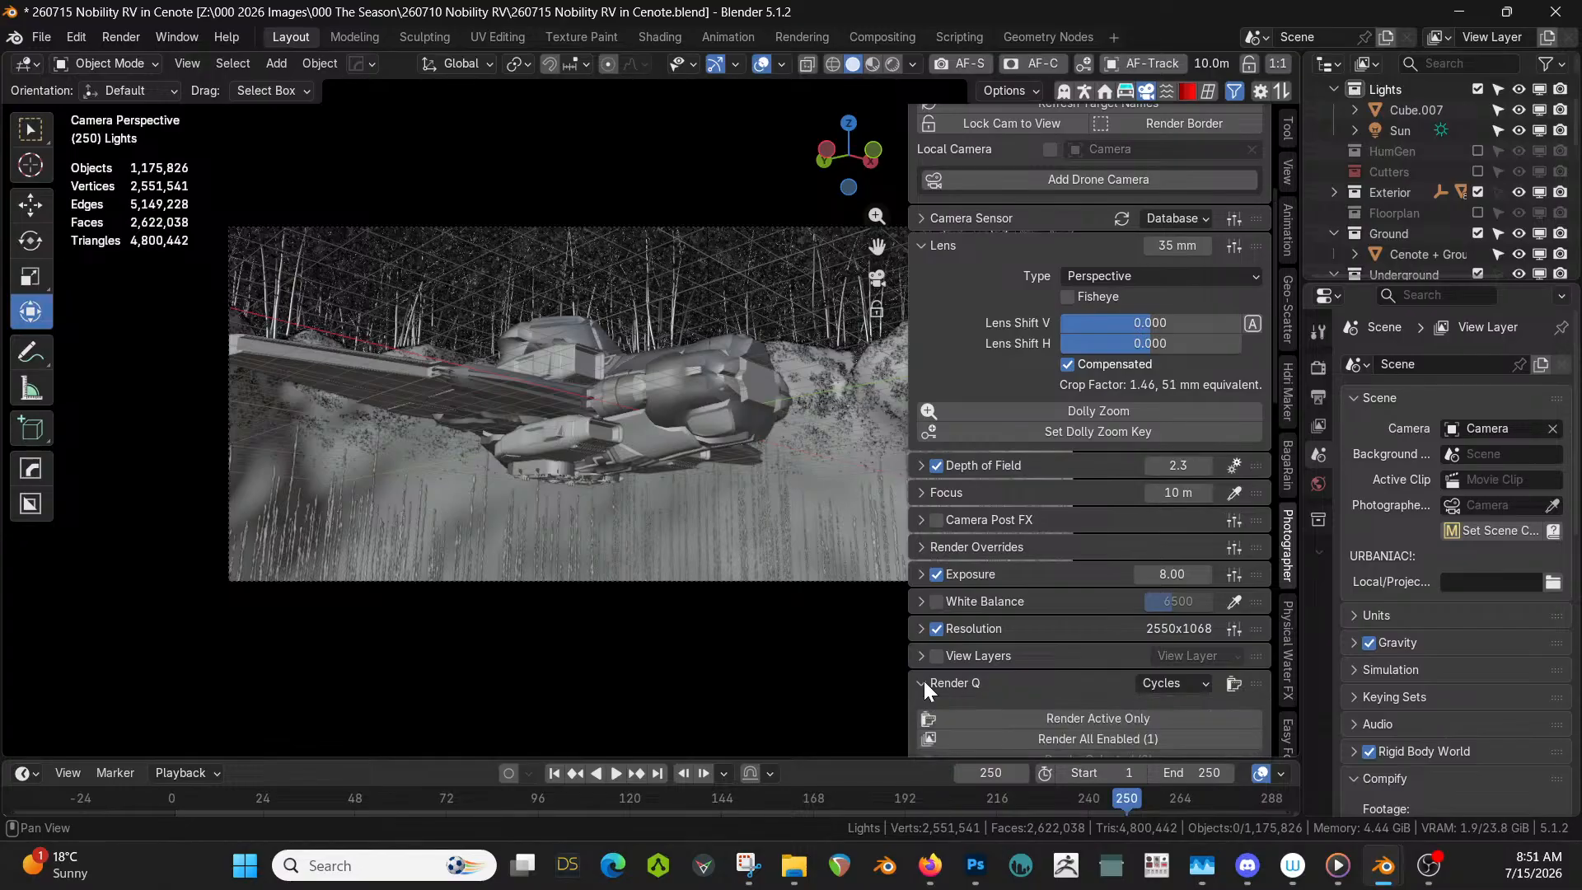
scroll(1176, 670, "down", 3)
scroll(1195, 663, "down", 1)
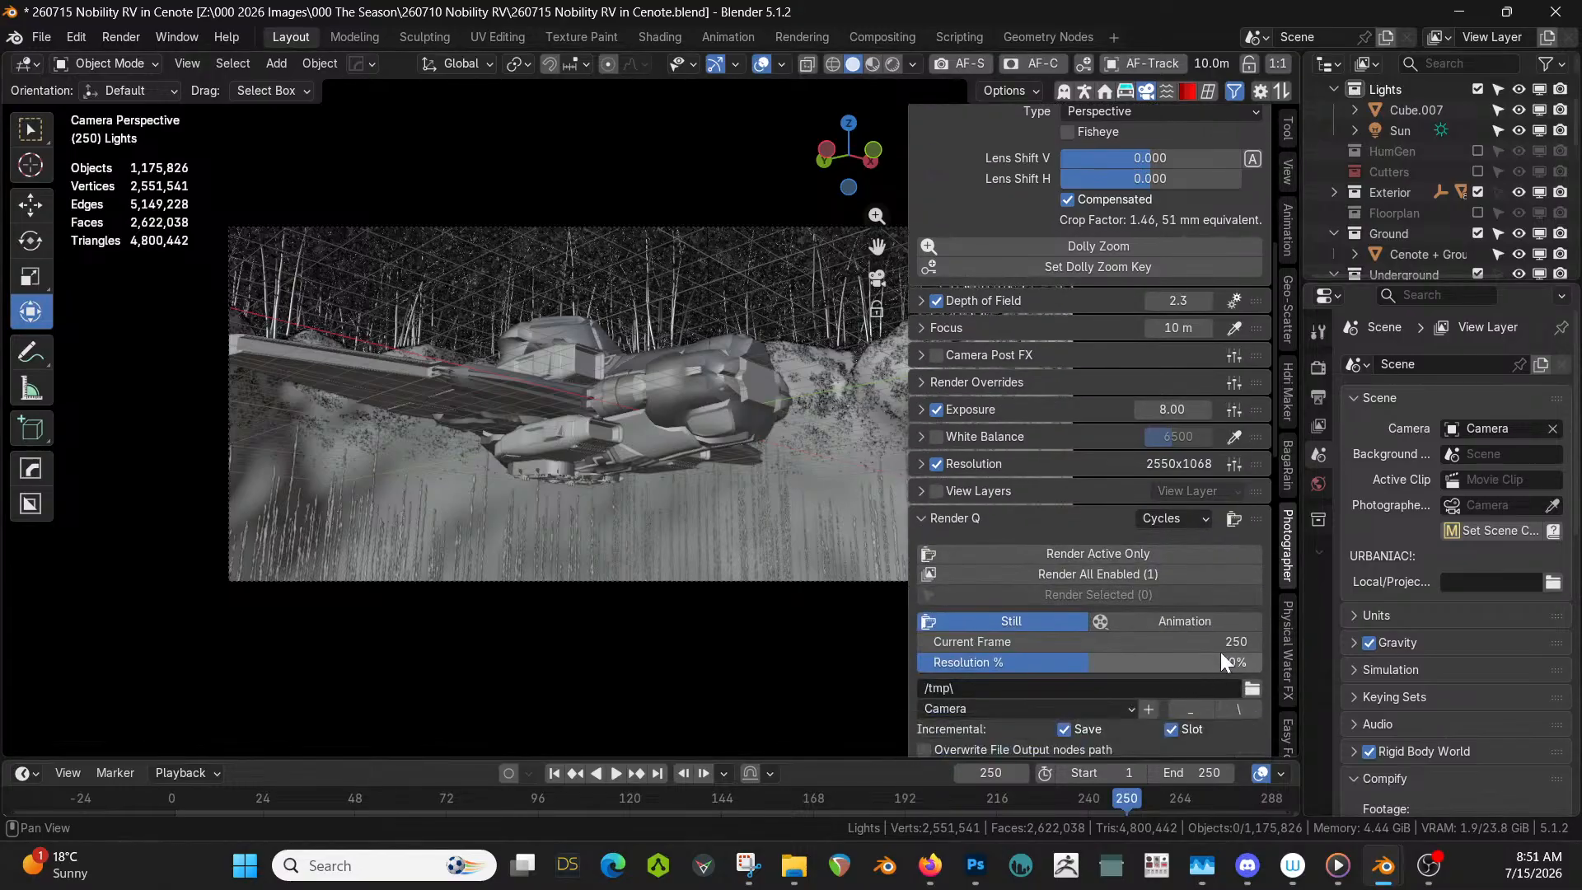
left_click(1195, 664)
type("100")
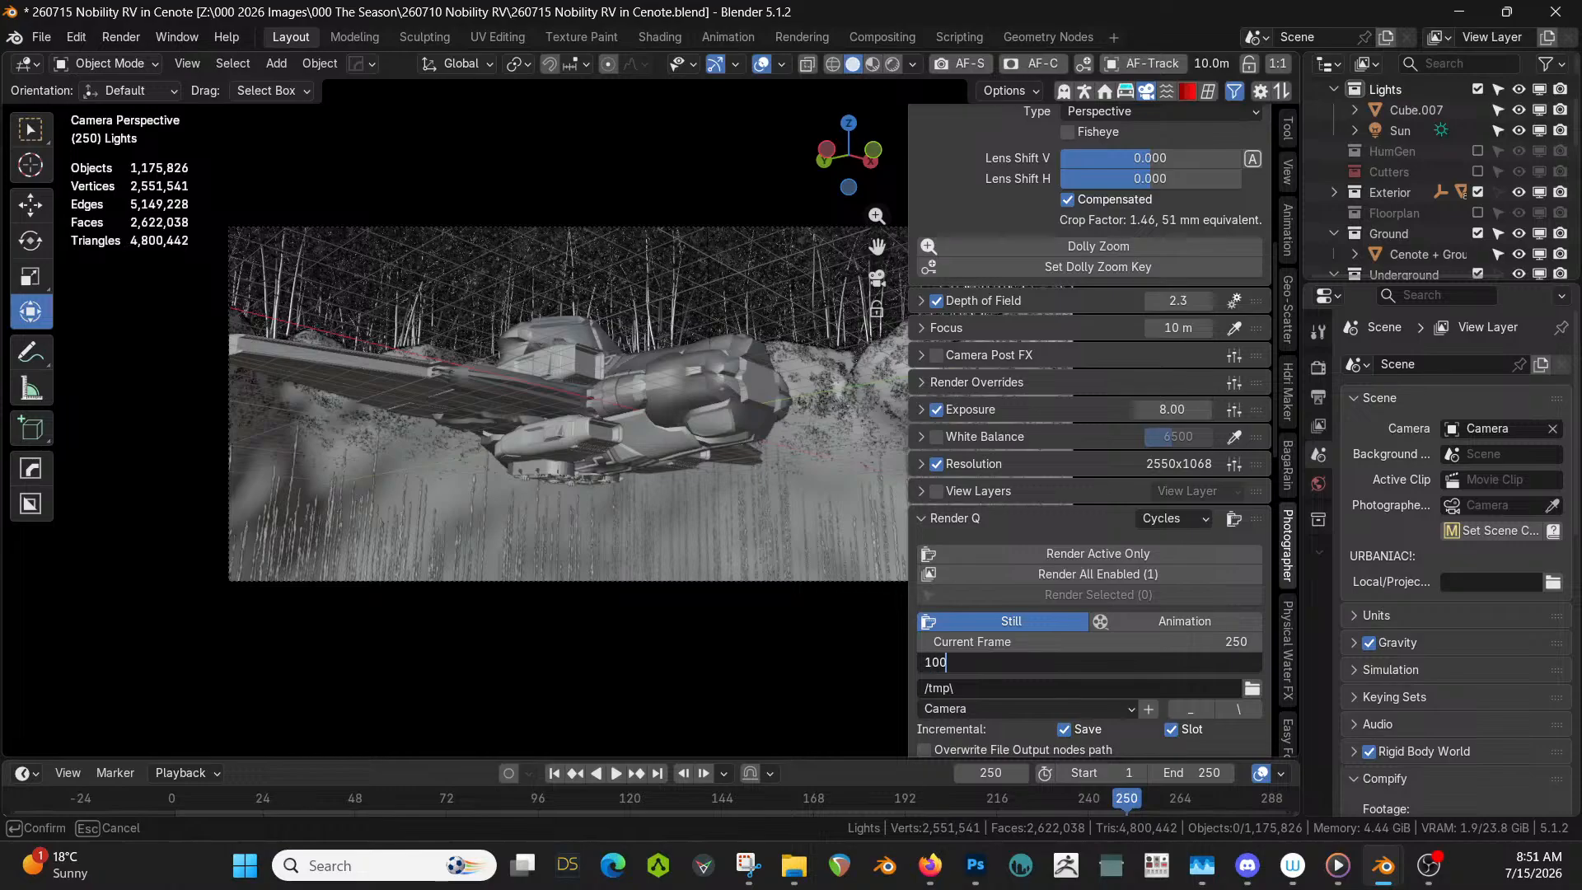
key("Return")
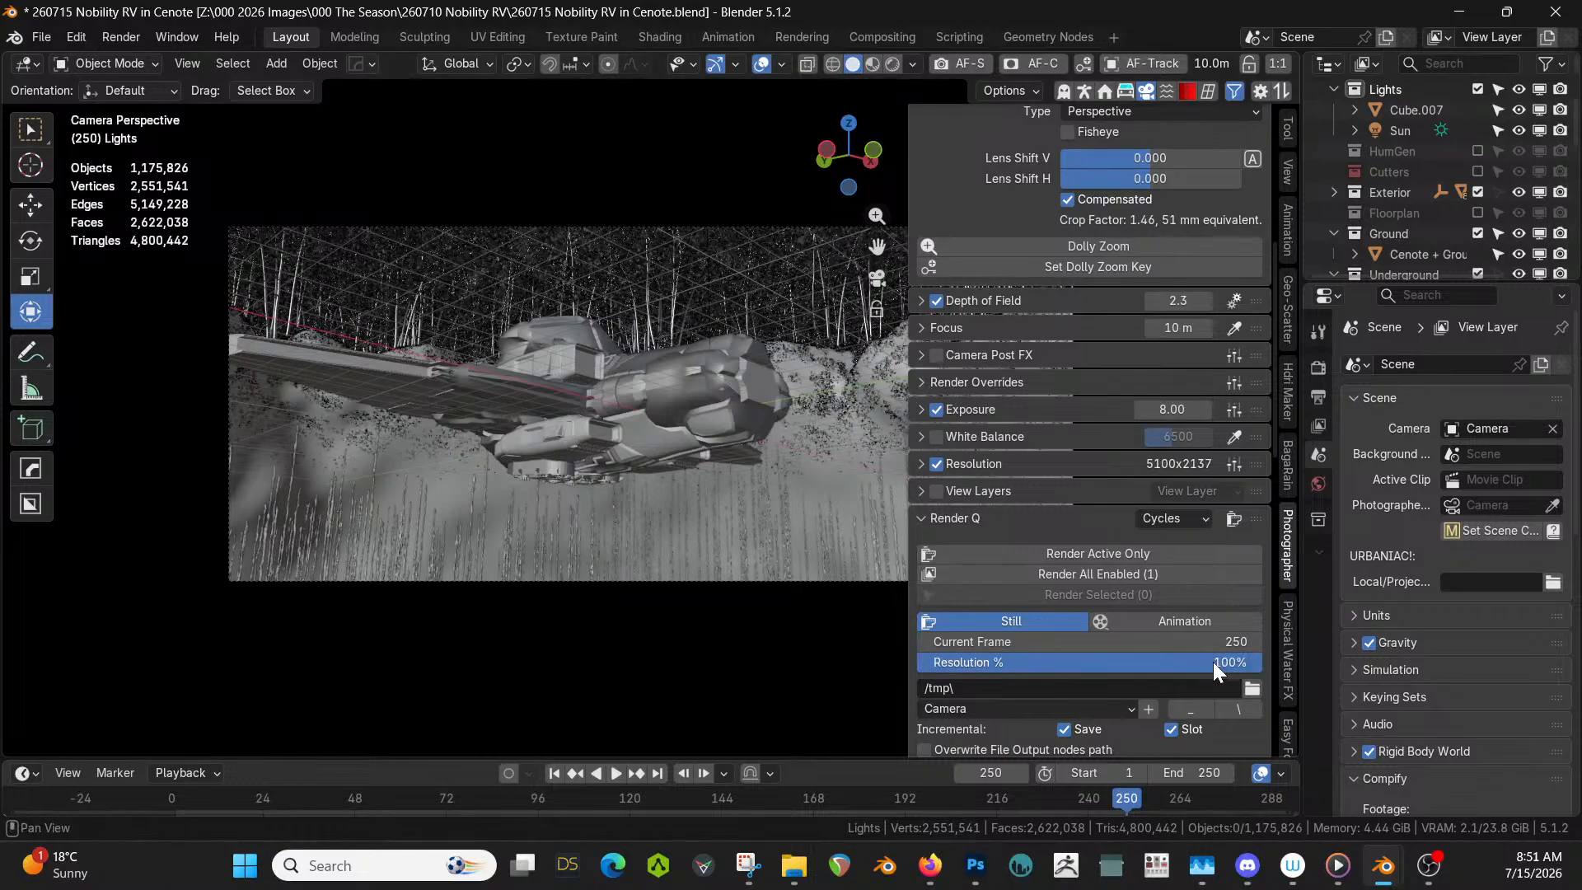
left_click(922, 517)
- Fly the camera to reframe the whole aircraft, including its wing tip, inside the widescreen frame and save the file
scroll(684, 554, "down", 2)
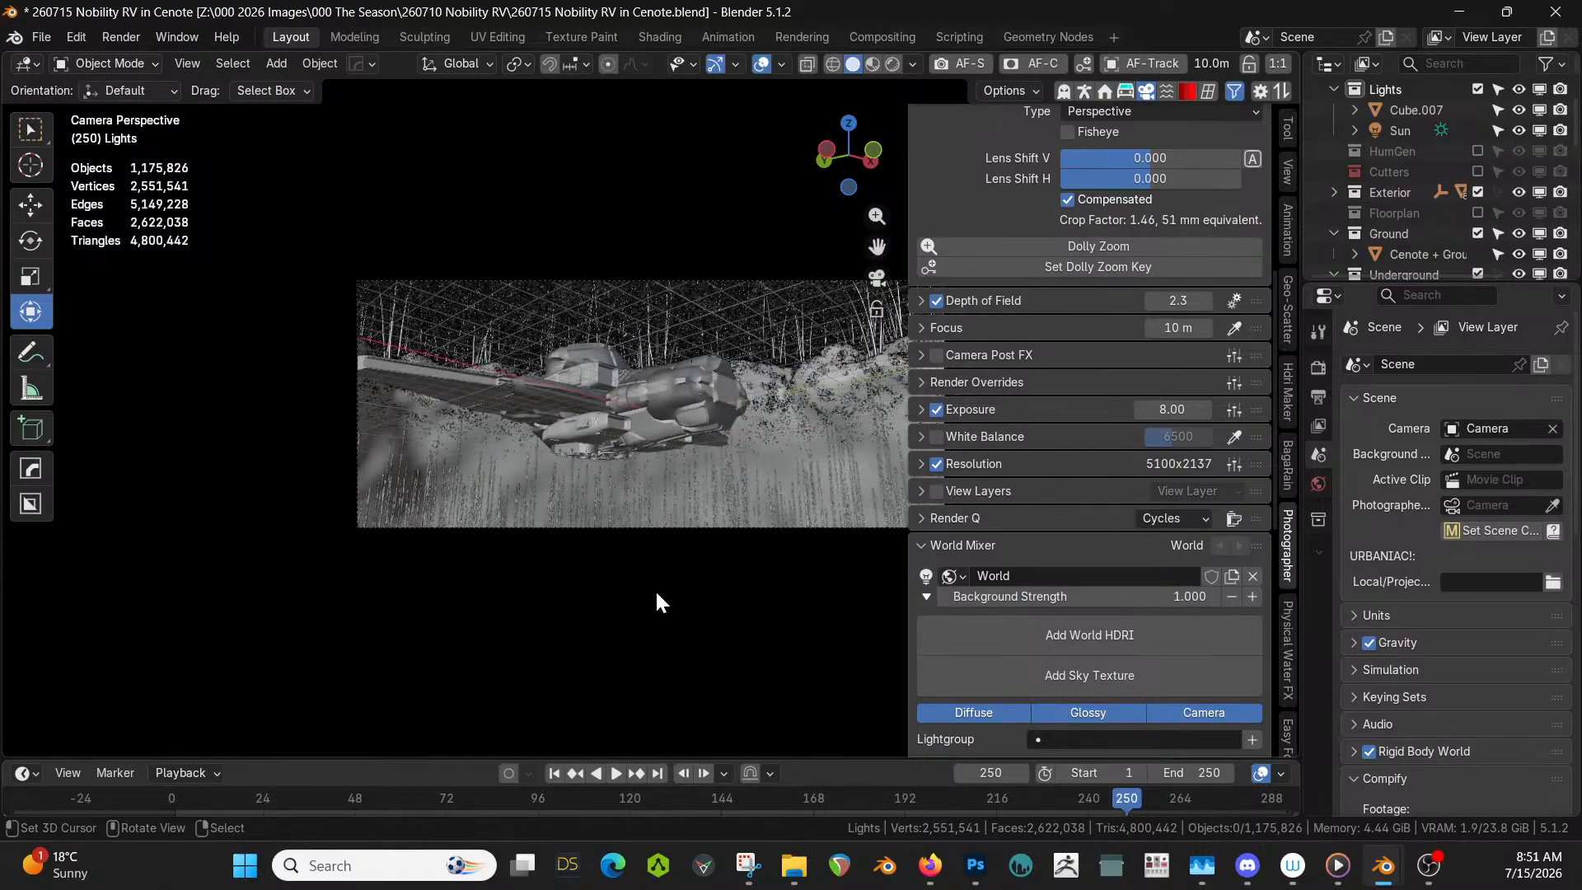
scroll(656, 588, "down", 1)
middle_click_drag(657, 588, 537, 698, "shift")
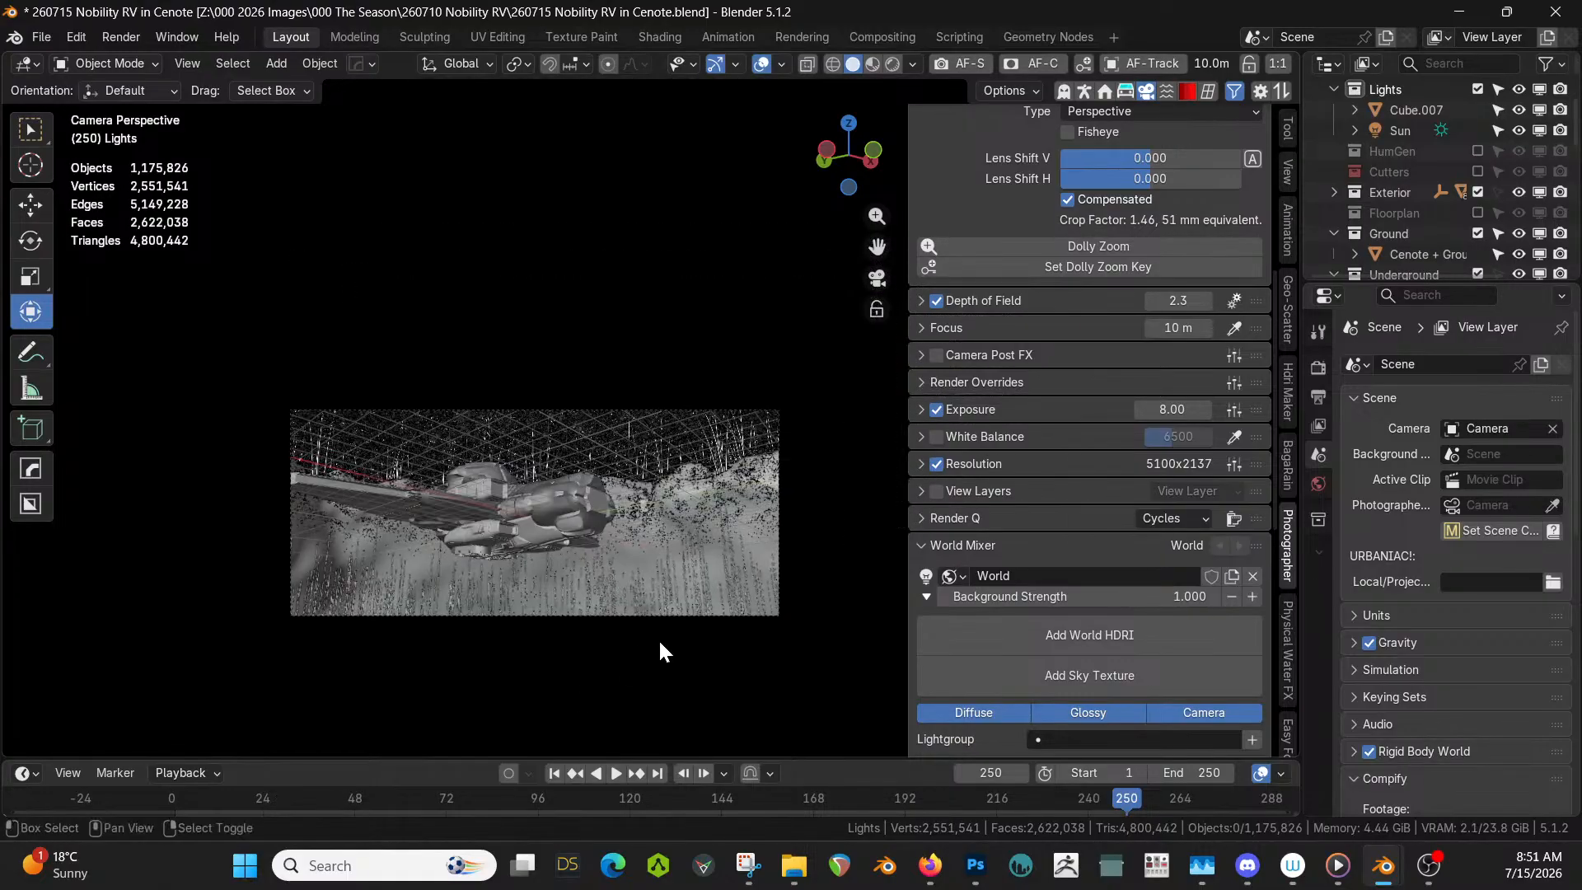
key("shift+grave")
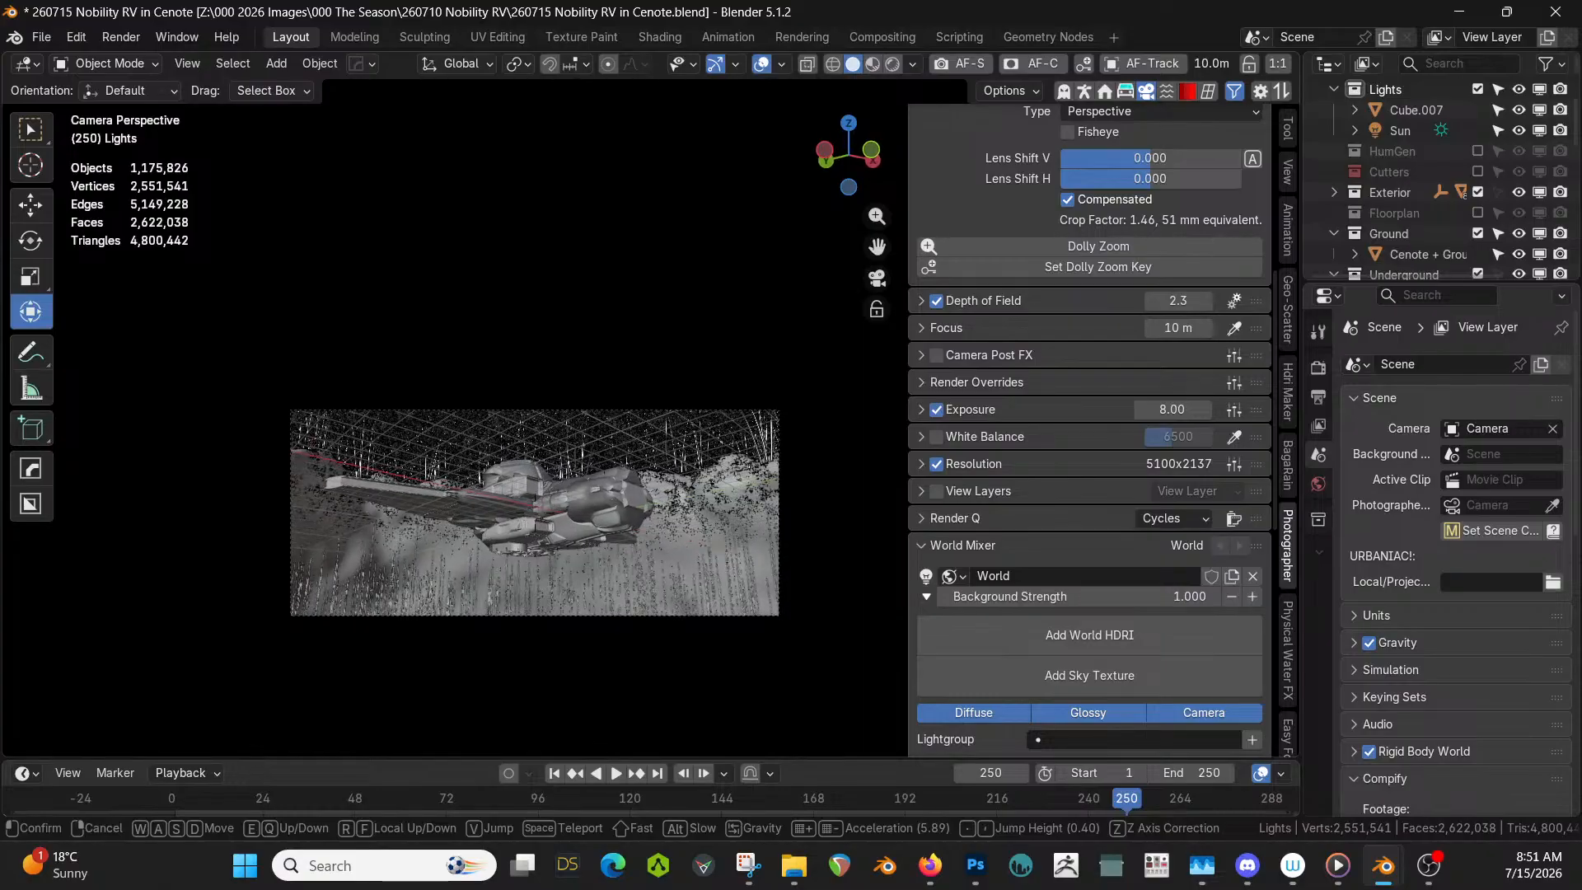
left_click(660, 651)
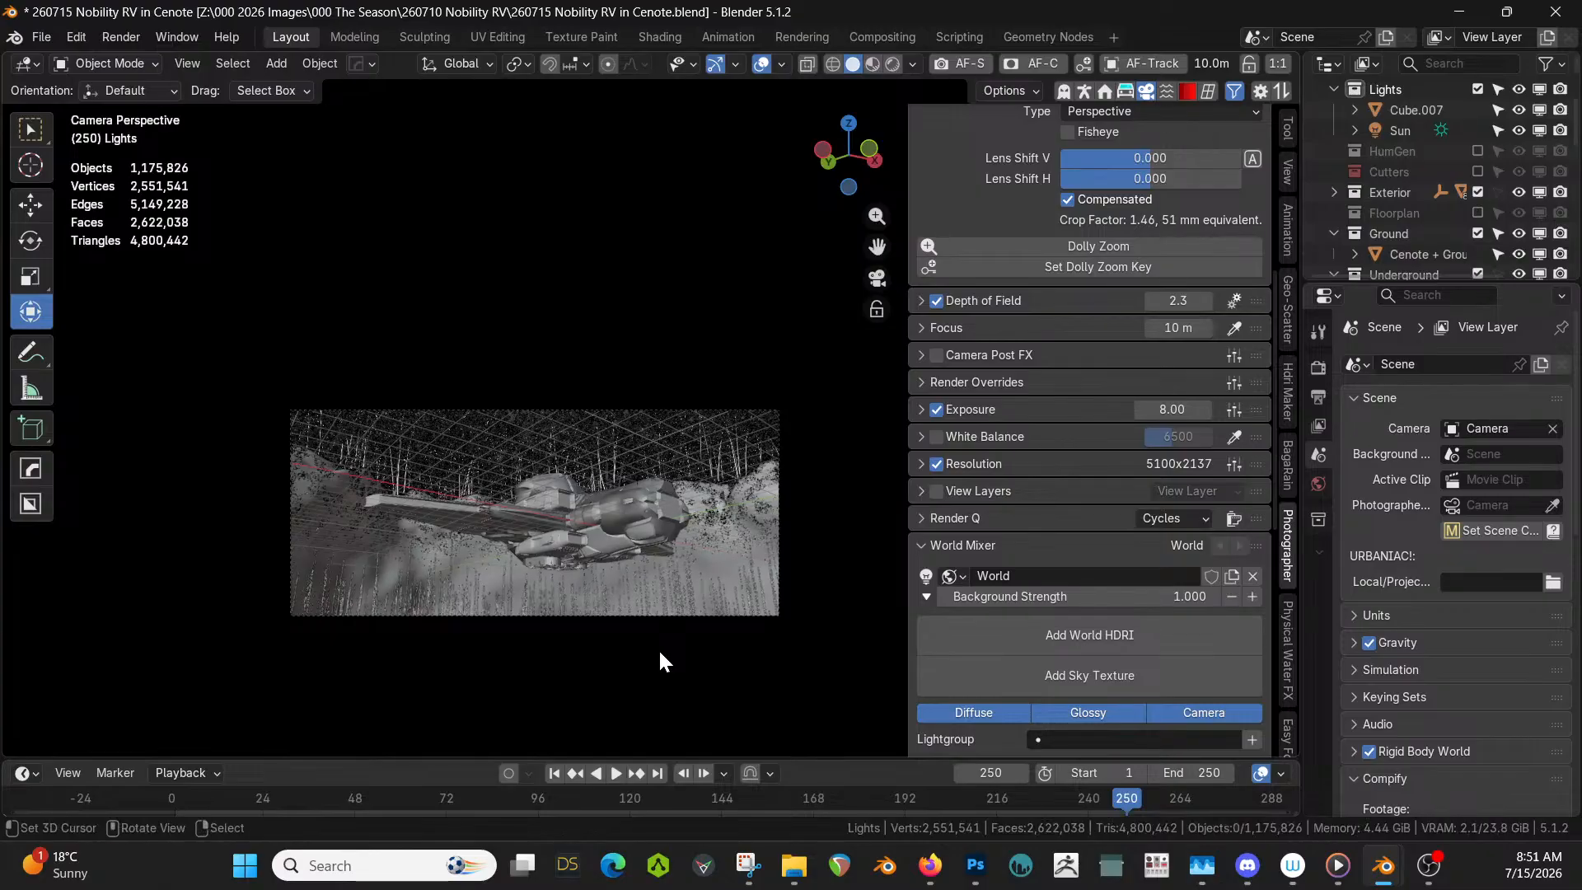
key("ctrl+s")
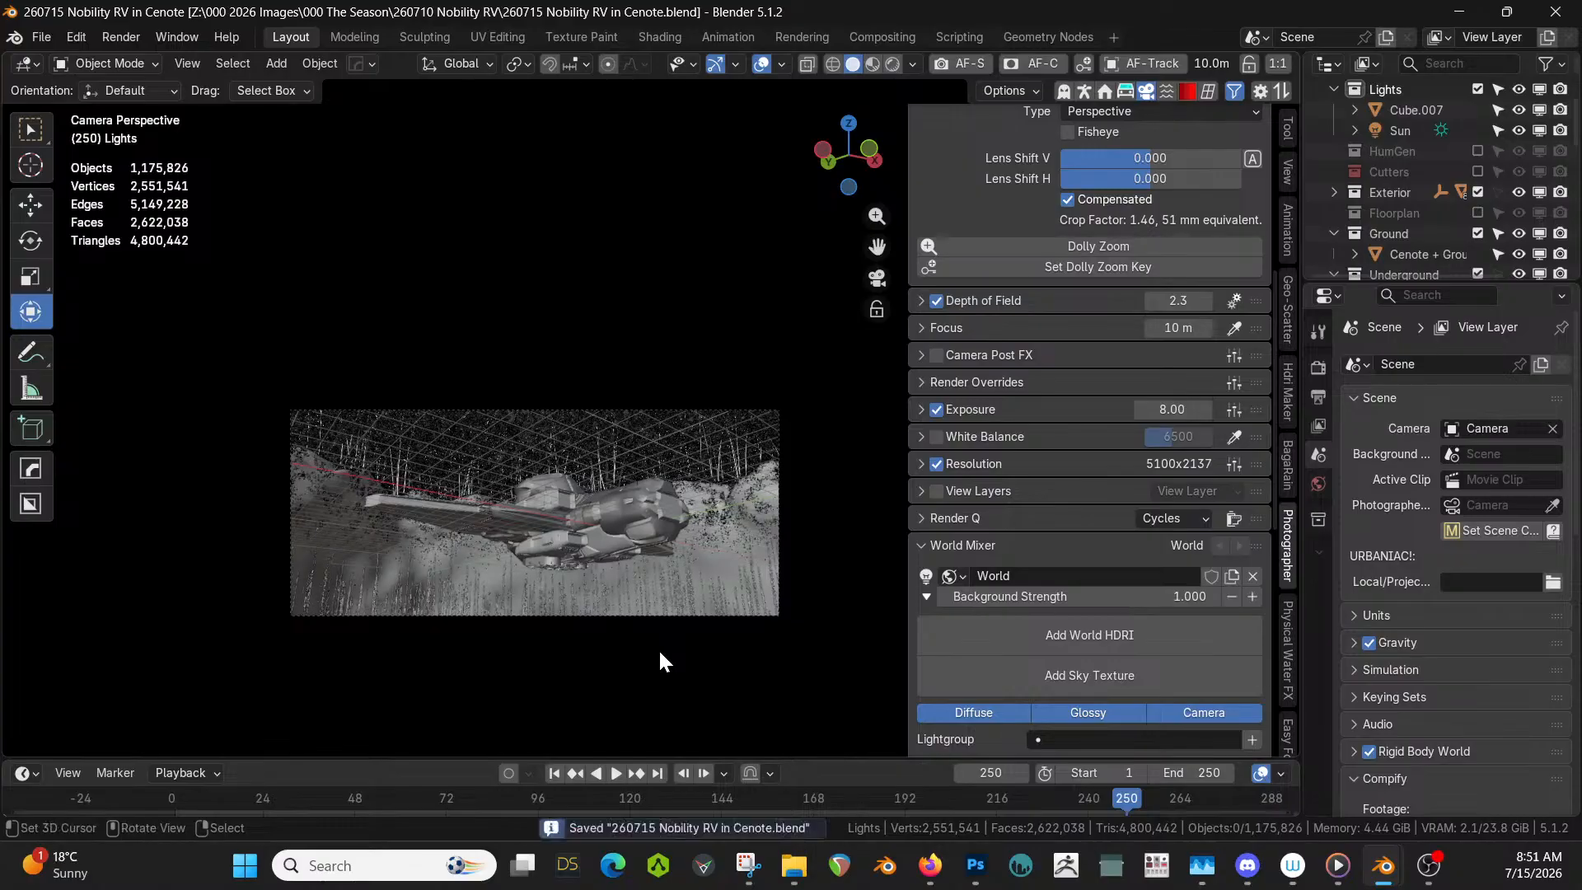
- Append the Mattepaint Hdri Seq022 2000Px X1089 world and assign it as the scene's world
key("F4")
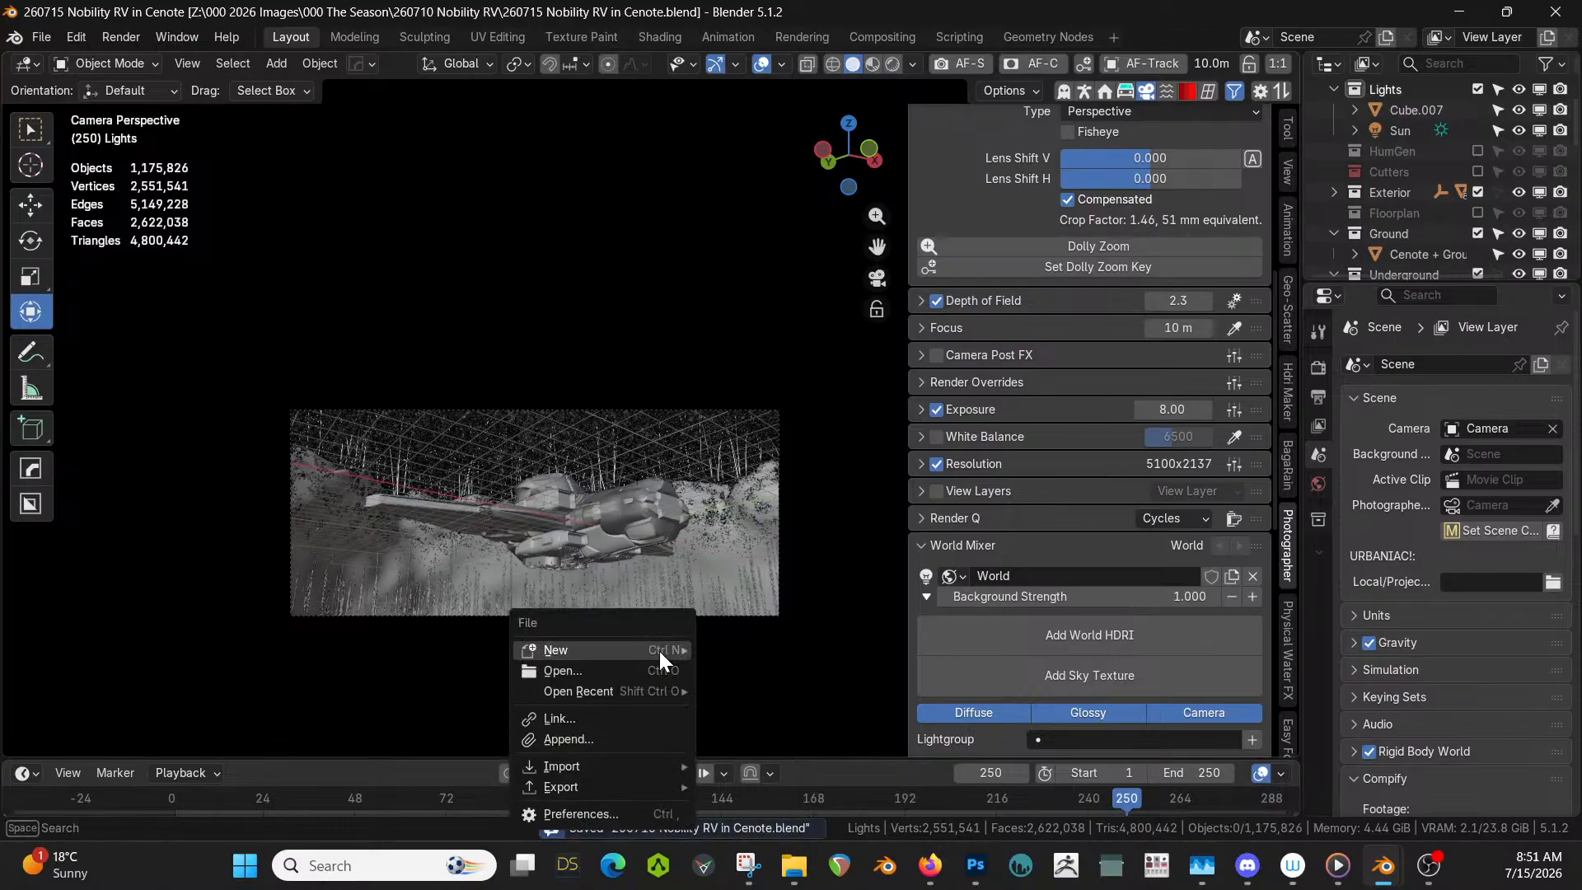
left_click(577, 740)
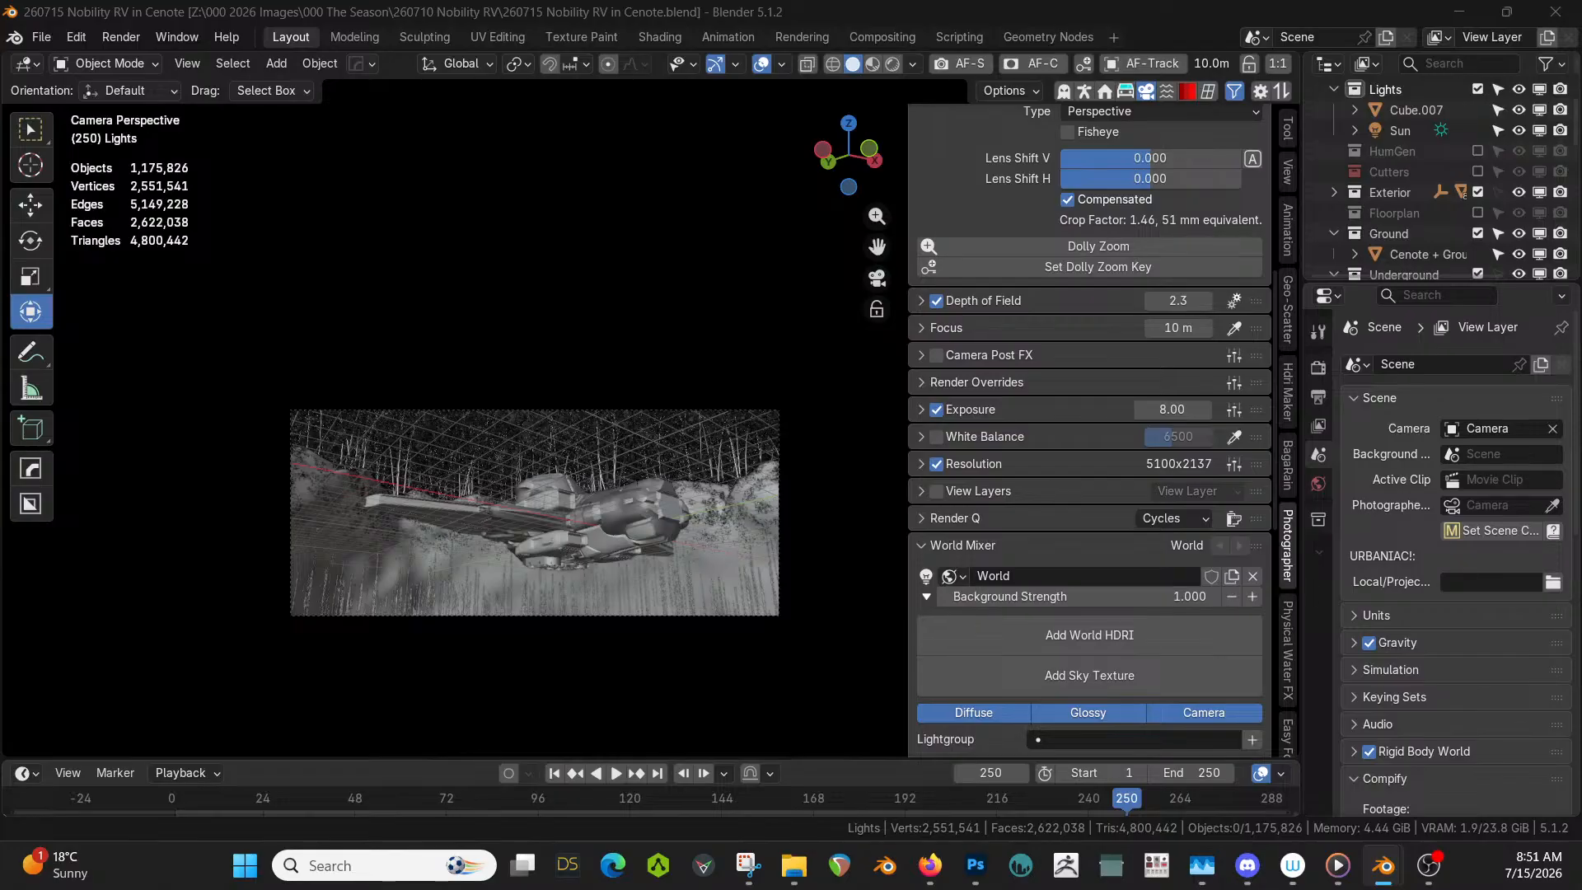
left_click(1317, 484)
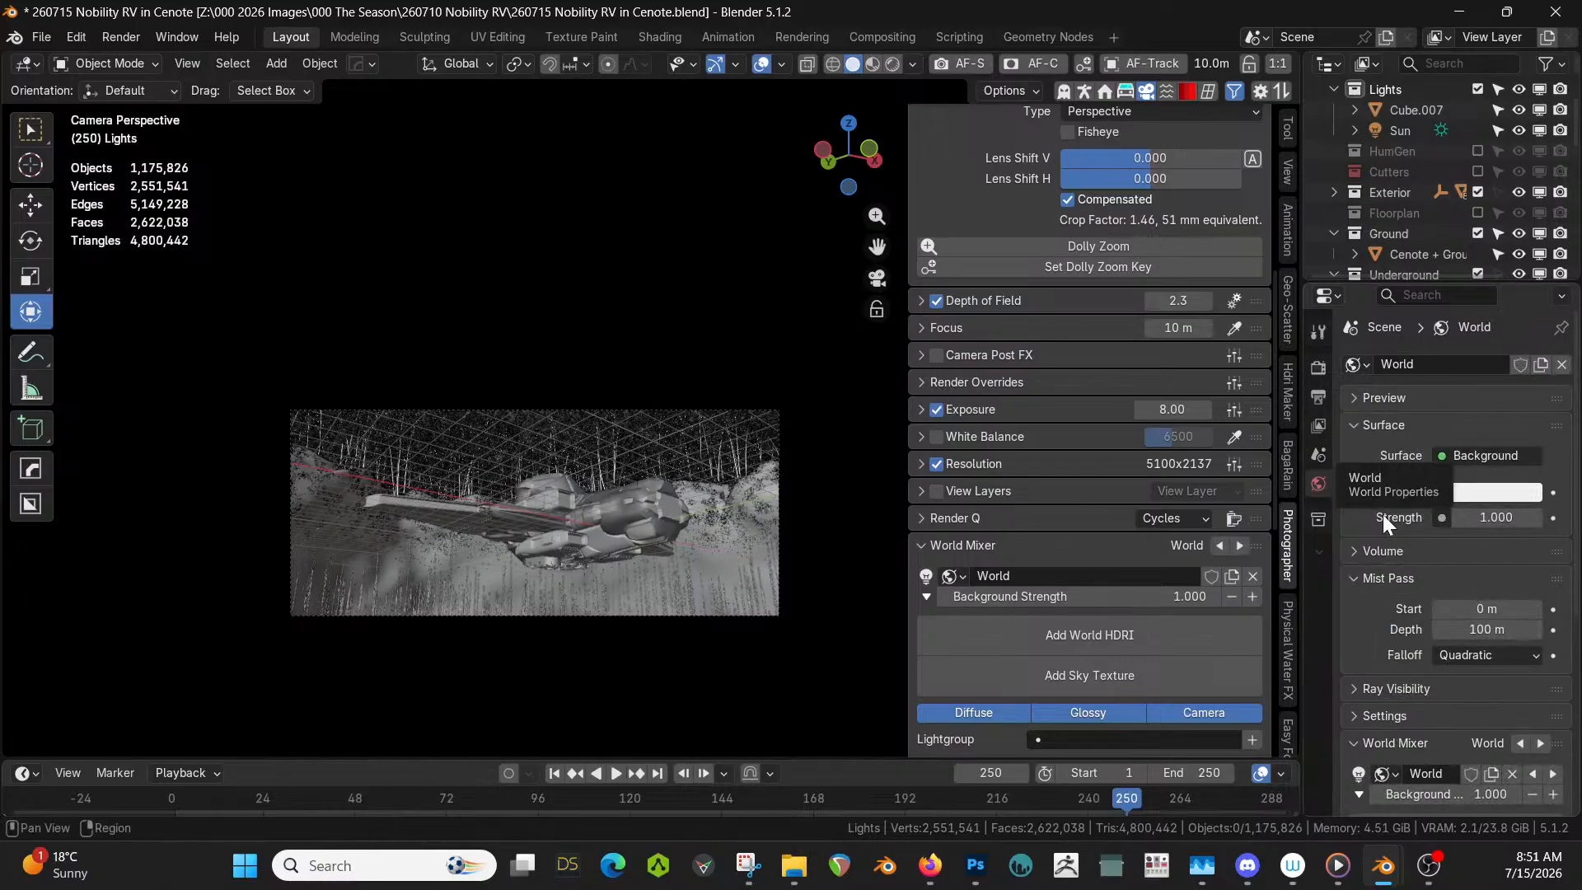
left_click(1363, 364)
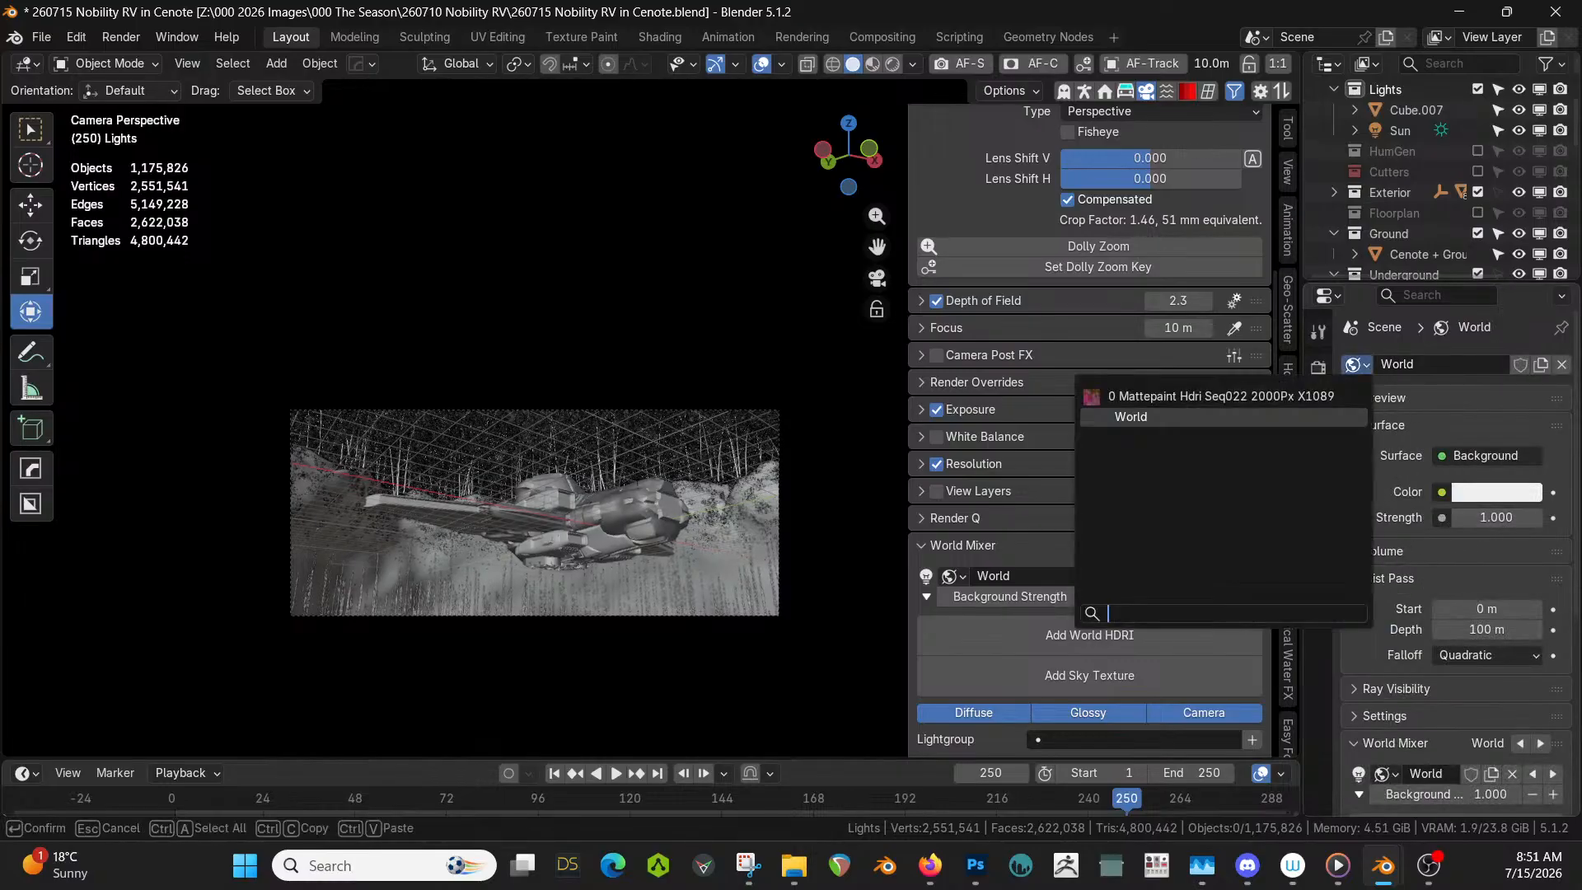
left_click(1174, 398)
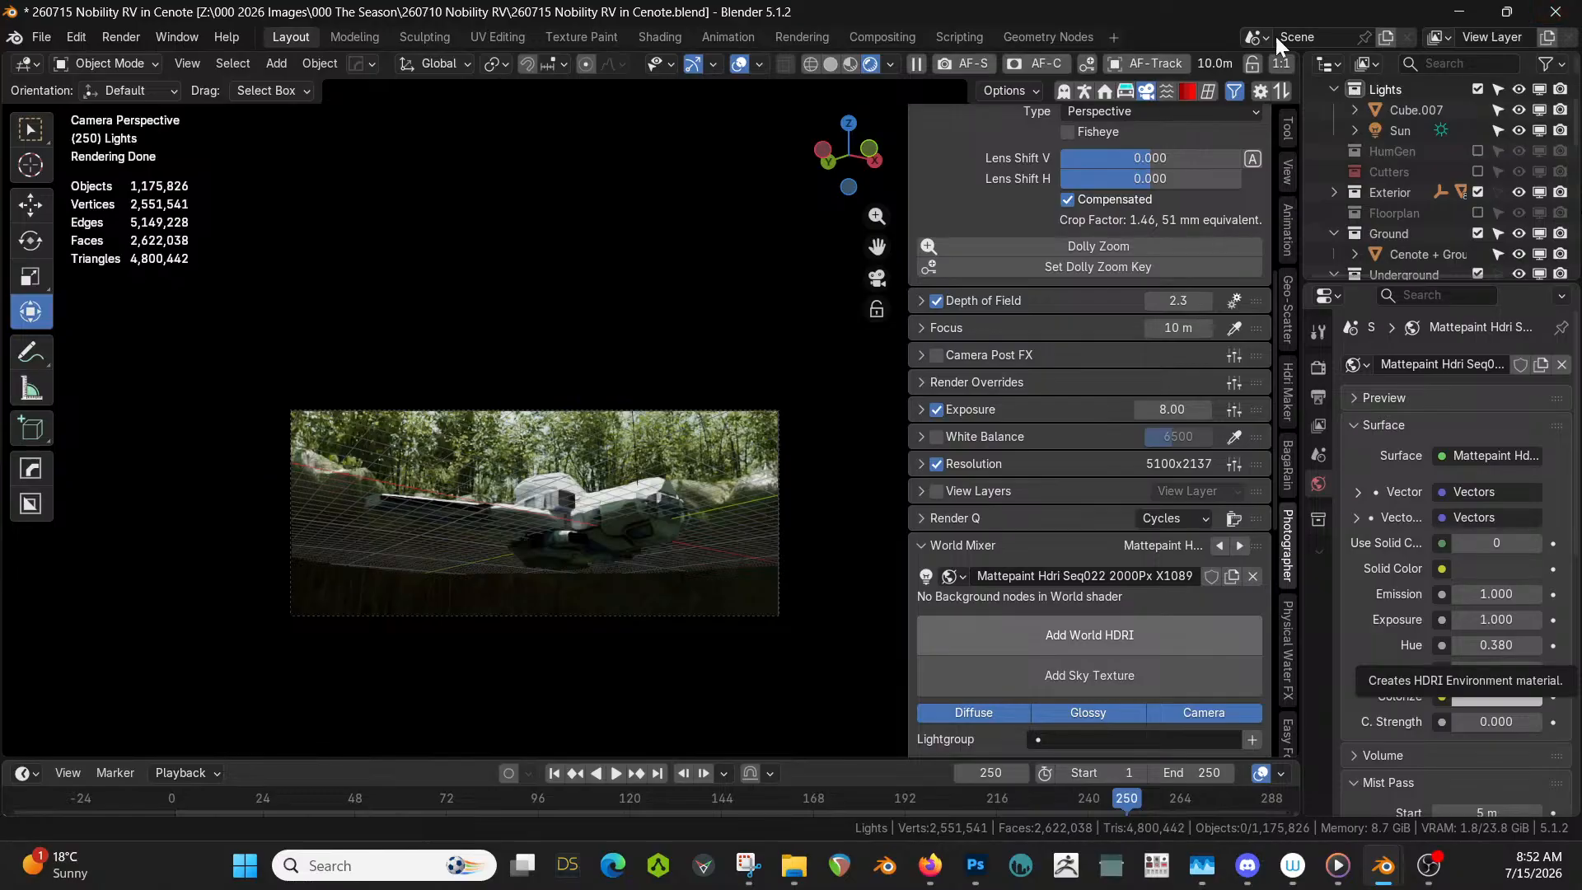
- Select Cube.007 in the Lights collection and exclude the Geo-Scatter collection from the view layer
left_click(1414, 111)
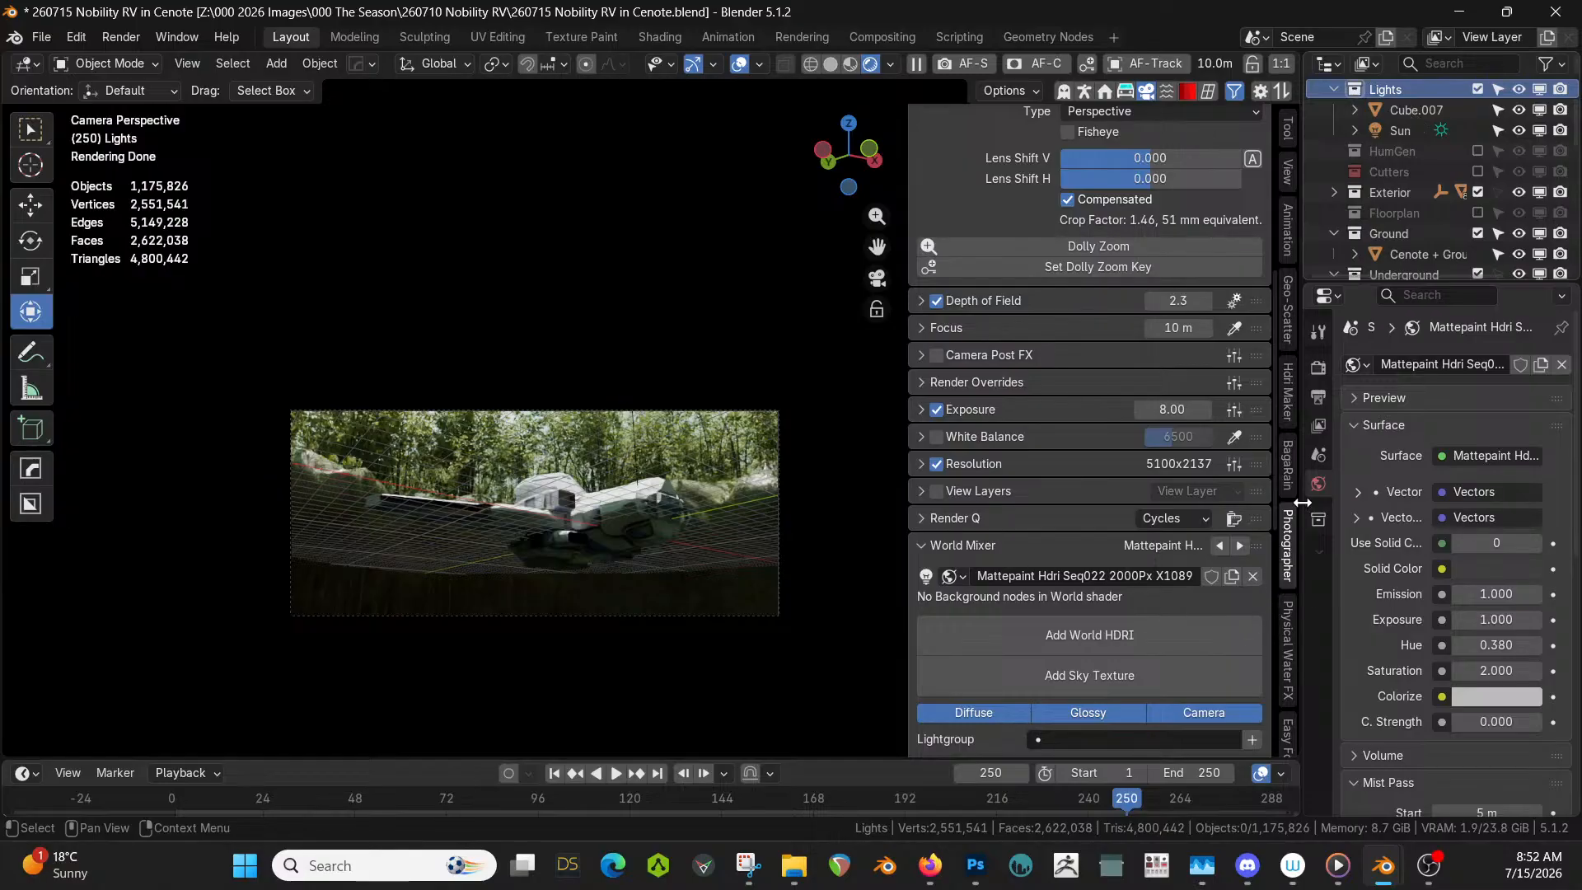
key("ctrl+z")
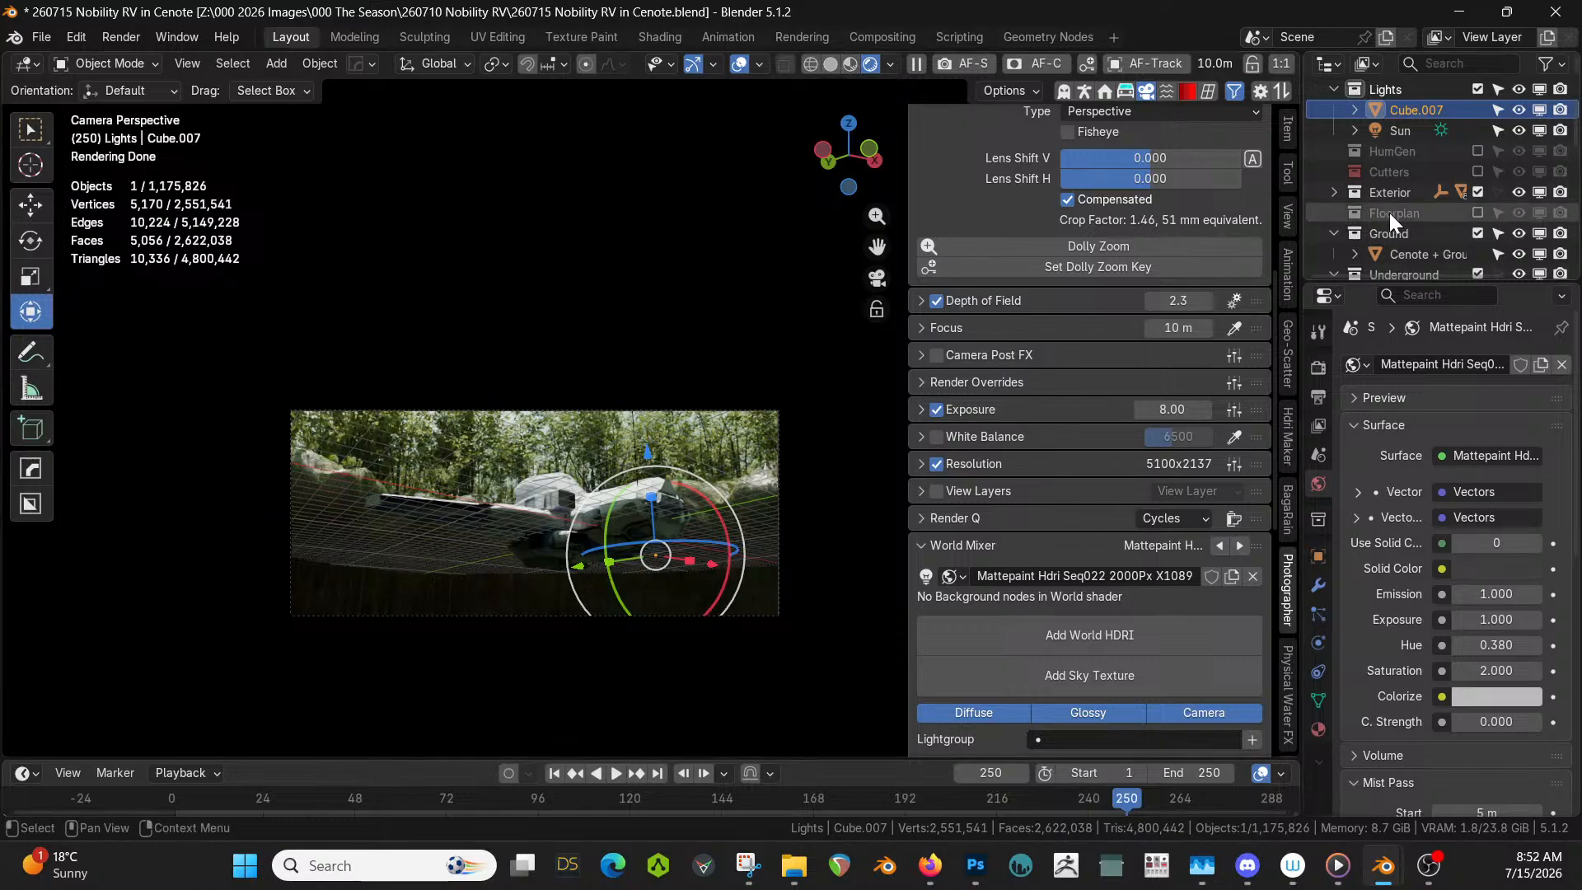
scroll(1447, 208, "down", 5)
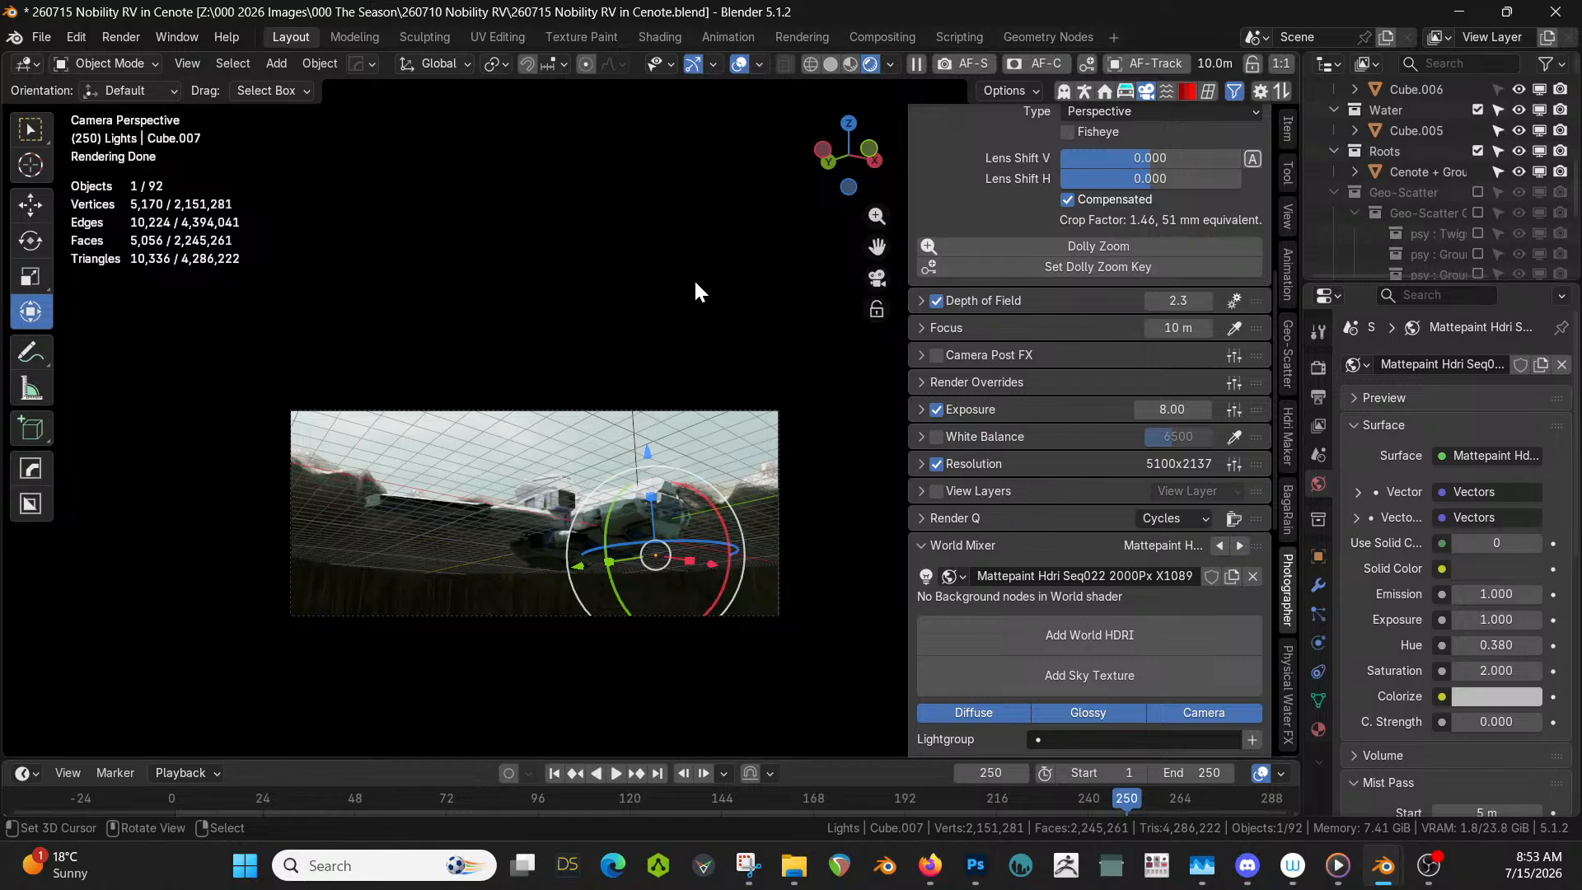
- Return the viewport to solid shading and inspect Cube.007 on its own in local view, leaving local view at the end
left_click(834, 66)
scroll(1403, 127, "up", 2)
scroll(1417, 140, "up", 4)
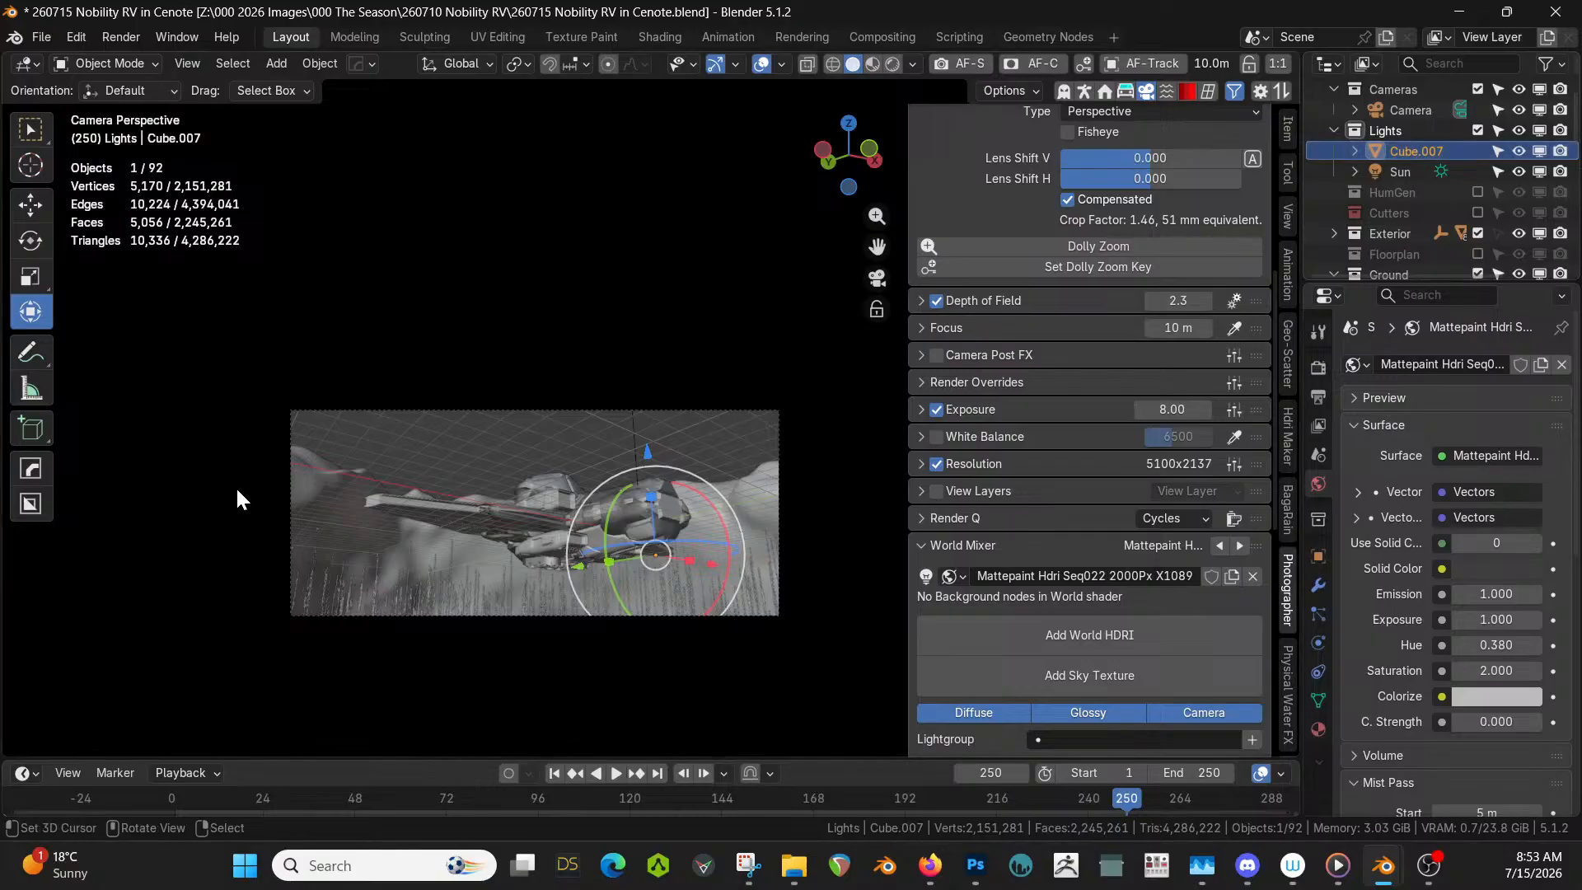
key("KP_Divide")
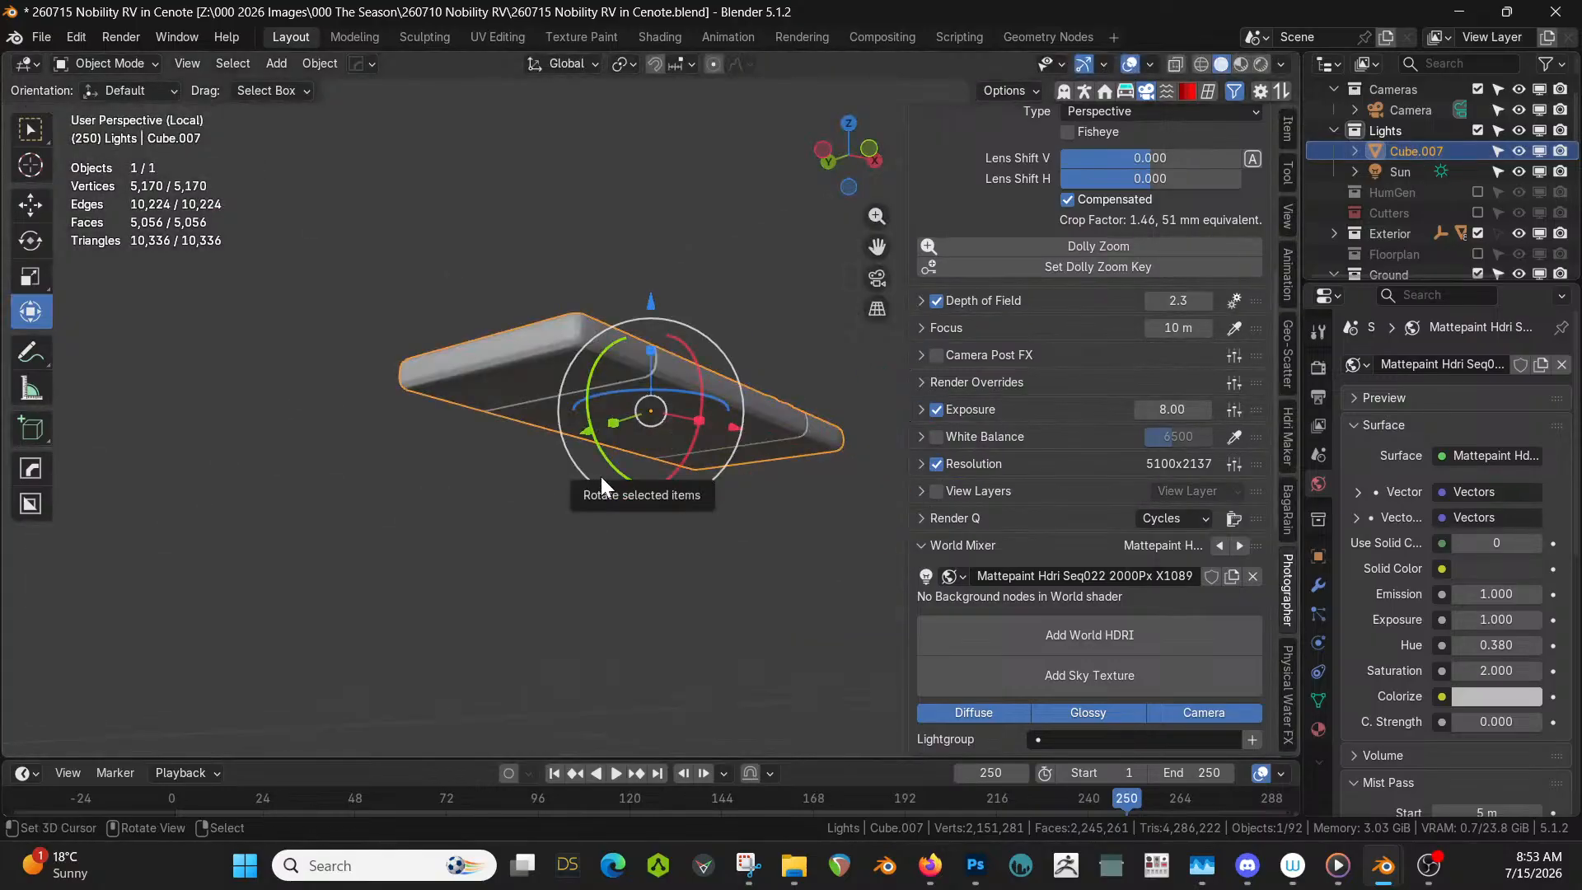
middle_click_drag(680, 464, 645, 538)
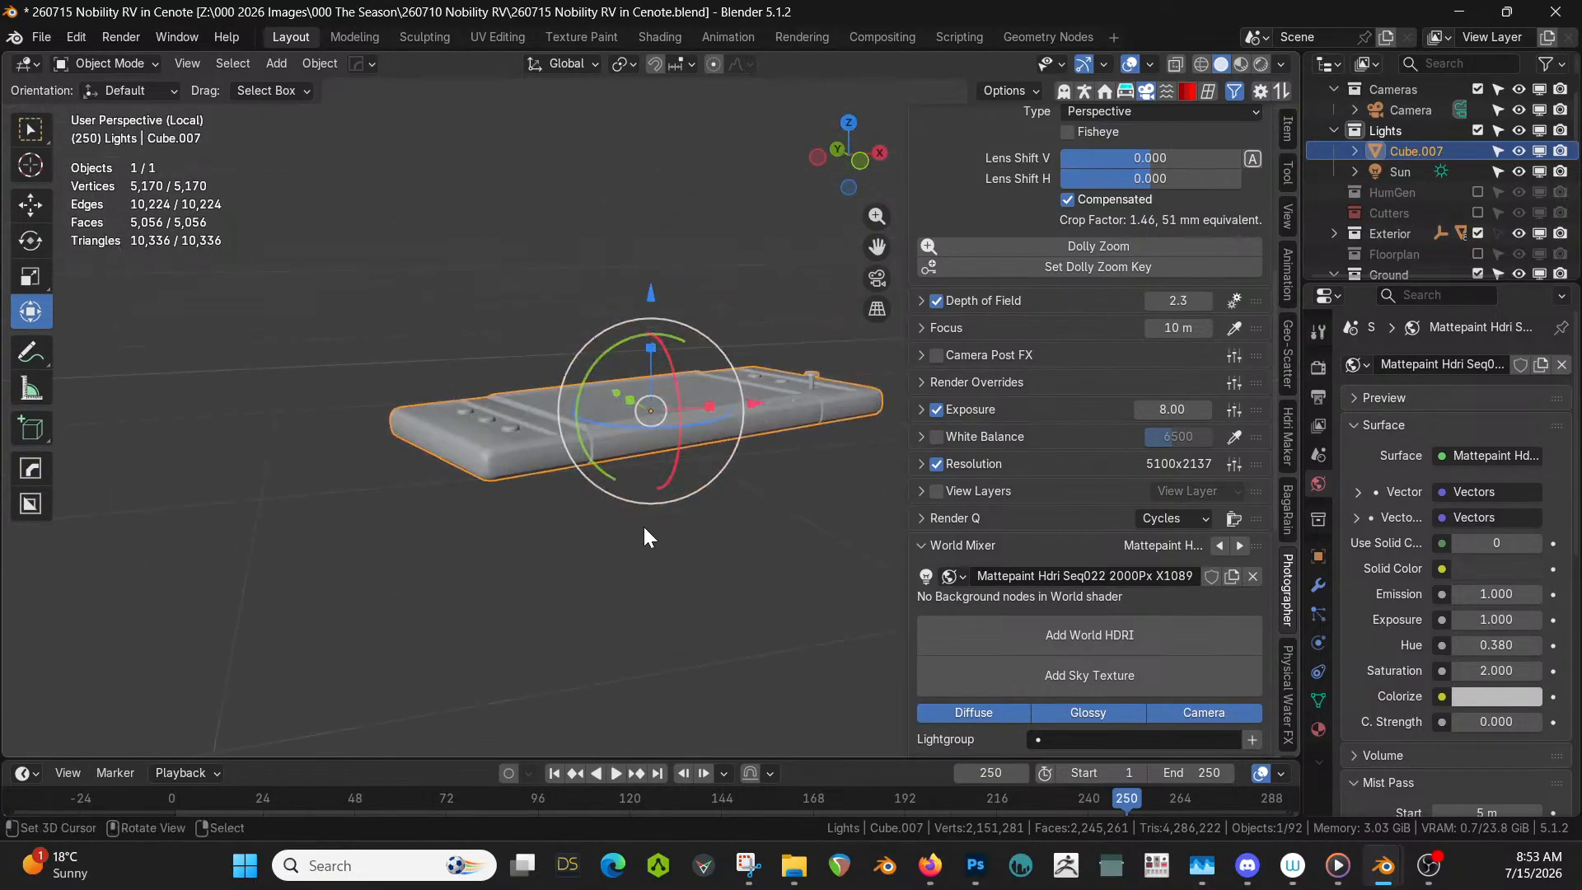
key("KP_Divide")
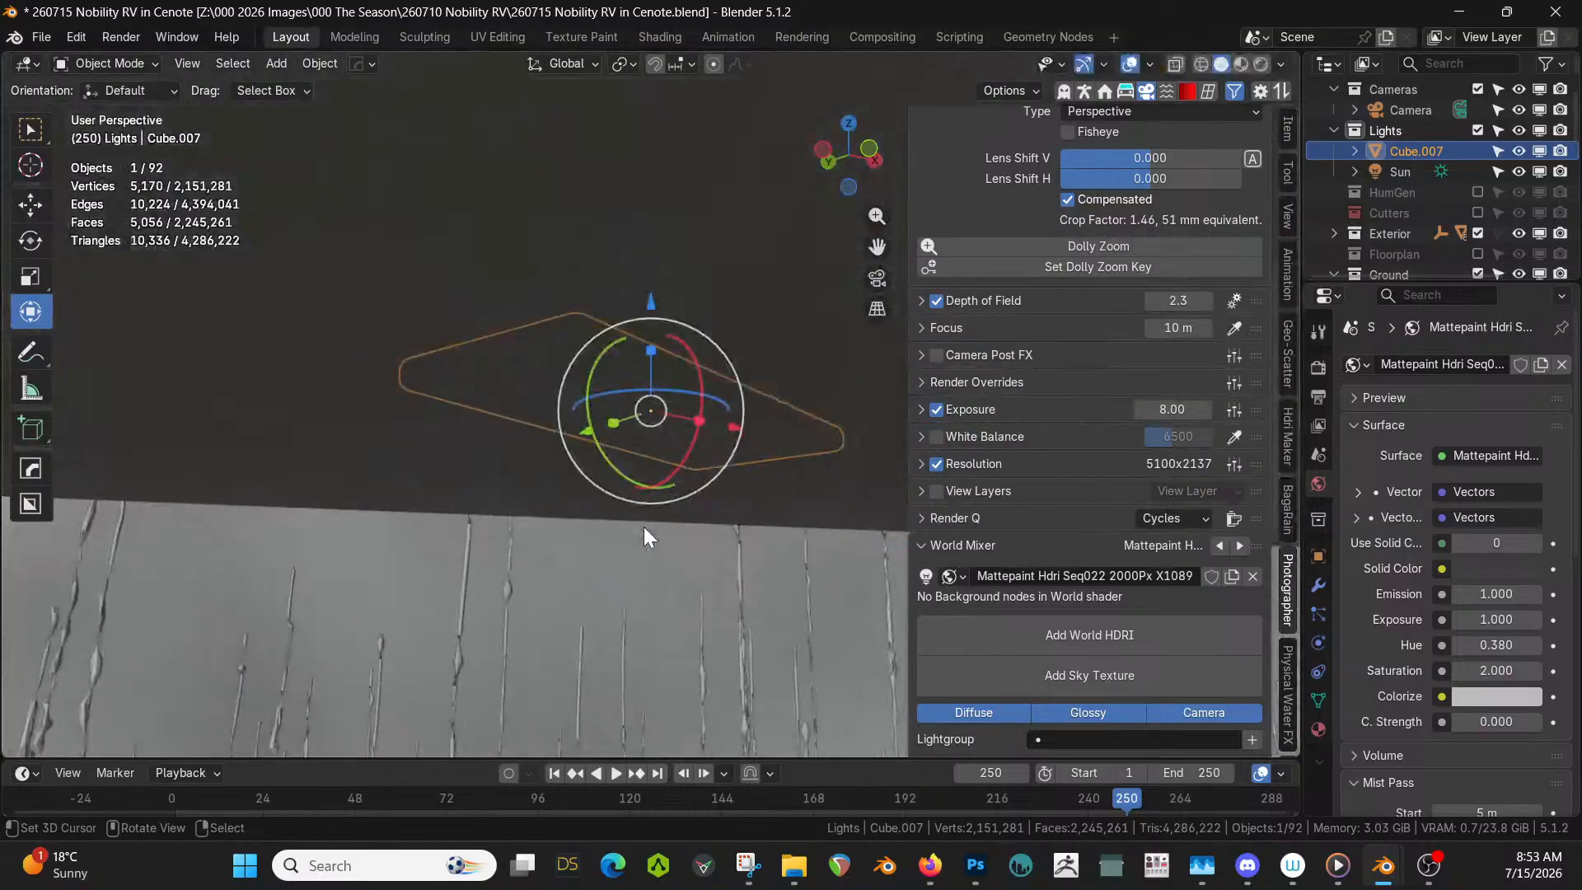
- Move Cube.007 off the wing tip onto the aircraft's fuselage in top view, about -10.33 m in X and 1.87 m in Y
middle_click_drag(652, 491, 443, 610)
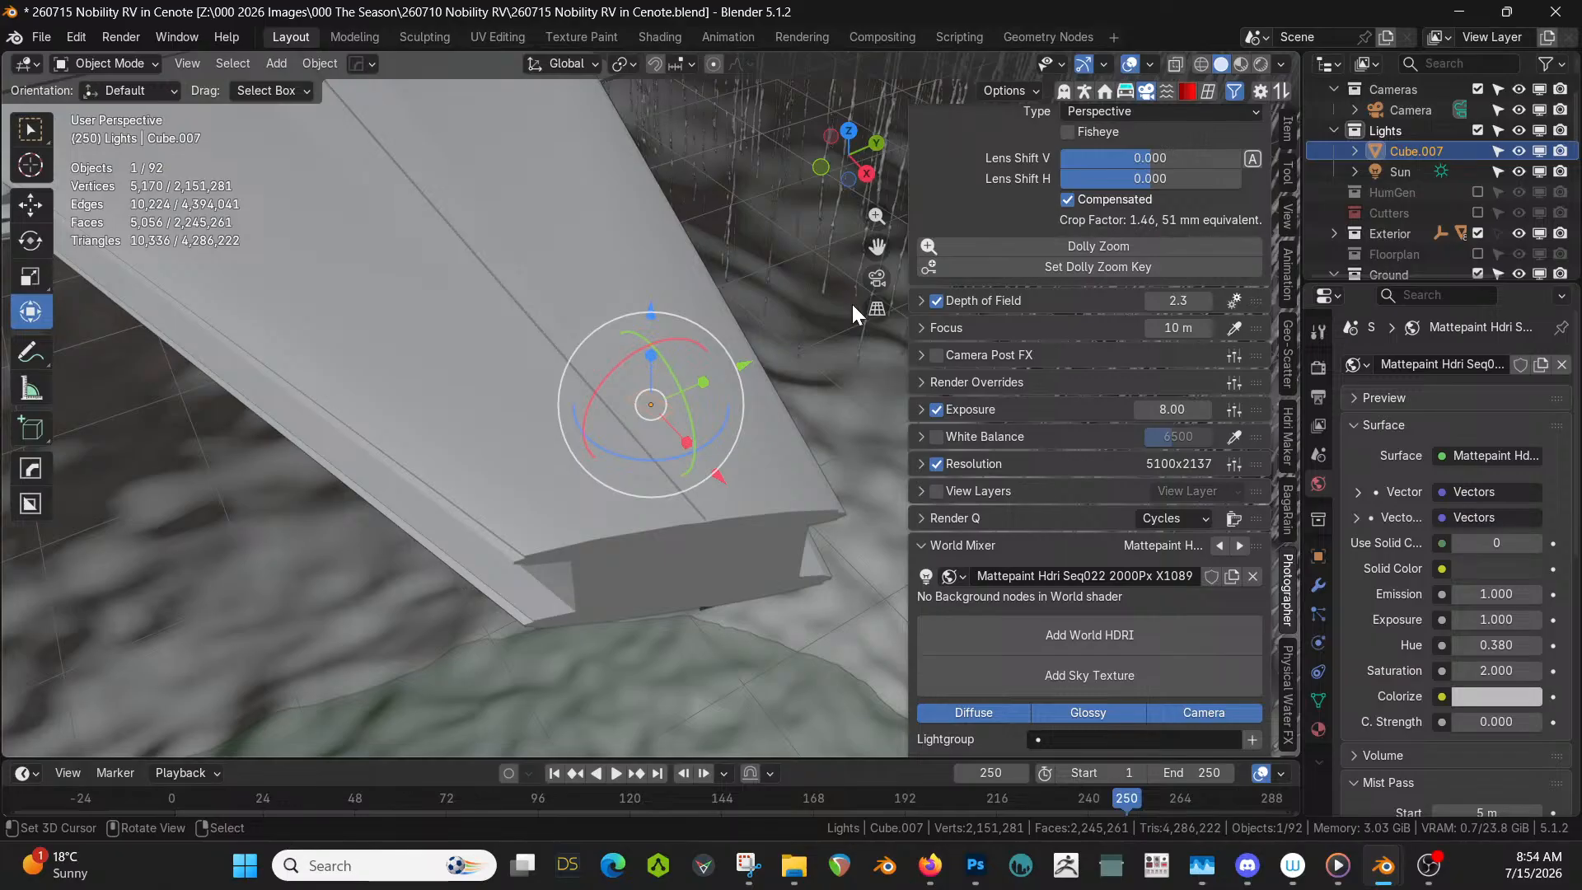
key("KP_7")
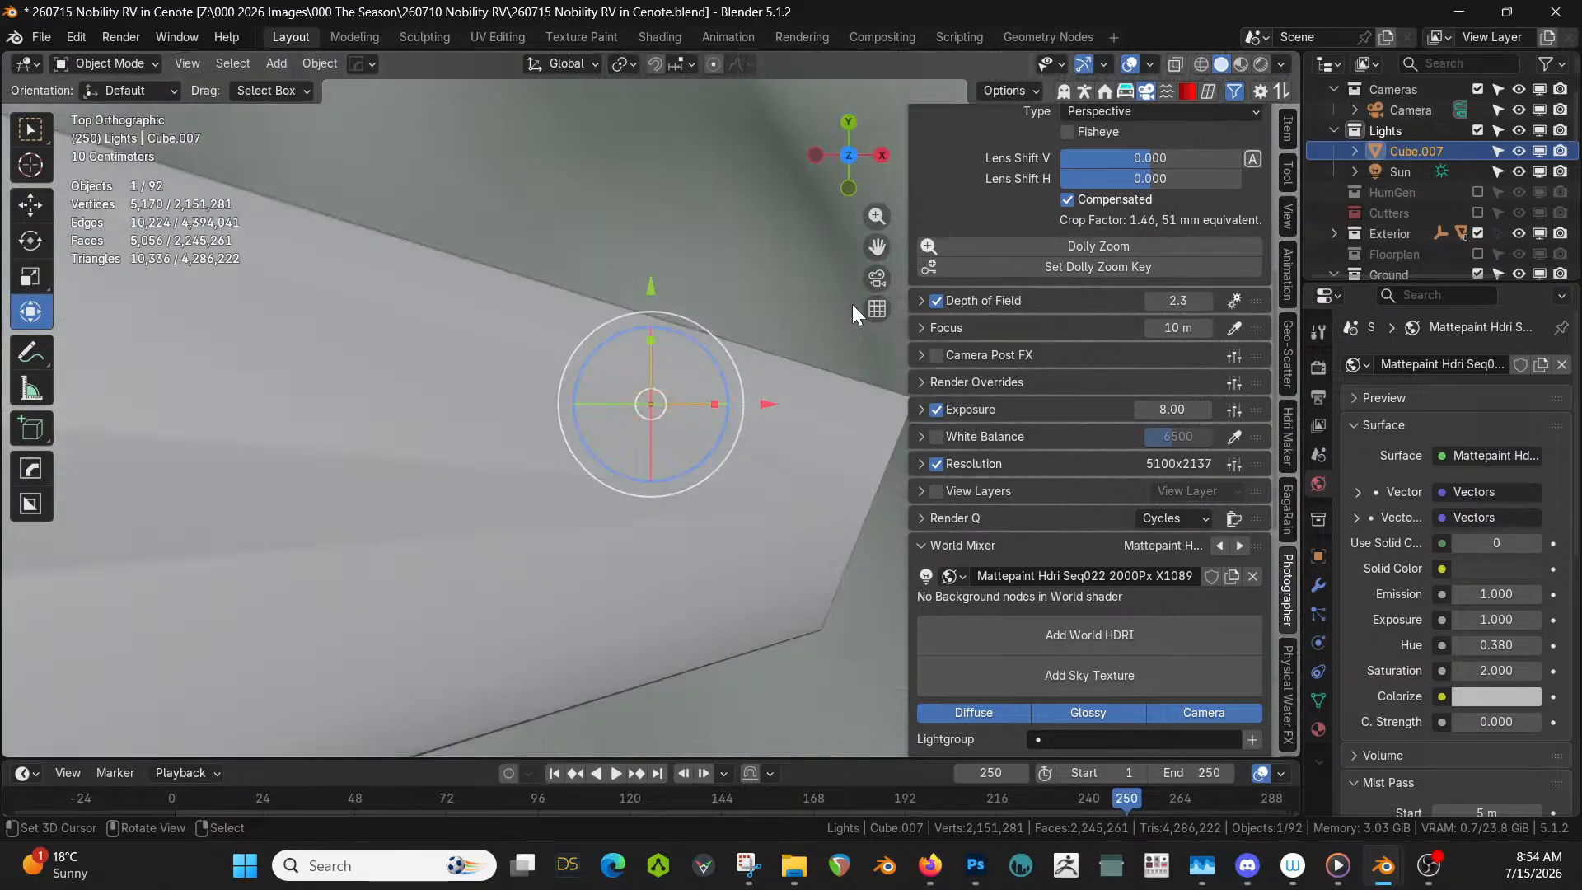
key("g")
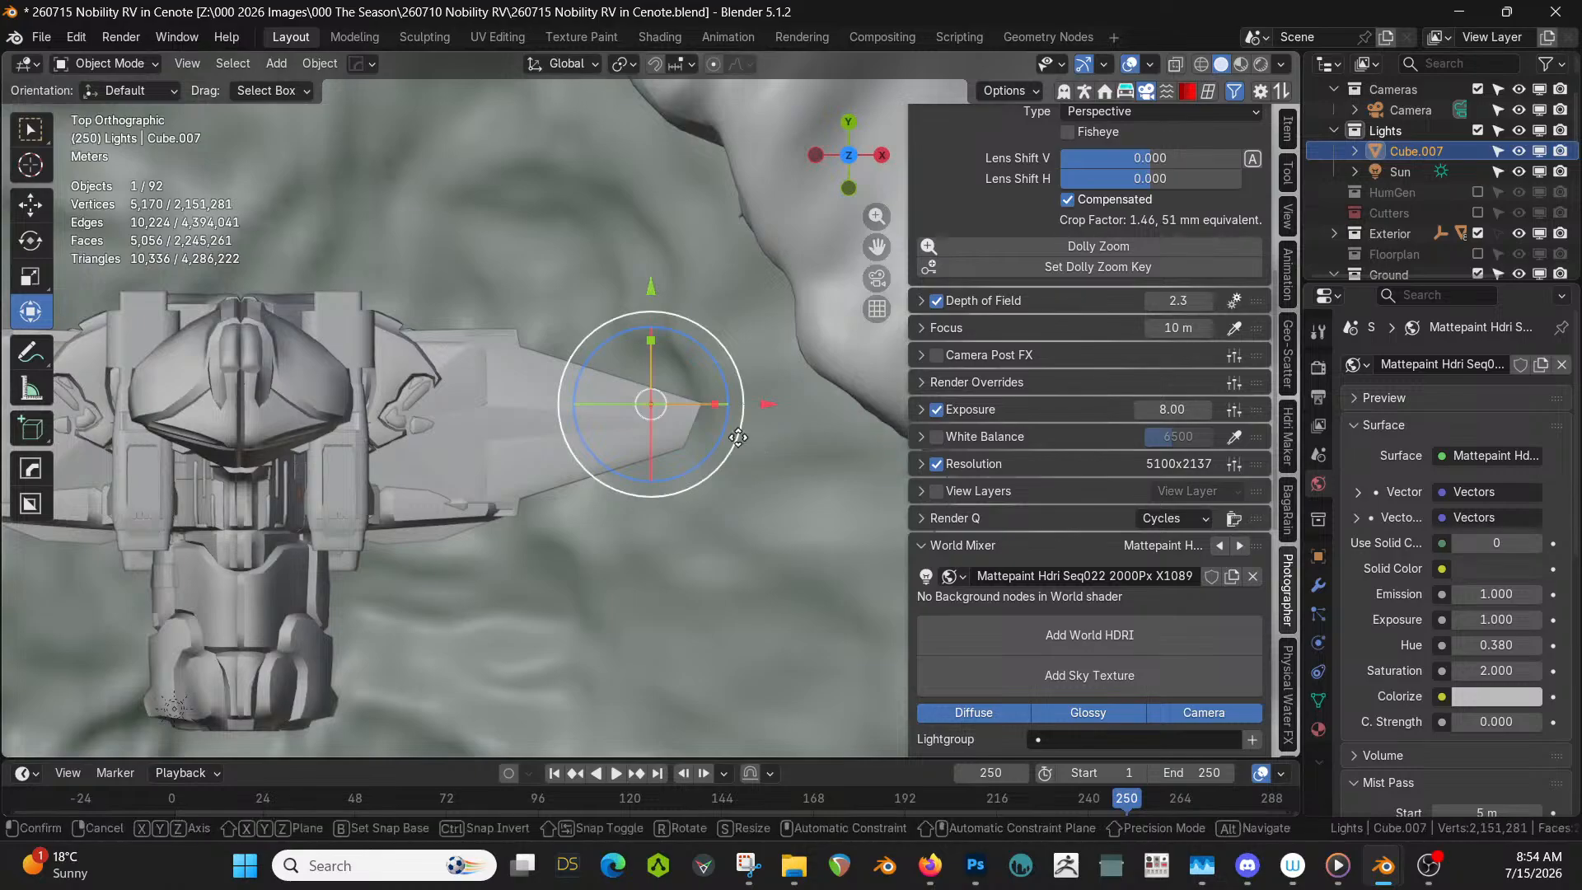
left_click(433, 379)
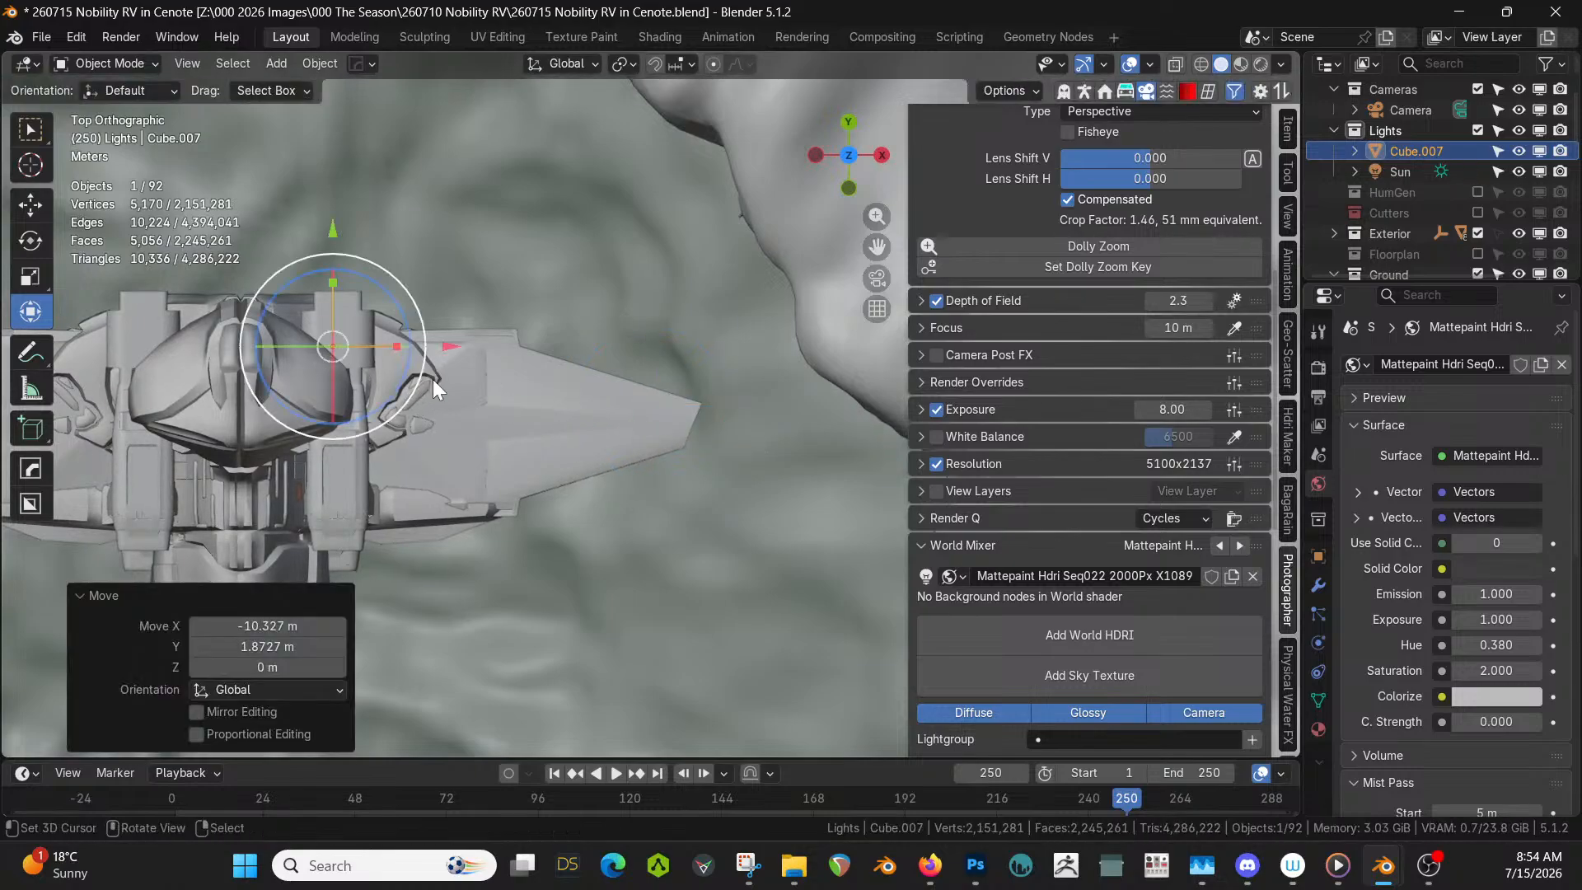
middle_click_drag(433, 379, 501, 226)
key("KP_Decimal")
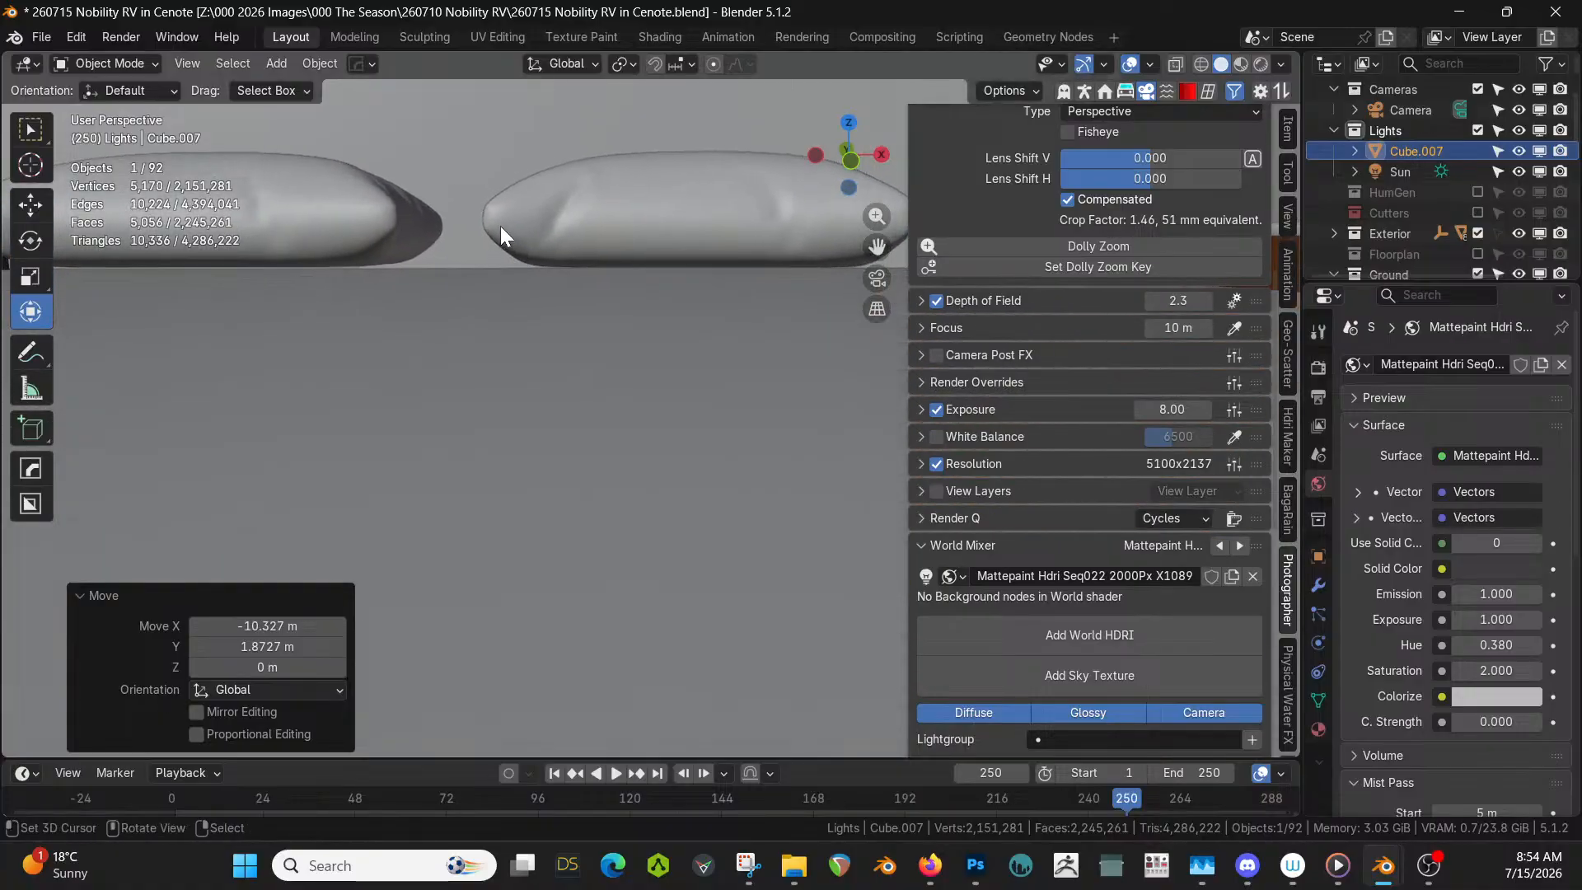
- Select both long pillows on the bed and lower them about 0.018 m along Z
left_click(338, 226)
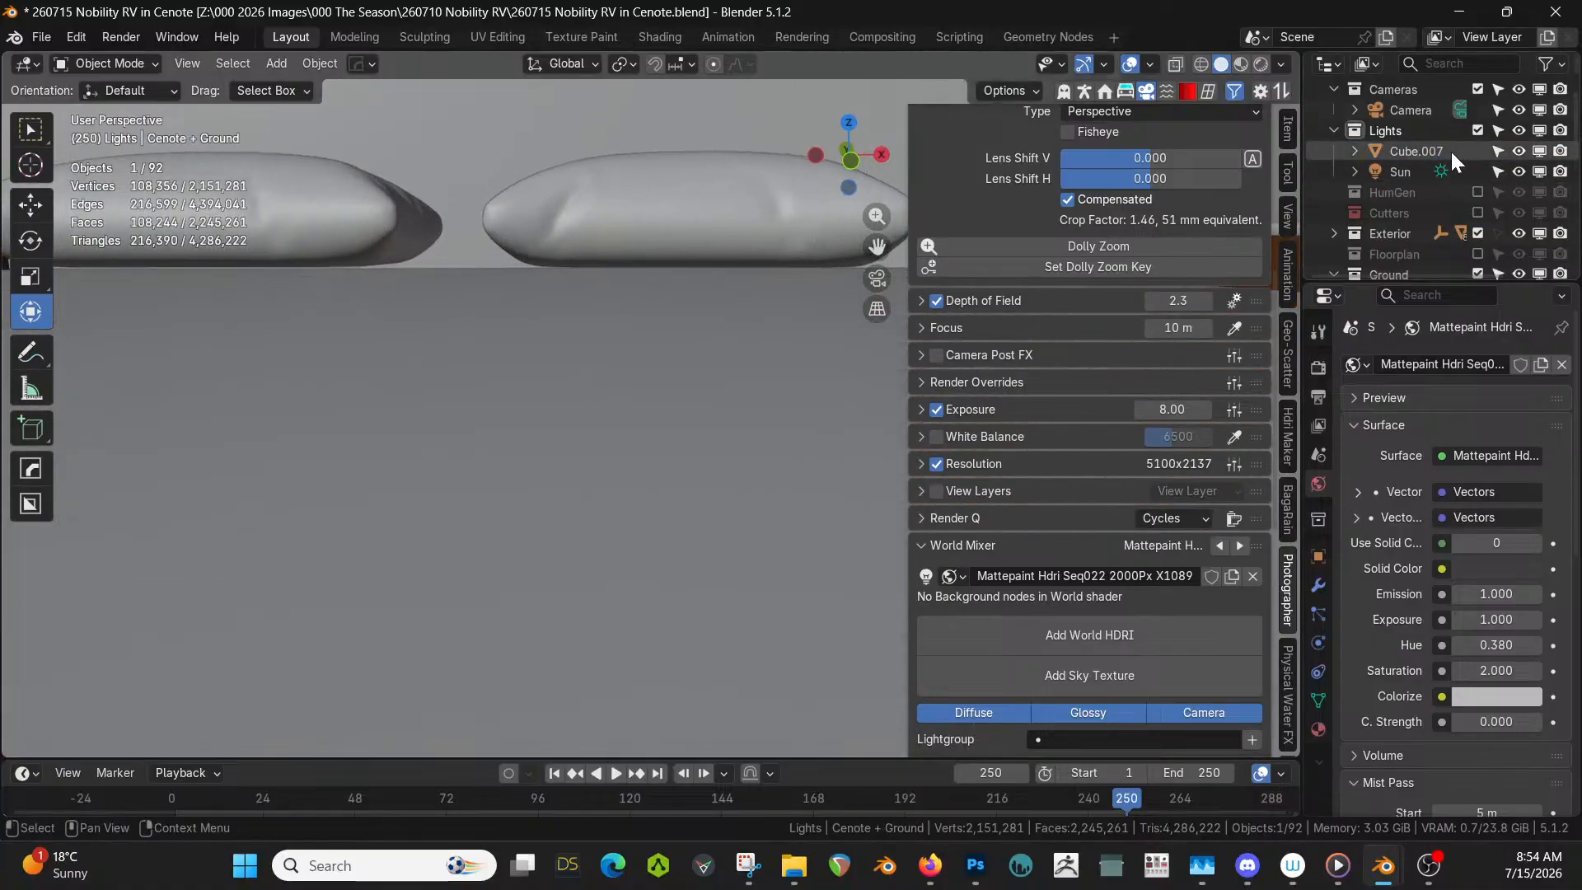
scroll(1451, 152, "up", 1)
scroll(1467, 193, "down", 3)
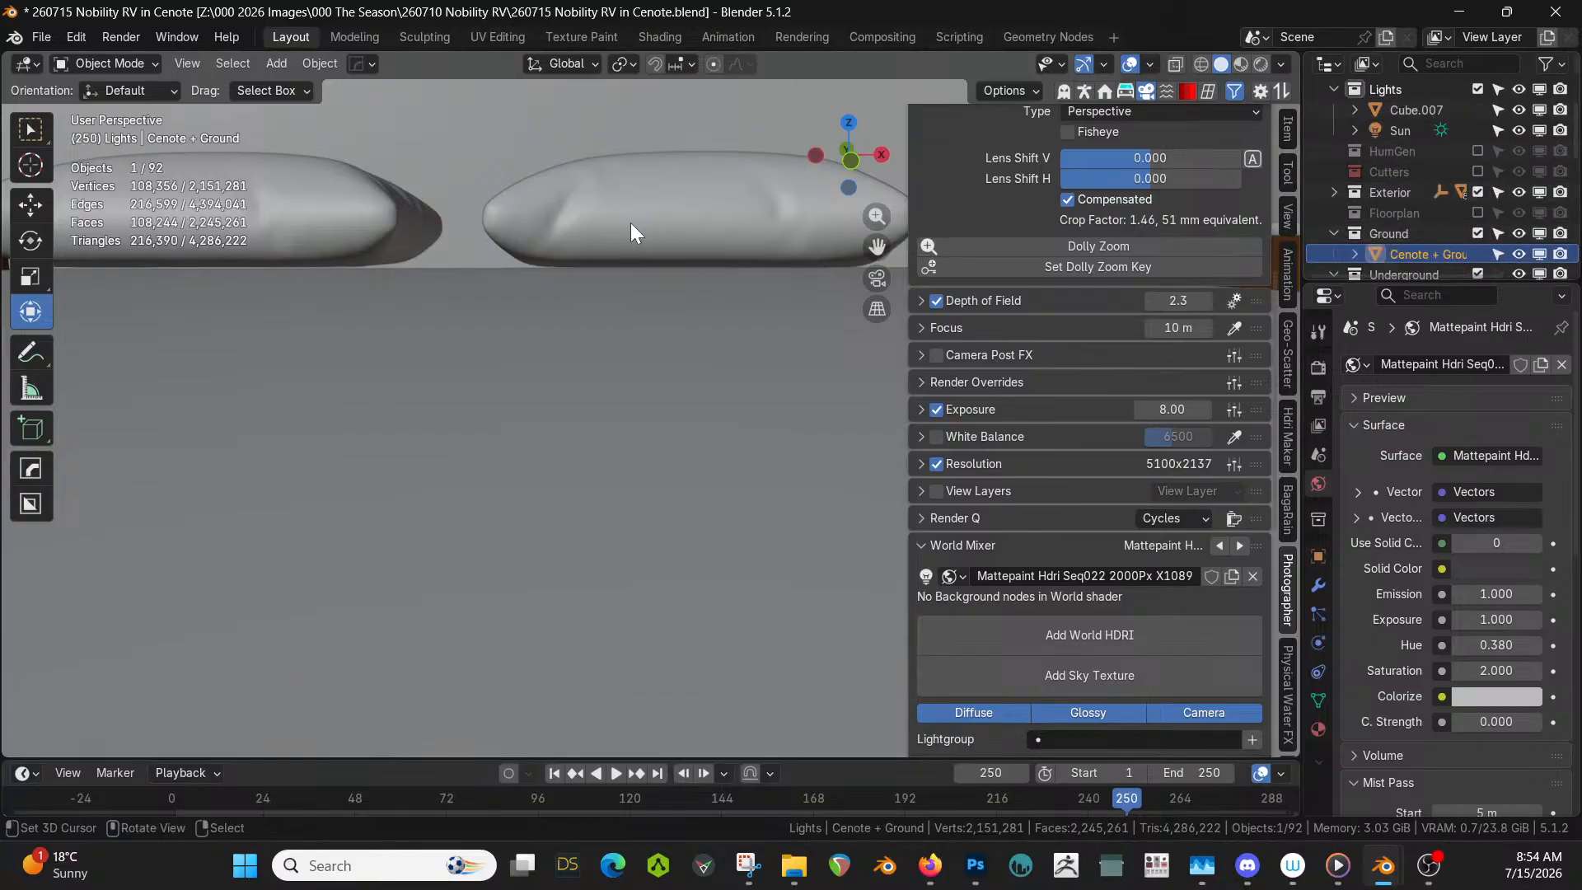
left_click(761, 236)
left_click(276, 230, "shift")
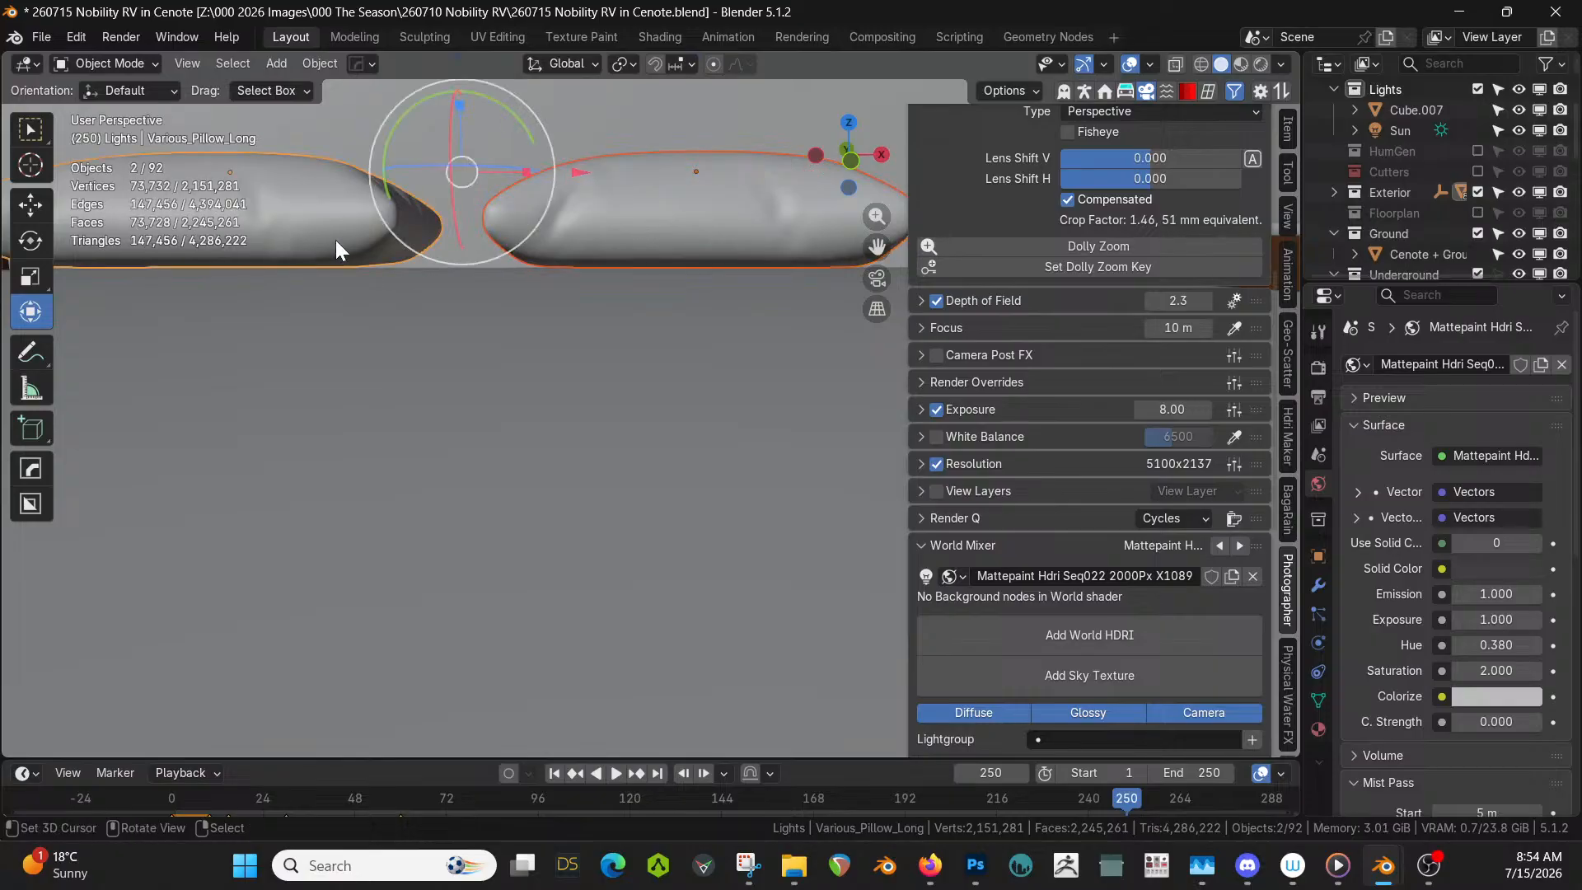
key("g")
key("z")
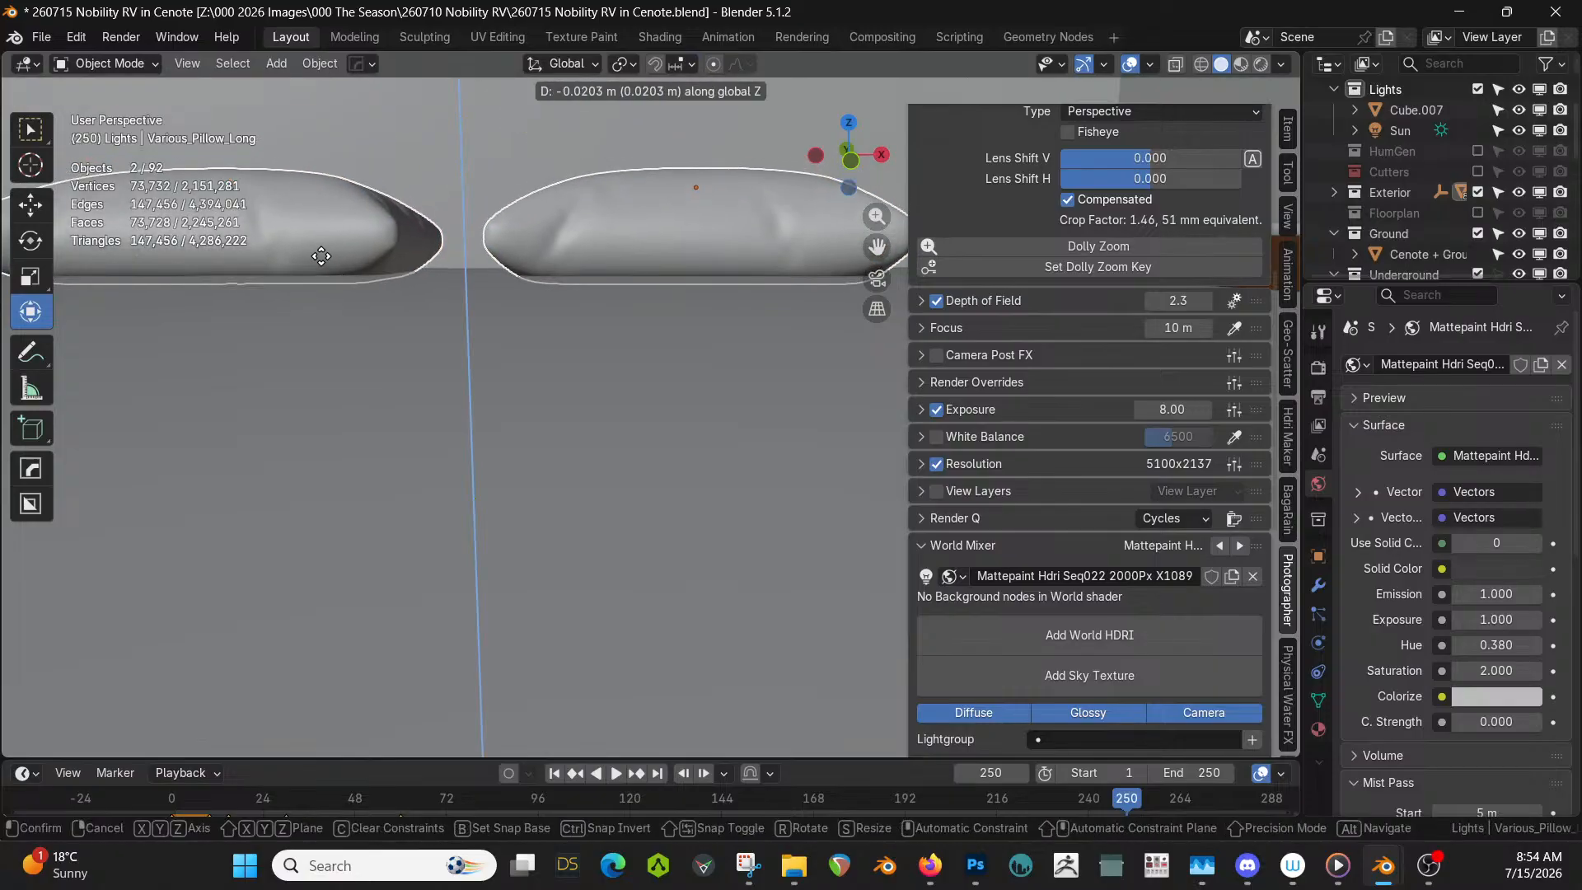
left_click(321, 253)
middle_click_drag(750, 269, 334, 367, "shift")
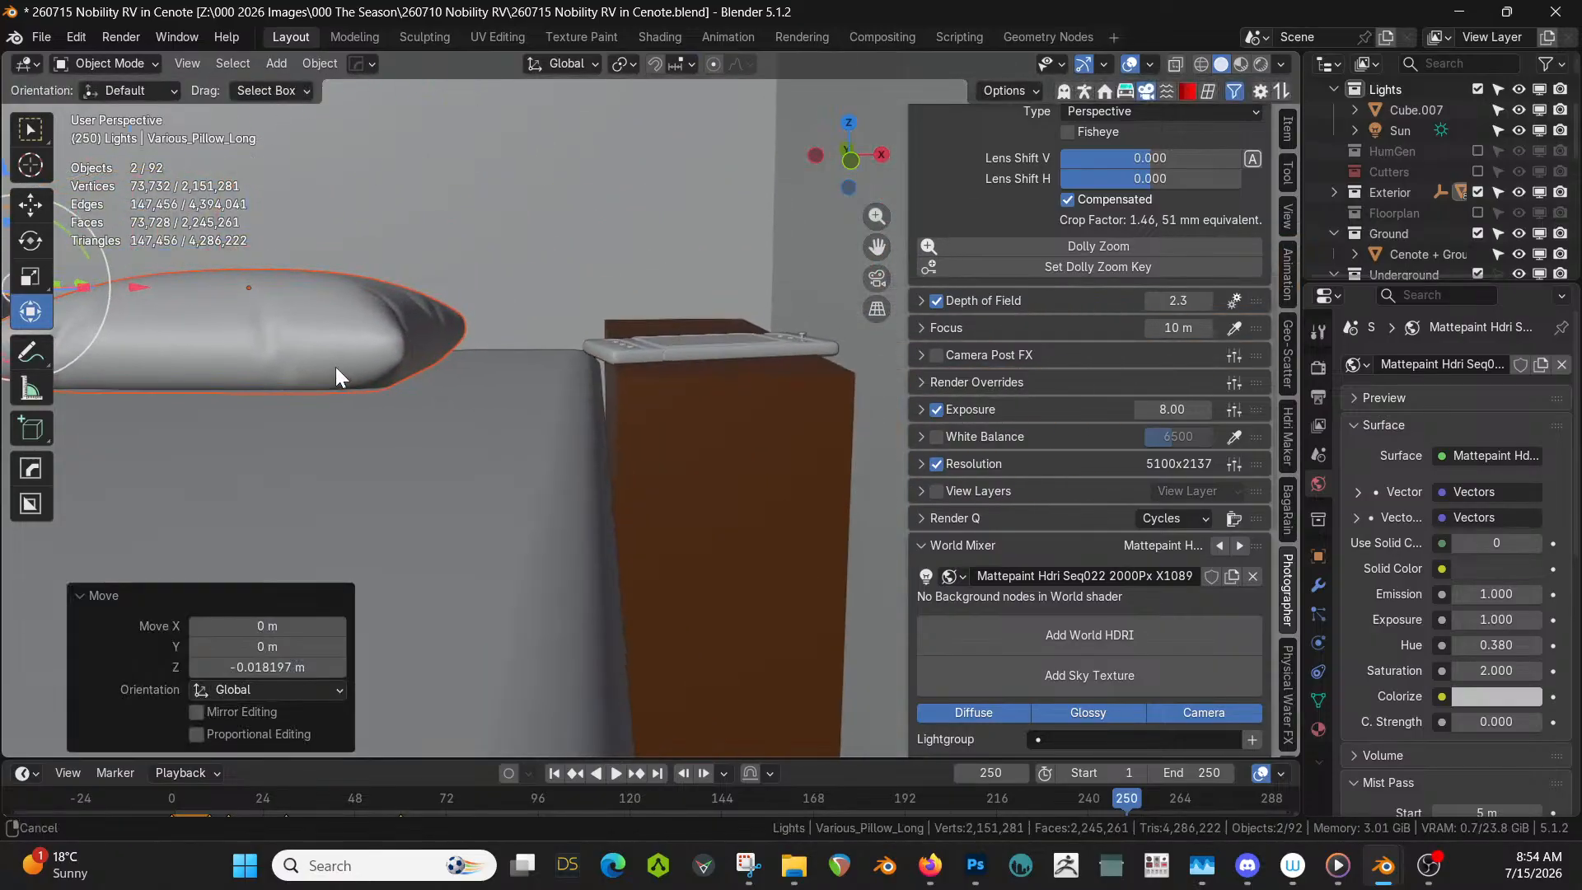
- Delete Cube.007 from the Lights collection and toggle the selectability of the Exterior collection
left_click(1416, 110)
key("KP_Decimal")
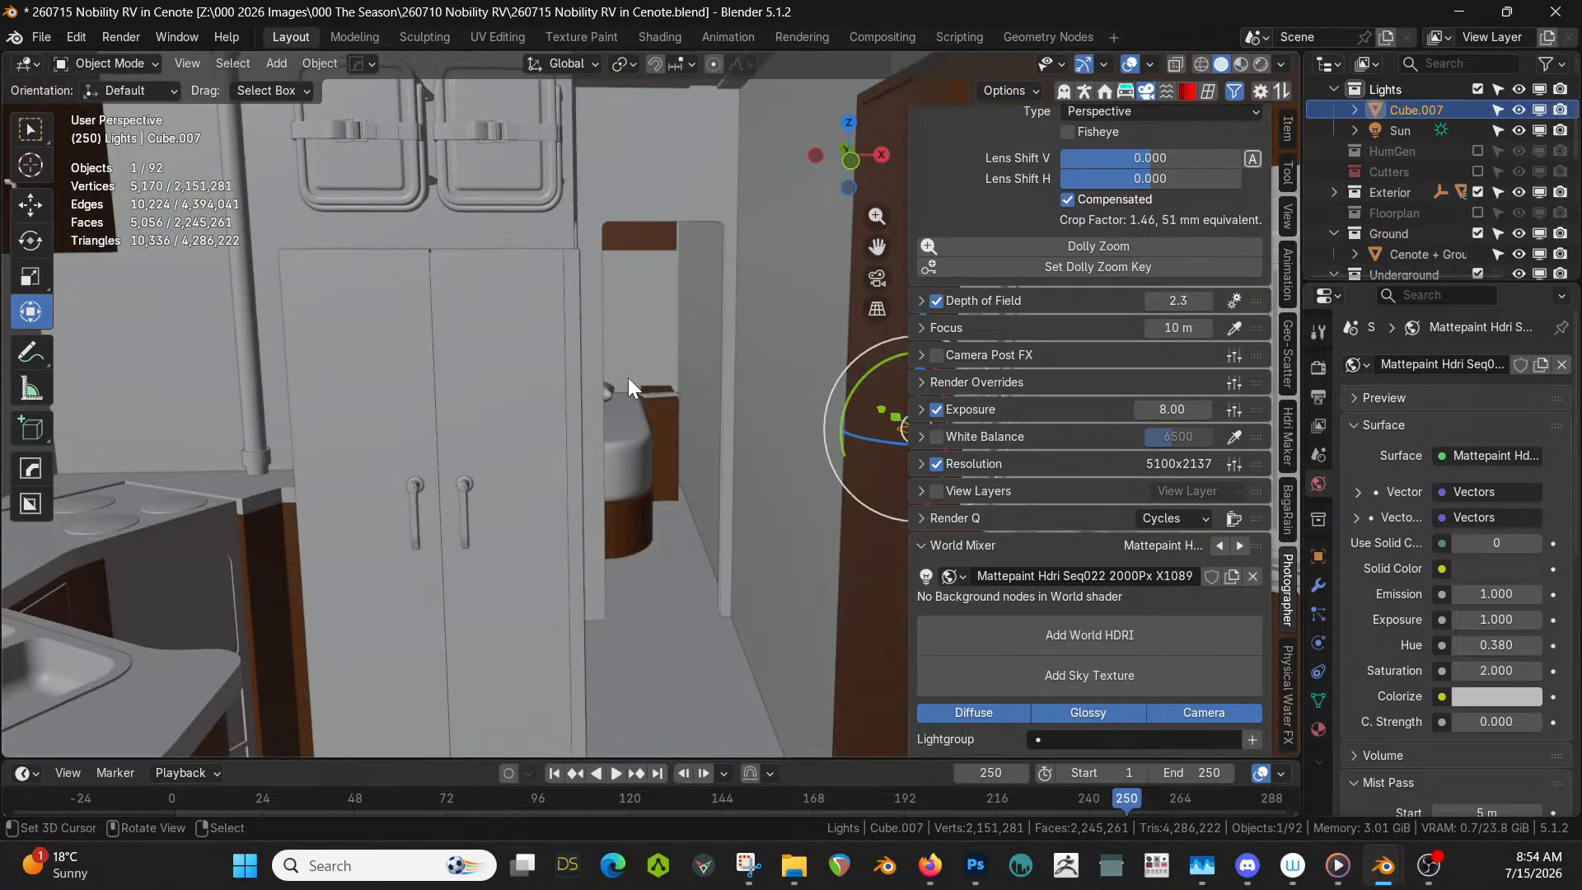
key("Delete")
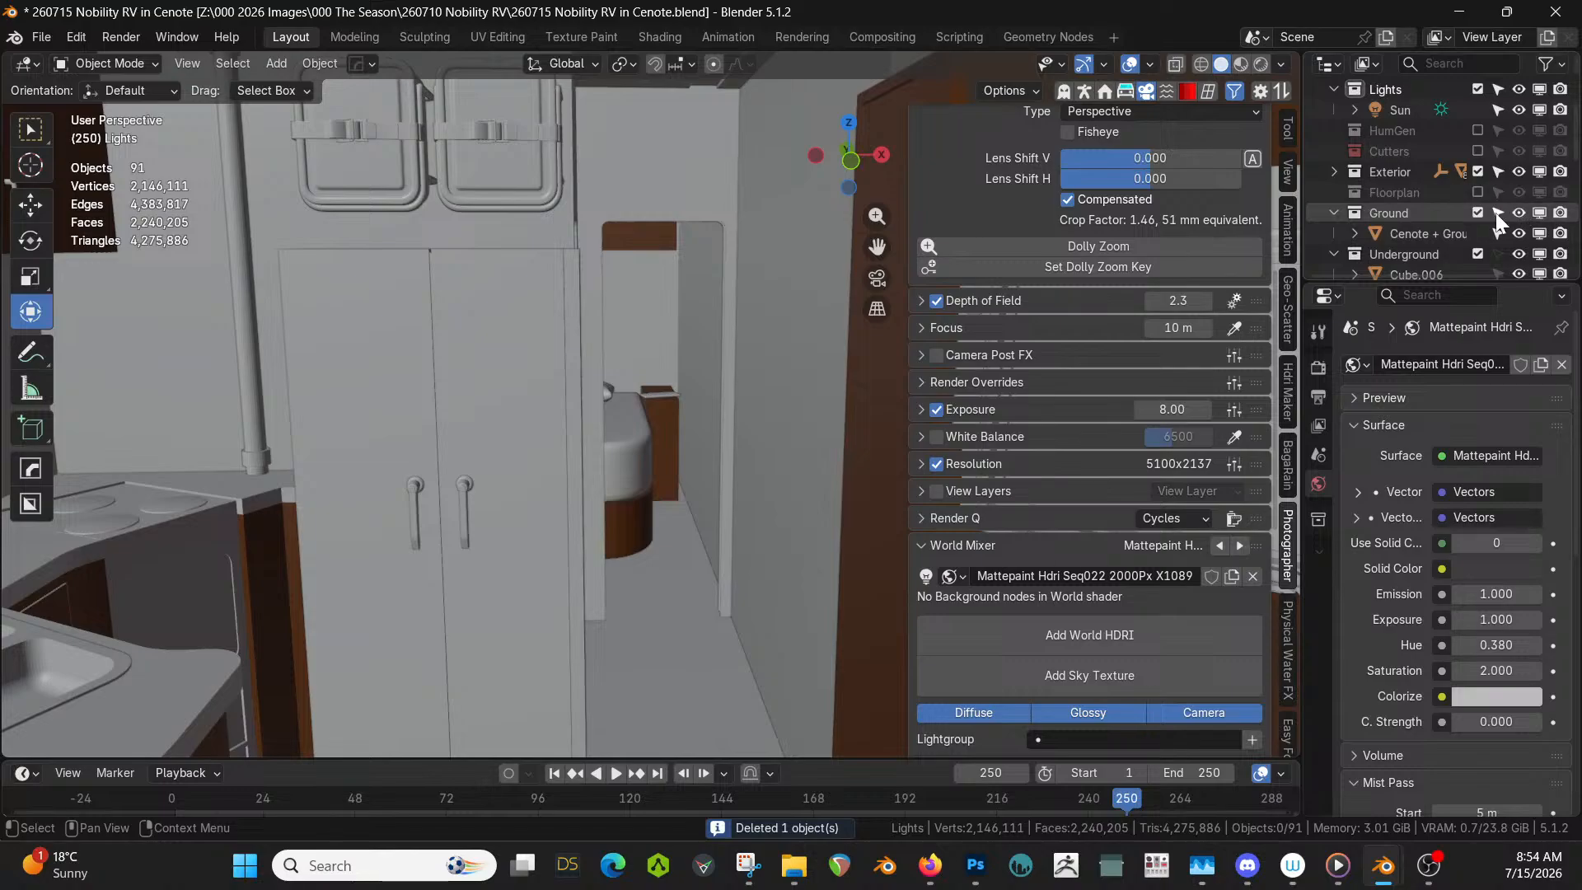
left_click(1500, 171)
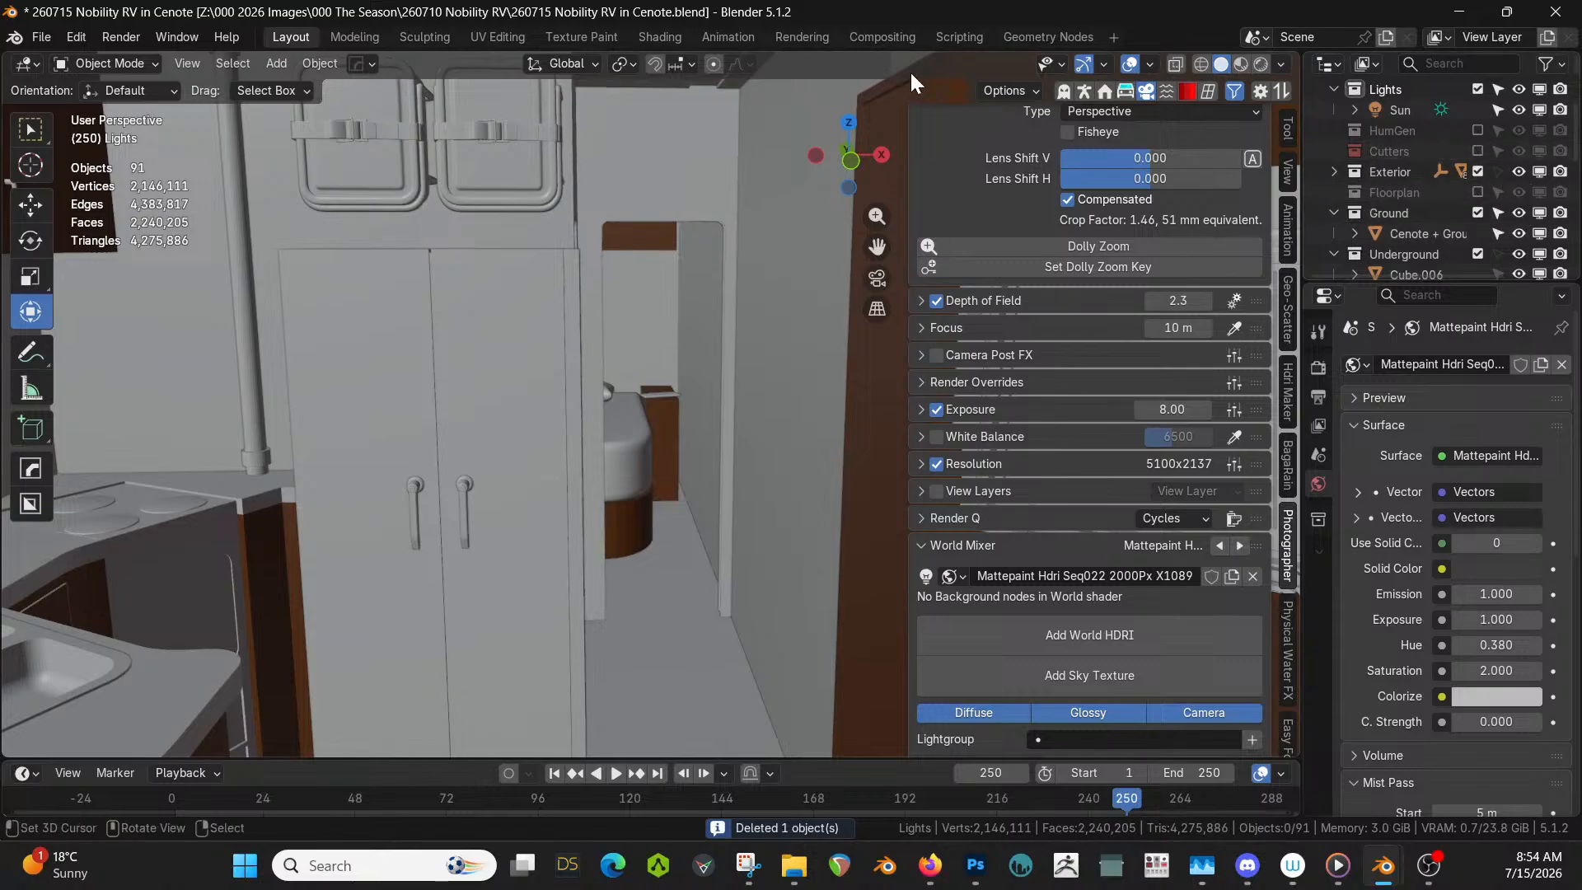
- Switch to rendered shading and examine the lighting in the aircraft's living area, at the cockpit doorway and from outside
scroll(526, 537, "down", 4)
mouse_move(526, 536)
middle_mouse_down()
mouse_move(503, 519)
mouse_move(516, 521)
middle_mouse_up()
key("z")
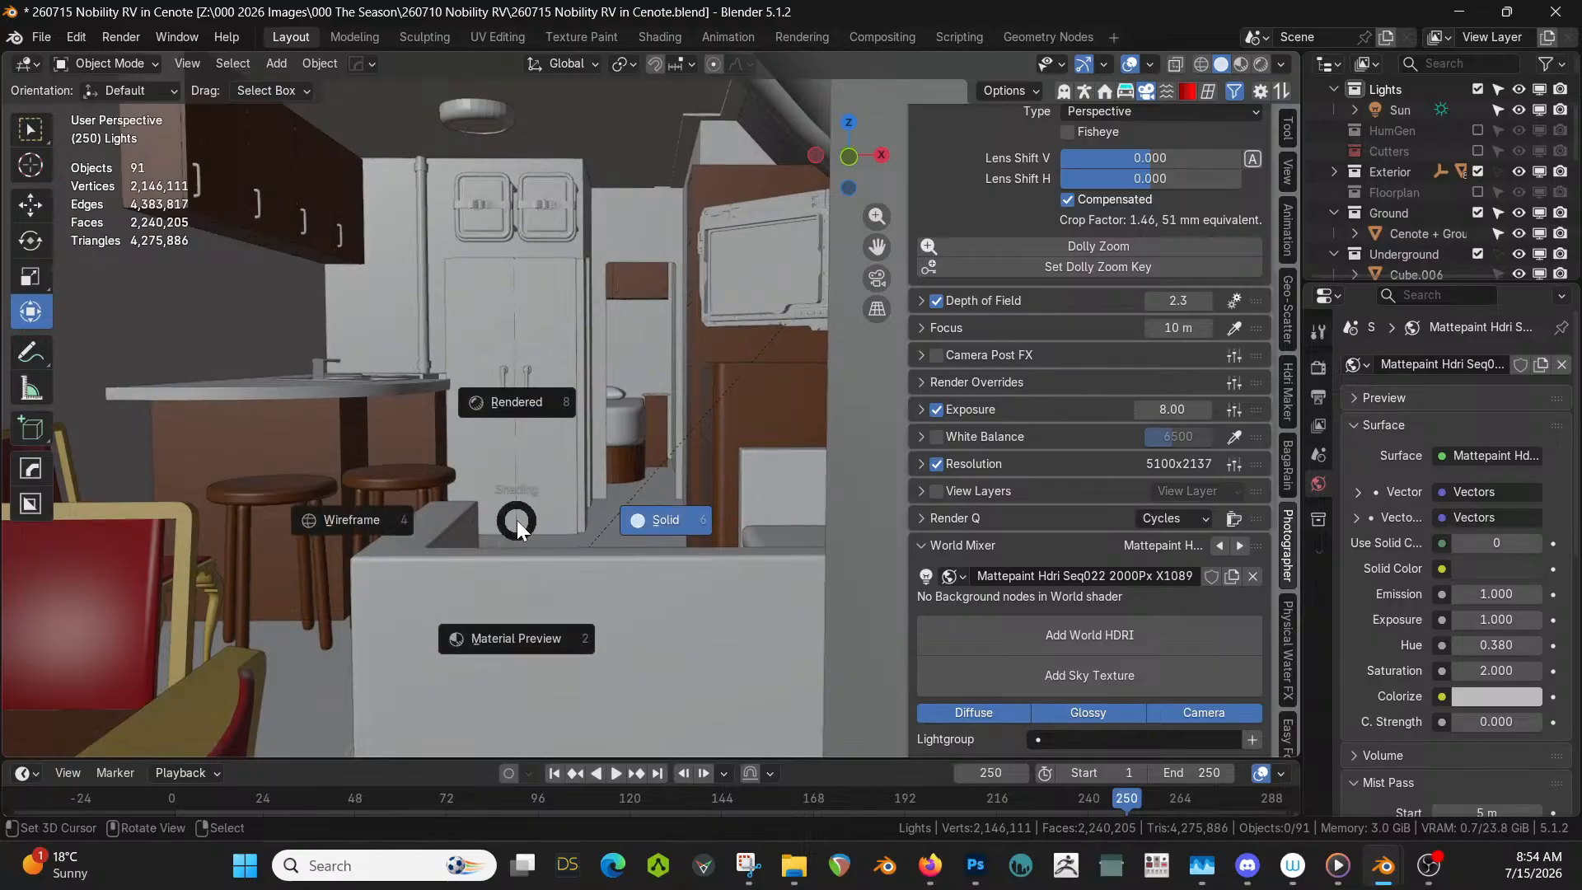
key("8")
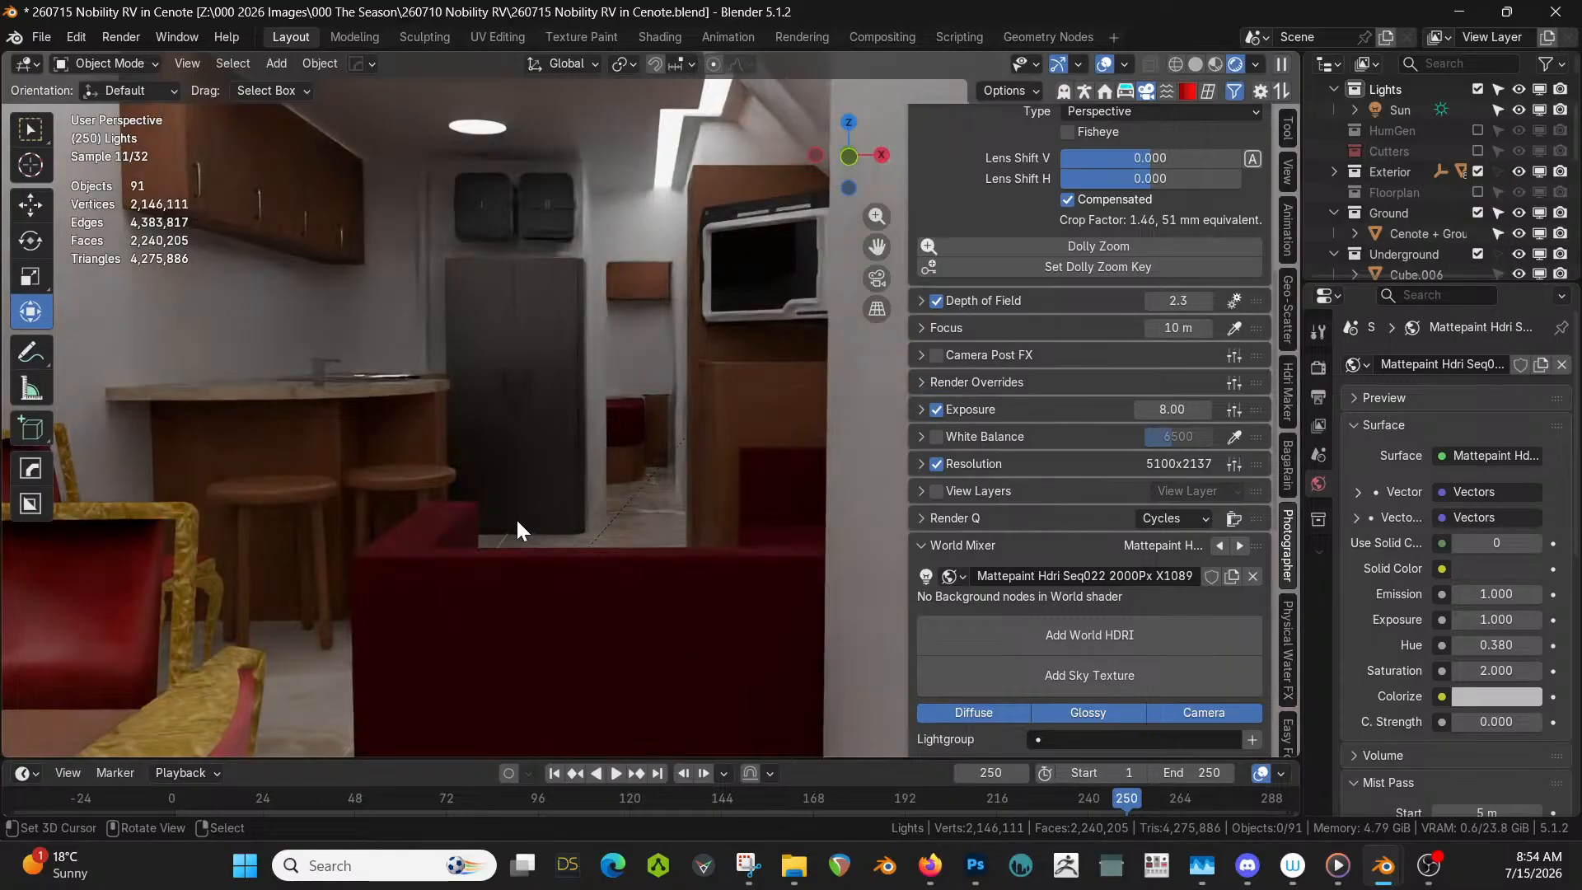
key("shift+grave")
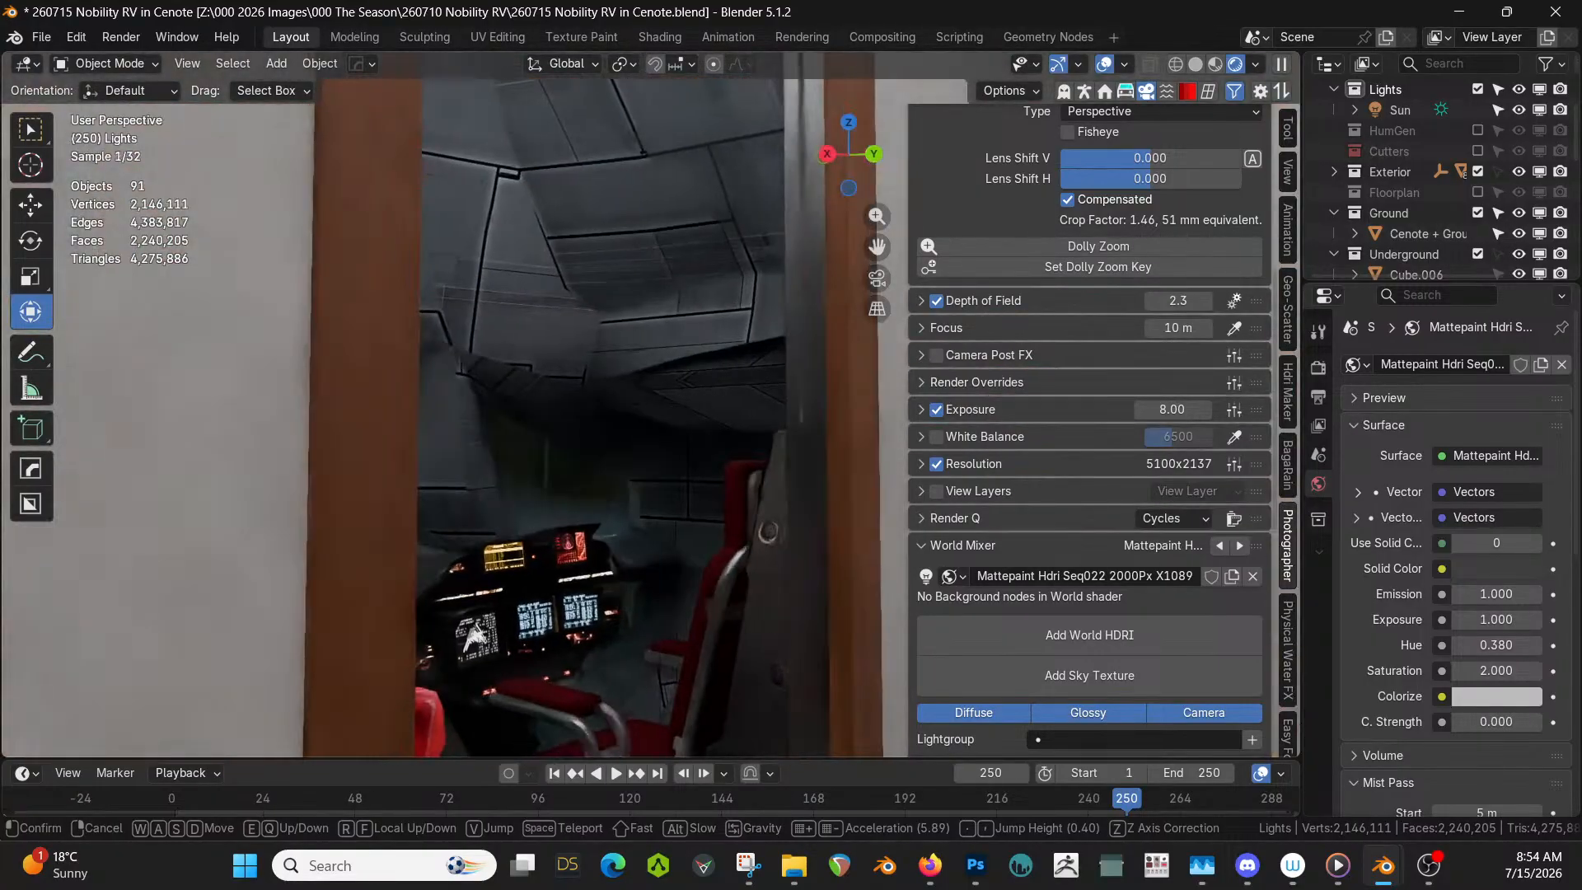
key("s")
key("d")
key("d")
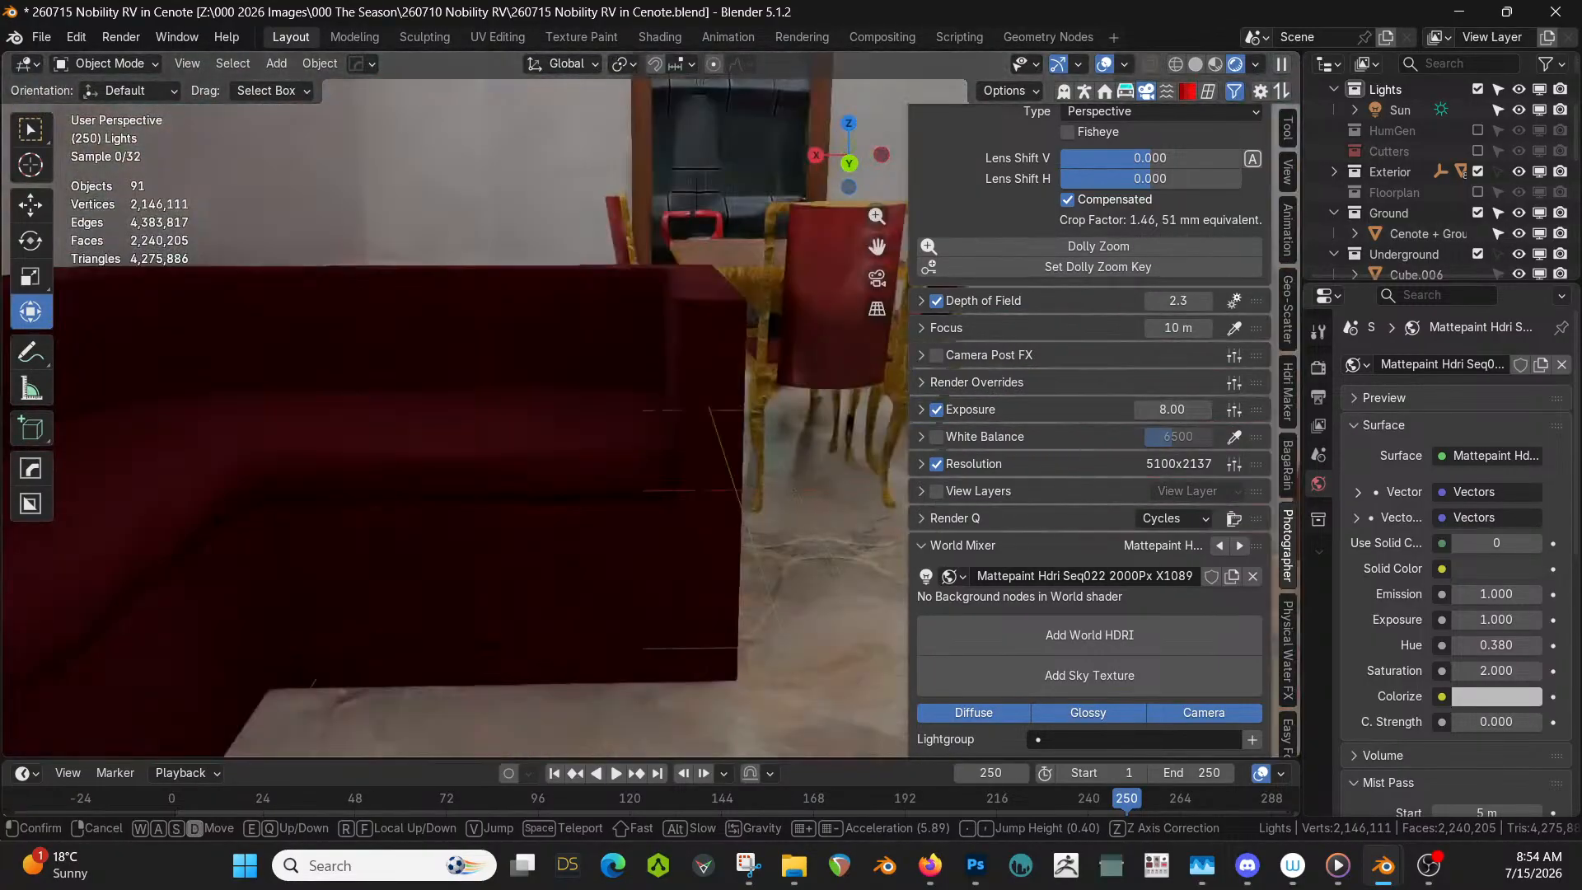
key("w")
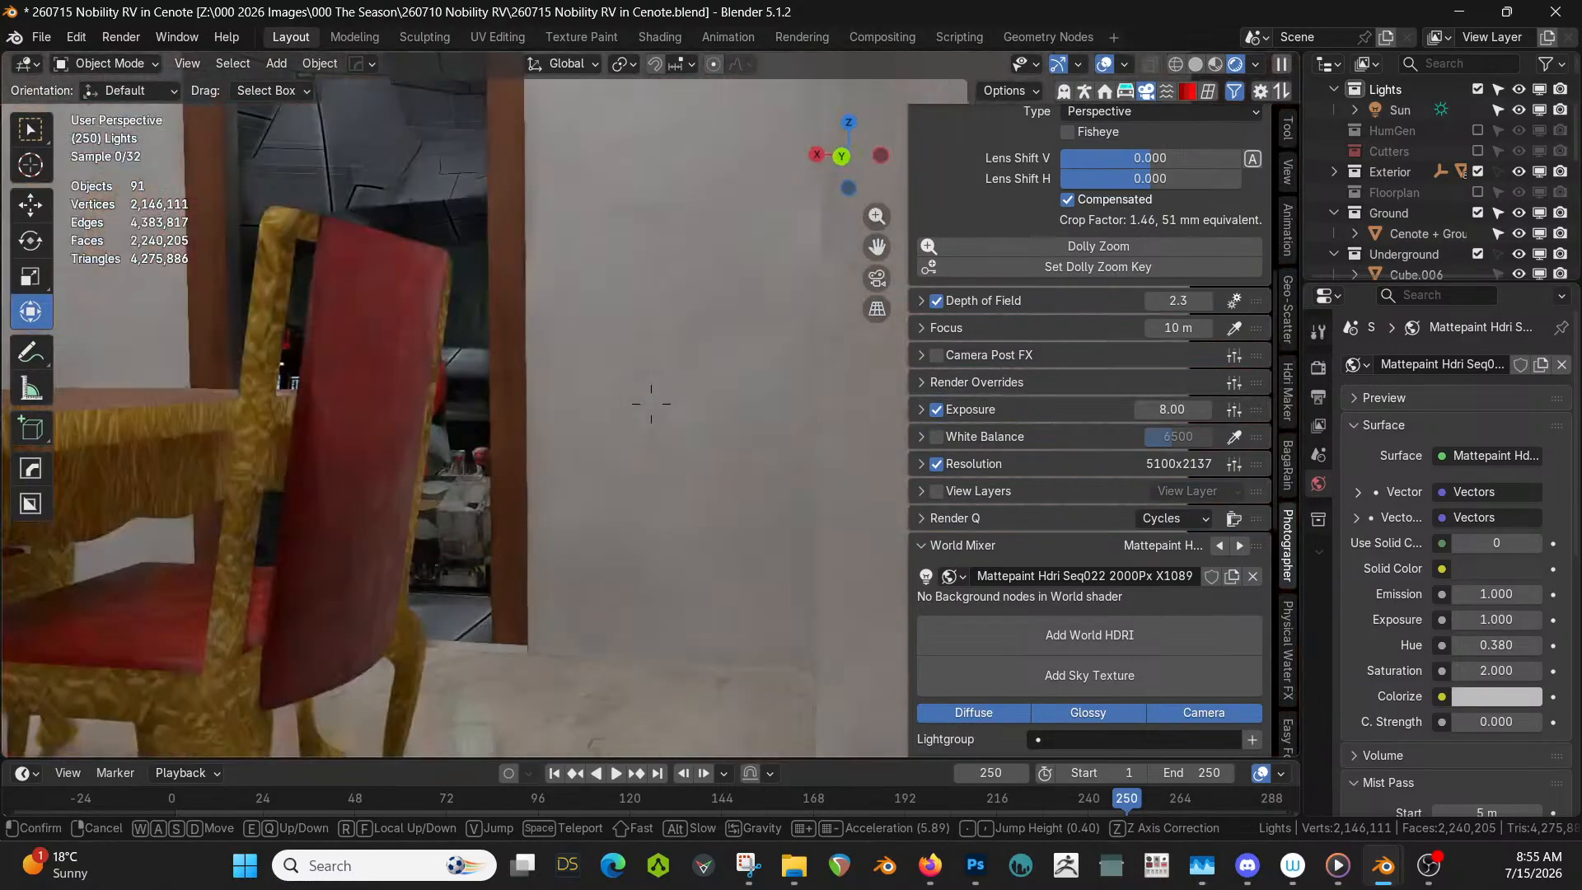
key("e")
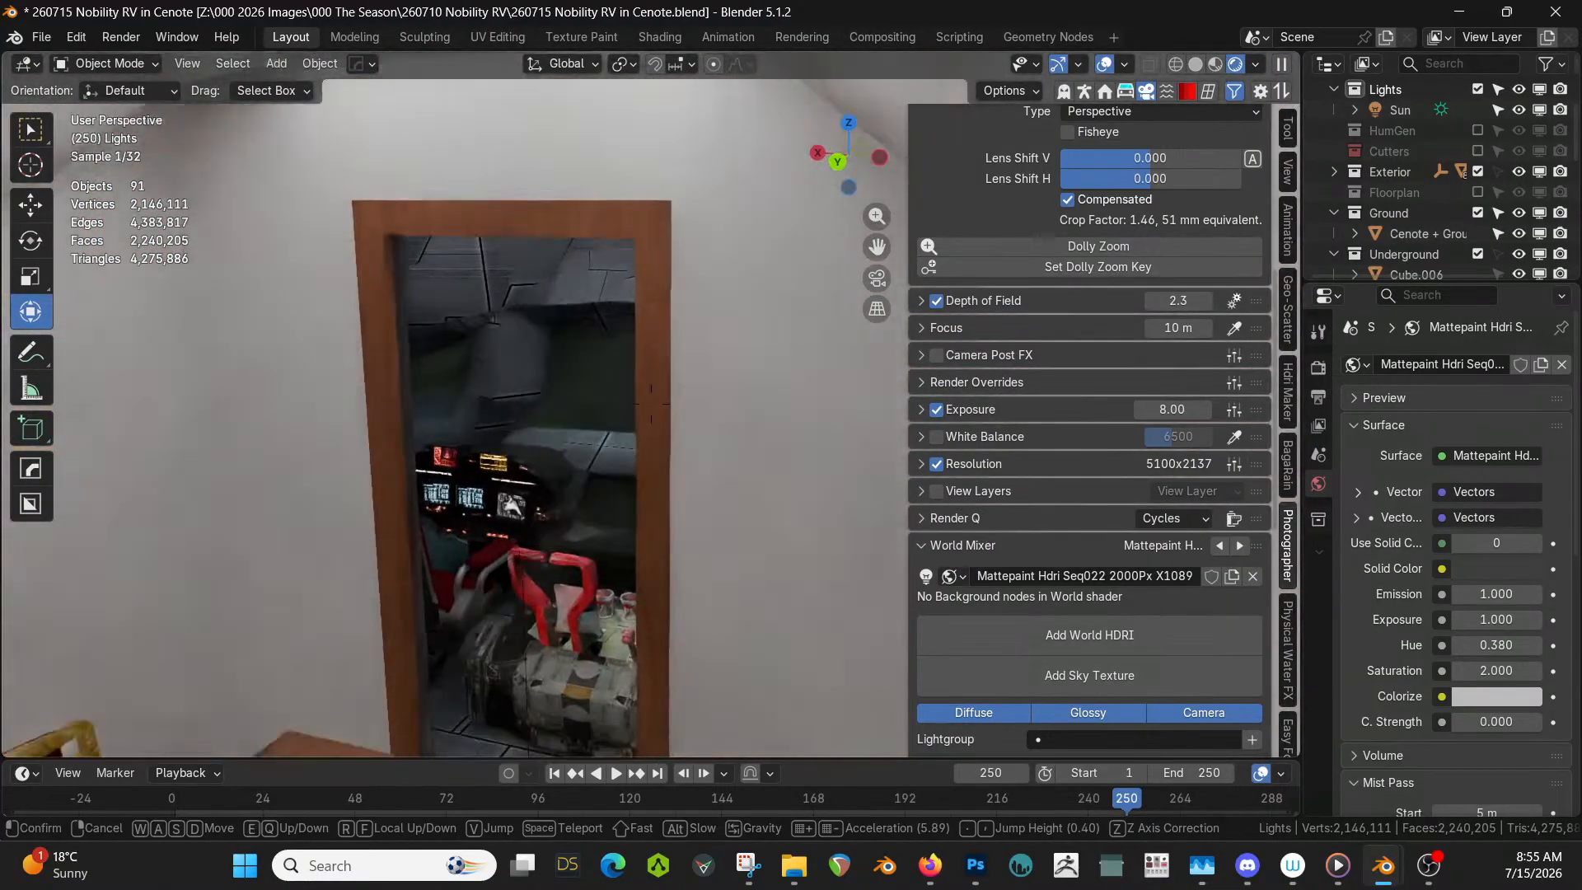
left_click(652, 404)
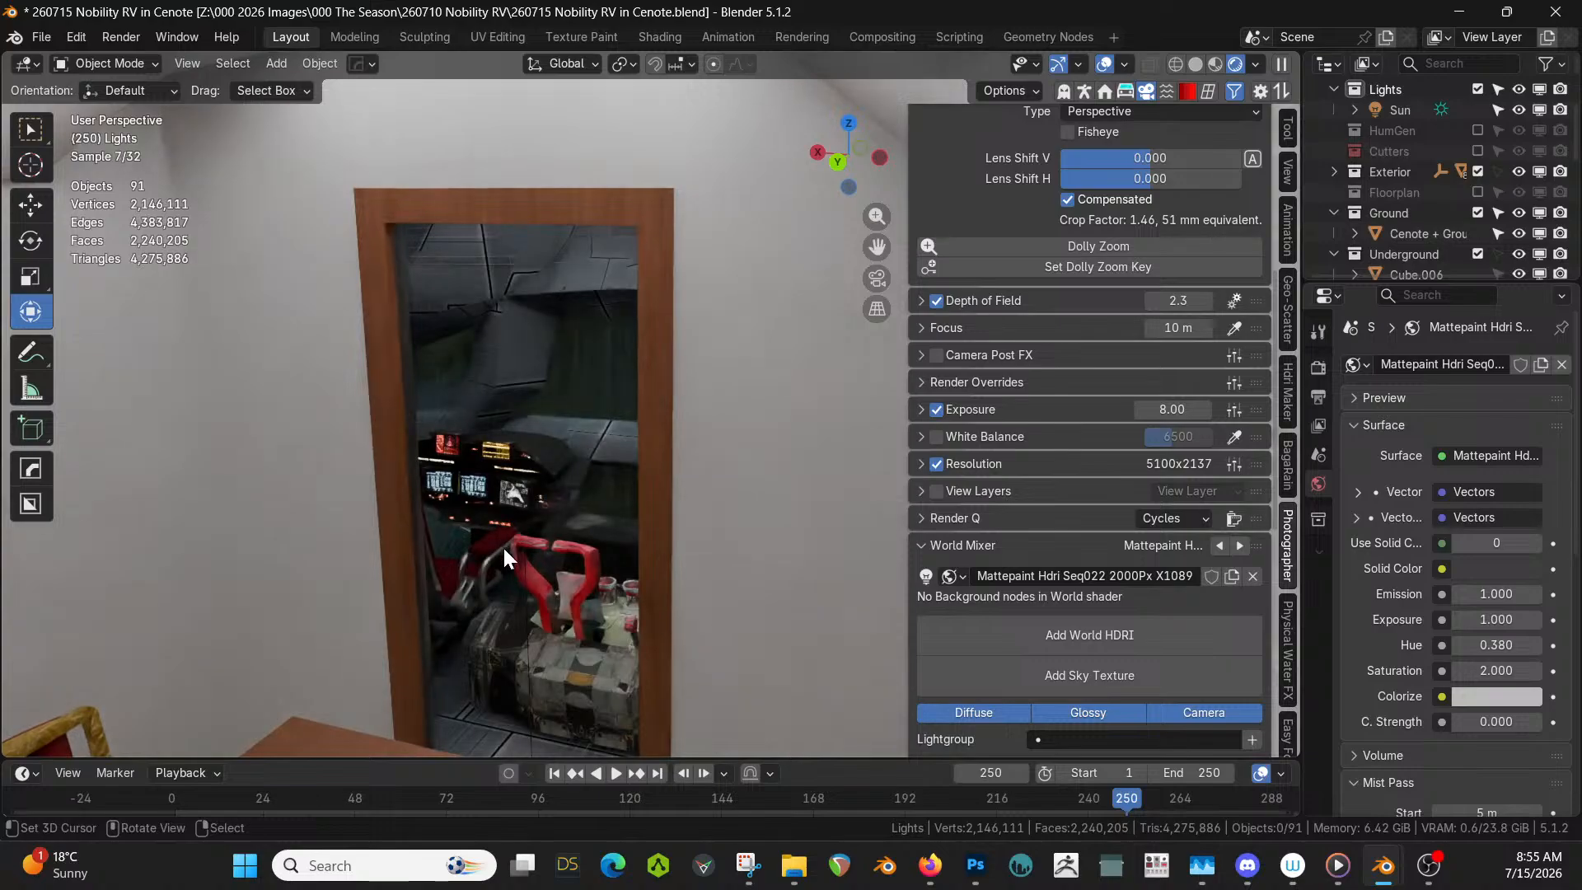
scroll(511, 545, "down", 3)
scroll(521, 540, "down", 5)
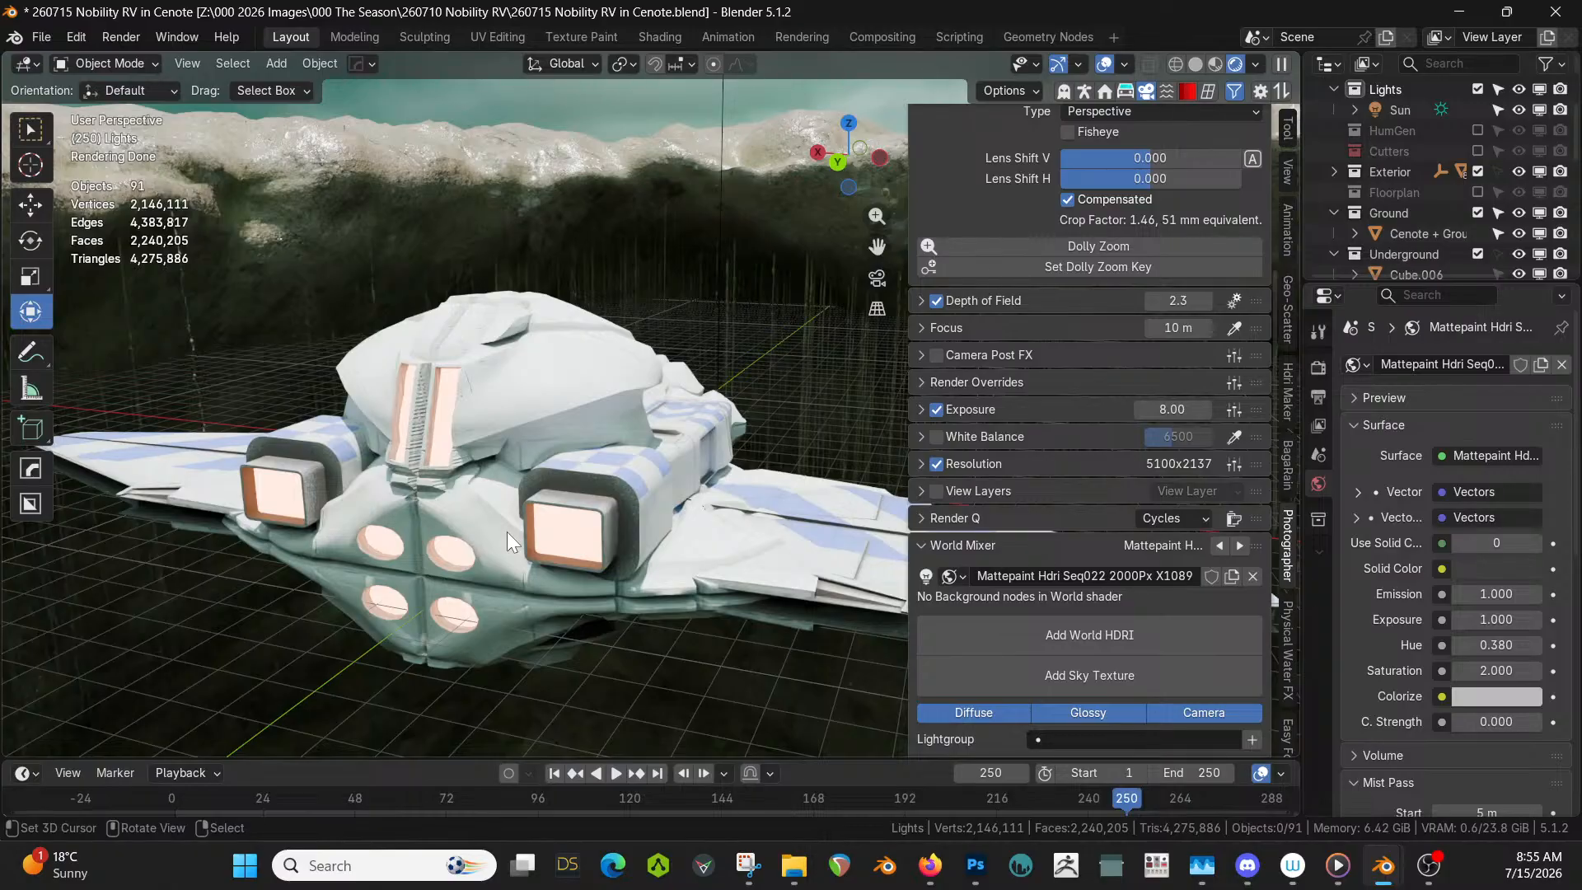
- Return the viewport to solid shading and set the Sun light's irradiance to 3
key("z")
key("s")
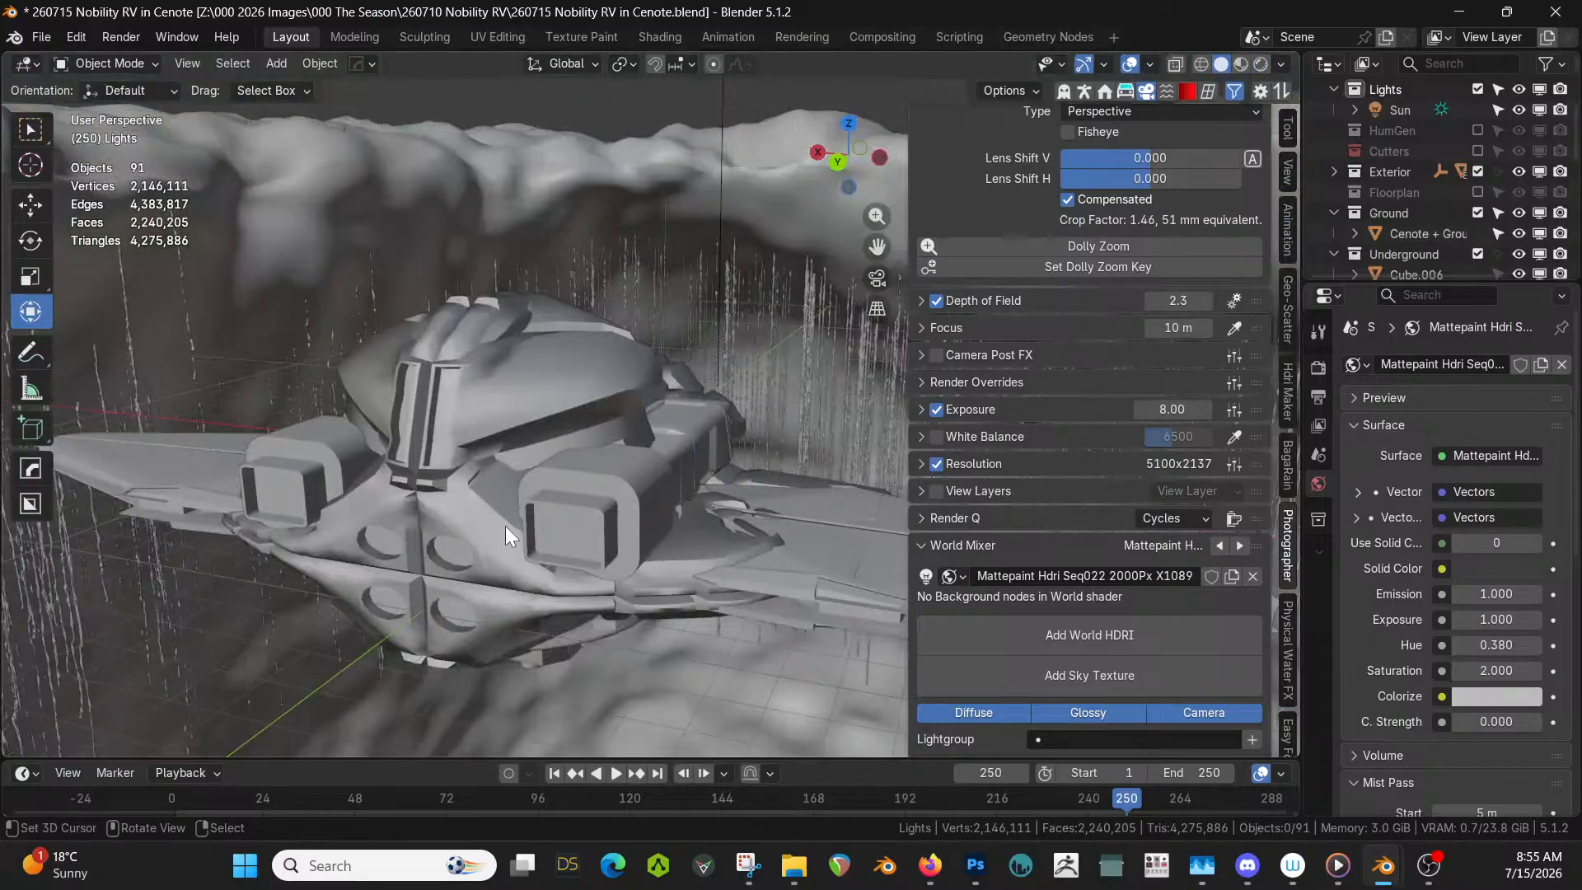
left_click(1408, 111)
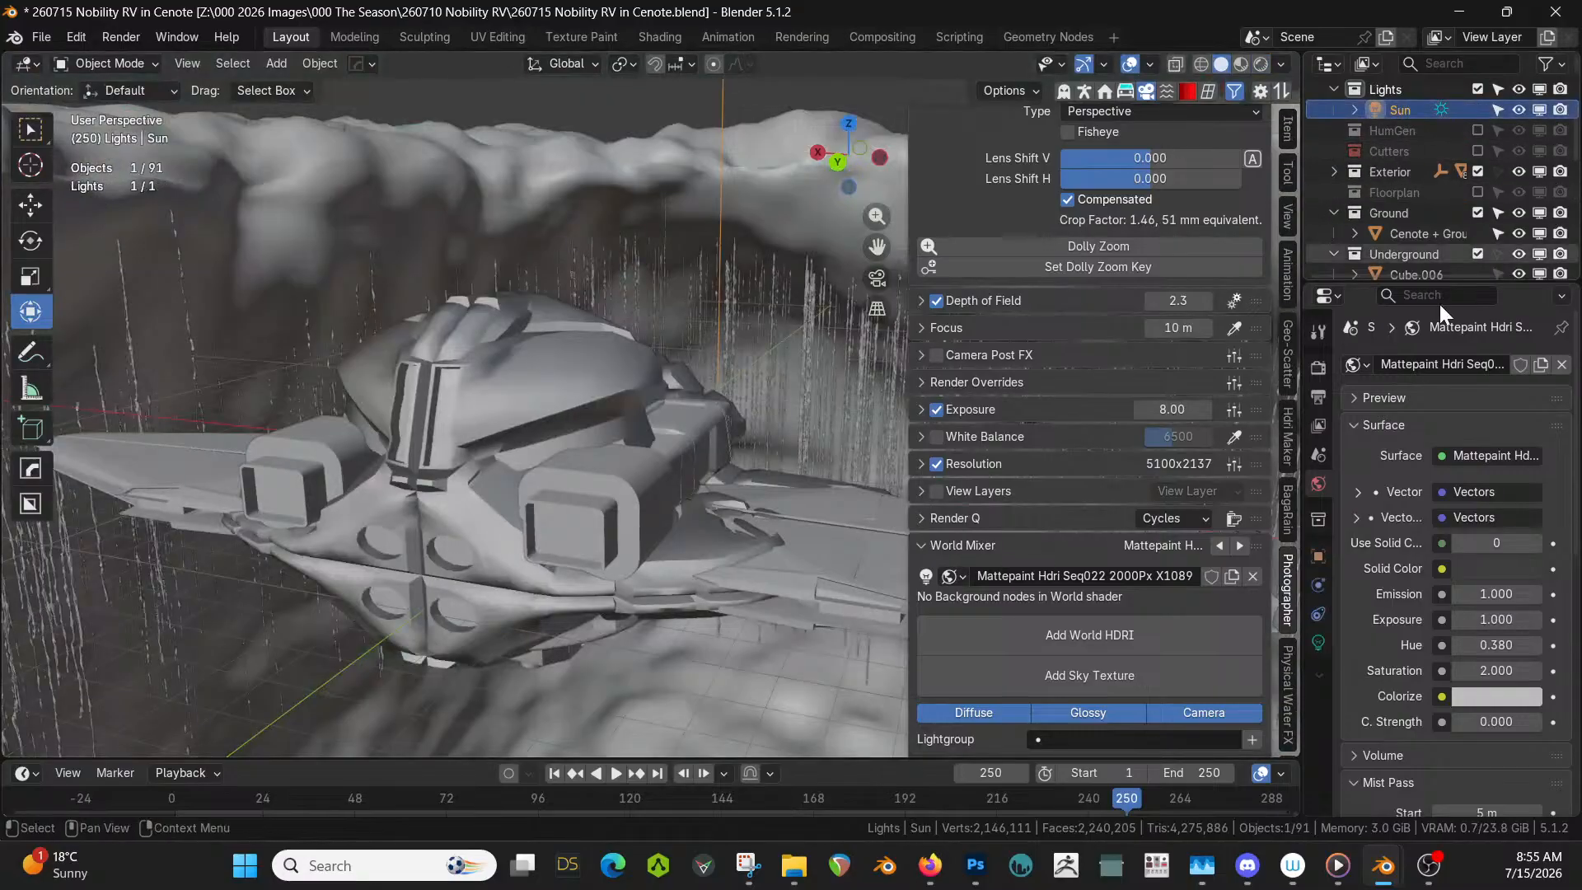
left_click(1318, 643)
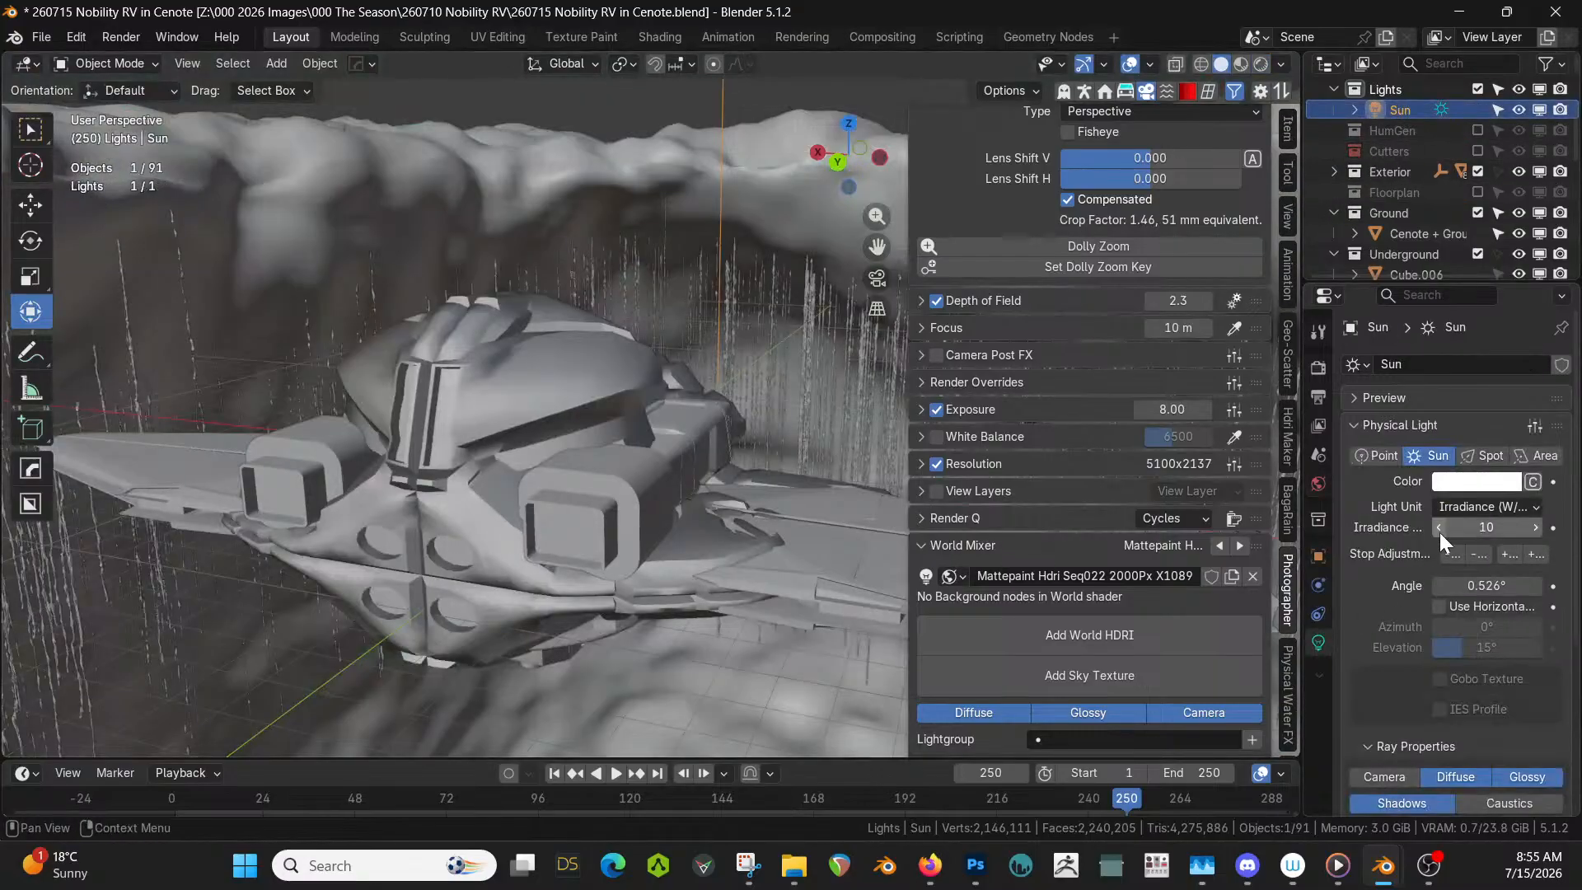
double_click(1476, 527)
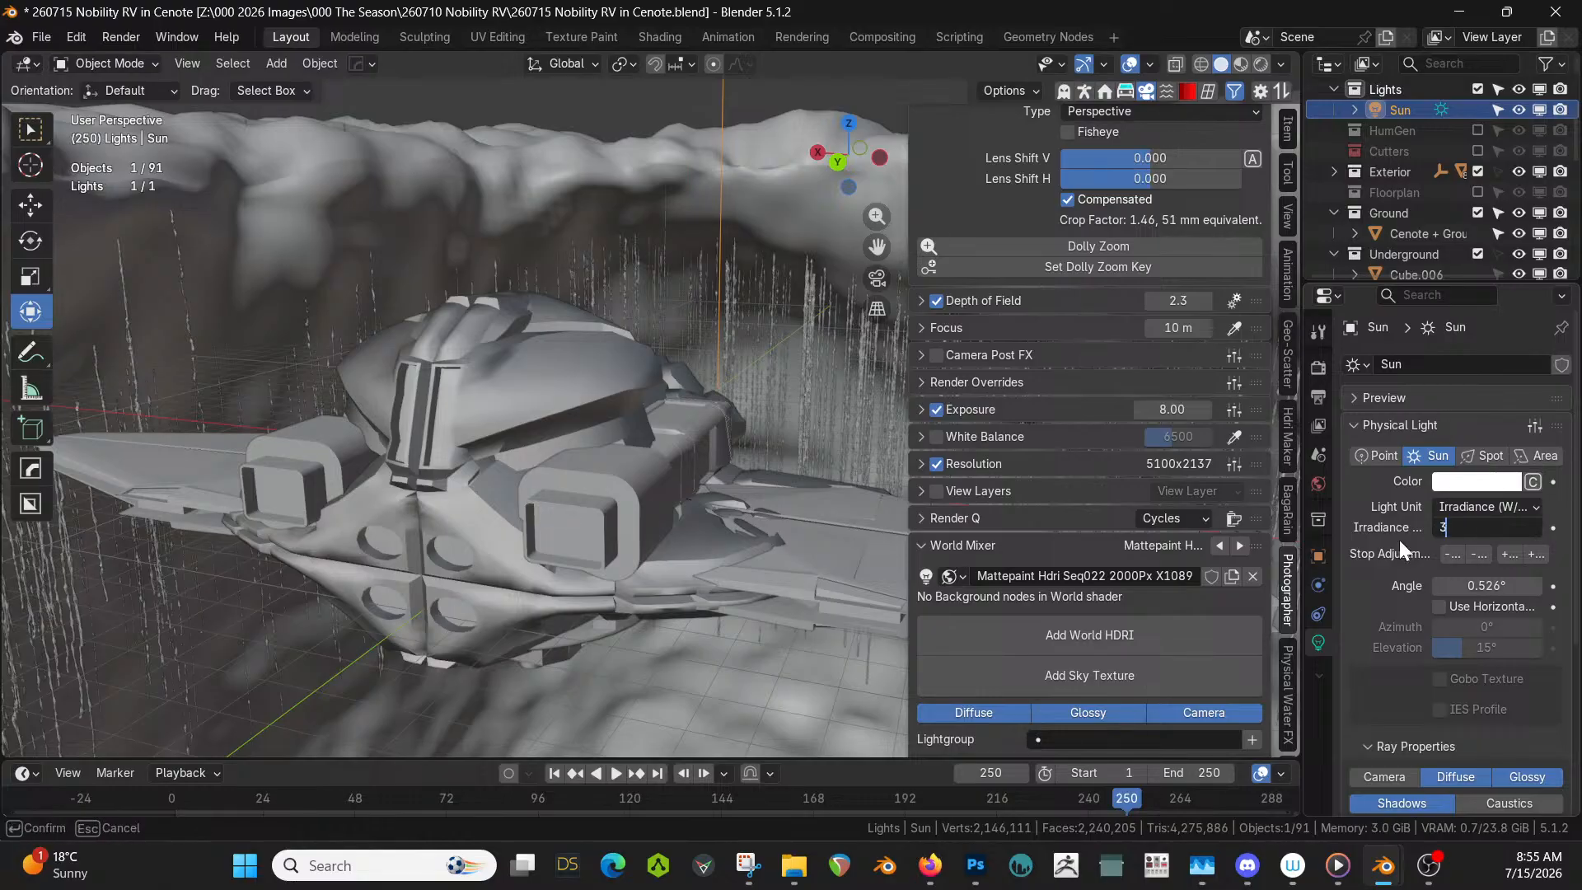
key("Return")
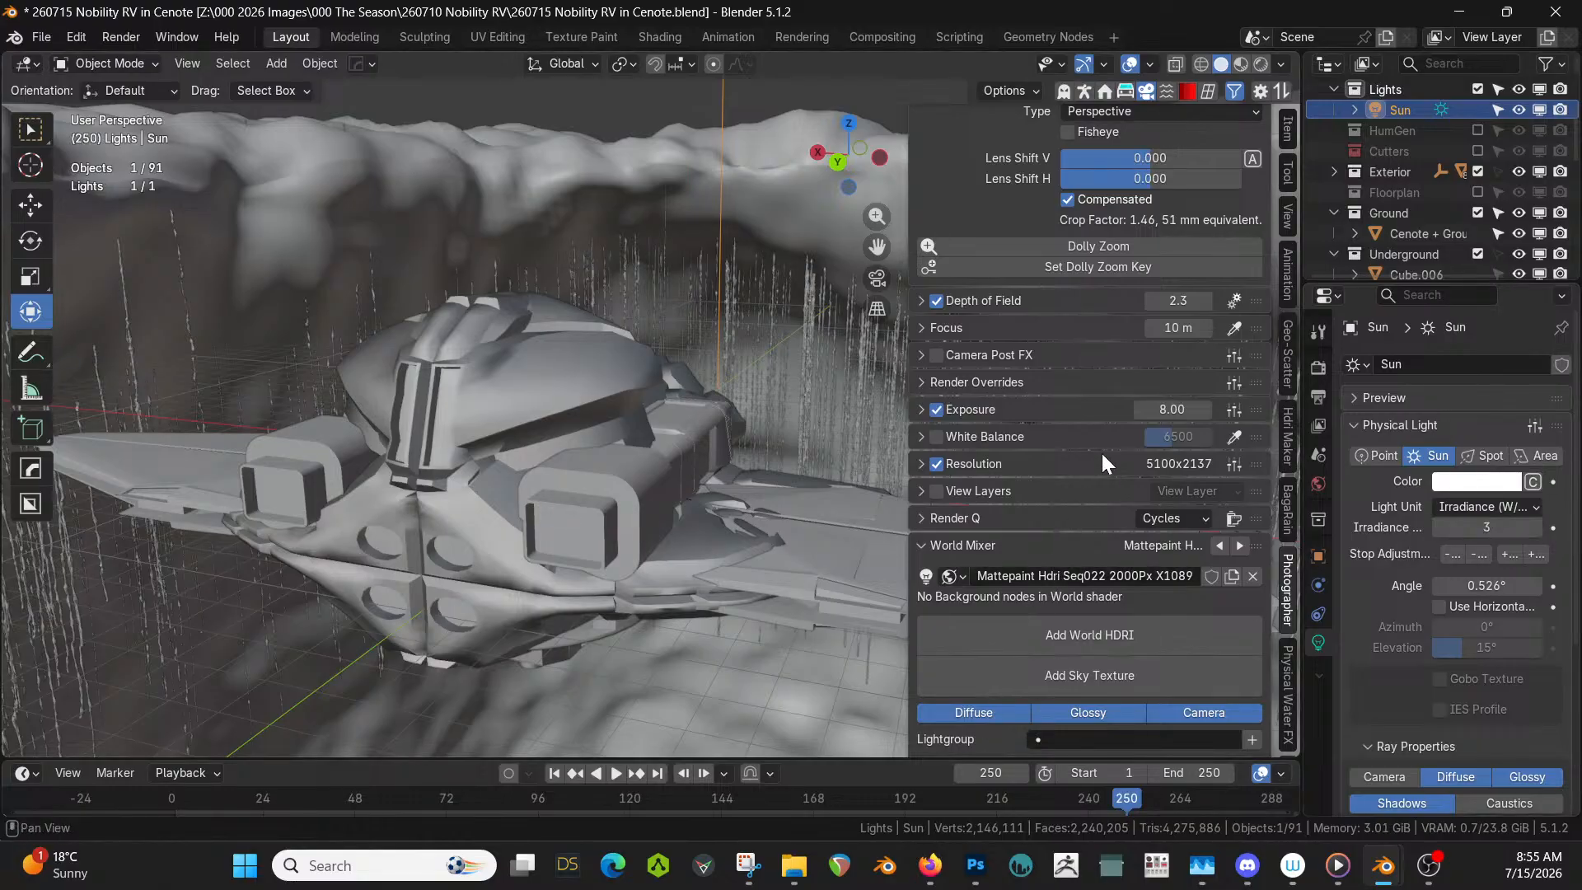
- Set the camera's exposure override to 7 and preview the scene through the camera in rendered shading
double_click(1172, 410)
type("7")
key("Return")
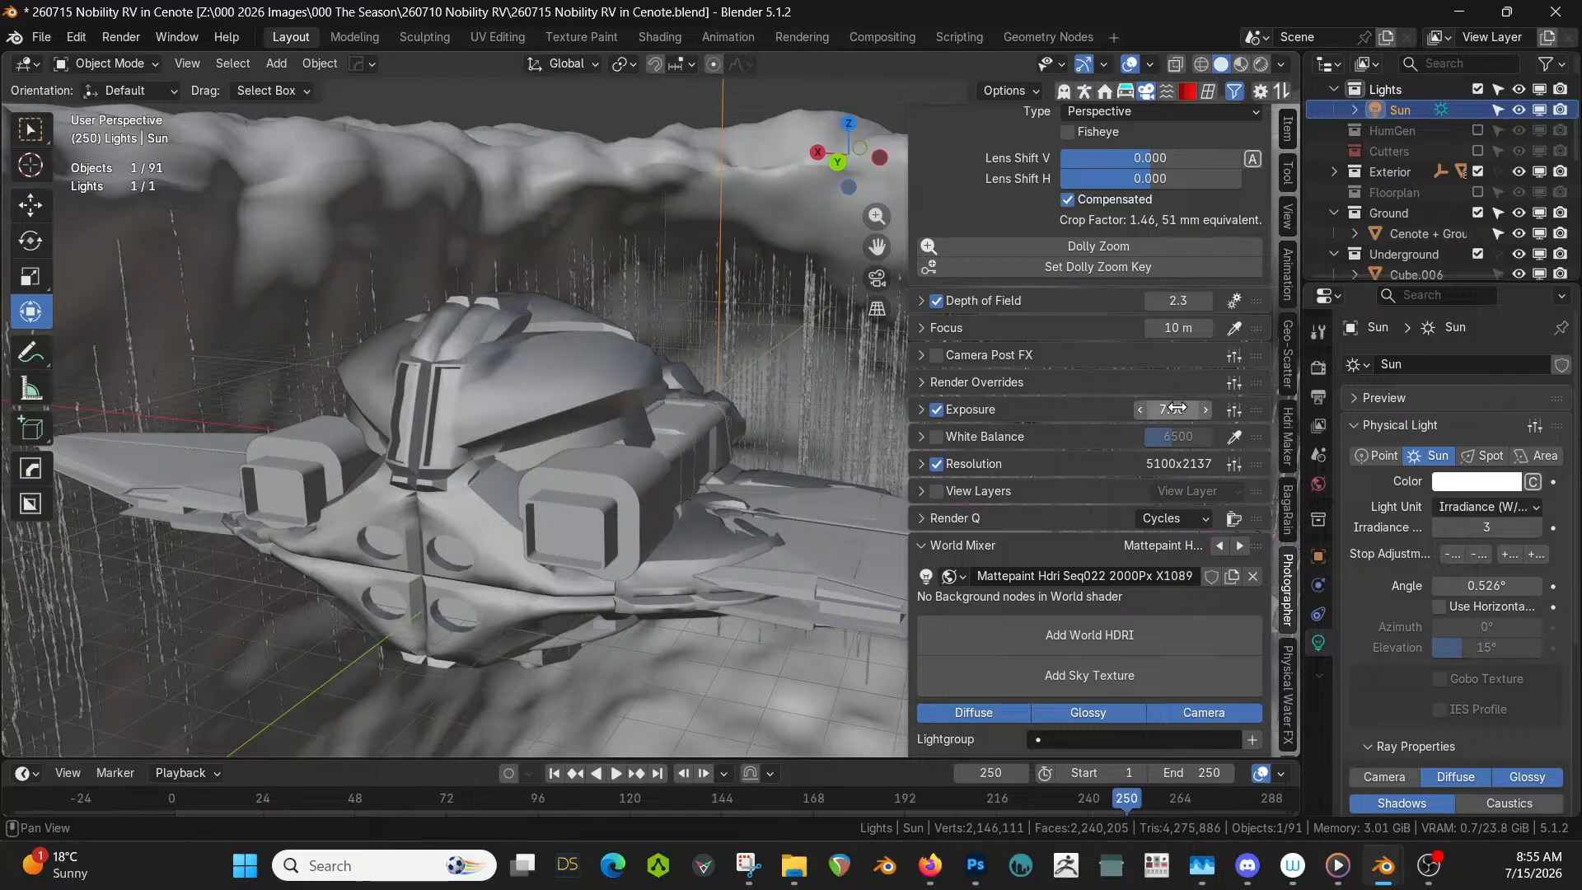
key("z")
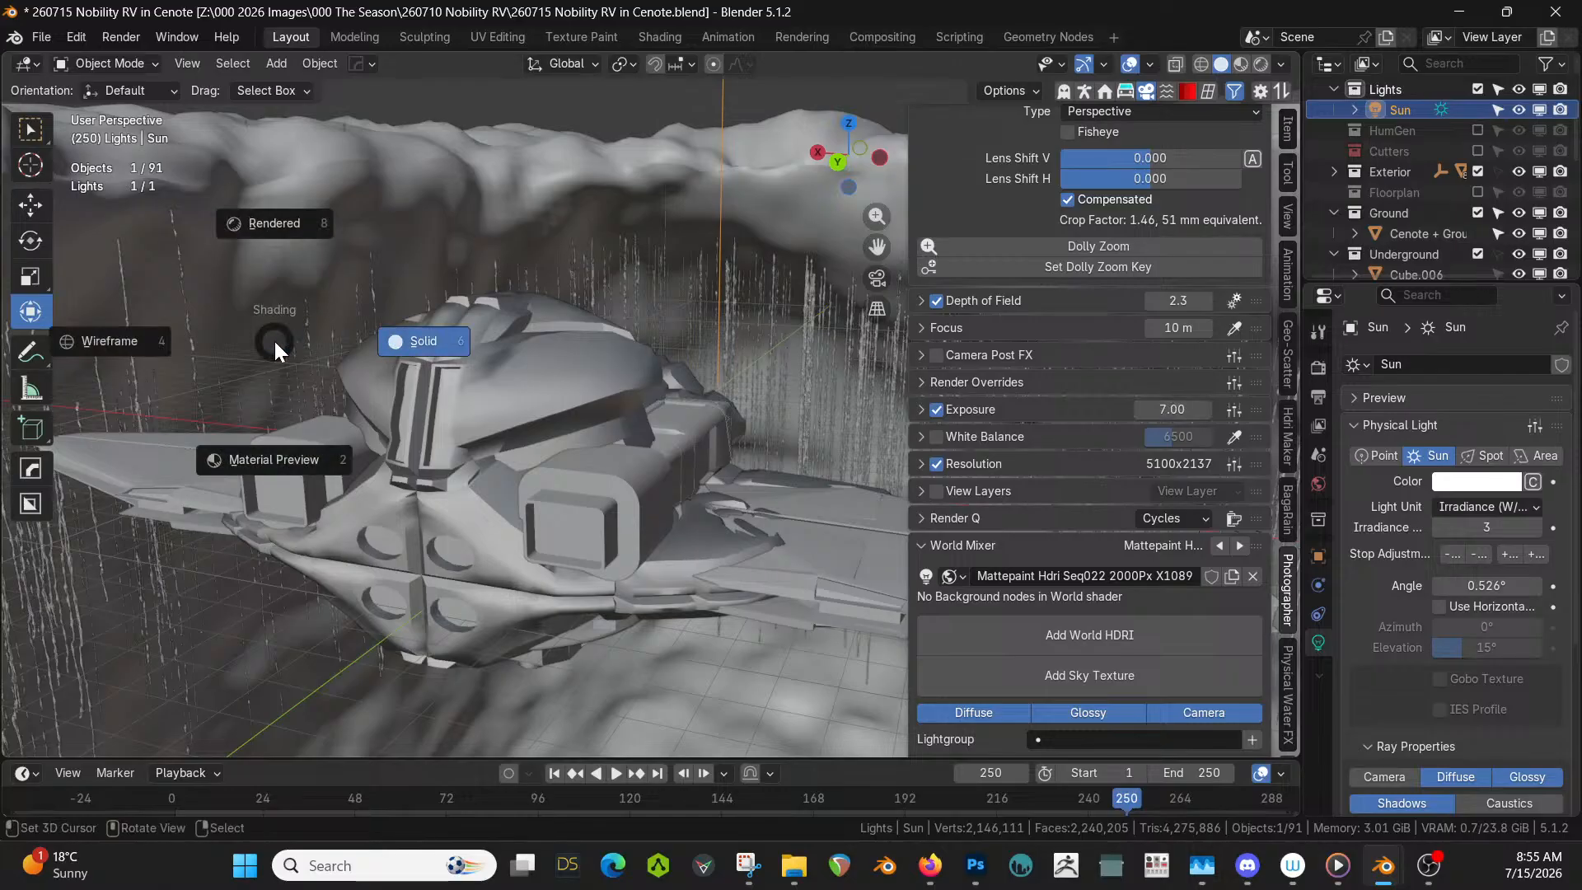
key("8")
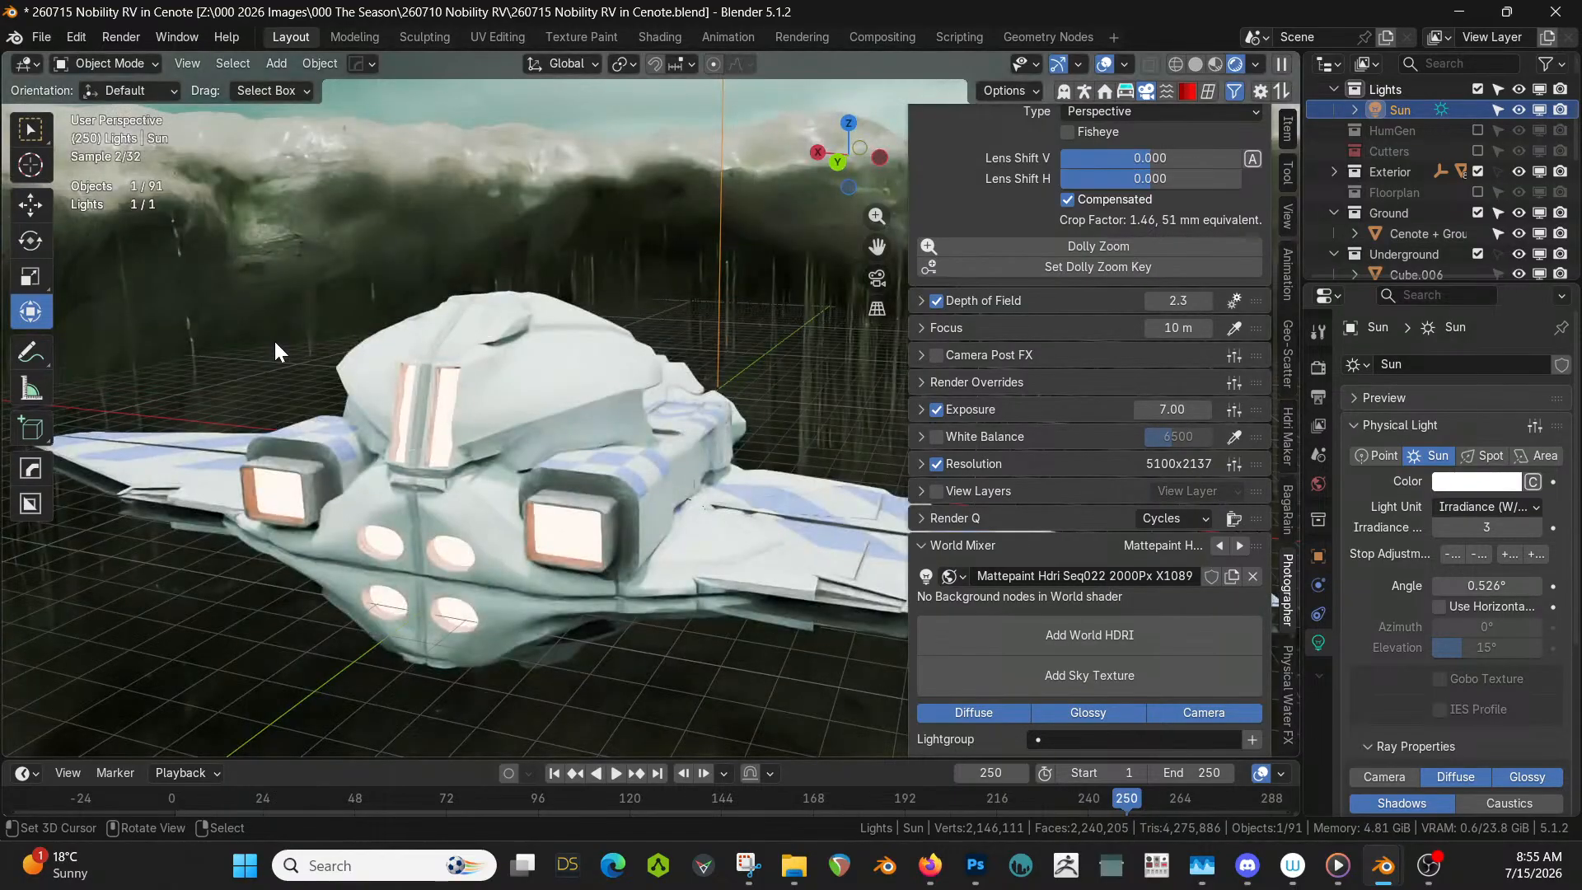
key("KP_0")
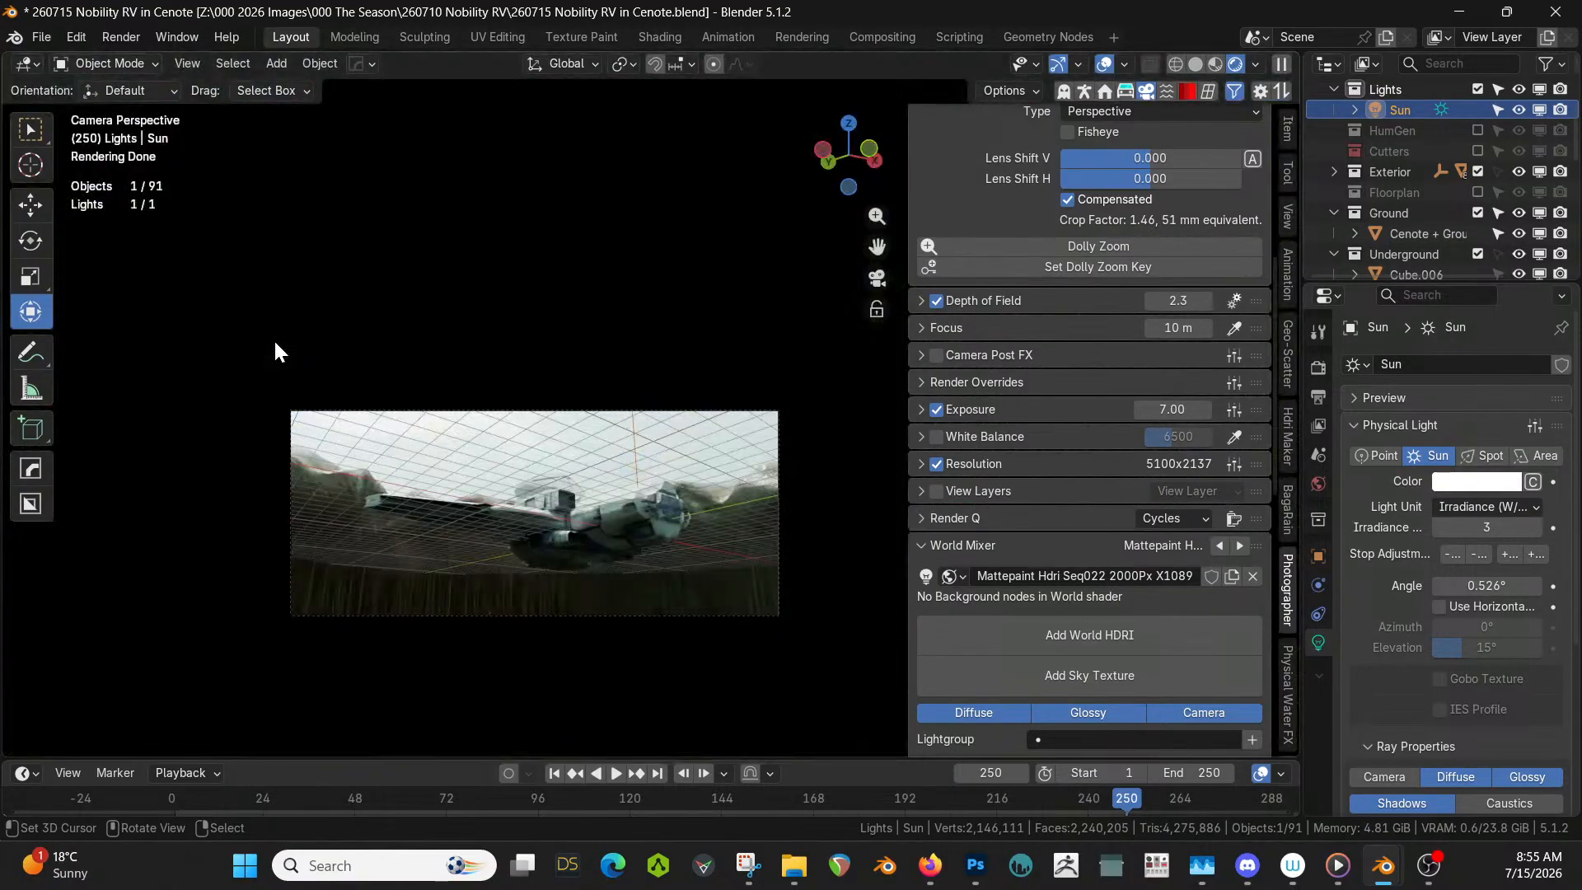
middle_click_drag(566, 546, 565, 458, "shift")
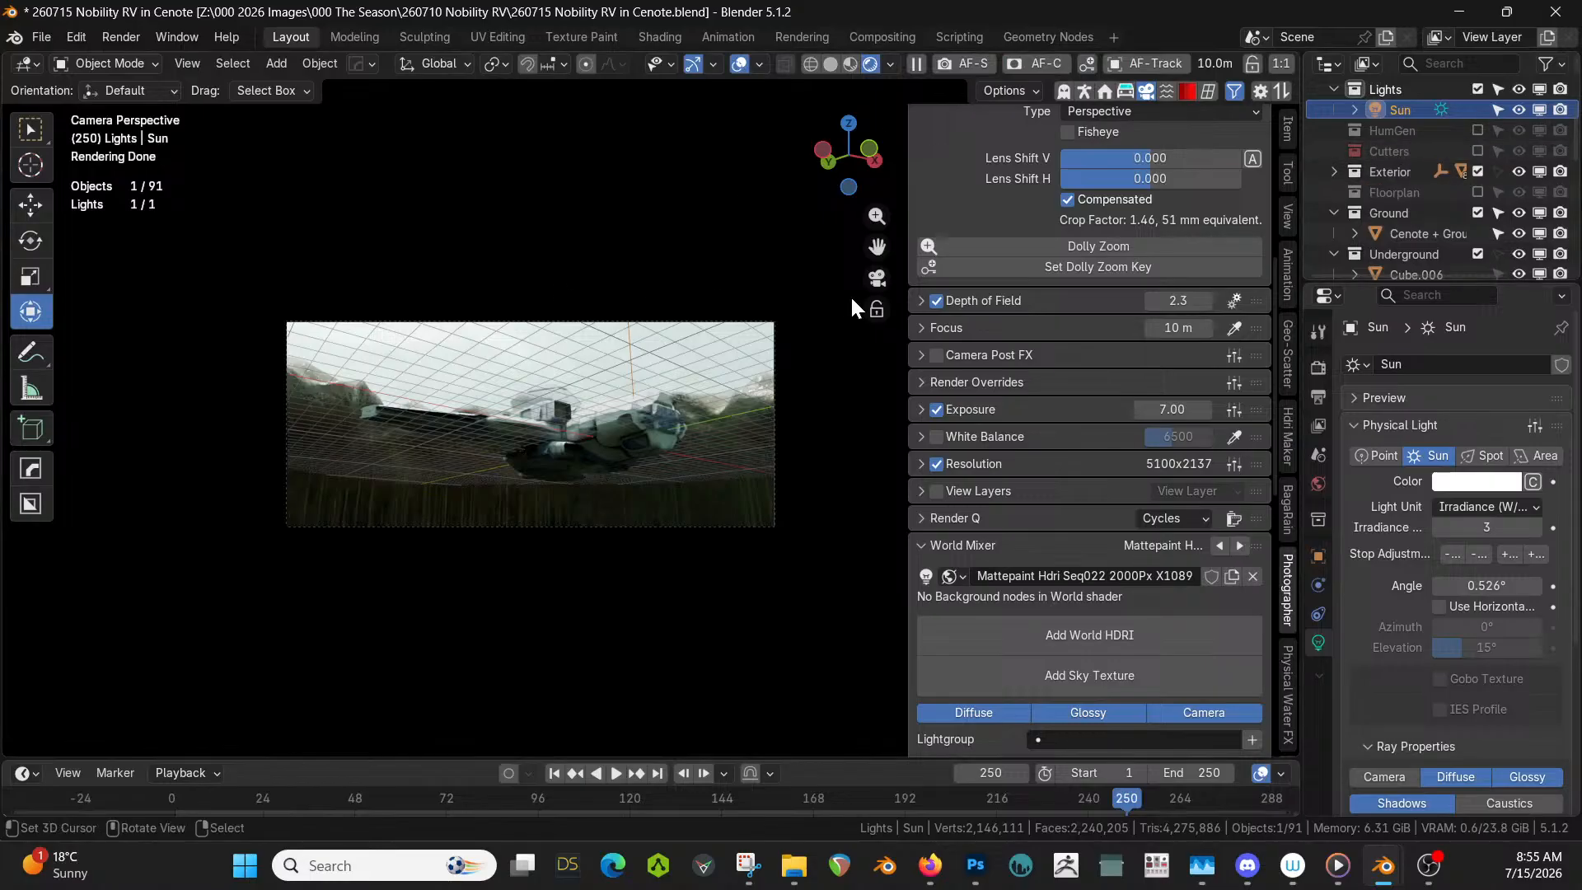
- Lower the Sun light about 14.8 m along the global Z axis
key("g")
key("z")
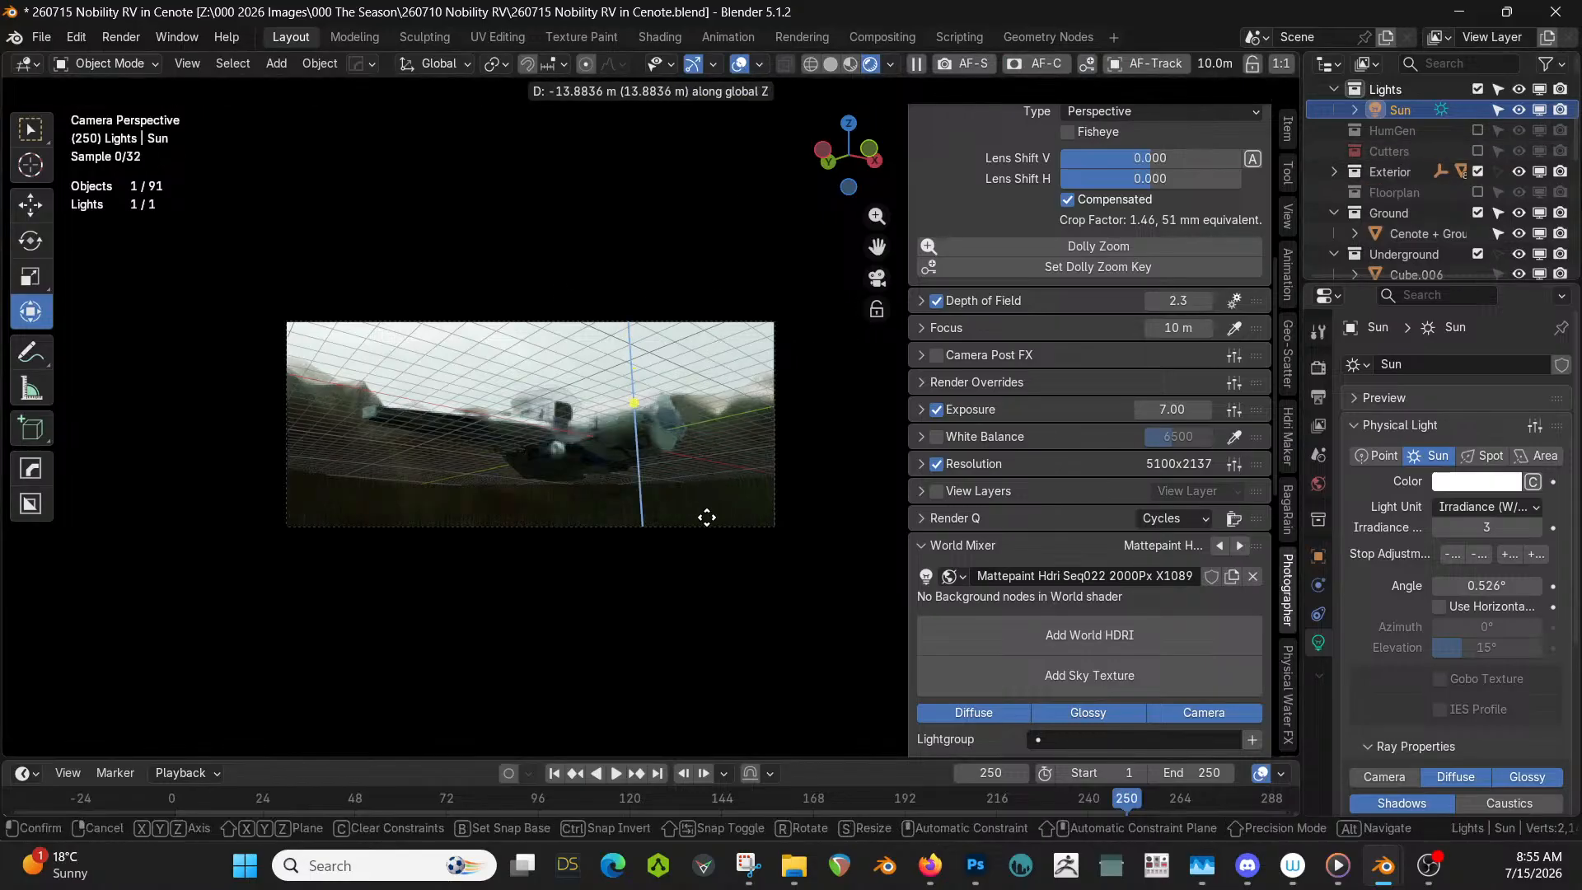
left_click(707, 529)
- Rotate the Sun light about 34° around the global Y axis and 26° around the global Z axis
key("r")
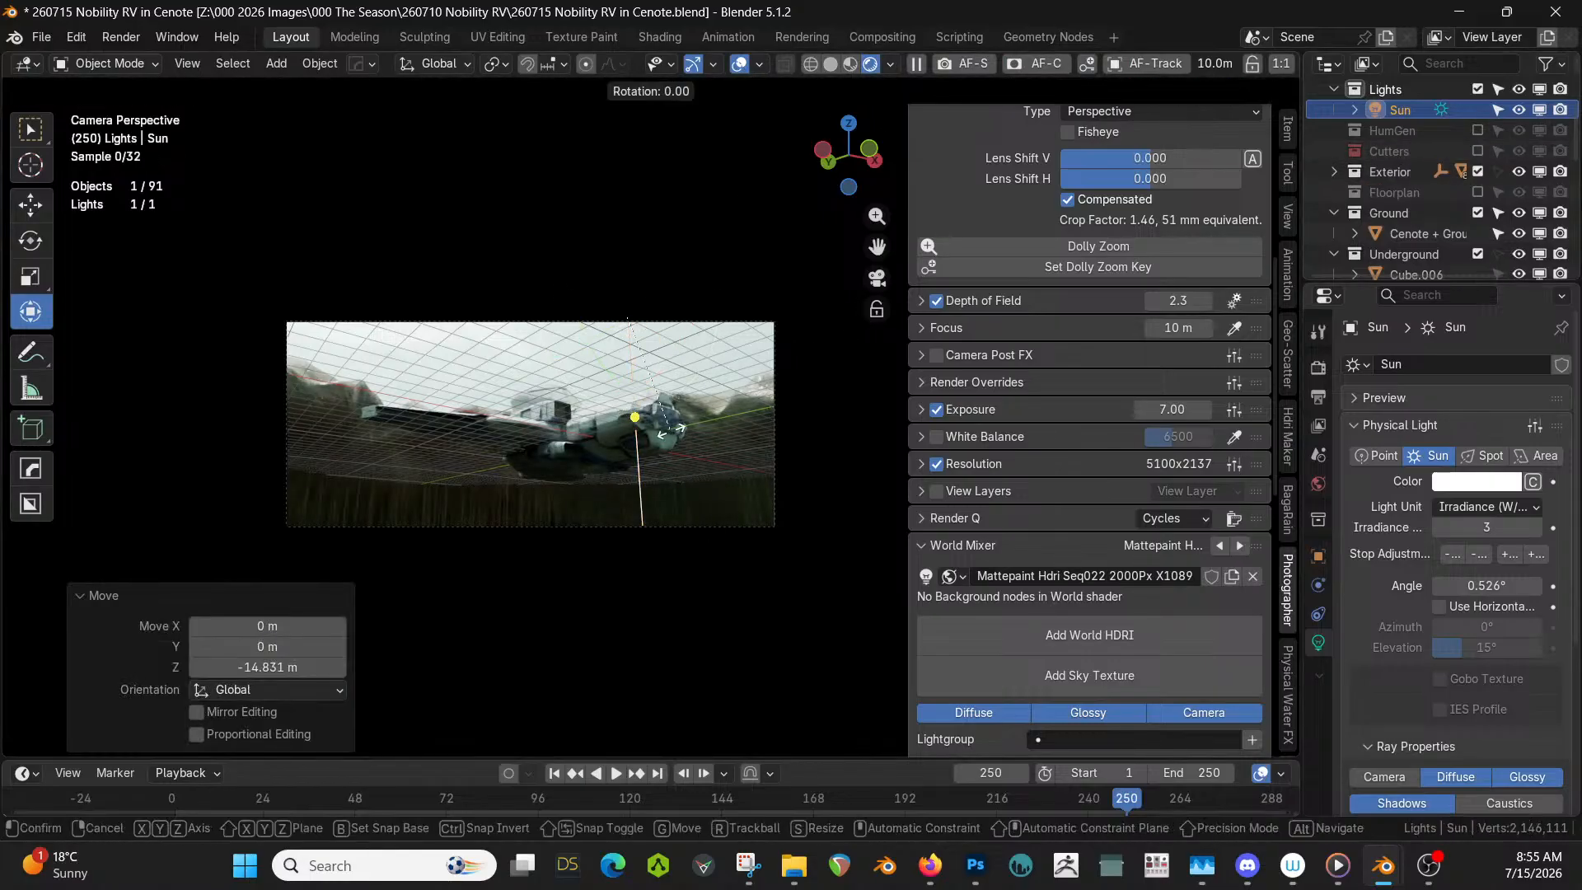
key("y")
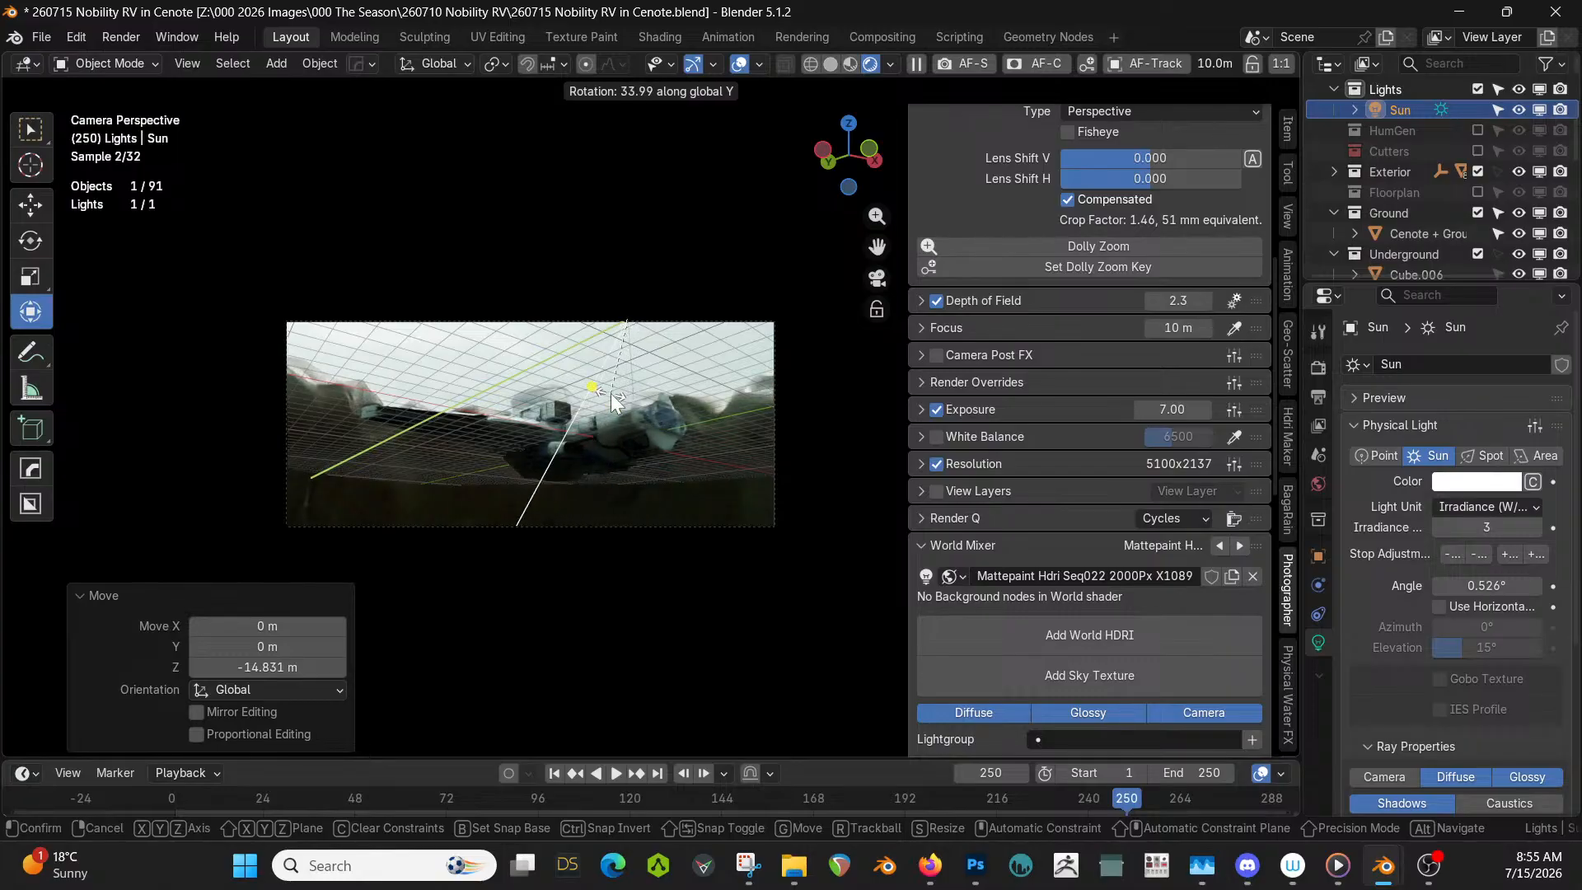
left_click(821, 481)
key("r")
key("z")
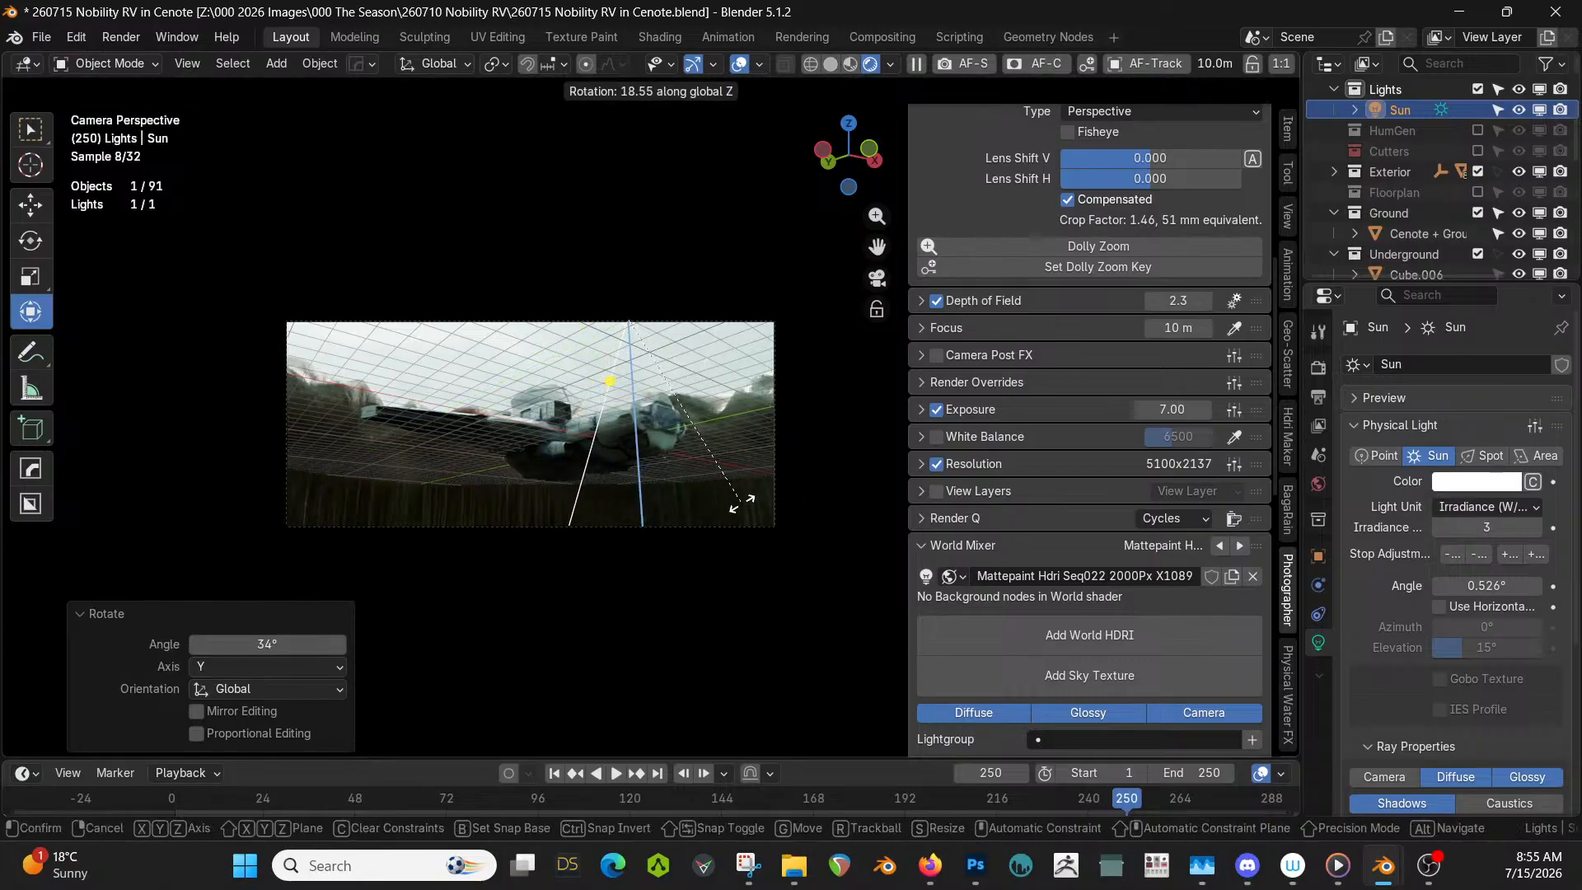
left_click(705, 491)
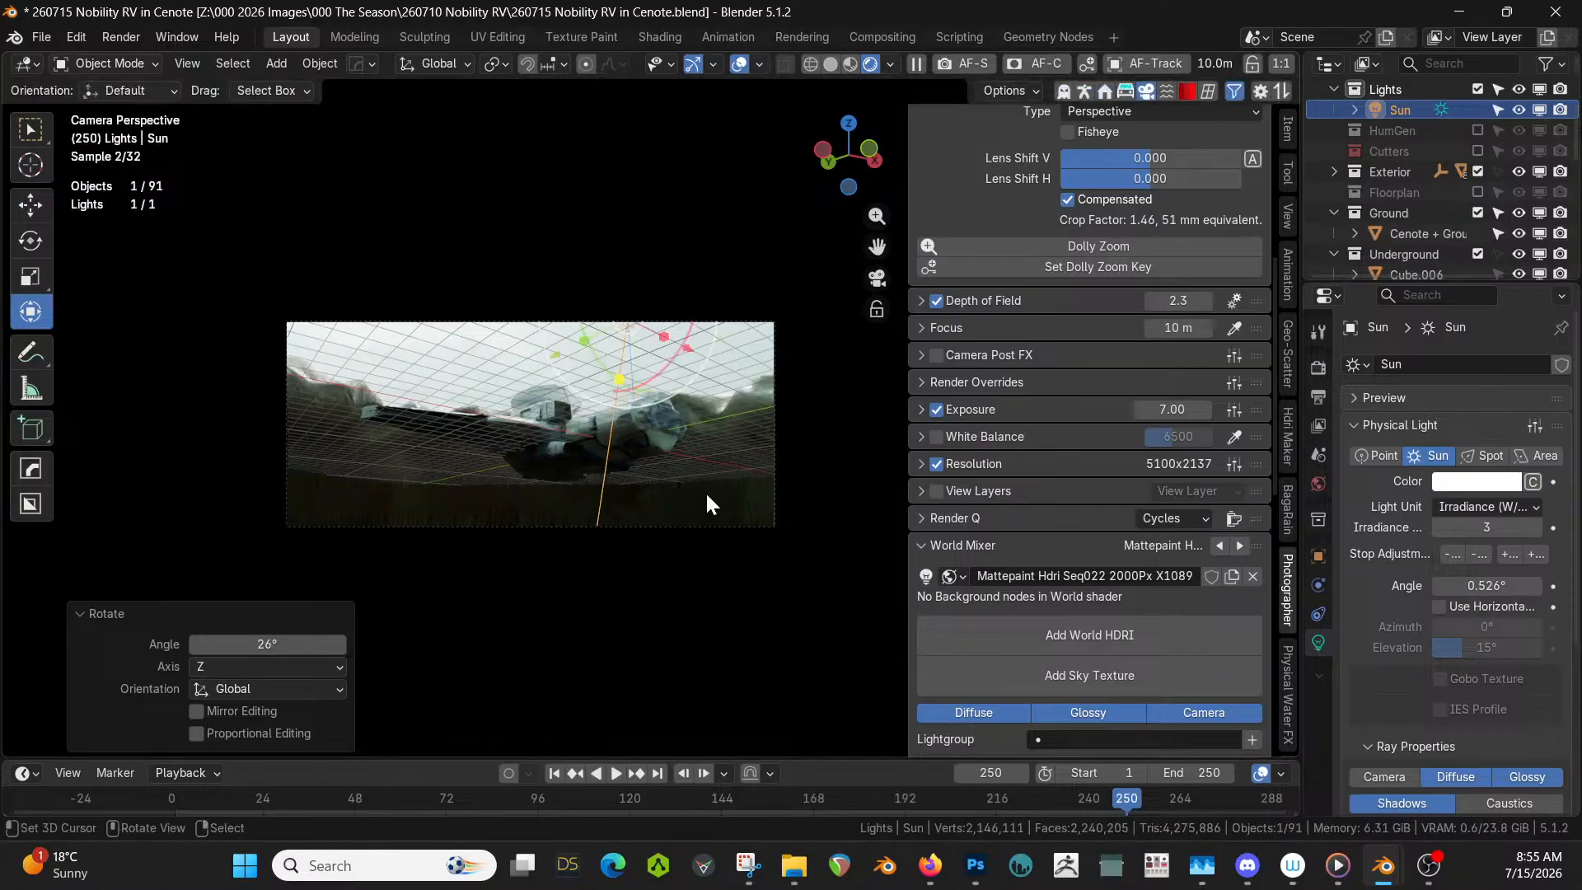
- Rotate the Sun light about 65.7° around the global X axis and preview the result through the camera
middle_click_drag(704, 491, 734, 627)
scroll(734, 628, "down", 5)
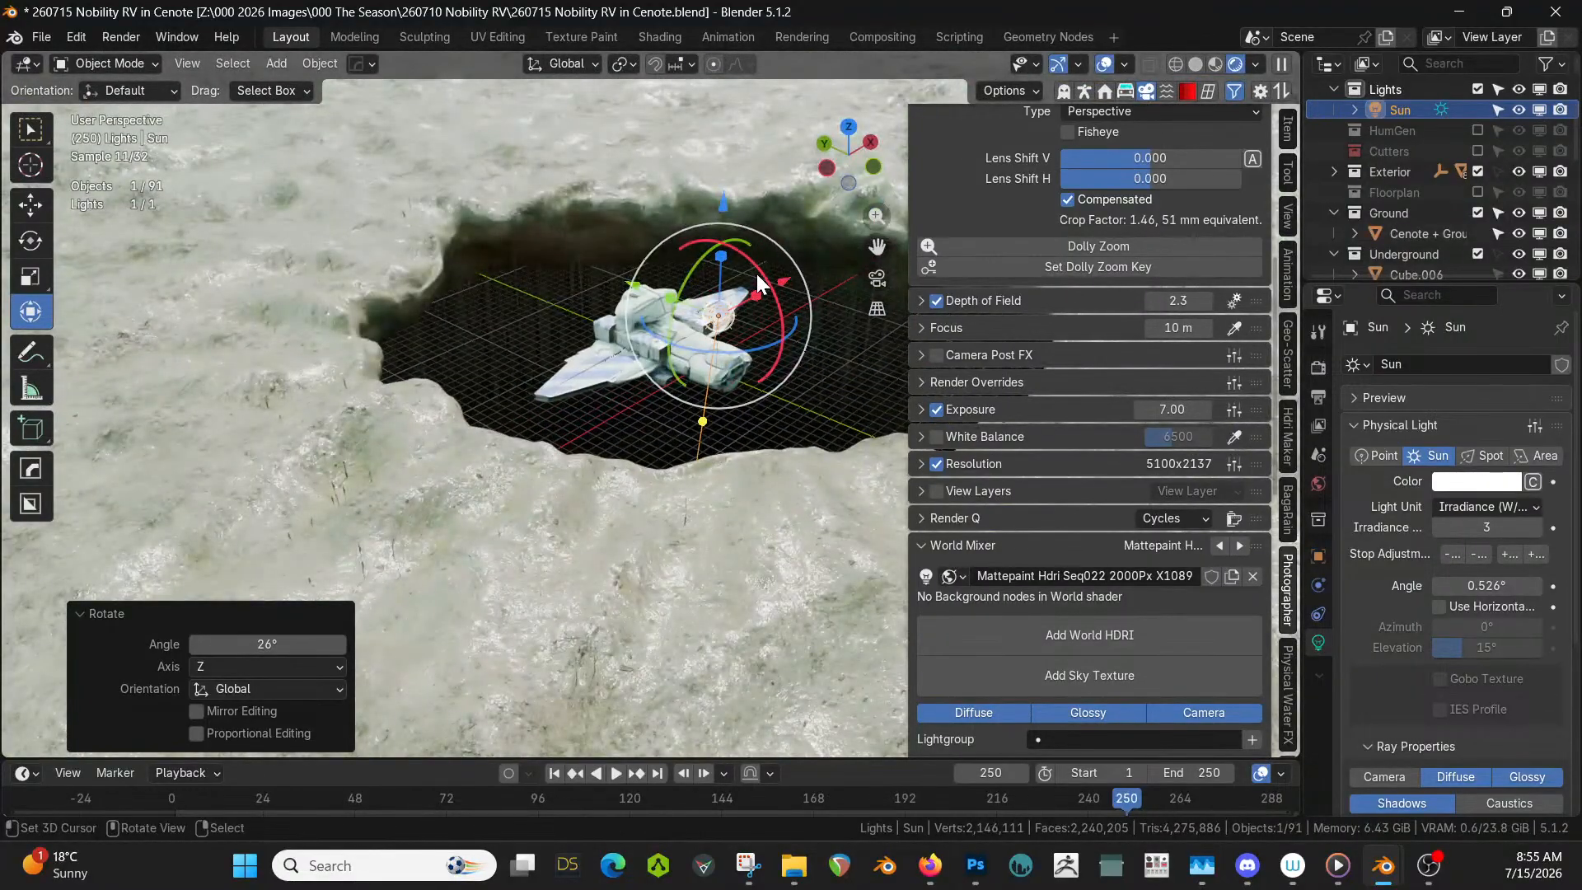
left_click_drag(757, 284, 790, 339)
key("KP_0")
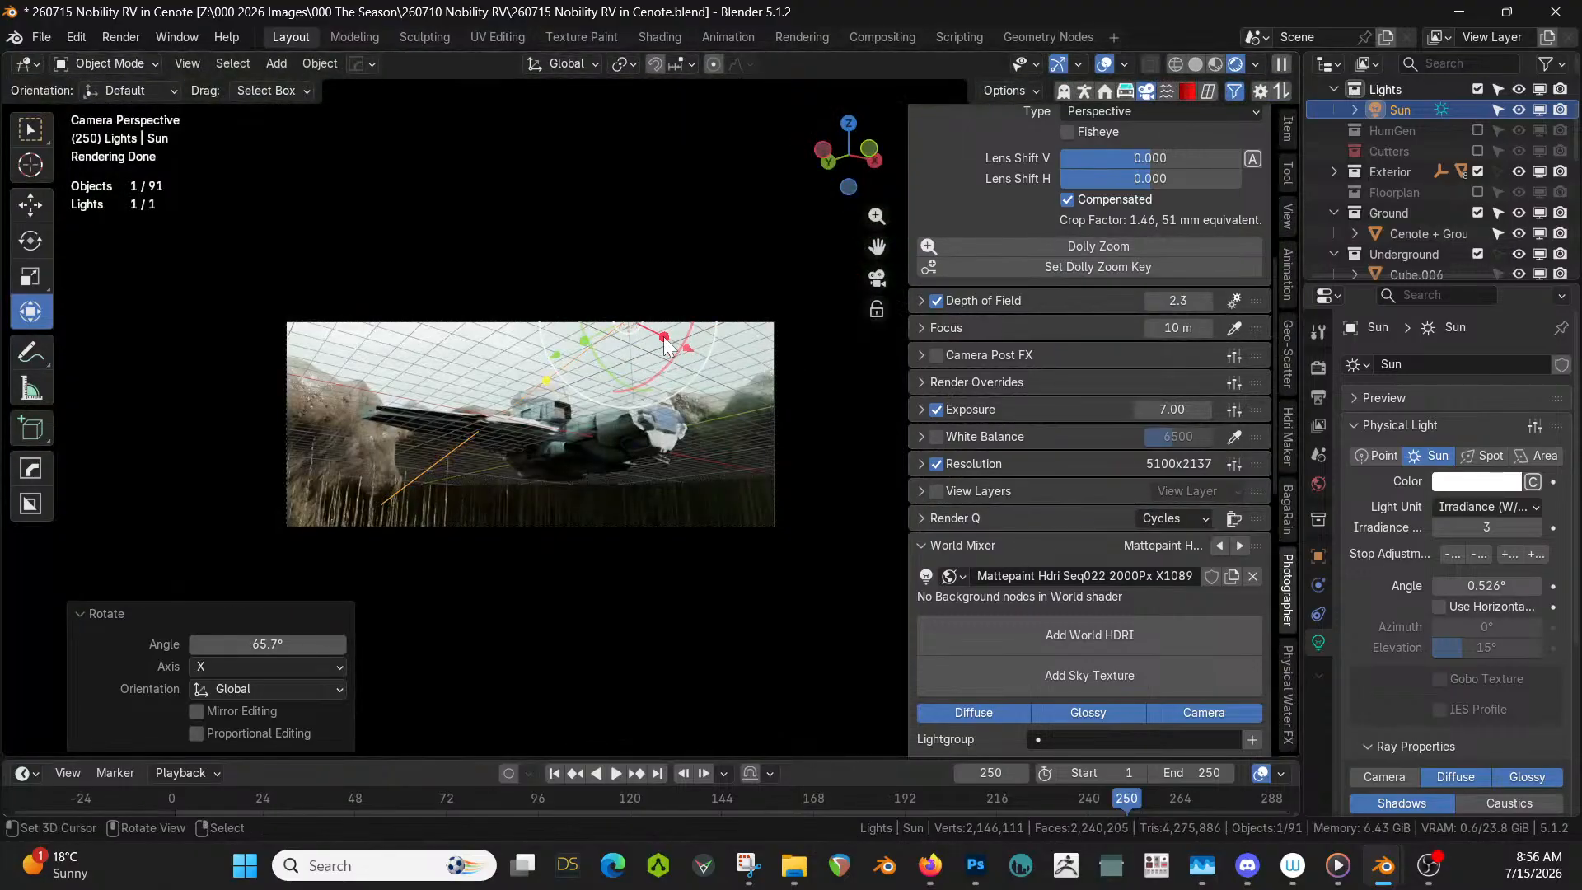
- Fine-tune the Sun light's heading by rotating it about -10° around the global Z axis
key("r")
key("z")
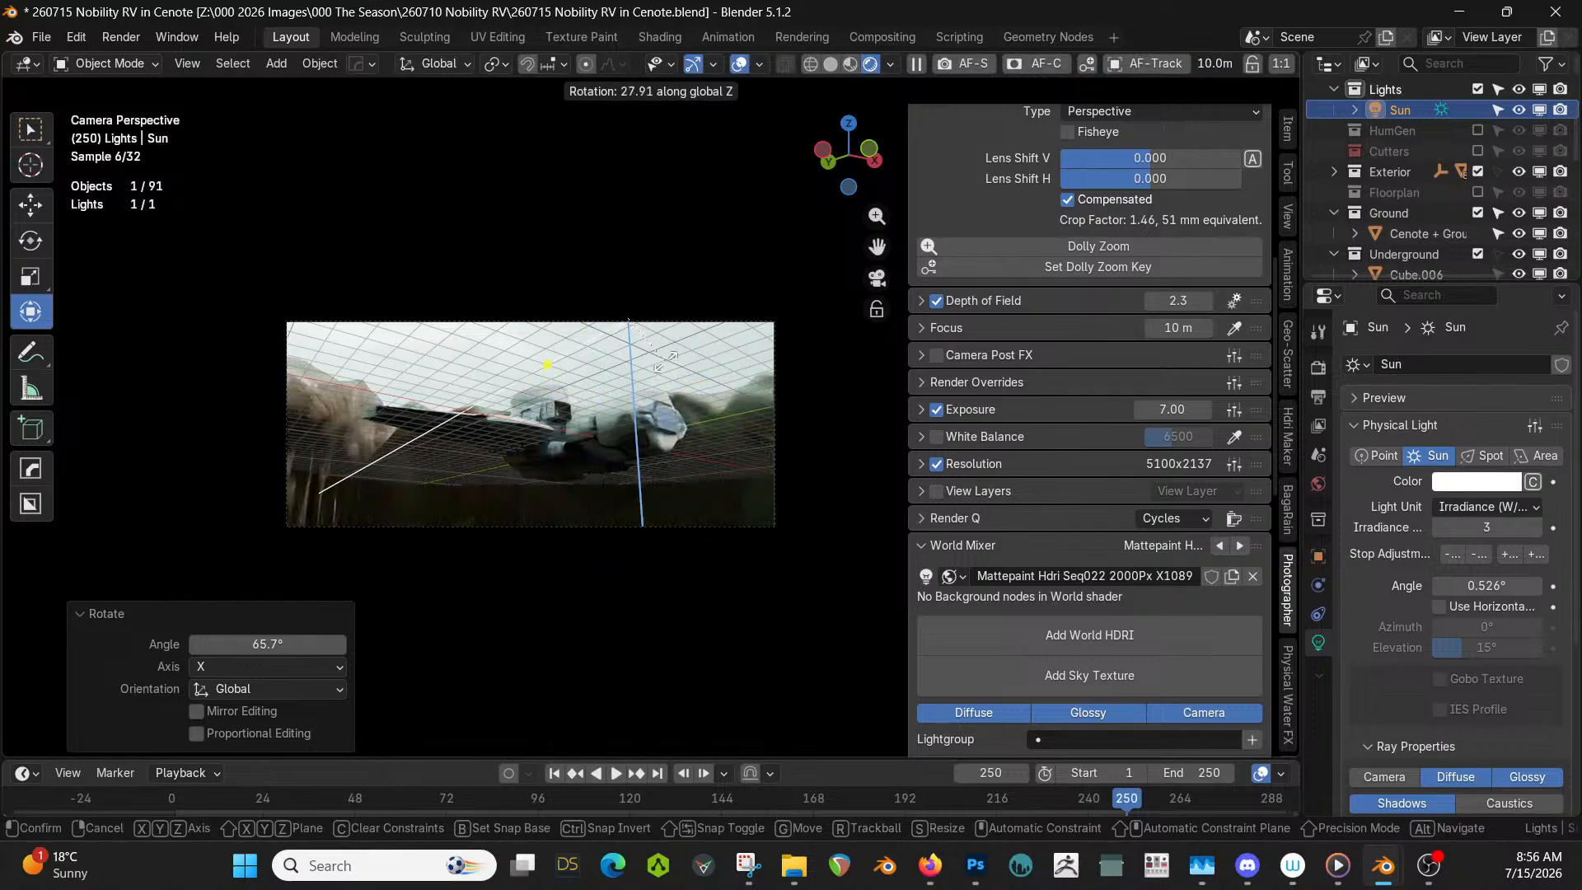
left_click(725, 357)
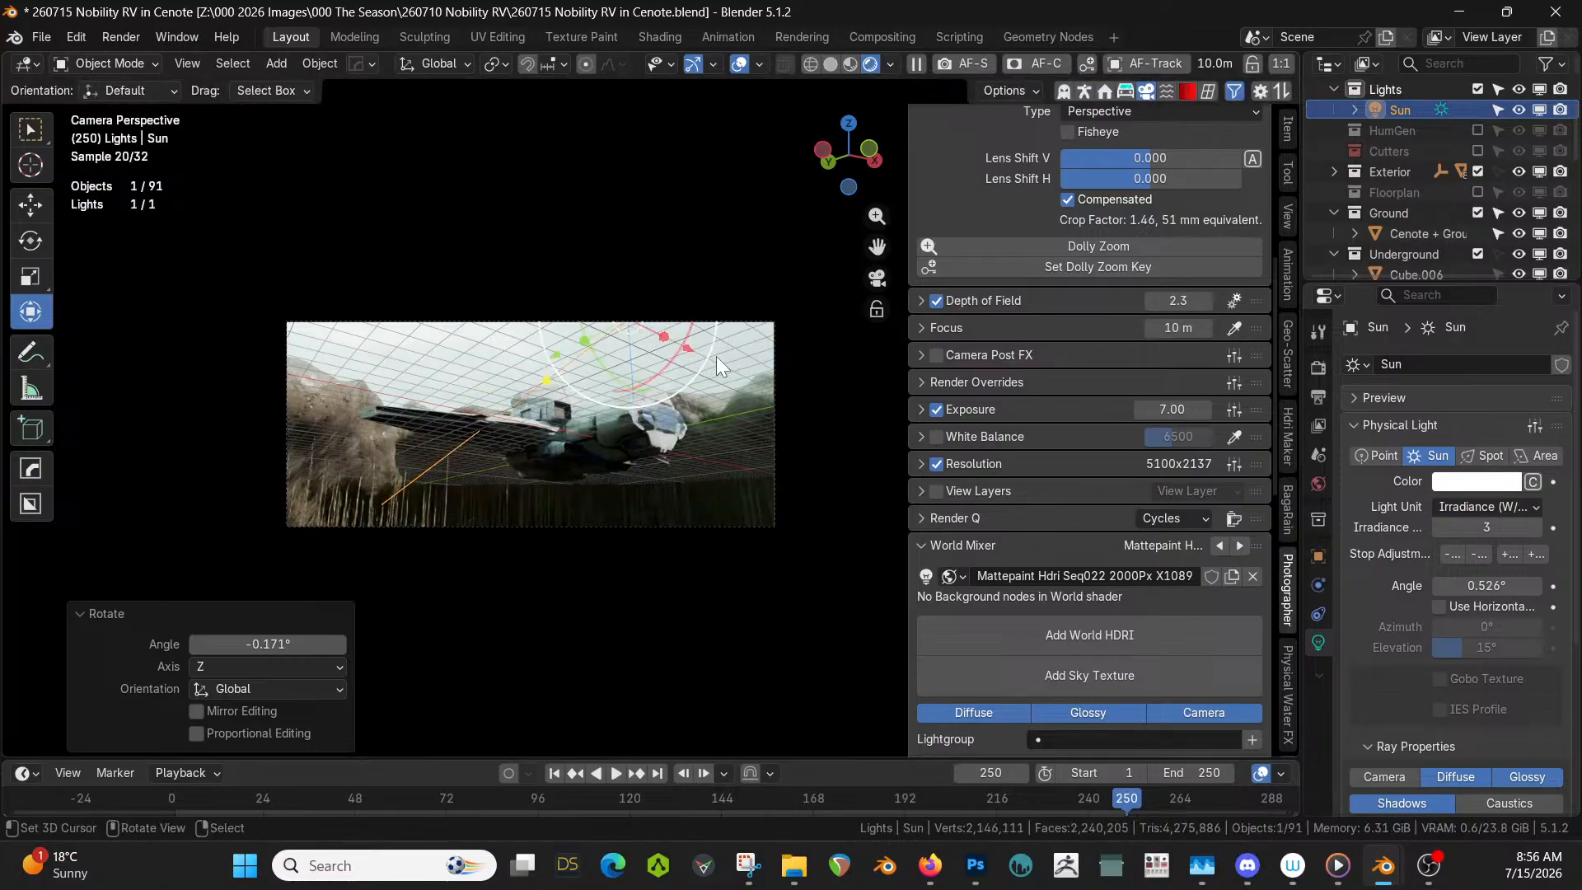
key("r")
key("z")
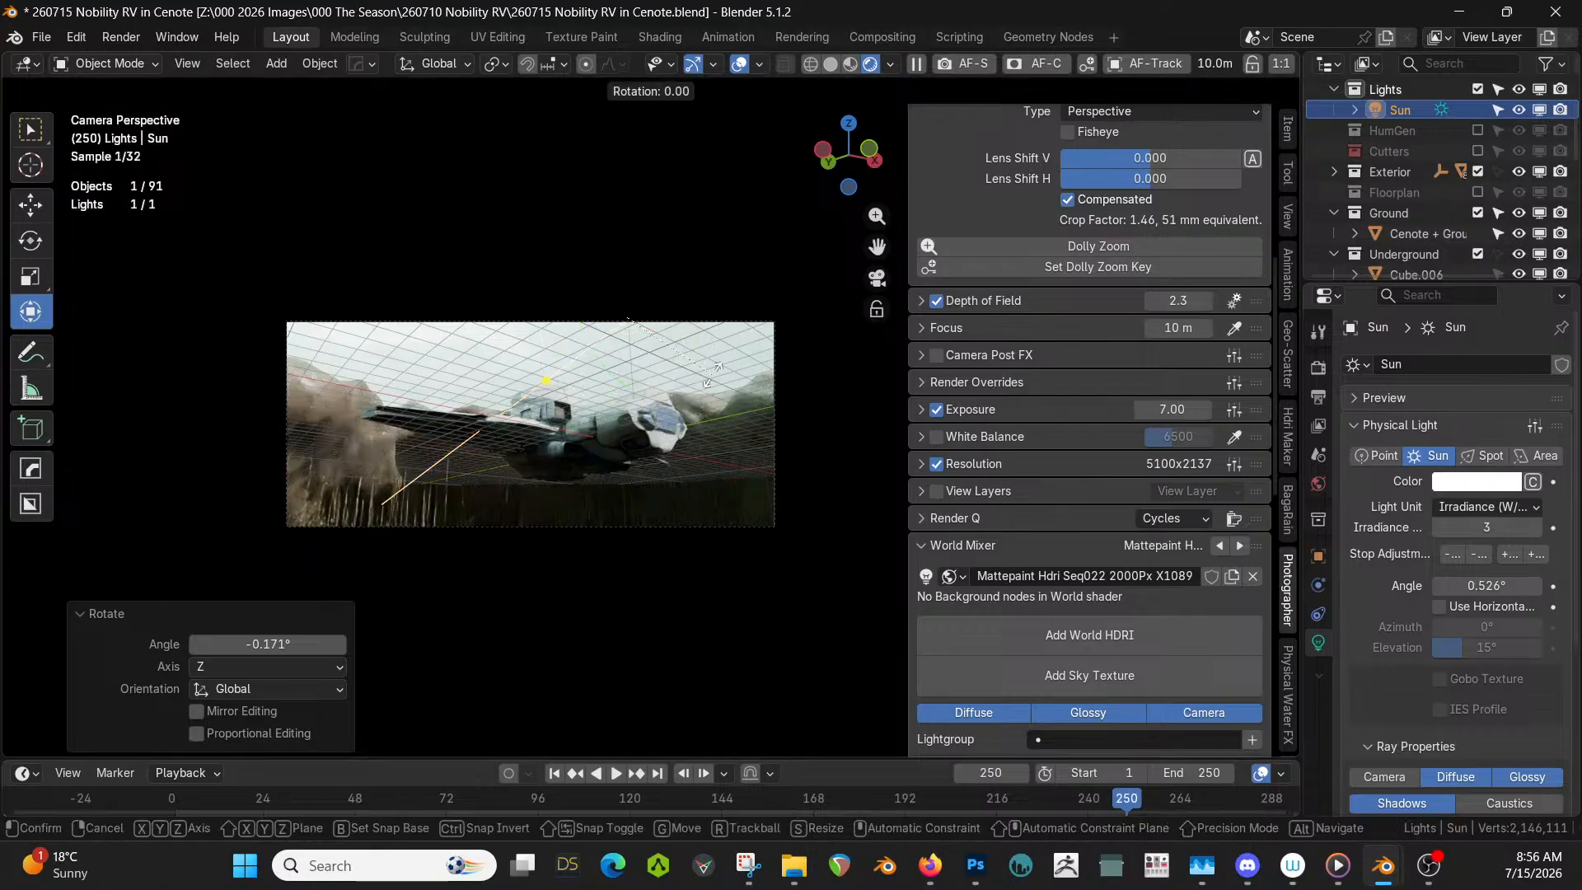
left_click(719, 384)
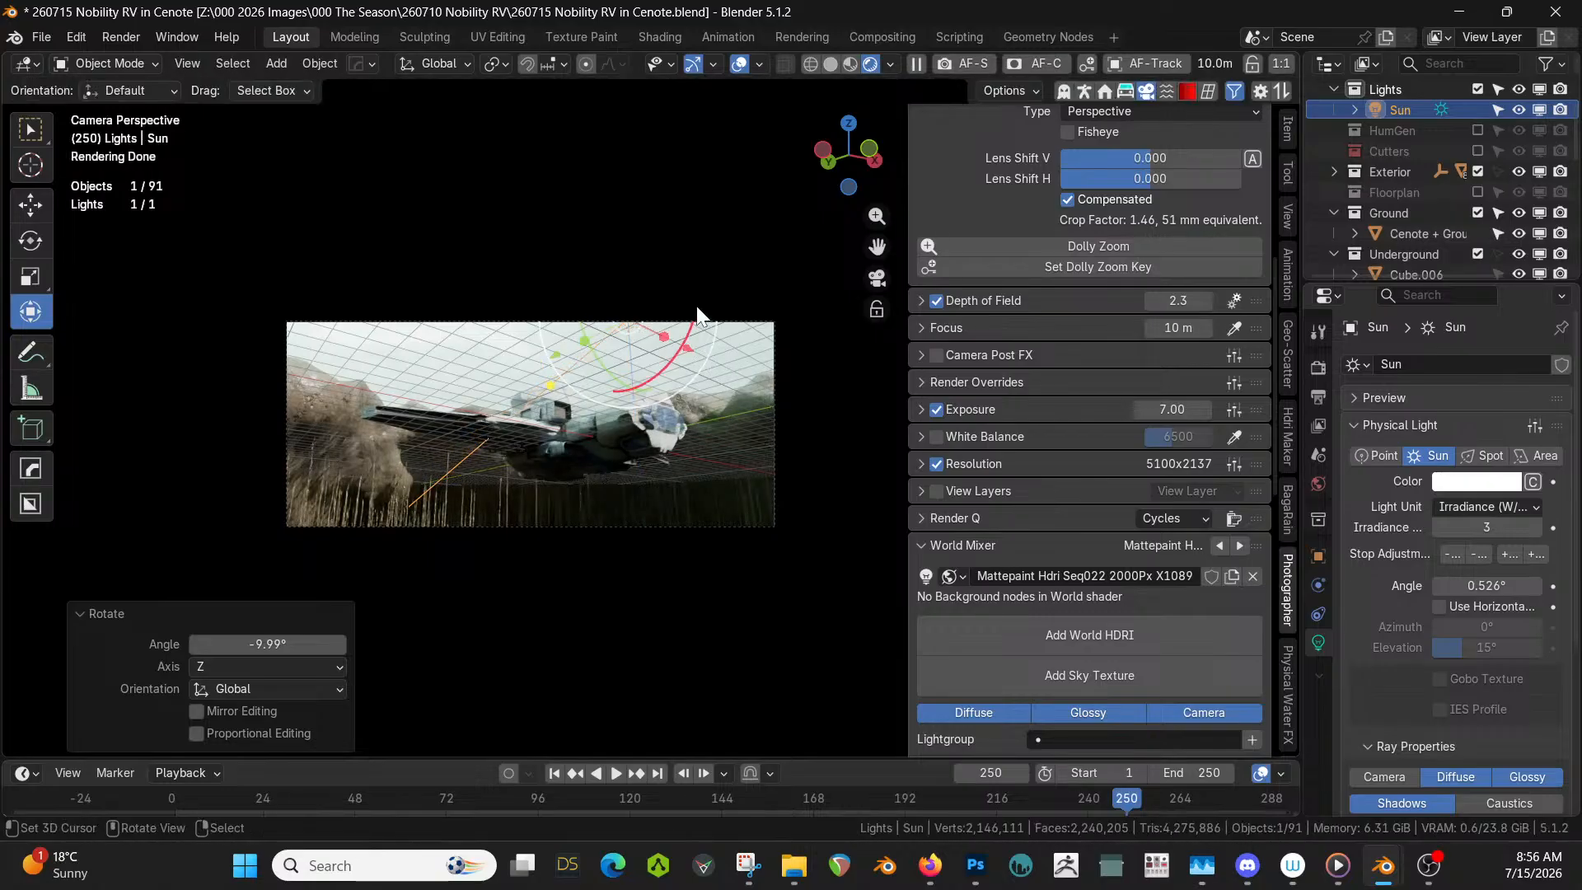
- Set the transform orientation to Local and rotate the Sun light about -11.5° around its own X axis
left_click(468, 63)
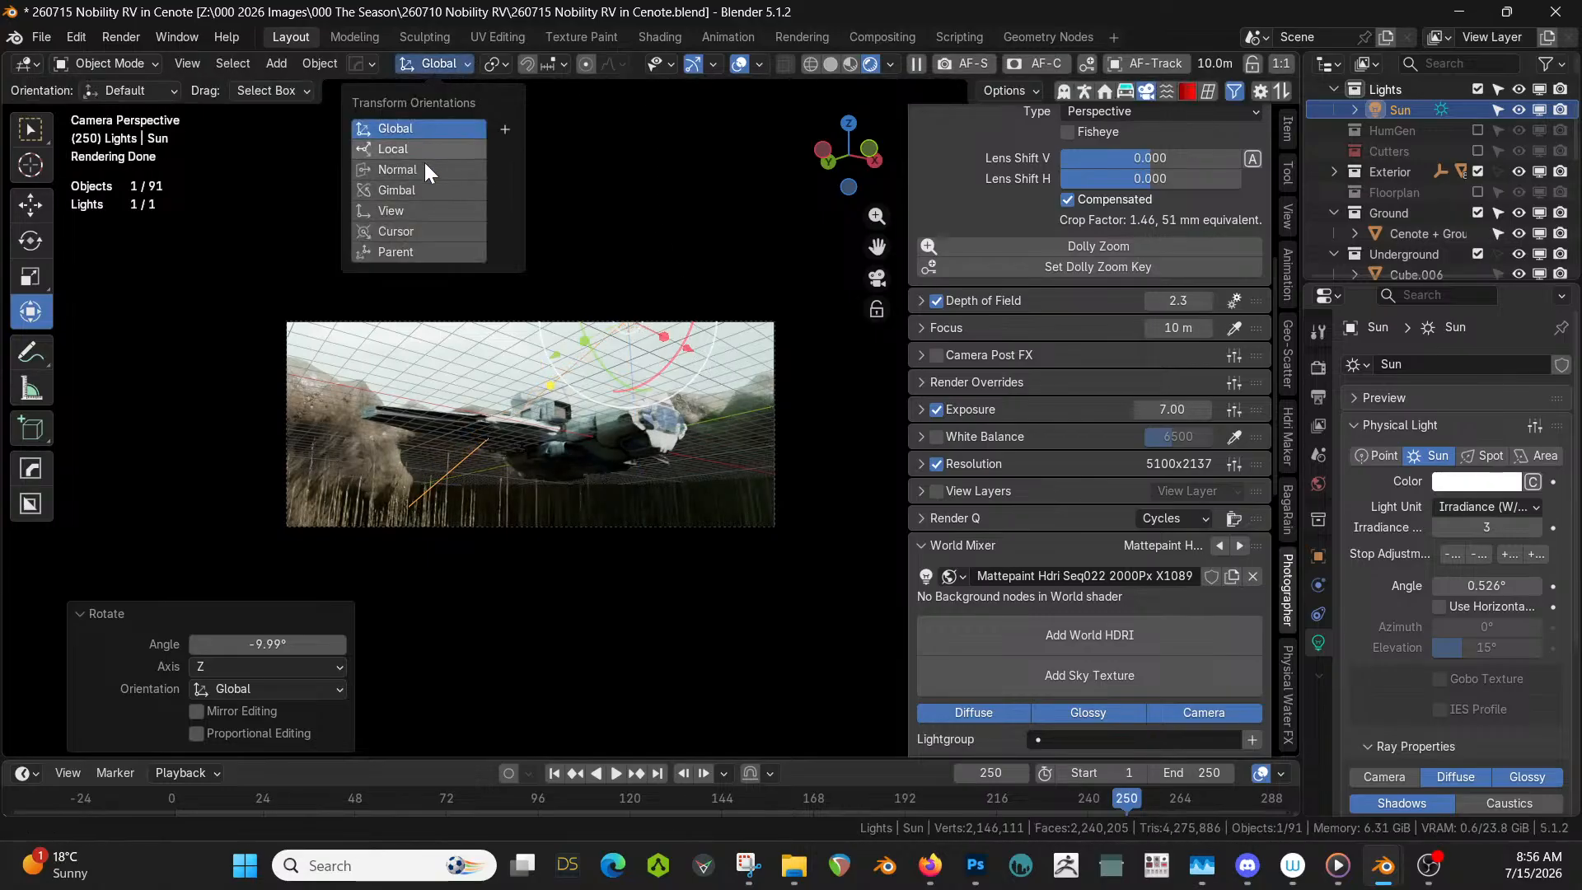
left_click(420, 150)
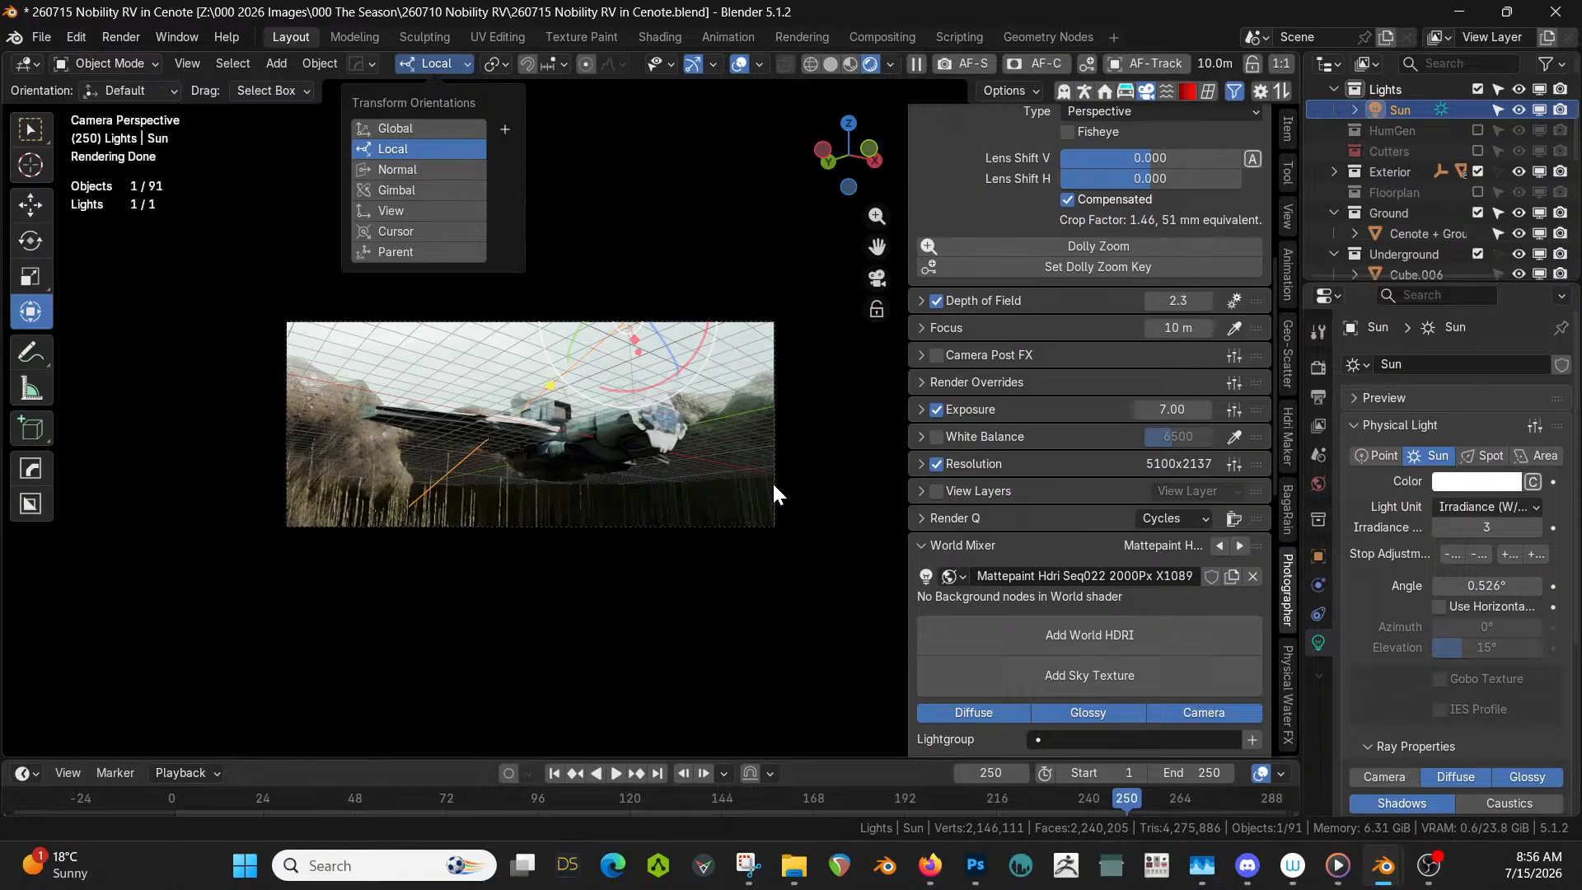
key("r")
key("x")
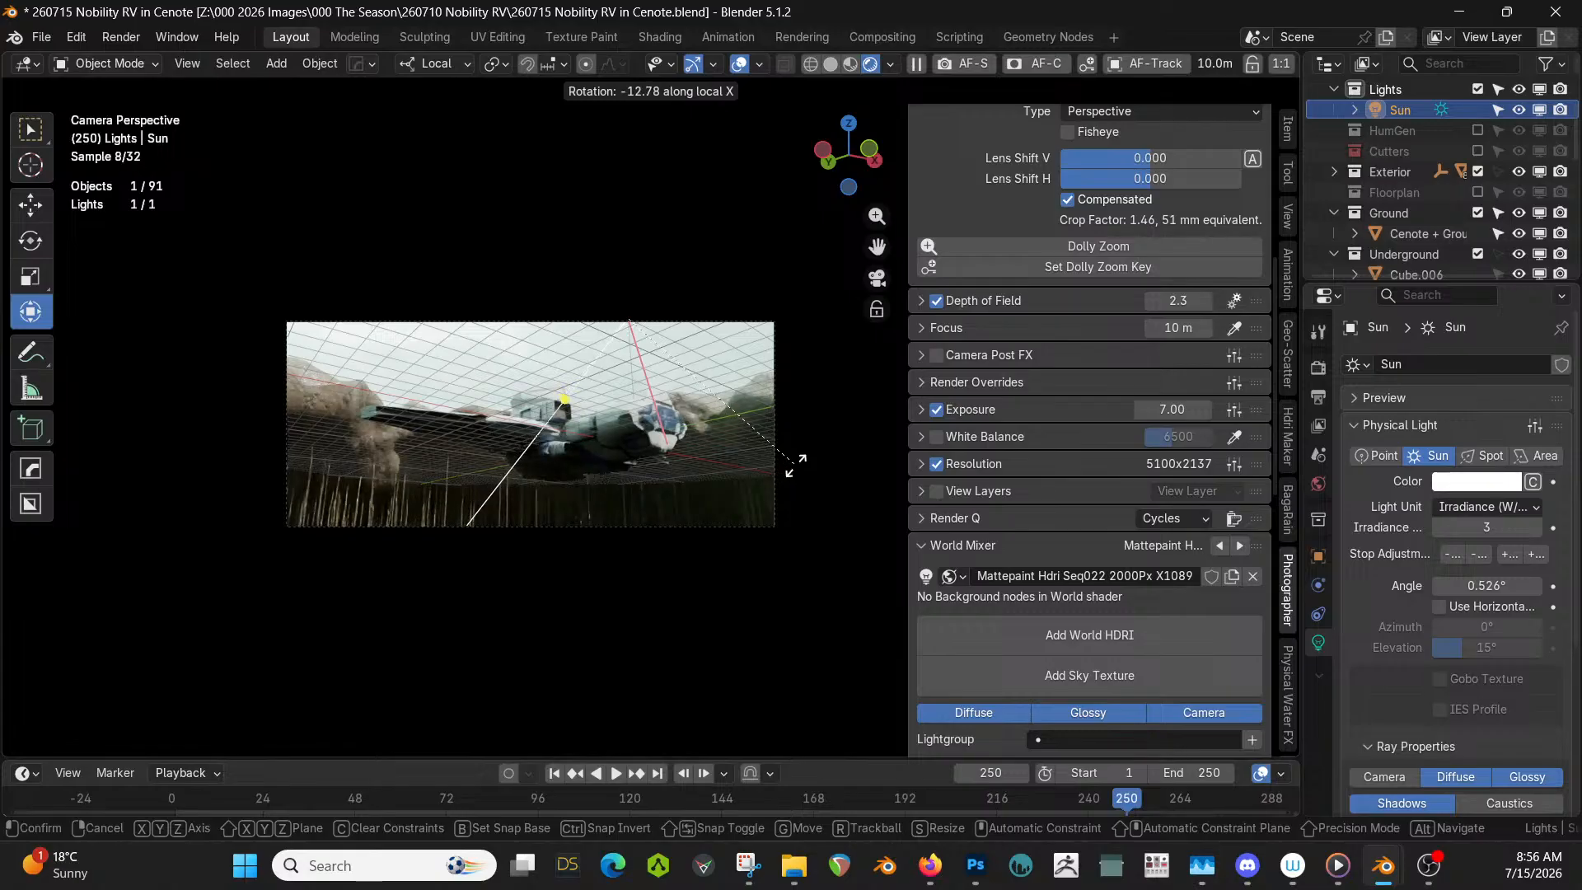
left_click(795, 470)
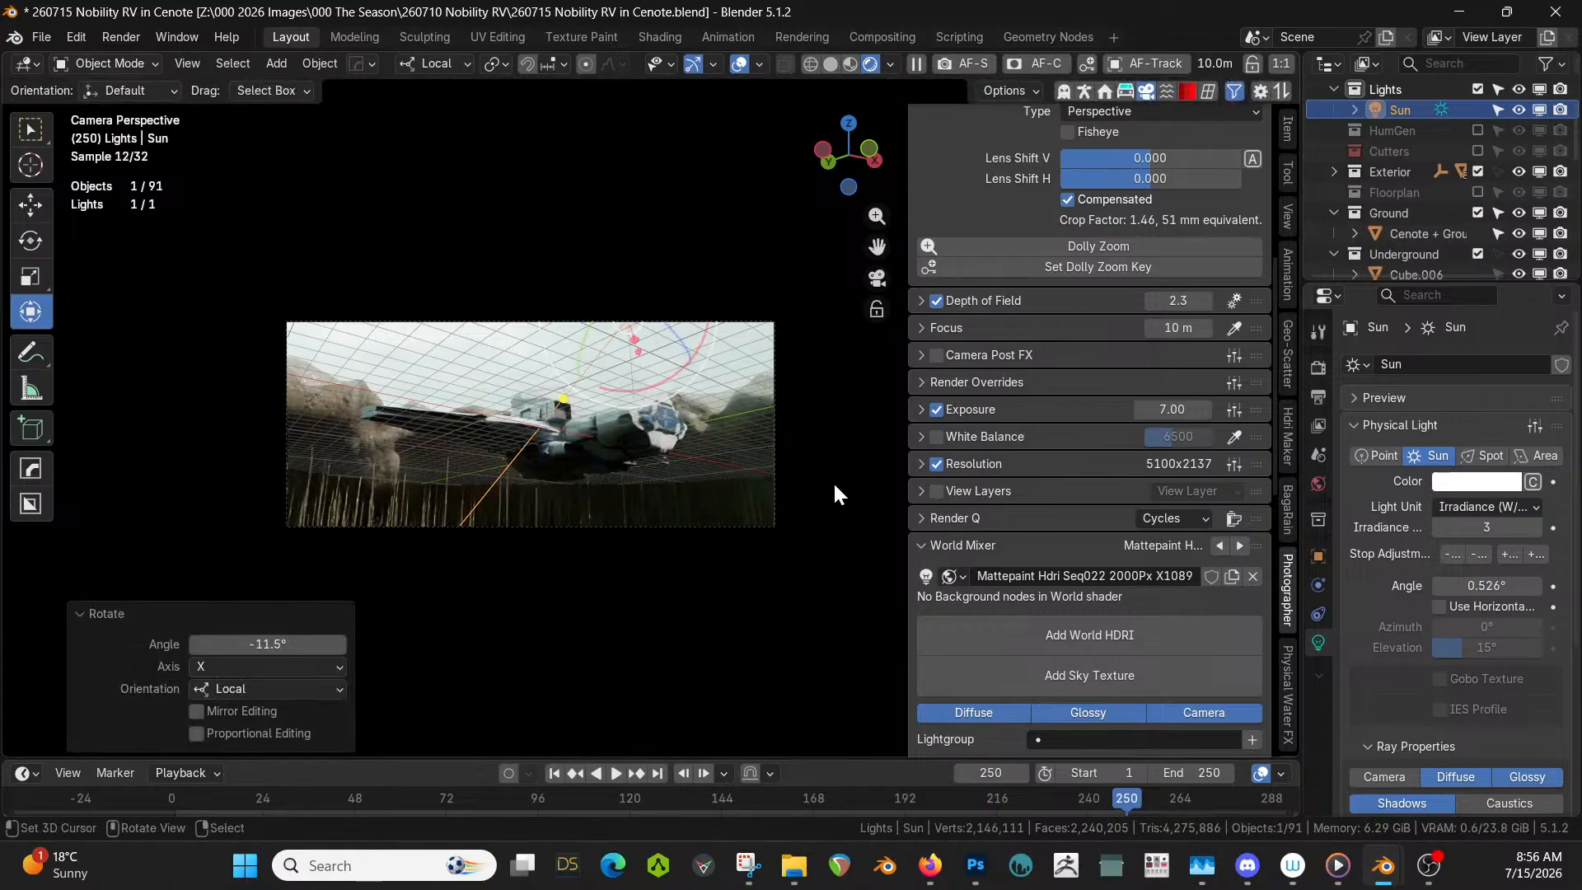
- Make the Exterior collection selectable in the viewport and select all of its objects
left_click(1504, 171)
right_click(1397, 173)
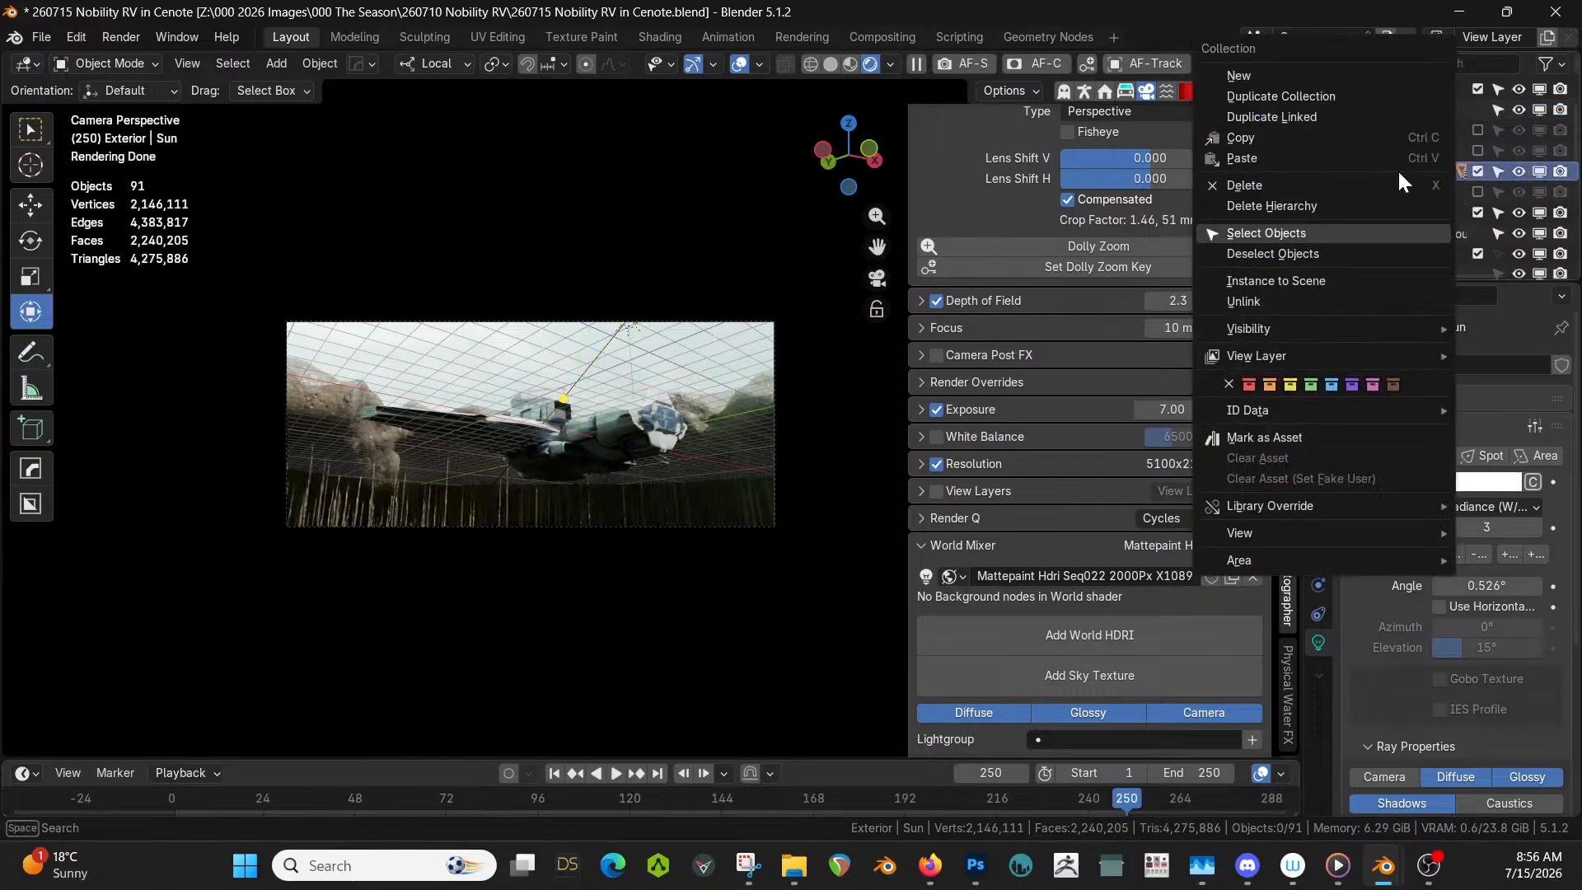
left_click(1309, 235)
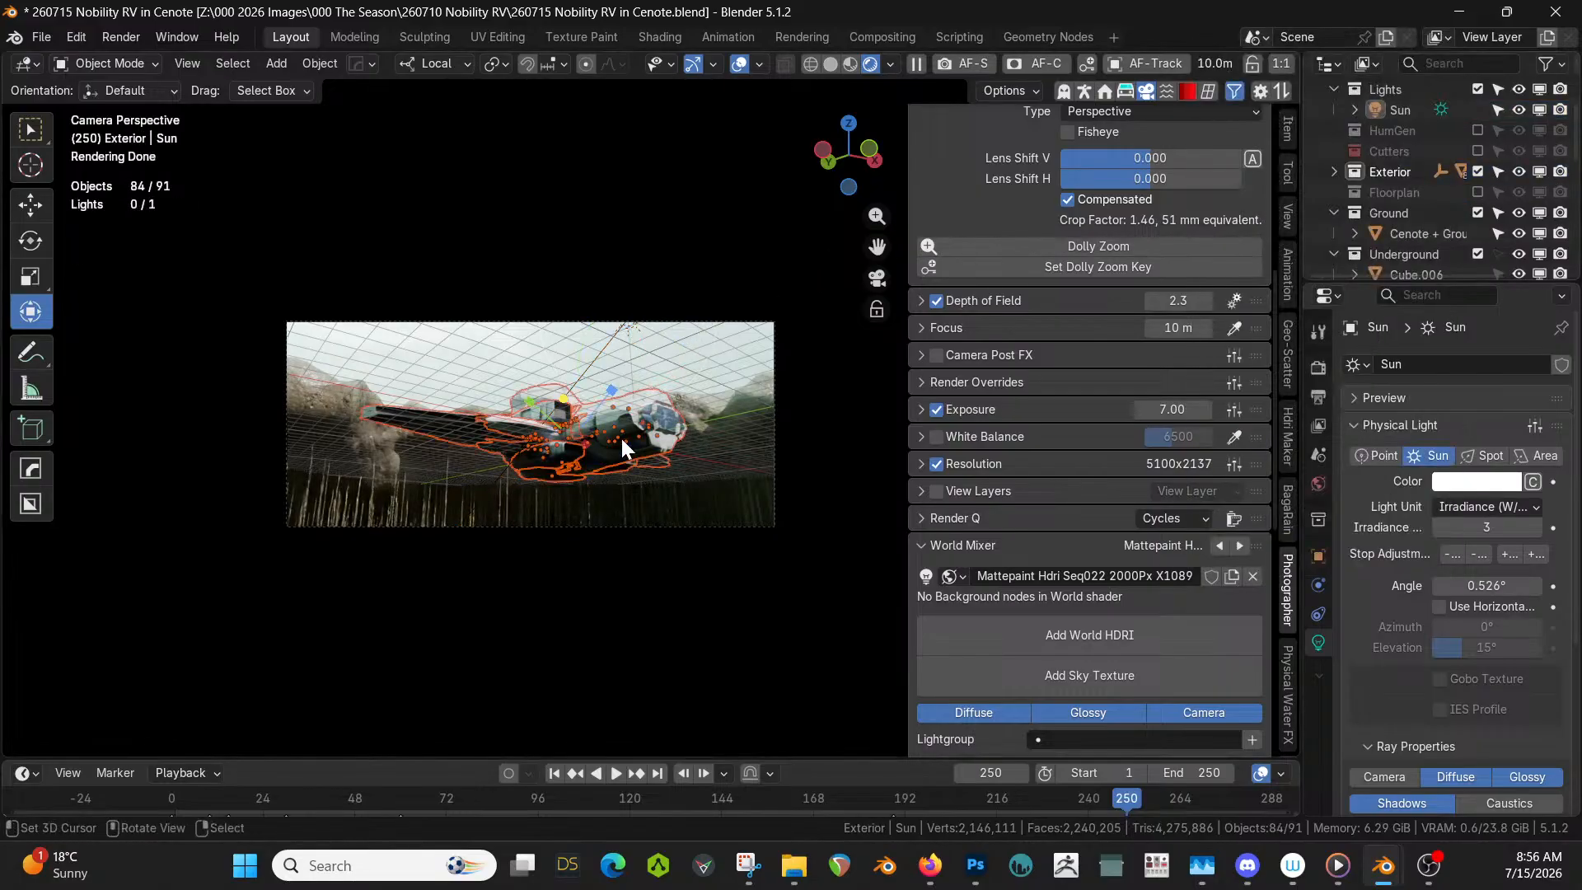
key("g")
key("z")
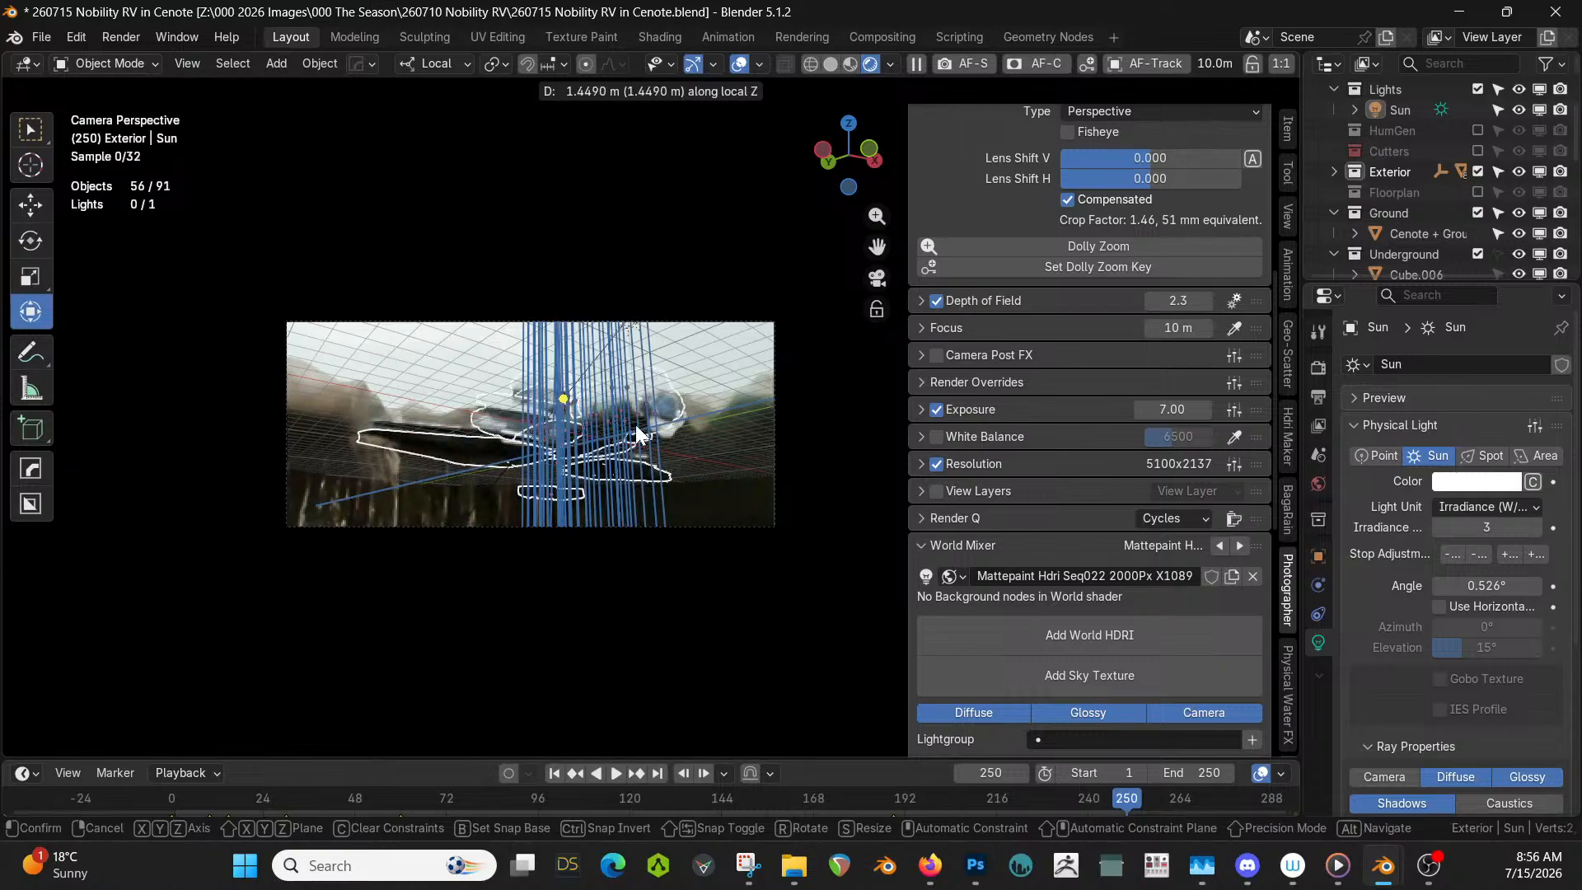
right_click(639, 433)
- Set the transform orientation back to Global
left_click(468, 63)
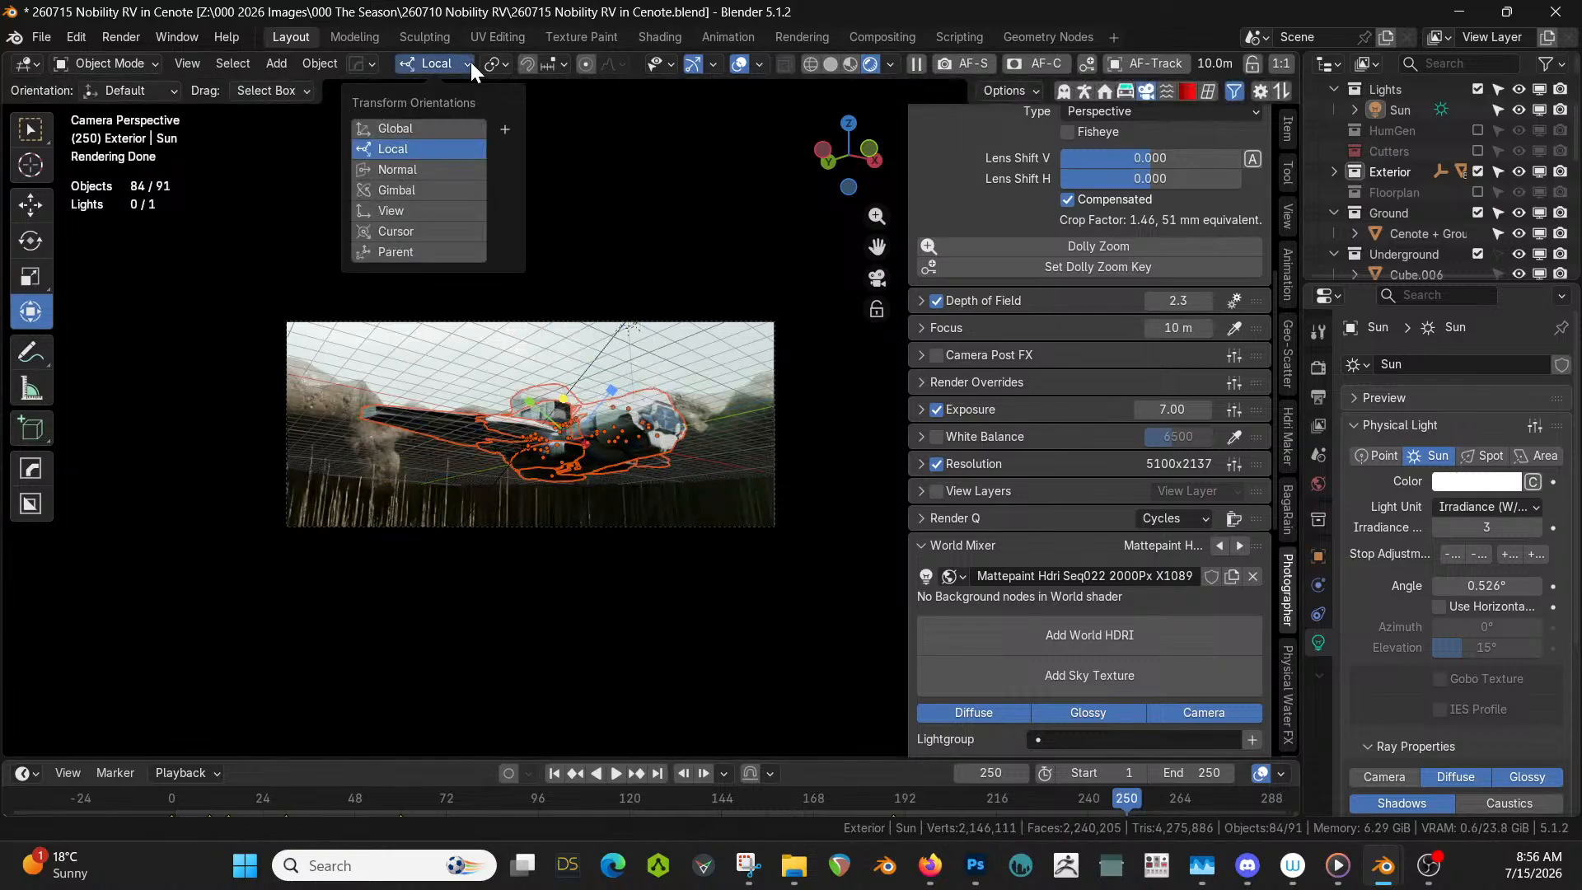
left_click(445, 129)
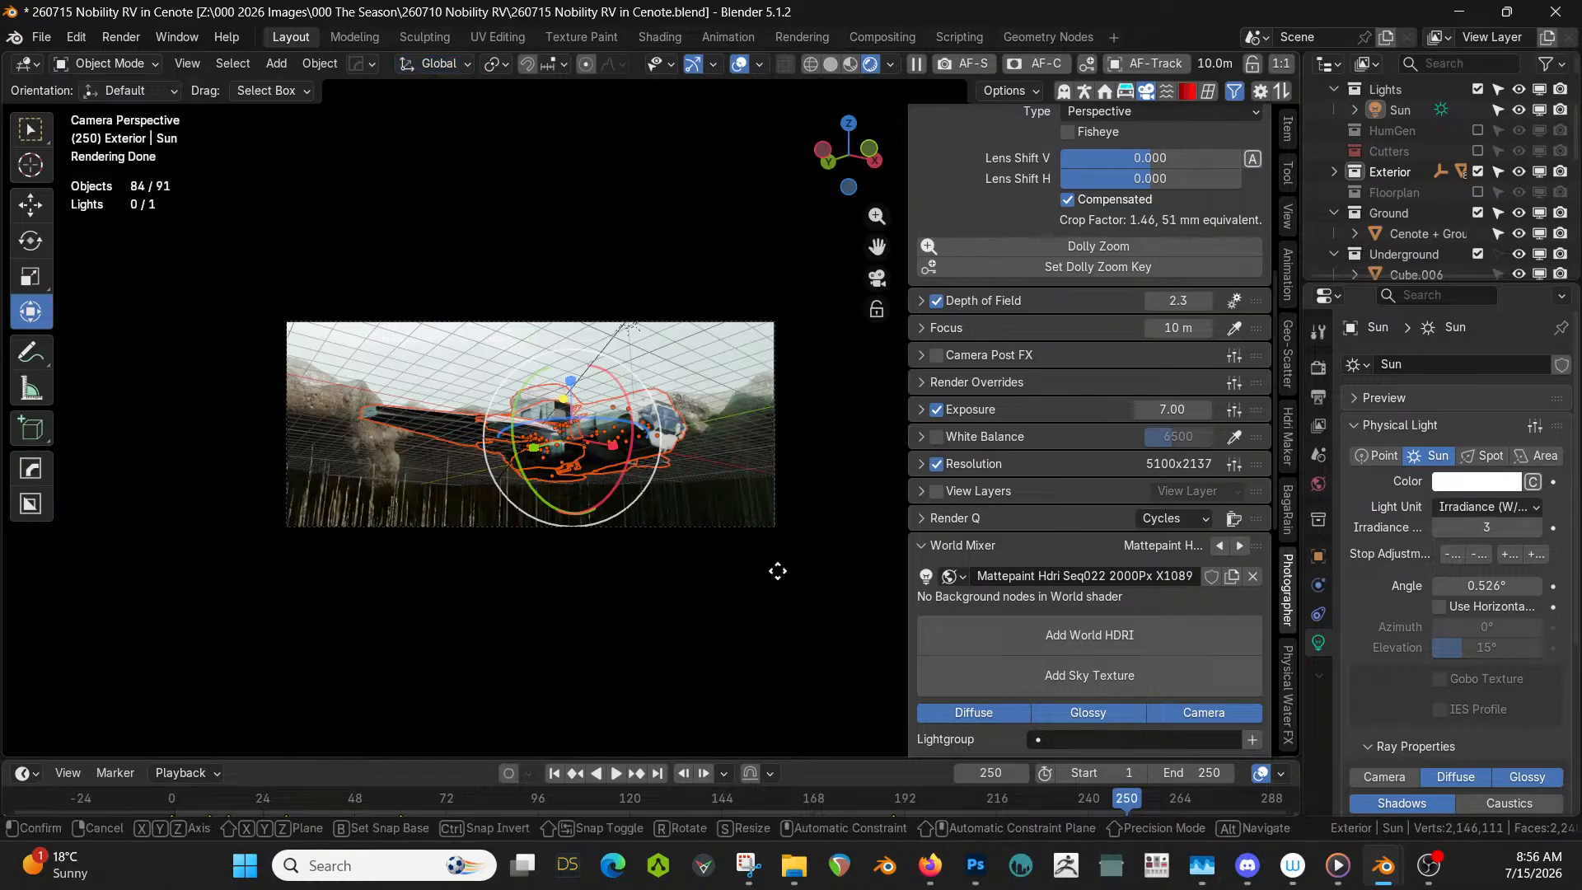
- Lower the selected aircraft exterior about 2.75 m along the global Z axis and move the camera down with walk navigation
key("g")
key("z")
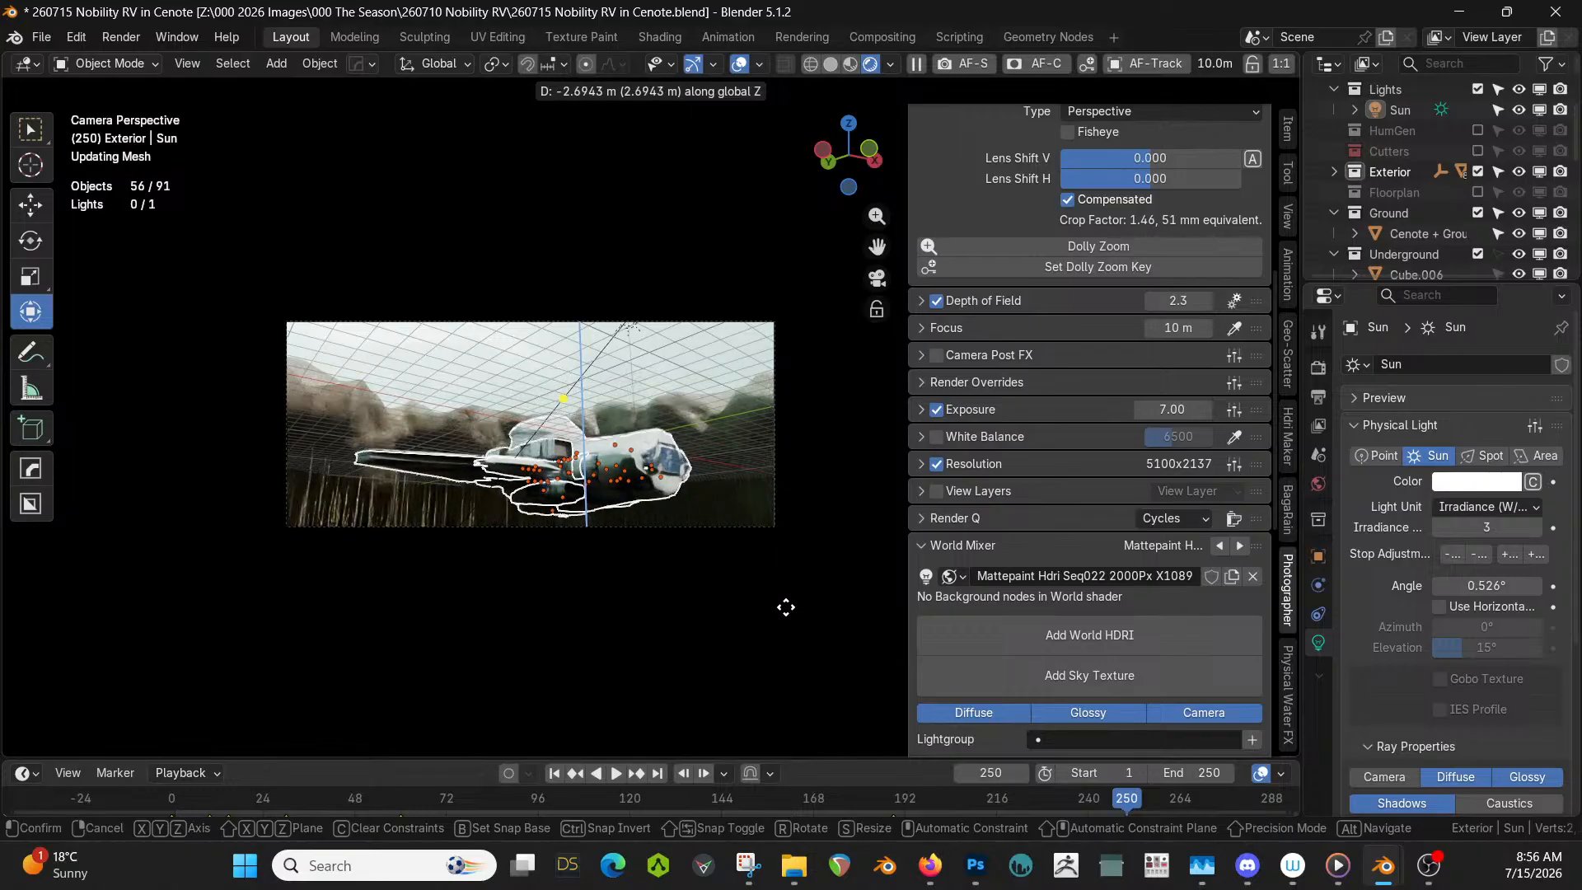
left_click(784, 607)
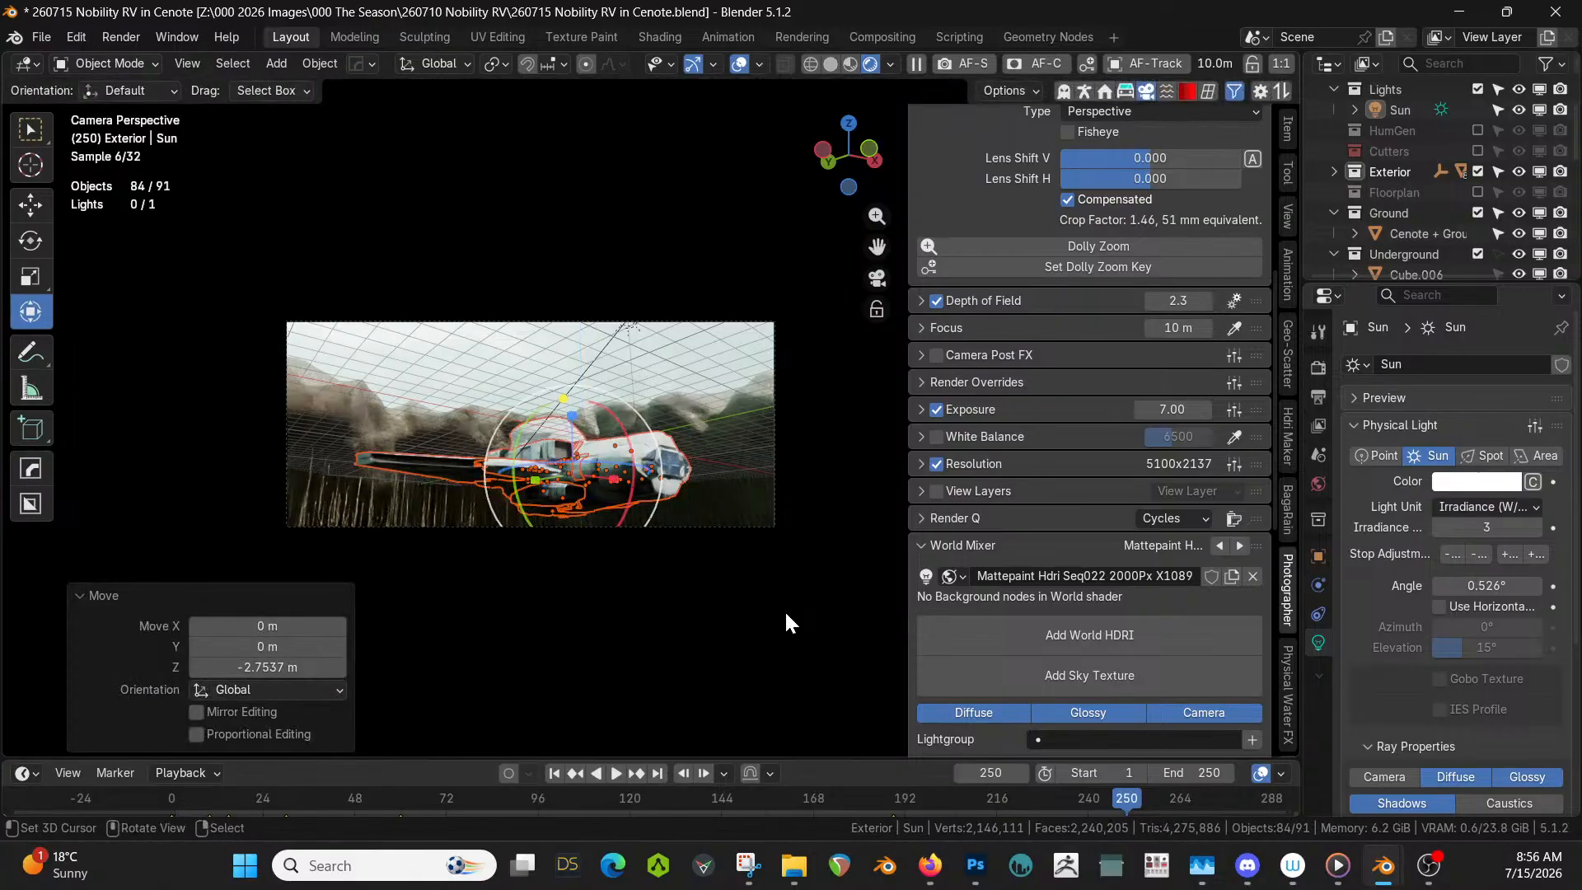
key("shift+grave")
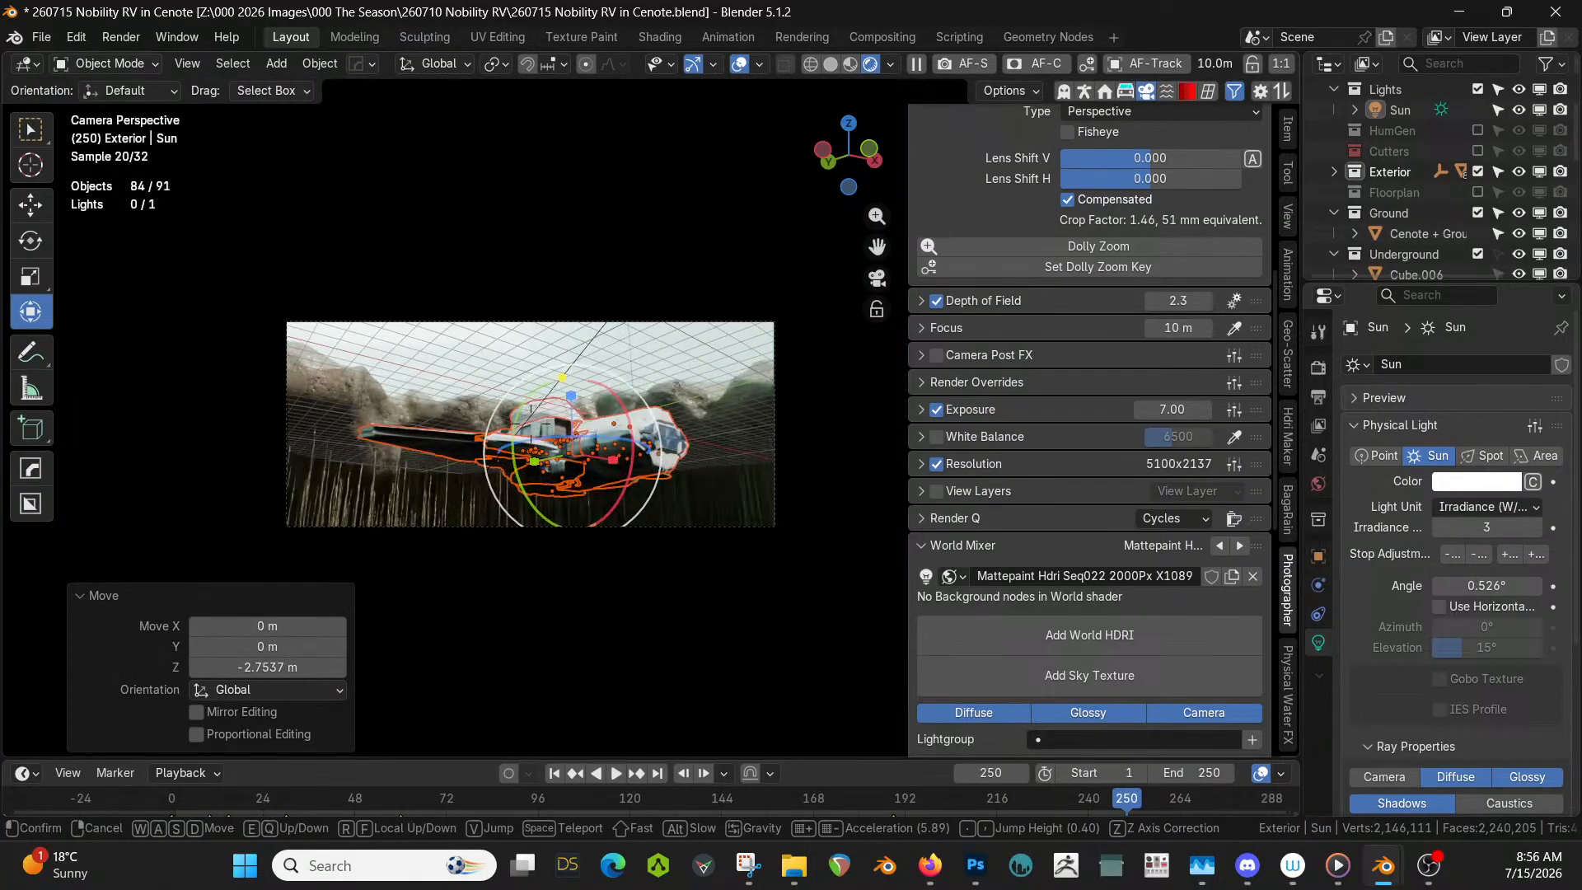
key("q")
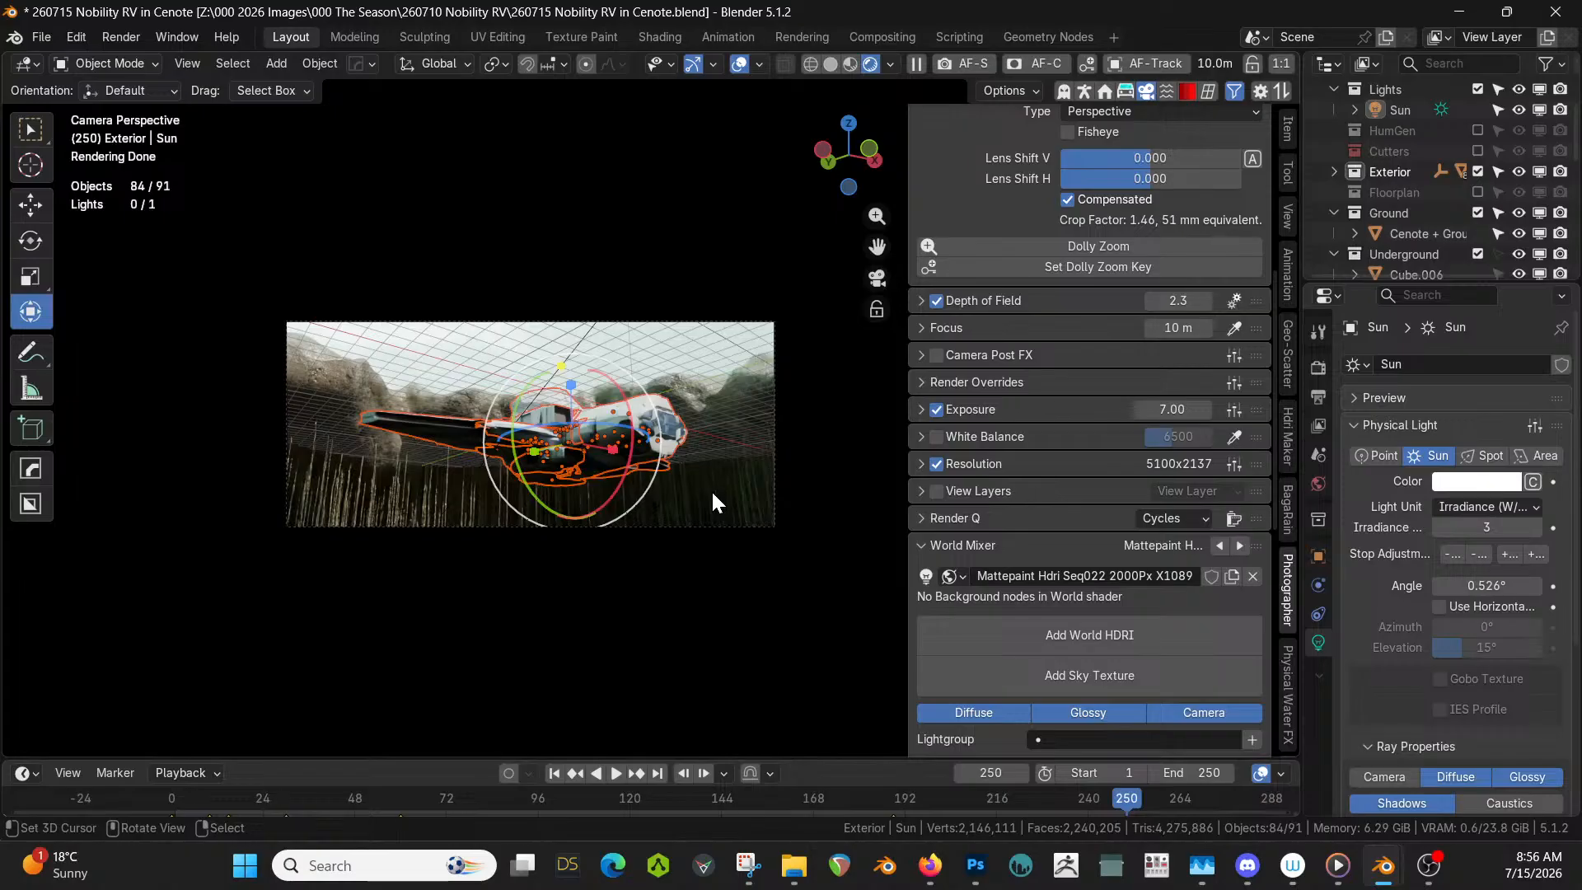
- Lower the aircraft exterior a further 1.28 m or so along the global Z axis and readjust the camera with walk navigation
key("g")
key("z")
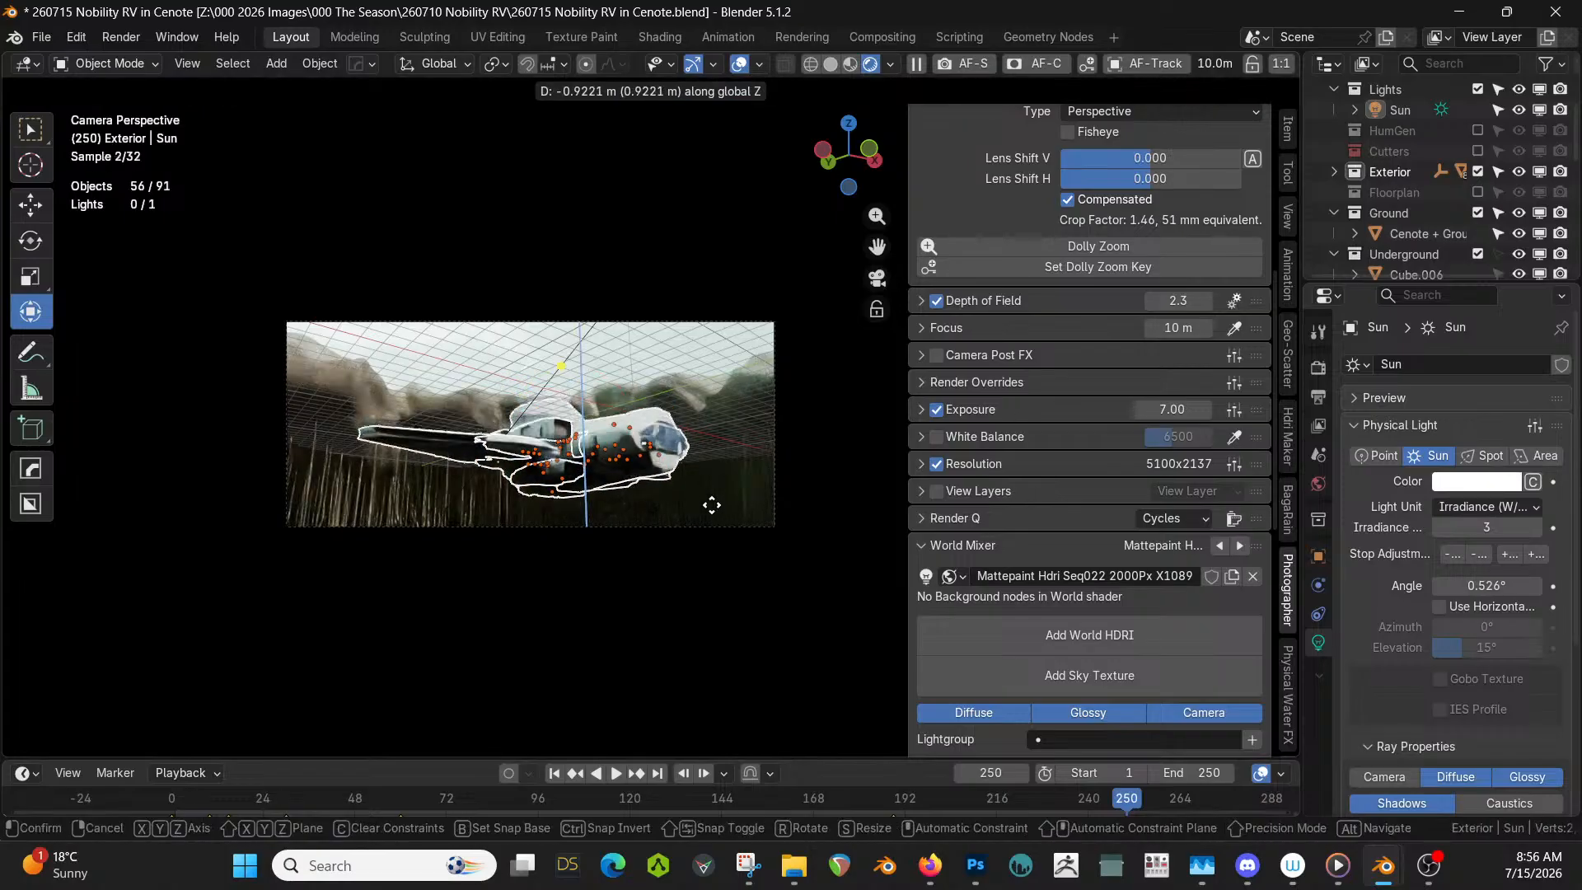
left_click(708, 506)
key("shift+grave")
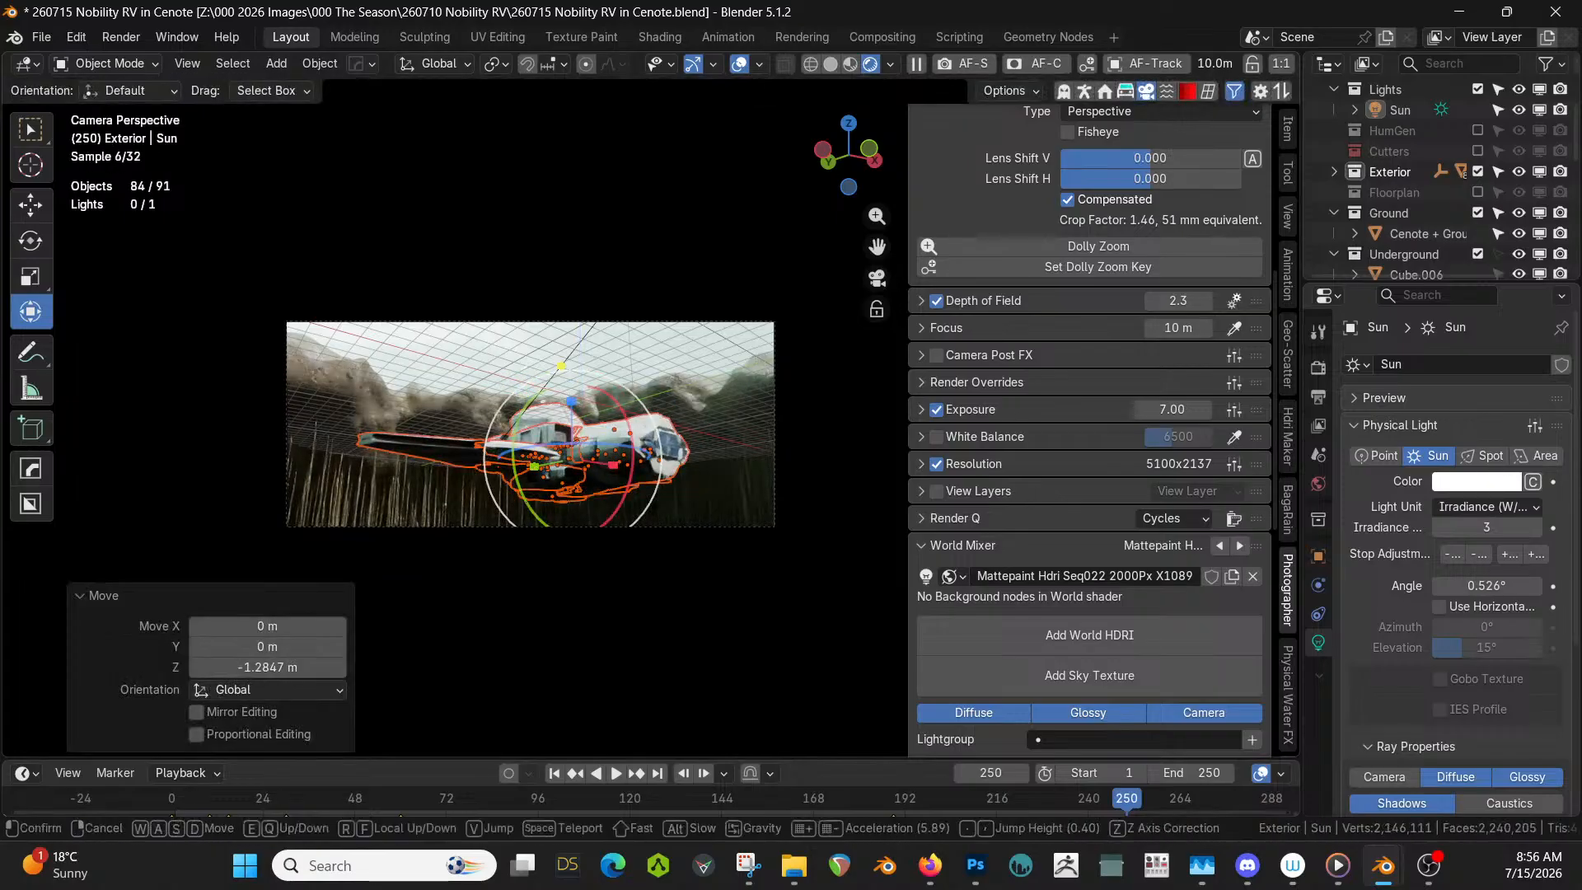
left_click(709, 507)
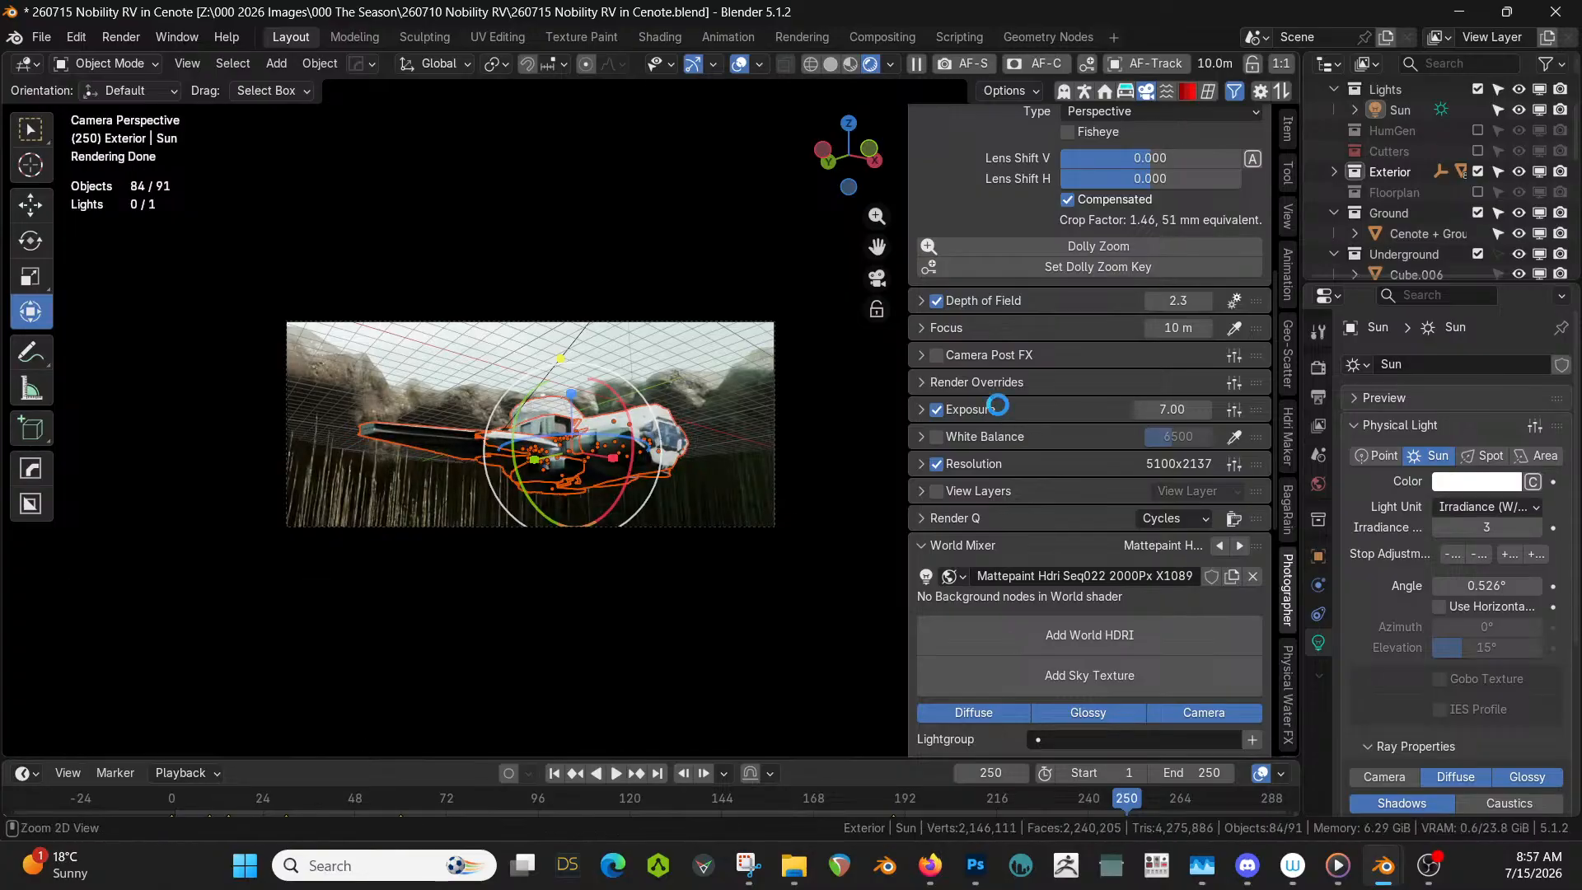
- Save the Blender file
key("ctrl+s")
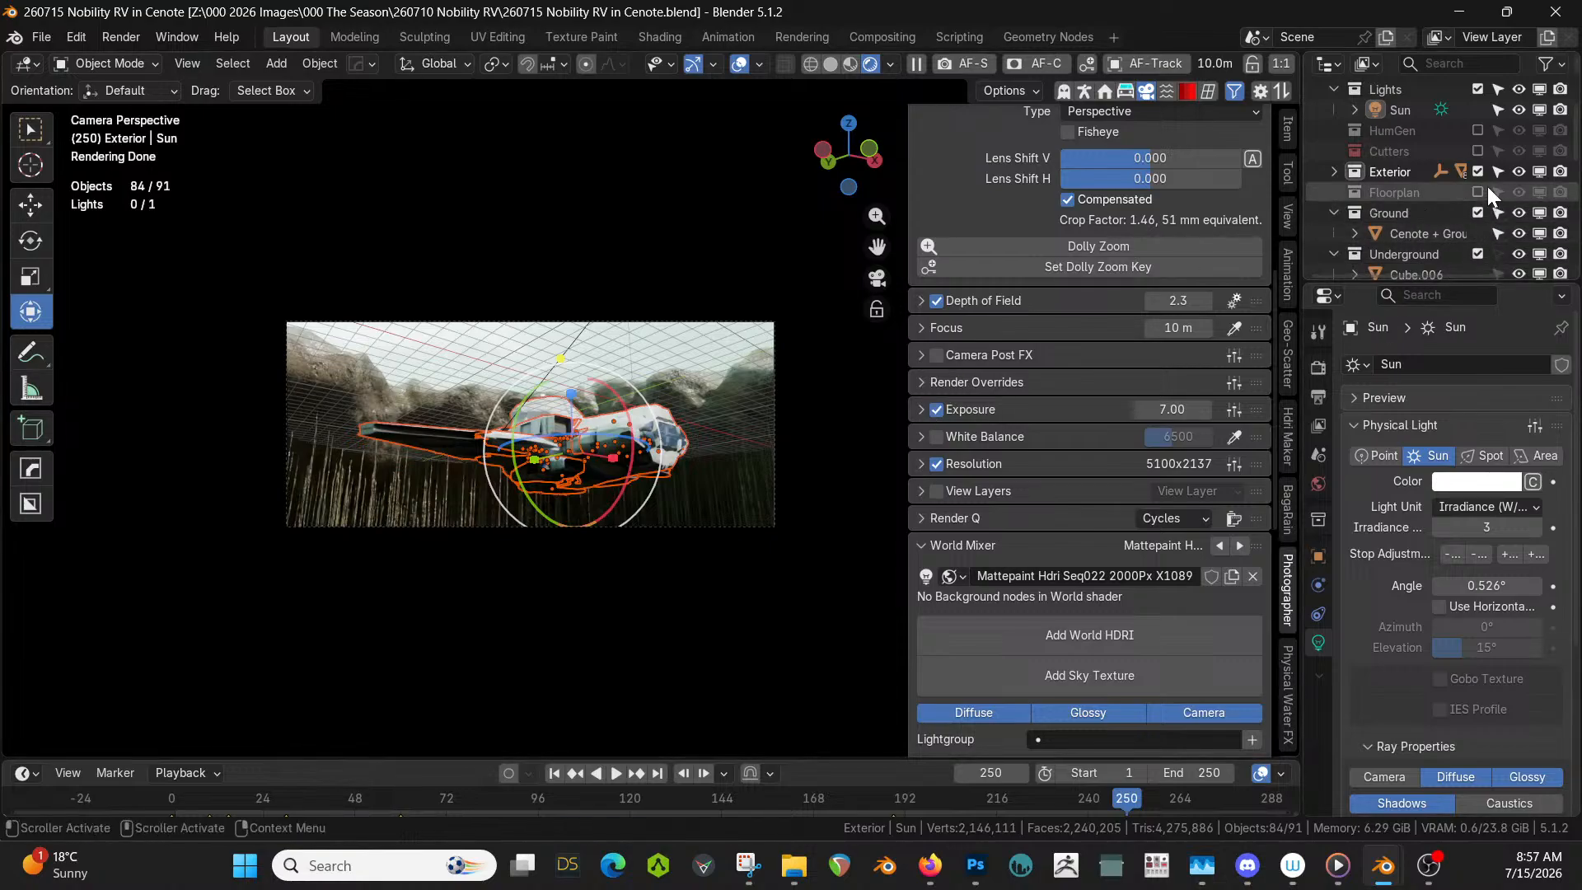
- Include the Geo-Scatter collection in the view layer
scroll(1395, 233, "down", 2)
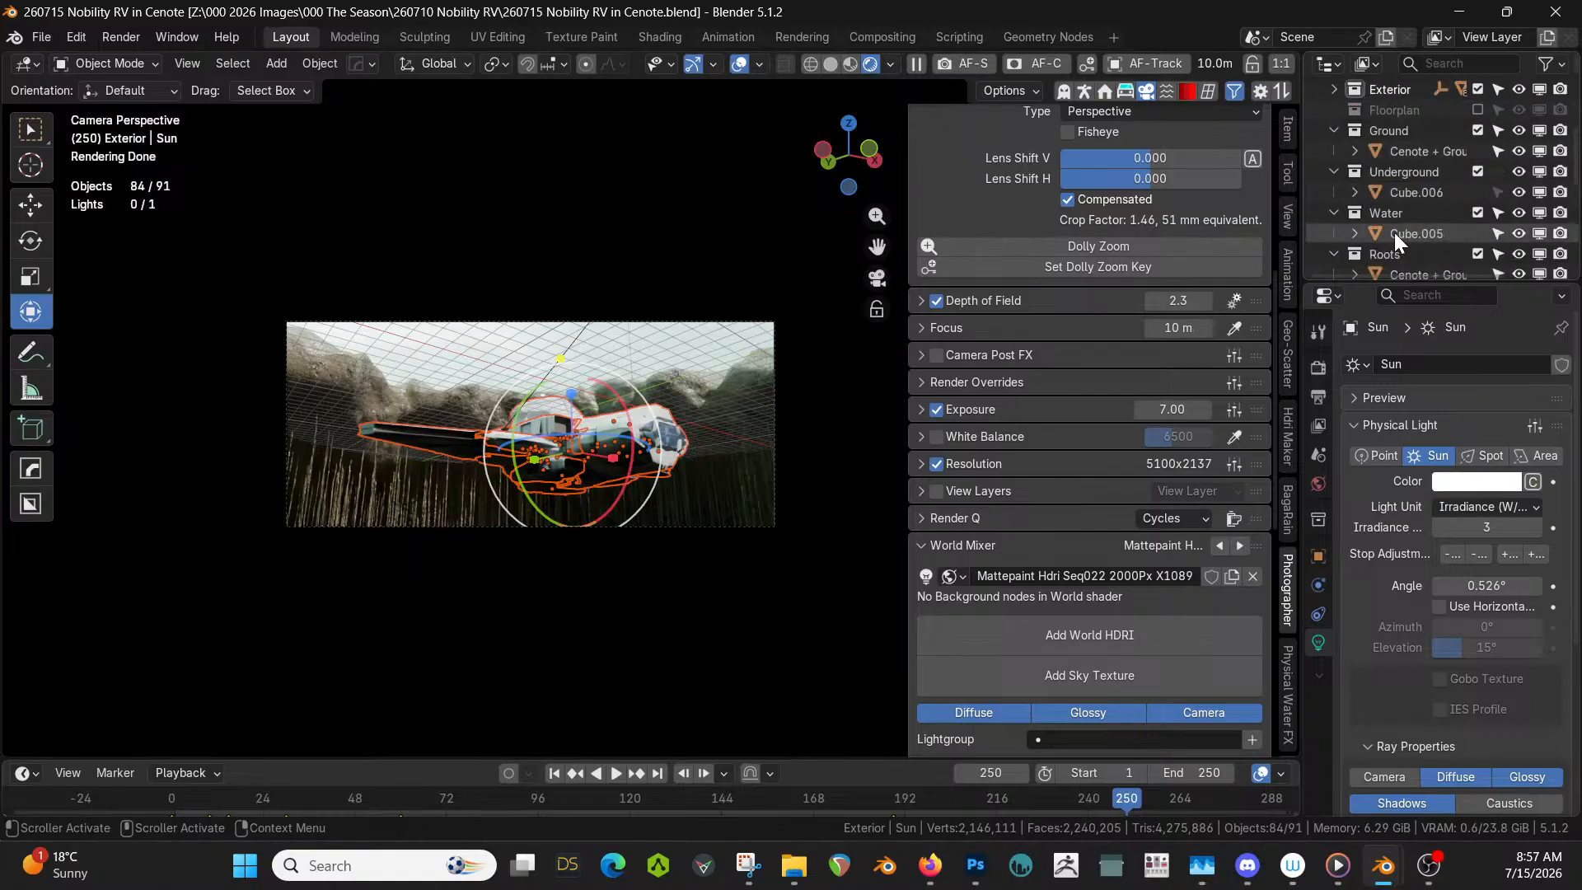
scroll(1391, 236, "down", 3)
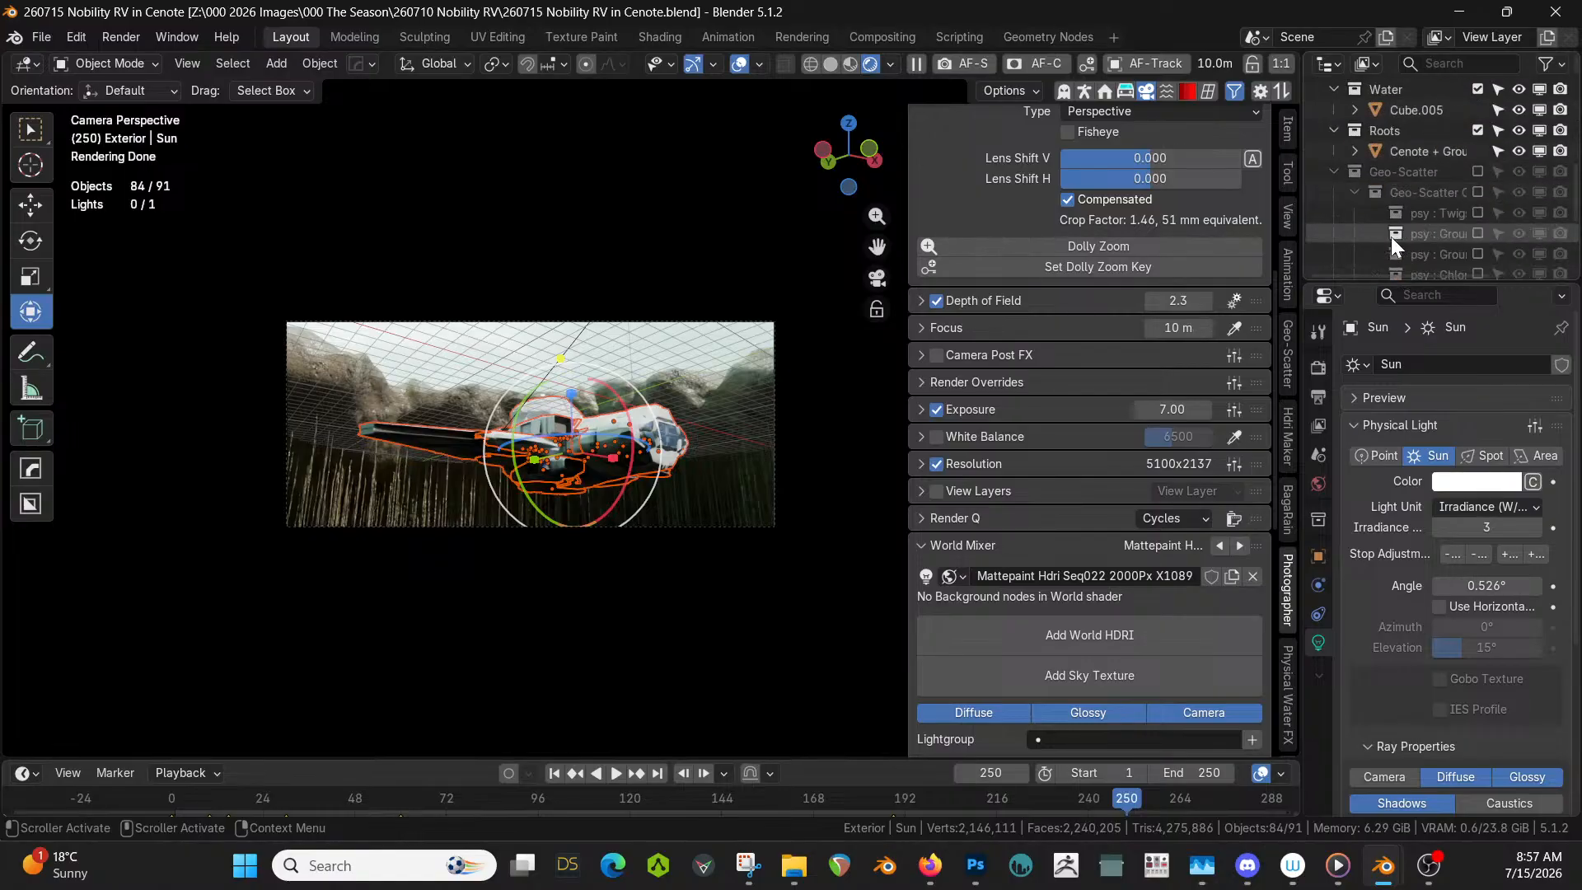
left_click(1478, 170)
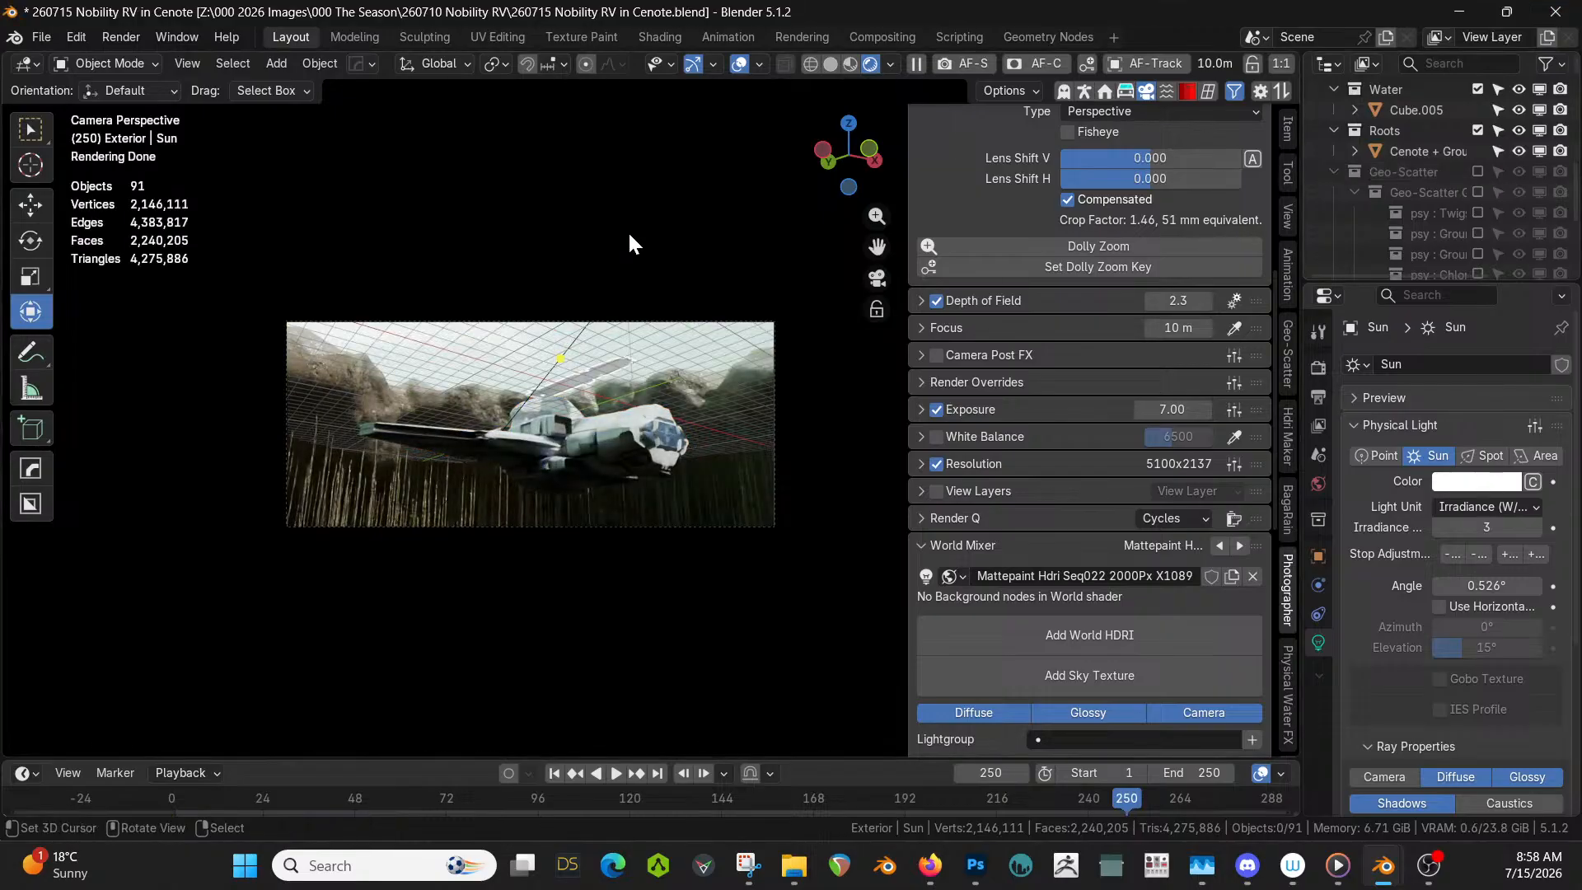
- Switch the viewport to solid shading and examine the aircraft's wing and roof parts from above
left_click(831, 64)
mouse_move(698, 392)
middle_mouse_down()
mouse_move(701, 572)
mouse_move(640, 576)
mouse_move(677, 503)
middle_mouse_up()
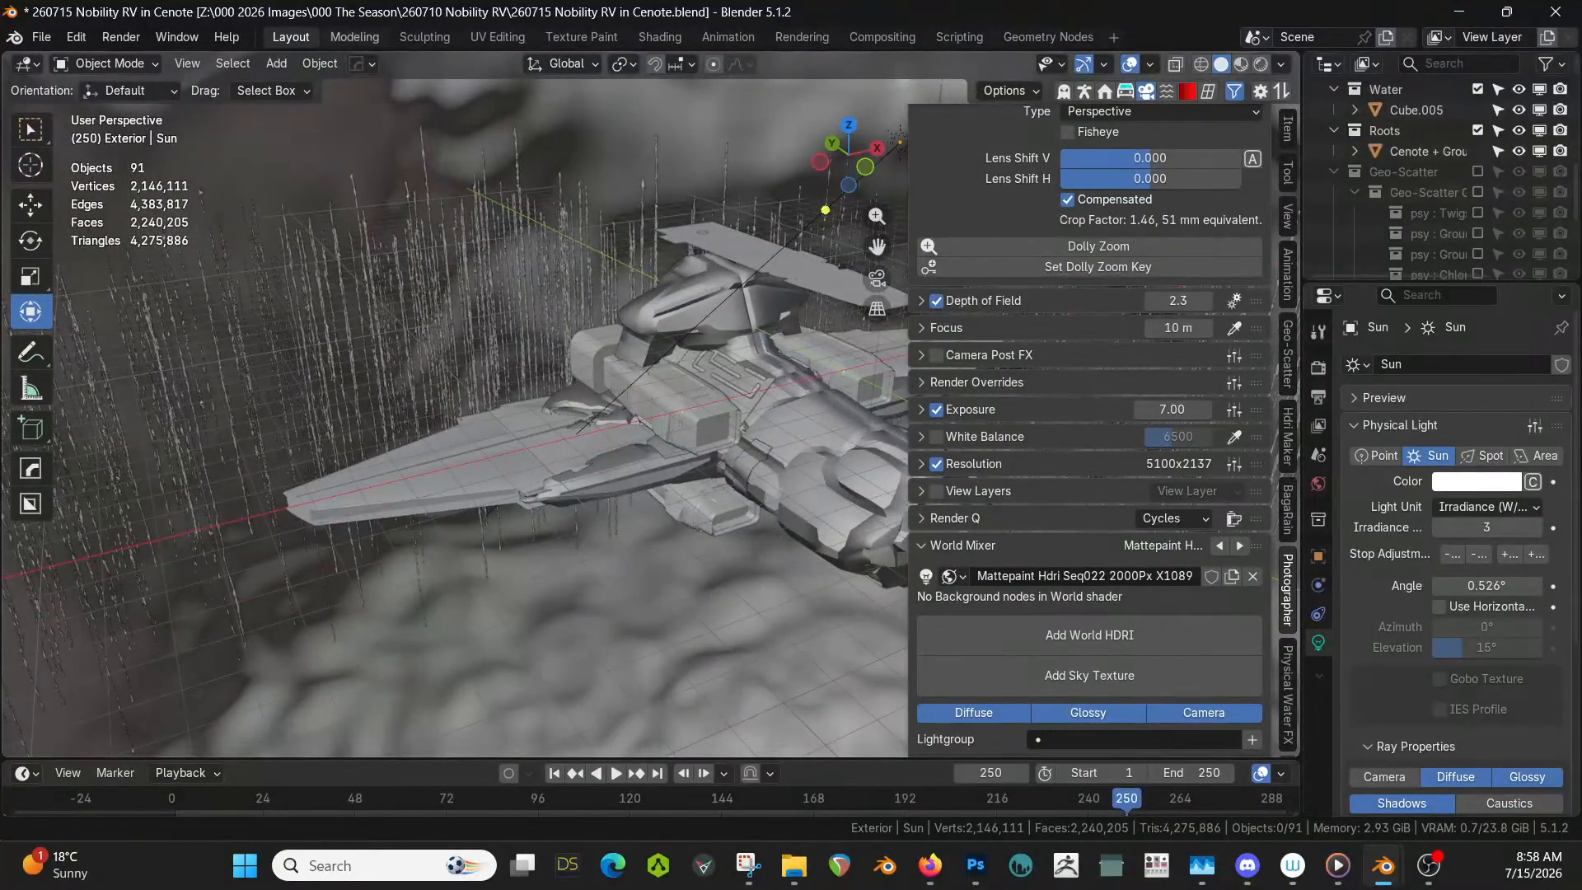
- Revert the scene through the undo history to the Global entry, undoing the aircraft and camera moves
left_click(82, 40)
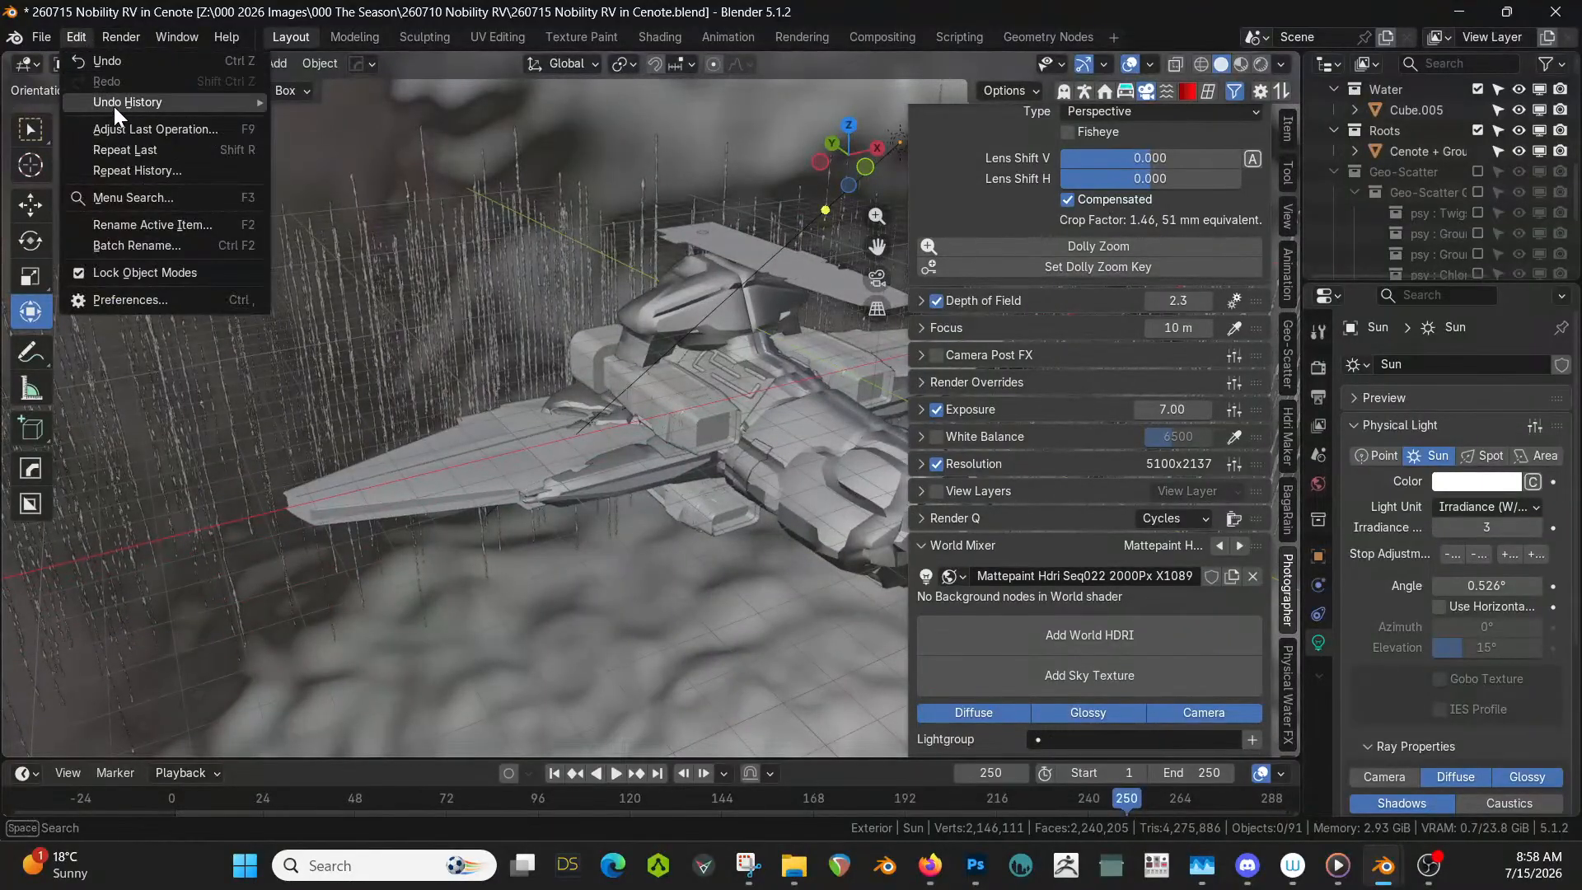
mouse_move(114, 106)
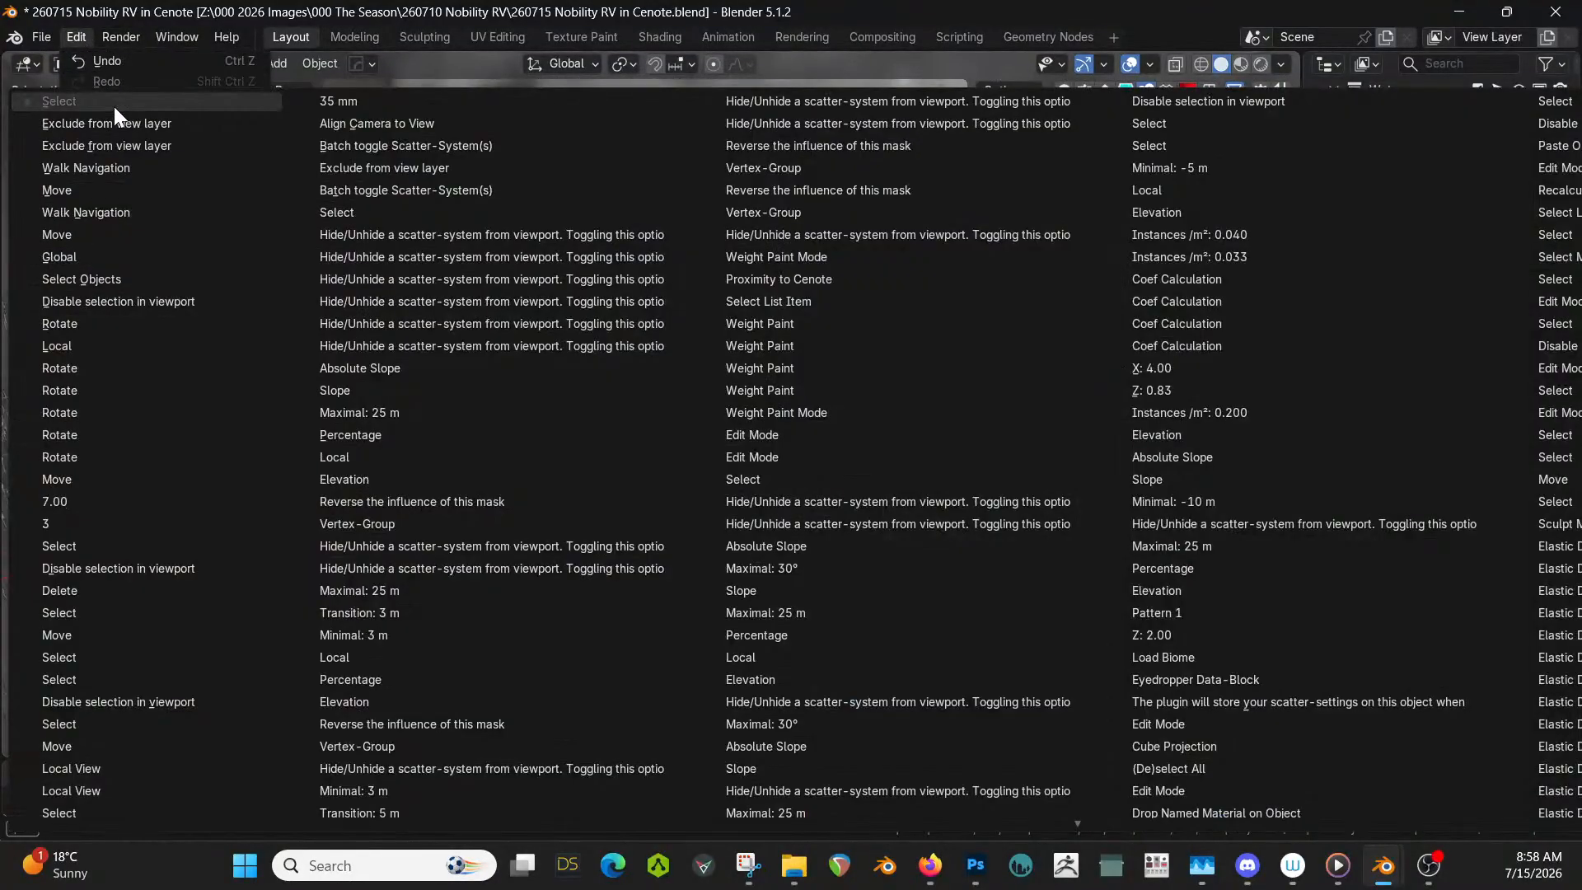
left_click(99, 252)
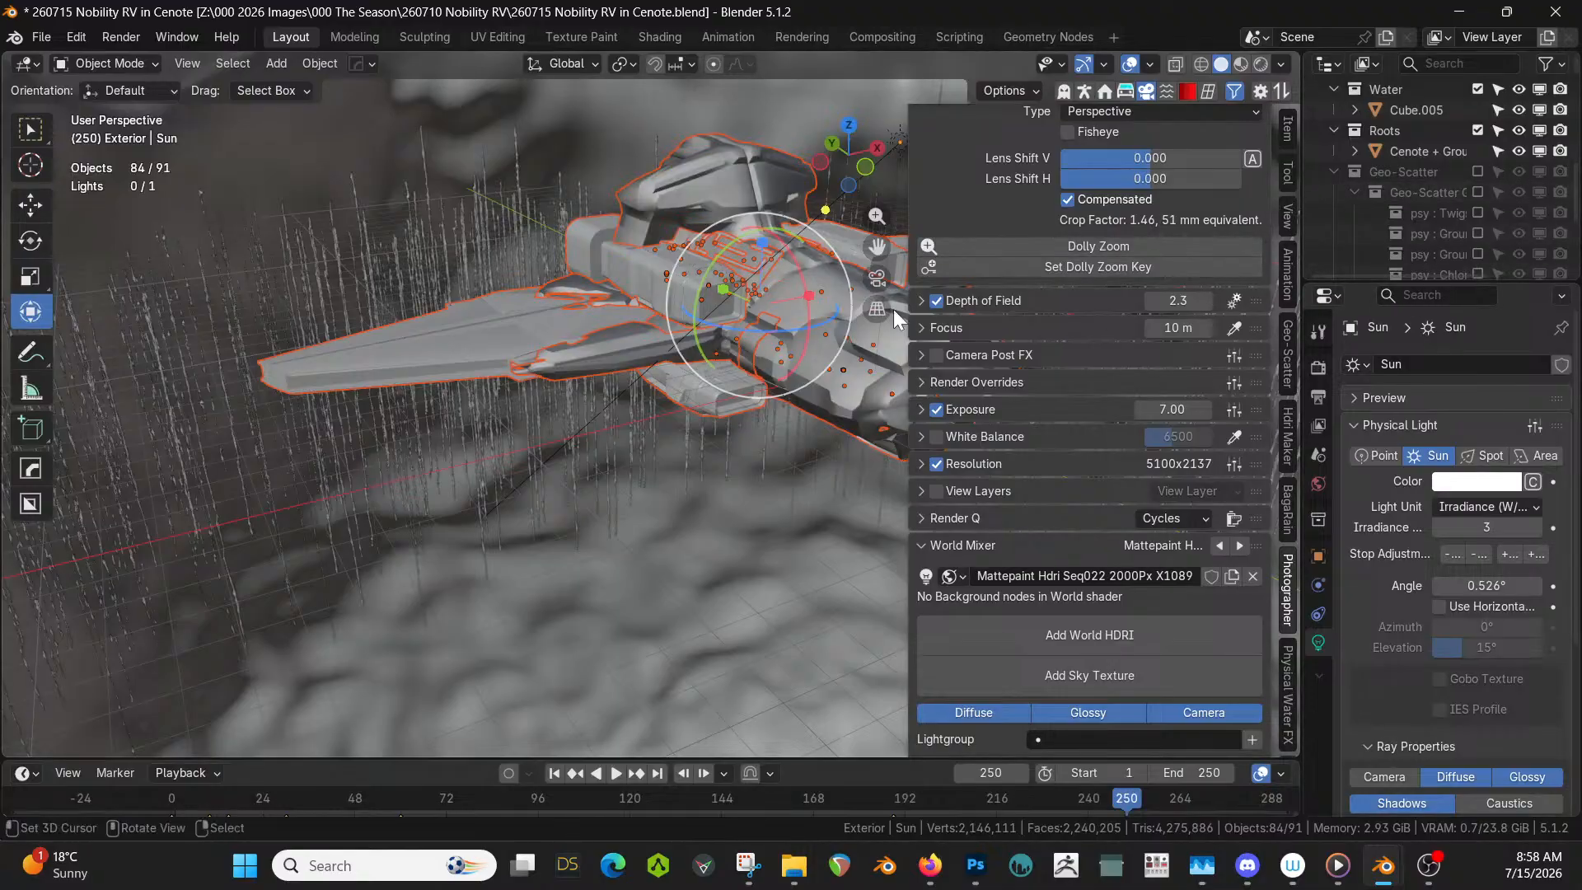
- Move the Floorplan collection into the Exterior collection
scroll(1458, 214, "down", 3)
scroll(1470, 202, "down", 5)
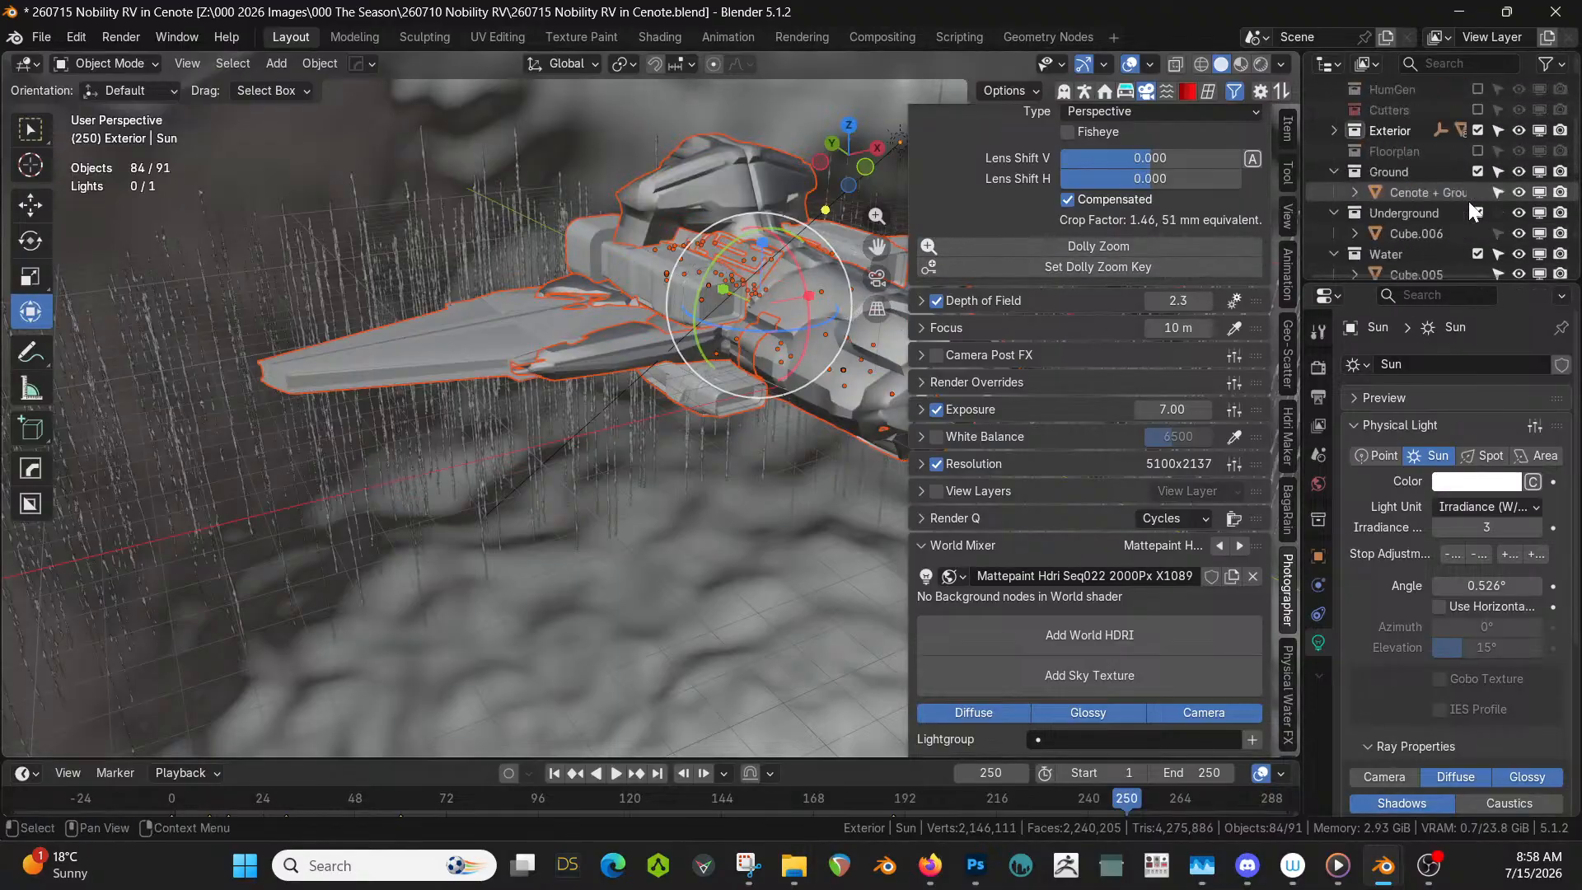
scroll(1471, 200, "down", 2)
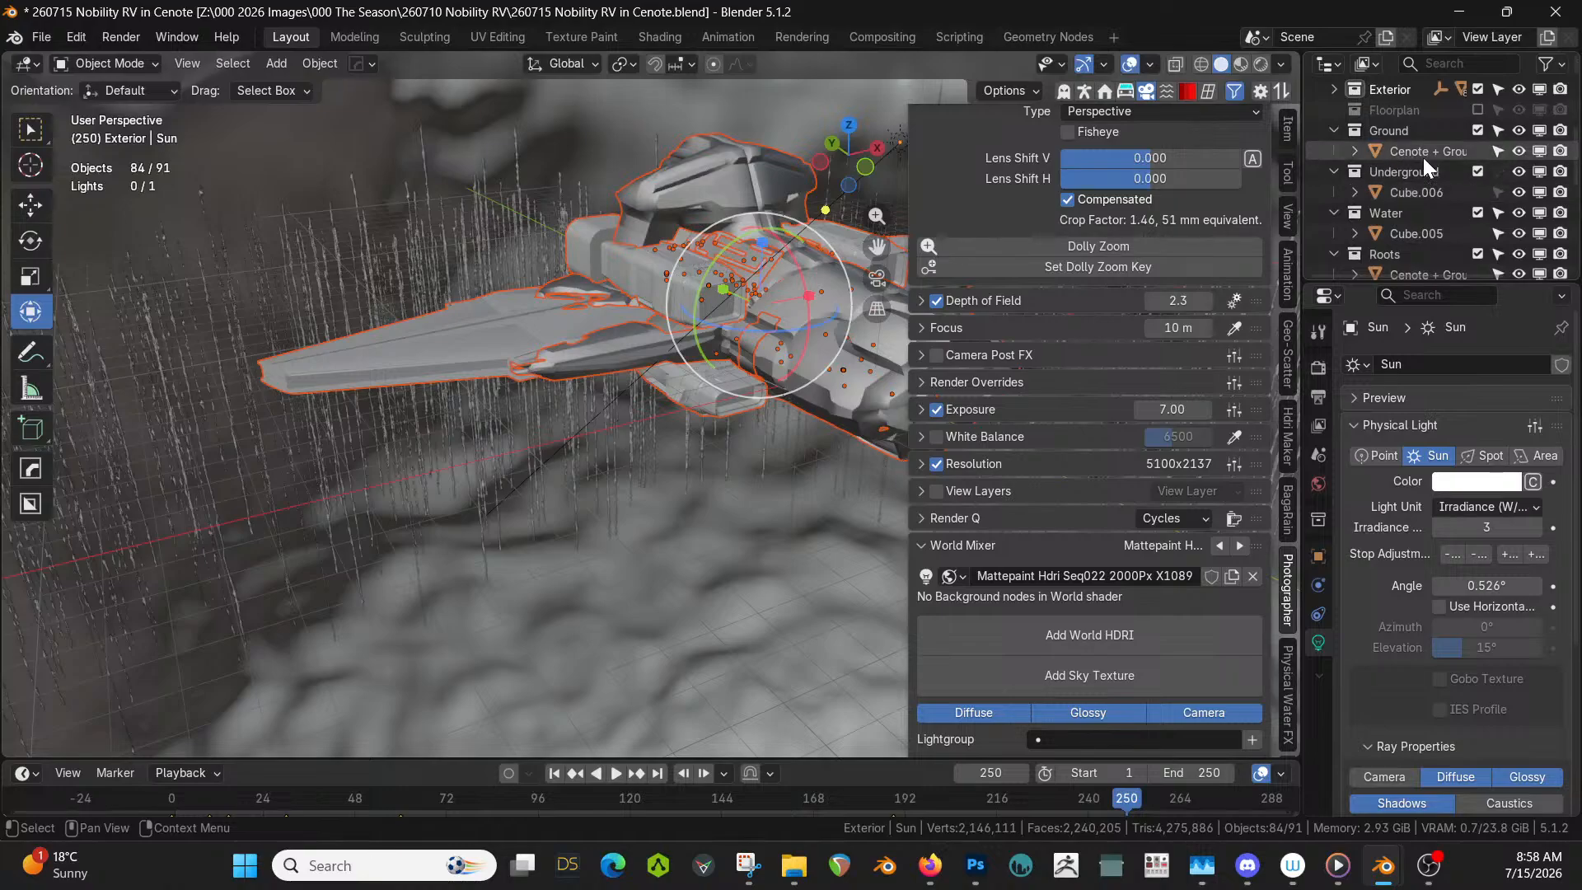
left_click_drag(1388, 103, 1388, 137)
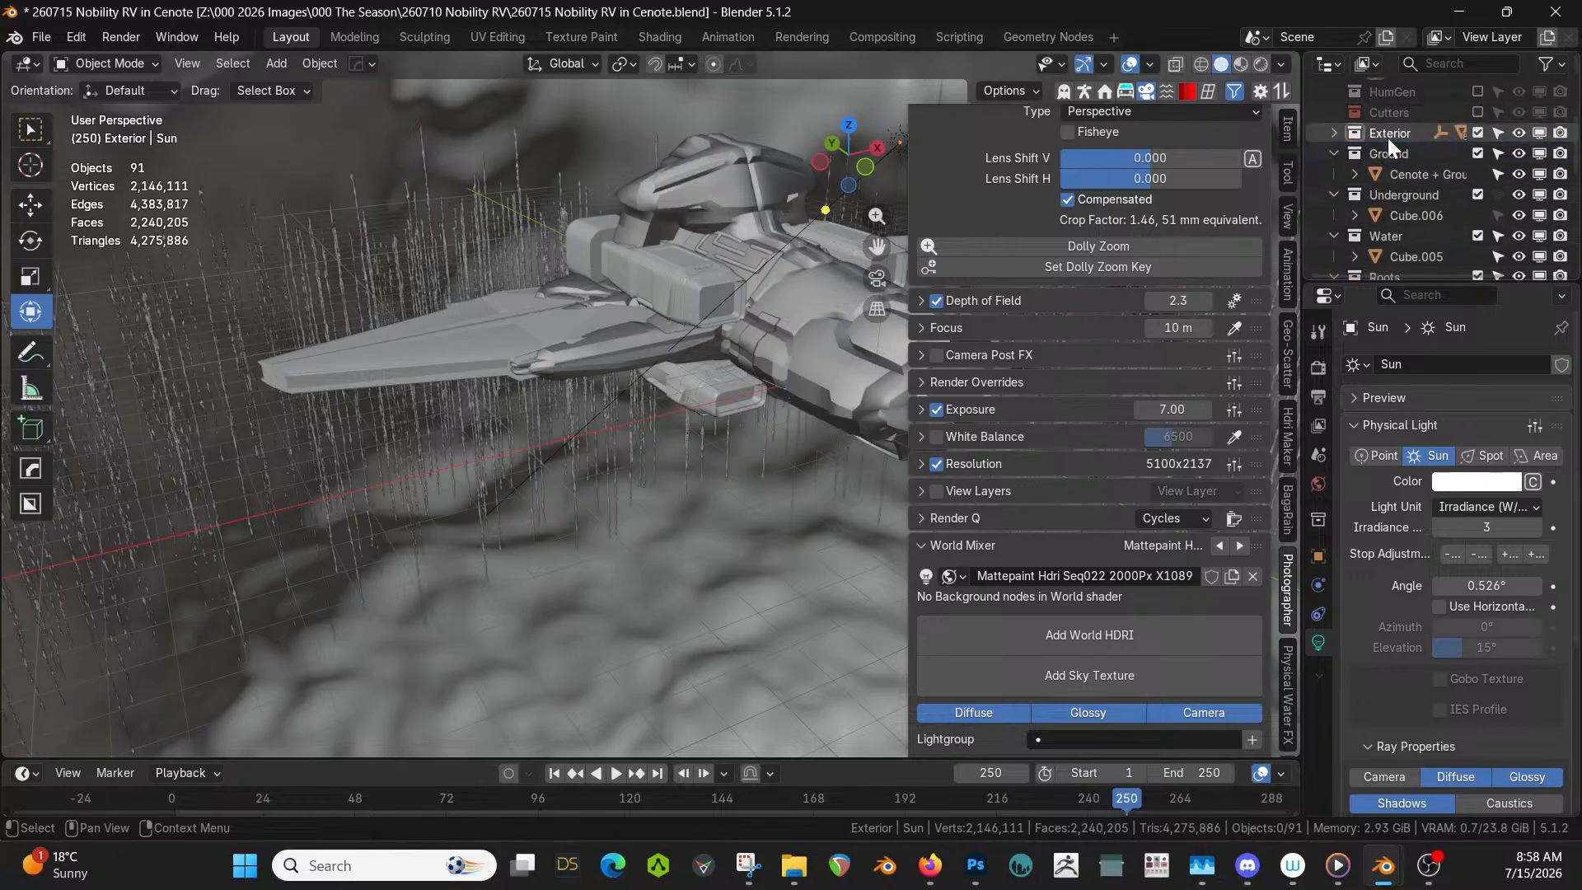
- Collapse the Underground, Water, Roots and Geo-Scatter collections in the scene hierarchy
left_click(1335, 194)
left_click(1334, 215)
left_click(1336, 236)
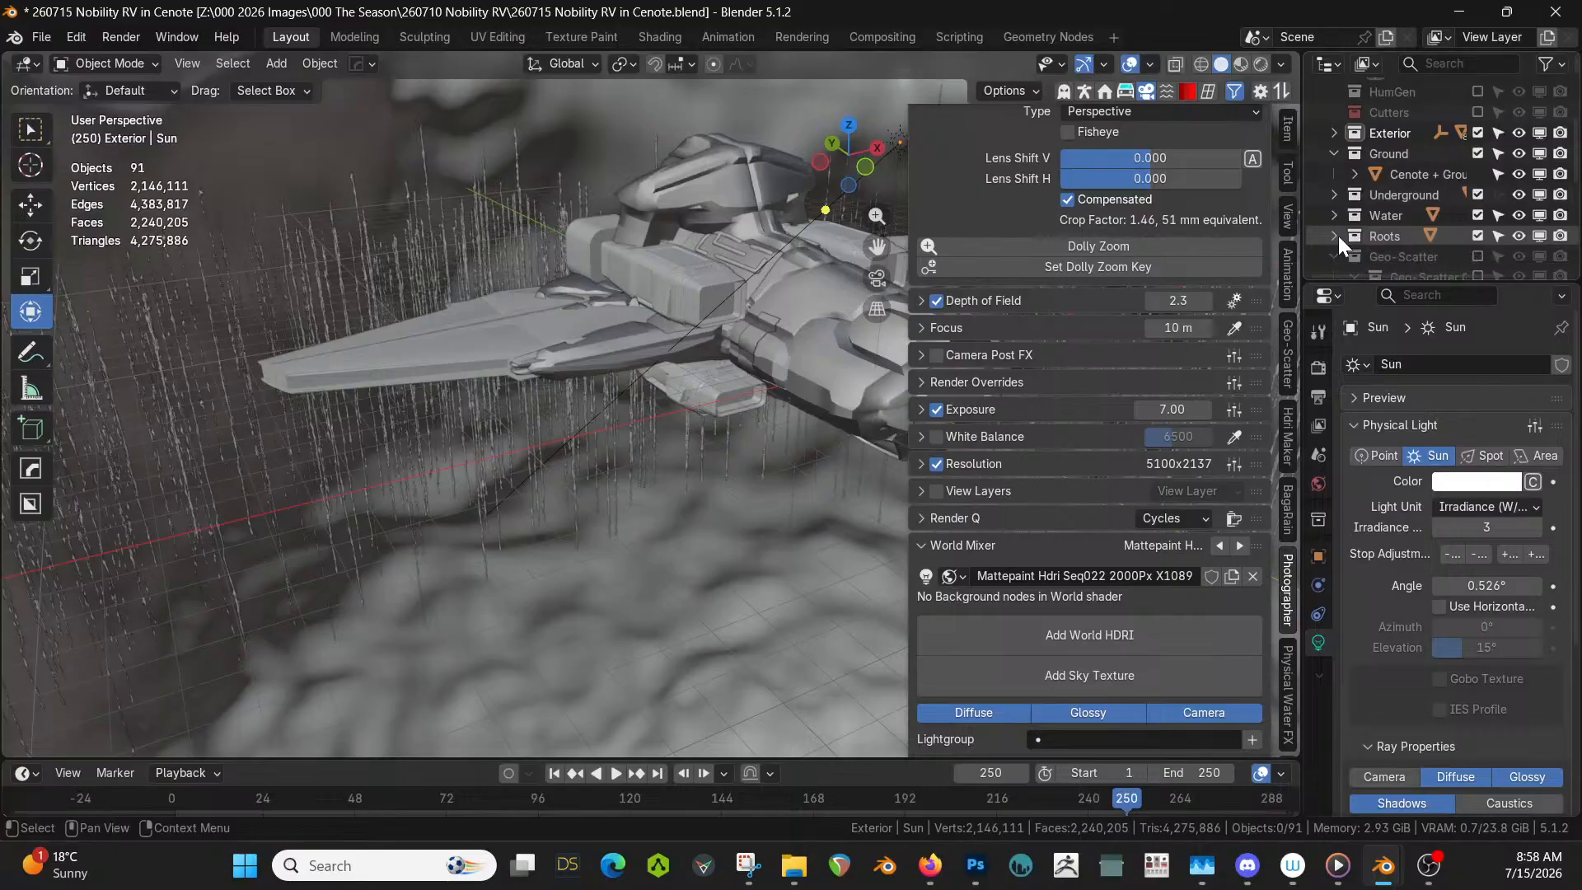
left_click(1337, 254)
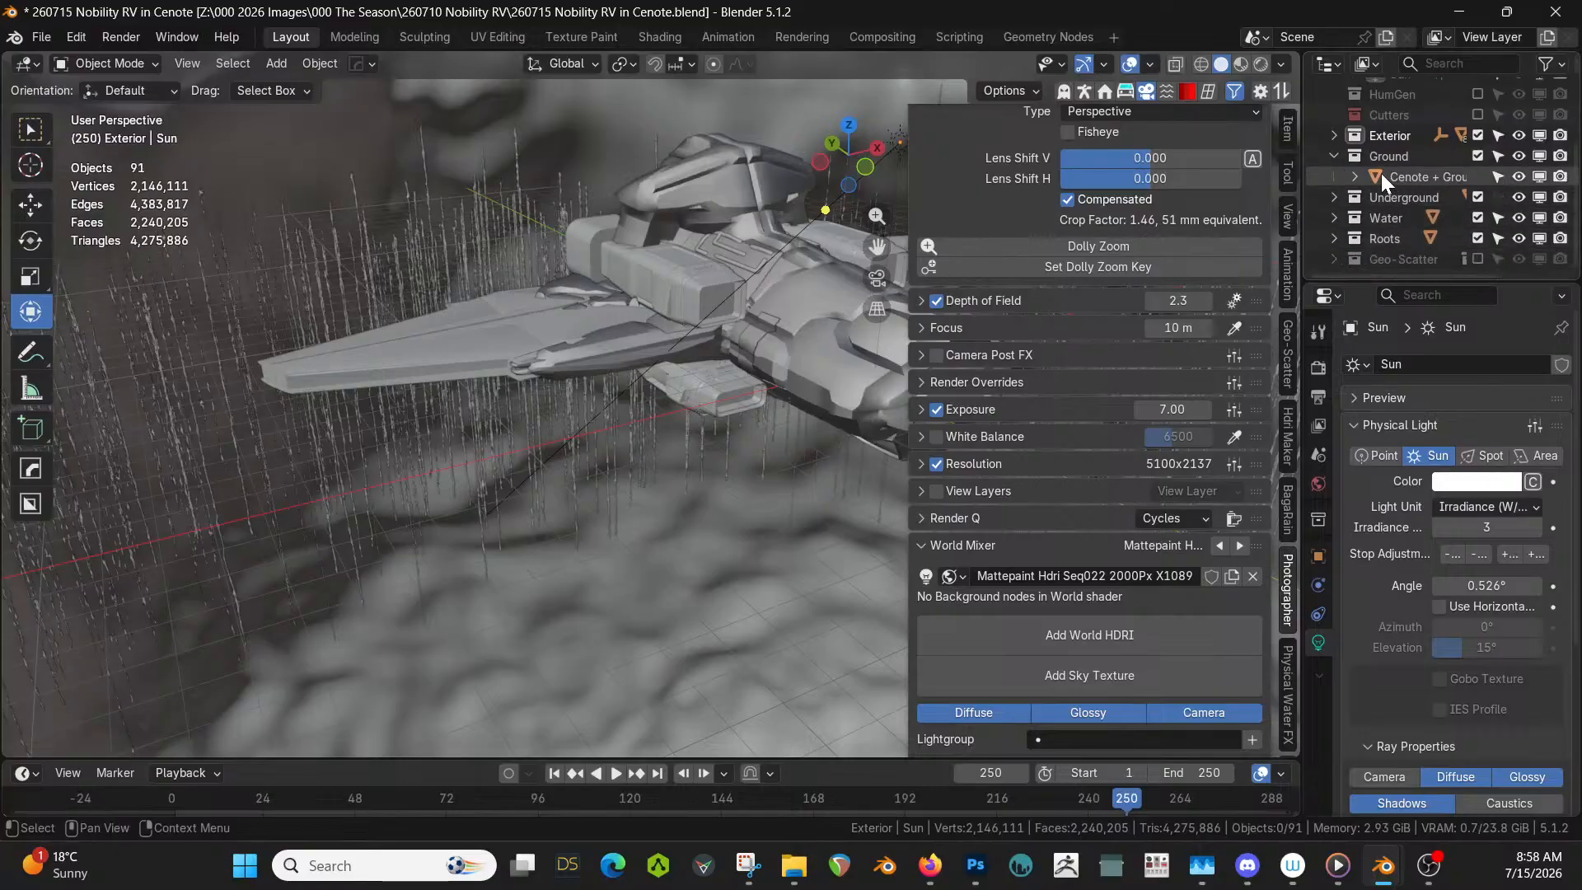
left_click(1335, 156)
- Expand the Exterior collection and its Interior subcollection to examine which aircraft parts they contain
left_click(1335, 136)
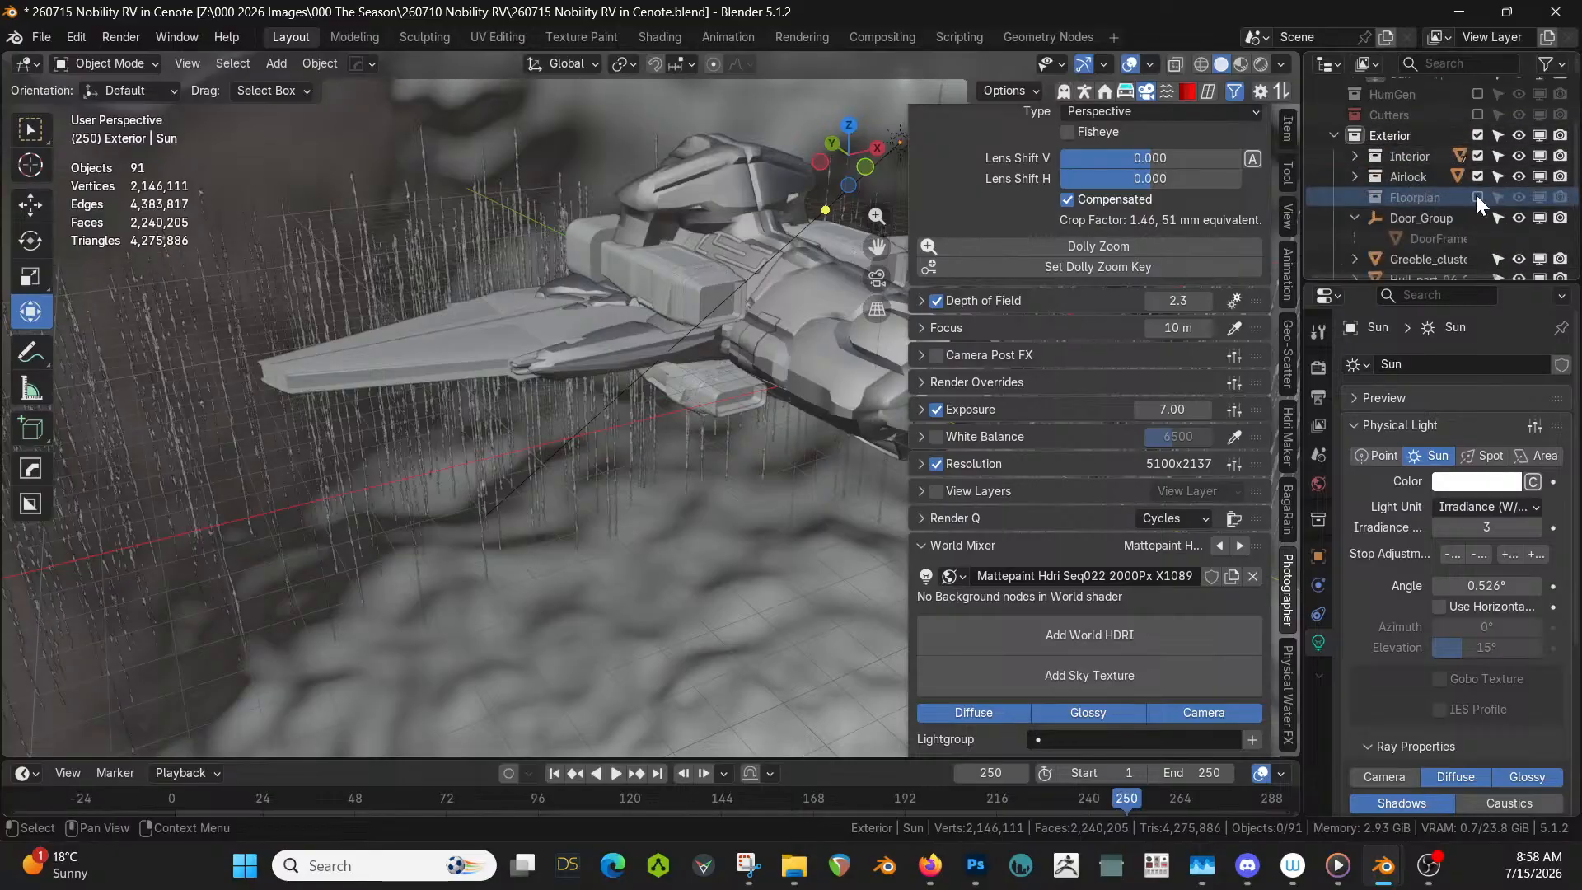
scroll(1476, 201, "down", 5)
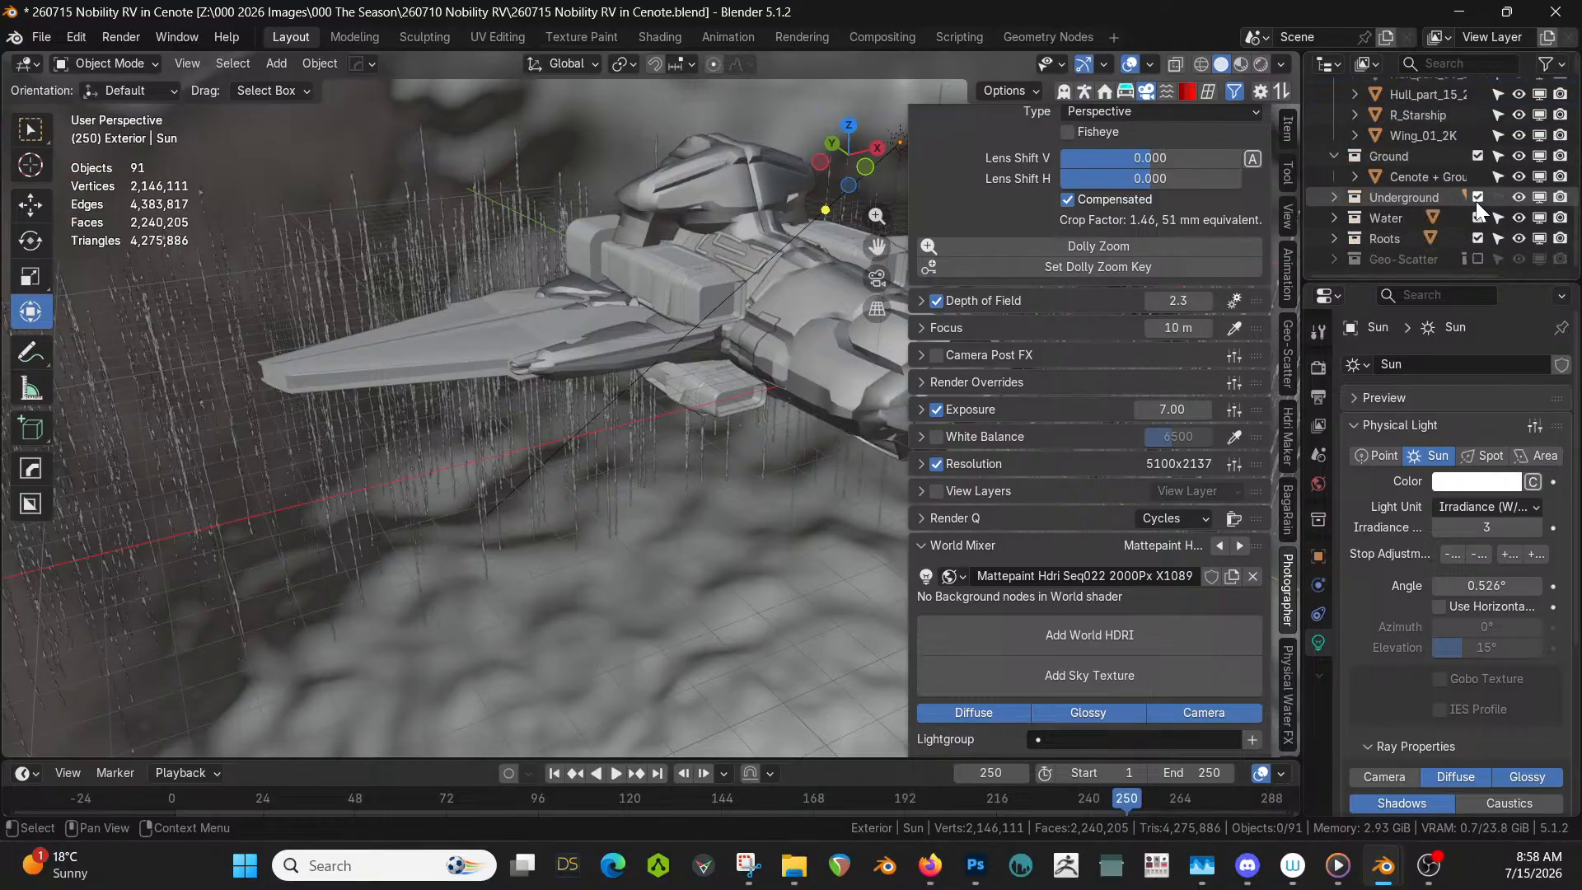
scroll(1476, 201, "up", 8)
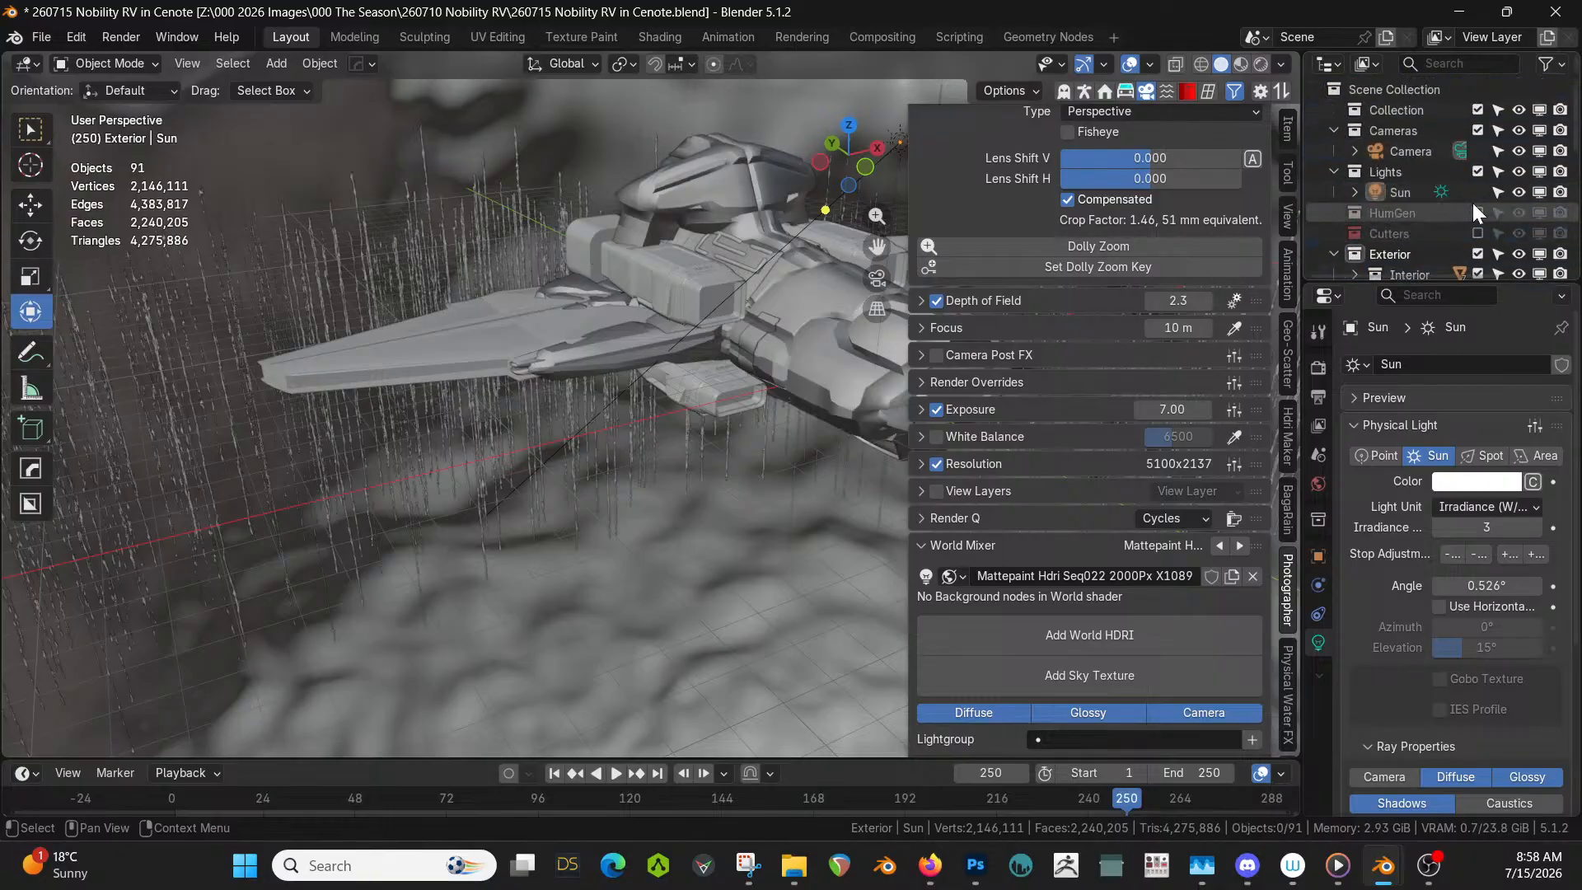
scroll(1472, 203, "down", 3)
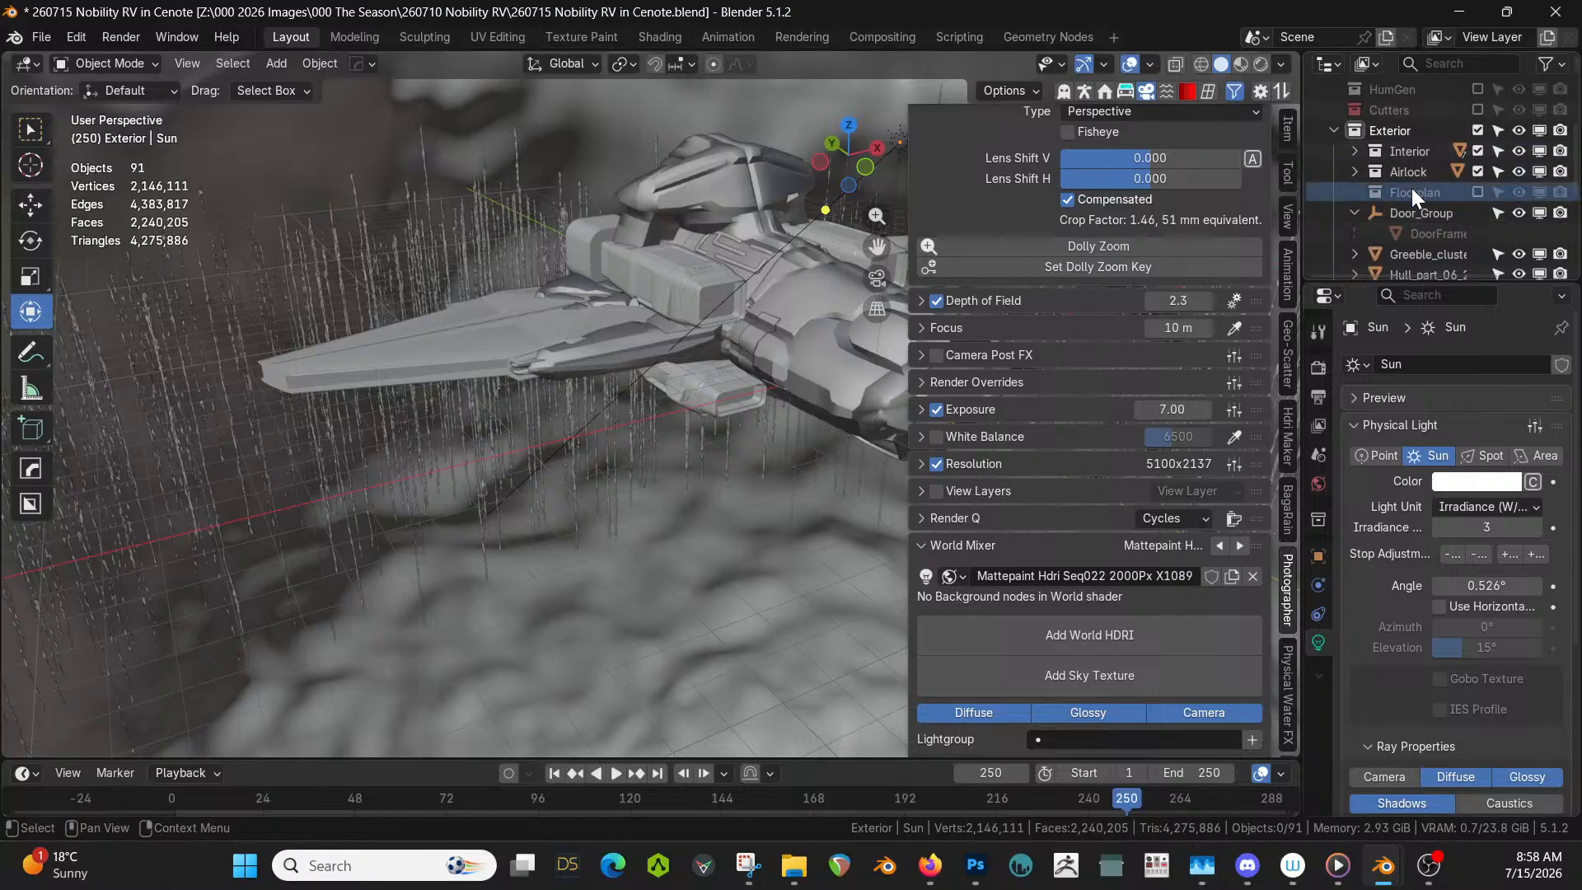
left_click(1354, 150)
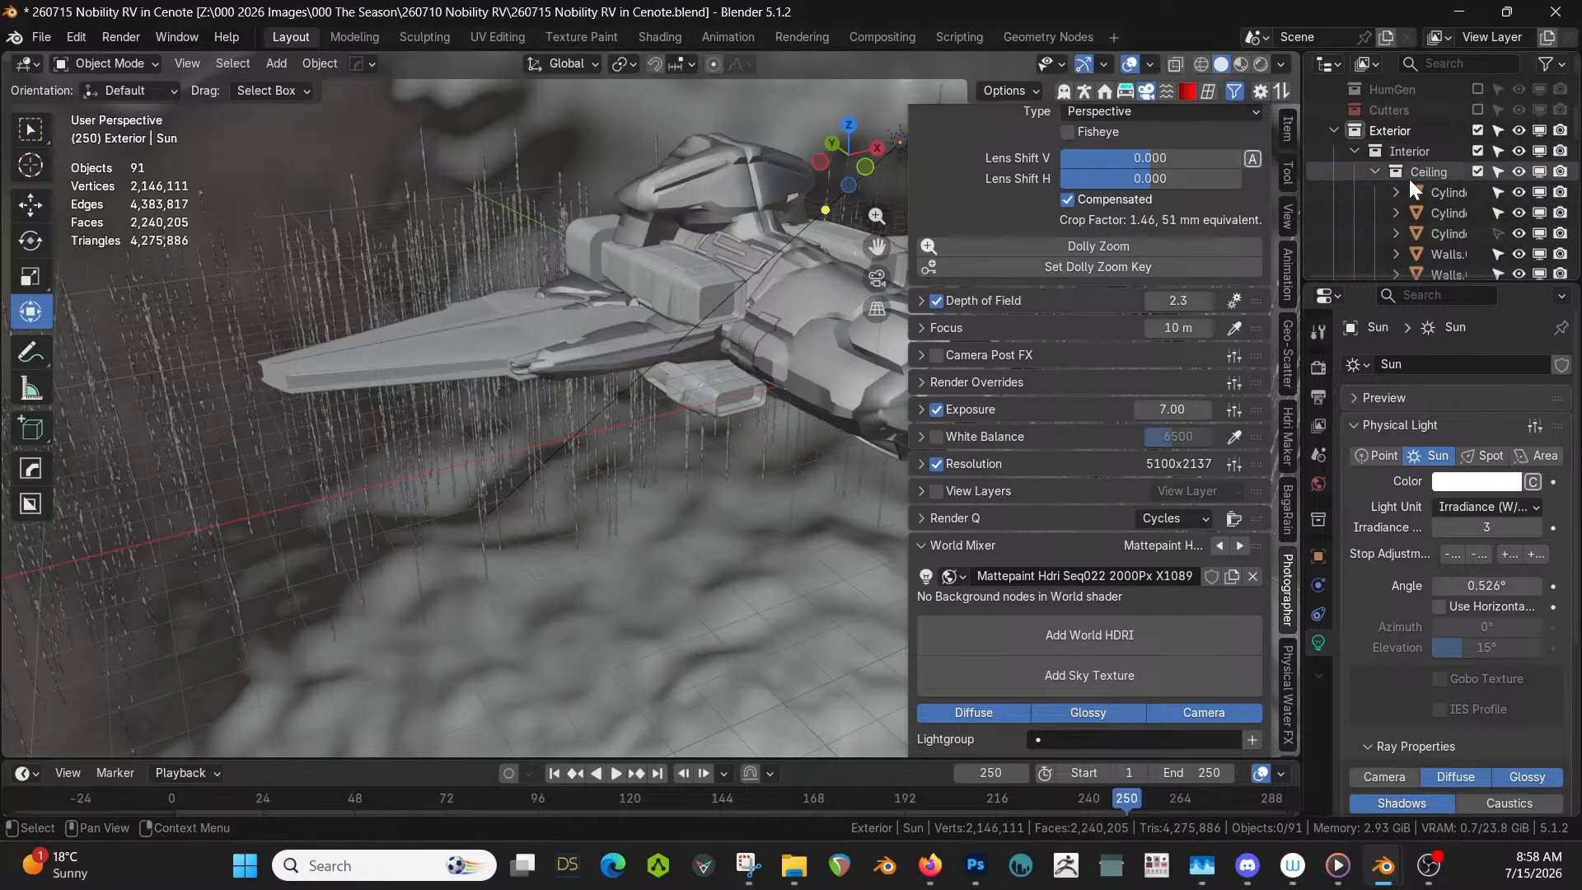
left_click(1417, 169)
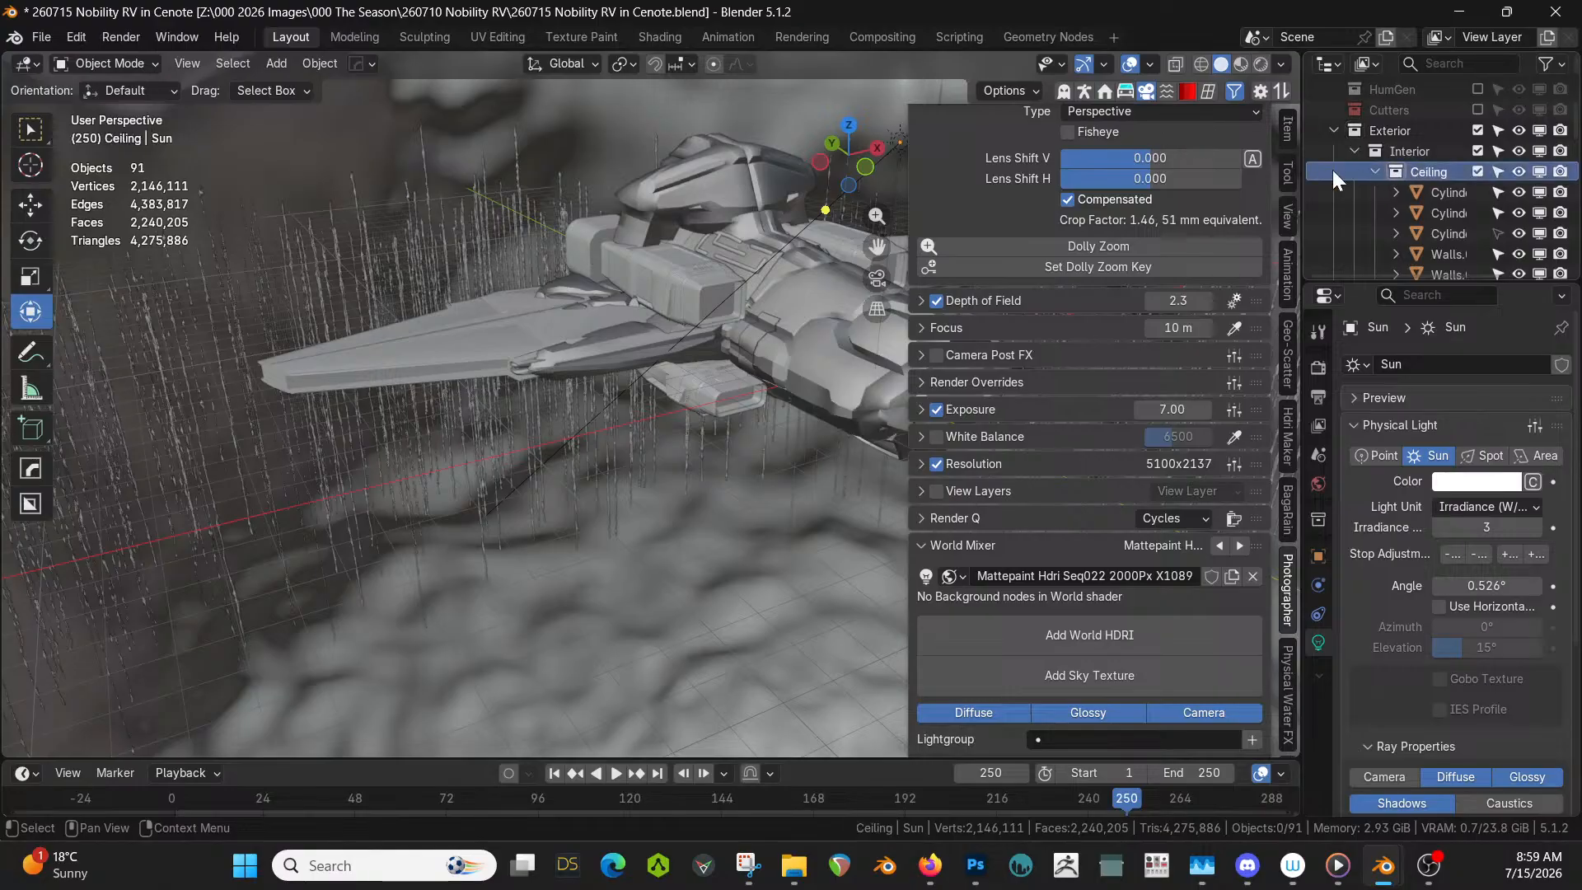
- Select all objects of the Exterior collection and lower the aircraft about 4.38 m along the global Z axis
left_click(1413, 137)
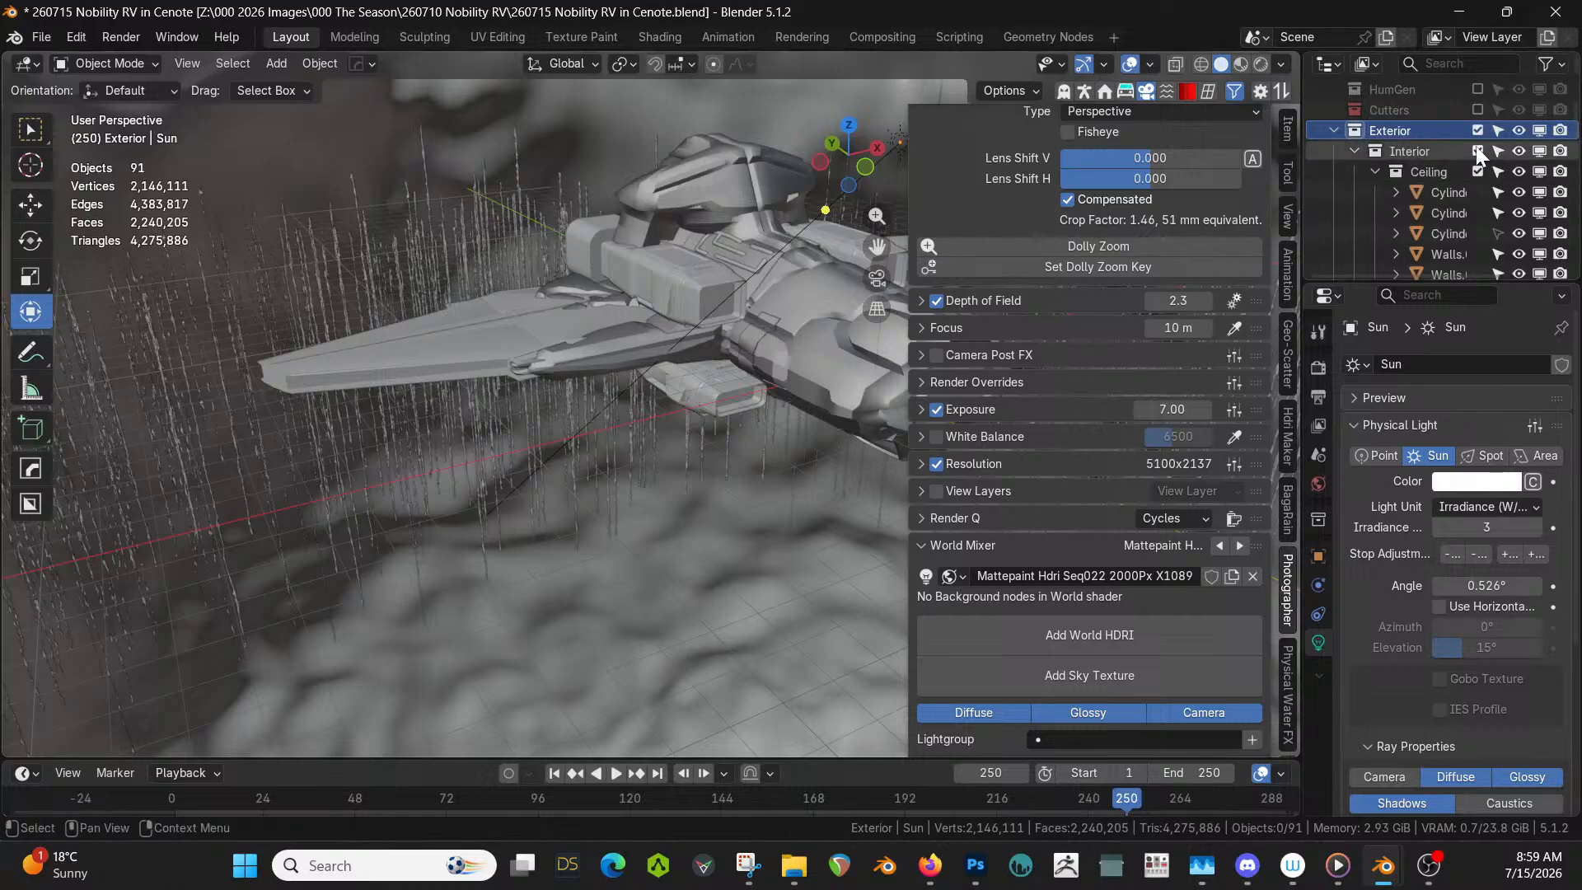
right_click(1417, 131)
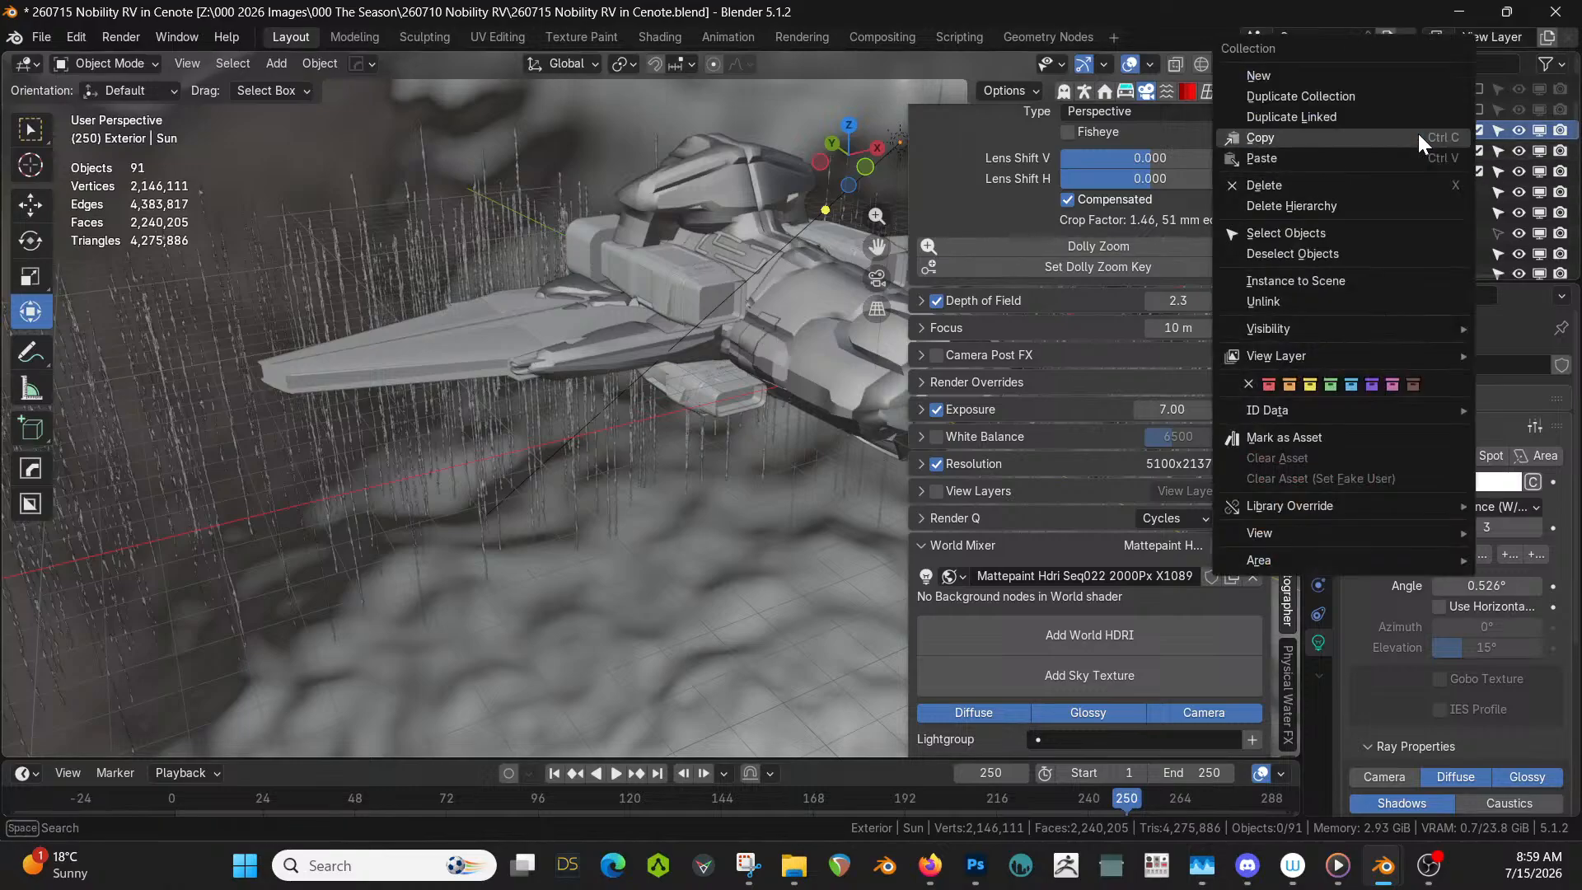
left_click(1315, 239)
key("g")
key("z")
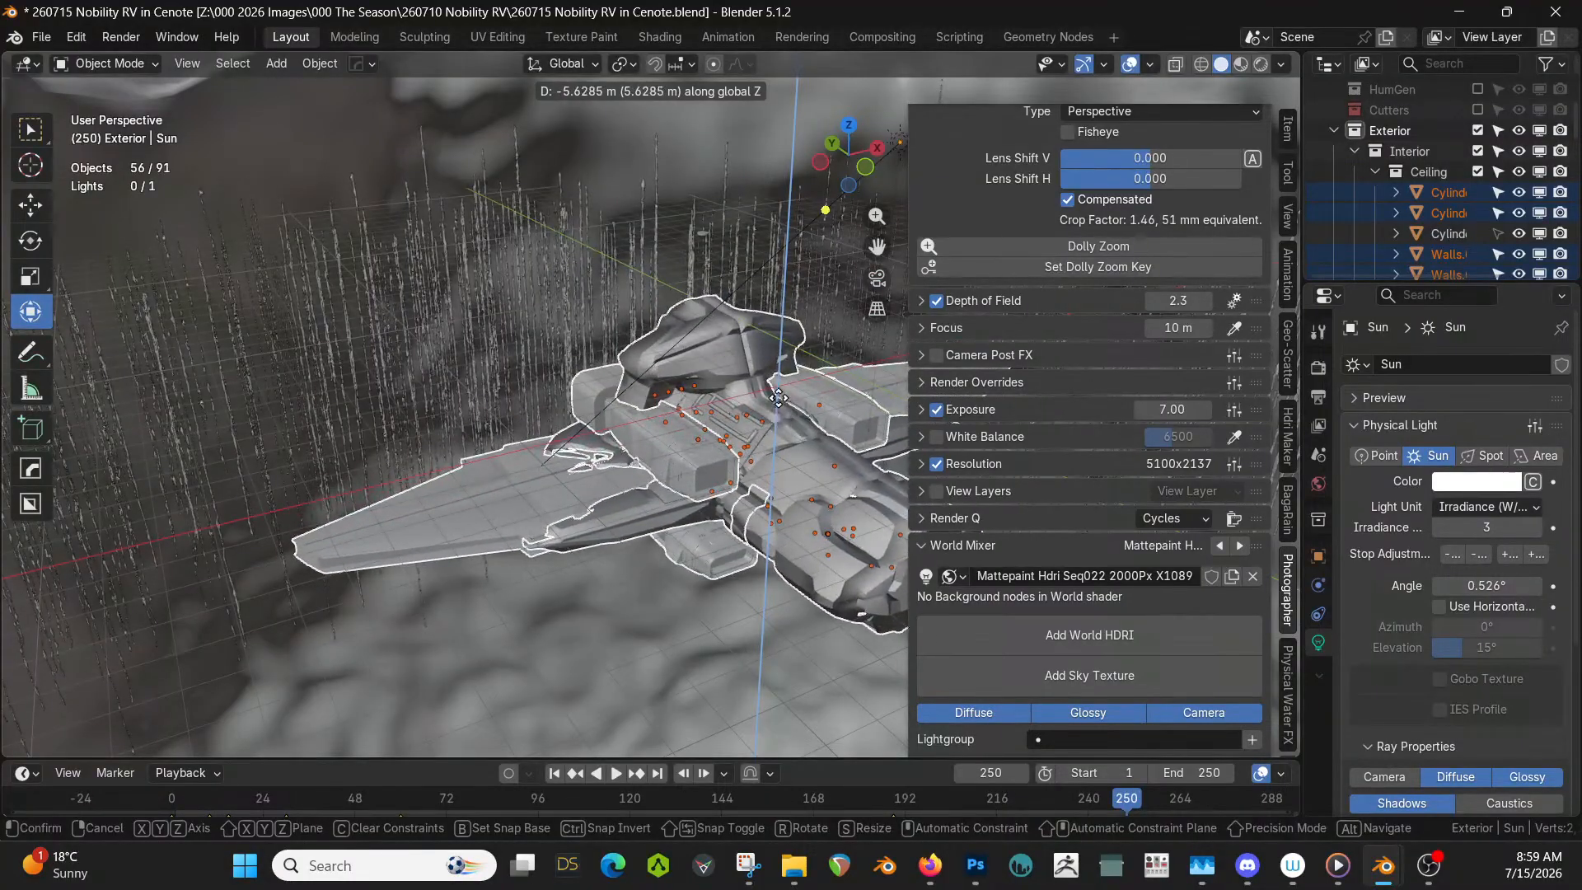
left_click(795, 341)
- Reframe the lowered aircraft through the camera with walk navigation, raising the camera viewpoint, and save the file
key("KP_0")
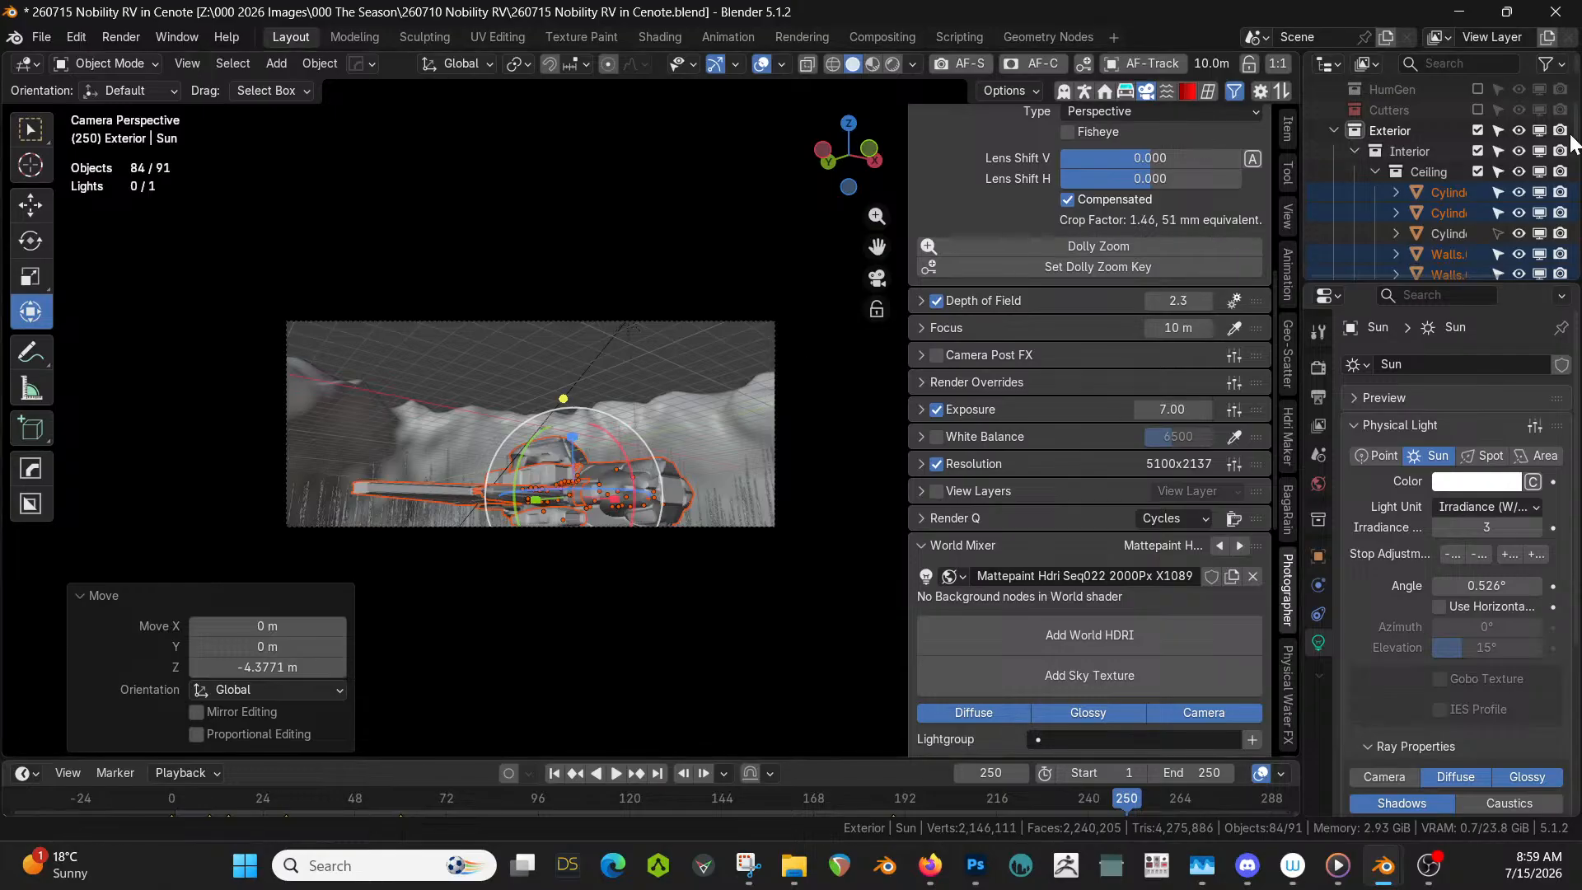
left_click(1387, 135)
key("shift+grave")
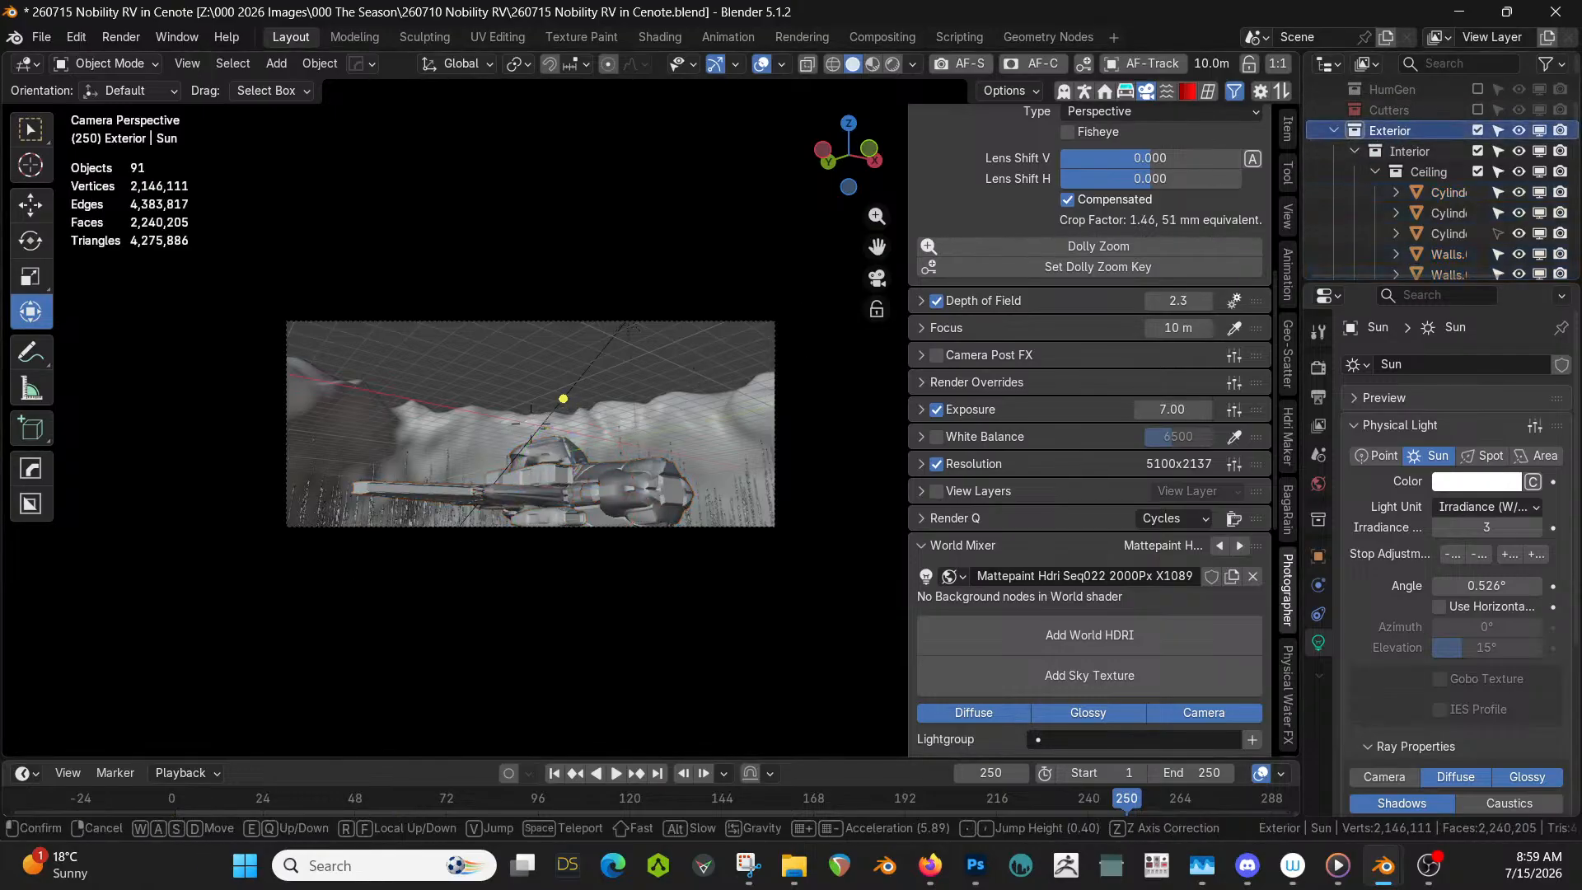
key("q")
key("q")
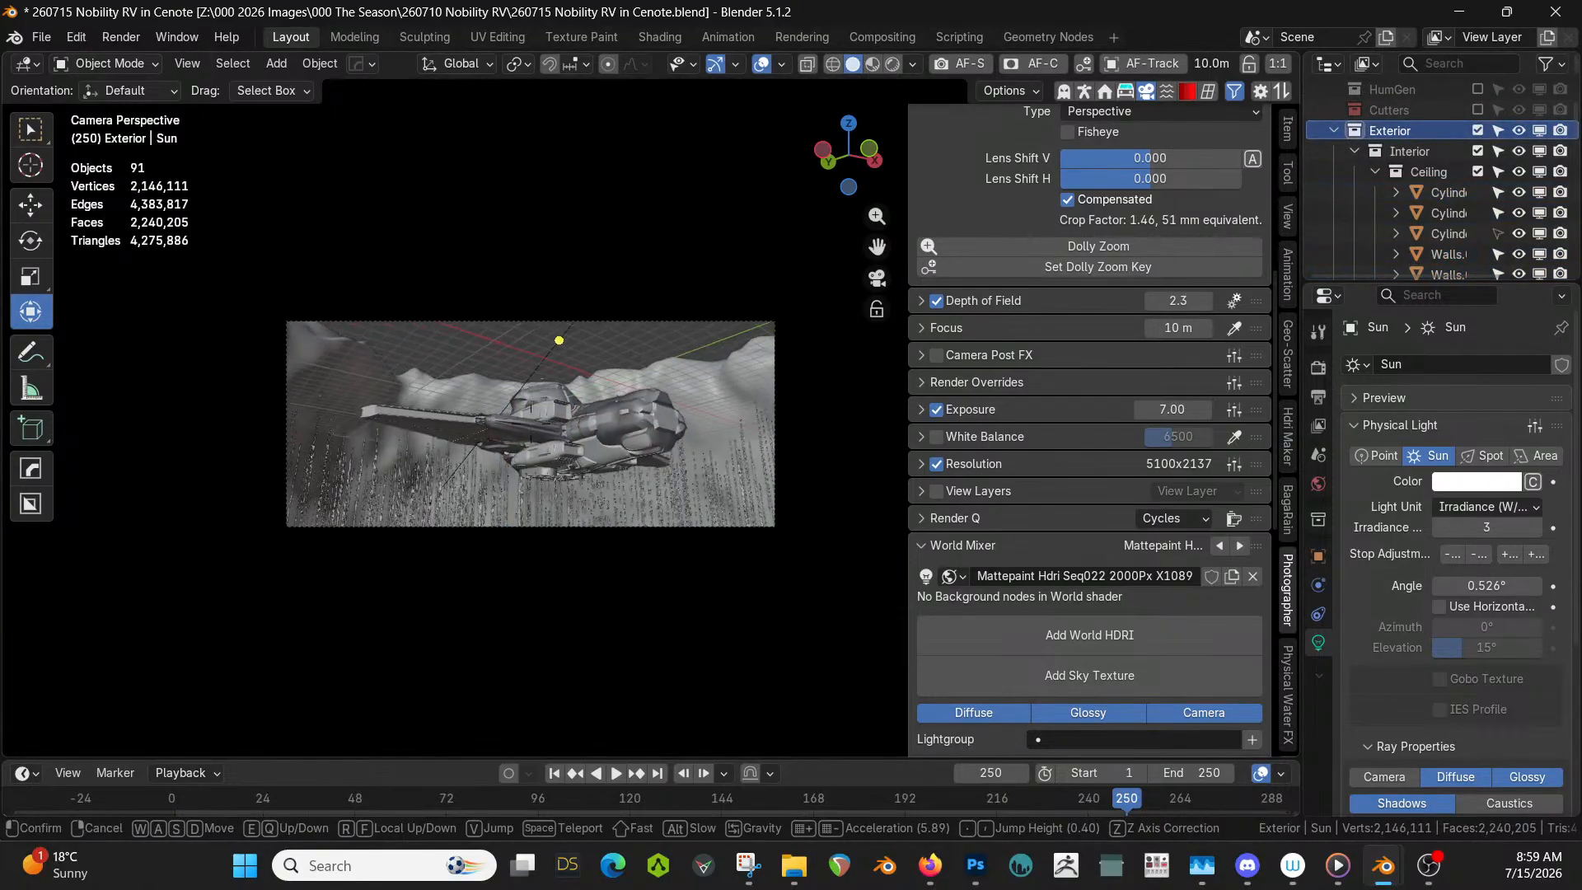
key("e")
key("e")
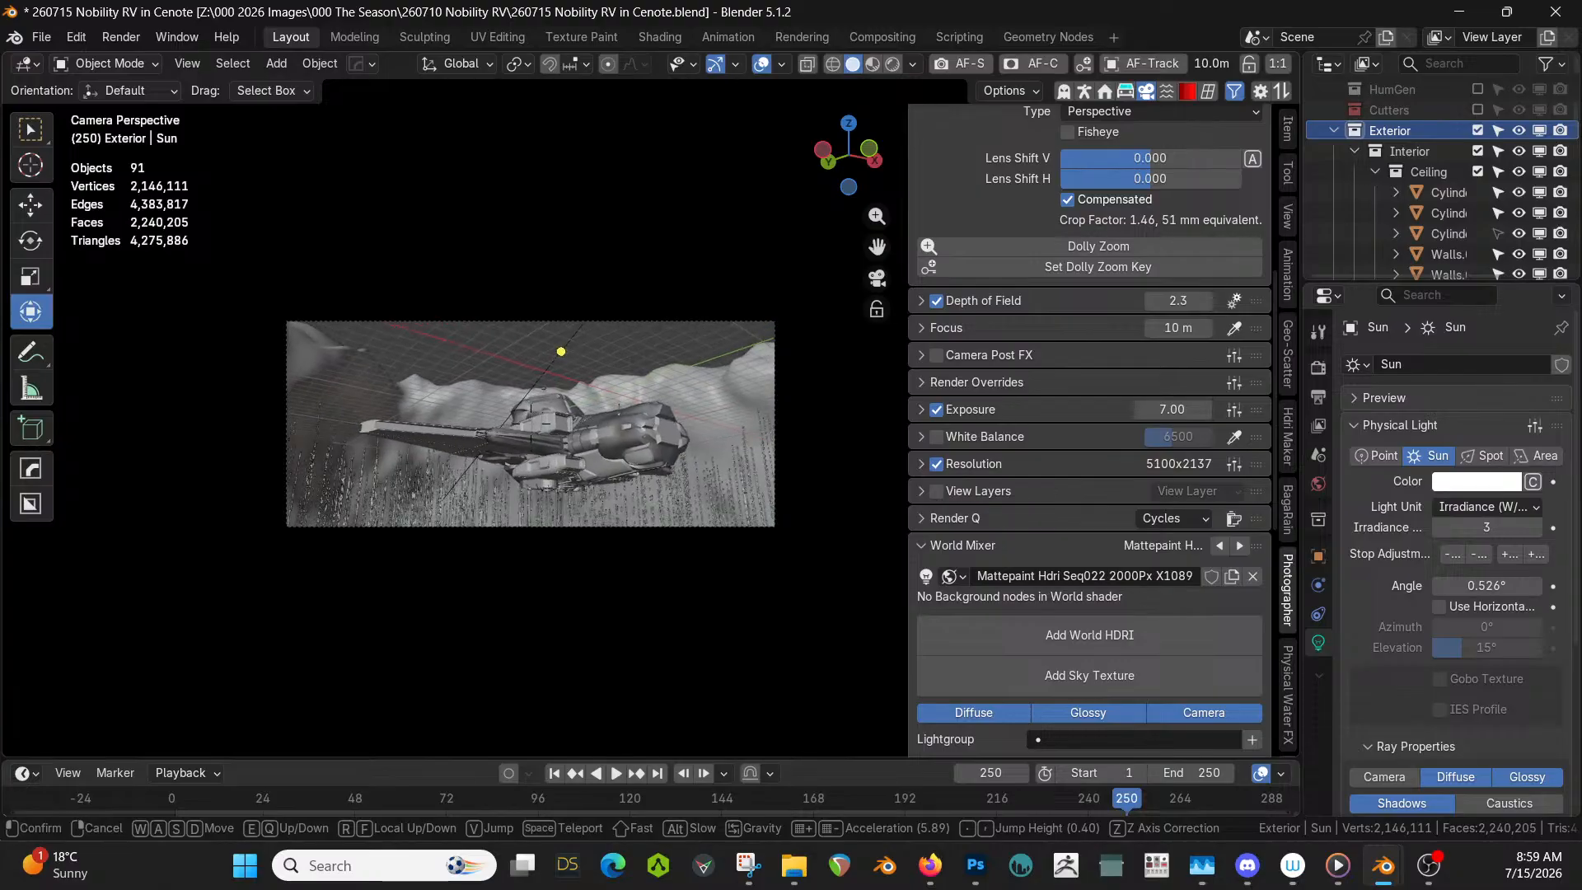
left_click(674, 389)
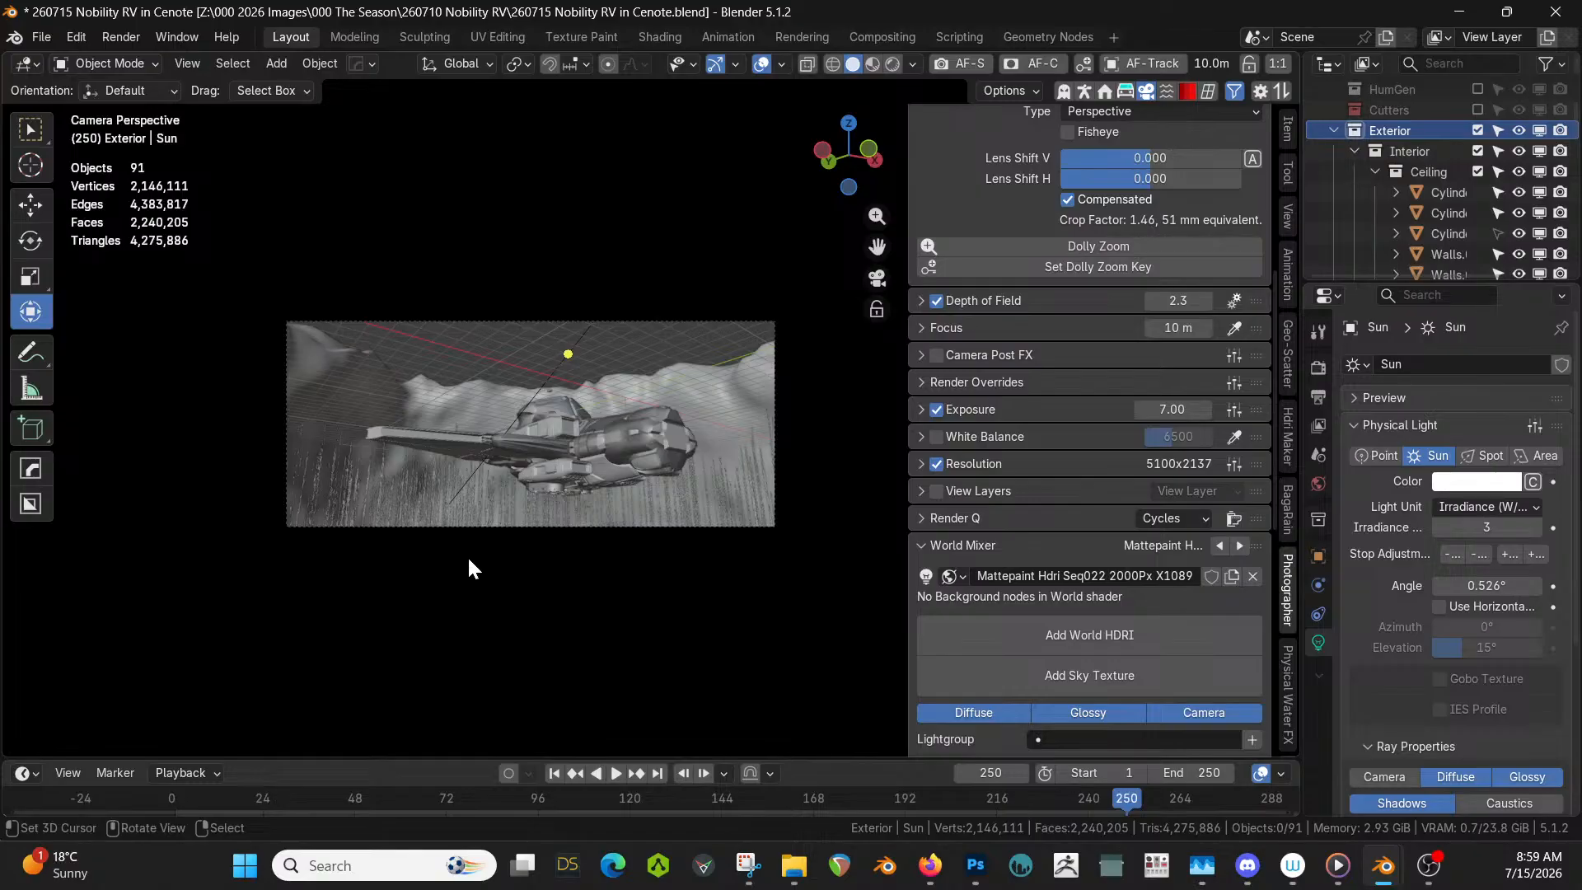
key("ctrl+s")
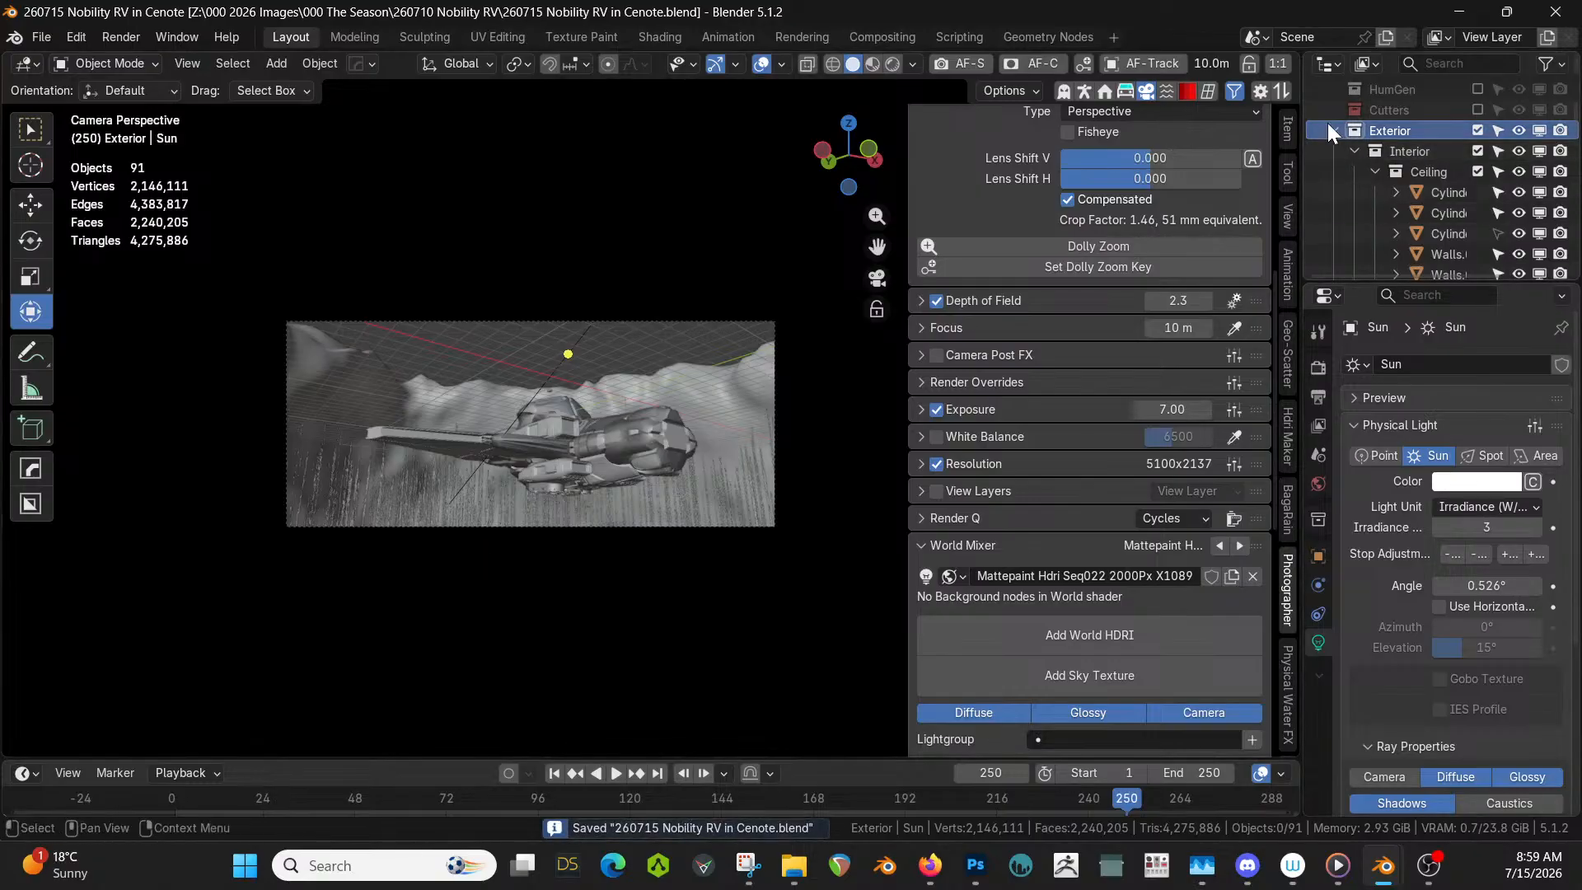
- Set the camera focus on the aircraft's nose with single autofocus and include the Geo-Scatter collection in the view layer
left_click(1335, 129)
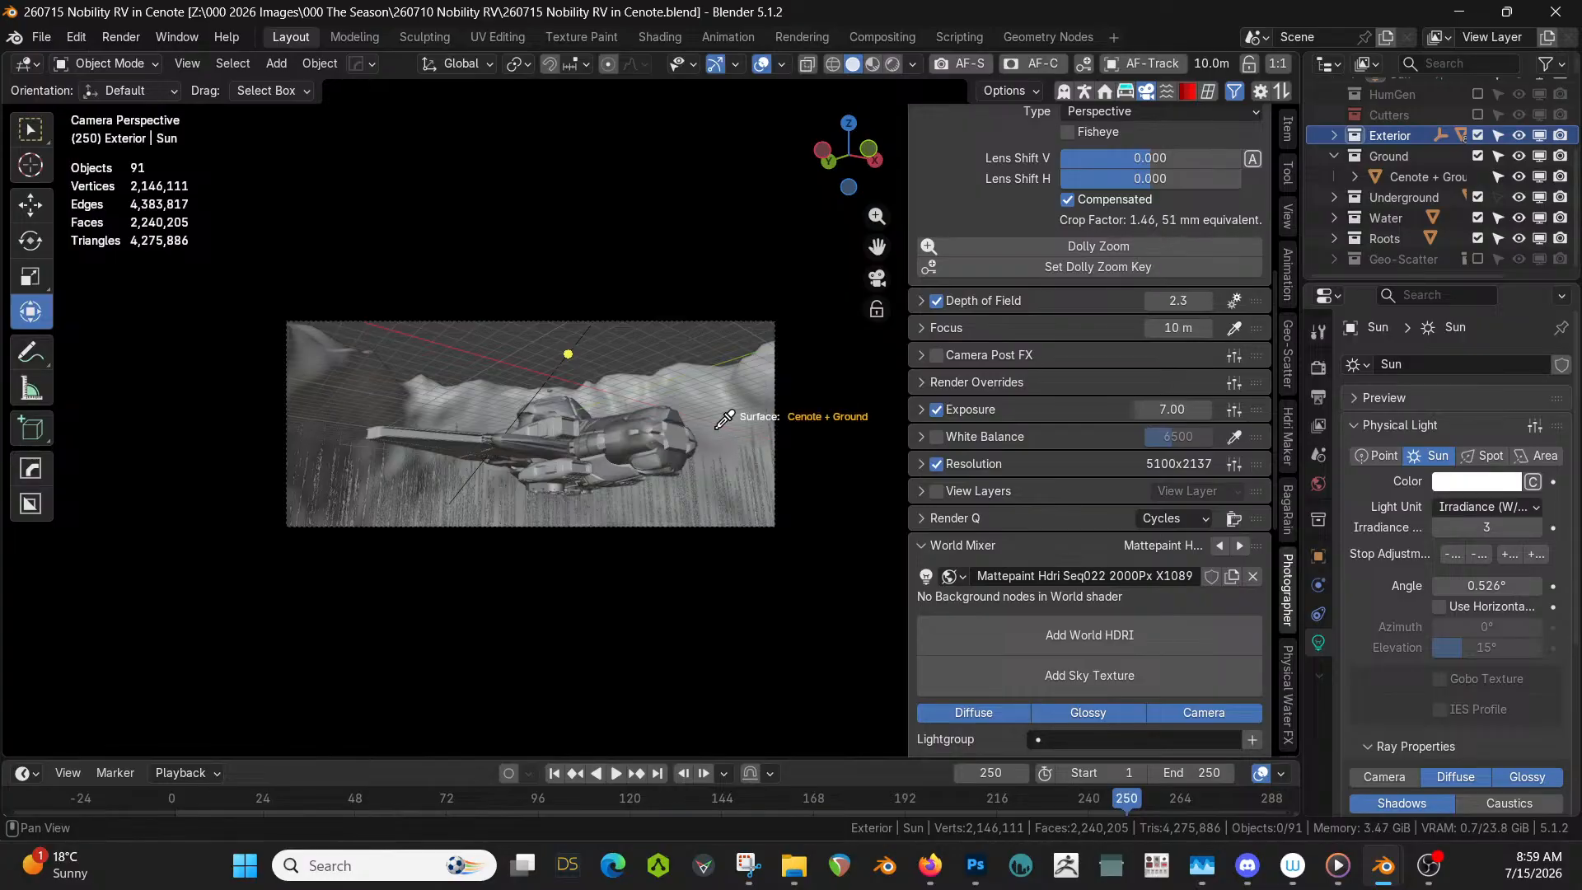
left_click(674, 448)
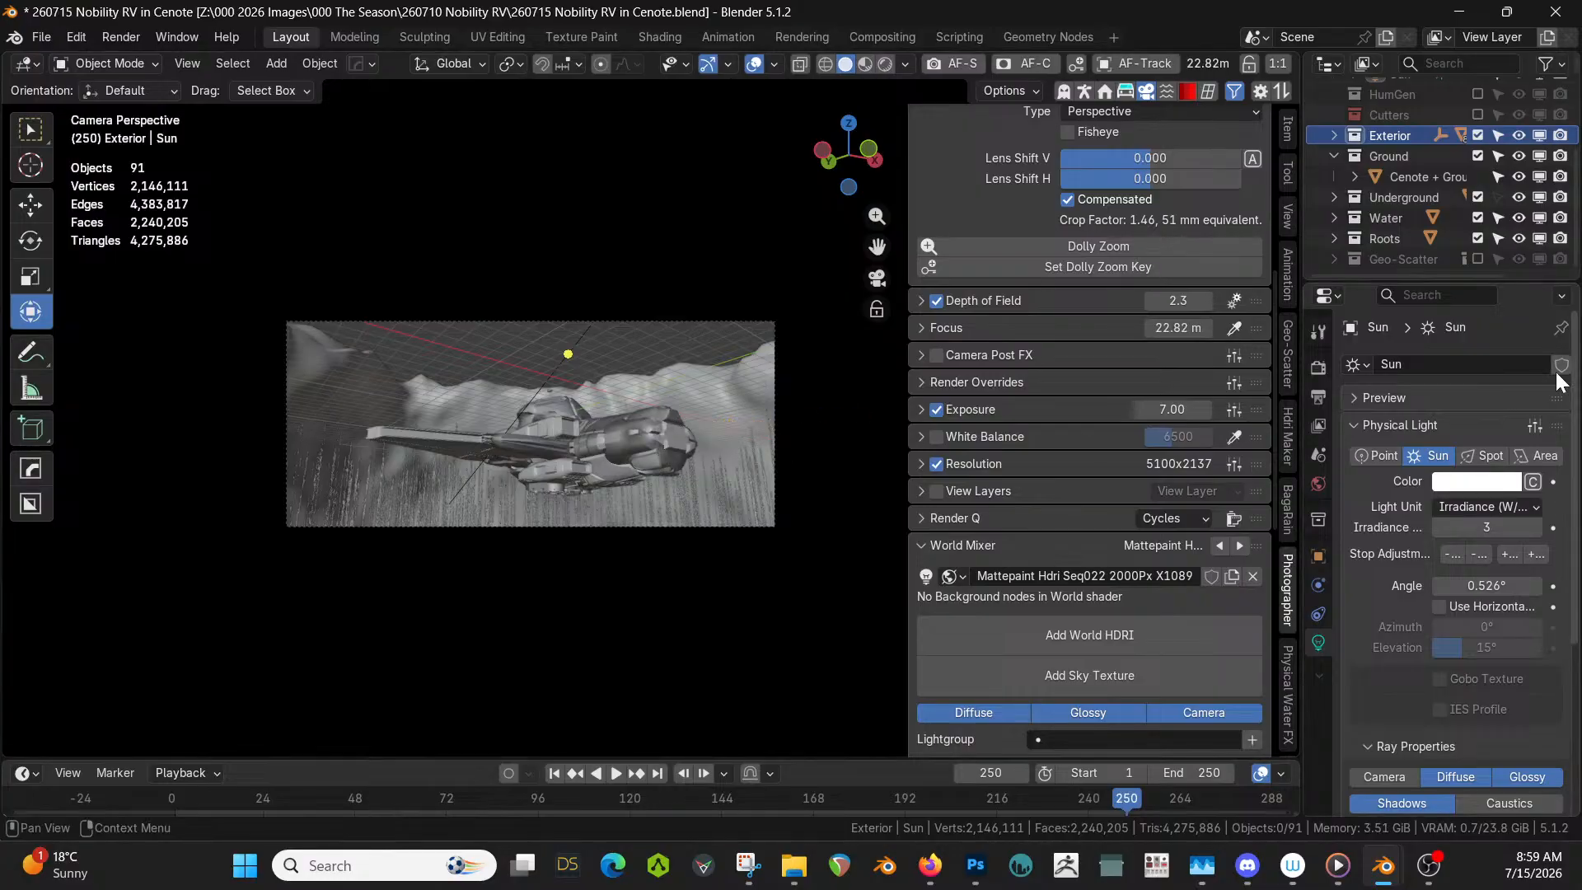
left_click(1478, 259)
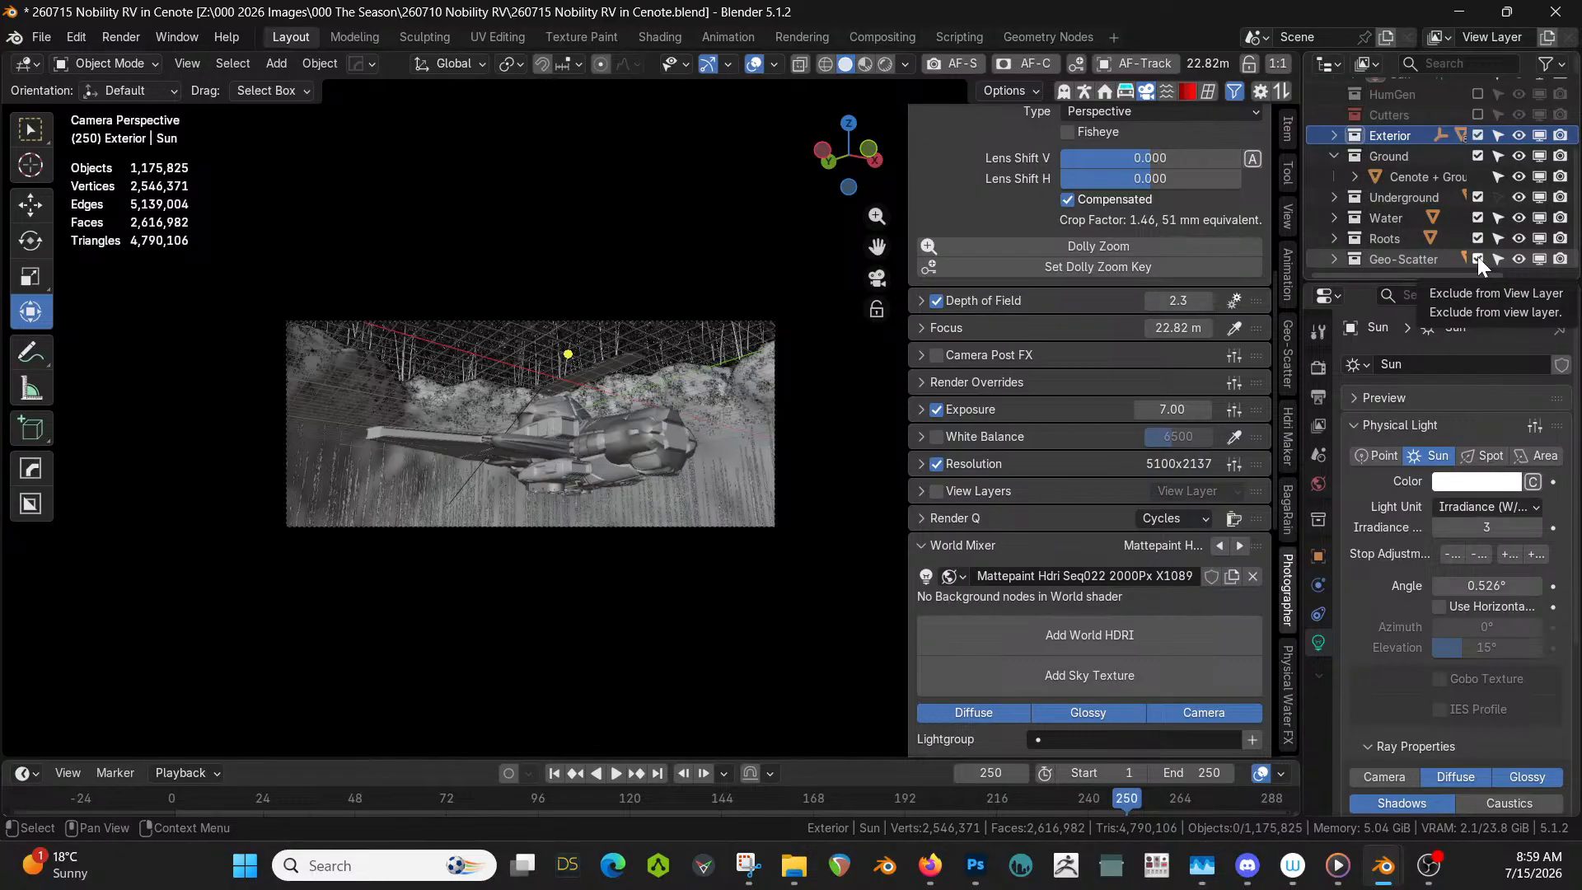
- Select the ceiling panel floating above the aircraft, locate it in the hierarchy, and examine it and its collections
scroll(646, 433, "up", 1)
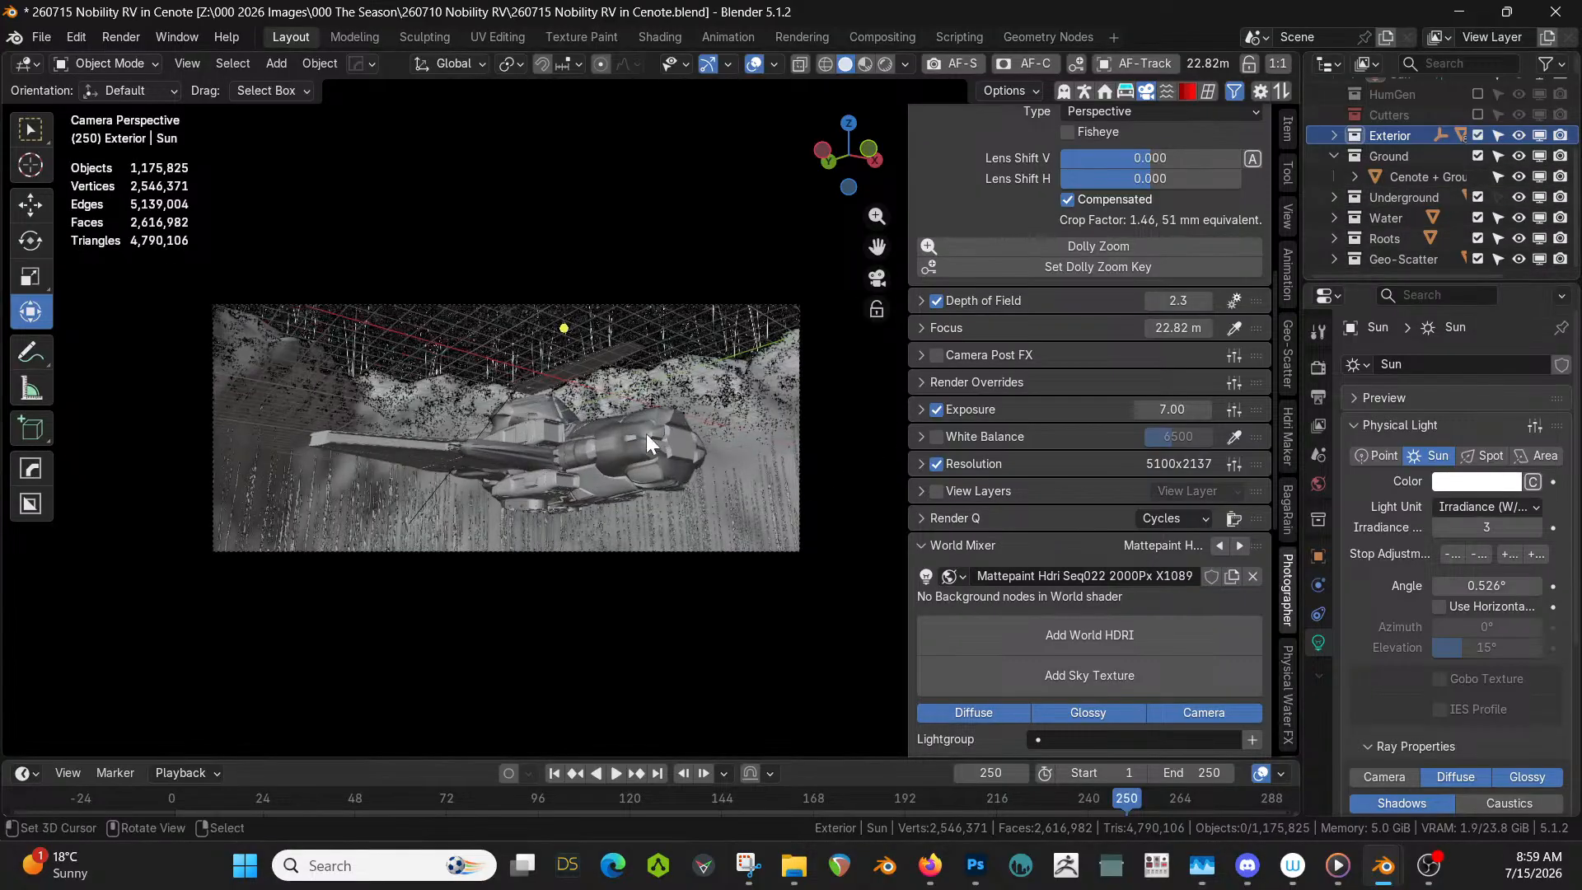
scroll(591, 364, "up", 3)
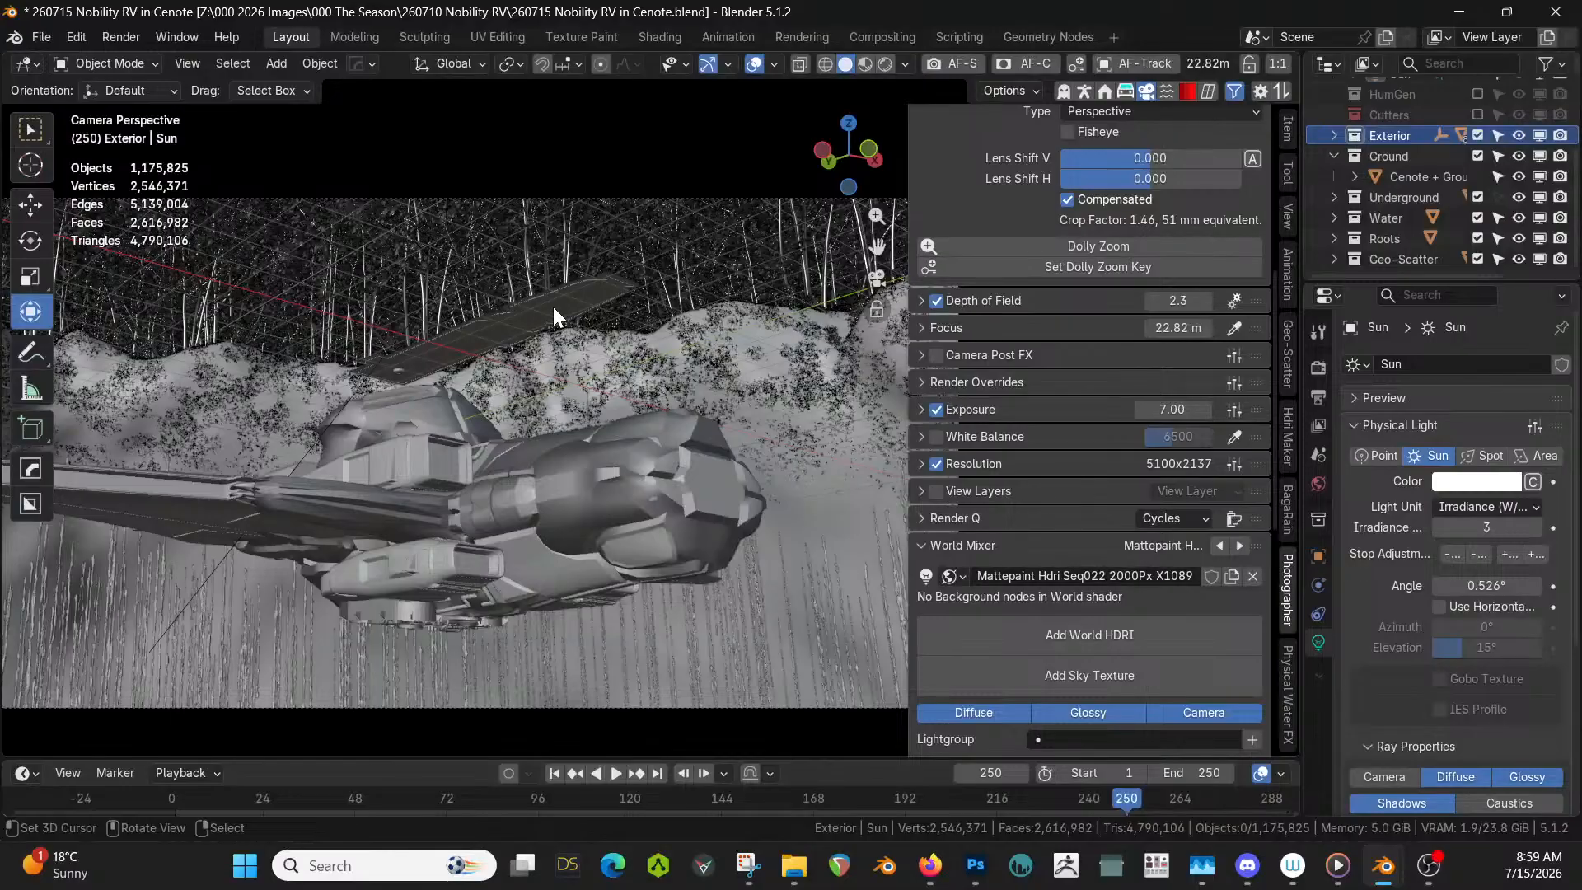
left_click(552, 307)
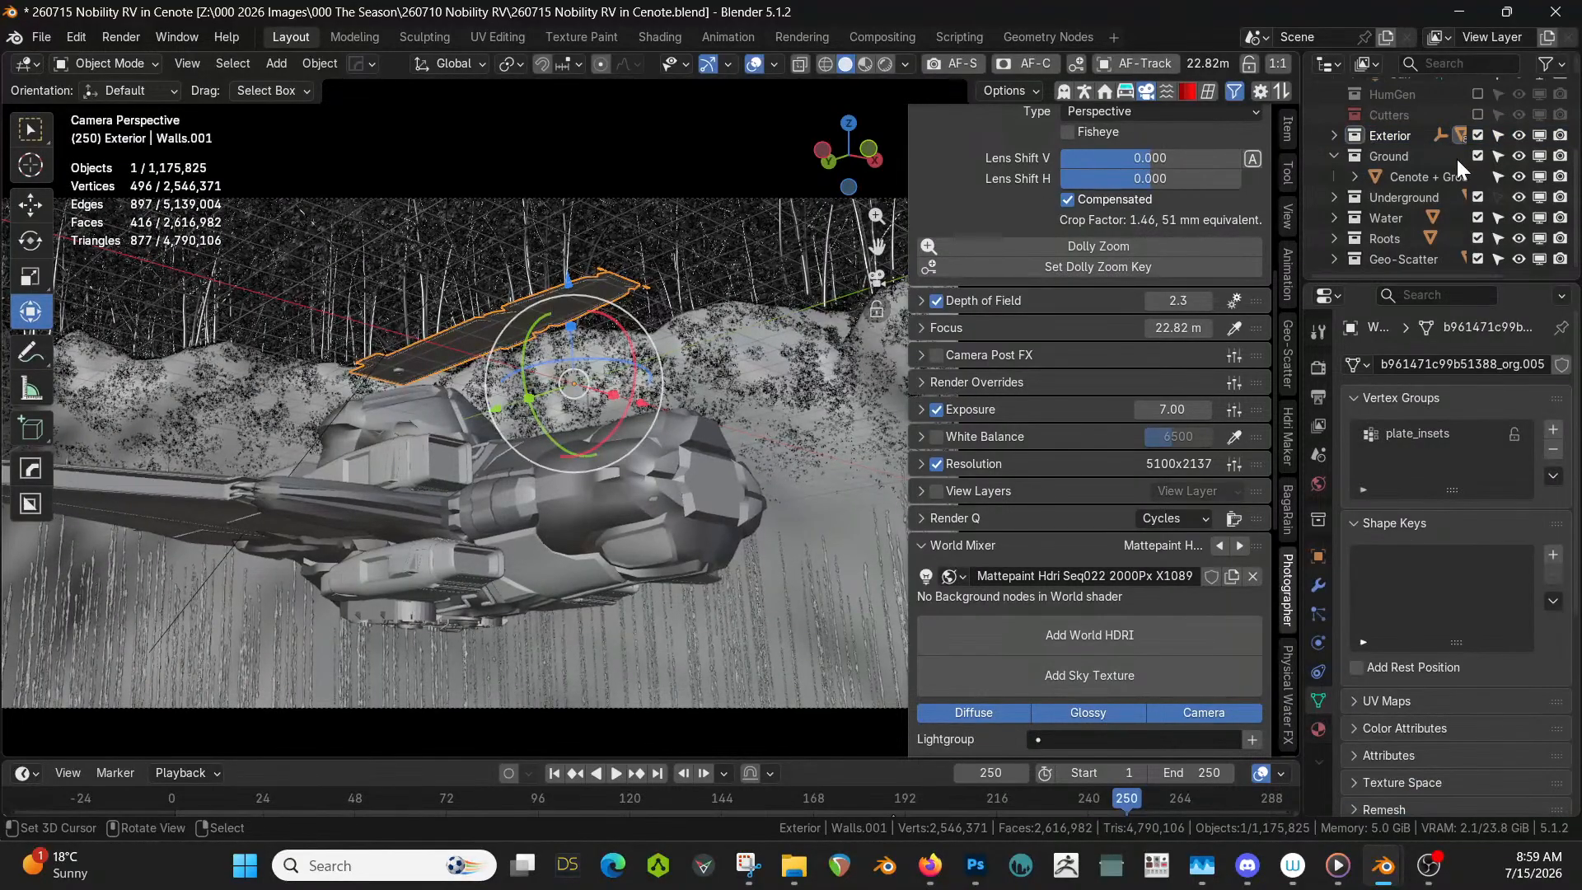
key("period")
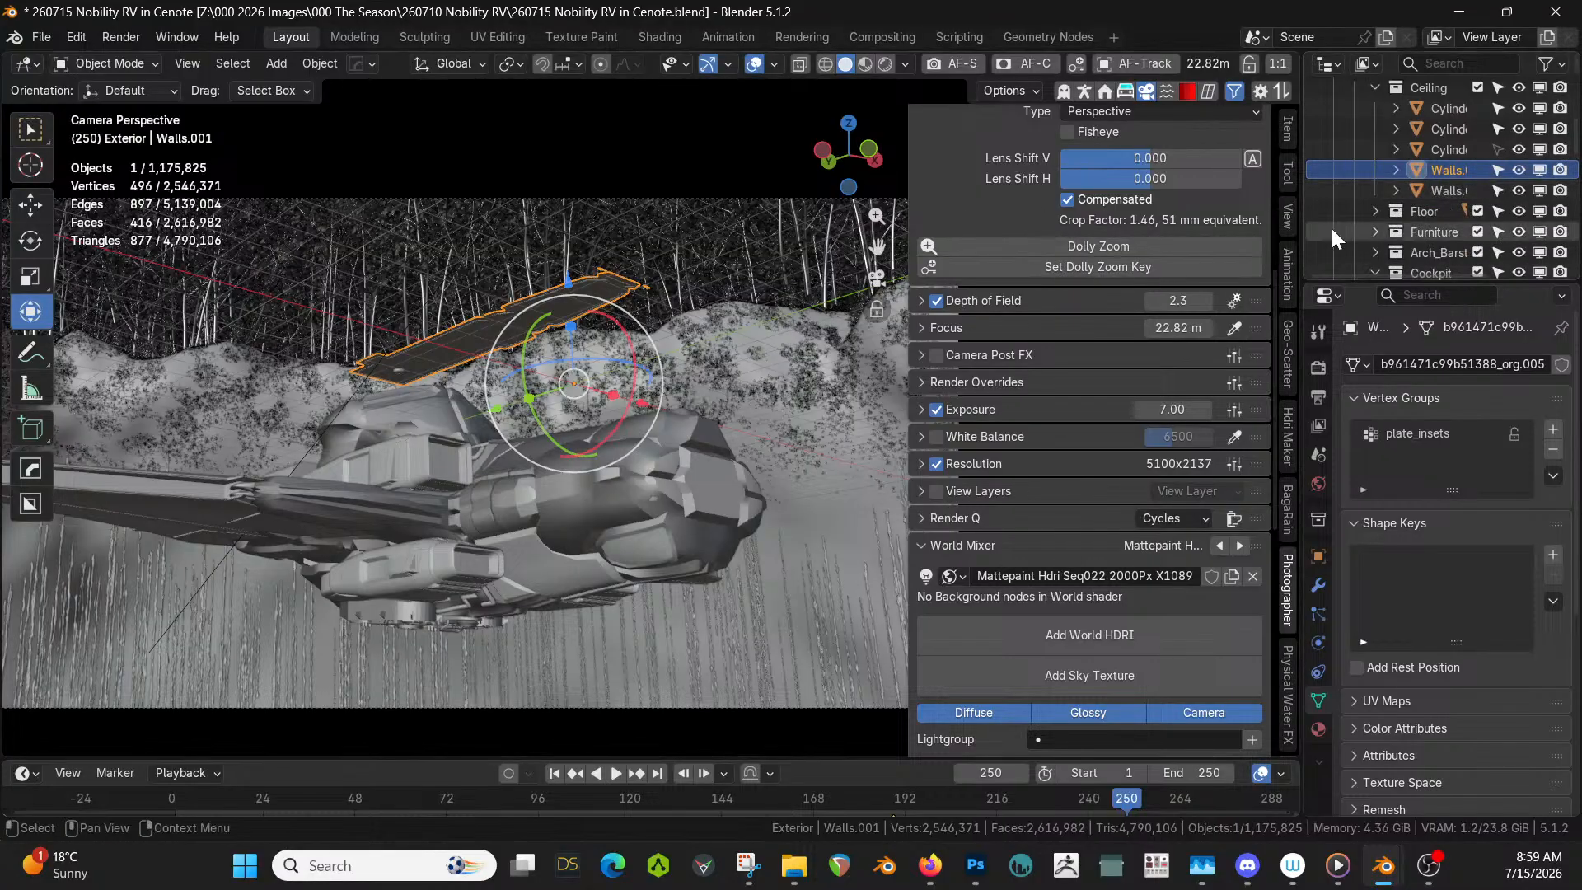
middle_click_drag(650, 385, 663, 453)
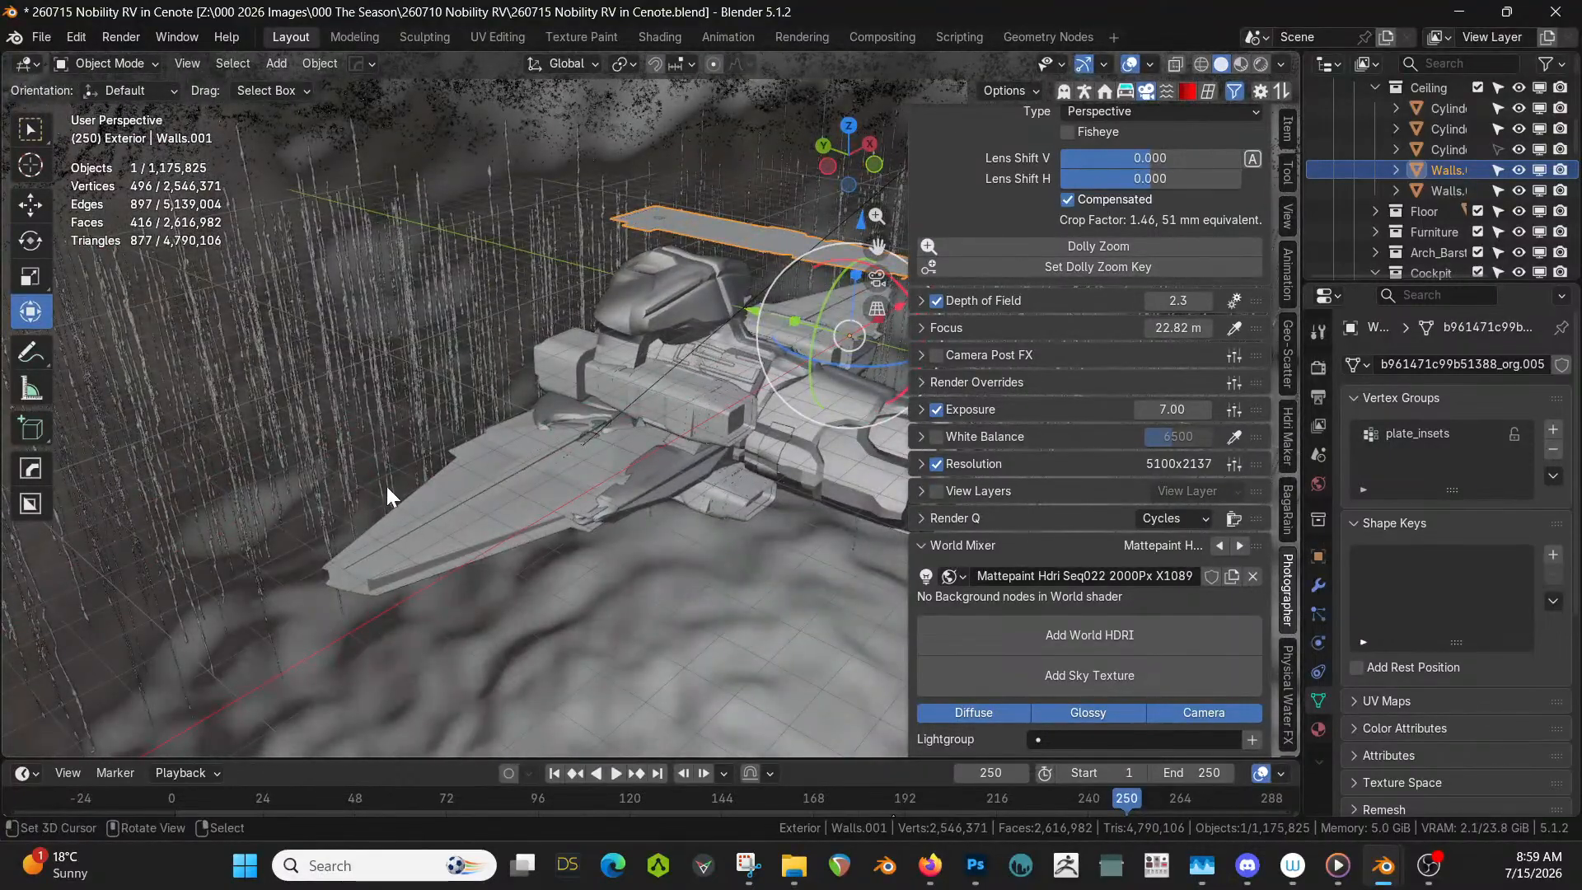
middle_click_drag(388, 486, 324, 495)
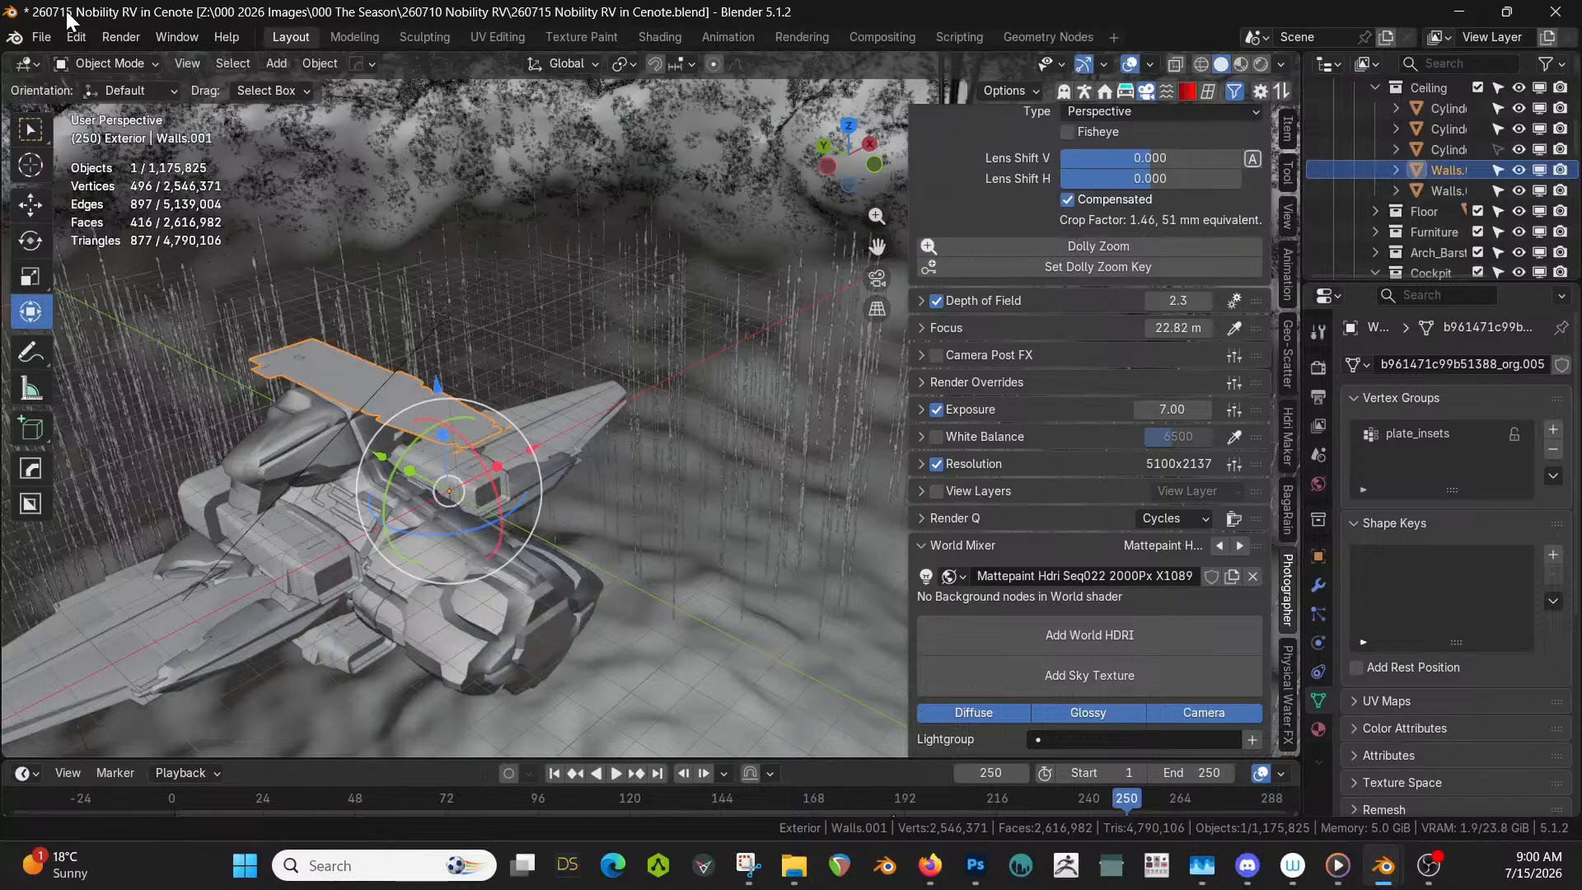
scroll(1520, 234, "up", 5)
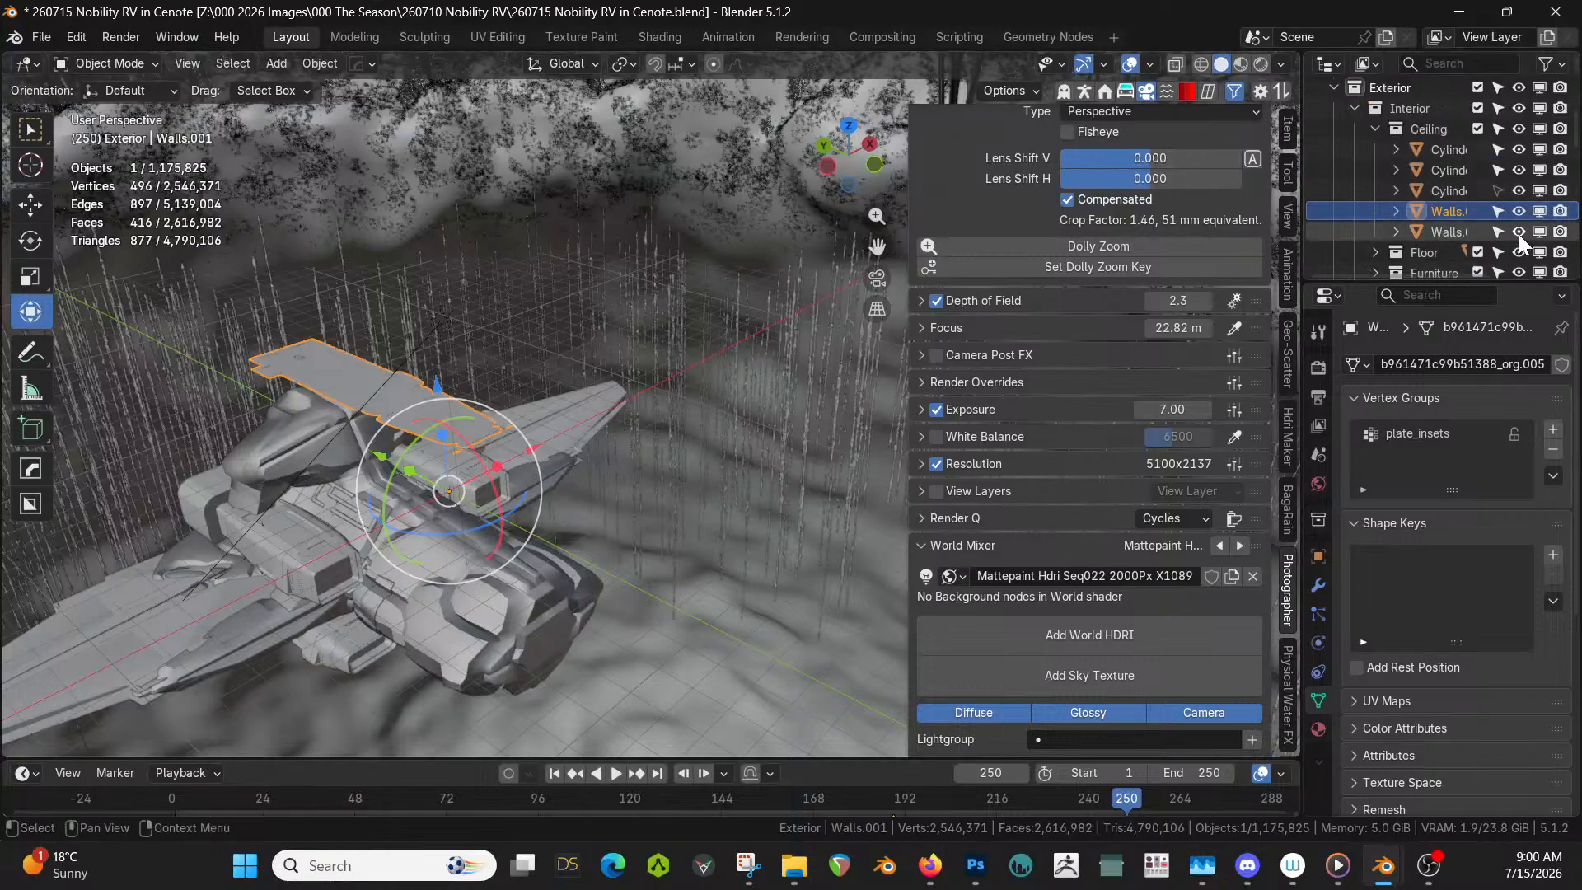
scroll(1492, 206, "down", 10)
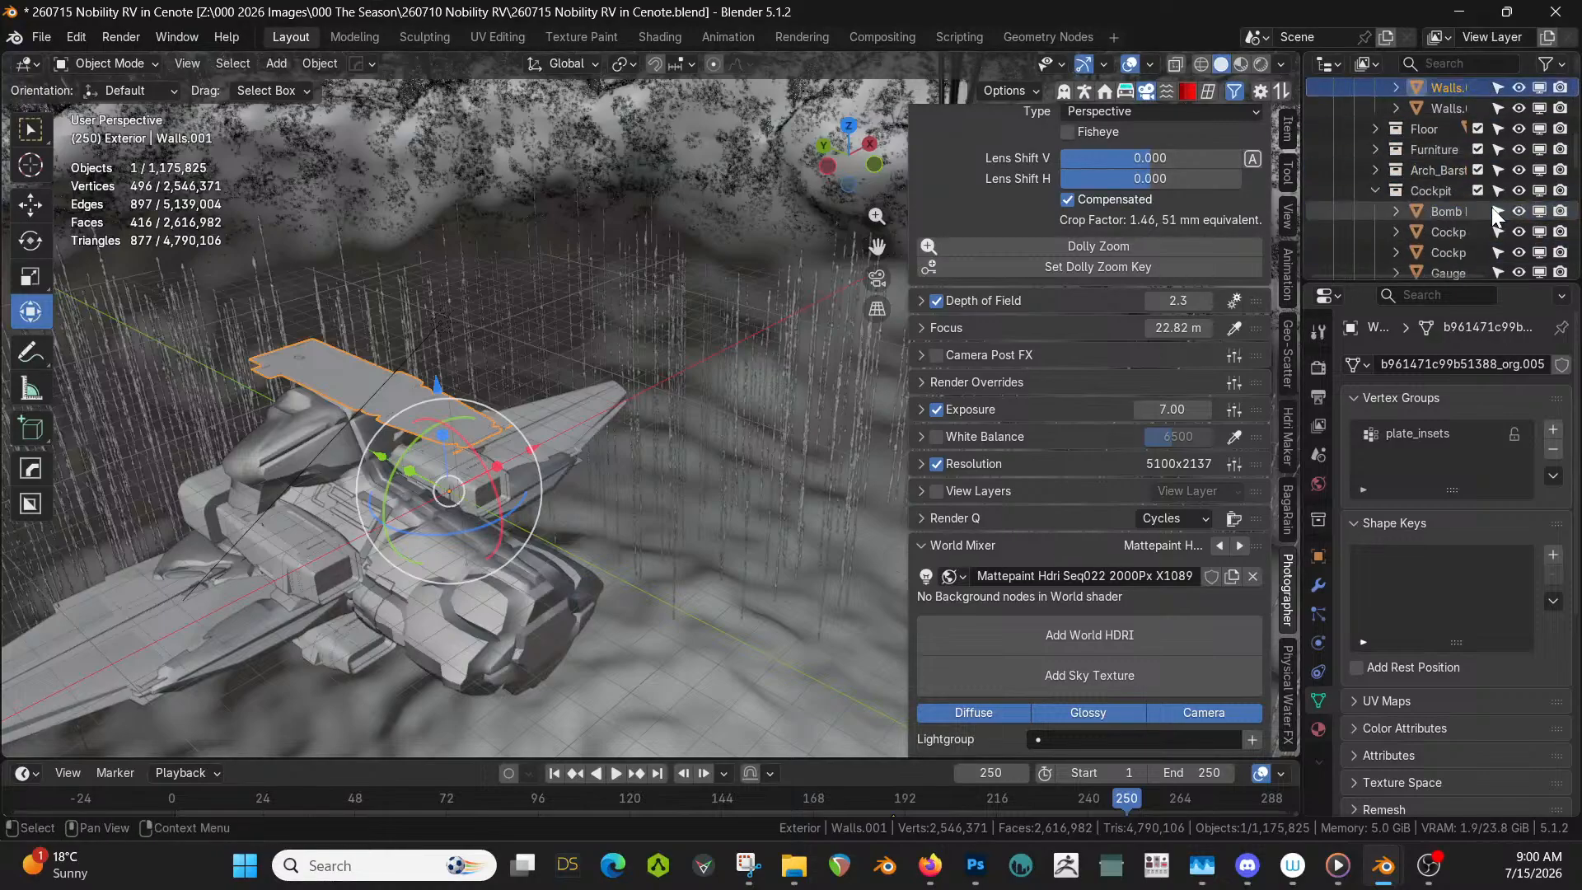
scroll(1492, 206, "down", 10)
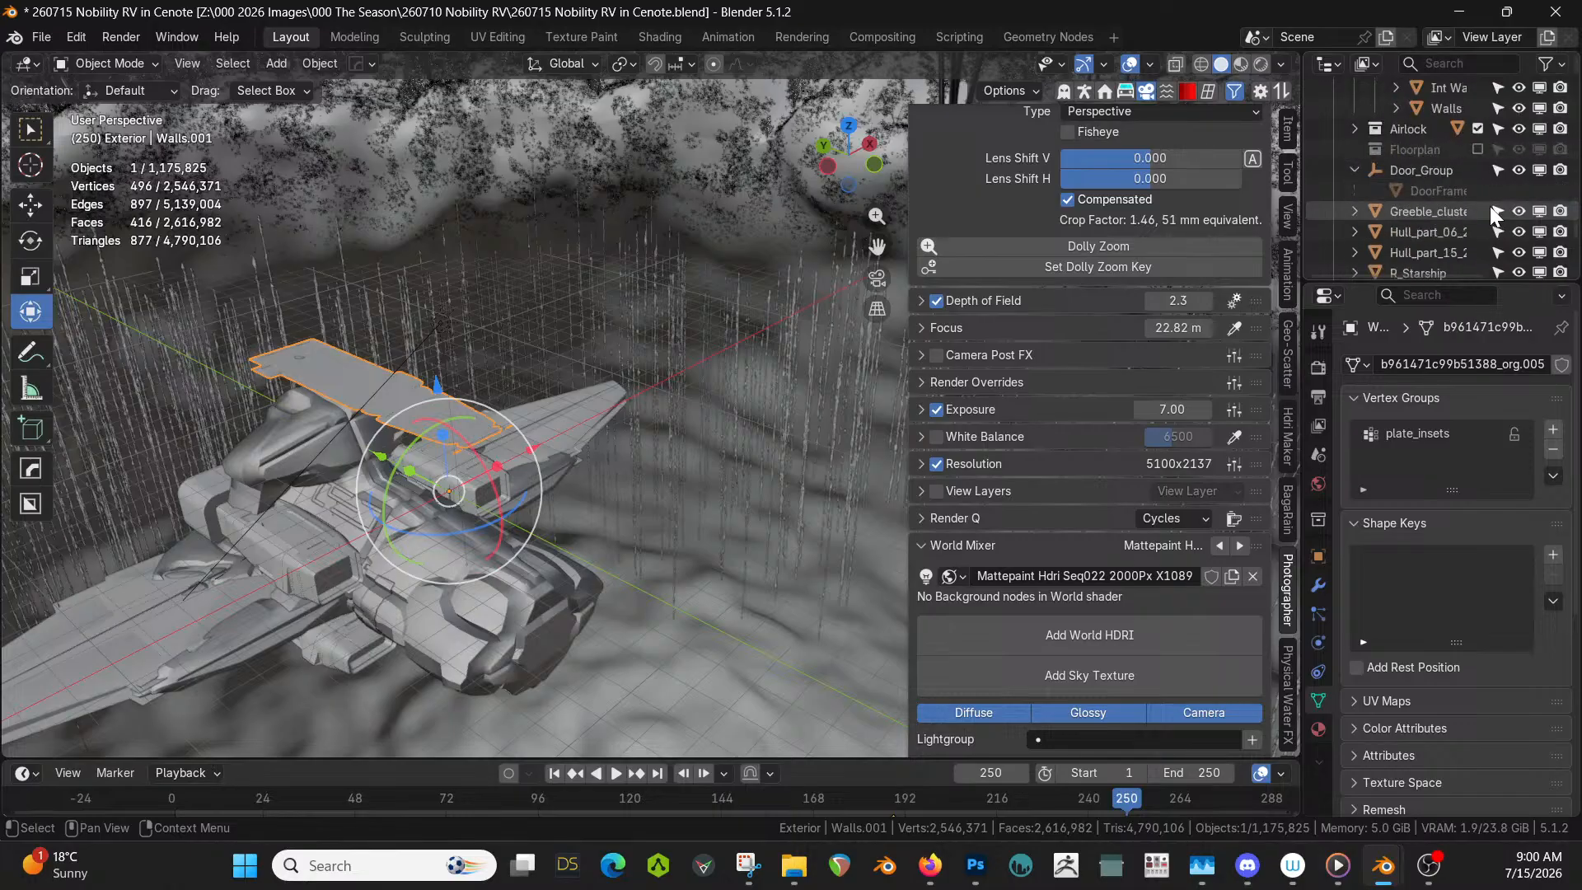
scroll(1472, 205, "down", 2)
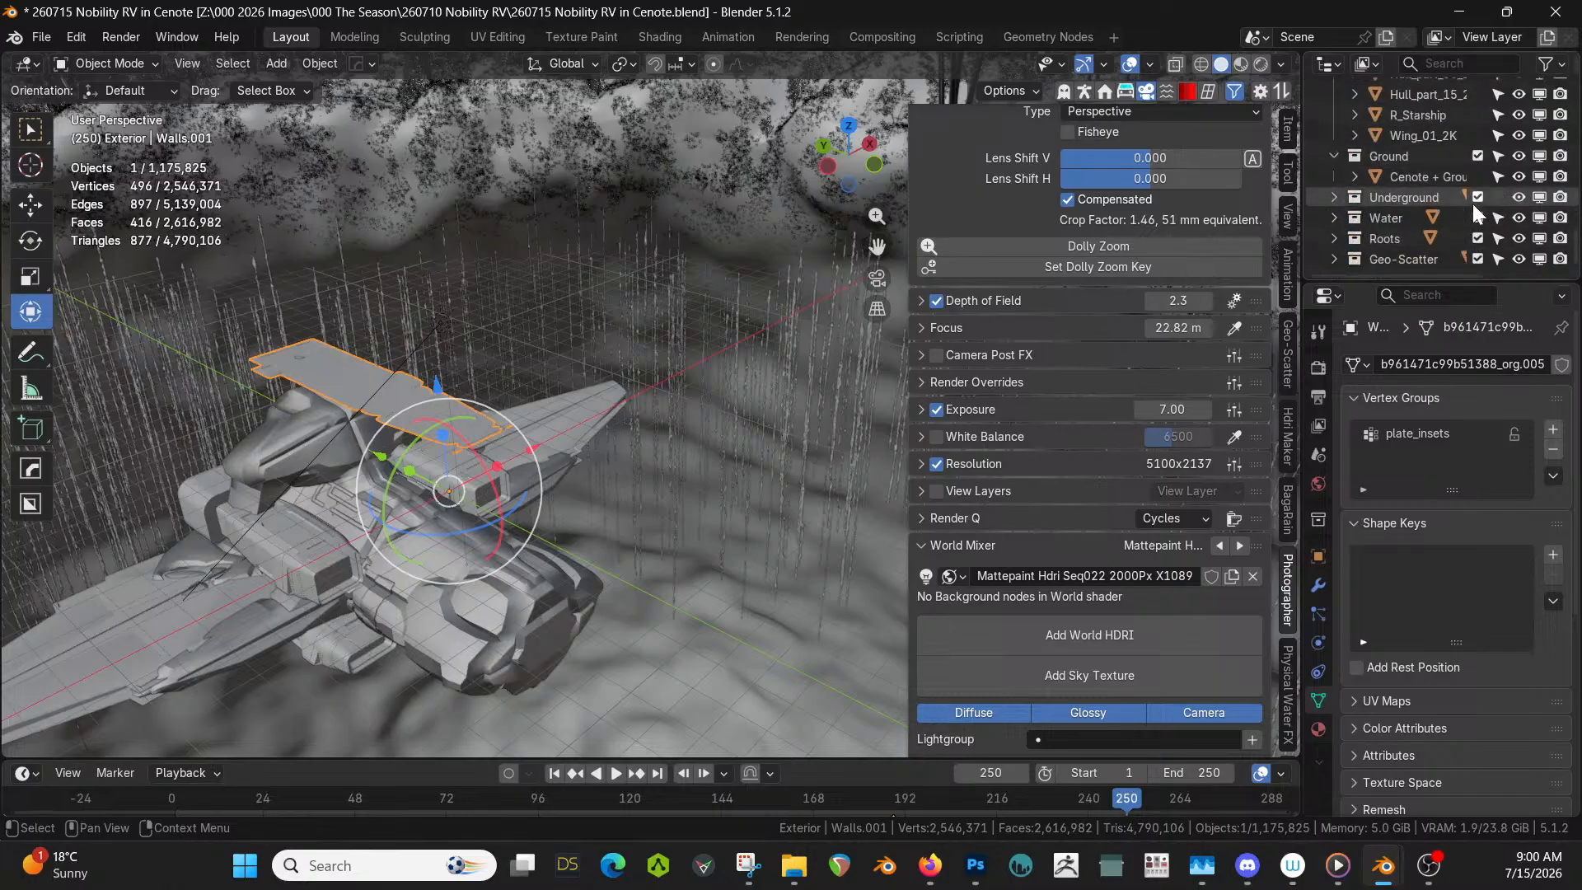
- Revert through the undo history to the Select Objects state before the aircraft was lowered, and keep the Geo-Scatter collection included in the view layer
left_click(1477, 254)
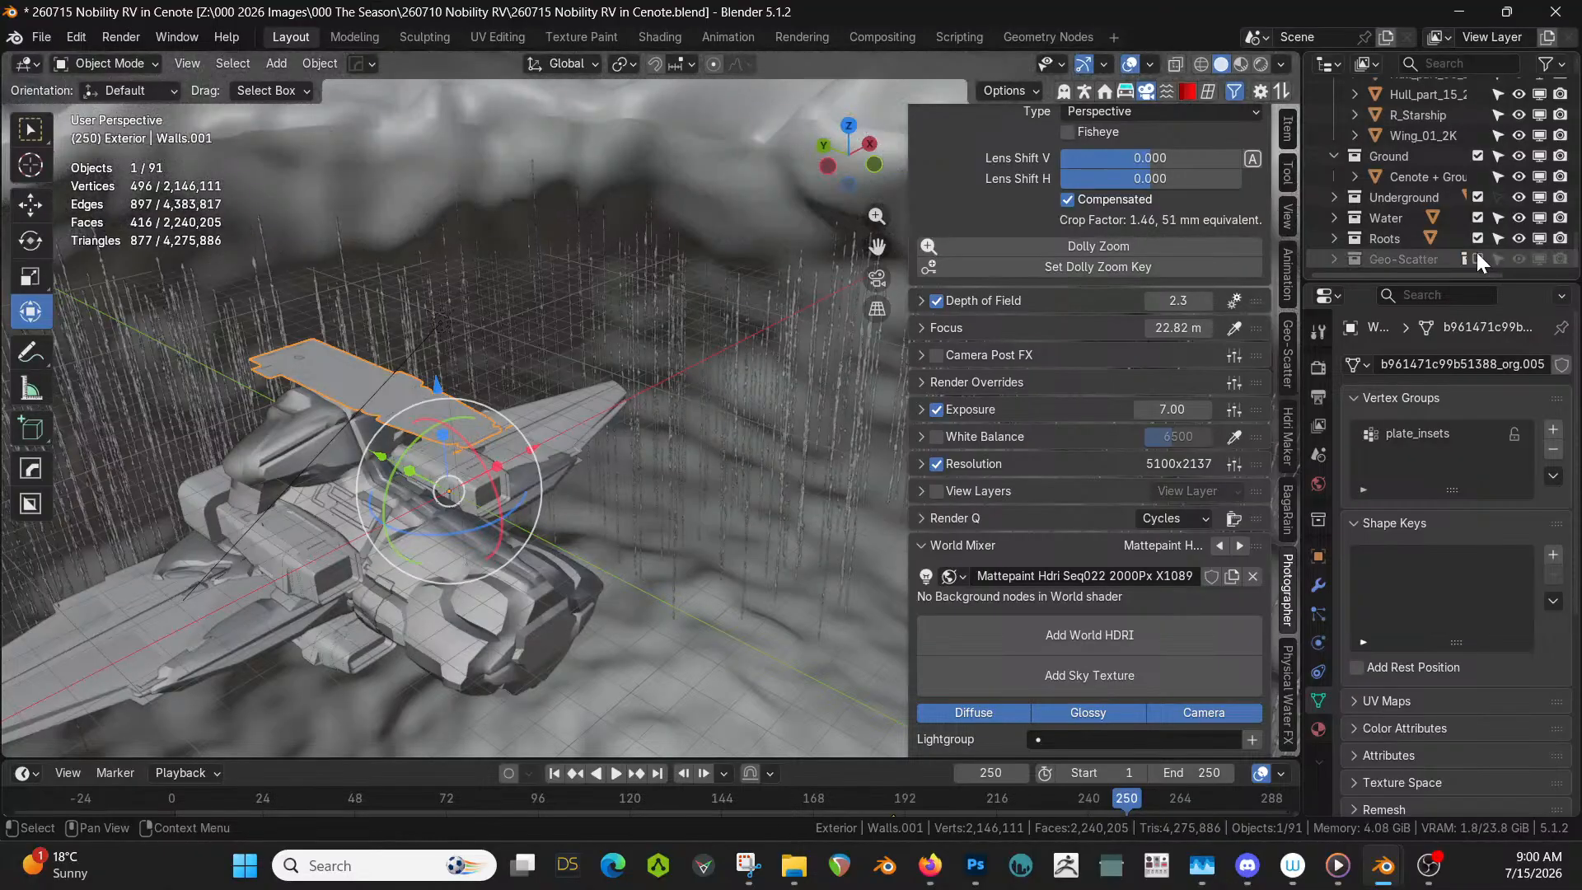
left_click(82, 34)
mouse_move(119, 102)
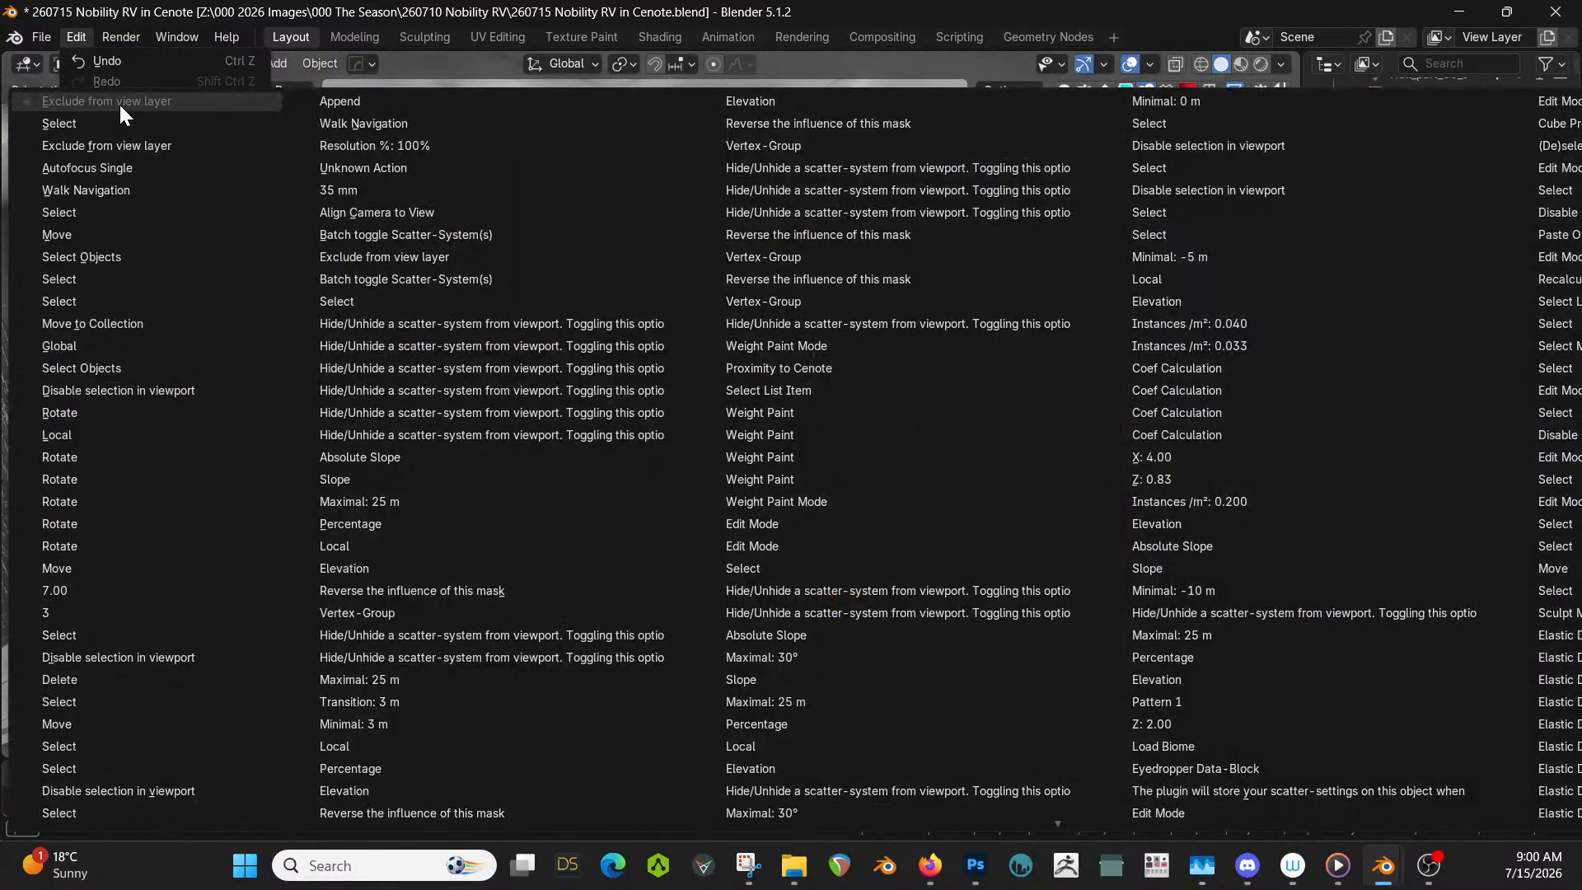
left_click(93, 258)
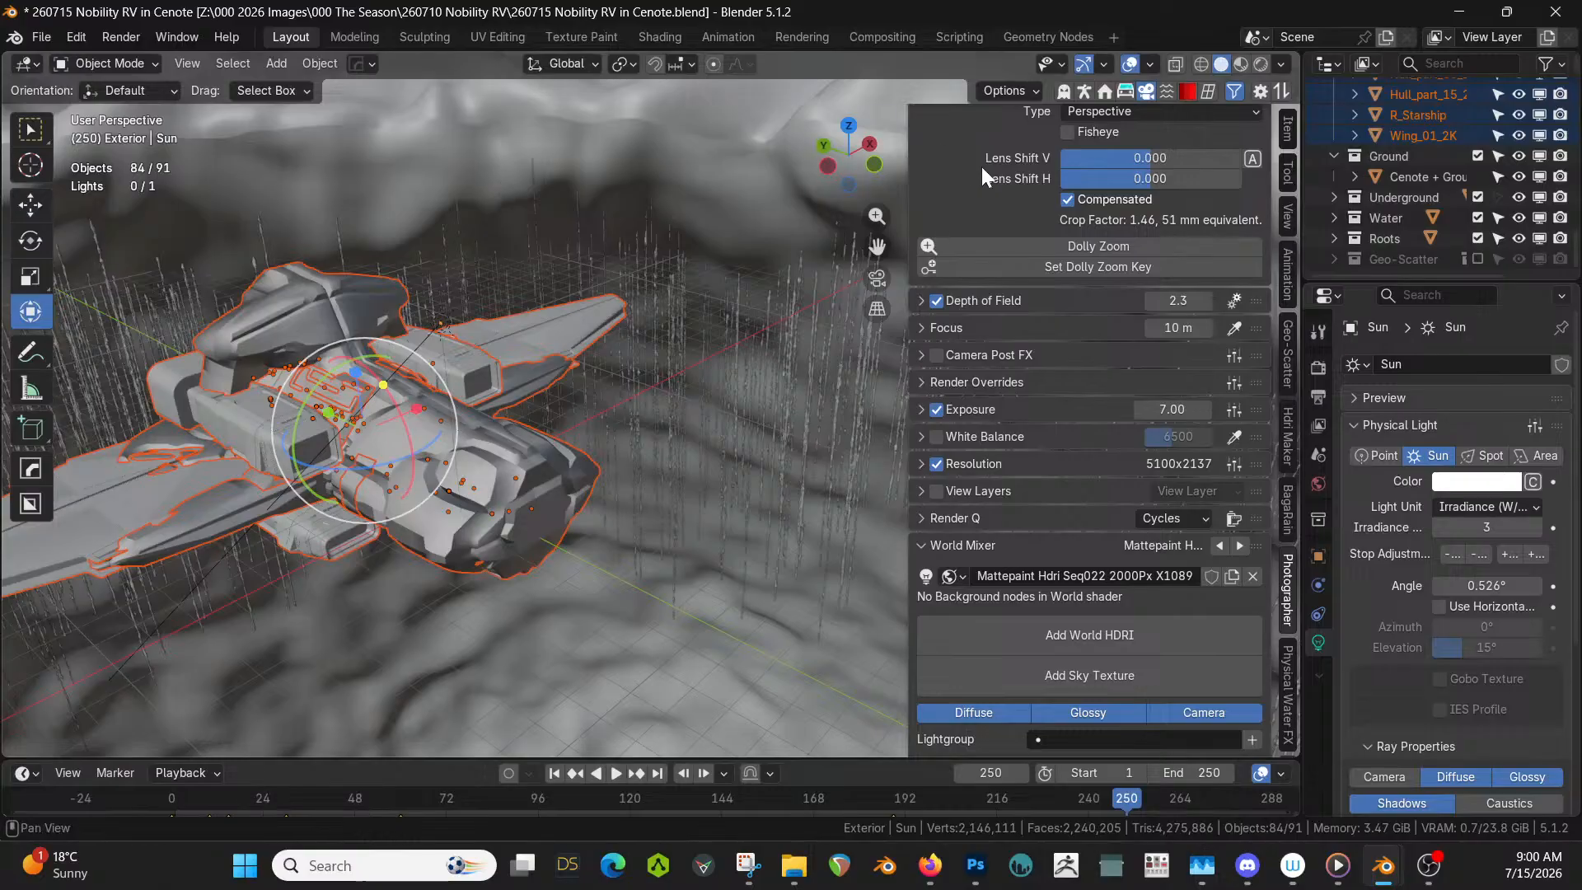
left_click(1477, 258)
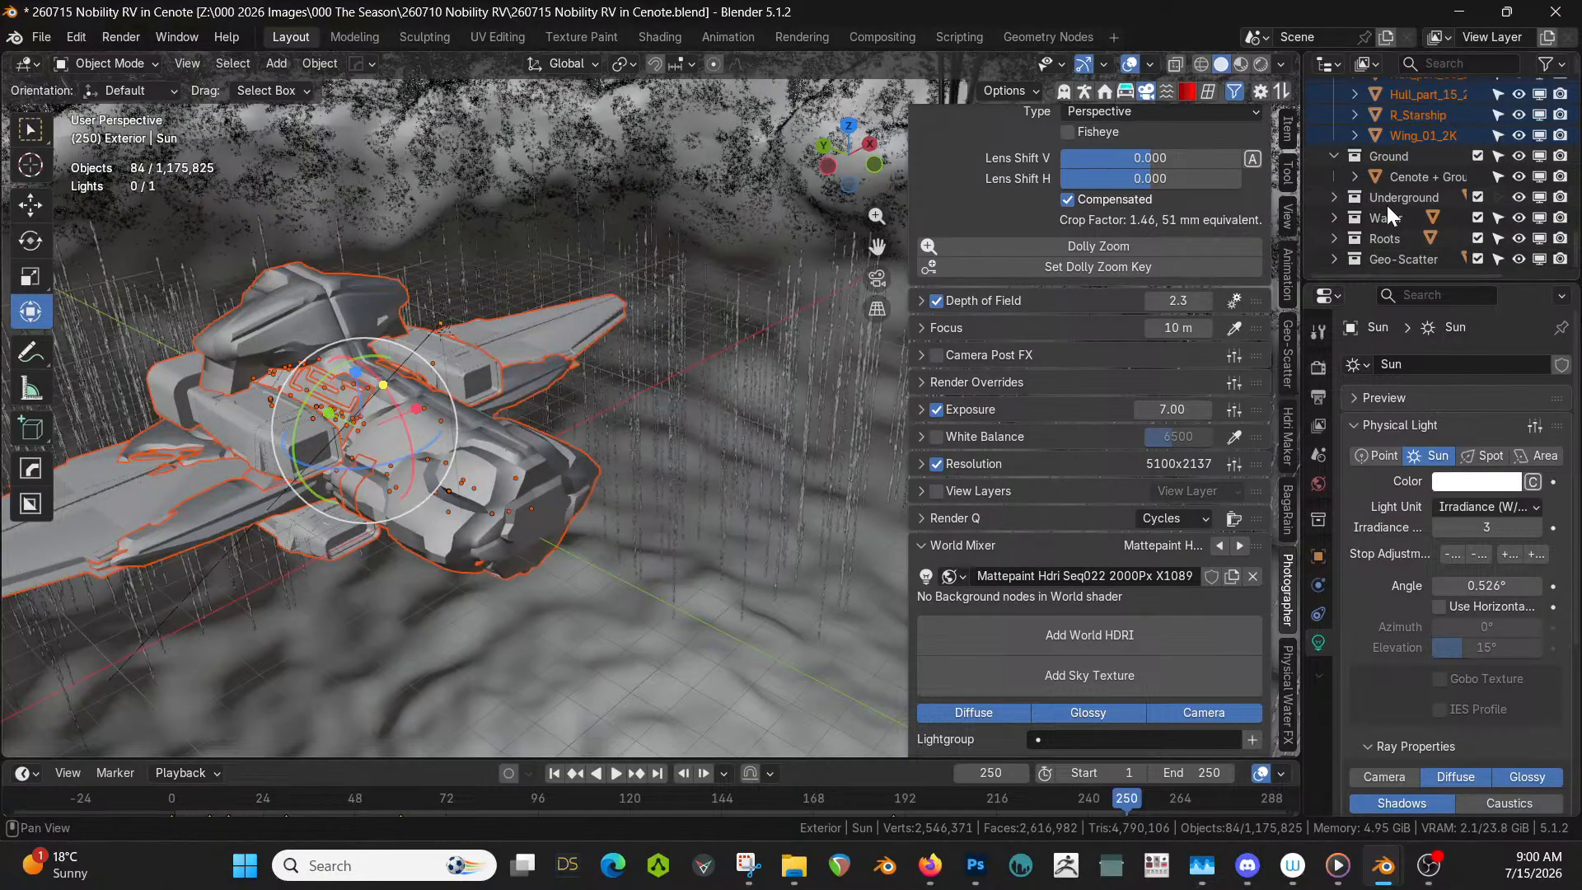
- Examine the nested collections and objects of the Exterior collection in the hierarchy, including Airlock, Floorplan, Cockpit and Ceiling
scroll(1424, 223, "up", 3)
scroll(1424, 223, "up", 2)
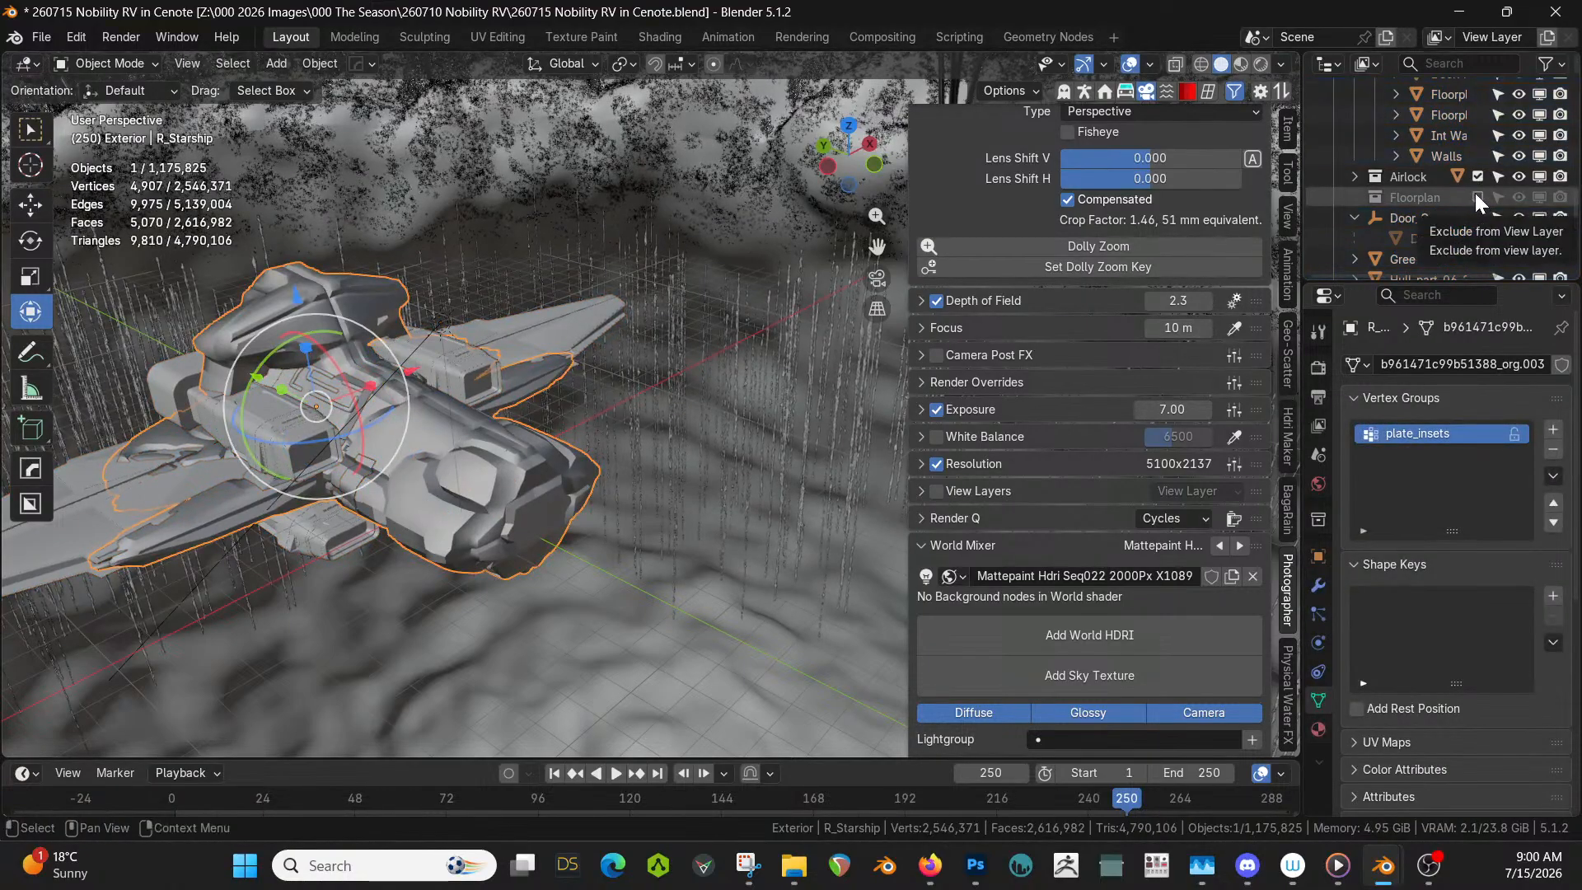
scroll(1475, 200, "up", 6)
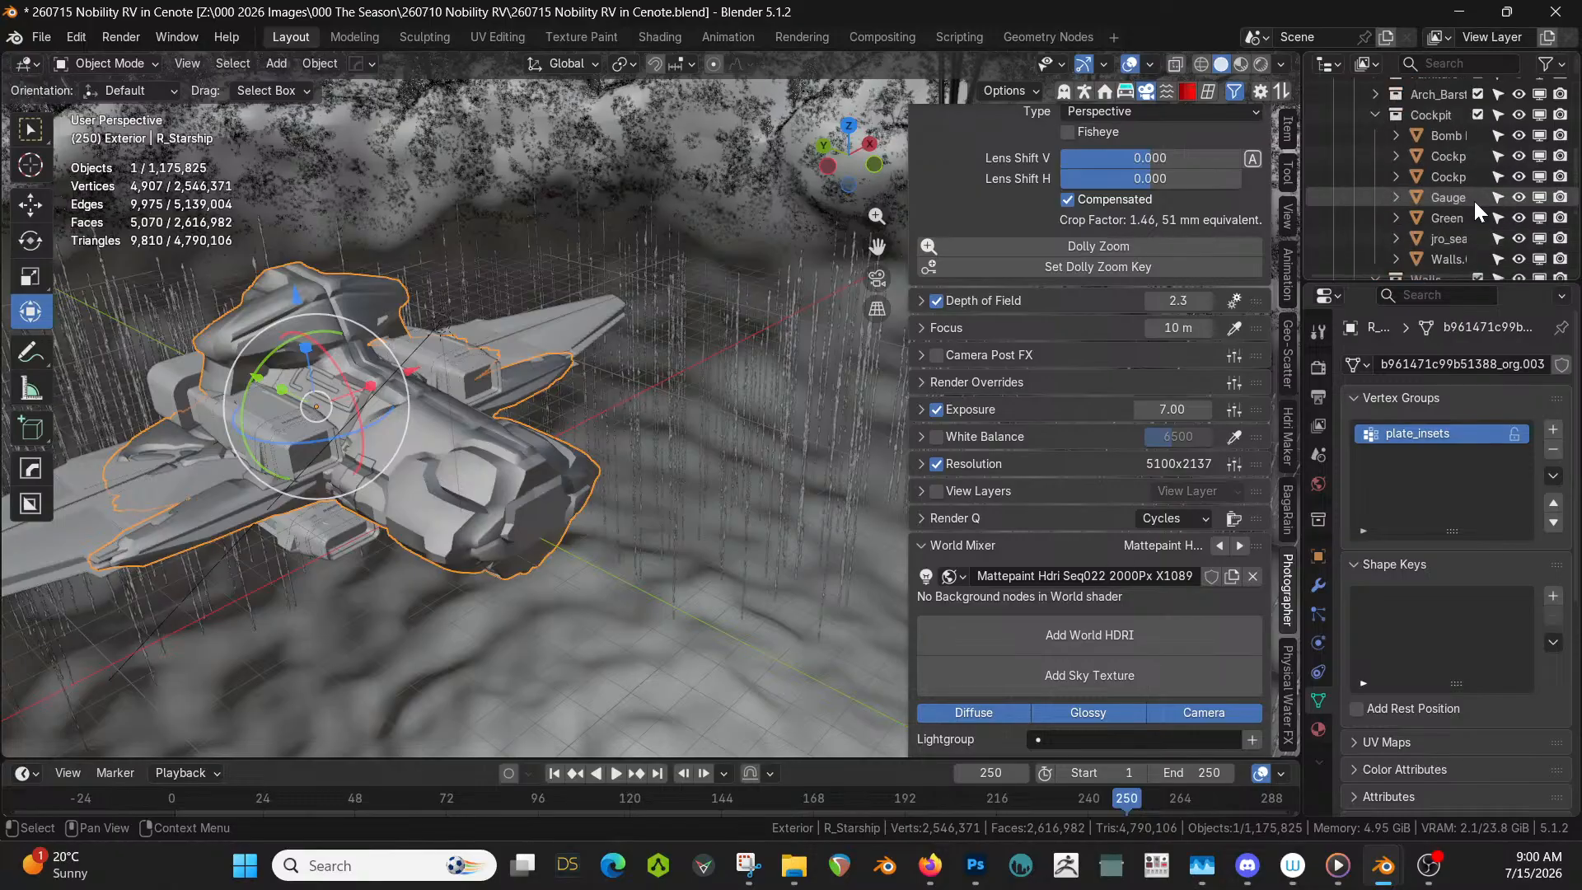
scroll(1459, 145, "down", 5)
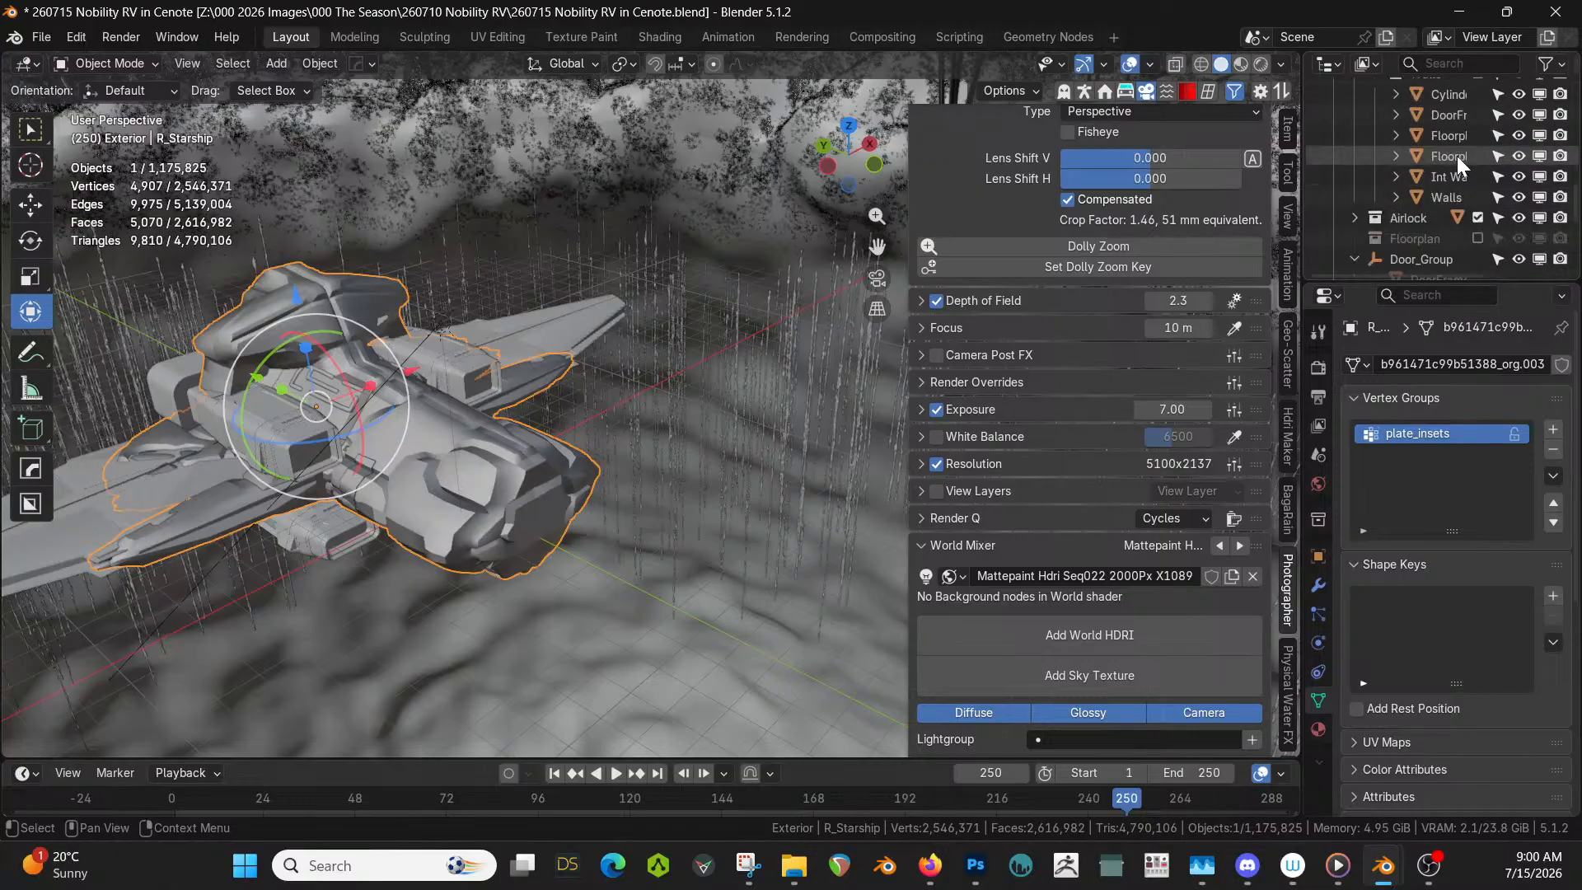
scroll(1452, 177, "down", 1)
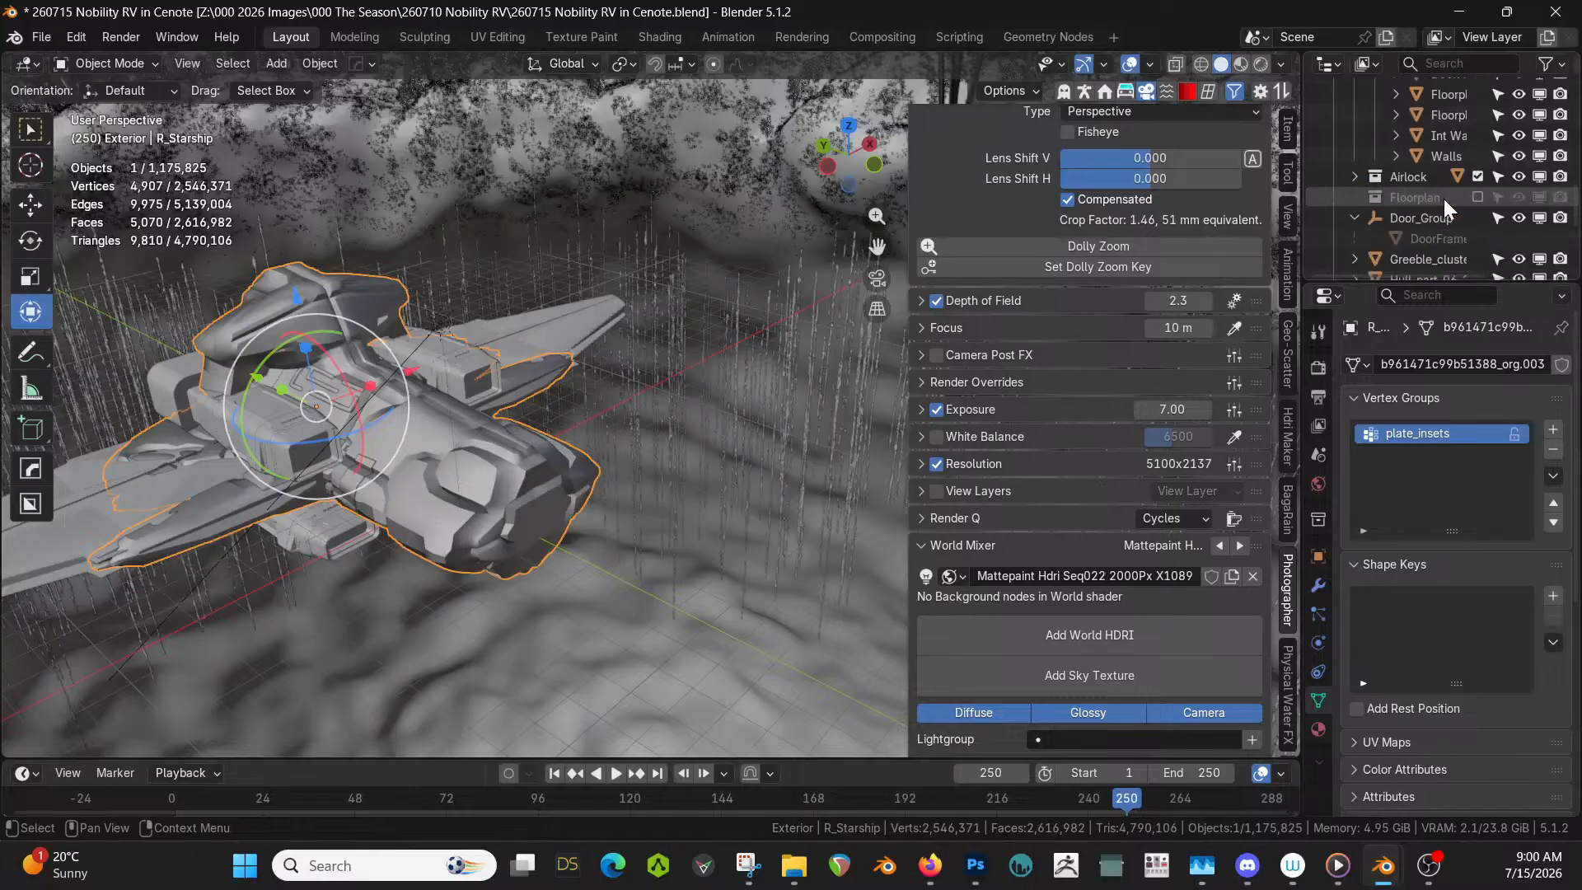
scroll(1444, 199, "down", 3)
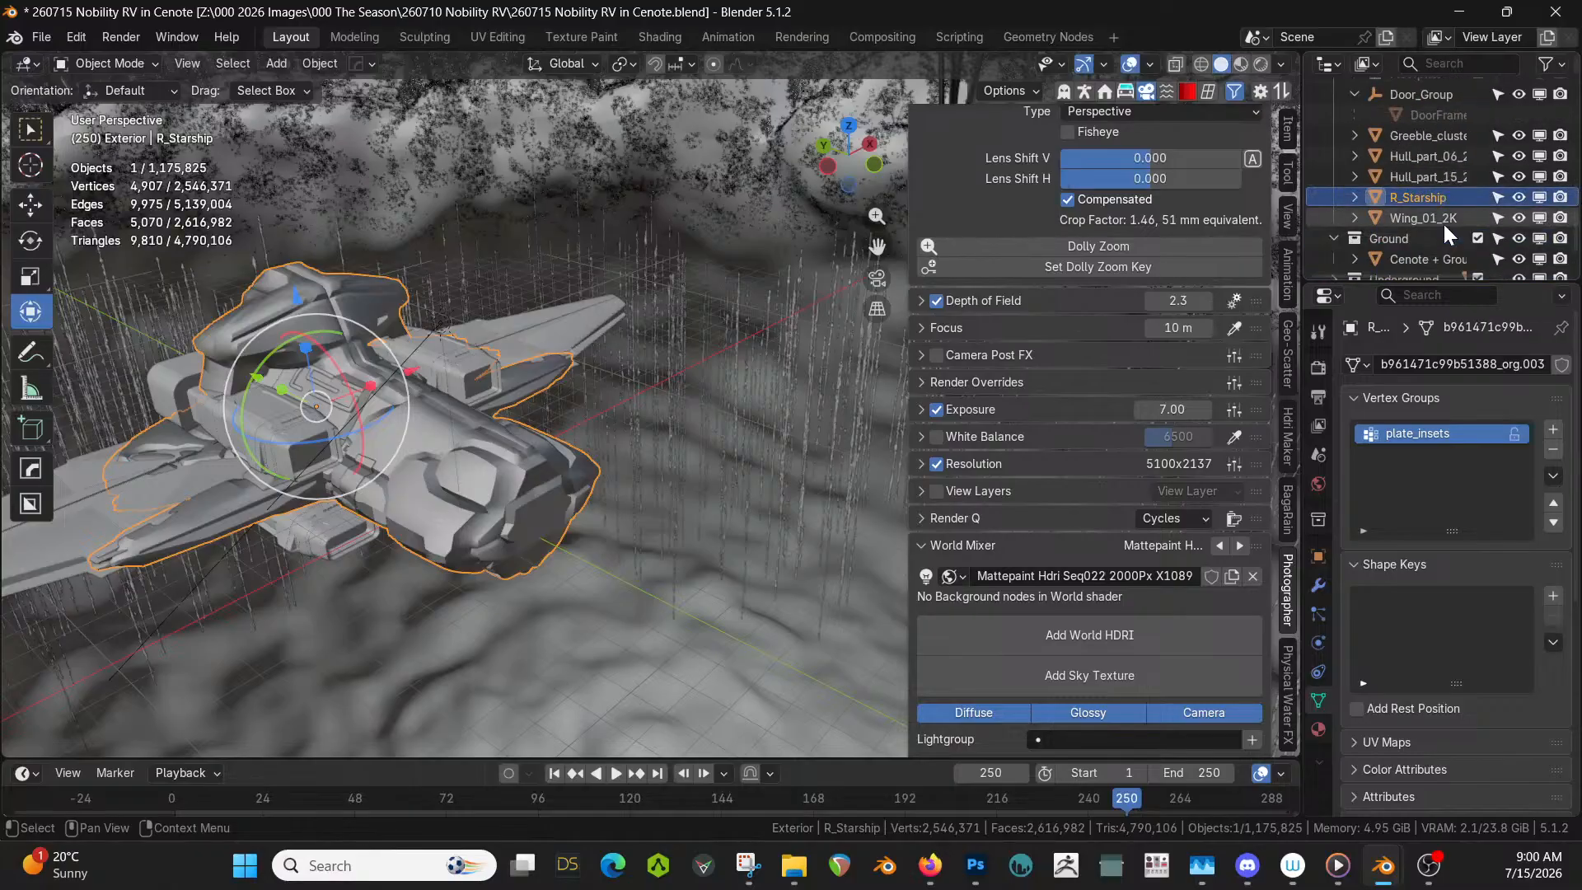
scroll(1444, 225, "up", 5)
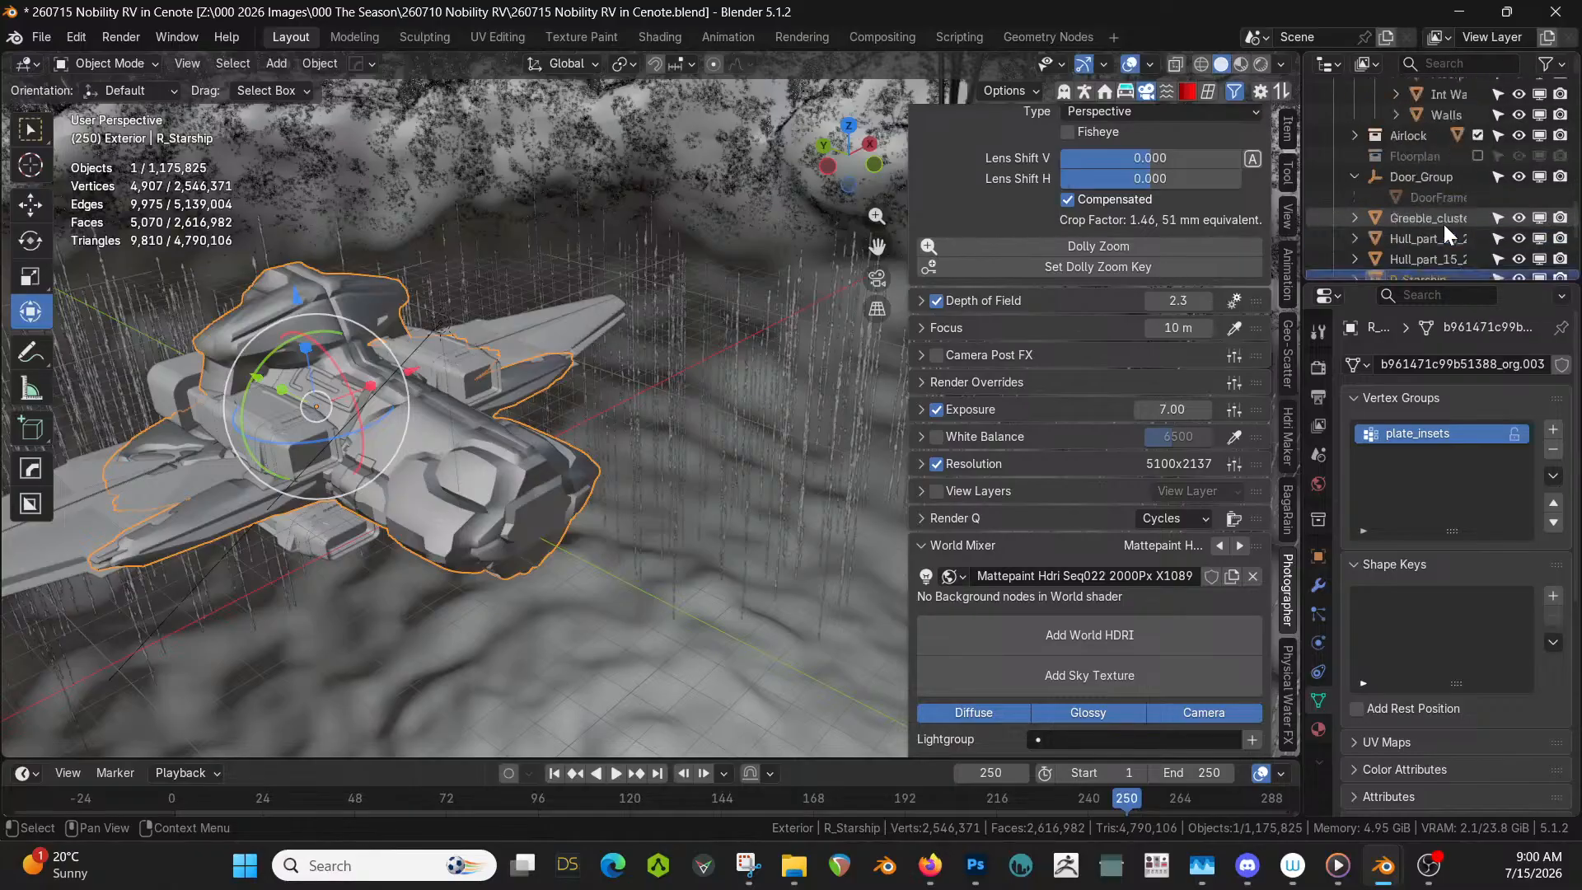
scroll(1444, 226, "up", 2)
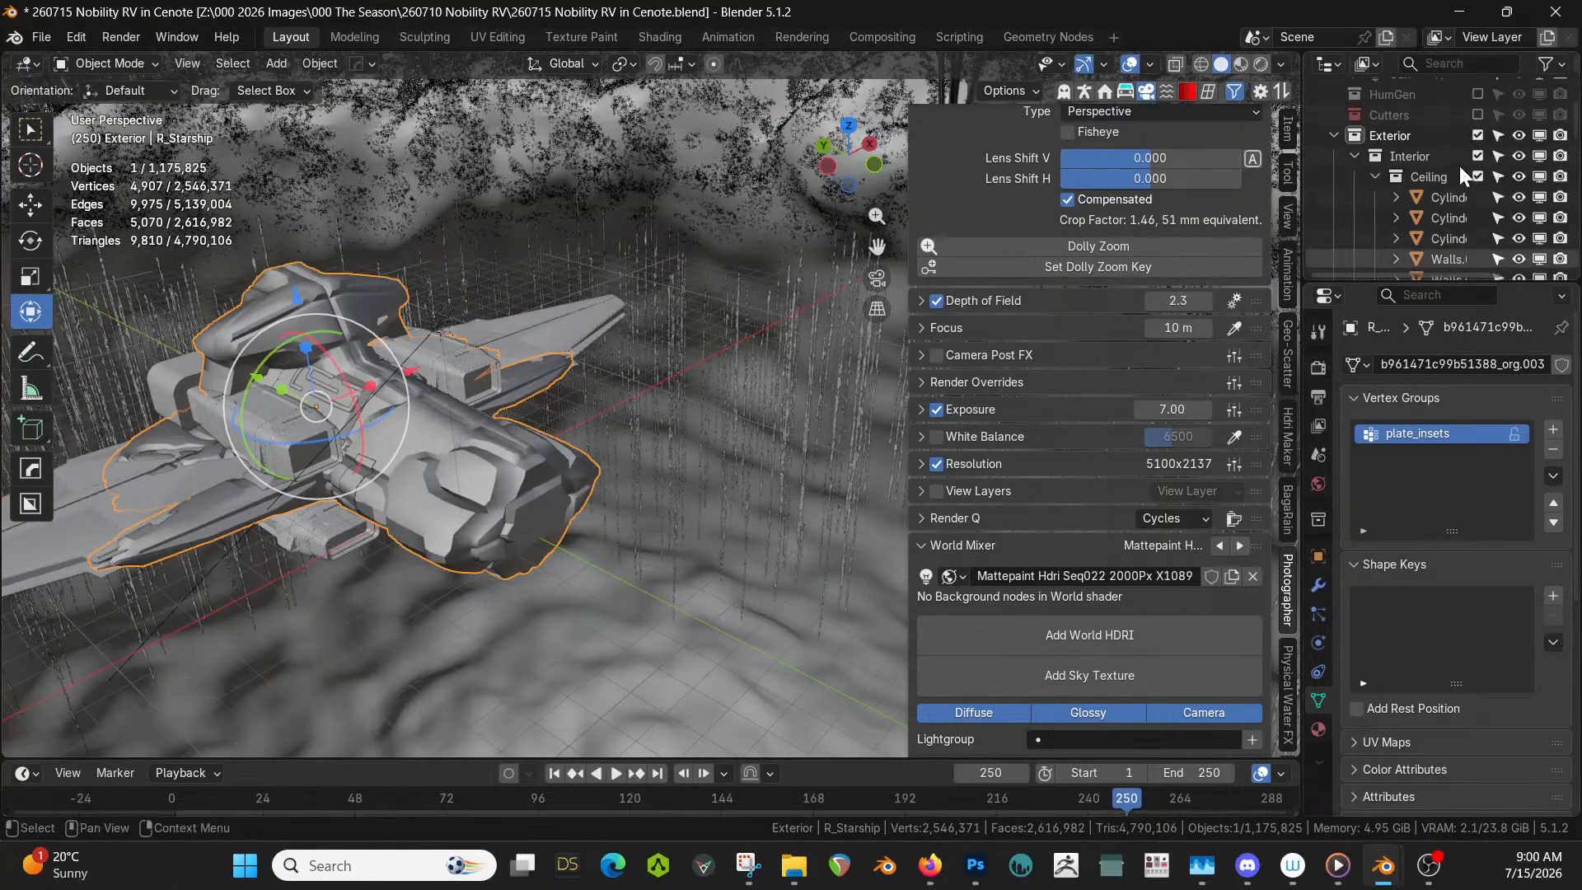
- Select all objects of the Exterior collection and lower the aircraft about 4.63 m along the global Z axis
left_click(1390, 134)
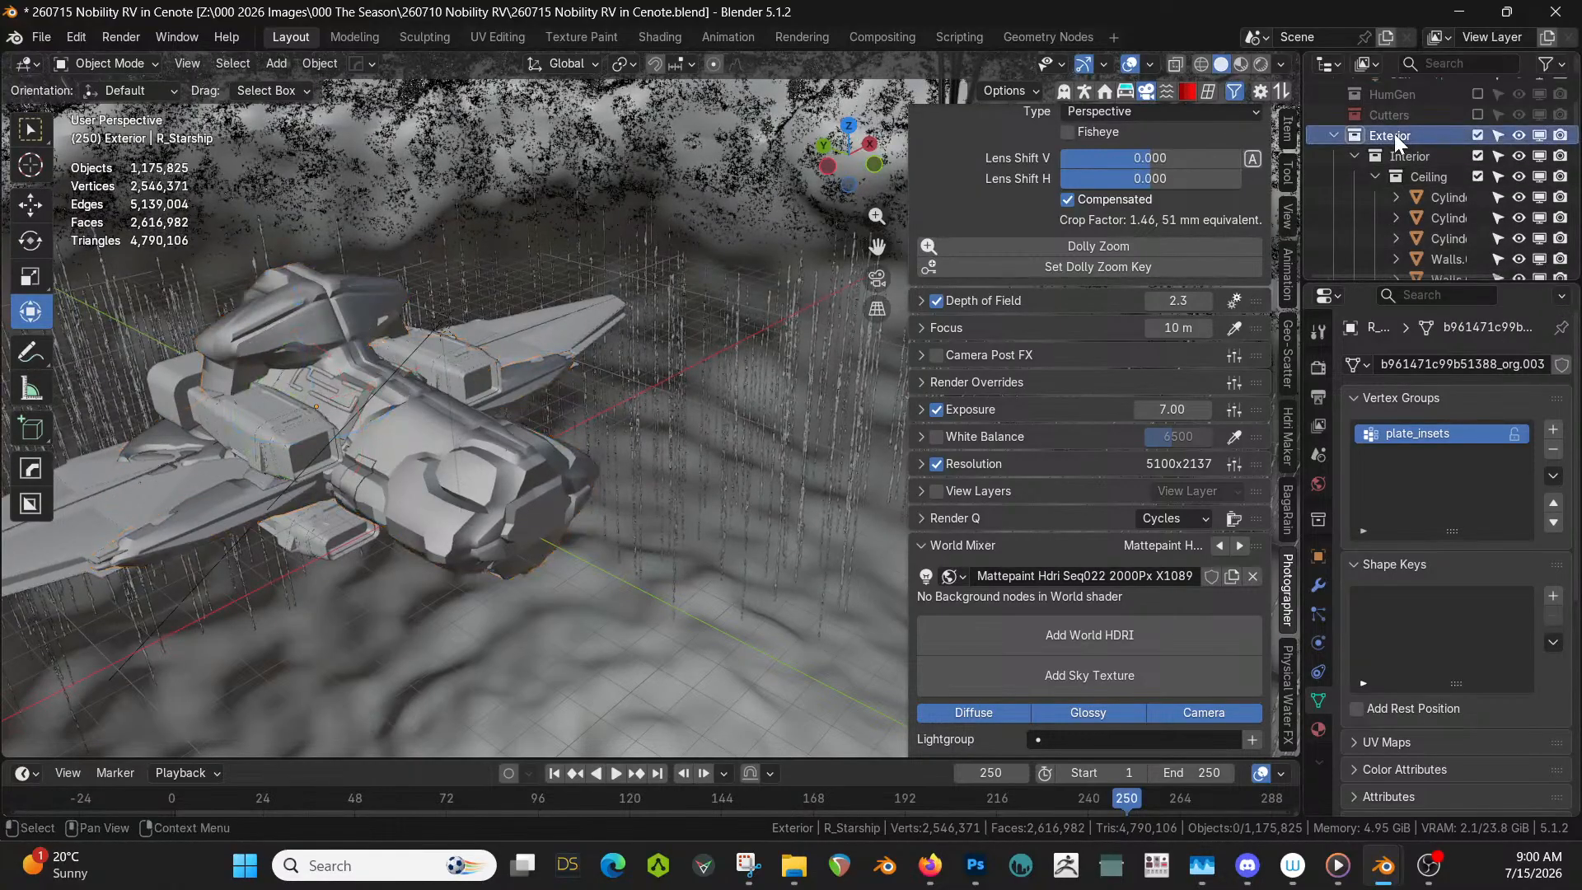
right_click(1395, 135)
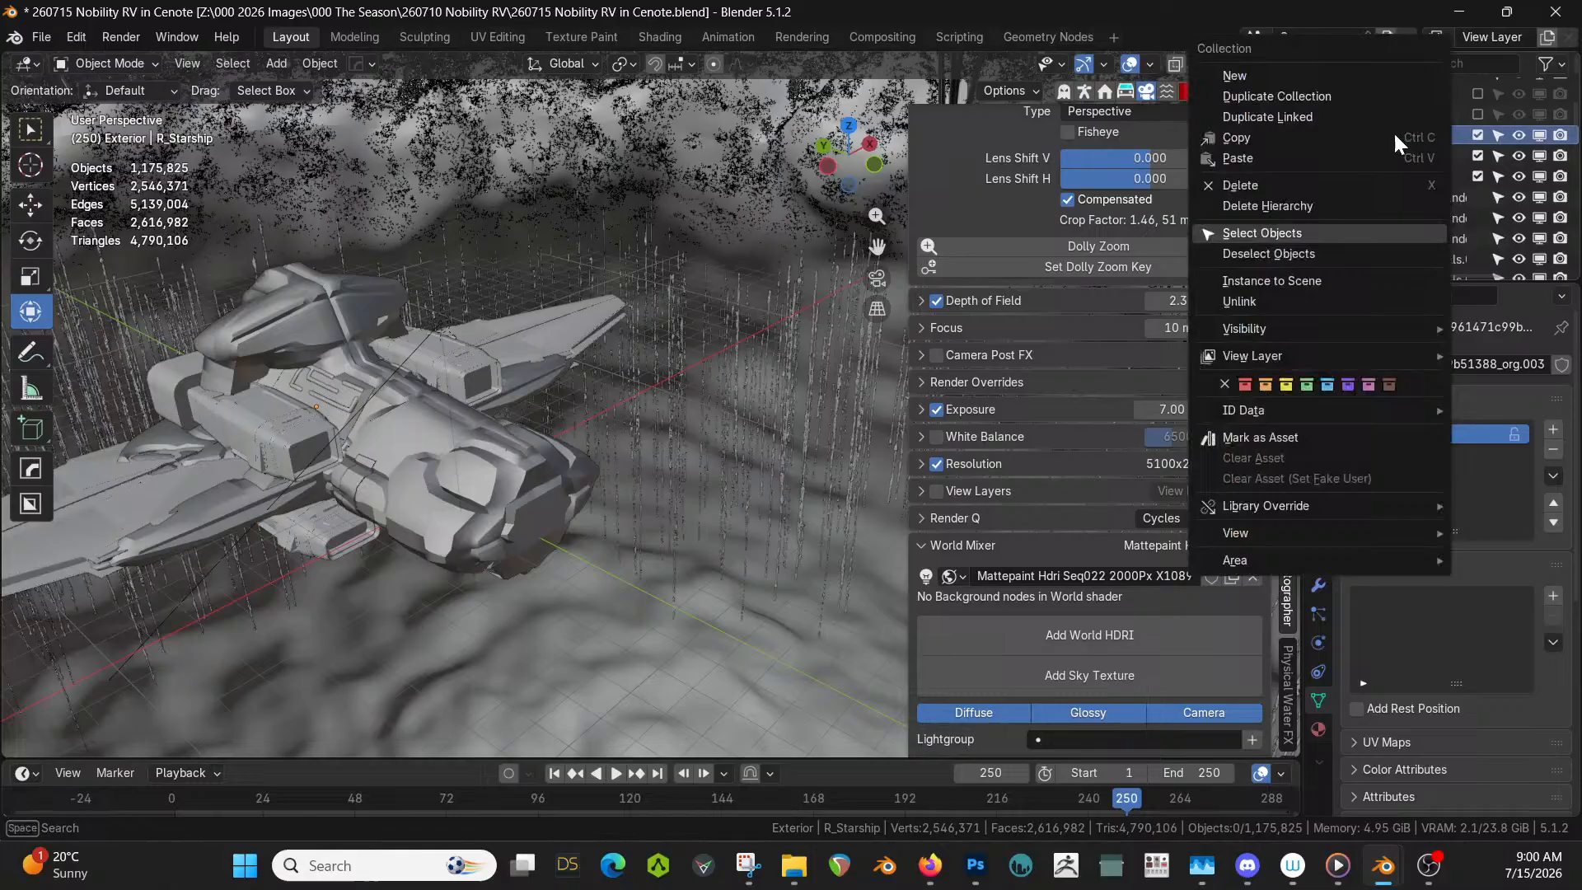
left_click(1275, 233)
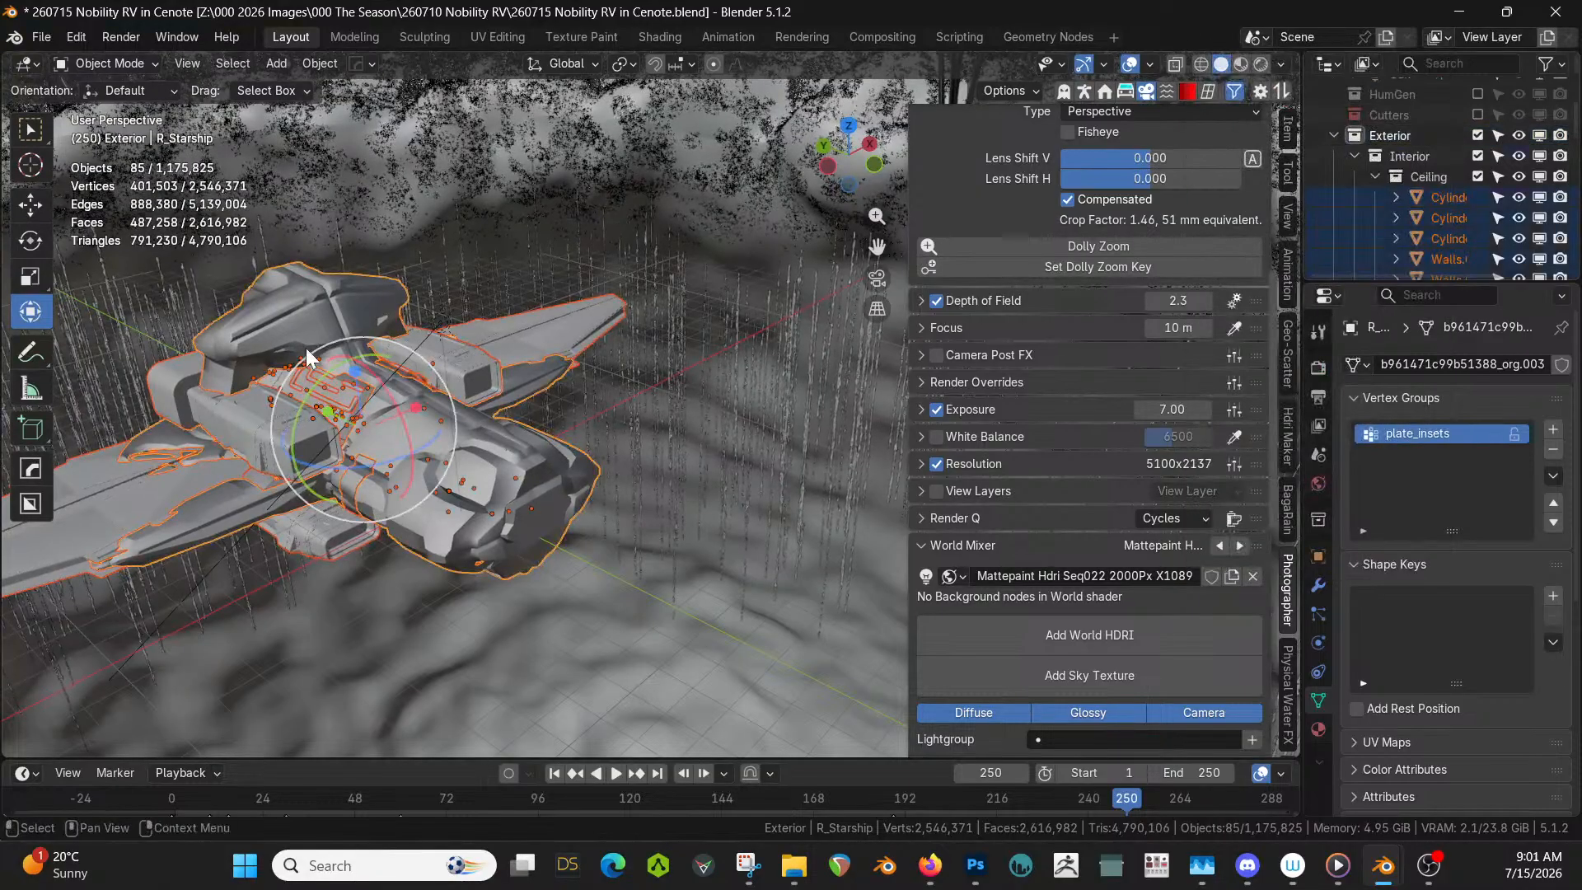
middle_click_drag(387, 428, 409, 382)
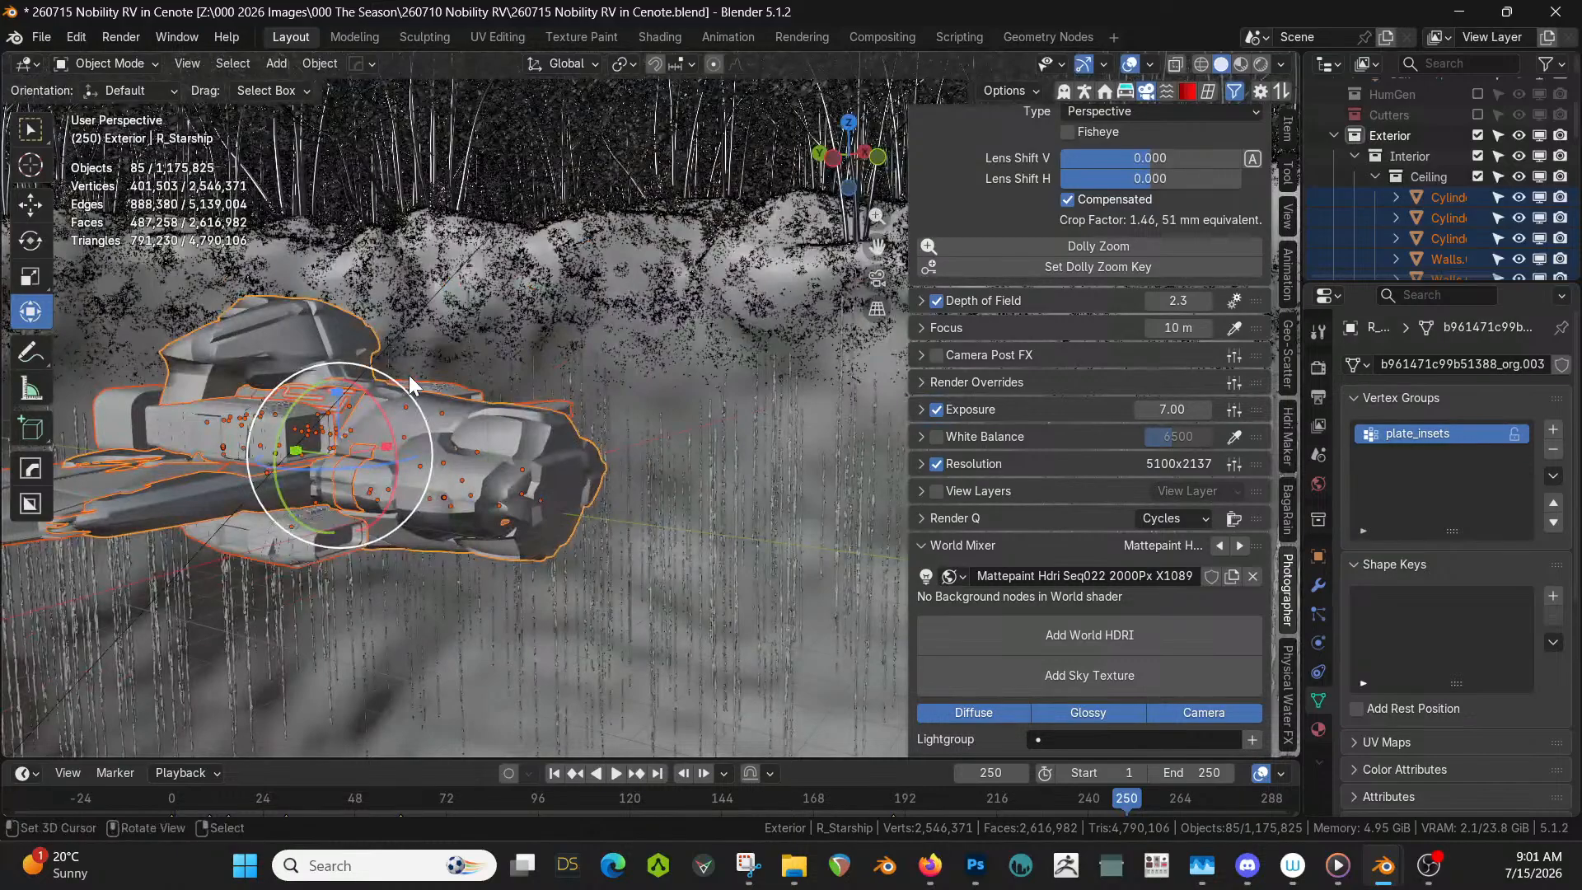
key("g")
key("z")
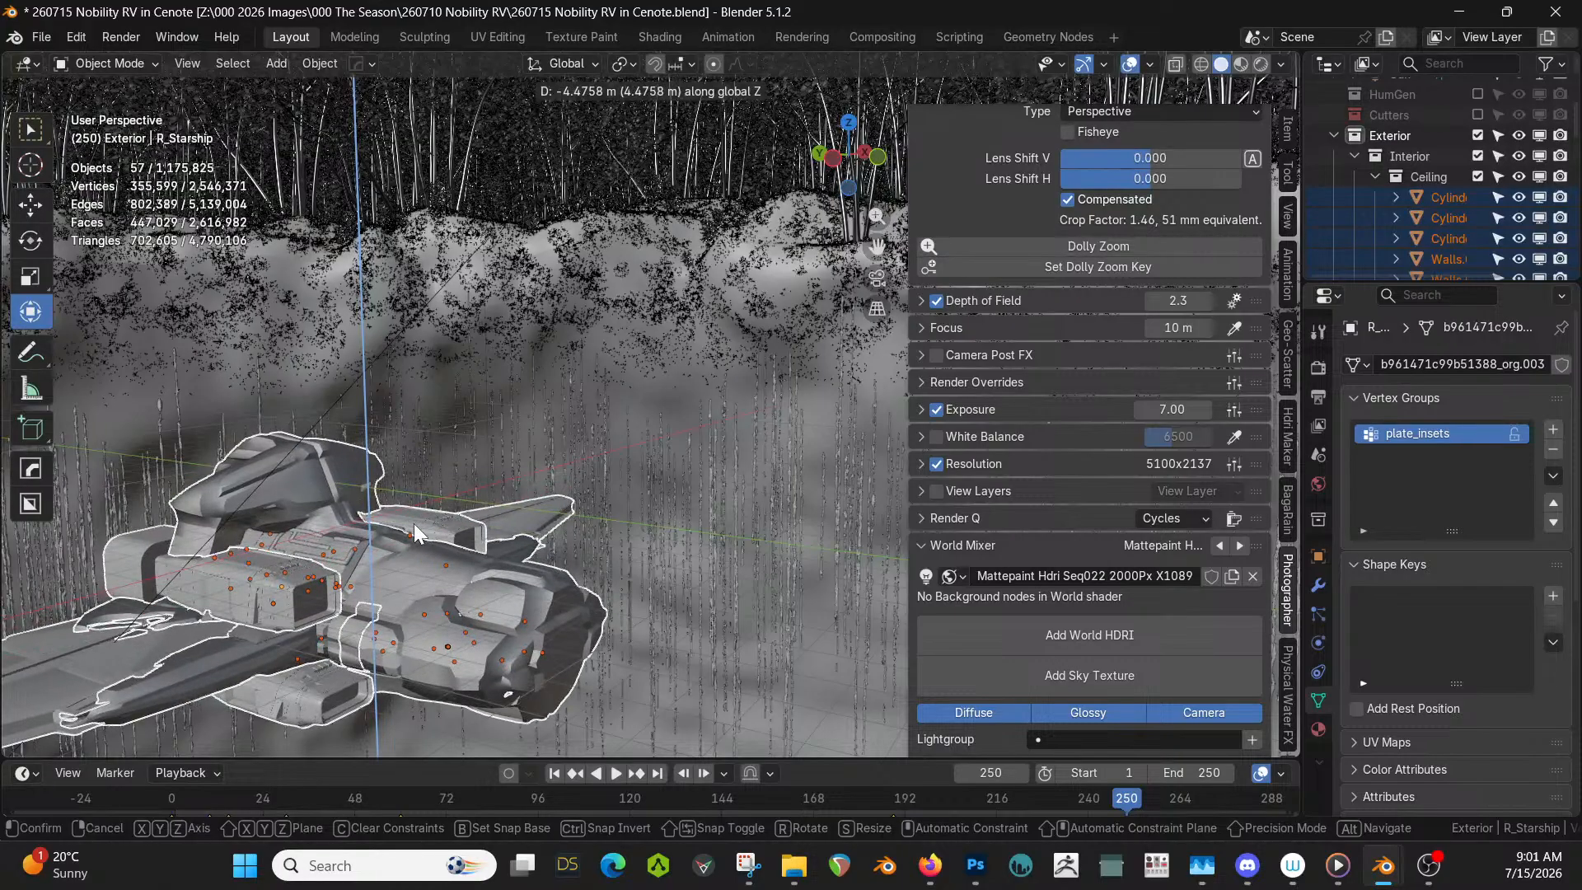
left_click(413, 523)
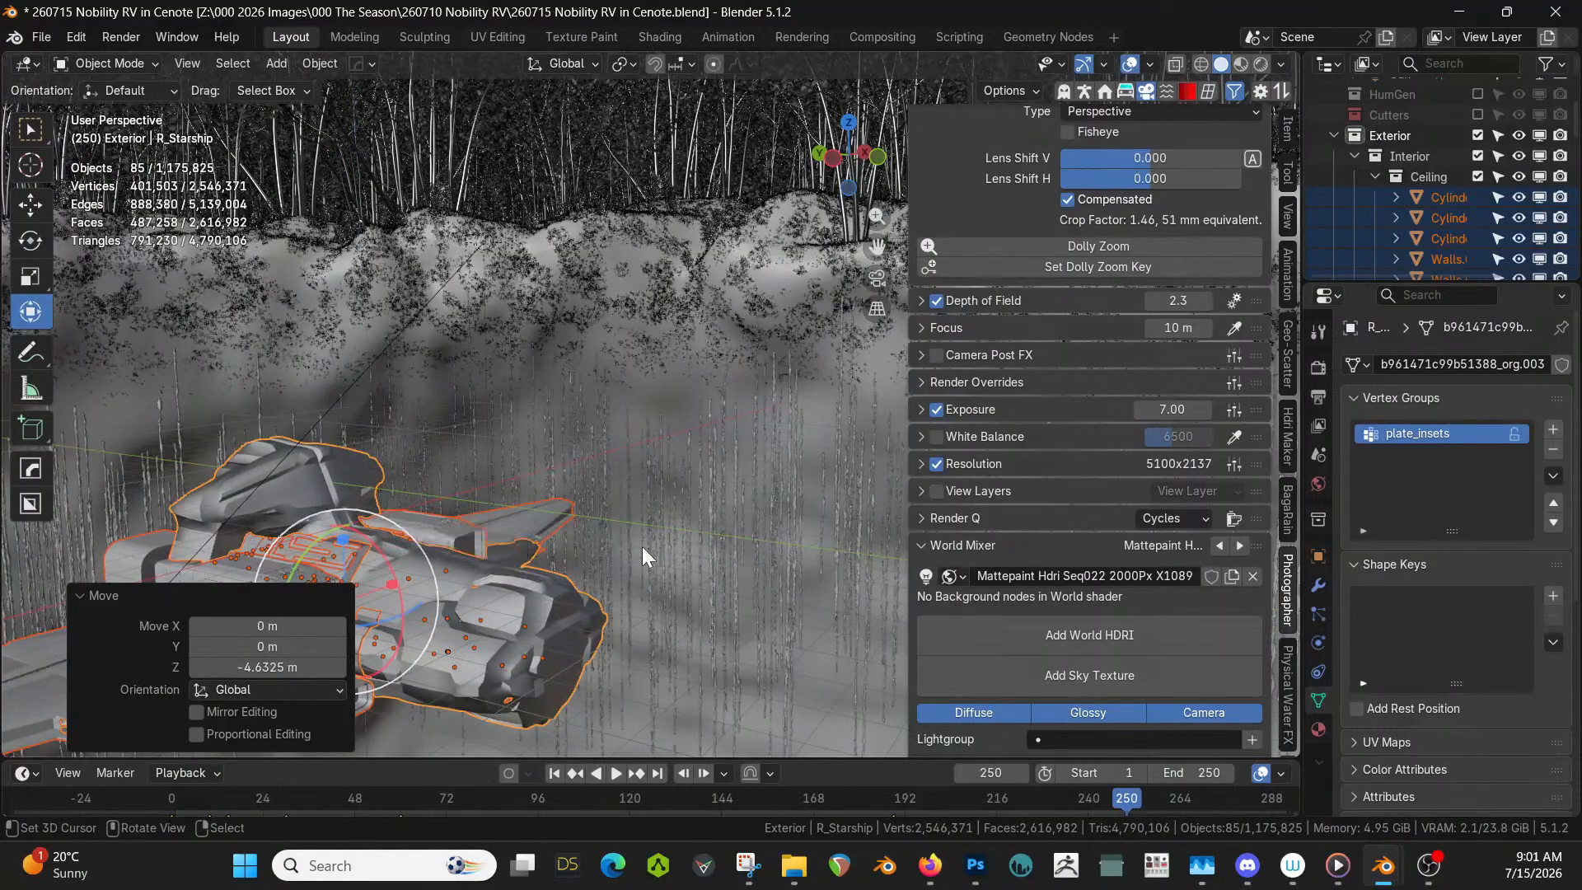
- Exclude the Geo-Scatter collection from the view layer and reframe the lowered aircraft through the camera with walk navigation
key("KP_0")
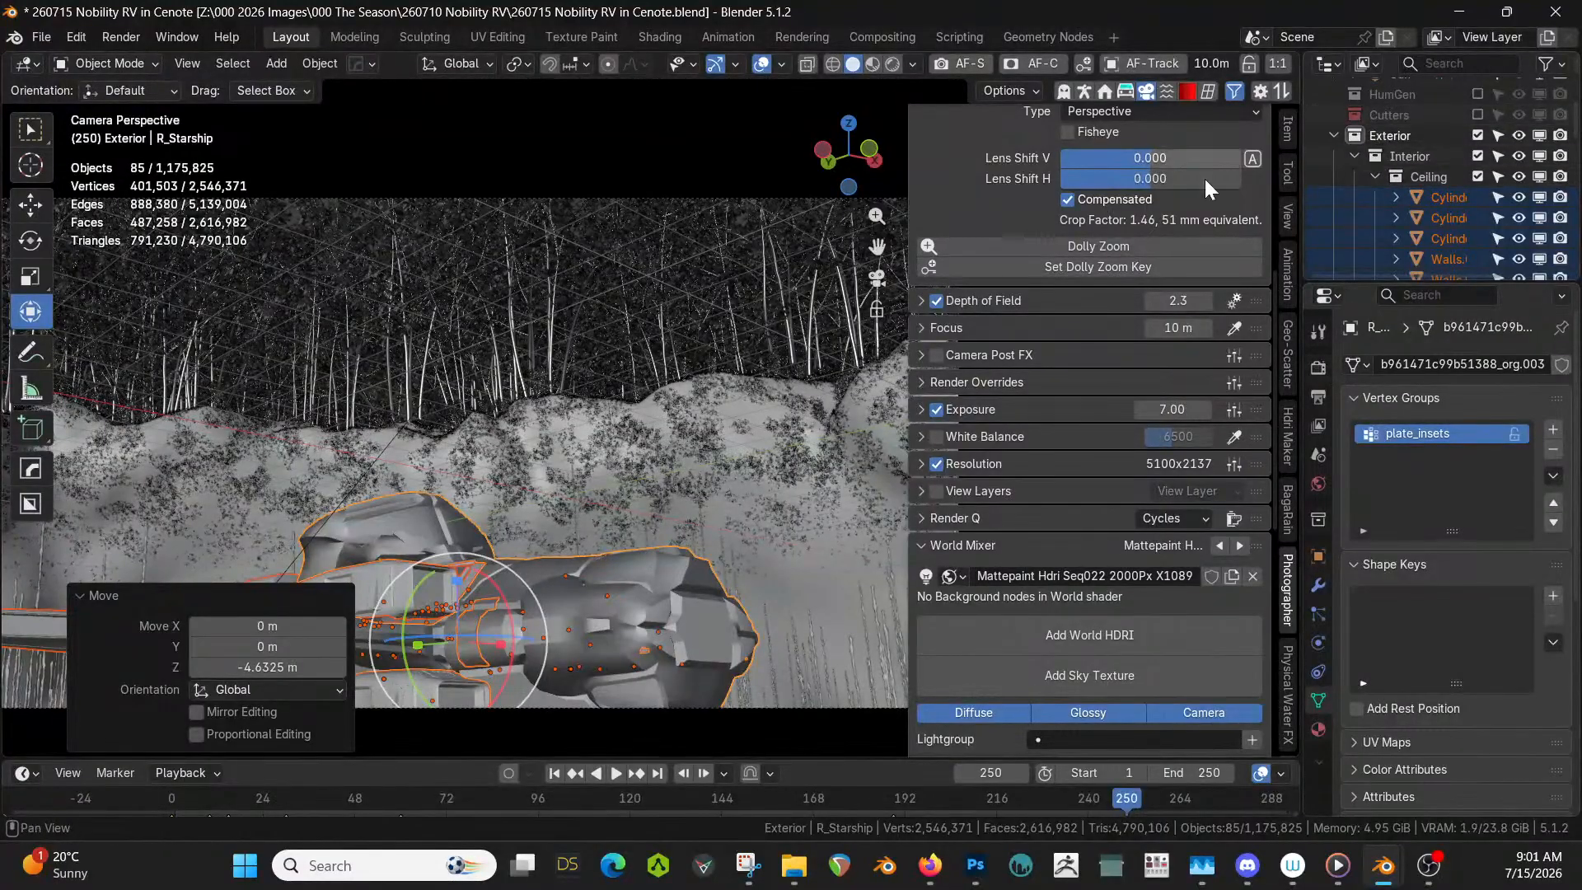
left_click(1333, 136)
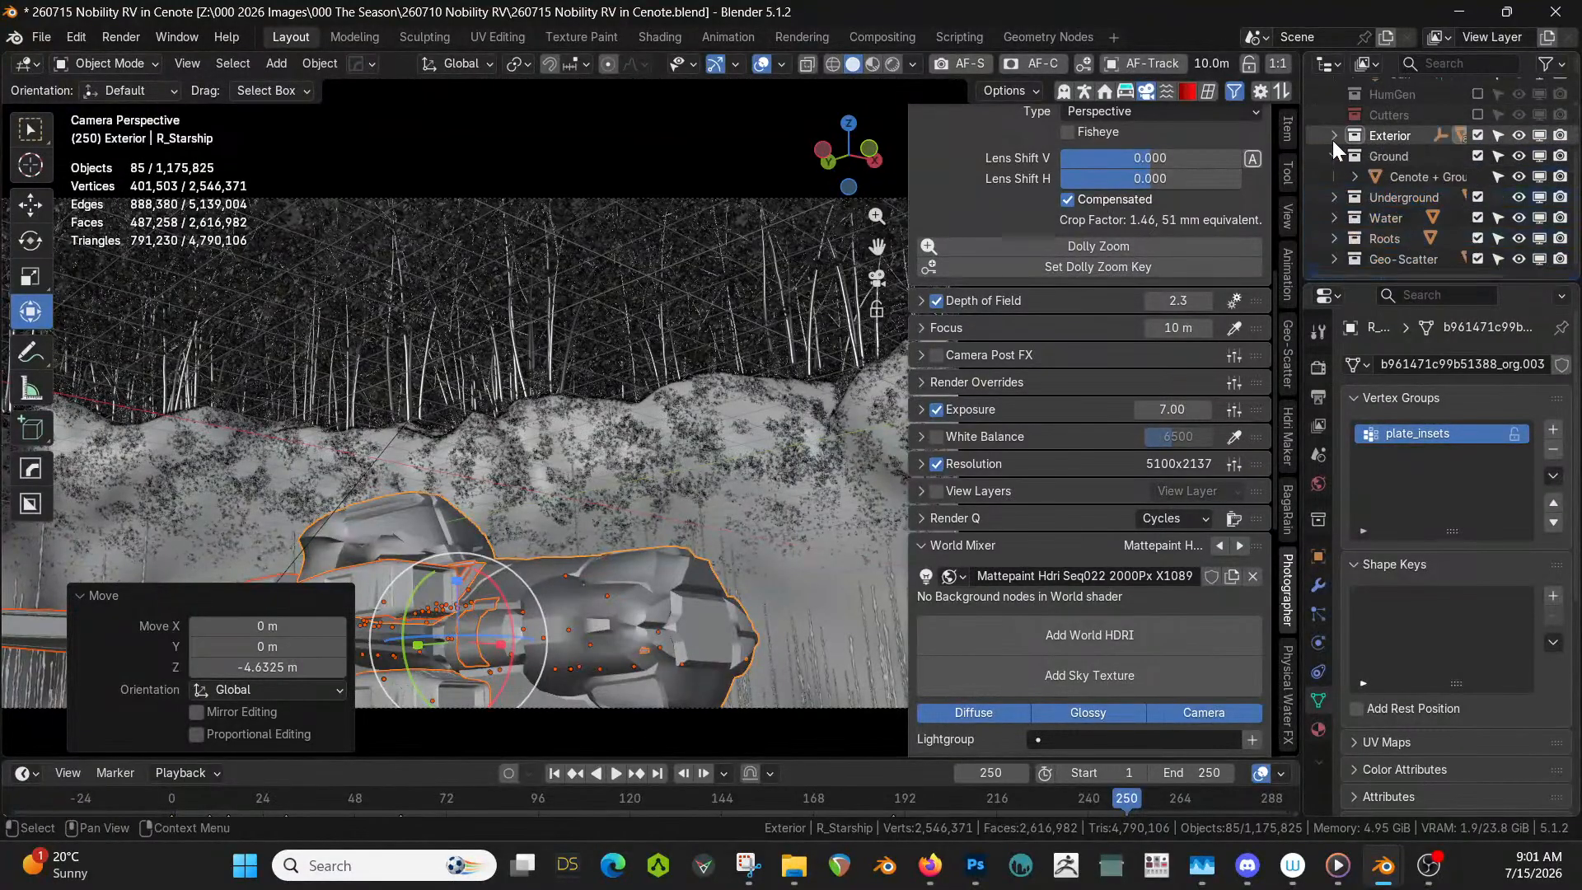
left_click(1478, 258)
key("shift+grave")
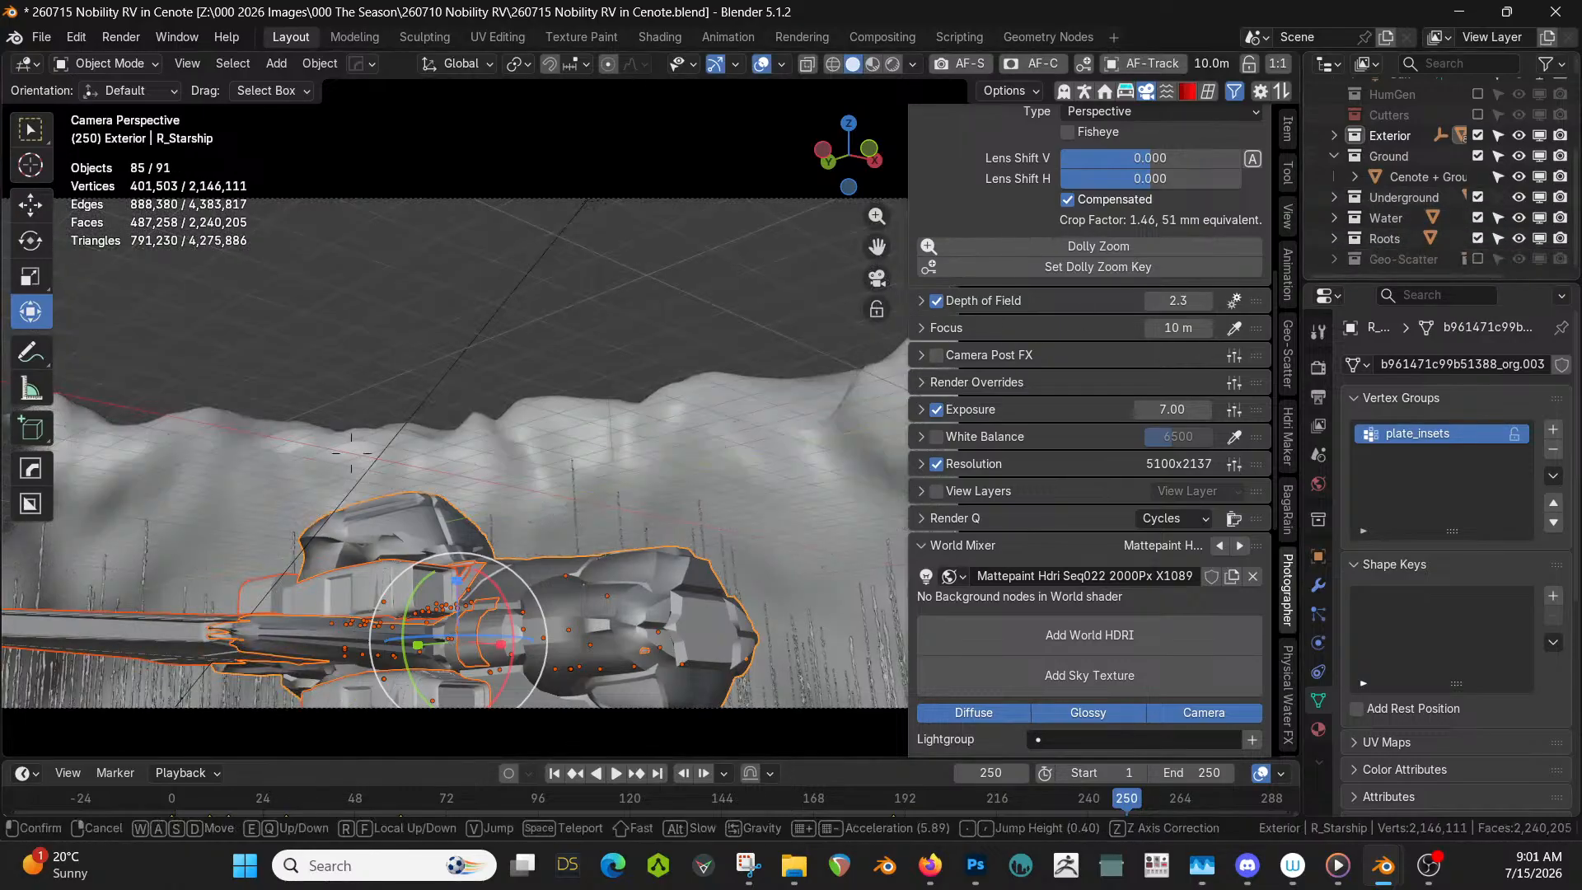
key("q")
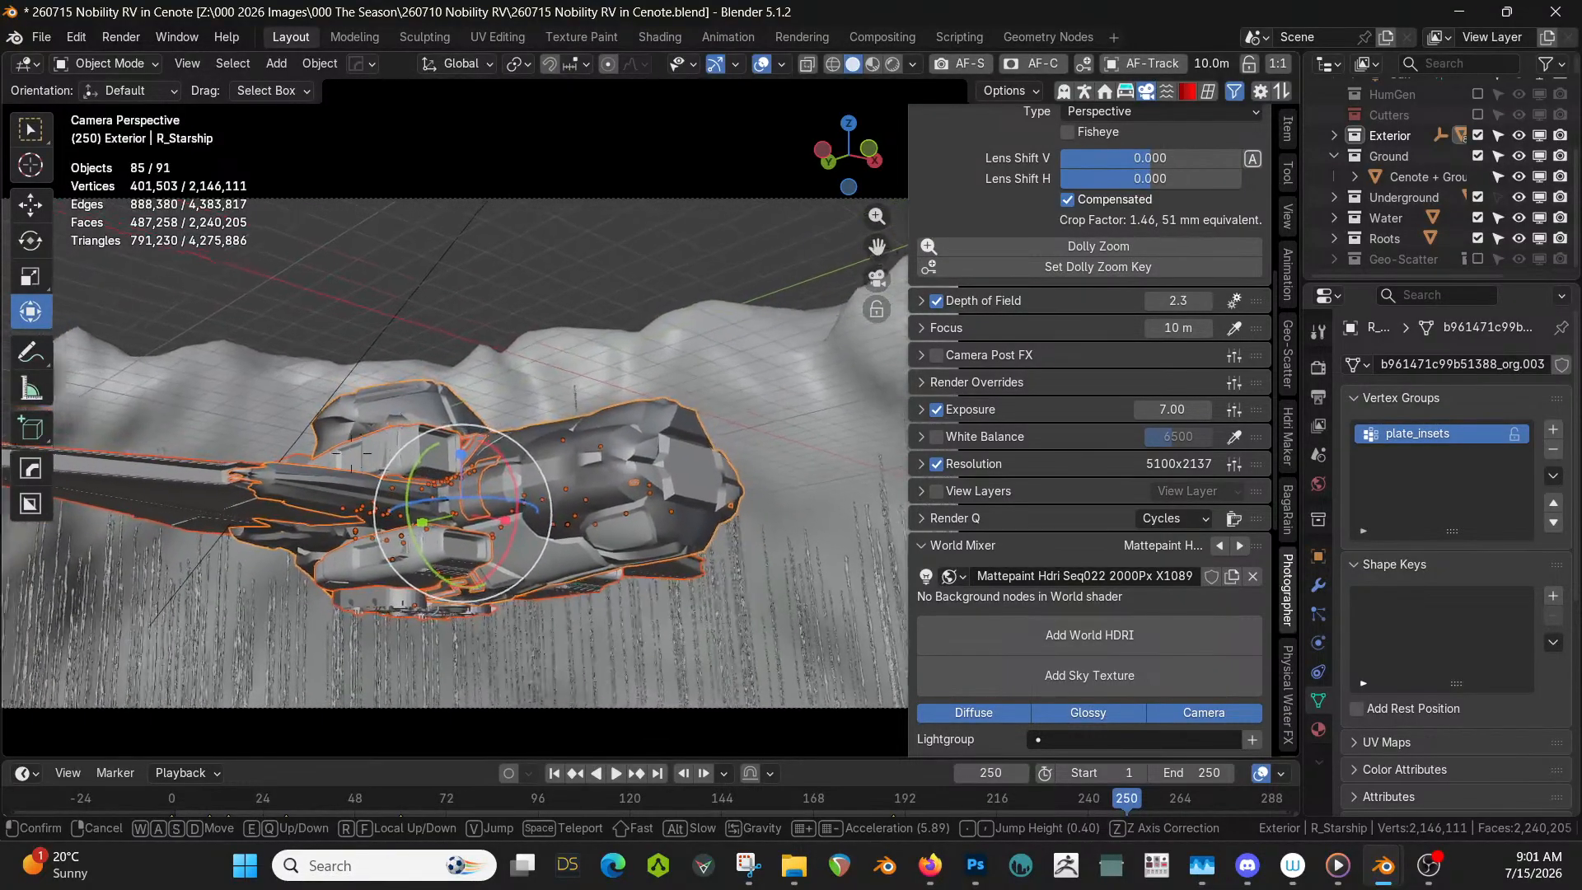
left_click(572, 371)
scroll(572, 371, "down", 4)
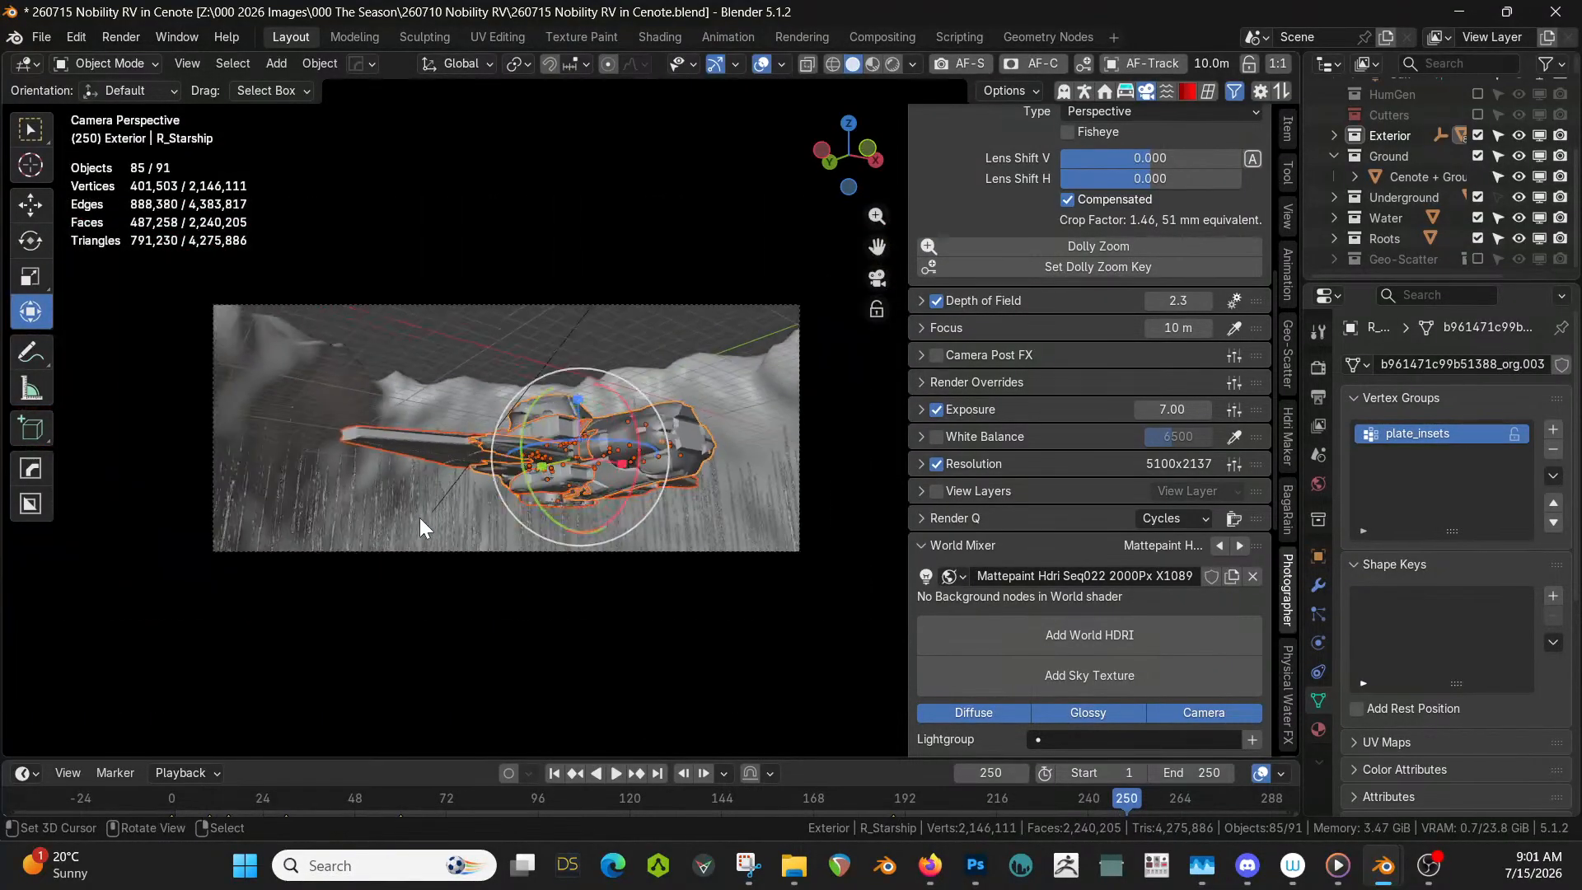
key("shift+grave")
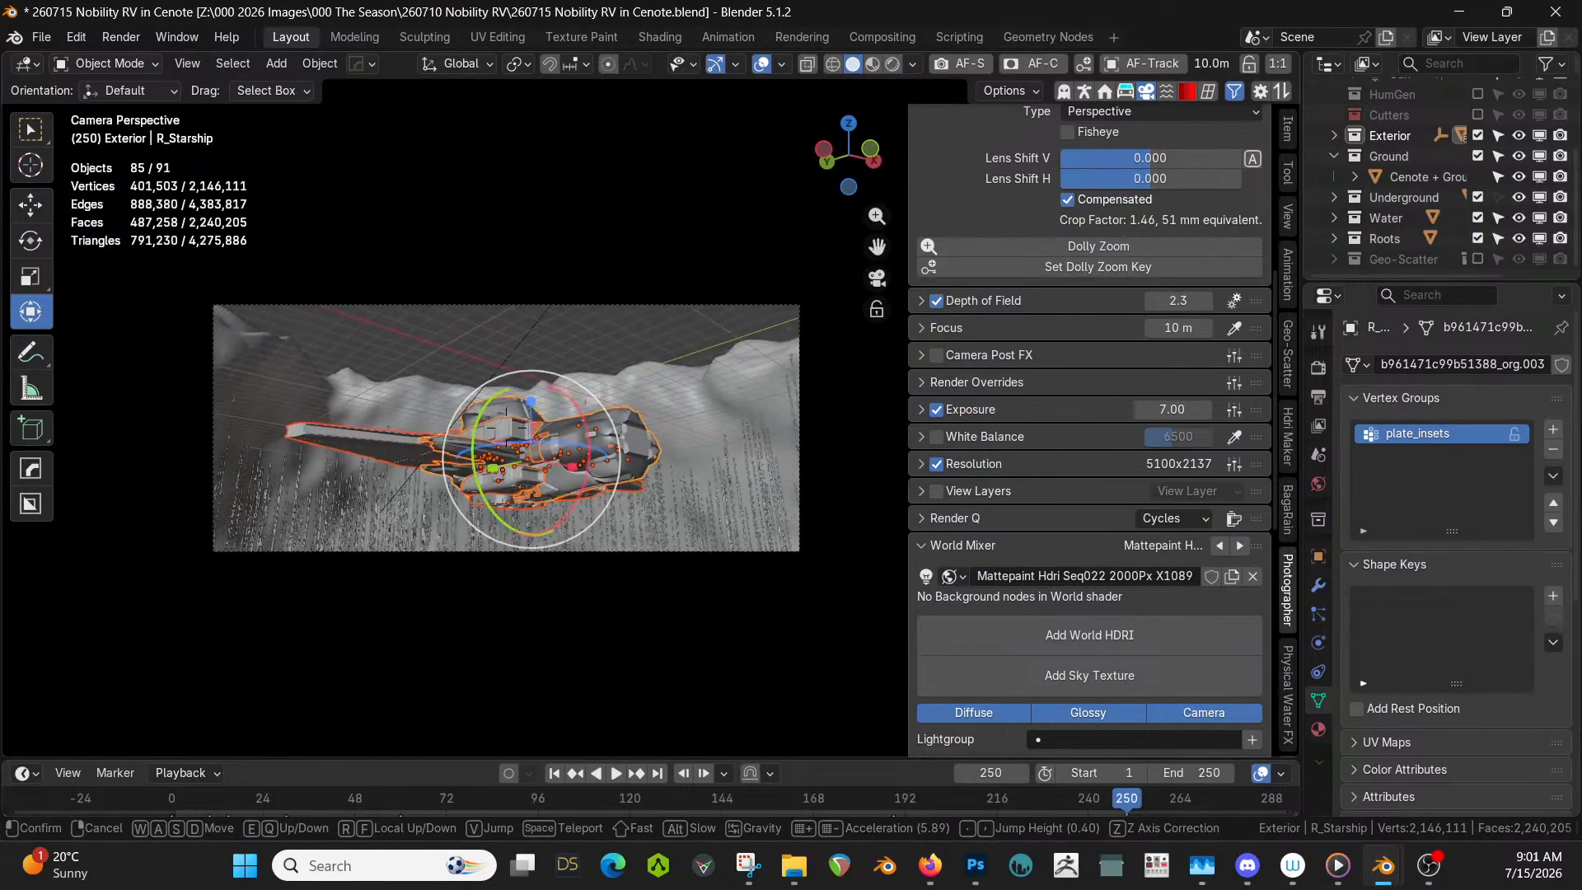
left_click(554, 488)
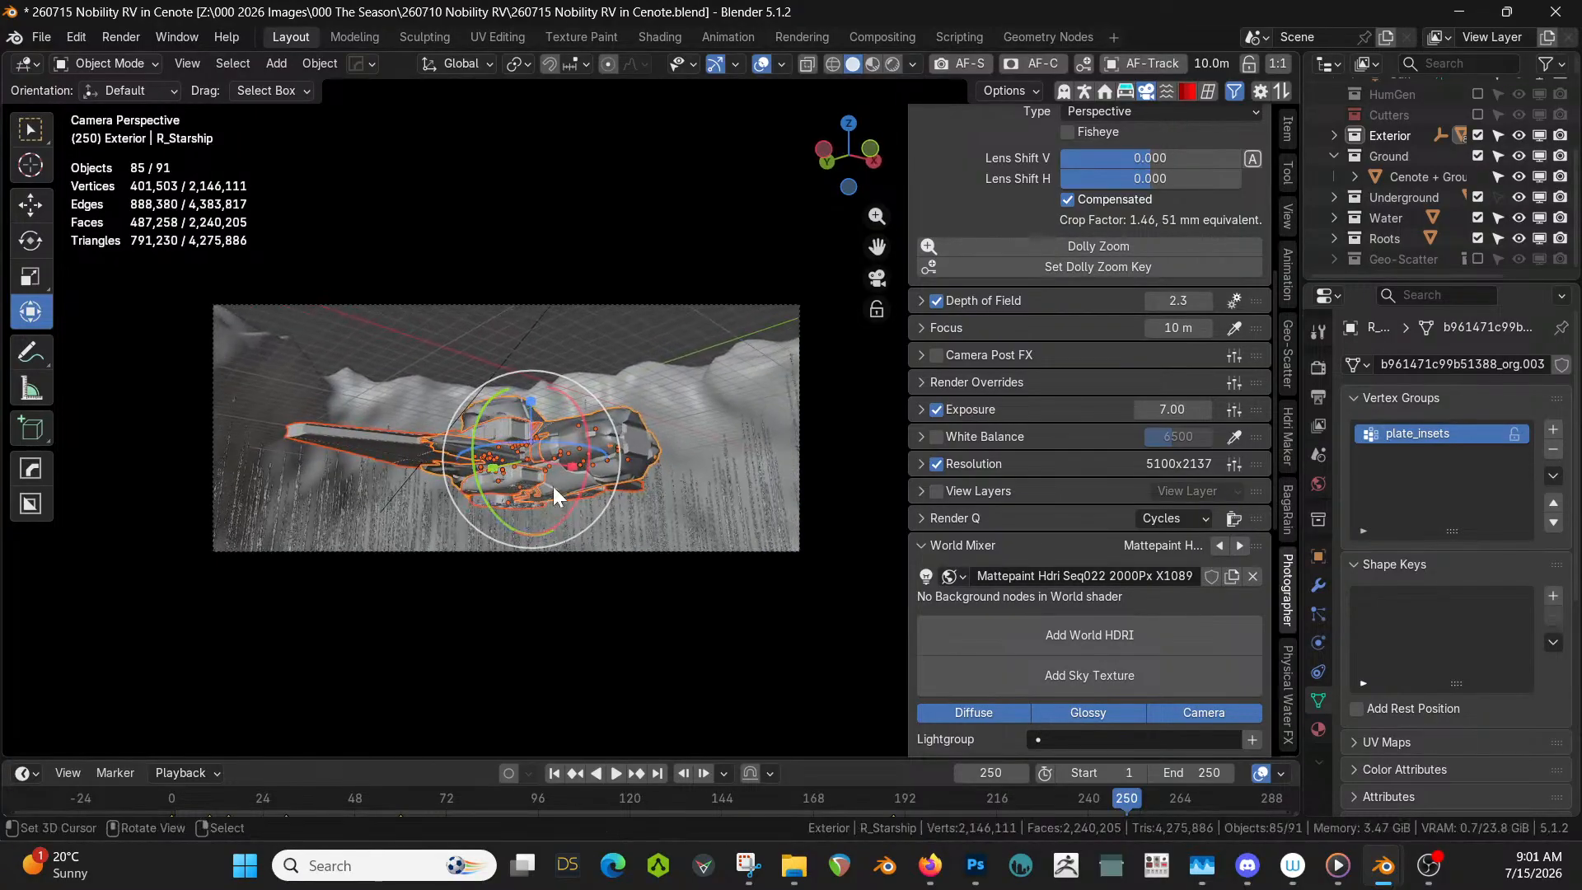
- Toggle the Geo-Scatter collection to check the aircraft in the camera view, and undo the camera reframing
left_click(1477, 258)
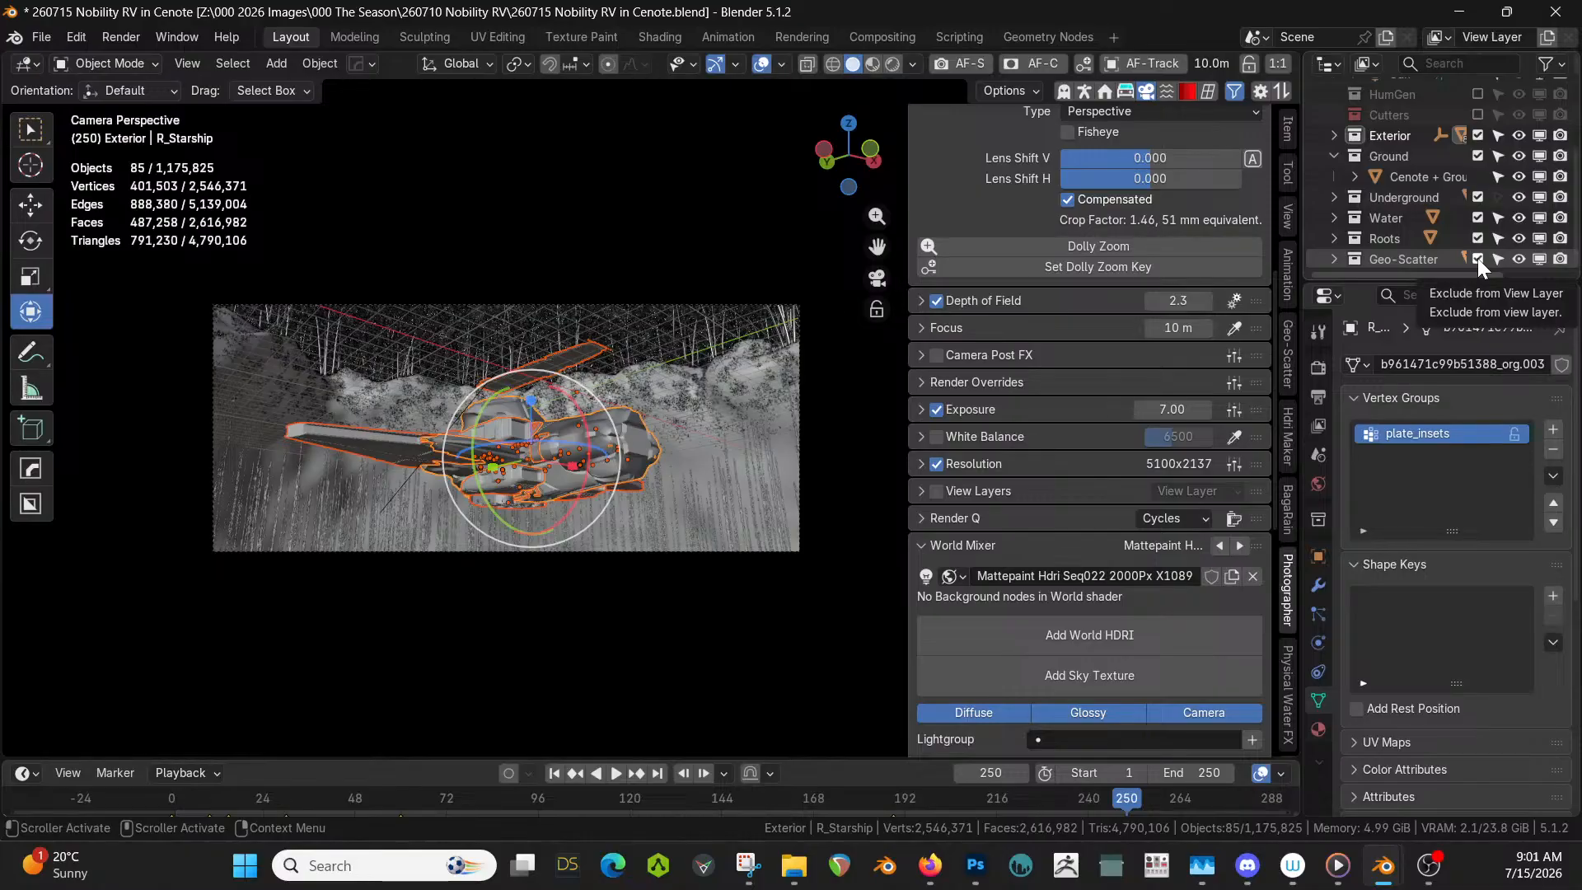
left_click(1477, 259)
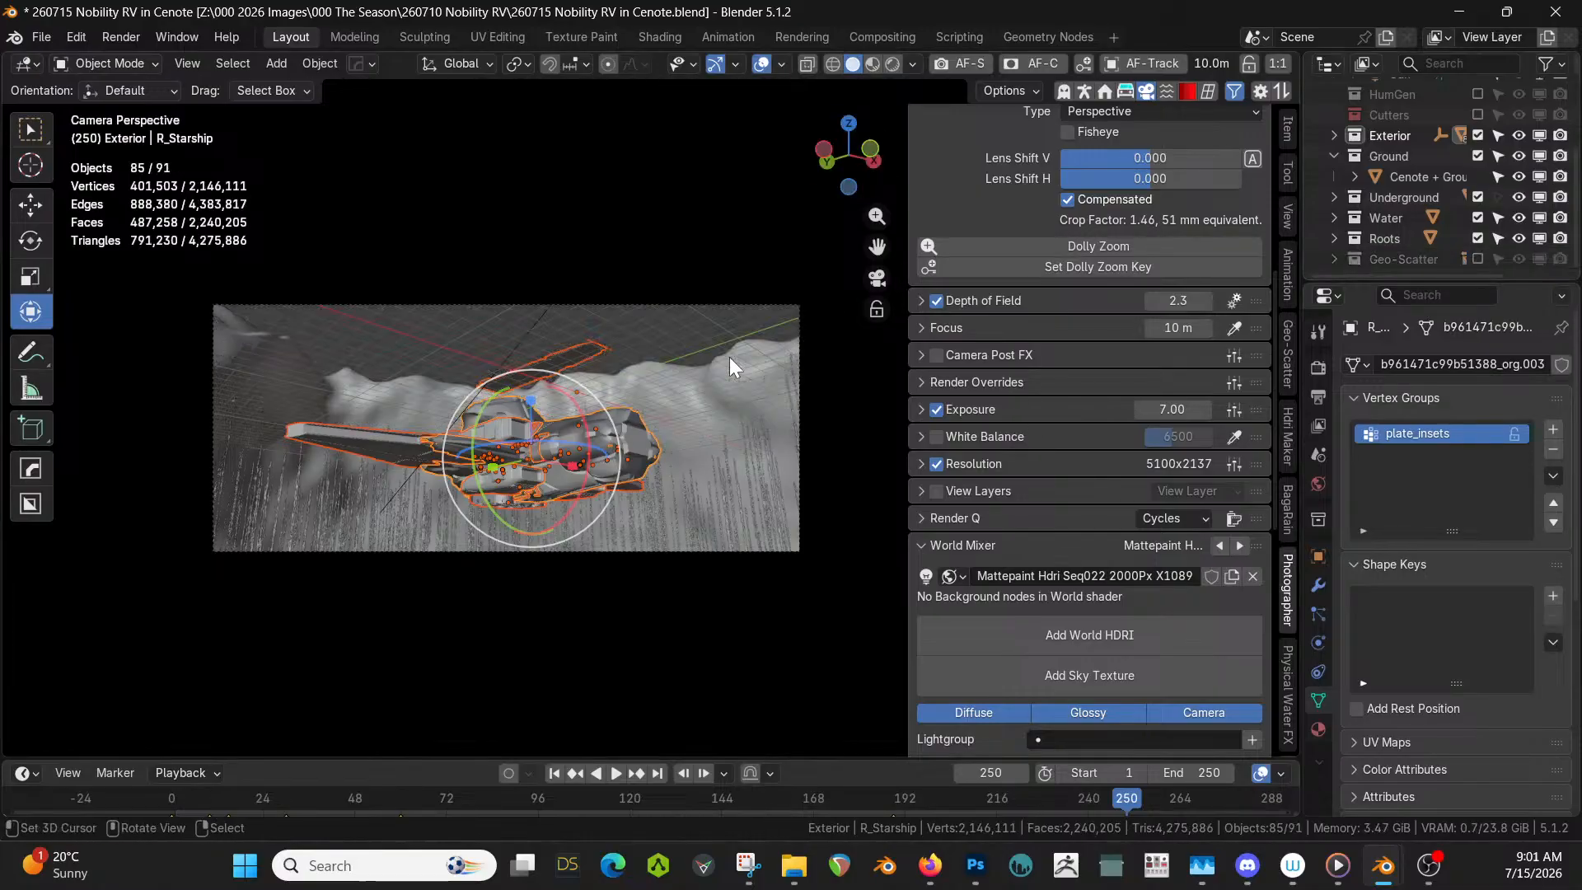
middle_click_drag(729, 358, 622, 365)
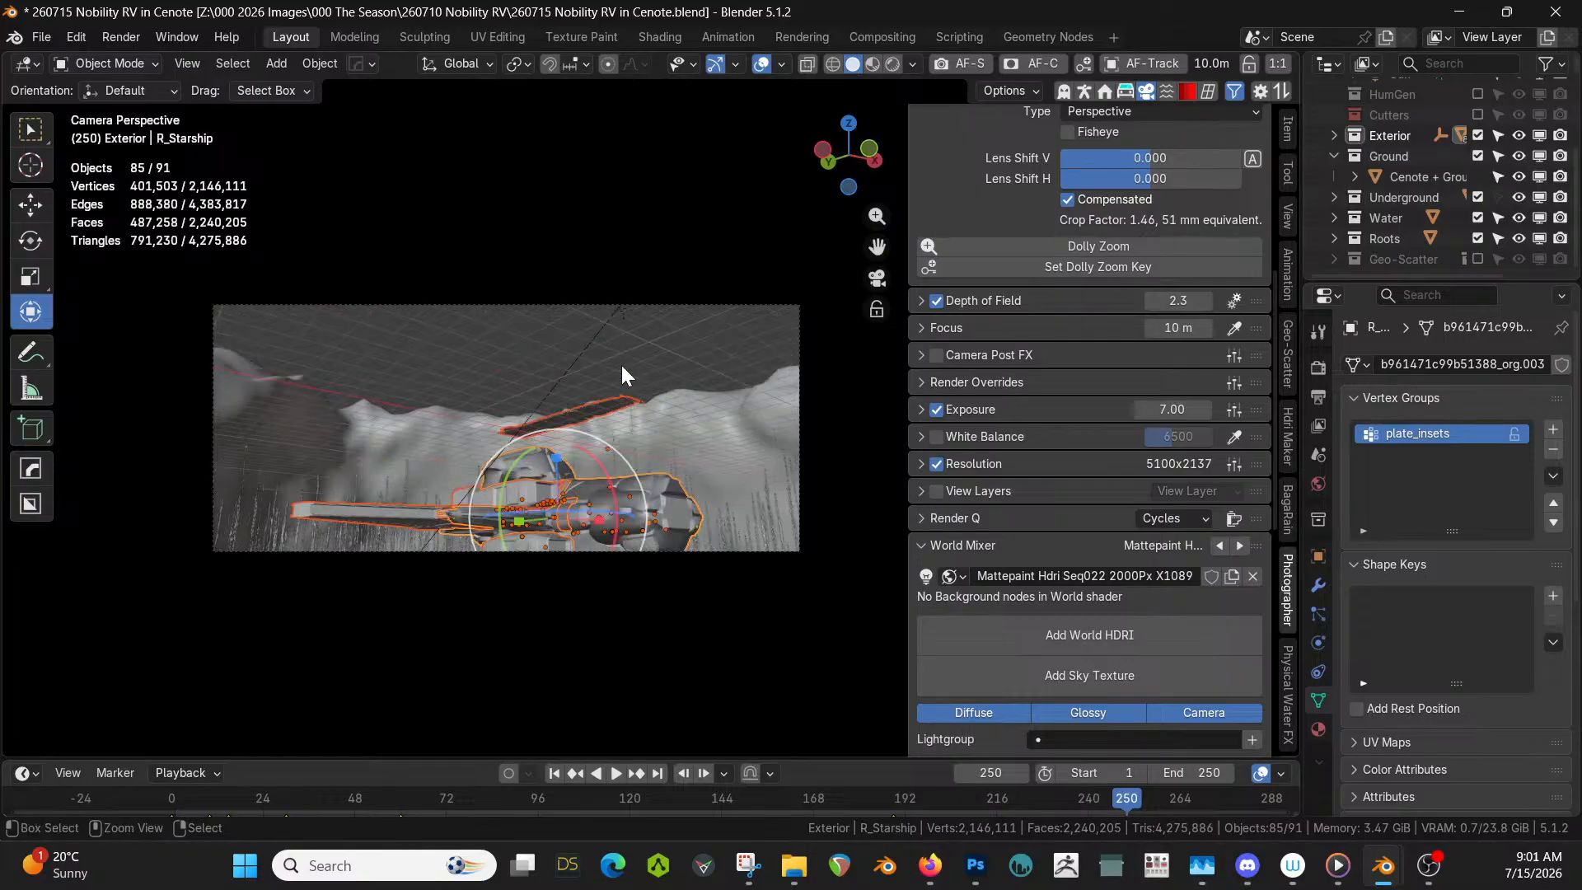
key("ctrl+z")
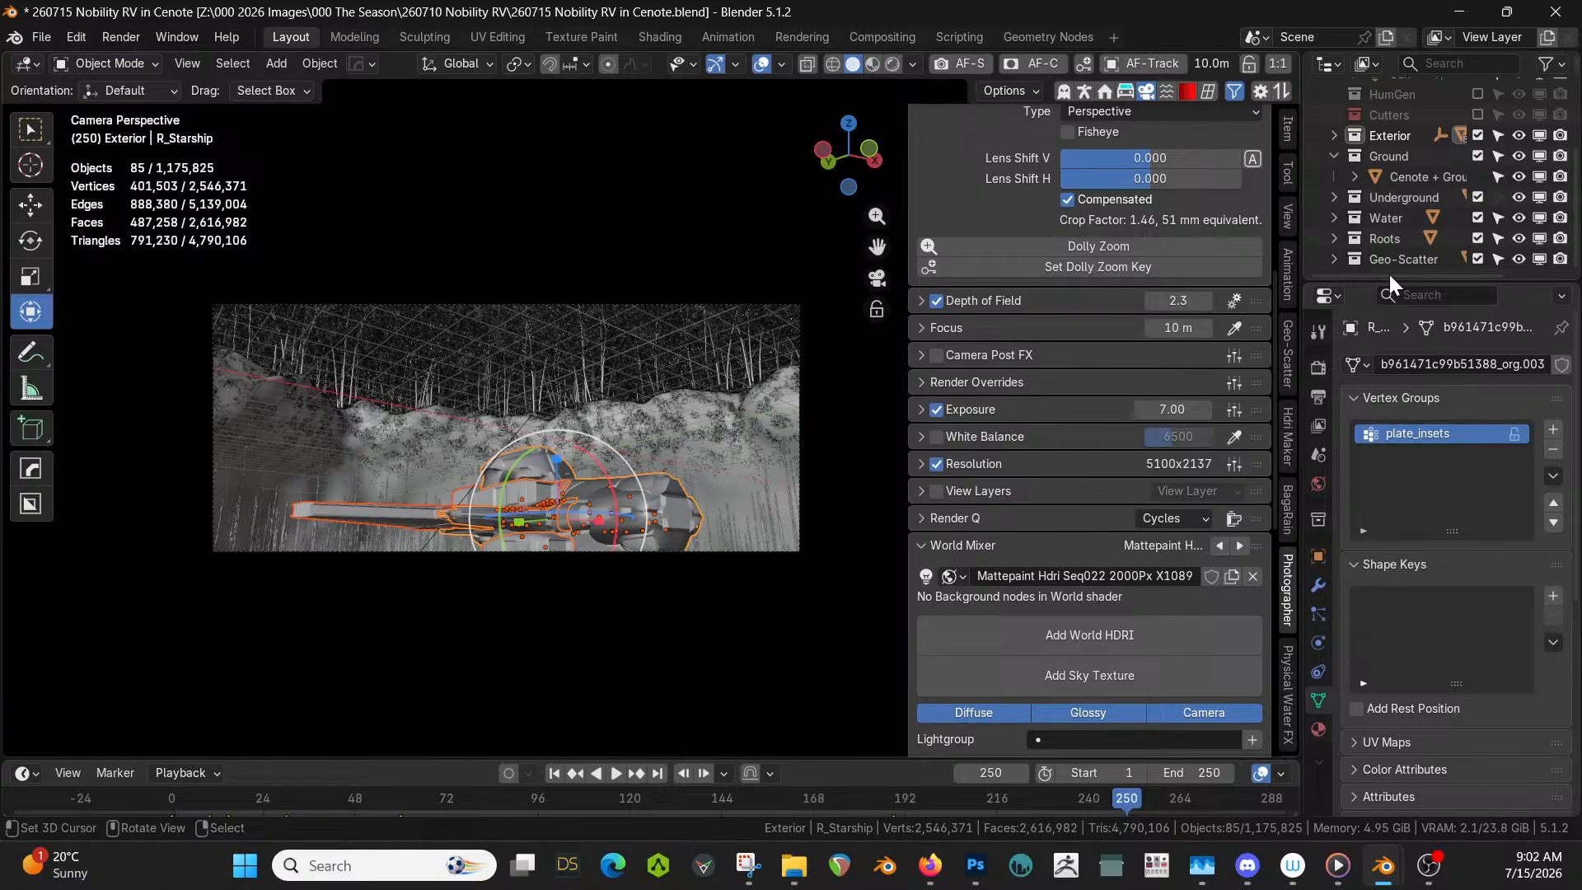
- Examine the nested collections and objects of the Exterior collection, including Floor, Furniture, Cockpit, Door_Group and R_Starship
left_click(1419, 177)
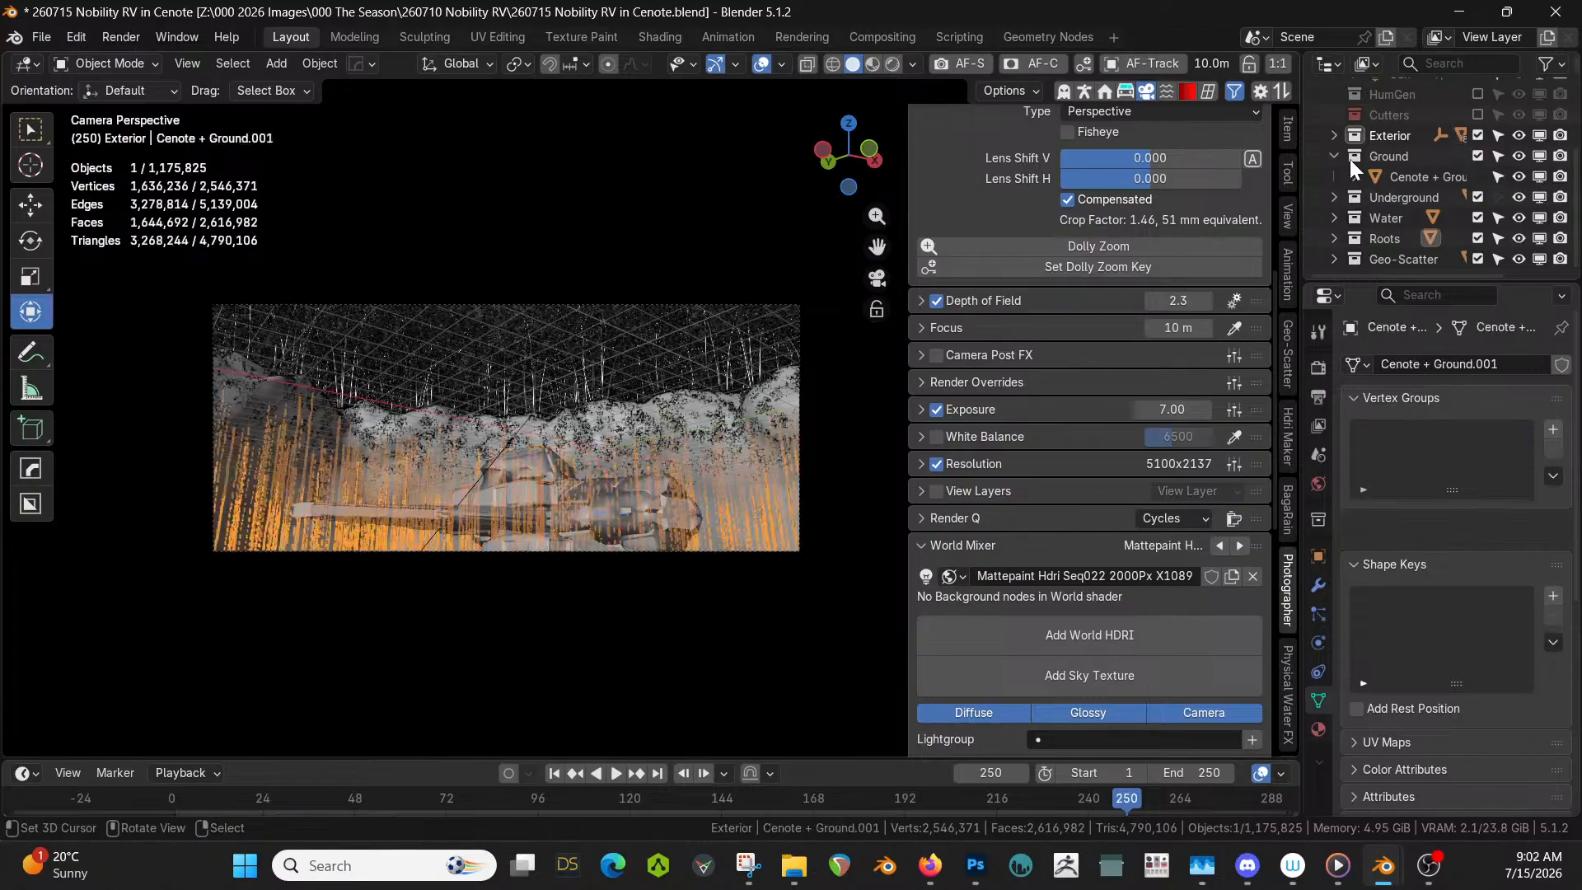
left_click(629, 513)
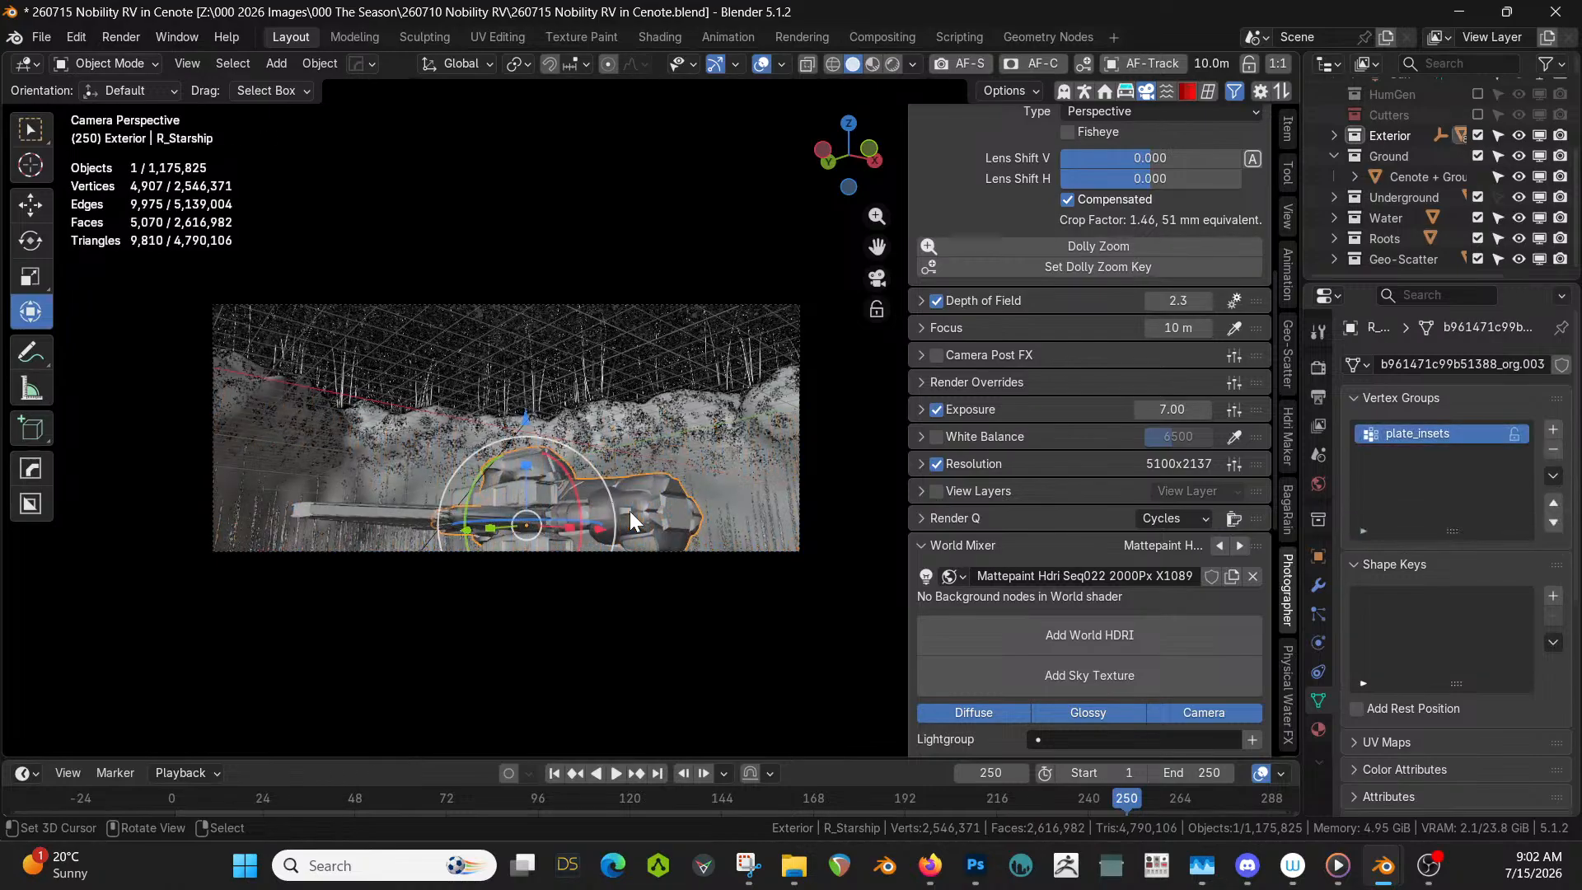
left_click(1332, 133)
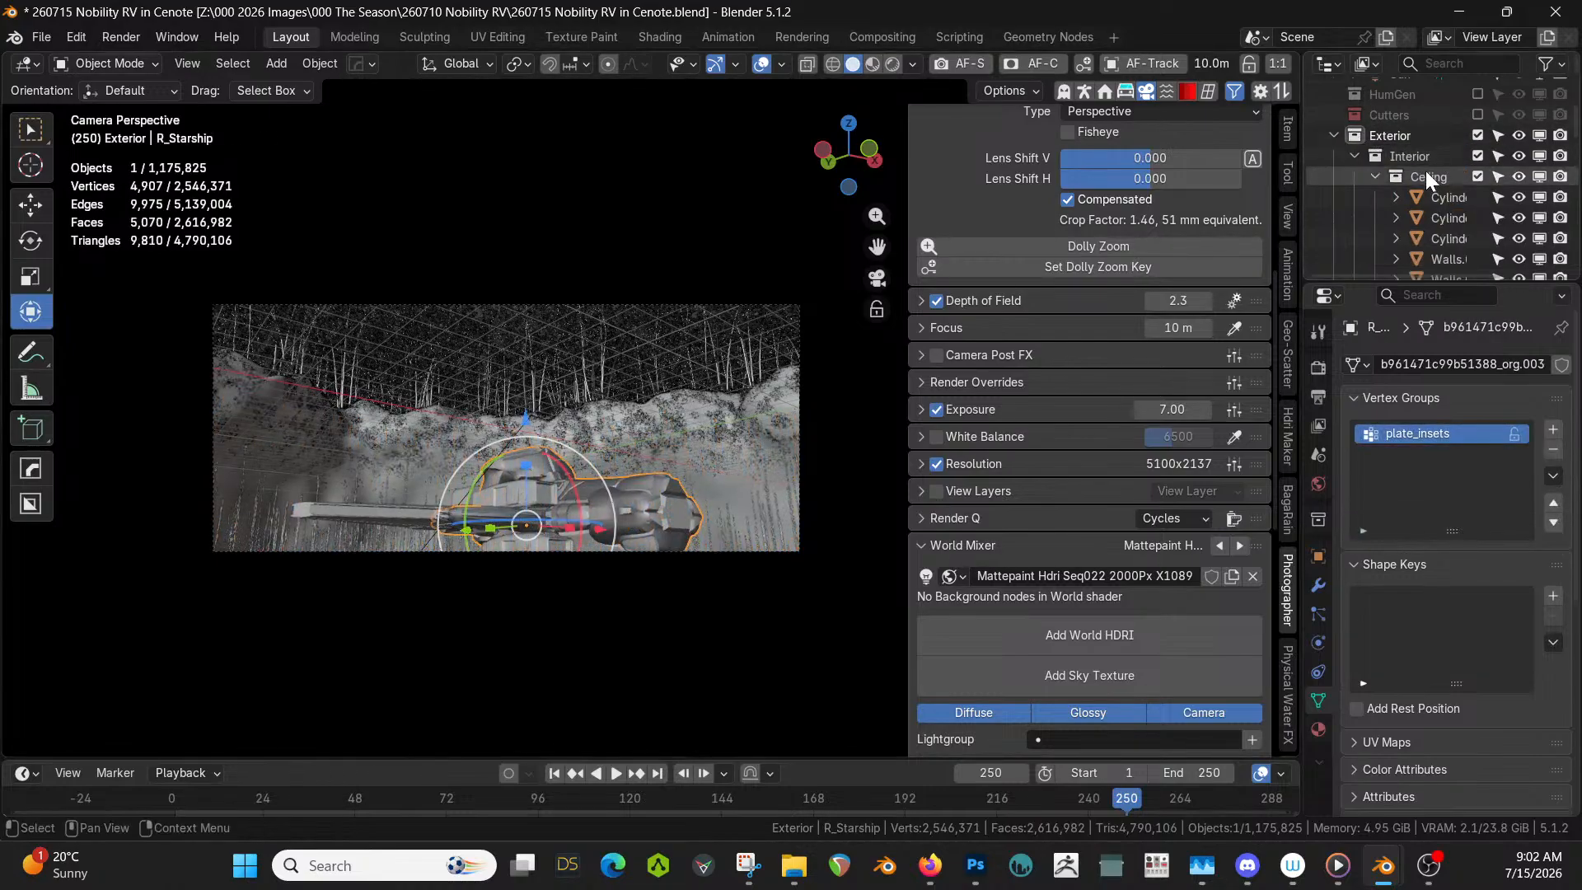
scroll(1402, 180, "down", 4)
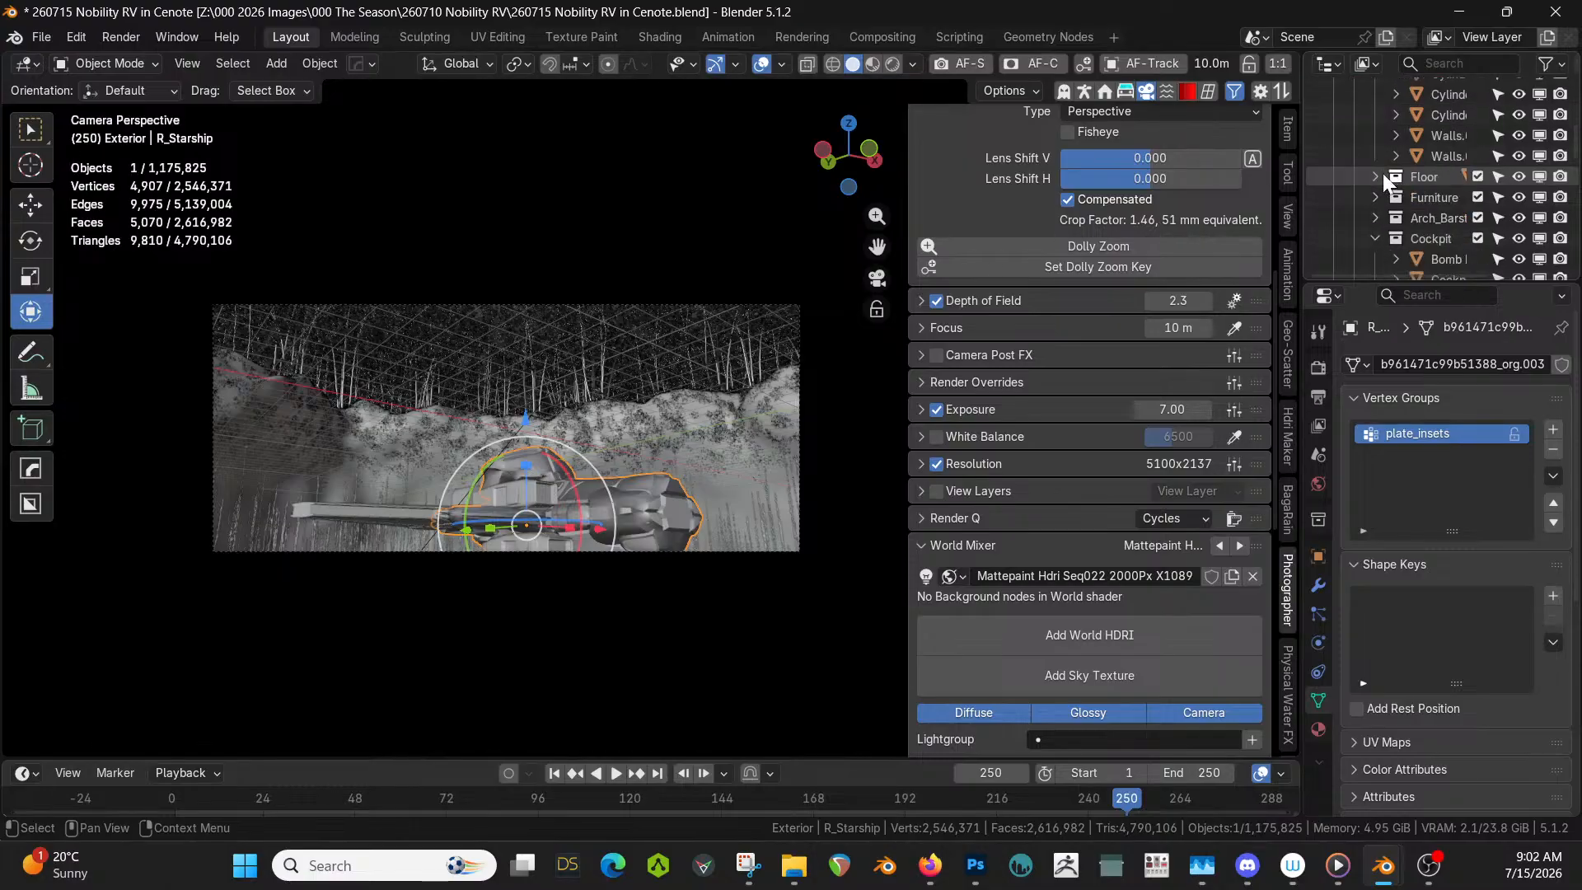
left_click(1371, 174)
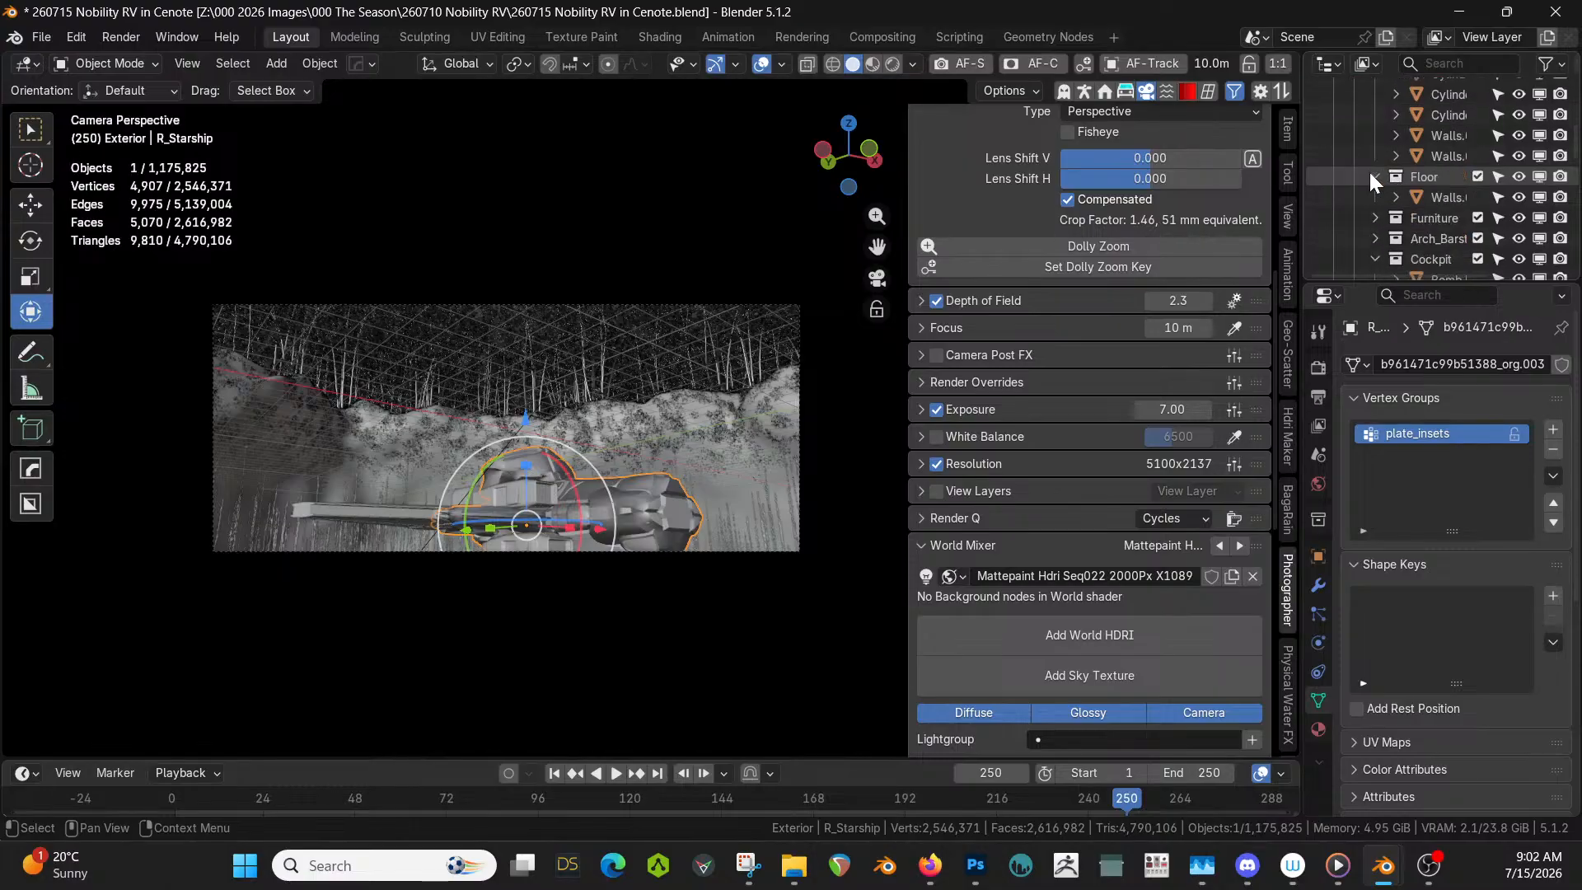
left_click(1374, 217)
scroll(1374, 216, "down", 4)
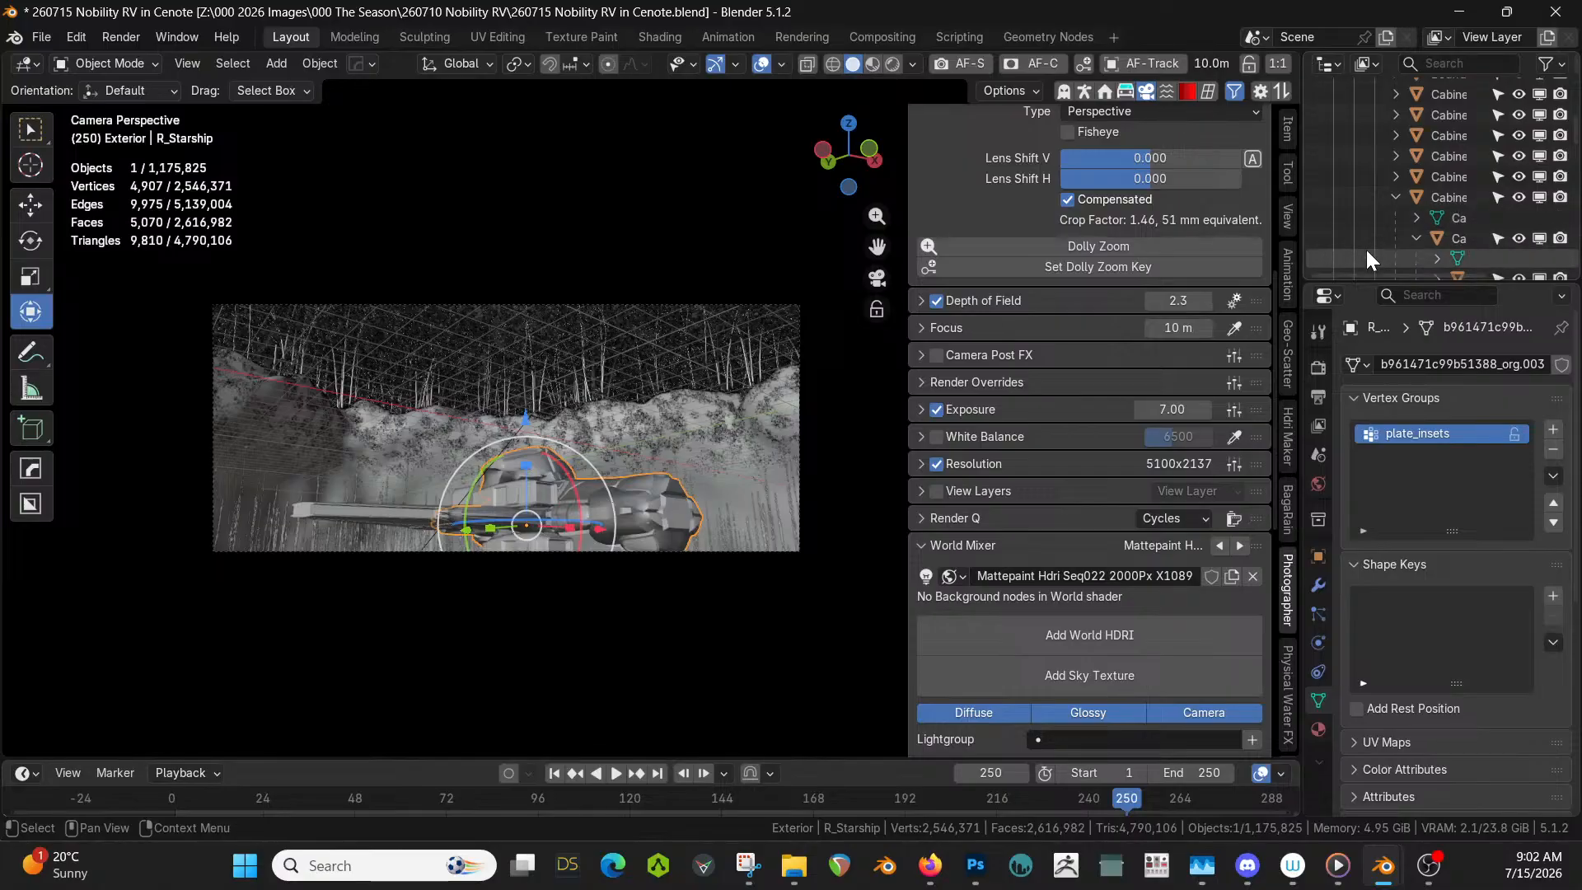
left_click(1398, 192)
scroll(1402, 229, "down", 3)
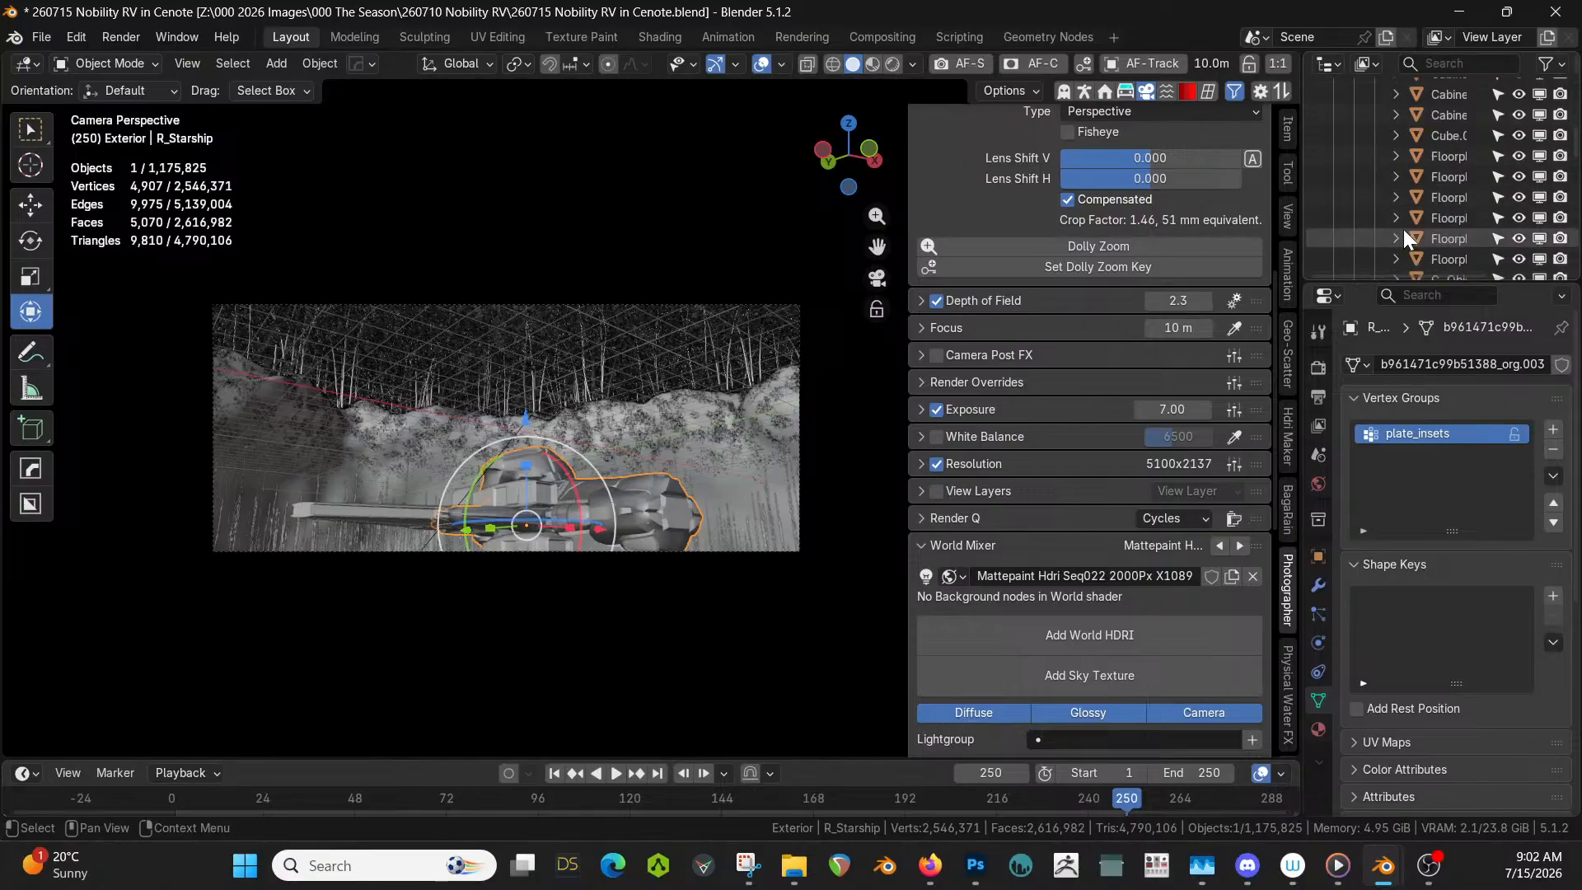
scroll(1403, 229, "down", 6)
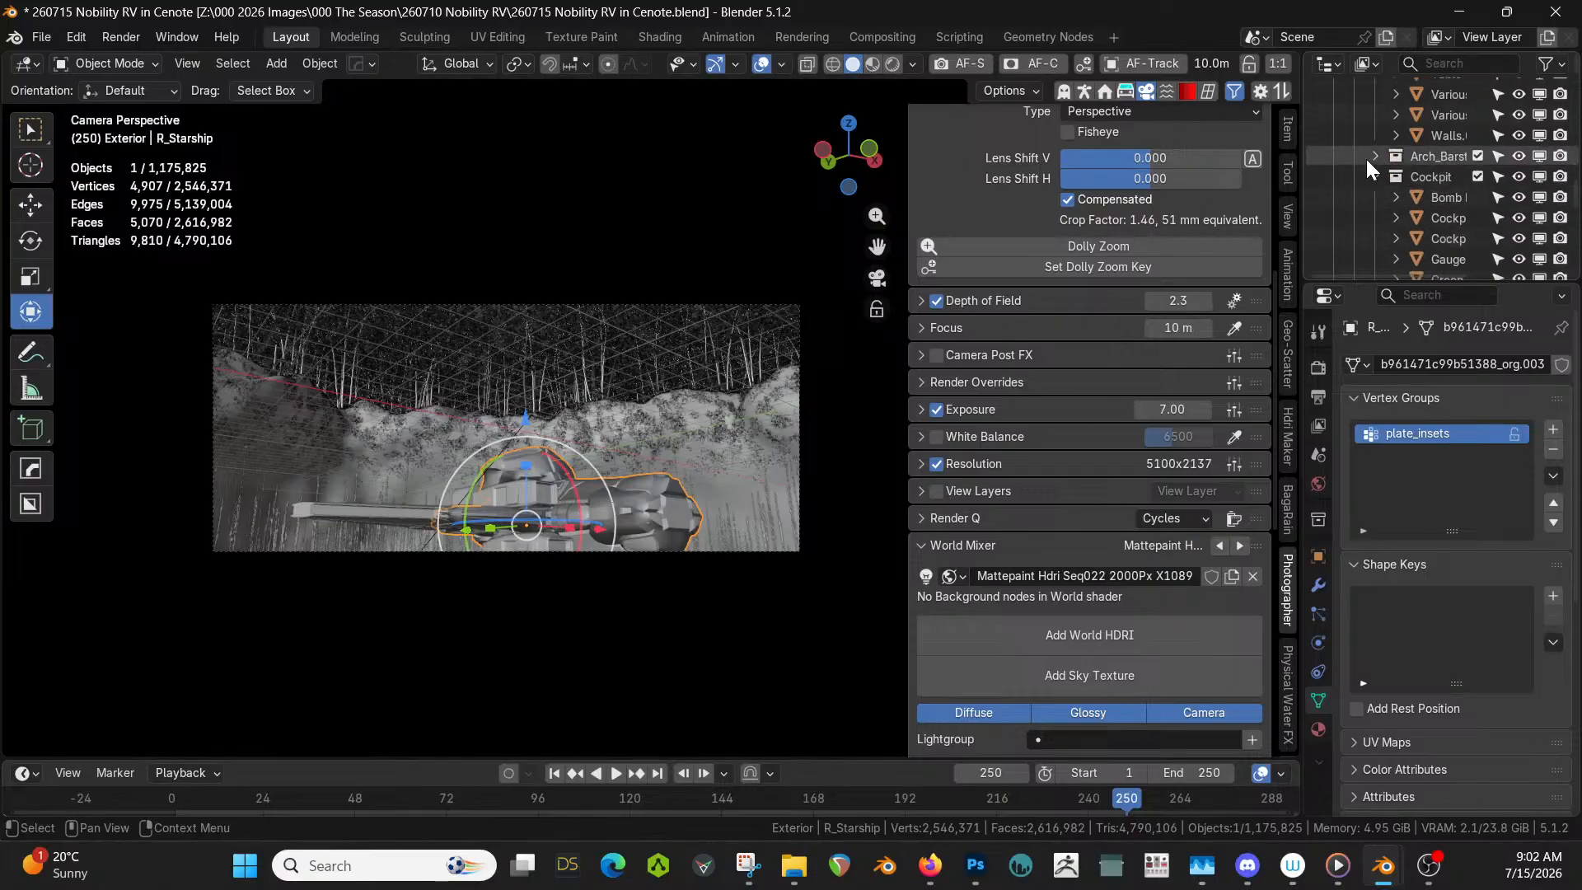
left_click(1373, 155)
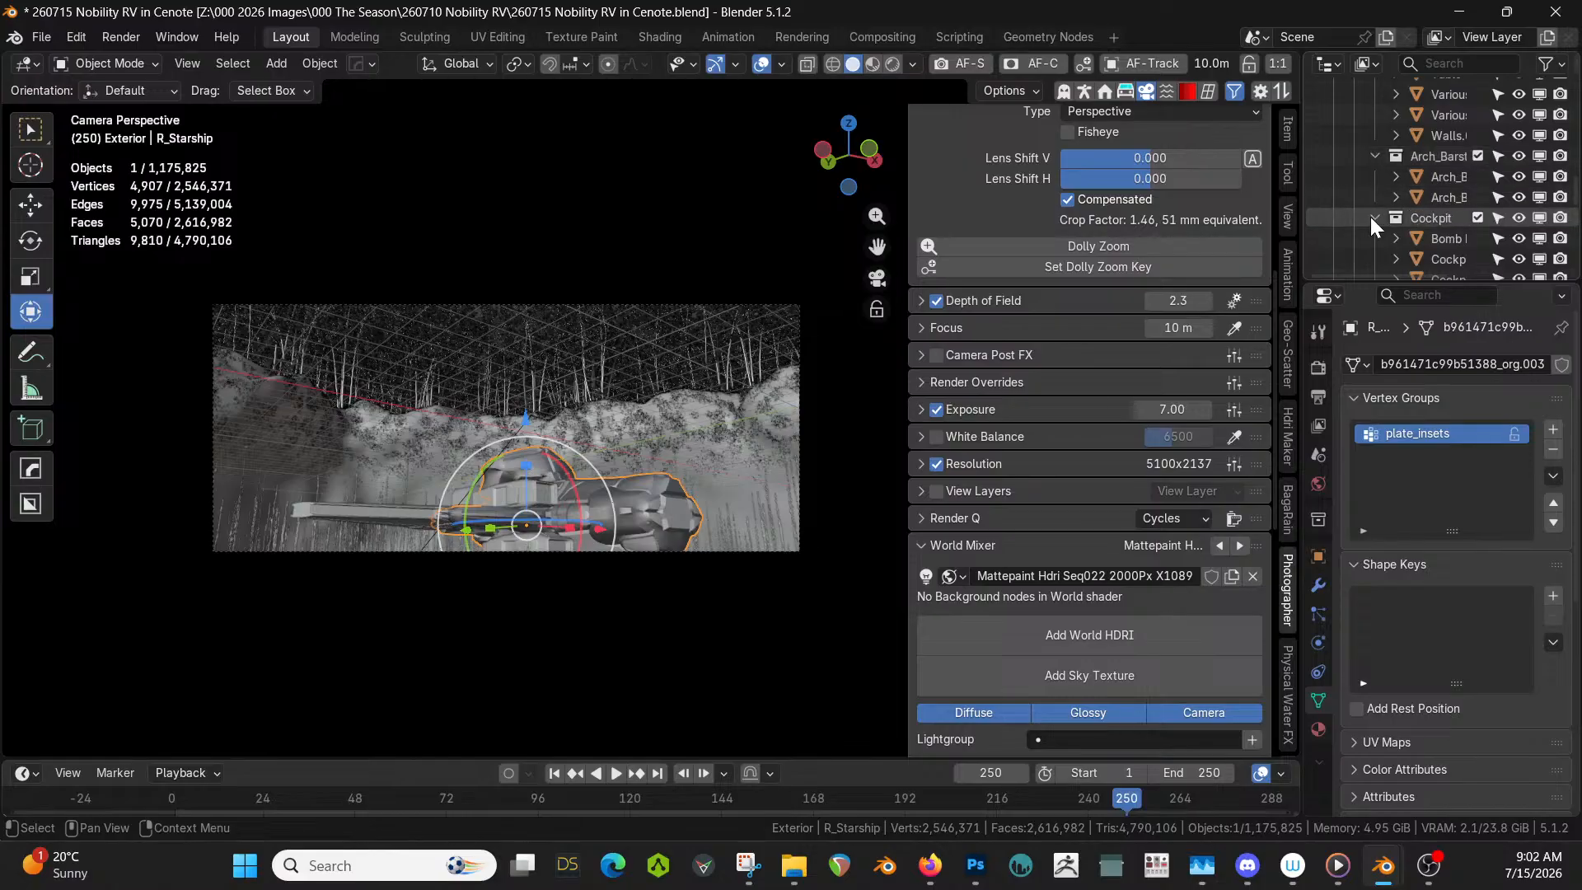
scroll(1371, 218, "down", 8)
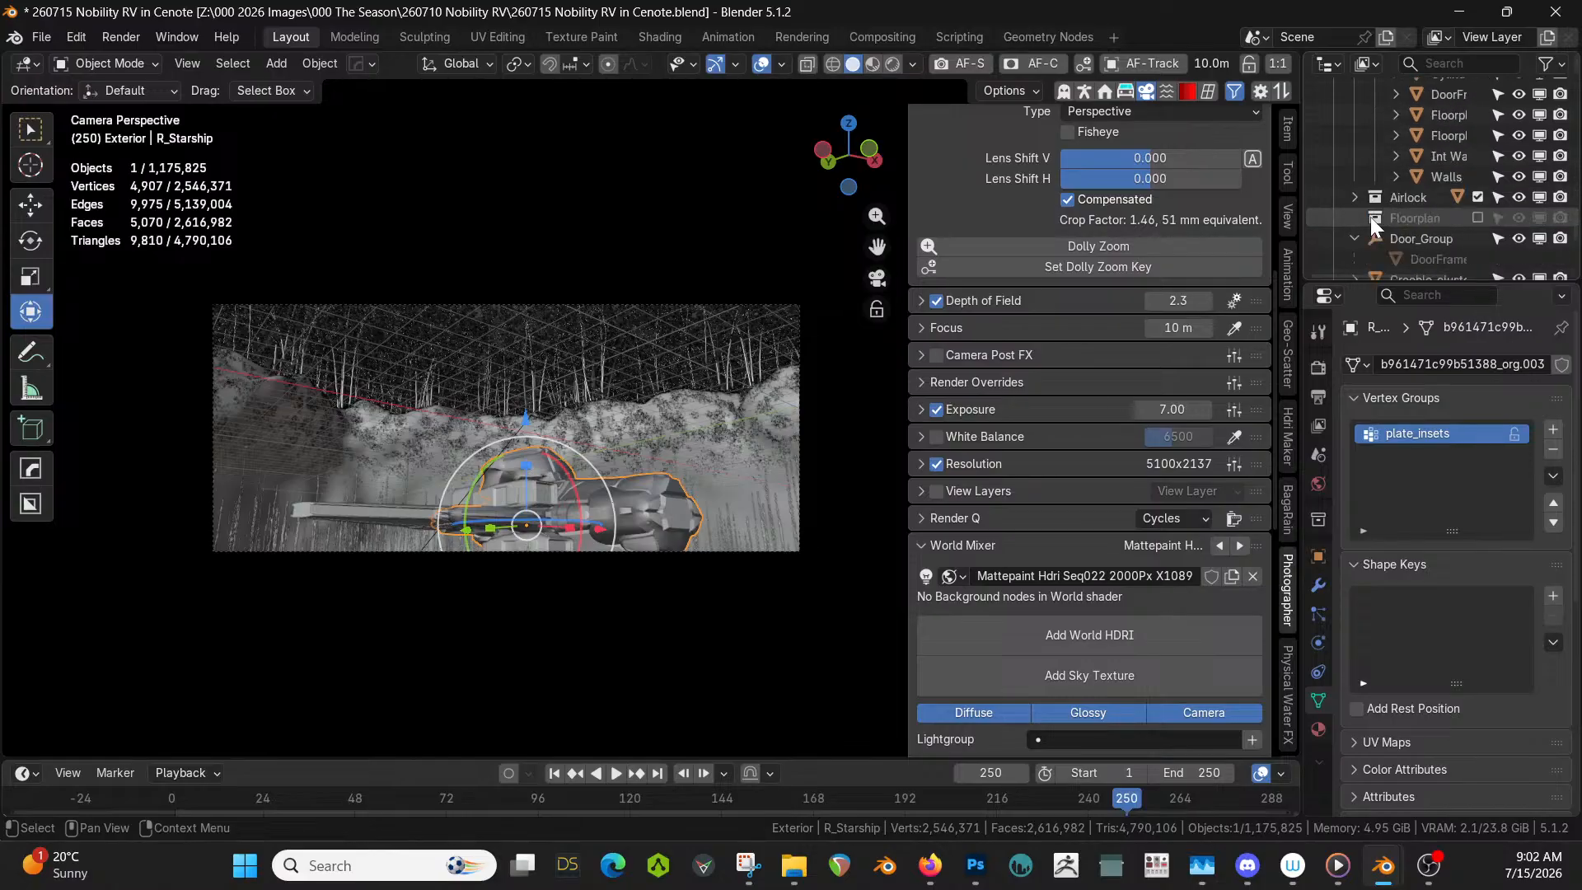
scroll(1372, 220, "down", 4)
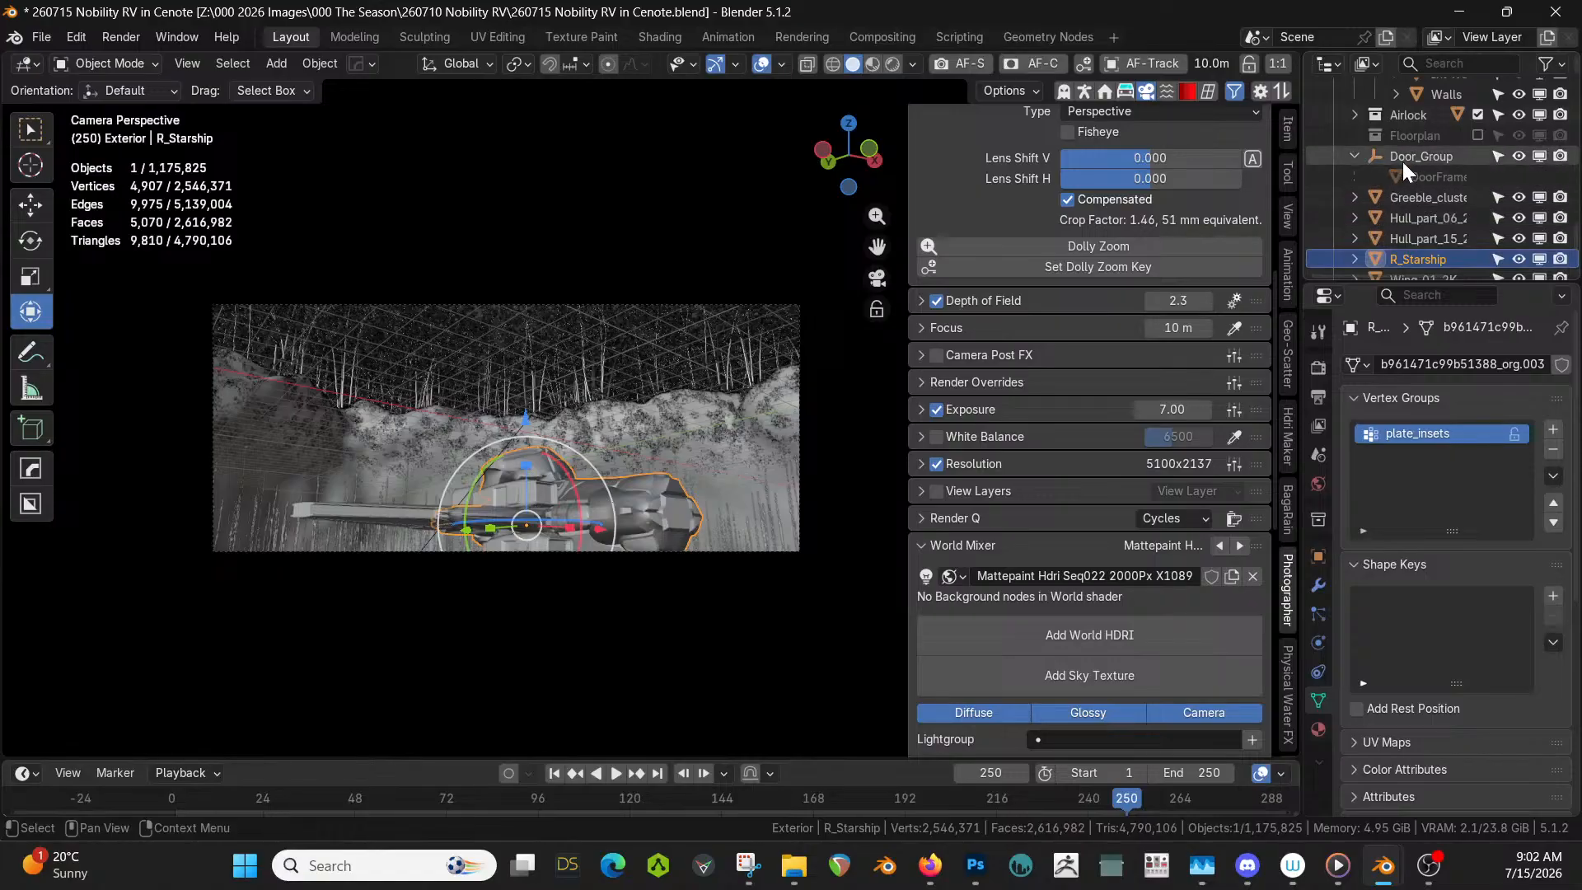
scroll(1415, 176, "down", 6)
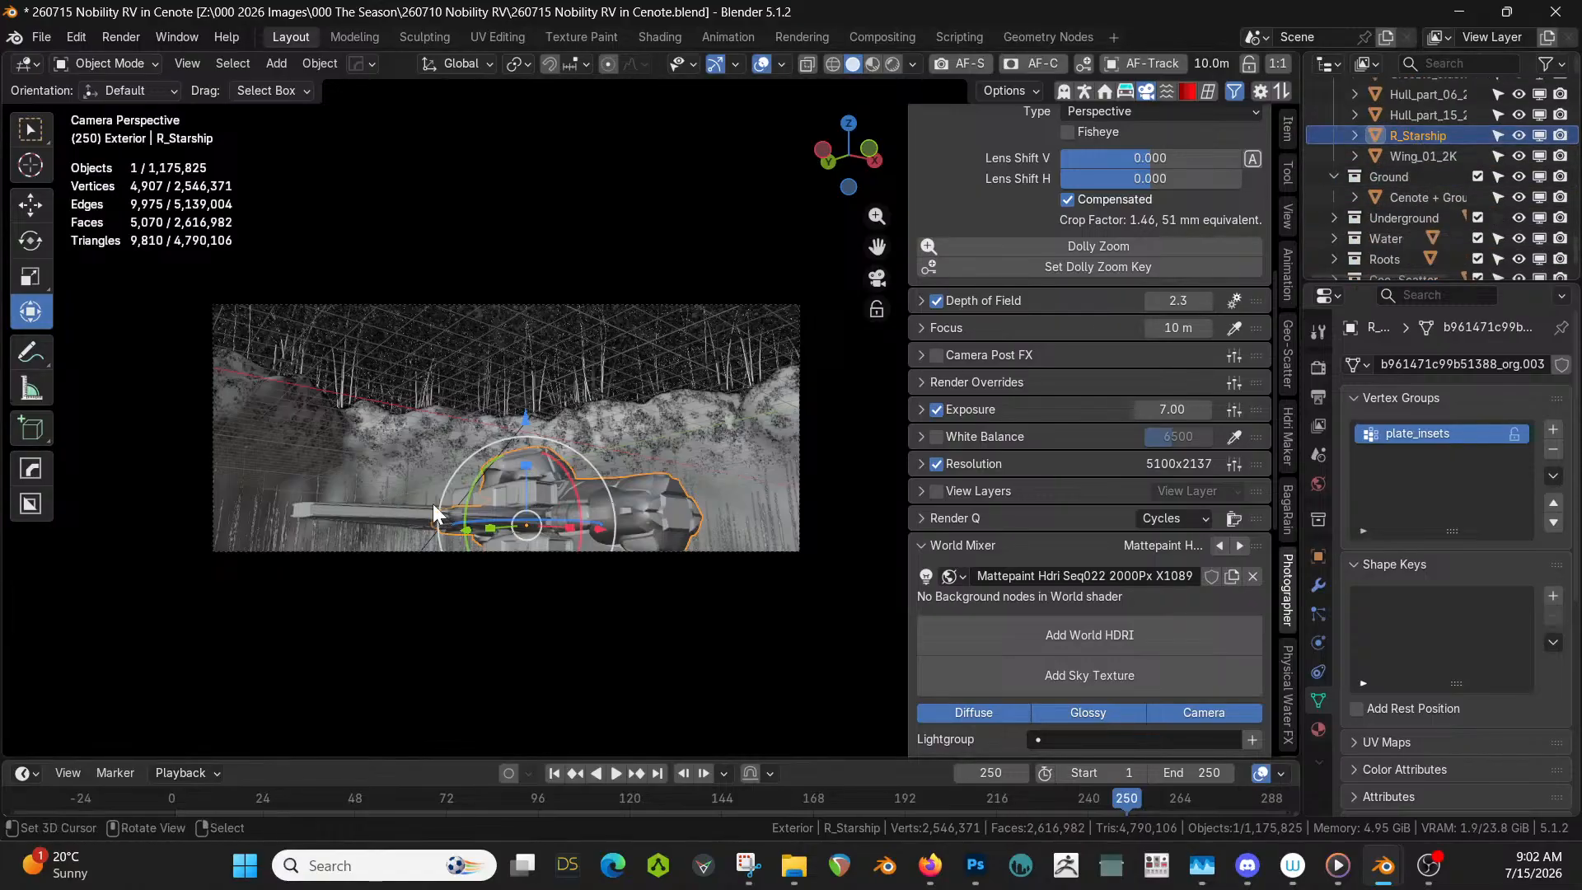
- Reframe the camera with walk navigation so the whole aircraft fits inside the frame, and save the file
key("shift+grave")
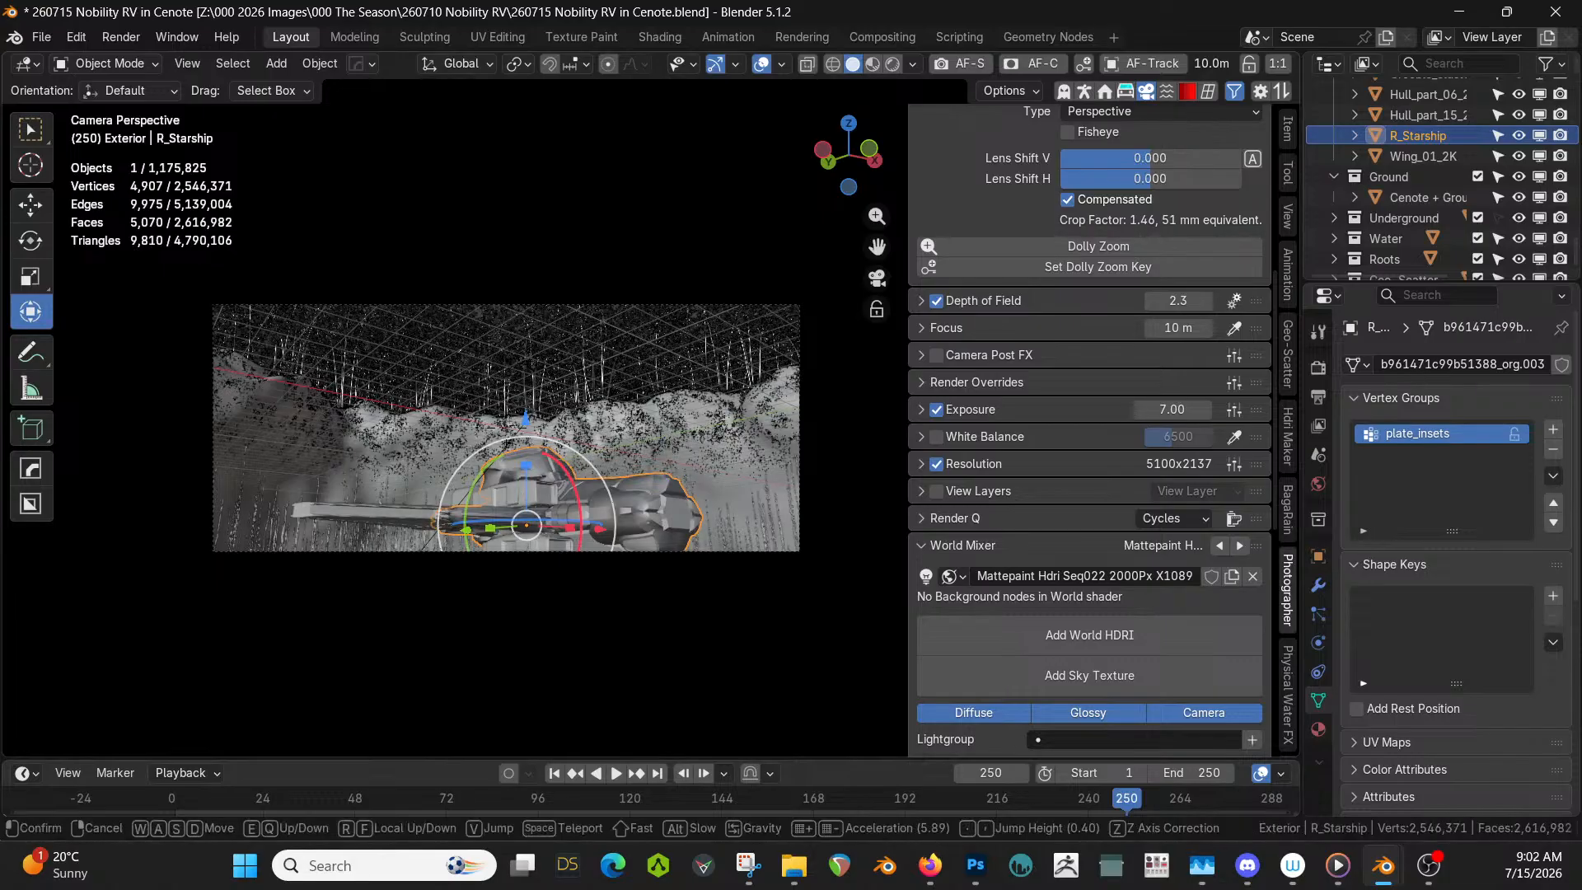
key("q")
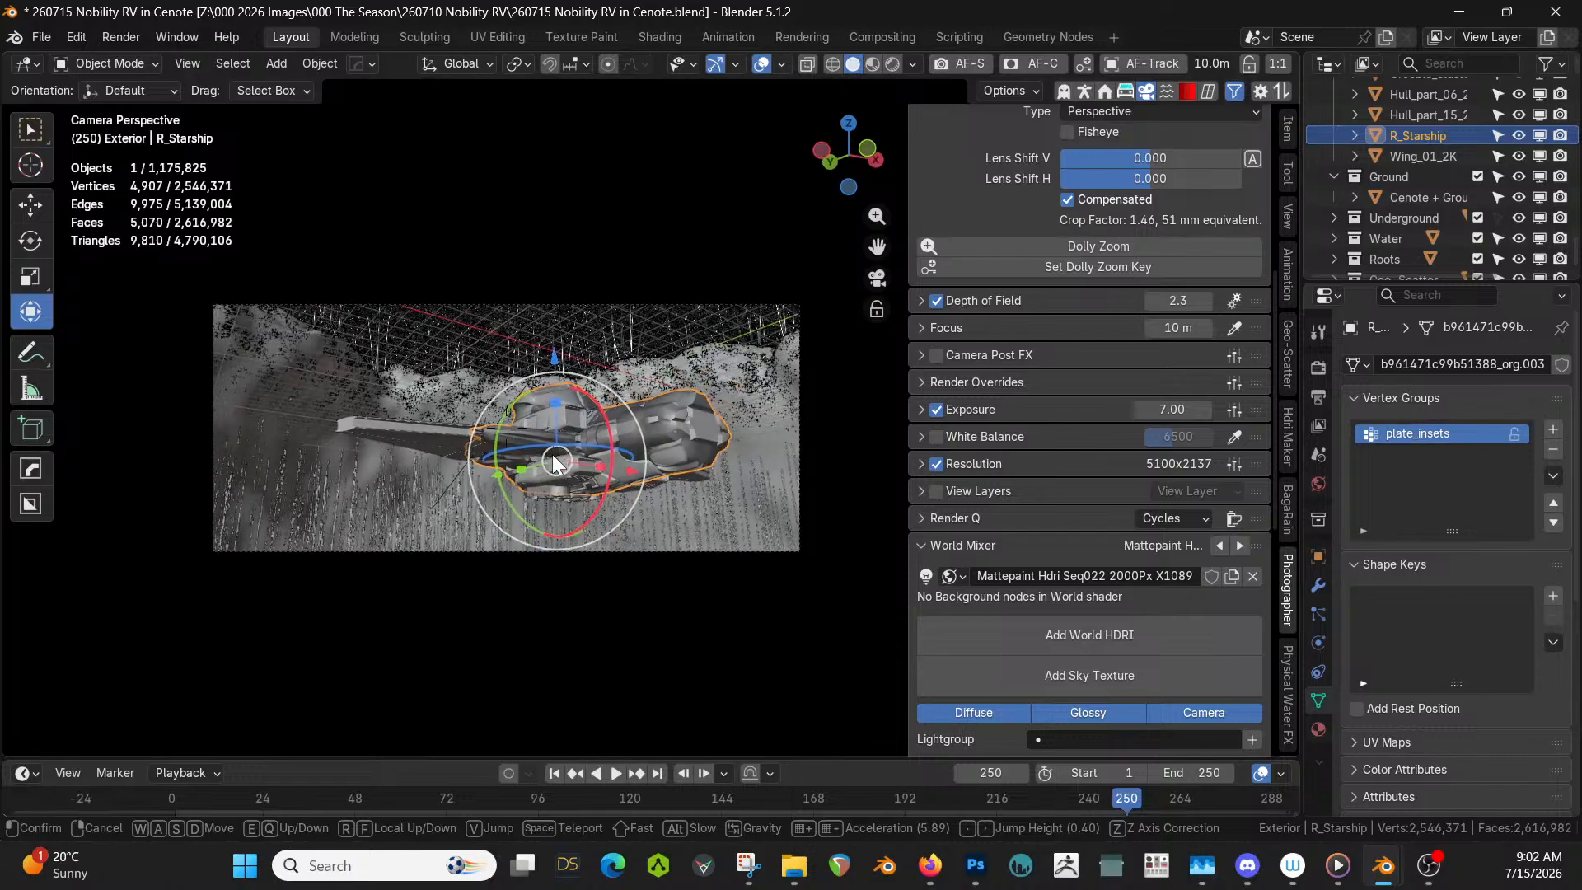
left_click(553, 459)
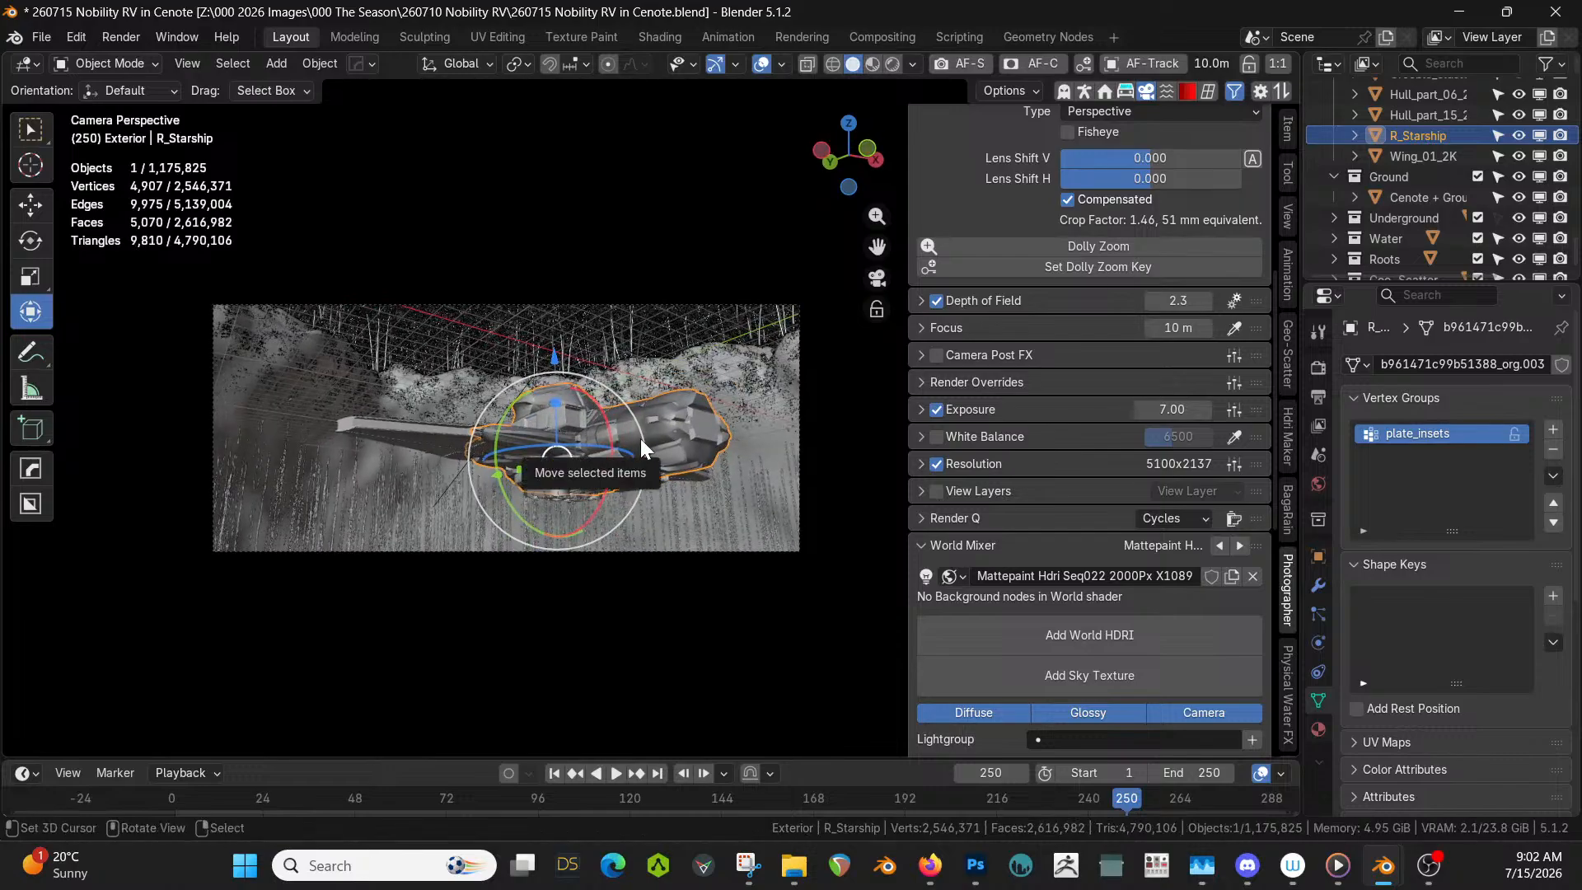
key("ctrl+s")
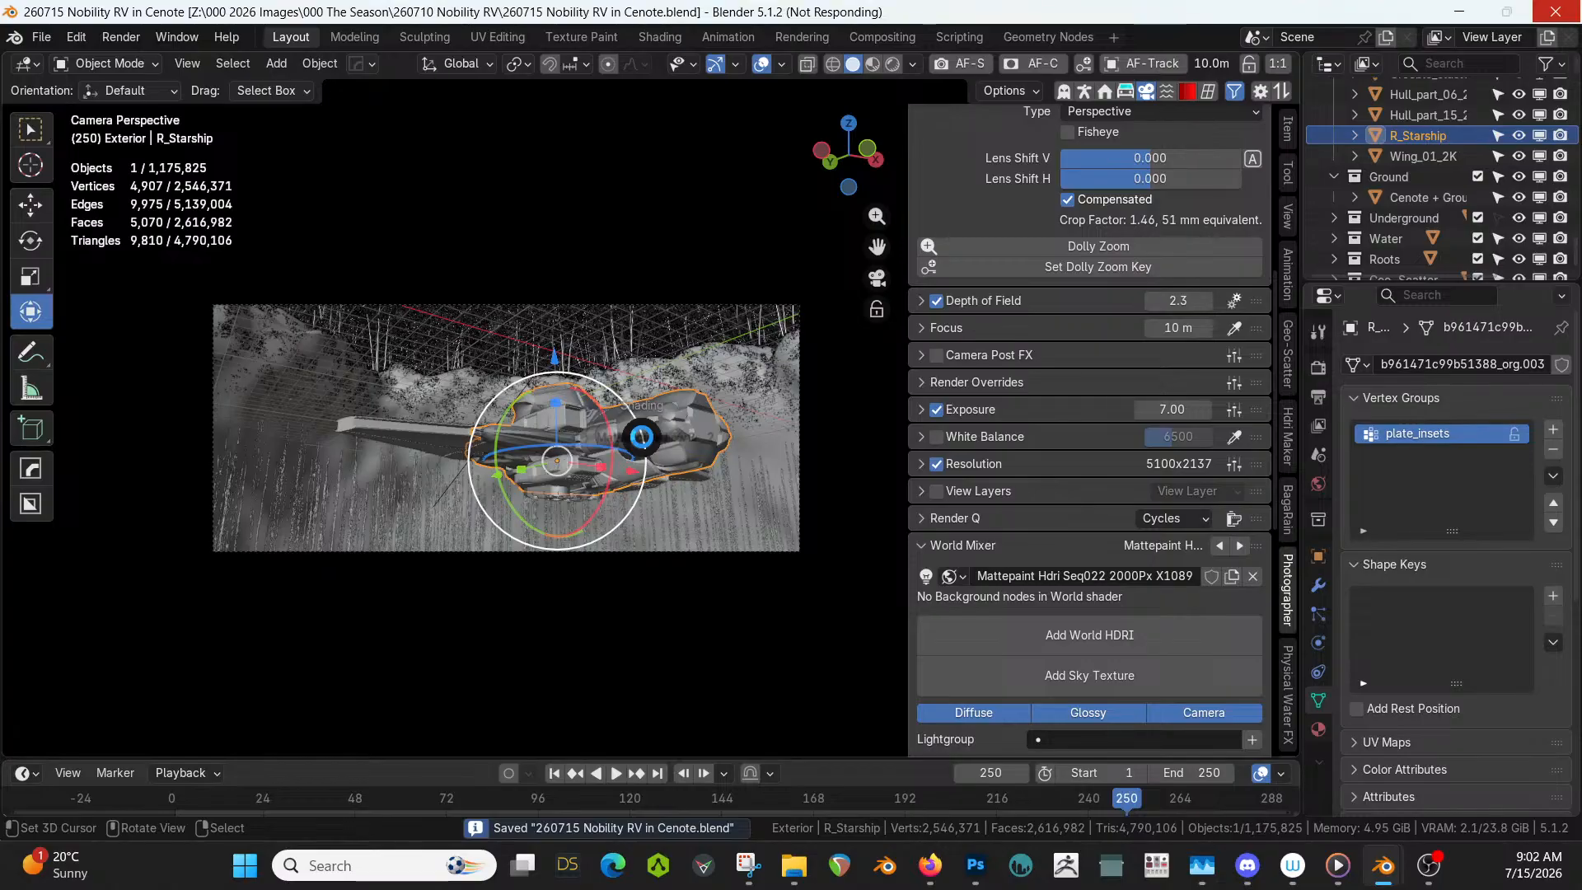
- Check the new camera framing in rendered shading, and return the viewport to solid shading
key("8")
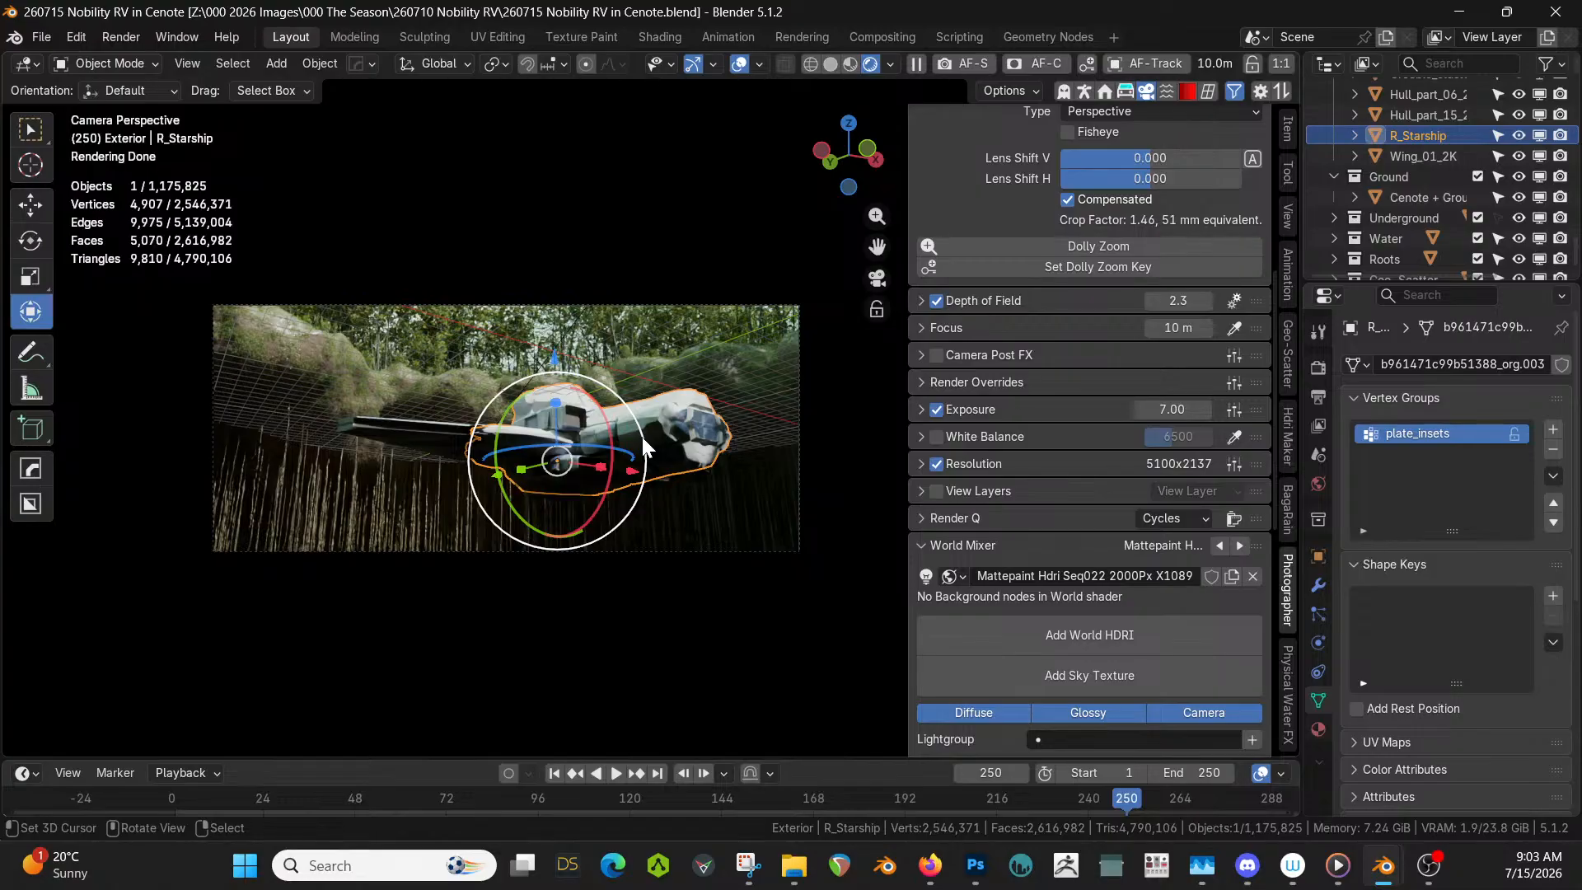
key("z")
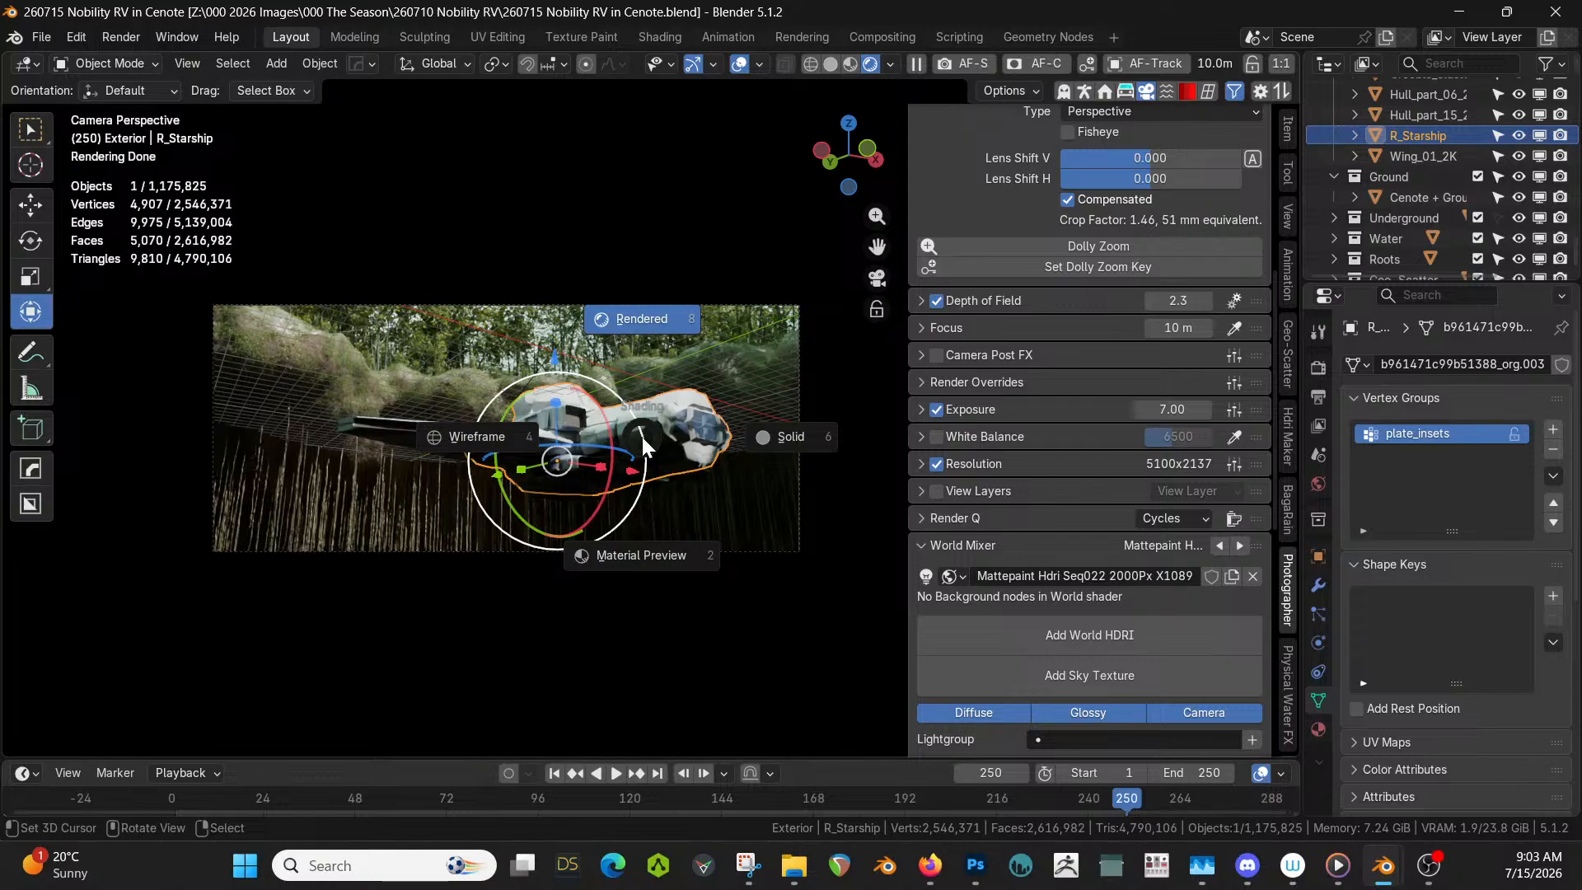
key("6")
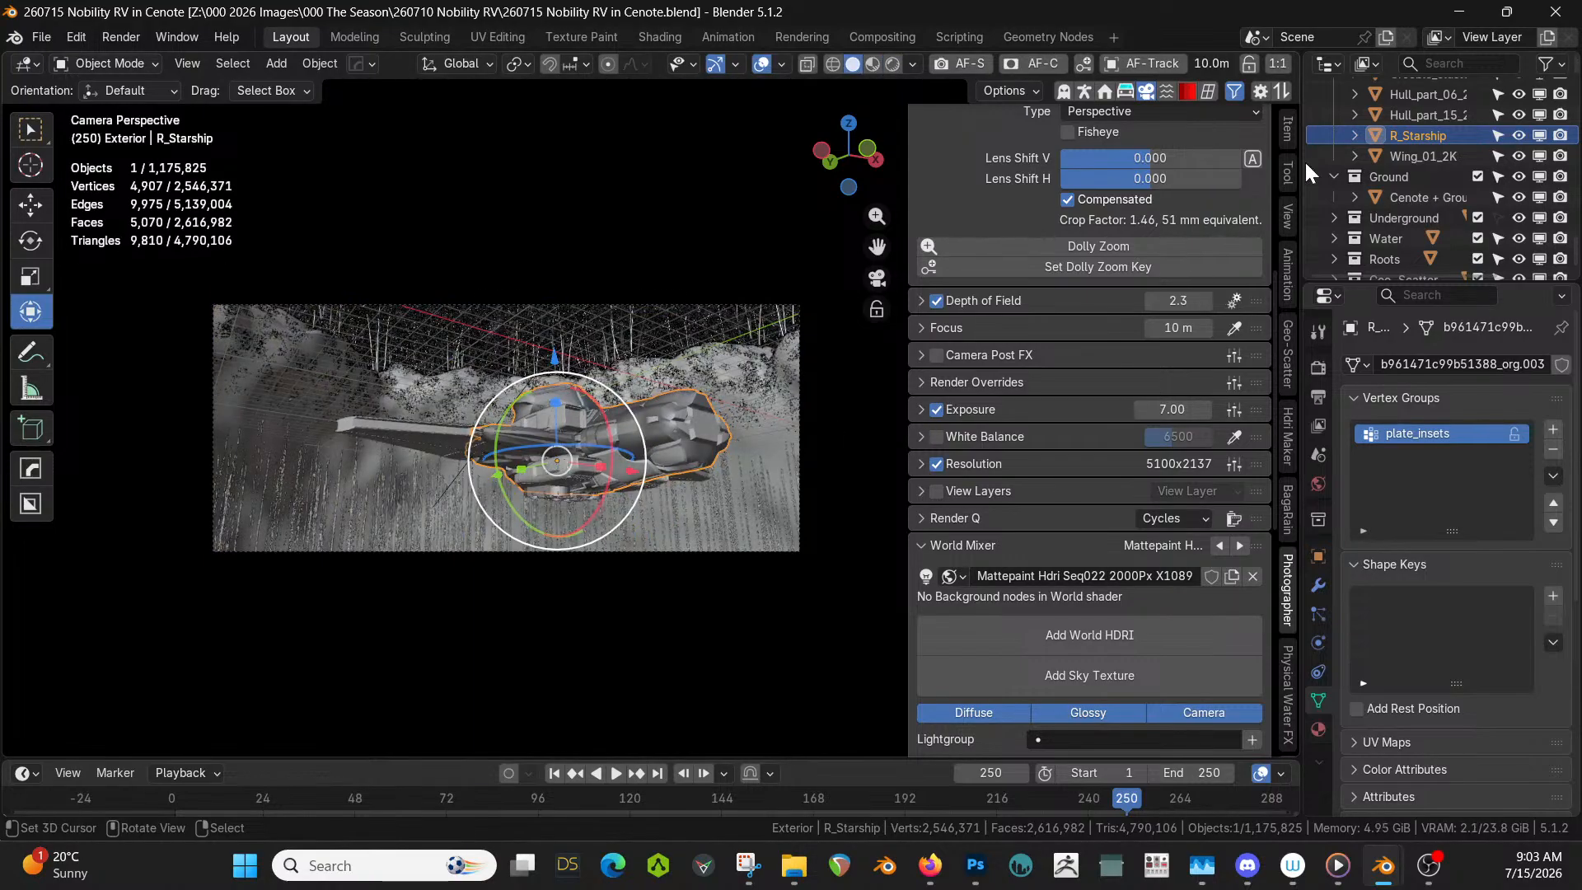
- Exclude the Geo-Scatter collection from the view layer
scroll(1432, 166, "up", 2)
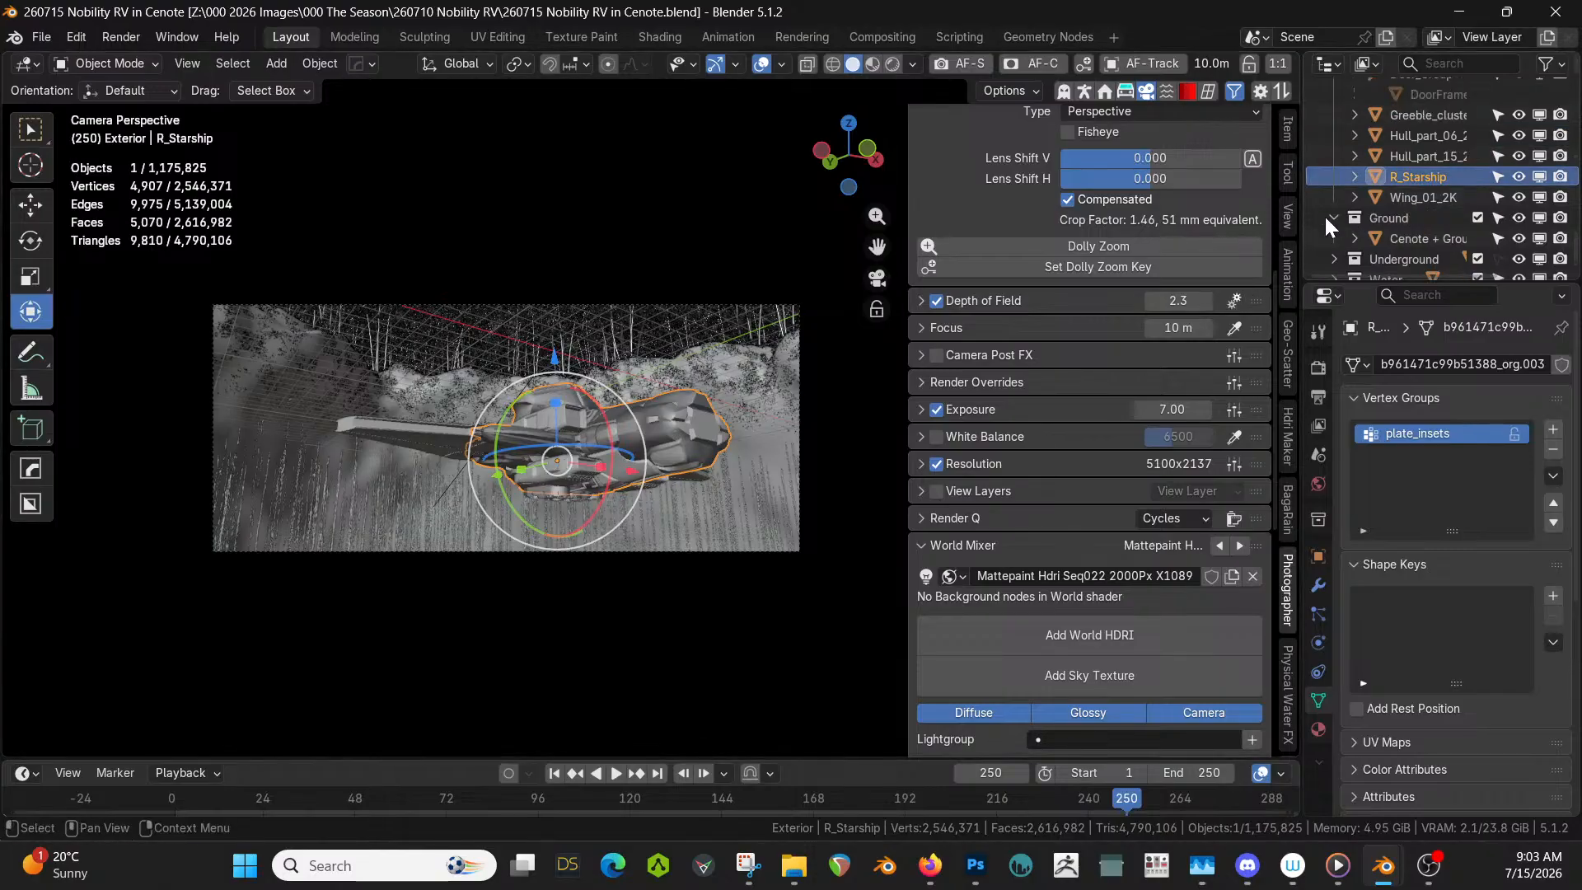
scroll(1466, 204, "down", 6)
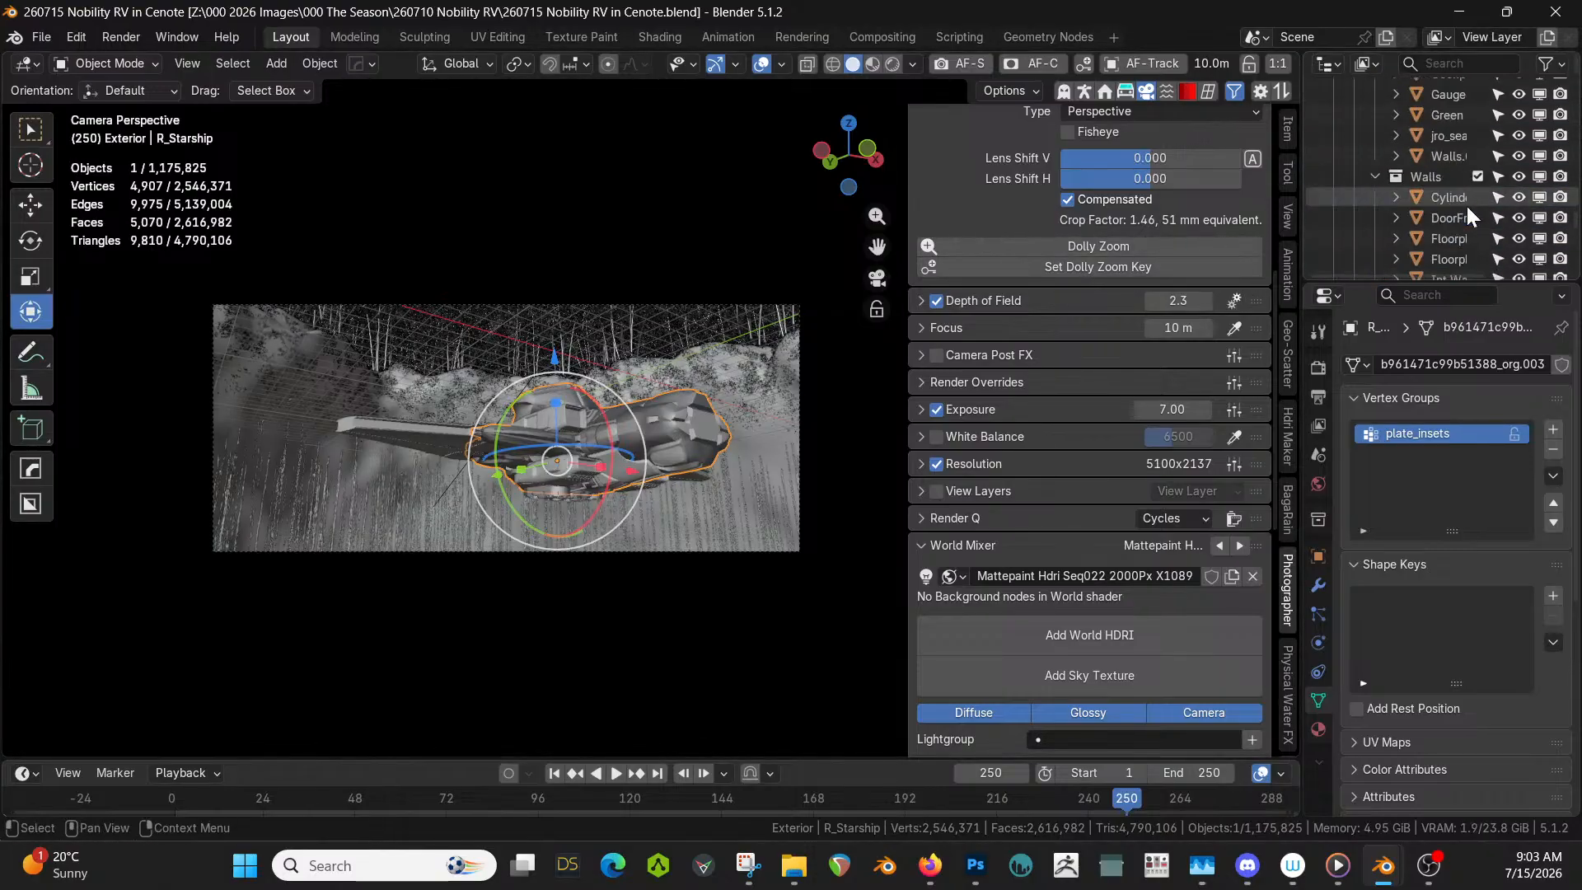
scroll(1466, 205, "down", 8)
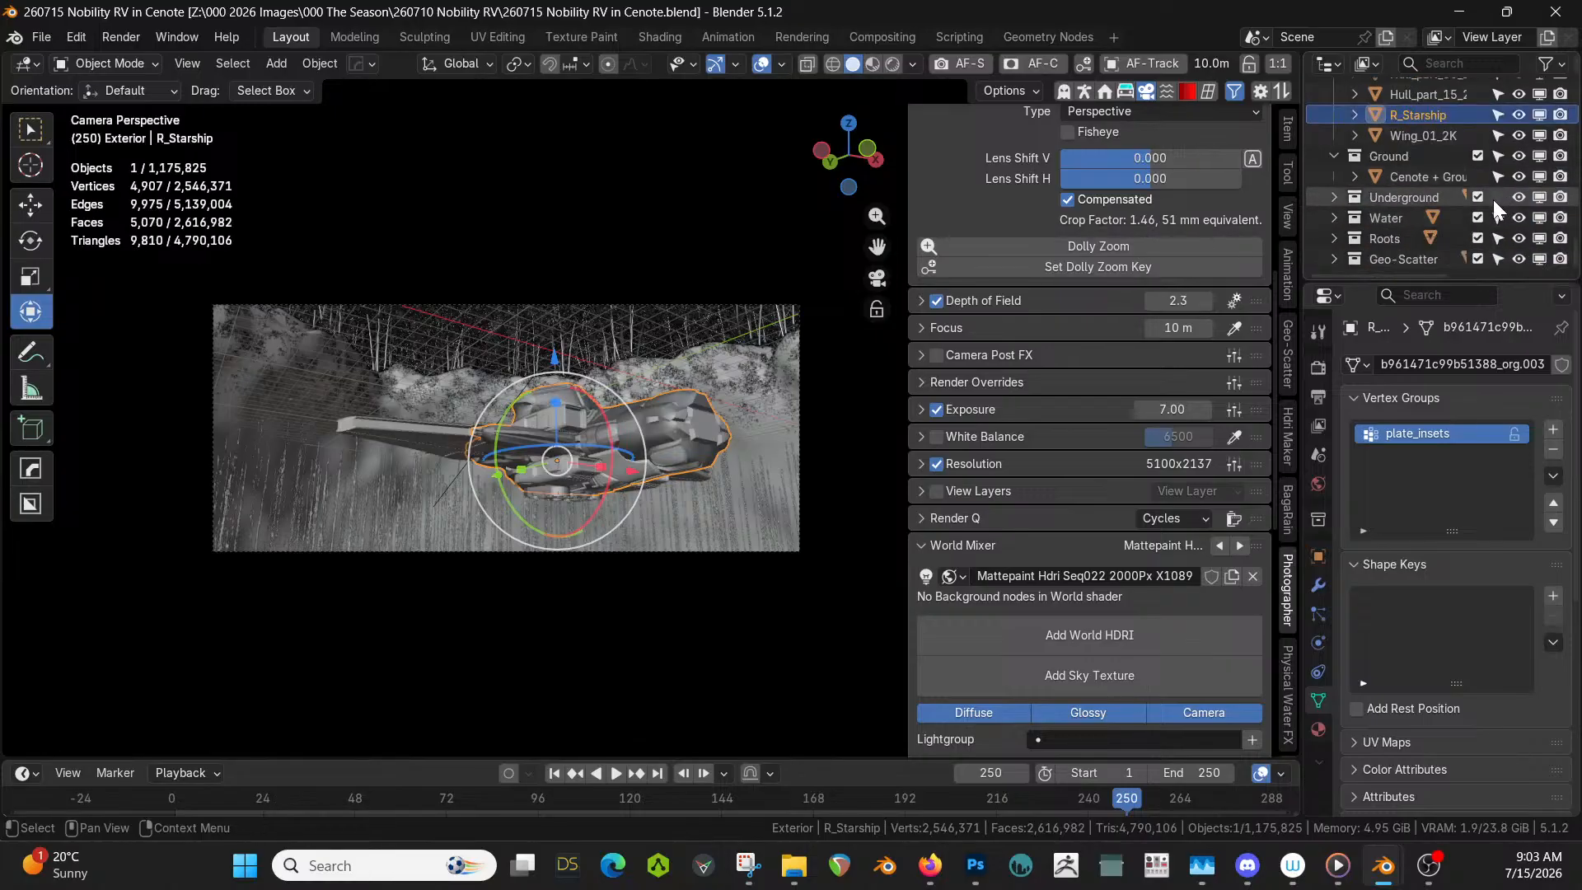
left_click(1493, 196)
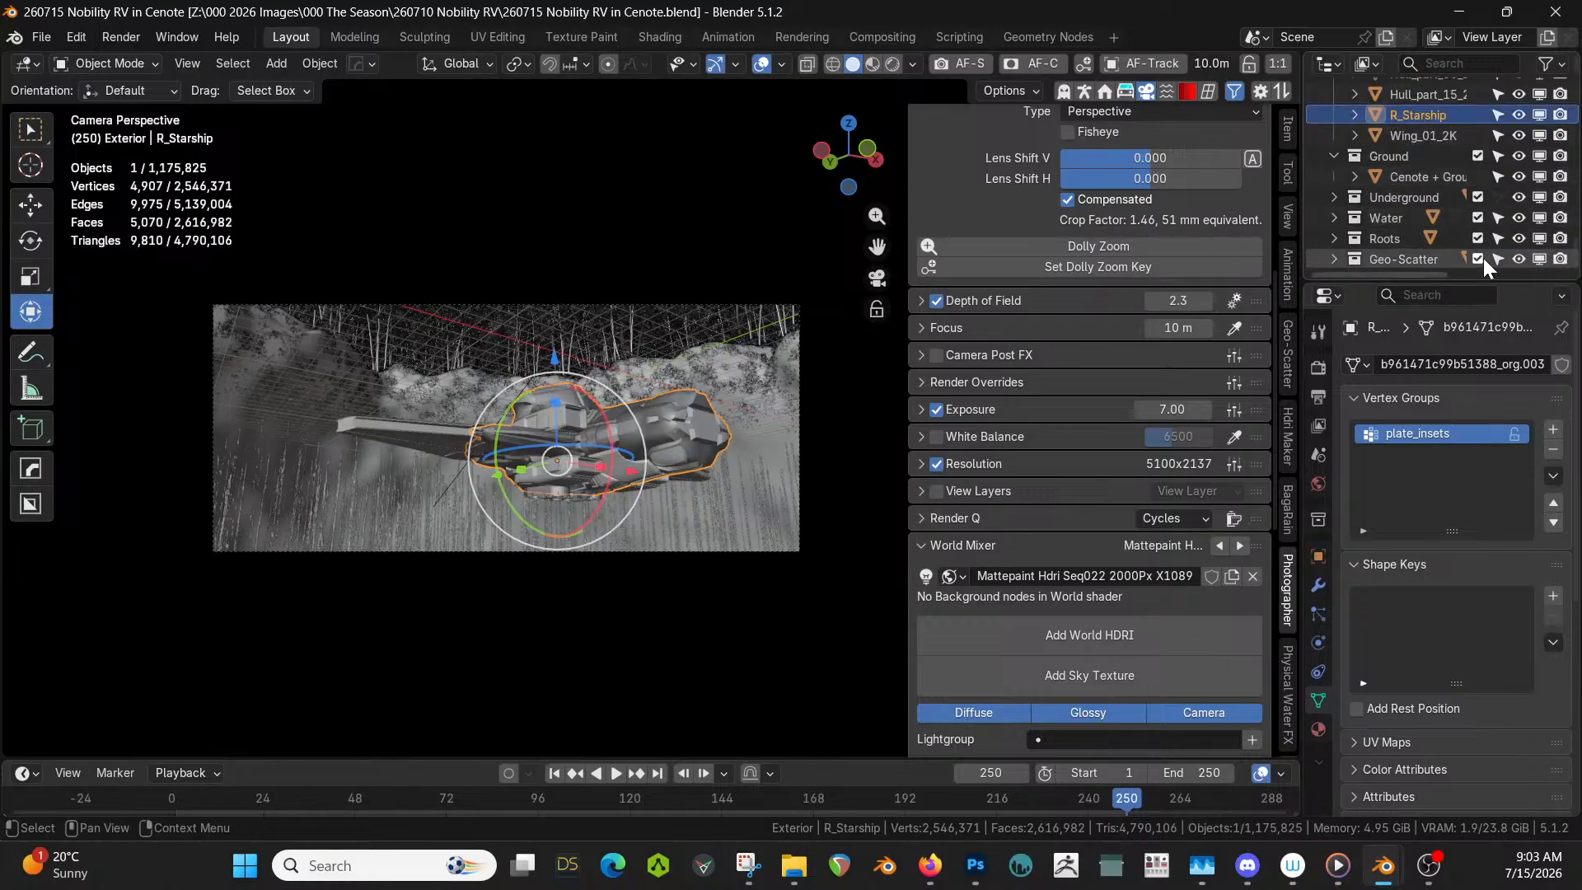
left_click(1479, 259)
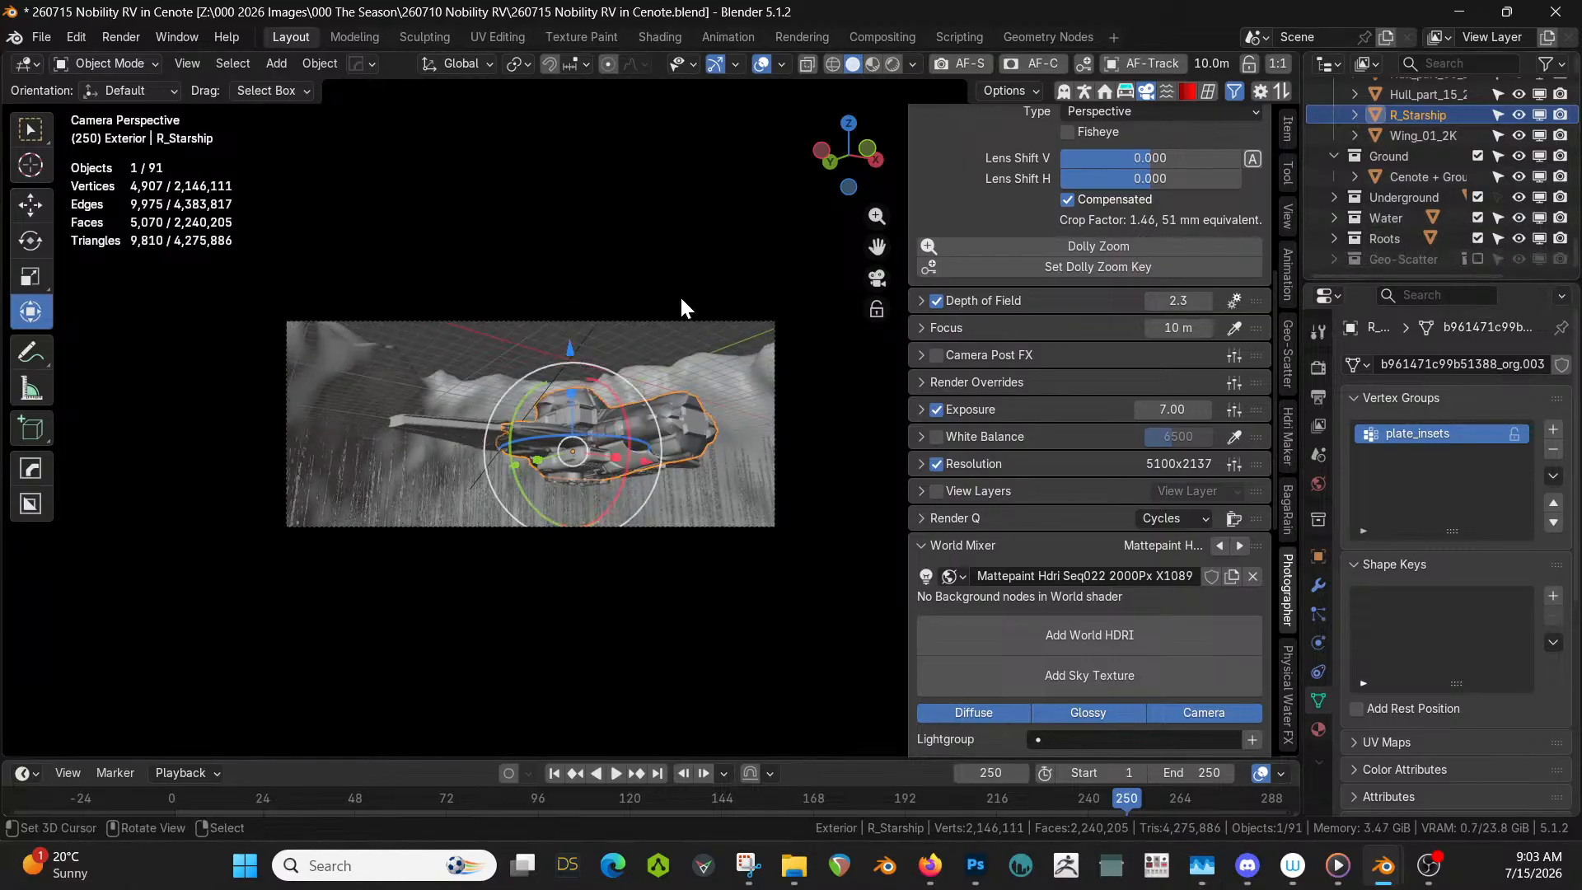
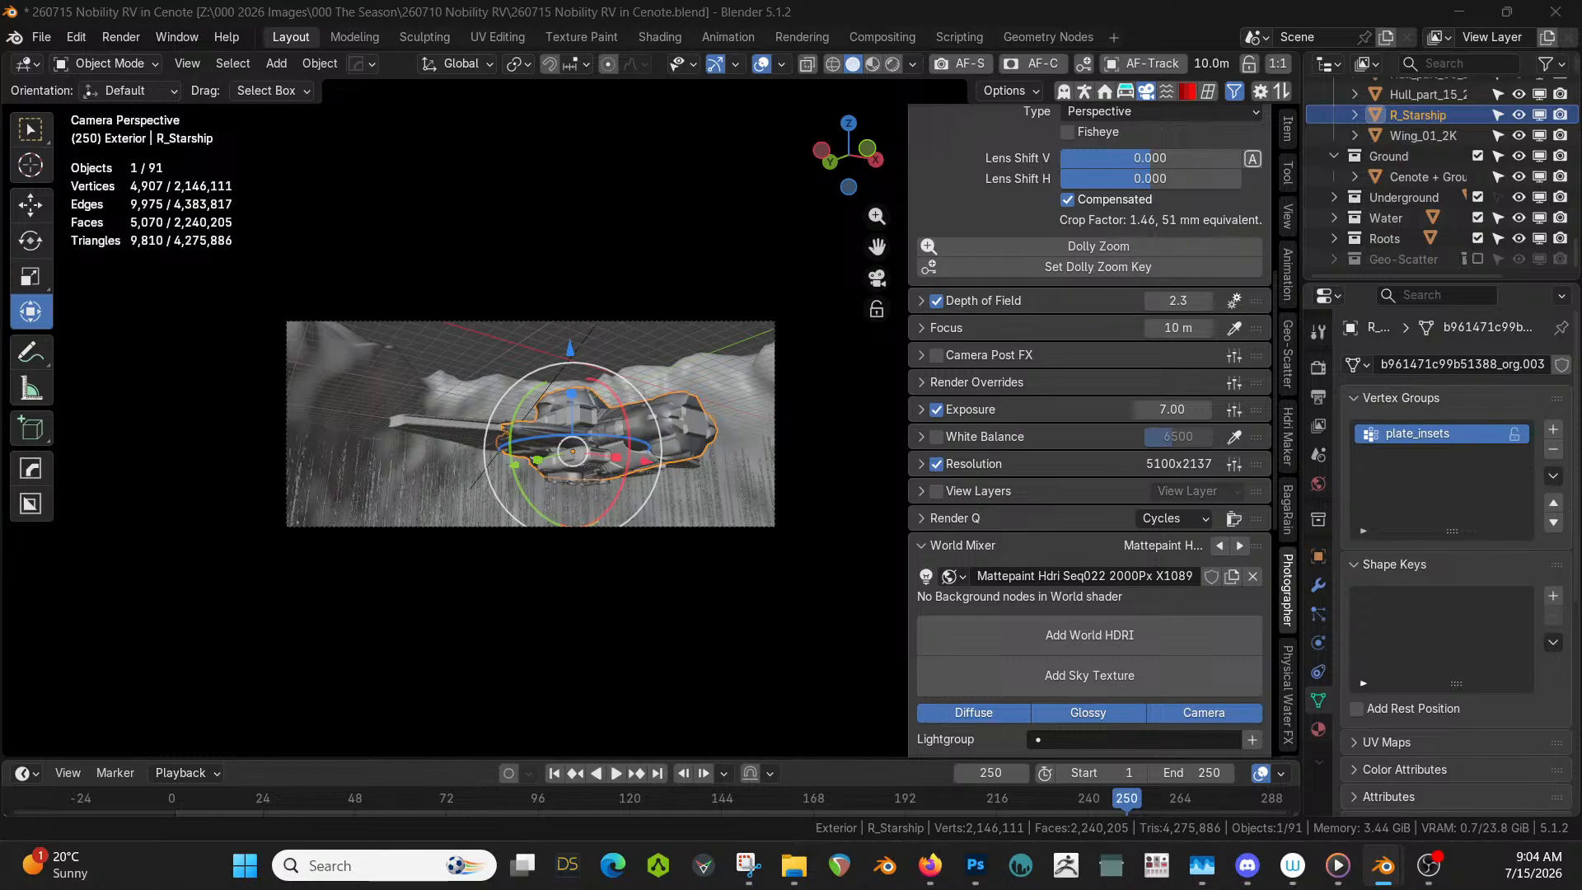
- Add the Chimney smoke_01 volume to the scene and move it to a new collection named Smoke
left_click_drag(621, 262, 485, 433)
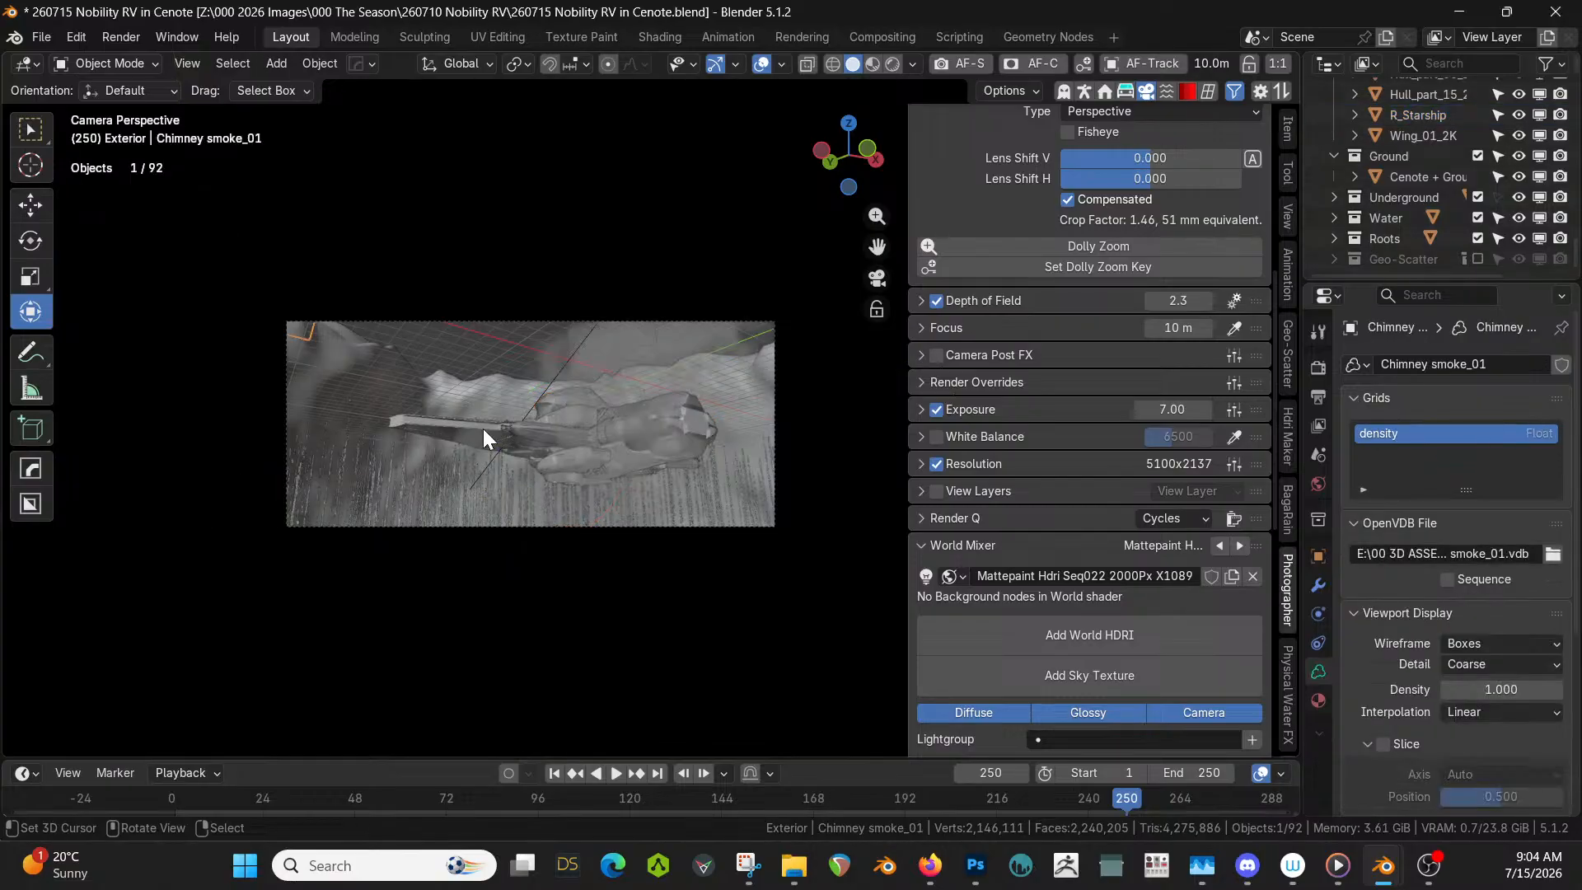
key("m")
left_click(484, 431)
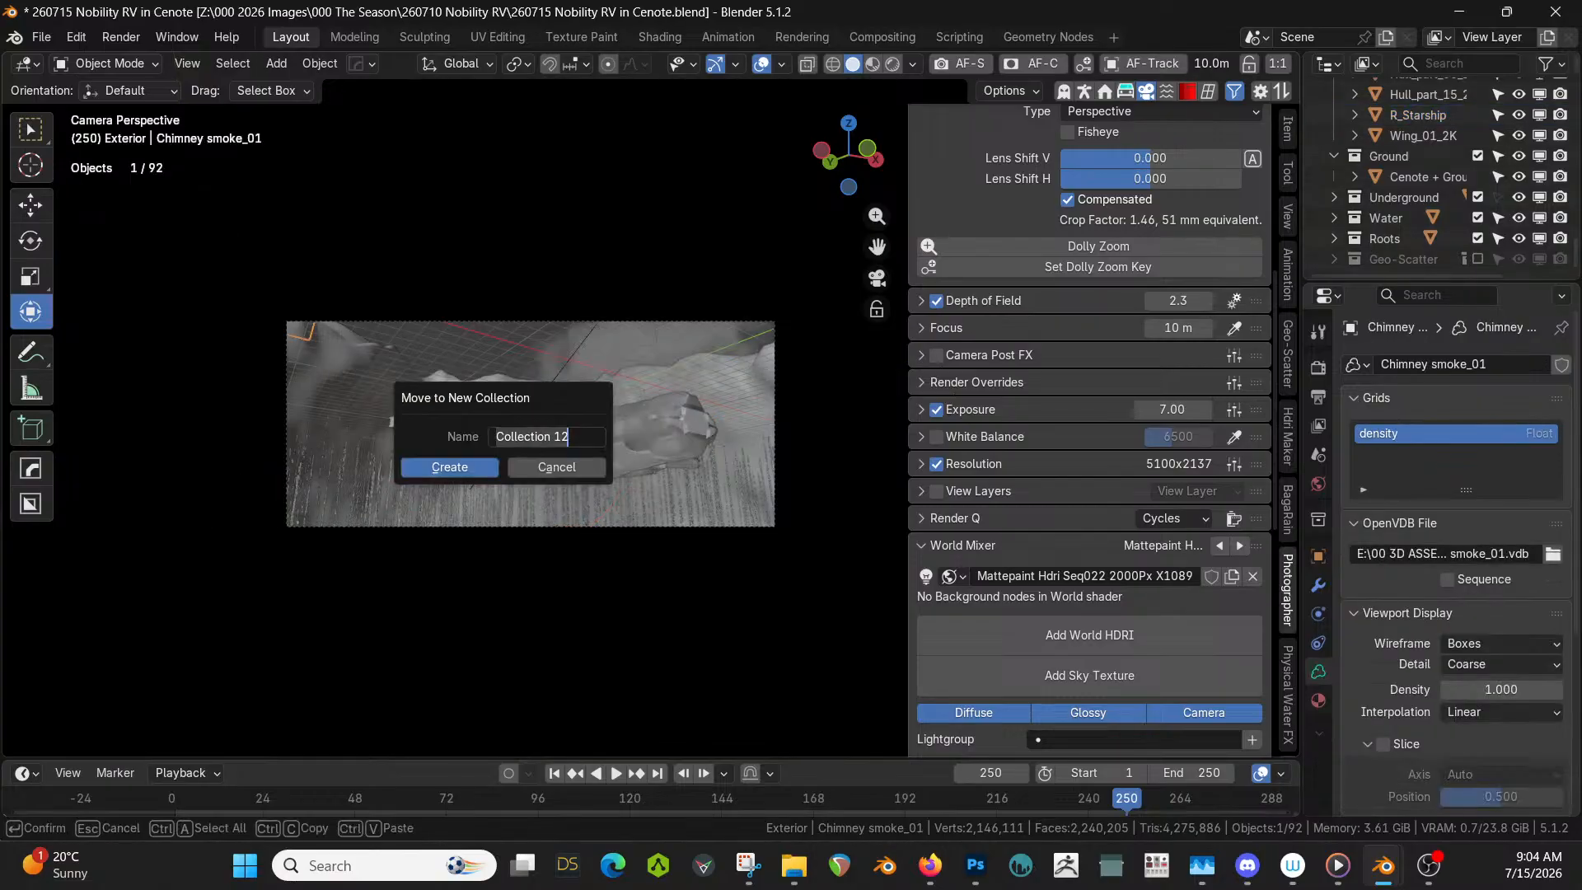
key("ctrl+a")
type("Smoke")
key("Return")
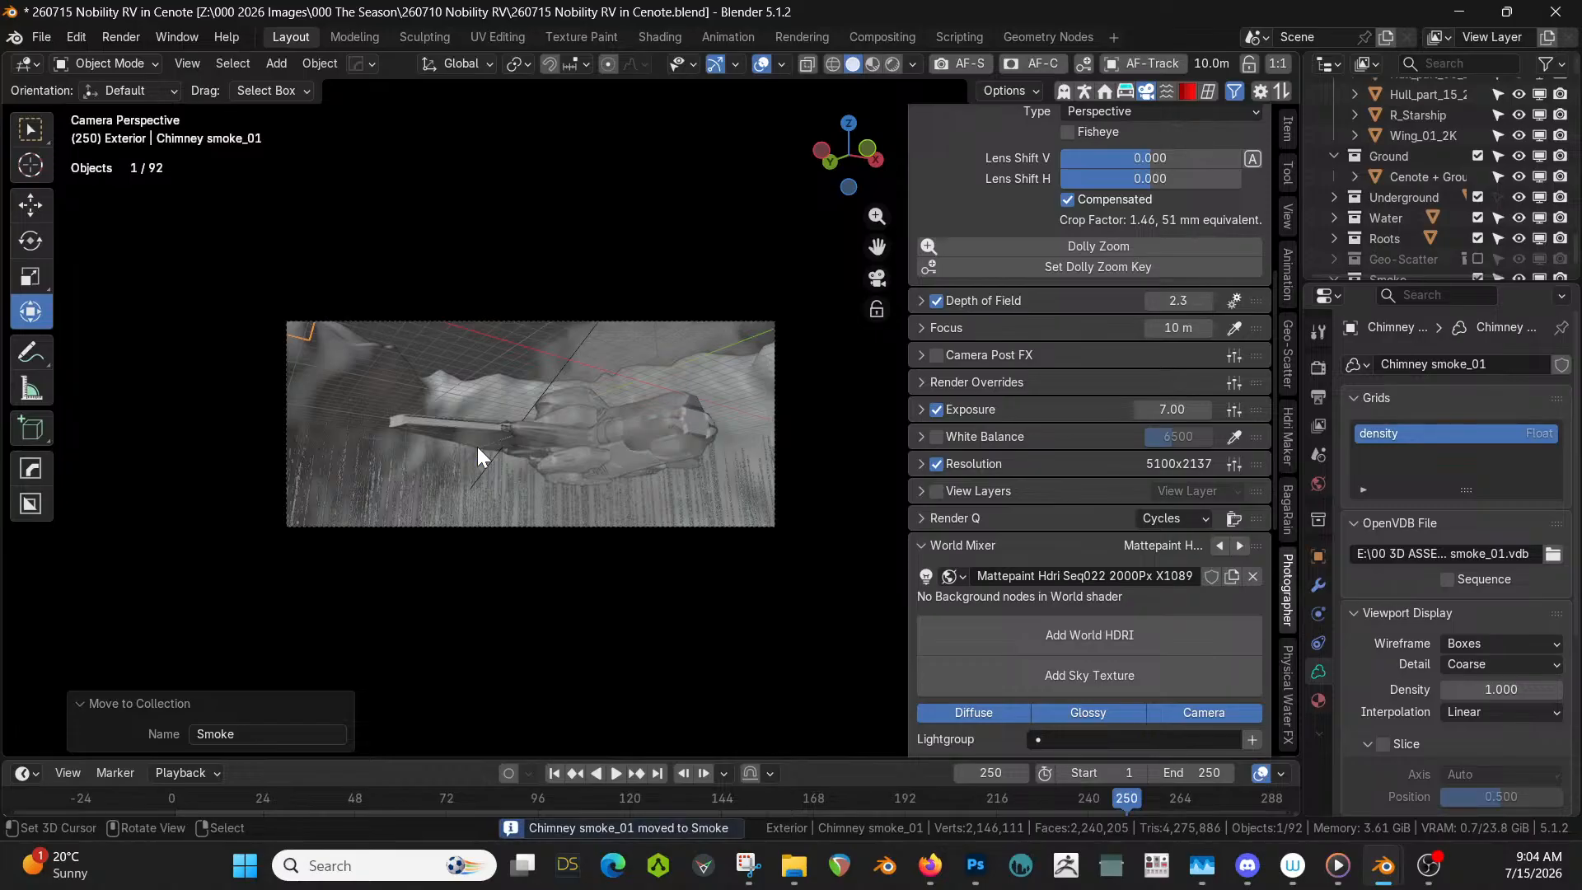
- Clear the rotation of the smoke volume and scale it uniformly by a factor of 5
key("alt+r")
middle_click_drag(600, 376, 620, 527)
key("KP_Decimal")
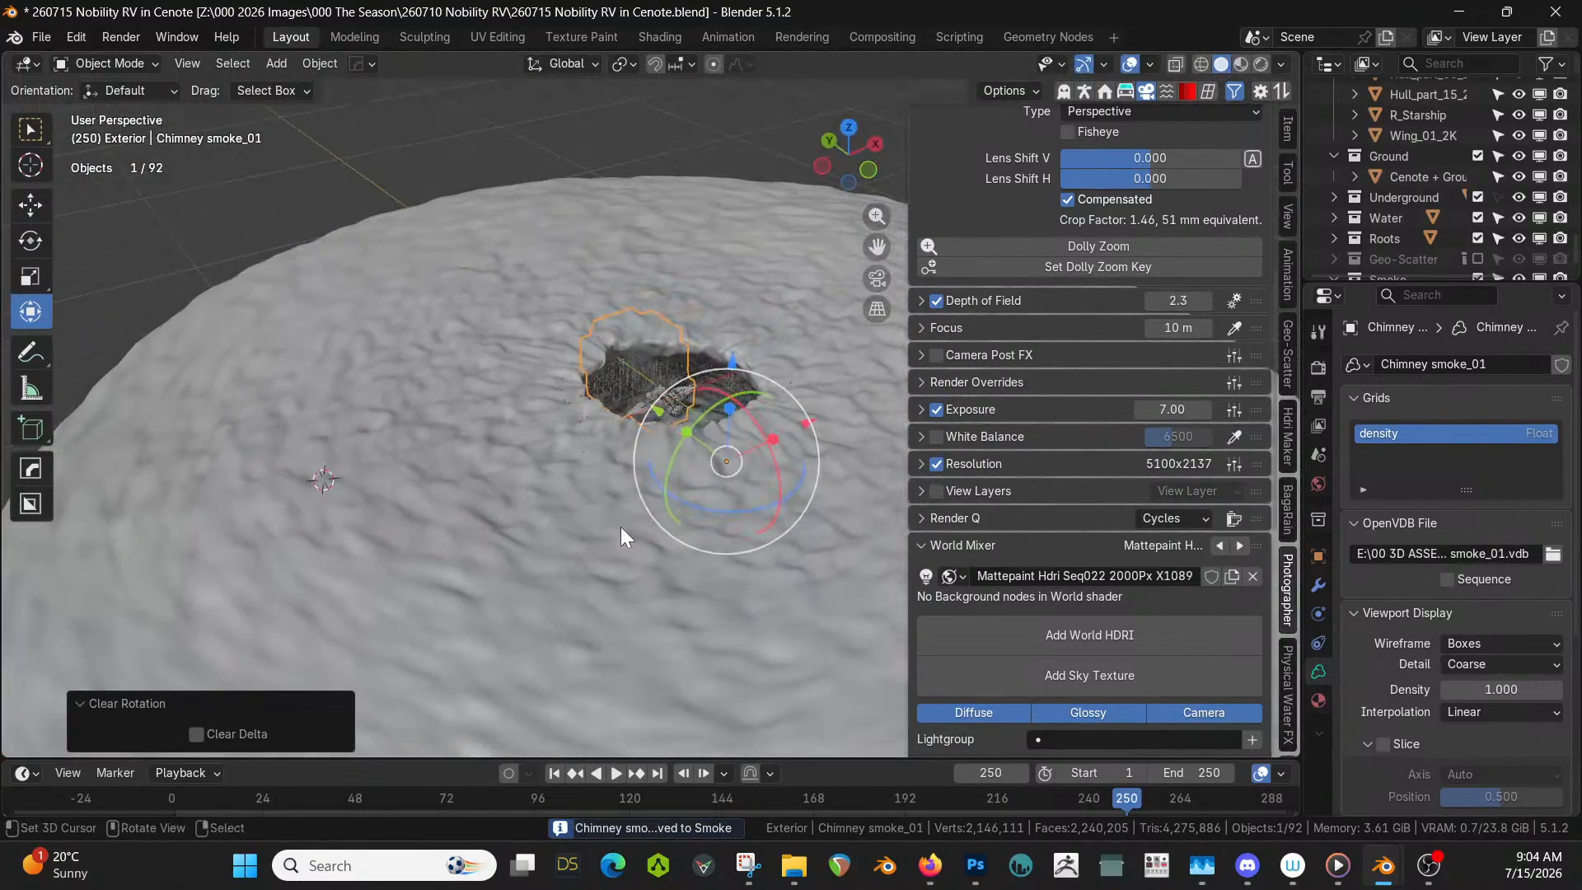
key("s")
key("5")
key("Return")
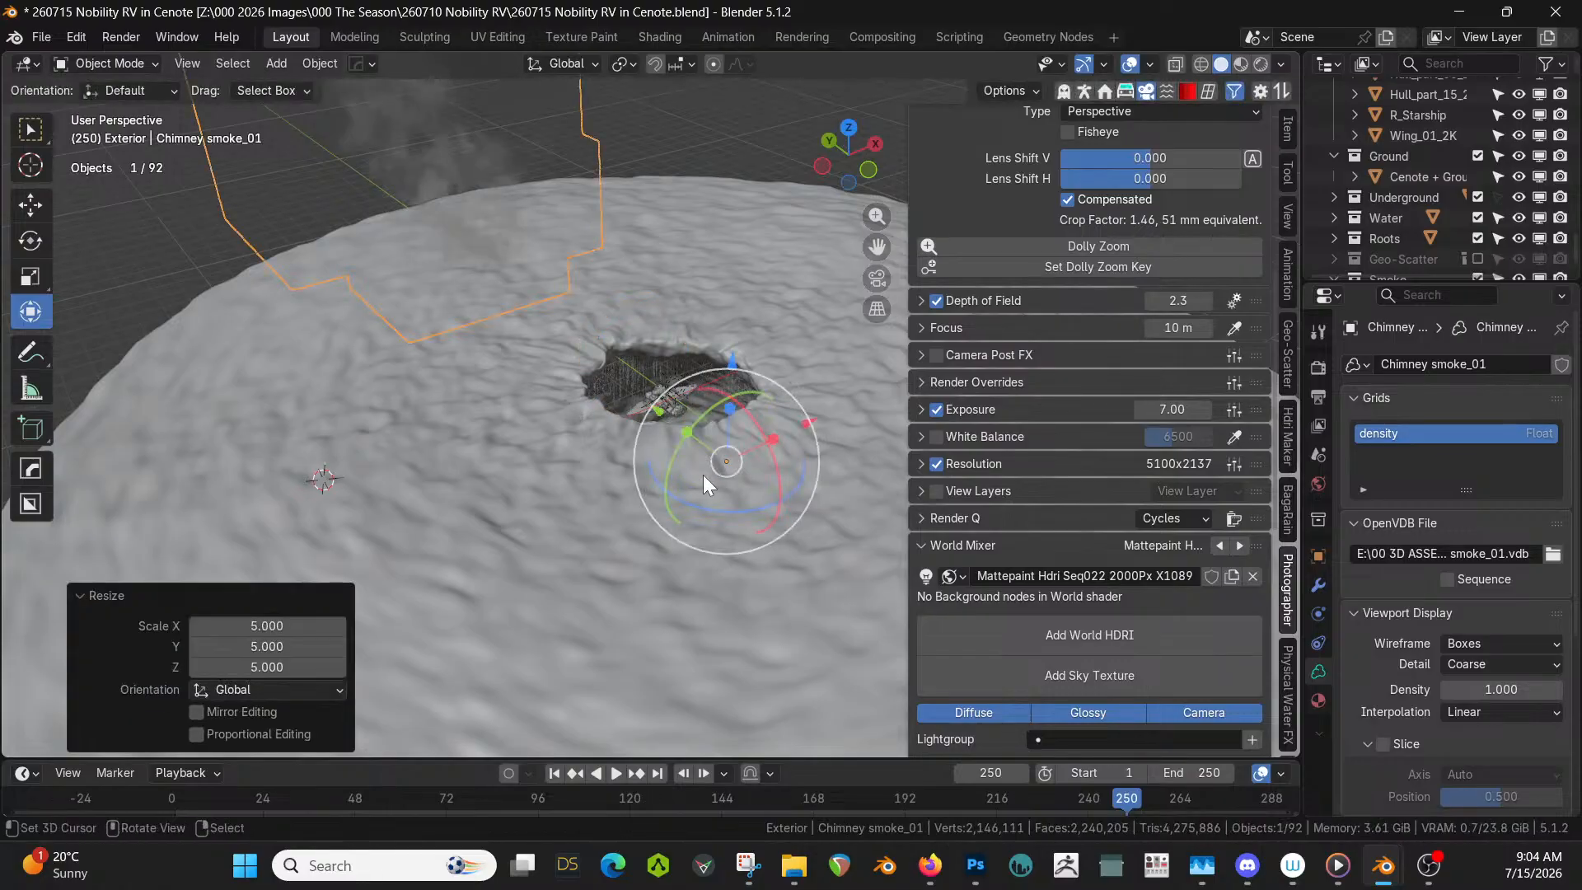
- Move the smoke volume in top view over the cenote opening, about 12.3 m in X and -117 m in Y
key("KP_7")
key("g")
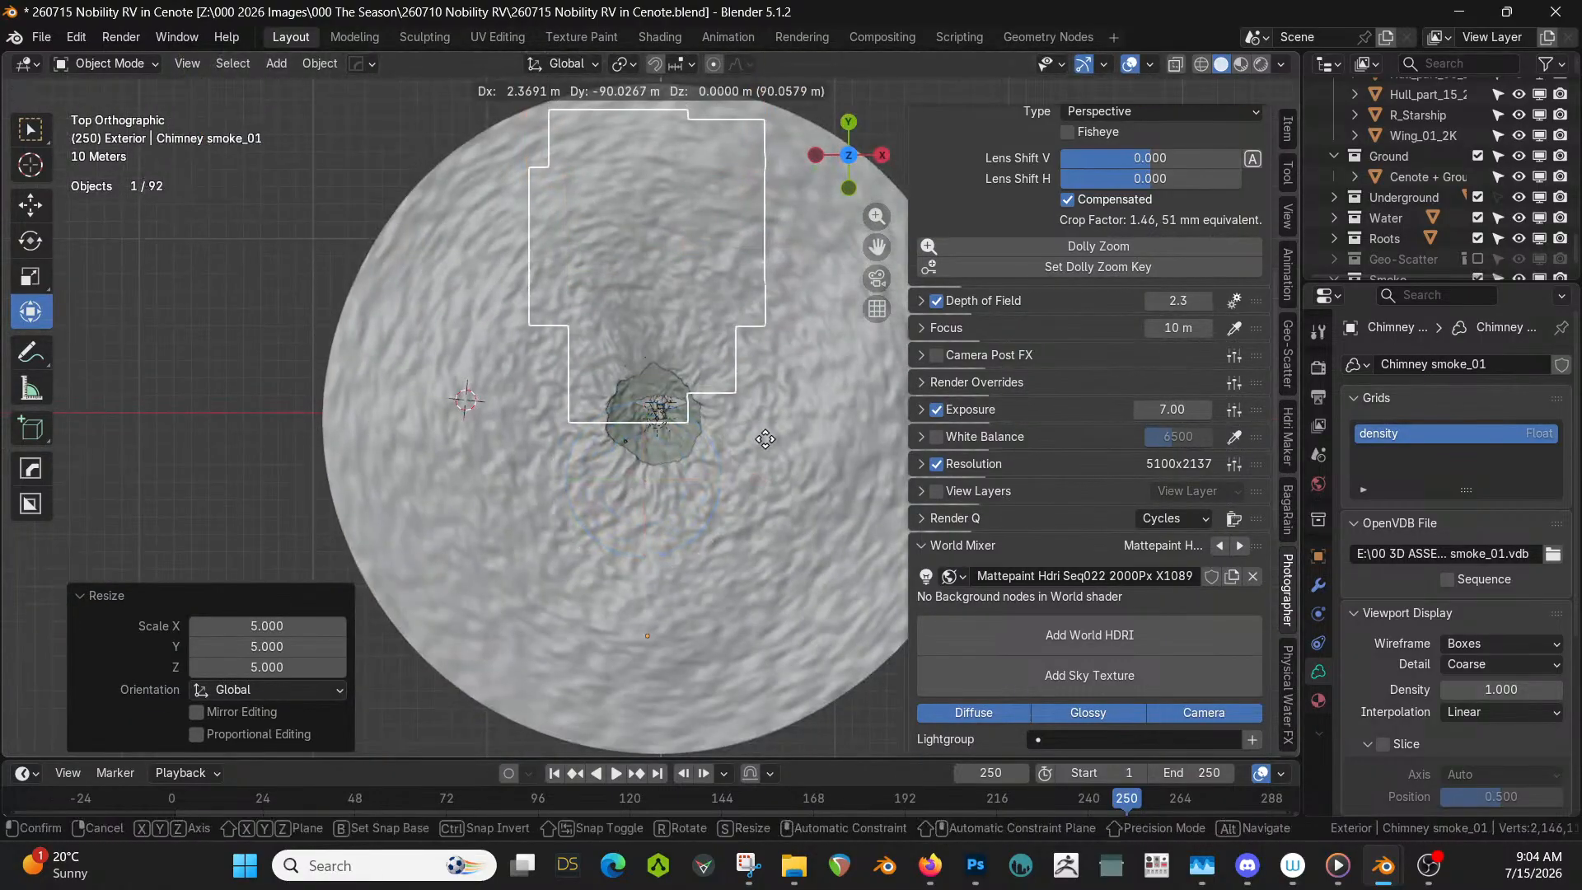
left_click(782, 484)
- Lower the smoke volume into the cenote, about 80 m down along the Z axis
middle_click_drag(783, 484, 882, 240)
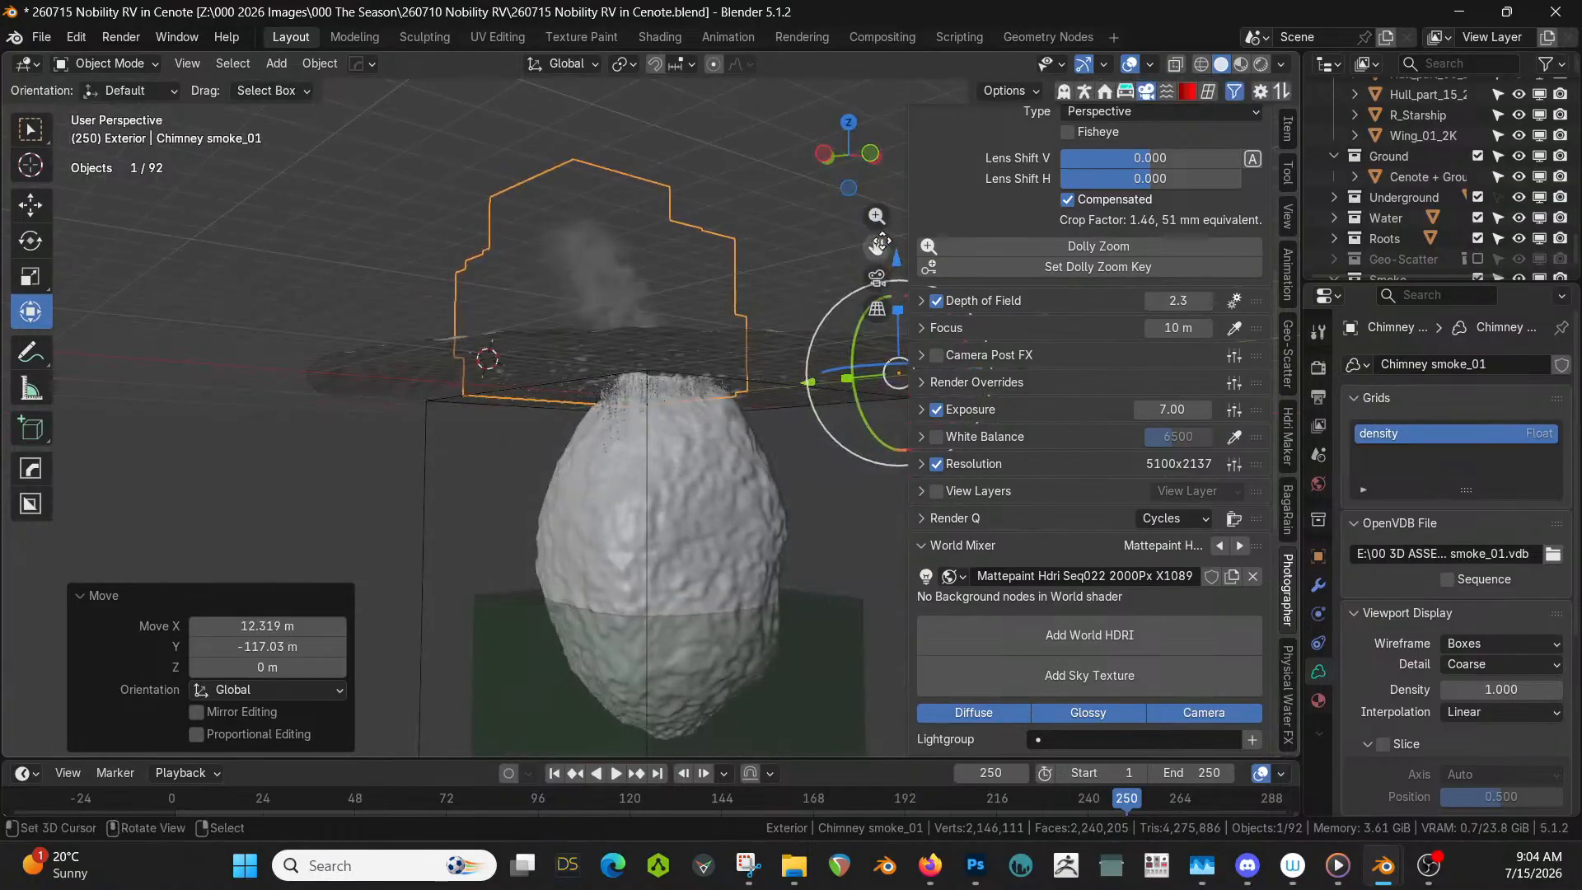
key("g")
key("z")
left_click(861, 465)
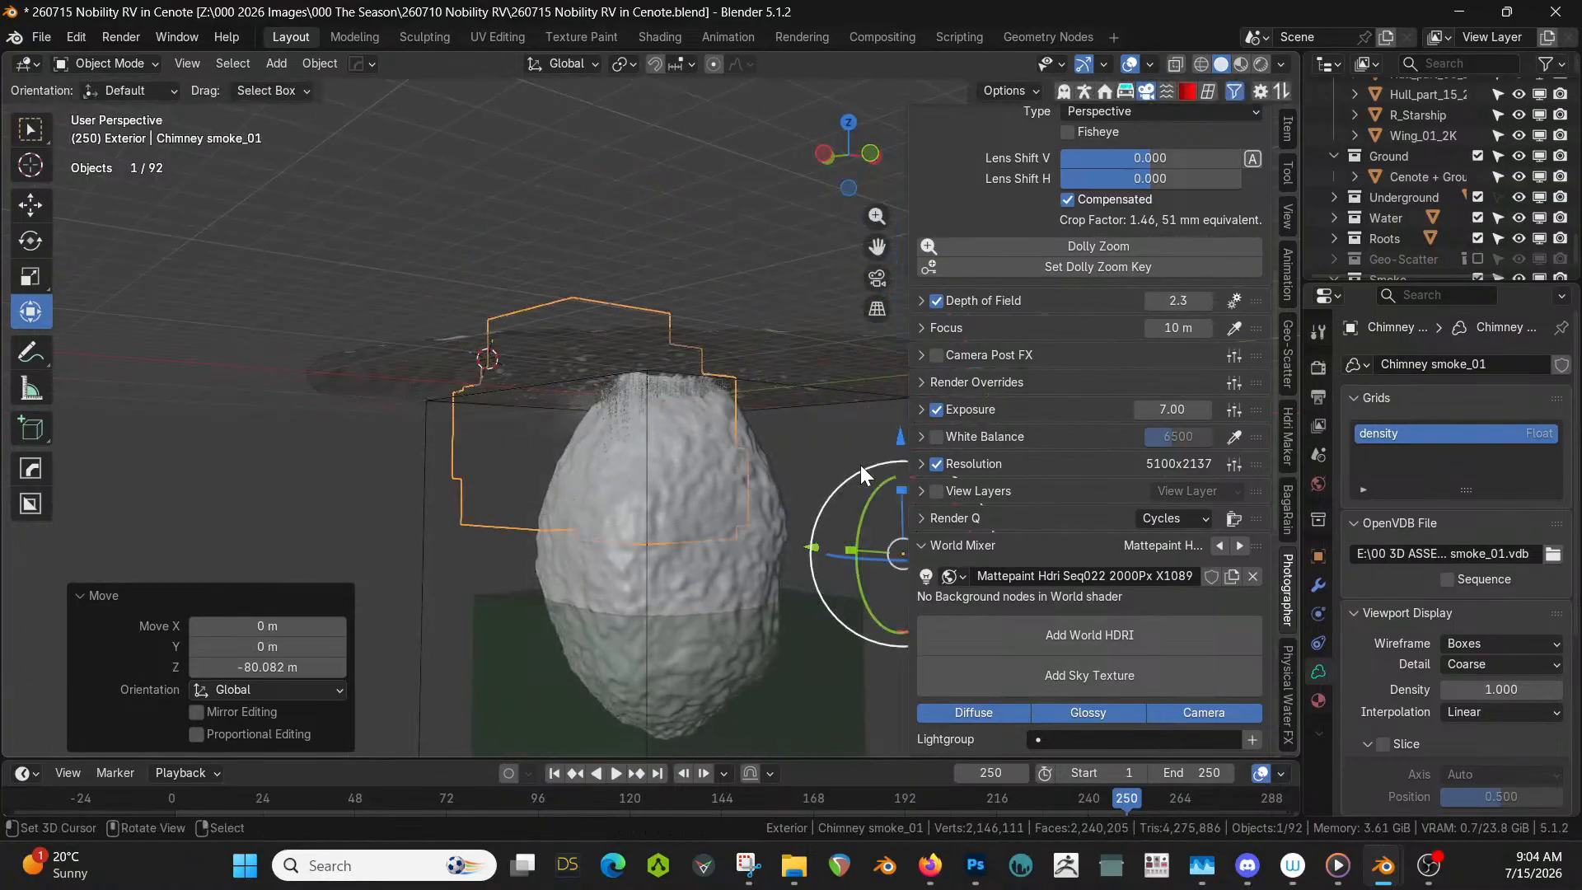
- Check the placement of the smoke volume through the camera and from above the cenote opening
key("KP_0")
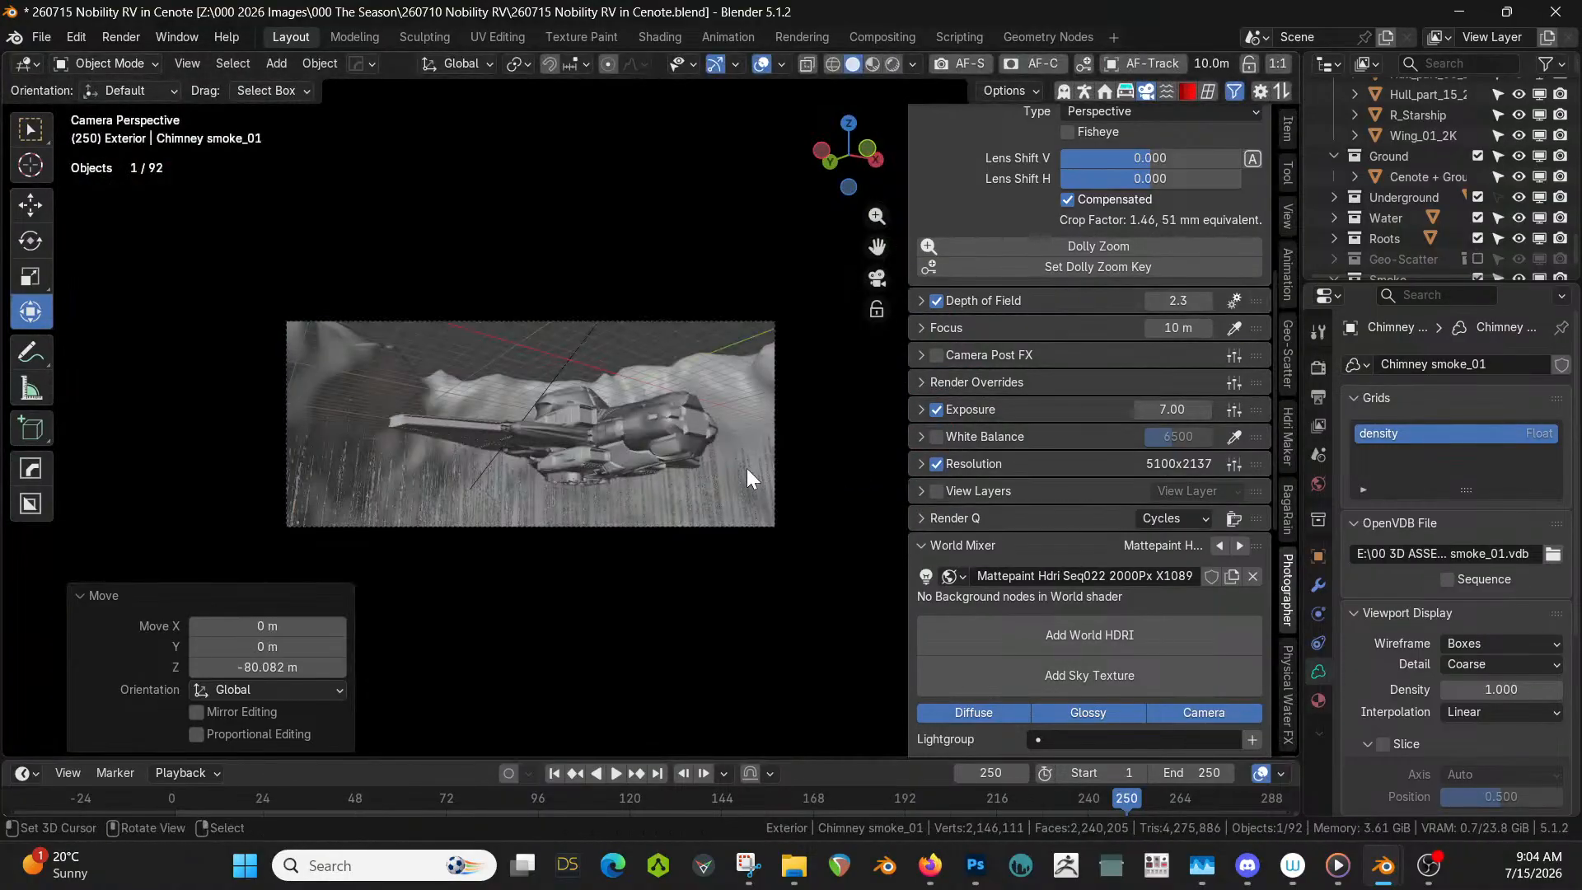
key("g")
right_click(837, 400)
middle_click_drag(837, 399, 776, 645)
scroll(836, 471, "down", 12)
middle_click_drag(689, 389, 676, 291)
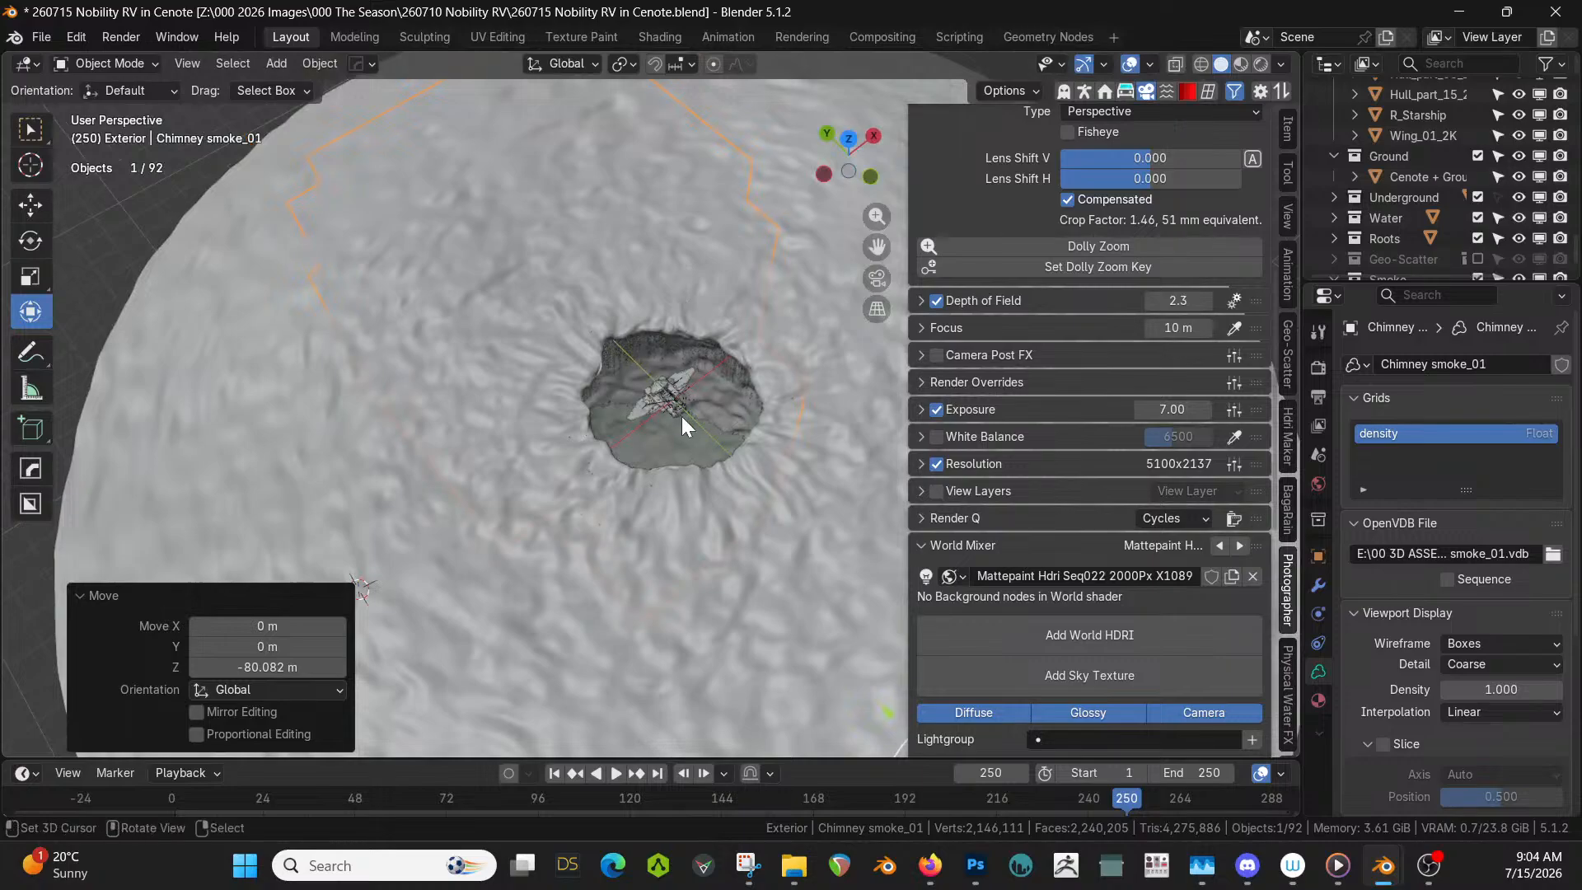
- Shift the smoke volume in the negative Y direction by about 56.8 m and a further 9.6 m
scroll(702, 408, "down", 2)
scroll(753, 486, "down", 3)
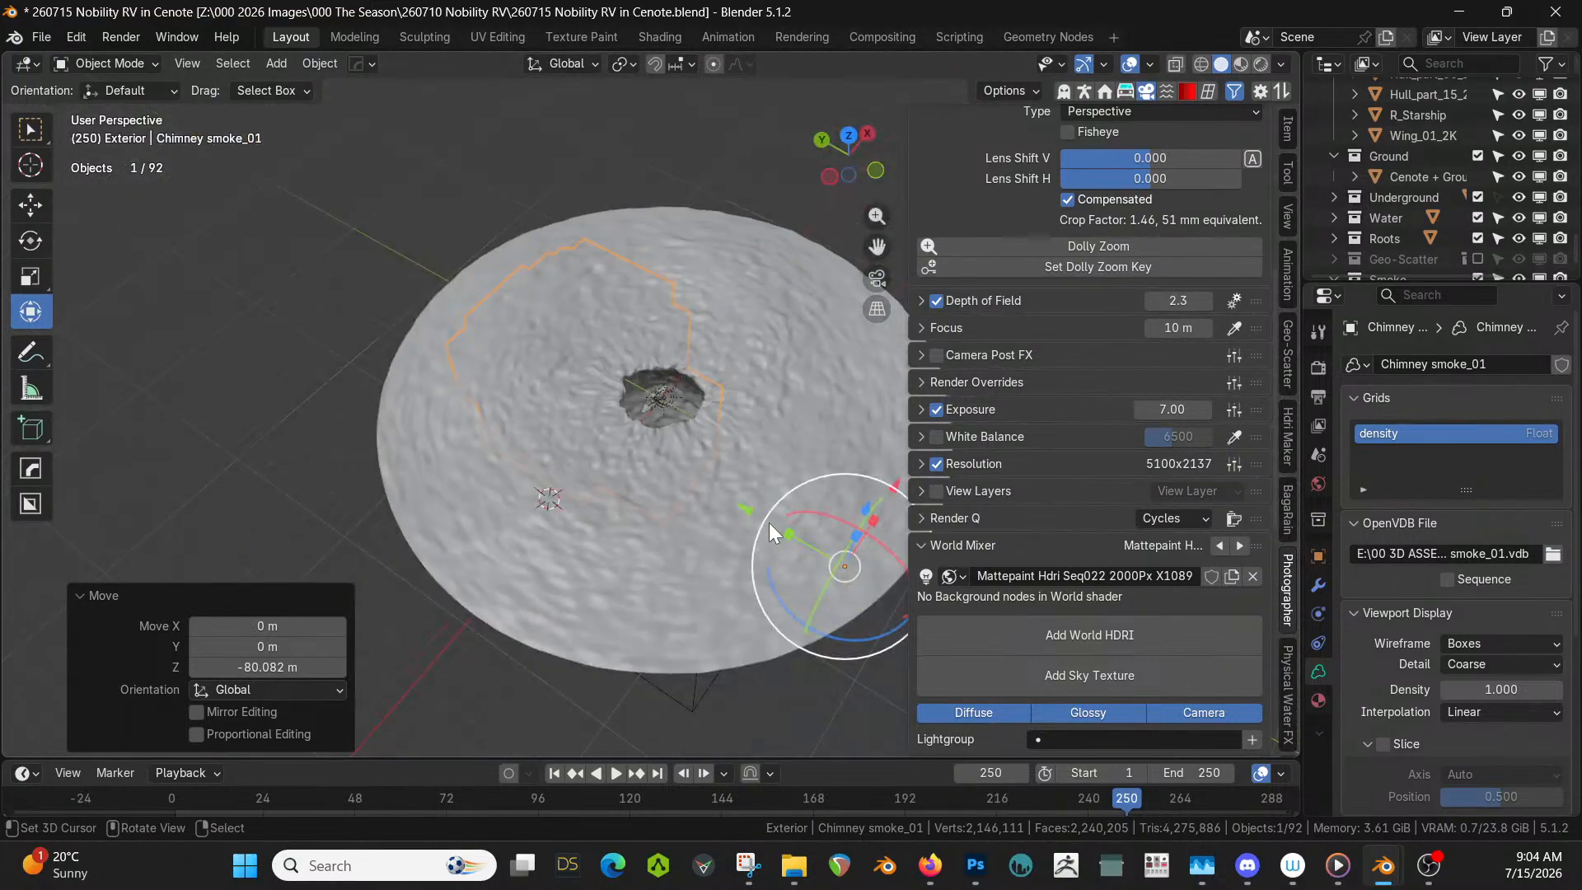
mouse_move(788, 534)
left_mouse_down()
mouse_move(797, 554)
mouse_move(817, 535)
left_mouse_up()
middle_click_drag(800, 494, 815, 427)
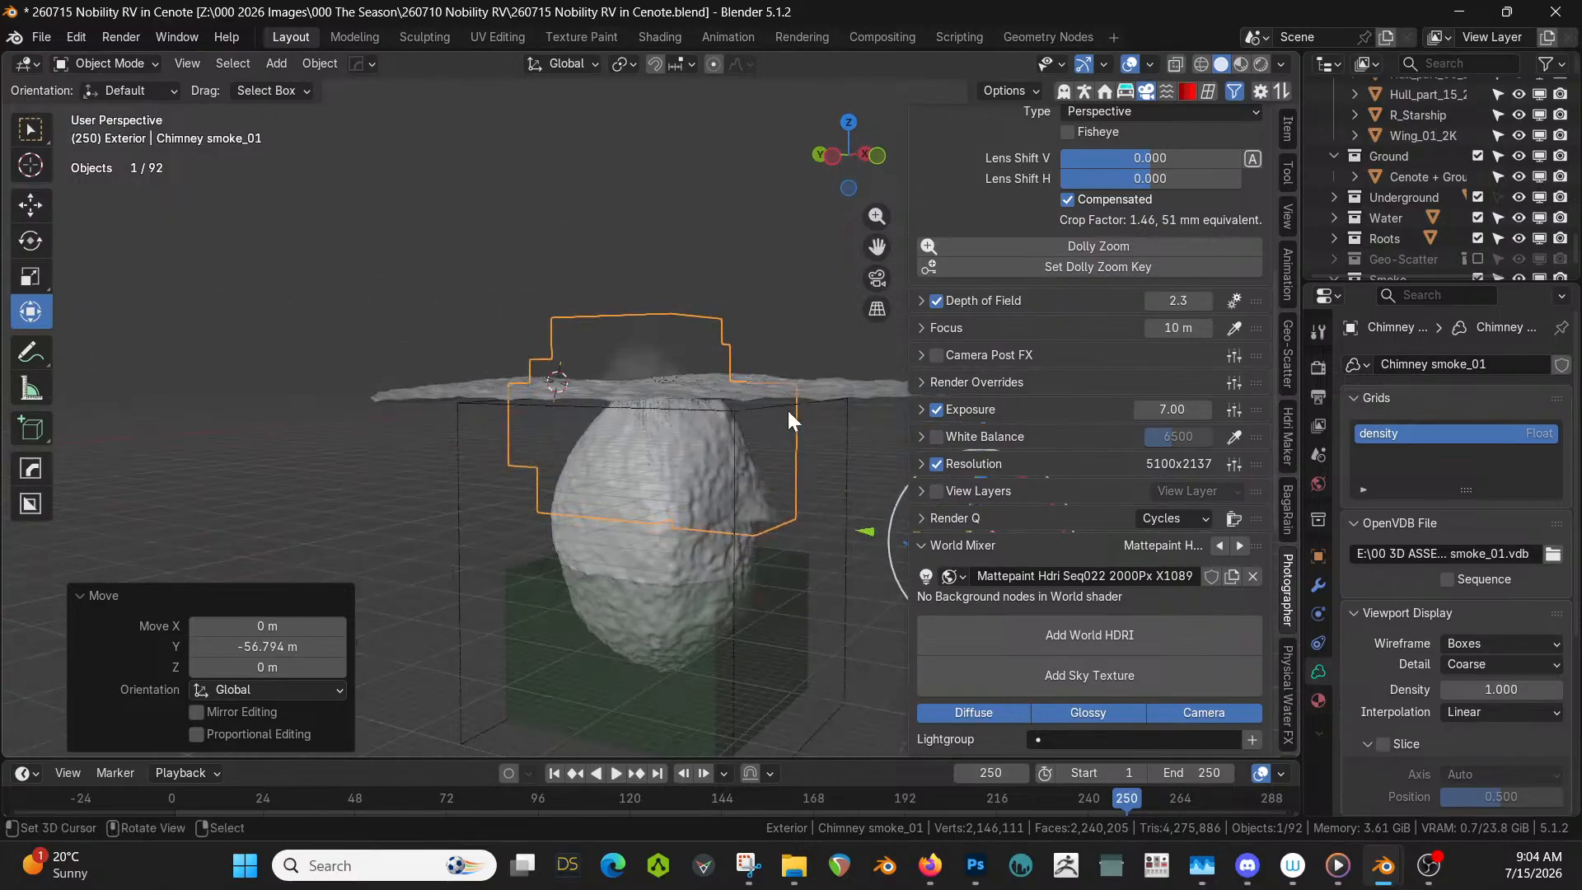
left_click_drag(861, 539, 876, 536)
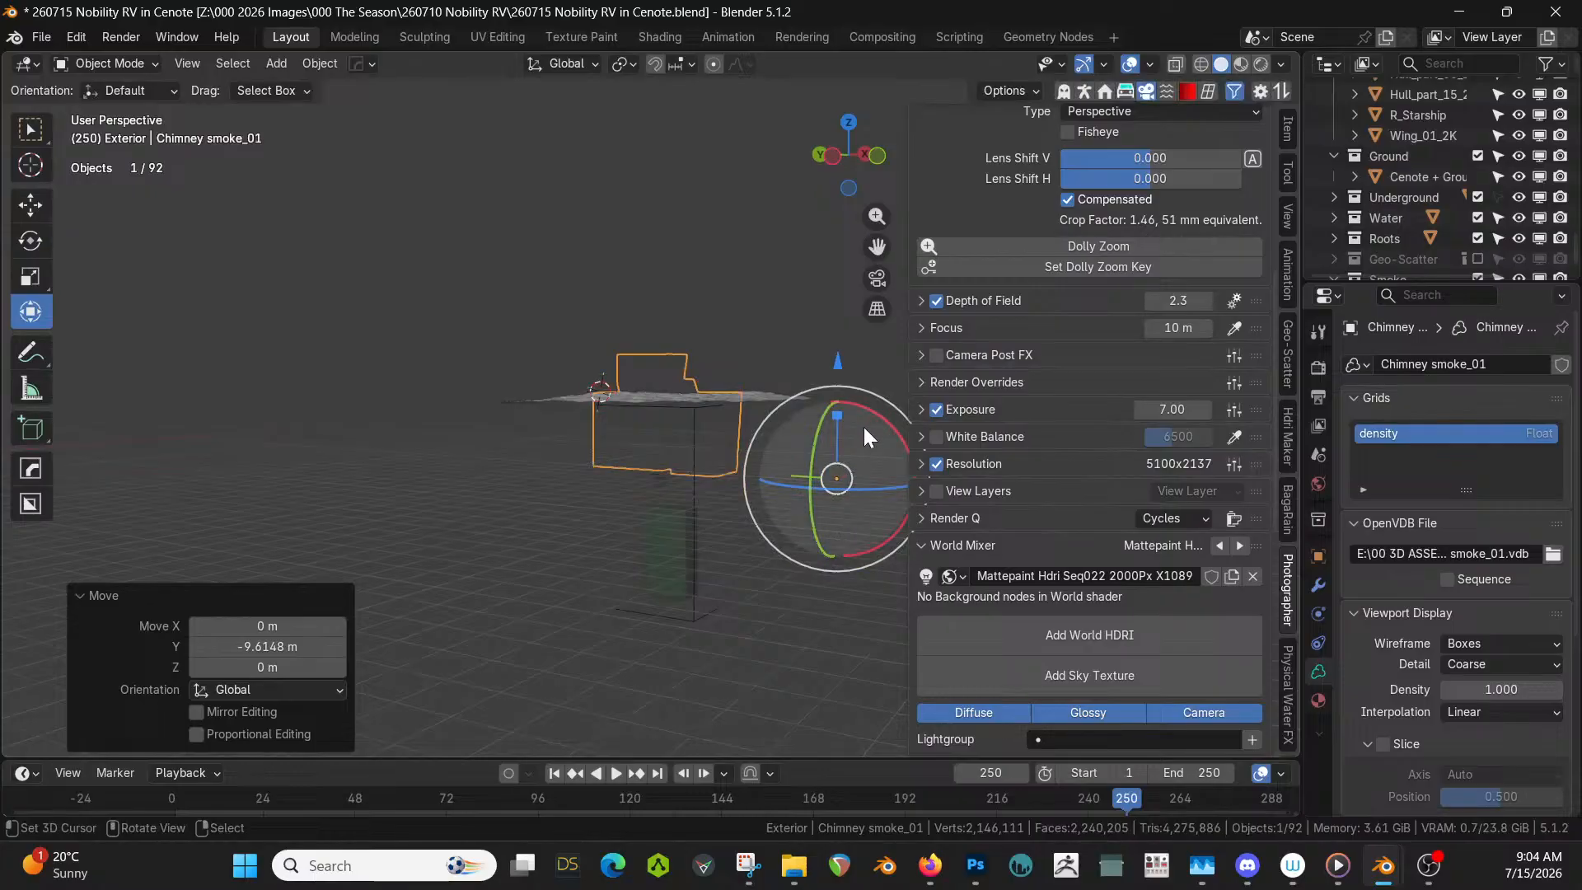
- Rotate the smoke volume 27.6° about the global X axis and move it about 94.4 m along Y toward the cenote opening
left_click_drag(875, 412, 891, 442)
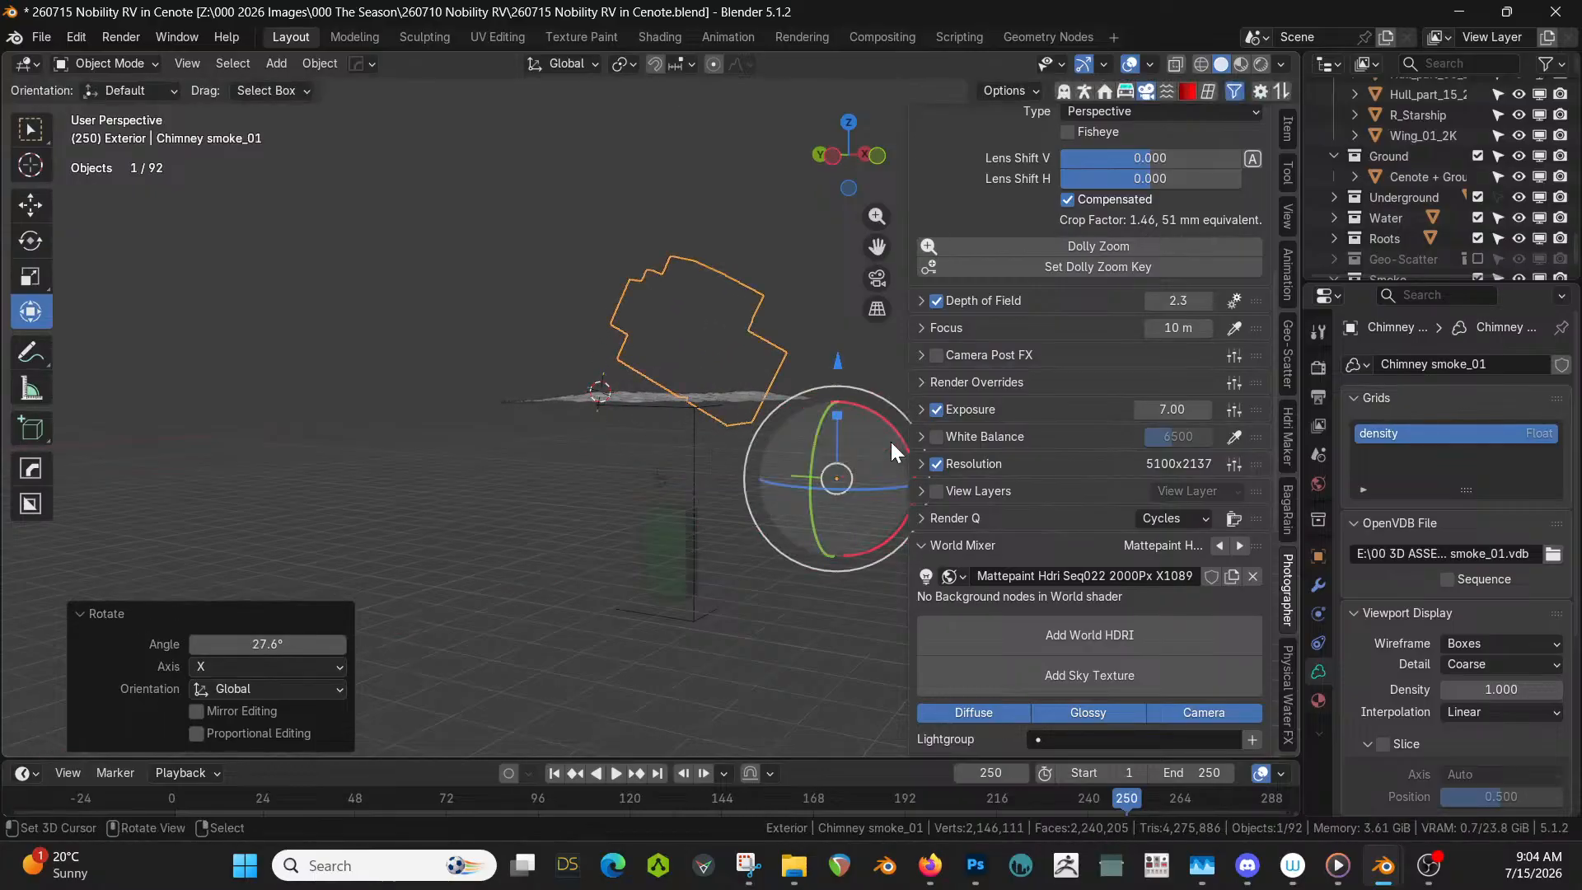
middle_click_drag(833, 456, 664, 542, "shift")
right_click(657, 341)
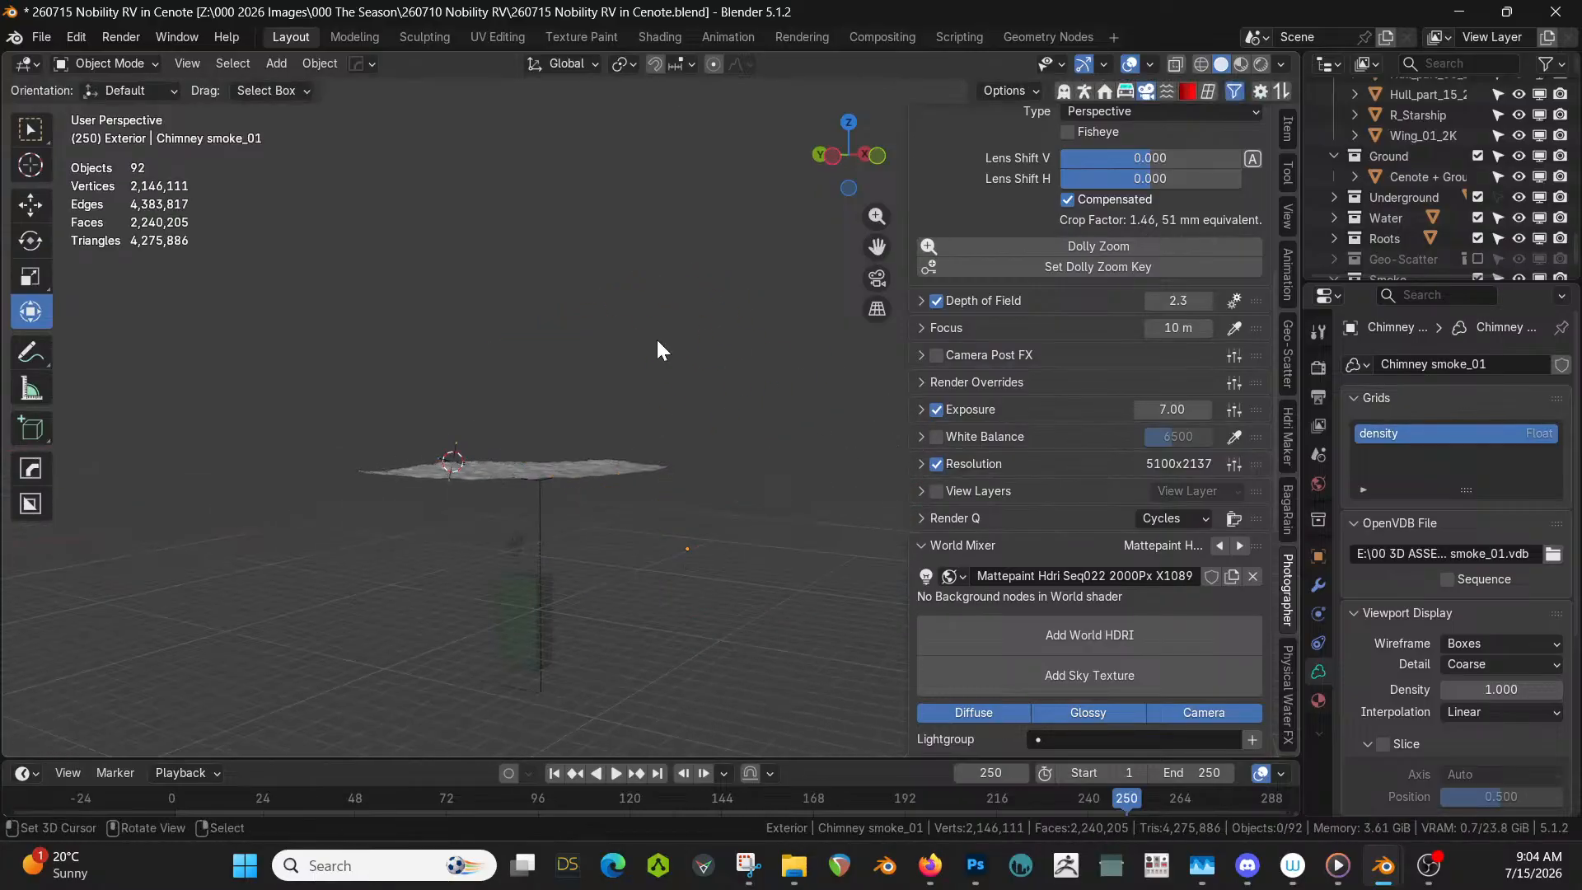
scroll(657, 339, "up", 3)
middle_click_drag(643, 417, 584, 433)
left_click(562, 425)
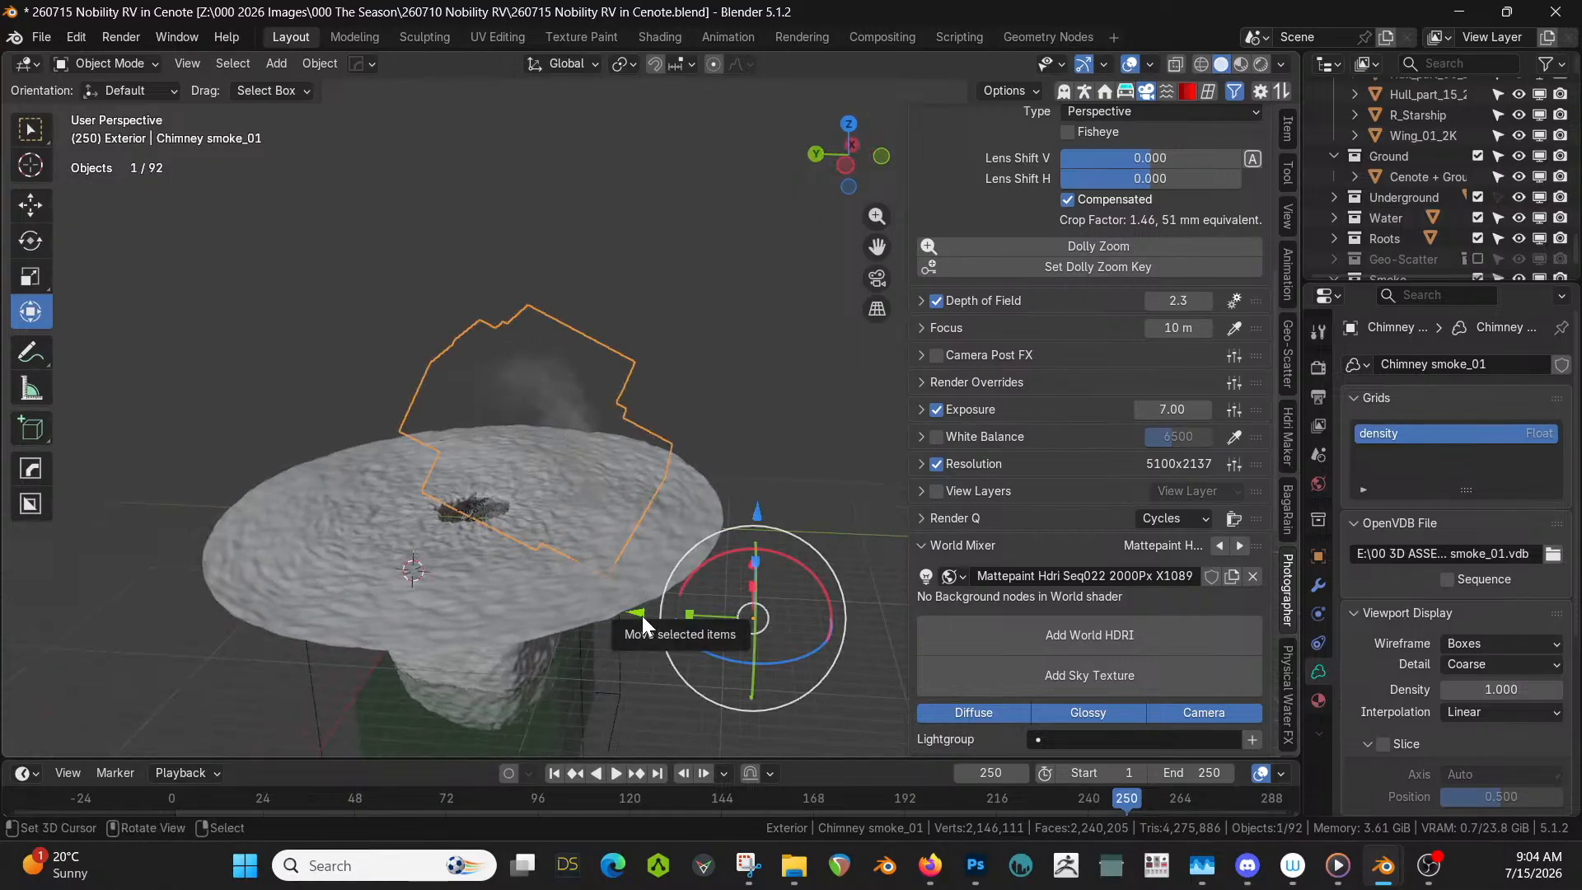
left_click_drag(642, 616, 524, 633)
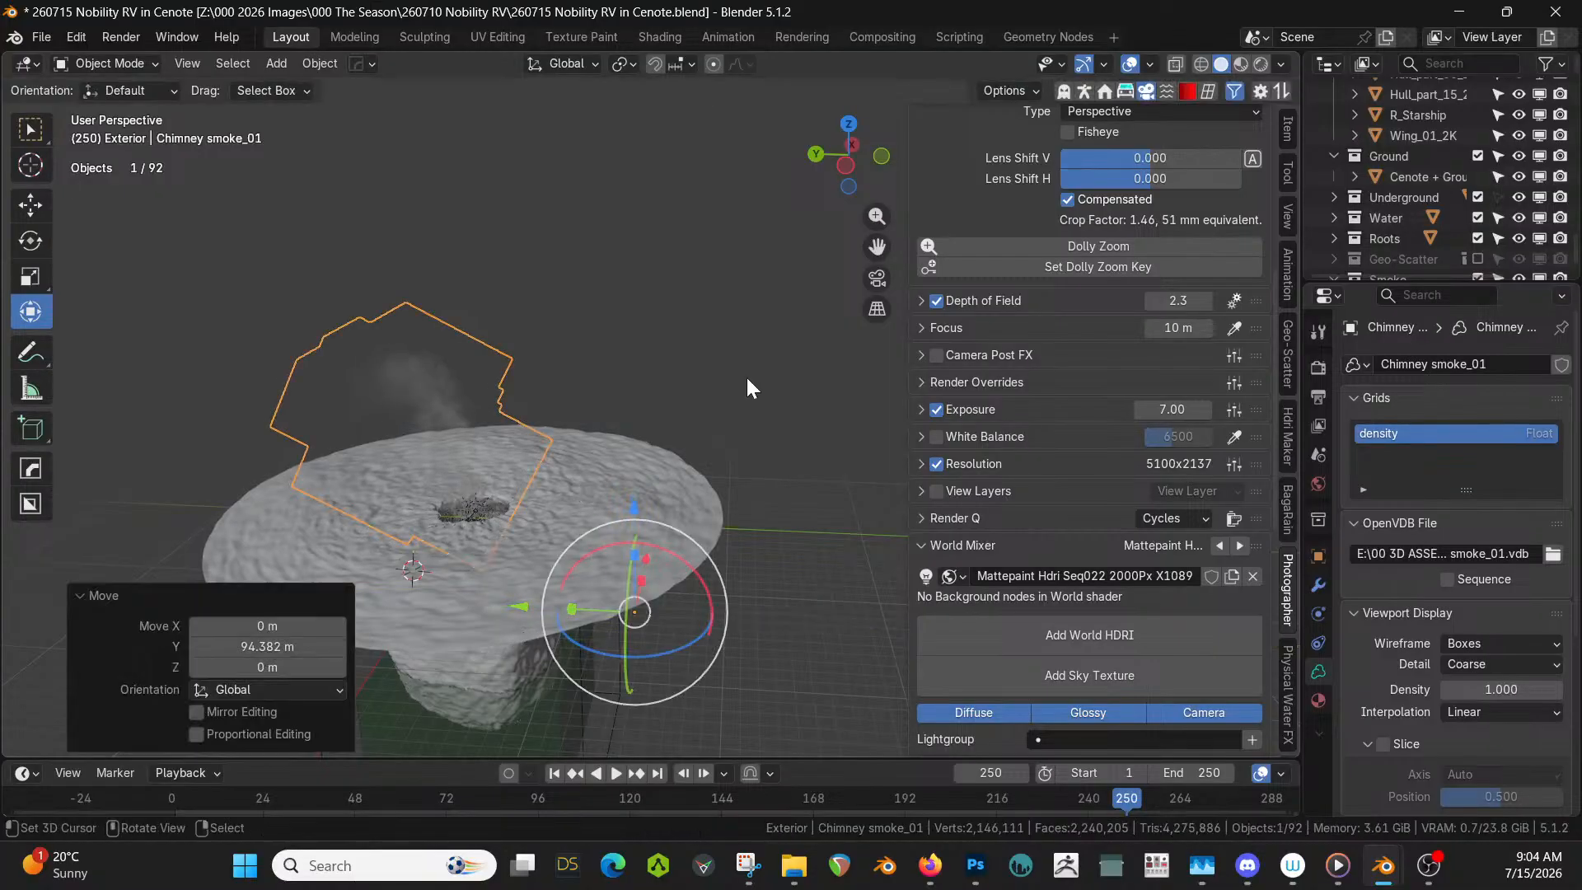
- Preview the smoke through the camera in rendered shading and reselect the chimney smoke volume
key("KP_0")
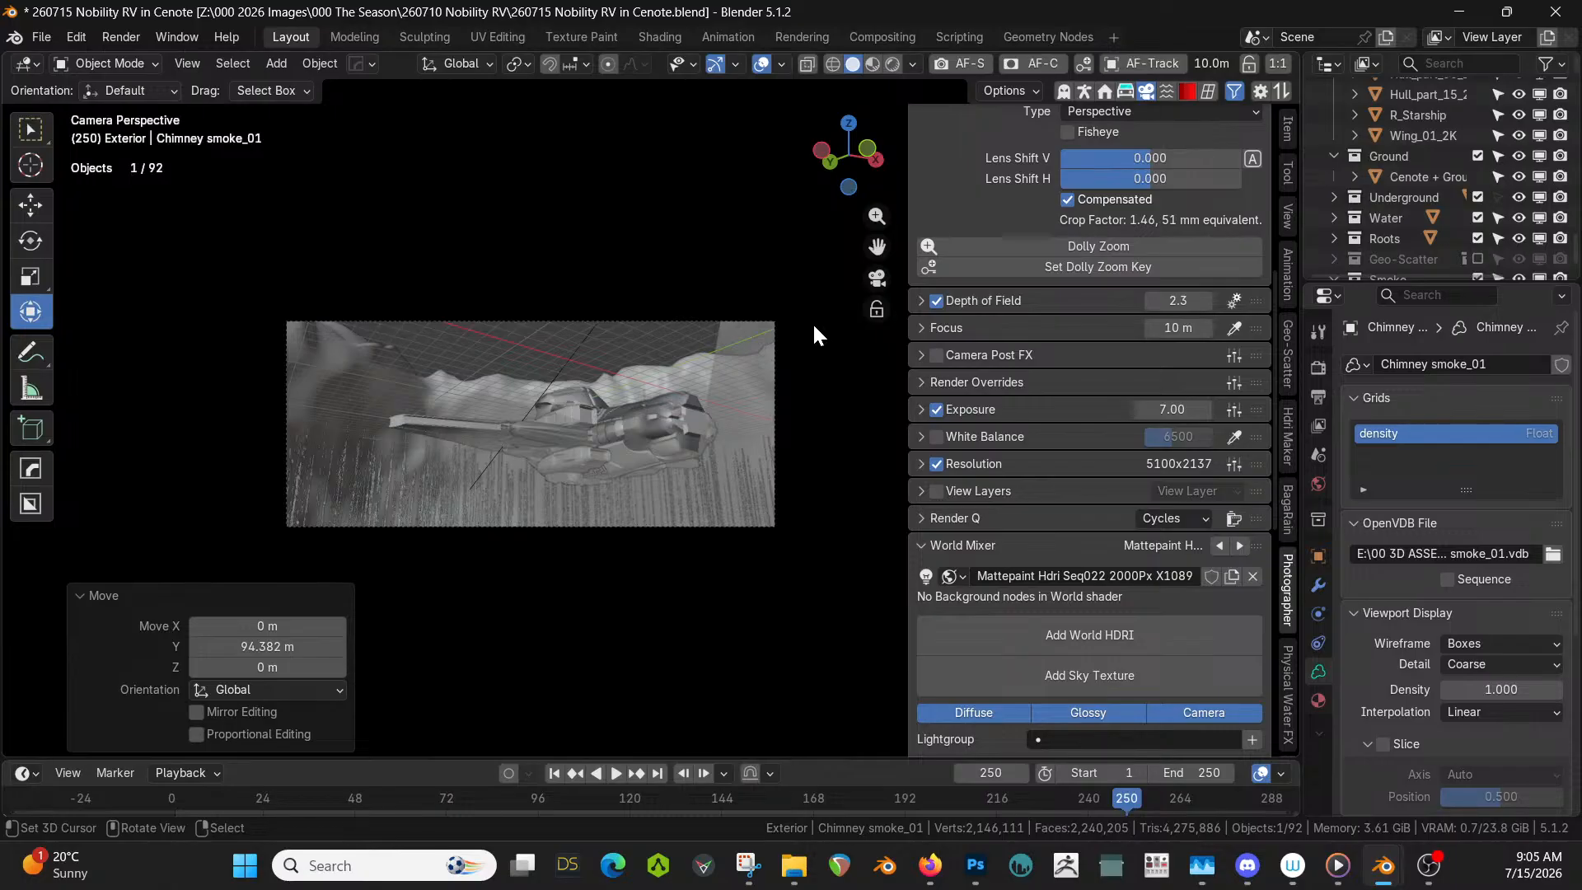
key("z")
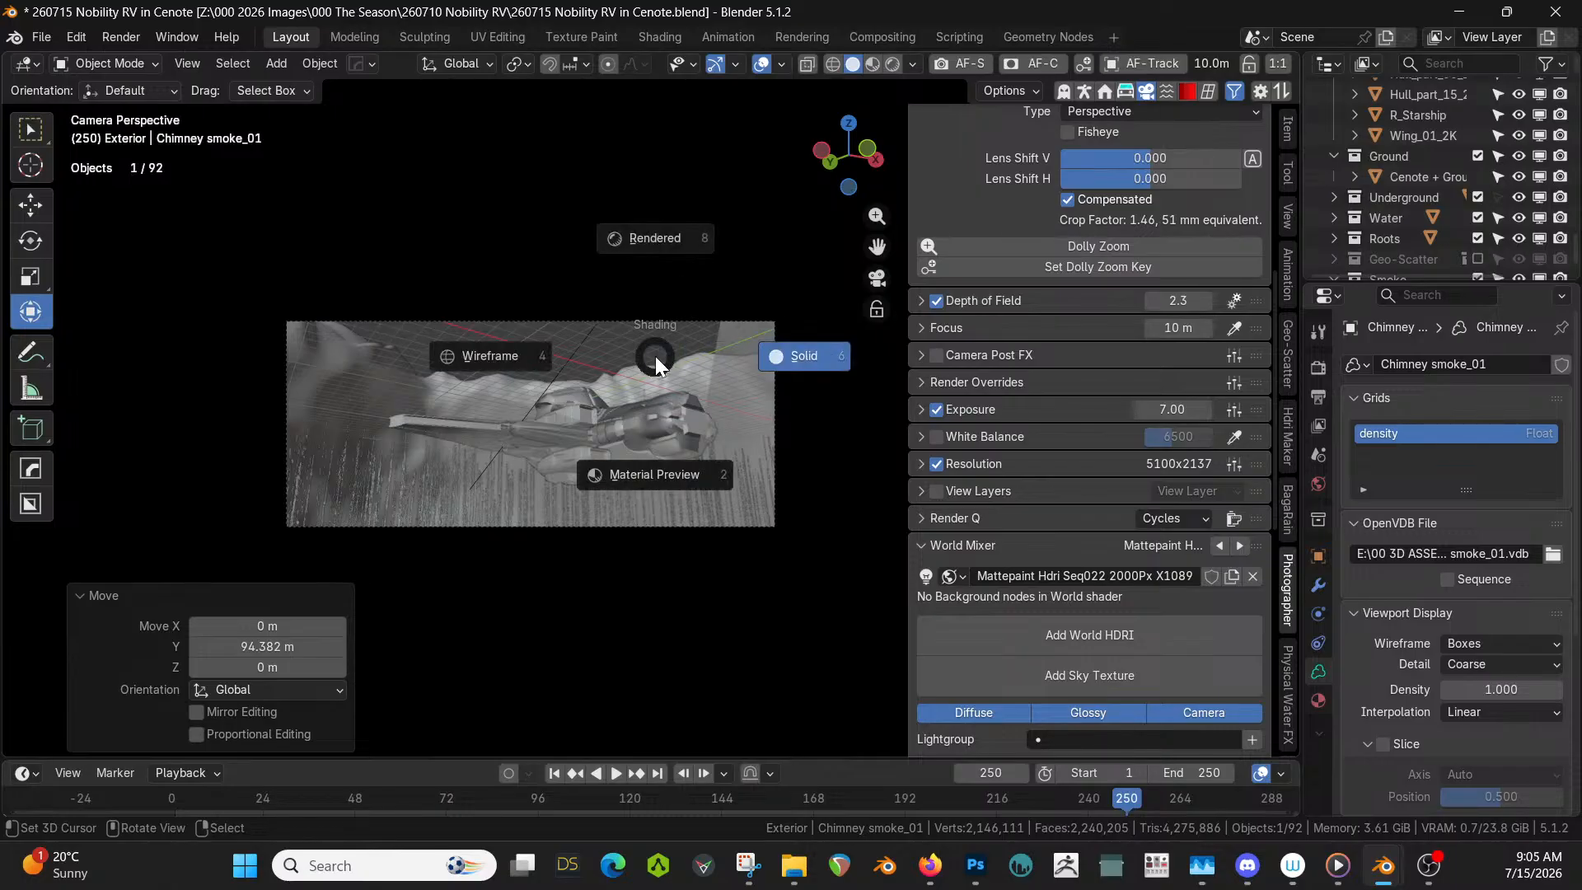
key("8")
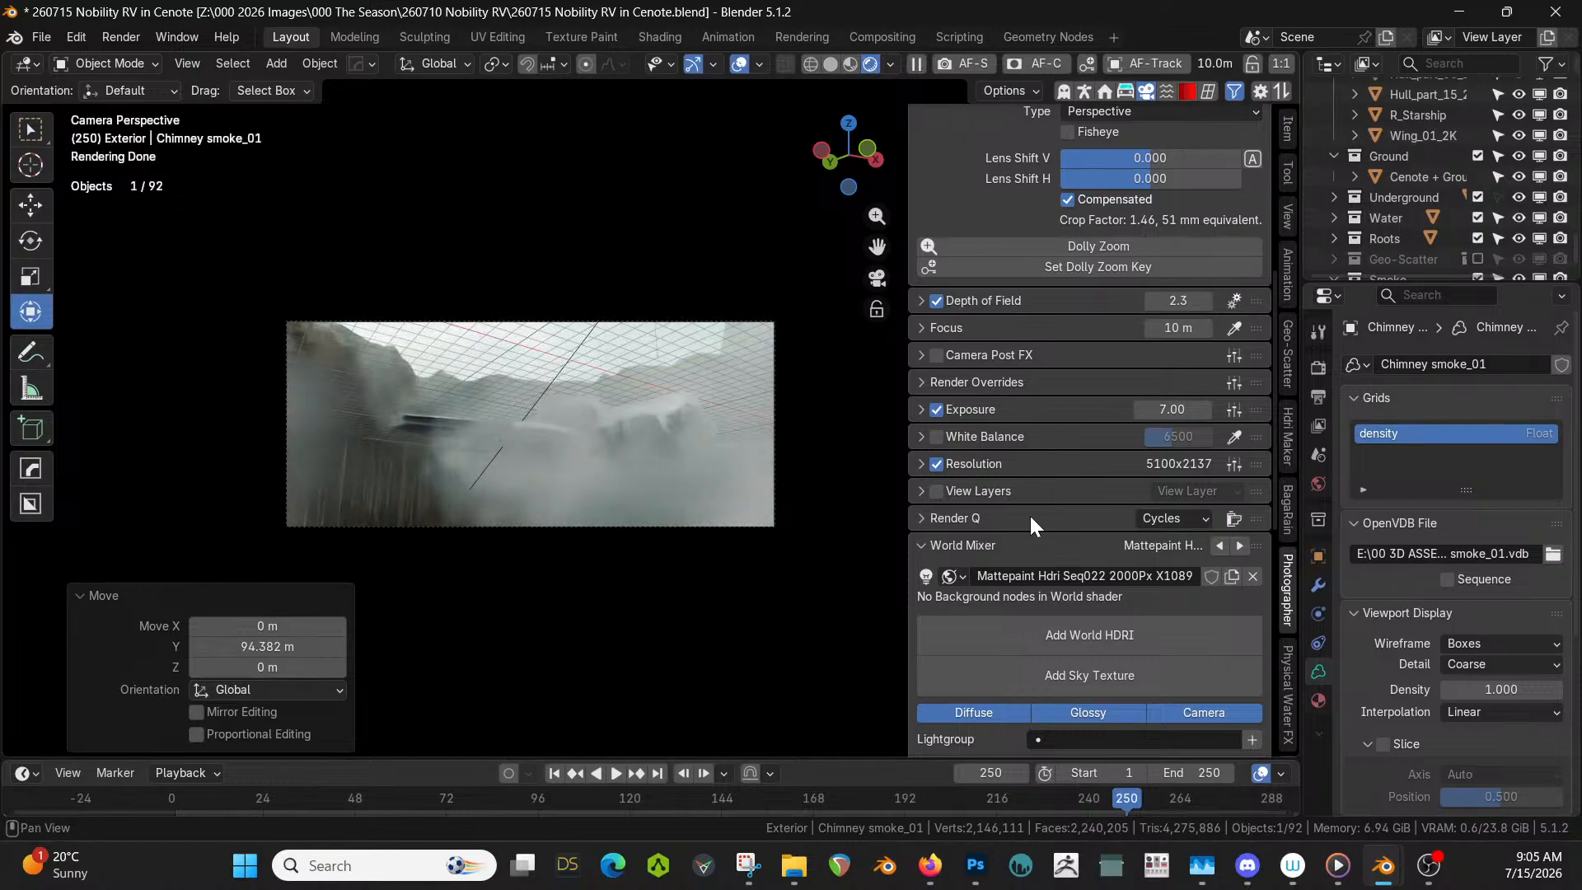
left_click(617, 484)
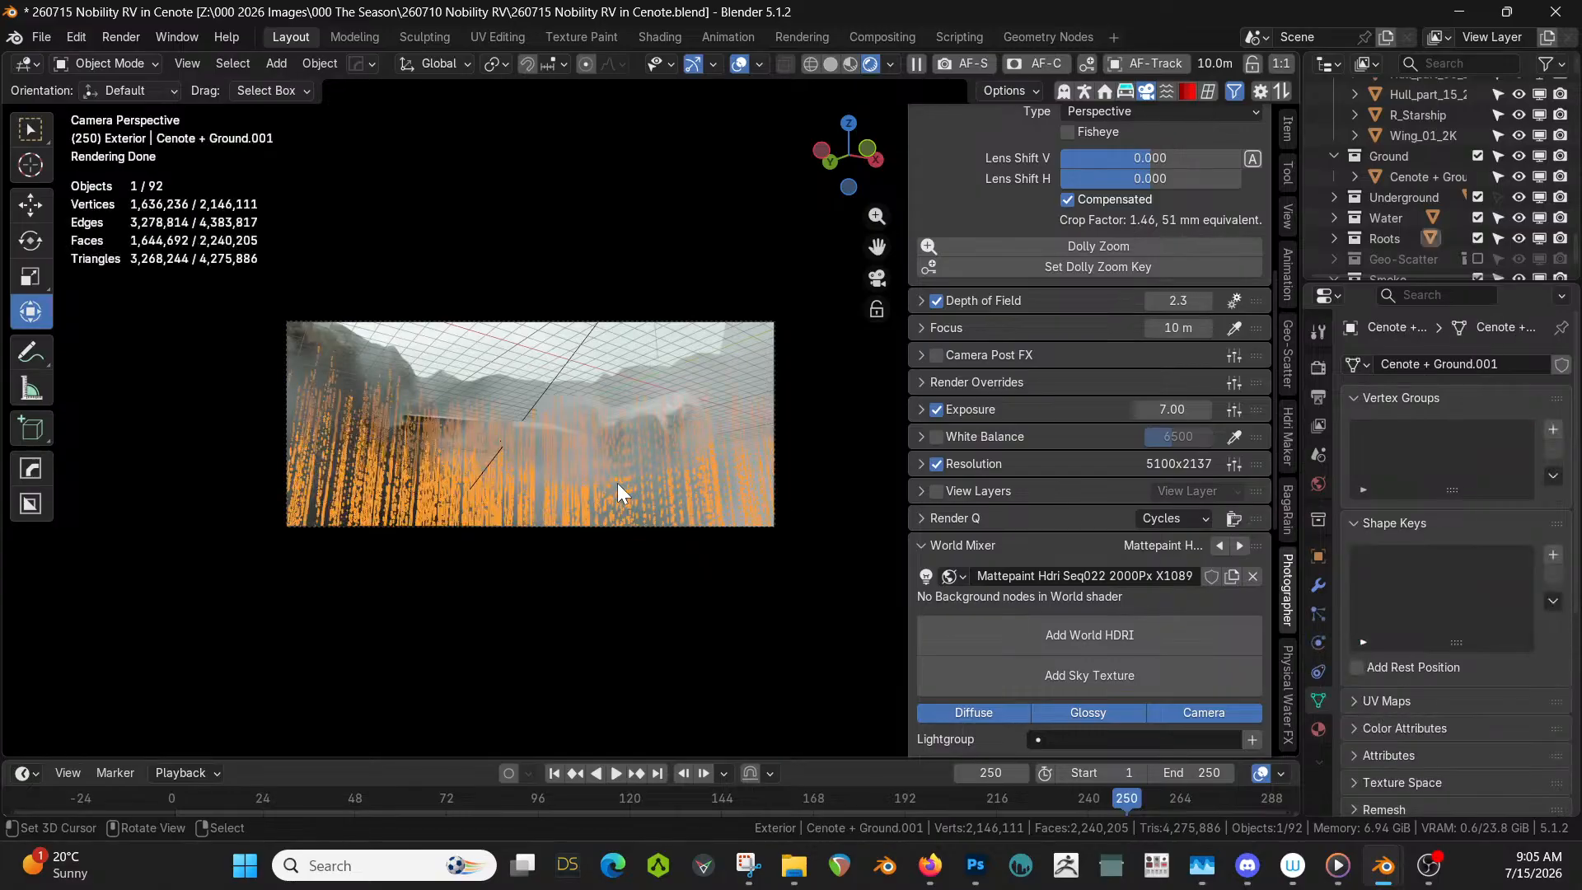
left_click(730, 363)
scroll(1446, 229, "down", 2)
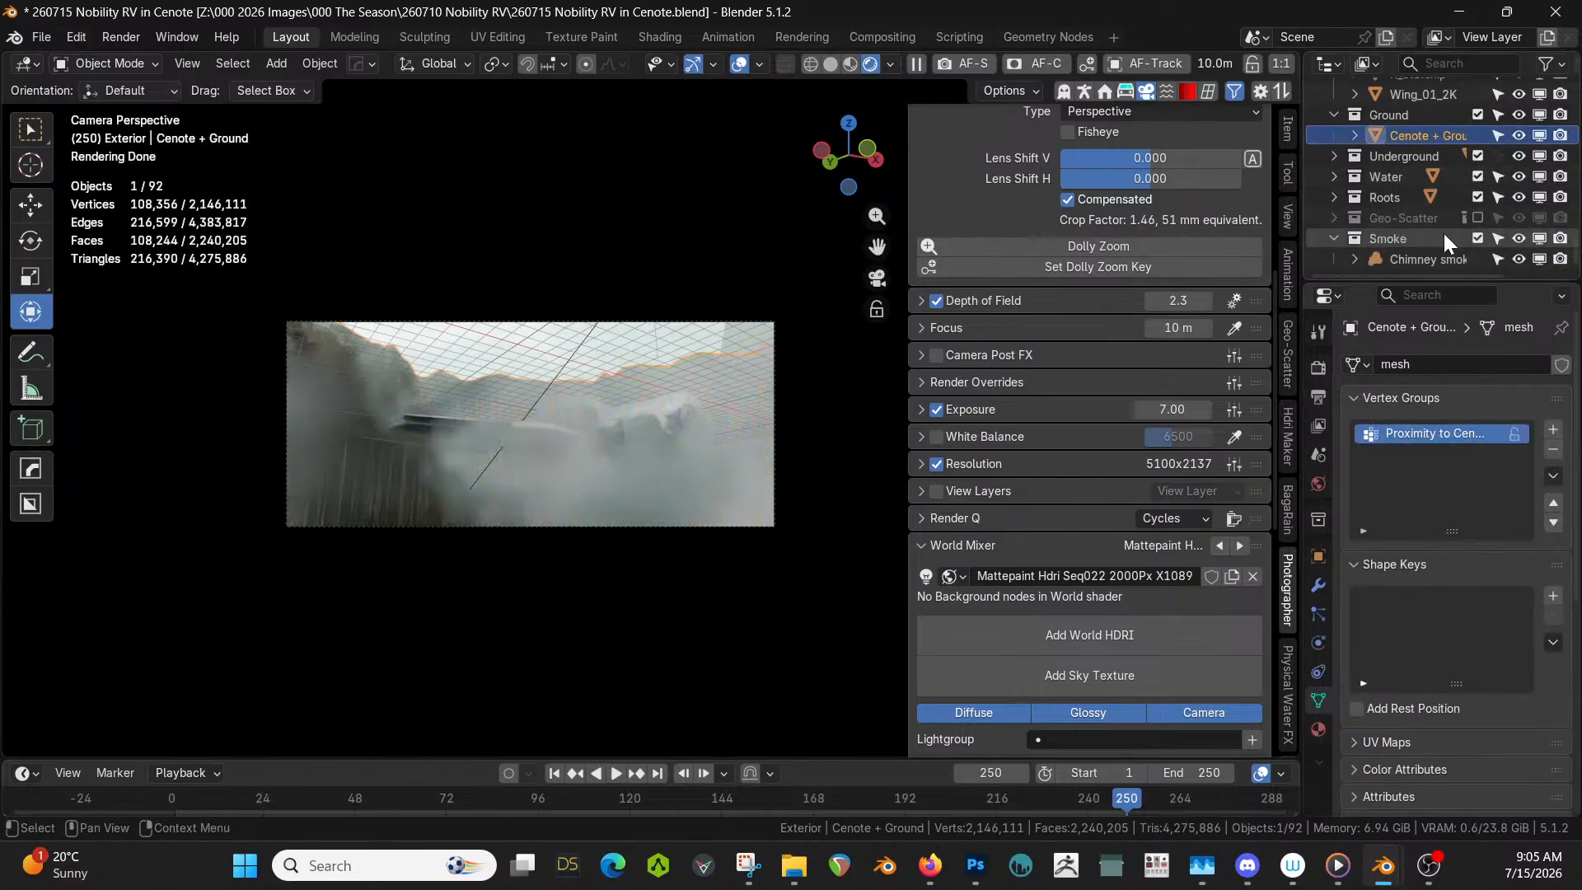
left_click(1453, 258)
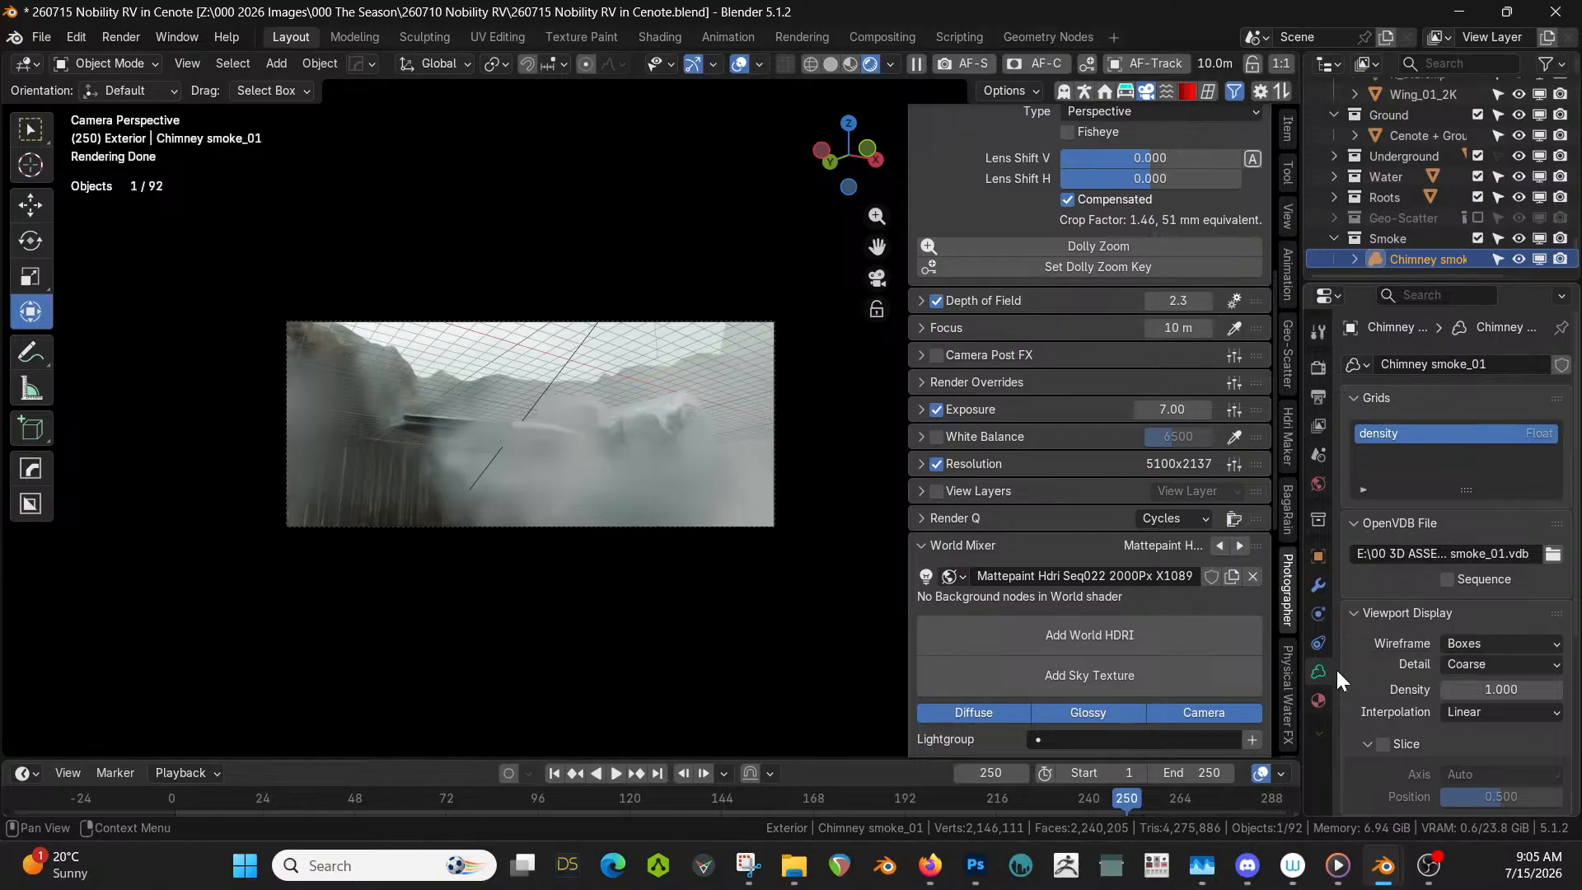
- Try a viewport display density of 0.1 for the smoke volume and restore it to 1
scroll(1425, 674, "down", 2)
left_click(1502, 607)
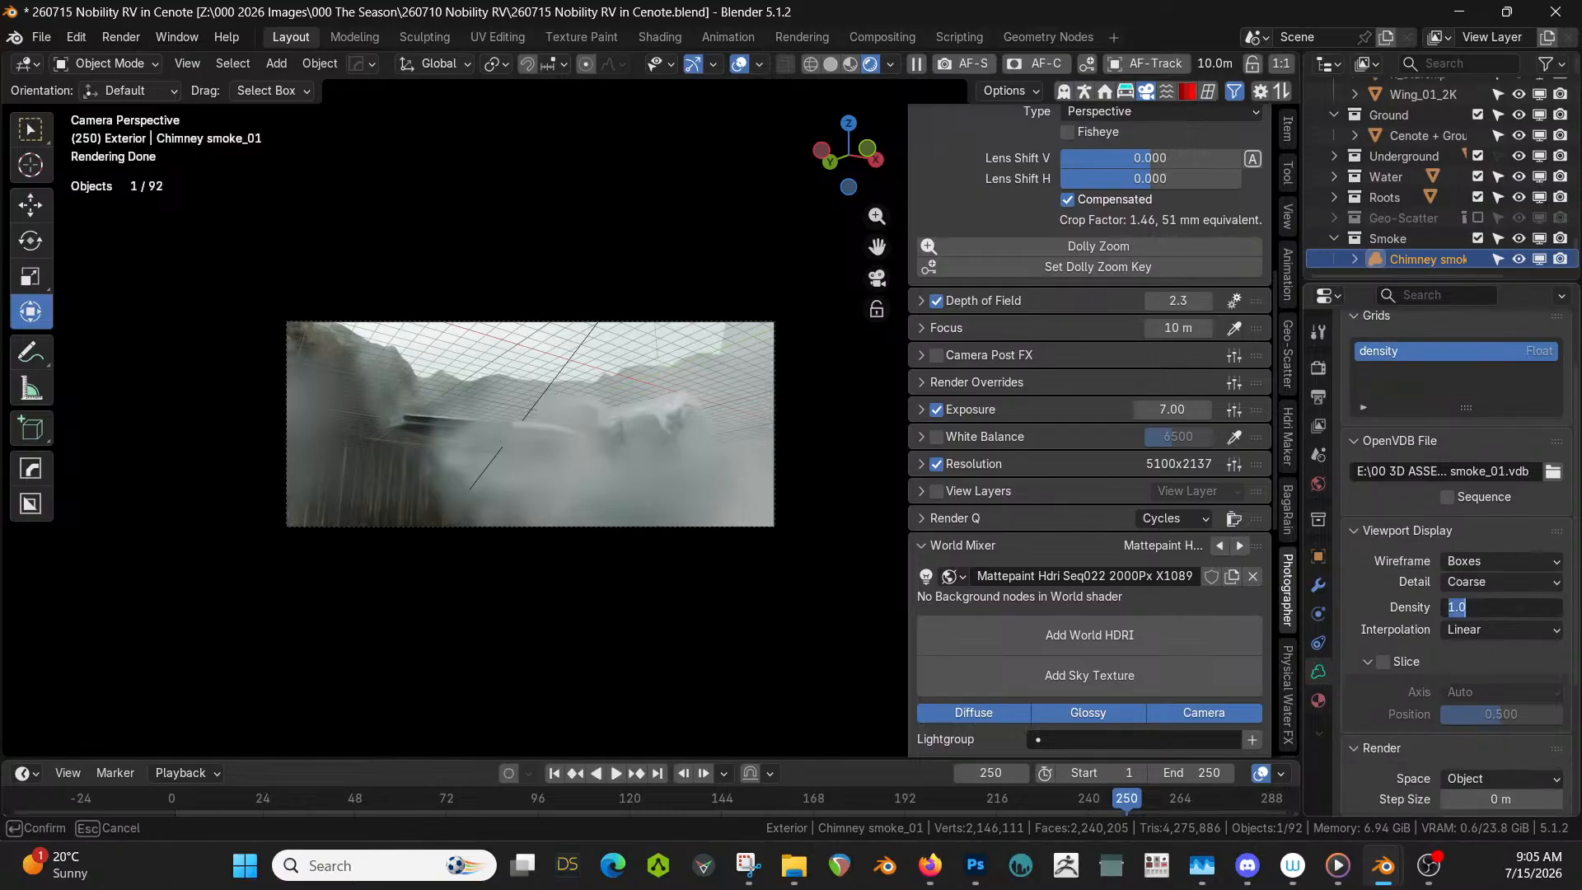
type("0.1")
key("Return")
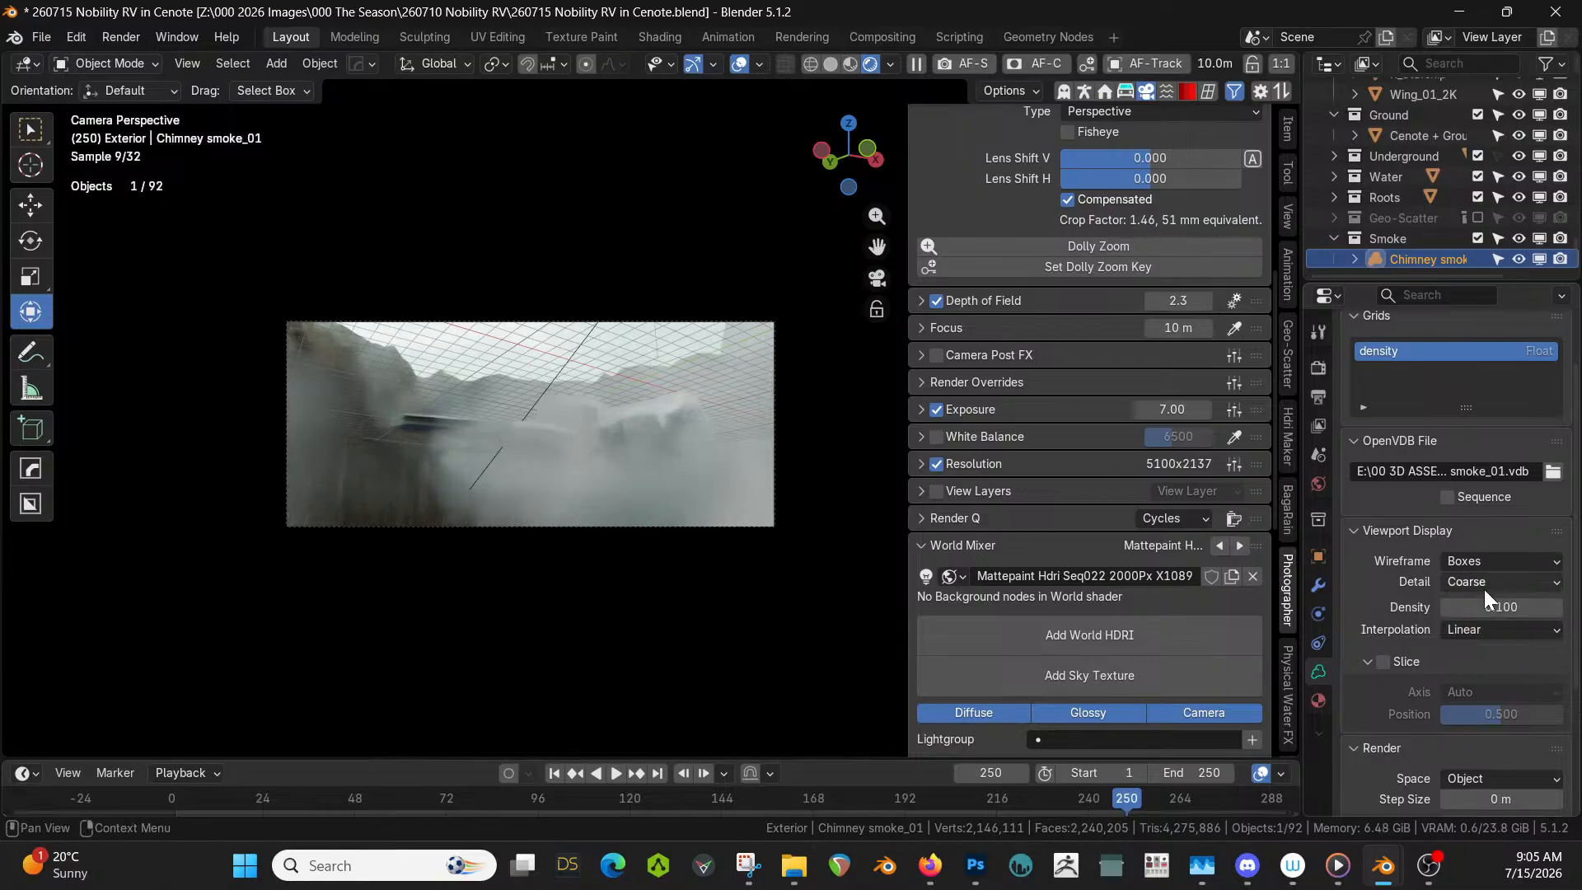
scroll(1547, 604, "down", 4)
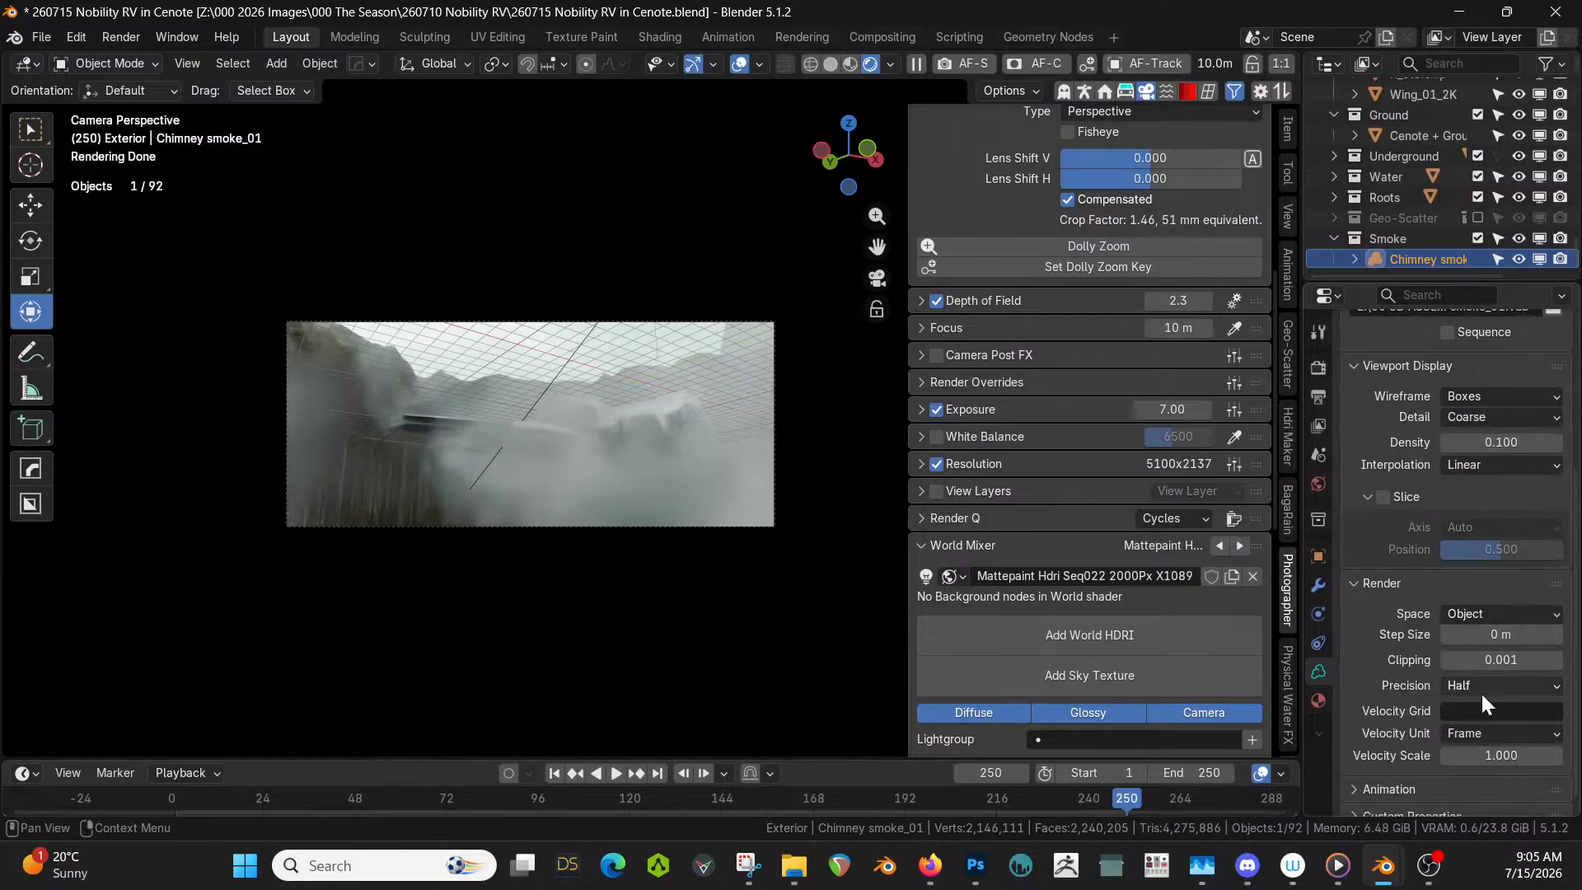
scroll(1483, 698, "down", 1)
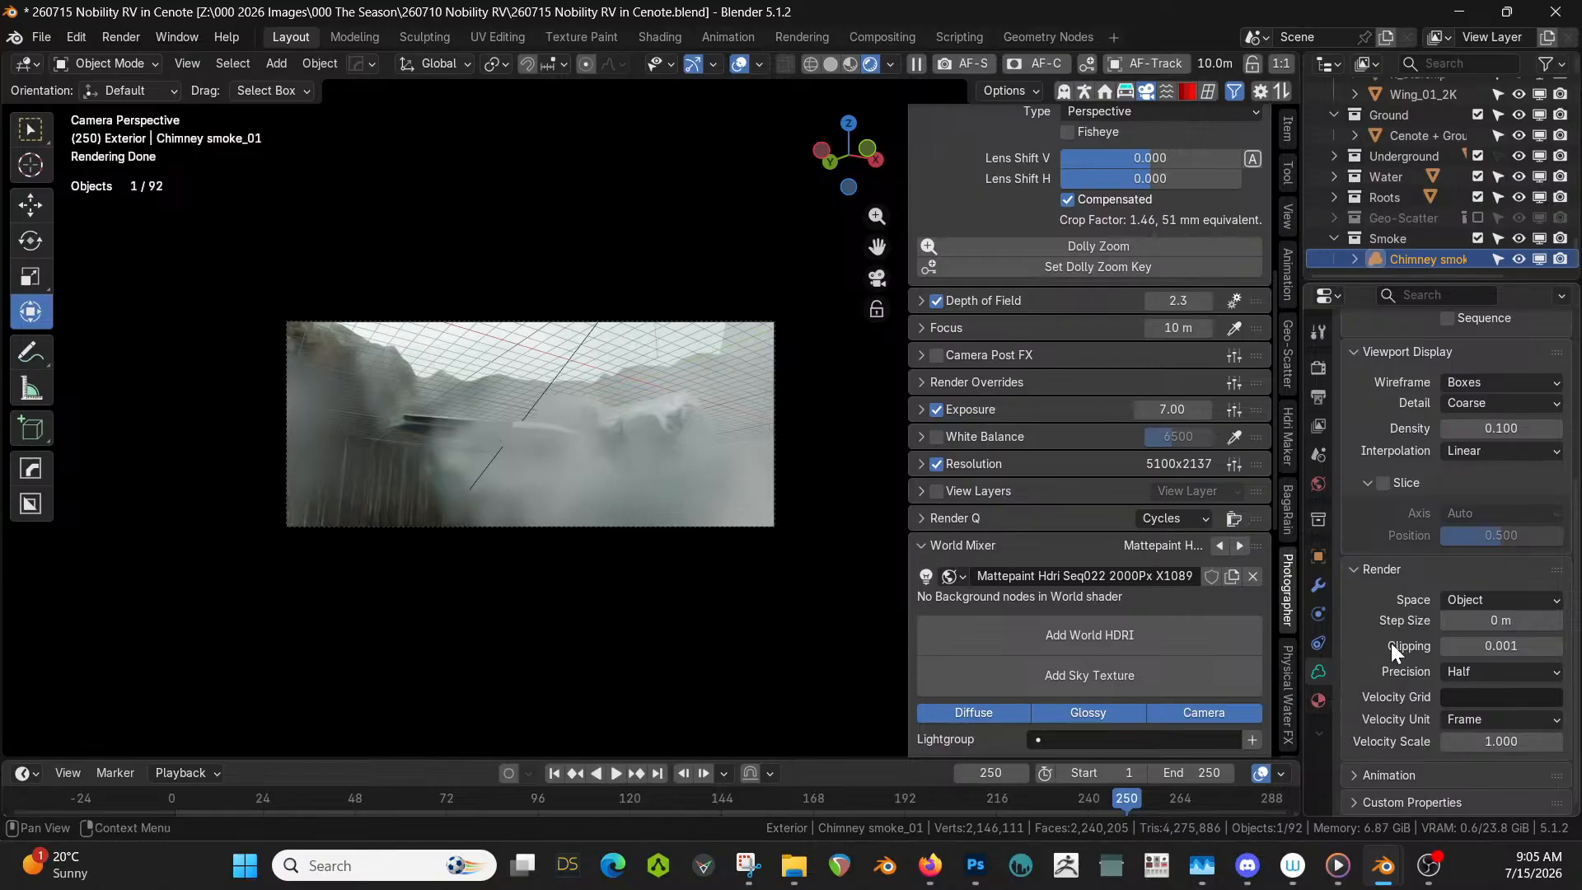
left_click(1497, 427)
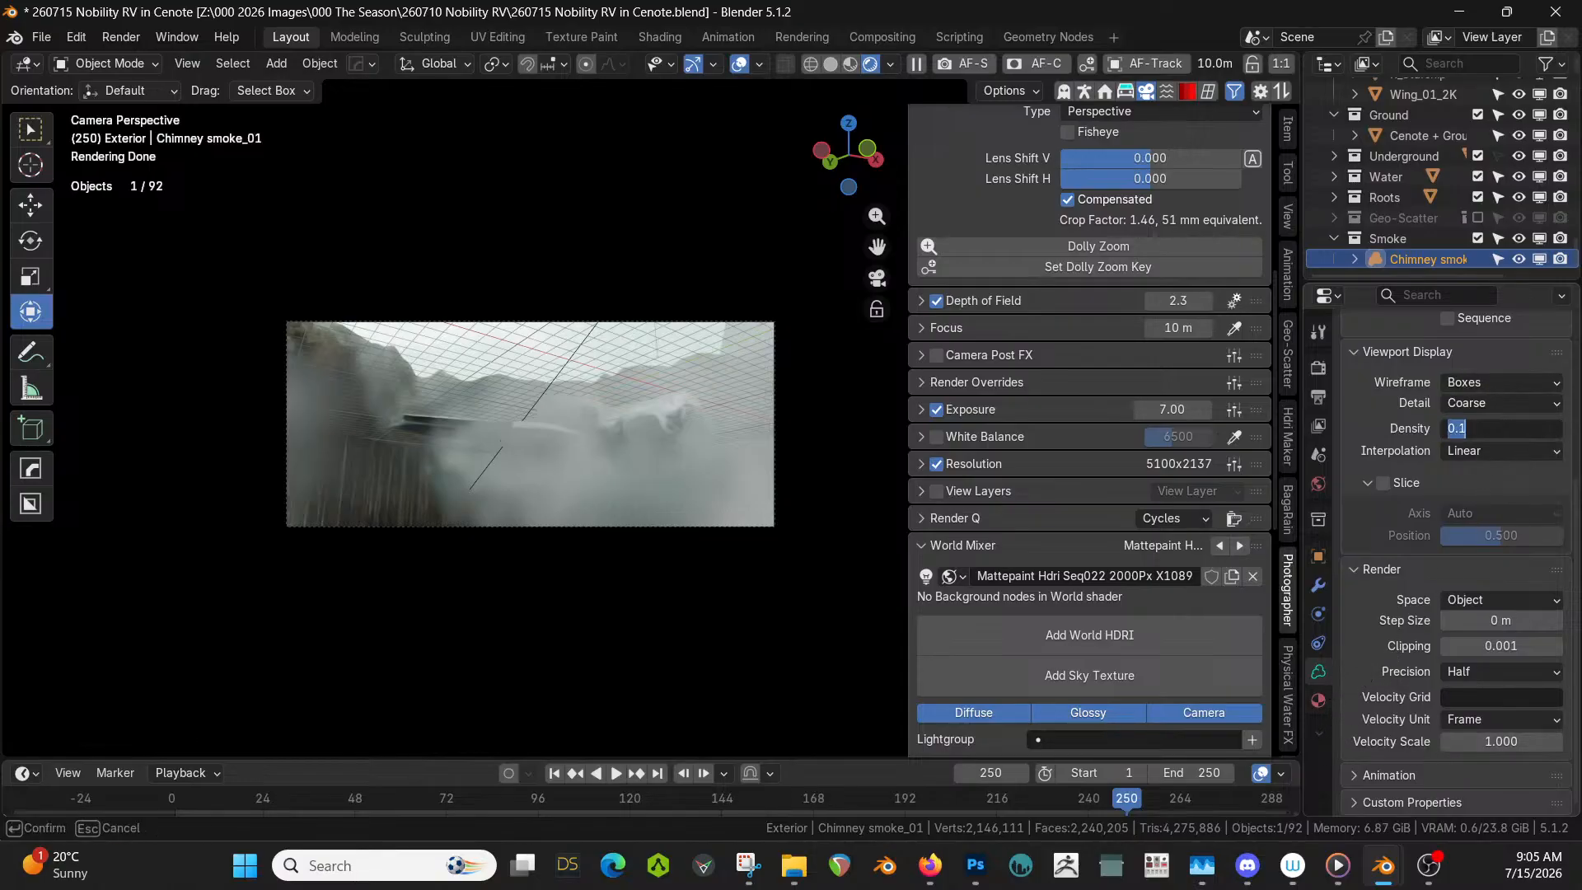
type("1")
key("Return")
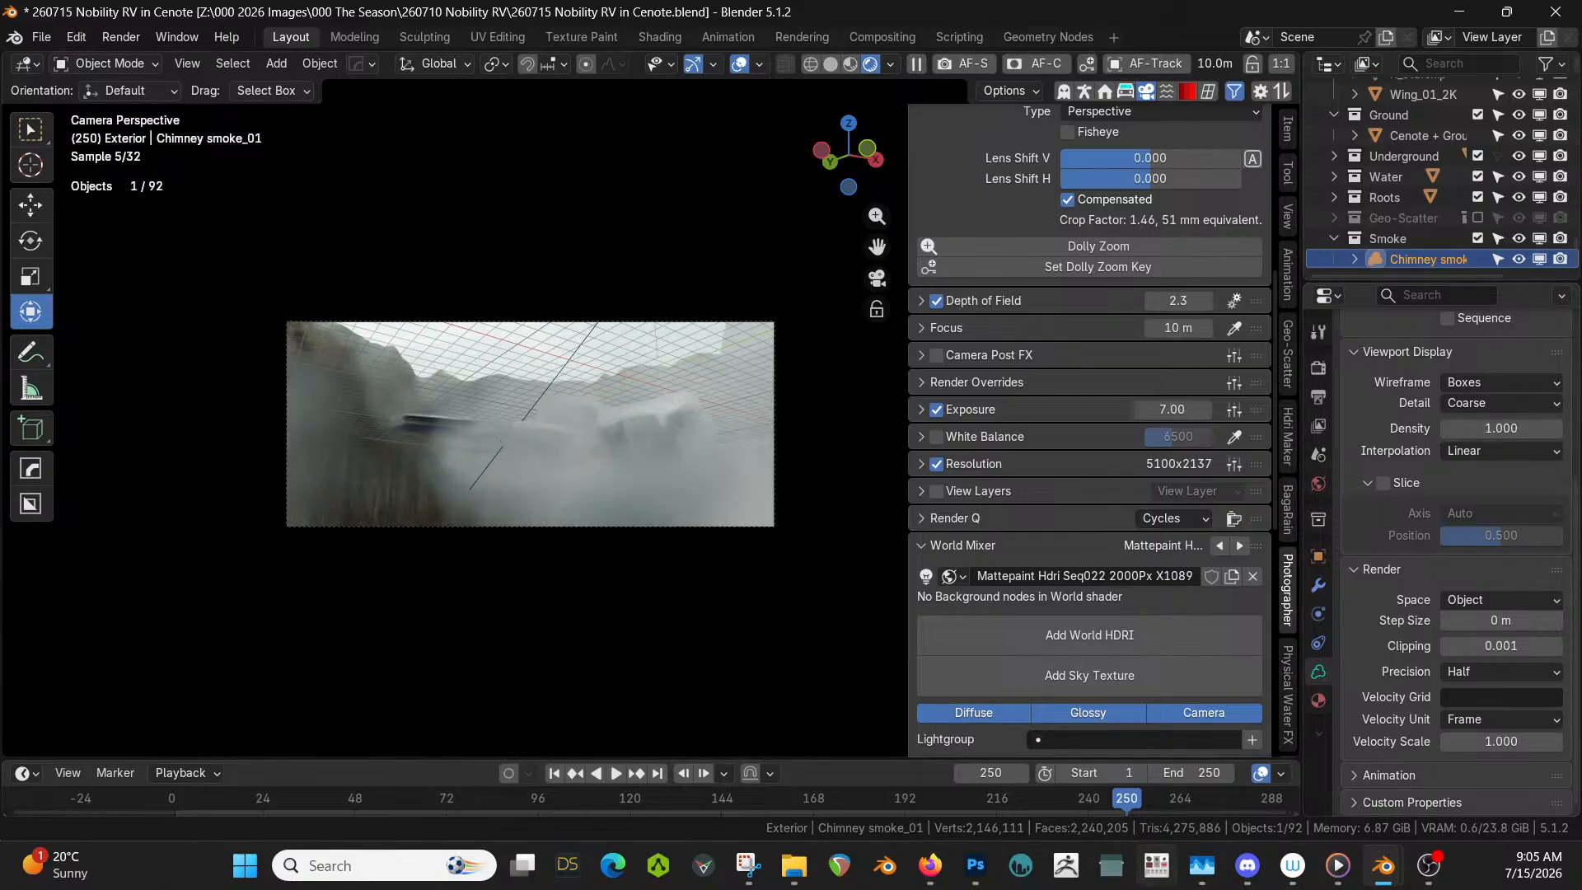
- Thin the smoke by setting the Principled Volume density of its material to 0.25 and finally to 0.1
left_click(1318, 702)
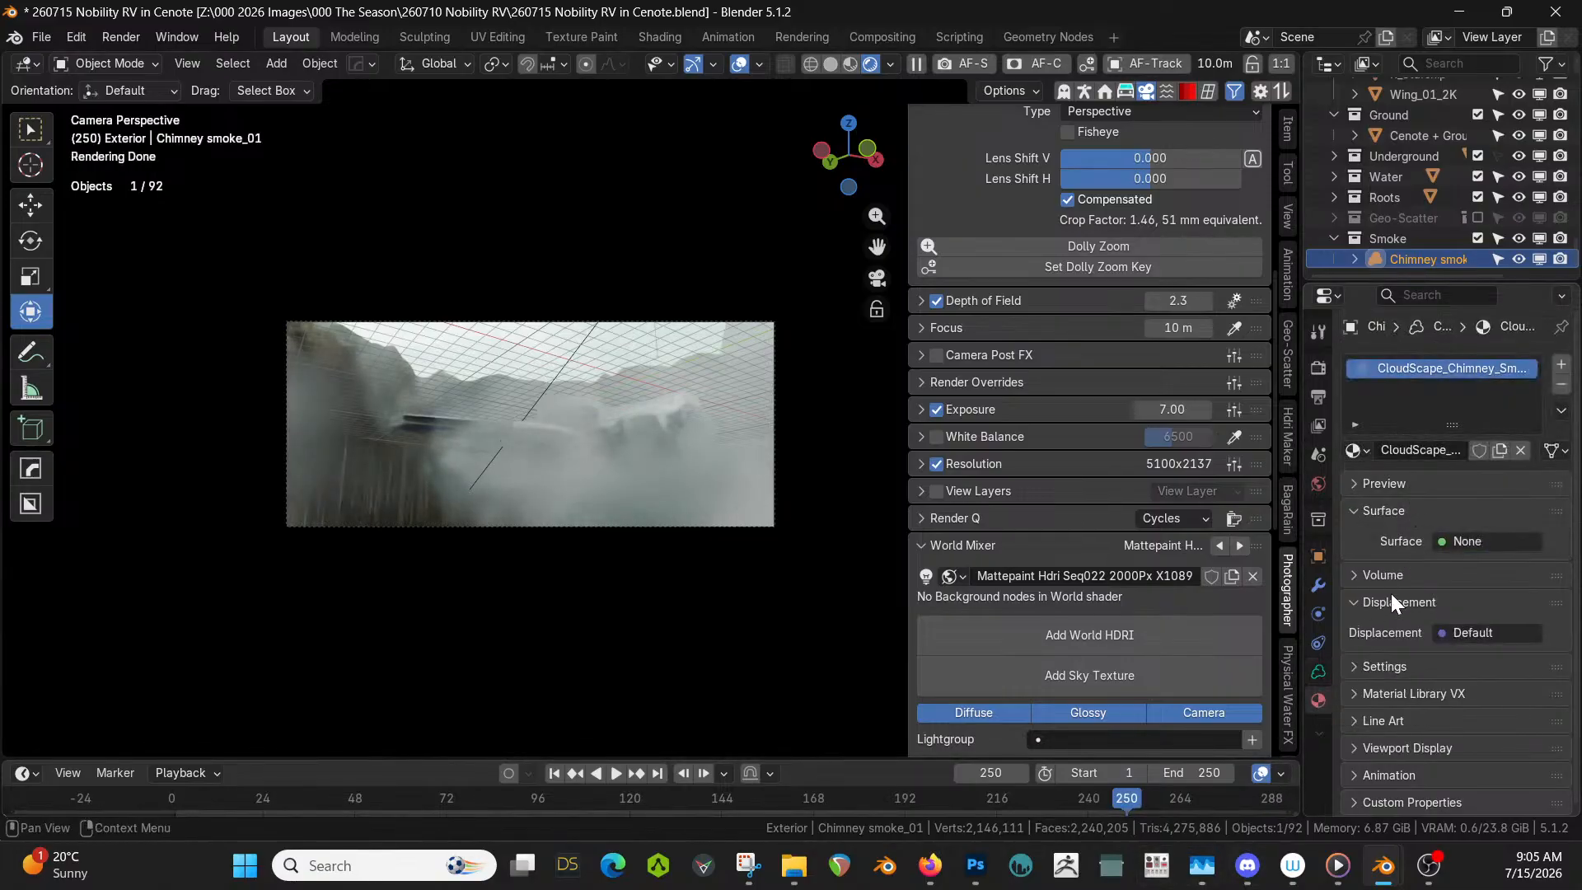
left_click(1363, 575)
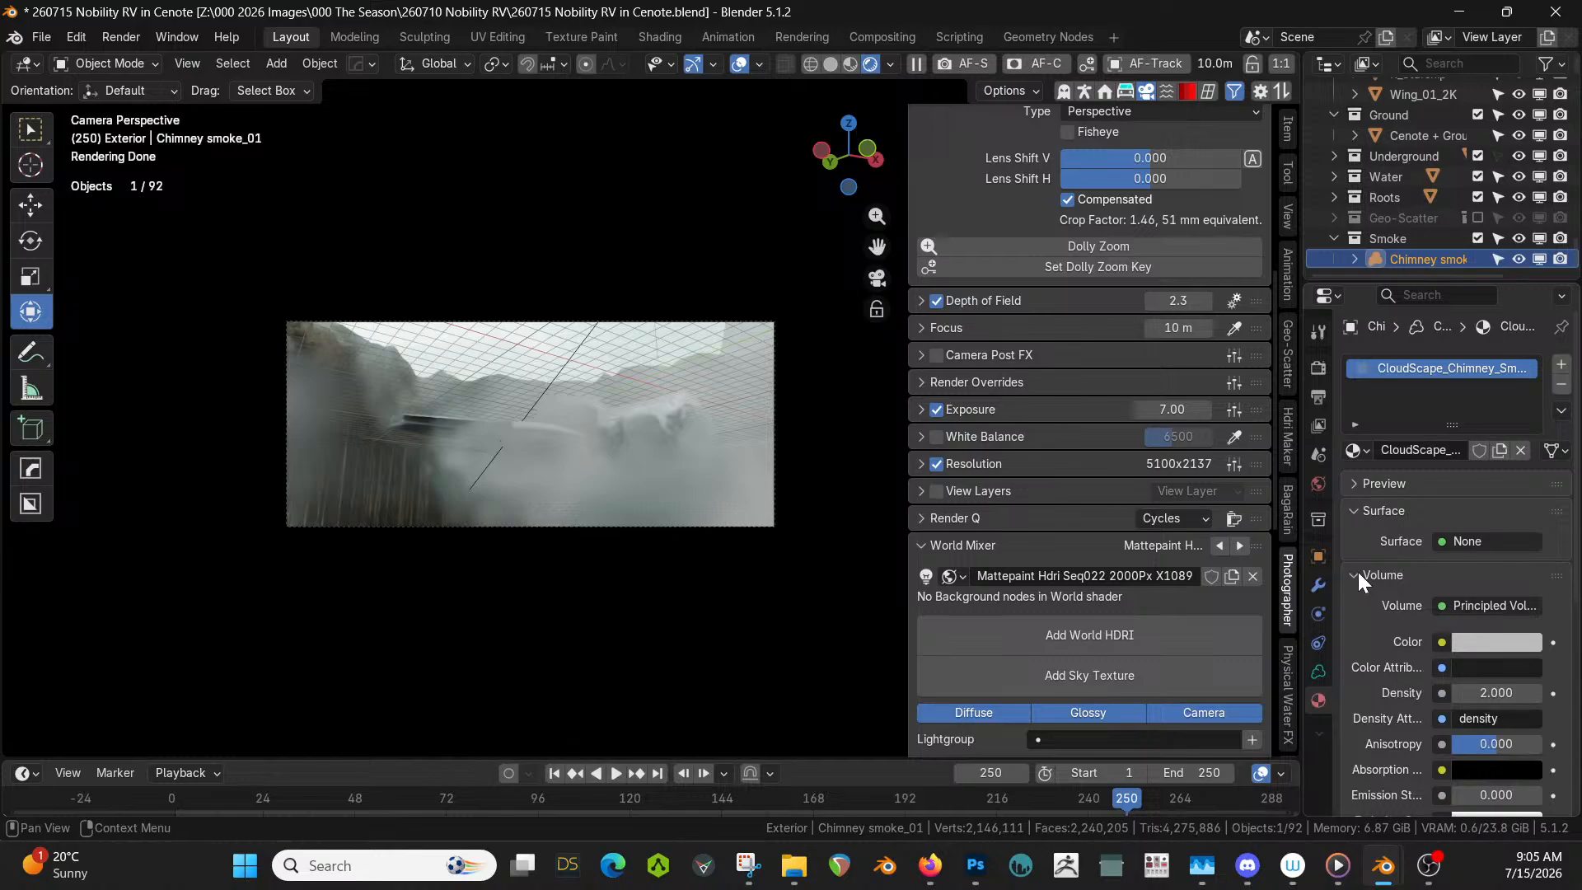
scroll(1359, 573, "down", 1)
left_click(1501, 651)
key("BackSpace")
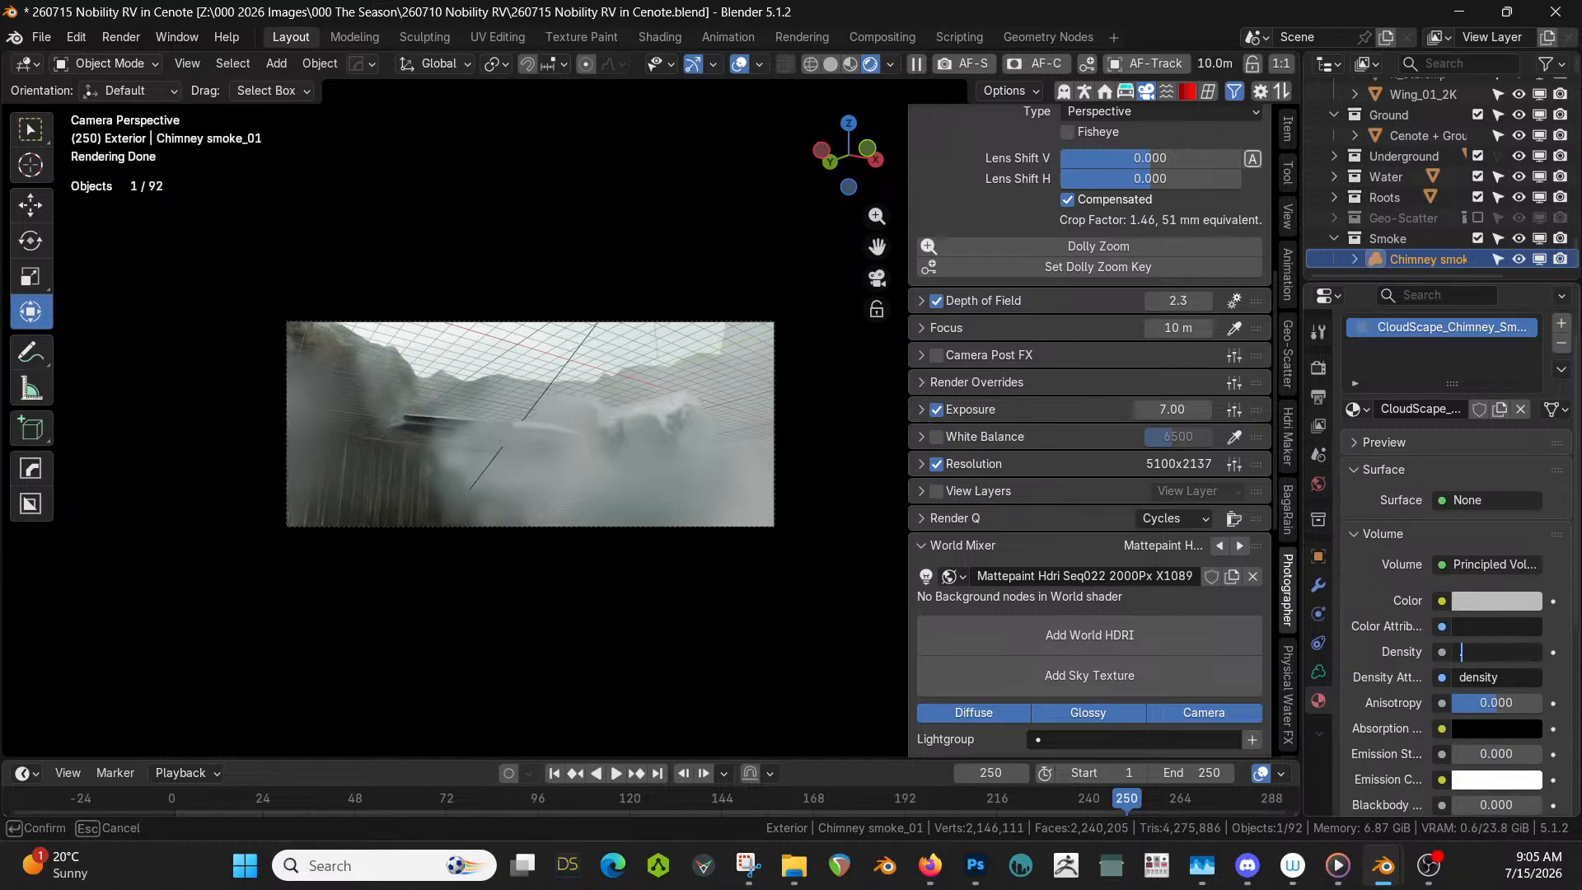
type("0.25")
key("Return")
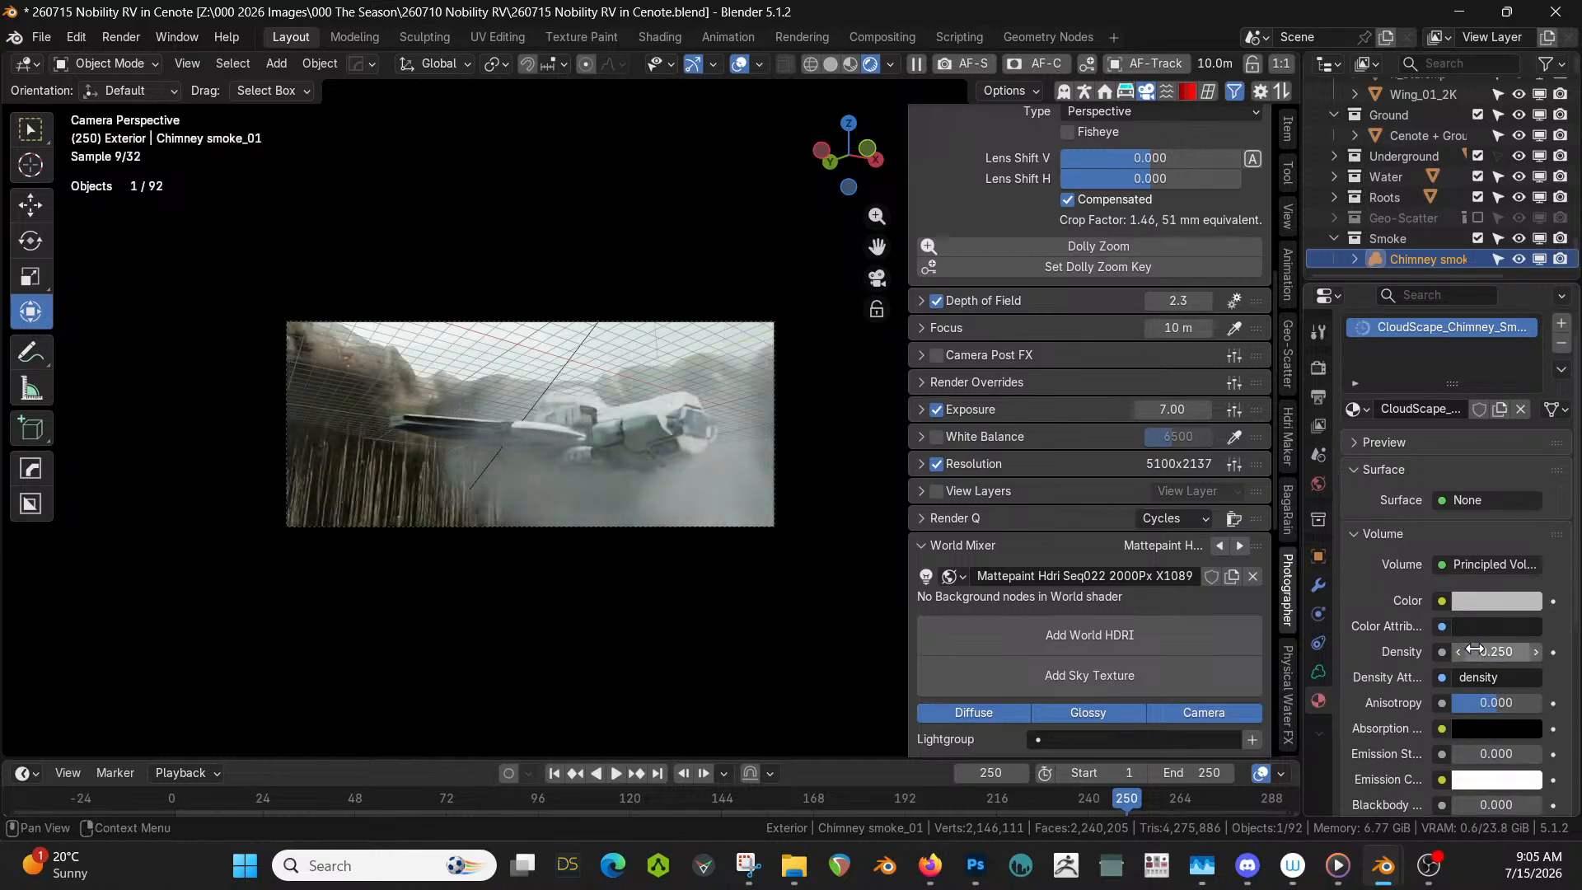
left_click(1475, 651)
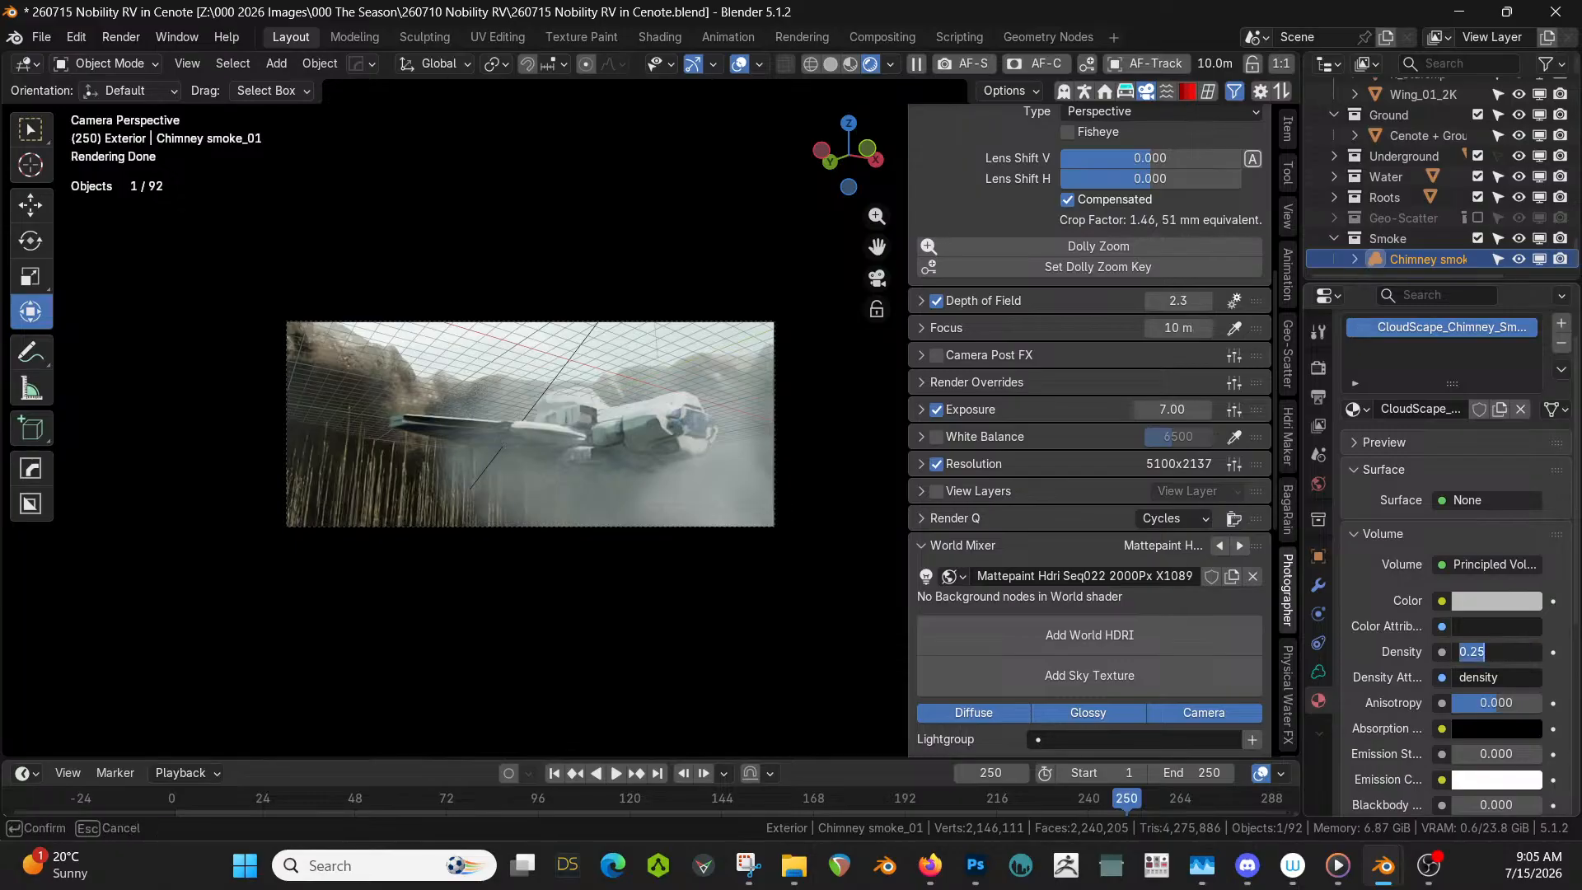
type(".1")
key("Return")
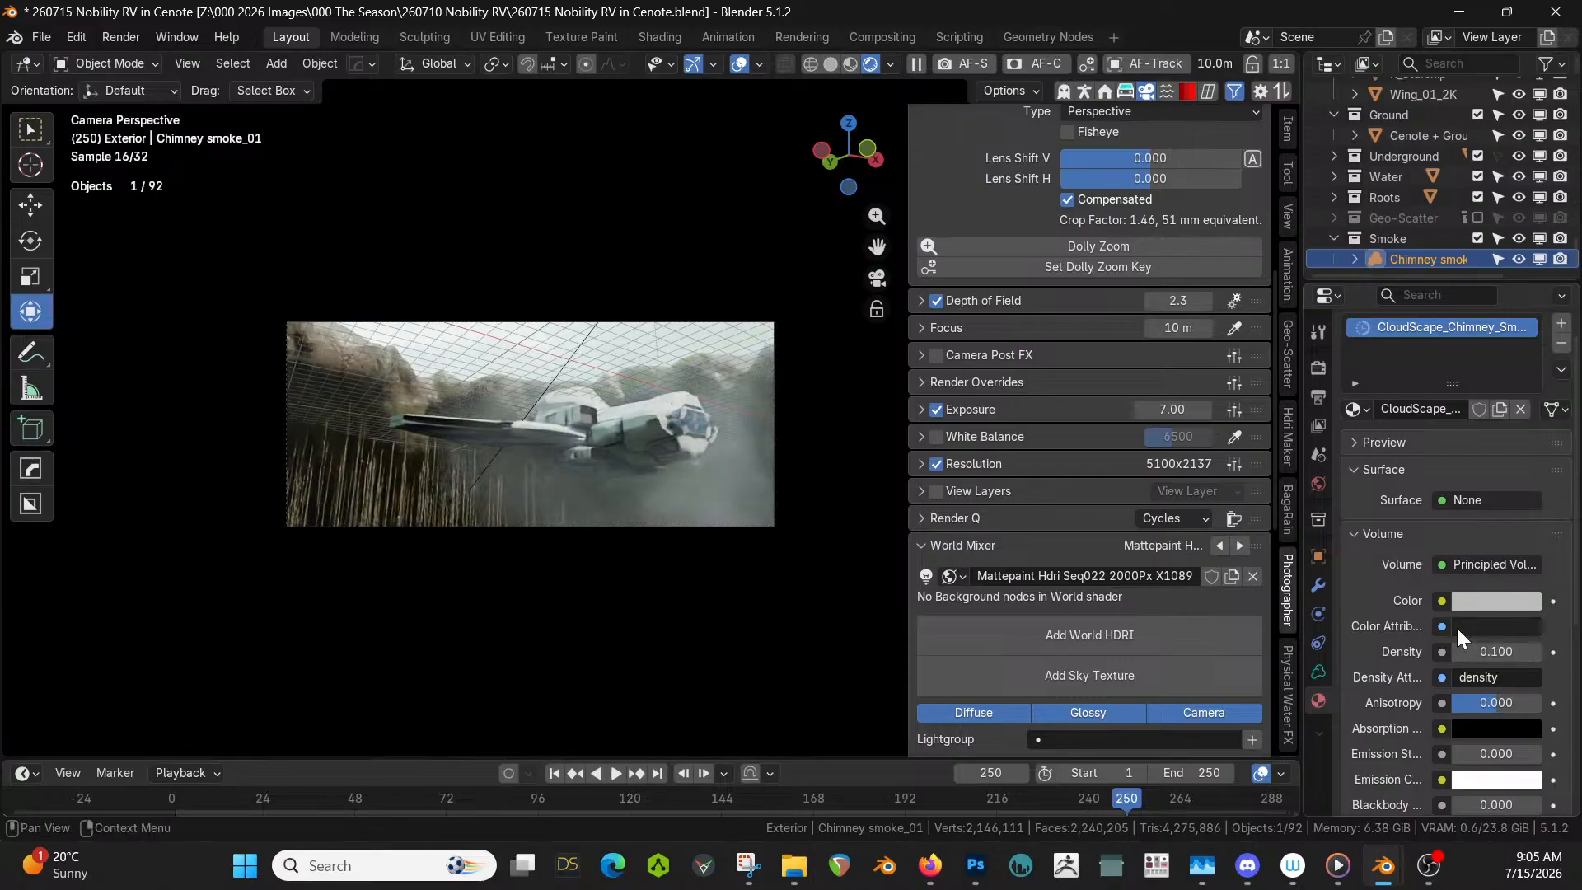
- Save the scene file and include the Geo-Scatter collection in the view layer again
key("ctrl+s")
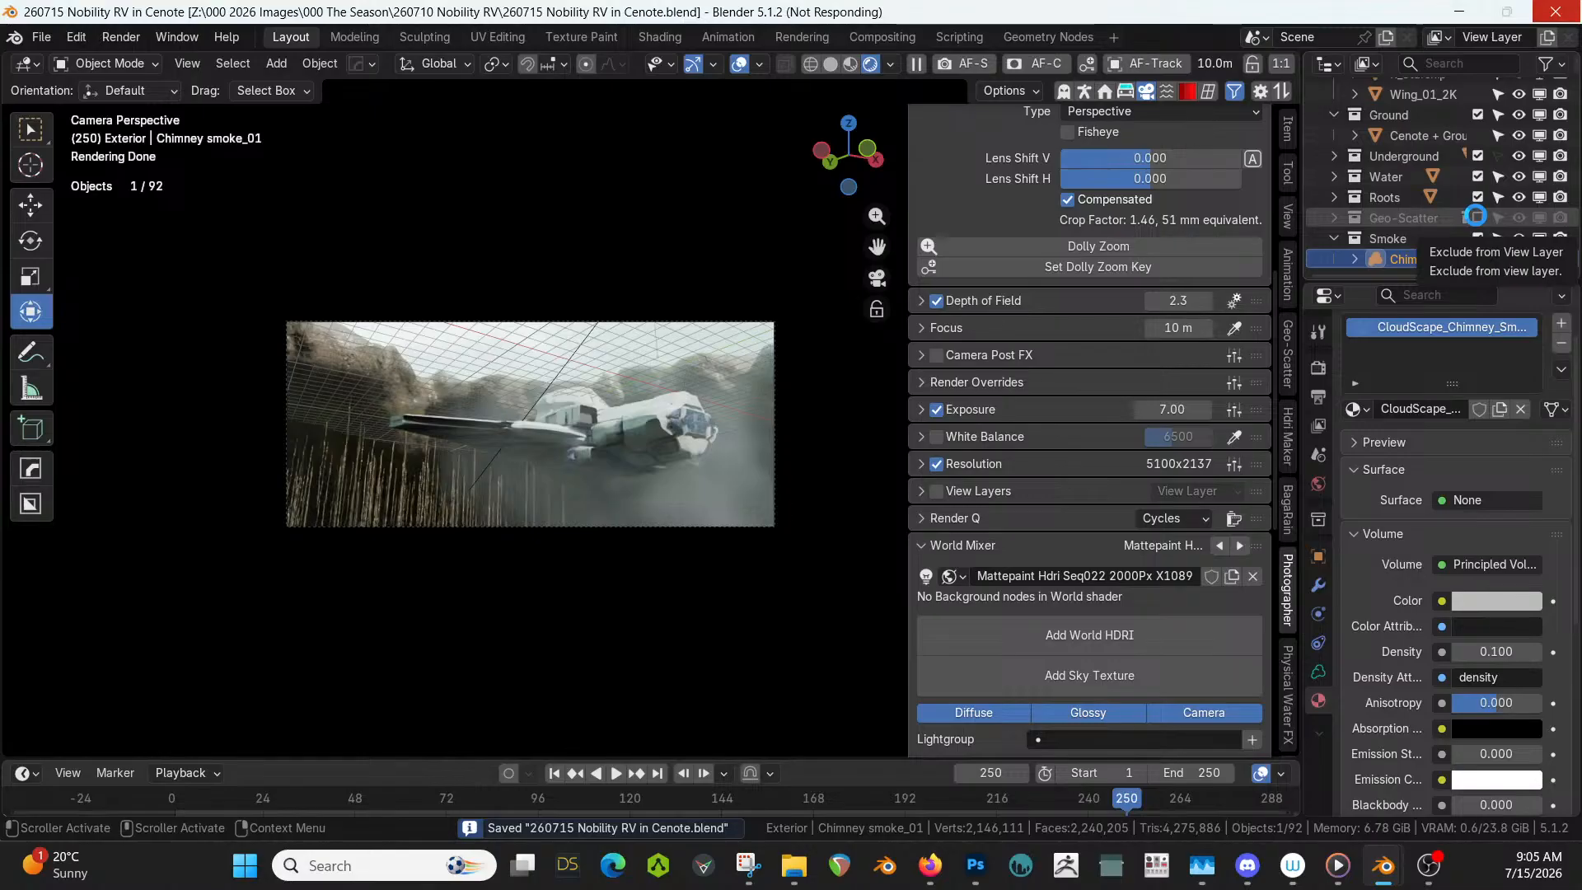
left_click(1477, 219)
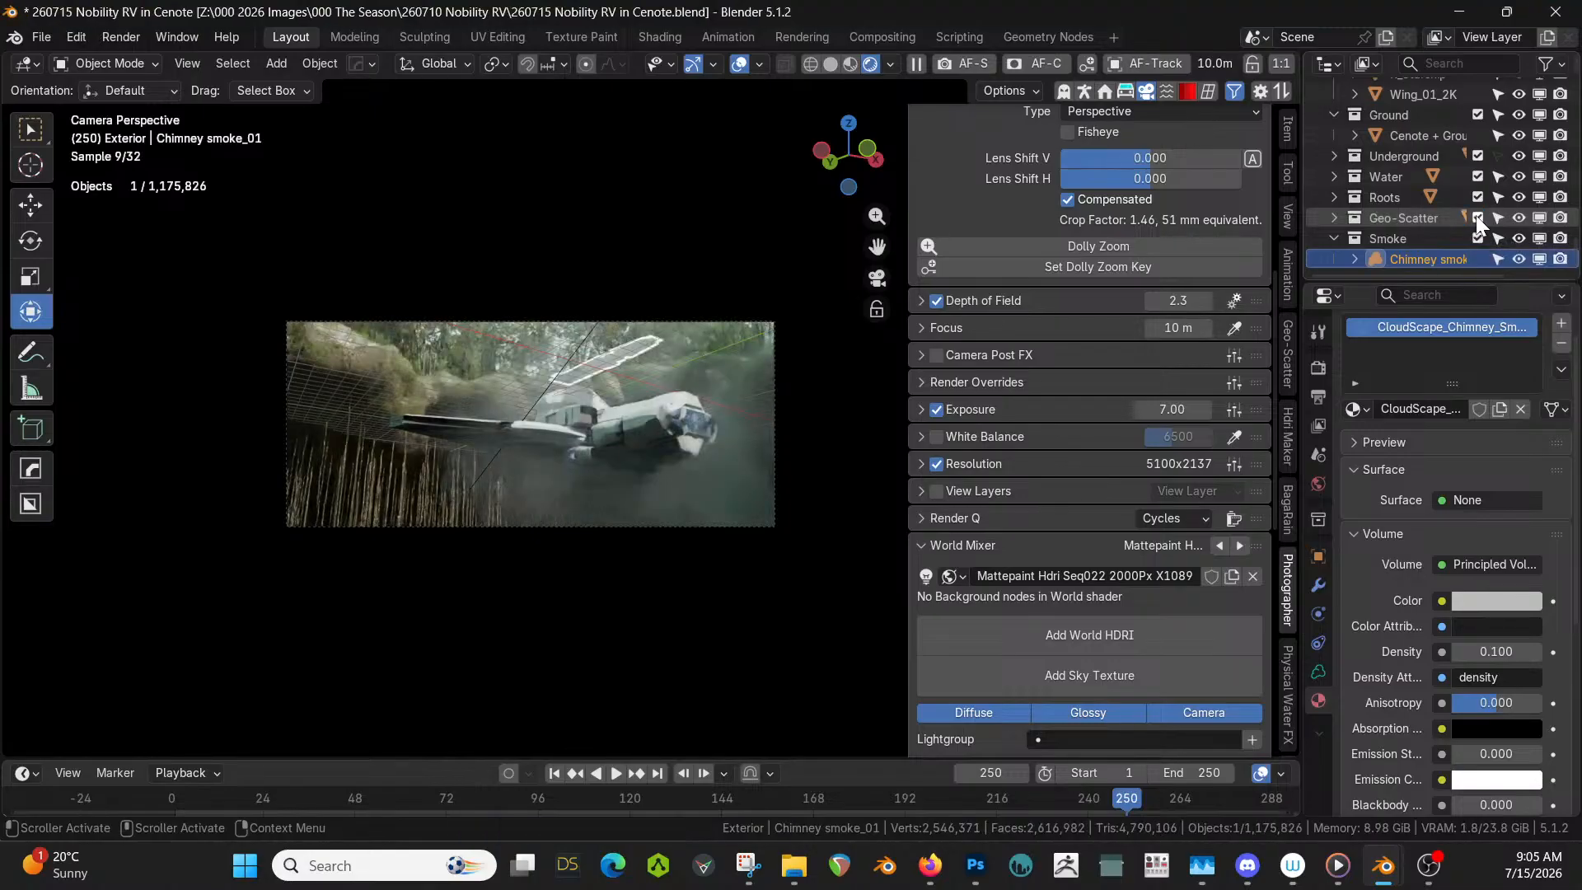